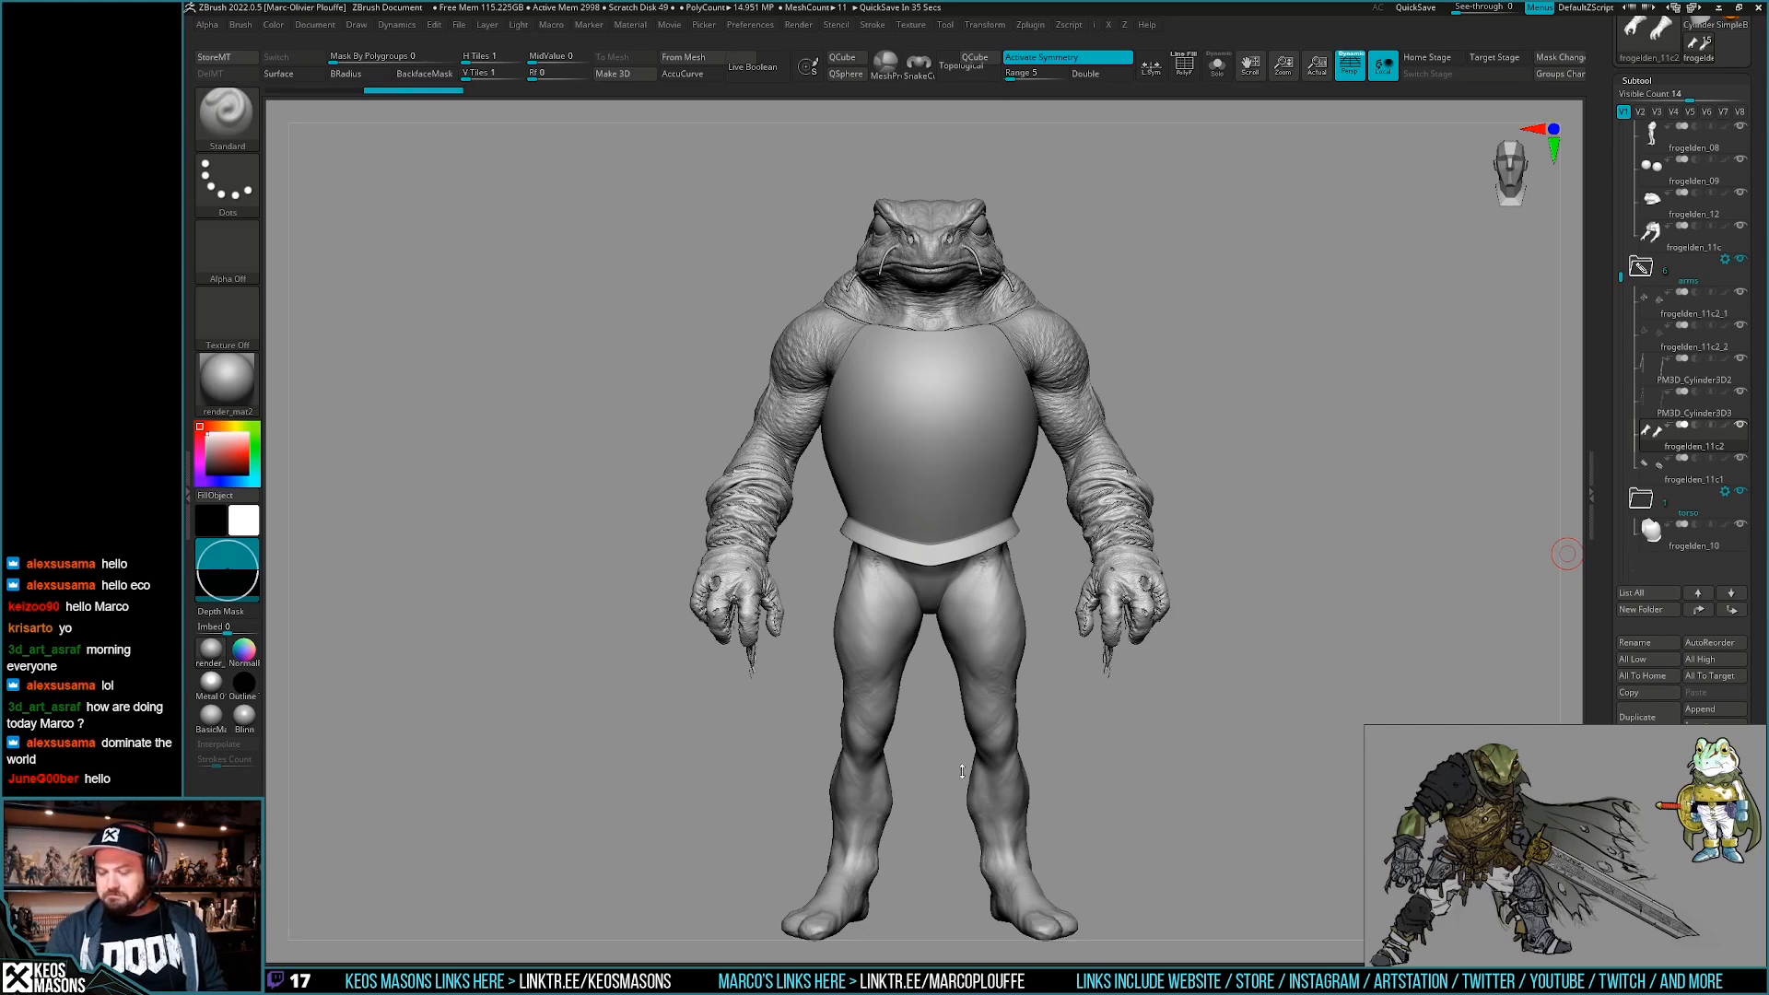
Examine the whole frog character from the front and from a three-quarter angle.
{"action": "left_click_drag", "start_coordinate": [962, 771], "coordinate": [1022, 750]}
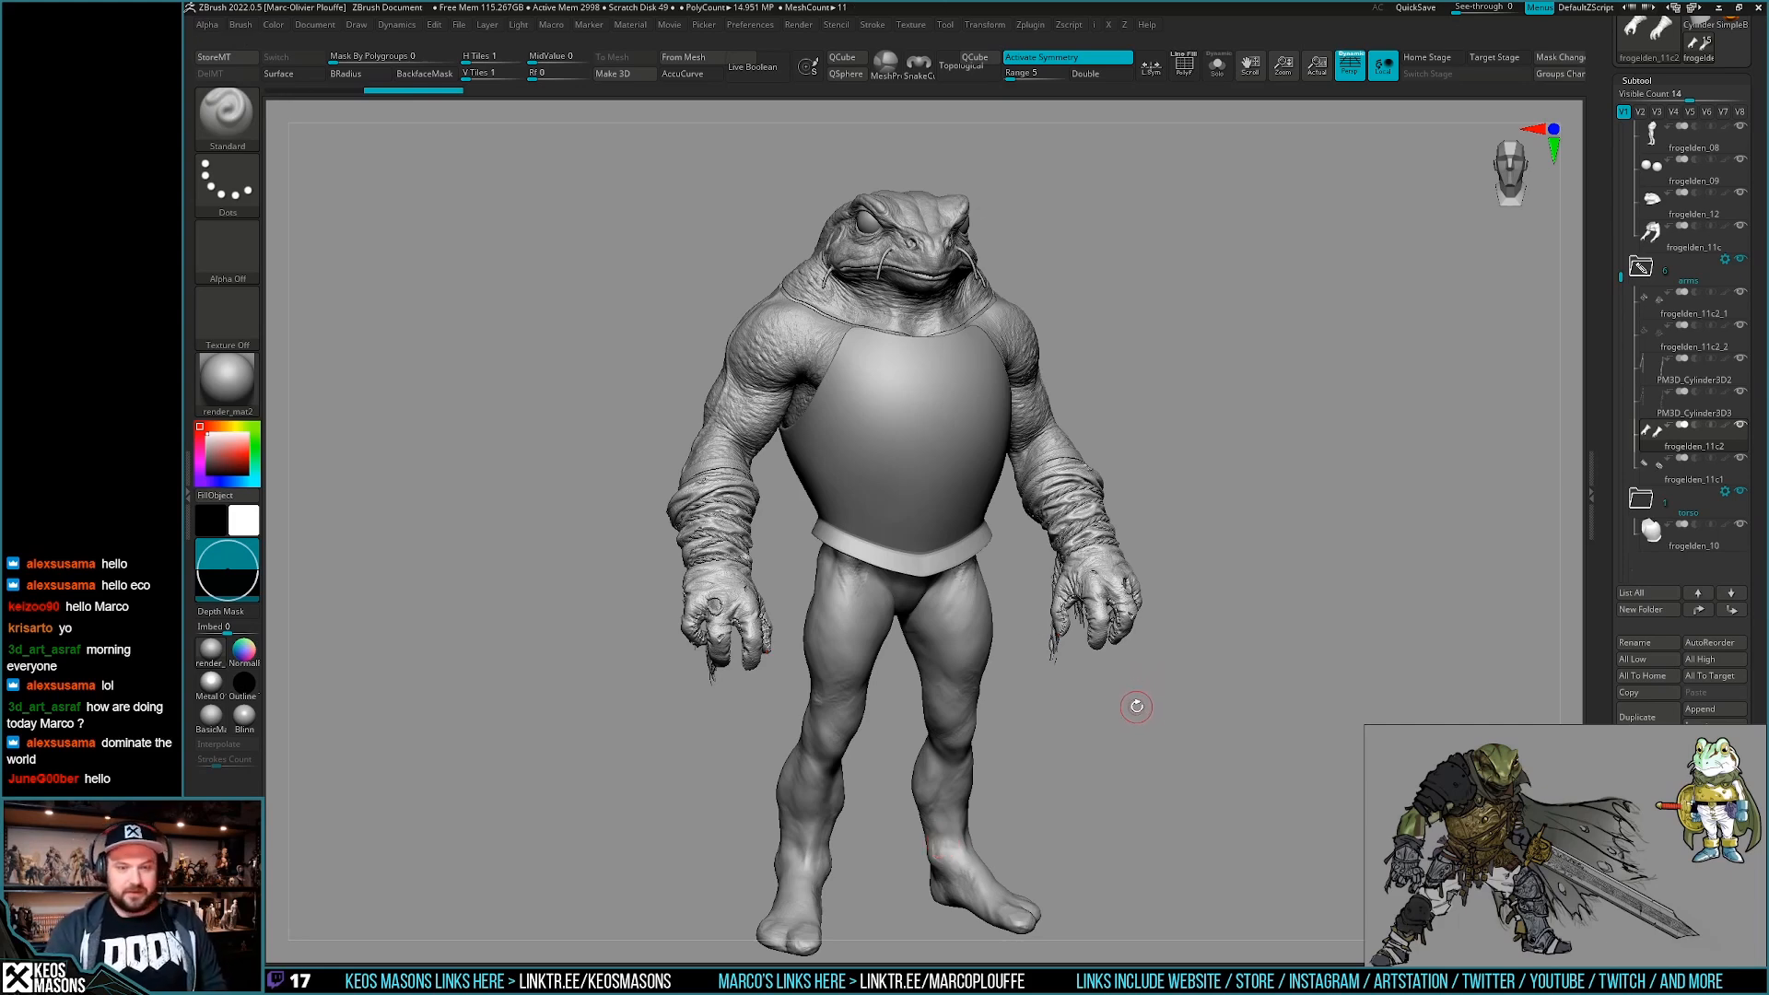
{"action": "mouse_move", "coordinate": [864, 440]}
{"action": "right_mouse_down"}
{"action": "mouse_move", "coordinate": [838, 562]}
{"action": "mouse_move", "coordinate": [908, 562]}
{"action": "mouse_move", "coordinate": [1065, 712]}
{"action": "mouse_move", "coordinate": [988, 711]}
{"action": "mouse_move", "coordinate": [949, 748]}
{"action": "mouse_move", "coordinate": [964, 735]}
{"action": "mouse_move", "coordinate": [951, 660]}
{"action": "mouse_move", "coordinate": [924, 638]}
{"action": "right_mouse_up"}
{"action": "key", "text": "shift+f"}
{"action": "key", "text": "shift+f"}
{"action": "right_click_drag", "start_coordinate": [956, 737], "coordinate": [1141, 707], "text": "ctrl"}
{"action": "right_click_drag", "start_coordinate": [1140, 707], "coordinate": [1081, 731], "text": "alt"}
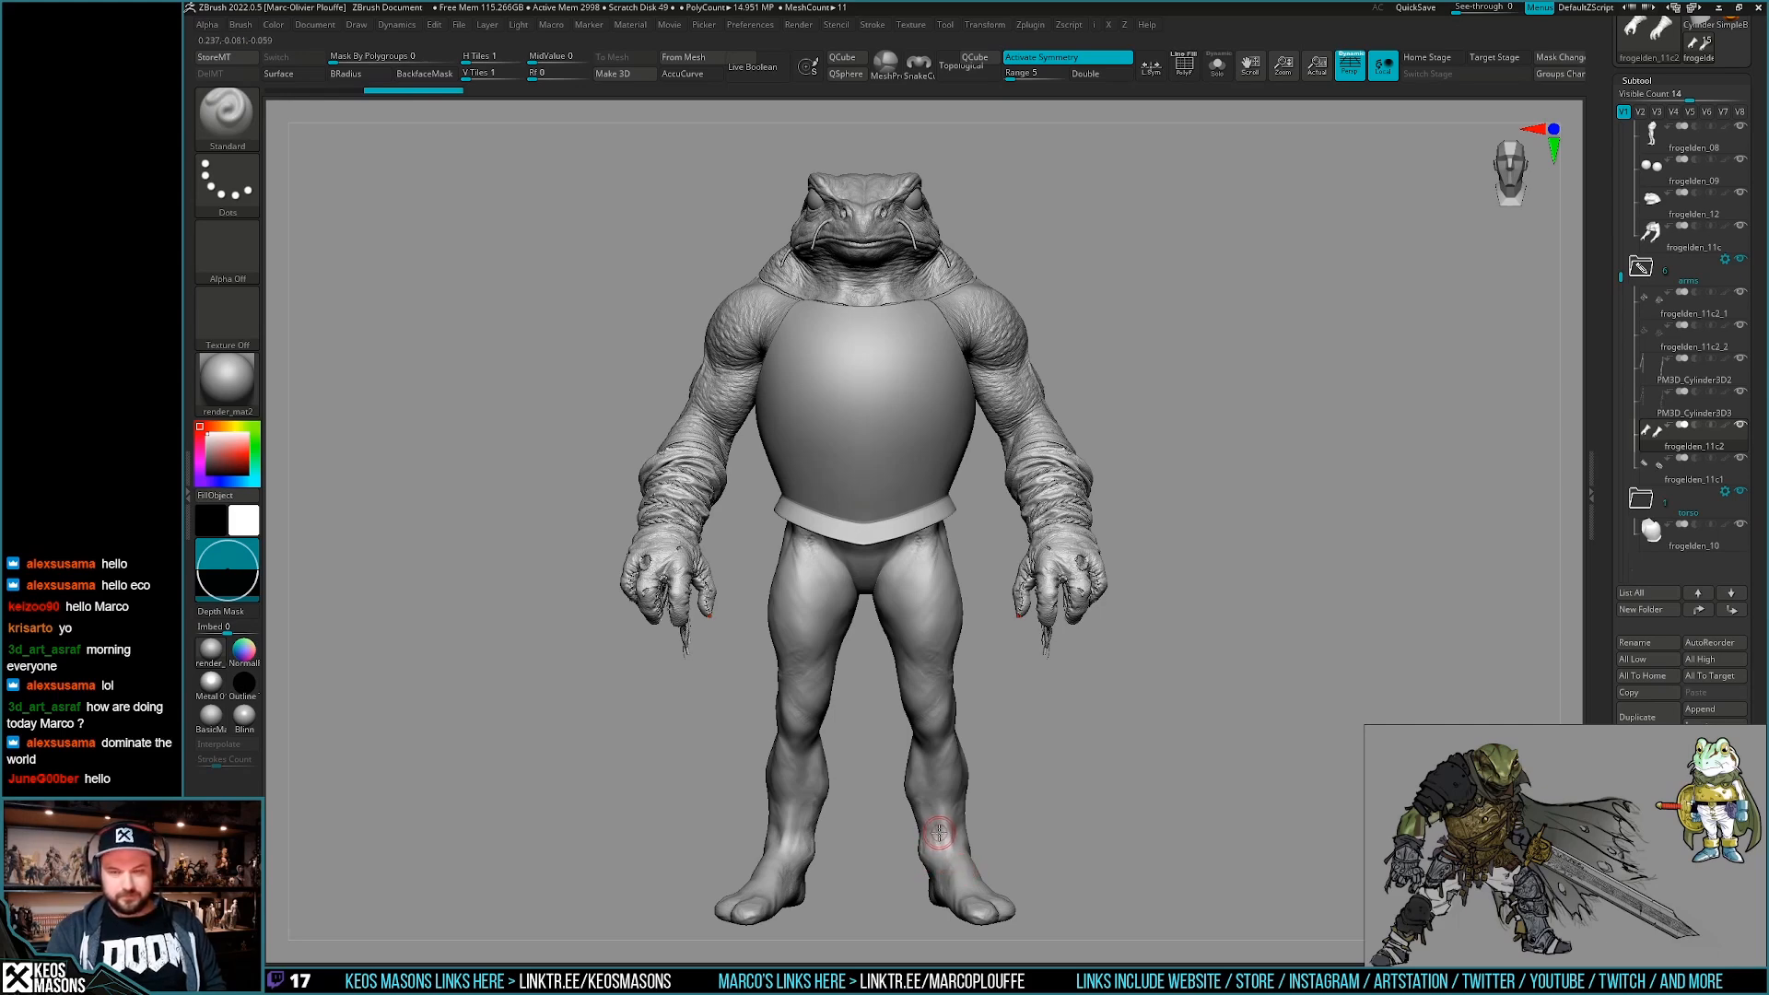
{"action": "scroll", "coordinate": [1616, 538], "scroll_direction": "down", "scroll_amount": 3}
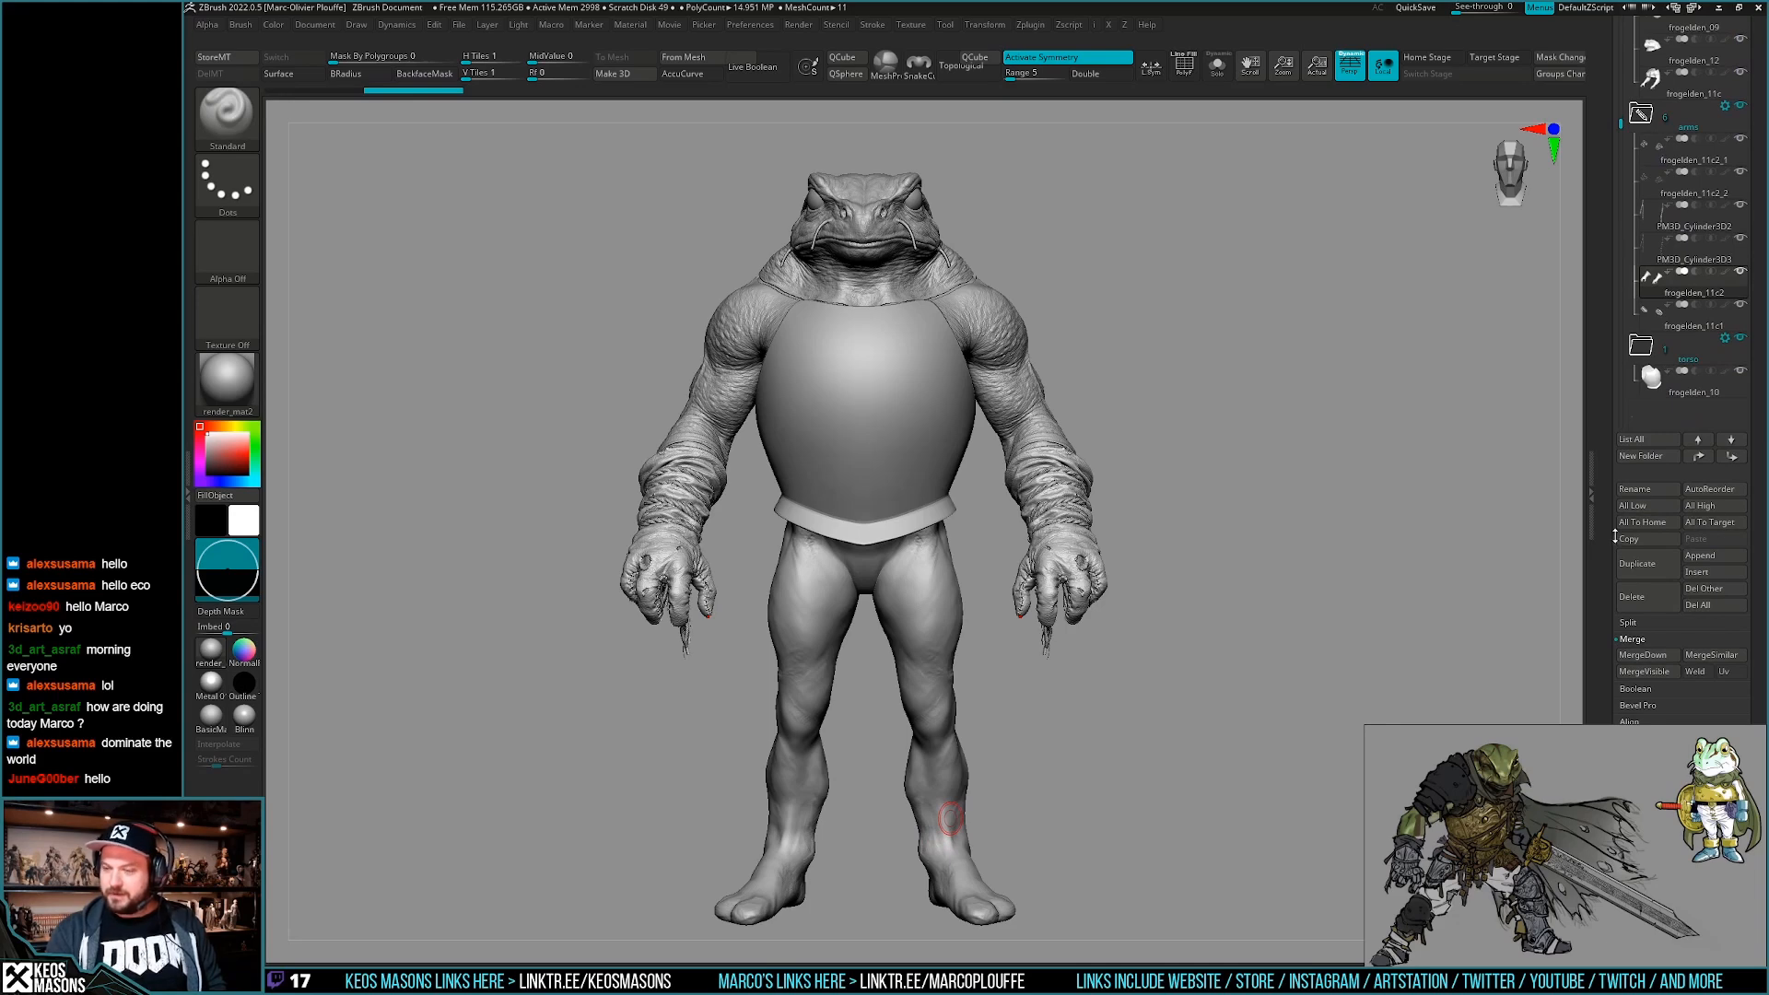
Make the frogelden_08 body the active subtool.
{"action": "left_click", "coordinate": [1648, 597]}
{"action": "key", "text": "Return"}
{"action": "left_click_drag", "start_coordinate": [1604, 267], "coordinate": [1605, 405]}
{"action": "left_click", "coordinate": [1691, 165]}
{"action": "key", "text": "shift+f"}
{"action": "mouse_move", "coordinate": [1165, 707]}
{"action": "left_mouse_down", "text": "alt"}
{"action": "mouse_move", "coordinate": [1151, 678]}
{"action": "mouse_move", "coordinate": [1105, 671]}
{"action": "mouse_move", "coordinate": [1051, 776]}
{"action": "mouse_move", "coordinate": [990, 748]}
{"action": "mouse_move", "coordinate": [986, 722]}
{"action": "left_mouse_up", "text": "alt"}
{"action": "key", "text": "shift+f"}
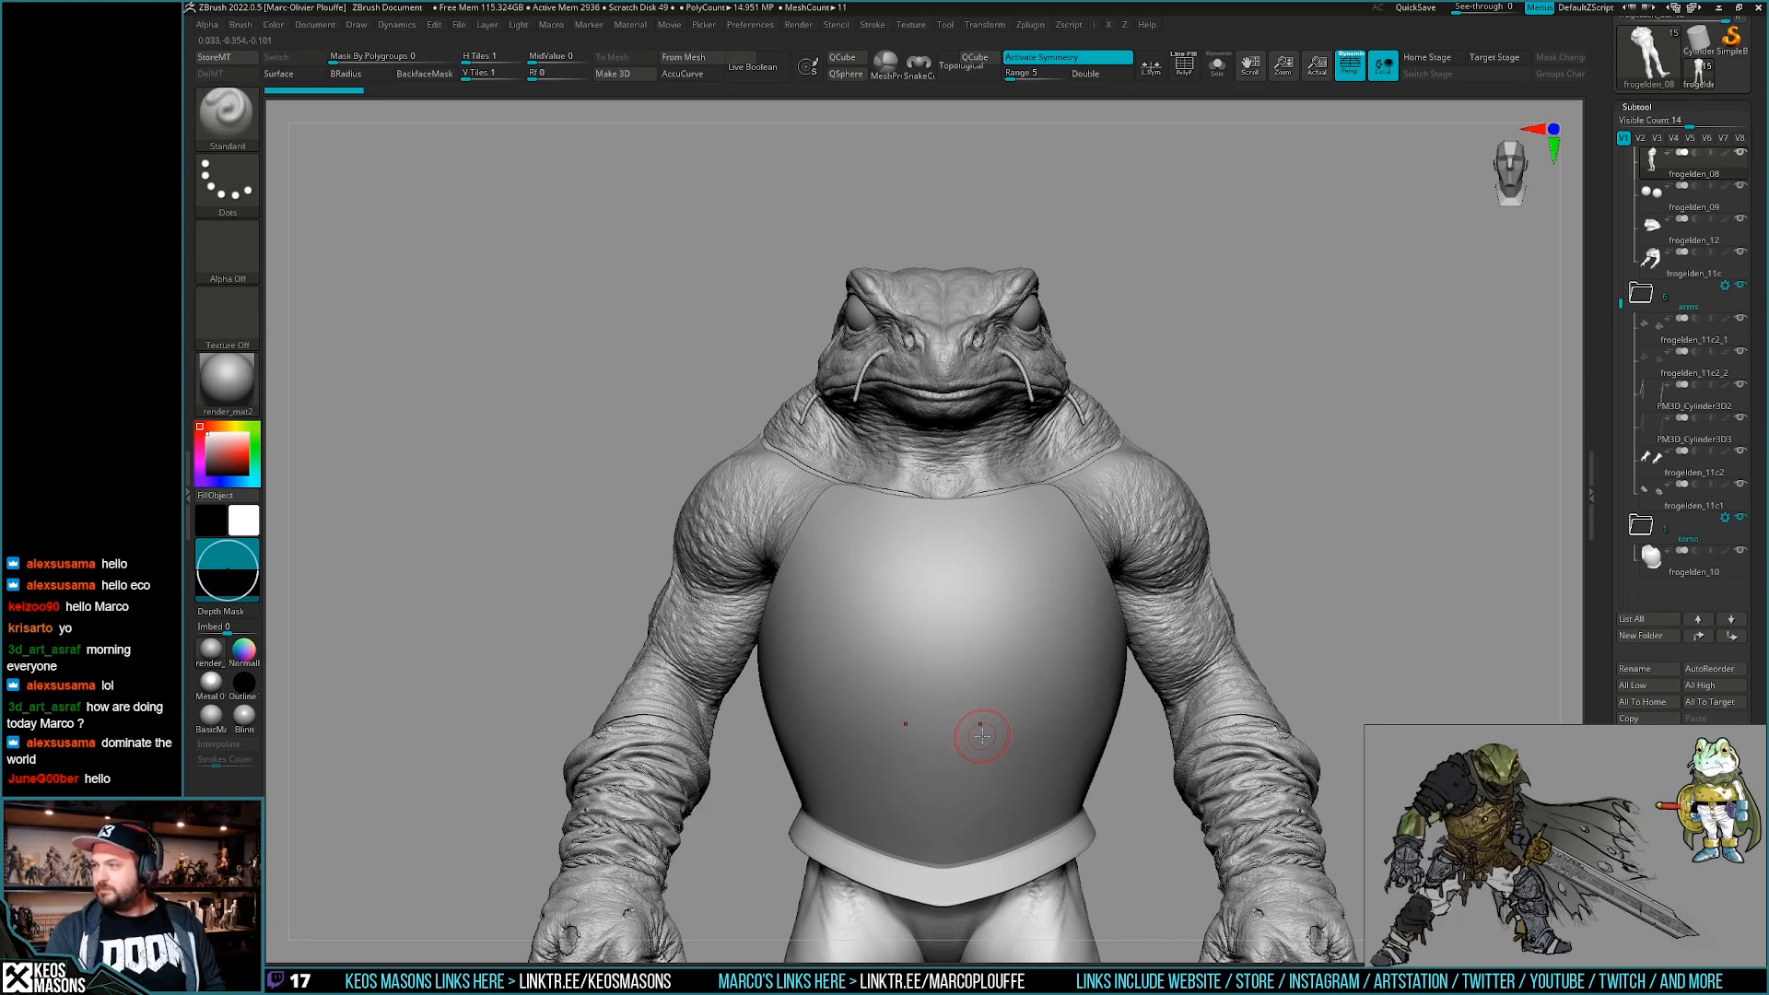
Examine the frog character's head, torso, arms and legs from the front and in profile.
{"action": "mouse_move", "coordinate": [1658, 228]}
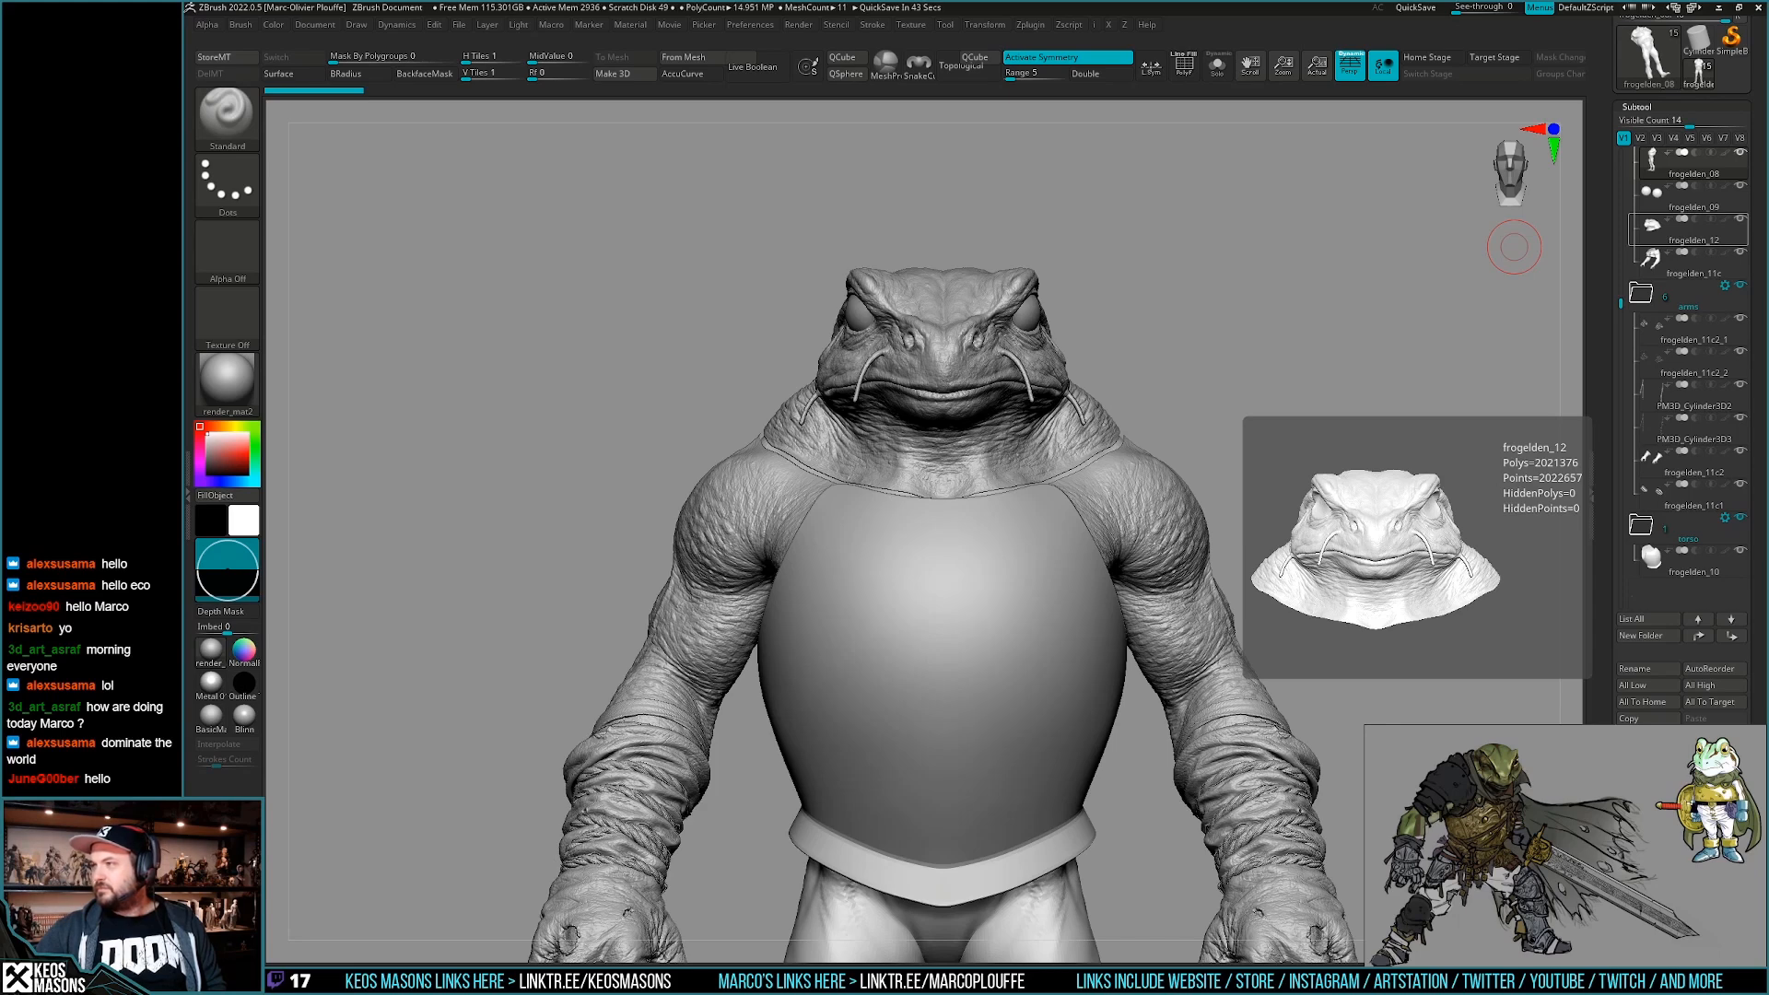
{"action": "mouse_move", "coordinate": [1133, 706]}
{"action": "left_mouse_down"}
{"action": "mouse_move", "coordinate": [1131, 737]}
{"action": "mouse_move", "coordinate": [1125, 691]}
{"action": "left_mouse_up"}
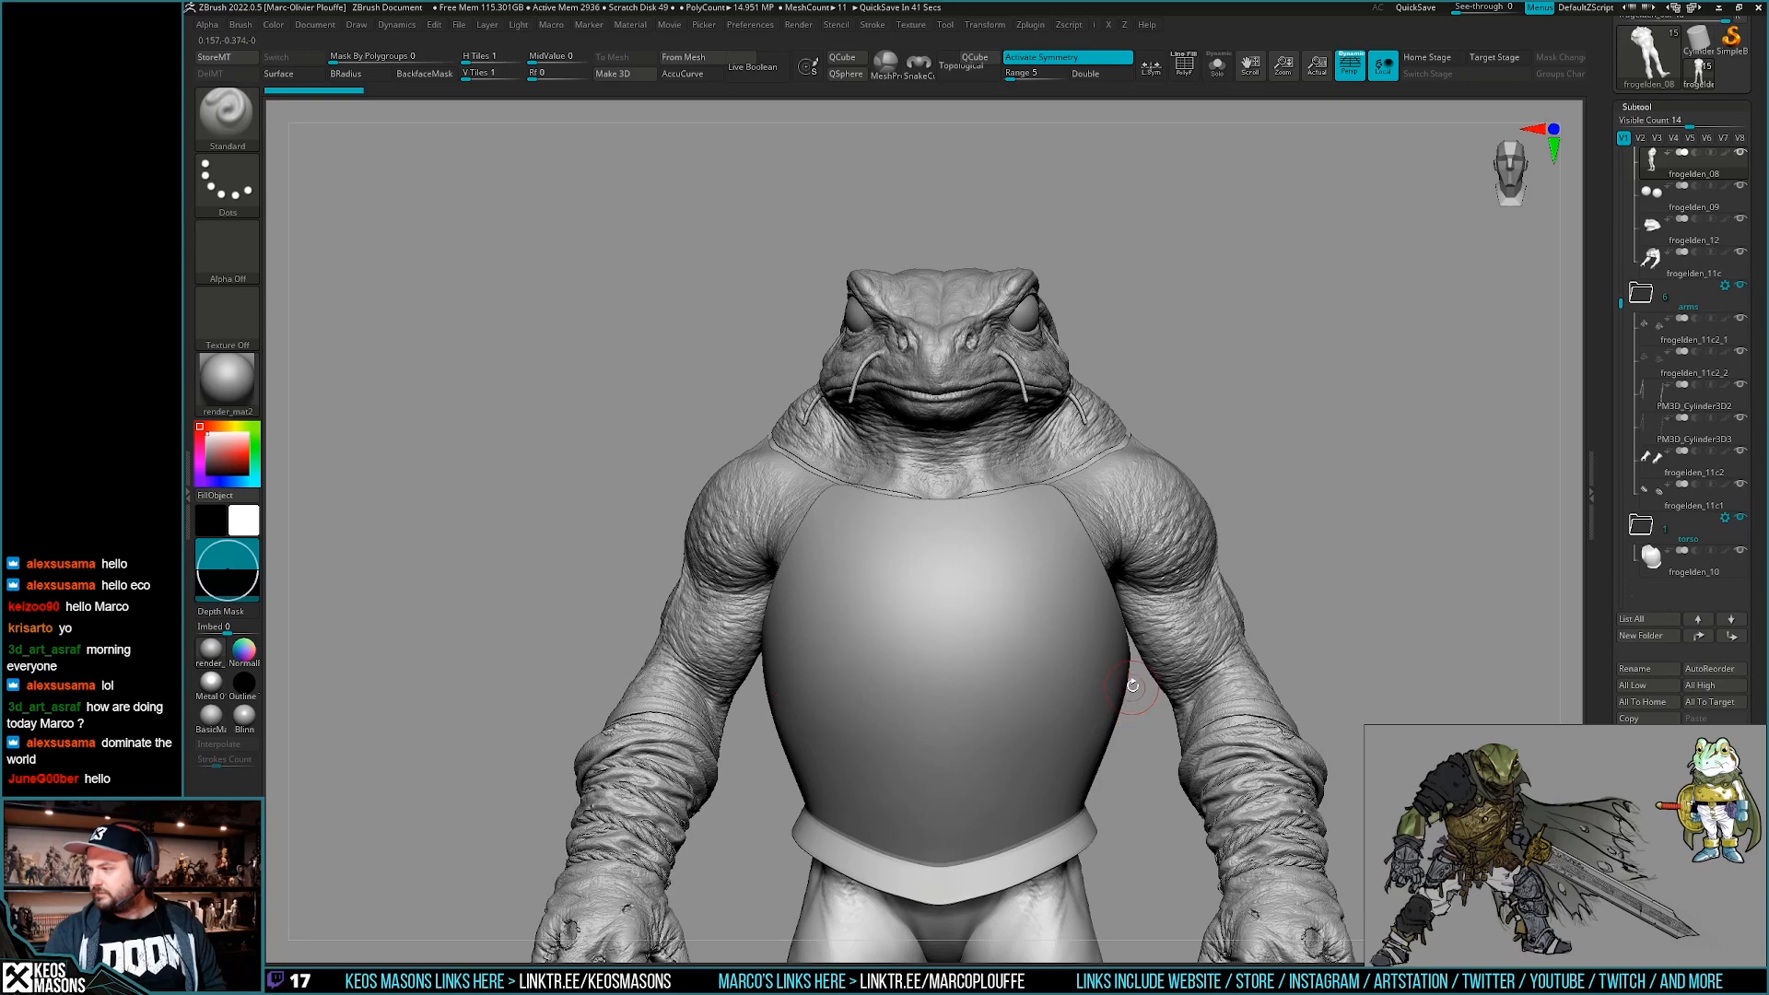
{"action": "right_click_drag", "start_coordinate": [1030, 604], "coordinate": [1052, 698], "text": "alt"}
{"action": "right_click_drag", "start_coordinate": [895, 544], "coordinate": [875, 594], "text": "ctrl"}
{"action": "right_click_drag", "start_coordinate": [820, 594], "coordinate": [903, 620]}
{"action": "key", "text": "shift+f"}
{"action": "key", "text": "shift+f"}
{"action": "left_click_drag", "start_coordinate": [1608, 552], "coordinate": [1611, 476]}
{"action": "right_click_drag", "start_coordinate": [1013, 728], "coordinate": [1018, 630], "text": "ctrl"}
{"action": "right_click_drag", "start_coordinate": [969, 895], "coordinate": [916, 508], "text": "alt"}
{"action": "right_click_drag", "start_coordinate": [916, 596], "coordinate": [924, 603], "text": "alt"}
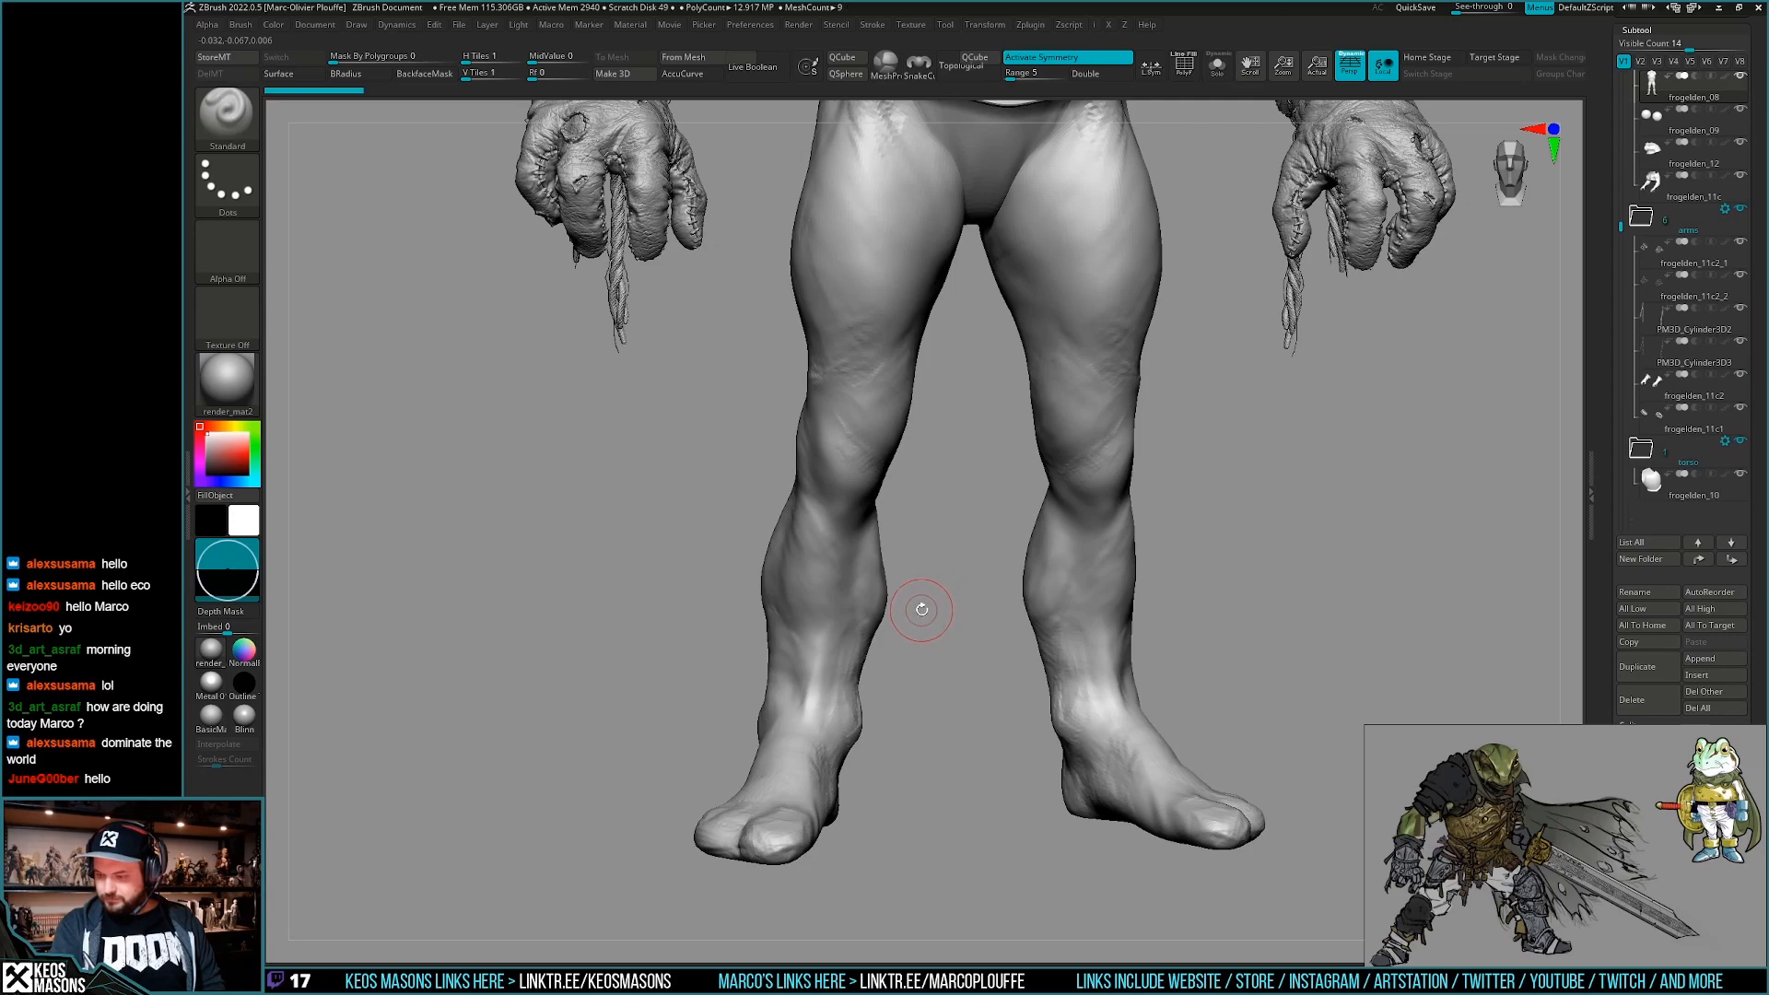
{"action": "right_click_drag", "start_coordinate": [937, 394], "coordinate": [907, 820], "text": "alt"}
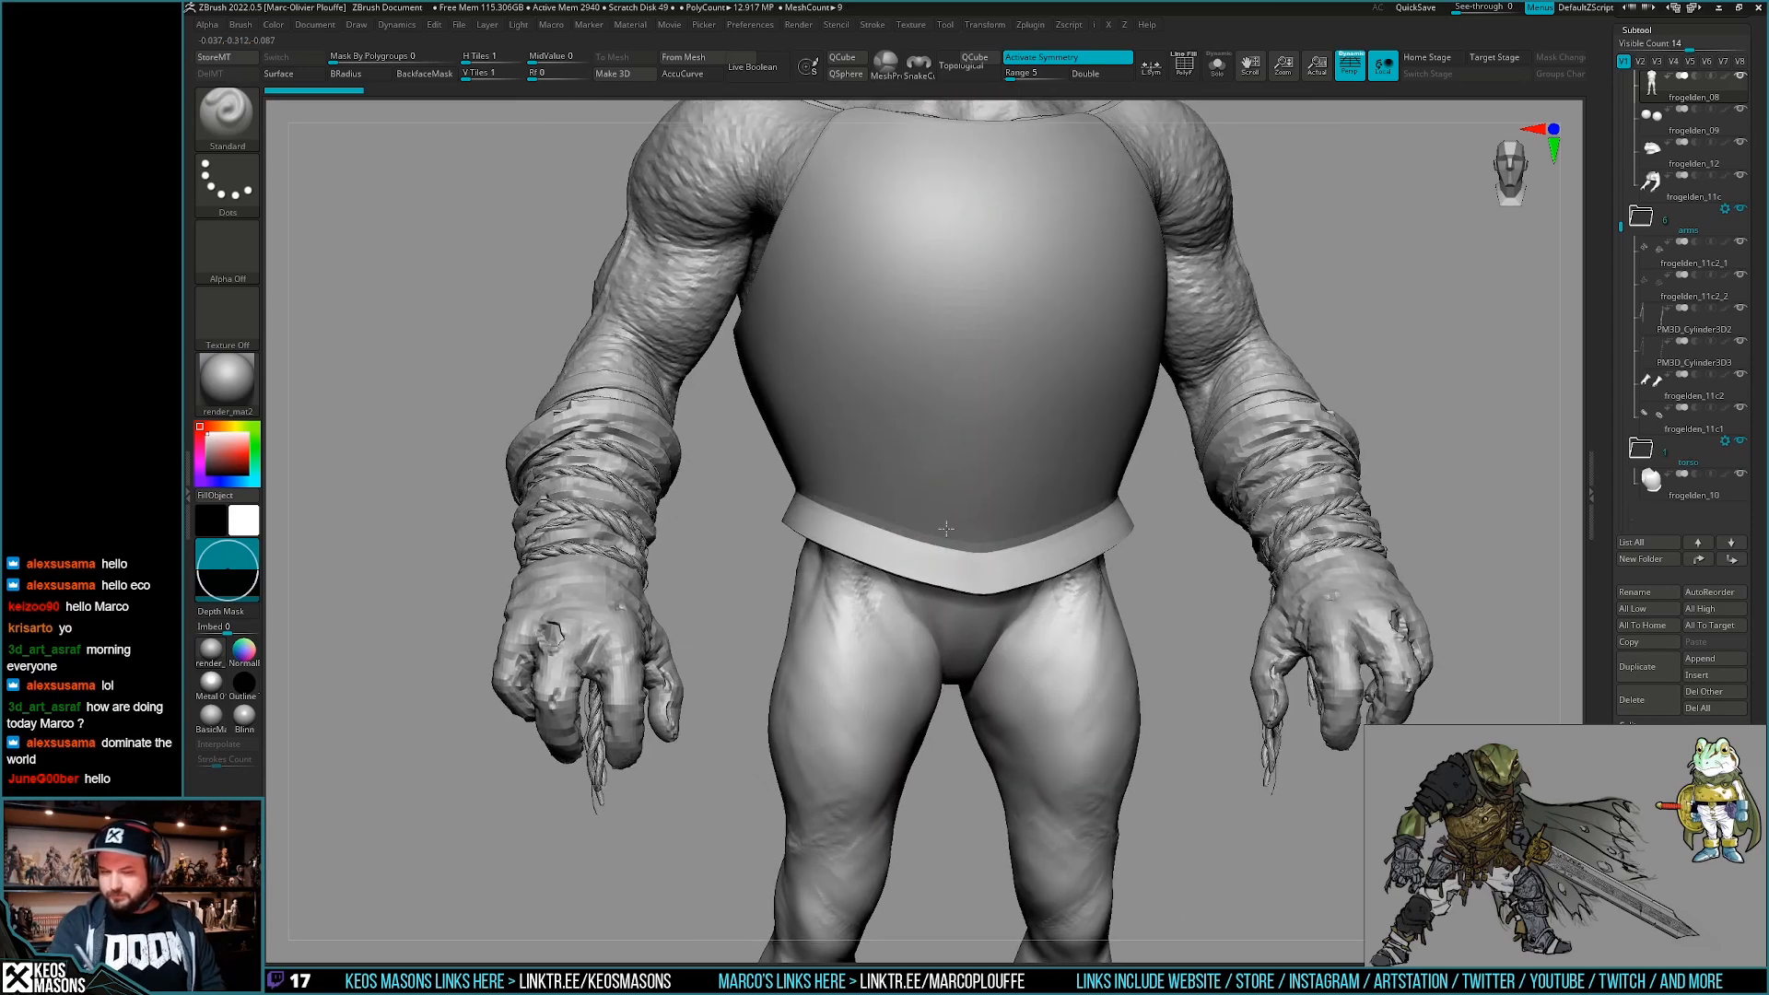
{"action": "right_click_drag", "start_coordinate": [939, 474], "coordinate": [925, 820], "text": "alt"}
{"action": "right_click_drag", "start_coordinate": [912, 571], "coordinate": [967, 592], "text": "alt"}
{"action": "right_click_drag", "start_coordinate": [924, 702], "coordinate": [921, 634]}
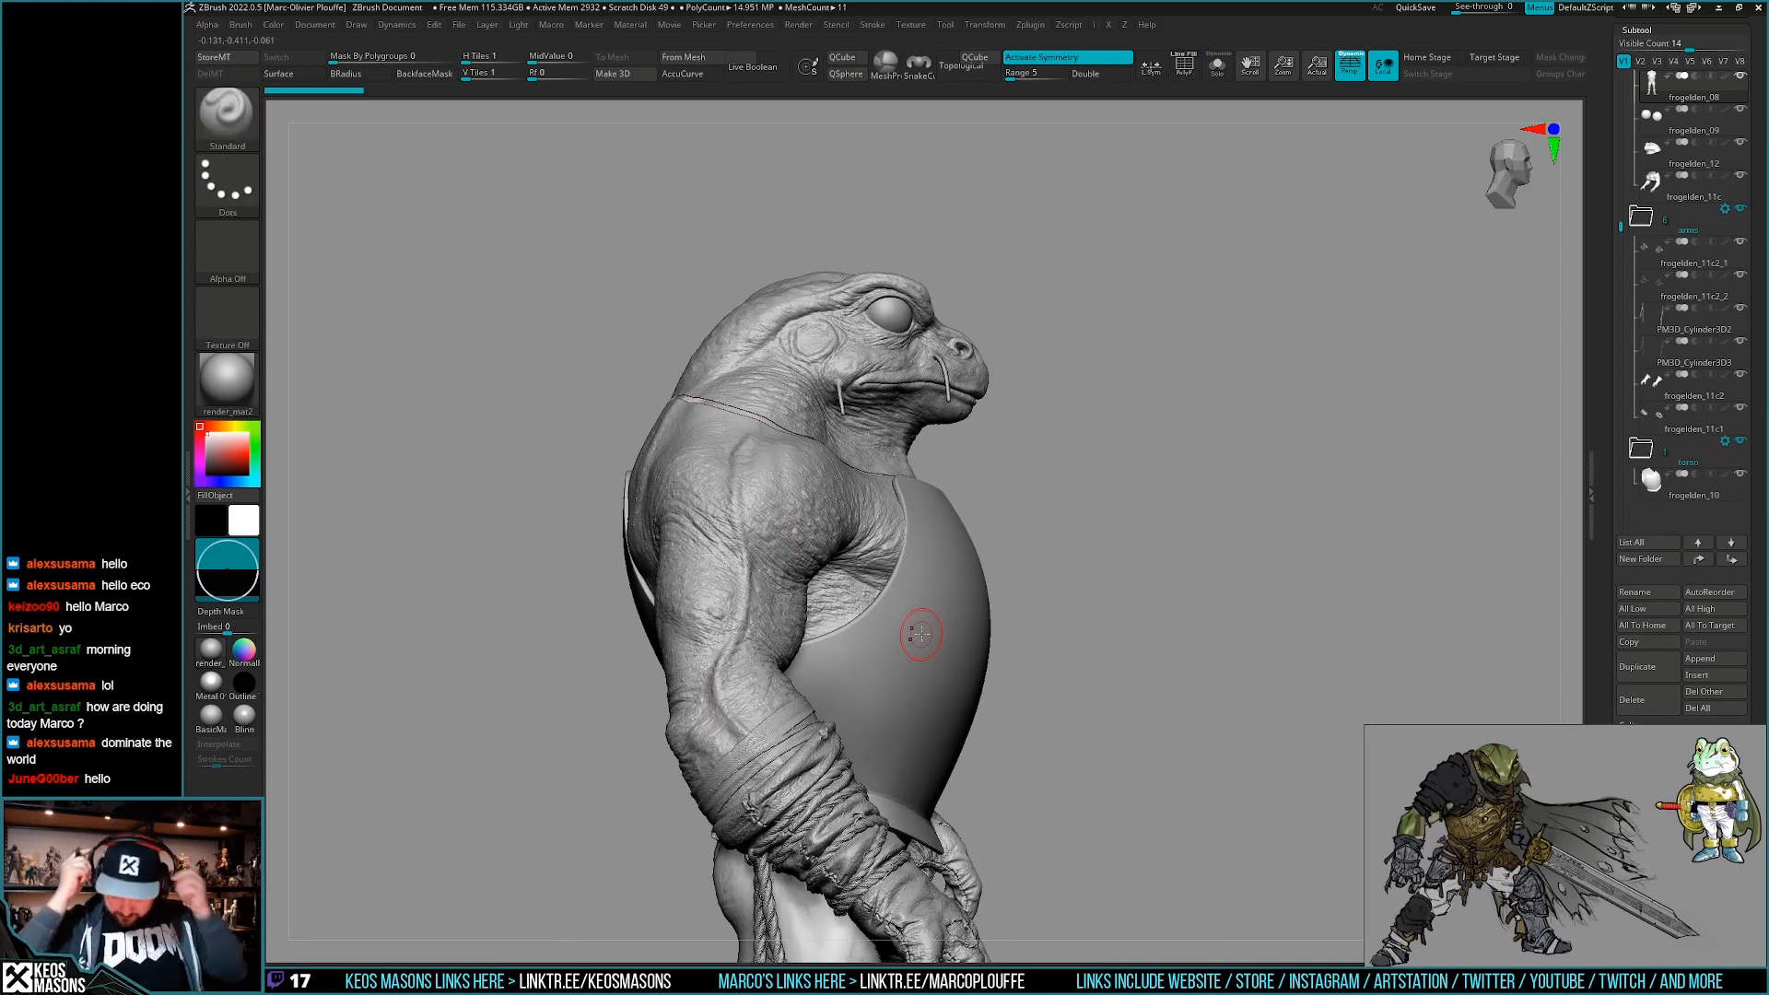
Select the frogelden_10 torso subtool and insert a Sphere3D mesh as a new subtool after it.
{"action": "mouse_move", "coordinate": [1608, 473]}
{"action": "left_mouse_down"}
{"action": "mouse_move", "coordinate": [1608, 606]}
{"action": "mouse_move", "coordinate": [1609, 439]}
{"action": "left_mouse_up"}
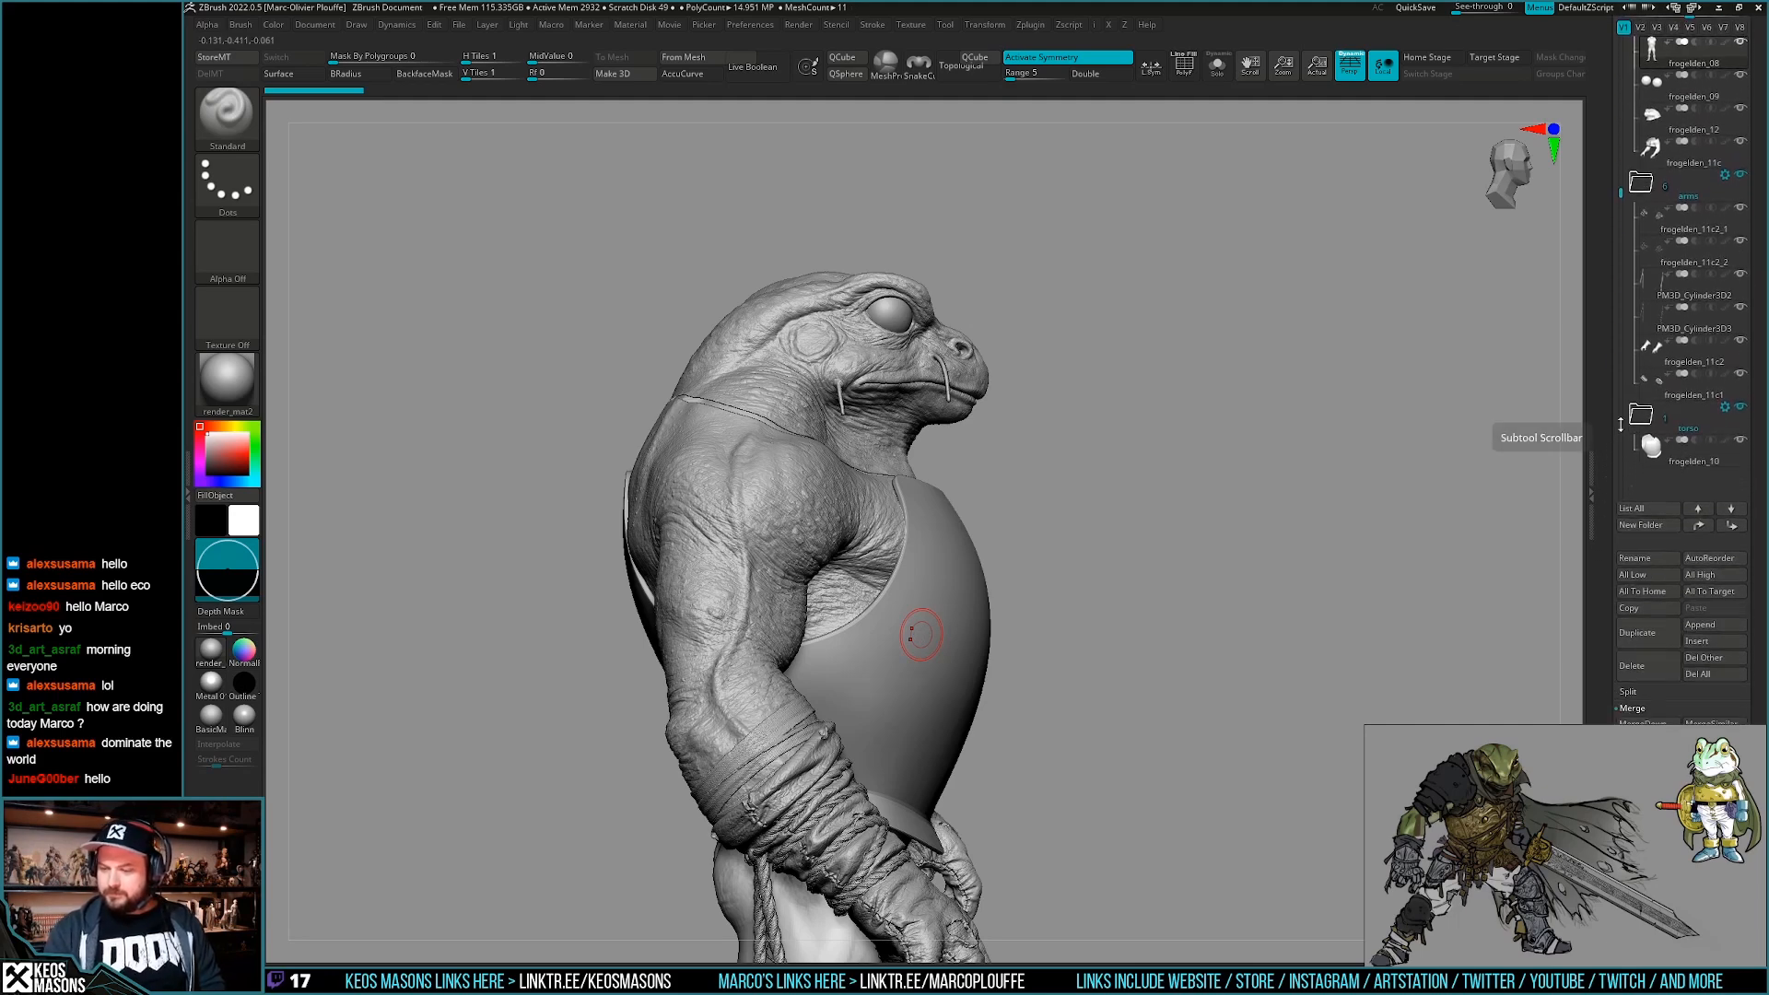
{"action": "left_click", "coordinate": [1651, 635]}
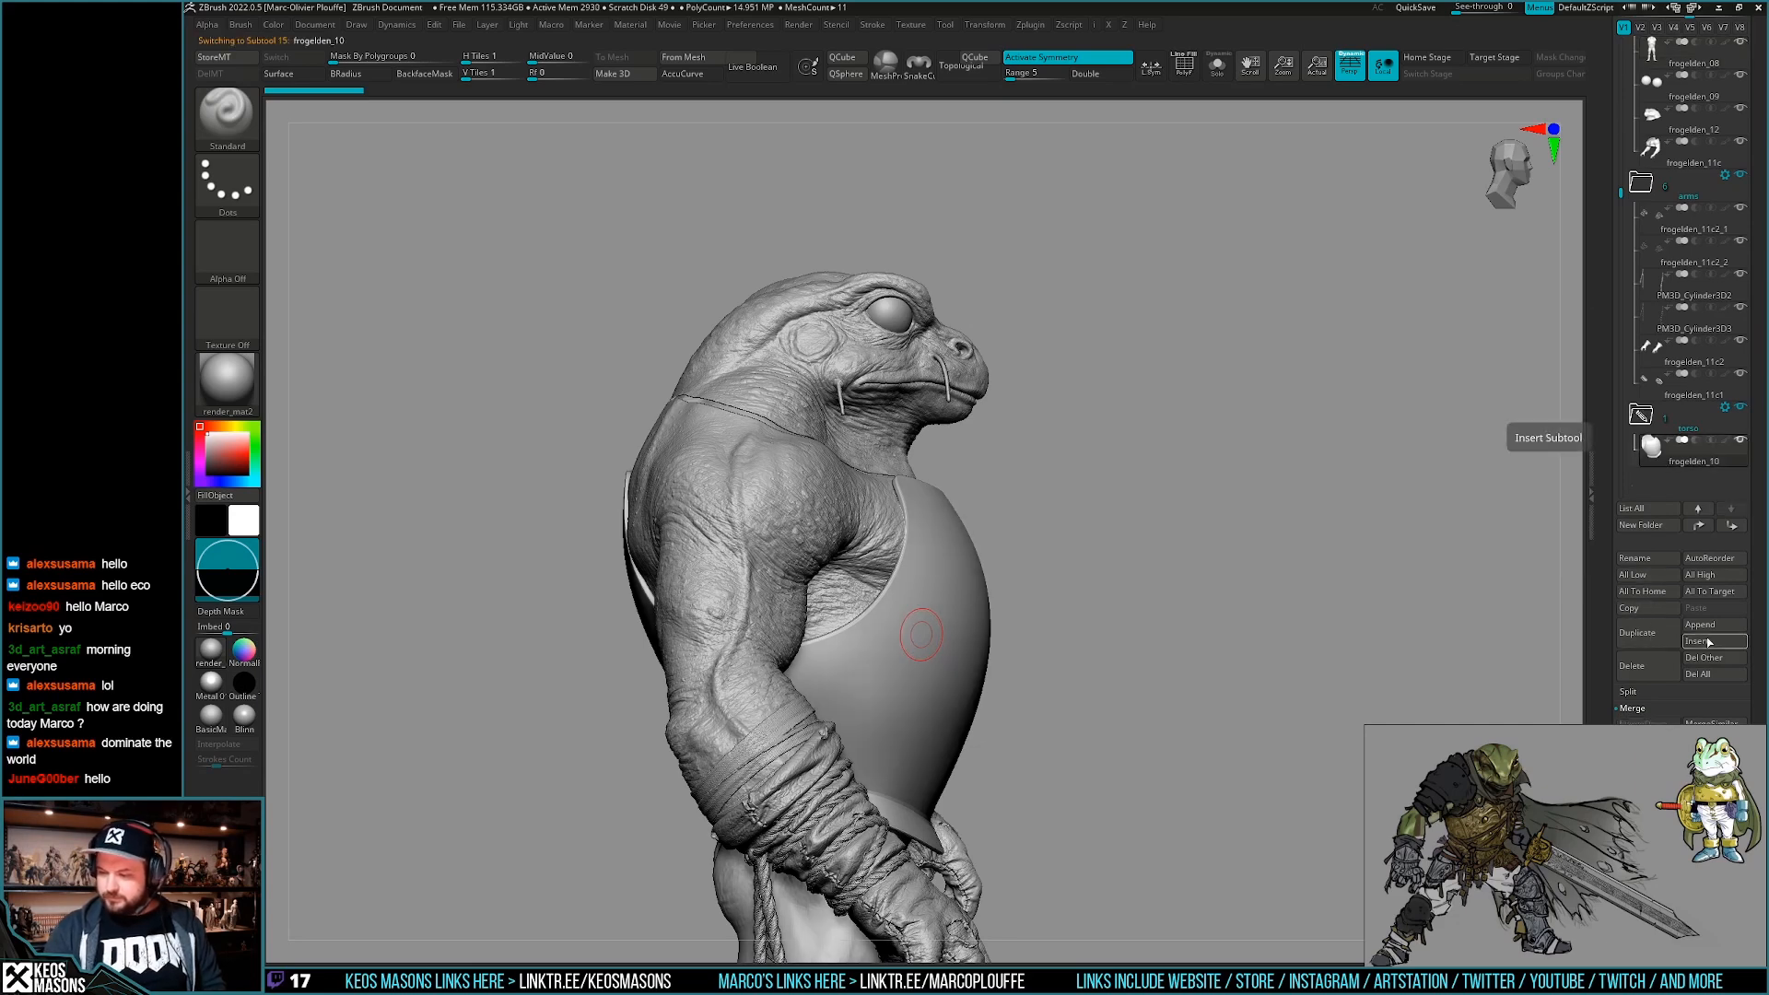
{"action": "left_click", "coordinate": [1698, 642]}
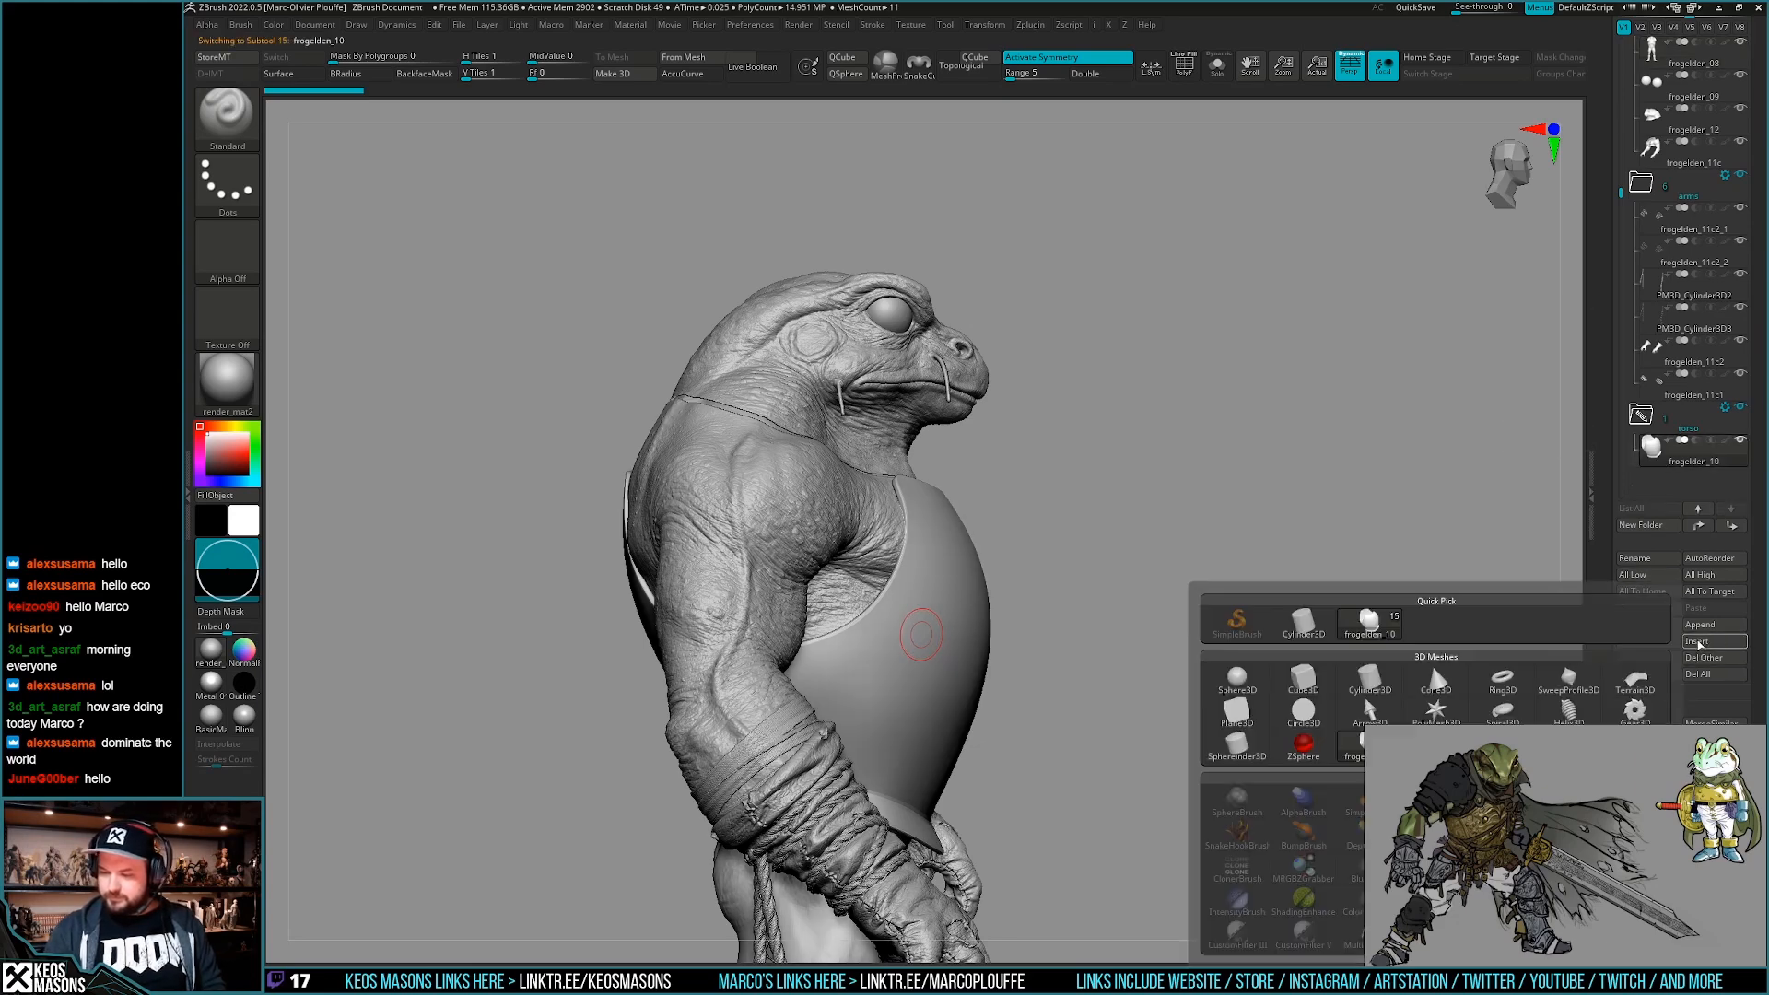
{"action": "left_click", "coordinate": [1244, 677]}
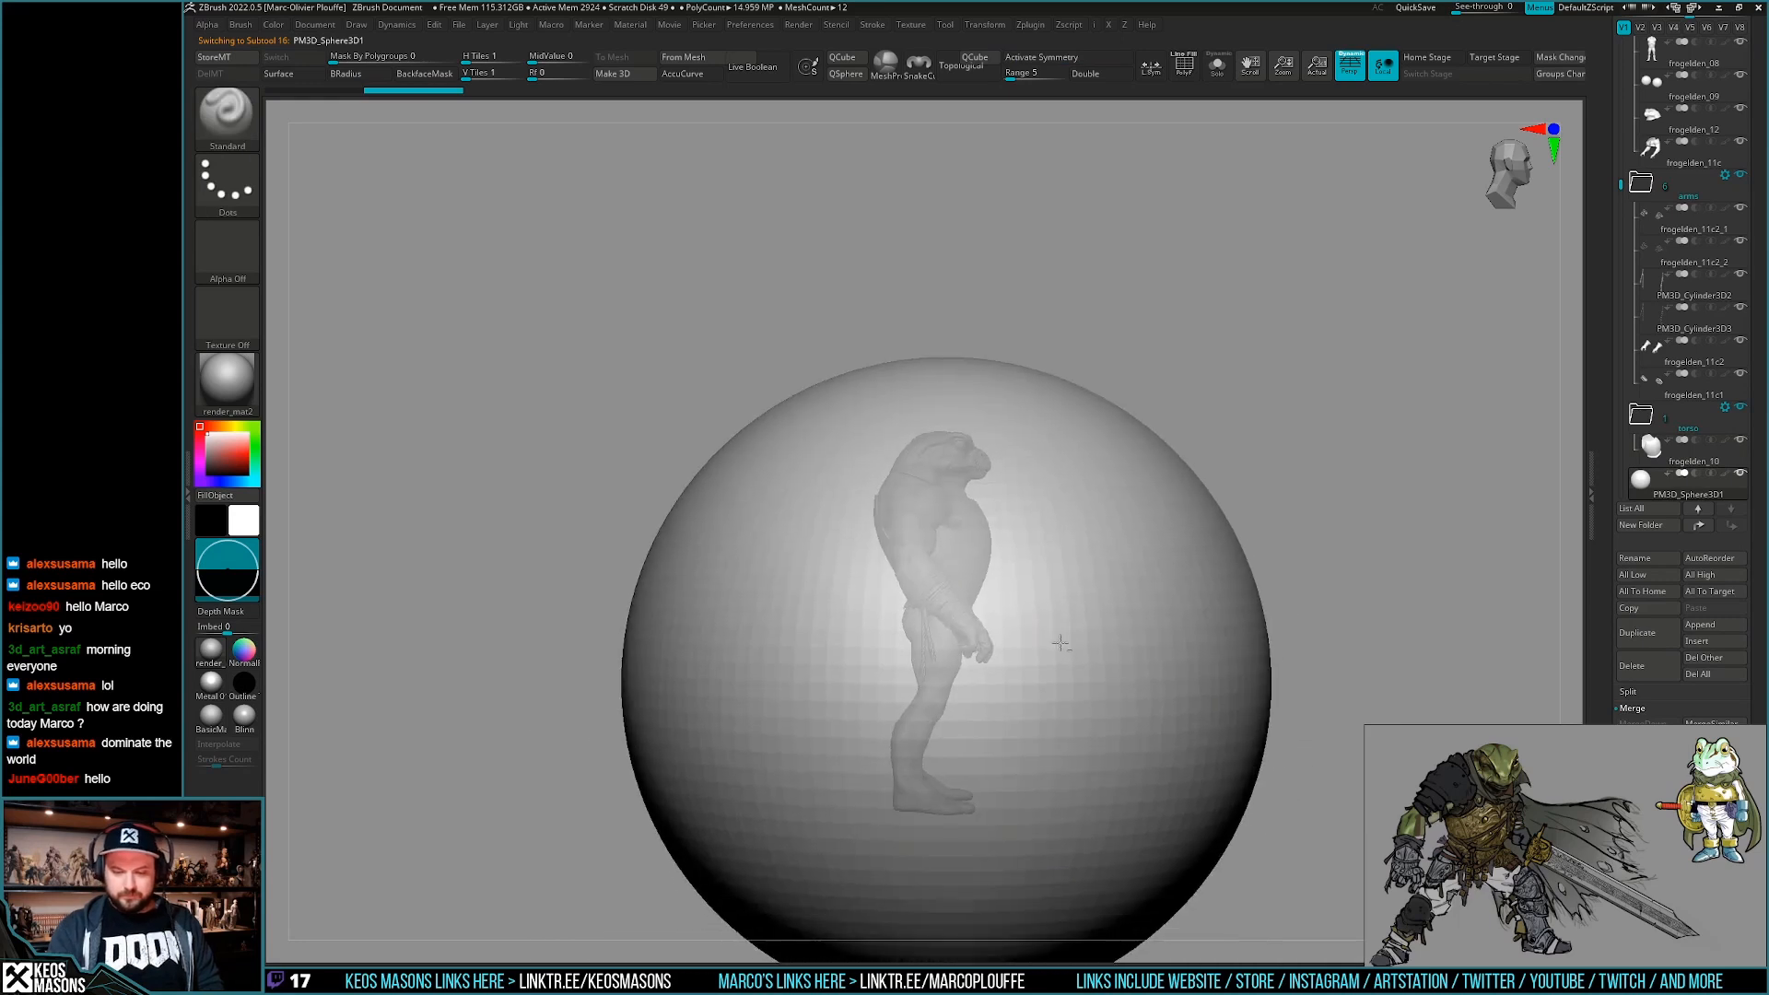
Scale the new sphere down and move it over the character's right shoulder.
{"action": "key", "text": "w"}
{"action": "left_click_drag", "start_coordinate": [907, 679], "coordinate": [883, 751]}
{"action": "left_click_drag", "start_coordinate": [908, 679], "coordinate": [816, 810]}
{"action": "left_click_drag", "start_coordinate": [907, 679], "coordinate": [864, 742]}
{"action": "left_click_drag", "start_coordinate": [962, 623], "coordinate": [918, 364]}
{"action": "right_click_drag", "start_coordinate": [921, 387], "coordinate": [925, 525], "text": "ctrl"}
{"action": "right_click_drag", "start_coordinate": [1087, 438], "coordinate": [1120, 571], "text": "shift"}
{"action": "left_click_drag", "start_coordinate": [1037, 528], "coordinate": [822, 521]}
{"action": "left_click_drag", "start_coordinate": [768, 575], "coordinate": [730, 630]}
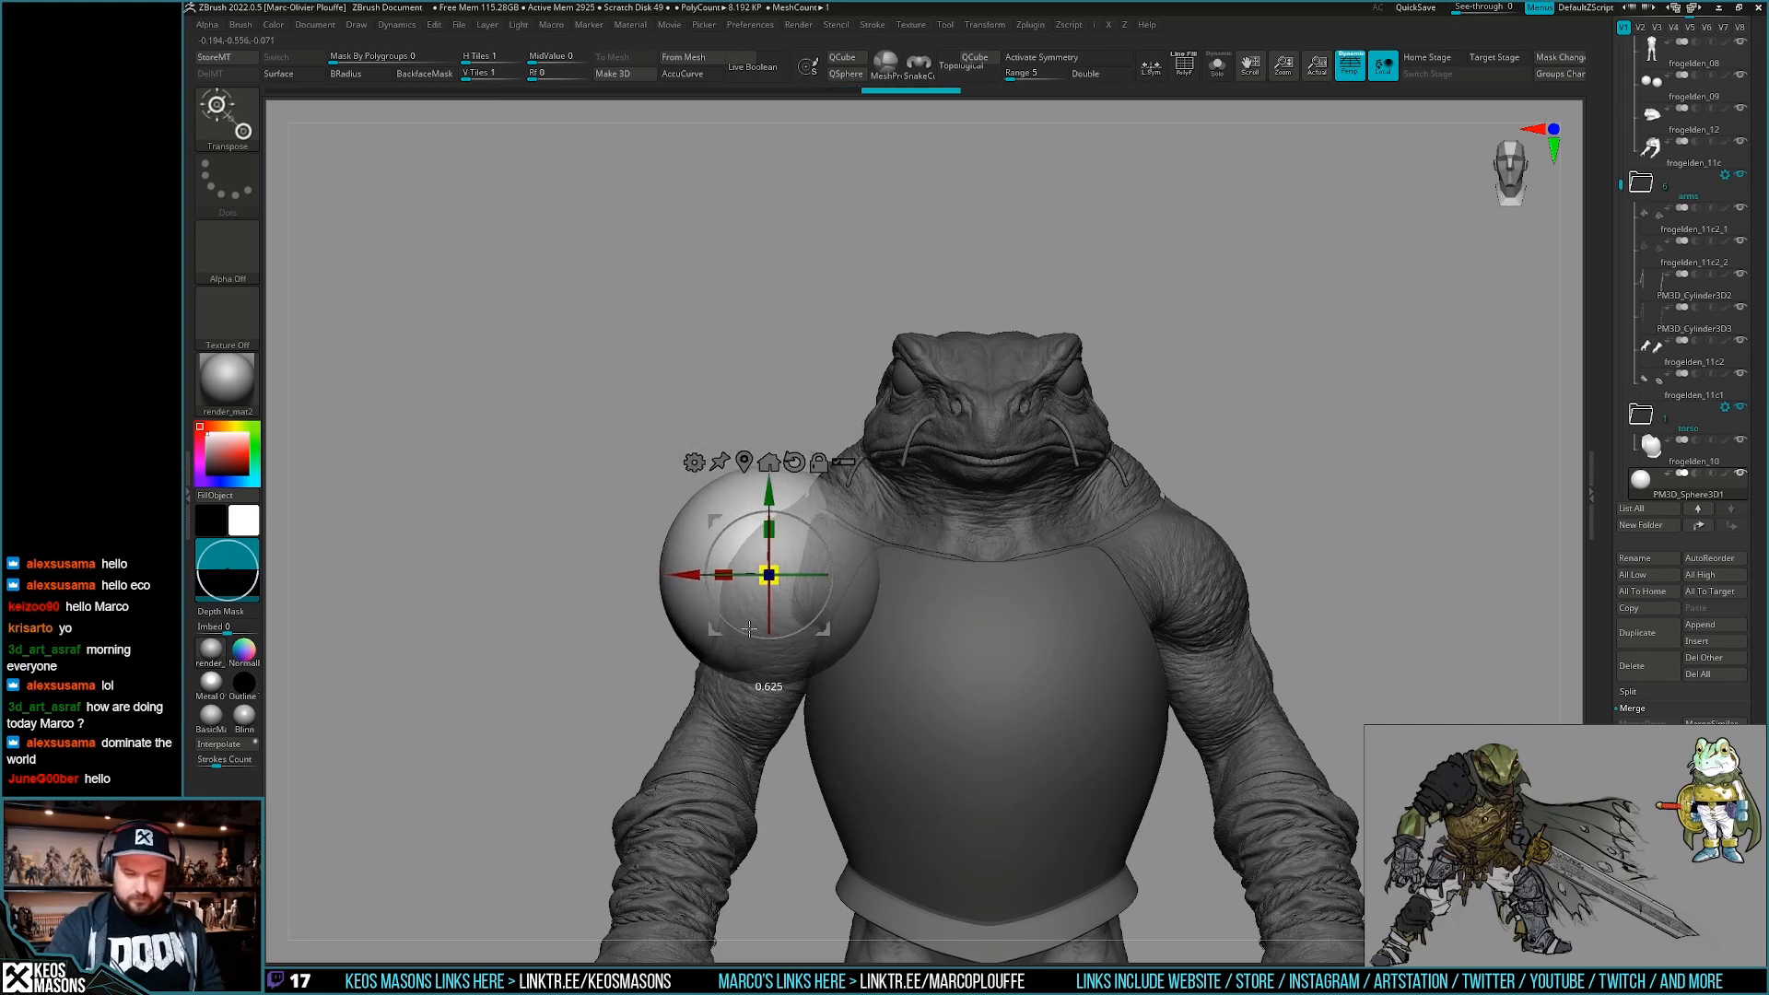
Activate symmetry for the sphere and fine-tune its fit around the shoulder in front and side views.
{"action": "key", "text": "q"}
{"action": "right_click_drag", "start_coordinate": [982, 522], "coordinate": [1050, 601]}
{"action": "right_click_drag", "start_coordinate": [1050, 601], "coordinate": [1114, 568], "text": "alt"}
{"action": "key", "text": "shift+f"}
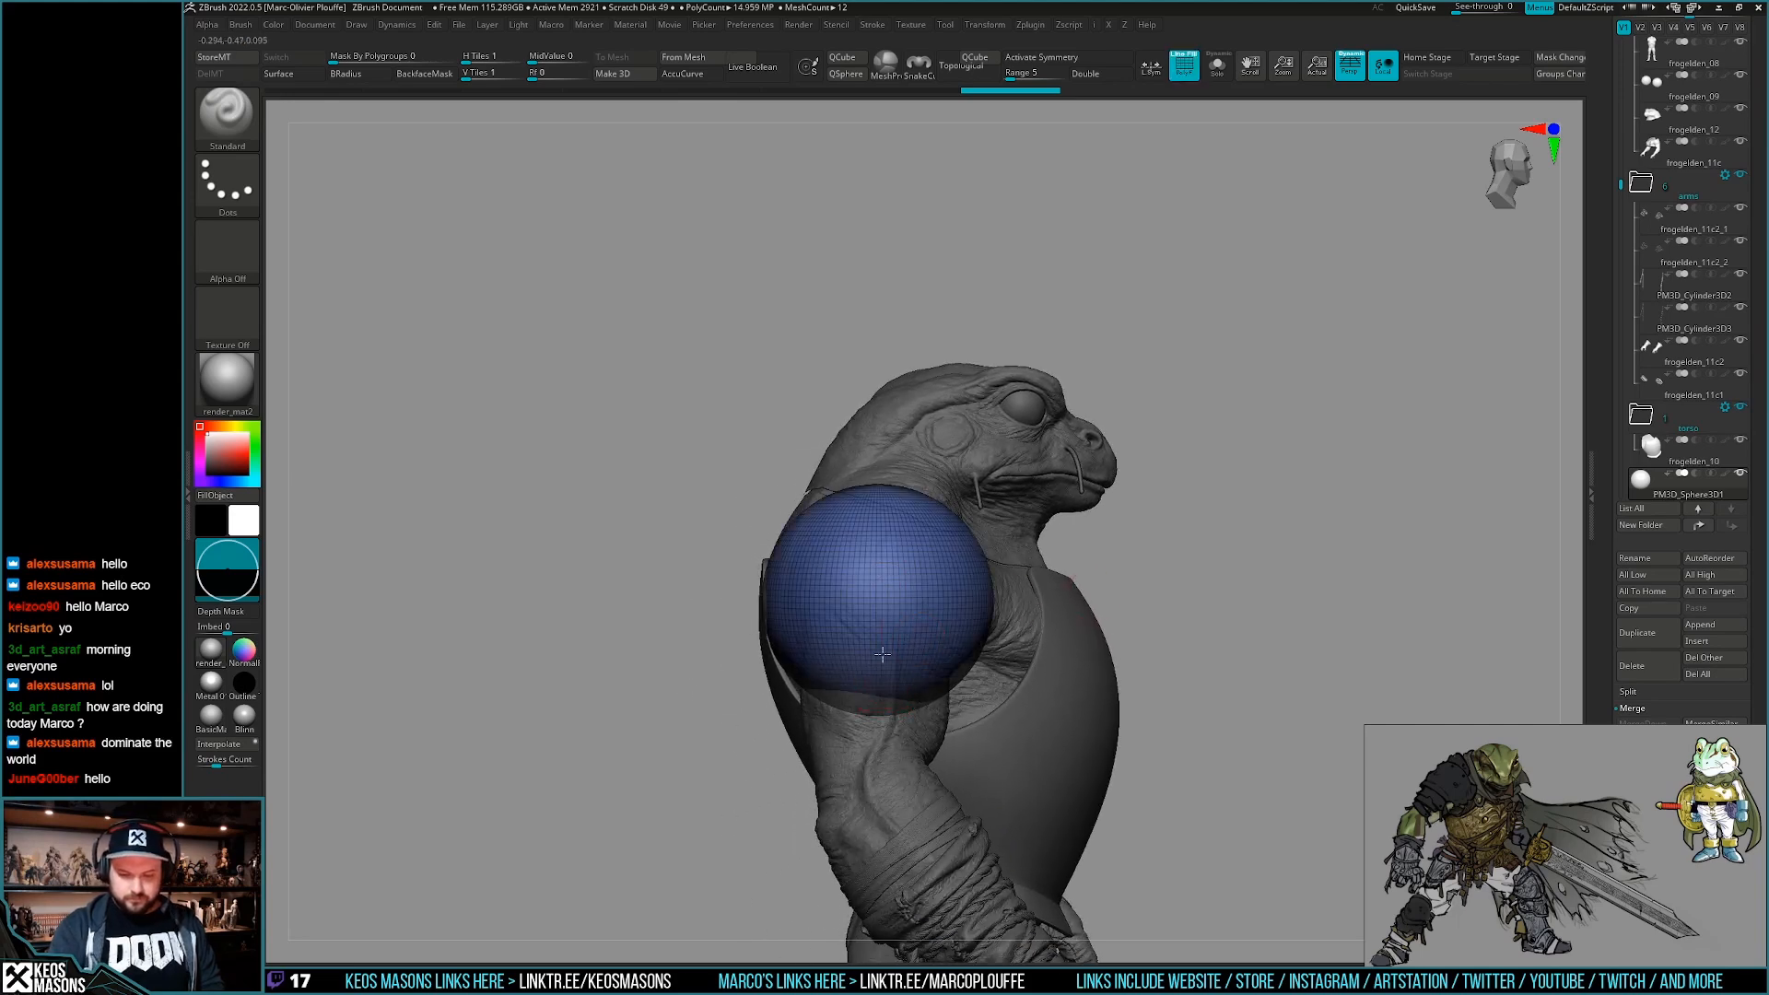
{"action": "right_click_drag", "start_coordinate": [996, 721], "coordinate": [1000, 670], "text": "alt"}
{"action": "key", "text": "x"}
{"action": "key", "text": "i"}
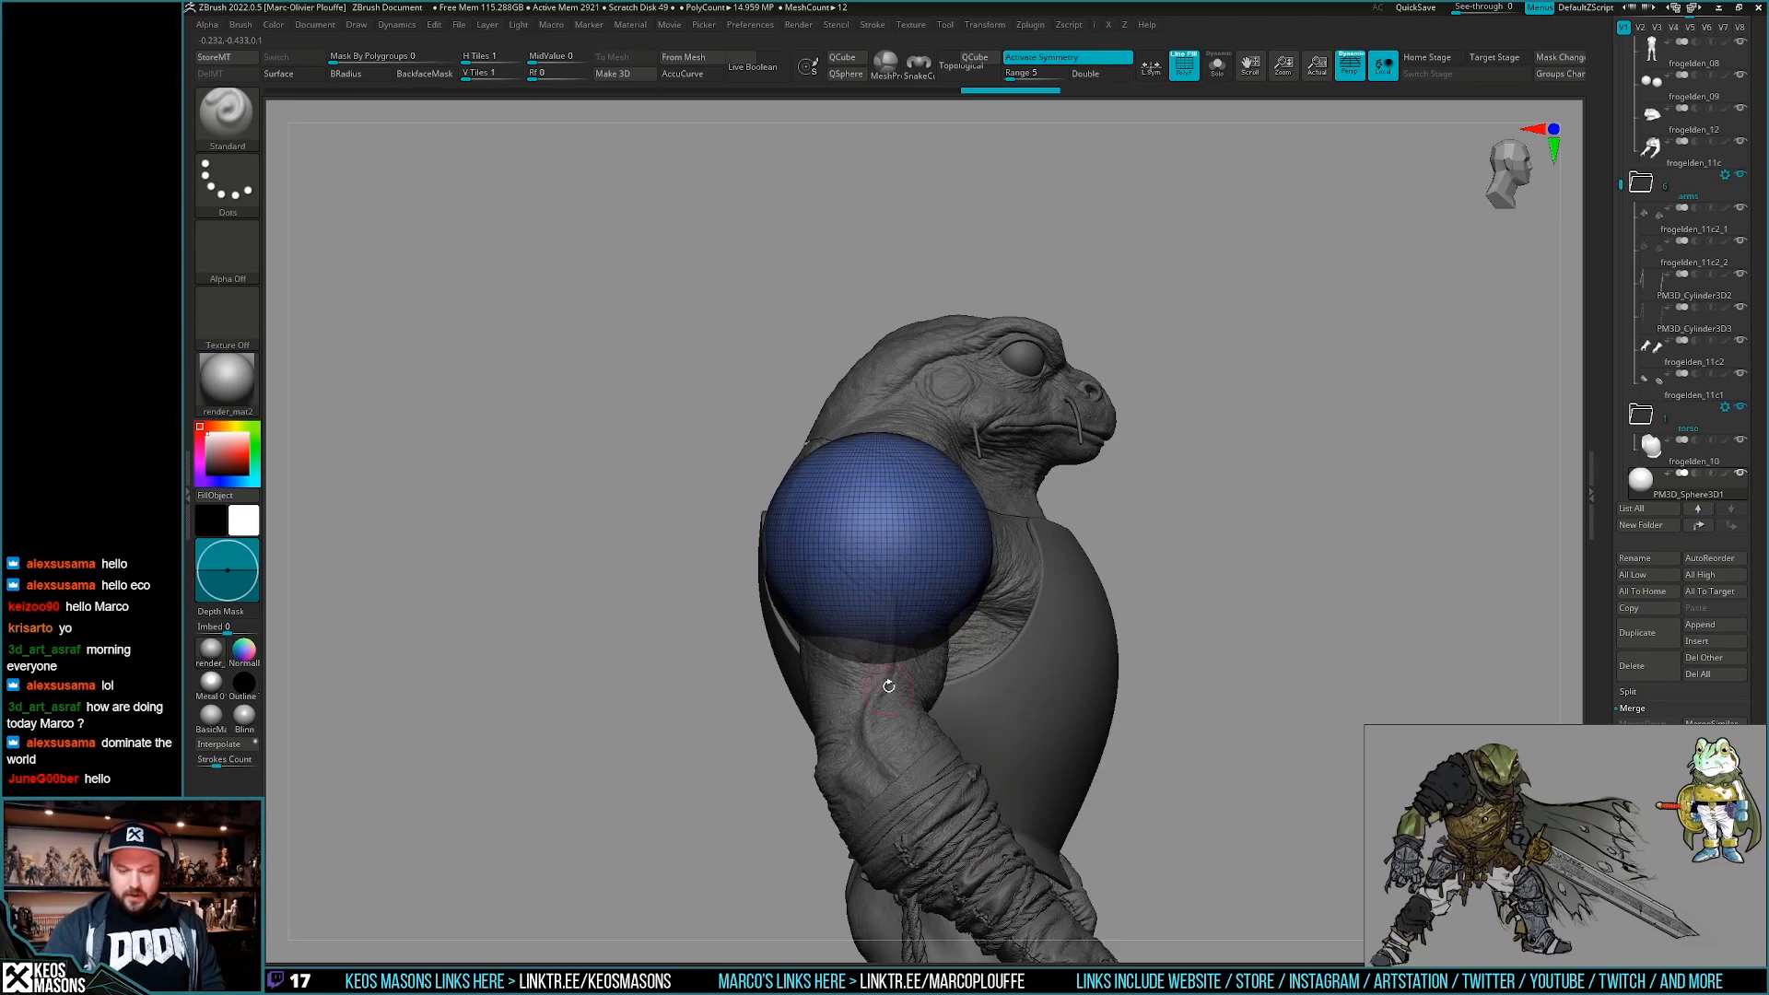
{"action": "right_click_drag", "start_coordinate": [1142, 692], "coordinate": [984, 619]}
{"action": "right_click_drag", "start_coordinate": [853, 534], "coordinate": [957, 612]}
{"action": "key", "text": "w"}
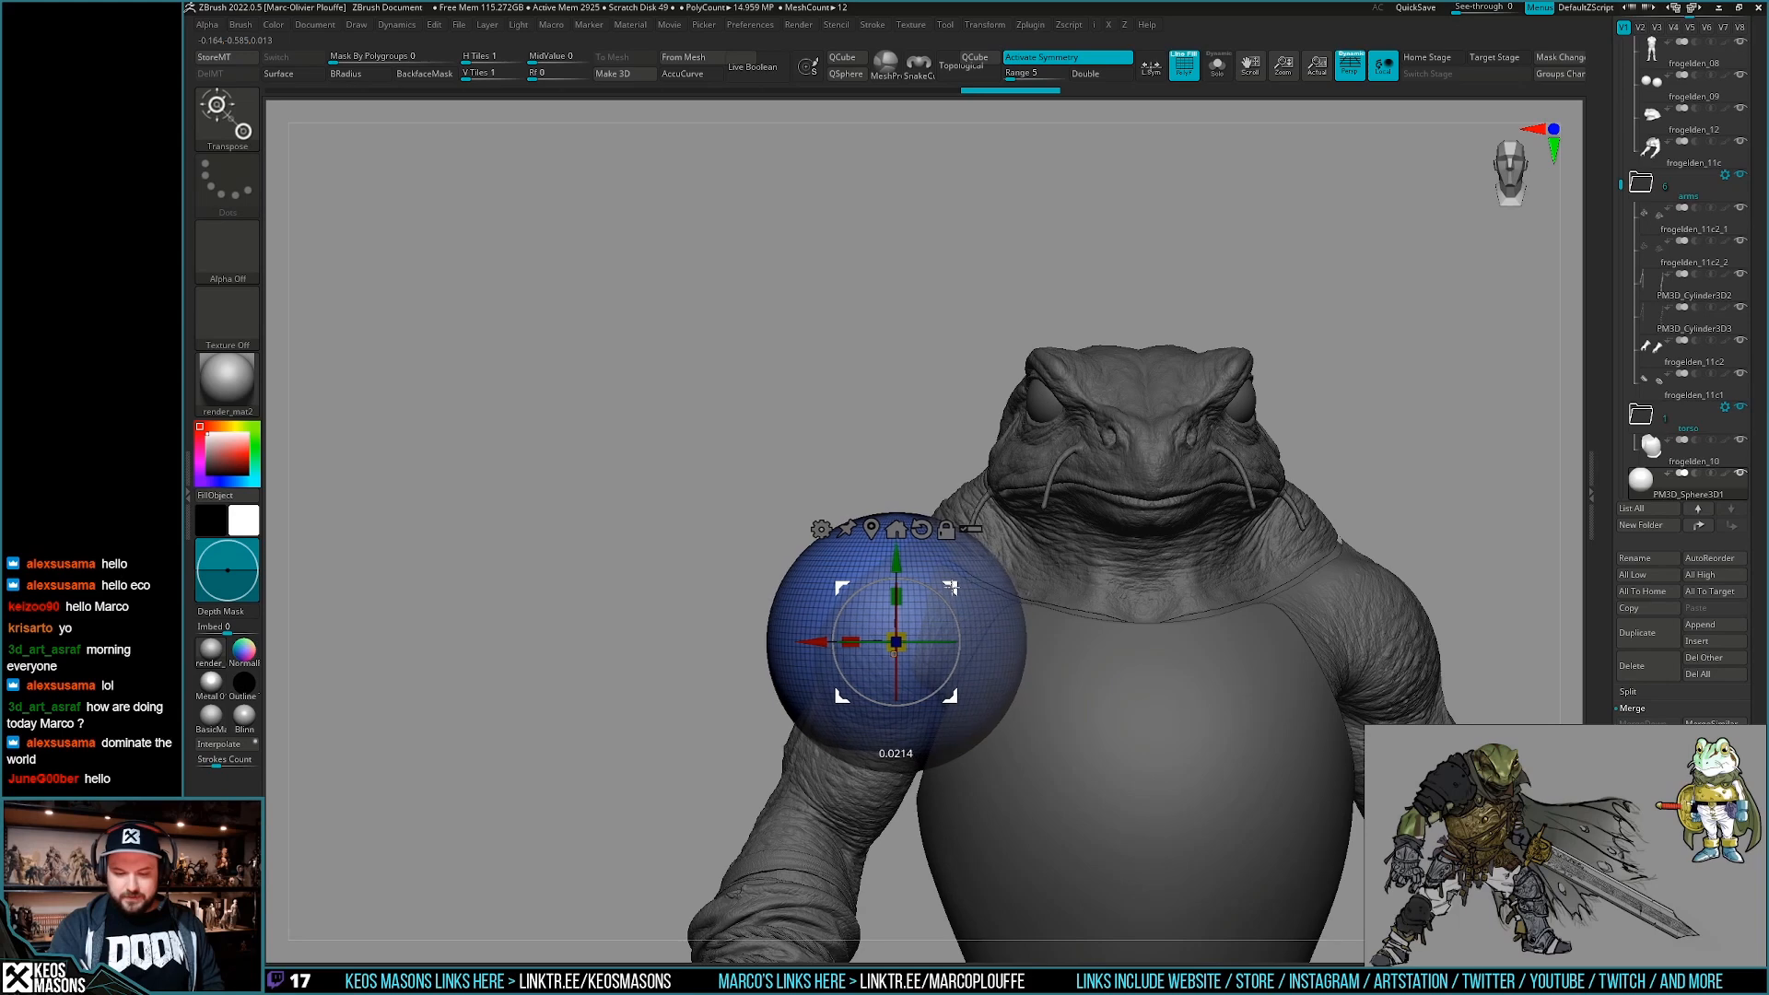
{"action": "key", "text": "q"}
{"action": "right_click_drag", "start_coordinate": [783, 619], "coordinate": [880, 635]}
{"action": "mouse_move", "coordinate": [879, 636]}
{"action": "right_mouse_down", "text": "alt"}
{"action": "mouse_move", "coordinate": [952, 614]}
{"action": "mouse_move", "coordinate": [876, 653]}
{"action": "right_mouse_up", "text": "alt"}
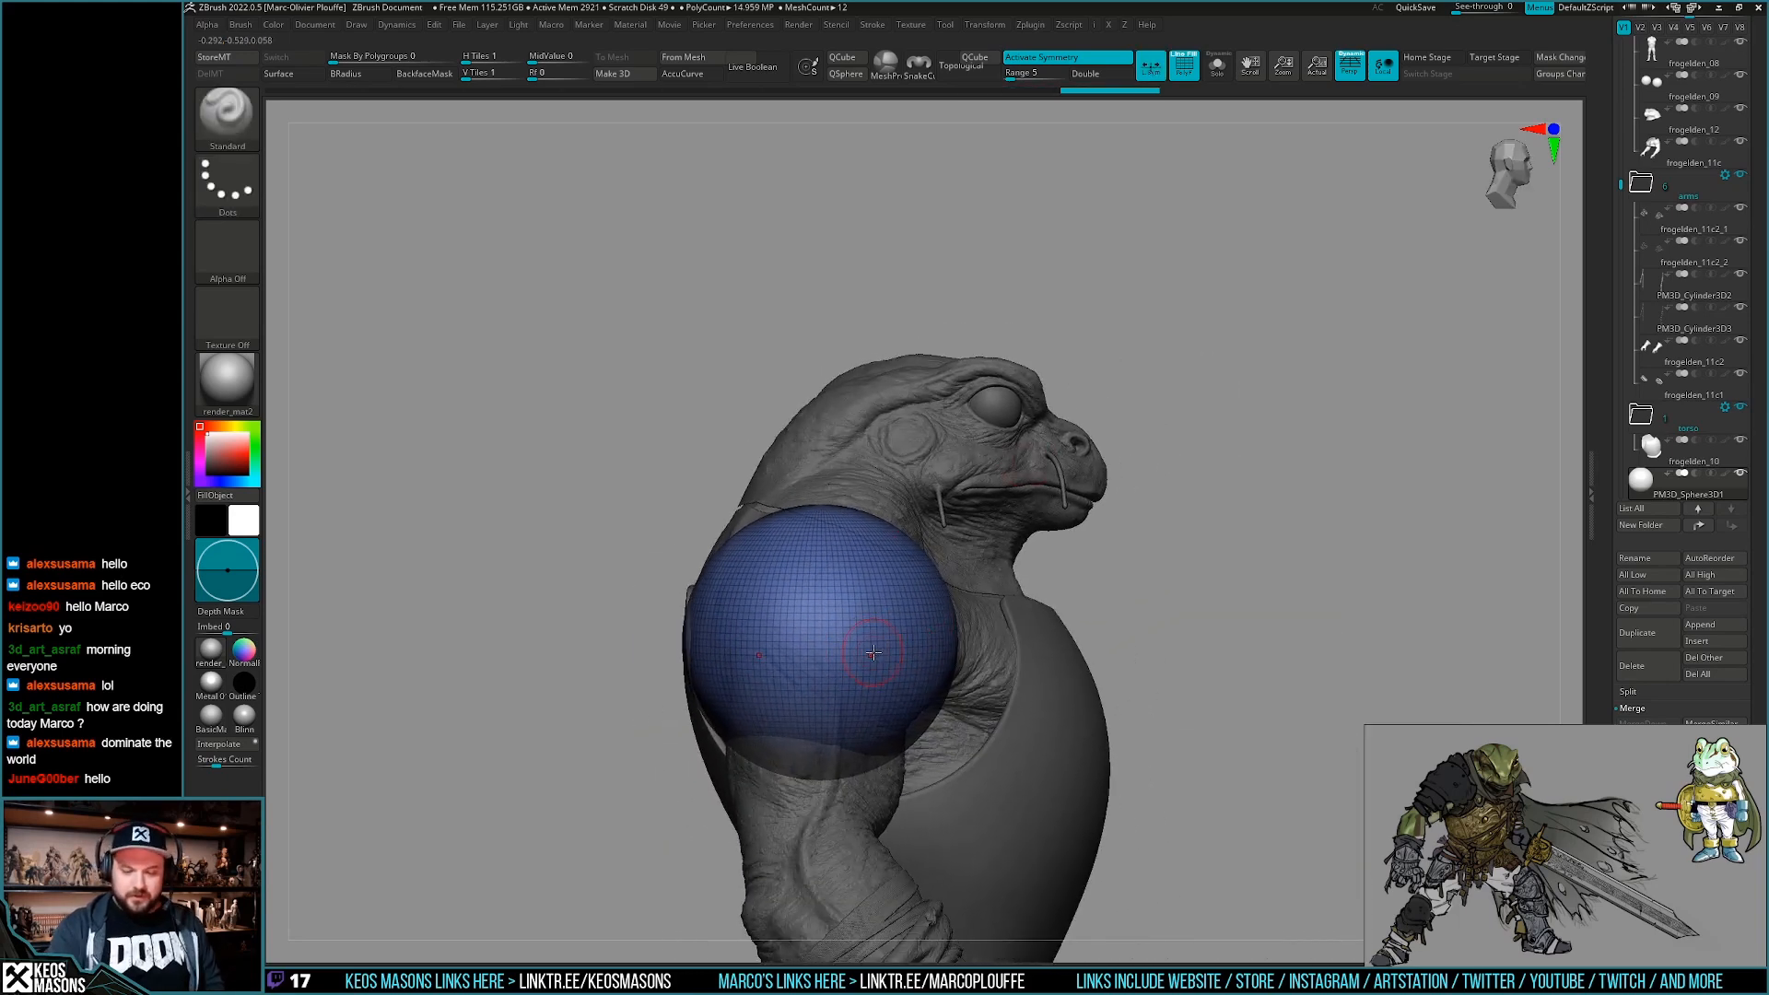
Subdivide the shoulder sphere once and choose the ClayBuildup brush for sculpting it.
{"action": "key", "text": "i"}
{"action": "right_click_drag", "start_coordinate": [814, 737], "coordinate": [852, 666], "text": "alt"}
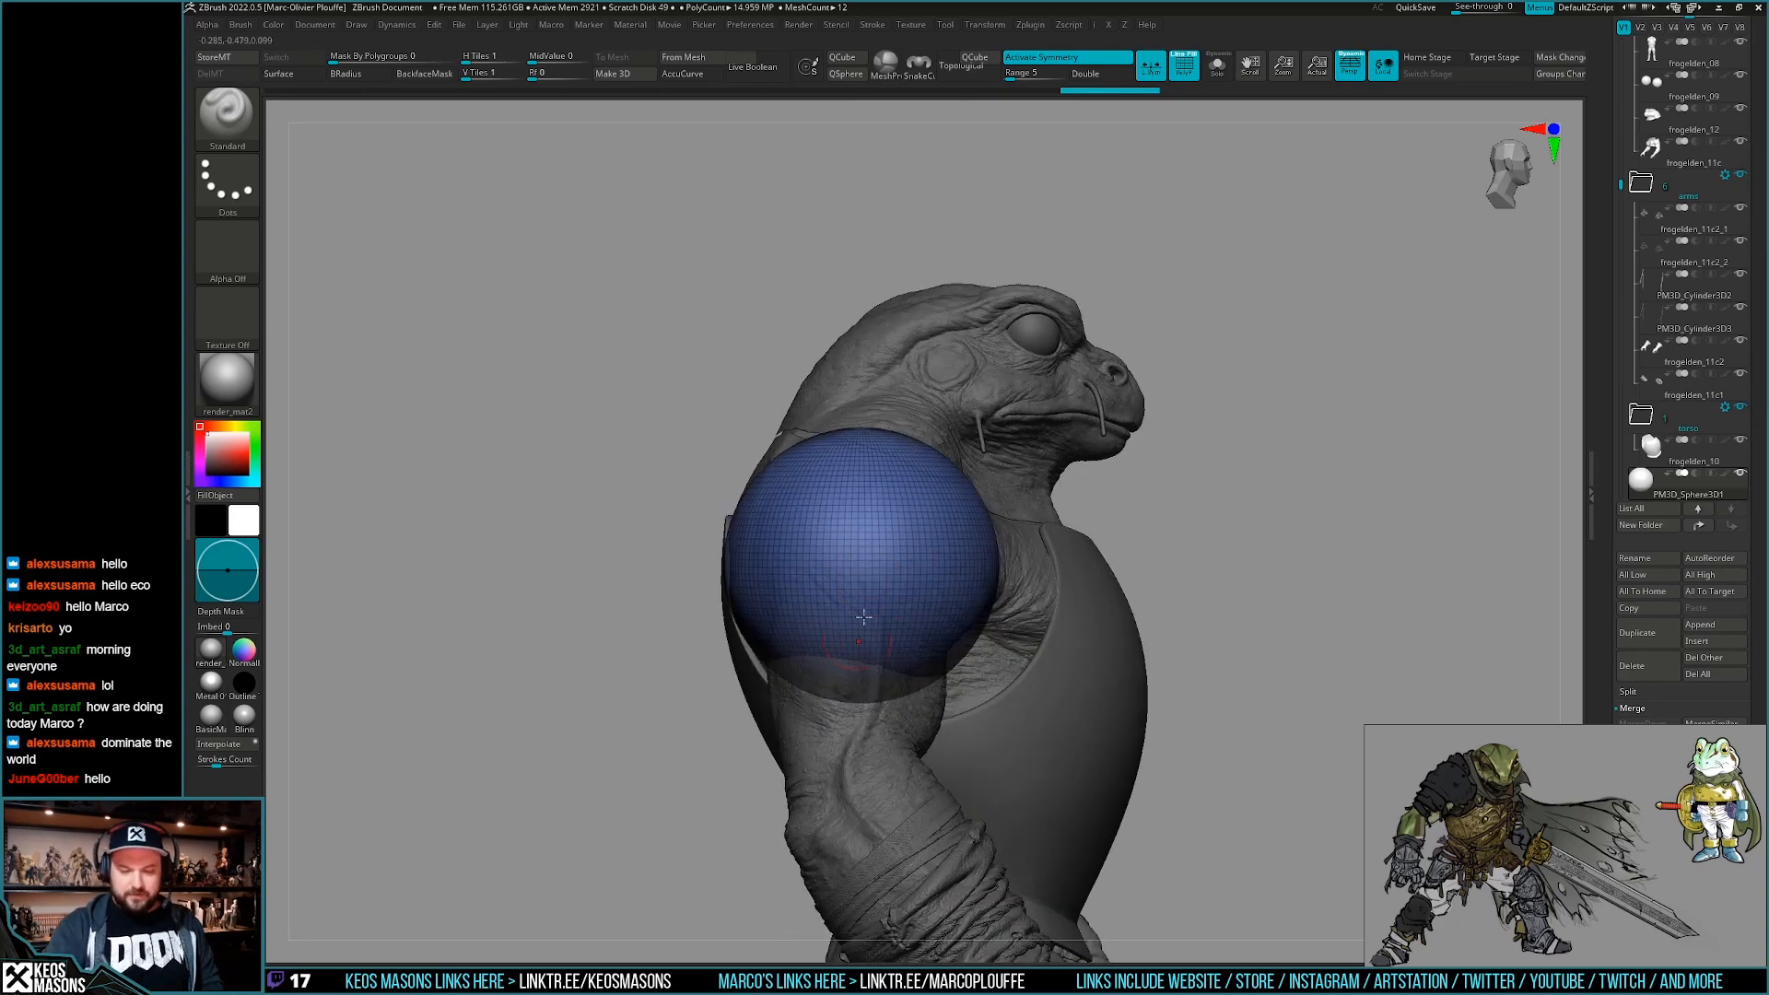
{"action": "key", "text": "b"}
{"action": "key", "text": "c"}
{"action": "key", "text": "b"}
{"action": "key", "text": "shift+f"}
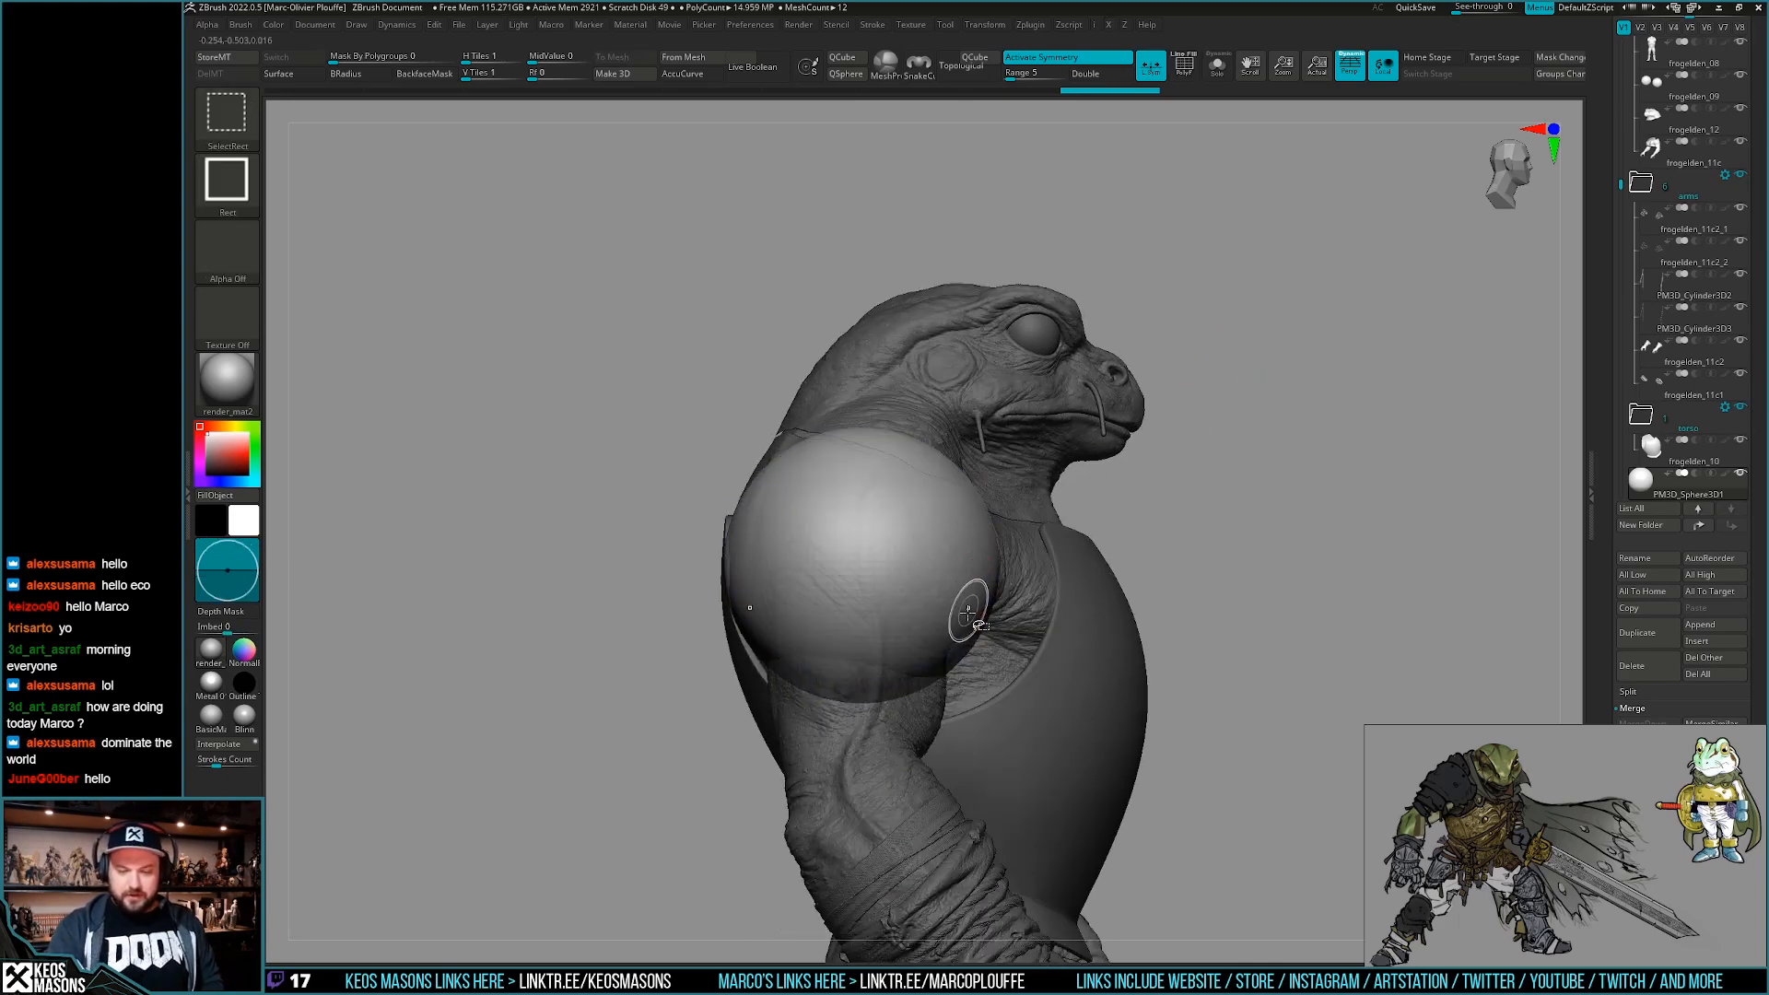
{"action": "key", "text": "ctrl+d"}
{"action": "right_click_drag", "start_coordinate": [982, 597], "coordinate": [966, 643], "text": "alt"}
{"action": "key", "text": "x"}
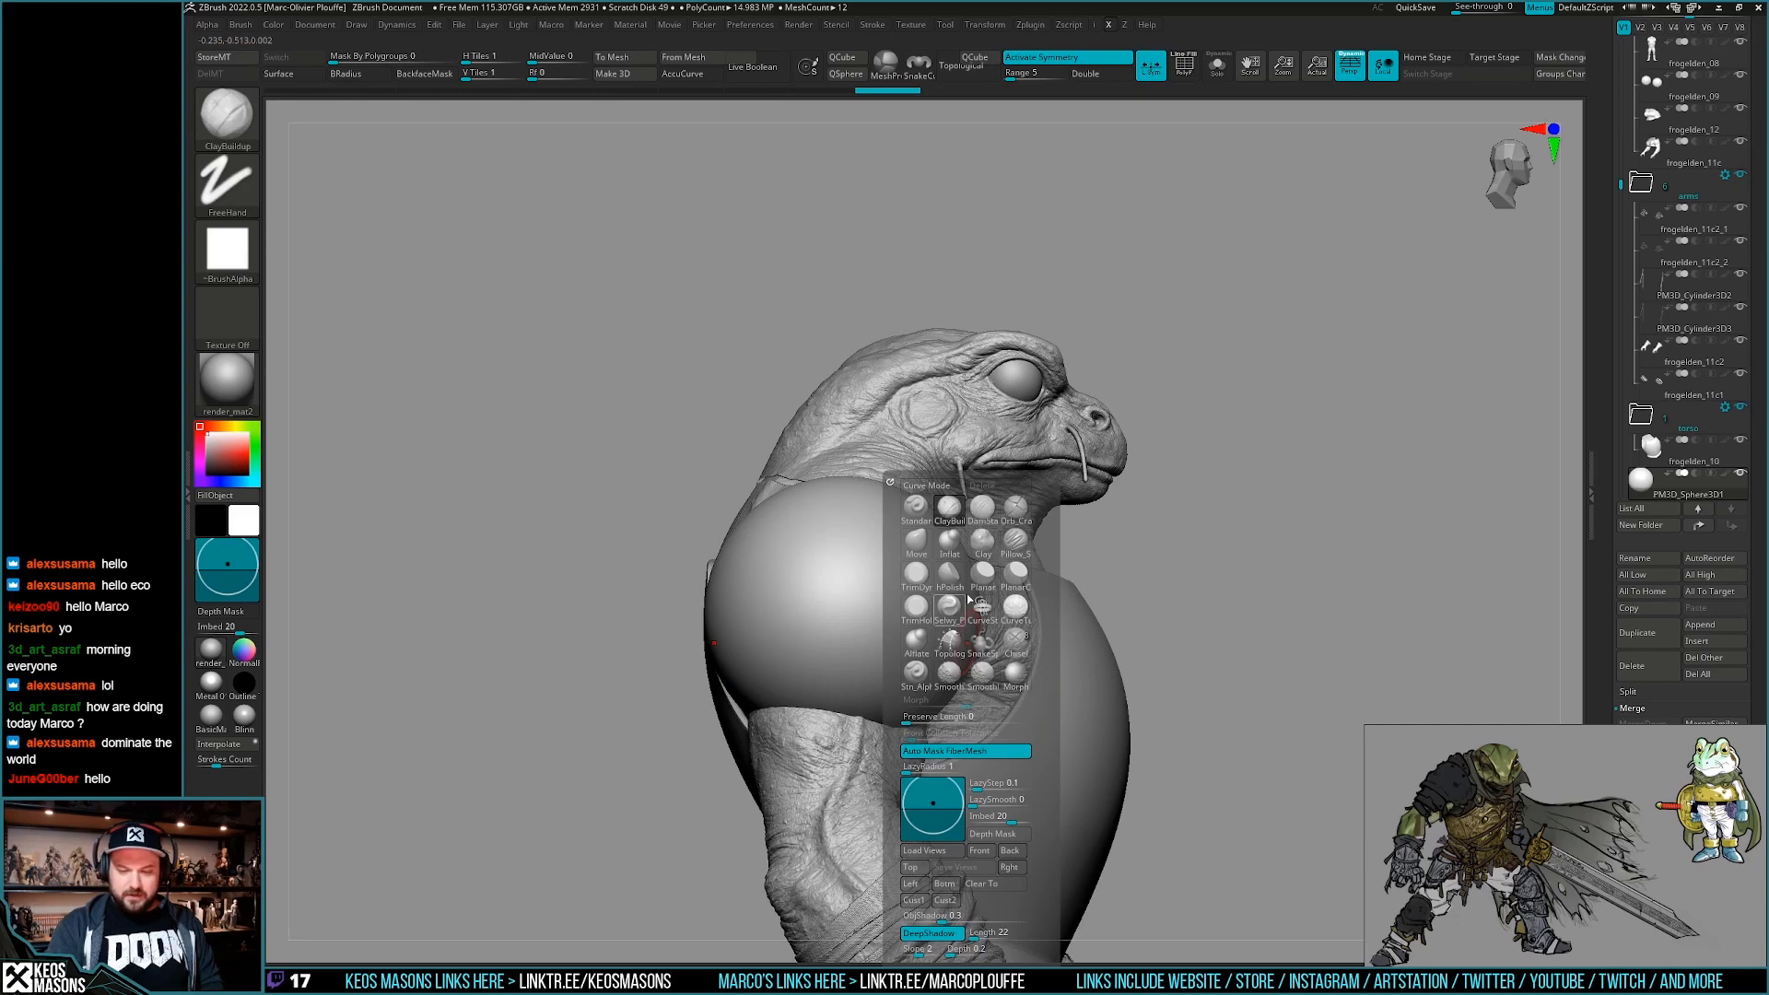
{"action": "left_click", "coordinate": [962, 510]}
Build up a raised rim with clay strokes across the sphere's lower outer side, just above the arm.
{"action": "right_click", "coordinate": [807, 751]}
{"action": "right_click_drag", "start_coordinate": [851, 608], "coordinate": [834, 652]}
{"action": "mouse_move", "coordinate": [832, 655]}
{"action": "left_mouse_down"}
{"action": "mouse_move", "coordinate": [889, 721]}
{"action": "mouse_move", "coordinate": [866, 755]}
{"action": "left_mouse_up"}
{"action": "mouse_move", "coordinate": [913, 689]}
{"action": "right_mouse_down"}
{"action": "mouse_move", "coordinate": [930, 705]}
{"action": "mouse_move", "coordinate": [912, 644]}
{"action": "mouse_move", "coordinate": [948, 643]}
{"action": "mouse_move", "coordinate": [976, 689]}
{"action": "right_mouse_up"}
{"action": "right_click", "coordinate": [976, 689]}
{"action": "right_click_drag", "start_coordinate": [995, 612], "coordinate": [866, 682]}
{"action": "right_click", "coordinate": [866, 681]}
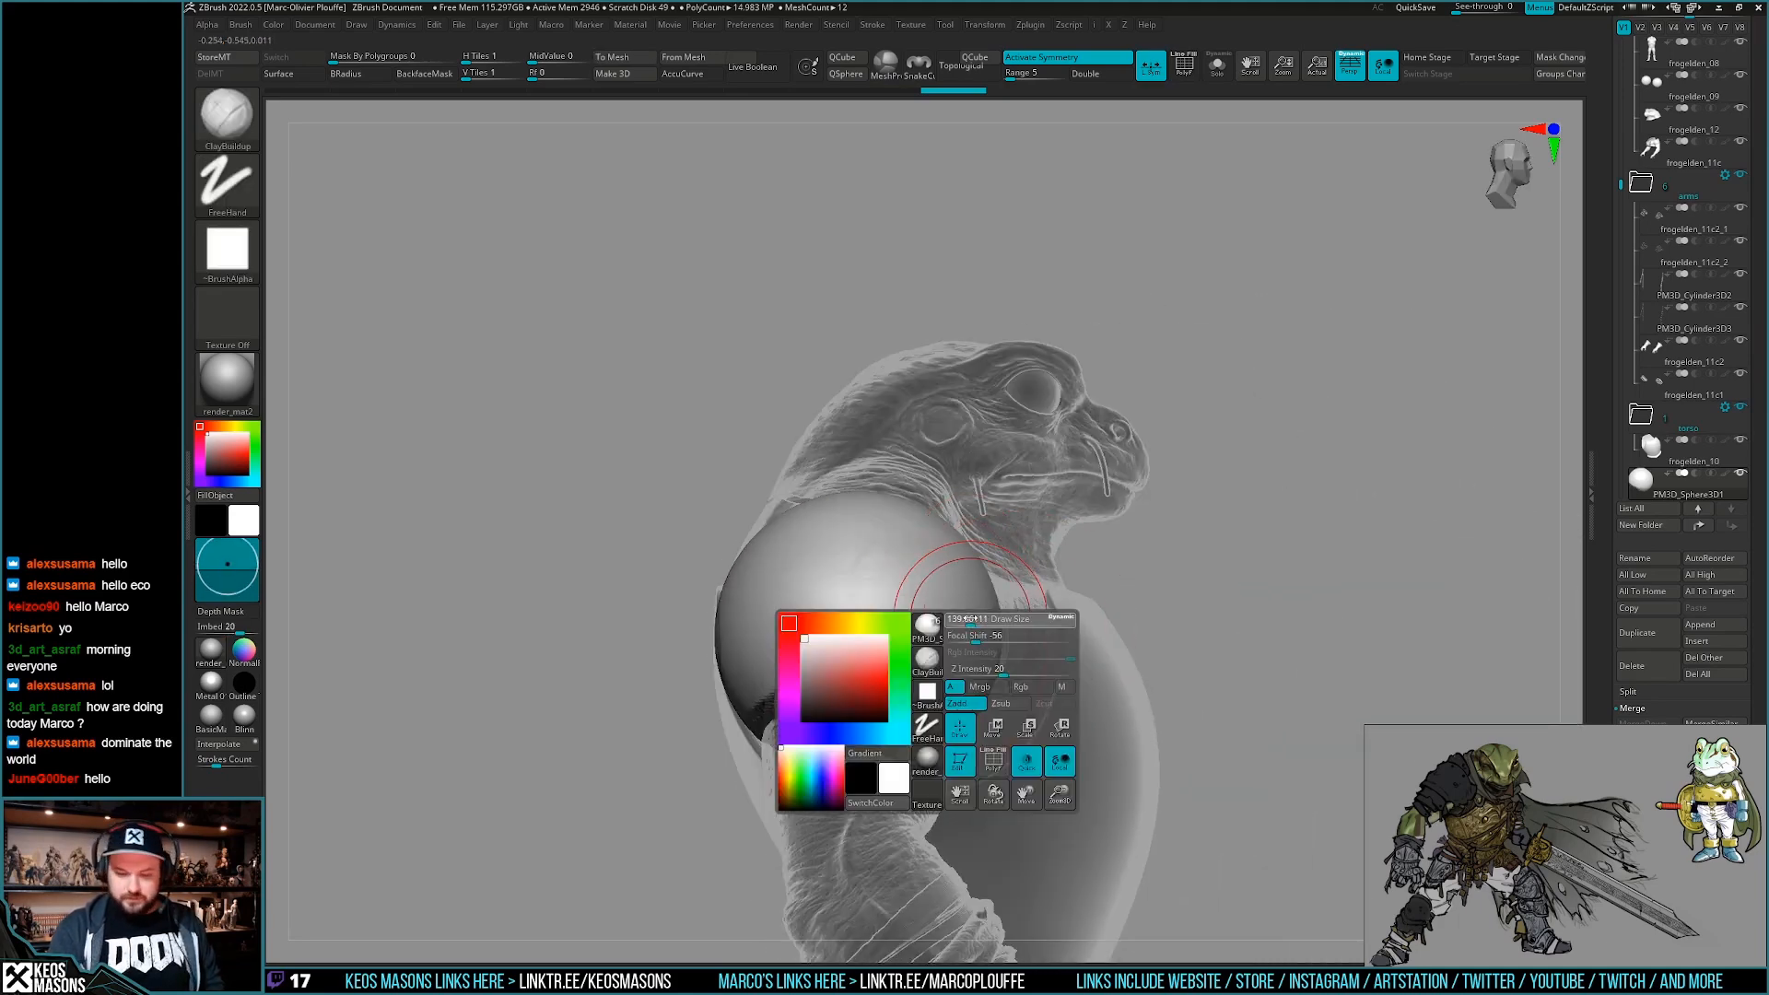
{"action": "left_click_drag", "start_coordinate": [880, 689], "coordinate": [849, 672]}
{"action": "left_click_drag", "start_coordinate": [947, 730], "coordinate": [898, 726]}
{"action": "mouse_move", "coordinate": [898, 726]}
{"action": "right_mouse_down"}
{"action": "mouse_move", "coordinate": [949, 659]}
{"action": "mouse_move", "coordinate": [935, 613]}
{"action": "right_mouse_up"}
{"action": "left_click_drag", "start_coordinate": [935, 613], "coordinate": [987, 612]}
{"action": "right_click_drag", "start_coordinate": [987, 611], "coordinate": [993, 606]}
{"action": "left_click_drag", "start_coordinate": [992, 606], "coordinate": [901, 595]}
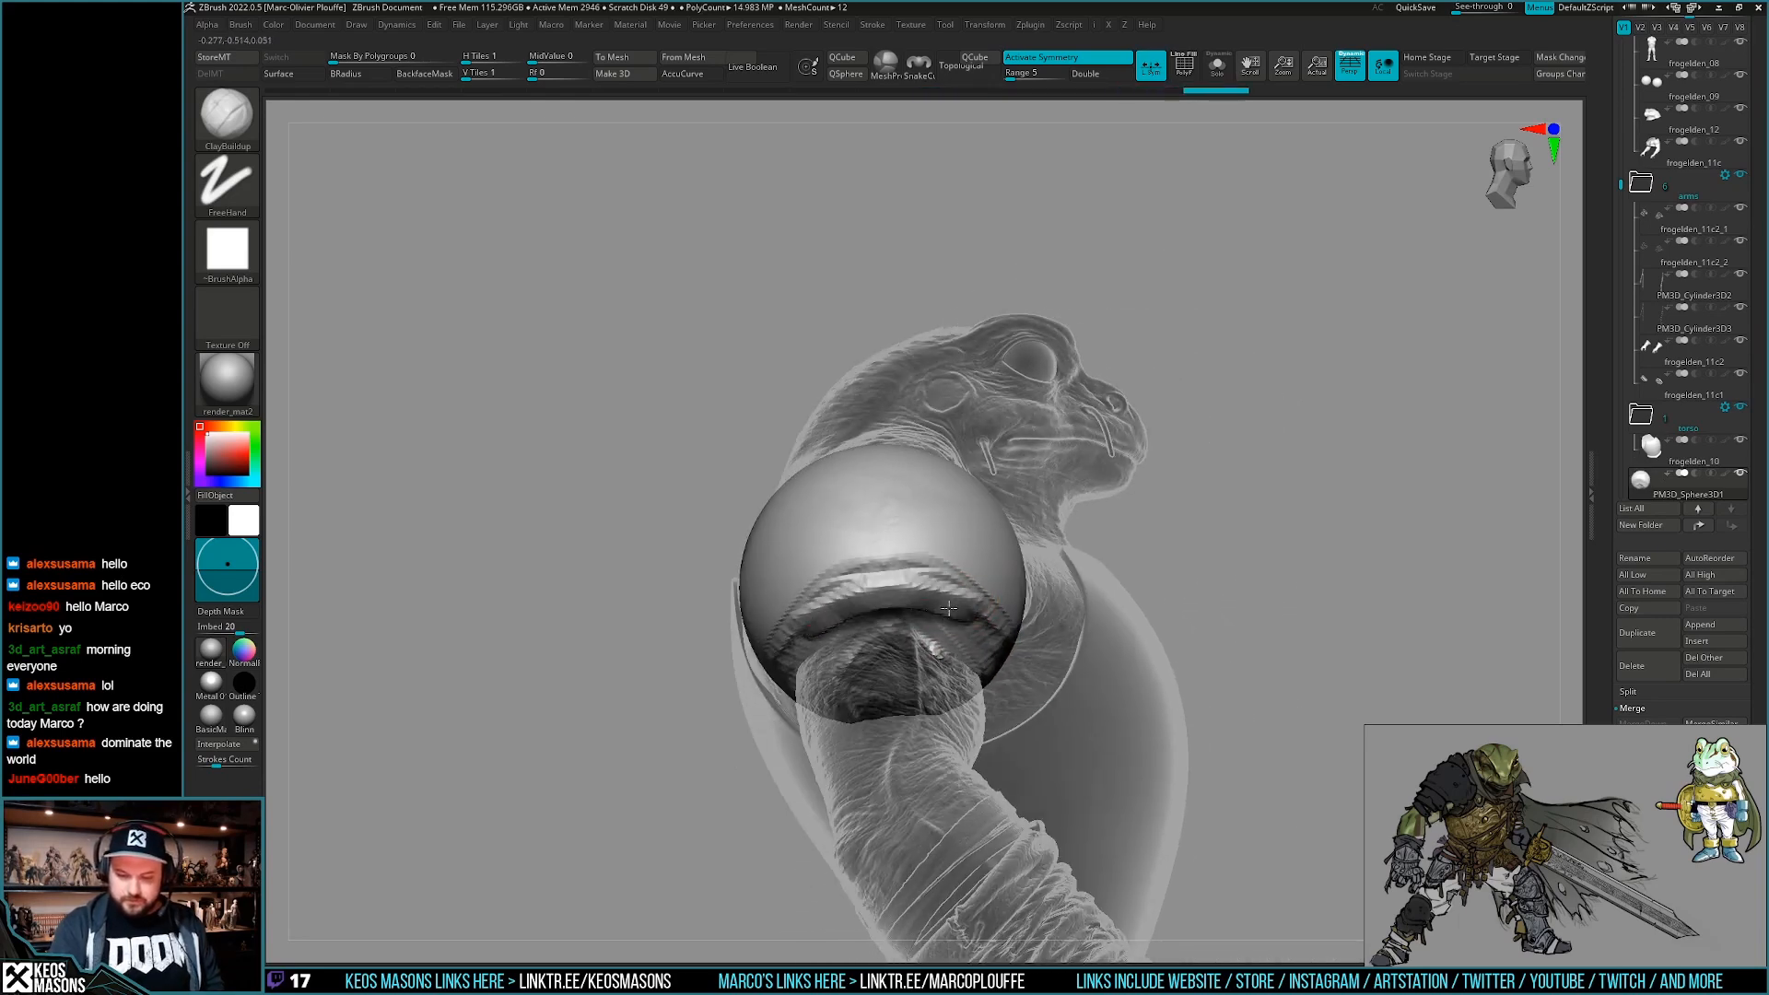
Carve along the rim of the shoulder pad and smooth its top and outer surface.
{"action": "right_click_drag", "start_coordinate": [1024, 648], "coordinate": [958, 706]}
{"action": "right_click", "coordinate": [958, 705]}
{"action": "left_click_drag", "start_coordinate": [827, 585], "coordinate": [1054, 599], "text": "alt"}
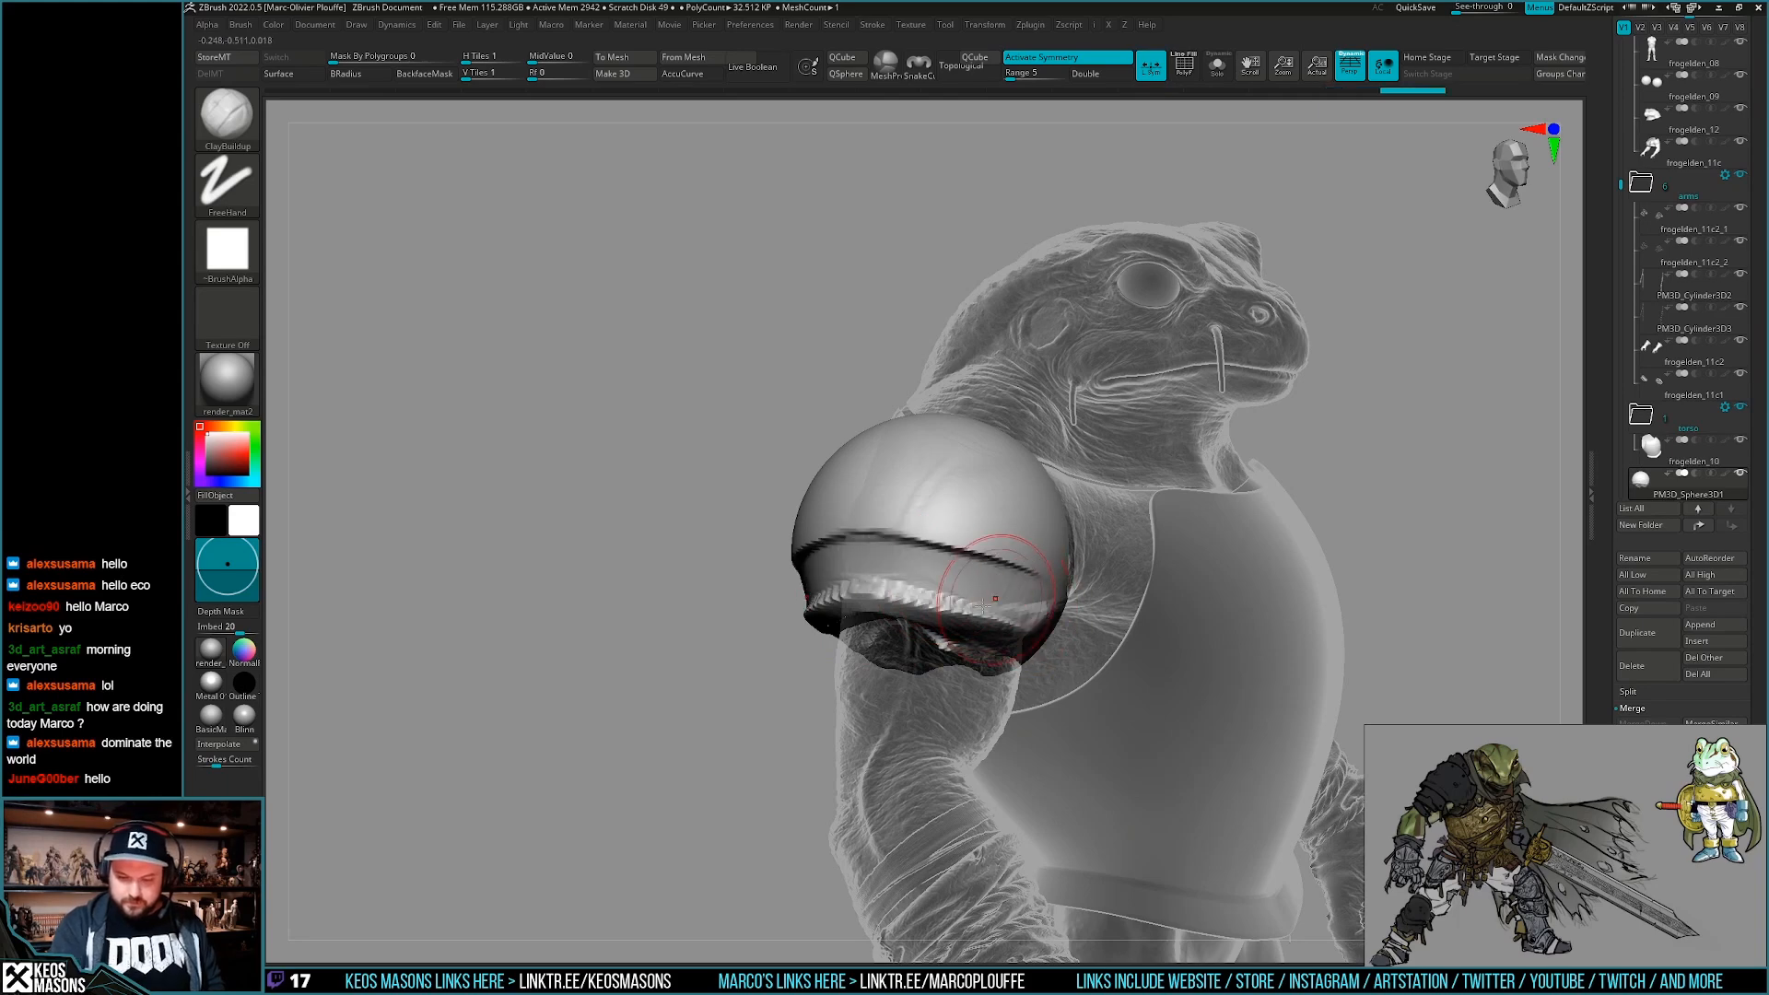
{"action": "right_click_drag", "start_coordinate": [1041, 597], "coordinate": [1021, 544]}
{"action": "left_click_drag", "start_coordinate": [1021, 545], "coordinate": [971, 481], "text": "shift"}
{"action": "left_click", "coordinate": [1059, 594]}
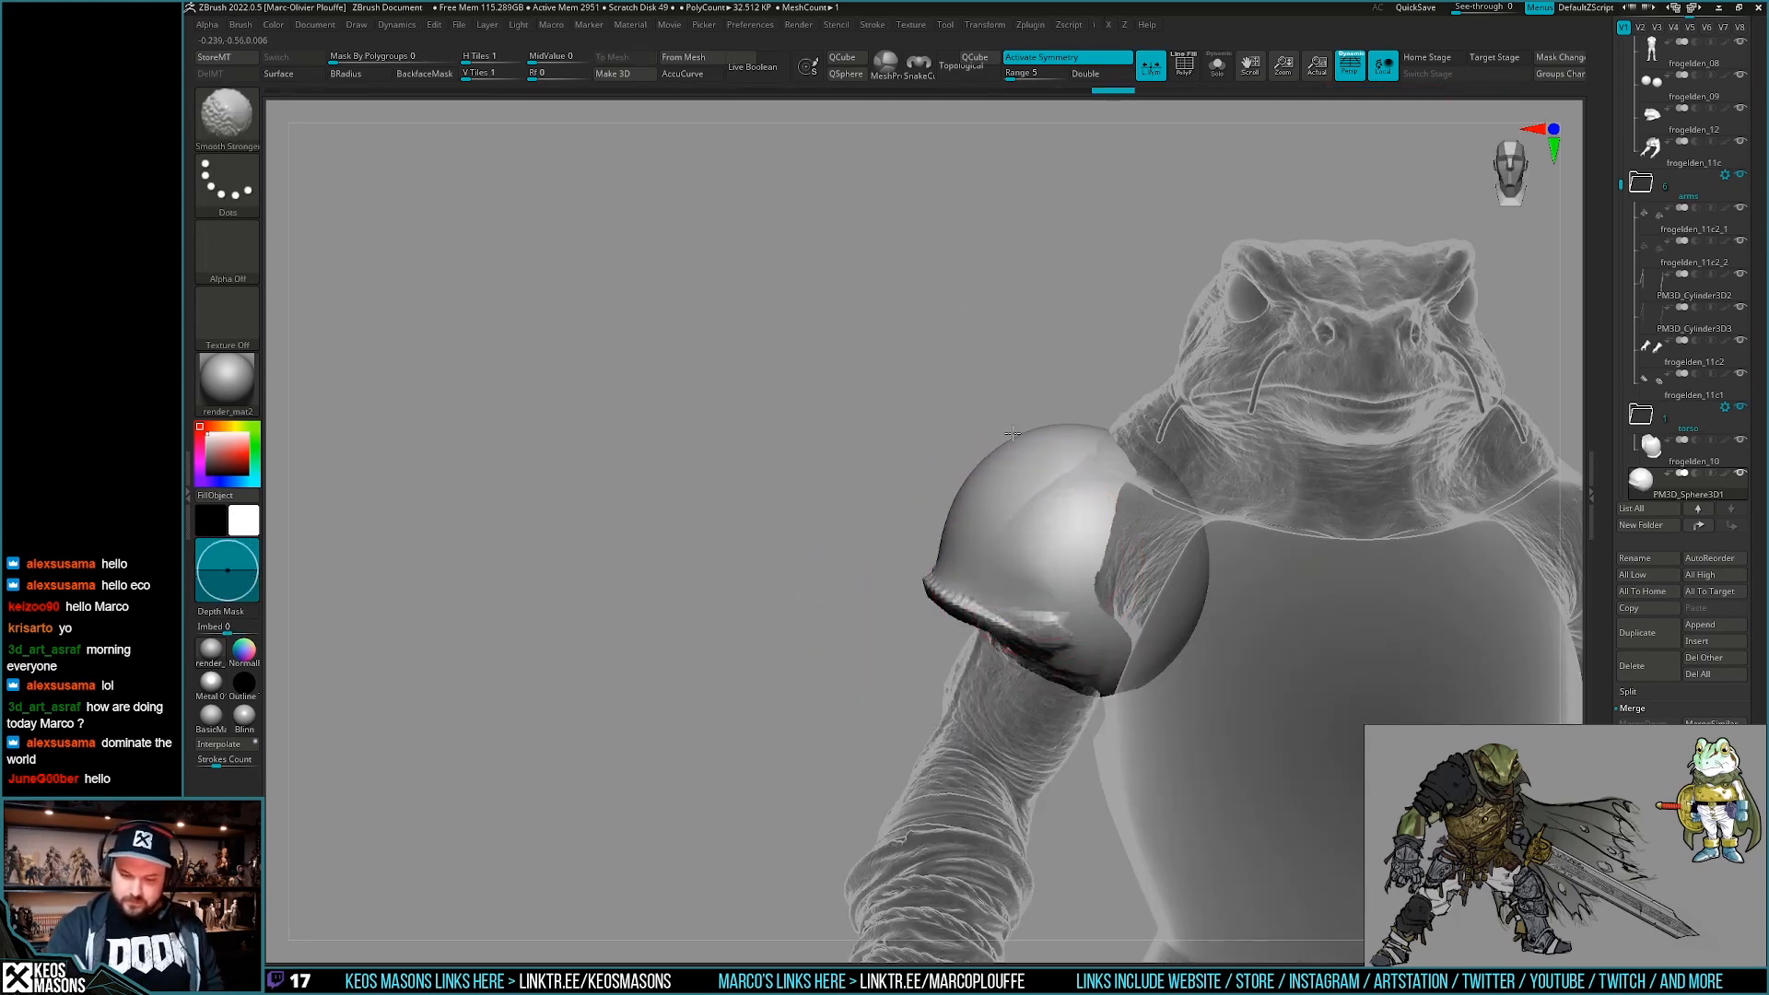
{"action": "left_click_drag", "start_coordinate": [996, 495], "coordinate": [1004, 468], "text": "shift"}
{"action": "mouse_move", "coordinate": [999, 475]}
{"action": "right_mouse_down"}
{"action": "mouse_move", "coordinate": [976, 488]}
{"action": "mouse_move", "coordinate": [1050, 516]}
{"action": "right_mouse_up"}
{"action": "left_click_drag", "start_coordinate": [995, 553], "coordinate": [1014, 564], "text": "shift"}
{"action": "mouse_move", "coordinate": [1013, 564]}
{"action": "right_mouse_down"}
{"action": "mouse_move", "coordinate": [949, 571]}
{"action": "mouse_move", "coordinate": [958, 636]}
{"action": "right_mouse_up"}
Adjust the DynaMesh resolution and convert the shoulder pad to DynaMesh without freezing its subdivision levels.
{"action": "key", "text": "shift+f"}
{"action": "right_click_drag", "start_coordinate": [1103, 640], "coordinate": [1163, 633]}
{"action": "key", "text": "space"}
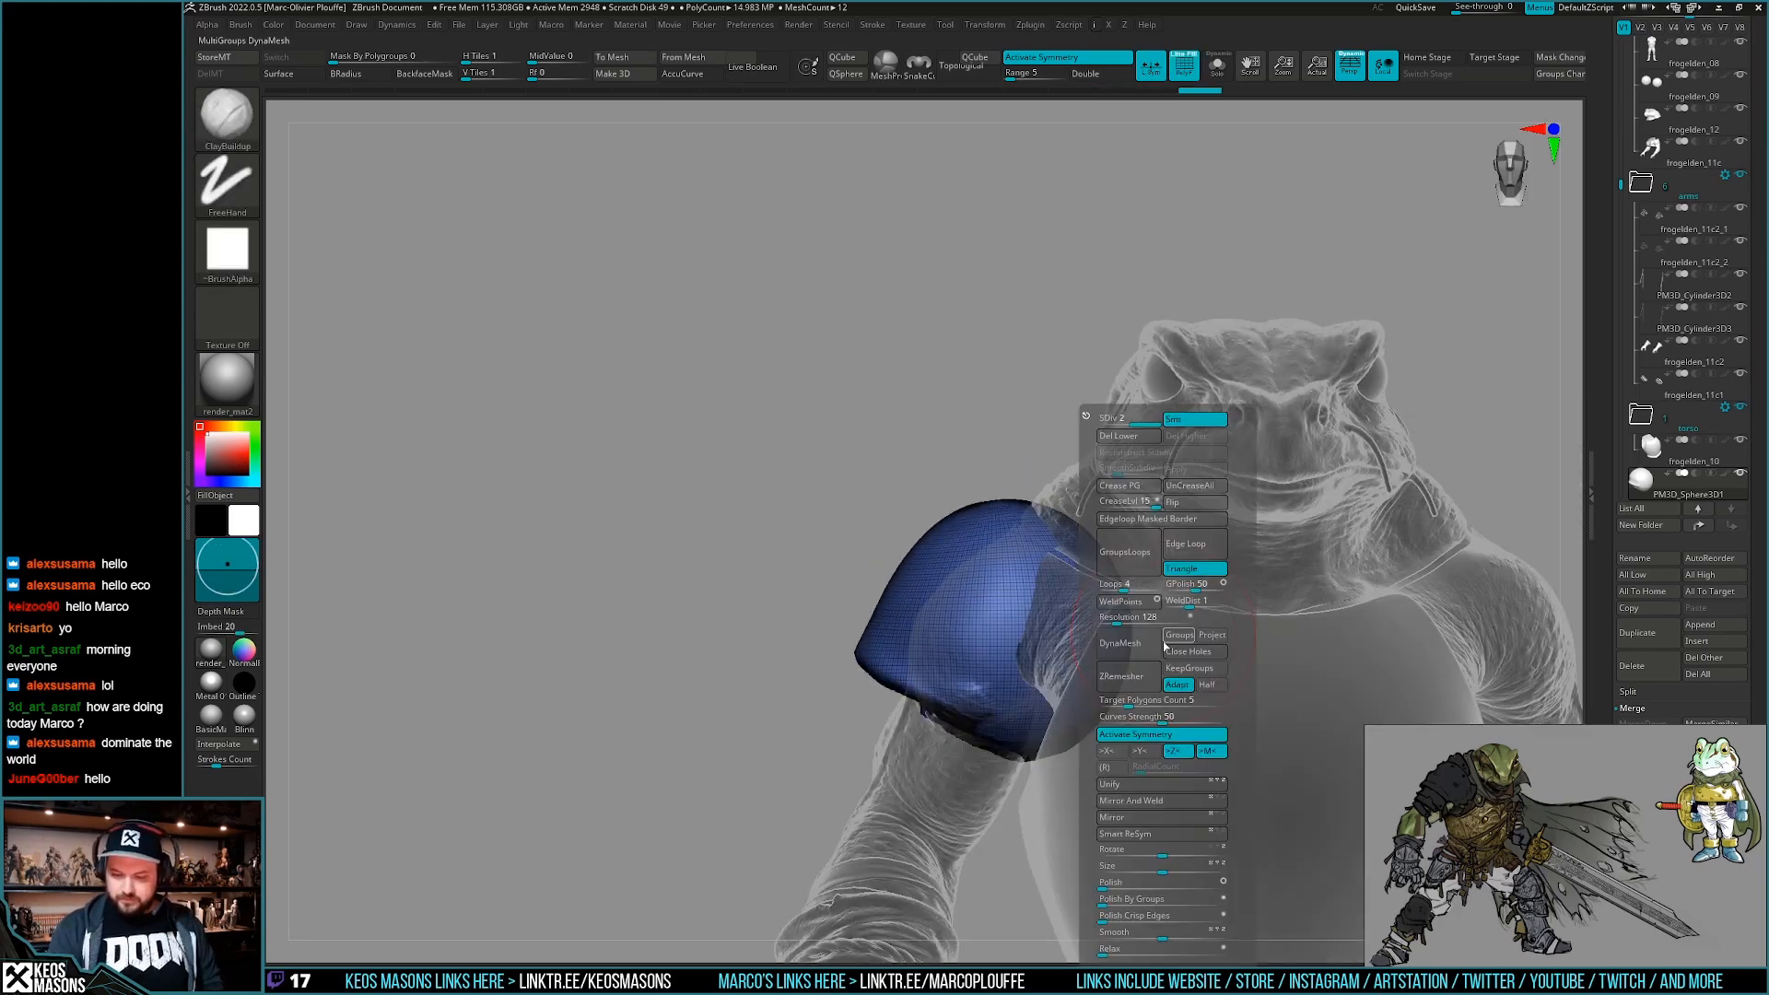
{"action": "left_click", "coordinate": [1138, 647]}
{"action": "left_click", "coordinate": [1079, 679]}
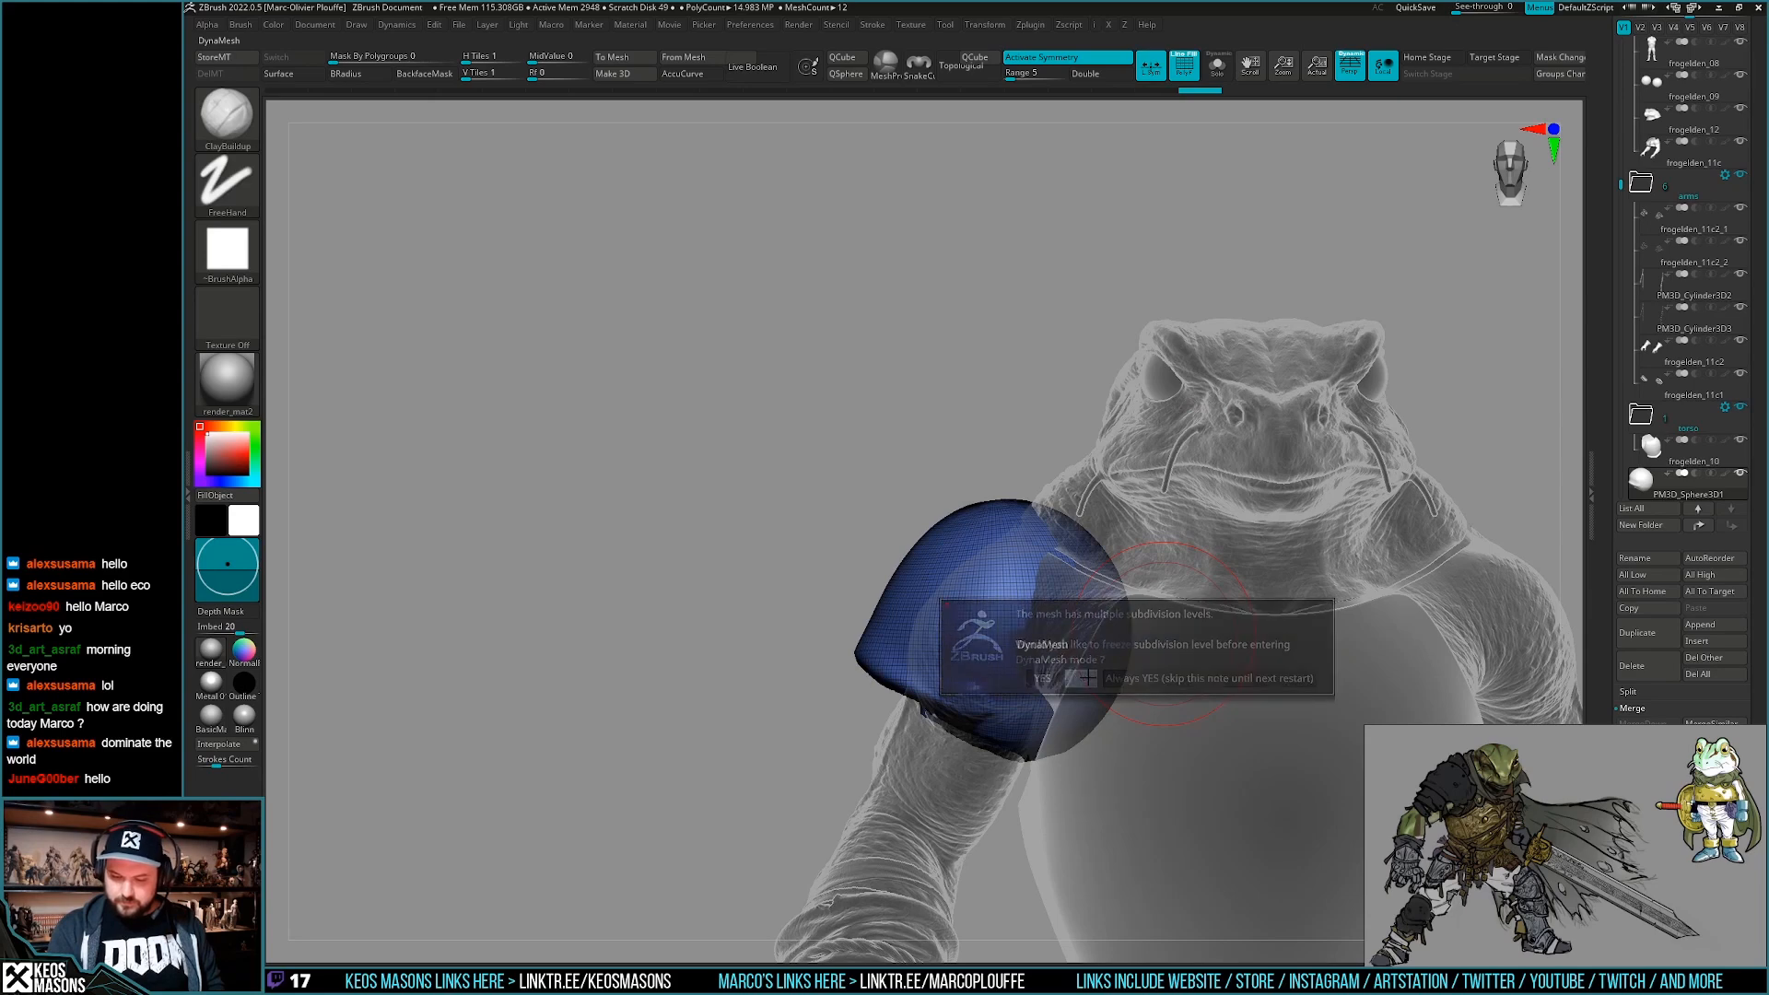
{"action": "key", "text": "space"}
{"action": "key", "text": "ctrl+z"}
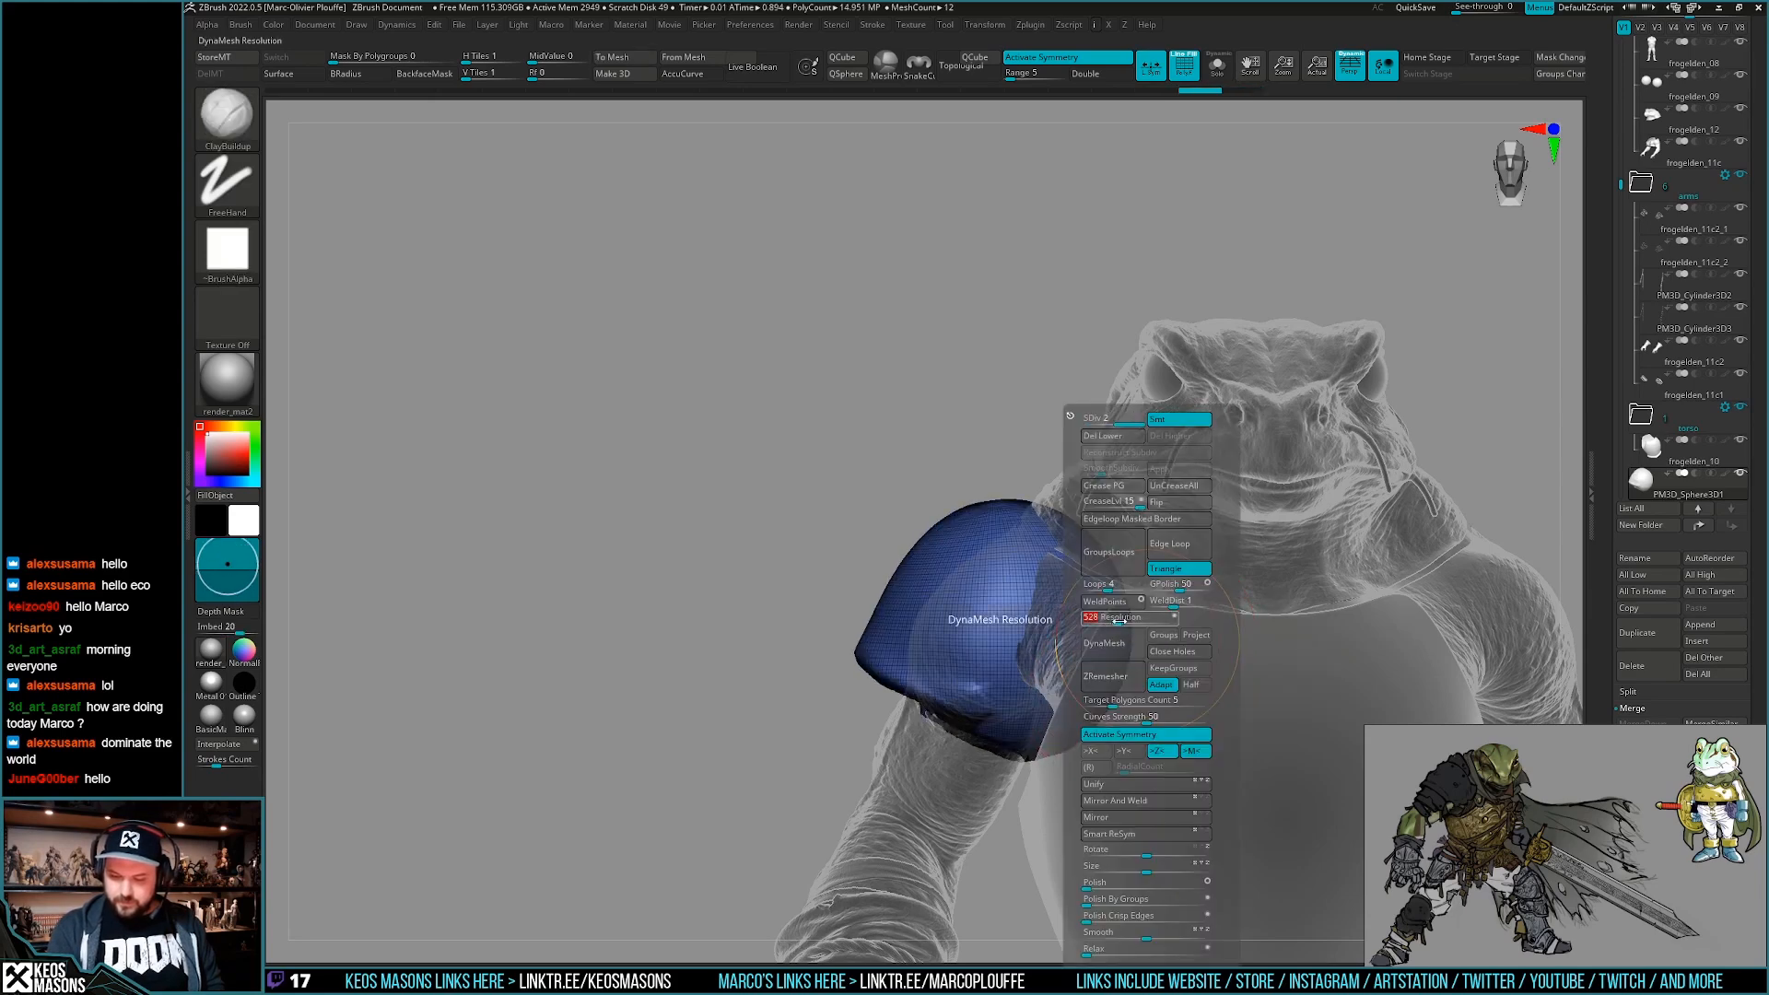
{"action": "left_click", "coordinate": [1118, 645]}
{"action": "left_click", "coordinate": [1065, 678]}
Build up clay strokes on the front and inner side of the shoulder pad, facing the chest and neck.
{"action": "mouse_move", "coordinate": [1075, 714]}
{"action": "right_mouse_down"}
{"action": "mouse_move", "coordinate": [1163, 711]}
{"action": "mouse_move", "coordinate": [1076, 702]}
{"action": "mouse_move", "coordinate": [1105, 698]}
{"action": "mouse_move", "coordinate": [1050, 632]}
{"action": "mouse_move", "coordinate": [1068, 627]}
{"action": "mouse_move", "coordinate": [1073, 693]}
{"action": "mouse_move", "coordinate": [1019, 679]}
{"action": "right_mouse_up"}
{"action": "key", "text": "shift+f"}
{"action": "right_click", "coordinate": [1040, 635]}
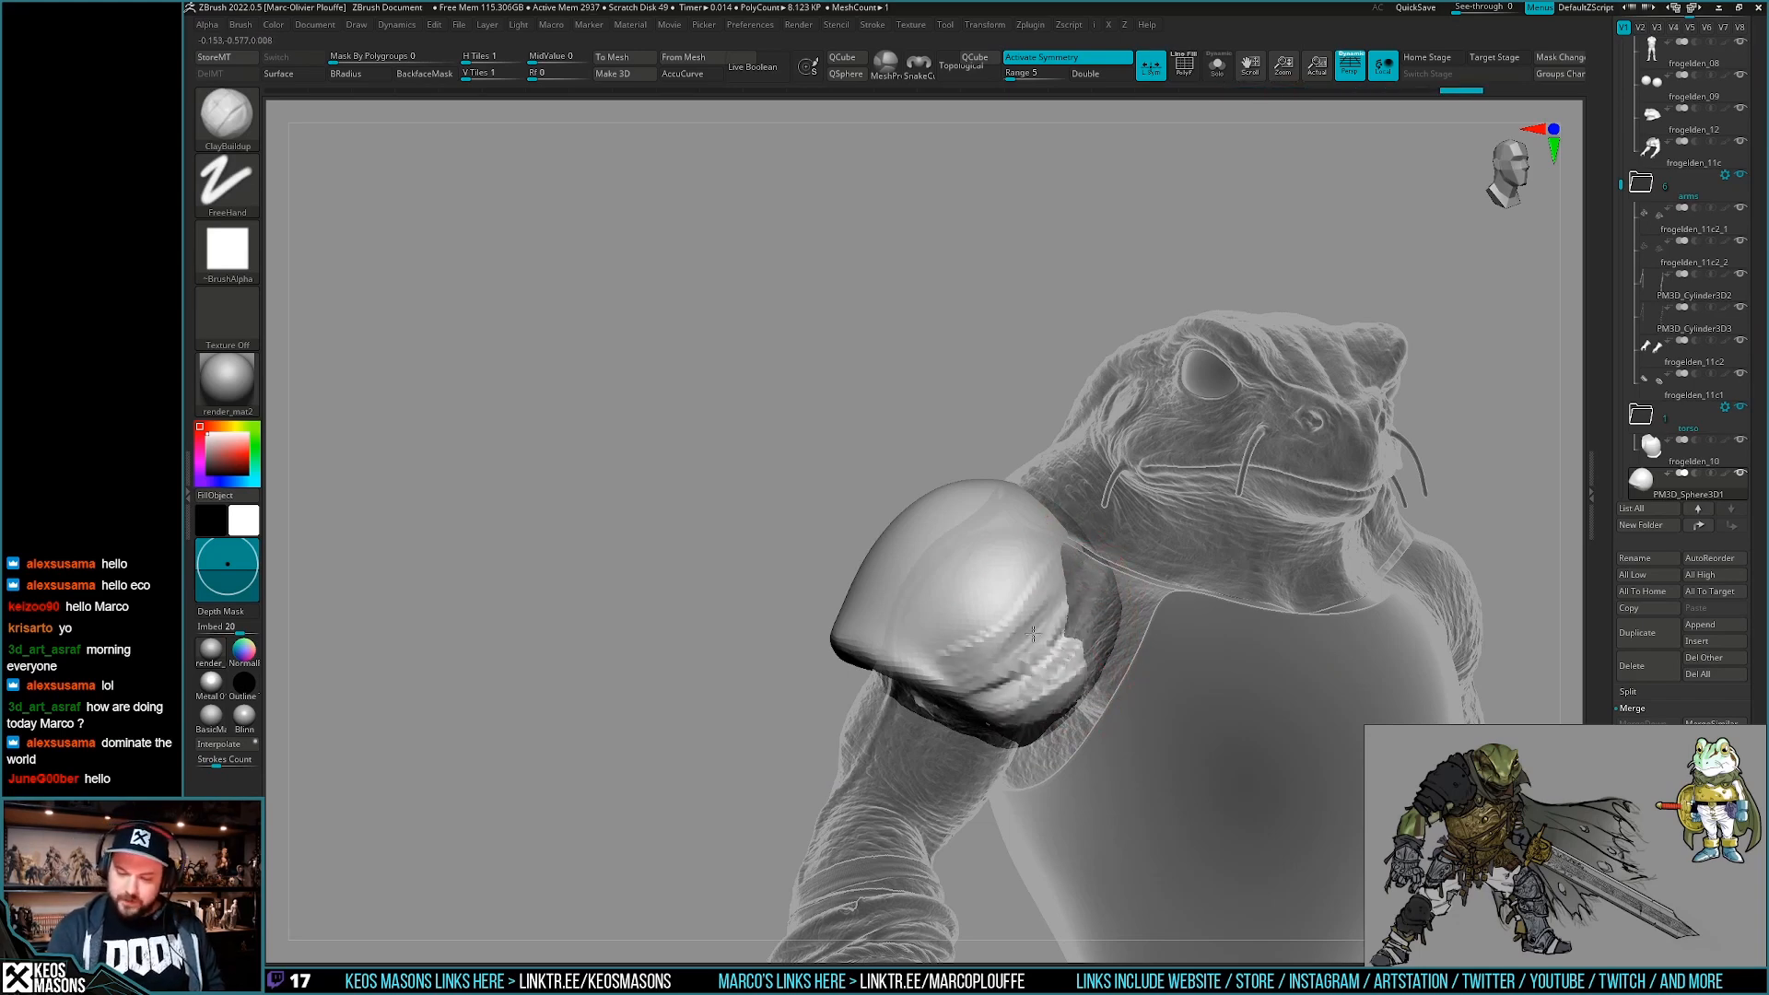
{"action": "right_click_drag", "start_coordinate": [1022, 680], "coordinate": [1047, 670]}
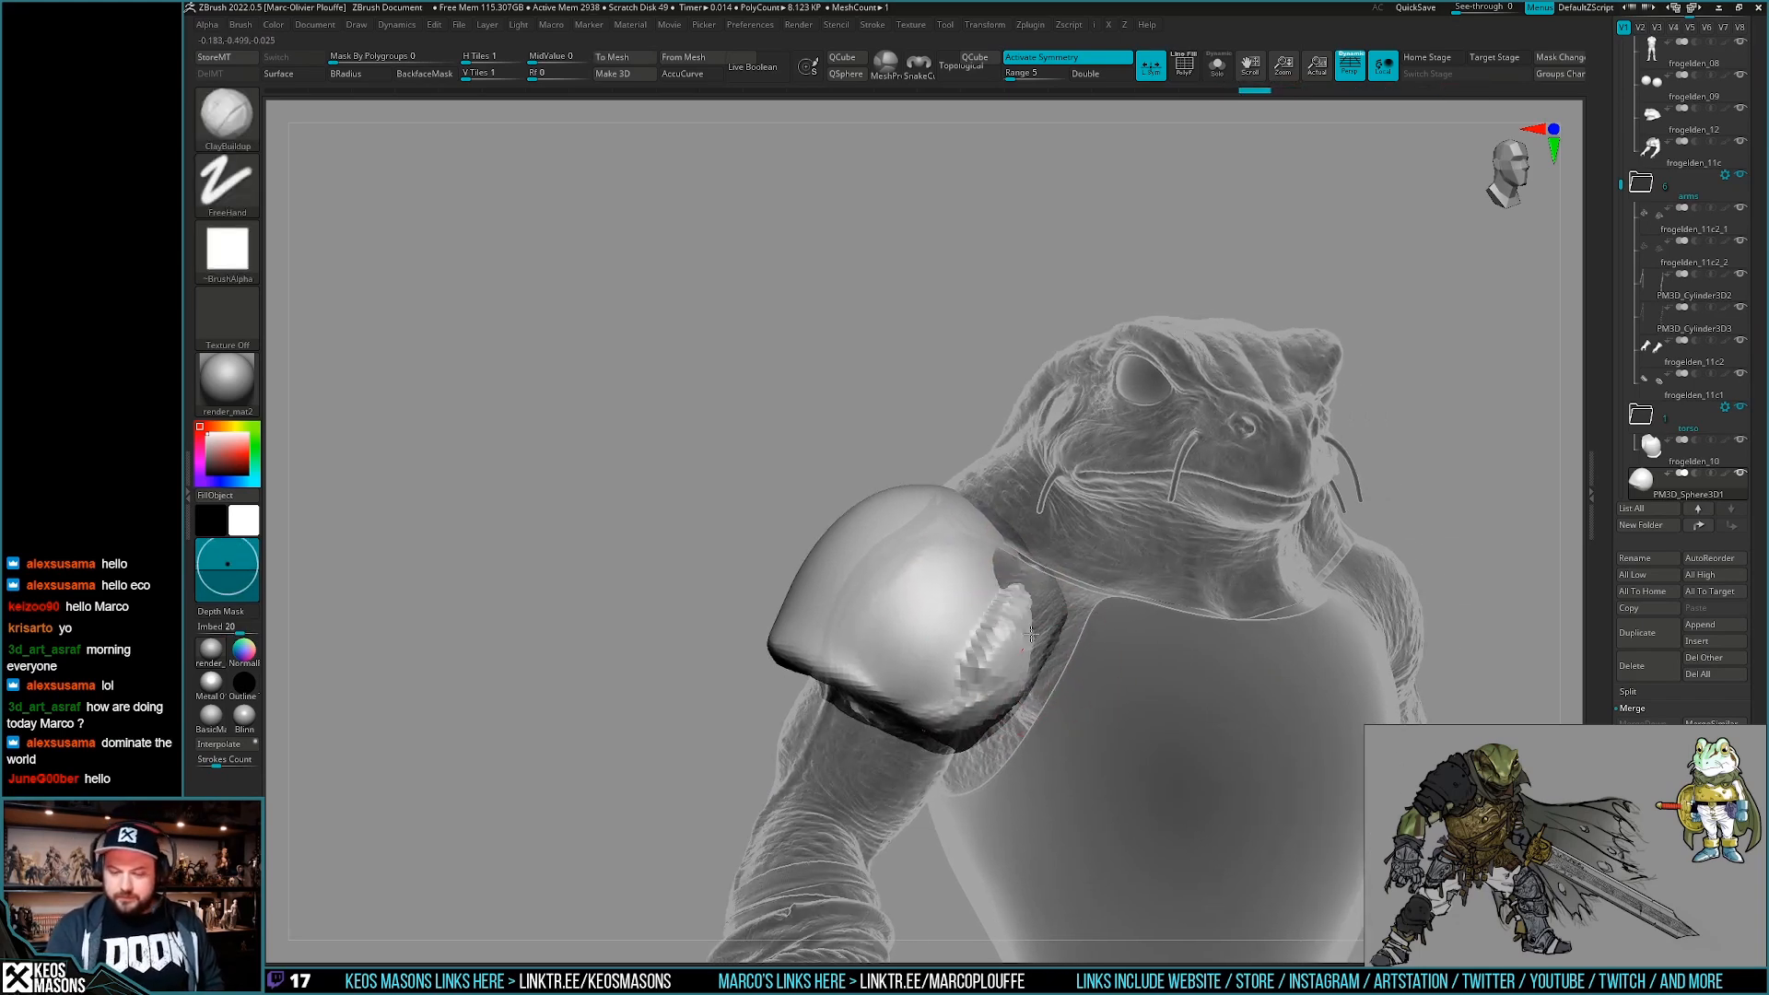
{"action": "right_click_drag", "start_coordinate": [1003, 583], "coordinate": [956, 551]}
{"action": "left_click_drag", "start_coordinate": [976, 613], "coordinate": [932, 465]}
{"action": "left_click_drag", "start_coordinate": [963, 571], "coordinate": [929, 465]}
{"action": "right_click_drag", "start_coordinate": [931, 470], "coordinate": [934, 497]}
{"action": "left_click_drag", "start_coordinate": [953, 543], "coordinate": [921, 442]}
{"action": "right_click_drag", "start_coordinate": [991, 589], "coordinate": [1011, 554]}
Remesh the shoulder pad with a finer DynaMesh and sculpt a raised collar lip along its neck side.
{"action": "key", "text": "space"}
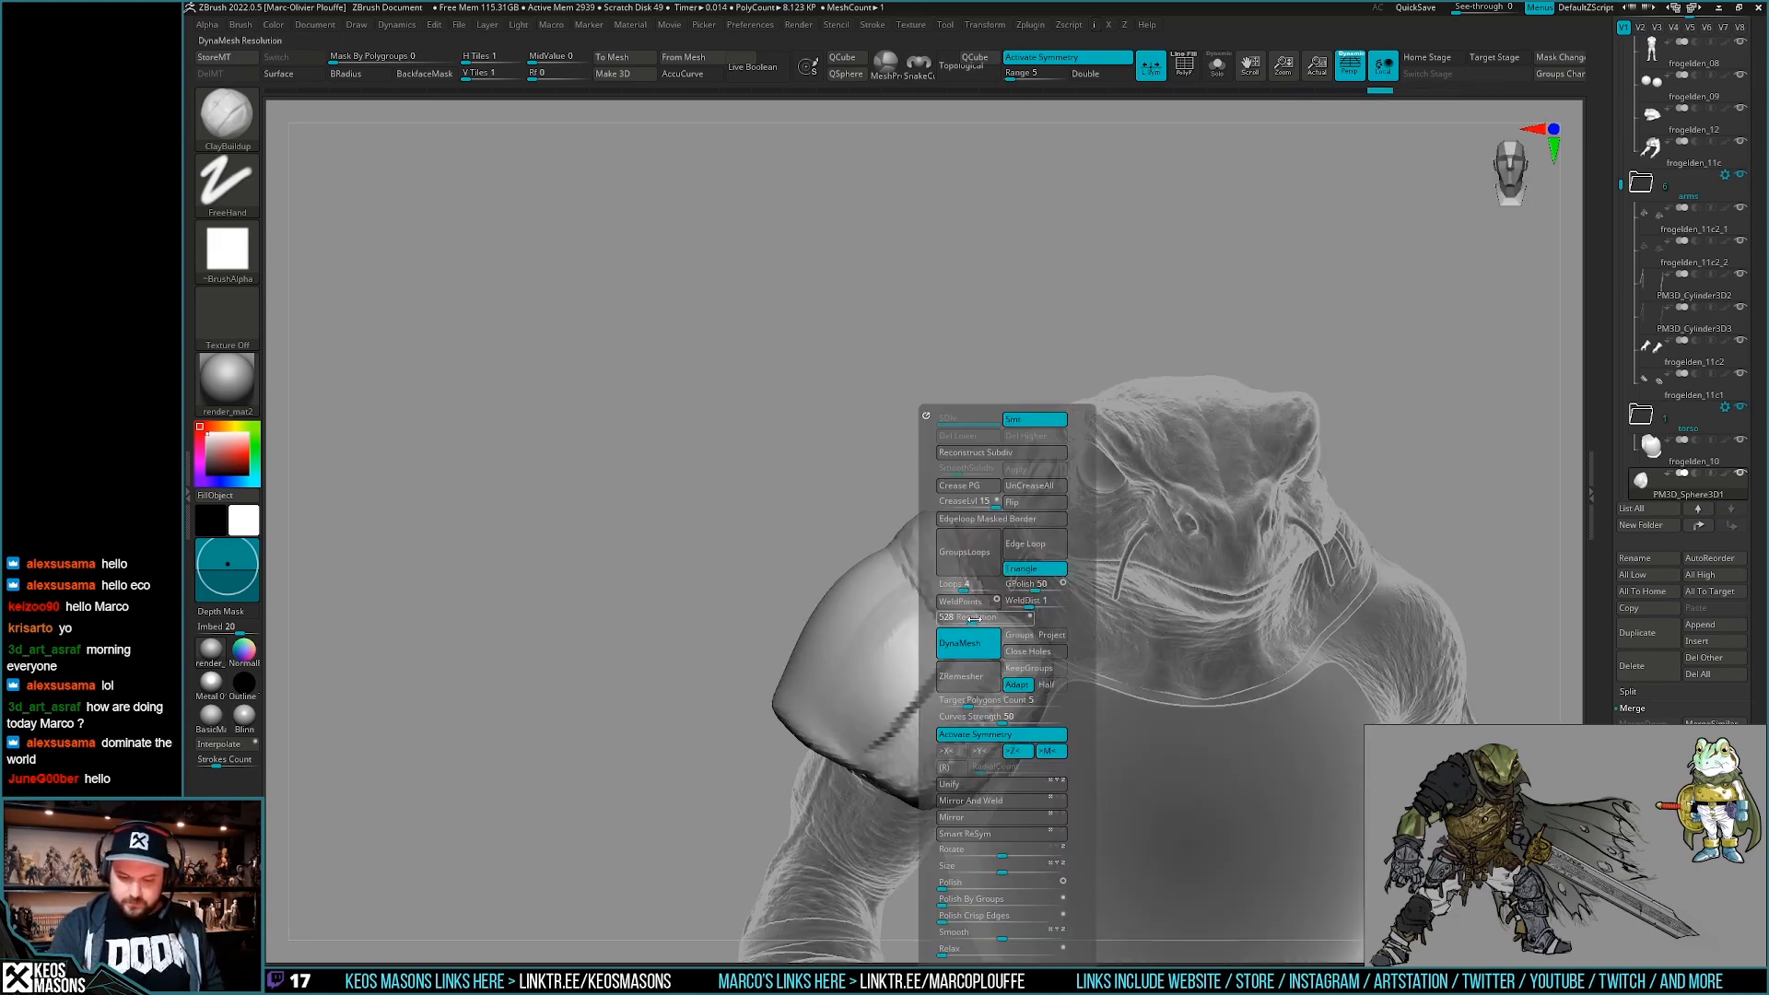
{"action": "left_click_drag", "start_coordinate": [1087, 250], "coordinate": [1153, 295], "text": "ctrl"}
{"action": "mouse_move", "coordinate": [896, 496]}
{"action": "right_mouse_down", "text": "alt"}
{"action": "mouse_move", "coordinate": [969, 634]}
{"action": "mouse_move", "coordinate": [923, 518]}
{"action": "right_mouse_up", "text": "alt"}
{"action": "left_click_drag", "start_coordinate": [969, 632], "coordinate": [982, 650]}
{"action": "left_click_drag", "start_coordinate": [948, 505], "coordinate": [974, 615]}
{"action": "mouse_move", "coordinate": [1025, 705]}
{"action": "right_mouse_down"}
{"action": "mouse_move", "coordinate": [1022, 608]}
{"action": "mouse_move", "coordinate": [1057, 572]}
{"action": "mouse_move", "coordinate": [1019, 571]}
{"action": "right_mouse_up"}
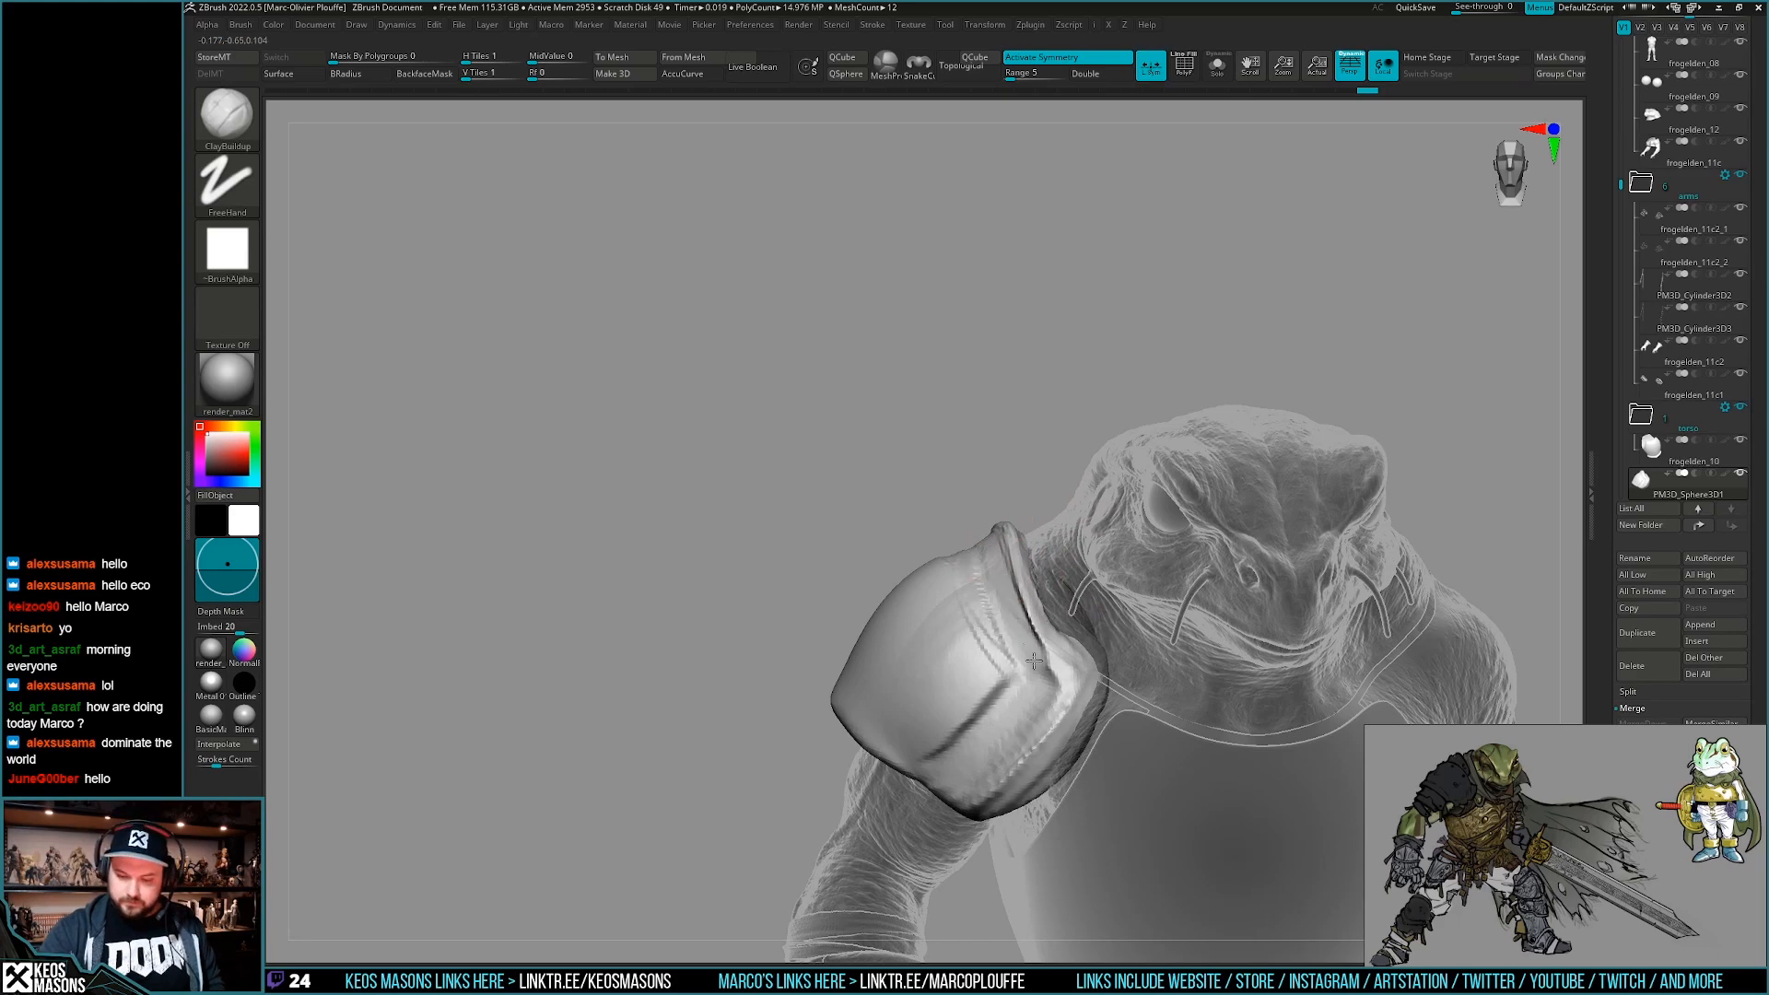
Try layering extra clay strokes across the shoulder pad's front surface, and undo them.
{"action": "left_click_drag", "start_coordinate": [987, 624], "coordinate": [987, 661]}
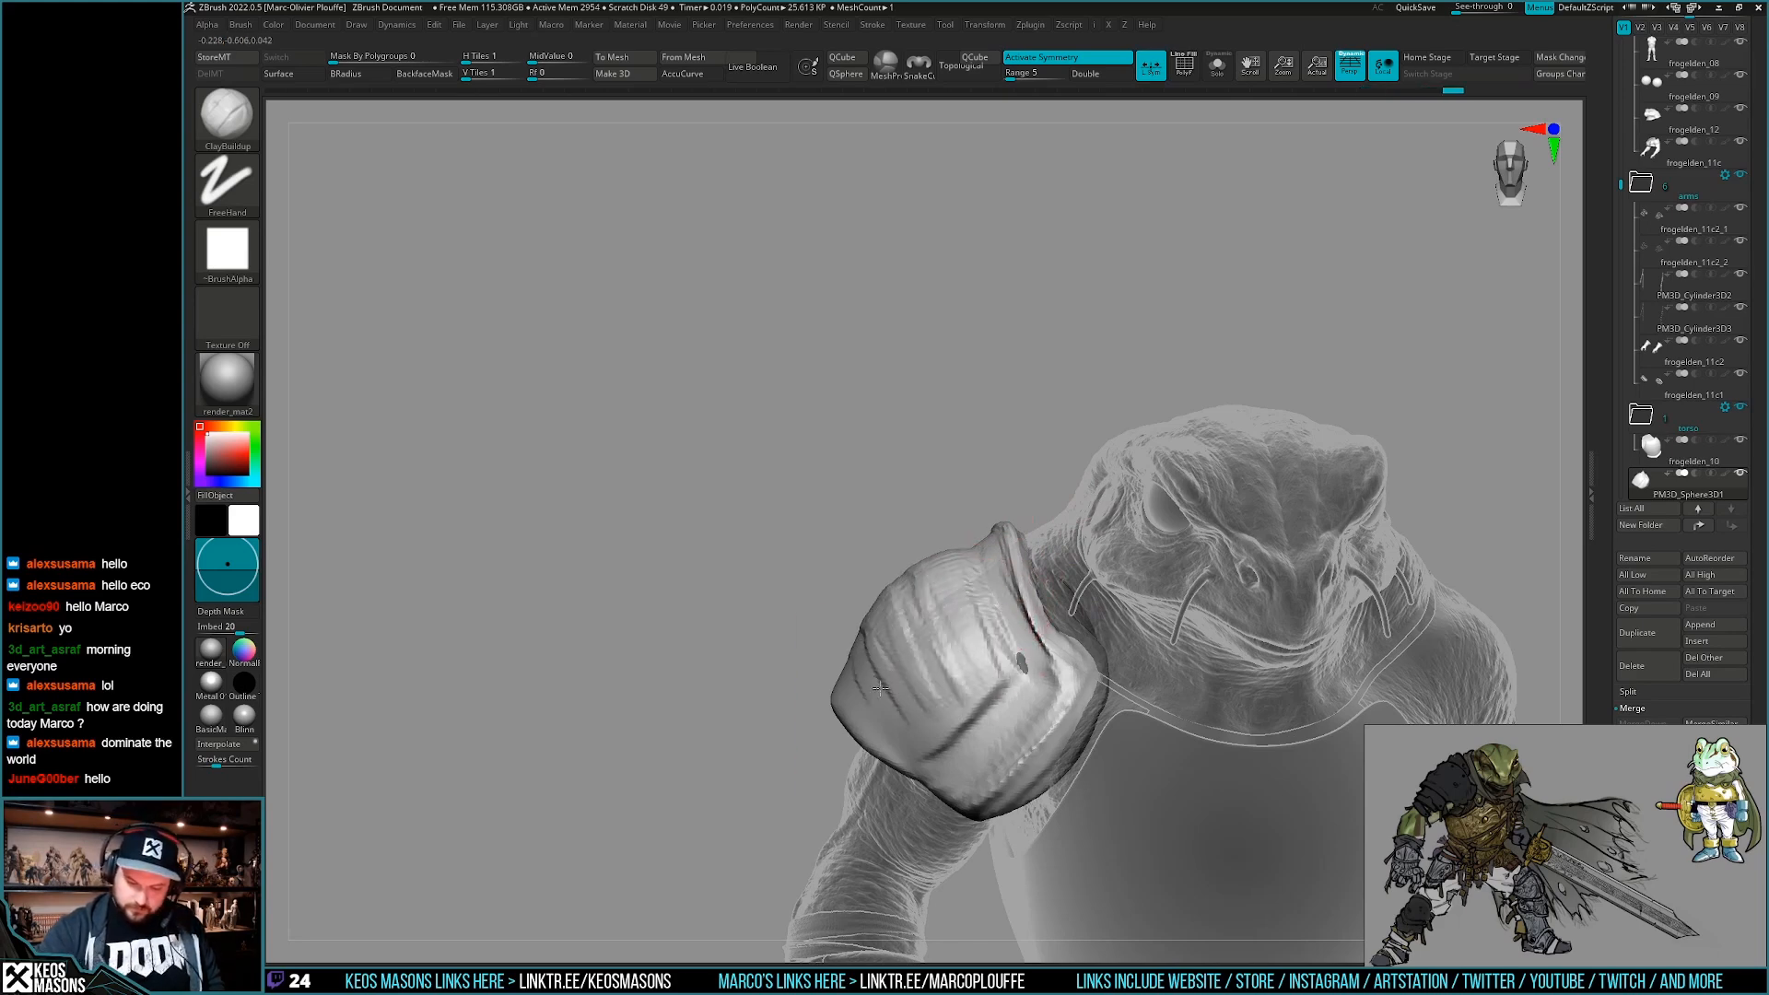
{"action": "mouse_move", "coordinate": [866, 660]}
{"action": "right_mouse_down"}
{"action": "mouse_move", "coordinate": [1053, 723]}
{"action": "mouse_move", "coordinate": [977, 650]}
{"action": "mouse_move", "coordinate": [1023, 659]}
{"action": "mouse_move", "coordinate": [1032, 636]}
{"action": "right_mouse_up"}
{"action": "left_click_drag", "start_coordinate": [1097, 590], "coordinate": [1057, 703]}
{"action": "key", "text": "ctrl+z"}
{"action": "key", "text": "ctrl+z"}
{"action": "key", "text": "ctrl+z"}
{"action": "key", "text": "ctrl+z"}
{"action": "key", "text": "ctrl+z"}
{"action": "key", "text": "ctrl+z"}
Inspect the shape of the shoulder pad from below and behind.
{"action": "mouse_move", "coordinate": [1023, 627]}
{"action": "right_mouse_down"}
{"action": "mouse_move", "coordinate": [1091, 665]}
{"action": "mouse_move", "coordinate": [1027, 645]}
{"action": "right_mouse_up"}
{"action": "key", "text": "space"}
{"action": "right_click_drag", "start_coordinate": [921, 621], "coordinate": [840, 716]}
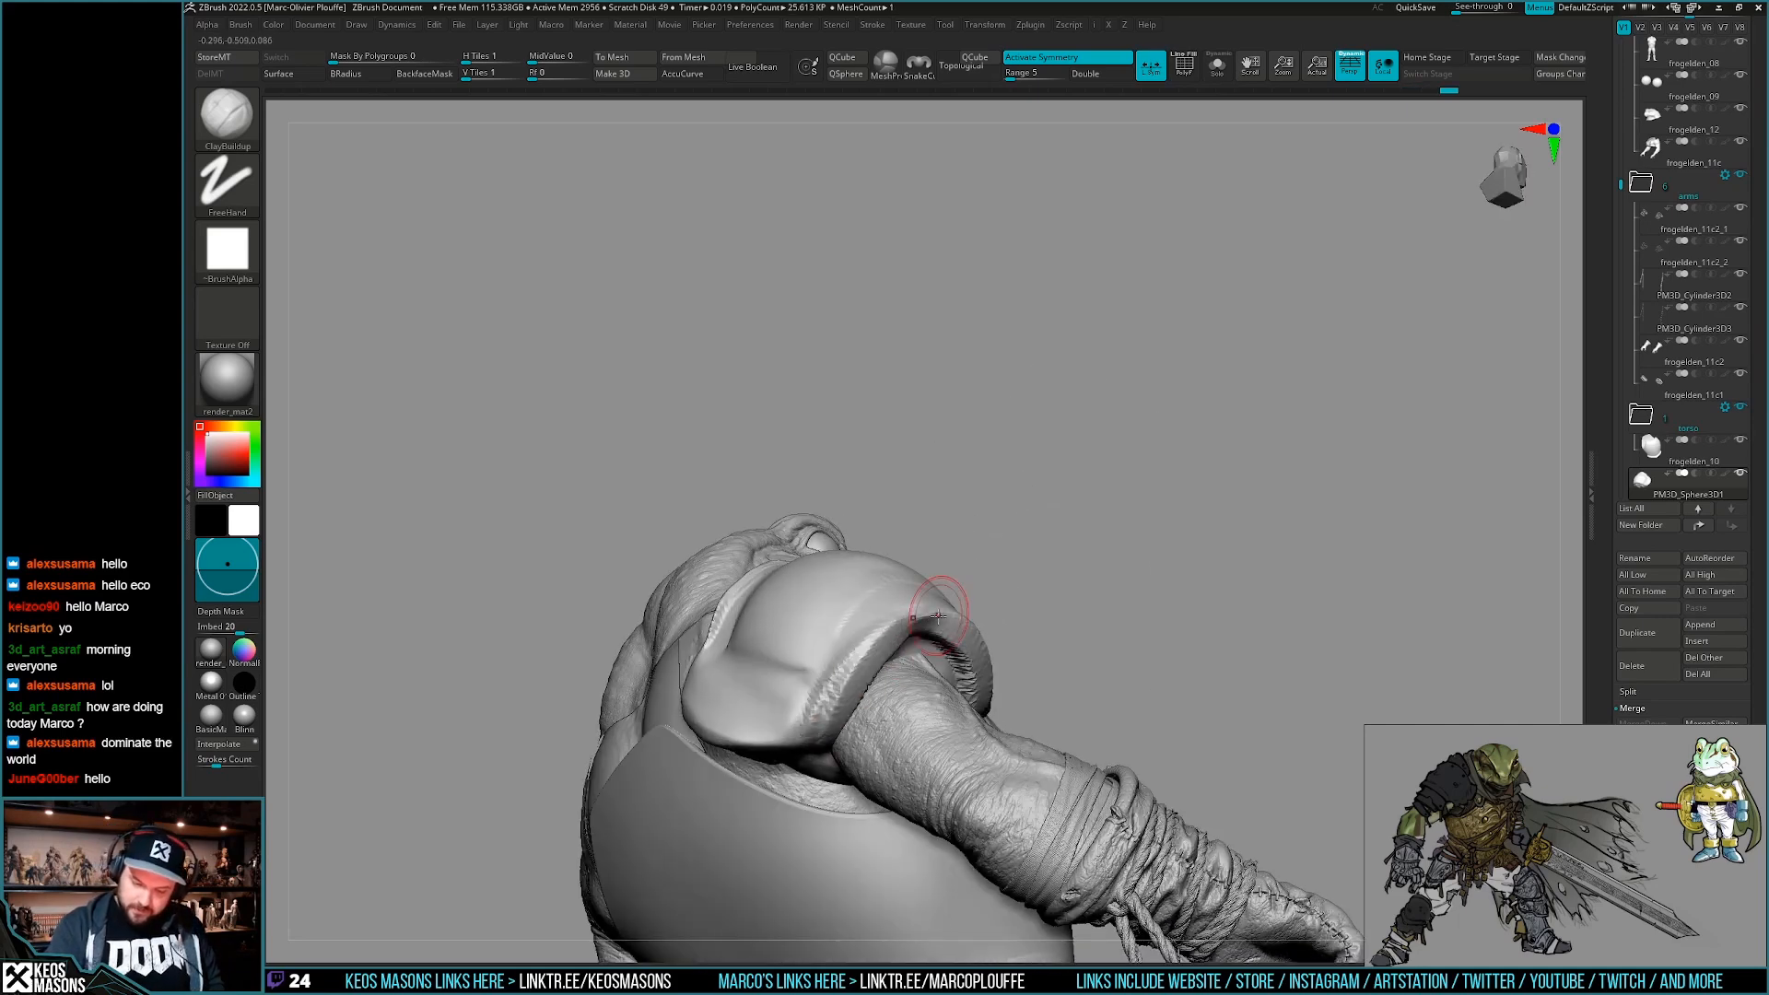
{"action": "mouse_move", "coordinate": [979, 614]}
{"action": "right_mouse_down"}
{"action": "mouse_move", "coordinate": [934, 610]}
{"action": "mouse_move", "coordinate": [1010, 680]}
{"action": "right_mouse_up"}
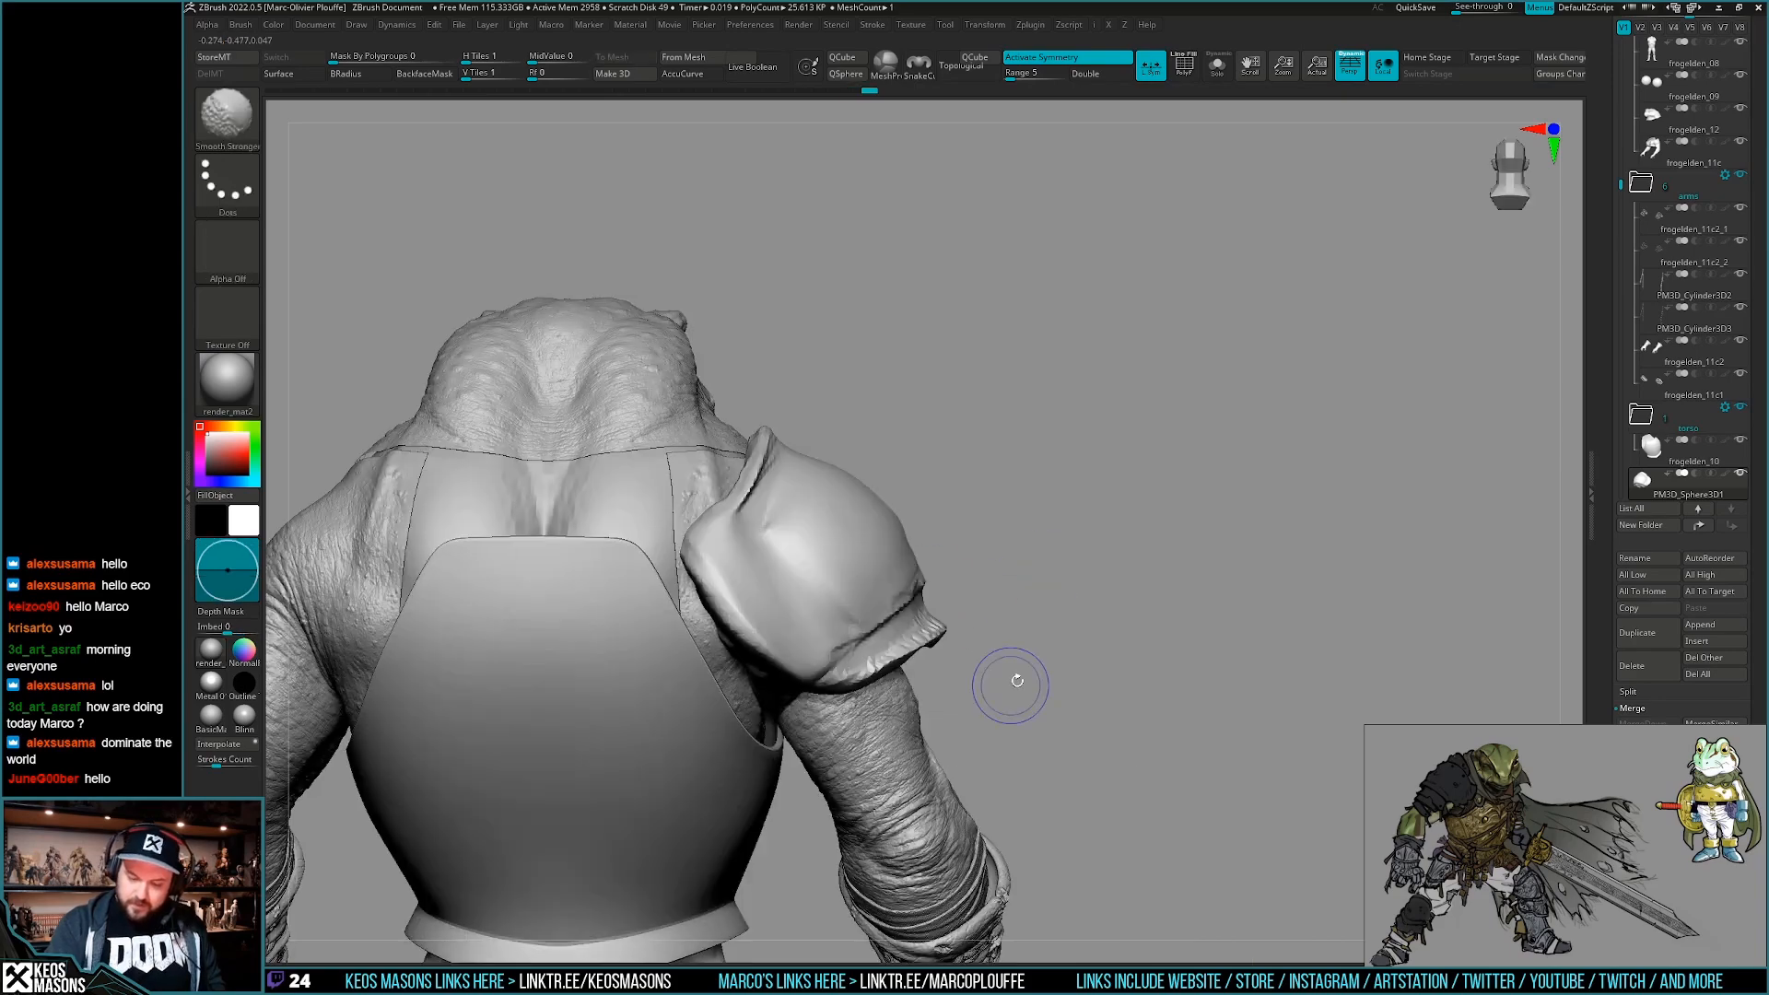
Smooth the rear surface and lower rim of the shoulder pad.
{"action": "right_click_drag", "start_coordinate": [1117, 600], "coordinate": [1059, 603]}
{"action": "left_click_drag", "start_coordinate": [926, 594], "coordinate": [859, 633], "text": "shift"}
{"action": "mouse_move", "coordinate": [993, 433]}
{"action": "right_mouse_down"}
{"action": "mouse_move", "coordinate": [727, 461]}
{"action": "mouse_move", "coordinate": [737, 506]}
{"action": "mouse_move", "coordinate": [741, 484]}
{"action": "right_mouse_up"}
{"action": "right_click_drag", "start_coordinate": [996, 740], "coordinate": [958, 652], "text": "alt"}
{"action": "right_click_drag", "start_coordinate": [887, 718], "coordinate": [961, 638]}
{"action": "left_click_drag", "start_coordinate": [925, 648], "coordinate": [958, 594], "text": "shift"}
{"action": "mouse_move", "coordinate": [1000, 686]}
{"action": "right_mouse_down", "text": "shift"}
{"action": "mouse_move", "coordinate": [953, 700]}
{"action": "mouse_move", "coordinate": [1021, 603]}
{"action": "right_mouse_up", "text": "shift"}
Define the crease between the shoulder pad's dome and collar with the Orb_Cracks brush and smooth the area below it.
{"action": "right_click", "coordinate": [953, 700]}
{"action": "key", "text": "x"}
{"action": "left_click", "coordinate": [1069, 508]}
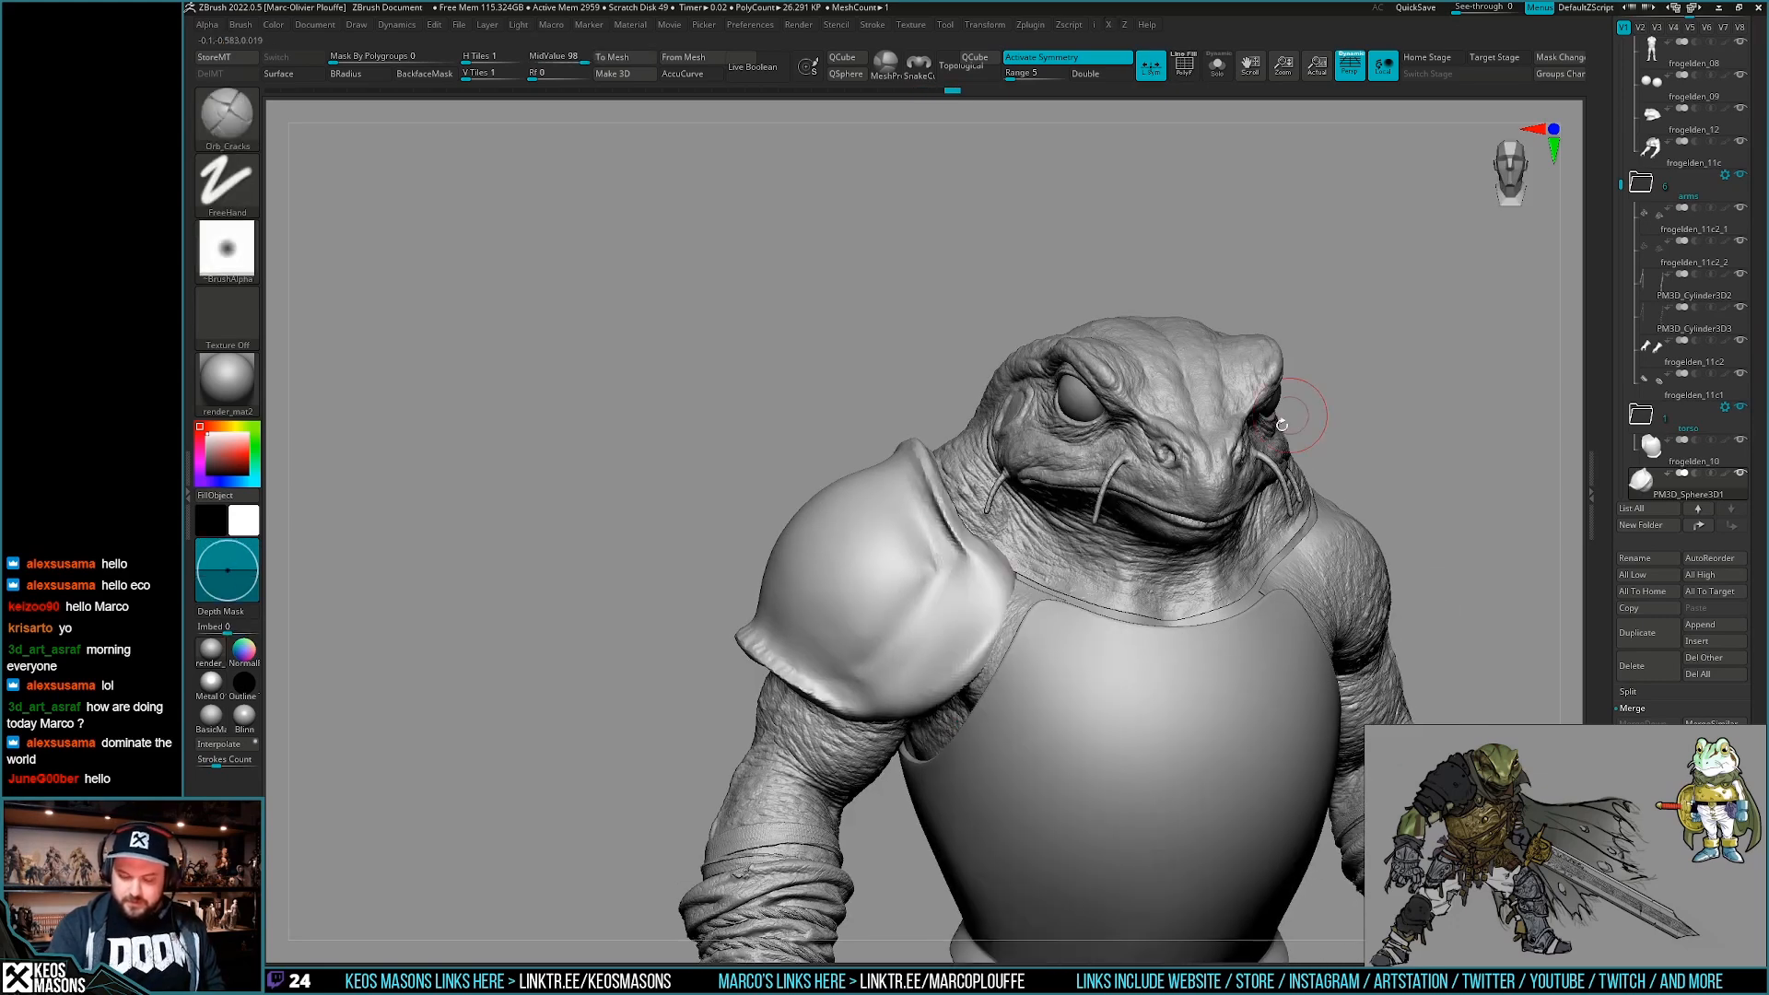
{"action": "right_click_drag", "start_coordinate": [996, 680], "coordinate": [987, 640]}
{"action": "right_click_drag", "start_coordinate": [1008, 578], "coordinate": [973, 568]}
{"action": "mouse_move", "coordinate": [925, 677]}
{"action": "left_mouse_down", "text": "shift"}
{"action": "mouse_move", "coordinate": [910, 710]}
{"action": "mouse_move", "coordinate": [949, 677]}
{"action": "left_mouse_up", "text": "shift"}
{"action": "key", "text": "shift+alt+s"}
Remesh the shoulder pad with DynaMesh and refine its volume with the ClayBuildup brush.
{"action": "mouse_move", "coordinate": [949, 677]}
{"action": "right_mouse_down"}
{"action": "mouse_move", "coordinate": [1021, 586]}
{"action": "mouse_move", "coordinate": [972, 644]}
{"action": "mouse_move", "coordinate": [1053, 679]}
{"action": "mouse_move", "coordinate": [1087, 511]}
{"action": "mouse_move", "coordinate": [1096, 579]}
{"action": "mouse_move", "coordinate": [1023, 596]}
{"action": "mouse_move", "coordinate": [1087, 702]}
{"action": "mouse_move", "coordinate": [1101, 546]}
{"action": "mouse_move", "coordinate": [1157, 675]}
{"action": "mouse_move", "coordinate": [1052, 536]}
{"action": "mouse_move", "coordinate": [1152, 608]}
{"action": "right_mouse_up"}
{"action": "key", "text": "x"}
{"action": "left_click", "coordinate": [1001, 509]}
{"action": "left_click_drag", "start_coordinate": [1162, 604], "coordinate": [1207, 654], "text": "ctrl"}
{"action": "right_click_drag", "start_coordinate": [1188, 645], "coordinate": [1281, 672]}
{"action": "key", "text": "alt+s"}
{"action": "mouse_move", "coordinate": [1015, 705]}
{"action": "right_mouse_down"}
{"action": "mouse_move", "coordinate": [1034, 742]}
{"action": "mouse_move", "coordinate": [1039, 704]}
{"action": "mouse_move", "coordinate": [1021, 714]}
{"action": "mouse_move", "coordinate": [1036, 698]}
{"action": "right_mouse_up"}
Carve a sharper line where the collar meets the shoulder pad with the DamStandard brush.
{"action": "key", "text": "space"}
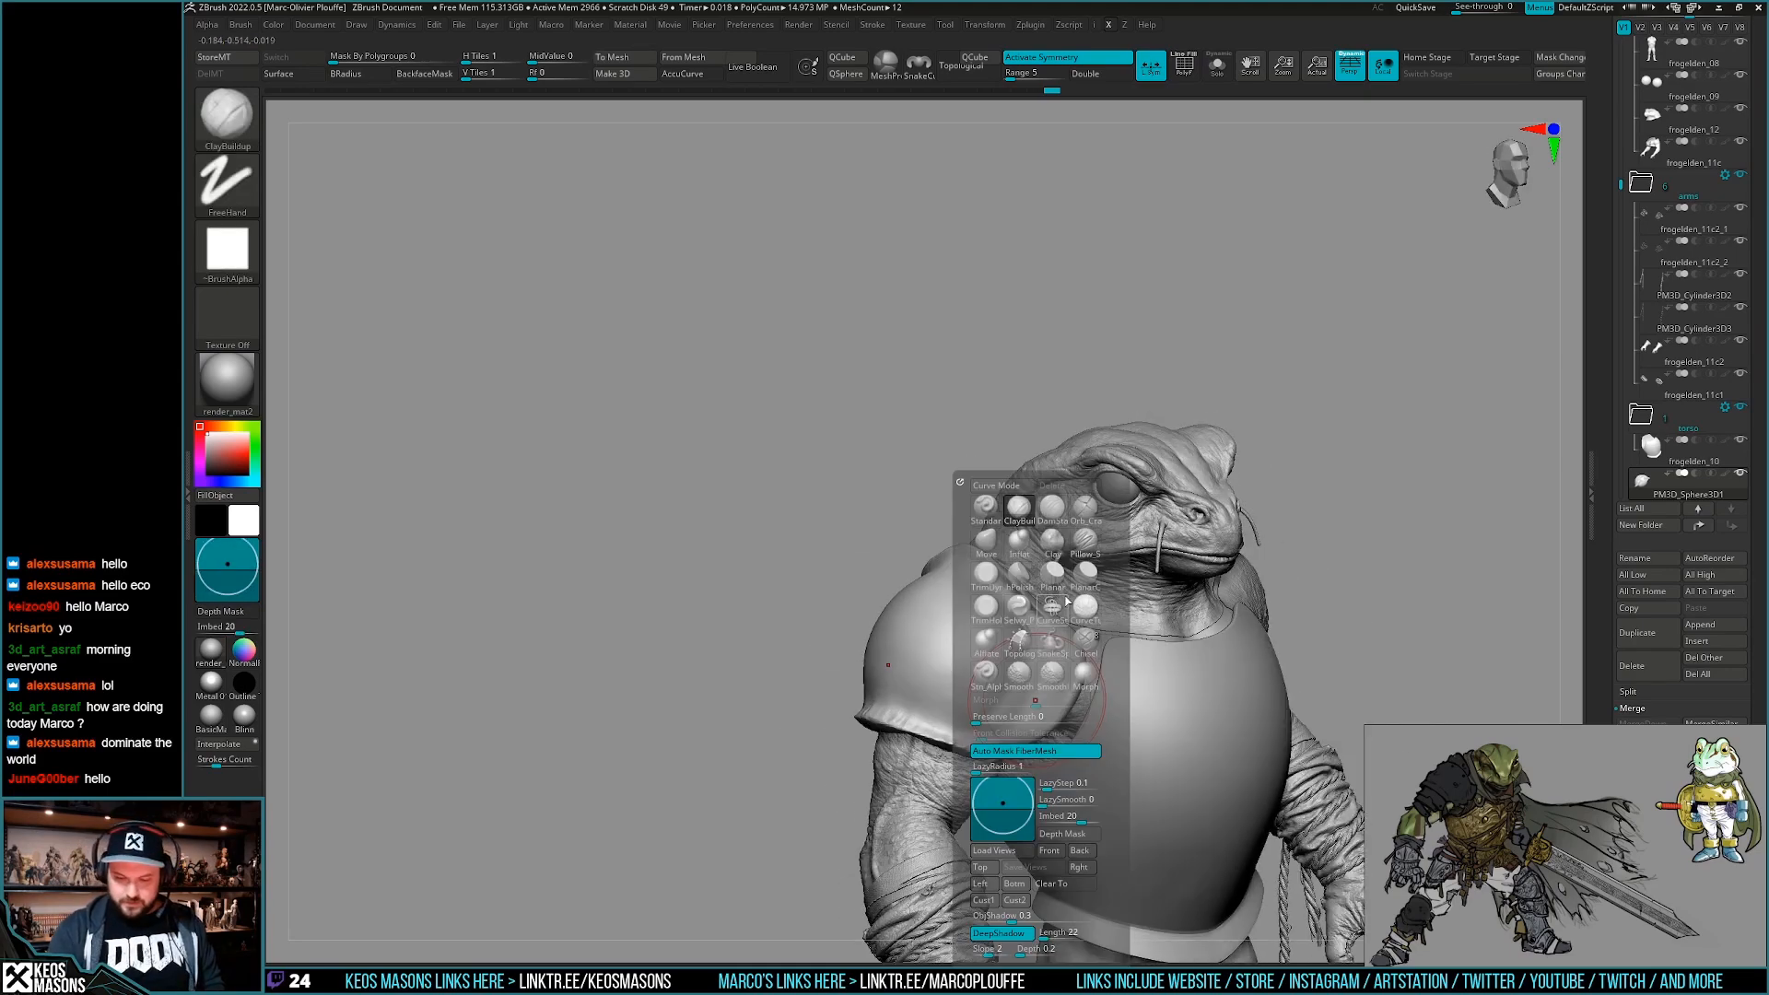
{"action": "left_click", "coordinate": [1052, 509]}
{"action": "right_click_drag", "start_coordinate": [1290, 419], "coordinate": [1235, 488]}
{"action": "key", "text": "space"}
{"action": "mouse_move", "coordinate": [1125, 580]}
{"action": "right_mouse_down"}
{"action": "mouse_move", "coordinate": [1151, 599]}
{"action": "mouse_move", "coordinate": [1133, 589]}
{"action": "right_mouse_up"}
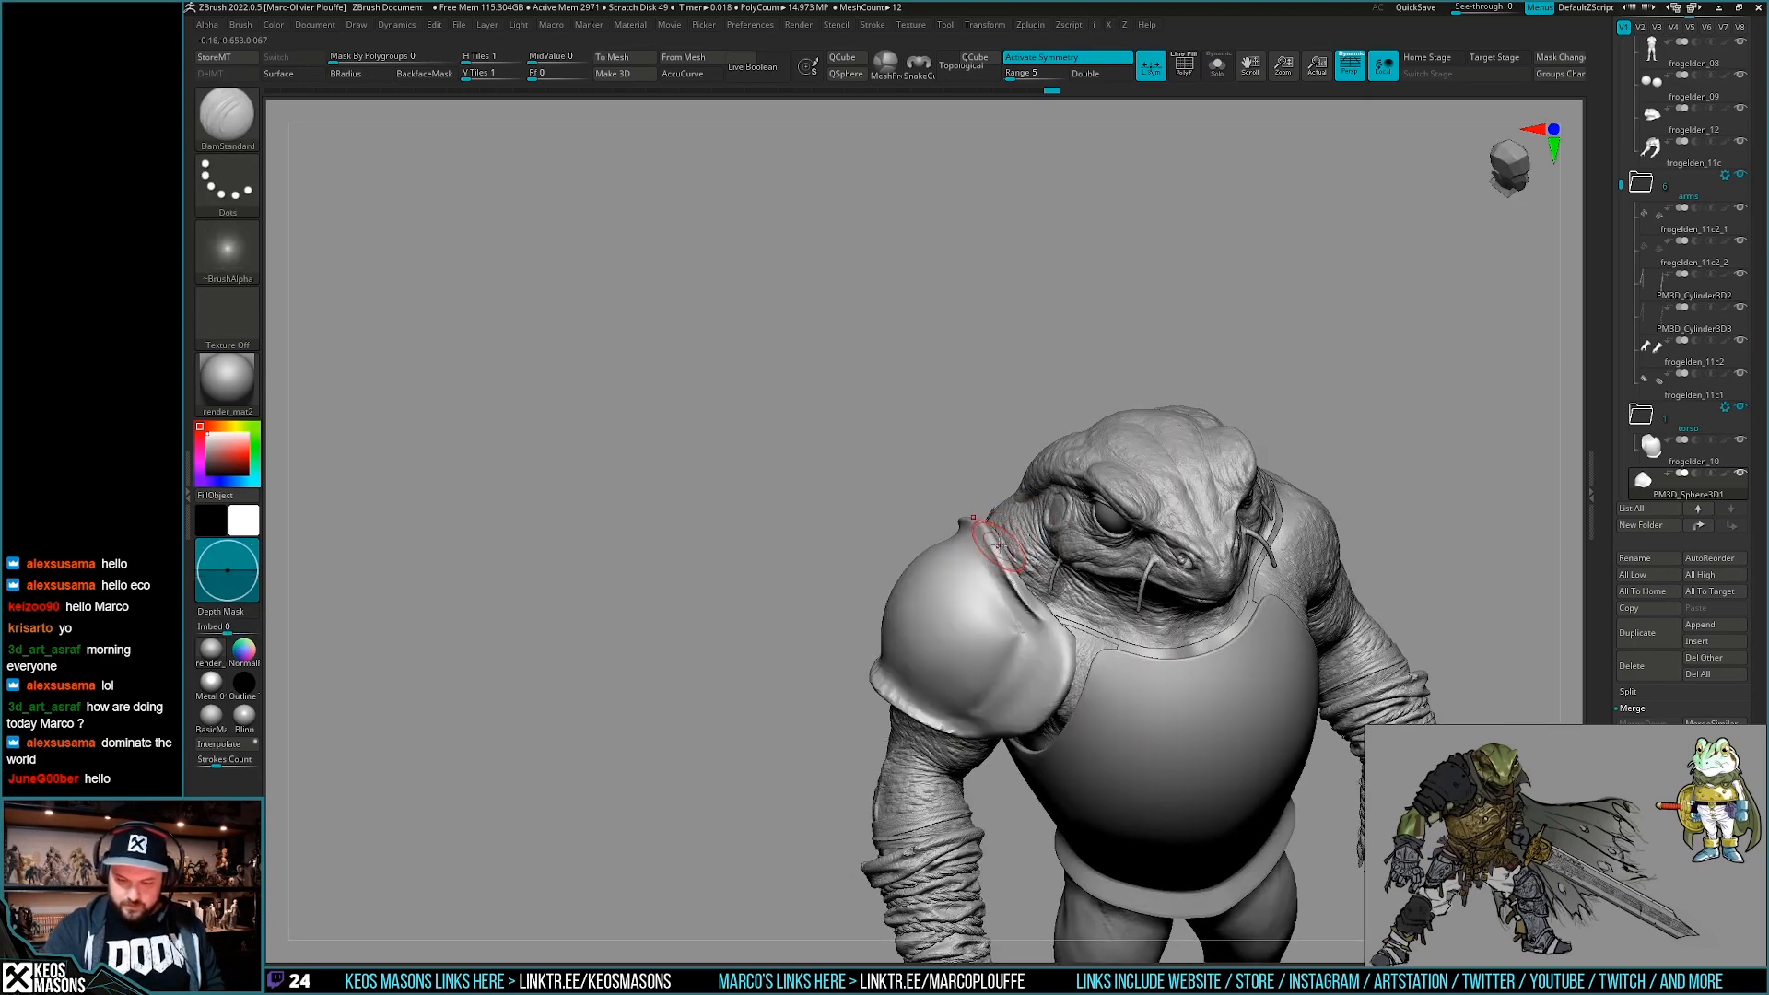
{"action": "right_click_drag", "start_coordinate": [998, 545], "coordinate": [1034, 502]}
Sharpen the collar seam and the front rim of the shoulder pad with the Orb_Cracks brush.
{"action": "key", "text": "space"}
{"action": "left_click", "coordinate": [1061, 553]}
{"action": "right_click_drag", "start_coordinate": [1286, 363], "coordinate": [1229, 405]}
{"action": "mouse_move", "coordinate": [1048, 555]}
{"action": "right_mouse_down"}
{"action": "mouse_move", "coordinate": [985, 628]}
{"action": "mouse_move", "coordinate": [1036, 640]}
{"action": "mouse_move", "coordinate": [1132, 562]}
{"action": "mouse_move", "coordinate": [1013, 586]}
{"action": "right_mouse_up"}
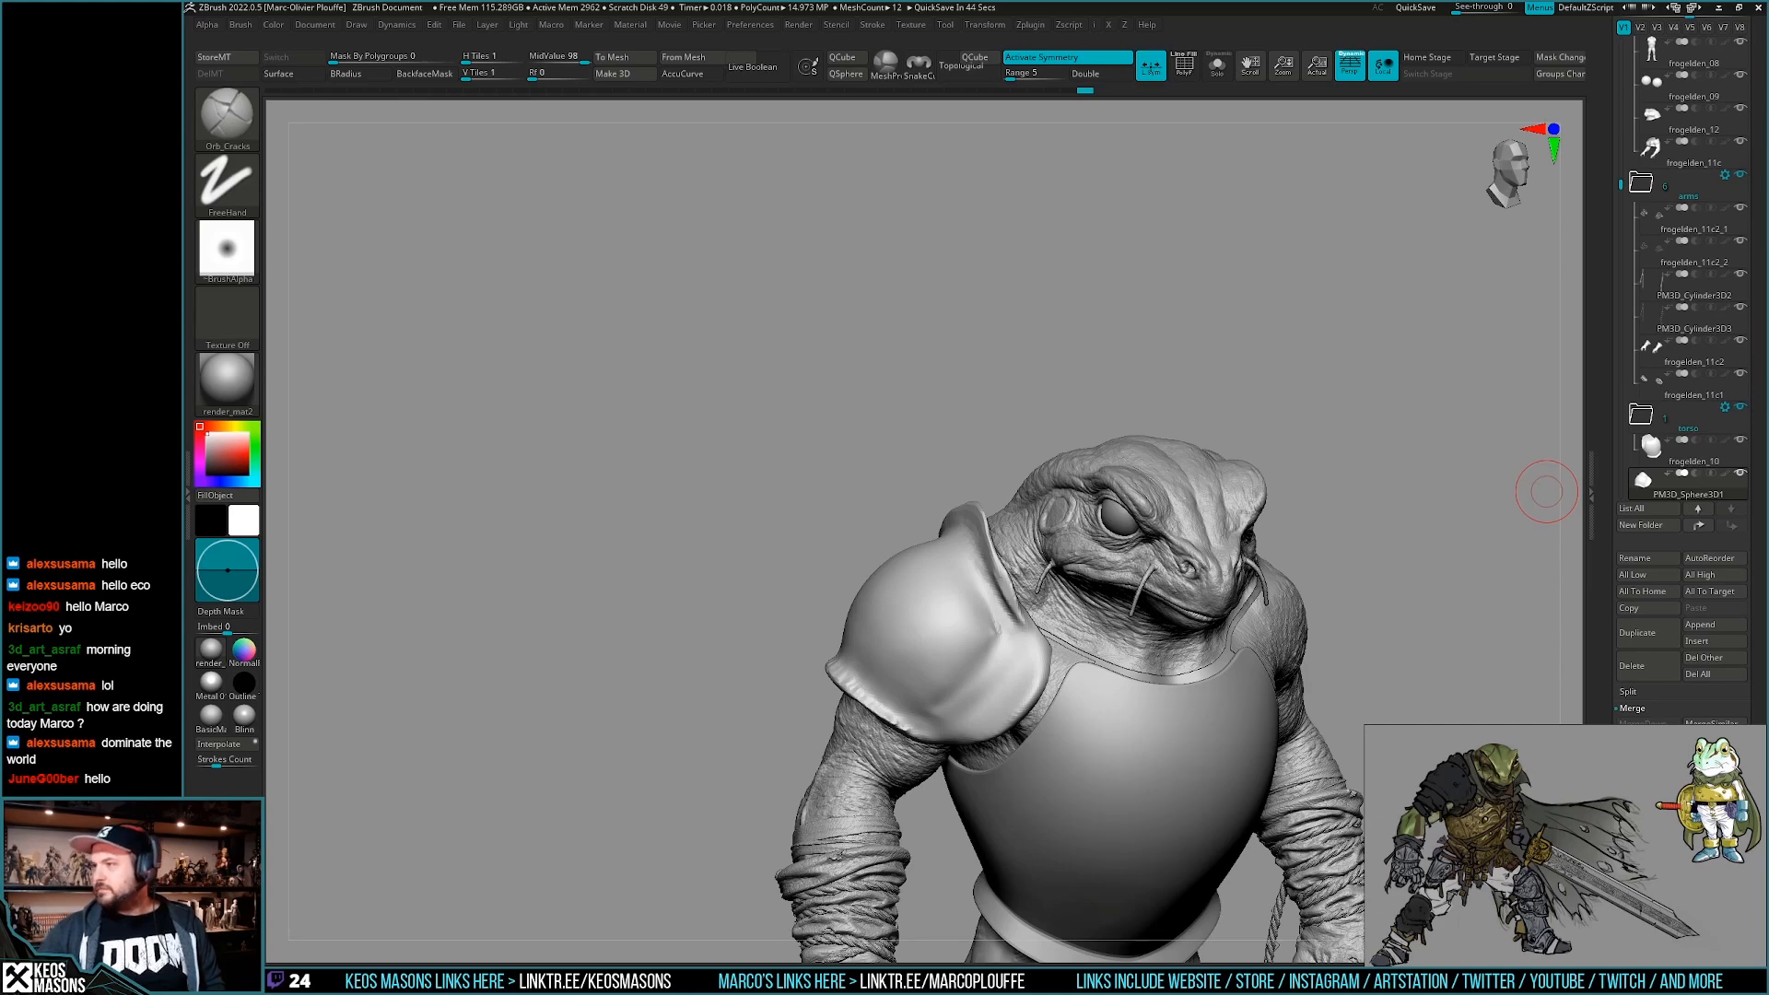
{"action": "mouse_move", "coordinate": [1134, 653]}
{"action": "right_mouse_down"}
{"action": "mouse_move", "coordinate": [1121, 702]}
{"action": "mouse_move", "coordinate": [1034, 590]}
{"action": "mouse_move", "coordinate": [986, 627]}
{"action": "mouse_move", "coordinate": [997, 608]}
{"action": "mouse_move", "coordinate": [997, 630]}
{"action": "mouse_move", "coordinate": [946, 518]}
{"action": "right_mouse_up"}
{"action": "left_click_drag", "start_coordinate": [974, 607], "coordinate": [1021, 639]}
{"action": "right_click_drag", "start_coordinate": [948, 703], "coordinate": [921, 647]}
{"action": "mouse_move", "coordinate": [963, 589]}
{"action": "right_mouse_down"}
{"action": "mouse_move", "coordinate": [992, 493]}
{"action": "mouse_move", "coordinate": [967, 498]}
{"action": "right_mouse_up"}
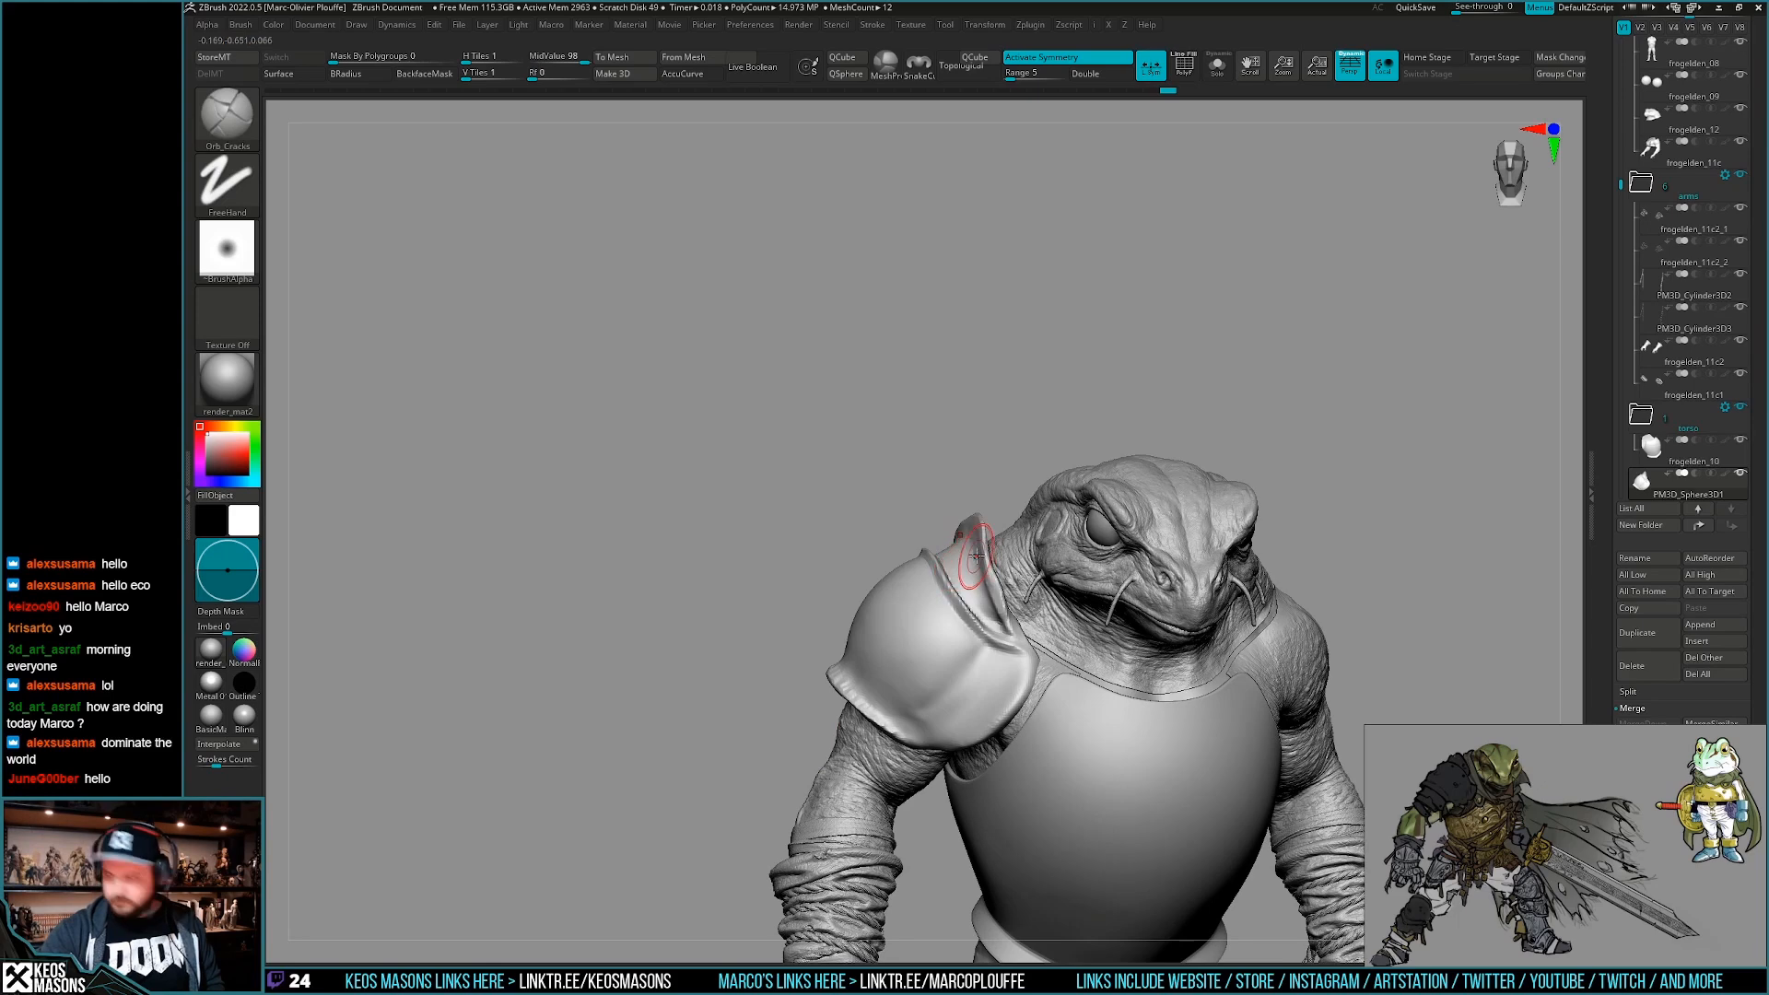
Build up the shoulder pad's dome beside the collar and smooth the transition between them.
{"action": "right_click", "coordinate": [972, 557]}
{"action": "left_click", "coordinate": [957, 506]}
{"action": "right_click_drag", "start_coordinate": [919, 555], "coordinate": [923, 582]}
{"action": "left_click_drag", "start_coordinate": [919, 553], "coordinate": [943, 626]}
{"action": "mouse_move", "coordinate": [939, 618]}
{"action": "right_mouse_down"}
{"action": "mouse_move", "coordinate": [976, 543]}
{"action": "mouse_move", "coordinate": [931, 576]}
{"action": "right_mouse_up"}
{"action": "left_click_drag", "start_coordinate": [926, 581], "coordinate": [940, 625], "text": "shift"}
{"action": "mouse_move", "coordinate": [942, 656]}
{"action": "right_mouse_down"}
{"action": "mouse_move", "coordinate": [968, 609]}
{"action": "mouse_move", "coordinate": [1038, 687]}
{"action": "mouse_move", "coordinate": [954, 576]}
{"action": "mouse_move", "coordinate": [967, 539]}
{"action": "mouse_move", "coordinate": [940, 498]}
{"action": "right_mouse_up"}
{"action": "left_click_drag", "start_coordinate": [965, 548], "coordinate": [984, 579], "text": "shift"}
Reshape the collar's edge on the neck side using the Move brush with AccuCurve enabled.
{"action": "mouse_move", "coordinate": [985, 579]}
{"action": "right_mouse_down"}
{"action": "mouse_move", "coordinate": [1064, 553]}
{"action": "mouse_move", "coordinate": [991, 534]}
{"action": "mouse_move", "coordinate": [995, 561]}
{"action": "mouse_move", "coordinate": [964, 530]}
{"action": "mouse_move", "coordinate": [1082, 703]}
{"action": "mouse_move", "coordinate": [1074, 647]}
{"action": "right_mouse_up"}
{"action": "key", "text": "space"}
{"action": "left_click", "coordinate": [1031, 512]}
{"action": "key", "text": "space"}
{"action": "left_click", "coordinate": [1017, 542]}
{"action": "right_click_drag", "start_coordinate": [1063, 505], "coordinate": [1011, 575]}
{"action": "key", "text": "a"}
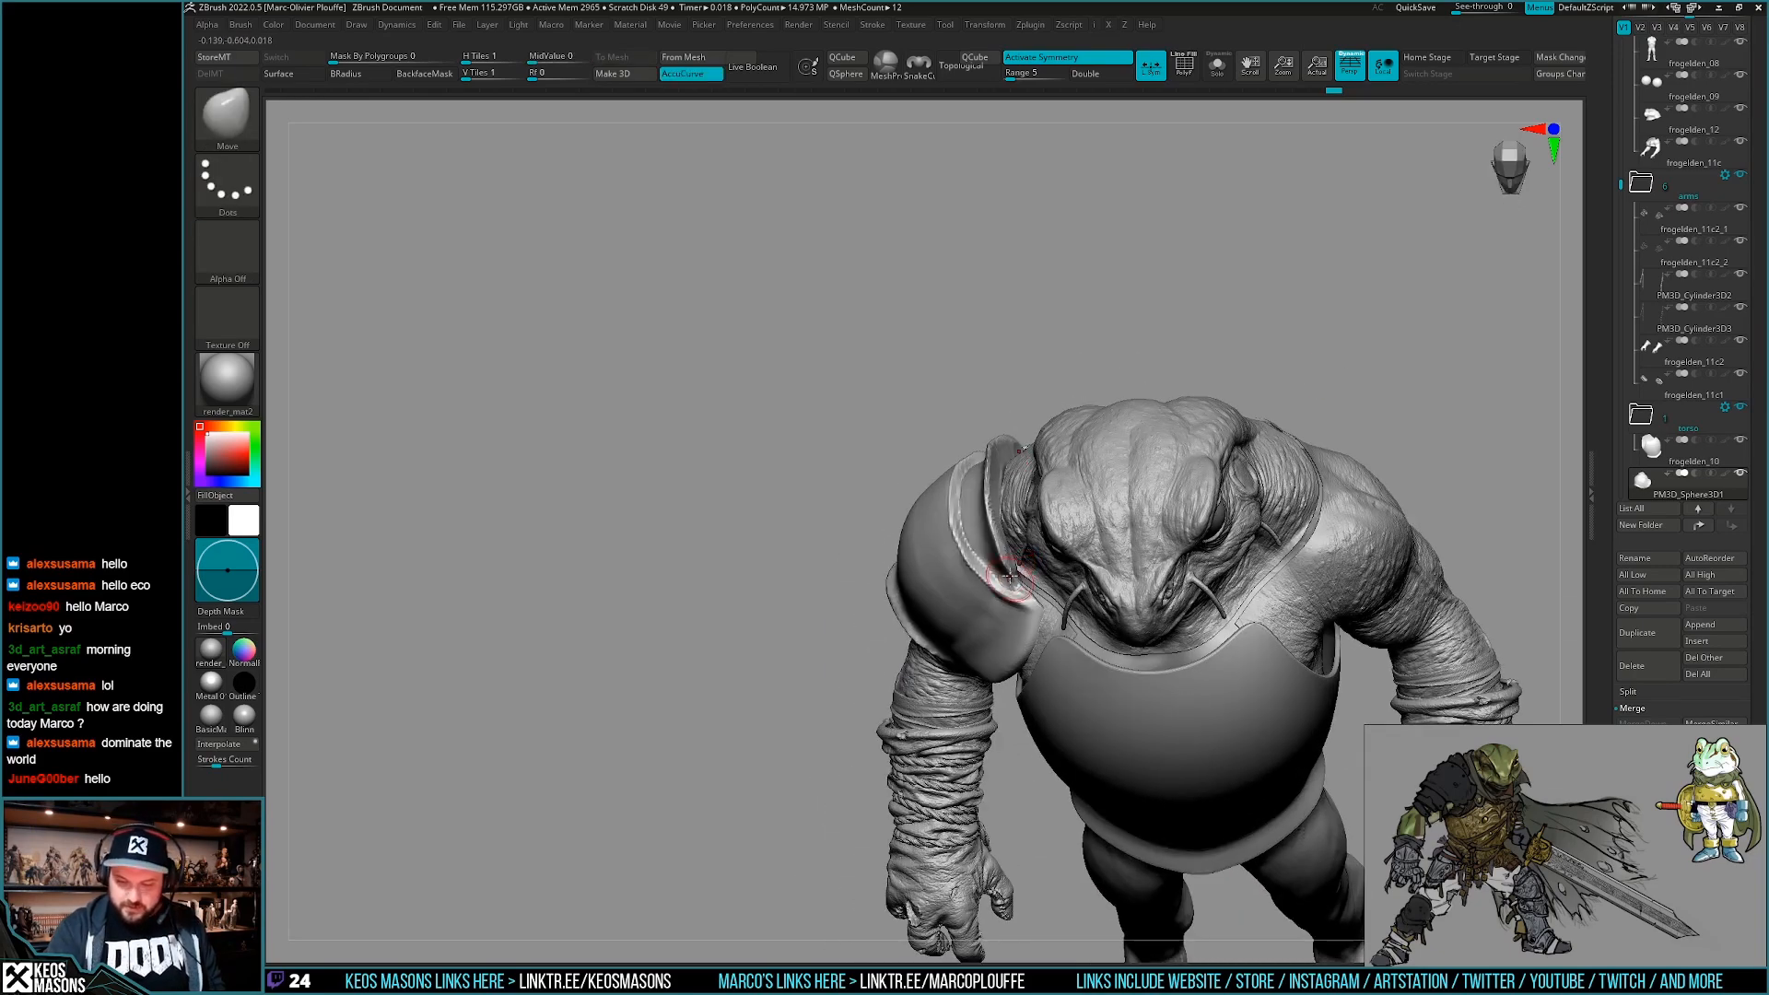
{"action": "left_click_drag", "start_coordinate": [1013, 577], "coordinate": [1017, 571]}
{"action": "right_click_drag", "start_coordinate": [1017, 571], "coordinate": [1048, 507]}
{"action": "left_click_drag", "start_coordinate": [1047, 502], "coordinate": [1037, 502]}
Pull the collar's tip into a raised point and adjust its base with the Move brush, mainly from the front.
{"action": "right_click", "coordinate": [1006, 632]}
{"action": "mouse_move", "coordinate": [976, 626]}
{"action": "right_mouse_down"}
{"action": "mouse_move", "coordinate": [1006, 632]}
{"action": "mouse_move", "coordinate": [981, 608]}
{"action": "right_mouse_up"}
{"action": "mouse_move", "coordinate": [1007, 534]}
{"action": "right_mouse_down"}
{"action": "mouse_move", "coordinate": [982, 515]}
{"action": "mouse_move", "coordinate": [1006, 579]}
{"action": "mouse_move", "coordinate": [976, 626]}
{"action": "right_mouse_up"}
{"action": "right_click", "coordinate": [976, 626]}
{"action": "left_click_drag", "start_coordinate": [1010, 534], "coordinate": [998, 540]}
{"action": "key", "text": "a"}
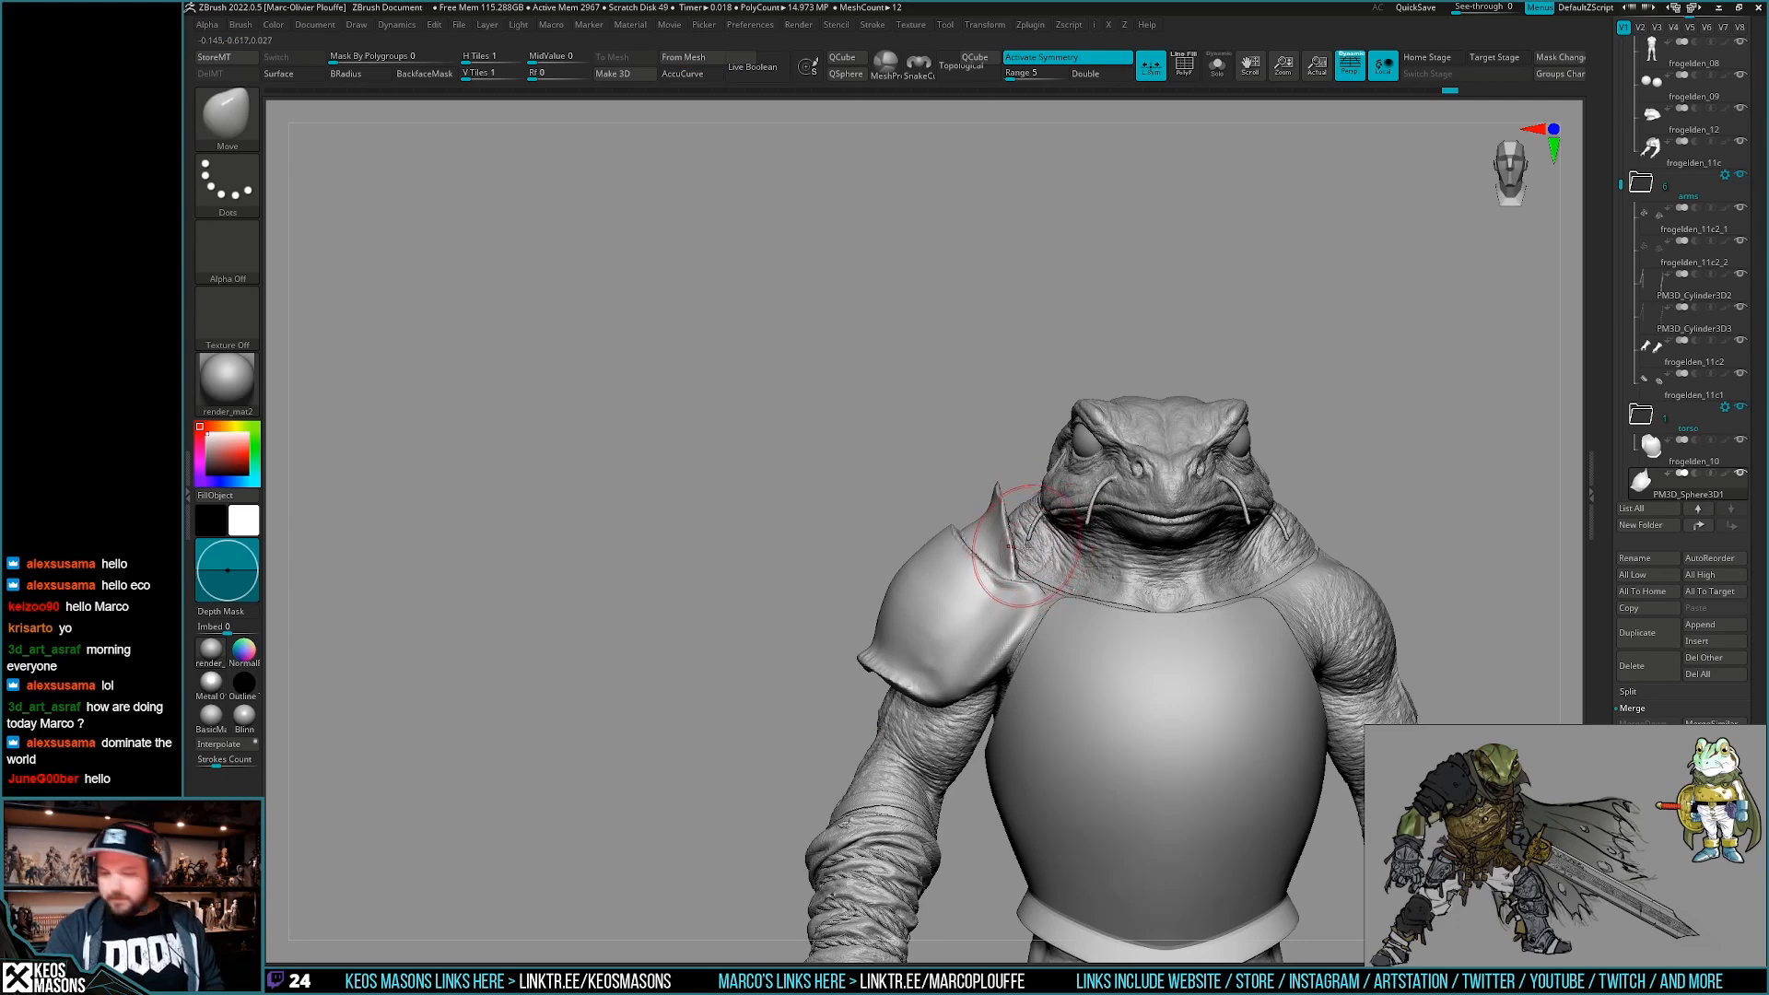
{"action": "key", "text": "space"}
{"action": "left_click_drag", "start_coordinate": [1006, 508], "coordinate": [1009, 502]}
{"action": "mouse_move", "coordinate": [985, 516]}
{"action": "right_mouse_down"}
{"action": "mouse_move", "coordinate": [1020, 502]}
{"action": "mouse_move", "coordinate": [982, 531]}
{"action": "mouse_move", "coordinate": [1075, 606]}
{"action": "right_mouse_up"}
{"action": "key", "text": "space"}
{"action": "key", "text": "space"}
{"action": "key", "text": "a"}
{"action": "key", "text": "space"}
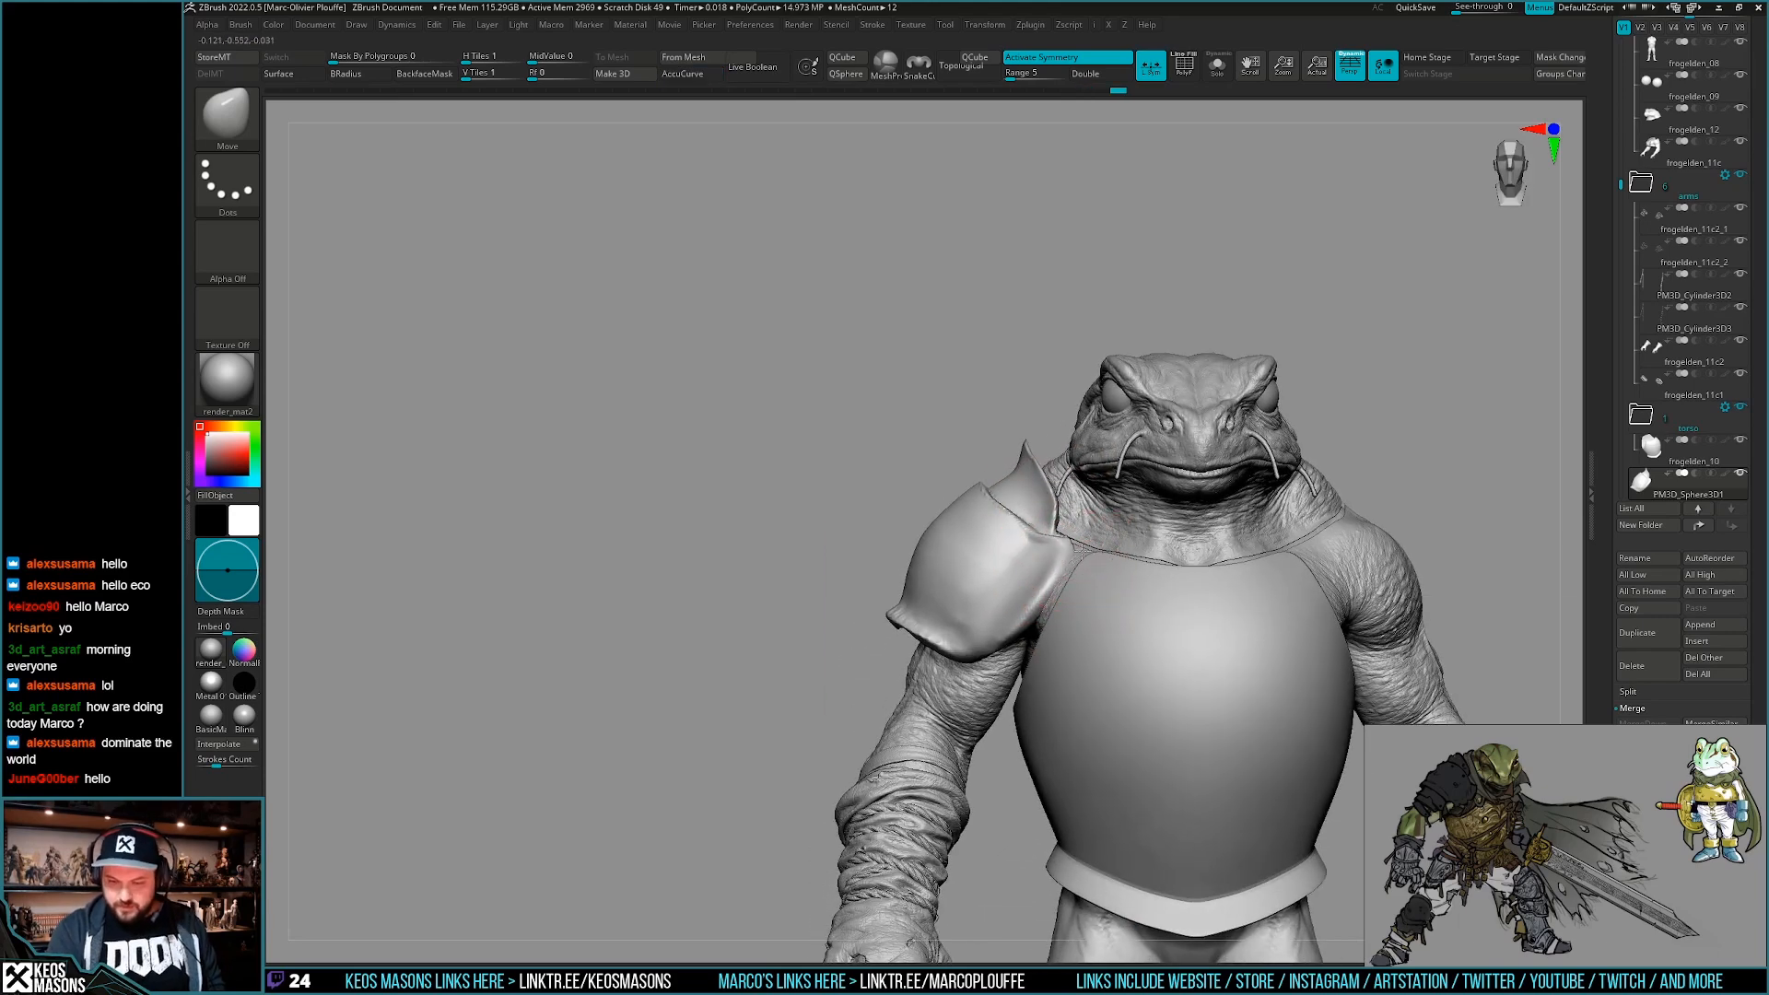
Flare the shoulder pad's front edge toward the chest with the Move brush.
{"action": "right_click_drag", "start_coordinate": [974, 651], "coordinate": [1082, 666]}
{"action": "key", "text": "space"}
{"action": "left_click", "coordinate": [1020, 537]}
{"action": "right_click_drag", "start_coordinate": [1269, 389], "coordinate": [1382, 405]}
{"action": "right_click", "coordinate": [935, 764]}
{"action": "mouse_move", "coordinate": [979, 635]}
{"action": "right_mouse_down"}
{"action": "mouse_move", "coordinate": [939, 709]}
{"action": "mouse_move", "coordinate": [1096, 635]}
{"action": "mouse_move", "coordinate": [1240, 635]}
{"action": "mouse_move", "coordinate": [1169, 655]}
{"action": "mouse_move", "coordinate": [1244, 703]}
{"action": "mouse_move", "coordinate": [1191, 703]}
{"action": "mouse_move", "coordinate": [1159, 657]}
{"action": "mouse_move", "coordinate": [1017, 665]}
{"action": "mouse_move", "coordinate": [1102, 632]}
{"action": "mouse_move", "coordinate": [1058, 644]}
{"action": "mouse_move", "coordinate": [1176, 671]}
{"action": "mouse_move", "coordinate": [1133, 650]}
{"action": "mouse_move", "coordinate": [1039, 665]}
{"action": "right_mouse_up"}
Carve a groove inside the shoulder pad's front flange with the DamStandard brush and smooth its lower end.
{"action": "key", "text": "x"}
{"action": "left_click", "coordinate": [1093, 512]}
{"action": "right_click", "coordinate": [1064, 635]}
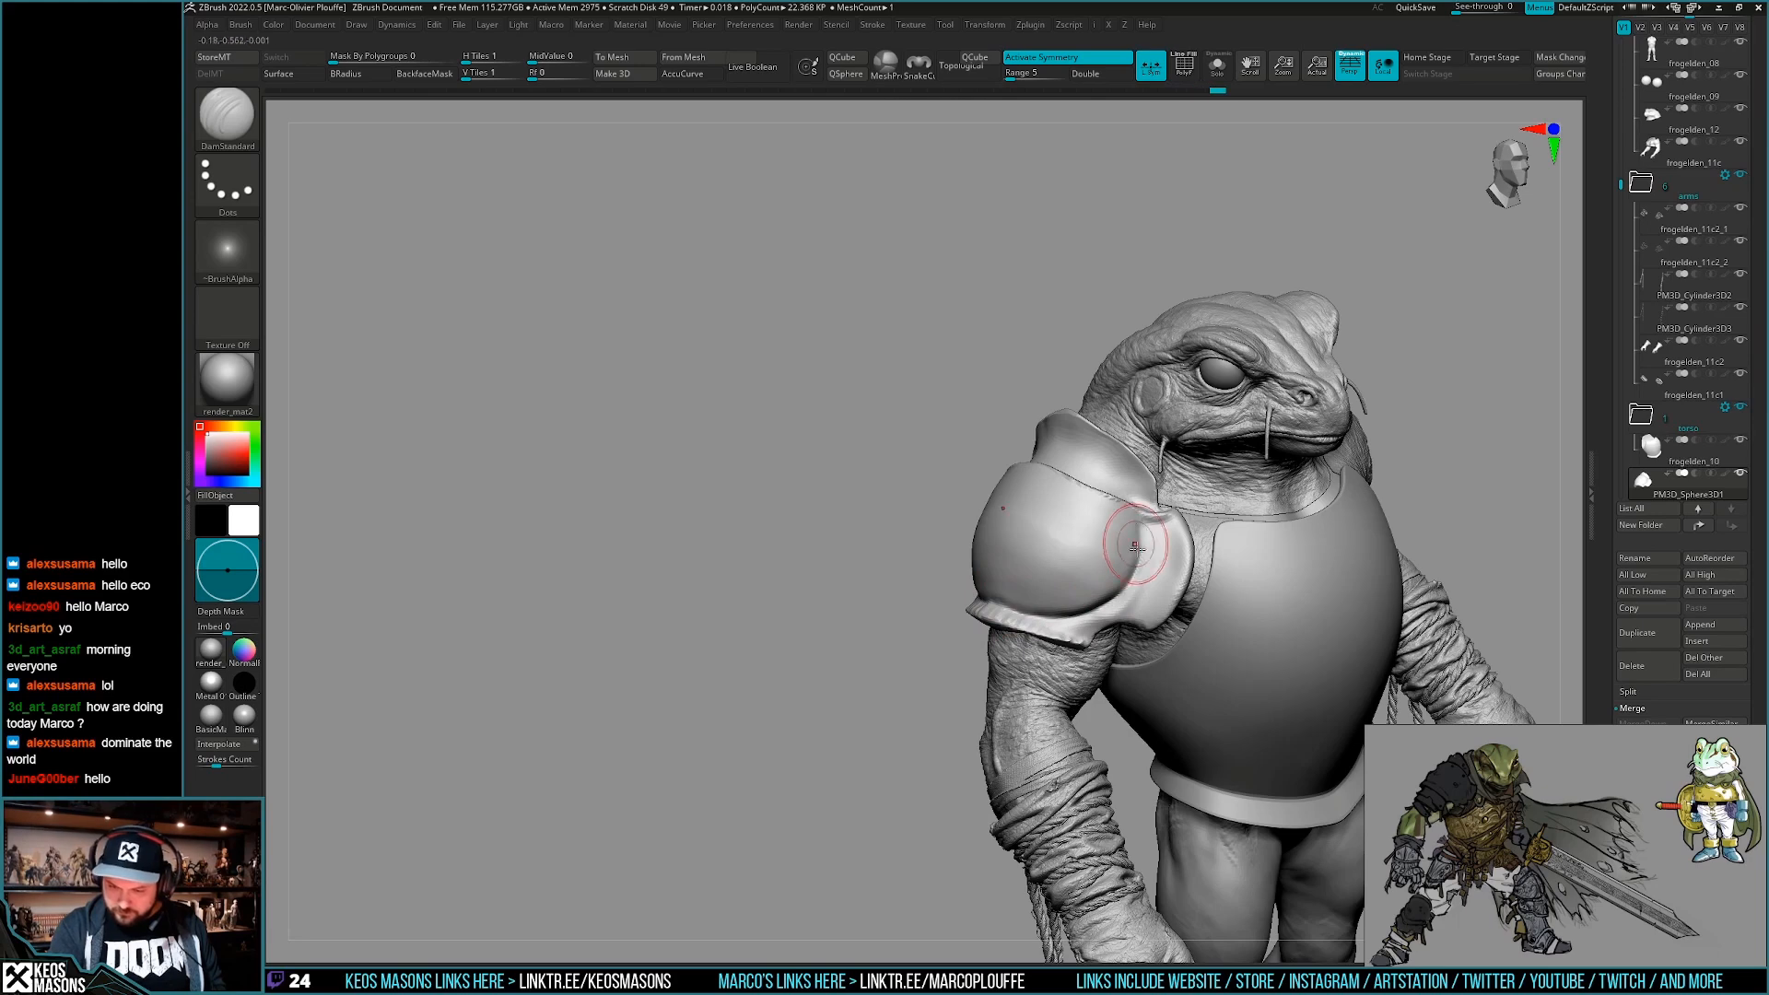
{"action": "mouse_move", "coordinate": [1110, 490]}
{"action": "right_mouse_down"}
{"action": "mouse_move", "coordinate": [1027, 543]}
{"action": "mouse_move", "coordinate": [1086, 605]}
{"action": "mouse_move", "coordinate": [1059, 635]}
{"action": "mouse_move", "coordinate": [1072, 664]}
{"action": "right_mouse_up"}
{"action": "left_click_drag", "start_coordinate": [1059, 676], "coordinate": [1087, 687], "text": "shift"}
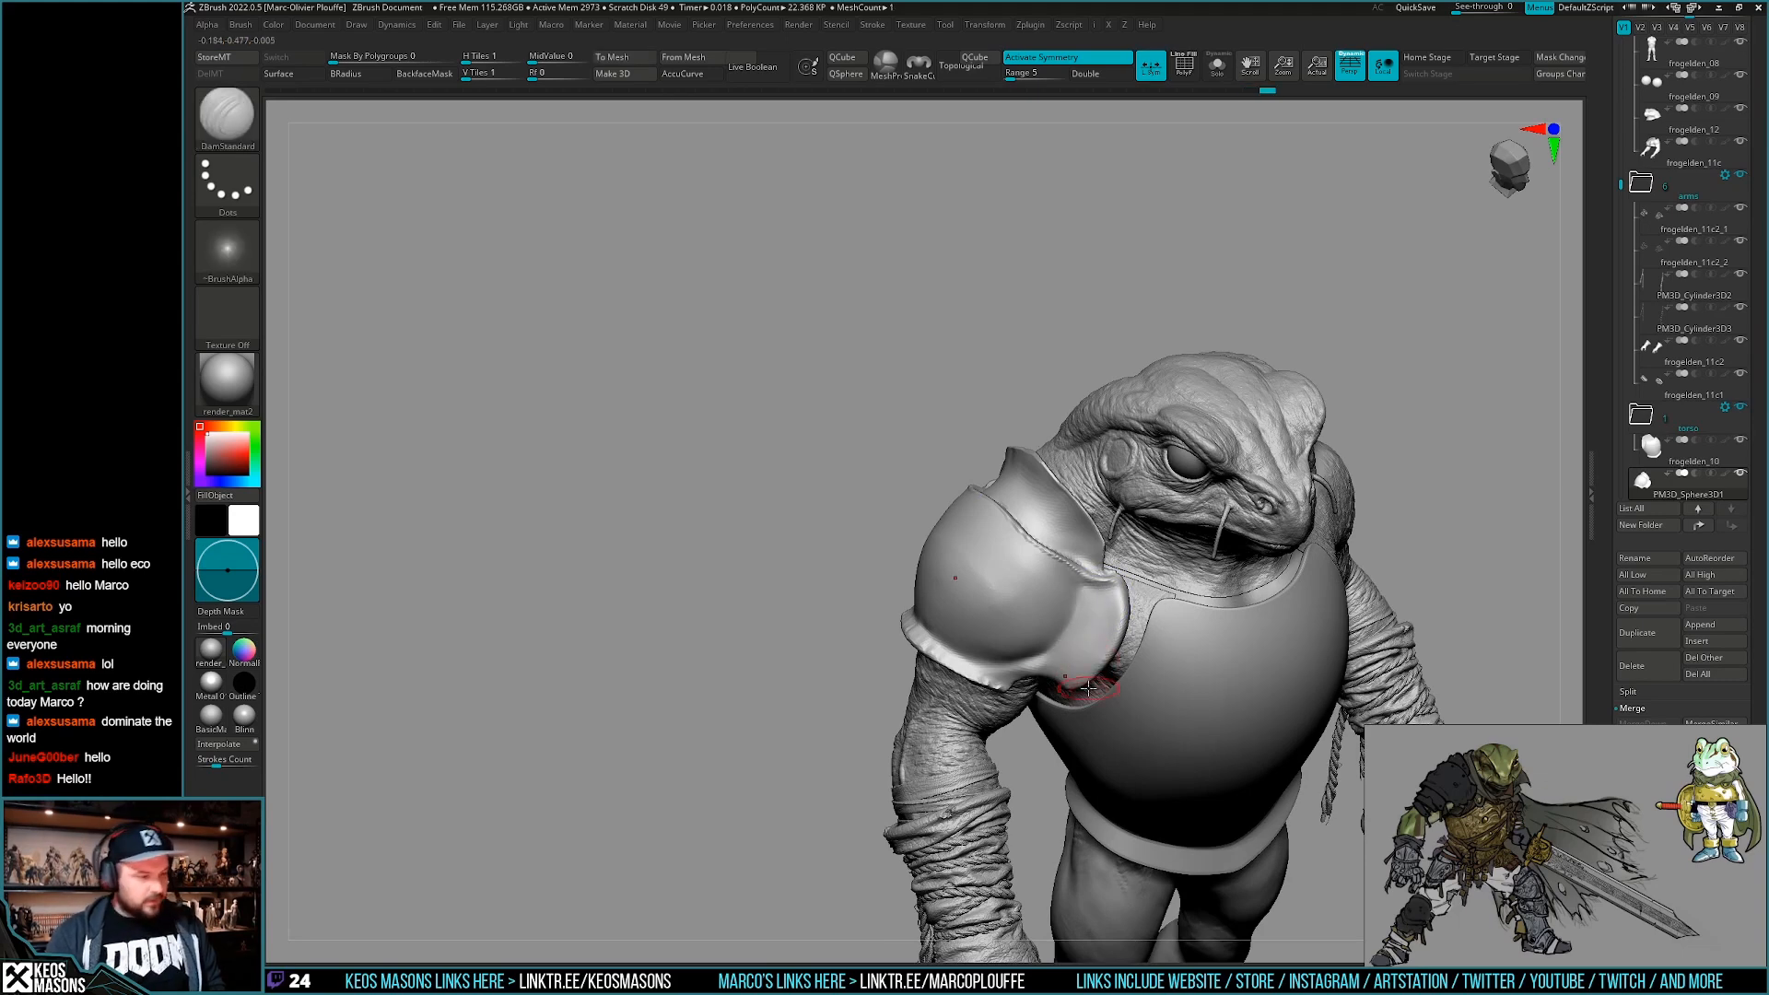
{"action": "mouse_move", "coordinate": [1101, 712]}
{"action": "right_mouse_down"}
{"action": "mouse_move", "coordinate": [1032, 645]}
{"action": "mouse_move", "coordinate": [1112, 682]}
{"action": "right_mouse_up"}
Adjust the shoulder pad's front flange with the Move brush and AccuCurve, and undo the last adjustment.
{"action": "key", "text": "x"}
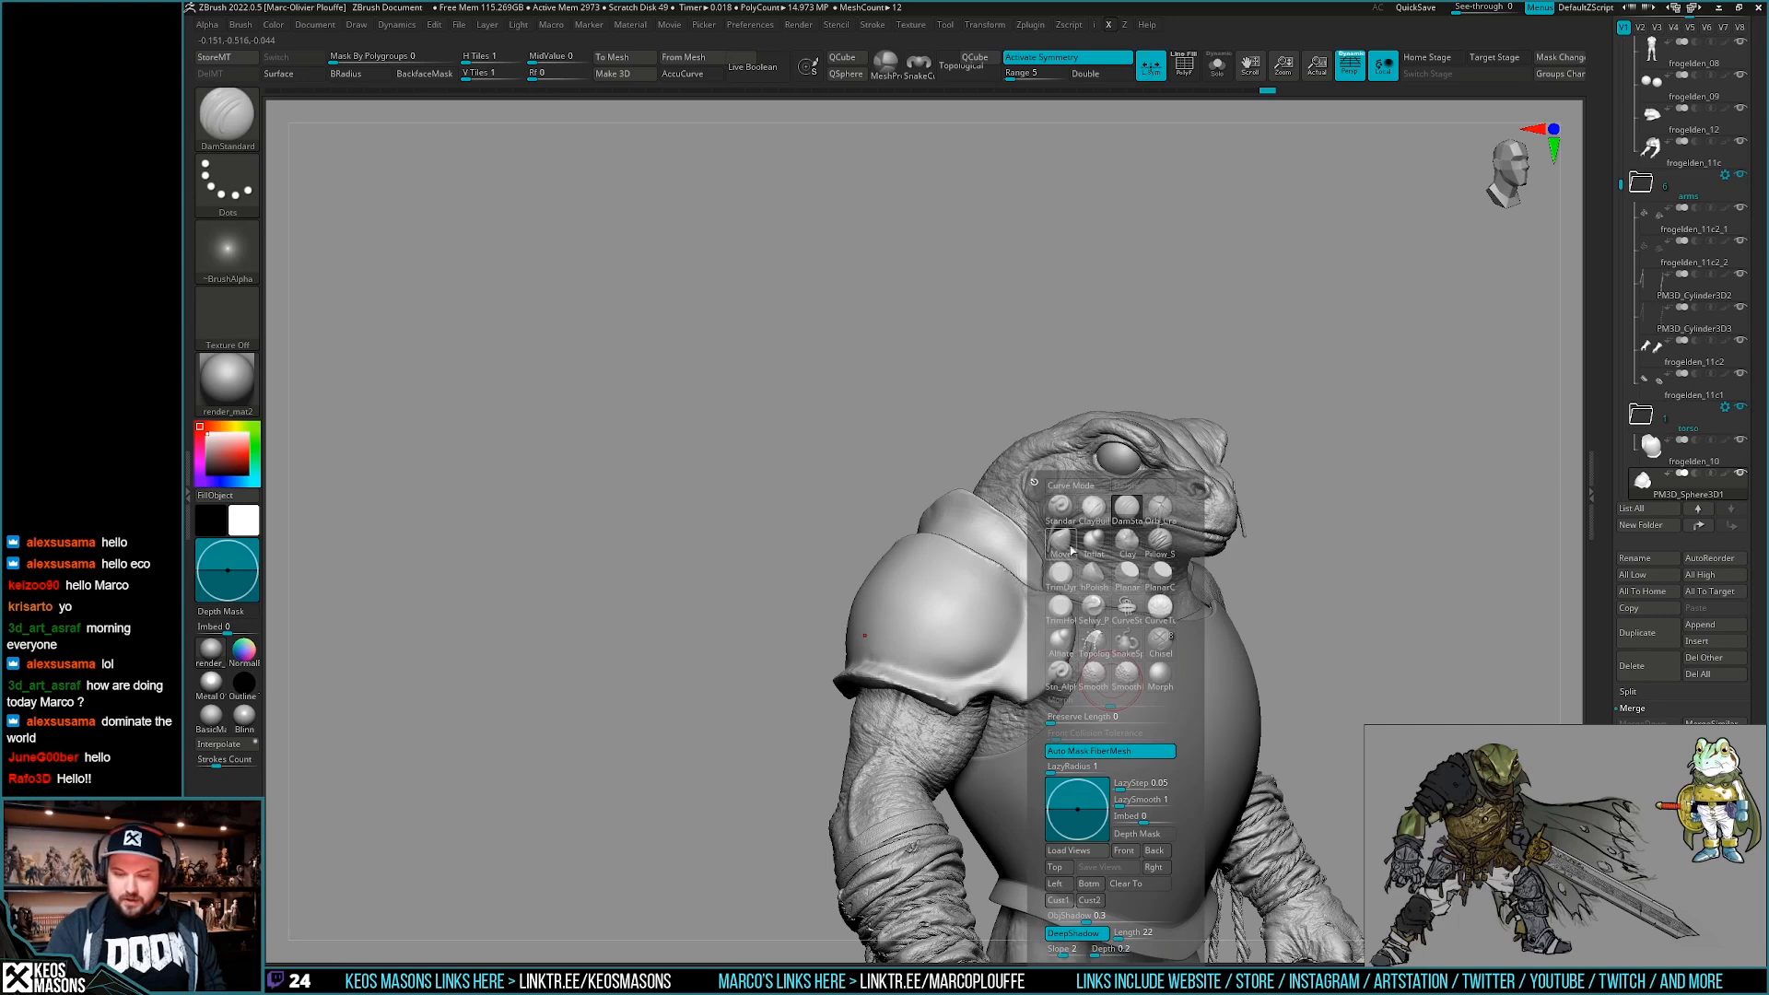
{"action": "left_click", "coordinate": [1065, 549]}
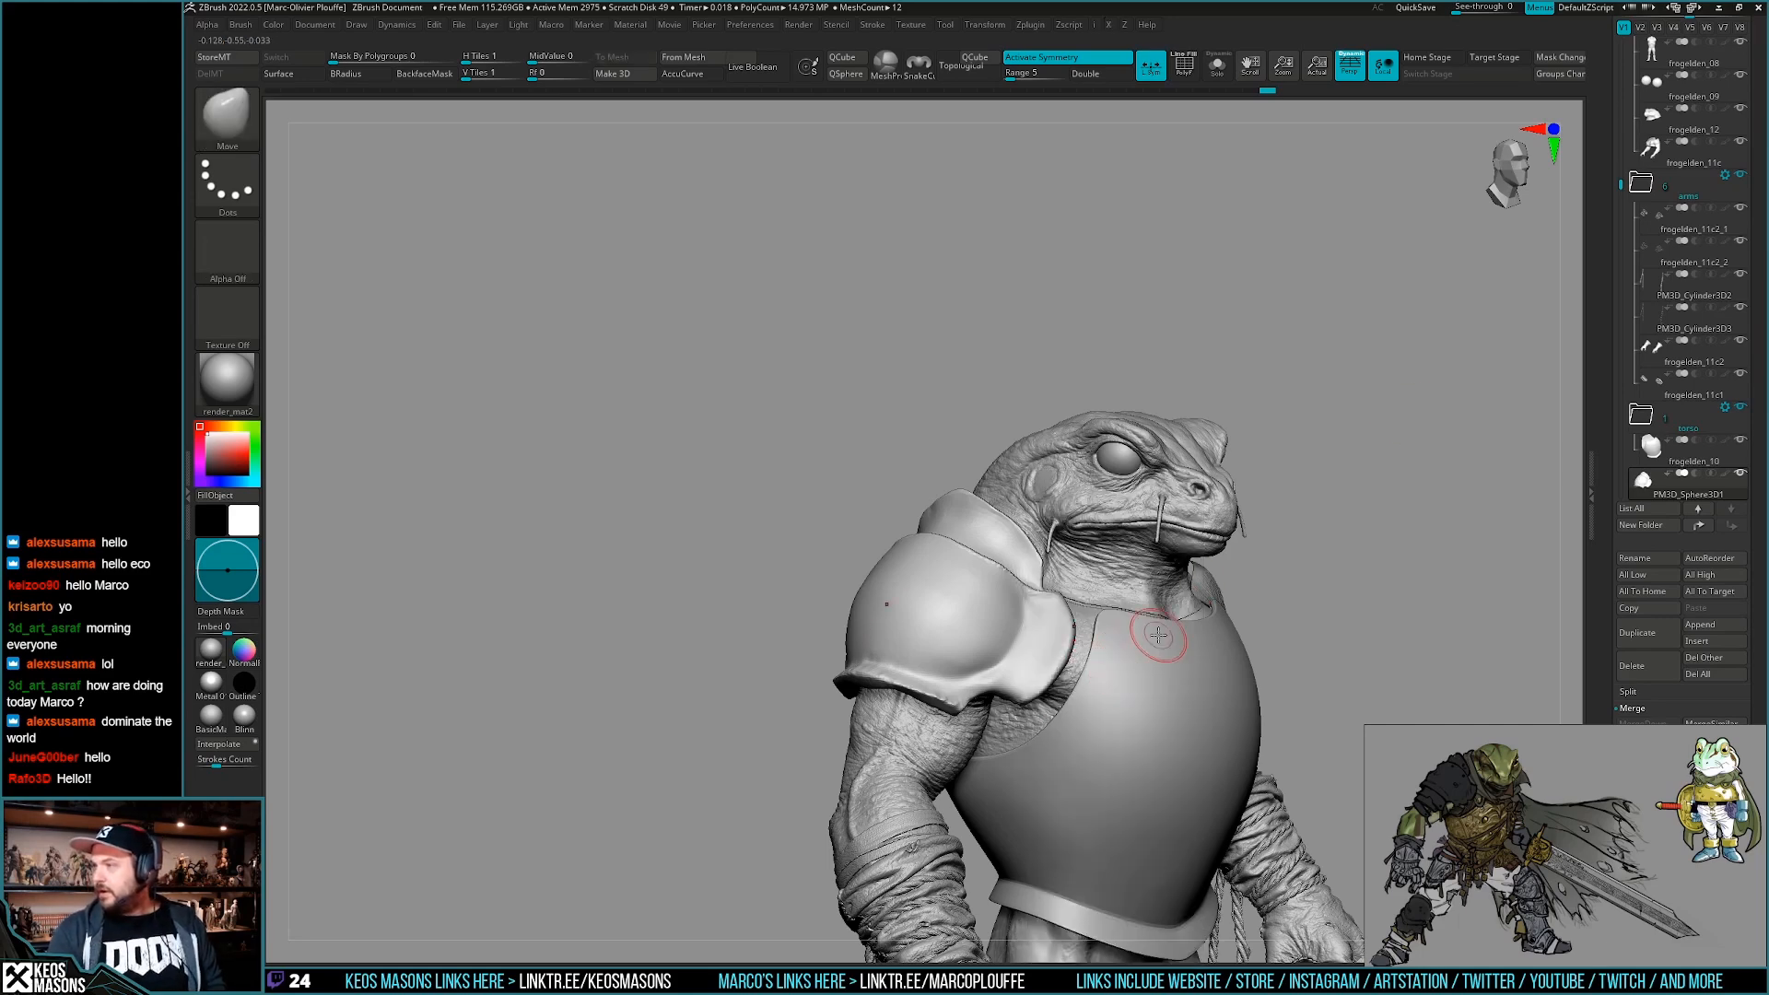
{"action": "right_click_drag", "start_coordinate": [1114, 647], "coordinate": [1121, 628]}
{"action": "key", "text": "space"}
{"action": "key", "text": "a"}
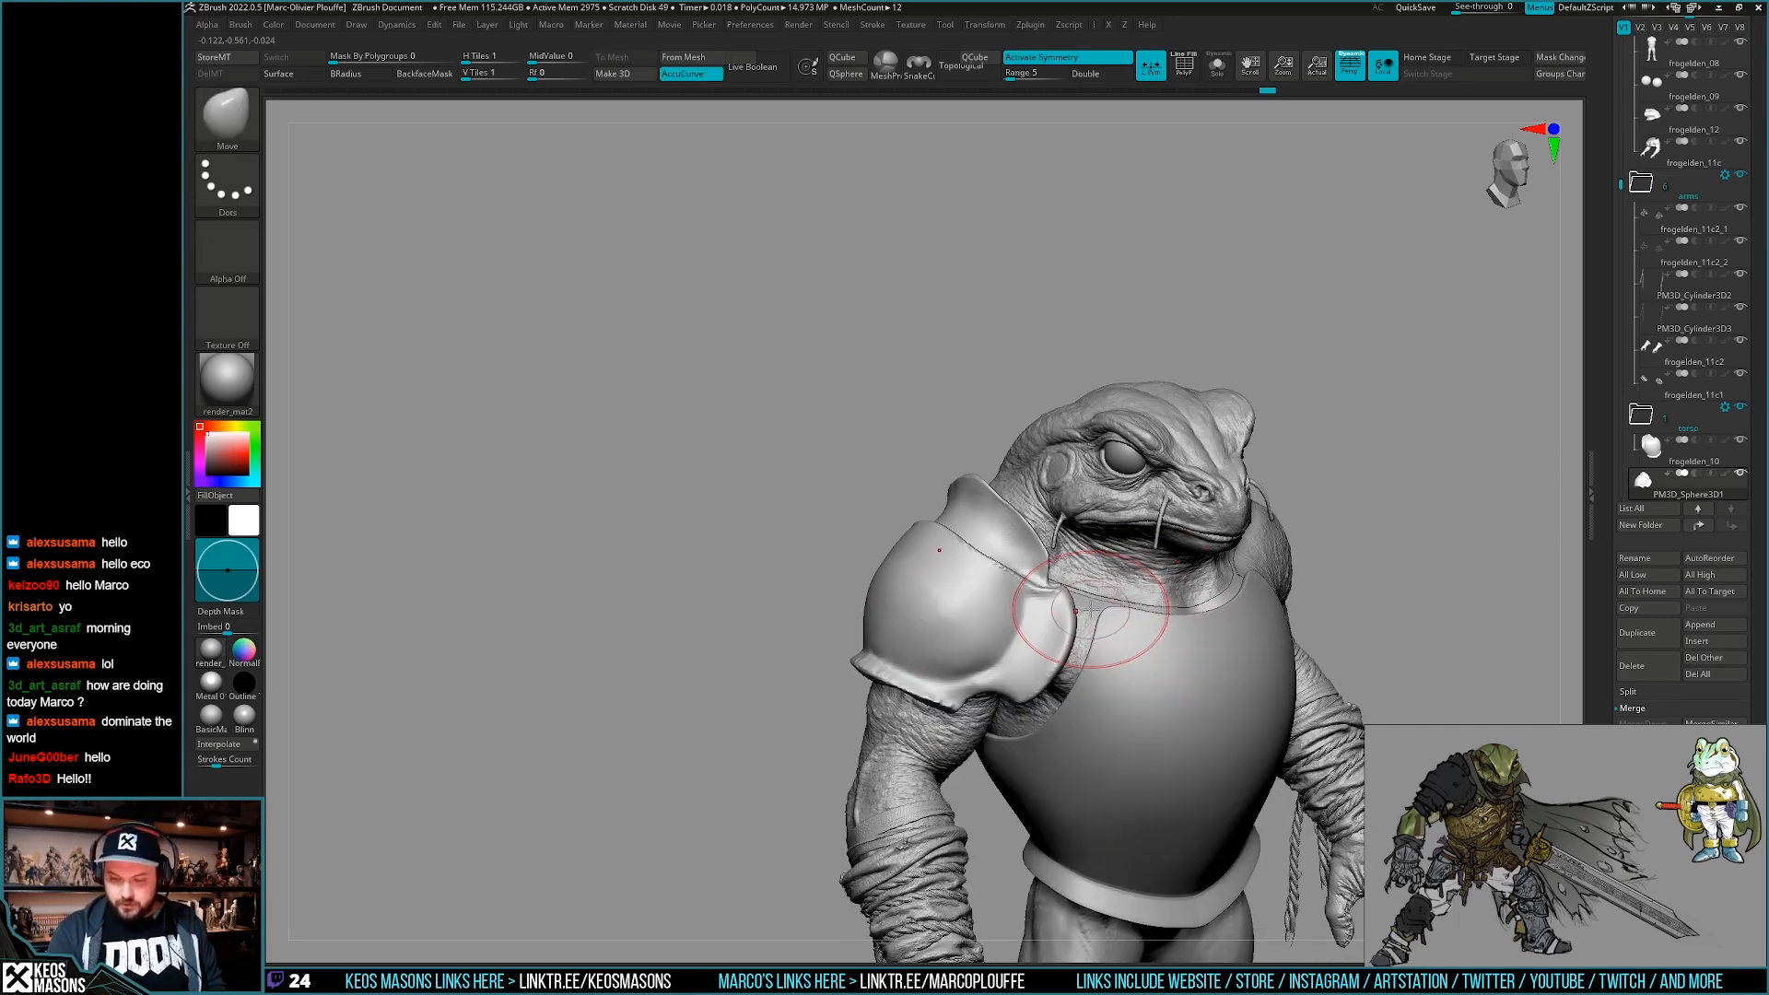
{"action": "mouse_move", "coordinate": [1066, 686]}
{"action": "right_mouse_down"}
{"action": "mouse_move", "coordinate": [1045, 737]}
{"action": "mouse_move", "coordinate": [1074, 572]}
{"action": "right_mouse_up"}
{"action": "key", "text": "space"}
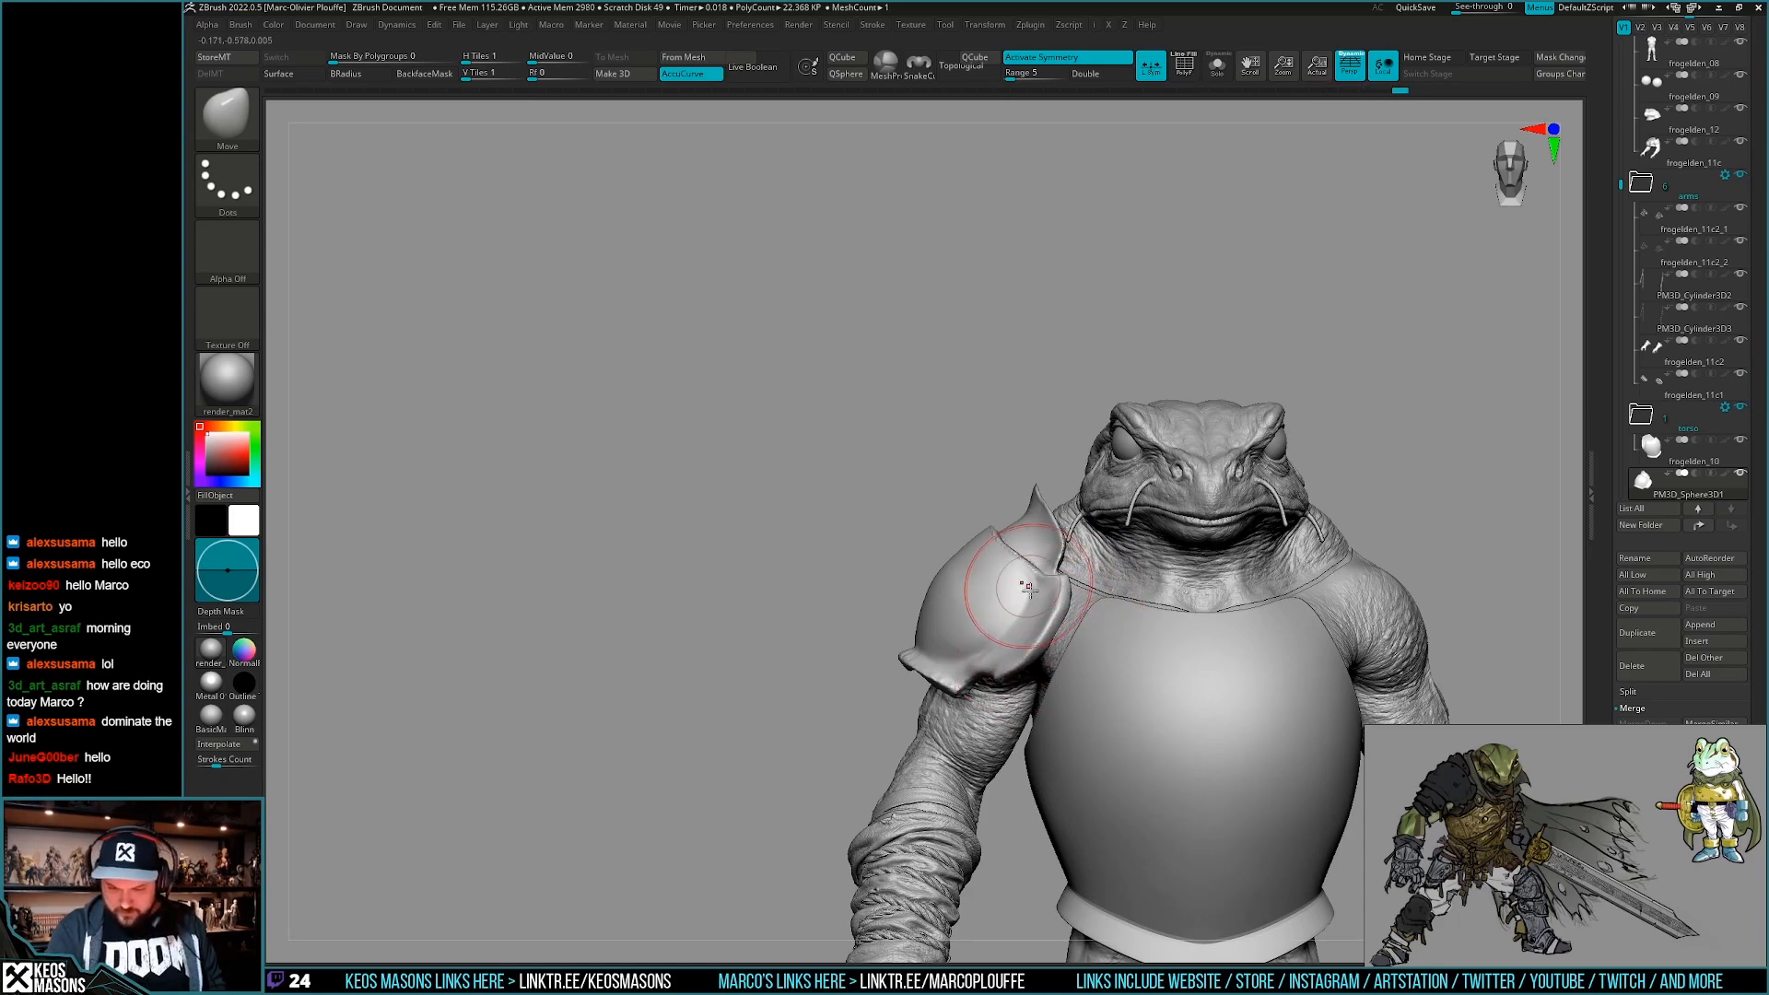
{"action": "key", "text": "ctrl+z"}
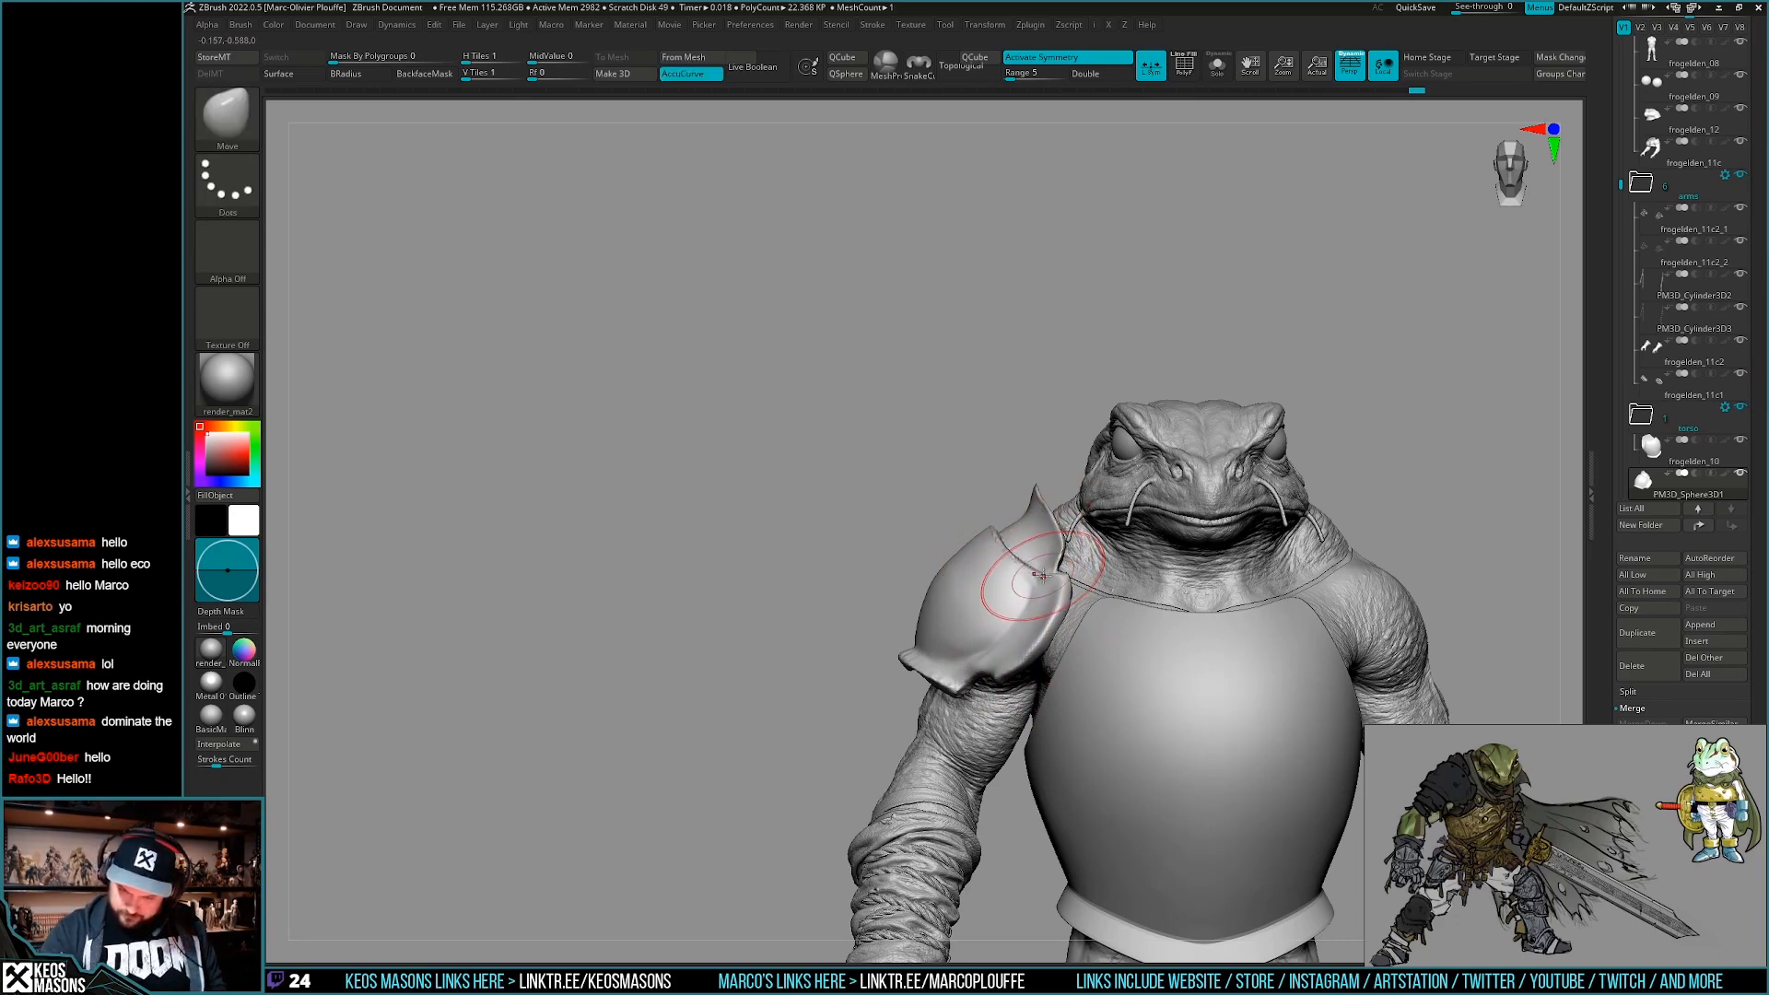
Pull the shoulder pad's outer lower corner outward and tuck in its front flange in side view.
{"action": "key", "text": "space"}
{"action": "key", "text": "space"}
{"action": "left_click_drag", "start_coordinate": [916, 638], "coordinate": [891, 631]}
{"action": "mouse_move", "coordinate": [964, 554]}
{"action": "right_mouse_down"}
{"action": "mouse_move", "coordinate": [991, 563]}
{"action": "mouse_move", "coordinate": [1003, 607]}
{"action": "right_mouse_up"}
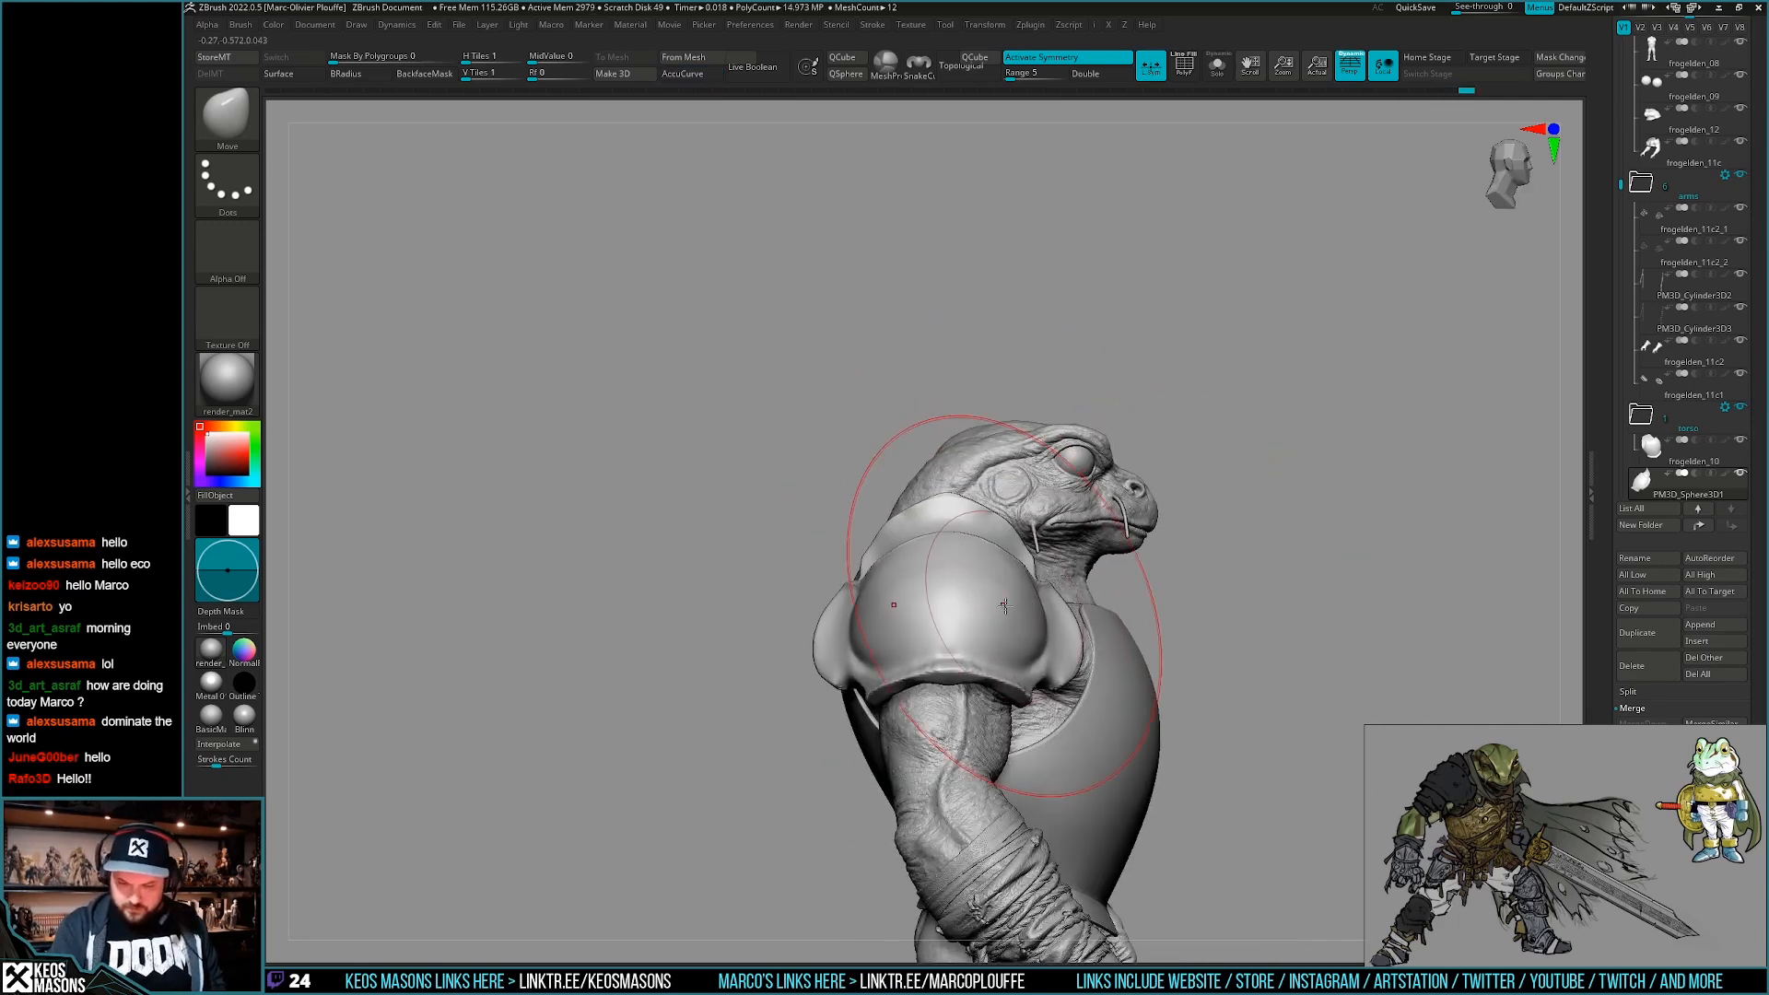
{"action": "left_click_drag", "start_coordinate": [1085, 660], "coordinate": [1069, 655]}
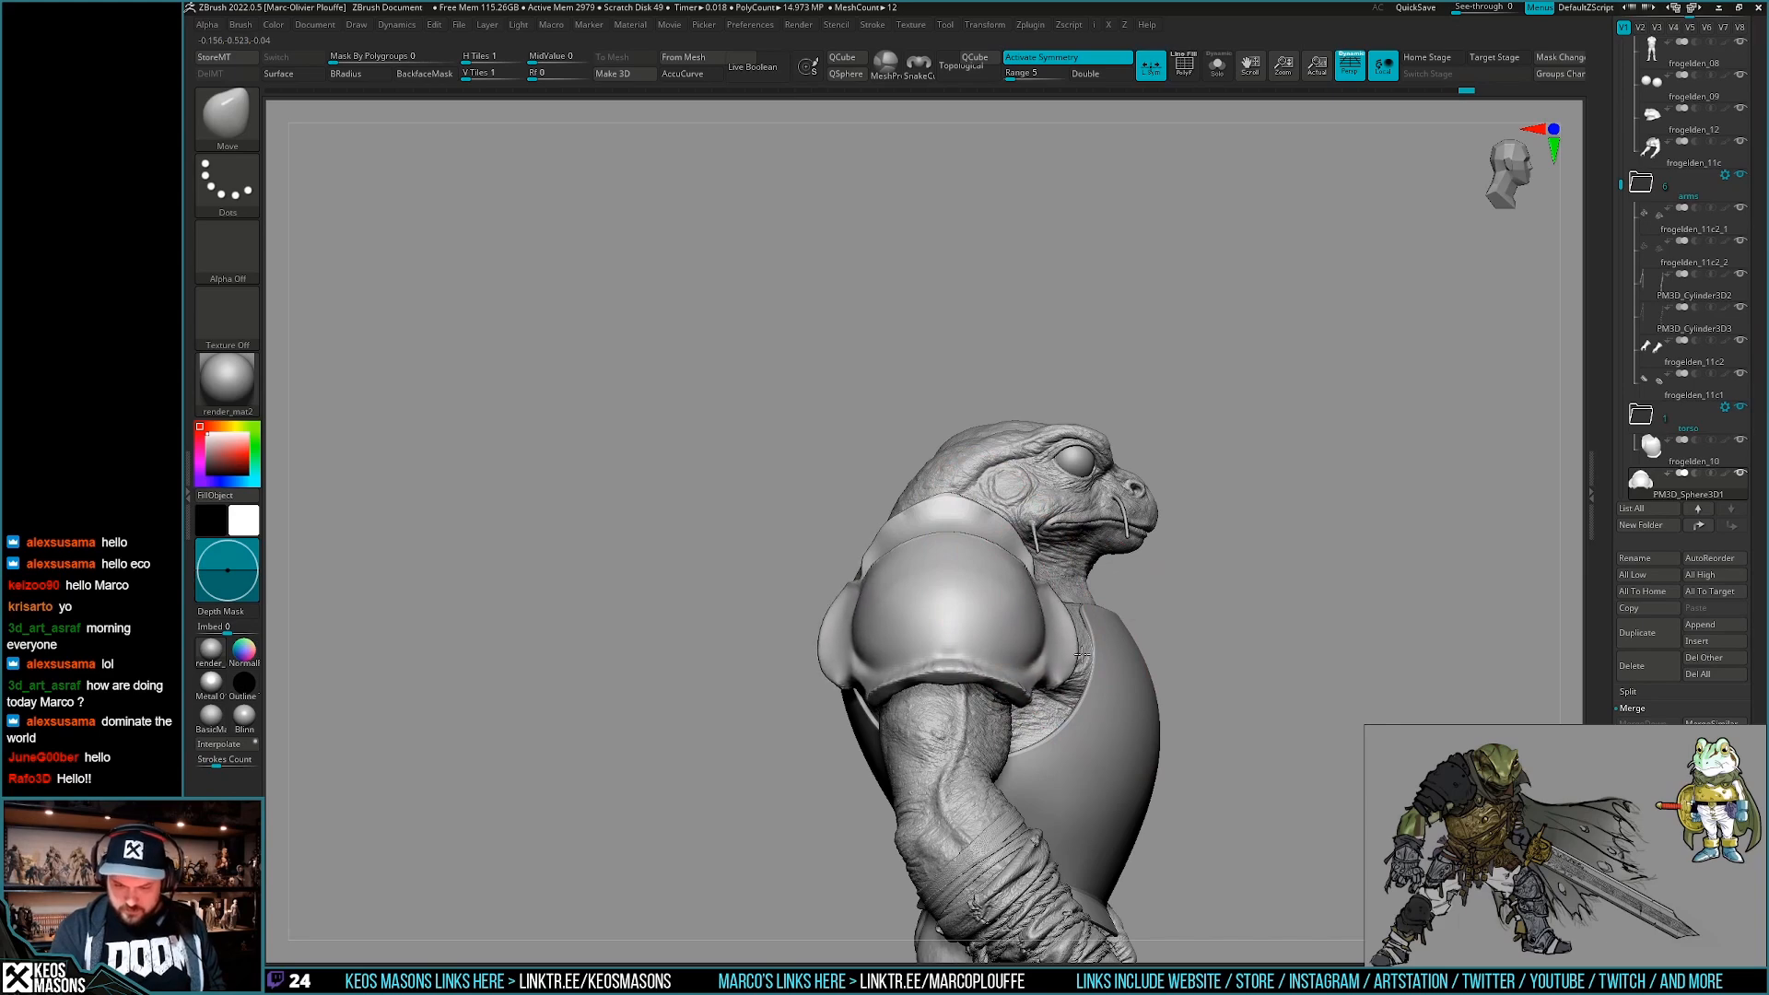
Reshape the shoulder pad's lower rim above the upper arm with the Move brush, toggling AccuCurve, and undo the last stroke.
{"action": "right_click_drag", "start_coordinate": [1060, 657], "coordinate": [985, 719], "text": "shift"}
{"action": "mouse_move", "coordinate": [1145, 803]}
{"action": "right_mouse_down", "text": "alt"}
{"action": "mouse_move", "coordinate": [989, 688]}
{"action": "mouse_move", "coordinate": [1038, 716]}
{"action": "mouse_move", "coordinate": [1059, 671]}
{"action": "mouse_move", "coordinate": [1064, 737]}
{"action": "right_mouse_up", "text": "alt"}
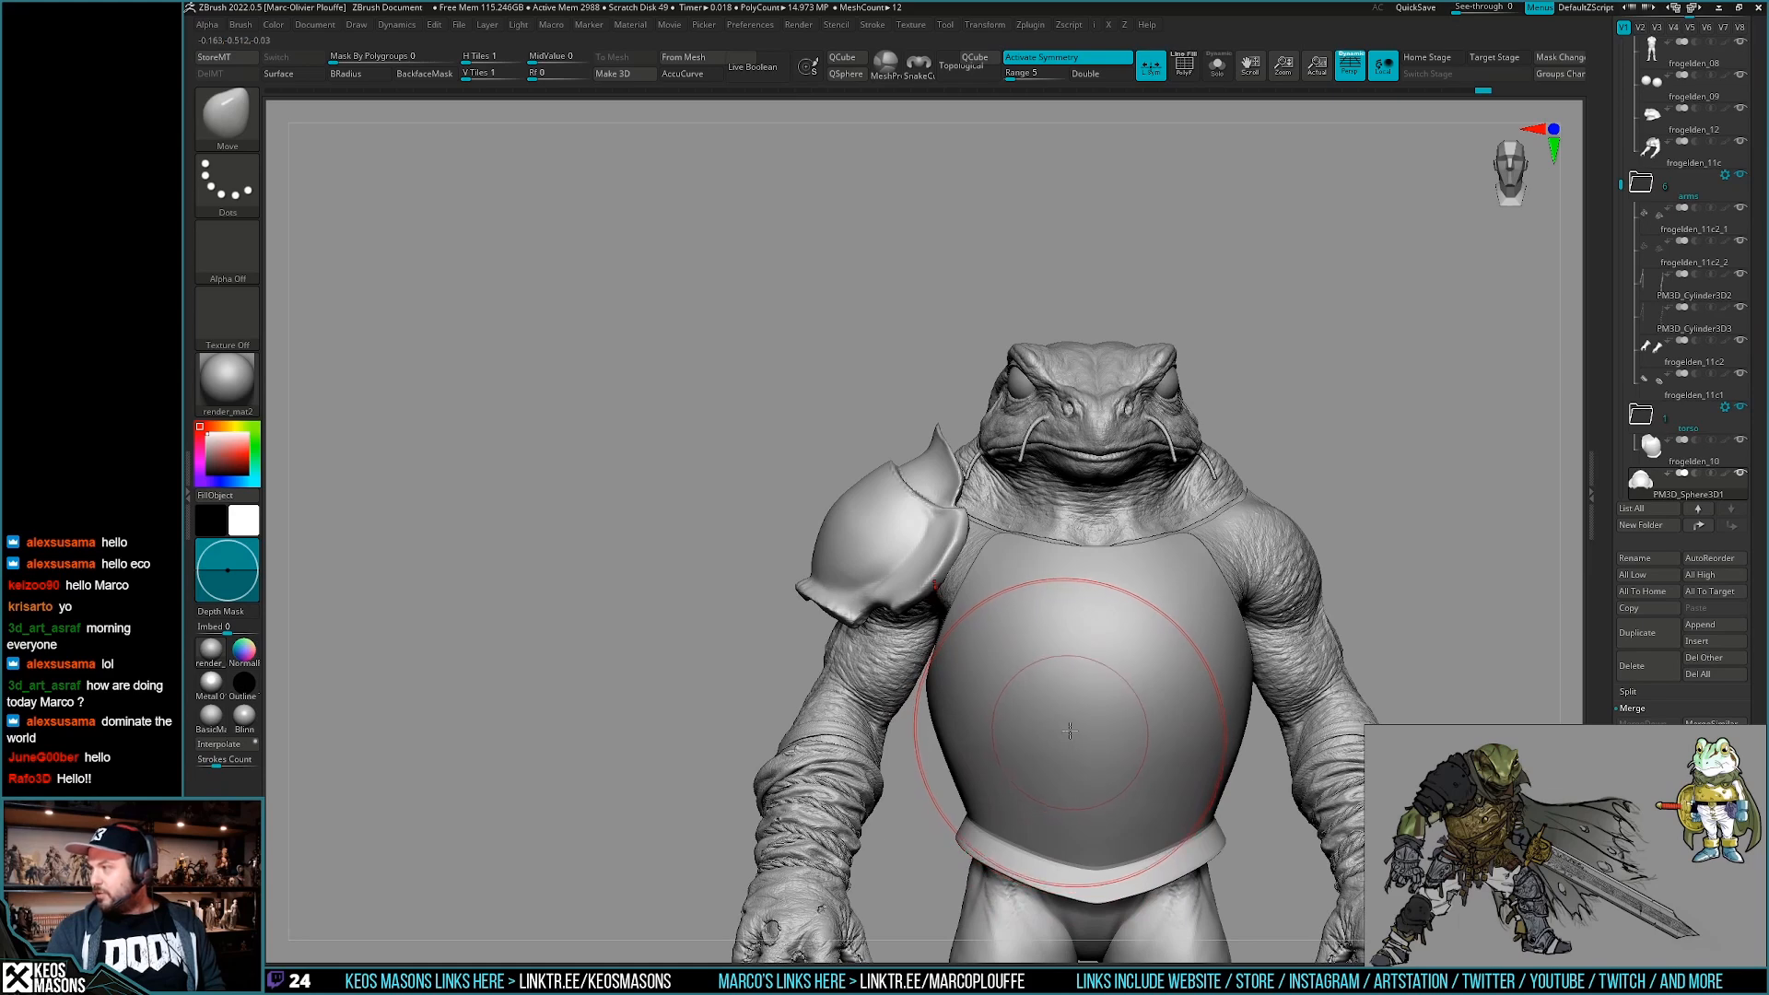
{"action": "right_click_drag", "start_coordinate": [879, 581], "coordinate": [915, 572], "text": "alt"}
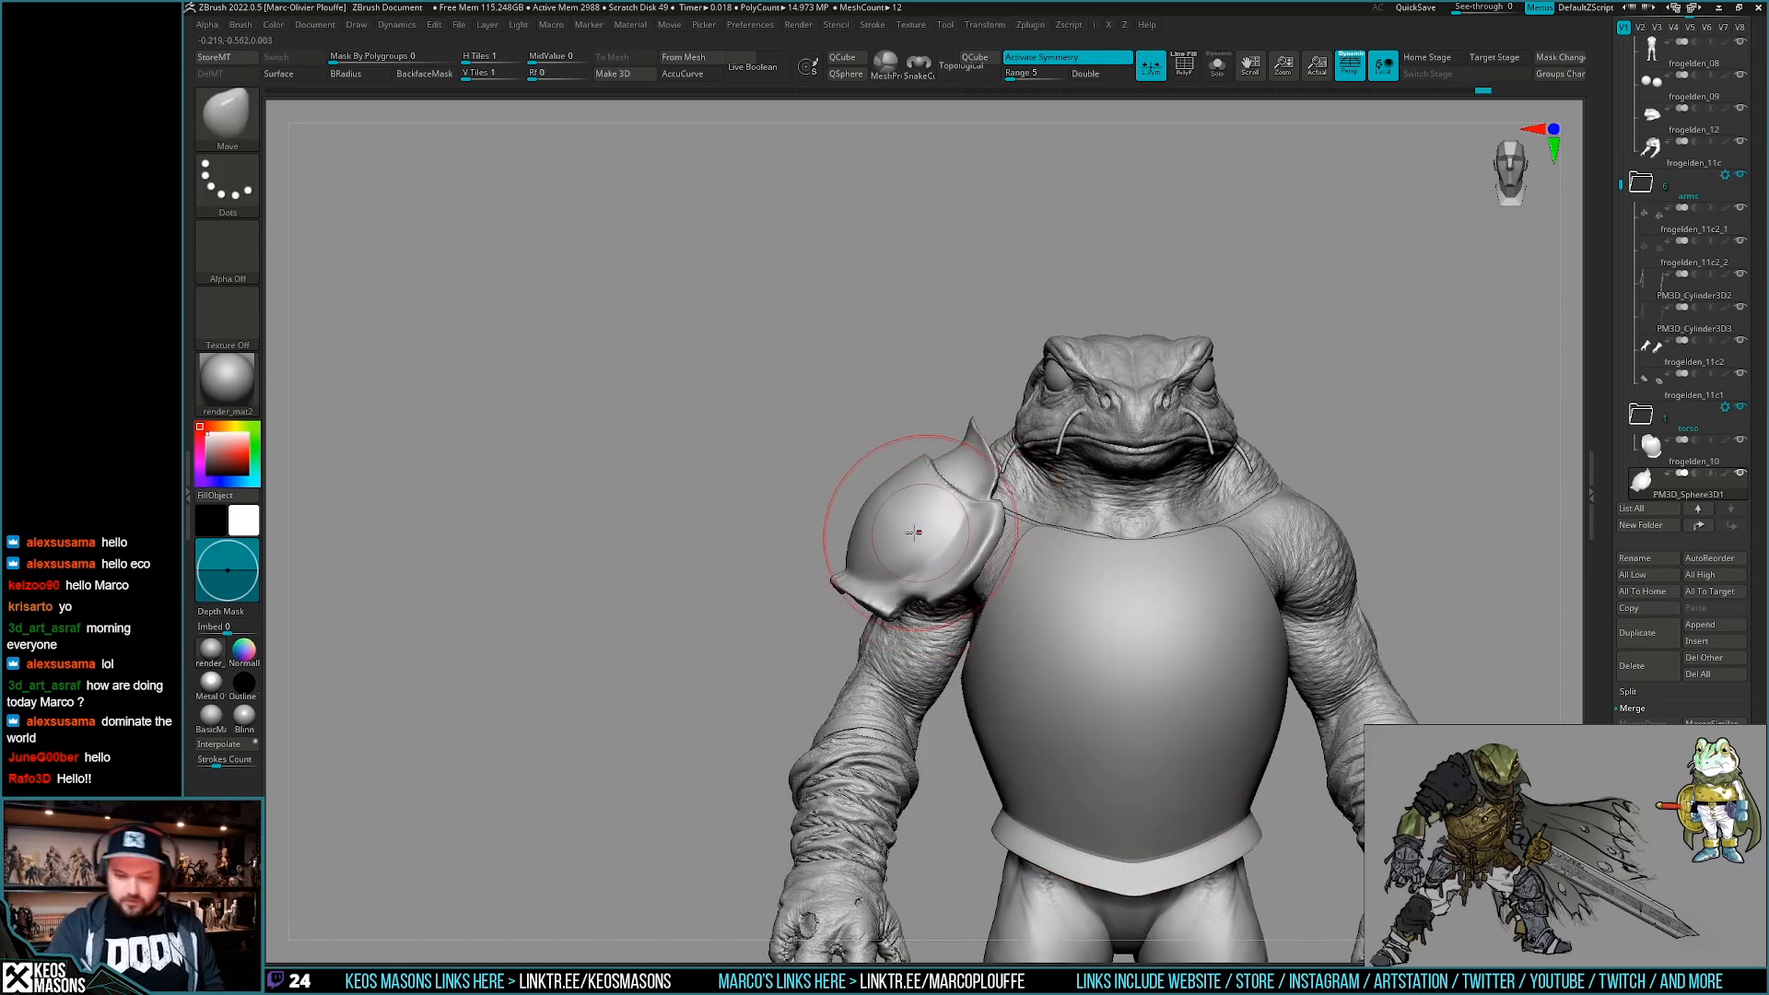
{"action": "key", "text": "a"}
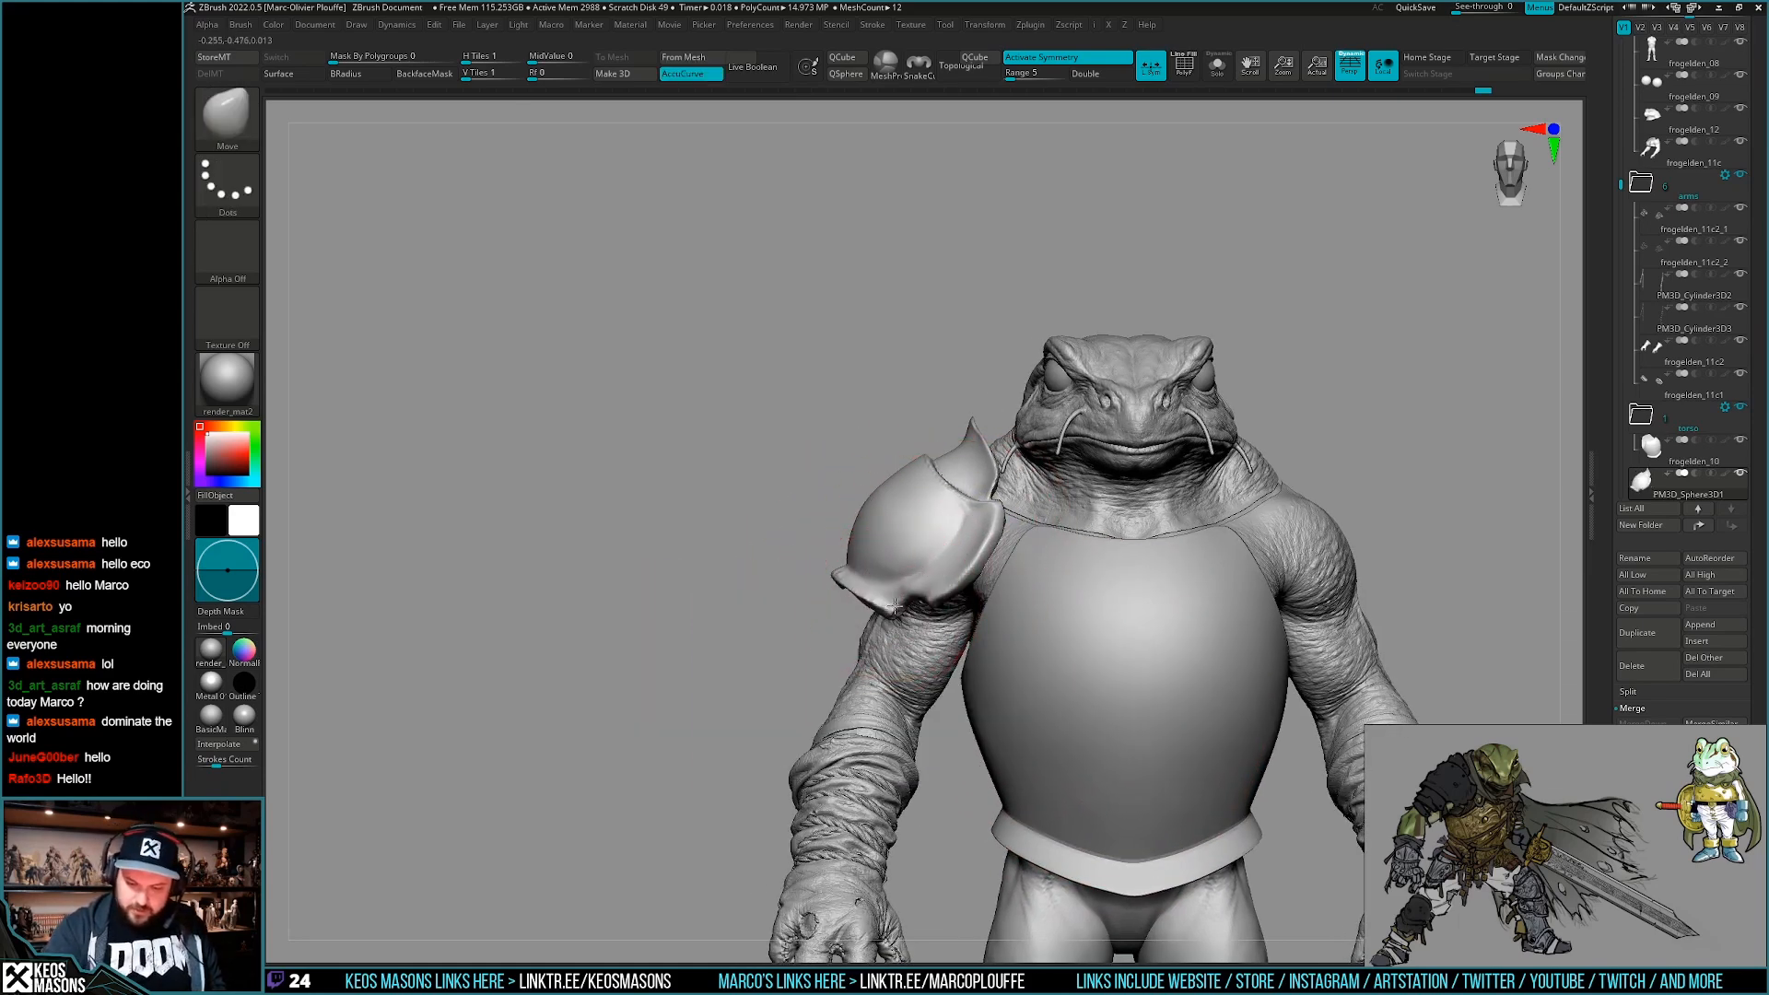
{"action": "key", "text": "a"}
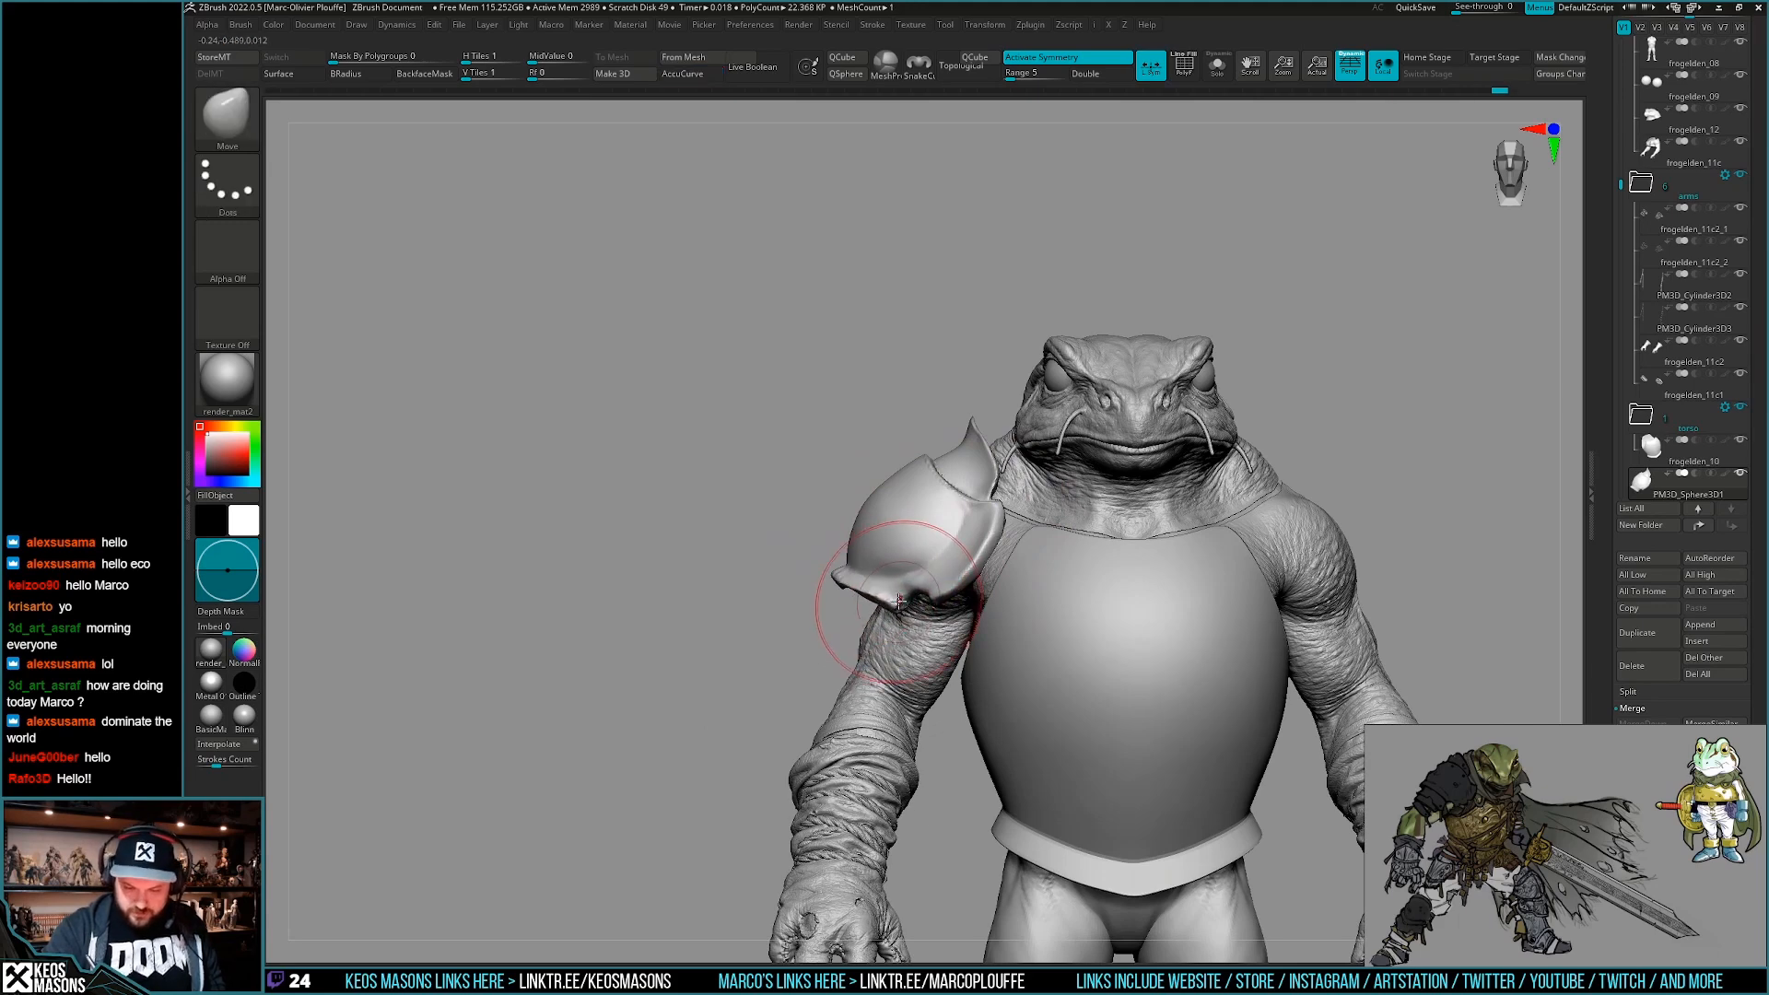
{"action": "key", "text": "ctrl"}
{"action": "key", "text": "a"}
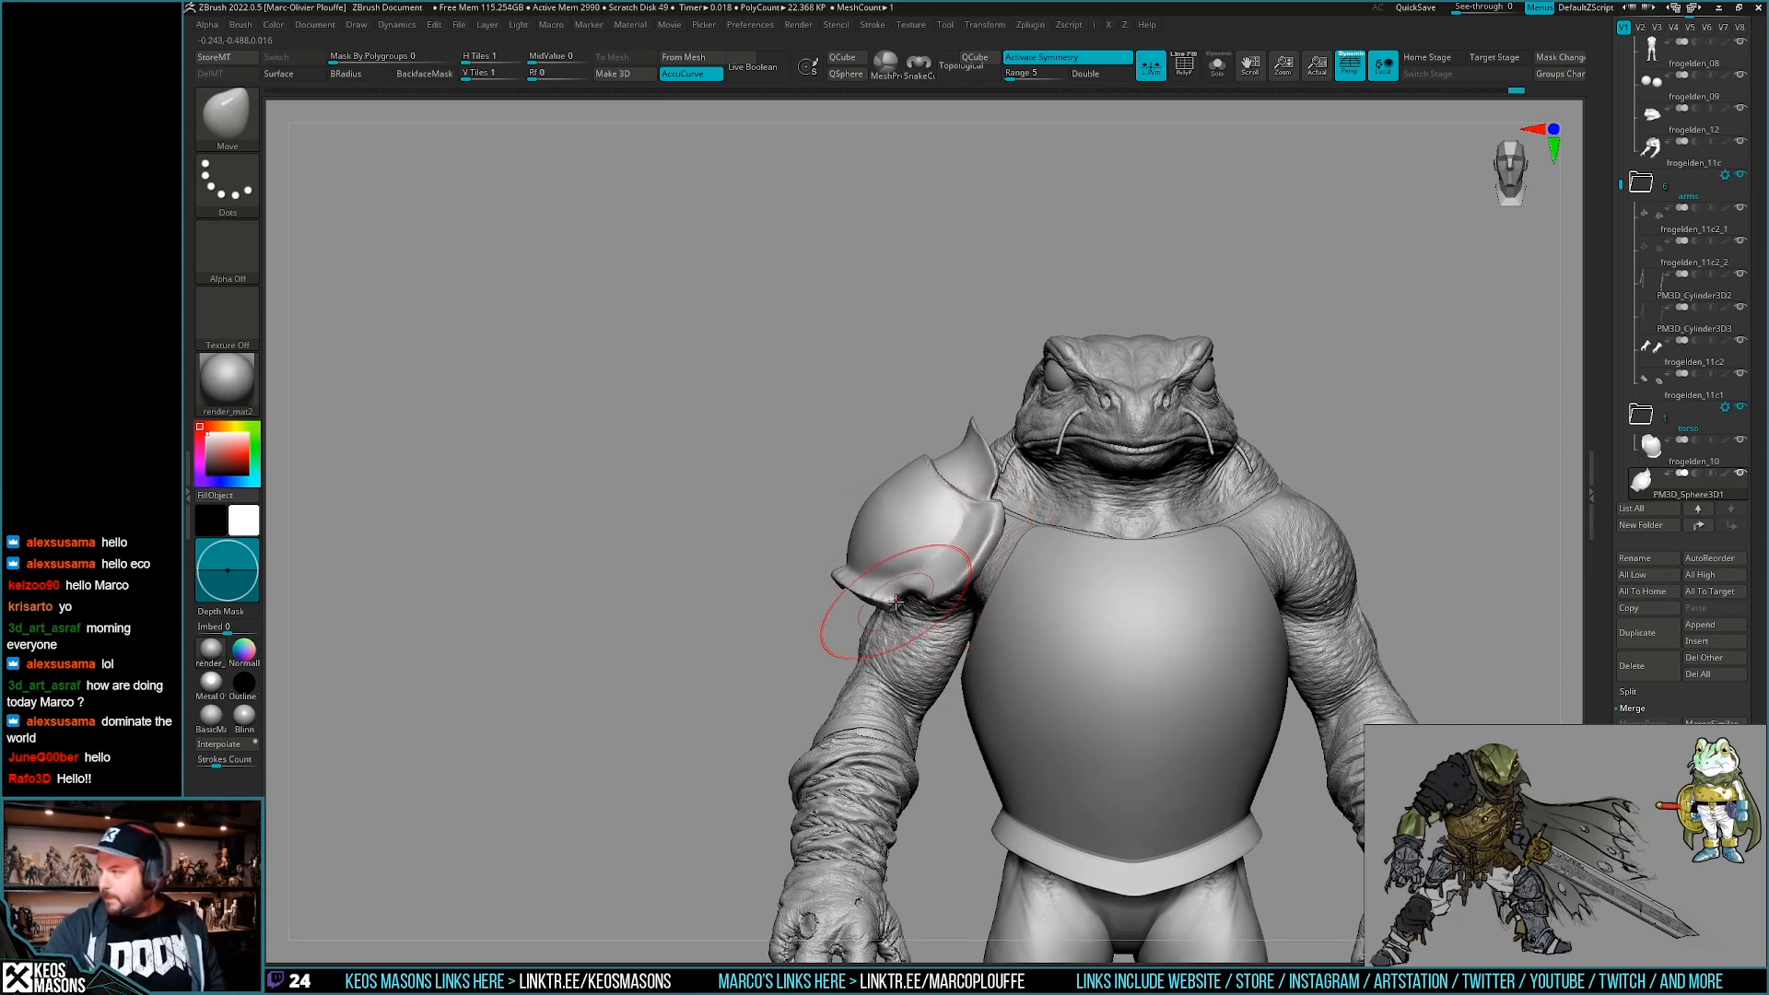
{"action": "right_click_drag", "start_coordinate": [896, 600], "coordinate": [865, 557]}
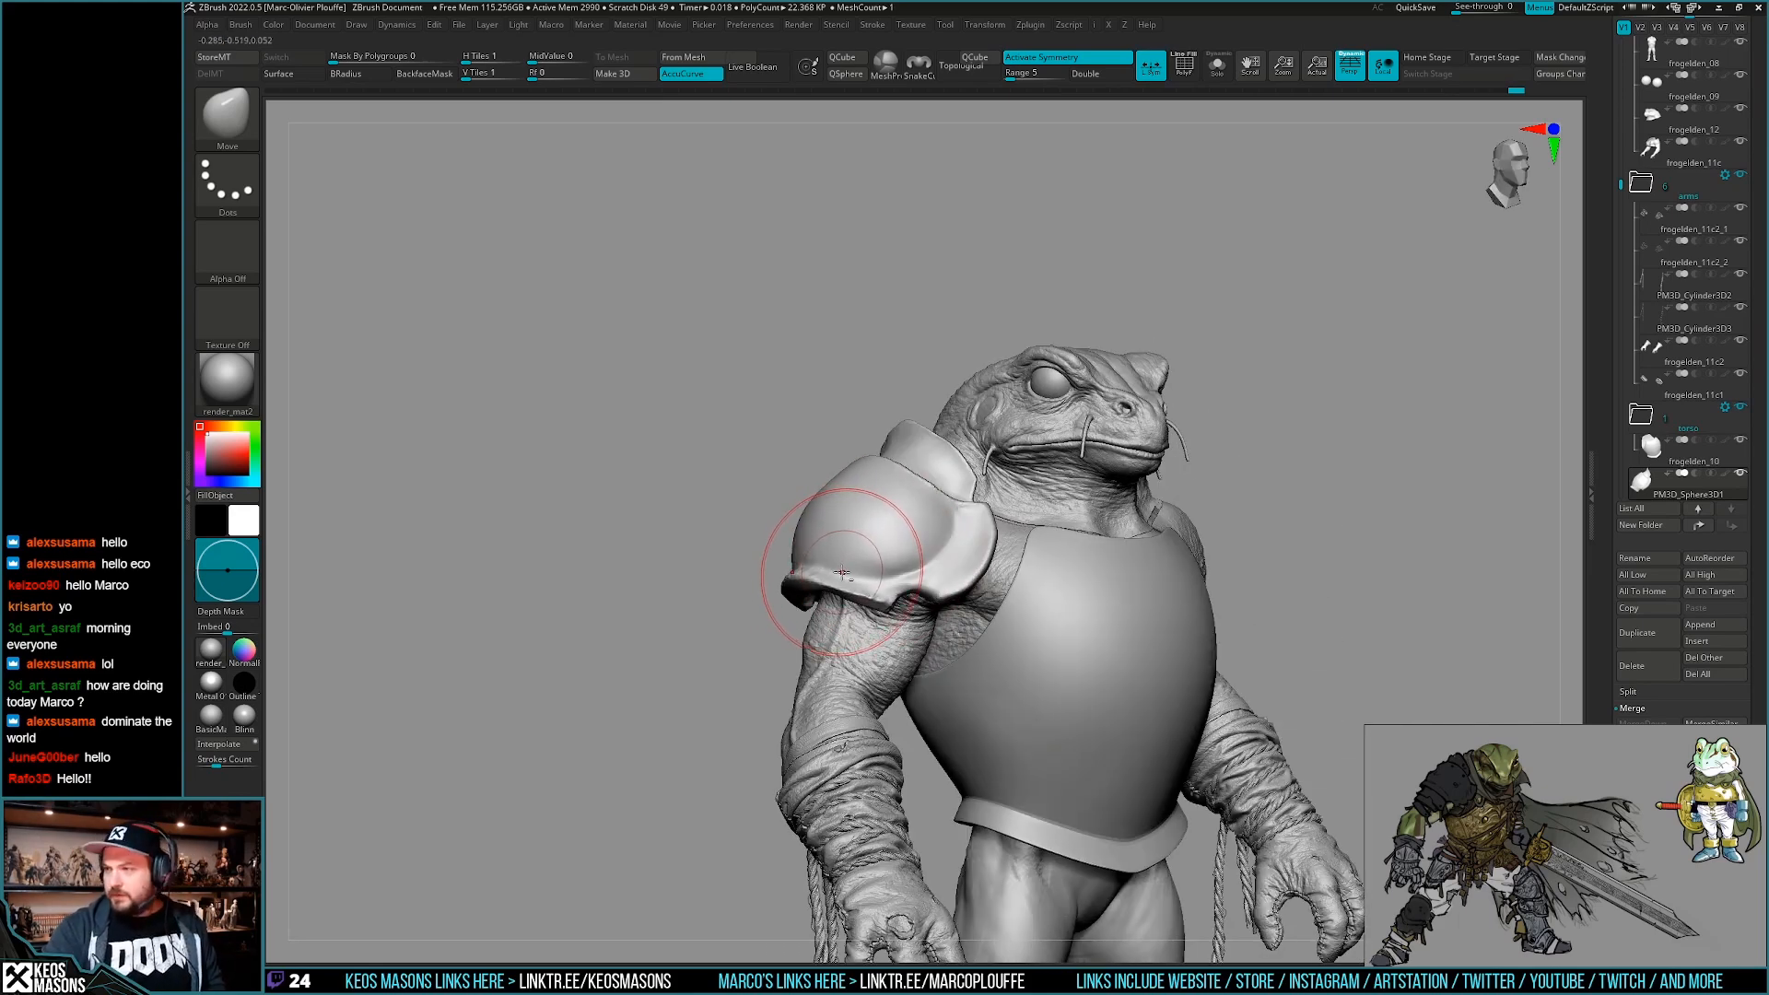
{"action": "key", "text": "ctrl+z"}
{"action": "key", "text": "a"}
Isolate the shoulder pad and smooth its inner underside.
{"action": "right_click_drag", "start_coordinate": [845, 582], "coordinate": [931, 597]}
{"action": "key", "text": "space"}
{"action": "key", "text": "space"}
{"action": "left_click_drag", "start_coordinate": [936, 592], "coordinate": [936, 595], "text": "shift"}
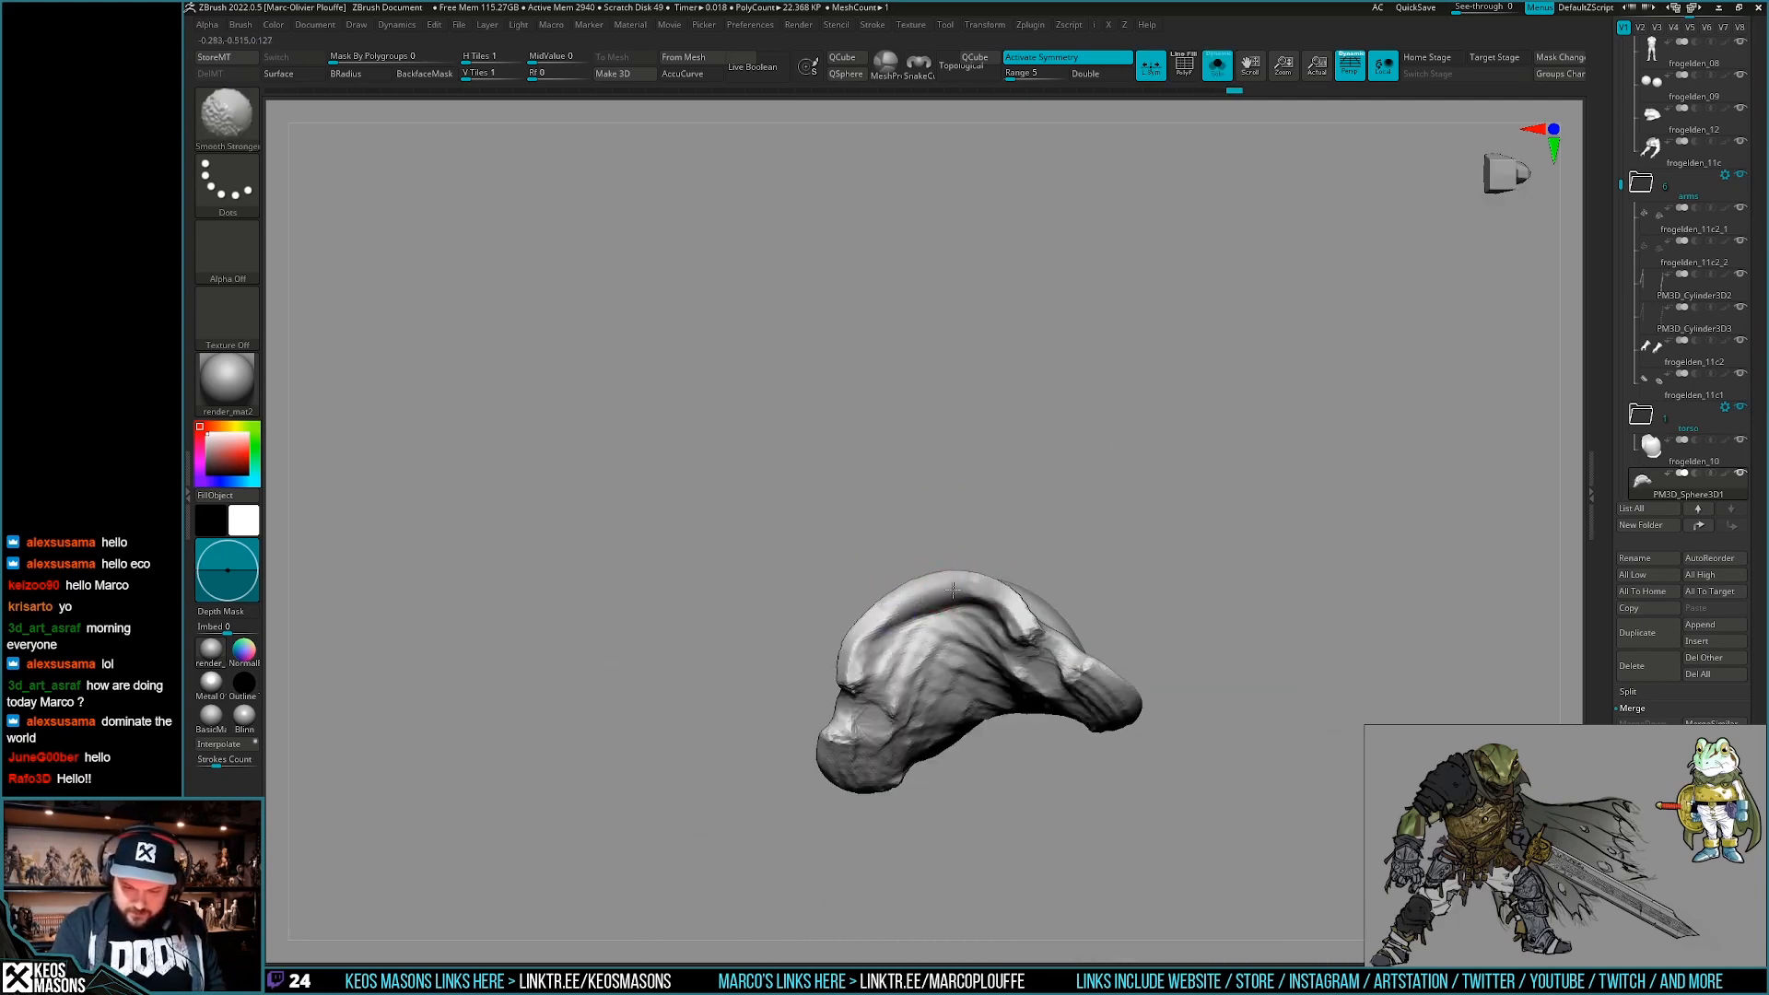
{"action": "mouse_move", "coordinate": [949, 592]}
{"action": "right_mouse_down"}
{"action": "mouse_move", "coordinate": [900, 762]}
{"action": "mouse_move", "coordinate": [1058, 687]}
{"action": "mouse_move", "coordinate": [1066, 734]}
{"action": "mouse_move", "coordinate": [1097, 722]}
{"action": "mouse_move", "coordinate": [1058, 758]}
{"action": "mouse_move", "coordinate": [959, 523]}
{"action": "mouse_move", "coordinate": [972, 539]}
{"action": "mouse_move", "coordinate": [948, 550]}
{"action": "mouse_move", "coordinate": [954, 520]}
{"action": "mouse_move", "coordinate": [988, 515]}
{"action": "mouse_move", "coordinate": [1040, 564]}
{"action": "mouse_move", "coordinate": [1209, 647]}
{"action": "mouse_move", "coordinate": [1065, 426]}
{"action": "mouse_move", "coordinate": [1133, 516]}
{"action": "mouse_move", "coordinate": [1068, 498]}
{"action": "mouse_move", "coordinate": [1156, 527]}
{"action": "mouse_move", "coordinate": [1138, 542]}
{"action": "right_mouse_up"}
{"action": "key", "text": "a"}
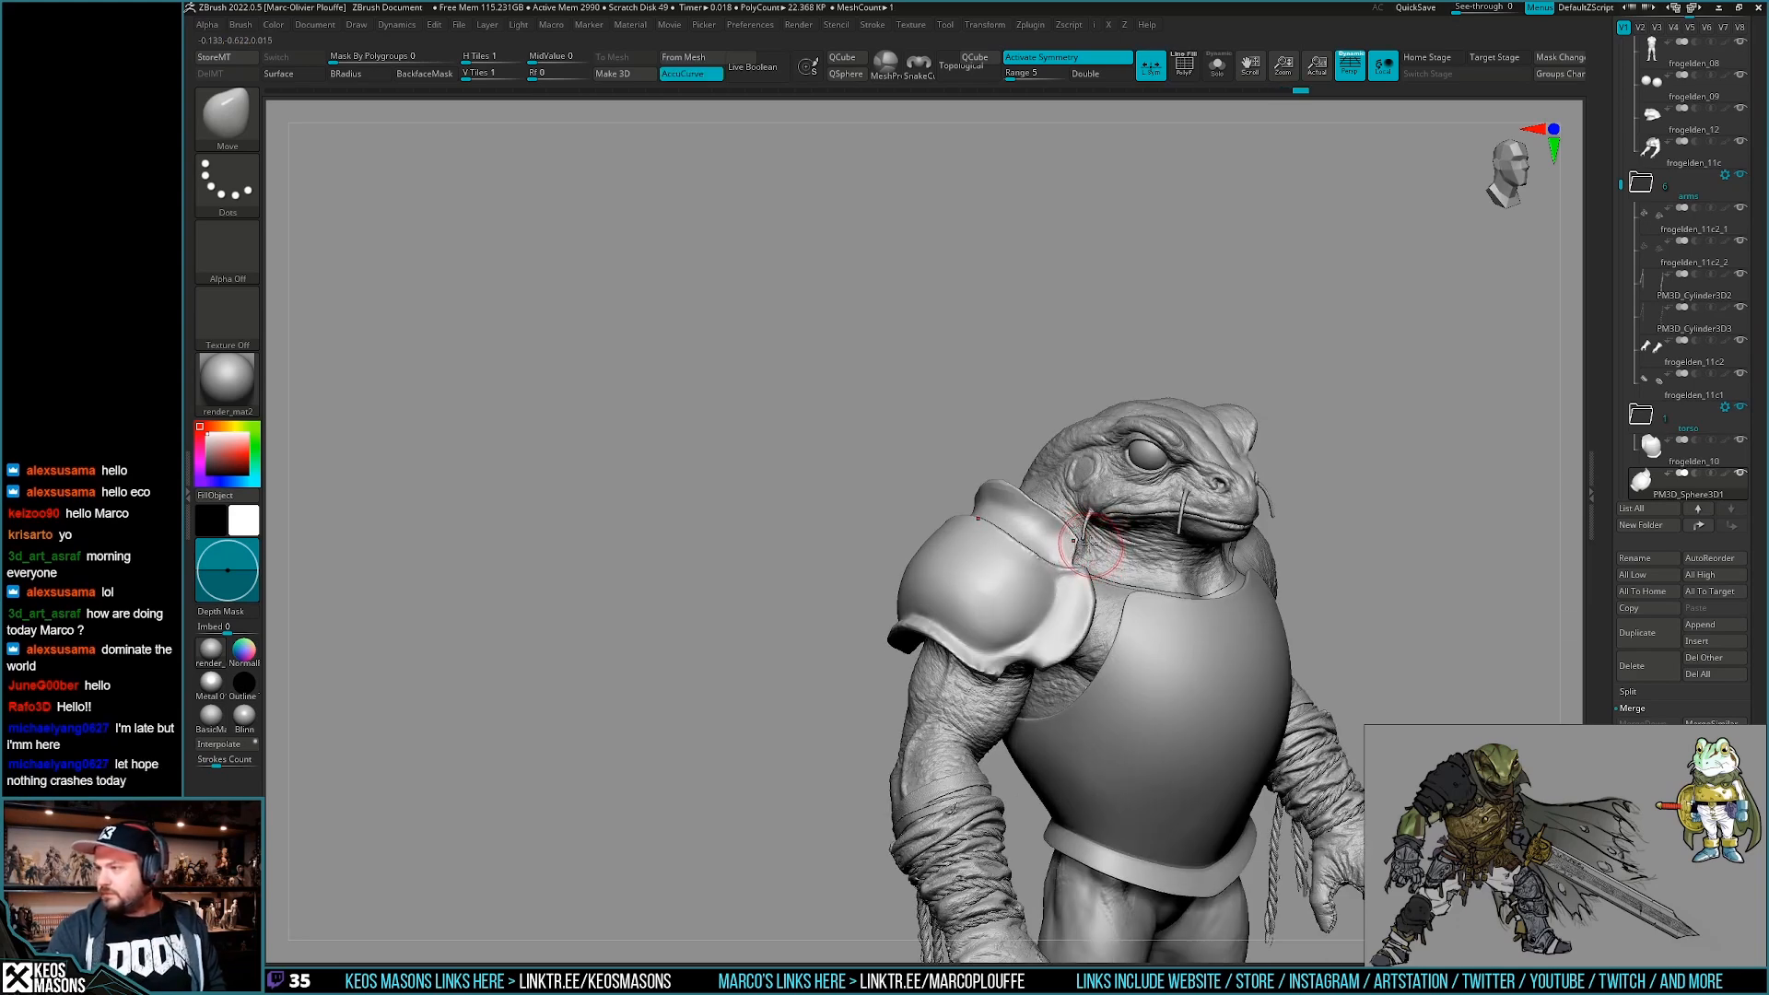
Undo the last change and reposition the collar's front base near the neck with the Move brush.
{"action": "key", "text": "ctrl+z"}
{"action": "mouse_move", "coordinate": [1082, 561]}
{"action": "right_mouse_down"}
{"action": "mouse_move", "coordinate": [1060, 537]}
{"action": "mouse_move", "coordinate": [1074, 558]}
{"action": "right_mouse_up"}
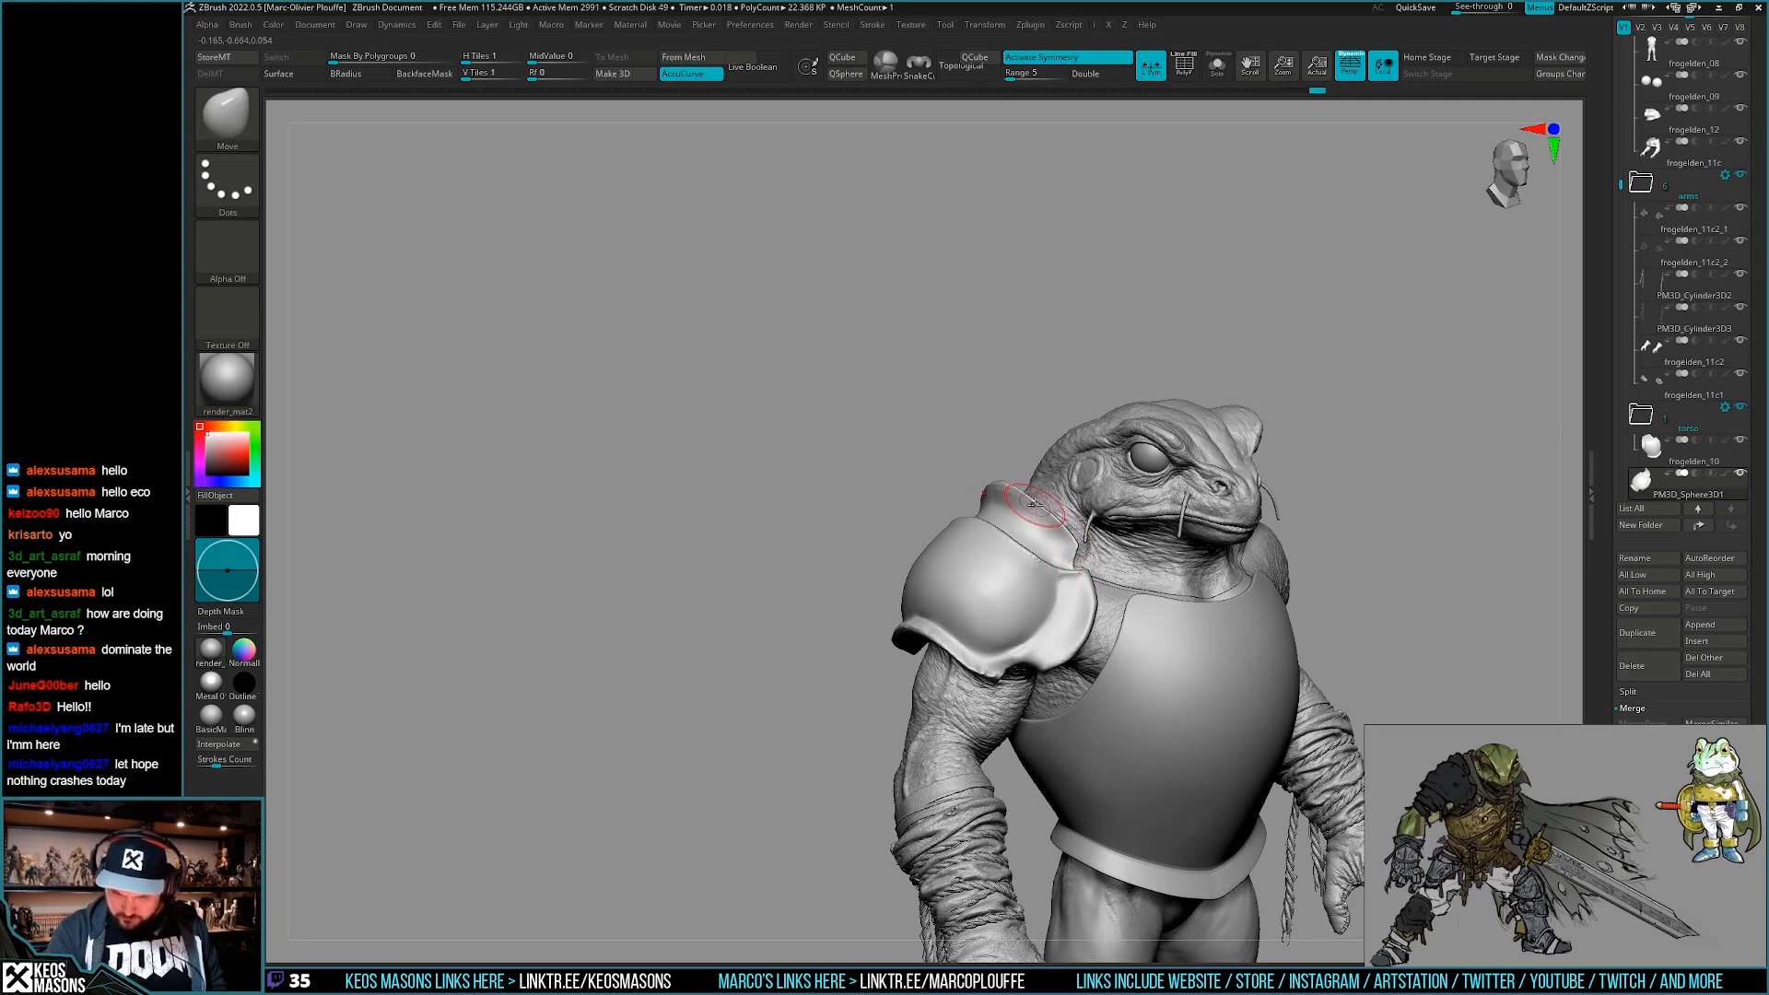
{"action": "mouse_move", "coordinate": [1046, 518]}
{"action": "right_mouse_down"}
{"action": "mouse_move", "coordinate": [995, 532]}
{"action": "mouse_move", "coordinate": [1109, 544]}
{"action": "right_mouse_up"}
{"action": "left_click_drag", "start_coordinate": [1060, 542], "coordinate": [1052, 553]}
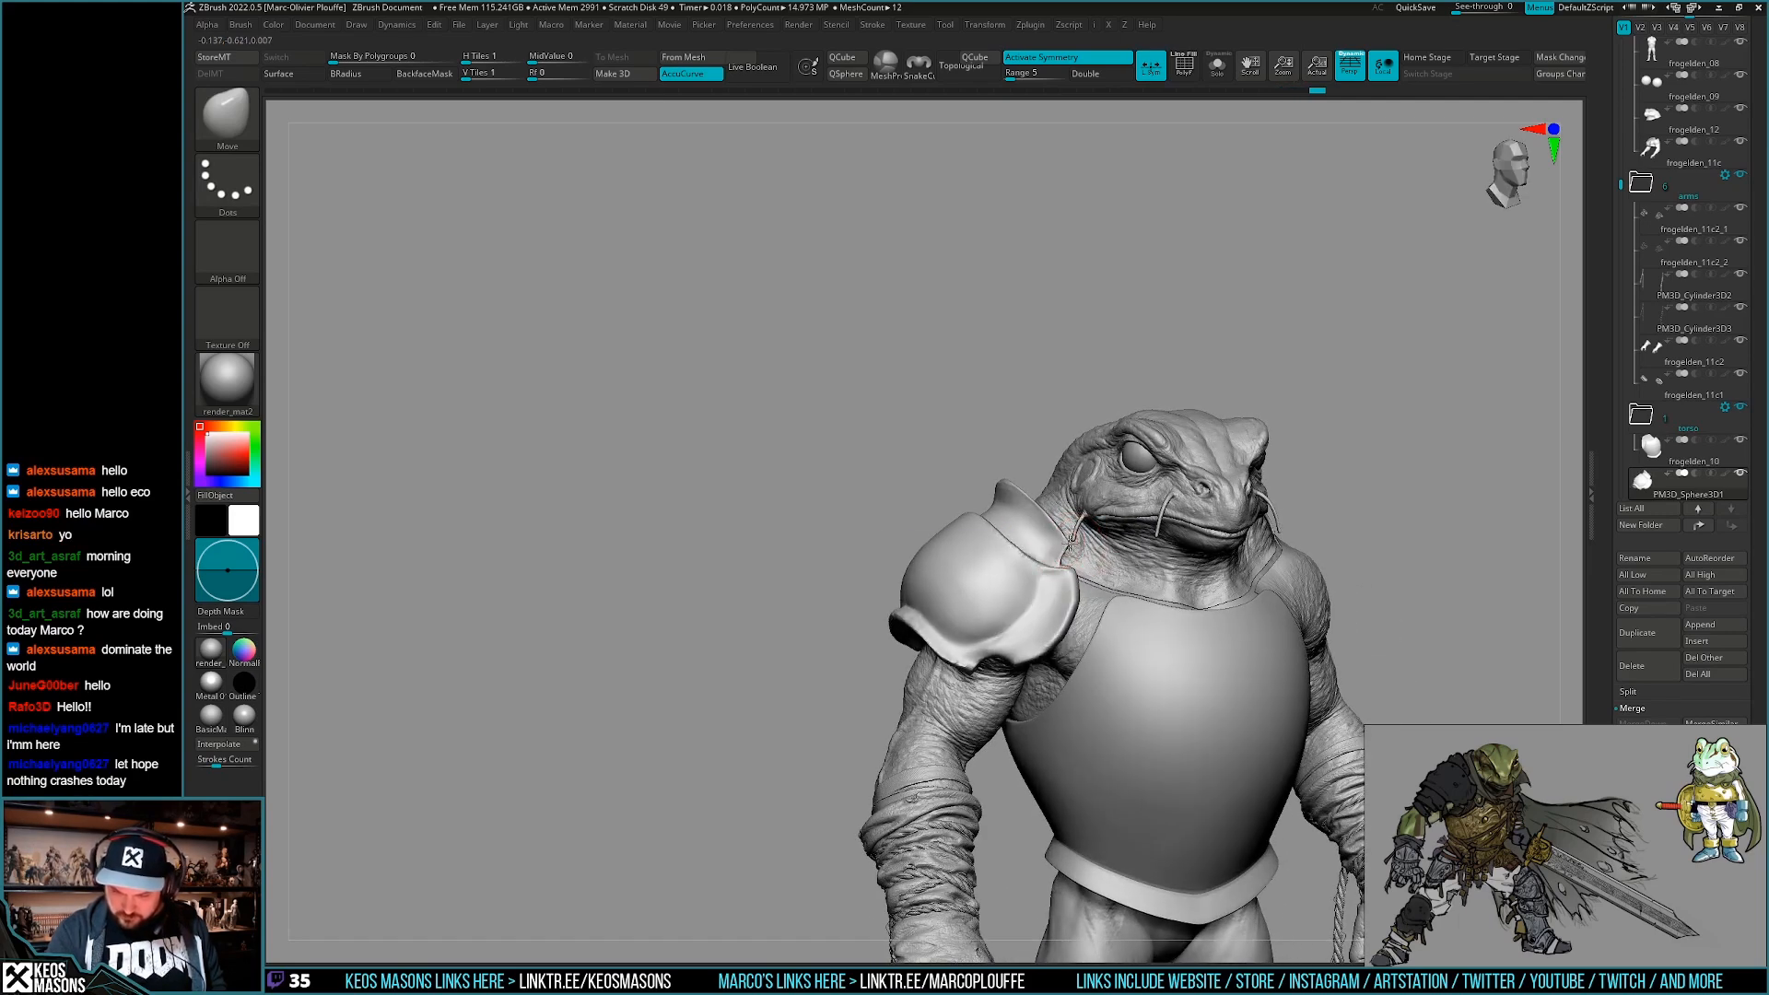
{"action": "right_click_drag", "start_coordinate": [1096, 560], "coordinate": [1044, 572]}
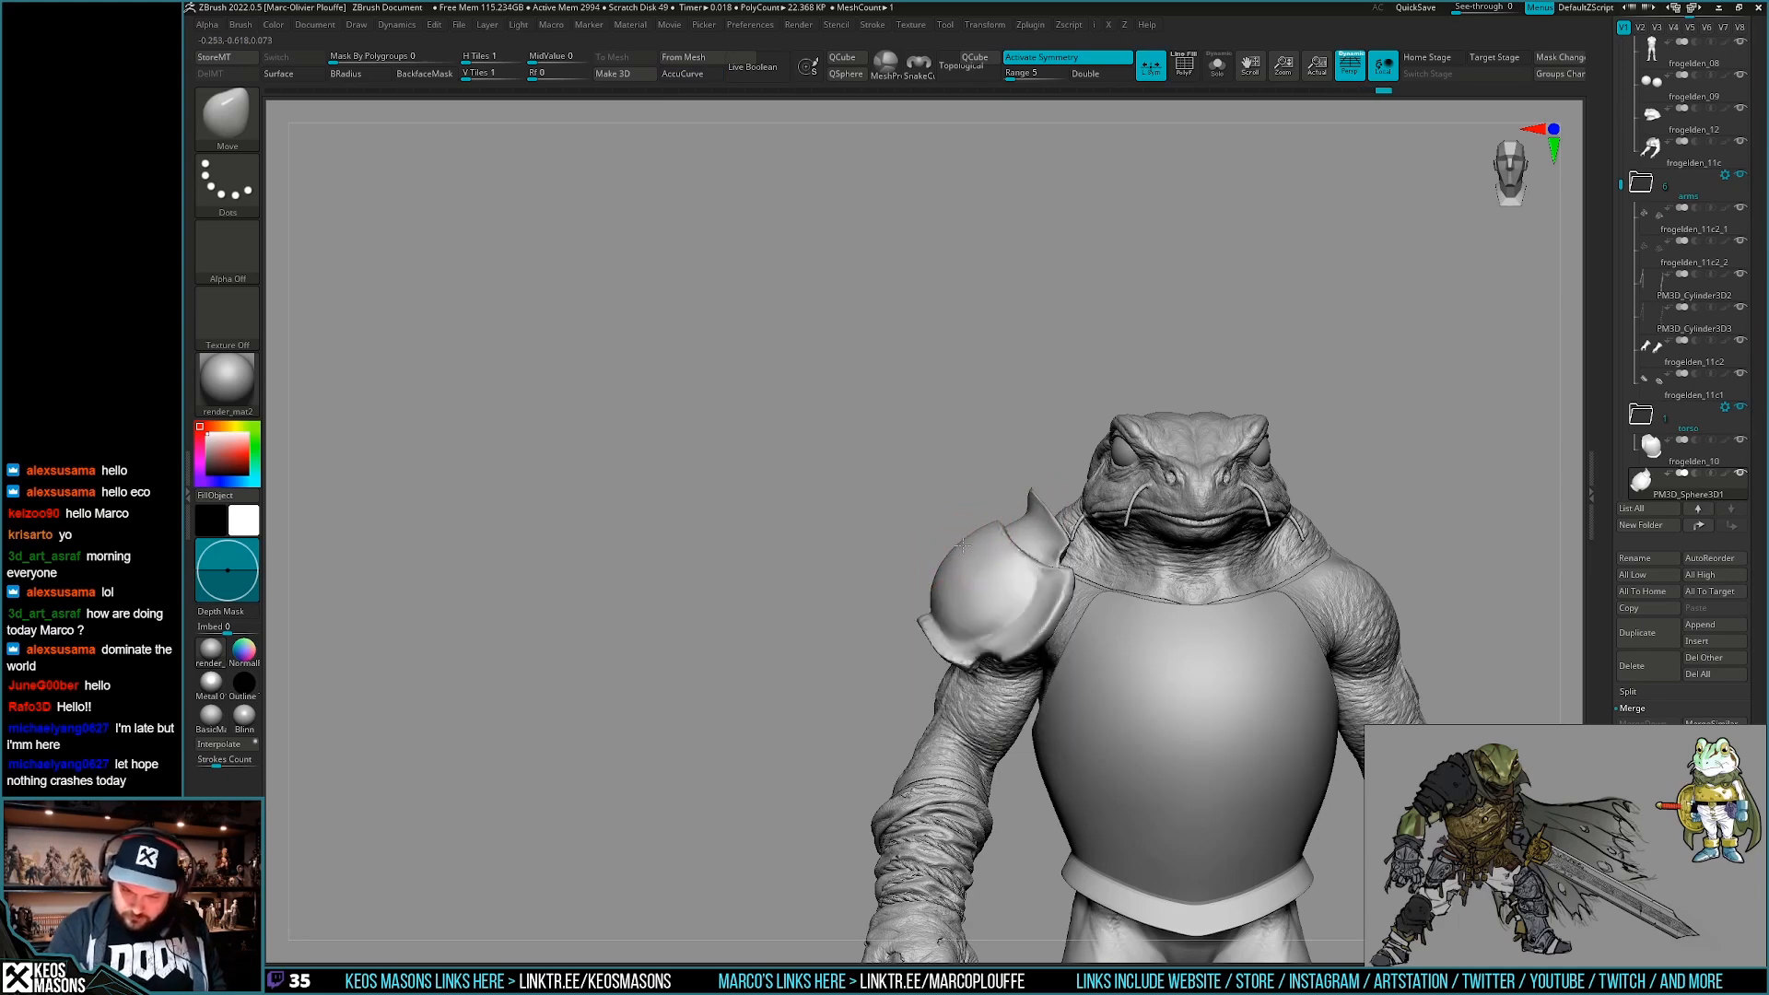
Refine the shoulder pad's outline and smooth the top of the collar.
{"action": "mouse_move", "coordinate": [956, 548]}
{"action": "right_mouse_down"}
{"action": "mouse_move", "coordinate": [975, 573]}
{"action": "mouse_move", "coordinate": [1022, 558]}
{"action": "mouse_move", "coordinate": [936, 560]}
{"action": "mouse_move", "coordinate": [984, 608]}
{"action": "mouse_move", "coordinate": [945, 608]}
{"action": "mouse_move", "coordinate": [980, 628]}
{"action": "mouse_move", "coordinate": [985, 578]}
{"action": "mouse_move", "coordinate": [959, 584]}
{"action": "mouse_move", "coordinate": [992, 580]}
{"action": "mouse_move", "coordinate": [978, 562]}
{"action": "mouse_move", "coordinate": [1032, 636]}
{"action": "mouse_move", "coordinate": [1096, 677]}
{"action": "mouse_move", "coordinate": [1047, 694]}
{"action": "mouse_move", "coordinate": [1059, 728]}
{"action": "mouse_move", "coordinate": [1063, 683]}
{"action": "mouse_move", "coordinate": [1100, 695]}
{"action": "right_mouse_up"}
{"action": "key", "text": "space"}
{"action": "right_click_drag", "start_coordinate": [987, 602], "coordinate": [962, 613]}
{"action": "key", "text": "shift"}
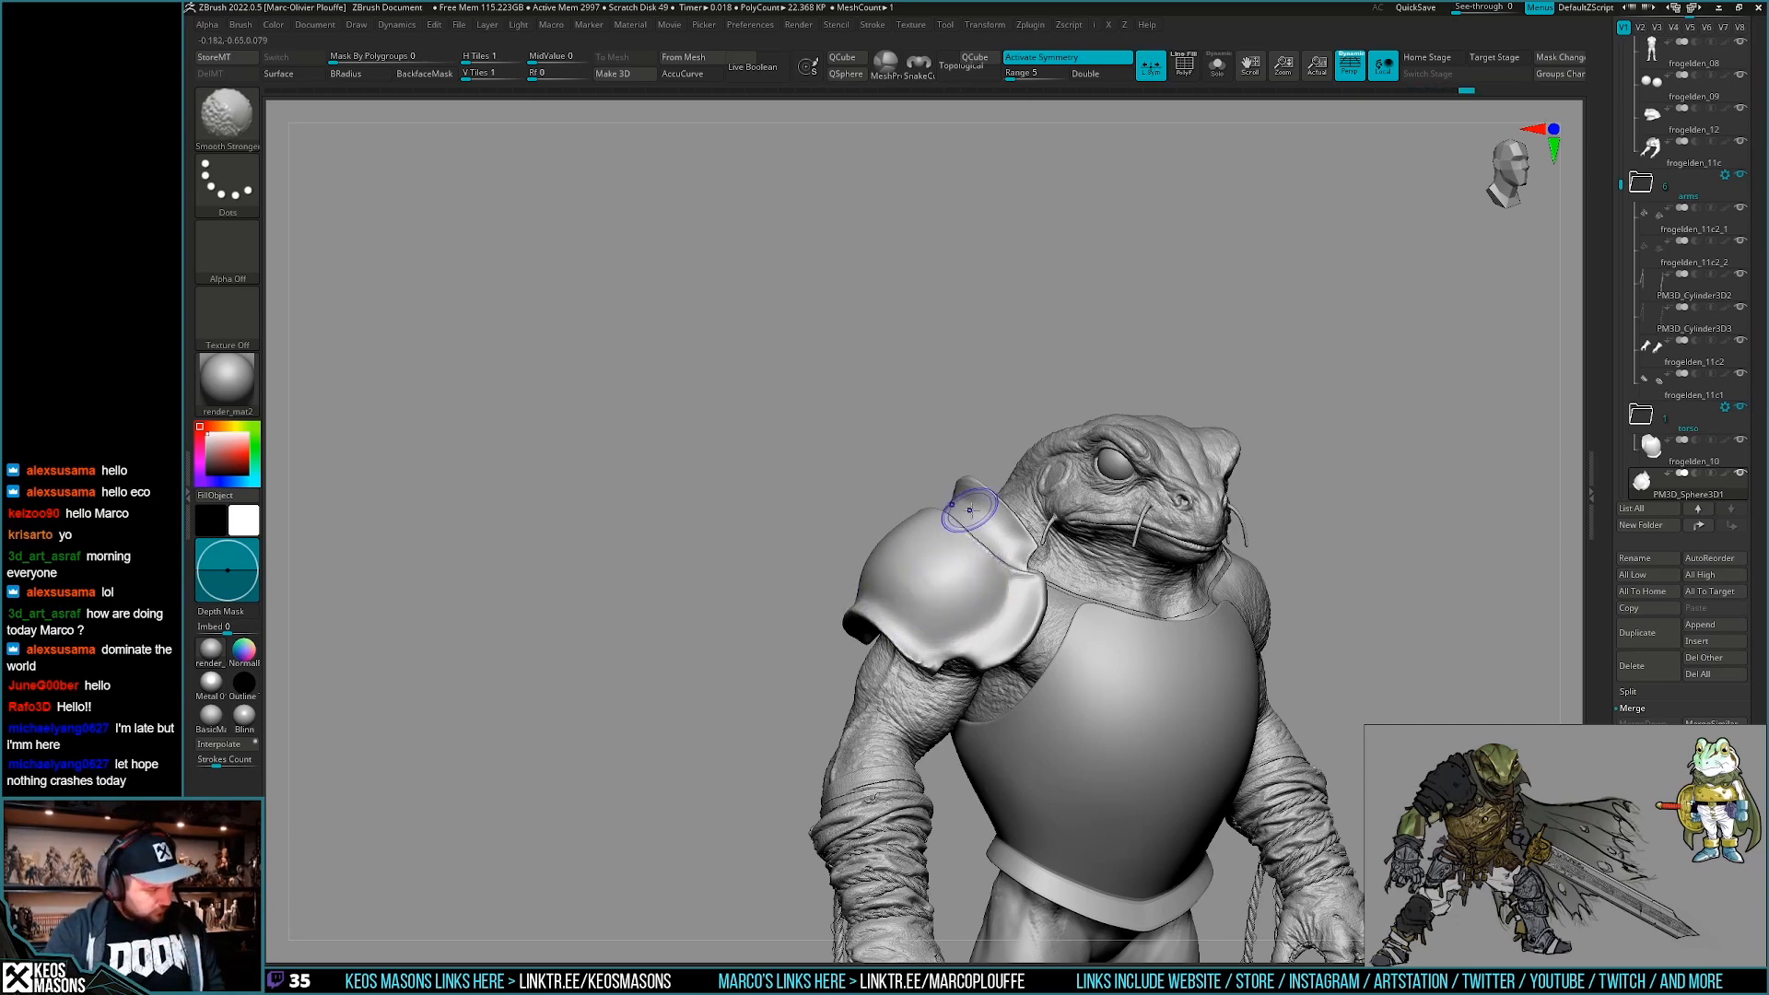
Isolate the shoulder pad and flatten its surfaces and edges with the TrimDynamic brush.
{"action": "right_click_drag", "start_coordinate": [1114, 644], "coordinate": [962, 603]}
{"action": "right_click_drag", "start_coordinate": [962, 603], "coordinate": [1080, 684]}
{"action": "mouse_move", "coordinate": [1206, 783]}
{"action": "right_mouse_down"}
{"action": "mouse_move", "coordinate": [1079, 810]}
{"action": "mouse_move", "coordinate": [1109, 834]}
{"action": "right_mouse_up"}
{"action": "key", "text": "alt+s"}
{"action": "right_click_drag", "start_coordinate": [1129, 727], "coordinate": [1052, 604]}
{"action": "key", "text": "x"}
{"action": "left_click", "coordinate": [1006, 575]}
{"action": "mouse_move", "coordinate": [1189, 496]}
{"action": "right_mouse_down"}
{"action": "mouse_move", "coordinate": [1243, 516]}
{"action": "mouse_move", "coordinate": [1155, 525]}
{"action": "right_mouse_up"}
{"action": "right_click_drag", "start_coordinate": [1065, 615], "coordinate": [998, 689]}
{"action": "right_click_drag", "start_coordinate": [1052, 625], "coordinate": [1091, 684]}
{"action": "key", "text": "alt+s"}
Examine the shoulder armor's fit and polygroups on the character from several angles.
{"action": "key", "text": "shift+f"}
{"action": "key", "text": "shift+f"}
{"action": "key", "text": "shift+f"}
{"action": "right_click_drag", "start_coordinate": [1076, 767], "coordinate": [1113, 753], "text": "alt"}
{"action": "key", "text": "shift+f"}
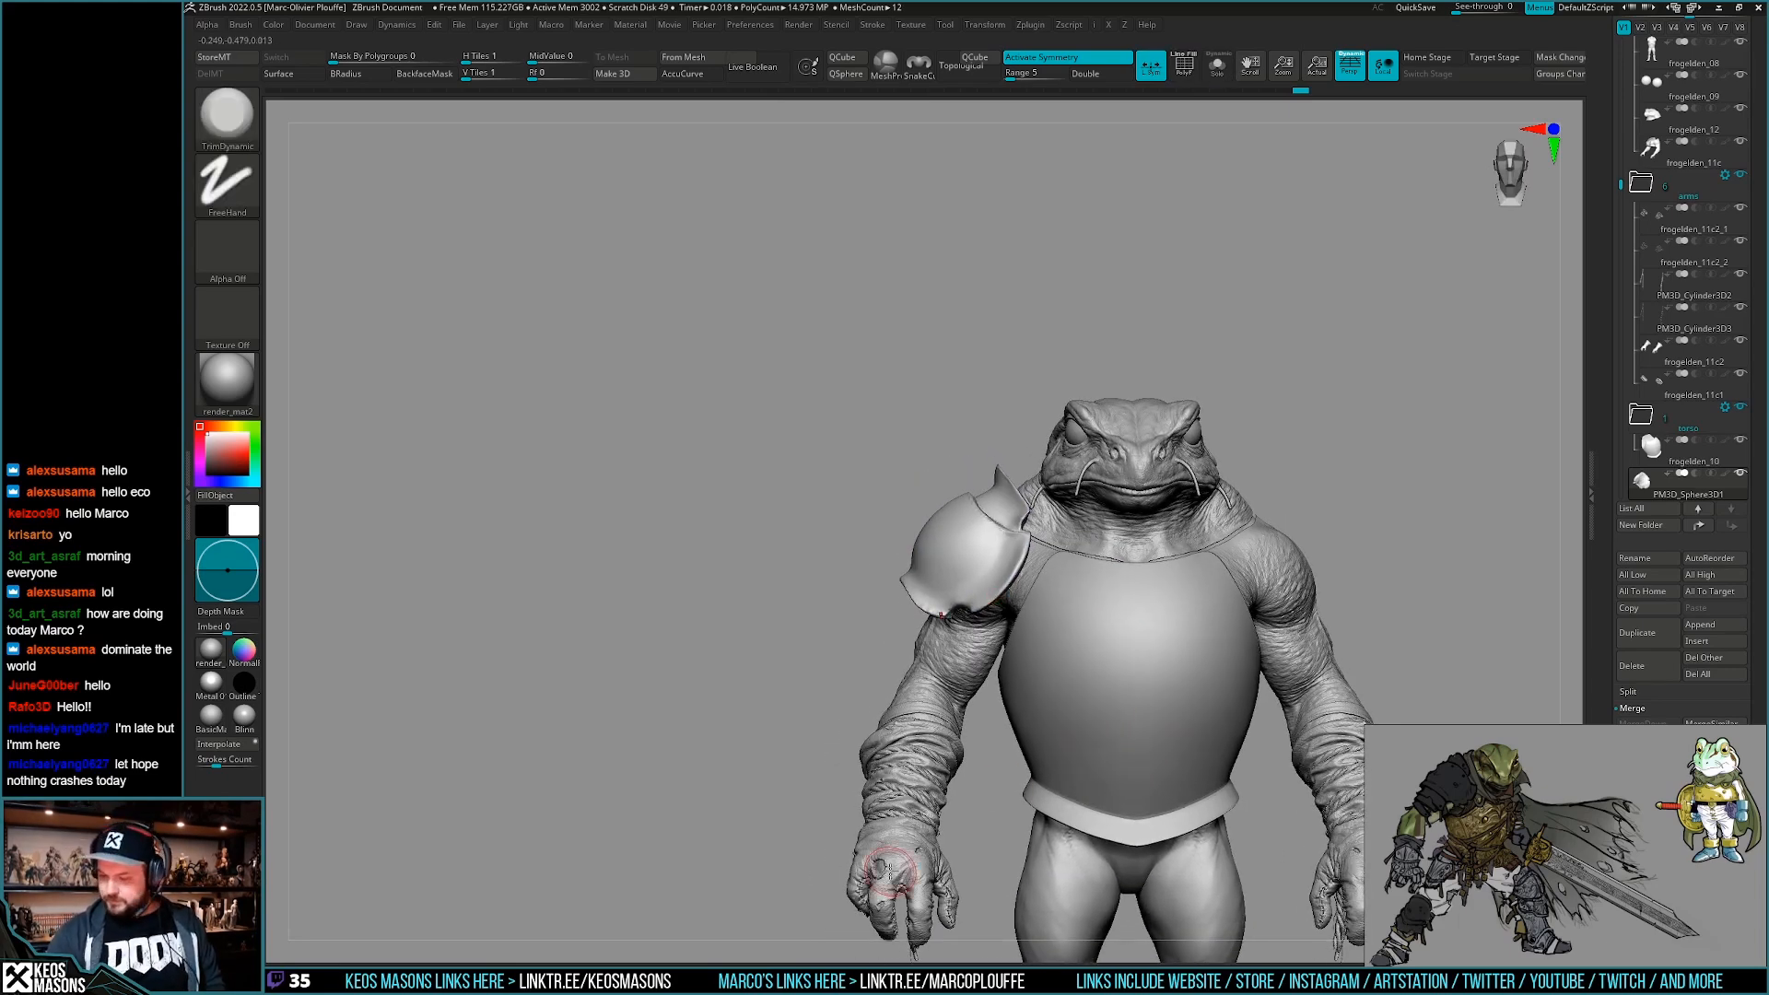
{"action": "right_click_drag", "start_coordinate": [1097, 700], "coordinate": [1051, 734], "text": "alt"}
{"action": "key", "text": "shift+f"}
{"action": "key", "text": "shift+f"}
{"action": "mouse_move", "coordinate": [1021, 664]}
{"action": "right_mouse_down", "text": "alt"}
{"action": "mouse_move", "coordinate": [930, 562]}
{"action": "mouse_move", "coordinate": [1018, 544]}
{"action": "mouse_move", "coordinate": [1145, 639]}
{"action": "mouse_move", "coordinate": [936, 566]}
{"action": "mouse_move", "coordinate": [1057, 658]}
{"action": "mouse_move", "coordinate": [1046, 547]}
{"action": "mouse_move", "coordinate": [1212, 556]}
{"action": "mouse_move", "coordinate": [1006, 743]}
{"action": "right_mouse_up", "text": "alt"}
{"action": "key", "text": "shift+f"}
{"action": "key", "text": "shift+f"}
Save the ZTool as a numbered frogelden version in the frogelden project folder.
{"action": "key", "text": "ctrl+shift+s"}
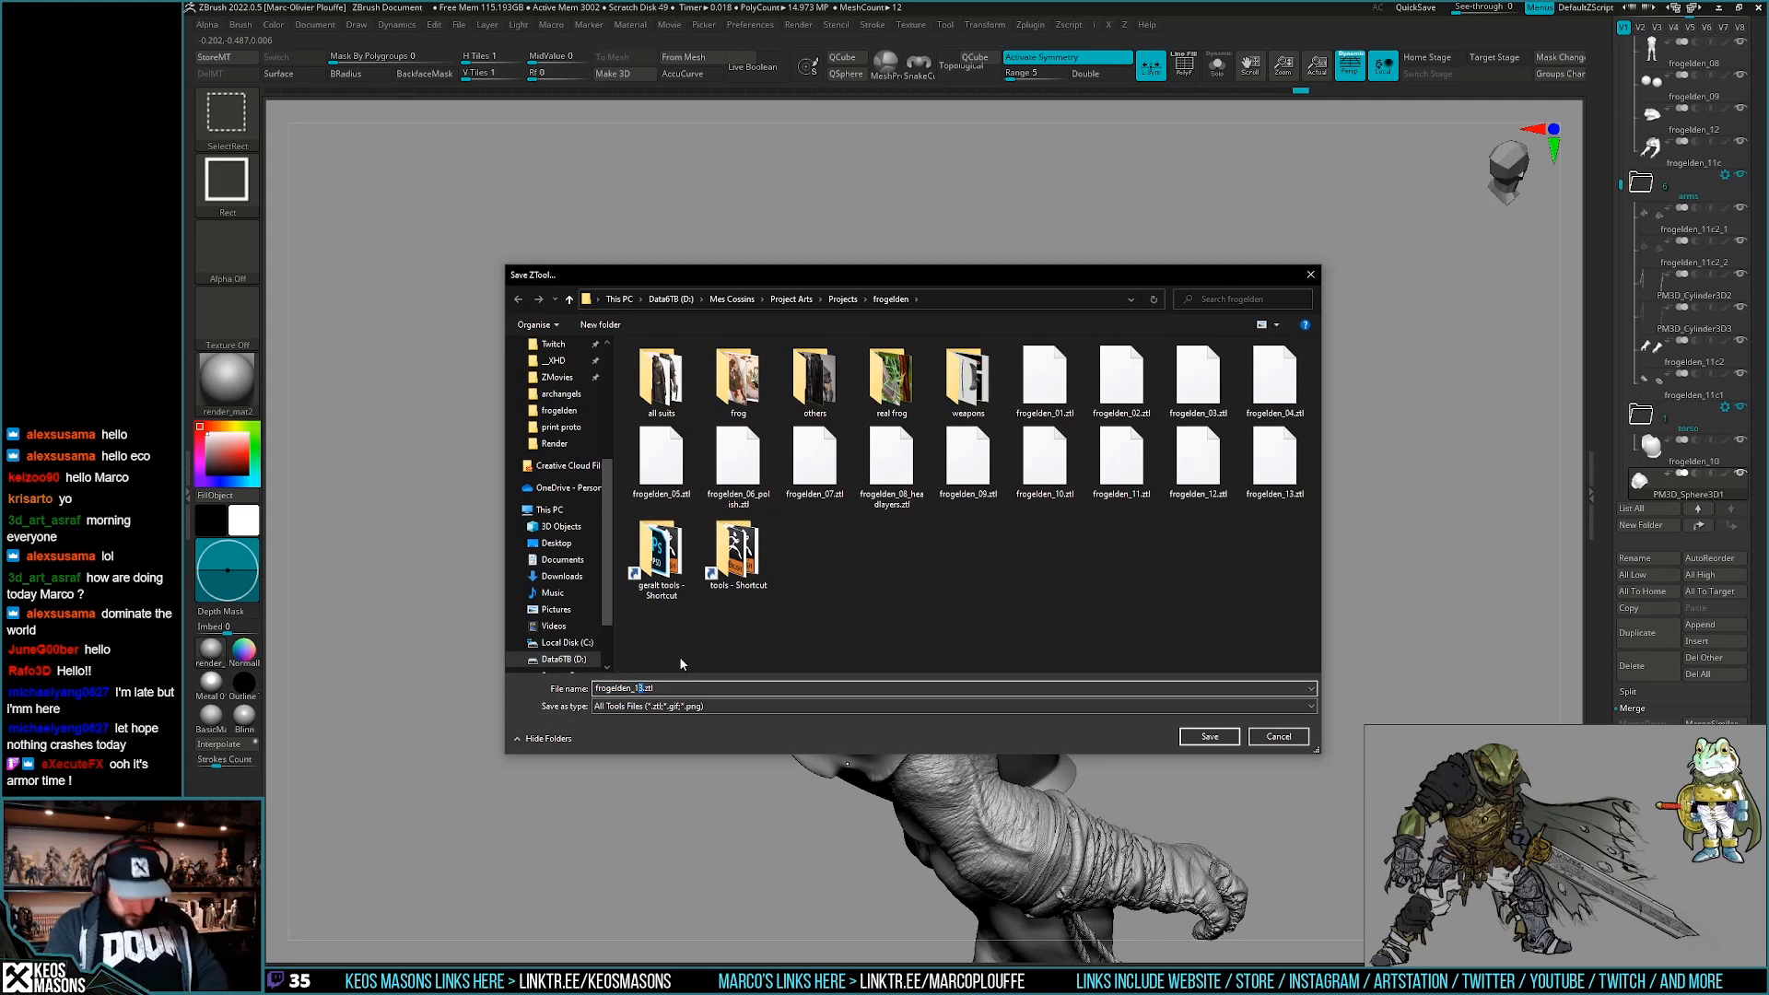
{"action": "left_click", "coordinate": [1222, 737]}
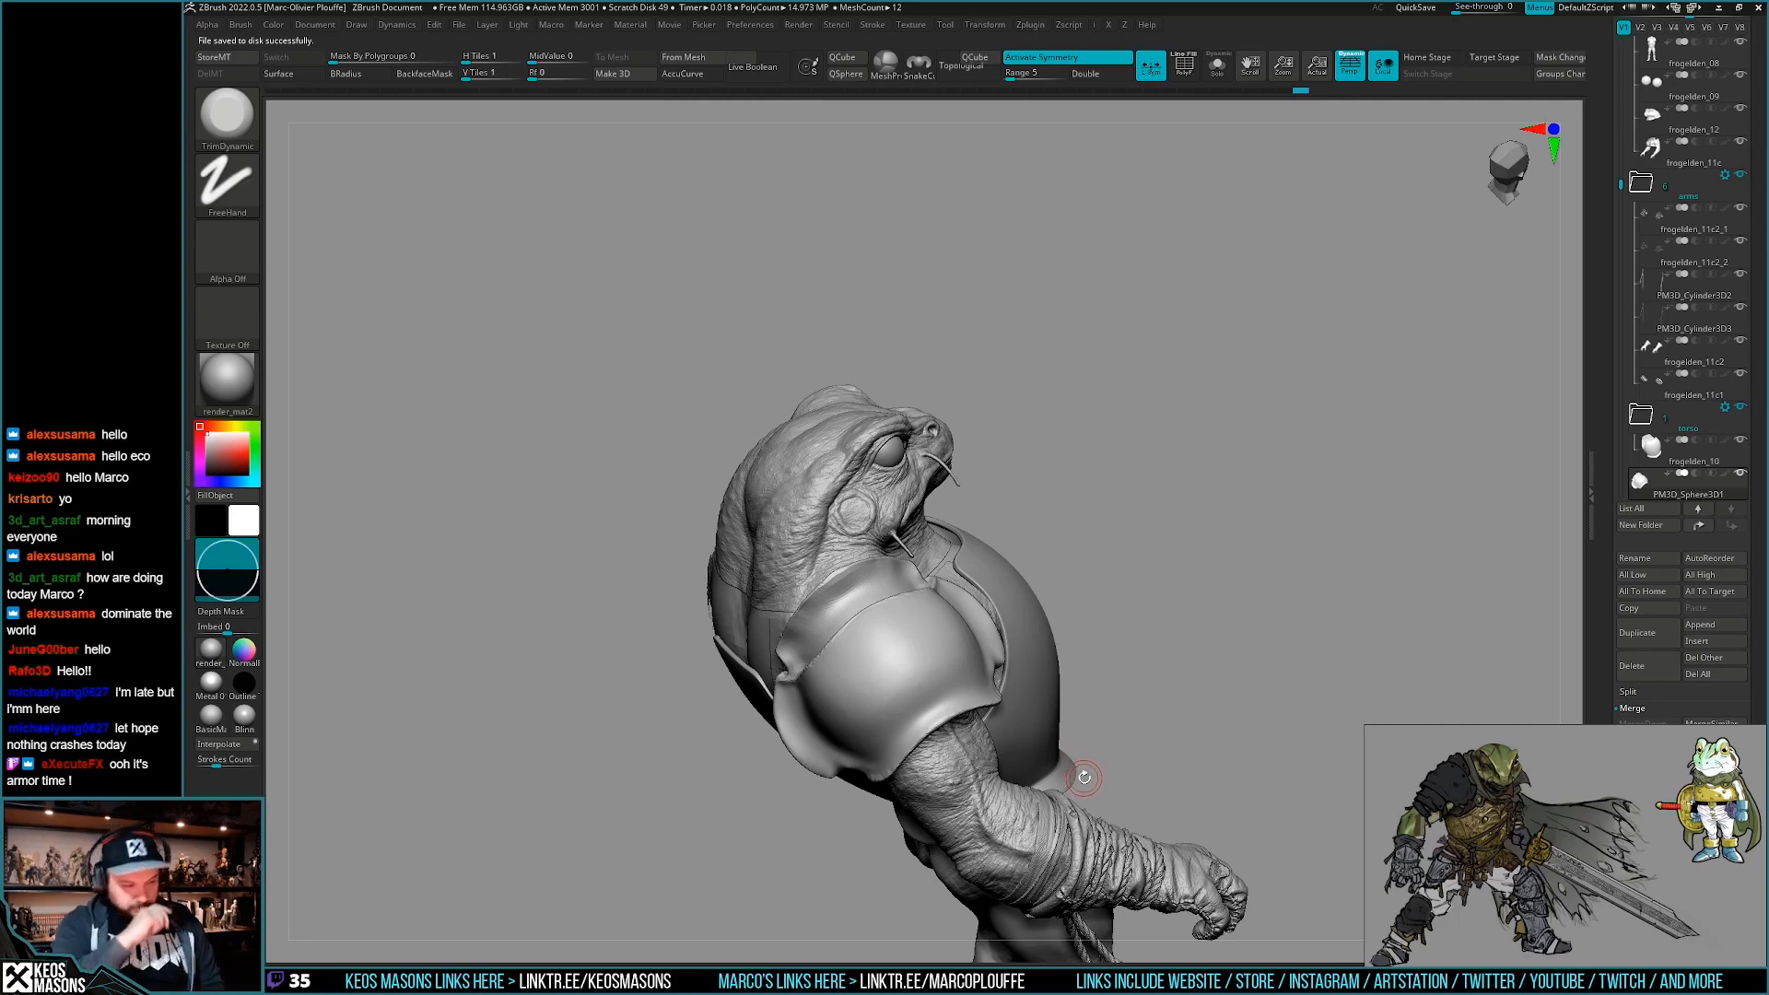
Mask a patch on the shoulder pad's outer surface and duplicate the subtool.
{"action": "left_click_drag", "start_coordinate": [1117, 714], "coordinate": [1067, 738]}
{"action": "mouse_move", "coordinate": [1057, 701]}
{"action": "right_mouse_down"}
{"action": "mouse_move", "coordinate": [1147, 705]}
{"action": "mouse_move", "coordinate": [1174, 764]}
{"action": "right_mouse_up"}
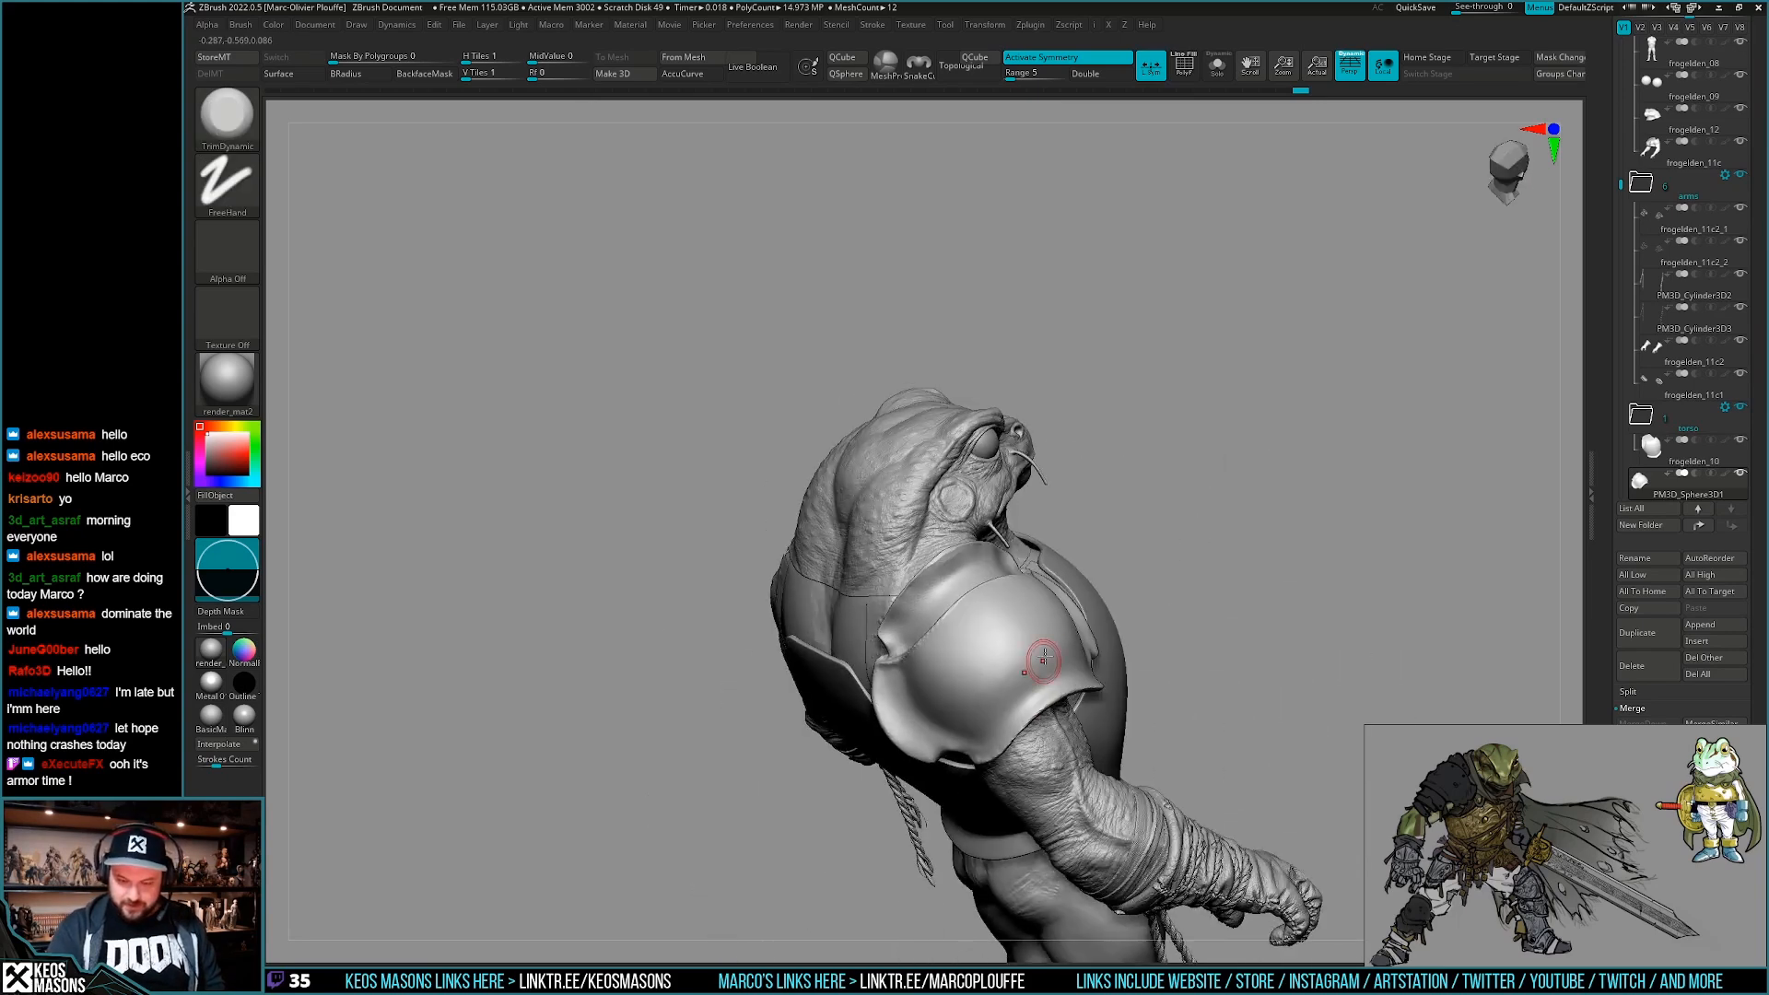
{"action": "mouse_move", "coordinate": [1049, 658]}
{"action": "left_mouse_down", "text": "ctrl"}
{"action": "mouse_move", "coordinate": [1022, 682]}
{"action": "mouse_move", "coordinate": [1050, 645]}
{"action": "mouse_move", "coordinate": [1004, 645]}
{"action": "mouse_move", "coordinate": [986, 692]}
{"action": "left_mouse_up", "text": "ctrl"}
{"action": "mouse_move", "coordinate": [986, 693]}
{"action": "right_mouse_down"}
{"action": "mouse_move", "coordinate": [1053, 560]}
{"action": "mouse_move", "coordinate": [1147, 567]}
{"action": "right_mouse_up"}
{"action": "left_click", "coordinate": [1647, 632]}
Turn the masked patch on the duplicated shoulder pad into its own polygroup and isolate it in solo view.
{"action": "key", "text": "ctrl+w"}
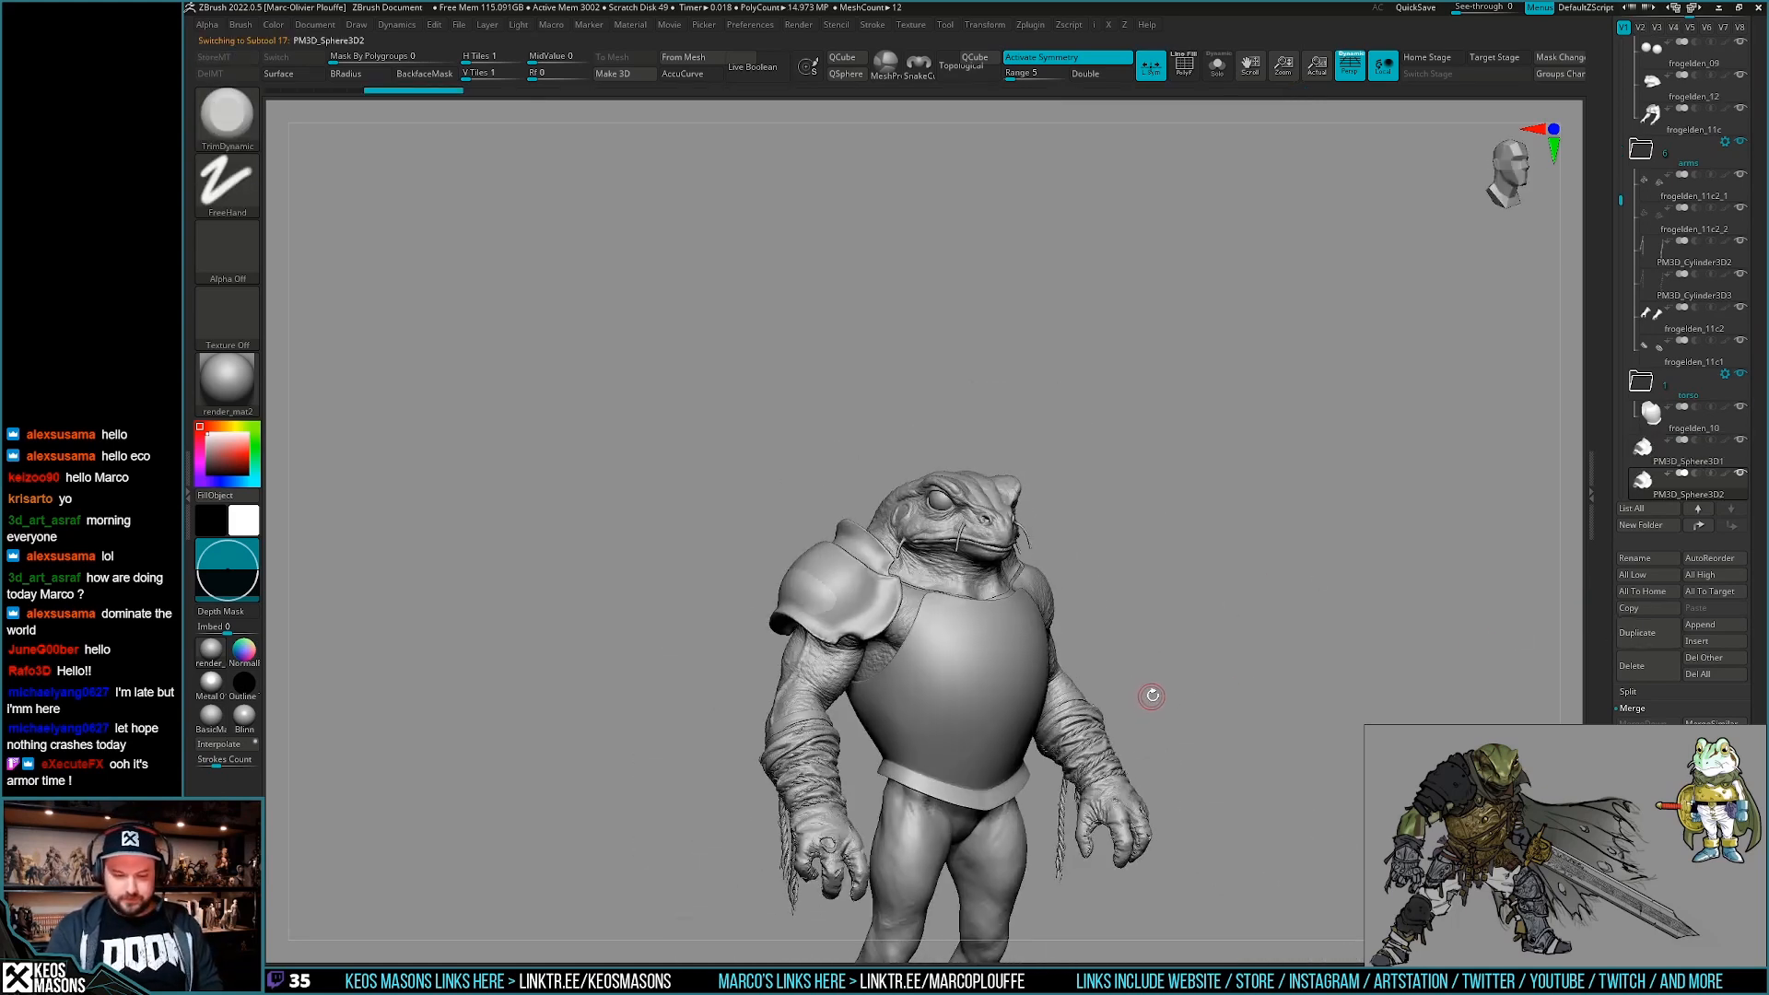
{"action": "key", "text": "alt+s"}
{"action": "left_click", "coordinate": [1186, 645], "text": "ctrl+shift"}
{"action": "key", "text": "ctrl+z"}
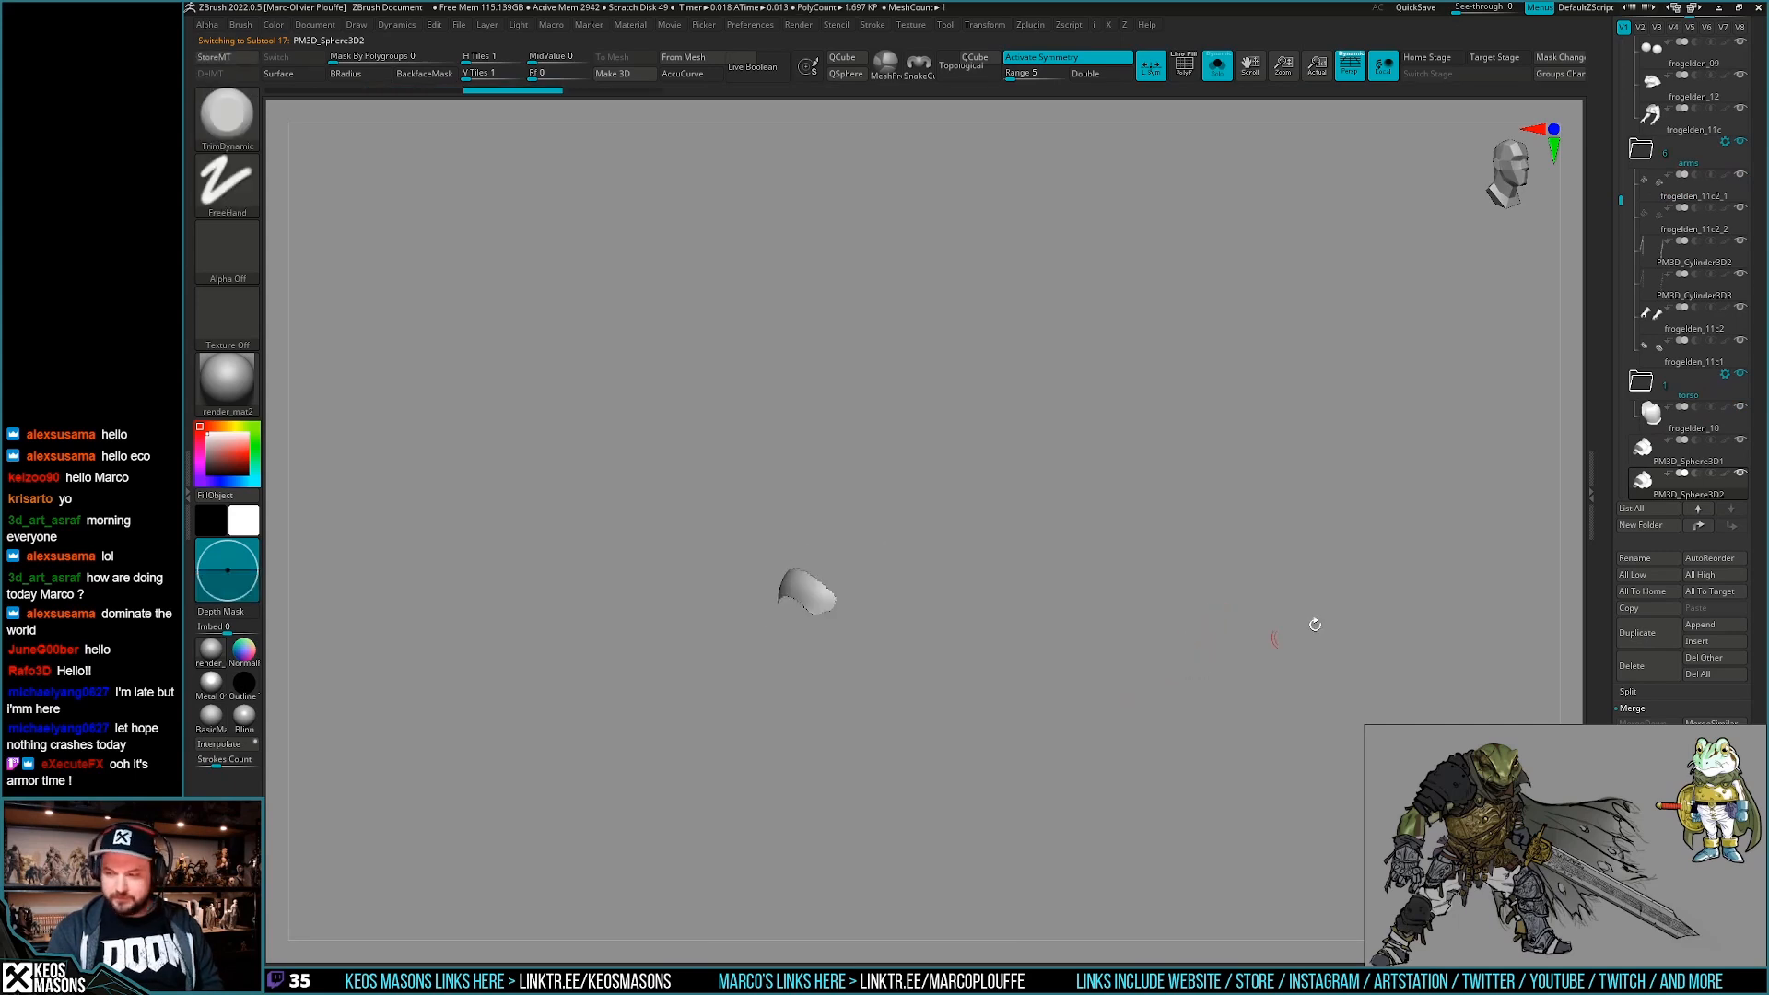
Bring the full character back into view and move the isolated patch down onto the upper arm below the shoulder pad.
{"action": "left_click", "coordinate": [1278, 663], "text": "ctrl+shift"}
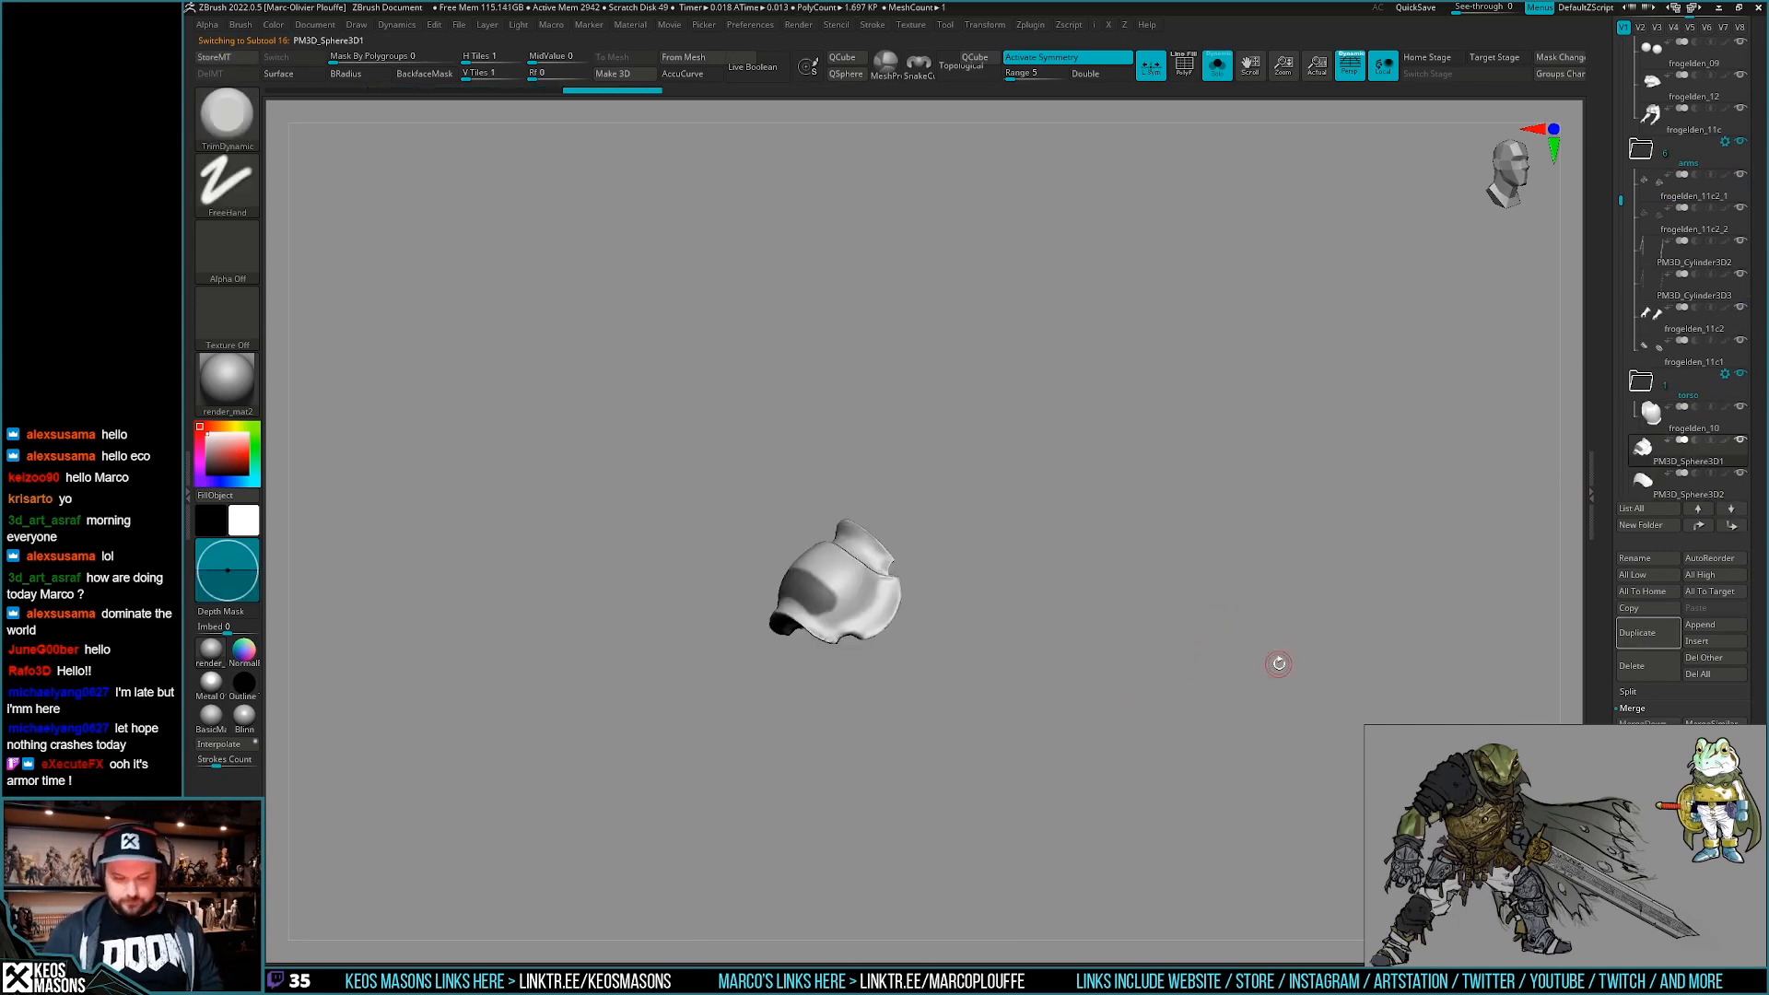
{"action": "key", "text": "ctrl+z"}
{"action": "key", "text": "alt+s"}
{"action": "left_click_drag", "start_coordinate": [1147, 719], "coordinate": [1087, 774], "text": "shift"}
{"action": "key", "text": "w"}
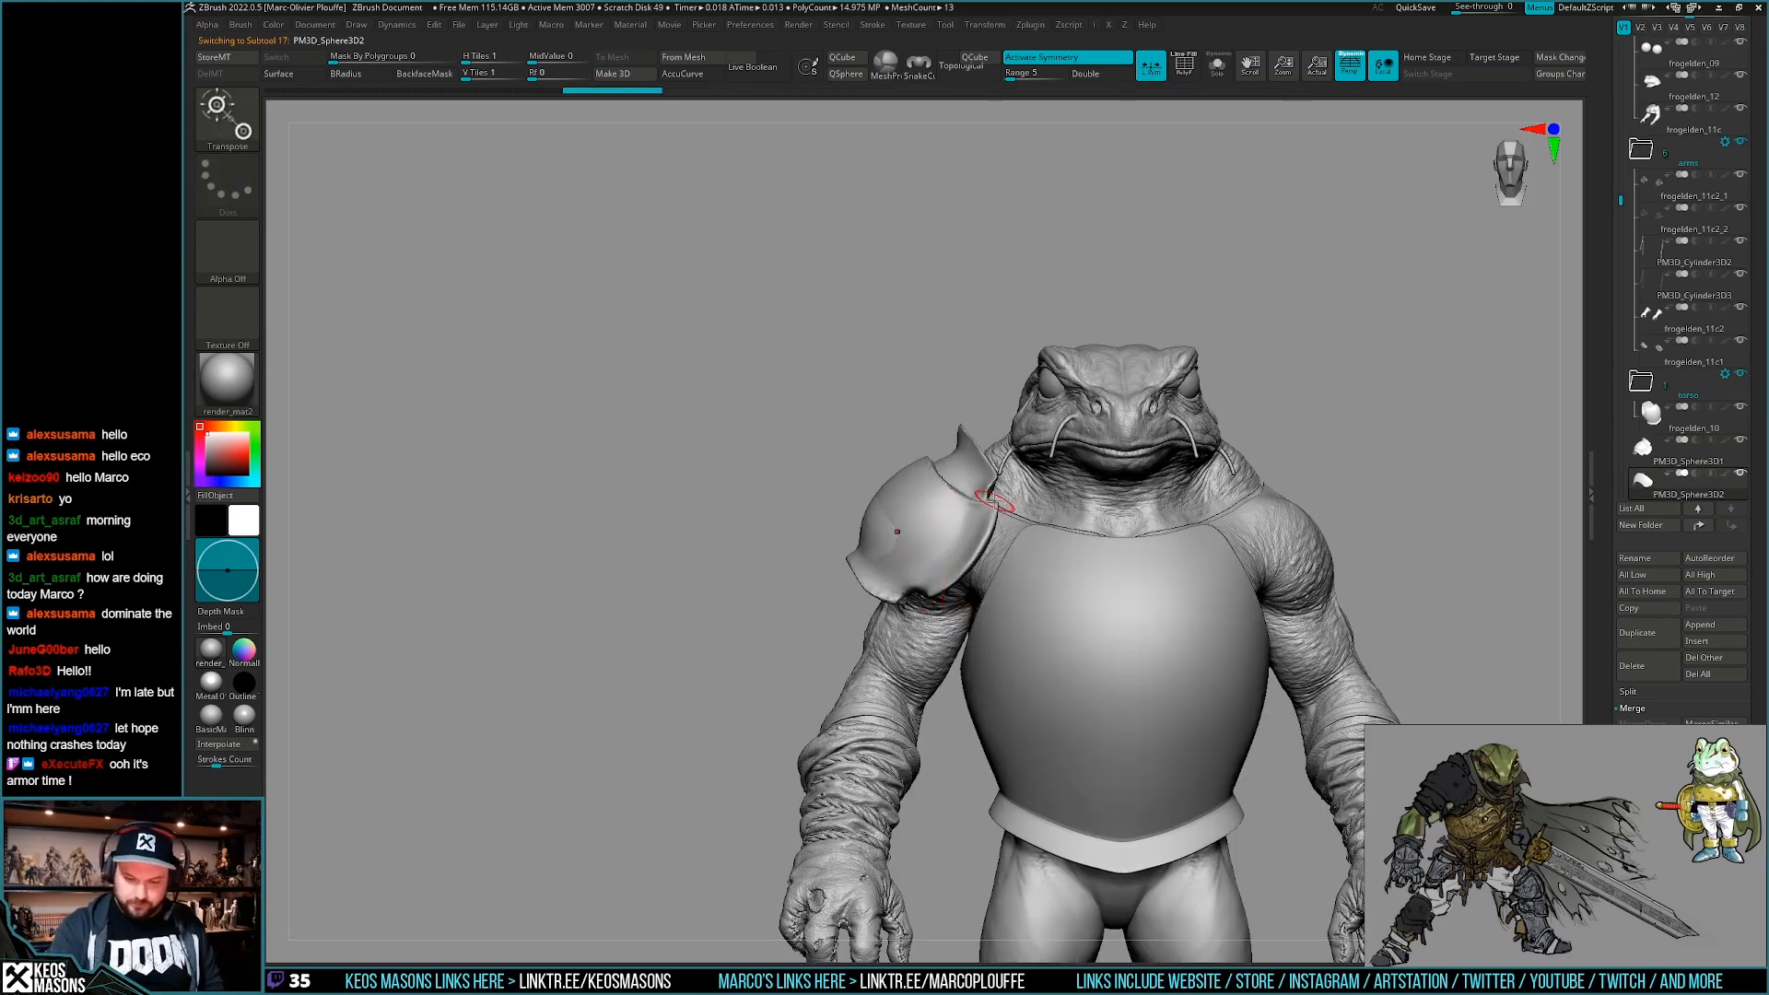
{"action": "left_click_drag", "start_coordinate": [1001, 499], "coordinate": [975, 615]}
{"action": "key", "text": "q"}
Shape the patch with the Move brush so it wraps around the upper arm beneath the shoulder pad.
{"action": "mouse_move", "coordinate": [1007, 533]}
{"action": "right_mouse_down"}
{"action": "mouse_move", "coordinate": [988, 626]}
{"action": "mouse_move", "coordinate": [1009, 637]}
{"action": "right_mouse_up"}
{"action": "key", "text": "space"}
{"action": "left_click", "coordinate": [958, 541]}
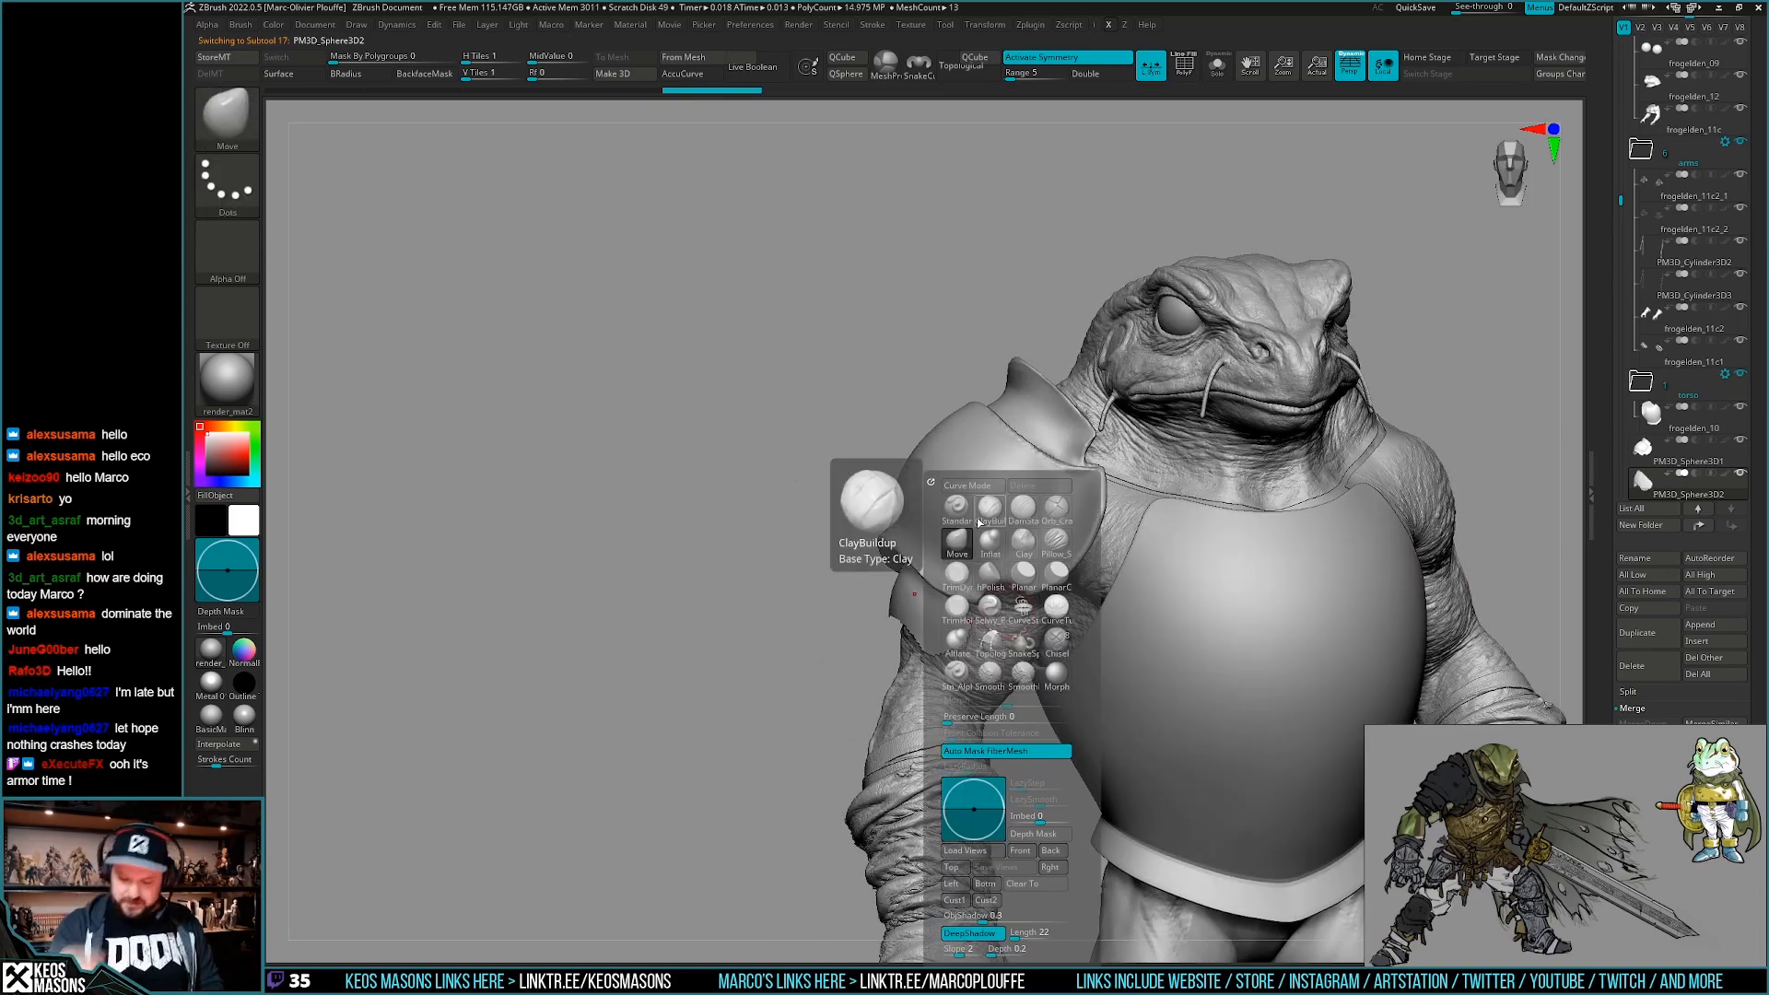
{"action": "right_click_drag", "start_coordinate": [1024, 569], "coordinate": [992, 589]}
{"action": "right_click", "coordinate": [991, 590]}
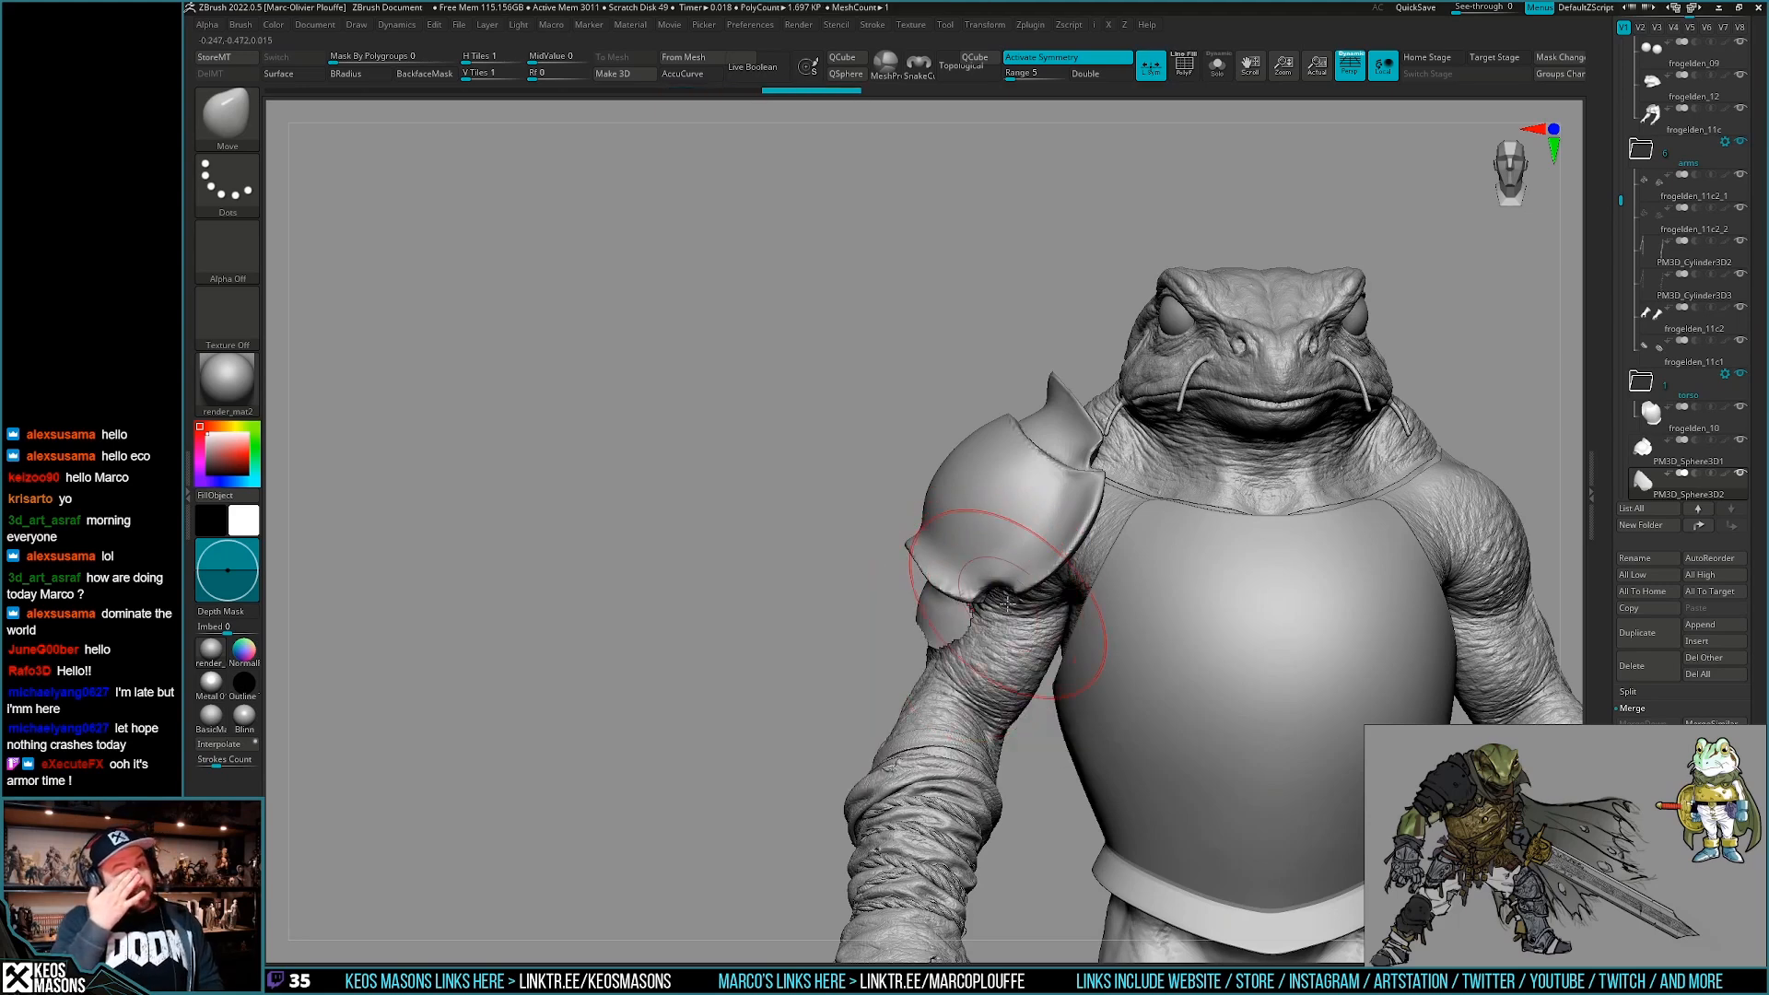
{"action": "right_click_drag", "start_coordinate": [1007, 604], "coordinate": [947, 558]}
{"action": "right_click", "coordinate": [1008, 587]}
{"action": "right_click", "coordinate": [1024, 601]}
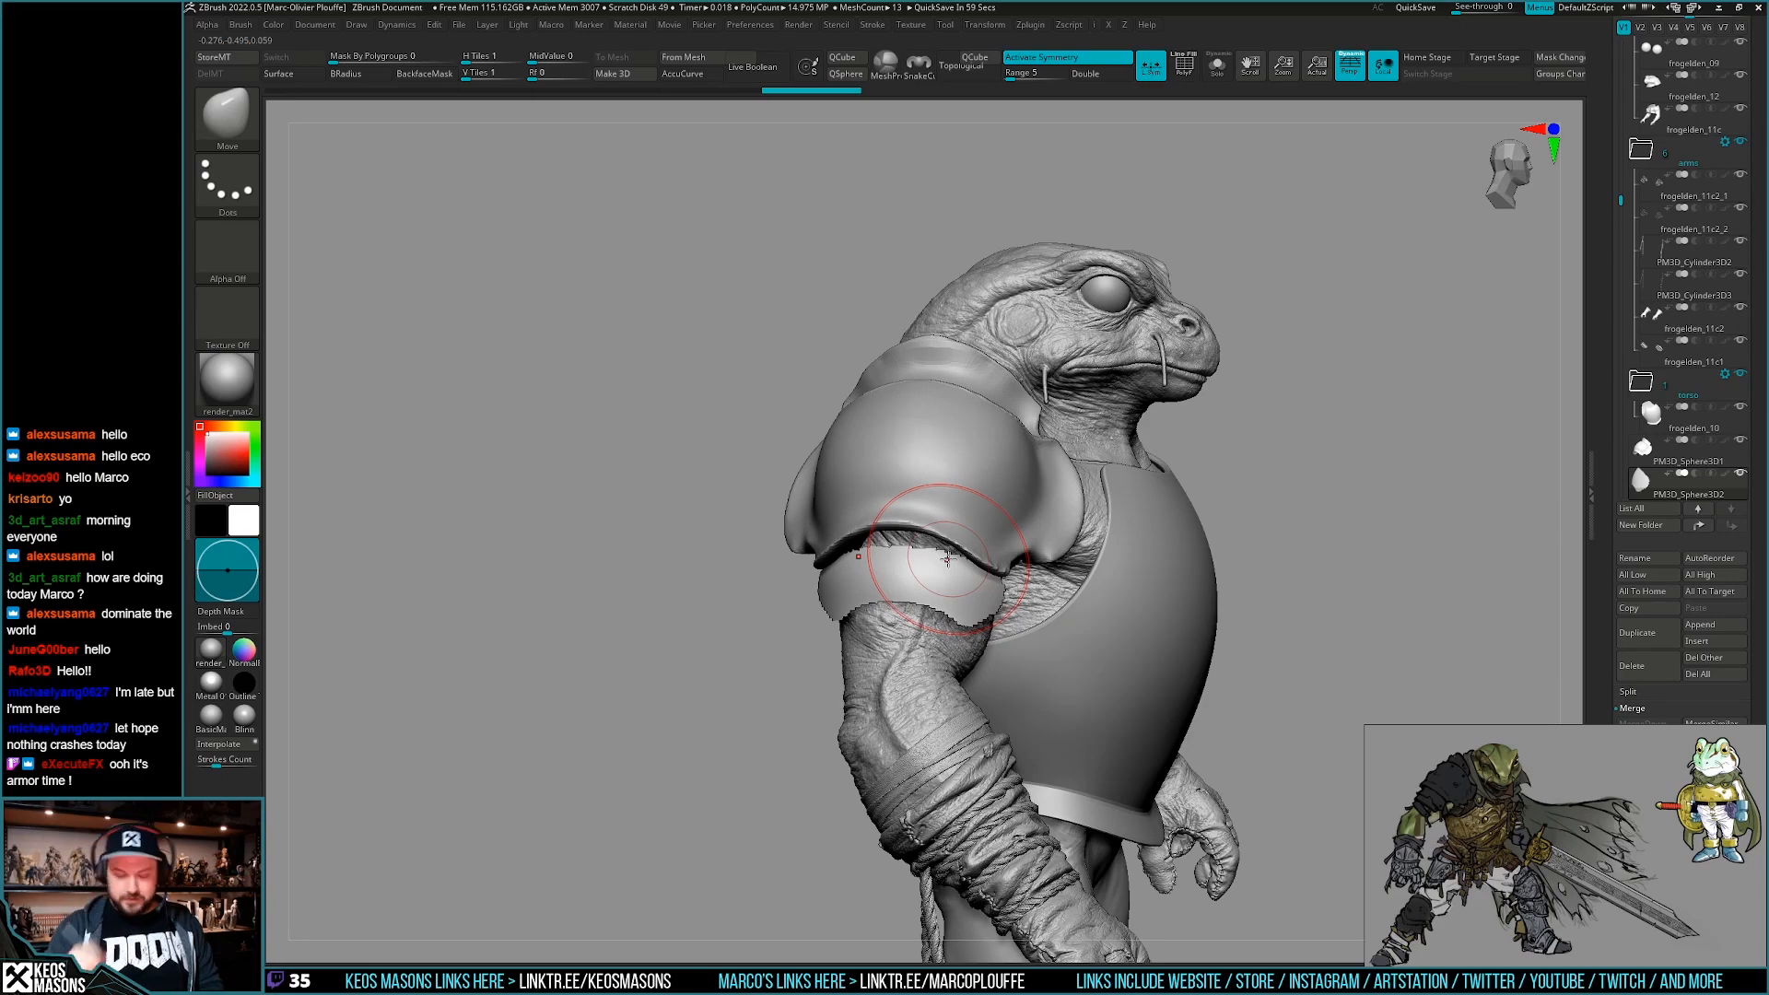
Refine the arm plate's lower edge and corners with Move brush strokes from the side and back.
{"action": "mouse_move", "coordinate": [971, 532]}
{"action": "right_mouse_down"}
{"action": "mouse_move", "coordinate": [923, 547]}
{"action": "mouse_move", "coordinate": [969, 576]}
{"action": "right_mouse_up"}
{"action": "left_click_drag", "start_coordinate": [1002, 612], "coordinate": [999, 607]}
{"action": "right_click_drag", "start_coordinate": [982, 582], "coordinate": [938, 604]}
{"action": "left_click_drag", "start_coordinate": [938, 603], "coordinate": [925, 590]}
{"action": "right_click_drag", "start_coordinate": [917, 564], "coordinate": [954, 570], "text": "shift"}
{"action": "right_click", "coordinate": [955, 570]}
{"action": "left_click_drag", "start_coordinate": [943, 619], "coordinate": [938, 610]}
{"action": "right_click_drag", "start_coordinate": [958, 565], "coordinate": [1002, 604]}
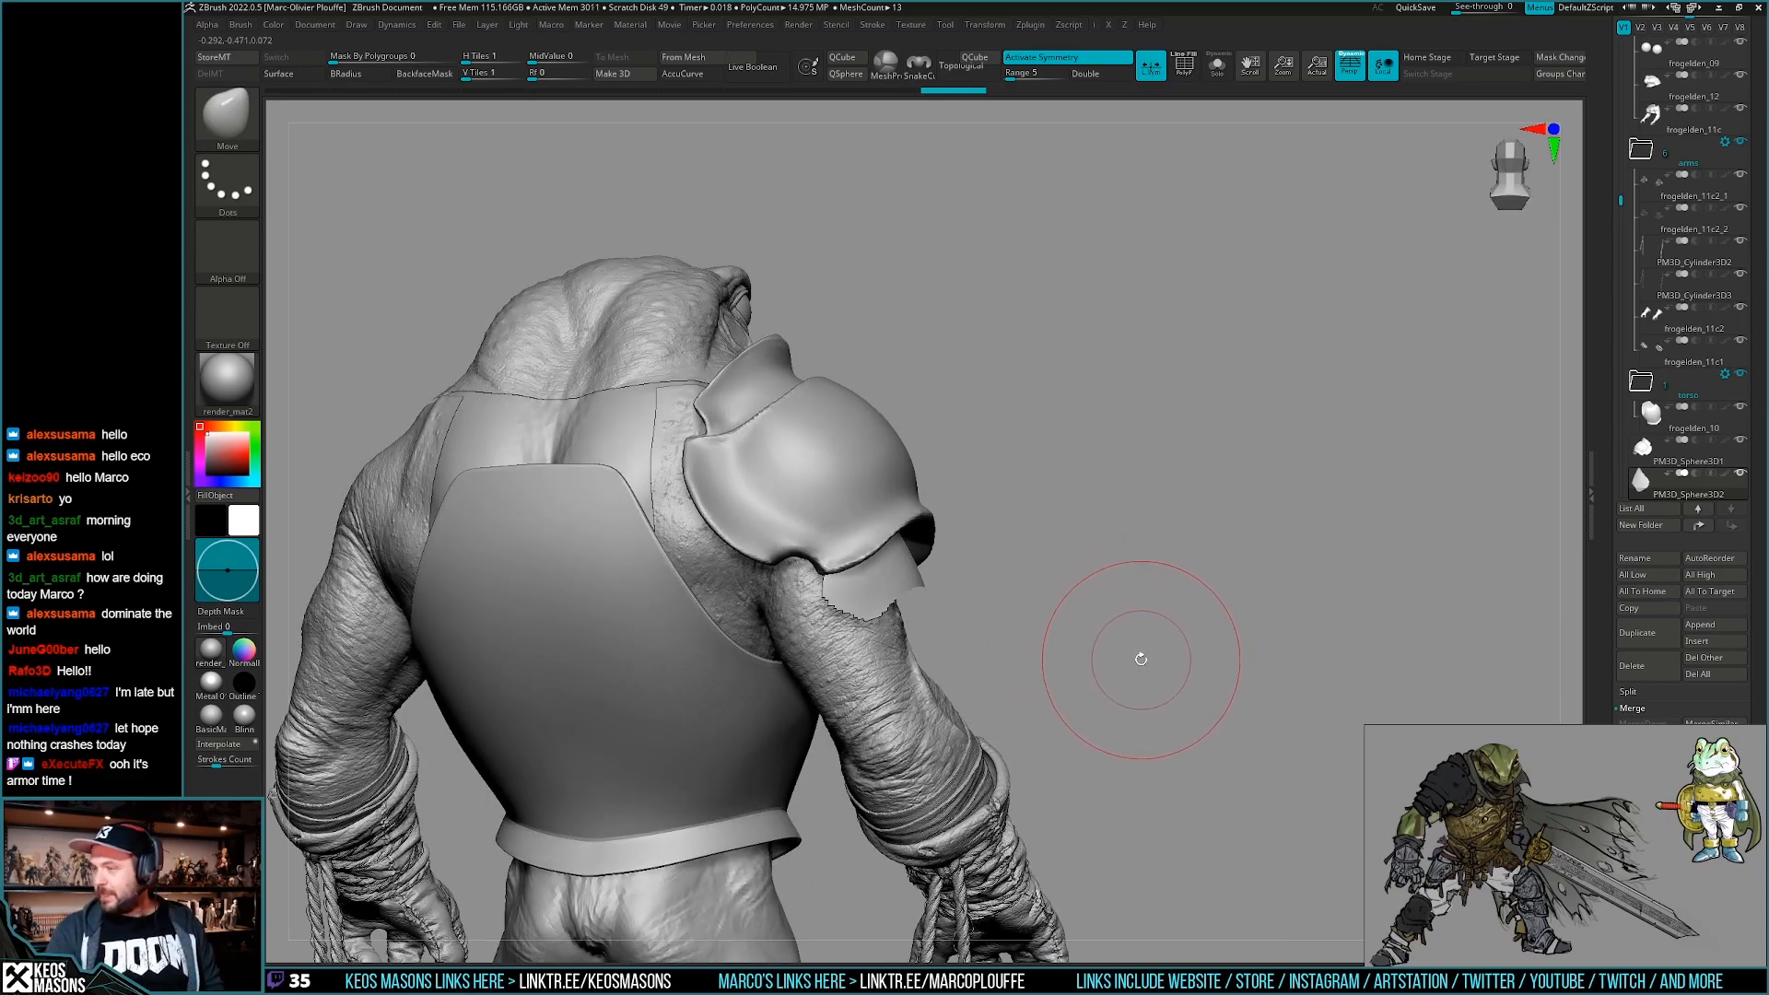
Enable AccuCurve on the Move brush and pull the arm plate's lower front edge into shape.
{"action": "right_click_drag", "start_coordinate": [1124, 663], "coordinate": [924, 619]}
{"action": "key", "text": "space"}
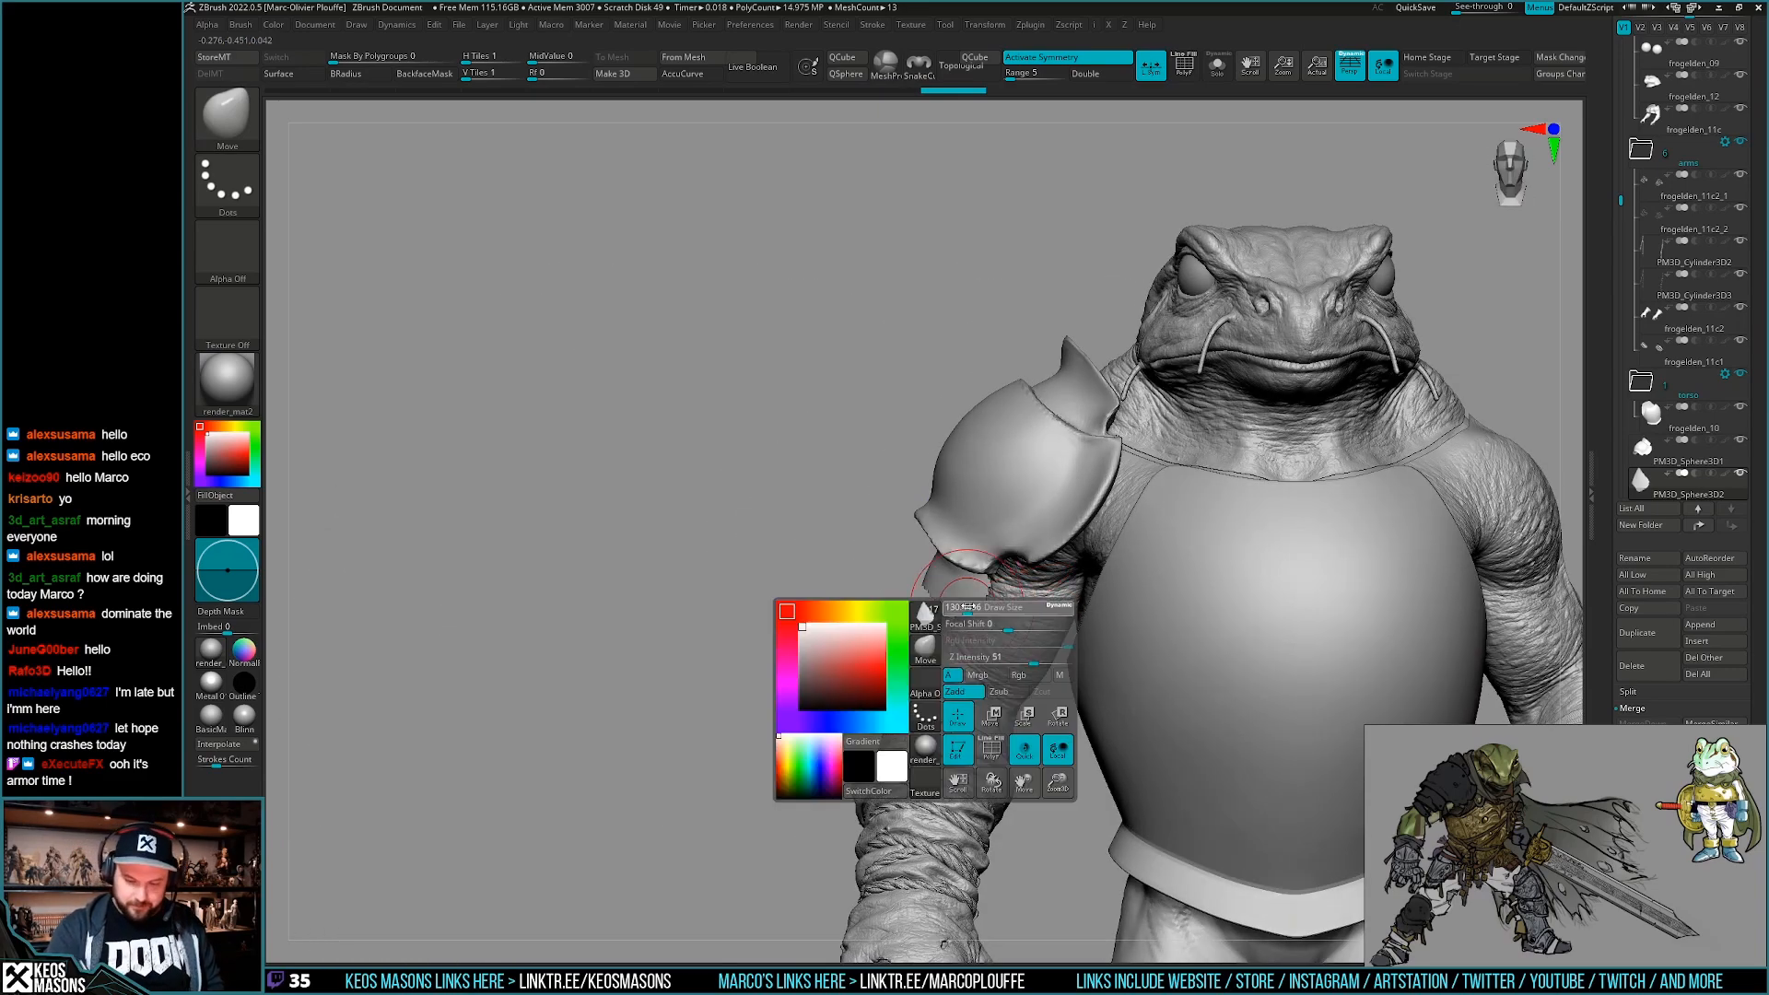
{"action": "key", "text": "space"}
{"action": "left_click_drag", "start_coordinate": [970, 631], "coordinate": [965, 634]}
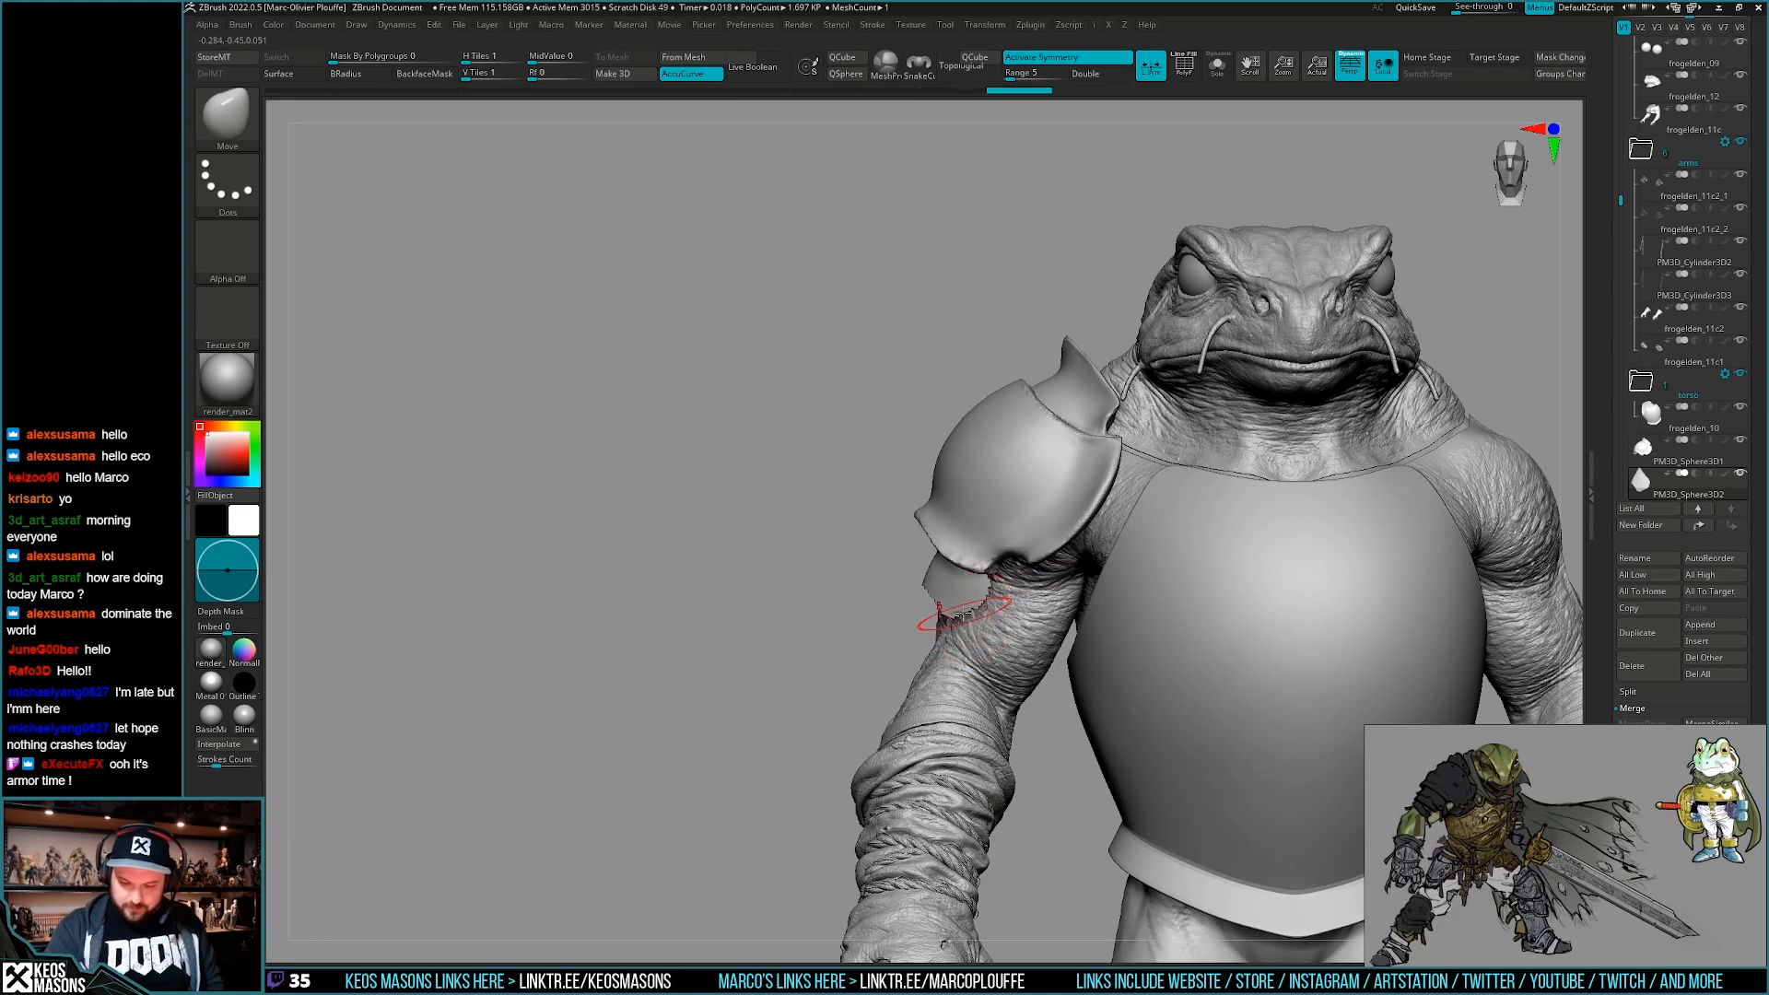
{"action": "right_click_drag", "start_coordinate": [946, 617], "coordinate": [962, 615]}
{"action": "key", "text": "alt+s"}
{"action": "left_click_drag", "start_coordinate": [975, 633], "coordinate": [972, 624]}
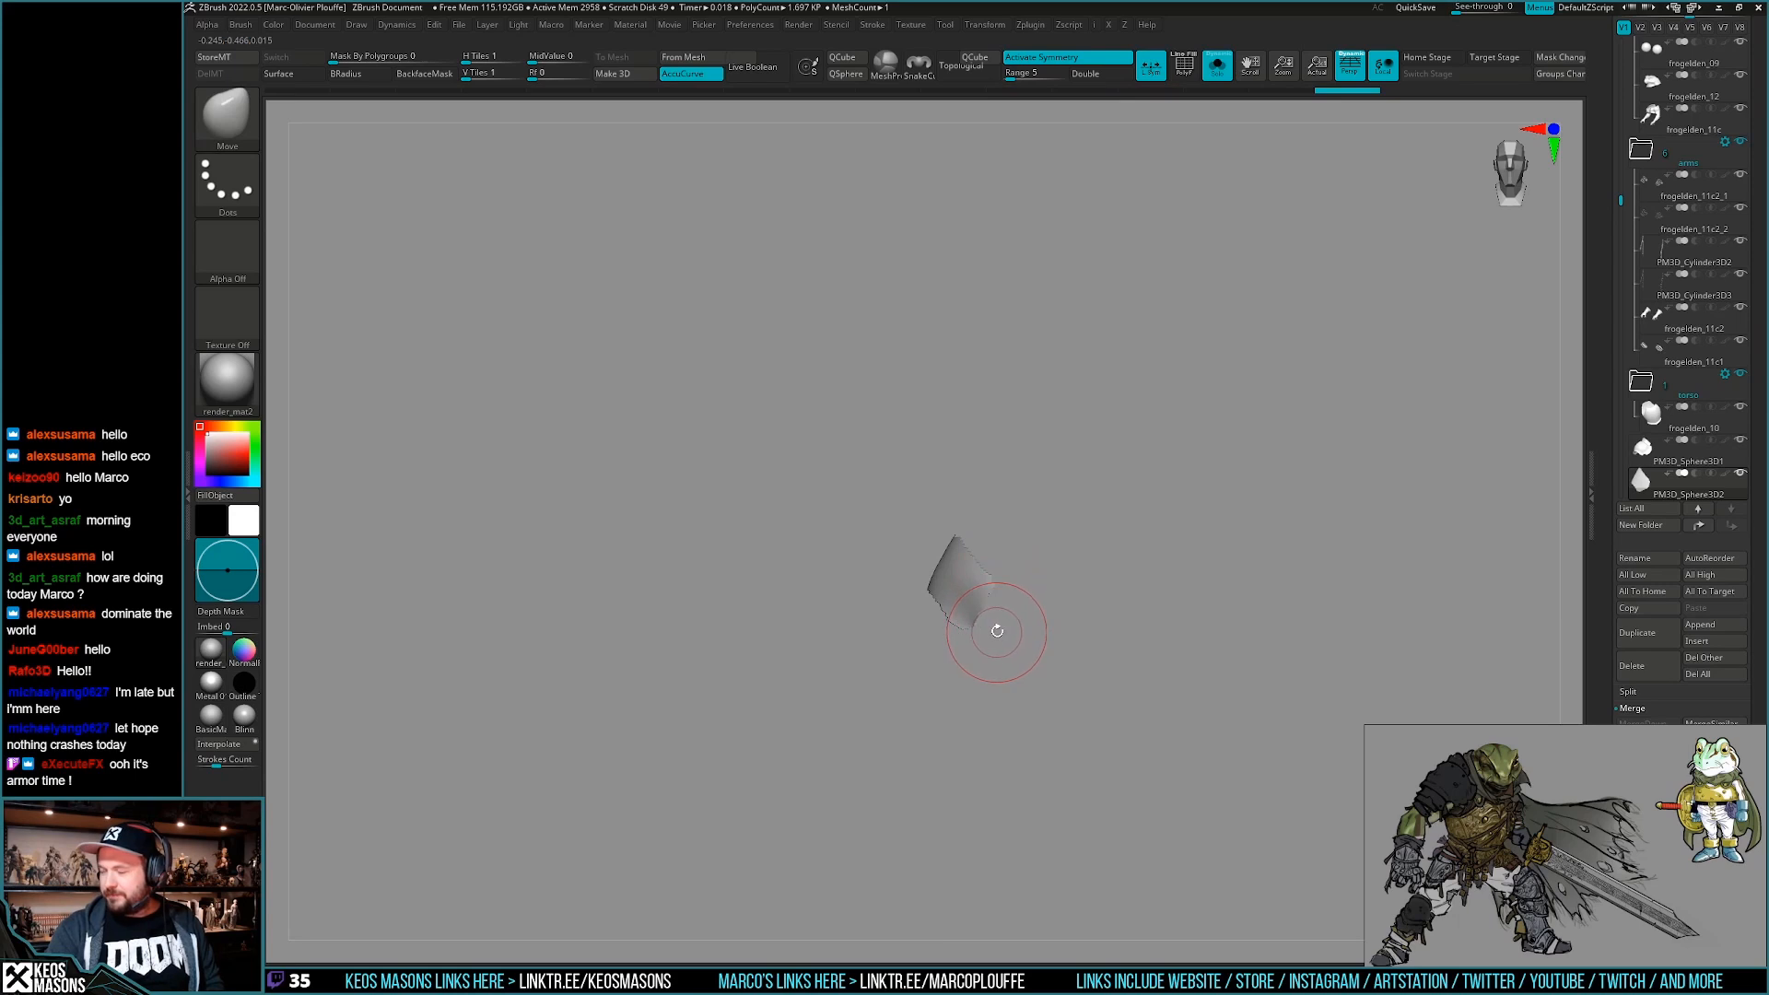
Give the isolated arm plate thickness with Panel Loops at 0.01 thickness and one loop, adjusting the polish.
{"action": "mouse_move", "coordinate": [1006, 552]}
{"action": "right_mouse_down"}
{"action": "mouse_move", "coordinate": [1019, 545]}
{"action": "mouse_move", "coordinate": [1015, 623]}
{"action": "mouse_move", "coordinate": [1070, 645]}
{"action": "right_mouse_up"}
{"action": "key", "text": "space"}
{"action": "key", "text": "shift+f"}
{"action": "key", "text": "shift+f"}
{"action": "key", "text": "z"}
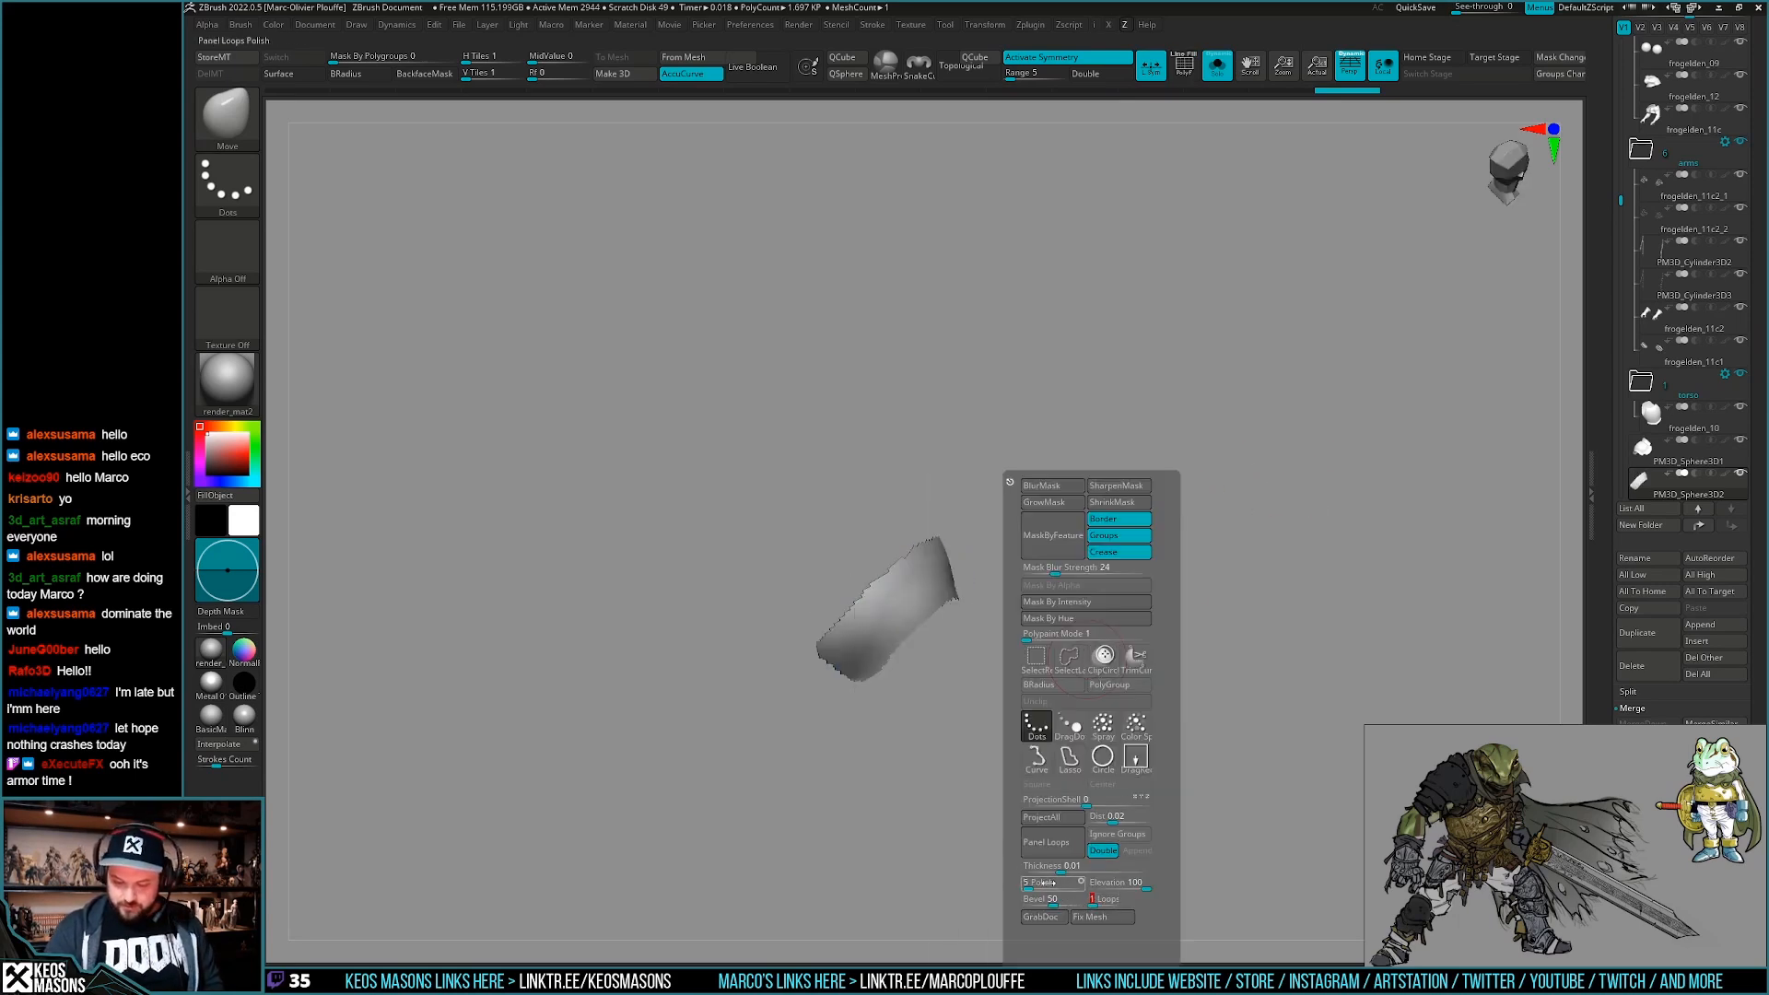
{"action": "key", "text": "Return"}
{"action": "left_click", "coordinate": [1073, 851]}
{"action": "right_click_drag", "start_coordinate": [1345, 638], "coordinate": [1176, 665]}
{"action": "key", "text": "shift+f"}
{"action": "right_click_drag", "start_coordinate": [1145, 770], "coordinate": [1136, 671]}
{"action": "key", "text": "z"}
{"action": "left_click", "coordinate": [1095, 886]}
{"action": "mouse_move", "coordinate": [1339, 628]}
{"action": "right_mouse_down"}
{"action": "mouse_move", "coordinate": [1094, 676]}
{"action": "mouse_move", "coordinate": [1166, 628]}
{"action": "right_mouse_up"}
Carve a rim along the plate's lower edge with the Orb_Cracks brush and compare it with the full character.
{"action": "key", "text": "shift+s"}
{"action": "key", "text": "space"}
{"action": "left_click", "coordinate": [1219, 516]}
{"action": "key", "text": "shift+s"}
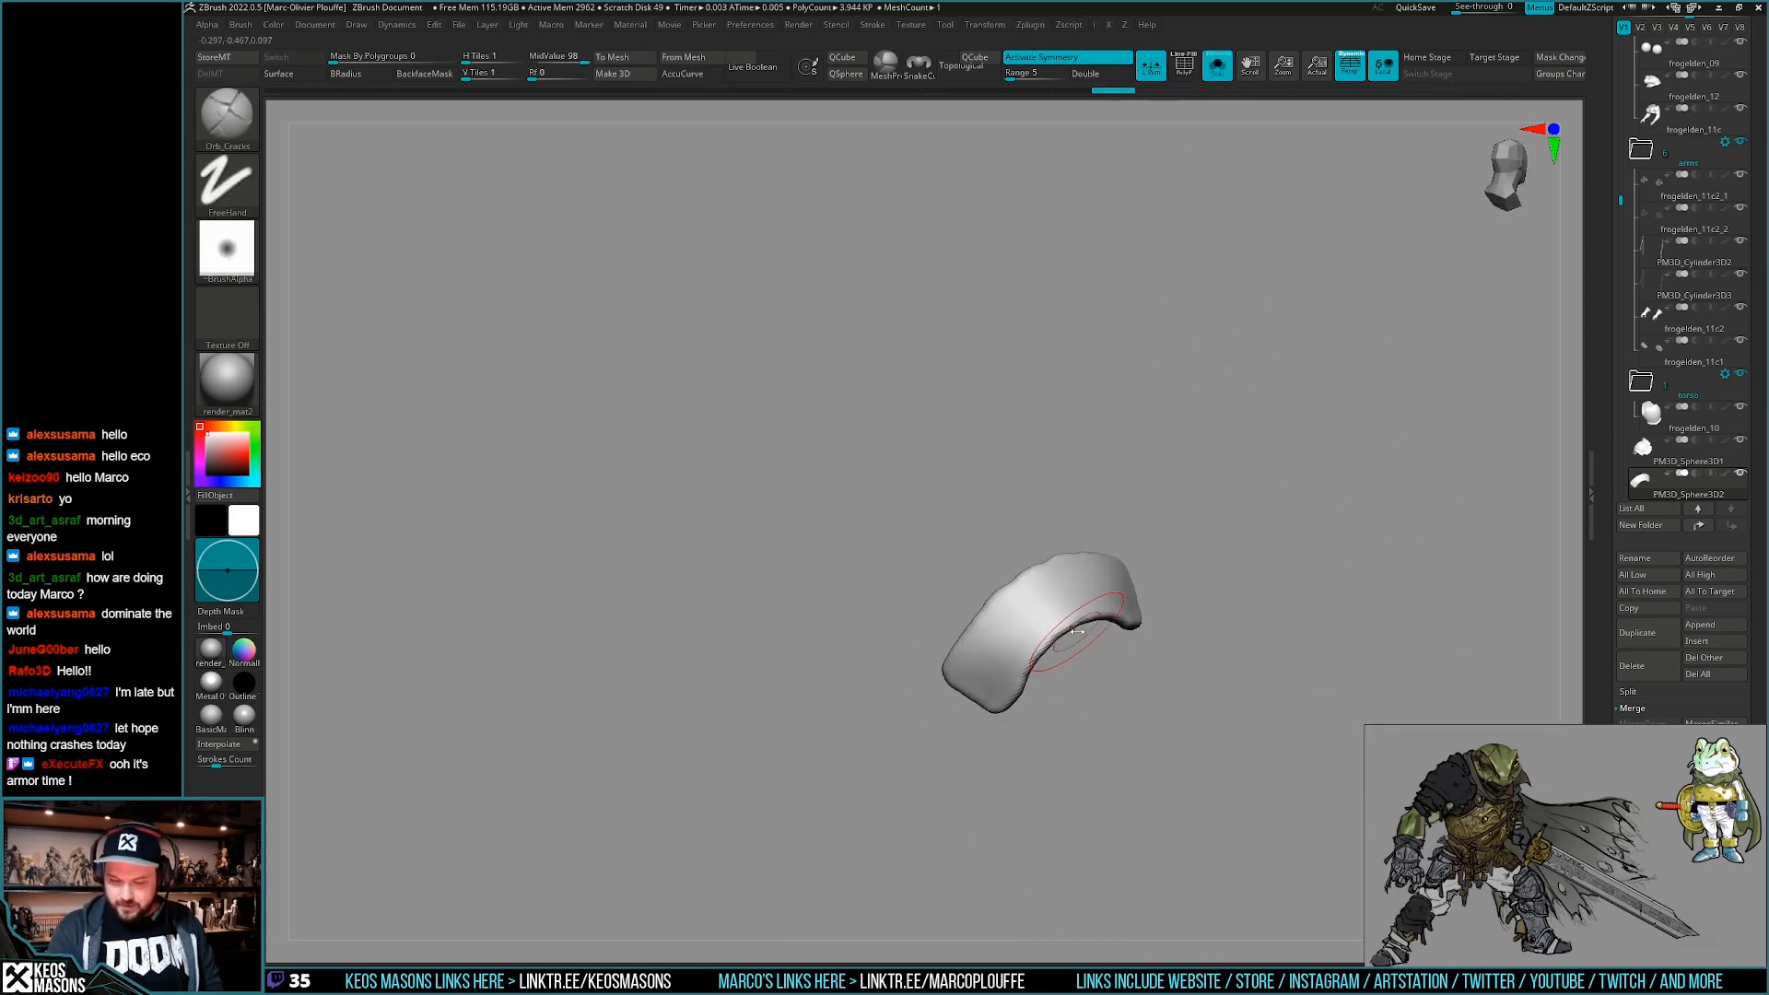
{"action": "mouse_move", "coordinate": [987, 740]}
{"action": "right_mouse_down"}
{"action": "mouse_move", "coordinate": [1109, 681]}
{"action": "mouse_move", "coordinate": [1084, 624]}
{"action": "right_mouse_up"}
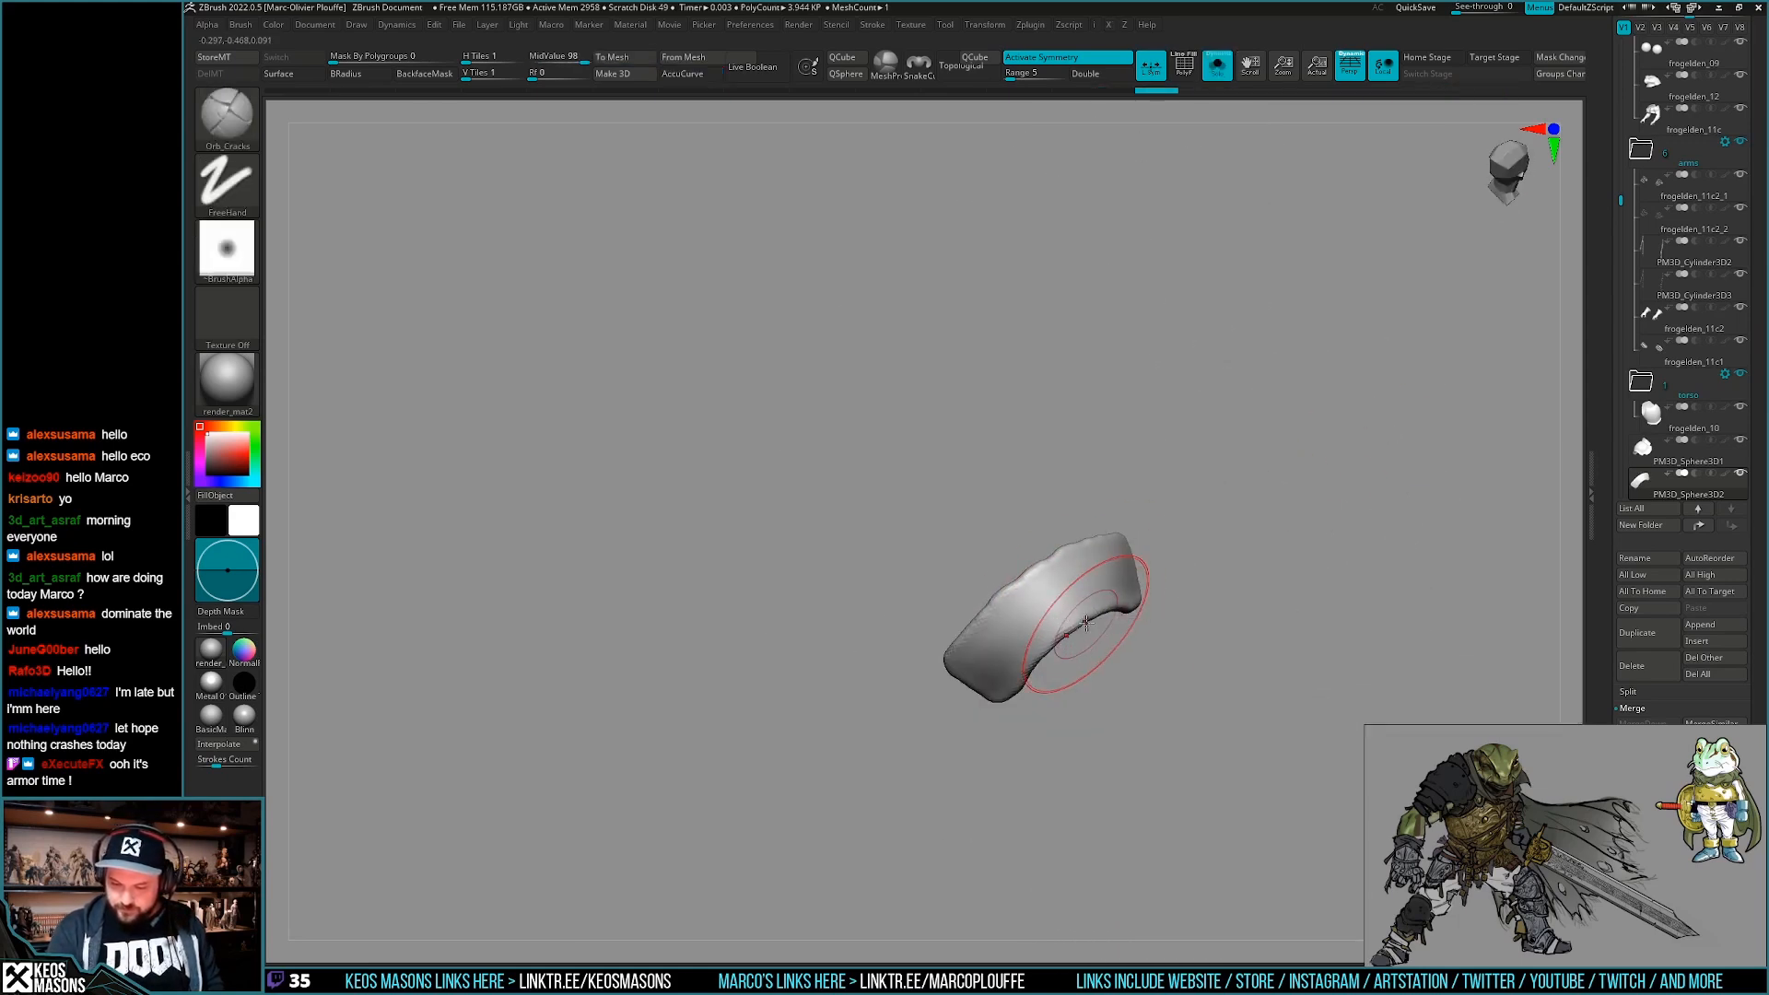
{"action": "right_click_drag", "start_coordinate": [1011, 710], "coordinate": [1117, 620]}
{"action": "key", "text": "shift+s"}
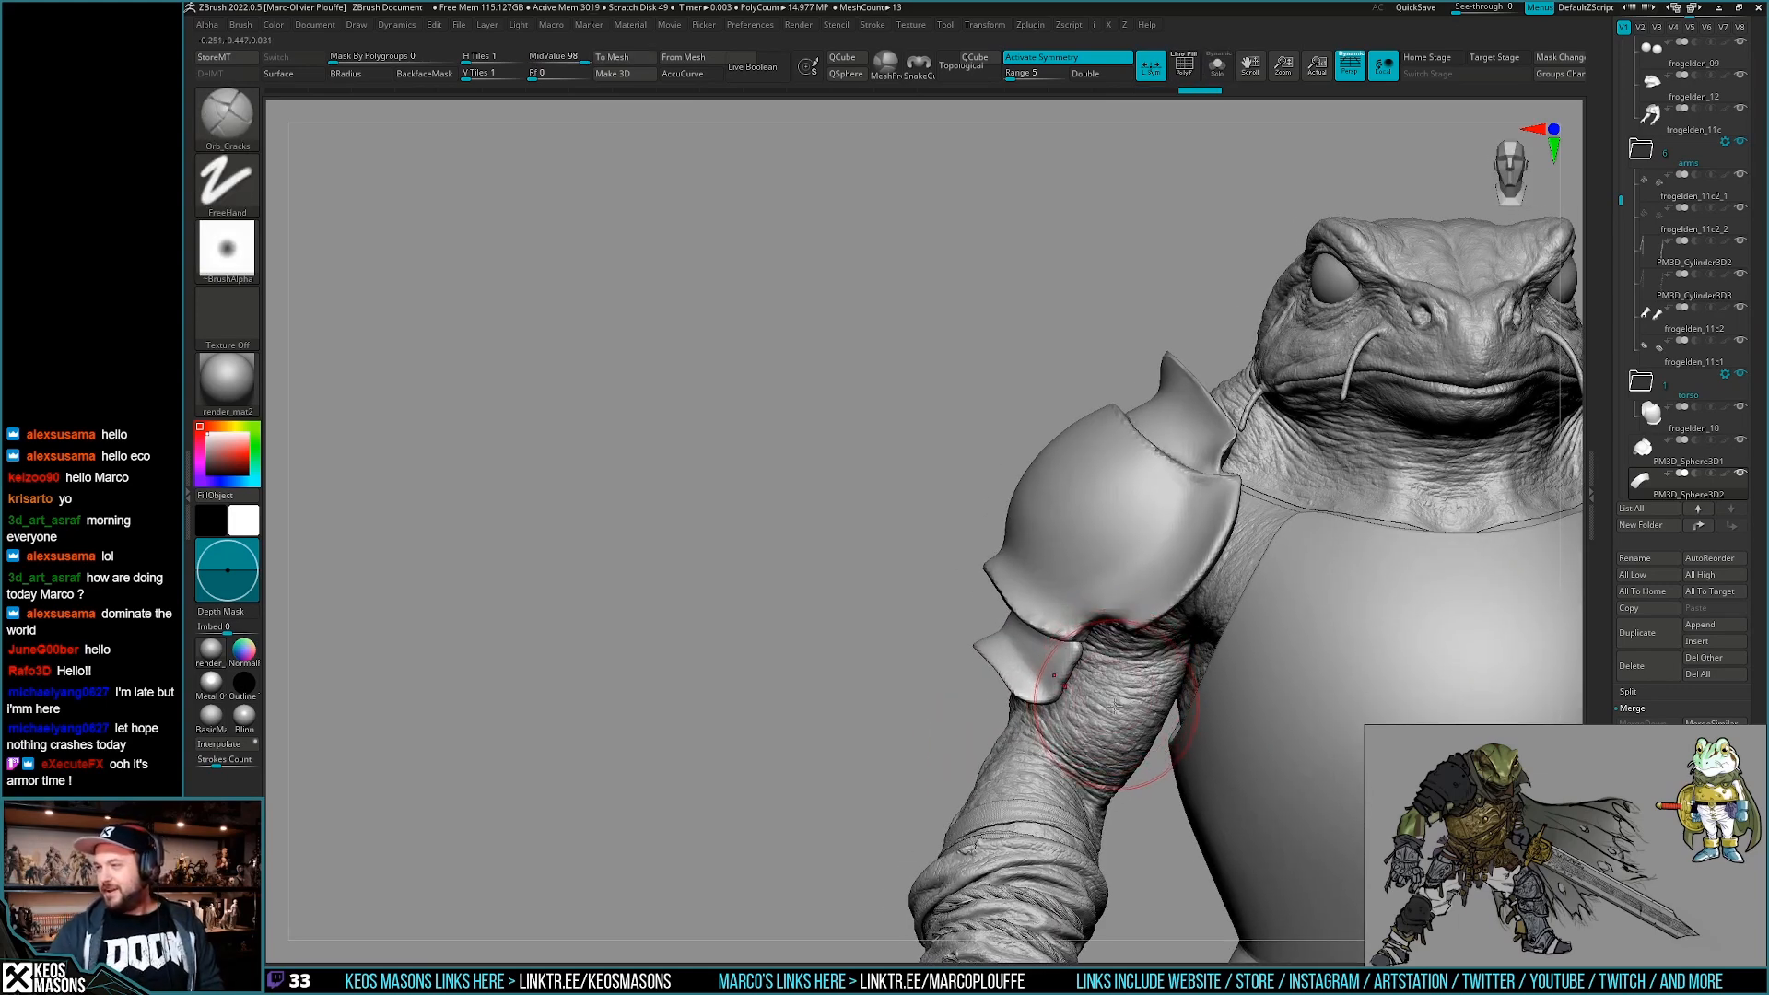
Isolate the arm plate, sharpen its lower rim with further Orb_Cracks strokes and smooth the rim's end.
{"action": "key", "text": "ctrl"}
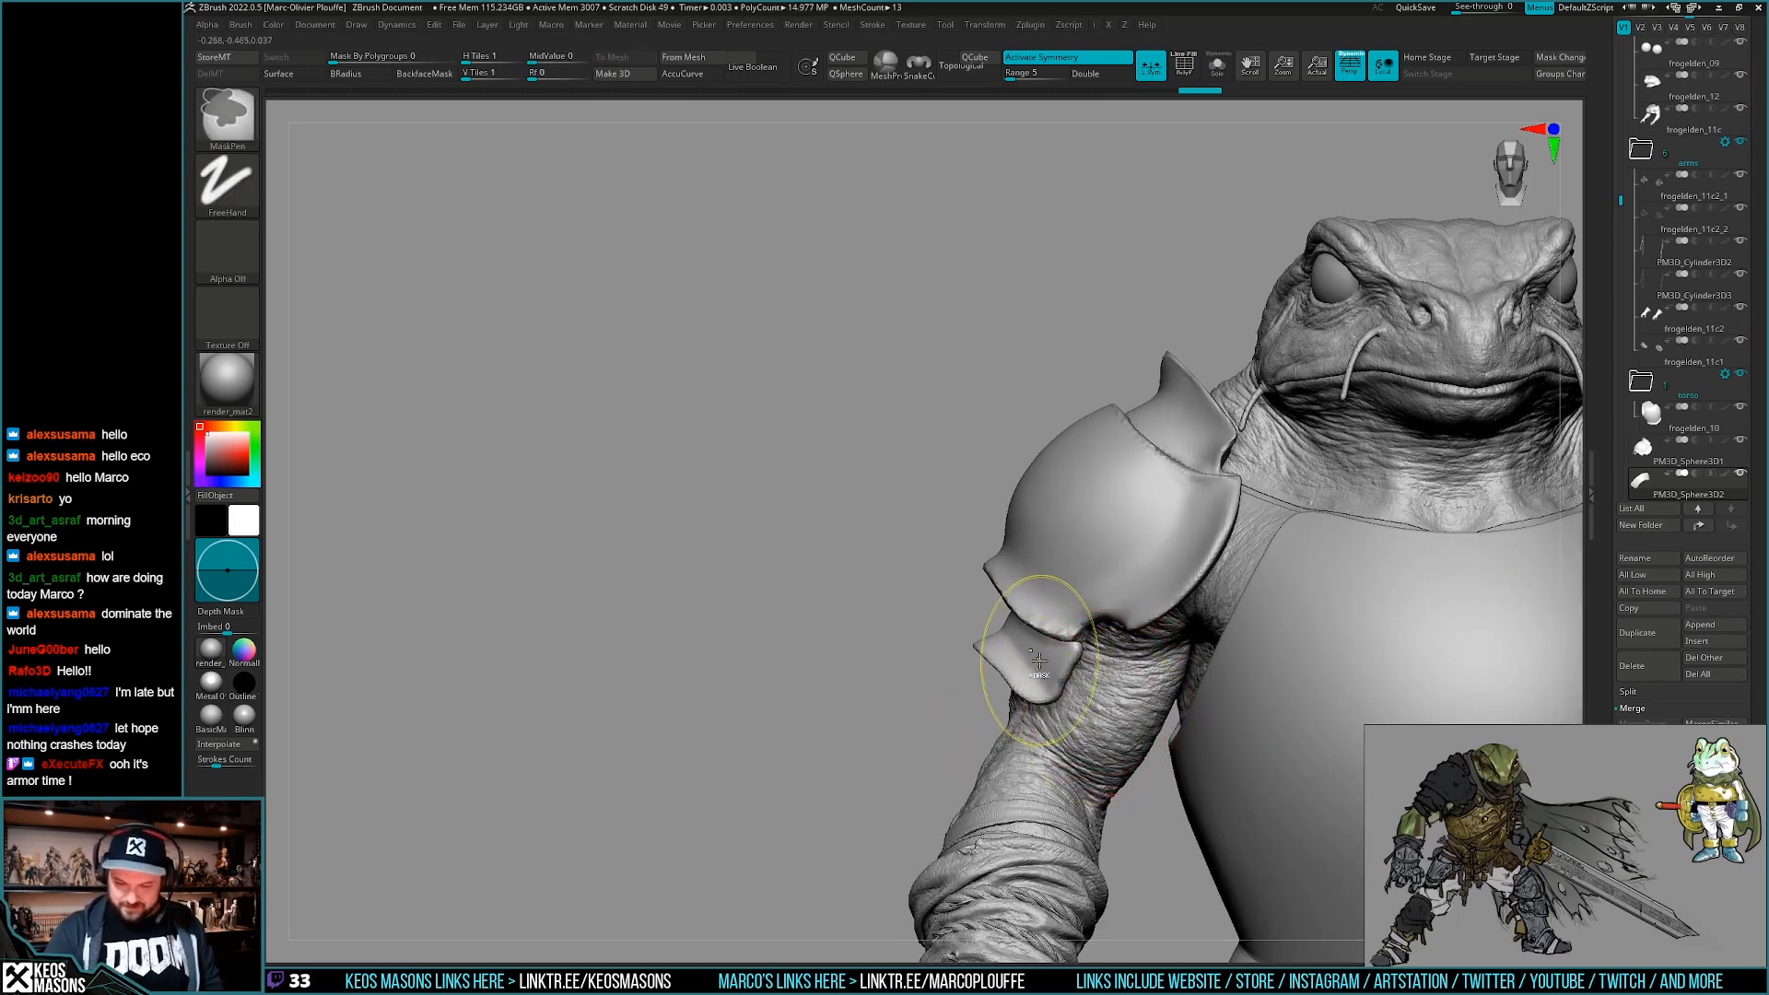
{"action": "key", "text": "space"}
{"action": "mouse_move", "coordinate": [1038, 661]}
{"action": "right_mouse_down"}
{"action": "mouse_move", "coordinate": [1074, 689]}
{"action": "mouse_move", "coordinate": [1042, 671]}
{"action": "right_mouse_up"}
{"action": "key", "text": "alt+s"}
{"action": "left_click_drag", "start_coordinate": [1042, 672], "coordinate": [948, 808]}
{"action": "right_click_drag", "start_coordinate": [948, 807], "coordinate": [1022, 731]}
{"action": "key", "text": "space"}
{"action": "left_click_drag", "start_coordinate": [1022, 728], "coordinate": [1004, 725]}
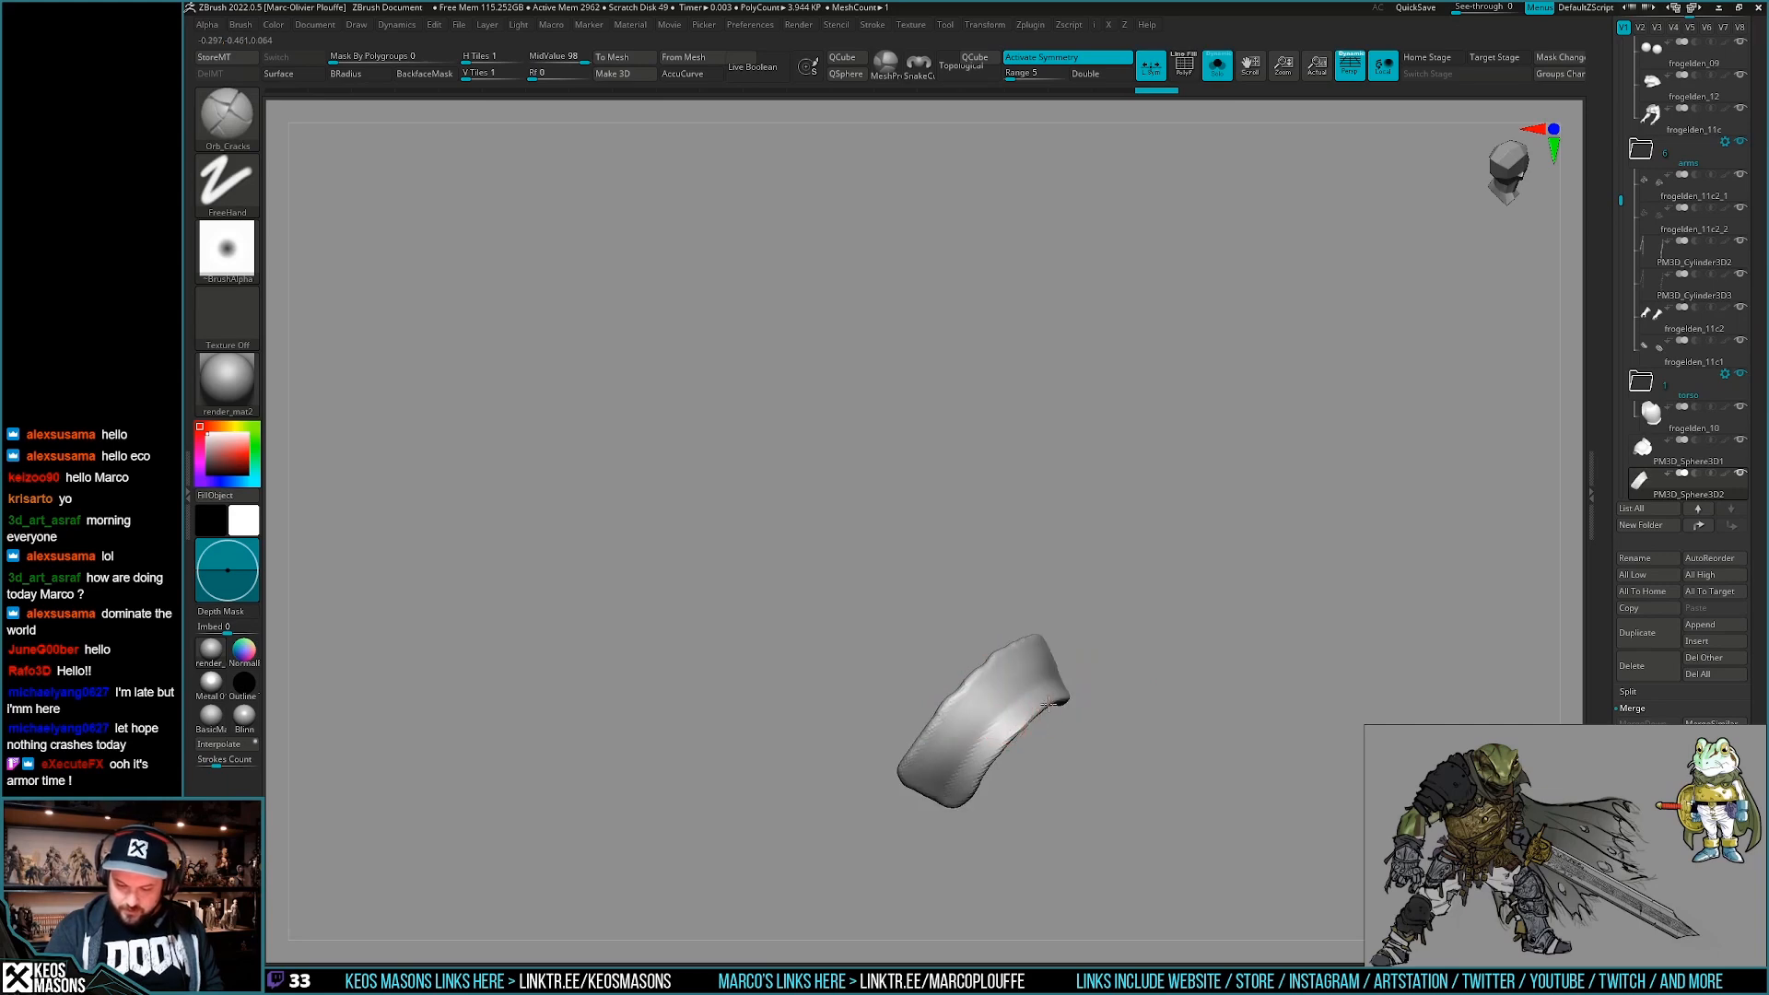
{"action": "left_click_drag", "start_coordinate": [972, 797], "coordinate": [916, 781], "text": "shift"}
{"action": "mouse_move", "coordinate": [987, 721]}
{"action": "right_mouse_down"}
{"action": "mouse_move", "coordinate": [1093, 687]}
{"action": "mouse_move", "coordinate": [1070, 772]}
{"action": "right_mouse_up"}
{"action": "key", "text": "alt+s"}
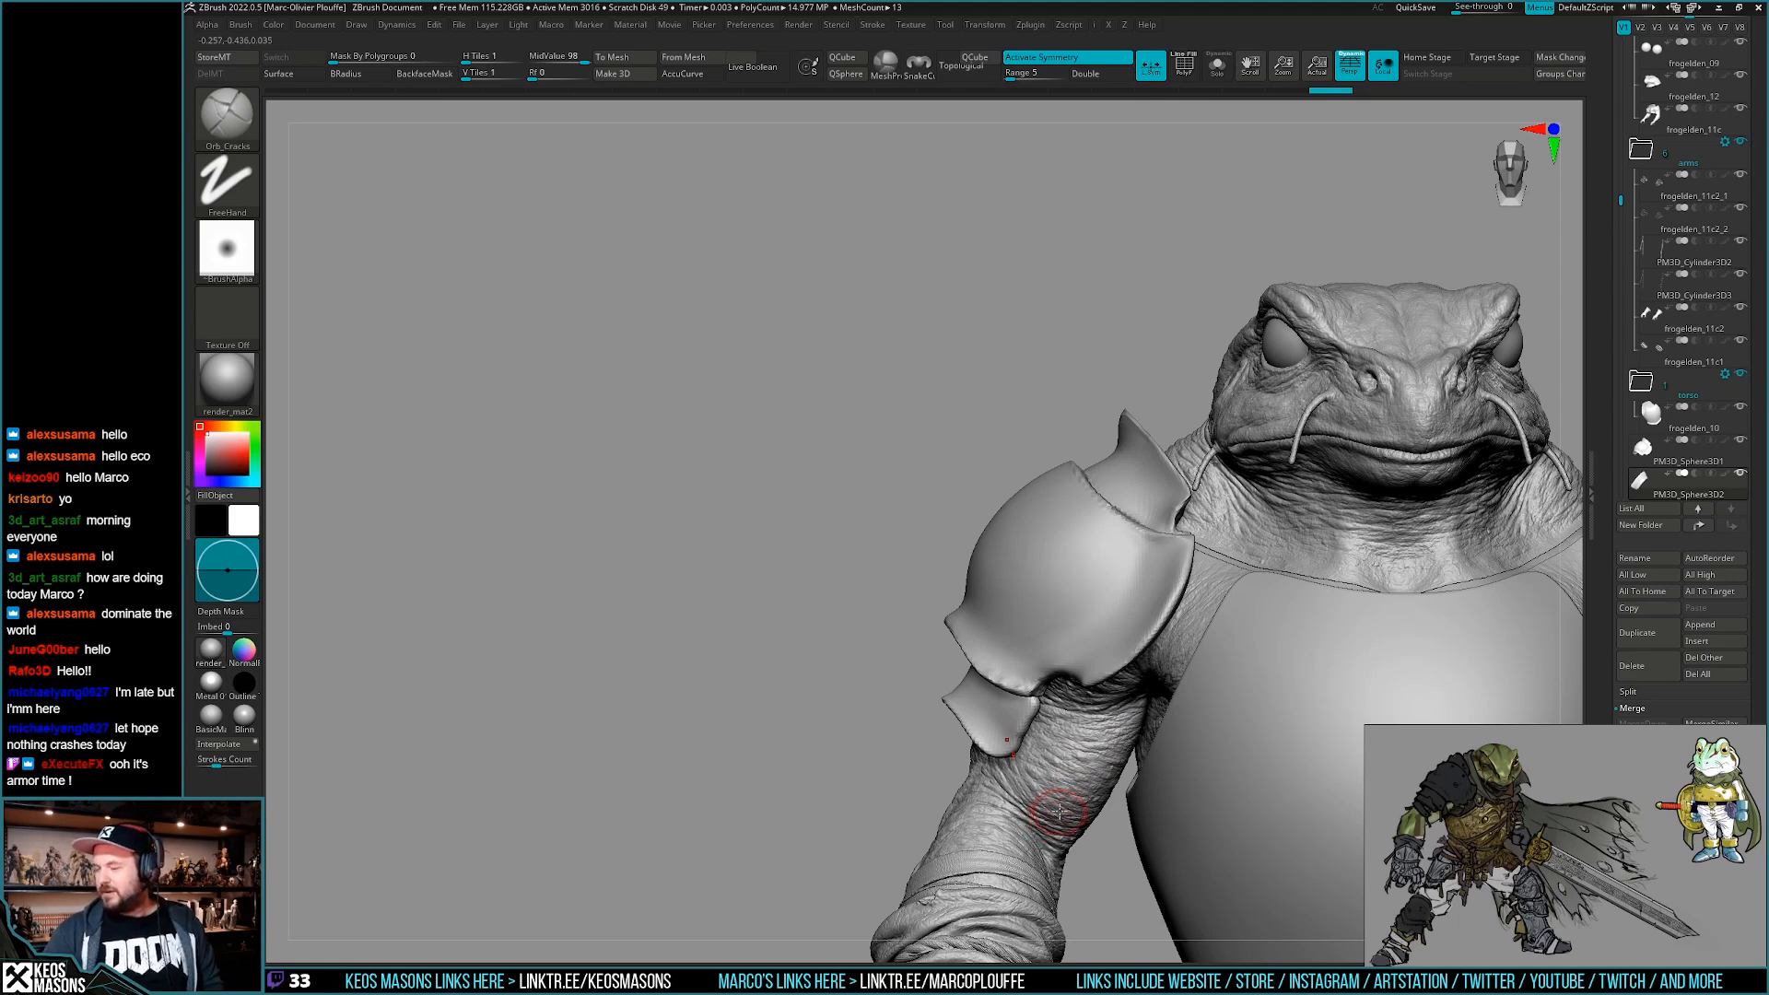
Switch to the Move brush and adjust the plate's upper edge where it tucks under the shoulder pad.
{"action": "right_click_drag", "start_coordinate": [1023, 701], "coordinate": [1080, 713]}
{"action": "key", "text": "b"}
{"action": "left_click", "coordinate": [1027, 545]}
{"action": "key", "text": "space"}
{"action": "left_click_drag", "start_coordinate": [899, 631], "coordinate": [910, 628]}
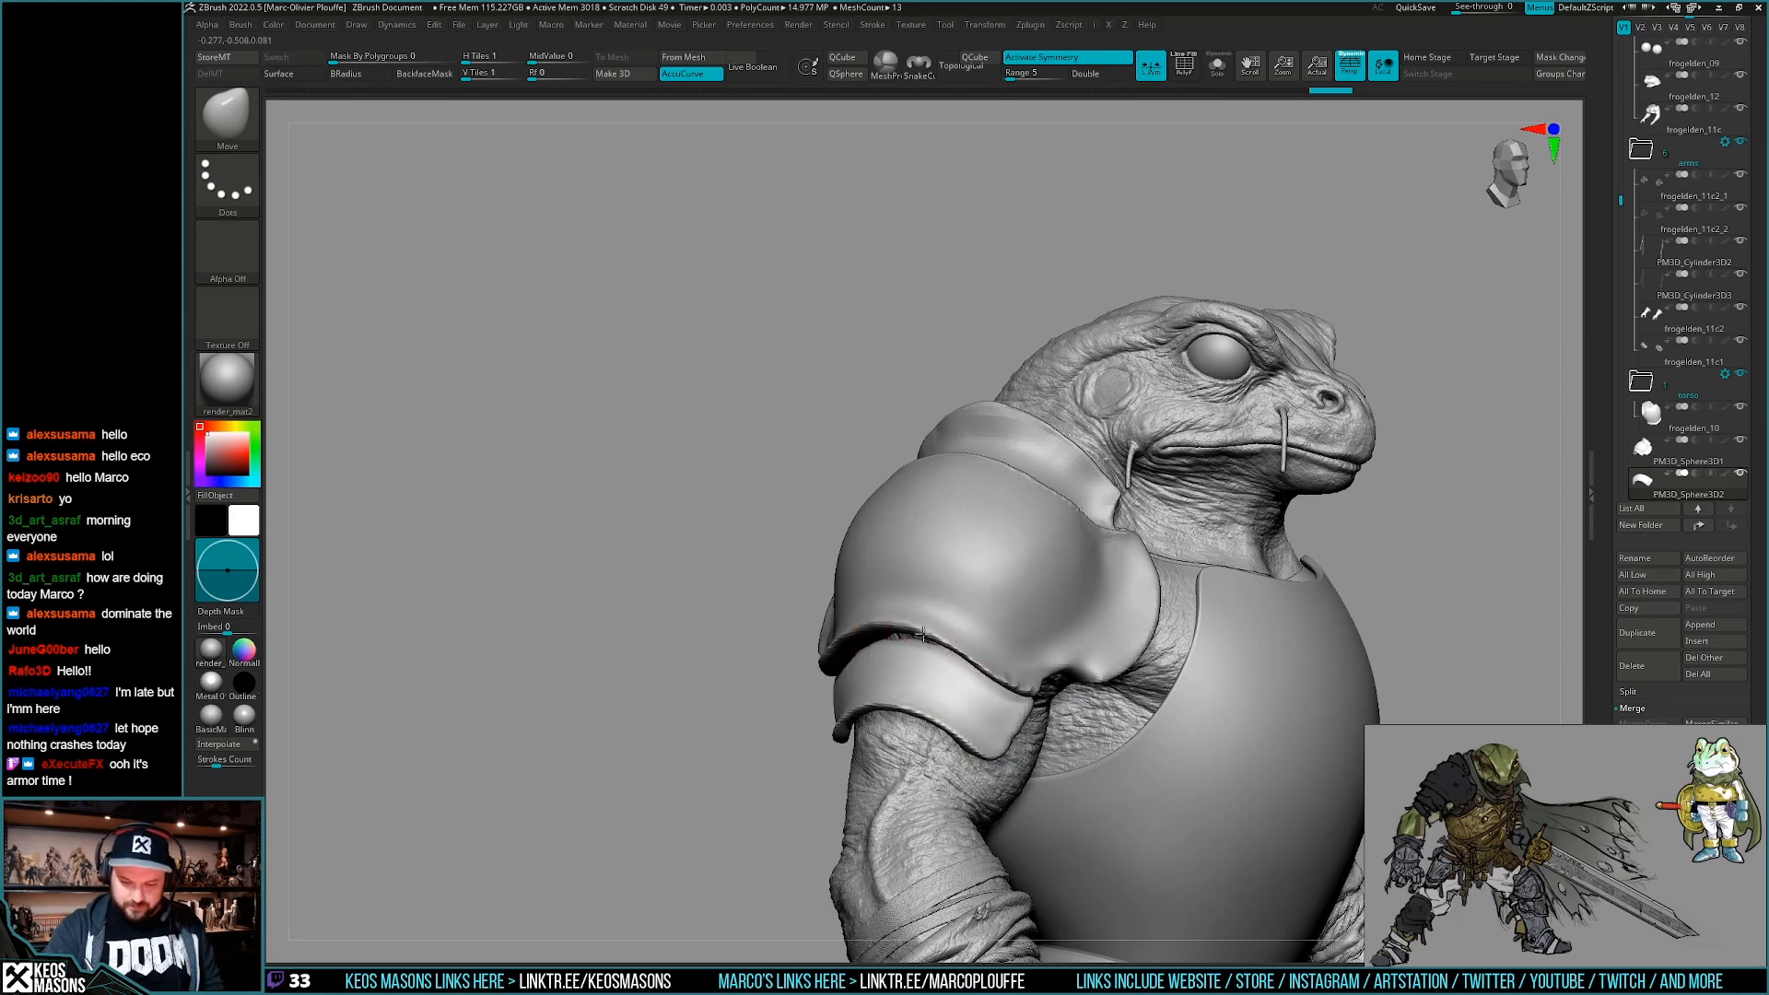
Isolate the arm plate and pull its lower front corner into a sharper point.
{"action": "key", "text": "alt+shift+s"}
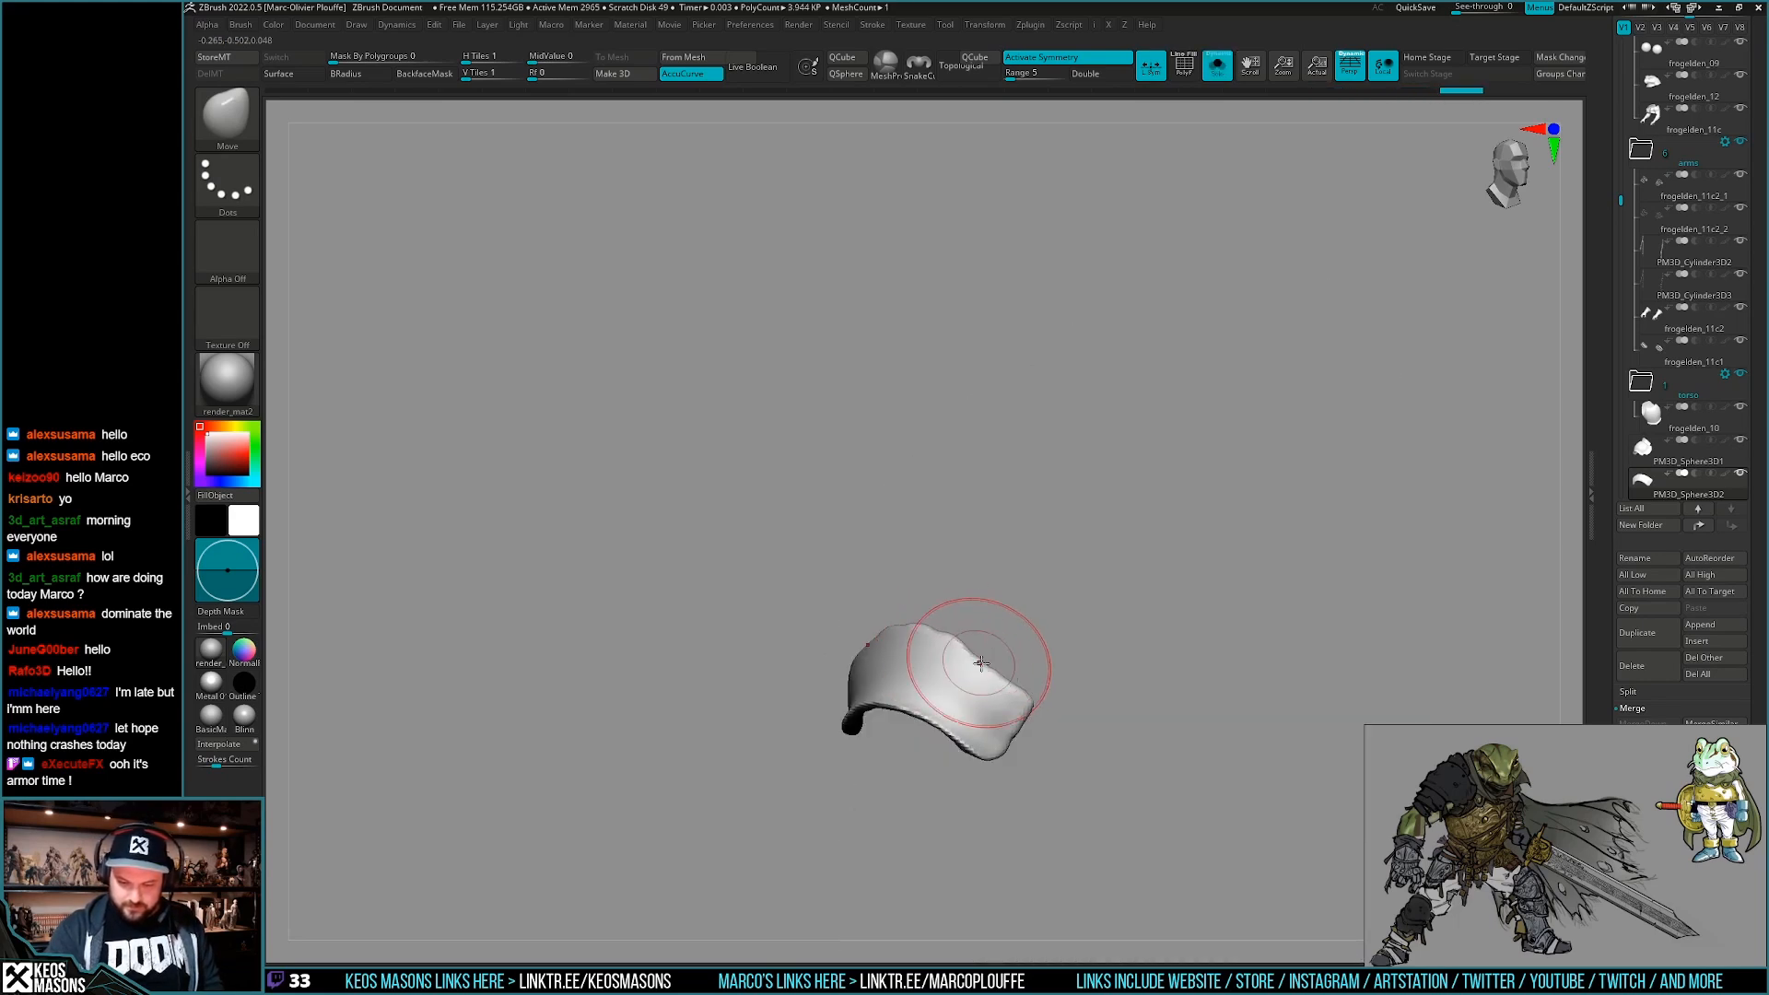
{"action": "mouse_move", "coordinate": [966, 649]}
{"action": "right_mouse_down"}
{"action": "mouse_move", "coordinate": [1059, 660]}
{"action": "mouse_move", "coordinate": [1008, 729]}
{"action": "mouse_move", "coordinate": [1019, 759]}
{"action": "right_mouse_up"}
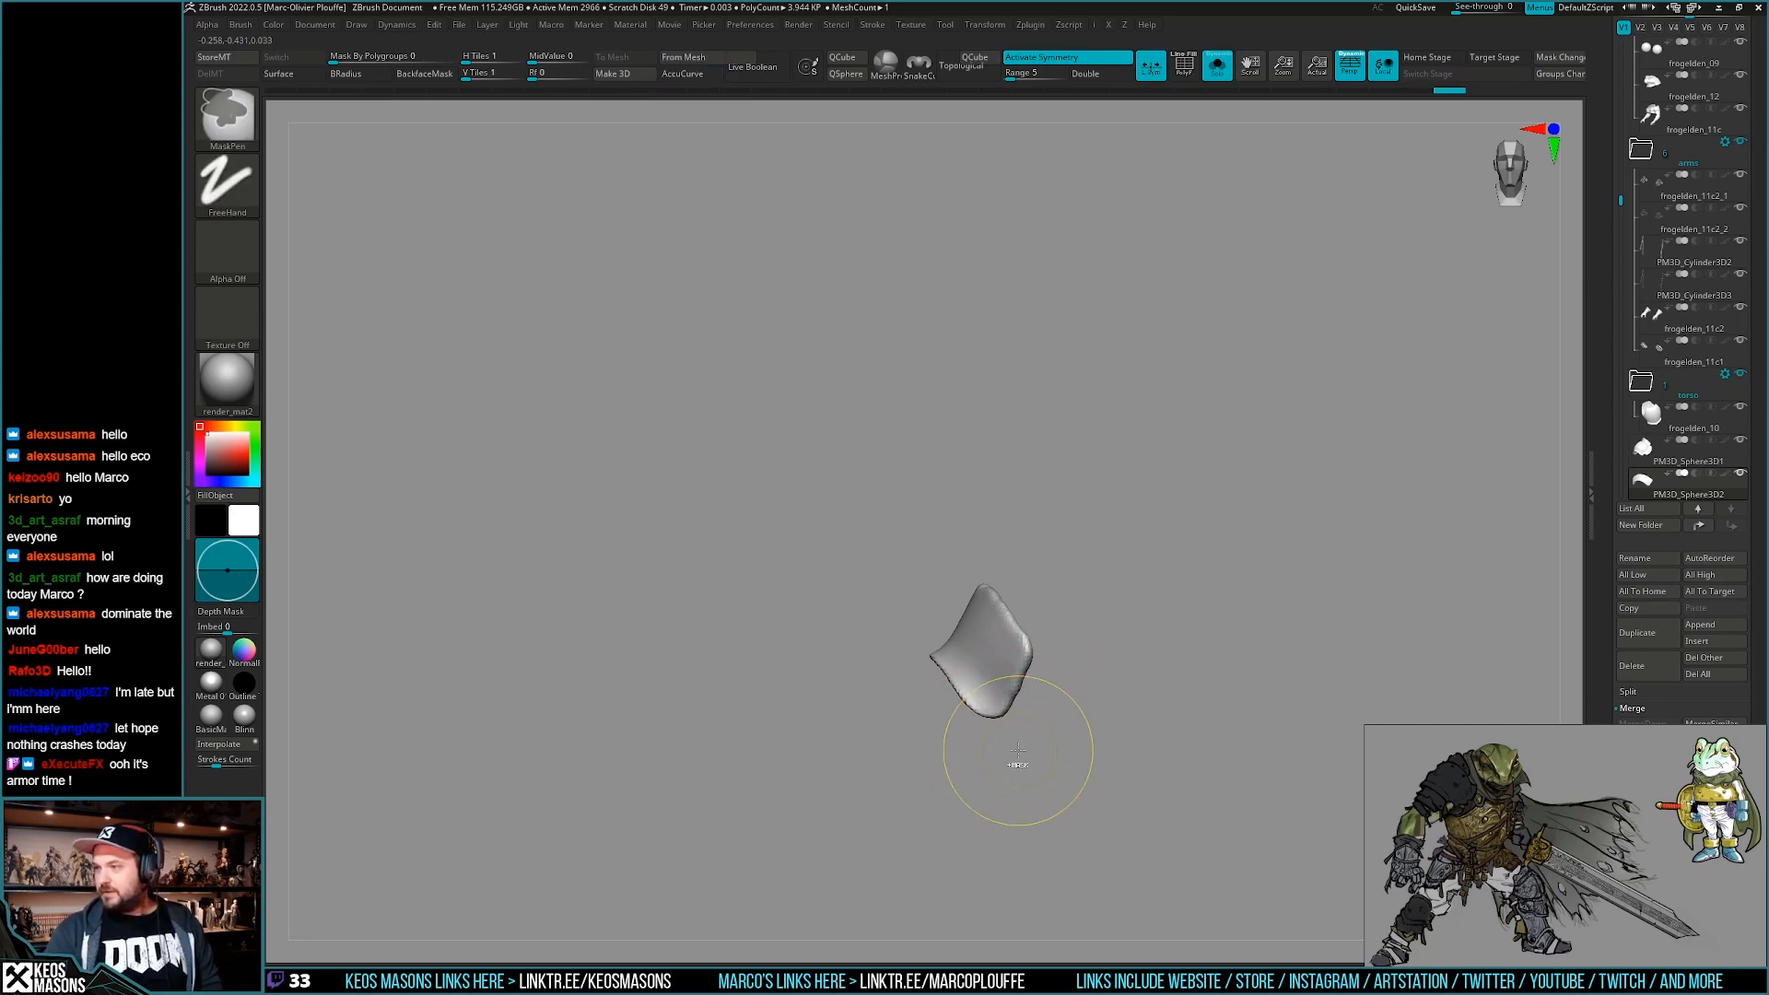
{"action": "right_click_drag", "start_coordinate": [930, 797], "coordinate": [969, 802]}
{"action": "left_click_drag", "start_coordinate": [1006, 707], "coordinate": [1002, 723]}
{"action": "right_click_drag", "start_coordinate": [960, 804], "coordinate": [910, 803]}
{"action": "left_click_drag", "start_coordinate": [999, 718], "coordinate": [1002, 714]}
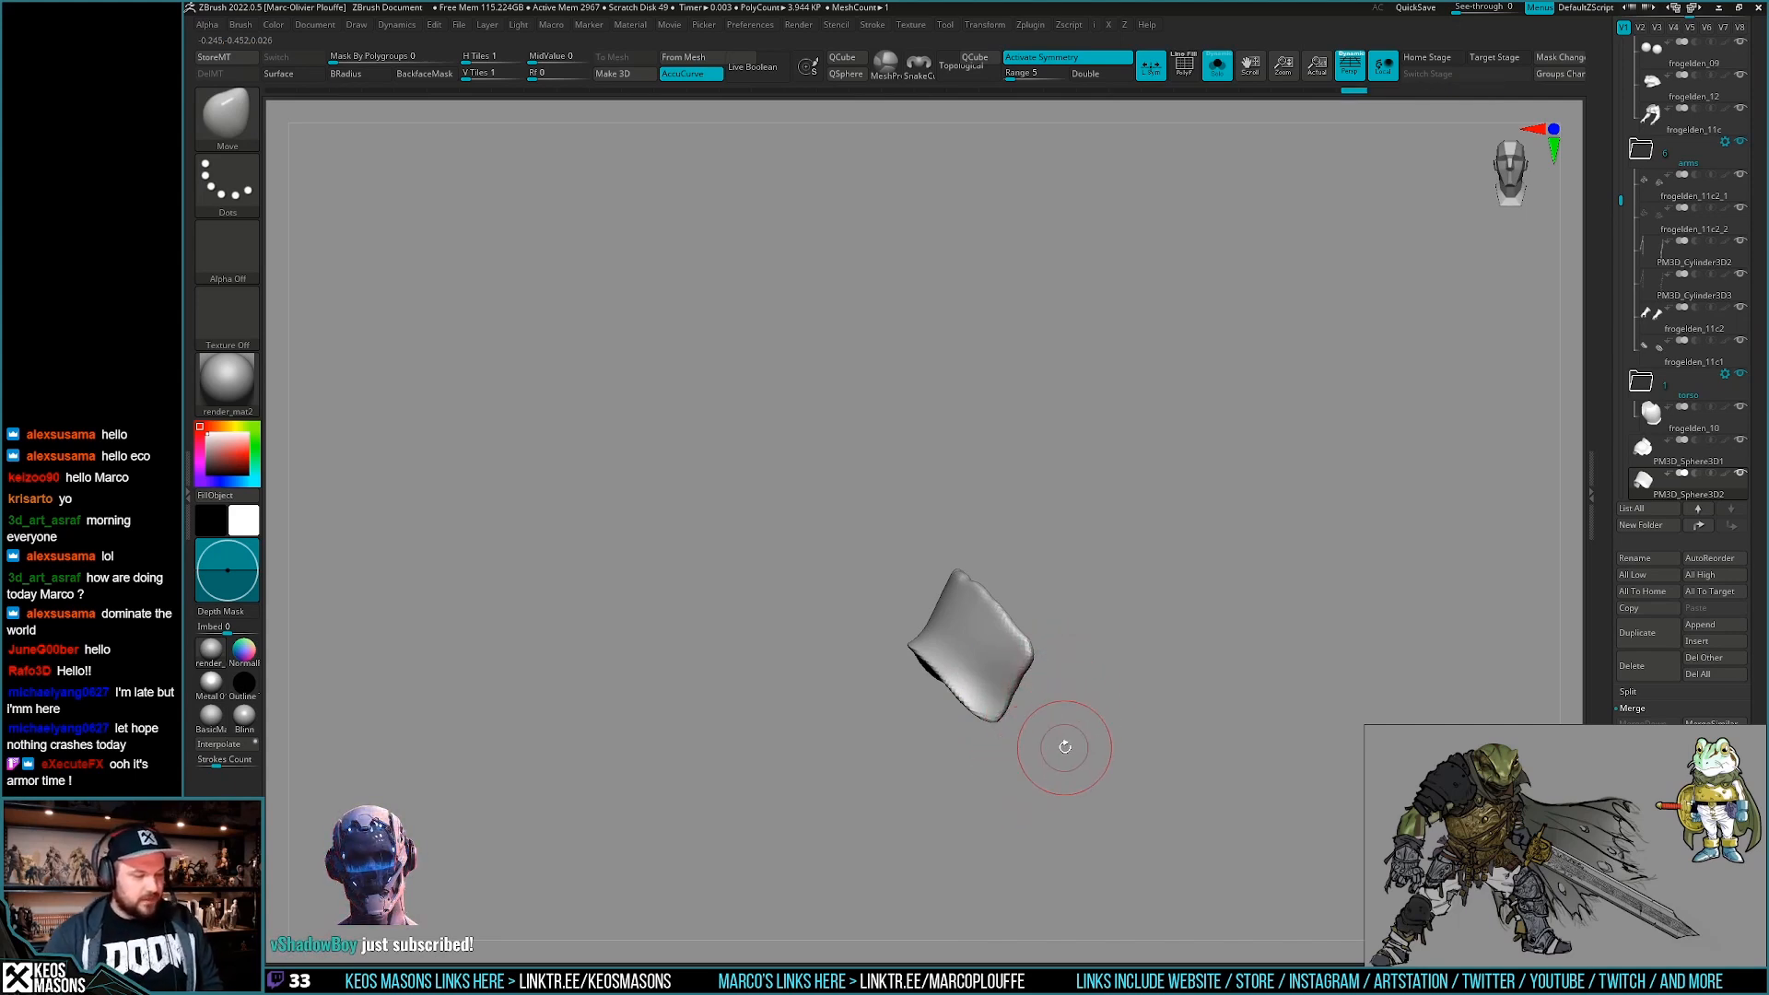
{"action": "left_click_drag", "start_coordinate": [1067, 745], "coordinate": [1054, 704]}
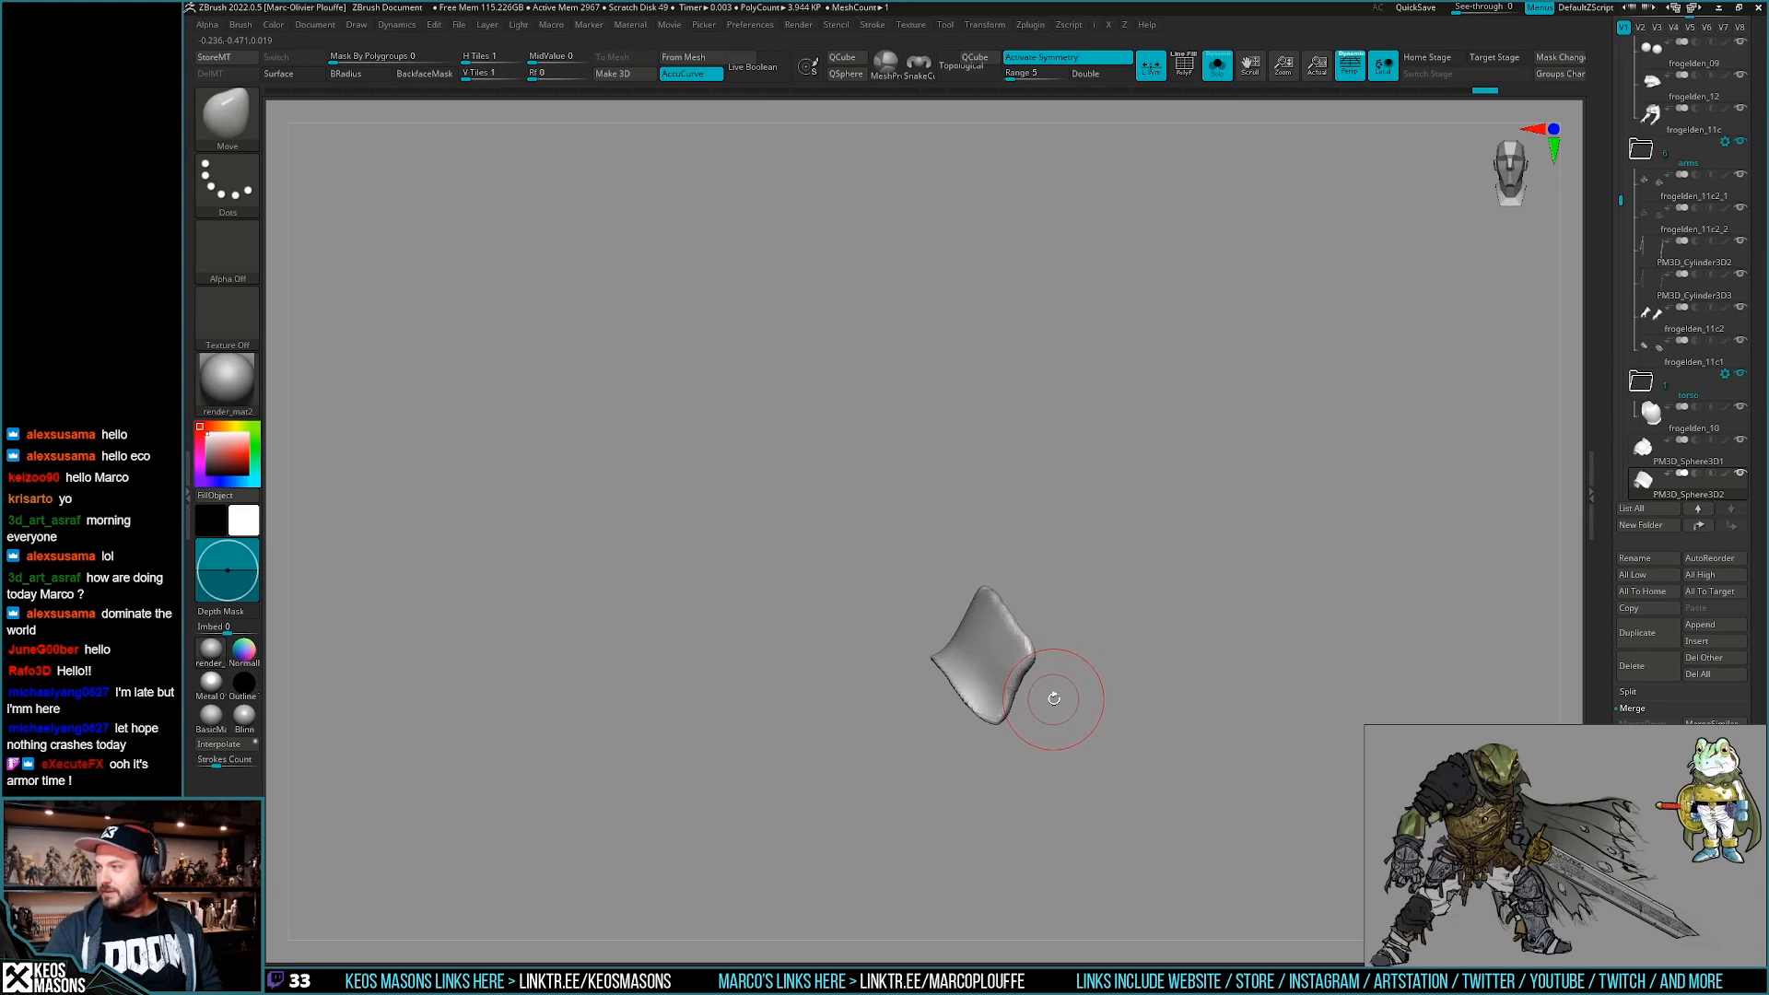
Show the whole character and adjust the plate's front edge against the arm and shoulder pad.
{"action": "key", "text": "alt+s"}
{"action": "left_click_drag", "start_coordinate": [1052, 691], "coordinate": [1068, 670]}
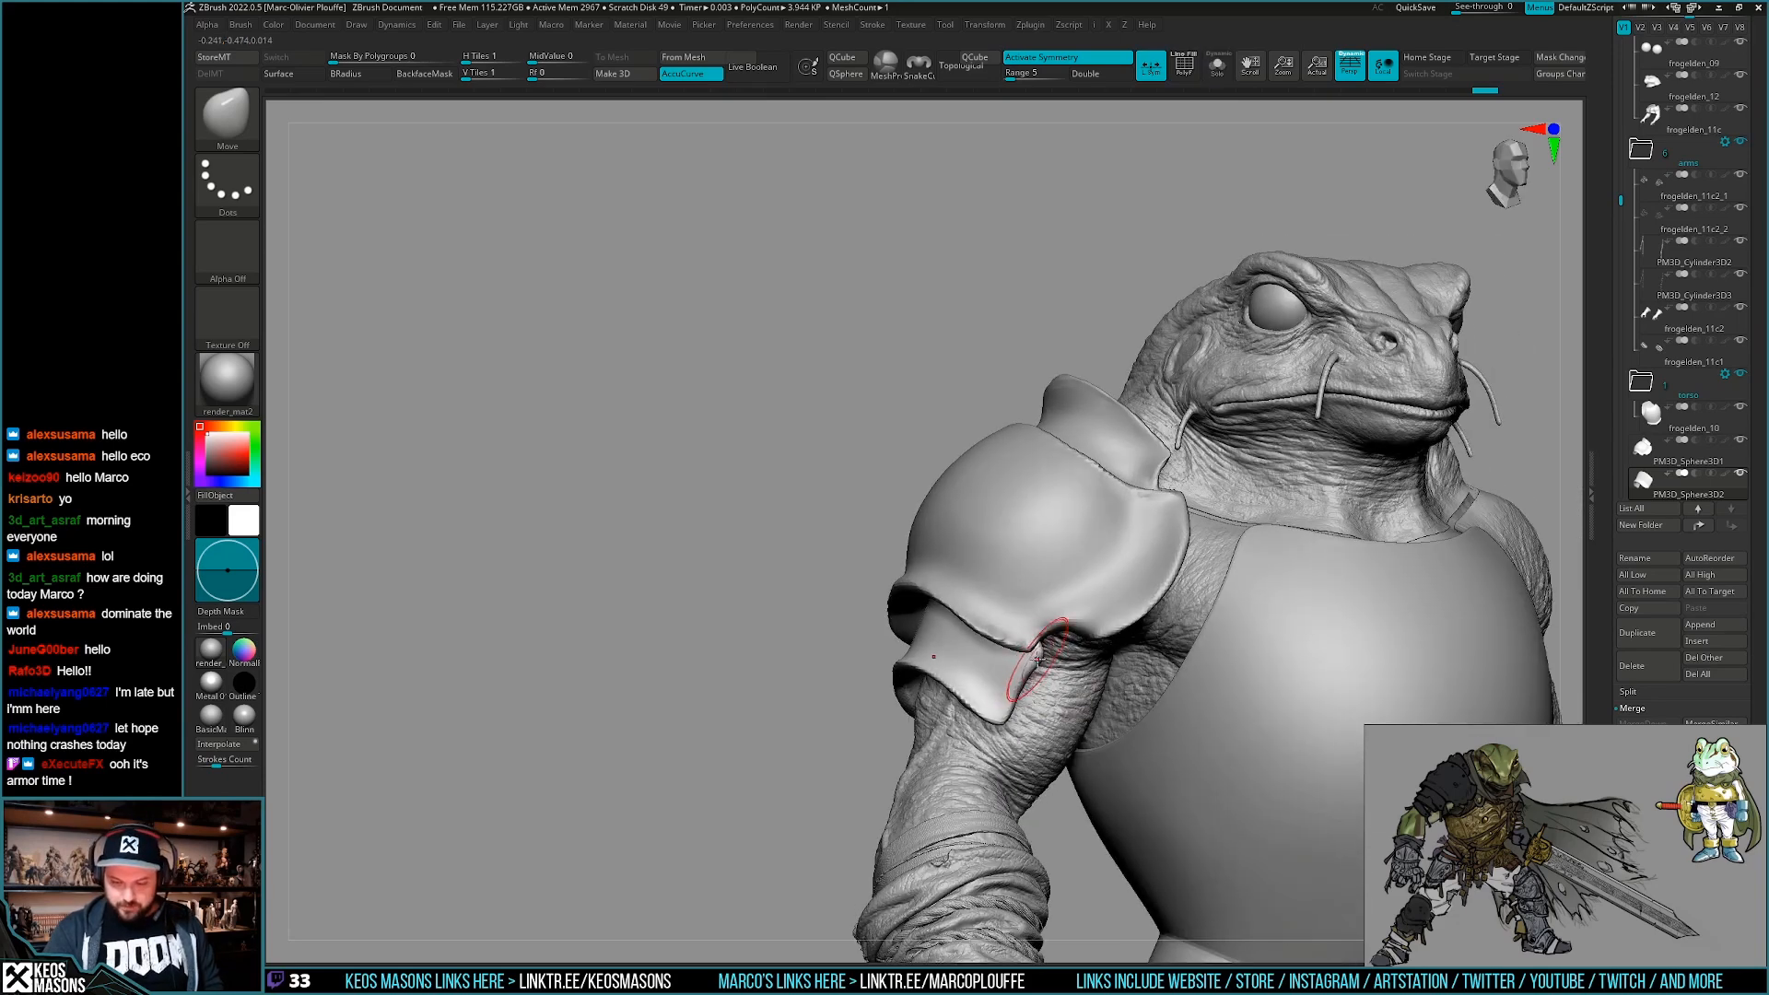
{"action": "right_click_drag", "start_coordinate": [1033, 651], "coordinate": [1003, 721]}
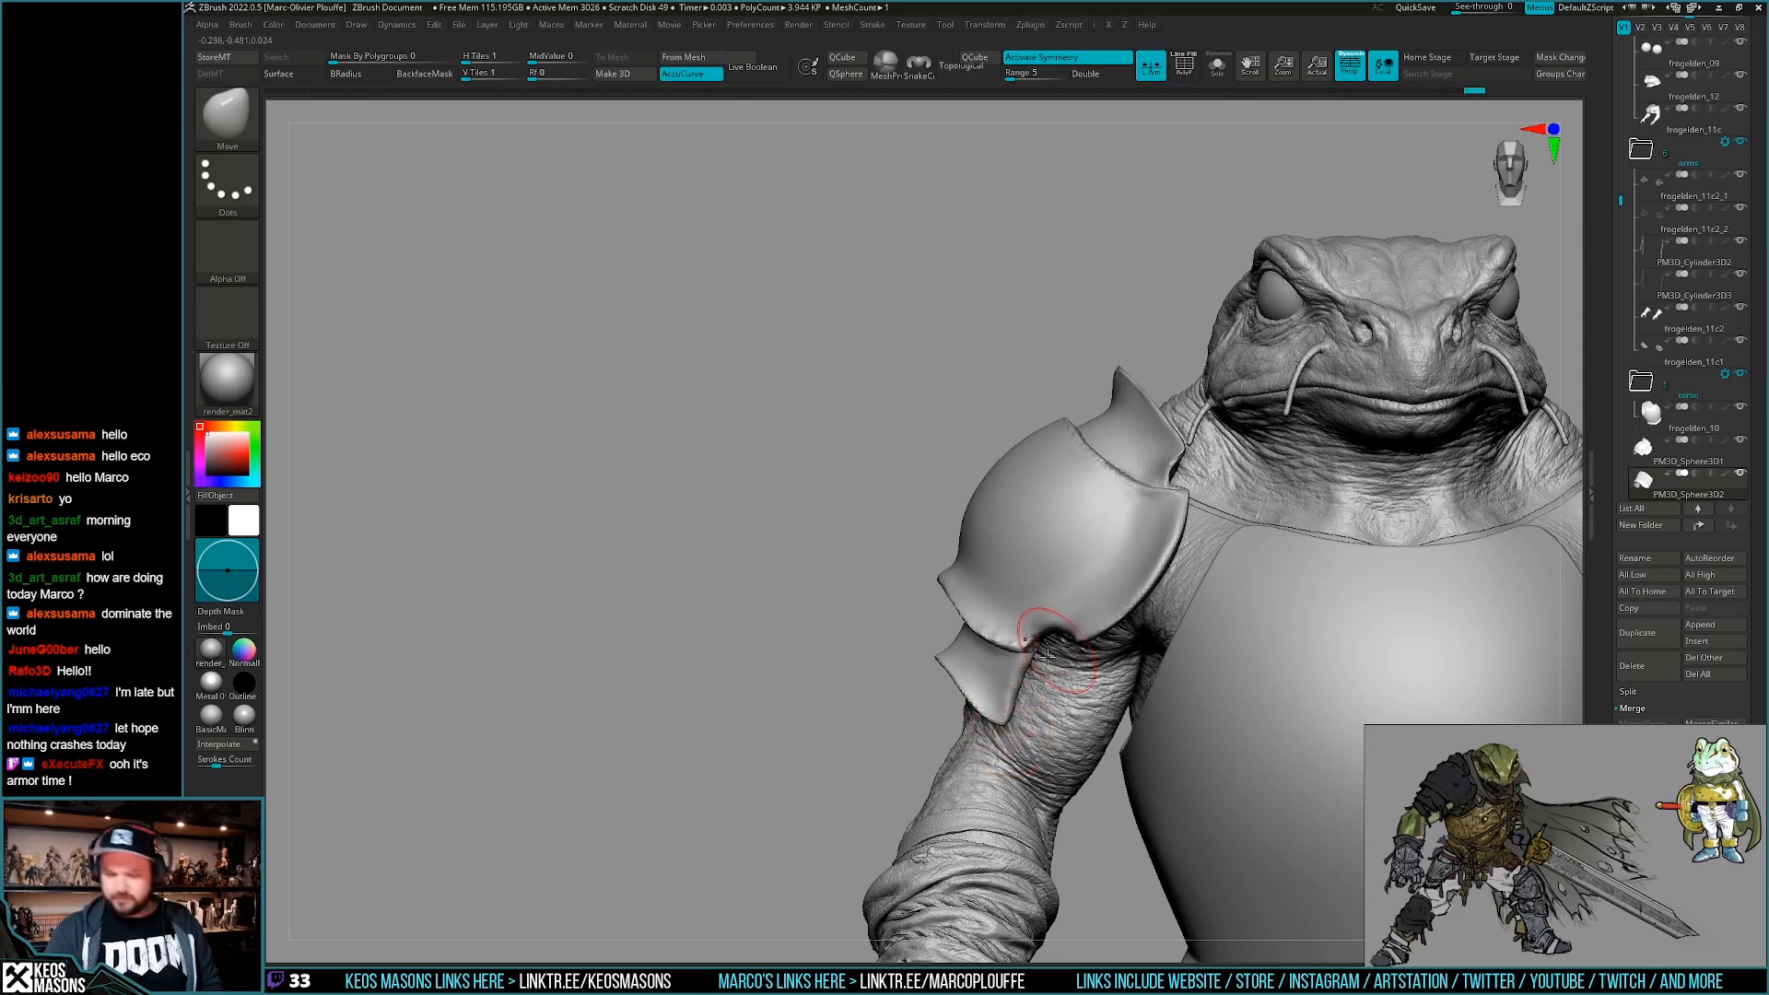
{"action": "mouse_move", "coordinate": [1070, 719]}
{"action": "right_mouse_down", "text": "alt"}
{"action": "mouse_move", "coordinate": [1034, 685]}
{"action": "mouse_move", "coordinate": [989, 728]}
{"action": "mouse_move", "coordinate": [983, 660]}
{"action": "right_mouse_up", "text": "alt"}
Turn off AccuCurve and push the plate's front corner up with a larger Move brush to follow the arm.
{"action": "key", "text": "a"}
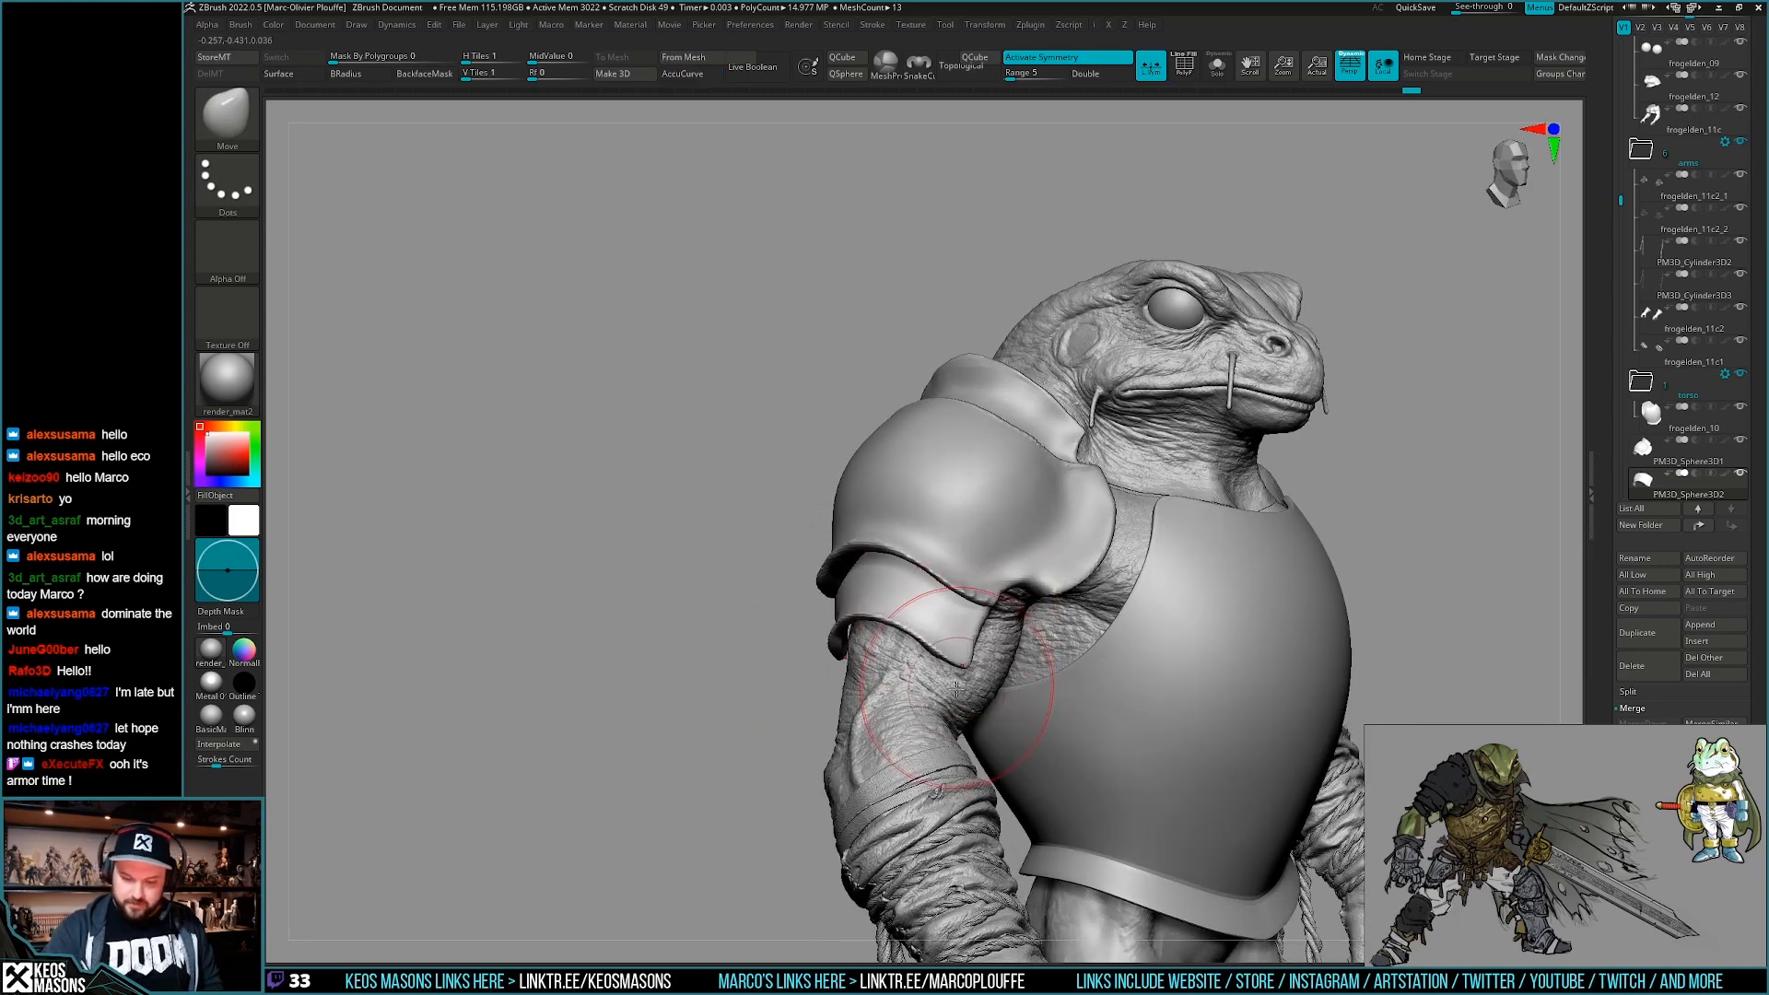
{"action": "right_click_drag", "start_coordinate": [968, 673], "coordinate": [879, 668]}
{"action": "left_click_drag", "start_coordinate": [963, 636], "coordinate": [984, 619]}
{"action": "mouse_move", "coordinate": [984, 627]}
{"action": "right_mouse_down"}
{"action": "mouse_move", "coordinate": [1060, 627]}
{"action": "mouse_move", "coordinate": [884, 652]}
{"action": "mouse_move", "coordinate": [1004, 640]}
{"action": "mouse_move", "coordinate": [955, 629]}
{"action": "right_mouse_up"}
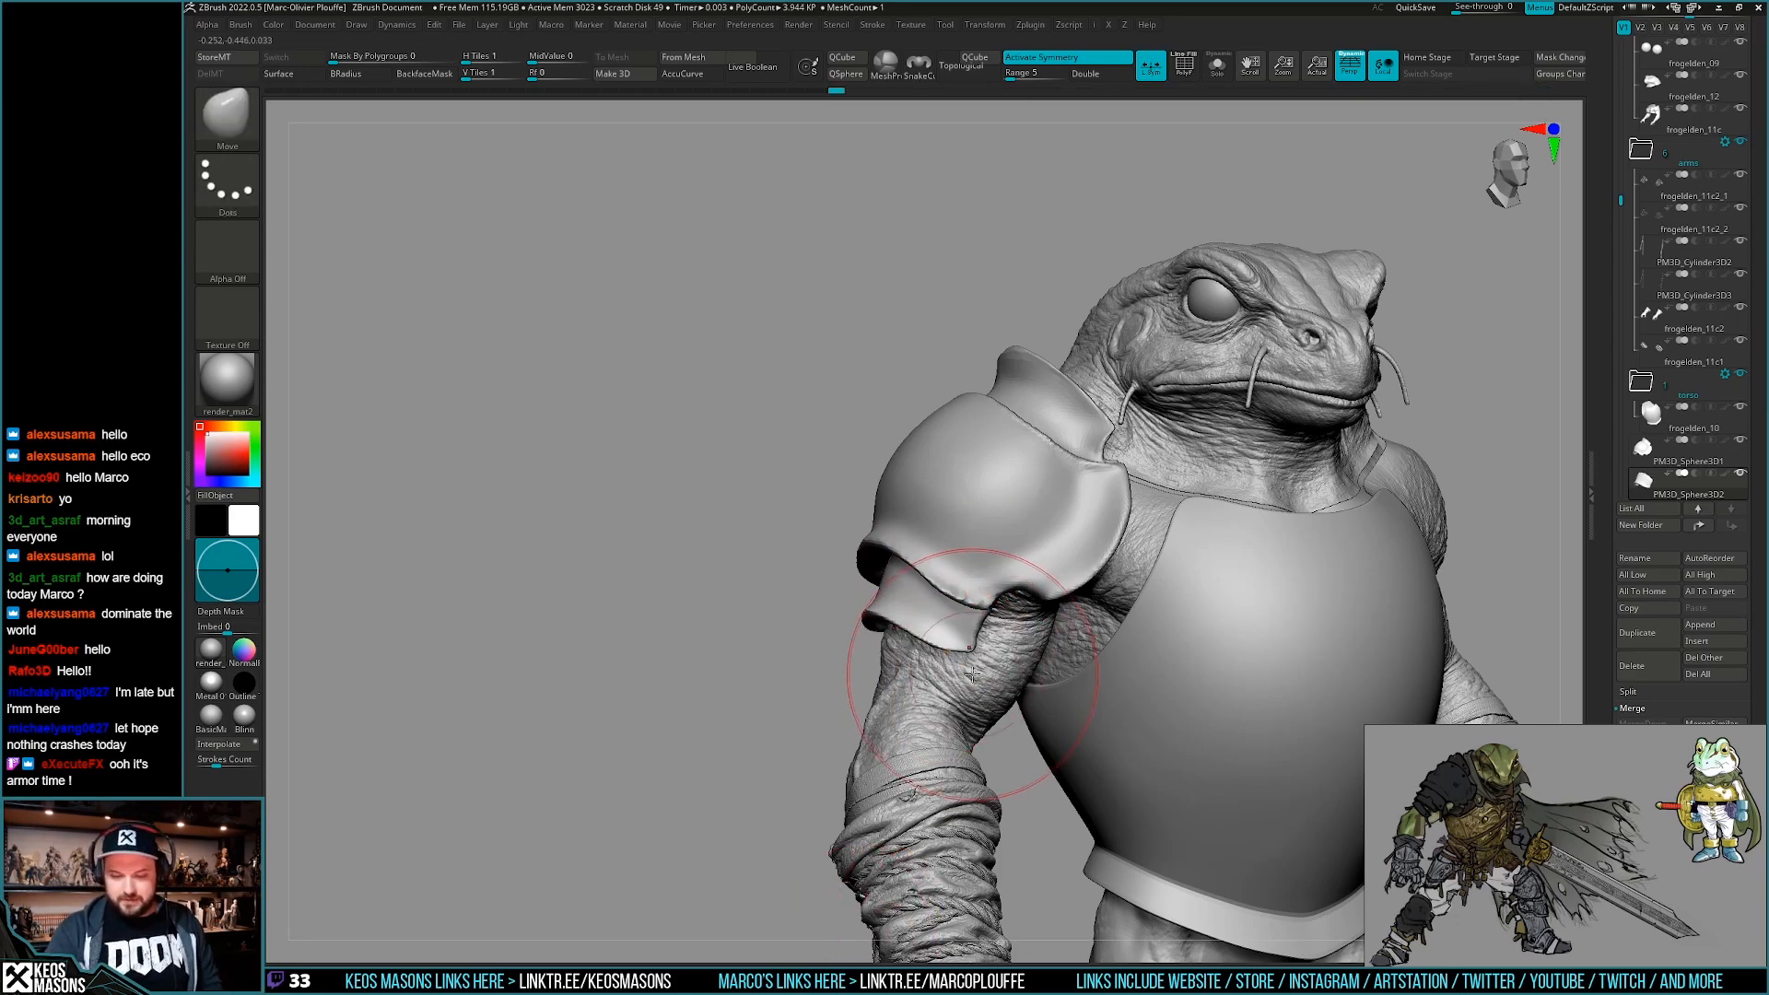
{"action": "mouse_move", "coordinate": [921, 792]}
{"action": "right_mouse_down"}
{"action": "mouse_move", "coordinate": [958, 674]}
{"action": "mouse_move", "coordinate": [997, 723]}
{"action": "right_mouse_up"}
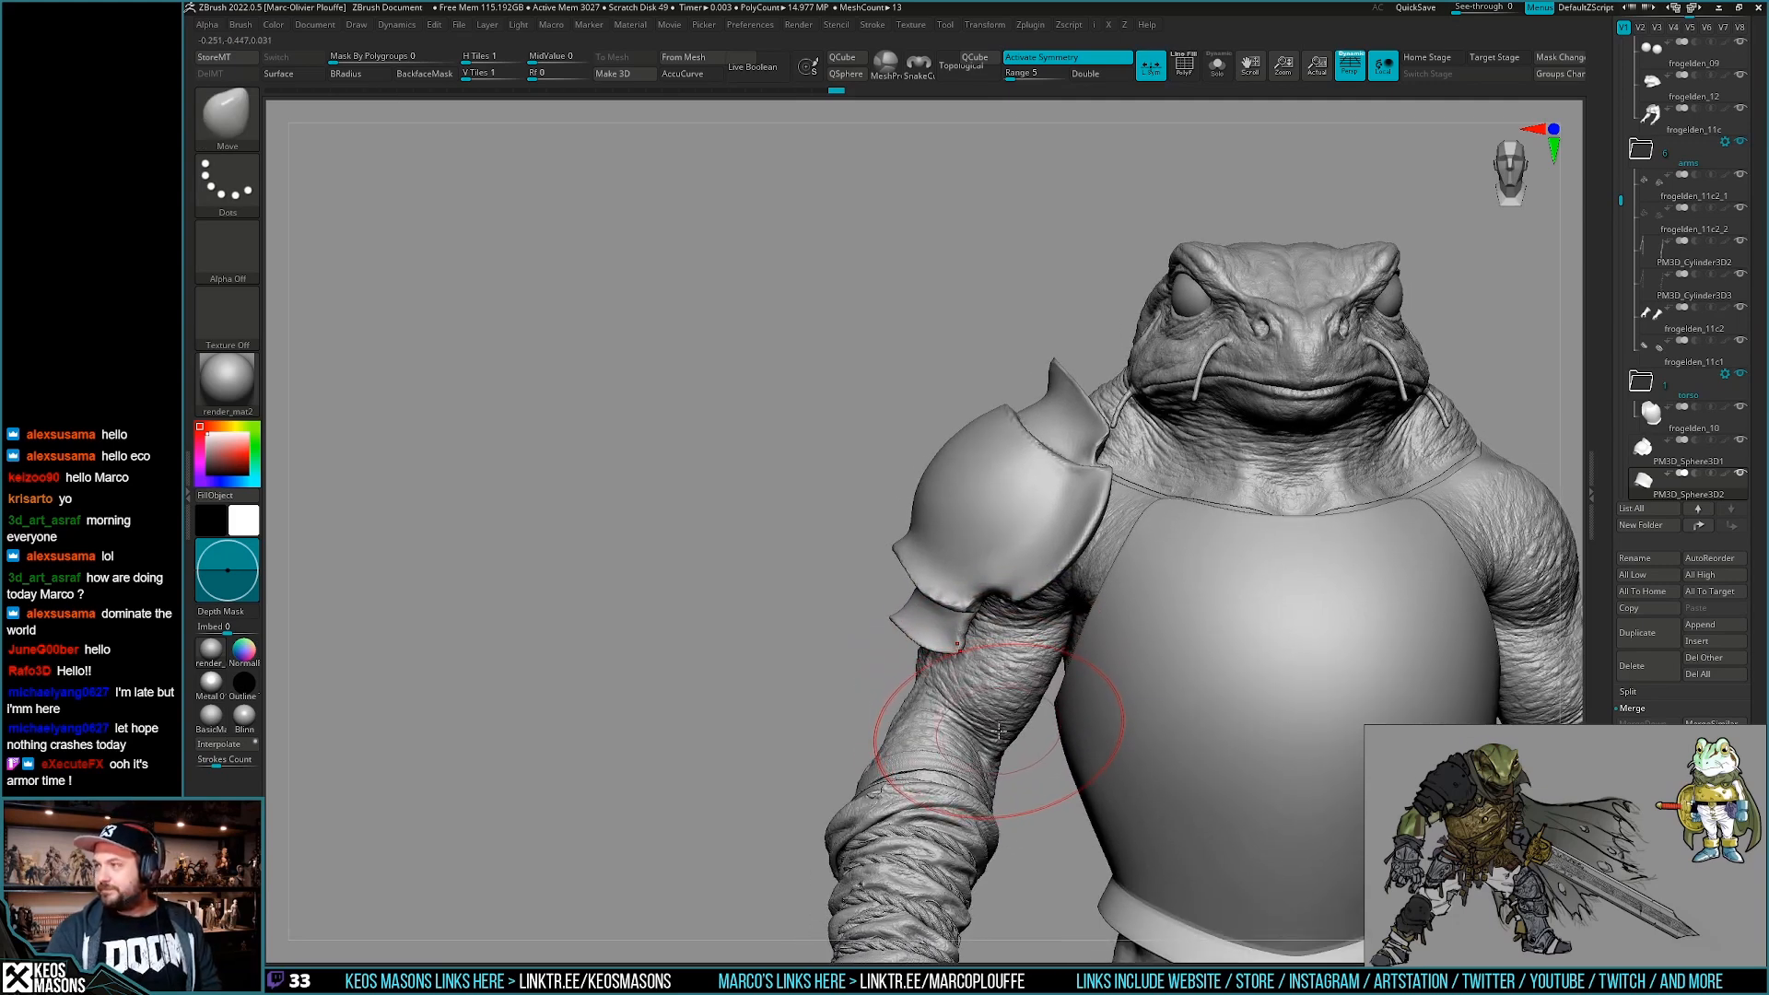
{"action": "right_click_drag", "start_coordinate": [997, 734], "coordinate": [1019, 714], "text": "alt"}
{"action": "mouse_move", "coordinate": [967, 691]}
{"action": "right_mouse_down"}
{"action": "mouse_move", "coordinate": [1027, 663]}
{"action": "mouse_move", "coordinate": [961, 702]}
{"action": "right_mouse_up"}
Show polygroups, duplicate the arm plate subtool, and move and scale the copy below the first plate.
{"action": "key", "text": "shift+f"}
{"action": "key", "text": "shift+f"}
{"action": "key", "text": "shift+f"}
{"action": "key", "text": "ctrl+shift+d"}
{"action": "key", "text": "w"}
{"action": "left_click_drag", "start_coordinate": [951, 595], "coordinate": [943, 634]}
{"action": "right_click_drag", "start_coordinate": [949, 645], "coordinate": [1011, 672], "text": "shift"}
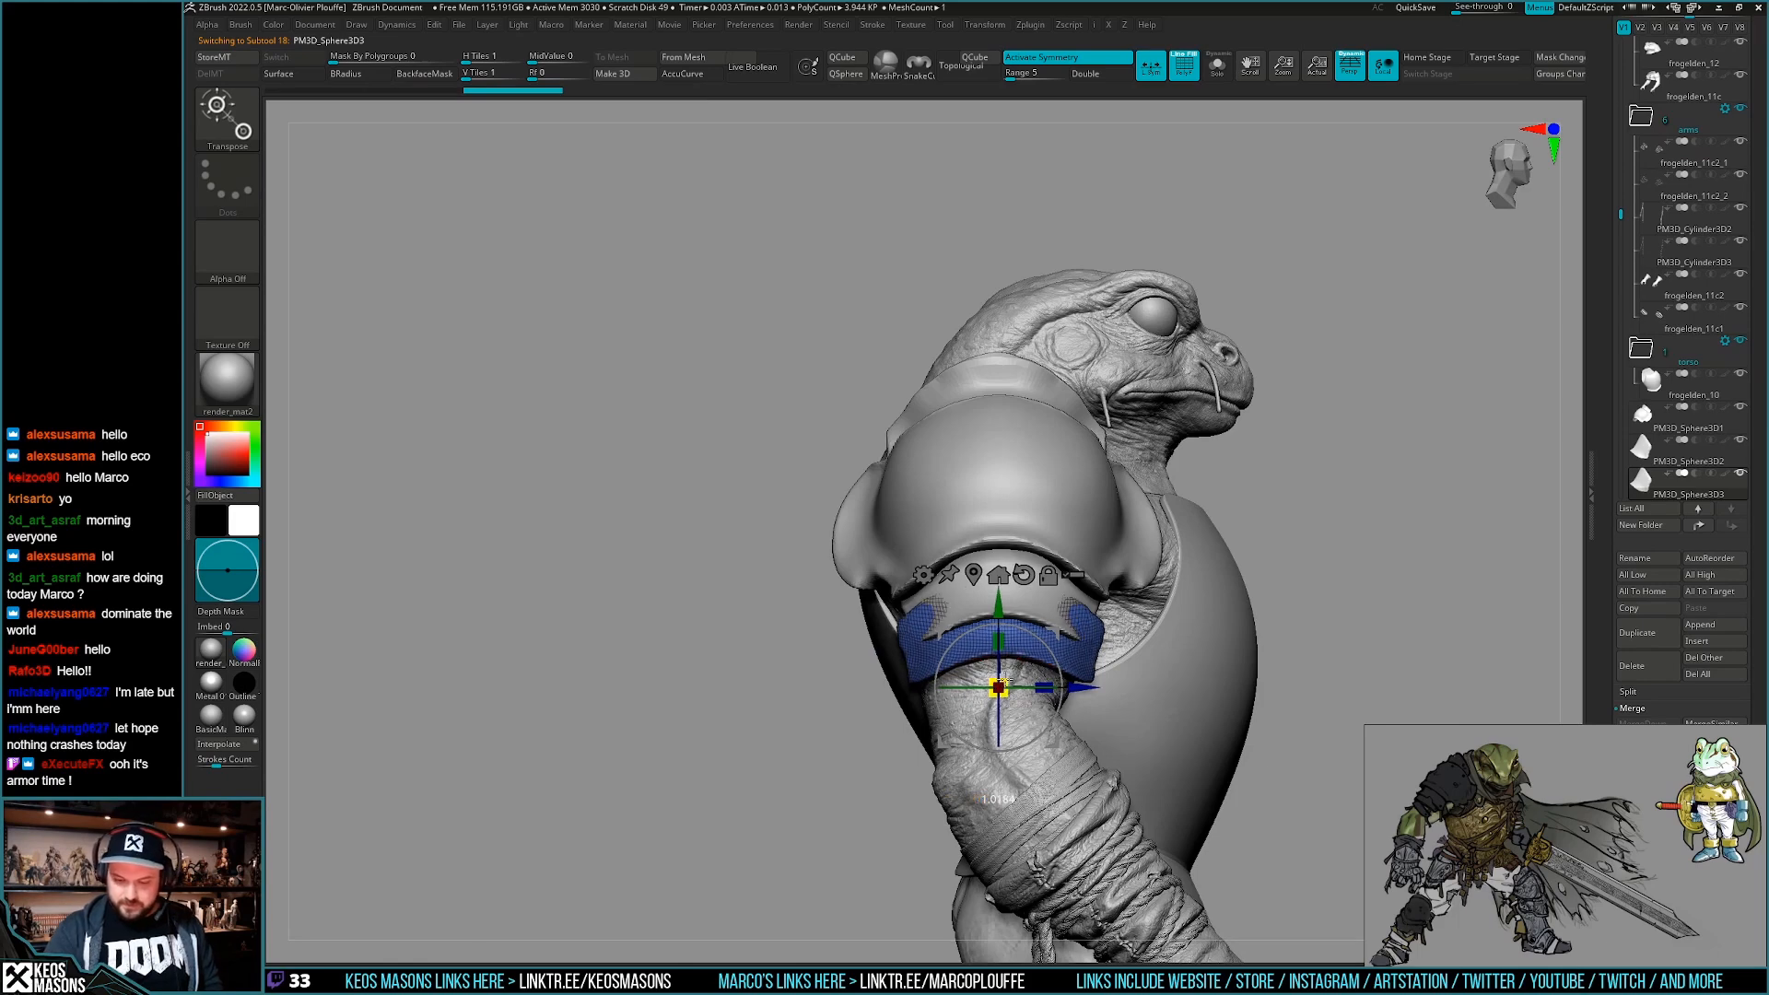
Rotate the second plate to follow the arm and check its overlap with the first plate from several angles.
{"action": "right_click_drag", "start_coordinate": [1195, 674], "coordinate": [1144, 668]}
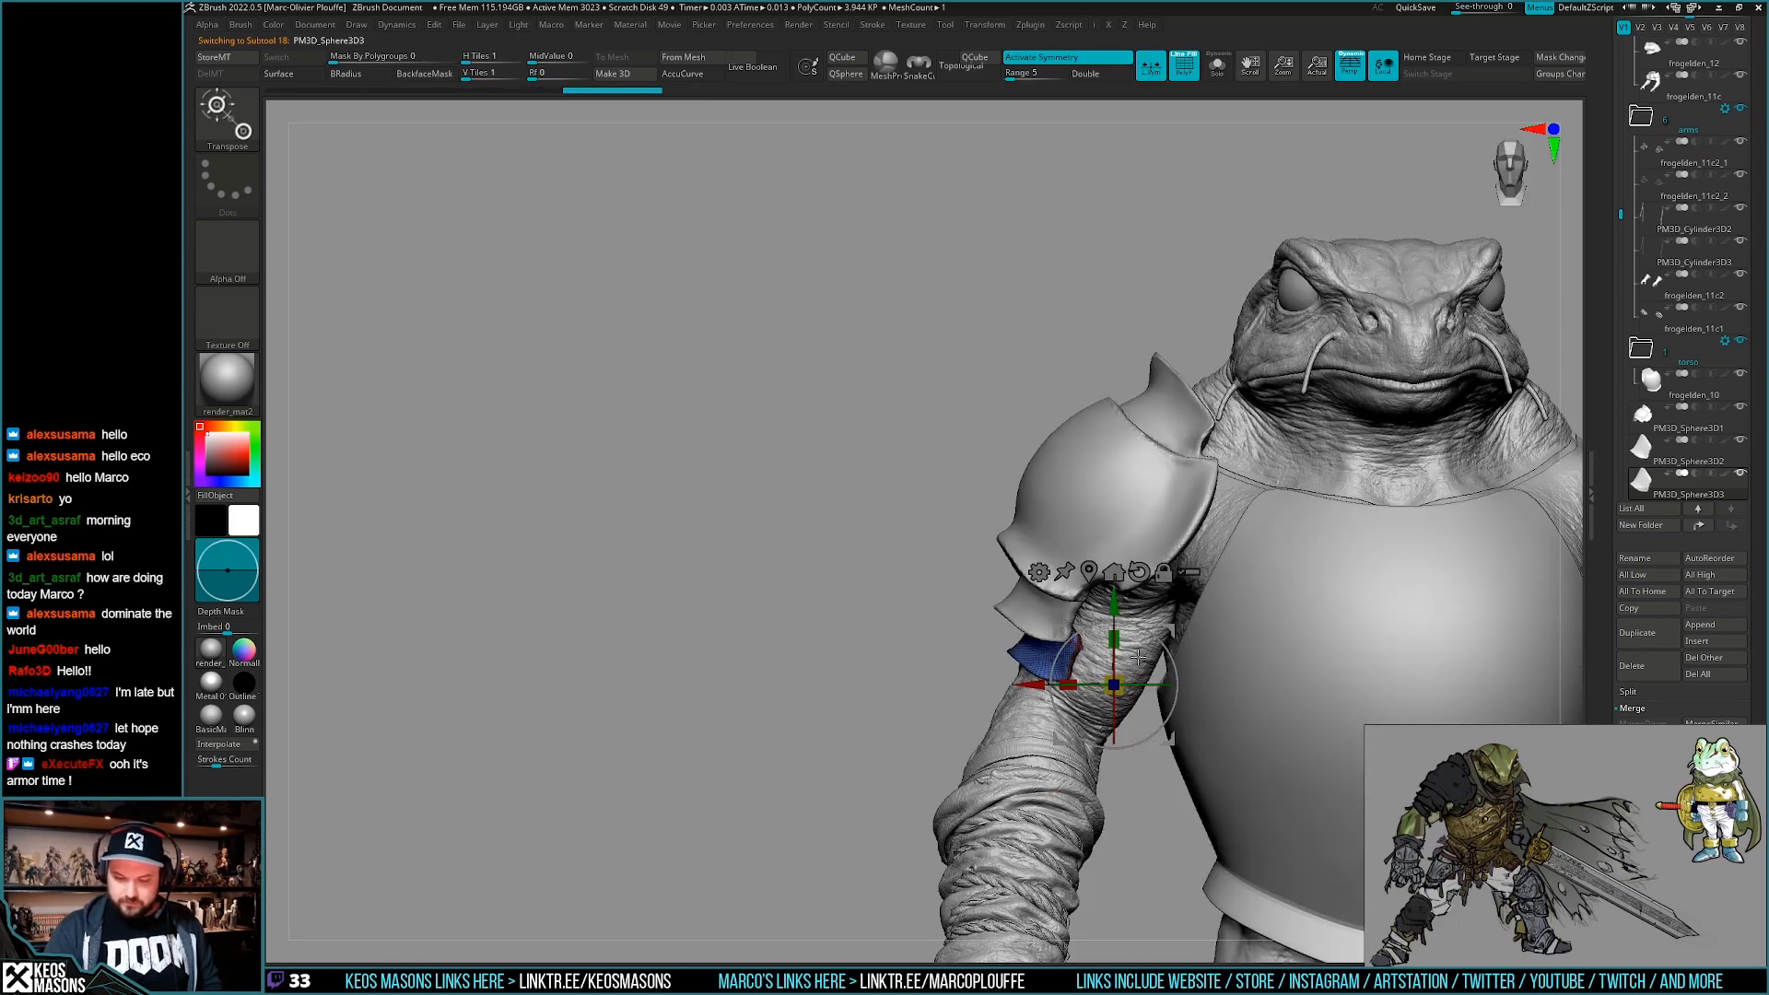
{"action": "left_click_drag", "start_coordinate": [1168, 631], "coordinate": [1153, 625]}
{"action": "key", "text": "q"}
{"action": "mouse_move", "coordinate": [975, 749]}
{"action": "right_mouse_down"}
{"action": "mouse_move", "coordinate": [1096, 751]}
{"action": "mouse_move", "coordinate": [907, 745]}
{"action": "mouse_move", "coordinate": [895, 769]}
{"action": "right_mouse_up"}
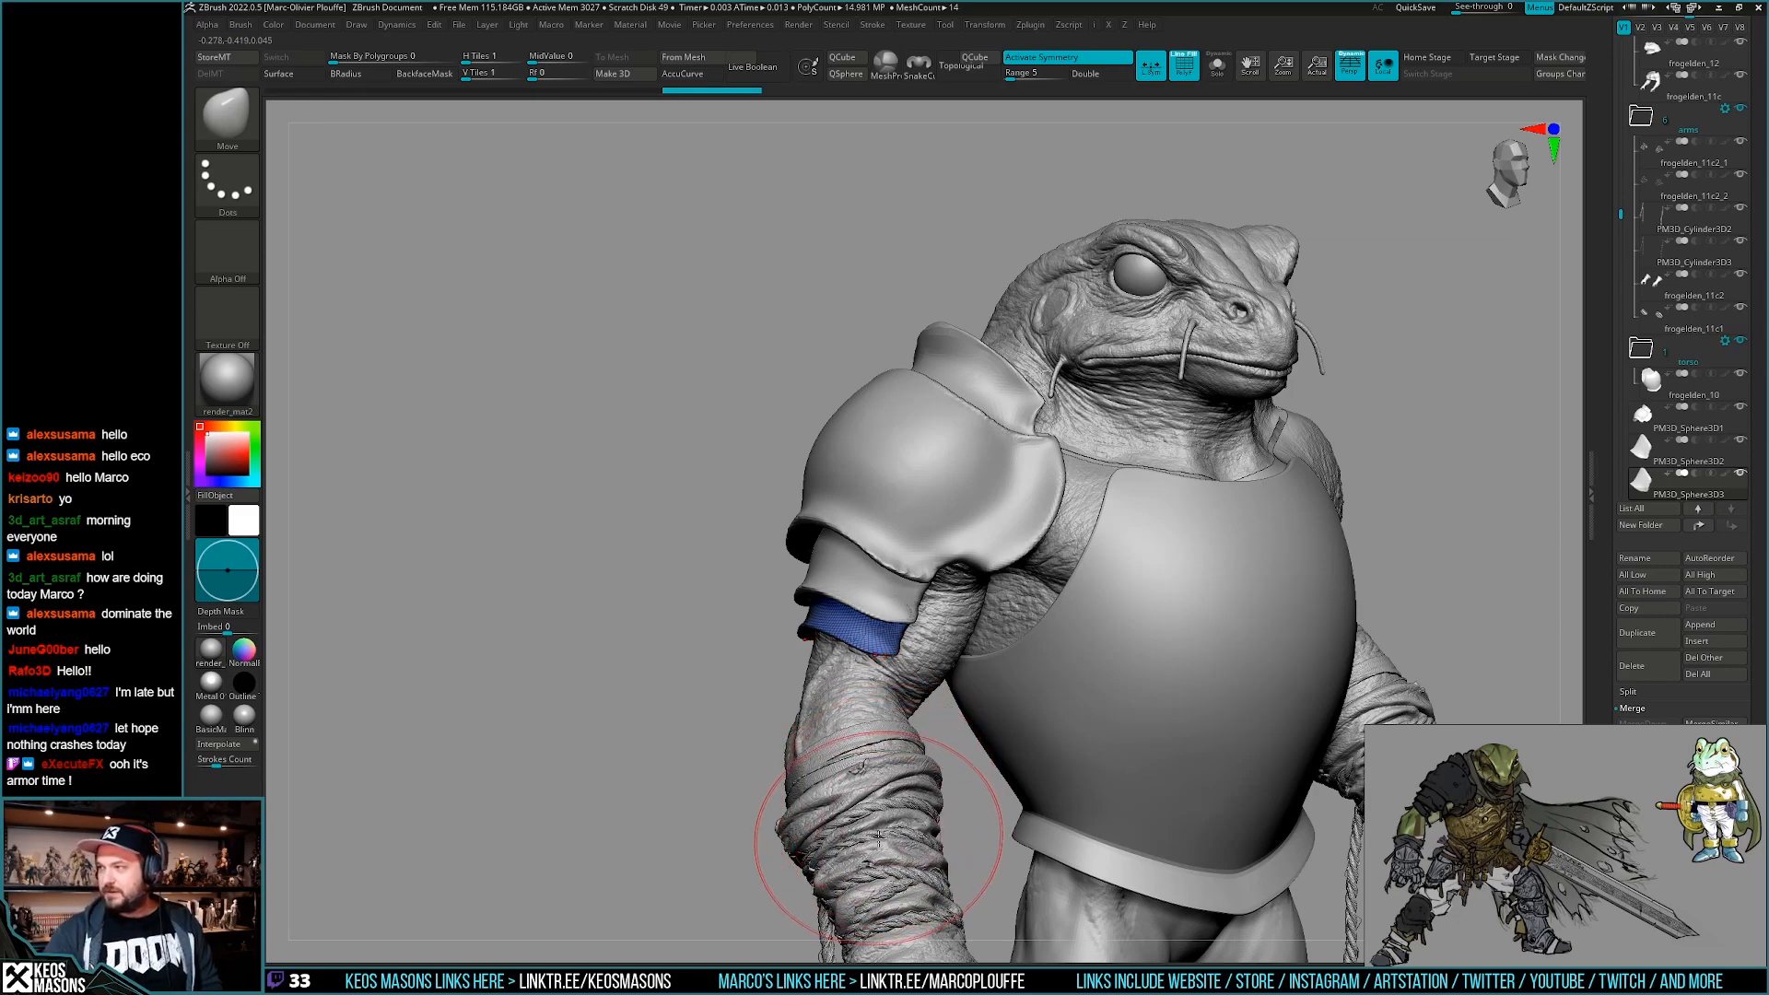
{"action": "right_click_drag", "start_coordinate": [884, 827], "coordinate": [837, 834]}
{"action": "mouse_move", "coordinate": [936, 723]}
{"action": "right_mouse_down"}
{"action": "mouse_move", "coordinate": [1027, 710]}
{"action": "mouse_move", "coordinate": [981, 719]}
{"action": "right_mouse_up"}
Duplicate the second plate and move the new copy further down the arm as a third plate.
{"action": "key", "text": "w"}
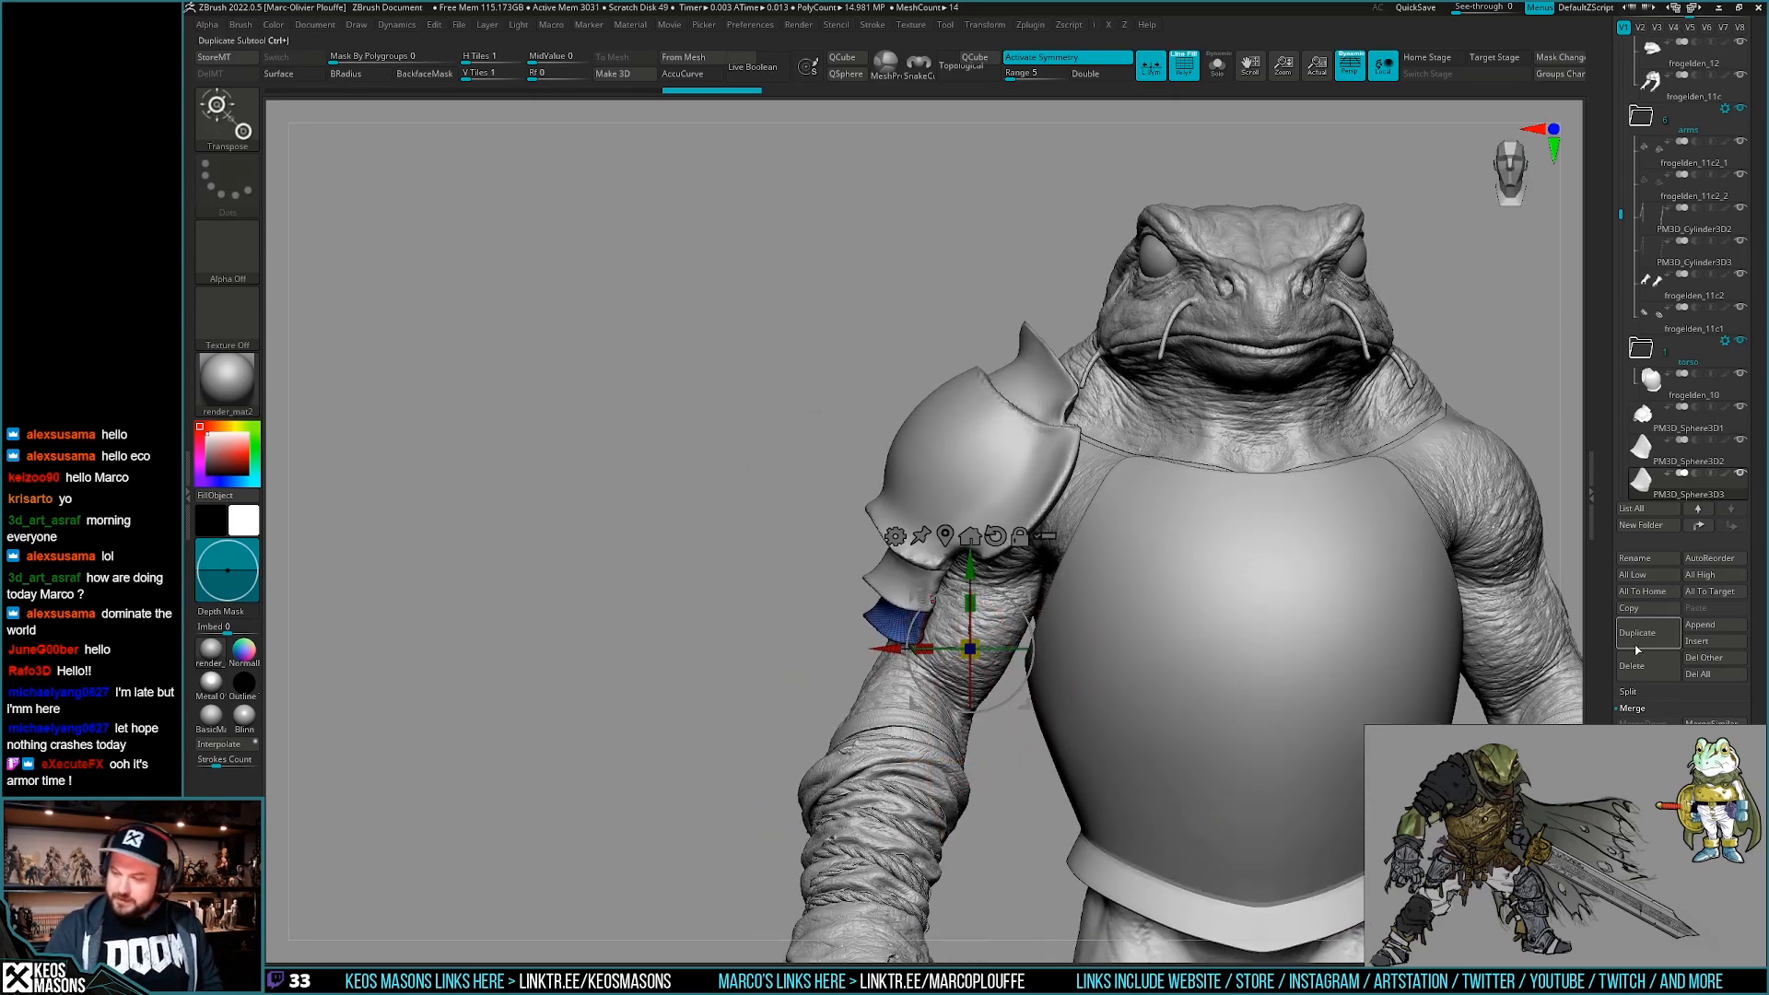
{"action": "left_click", "coordinate": [1030, 596], "text": "alt"}
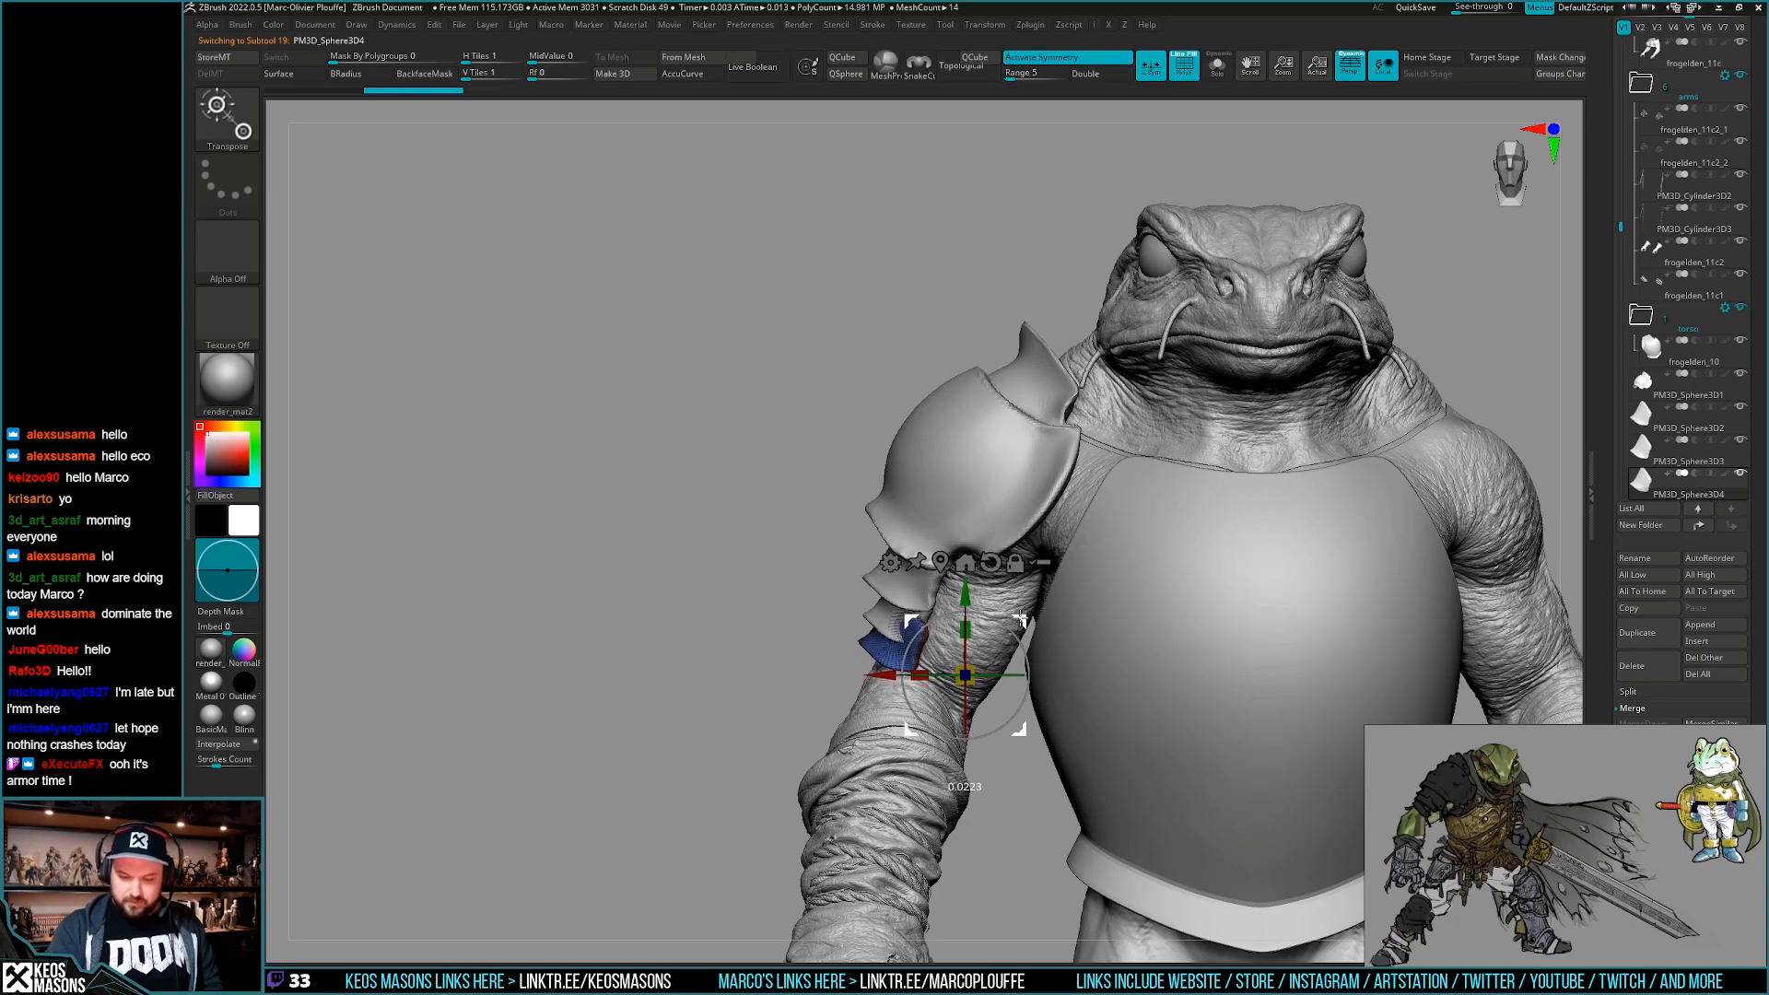
{"action": "key", "text": "q"}
Fit the third plate around the arm with the Move brush.
{"action": "mouse_move", "coordinate": [1116, 608]}
{"action": "right_mouse_down"}
{"action": "mouse_move", "coordinate": [1253, 600]}
{"action": "mouse_move", "coordinate": [1186, 547]}
{"action": "mouse_move", "coordinate": [1212, 493]}
{"action": "mouse_move", "coordinate": [1179, 645]}
{"action": "mouse_move", "coordinate": [1195, 577]}
{"action": "mouse_move", "coordinate": [1185, 620]}
{"action": "mouse_move", "coordinate": [1204, 611]}
{"action": "mouse_move", "coordinate": [1185, 572]}
{"action": "mouse_move", "coordinate": [1071, 636]}
{"action": "mouse_move", "coordinate": [1049, 675]}
{"action": "mouse_move", "coordinate": [1019, 649]}
{"action": "mouse_move", "coordinate": [1006, 662]}
{"action": "mouse_move", "coordinate": [1032, 648]}
{"action": "right_mouse_up"}
{"action": "key", "text": "space"}
{"action": "key", "text": "b"}
{"action": "key", "text": "m"}
{"action": "key", "text": "v"}
{"action": "right_click", "coordinate": [1033, 653]}
{"action": "key", "text": "shift"}
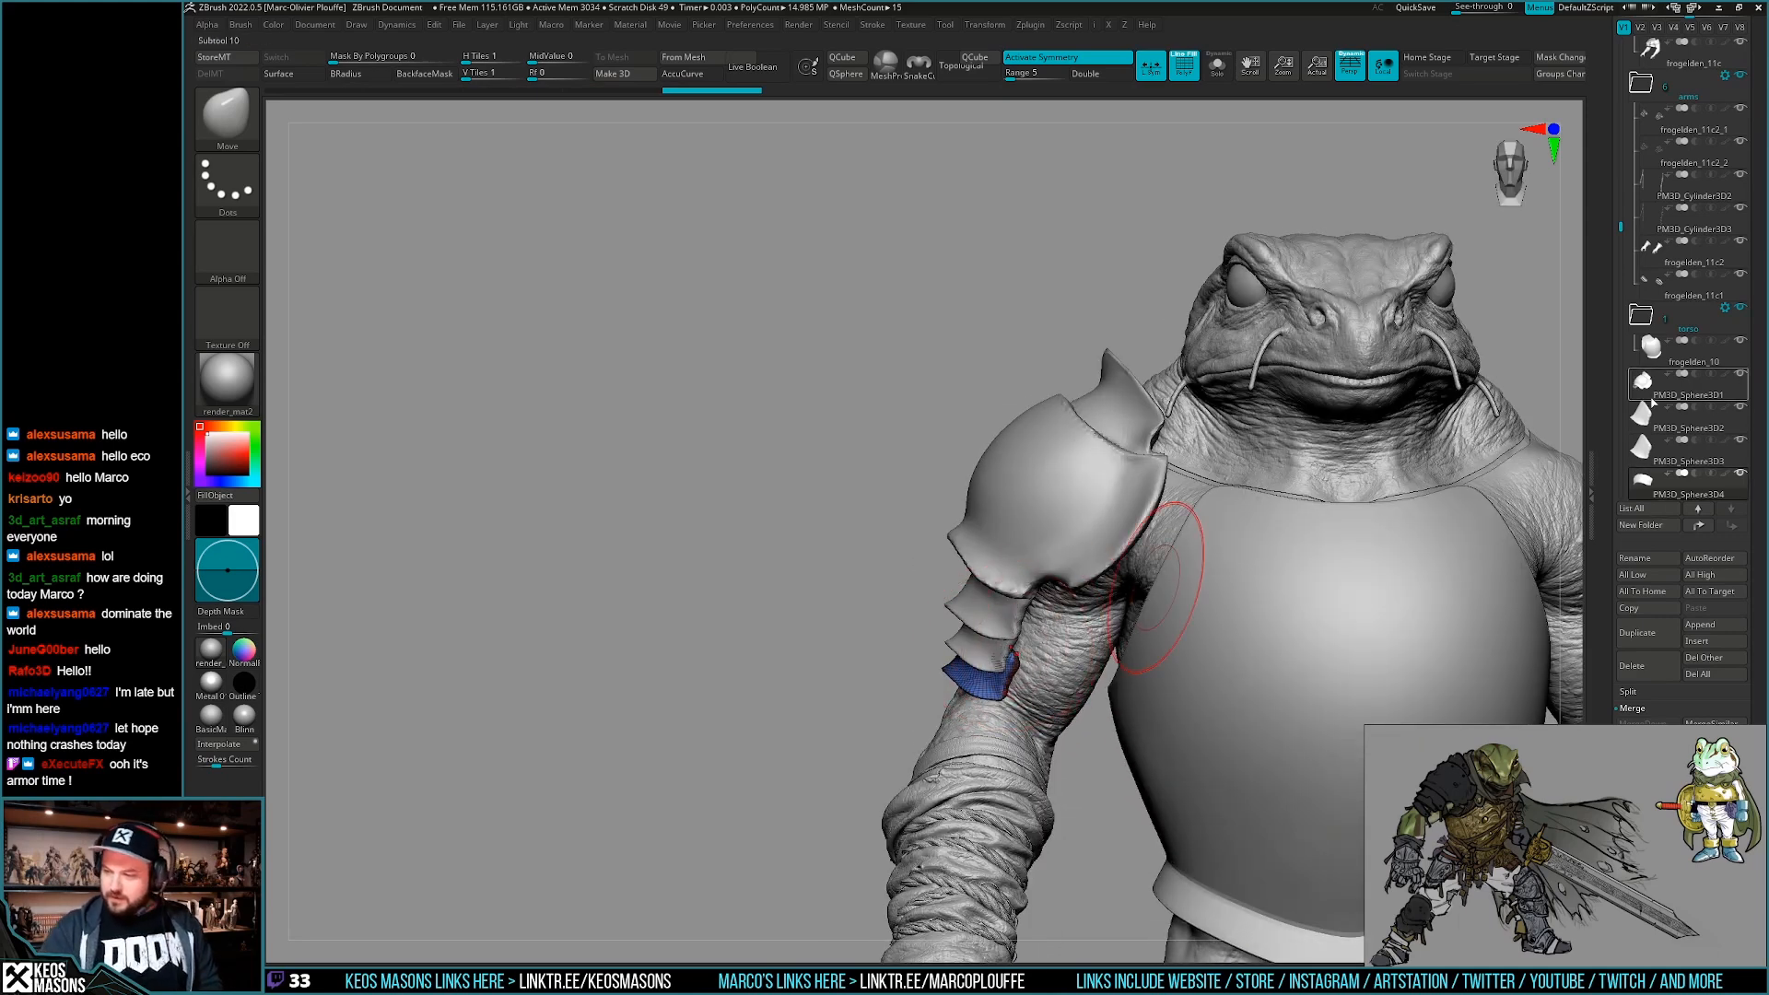
Select the shoulder pad subtool and merge the three arm plates below it into one subtool.
{"action": "left_click", "coordinate": [1663, 387]}
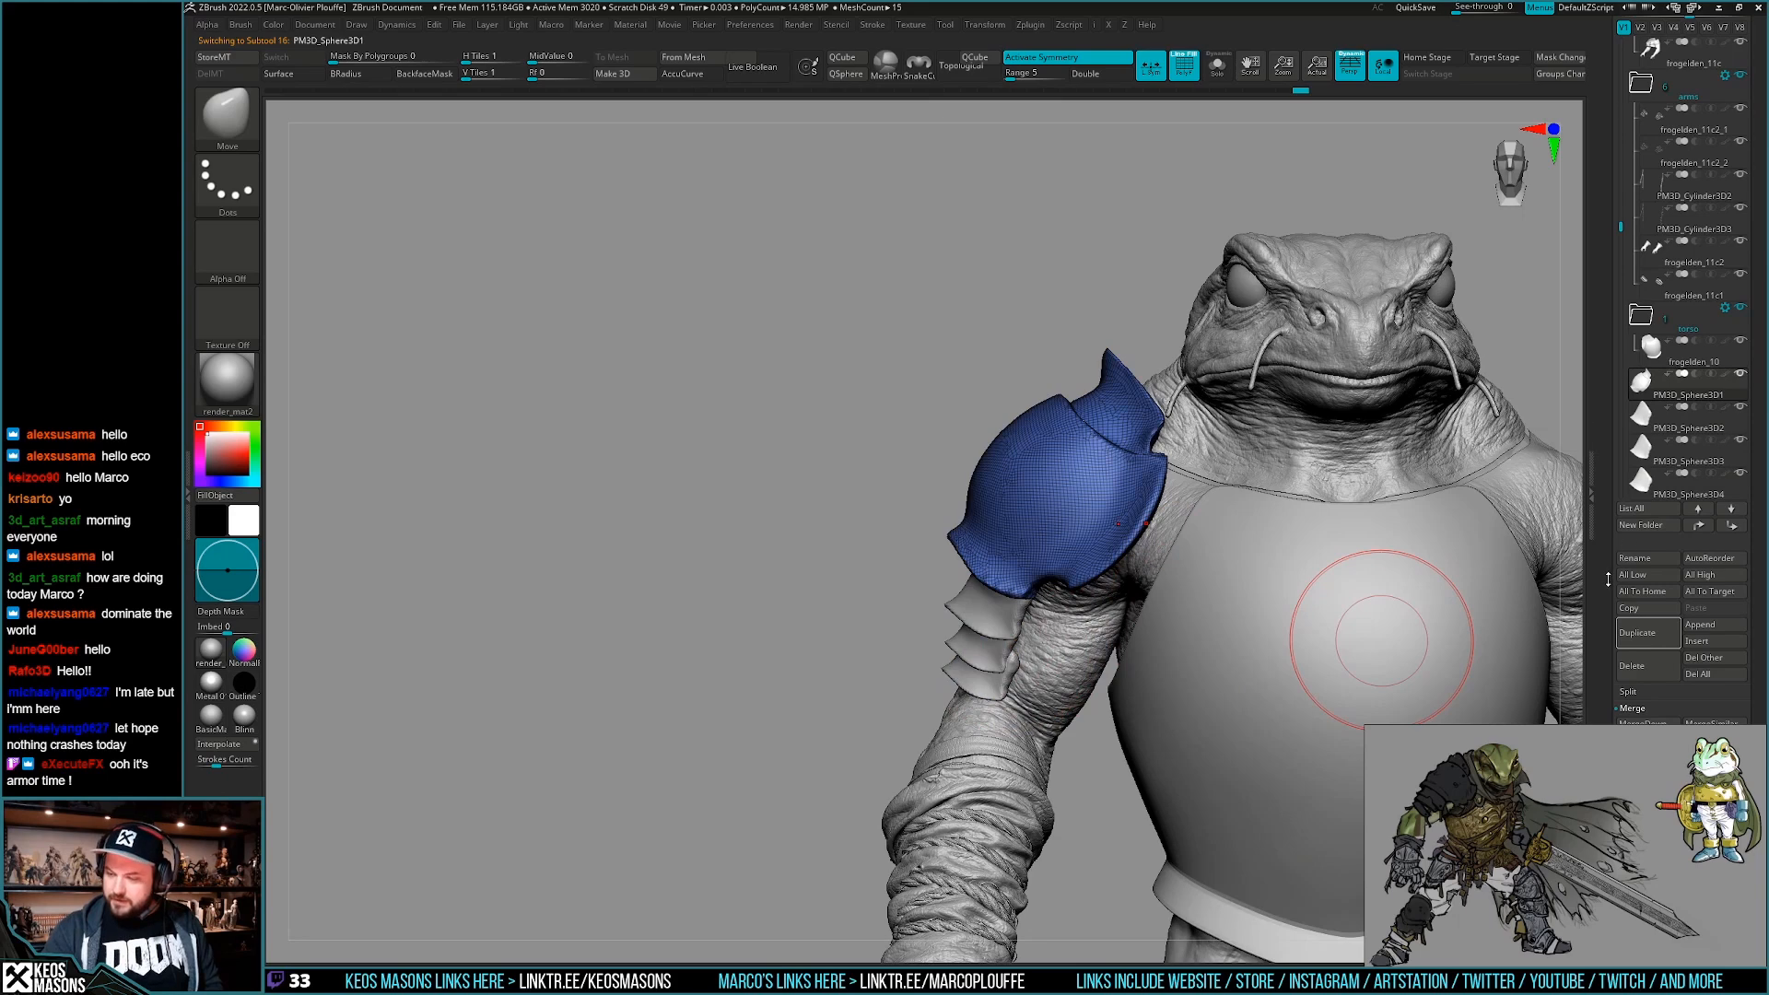
{"action": "scroll", "coordinate": [1658, 552], "scroll_direction": "down", "scroll_amount": 1}
{"action": "left_click", "coordinate": [1645, 685]}
{"action": "key", "text": "Return"}
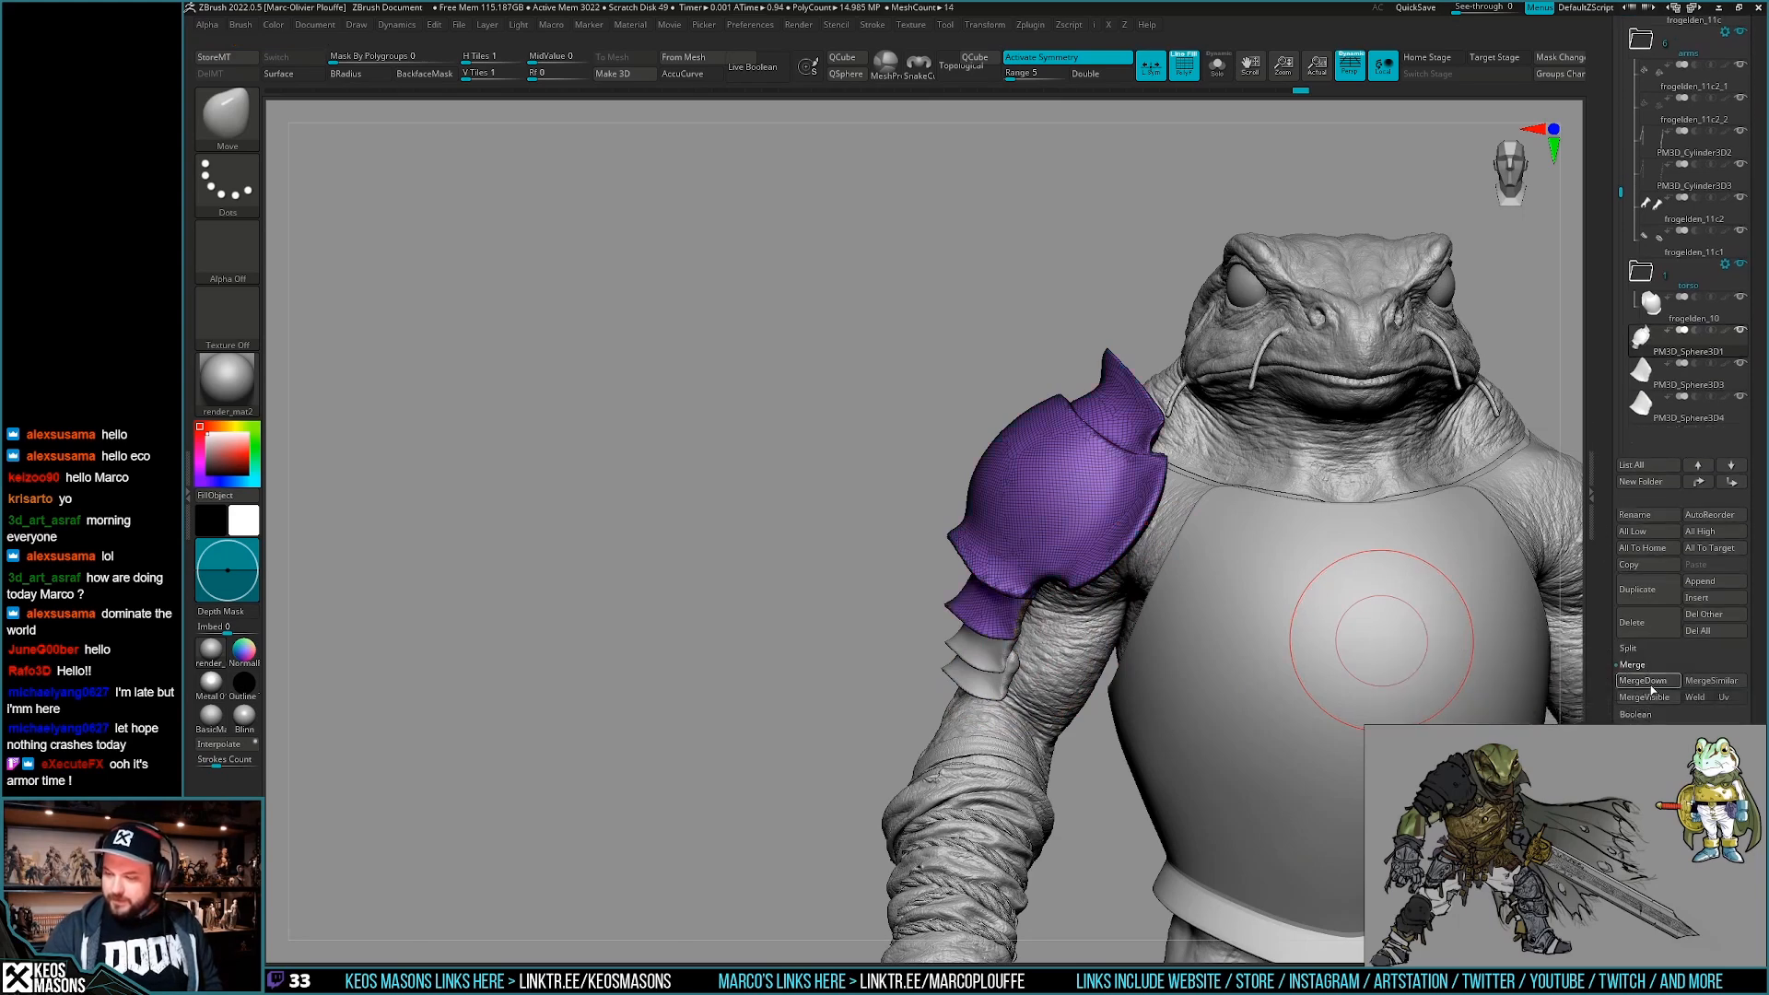
{"action": "left_click", "coordinate": [1647, 686]}
Regroup the merged shoulder armor so its pieces have separate polygroups and view it from the side.
{"action": "key", "text": "ctrl+w"}
{"action": "right_click_drag", "start_coordinate": [1103, 664], "coordinate": [1206, 652]}
{"action": "key", "text": "shift+f"}
{"action": "key", "text": "shift+f"}
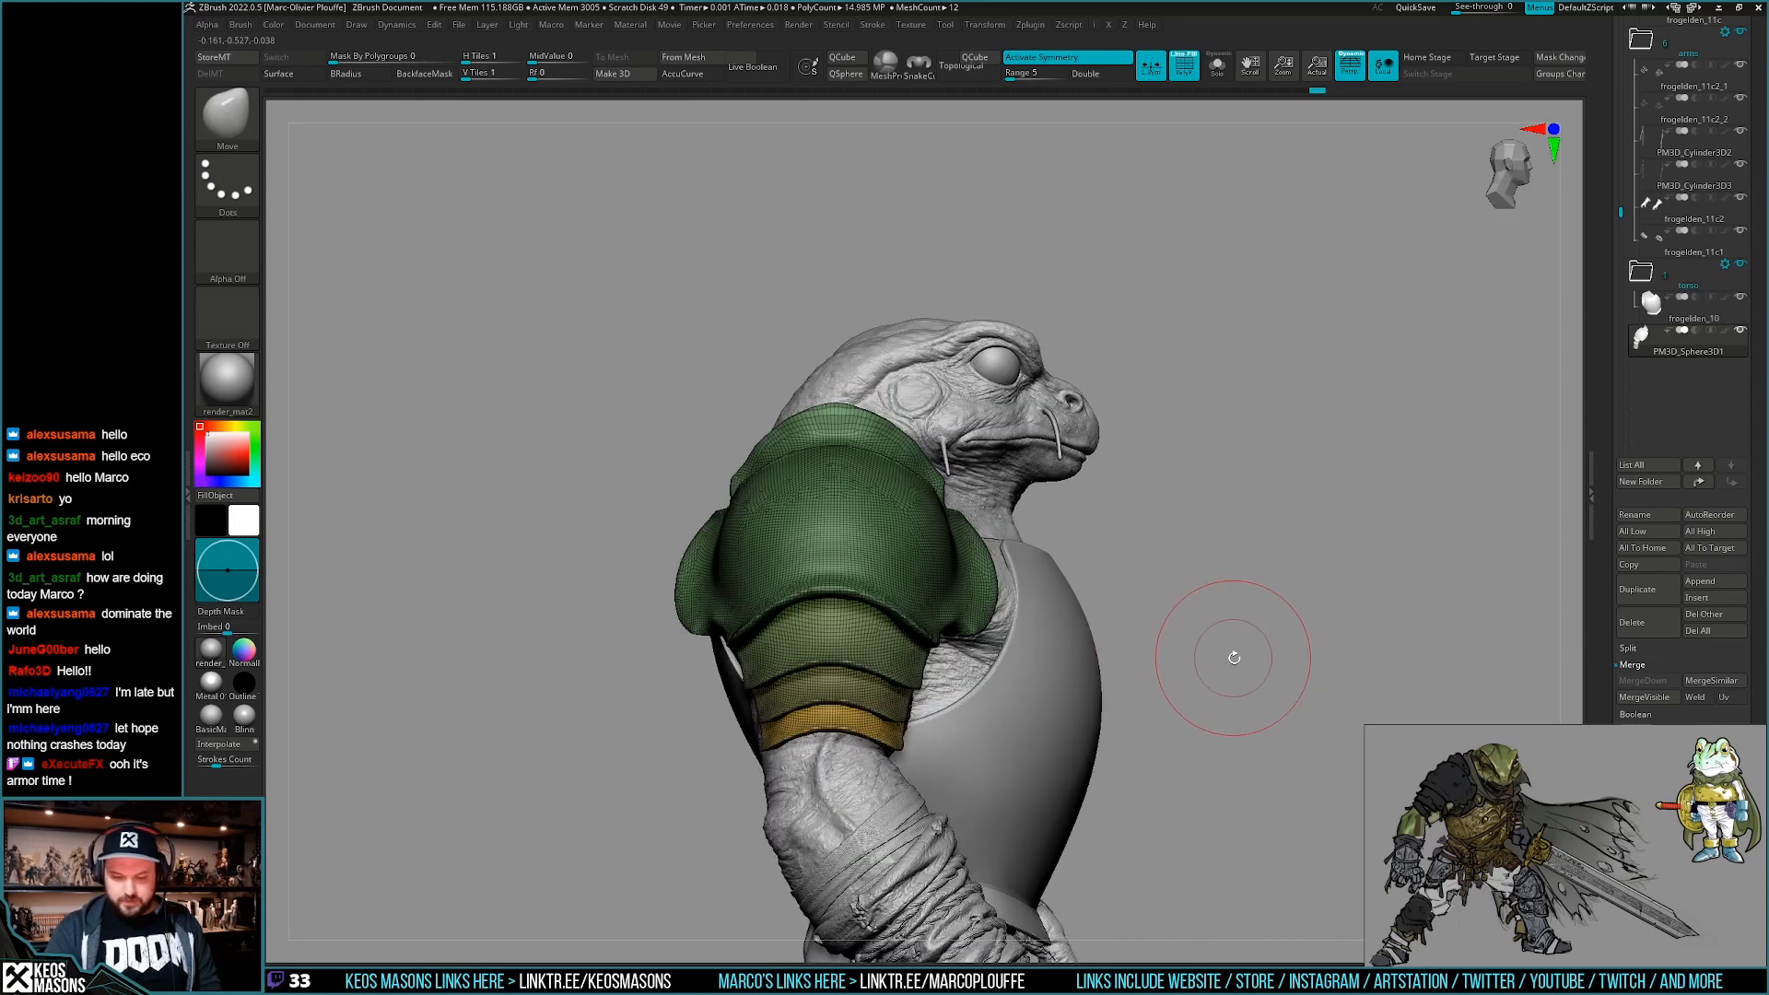
Hide the polygroup wireframe and view the merged shoulder armor on the figure from the front.
{"action": "key", "text": "space"}
{"action": "left_click", "coordinate": [1260, 640]}
{"action": "right_click_drag", "start_coordinate": [1201, 664], "coordinate": [1020, 665]}
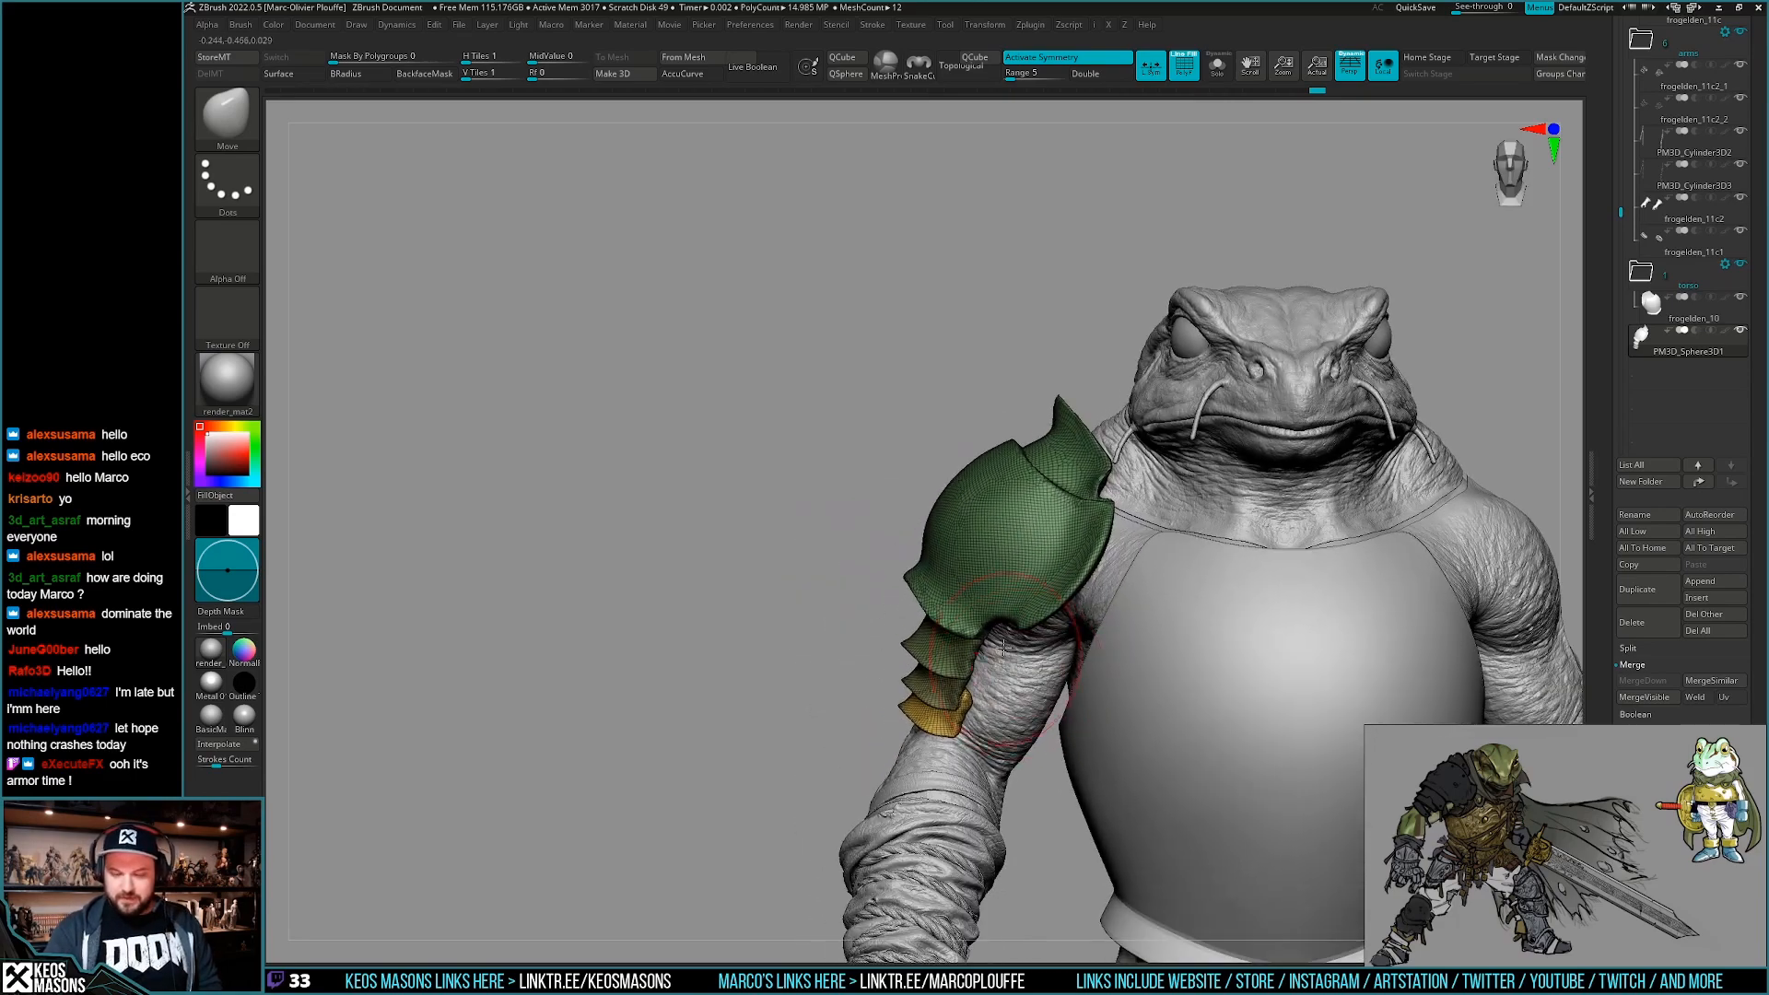
{"action": "key", "text": "shift+f"}
{"action": "left_click_drag", "start_coordinate": [1678, 342], "coordinate": [1678, 311]}
{"action": "right_click_drag", "start_coordinate": [1287, 584], "coordinate": [1125, 607], "text": "alt"}
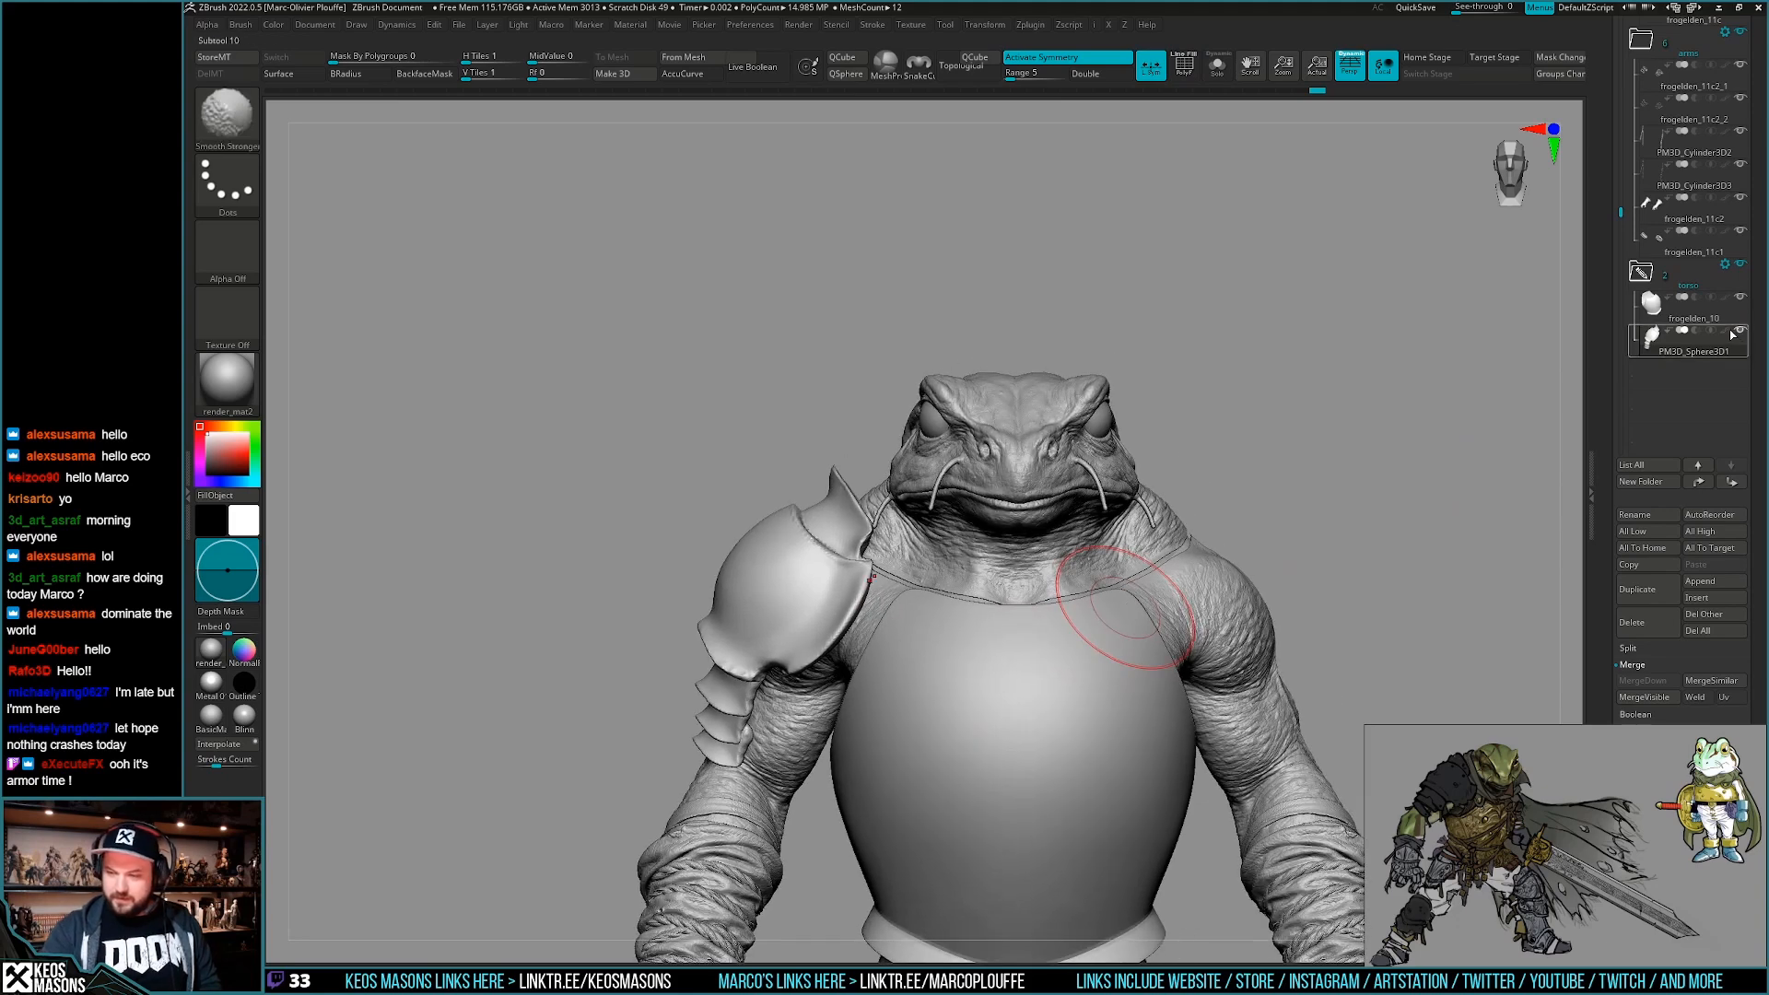
Switch on the polypaint of the eyes subtool so its painted colors are displayed.
{"action": "left_click", "coordinate": [1726, 331], "text": "shift"}
{"action": "mouse_move", "coordinate": [1000, 677]}
{"action": "right_mouse_down"}
{"action": "mouse_move", "coordinate": [1090, 691]}
{"action": "mouse_move", "coordinate": [1085, 704]}
{"action": "right_mouse_up"}
{"action": "right_click_drag", "start_coordinate": [1085, 704], "coordinate": [1059, 577], "text": "alt"}
{"action": "left_click", "coordinate": [1725, 332]}
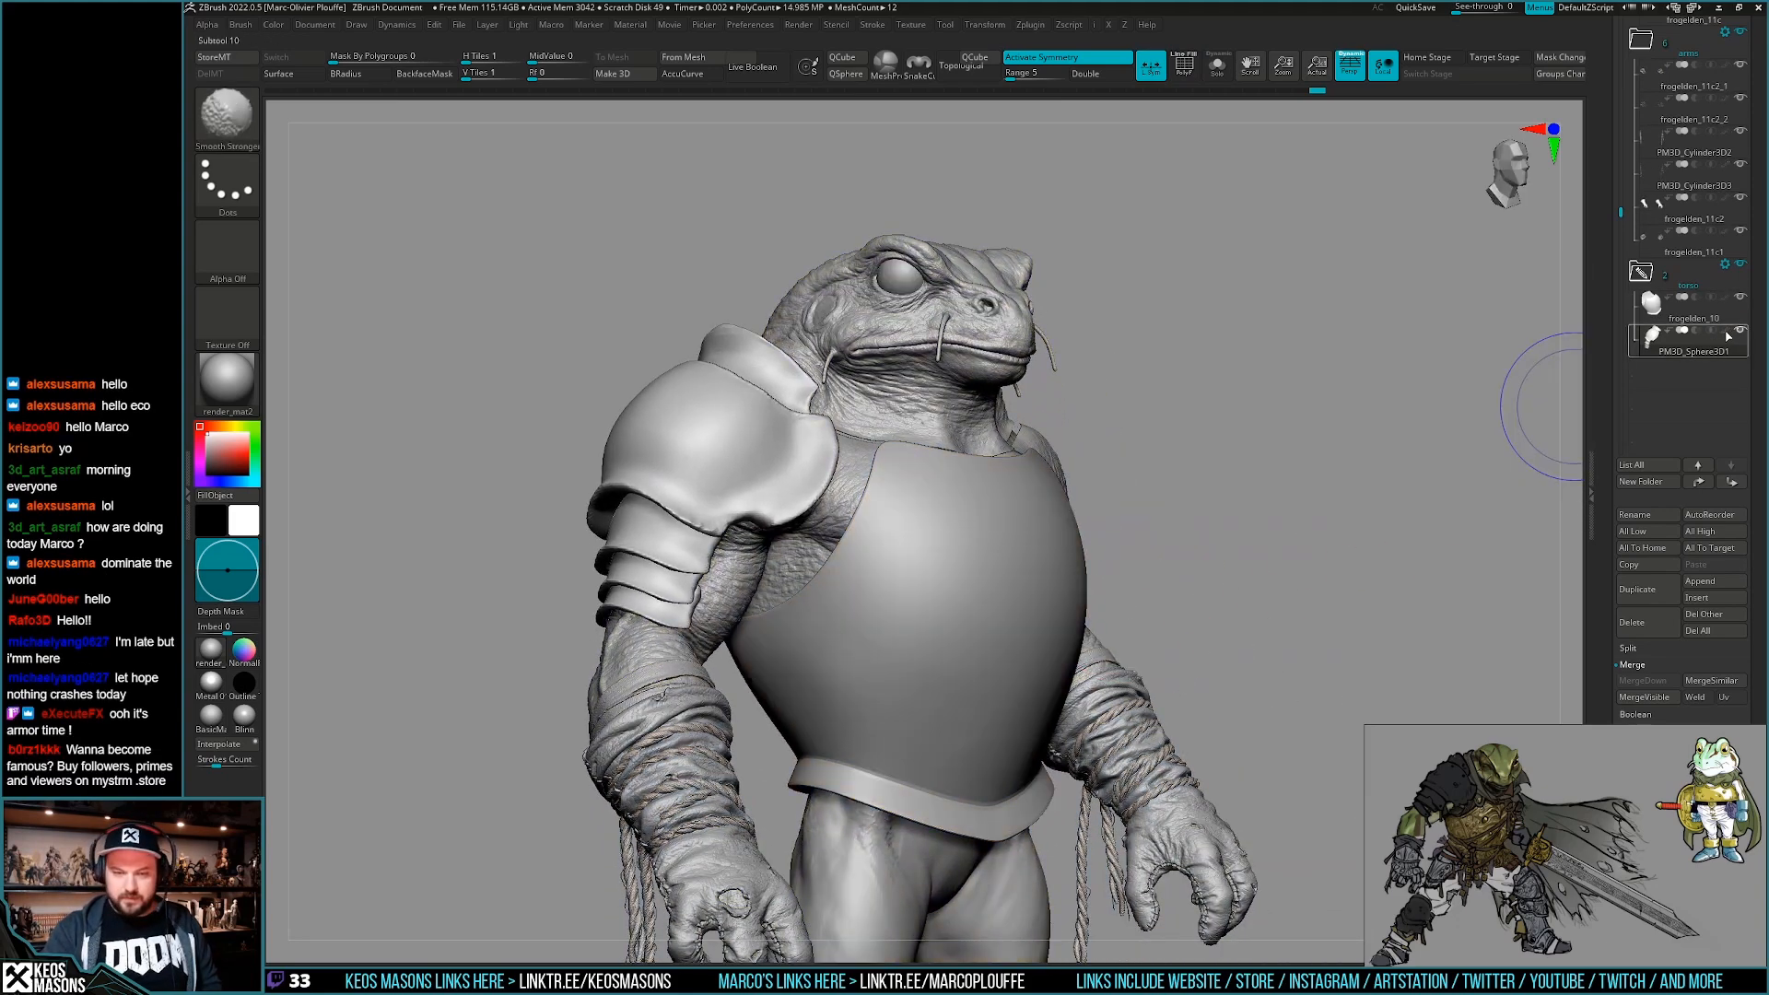
{"action": "scroll", "coordinate": [1674, 223], "scroll_direction": "up", "scroll_amount": 5}
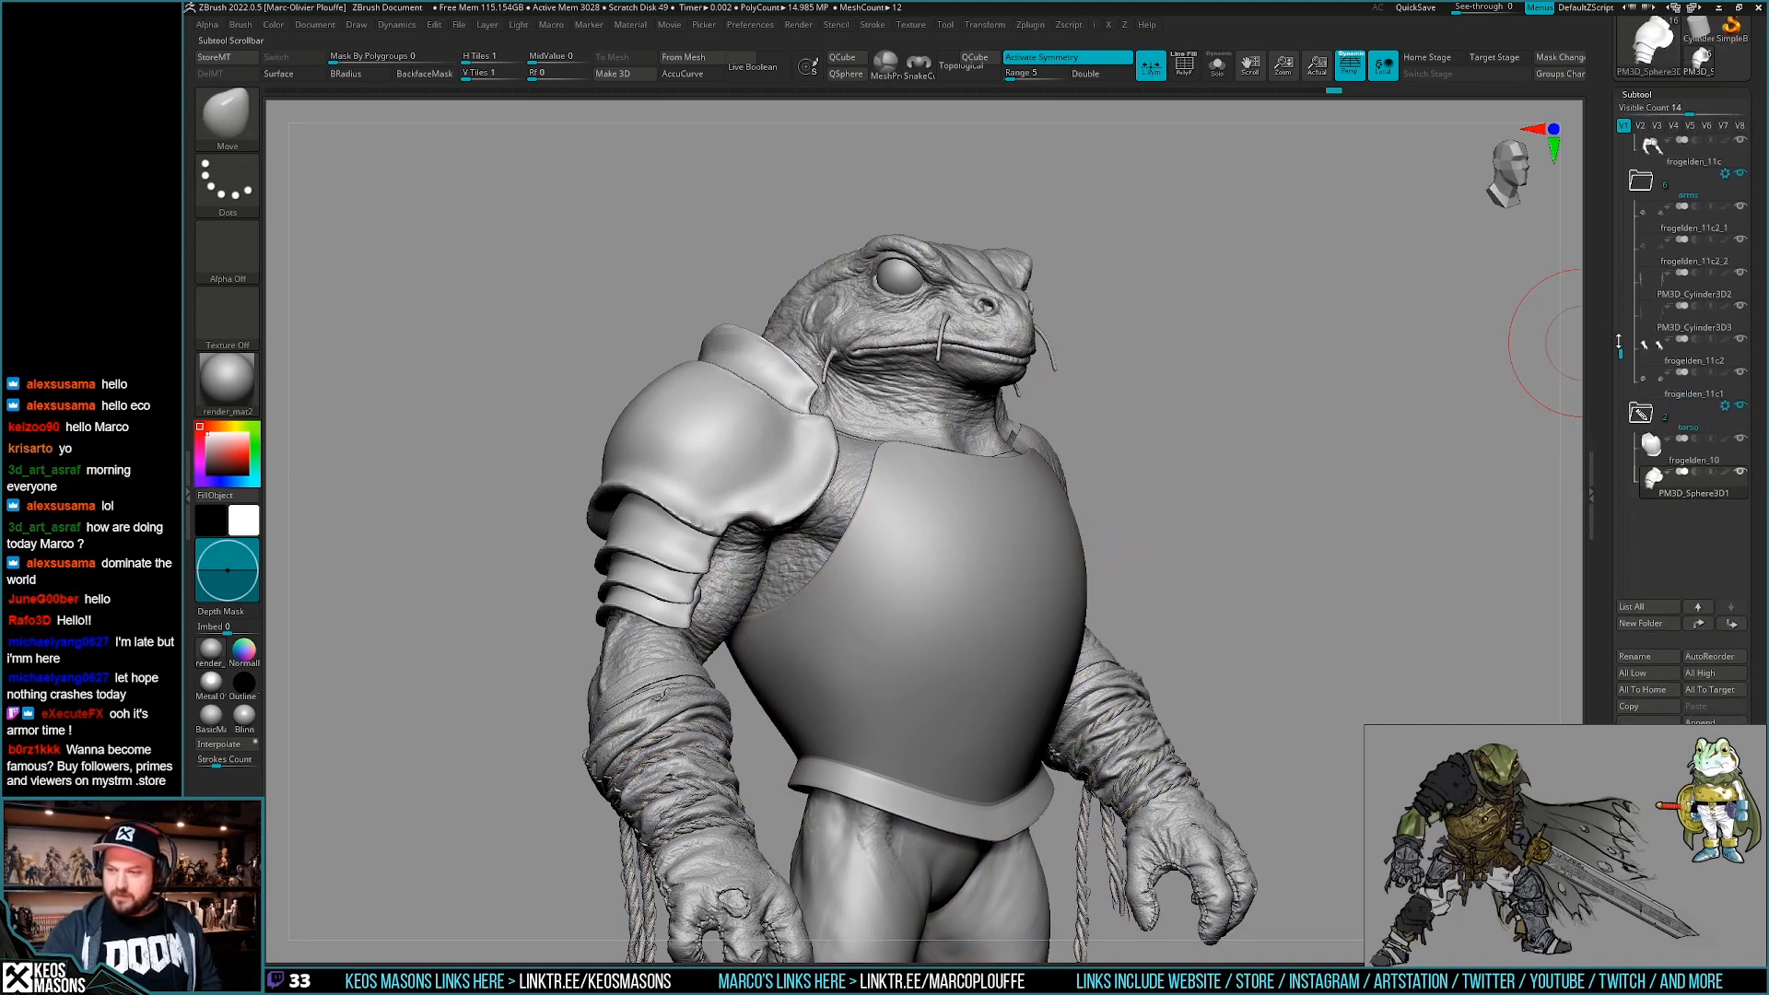
{"action": "left_click", "coordinate": [1726, 341]}
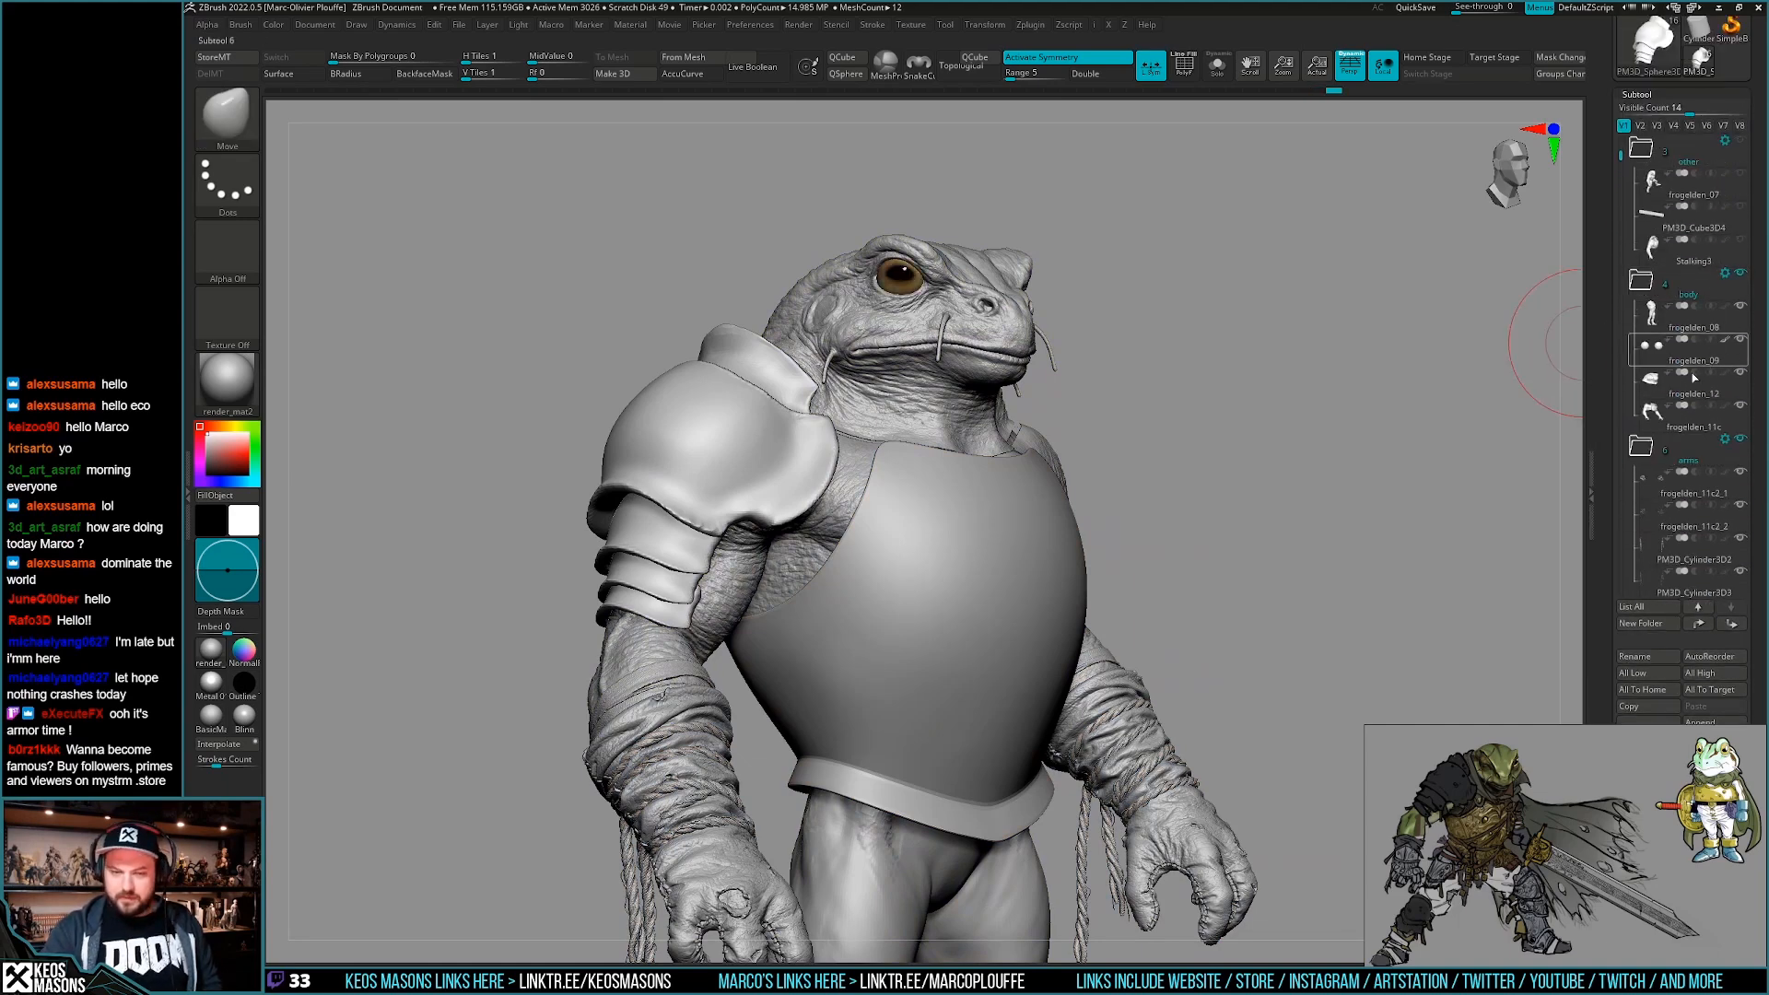
Mask everything except the lowest arm plate and move that plate up closer to the one above.
{"action": "right_click_drag", "start_coordinate": [948, 623], "coordinate": [944, 706], "text": "alt"}
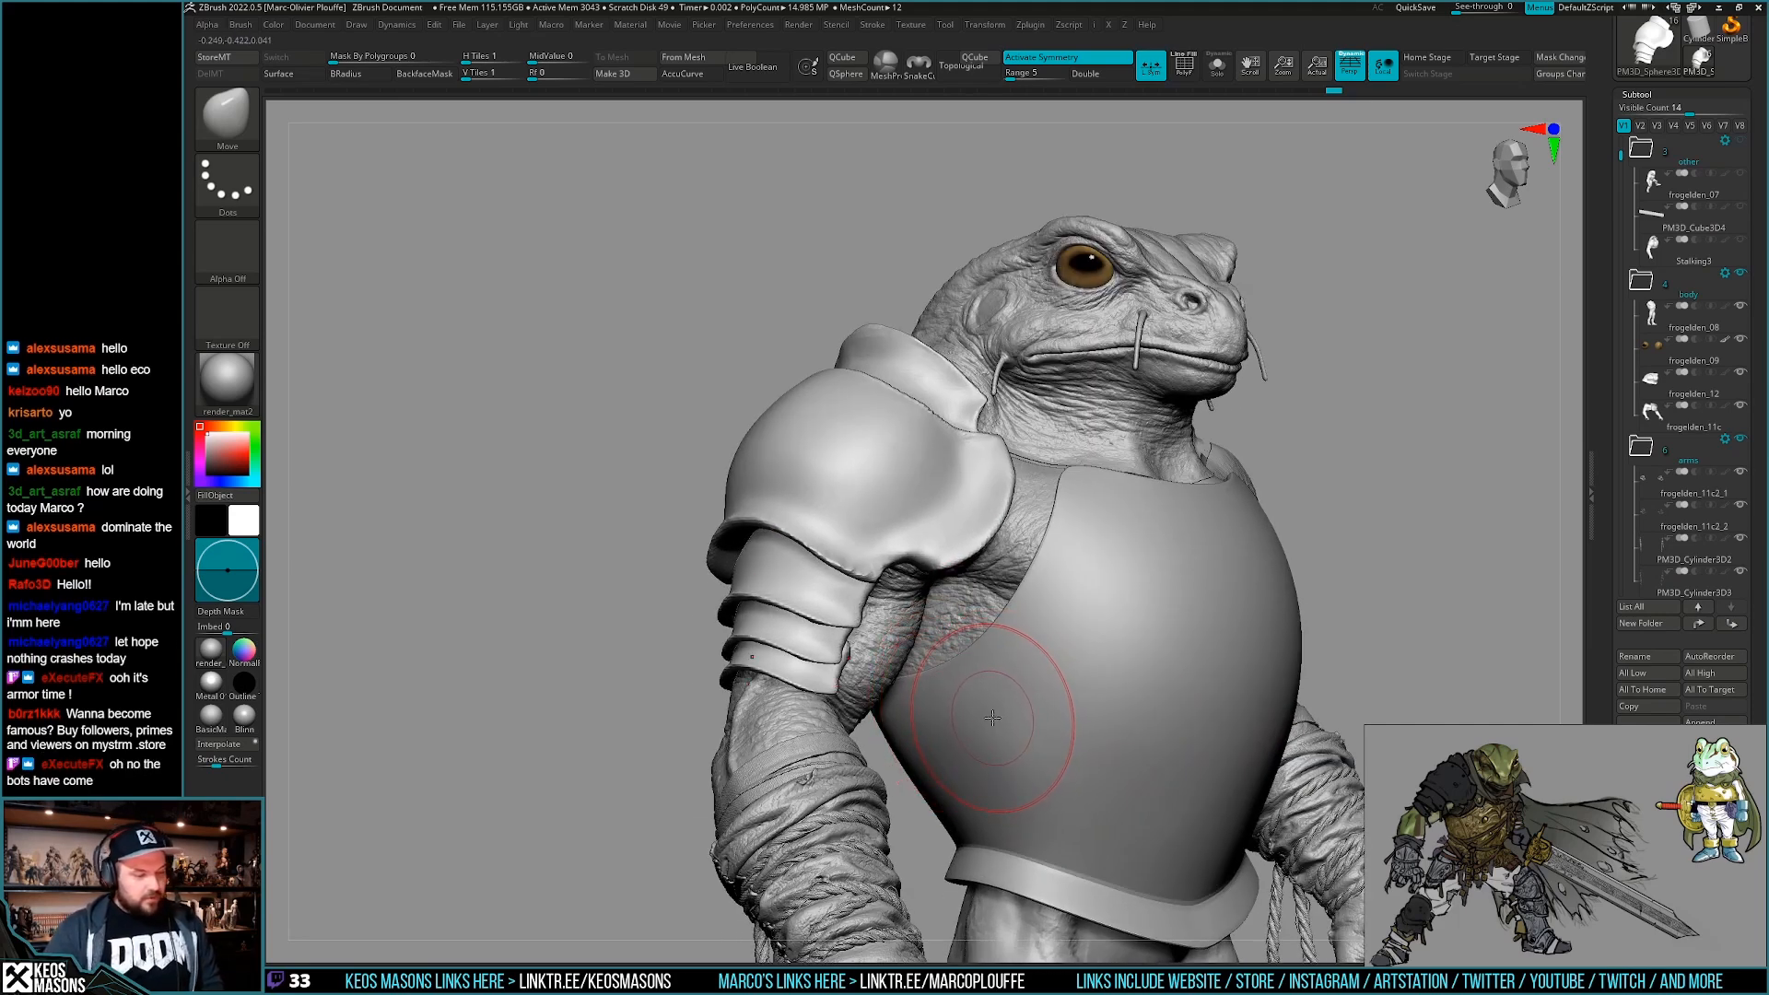
{"action": "mouse_move", "coordinate": [1000, 689]}
{"action": "right_mouse_down"}
{"action": "mouse_move", "coordinate": [902, 701]}
{"action": "mouse_move", "coordinate": [896, 732]}
{"action": "mouse_move", "coordinate": [982, 719]}
{"action": "right_mouse_up"}
{"action": "key", "text": "x"}
{"action": "left_click", "coordinate": [929, 544]}
{"action": "mouse_move", "coordinate": [886, 651]}
{"action": "right_mouse_down"}
{"action": "mouse_move", "coordinate": [914, 659]}
{"action": "mouse_move", "coordinate": [894, 628]}
{"action": "mouse_move", "coordinate": [866, 634]}
{"action": "right_mouse_up"}
{"action": "key", "text": "w"}
{"action": "left_click_drag", "start_coordinate": [863, 650], "coordinate": [873, 580], "text": "ctrl"}
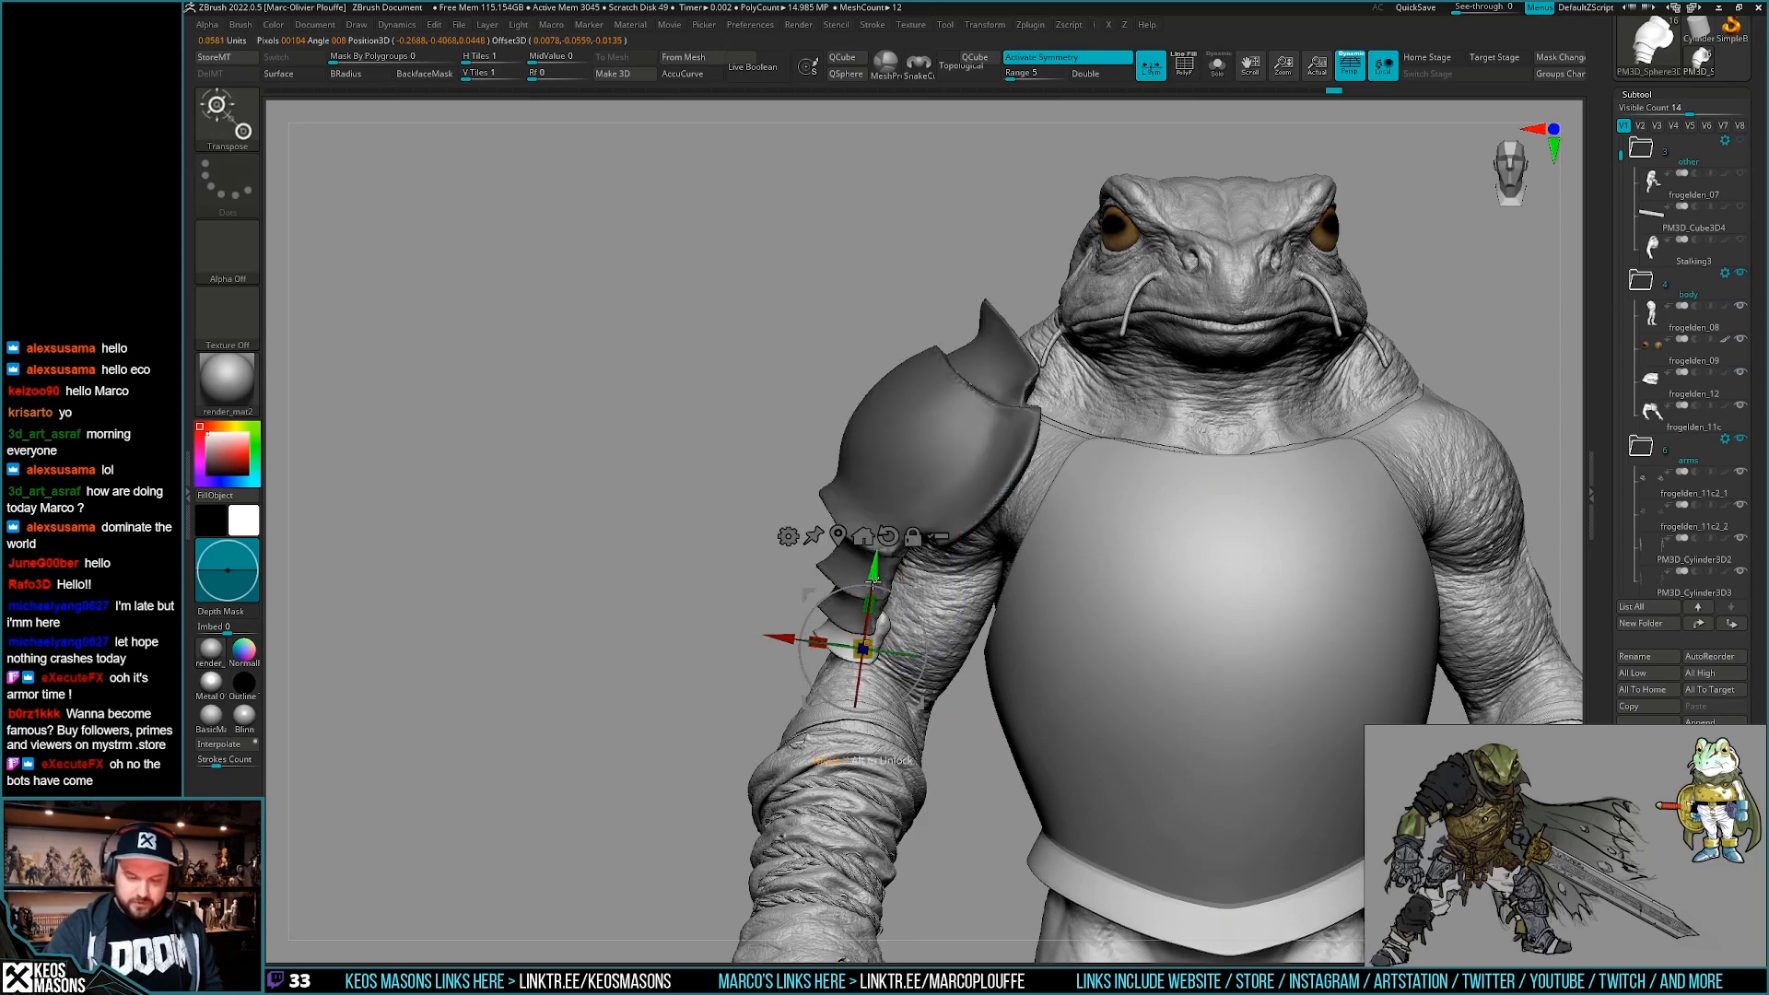
{"action": "mouse_move", "coordinate": [949, 549]}
{"action": "right_mouse_down"}
{"action": "mouse_move", "coordinate": [910, 623]}
{"action": "mouse_move", "coordinate": [875, 619]}
{"action": "mouse_move", "coordinate": [904, 635]}
{"action": "right_mouse_up"}
{"action": "key", "text": "q"}
Unmask only the two lower arm plates and tuck them up together beneath the first plate.
{"action": "key", "text": "w"}
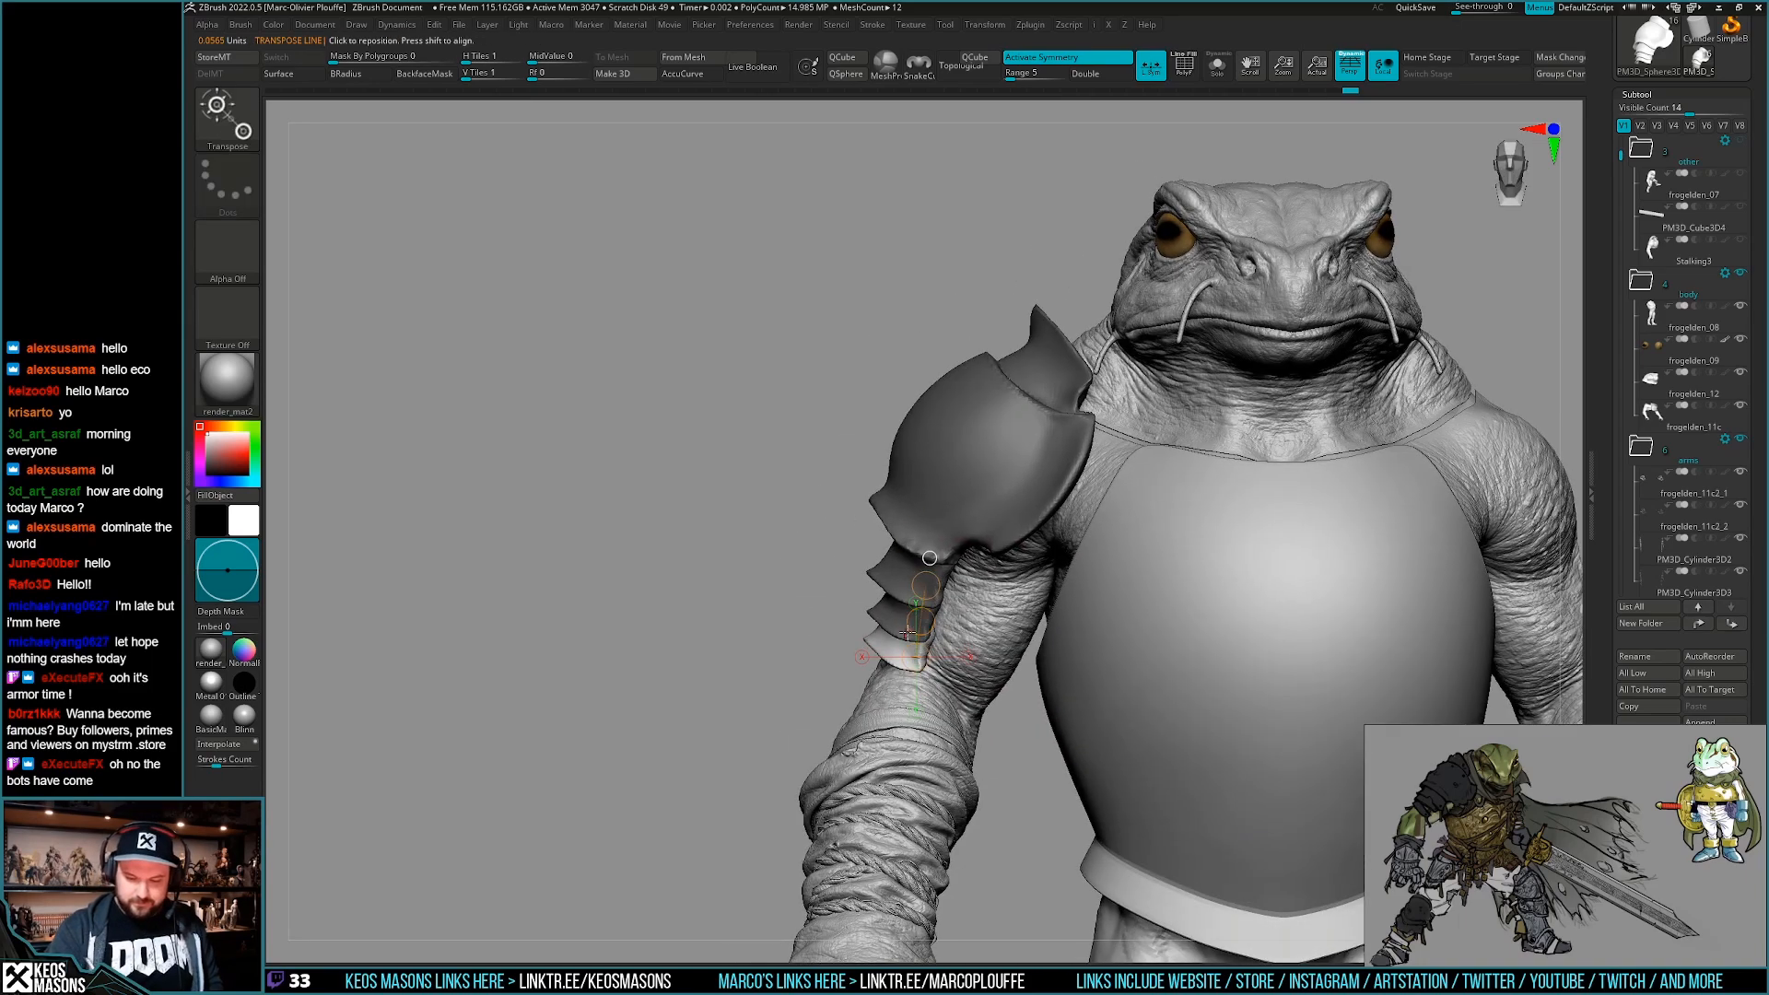
{"action": "key", "text": "q"}
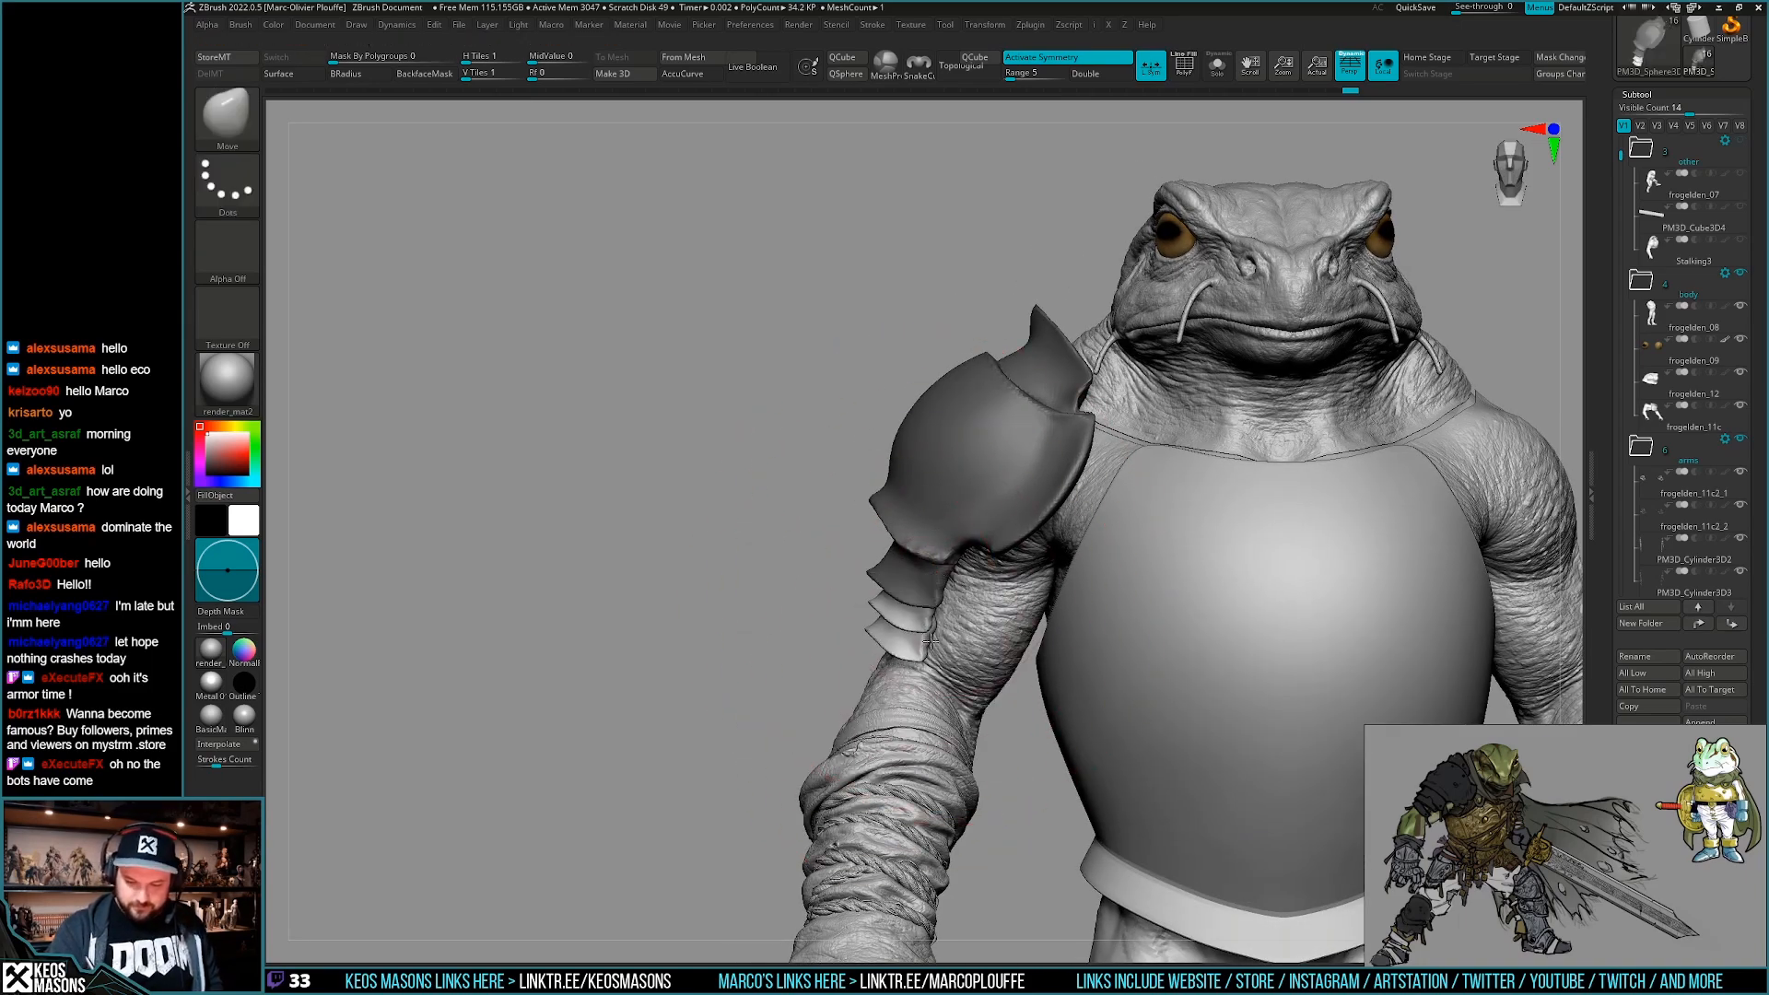
{"action": "right_click_drag", "start_coordinate": [925, 622], "coordinate": [974, 616], "text": "shift"}
{"action": "right_click_drag", "start_coordinate": [1128, 627], "coordinate": [1086, 638], "text": "shift"}
Unmask all three arm plates, keep the pauldron masked, and fit the plates around the arm.
{"action": "key", "text": "w"}
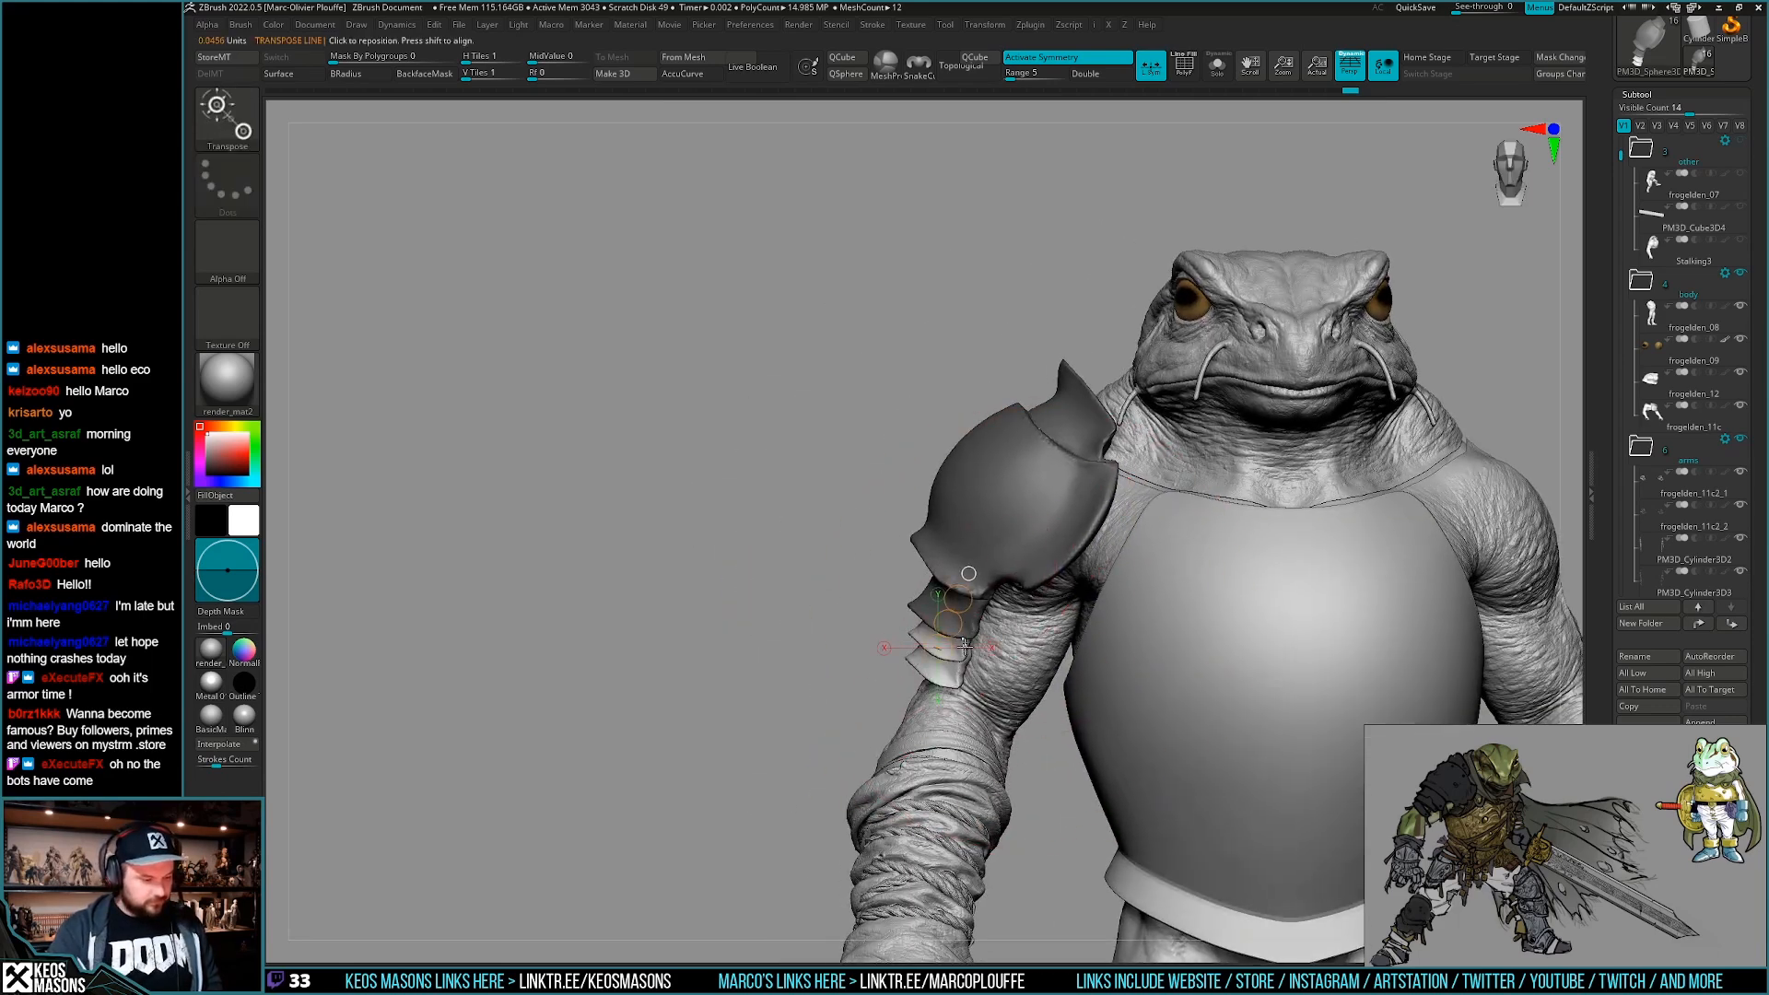
{"action": "key", "text": "q"}
{"action": "key", "text": "space"}
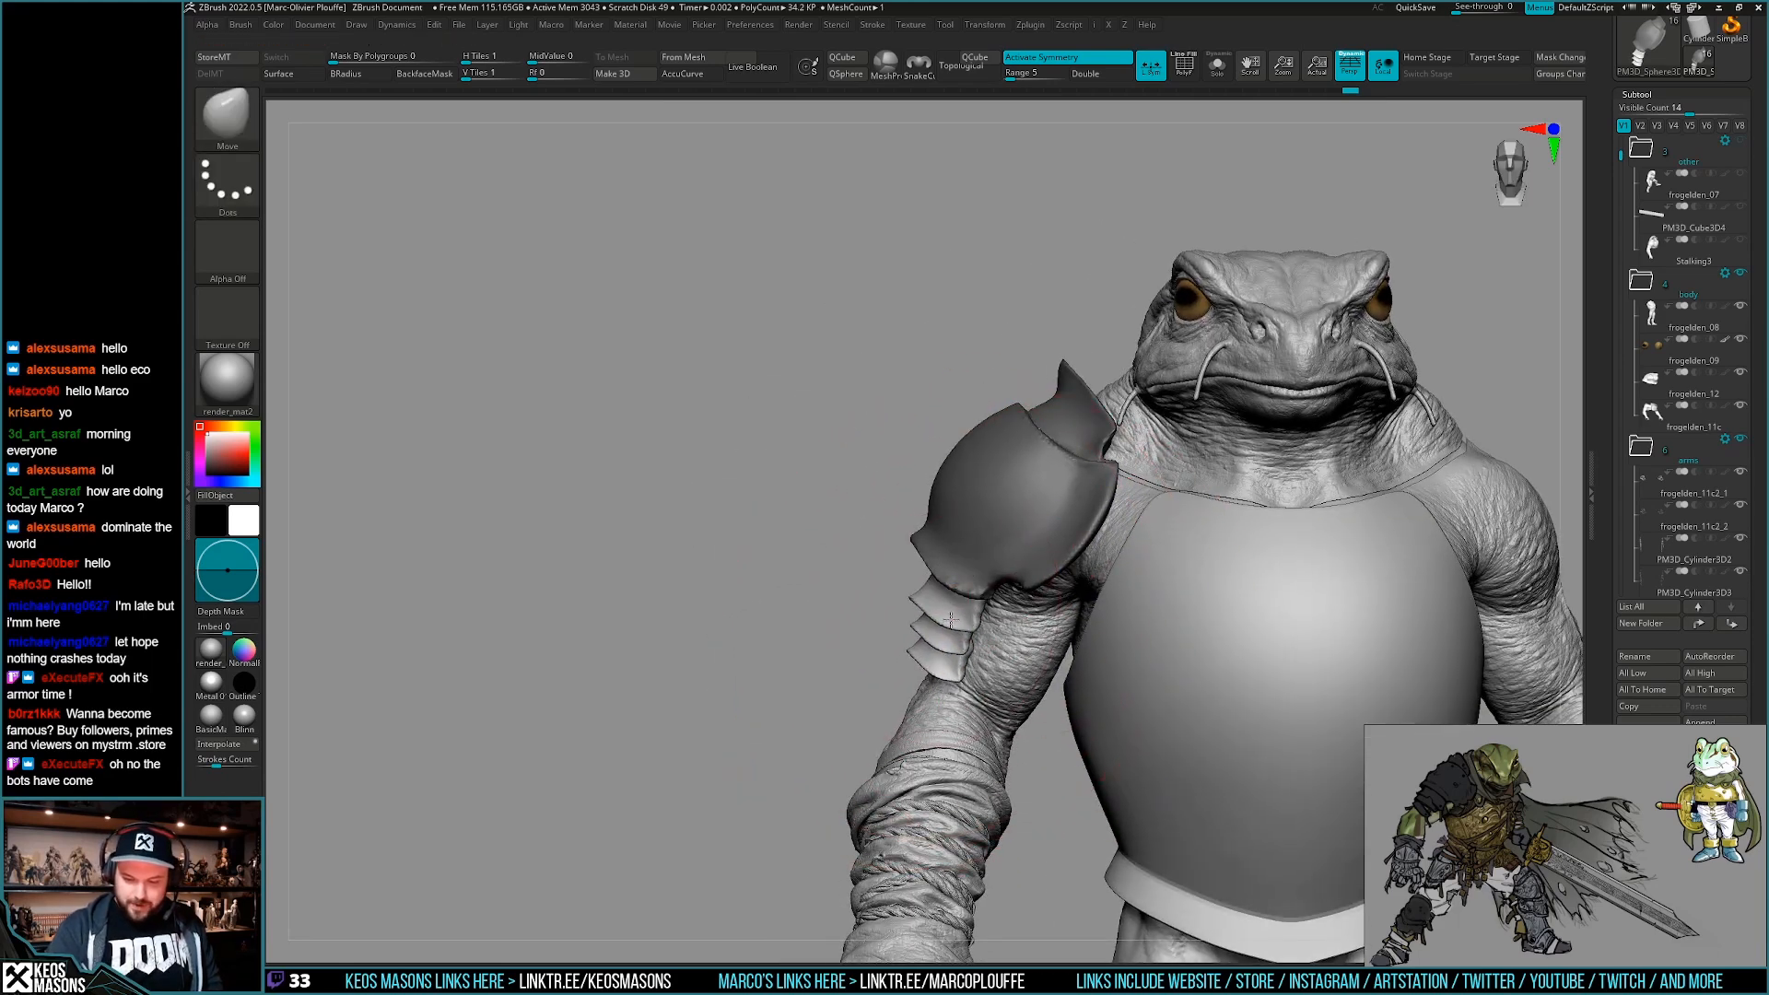
{"action": "right_click_drag", "start_coordinate": [953, 616], "coordinate": [1059, 619]}
{"action": "key", "text": "space"}
{"action": "right_click_drag", "start_coordinate": [898, 705], "coordinate": [986, 677]}
Clear the mask, turn symmetry off and adjust the whole shoulder armor slightly with the Transpose line.
{"action": "left_click_drag", "start_coordinate": [1276, 544], "coordinate": [1245, 556], "text": "ctrl"}
{"action": "key", "text": "w"}
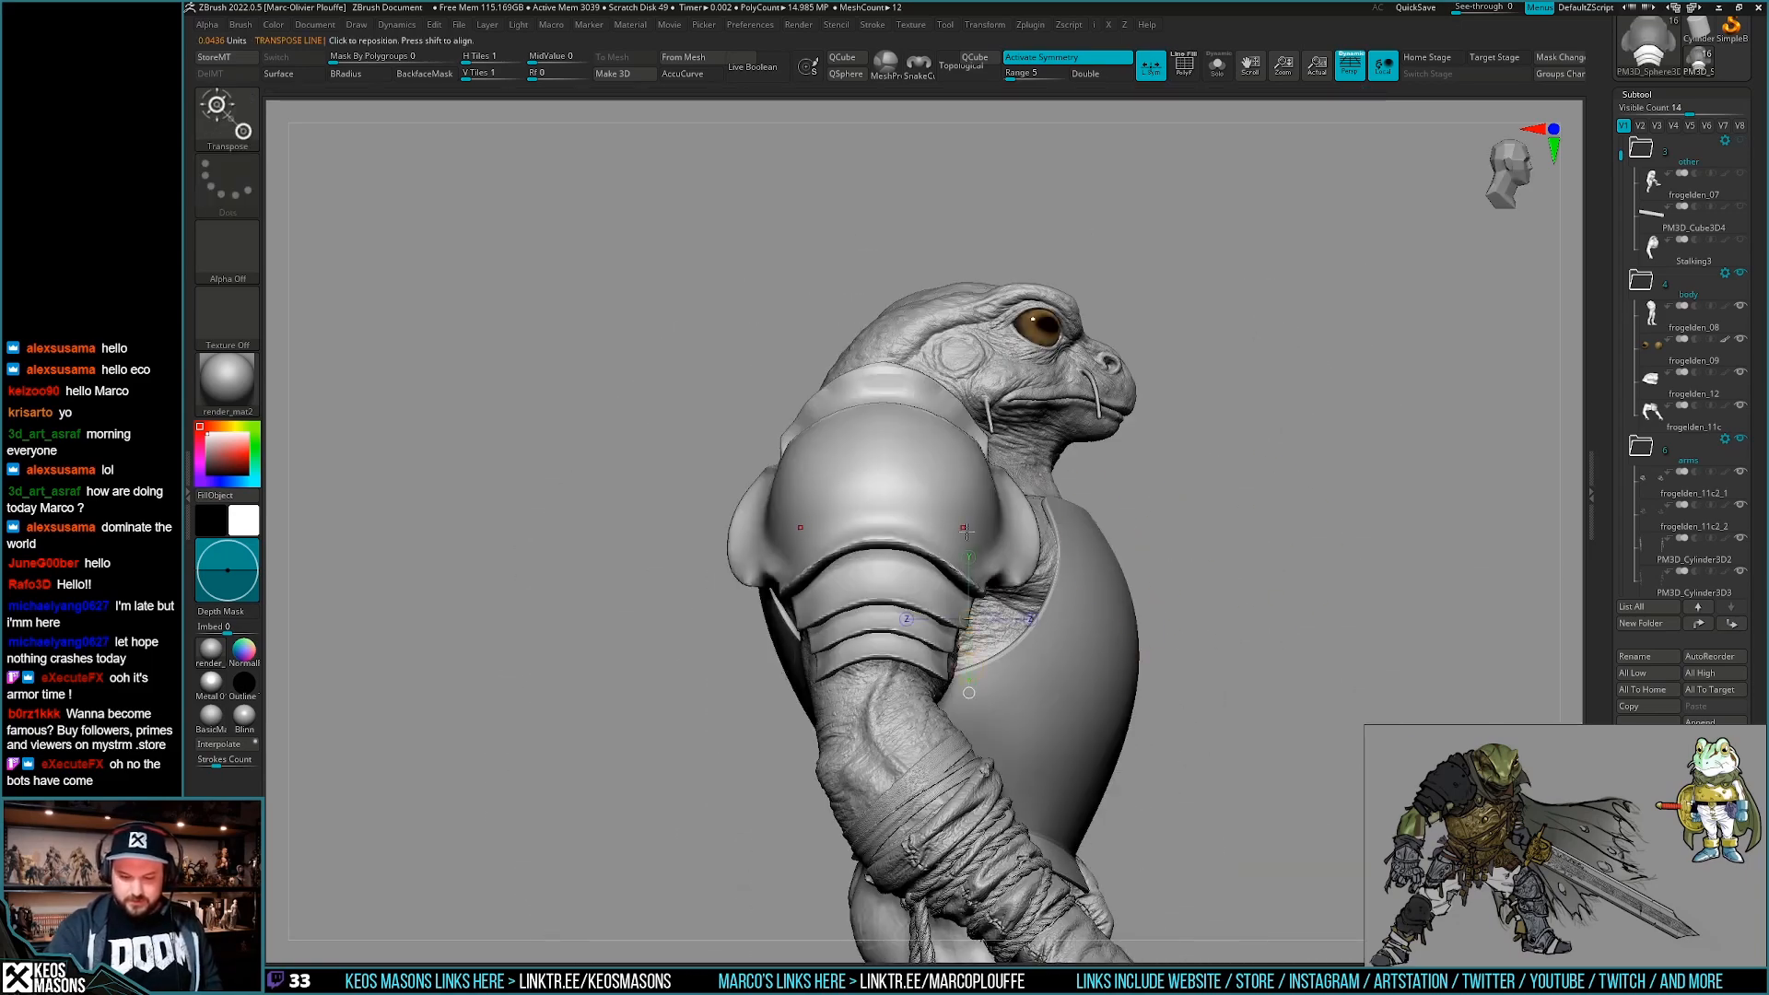
{"action": "key", "text": "y"}
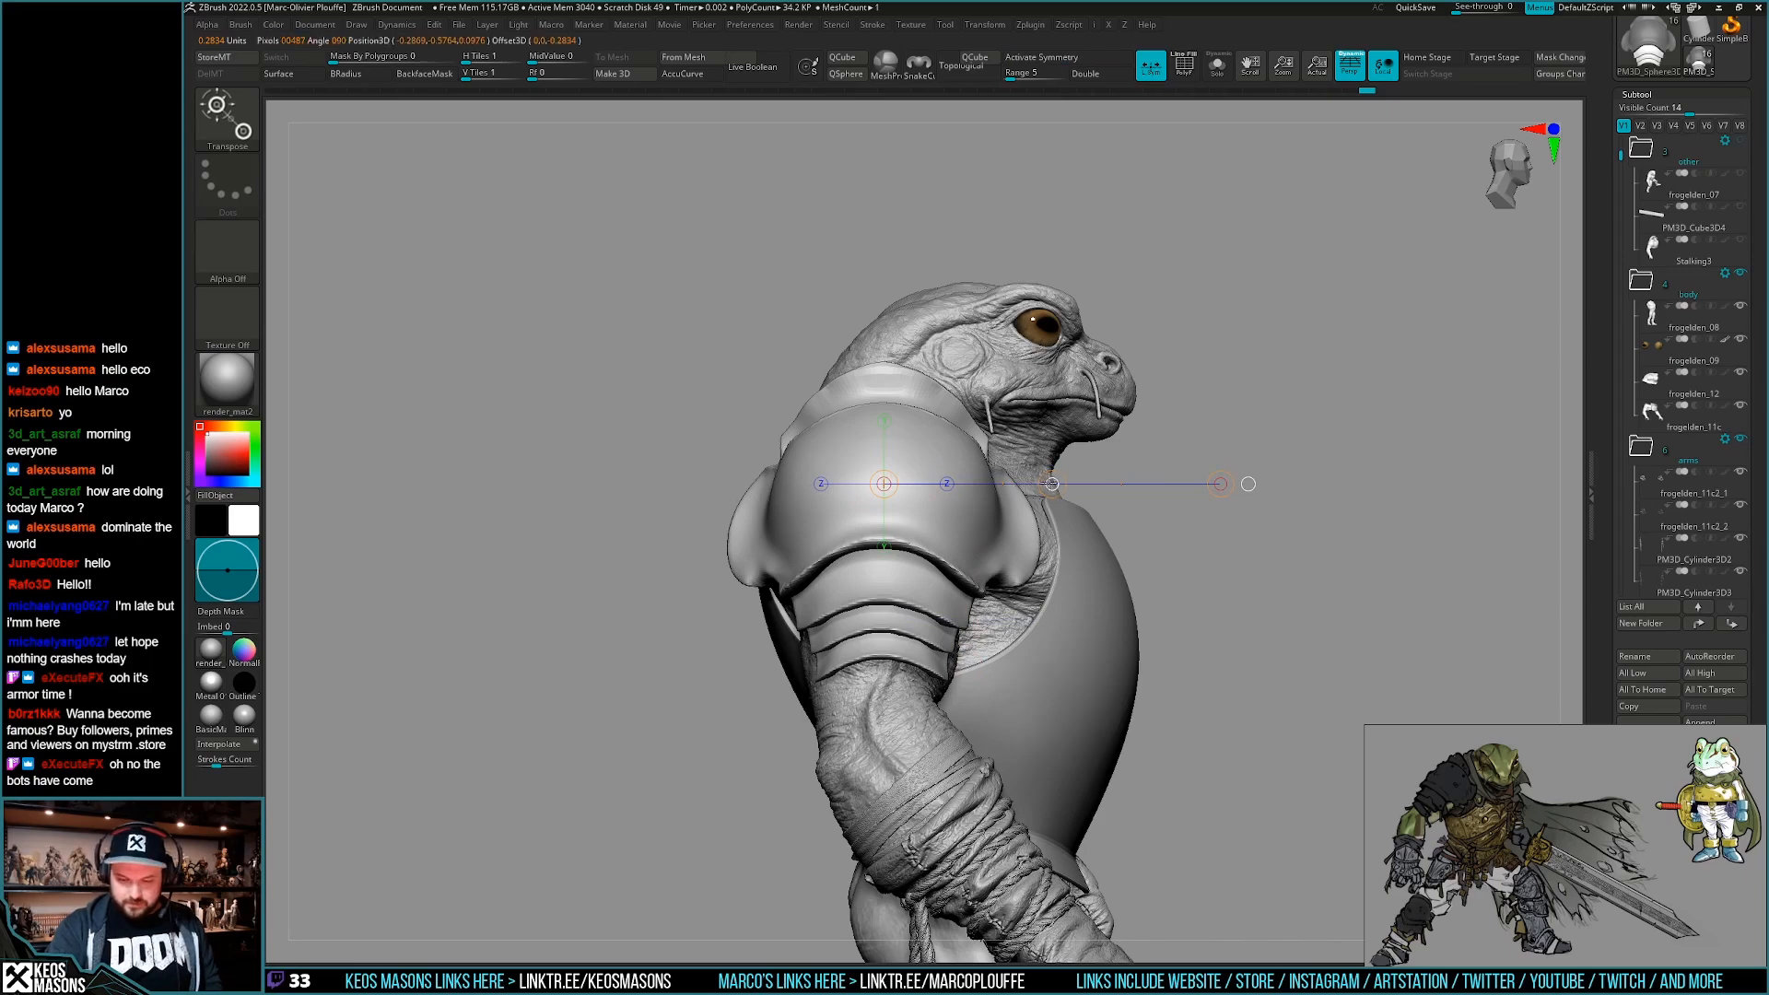
{"action": "left_click_drag", "start_coordinate": [1050, 483], "coordinate": [1044, 484]}
{"action": "key", "text": "q"}
{"action": "mouse_move", "coordinate": [1052, 482]}
{"action": "right_mouse_down"}
{"action": "mouse_move", "coordinate": [967, 502]}
{"action": "mouse_move", "coordinate": [1133, 651]}
{"action": "mouse_move", "coordinate": [1092, 617]}
{"action": "mouse_move", "coordinate": [1037, 677]}
{"action": "right_mouse_up"}
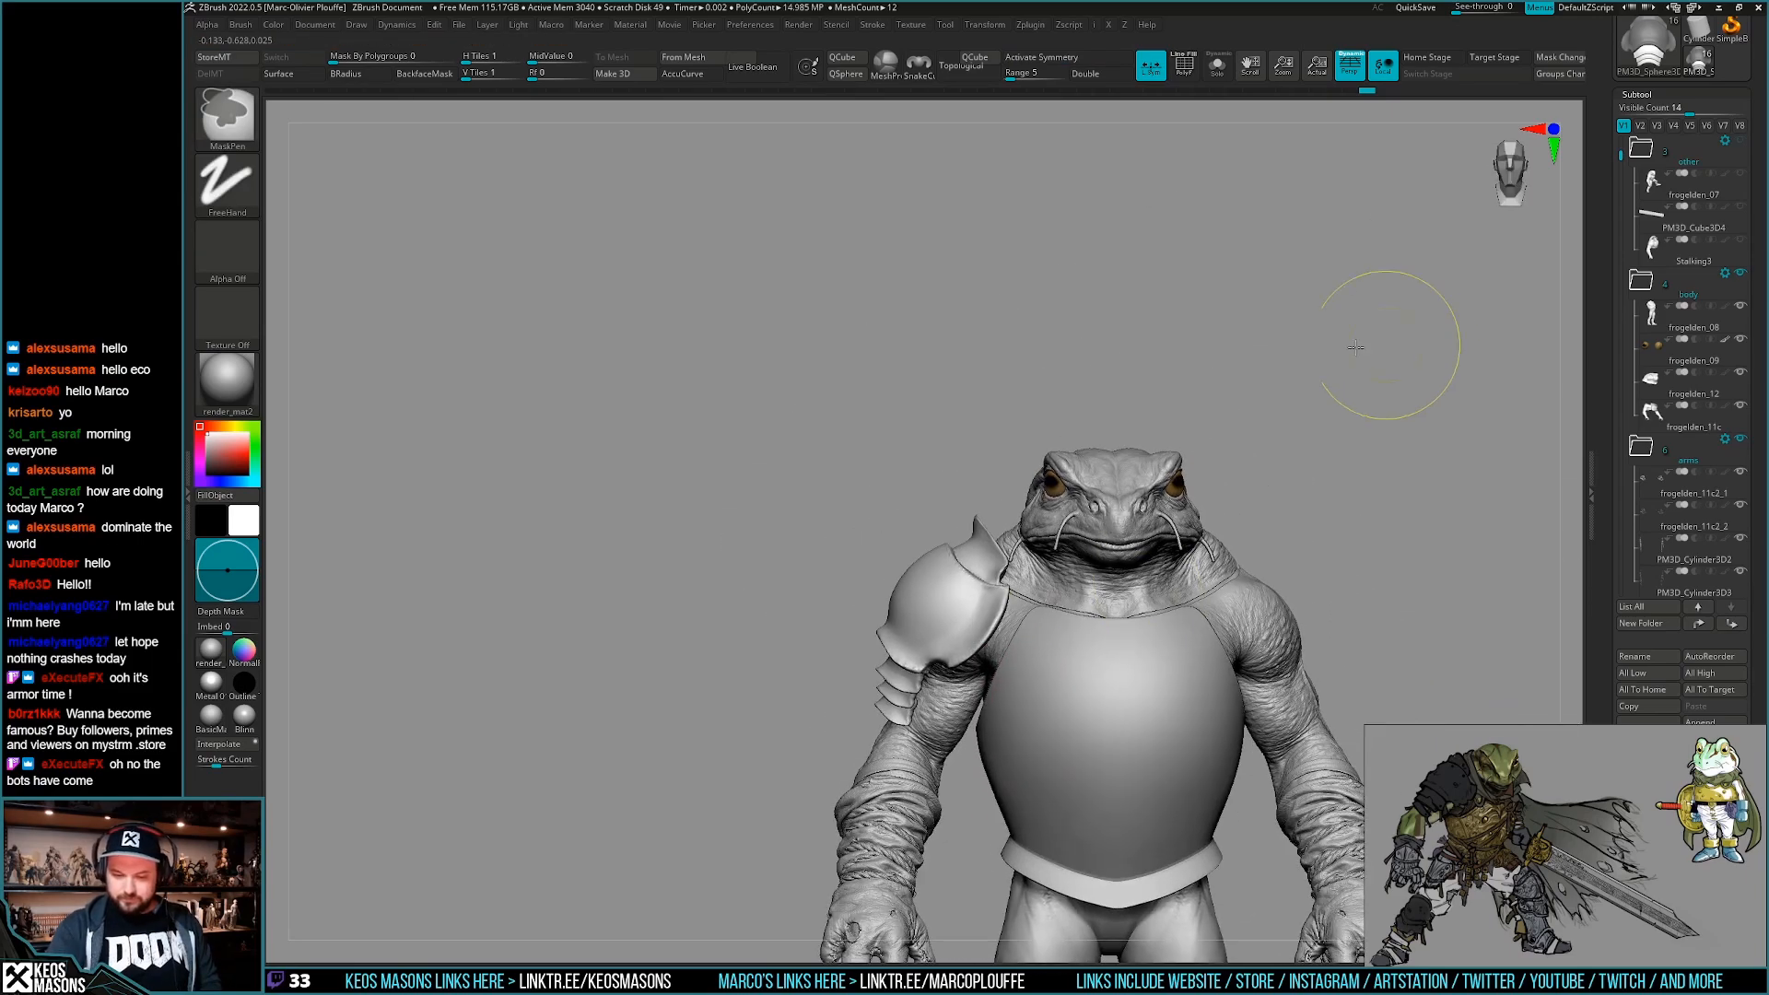
{"action": "left_click_drag", "start_coordinate": [1497, 380], "coordinate": [1515, 400], "text": "ctrl"}
{"action": "mouse_move", "coordinate": [948, 700]}
{"action": "right_mouse_down", "text": "alt"}
{"action": "mouse_move", "coordinate": [981, 668]}
{"action": "mouse_move", "coordinate": [991, 751]}
{"action": "mouse_move", "coordinate": [912, 726]}
{"action": "mouse_move", "coordinate": [940, 741]}
{"action": "mouse_move", "coordinate": [962, 712]}
{"action": "mouse_move", "coordinate": [955, 744]}
{"action": "mouse_move", "coordinate": [949, 719]}
{"action": "right_mouse_up", "text": "alt"}
{"action": "key", "text": "shift+f"}
{"action": "key", "text": "shift+f"}
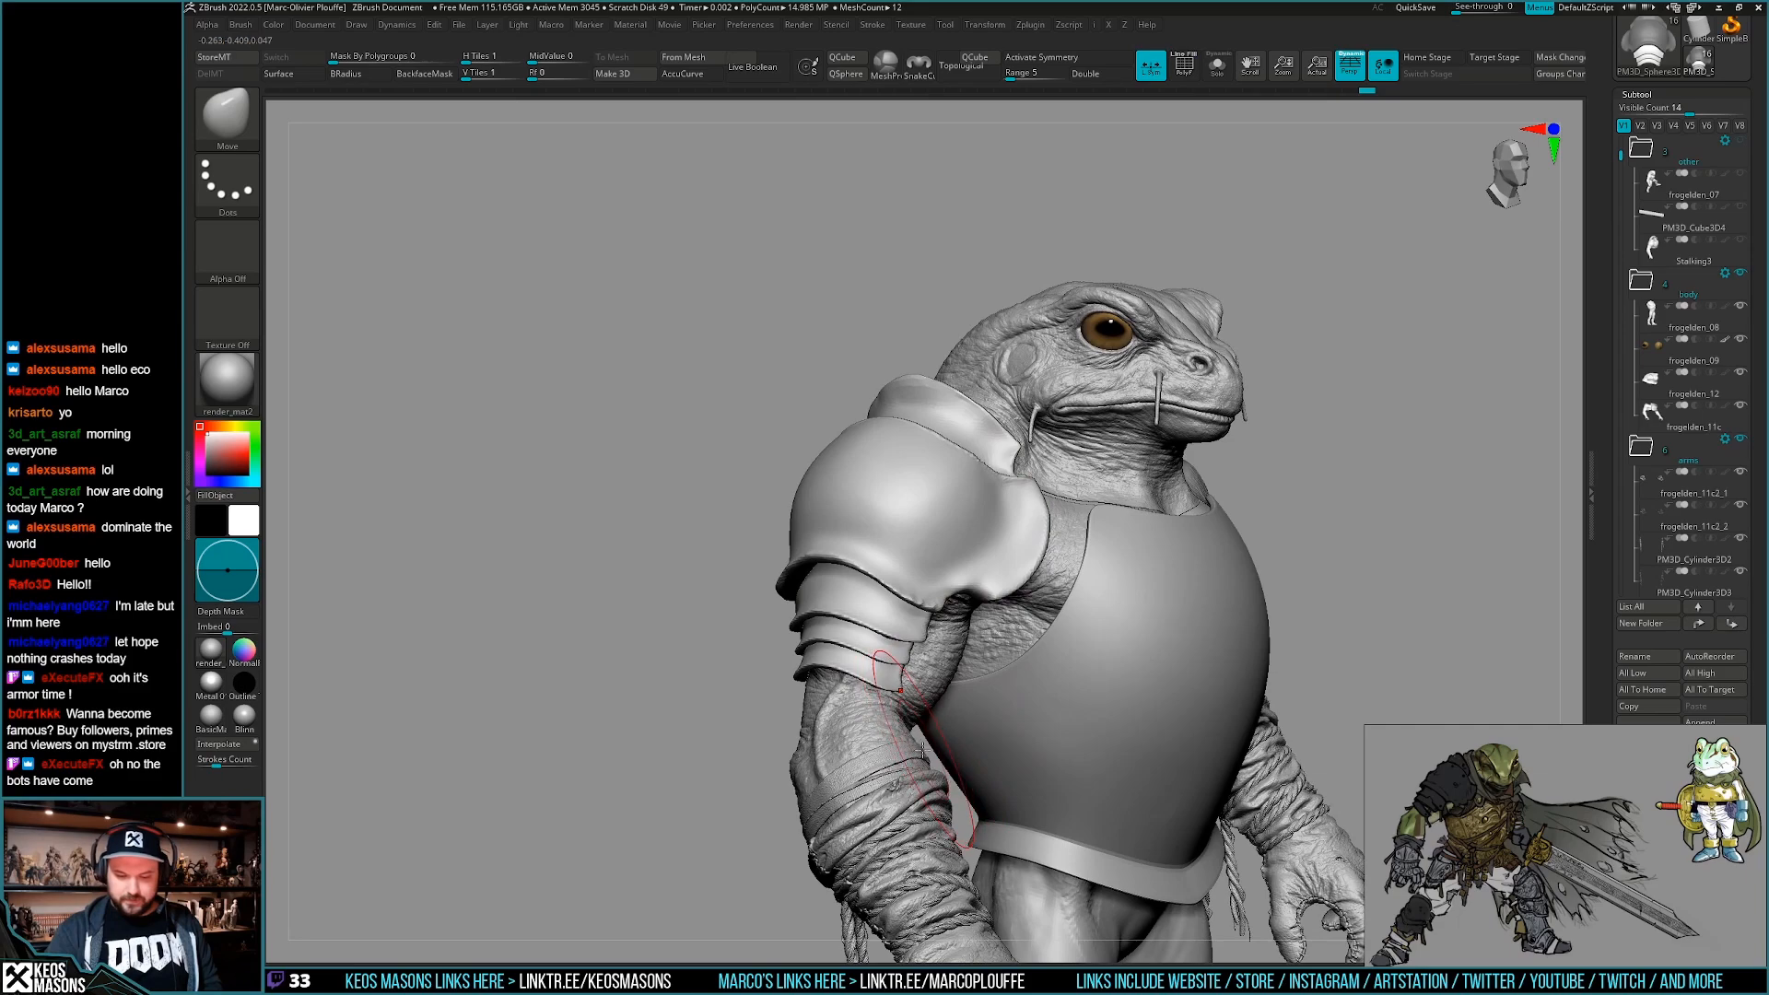
Nudge the pauldron's lower edge with the Move brush and turn symmetry back on.
{"action": "key", "text": "space"}
{"action": "left_click_drag", "start_coordinate": [911, 549], "coordinate": [928, 544]}
{"action": "left_click", "coordinate": [913, 551], "text": "alt"}
{"action": "key", "text": "x"}
{"action": "mouse_move", "coordinate": [911, 553]}
{"action": "right_mouse_down"}
{"action": "mouse_move", "coordinate": [942, 545]}
{"action": "mouse_move", "coordinate": [955, 491]}
{"action": "right_mouse_up"}
{"action": "right_click_drag", "start_coordinate": [1133, 663], "coordinate": [889, 560], "text": "alt"}
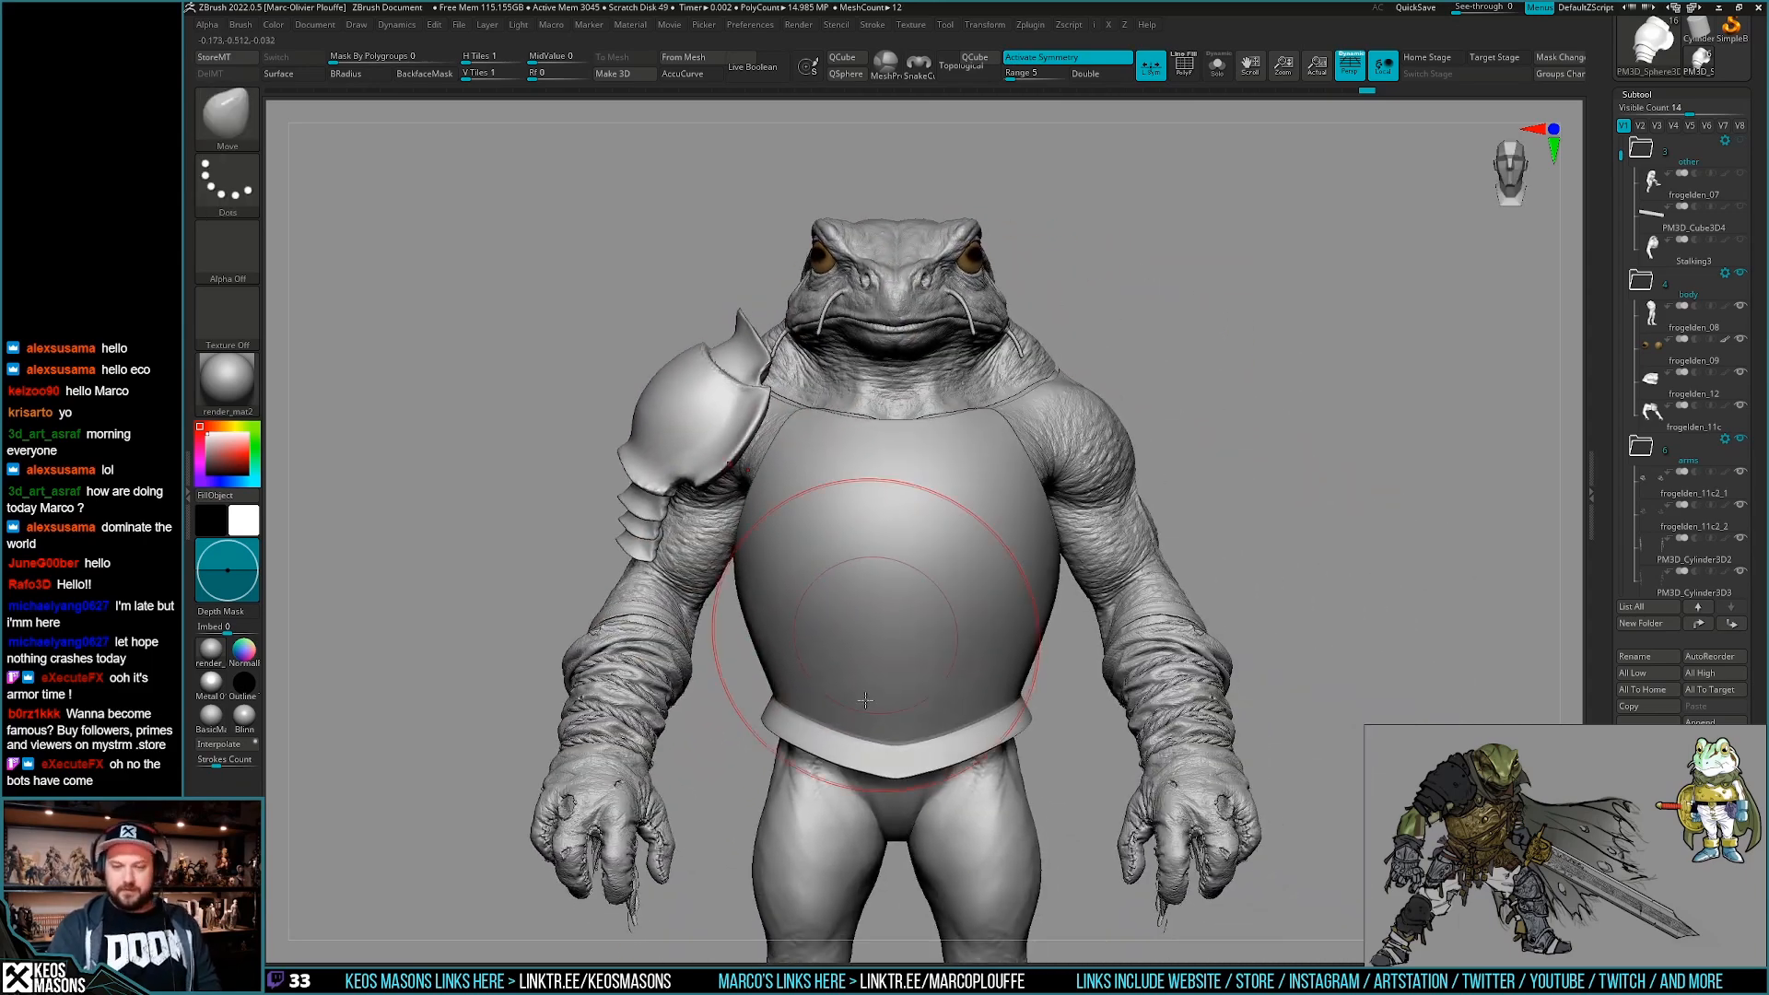
{"action": "right_click_drag", "start_coordinate": [943, 781], "coordinate": [1008, 677]}
Add a new sculpting layer to the shoulder armor subtool.
{"action": "key", "text": "w"}
{"action": "right_click_drag", "start_coordinate": [1106, 604], "coordinate": [1018, 585], "text": "shift"}
{"action": "key", "text": "q"}
{"action": "mouse_move", "coordinate": [1614, 502]}
{"action": "left_mouse_down"}
{"action": "mouse_move", "coordinate": [1618, 408]}
{"action": "mouse_move", "coordinate": [1618, 534]}
{"action": "left_mouse_up"}
{"action": "left_click", "coordinate": [1643, 414]}
{"action": "left_click", "coordinate": [1631, 611]}
Mask the three arm plates and pull the top of the pauldron upward with a large Move brush.
{"action": "mouse_move", "coordinate": [1025, 640]}
{"action": "right_mouse_down"}
{"action": "mouse_move", "coordinate": [1043, 681]}
{"action": "mouse_move", "coordinate": [918, 623]}
{"action": "right_mouse_up"}
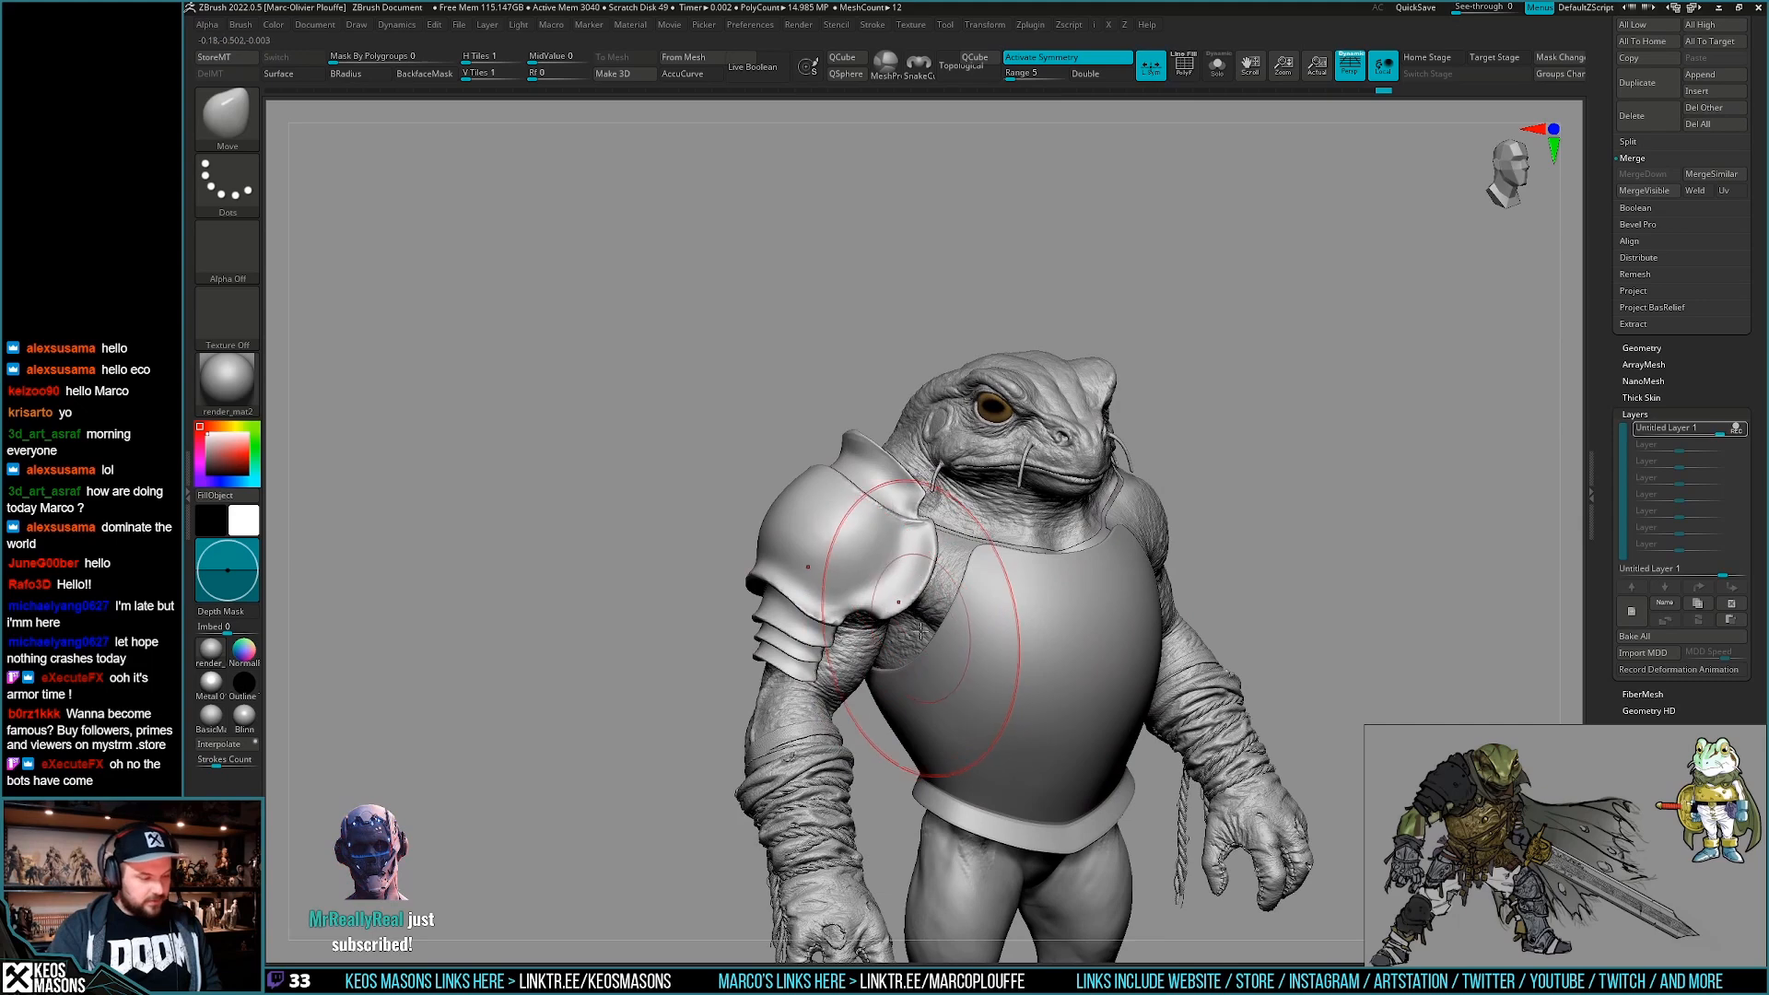
{"action": "key", "text": "space"}
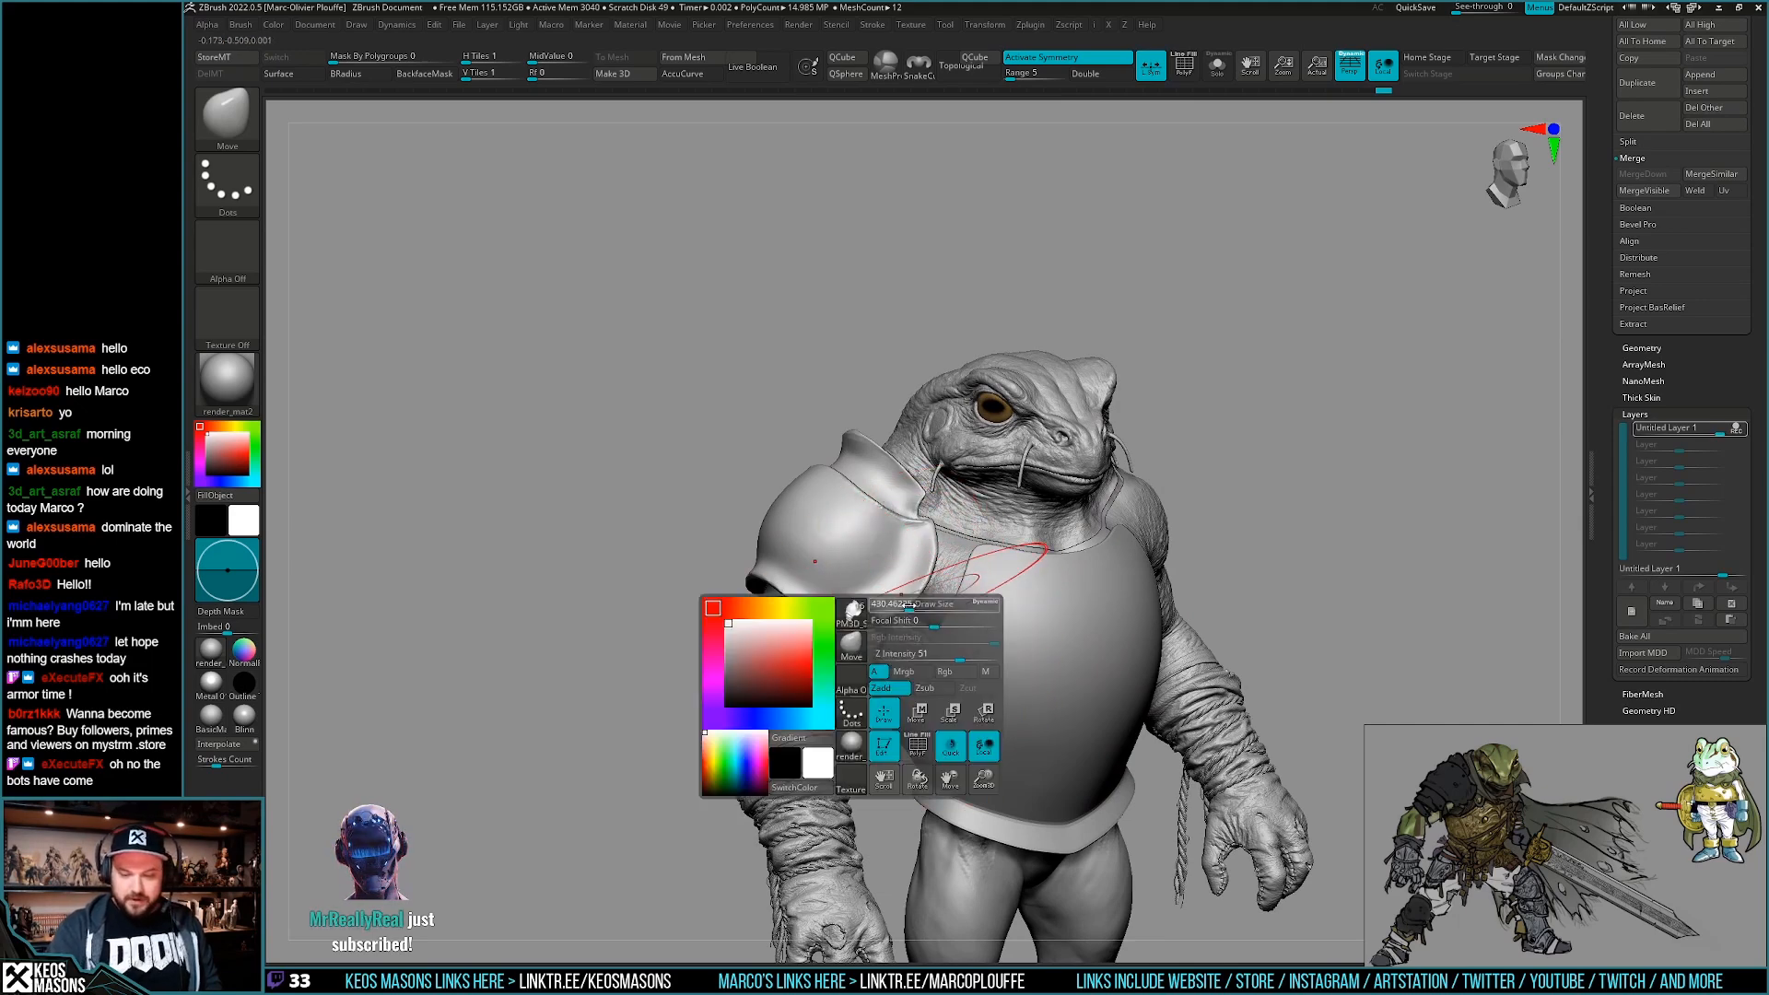
{"action": "right_click_drag", "start_coordinate": [886, 654], "coordinate": [895, 613]}
{"action": "key", "text": "w"}
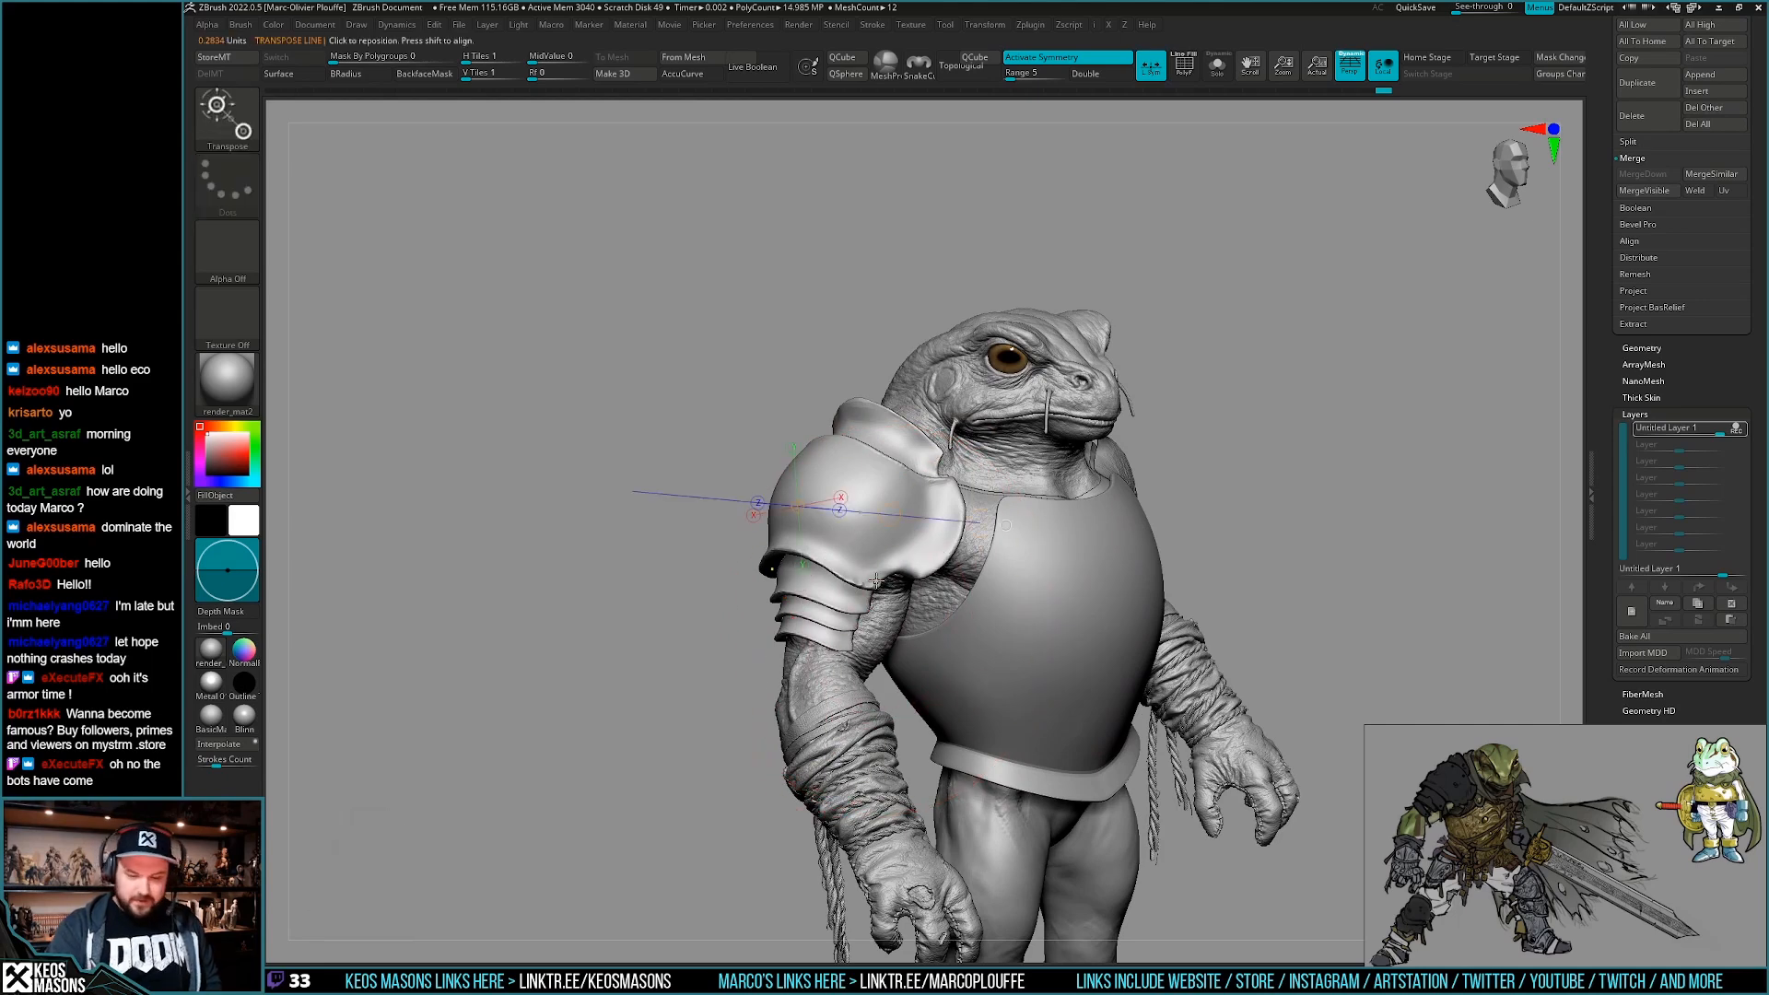
{"action": "key", "text": "q"}
{"action": "mouse_move", "coordinate": [986, 560]}
{"action": "right_mouse_down"}
{"action": "mouse_move", "coordinate": [949, 552]}
{"action": "mouse_move", "coordinate": [973, 573]}
{"action": "mouse_move", "coordinate": [921, 553]}
{"action": "right_mouse_up"}
{"action": "mouse_move", "coordinate": [882, 466]}
{"action": "left_mouse_down"}
{"action": "mouse_move", "coordinate": [869, 479]}
{"action": "mouse_move", "coordinate": [887, 436]}
{"action": "left_mouse_up"}
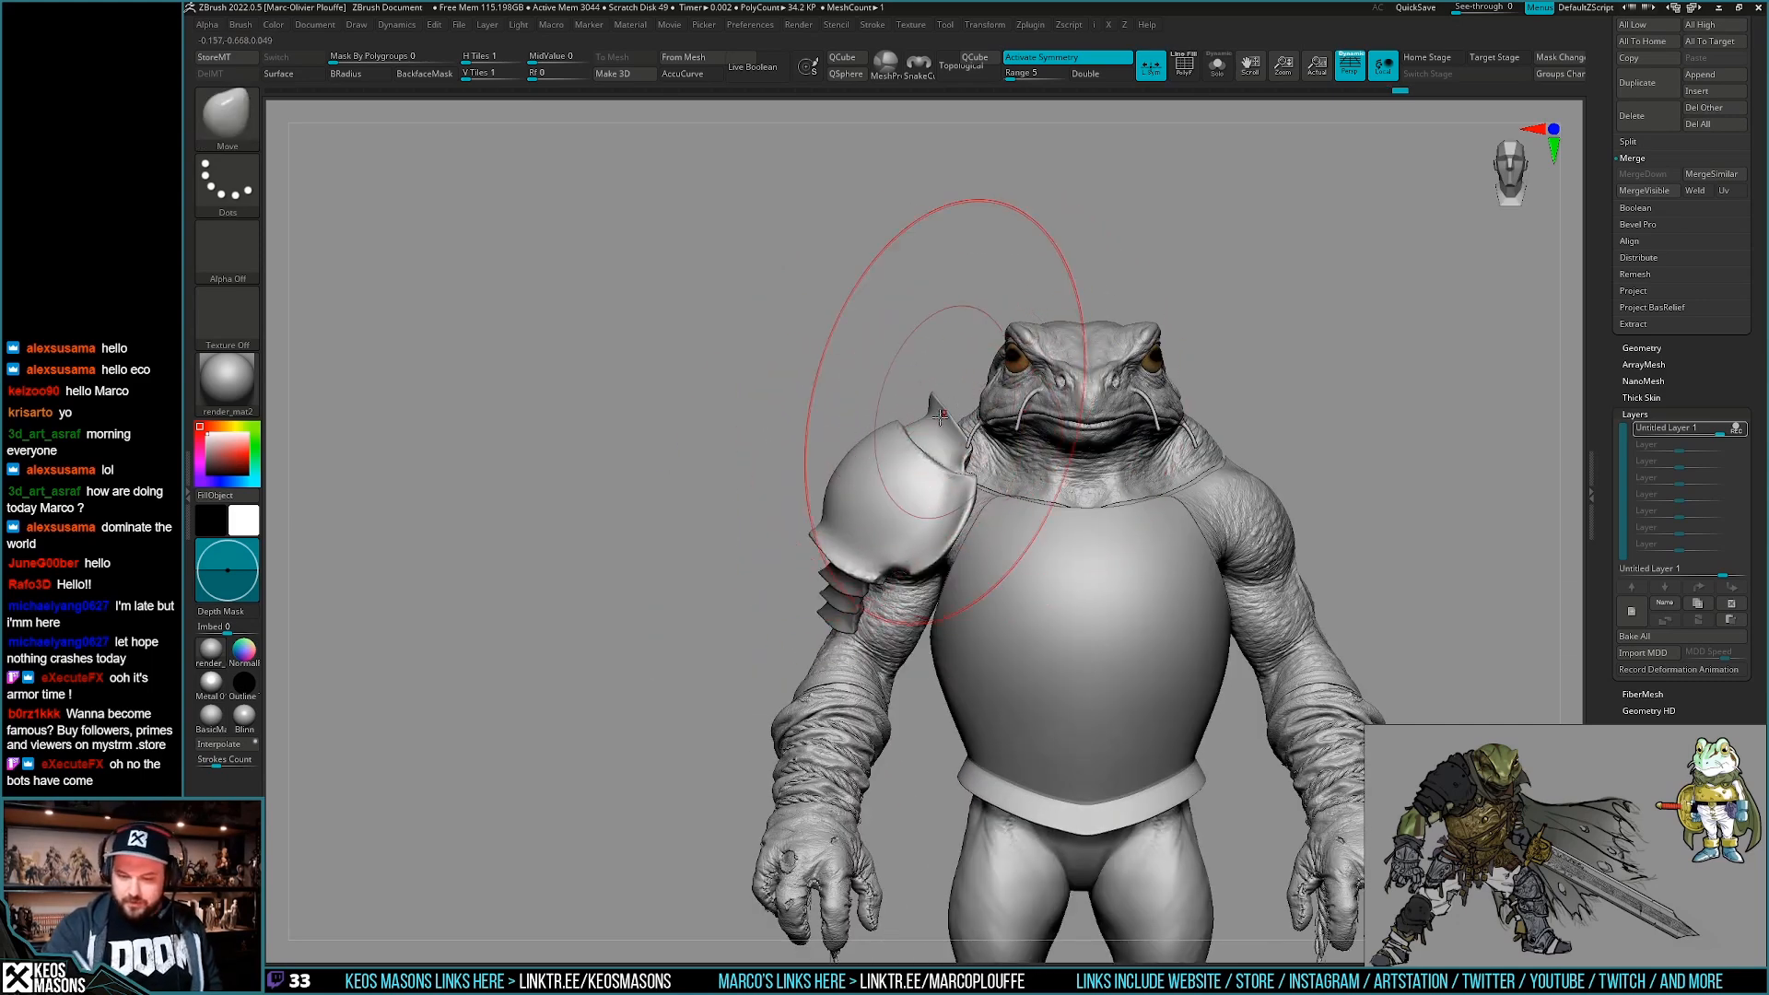
Raise the pauldron's pointed collar and push its dome outward with the Move brush.
{"action": "left_click_drag", "start_coordinate": [934, 429], "coordinate": [944, 414]}
{"action": "key", "text": "space"}
{"action": "left_click_drag", "start_coordinate": [896, 471], "coordinate": [887, 471]}
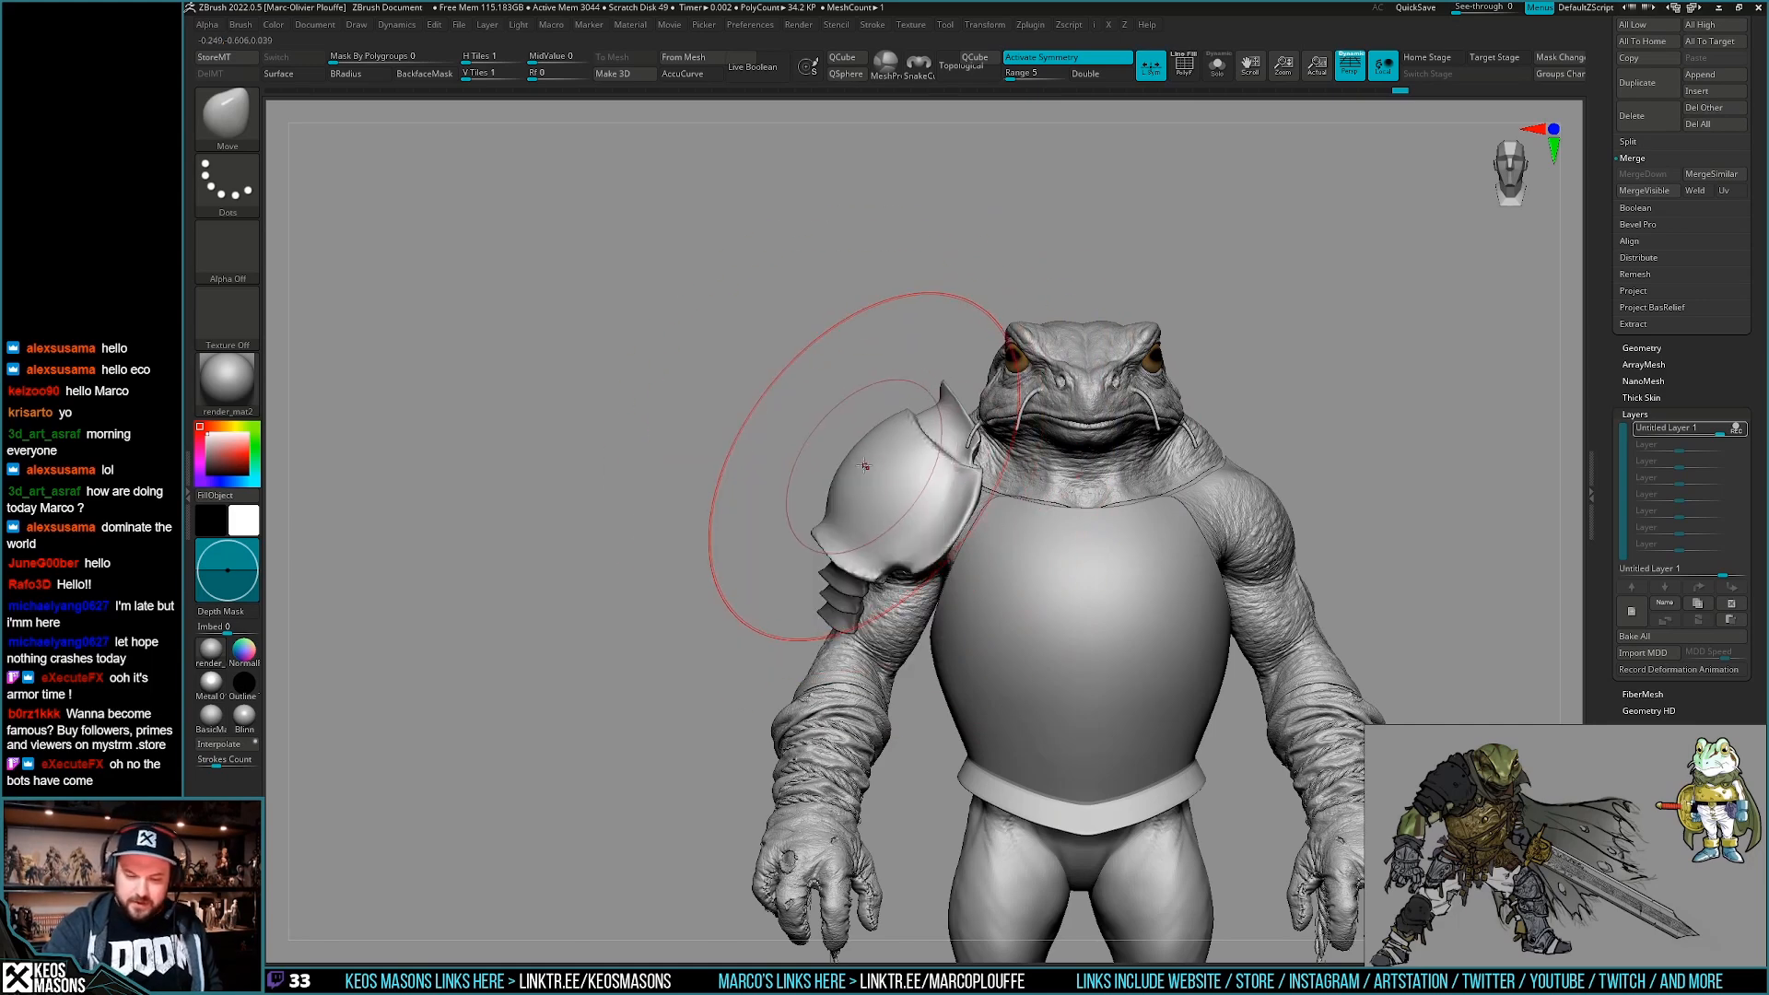
{"action": "right_click_drag", "start_coordinate": [984, 554], "coordinate": [1087, 541]}
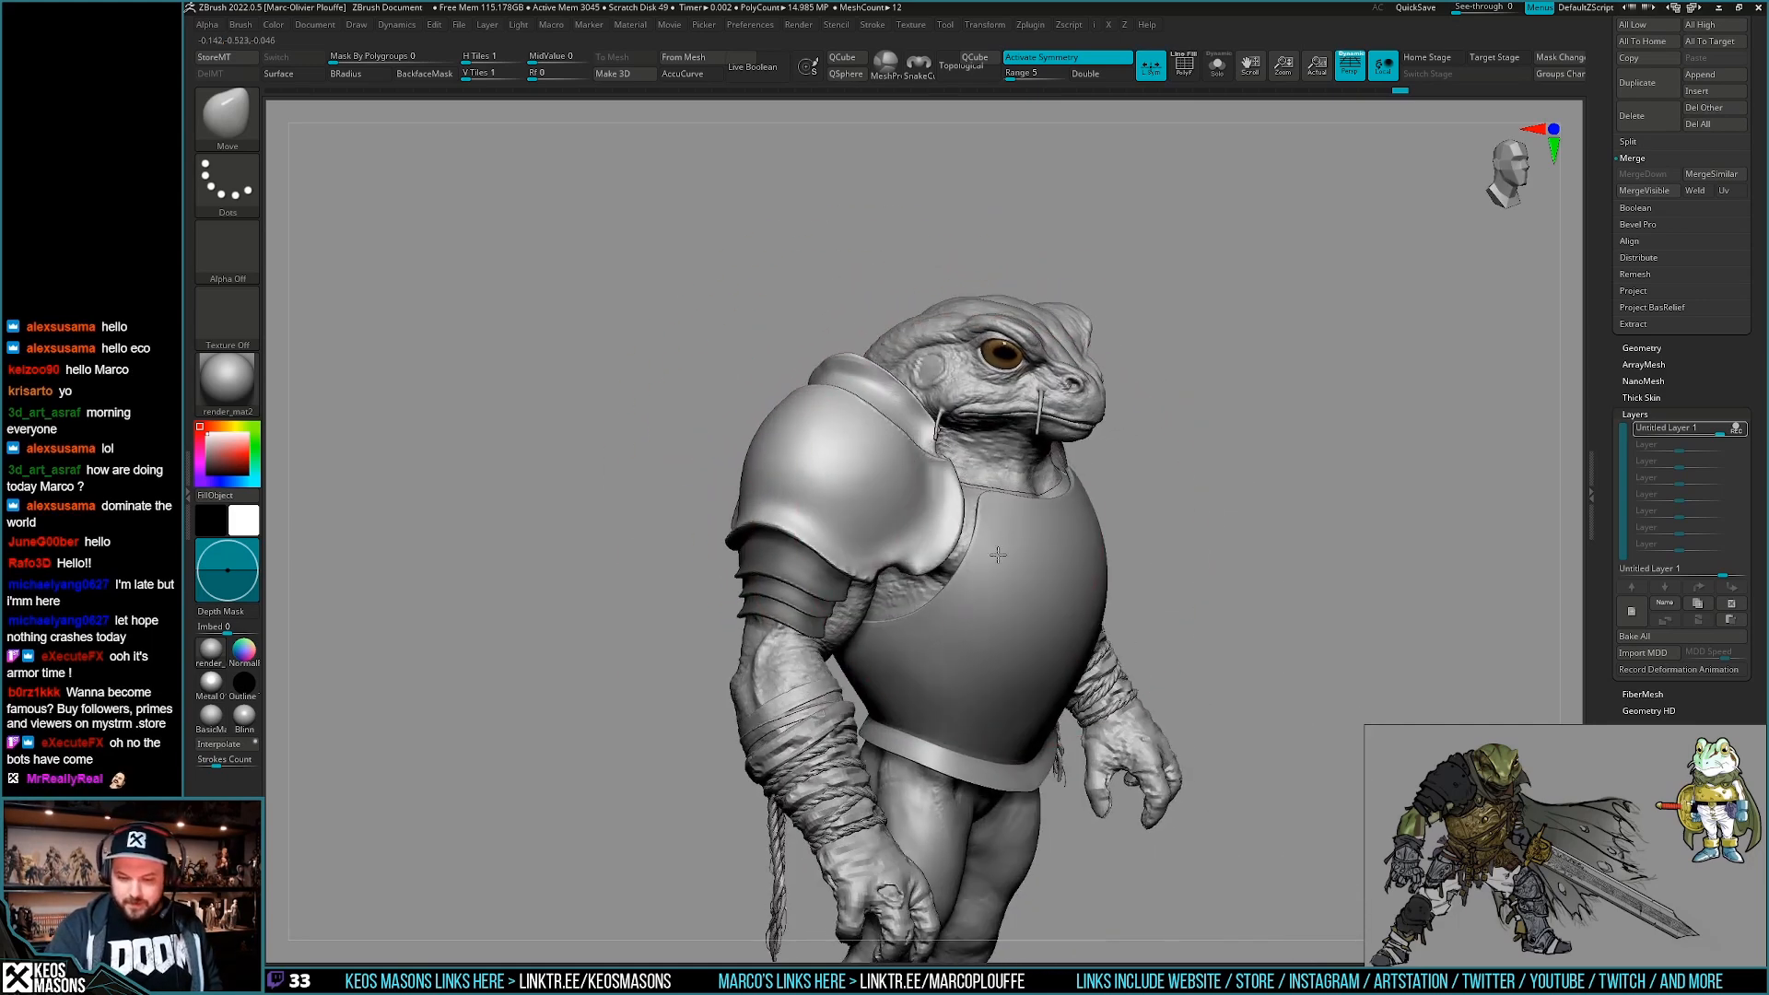
{"action": "mouse_move", "coordinate": [892, 535]}
{"action": "right_mouse_down"}
{"action": "mouse_move", "coordinate": [967, 518]}
{"action": "mouse_move", "coordinate": [1018, 570]}
{"action": "mouse_move", "coordinate": [975, 459]}
{"action": "mouse_move", "coordinate": [944, 451]}
{"action": "right_mouse_up"}
{"action": "key", "text": "space"}
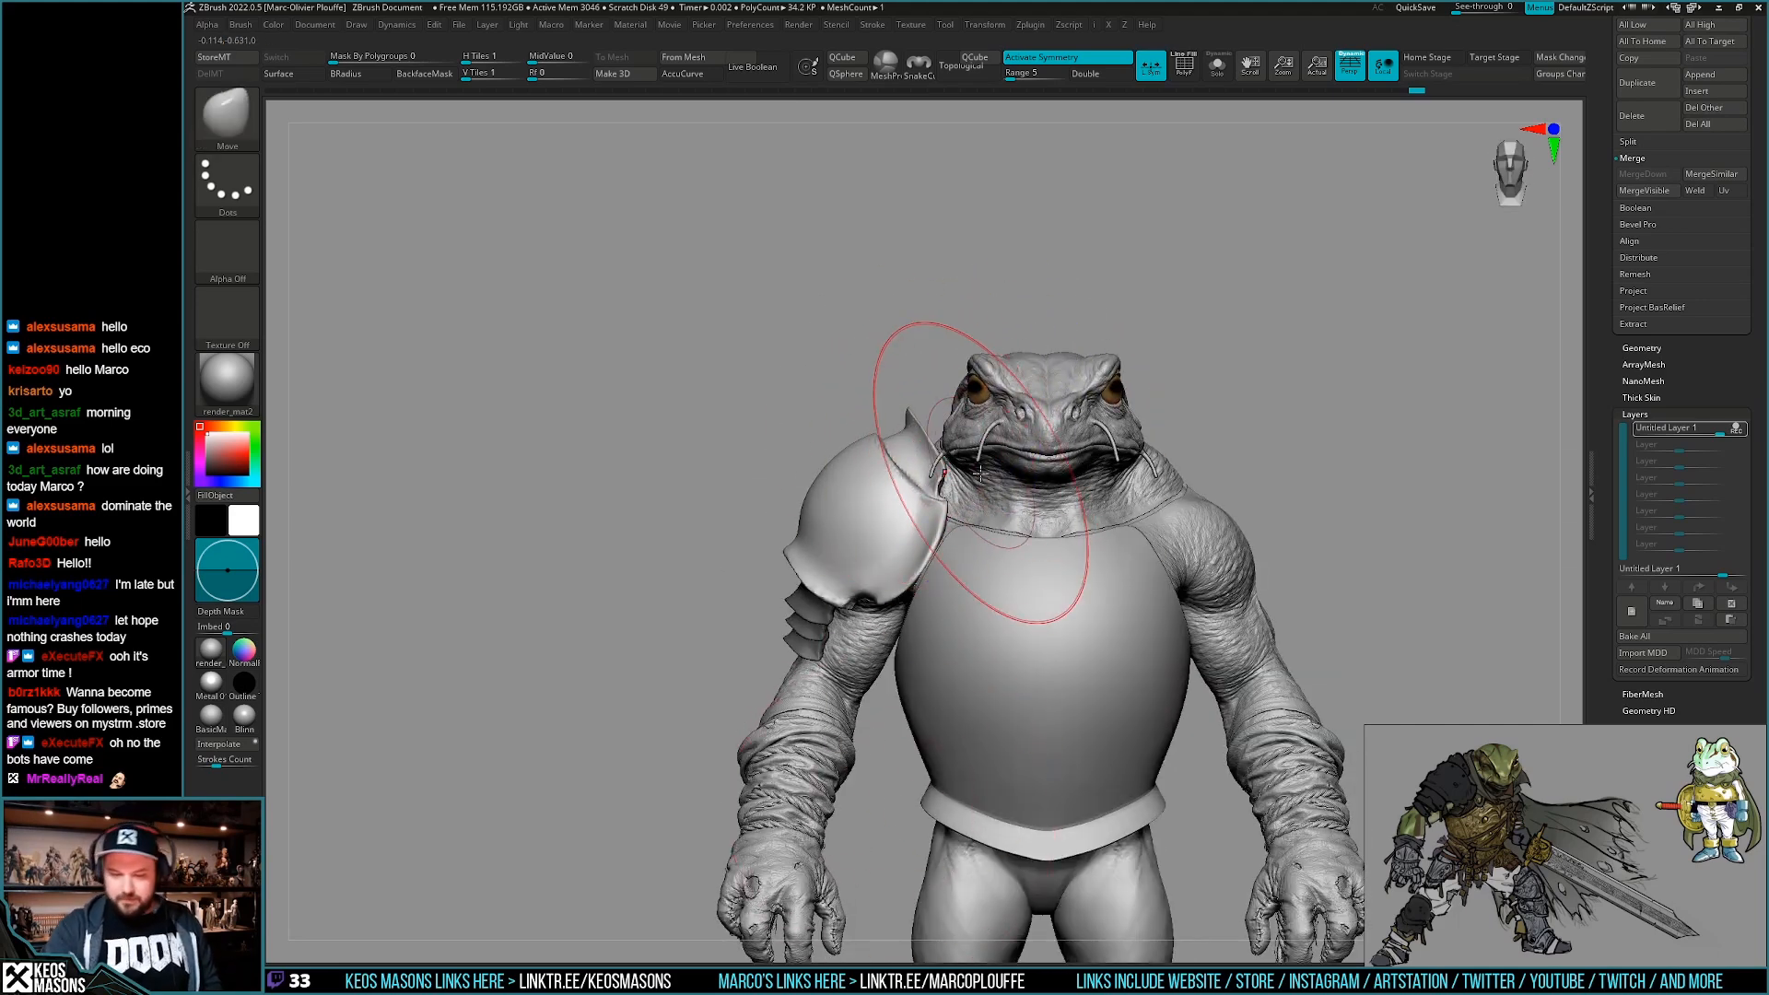
{"action": "right_click_drag", "start_coordinate": [952, 758], "coordinate": [1011, 734], "text": "alt"}
{"action": "right_click_drag", "start_coordinate": [836, 580], "coordinate": [845, 576], "text": "alt"}
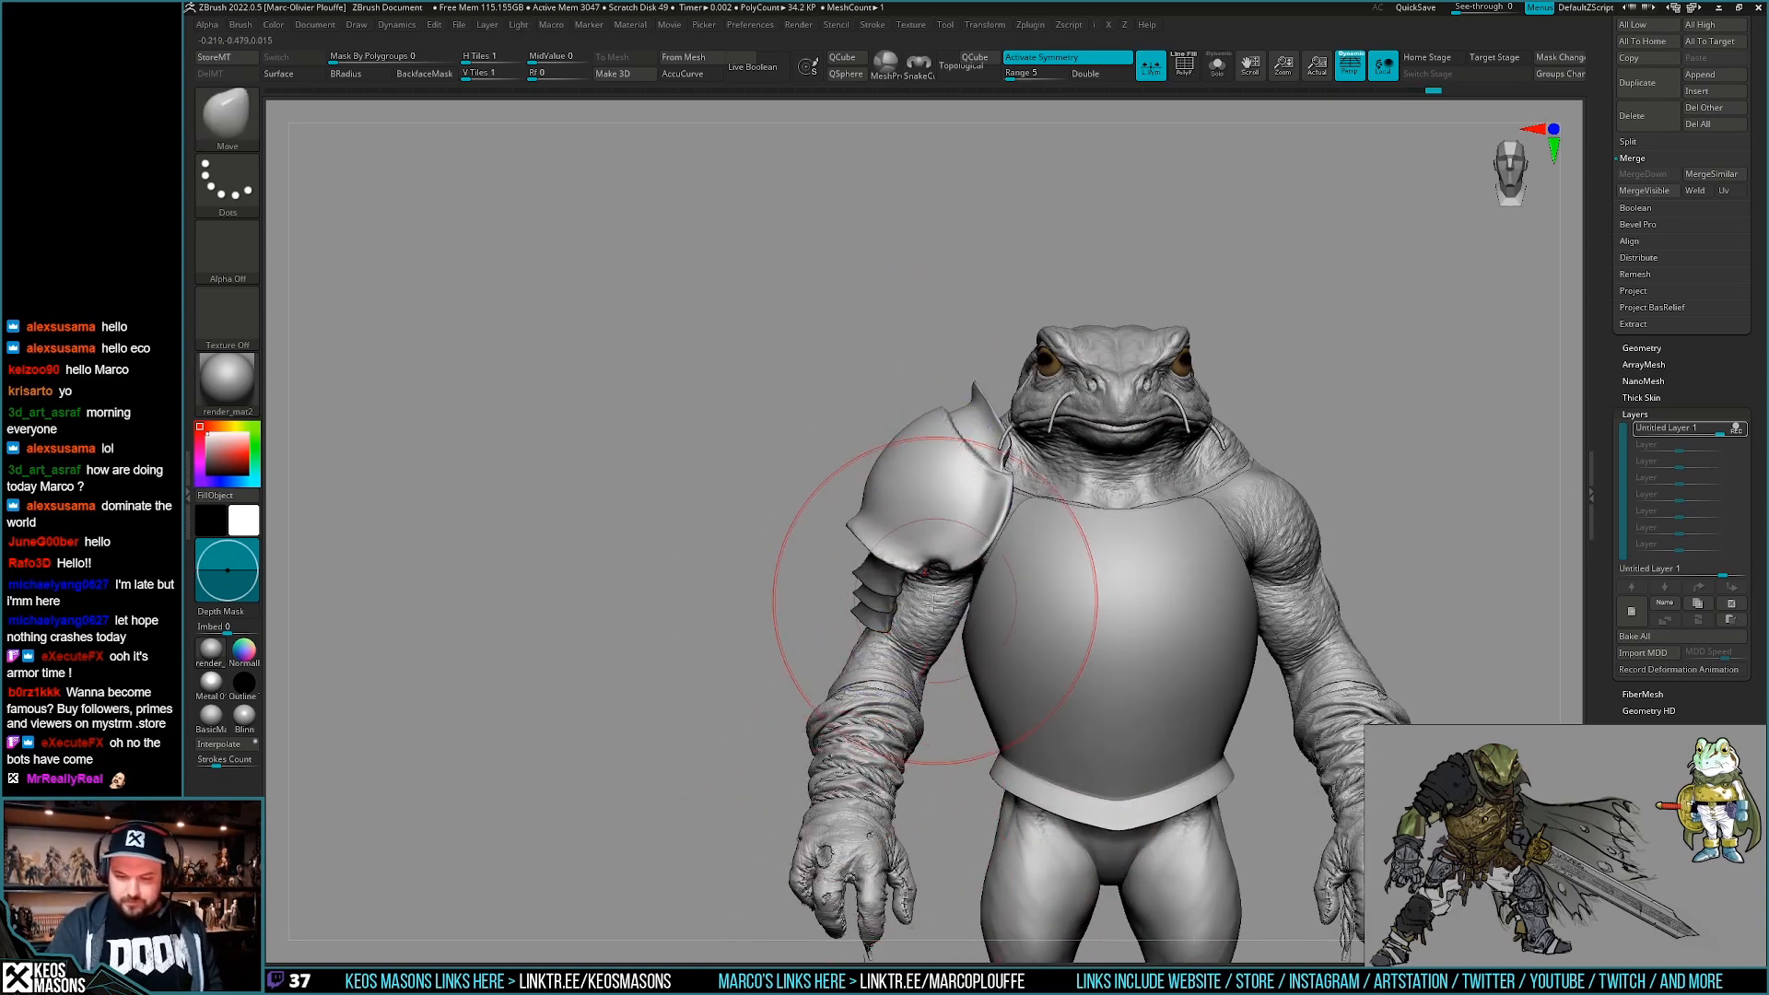
Examine the full figure from the front and at an angle to judge the shoulder armor's proportions.
{"action": "right_click_drag", "start_coordinate": [1193, 618], "coordinate": [1240, 433], "text": "alt"}
{"action": "mouse_move", "coordinate": [924, 434]}
{"action": "right_mouse_down", "text": "ctrl"}
{"action": "mouse_move", "coordinate": [972, 524]}
{"action": "mouse_move", "coordinate": [1009, 525]}
{"action": "mouse_move", "coordinate": [938, 531]}
{"action": "mouse_move", "coordinate": [1179, 368]}
{"action": "mouse_move", "coordinate": [1101, 563]}
{"action": "mouse_move", "coordinate": [1121, 538]}
{"action": "right_mouse_up", "text": "ctrl"}
{"action": "mouse_move", "coordinate": [1121, 538]}
{"action": "right_mouse_down", "text": "alt"}
{"action": "mouse_move", "coordinate": [1065, 564]}
{"action": "mouse_move", "coordinate": [1090, 523]}
{"action": "right_mouse_up", "text": "alt"}
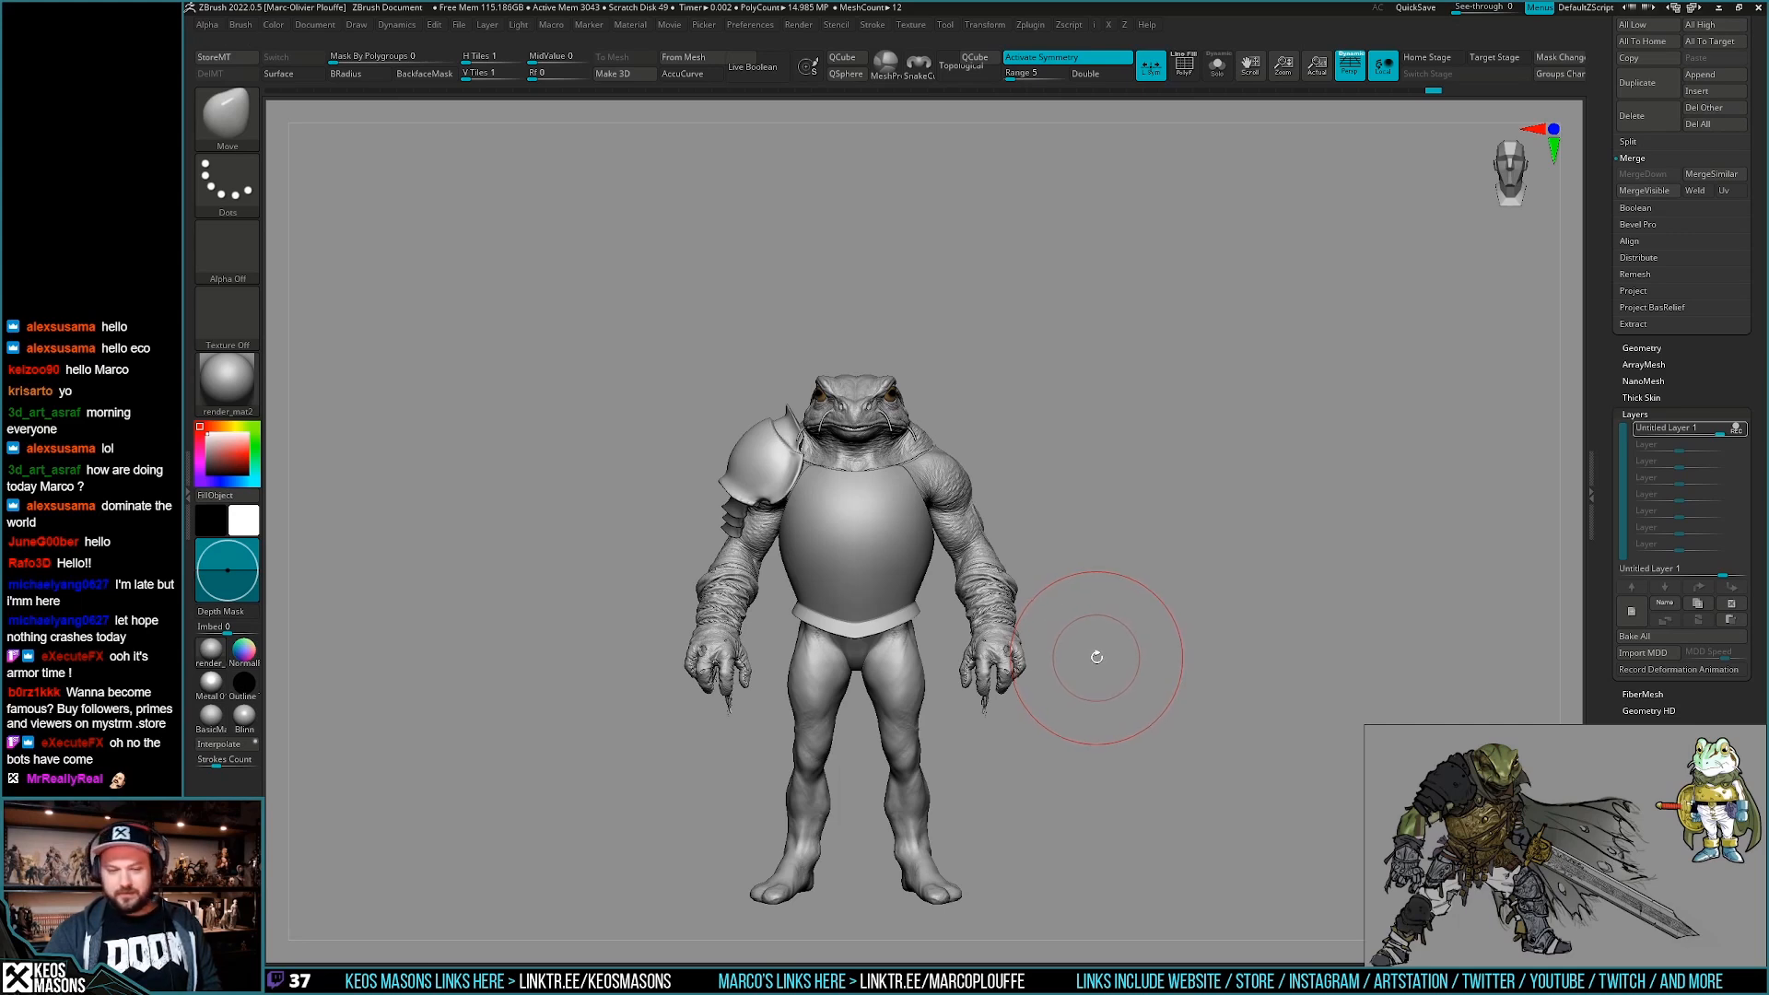
{"action": "left_click_drag", "start_coordinate": [1105, 630], "coordinate": [1123, 627]}
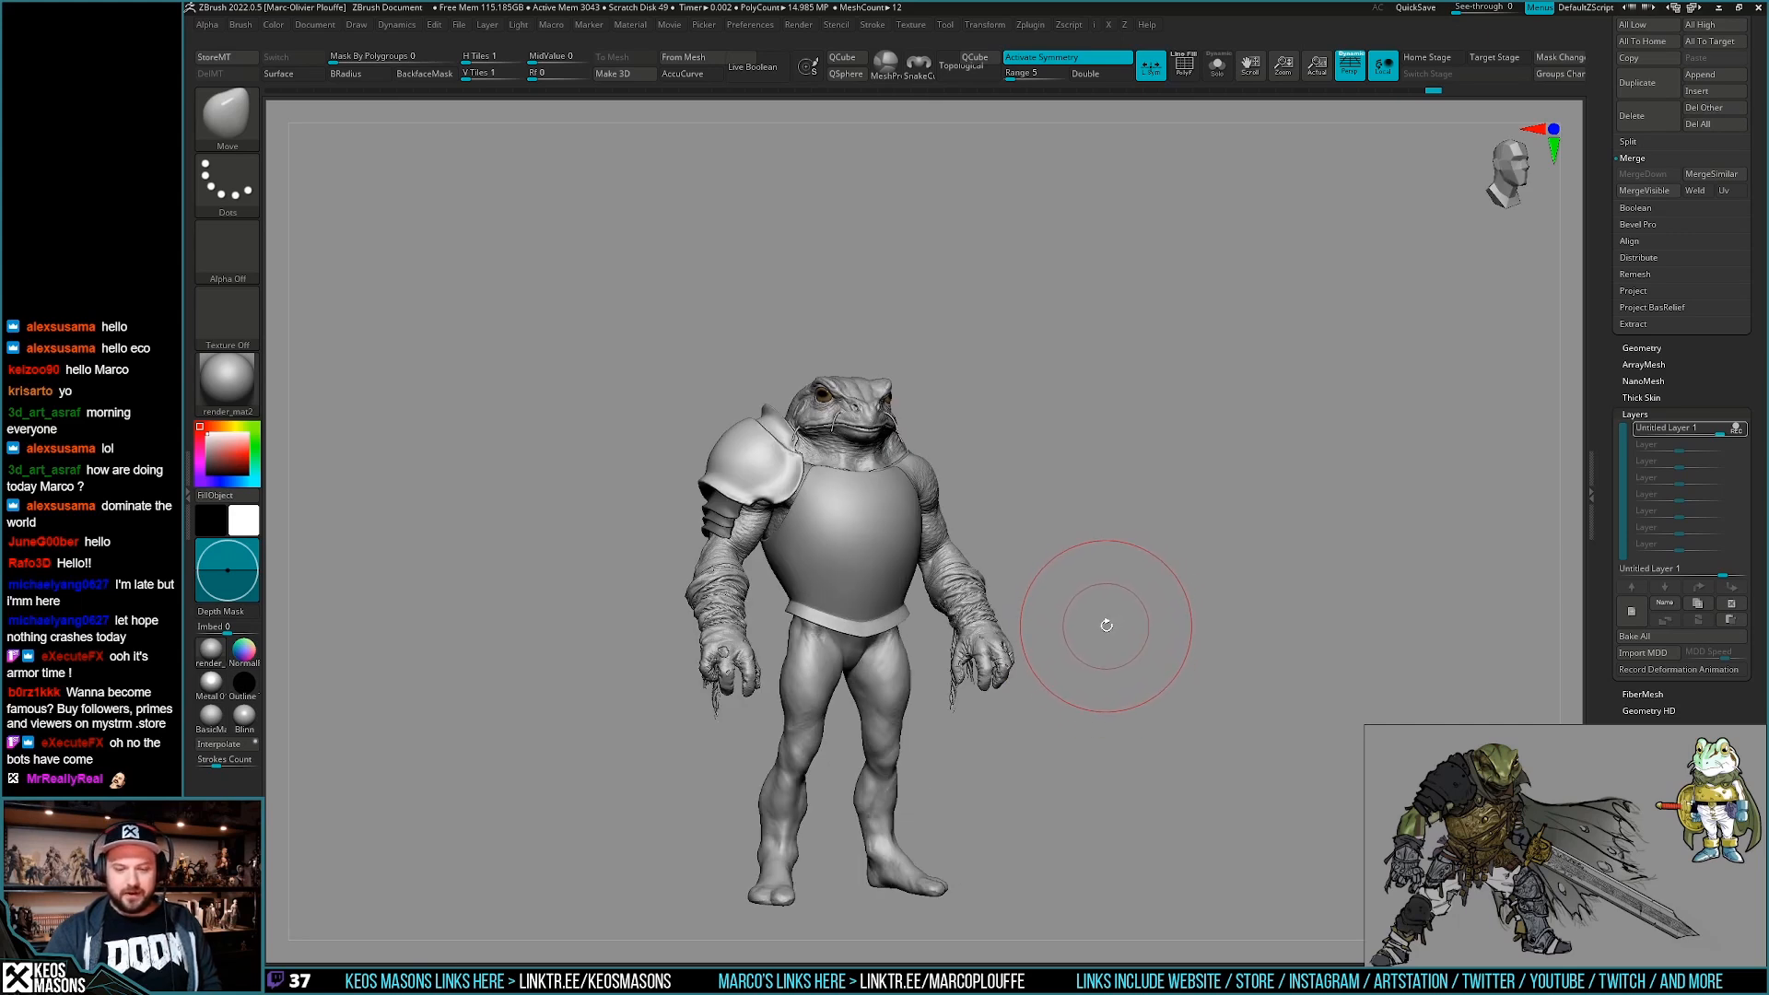
{"action": "left_click_drag", "start_coordinate": [1107, 631], "coordinate": [1197, 783], "text": "alt"}
{"action": "left_click_drag", "start_coordinate": [1170, 644], "coordinate": [1308, 641]}
{"action": "left_click_drag", "start_coordinate": [932, 481], "coordinate": [935, 478]}
{"action": "left_click_drag", "start_coordinate": [1160, 691], "coordinate": [1033, 624]}
Invert the mask to protect the pauldron and reshape the three arm plates with the Move brush.
{"action": "left_click", "coordinate": [742, 651], "text": "ctrl"}
{"action": "mouse_move", "coordinate": [742, 651]}
{"action": "left_mouse_down"}
{"action": "mouse_move", "coordinate": [882, 550]}
{"action": "mouse_move", "coordinate": [802, 485]}
{"action": "mouse_move", "coordinate": [835, 496]}
{"action": "left_mouse_up"}
{"action": "left_click_drag", "start_coordinate": [878, 554], "coordinate": [929, 587]}
{"action": "right_click_drag", "start_coordinate": [919, 585], "coordinate": [960, 590], "text": "shift"}
{"action": "right_click_drag", "start_coordinate": [797, 615], "coordinate": [822, 628], "text": "alt"}
{"action": "right_click", "coordinate": [823, 630]}
{"action": "right_click_drag", "start_coordinate": [867, 562], "coordinate": [928, 573]}
{"action": "right_click", "coordinate": [927, 573]}
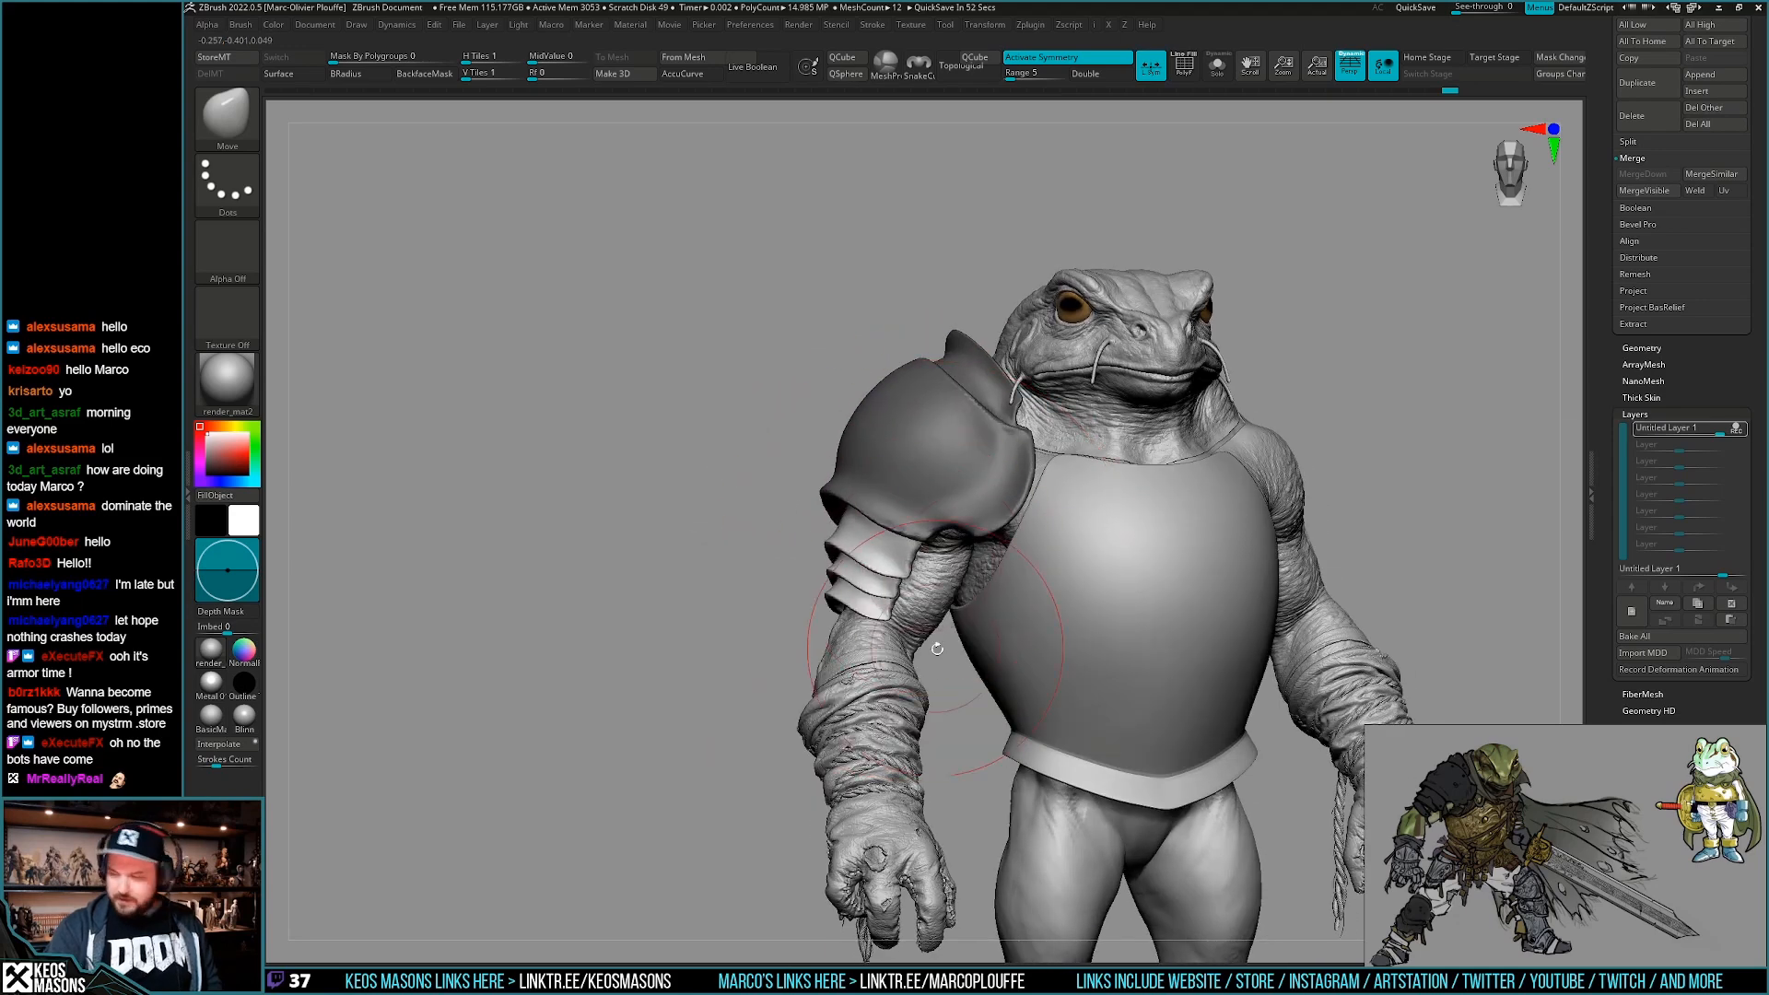
{"action": "right_click_drag", "start_coordinate": [931, 642], "coordinate": [951, 651], "text": "shift"}
{"action": "right_click_drag", "start_coordinate": [804, 573], "coordinate": [944, 658]}
{"action": "right_click", "coordinate": [889, 580]}
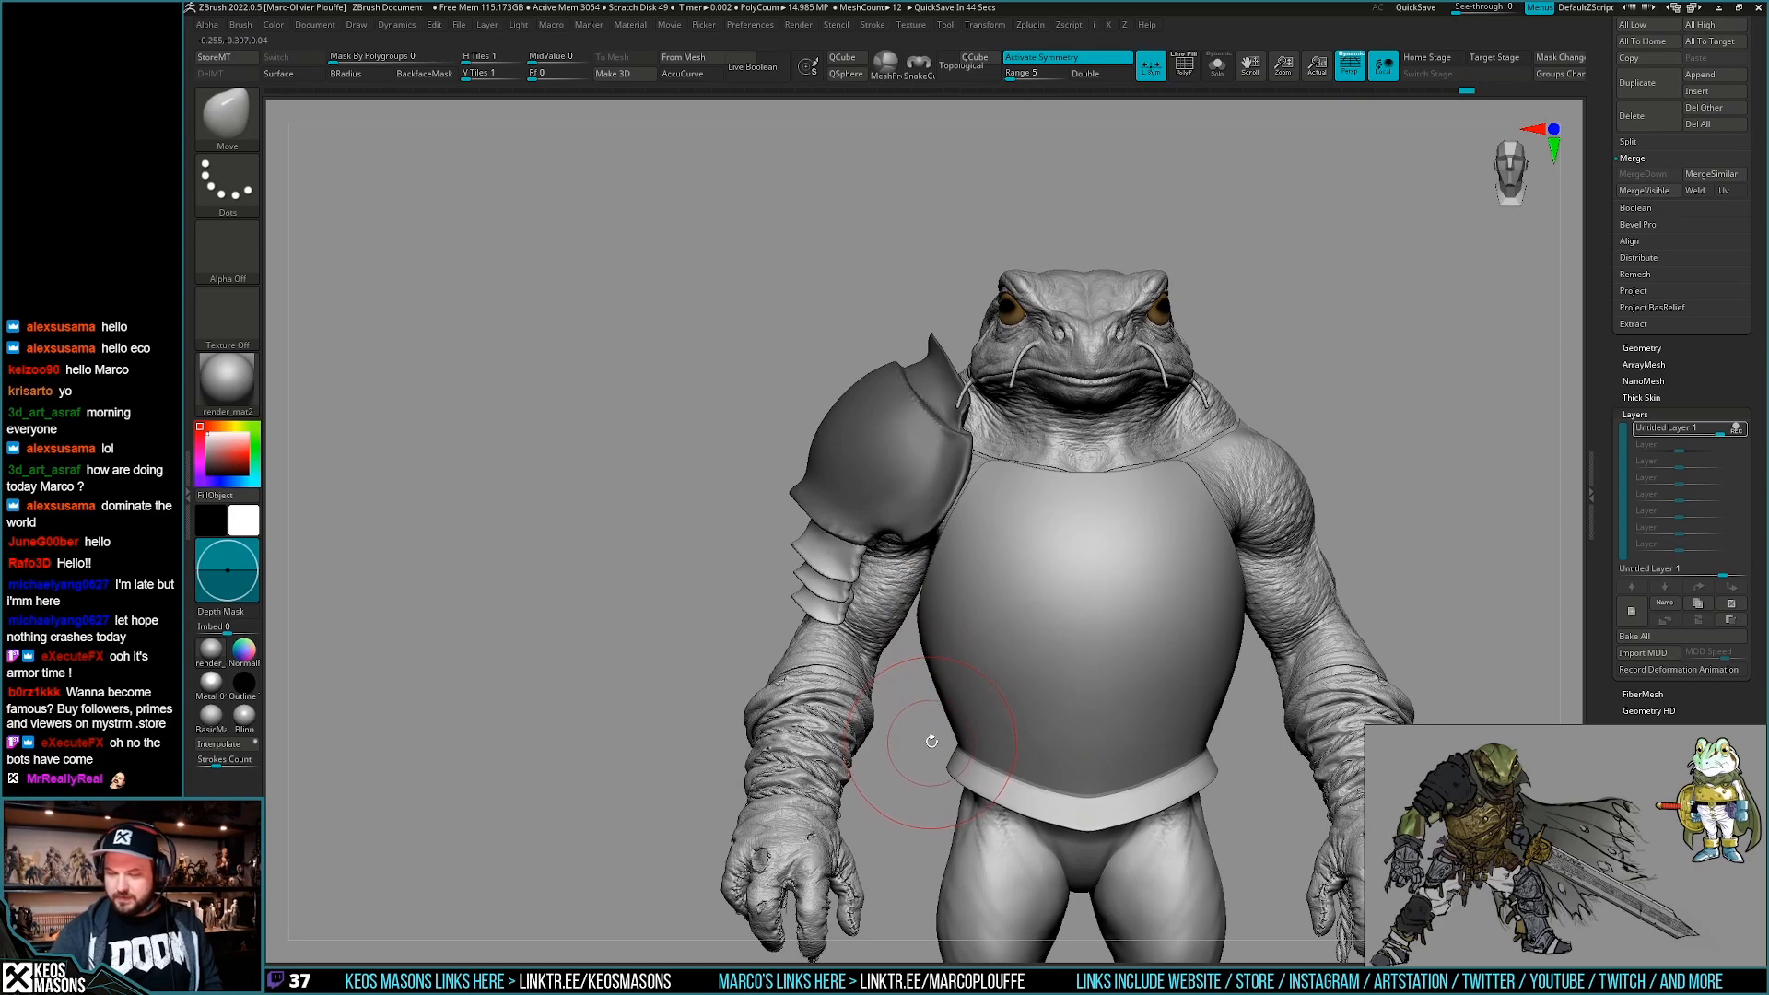
{"action": "right_click_drag", "start_coordinate": [926, 717], "coordinate": [943, 729]}
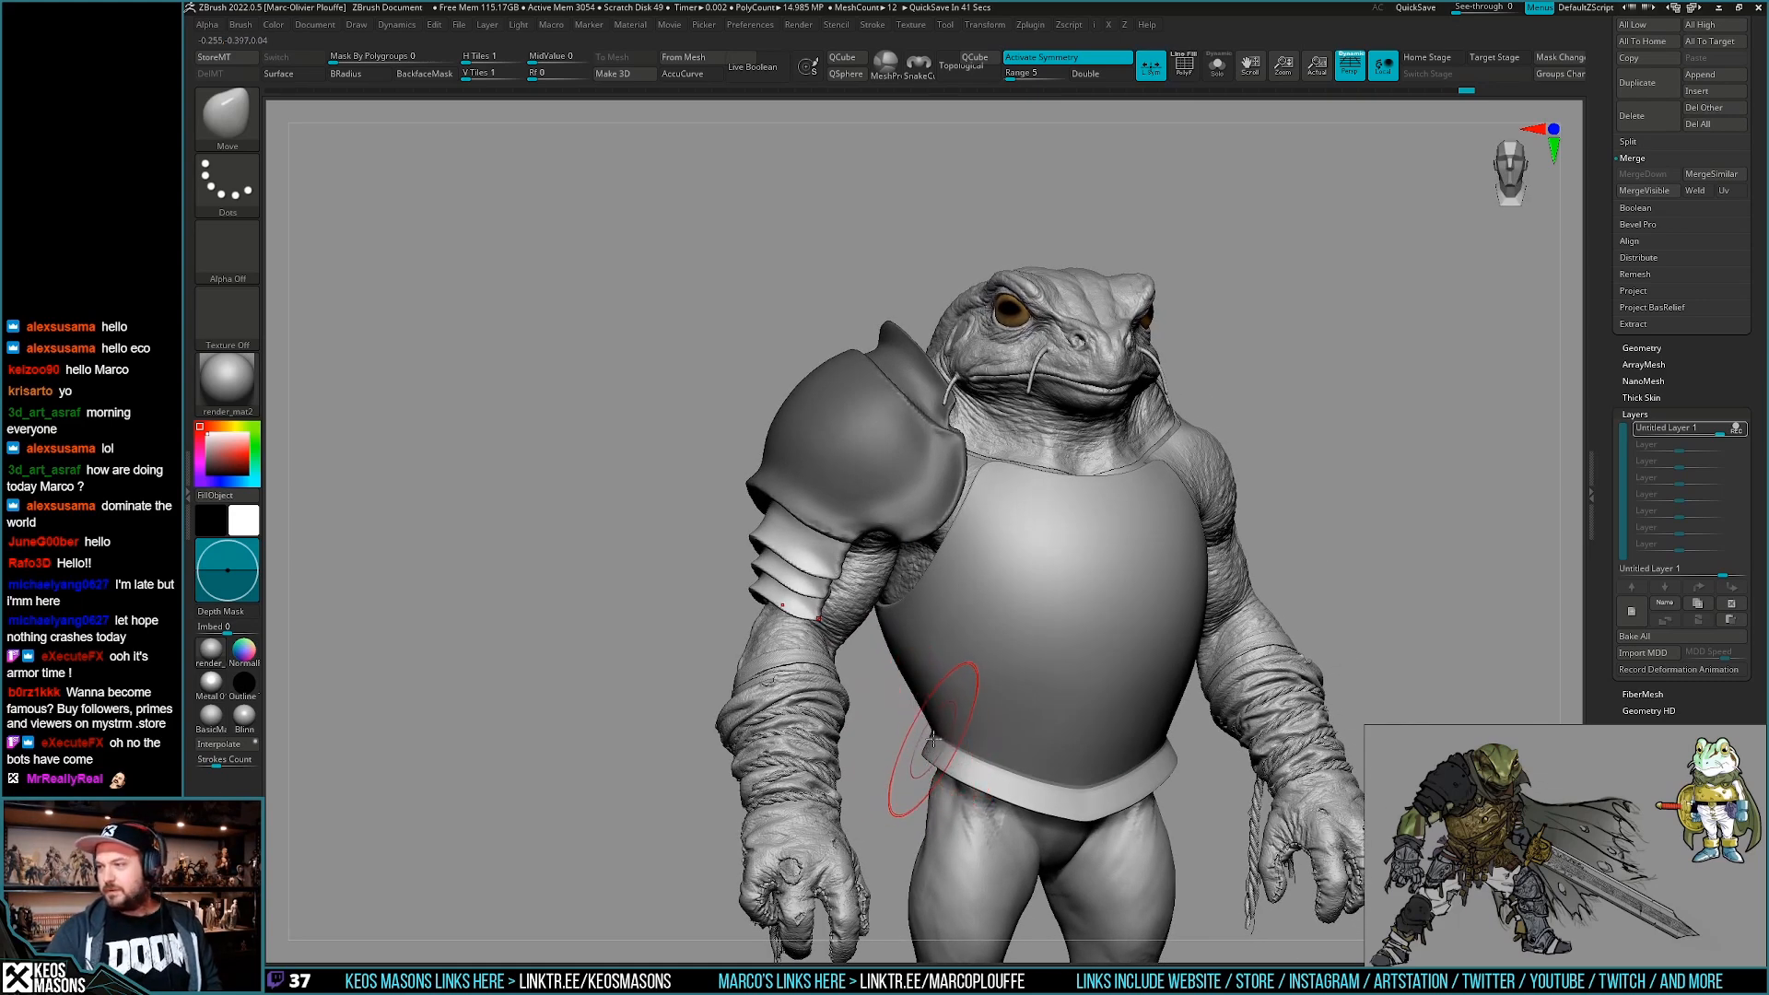
Mask the arm plates again and refine the pauldron's form from the side and from below.
{"action": "mouse_move", "coordinate": [970, 504]}
{"action": "right_mouse_down"}
{"action": "mouse_move", "coordinate": [973, 430]}
{"action": "mouse_move", "coordinate": [979, 535]}
{"action": "mouse_move", "coordinate": [993, 487]}
{"action": "right_mouse_up"}
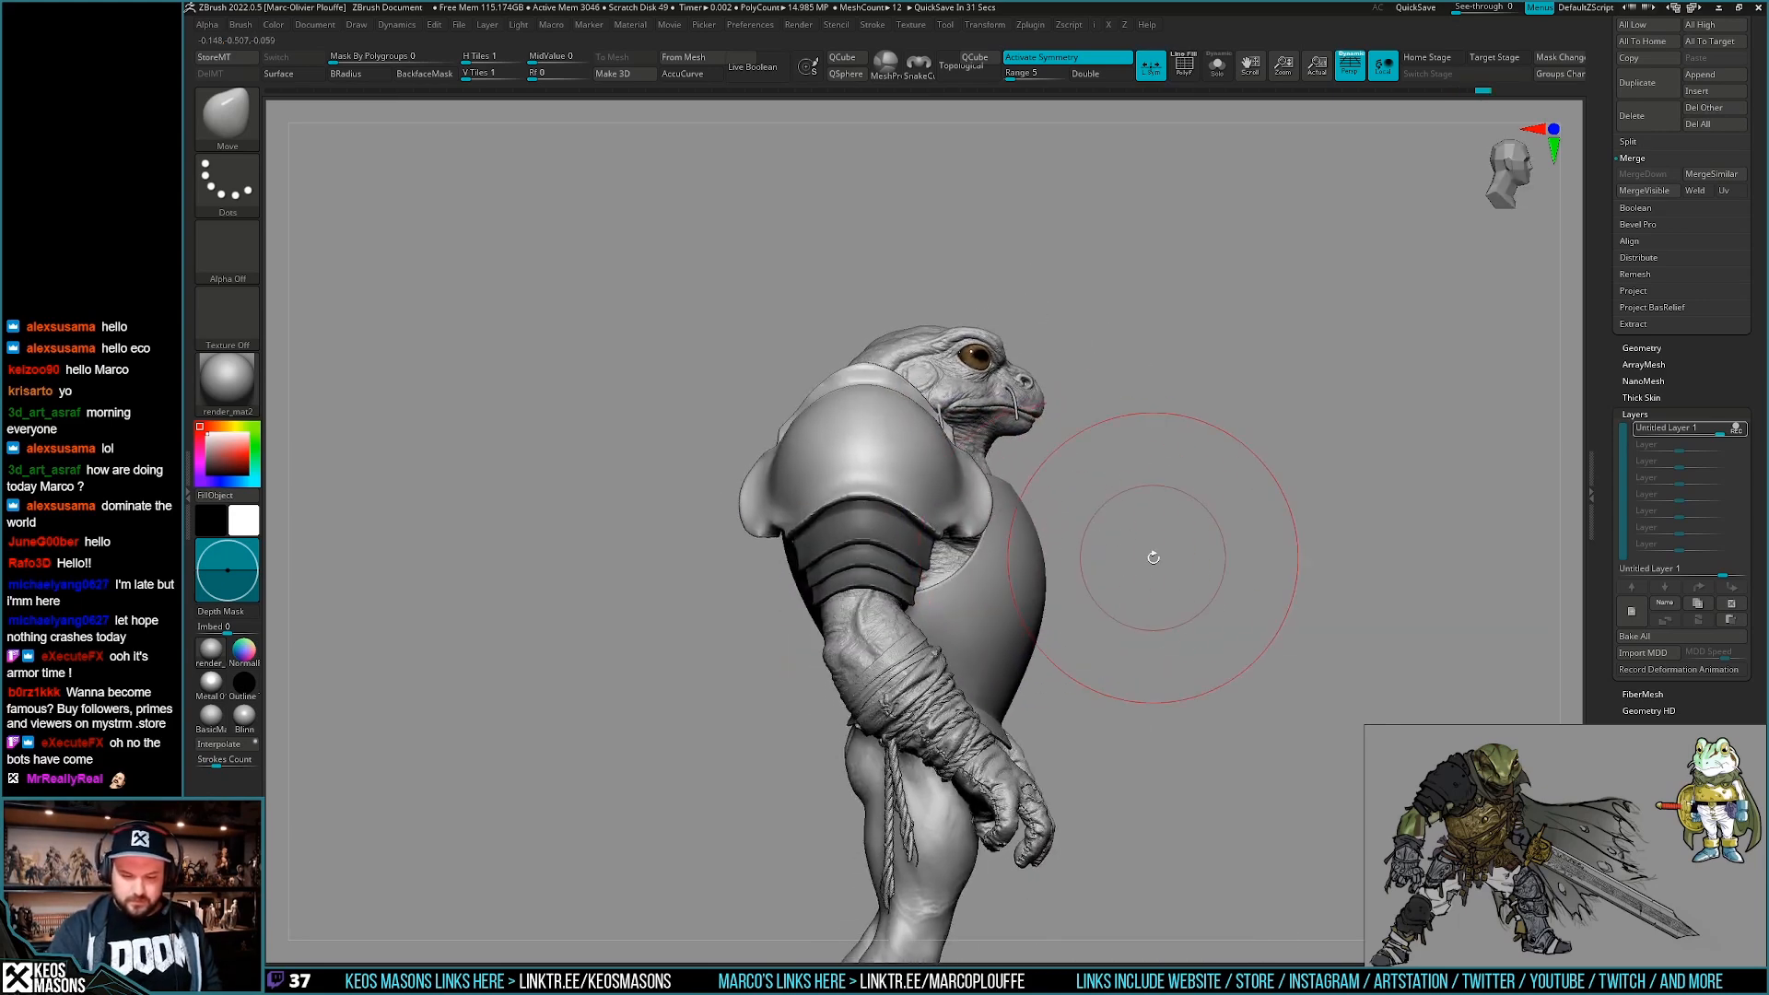
{"action": "mouse_move", "coordinate": [1023, 538]}
{"action": "right_mouse_down"}
{"action": "mouse_move", "coordinate": [1003, 521]}
{"action": "mouse_move", "coordinate": [1039, 565]}
{"action": "mouse_move", "coordinate": [1016, 556]}
{"action": "mouse_move", "coordinate": [1020, 573]}
{"action": "mouse_move", "coordinate": [1023, 489]}
{"action": "mouse_move", "coordinate": [1007, 636]}
{"action": "mouse_move", "coordinate": [1023, 571]}
{"action": "mouse_move", "coordinate": [1164, 375]}
{"action": "mouse_move", "coordinate": [1071, 631]}
{"action": "mouse_move", "coordinate": [1093, 631]}
{"action": "mouse_move", "coordinate": [1089, 589]}
{"action": "mouse_move", "coordinate": [1098, 623]}
{"action": "right_mouse_up"}
{"action": "right_click_drag", "start_coordinate": [1005, 536], "coordinate": [1074, 504]}
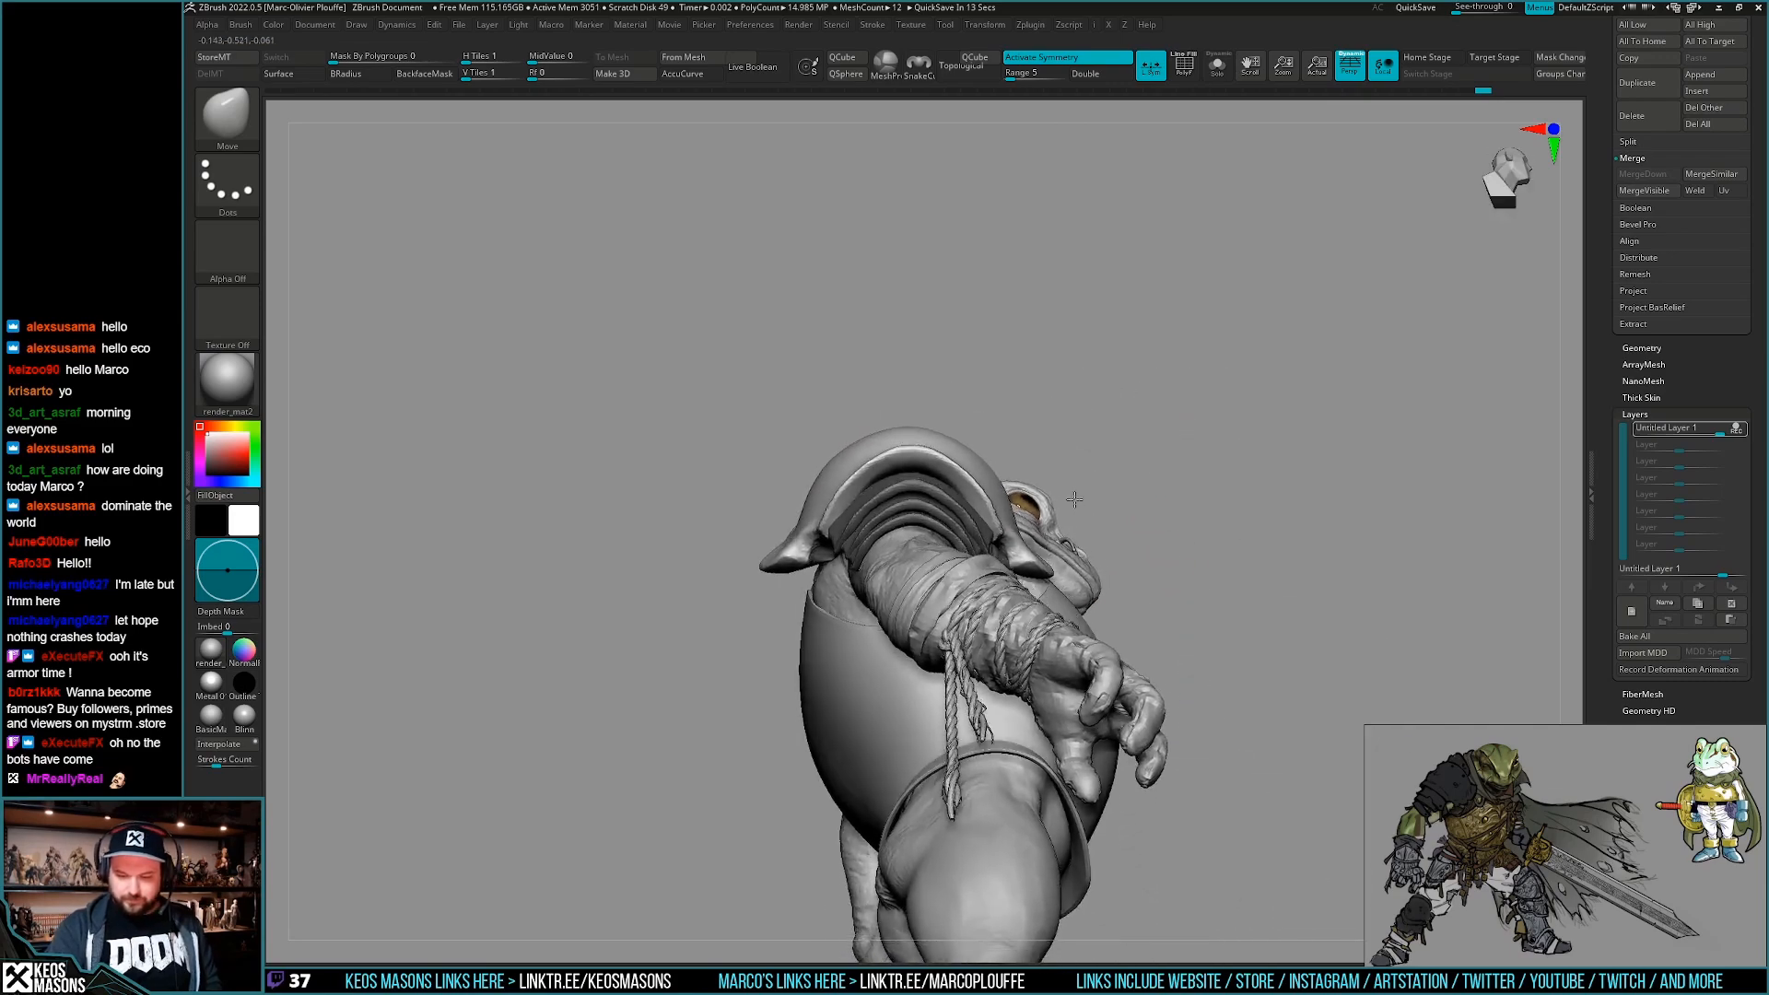
{"action": "mouse_move", "coordinate": [1023, 604]}
{"action": "right_mouse_down"}
{"action": "mouse_move", "coordinate": [1026, 765]}
{"action": "mouse_move", "coordinate": [1002, 565]}
{"action": "mouse_move", "coordinate": [1100, 490]}
{"action": "mouse_move", "coordinate": [1057, 533]}
{"action": "mouse_move", "coordinate": [1005, 513]}
{"action": "mouse_move", "coordinate": [1074, 479]}
{"action": "right_mouse_up"}
{"action": "left_click", "coordinate": [862, 551], "text": "alt"}
{"action": "key", "text": "ctrl+z"}
{"action": "mouse_move", "coordinate": [994, 544]}
{"action": "right_mouse_down"}
{"action": "mouse_move", "coordinate": [932, 538]}
{"action": "mouse_move", "coordinate": [949, 530]}
{"action": "mouse_move", "coordinate": [929, 519]}
{"action": "mouse_move", "coordinate": [964, 535]}
{"action": "mouse_move", "coordinate": [958, 558]}
{"action": "mouse_move", "coordinate": [968, 540]}
{"action": "right_mouse_up"}
{"action": "key", "text": "space"}
{"action": "mouse_move", "coordinate": [1216, 411]}
{"action": "right_mouse_down"}
{"action": "mouse_move", "coordinate": [846, 585]}
{"action": "mouse_move", "coordinate": [903, 530]}
{"action": "mouse_move", "coordinate": [932, 529]}
{"action": "mouse_move", "coordinate": [937, 553]}
{"action": "mouse_move", "coordinate": [963, 534]}
{"action": "right_mouse_up"}
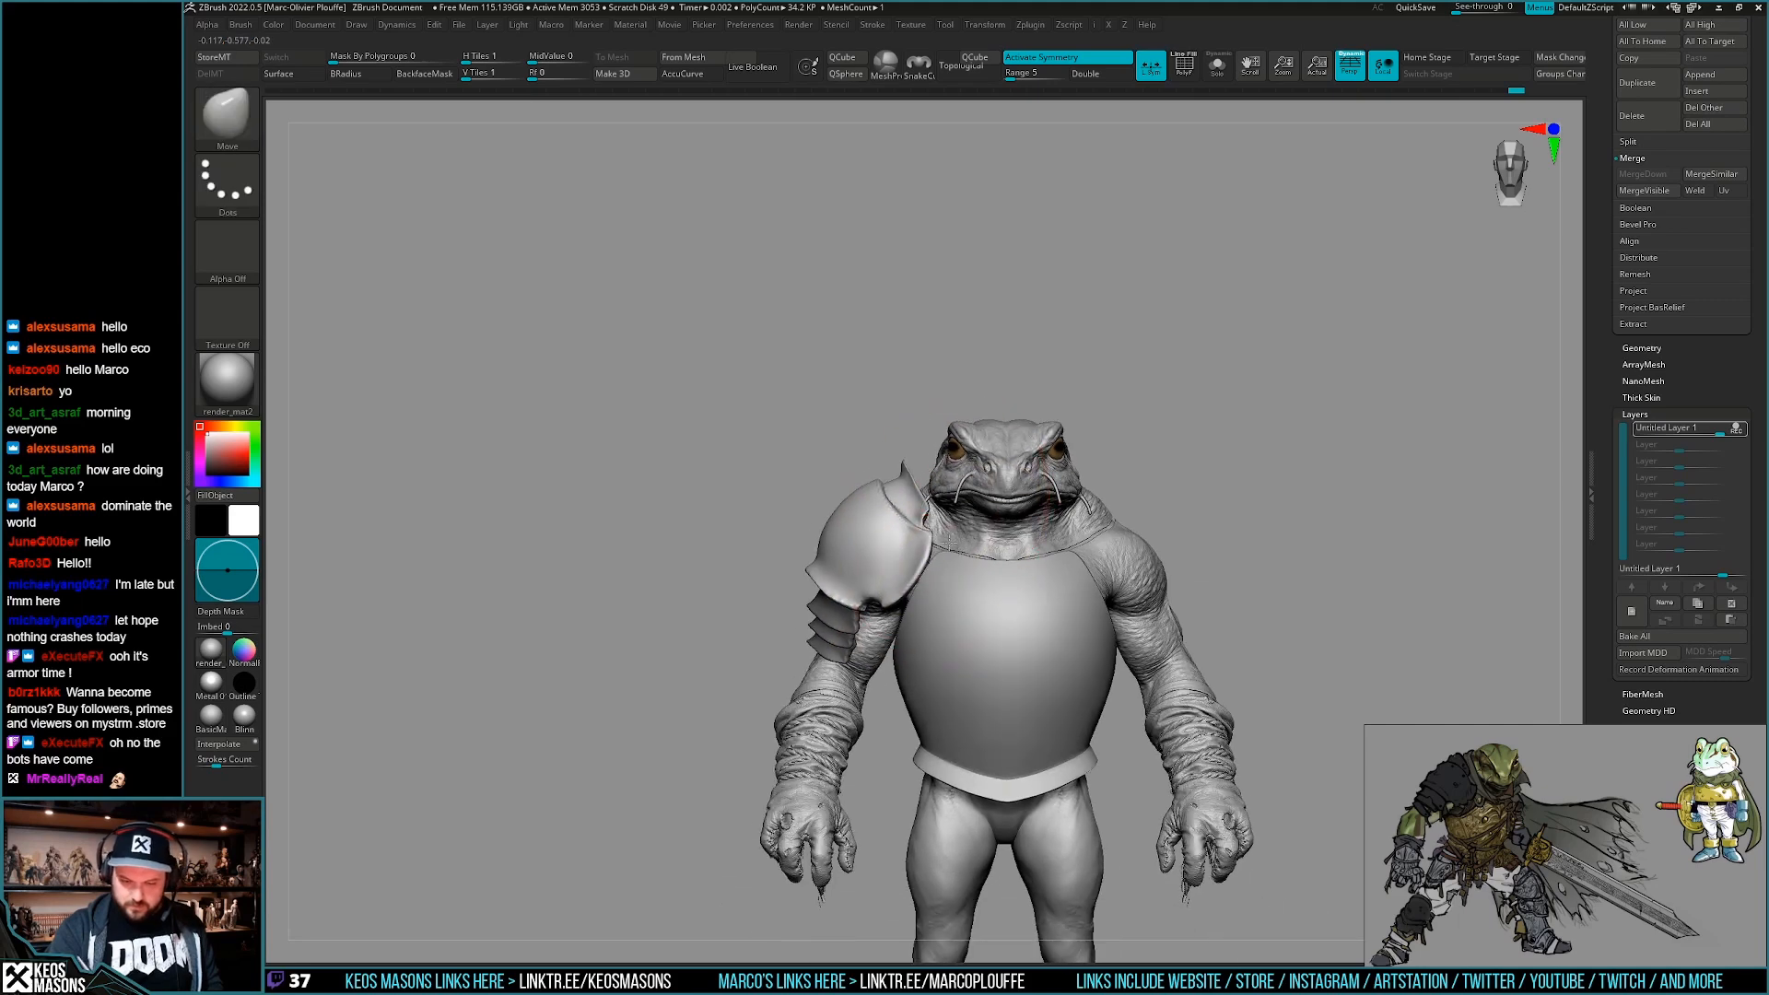
Isolate individual arm plates with masks and adjust their placement with the Move brush, ending on the lowest plate.
{"action": "right_click_drag", "start_coordinate": [1333, 464], "coordinate": [1107, 625], "text": "ctrl"}
{"action": "left_click_drag", "start_coordinate": [898, 599], "coordinate": [896, 618]}
{"action": "key", "text": "space"}
{"action": "key", "text": "w"}
{"action": "left_click", "coordinate": [888, 582], "text": "ctrl"}
{"action": "key", "text": "q"}
{"action": "key", "text": "space"}
{"action": "key", "text": "w"}
{"action": "left_click", "coordinate": [881, 609], "text": "ctrl"}
{"action": "key", "text": "q"}
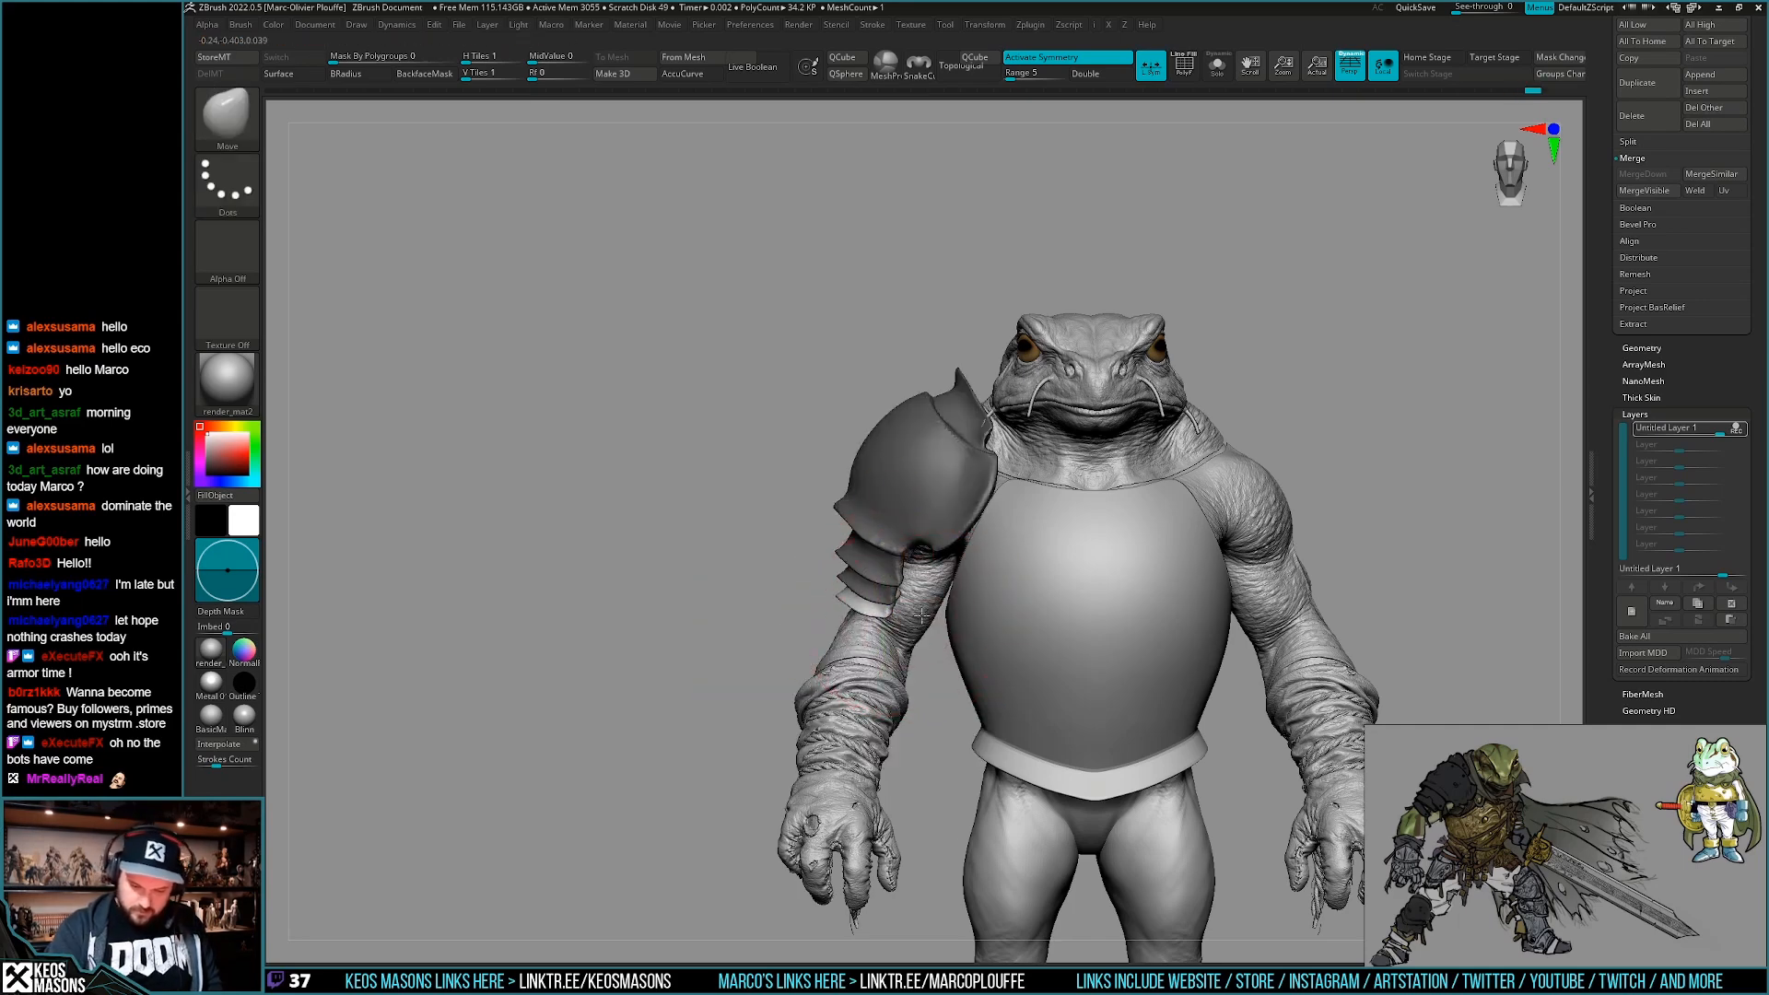
Mask the pauldron and top arm plate, and reposition the two lower plates with the Transpose line.
{"action": "mouse_move", "coordinate": [906, 614]}
{"action": "right_mouse_down"}
{"action": "mouse_move", "coordinate": [987, 603]}
{"action": "mouse_move", "coordinate": [927, 585]}
{"action": "mouse_move", "coordinate": [1034, 624]}
{"action": "right_mouse_up"}
{"action": "right_click_drag", "start_coordinate": [993, 751], "coordinate": [935, 739]}
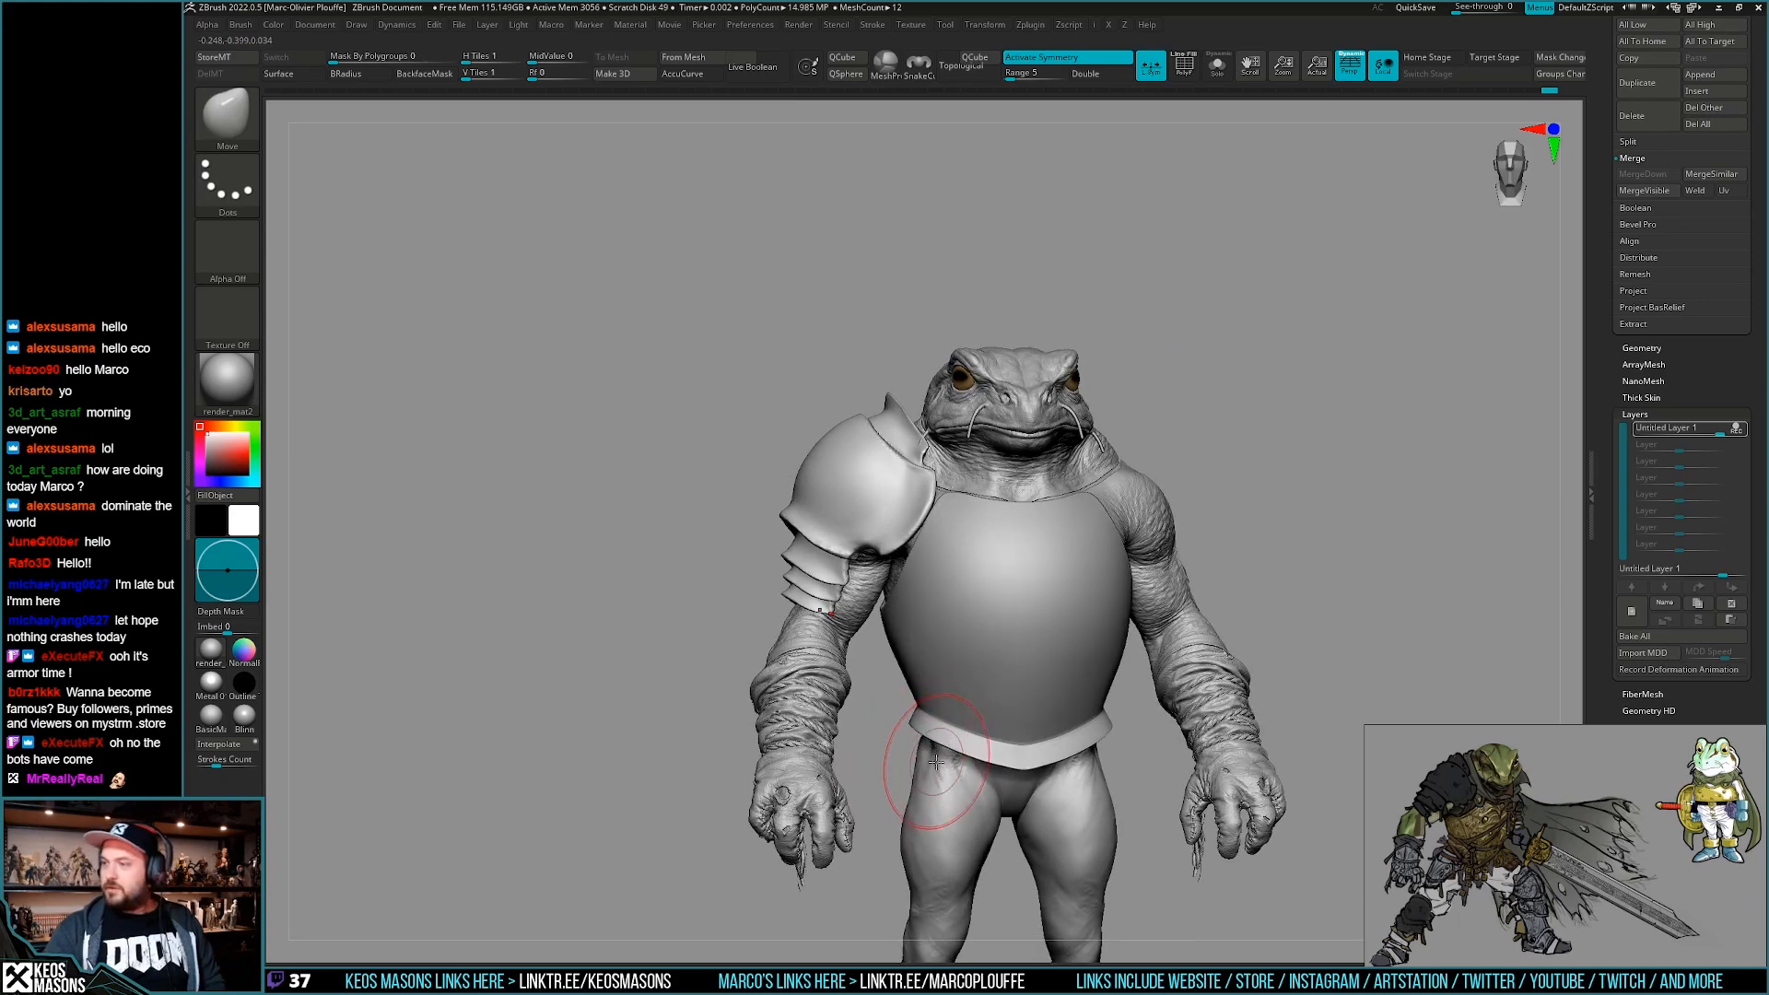
{"action": "mouse_move", "coordinate": [932, 763]}
{"action": "right_mouse_down"}
{"action": "mouse_move", "coordinate": [912, 748]}
{"action": "mouse_move", "coordinate": [929, 727]}
{"action": "mouse_move", "coordinate": [884, 682]}
{"action": "right_mouse_up"}
{"action": "right_click_drag", "start_coordinate": [889, 612], "coordinate": [924, 622], "text": "alt"}
{"action": "key", "text": "w"}
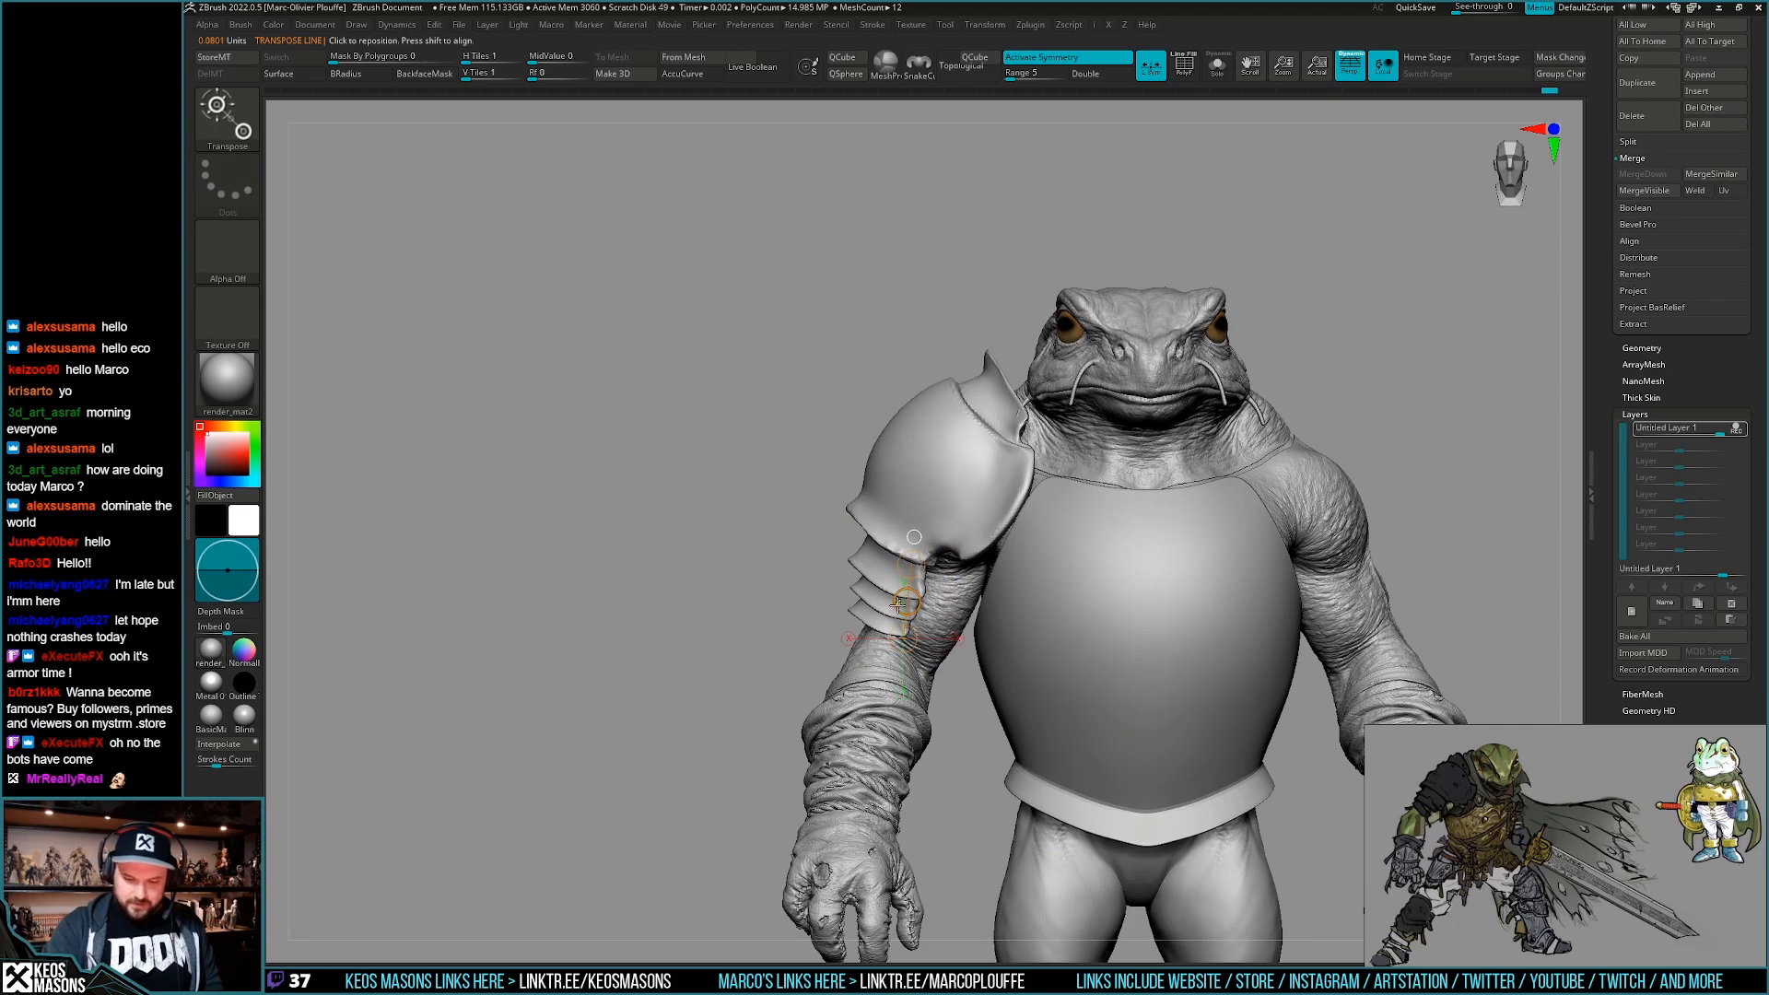
{"action": "mouse_move", "coordinate": [921, 523]}
{"action": "left_mouse_down", "text": "ctrl"}
{"action": "mouse_move", "coordinate": [910, 601]}
{"action": "mouse_move", "coordinate": [899, 515]}
{"action": "left_mouse_up", "text": "ctrl"}
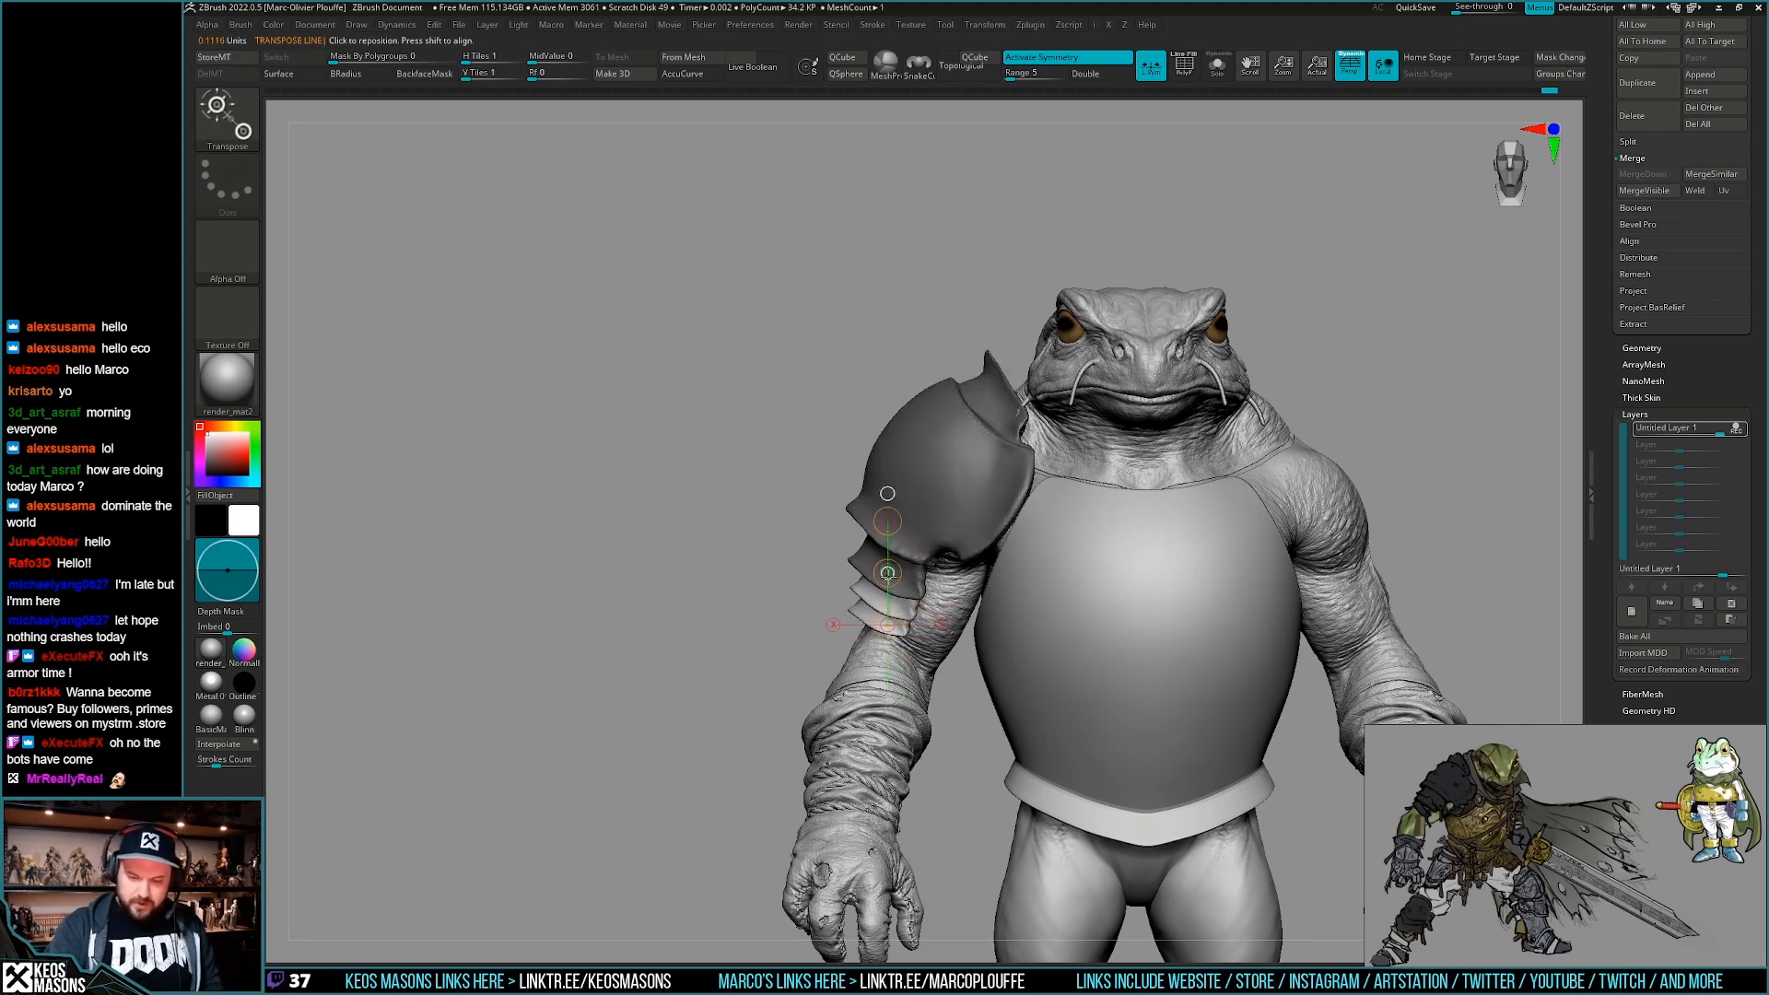
{"action": "mouse_move", "coordinate": [886, 576]}
{"action": "left_mouse_down"}
{"action": "mouse_move", "coordinate": [820, 669]}
{"action": "mouse_move", "coordinate": [848, 686]}
{"action": "left_mouse_up"}
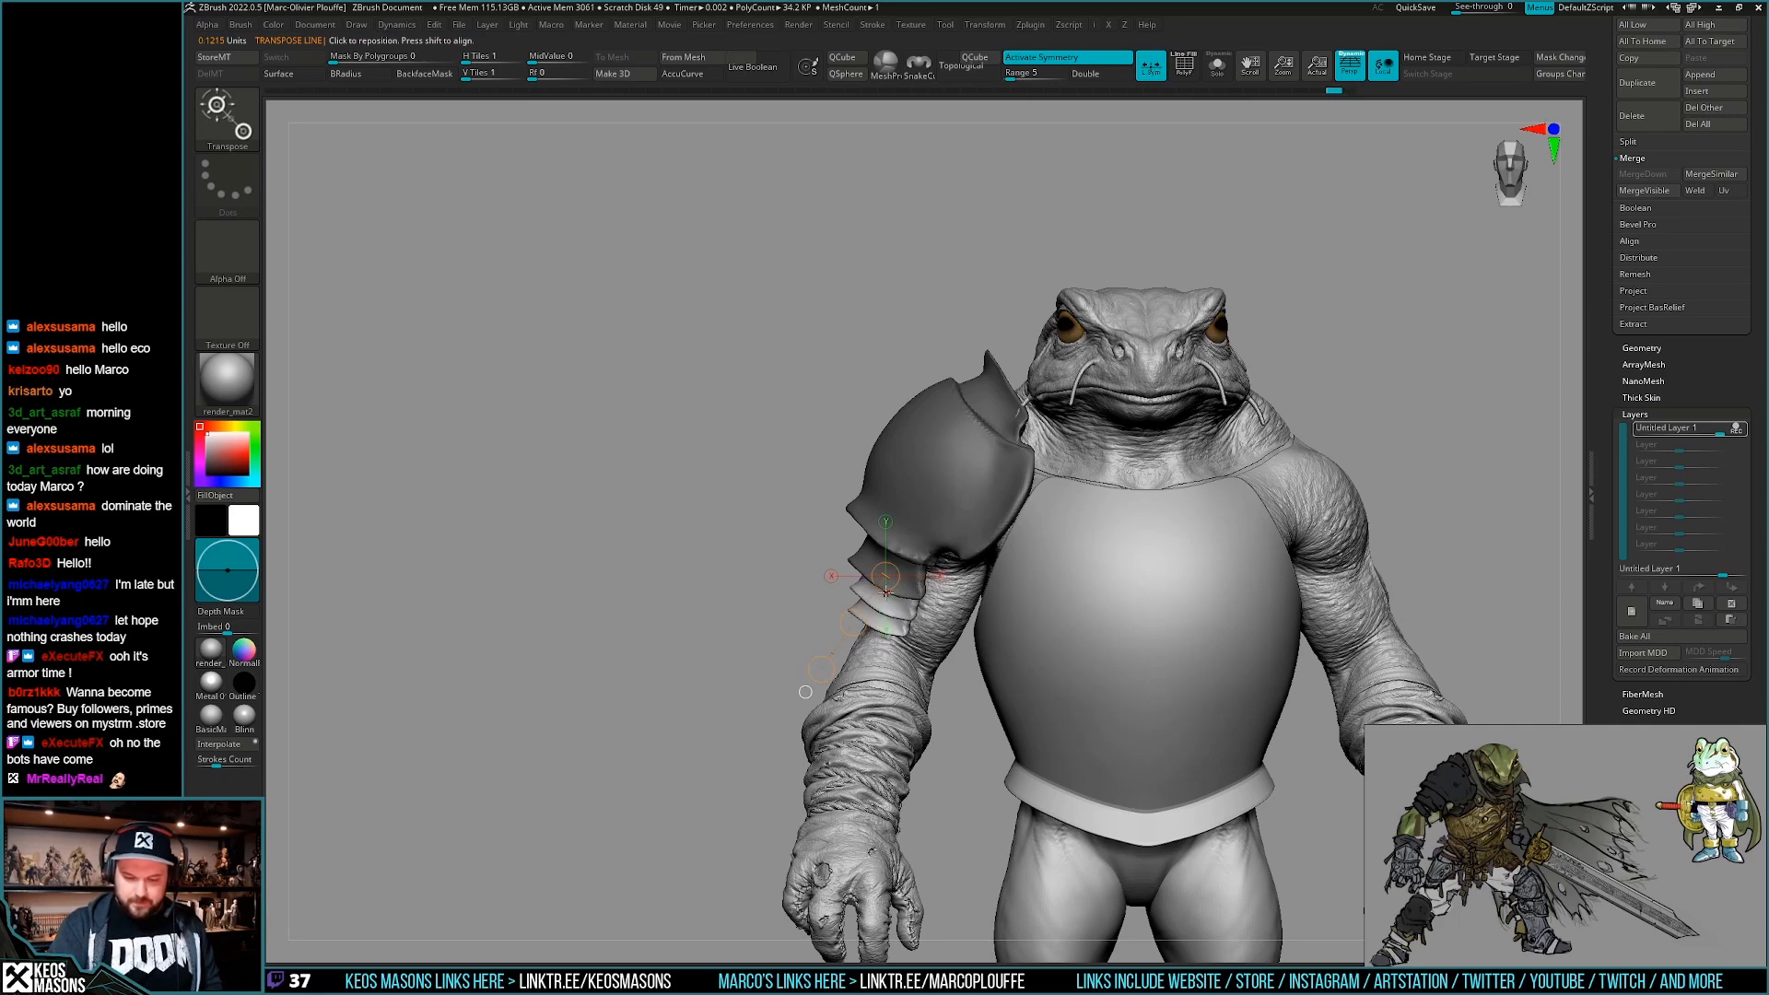
{"action": "left_click_drag", "start_coordinate": [853, 623], "coordinate": [876, 673]}
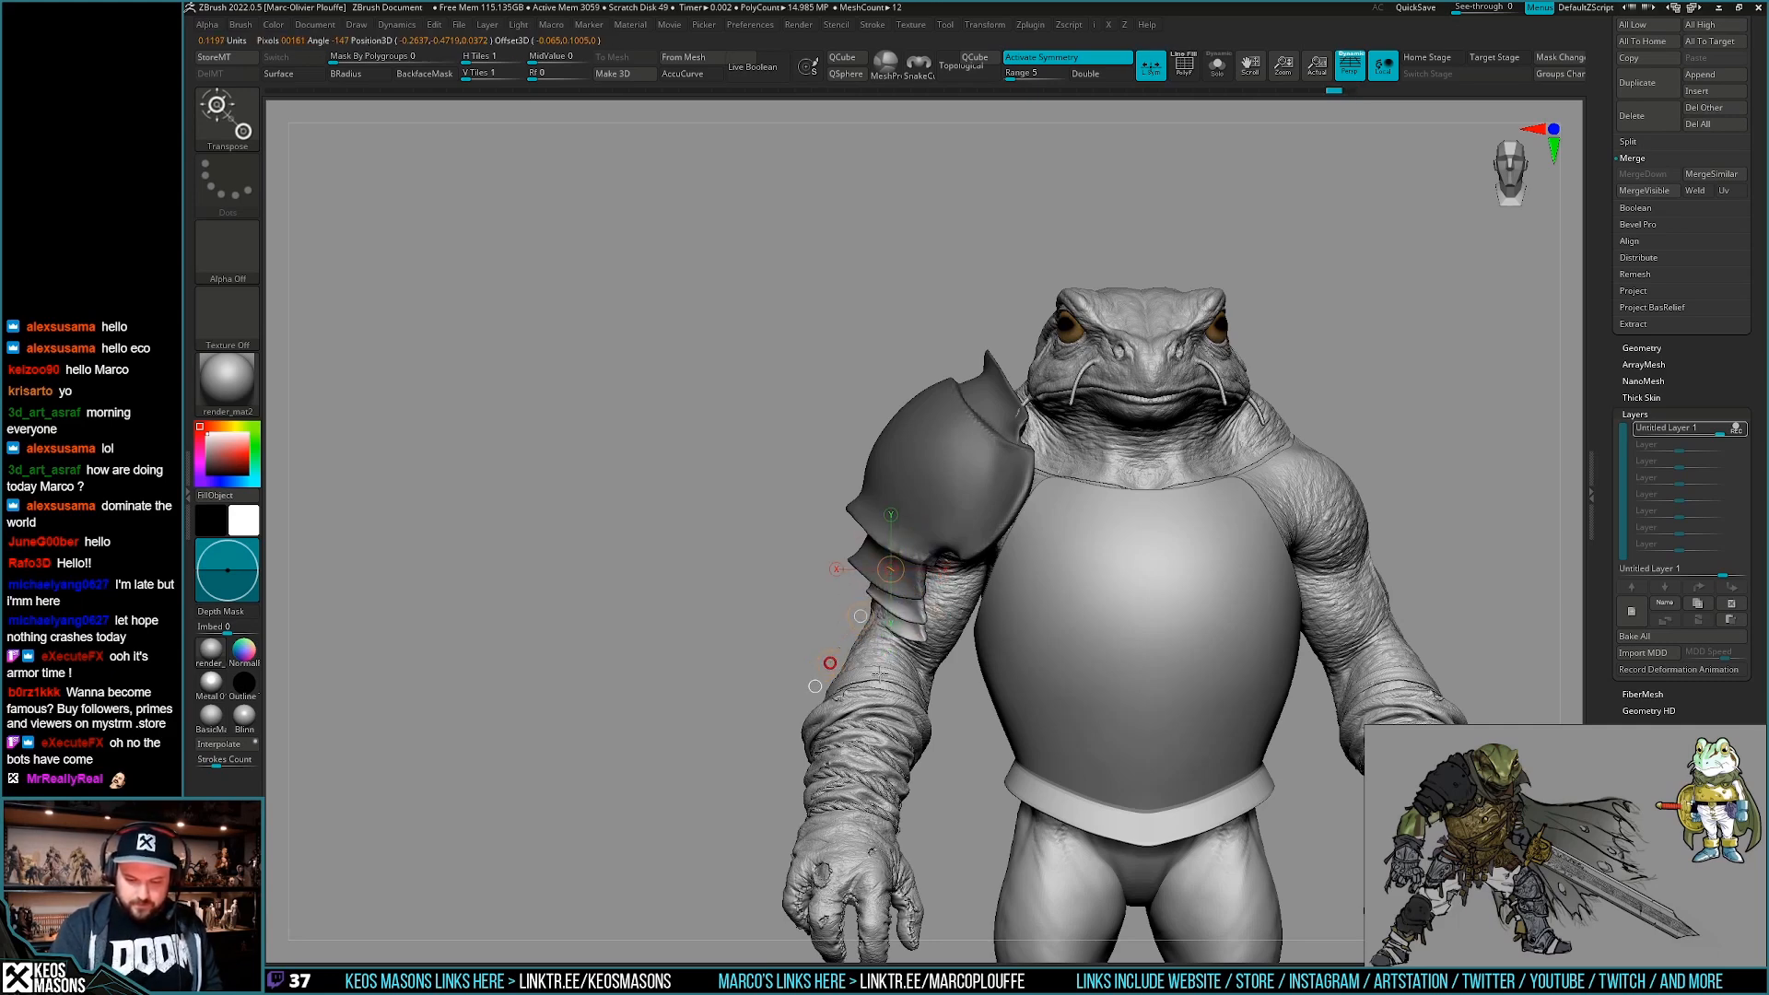
{"action": "key", "text": "q"}
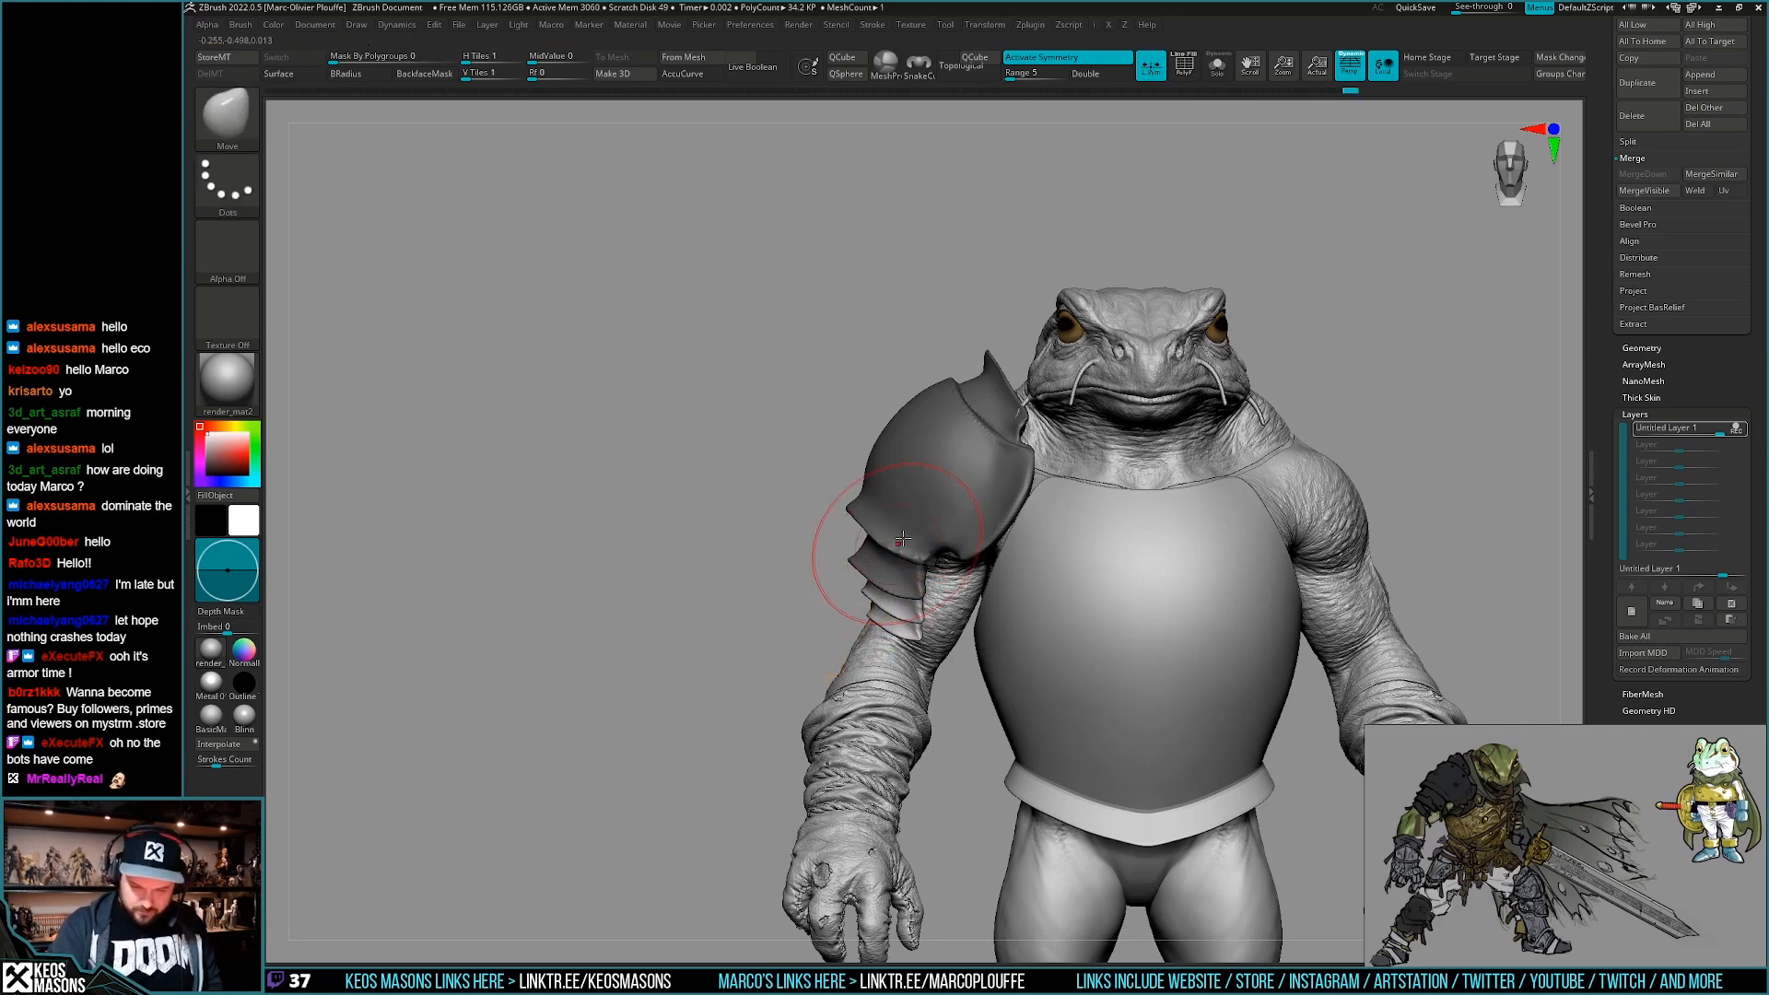
Clear the mask, isolate one upper-arm plate in Solo mode and choose the TrimDynamic brush.
{"action": "left_click_drag", "start_coordinate": [869, 581], "coordinate": [867, 581]}
{"action": "key", "text": "ctrl+z"}
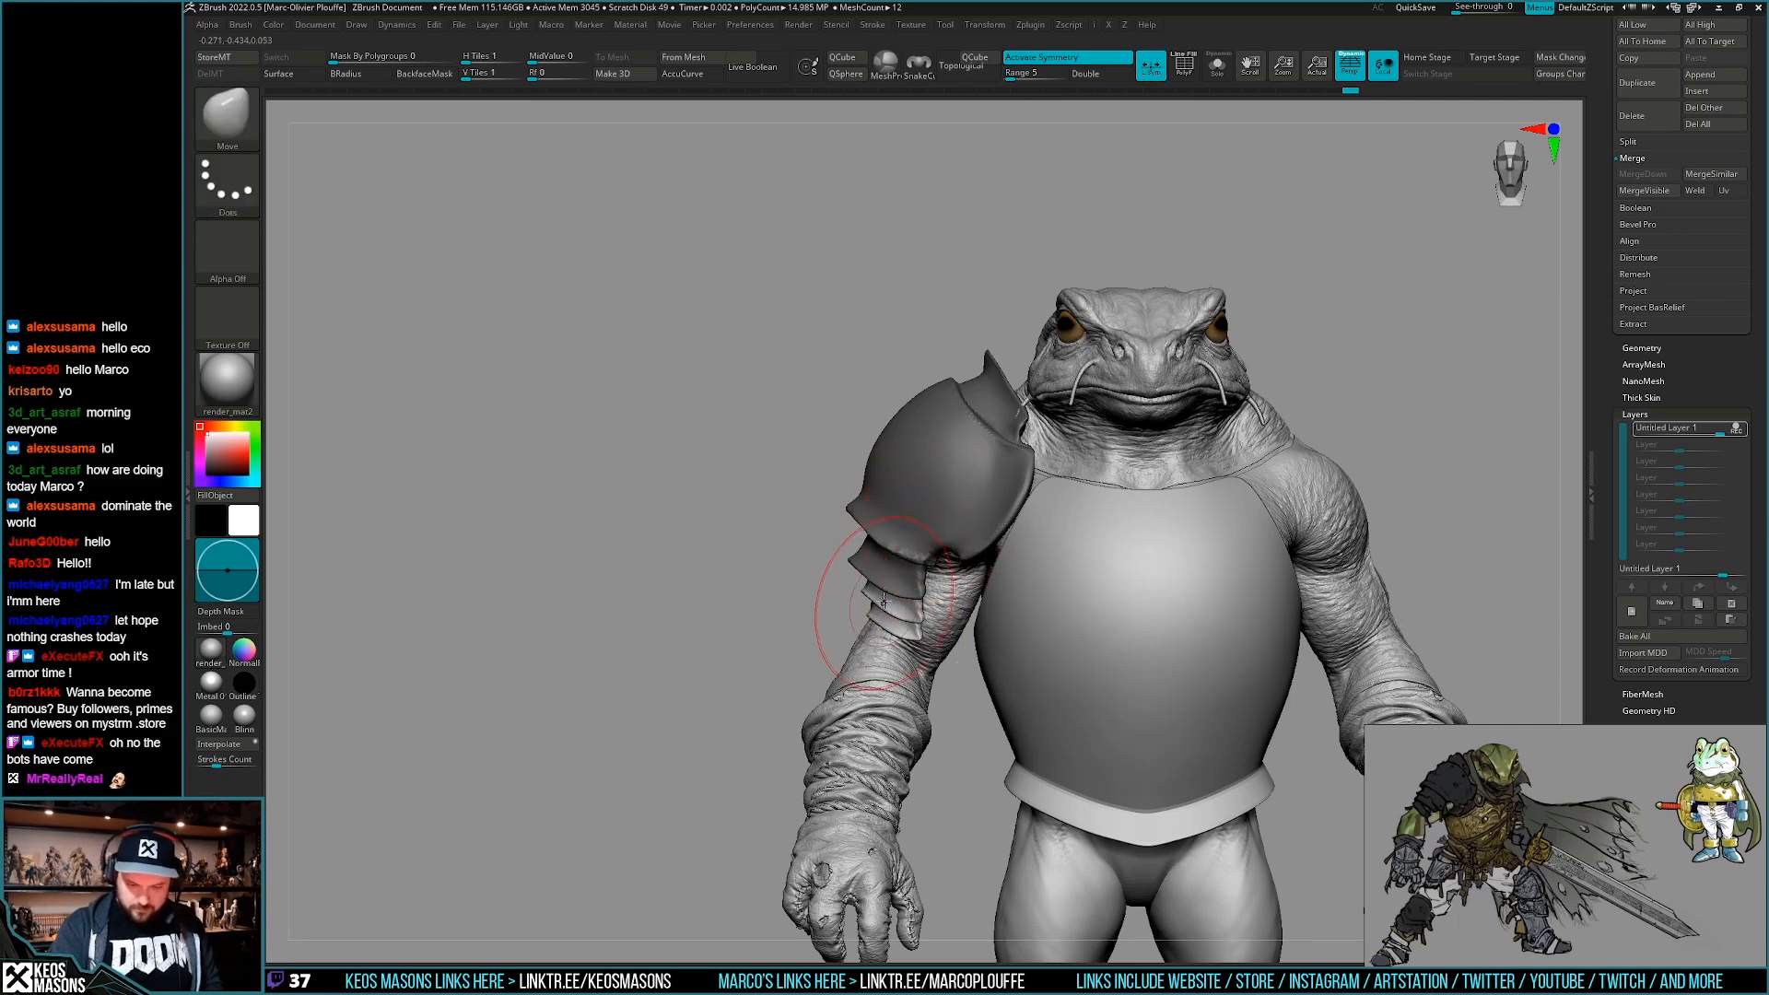
{"action": "key", "text": "ctrl"}
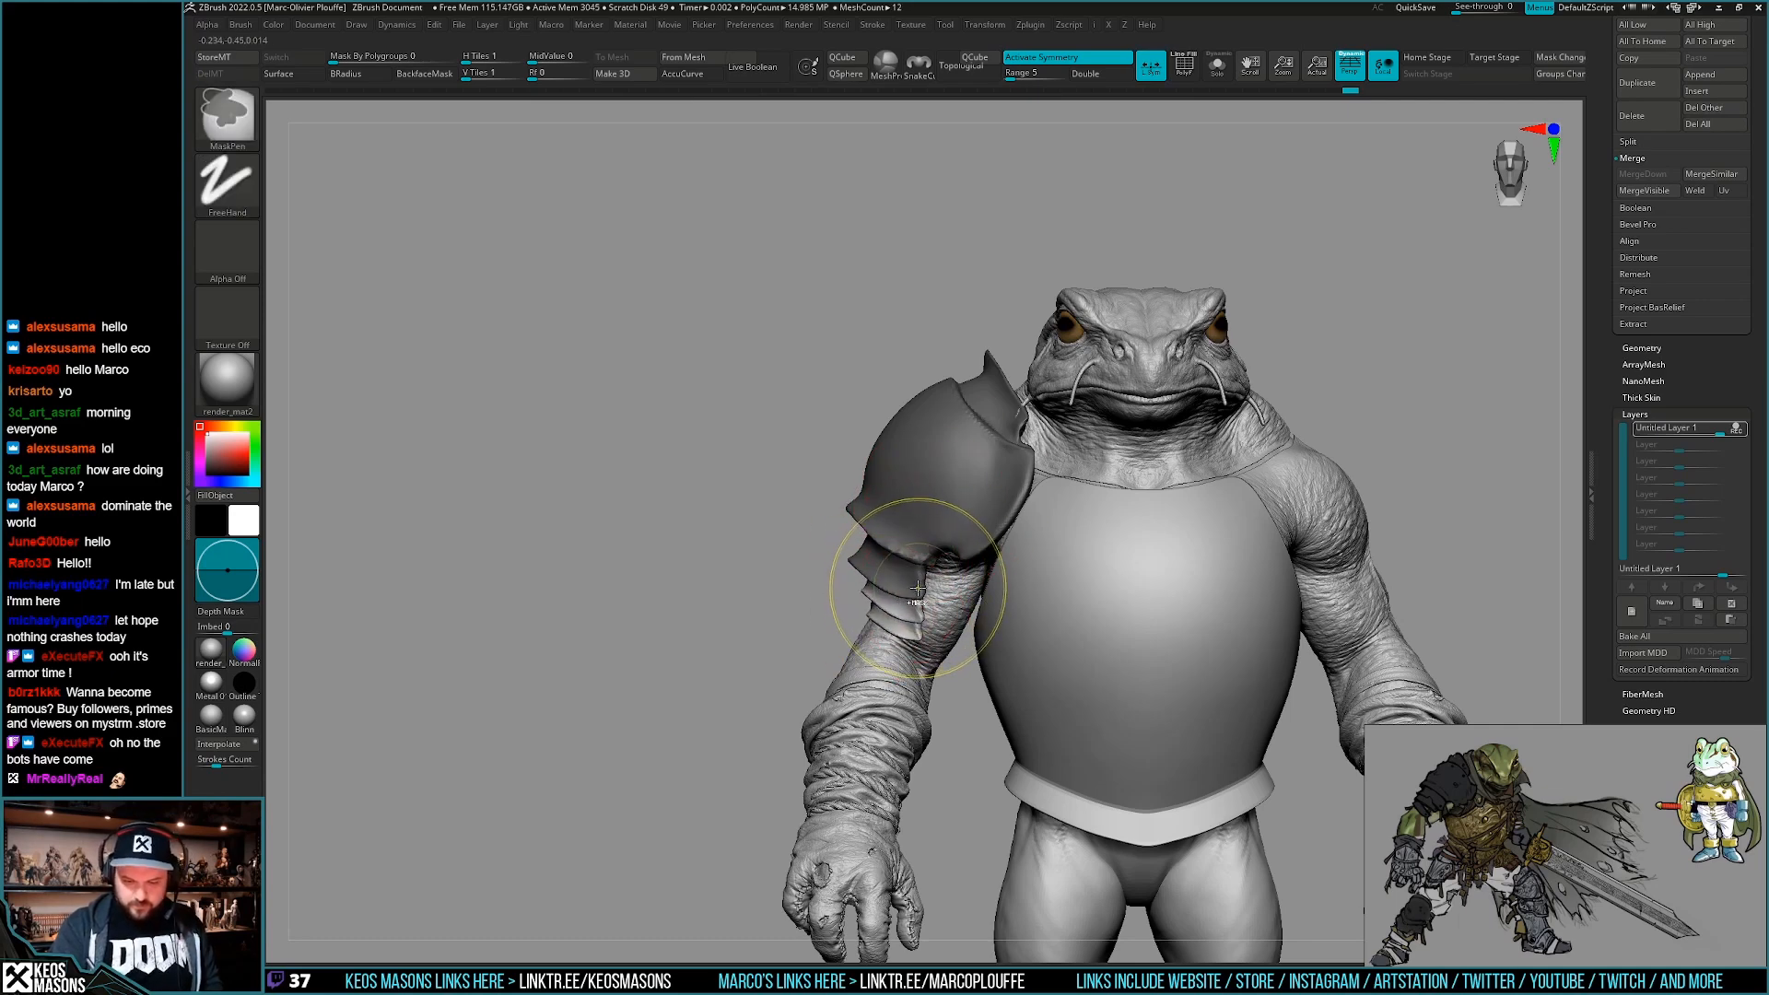
{"action": "key", "text": "ctrl+shift"}
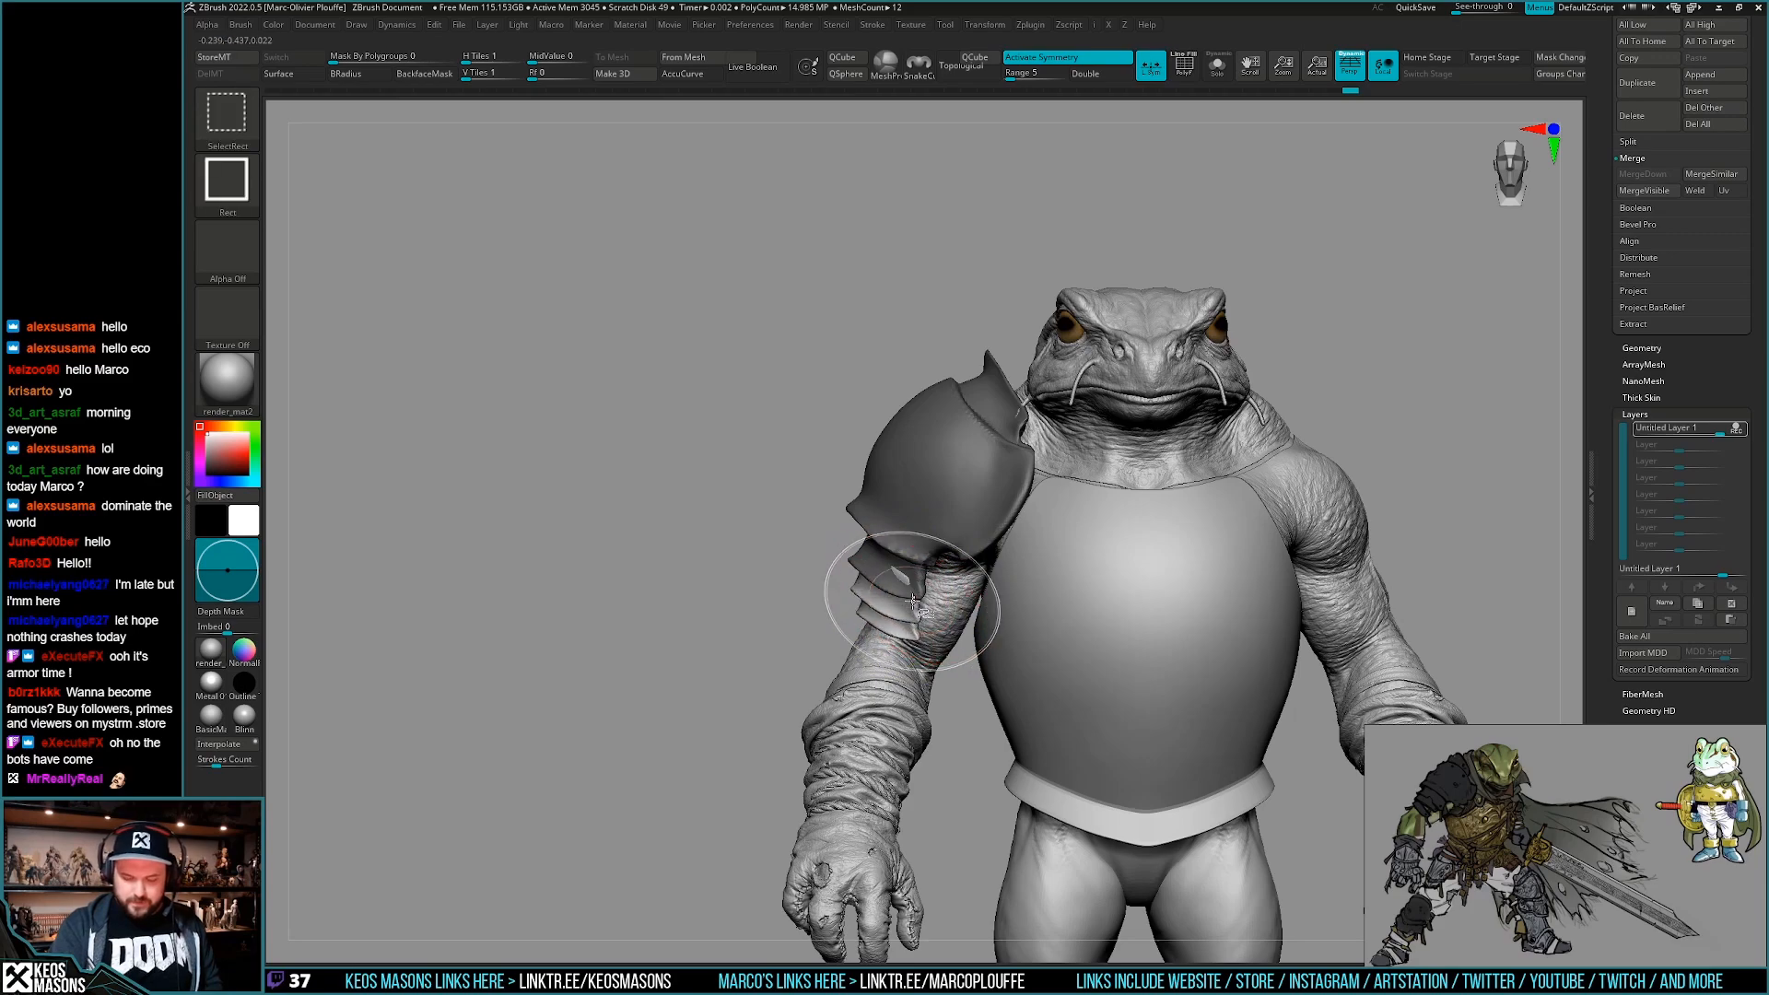
{"action": "mouse_move", "coordinate": [700, 572]}
{"action": "left_mouse_down"}
{"action": "mouse_move", "coordinate": [889, 553]}
{"action": "mouse_move", "coordinate": [1031, 589]}
{"action": "left_mouse_up"}
{"action": "left_click", "coordinate": [824, 557], "text": "ctrl+shift"}
{"action": "left_click_drag", "start_coordinate": [921, 525], "coordinate": [961, 550]}
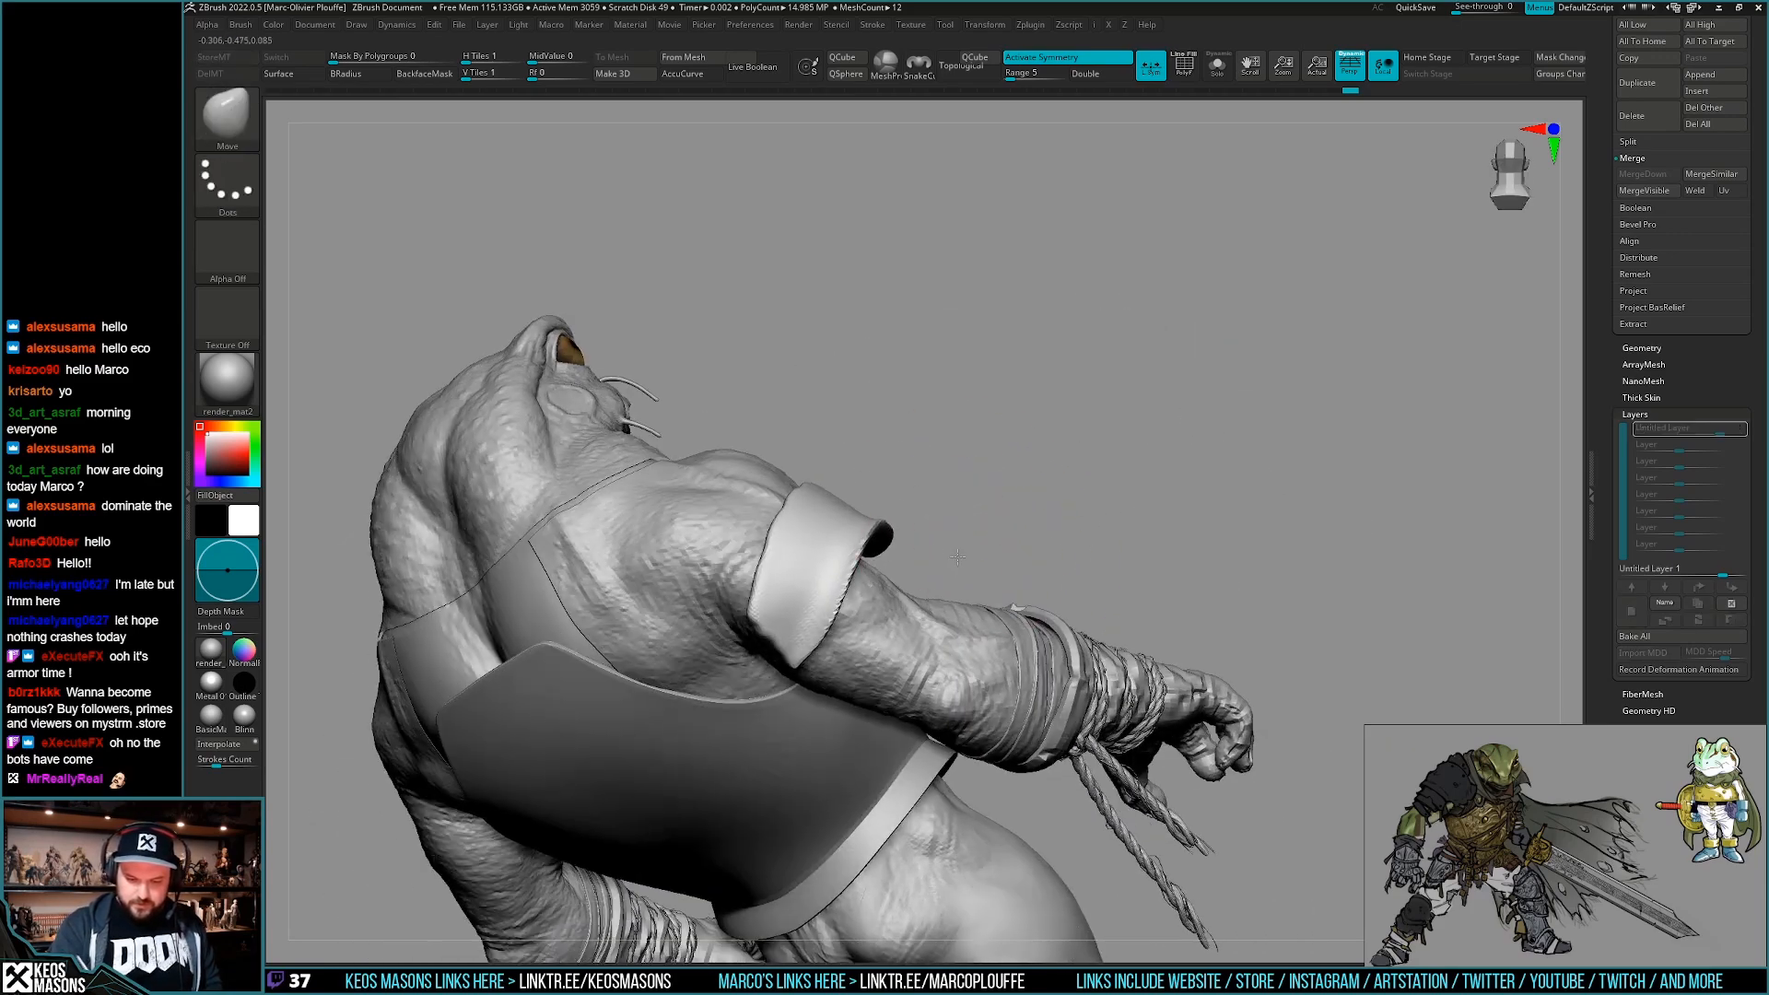
{"action": "key", "text": "space"}
{"action": "left_click", "coordinate": [910, 576]}
{"action": "key", "text": "shift+s"}
{"action": "right_click_drag", "start_coordinate": [857, 520], "coordinate": [879, 525]}
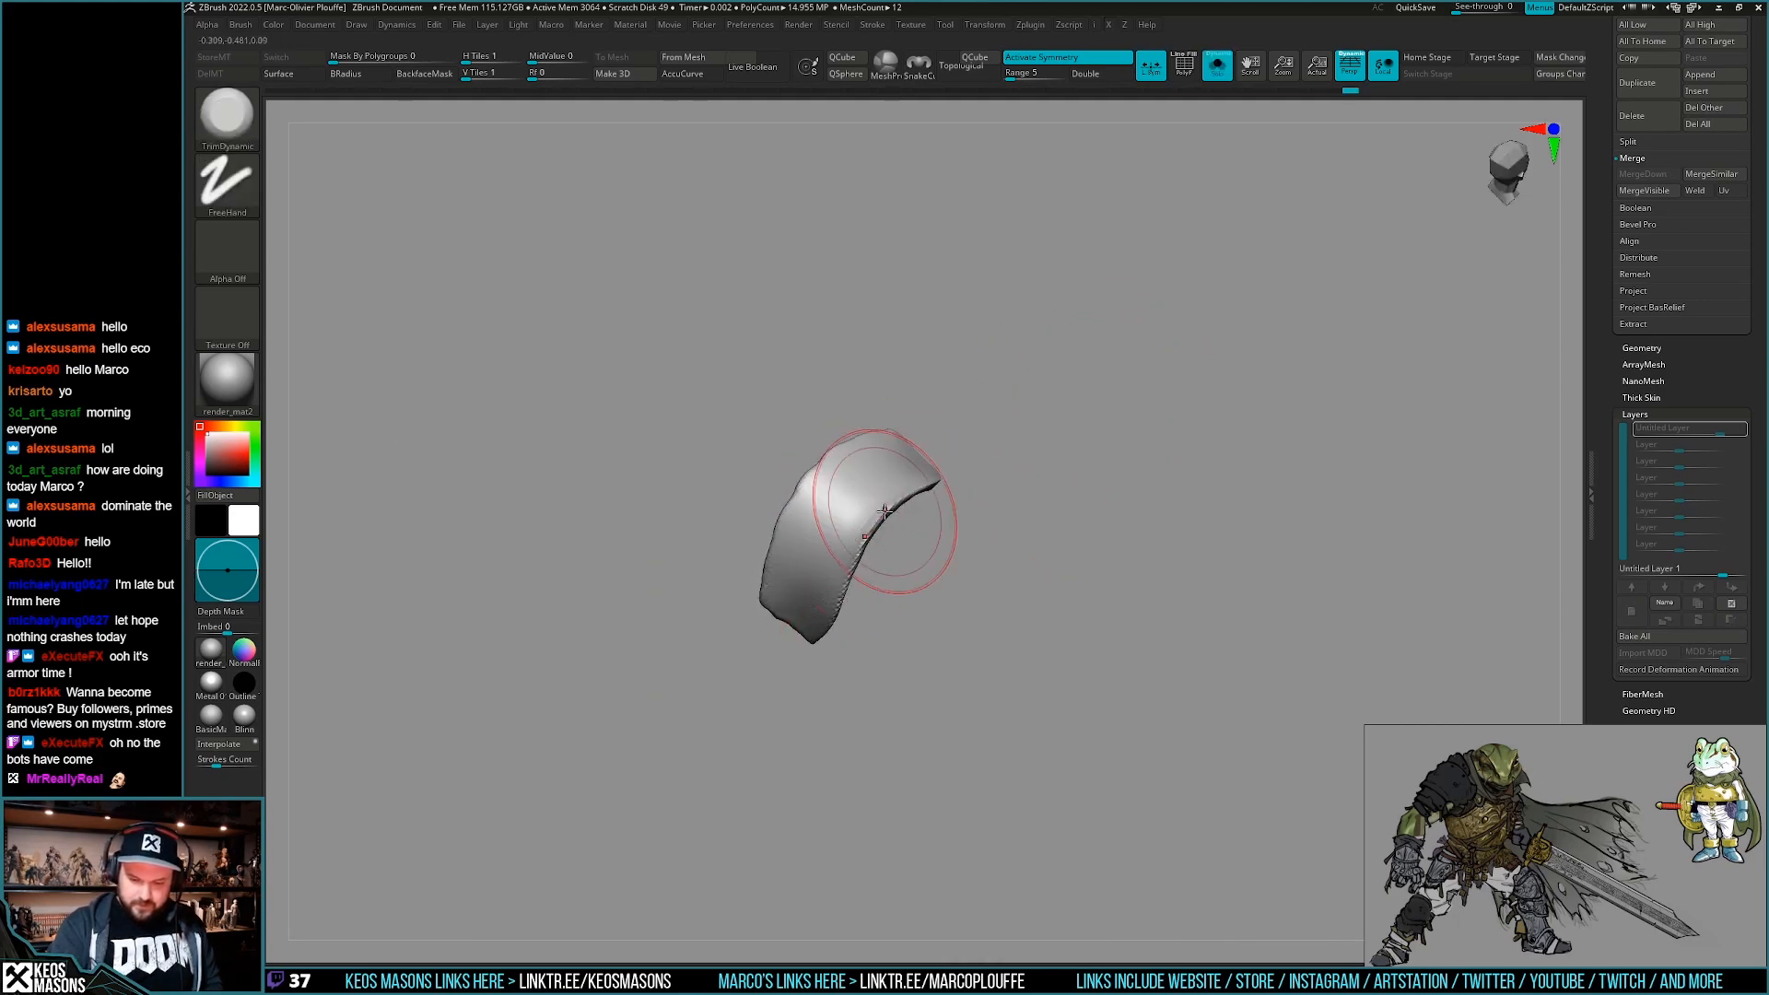
Undo the first trimming strokes on the plate and add a second layer to the shoulder armor.
{"action": "right_click_drag", "start_coordinate": [802, 648], "coordinate": [833, 581]}
{"action": "left_click", "coordinate": [1066, 532], "text": "ctrl+shift"}
{"action": "key", "text": "ctrl+z"}
{"action": "key", "text": "ctrl+z"}
{"action": "left_click", "coordinate": [1630, 611]}
{"action": "key", "text": "w"}
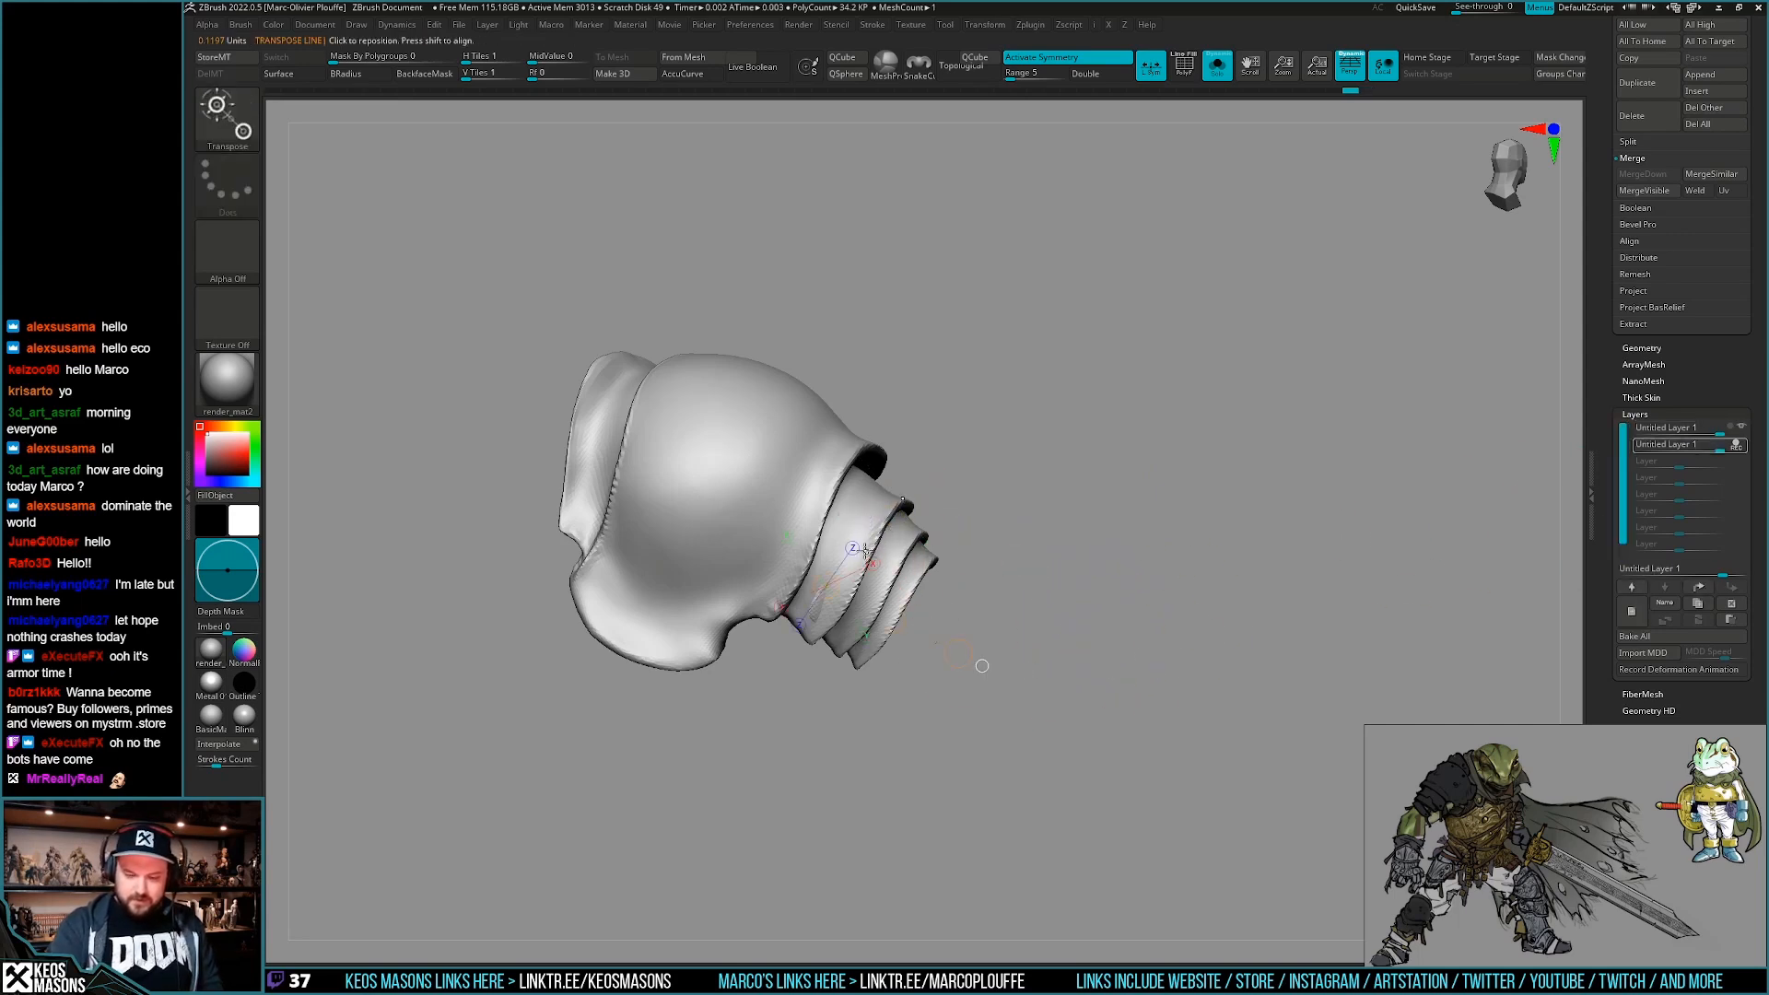
{"action": "key", "text": "q"}
Isolate the top arm plate again, flatten its surface with TrimDynamic and switch to the hPolish brush.
{"action": "left_click", "coordinate": [868, 545], "text": "ctrl+shift"}
{"action": "right_click_drag", "start_coordinate": [903, 522], "coordinate": [894, 496]}
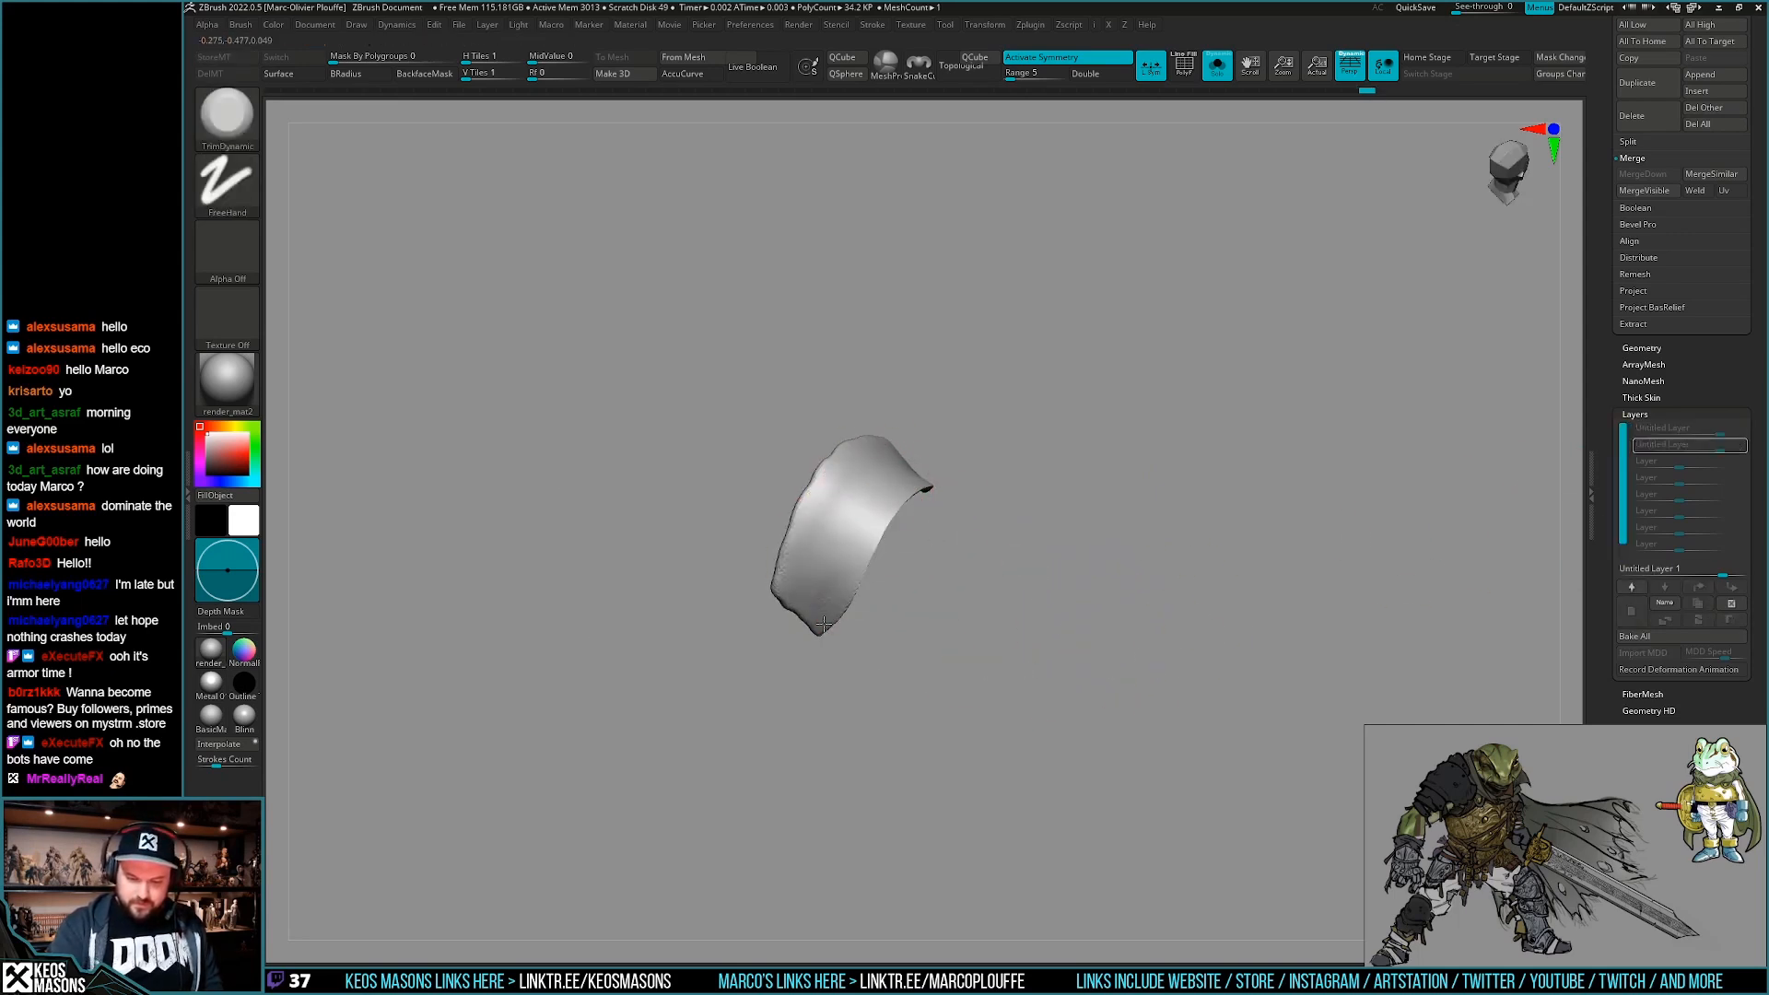
{"action": "right_click_drag", "start_coordinate": [820, 608], "coordinate": [892, 512]}
{"action": "key", "text": "b"}
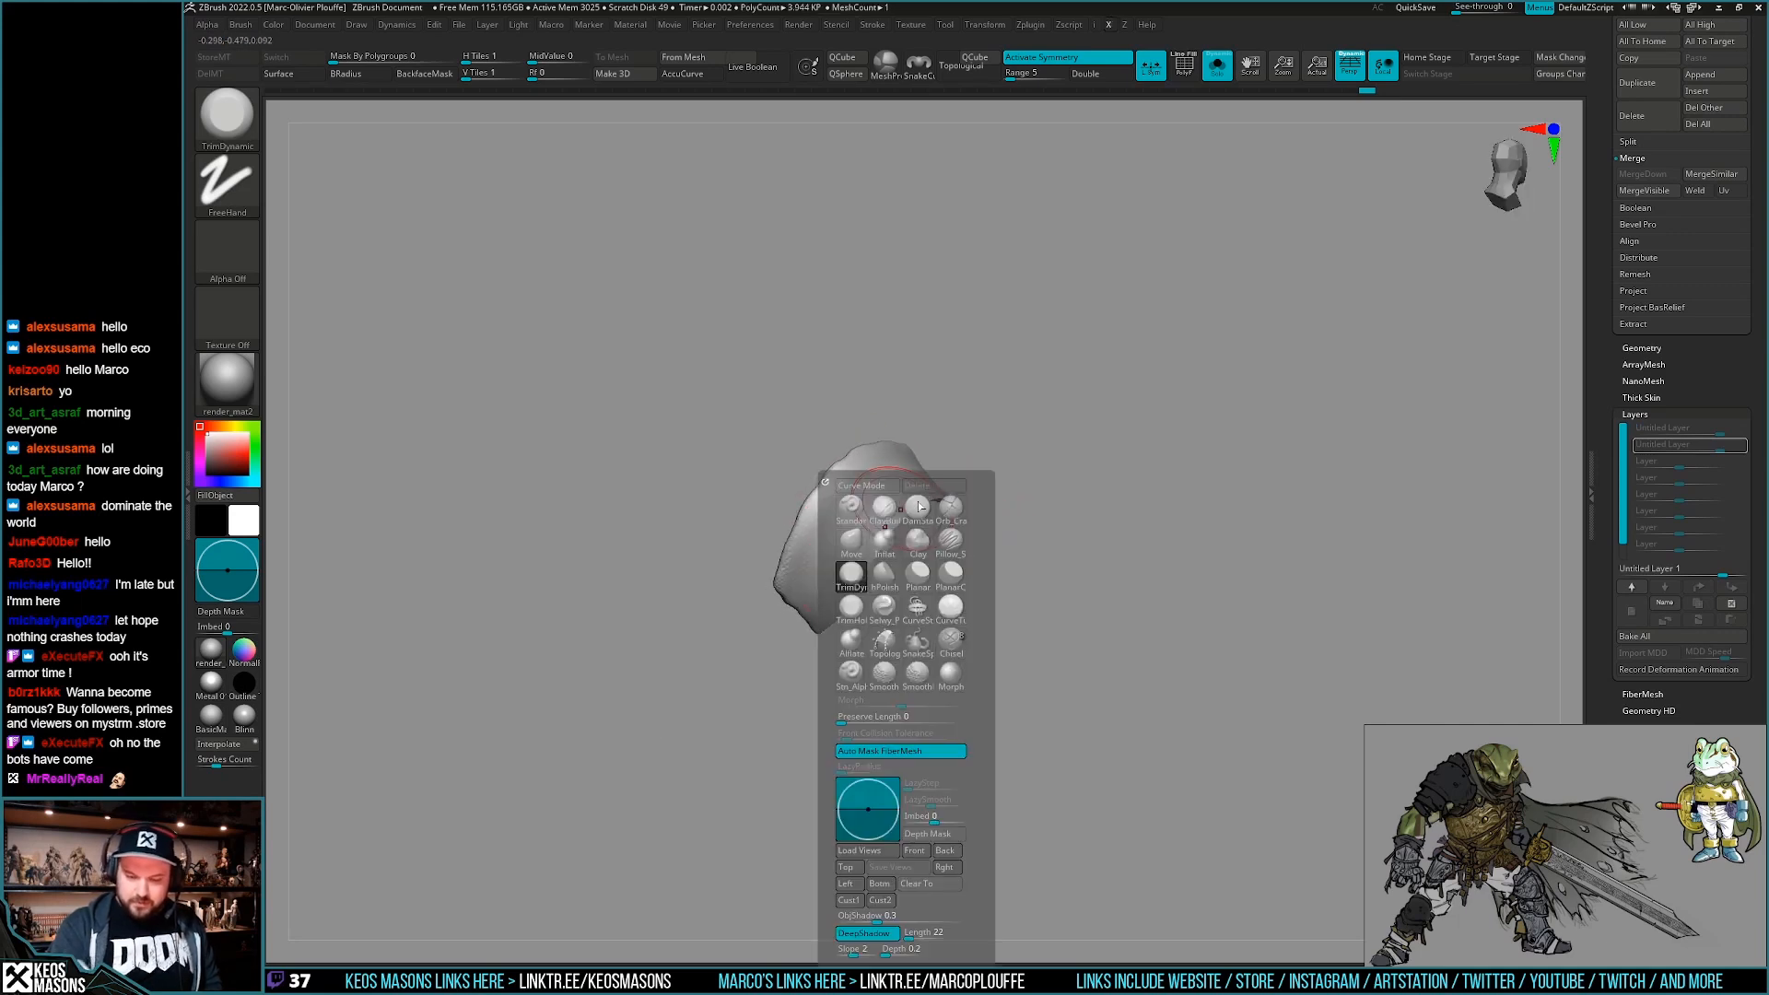
{"action": "key", "text": "h"}
{"action": "key", "text": "p"}
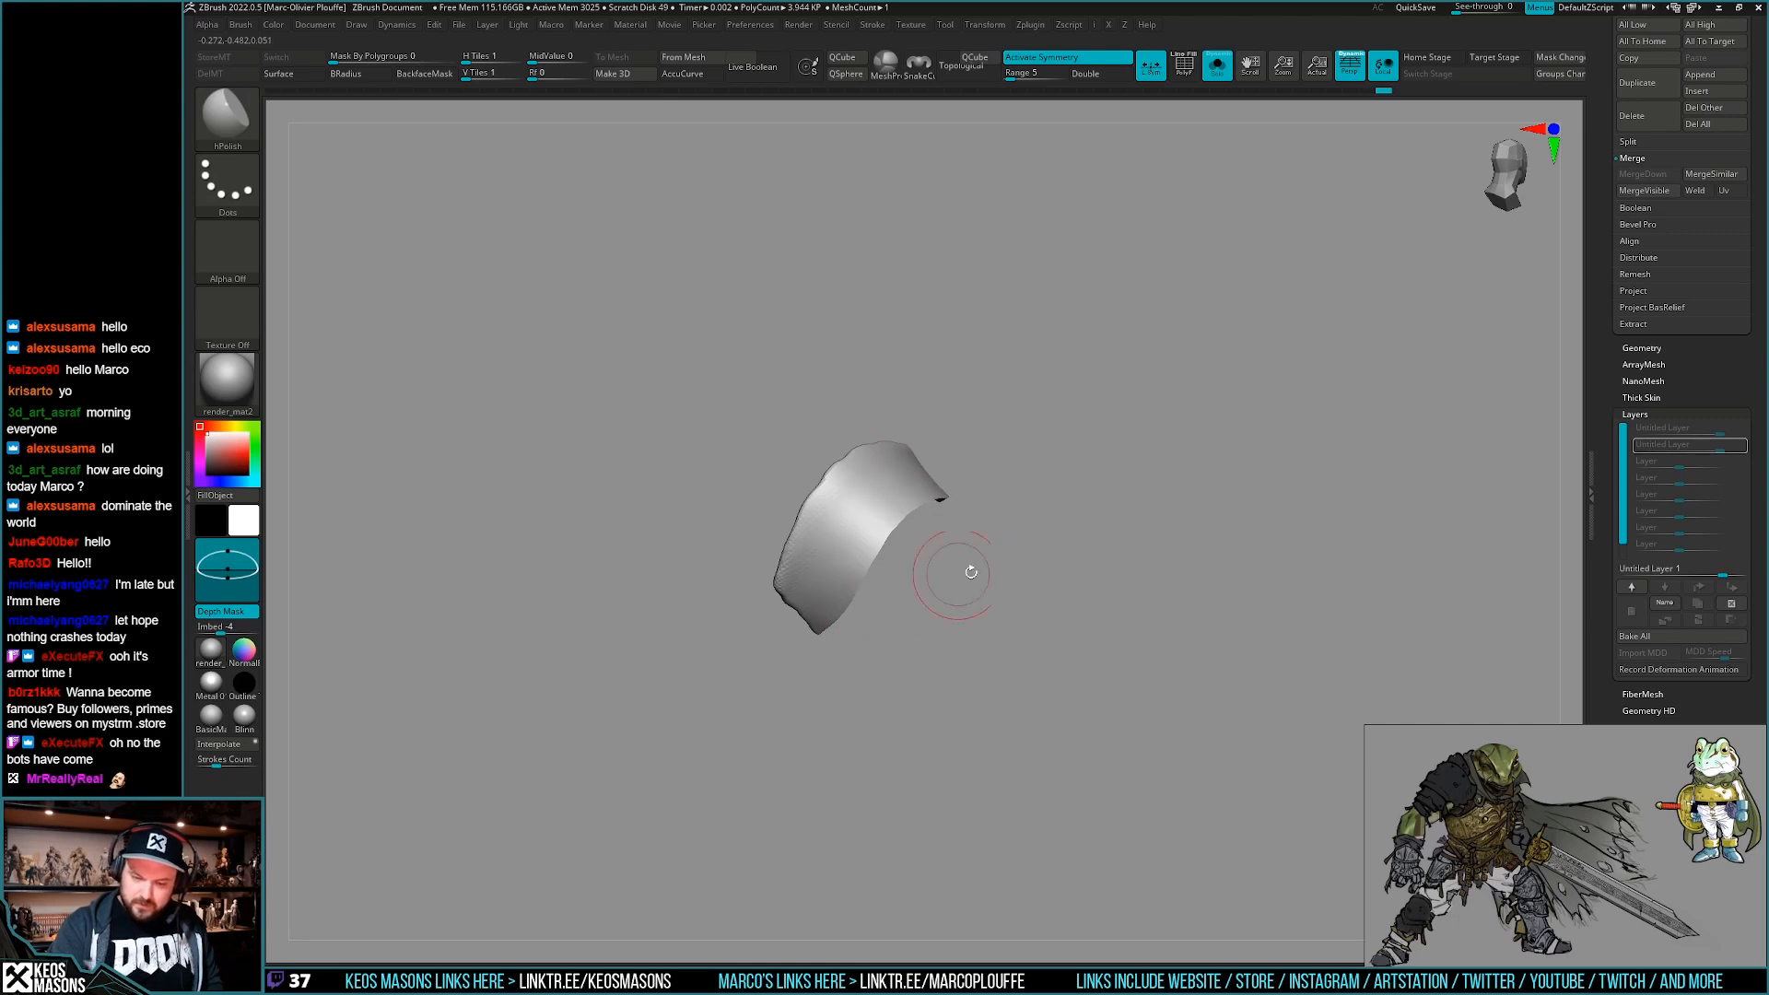
Isolate the middle arm plate and even out its surface with the TrimDynamic brush.
{"action": "left_click", "coordinate": [1030, 567], "text": "ctrl+shift"}
{"action": "left_click", "coordinate": [910, 560], "text": "ctrl+shift"}
{"action": "key", "text": "b"}
{"action": "key", "text": "t"}
{"action": "key", "text": "d"}
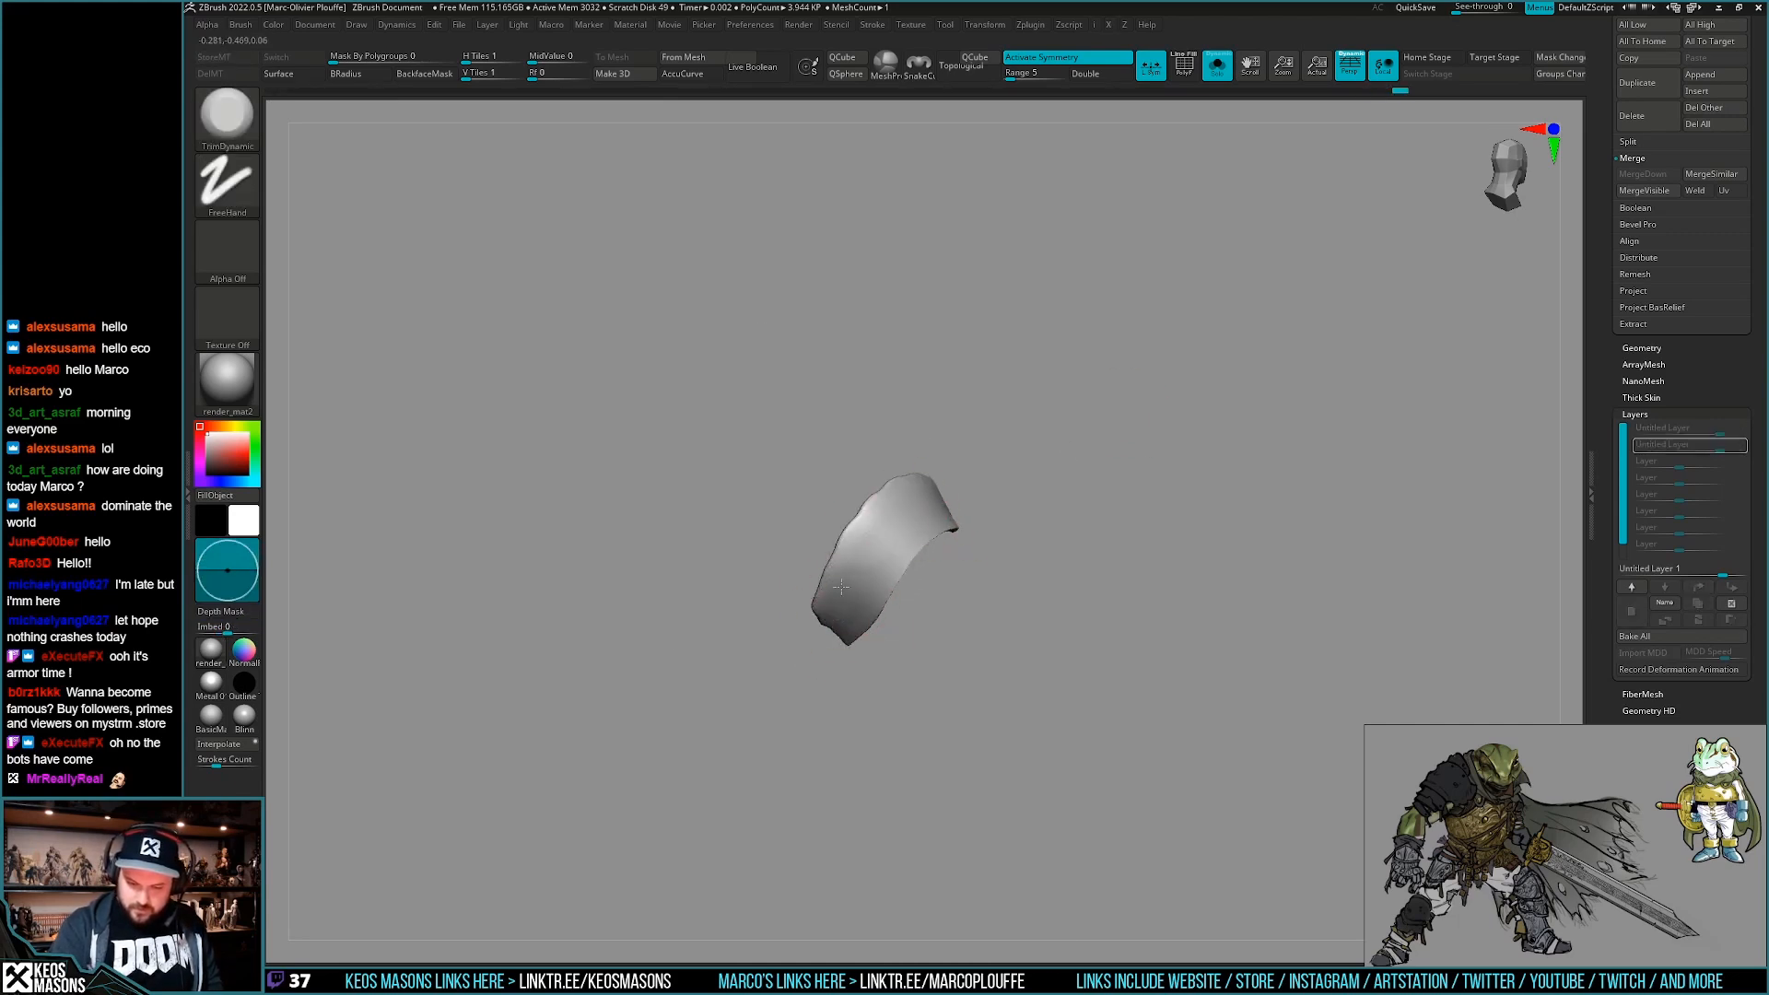
Isolate and flatten the lowest arm plate, and show the whole shoulder armor from the front.
{"action": "left_click", "coordinate": [1032, 562], "text": "ctrl+shift"}
{"action": "left_click", "coordinate": [917, 580], "text": "ctrl+shift"}
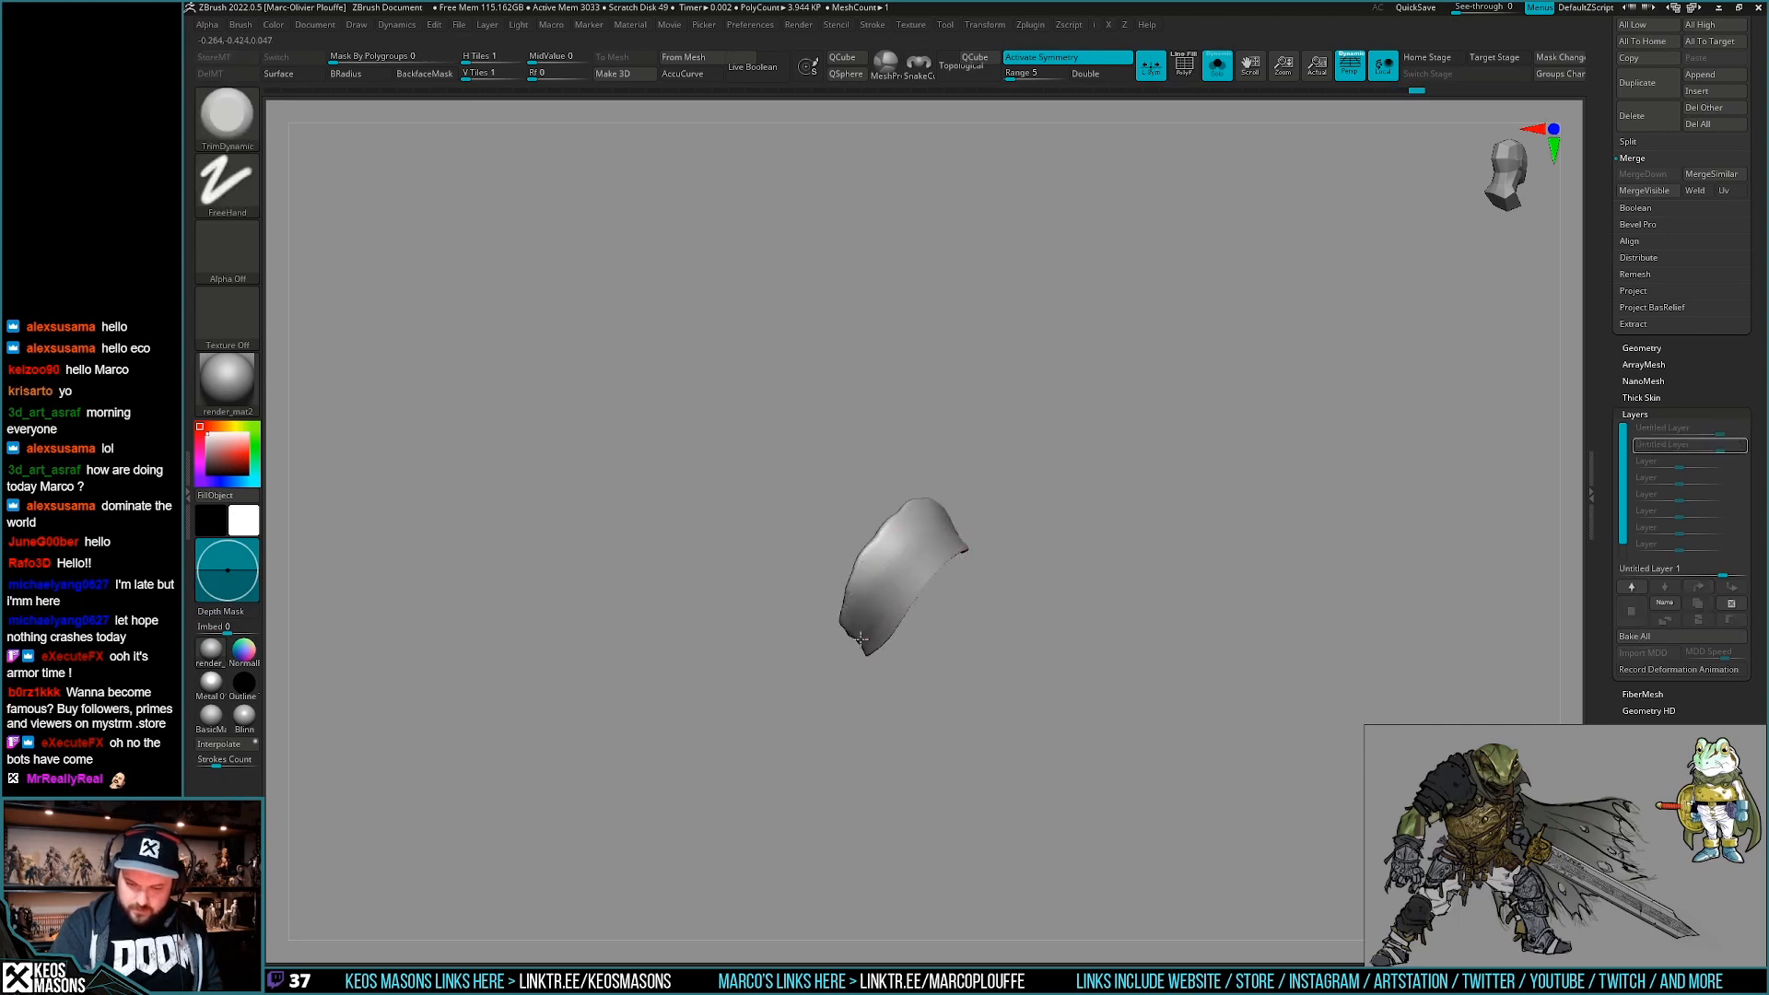
{"action": "mouse_move", "coordinate": [1106, 513]}
{"action": "left_mouse_down", "text": "shift"}
{"action": "mouse_move", "coordinate": [1039, 593]}
{"action": "mouse_move", "coordinate": [1063, 624]}
{"action": "left_mouse_up", "text": "shift"}
{"action": "left_click", "coordinate": [1044, 571], "text": "ctrl+shift"}
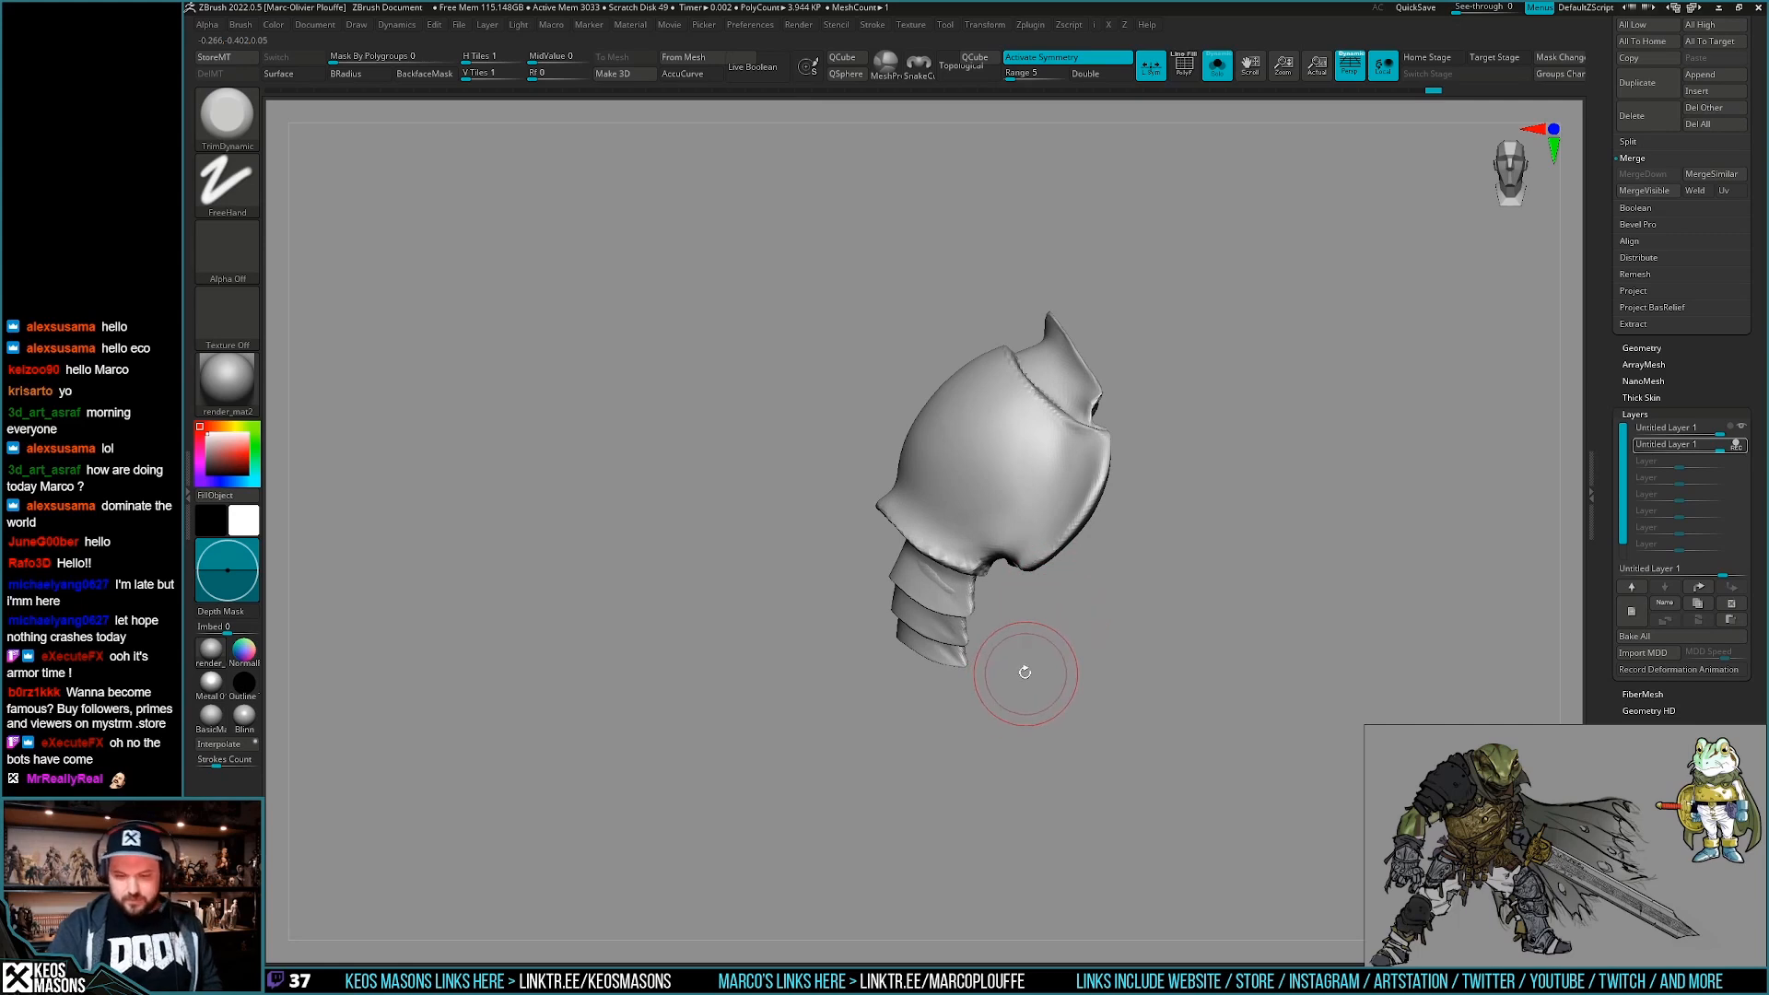
Lower the second layer's intensity to about 0.5 and bring the full figure back into view.
{"action": "left_click_drag", "start_coordinate": [1720, 449], "coordinate": [1726, 451]}
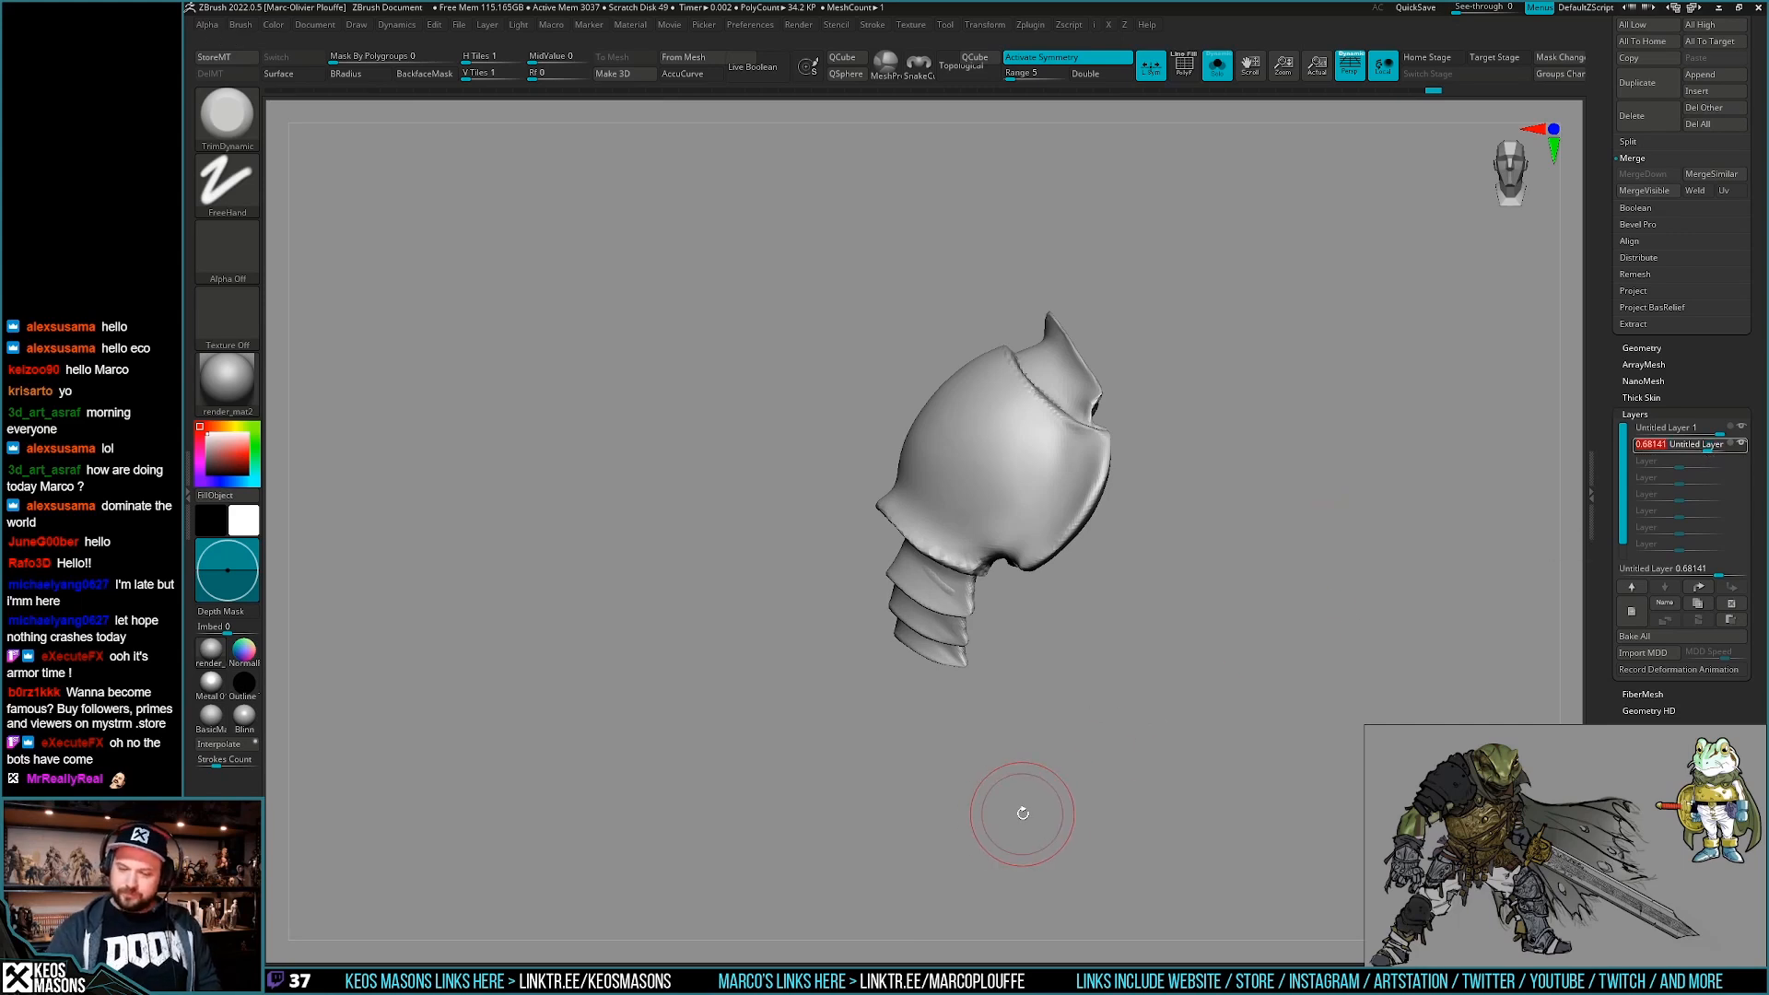
{"action": "left_click_drag", "start_coordinate": [1711, 450], "coordinate": [1703, 450]}
{"action": "mouse_move", "coordinate": [1116, 785]}
{"action": "left_mouse_down"}
{"action": "mouse_move", "coordinate": [1153, 703]}
{"action": "mouse_move", "coordinate": [1111, 768]}
{"action": "mouse_move", "coordinate": [1125, 745]}
{"action": "left_mouse_up"}
{"action": "key", "text": "w"}
{"action": "key", "text": "q"}
{"action": "key", "text": "alt+s"}
{"action": "key", "text": "space"}
{"action": "left_click", "coordinate": [1124, 546]}
{"action": "key", "text": "space"}
{"action": "key", "text": "w"}
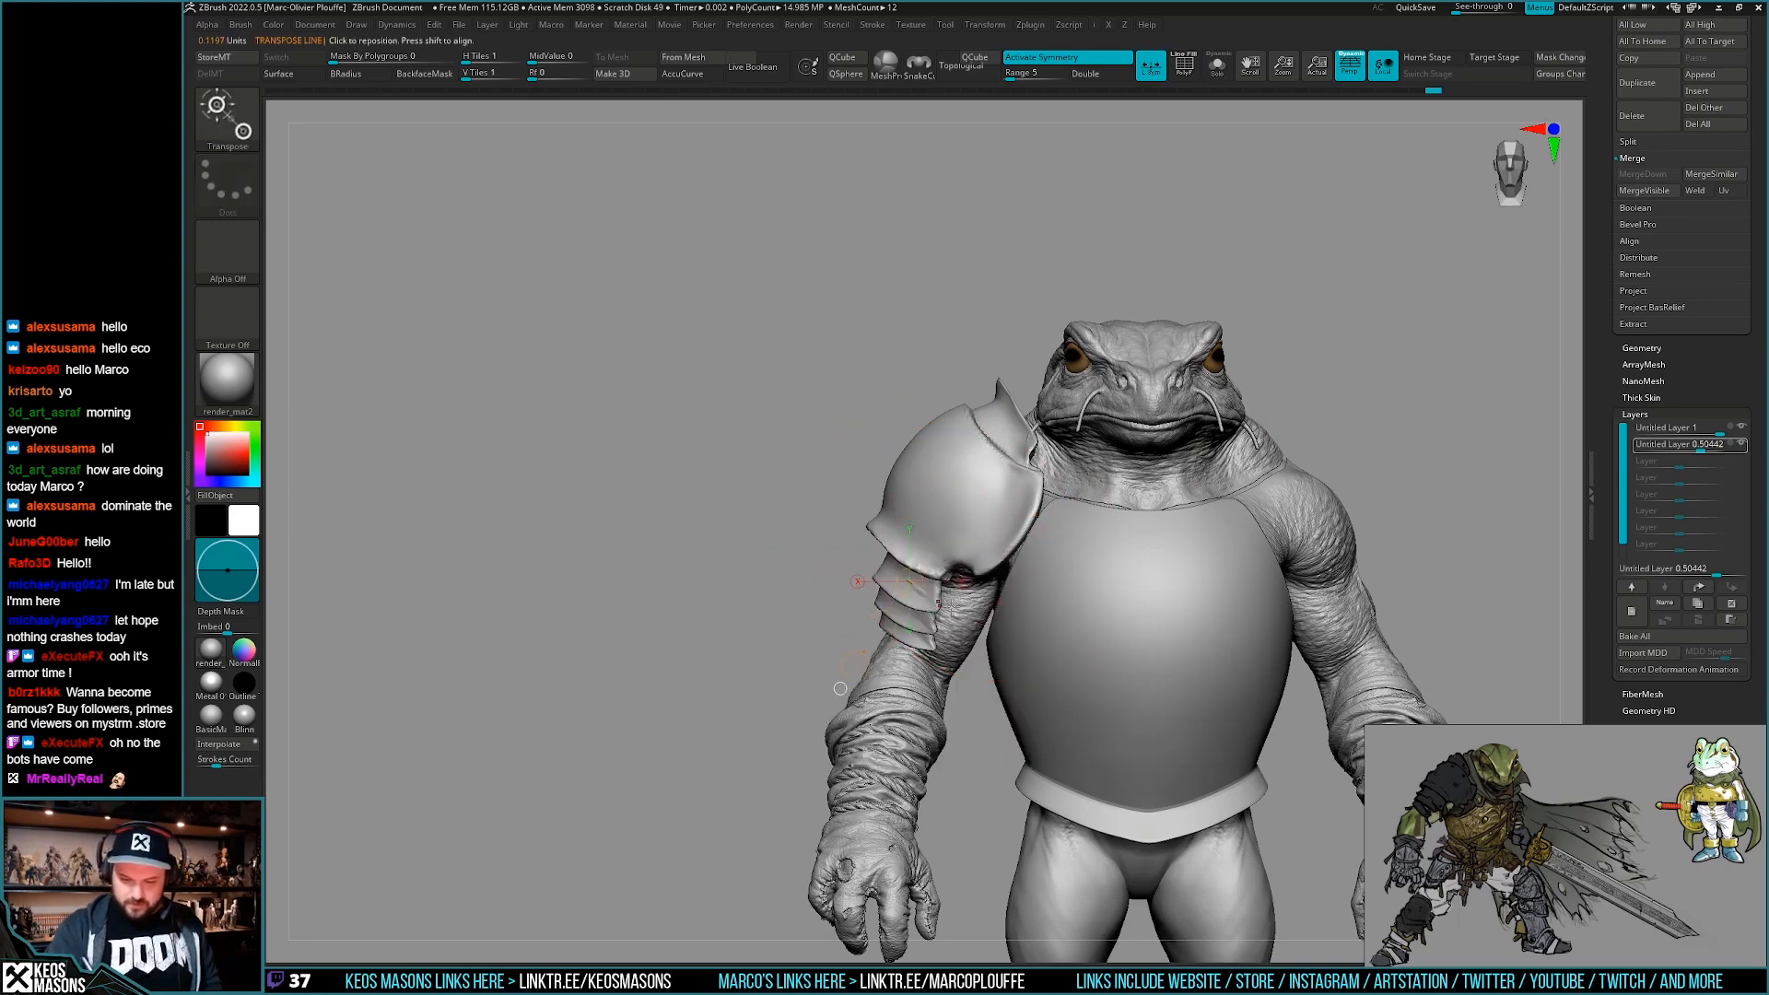
Add a third recording layer to the shoulder armor and mask the pauldron and top arm plate.
{"action": "key", "text": "q"}
{"action": "left_click", "coordinate": [923, 539]}
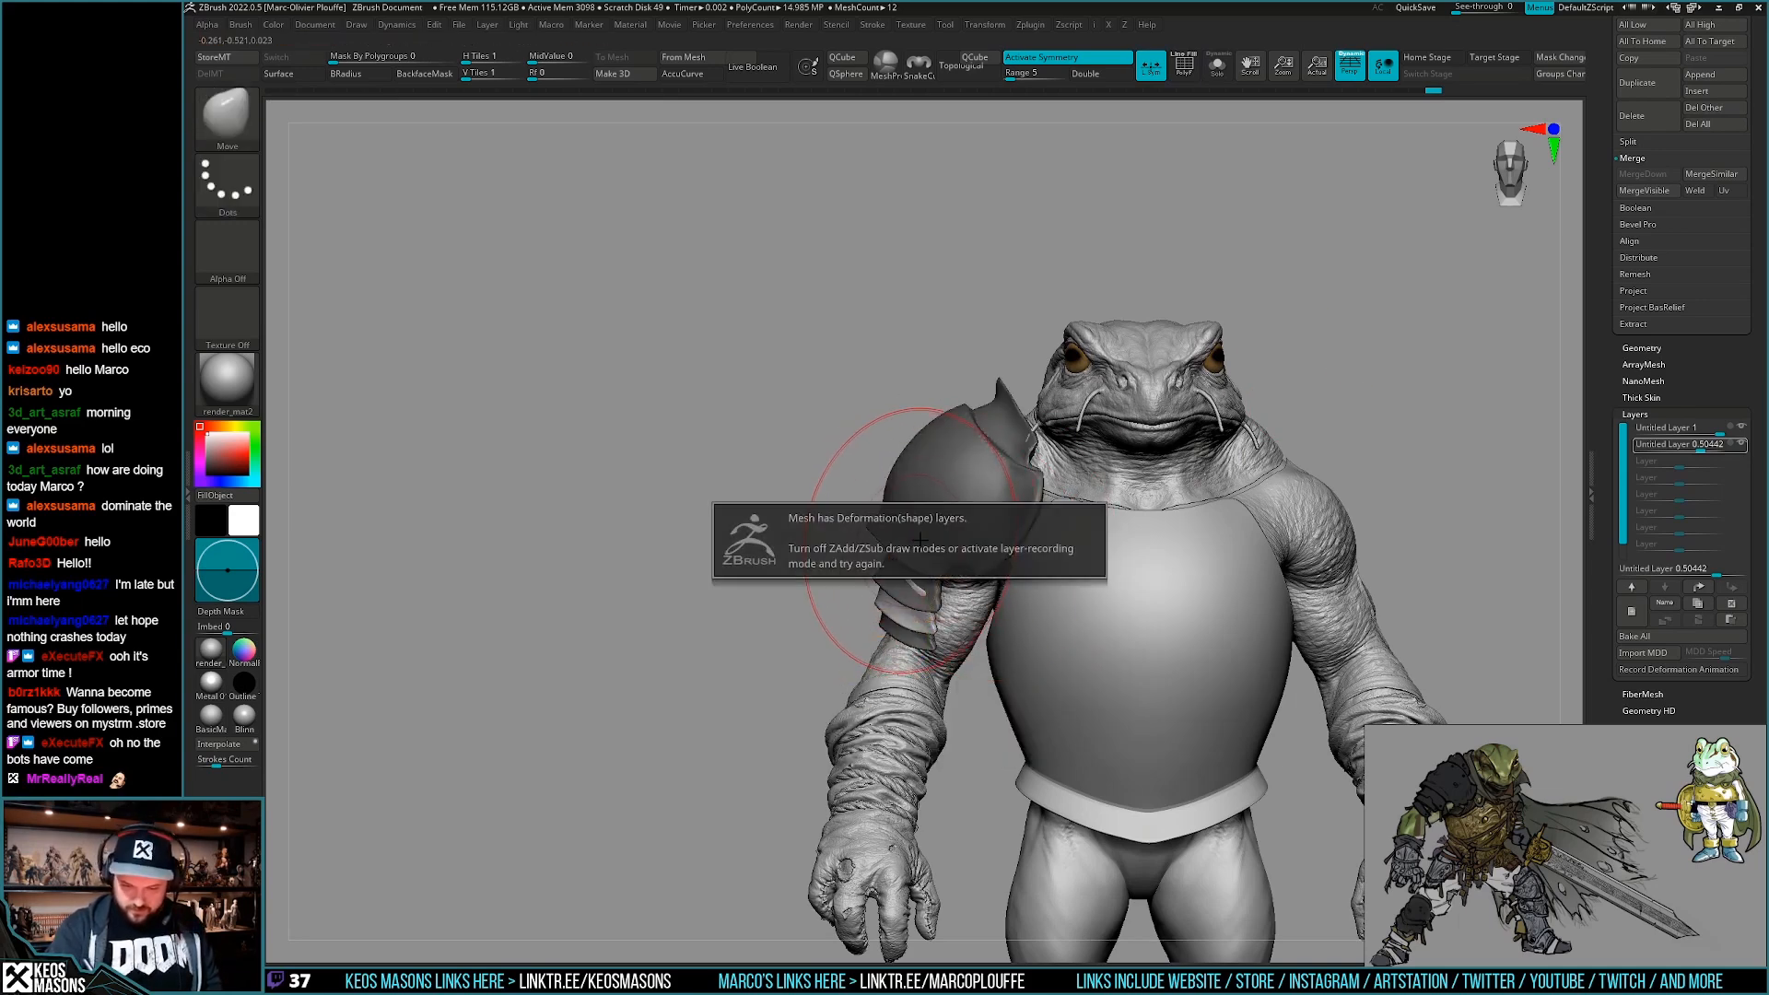
{"action": "left_click_drag", "start_coordinate": [1470, 509], "coordinate": [1511, 544], "text": "ctrl"}
{"action": "left_click", "coordinate": [1630, 610]}
{"action": "key", "text": "w"}
{"action": "left_click_drag", "start_coordinate": [926, 615], "coordinate": [974, 478], "text": "ctrl"}
{"action": "key", "text": "q"}
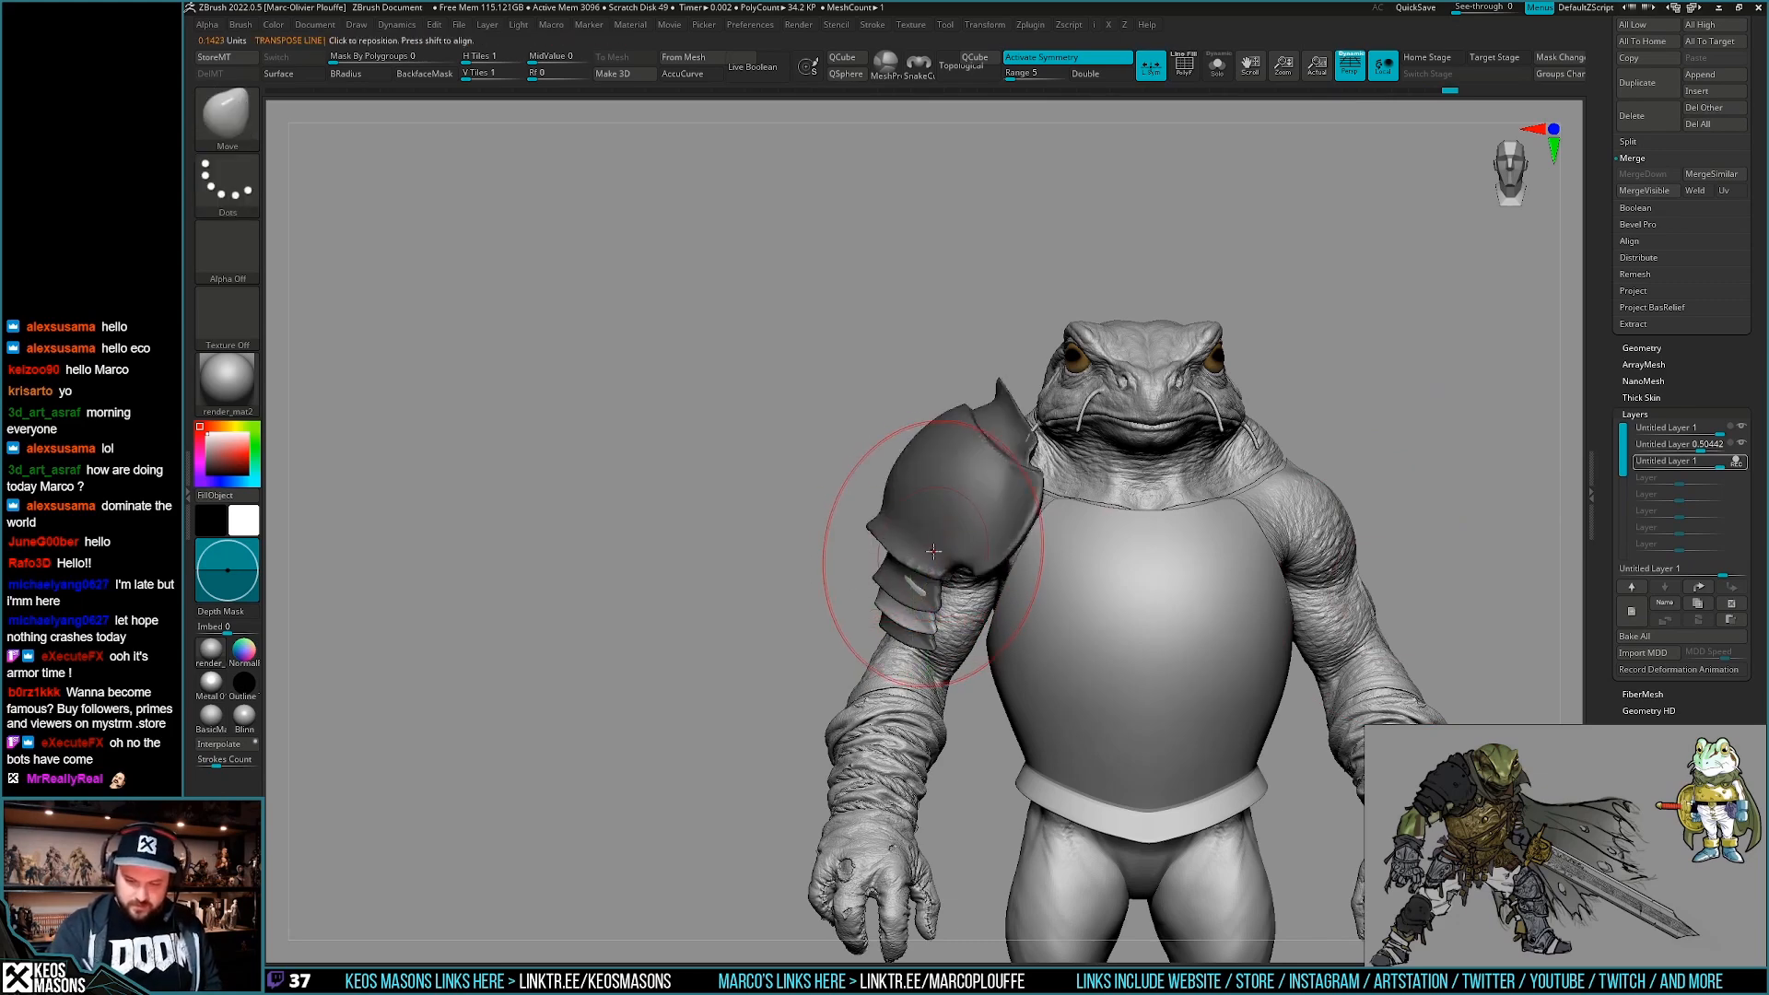
Mask the lowest arm plate and adjust the two plates above it with the Move brush.
{"action": "key", "text": "space"}
{"action": "right_click_drag", "start_coordinate": [942, 583], "coordinate": [954, 560], "text": "alt"}
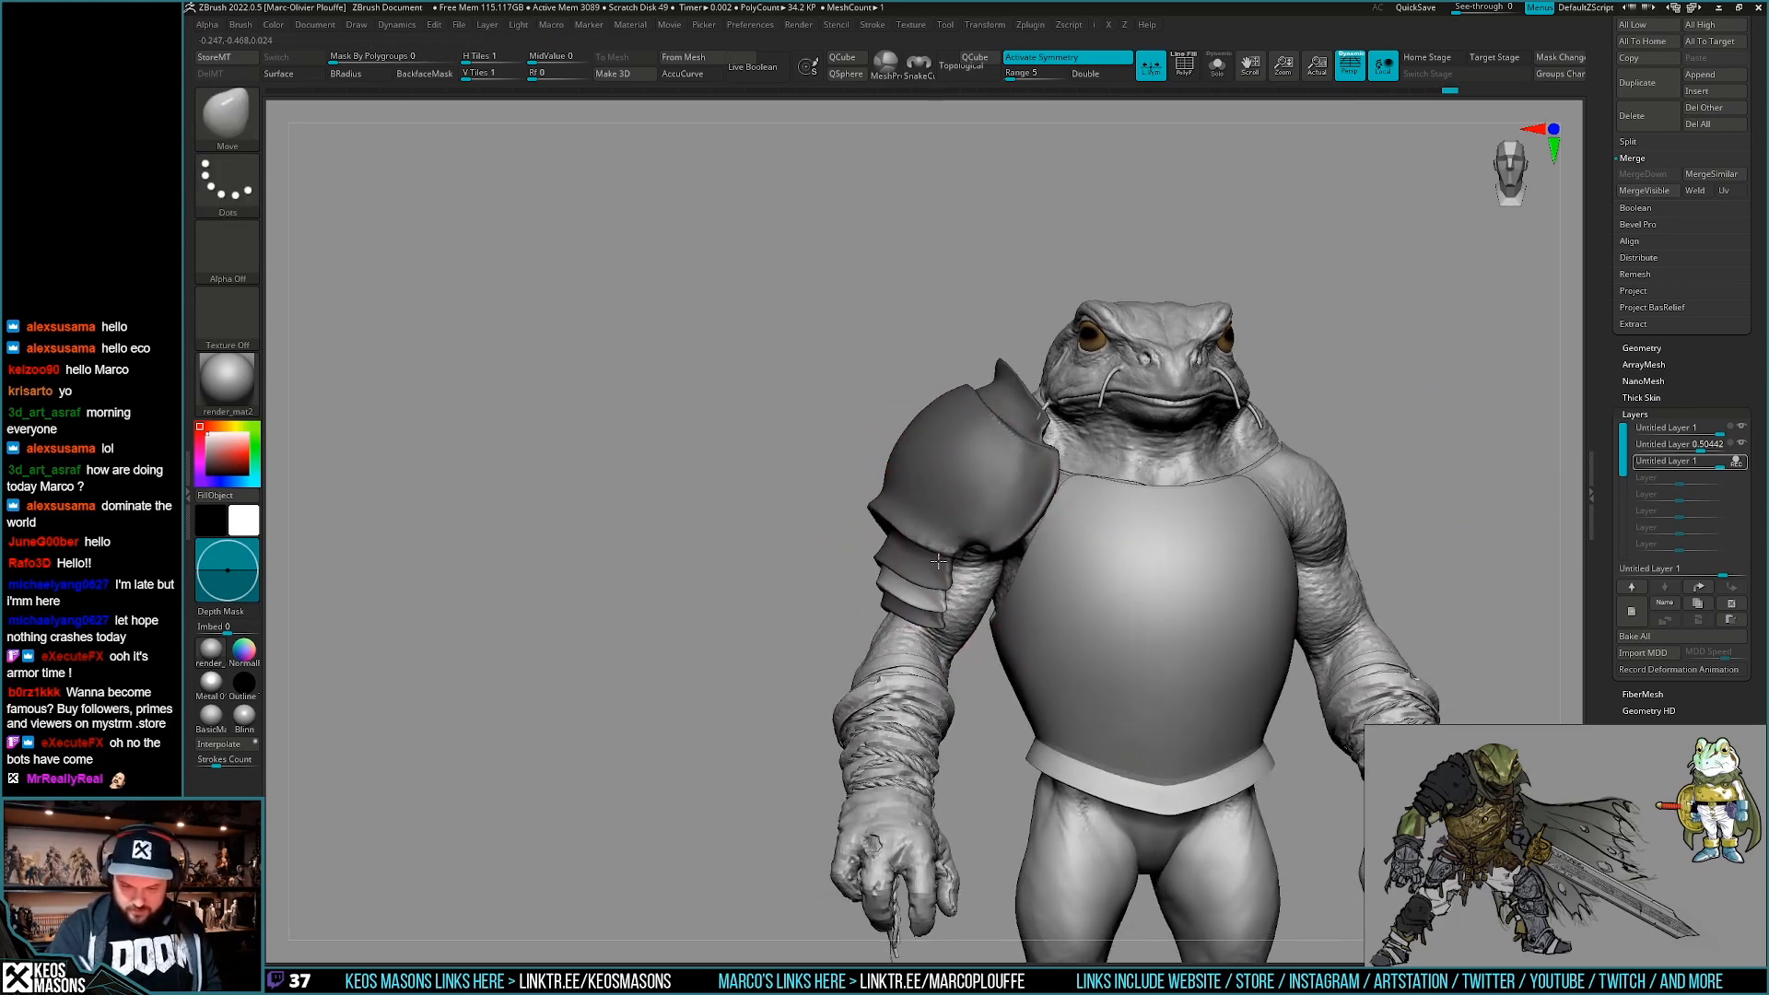
{"action": "left_click", "coordinate": [942, 566], "text": "alt"}
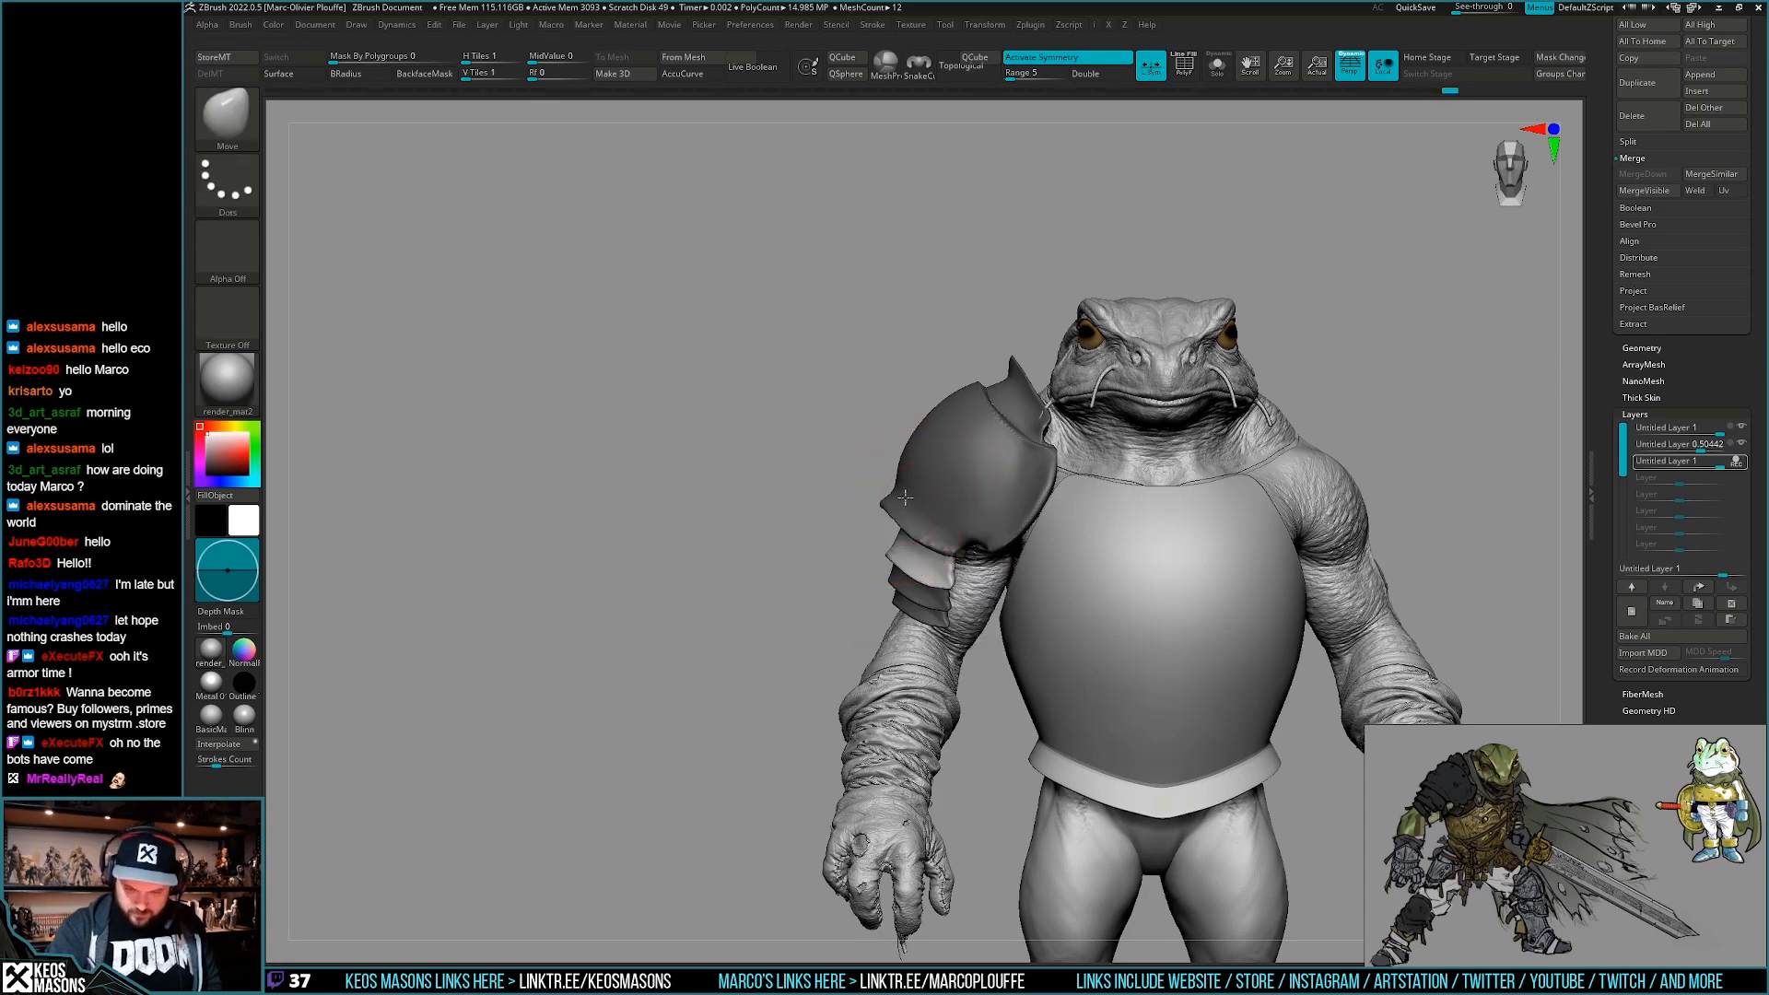
{"action": "mouse_move", "coordinate": [900, 534]}
{"action": "right_mouse_down"}
{"action": "mouse_move", "coordinate": [919, 512]}
{"action": "mouse_move", "coordinate": [861, 552]}
{"action": "mouse_move", "coordinate": [979, 572]}
{"action": "mouse_move", "coordinate": [911, 580]}
{"action": "right_mouse_up"}
{"action": "key", "text": "space"}
{"action": "left_click_drag", "start_coordinate": [912, 582], "coordinate": [919, 582]}
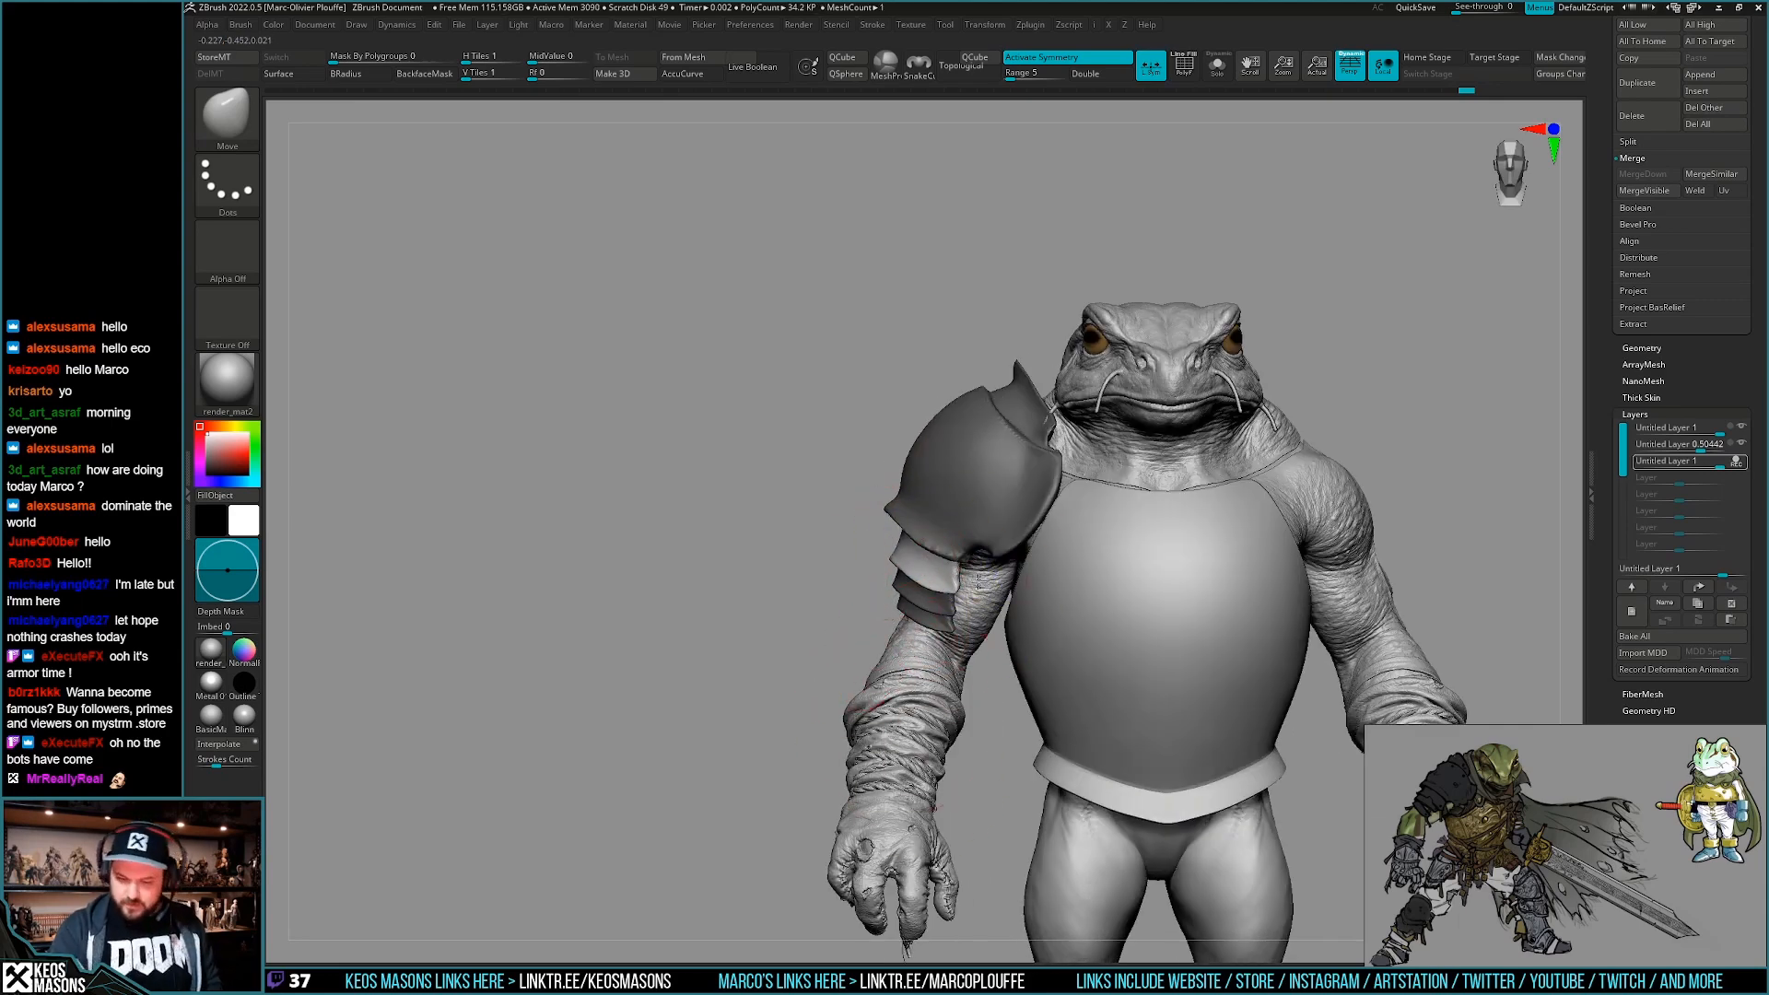
Mask everything except the lowest arm plate and adjust its placement with the Move brush.
{"action": "right_click_drag", "start_coordinate": [973, 584], "coordinate": [996, 601]}
{"action": "key", "text": "space"}
{"action": "left_click_drag", "start_coordinate": [997, 603], "coordinate": [987, 603]}
{"action": "right_click_drag", "start_coordinate": [987, 602], "coordinate": [967, 608]}
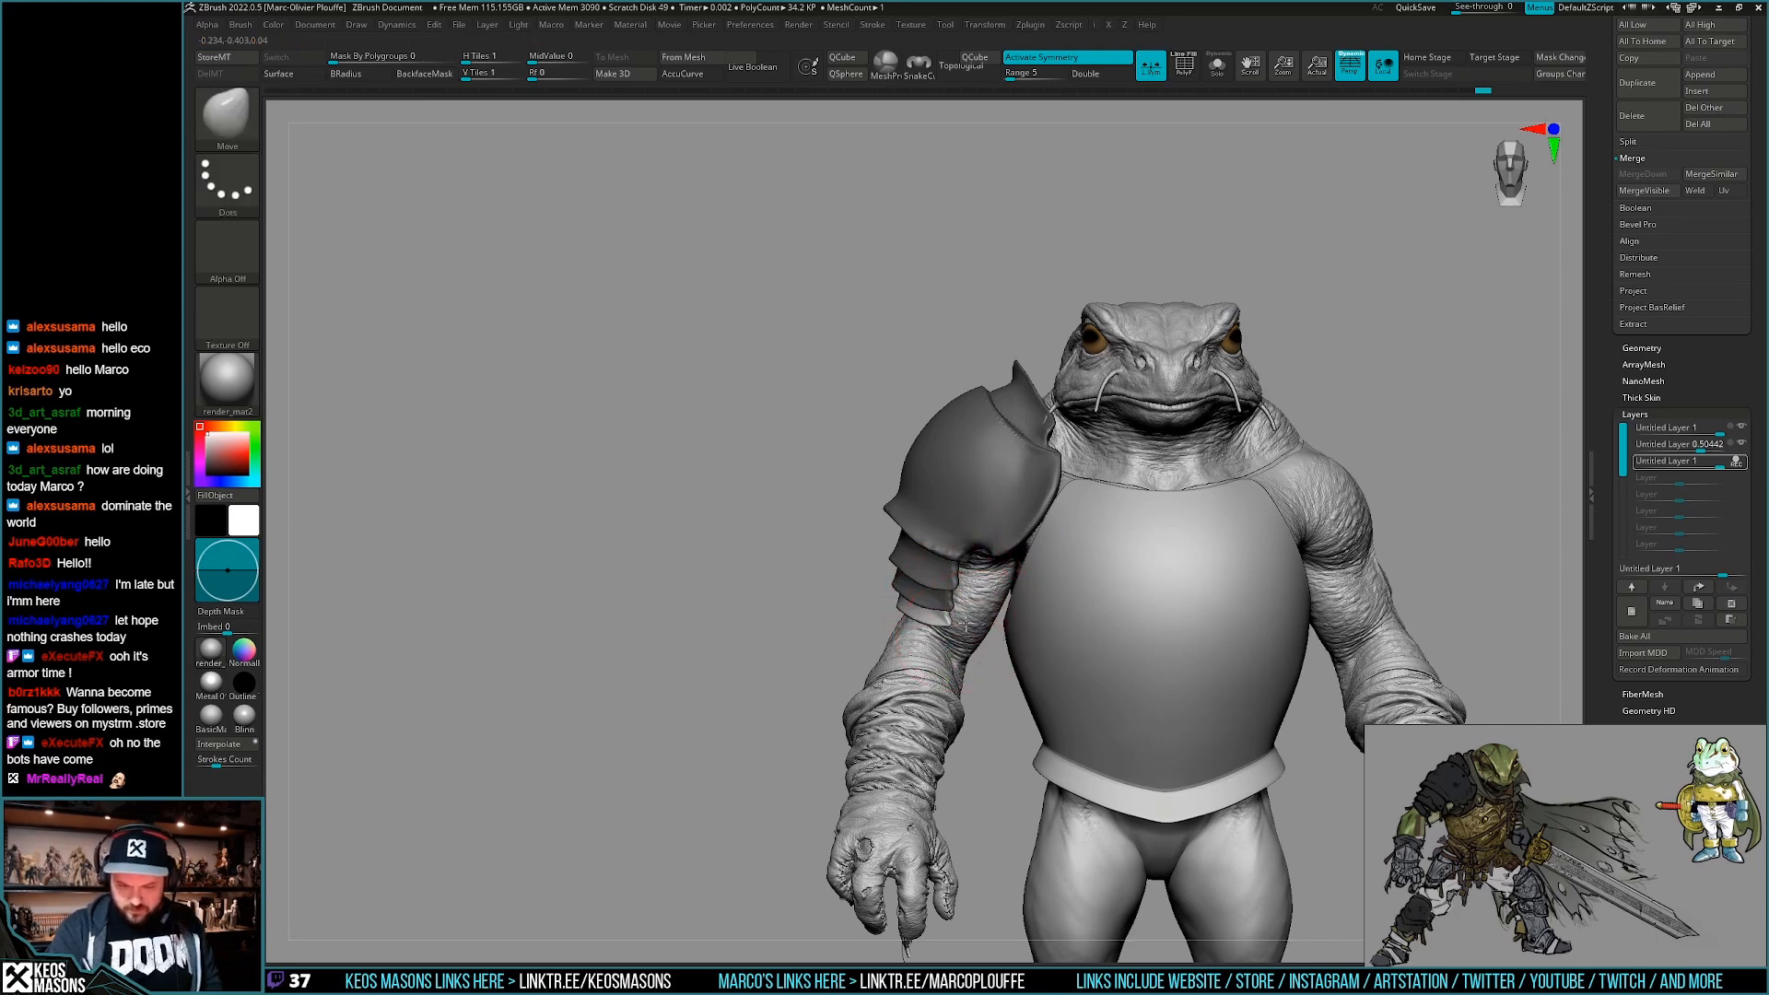
{"action": "mouse_move", "coordinate": [957, 621]}
{"action": "right_mouse_down"}
{"action": "mouse_move", "coordinate": [978, 625]}
{"action": "mouse_move", "coordinate": [958, 621]}
{"action": "right_mouse_up"}
Clear the mask on the shoulder armor and check its polyframe on the full figure.
{"action": "right_click_drag", "start_coordinate": [1465, 461], "coordinate": [1301, 543], "text": "alt"}
{"action": "right_click_drag", "start_coordinate": [1301, 544], "coordinate": [1278, 409], "text": "ctrl"}
{"action": "left_click", "coordinate": [1304, 439], "text": "ctrl"}
{"action": "key", "text": "shift+f"}
{"action": "key", "text": "shift+f"}
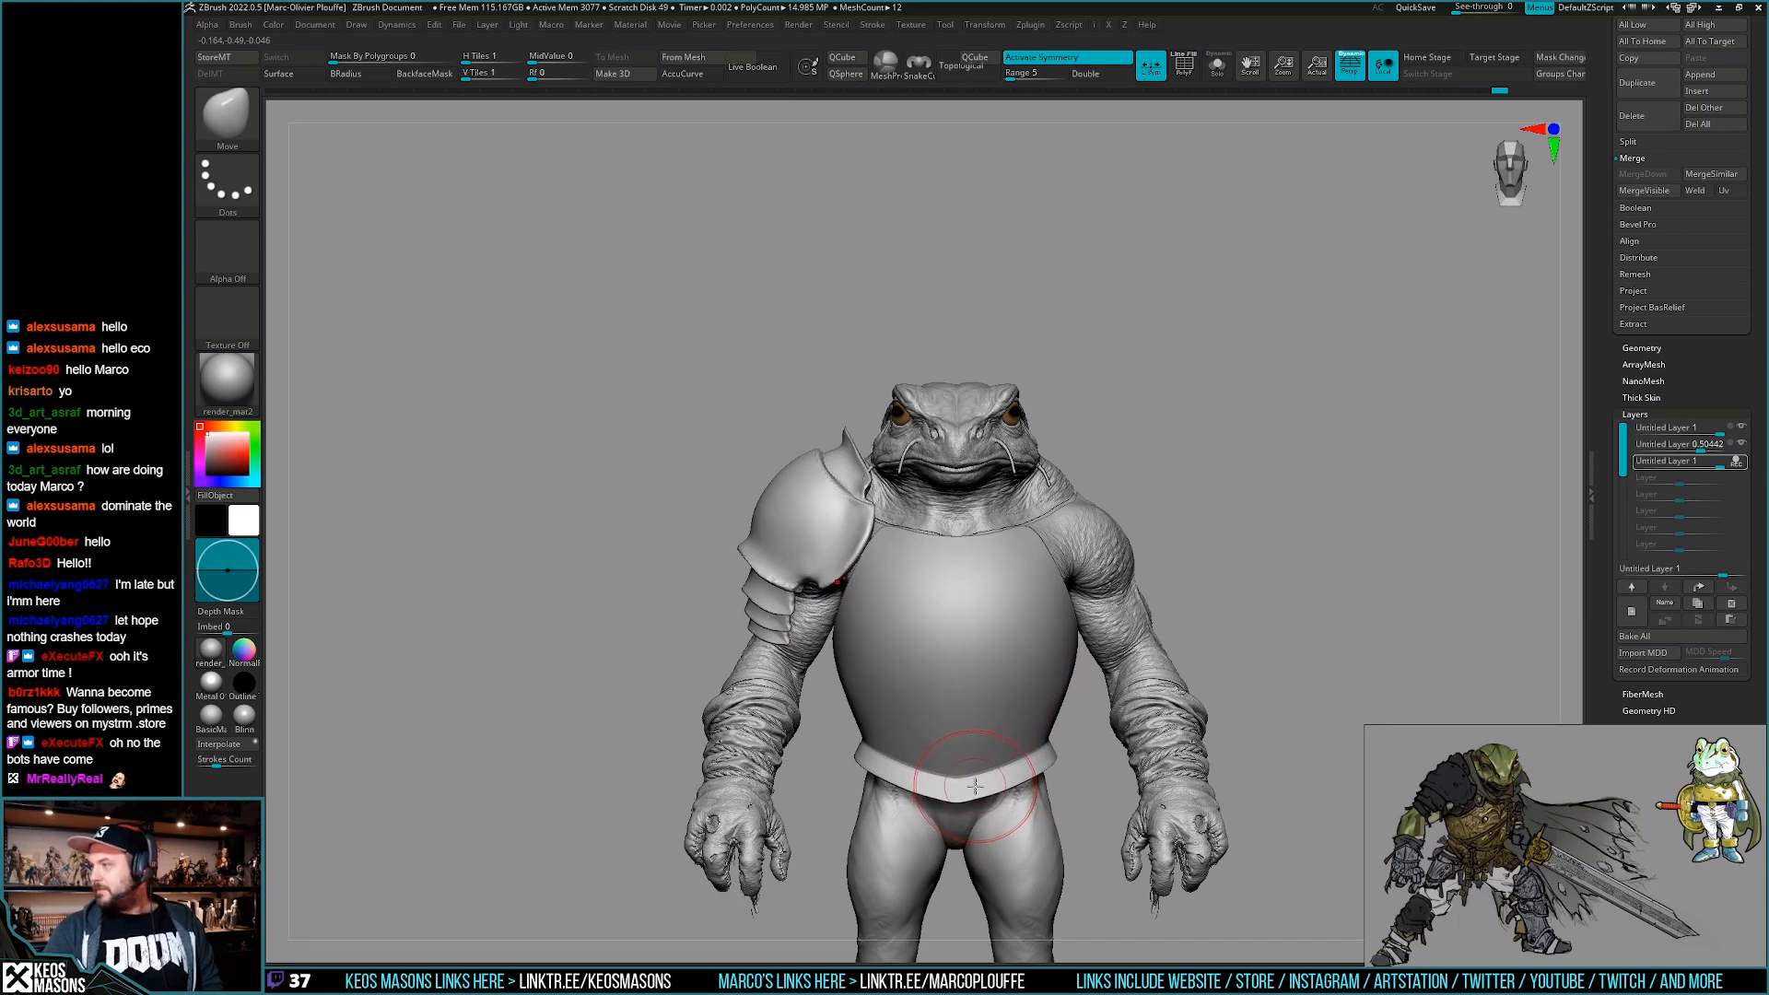
Examine the shoulder armor's proportions against the torso and head from the front.
{"action": "mouse_move", "coordinate": [981, 753]}
{"action": "right_mouse_down", "text": "alt"}
{"action": "mouse_move", "coordinate": [999, 709]}
{"action": "mouse_move", "coordinate": [949, 755]}
{"action": "mouse_move", "coordinate": [848, 627]}
{"action": "mouse_move", "coordinate": [856, 593]}
{"action": "right_mouse_up", "text": "alt"}
{"action": "key", "text": "space"}
{"action": "left_click_drag", "start_coordinate": [852, 585], "coordinate": [818, 583]}
{"action": "mouse_move", "coordinate": [852, 632]}
{"action": "right_mouse_down", "text": "alt"}
{"action": "mouse_move", "coordinate": [858, 586]}
{"action": "mouse_move", "coordinate": [849, 771]}
{"action": "right_mouse_up", "text": "alt"}
{"action": "key", "text": "shift+f"}
{"action": "key", "text": "shift+f"}
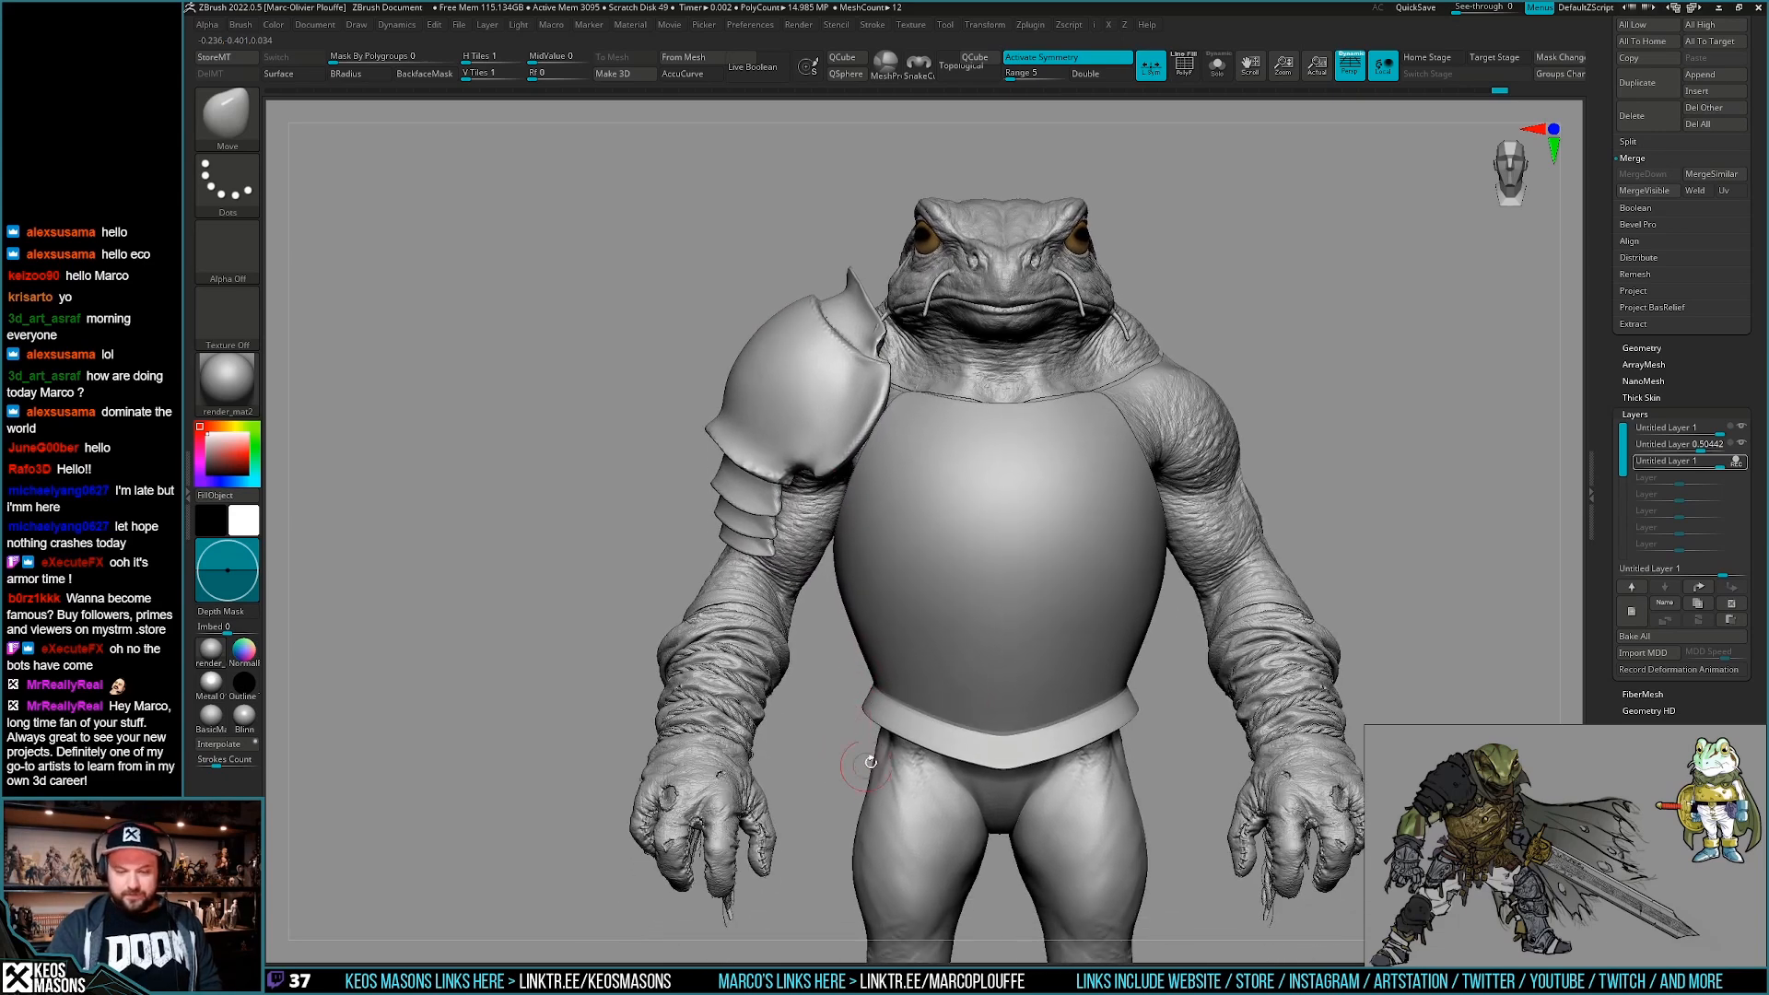
{"action": "right_click_drag", "start_coordinate": [971, 671], "coordinate": [964, 726], "text": "alt"}
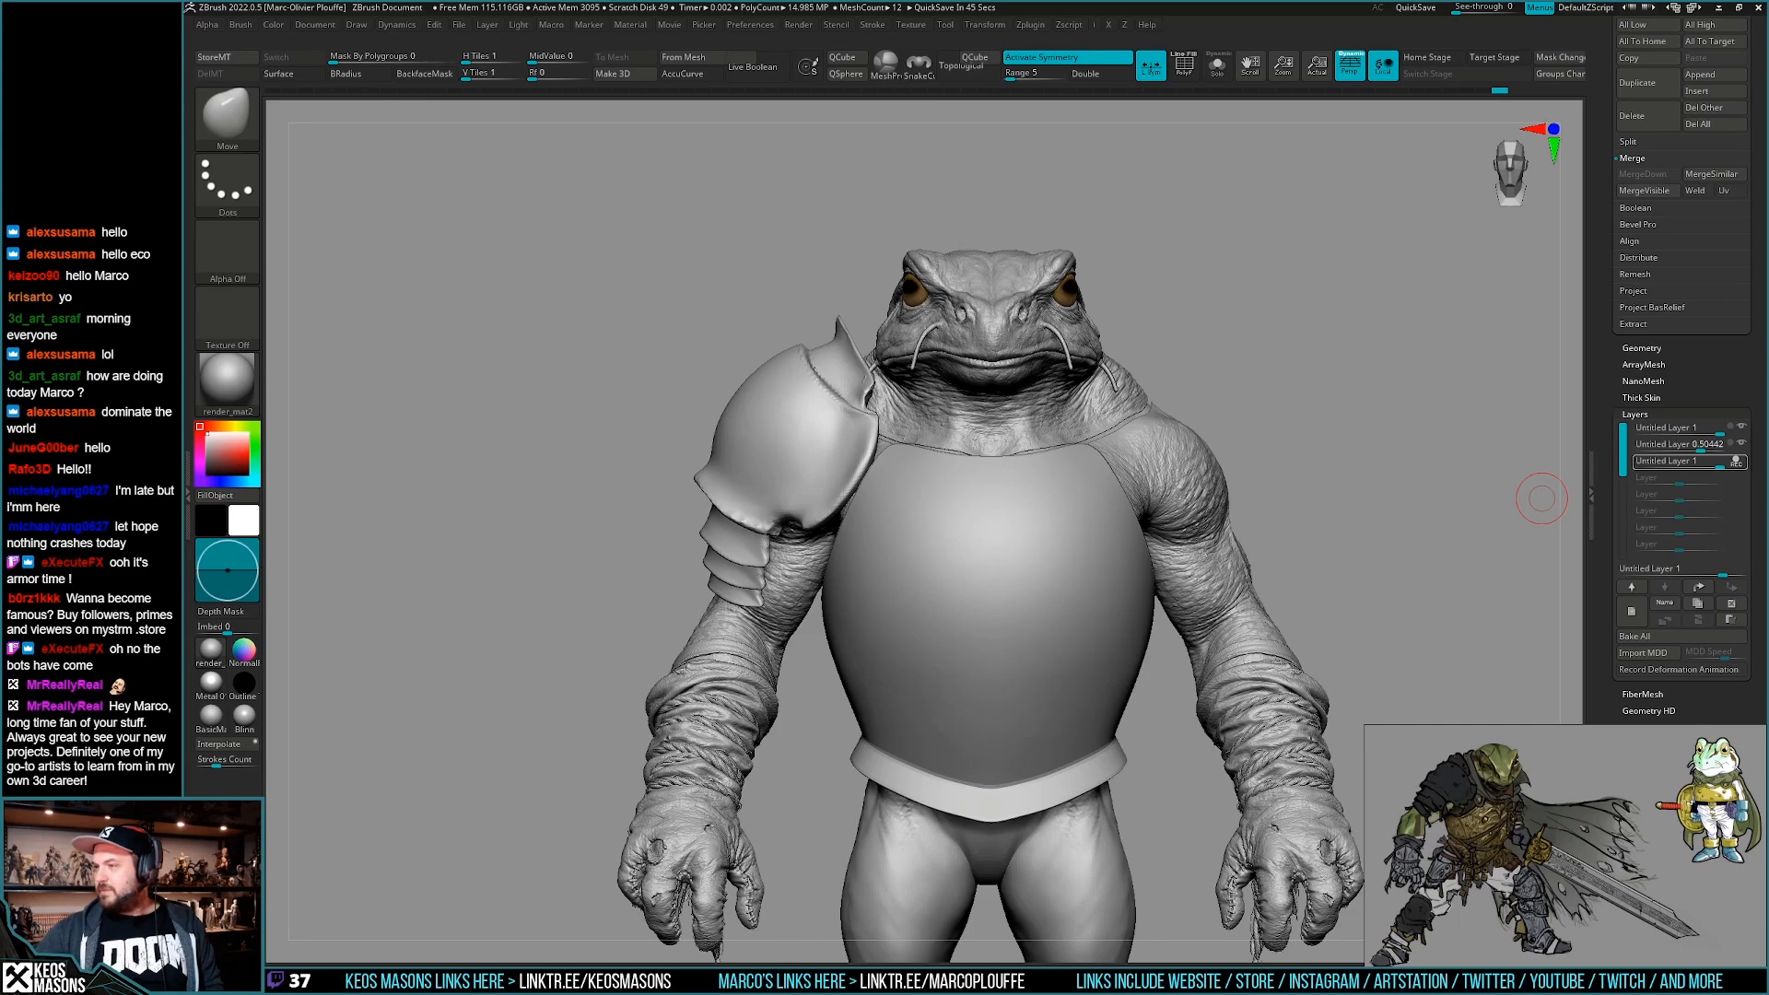
{"action": "left_click_drag", "start_coordinate": [1541, 498], "coordinate": [1066, 763]}
{"action": "right_click_drag", "start_coordinate": [1066, 764], "coordinate": [1023, 711]}
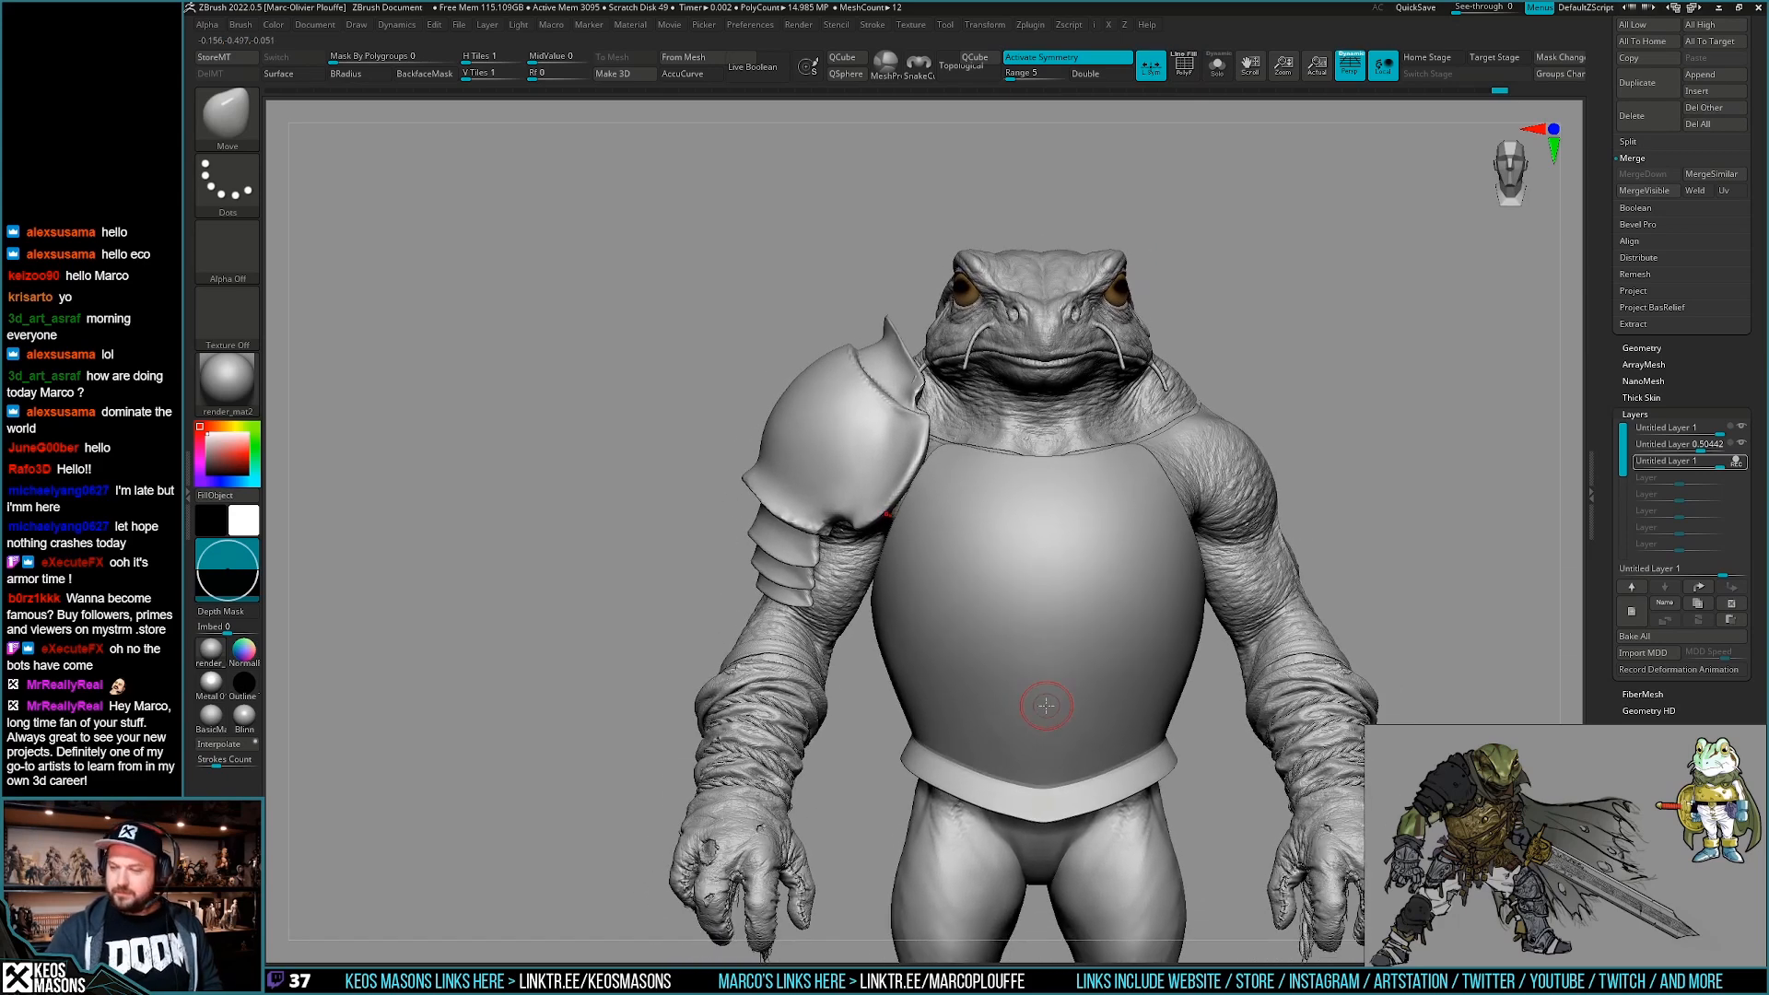
Insert a Cylinder3D subtool, scale it down to arm size and move it towards the armored upper arm.
{"action": "mouse_move", "coordinate": [1602, 553]}
{"action": "left_mouse_down"}
{"action": "mouse_move", "coordinate": [1600, 619]}
{"action": "mouse_move", "coordinate": [1602, 582]}
{"action": "left_mouse_up"}
{"action": "left_click", "coordinate": [1702, 564]}
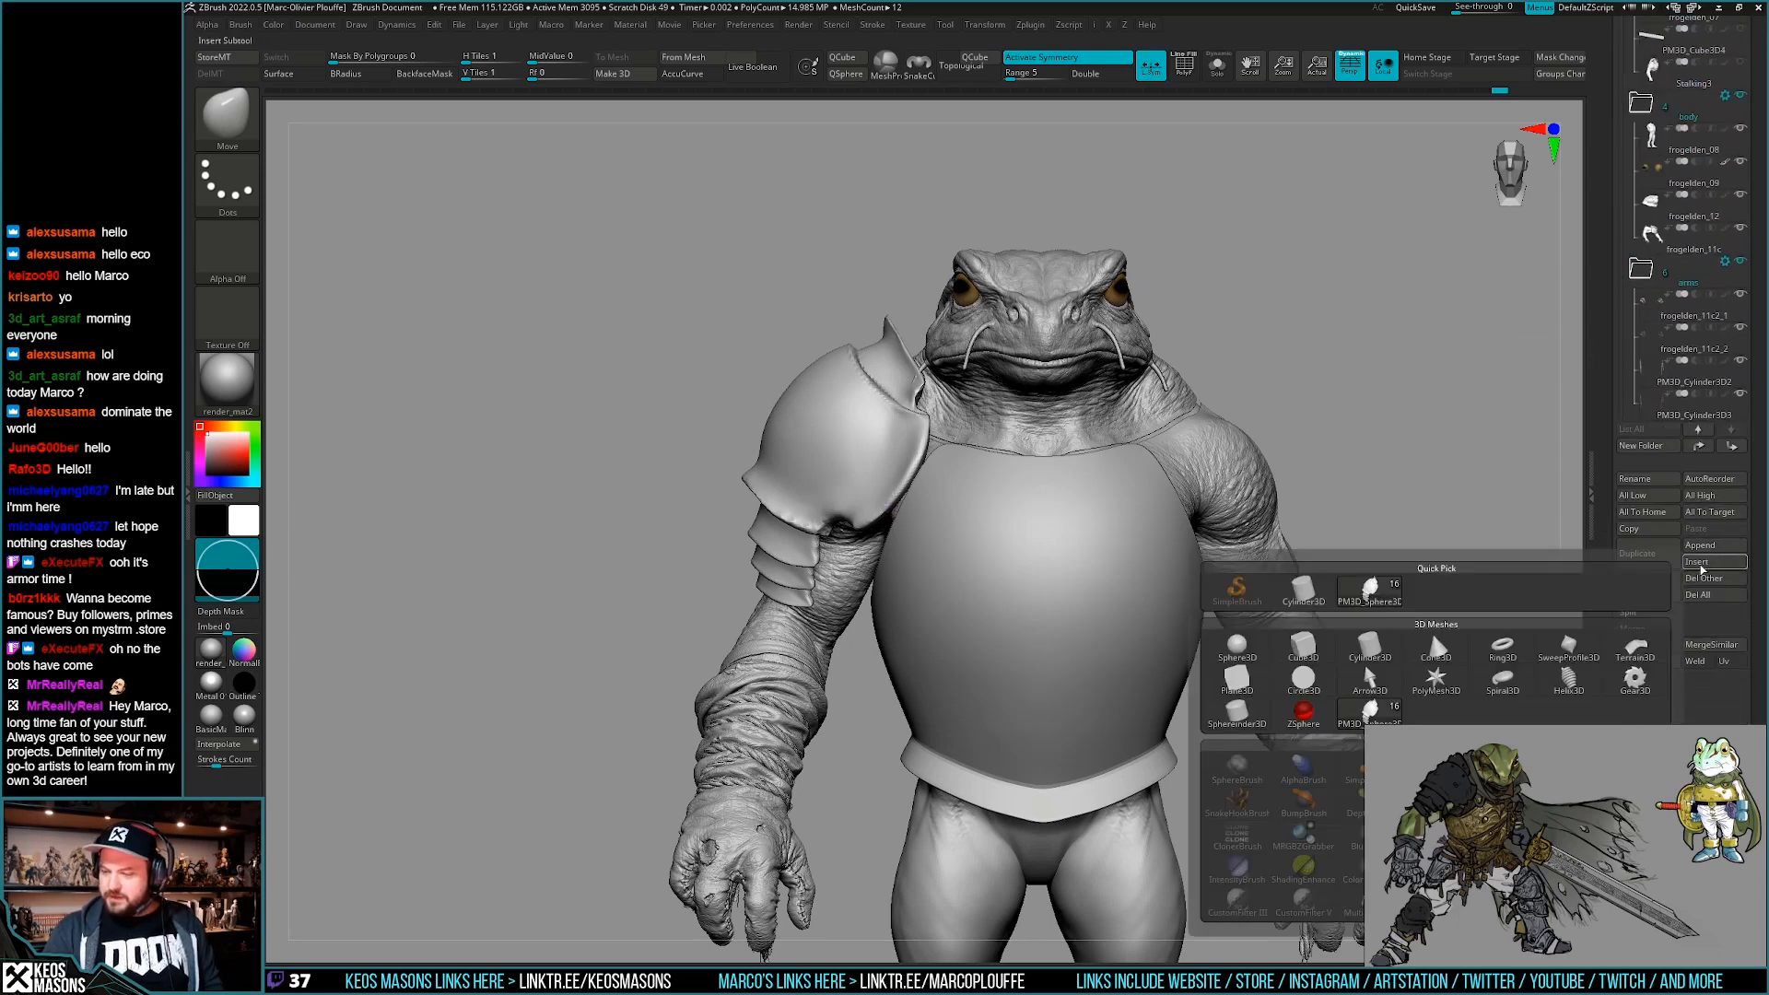
{"action": "left_click", "coordinate": [1370, 647]}
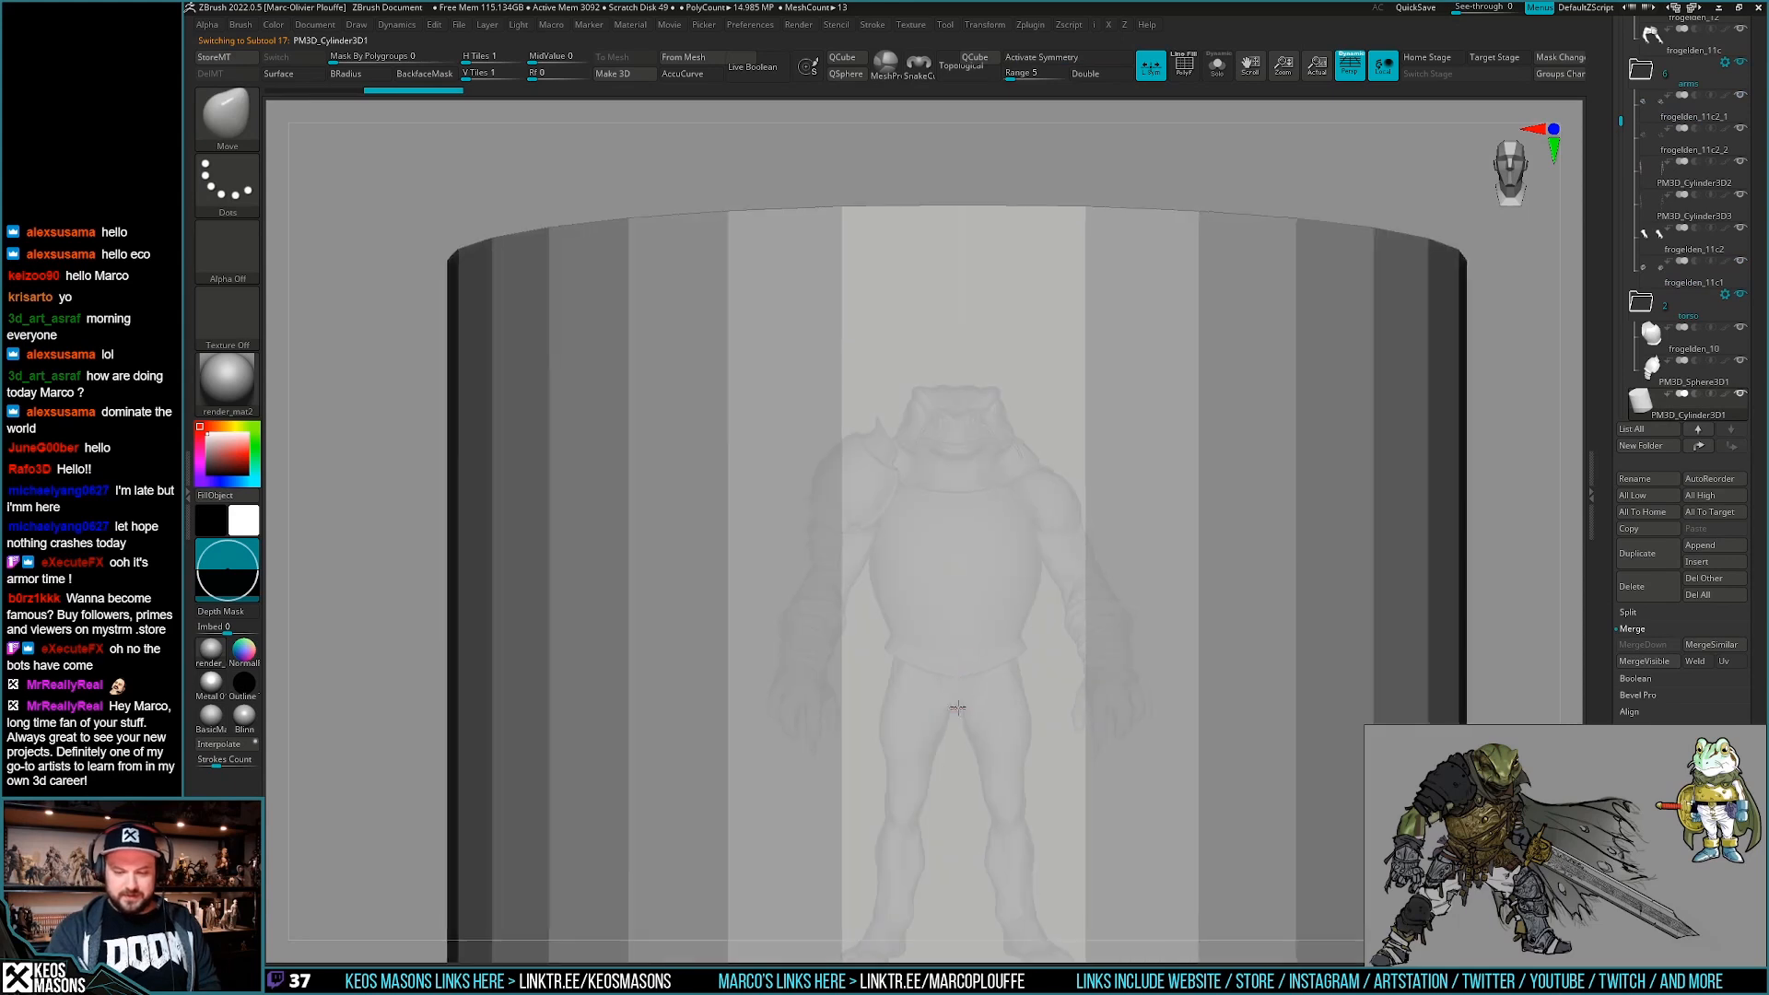
{"action": "key", "text": "e"}
{"action": "mouse_move", "coordinate": [873, 543]}
{"action": "left_mouse_down"}
{"action": "mouse_move", "coordinate": [906, 486]}
{"action": "mouse_move", "coordinate": [919, 551]}
{"action": "left_mouse_up"}
{"action": "right_click_drag", "start_coordinate": [920, 551], "coordinate": [918, 645], "text": "ctrl"}
{"action": "key", "text": "w"}
{"action": "mouse_move", "coordinate": [917, 663]}
{"action": "left_mouse_down"}
{"action": "mouse_move", "coordinate": [992, 663]}
{"action": "mouse_move", "coordinate": [900, 580]}
{"action": "left_mouse_up"}
Align the small cylinder with the layered arm plates in the side view.
{"action": "mouse_move", "coordinate": [926, 545]}
{"action": "right_mouse_down", "text": "shift"}
{"action": "mouse_move", "coordinate": [1152, 572]}
{"action": "mouse_move", "coordinate": [1196, 489]}
{"action": "right_mouse_up", "text": "shift"}
{"action": "mouse_move", "coordinate": [1149, 661]}
{"action": "left_mouse_down", "text": "shift"}
{"action": "mouse_move", "coordinate": [1230, 661]}
{"action": "mouse_move", "coordinate": [611, 678]}
{"action": "left_mouse_up", "text": "shift"}
{"action": "key", "text": "q"}
{"action": "right_click_drag", "start_coordinate": [856, 683], "coordinate": [636, 680], "text": "shift"}
{"action": "mouse_move", "coordinate": [636, 680]}
{"action": "right_mouse_down", "text": "alt"}
{"action": "mouse_move", "coordinate": [829, 572]}
{"action": "mouse_move", "coordinate": [861, 817]}
{"action": "mouse_move", "coordinate": [1013, 765]}
{"action": "right_mouse_up", "text": "alt"}
{"action": "key", "text": "w"}
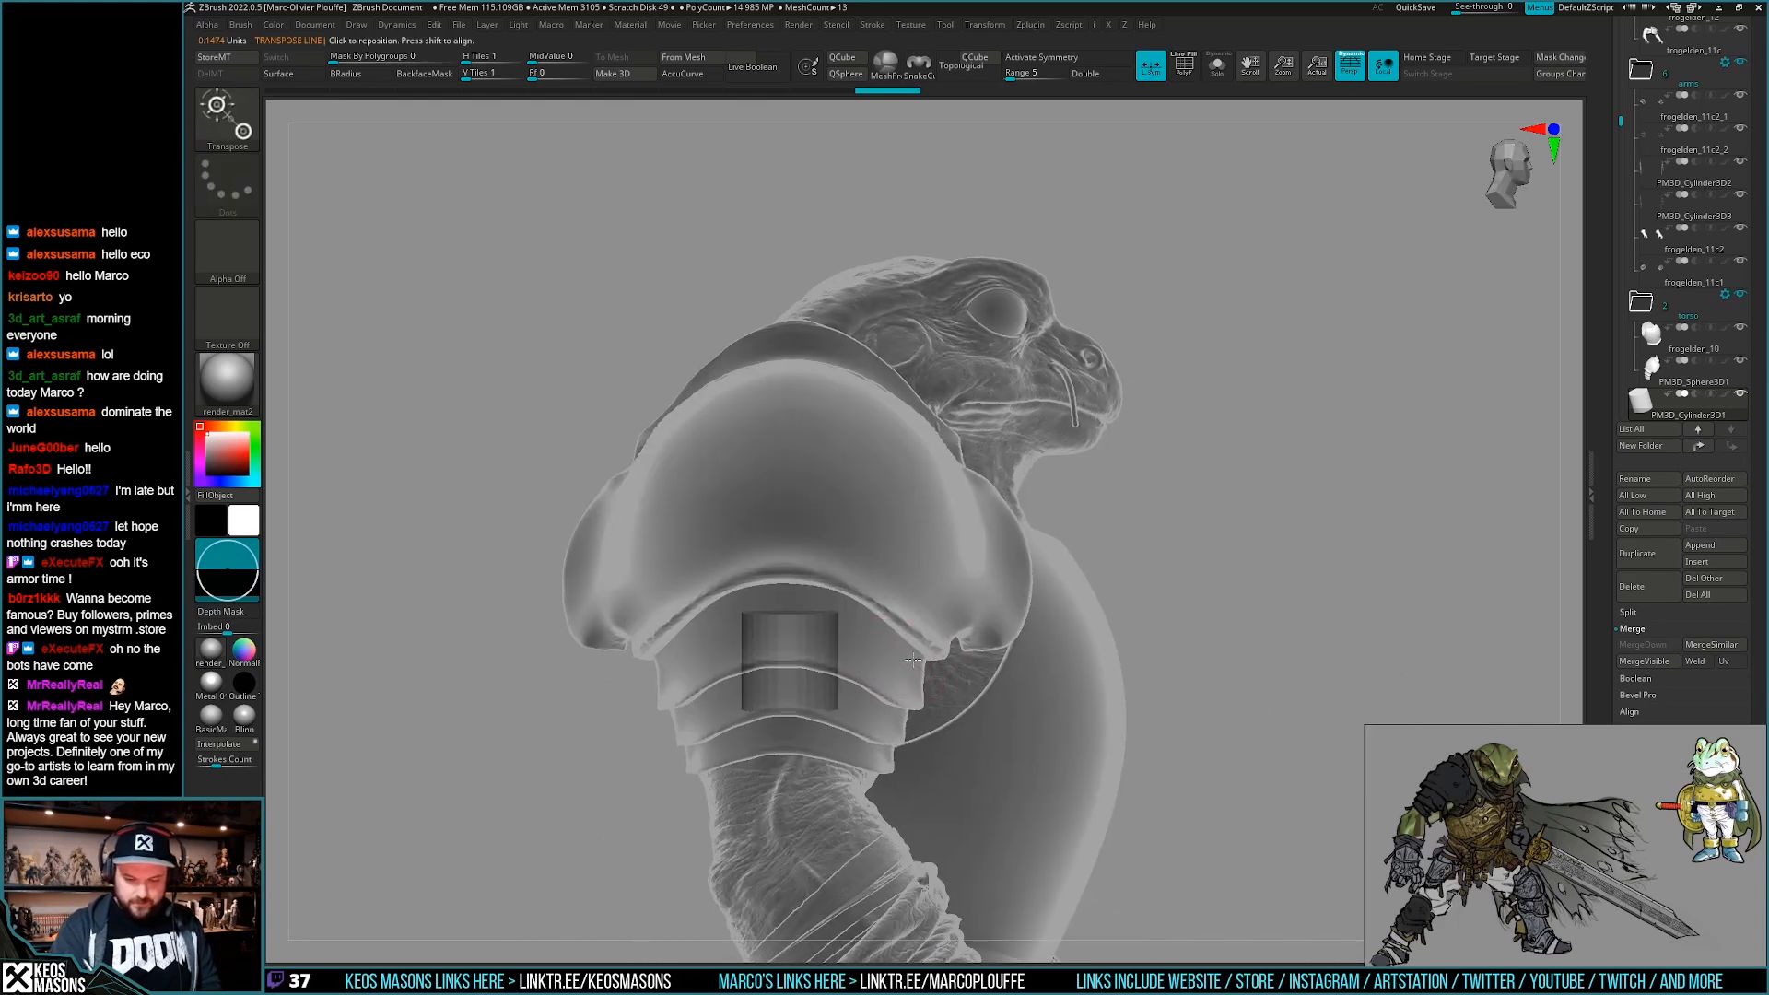
Tilt the small cylinder to follow the upper arm's slope and shift it under the pauldron in the front view.
{"action": "right_click_drag", "start_coordinate": [890, 646], "coordinate": [1009, 626], "text": "shift"}
{"action": "right_click_drag", "start_coordinate": [1009, 626], "coordinate": [1013, 668], "text": "ctrl"}
{"action": "mouse_move", "coordinate": [800, 623]}
{"action": "left_mouse_down", "text": "shift"}
{"action": "mouse_move", "coordinate": [799, 519]}
{"action": "mouse_move", "coordinate": [842, 537]}
{"action": "left_mouse_up", "text": "shift"}
{"action": "left_click_drag", "start_coordinate": [784, 616], "coordinate": [918, 481]}
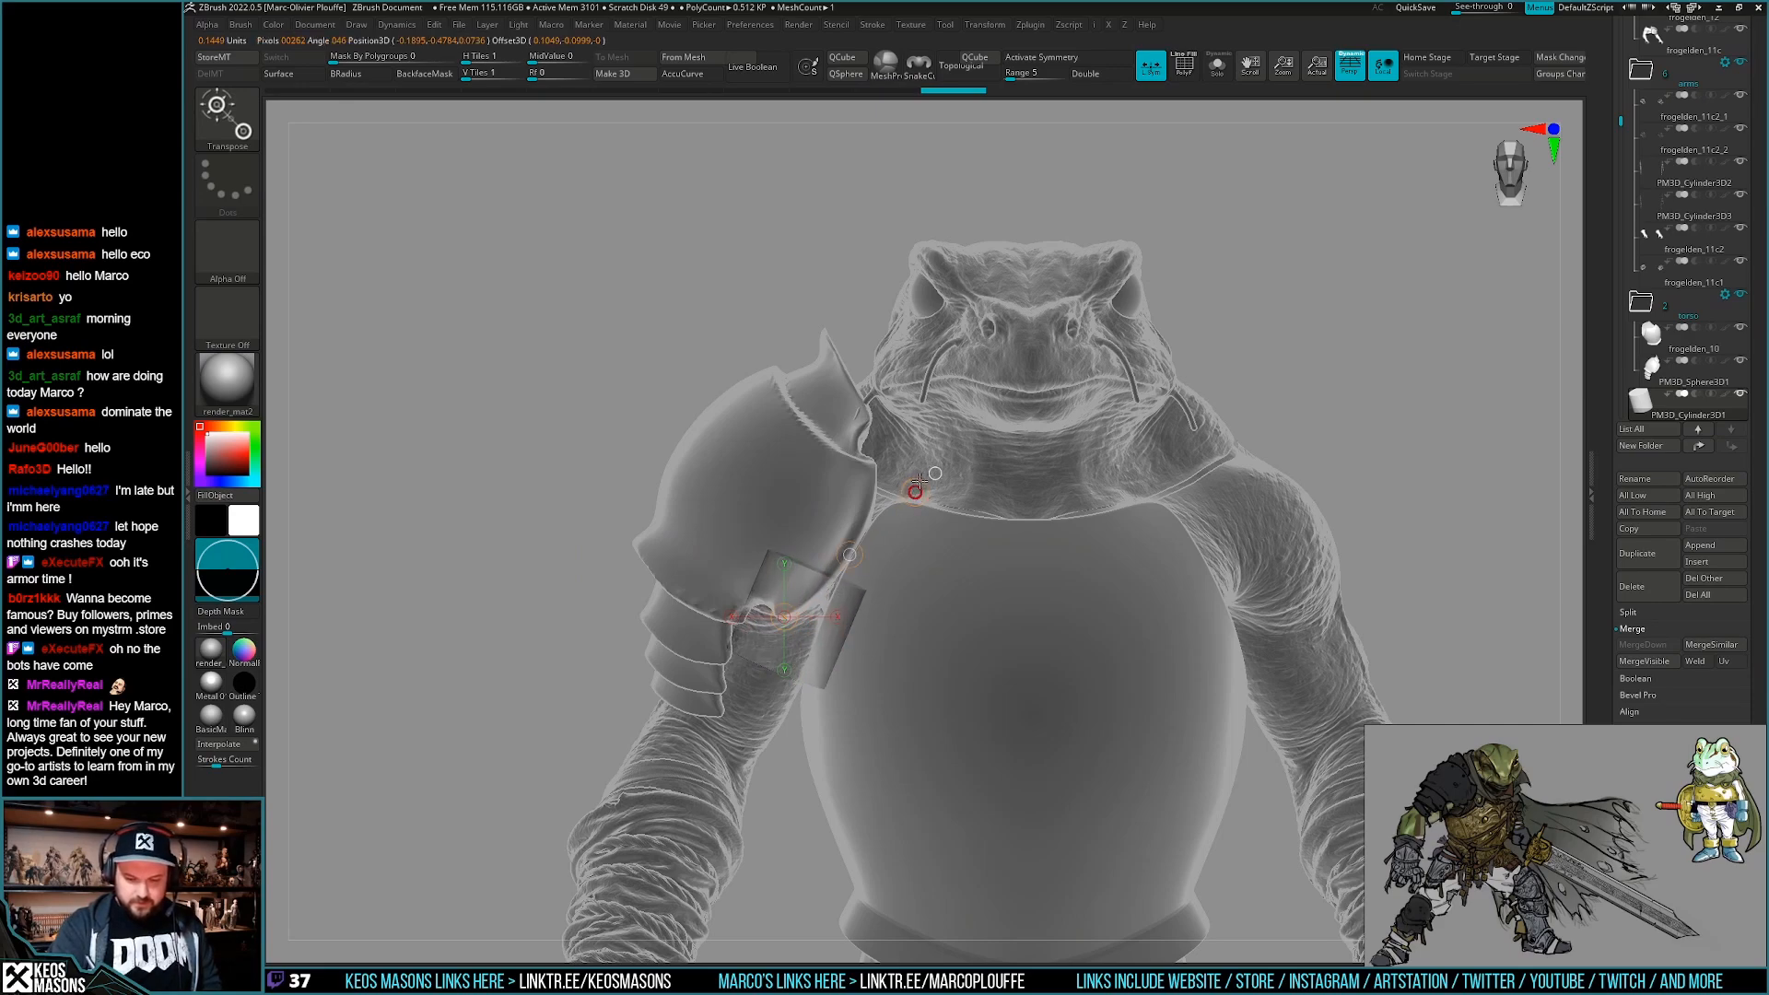
{"action": "left_click_drag", "start_coordinate": [849, 555], "coordinate": [808, 542]}
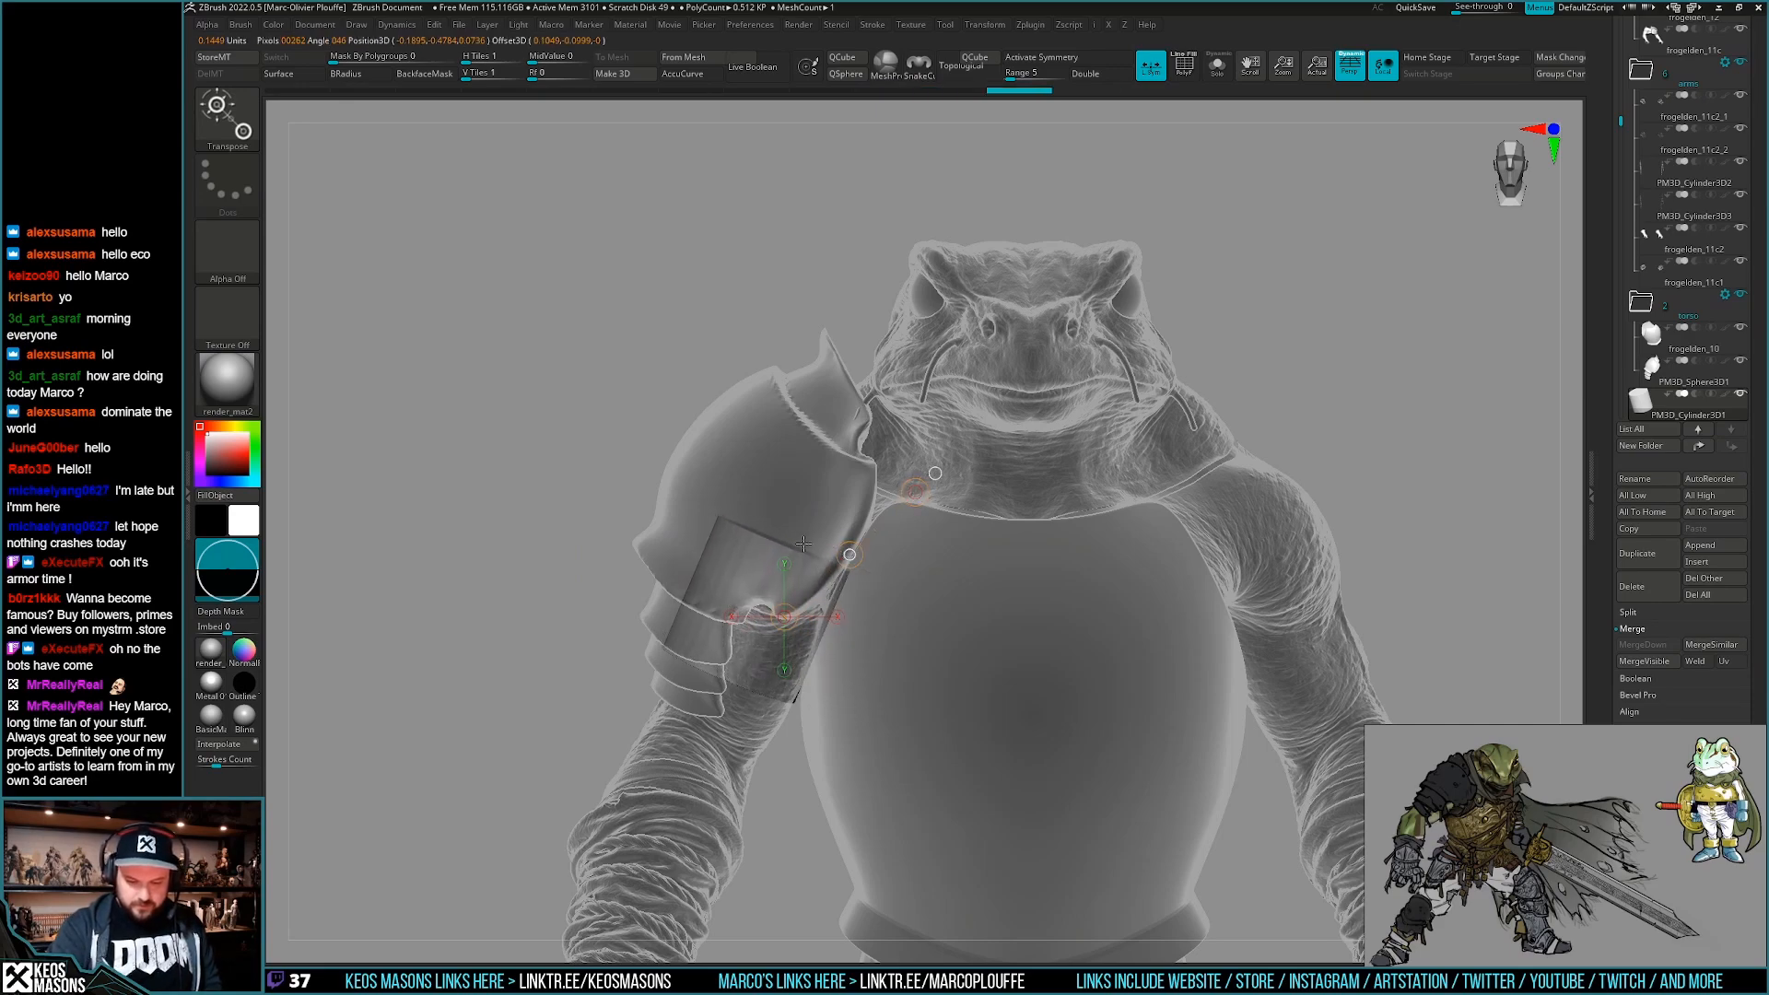
{"action": "key", "text": "q"}
{"action": "mouse_move", "coordinate": [860, 634]}
{"action": "right_mouse_down"}
{"action": "mouse_move", "coordinate": [896, 617]}
{"action": "mouse_move", "coordinate": [934, 630]}
{"action": "right_mouse_up"}
{"action": "key", "text": "w"}
{"action": "mouse_move", "coordinate": [759, 631]}
{"action": "left_mouse_down", "text": "shift"}
{"action": "mouse_move", "coordinate": [877, 631]}
{"action": "mouse_move", "coordinate": [859, 632]}
{"action": "left_mouse_up", "text": "shift"}
{"action": "key", "text": "q"}
{"action": "right_click_drag", "start_coordinate": [1008, 619], "coordinate": [957, 611], "text": "shift"}
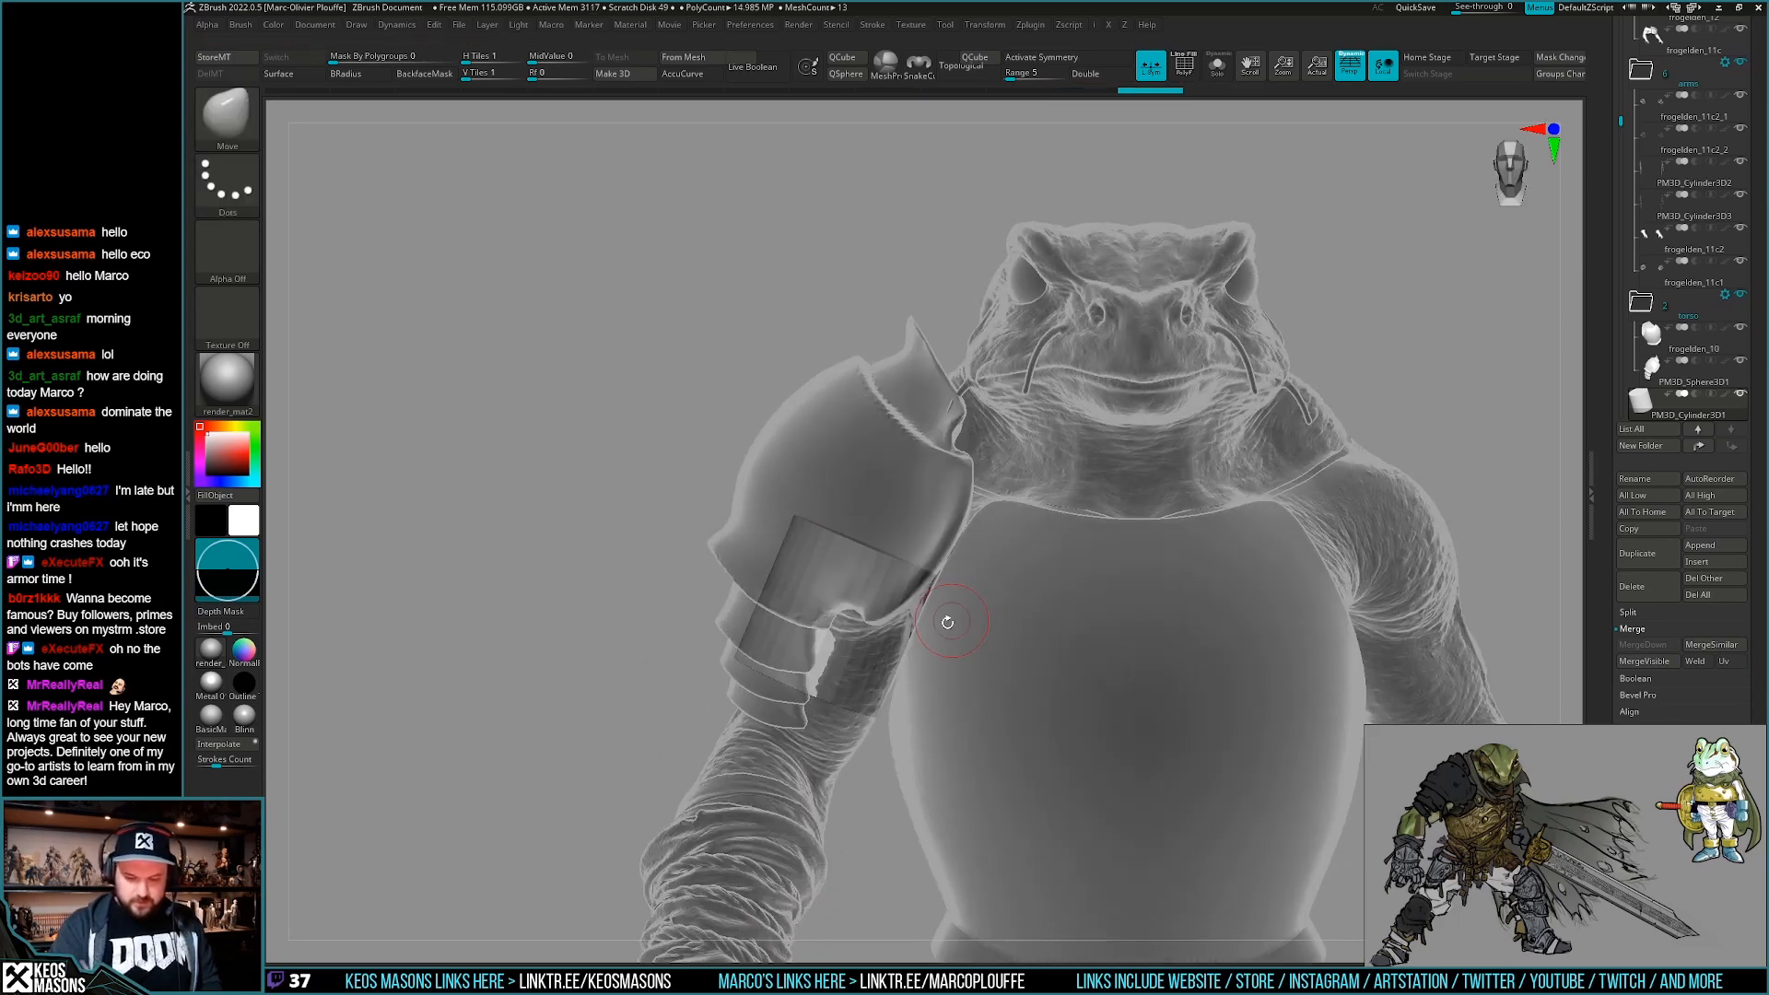
Isolate the cylinder and clean up its horizontal edge loops with the ZModeler brush.
{"action": "key", "text": "shift+s"}
{"action": "key", "text": "shift+f"}
{"action": "key", "text": "b"}
{"action": "key", "text": "z"}
{"action": "key", "text": "m"}
{"action": "right_click_drag", "start_coordinate": [876, 518], "coordinate": [894, 519], "text": "ctrl"}
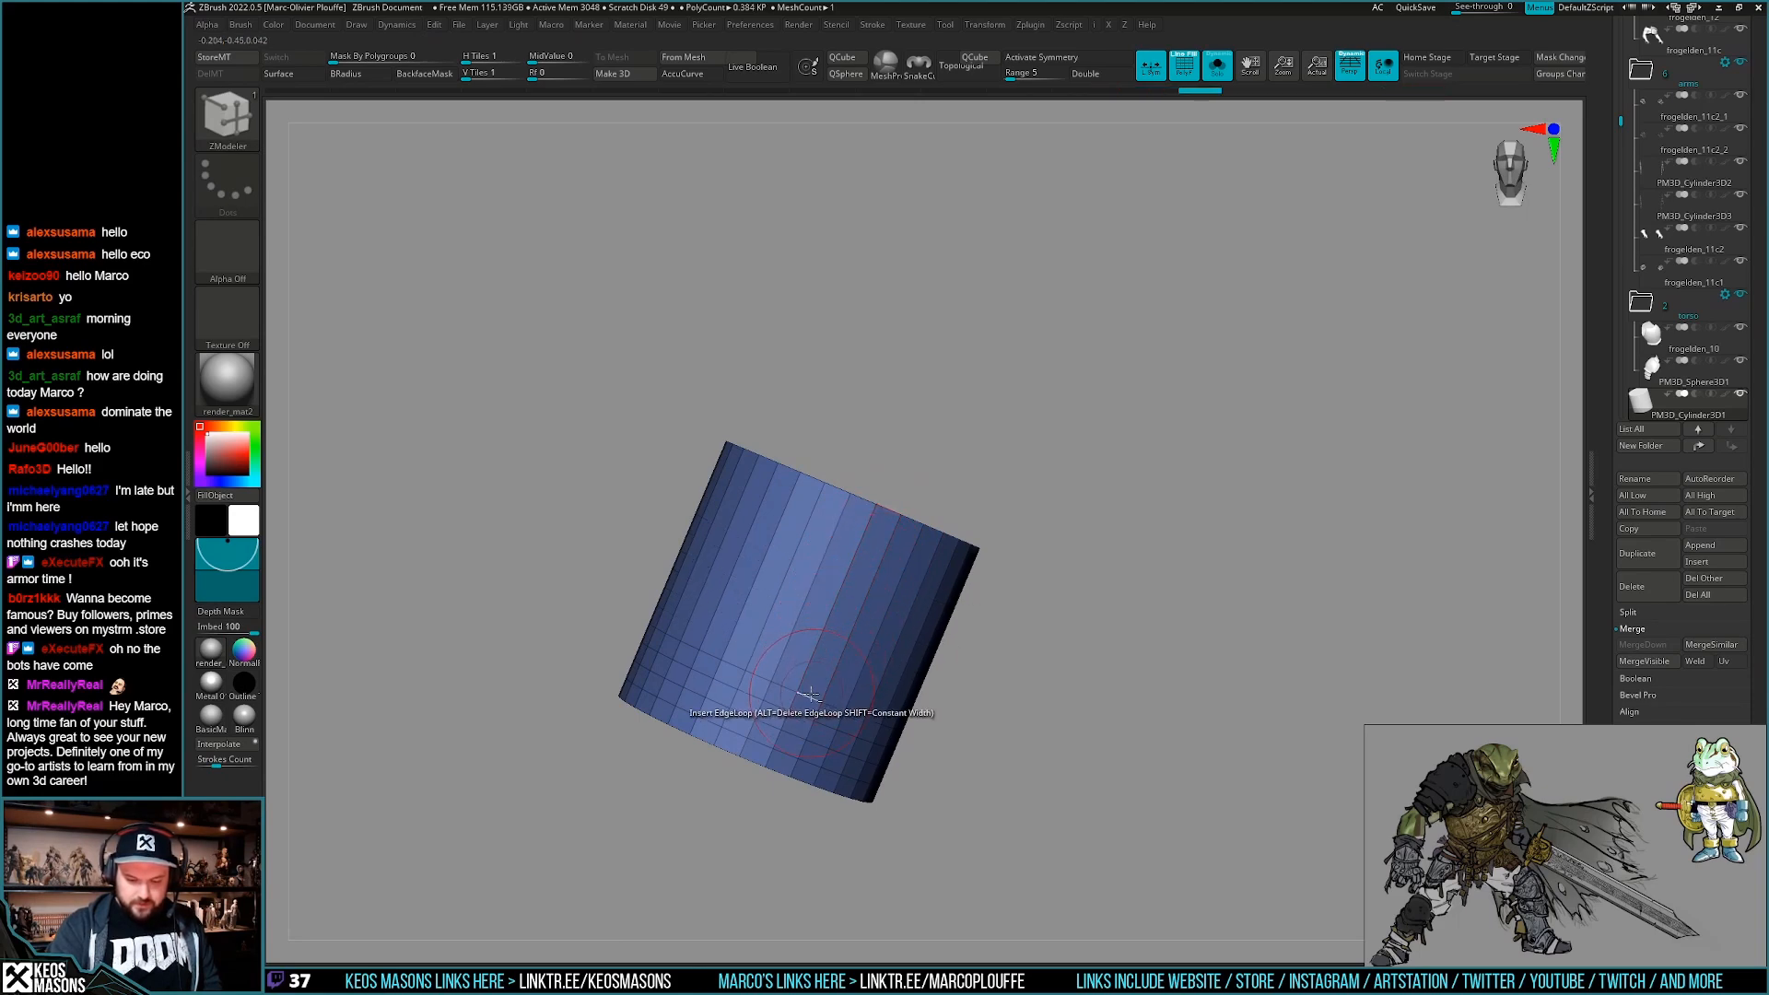
{"action": "key", "text": "ctrl+z"}
{"action": "key", "text": "ctrl+z"}
{"action": "key", "text": "ctrl+z"}
Shorten the cylinder into a narrow band and place it around the upper arm just below the pauldron.
{"action": "right_click_drag", "start_coordinate": [782, 754], "coordinate": [671, 679], "text": "ctrl"}
{"action": "key", "text": "w"}
{"action": "mouse_move", "coordinate": [784, 776]}
{"action": "left_mouse_down"}
{"action": "mouse_move", "coordinate": [870, 573]}
{"action": "mouse_move", "coordinate": [807, 720]}
{"action": "left_mouse_up"}
{"action": "key", "text": "ctrl+s"}
{"action": "right_click_drag", "start_coordinate": [931, 707], "coordinate": [907, 667], "text": "ctrl"}
{"action": "key", "text": "ctrl+t"}
{"action": "left_click_drag", "start_coordinate": [863, 669], "coordinate": [878, 792]}
{"action": "left_click_drag", "start_coordinate": [869, 722], "coordinate": [892, 683]}
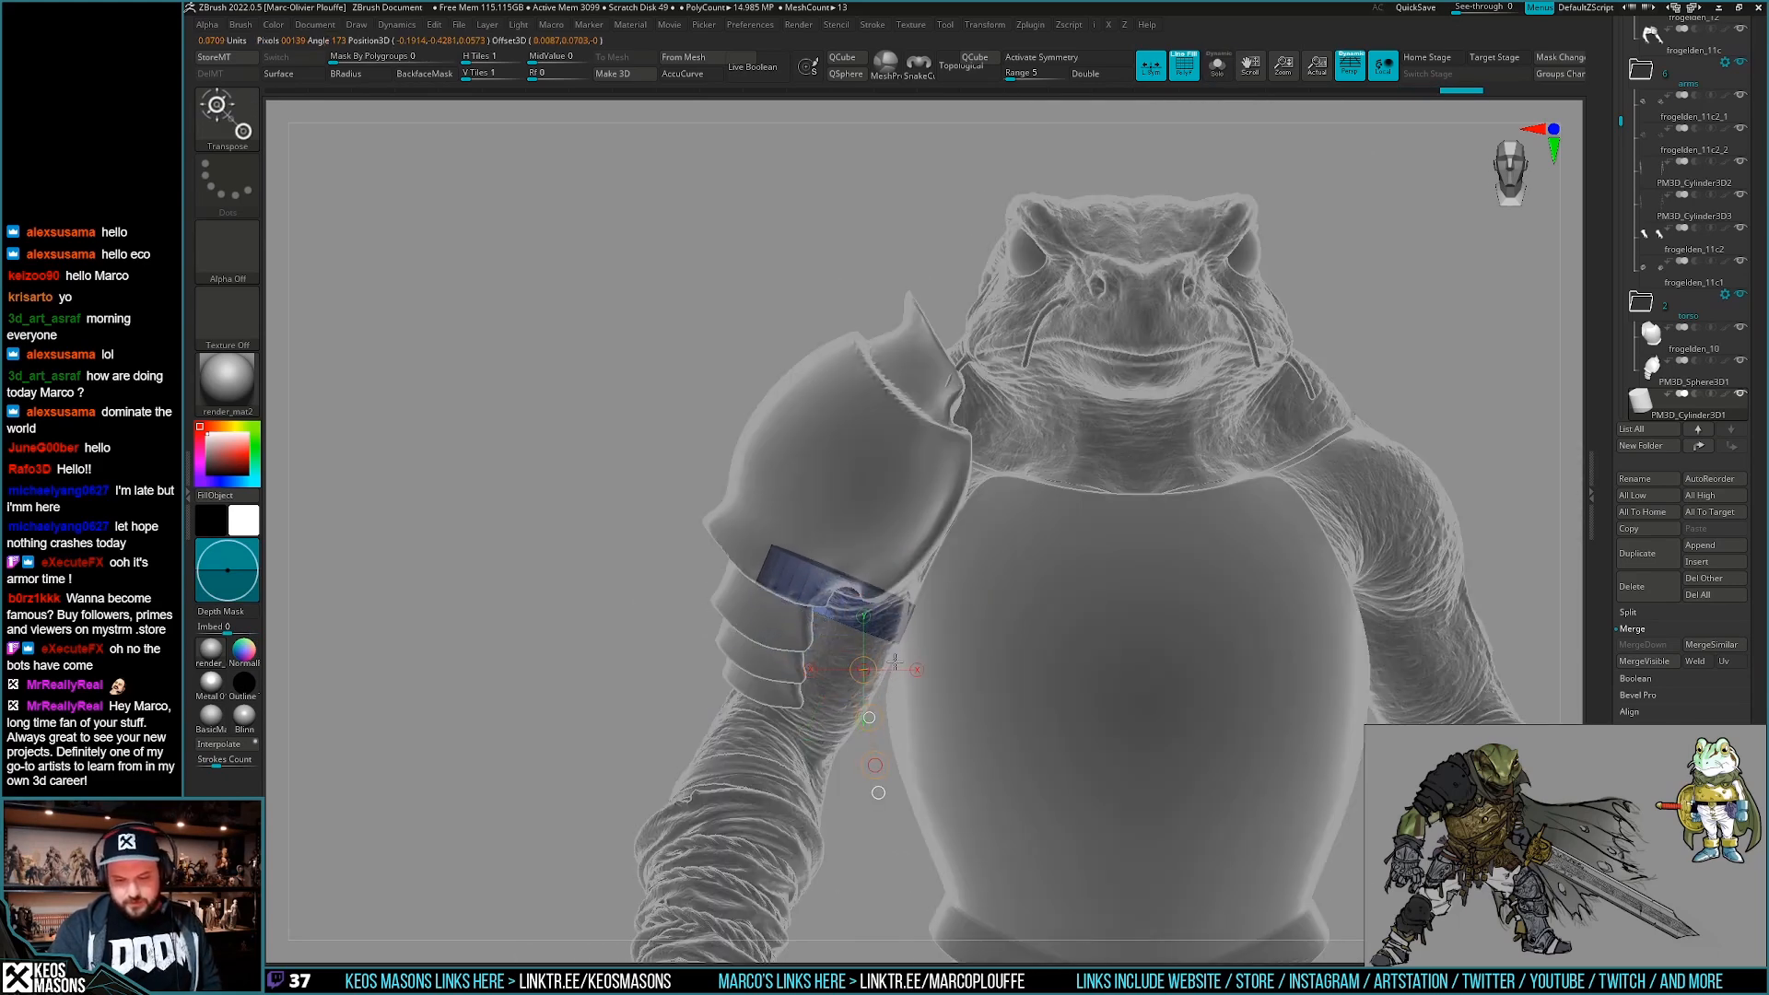
{"action": "key", "text": "q"}
{"action": "key", "text": "ctrl+t"}
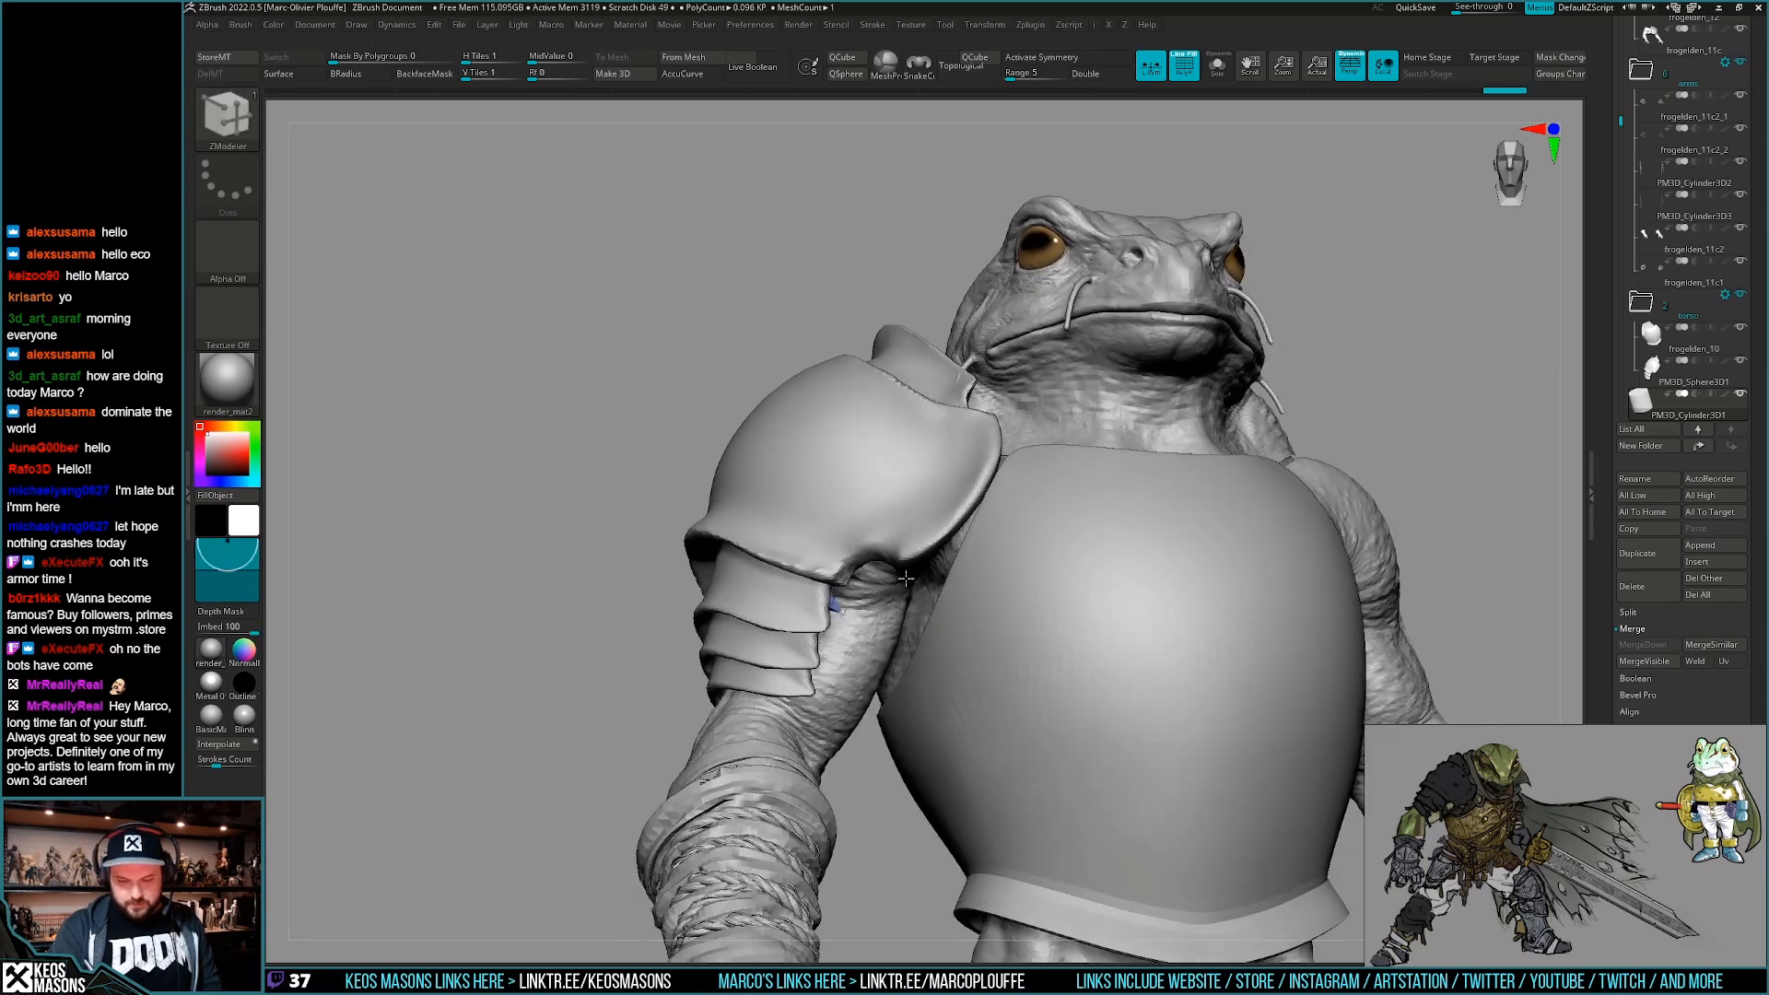
Pull the blue armband against the upper arm with the Move brush, working from the front and side.
{"action": "key", "text": "b"}
{"action": "key", "text": "m"}
{"action": "key", "text": "v"}
{"action": "key", "text": "space"}
{"action": "right_click_drag", "start_coordinate": [908, 597], "coordinate": [921, 582]}
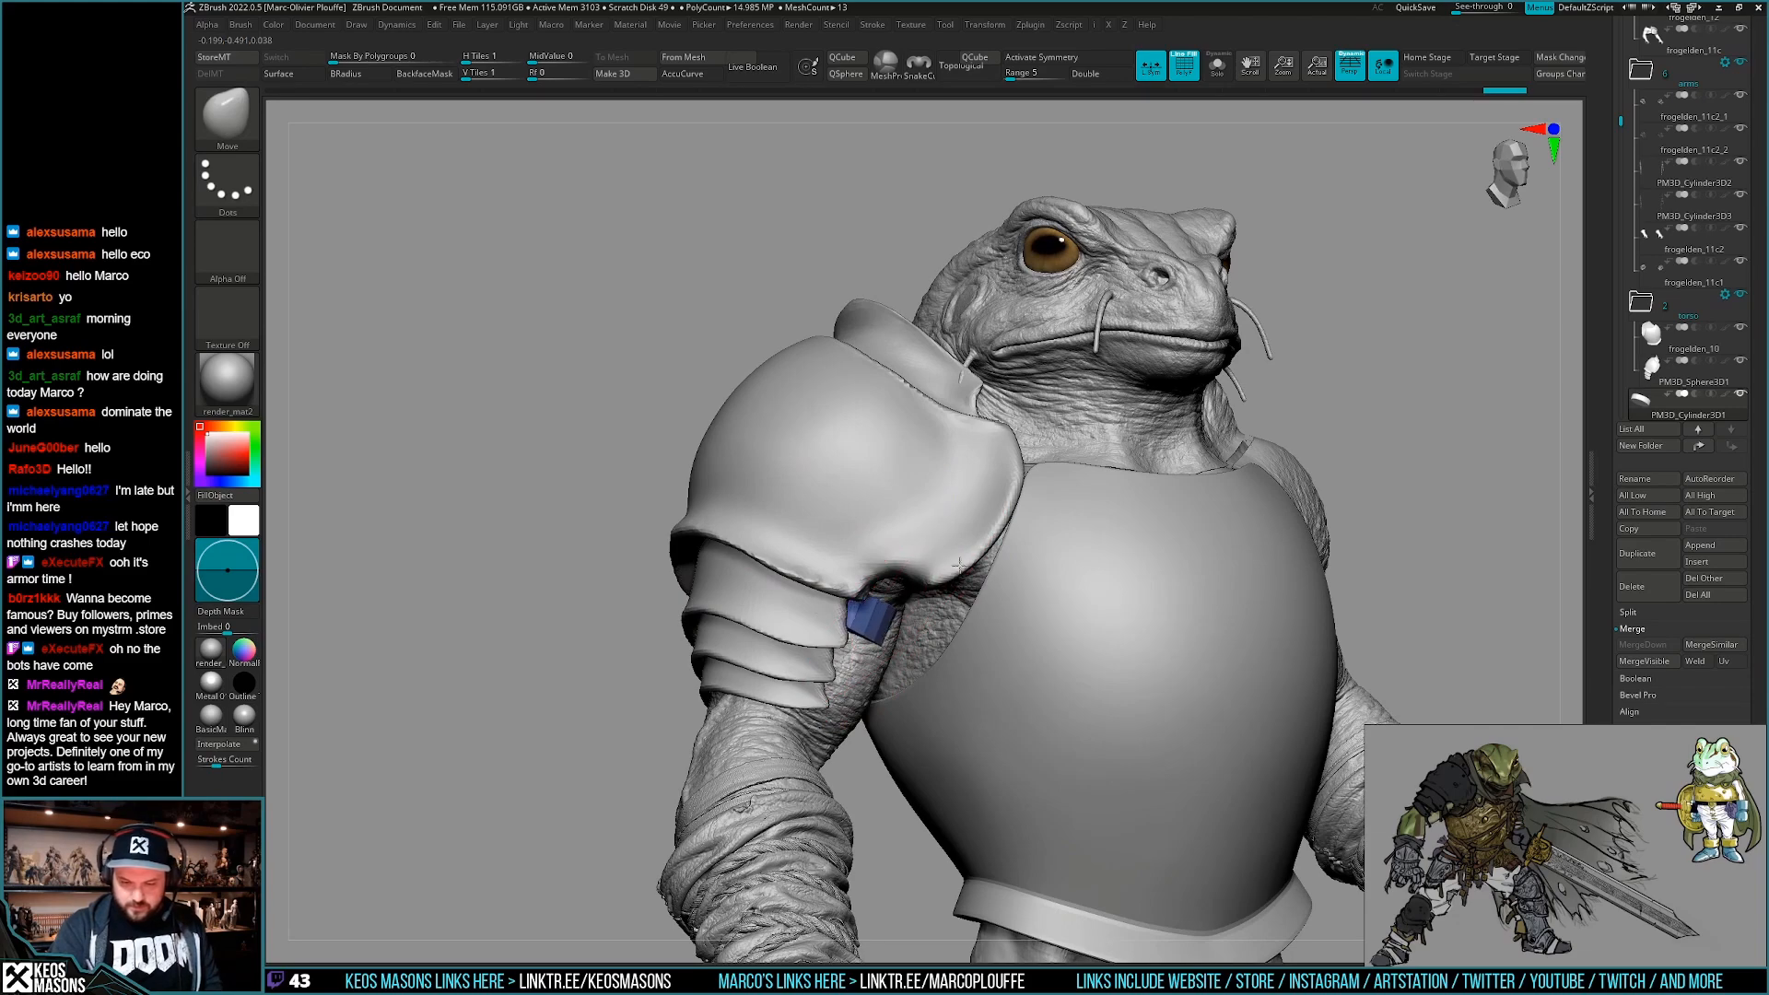
{"action": "right_click_drag", "start_coordinate": [876, 669], "coordinate": [857, 535]}
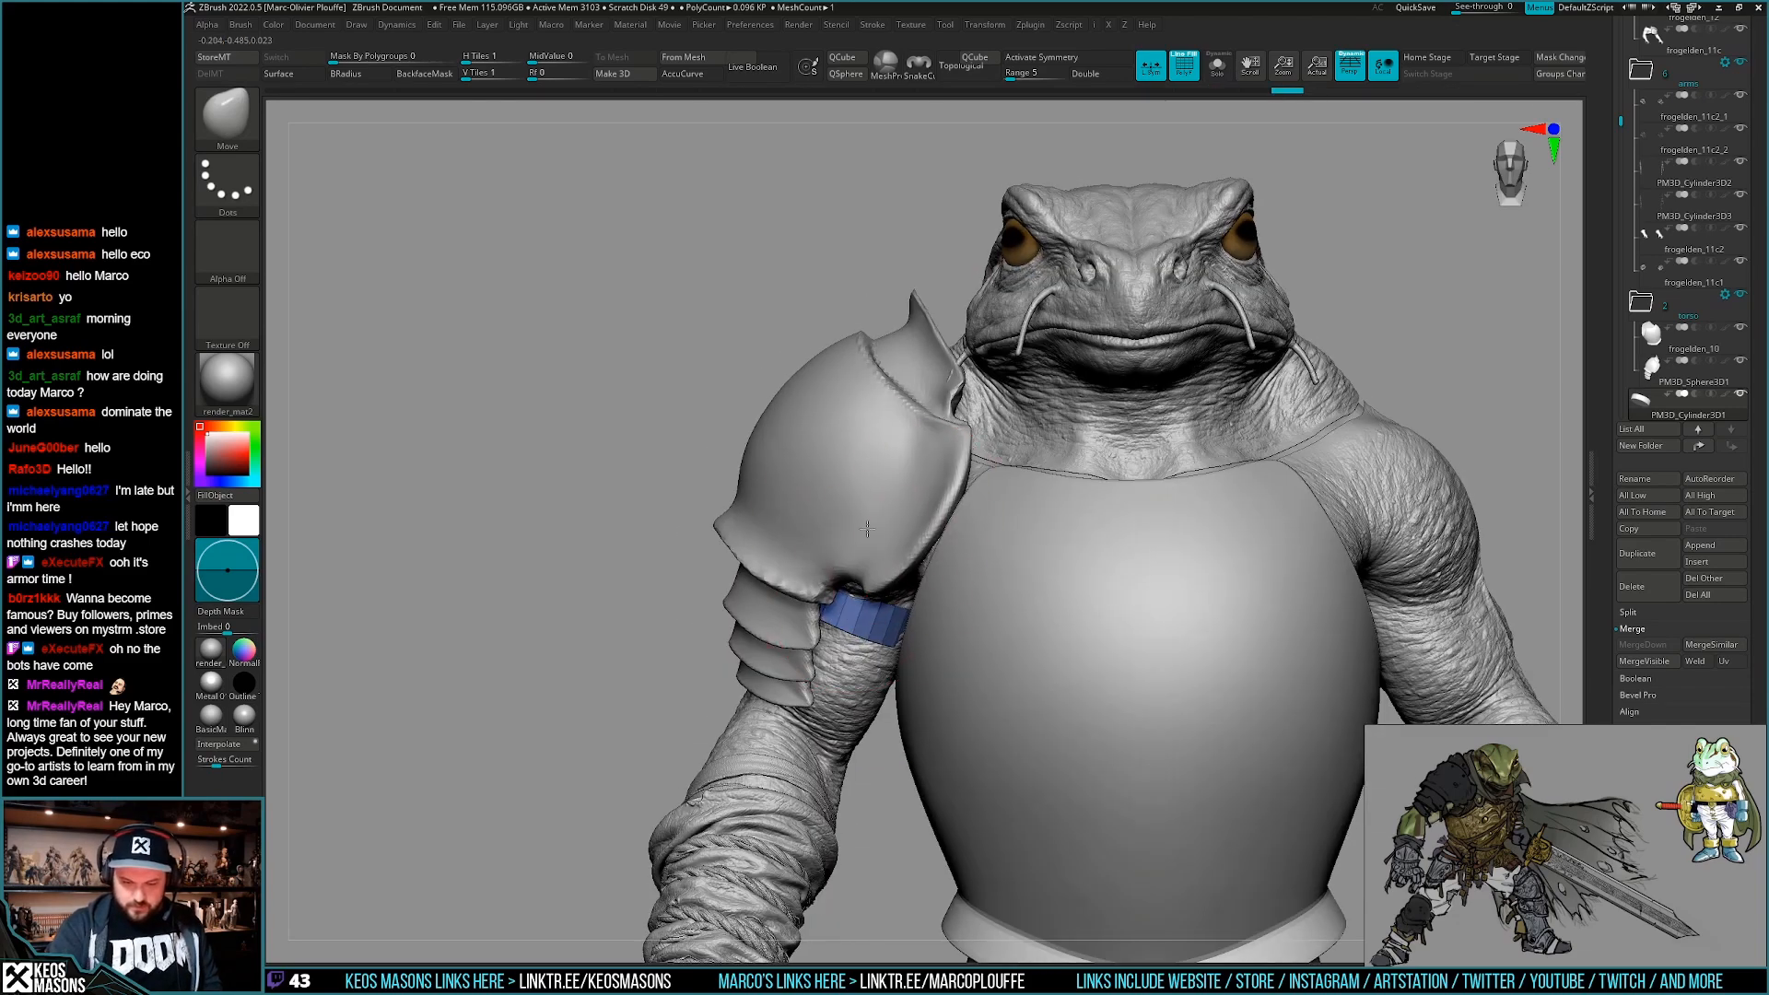
{"action": "right_click_drag", "start_coordinate": [929, 644], "coordinate": [1197, 481]}
{"action": "key", "text": "ctrl+t"}
{"action": "key", "text": "space"}
{"action": "left_click_drag", "start_coordinate": [880, 603], "coordinate": [823, 613]}
{"action": "right_click_drag", "start_coordinate": [823, 613], "coordinate": [878, 571]}
Adjust the back of the armband with the Move brush so it hugs the arm beneath the pauldron.
{"action": "mouse_move", "coordinate": [1135, 560]}
{"action": "right_mouse_down"}
{"action": "mouse_move", "coordinate": [1152, 587]}
{"action": "mouse_move", "coordinate": [1137, 565]}
{"action": "right_mouse_up"}
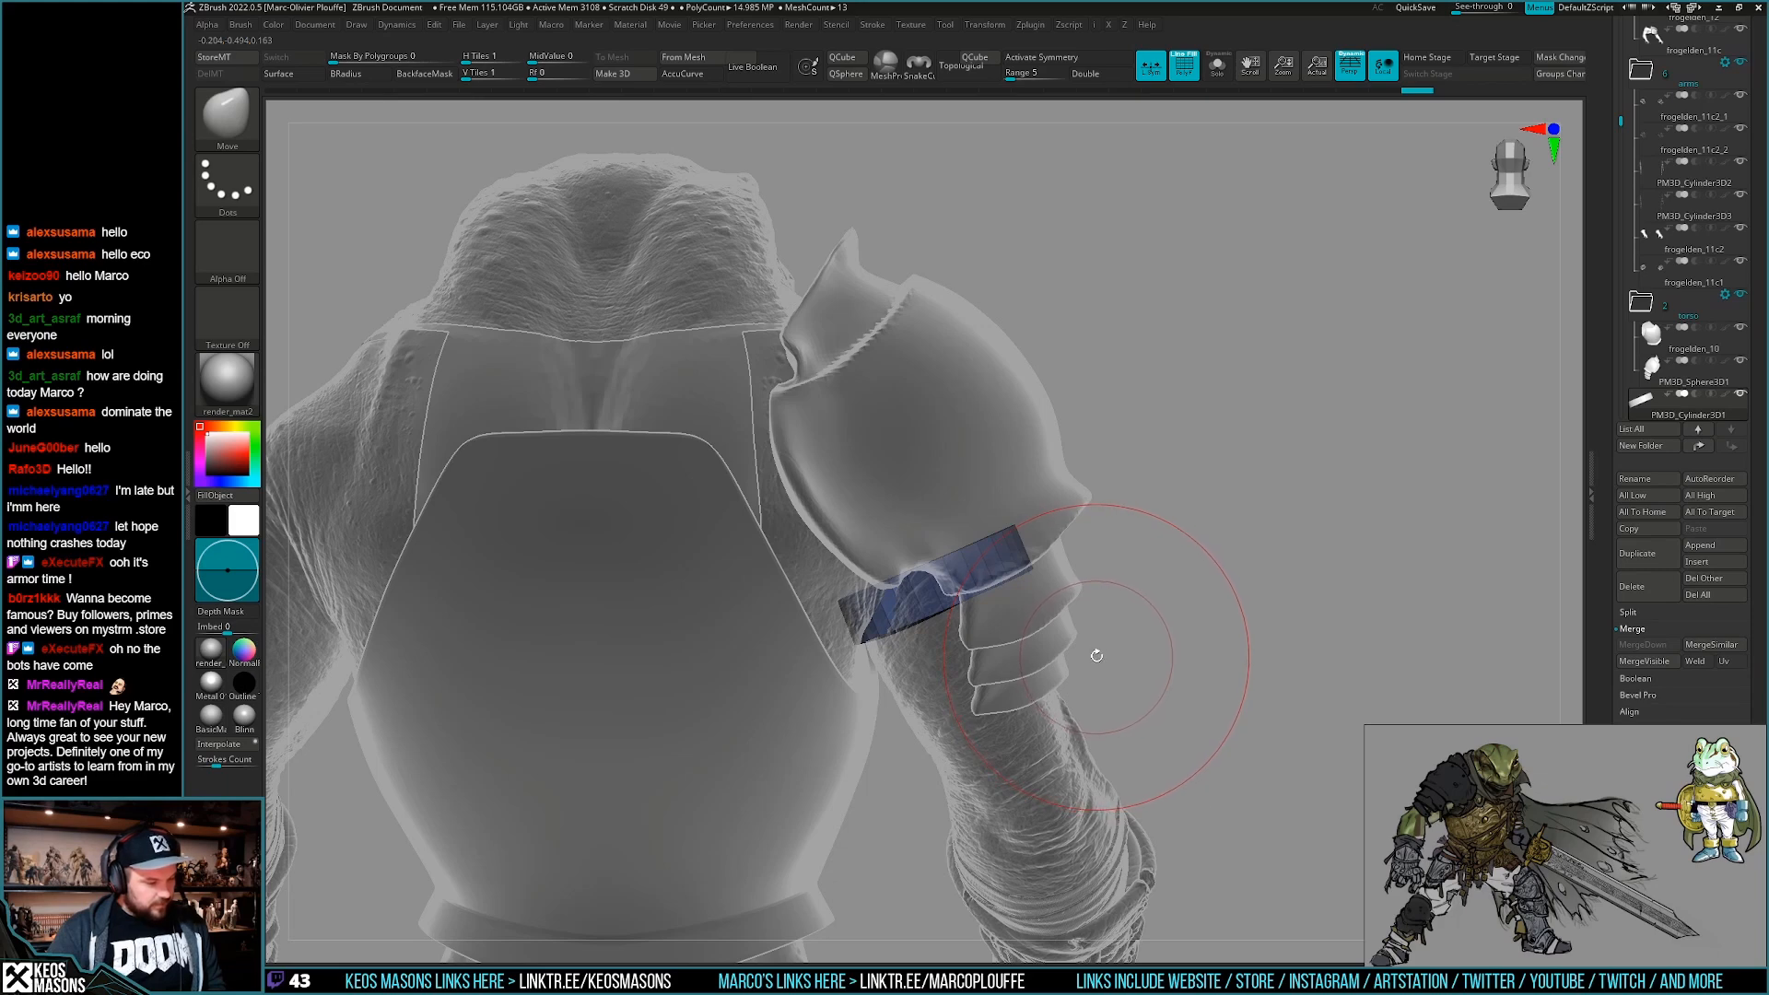
{"action": "right_click_drag", "start_coordinate": [1096, 652], "coordinate": [1115, 648], "text": "alt"}
{"action": "key", "text": "space"}
{"action": "left_click_drag", "start_coordinate": [986, 593], "coordinate": [982, 597]}
{"action": "mouse_move", "coordinate": [982, 597]}
{"action": "right_mouse_down"}
{"action": "mouse_move", "coordinate": [1000, 575]}
{"action": "mouse_move", "coordinate": [990, 589]}
{"action": "right_mouse_up"}
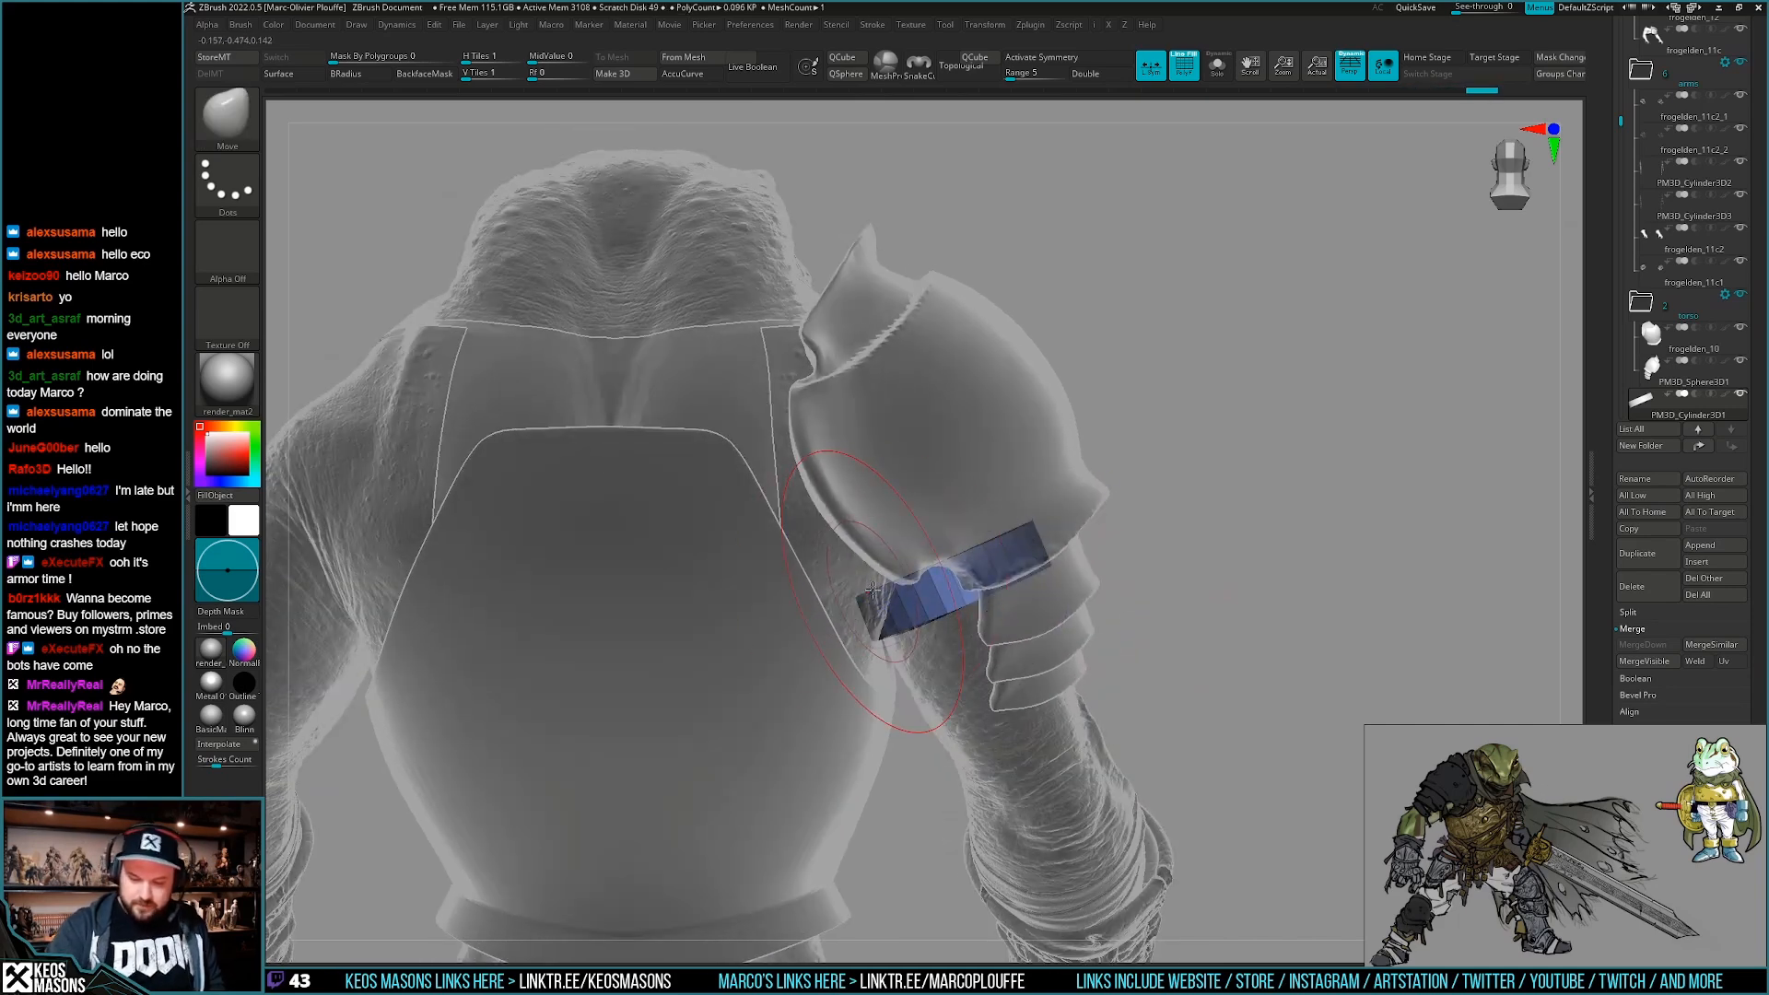
{"action": "key", "text": "l"}
{"action": "left_click", "coordinate": [936, 604]}
{"action": "mouse_move", "coordinate": [920, 737]}
{"action": "left_mouse_down", "text": "ctrl+alt+shift"}
{"action": "mouse_move", "coordinate": [829, 543]}
{"action": "mouse_move", "coordinate": [871, 553]}
{"action": "left_mouse_up", "text": "ctrl+alt+shift"}
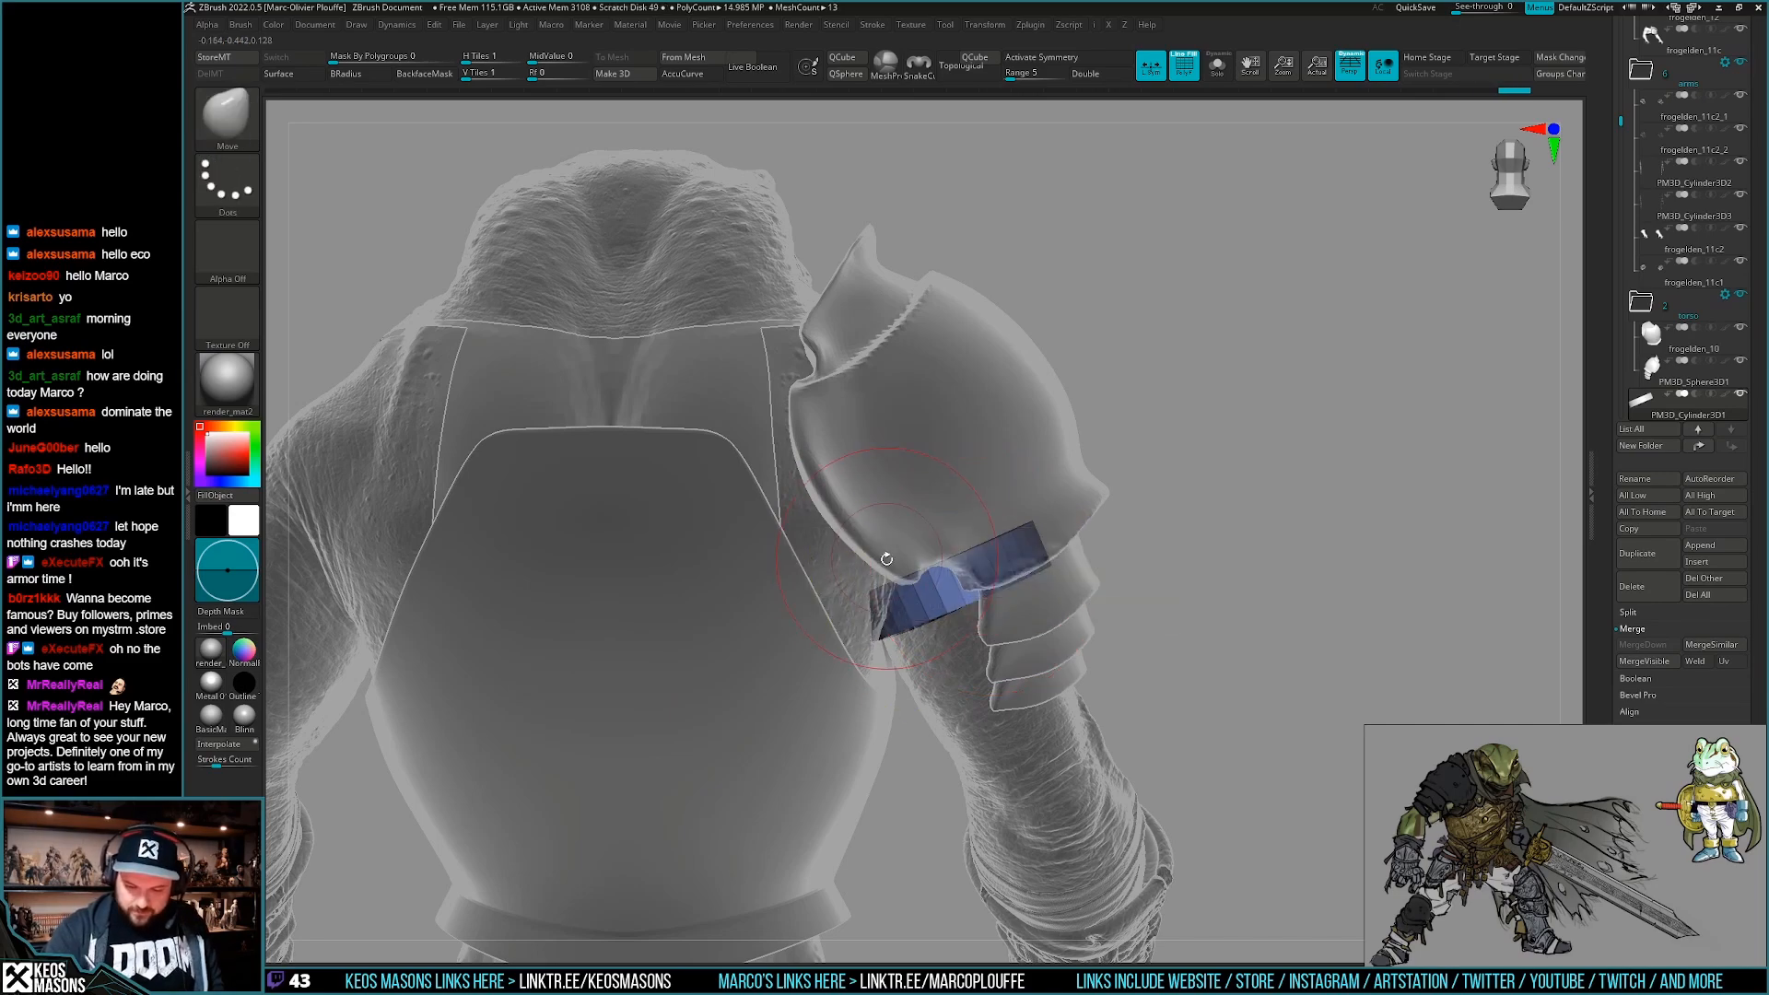
{"action": "right_click_drag", "start_coordinate": [874, 616], "coordinate": [976, 633]}
{"action": "key", "text": "ctrl+shift"}
{"action": "left_click_drag", "start_coordinate": [946, 705], "coordinate": [942, 717], "text": "ctrl+shift"}
{"action": "mouse_move", "coordinate": [941, 717]}
{"action": "right_mouse_down"}
{"action": "mouse_move", "coordinate": [956, 562]}
{"action": "mouse_move", "coordinate": [960, 603]}
{"action": "right_mouse_up"}
{"action": "key", "text": "t"}
{"action": "right_click", "coordinate": [960, 604]}
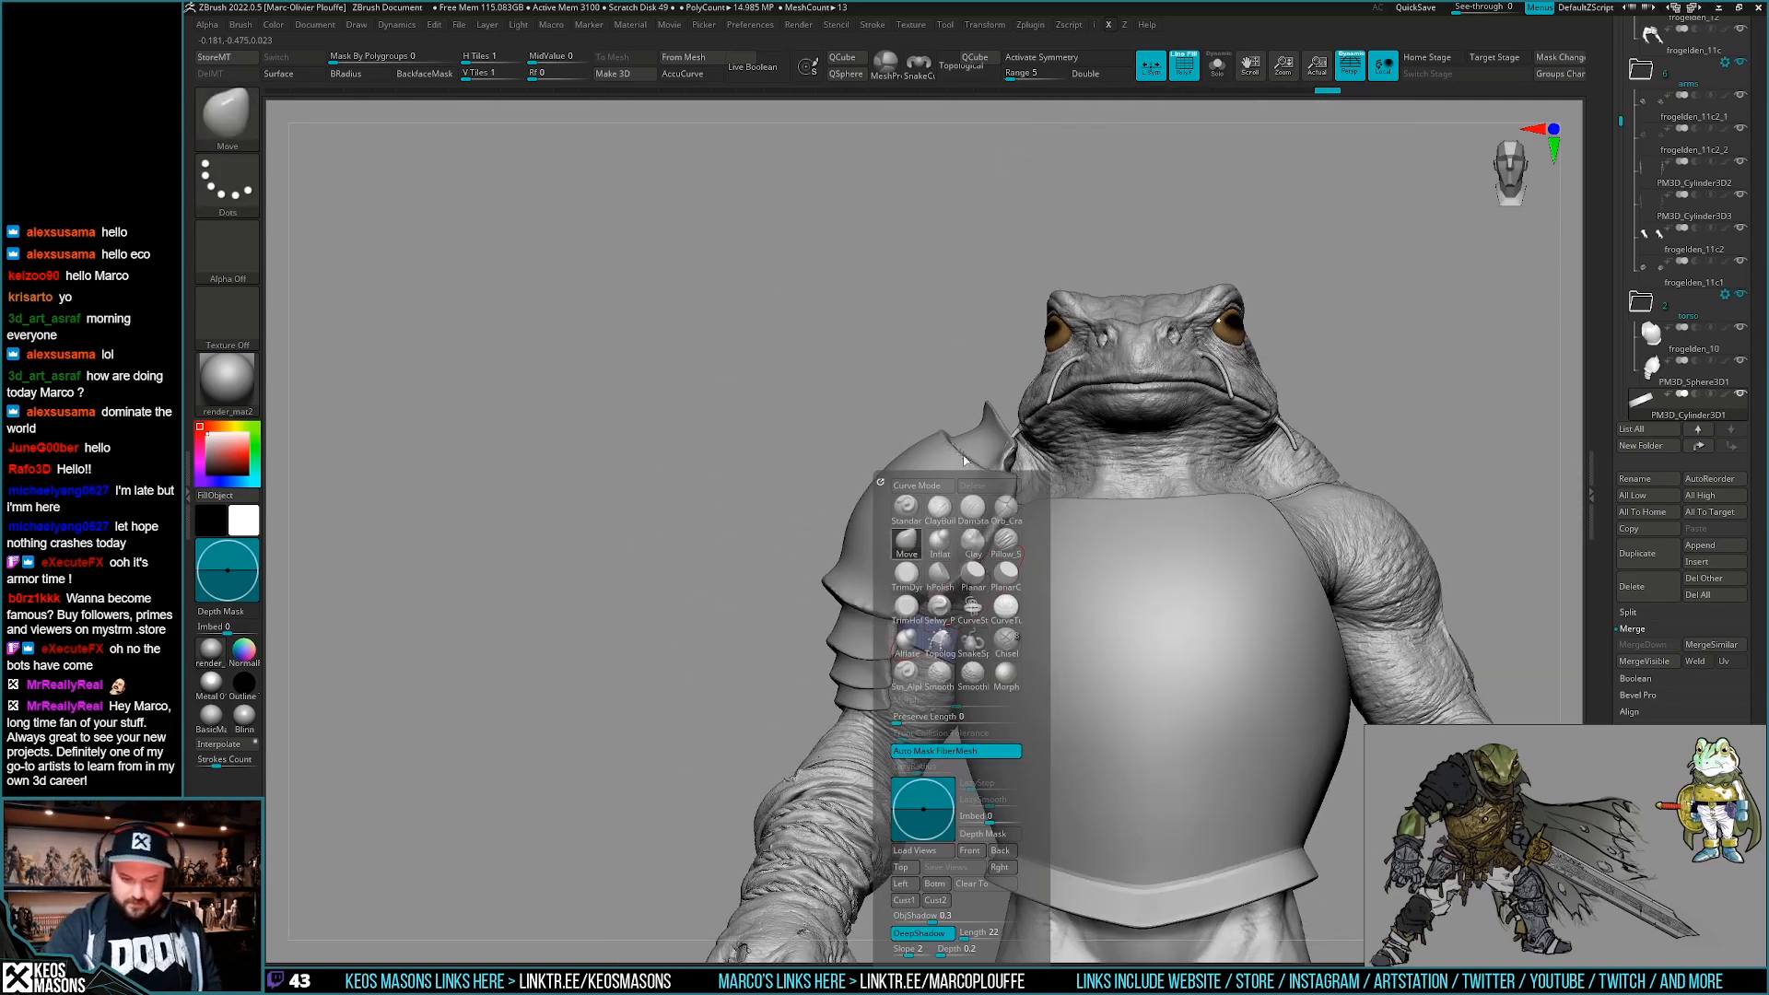
{"action": "key", "text": "b"}
{"action": "left_click", "coordinate": [1183, 309]}
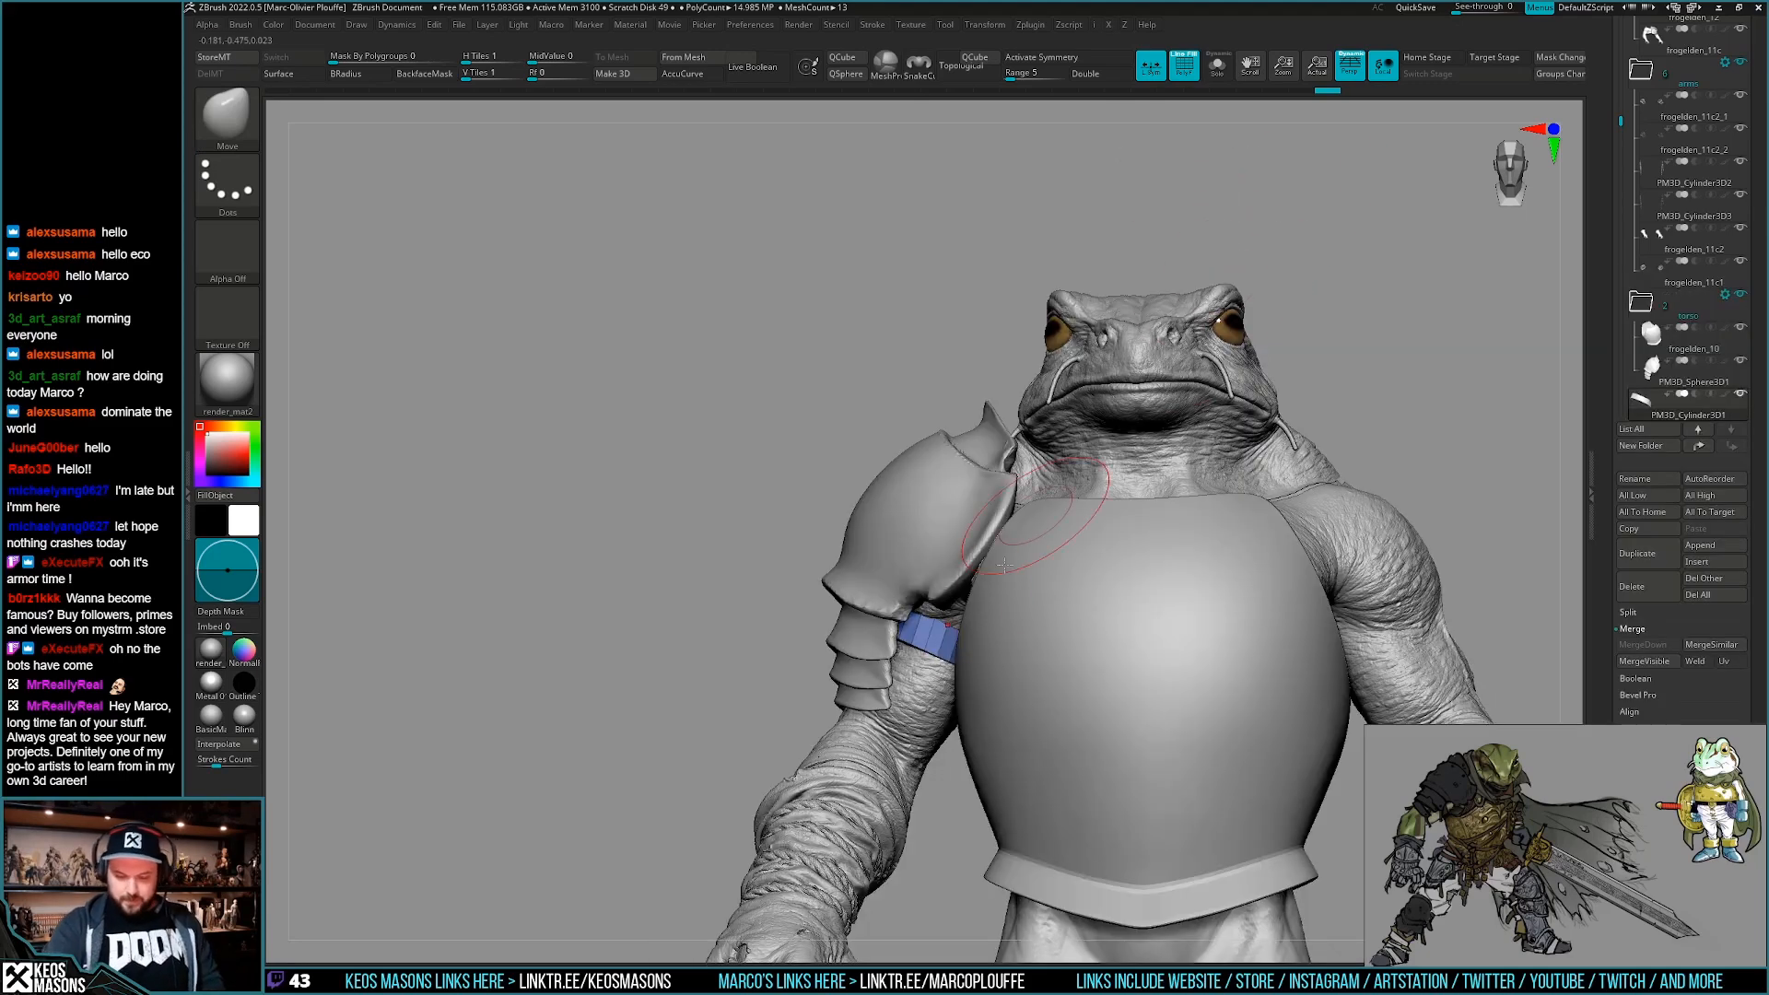
{"action": "key", "text": "ctrl+z"}
{"action": "right_click", "coordinate": [960, 764]}
{"action": "key", "text": "b"}
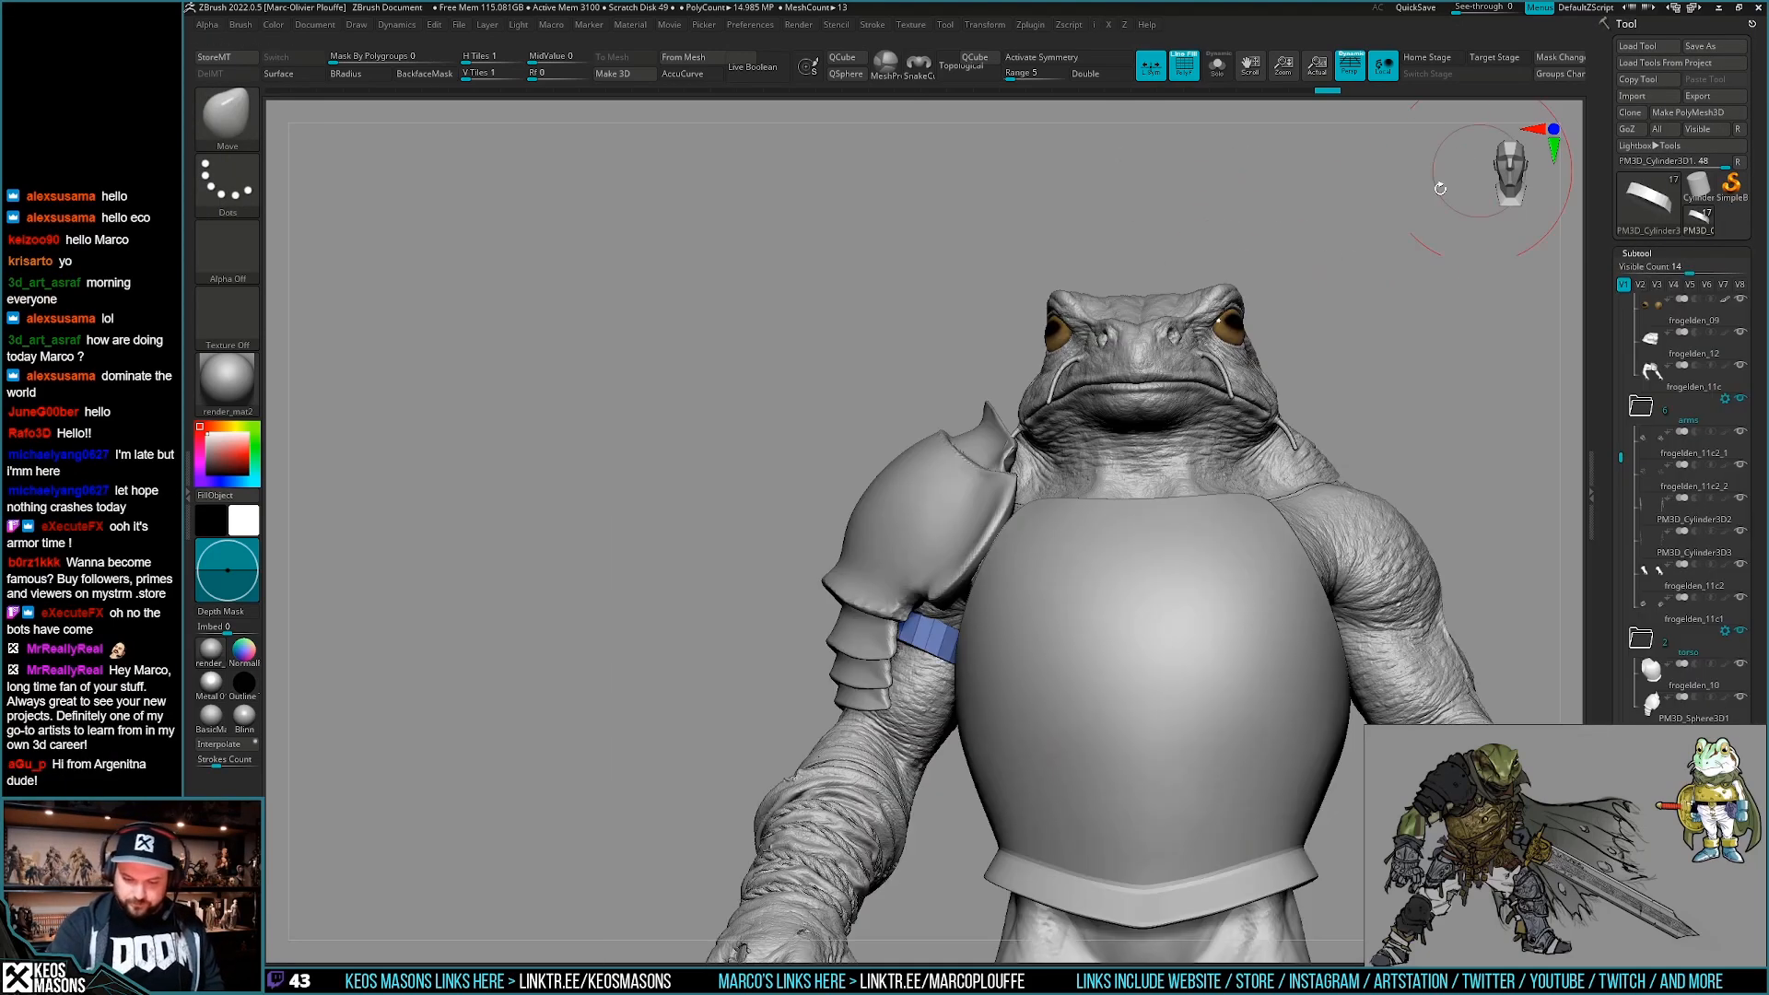
Hide the polyframe and examine the armband's placement against the arm plates and torso from the front.
{"action": "left_click", "coordinate": [1511, 156]}
{"action": "key", "text": "shift+f"}
{"action": "right_click", "coordinate": [923, 691]}
{"action": "mouse_move", "coordinate": [914, 721]}
{"action": "right_mouse_down", "text": "alt"}
{"action": "mouse_move", "coordinate": [931, 582]}
{"action": "mouse_move", "coordinate": [976, 637]}
{"action": "mouse_move", "coordinate": [992, 730]}
{"action": "mouse_move", "coordinate": [927, 779]}
{"action": "right_mouse_up", "text": "alt"}
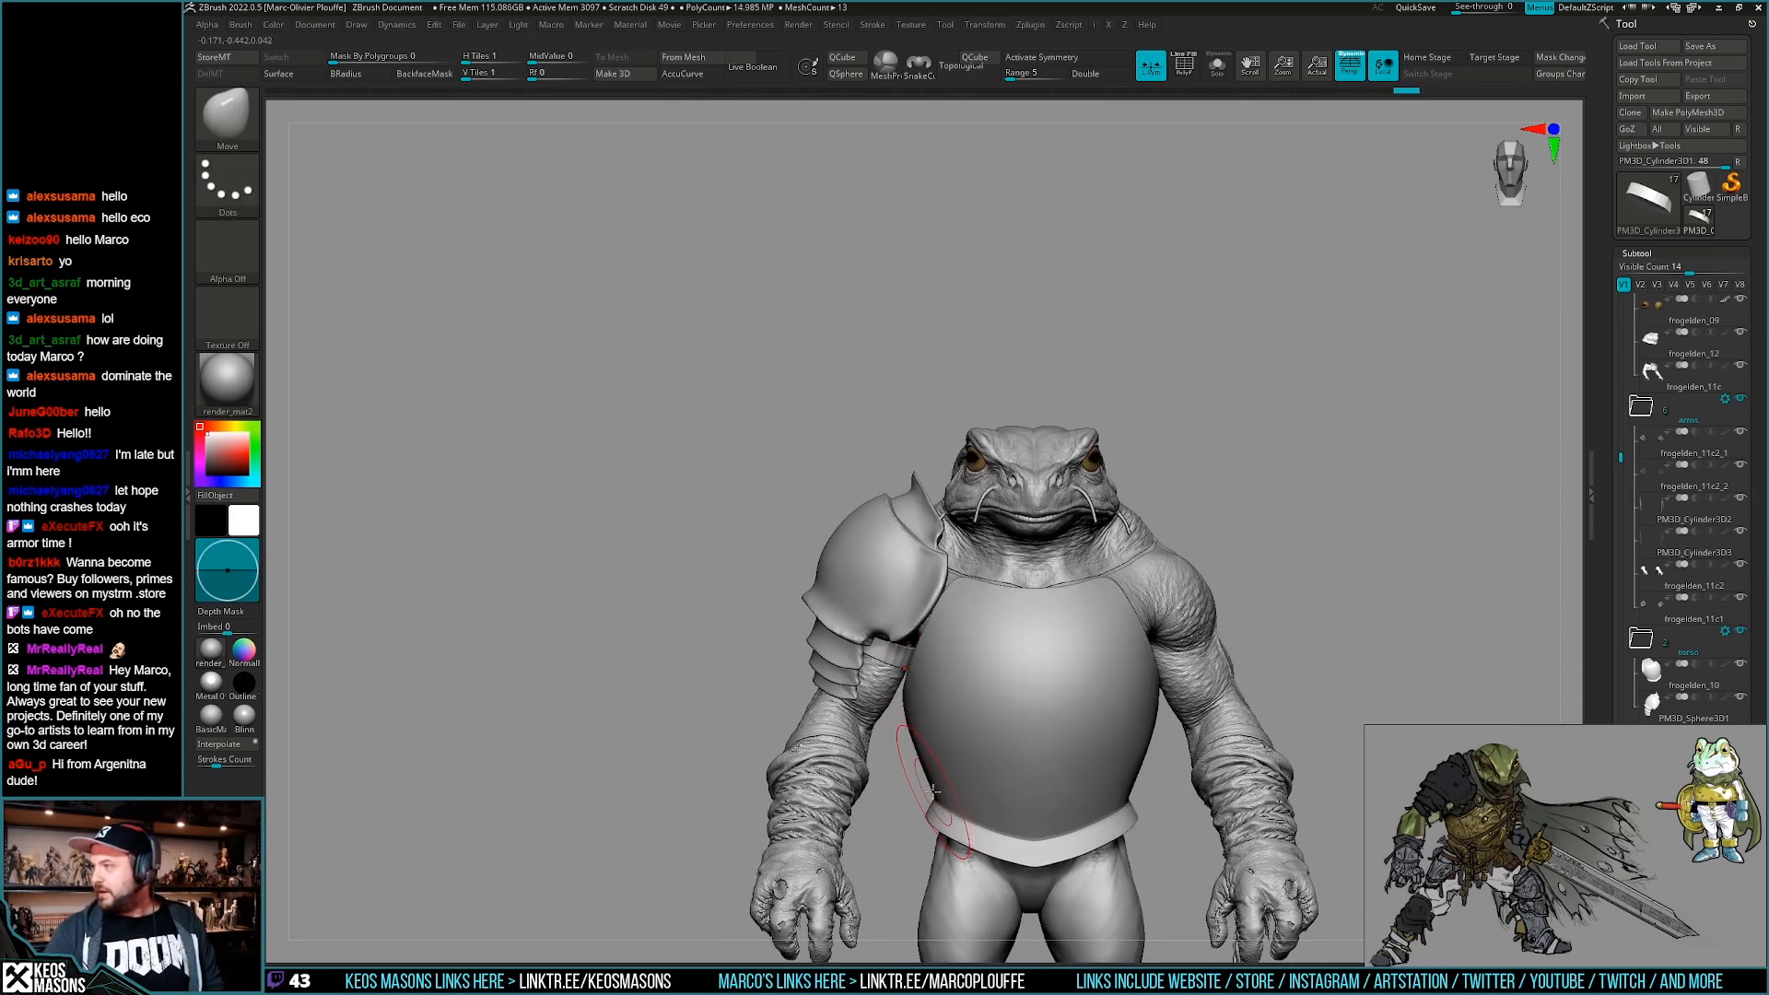
{"action": "right_click_drag", "start_coordinate": [933, 792], "coordinate": [984, 737], "text": "alt"}
{"action": "right_click_drag", "start_coordinate": [984, 737], "coordinate": [969, 691], "text": "ctrl"}
{"action": "key", "text": "w"}
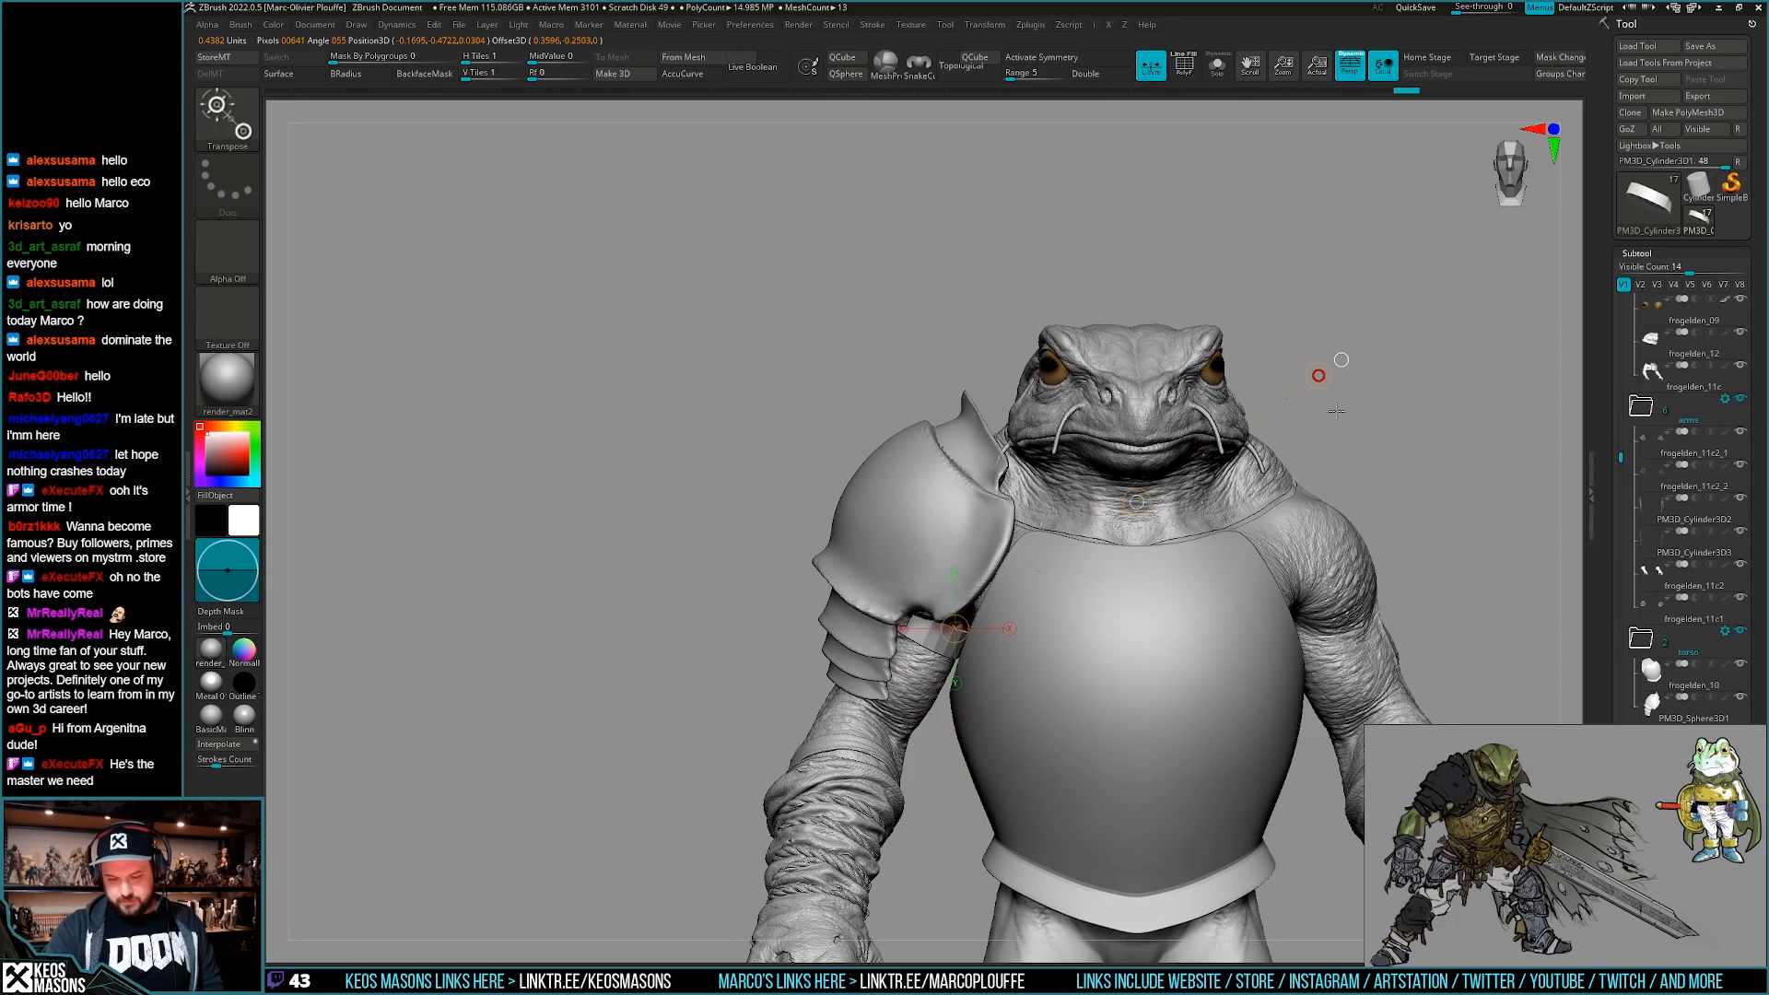
{"action": "mouse_move", "coordinate": [973, 769]}
{"action": "right_mouse_down"}
{"action": "mouse_move", "coordinate": [1078, 704]}
{"action": "mouse_move", "coordinate": [974, 714]}
{"action": "mouse_move", "coordinate": [976, 515]}
{"action": "mouse_move", "coordinate": [971, 638]}
{"action": "mouse_move", "coordinate": [867, 624]}
{"action": "mouse_move", "coordinate": [932, 572]}
{"action": "right_mouse_up"}
{"action": "key", "text": "q"}
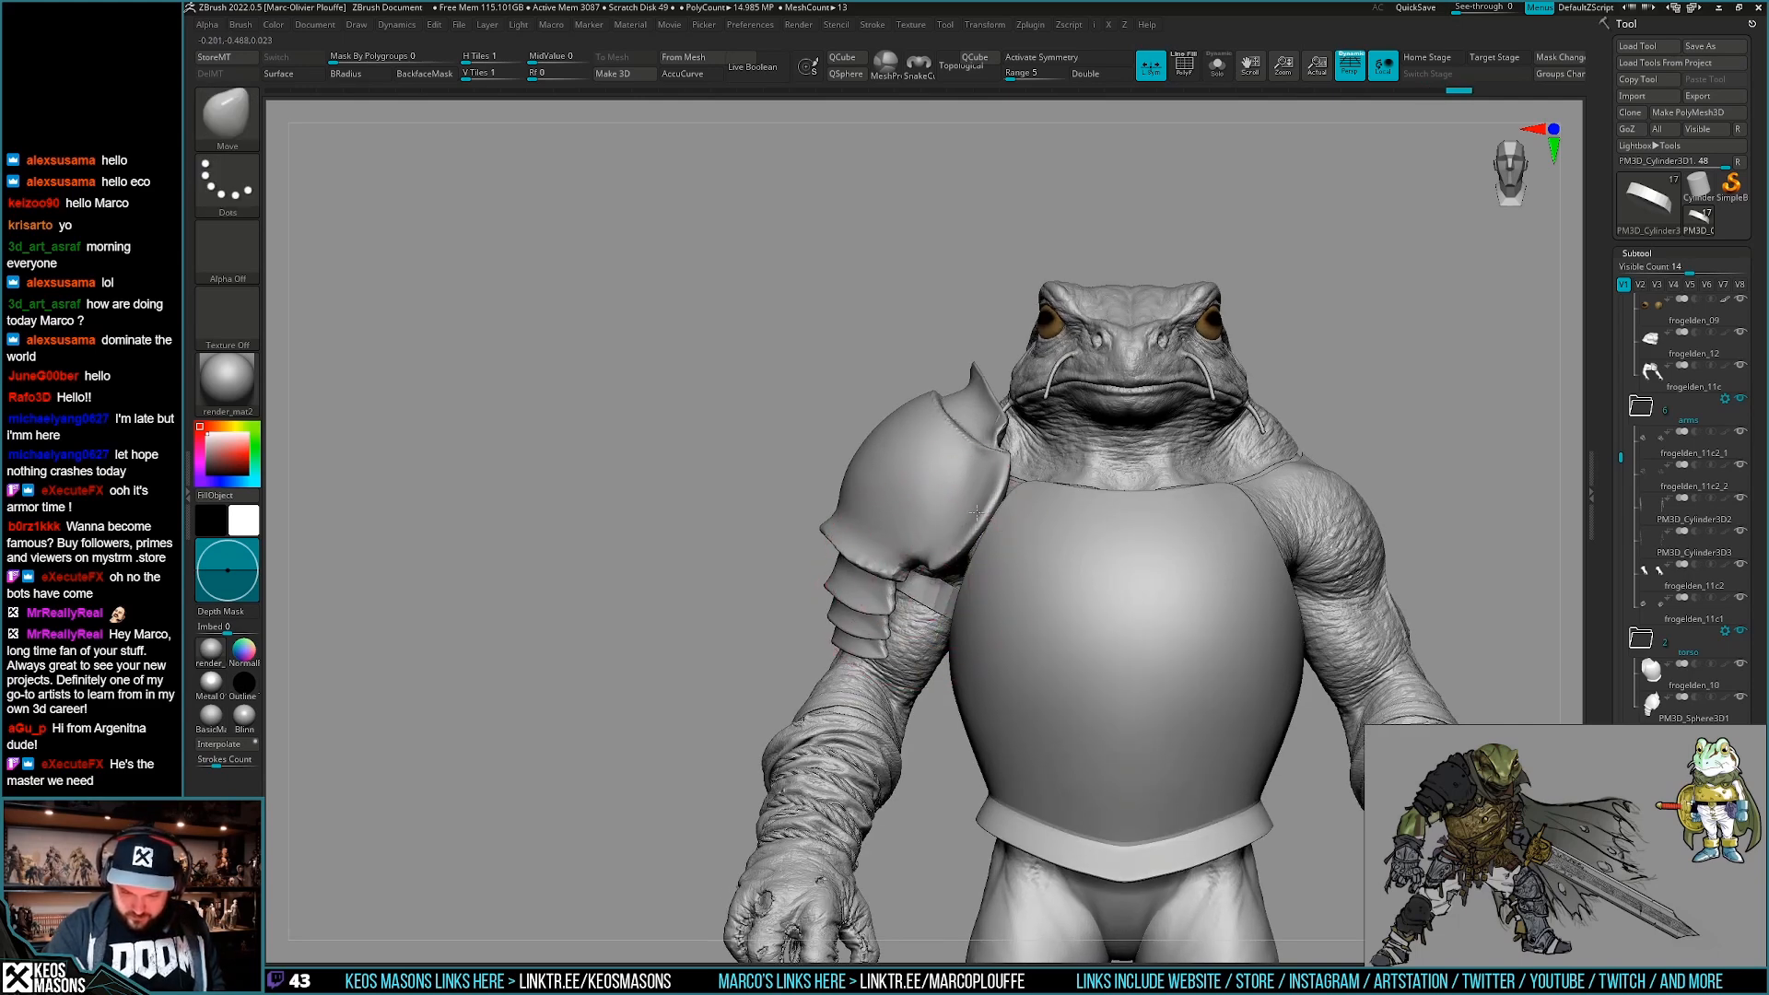
{"action": "right_click_drag", "start_coordinate": [942, 550], "coordinate": [966, 492], "text": "alt"}
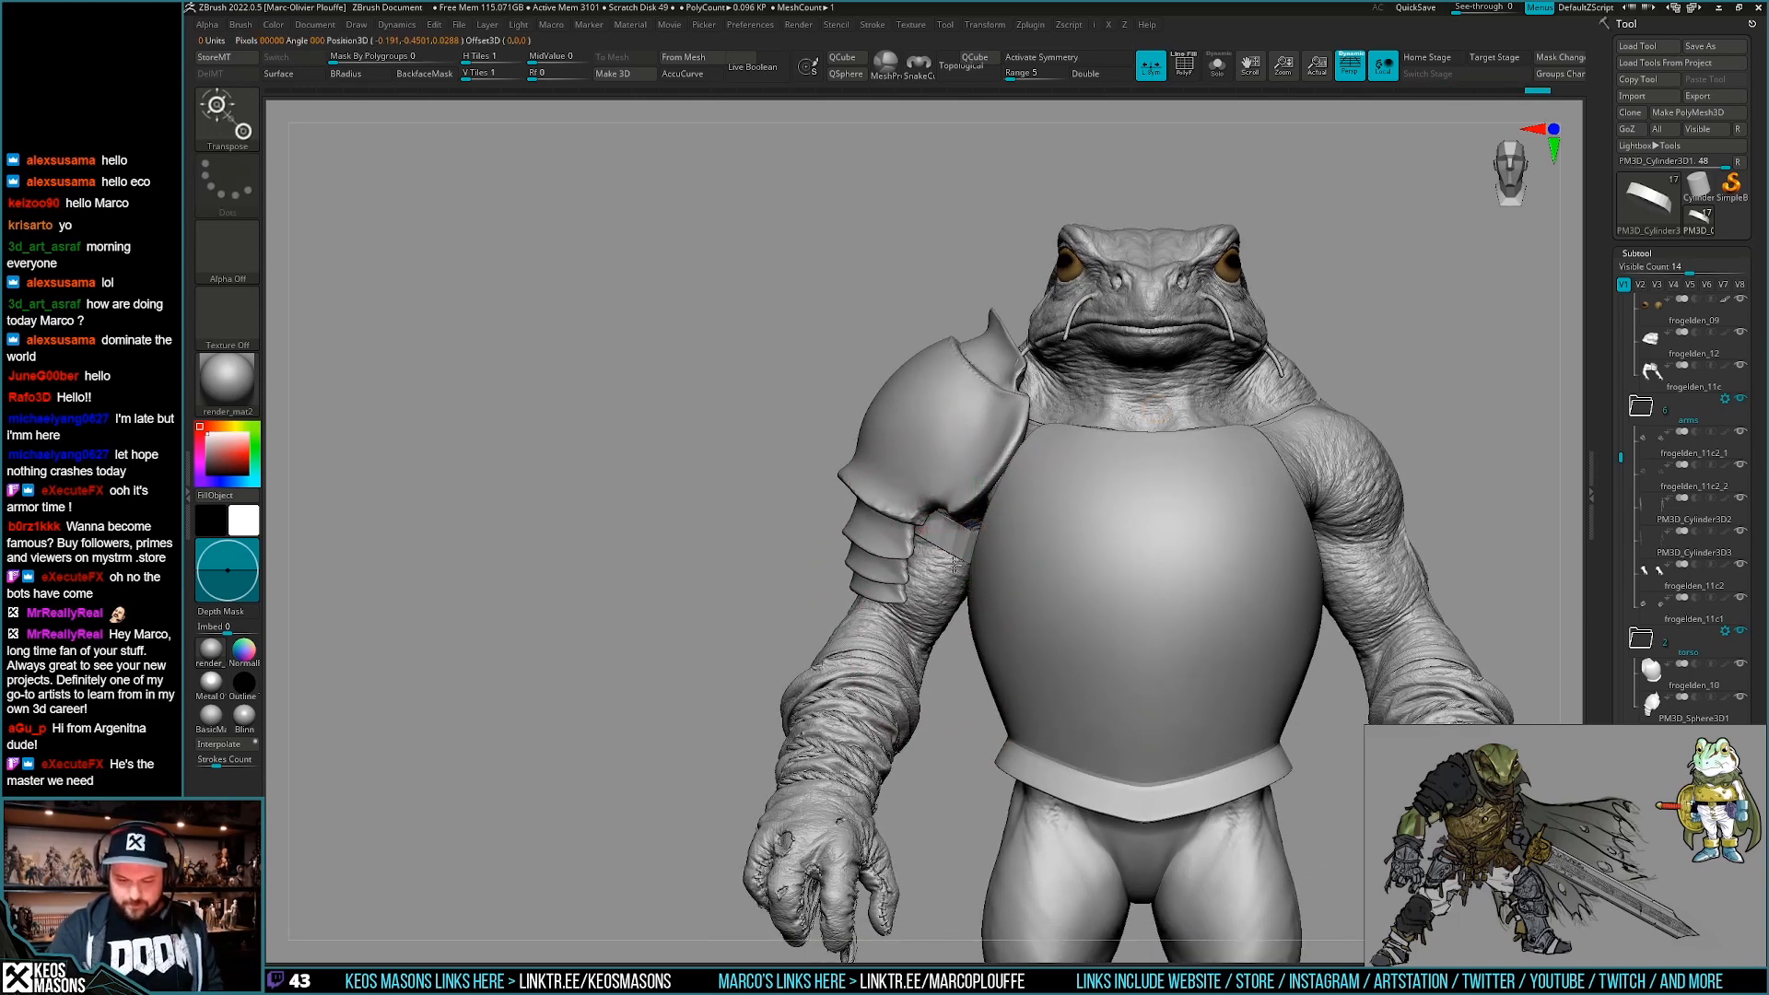
Duplicate the armband subtool and move the copy down the arm beside the lowest arm plates.
{"action": "right_click_drag", "start_coordinate": [1459, 497], "coordinate": [1311, 432], "text": "alt"}
{"action": "left_click_drag", "start_coordinate": [1606, 866], "coordinate": [1608, 471]}
{"action": "left_click", "coordinate": [1642, 476]}
{"action": "left_click", "coordinate": [967, 700], "text": "alt"}
{"action": "right_click_drag", "start_coordinate": [967, 697], "coordinate": [1011, 707], "text": "alt"}
{"action": "key", "text": "w"}
{"action": "left_click_drag", "start_coordinate": [873, 472], "coordinate": [862, 608]}
{"action": "mouse_move", "coordinate": [867, 541]}
{"action": "left_mouse_down"}
{"action": "mouse_move", "coordinate": [841, 594]}
{"action": "mouse_move", "coordinate": [828, 508]}
{"action": "left_mouse_up"}
{"action": "key", "text": "q"}
{"action": "key", "text": "space"}
{"action": "key", "text": "space"}
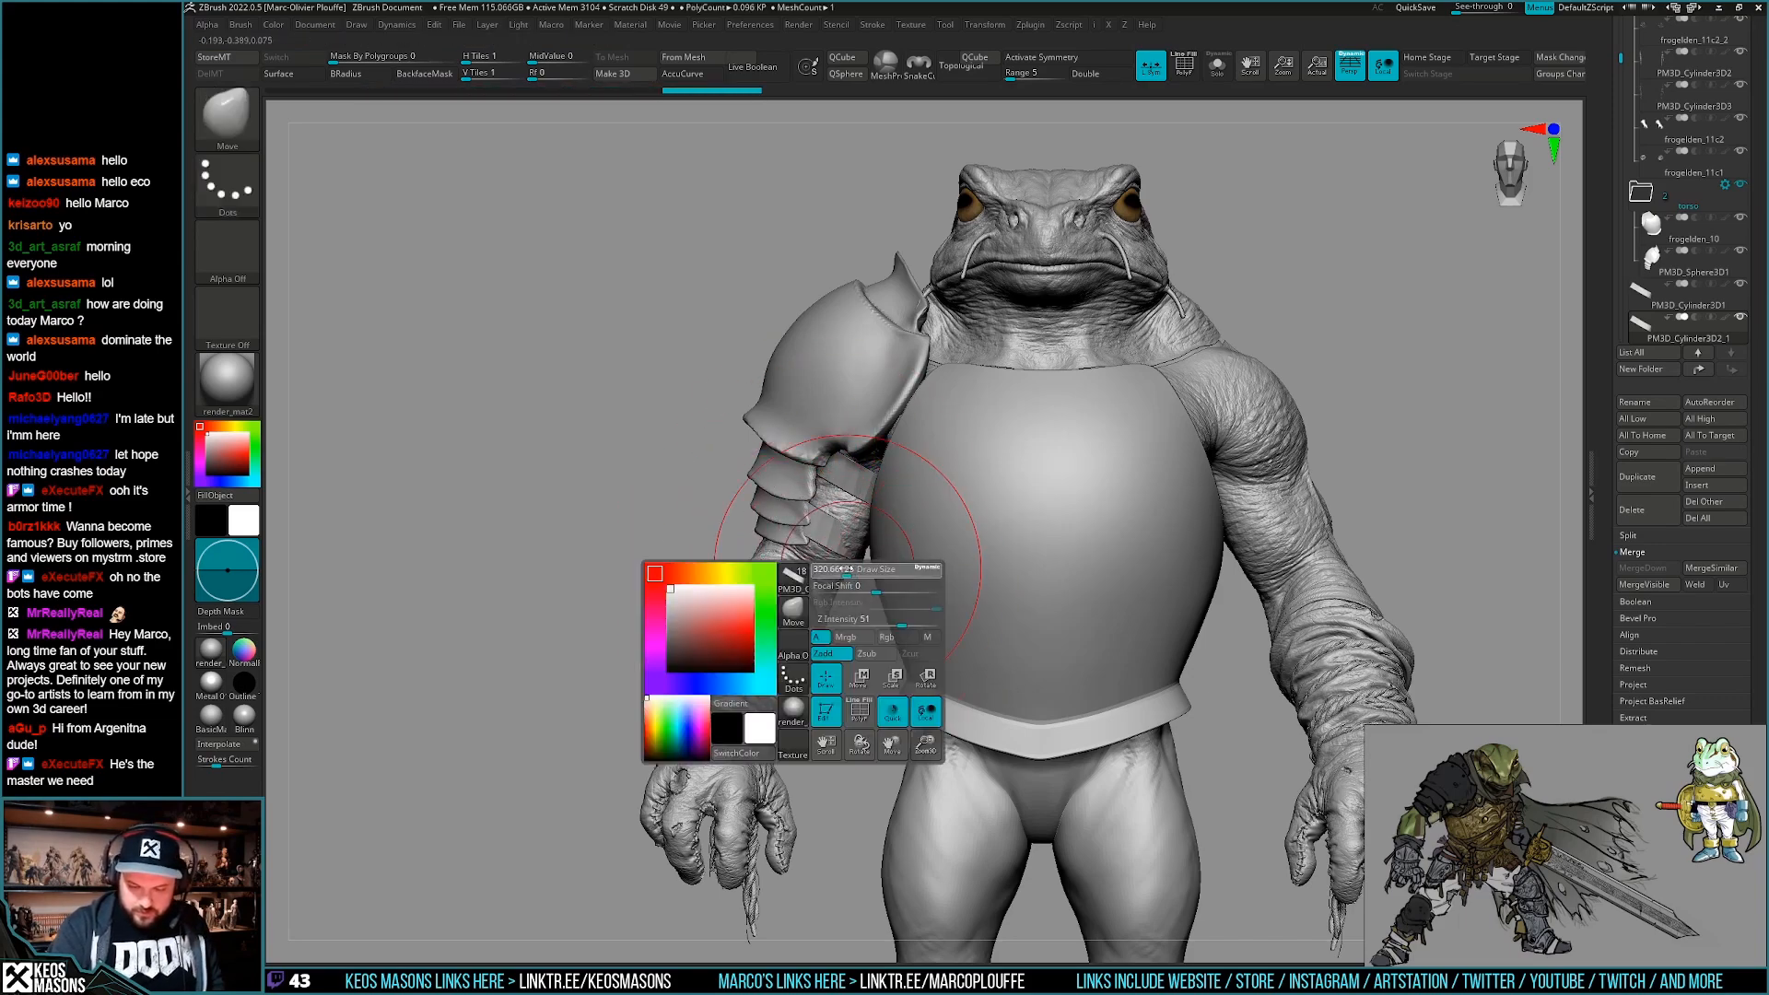
Isolate the lower armband, separate its caps and side into polygroups, and smooth it with Polish By Groups.
{"action": "mouse_move", "coordinate": [869, 521]}
{"action": "right_mouse_down"}
{"action": "mouse_move", "coordinate": [879, 405]}
{"action": "mouse_move", "coordinate": [1060, 414]}
{"action": "mouse_move", "coordinate": [1105, 460]}
{"action": "mouse_move", "coordinate": [1087, 488]}
{"action": "right_mouse_up"}
{"action": "key", "text": "1"}
{"action": "mouse_move", "coordinate": [864, 485]}
{"action": "right_mouse_down"}
{"action": "mouse_move", "coordinate": [796, 470]}
{"action": "mouse_move", "coordinate": [874, 509]}
{"action": "mouse_move", "coordinate": [802, 498]}
{"action": "mouse_move", "coordinate": [858, 498]}
{"action": "mouse_move", "coordinate": [874, 656]}
{"action": "right_mouse_up"}
{"action": "key", "text": "alt+s"}
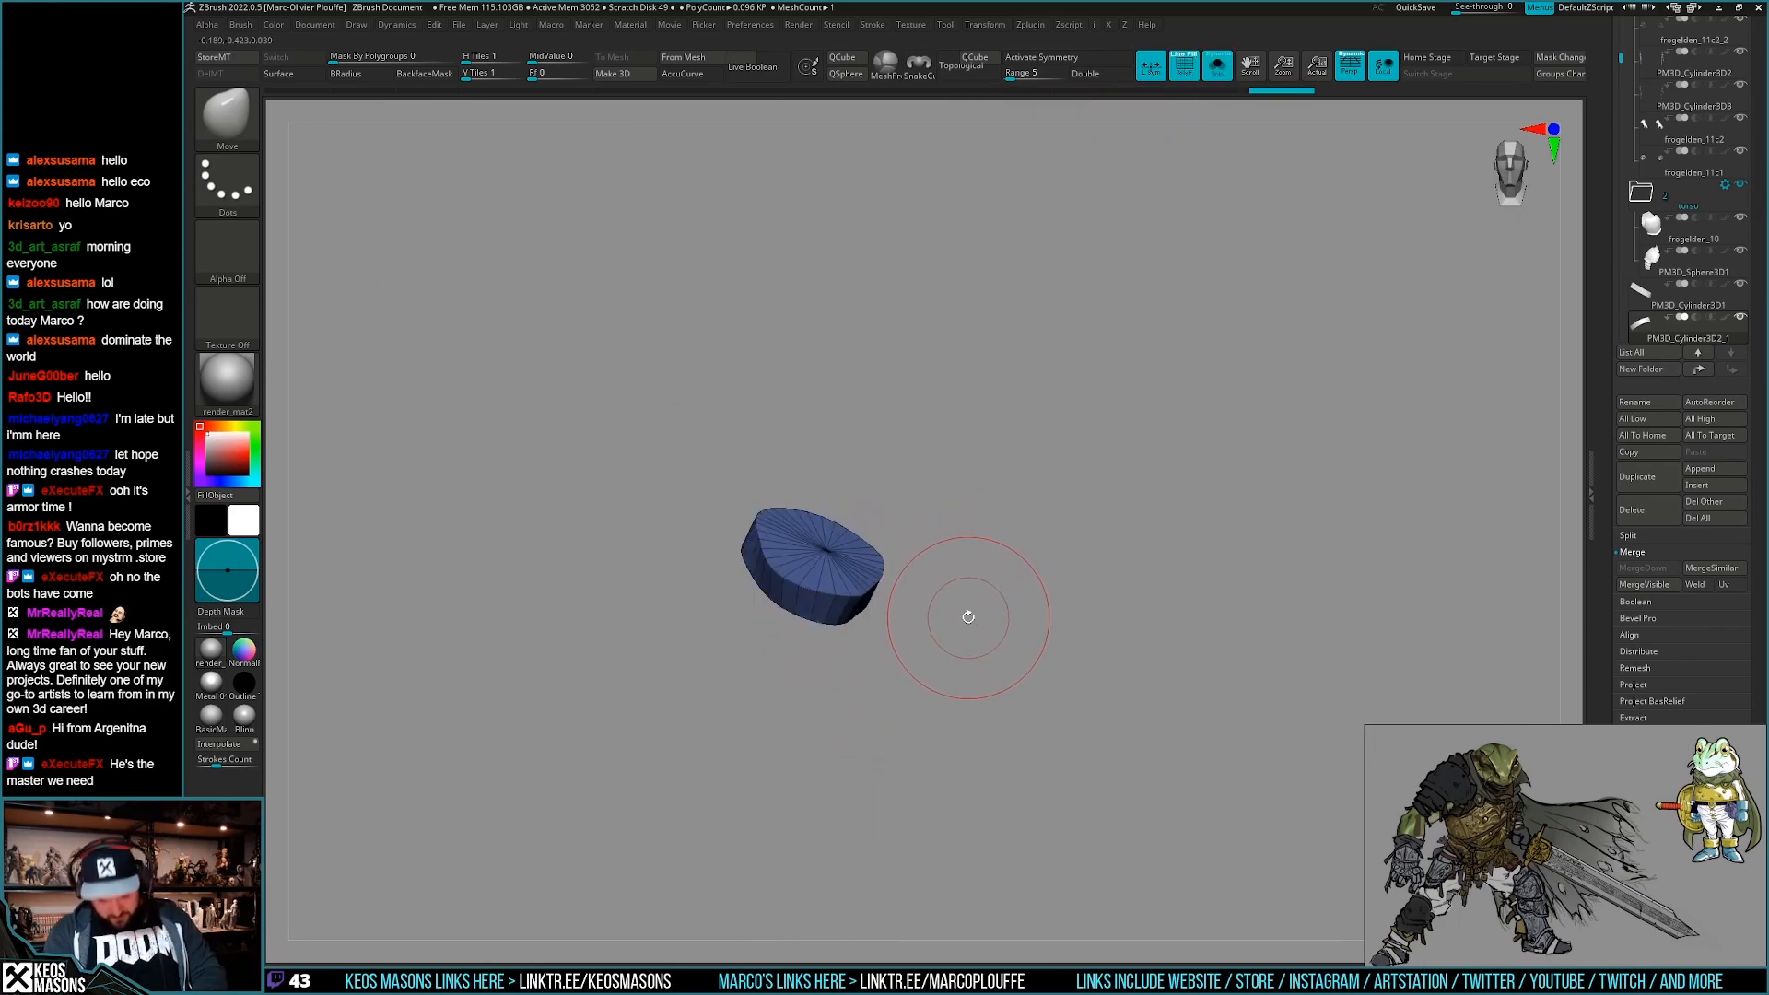
{"action": "key", "text": "i"}
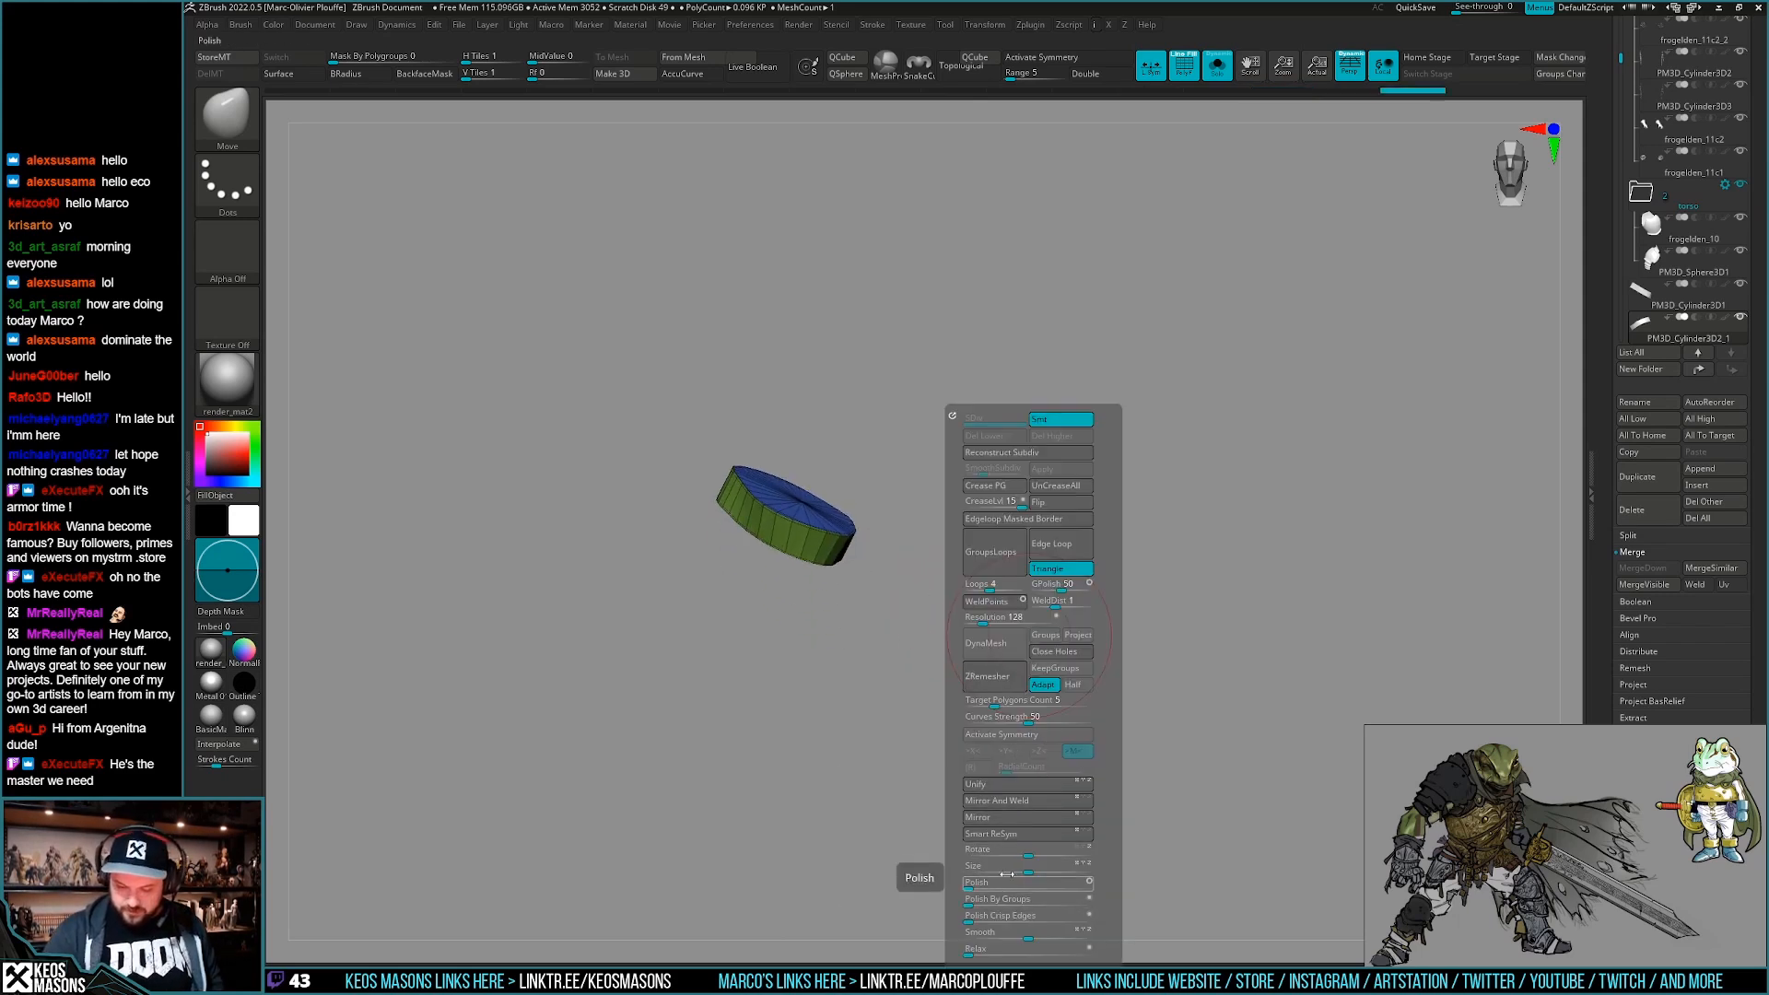
{"action": "left_click_drag", "start_coordinate": [978, 899], "coordinate": [991, 899]}
{"action": "right_click_drag", "start_coordinate": [995, 875], "coordinate": [1028, 759]}
{"action": "key", "text": "i"}
{"action": "left_click_drag", "start_coordinate": [982, 901], "coordinate": [991, 901]}
{"action": "right_click_drag", "start_coordinate": [985, 900], "coordinate": [980, 581]}
{"action": "key", "text": "alt+s"}
Draw a transpose line through the lower armband along the arm's axis.
{"action": "right_click", "coordinate": [864, 640]}
{"action": "right_click_drag", "start_coordinate": [889, 681], "coordinate": [774, 633]}
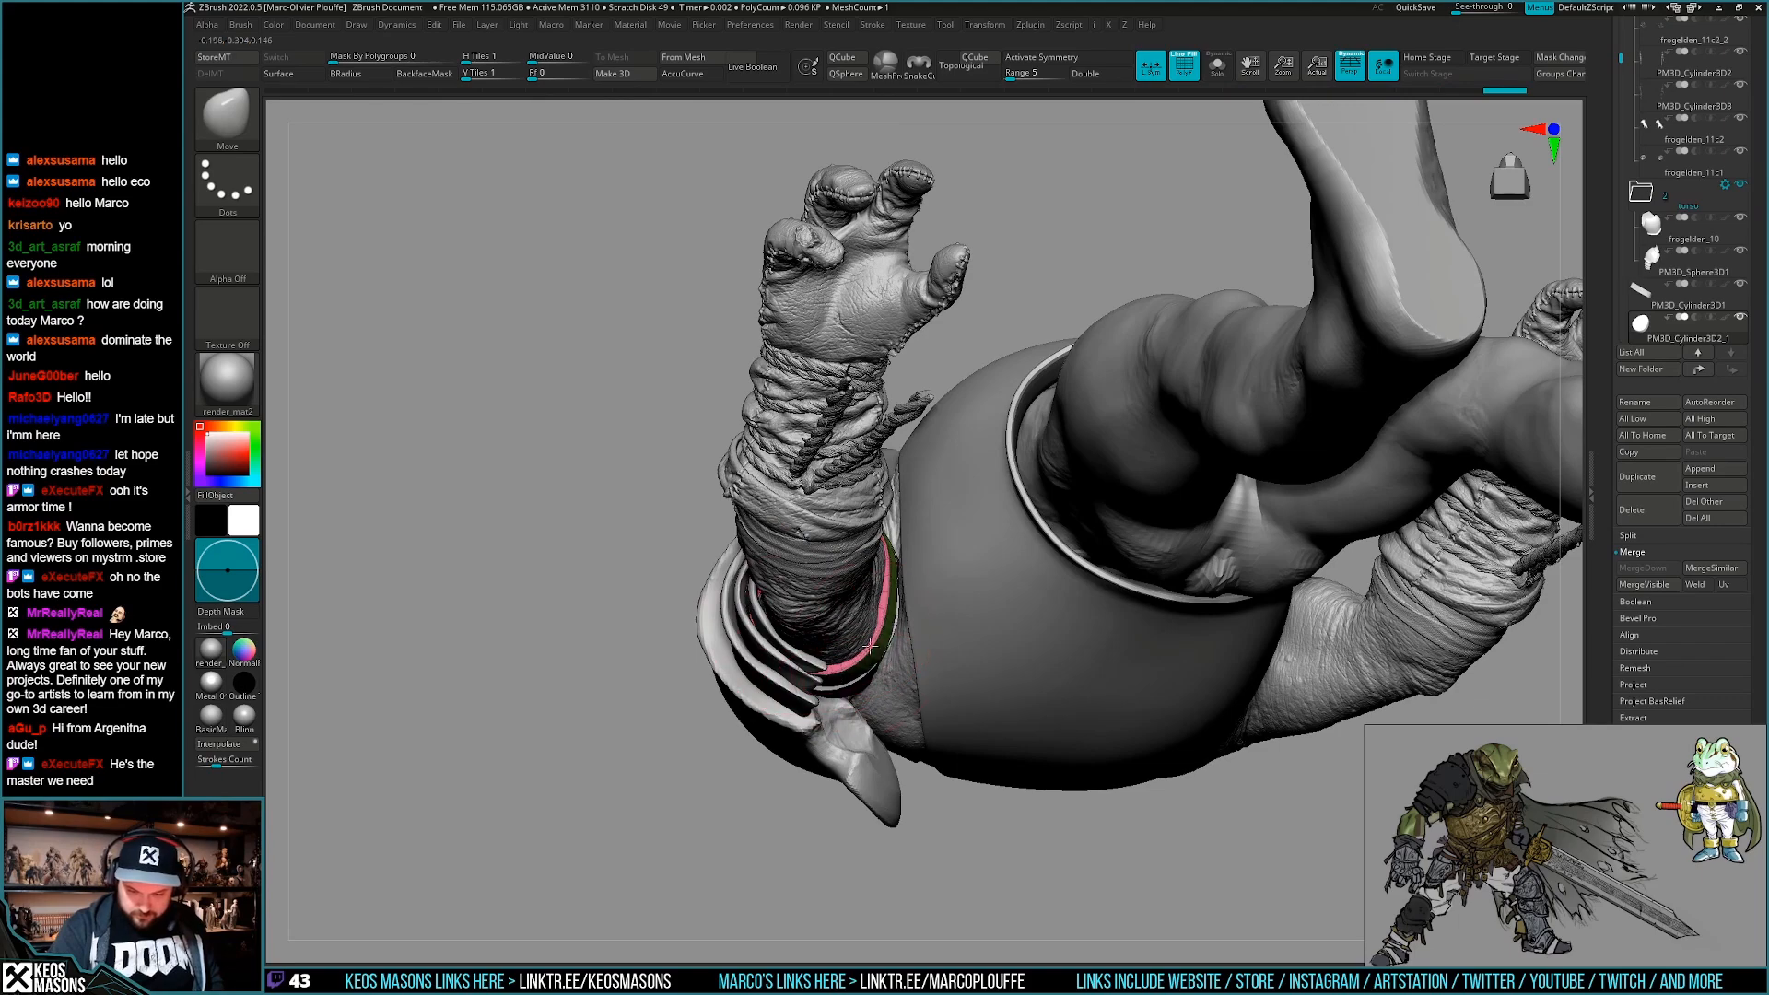
{"action": "right_click_drag", "start_coordinate": [832, 670], "coordinate": [852, 857]}
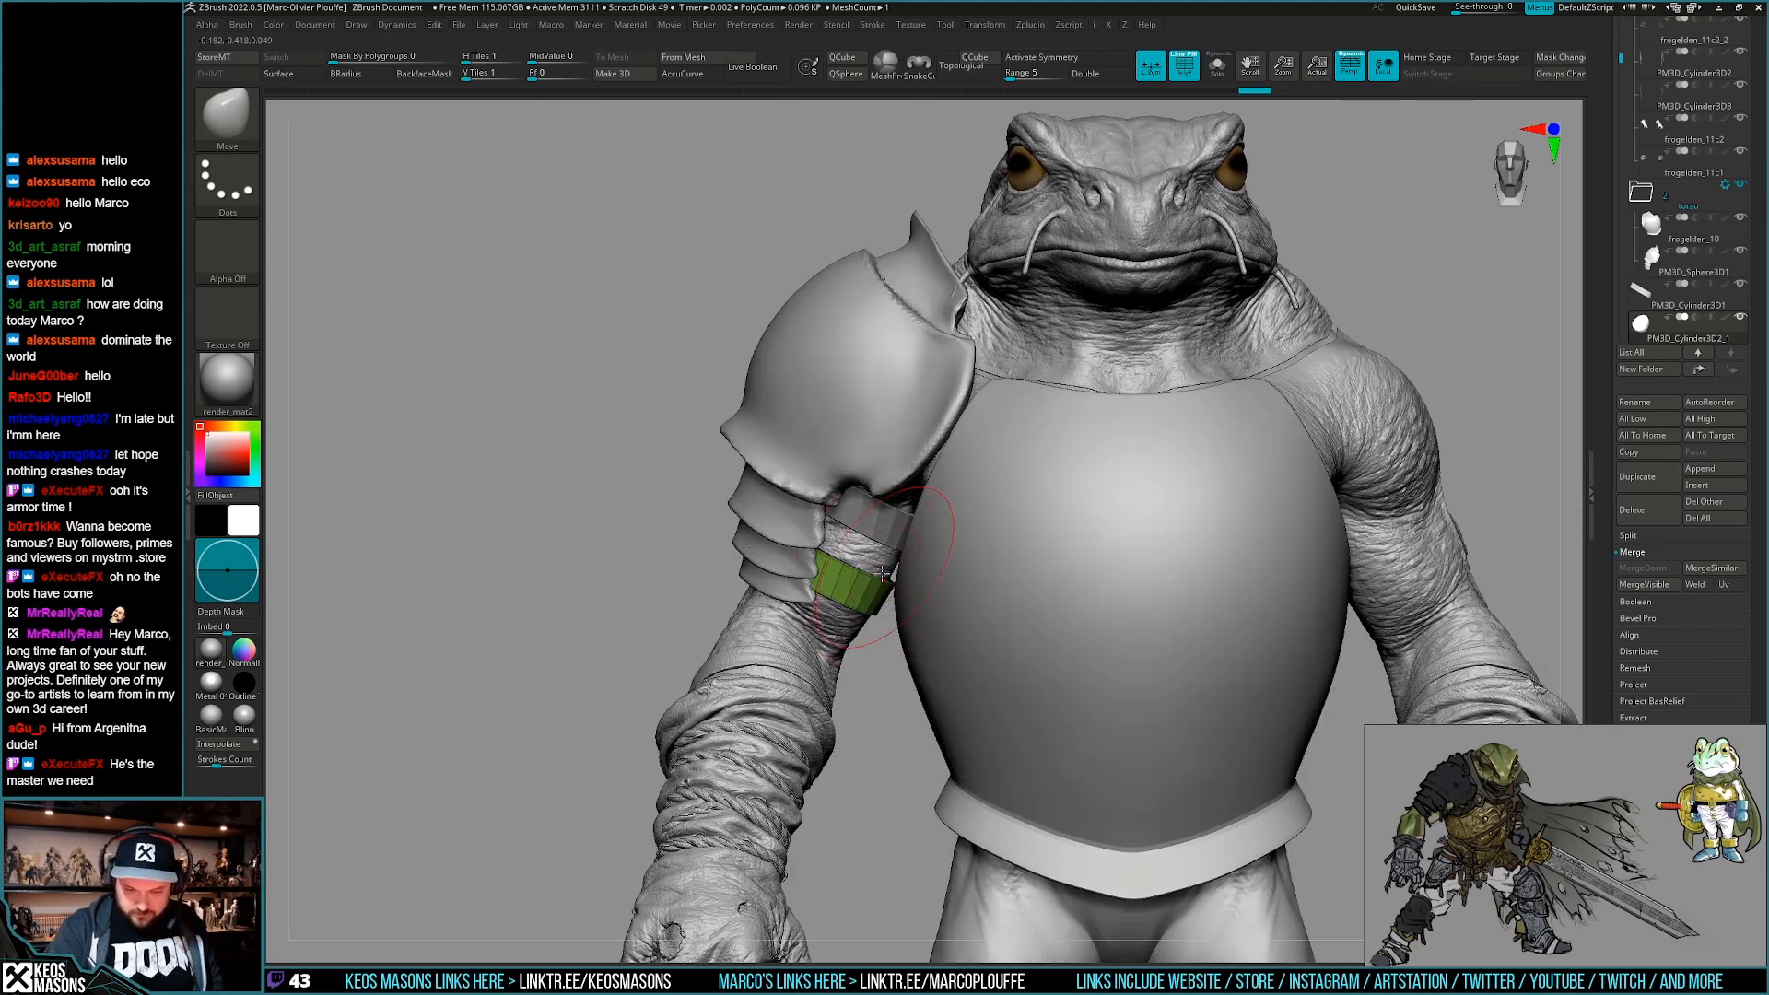
{"action": "key", "text": "alt+shift+s"}
{"action": "key", "text": "w"}
{"action": "key", "text": "alt+shift+s"}
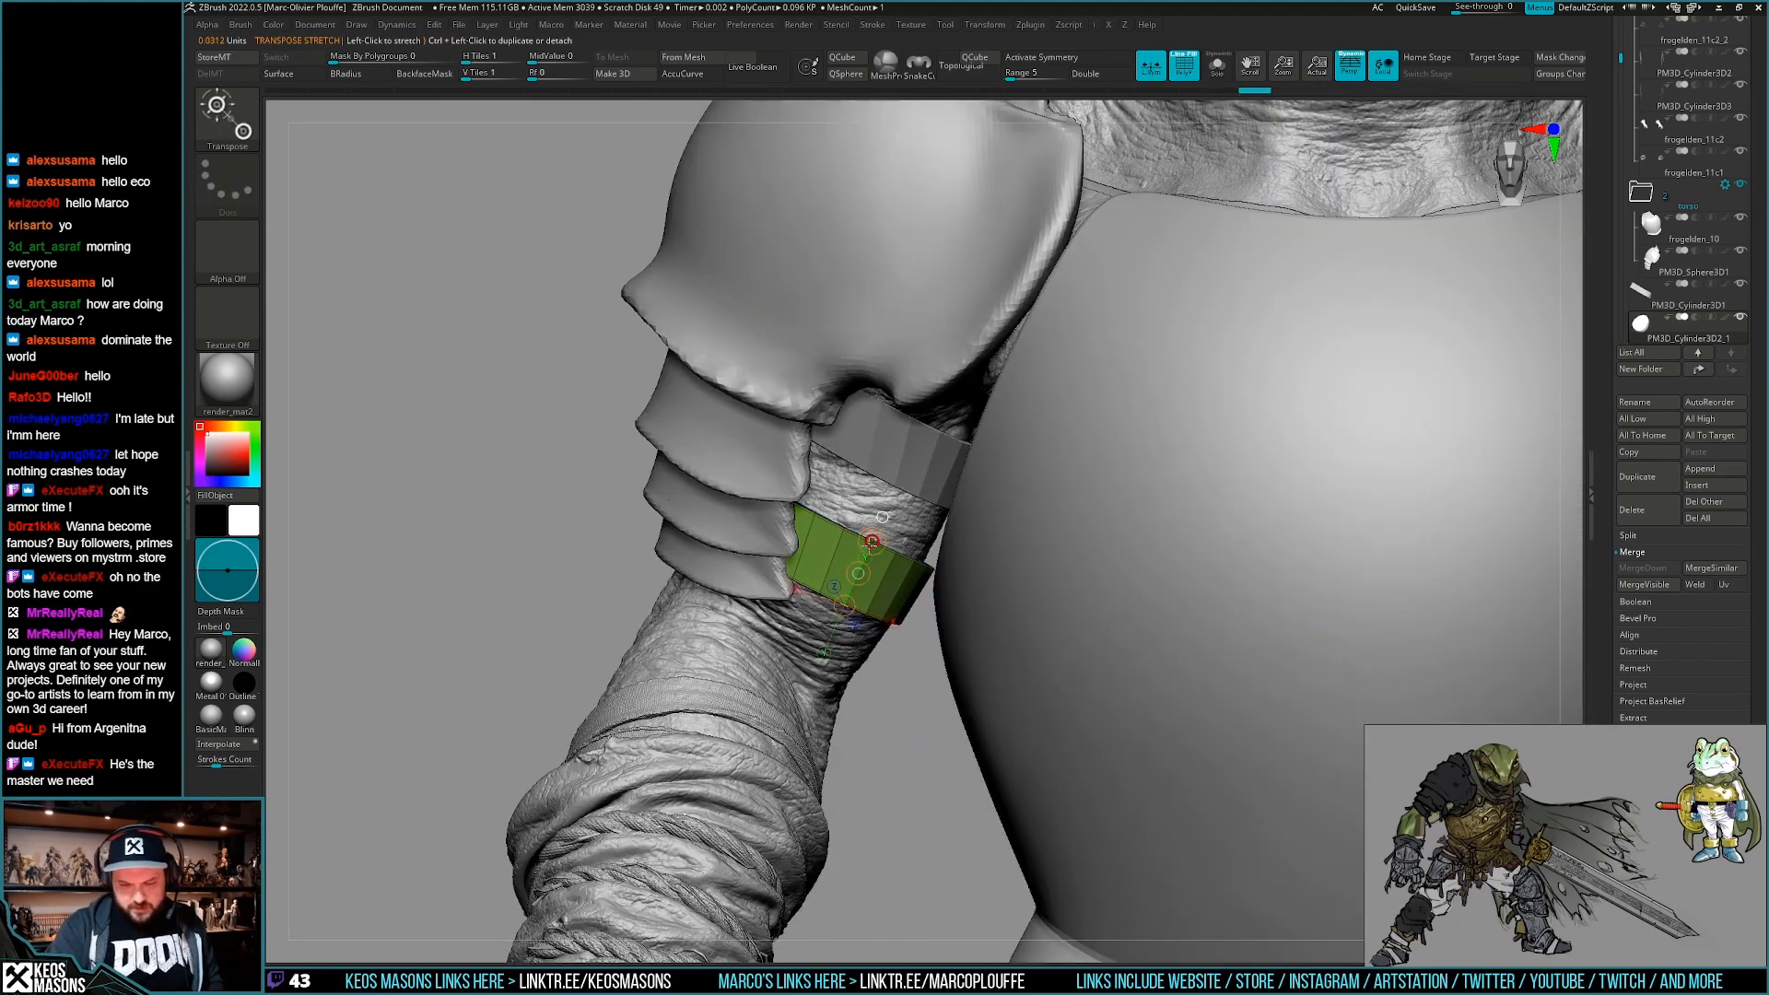
{"action": "key", "text": "alt+shift+s"}
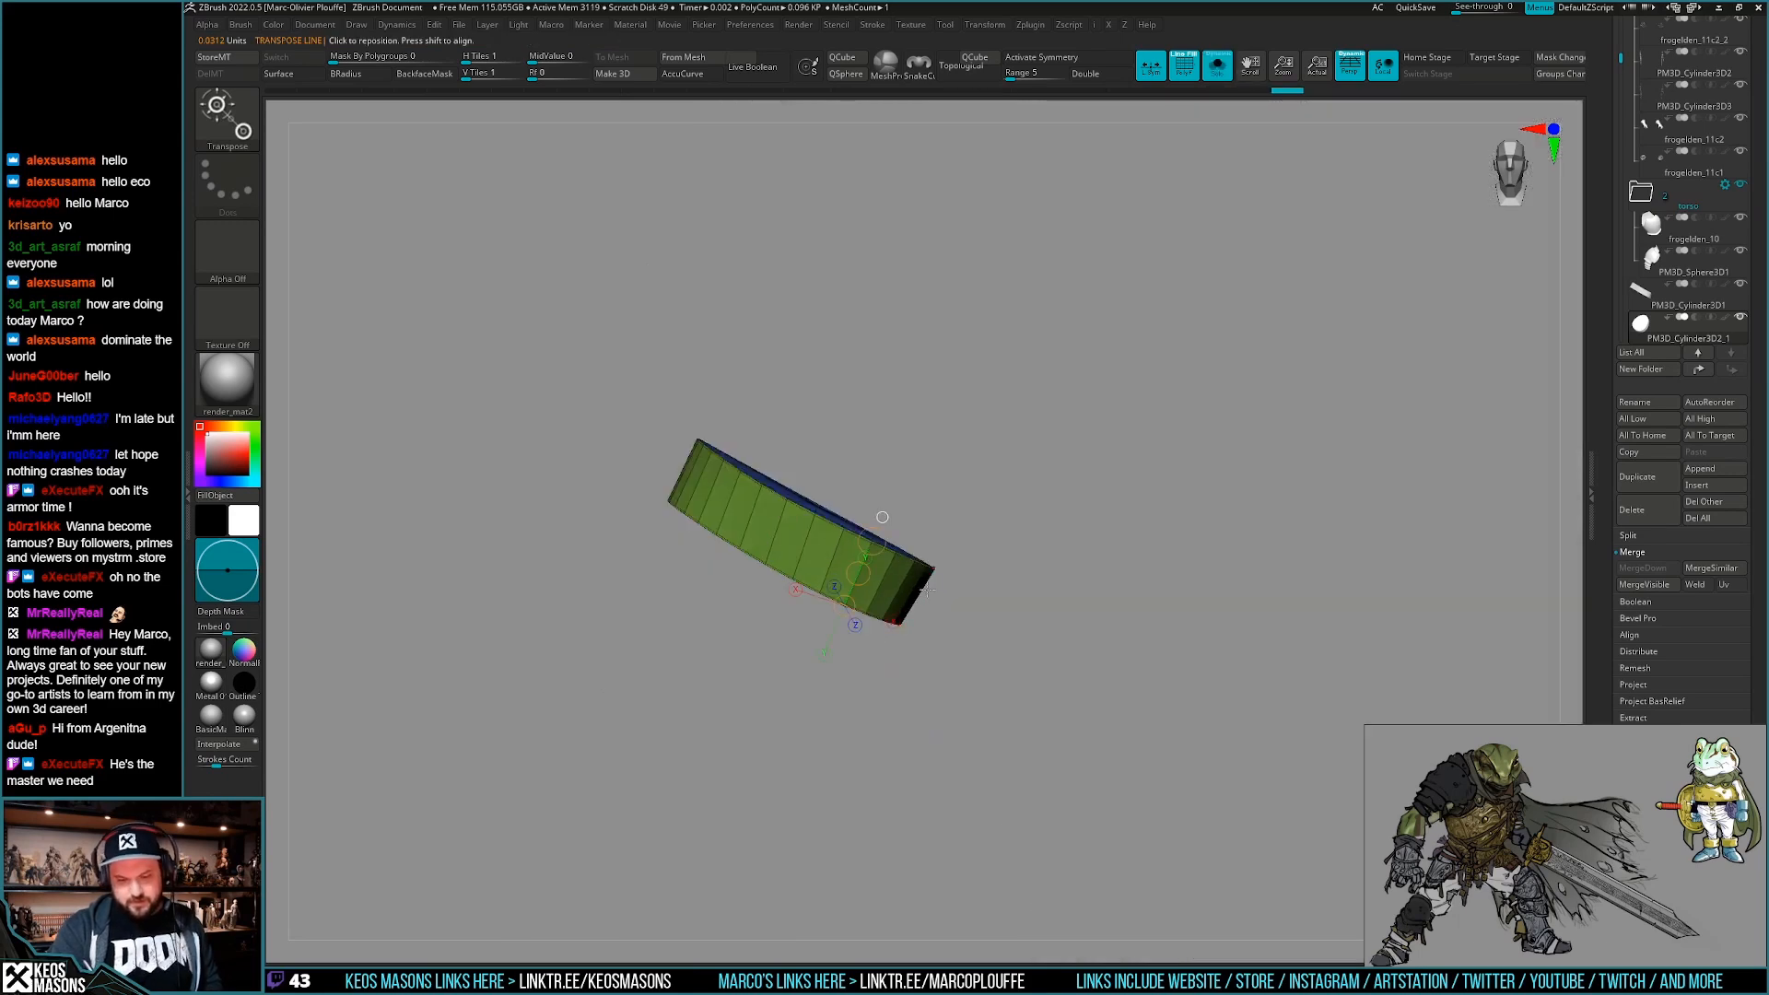
{"action": "left_click_drag", "start_coordinate": [817, 559], "coordinate": [922, 384]}
{"action": "key", "text": "alt+shift+s"}
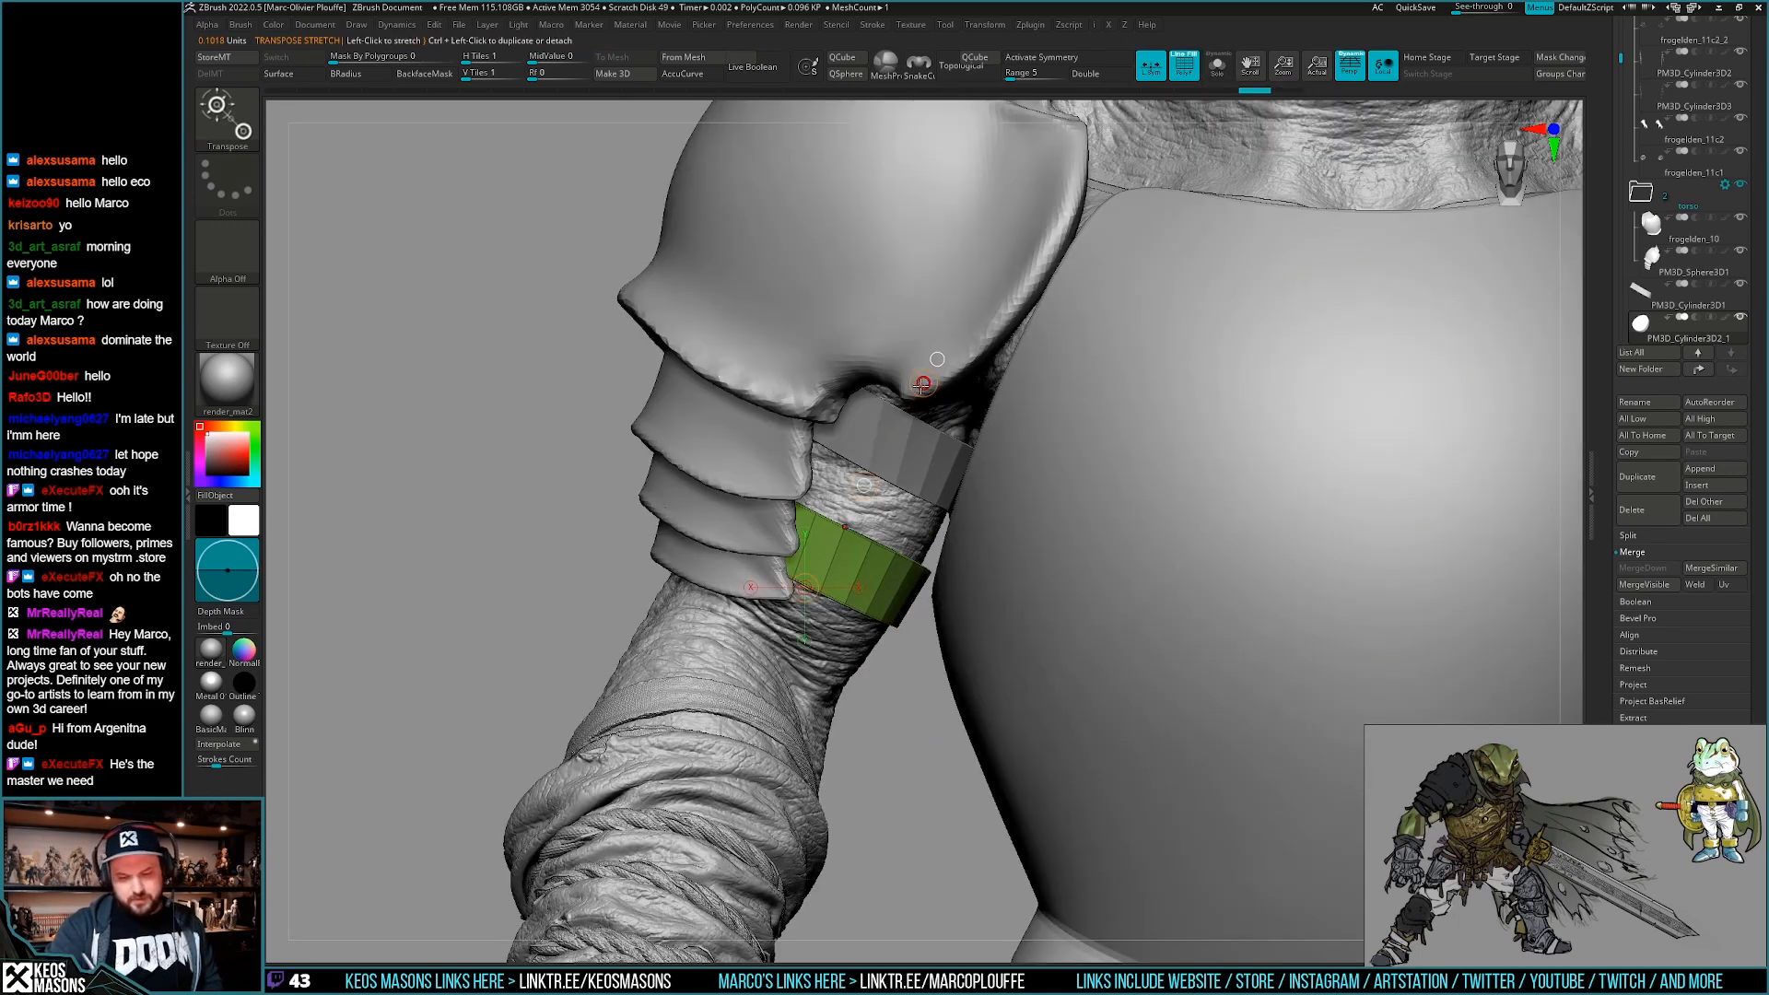
Fit the lower armband around the arm with the Move brush, working from the front and below.
{"action": "key", "text": "q"}
{"action": "mouse_move", "coordinate": [882, 457]}
{"action": "right_mouse_down"}
{"action": "mouse_move", "coordinate": [870, 532]}
{"action": "mouse_move", "coordinate": [851, 472]}
{"action": "right_mouse_up"}
{"action": "key", "text": "space"}
{"action": "right_click_drag", "start_coordinate": [720, 510], "coordinate": [860, 767]}
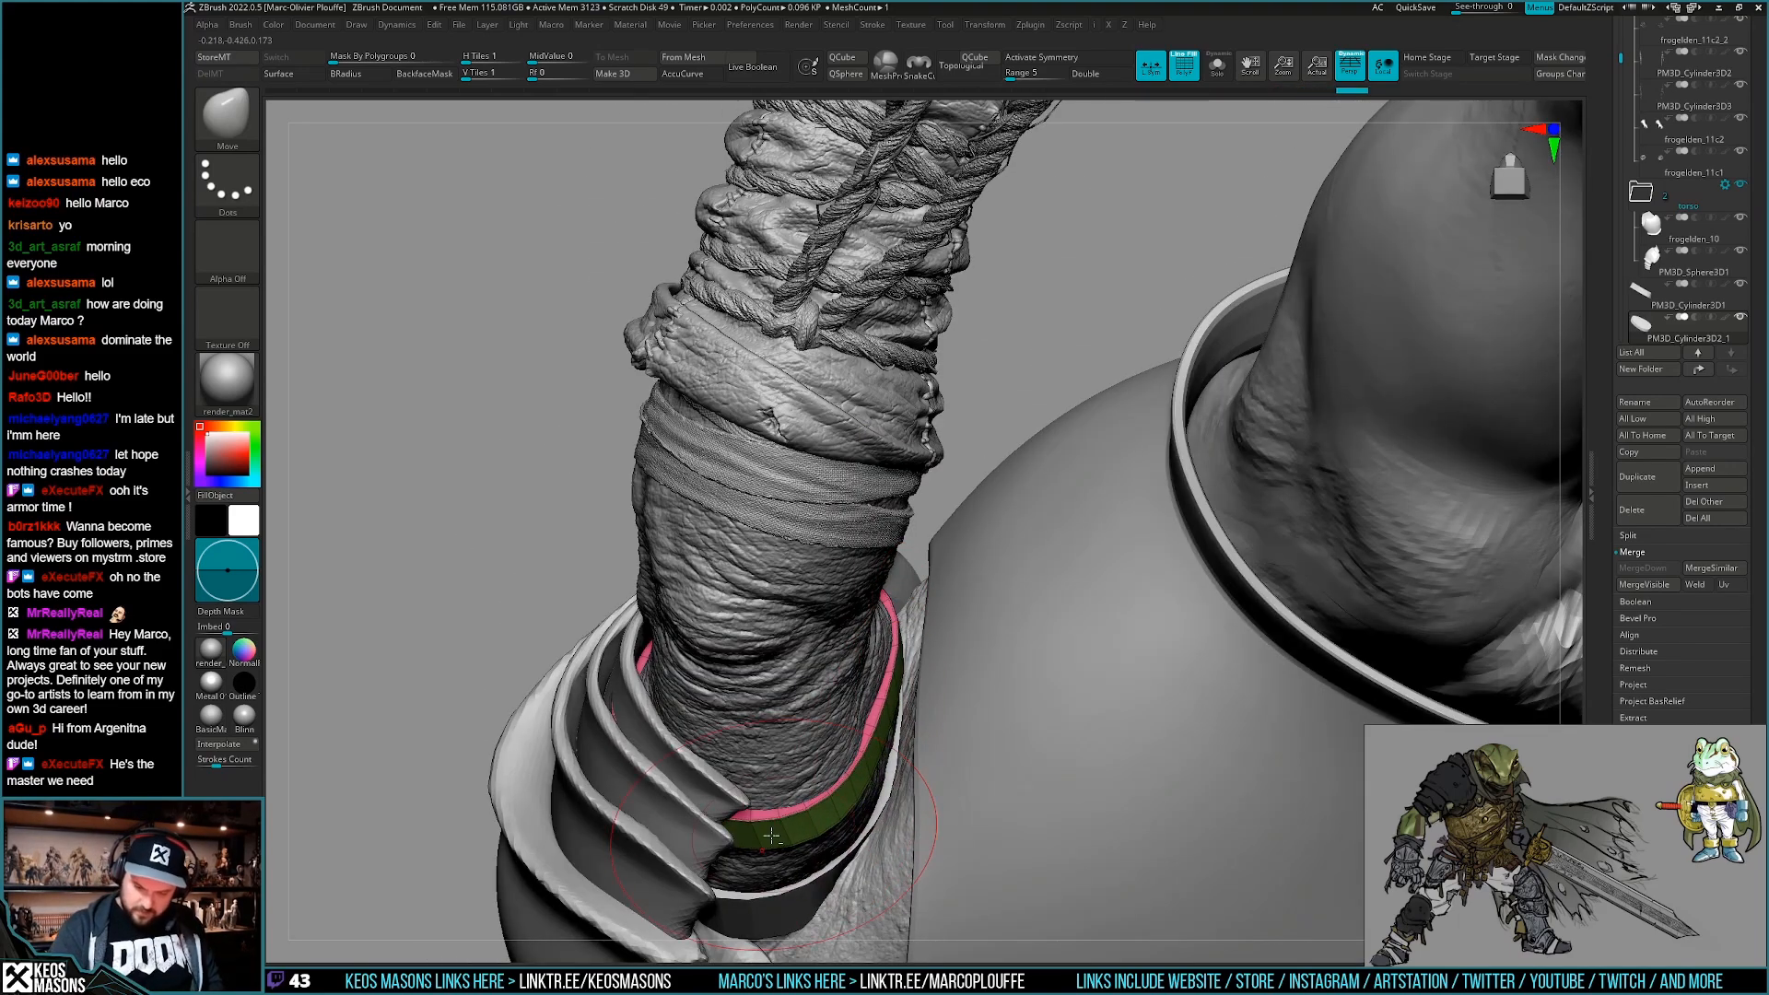
{"action": "right_click_drag", "start_coordinate": [838, 754], "coordinate": [886, 693]}
{"action": "key", "text": "shift+f"}
{"action": "key", "text": "w"}
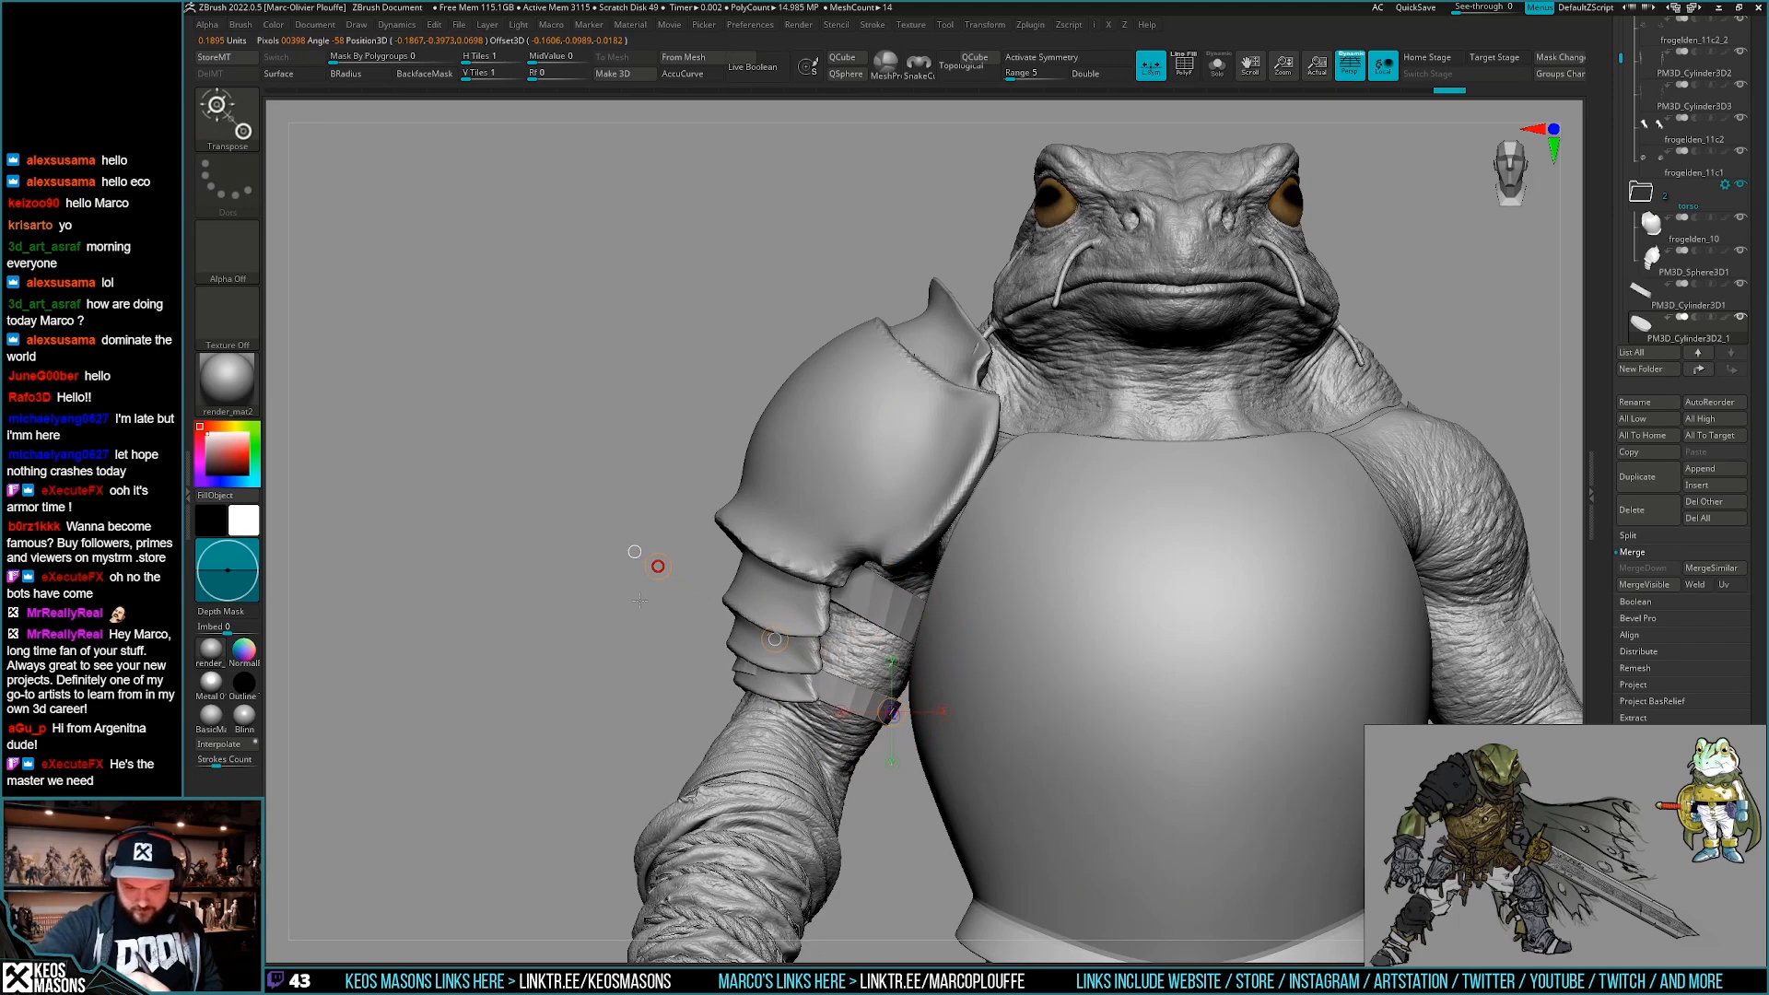
{"action": "key", "text": "q"}
Turn on the color display for all subtools and choose a dark brown color with the Blinn material.
{"action": "right_click_drag", "start_coordinate": [884, 801], "coordinate": [896, 739], "text": "ctrl"}
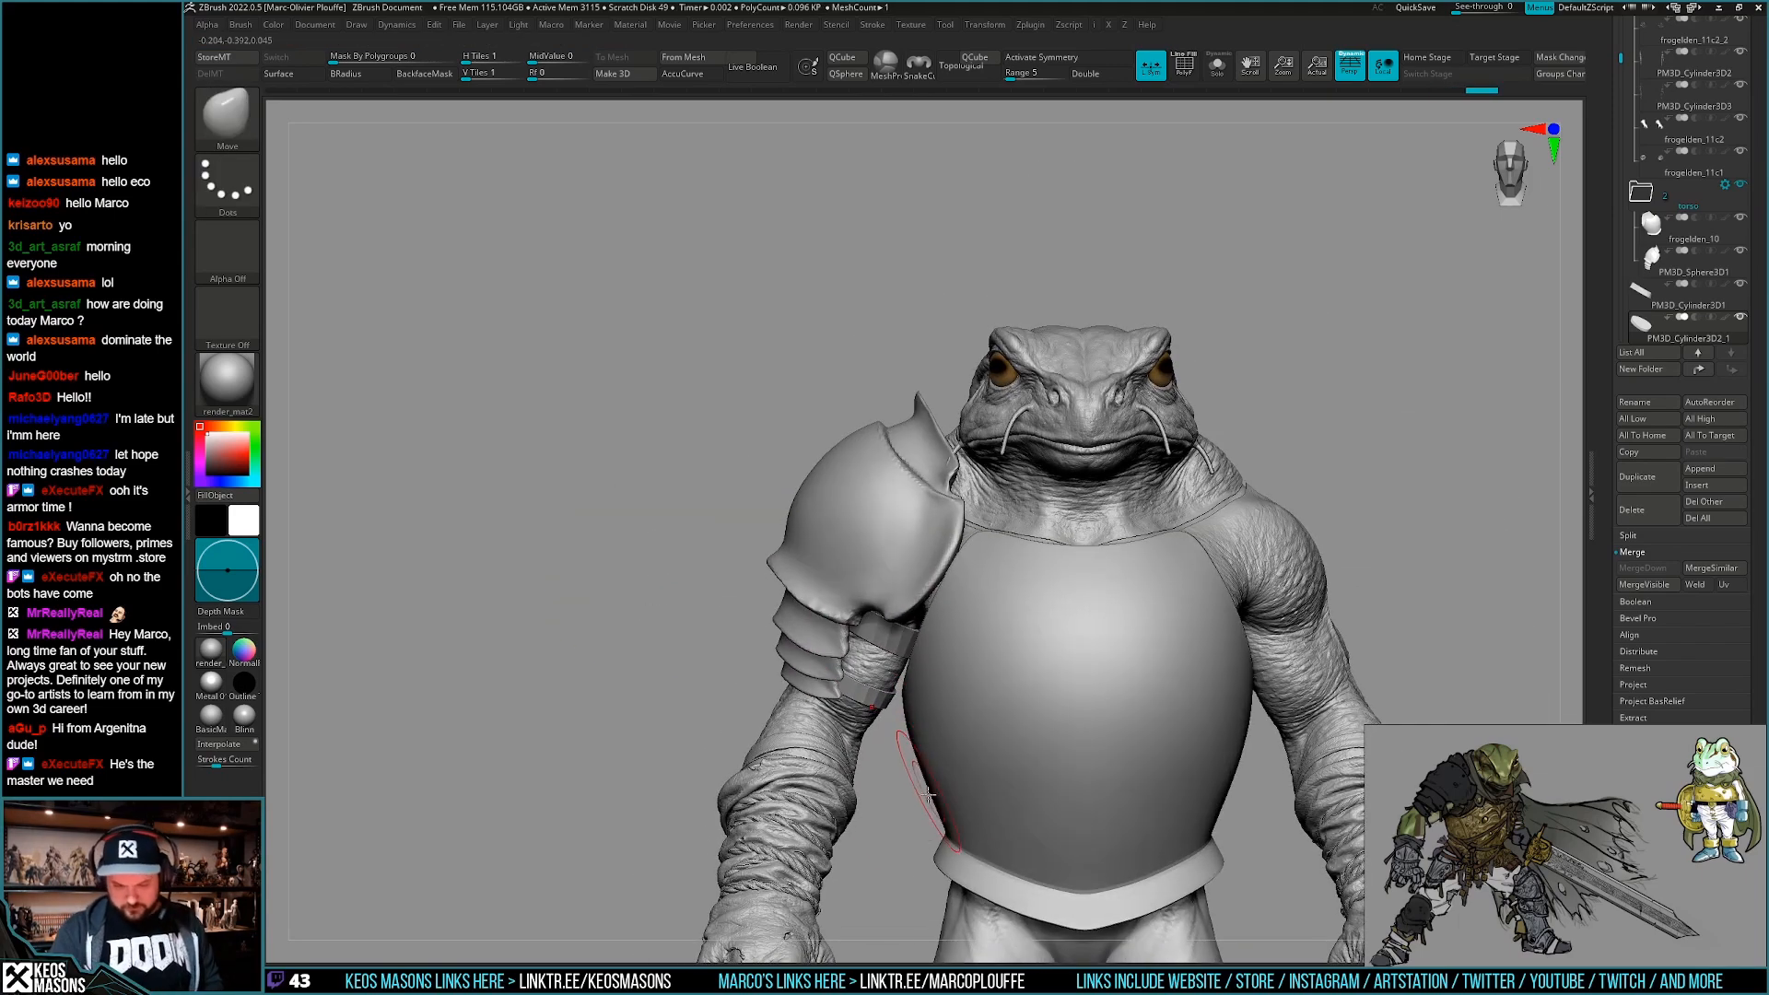
{"action": "right_click_drag", "start_coordinate": [927, 831], "coordinate": [975, 760]}
{"action": "mouse_move", "coordinate": [974, 760]}
{"action": "right_mouse_down", "text": "ctrl"}
{"action": "mouse_move", "coordinate": [976, 742]}
{"action": "mouse_move", "coordinate": [979, 780]}
{"action": "mouse_move", "coordinate": [946, 761]}
{"action": "mouse_move", "coordinate": [1004, 740]}
{"action": "mouse_move", "coordinate": [1010, 694]}
{"action": "right_mouse_up", "text": "ctrl"}
{"action": "left_click", "coordinate": [1725, 284], "text": "shift"}
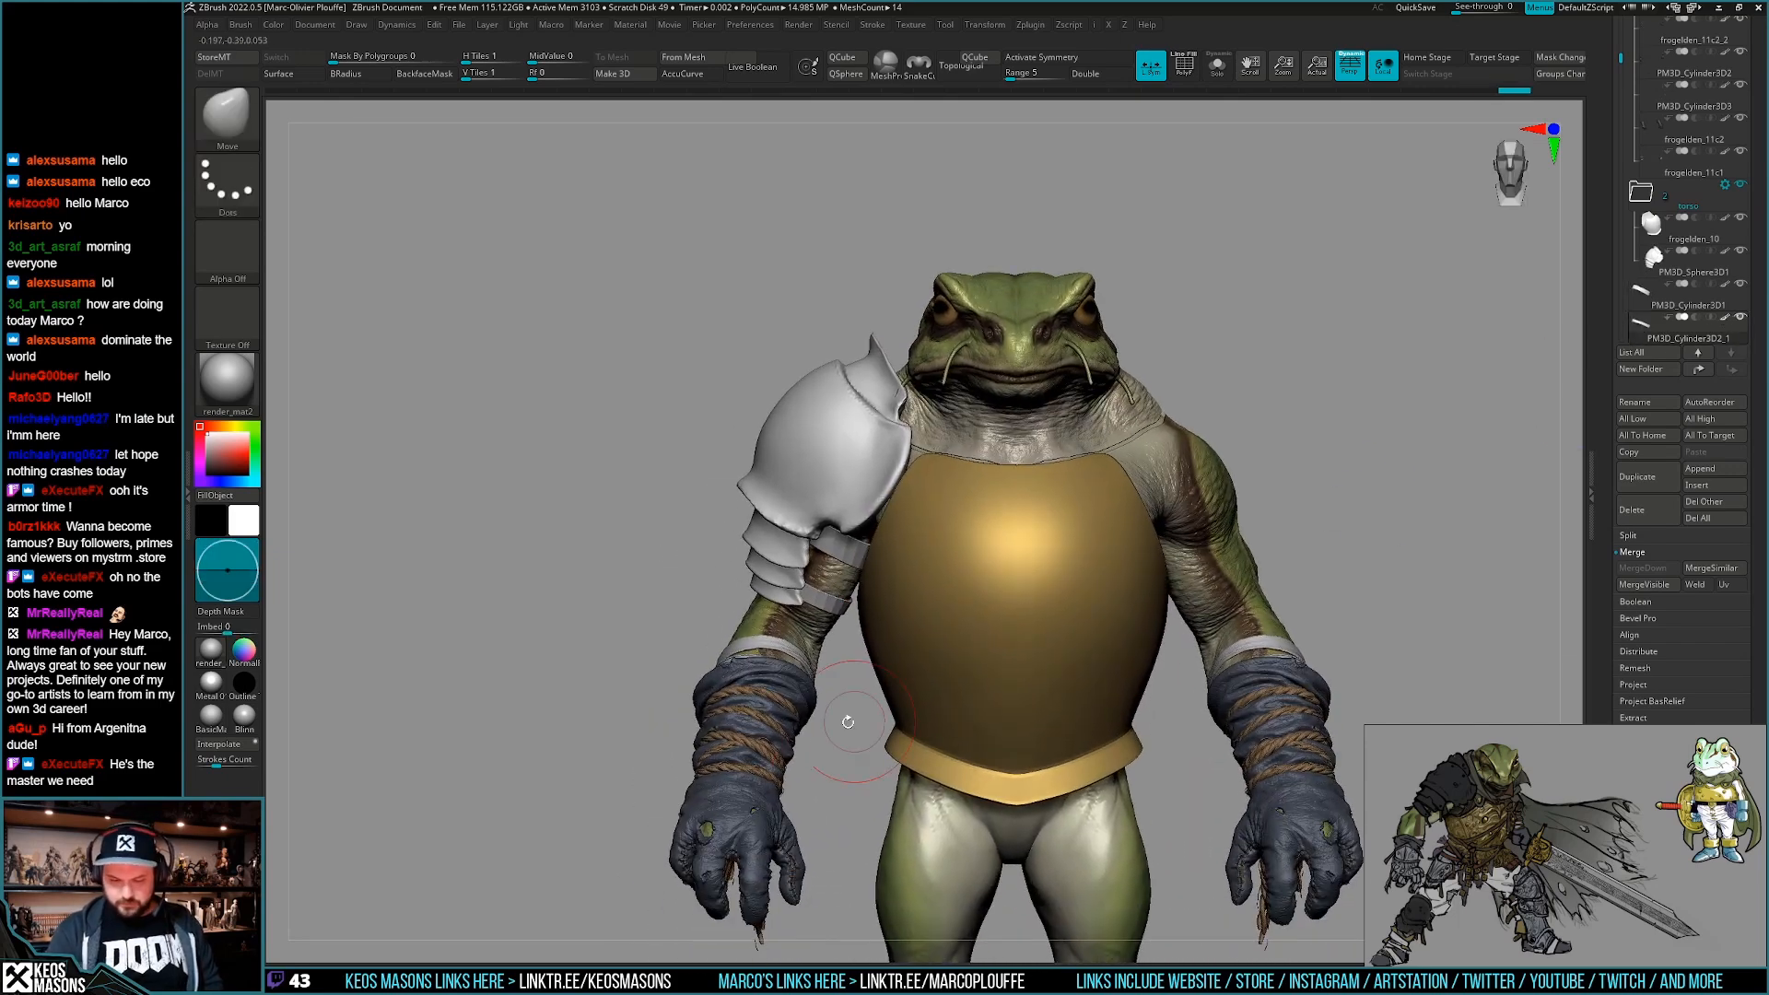
{"action": "key", "text": "space"}
{"action": "left_click", "coordinate": [688, 787]}
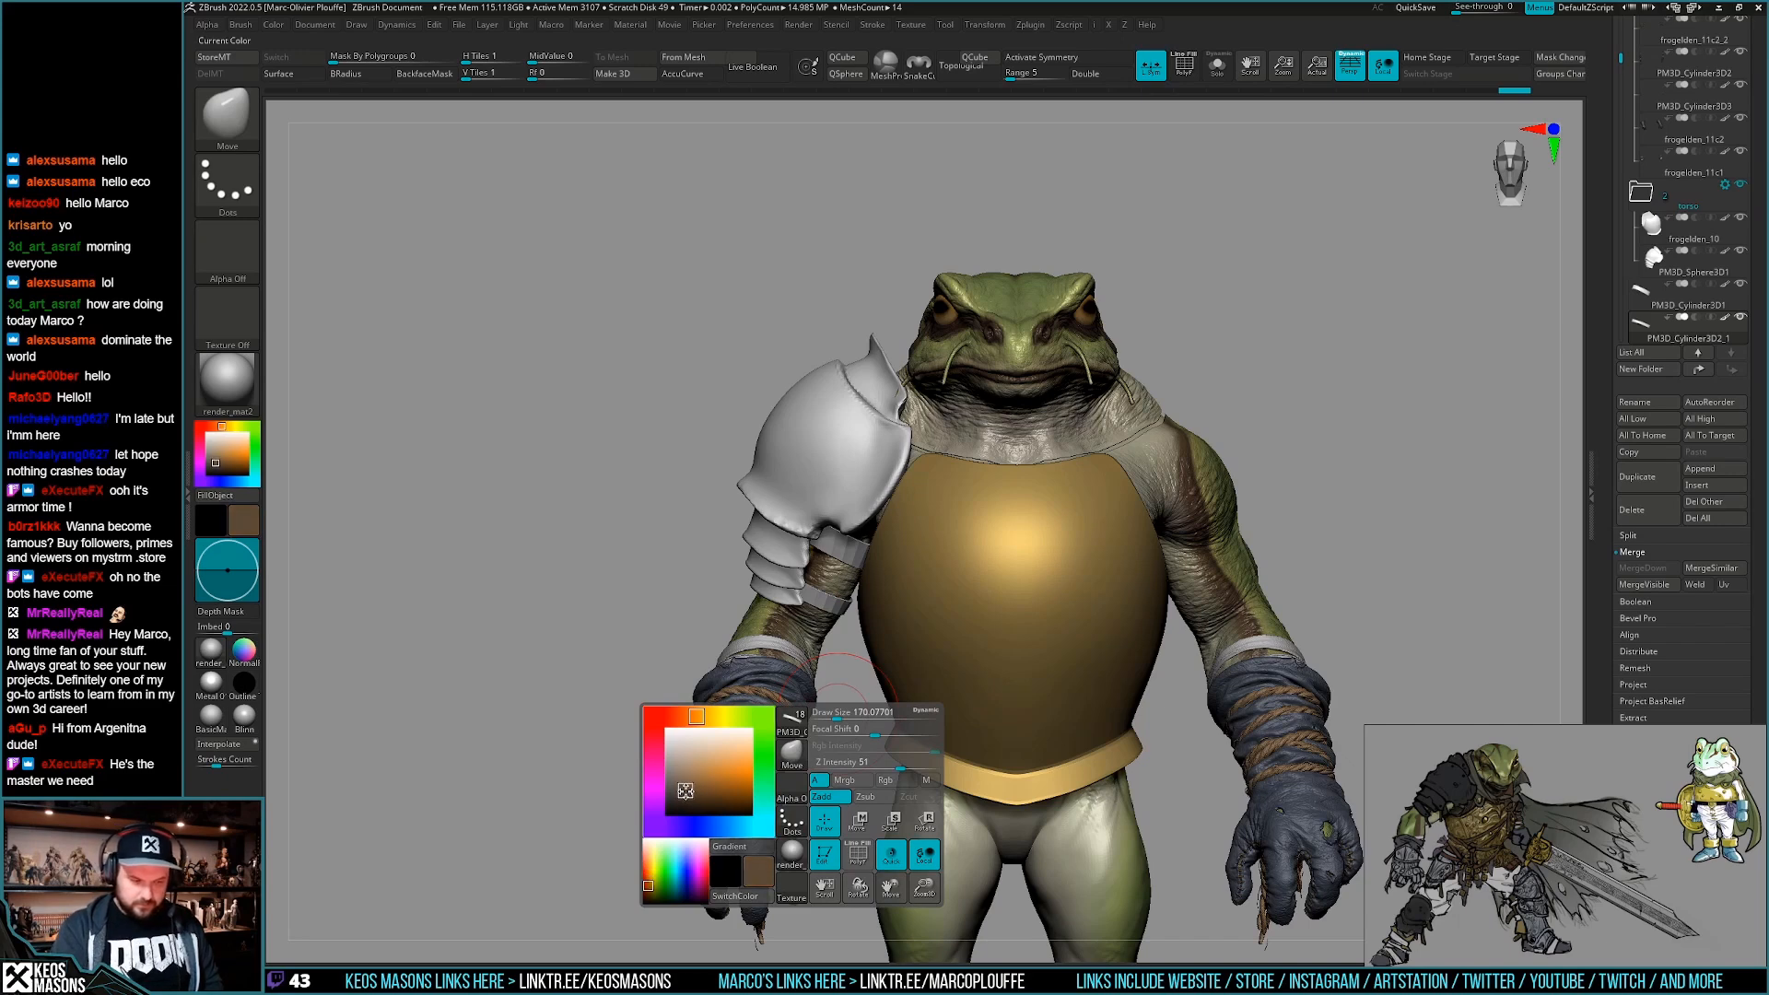
{"action": "left_click", "coordinate": [846, 786]}
{"action": "left_click", "coordinate": [244, 716]}
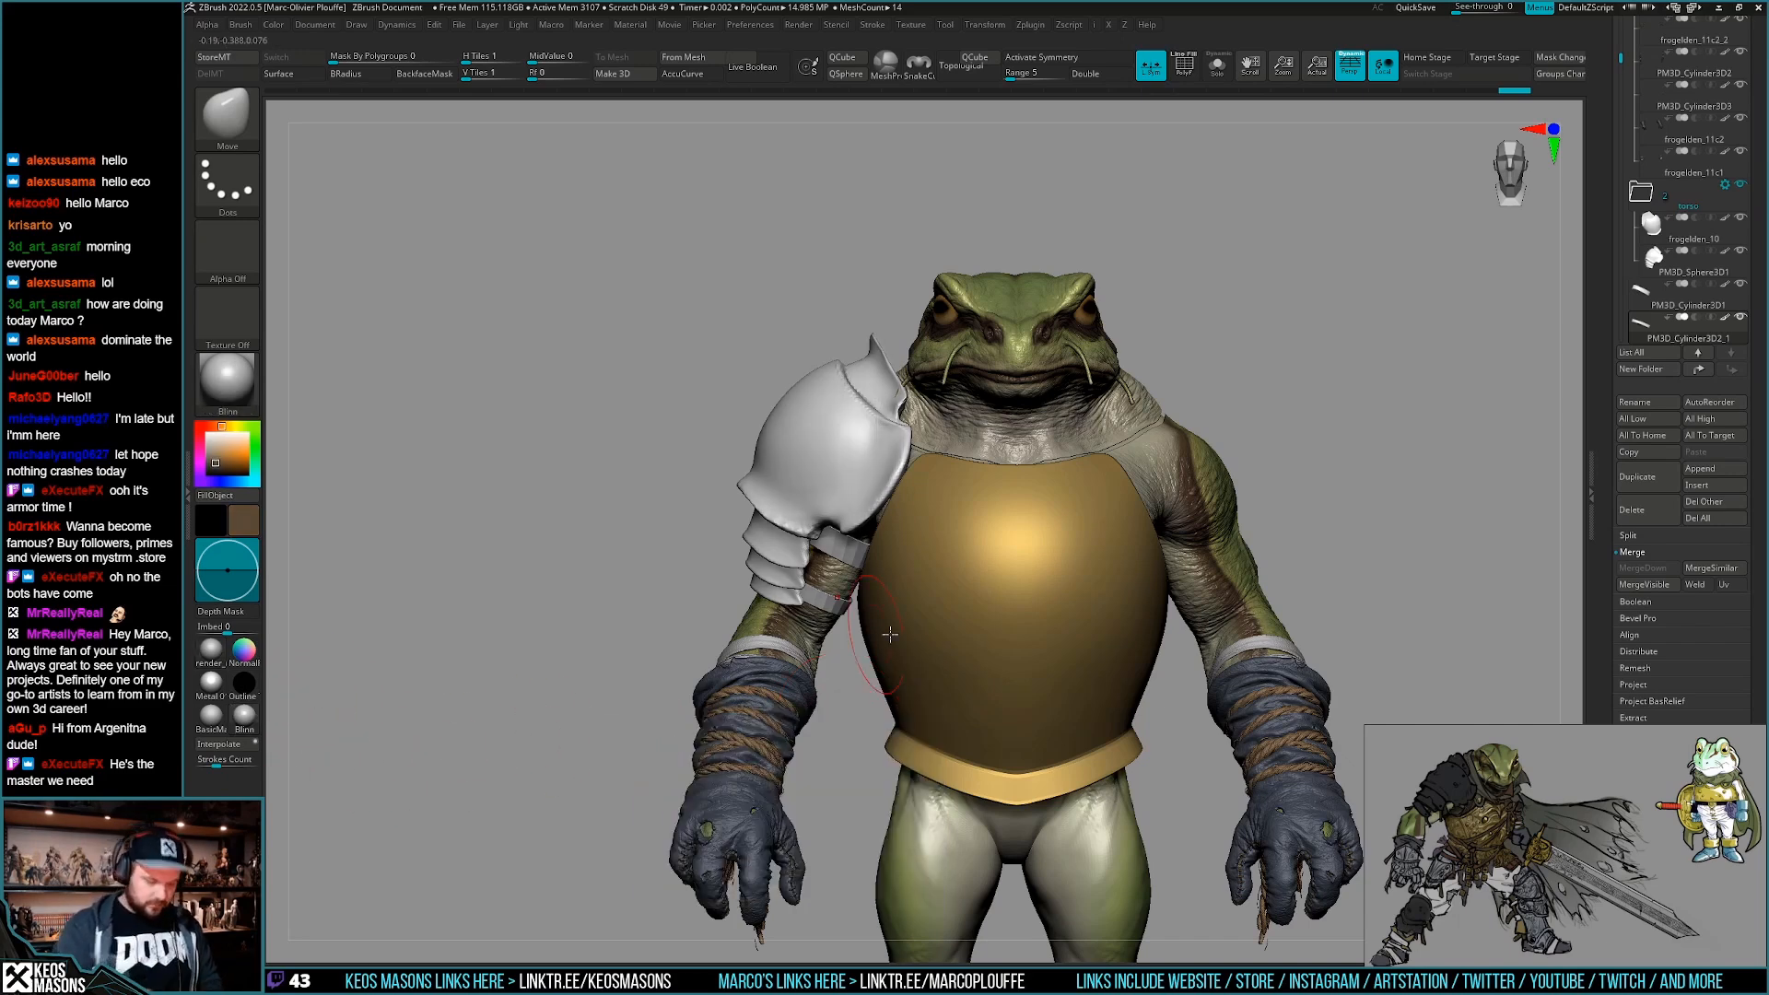
Fill the lower armband with the dark brown color and add subdivision levels to smooth it.
{"action": "mouse_move", "coordinate": [1022, 751]}
{"action": "right_mouse_down"}
{"action": "mouse_move", "coordinate": [1013, 687]}
{"action": "mouse_move", "coordinate": [1004, 746]}
{"action": "mouse_move", "coordinate": [955, 774]}
{"action": "mouse_move", "coordinate": [1038, 730]}
{"action": "right_mouse_up"}
{"action": "key", "text": "s"}
{"action": "key", "text": "g"}
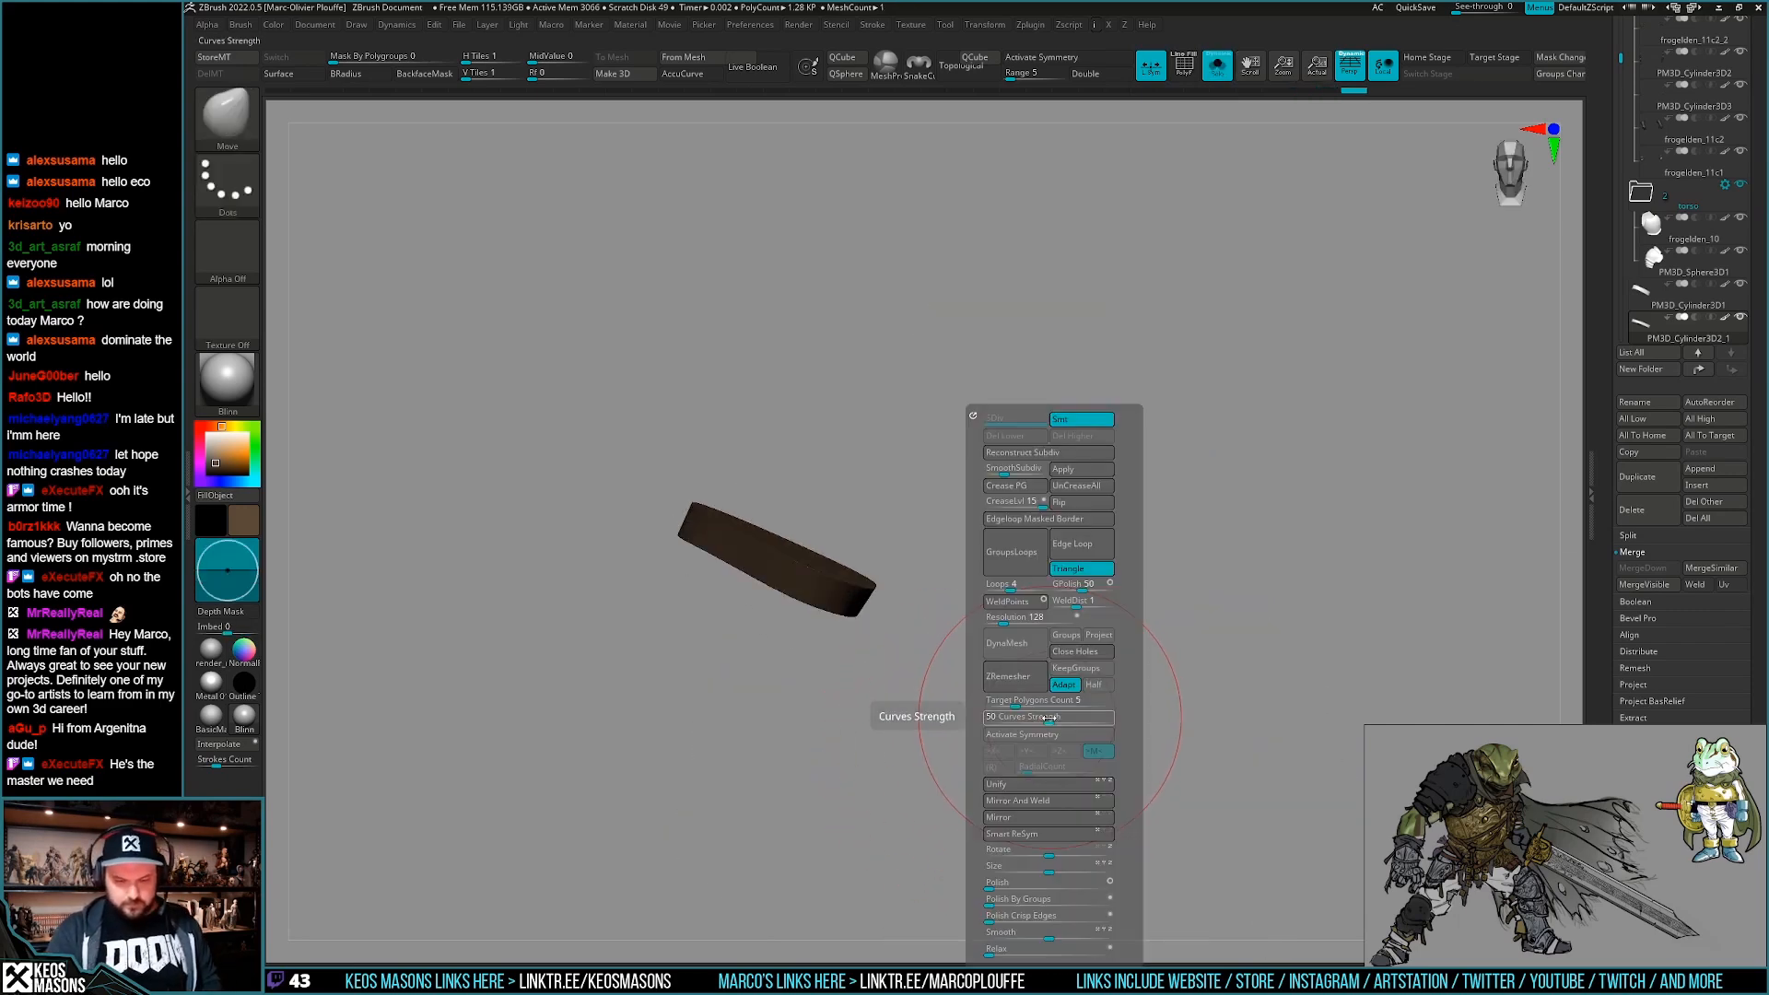
{"action": "left_click", "coordinate": [992, 503]}
{"action": "left_click", "coordinate": [1002, 503]}
{"action": "left_click", "coordinate": [1017, 472]}
{"action": "key", "text": "alt+s"}
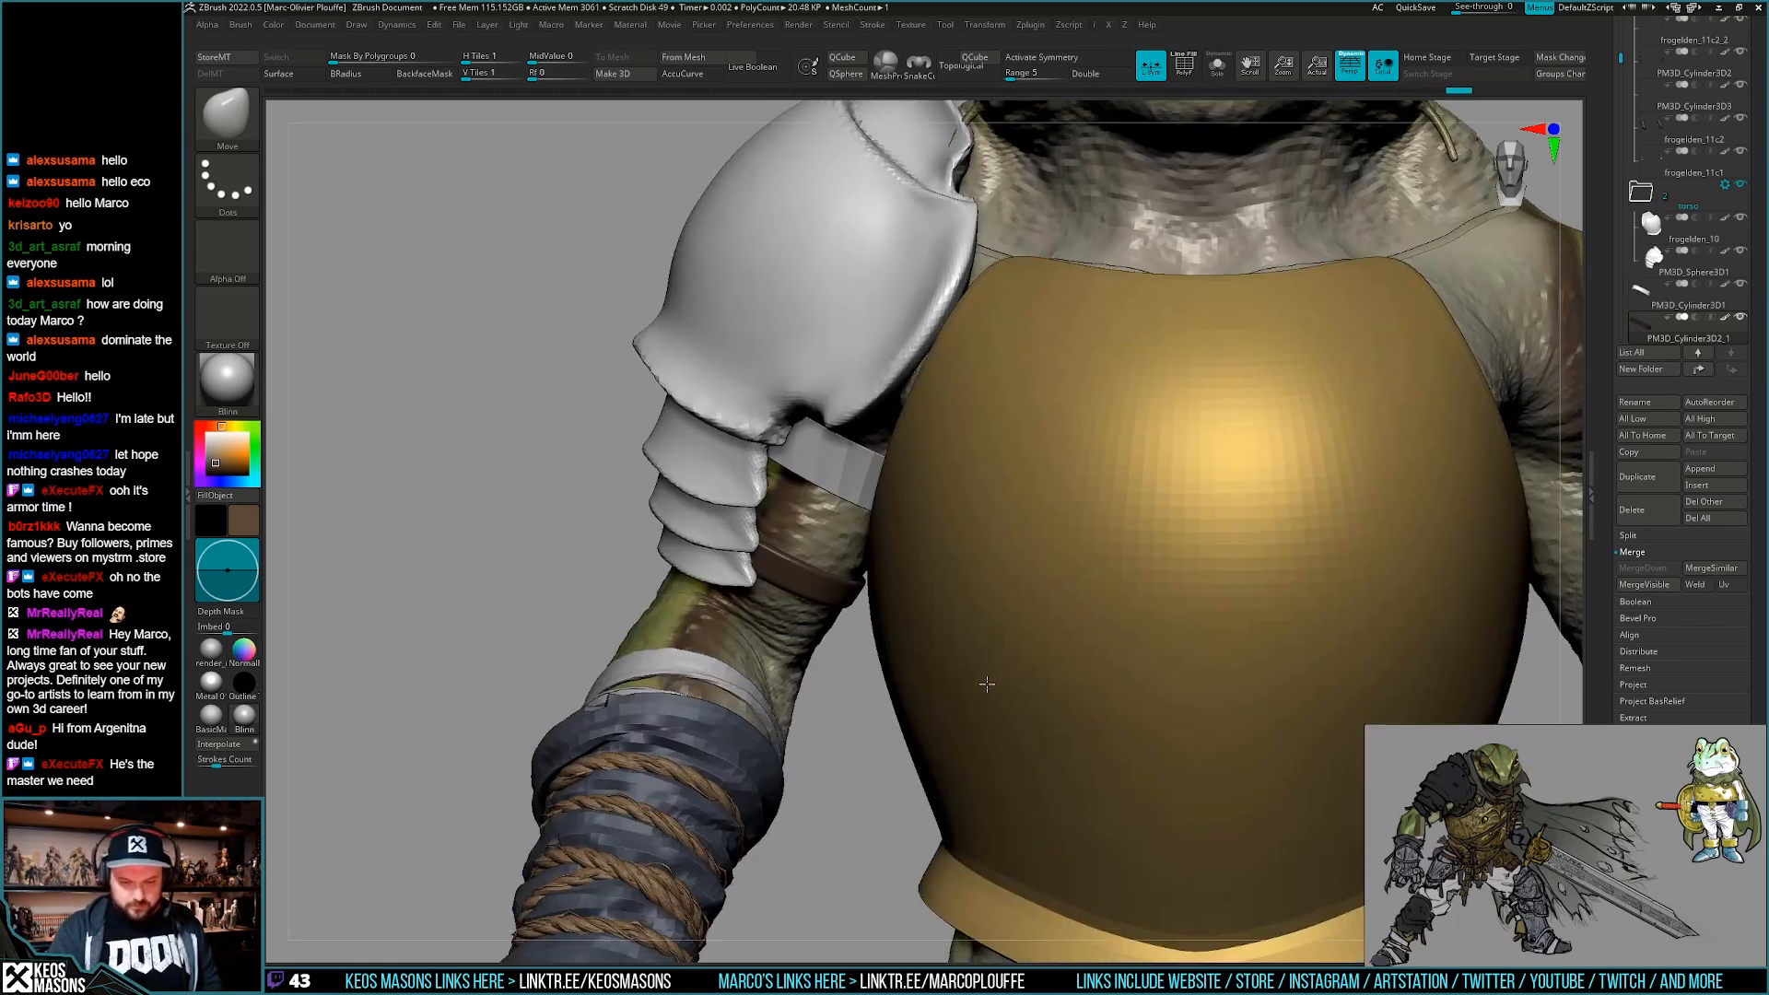
{"action": "right_click_drag", "start_coordinate": [993, 680], "coordinate": [1008, 718], "text": "ctrl"}
{"action": "key", "text": "g"}
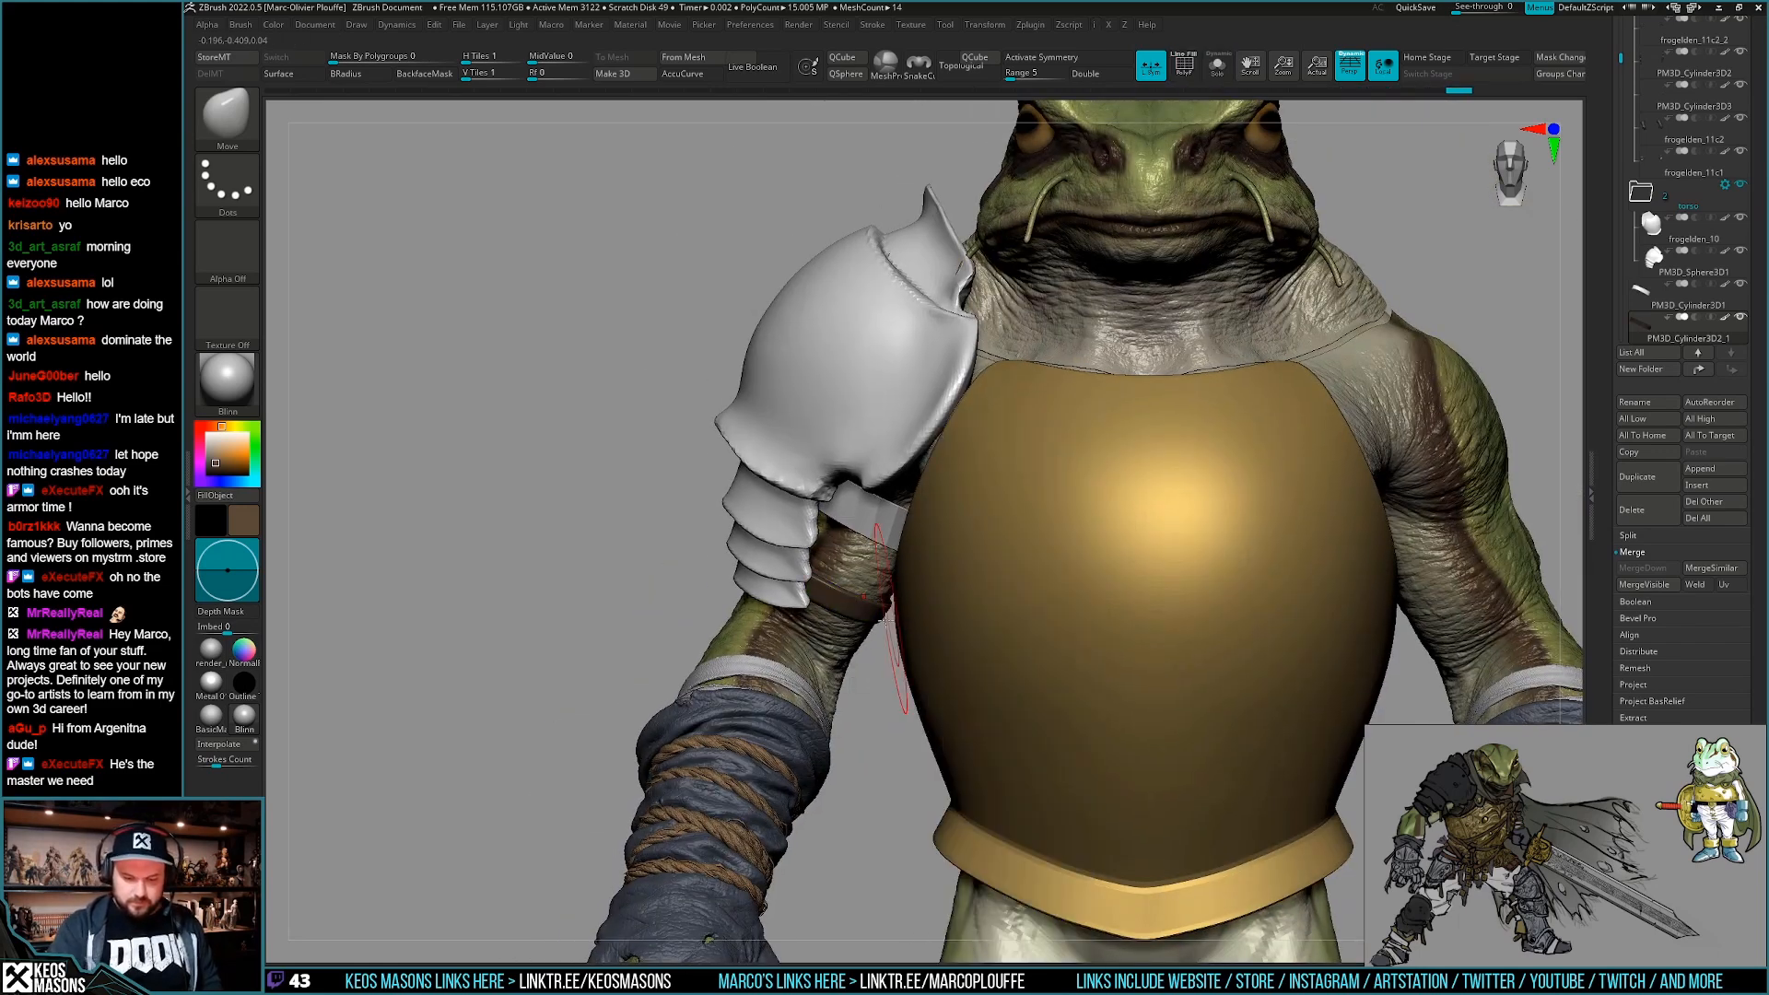
Adjust the active brown color toward a more desaturated shade for the armbands.
{"action": "key", "text": "space"}
{"action": "left_click", "coordinate": [744, 750]}
{"action": "left_click", "coordinate": [724, 745]}
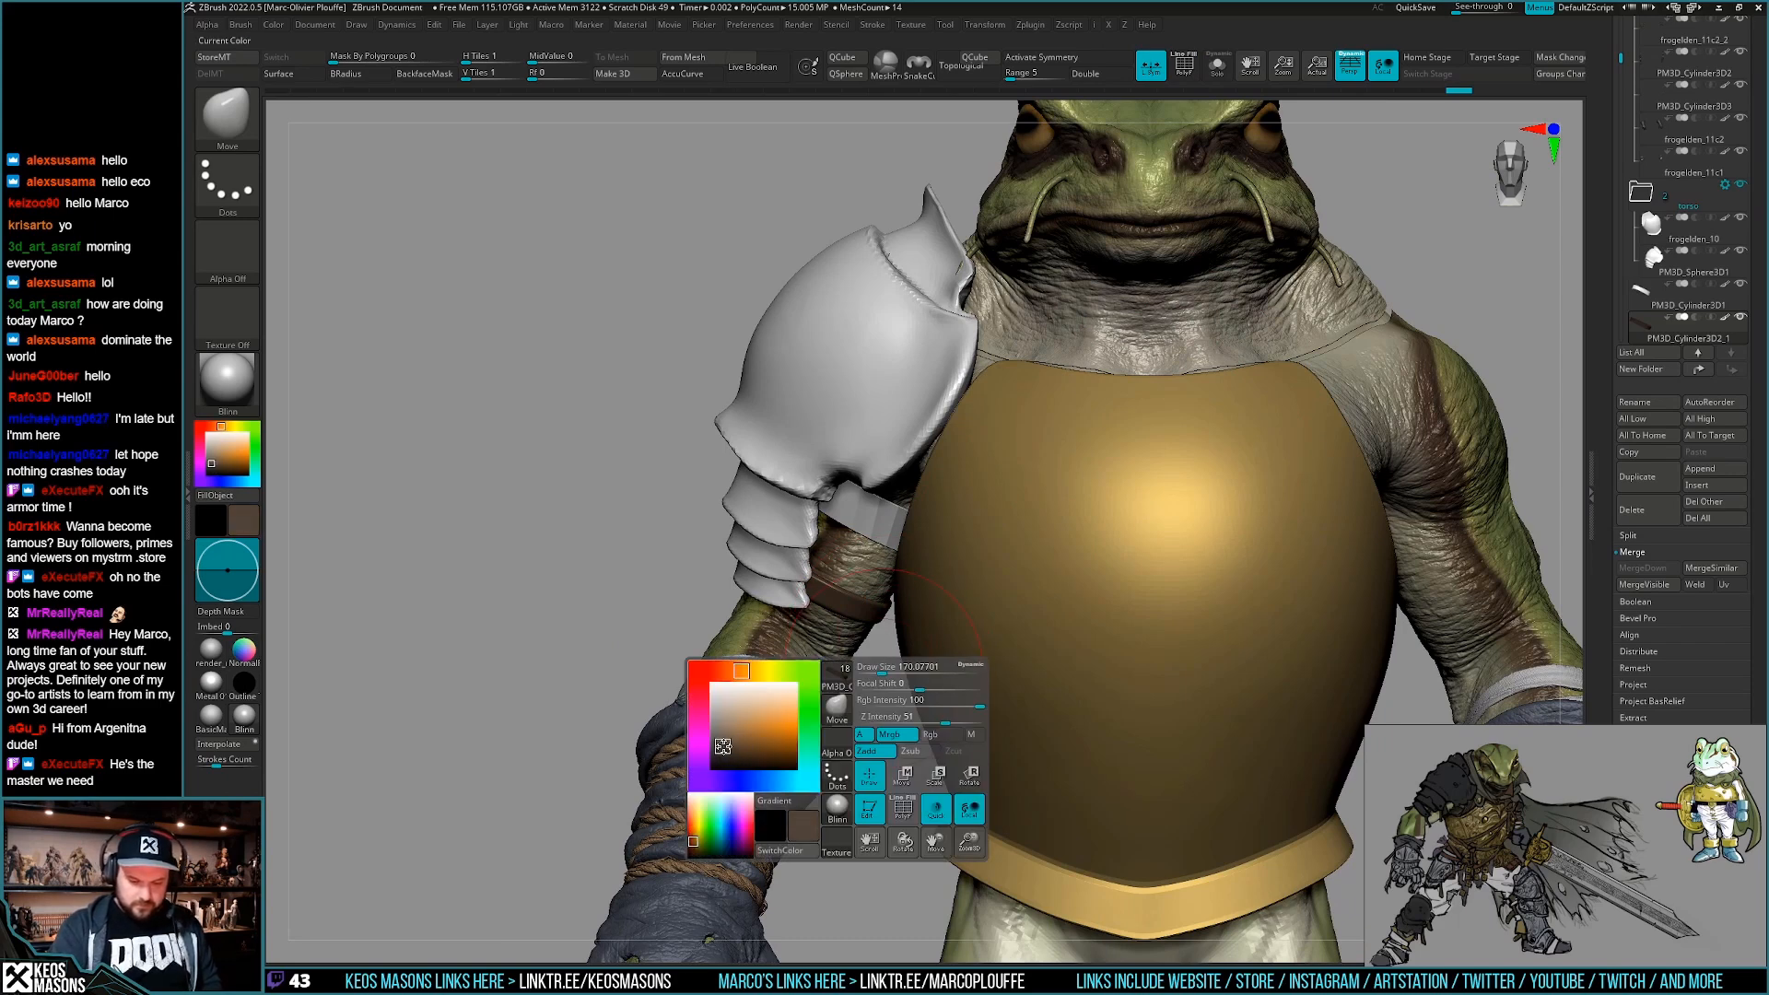
{"action": "key", "text": "space"}
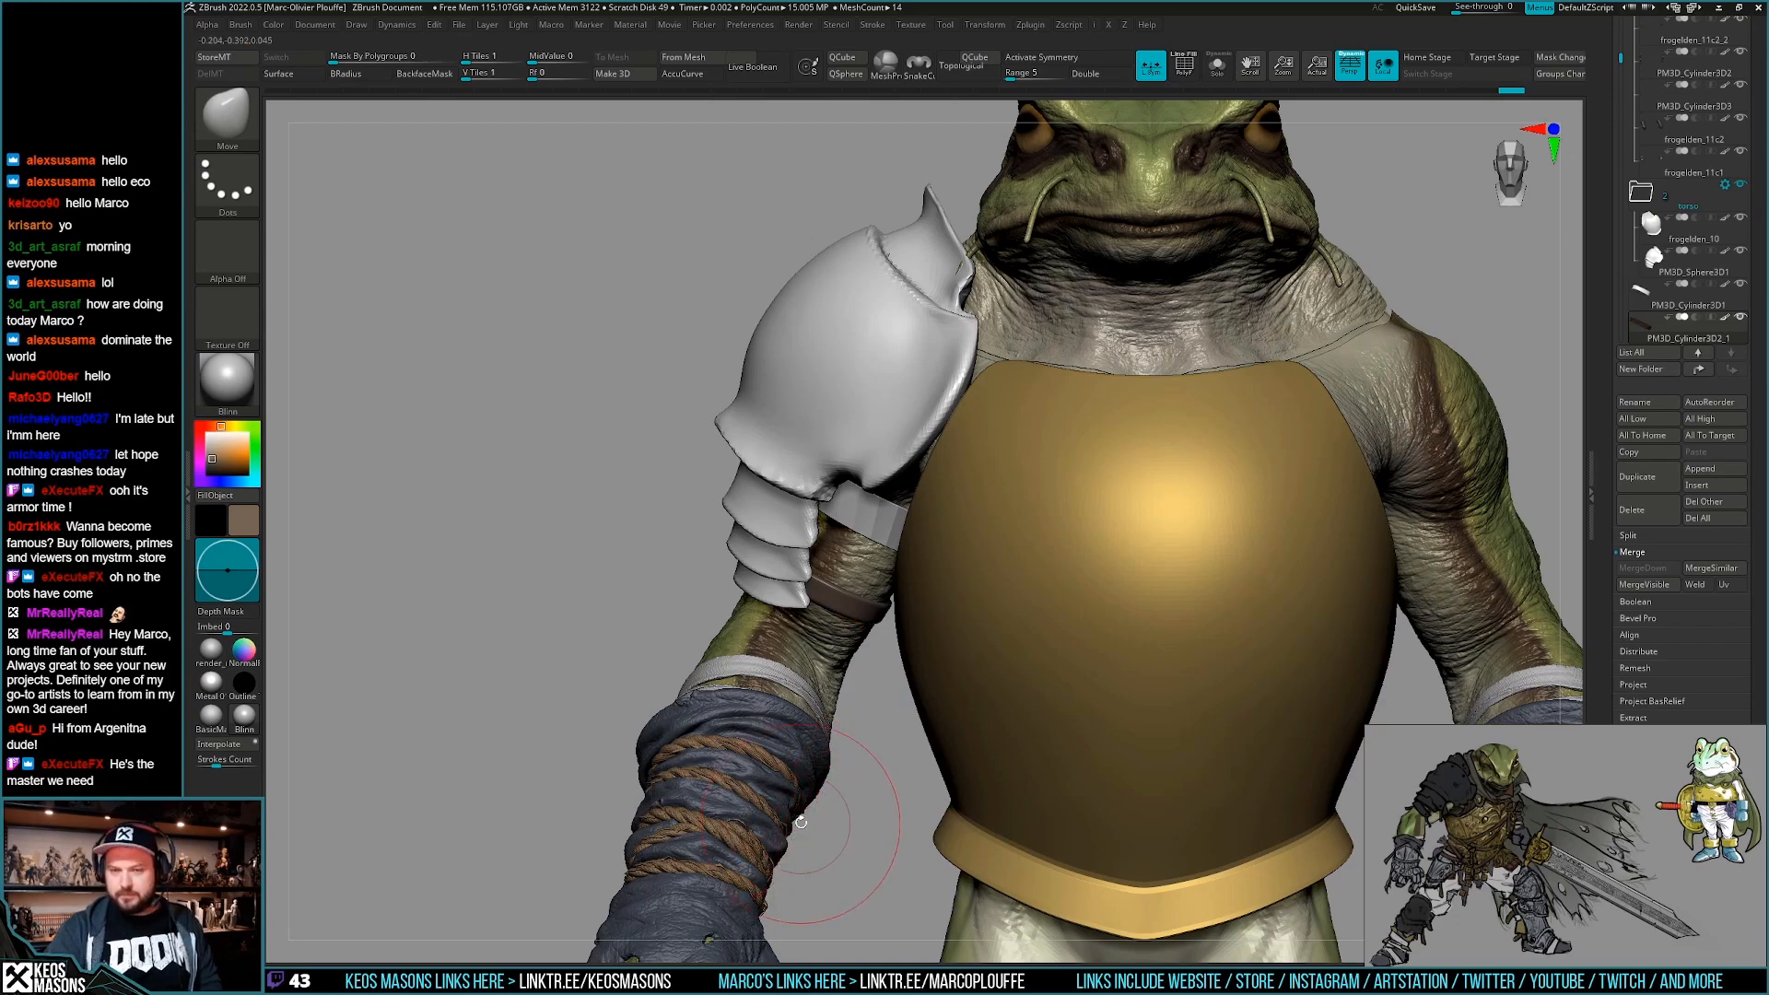
{"action": "right_click_drag", "start_coordinate": [802, 804], "coordinate": [891, 765]}
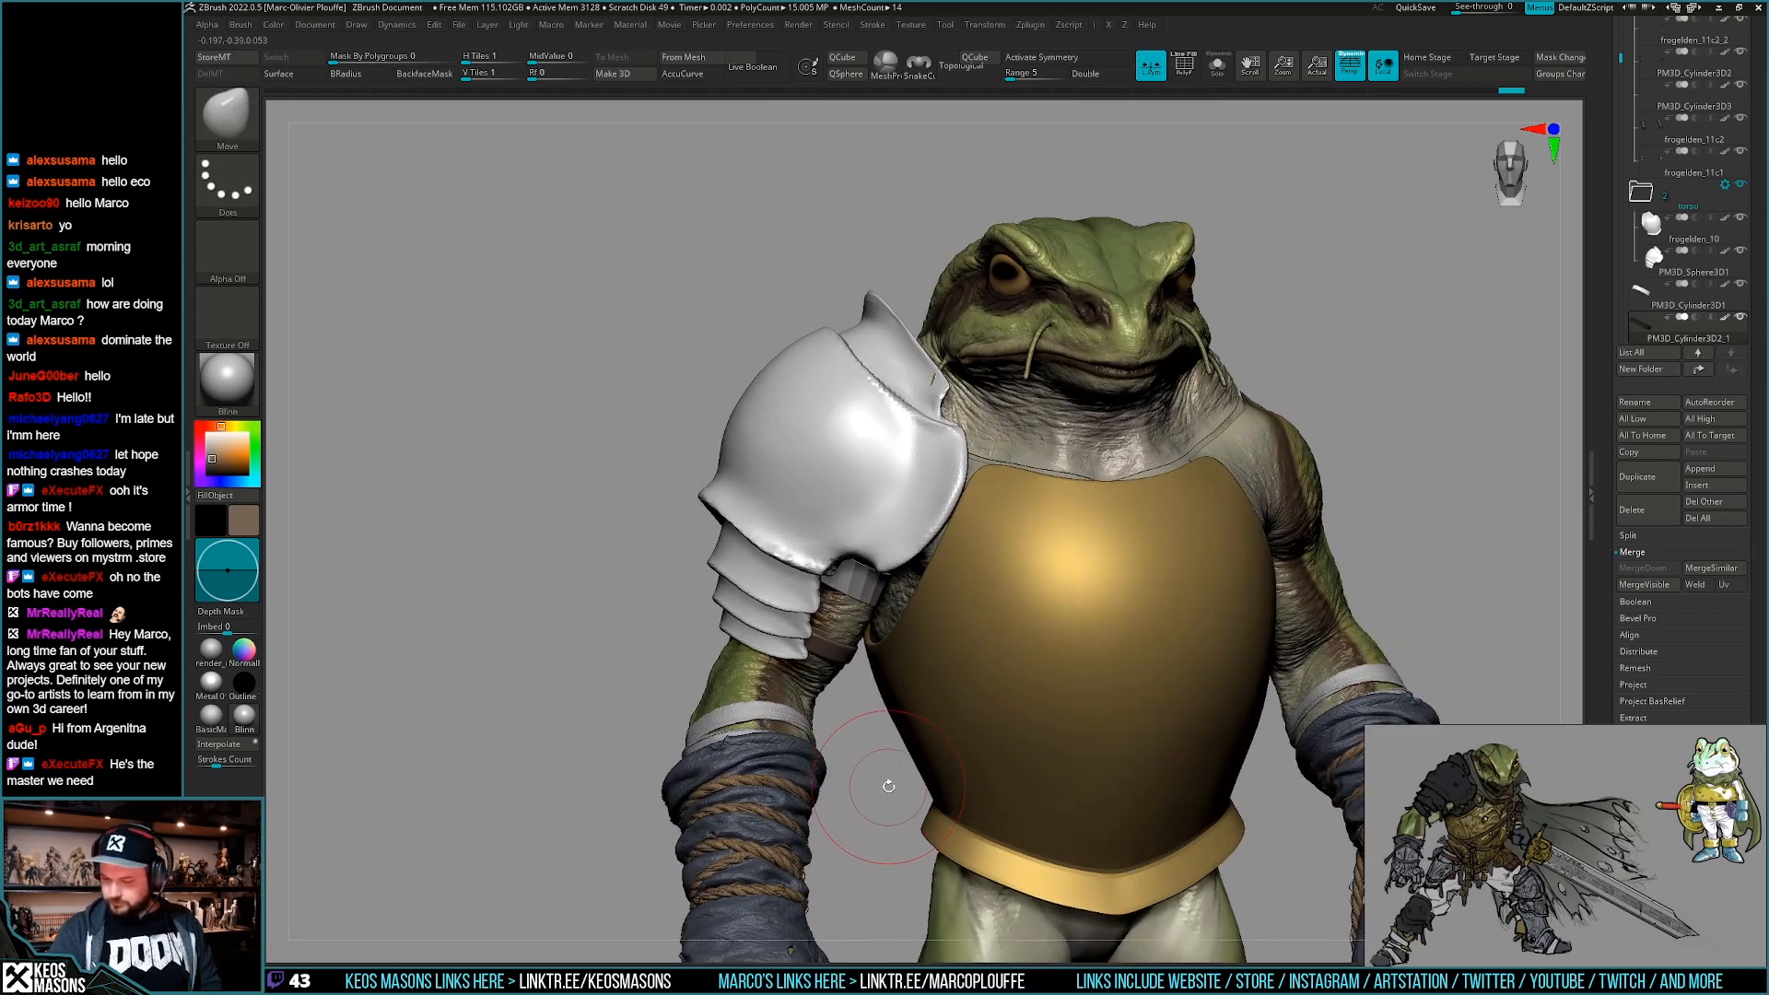
{"action": "key", "text": "space"}
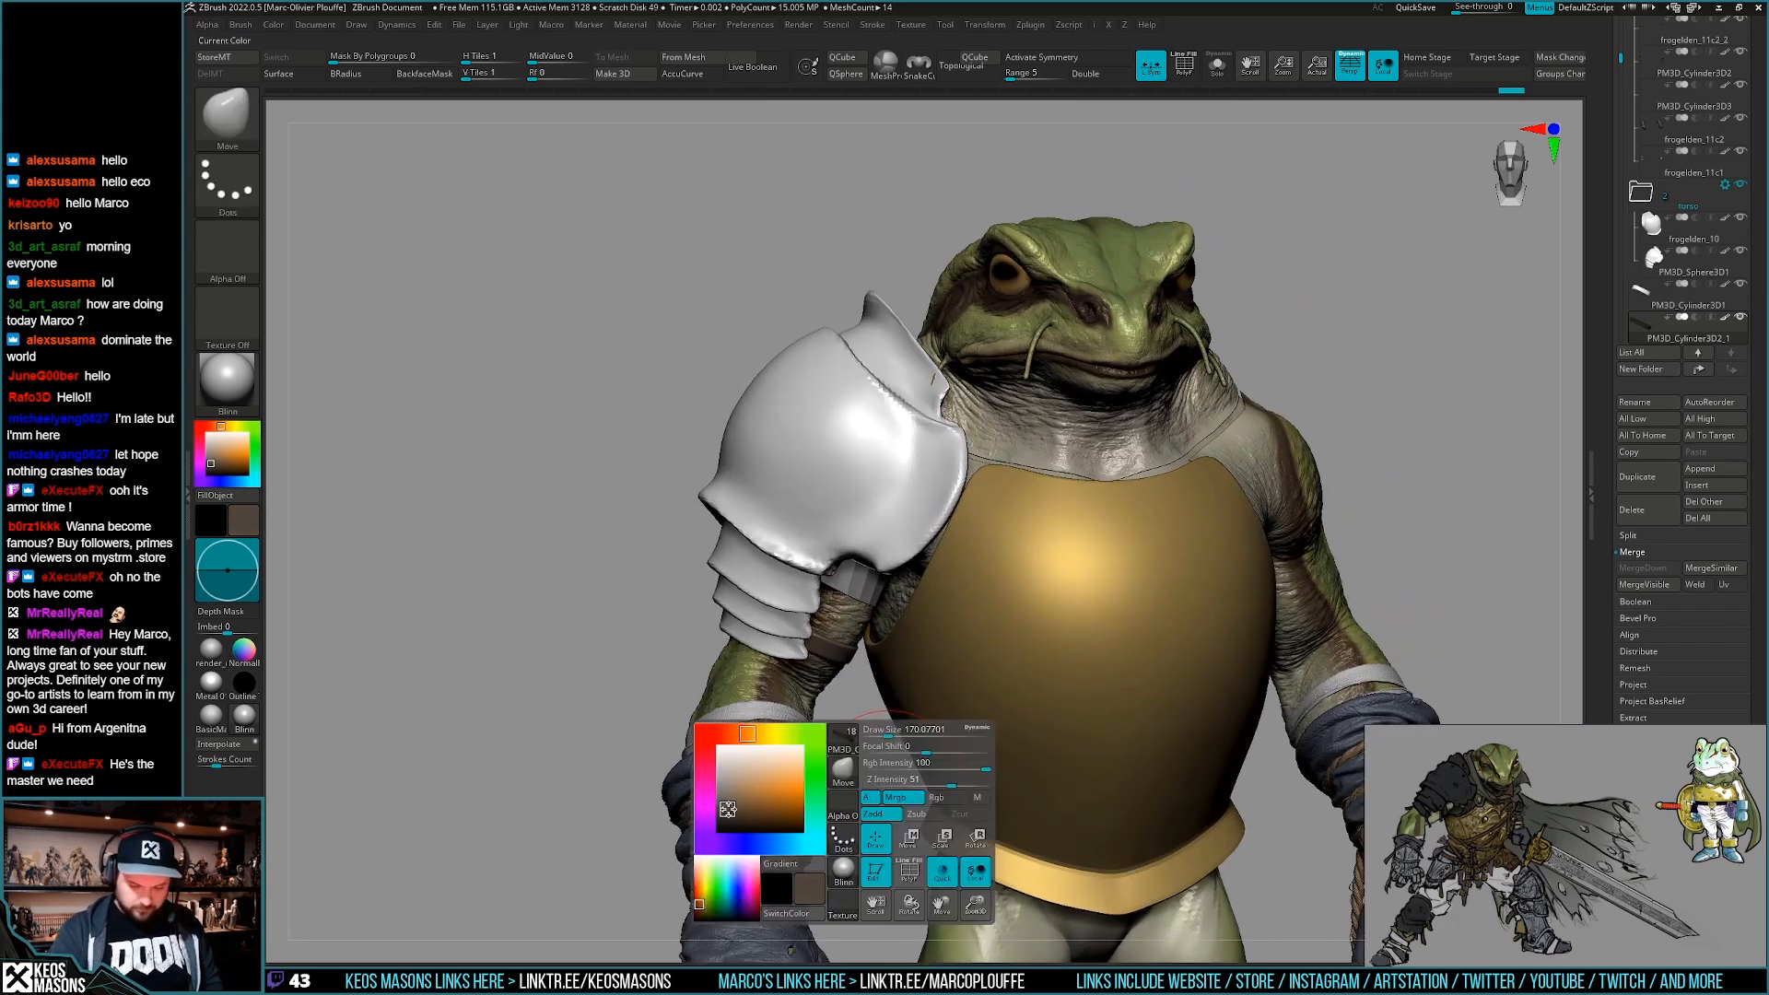
{"action": "key", "text": "space"}
{"action": "left_click_drag", "start_coordinate": [750, 807], "coordinate": [751, 799]}
{"action": "right_click_drag", "start_coordinate": [919, 761], "coordinate": [811, 774]}
Switch the active material to render_mat and pick a slightly lighter brown color.
{"action": "left_click", "coordinate": [242, 391]}
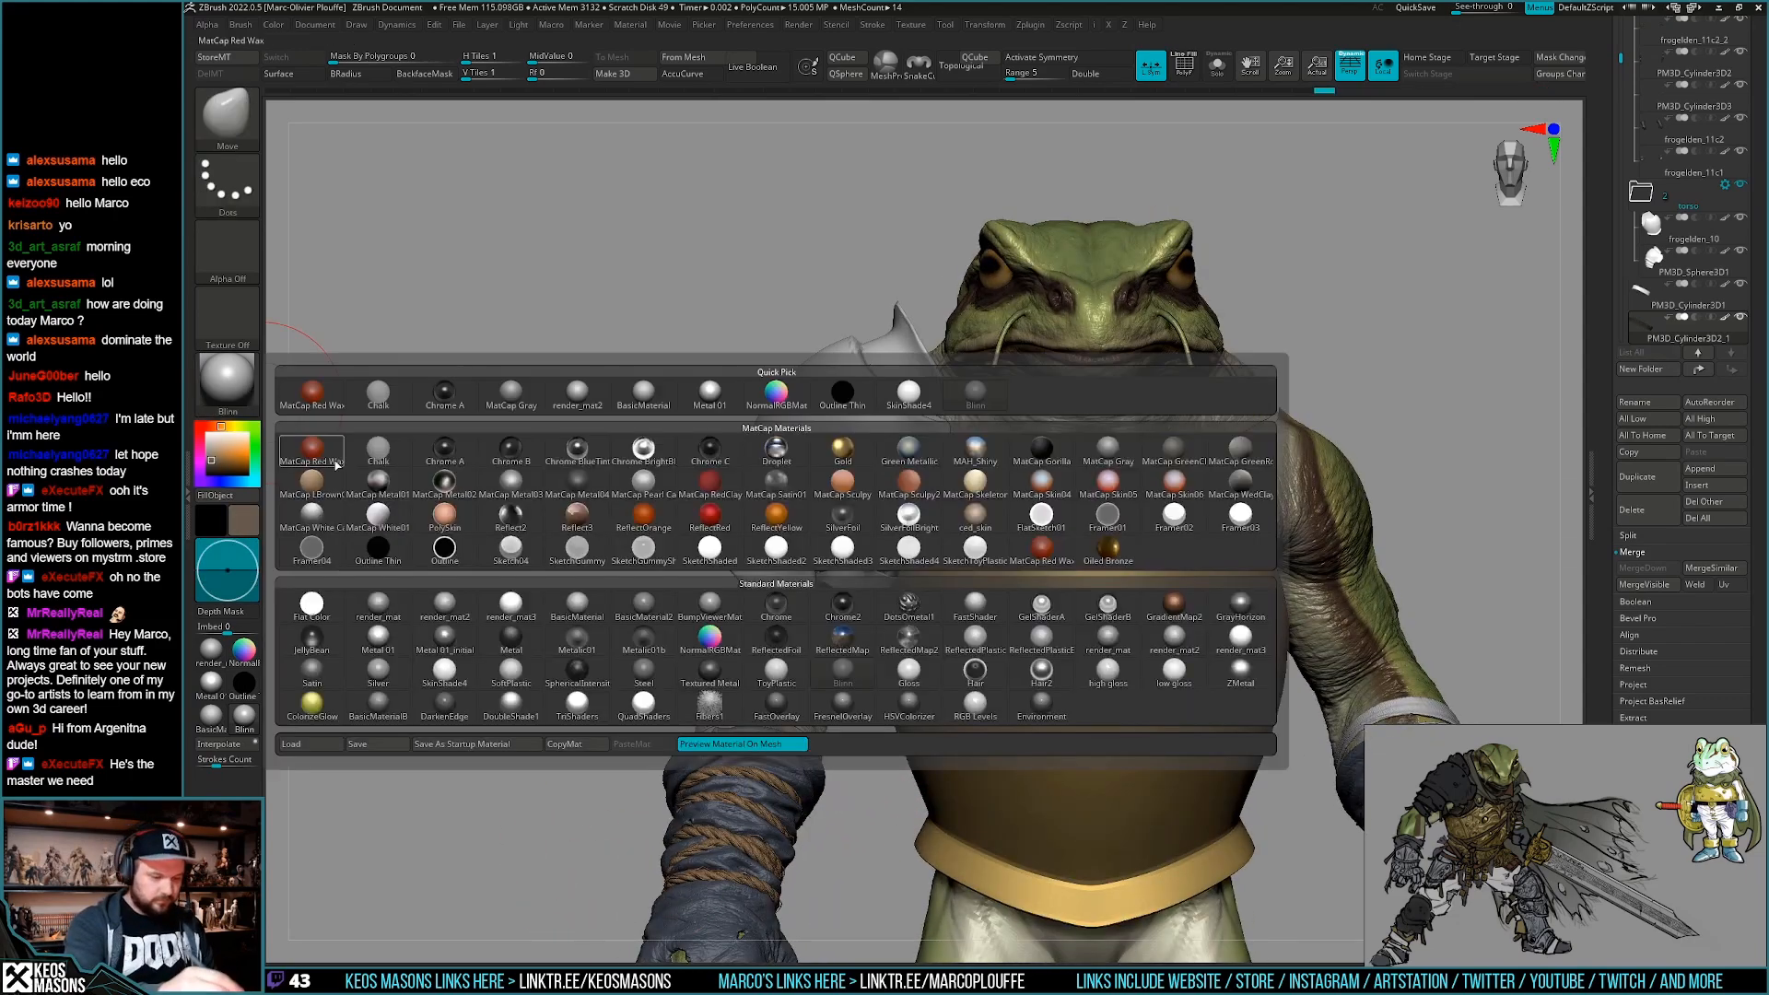
{"action": "left_click", "coordinate": [449, 609]}
{"action": "left_click", "coordinate": [226, 382]}
{"action": "left_click", "coordinate": [378, 608]}
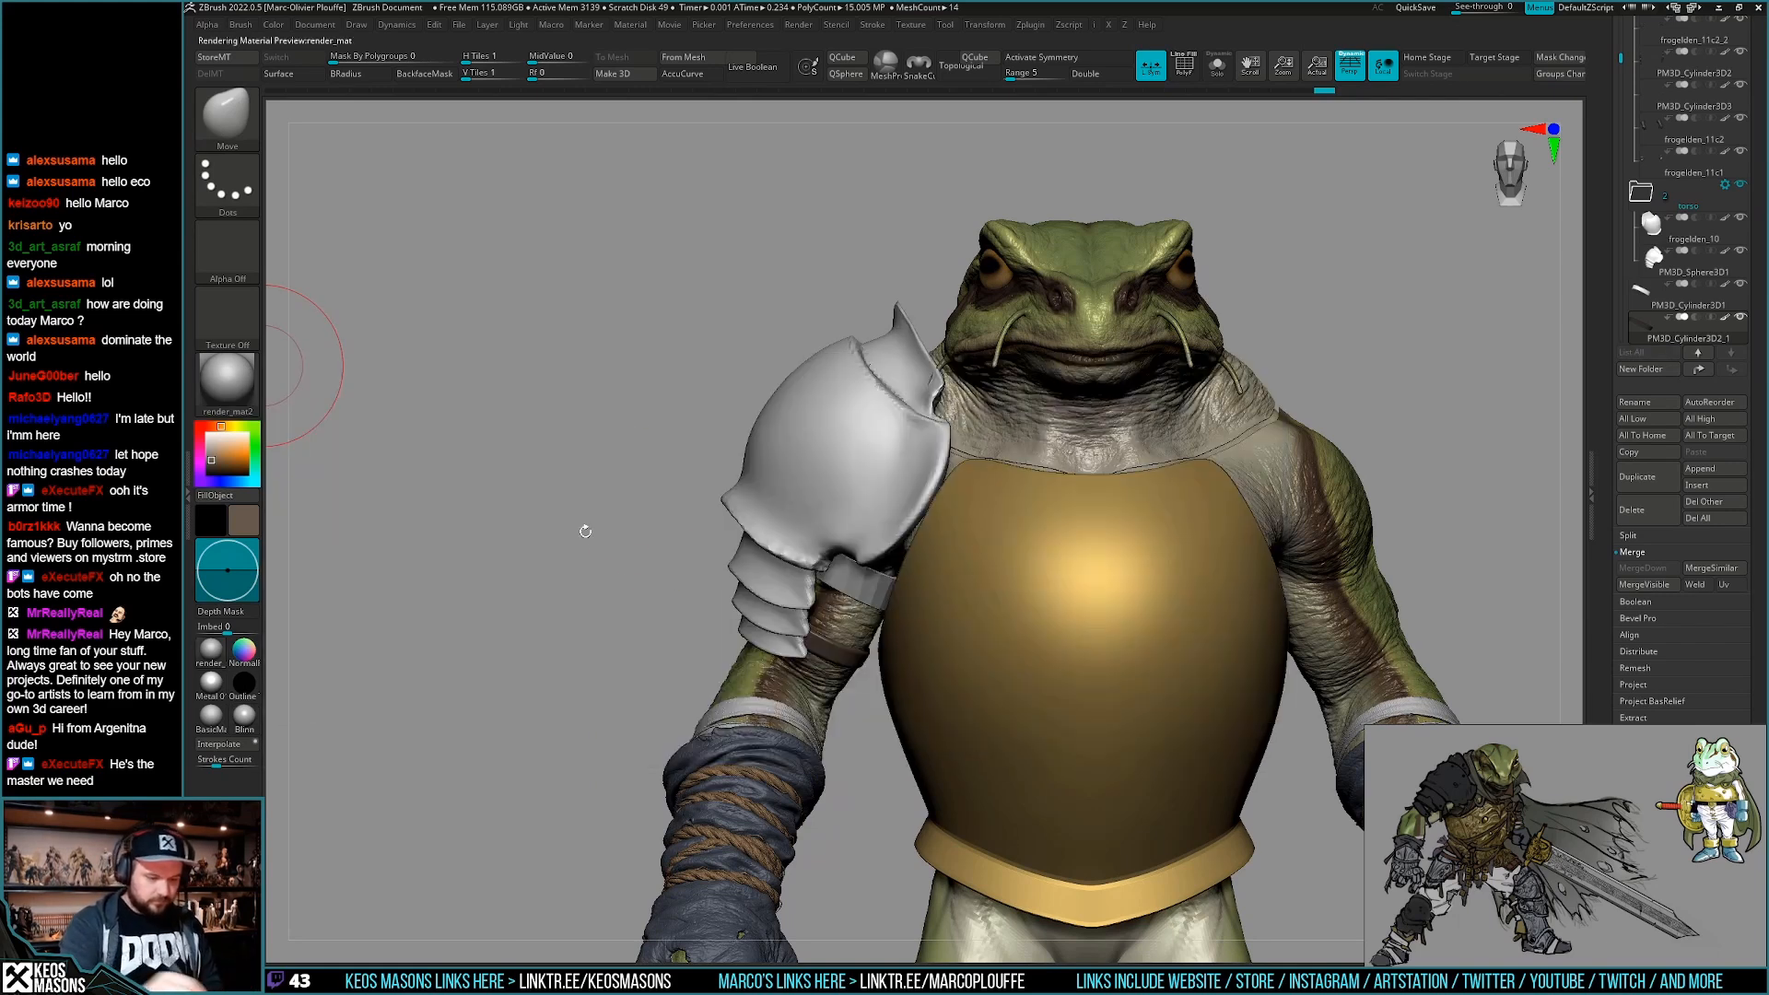
{"action": "key", "text": "space"}
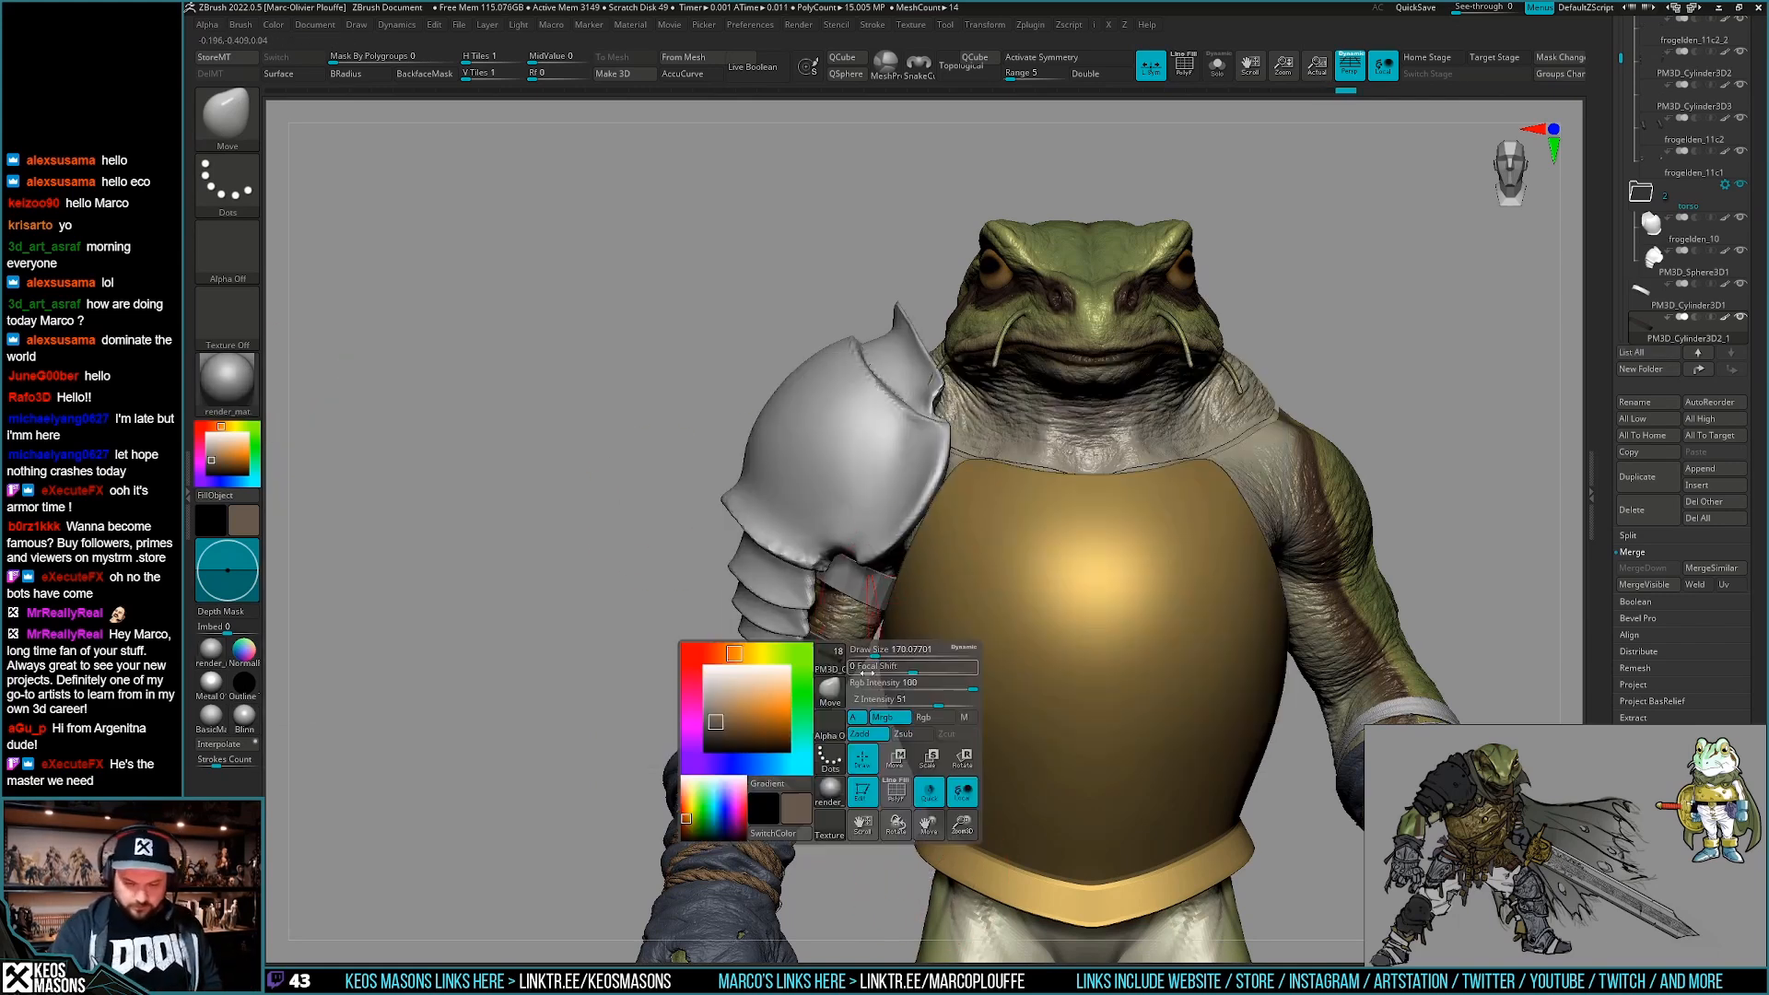
{"action": "left_click", "coordinate": [723, 719]}
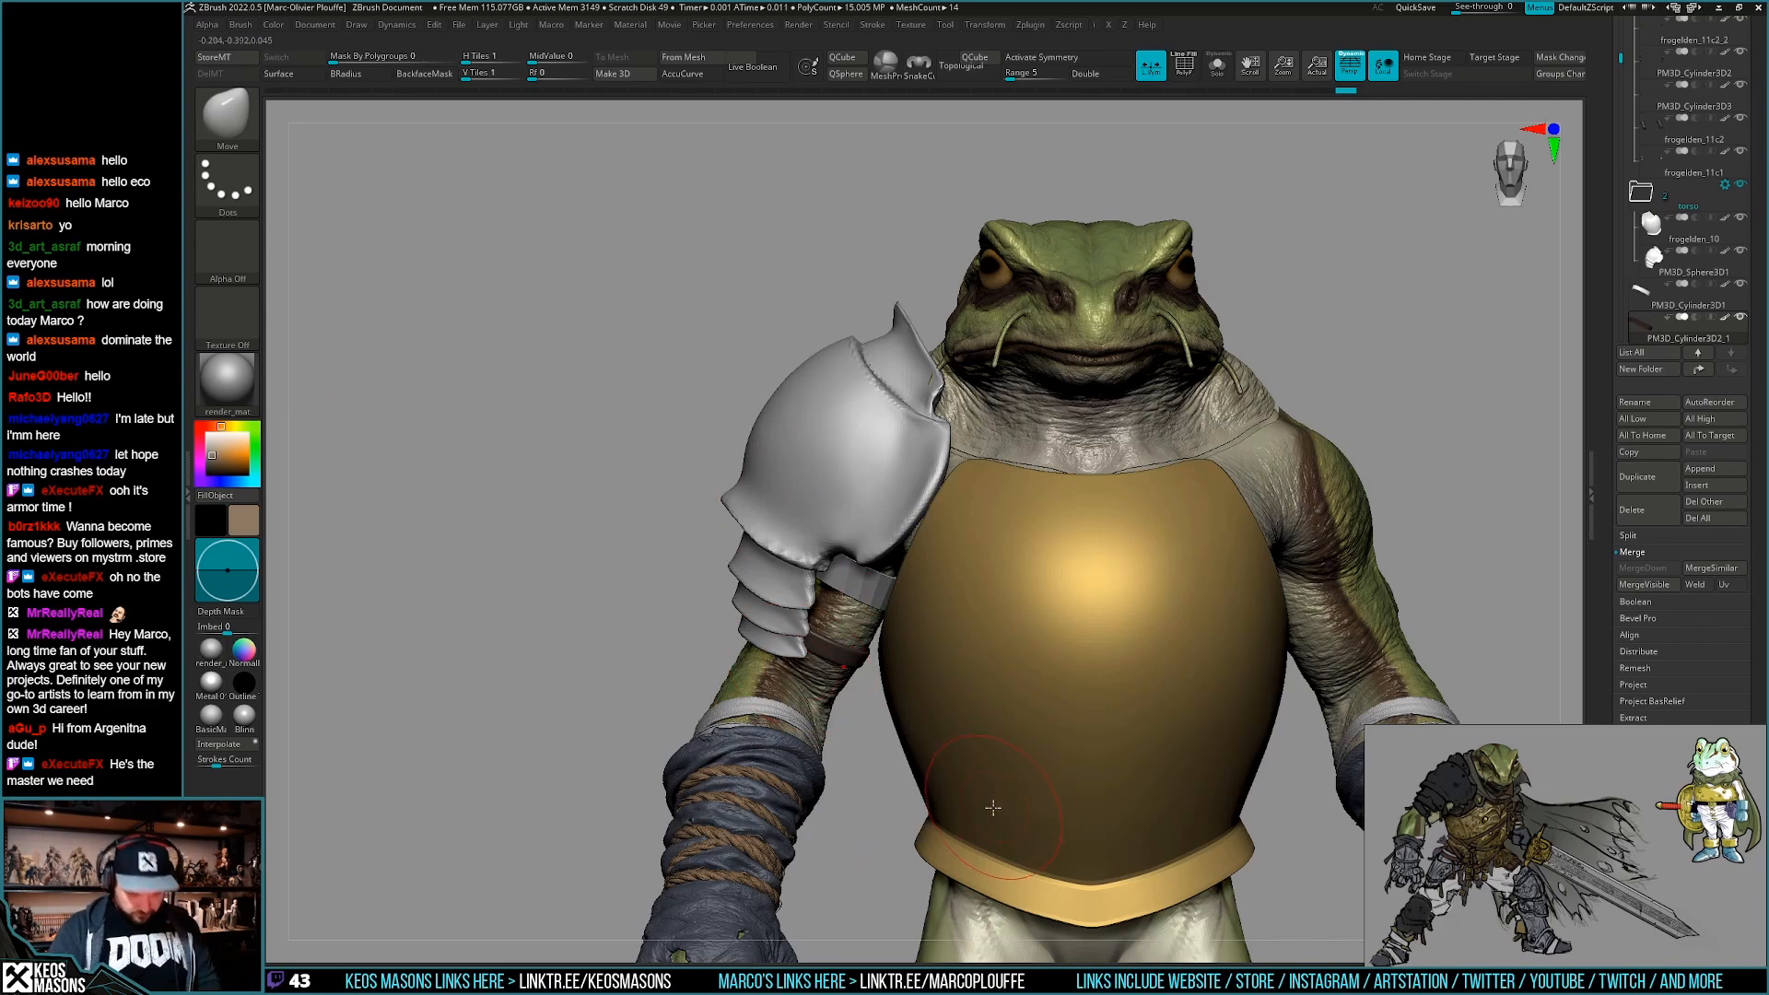
Isolate the upper armband and fill it with the brown color, trying subdivision smoothing on it.
{"action": "left_click", "coordinate": [876, 592], "text": "alt"}
{"action": "key", "text": "alt+s"}
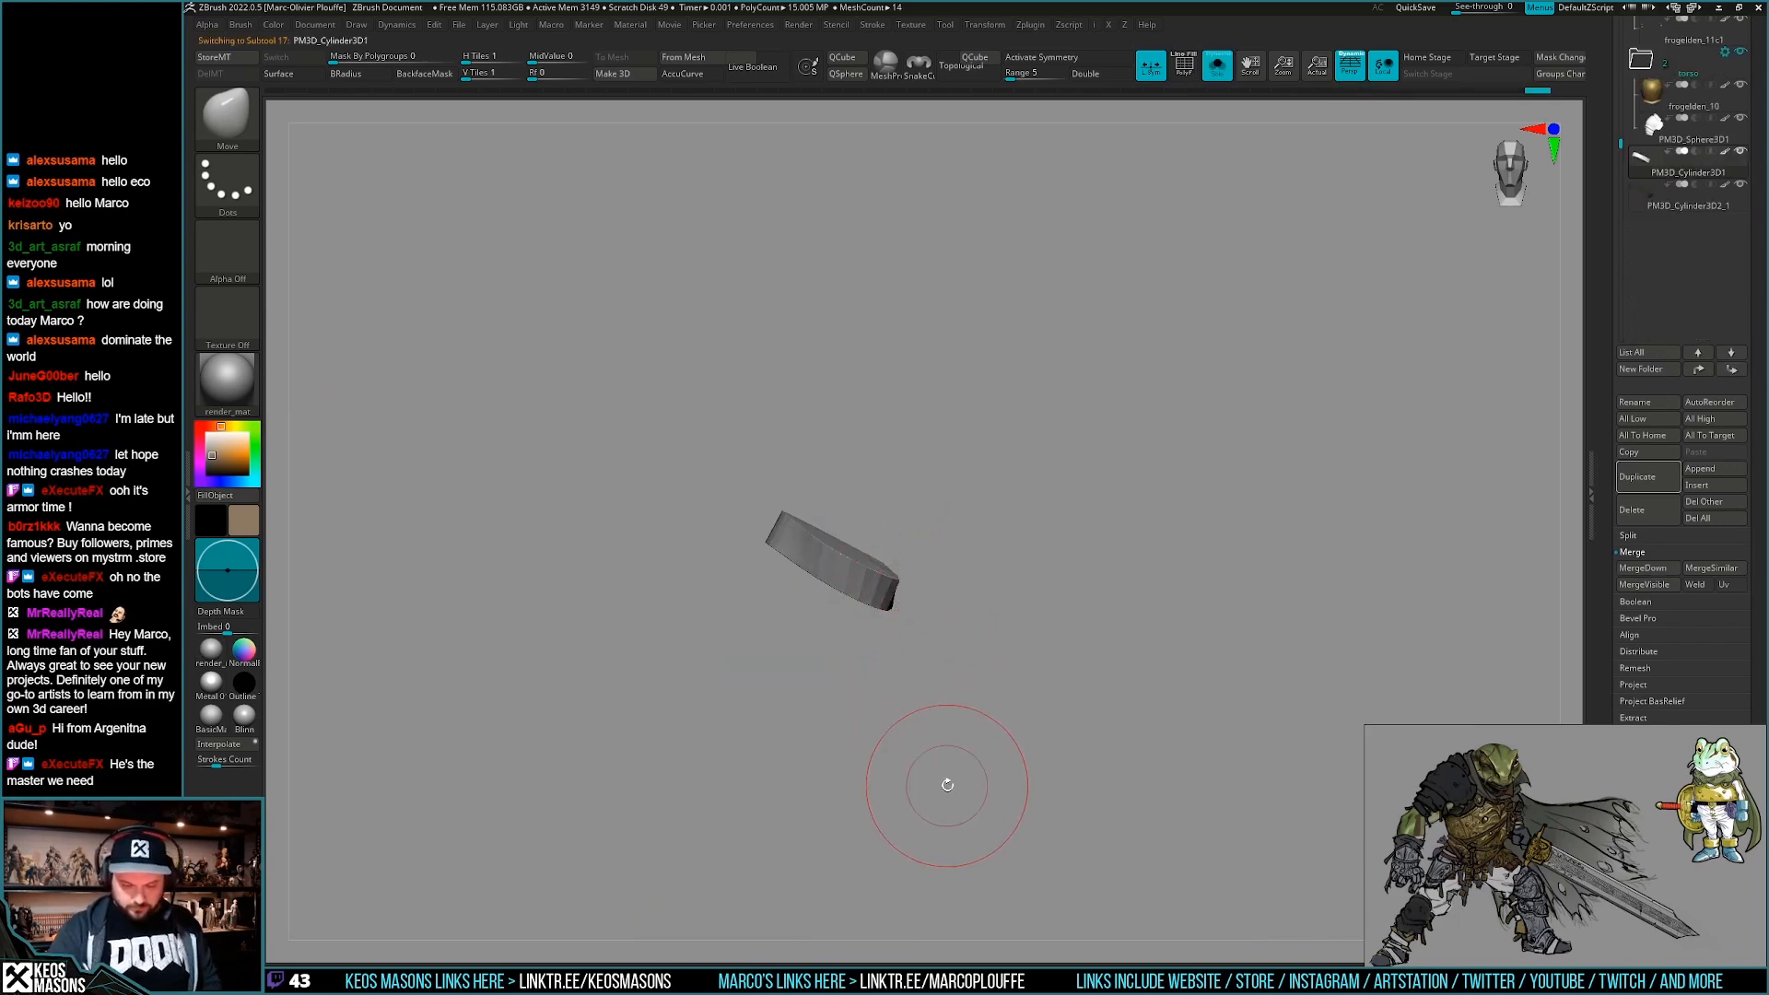
{"action": "key", "text": "ctrl+f"}
{"action": "key", "text": "d"}
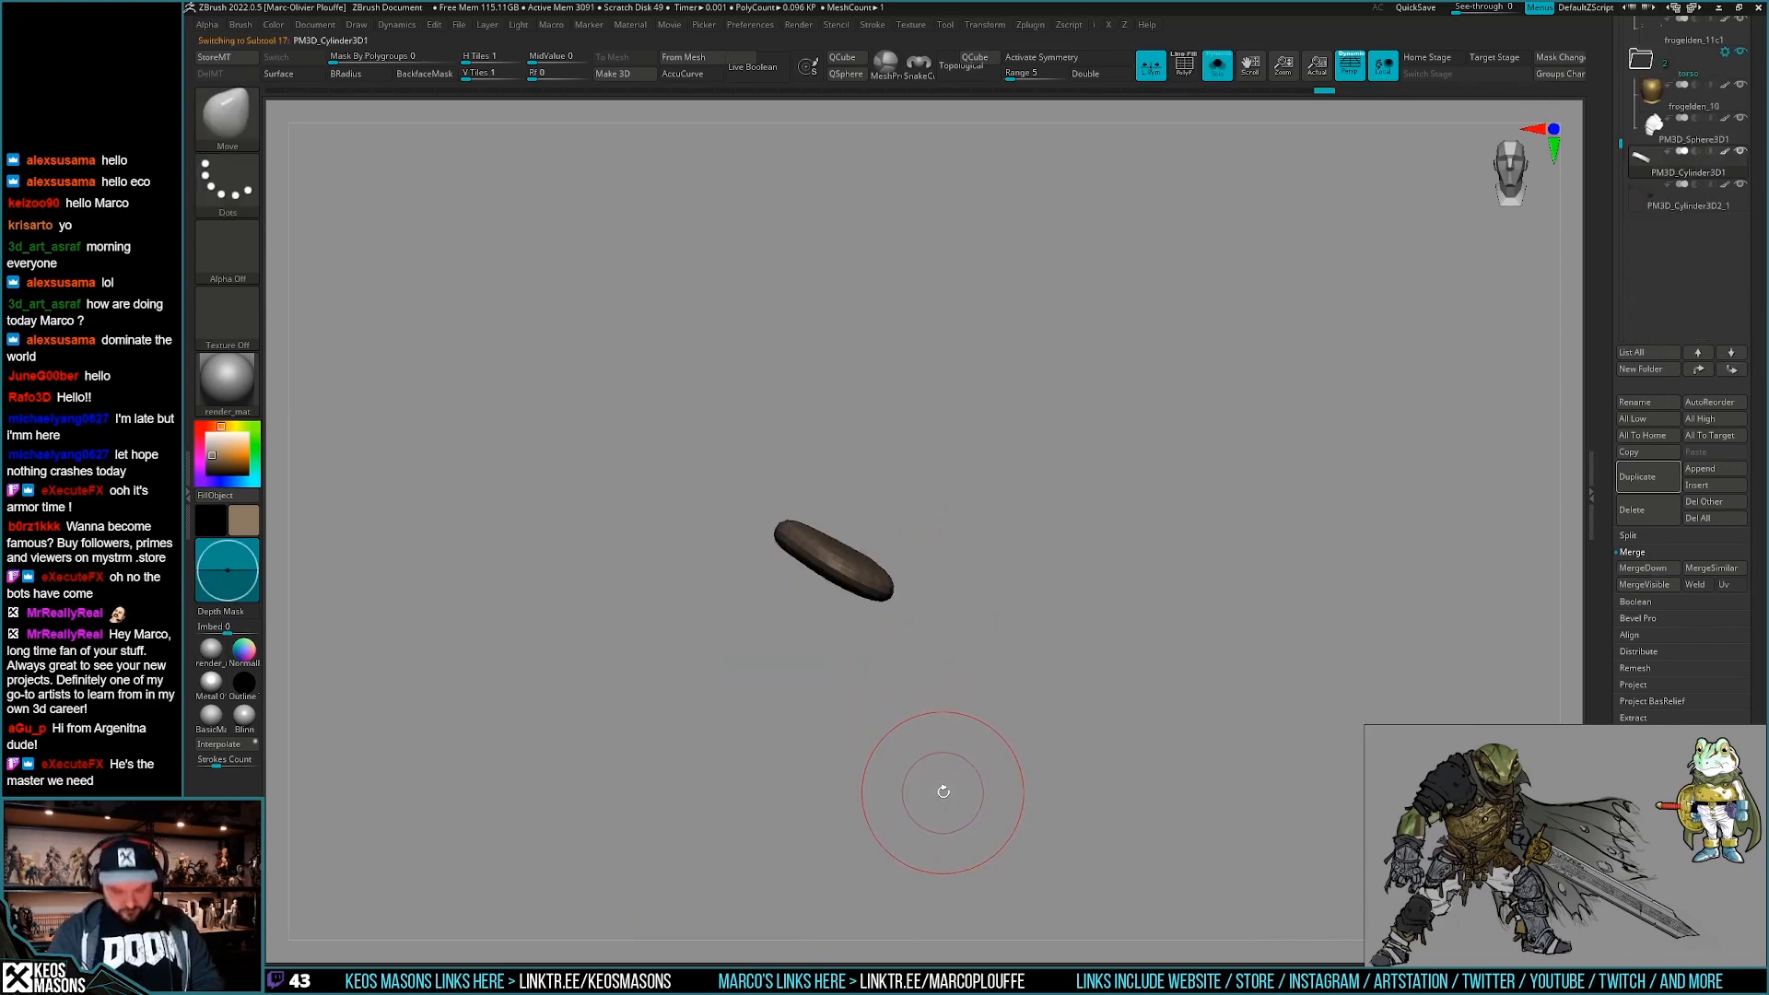
Set the upper armband's crease level to 2 and its smooth subdivision level to 3.
{"action": "key", "text": "shift+d"}
{"action": "key", "text": "2"}
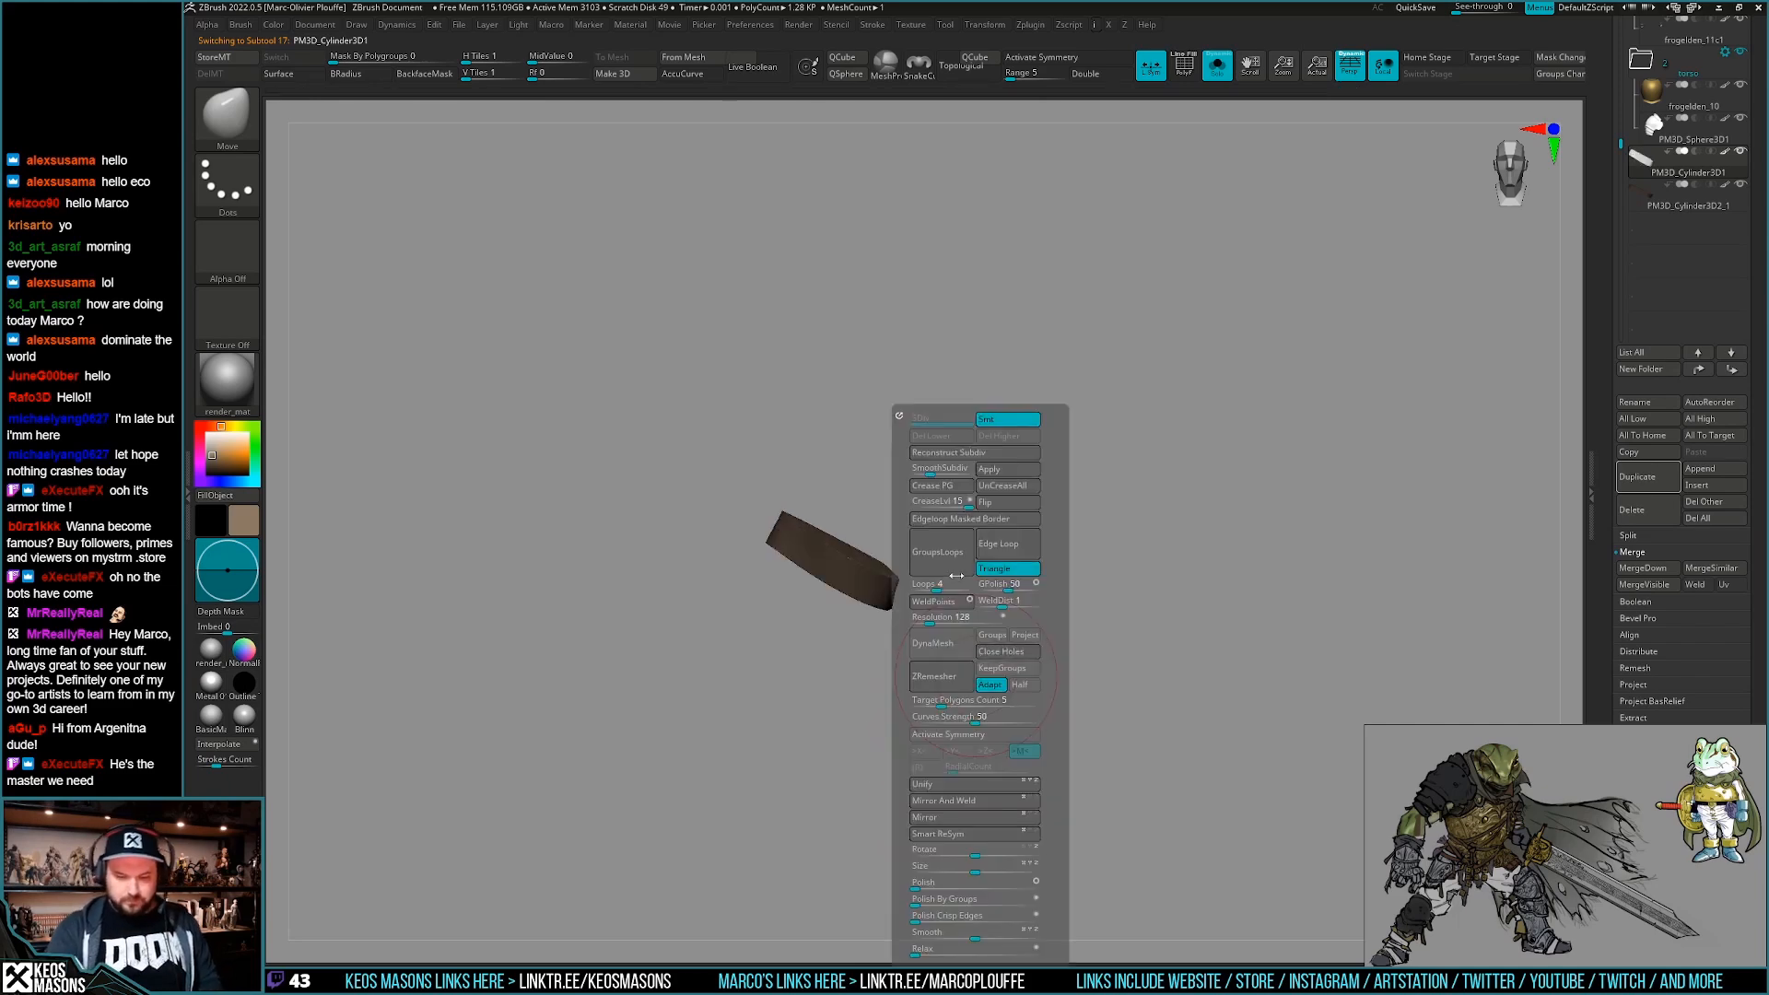
{"action": "left_click", "coordinate": [941, 503]}
{"action": "type", "text": "2"}
{"action": "key", "text": "Return"}
{"action": "left_click", "coordinate": [945, 471]}
{"action": "type", "text": "3"}
{"action": "key", "text": "Return"}
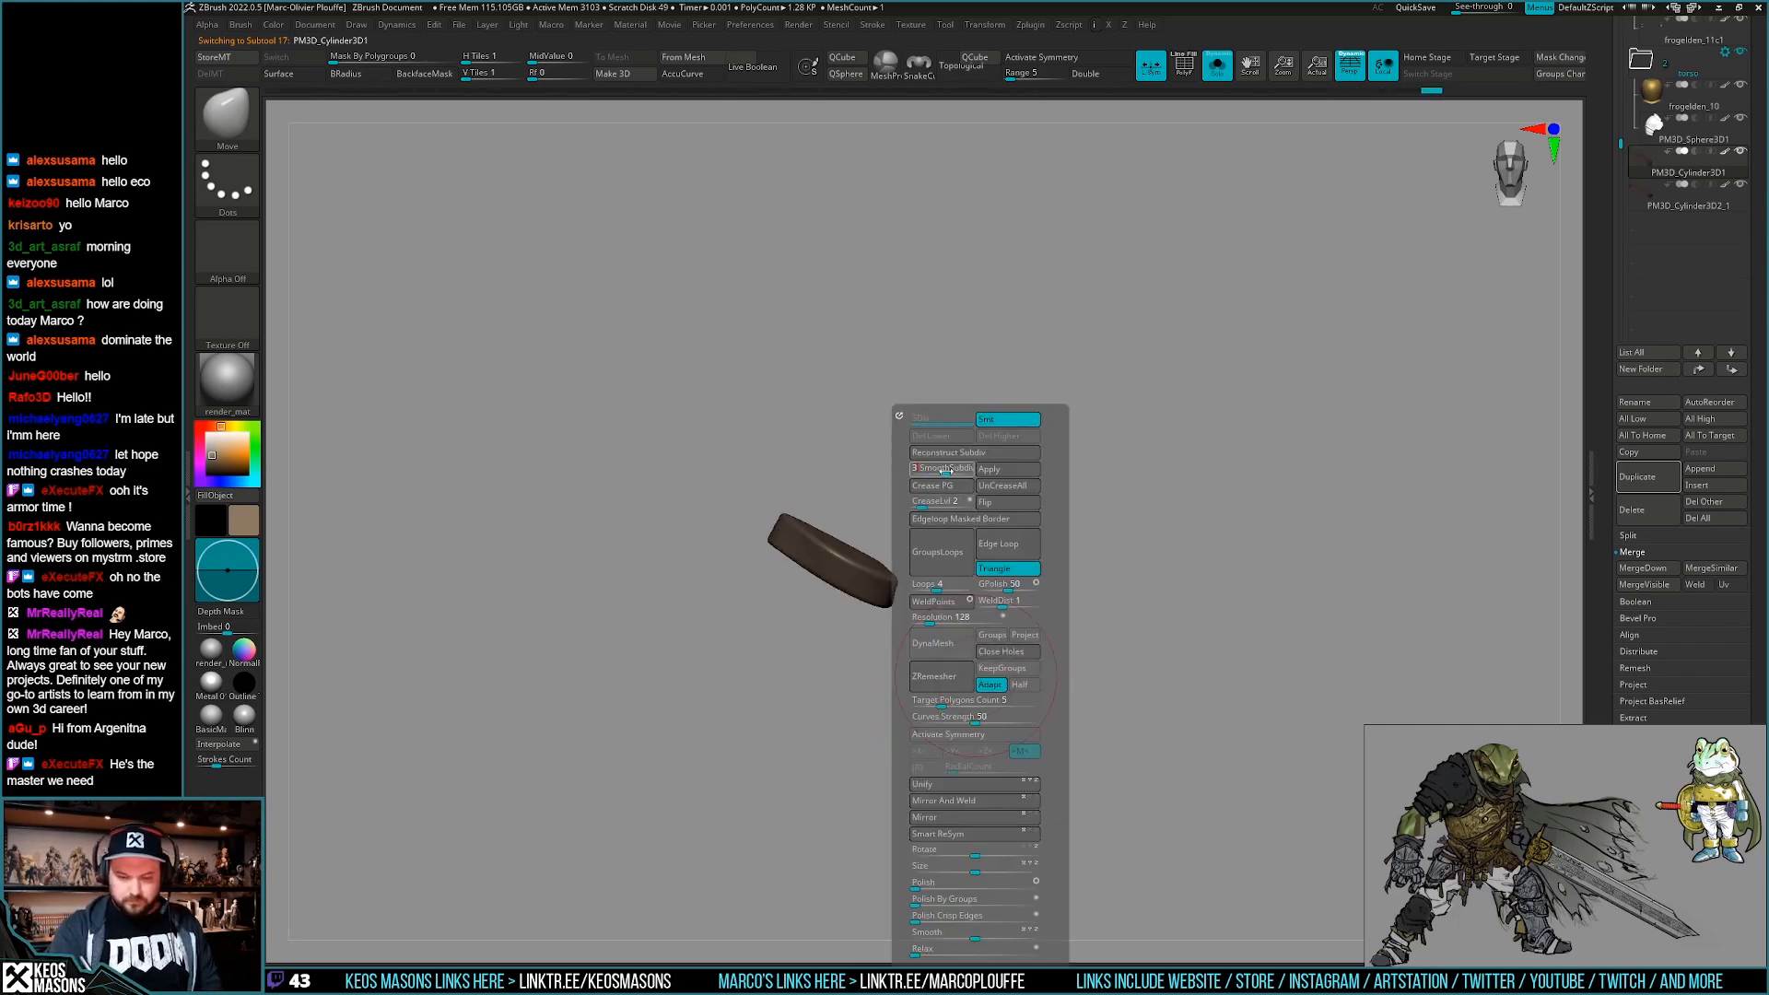
Bring back the full figure and nudge the upper armband against the arm with the Move brush.
{"action": "left_click", "coordinate": [1217, 66]}
{"action": "mouse_move", "coordinate": [1068, 604]}
{"action": "right_mouse_down", "text": "ctrl"}
{"action": "mouse_move", "coordinate": [1031, 682]}
{"action": "mouse_move", "coordinate": [1105, 658]}
{"action": "mouse_move", "coordinate": [1027, 717]}
{"action": "mouse_move", "coordinate": [1096, 709]}
{"action": "mouse_move", "coordinate": [1004, 751]}
{"action": "mouse_move", "coordinate": [1048, 718]}
{"action": "right_mouse_up", "text": "ctrl"}
{"action": "right_click", "coordinate": [1048, 718]}
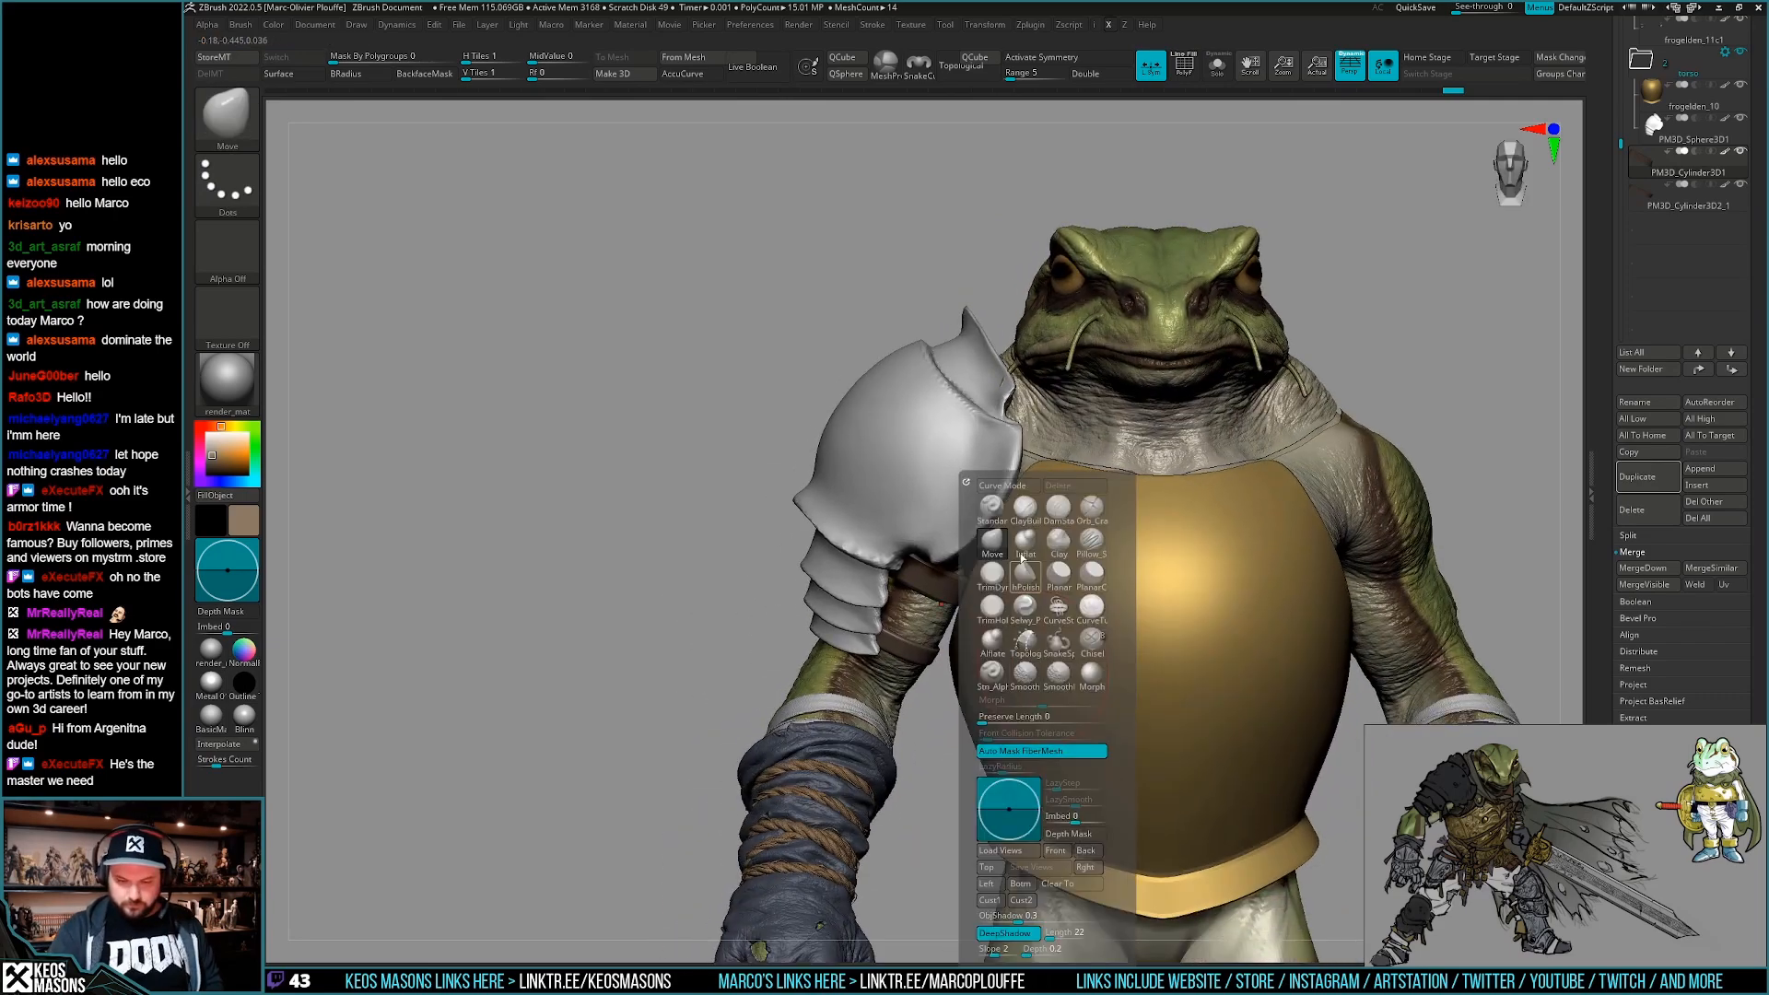
{"action": "key", "text": "b"}
{"action": "key", "text": "m"}
{"action": "key", "text": "v"}
{"action": "left_click_drag", "start_coordinate": [949, 614], "coordinate": [950, 623]}
{"action": "right_click_drag", "start_coordinate": [951, 685], "coordinate": [948, 578], "text": "ctrl"}
{"action": "right_click_drag", "start_coordinate": [977, 744], "coordinate": [960, 802], "text": "ctrl"}
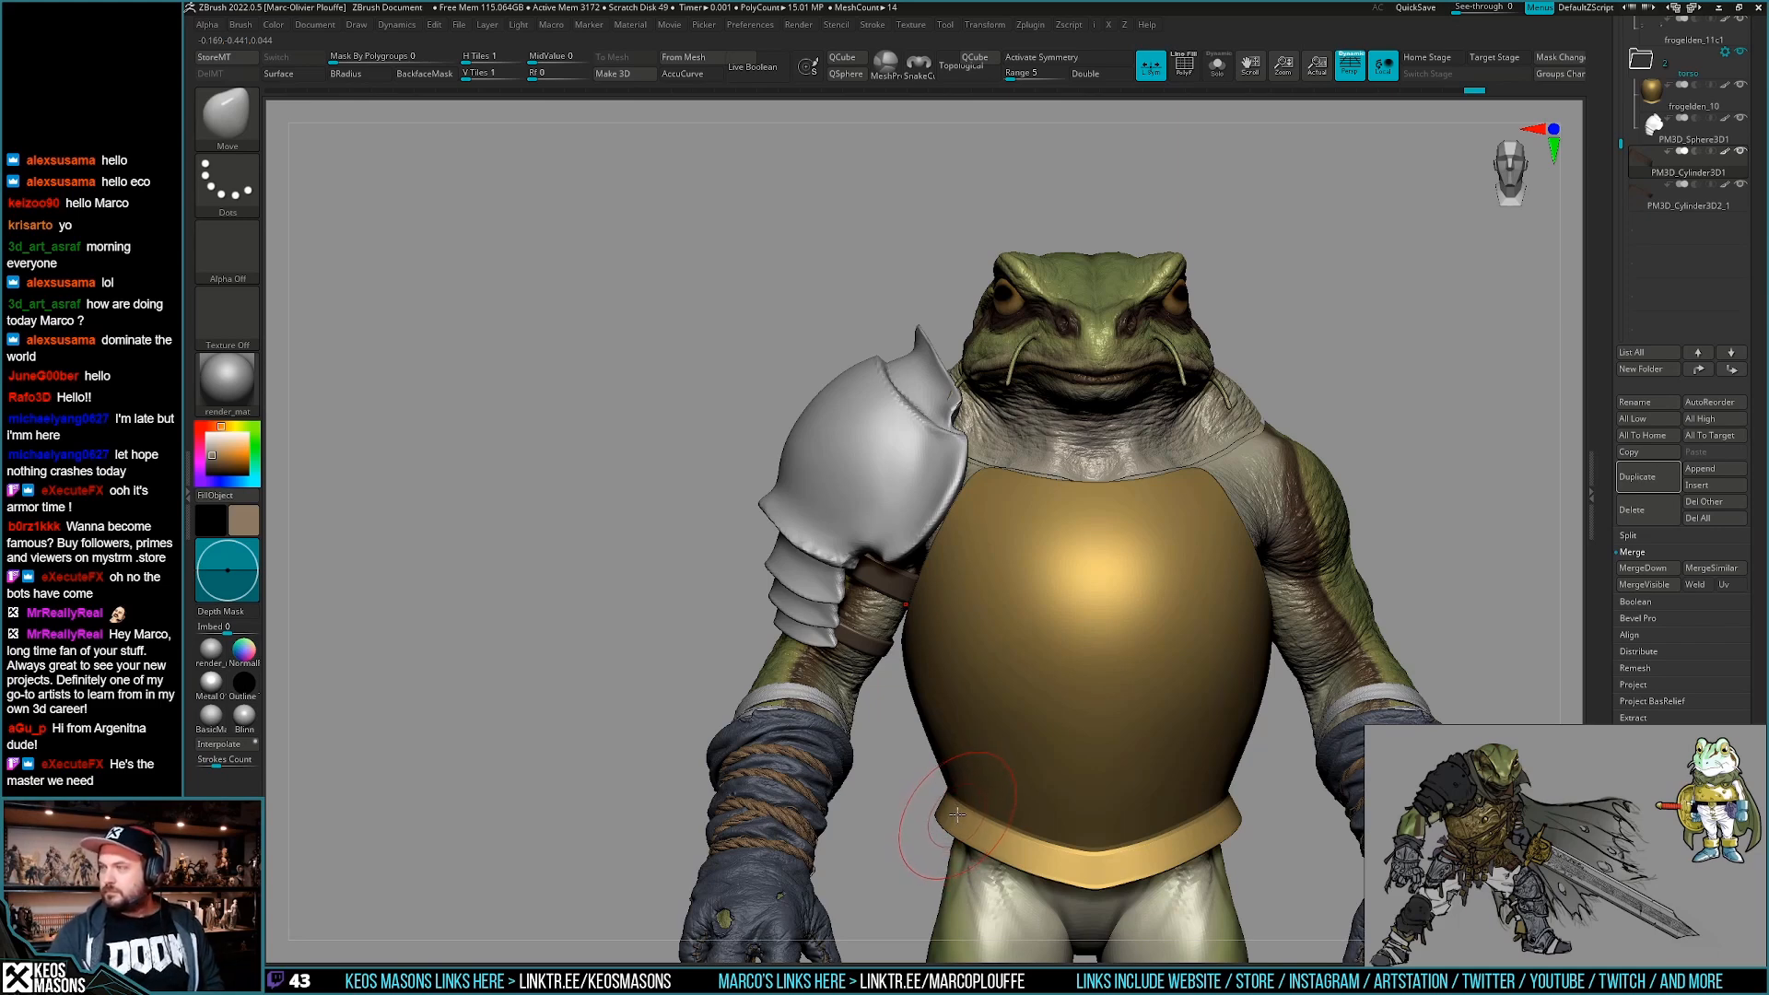
Draw a short strap hanging down from the lower armband's inner side with the CurveStrapSnap brush.
{"action": "key", "text": "shift+f"}
{"action": "mouse_move", "coordinate": [958, 805]}
{"action": "right_mouse_down"}
{"action": "mouse_move", "coordinate": [999, 783]}
{"action": "mouse_move", "coordinate": [950, 786]}
{"action": "mouse_move", "coordinate": [960, 747]}
{"action": "mouse_move", "coordinate": [941, 744]}
{"action": "mouse_move", "coordinate": [1023, 691]}
{"action": "mouse_move", "coordinate": [960, 586]}
{"action": "mouse_move", "coordinate": [892, 652]}
{"action": "right_mouse_up"}
{"action": "key", "text": "shift+f"}
{"action": "mouse_move", "coordinate": [856, 582]}
{"action": "right_mouse_down", "text": "ctrl"}
{"action": "mouse_move", "coordinate": [852, 525]}
{"action": "mouse_move", "coordinate": [796, 679]}
{"action": "mouse_move", "coordinate": [858, 589]}
{"action": "right_mouse_up", "text": "ctrl"}
{"action": "right_click", "coordinate": [796, 684]}
{"action": "left_click", "coordinate": [856, 577], "text": "alt"}
{"action": "key", "text": "space"}
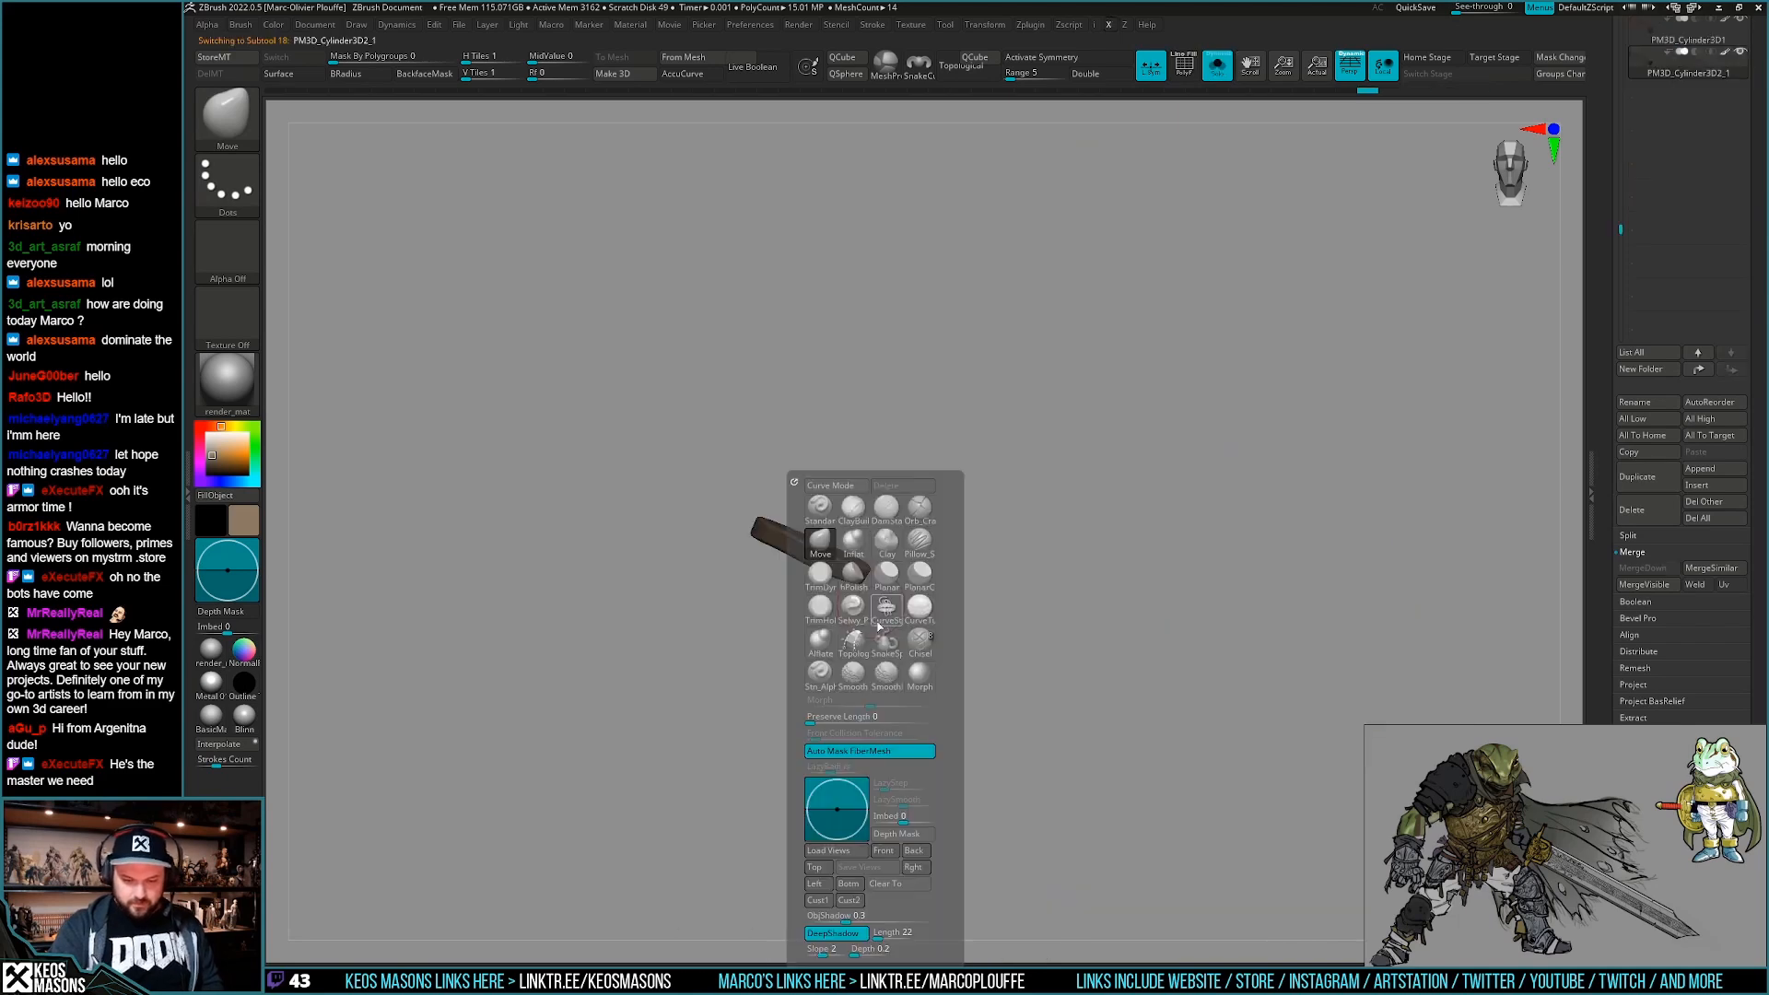
{"action": "left_click", "coordinate": [886, 608]}
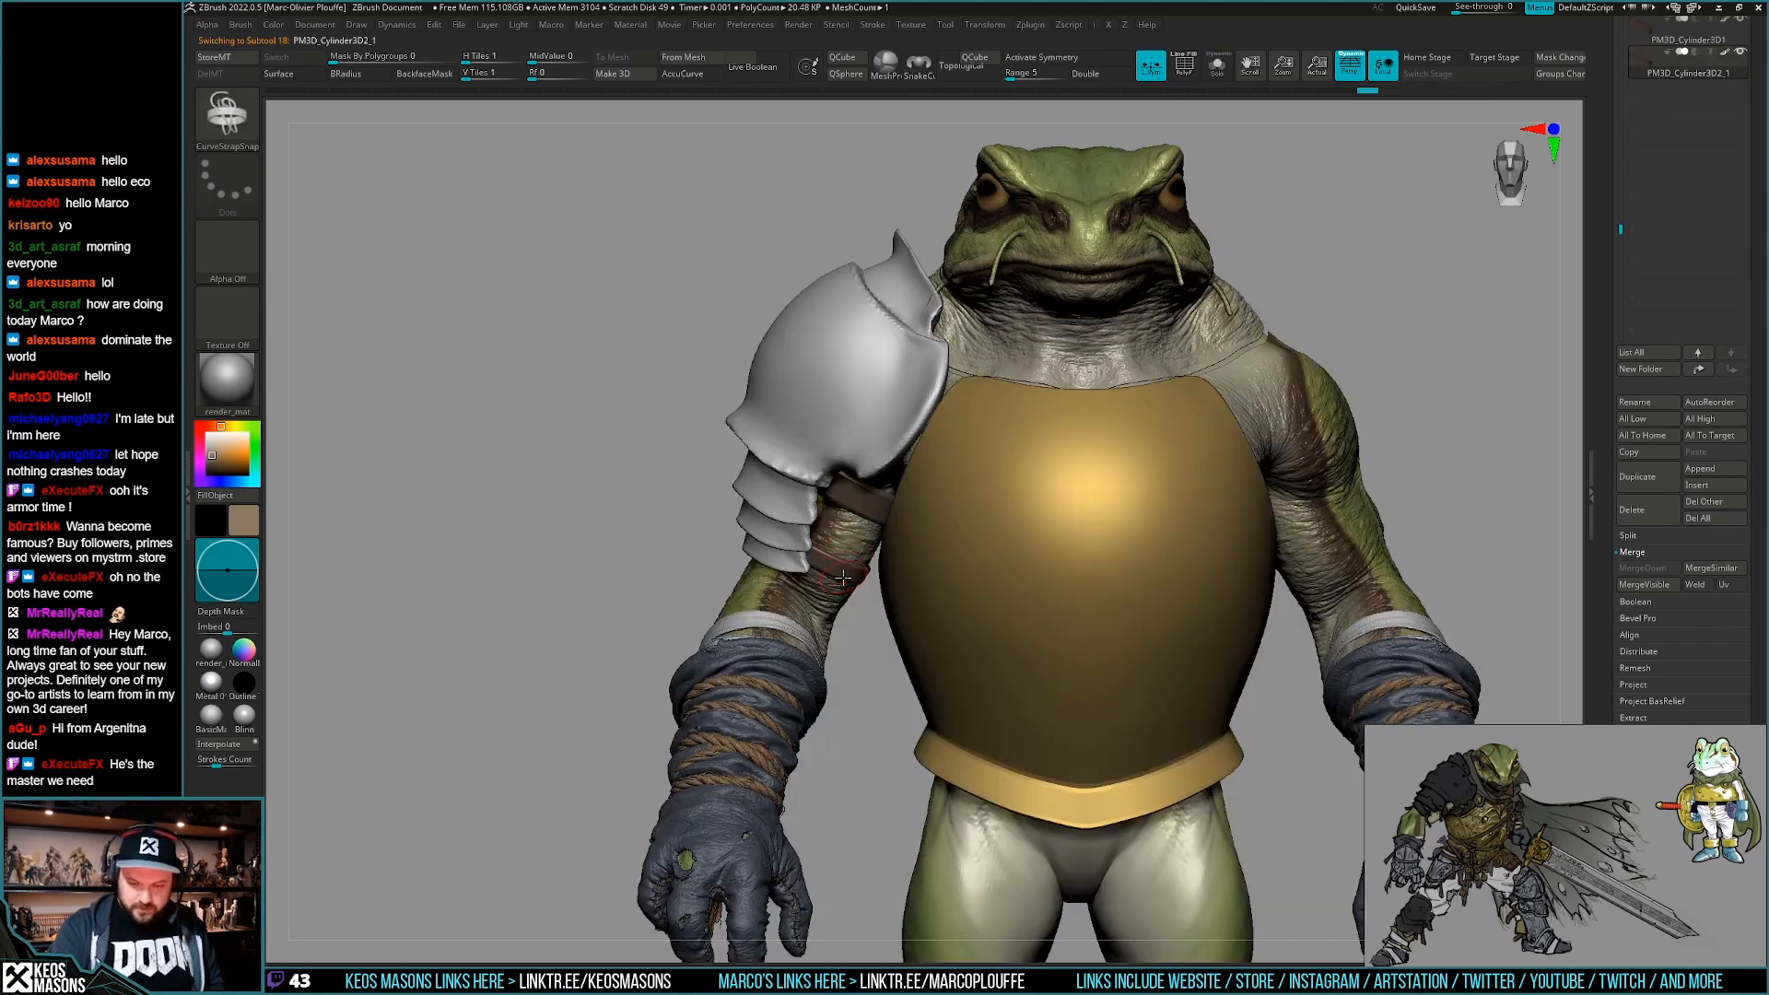
{"action": "left_click_drag", "start_coordinate": [849, 643], "coordinate": [833, 690]}
{"action": "mouse_move", "coordinate": [987, 665]}
{"action": "left_mouse_down"}
{"action": "mouse_move", "coordinate": [947, 734]}
{"action": "mouse_move", "coordinate": [990, 692]}
{"action": "left_mouse_up"}
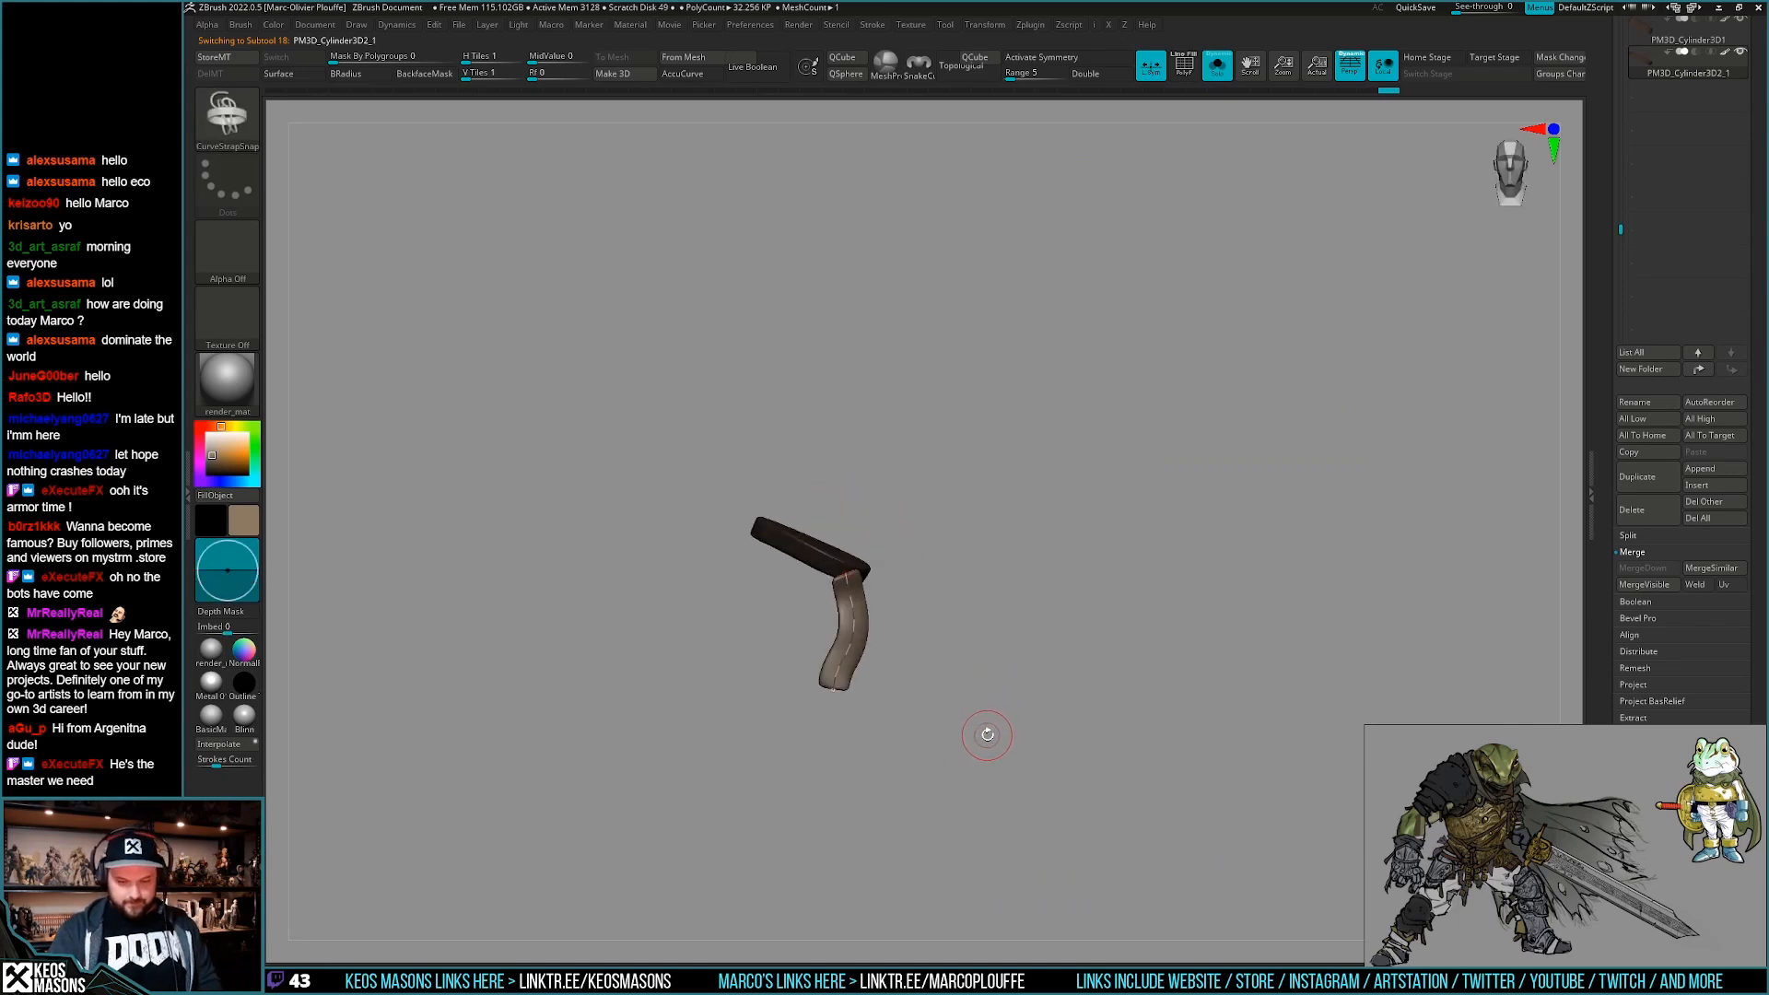
Split the hanging strap into its own subtool and choose a darker brown color for it.
{"action": "key", "text": "ctrl+s"}
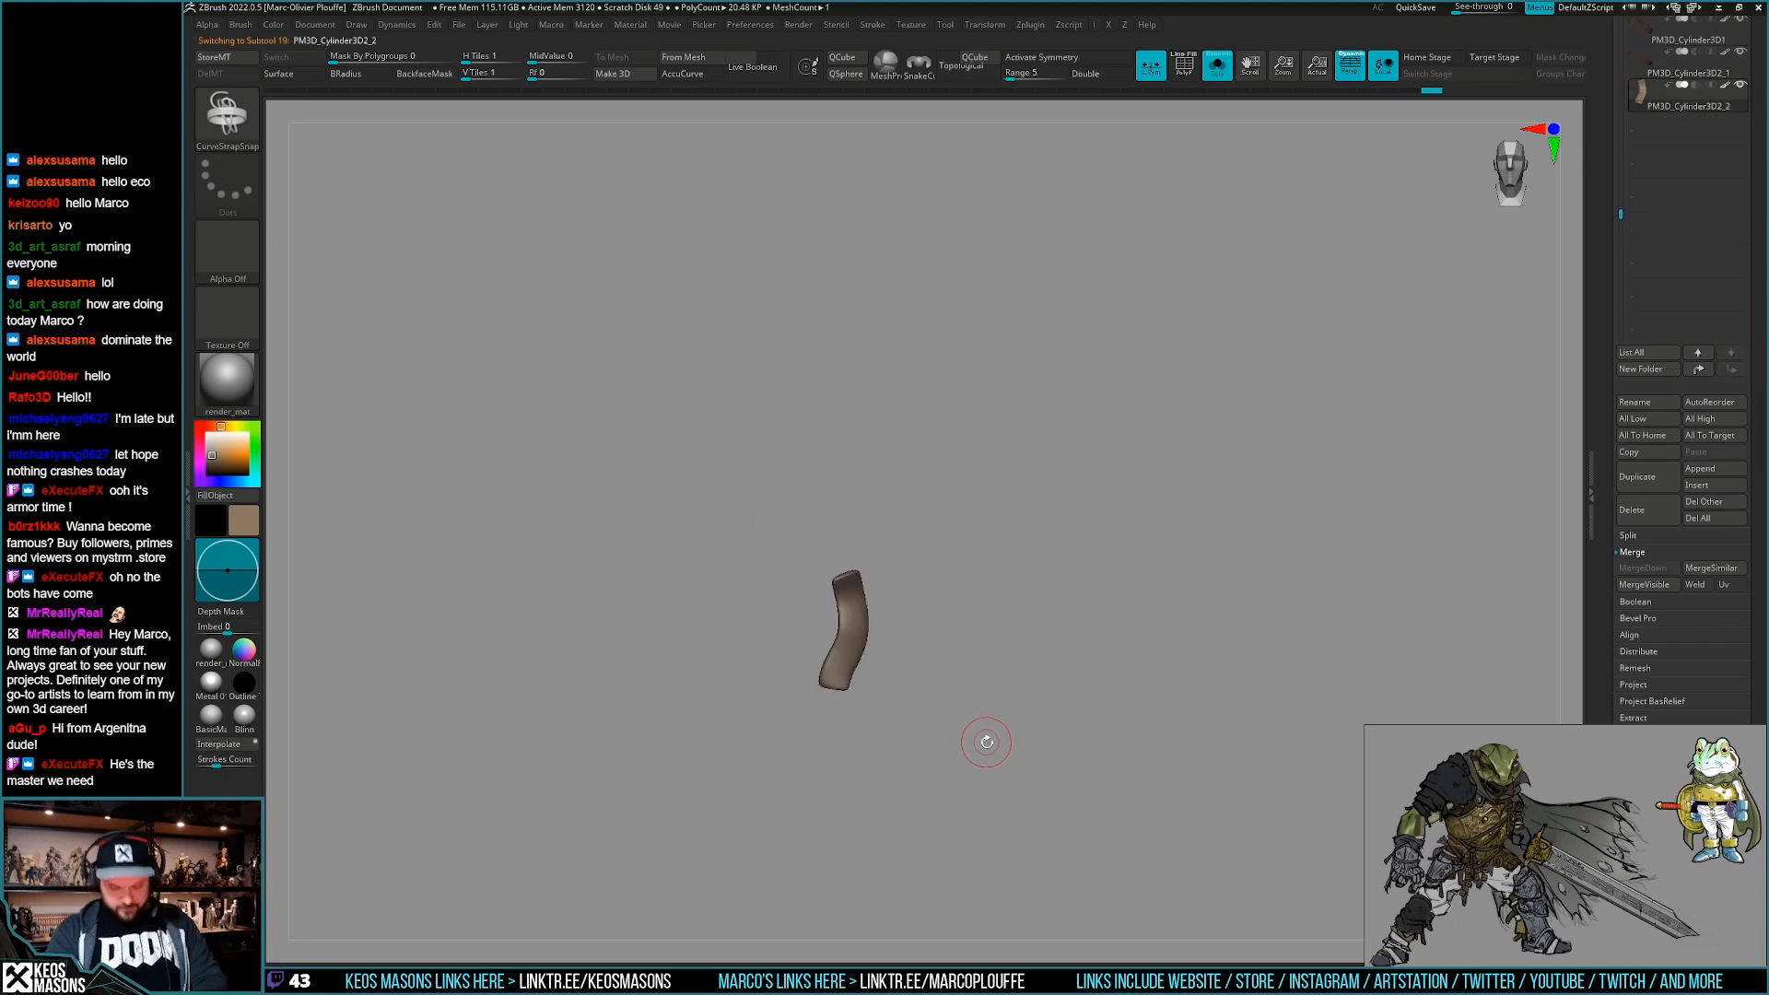
{"action": "key", "text": "alt+s"}
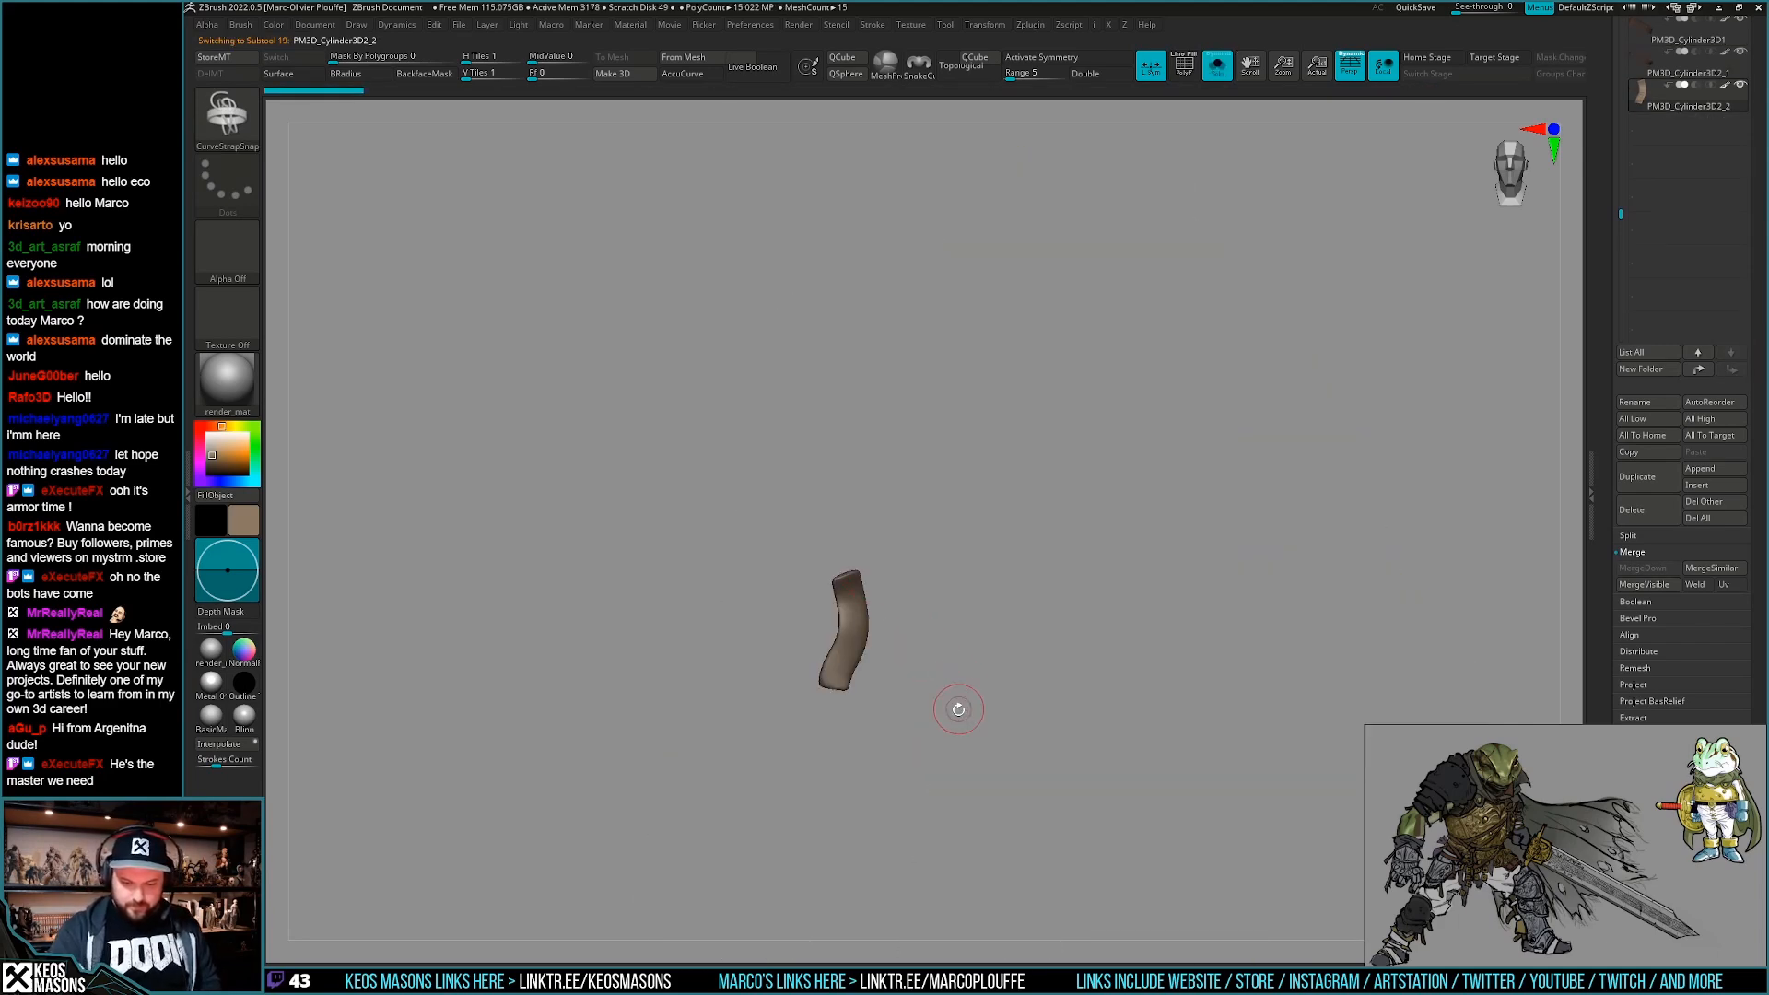
{"action": "key", "text": "space"}
{"action": "mouse_move", "coordinate": [982, 749]}
{"action": "left_mouse_down", "text": "alt"}
{"action": "mouse_move", "coordinate": [988, 730]}
{"action": "mouse_move", "coordinate": [903, 755]}
{"action": "mouse_move", "coordinate": [898, 737]}
{"action": "mouse_move", "coordinate": [887, 802]}
{"action": "mouse_move", "coordinate": [810, 777]}
{"action": "left_mouse_up", "text": "alt"}
{"action": "key", "text": "alt+s"}
{"action": "key", "text": "space"}
{"action": "left_click", "coordinate": [739, 802]}
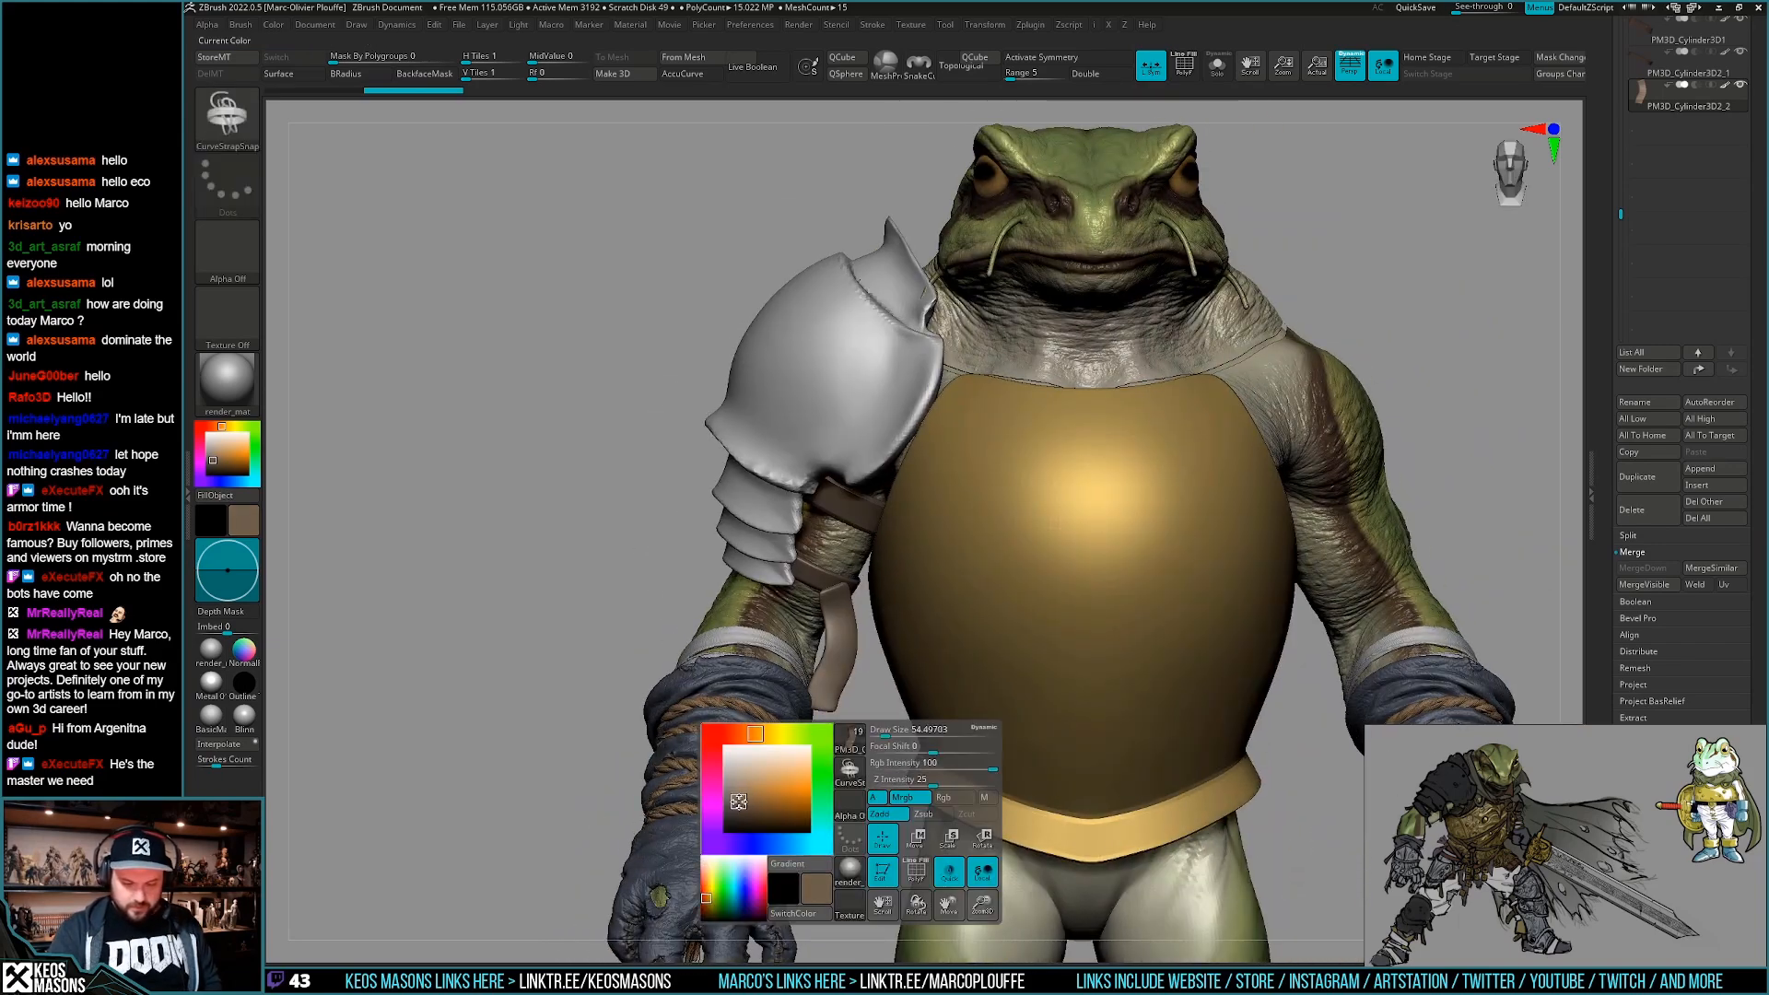
{"action": "key", "text": "alt+s"}
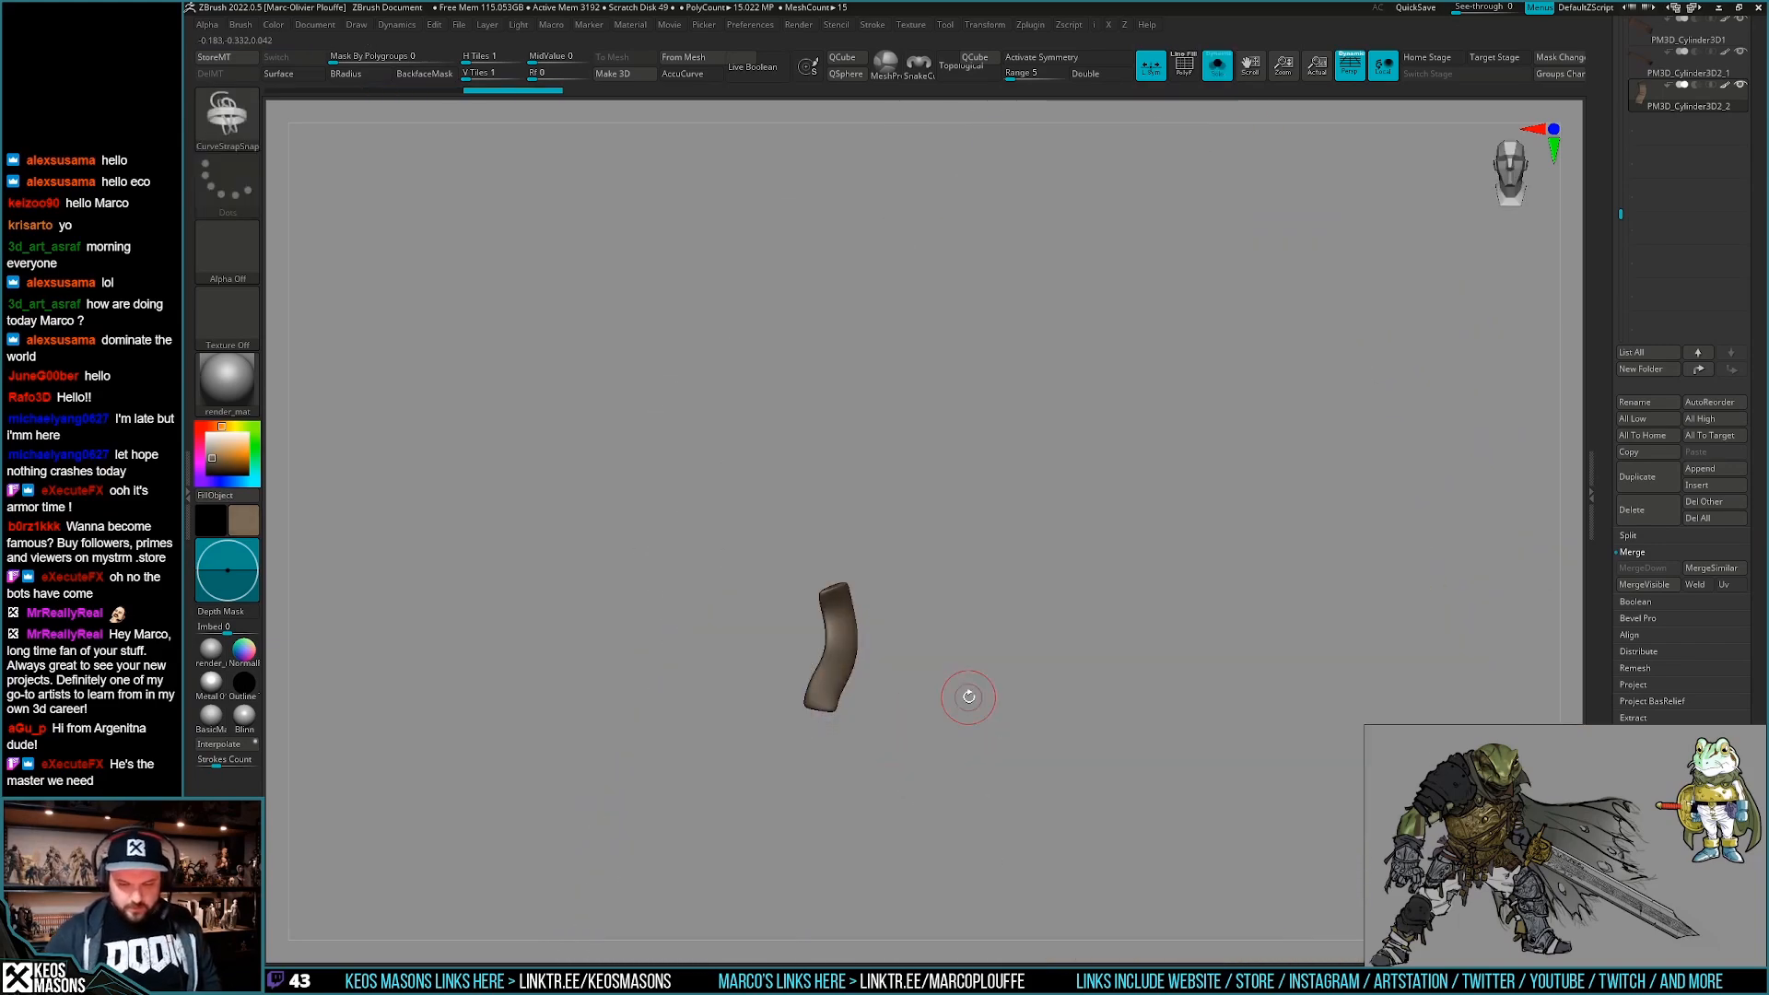
Isolate the hanging strap and display its polygroups with the polyframe on.
{"action": "key", "text": "Up"}
{"action": "key", "text": "Up"}
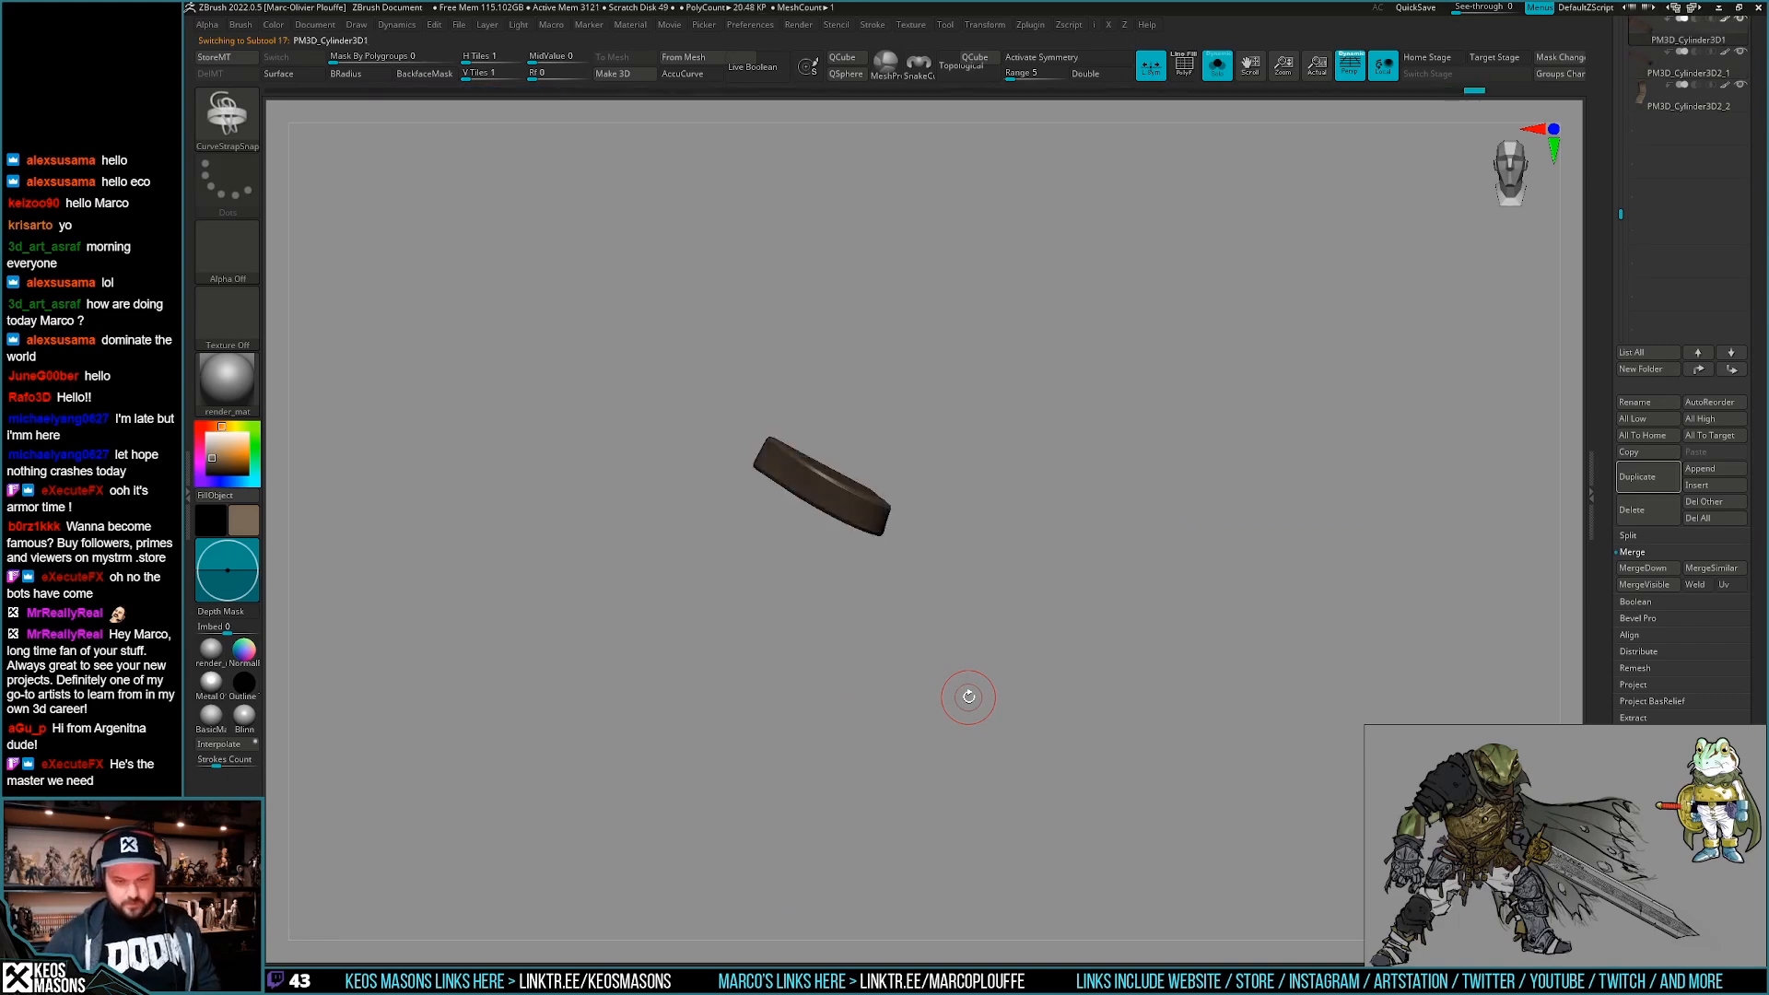
{"action": "key", "text": "alt+s"}
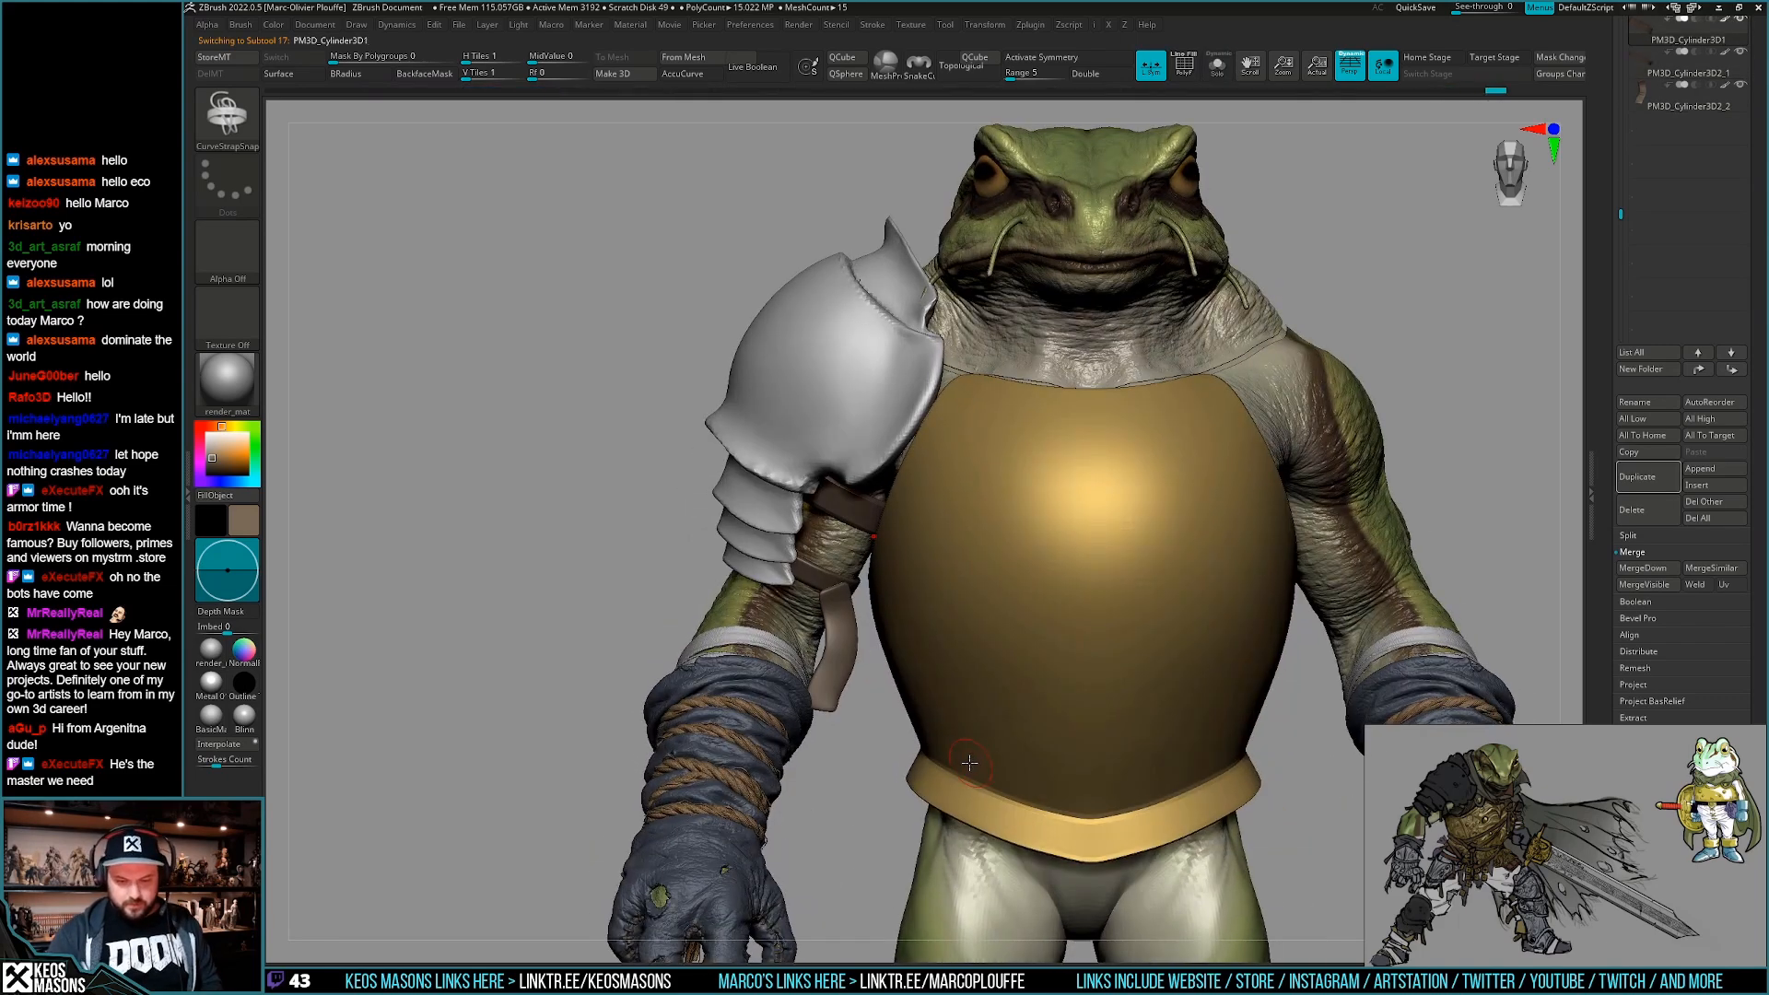
{"action": "key", "text": "alt+s"}
{"action": "key", "text": "space"}
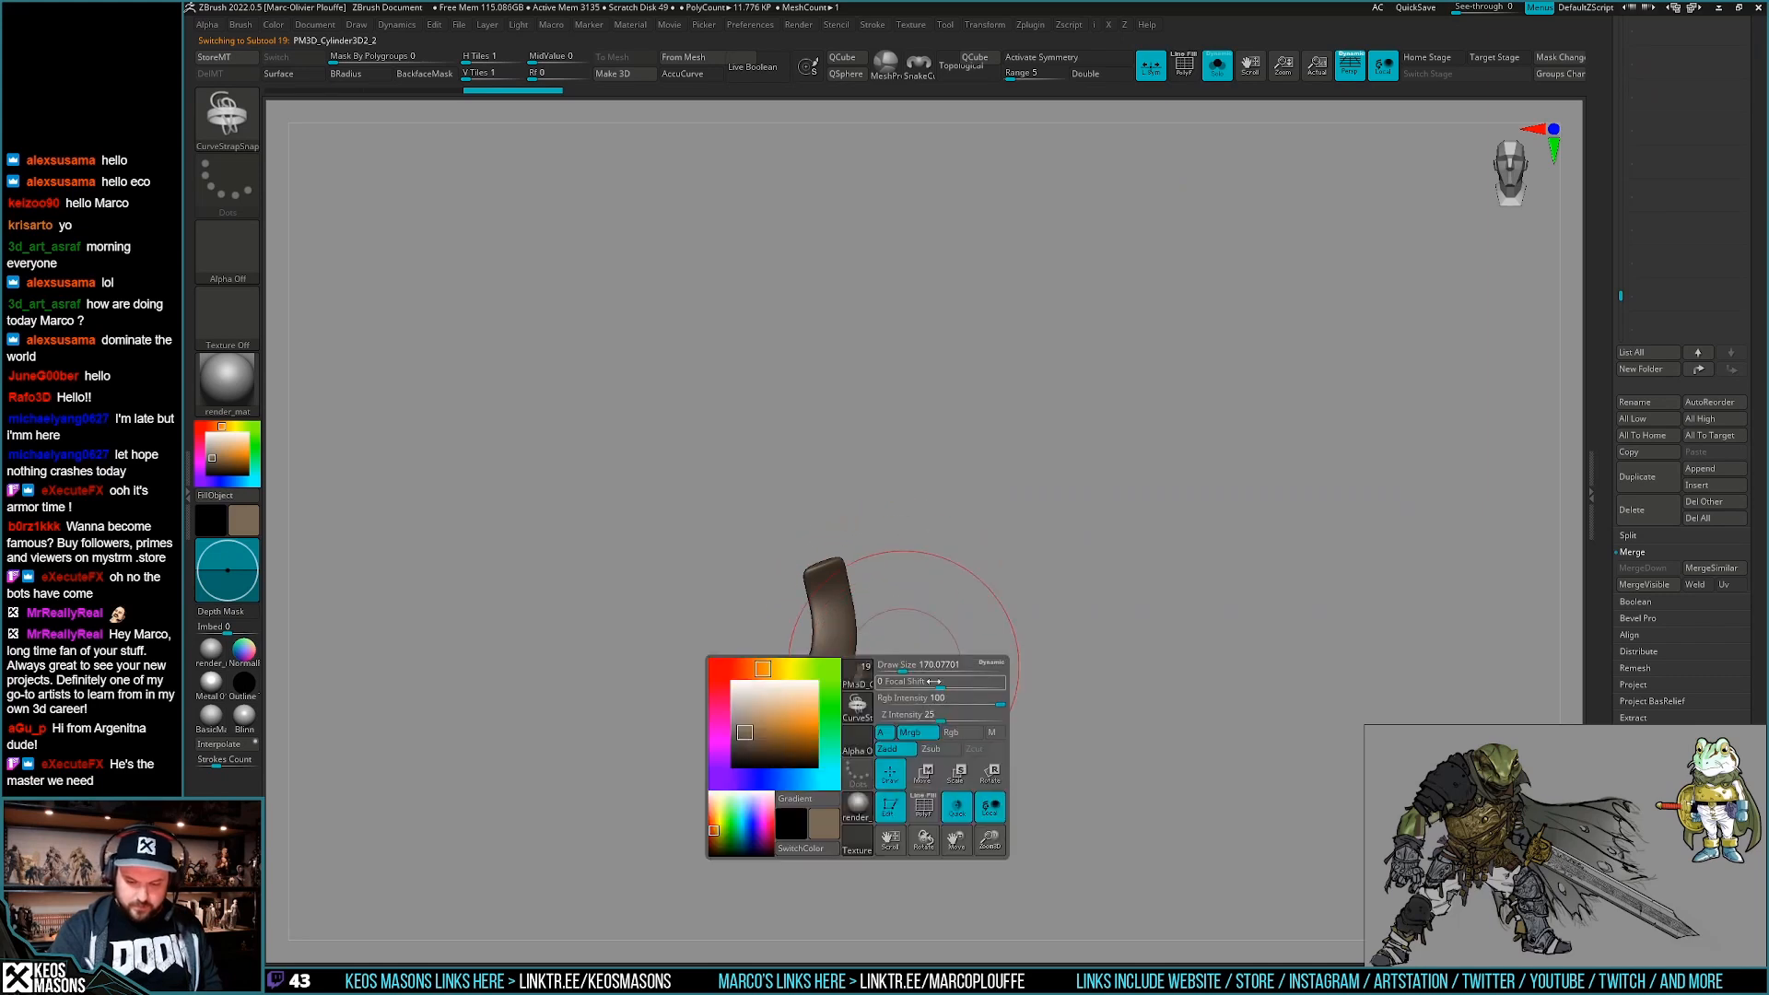
{"action": "key", "text": "ctrl+w"}
{"action": "key", "text": "shift+f"}
{"action": "key", "text": "ctrl+w"}
{"action": "key", "text": "ctrl+w"}
{"action": "key", "text": "ctrl+w"}
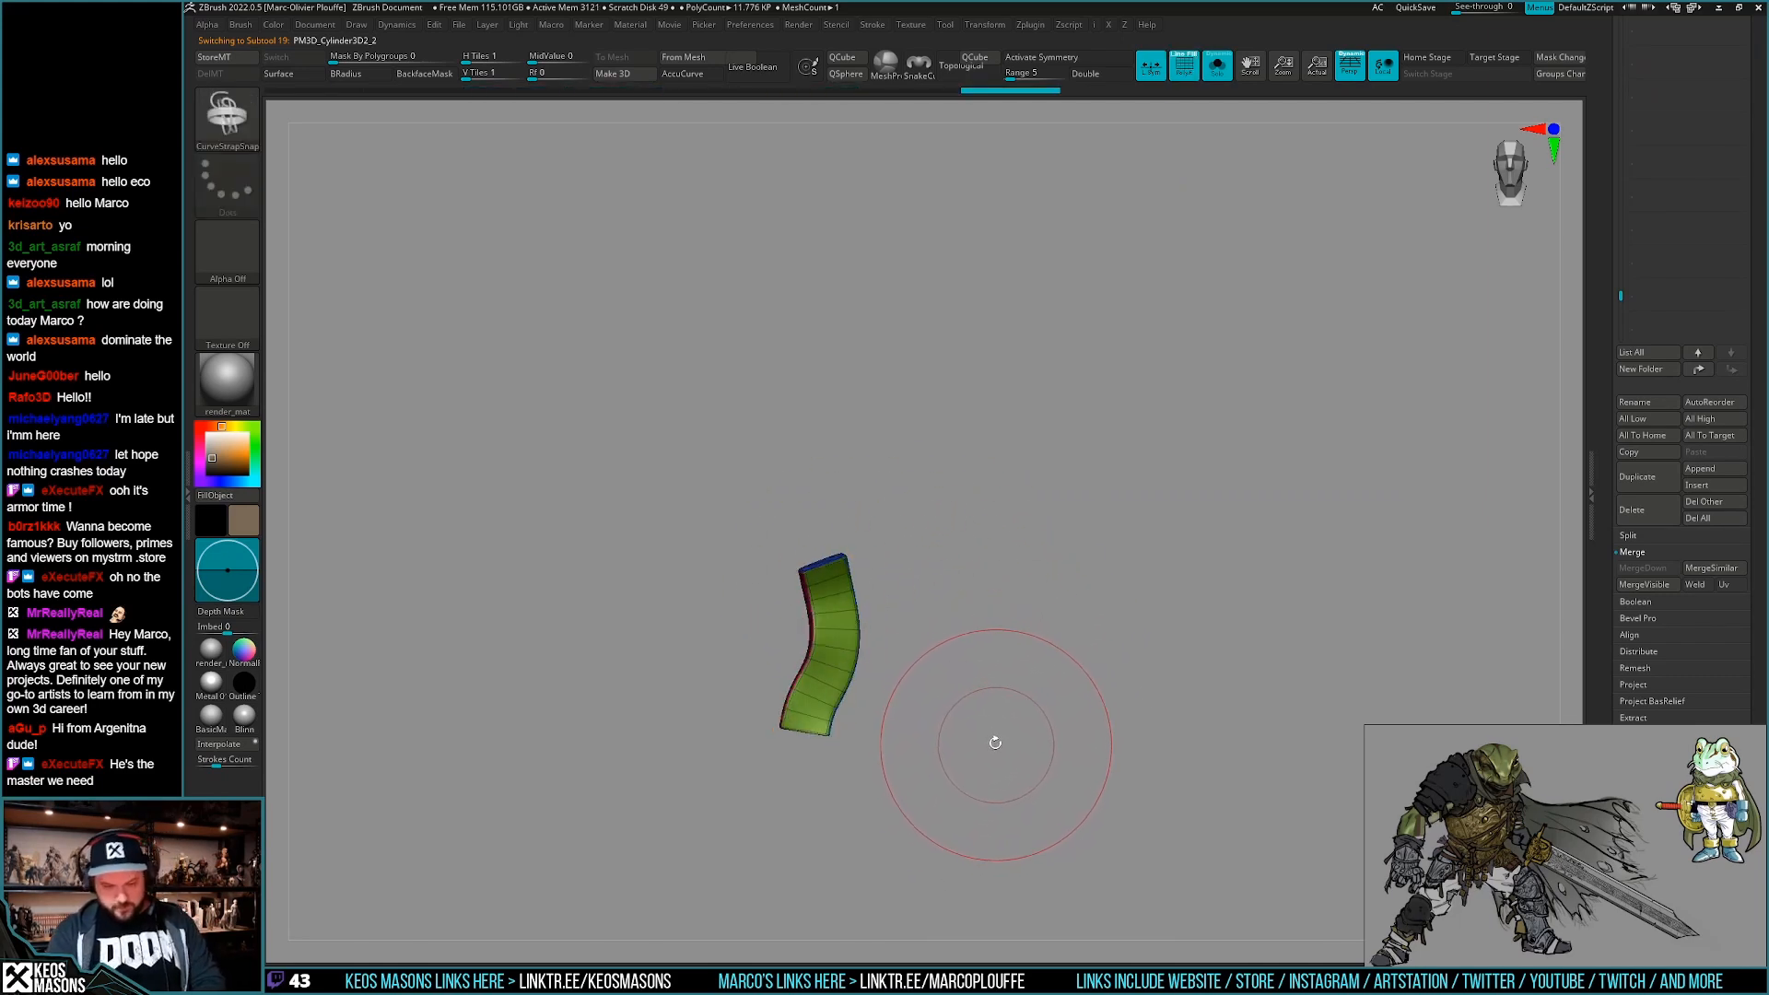
Reduce the strap to its front surface and thicken it with Panel Loops at thickness 0.0046, Polish 0, Bevel 0 and Elevation -100.
{"action": "key", "text": "ctrl+z"}
{"action": "key", "text": "ctrl+z"}
{"action": "key", "text": "space"}
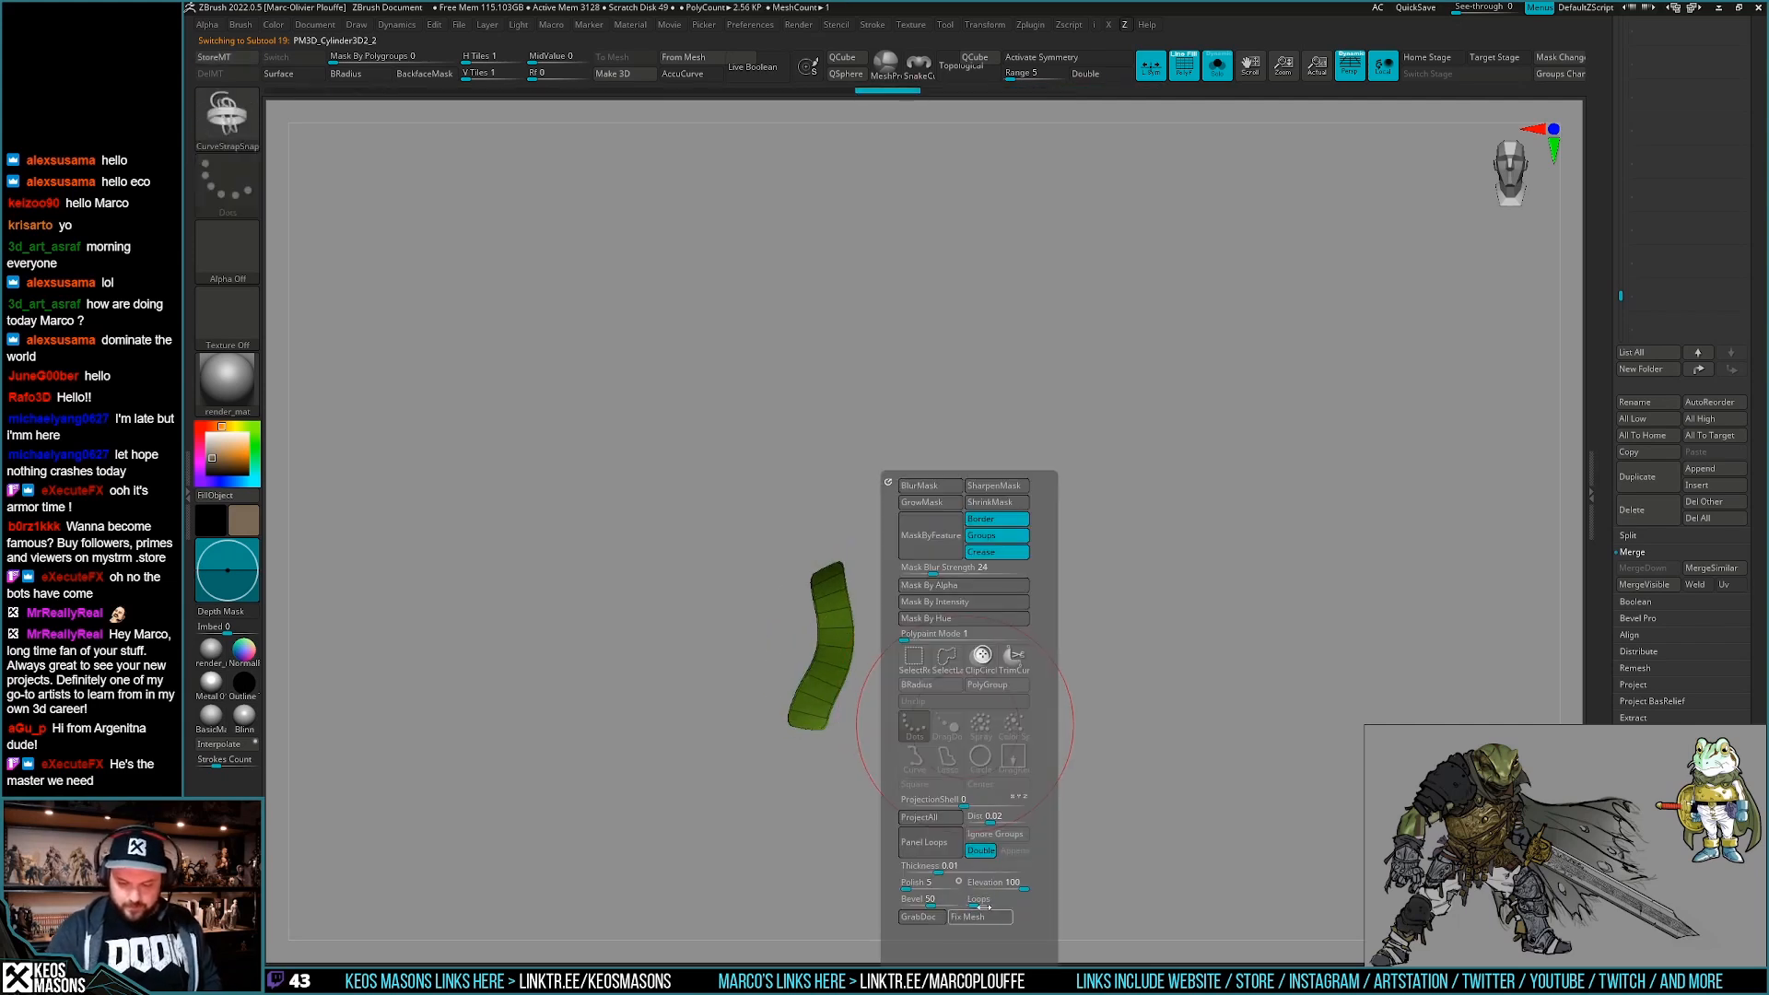
{"action": "left_click", "coordinate": [924, 842]}
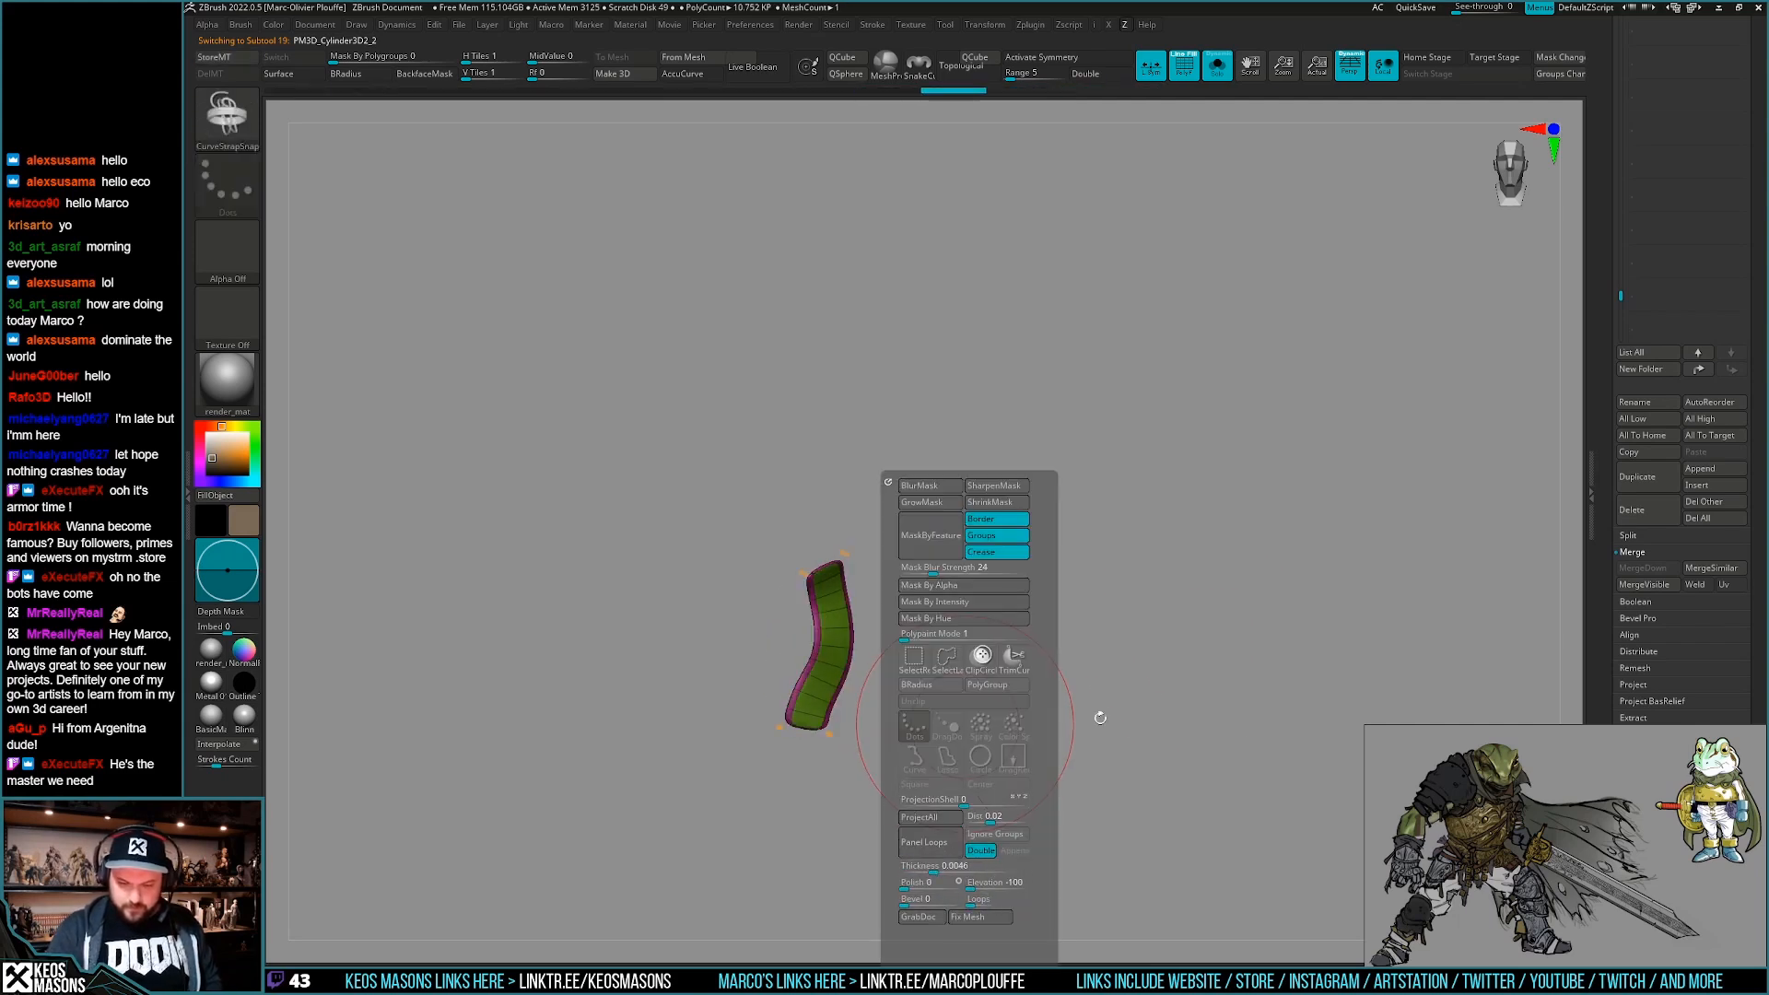
{"action": "key", "text": "ctrl+z"}
{"action": "key", "text": "space"}
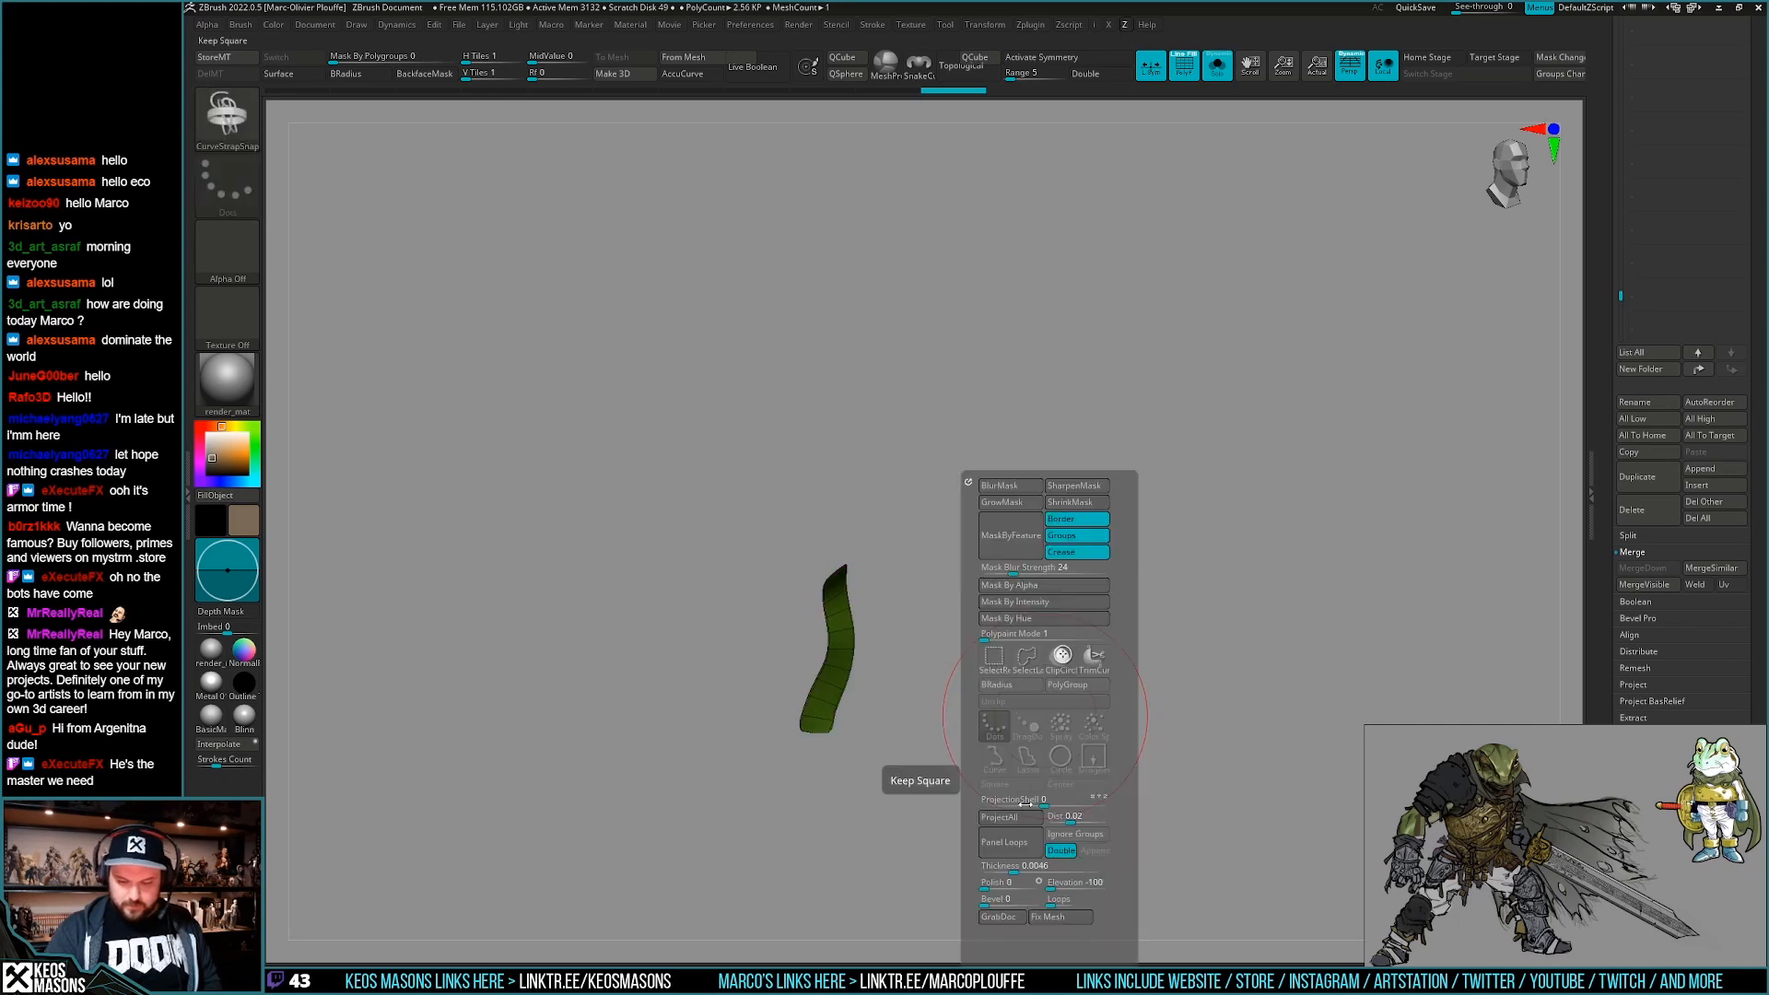
{"action": "left_click", "coordinate": [1020, 849]}
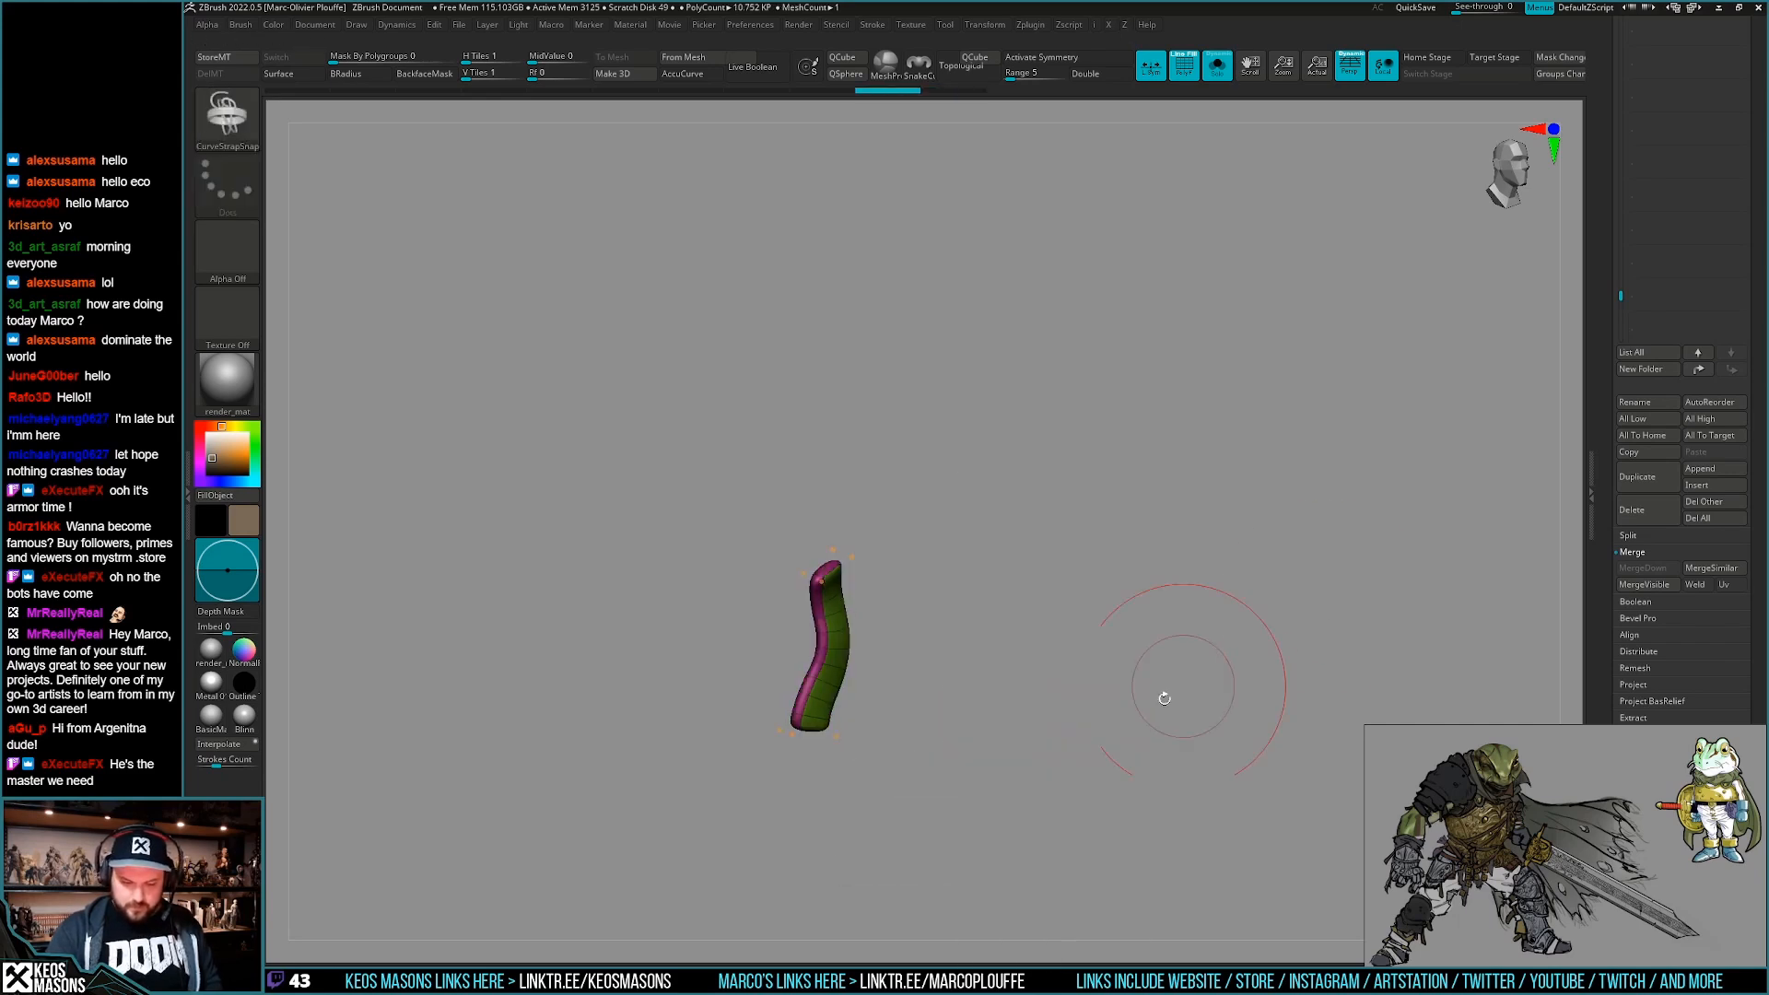
Insert lengthwise edge loops into the strap with the ZModeler brush.
{"action": "key", "text": "b"}
{"action": "key", "text": "z"}
{"action": "key", "text": "m"}
{"action": "left_click", "coordinate": [833, 673]}
{"action": "left_click", "coordinate": [836, 666]}
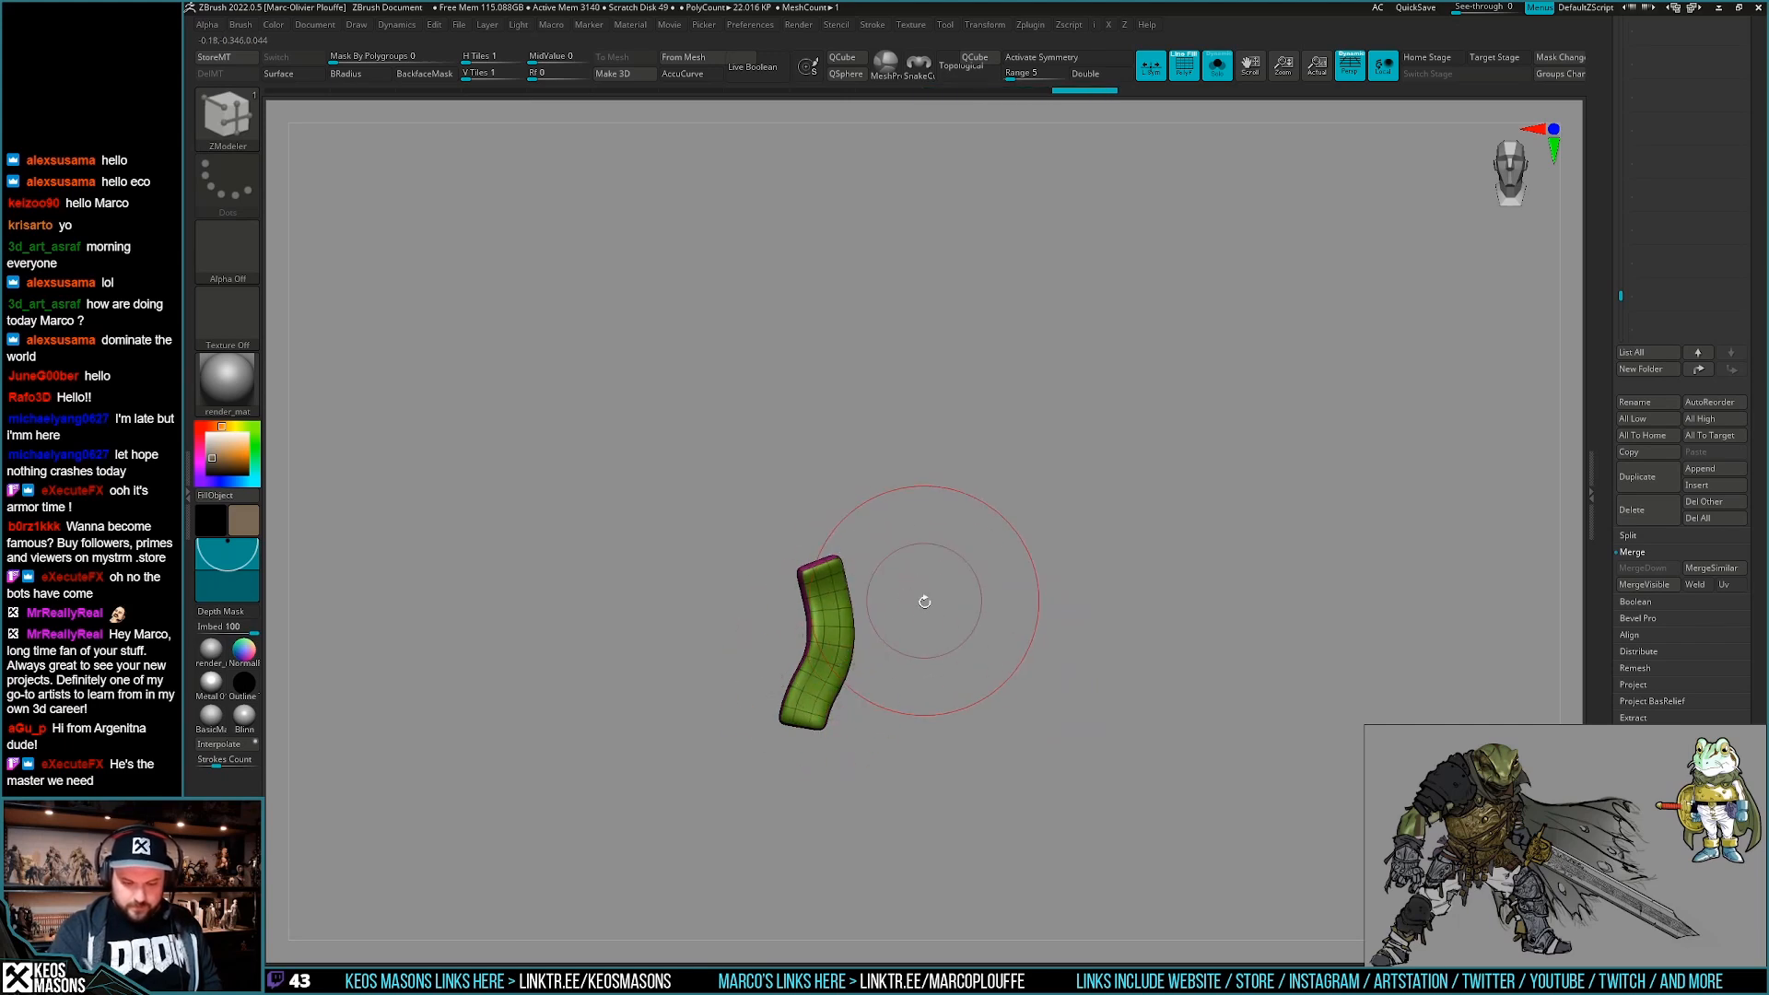
{"action": "key", "text": "shift+f"}
{"action": "key", "text": "shift+f"}
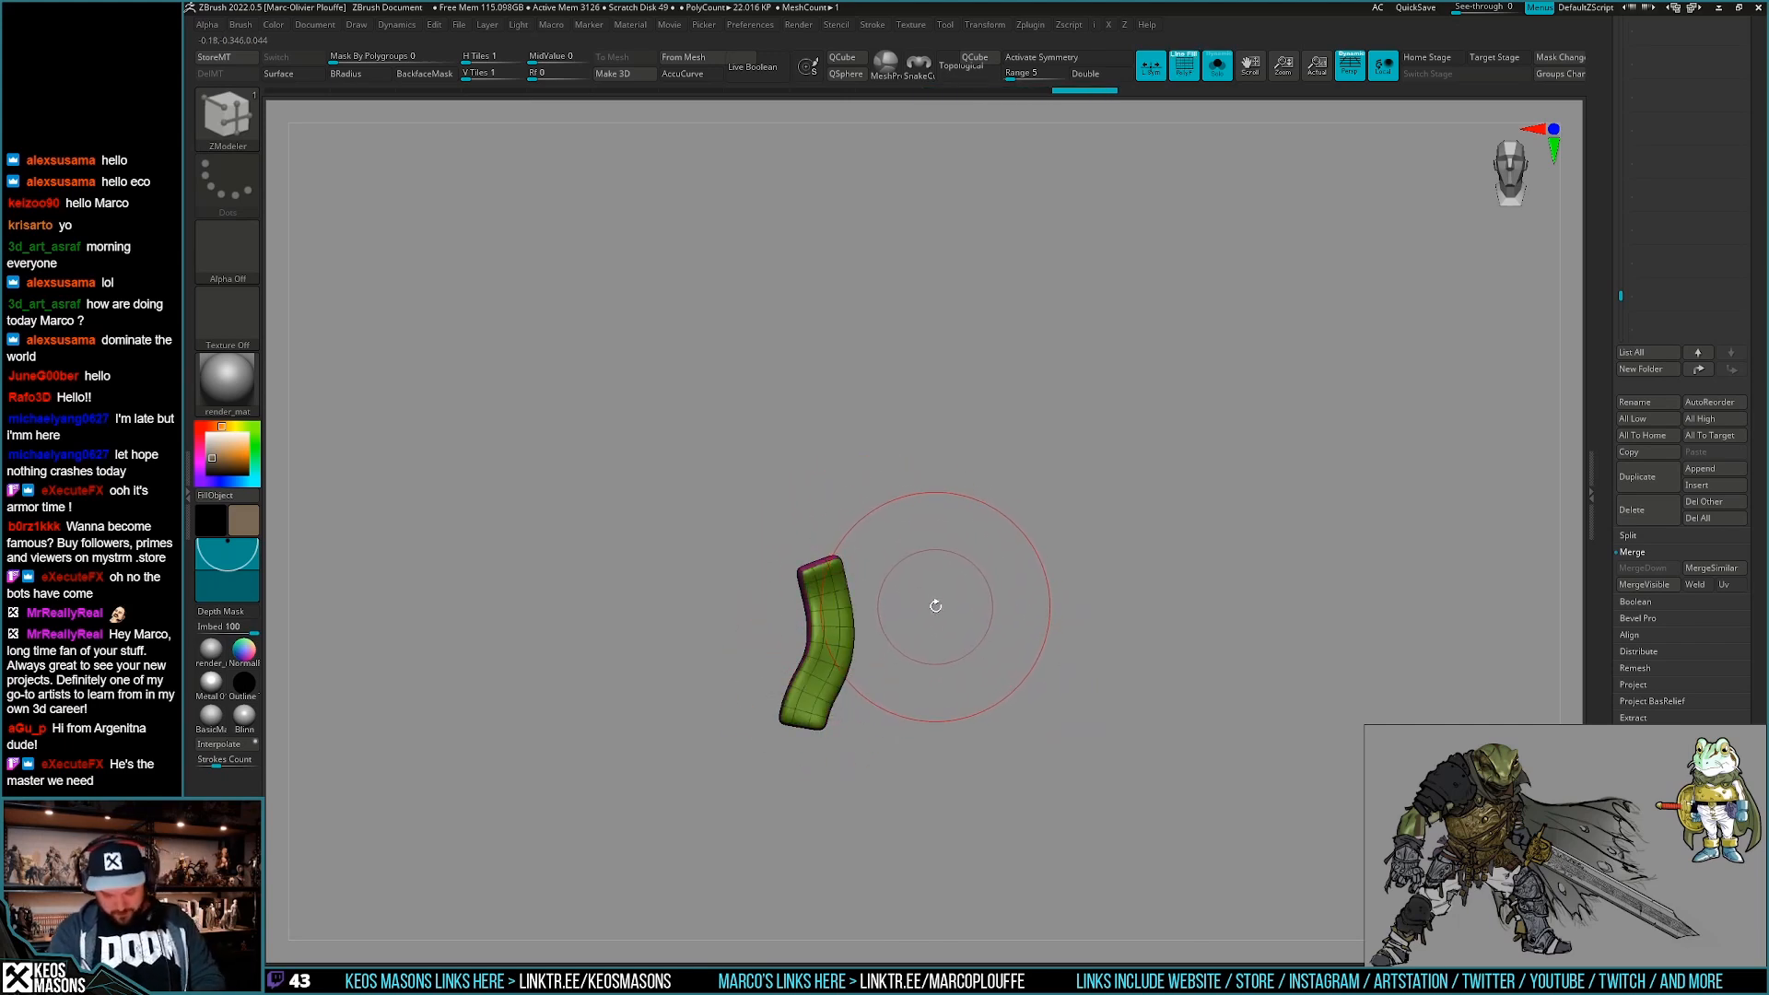
Group the strap's polygons together and reduce it to a single-sided surface again.
{"action": "key", "text": "ctrl+w"}
{"action": "key", "text": "shift+f"}
{"action": "key", "text": "space"}
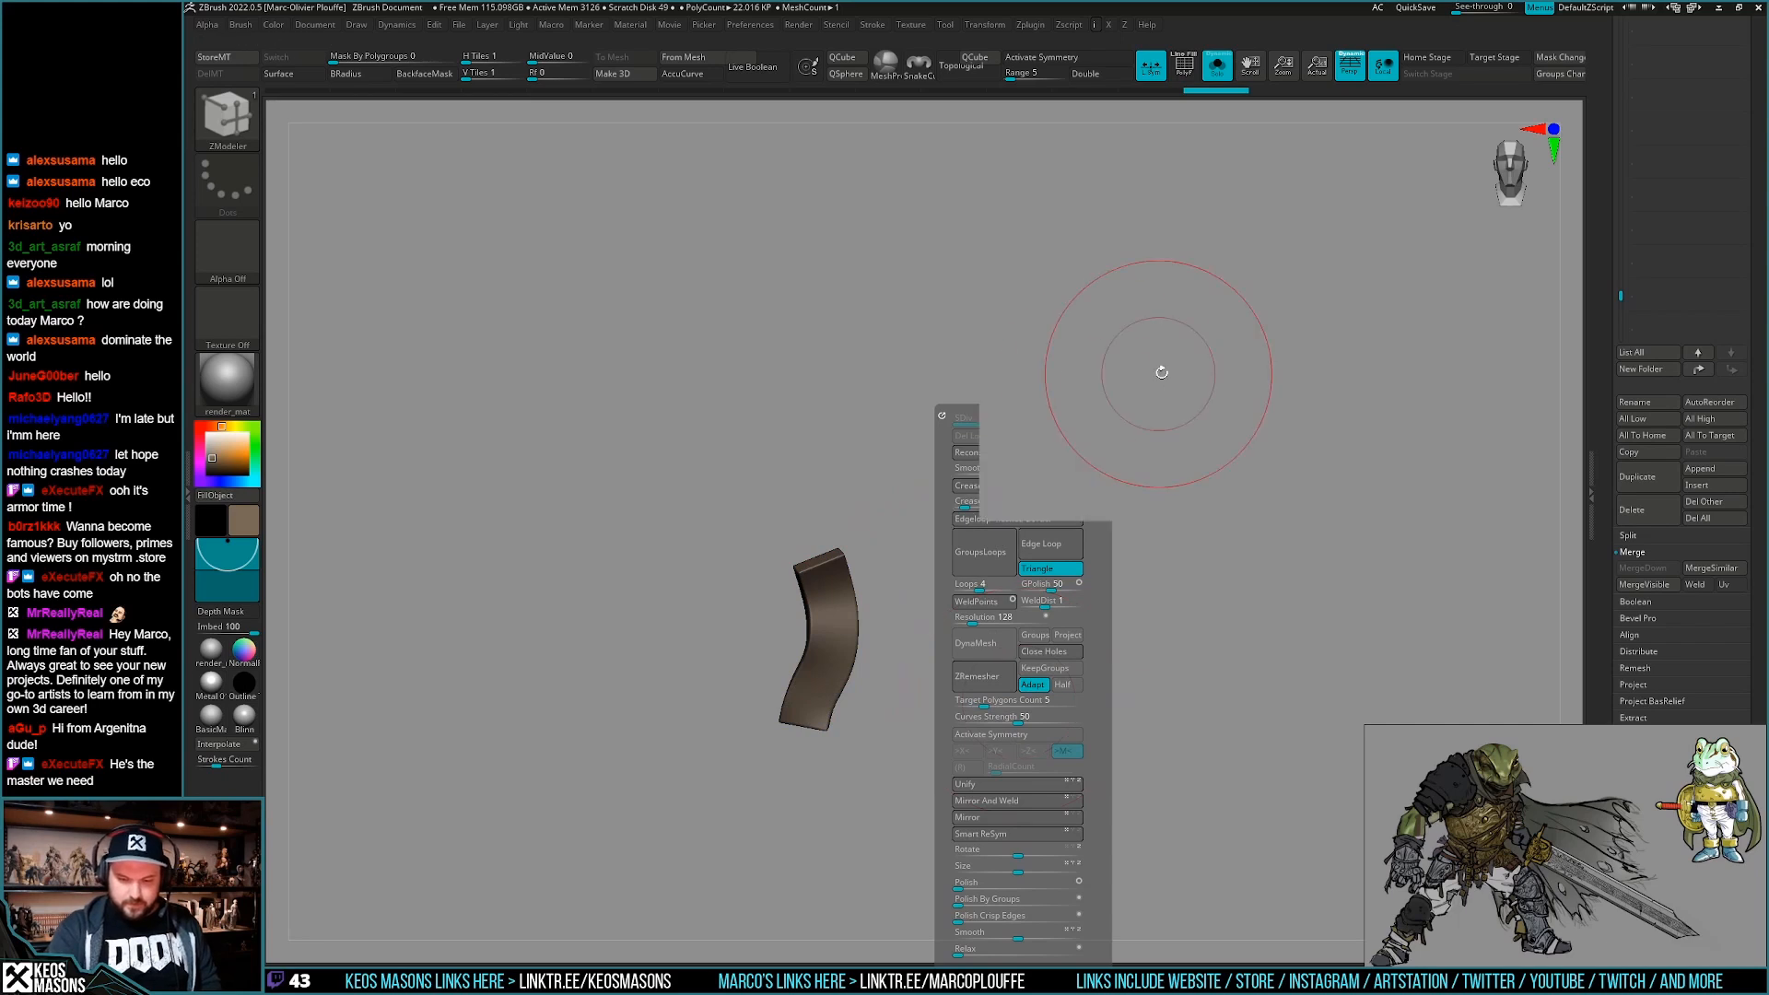
{"action": "left_click_drag", "start_coordinate": [899, 600], "coordinate": [986, 714]}
{"action": "key", "text": "shift+f"}
Rebuild the strap's thickness with Panel Loops, starting from 0.01111 and rerunning it to get separate side polygroups.
{"action": "key", "text": "space"}
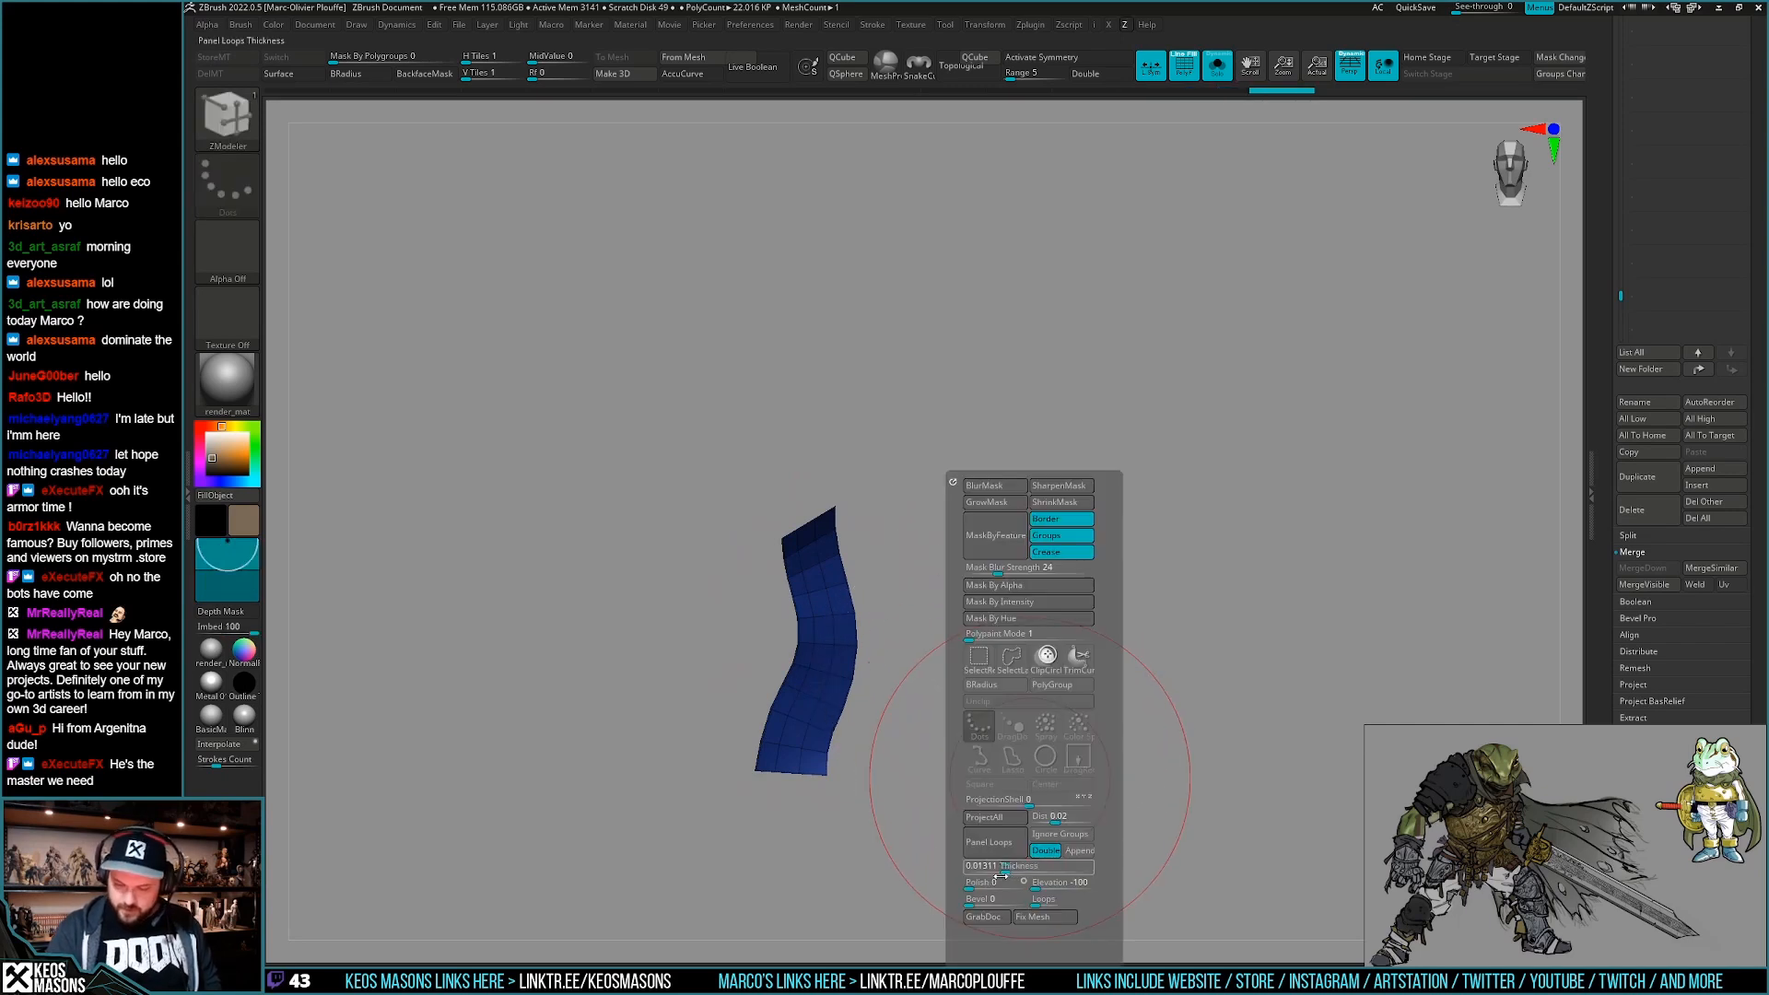
{"action": "left_click", "coordinate": [988, 841]}
{"action": "key", "text": "ctrl+w"}
{"action": "right_click_drag", "start_coordinate": [1061, 705], "coordinate": [1070, 779], "text": "ctrl"}
{"action": "mouse_move", "coordinate": [1068, 781]}
{"action": "left_mouse_down"}
{"action": "mouse_move", "coordinate": [1096, 758]}
{"action": "mouse_move", "coordinate": [1036, 772]}
{"action": "left_mouse_up"}
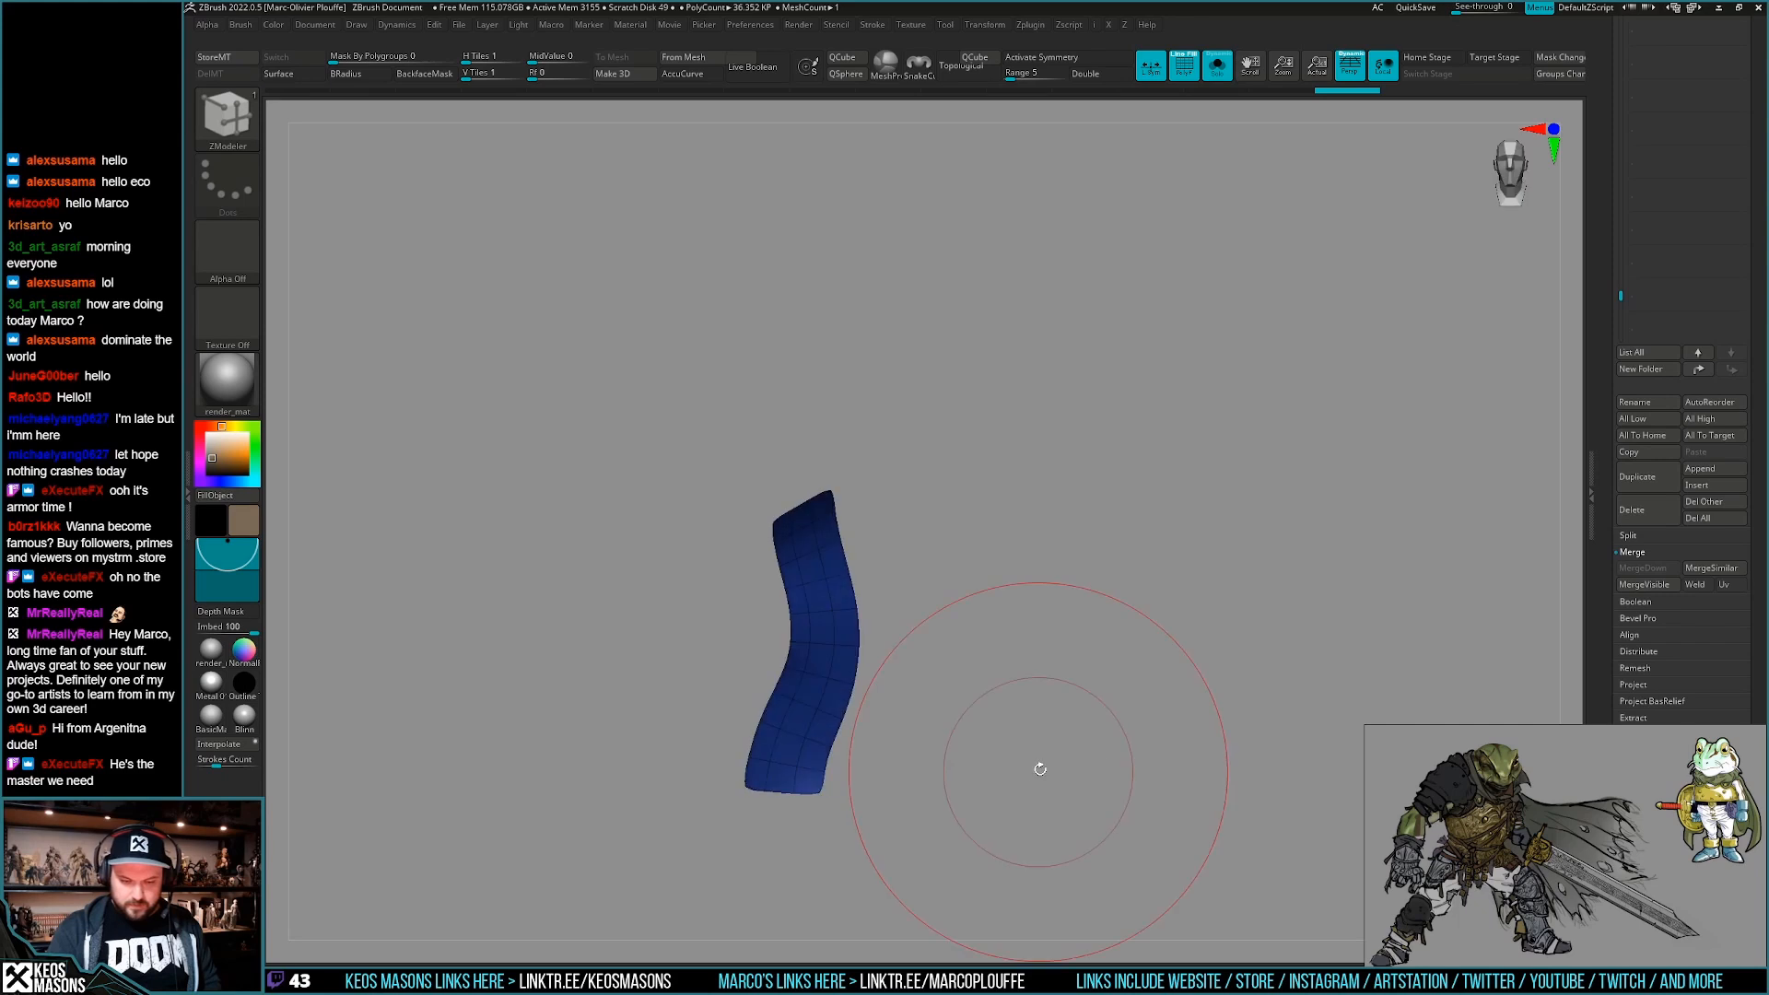
{"action": "key", "text": "space"}
{"action": "left_click", "coordinate": [1013, 848]}
{"action": "right_click_drag", "start_coordinate": [1039, 797], "coordinate": [1046, 733], "text": "ctrl"}
{"action": "key", "text": "1"}
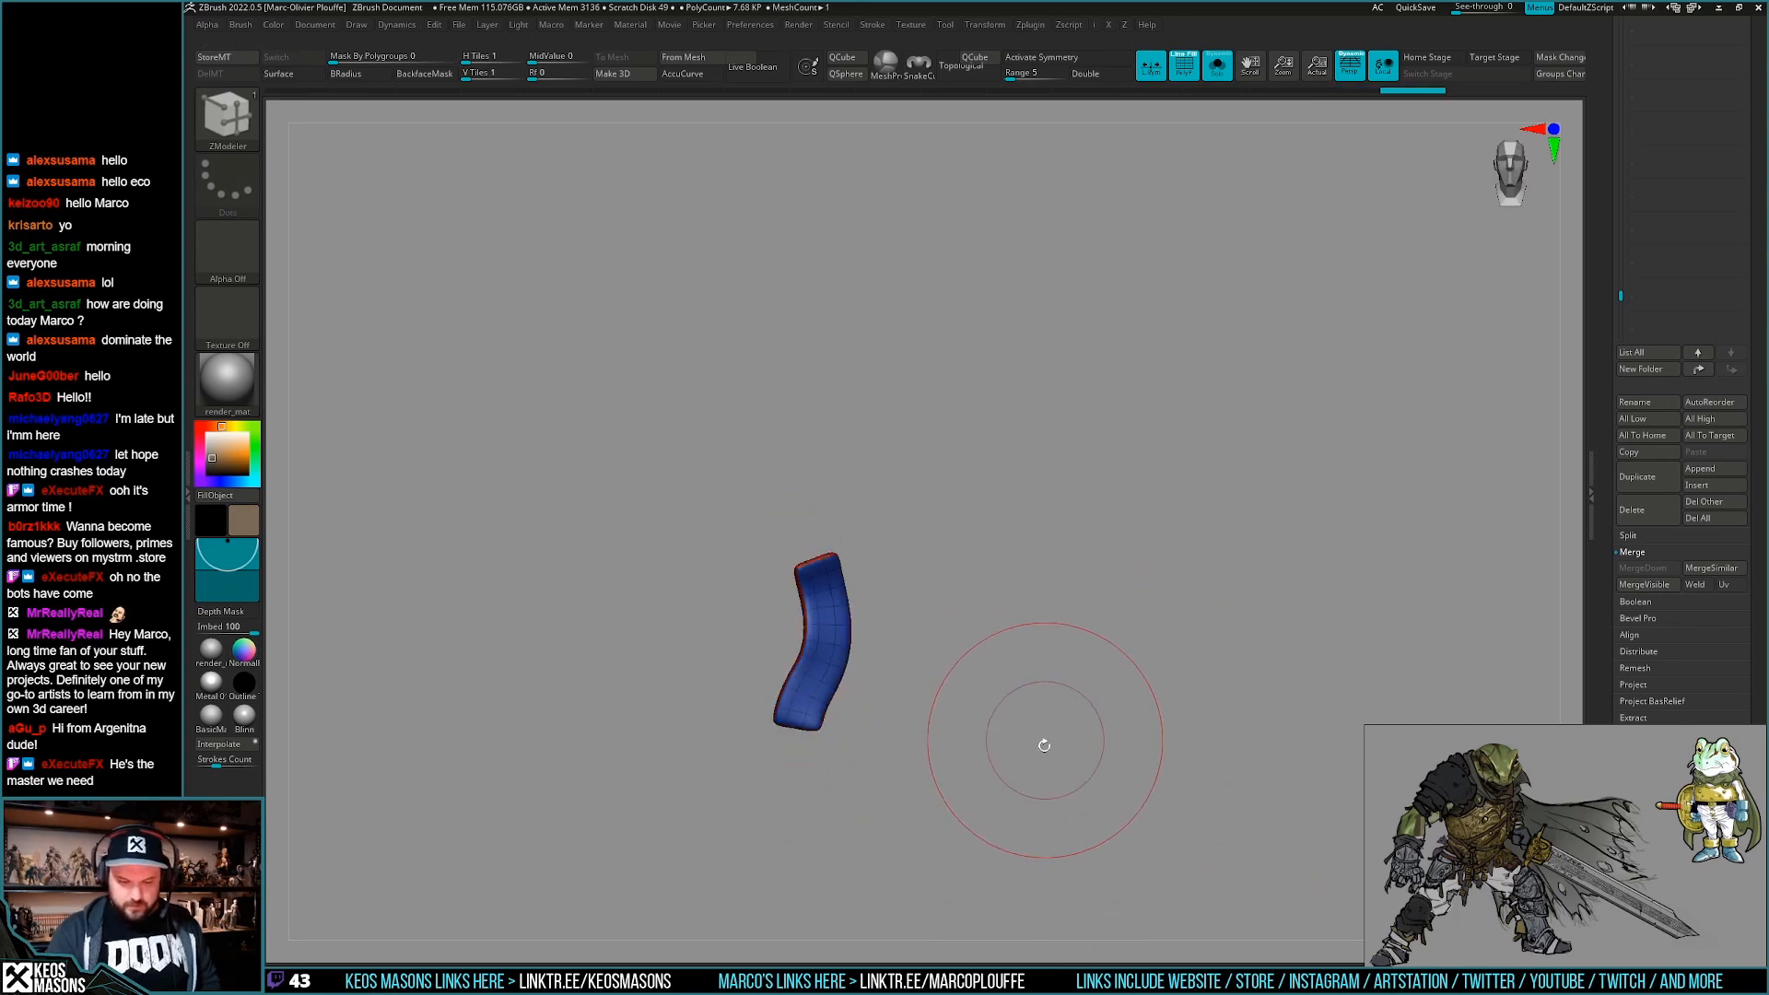
Try to twist the upper half of the strap around its length with the transpose line.
{"action": "key", "text": "shift+f"}
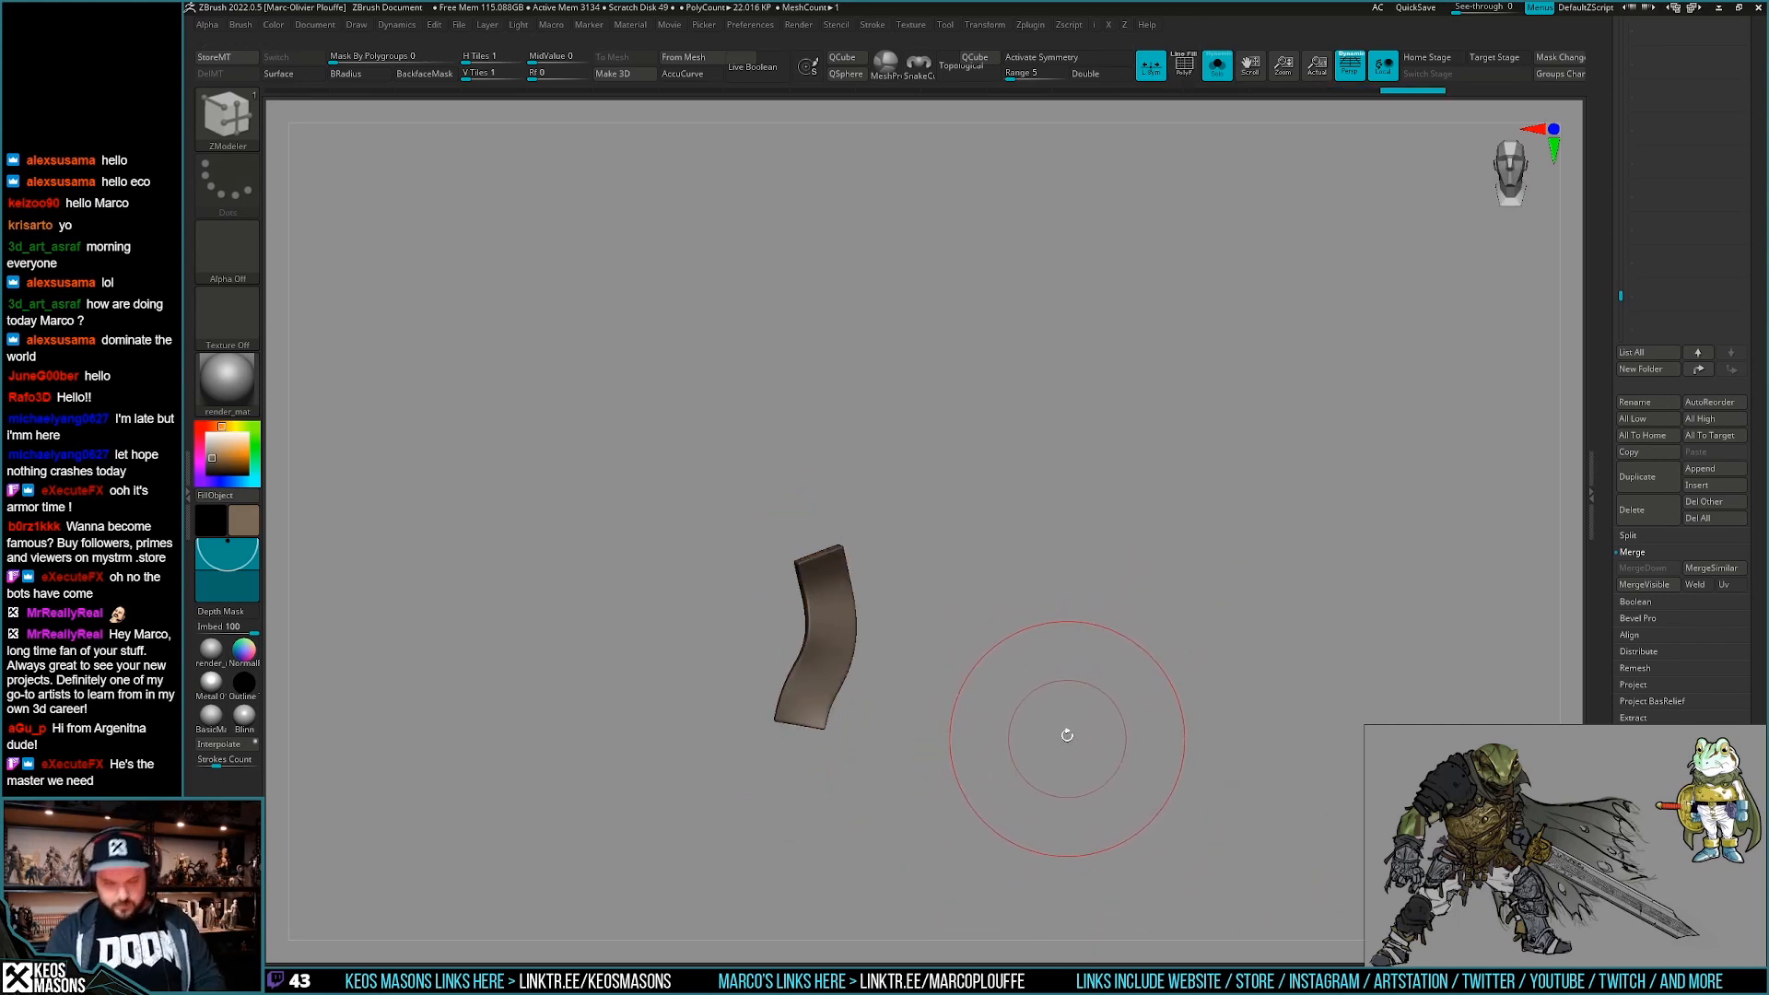
{"action": "key", "text": "ctrl"}
{"action": "left_click", "coordinate": [1000, 608], "text": "ctrl"}
{"action": "key", "text": "w"}
{"action": "left_click_drag", "start_coordinate": [807, 709], "coordinate": [829, 568]}
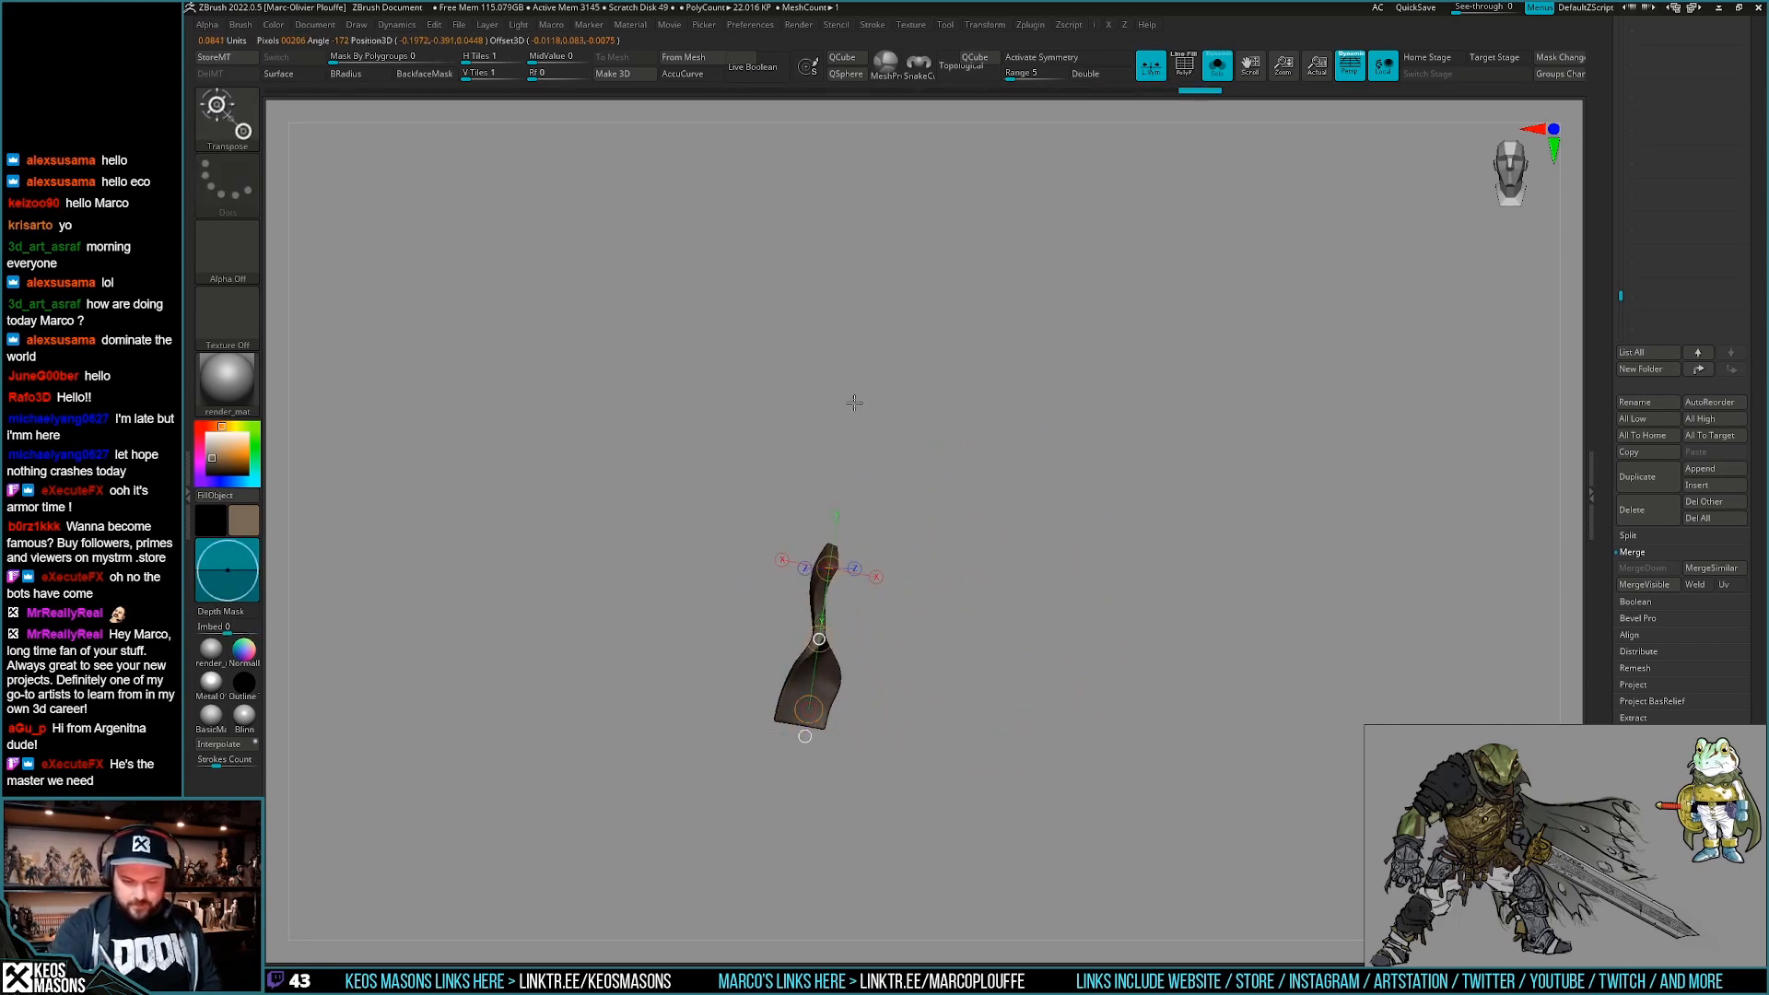
{"action": "key", "text": "q"}
{"action": "key", "text": "alt+s"}
{"action": "mouse_move", "coordinate": [967, 644]}
{"action": "right_mouse_down", "text": "alt"}
{"action": "mouse_move", "coordinate": [975, 726]}
{"action": "mouse_move", "coordinate": [924, 703]}
{"action": "mouse_move", "coordinate": [948, 695]}
{"action": "mouse_move", "coordinate": [925, 708]}
{"action": "right_mouse_up", "text": "alt"}
{"action": "key", "text": "alt+s"}
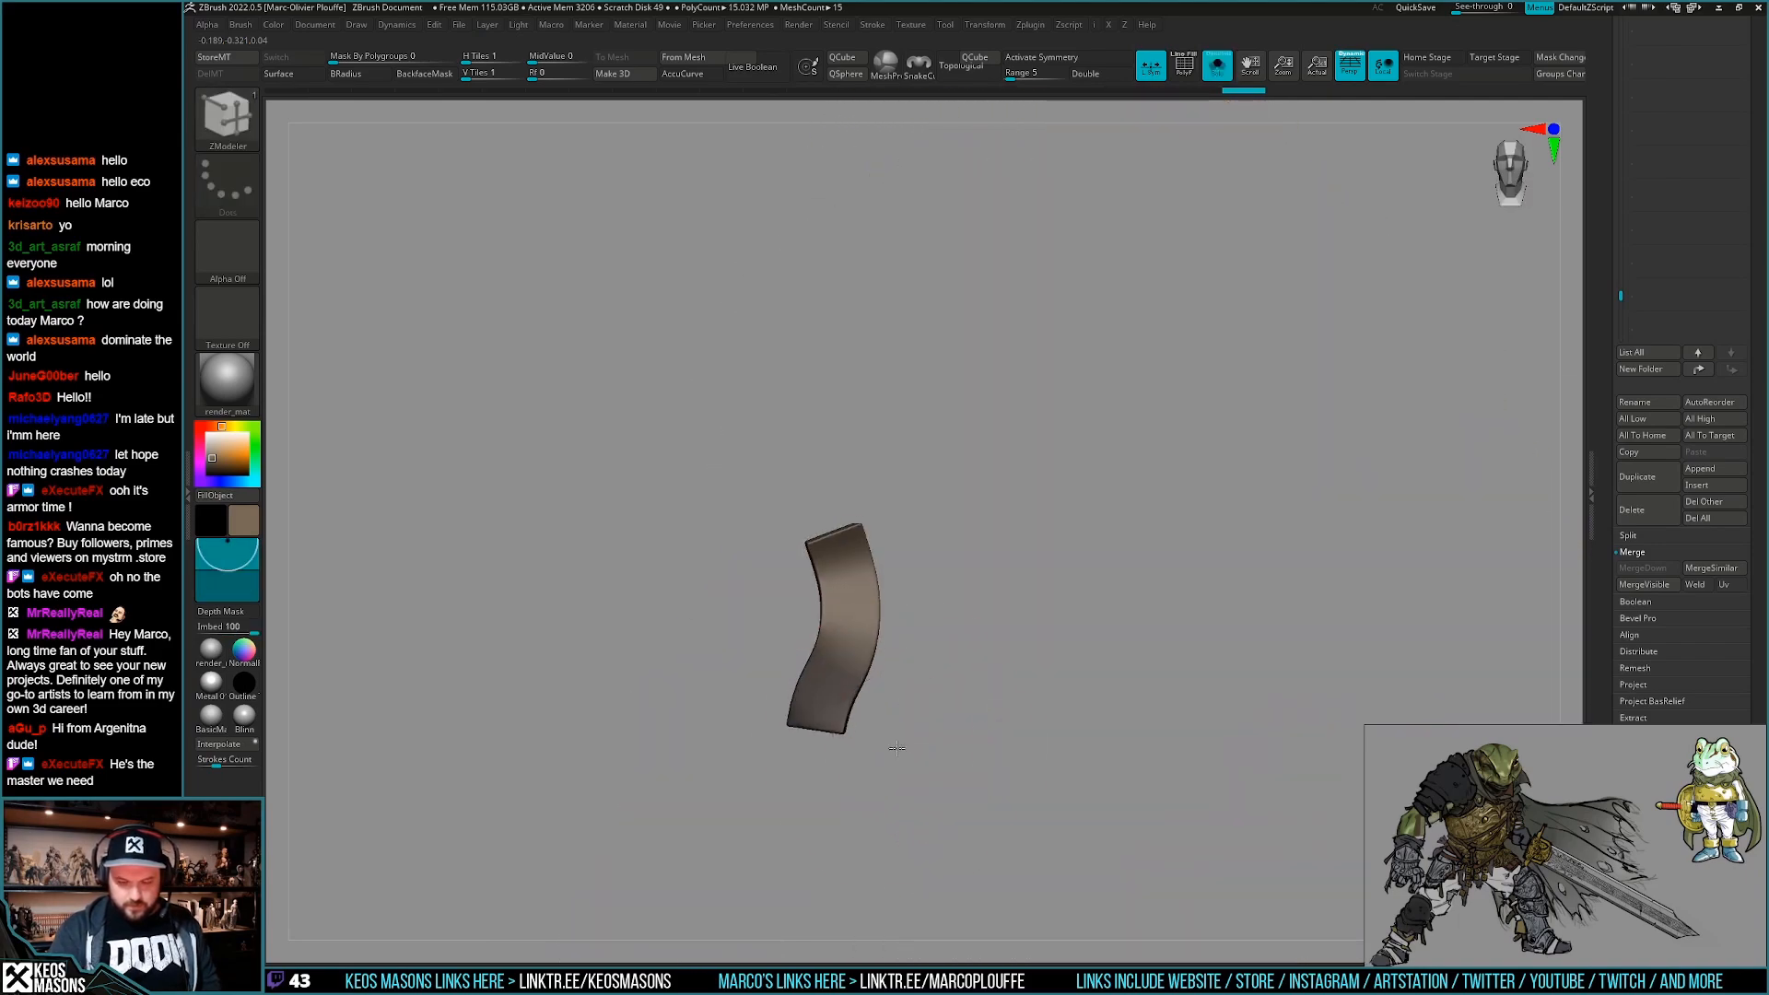
Rotate the whole strap around its length with the transpose line.
{"action": "left_click", "coordinate": [925, 712], "text": "ctrl"}
{"action": "key", "text": "w"}
{"action": "mouse_move", "coordinate": [833, 628]}
{"action": "left_mouse_down"}
{"action": "mouse_move", "coordinate": [936, 640]}
{"action": "mouse_move", "coordinate": [897, 640]}
{"action": "left_mouse_up"}
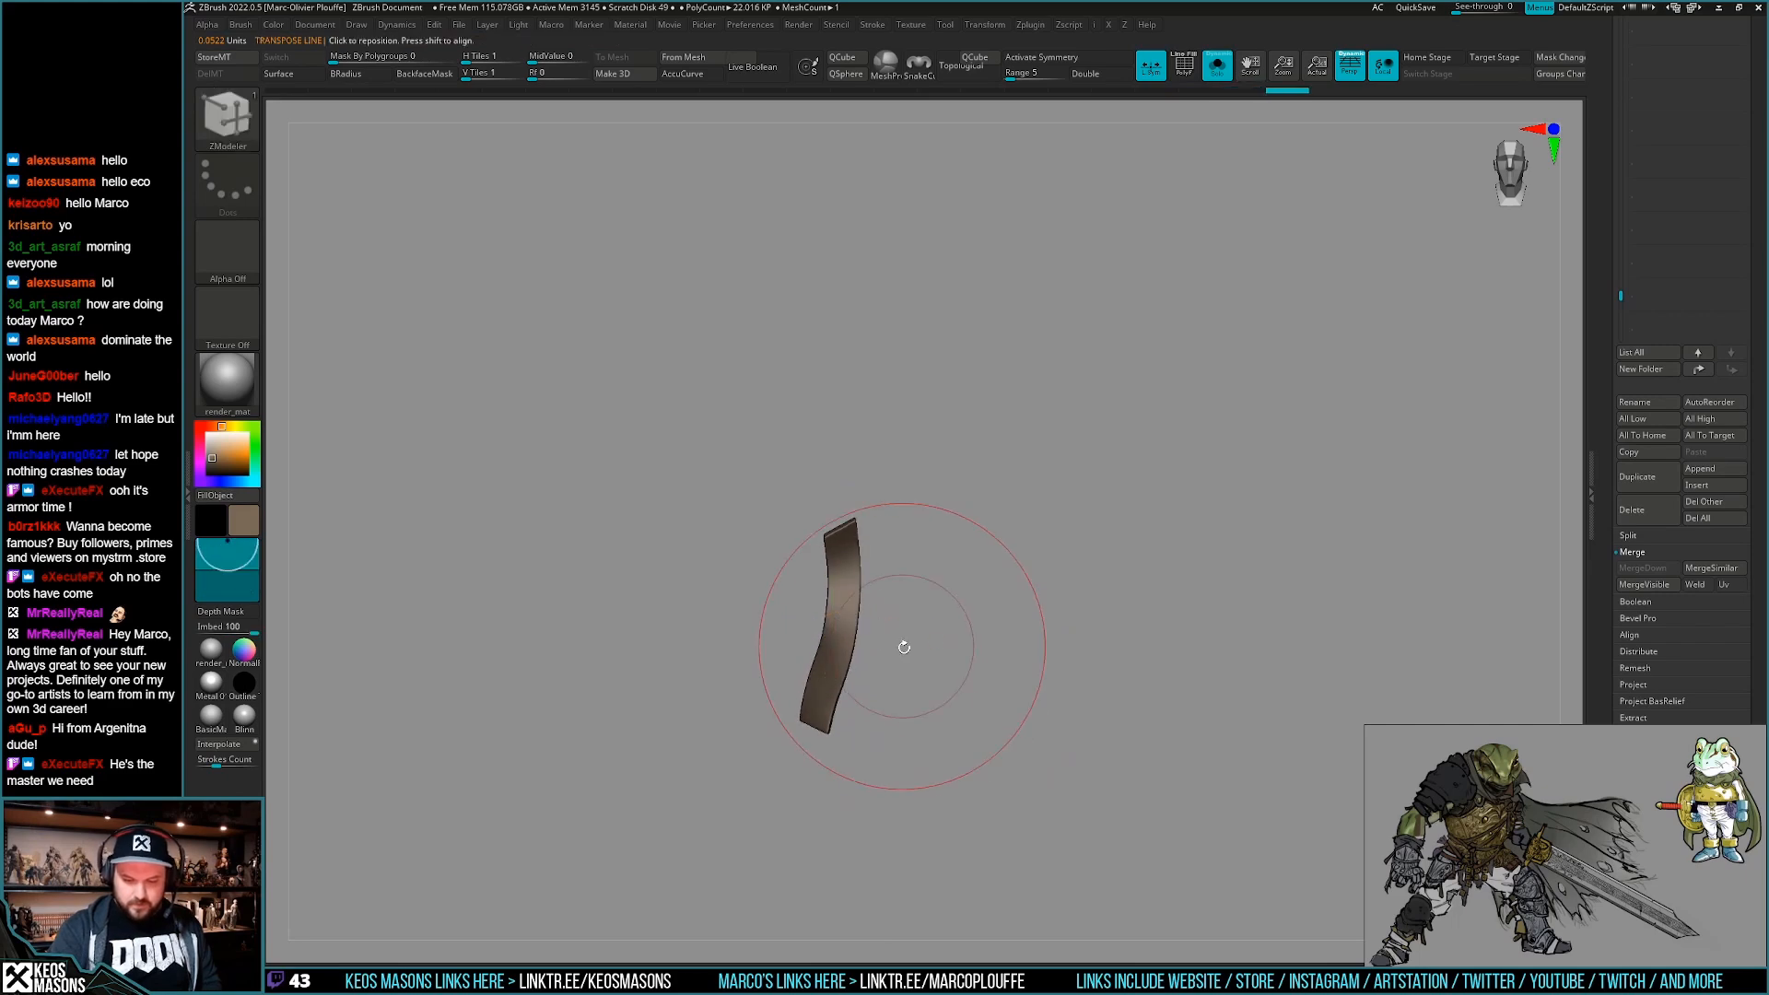
{"action": "key", "text": "q"}
{"action": "key", "text": "alt+s"}
{"action": "key", "text": "alt+s"}
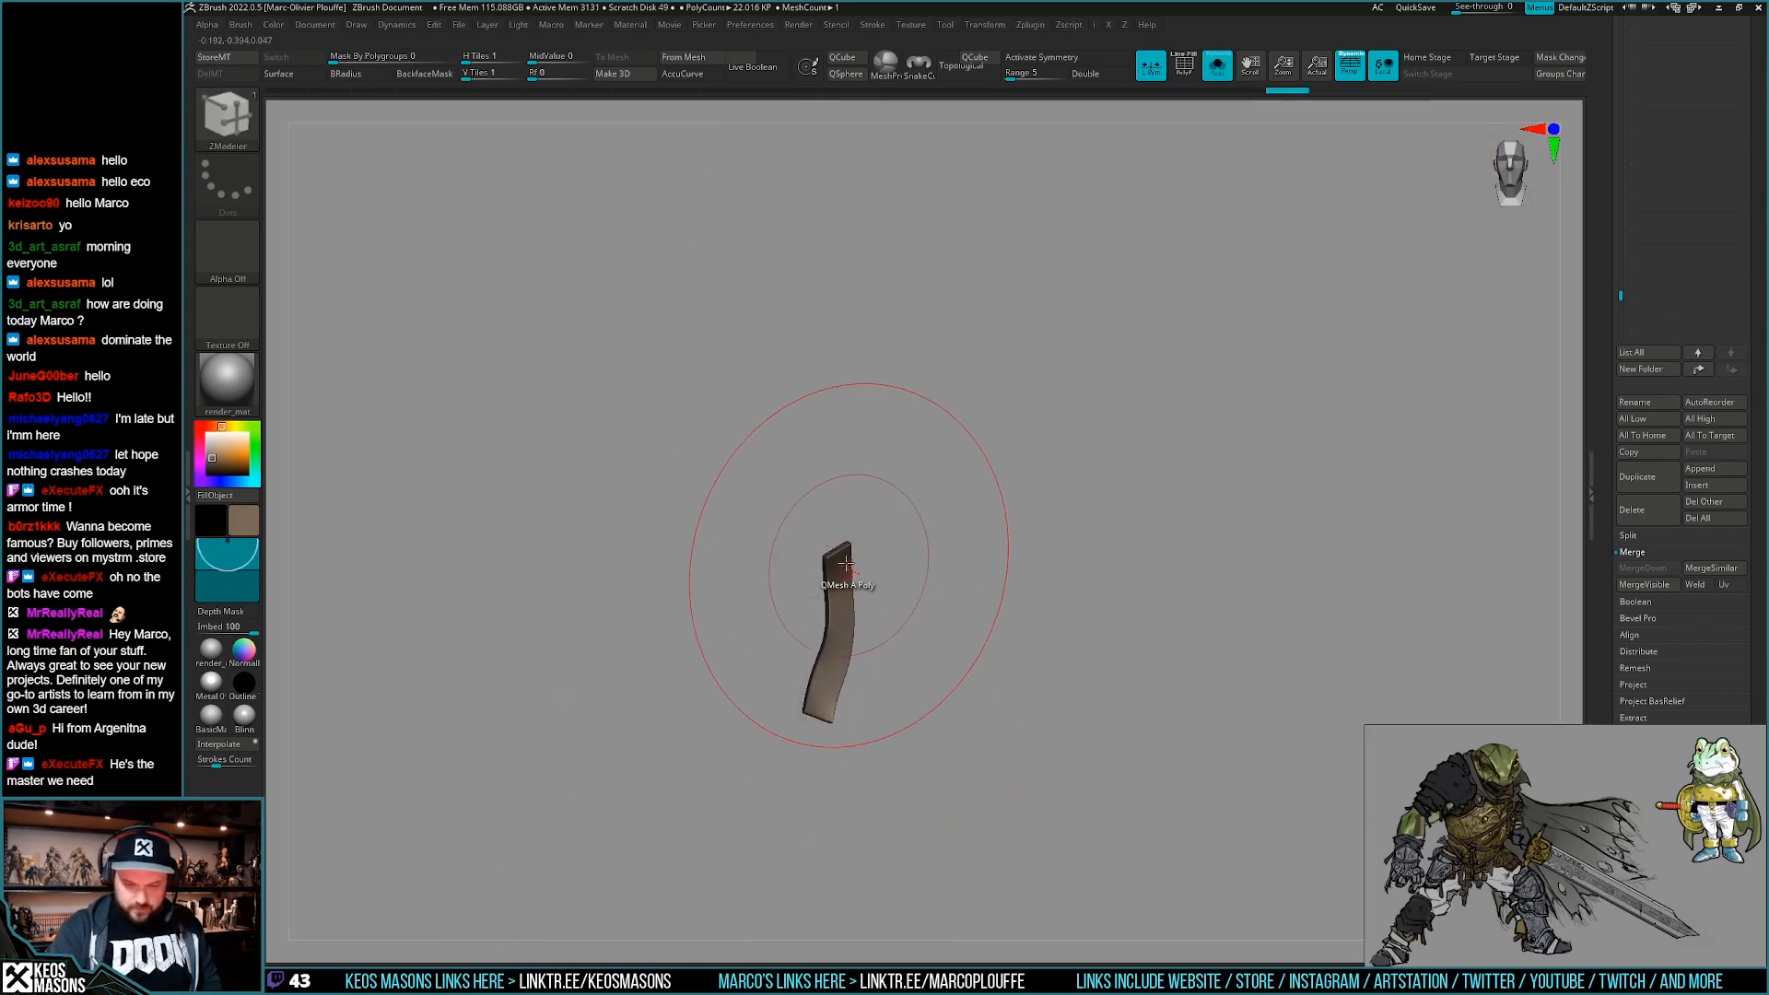
Twist the strap midway along its length with the transpose line and bring back the full character.
{"action": "left_click", "coordinate": [849, 564], "text": "ctrl"}
{"action": "key", "text": "w"}
{"action": "left_click_drag", "start_coordinate": [841, 563], "coordinate": [839, 723]}
{"action": "left_click_drag", "start_coordinate": [842, 627], "coordinate": [838, 632]}
{"action": "left_click_drag", "start_coordinate": [888, 379], "coordinate": [925, 392]}
{"action": "key", "text": "q"}
{"action": "key", "text": "alt+s"}
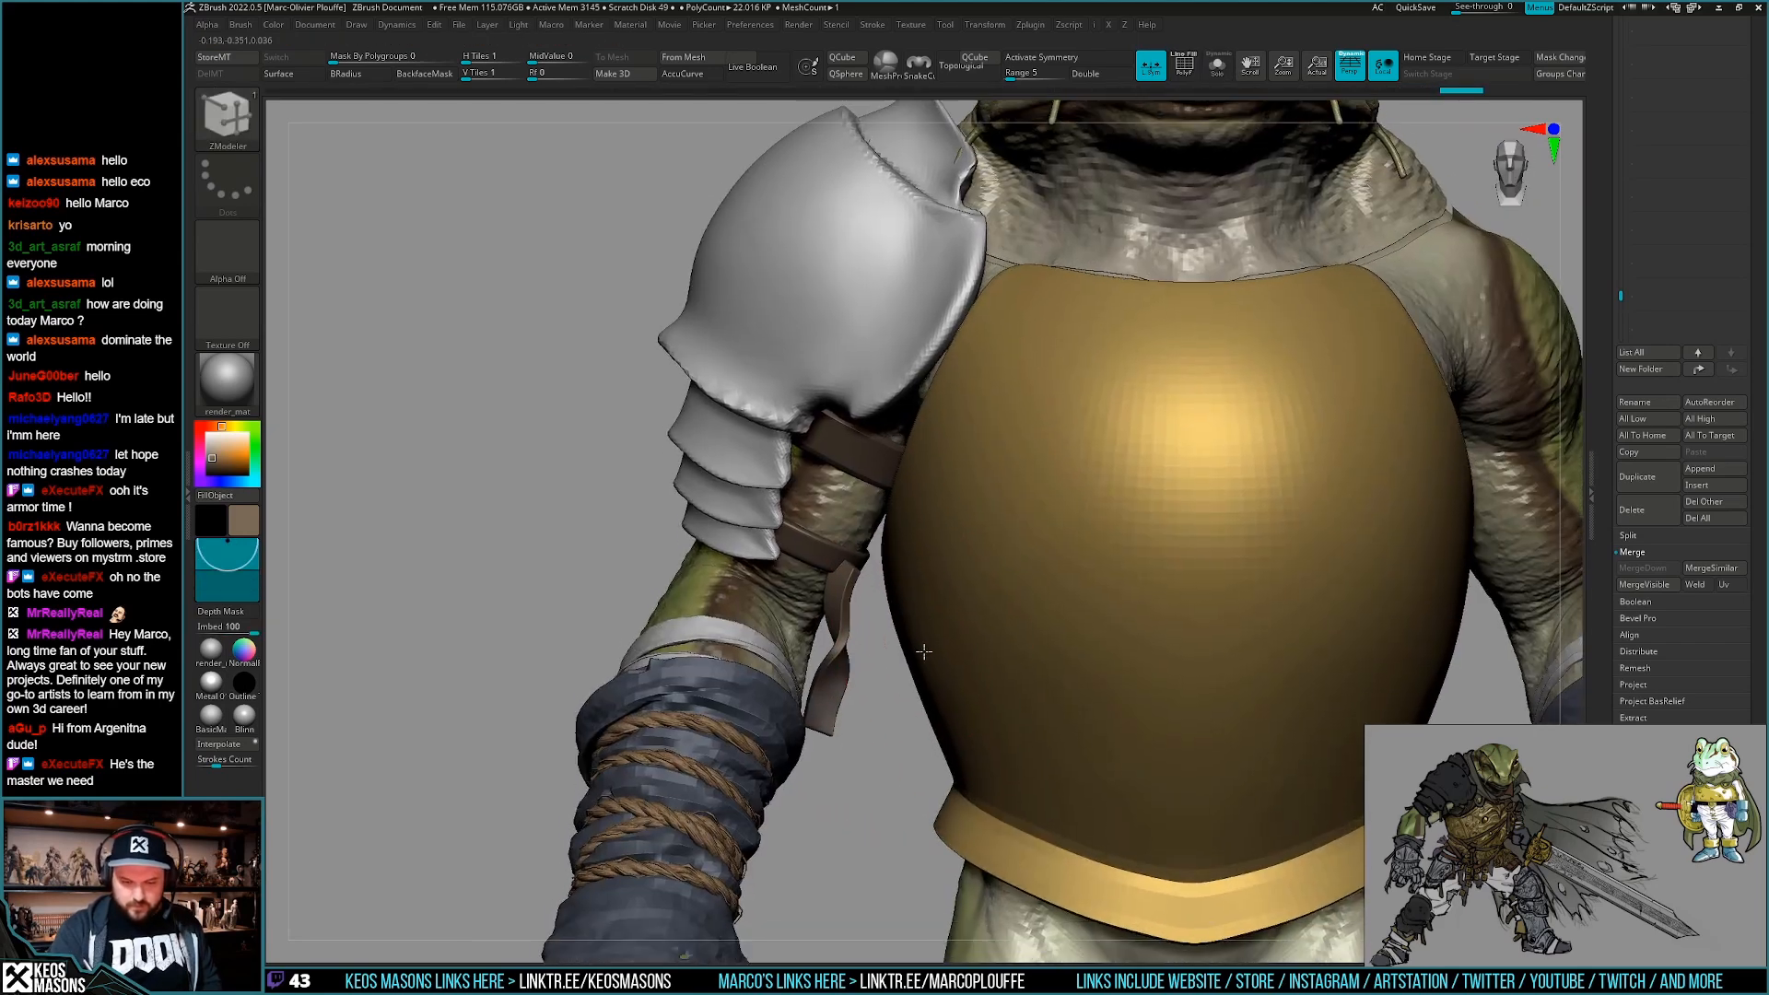
Rotate the twisted strap around its vertical axis where it hangs below the lower armband.
{"action": "key", "text": "r"}
{"action": "left_click_drag", "start_coordinate": [843, 557], "coordinate": [851, 596]}
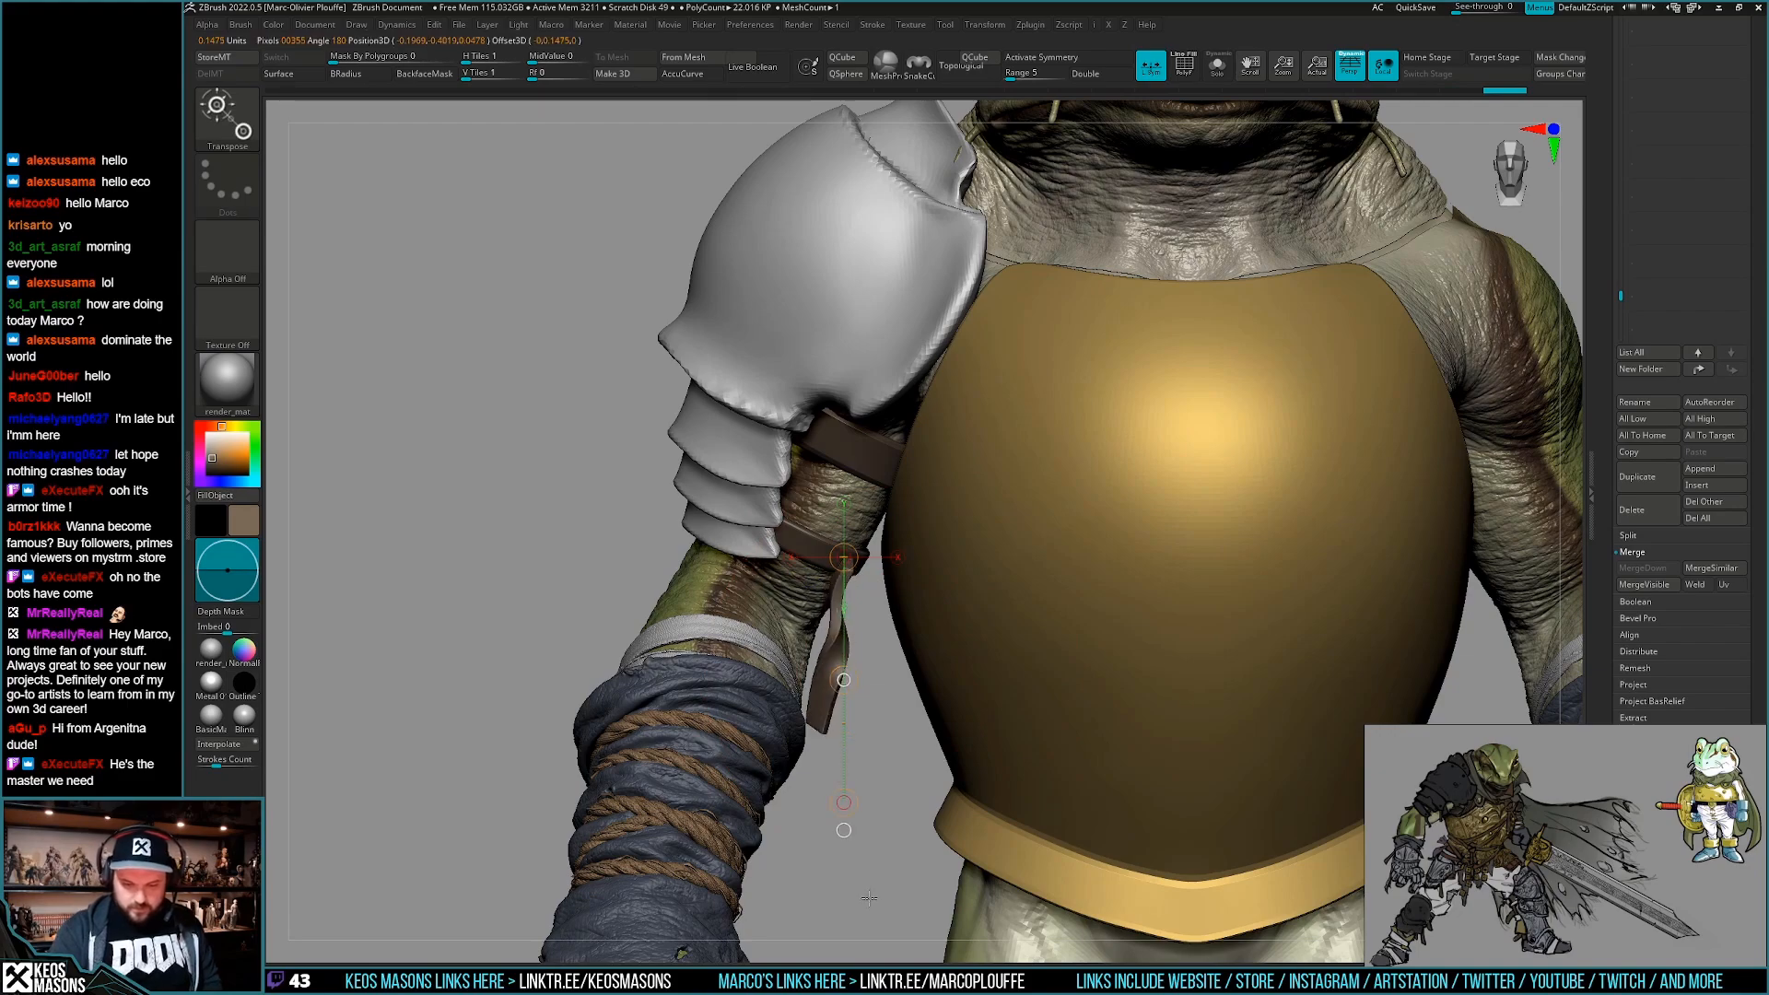
{"action": "right_click_drag", "start_coordinate": [844, 803], "coordinate": [877, 703]}
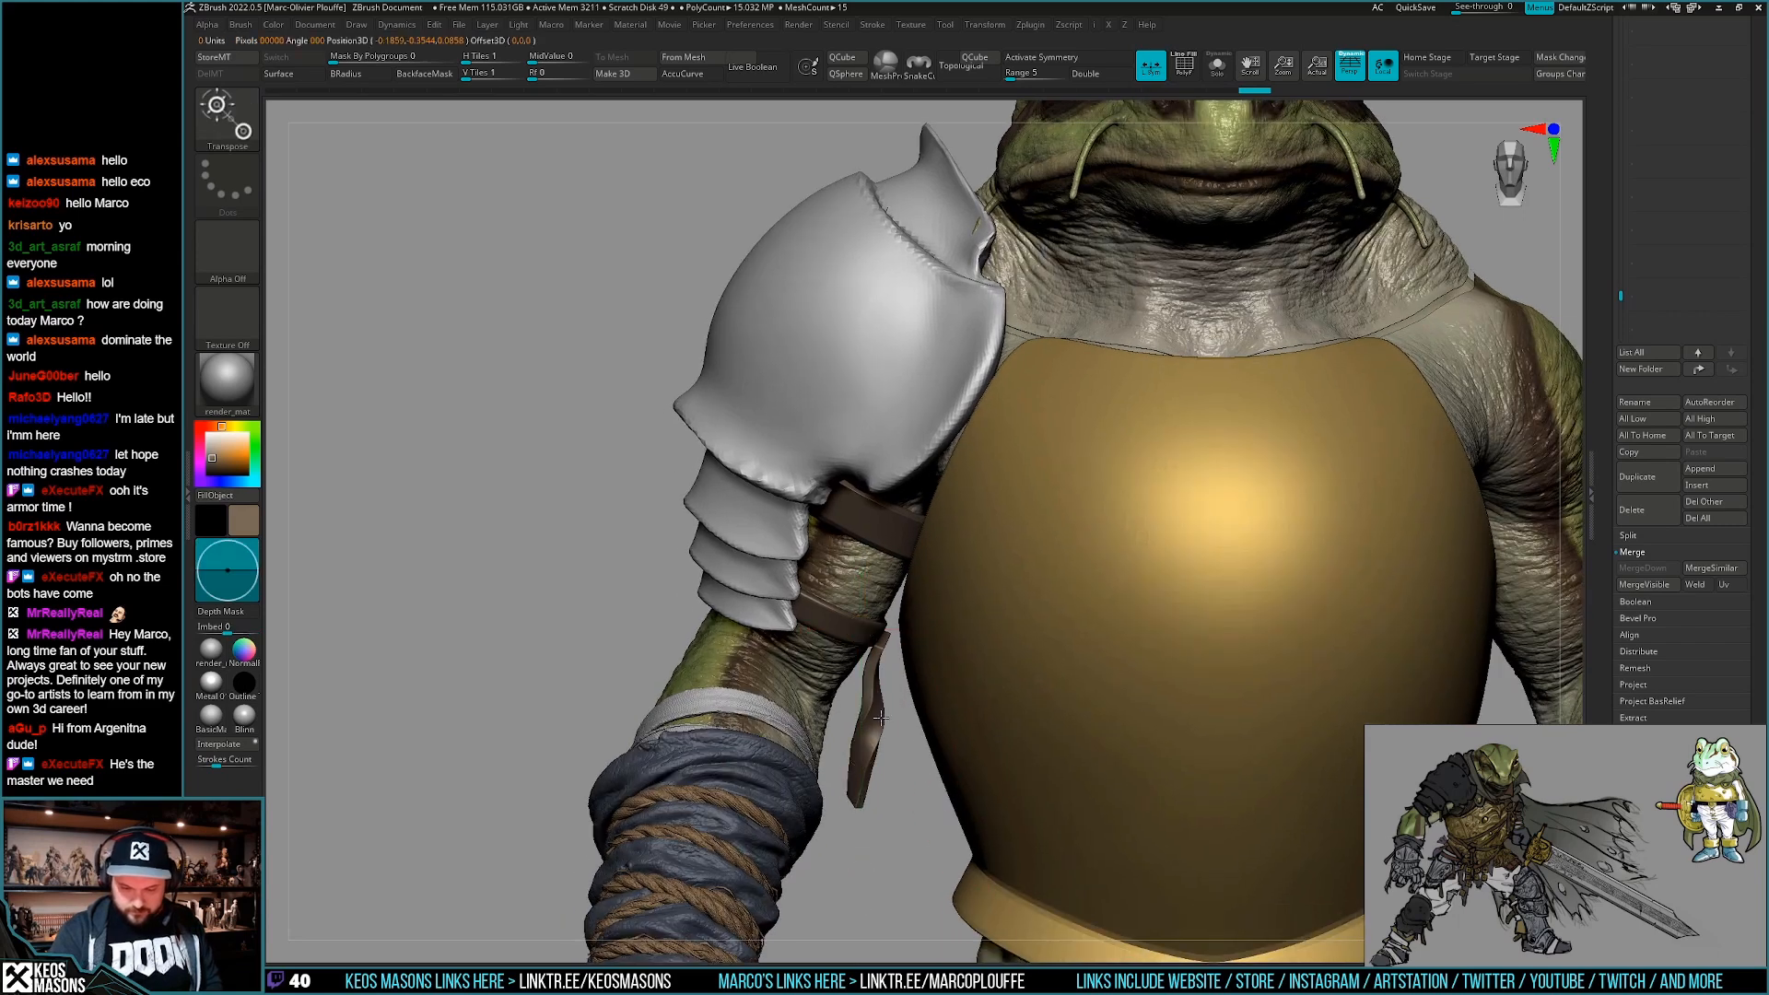
{"action": "key", "text": "q"}
{"action": "mouse_move", "coordinate": [876, 863]}
{"action": "right_mouse_down", "text": "alt"}
{"action": "mouse_move", "coordinate": [900, 733]}
{"action": "mouse_move", "coordinate": [876, 716]}
{"action": "right_mouse_up", "text": "alt"}
Isolate the twisted strap and reshape its curve with the Move brush and AccuCurve enabled.
{"action": "key", "text": "space"}
{"action": "key", "text": "x"}
{"action": "left_click", "coordinate": [829, 541]}
{"action": "right_click", "coordinate": [830, 804]}
{"action": "key", "text": "shift+s"}
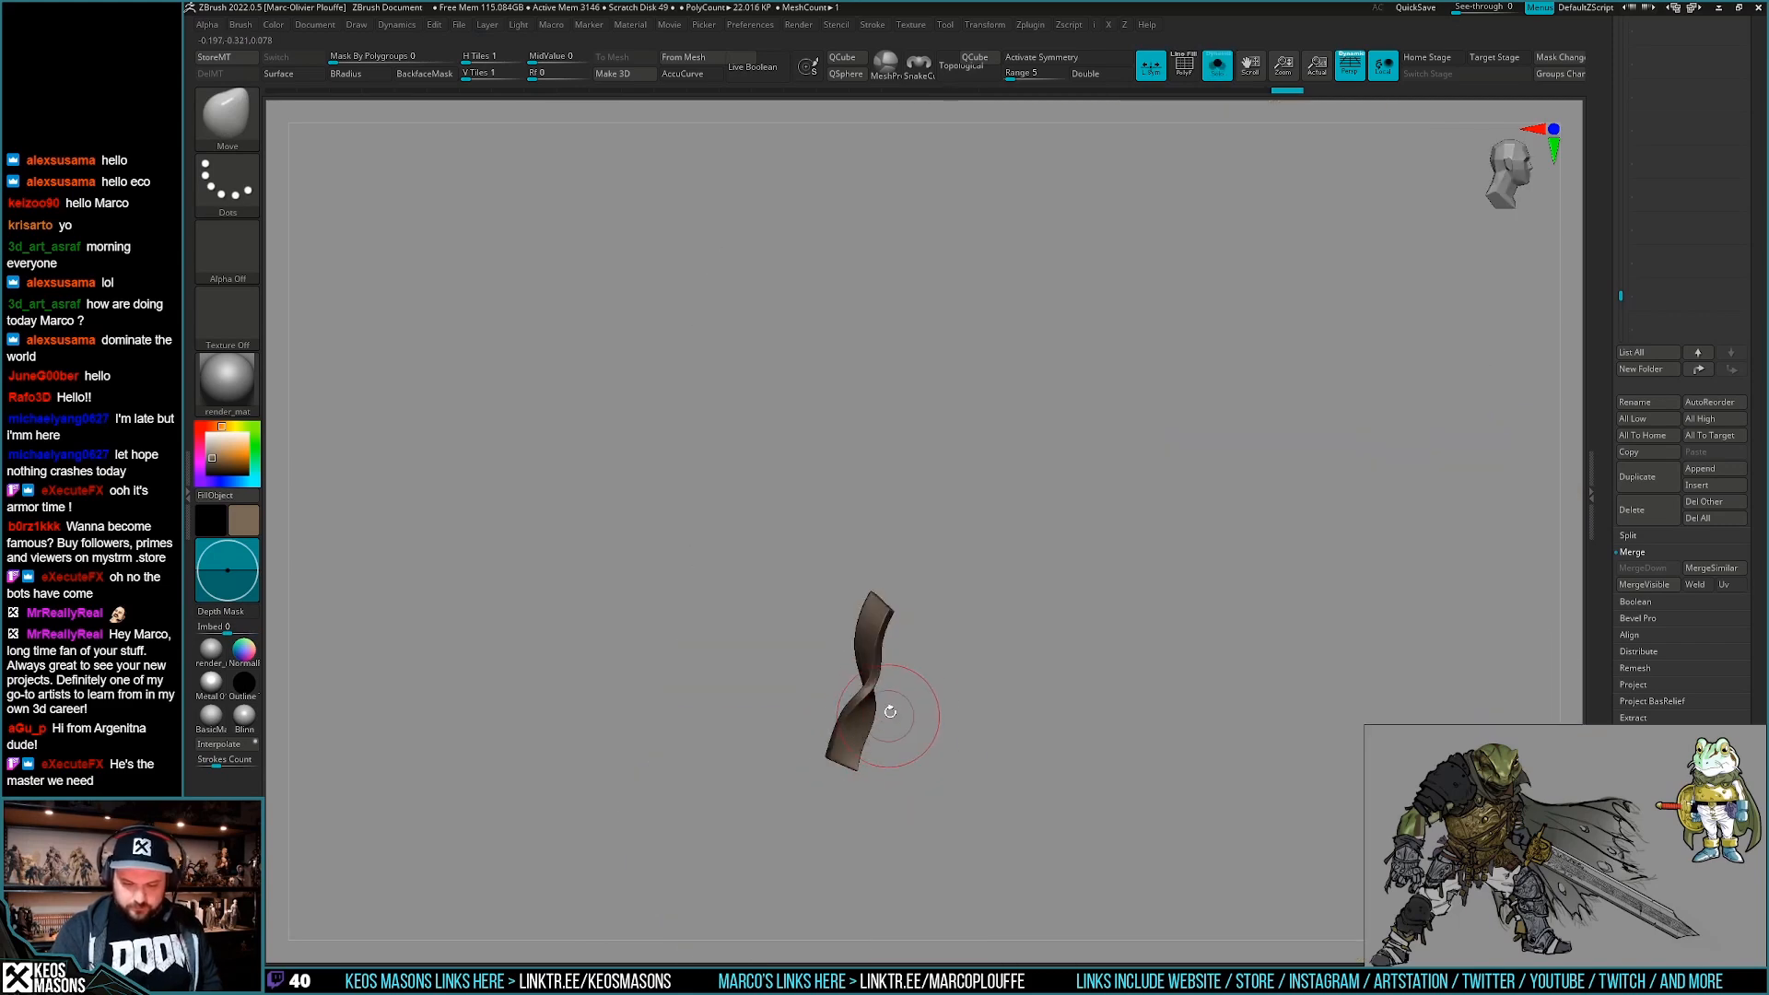
{"action": "key", "text": "space"}
{"action": "key", "text": "space"}
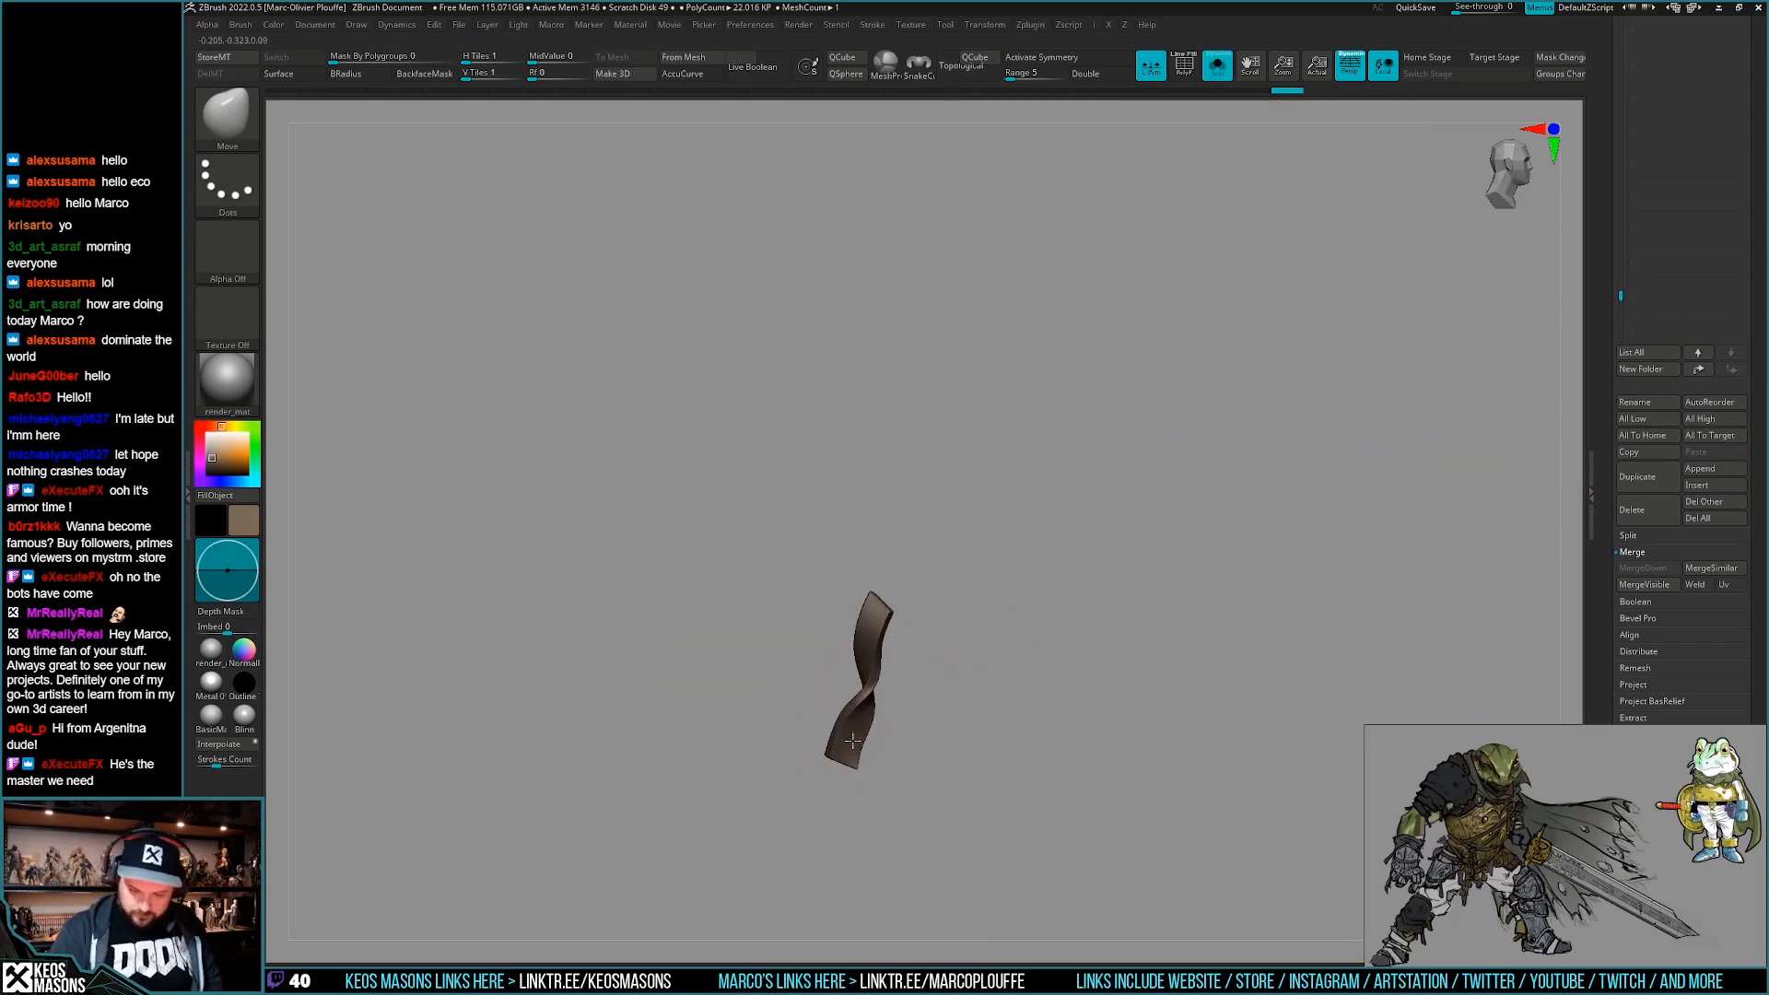
{"action": "right_click_drag", "start_coordinate": [861, 628], "coordinate": [886, 632]}
{"action": "key", "text": "space"}
{"action": "right_click_drag", "start_coordinate": [873, 734], "coordinate": [866, 742]}
{"action": "key", "text": "space"}
{"action": "key", "text": "space"}
{"action": "left_click_drag", "start_coordinate": [884, 647], "coordinate": [878, 650]}
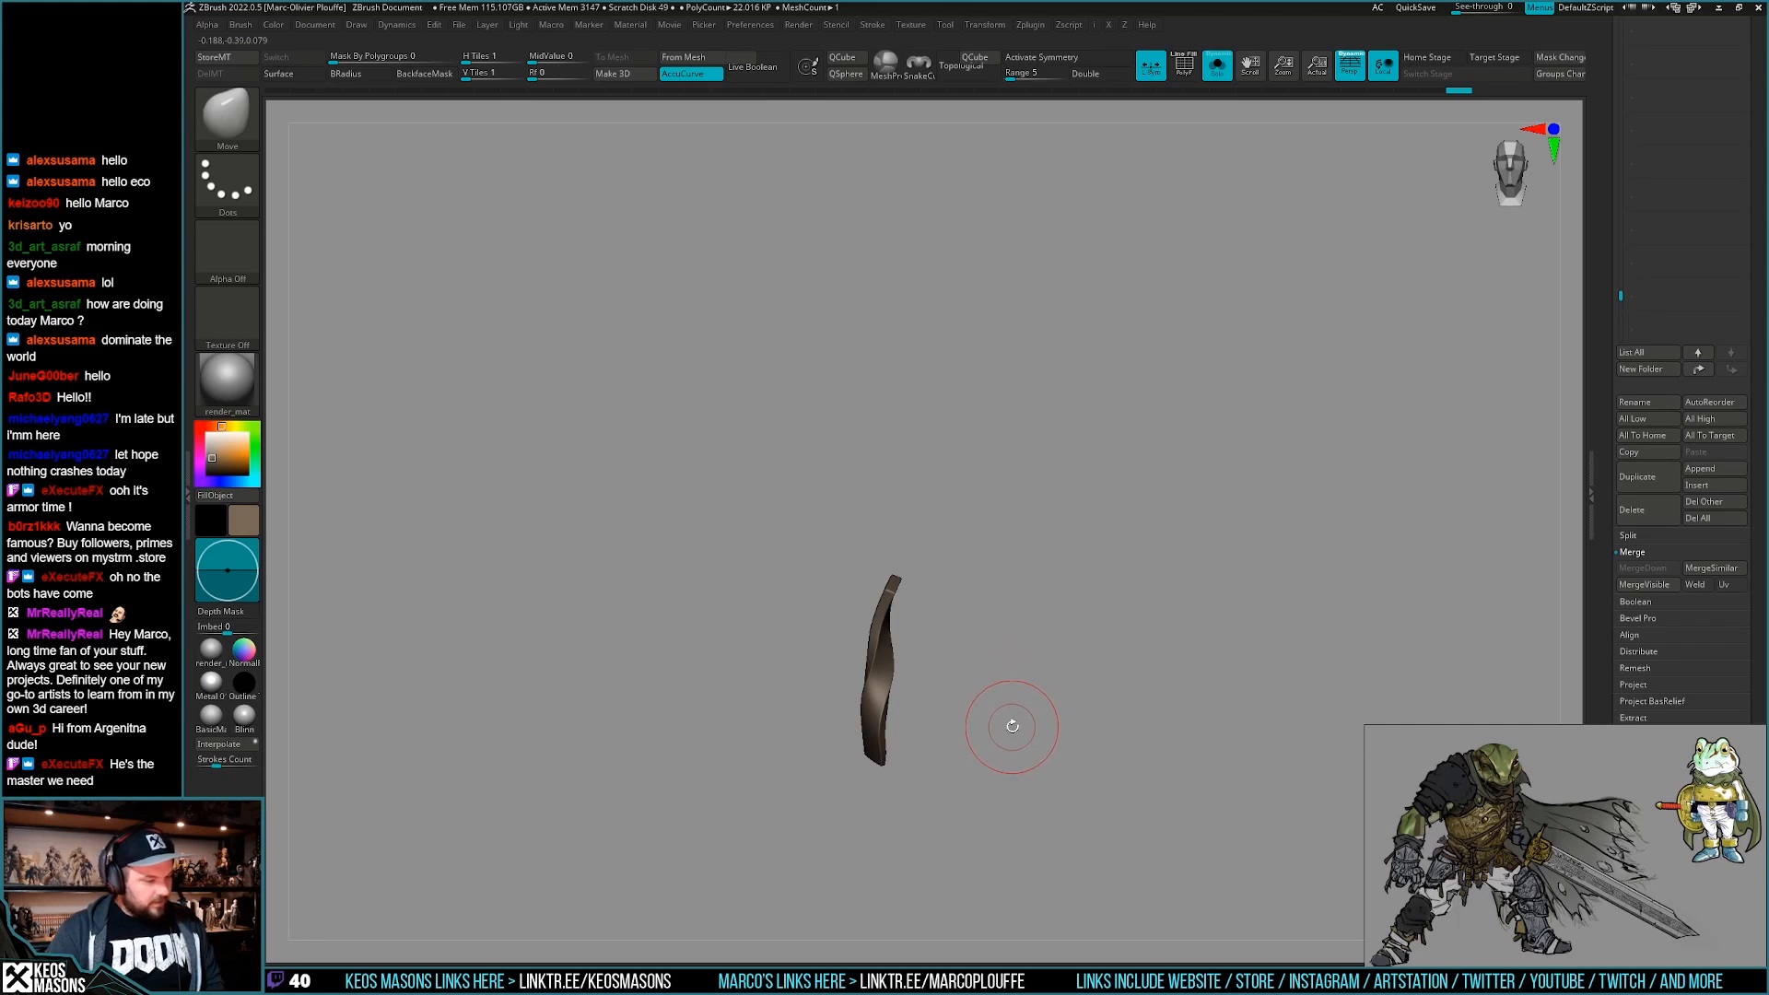
Refine the strap's ends with the Move brush, undo the last pull and fit the strap against the lower armband.
{"action": "mouse_move", "coordinate": [1014, 700]}
{"action": "left_mouse_down"}
{"action": "mouse_move", "coordinate": [940, 682]}
{"action": "mouse_move", "coordinate": [885, 632]}
{"action": "left_mouse_up"}
{"action": "left_click_drag", "start_coordinate": [873, 733], "coordinate": [891, 761]}
{"action": "key", "text": "ctrl+z"}
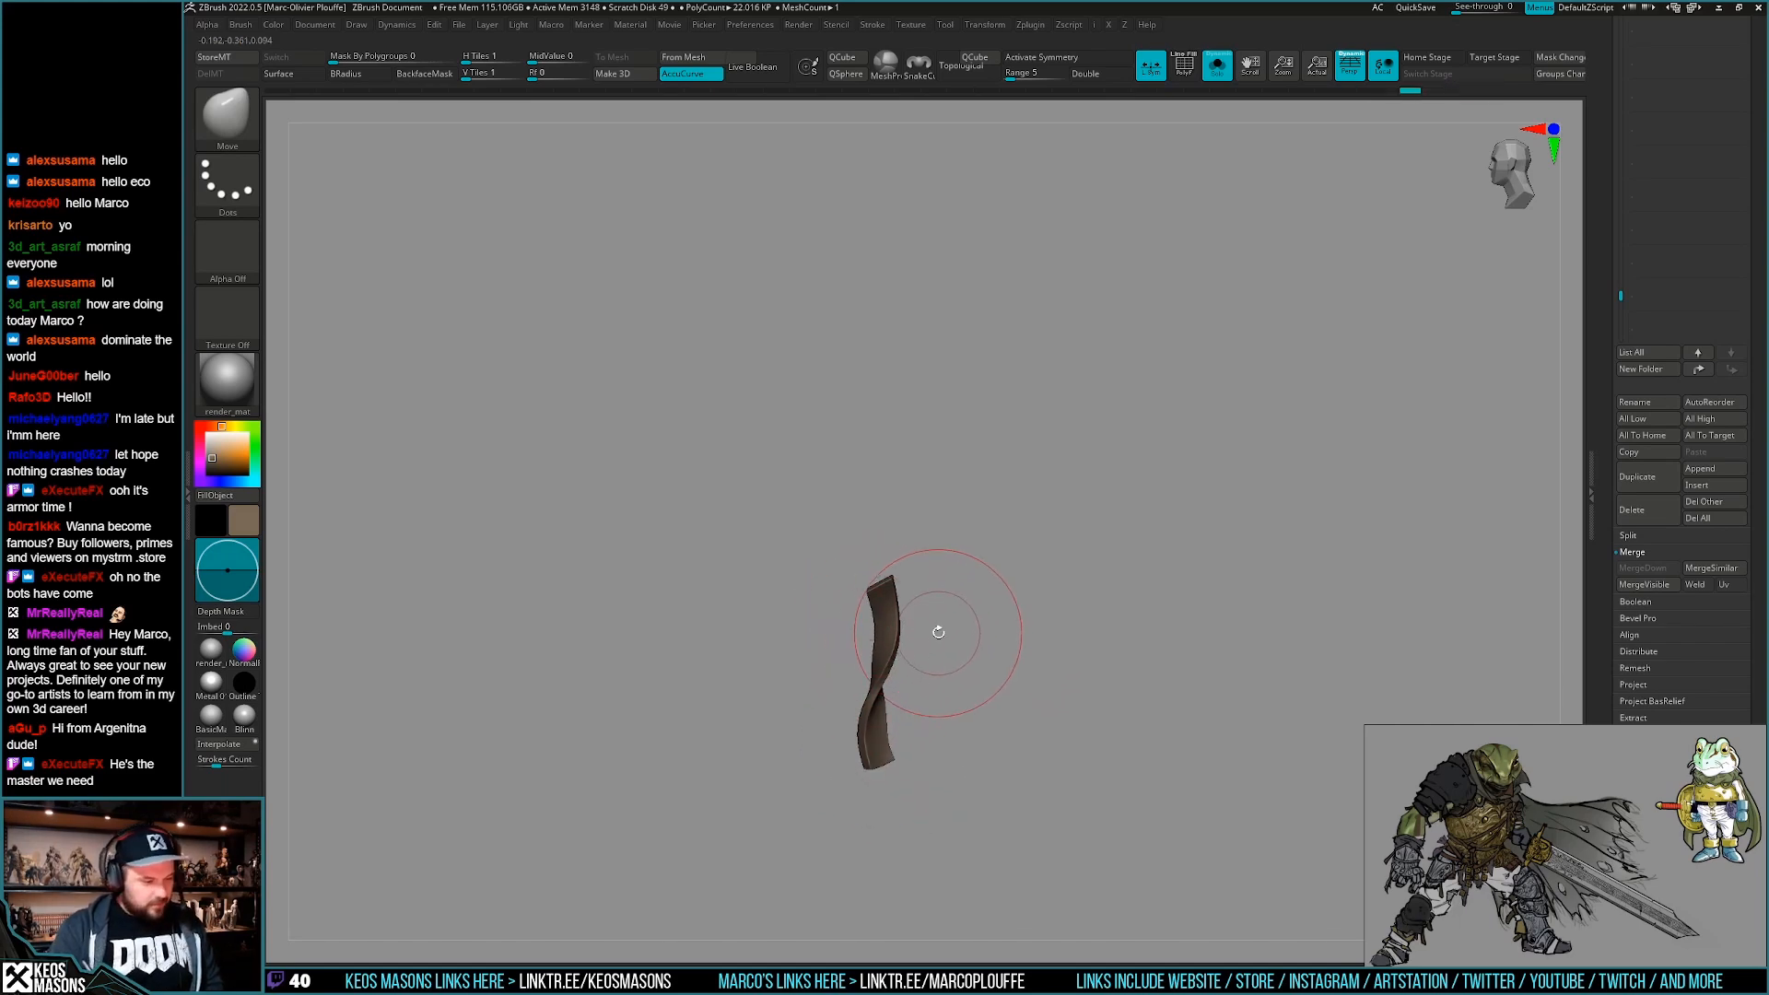
{"action": "left_click_drag", "start_coordinate": [955, 642], "coordinate": [1019, 639]}
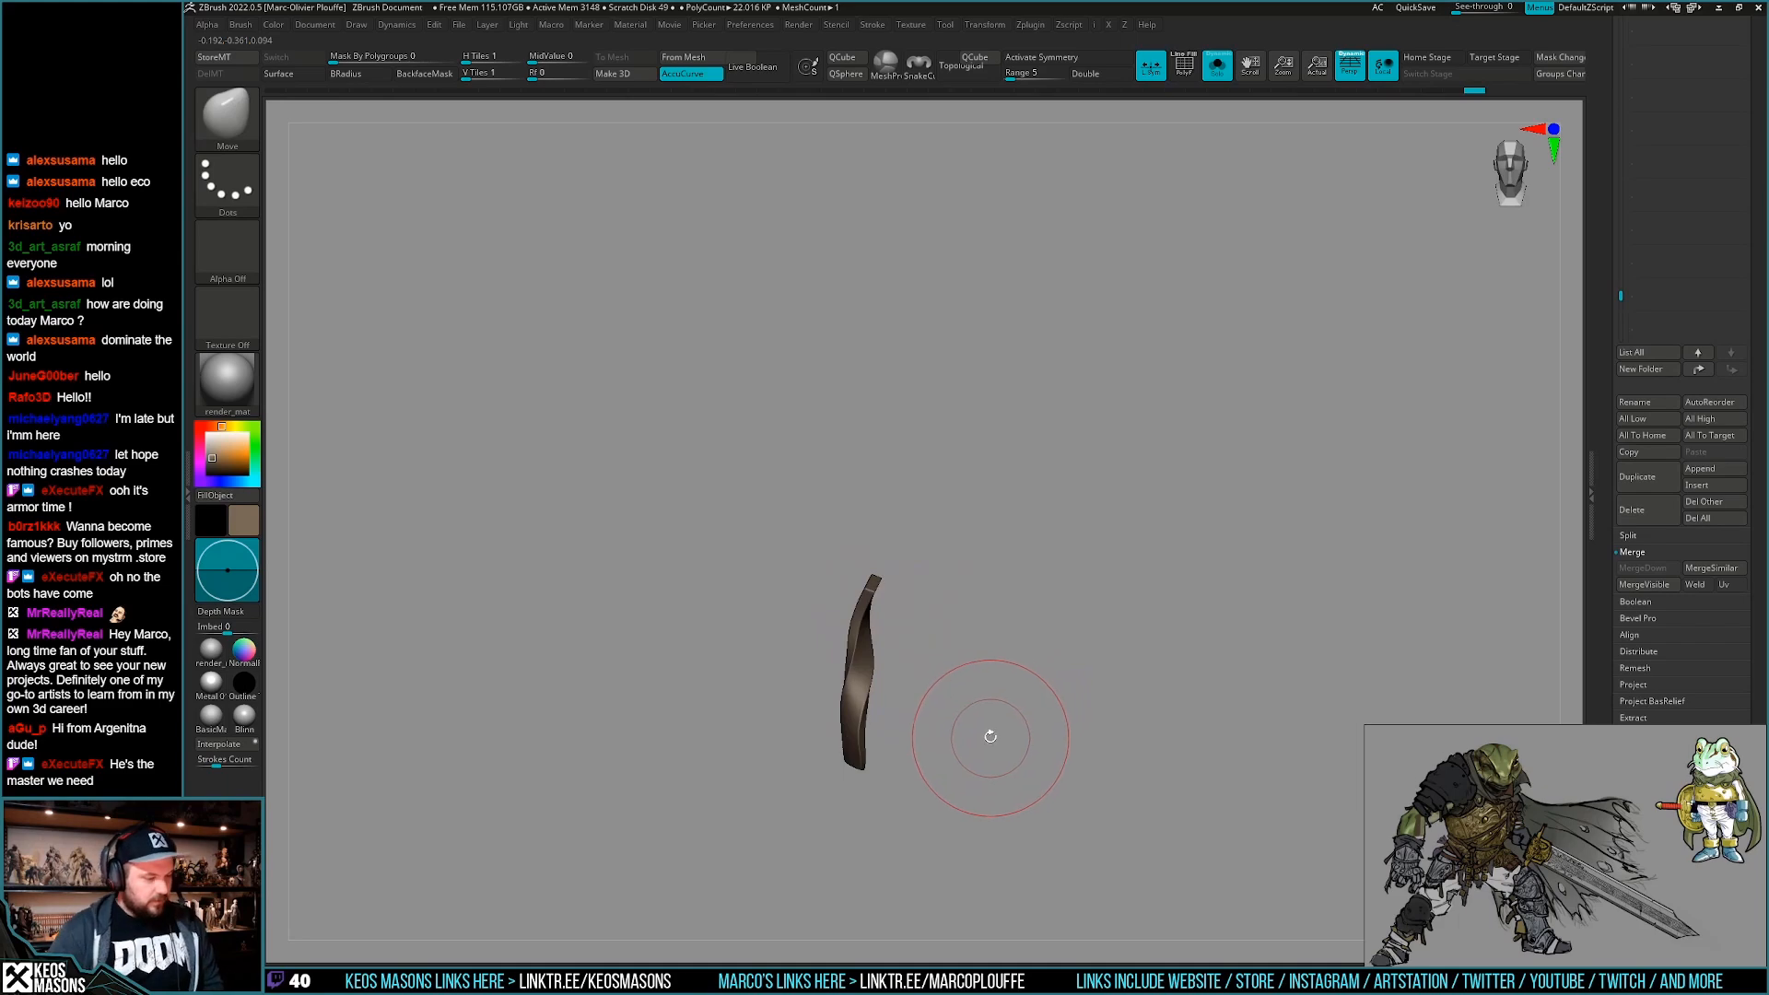
{"action": "left_click_drag", "start_coordinate": [987, 752], "coordinate": [971, 717], "text": "alt"}
{"action": "key", "text": "alt+s"}
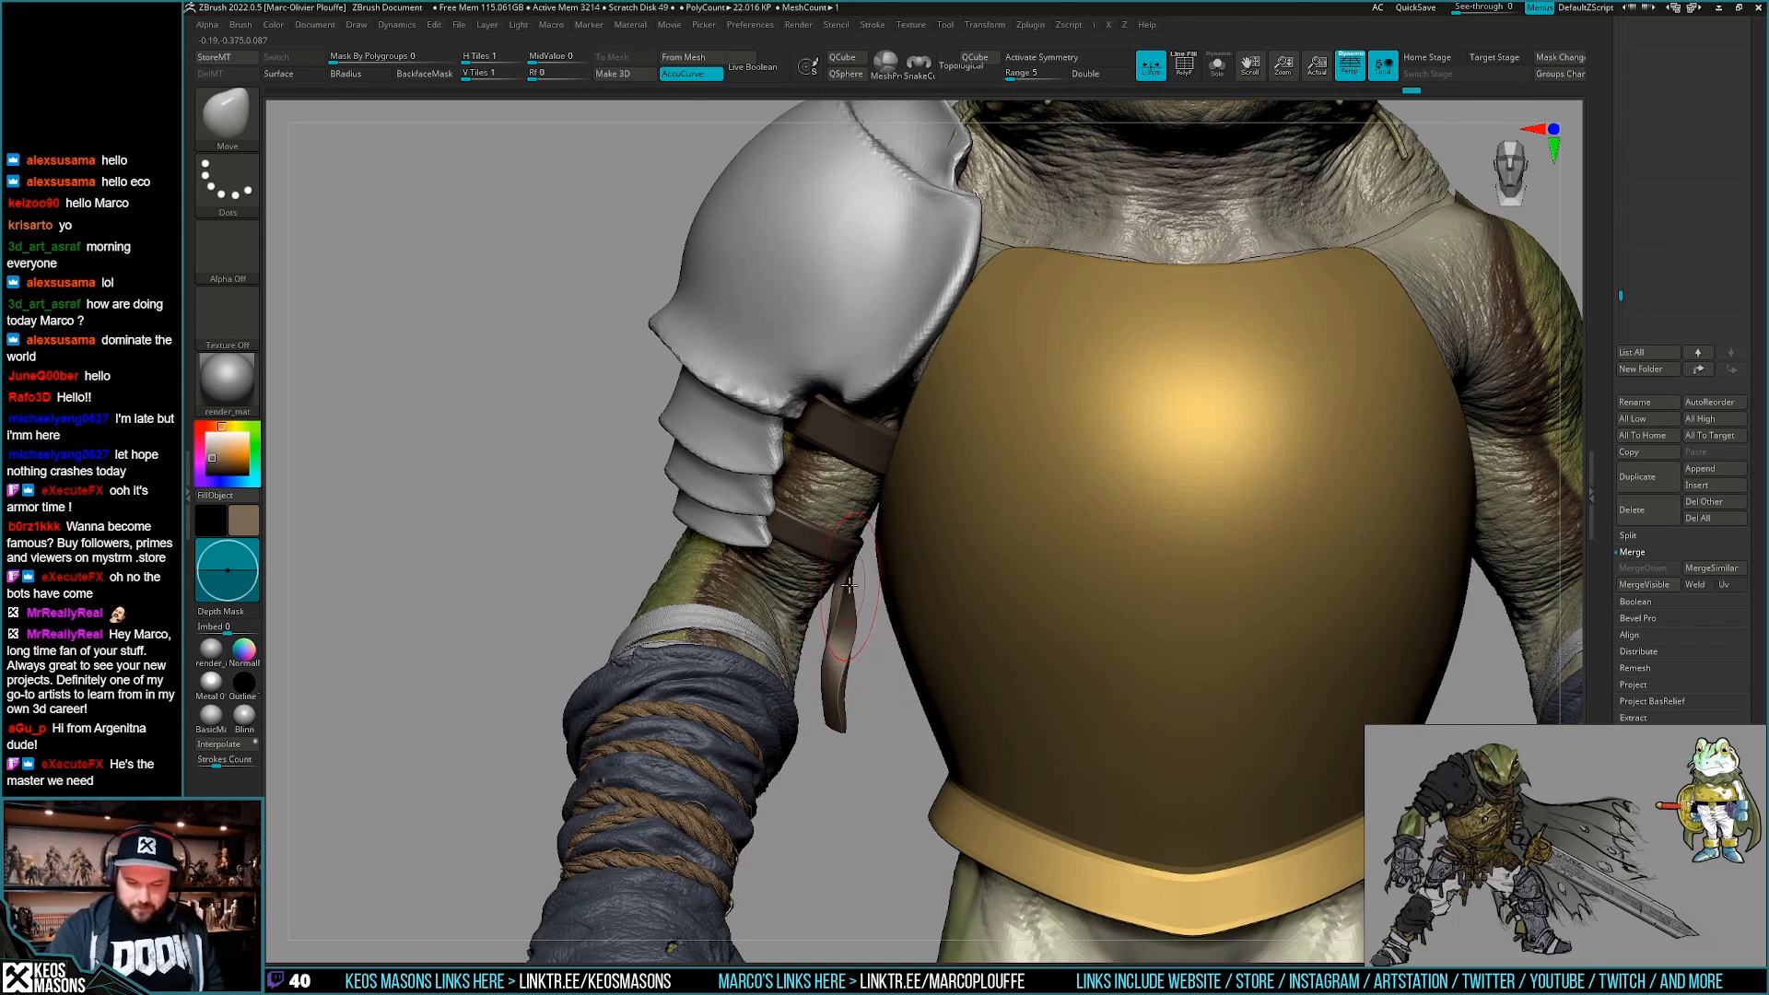
{"action": "left_click_drag", "start_coordinate": [829, 684], "coordinate": [835, 684]}
{"action": "right_click_drag", "start_coordinate": [834, 685], "coordinate": [842, 613], "text": "ctrl"}
{"action": "mouse_move", "coordinate": [842, 612]}
{"action": "right_mouse_down"}
{"action": "mouse_move", "coordinate": [1003, 616]}
{"action": "mouse_move", "coordinate": [1204, 661]}
{"action": "right_mouse_up"}
{"action": "right_click_drag", "start_coordinate": [1057, 744], "coordinate": [980, 761], "text": "alt"}
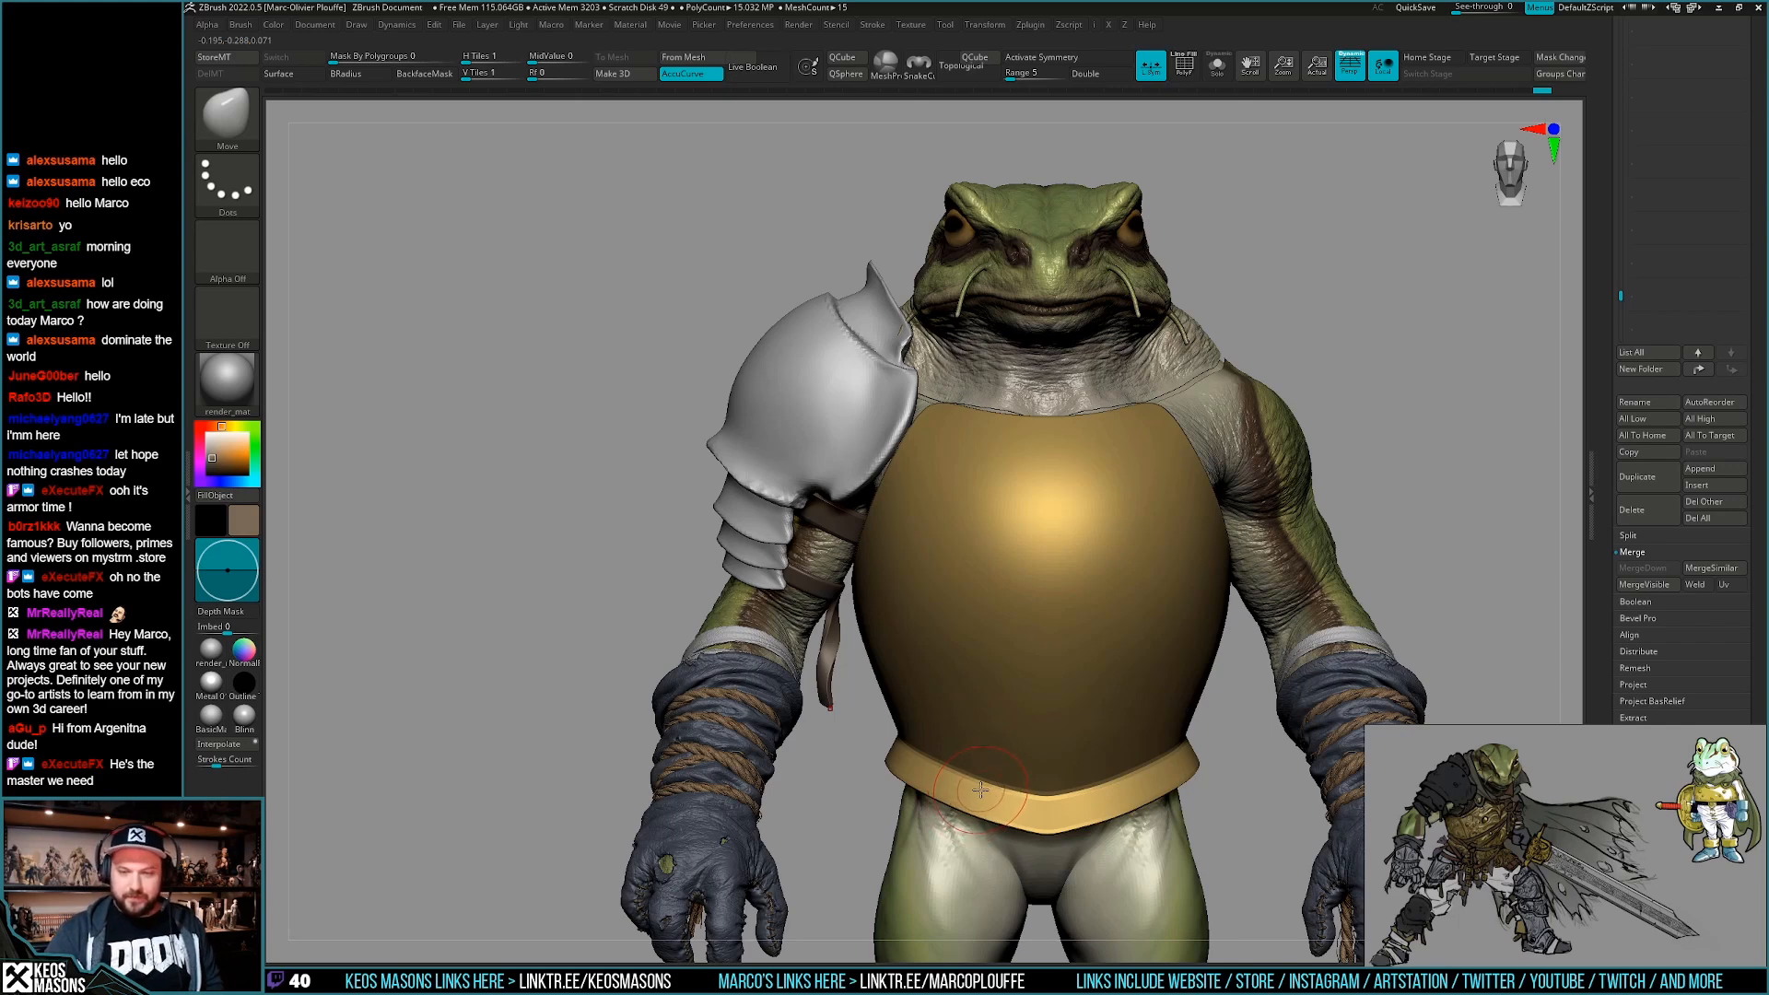
Duplicate the hanging strap and start moving the copy with the transpose line.
{"action": "key", "text": "w"}
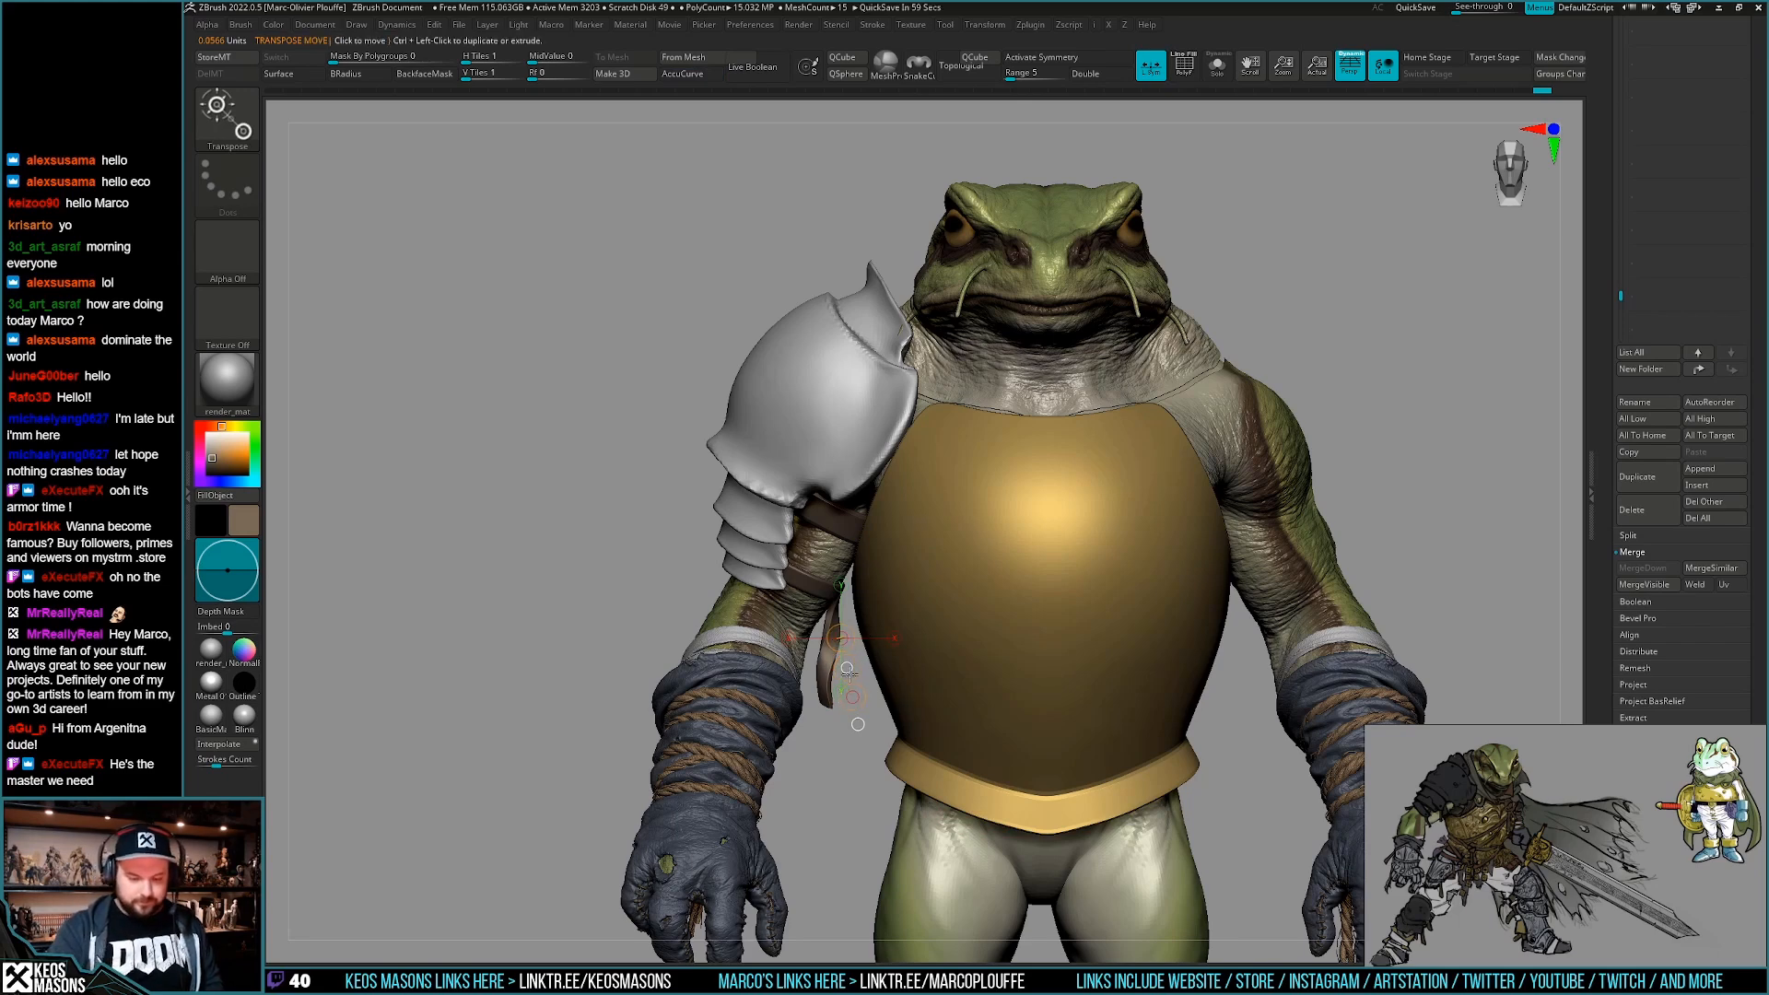
{"action": "key", "text": "q"}
{"action": "key", "text": "w"}
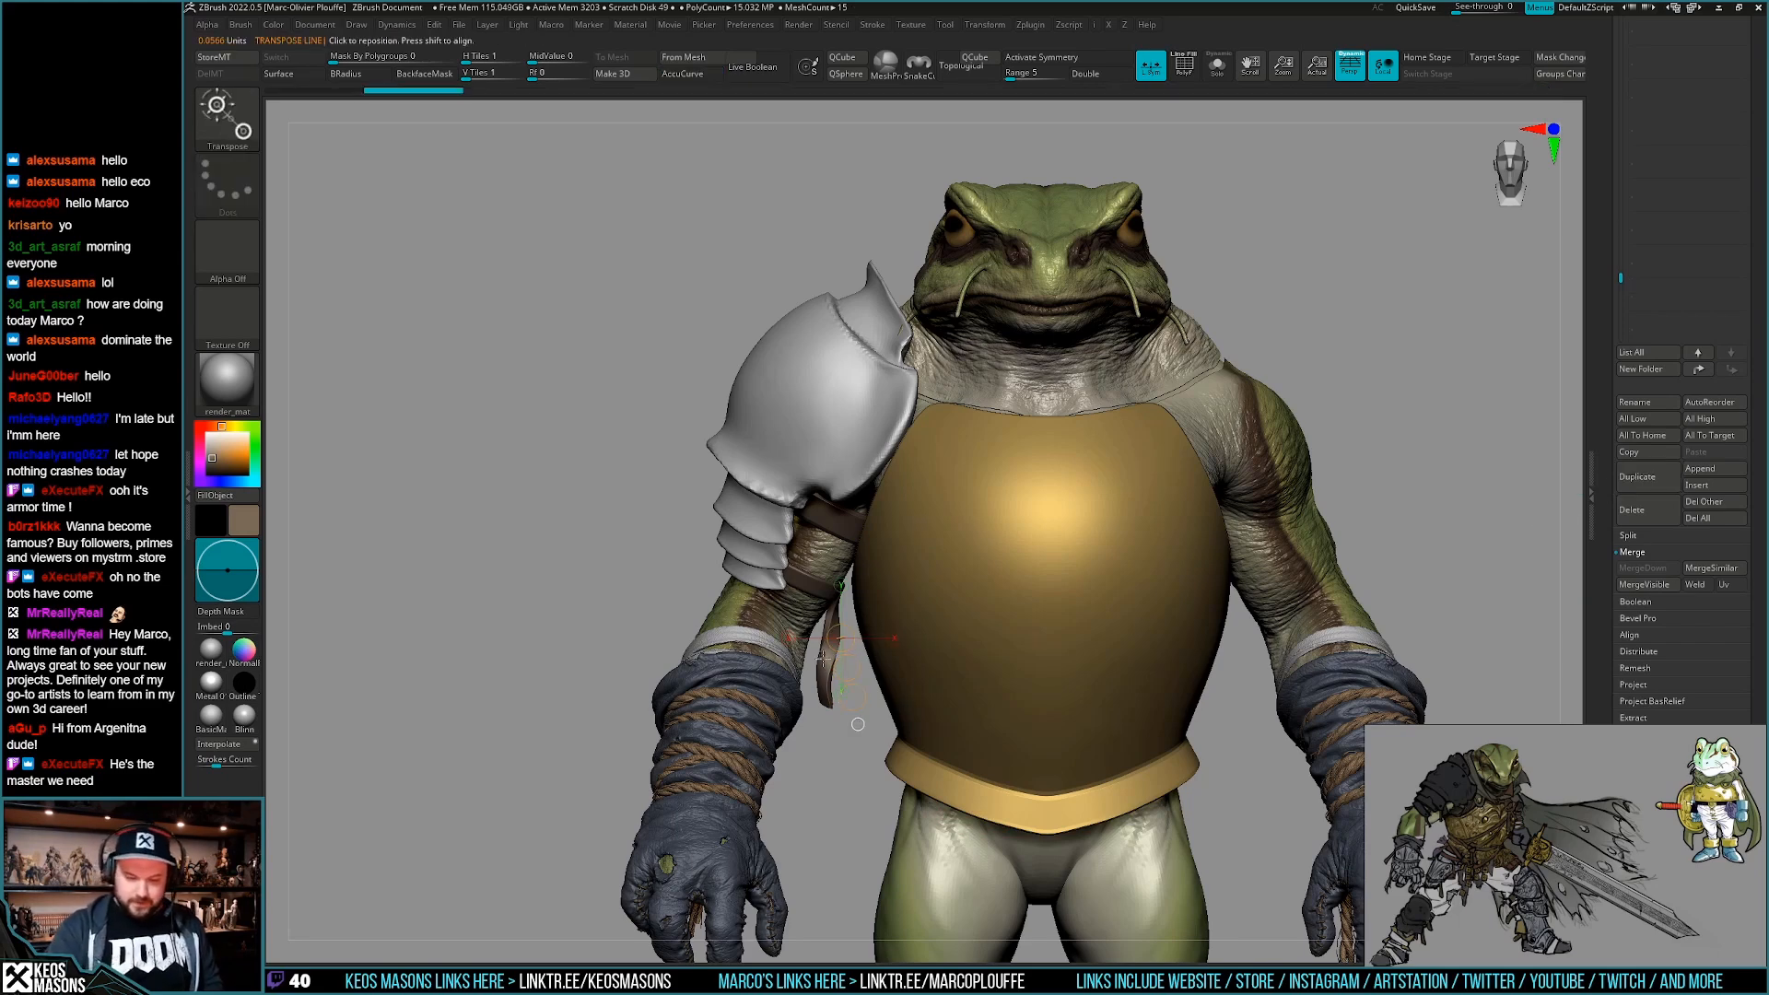
{"action": "right_click_drag", "start_coordinate": [858, 576], "coordinate": [1087, 581]}
{"action": "key", "text": "w"}
{"action": "left_click_drag", "start_coordinate": [816, 546], "coordinate": [934, 548], "text": "shift"}
{"action": "key", "text": "q"}
Reposition the strap copy near the upper armband, checking it from several angles.
{"action": "mouse_move", "coordinate": [1086, 529]}
{"action": "right_mouse_down"}
{"action": "mouse_move", "coordinate": [951, 513]}
{"action": "mouse_move", "coordinate": [901, 564]}
{"action": "right_mouse_up"}
{"action": "mouse_move", "coordinate": [902, 564]}
{"action": "right_mouse_down", "text": "alt"}
{"action": "mouse_move", "coordinate": [923, 594]}
{"action": "mouse_move", "coordinate": [997, 496]}
{"action": "right_mouse_up", "text": "alt"}
{"action": "key", "text": "w"}
{"action": "left_click_drag", "start_coordinate": [839, 616], "coordinate": [933, 567]}
{"action": "key", "text": "q"}
{"action": "right_click_drag", "start_coordinate": [932, 567], "coordinate": [889, 594]}
{"action": "mouse_move", "coordinate": [889, 594]}
{"action": "right_mouse_down", "text": "shift"}
{"action": "mouse_move", "coordinate": [873, 609]}
{"action": "mouse_move", "coordinate": [906, 579]}
{"action": "right_mouse_up", "text": "shift"}
{"action": "key", "text": "w"}
{"action": "mouse_move", "coordinate": [881, 527]}
{"action": "left_mouse_down"}
{"action": "mouse_move", "coordinate": [959, 579]}
{"action": "mouse_move", "coordinate": [919, 553]}
{"action": "left_mouse_up"}
{"action": "key", "text": "q"}
{"action": "key", "text": "w"}
{"action": "key", "text": "q"}
Isolate the strap copy and try a ZModeler polygon action on its polygroups at the lower subdivision level.
{"action": "key", "text": "alt+s"}
{"action": "key", "text": "f"}
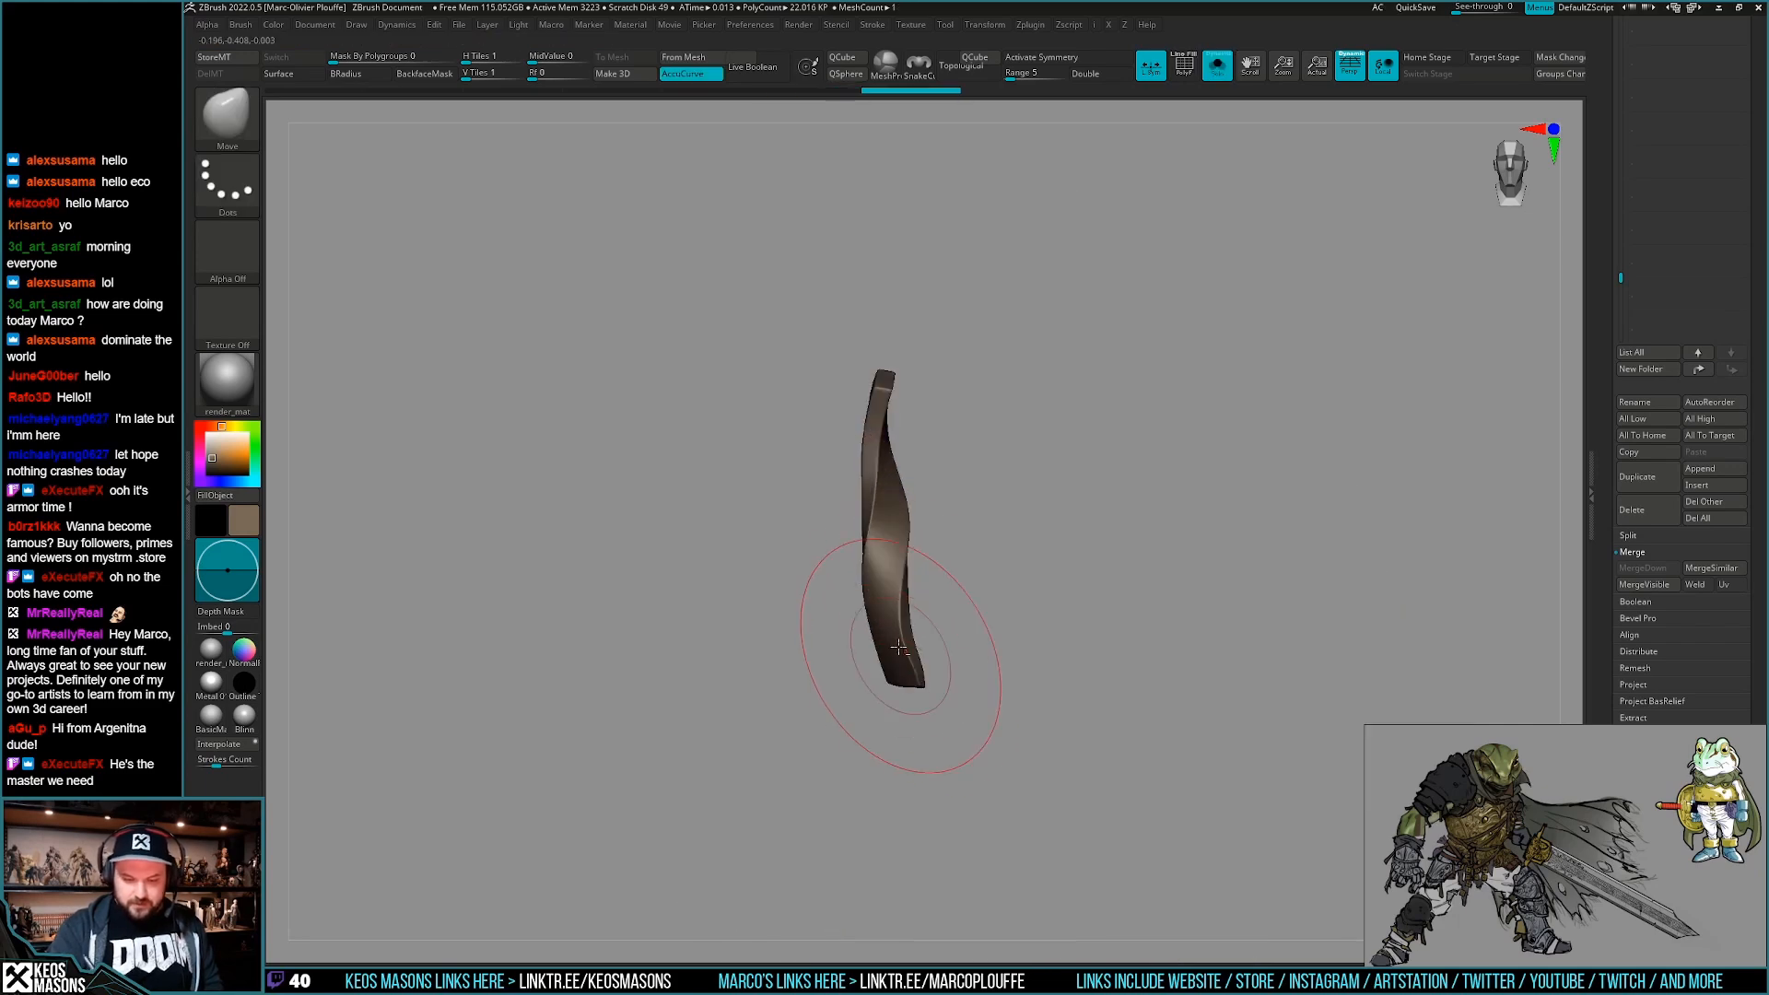
{"action": "key", "text": "shift+f"}
{"action": "right_click_drag", "start_coordinate": [949, 608], "coordinate": [924, 582]}
{"action": "key", "text": "b"}
{"action": "key", "text": "z"}
{"action": "key", "text": "m"}
{"action": "key", "text": "space"}
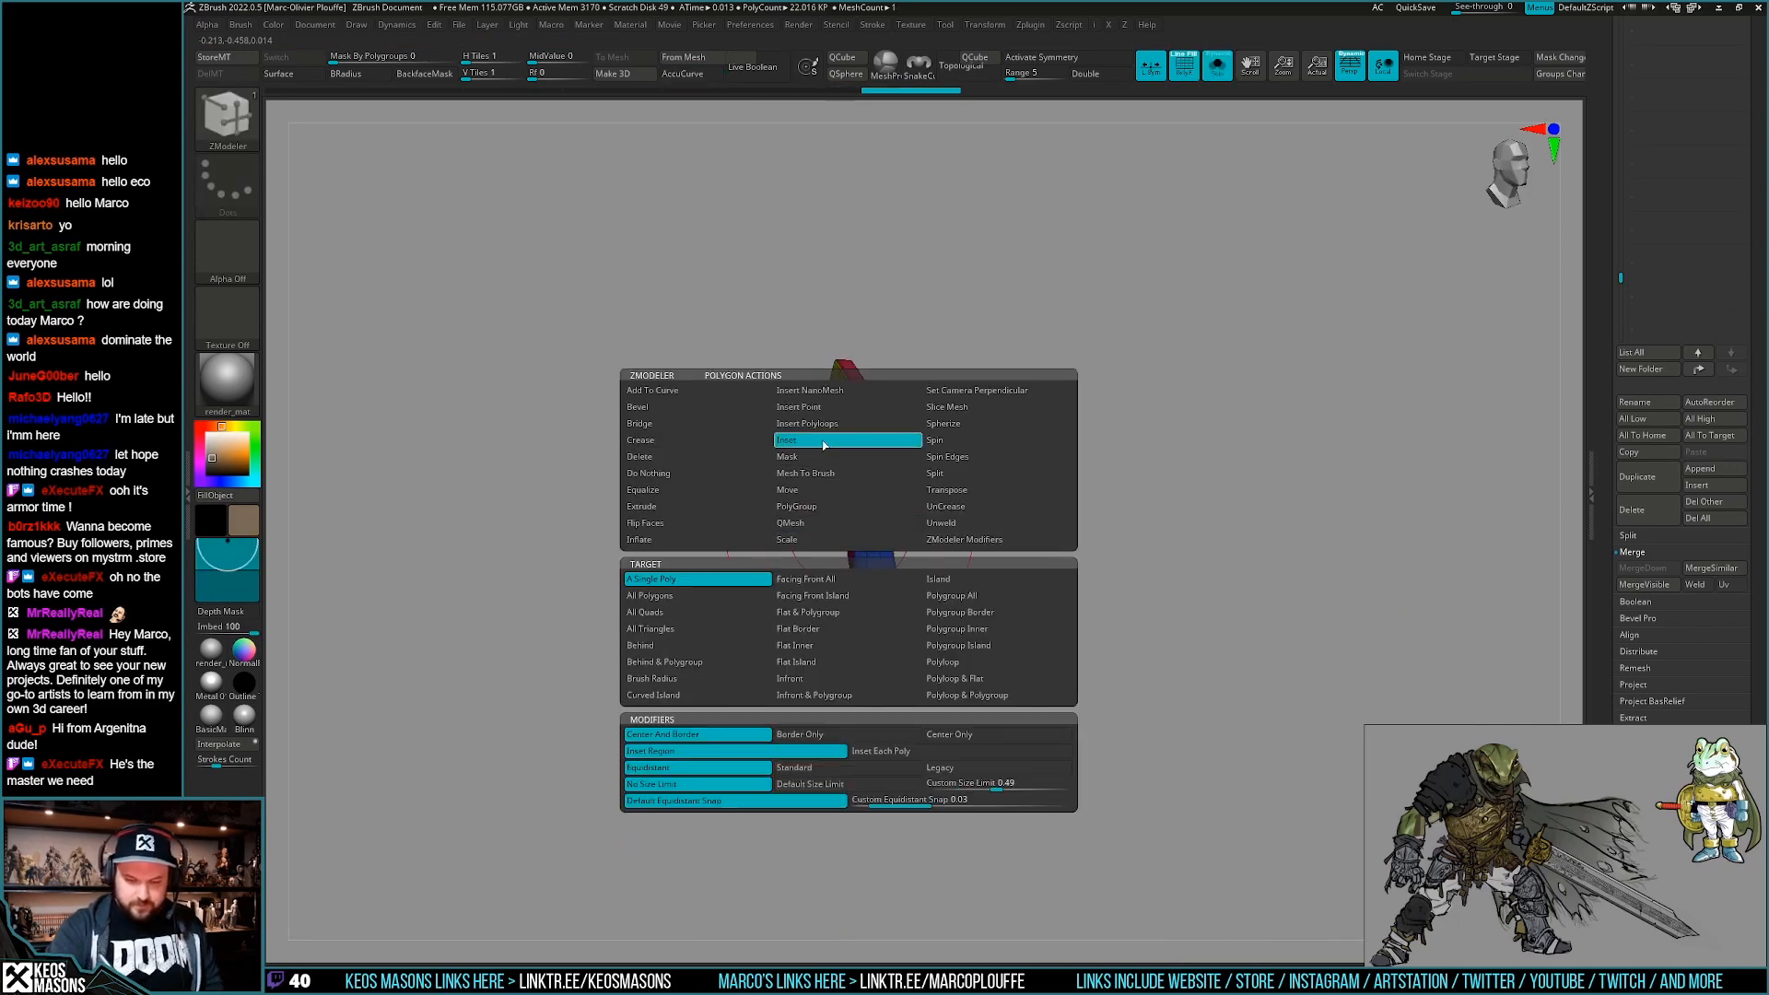
{"action": "left_click", "coordinate": [972, 597]}
{"action": "left_click_drag", "start_coordinate": [851, 552], "coordinate": [847, 528]}
{"action": "right_click_drag", "start_coordinate": [848, 530], "coordinate": [836, 503]}
{"action": "left_click_drag", "start_coordinate": [835, 503], "coordinate": [811, 497]}
{"action": "right_click_drag", "start_coordinate": [811, 497], "coordinate": [948, 521]}
{"action": "key", "text": "shift+d"}
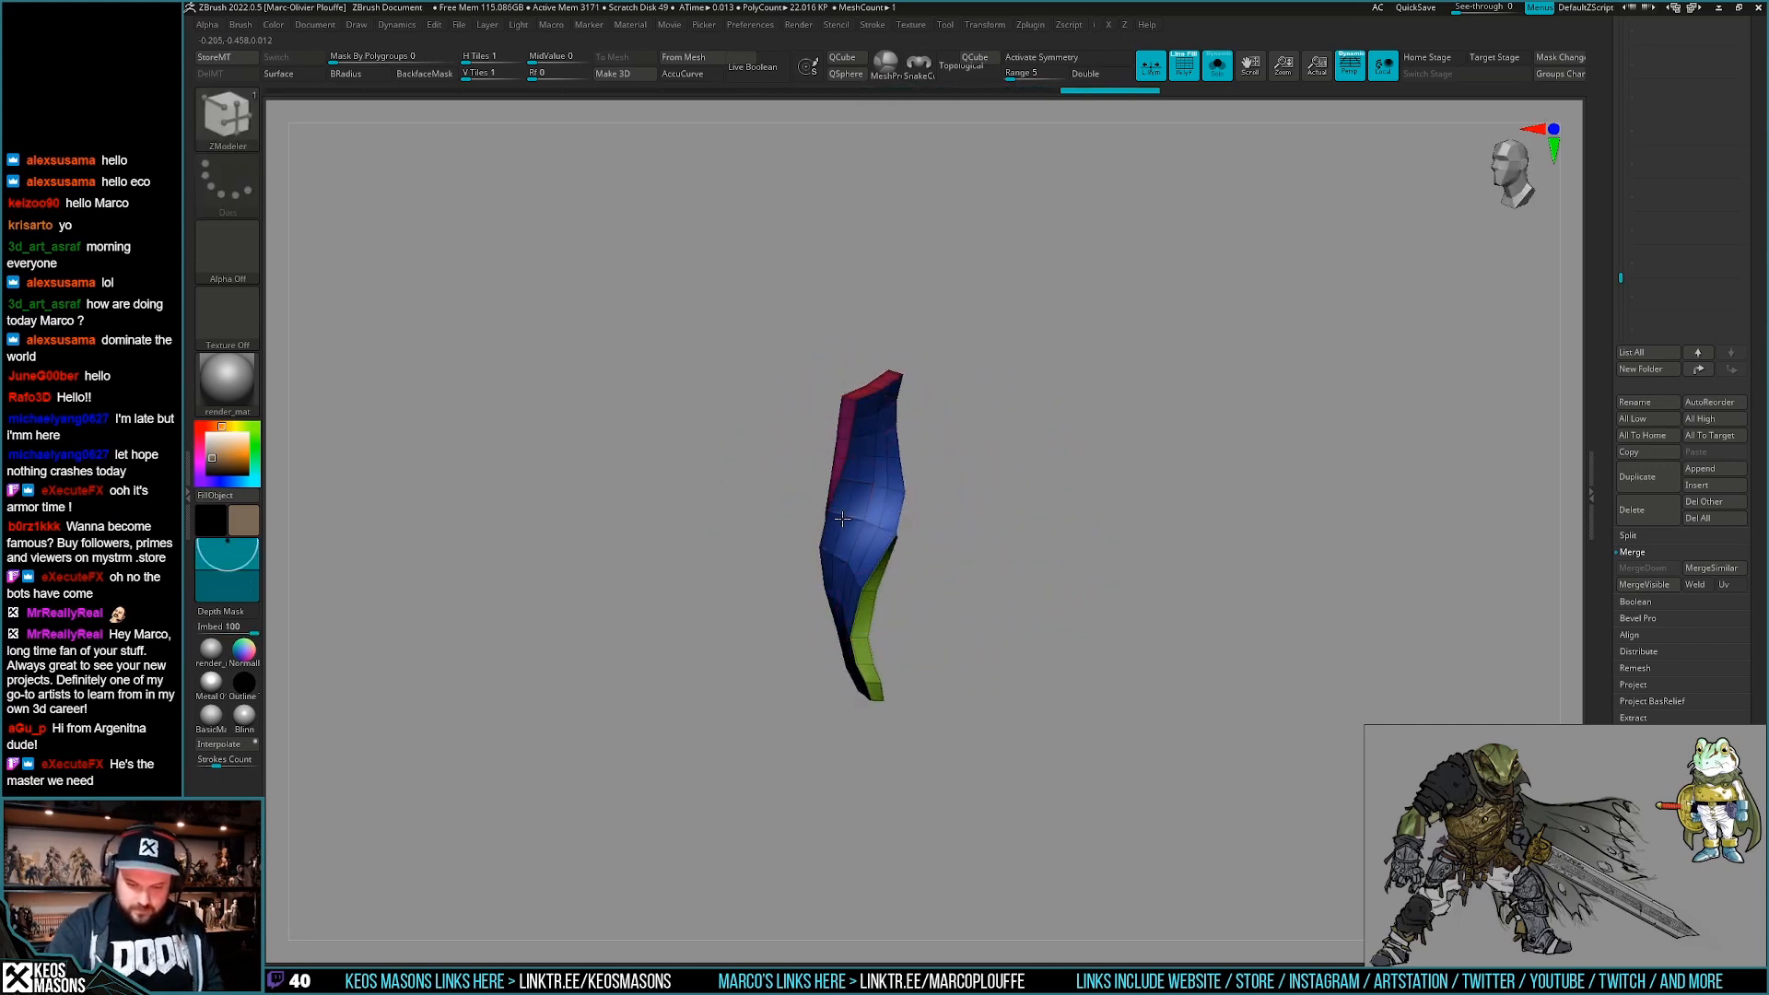
Try marking polygons across the middle of the strap copy with ZModeler and undo the edits.
{"action": "left_click", "coordinate": [883, 509], "text": "alt"}
{"action": "left_click", "coordinate": [886, 521], "text": "alt"}
{"action": "left_click", "coordinate": [888, 529], "text": "alt"}
{"action": "key", "text": "ctrl+z"}
{"action": "key", "text": "ctrl+z"}
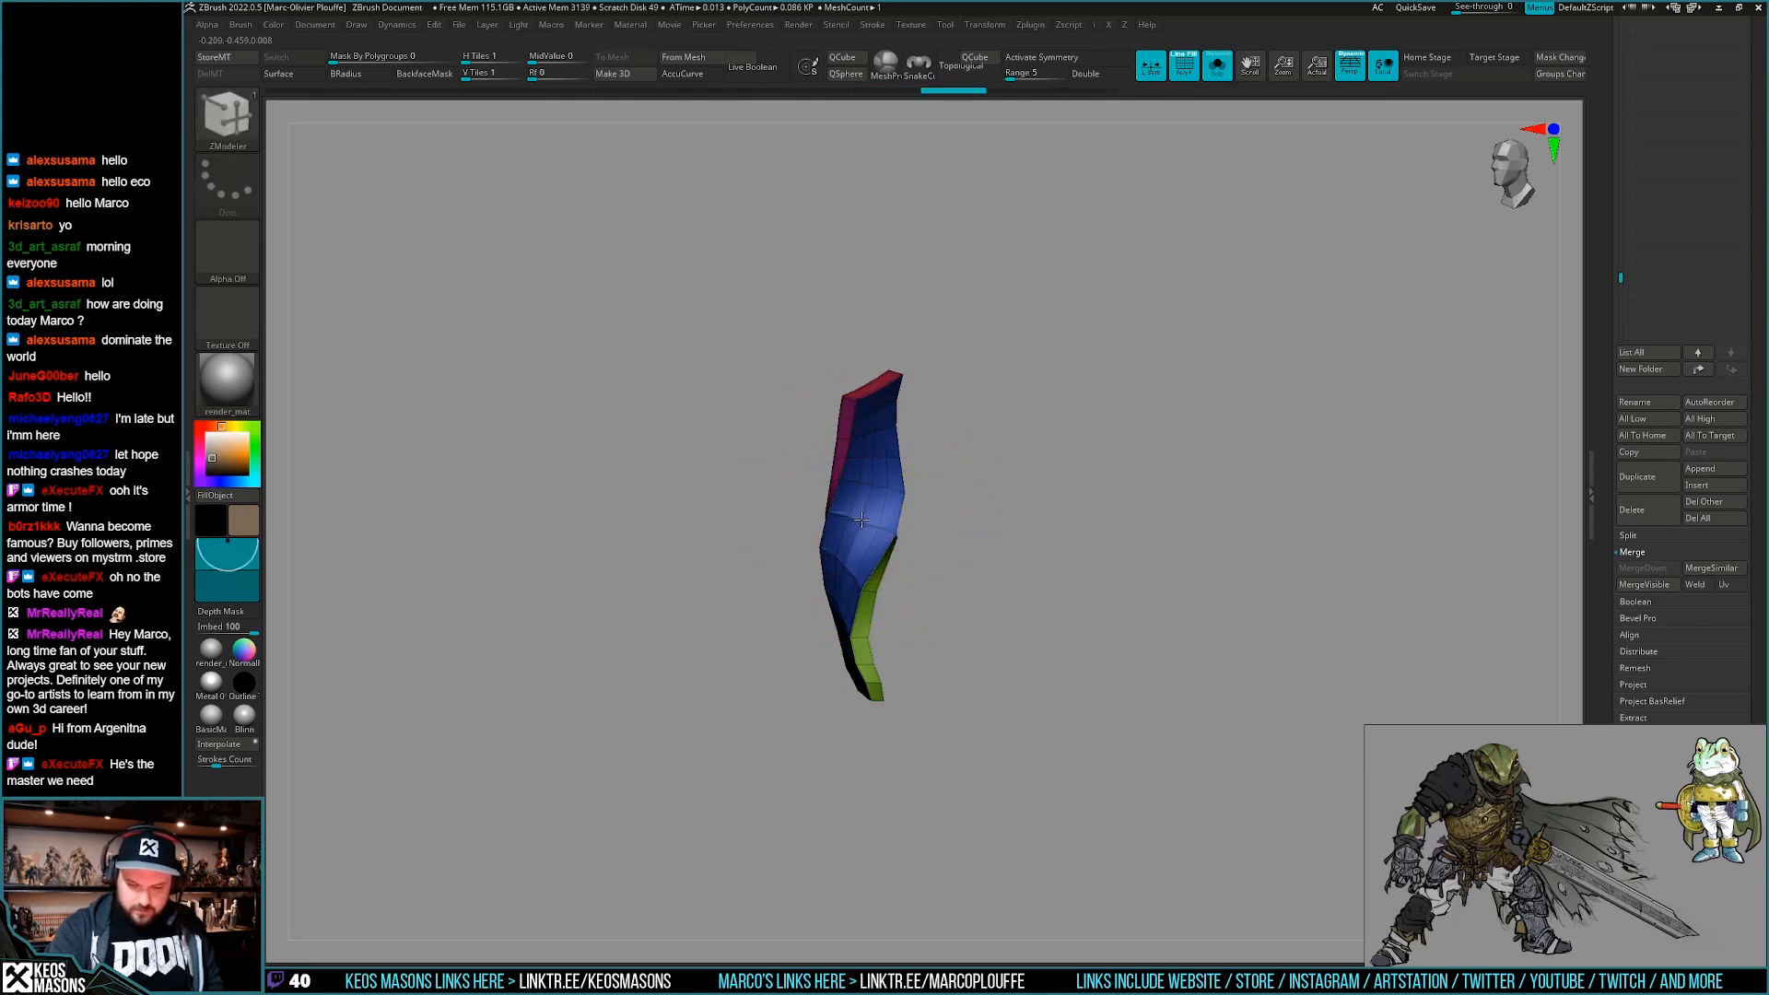
{"action": "key", "text": "ctrl+z"}
{"action": "key", "text": "ctrl+z"}
{"action": "right_click_drag", "start_coordinate": [873, 541], "coordinate": [871, 543]}
{"action": "key", "text": "ctrl+shift+z"}
Show the full character again and adjust the strap copy so it hangs from the upper armband.
{"action": "key", "text": "shift+f"}
{"action": "key", "text": "shift+s"}
{"action": "key", "text": "ctrl+shift+z"}
{"action": "key", "text": "x"}
{"action": "left_click", "coordinate": [982, 637]}
{"action": "mouse_move", "coordinate": [931, 635]}
{"action": "right_mouse_down"}
{"action": "mouse_move", "coordinate": [908, 516]}
{"action": "mouse_move", "coordinate": [885, 543]}
{"action": "right_mouse_up"}
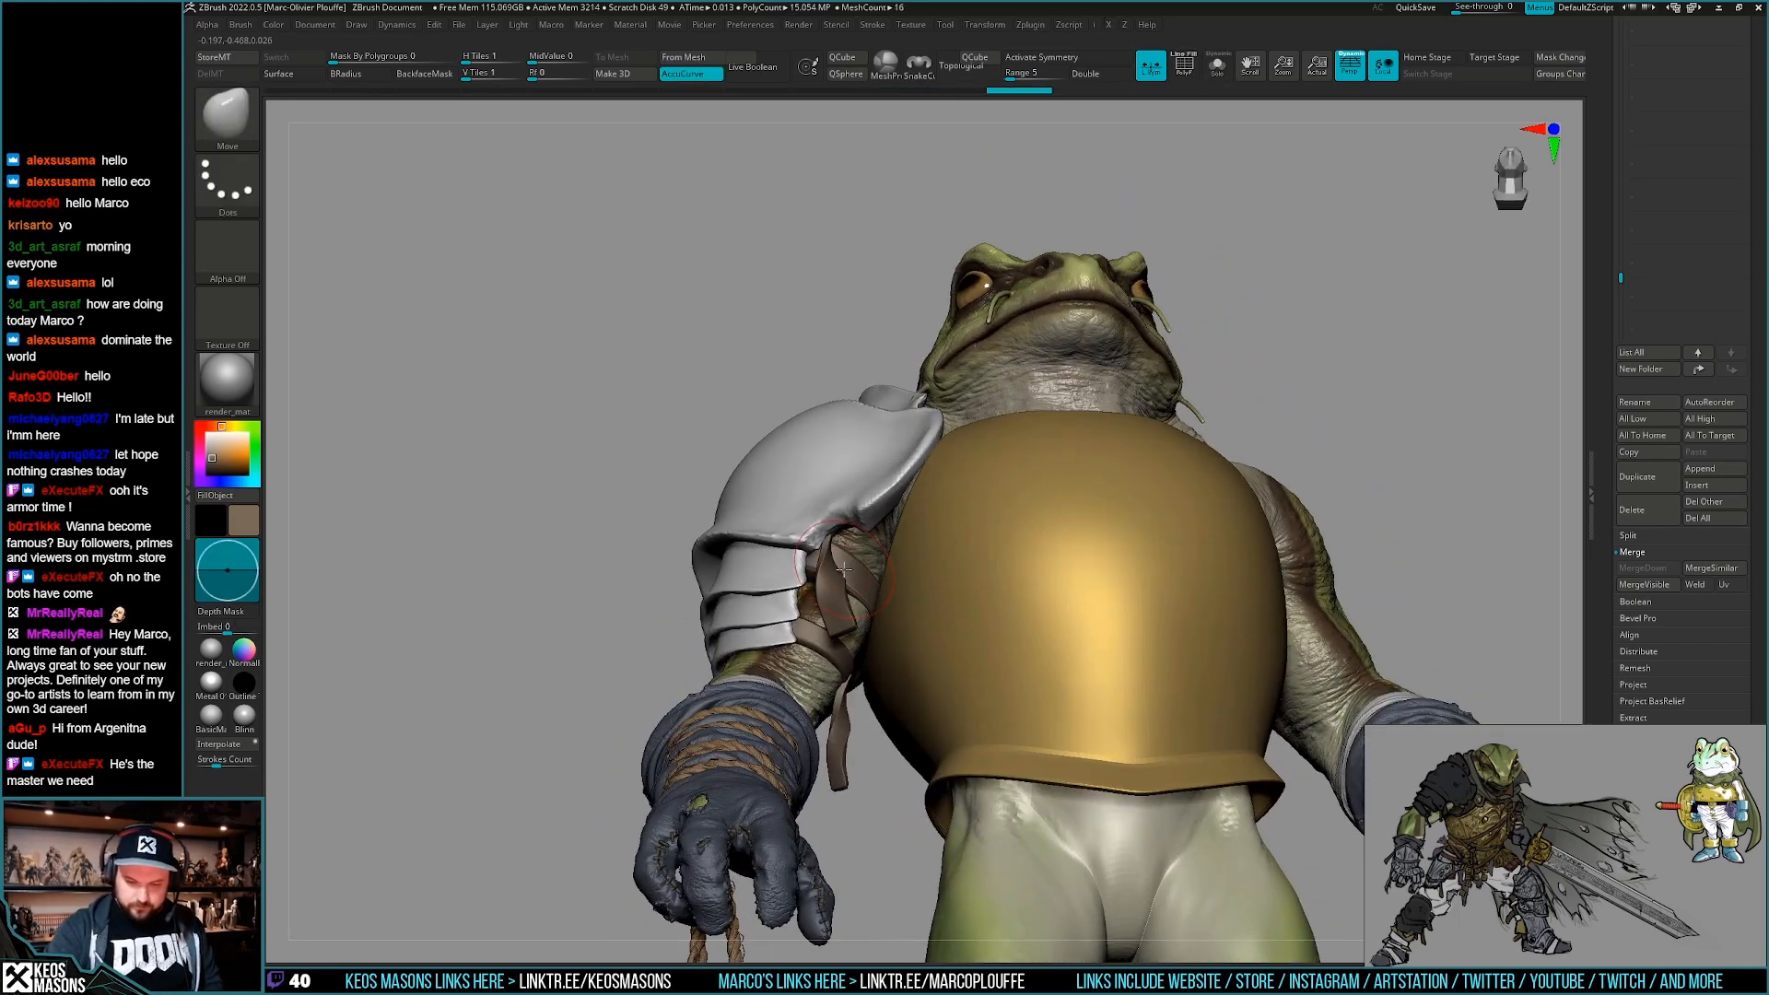
{"action": "key", "text": "w"}
{"action": "left_click_drag", "start_coordinate": [834, 579], "coordinate": [845, 634]}
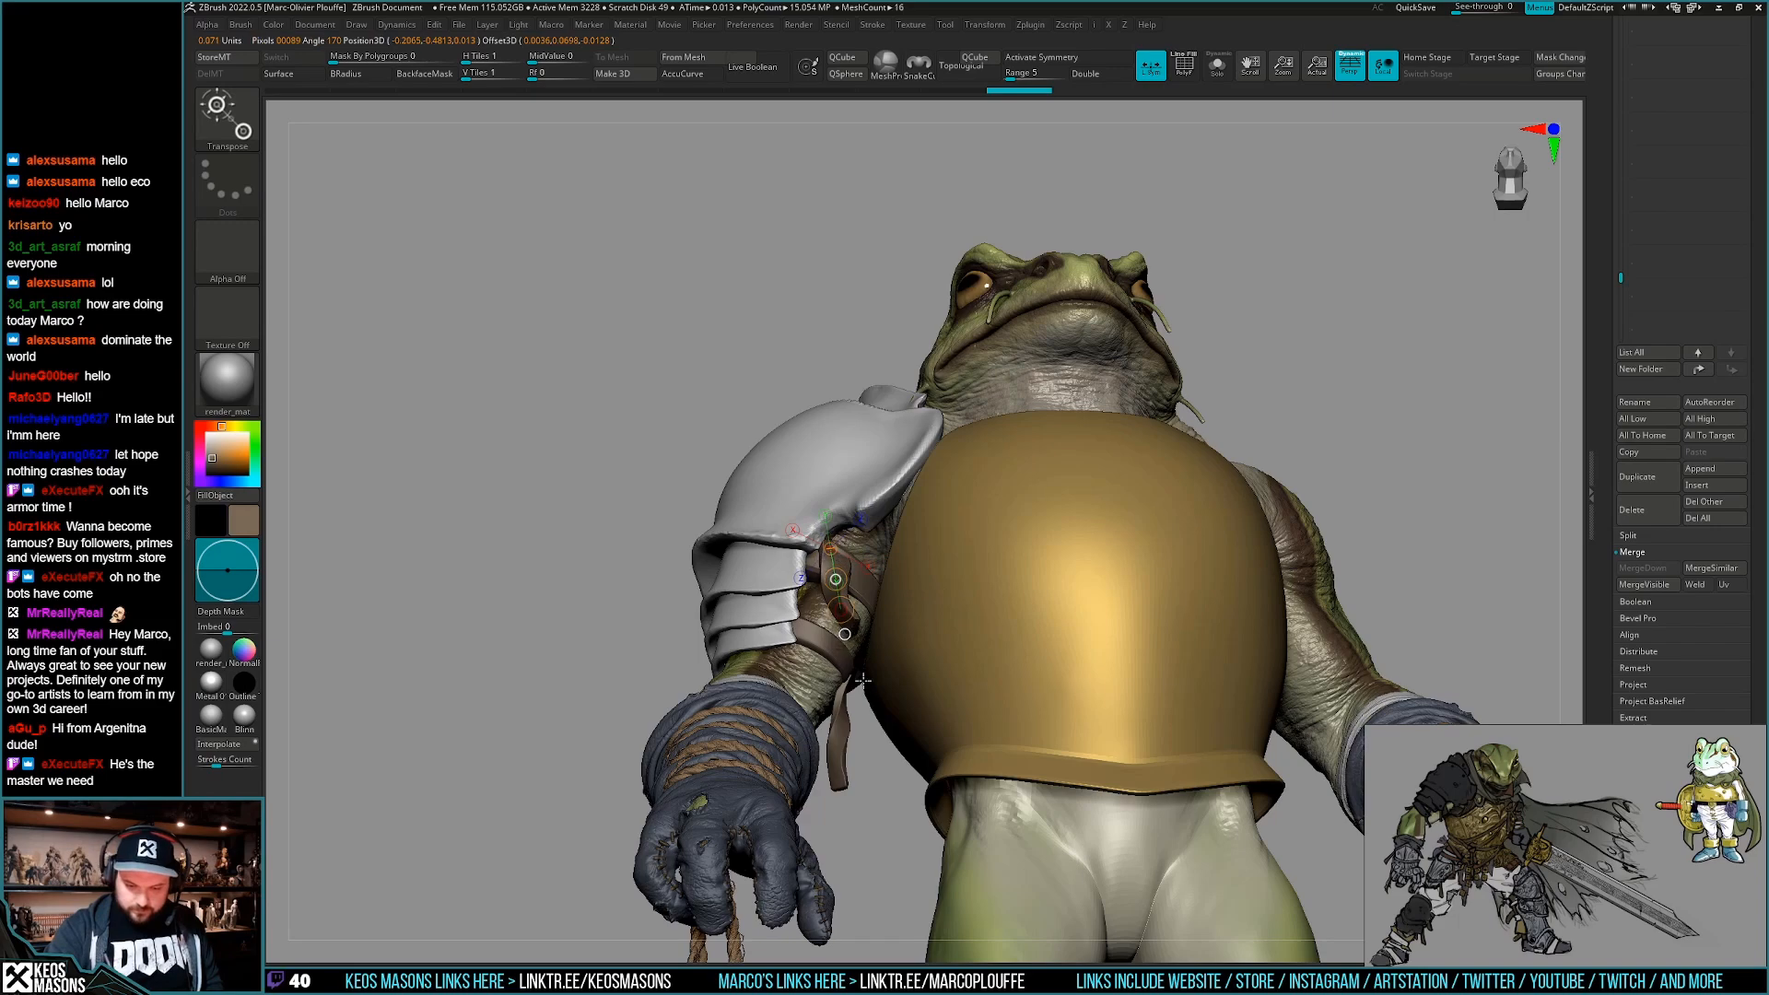
{"action": "key", "text": "q"}
{"action": "right_click_drag", "start_coordinate": [867, 695], "coordinate": [852, 776]}
{"action": "right_click_drag", "start_coordinate": [845, 557], "coordinate": [910, 767]}
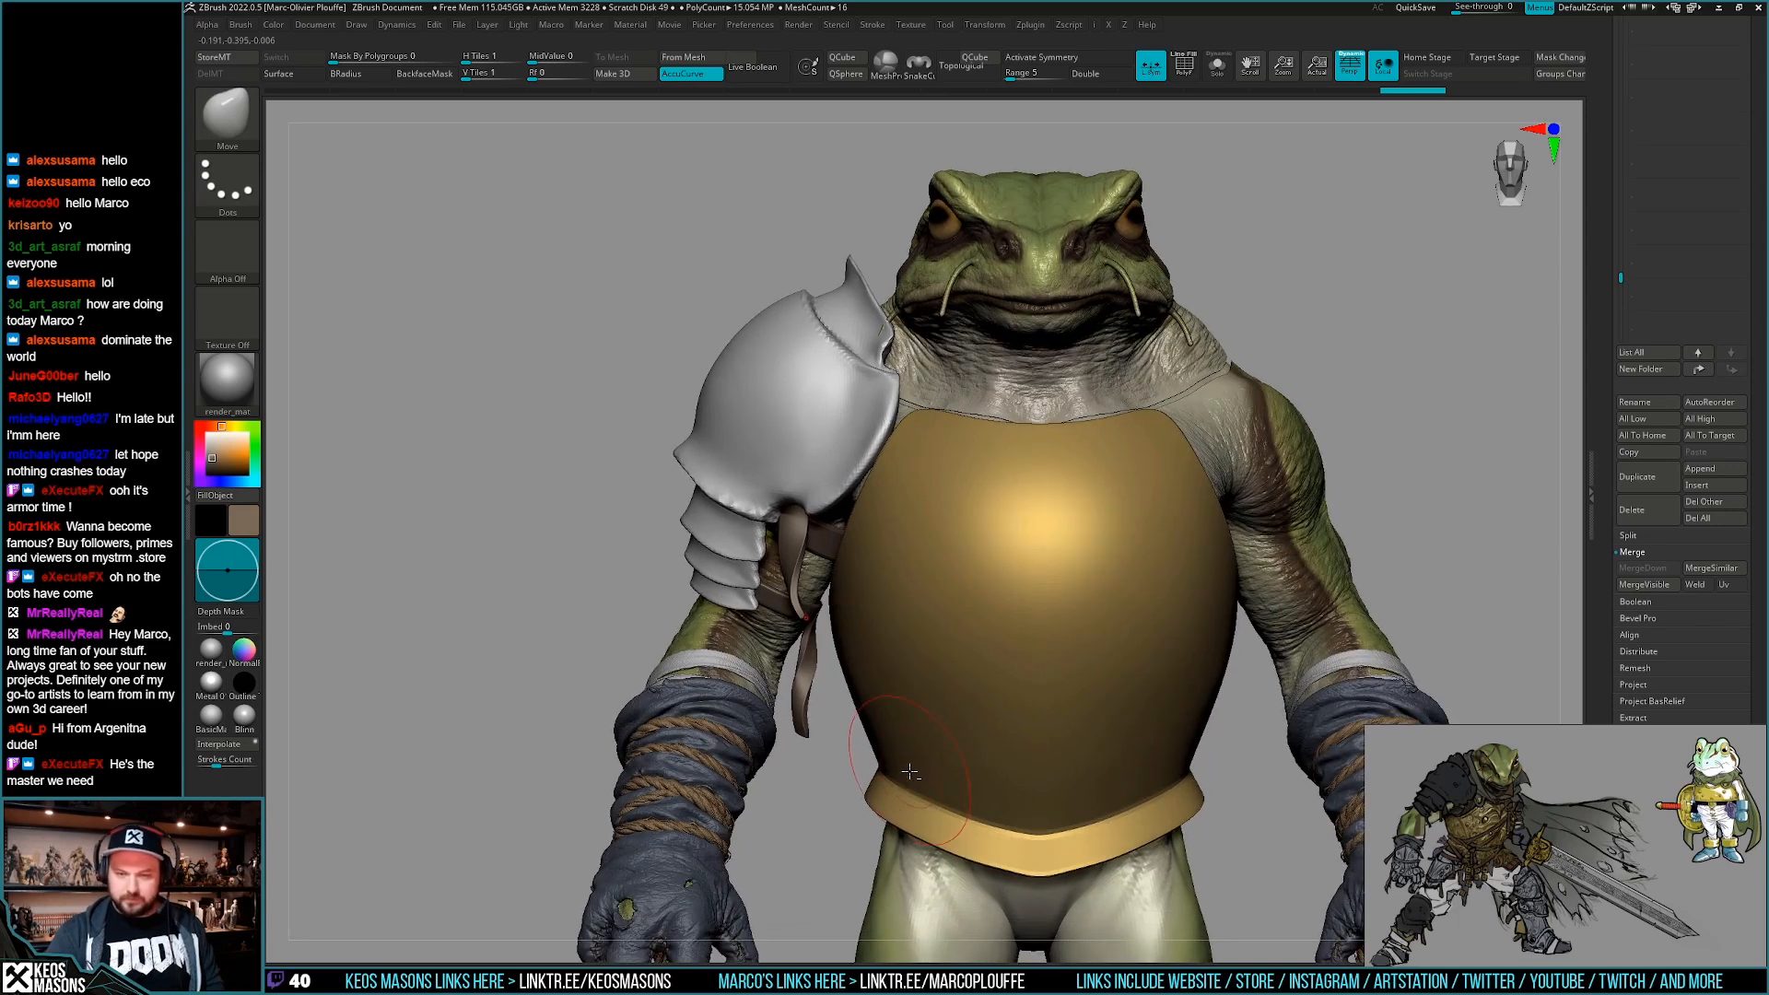
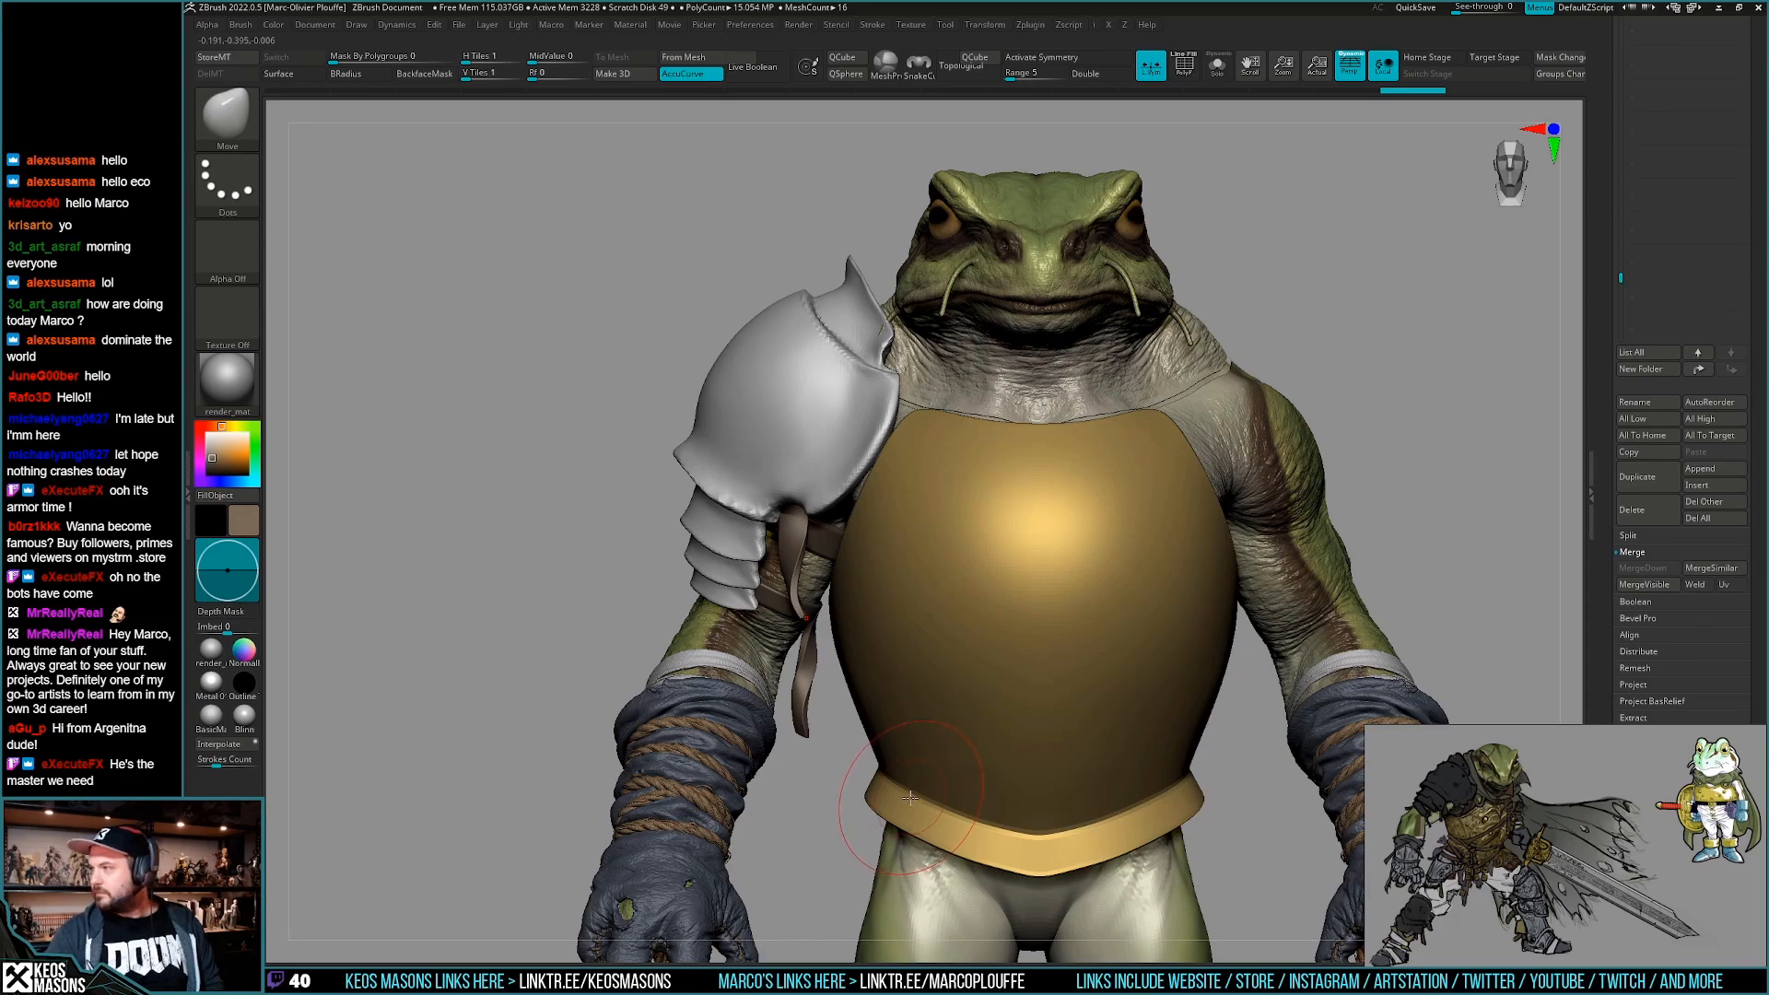
{"action": "mouse_move", "coordinate": [931, 739]}
{"action": "right_mouse_down"}
{"action": "mouse_move", "coordinate": [933, 675]}
{"action": "mouse_move", "coordinate": [860, 579]}
{"action": "mouse_move", "coordinate": [806, 665]}
{"action": "right_mouse_up"}
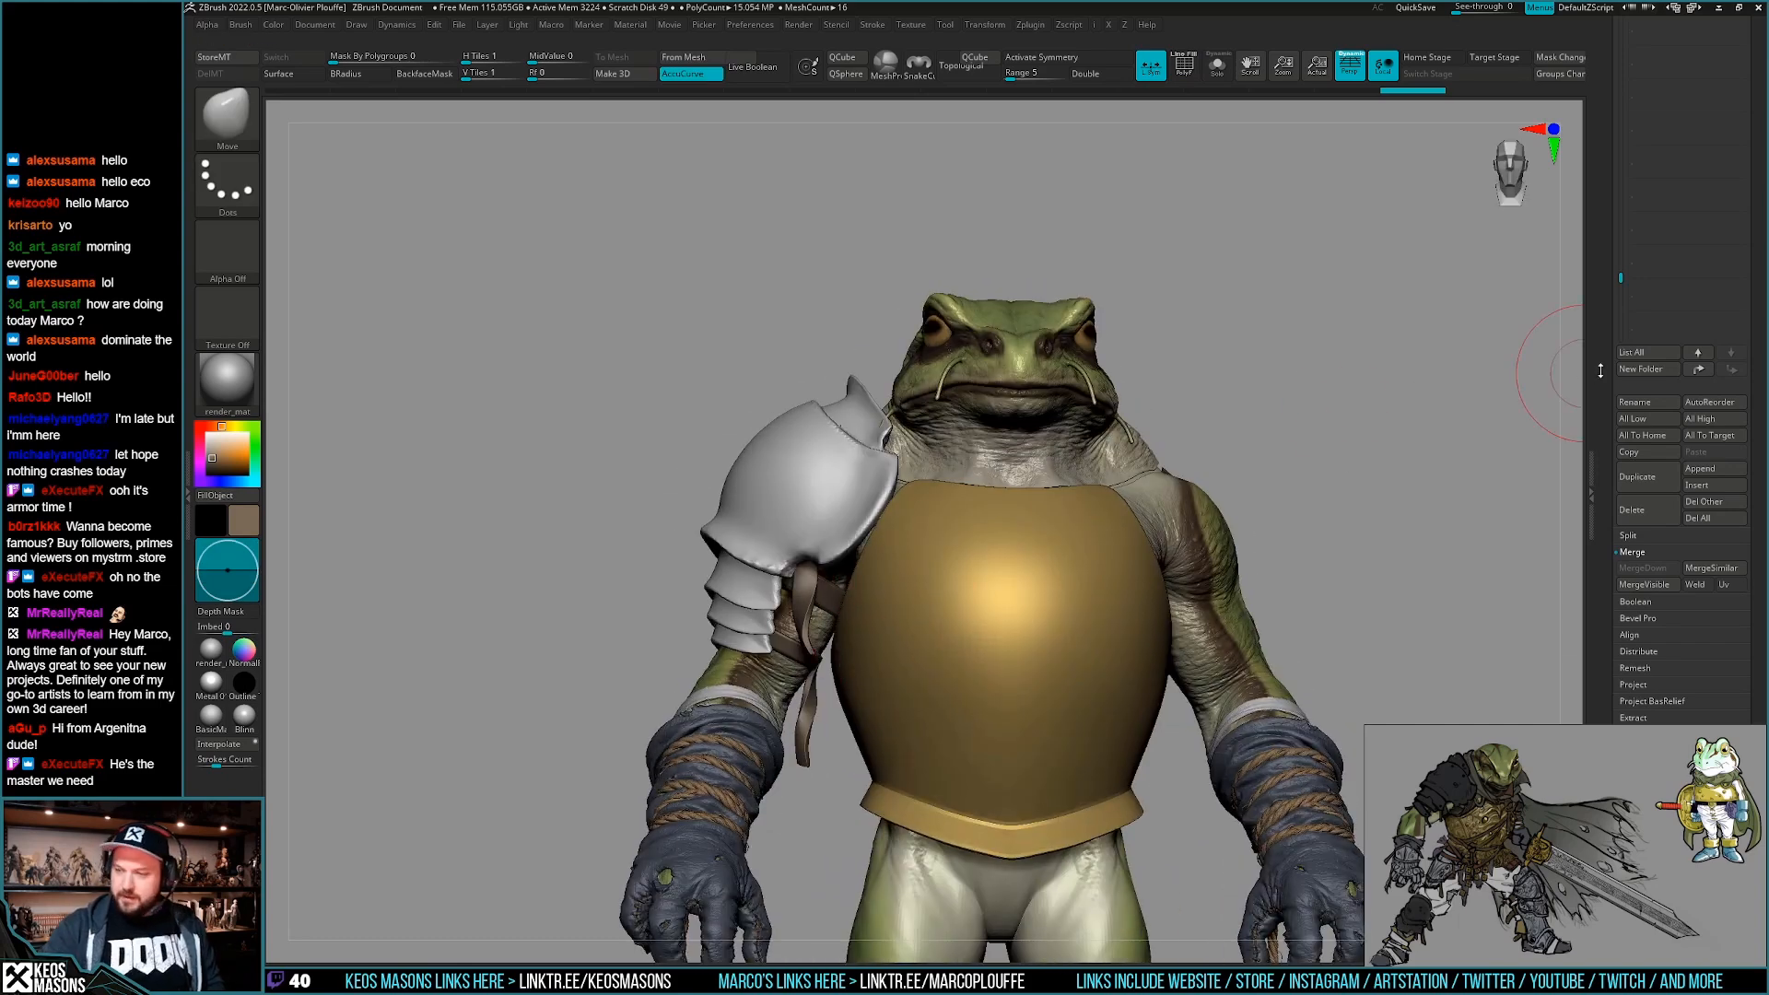
Select the frogelden_11c arms subtool and isolate it.
{"action": "scroll", "coordinate": [1601, 451], "scroll_direction": "up", "scroll_amount": 5}
{"action": "left_click_drag", "start_coordinate": [1614, 307], "coordinate": [1624, 281]}
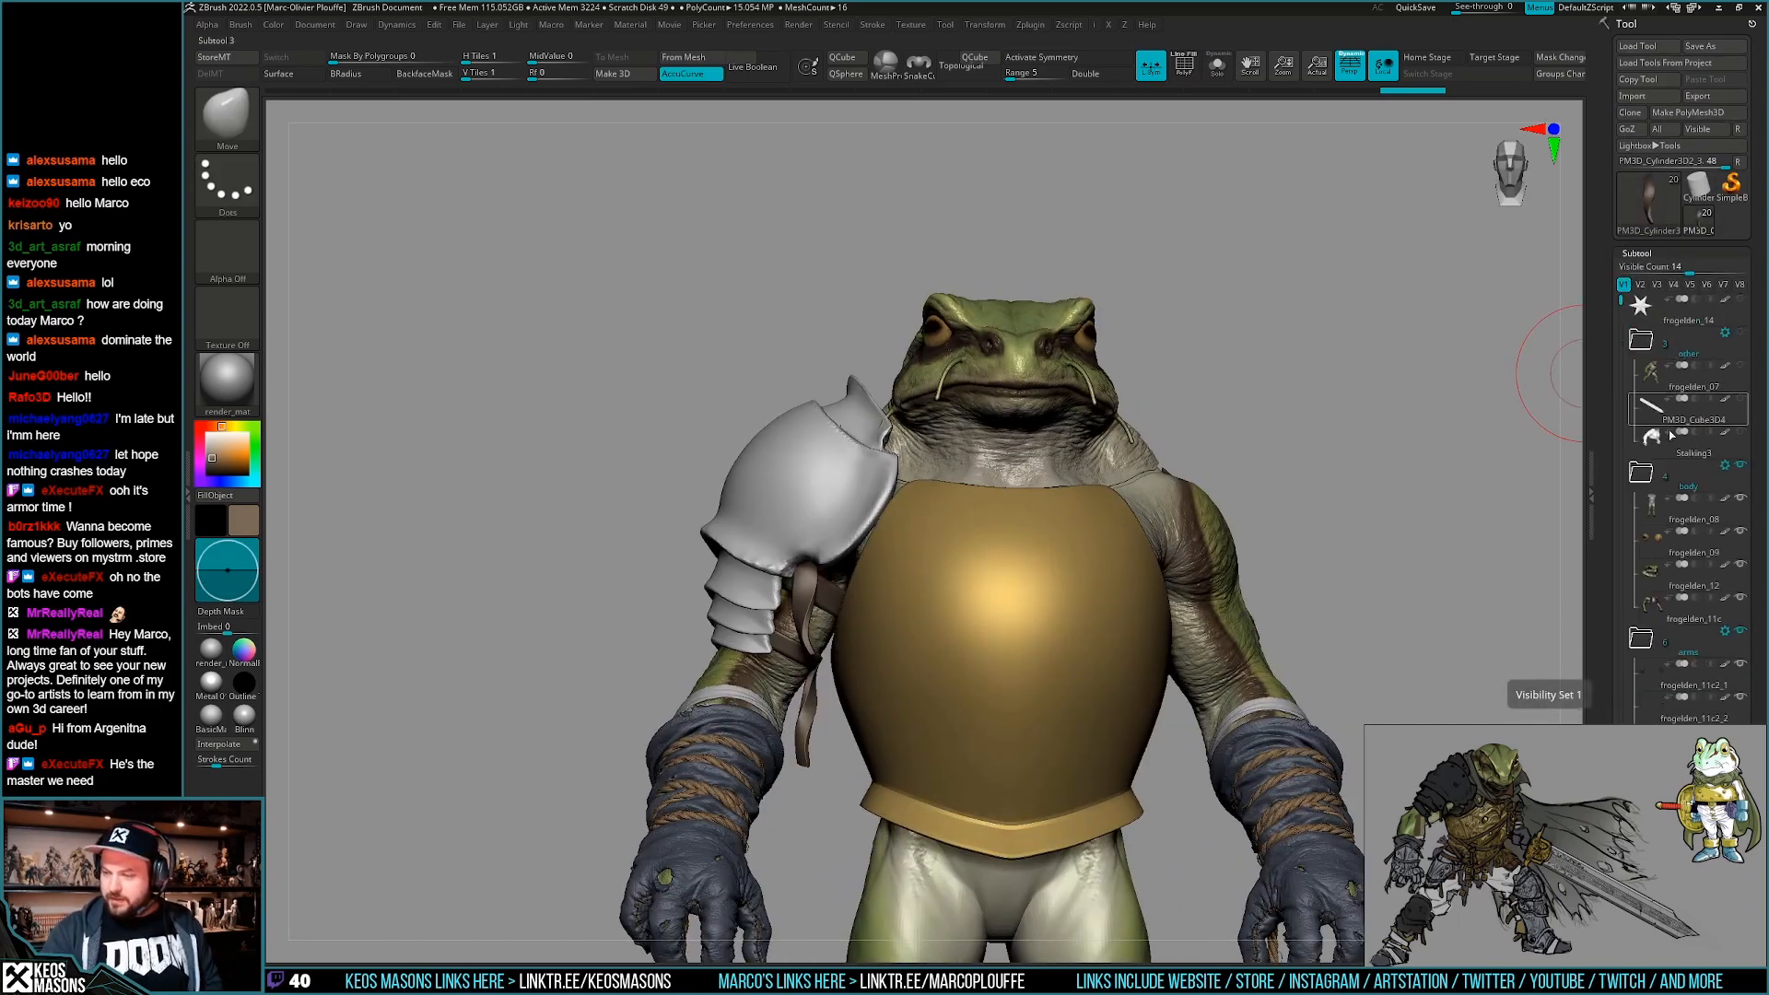
{"action": "scroll", "coordinate": [1667, 433], "scroll_direction": "down", "scroll_amount": 2}
{"action": "mouse_move", "coordinate": [1658, 451]}
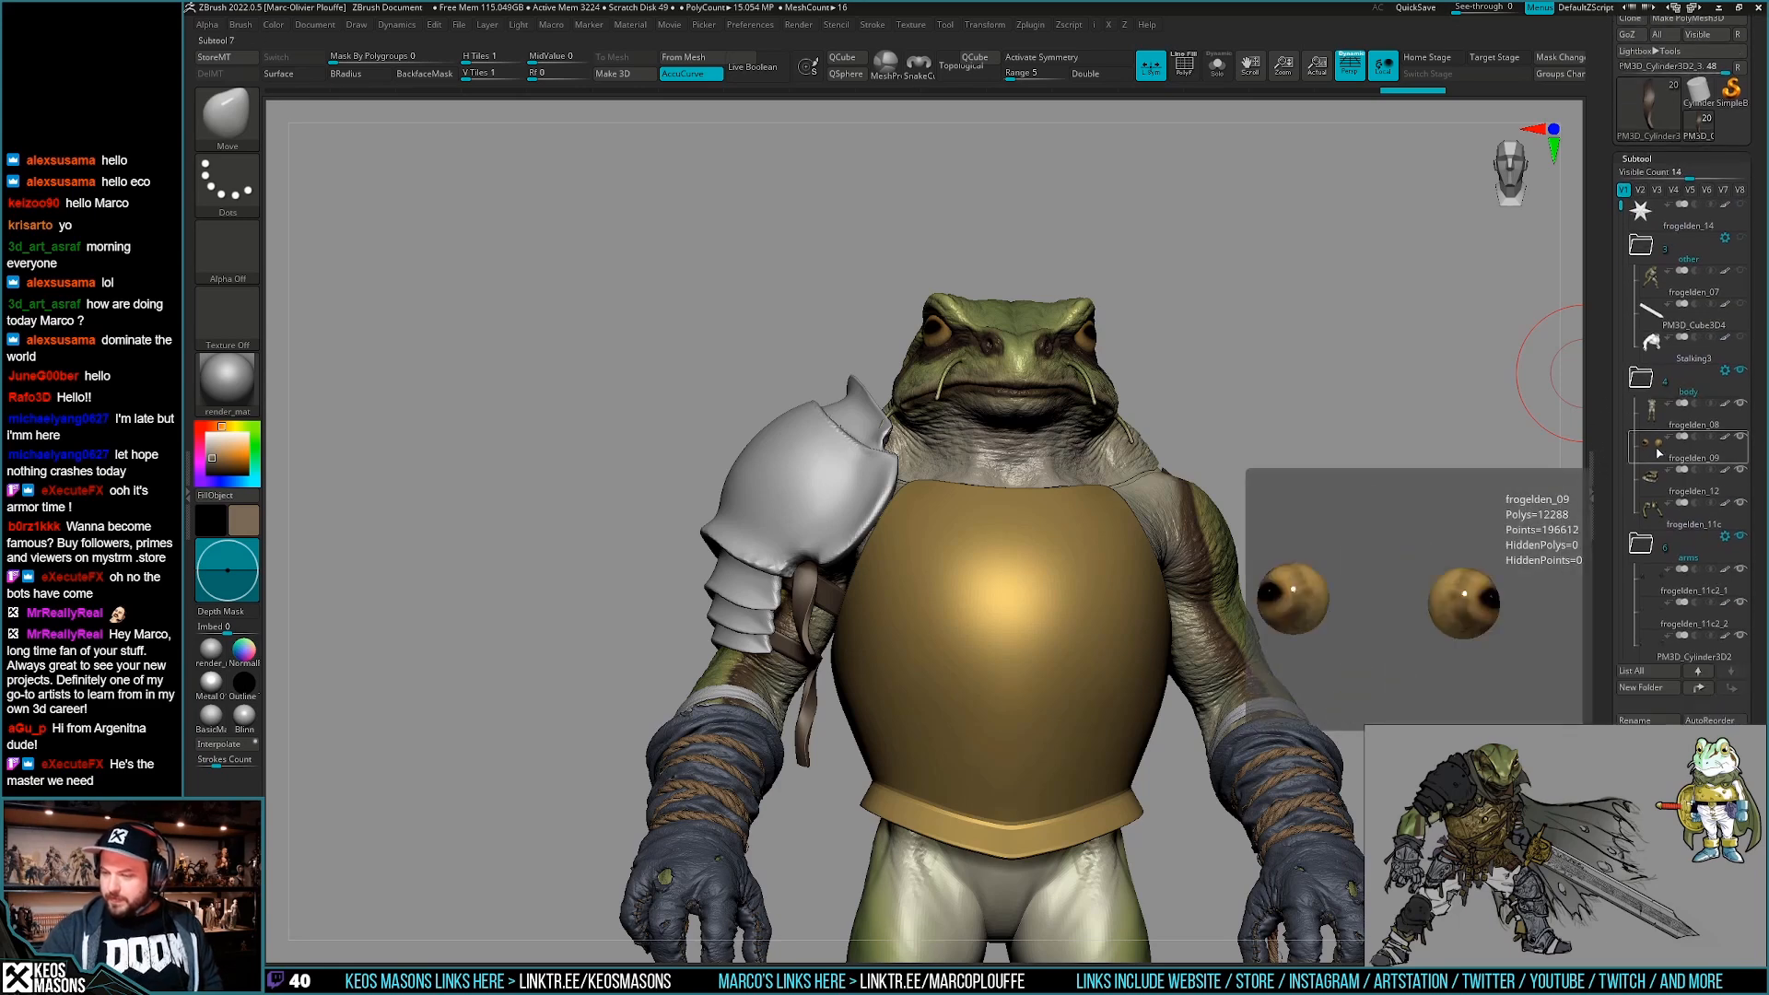
{"action": "left_click", "coordinate": [1658, 283]}
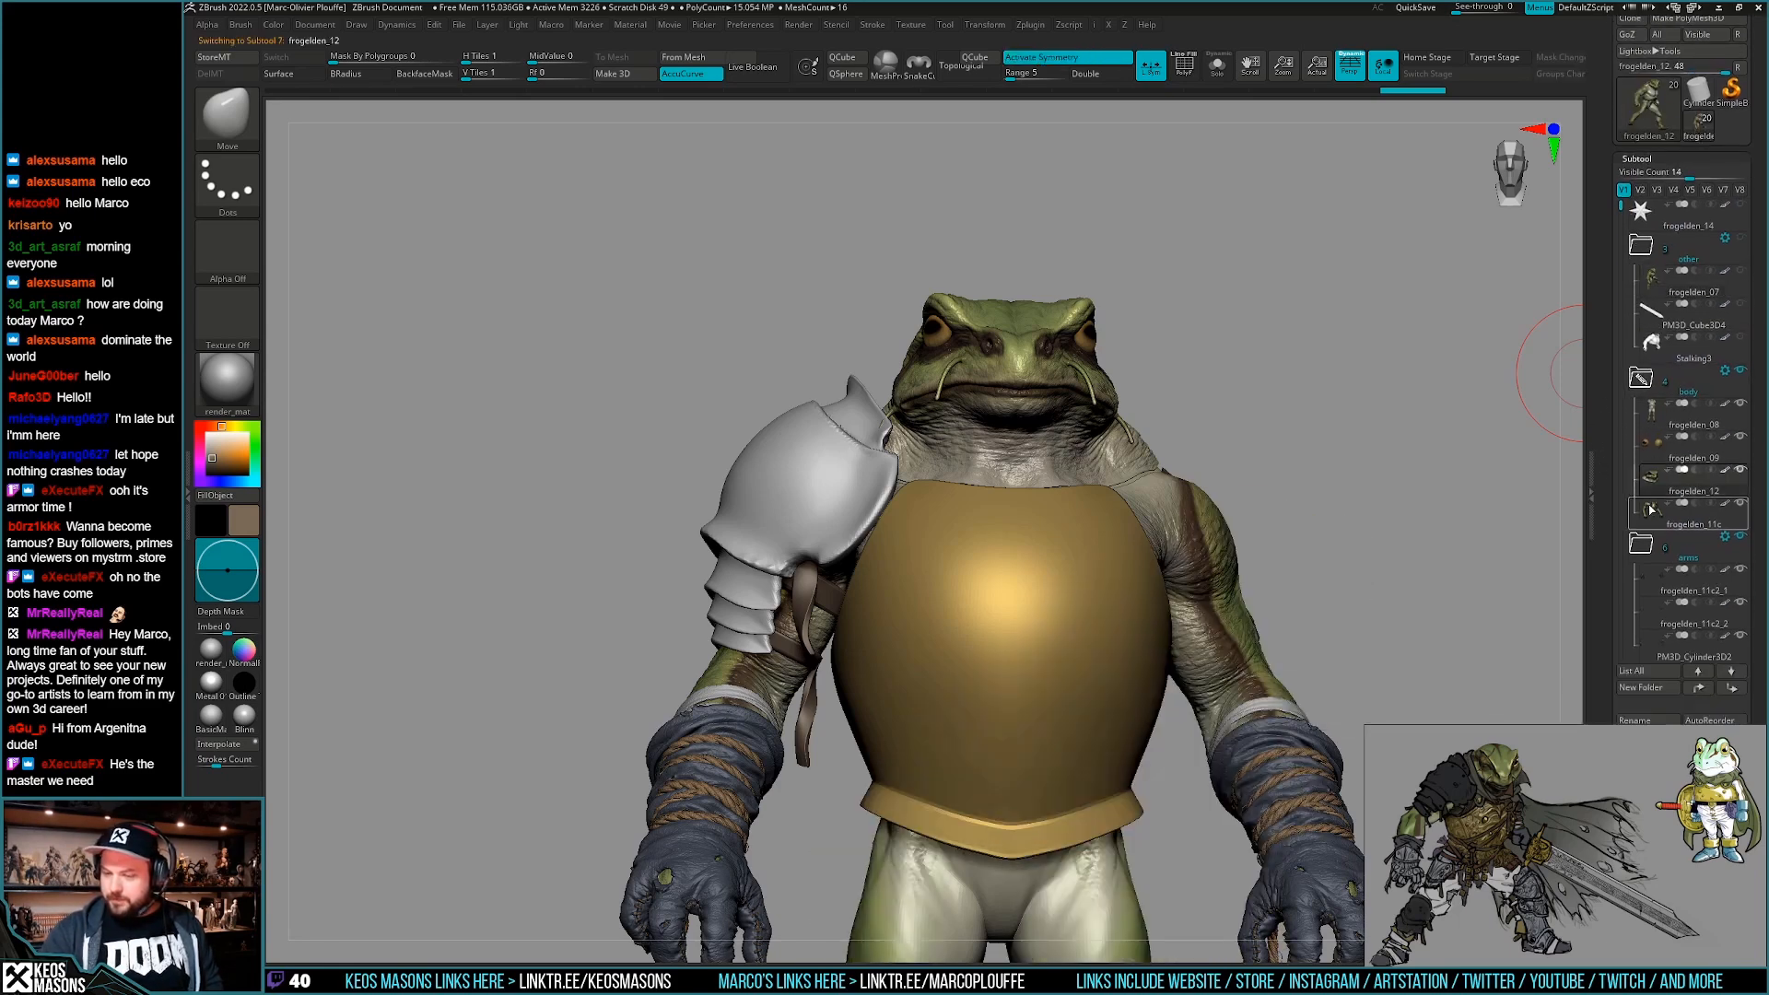
{"action": "left_click", "coordinate": [1648, 508]}
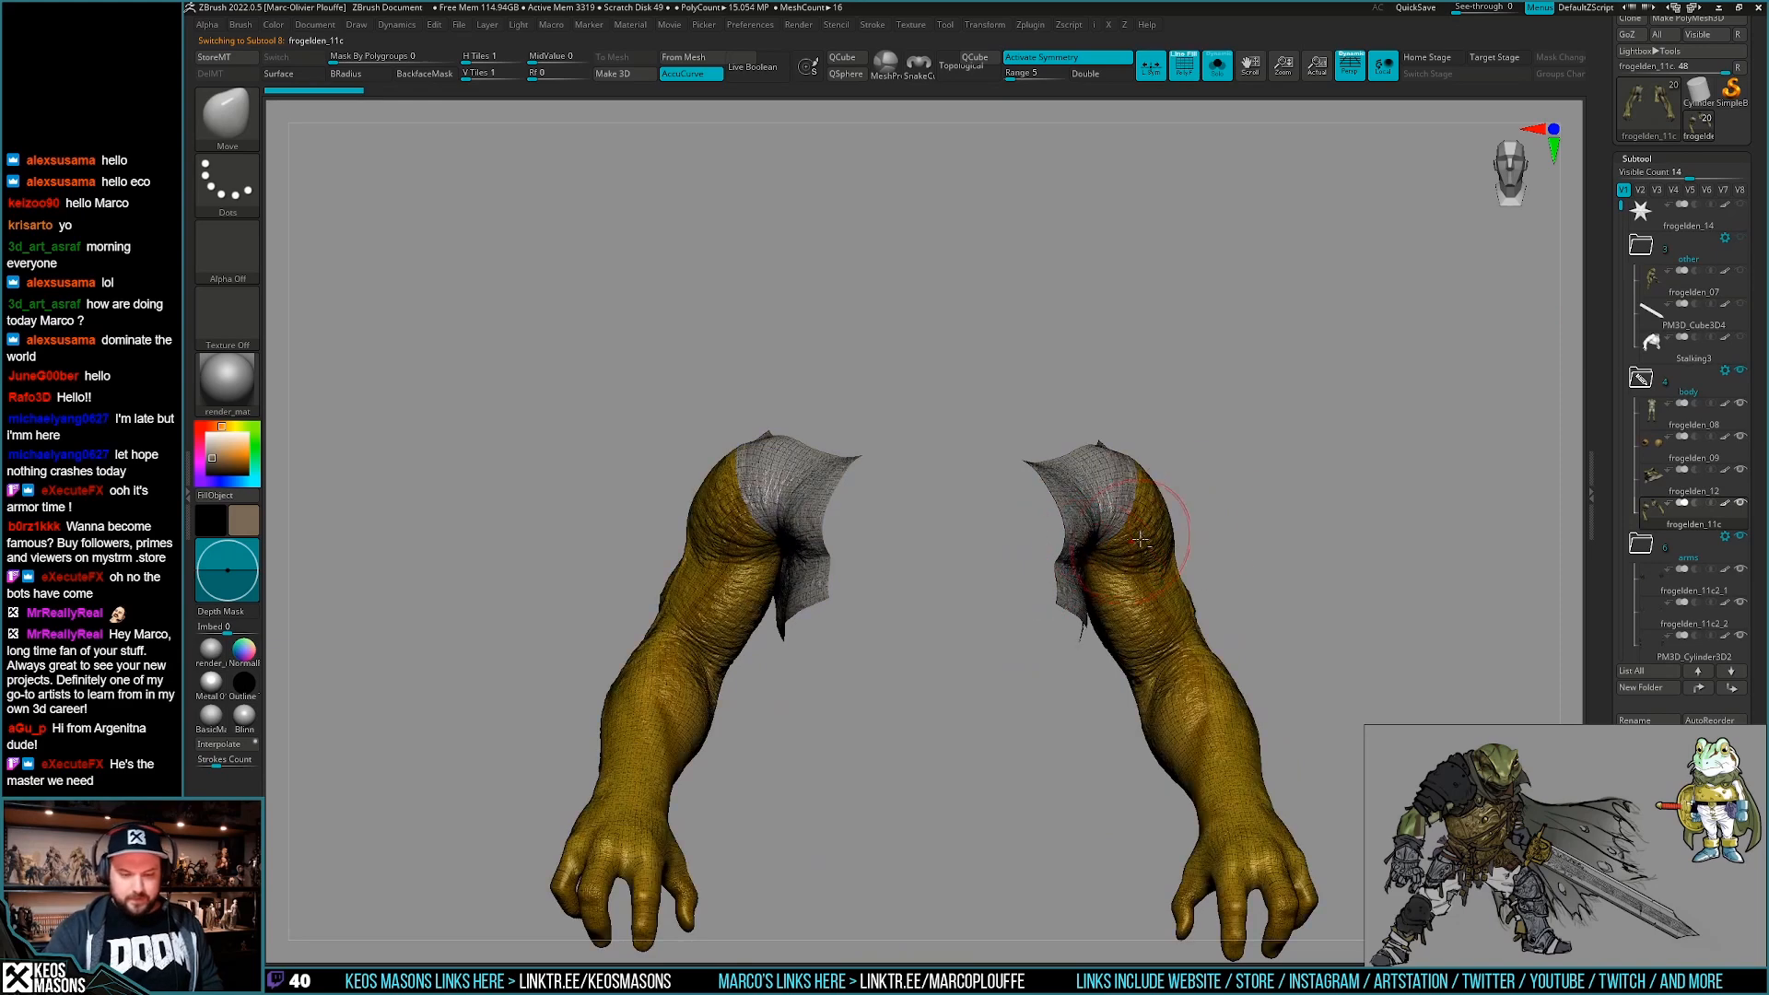
Duplicate the arms subtool and move the copy to the end of the subtool list, below PM3D_Cylinder3D2_3.
{"action": "scroll", "coordinate": [1652, 448], "scroll_direction": "down", "scroll_amount": 6}
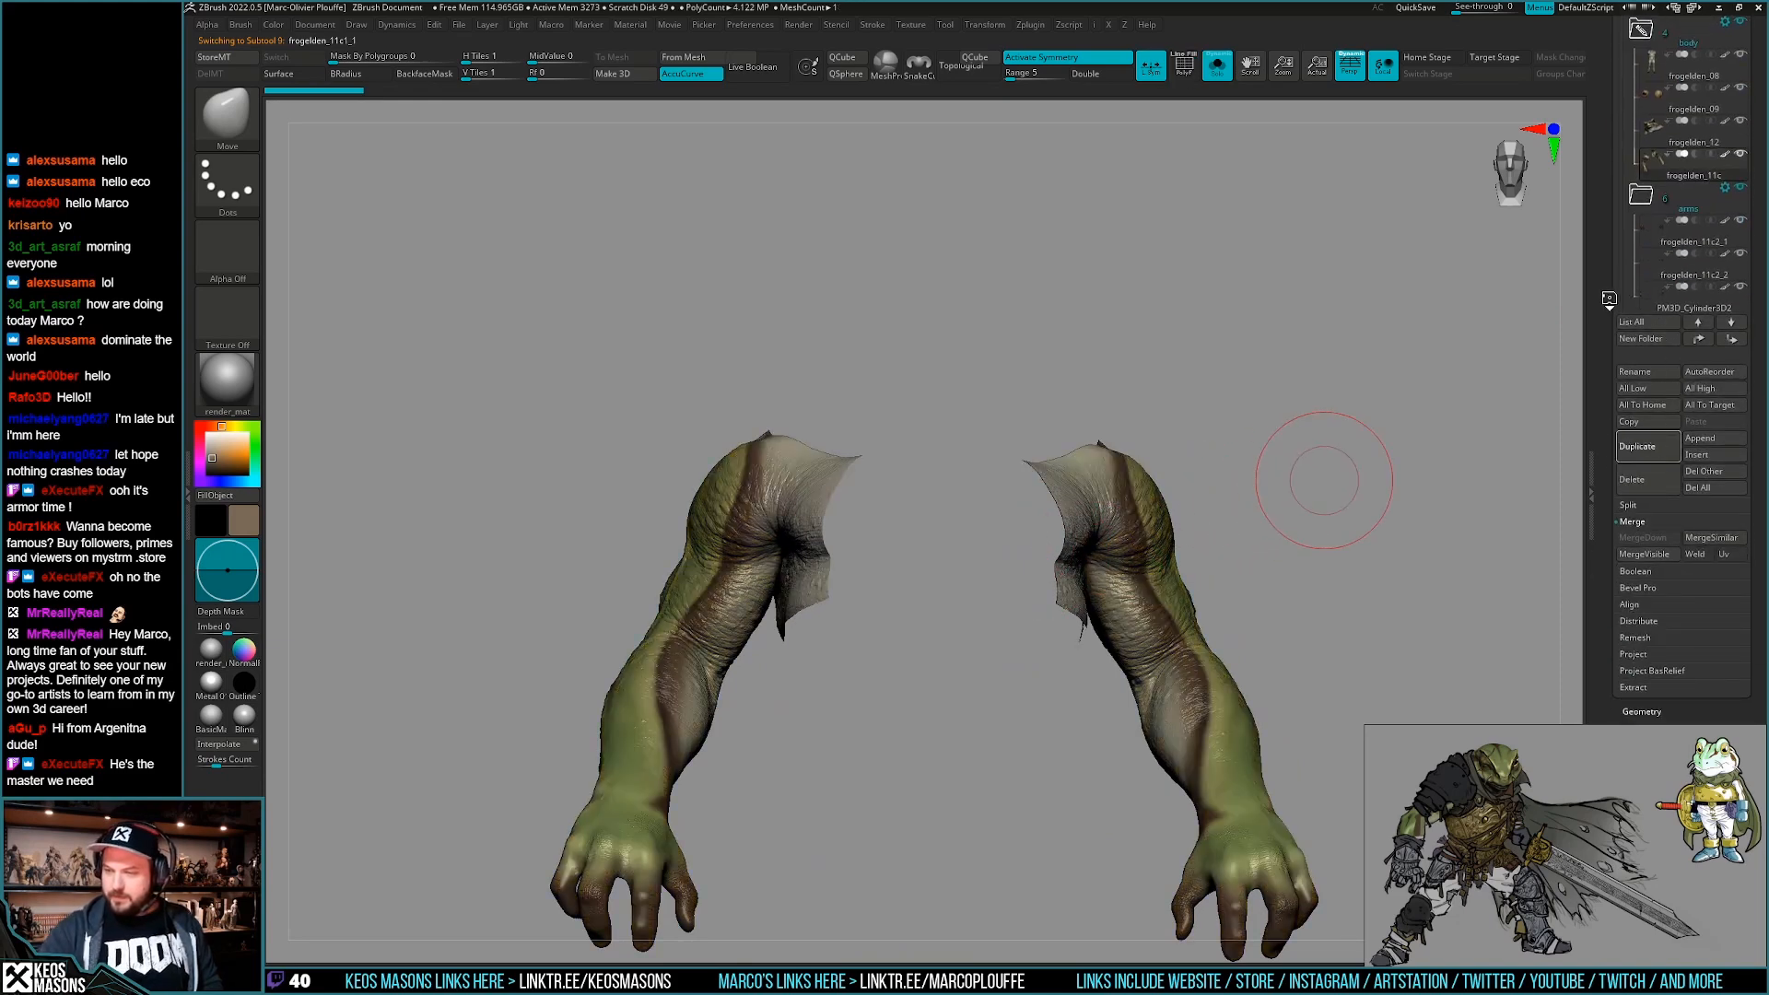
{"action": "scroll", "coordinate": [1656, 387], "scroll_direction": "up", "scroll_amount": 2}
{"action": "left_click_drag", "start_coordinate": [1656, 384], "coordinate": [1661, 327]}
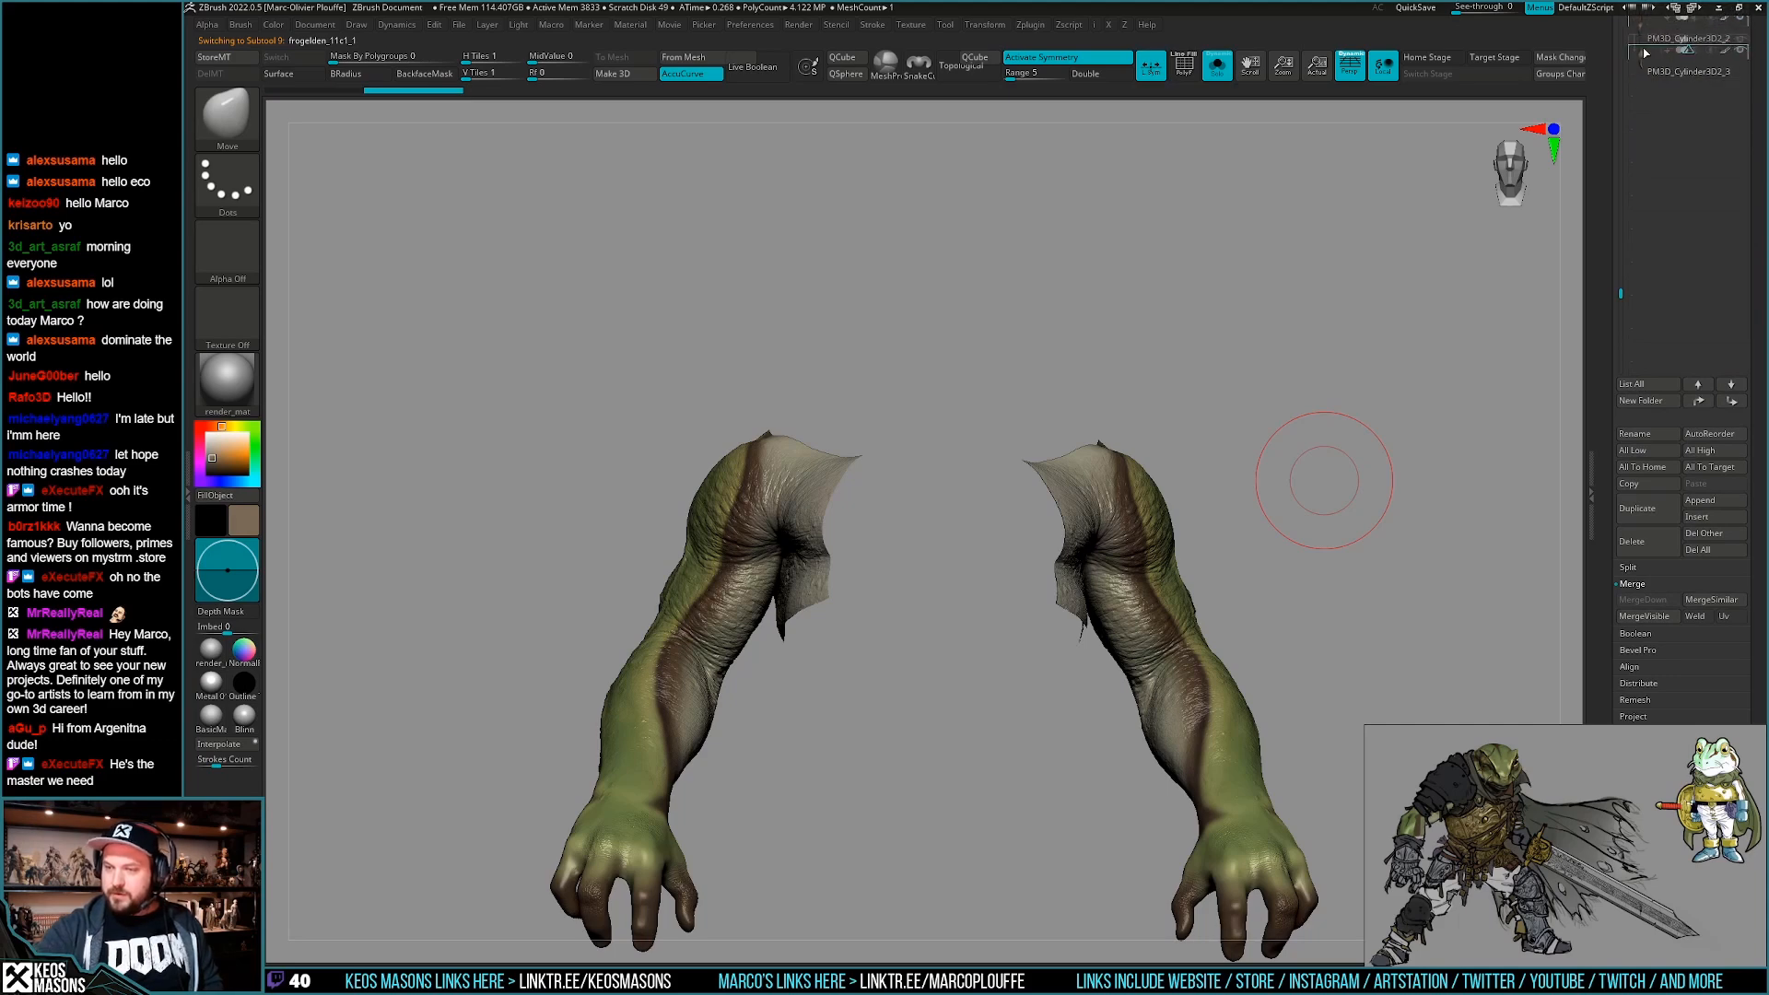
{"action": "left_click_drag", "start_coordinate": [1653, 77], "coordinate": [1654, 79]}
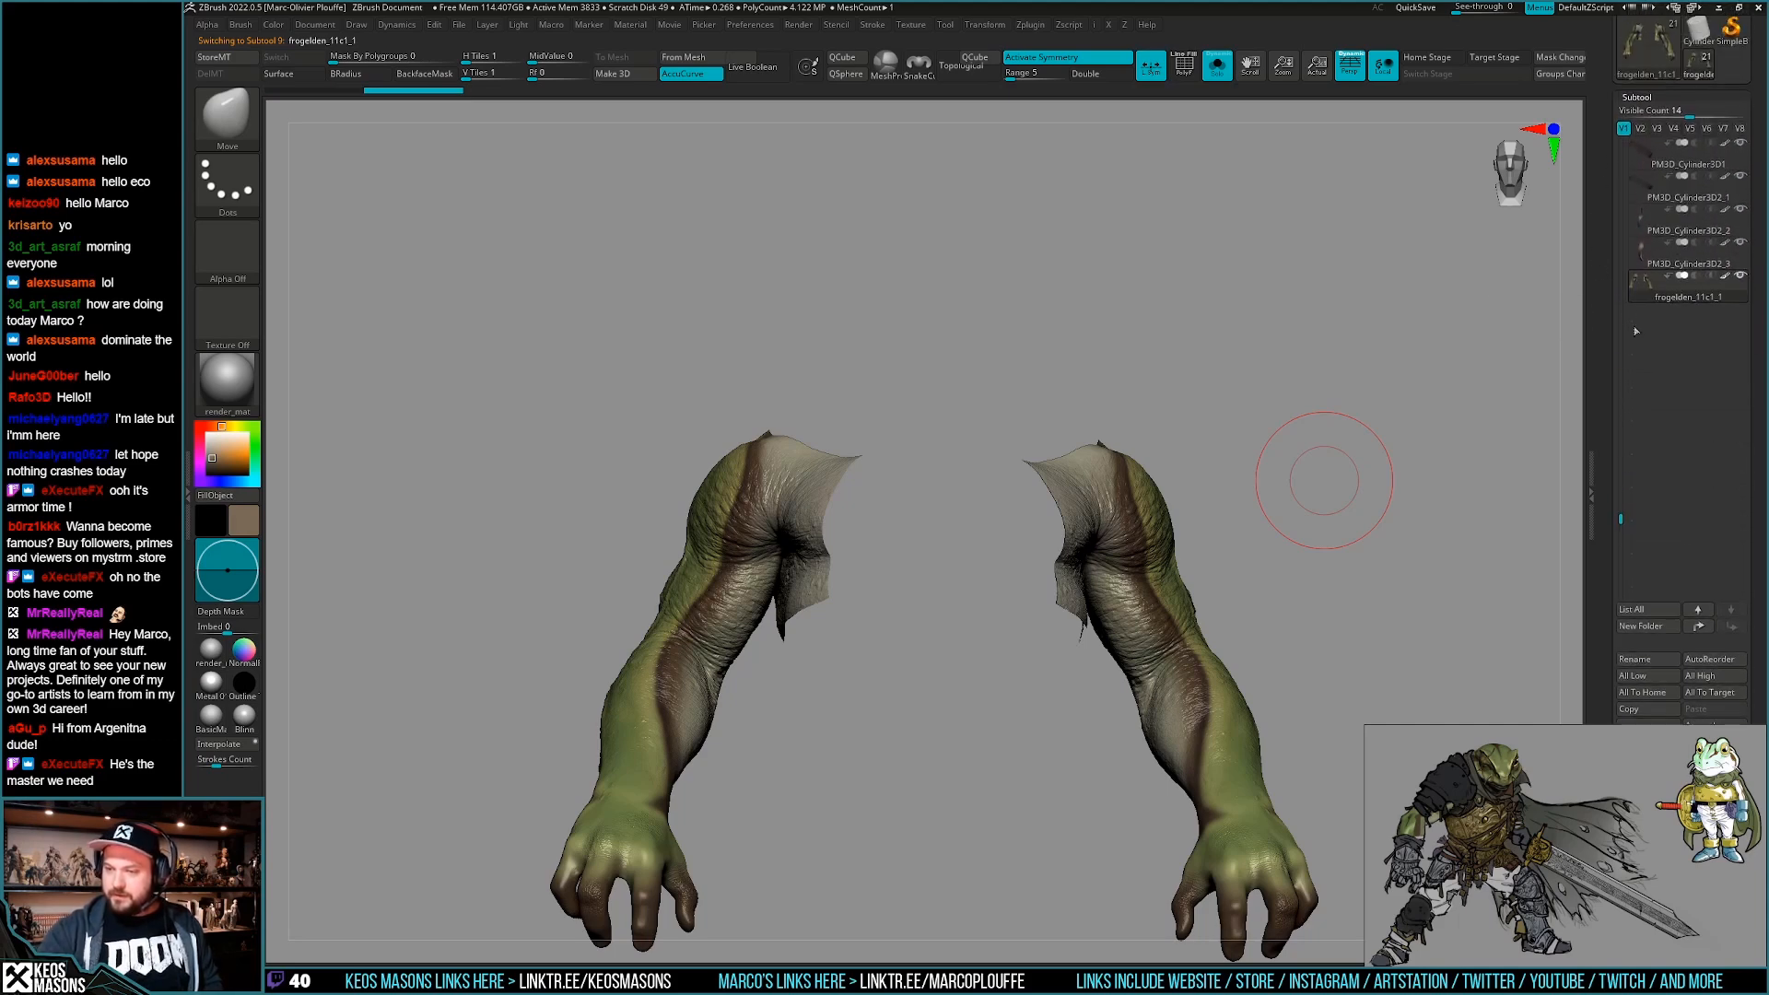
Lower the copied arms' subdivision level, delete the higher levels and fill the copy with solid brown.
{"action": "key", "text": "g"}
{"action": "left_click", "coordinate": [961, 420]}
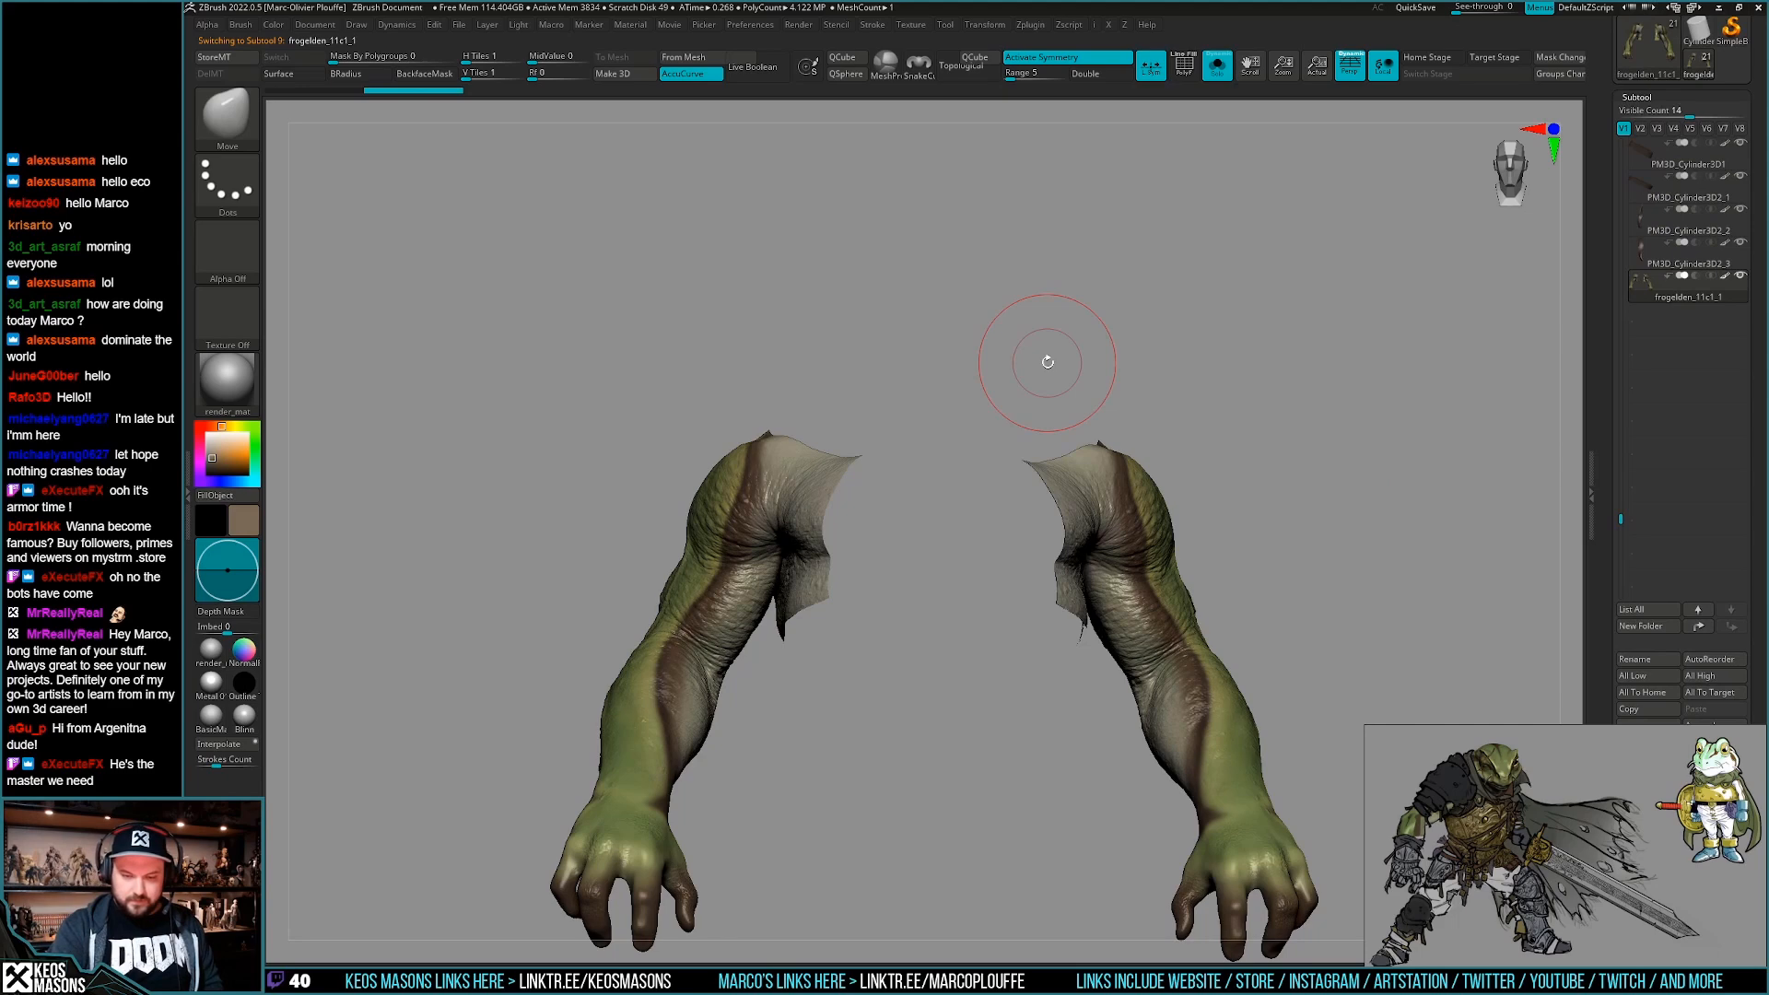
{"action": "left_click_drag", "start_coordinate": [892, 719], "coordinate": [927, 731], "text": "alt"}
{"action": "key", "text": "g"}
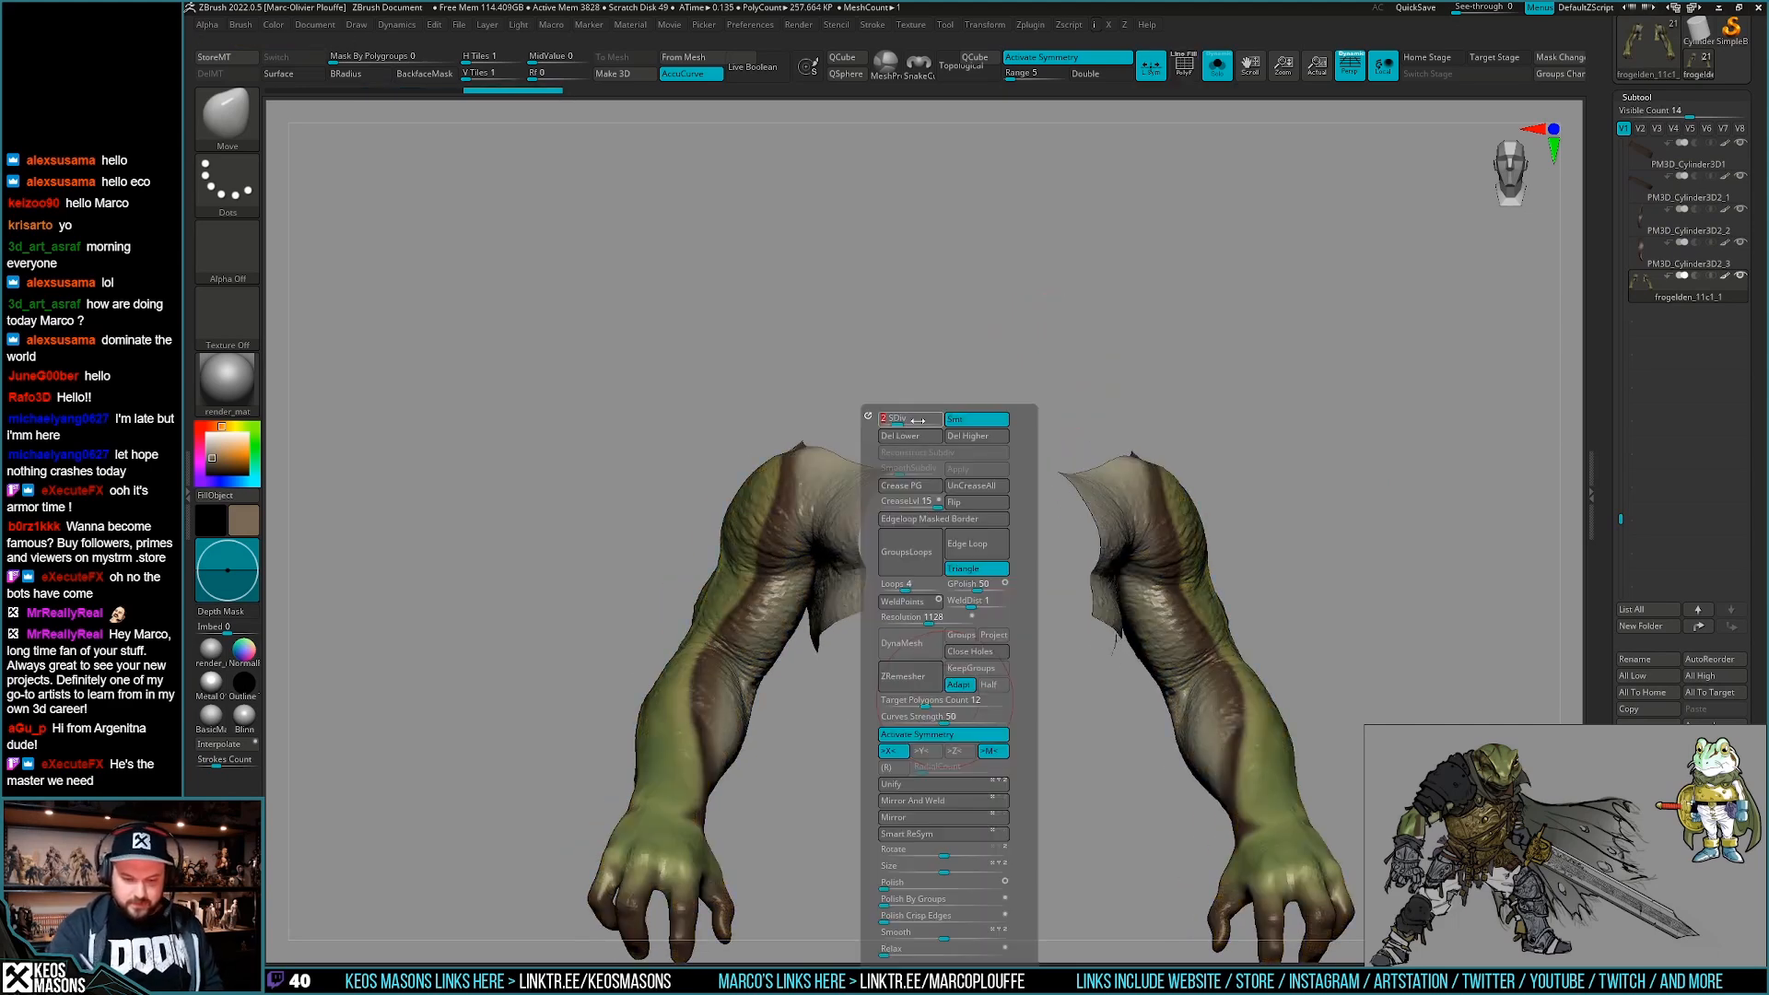
{"action": "left_click", "coordinate": [960, 438]}
{"action": "left_click", "coordinate": [939, 752]}
{"action": "left_click", "coordinate": [948, 754]}
{"action": "key", "text": "ctrl+f"}
{"action": "left_click", "coordinate": [965, 716]}
{"action": "right_click_drag", "start_coordinate": [959, 734], "coordinate": [830, 626], "text": "alt"}
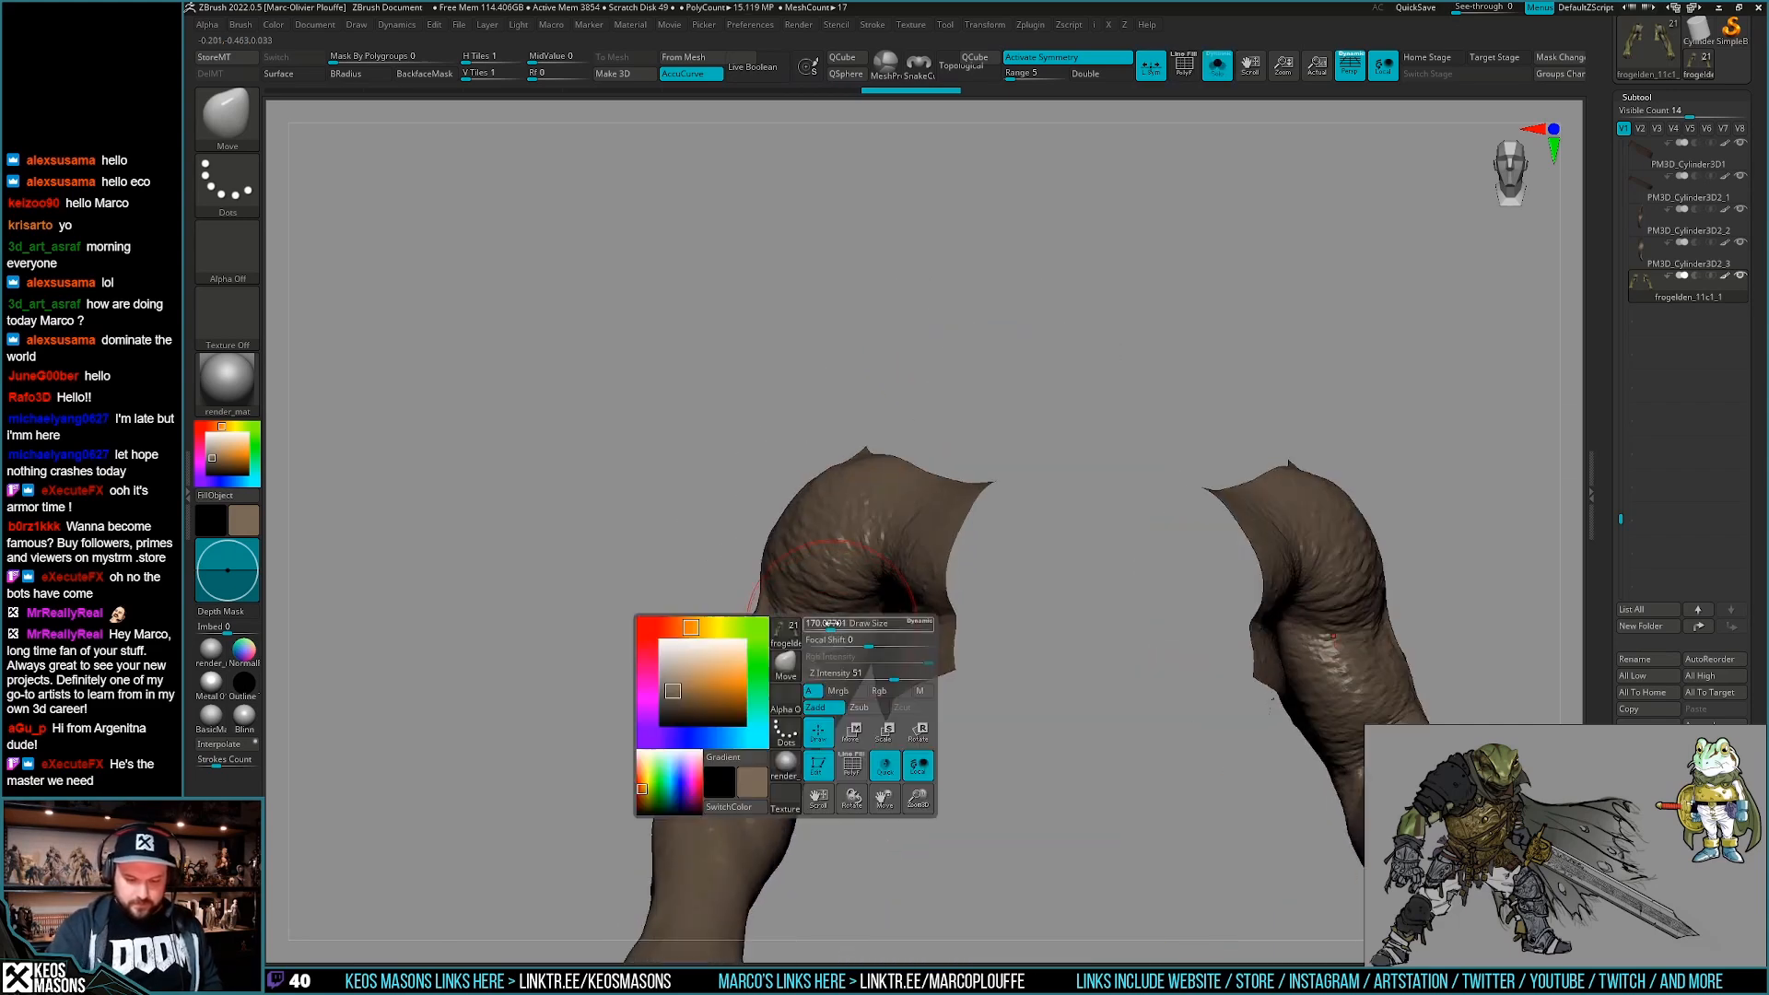
Mask the shoulder and outer upper arm beneath the shoulder plates on the arms copy, from front to back.
{"action": "key", "text": "alt+s"}
{"action": "key", "text": "alt+t"}
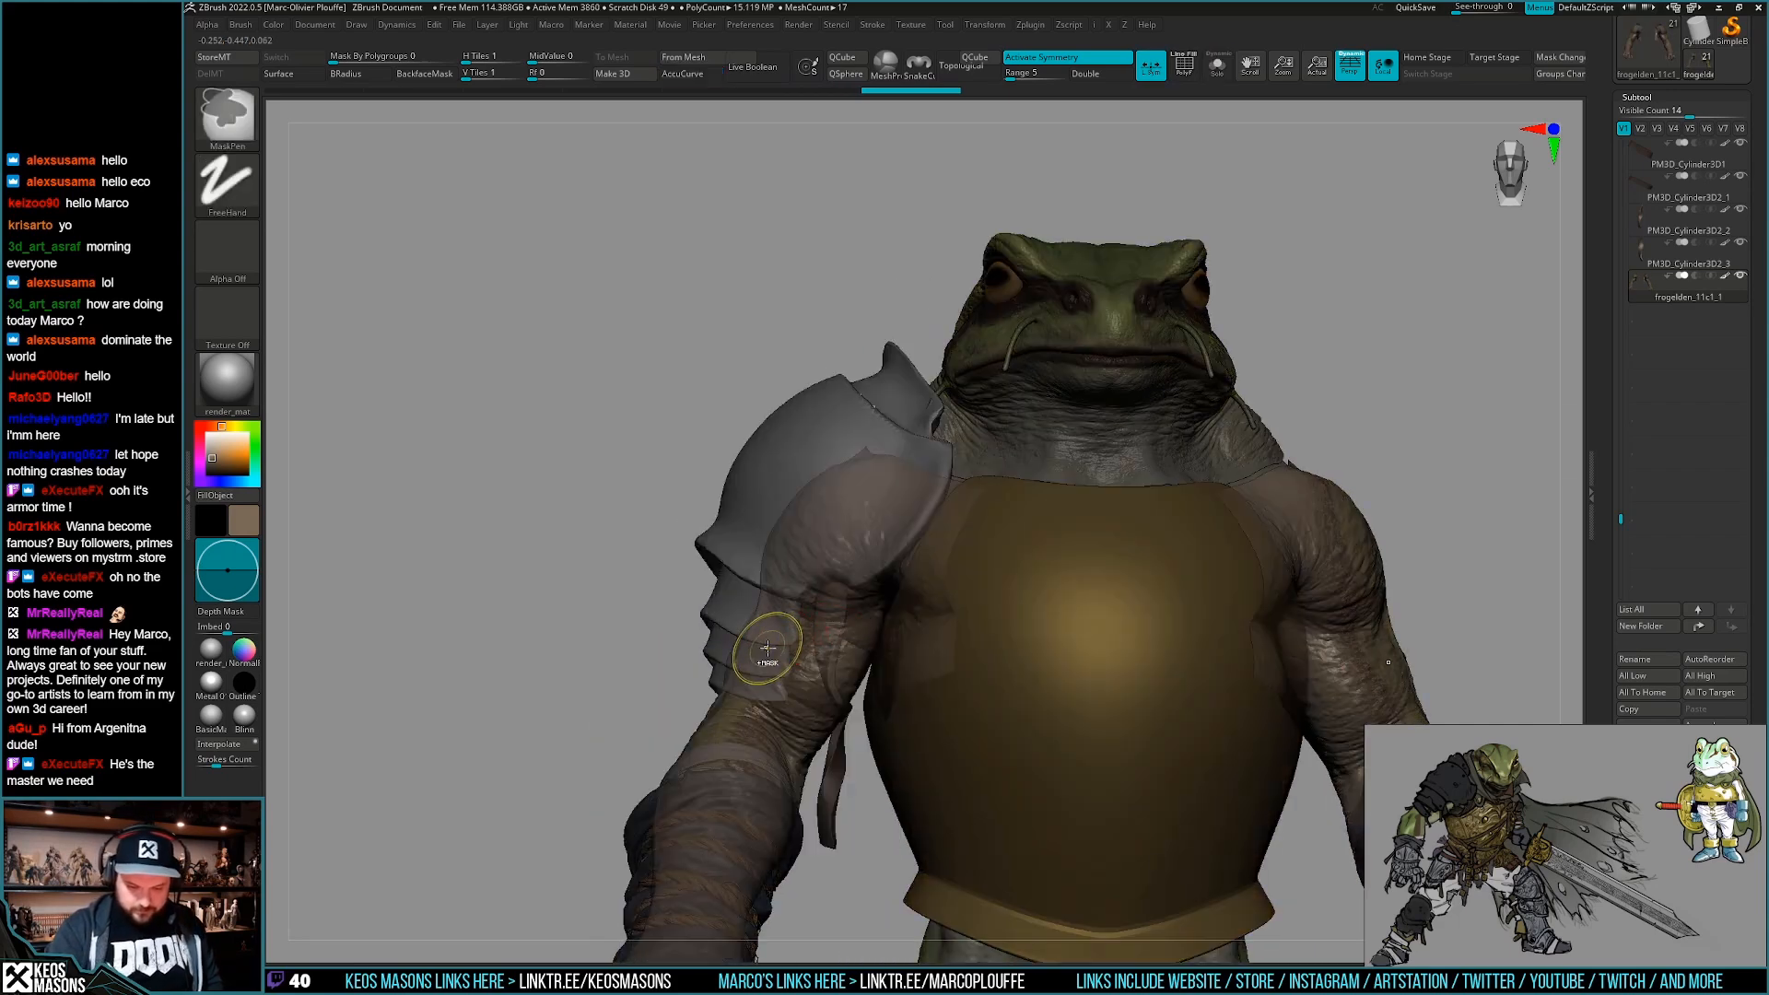
{"action": "key", "text": "alt+g"}
{"action": "left_click_drag", "start_coordinate": [763, 655], "coordinate": [738, 655], "text": "ctrl"}
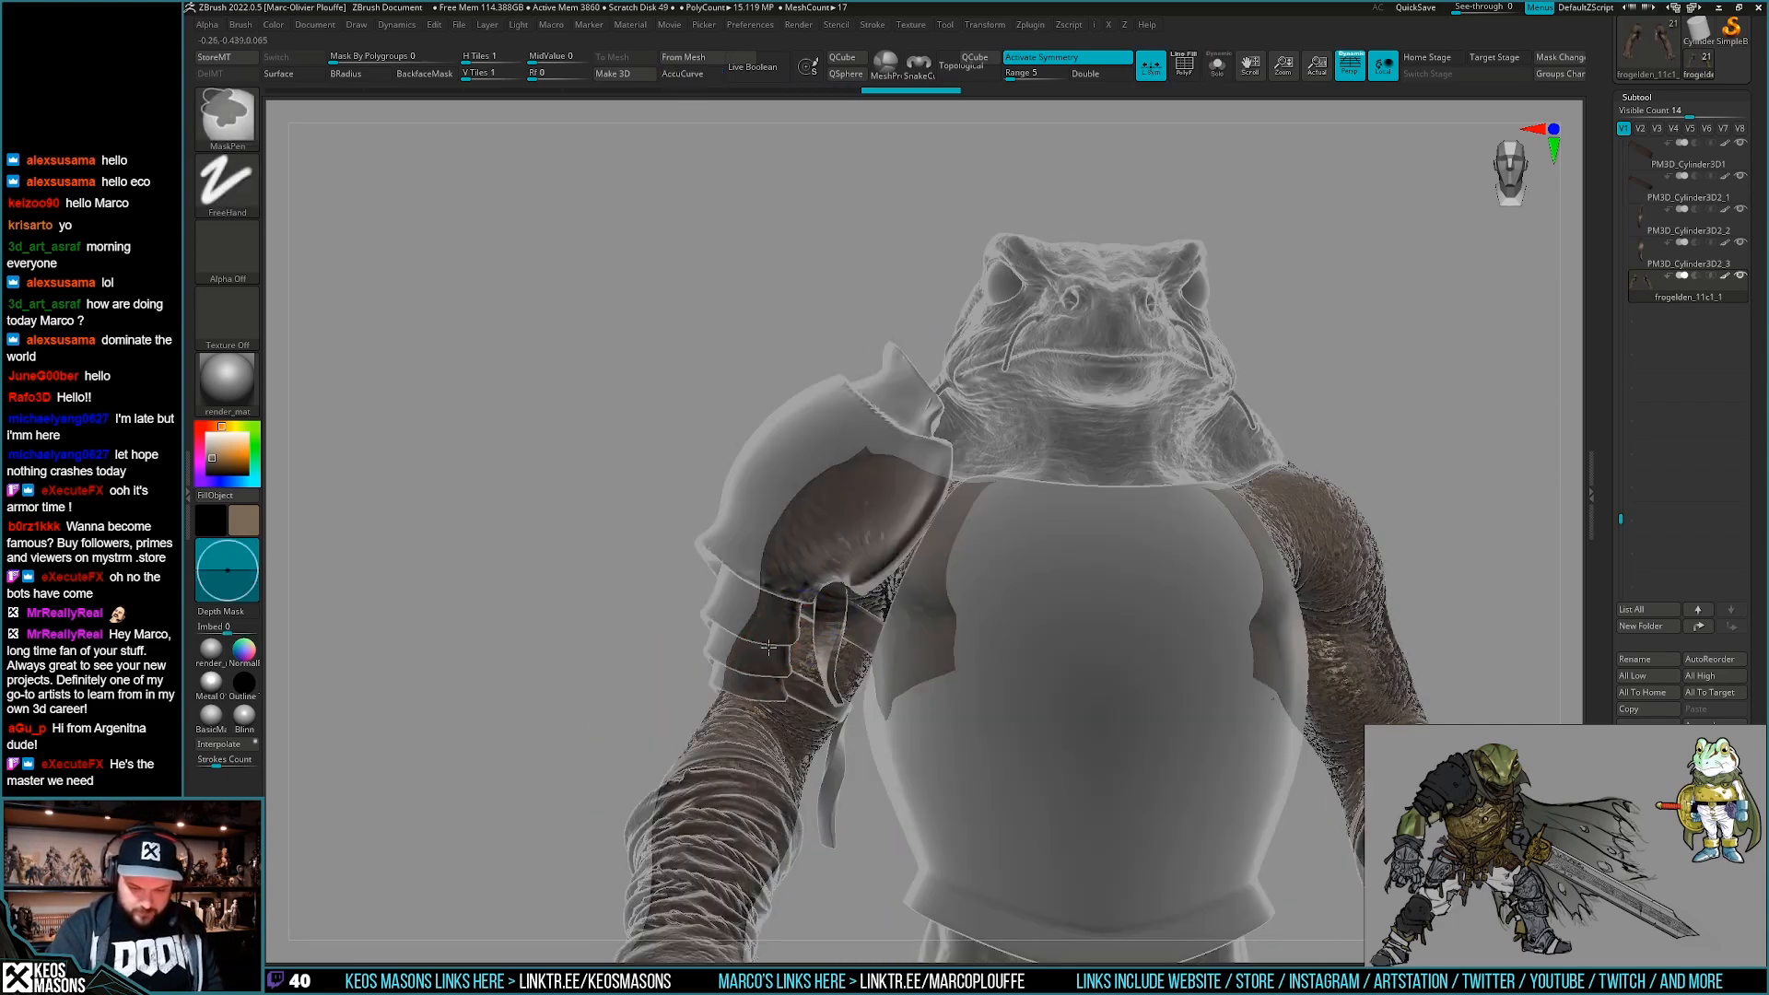
{"action": "left_click_drag", "start_coordinate": [814, 570], "coordinate": [760, 587], "text": "ctrl"}
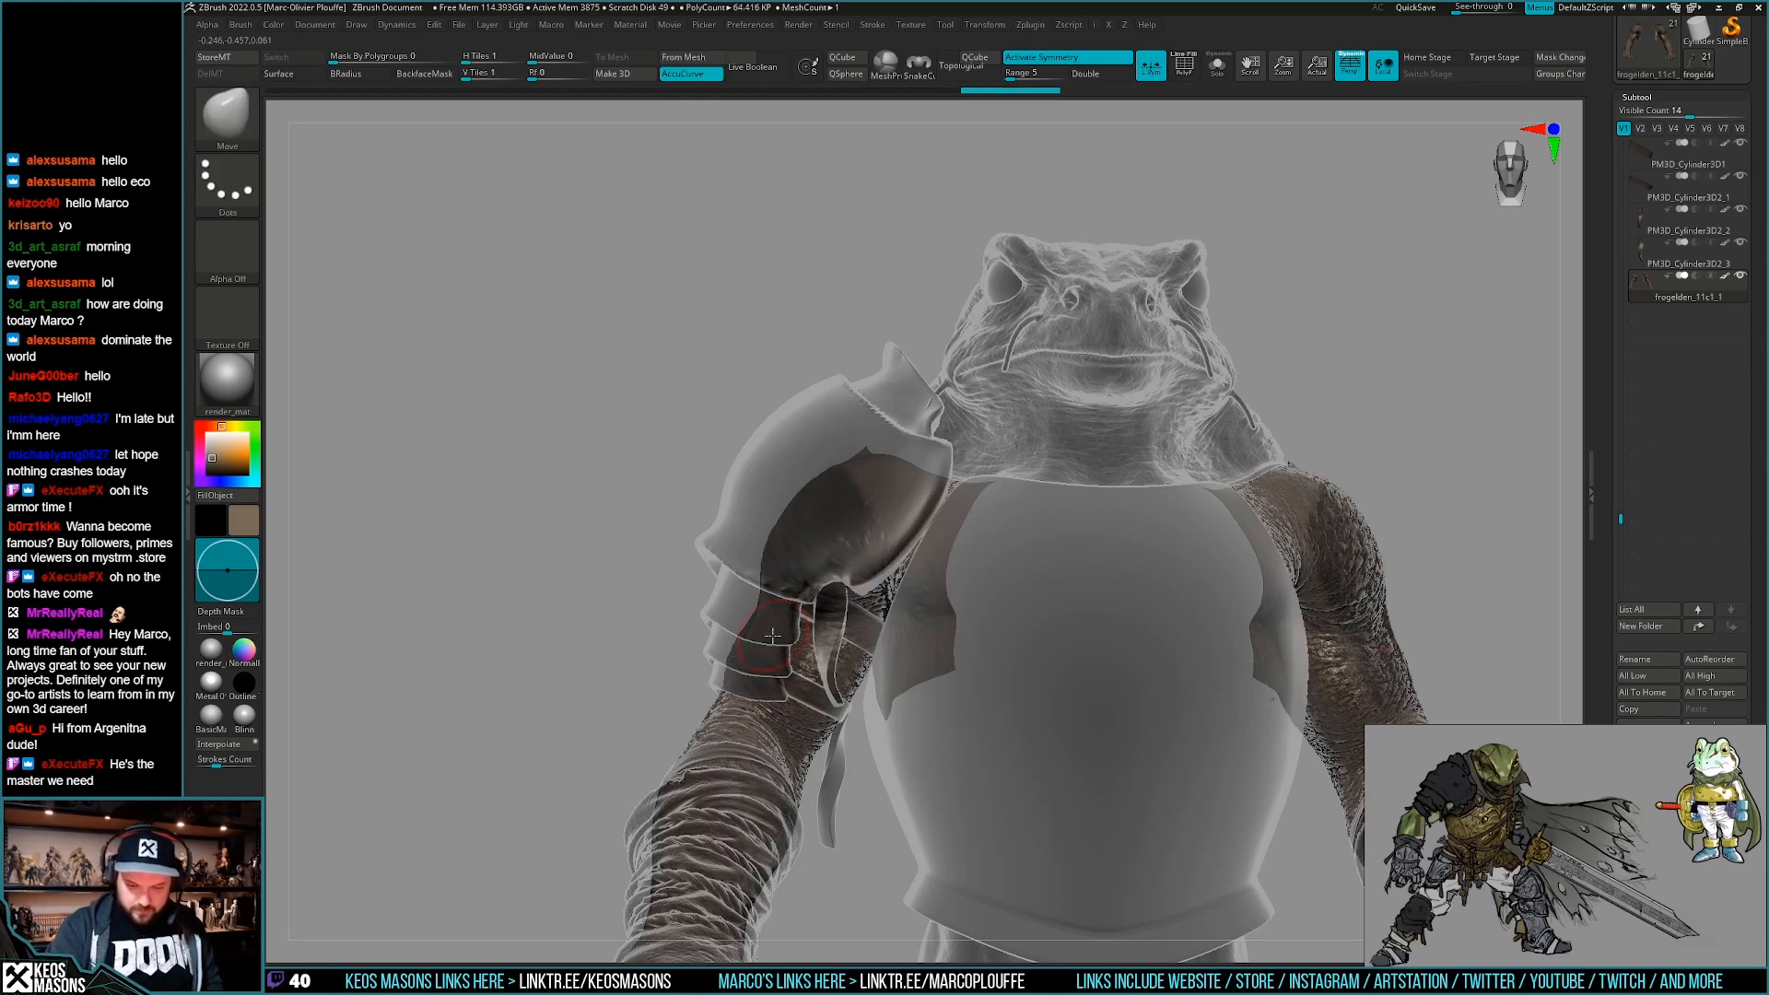
{"action": "key", "text": "alt+s"}
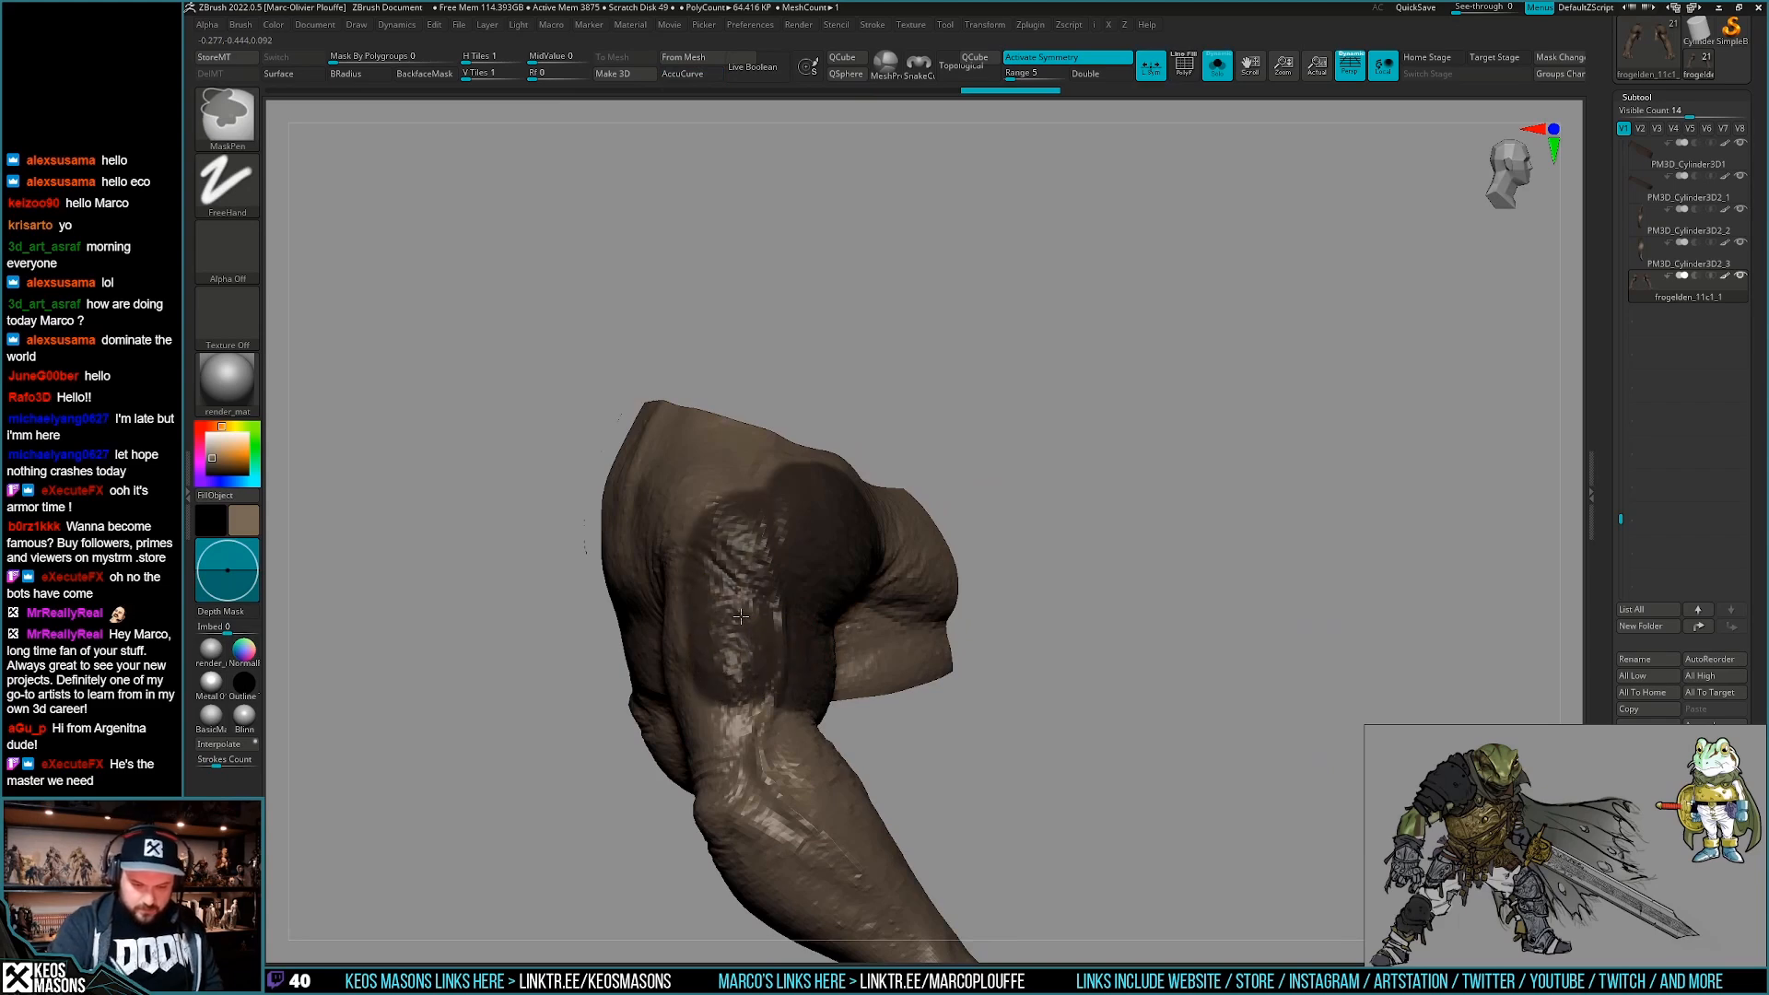
{"action": "key", "text": "alt+s"}
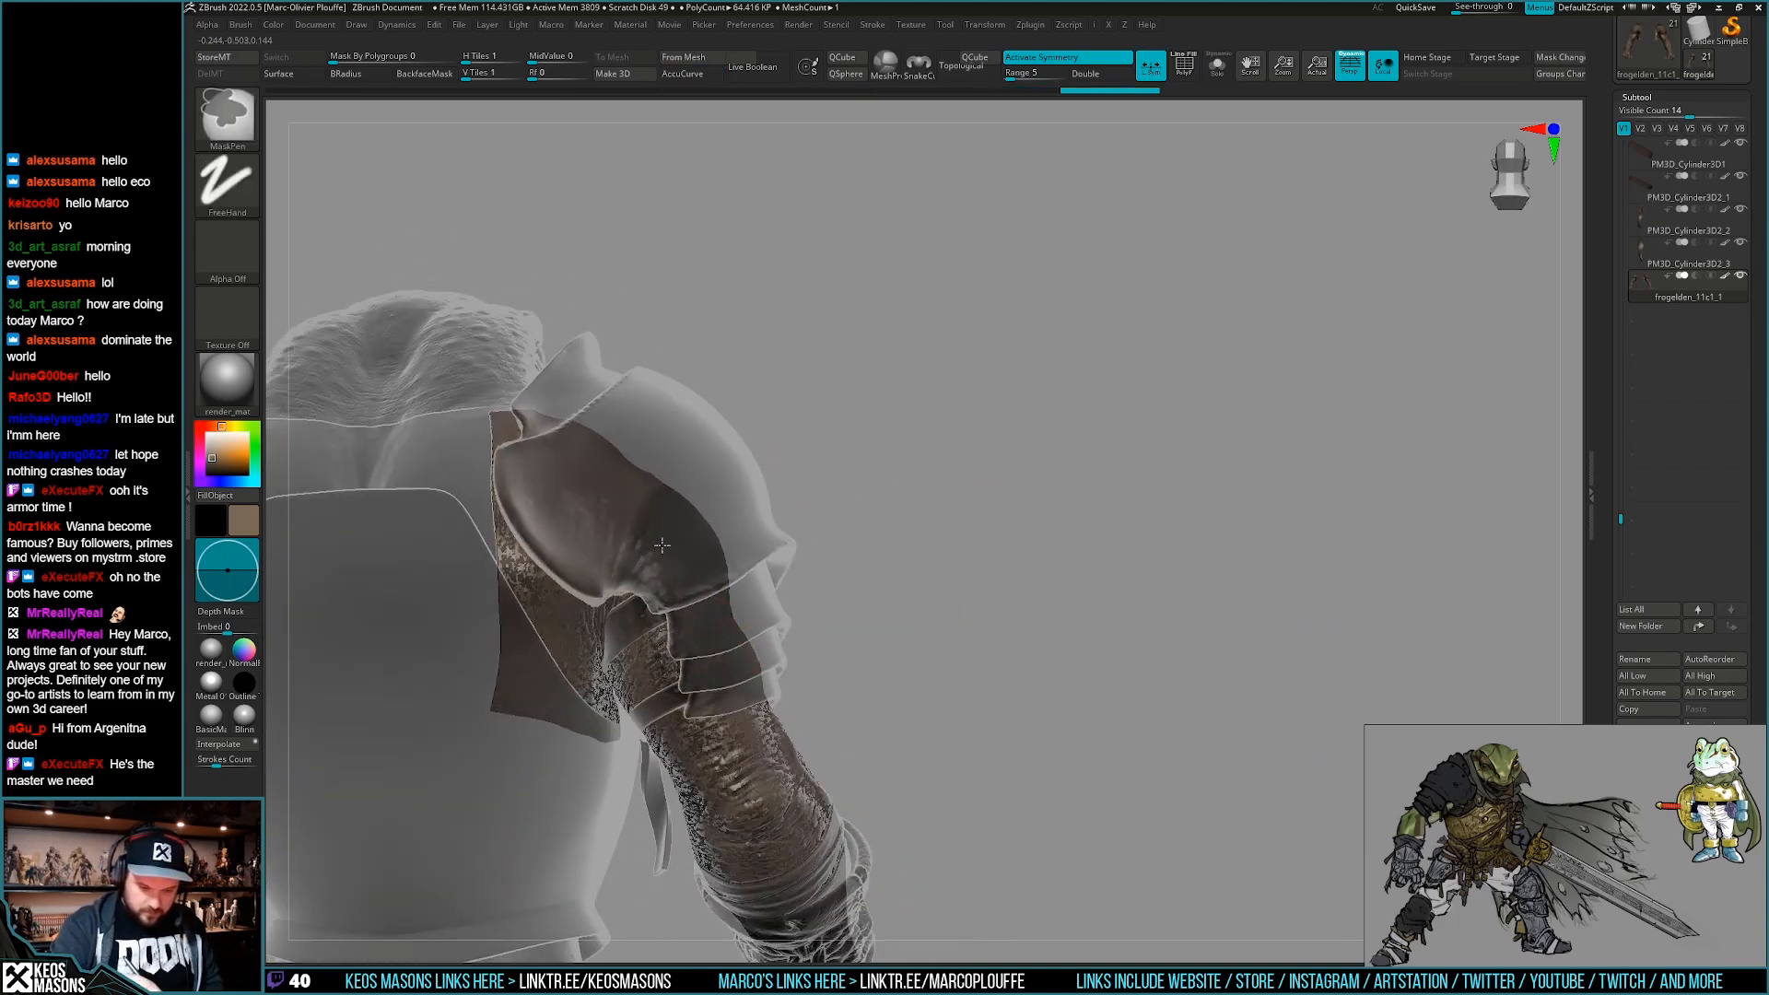
{"action": "key", "text": "alt+s"}
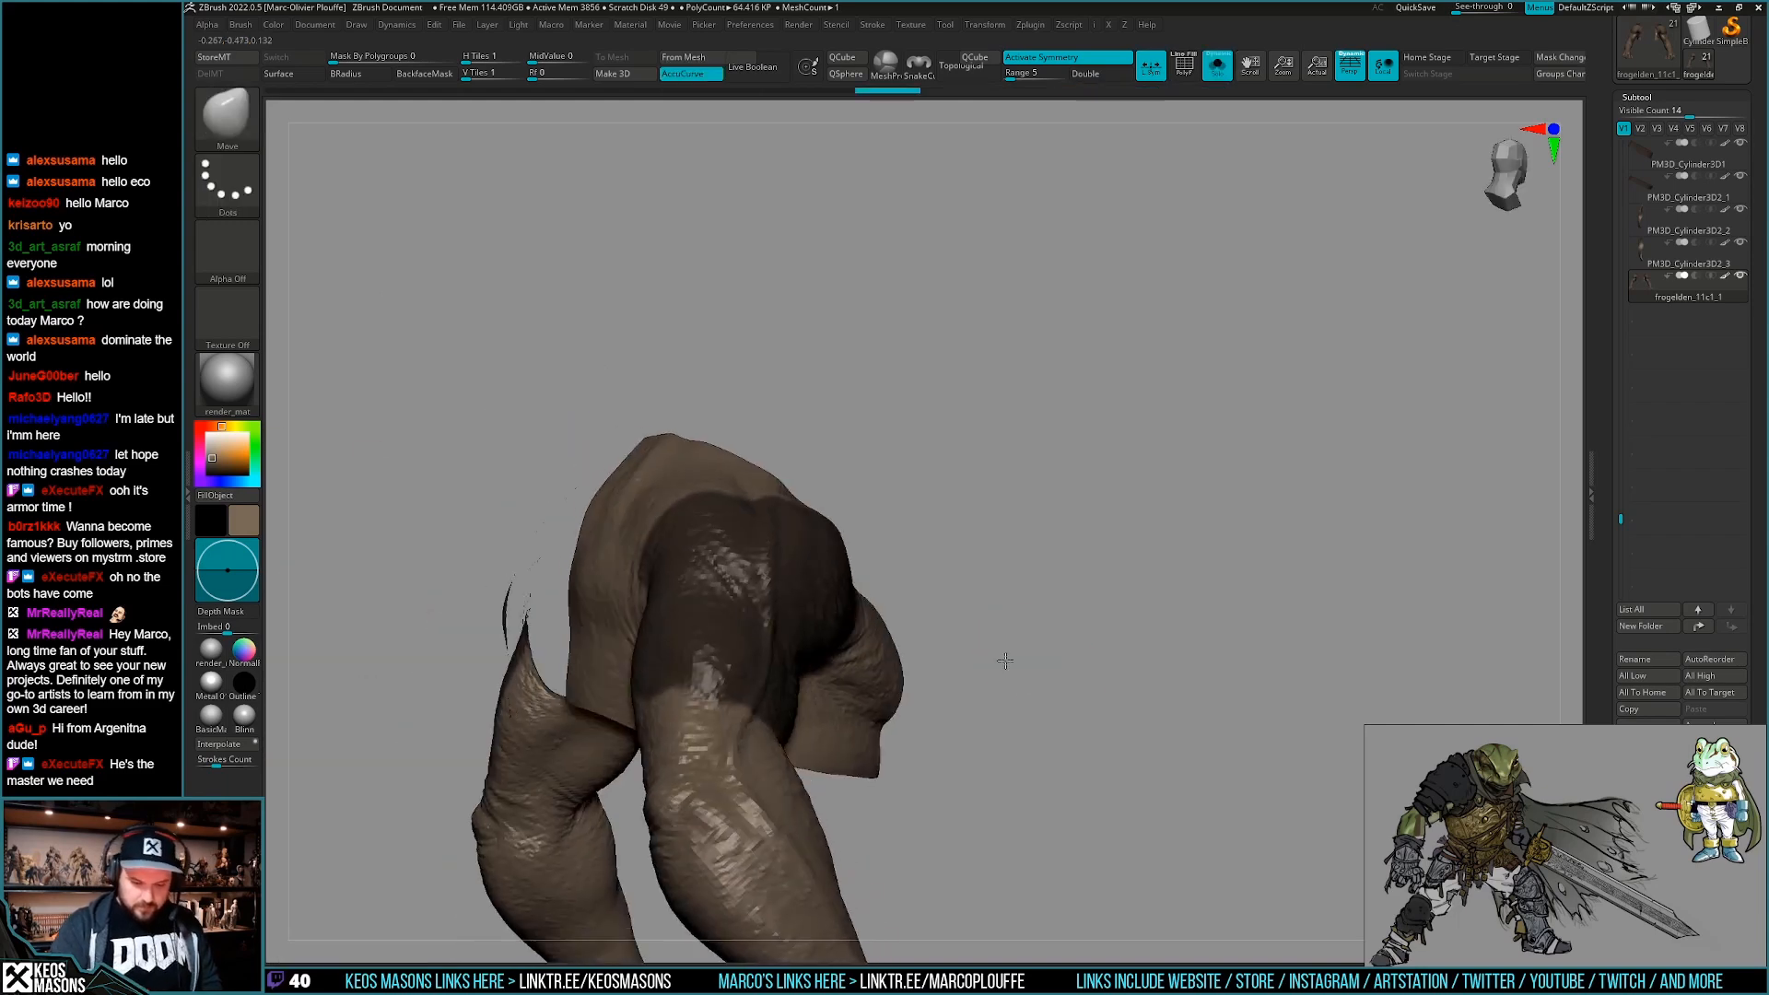
{"action": "left_click_drag", "start_coordinate": [732, 689], "coordinate": [779, 710], "text": "ctrl"}
{"action": "mouse_move", "coordinate": [1142, 728]}
{"action": "left_mouse_down"}
{"action": "mouse_move", "coordinate": [891, 647]}
{"action": "mouse_move", "coordinate": [935, 770]}
{"action": "left_mouse_up"}
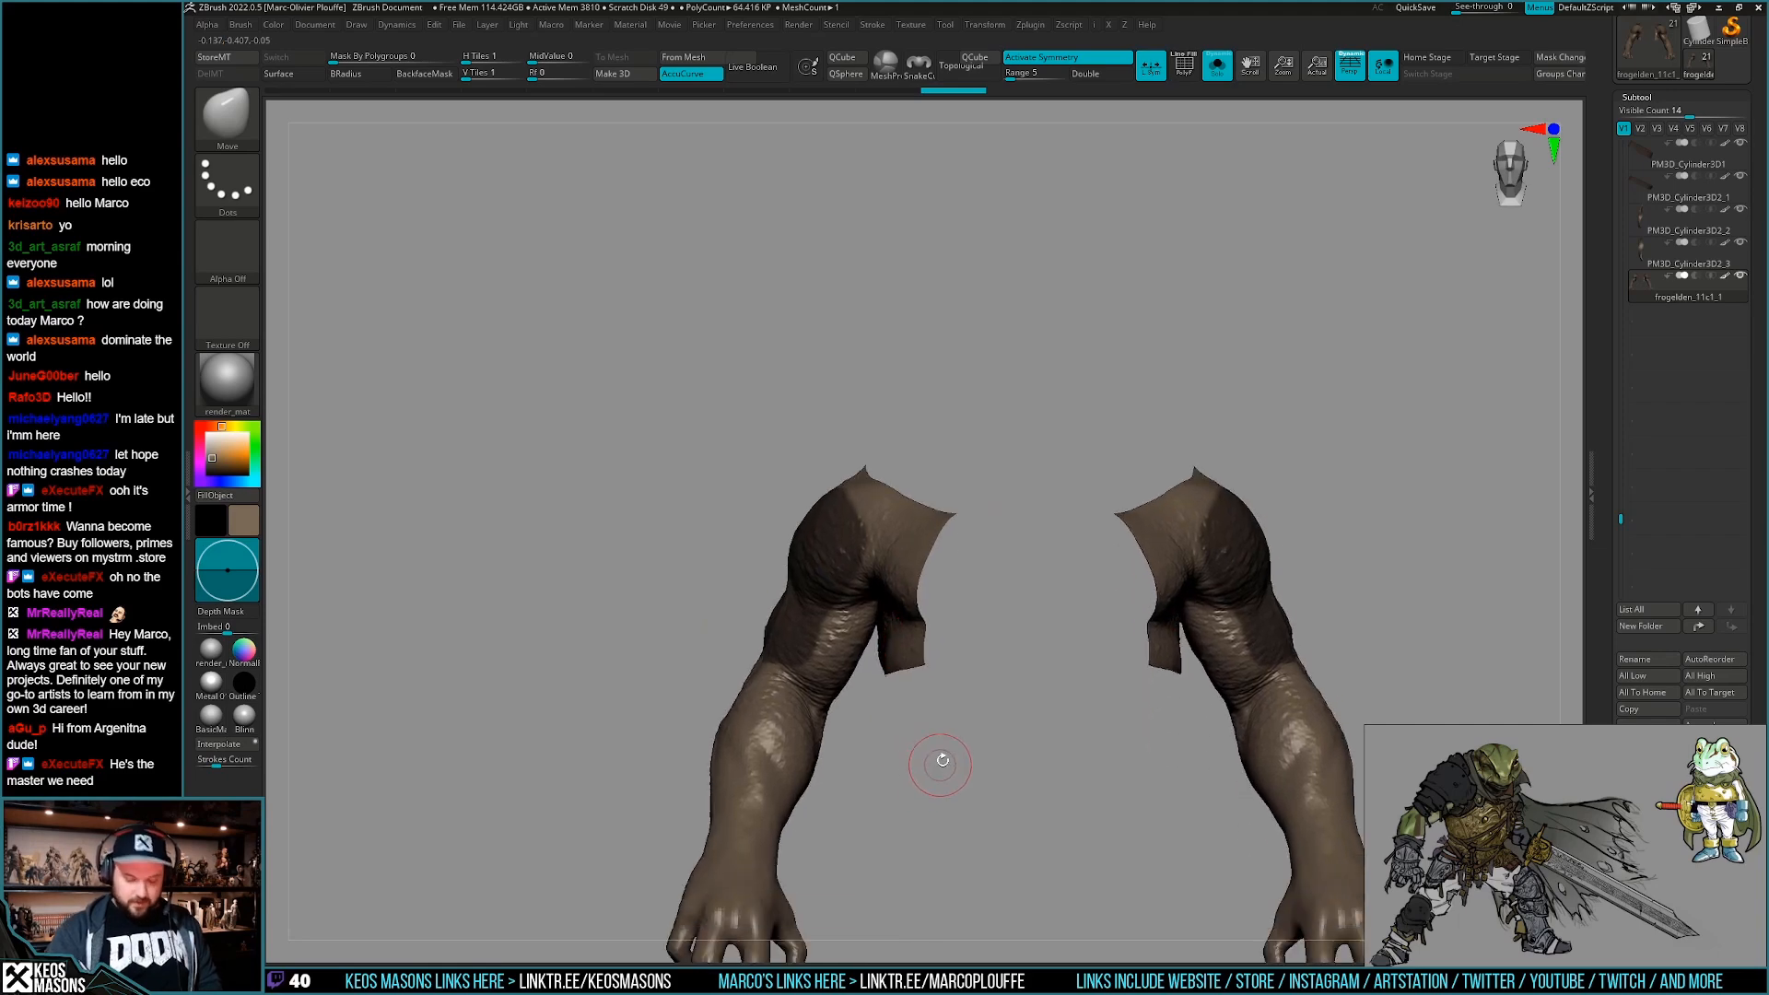
Bake all layers on the arms copy and isolate the masked upper-arm patches.
{"action": "key", "text": "alt+h"}
{"action": "key", "text": "ctrl+shift+d"}
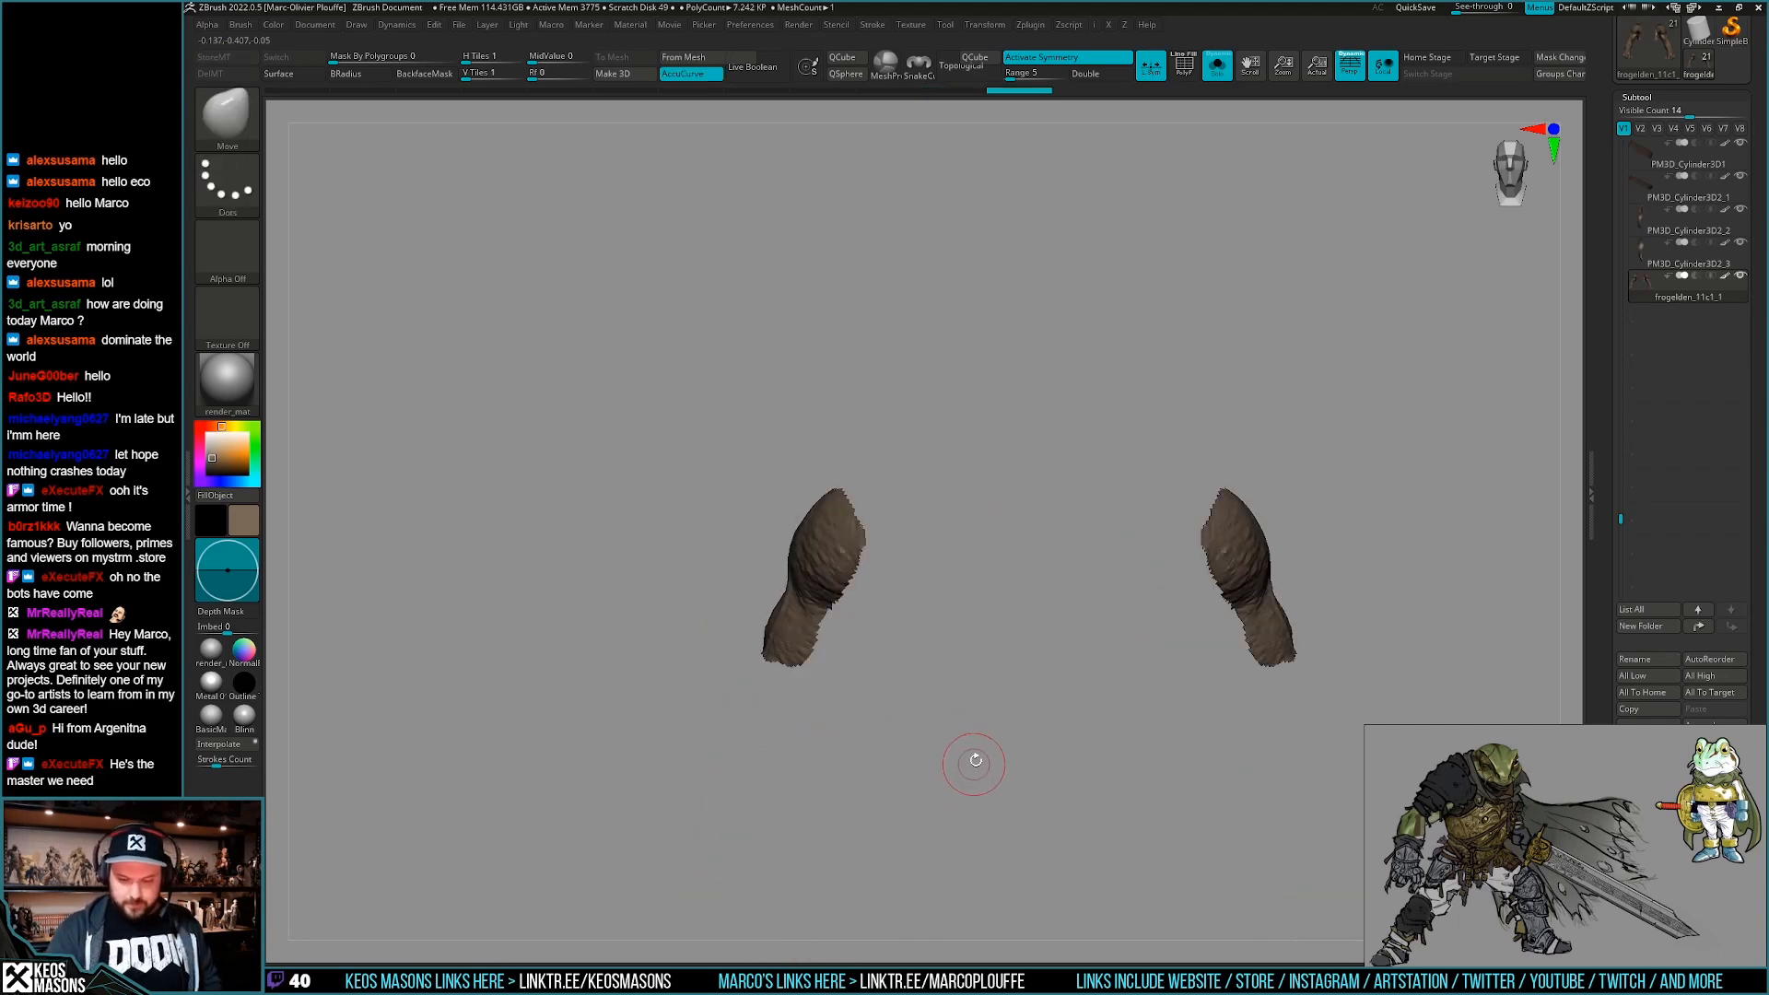
{"action": "left_click_drag", "start_coordinate": [1633, 558], "coordinate": [1633, 75]}
{"action": "left_click", "coordinate": [1031, 773], "text": "ctrl+shift"}
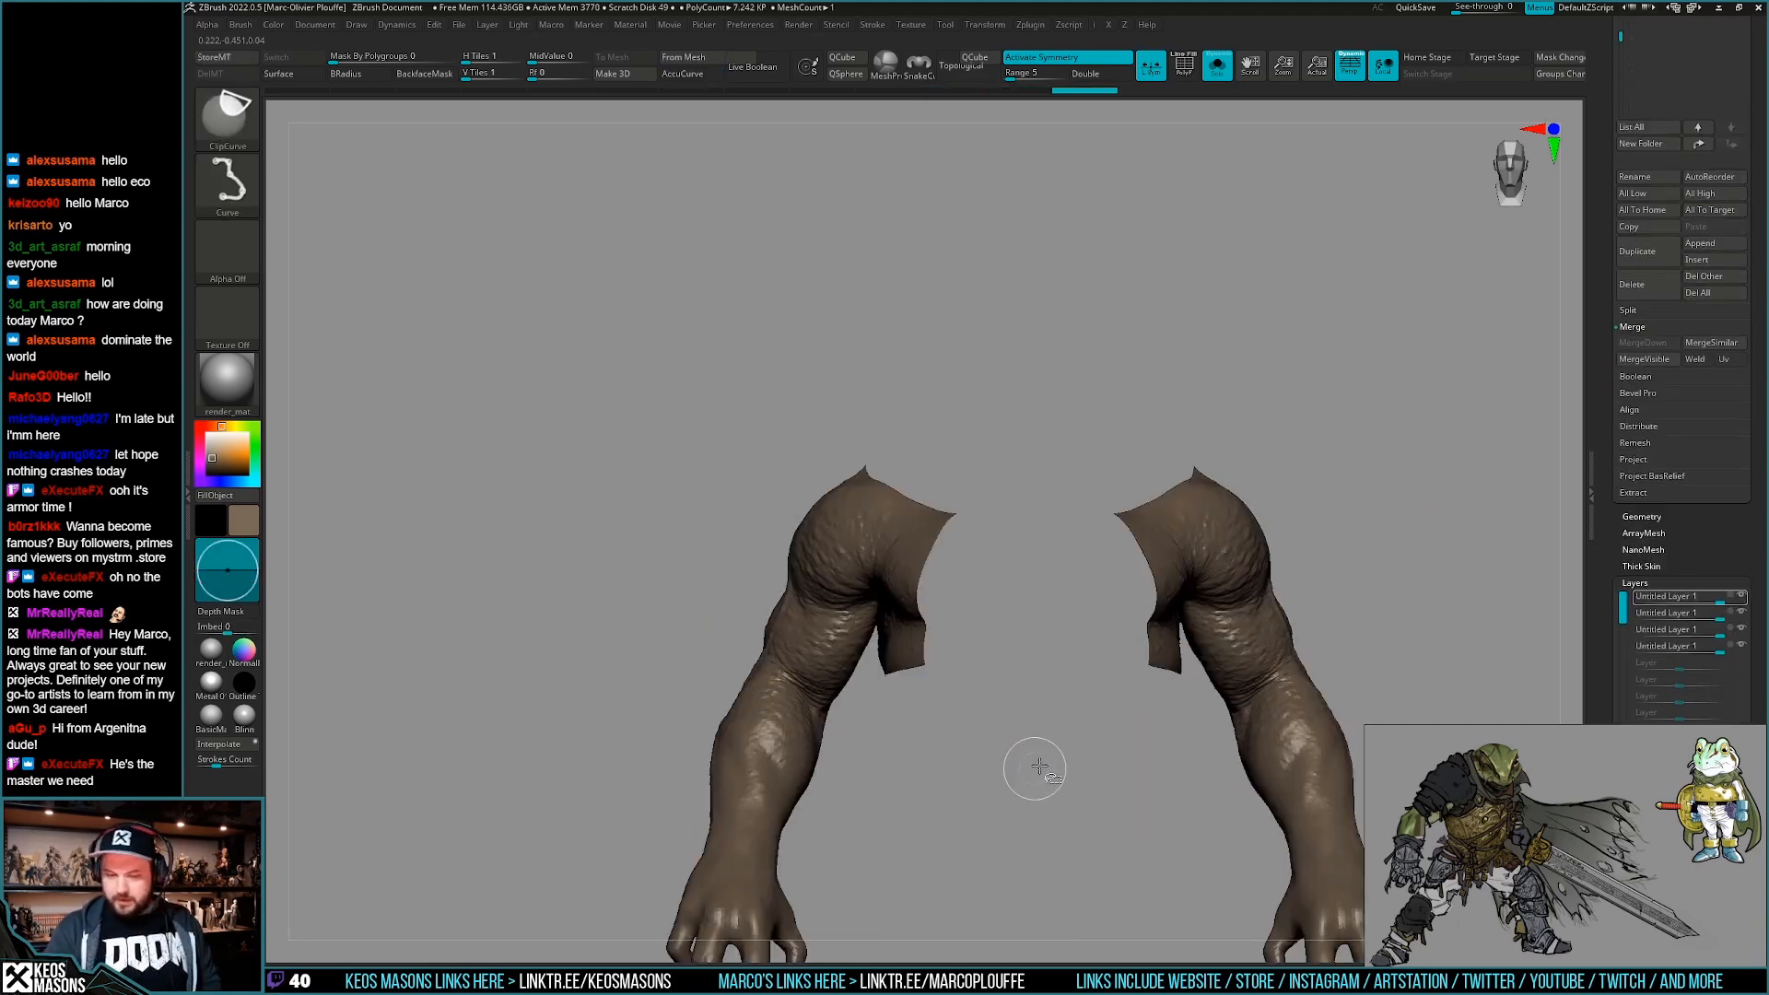
{"action": "left_click_drag", "start_coordinate": [1633, 557], "coordinate": [1635, 404]}
{"action": "left_click", "coordinate": [1659, 655]}
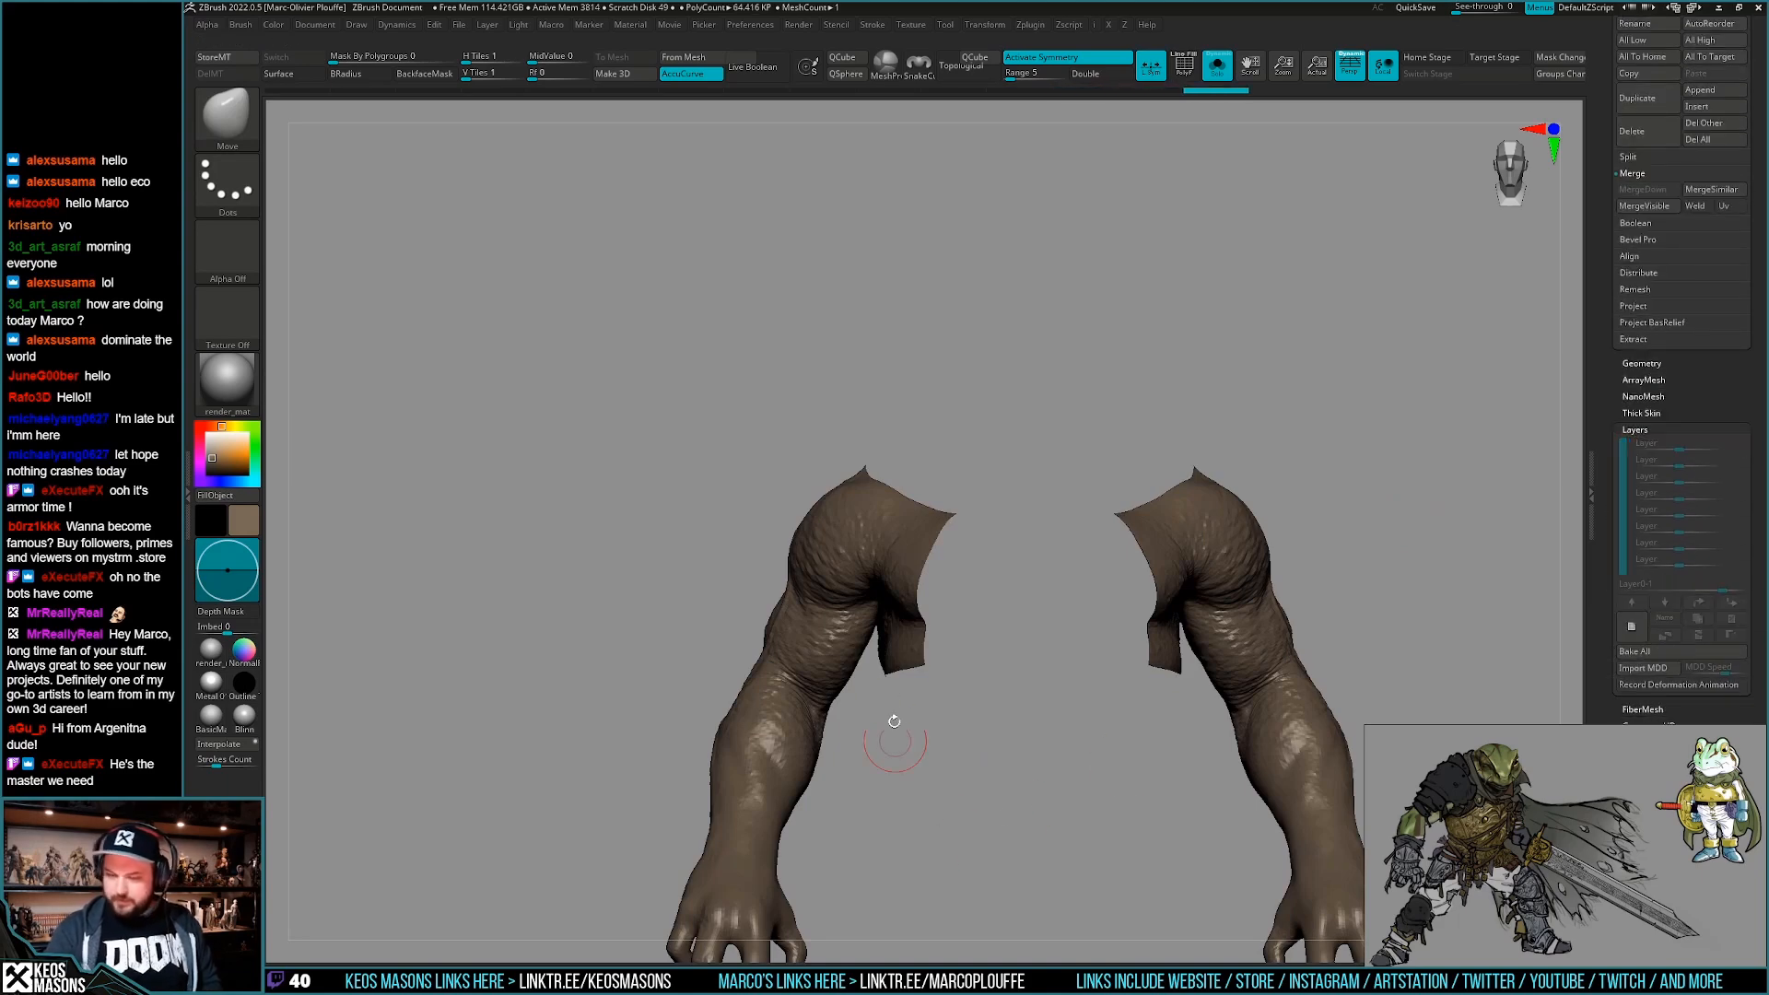
{"action": "left_click", "coordinate": [856, 601], "text": "ctrl+shift"}
{"action": "key", "text": "shift+f"}
{"action": "key", "text": "shift+f"}
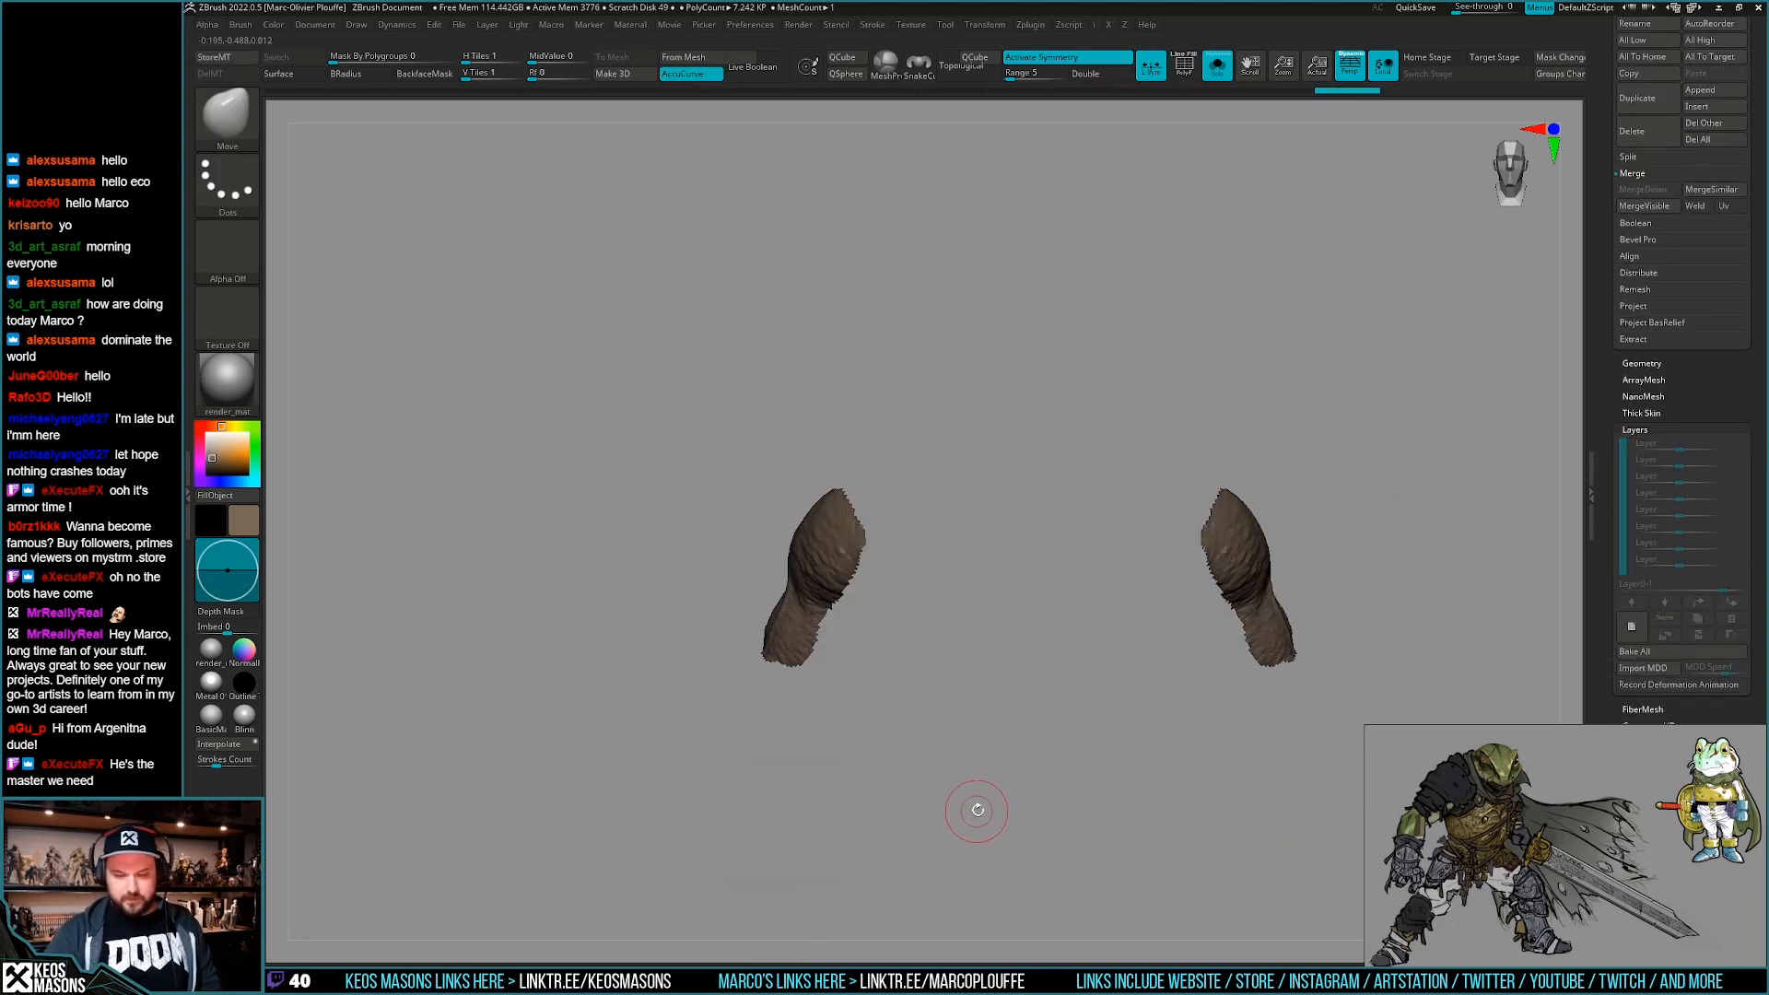
Try thickening the upper-arm patches with Panel Loops and undo the result.
{"action": "key", "text": "z"}
{"action": "left_click", "coordinate": [965, 844]}
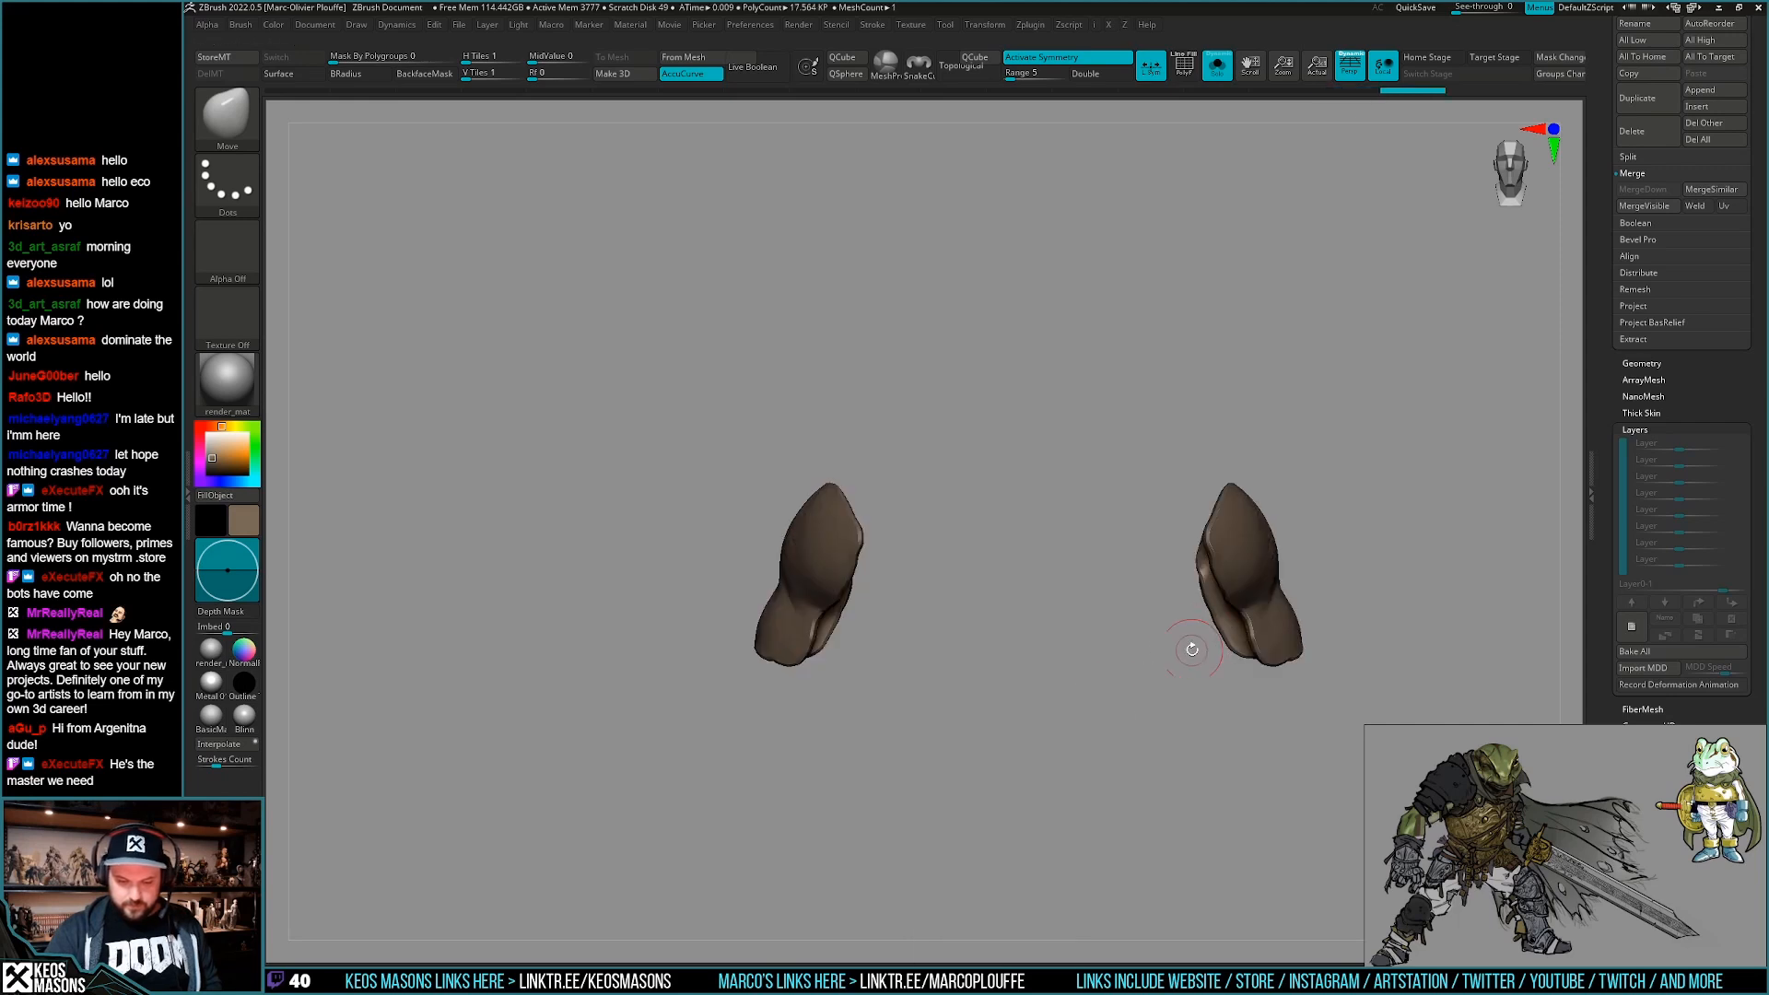
{"action": "key", "text": "z"}
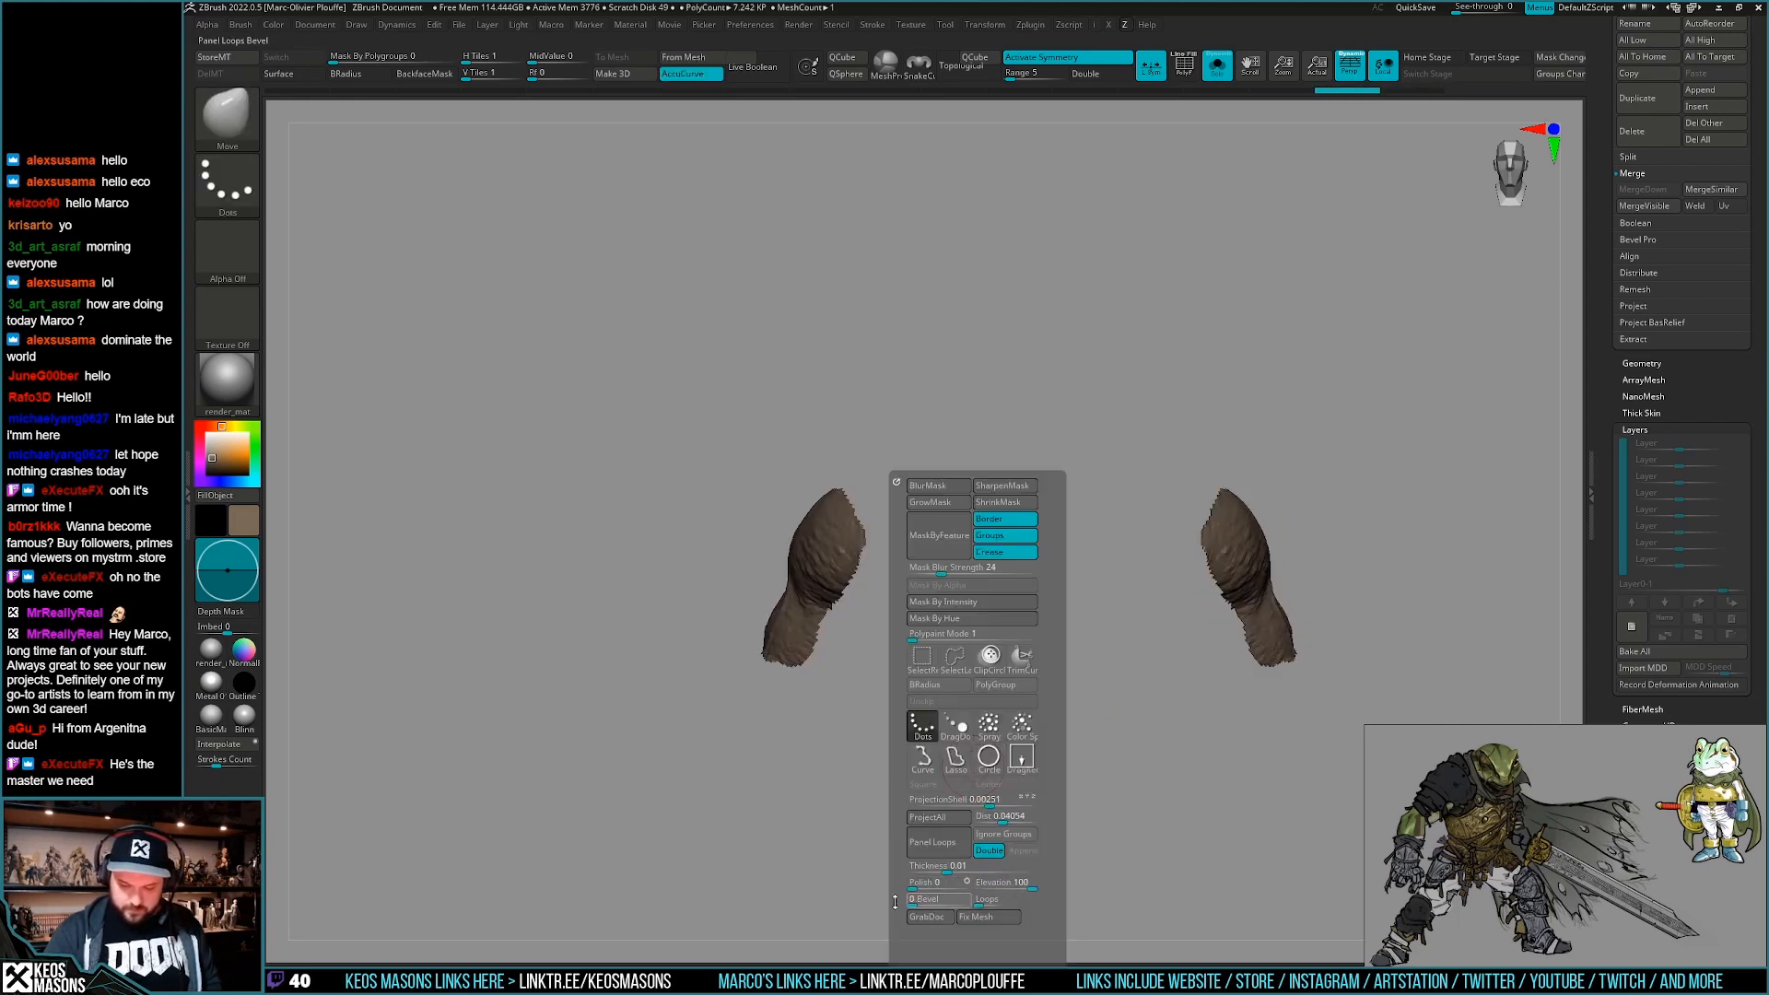
{"action": "left_click", "coordinate": [947, 846]}
{"action": "mouse_move", "coordinate": [958, 783]}
{"action": "left_mouse_down"}
{"action": "mouse_move", "coordinate": [931, 737]}
{"action": "mouse_move", "coordinate": [844, 738]}
{"action": "mouse_move", "coordinate": [970, 773]}
{"action": "left_mouse_up"}
{"action": "key", "text": "ctrl+z"}
Thicken the upper-arm patches with Panel Loops and polish them into smooth shells.
{"action": "key", "text": "z"}
{"action": "left_click", "coordinate": [922, 846]}
{"action": "key", "text": "shift+f"}
{"action": "key", "text": "shift+f"}
{"action": "key", "text": "i"}
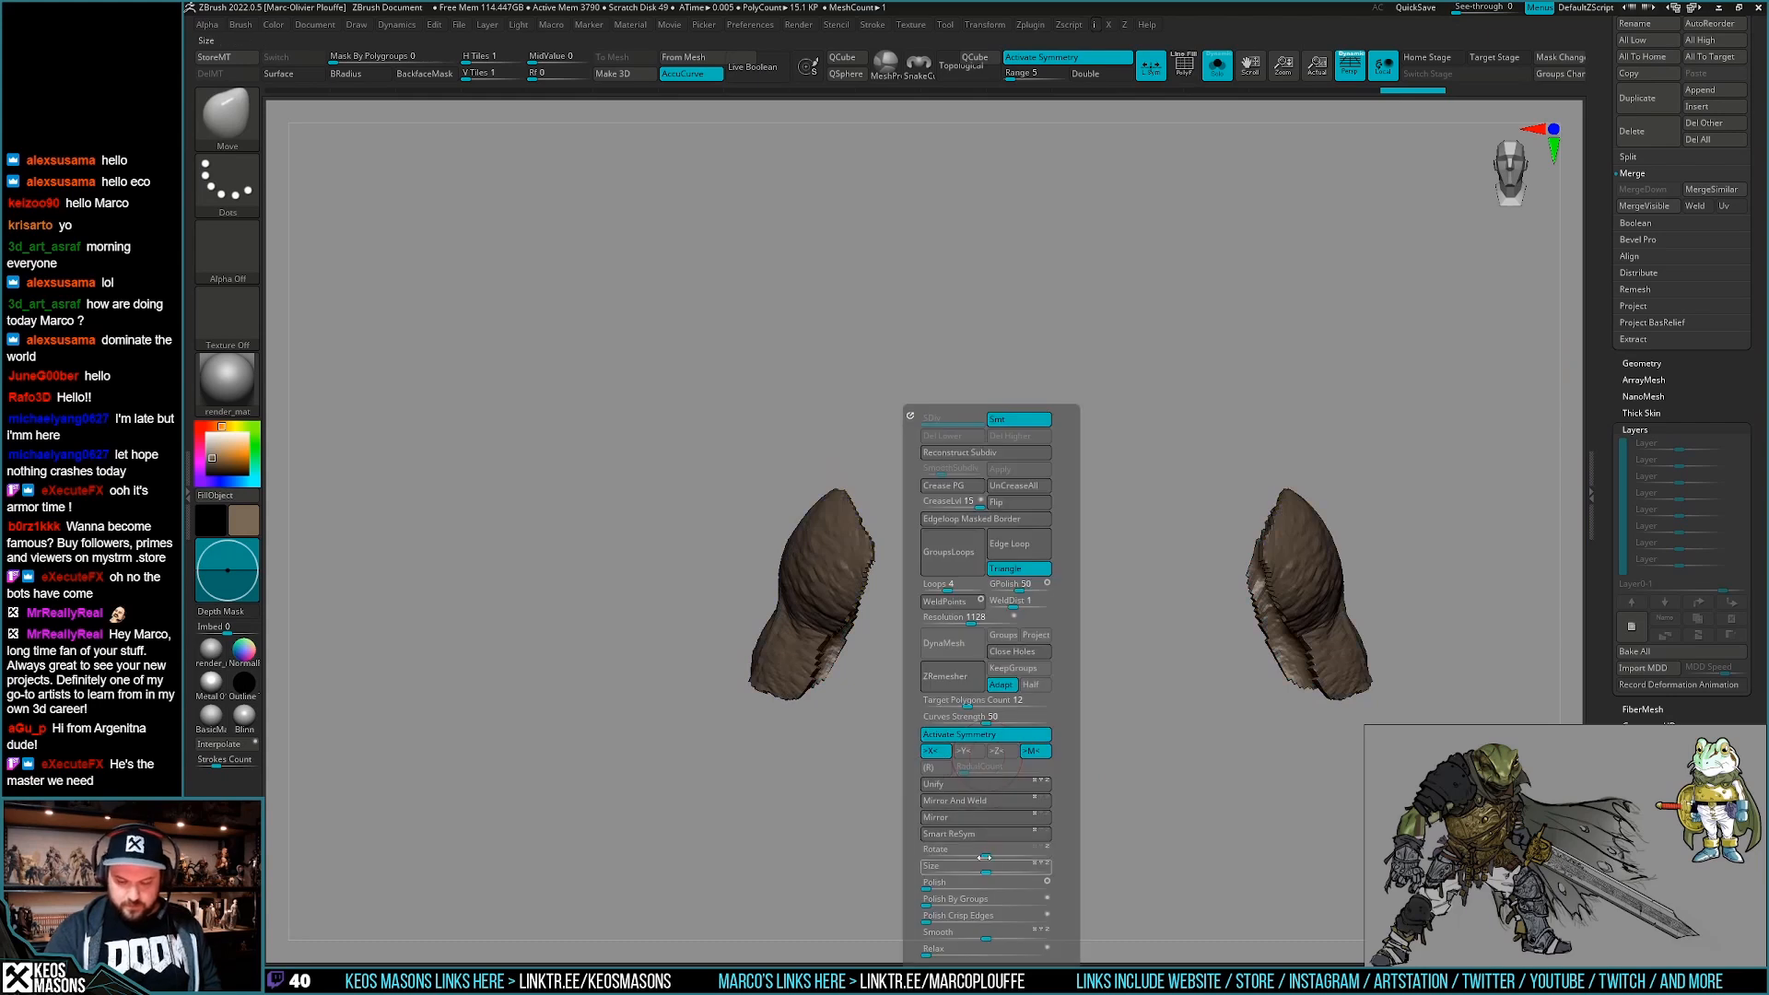
{"action": "mouse_move", "coordinate": [946, 902]}
{"action": "left_mouse_down"}
{"action": "mouse_move", "coordinate": [975, 785]}
{"action": "mouse_move", "coordinate": [940, 895]}
{"action": "mouse_move", "coordinate": [960, 883]}
{"action": "left_mouse_up"}
{"action": "key", "text": "i"}
{"action": "key", "text": "i"}
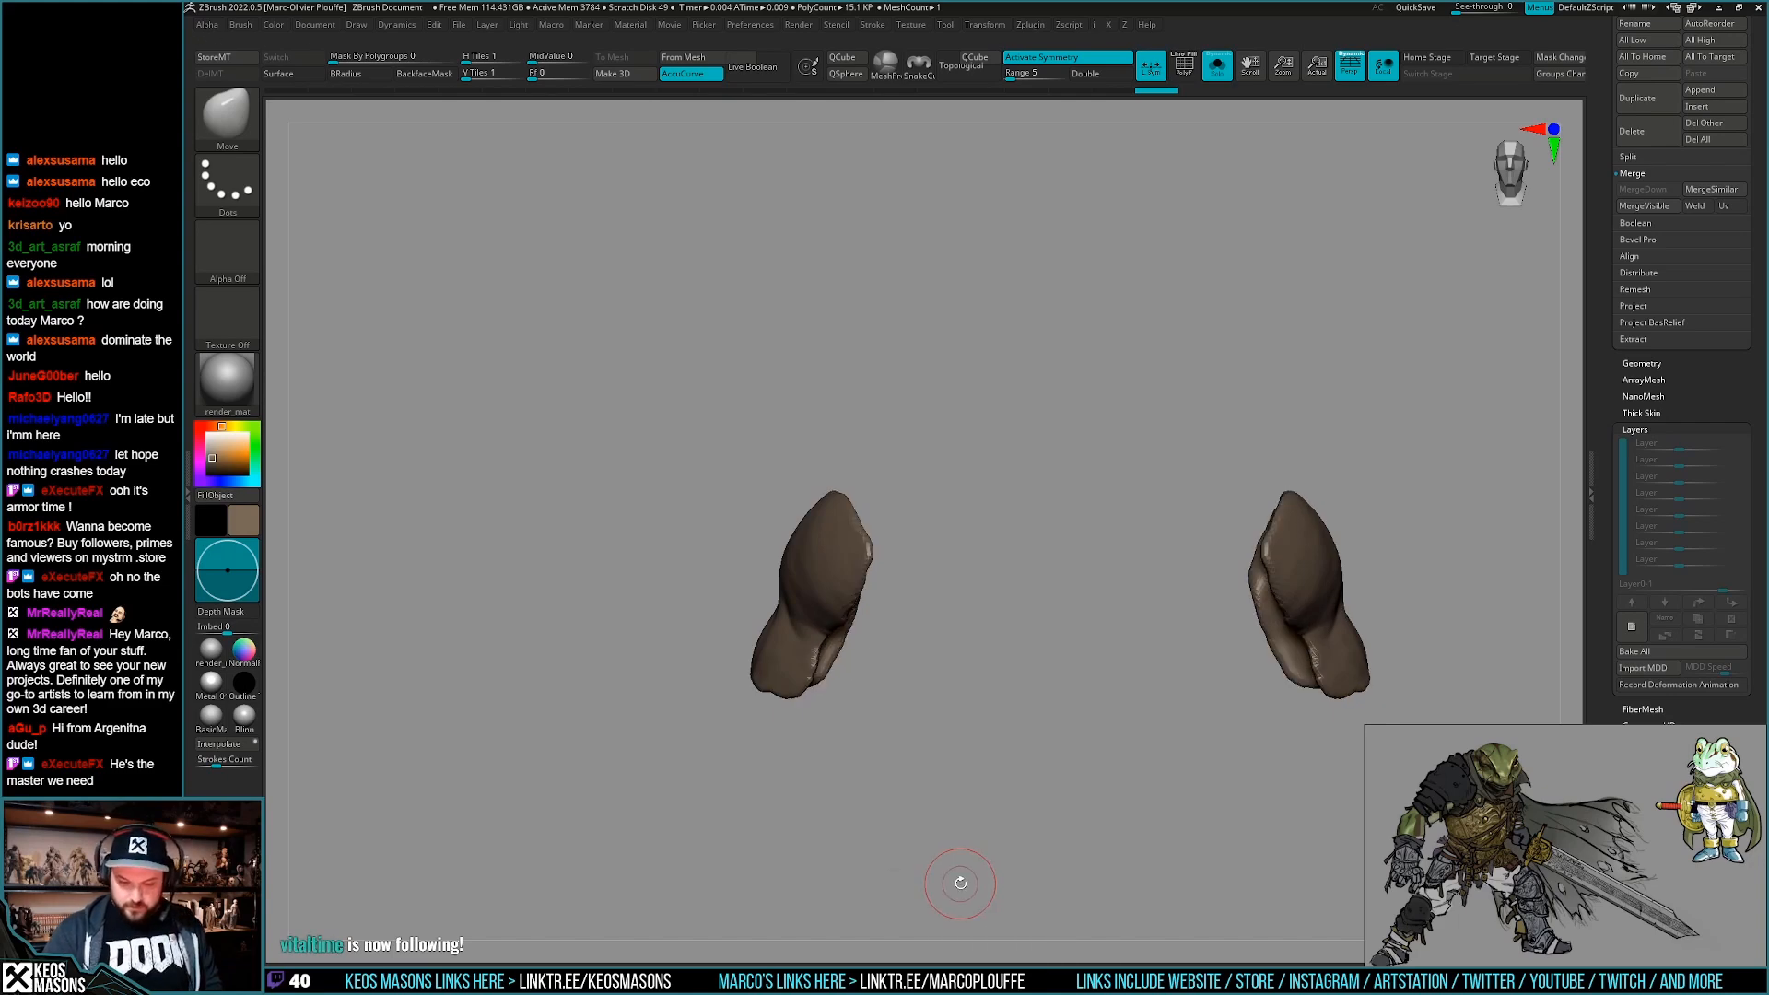
Check the new shells on the full character, then select and isolate the strap PM3D_Cylinder3D2_3.
{"action": "key", "text": "alt+s"}
{"action": "key", "text": "space"}
{"action": "key", "text": "alt+t"}
{"action": "mouse_move", "coordinate": [1058, 671]}
{"action": "right_mouse_down"}
{"action": "mouse_move", "coordinate": [921, 608]}
{"action": "mouse_move", "coordinate": [901, 559]}
{"action": "right_mouse_up"}
{"action": "key", "text": "b"}
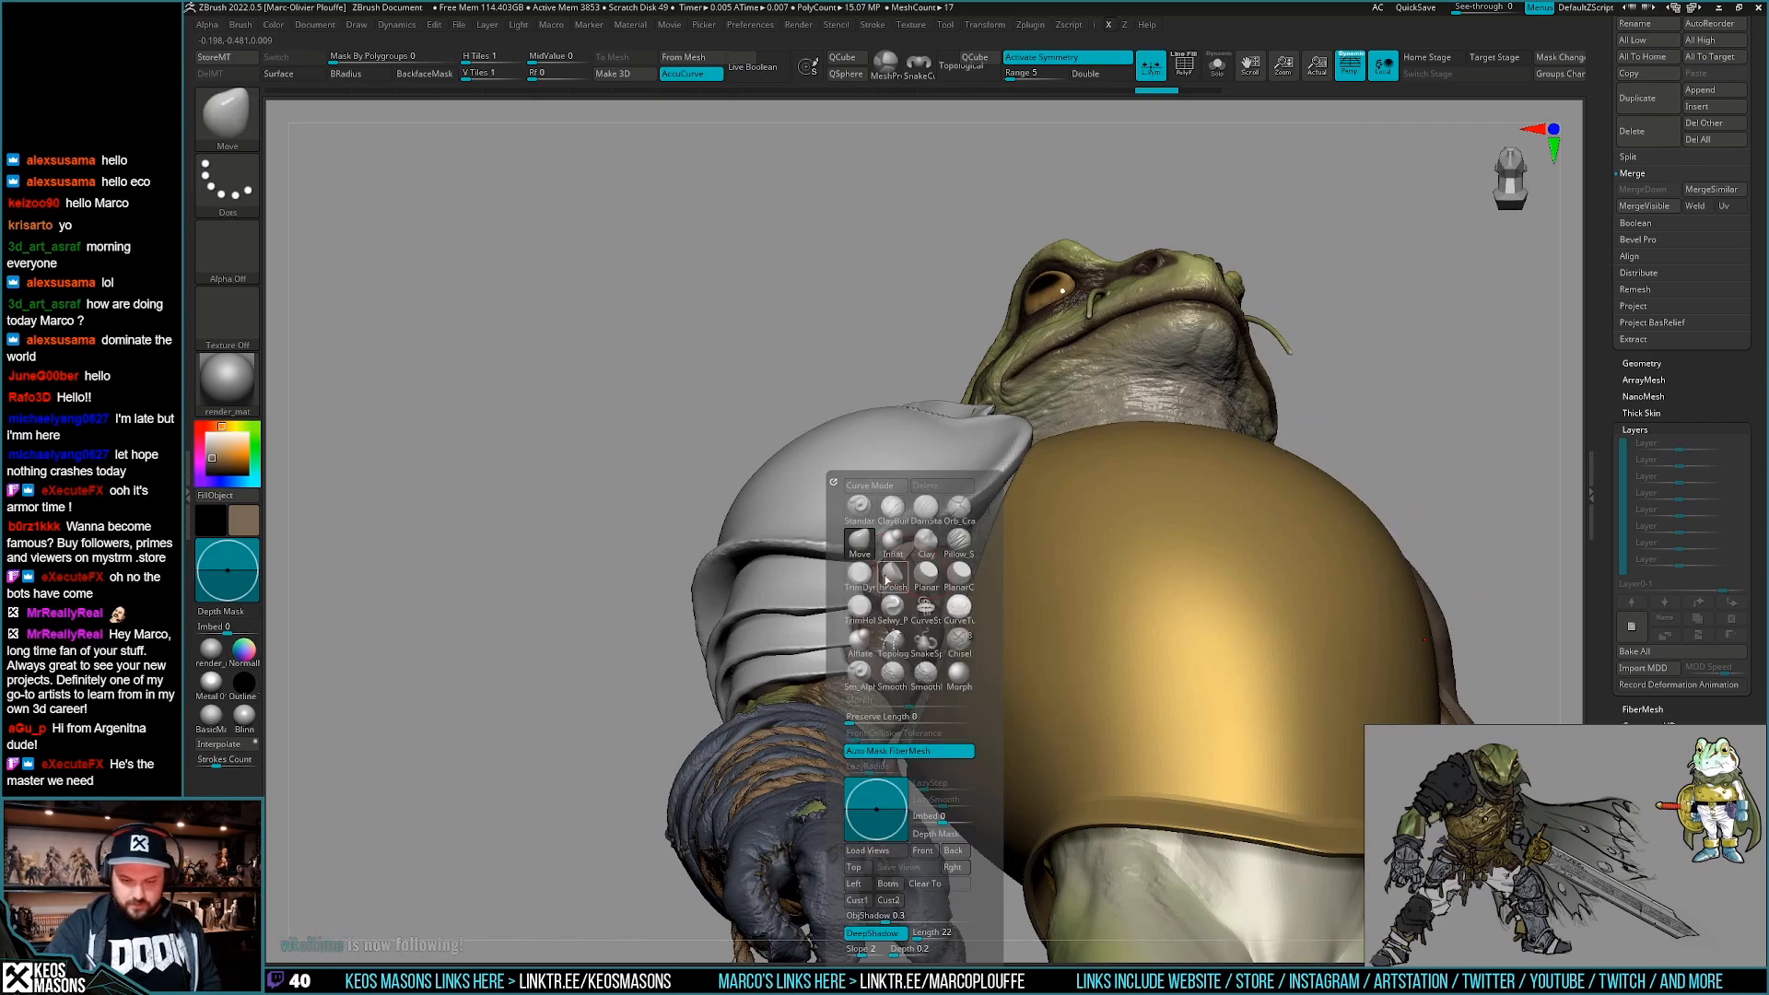
{"action": "key", "text": "space"}
{"action": "right_click_drag", "start_coordinate": [886, 597], "coordinate": [902, 623]}
{"action": "left_click", "coordinate": [902, 623], "text": "alt"}
{"action": "key", "text": "alt+s"}
{"action": "left_click_drag", "start_coordinate": [1604, 365], "coordinate": [1602, 598]}
{"action": "left_click_drag", "start_coordinate": [1695, 174], "coordinate": [1695, 219]}
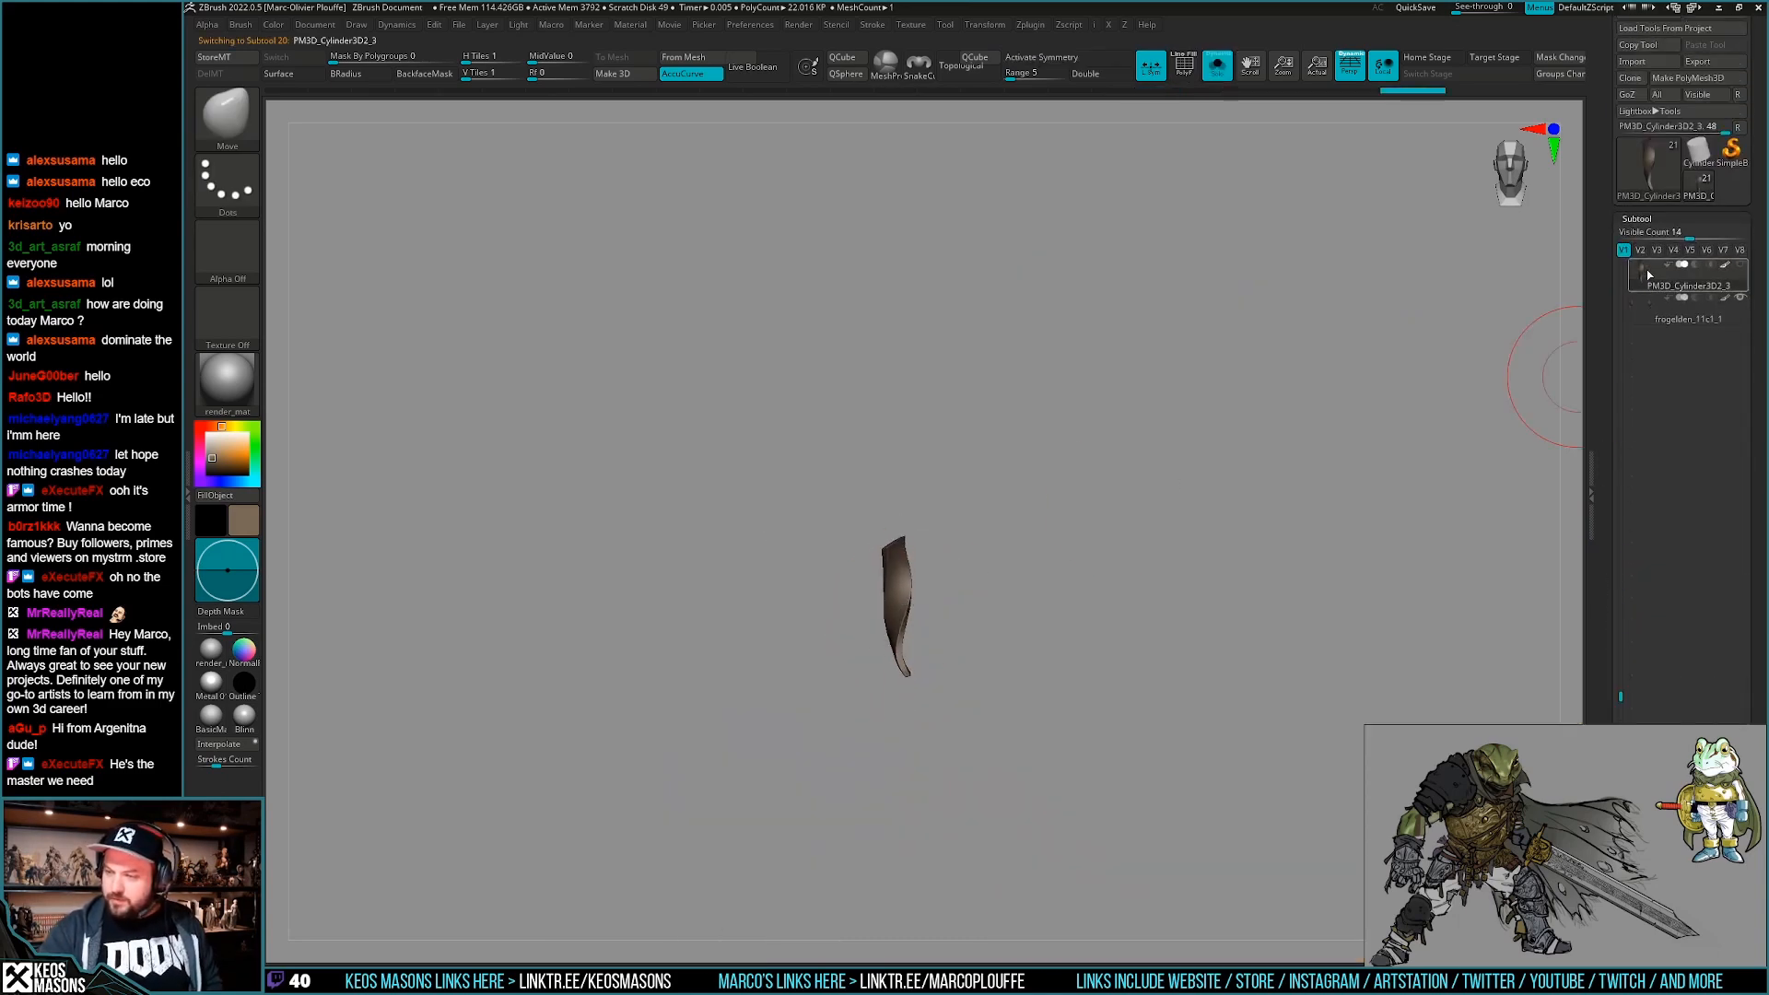
Show the full character and reposition and rotate the strap against the inner upper arm beneath the shoulder plates.
{"action": "key", "text": "alt+s"}
{"action": "right_click_drag", "start_coordinate": [1029, 772], "coordinate": [949, 607]}
{"action": "key", "text": "w"}
{"action": "mouse_move", "coordinate": [1025, 607]}
{"action": "left_mouse_down"}
{"action": "mouse_move", "coordinate": [1057, 621]}
{"action": "mouse_move", "coordinate": [983, 620]}
{"action": "mouse_move", "coordinate": [1094, 620]}
{"action": "left_mouse_up"}
{"action": "key", "text": "q"}
{"action": "right_click_drag", "start_coordinate": [1093, 620], "coordinate": [886, 619]}
{"action": "key", "text": "r"}
{"action": "right_click_drag", "start_coordinate": [1004, 635], "coordinate": [1001, 573]}
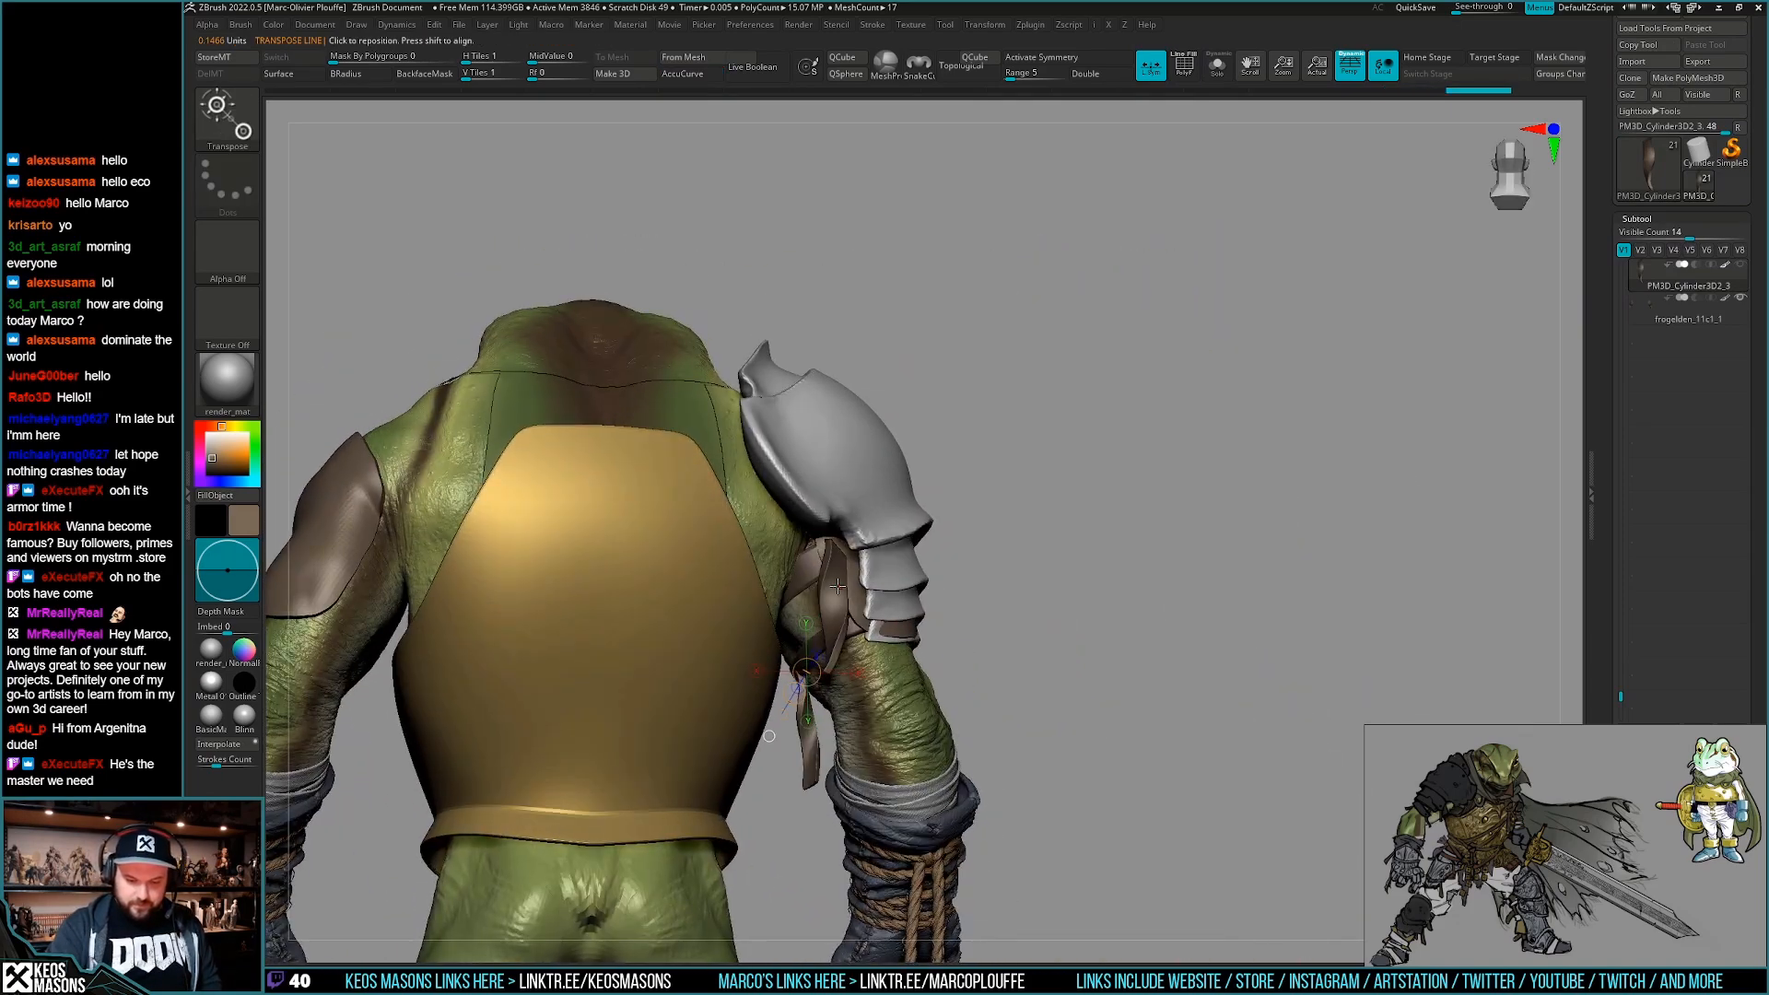
{"action": "left_click_drag", "start_coordinate": [875, 589], "coordinate": [855, 597]}
{"action": "key", "text": "q"}
{"action": "mouse_move", "coordinate": [682, 613]}
{"action": "right_mouse_down"}
{"action": "mouse_move", "coordinate": [930, 630]}
{"action": "mouse_move", "coordinate": [985, 590]}
{"action": "mouse_move", "coordinate": [907, 630]}
{"action": "mouse_move", "coordinate": [875, 610]}
{"action": "mouse_move", "coordinate": [854, 540]}
{"action": "mouse_move", "coordinate": [834, 576]}
{"action": "mouse_move", "coordinate": [853, 612]}
{"action": "mouse_move", "coordinate": [816, 637]}
{"action": "mouse_move", "coordinate": [833, 586]}
{"action": "right_mouse_up"}
Select the upper-arm shell frogelden_11c1_1 and fit its front edge around the armbands under the shoulder plates.
{"action": "left_click", "coordinate": [851, 547], "text": "alt"}
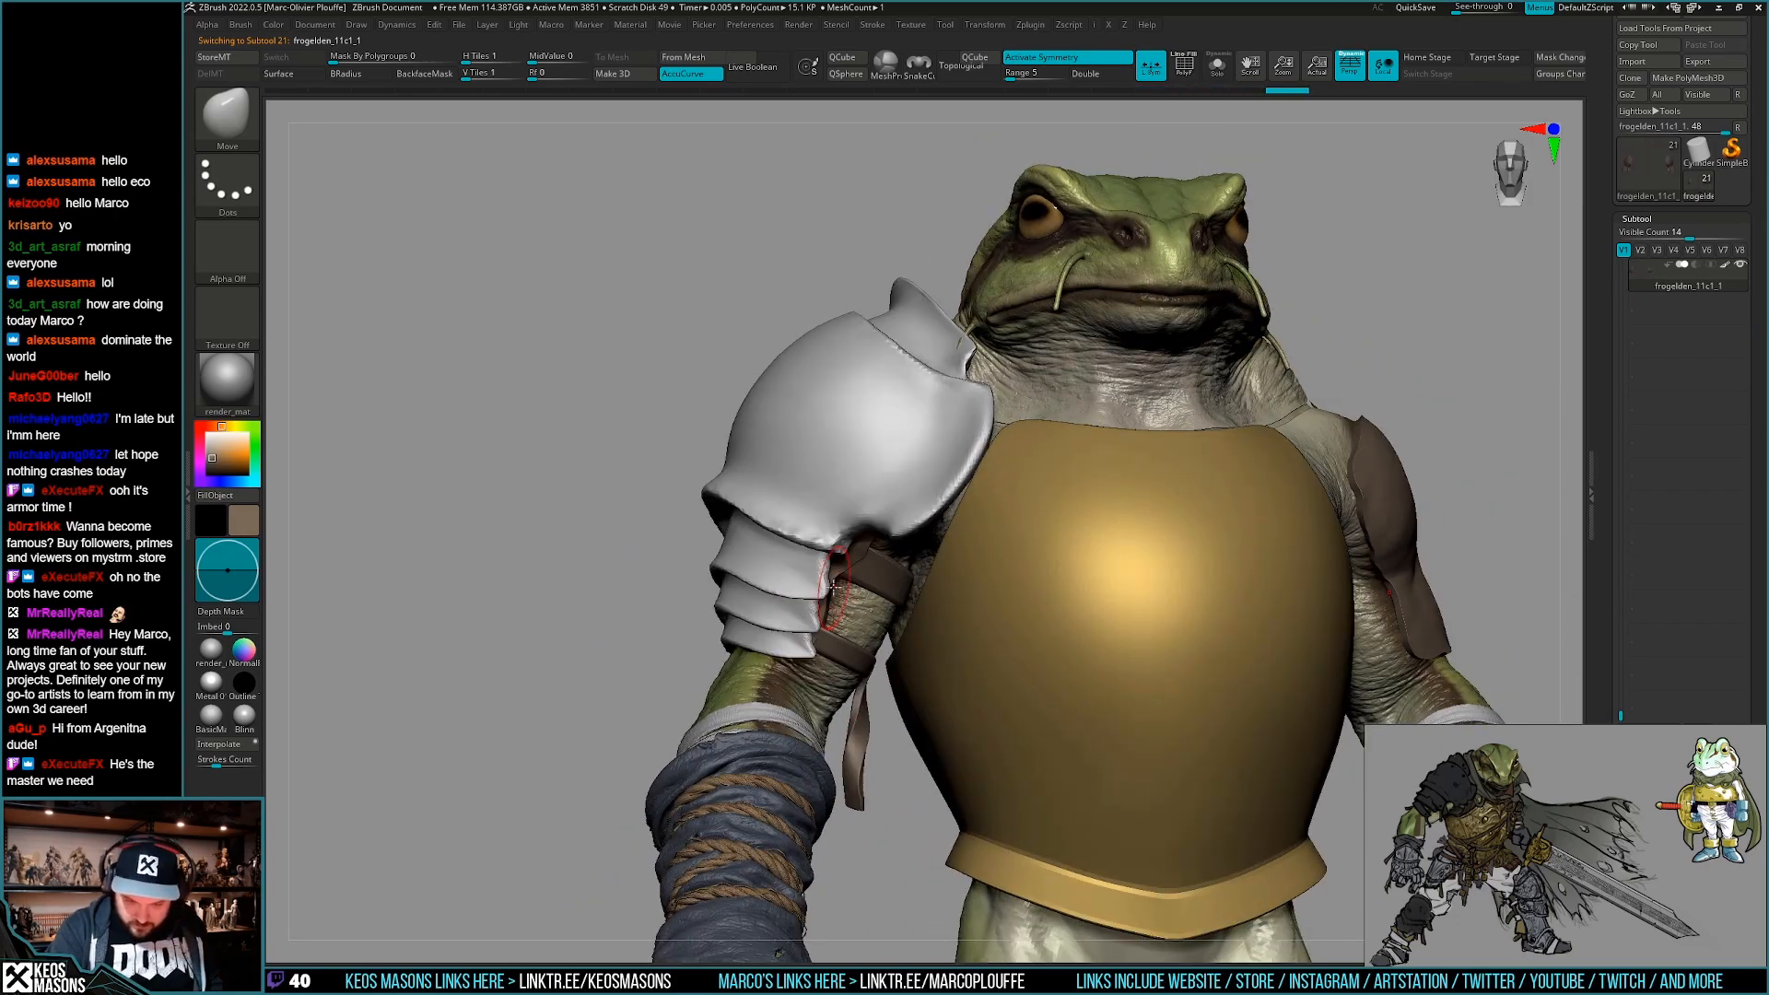
{"action": "right_click_drag", "start_coordinate": [823, 660], "coordinate": [837, 625]}
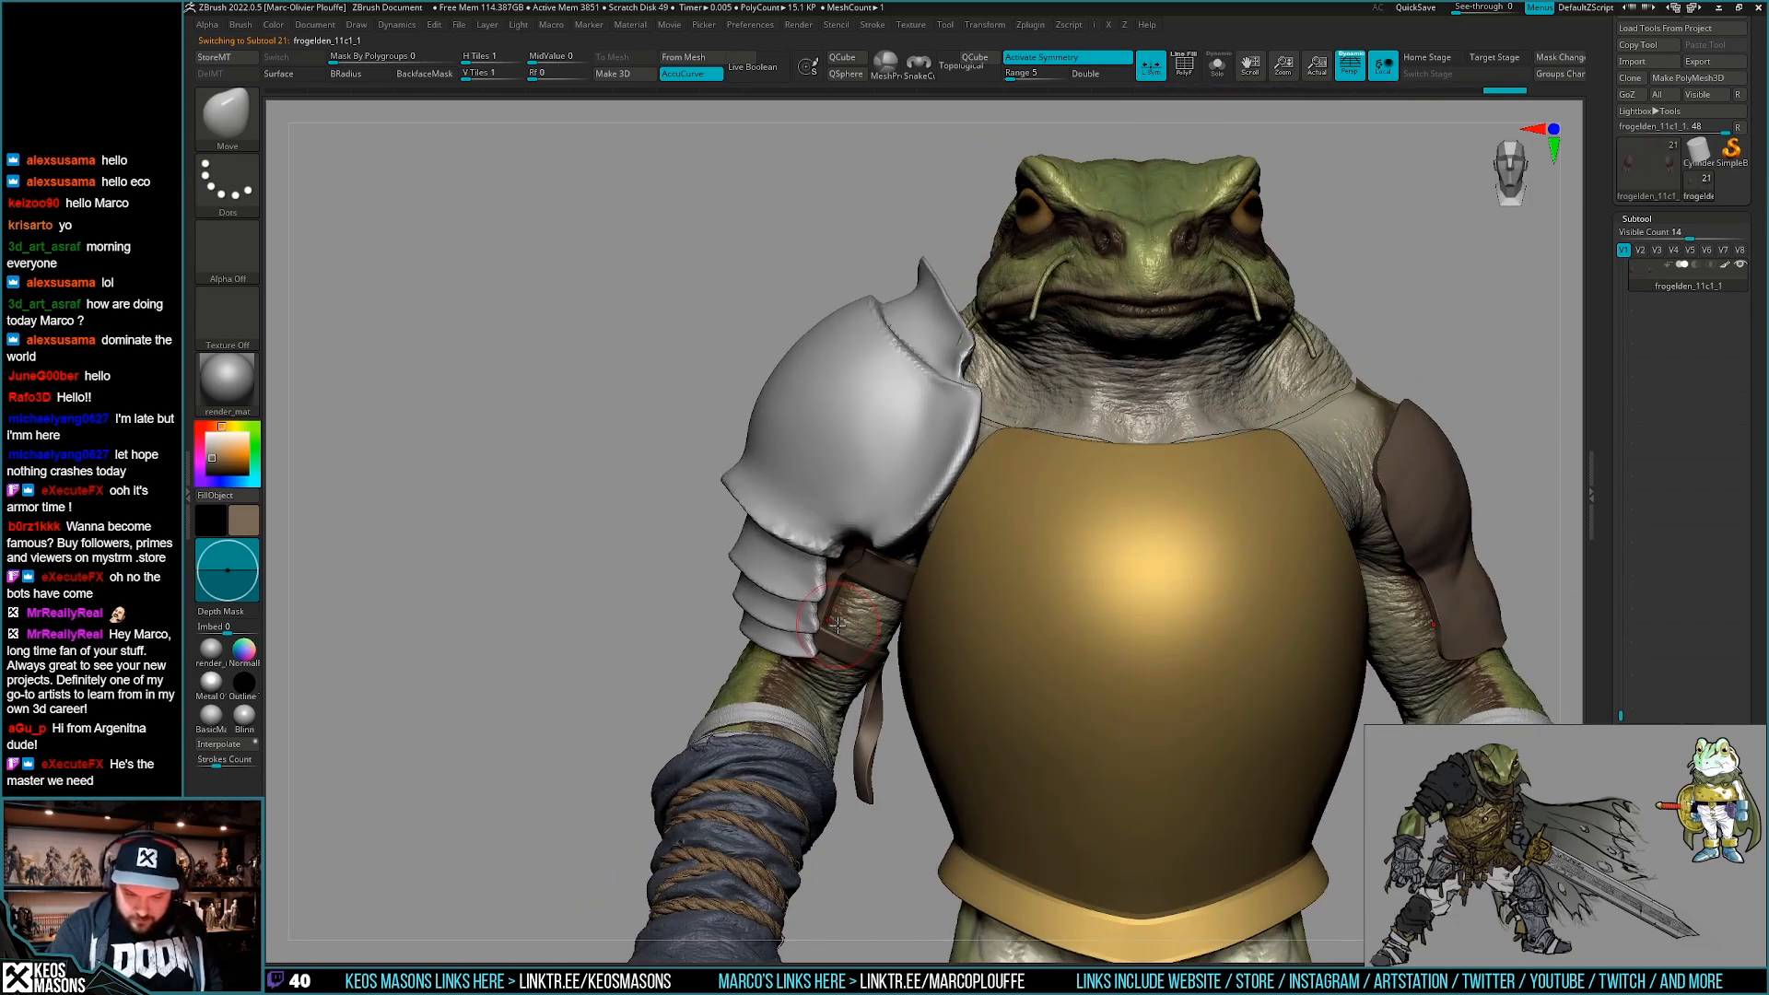
{"action": "left_click", "coordinate": [826, 615], "text": "alt"}
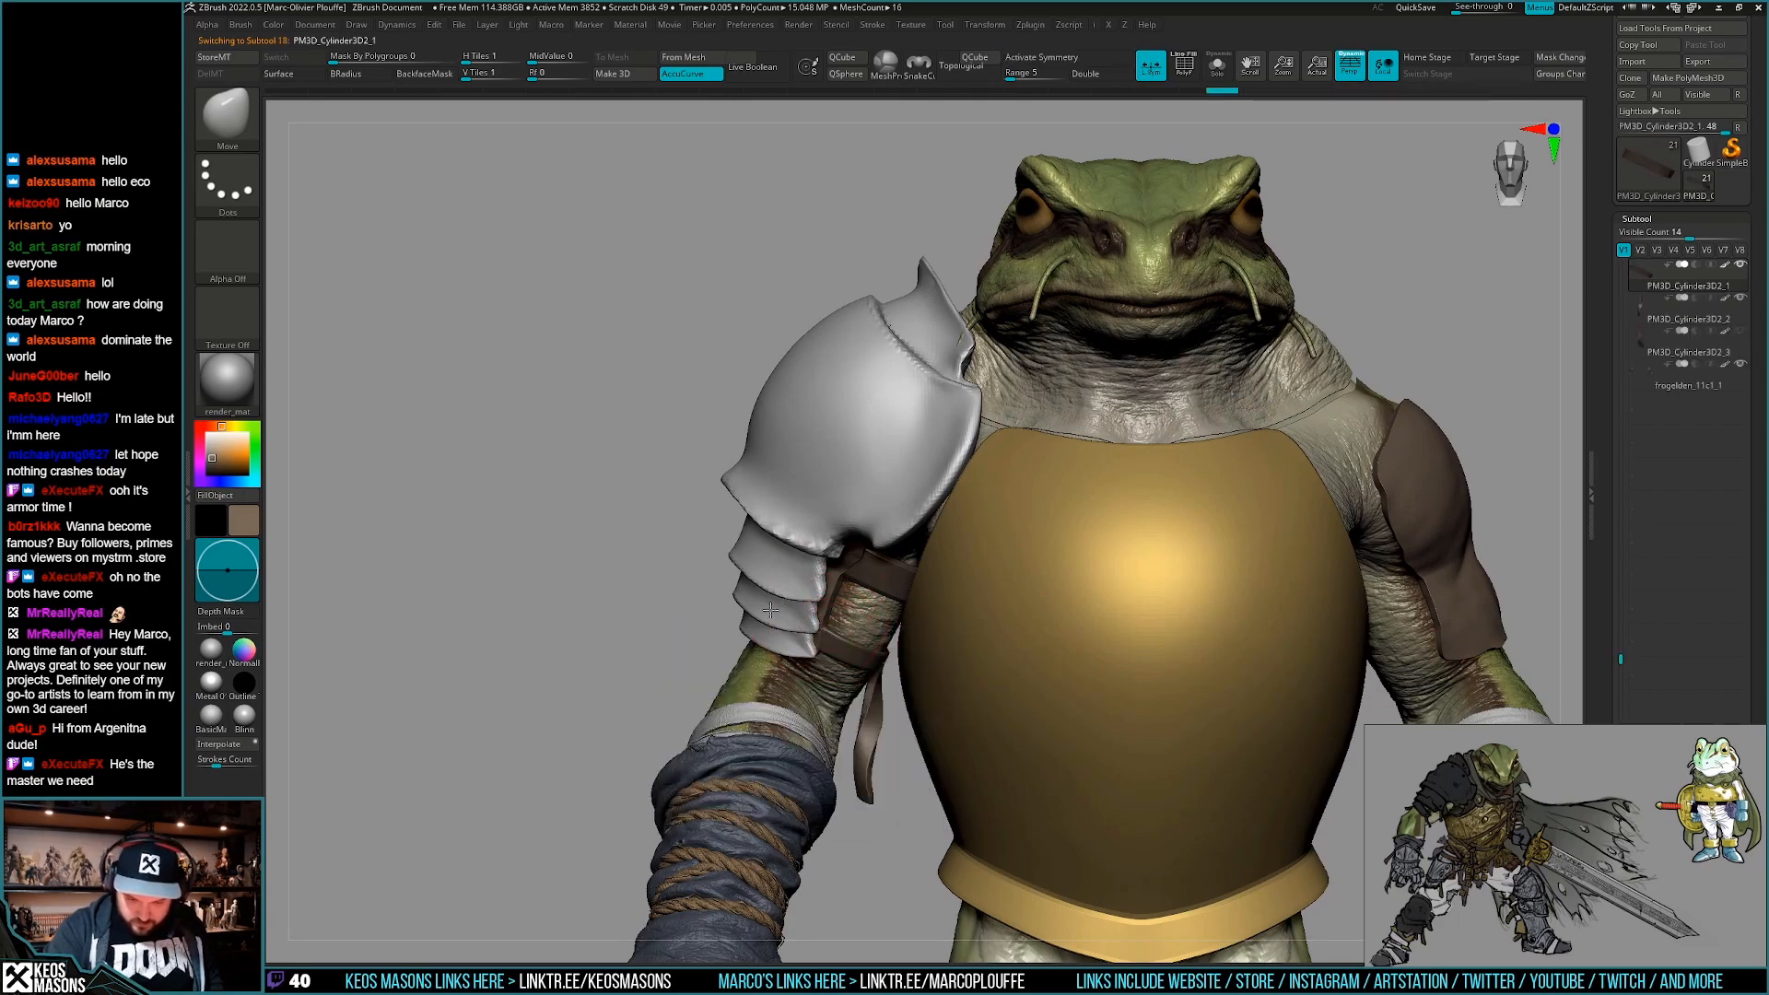
{"action": "mouse_move", "coordinate": [801, 600]}
{"action": "right_mouse_down"}
{"action": "mouse_move", "coordinate": [832, 622]}
{"action": "mouse_move", "coordinate": [866, 575]}
{"action": "mouse_move", "coordinate": [826, 553]}
{"action": "mouse_move", "coordinate": [851, 549]}
{"action": "mouse_move", "coordinate": [855, 576]}
{"action": "mouse_move", "coordinate": [870, 553]}
{"action": "right_mouse_up"}
{"action": "left_click", "coordinate": [866, 574], "text": "alt"}
{"action": "left_click", "coordinate": [869, 552], "text": "alt"}
{"action": "right_click", "coordinate": [872, 554]}
{"action": "right_click_drag", "start_coordinate": [859, 568], "coordinate": [838, 652]}
{"action": "left_click_drag", "start_coordinate": [862, 654], "coordinate": [869, 660], "text": "shift"}
{"action": "mouse_move", "coordinate": [854, 656]}
{"action": "right_mouse_down"}
{"action": "mouse_move", "coordinate": [862, 614]}
{"action": "mouse_move", "coordinate": [824, 640]}
{"action": "mouse_move", "coordinate": [772, 617]}
{"action": "mouse_move", "coordinate": [764, 683]}
{"action": "mouse_move", "coordinate": [761, 618]}
{"action": "mouse_move", "coordinate": [666, 586]}
{"action": "right_mouse_up"}
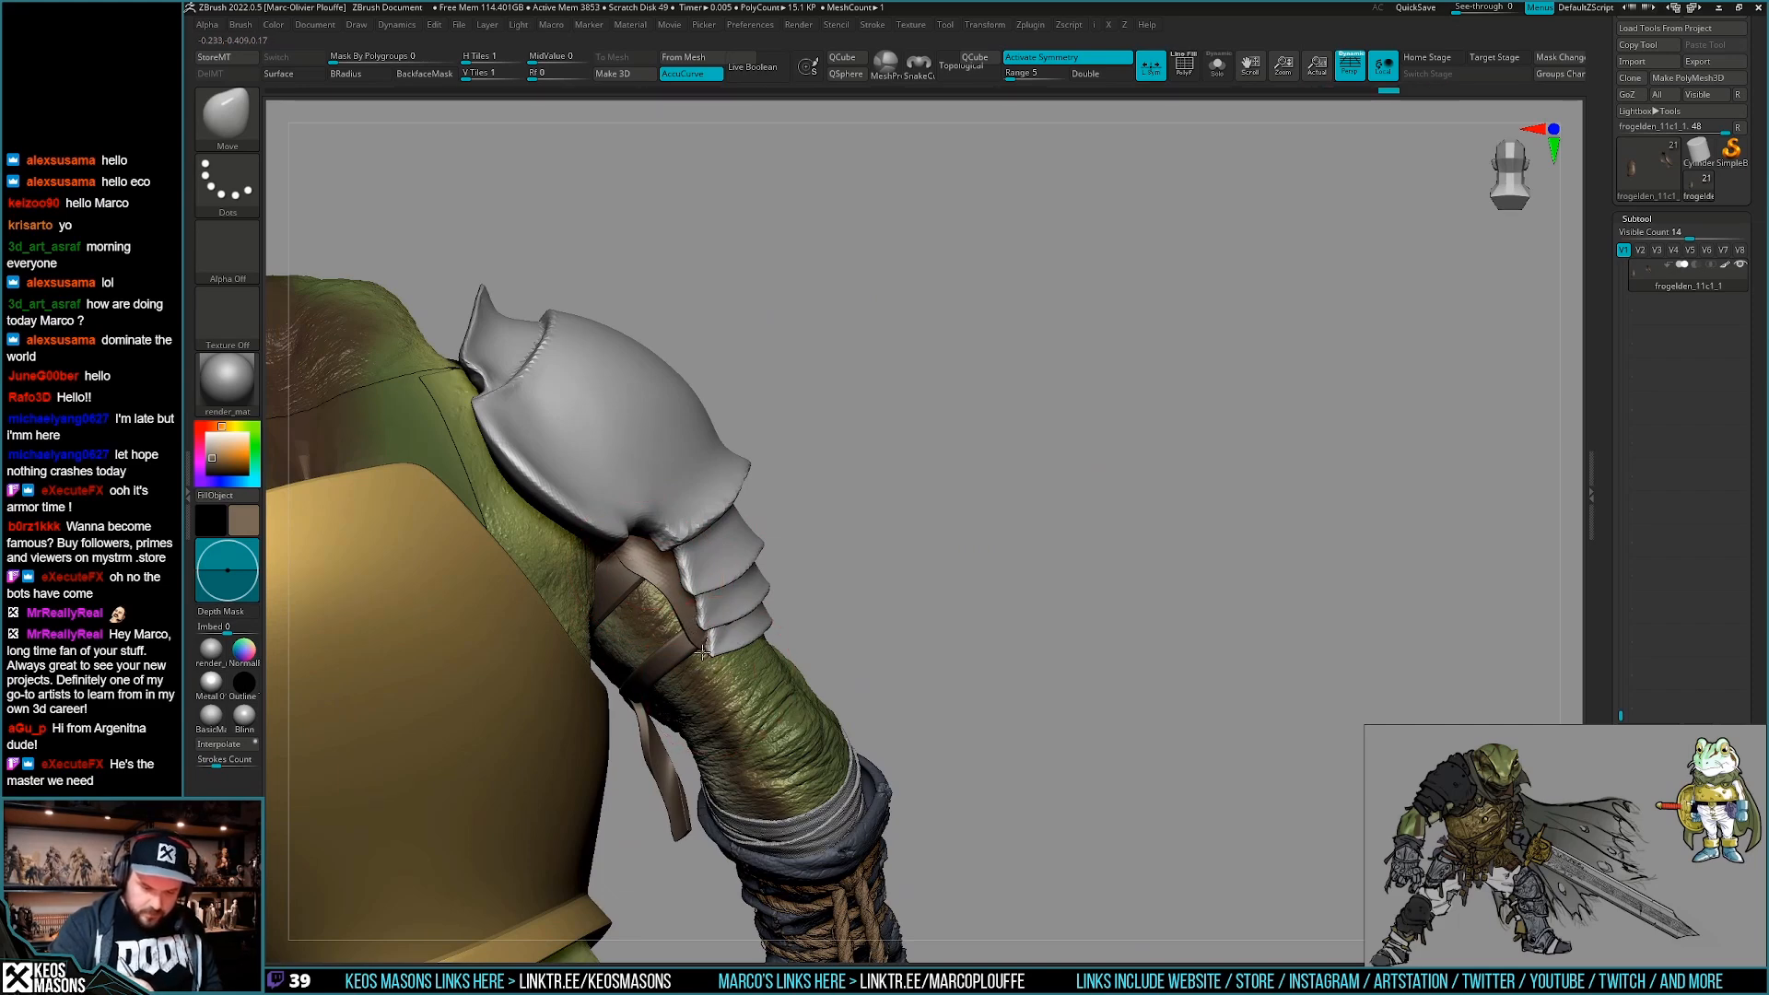
Adjust the back of the upper-arm shell with the Move brush so it tucks under the shoulder plate.
{"action": "right_click_drag", "start_coordinate": [705, 648], "coordinate": [632, 563]}
{"action": "left_click_drag", "start_coordinate": [634, 576], "coordinate": [647, 579]}
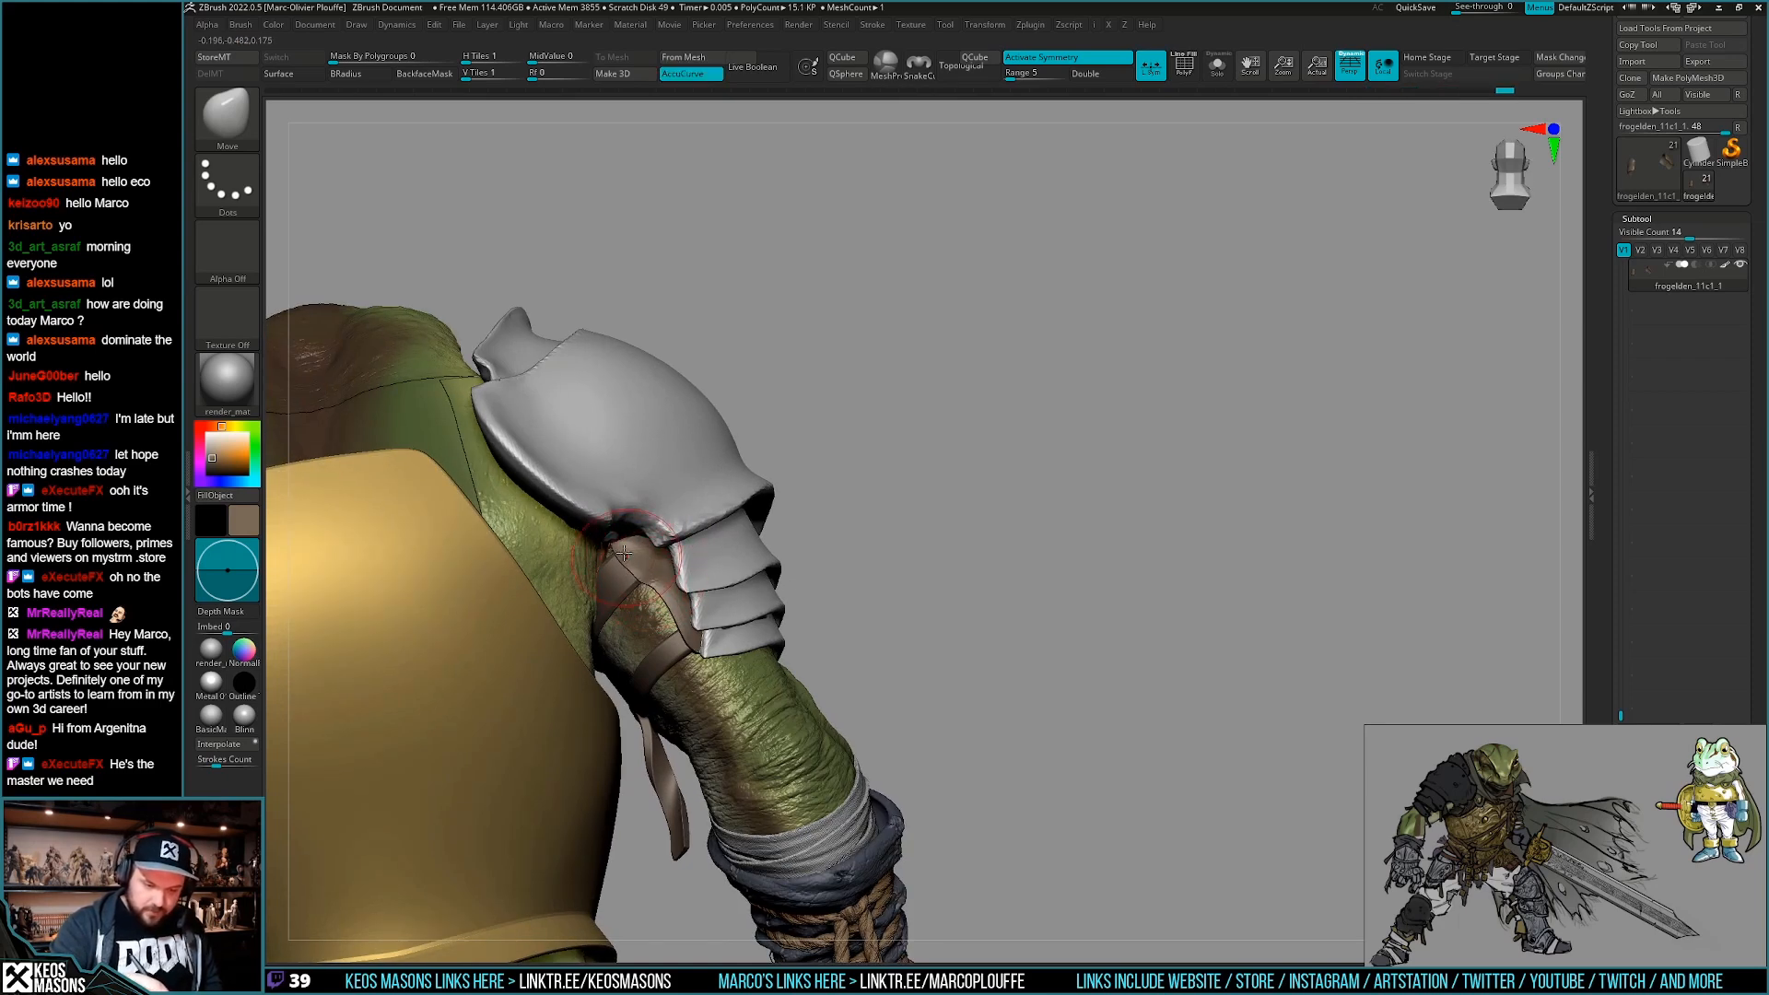
{"action": "right_click_drag", "start_coordinate": [632, 555], "coordinate": [972, 544]}
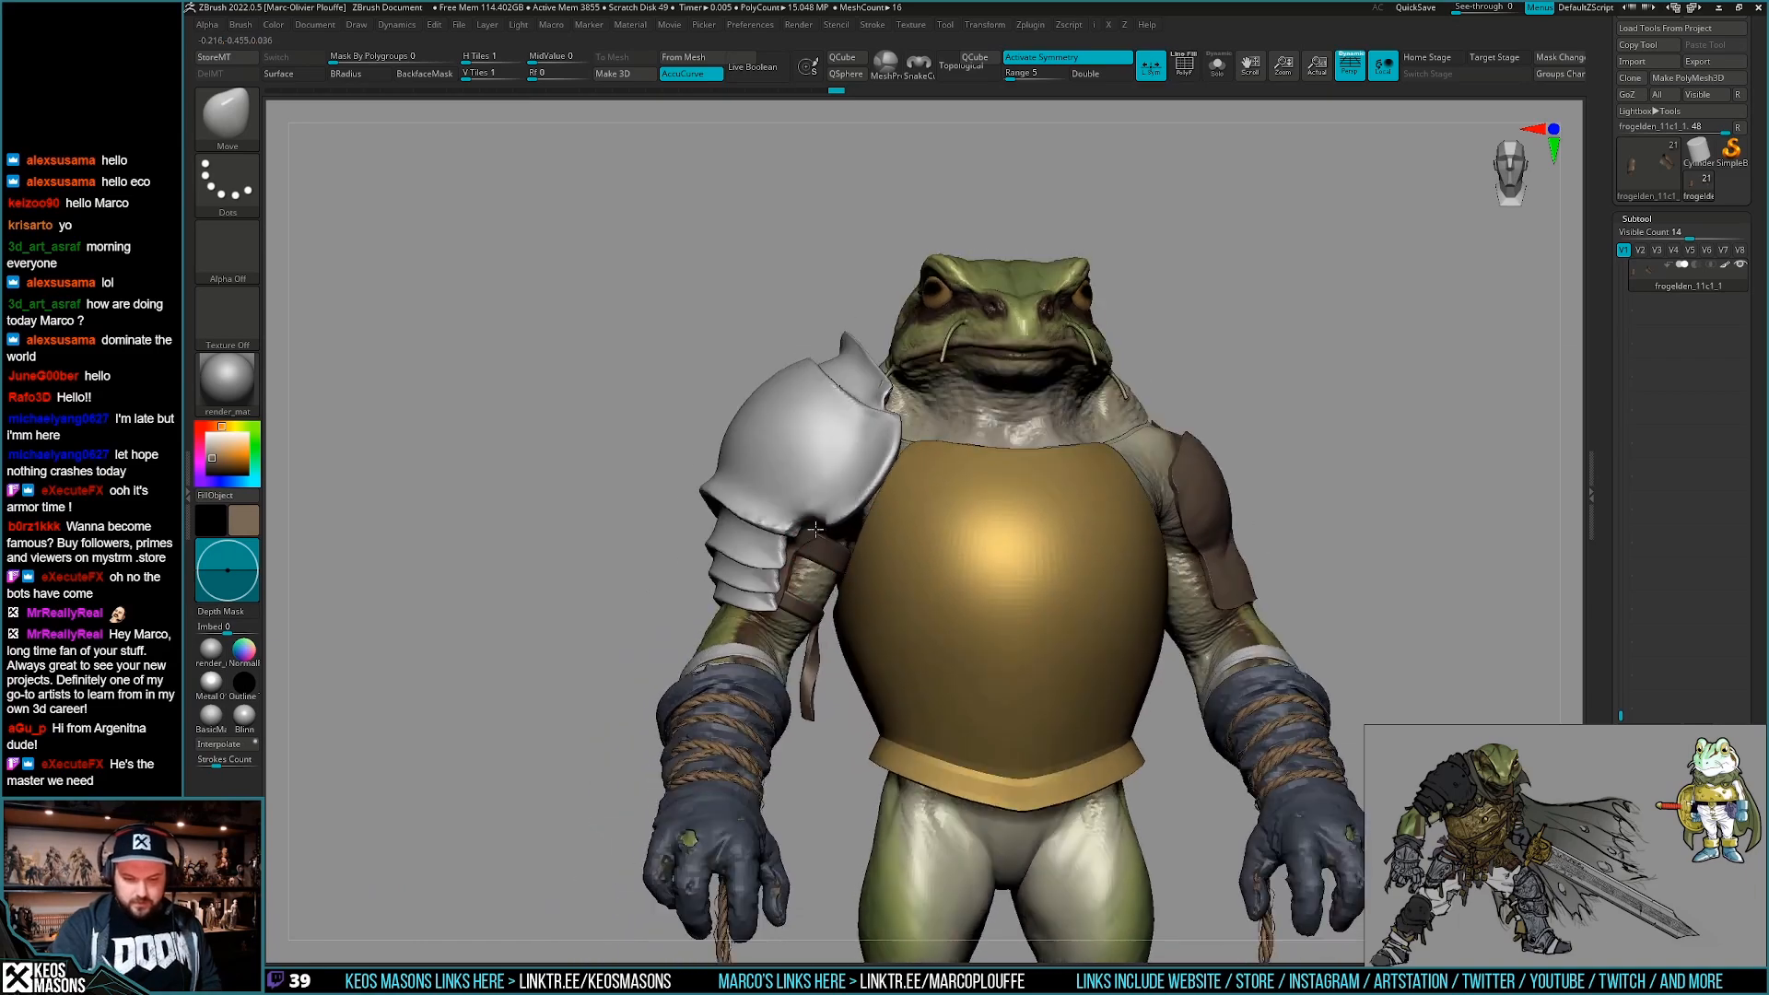
{"action": "right_click_drag", "start_coordinate": [810, 543], "coordinate": [779, 554]}
{"action": "left_click_drag", "start_coordinate": [779, 554], "coordinate": [777, 537]}
{"action": "mouse_move", "coordinate": [778, 537]}
{"action": "right_mouse_down"}
{"action": "mouse_move", "coordinate": [808, 537]}
{"action": "mouse_move", "coordinate": [797, 588]}
{"action": "mouse_move", "coordinate": [810, 491]}
{"action": "mouse_move", "coordinate": [748, 550]}
{"action": "mouse_move", "coordinate": [776, 524]}
{"action": "right_mouse_up"}
Select the shoulder armor PM3D_Sphere3D1 and give it the shiny metal material.
{"action": "left_click", "coordinate": [793, 528], "text": "alt"}
{"action": "key", "text": "space"}
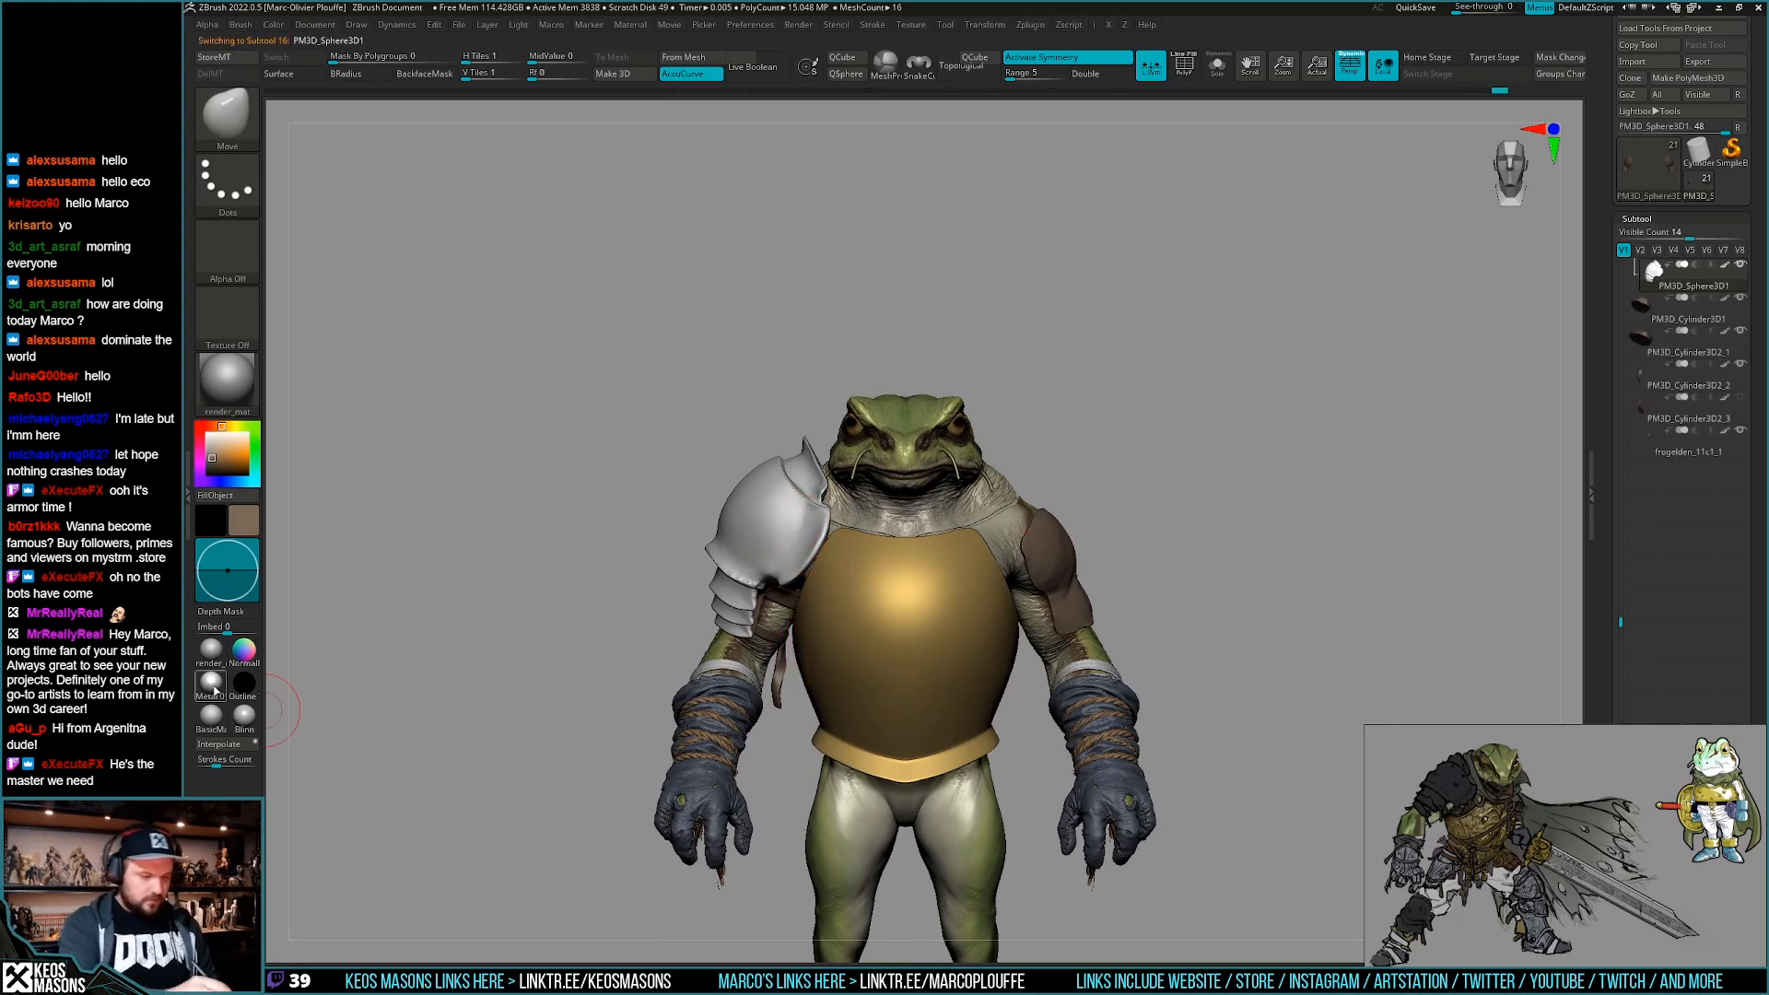
{"action": "left_click", "coordinate": [211, 683]}
{"action": "key", "text": "space"}
{"action": "key", "text": "1"}
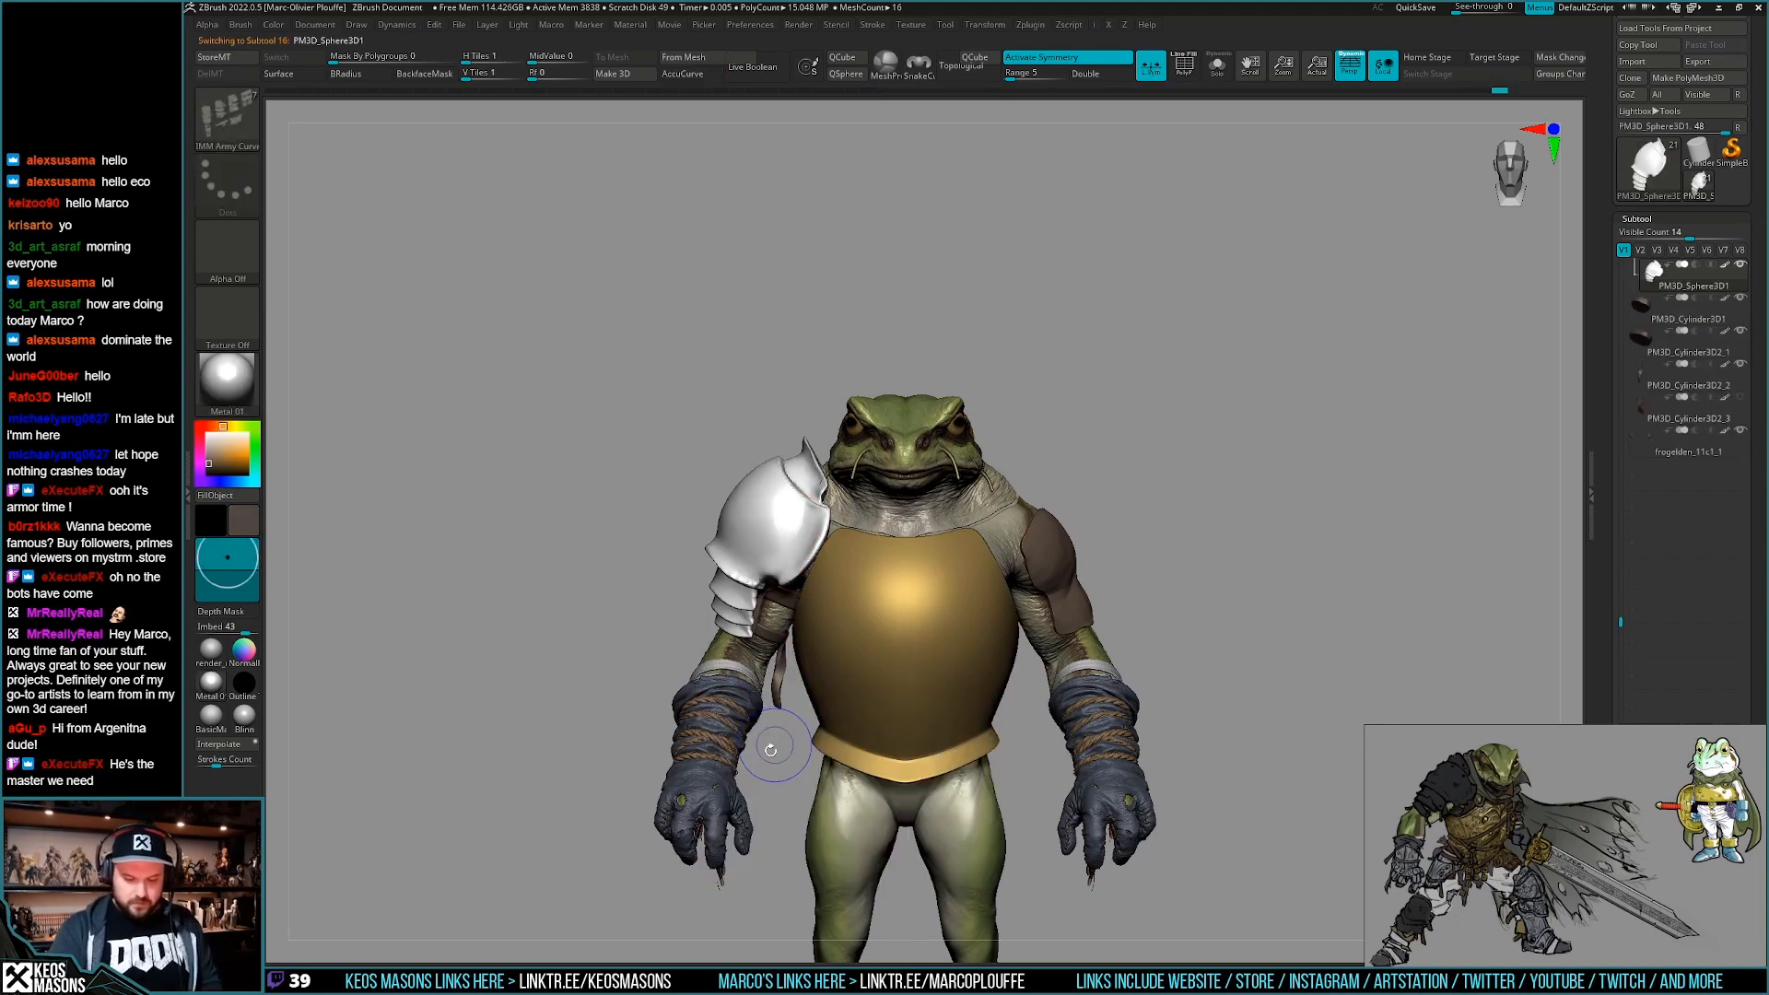
Set the shoulder armor's colour to dark gray with an orange base hue.
{"action": "right_click_drag", "start_coordinate": [1168, 569], "coordinate": [1230, 580]}
{"action": "key", "text": "space"}
{"action": "left_click", "coordinate": [1033, 641]}
{"action": "left_click", "coordinate": [1030, 642]}
{"action": "left_click", "coordinate": [1030, 648]}
{"action": "left_click", "coordinate": [1030, 645]}
{"action": "left_click", "coordinate": [1102, 687]}
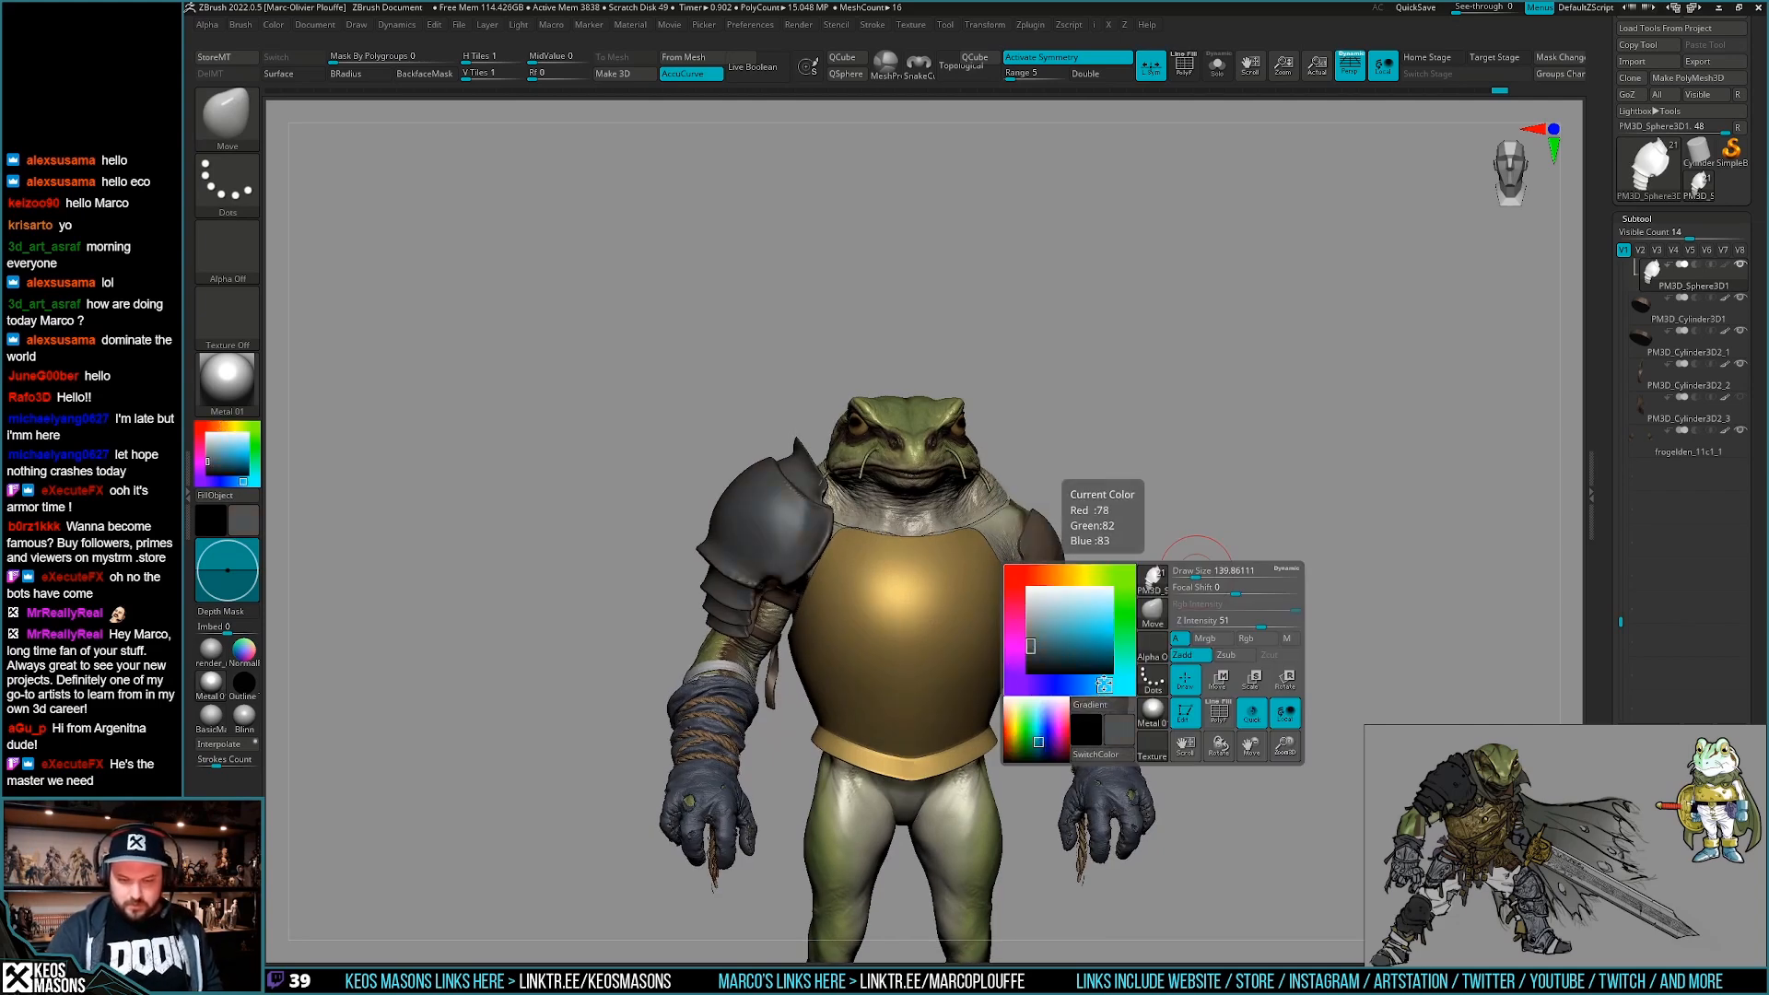
{"action": "left_click", "coordinate": [1062, 573]}
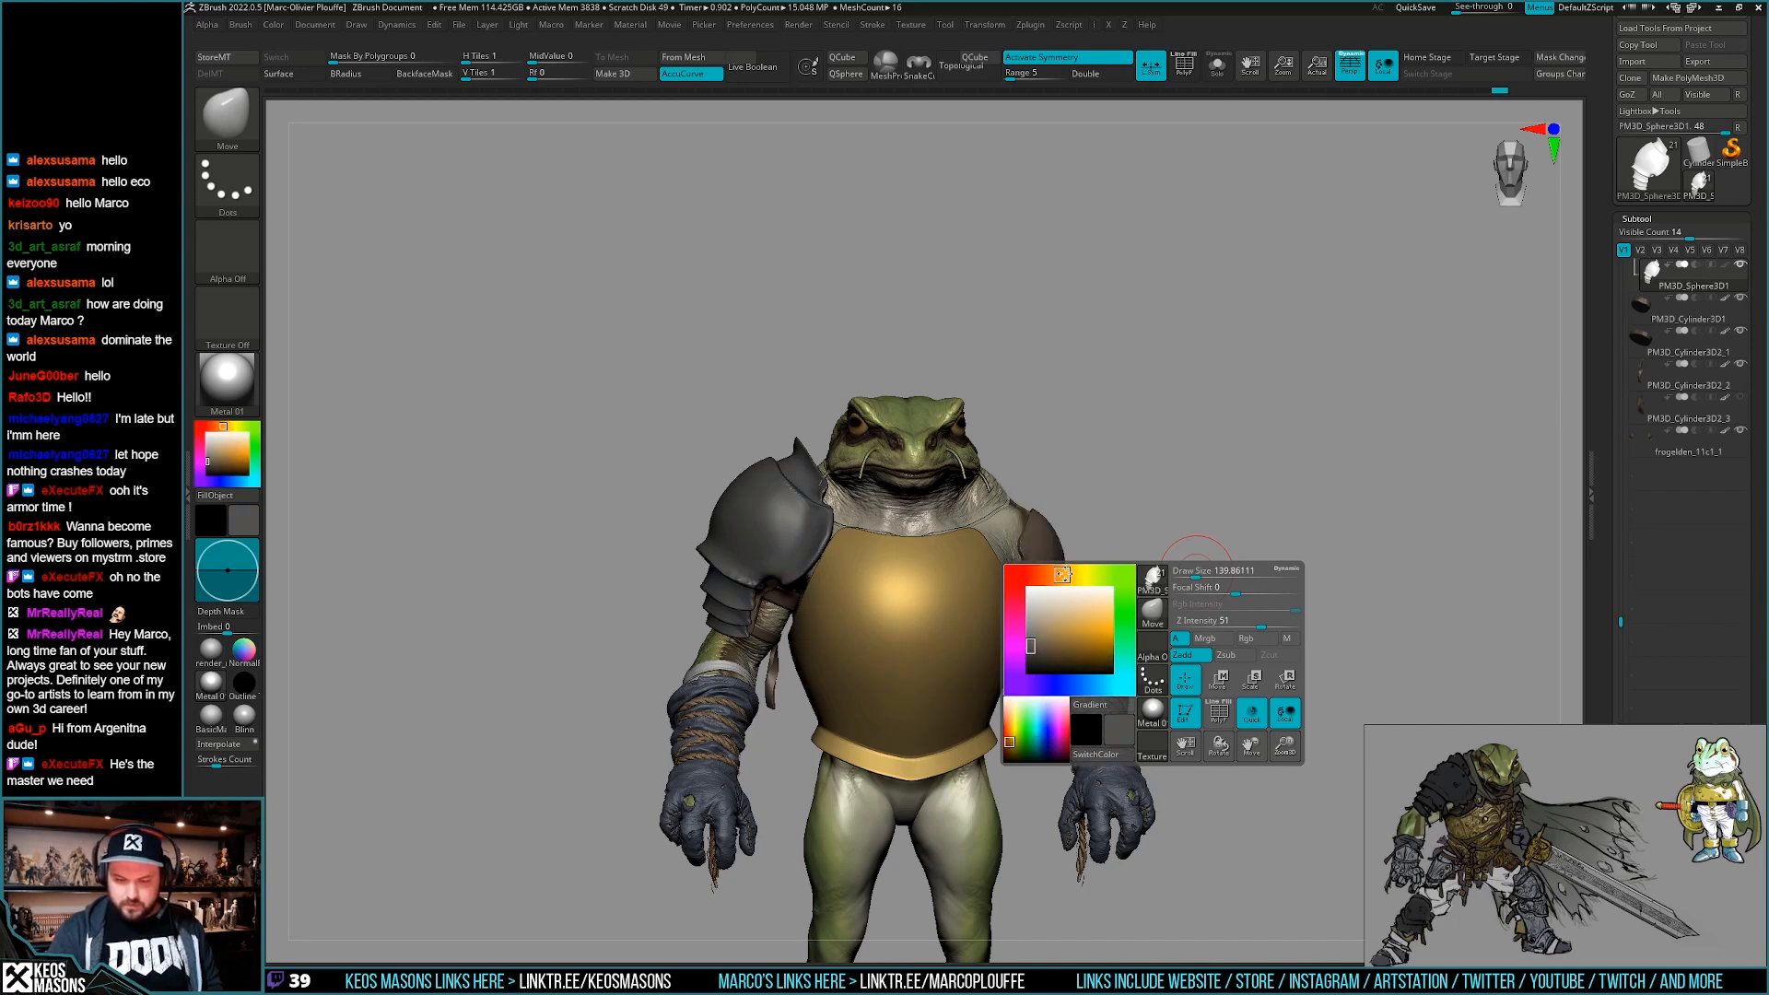
{"action": "left_click", "coordinate": [1030, 648]}
{"action": "left_click", "coordinate": [1028, 648]}
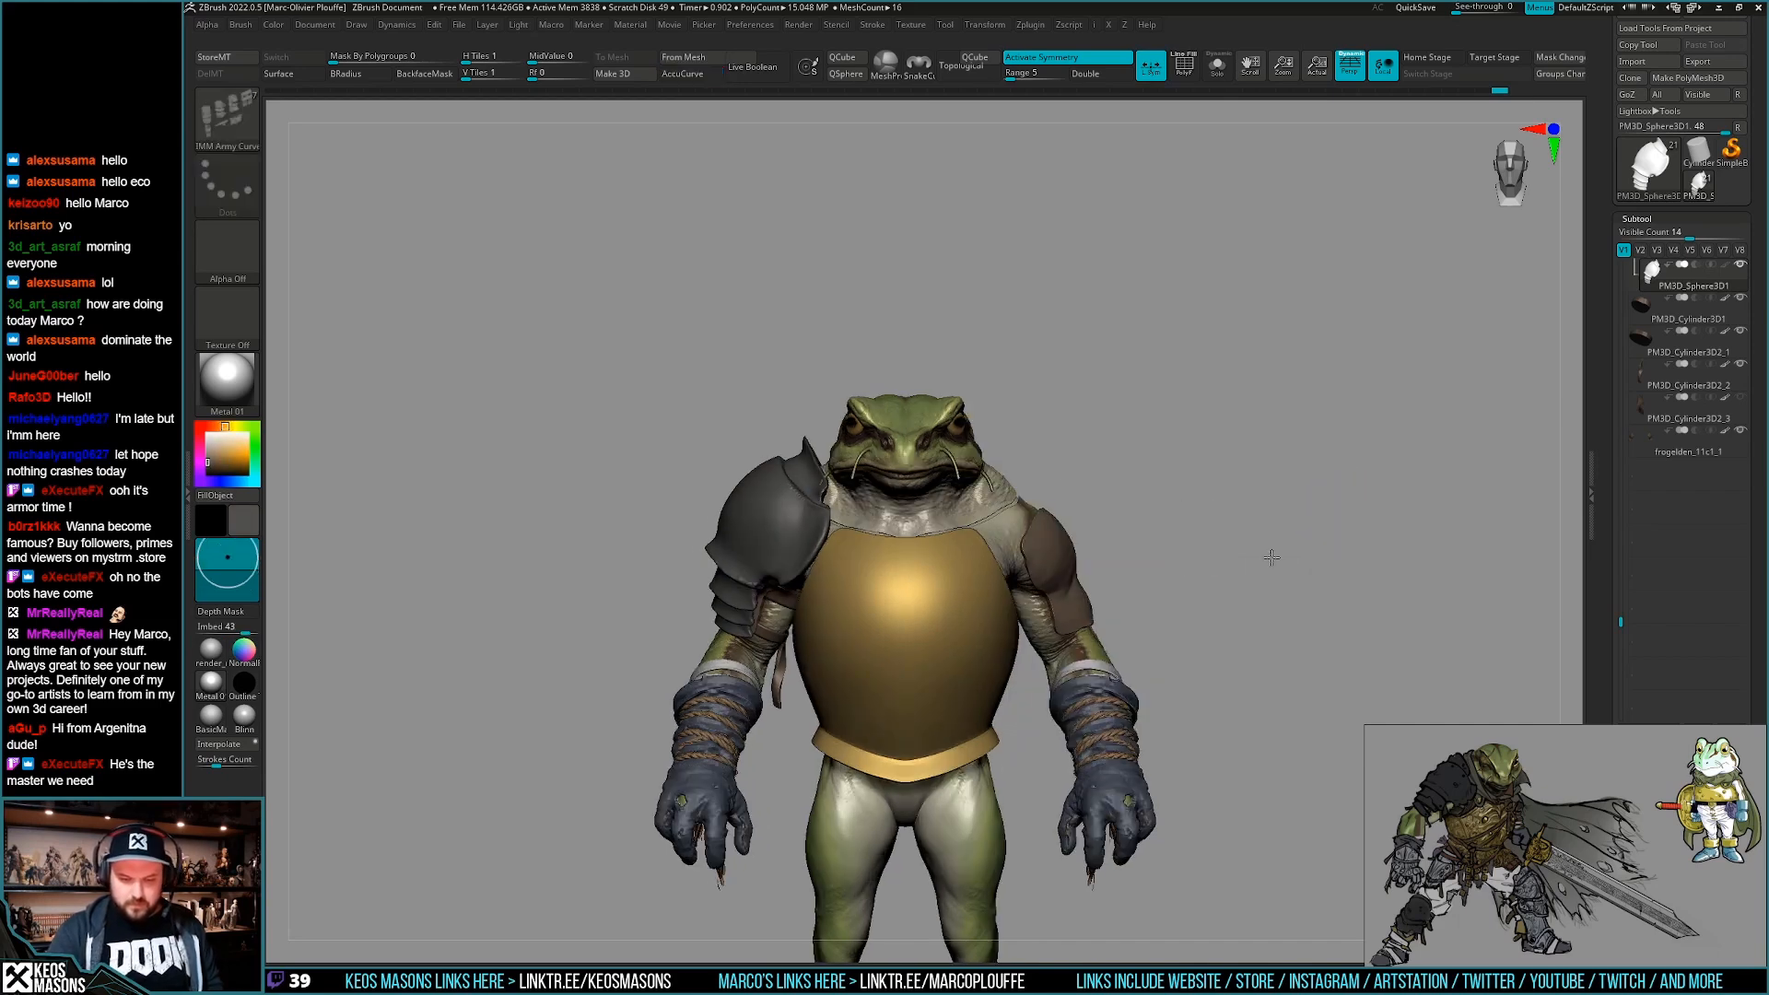
Stop recording on the shoulder armor's active layer and bake all its layers into the mesh.
{"action": "key", "text": "q"}
{"action": "mouse_move", "coordinate": [1271, 557]}
{"action": "left_mouse_down", "text": "alt"}
{"action": "mouse_move", "coordinate": [1145, 620]}
{"action": "mouse_move", "coordinate": [1184, 589]}
{"action": "mouse_move", "coordinate": [1241, 625]}
{"action": "mouse_move", "coordinate": [1204, 625]}
{"action": "left_mouse_up", "text": "alt"}
{"action": "key", "text": "space"}
{"action": "left_click", "coordinate": [1210, 663]}
{"action": "key", "text": "space"}
{"action": "scroll", "coordinate": [1645, 477], "scroll_direction": "down", "scroll_amount": 10}
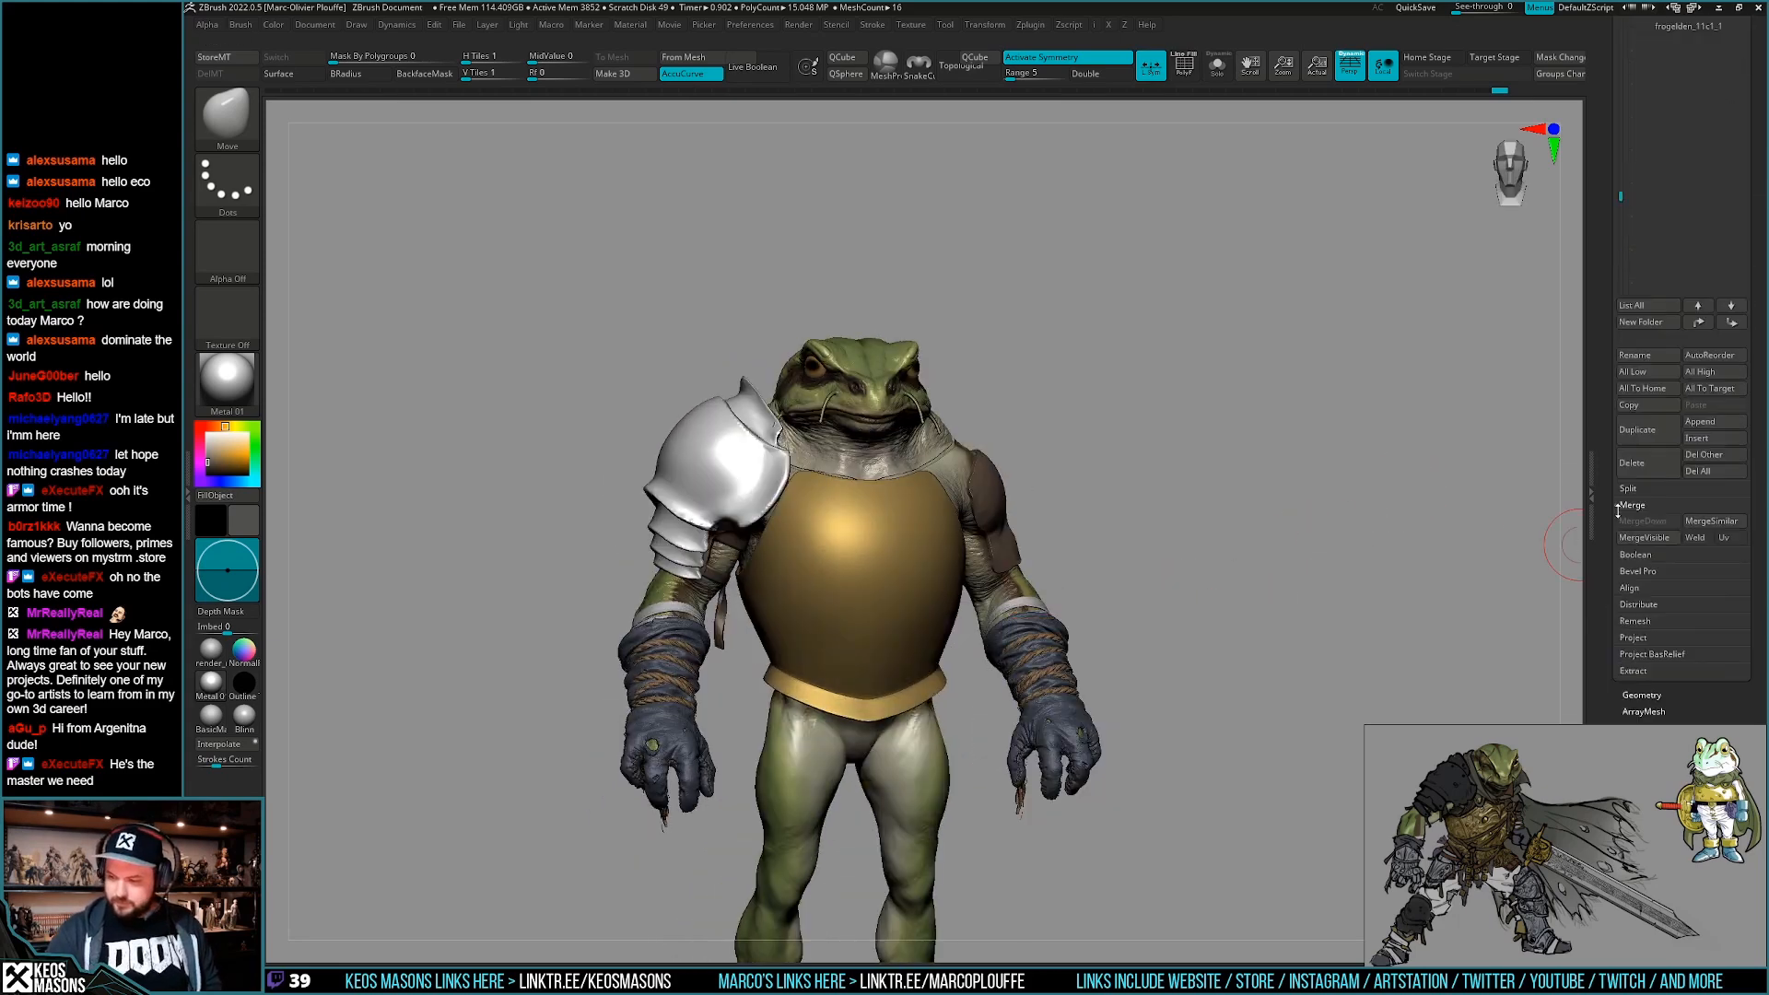
{"action": "left_click", "coordinate": [1736, 590]}
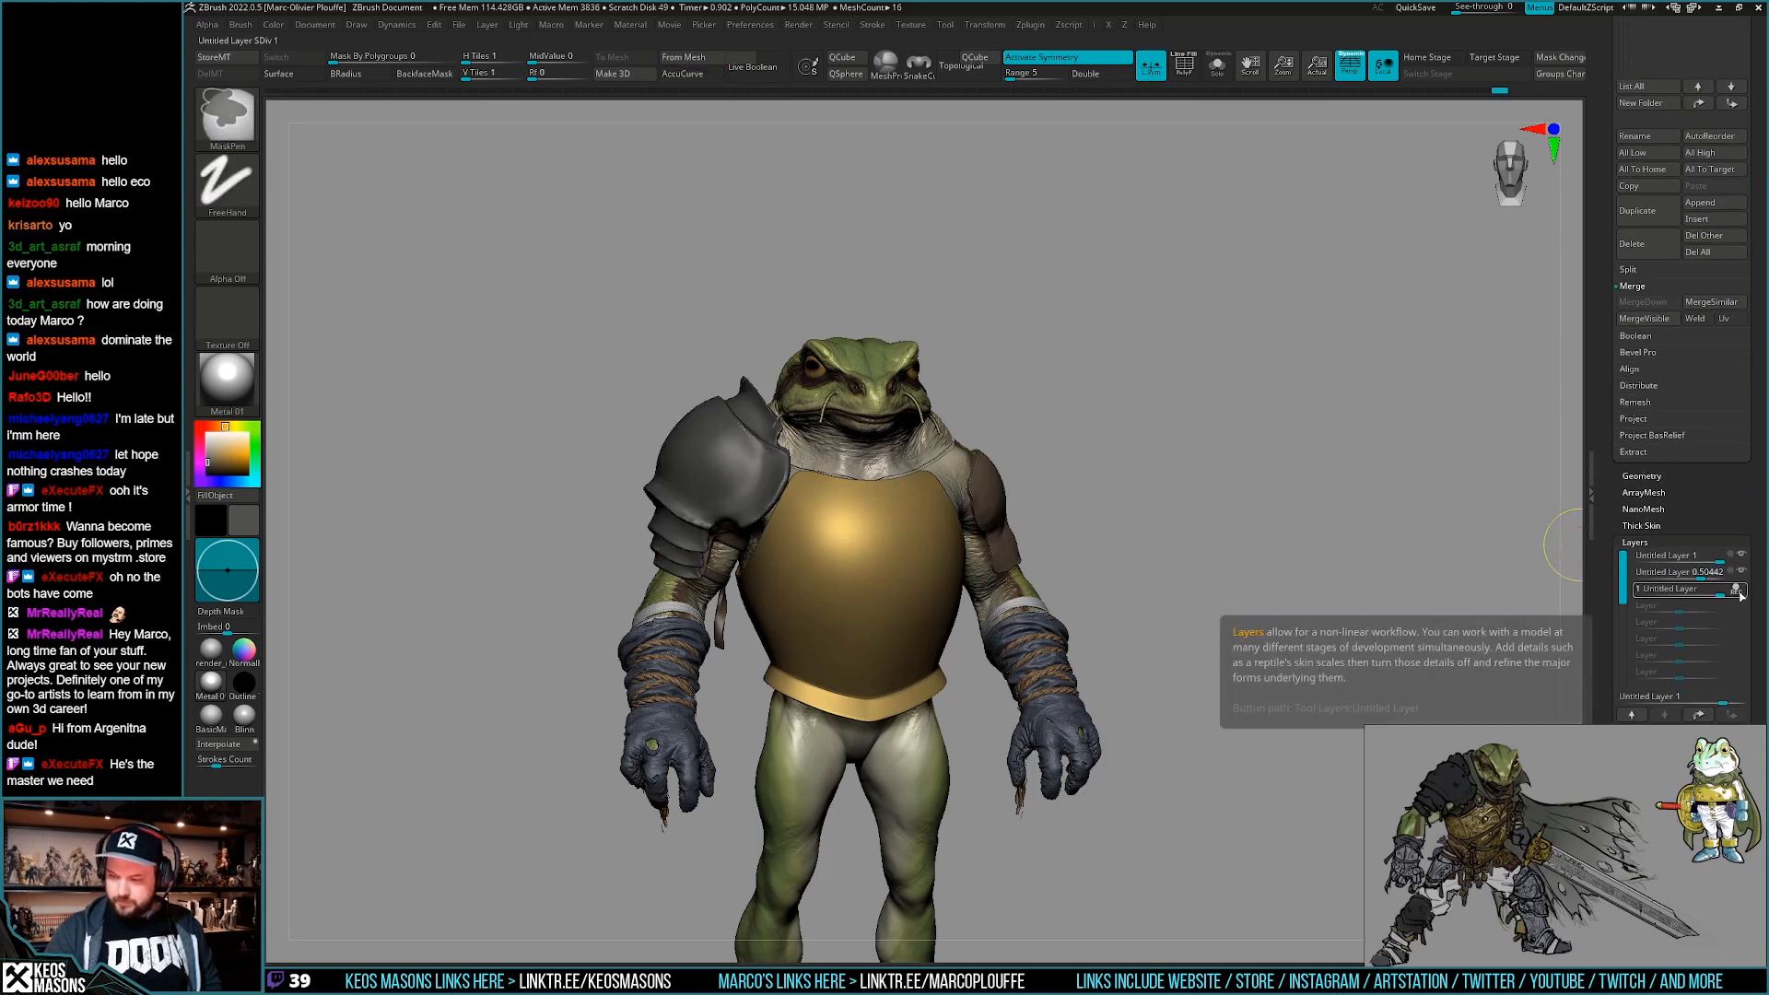
{"action": "scroll", "coordinate": [1714, 514], "scroll_direction": "down", "scroll_amount": 5}
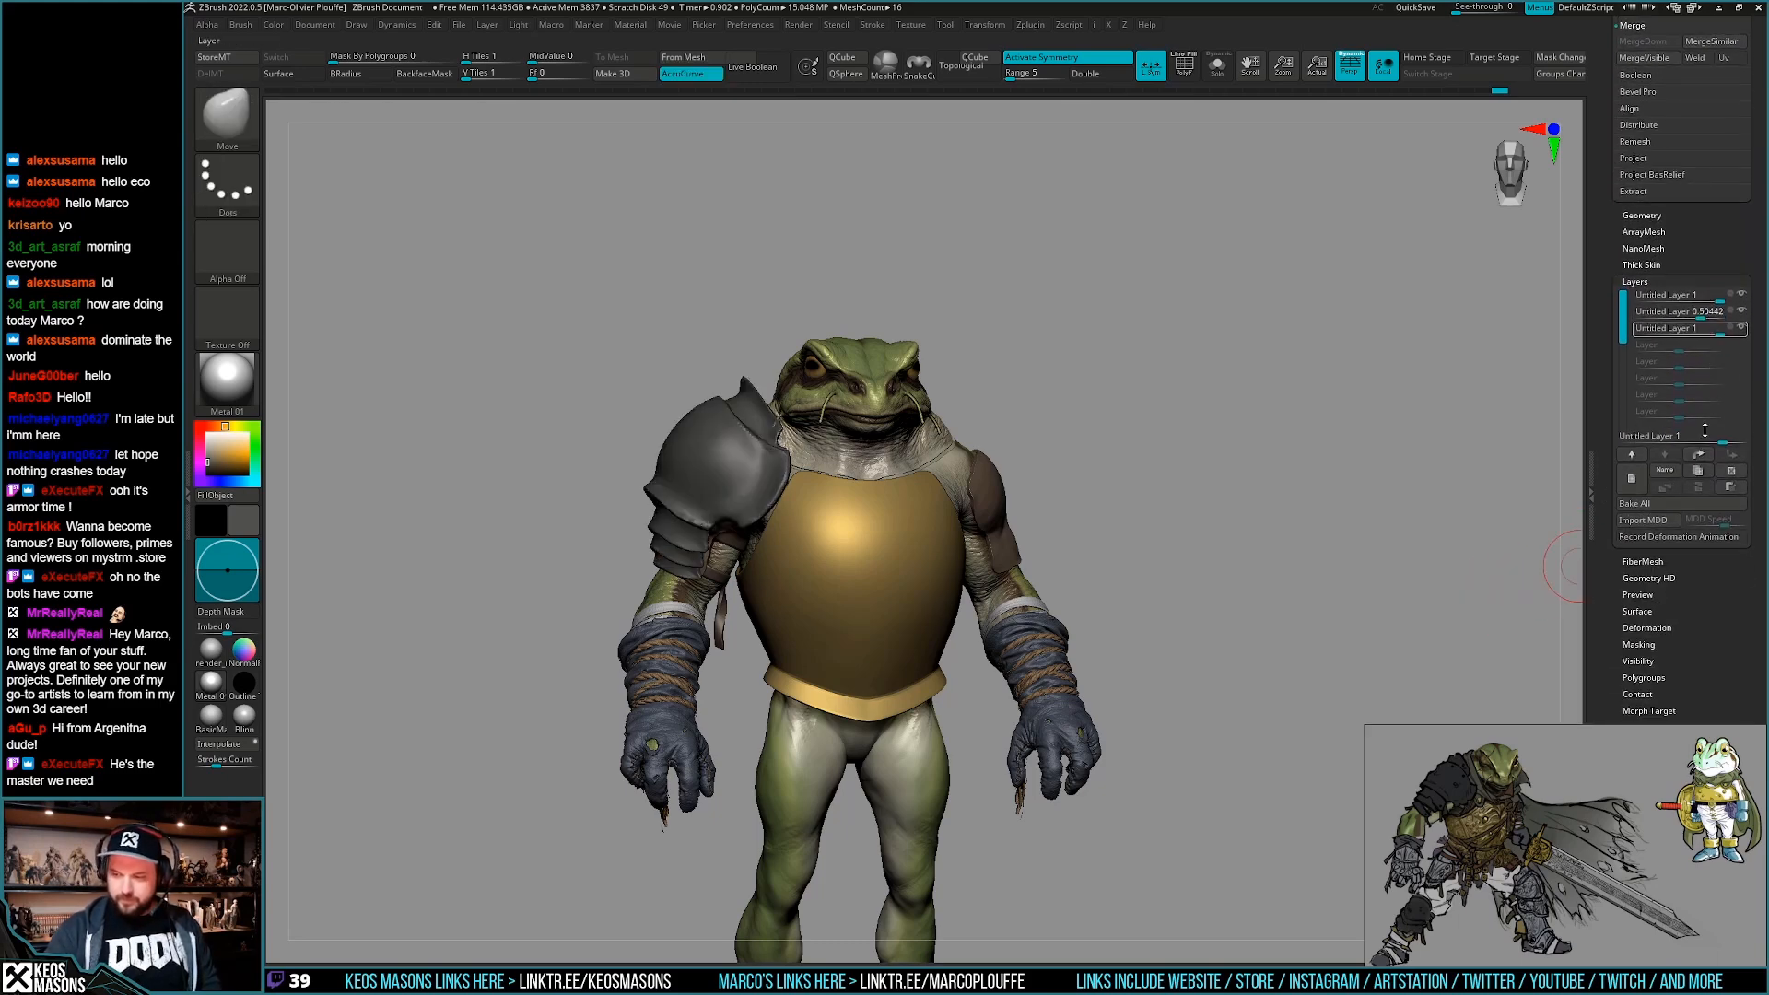
{"action": "left_click", "coordinate": [1684, 504]}
Examine the proportions of the shoulder armor, breastplate and arms from the front and three-quarter angles.
{"action": "left_click_drag", "start_coordinate": [1102, 683], "coordinate": [1118, 615]}
{"action": "left_click_drag", "start_coordinate": [1119, 615], "coordinate": [1065, 737], "text": "alt"}
{"action": "key", "text": "shift+f"}
{"action": "key", "text": "shift+f"}
{"action": "key", "text": "shift+f"}
{"action": "key", "text": "shift+f"}
{"action": "key", "text": "shift+f"}
{"action": "key", "text": "shift+f"}
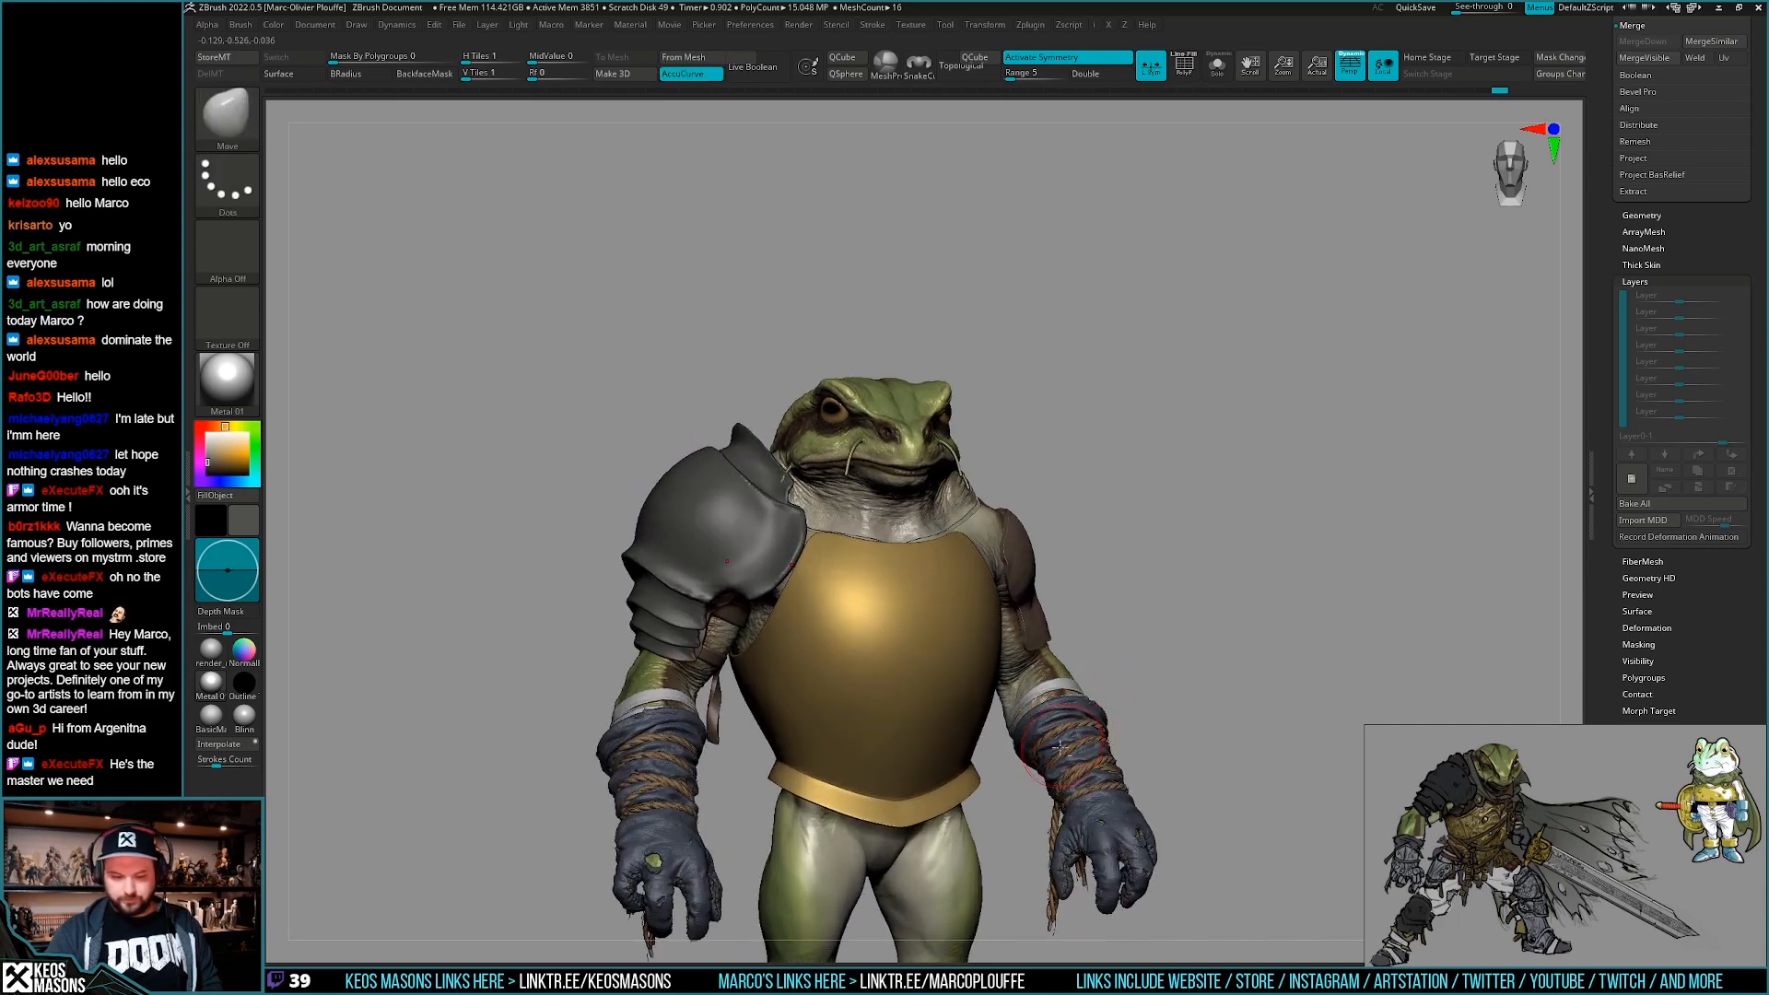
{"action": "right_click_drag", "start_coordinate": [1065, 737], "coordinate": [1057, 722], "text": "alt"}
{"action": "right_click", "coordinate": [1105, 642]}
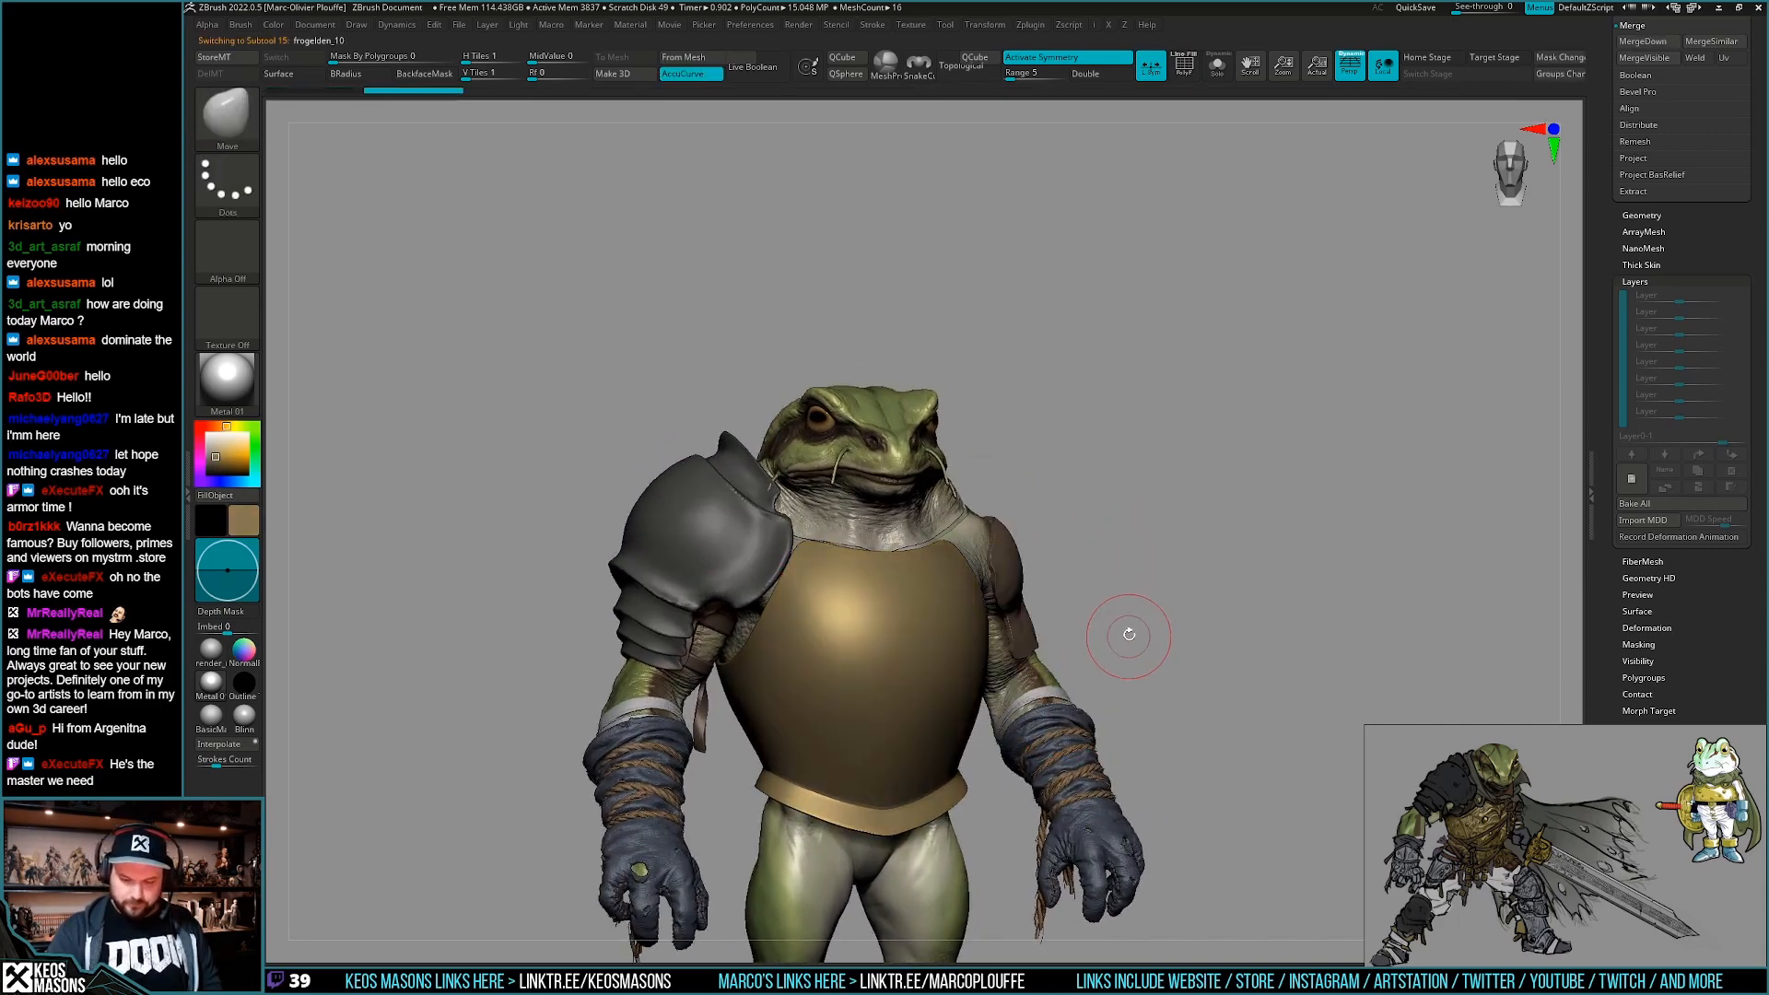
{"action": "right_click_drag", "start_coordinate": [1164, 633], "coordinate": [1164, 599]}
{"action": "right_click", "coordinate": [1152, 613]}
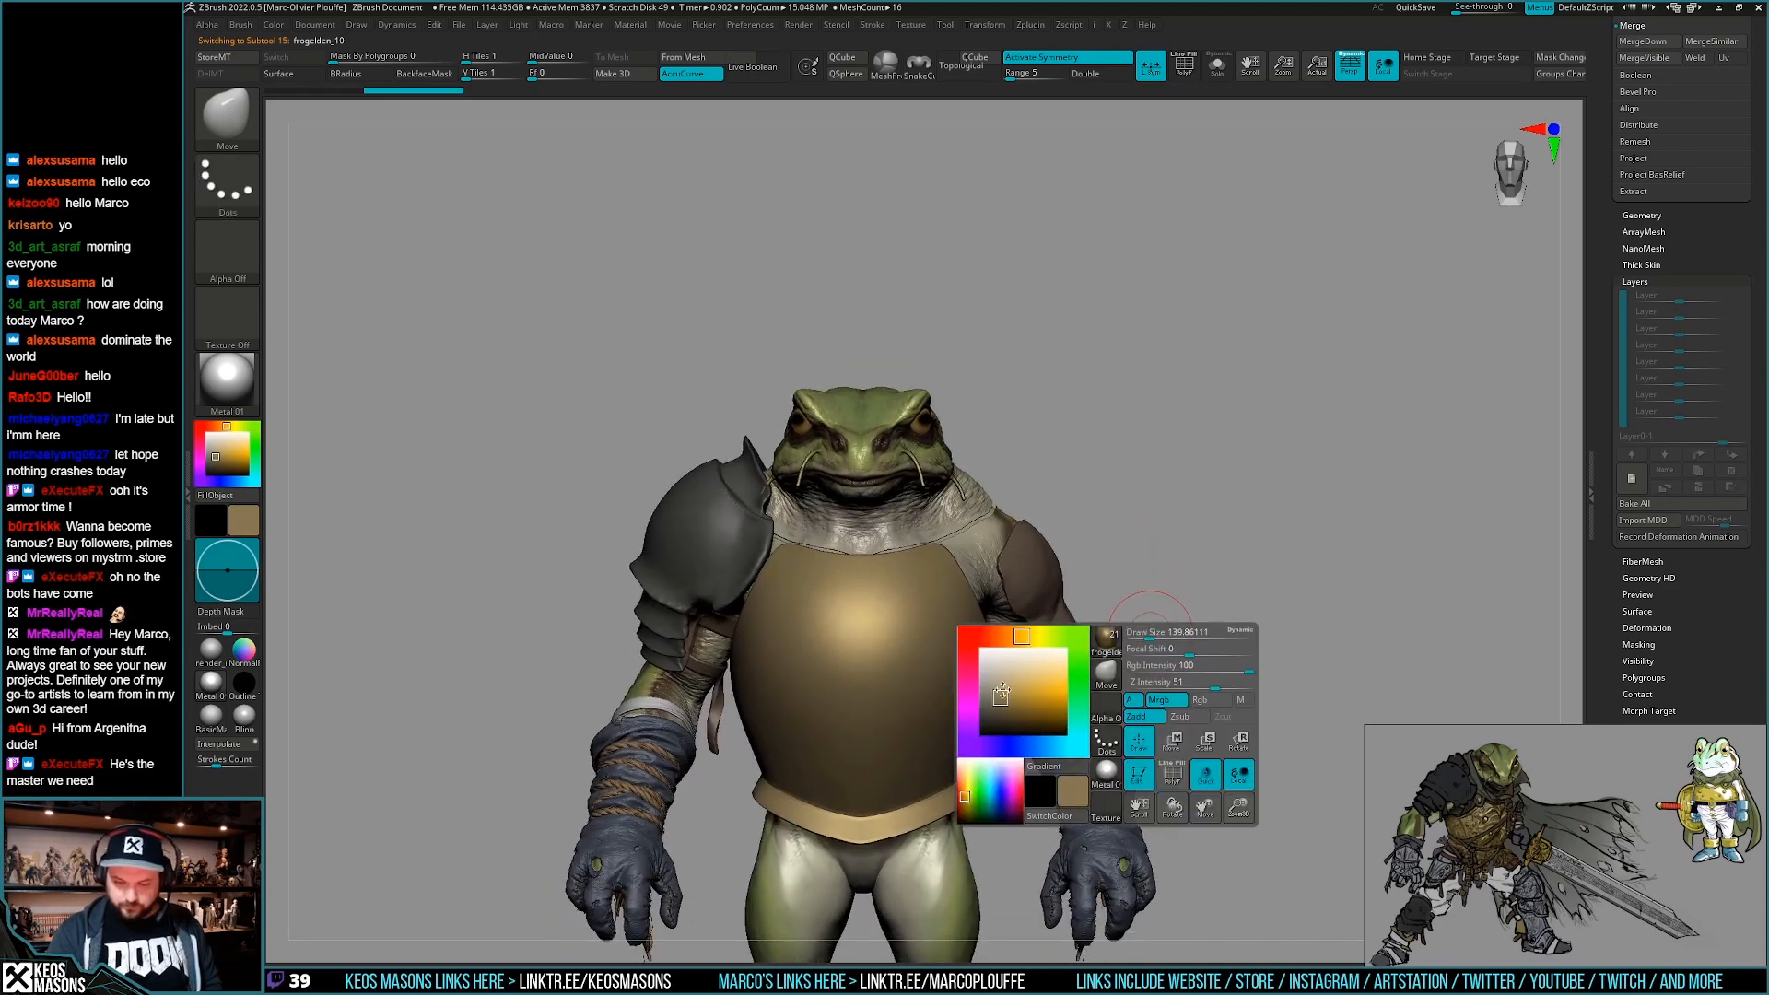
{"action": "right_click_drag", "start_coordinate": [1212, 592], "coordinate": [1166, 670]}
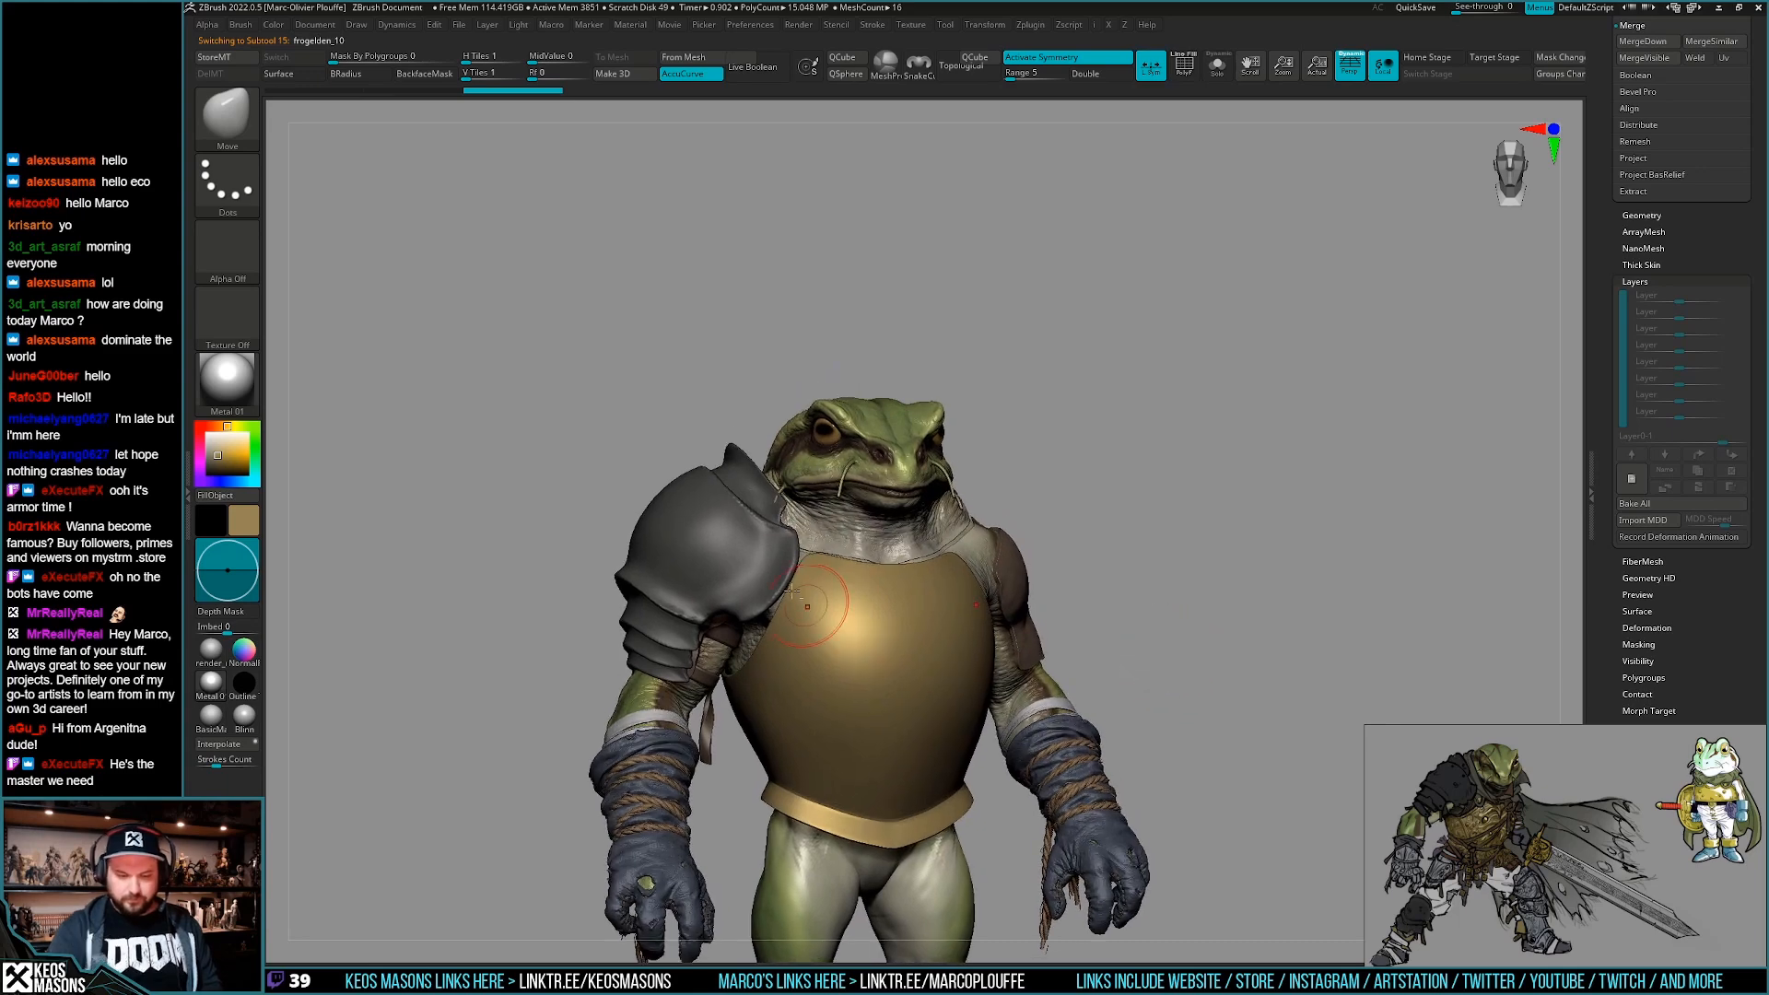
{"action": "right_click_drag", "start_coordinate": [740, 551], "coordinate": [1020, 506]}
{"action": "right_click_drag", "start_coordinate": [1152, 603], "coordinate": [1092, 703]}
{"action": "right_click_drag", "start_coordinate": [700, 756], "coordinate": [801, 569]}
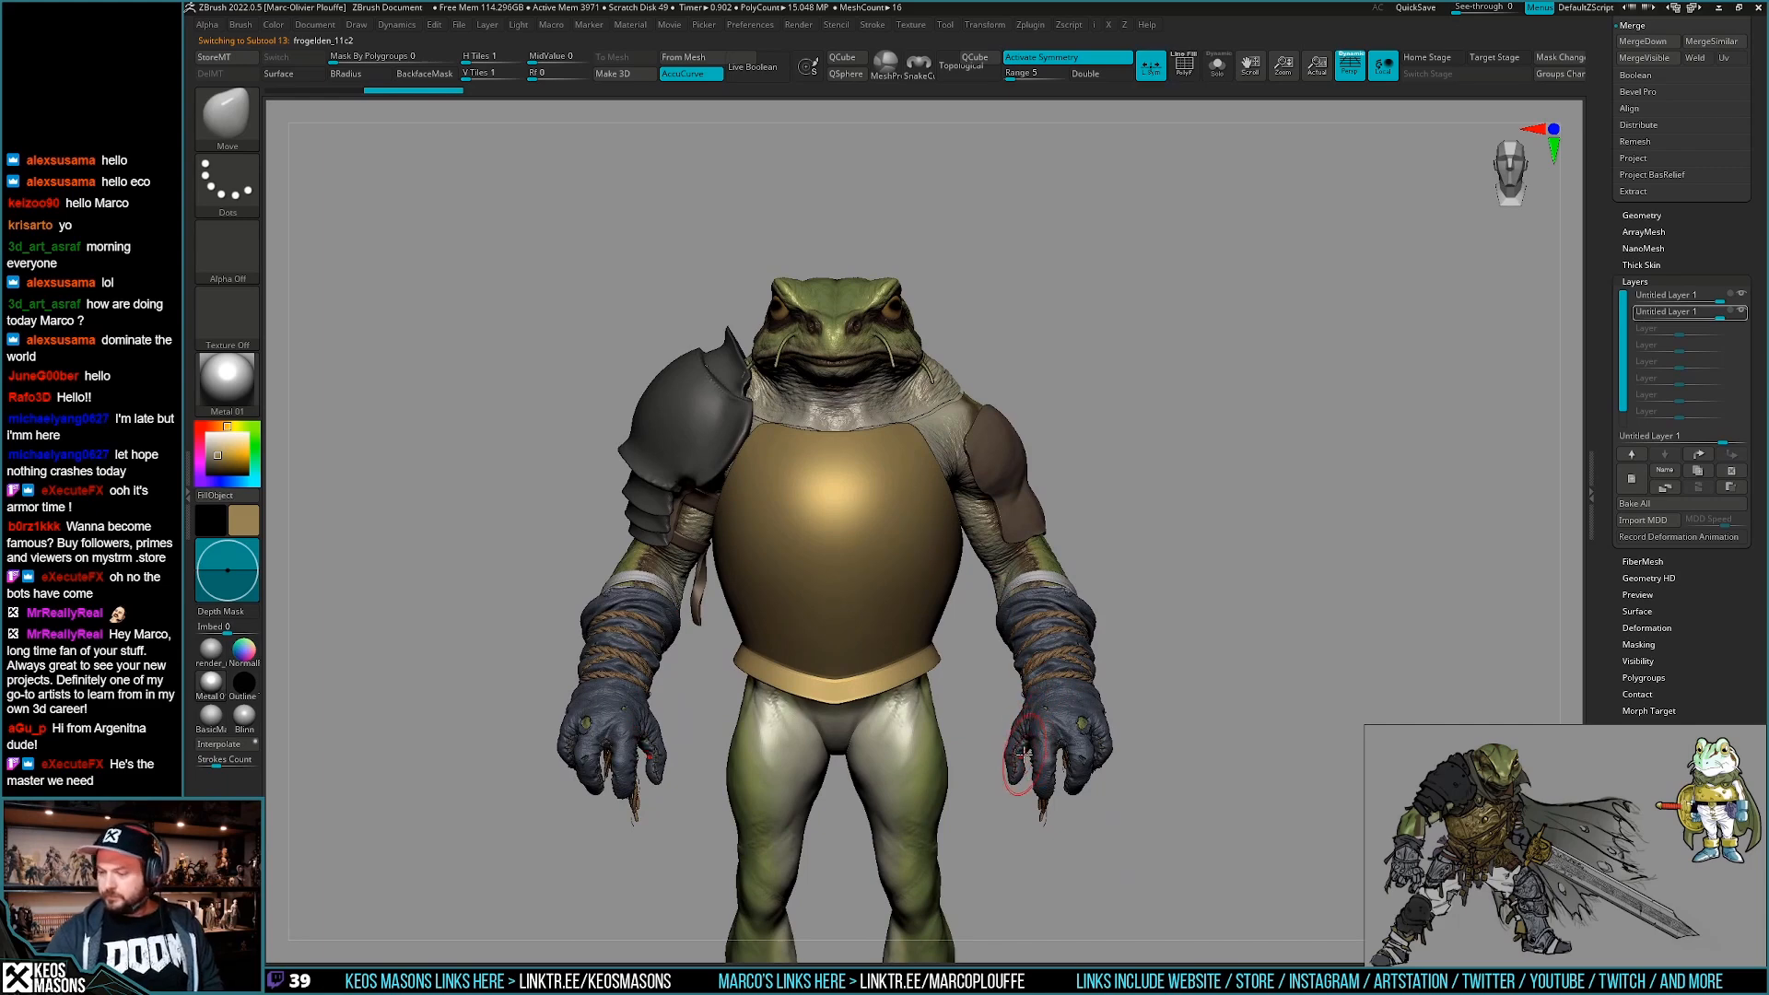
{"action": "right_click_drag", "start_coordinate": [636, 433], "coordinate": [732, 452]}
{"action": "mouse_move", "coordinate": [732, 451]}
{"action": "right_mouse_down", "text": "alt"}
{"action": "mouse_move", "coordinate": [741, 523]}
{"action": "mouse_move", "coordinate": [888, 587]}
{"action": "mouse_move", "coordinate": [842, 584]}
{"action": "mouse_move", "coordinate": [896, 552]}
{"action": "mouse_move", "coordinate": [884, 516]}
{"action": "right_mouse_up", "text": "alt"}
{"action": "right_click_drag", "start_coordinate": [1151, 483], "coordinate": [1113, 512], "text": "alt"}
{"action": "right_click_drag", "start_coordinate": [984, 730], "coordinate": [1000, 763], "text": "alt"}
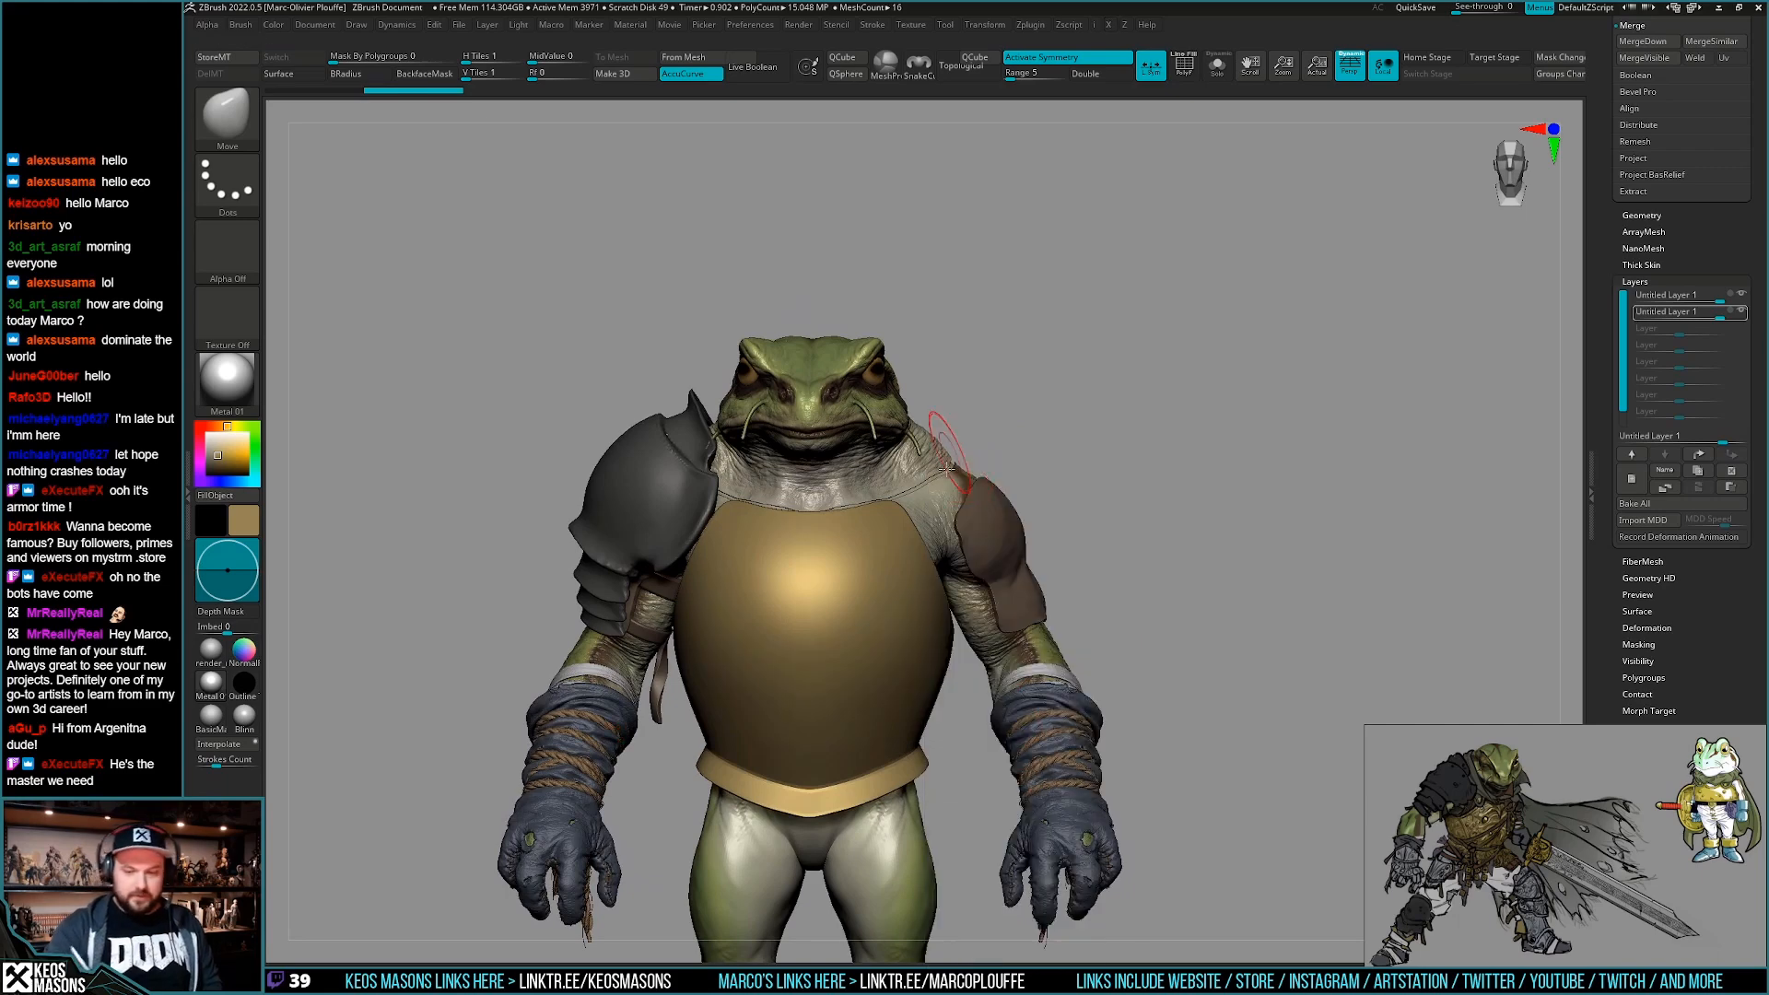
Select the shoulder armor PM3D_Sphere3D1 and enlarge the Move brush's draw size to about 500.
{"action": "key", "text": "space"}
{"action": "key", "text": "space"}
{"action": "left_click_drag", "start_coordinate": [737, 416], "coordinate": [759, 416]}
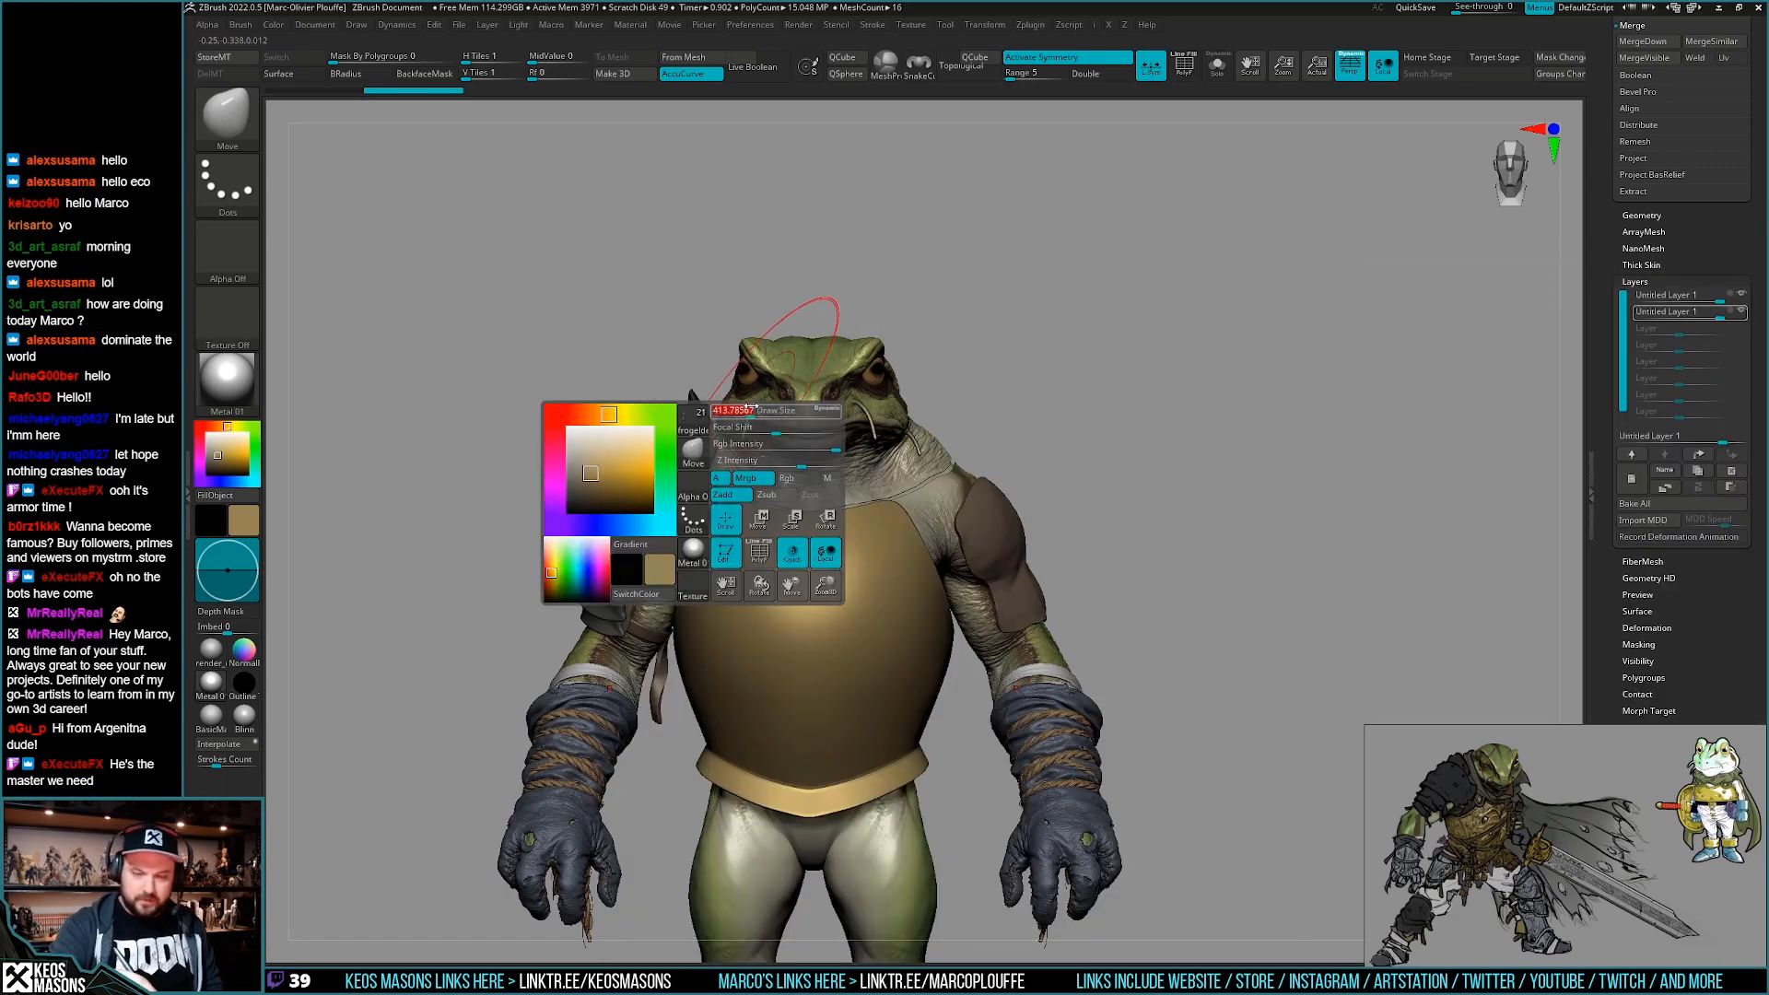
{"action": "key", "text": "shift+s"}
{"action": "right_click_drag", "start_coordinate": [764, 418], "coordinate": [847, 448], "text": "alt"}
{"action": "key", "text": "shift+s"}
{"action": "key", "text": "space"}
{"action": "left_click", "coordinate": [787, 514], "text": "alt"}
{"action": "key", "text": "space"}
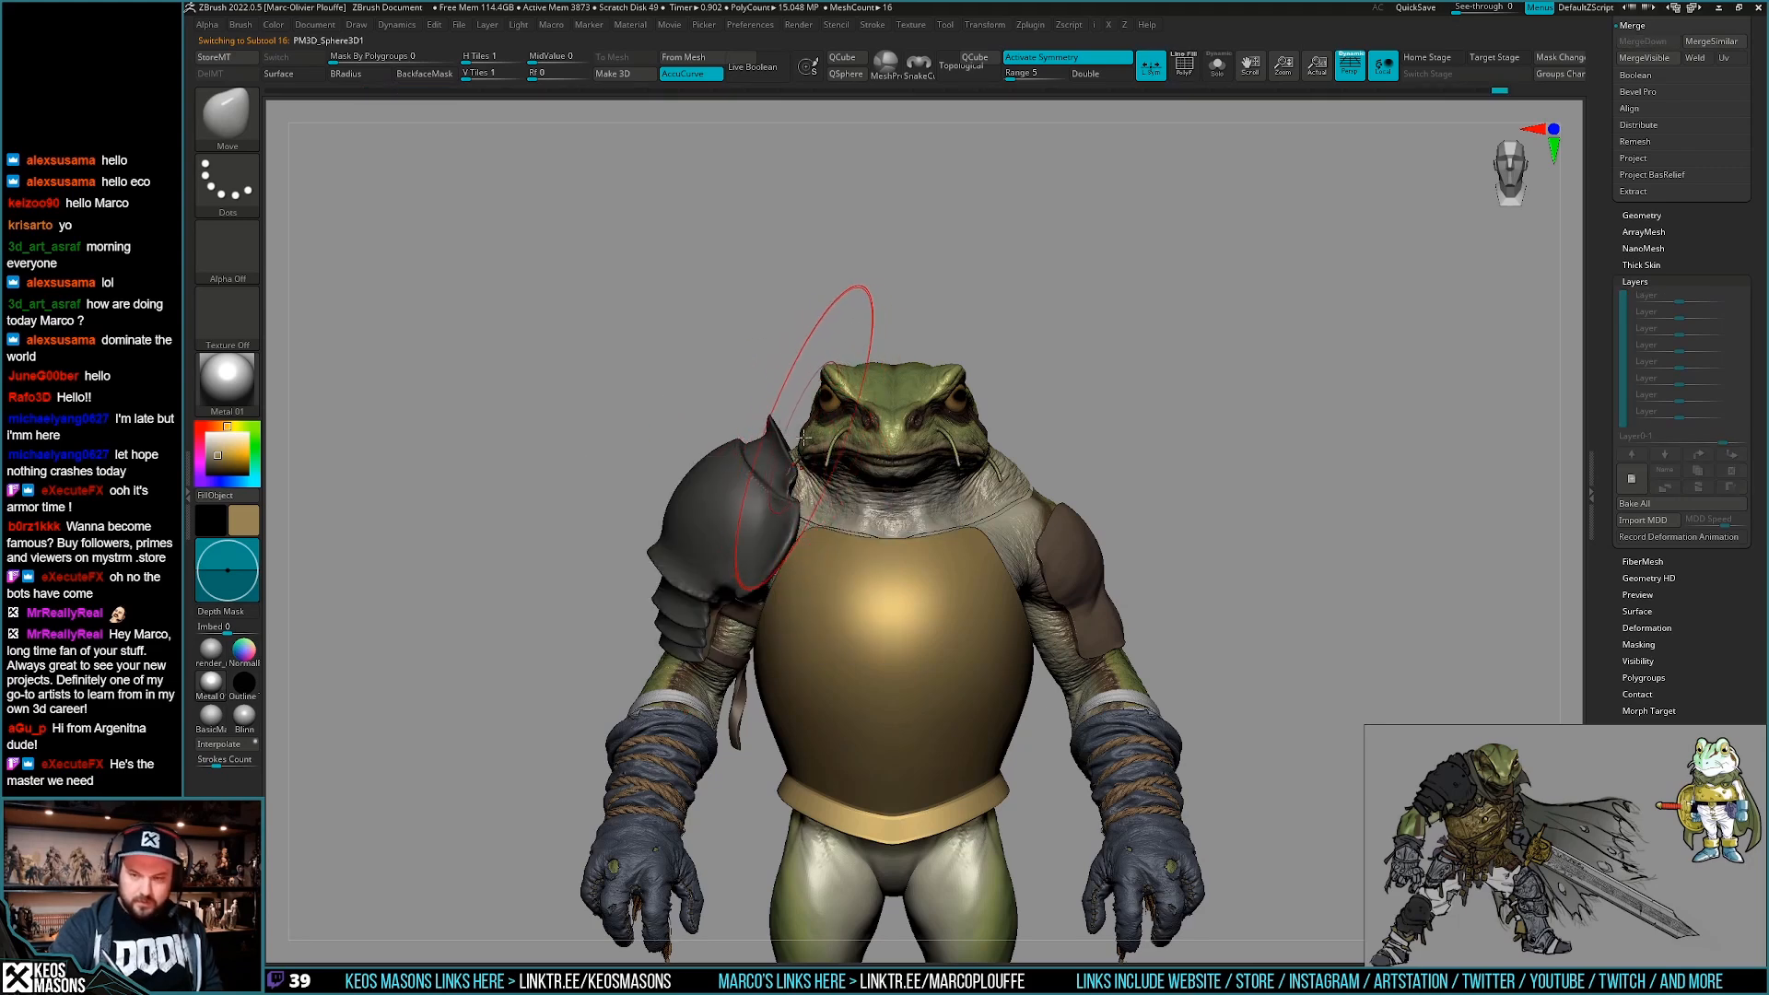
{"action": "right_click_drag", "start_coordinate": [804, 438], "coordinate": [779, 418]}
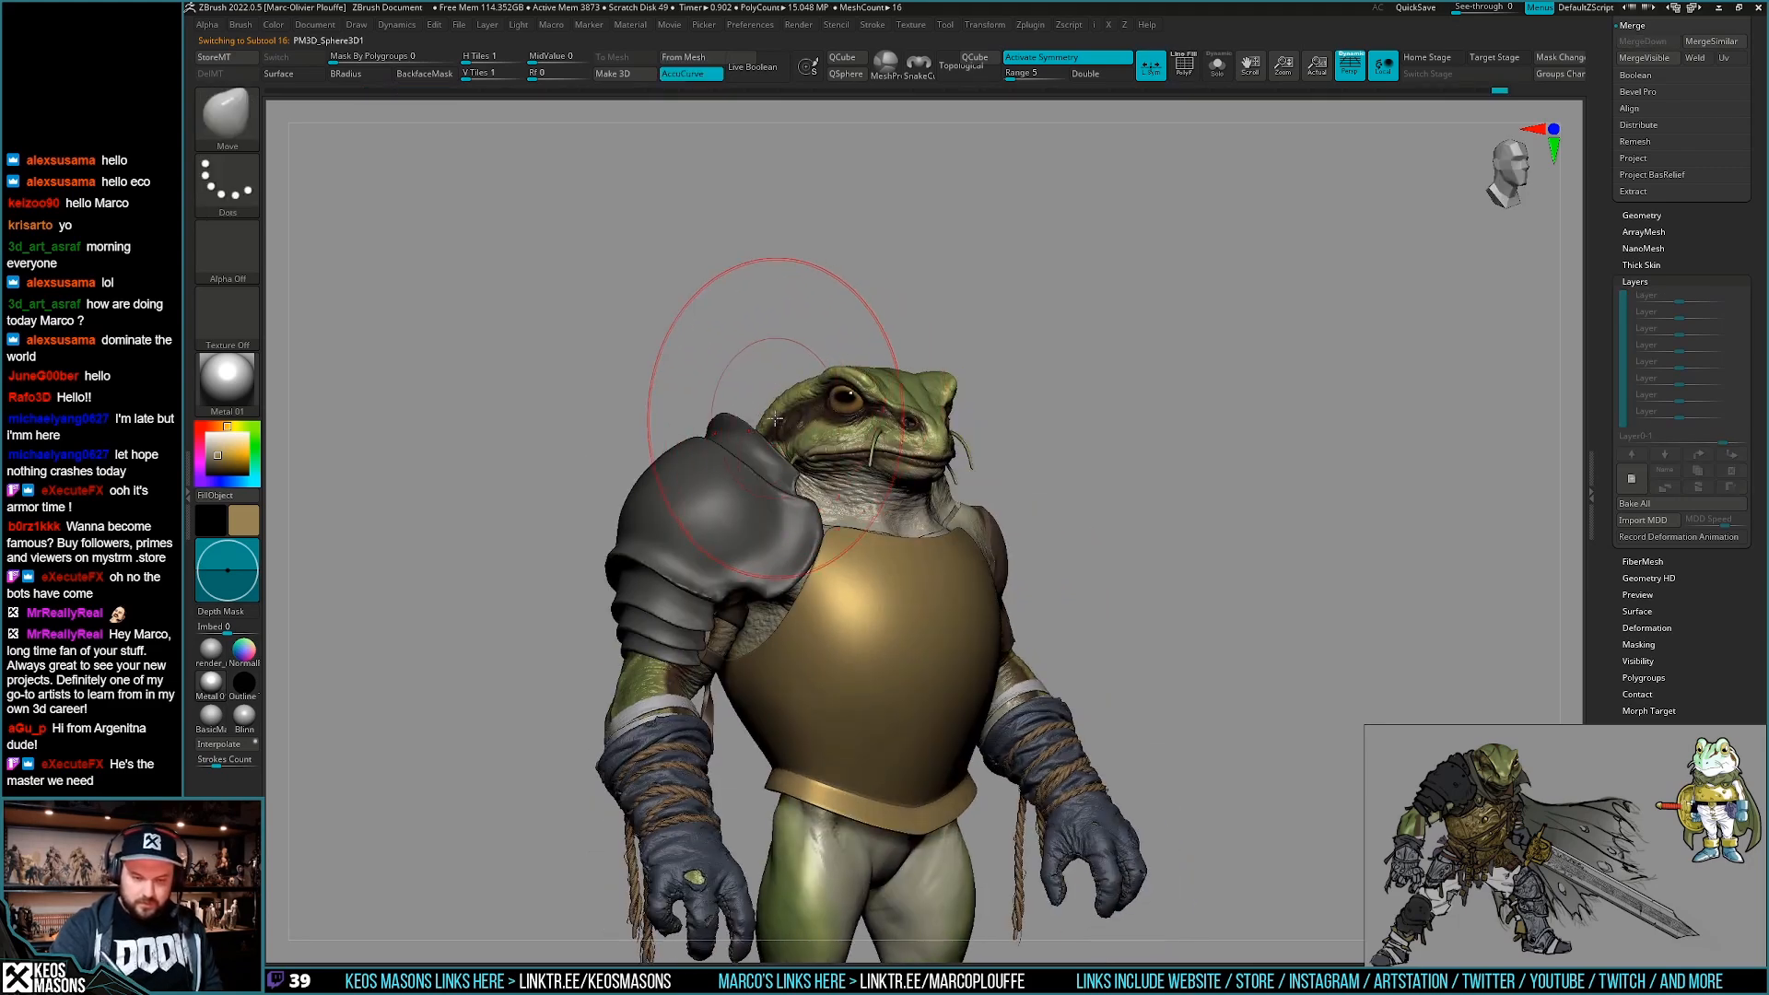
{"action": "key", "text": "space"}
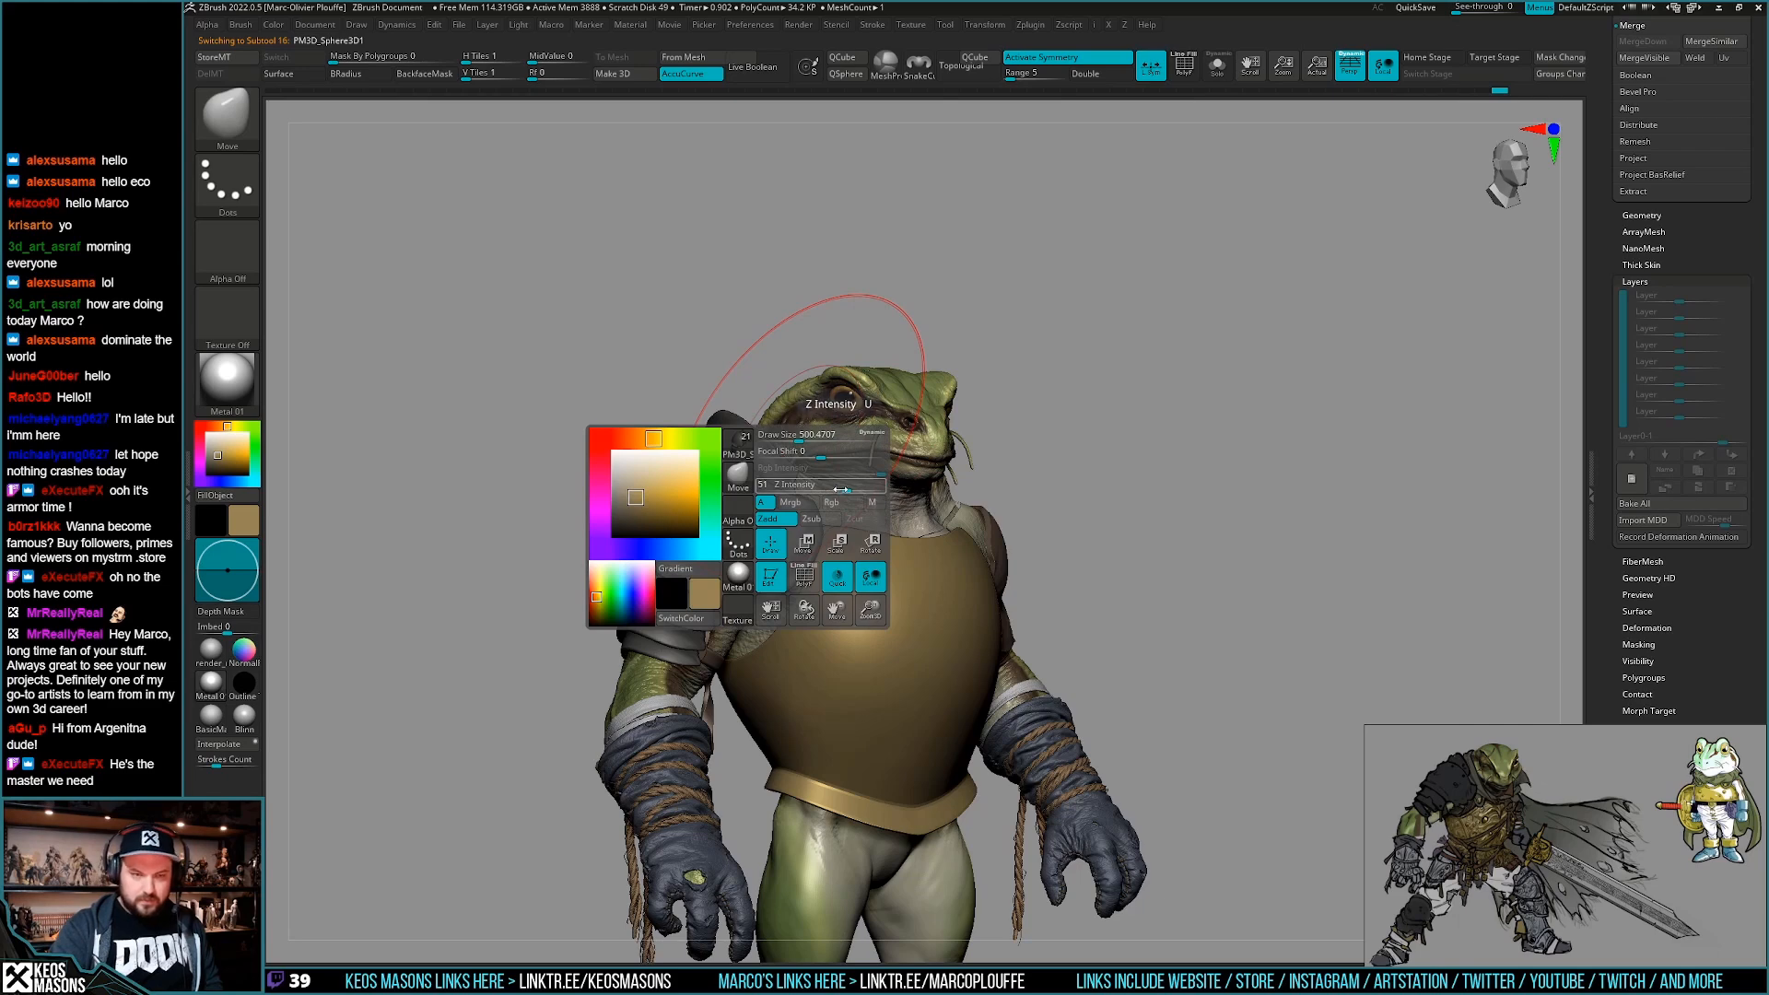
{"action": "right_click_drag", "start_coordinate": [816, 401], "coordinate": [763, 431], "text": "shift"}
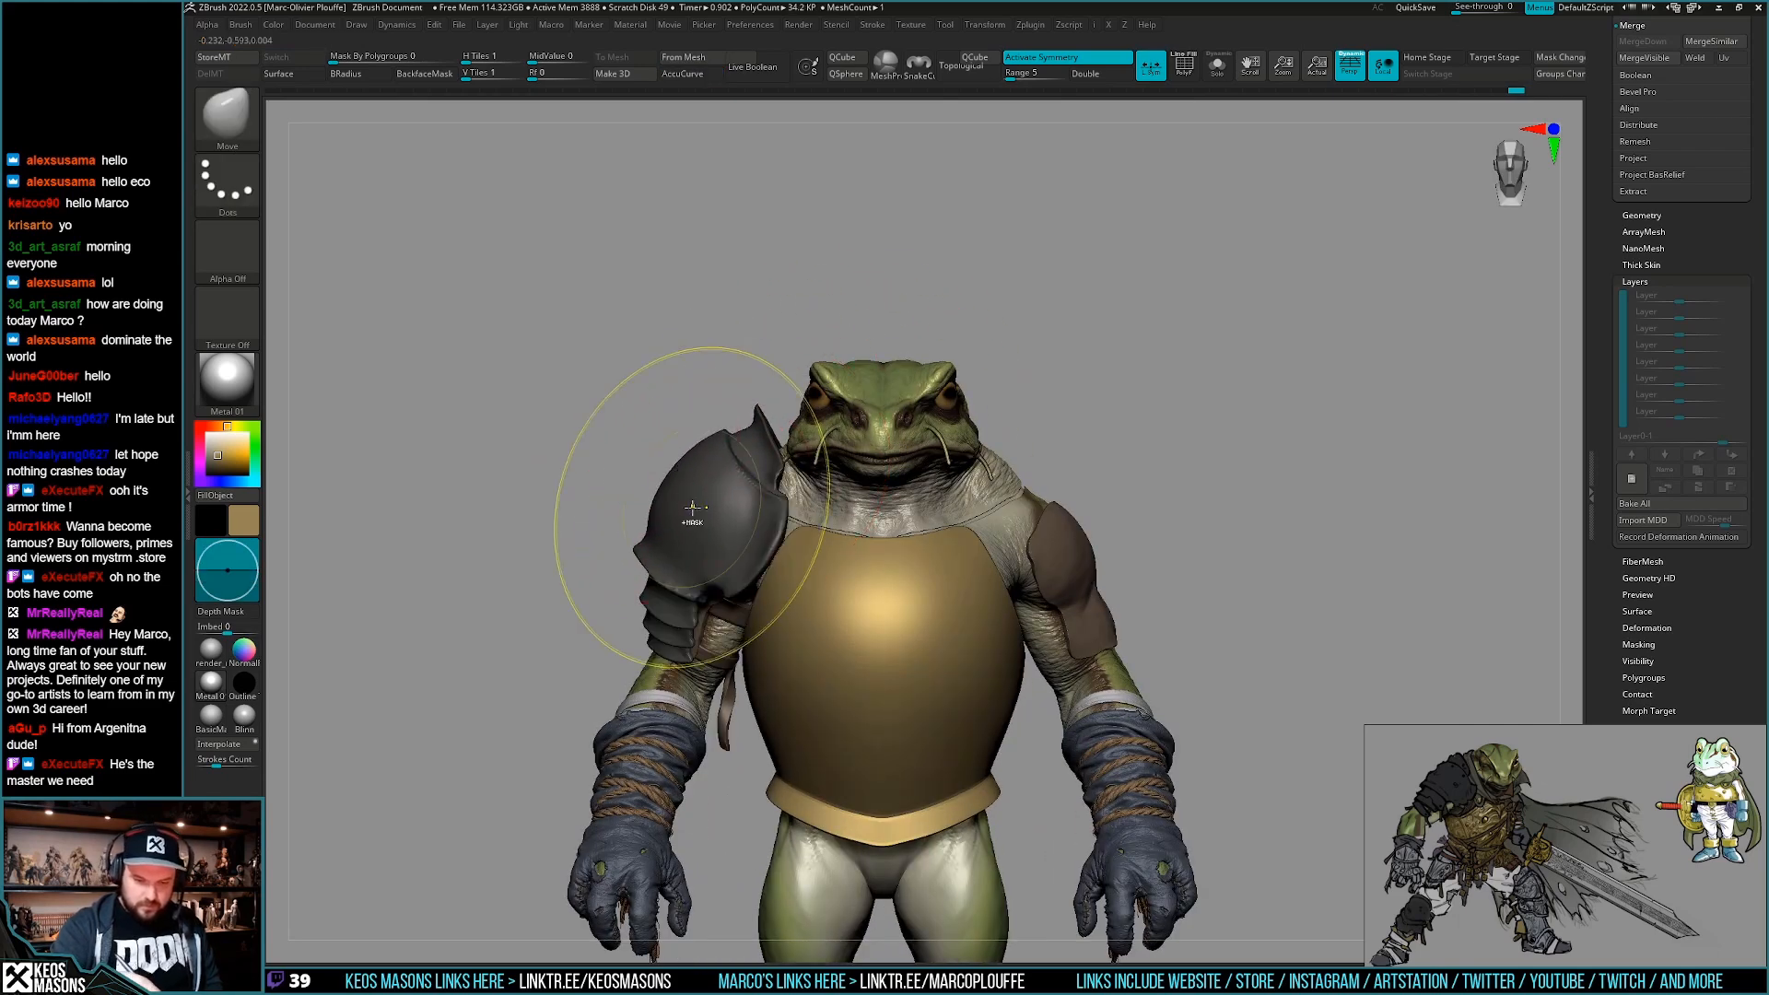
Reshape the shoulder armor's front silhouette with the large Move brush and undo the last stroke.
{"action": "right_click_drag", "start_coordinate": [876, 466], "coordinate": [952, 445], "text": "alt"}
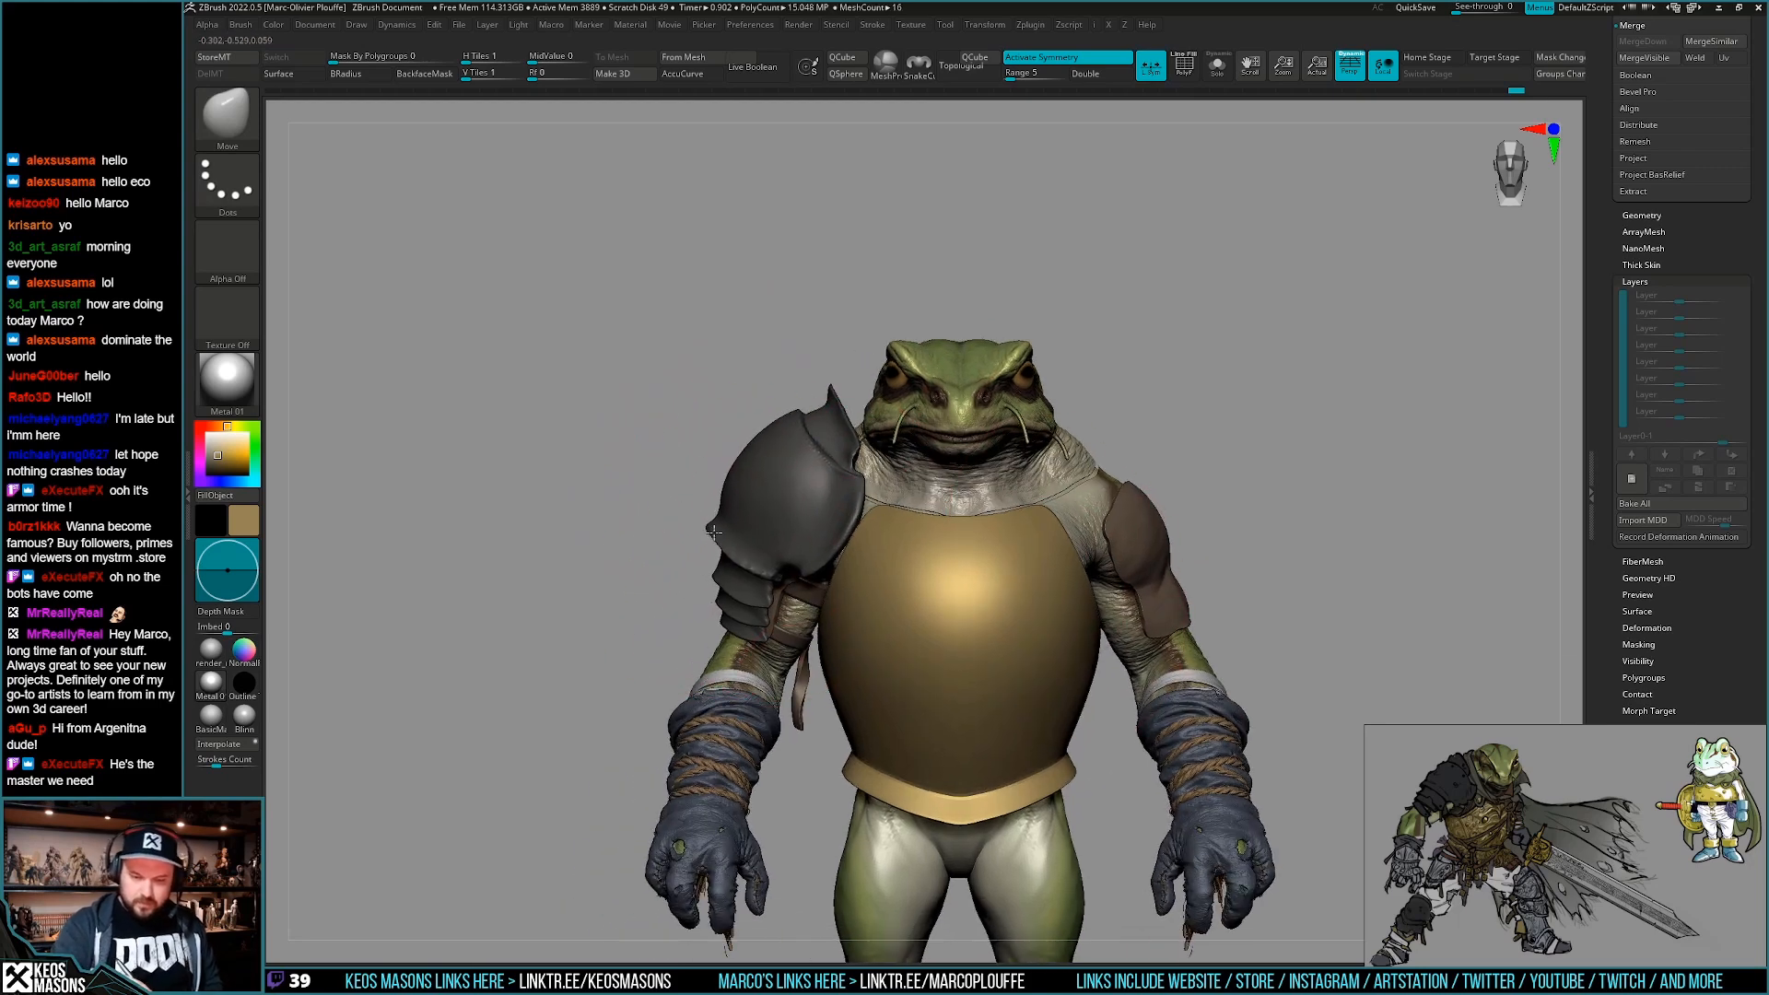
{"action": "key", "text": "space"}
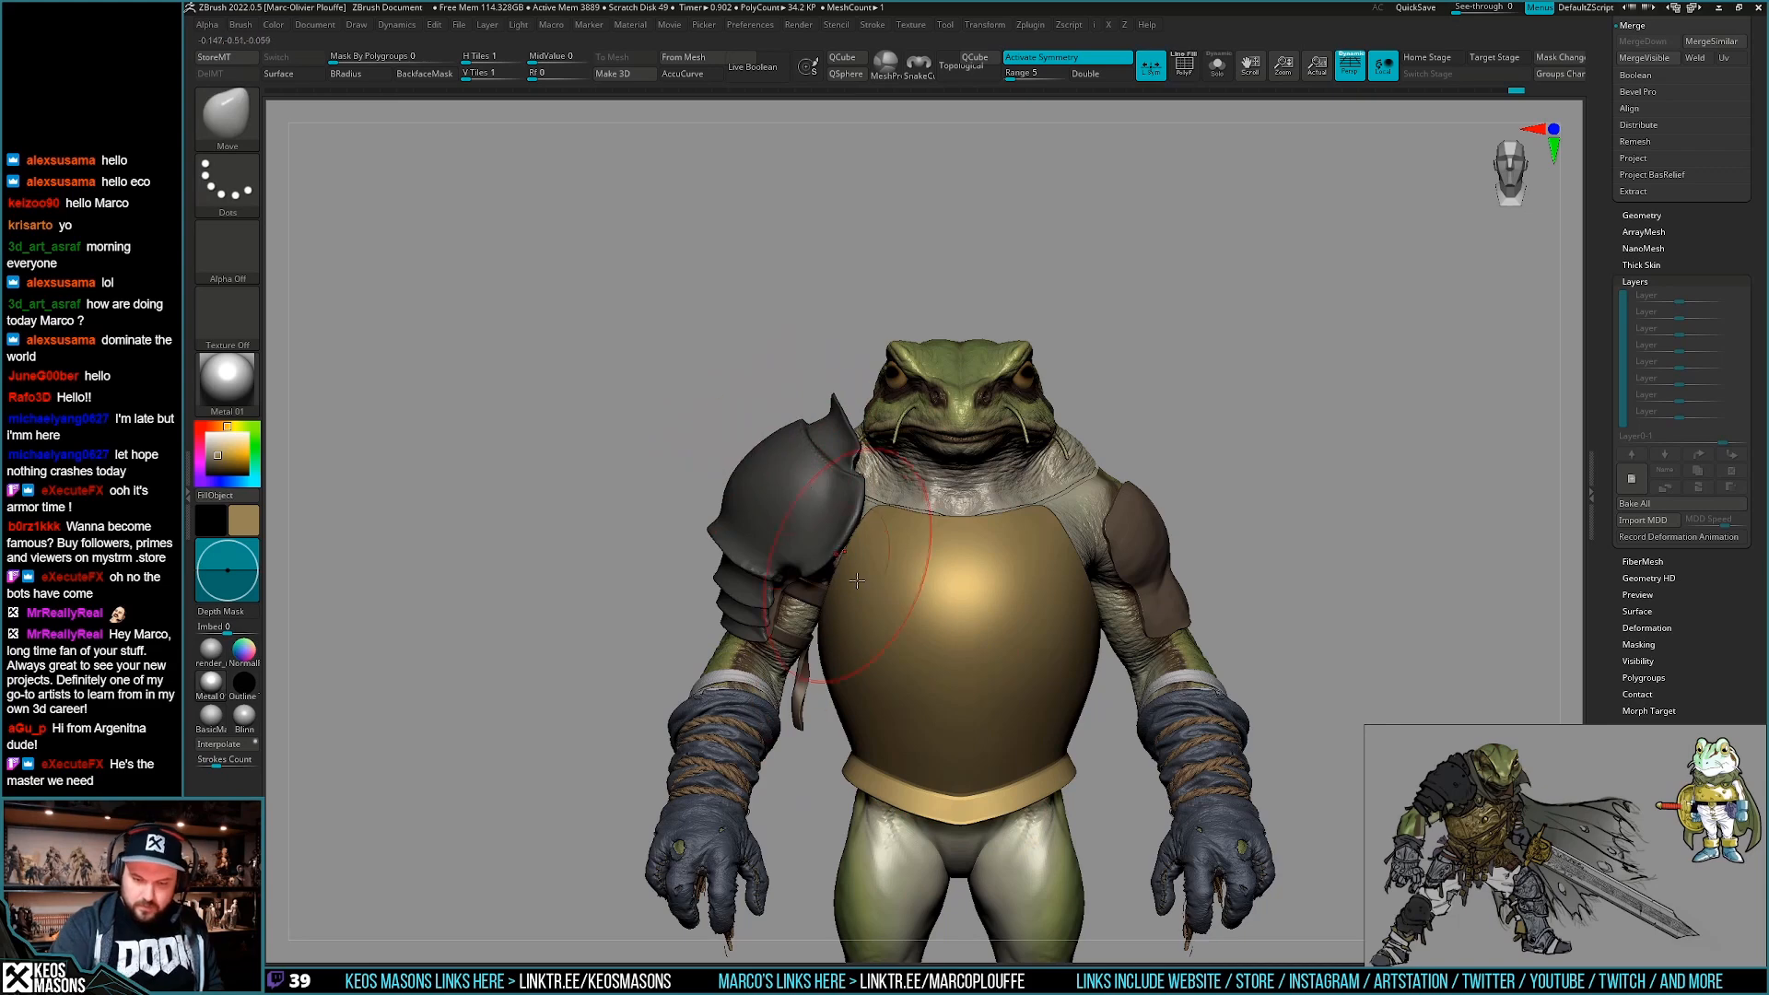
{"action": "right_click", "coordinate": [751, 560]}
{"action": "mouse_move", "coordinate": [803, 488]}
{"action": "right_mouse_down", "text": "ctrl"}
{"action": "mouse_move", "coordinate": [751, 560]}
{"action": "mouse_move", "coordinate": [783, 447]}
{"action": "mouse_move", "coordinate": [756, 435]}
{"action": "mouse_move", "coordinate": [1173, 592]}
{"action": "mouse_move", "coordinate": [1186, 654]}
{"action": "mouse_move", "coordinate": [1137, 737]}
{"action": "mouse_move", "coordinate": [1065, 620]}
{"action": "right_mouse_up", "text": "ctrl"}
{"action": "right_click", "coordinate": [907, 610]}
{"action": "mouse_move", "coordinate": [898, 603]}
{"action": "left_mouse_down"}
{"action": "mouse_move", "coordinate": [921, 608]}
{"action": "mouse_move", "coordinate": [900, 627]}
{"action": "left_mouse_up"}
{"action": "right_click", "coordinate": [924, 611]}
{"action": "key", "text": "ctrl+z"}
Refine the inner edge of the shoulder armor beside the breastplate with the Move brush.
{"action": "right_click_drag", "start_coordinate": [907, 634], "coordinate": [801, 636]}
{"action": "right_click_drag", "start_coordinate": [922, 631], "coordinate": [859, 589]}
{"action": "right_click_drag", "start_coordinate": [1165, 658], "coordinate": [1079, 697]}
{"action": "key", "text": "b"}
{"action": "key", "text": "m"}
{"action": "key", "text": "v"}
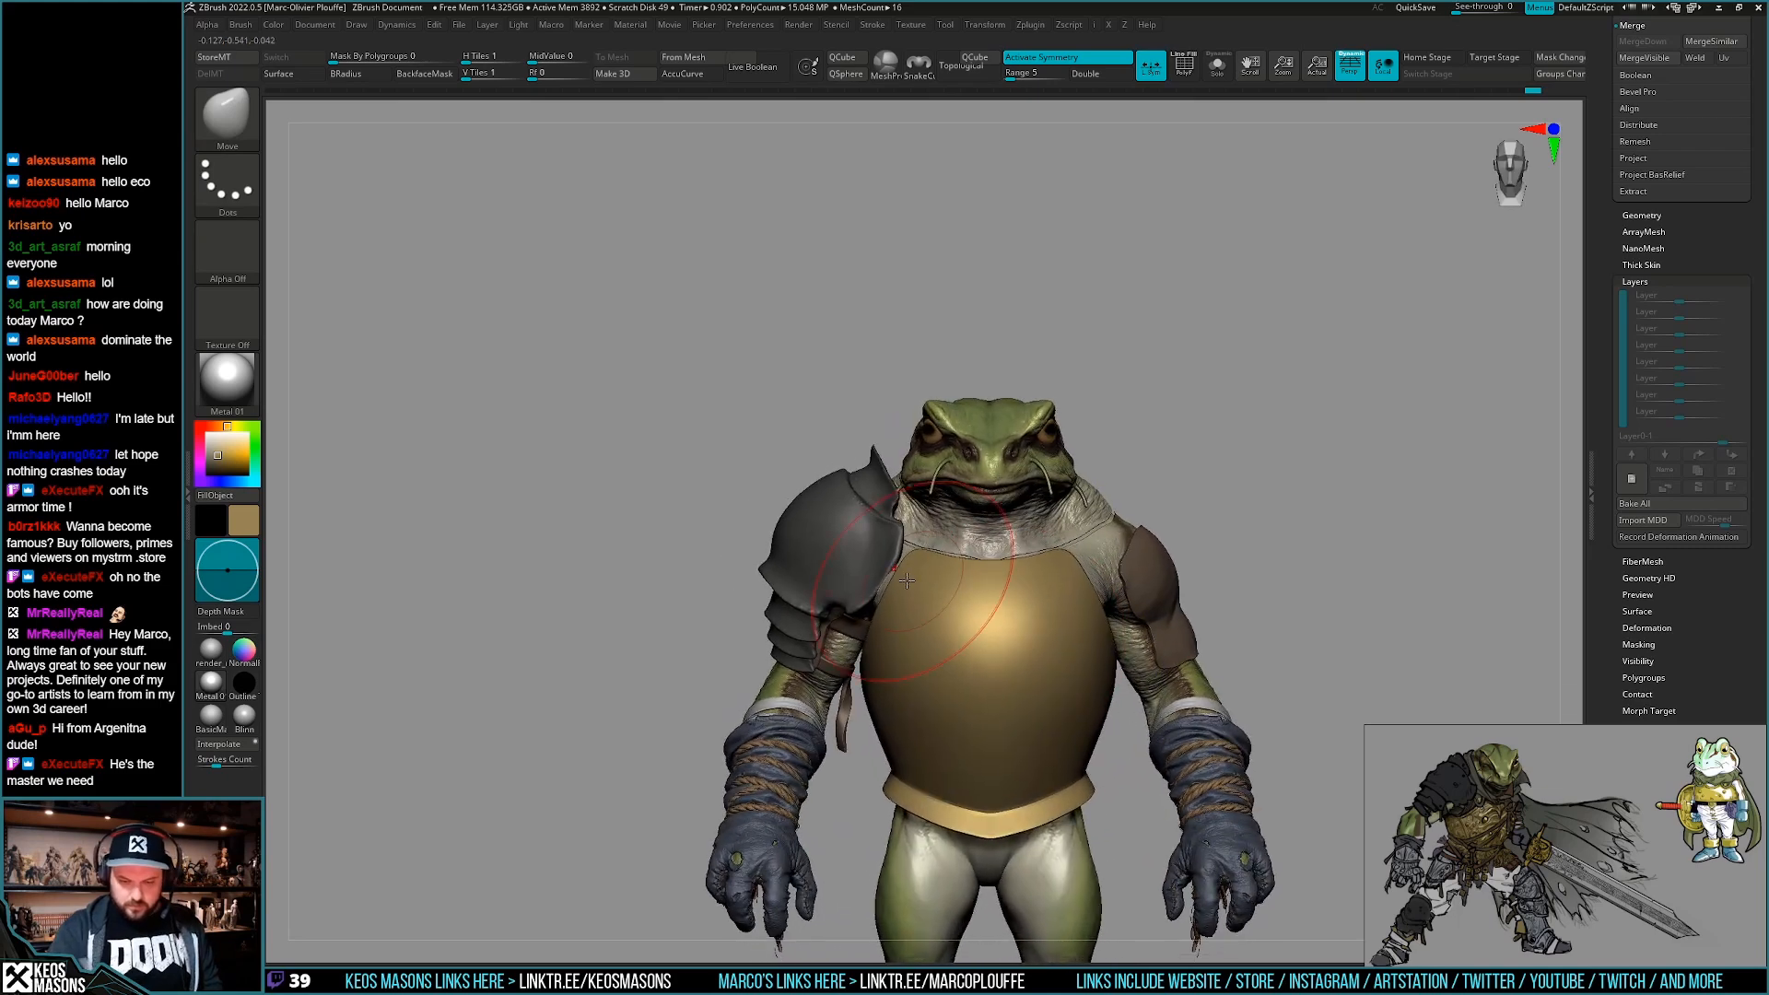
{"action": "right_click_drag", "start_coordinate": [907, 556], "coordinate": [912, 602]}
{"action": "mouse_move", "coordinate": [1048, 637]}
{"action": "right_mouse_down"}
{"action": "mouse_move", "coordinate": [896, 639]}
{"action": "mouse_move", "coordinate": [829, 686]}
{"action": "mouse_move", "coordinate": [813, 650]}
{"action": "mouse_move", "coordinate": [845, 597]}
{"action": "right_mouse_up"}
{"action": "right_click", "coordinate": [827, 687]}
{"action": "left_click", "coordinate": [849, 580], "text": "alt"}
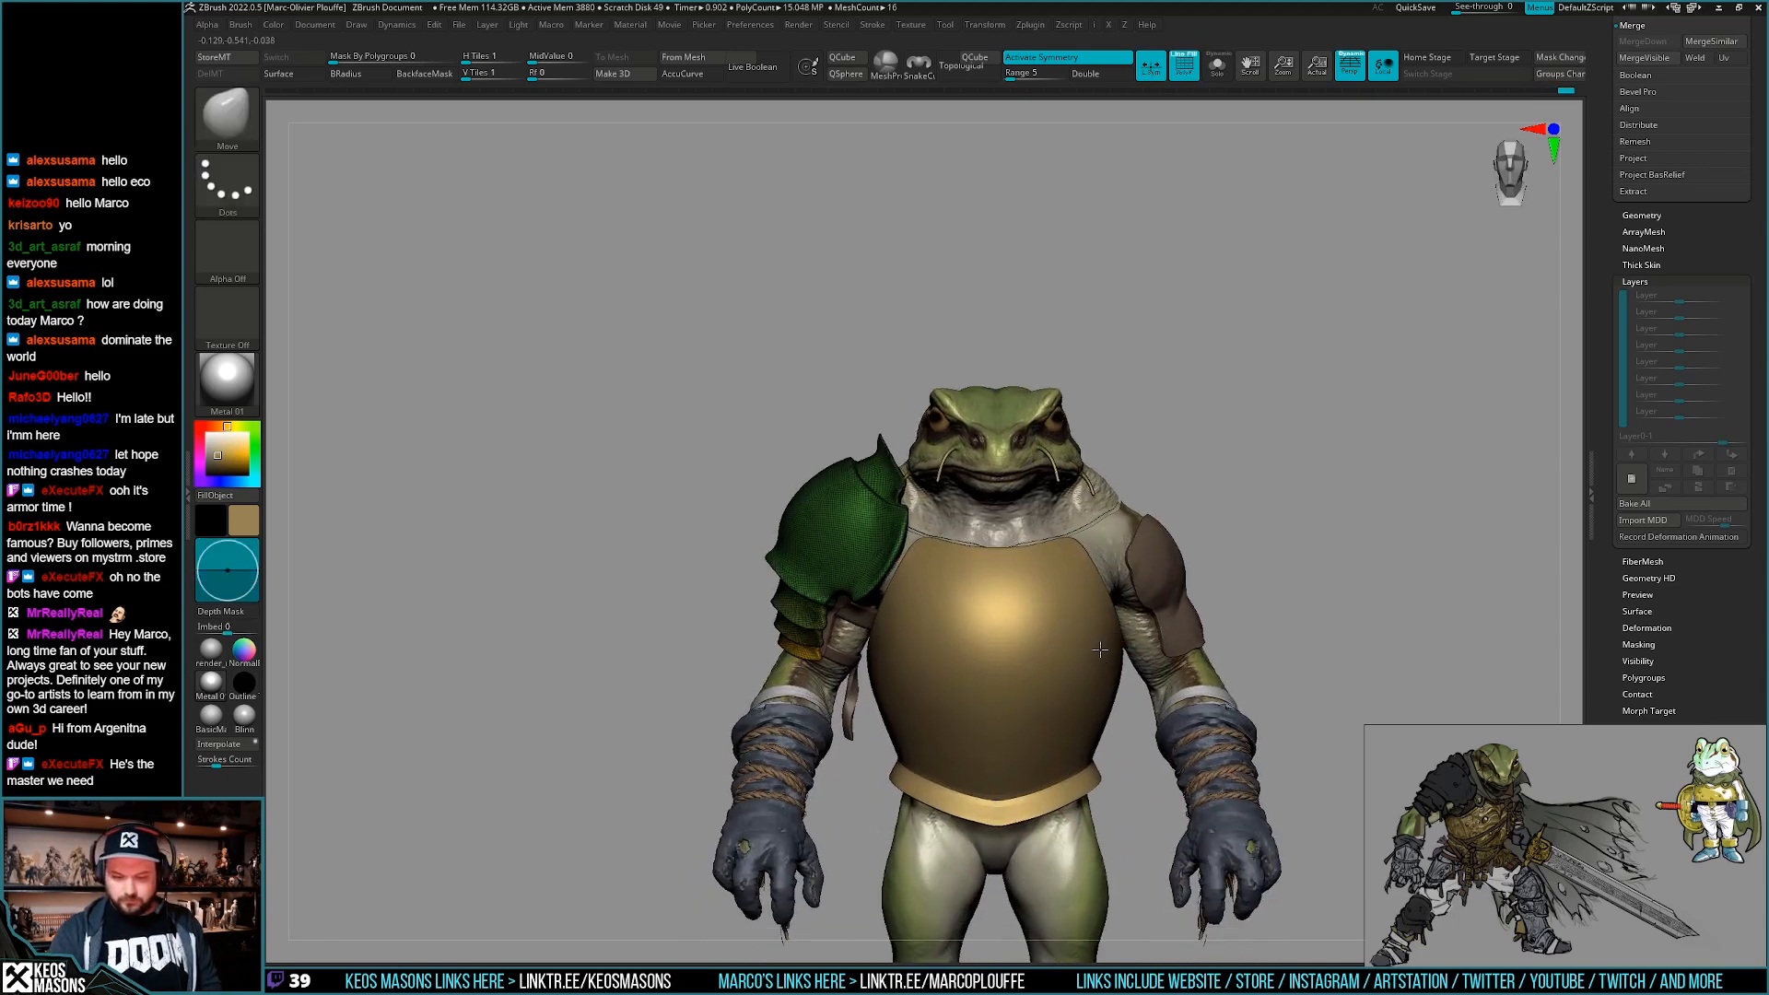
Select the upper-arm shell frogelden_11c1_1, turn off symmetry and remove the mirrored shell from the arm without armor.
{"action": "right_click_drag", "start_coordinate": [1057, 710], "coordinate": [1076, 677], "text": "alt"}
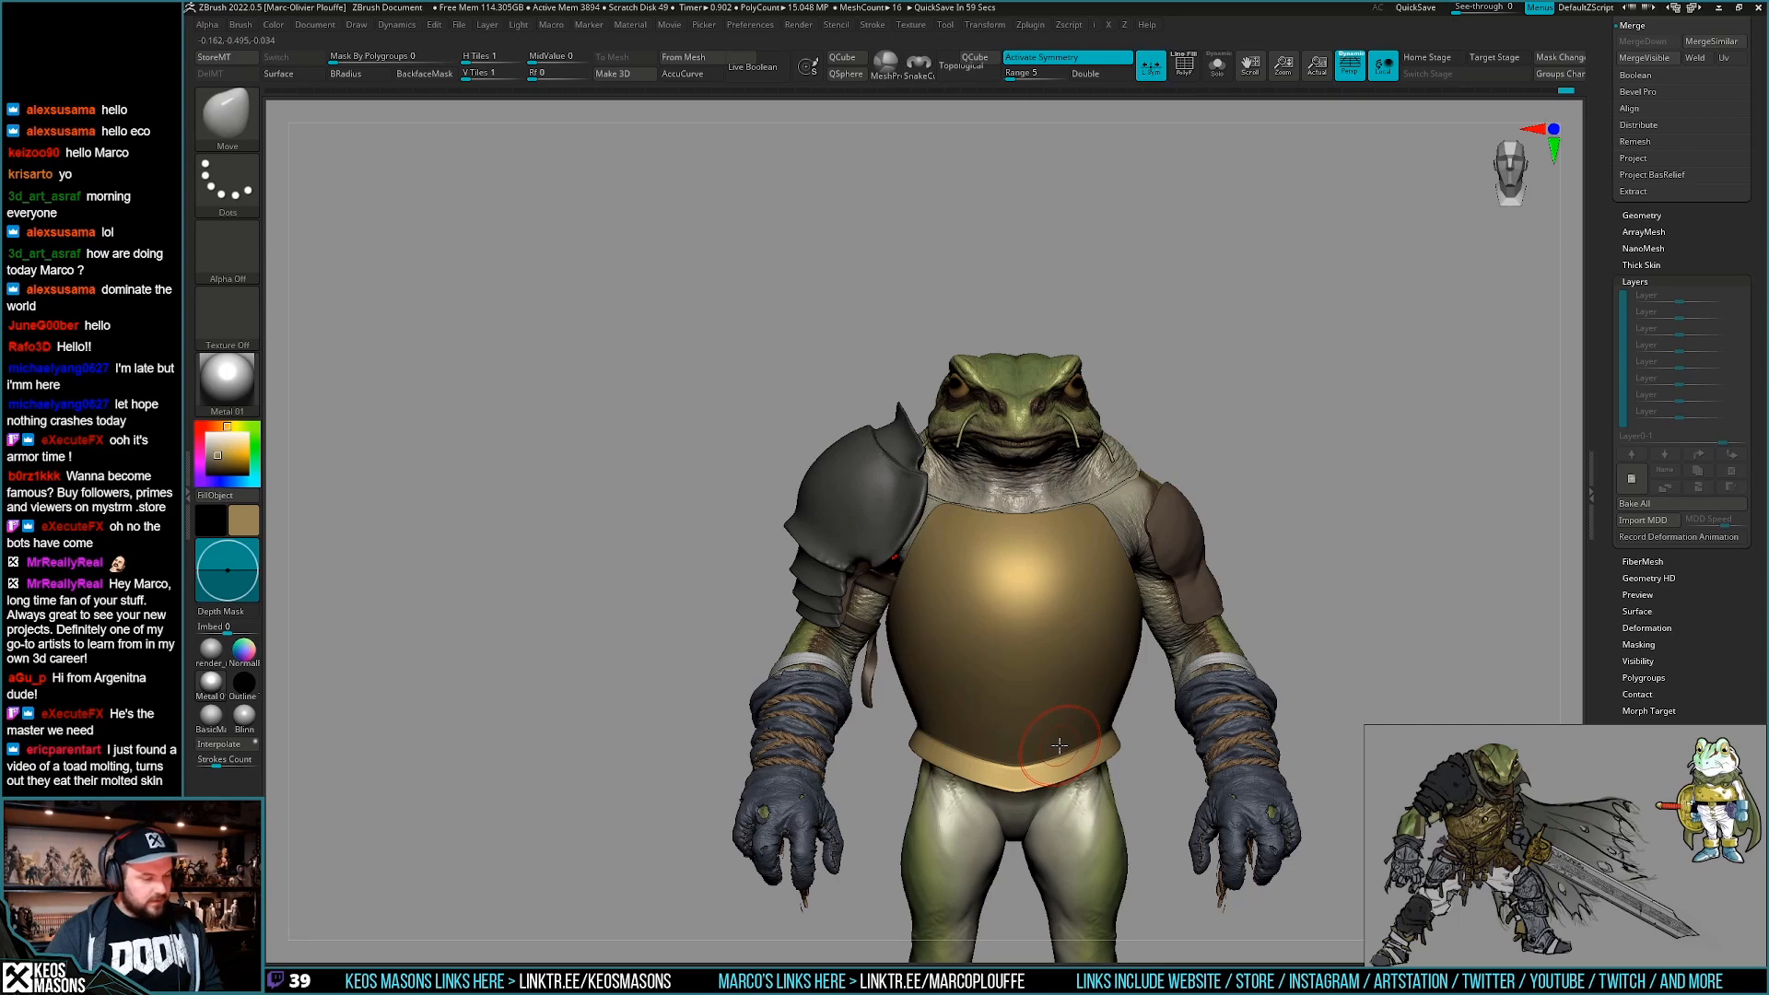
{"action": "right_click_drag", "start_coordinate": [1059, 738], "coordinate": [998, 698]}
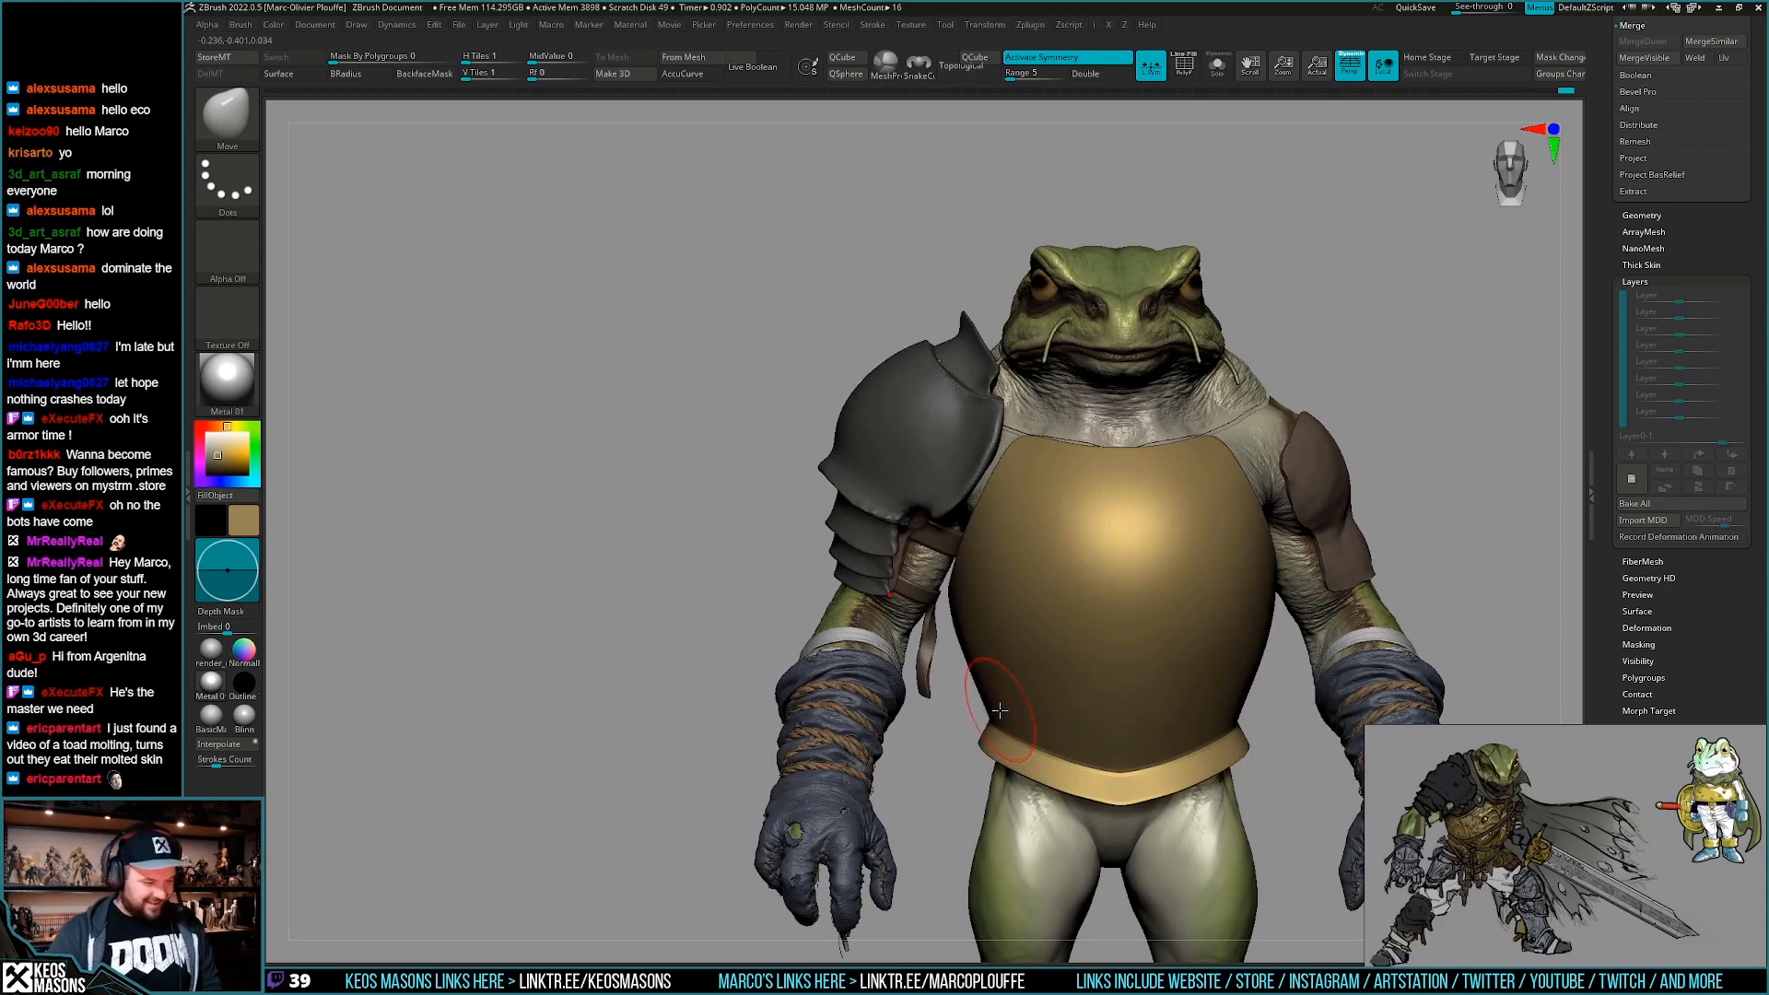
{"action": "mouse_move", "coordinate": [991, 727]}
{"action": "right_mouse_down"}
{"action": "mouse_move", "coordinate": [1050, 677]}
{"action": "mouse_move", "coordinate": [1003, 708]}
{"action": "mouse_move", "coordinate": [1038, 722]}
{"action": "mouse_move", "coordinate": [1009, 722]}
{"action": "mouse_move", "coordinate": [1031, 710]}
{"action": "mouse_move", "coordinate": [1011, 753]}
{"action": "mouse_move", "coordinate": [946, 763]}
{"action": "mouse_move", "coordinate": [943, 728]}
{"action": "right_mouse_up"}
{"action": "mouse_move", "coordinate": [1130, 669]}
{"action": "right_mouse_down"}
{"action": "mouse_move", "coordinate": [1155, 665]}
{"action": "mouse_move", "coordinate": [1133, 627]}
{"action": "right_mouse_up"}
{"action": "key", "text": "shift+f"}
{"action": "key", "text": "shift+f"}
{"action": "left_click", "coordinate": [1133, 626], "text": "alt"}
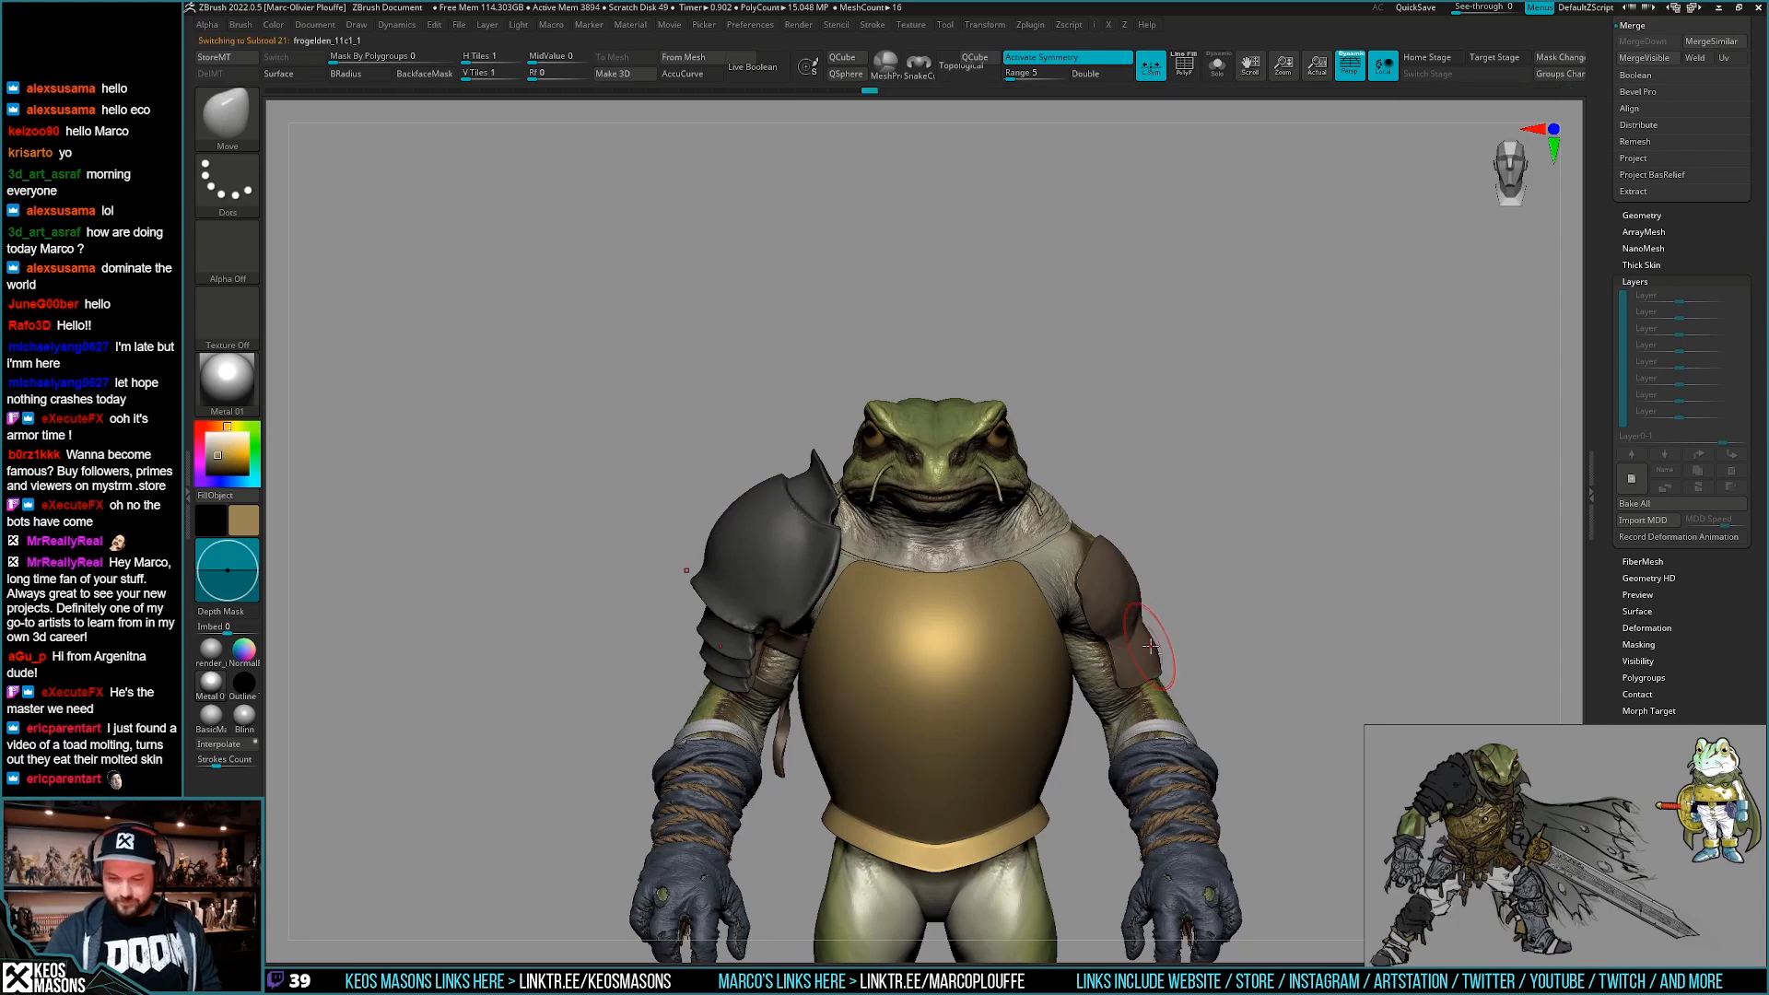
{"action": "key", "text": "shift+s"}
{"action": "key", "text": "x"}
{"action": "right_click_drag", "start_coordinate": [1183, 476], "coordinate": [1066, 687]}
{"action": "left_click_drag", "start_coordinate": [1227, 424], "coordinate": [969, 781], "text": "ctrl+alt+shift"}
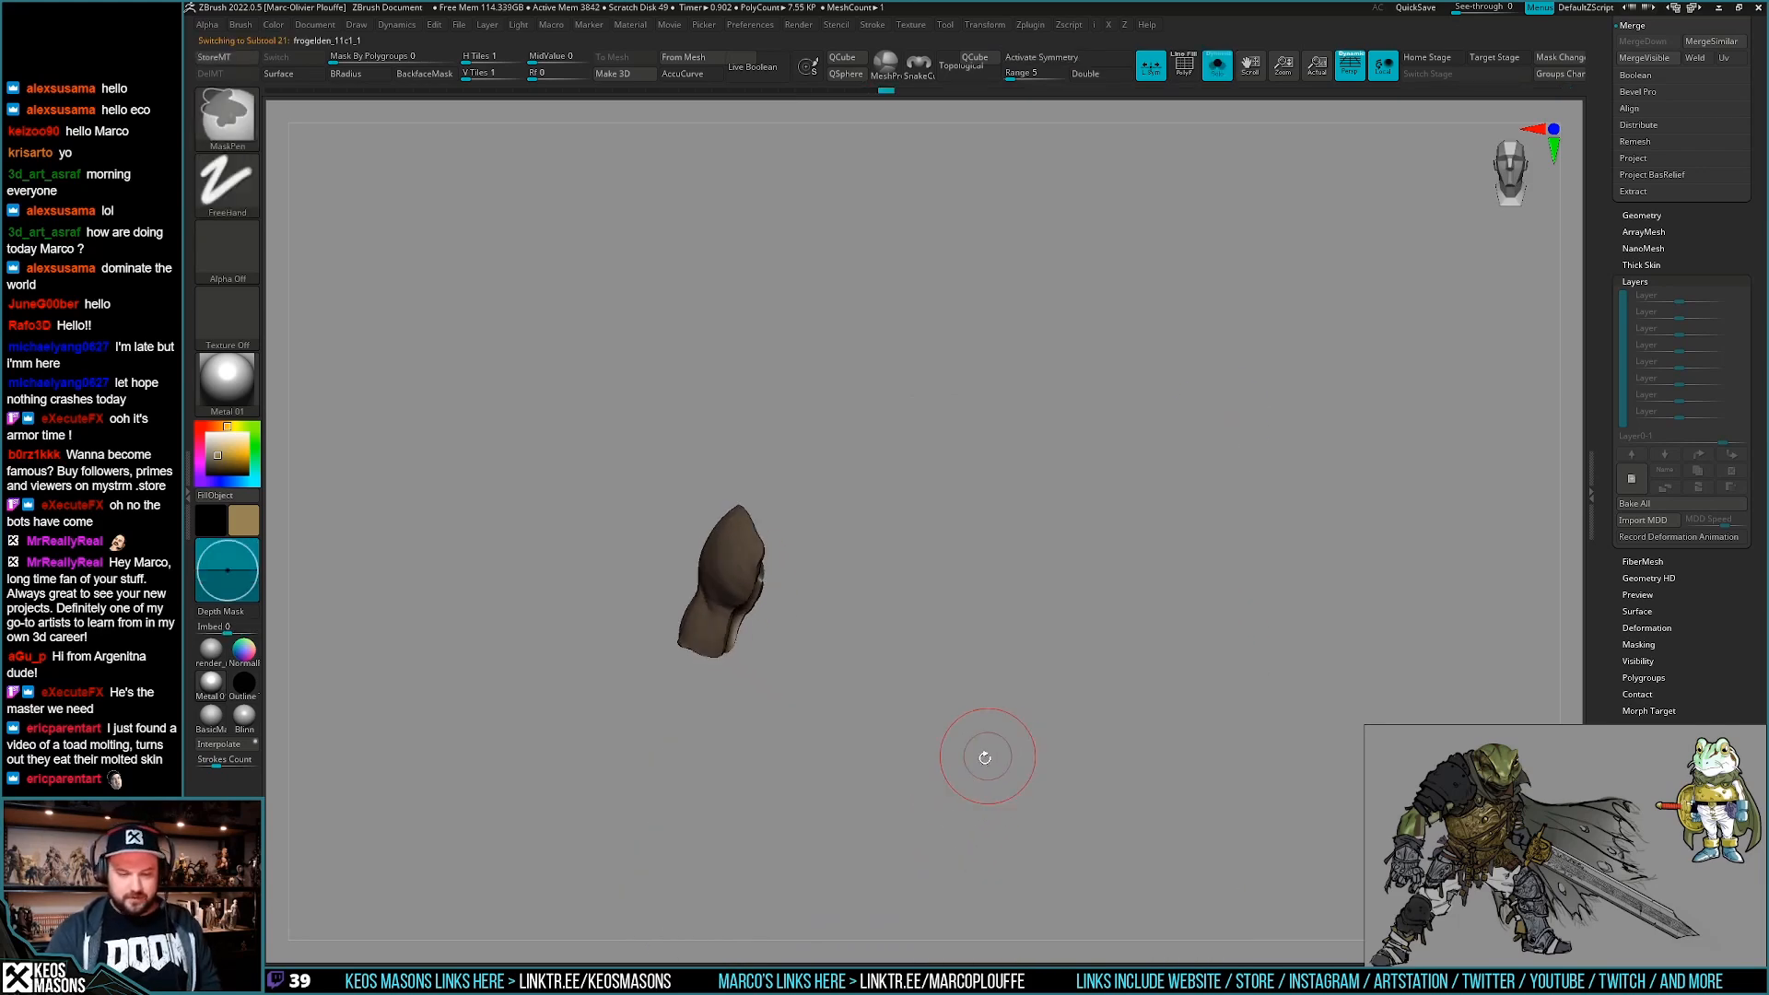
{"action": "key", "text": "shift+s"}
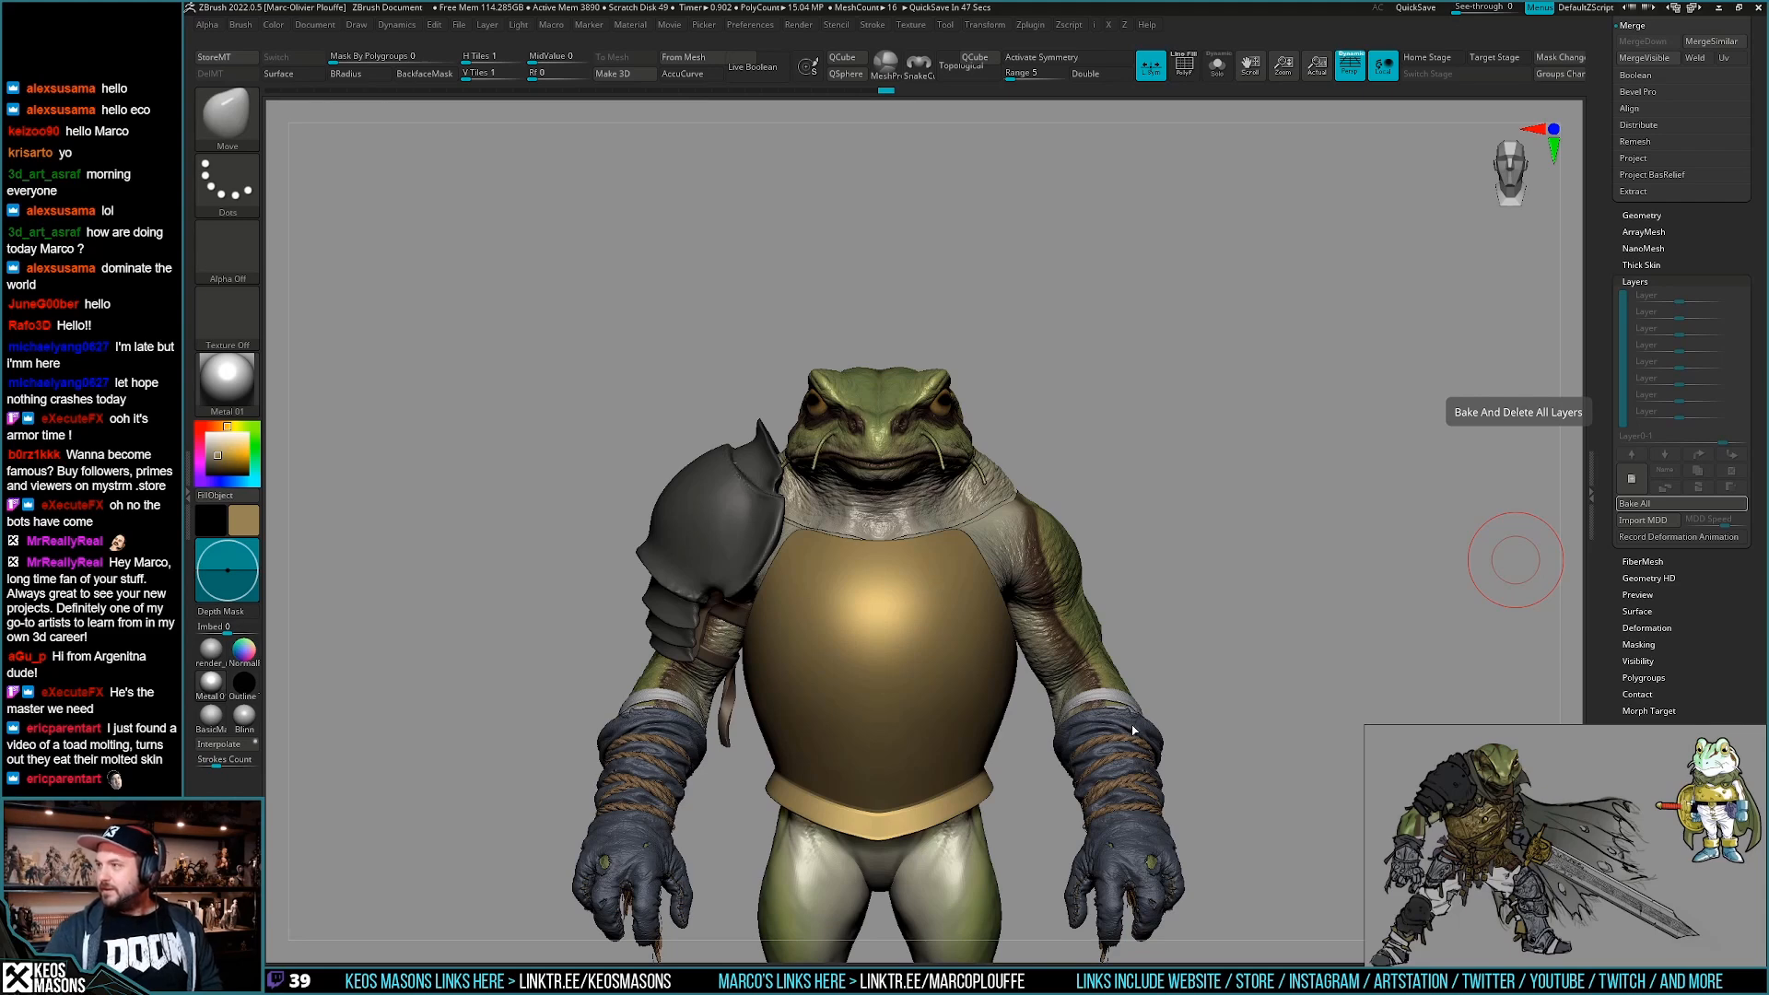
Select the torso body frogelden_11 and duplicate it.
{"action": "left_click_drag", "start_coordinate": [1142, 705], "coordinate": [828, 601]}
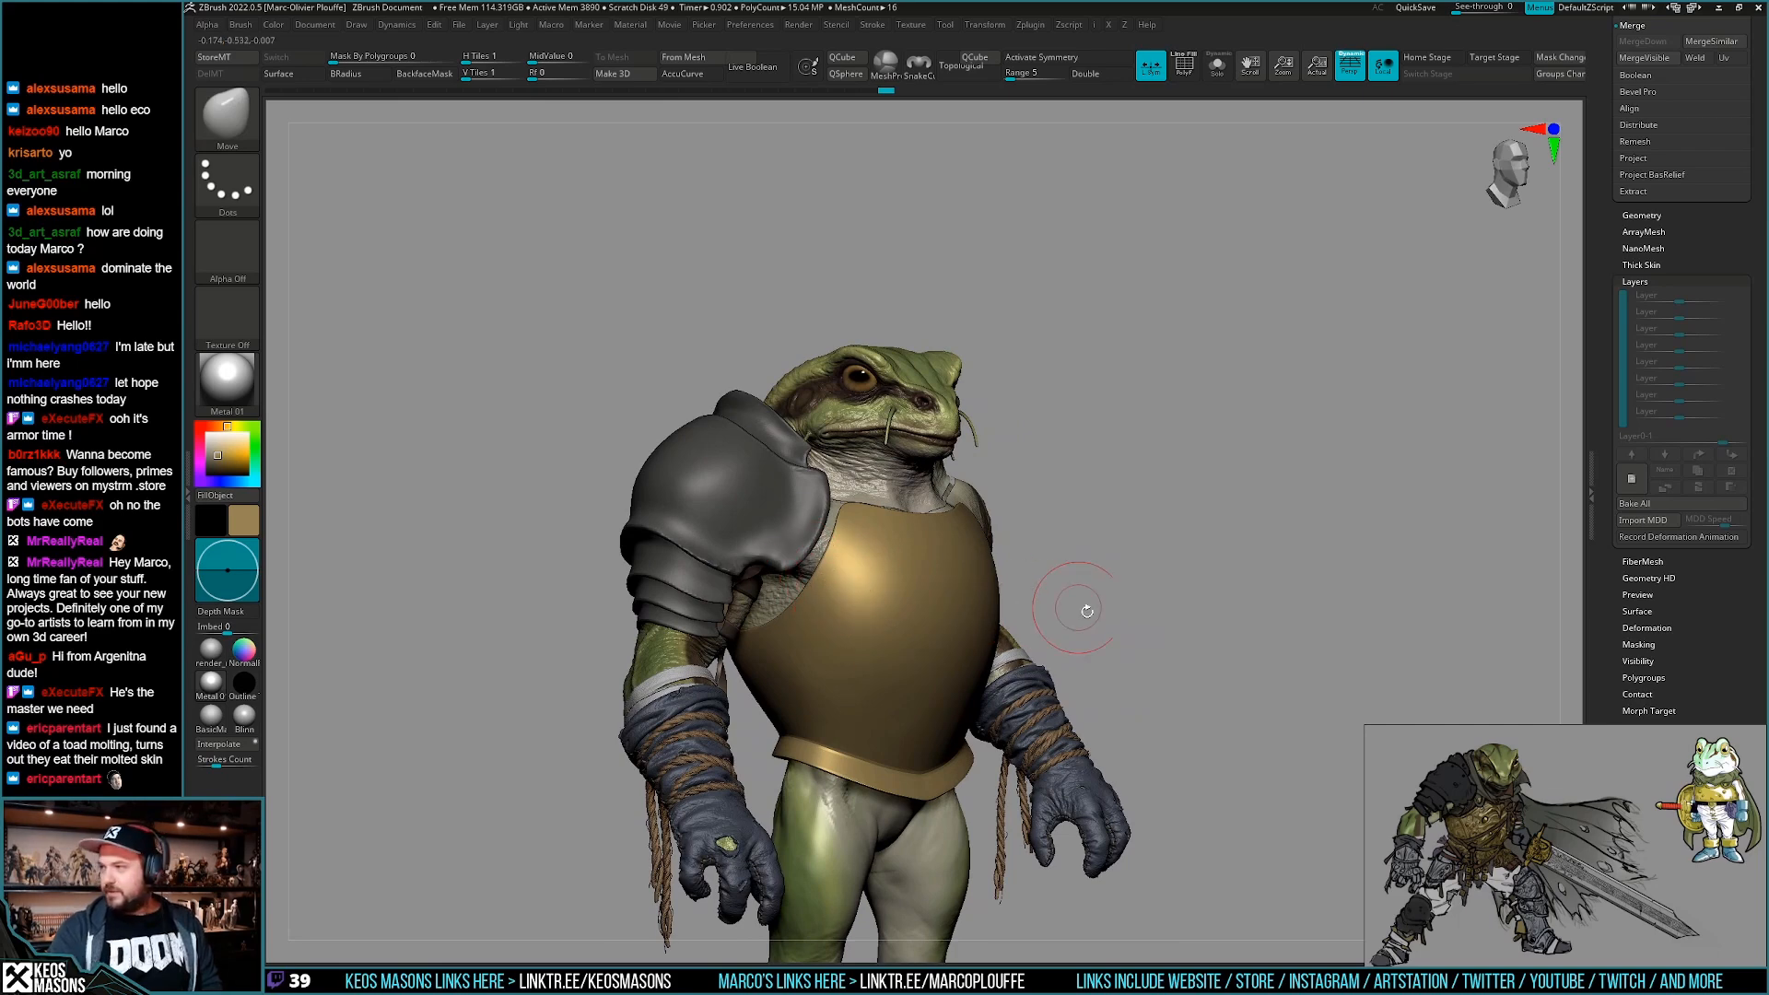
{"action": "left_click_drag", "start_coordinate": [1089, 720], "coordinate": [1047, 775]}
{"action": "left_click", "coordinate": [1000, 779], "text": "alt"}
{"action": "key", "text": "alt+s"}
{"action": "key", "text": "shift+f"}
{"action": "key", "text": "shift+f"}
{"action": "scroll", "coordinate": [1605, 518], "scroll_direction": "up", "scroll_amount": 10}
{"action": "left_click", "coordinate": [1639, 648]}
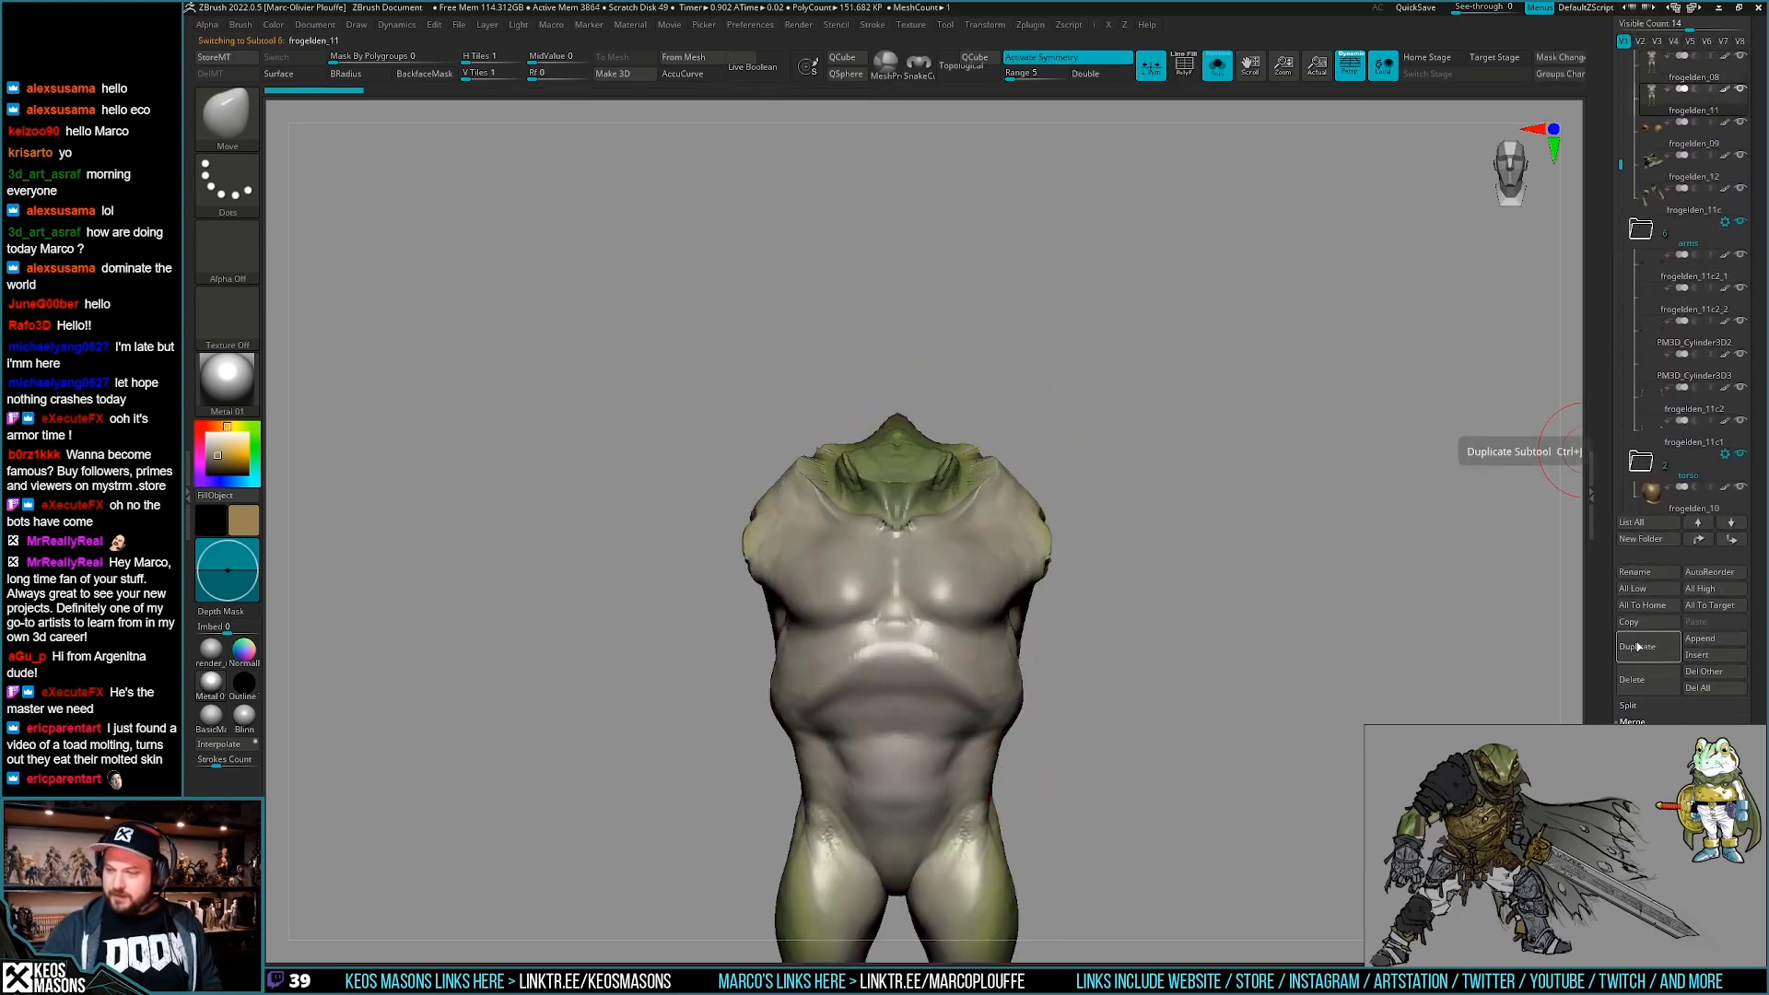
Move the torso copy down the subtool list into the torso folder, directly below frogelden_10.
{"action": "mouse_move", "coordinate": [1656, 100]}
{"action": "left_mouse_down"}
{"action": "mouse_move", "coordinate": [1649, 493]}
{"action": "mouse_move", "coordinate": [1658, 243]}
{"action": "left_mouse_up"}
{"action": "left_click_drag", "start_coordinate": [1645, 306], "coordinate": [1653, 301]}
{"action": "left_click_drag", "start_coordinate": [1646, 373], "coordinate": [1653, 343]}
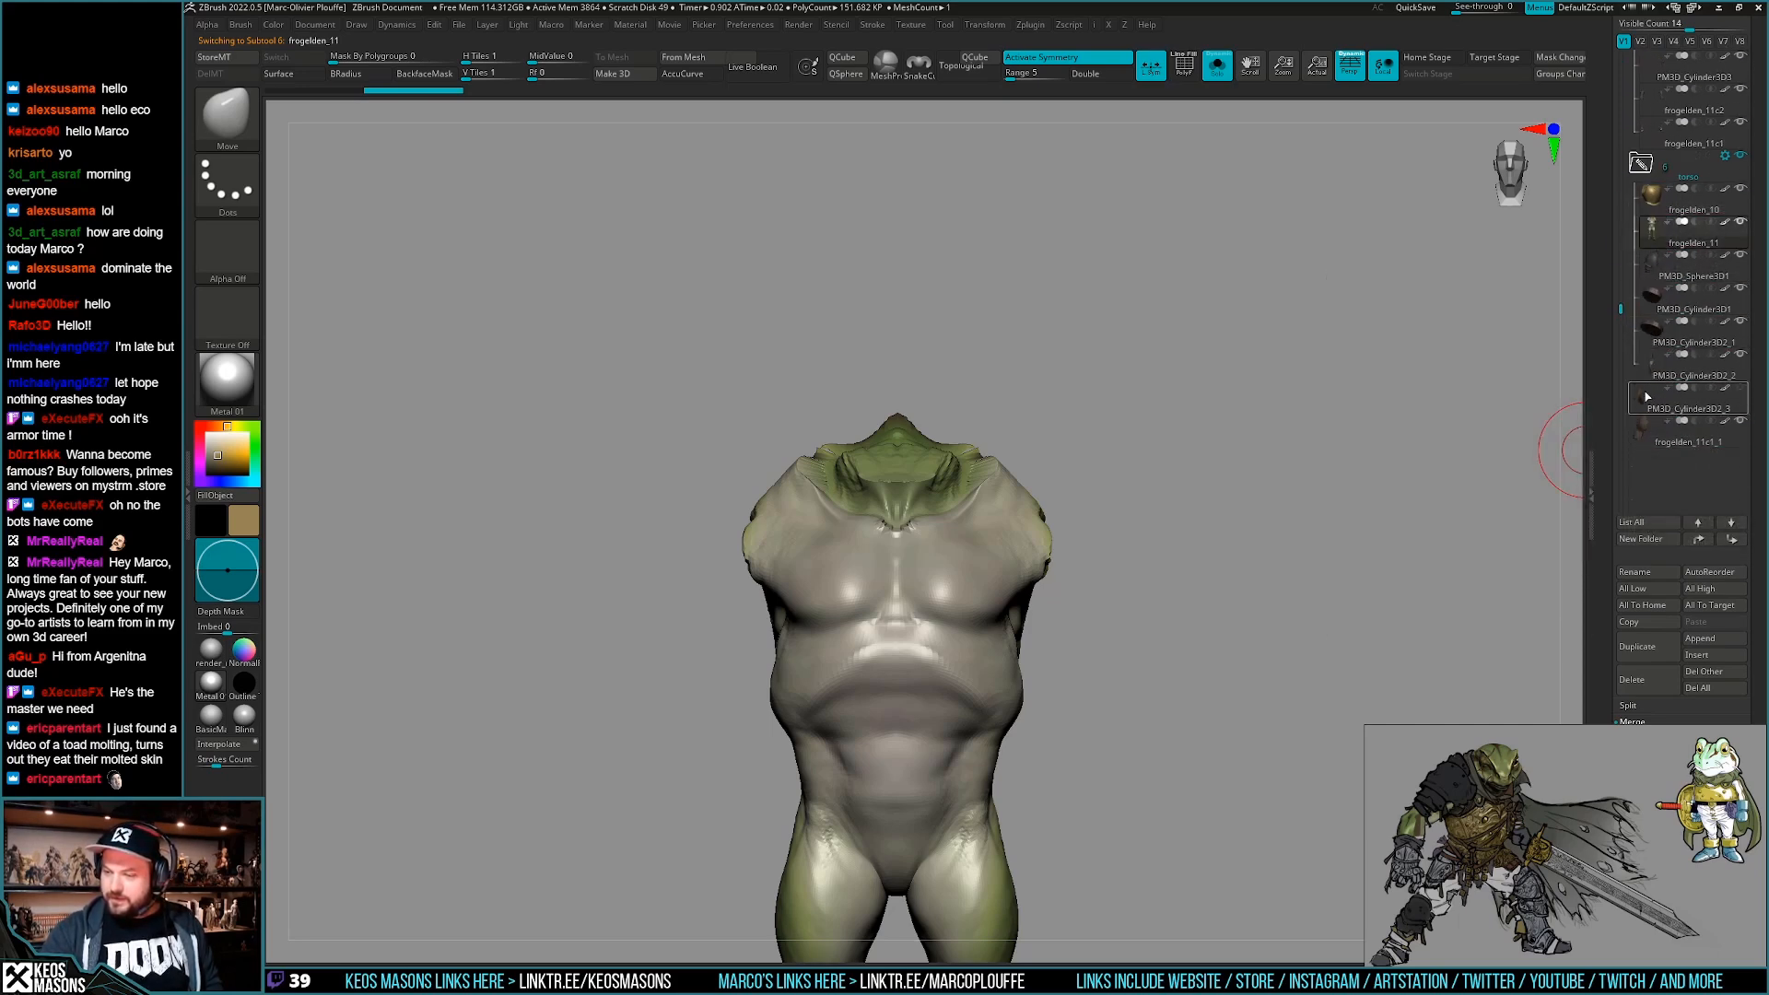
{"action": "left_click_drag", "start_coordinate": [1655, 405], "coordinate": [1653, 404]}
Group the shoulder armor pieces from PM3D_Sphere3D1 downward in a new folder named armR and toggle the folder's visibility.
{"action": "left_click", "coordinate": [1657, 304]}
{"action": "left_click", "coordinate": [1642, 540]}
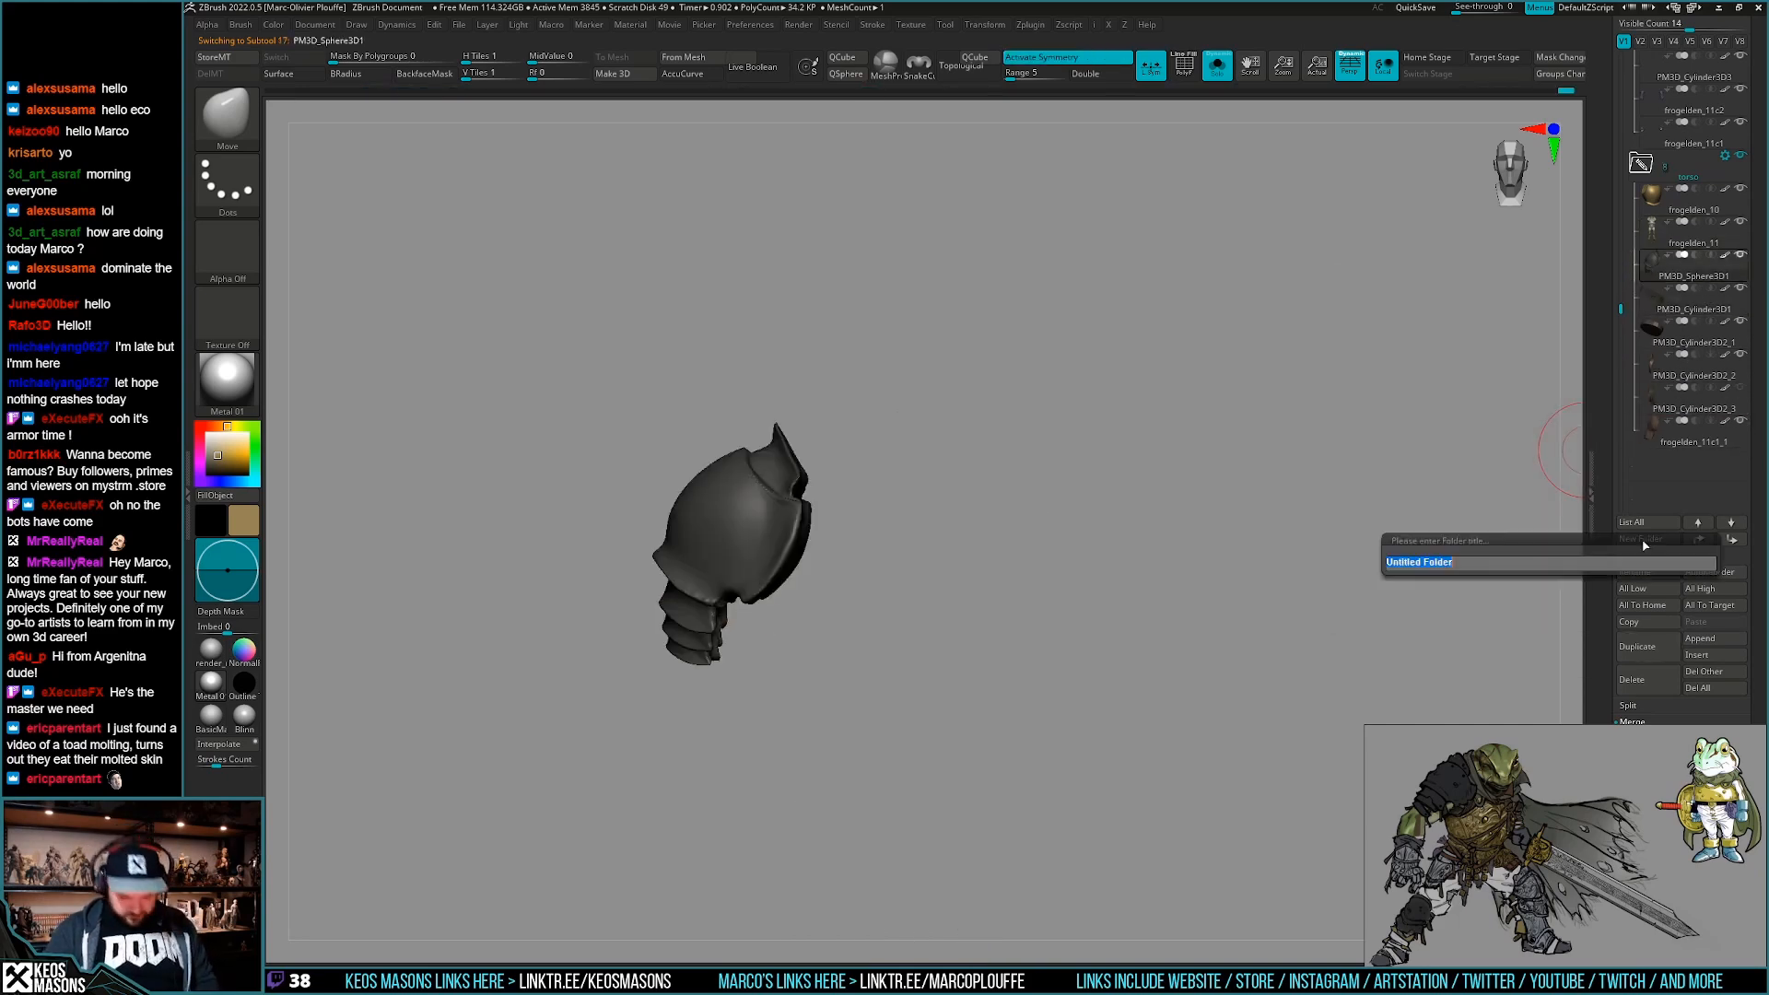
{"action": "type", "text": "arm"}
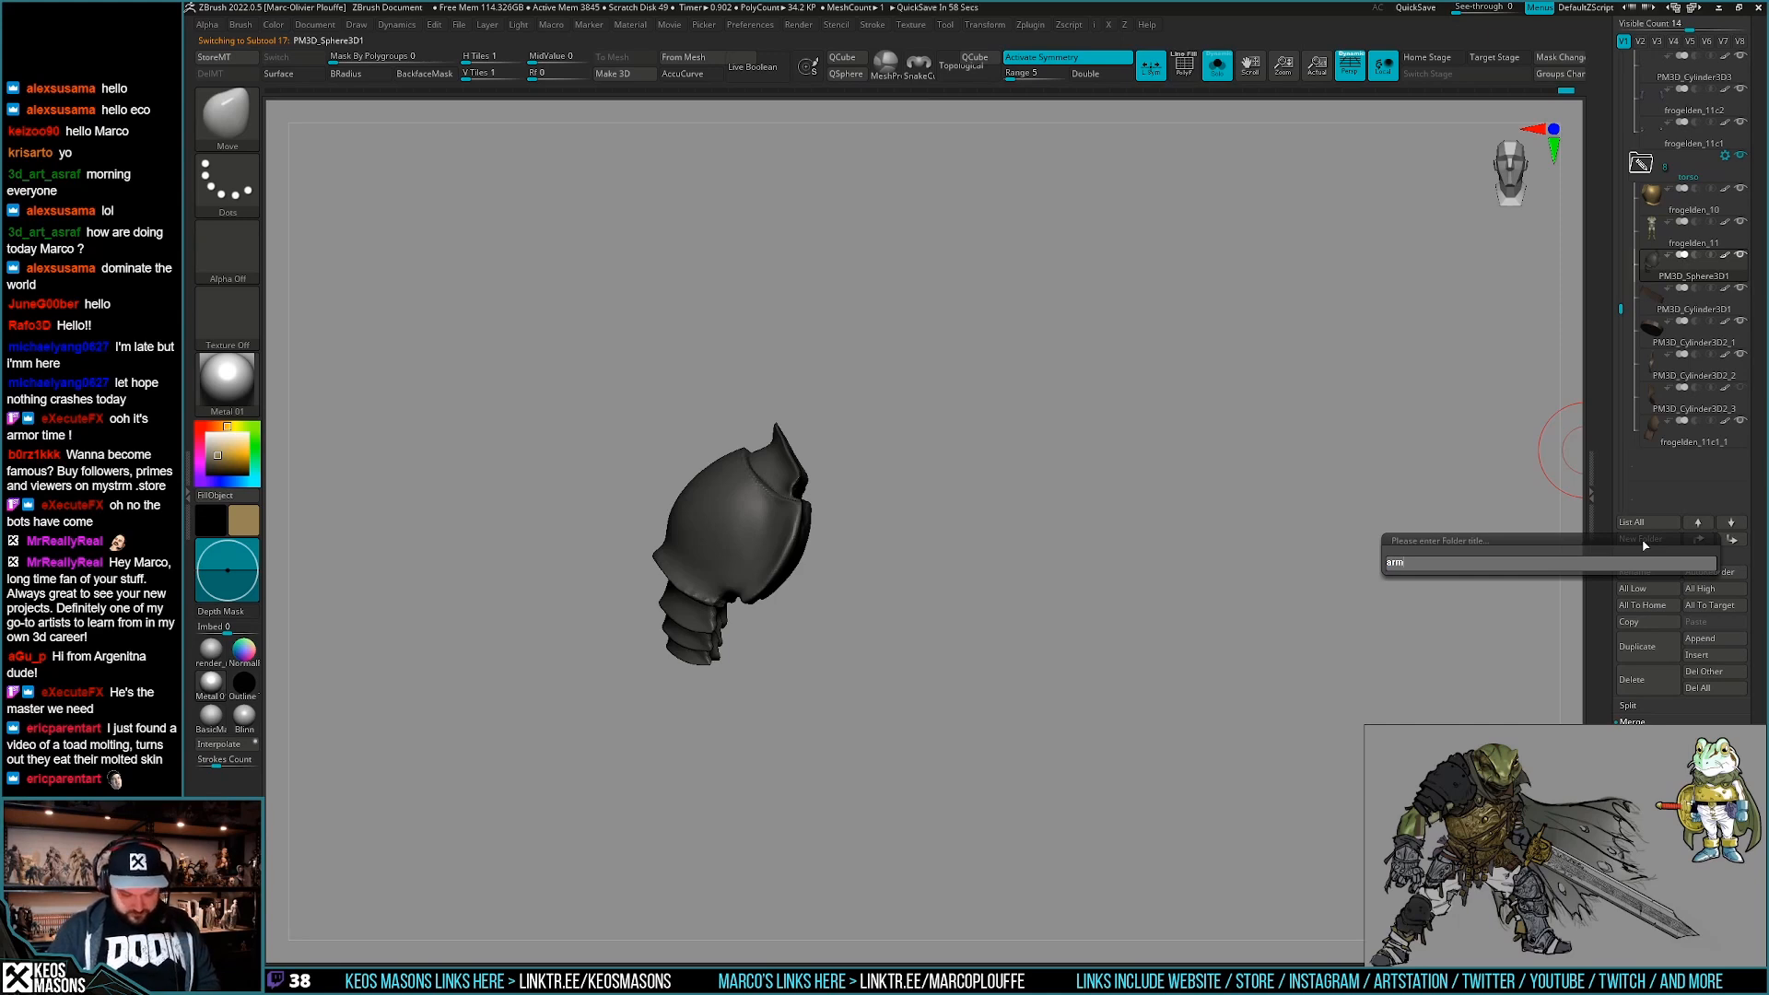
{"action": "type", "text": "R"}
{"action": "key", "text": "Return"}
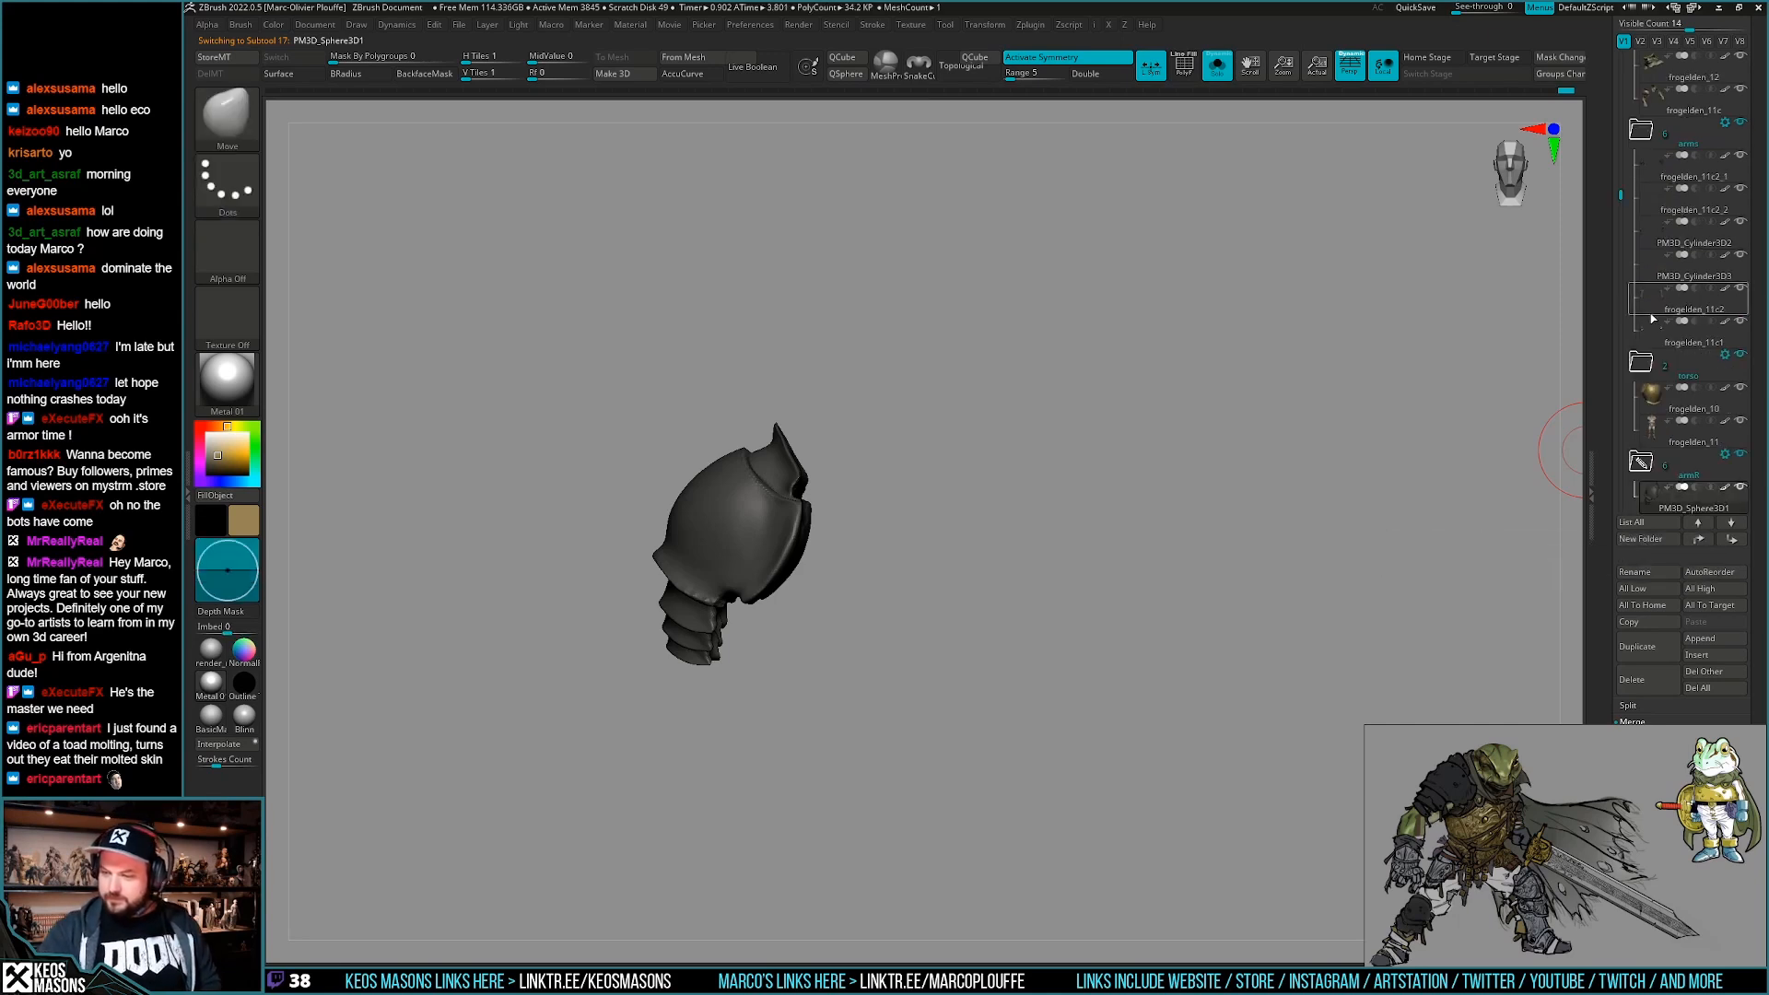
{"action": "left_click_drag", "start_coordinate": [1617, 190], "coordinate": [1617, 250]}
{"action": "left_click", "coordinate": [1670, 296]}
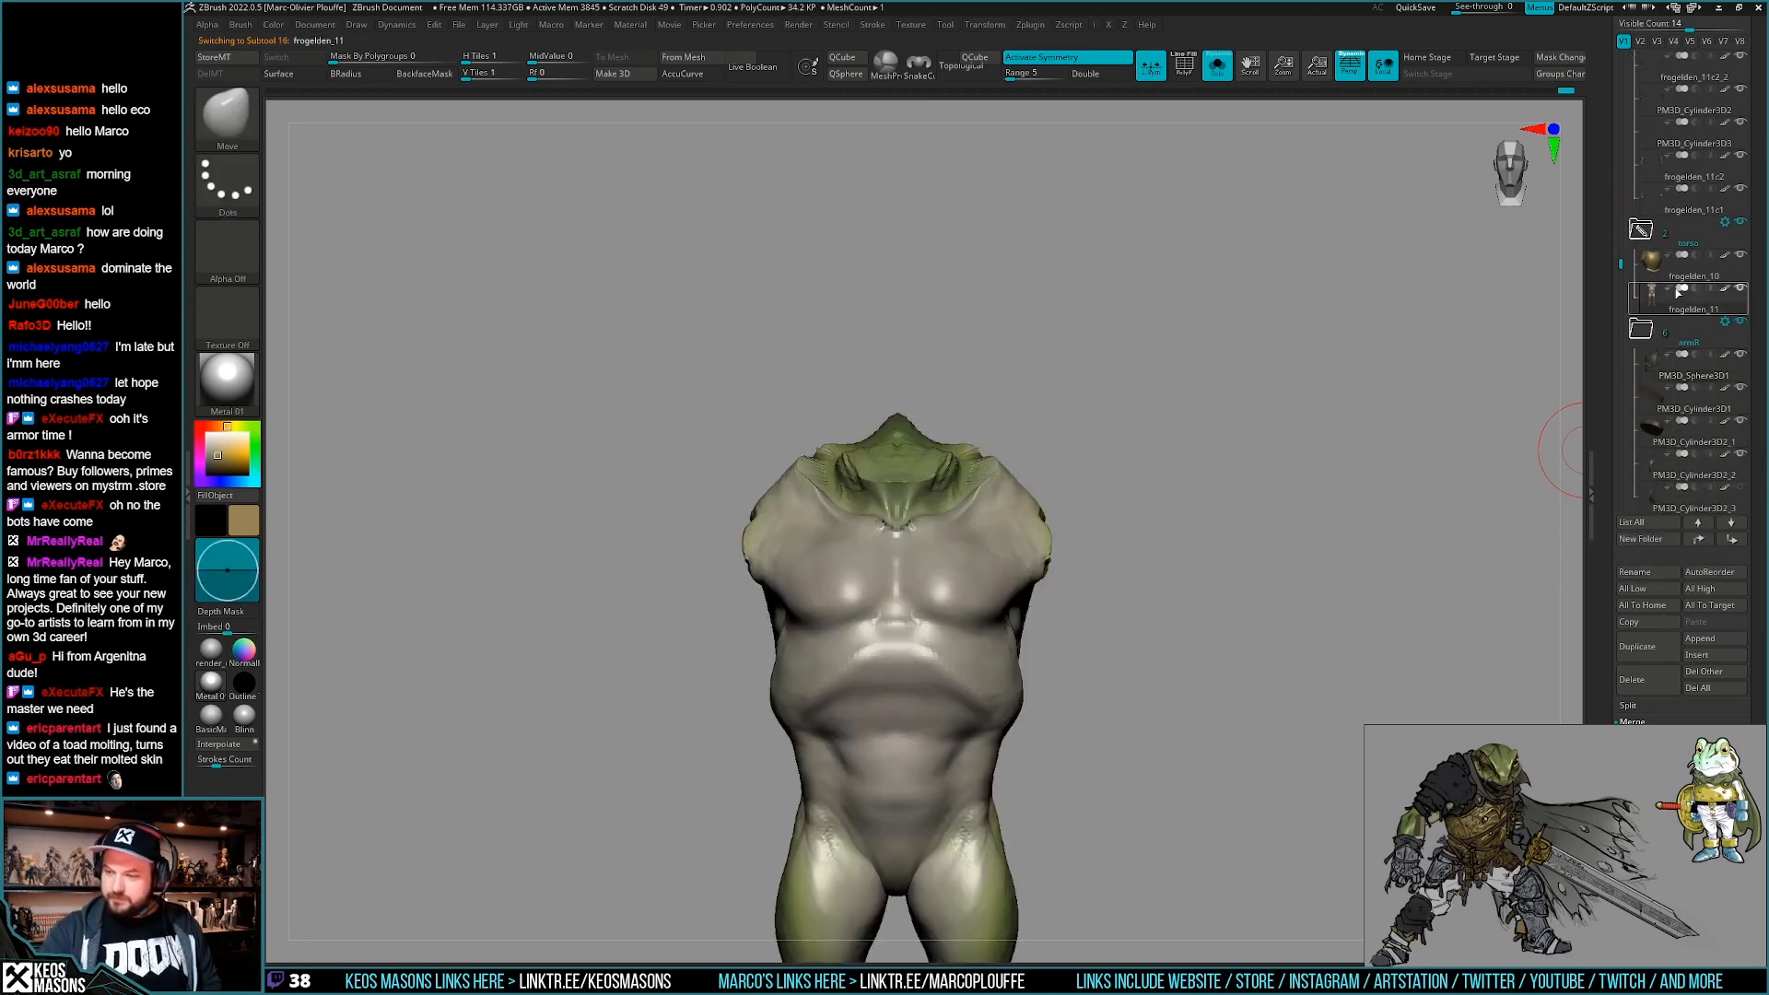
{"action": "left_click", "coordinate": [1741, 323]}
{"action": "left_click", "coordinate": [1741, 324]}
{"action": "left_click", "coordinate": [1741, 325]}
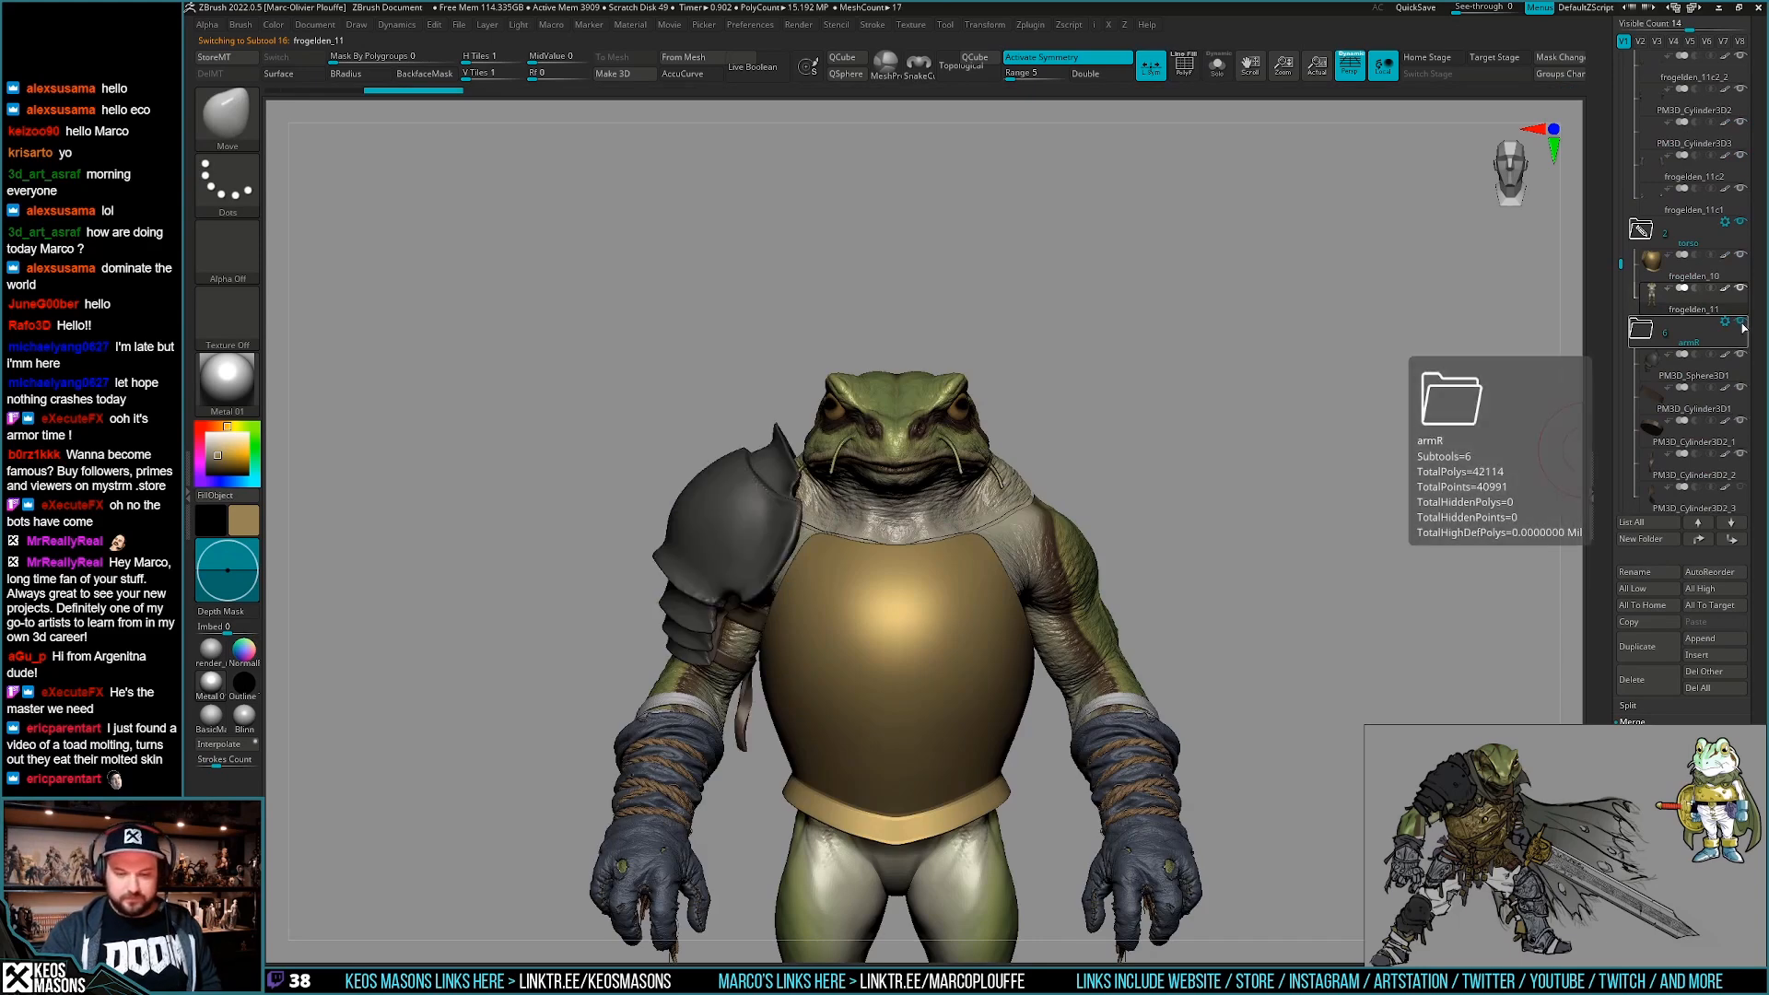
Isolate the torso copy frogelden_11 and paint a mask over its chest.
{"action": "right_click_drag", "start_coordinate": [1097, 576], "coordinate": [1152, 649], "text": "alt"}
{"action": "key", "text": "alt+s"}
{"action": "key", "text": "shift+f"}
{"action": "right_click_drag", "start_coordinate": [1014, 600], "coordinate": [1085, 597]}
{"action": "key", "text": "shift+f"}
{"action": "key", "text": "alt+s"}
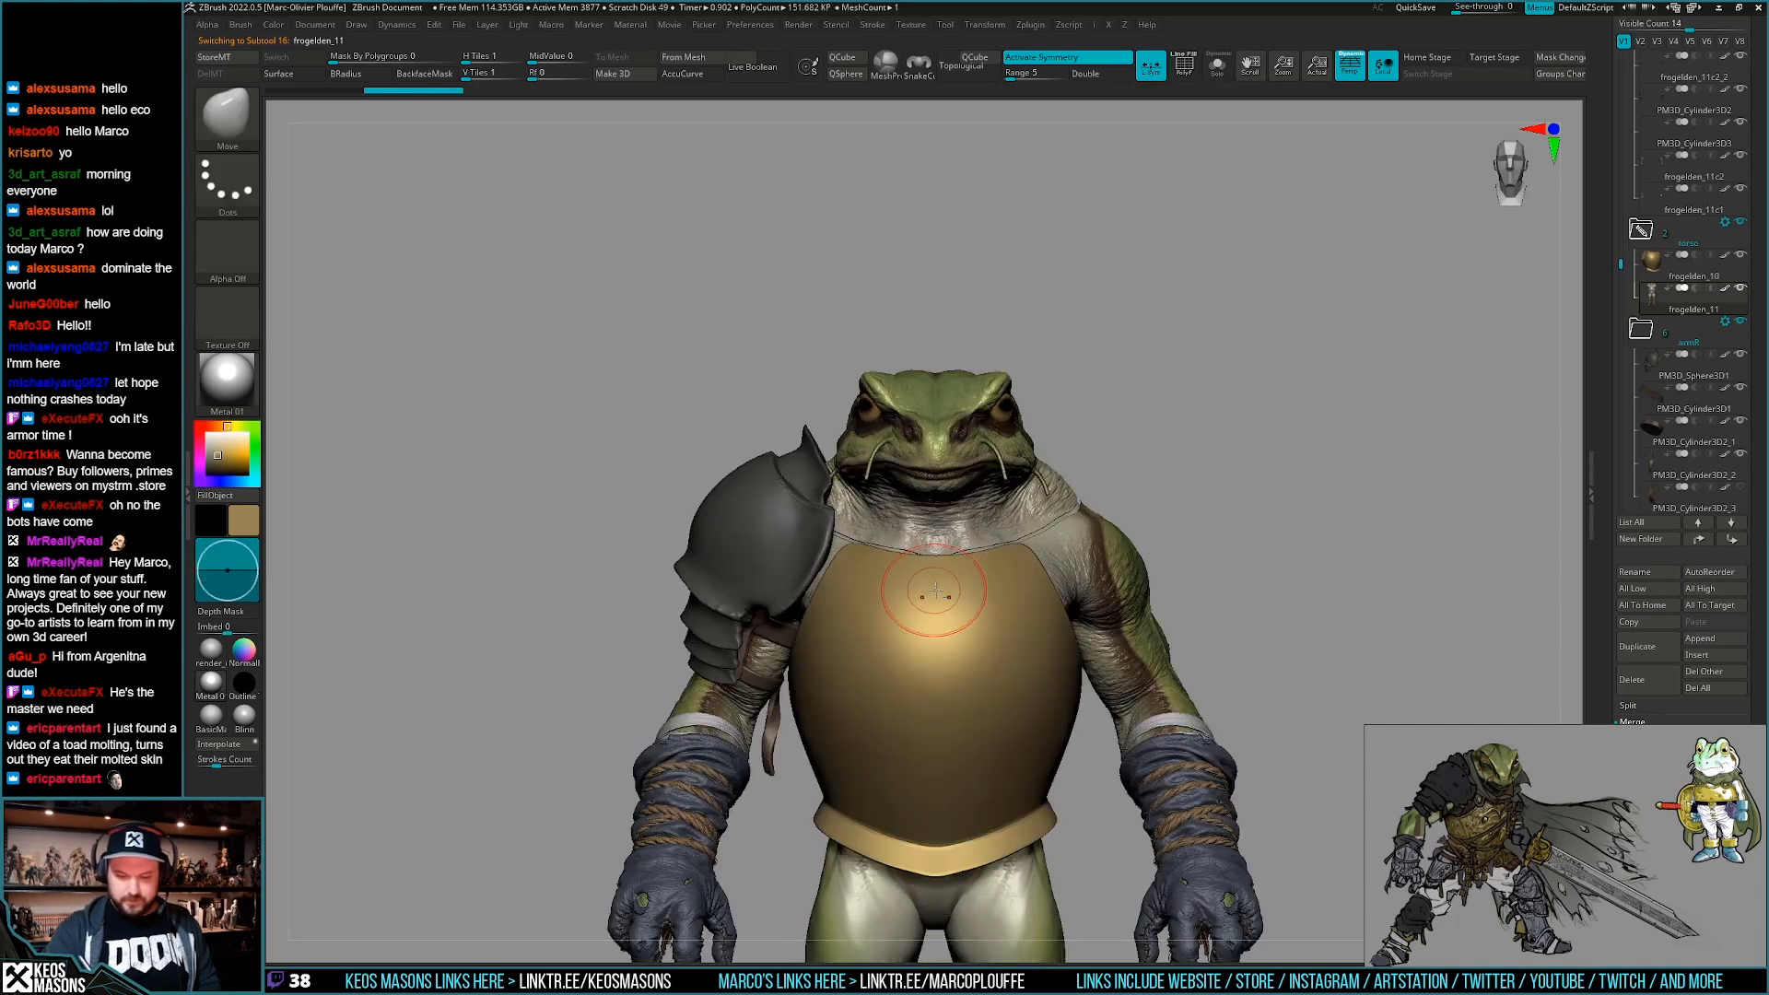
{"action": "key", "text": "alt+t"}
{"action": "mouse_move", "coordinate": [944, 584]}
{"action": "right_mouse_down", "text": "alt"}
{"action": "mouse_move", "coordinate": [954, 560]}
{"action": "mouse_move", "coordinate": [995, 552]}
{"action": "right_mouse_up", "text": "alt"}
{"action": "mouse_move", "coordinate": [940, 562]}
{"action": "left_mouse_down", "text": "ctrl"}
{"action": "mouse_move", "coordinate": [929, 631]}
{"action": "mouse_move", "coordinate": [924, 559]}
{"action": "mouse_move", "coordinate": [896, 552]}
{"action": "left_mouse_up", "text": "ctrl"}
{"action": "mouse_move", "coordinate": [931, 539]}
{"action": "right_mouse_down"}
{"action": "mouse_move", "coordinate": [958, 589]}
{"action": "mouse_move", "coordinate": [970, 522]}
{"action": "right_mouse_up"}
{"action": "key", "text": "alt+s"}
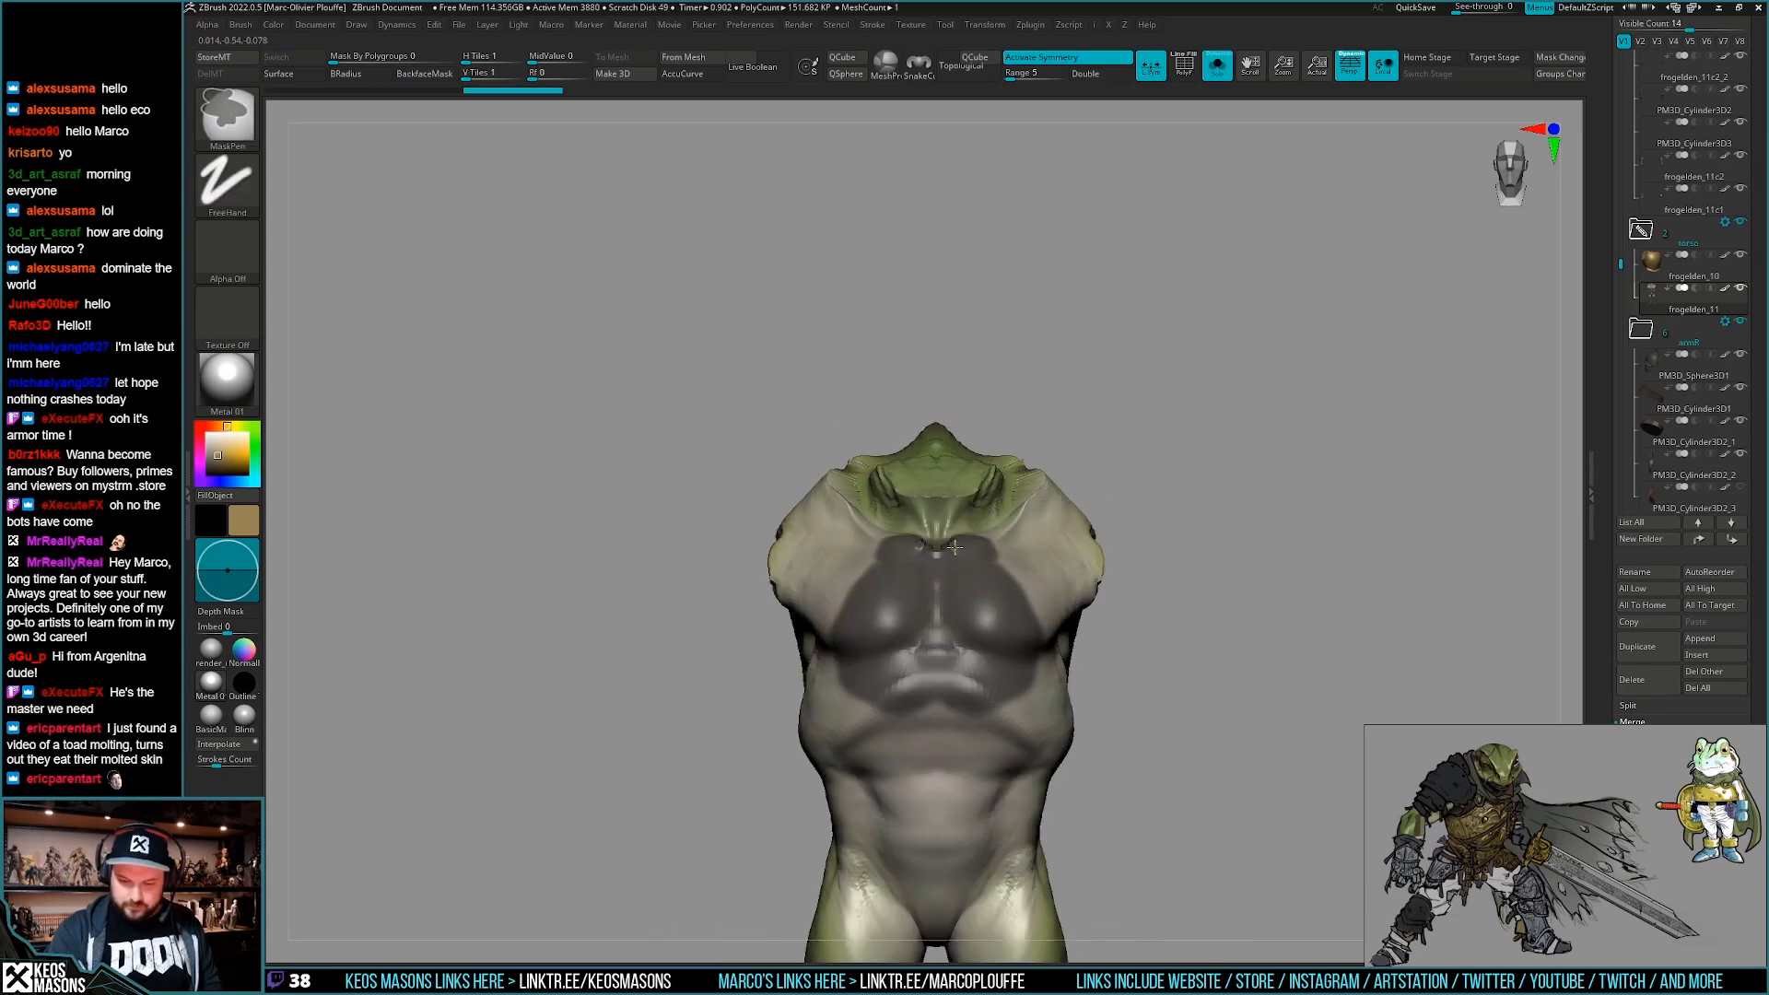
Extend the torso copy's chest mask toward the shoulders and trim its shoulder edge, comparing it with the surrounding armor.
{"action": "key", "text": "alt+s"}
{"action": "mouse_move", "coordinate": [1049, 645]}
{"action": "right_mouse_down", "text": "alt"}
{"action": "mouse_move", "coordinate": [1020, 679]}
{"action": "mouse_move", "coordinate": [967, 644]}
{"action": "mouse_move", "coordinate": [1036, 645]}
{"action": "right_mouse_up", "text": "alt"}
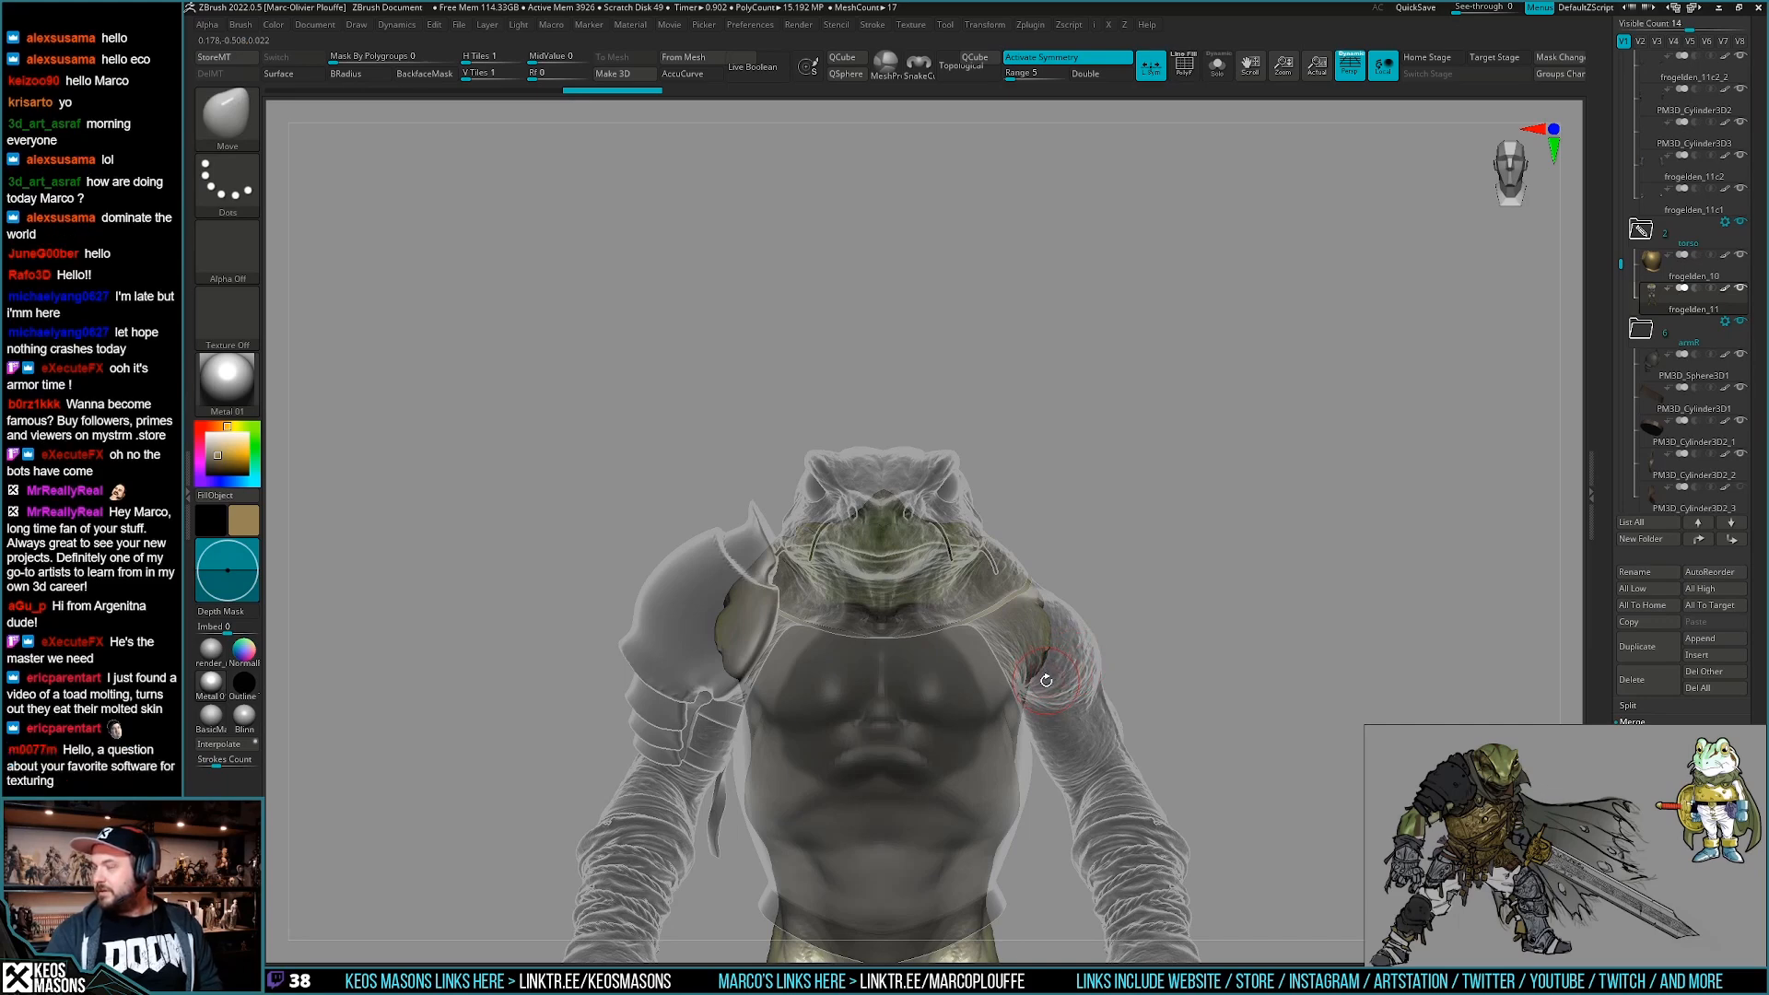
{"action": "right_click_drag", "start_coordinate": [1046, 680], "coordinate": [1031, 737]}
{"action": "key", "text": "alt+s"}
{"action": "mouse_move", "coordinate": [905, 665]}
{"action": "left_mouse_down", "text": "ctrl"}
{"action": "mouse_move", "coordinate": [973, 582]}
{"action": "mouse_move", "coordinate": [979, 680]}
{"action": "mouse_move", "coordinate": [983, 659]}
{"action": "left_mouse_up", "text": "ctrl"}
{"action": "right_click_drag", "start_coordinate": [984, 737], "coordinate": [967, 658]}
{"action": "key", "text": "alt+s"}
{"action": "mouse_move", "coordinate": [869, 709]}
{"action": "right_mouse_down", "text": "alt"}
{"action": "mouse_move", "coordinate": [953, 678]}
{"action": "mouse_move", "coordinate": [927, 632]}
{"action": "right_mouse_up", "text": "alt"}
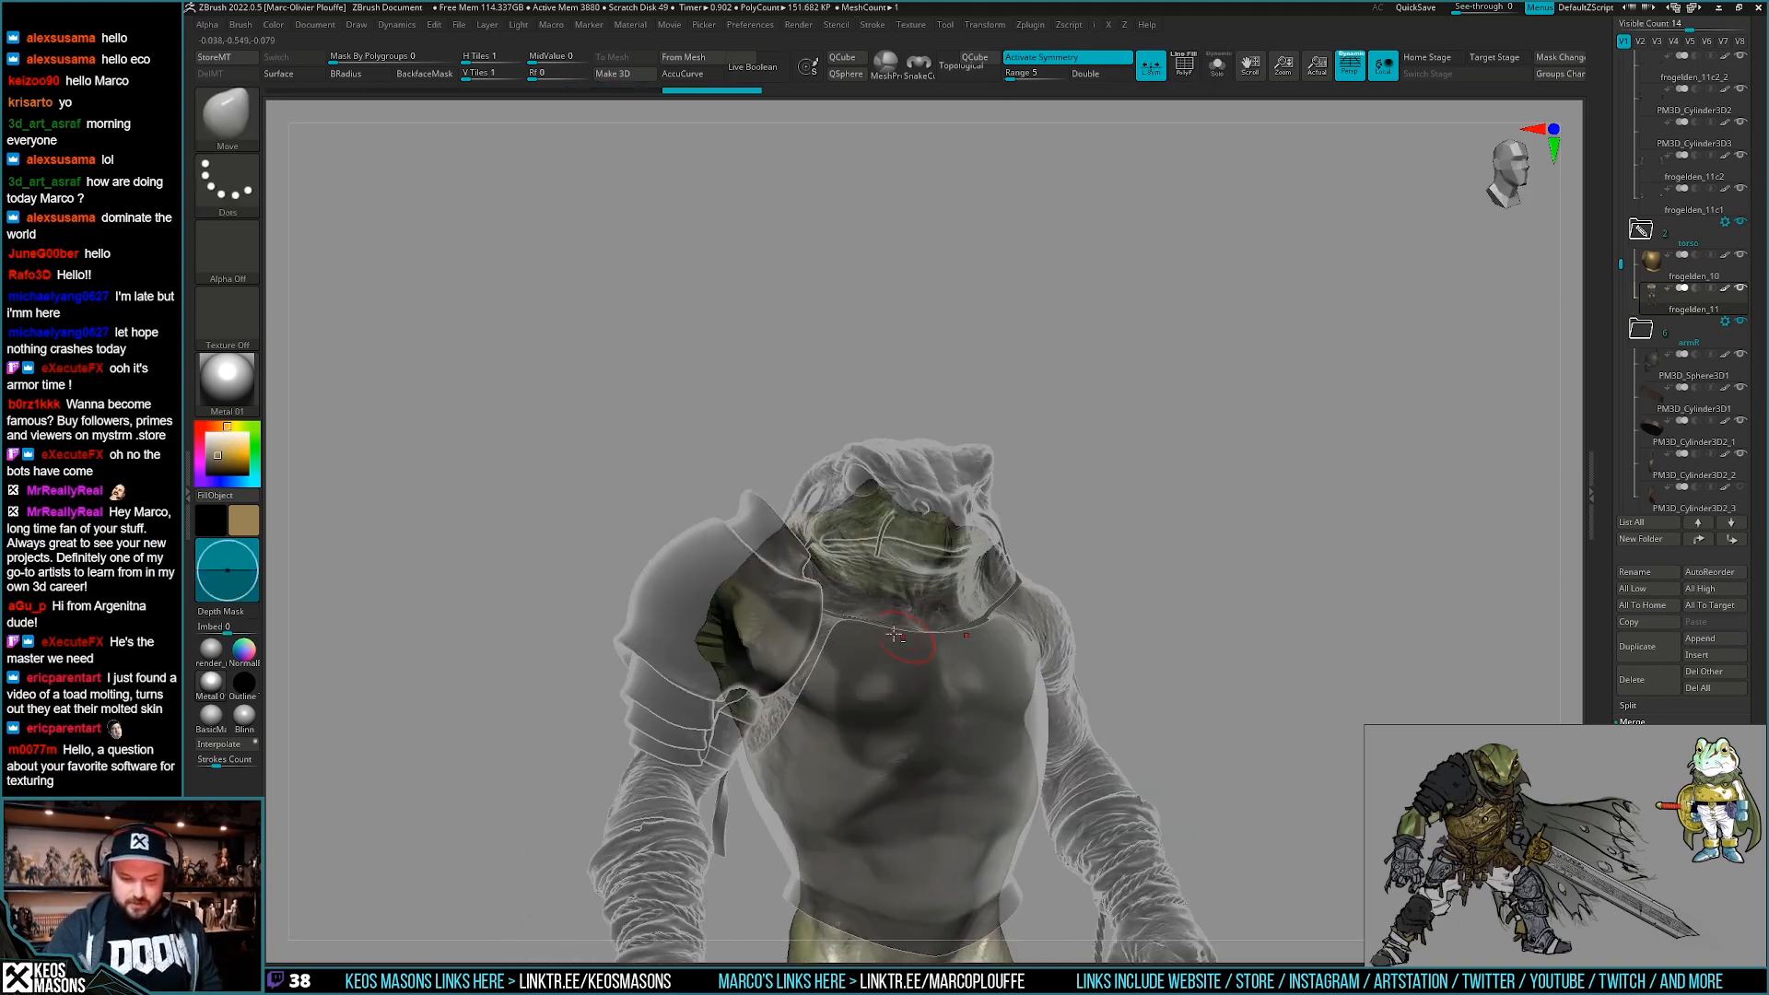
{"action": "key", "text": "alt+s"}
{"action": "mouse_move", "coordinate": [772, 589]}
{"action": "left_mouse_down", "text": "ctrl+alt"}
{"action": "mouse_move", "coordinate": [757, 626]}
{"action": "mouse_move", "coordinate": [774, 656]}
{"action": "left_mouse_up", "text": "ctrl+alt"}
Paint the mask across the torso copy's upper back, on both sides of the spine.
{"action": "mouse_move", "coordinate": [742, 562]}
{"action": "right_mouse_down"}
{"action": "mouse_move", "coordinate": [840, 542]}
{"action": "mouse_move", "coordinate": [907, 576]}
{"action": "right_mouse_up"}
{"action": "left_click_drag", "start_coordinate": [698, 558], "coordinate": [677, 634], "text": "ctrl"}
{"action": "right_click_drag", "start_coordinate": [627, 635], "coordinate": [677, 645]}
{"action": "right_click_drag", "start_coordinate": [677, 645], "coordinate": [820, 613], "text": "alt"}
{"action": "left_click_drag", "start_coordinate": [817, 614], "coordinate": [815, 571], "text": "ctrl"}
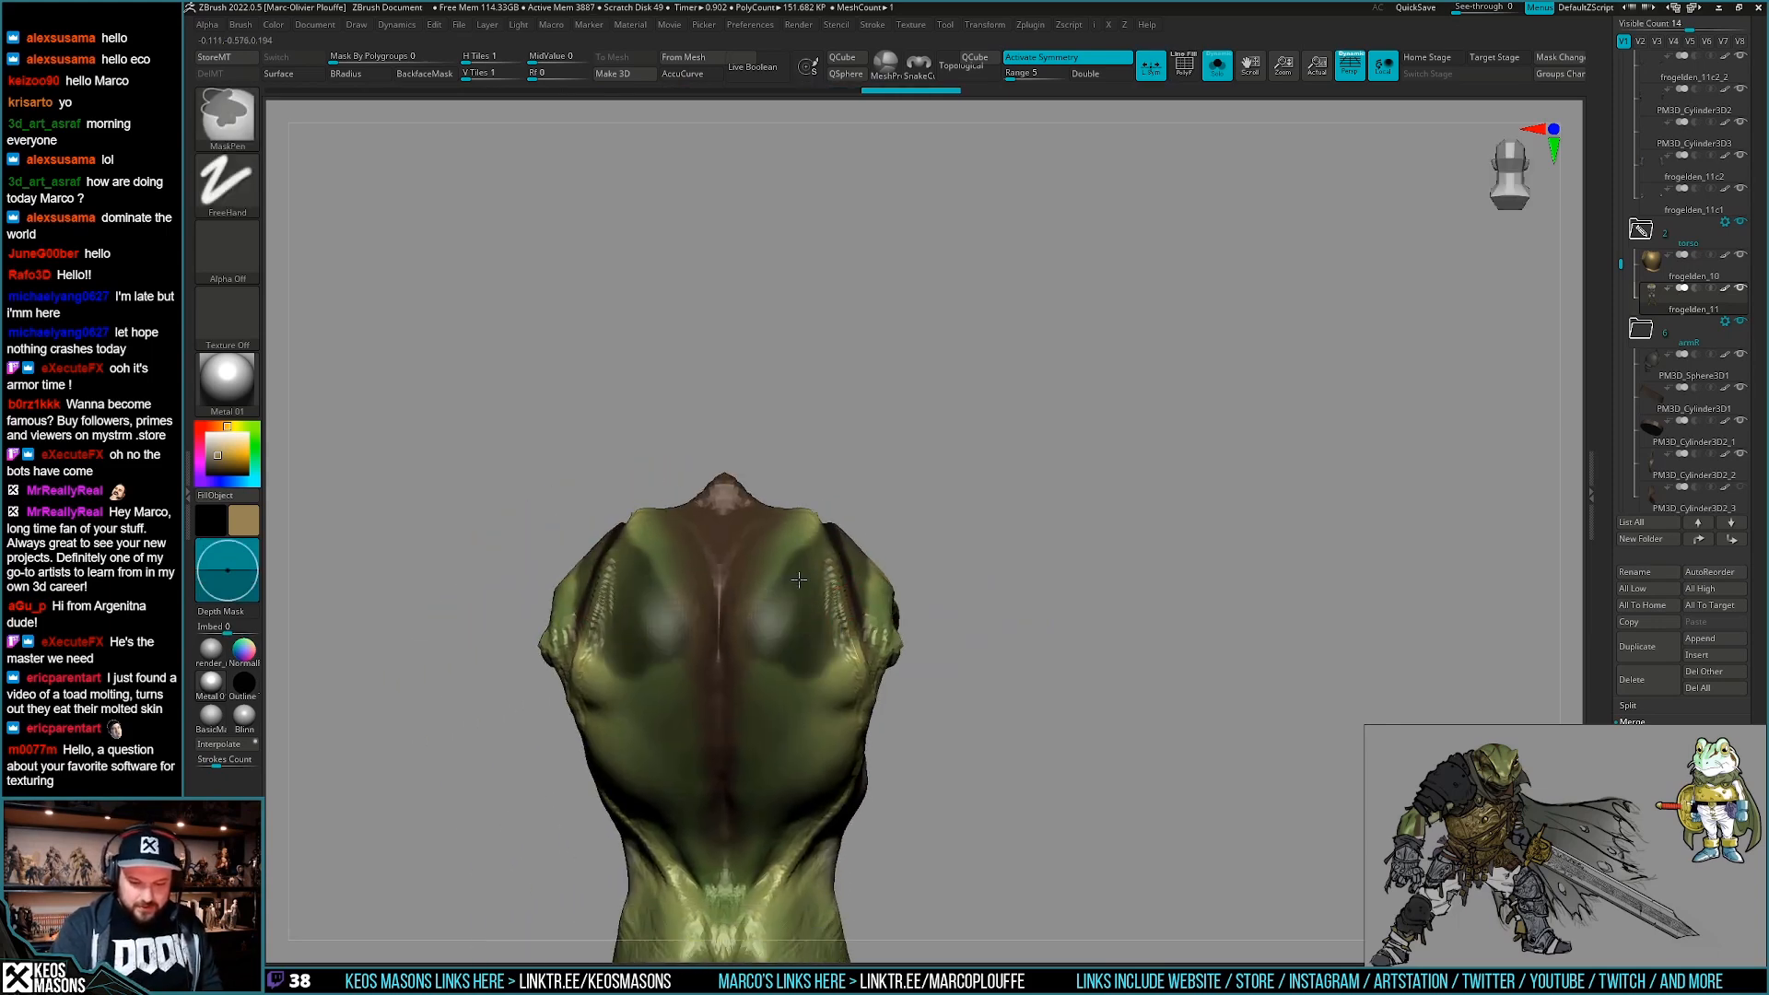
{"action": "mouse_move", "coordinate": [701, 752]}
{"action": "left_mouse_down", "text": "ctrl"}
{"action": "mouse_move", "coordinate": [603, 686]}
{"action": "mouse_move", "coordinate": [626, 774]}
{"action": "left_mouse_up", "text": "ctrl"}
Turn off the torso copy's painted colour display and switch to the Move brush.
{"action": "mouse_move", "coordinate": [663, 714]}
{"action": "right_mouse_down"}
{"action": "mouse_move", "coordinate": [892, 688]}
{"action": "mouse_move", "coordinate": [909, 632]}
{"action": "mouse_move", "coordinate": [932, 644]}
{"action": "mouse_move", "coordinate": [1054, 600]}
{"action": "mouse_move", "coordinate": [1179, 644]}
{"action": "right_mouse_up"}
{"action": "key", "text": "alt+c"}
{"action": "key", "text": "b"}
{"action": "key", "text": "m"}
{"action": "key", "text": "v"}
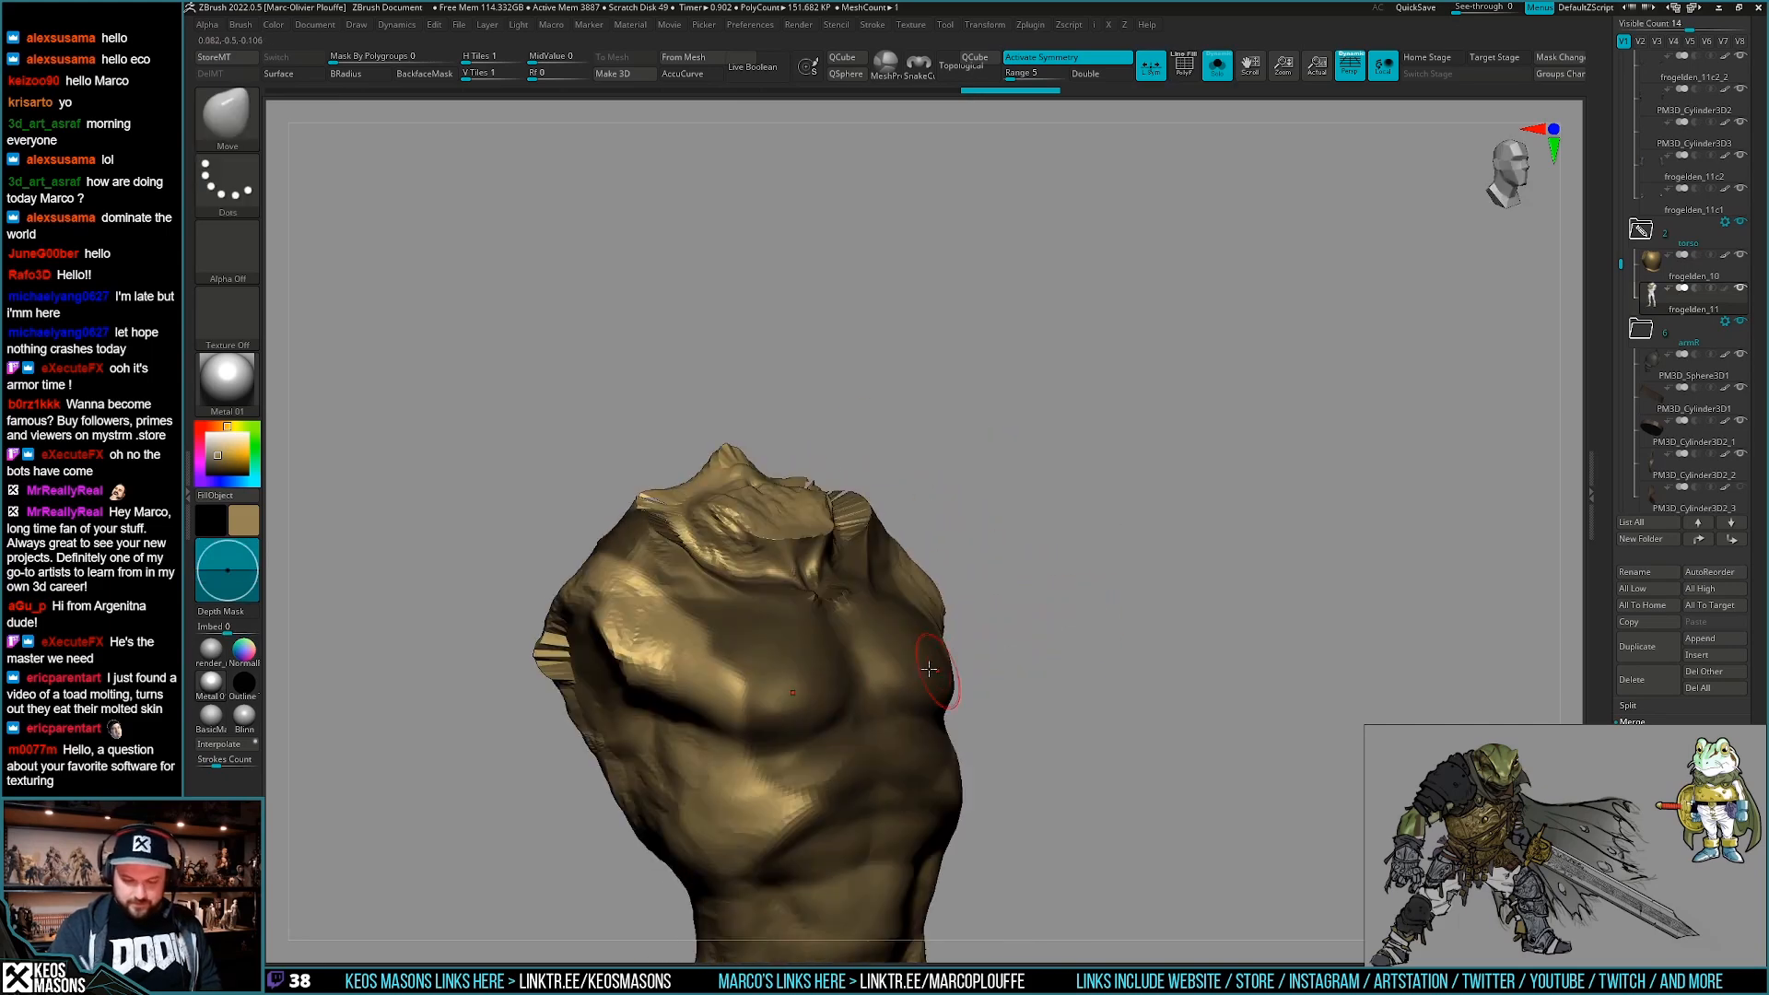
Soften the mask and extend it along the ribs under the arm, using the ghosted armor as a guide.
{"action": "left_click", "coordinate": [748, 709], "text": "ctrl"}
{"action": "key", "text": "alt+s"}
{"action": "mouse_move", "coordinate": [748, 708]}
{"action": "right_mouse_down"}
{"action": "mouse_move", "coordinate": [626, 677]}
{"action": "mouse_move", "coordinate": [741, 691]}
{"action": "mouse_move", "coordinate": [758, 669]}
{"action": "right_mouse_up"}
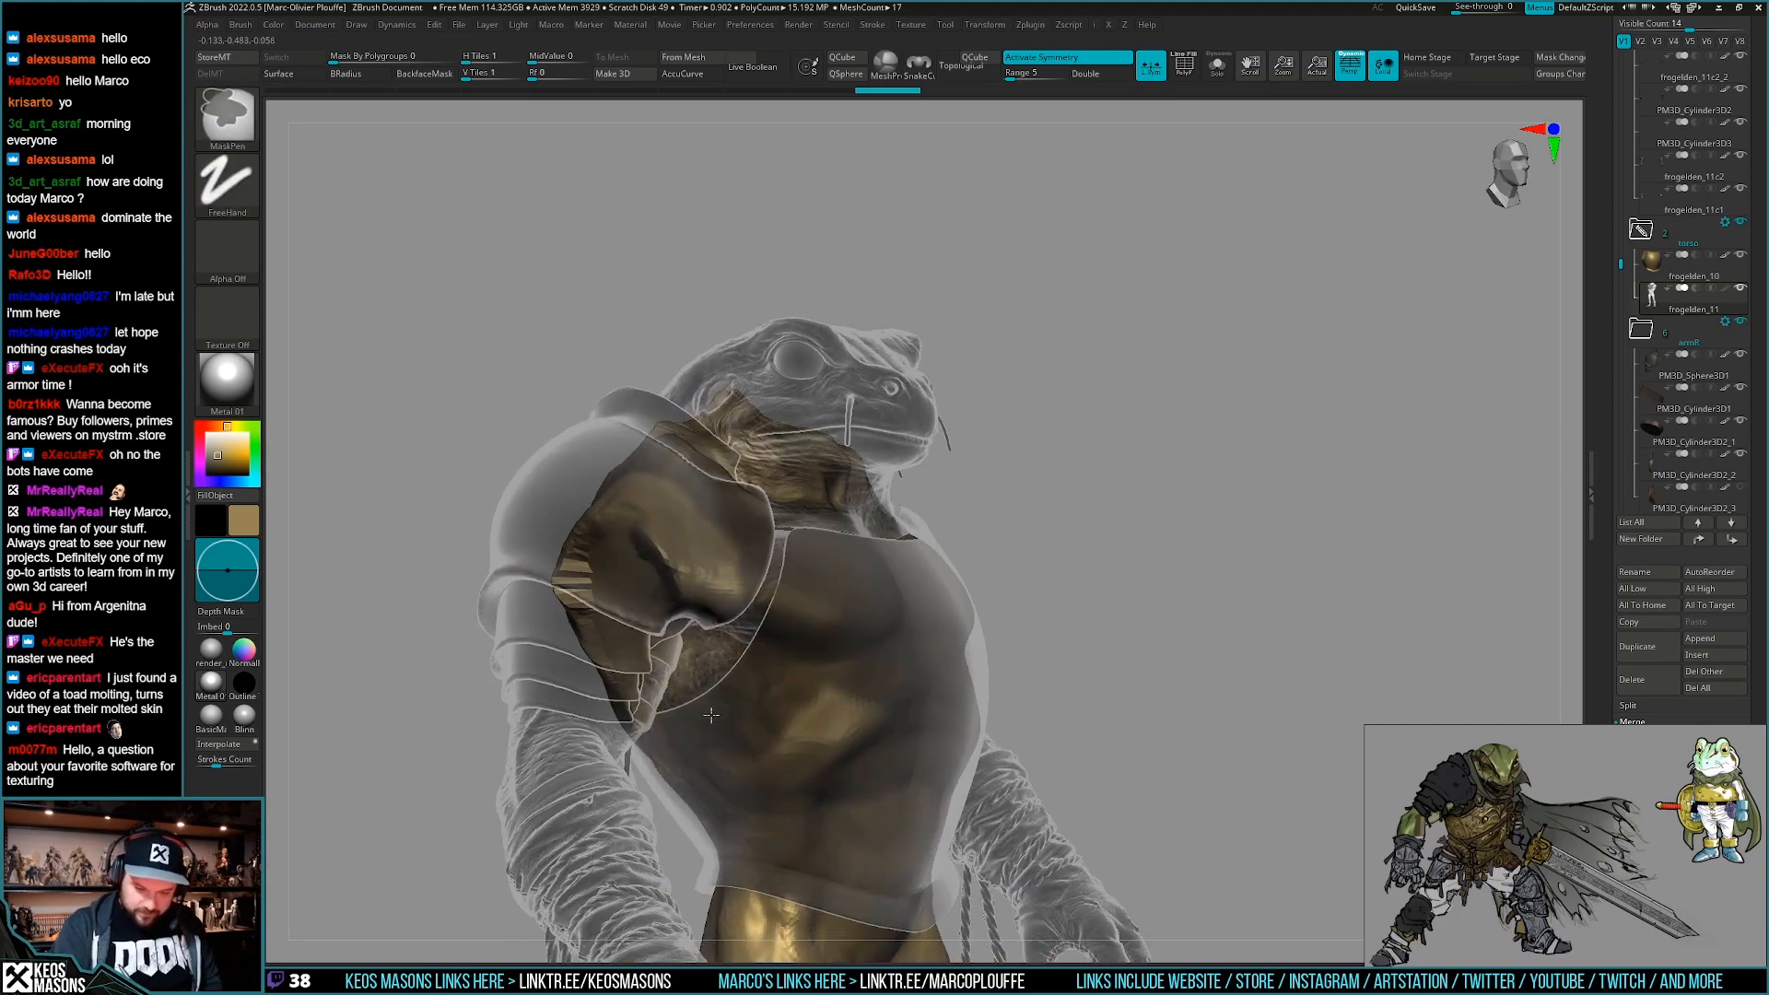
{"action": "left_click_drag", "start_coordinate": [843, 782], "coordinate": [869, 809], "text": "ctrl"}
{"action": "right_click_drag", "start_coordinate": [871, 772], "coordinate": [856, 702], "text": "alt"}
{"action": "key", "text": "alt+s"}
{"action": "left_click", "coordinate": [884, 640], "text": "ctrl"}
Erase the mask from the belly so it ends below the chest, and compare it with the breastplate.
{"action": "key", "text": "alt+s"}
{"action": "mouse_move", "coordinate": [888, 636]}
{"action": "right_mouse_down"}
{"action": "mouse_move", "coordinate": [935, 669]}
{"action": "mouse_move", "coordinate": [893, 686]}
{"action": "mouse_move", "coordinate": [905, 717]}
{"action": "right_mouse_up"}
{"action": "key", "text": "alt+s"}
{"action": "left_click_drag", "start_coordinate": [905, 718], "coordinate": [912, 695], "text": "ctrl+alt"}
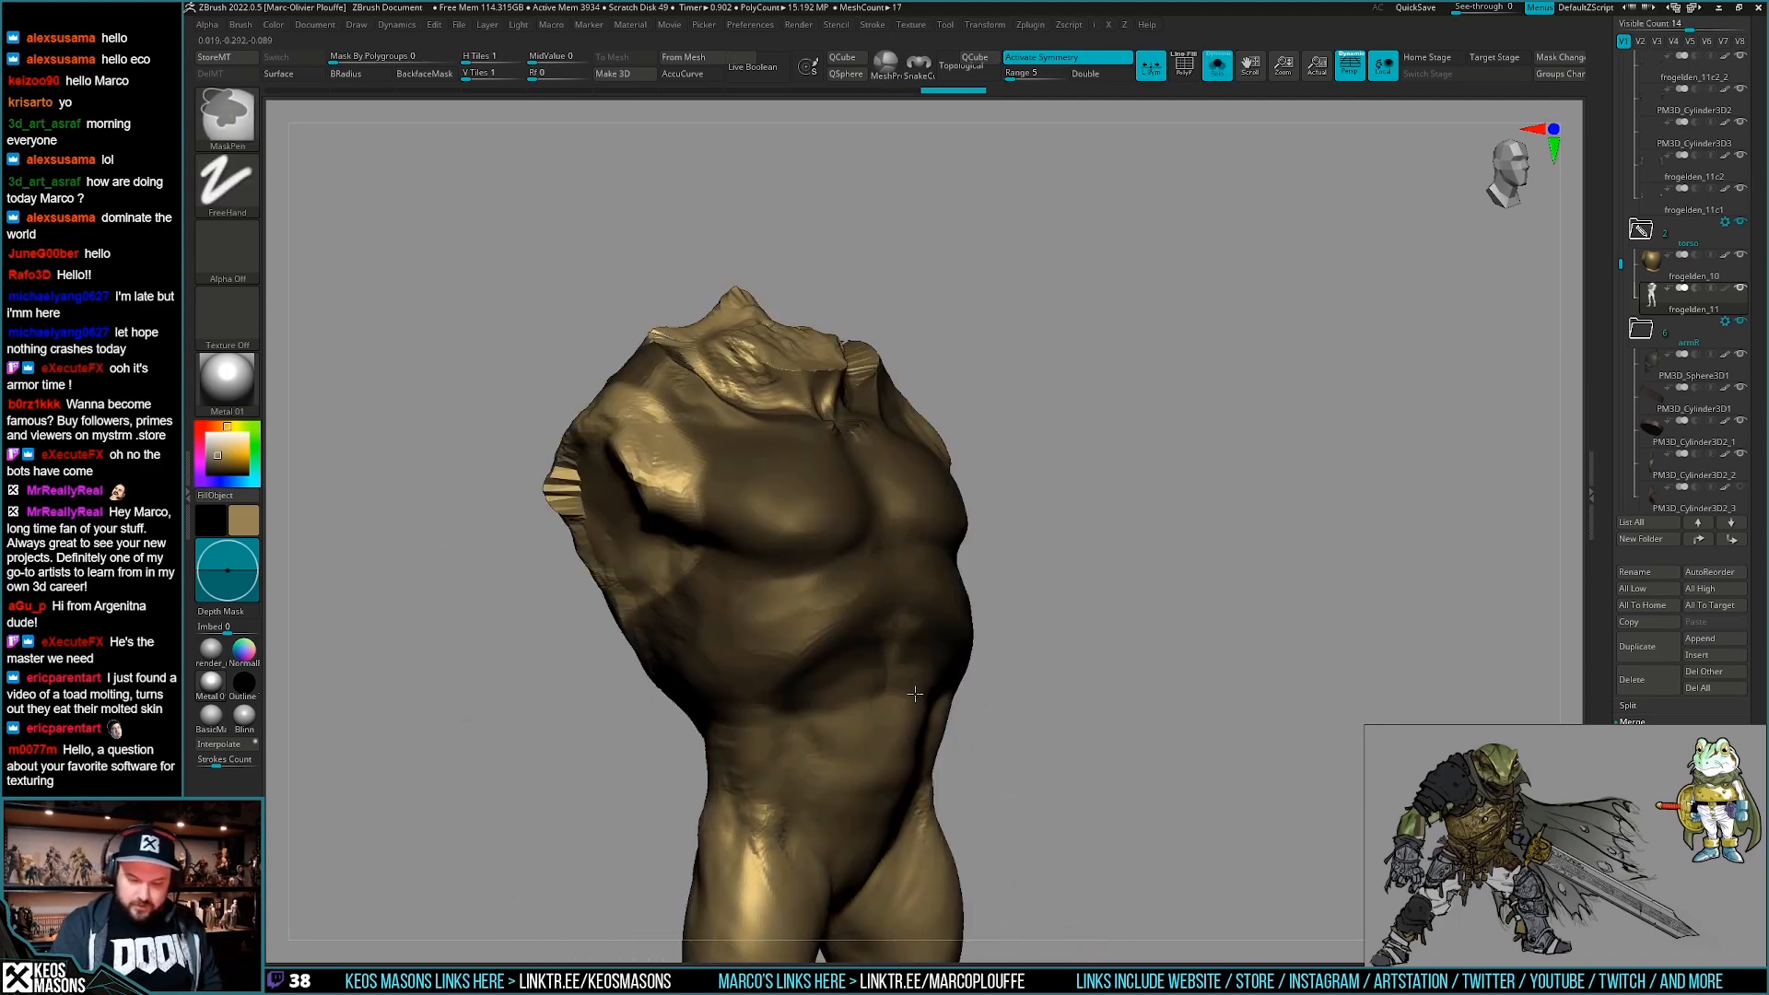
{"action": "mouse_move", "coordinate": [865, 631]}
{"action": "right_mouse_down"}
{"action": "mouse_move", "coordinate": [801, 666]}
{"action": "mouse_move", "coordinate": [857, 647]}
{"action": "right_mouse_up"}
{"action": "key", "text": "alt+s"}
{"action": "right_click_drag", "start_coordinate": [657, 730], "coordinate": [667, 638]}
{"action": "key", "text": "alt+s"}
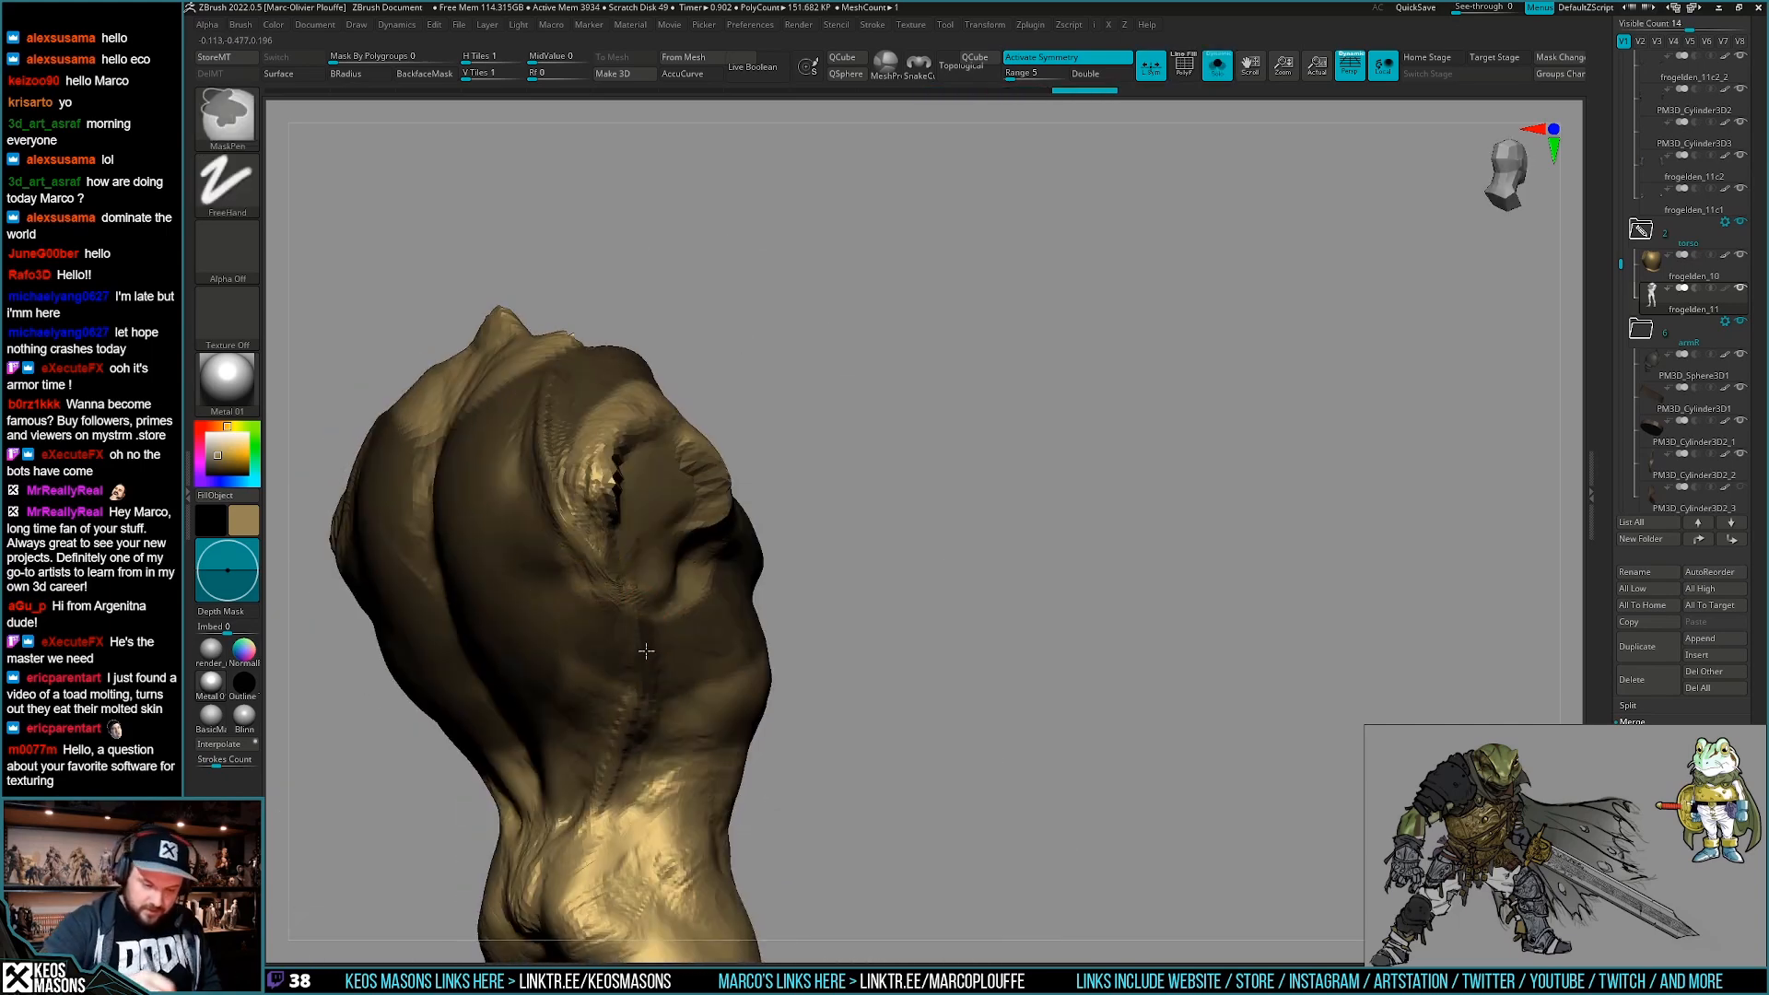
Refine the mask around the sides, shoulders and neckline of the torso copy, checking it against the breastplate and shoulder armor.
{"action": "right_click_drag", "start_coordinate": [609, 674], "coordinate": [819, 654]}
{"action": "right_click_drag", "start_coordinate": [762, 719], "coordinate": [946, 632]}
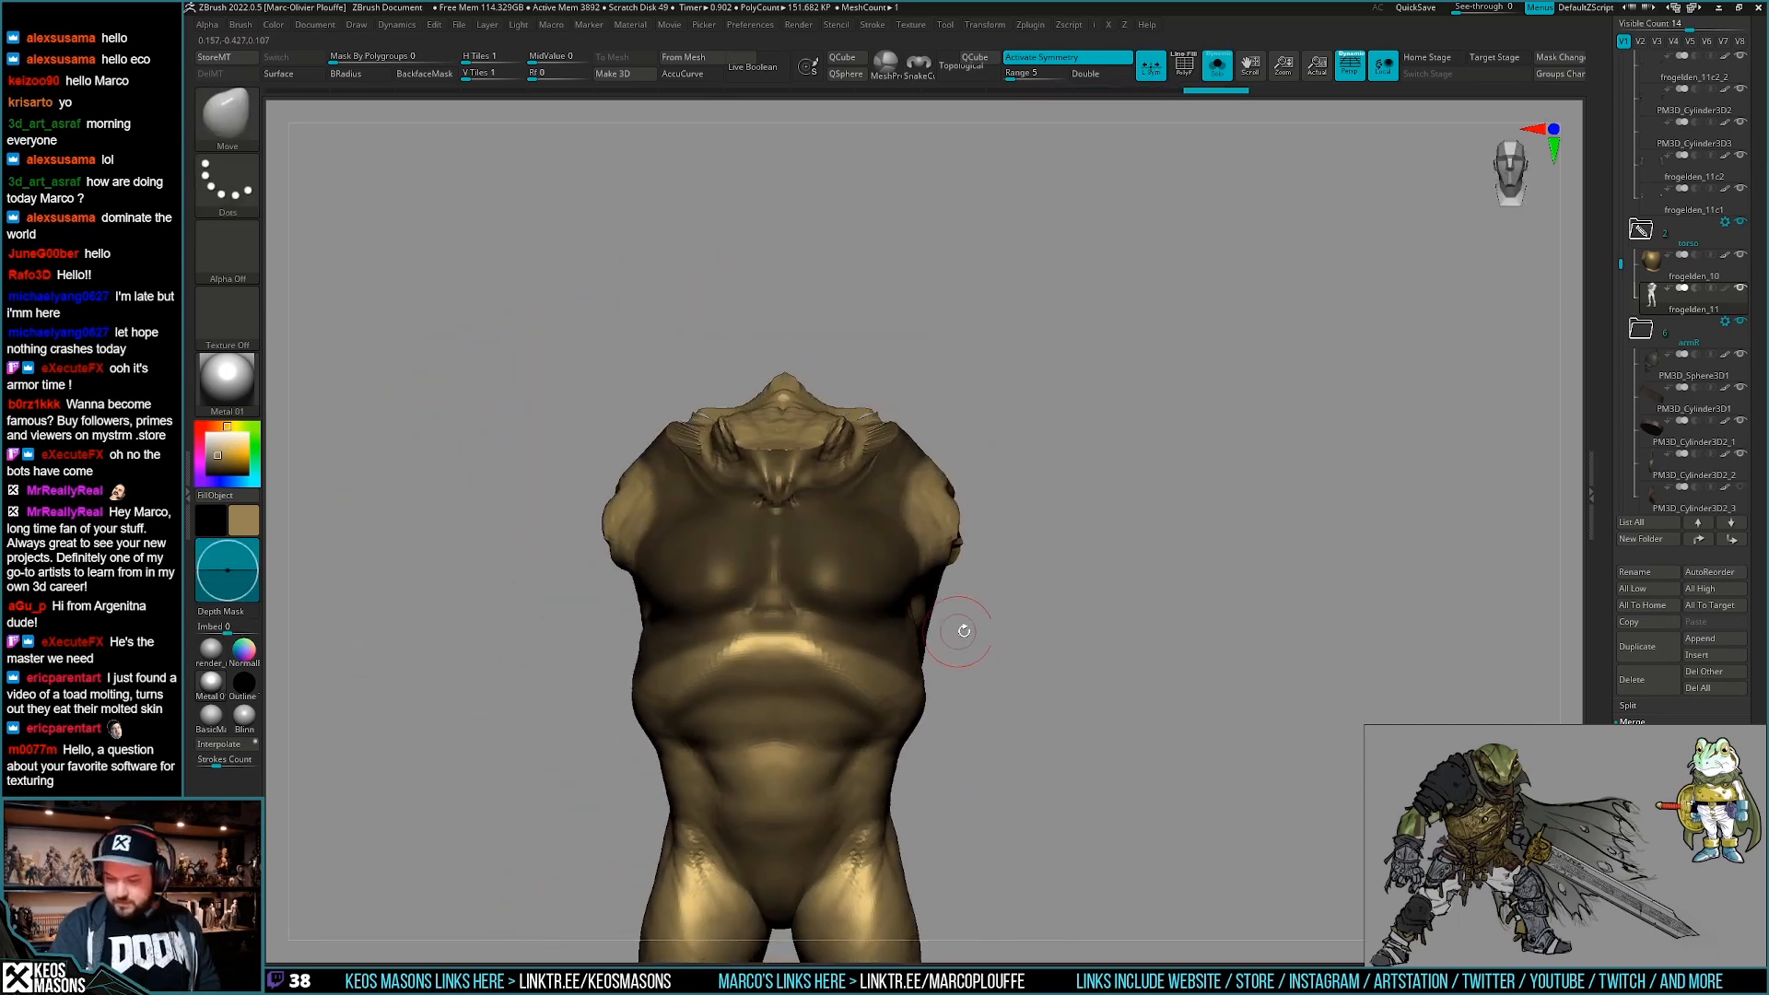
{"action": "right_click_drag", "start_coordinate": [1025, 716], "coordinate": [1059, 645]}
{"action": "right_click_drag", "start_coordinate": [1059, 571], "coordinate": [1012, 494]}
{"action": "key", "text": "space"}
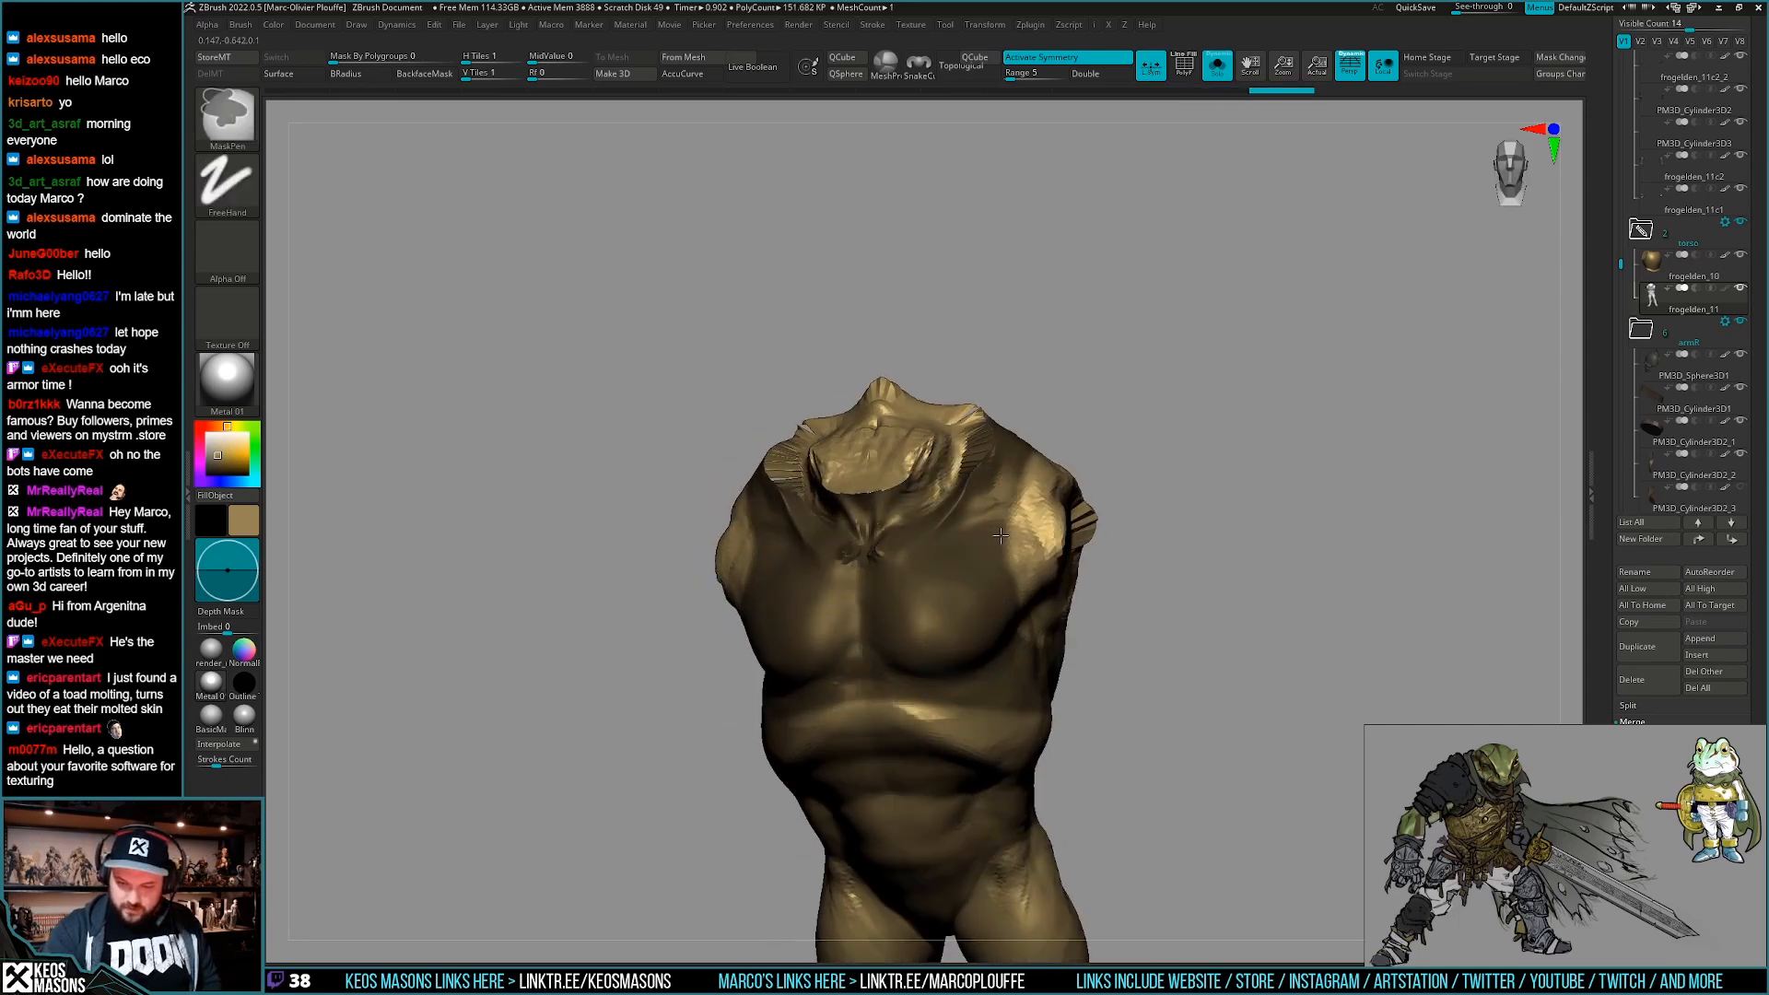
{"action": "key", "text": "ctrl+s"}
{"action": "mouse_move", "coordinate": [879, 636]}
{"action": "right_mouse_down"}
{"action": "mouse_move", "coordinate": [959, 600]}
{"action": "mouse_move", "coordinate": [962, 552]}
{"action": "mouse_move", "coordinate": [904, 590]}
{"action": "right_mouse_up"}
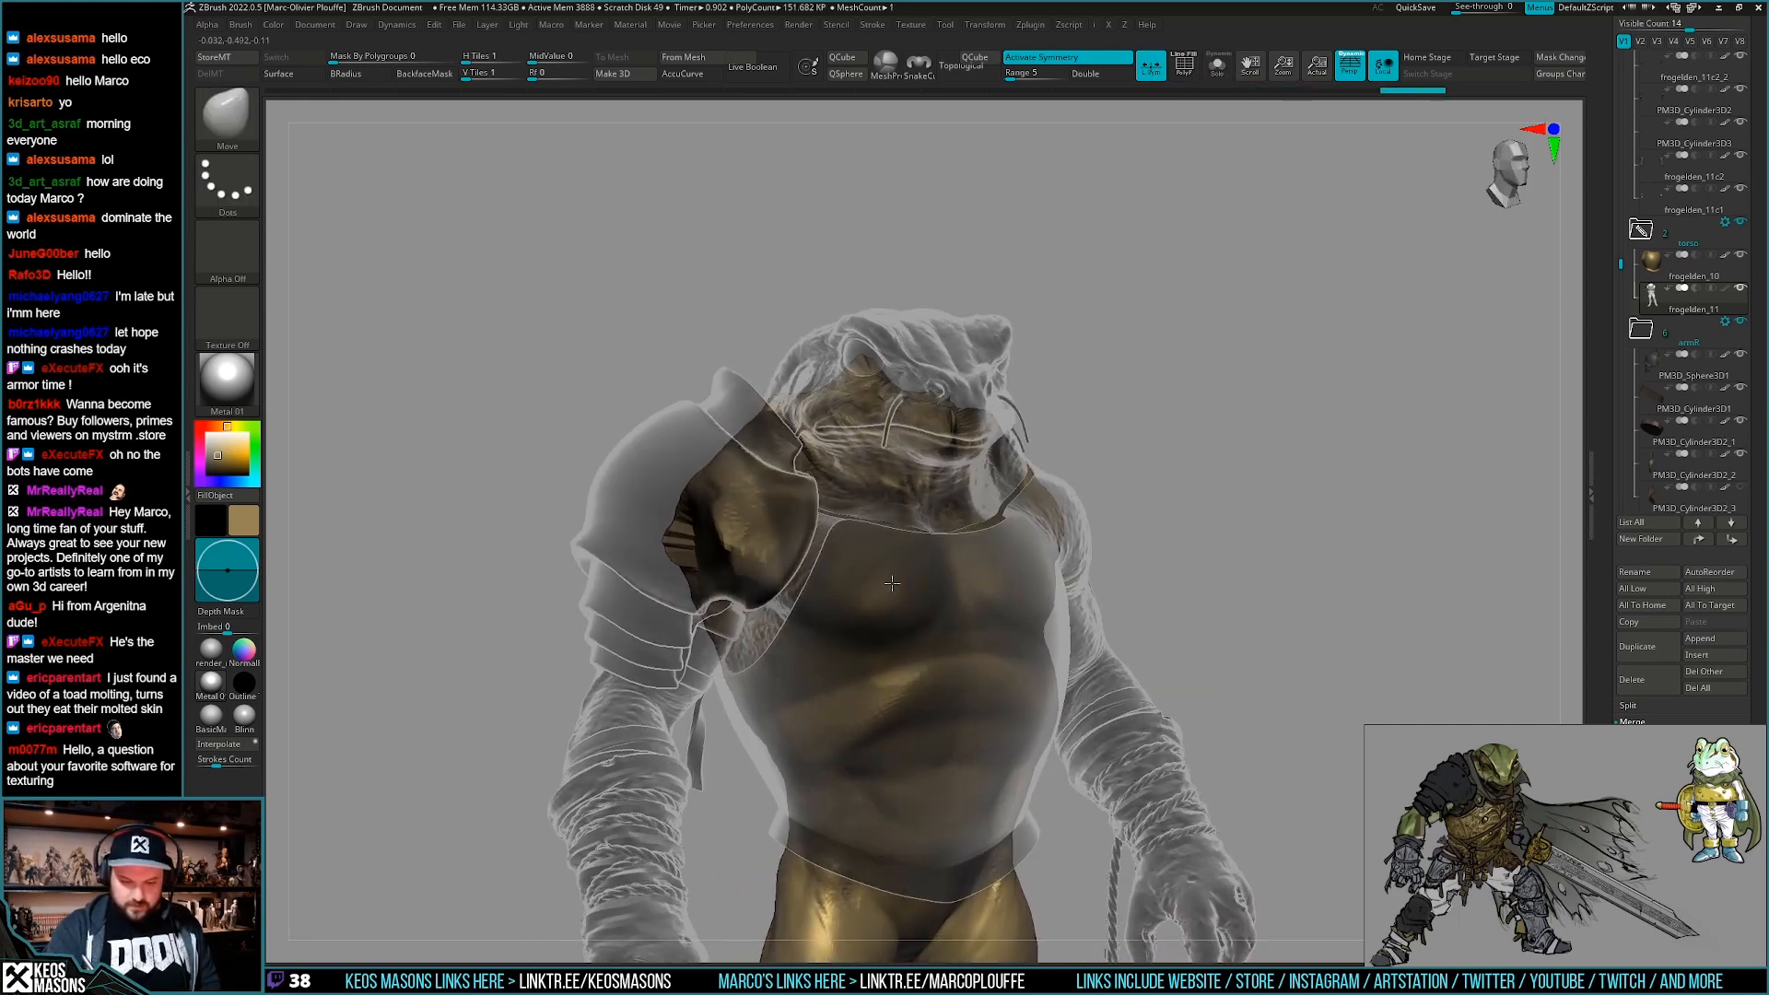
{"action": "key", "text": "ctrl"}
{"action": "mouse_move", "coordinate": [998, 538]}
{"action": "right_mouse_down"}
{"action": "mouse_move", "coordinate": [957, 679]}
{"action": "mouse_move", "coordinate": [892, 695]}
{"action": "mouse_move", "coordinate": [815, 764]}
{"action": "mouse_move", "coordinate": [781, 659]}
{"action": "mouse_move", "coordinate": [921, 635]}
{"action": "mouse_move", "coordinate": [967, 592]}
{"action": "right_mouse_up"}
{"action": "key", "text": "ctrl+s"}
{"action": "right_click", "coordinate": [816, 765]}
{"action": "key", "text": "ctrl+alt"}
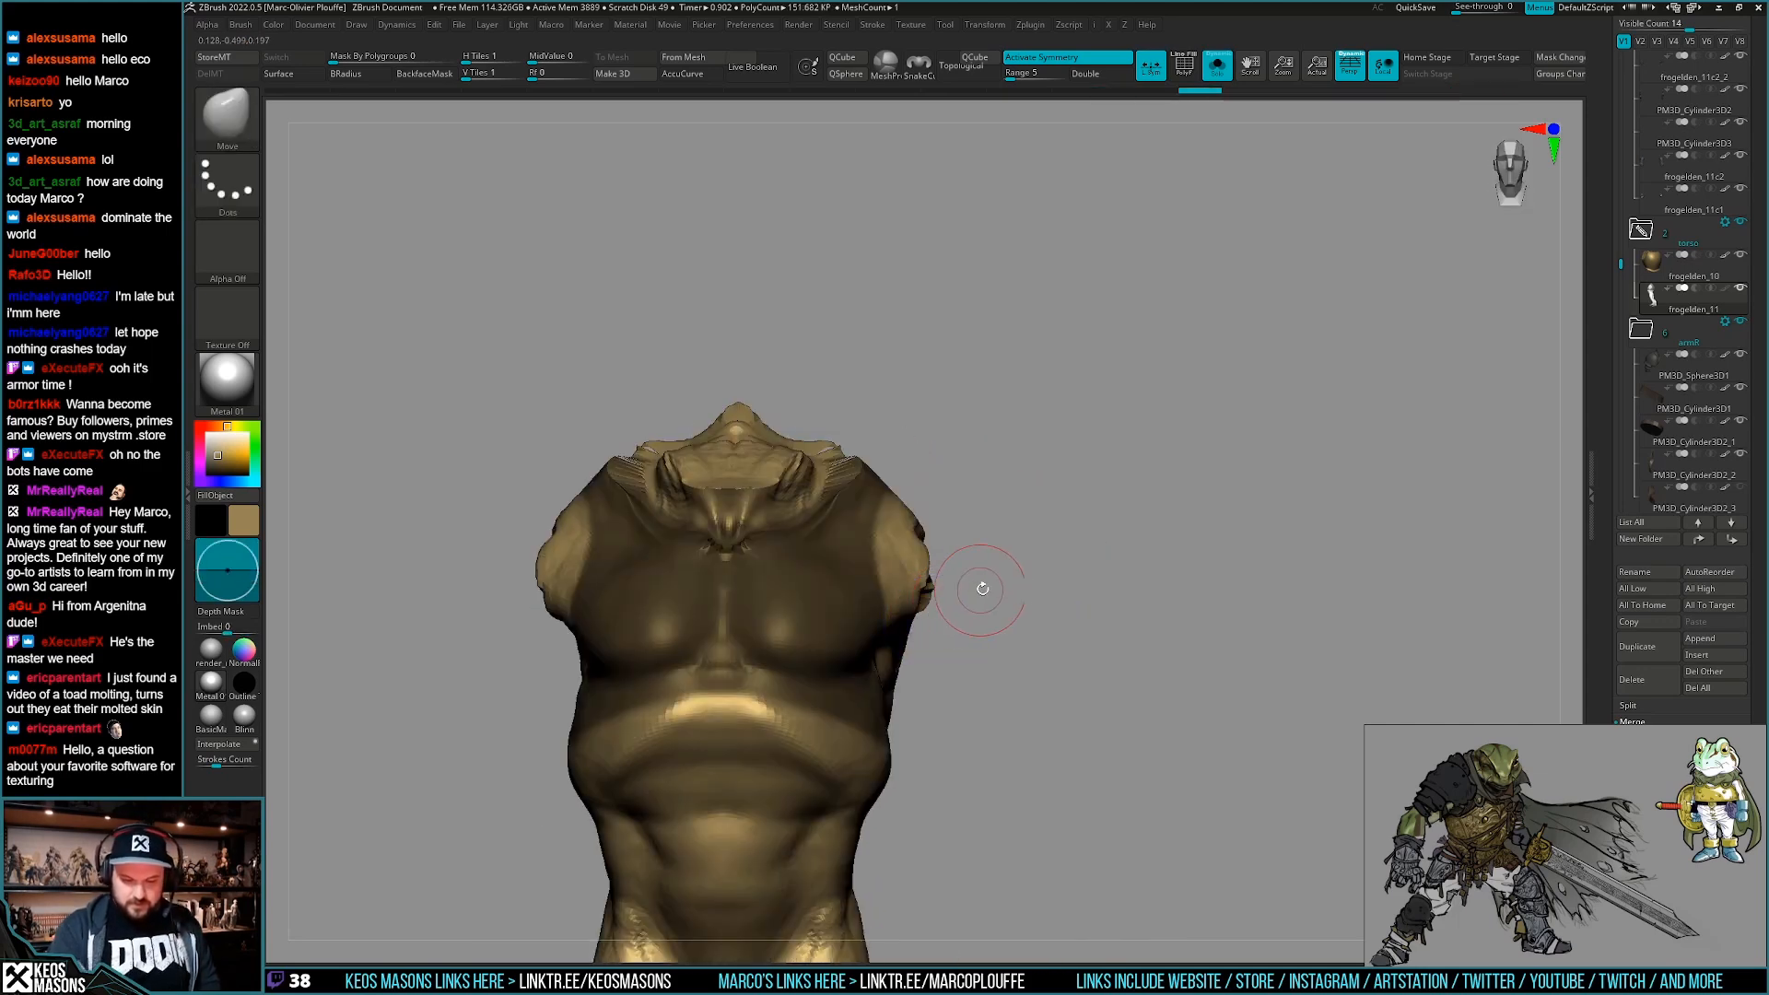
Turn the masked area into its own polygroup, isolate it as a vest, and remove the stray strips with a lasso selection.
{"action": "right_click_drag", "start_coordinate": [1078, 617], "coordinate": [1119, 631]}
{"action": "key", "text": "ctrl+w"}
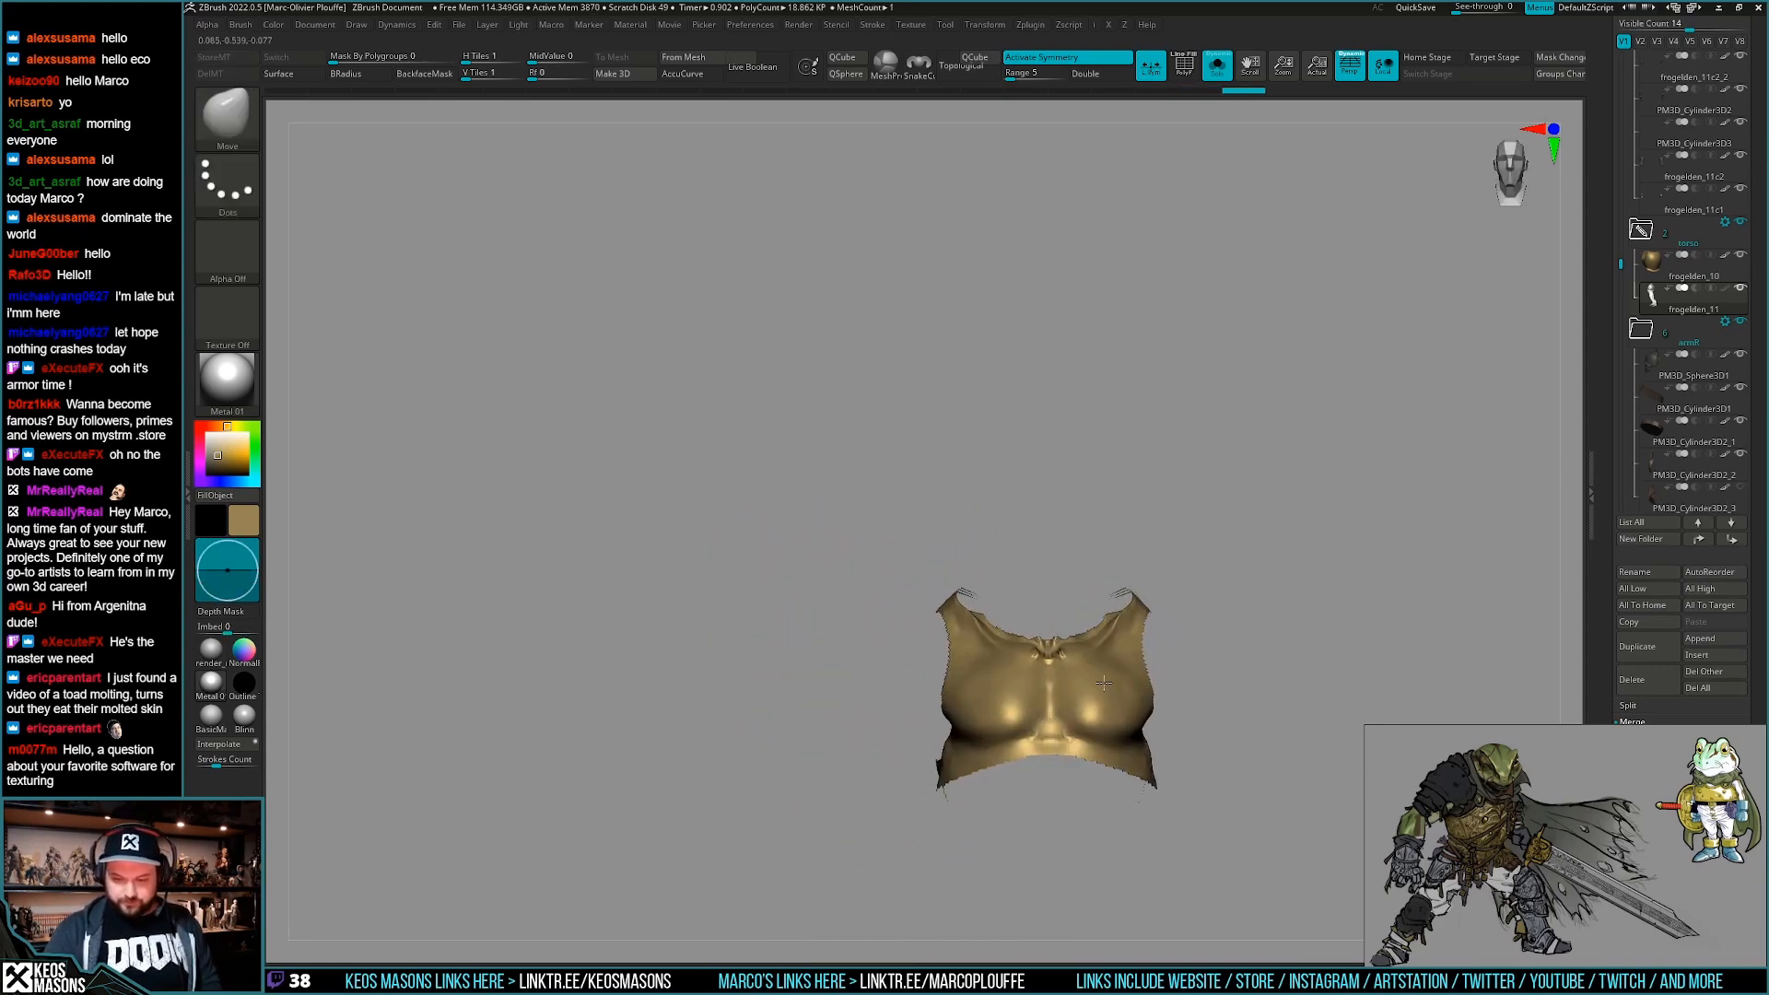
{"action": "mouse_move", "coordinate": [1050, 673]}
{"action": "right_mouse_down"}
{"action": "mouse_move", "coordinate": [1043, 711]}
{"action": "mouse_move", "coordinate": [958, 709]}
{"action": "mouse_move", "coordinate": [1065, 701]}
{"action": "right_mouse_up"}
{"action": "key", "text": "shift+f"}
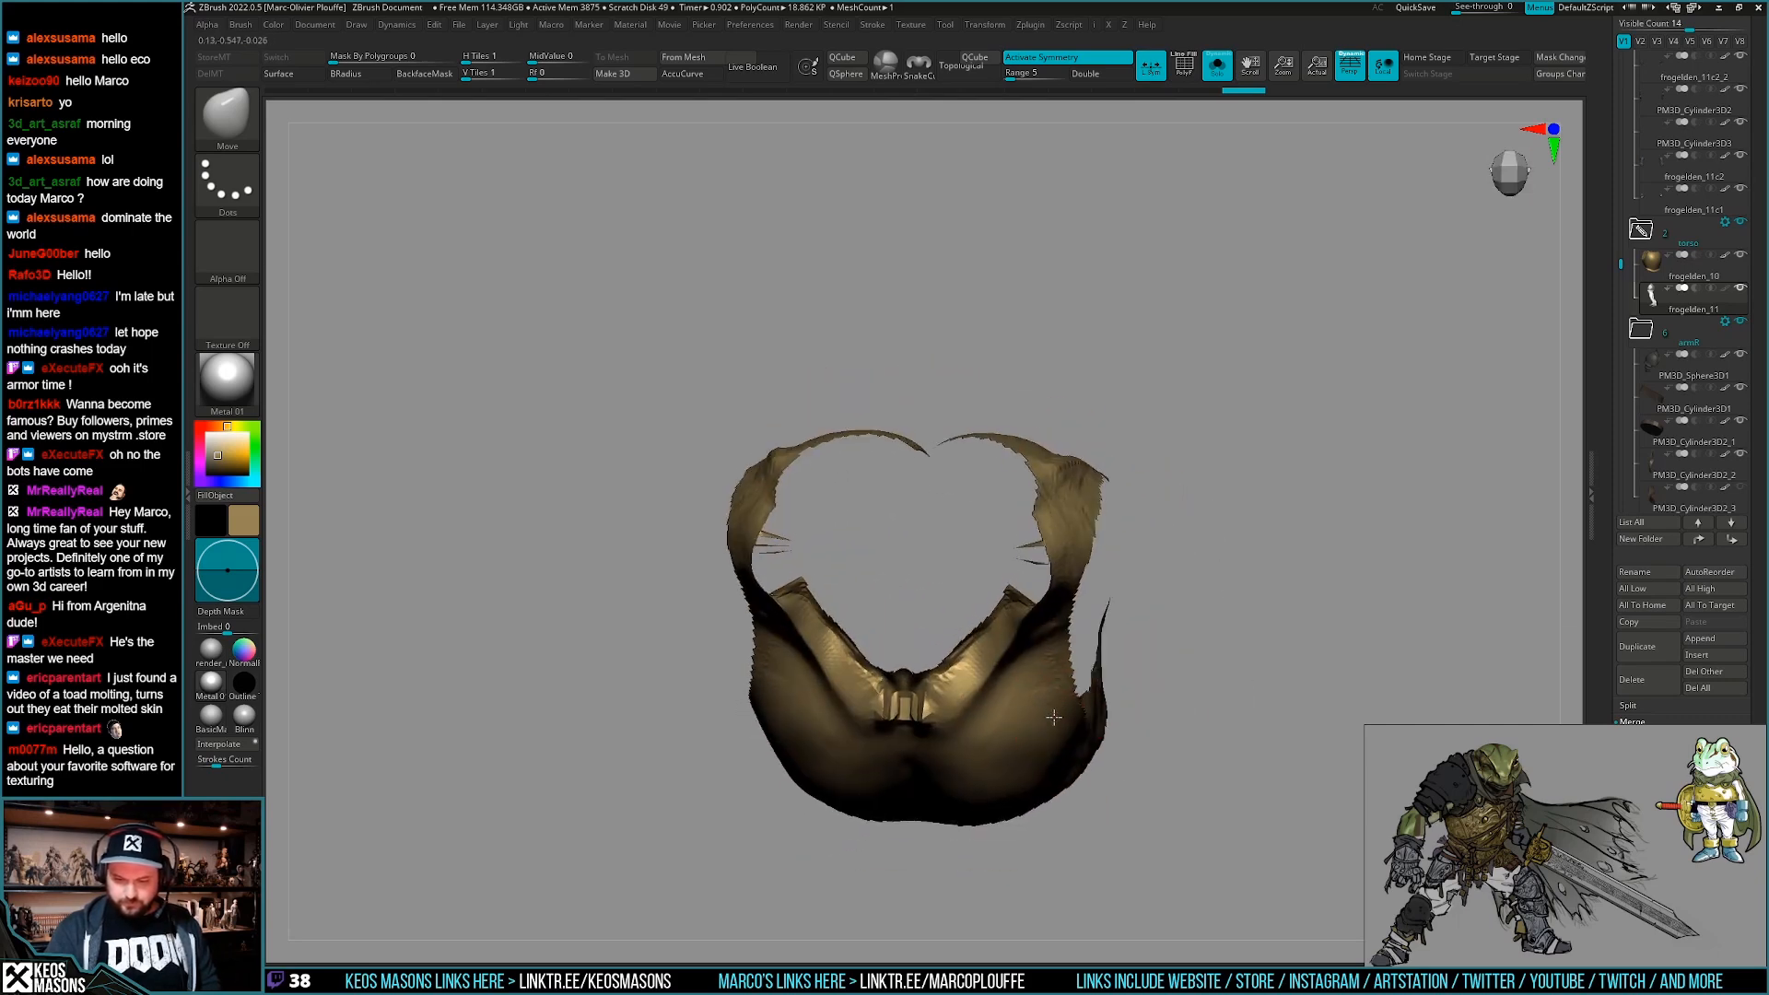
{"action": "key", "text": "z"}
{"action": "left_click", "coordinate": [1056, 664]}
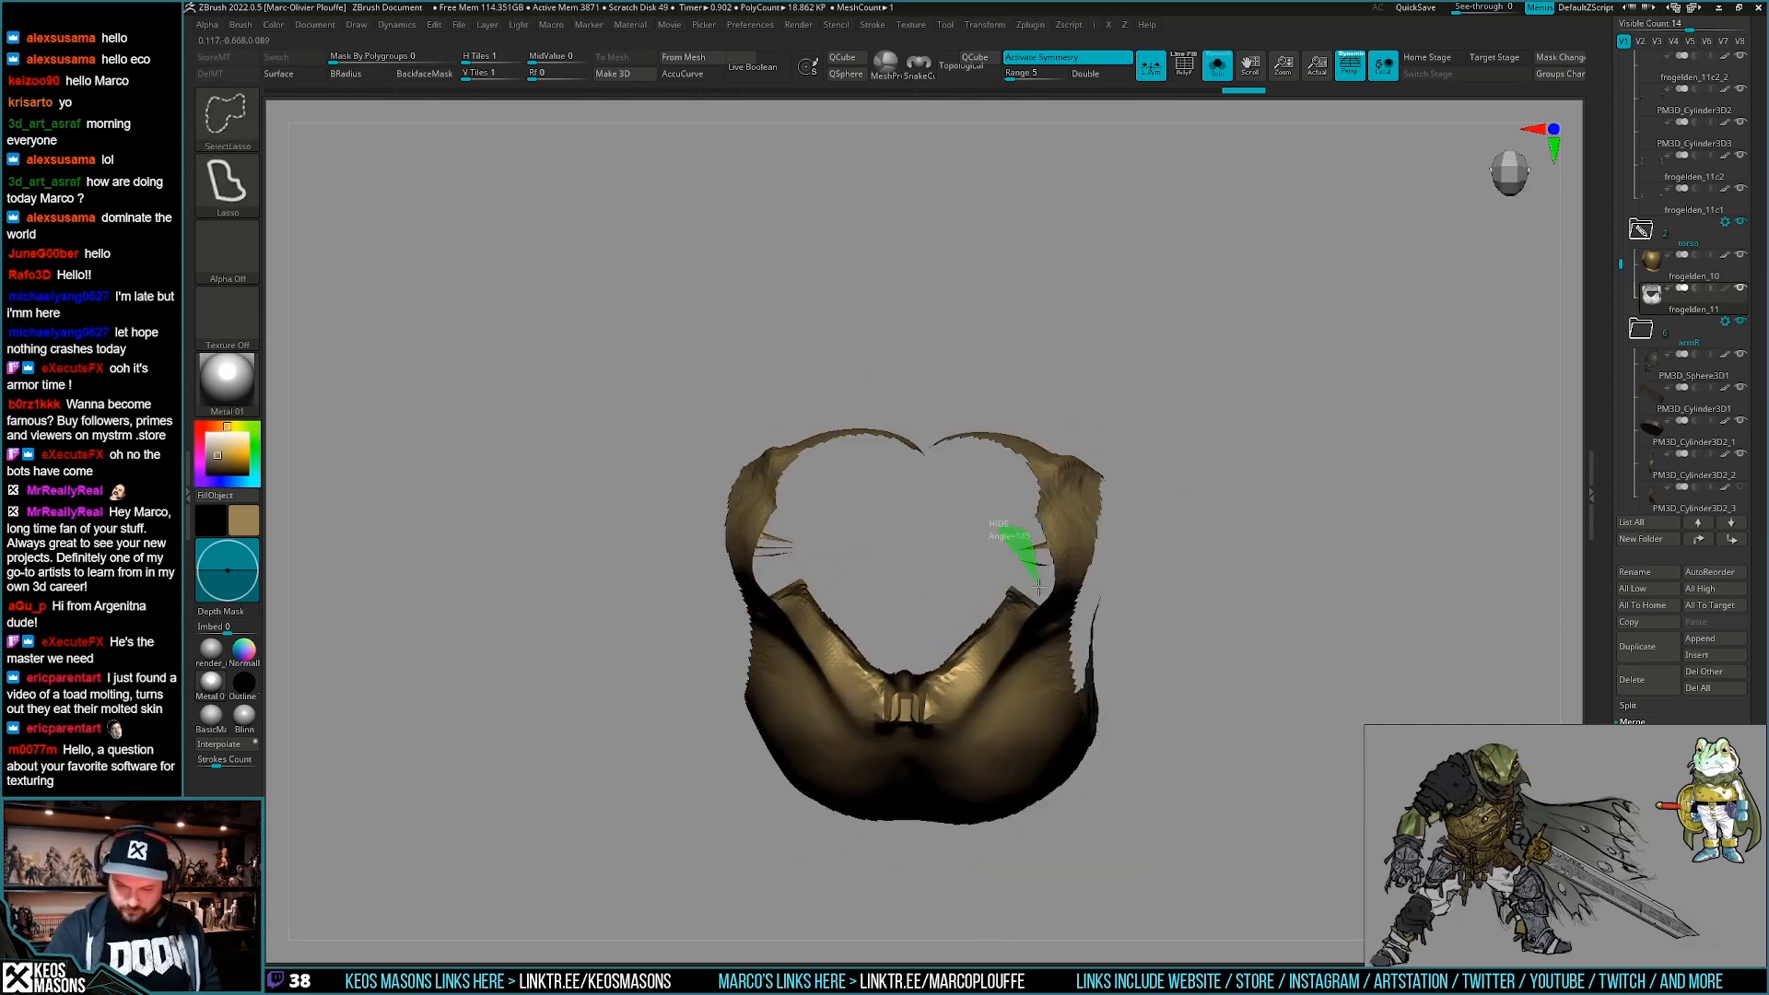
{"action": "left_click_drag", "start_coordinate": [987, 637], "coordinate": [984, 643], "text": "ctrl+alt+shift"}
{"action": "mouse_move", "coordinate": [955, 565]}
{"action": "right_mouse_down"}
{"action": "mouse_move", "coordinate": [965, 589]}
{"action": "mouse_move", "coordinate": [1132, 661]}
{"action": "mouse_move", "coordinate": [1125, 679]}
{"action": "mouse_move", "coordinate": [1168, 643]}
{"action": "mouse_move", "coordinate": [1132, 670]}
{"action": "mouse_move", "coordinate": [1105, 651]}
{"action": "mouse_move", "coordinate": [1130, 682]}
{"action": "mouse_move", "coordinate": [1141, 659]}
{"action": "mouse_move", "coordinate": [1085, 722]}
{"action": "right_mouse_up"}
Subdivide the isolated vest piece once and polish it repeatedly to smooth its surface and edges.
{"action": "key", "text": "shift+f"}
{"action": "key", "text": "ctrl+d"}
{"action": "key", "text": "2"}
{"action": "left_click", "coordinate": [1089, 884]}
{"action": "key", "text": "shift+f"}
{"action": "key", "text": "shift+f"}
{"action": "key", "text": "2"}
{"action": "left_click", "coordinate": [1036, 882]}
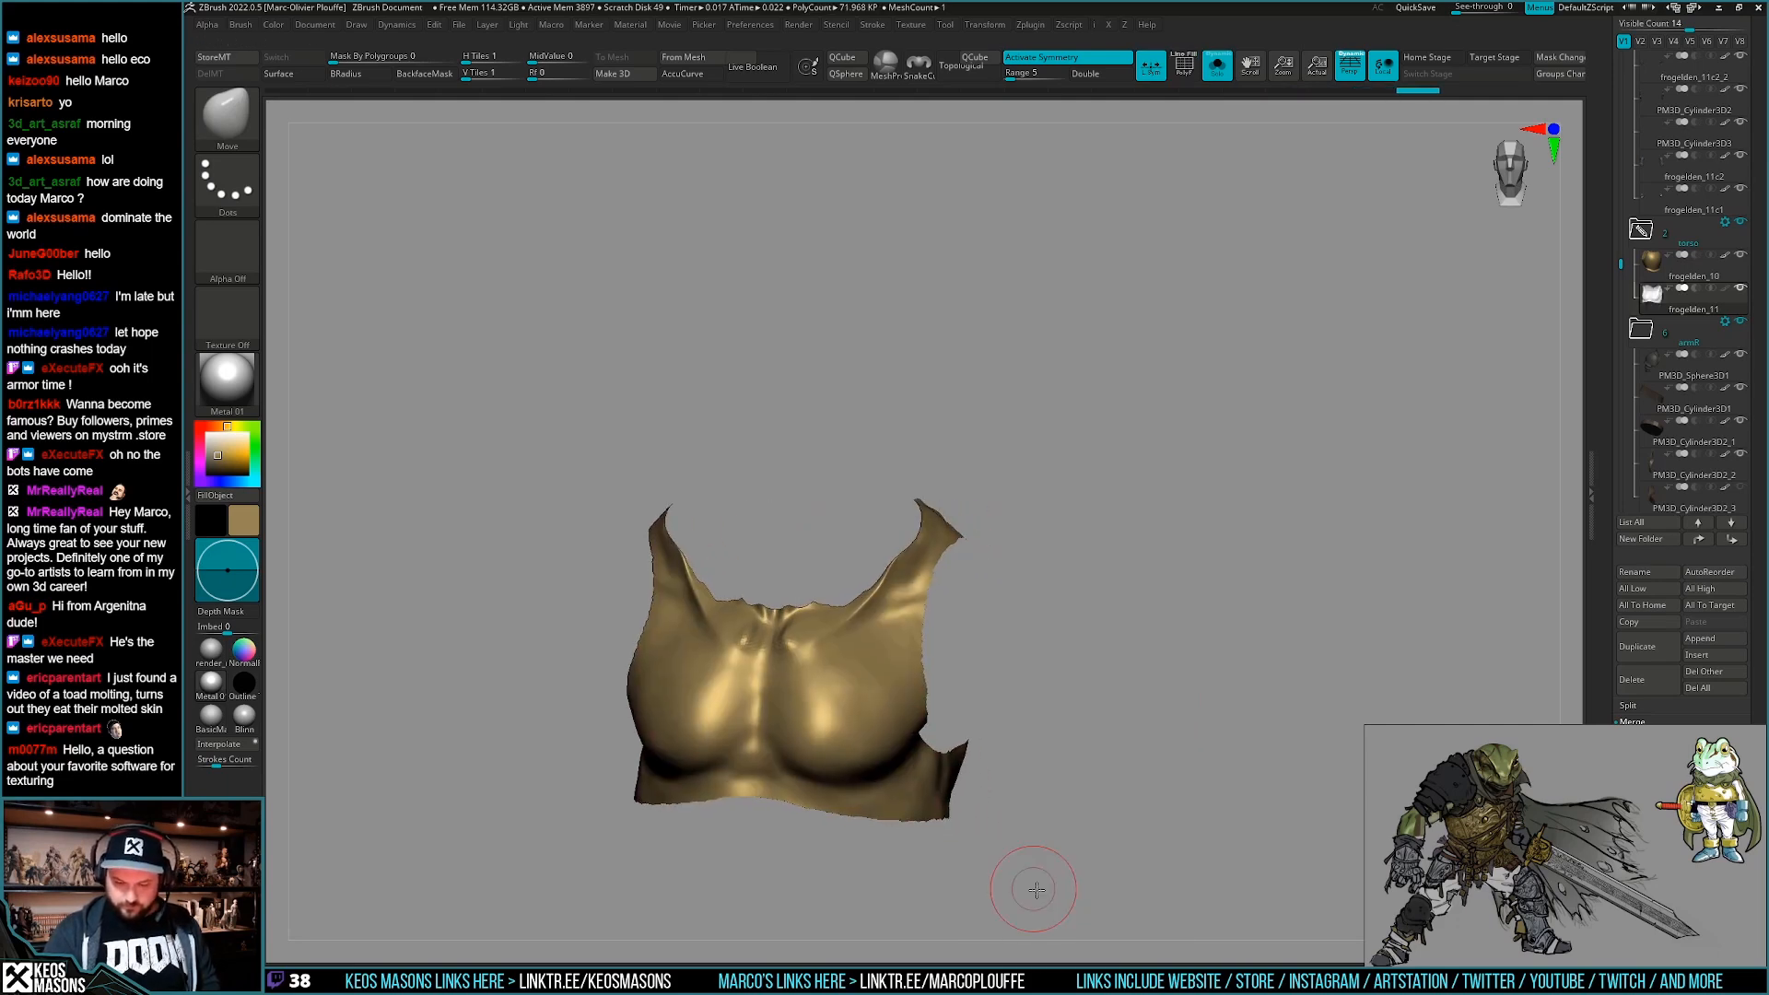
{"action": "key", "text": "2"}
{"action": "left_click", "coordinate": [960, 883]}
Examine the vest piece on its own and together with the breastplate and full character.
{"action": "key", "text": "shift+f"}
{"action": "right_click_drag", "start_coordinate": [1015, 737], "coordinate": [1118, 710]}
{"action": "key", "text": "shift+f"}
{"action": "mouse_move", "coordinate": [1118, 709]}
{"action": "right_mouse_down", "text": "alt"}
{"action": "mouse_move", "coordinate": [1121, 758]}
{"action": "mouse_move", "coordinate": [1142, 697]}
{"action": "mouse_move", "coordinate": [1091, 691]}
{"action": "right_mouse_up", "text": "alt"}
{"action": "key", "text": "ctrl+shift+s"}
{"action": "key", "text": "ctrl+shift+t"}
{"action": "key", "text": "ctrl+shift+s"}
{"action": "right_click_drag", "start_coordinate": [1092, 692], "coordinate": [1142, 592], "text": "alt"}
{"action": "key", "text": "ctrl+shift+s"}
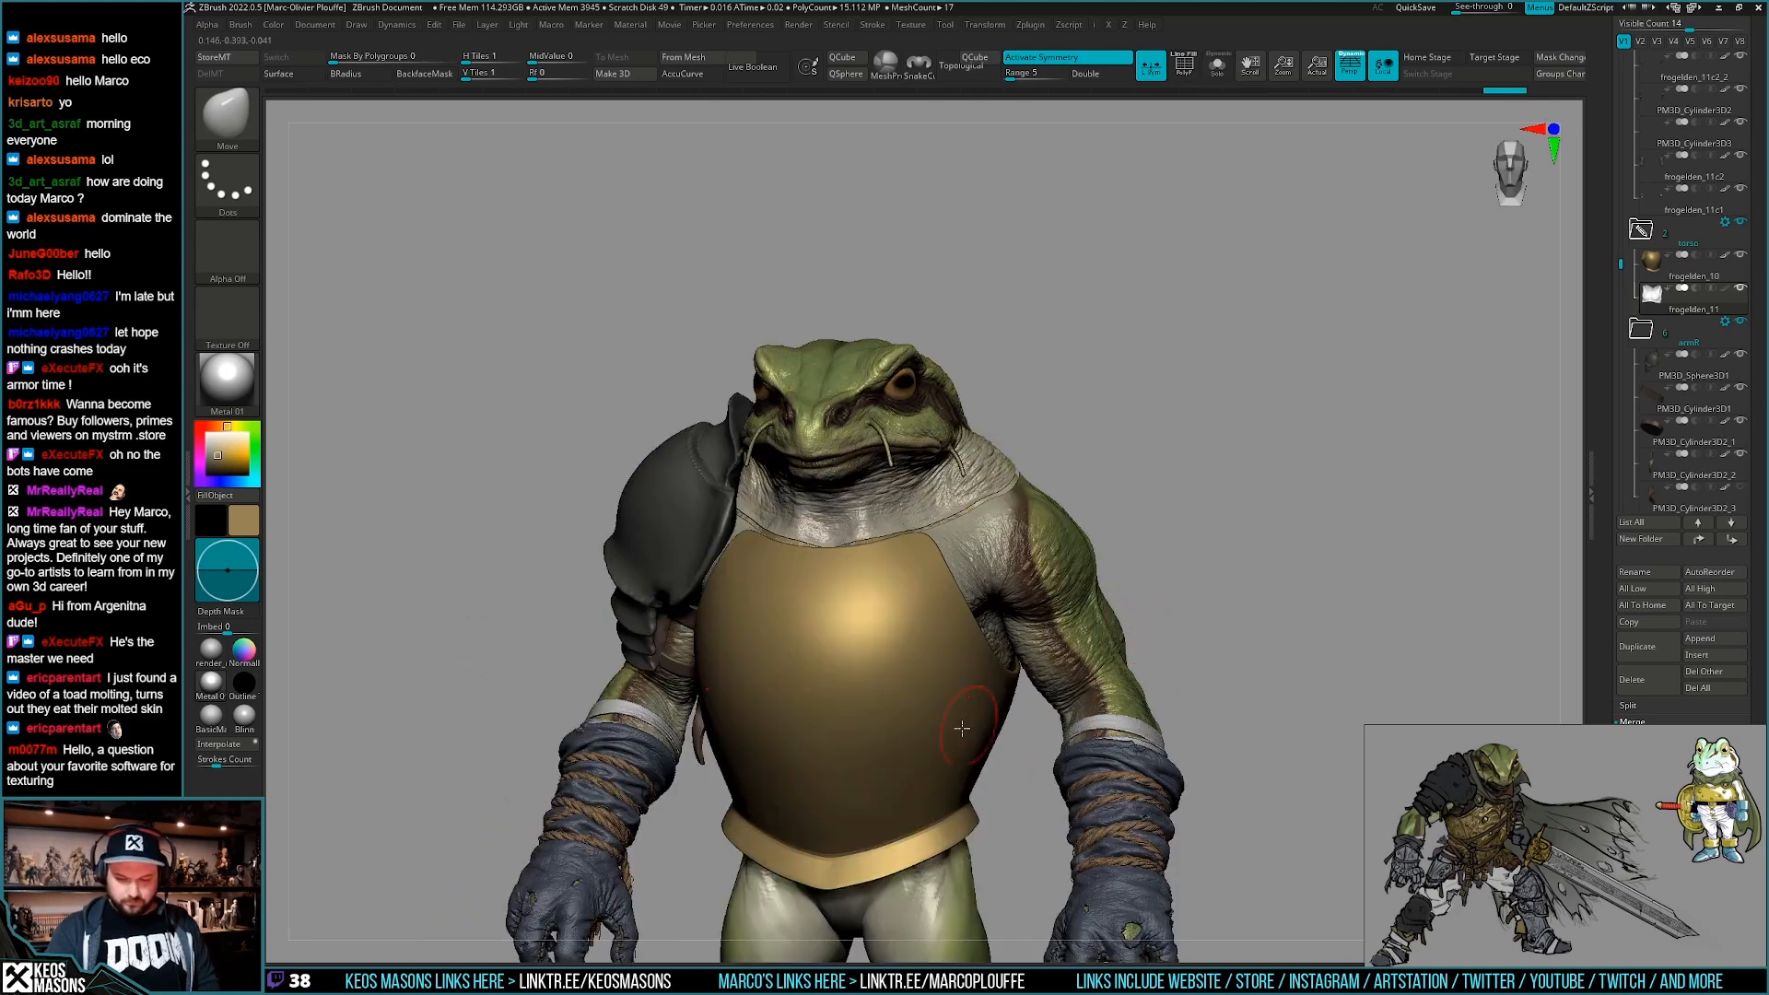
Give the vest a dark brown colour and the render_mat material.
{"action": "key", "text": "m"}
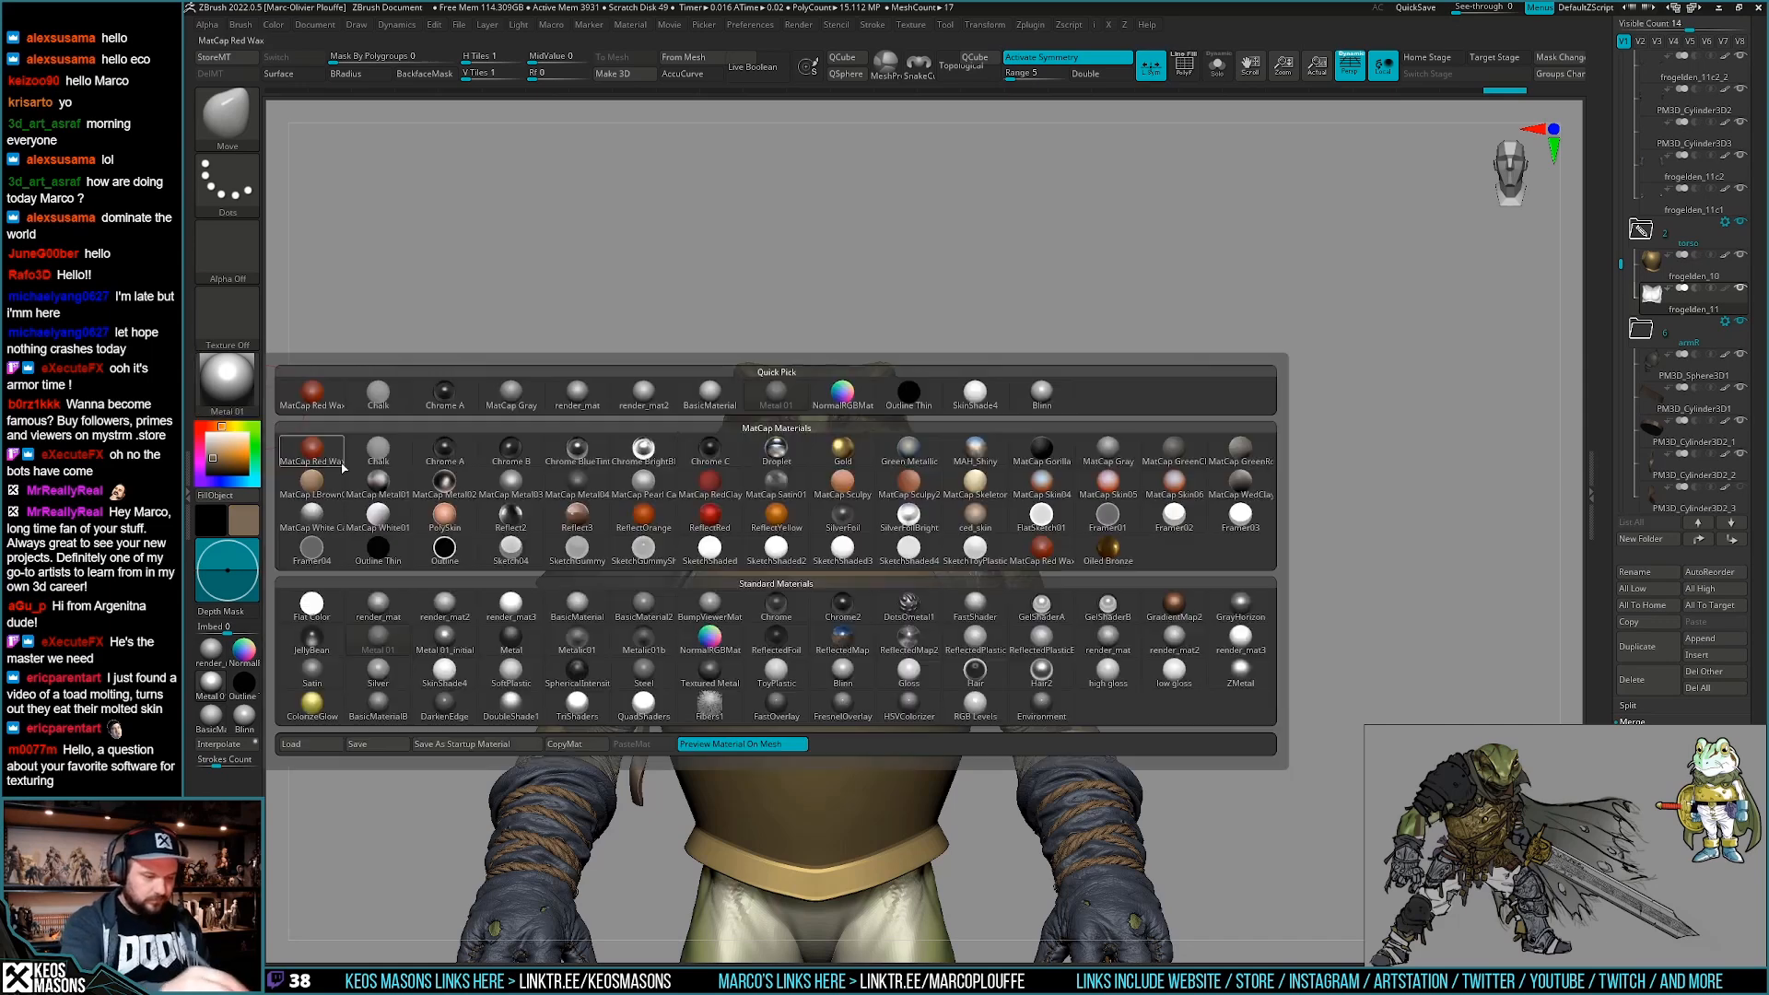
{"action": "left_click", "coordinate": [405, 601]}
{"action": "right_click", "coordinate": [1131, 686]}
{"action": "key", "text": "ctrl+shift+s"}
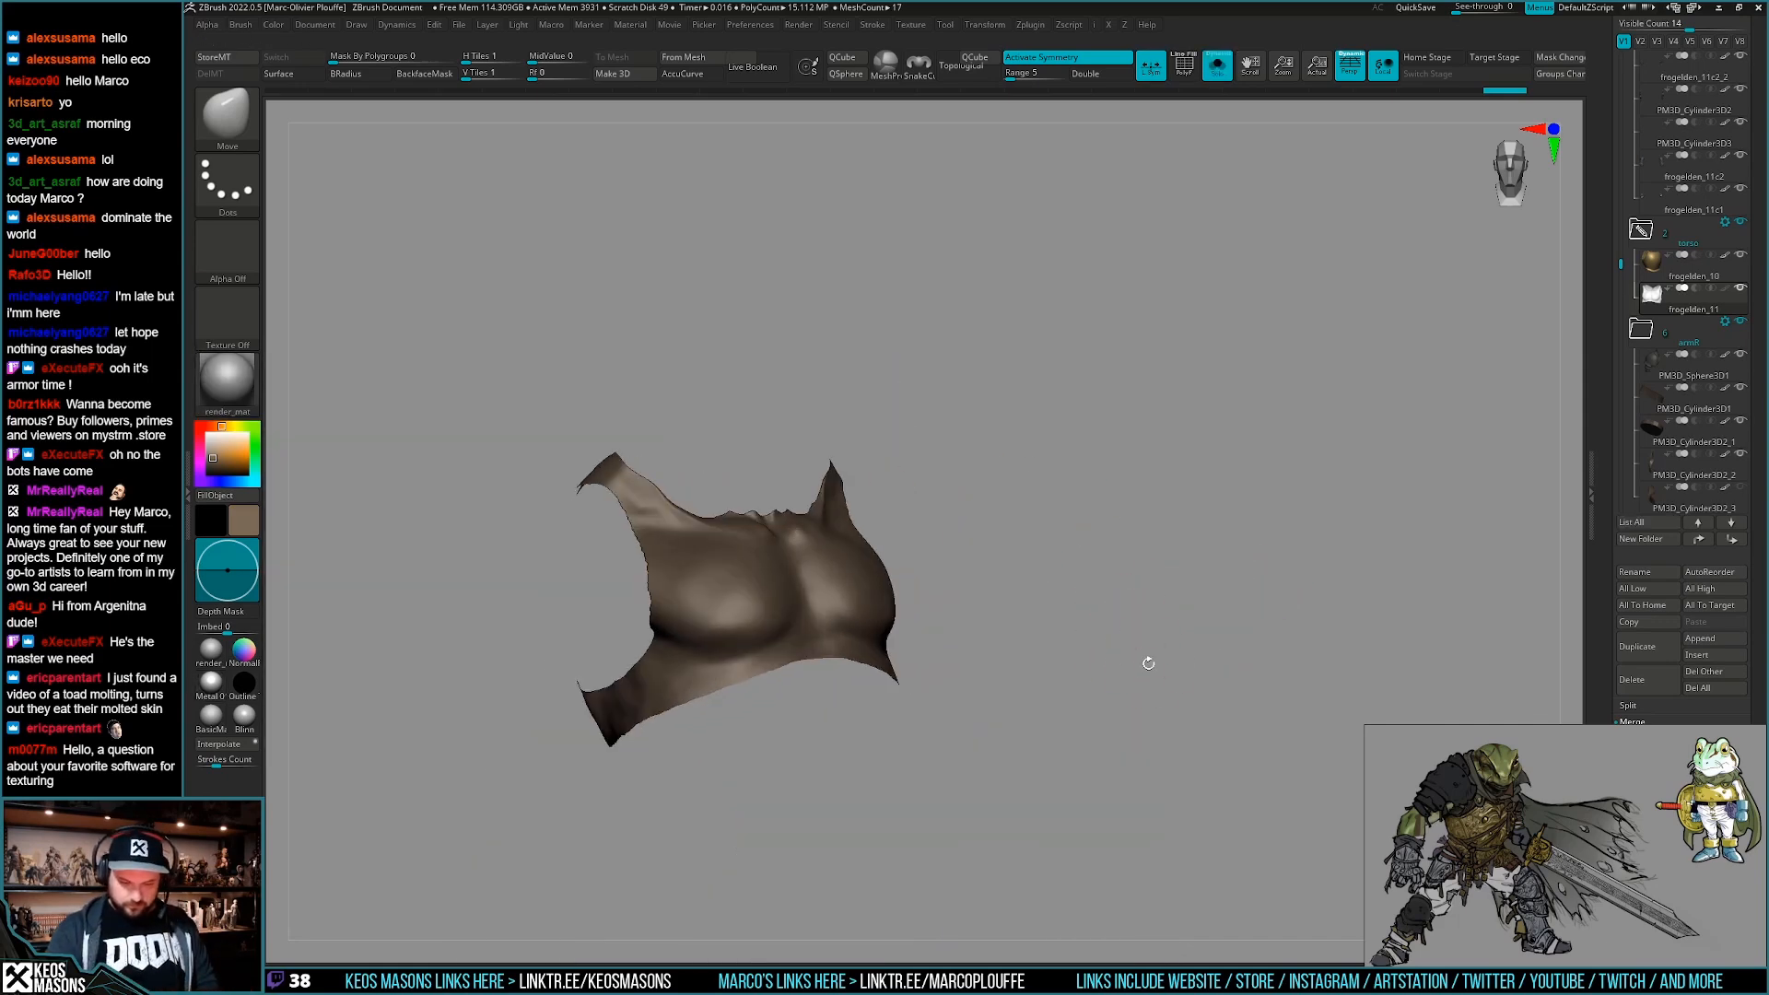
Set the Panel Loops polish and bevel to 0, reduce the thickness, and try to apply Panel Loops to the vest.
{"action": "left_click_drag", "start_coordinate": [1135, 661], "coordinate": [1135, 684]}
{"action": "key", "text": "z"}
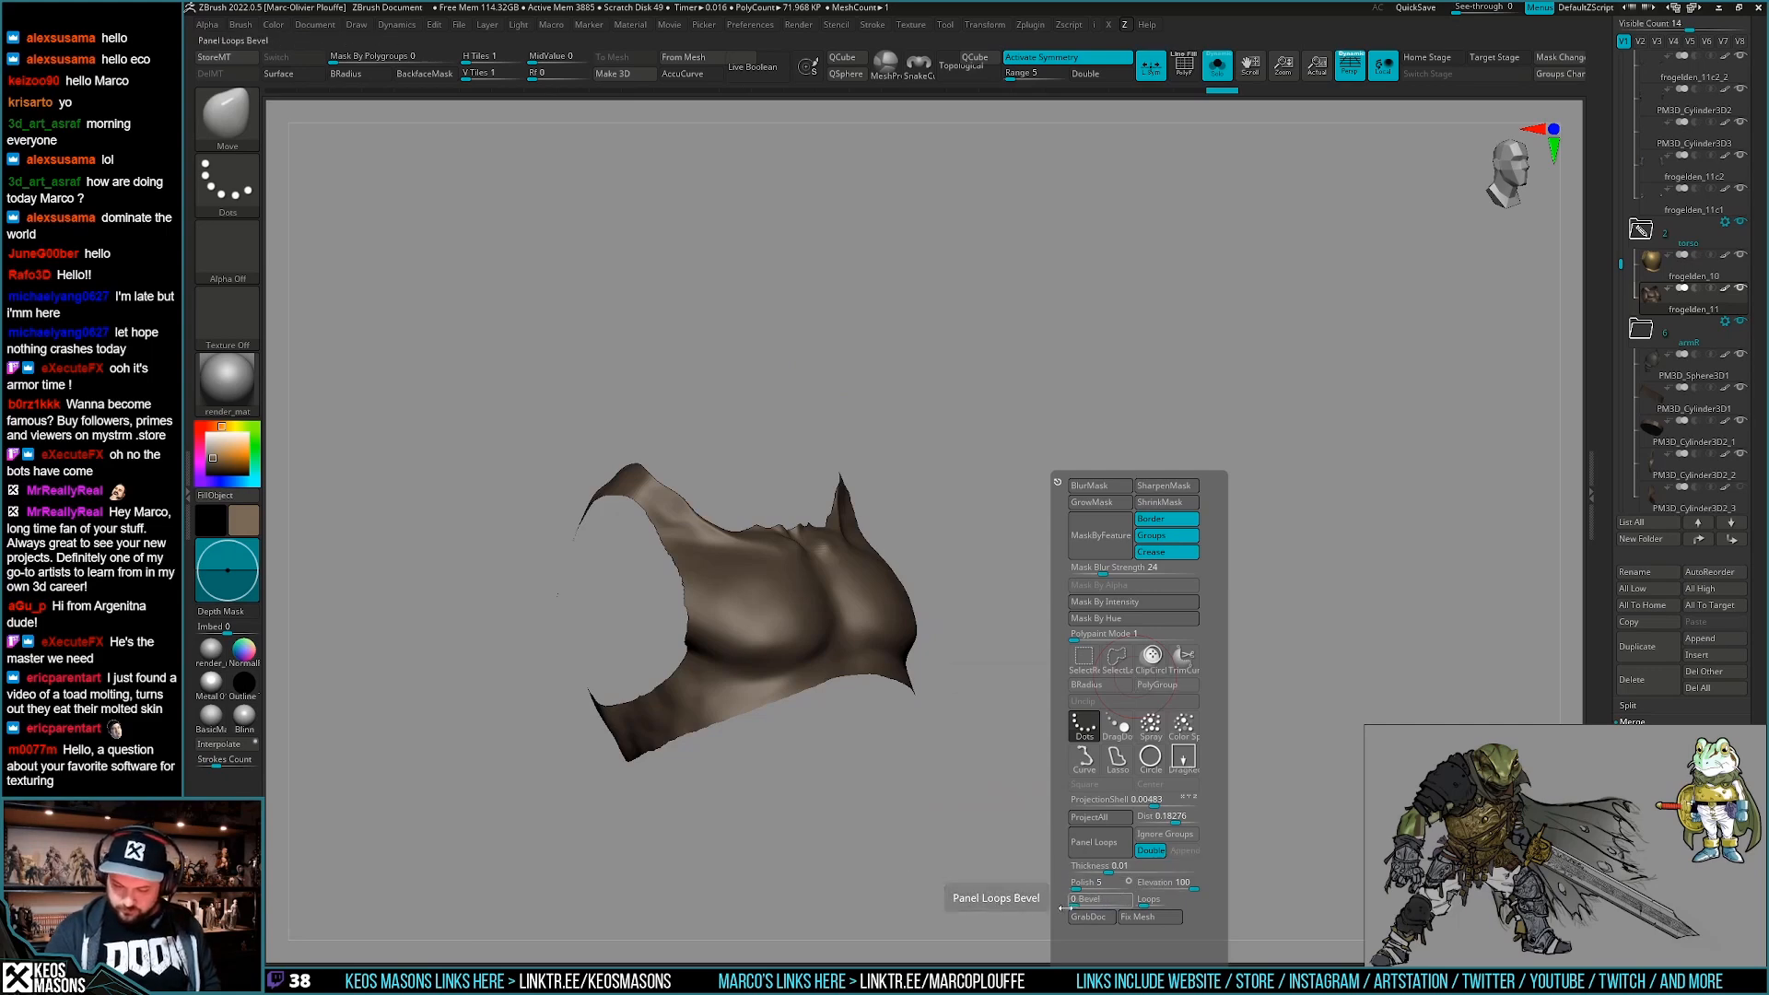
{"action": "left_click", "coordinate": [1120, 850]}
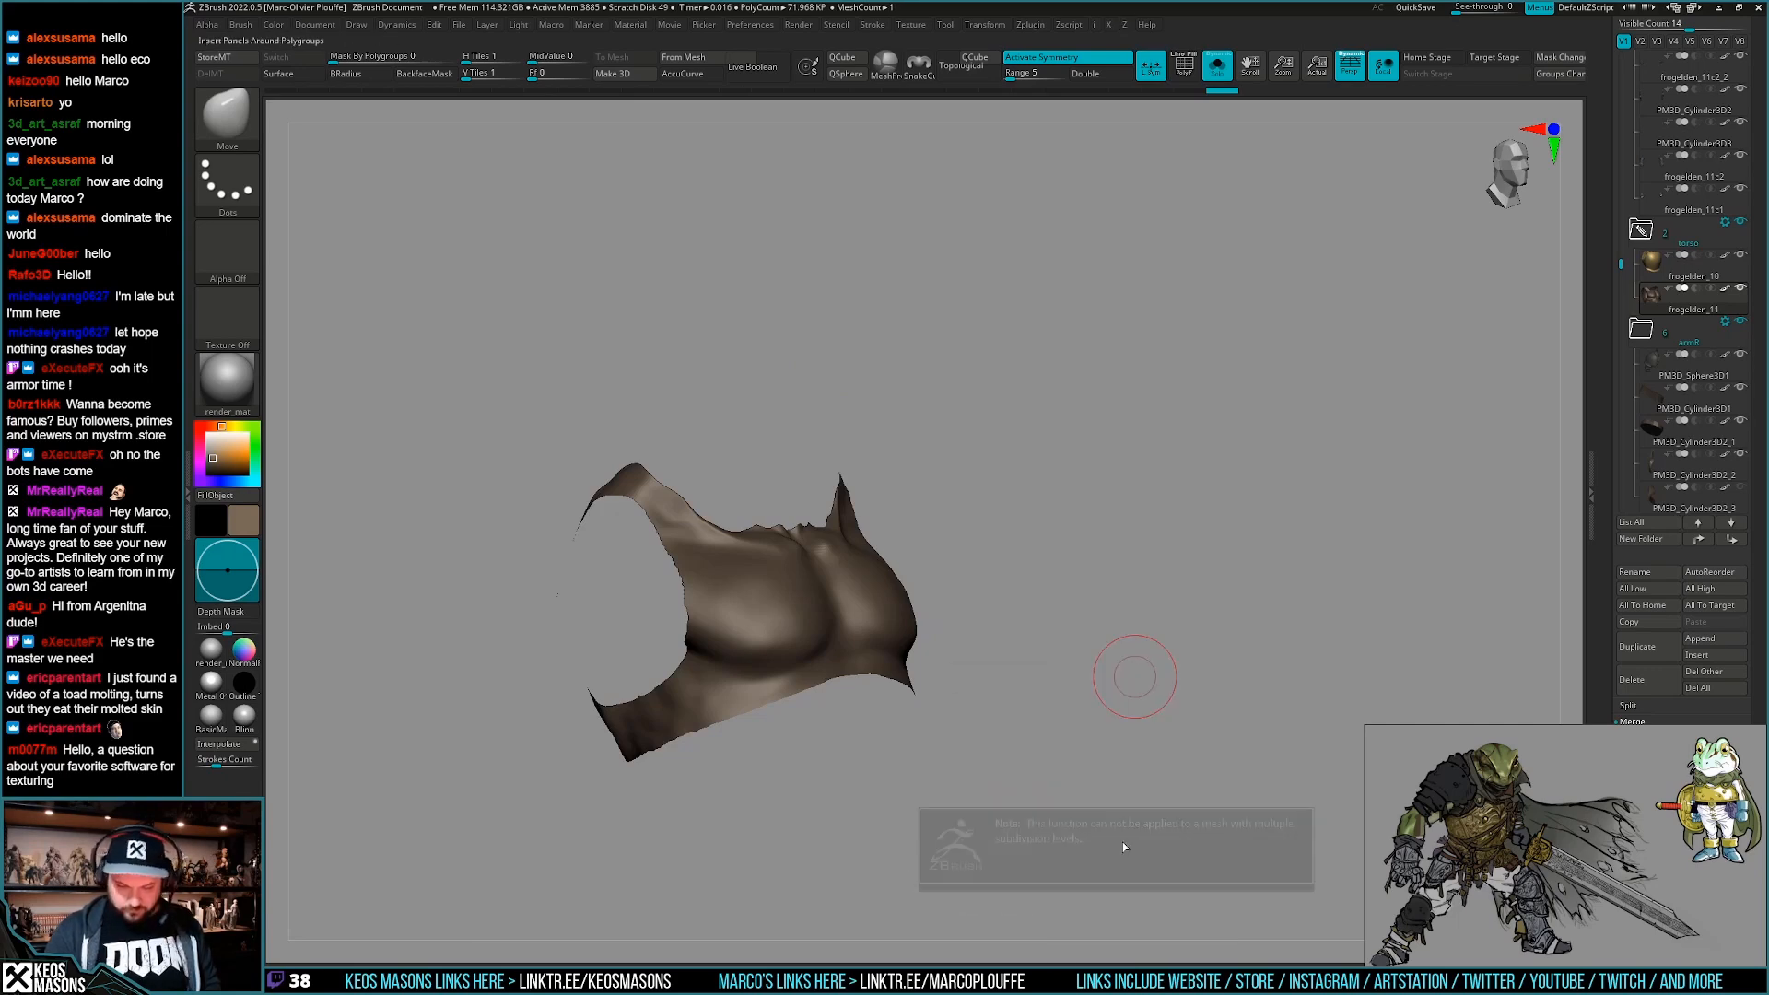
{"action": "key", "text": "z"}
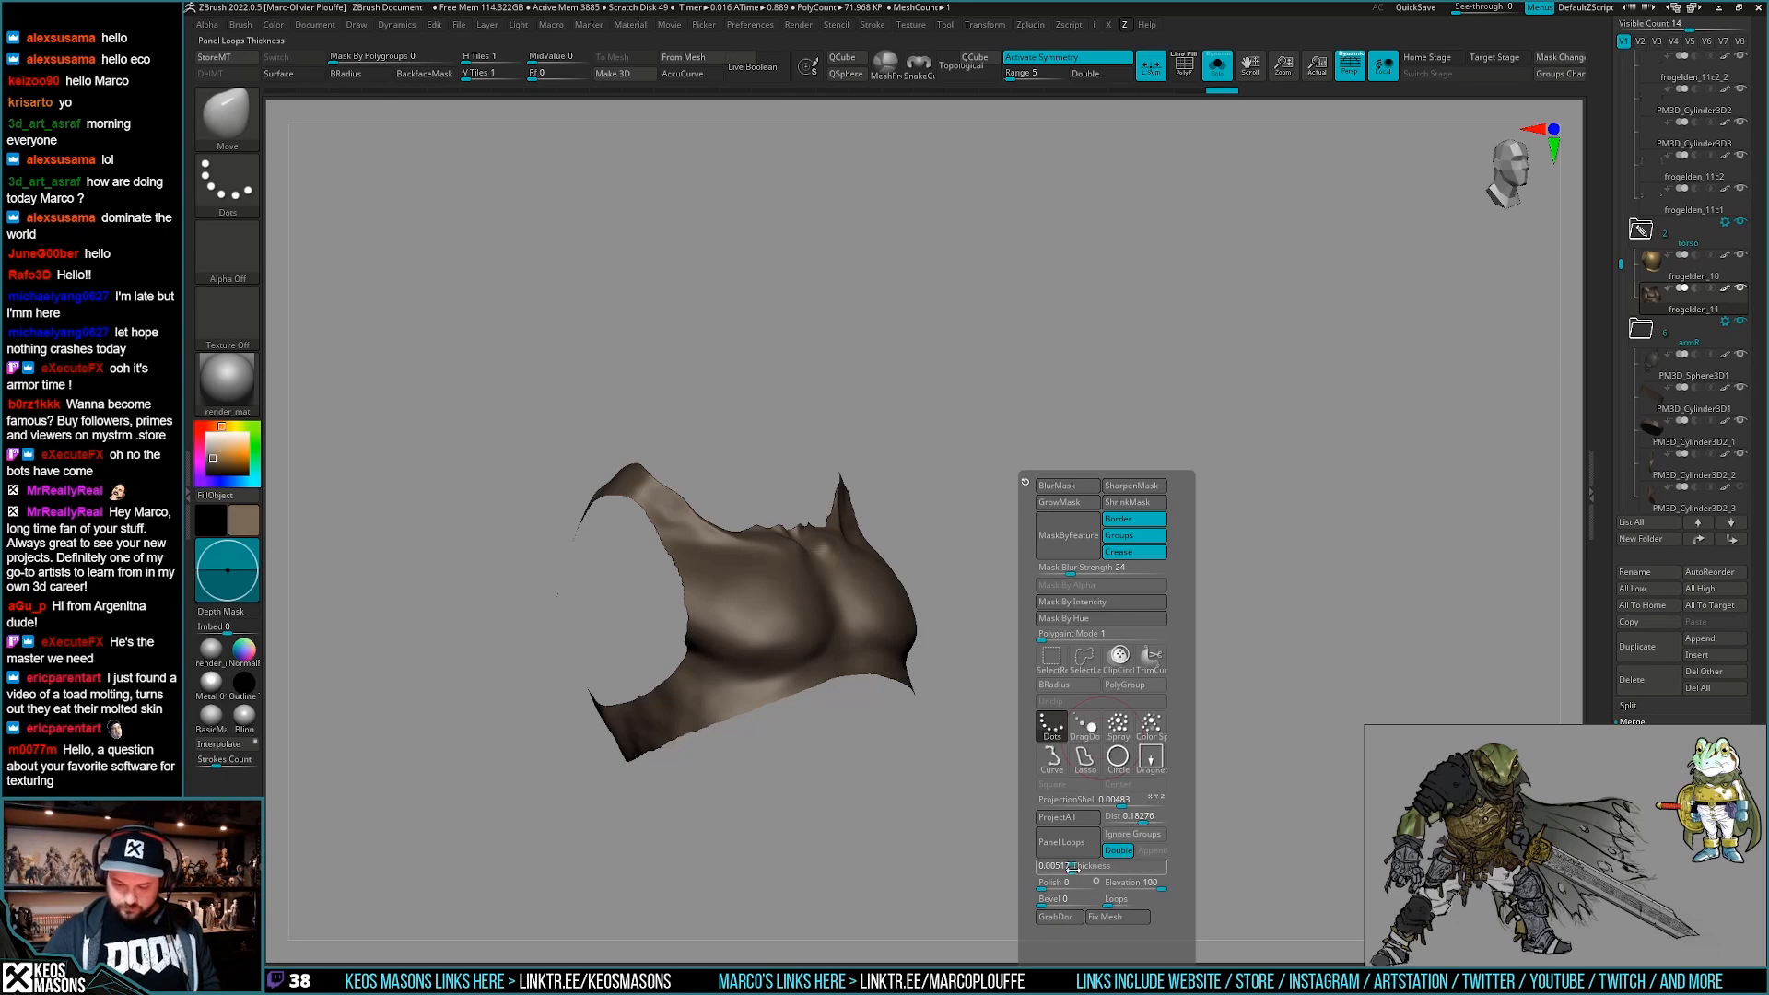
{"action": "left_click", "coordinate": [1081, 846]}
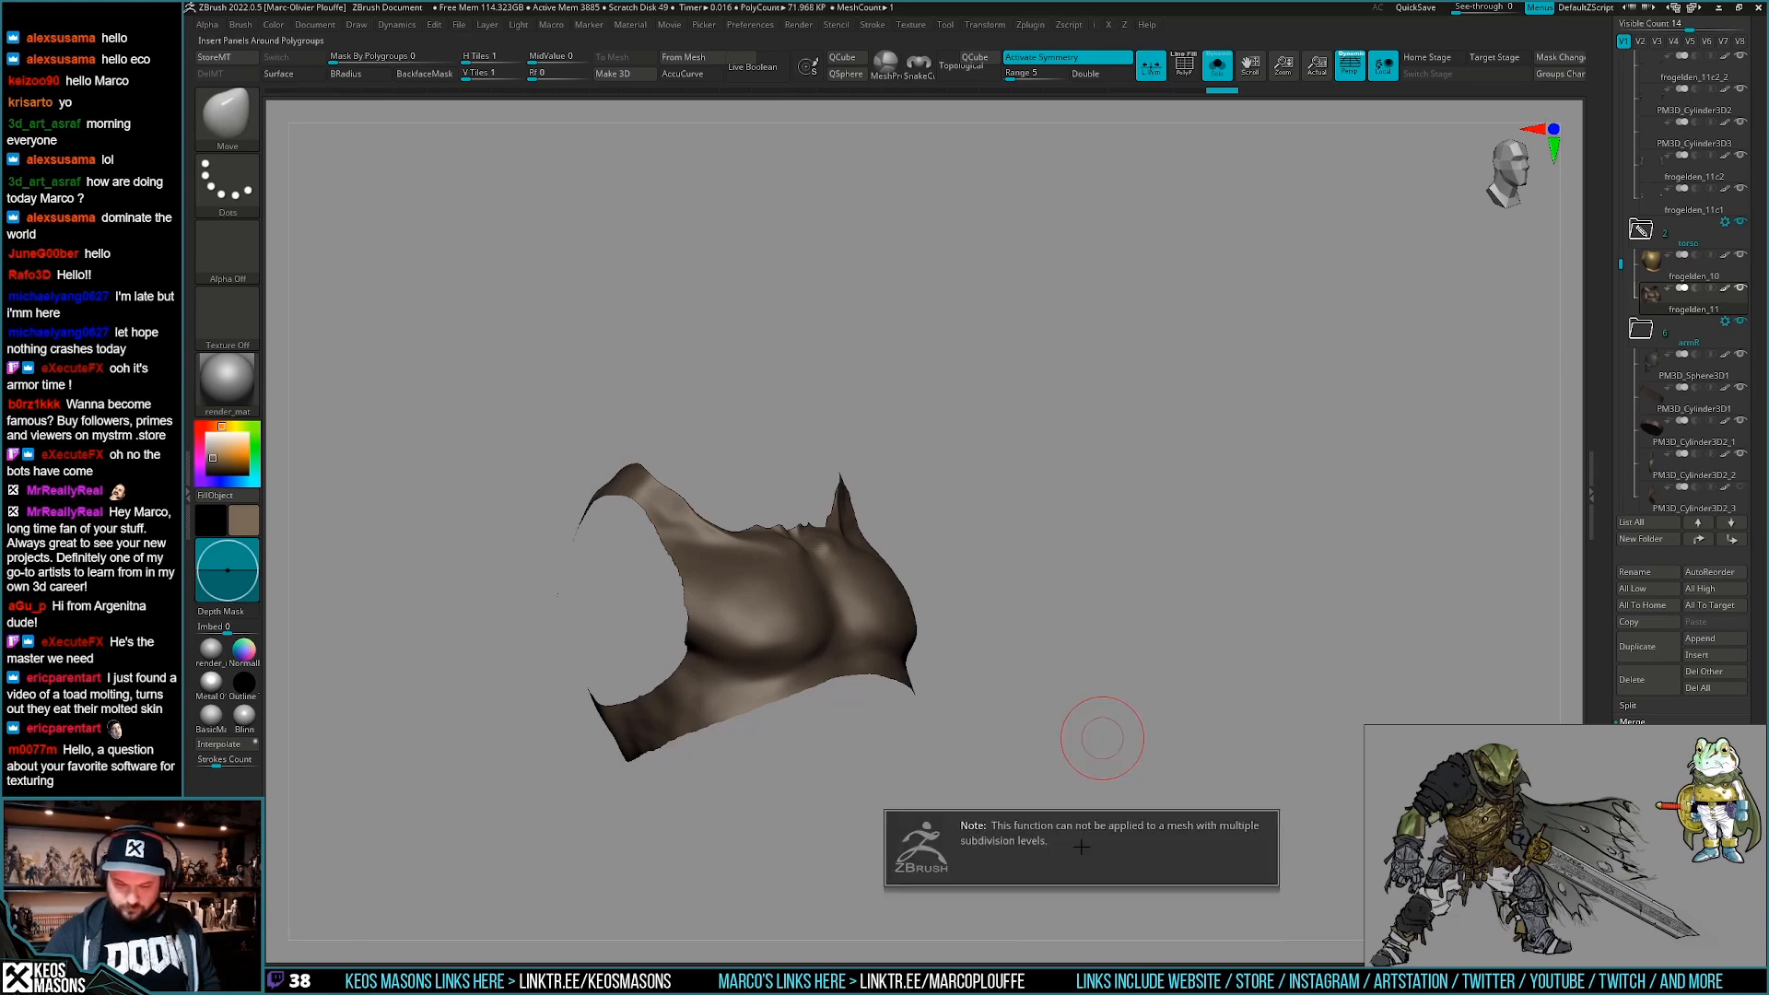
Delete the vest's lower subdivision level, reconstruct a coarser one, and delete the higher level.
{"action": "key", "text": "z"}
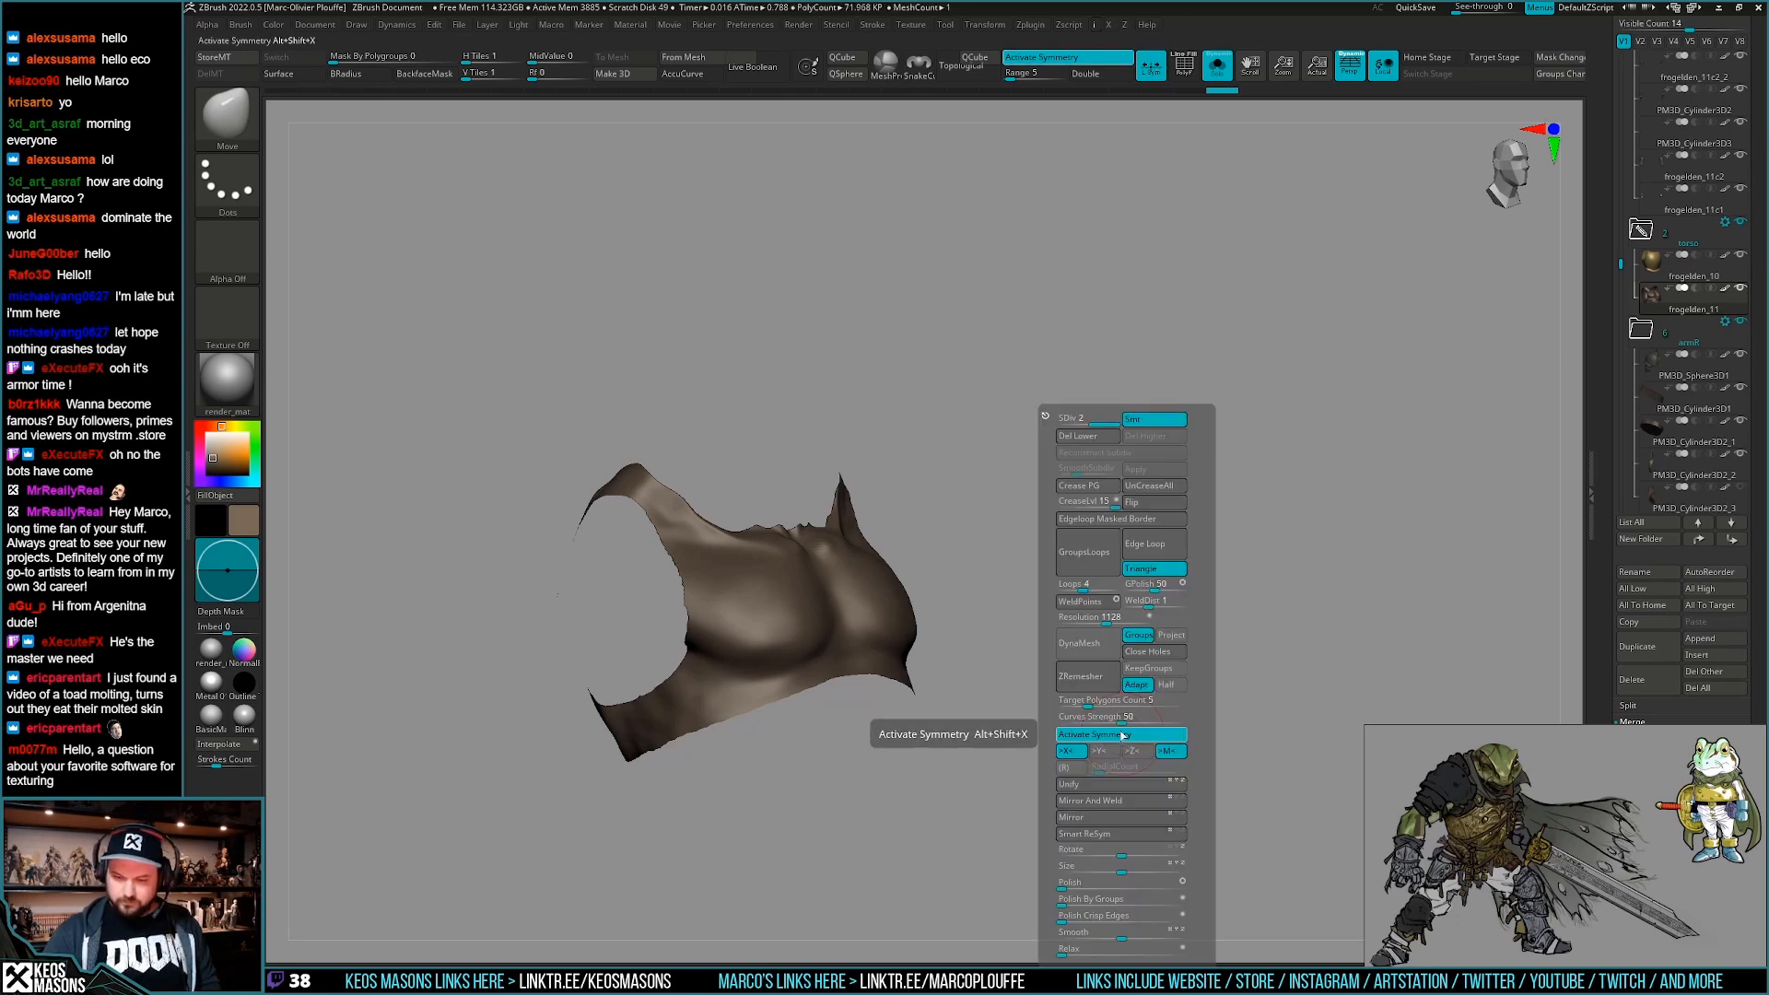
{"action": "left_click", "coordinate": [1089, 435]}
{"action": "key", "text": "z"}
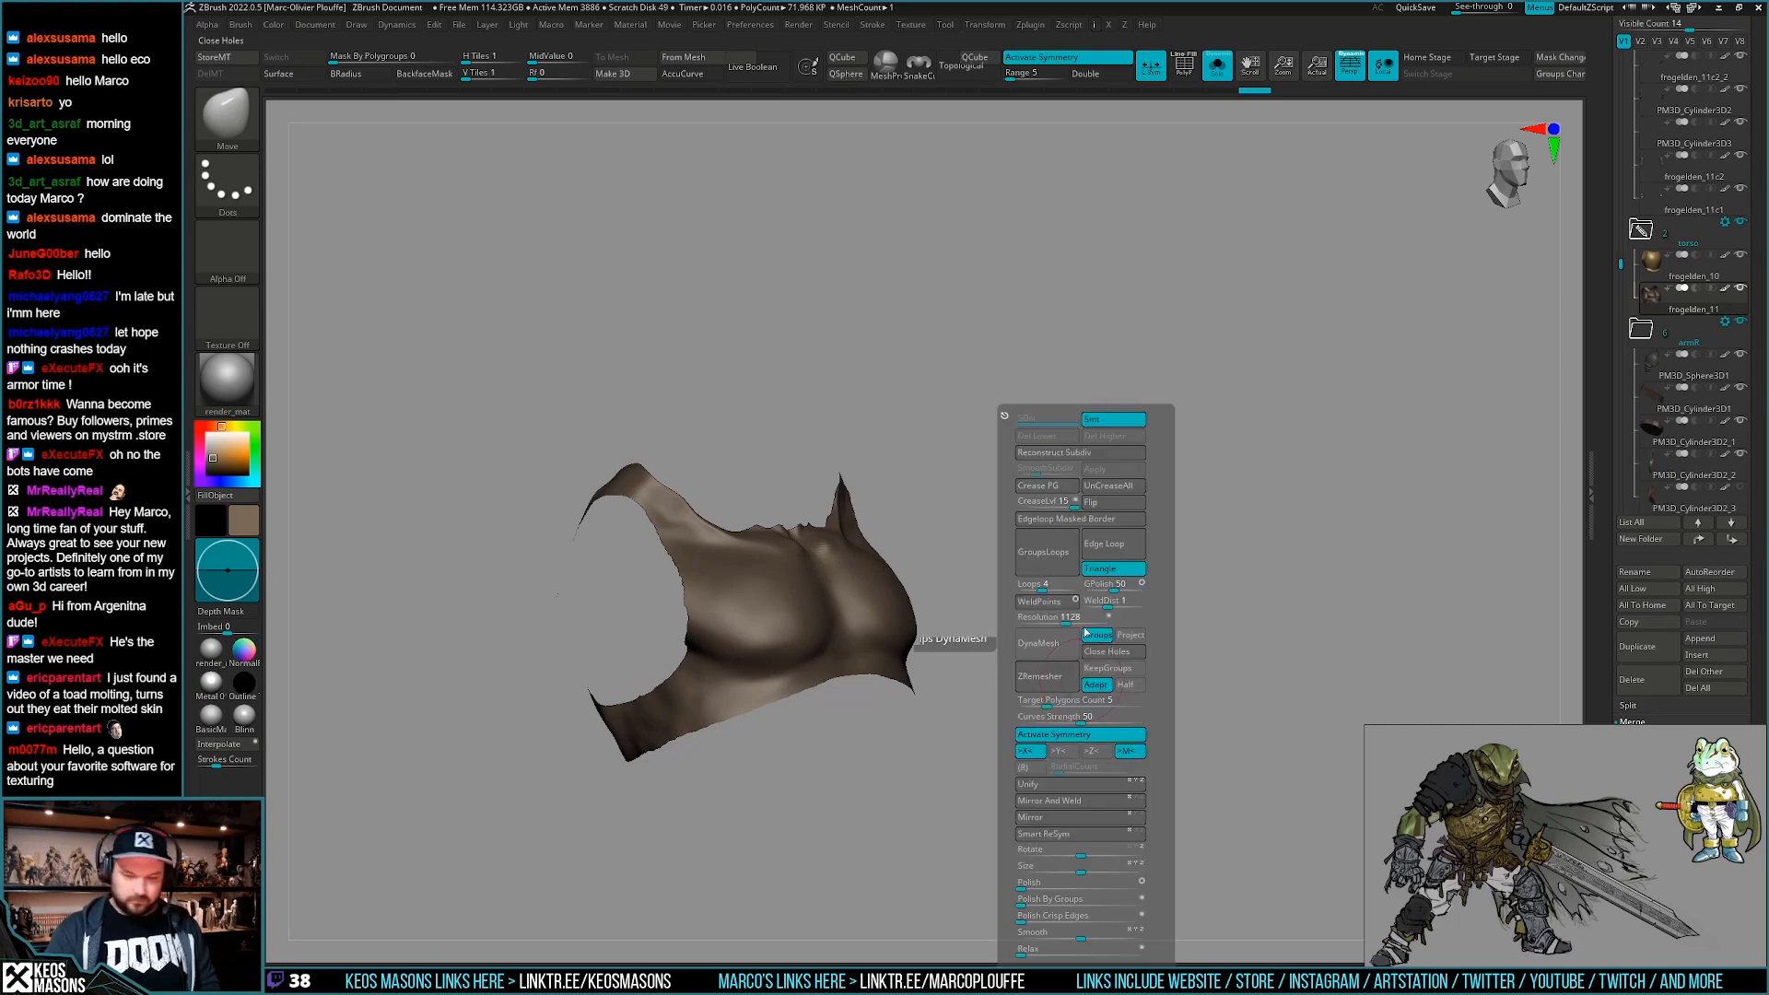
{"action": "key", "text": "z"}
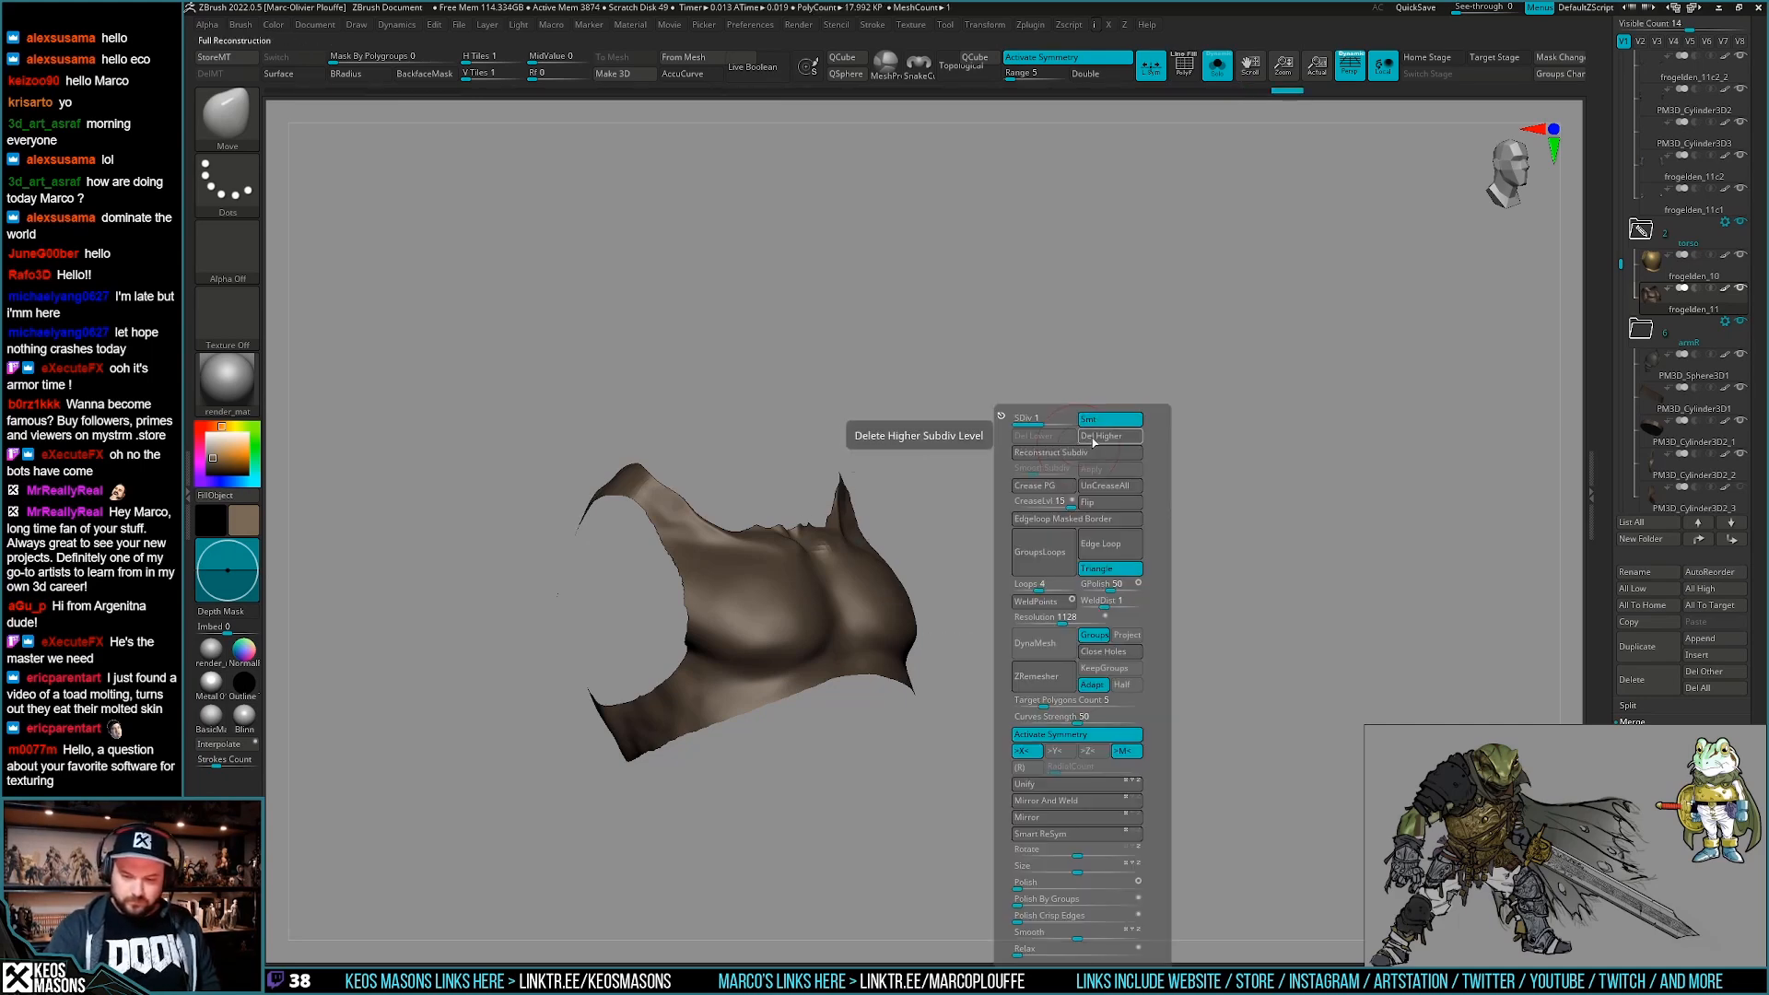
{"action": "left_click", "coordinate": [1055, 452]}
Apply Panel Loops to the vest with a thickness of 0.00645 and check the shell with the polygroups hidden.
{"action": "key", "text": "z"}
{"action": "left_click", "coordinate": [1078, 848]}
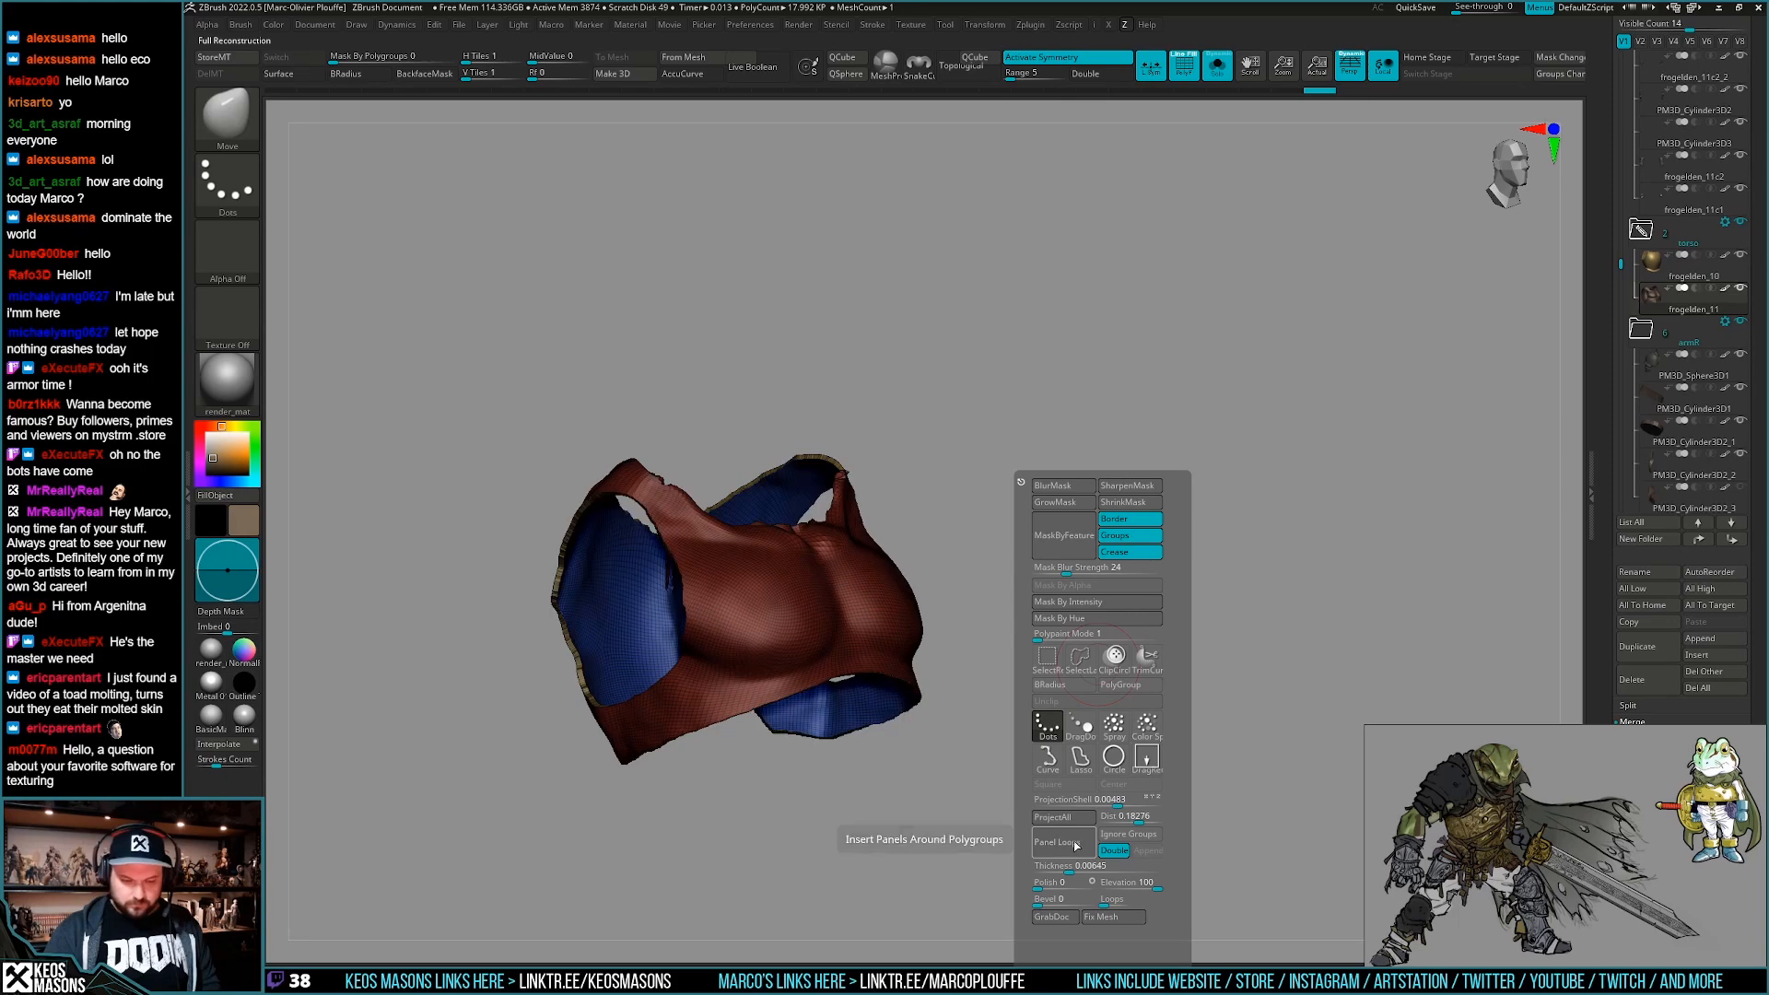
{"action": "key", "text": "shift+f"}
{"action": "left_click_drag", "start_coordinate": [926, 834], "coordinate": [967, 833]}
{"action": "key", "text": "alt+s"}
{"action": "left_click_drag", "start_coordinate": [1032, 783], "coordinate": [1116, 691]}
{"action": "key", "text": "alt+s"}
Apply Polish By Groups to the vest shell several times to smooth its jagged borders.
{"action": "key", "text": "z"}
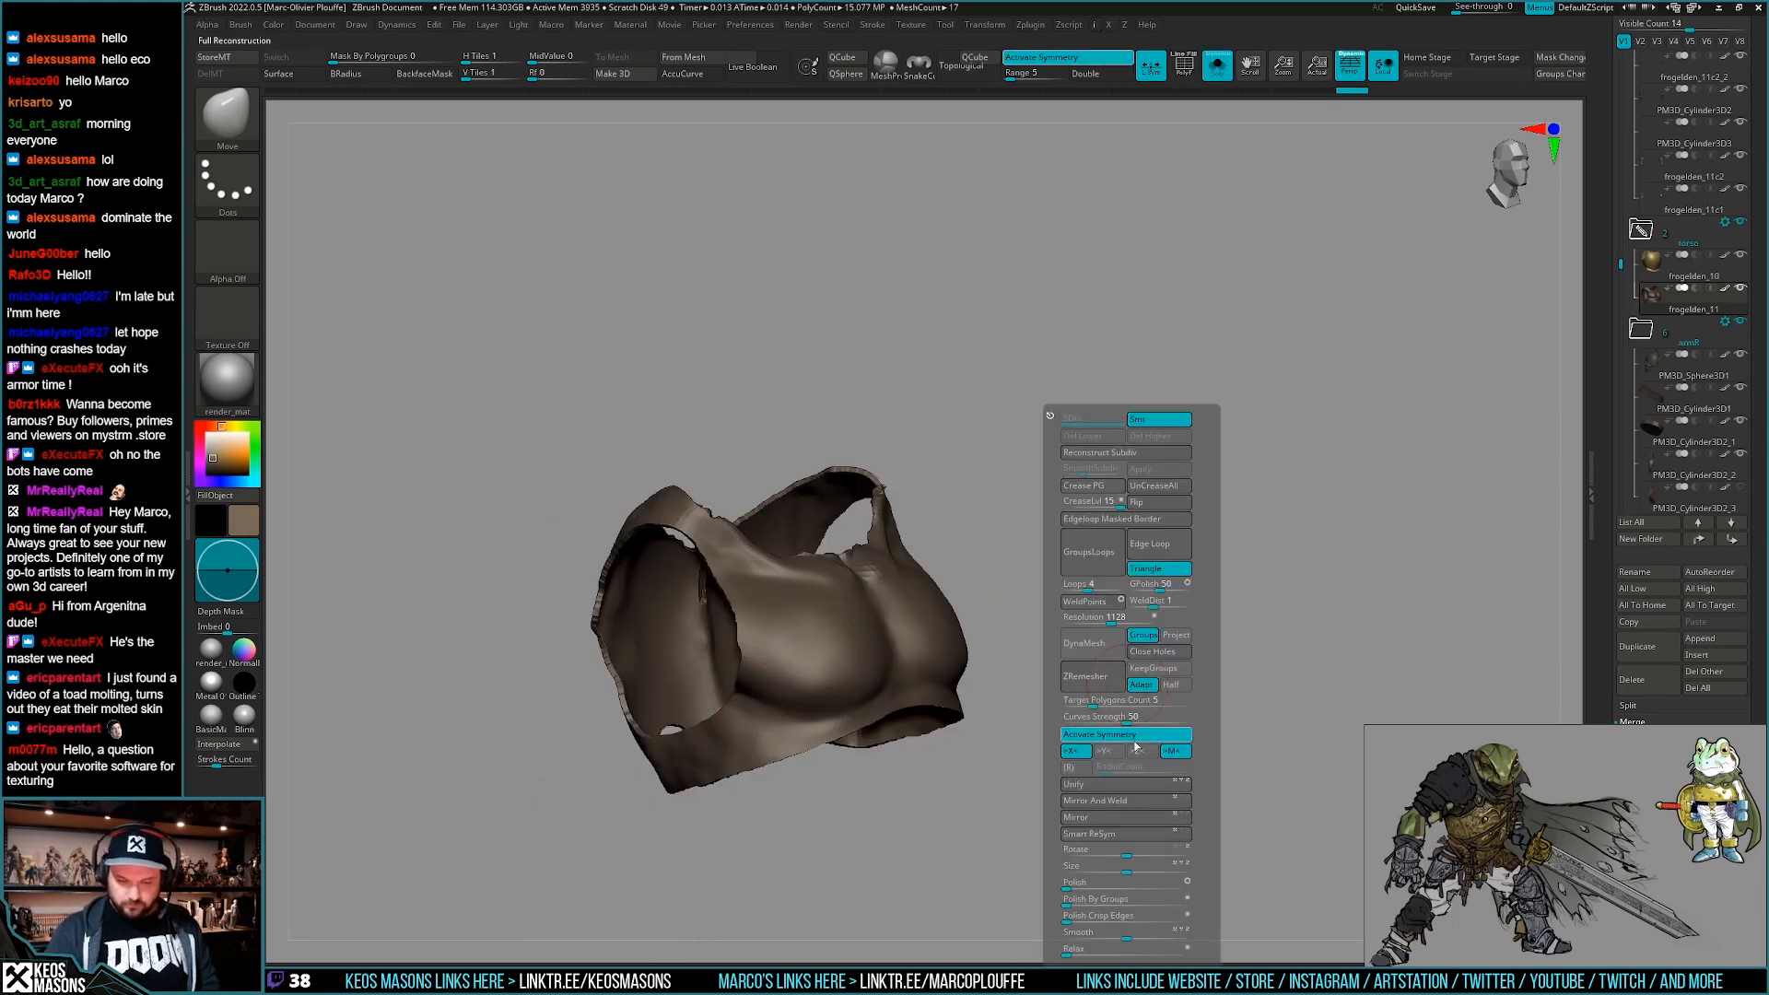
{"action": "left_click_drag", "start_coordinate": [1087, 907], "coordinate": [1085, 903]}
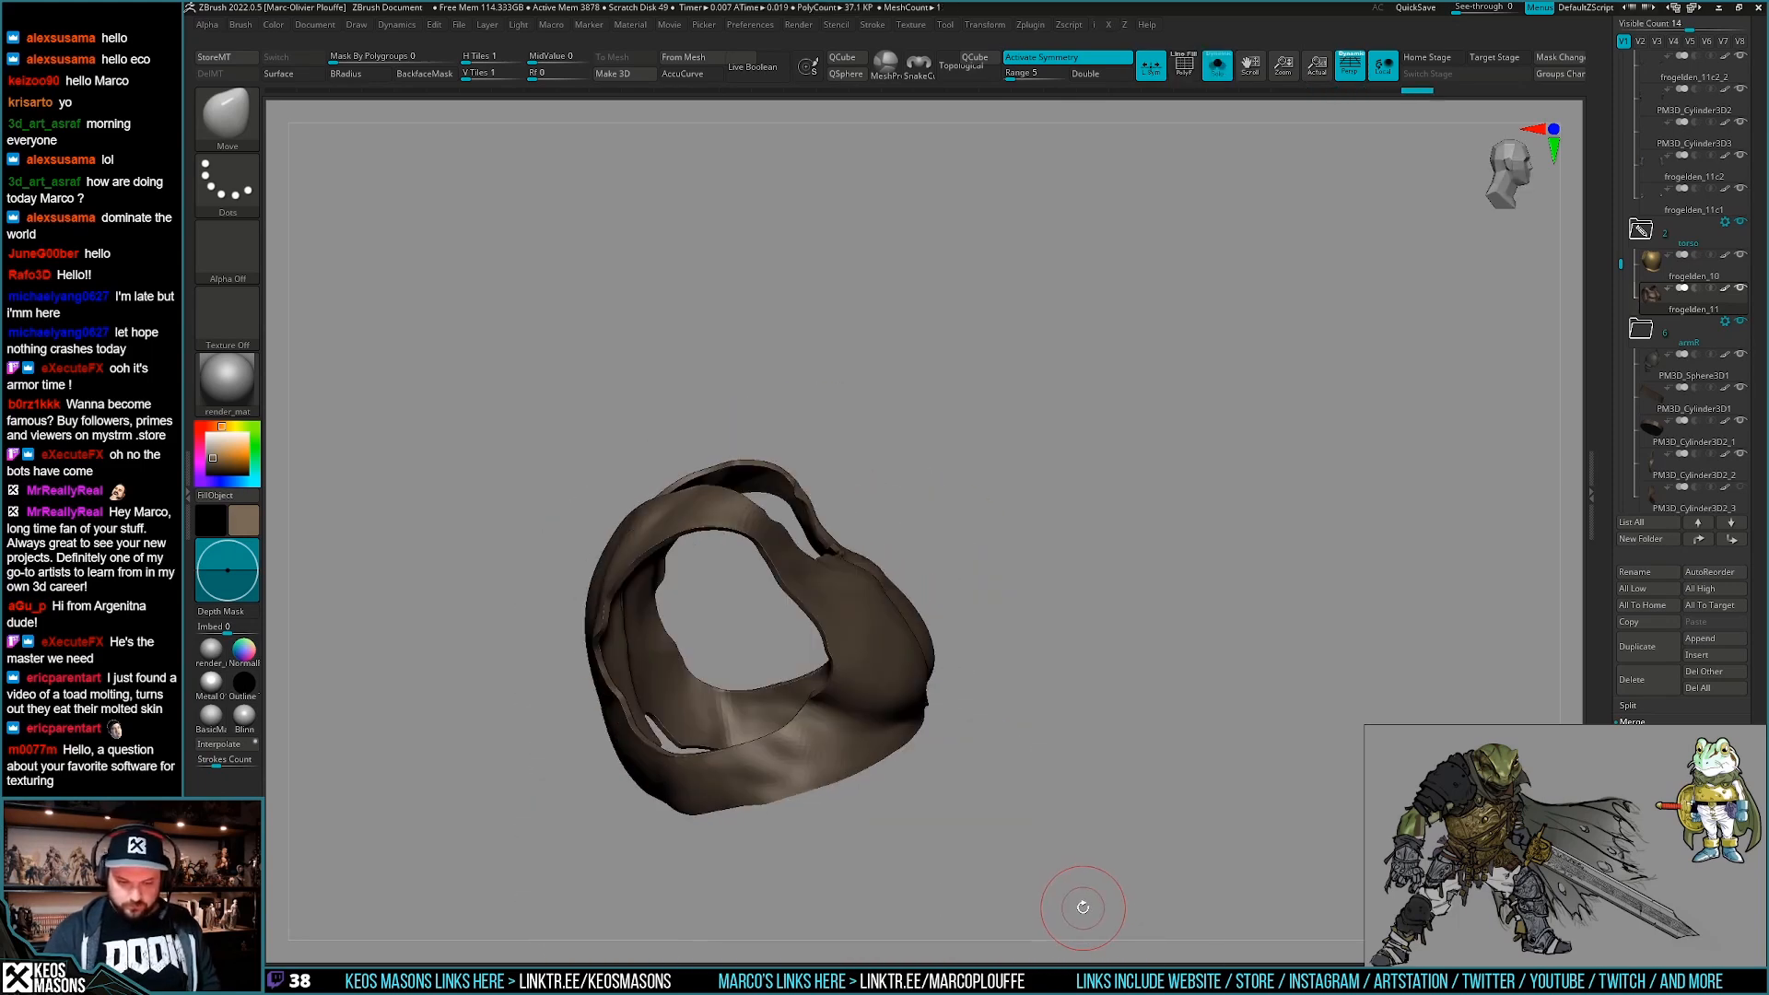
{"action": "key", "text": "z"}
{"action": "left_click", "coordinate": [1080, 904]}
{"action": "key", "text": "z"}
{"action": "left_click", "coordinate": [1060, 902]}
{"action": "key", "text": "z"}
{"action": "left_click", "coordinate": [1069, 904]}
{"action": "key", "text": "z"}
{"action": "left_click", "coordinate": [1140, 743]}
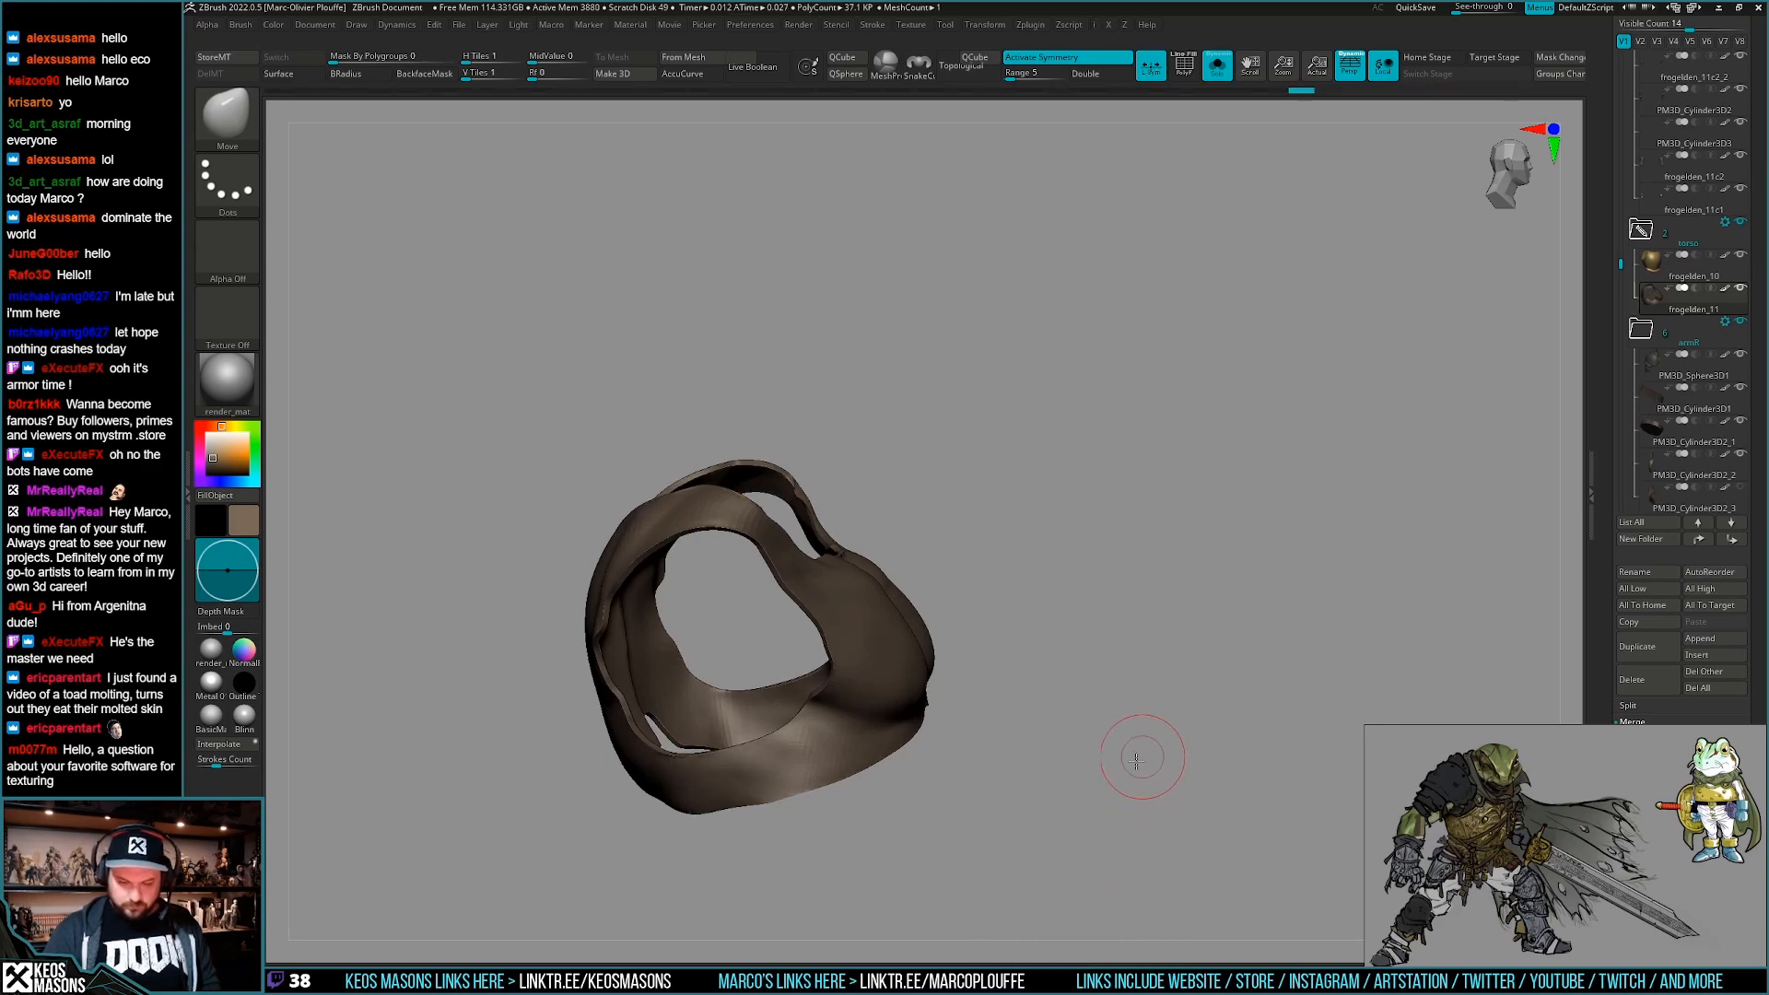
Show the whole character and reshape the vest over the back and shoulders with the Move brush.
{"action": "key", "text": "alt+s"}
{"action": "mouse_move", "coordinate": [958, 744]}
{"action": "right_mouse_down"}
{"action": "mouse_move", "coordinate": [1000, 728]}
{"action": "mouse_move", "coordinate": [951, 702]}
{"action": "right_mouse_up"}
{"action": "key", "text": "z"}
{"action": "mouse_move", "coordinate": [1077, 659]}
{"action": "right_mouse_down"}
{"action": "mouse_move", "coordinate": [1014, 668]}
{"action": "mouse_move", "coordinate": [1025, 681]}
{"action": "mouse_move", "coordinate": [959, 655]}
{"action": "mouse_move", "coordinate": [792, 727]}
{"action": "mouse_move", "coordinate": [752, 679]}
{"action": "mouse_move", "coordinate": [783, 623]}
{"action": "mouse_move", "coordinate": [832, 599]}
{"action": "right_mouse_up"}
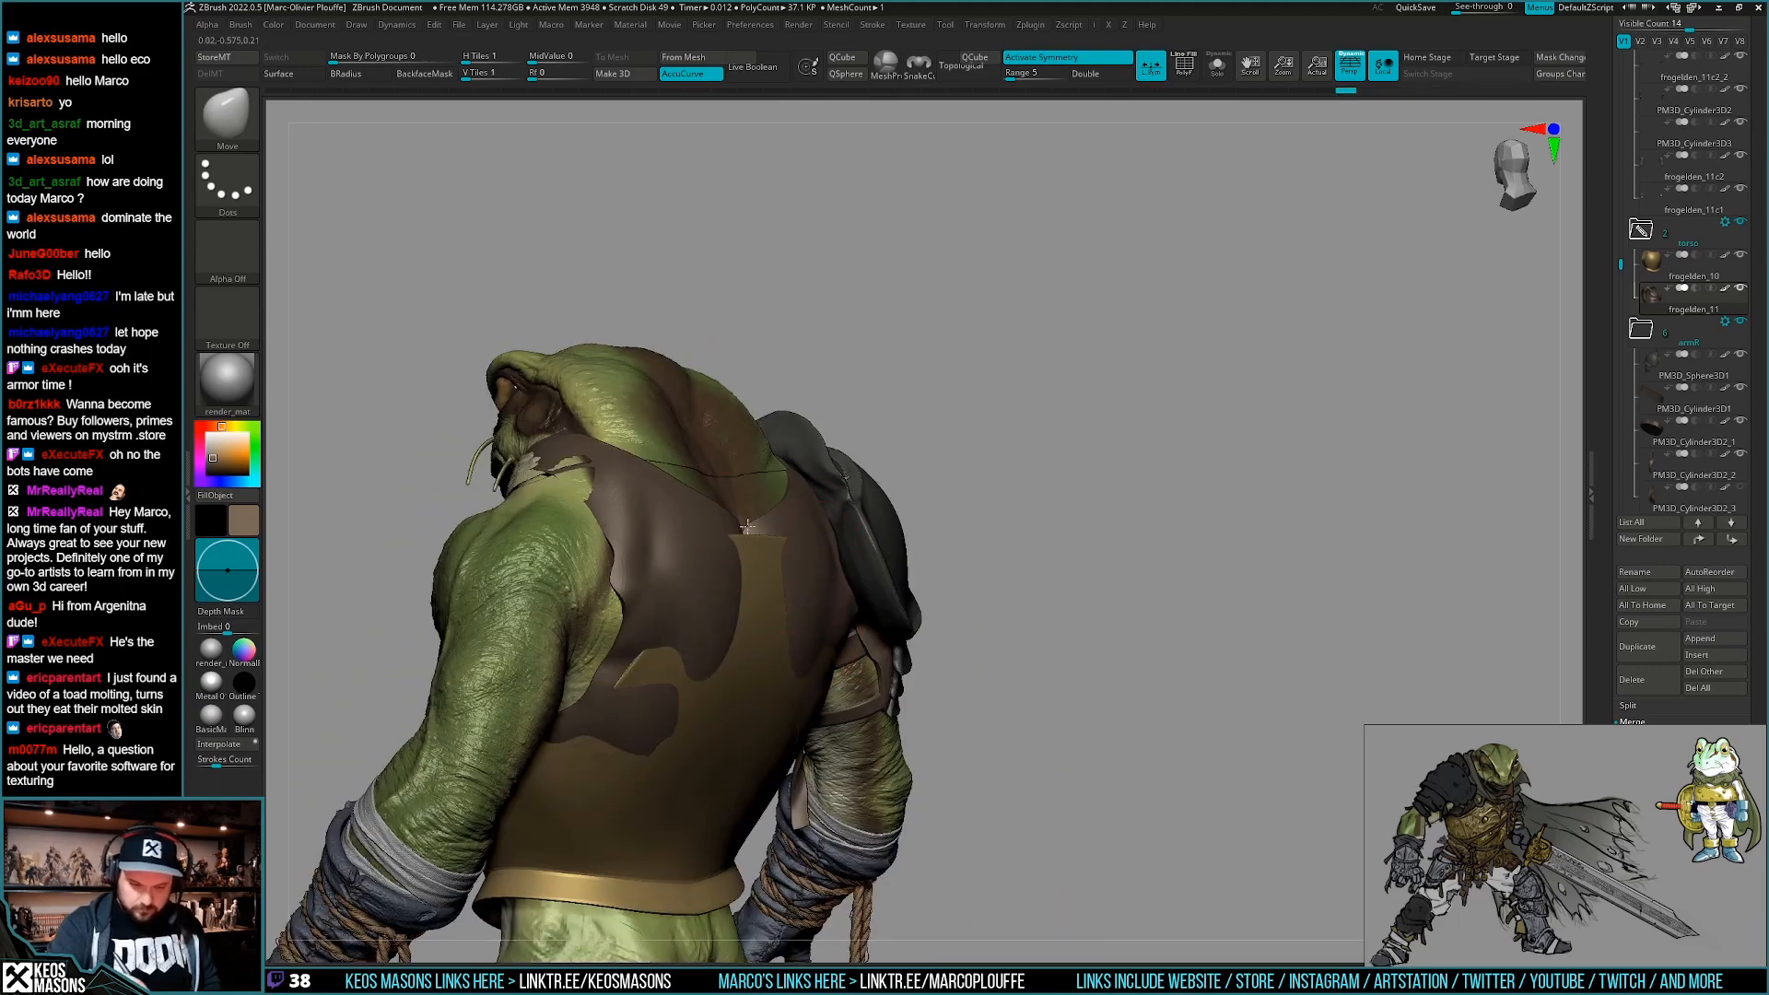
{"action": "right_click_drag", "start_coordinate": [753, 518], "coordinate": [916, 601], "text": "ctrl"}
{"action": "key", "text": "alt+s"}
{"action": "key", "text": "shift+f"}
{"action": "key", "text": "shift+f"}
{"action": "key", "text": "alt+s"}
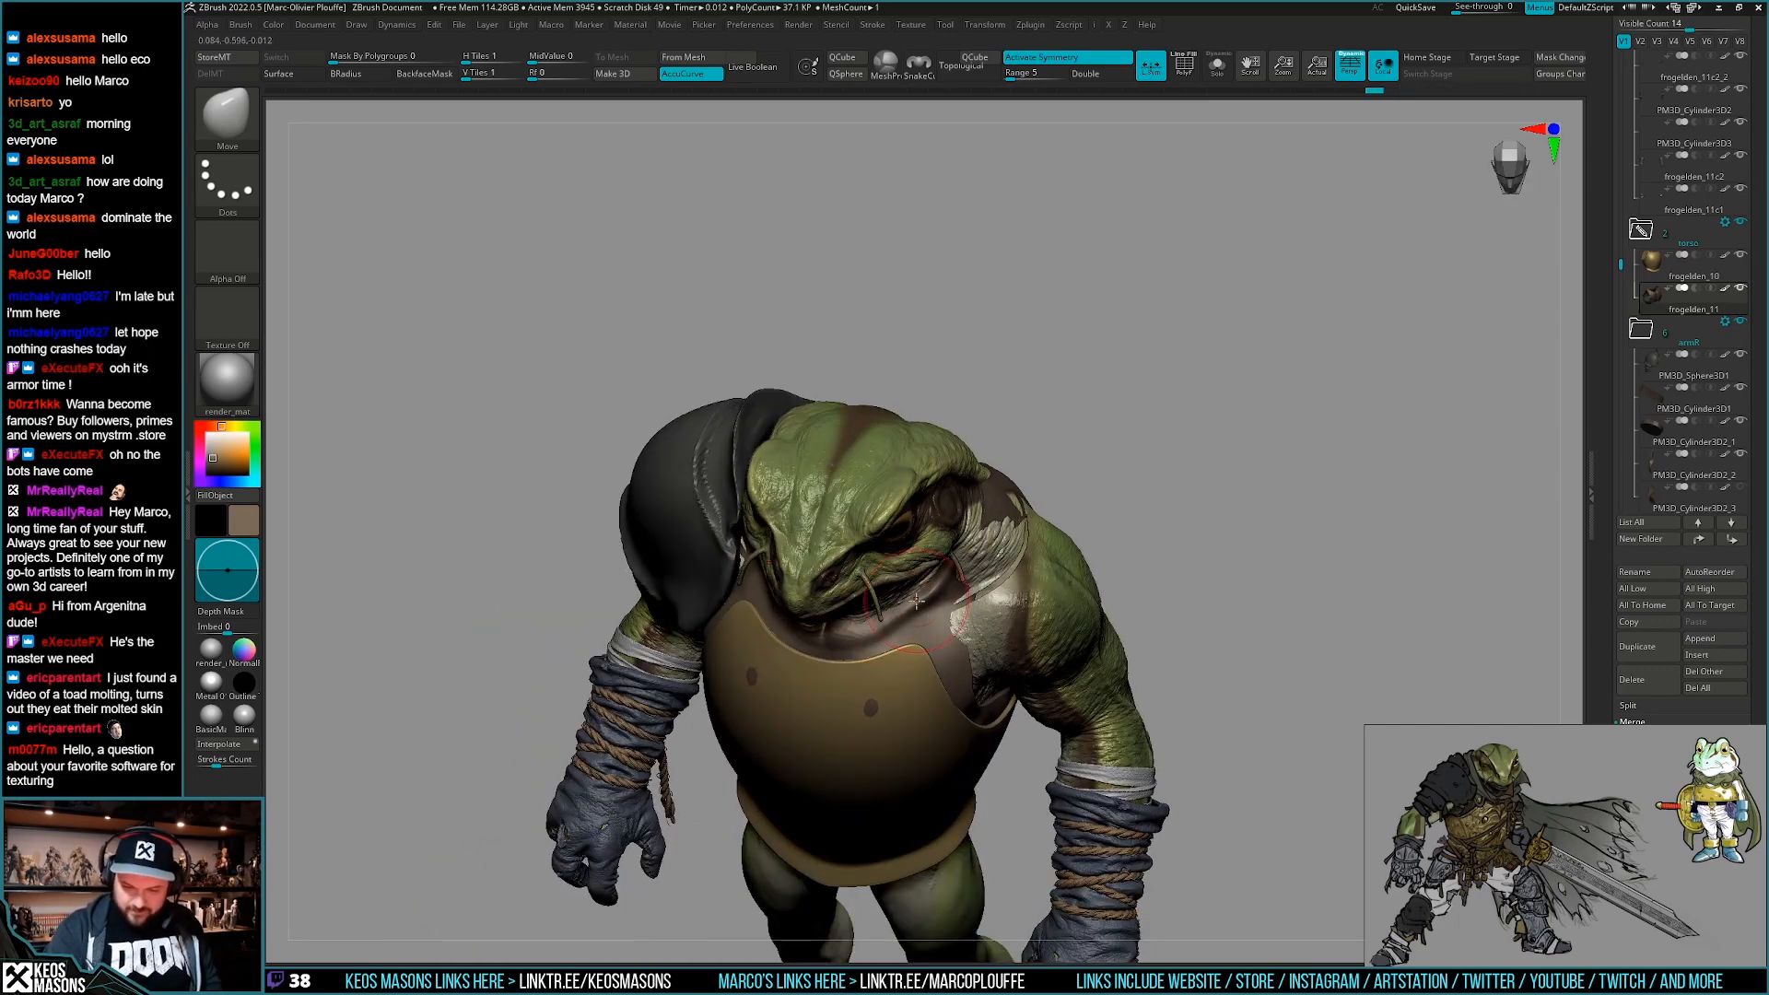
Adjust the vest's shoulder straps and neckline from the front so they fit around the breastplate.
{"action": "right_click_drag", "start_coordinate": [973, 544], "coordinate": [995, 557]}
{"action": "key", "text": "space"}
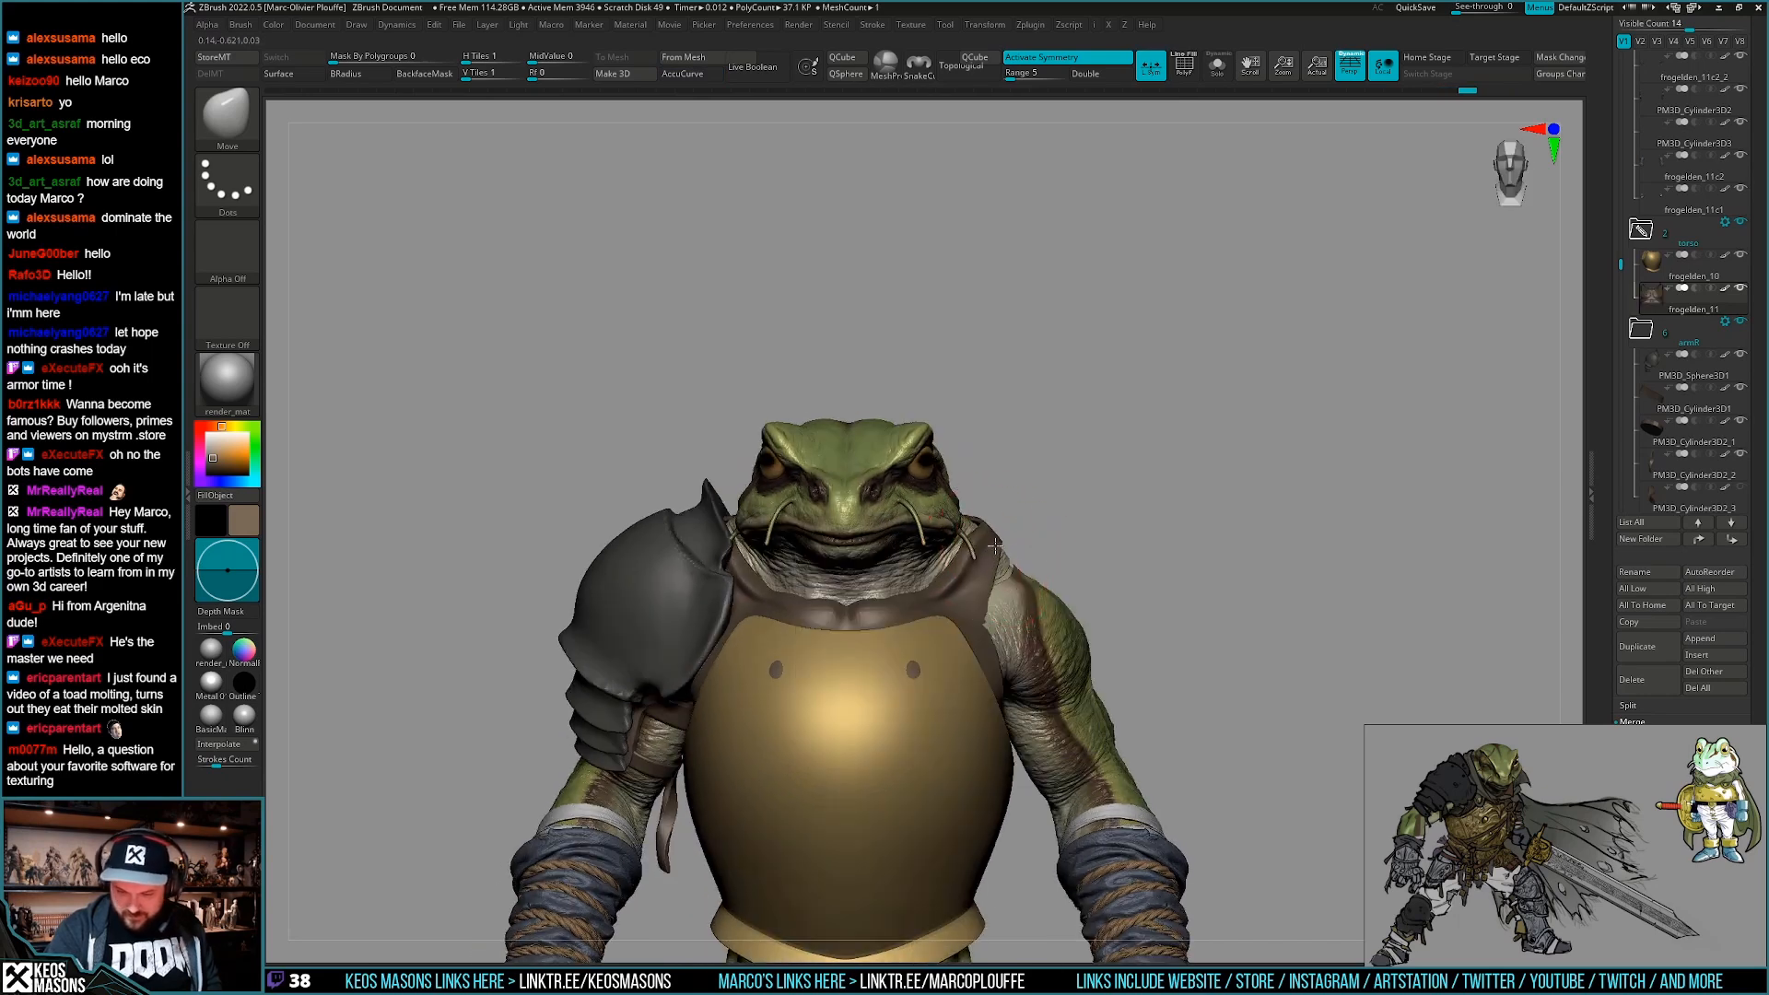
{"action": "right_click_drag", "start_coordinate": [1000, 585], "coordinate": [1070, 630]}
{"action": "key", "text": "space"}
Isolate the vest and polish it to smooth the whole shell.
{"action": "key", "text": "alt+shift+s"}
{"action": "right_click_drag", "start_coordinate": [907, 714], "coordinate": [1058, 669]}
{"action": "key", "text": "shift+f"}
{"action": "key", "text": "shift+f"}
{"action": "key", "text": "space"}
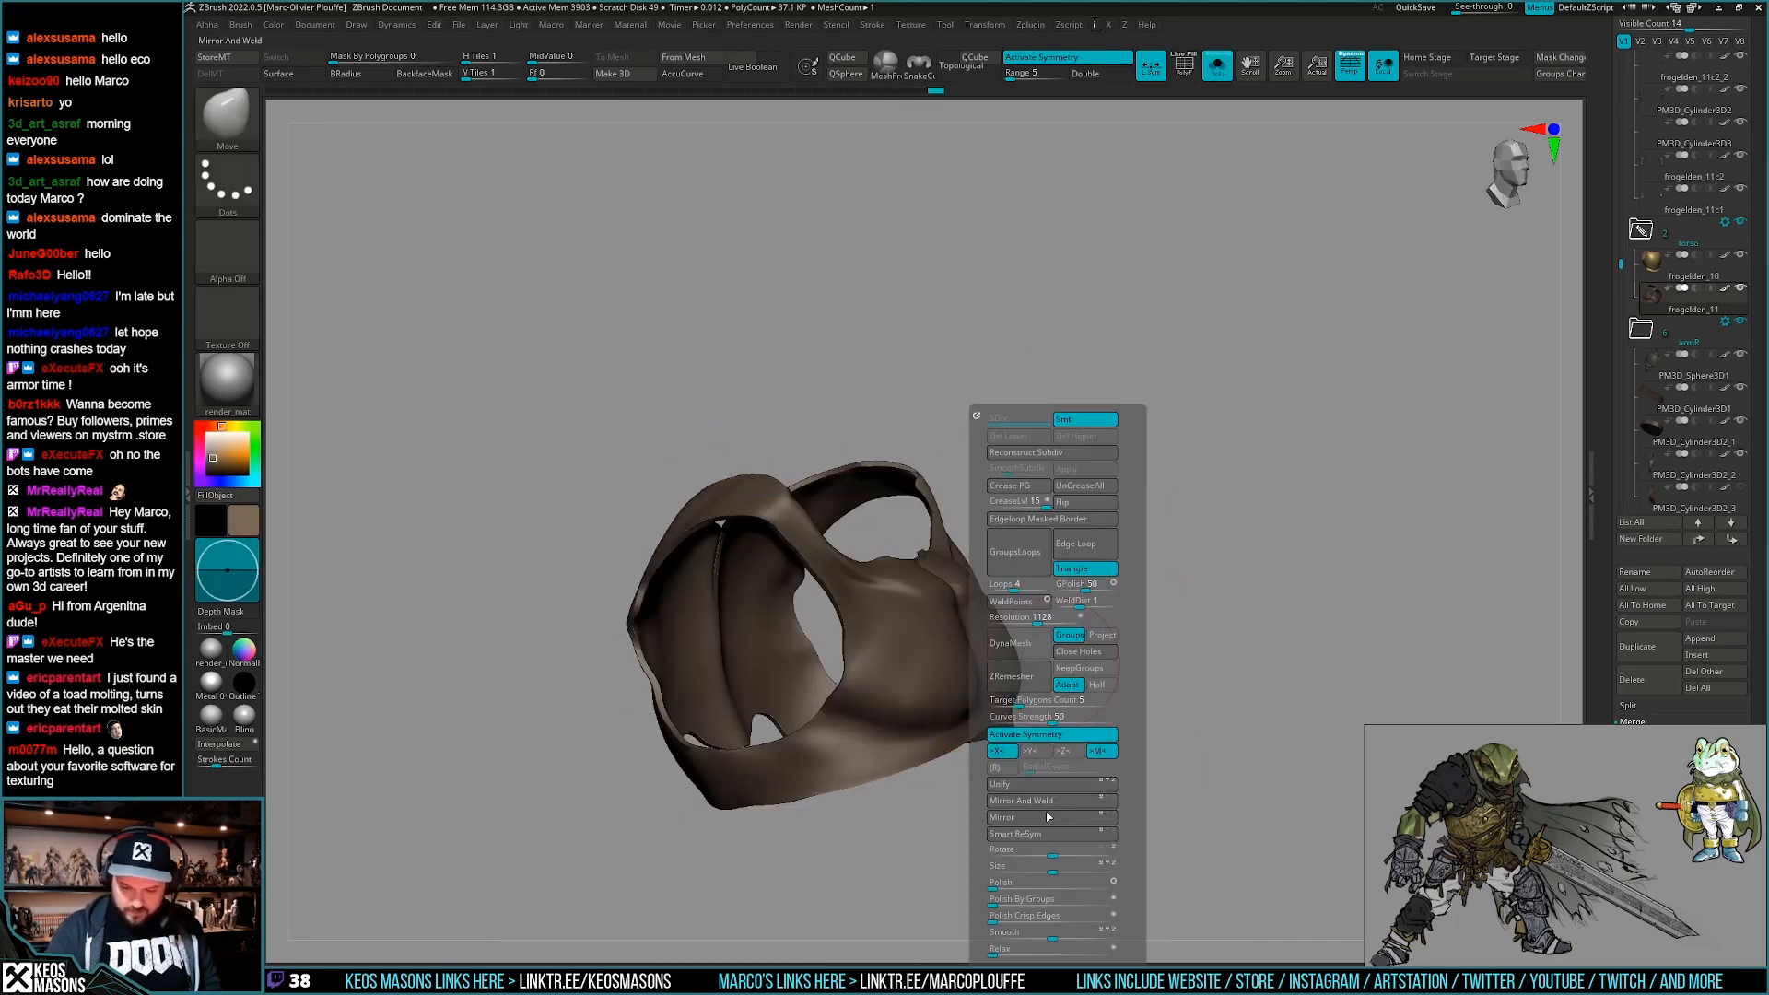
{"action": "left_click_drag", "start_coordinate": [1003, 886], "coordinate": [1050, 882]}
{"action": "right_click_drag", "start_coordinate": [1021, 863], "coordinate": [979, 838]}
Adjust the vest's underarm edge with the Move brush and compare its fit with the full character.
{"action": "key", "text": "alt+shift+s"}
{"action": "right_click_drag", "start_coordinate": [799, 686], "coordinate": [840, 675]}
{"action": "key", "text": "space"}
{"action": "left_click_drag", "start_coordinate": [840, 697], "coordinate": [835, 696]}
{"action": "mouse_move", "coordinate": [861, 692]}
{"action": "right_mouse_down"}
{"action": "mouse_move", "coordinate": [811, 698]}
{"action": "mouse_move", "coordinate": [854, 708]}
{"action": "right_mouse_up"}
{"action": "key", "text": "alt+shift+s"}
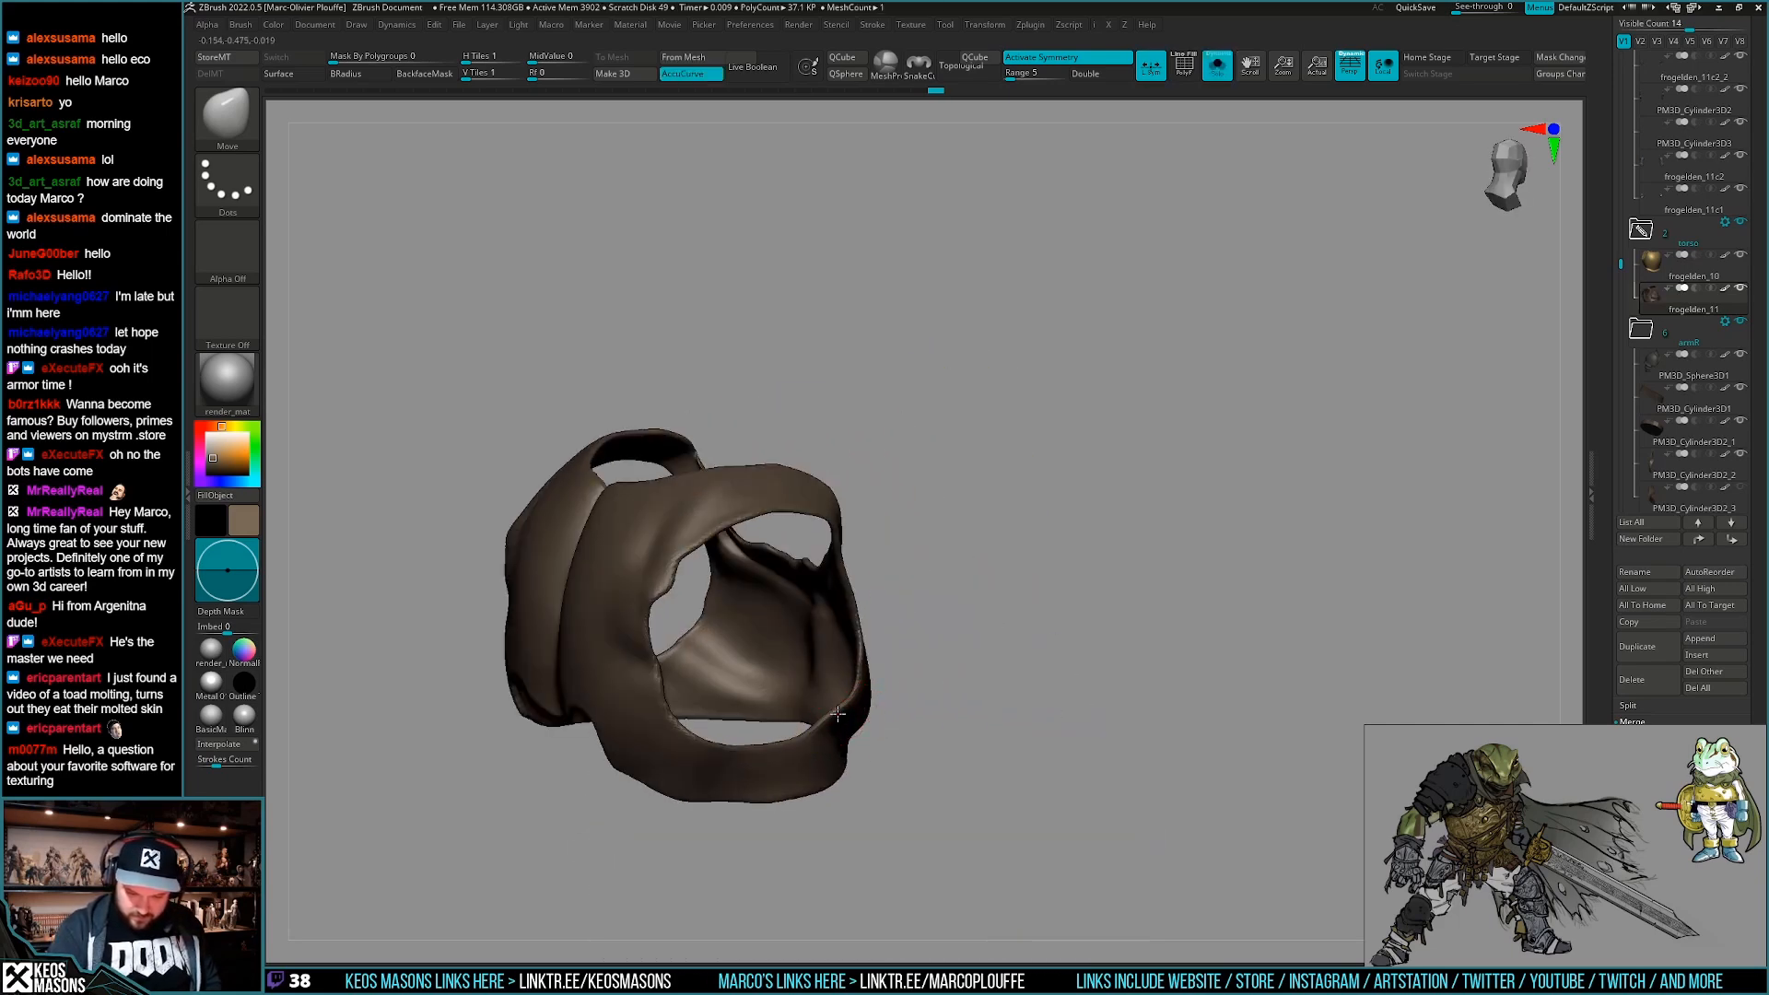
{"action": "key", "text": "alt+shift+s"}
{"action": "right_click_drag", "start_coordinate": [998, 624], "coordinate": [901, 615]}
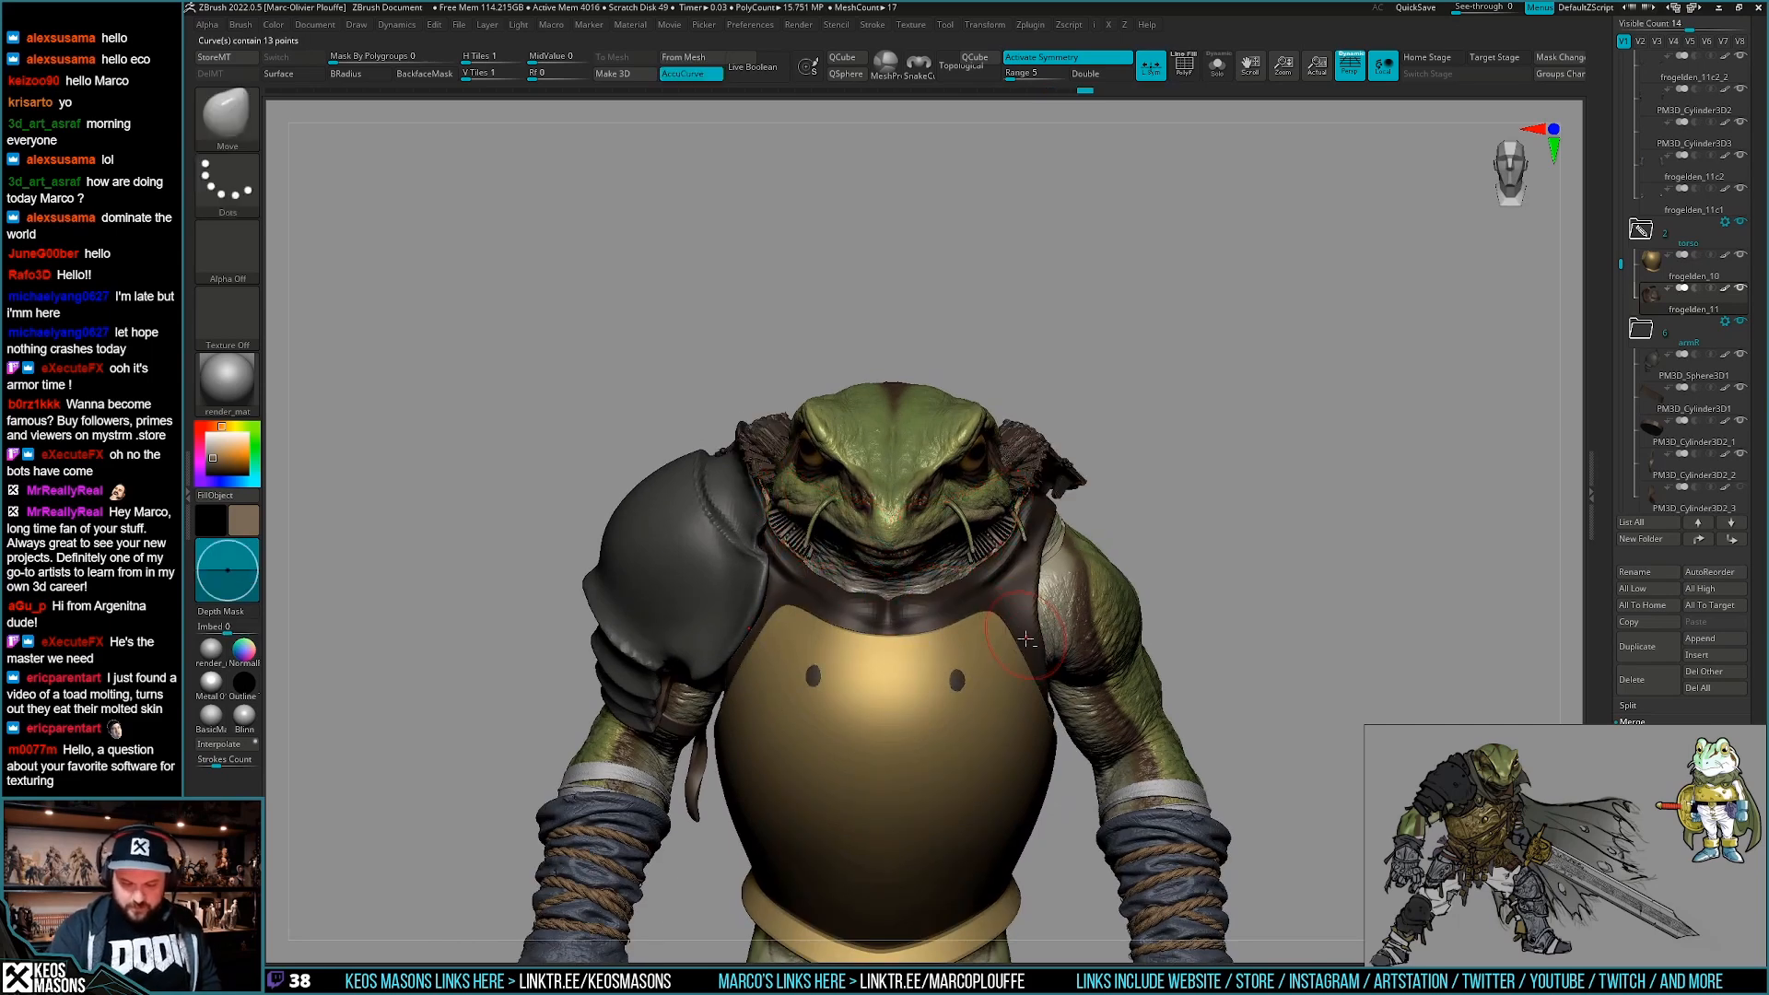
Isolate the vest and smooth its front at the centre of the chest.
{"action": "key", "text": "alt+shift+s"}
{"action": "key", "text": "ctrl+z"}
{"action": "key", "text": "space"}
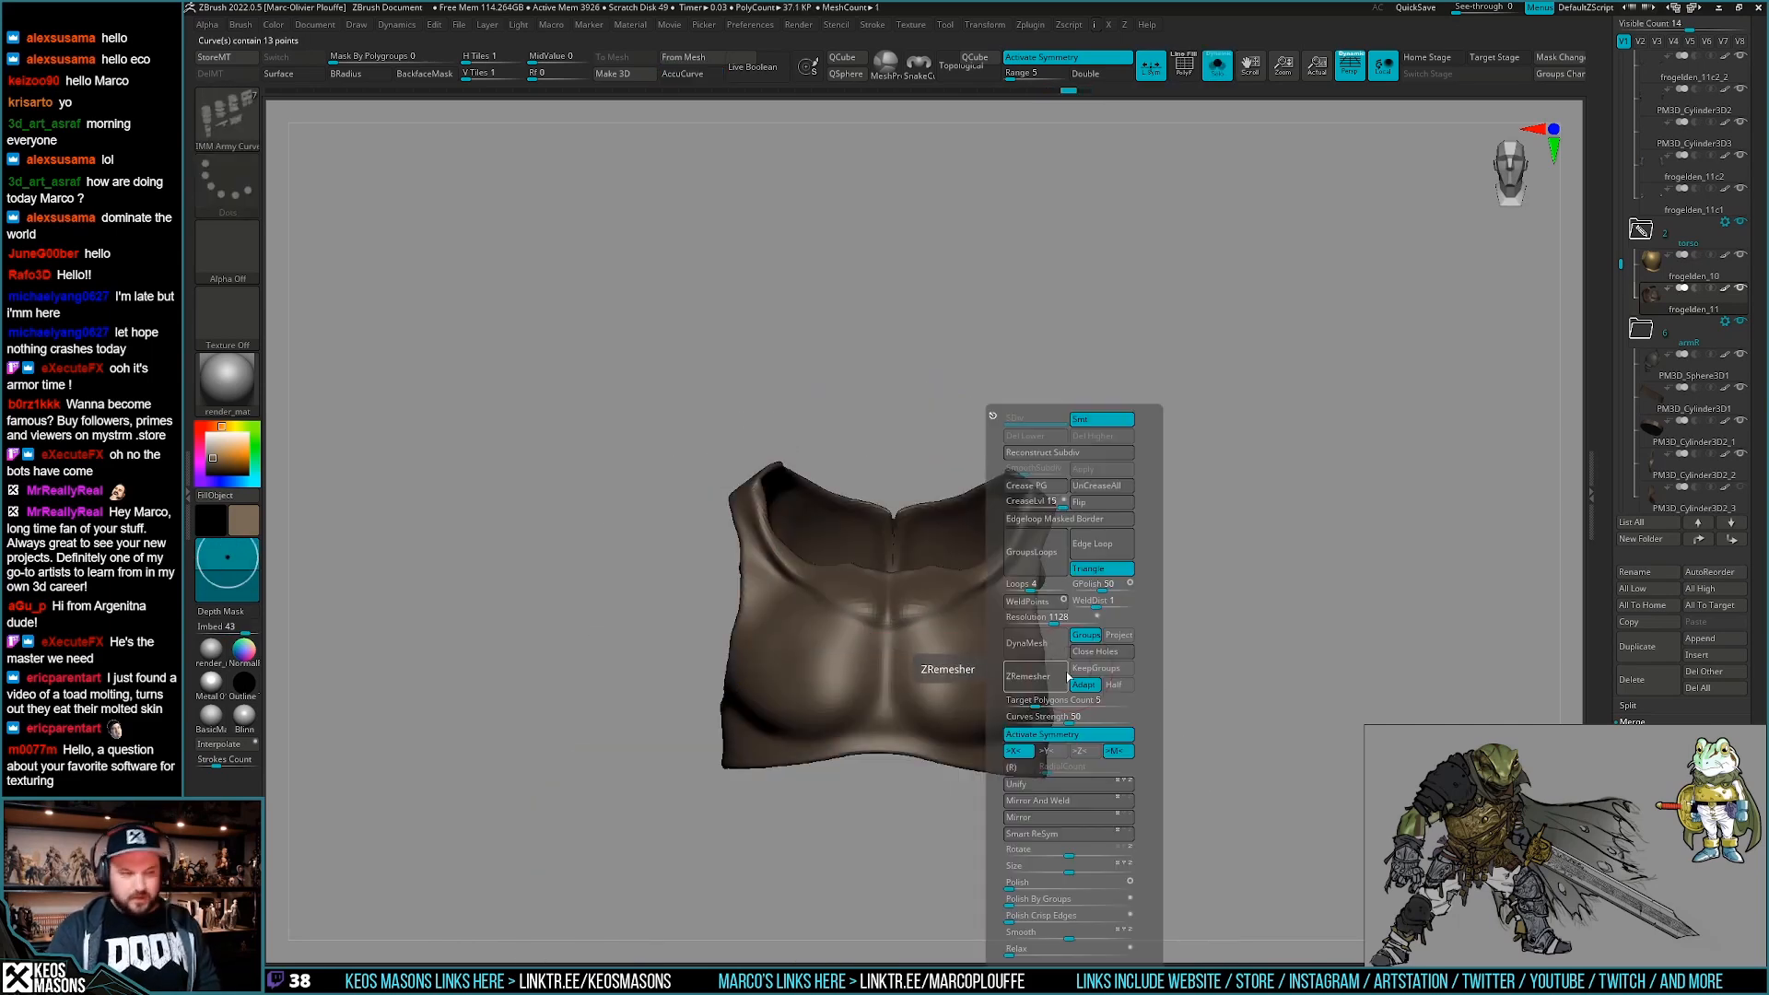
{"action": "key", "text": "b"}
{"action": "key", "text": "m"}
{"action": "key", "text": "v"}
{"action": "key", "text": "space"}
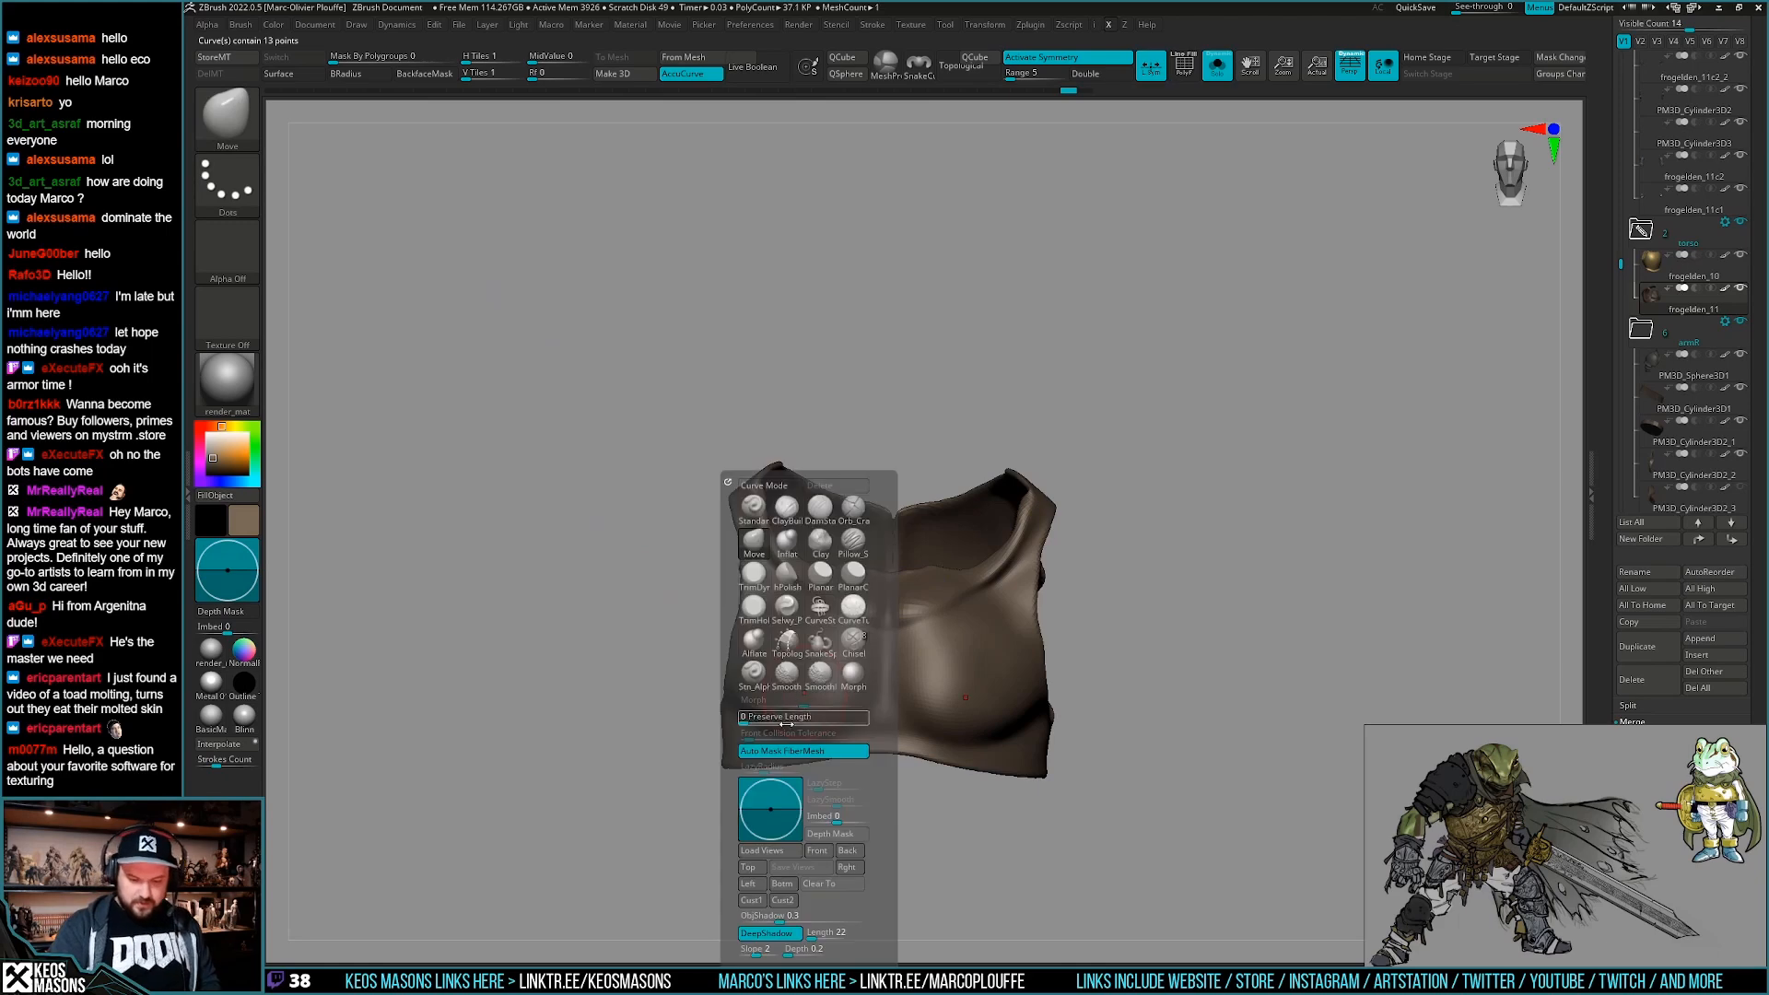
{"action": "left_click", "coordinate": [813, 667]}
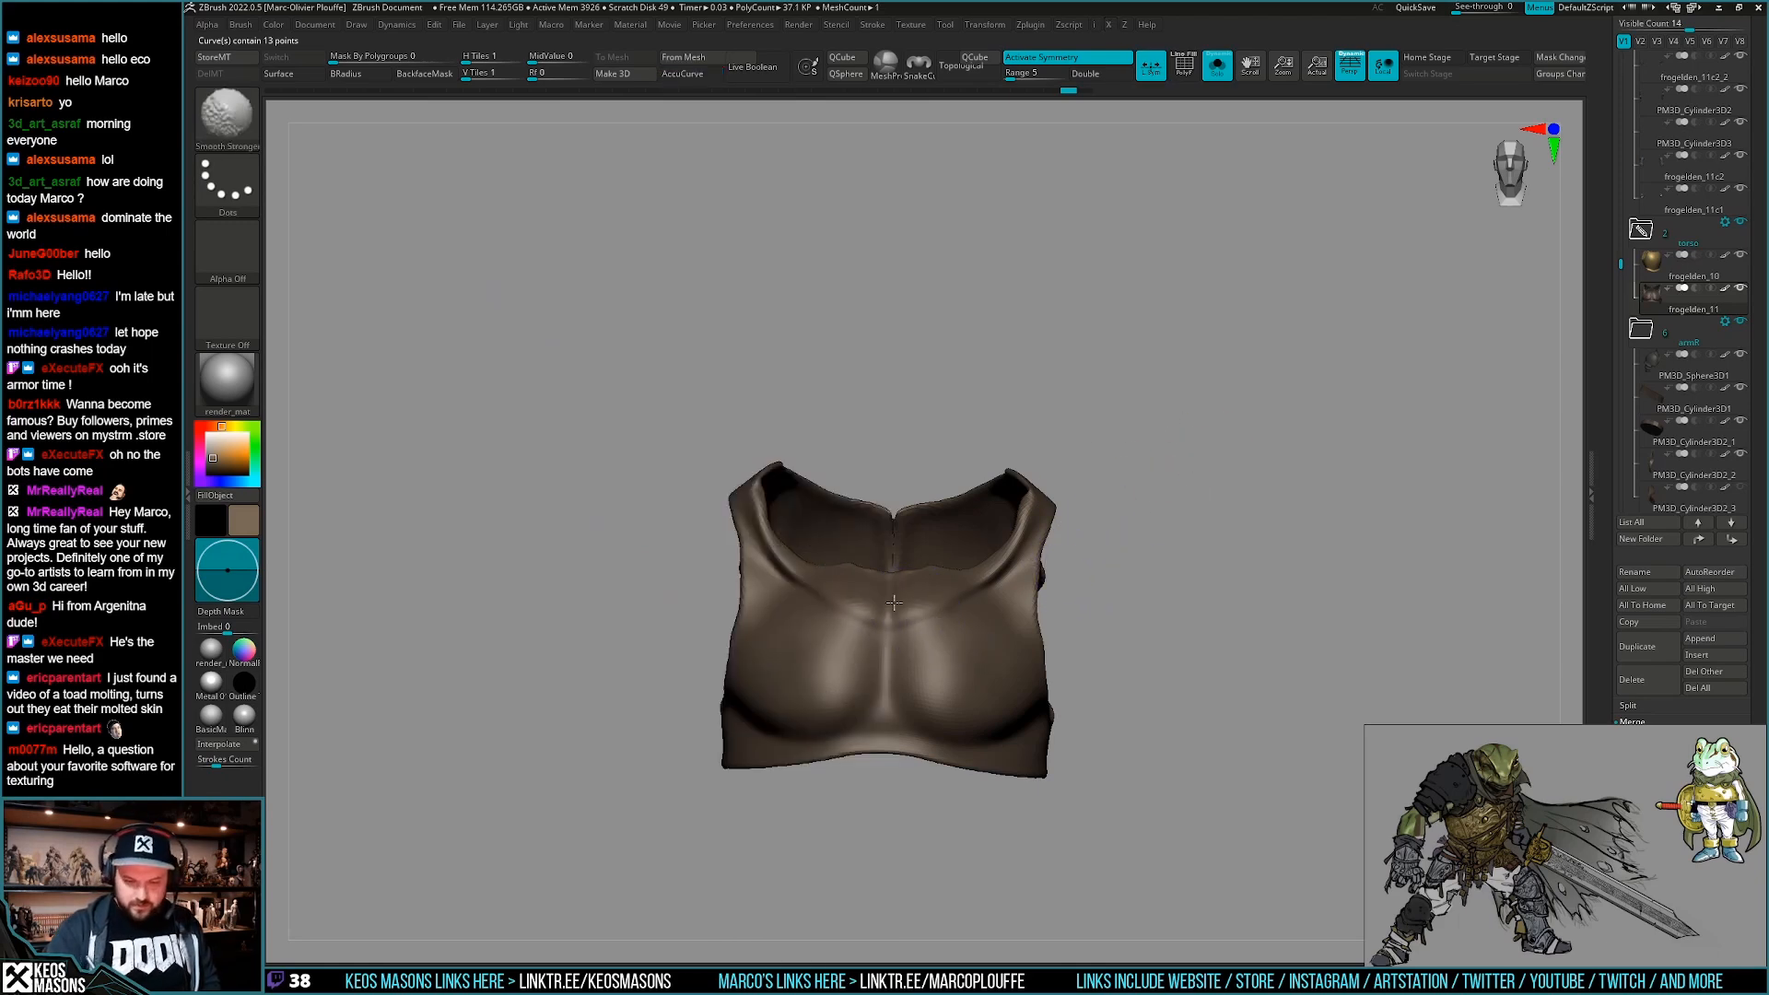
Adjust the vest's shoulder straps and inner edges with the Move brush, comparing the fit with the full character.
{"action": "mouse_move", "coordinate": [893, 592]}
{"action": "right_mouse_down"}
{"action": "mouse_move", "coordinate": [912, 562]}
{"action": "mouse_move", "coordinate": [935, 672]}
{"action": "mouse_move", "coordinate": [971, 668]}
{"action": "mouse_move", "coordinate": [993, 718]}
{"action": "mouse_move", "coordinate": [980, 779]}
{"action": "right_mouse_up"}
{"action": "key", "text": "alt+s"}
{"action": "key", "text": "alt+s"}
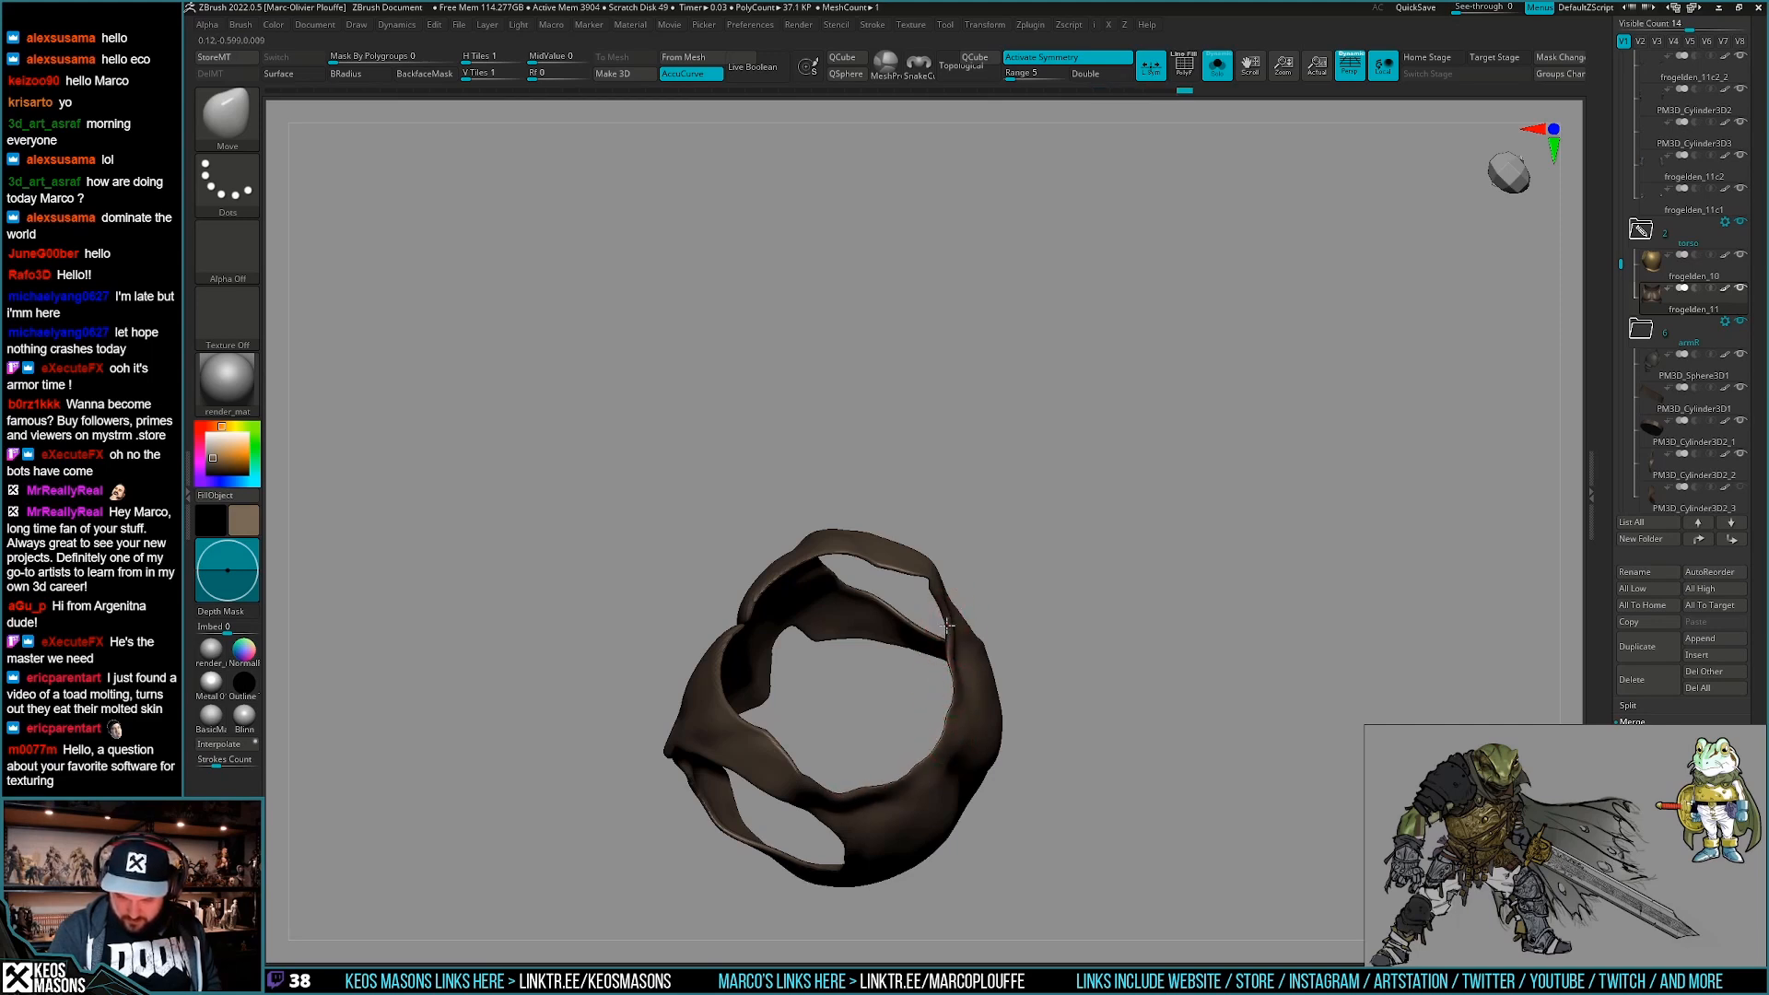
{"action": "right_click_drag", "start_coordinate": [950, 632], "coordinate": [930, 584]}
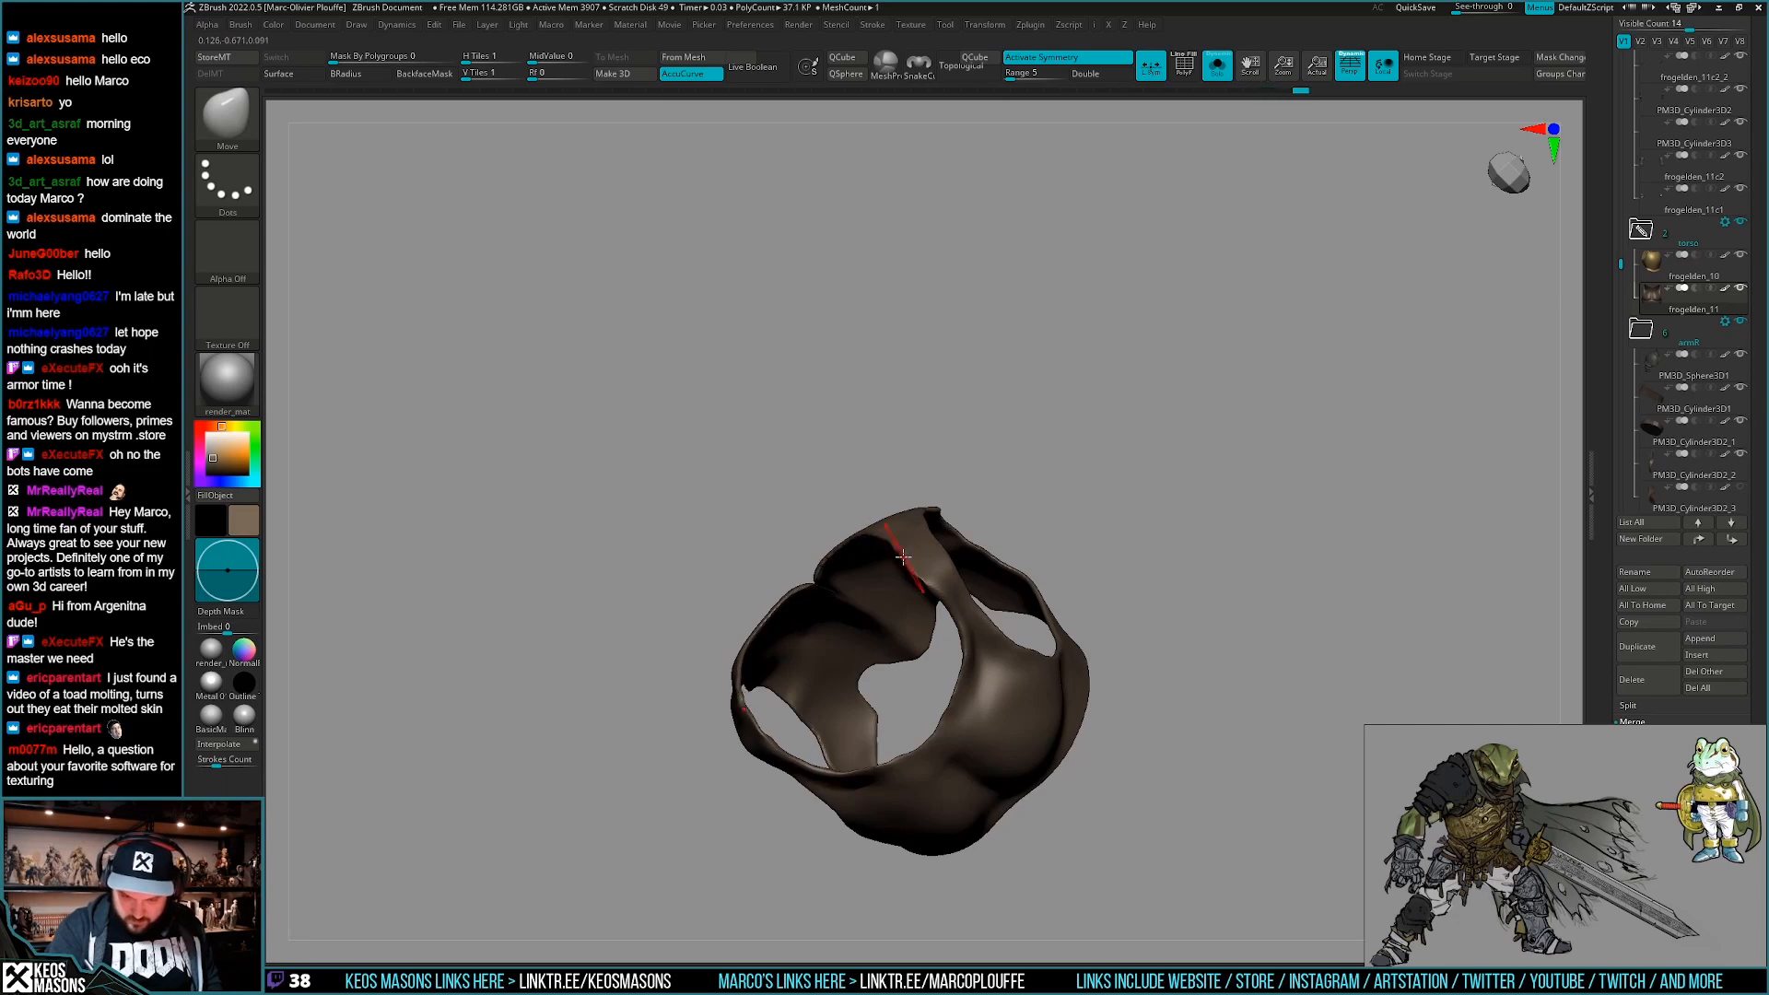
{"action": "mouse_move", "coordinate": [923, 573]}
{"action": "right_mouse_down"}
{"action": "mouse_move", "coordinate": [919, 513]}
{"action": "mouse_move", "coordinate": [921, 590]}
{"action": "mouse_move", "coordinate": [932, 573]}
{"action": "mouse_move", "coordinate": [995, 582]}
{"action": "mouse_move", "coordinate": [963, 496]}
{"action": "right_mouse_up"}
{"action": "key", "text": "alt+s"}
{"action": "key", "text": "alt+s"}
Polish the vest's shoulder strap with the hPolish brush and bring back the full character.
{"action": "key", "text": "x"}
{"action": "left_click", "coordinate": [972, 582]}
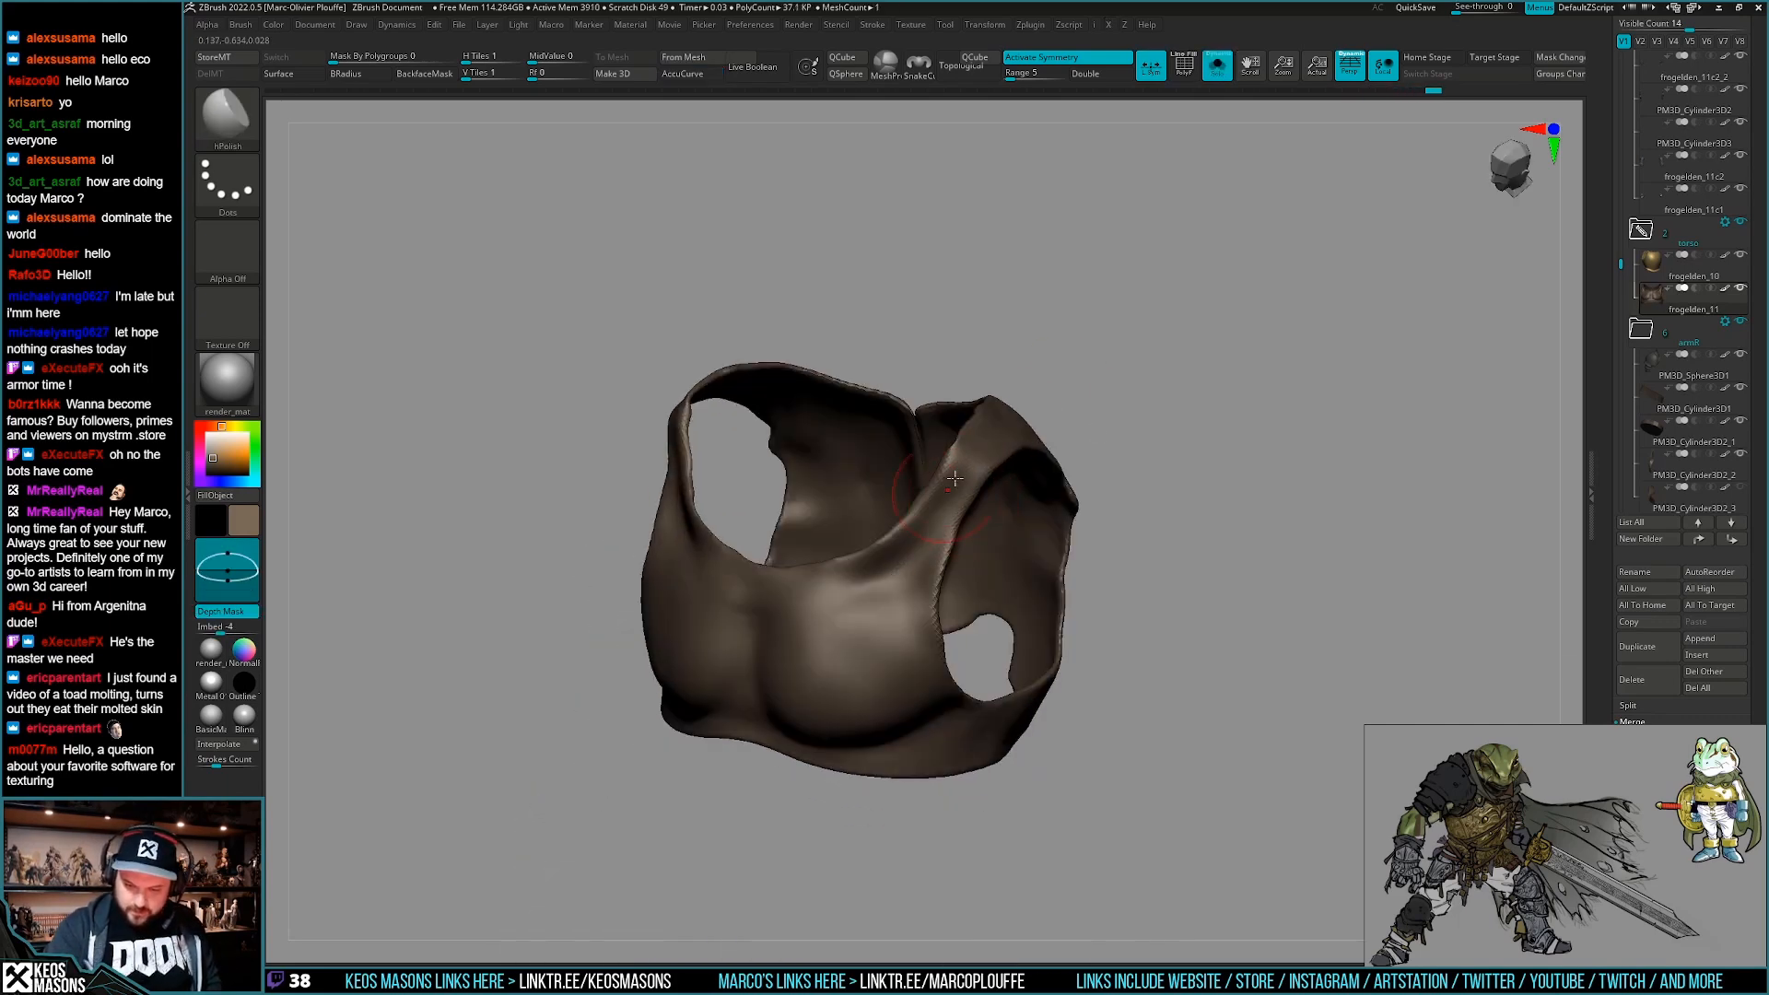
{"action": "right_click_drag", "start_coordinate": [898, 571], "coordinate": [1014, 483]}
{"action": "right_click_drag", "start_coordinate": [854, 746], "coordinate": [934, 655], "text": "shift"}
{"action": "key", "text": "alt+s"}
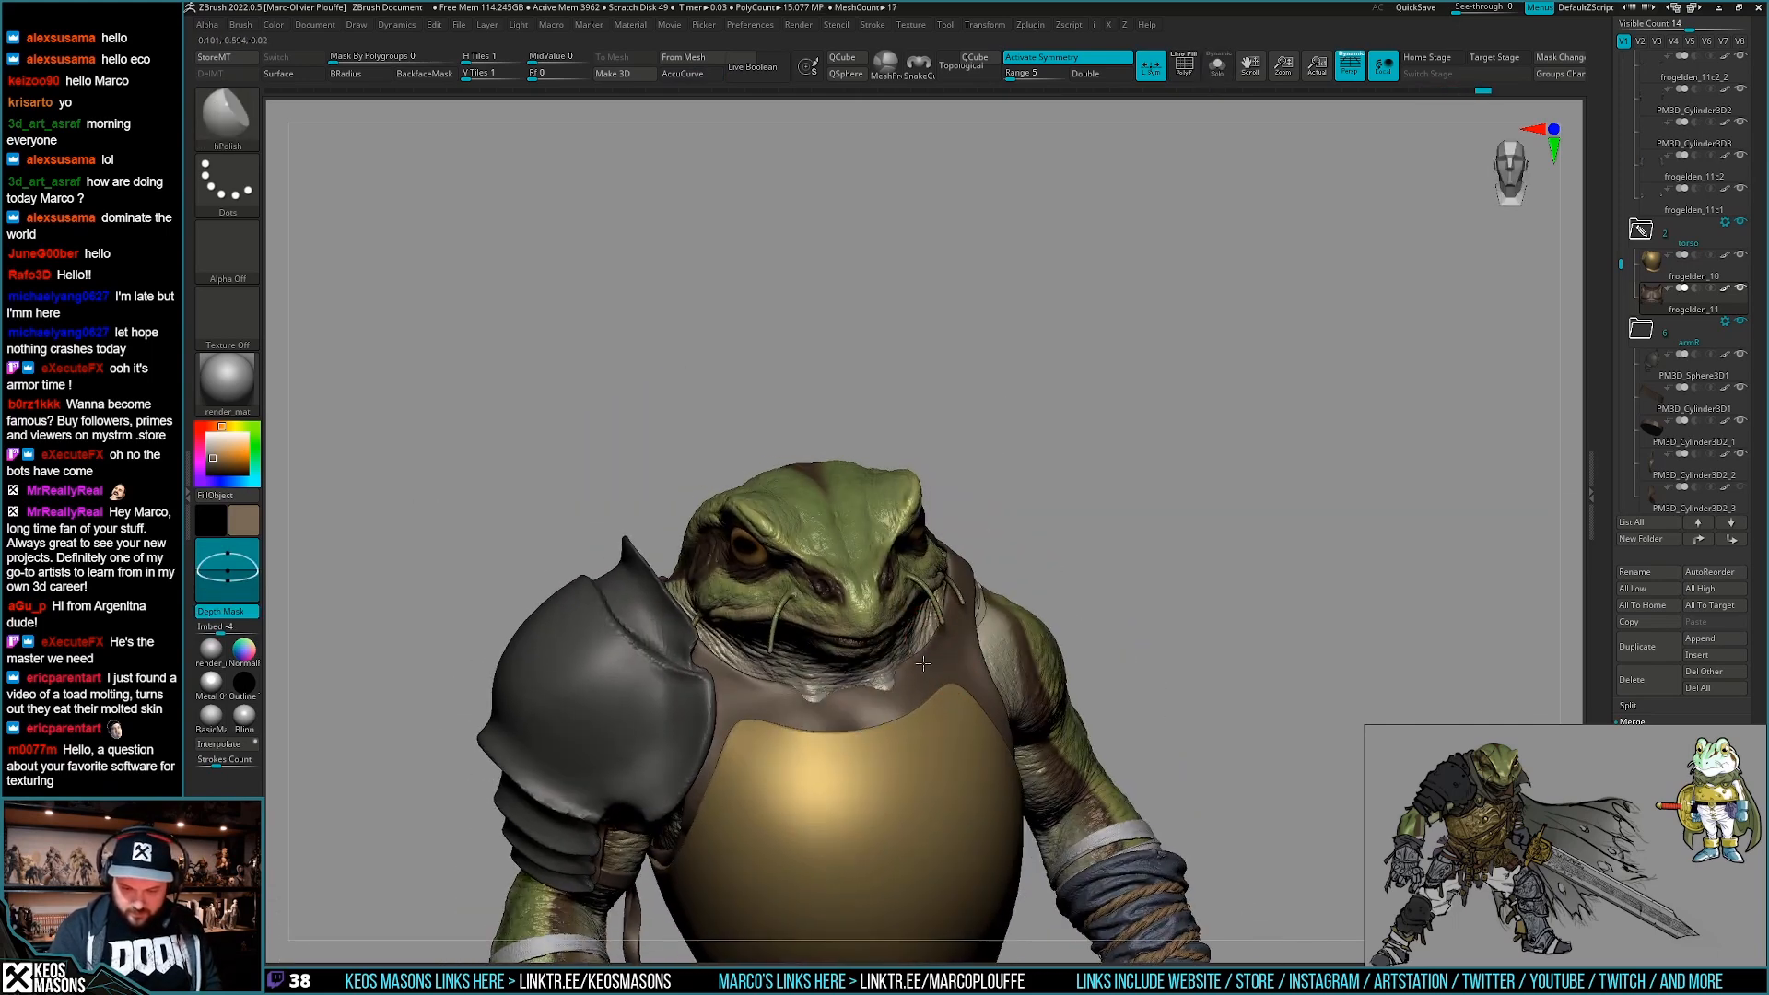
Refine the vest's neckline and chest around the breastplate with the full character shown, and isolate the vest again.
{"action": "mouse_move", "coordinate": [873, 729]}
{"action": "right_mouse_down"}
{"action": "mouse_move", "coordinate": [940, 727]}
{"action": "mouse_move", "coordinate": [866, 728]}
{"action": "mouse_move", "coordinate": [948, 647]}
{"action": "right_mouse_up"}
{"action": "key", "text": "x"}
{"action": "left_click", "coordinate": [891, 543]}
{"action": "key", "text": "alt+s"}
{"action": "mouse_move", "coordinate": [981, 571]}
{"action": "right_mouse_down"}
{"action": "mouse_move", "coordinate": [884, 737]}
{"action": "mouse_move", "coordinate": [922, 636]}
{"action": "mouse_move", "coordinate": [986, 603]}
{"action": "mouse_move", "coordinate": [1041, 644]}
{"action": "mouse_move", "coordinate": [1027, 693]}
{"action": "mouse_move", "coordinate": [943, 688]}
{"action": "mouse_move", "coordinate": [1022, 659]}
{"action": "mouse_move", "coordinate": [999, 670]}
{"action": "mouse_move", "coordinate": [1035, 691]}
{"action": "mouse_move", "coordinate": [1063, 678]}
{"action": "mouse_move", "coordinate": [1038, 692]}
{"action": "mouse_move", "coordinate": [1050, 712]}
{"action": "mouse_move", "coordinate": [762, 645]}
{"action": "mouse_move", "coordinate": [811, 733]}
{"action": "mouse_move", "coordinate": [716, 745]}
{"action": "mouse_move", "coordinate": [753, 721]}
{"action": "mouse_move", "coordinate": [1170, 643]}
{"action": "mouse_move", "coordinate": [1206, 684]}
{"action": "mouse_move", "coordinate": [1145, 690]}
{"action": "right_mouse_up"}
{"action": "right_click", "coordinate": [878, 731]}
{"action": "key", "text": "alt+s"}
{"action": "right_click", "coordinate": [717, 744]}
{"action": "key", "text": "shift+f"}
{"action": "key", "text": "ctrl+shift+s"}
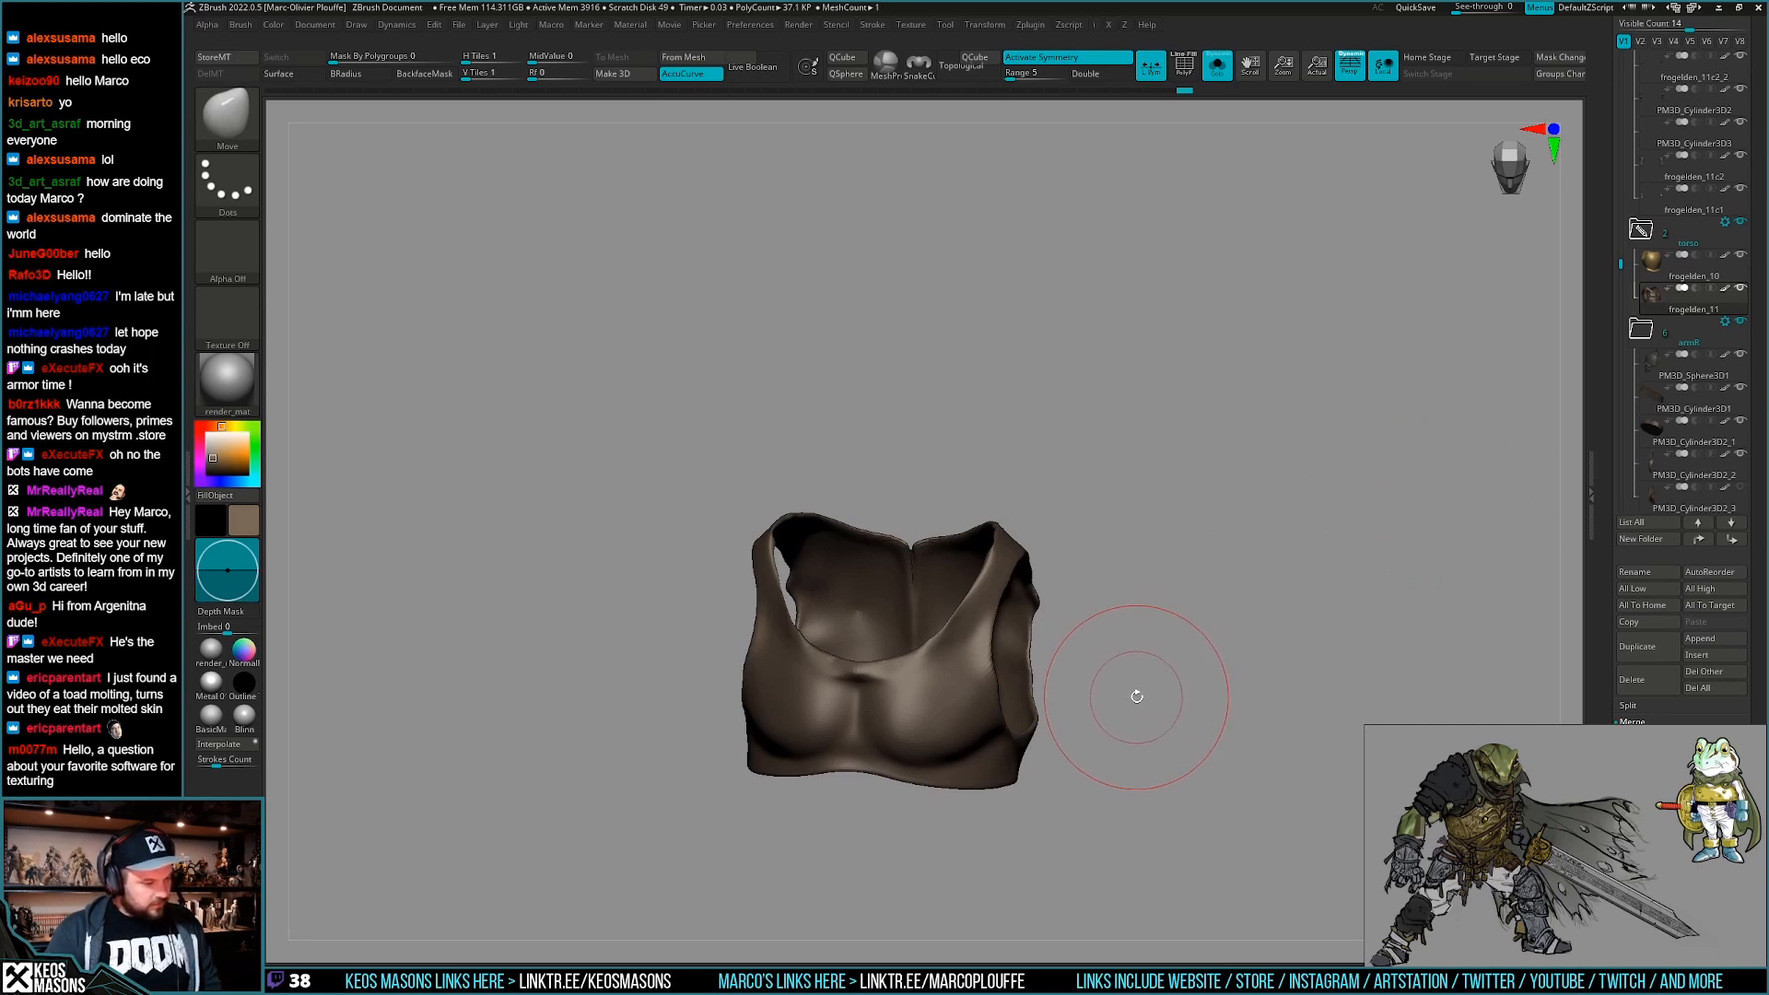
Set up the CurveStrapSnap brush with a smaller draw size for work along the vest's back neckline edge.
{"action": "mouse_move", "coordinate": [1129, 703]}
{"action": "left_mouse_down", "text": "alt"}
{"action": "mouse_move", "coordinate": [1105, 741]}
{"action": "mouse_move", "coordinate": [1125, 679]}
{"action": "left_mouse_up", "text": "alt"}
{"action": "key", "text": "space"}
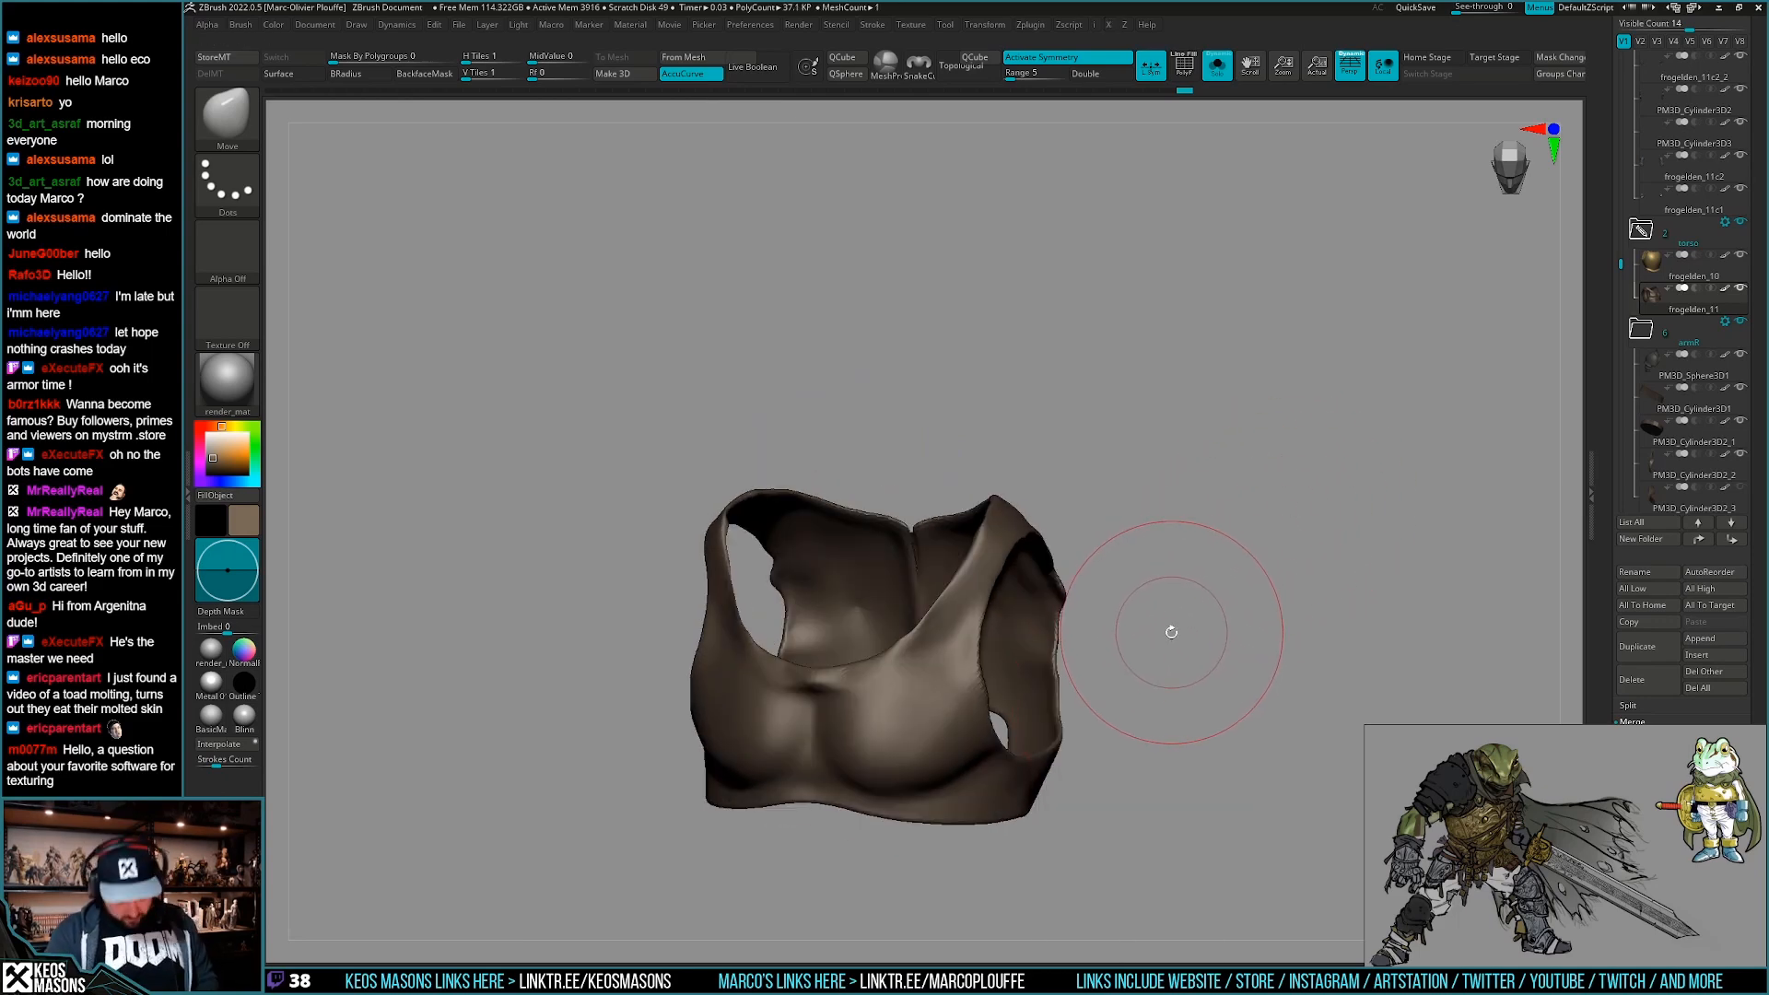
{"action": "key", "text": "b"}
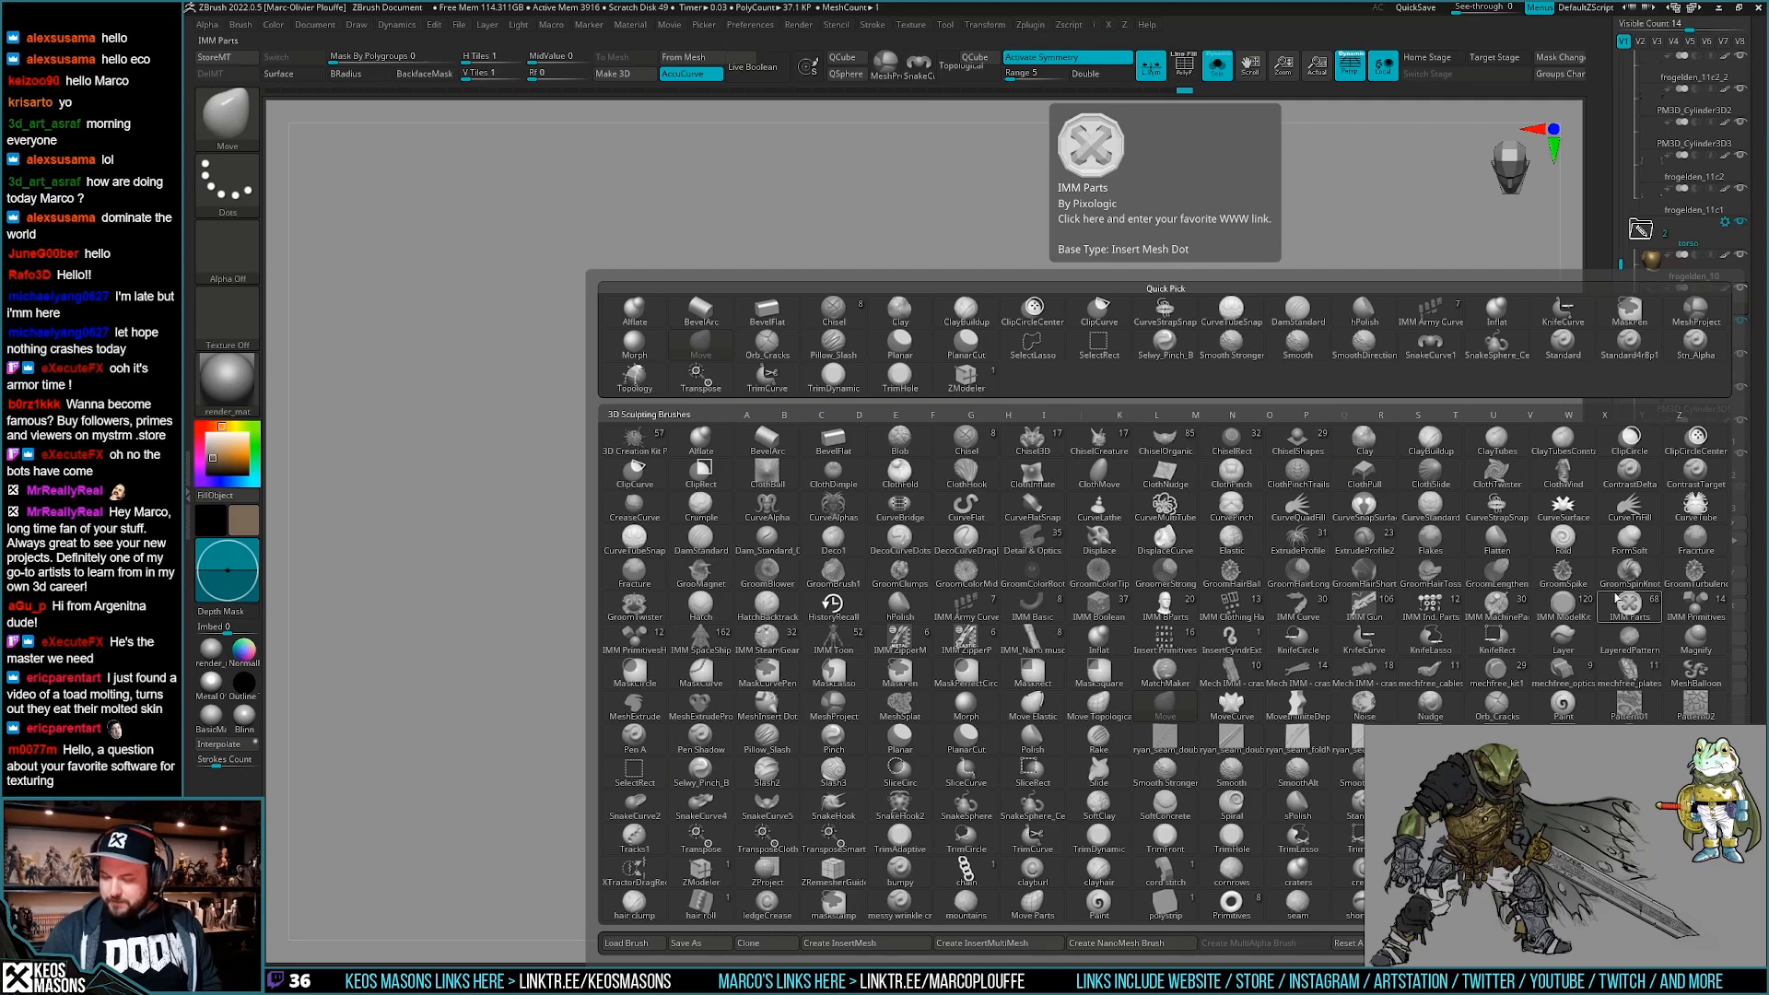
{"action": "left_click", "coordinate": [1674, 573]}
{"action": "key", "text": "space"}
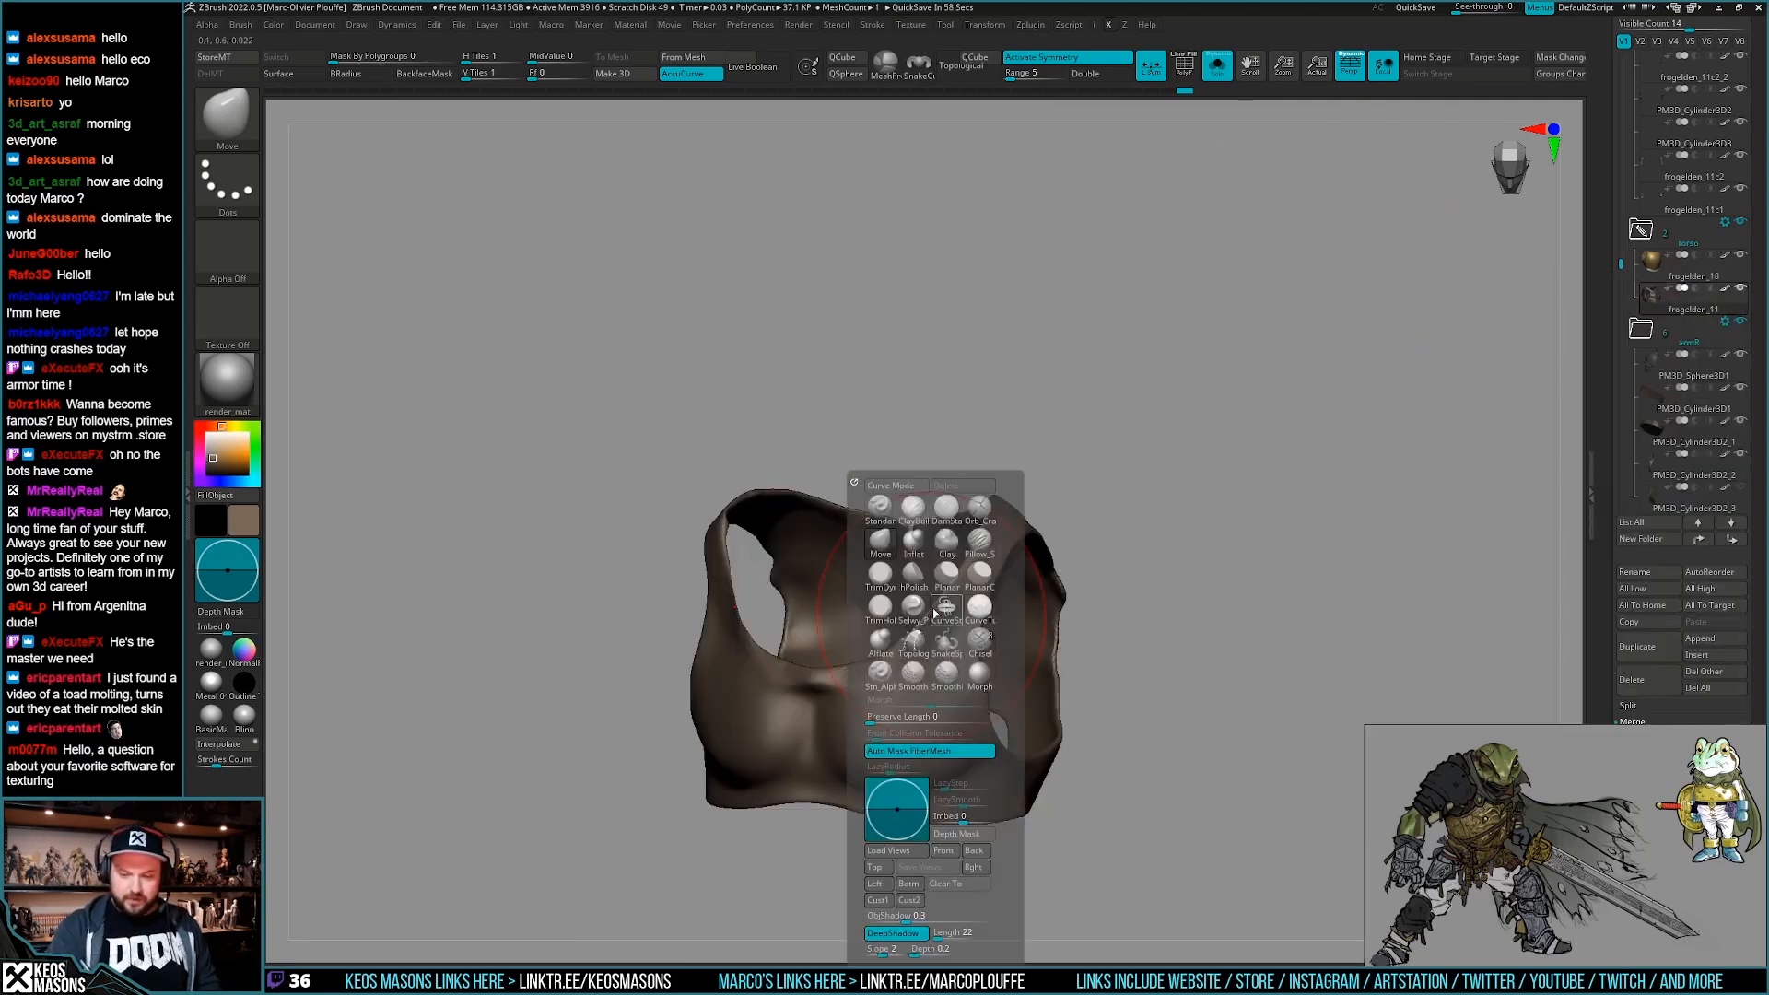
{"action": "left_click", "coordinate": [988, 614]}
{"action": "mouse_move", "coordinate": [1308, 410]}
{"action": "left_mouse_down"}
{"action": "mouse_move", "coordinate": [1310, 521]}
{"action": "mouse_move", "coordinate": [1294, 493]}
{"action": "left_mouse_up"}
{"action": "key", "text": "space"}
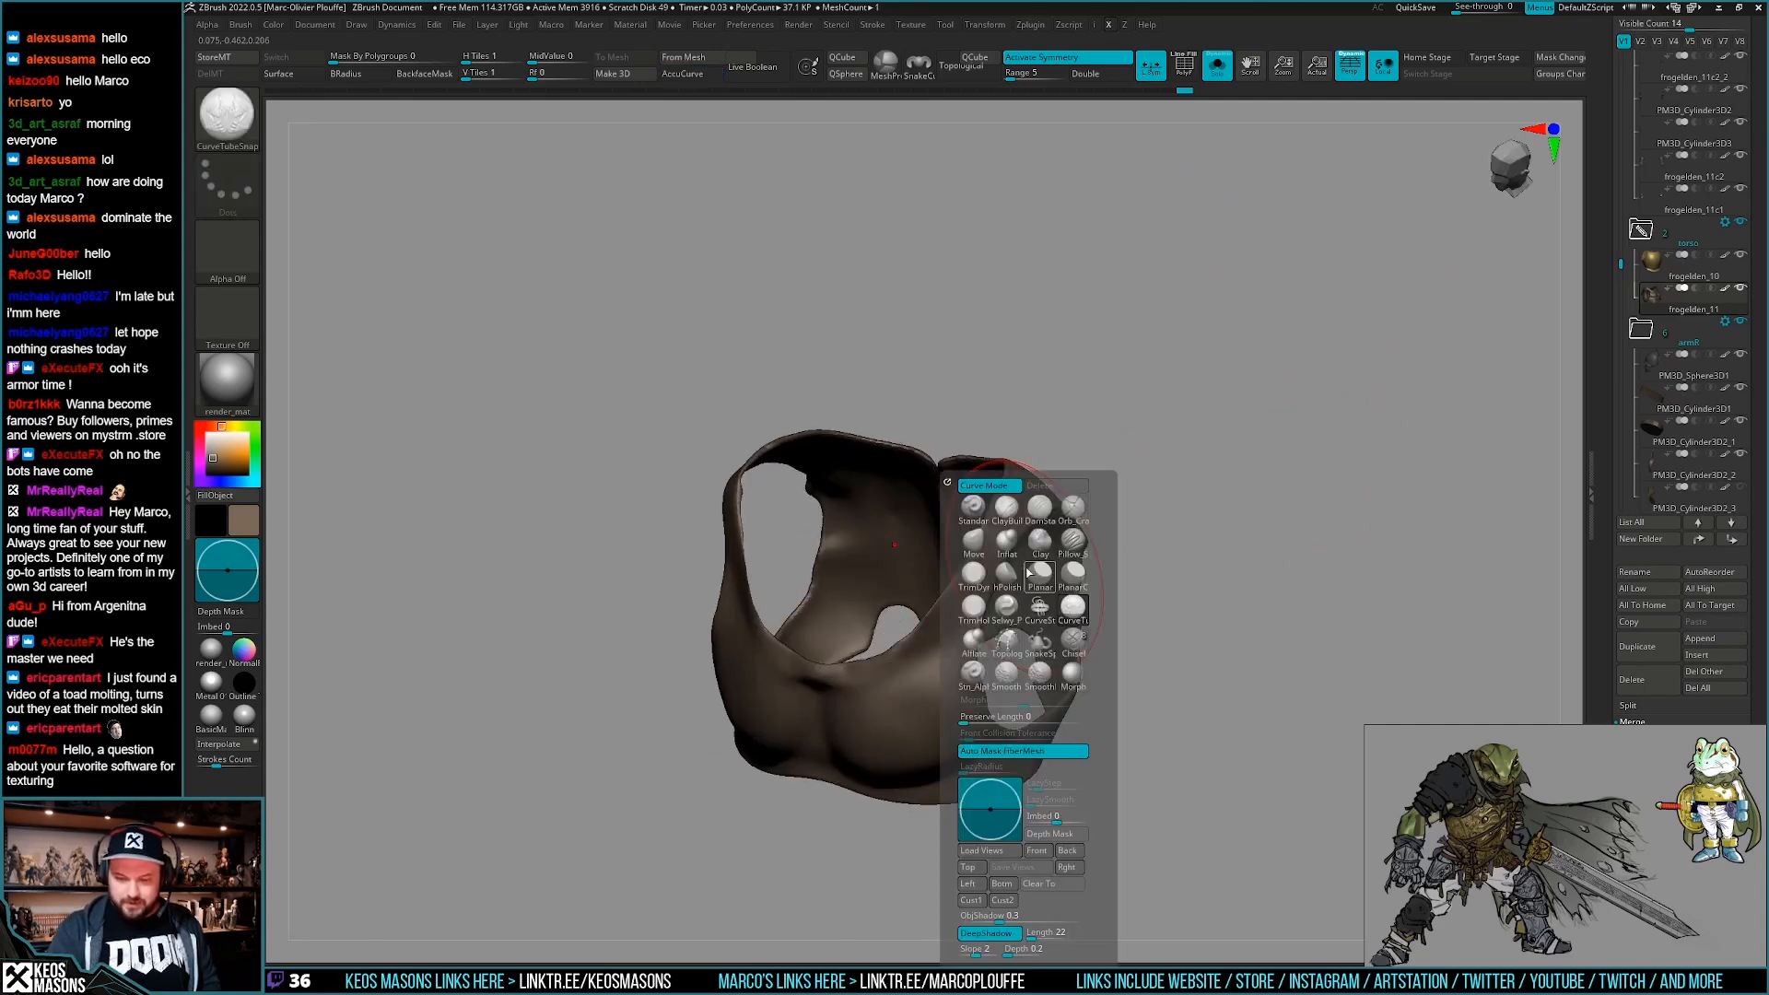
{"action": "left_click", "coordinate": [1052, 612]}
{"action": "key", "text": "space"}
{"action": "left_click_drag", "start_coordinate": [1023, 545], "coordinate": [994, 544]}
{"action": "mouse_move", "coordinate": [1009, 539]}
{"action": "right_mouse_down"}
{"action": "mouse_move", "coordinate": [998, 590]}
{"action": "mouse_move", "coordinate": [1034, 418]}
{"action": "right_mouse_up"}
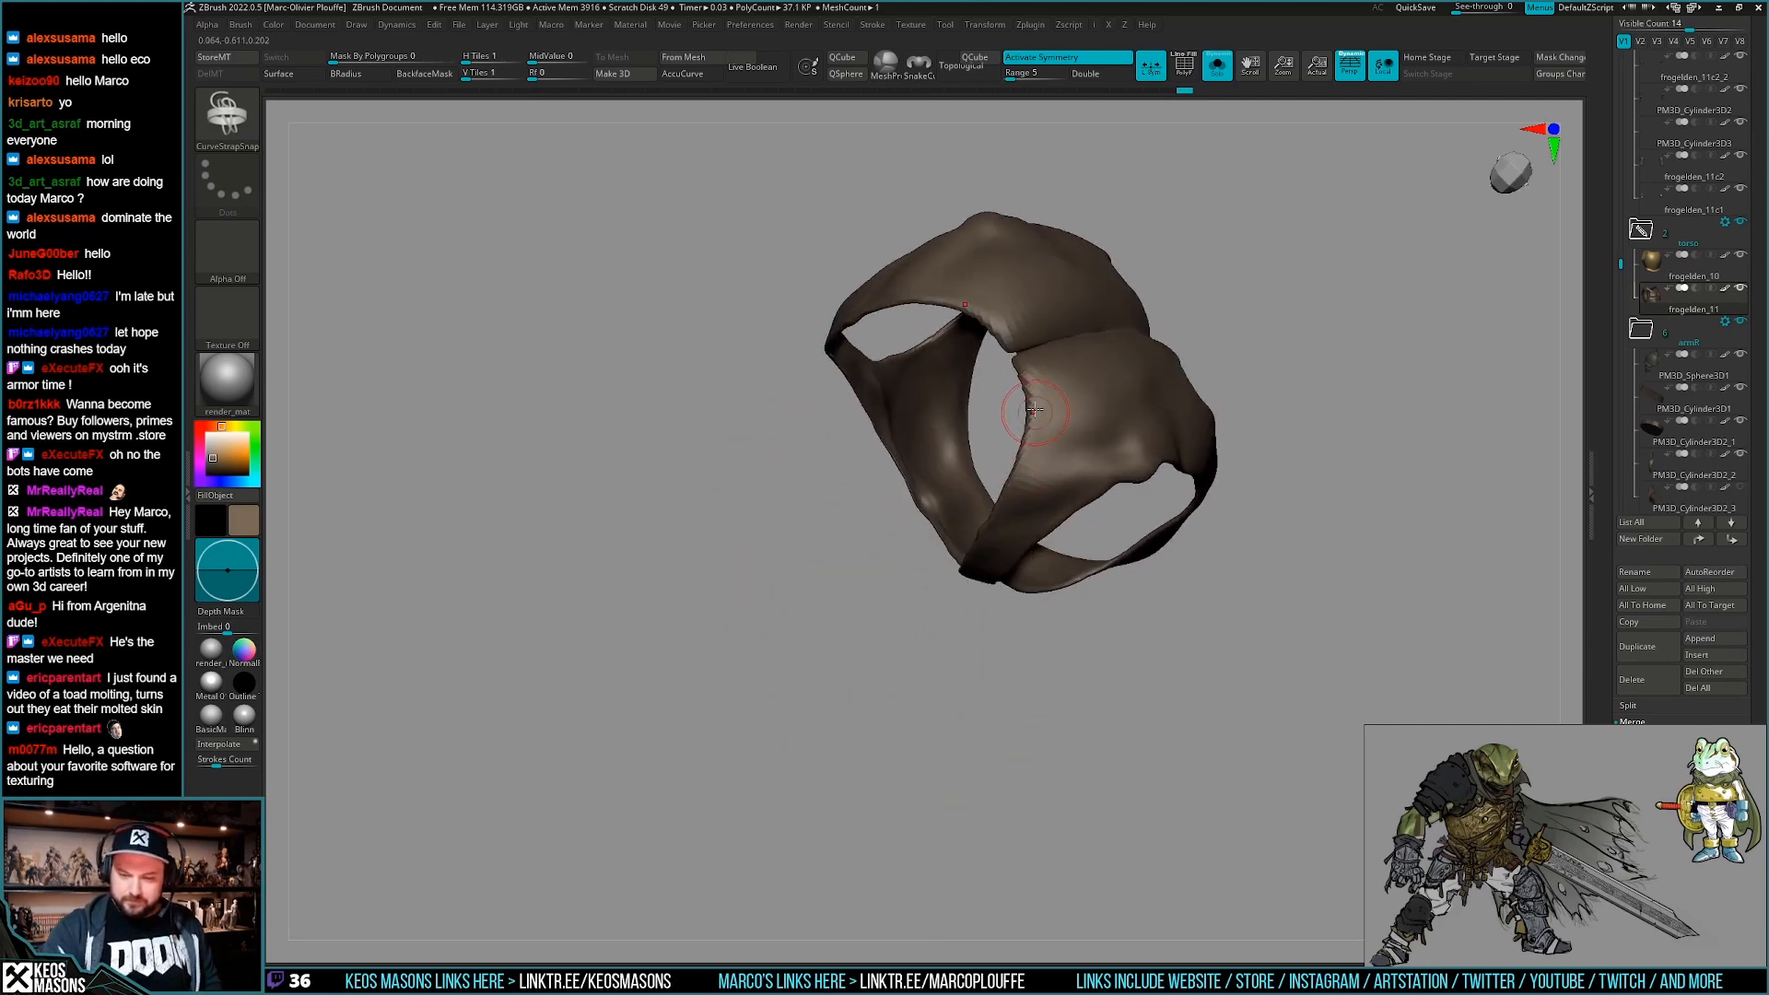
Draw a symmetrical strap along the vest's neckline over the shoulders with the CurveStrapSnap brush.
{"action": "left_click_drag", "start_coordinate": [1012, 507], "coordinate": [1010, 511]}
{"action": "key", "text": "ctrl+z"}
{"action": "key", "text": "ctrl+z"}
{"action": "key", "text": "ctrl+z"}
{"action": "key", "text": "ctrl+shift+z"}
{"action": "key", "text": "ctrl+shift+z"}
{"action": "left_click_drag", "start_coordinate": [1030, 368], "coordinate": [996, 524]}
{"action": "right_click_drag", "start_coordinate": [1000, 521], "coordinate": [1090, 369]}
{"action": "left_click", "coordinate": [1049, 481], "text": "ctrl+shift"}
{"action": "left_click", "coordinate": [1030, 517], "text": "ctrl+shift"}
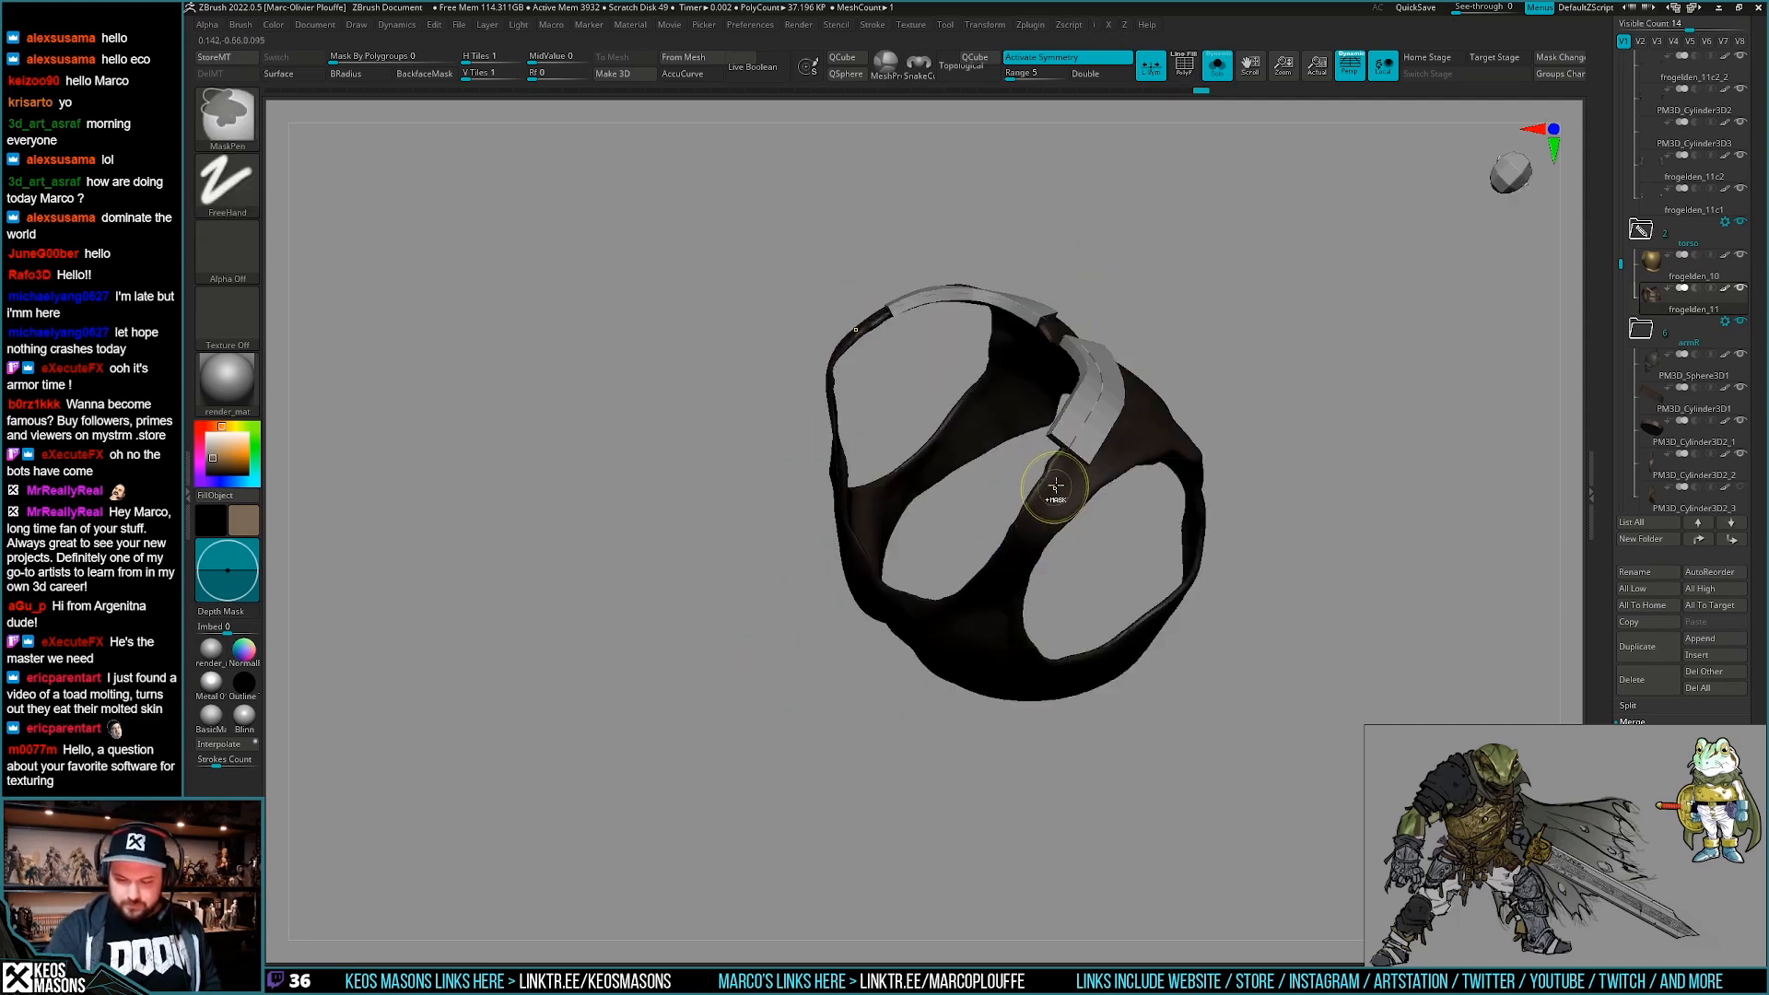
{"action": "right_click_drag", "start_coordinate": [1051, 477], "coordinate": [1006, 613]}
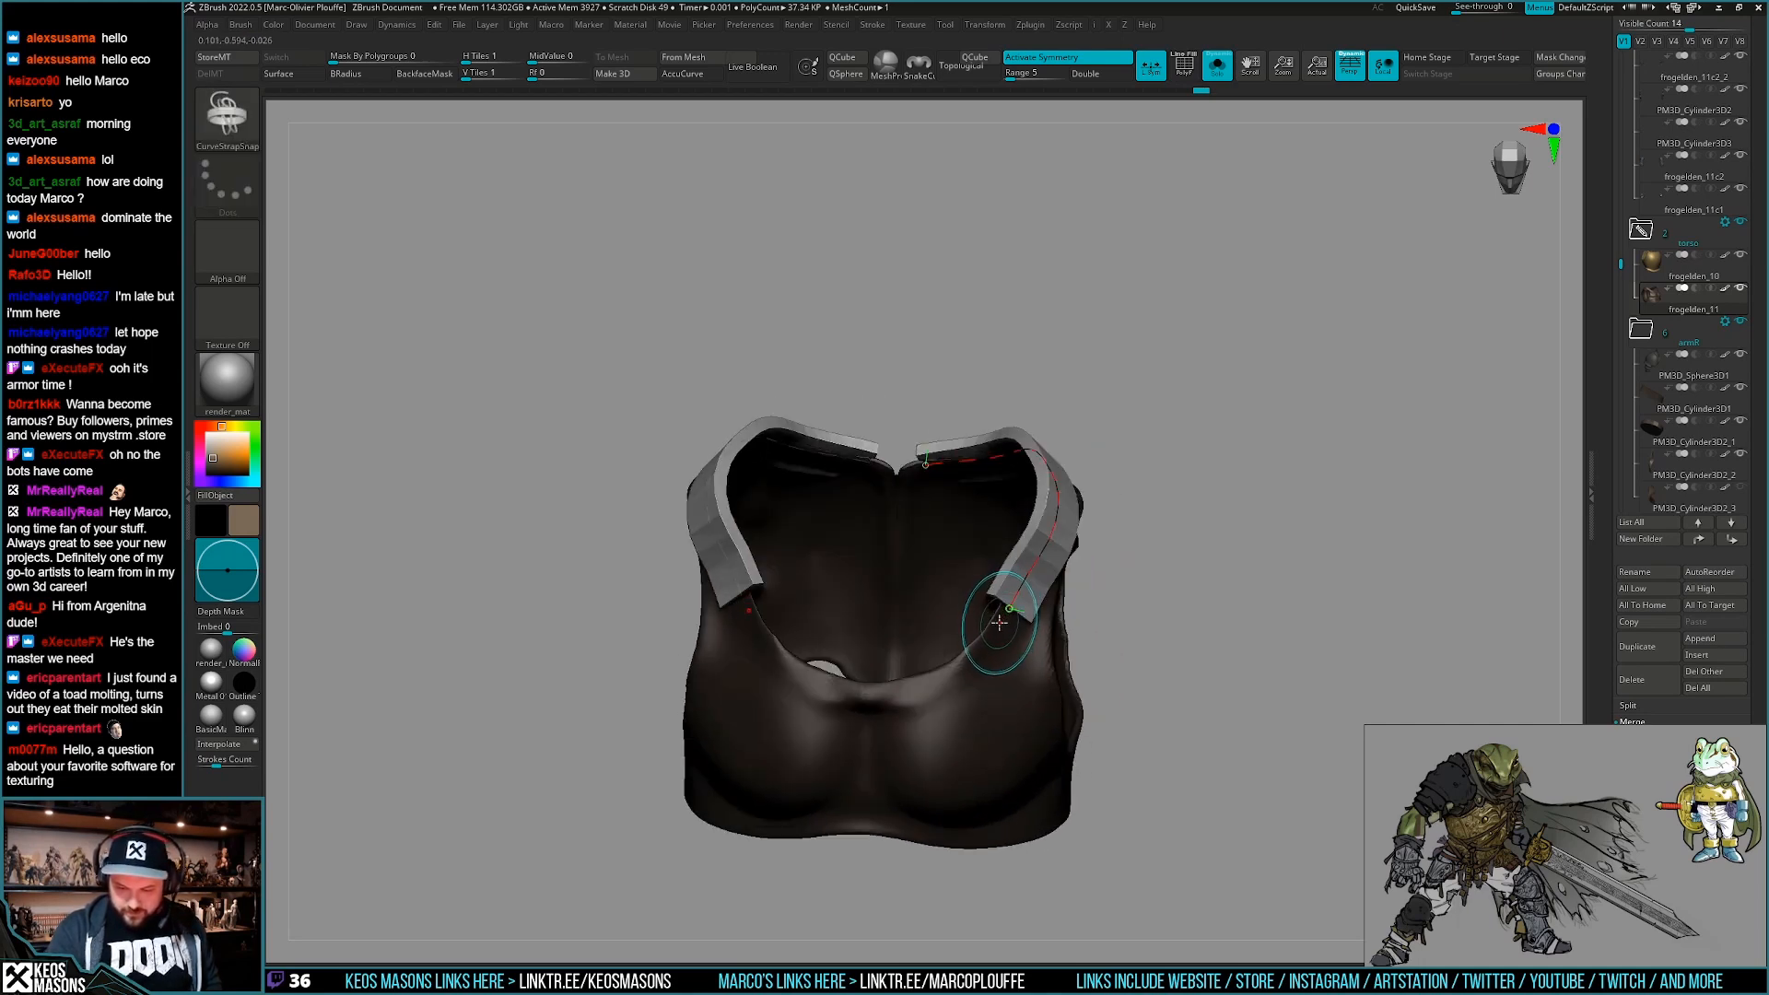
Try to extend the strap curve down the front of the vest's neckline, undoing each attempt.
{"action": "left_click_drag", "start_coordinate": [935, 676], "coordinate": [924, 684]}
{"action": "mouse_move", "coordinate": [912, 700]}
{"action": "right_mouse_down", "text": "ctrl"}
{"action": "mouse_move", "coordinate": [974, 624]}
{"action": "mouse_move", "coordinate": [1022, 642]}
{"action": "mouse_move", "coordinate": [1013, 661]}
{"action": "right_mouse_up", "text": "ctrl"}
{"action": "key", "text": "ctrl+z"}
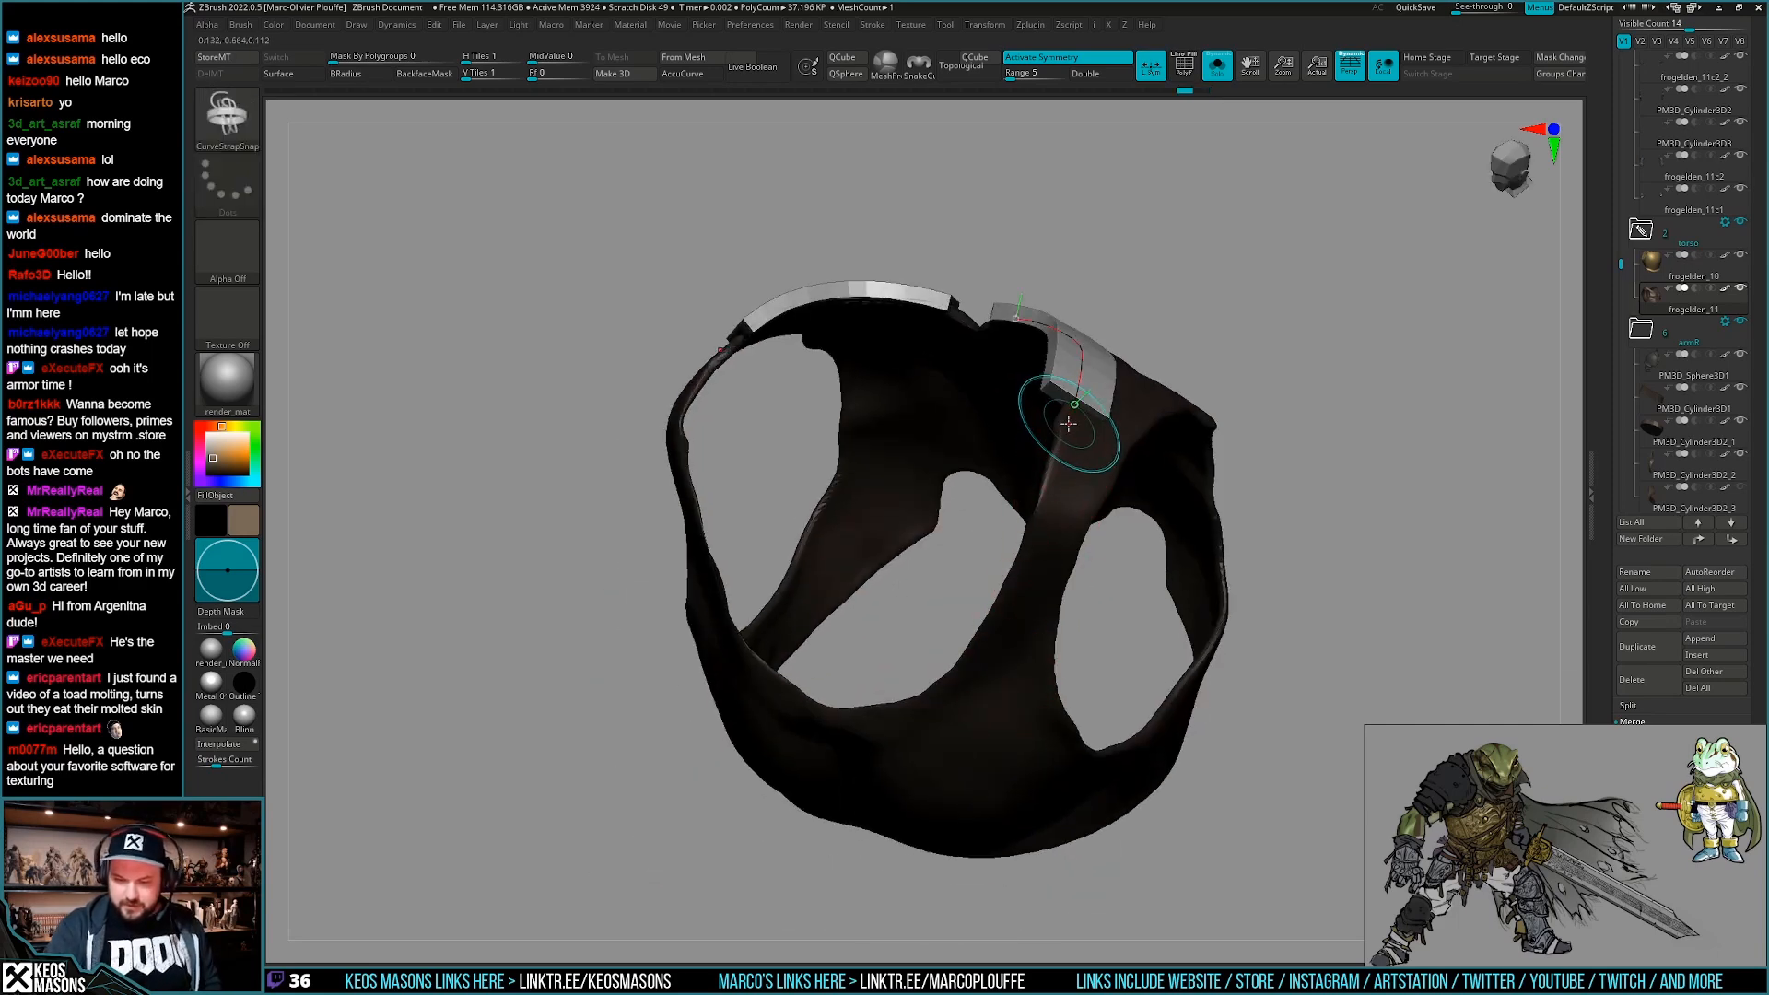
{"action": "left_click_drag", "start_coordinate": [1001, 612], "coordinate": [1000, 622]}
{"action": "right_click_drag", "start_coordinate": [999, 671], "coordinate": [994, 620]}
{"action": "left_click_drag", "start_coordinate": [884, 734], "coordinate": [880, 736]}
{"action": "right_click_drag", "start_coordinate": [958, 737], "coordinate": [930, 677], "text": "ctrl"}
{"action": "mouse_move", "coordinate": [931, 677]}
{"action": "right_mouse_down"}
{"action": "mouse_move", "coordinate": [967, 659]}
{"action": "mouse_move", "coordinate": [990, 691]}
{"action": "mouse_move", "coordinate": [985, 659]}
{"action": "right_mouse_up"}
{"action": "key", "text": "ctrl+z"}
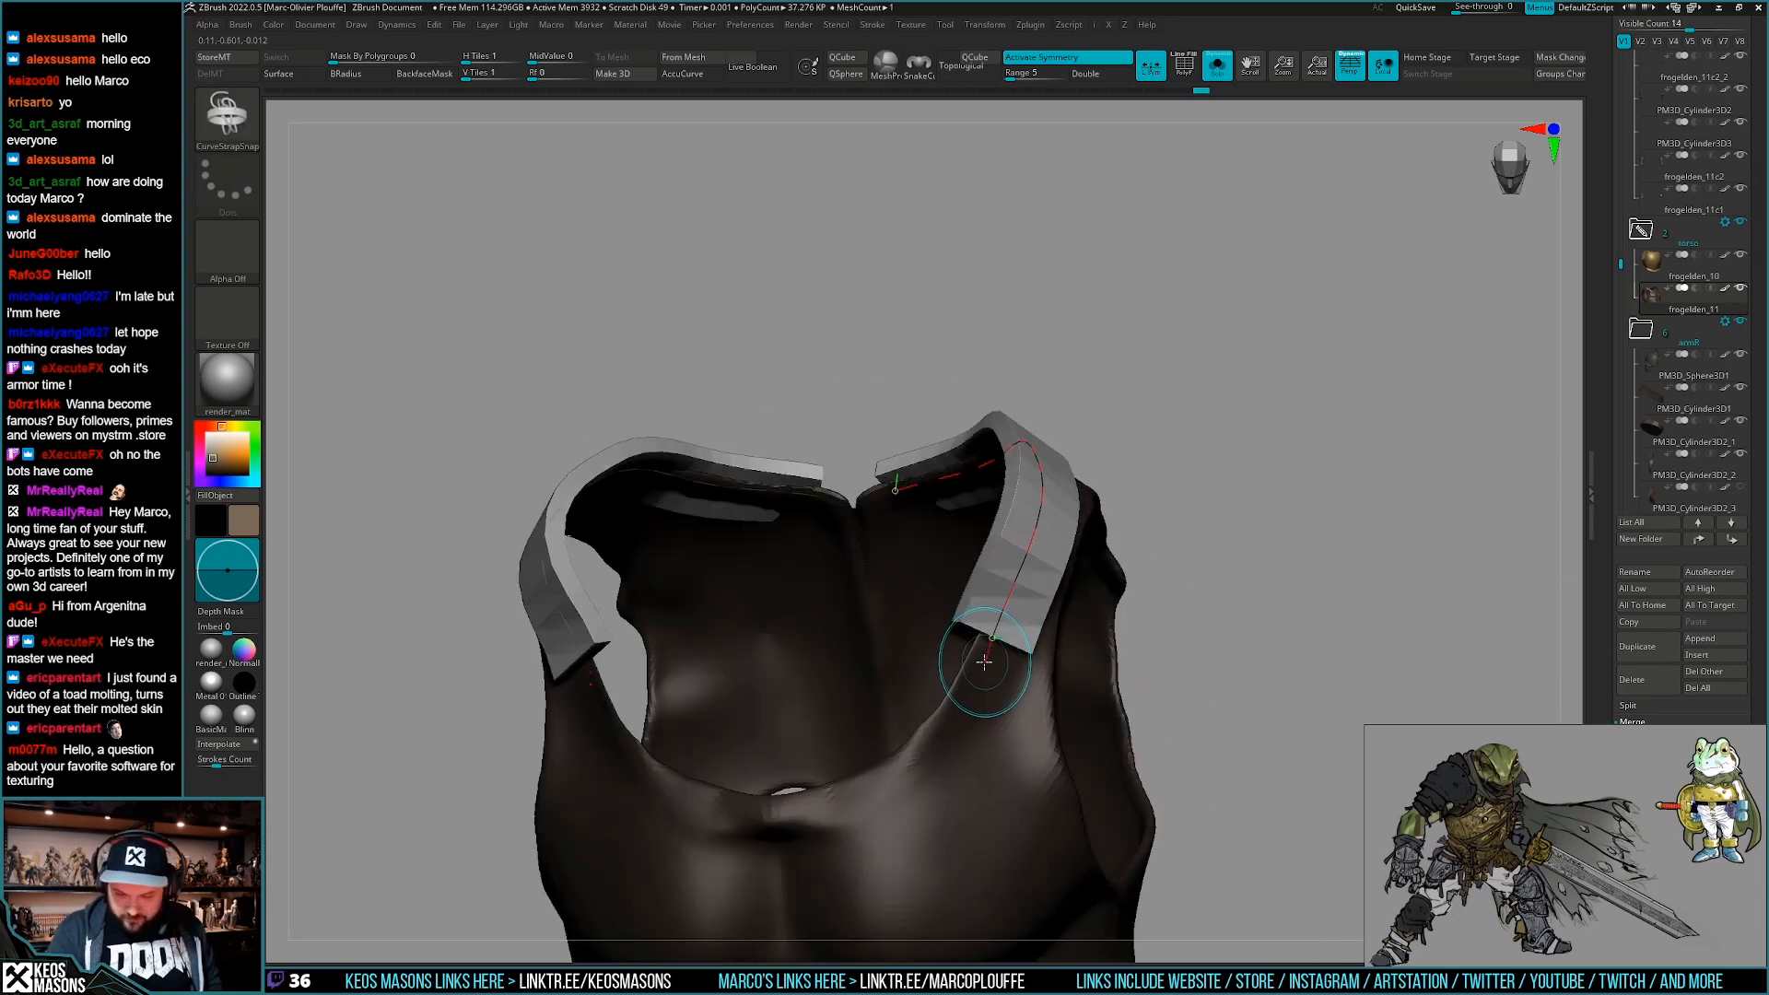
{"action": "left_click_drag", "start_coordinate": [968, 693], "coordinate": [874, 788]}
{"action": "key", "text": "ctrl+z"}
{"action": "key", "text": "ctrl+z"}
Extend the strap curve along the front neckline, split the straps into their own subtool, and show the whole character.
{"action": "right_click_drag", "start_coordinate": [1007, 684], "coordinate": [1020, 613]}
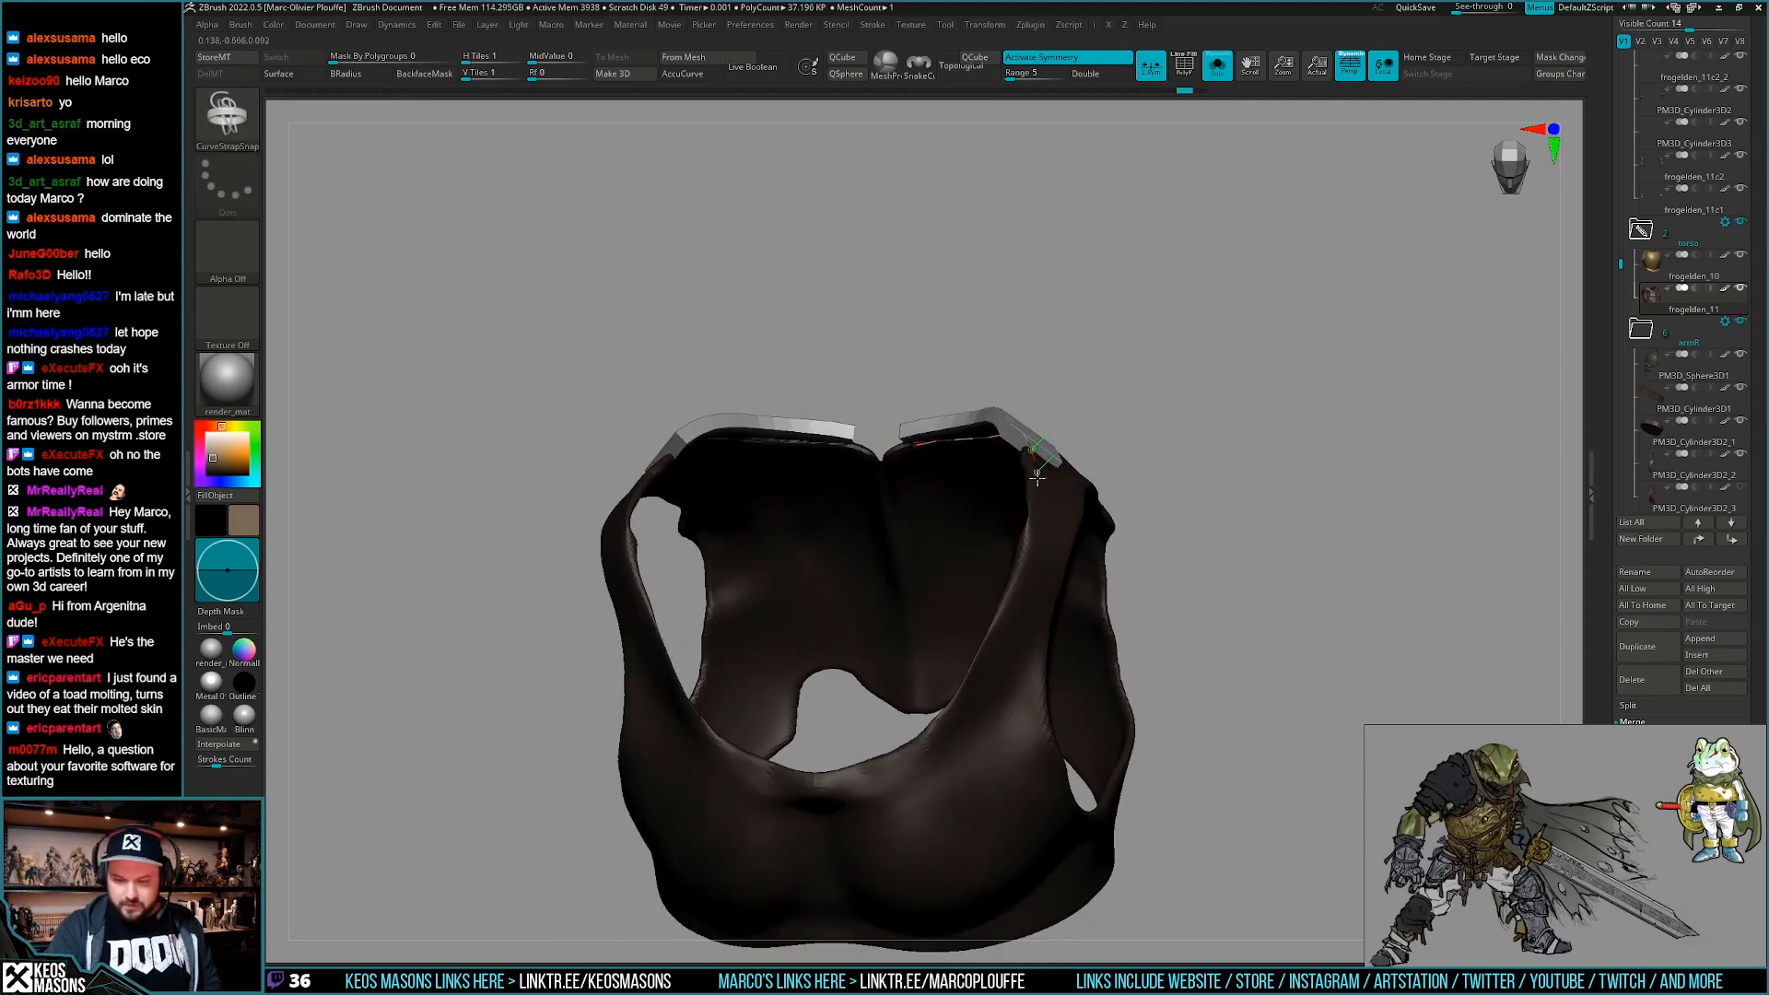
{"action": "left_click_drag", "start_coordinate": [907, 751], "coordinate": [903, 756]}
{"action": "mouse_move", "coordinate": [900, 789]}
{"action": "right_mouse_down", "text": "ctrl"}
{"action": "mouse_move", "coordinate": [907, 727]}
{"action": "mouse_move", "coordinate": [1066, 738]}
{"action": "mouse_move", "coordinate": [1047, 670]}
{"action": "mouse_move", "coordinate": [1090, 644]}
{"action": "mouse_move", "coordinate": [1118, 655]}
{"action": "mouse_move", "coordinate": [1109, 672]}
{"action": "right_mouse_up", "text": "ctrl"}
{"action": "key", "text": "ctrl+alt+s"}
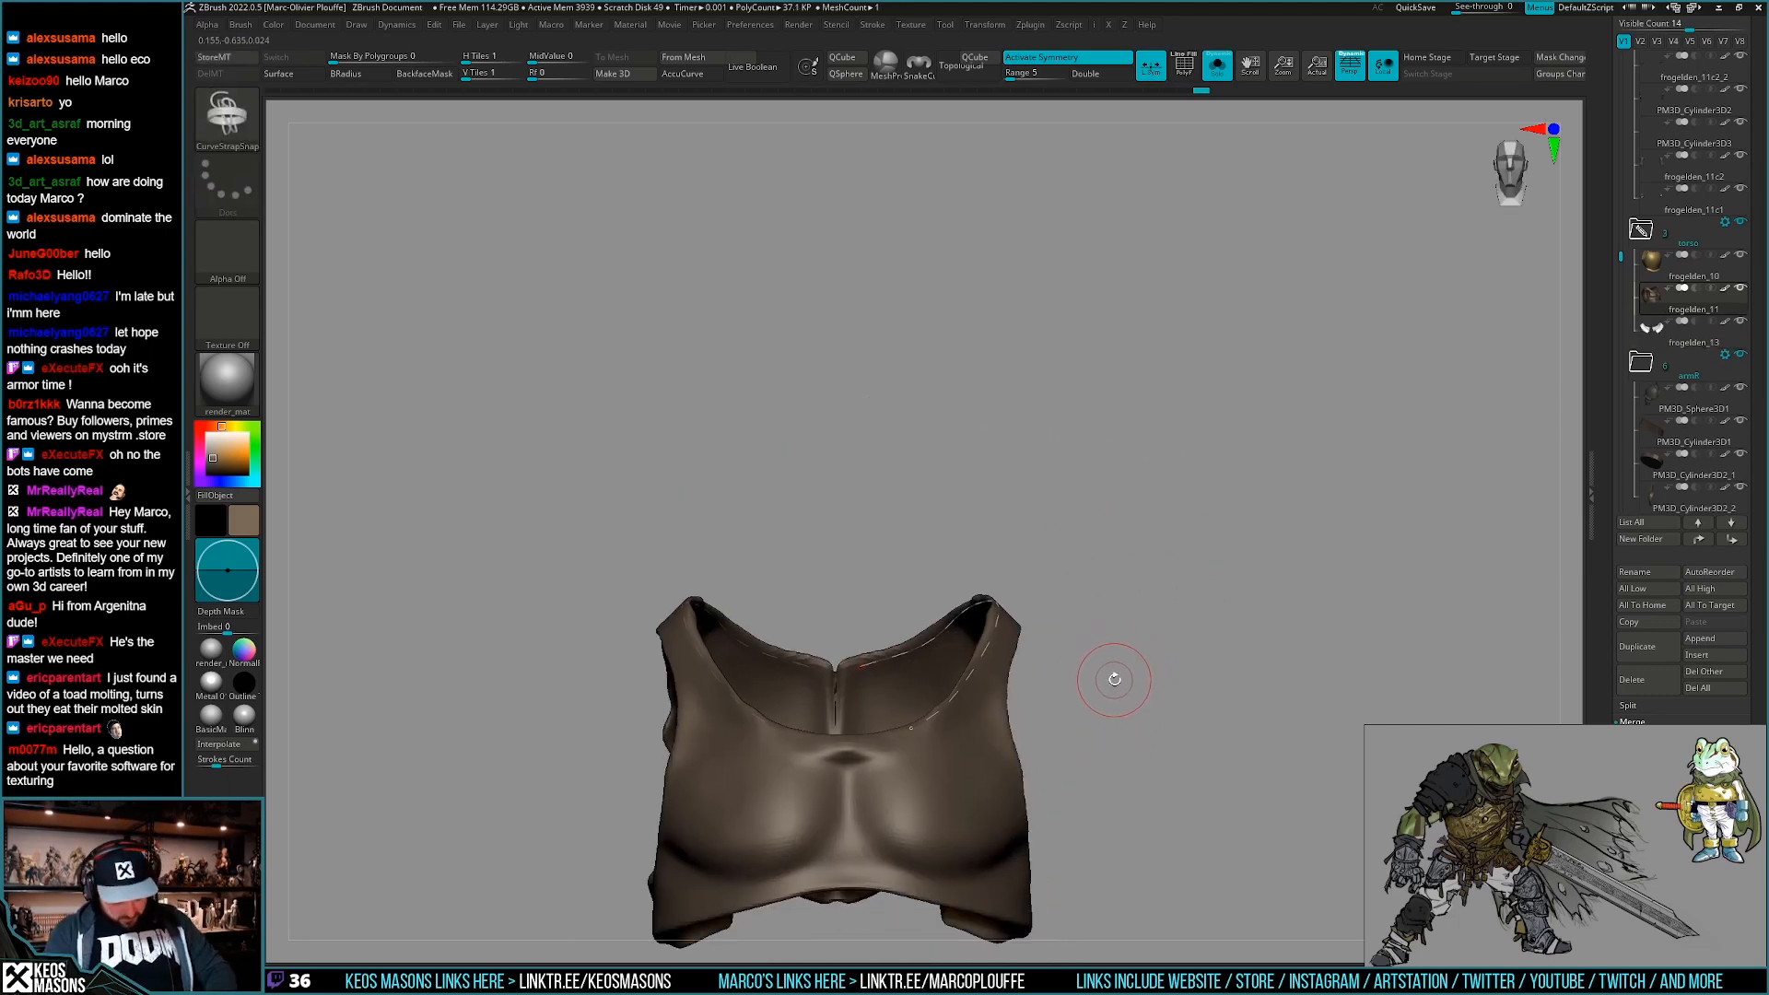
{"action": "key", "text": "alt+s"}
{"action": "right_click_drag", "start_coordinate": [1197, 658], "coordinate": [1130, 633]}
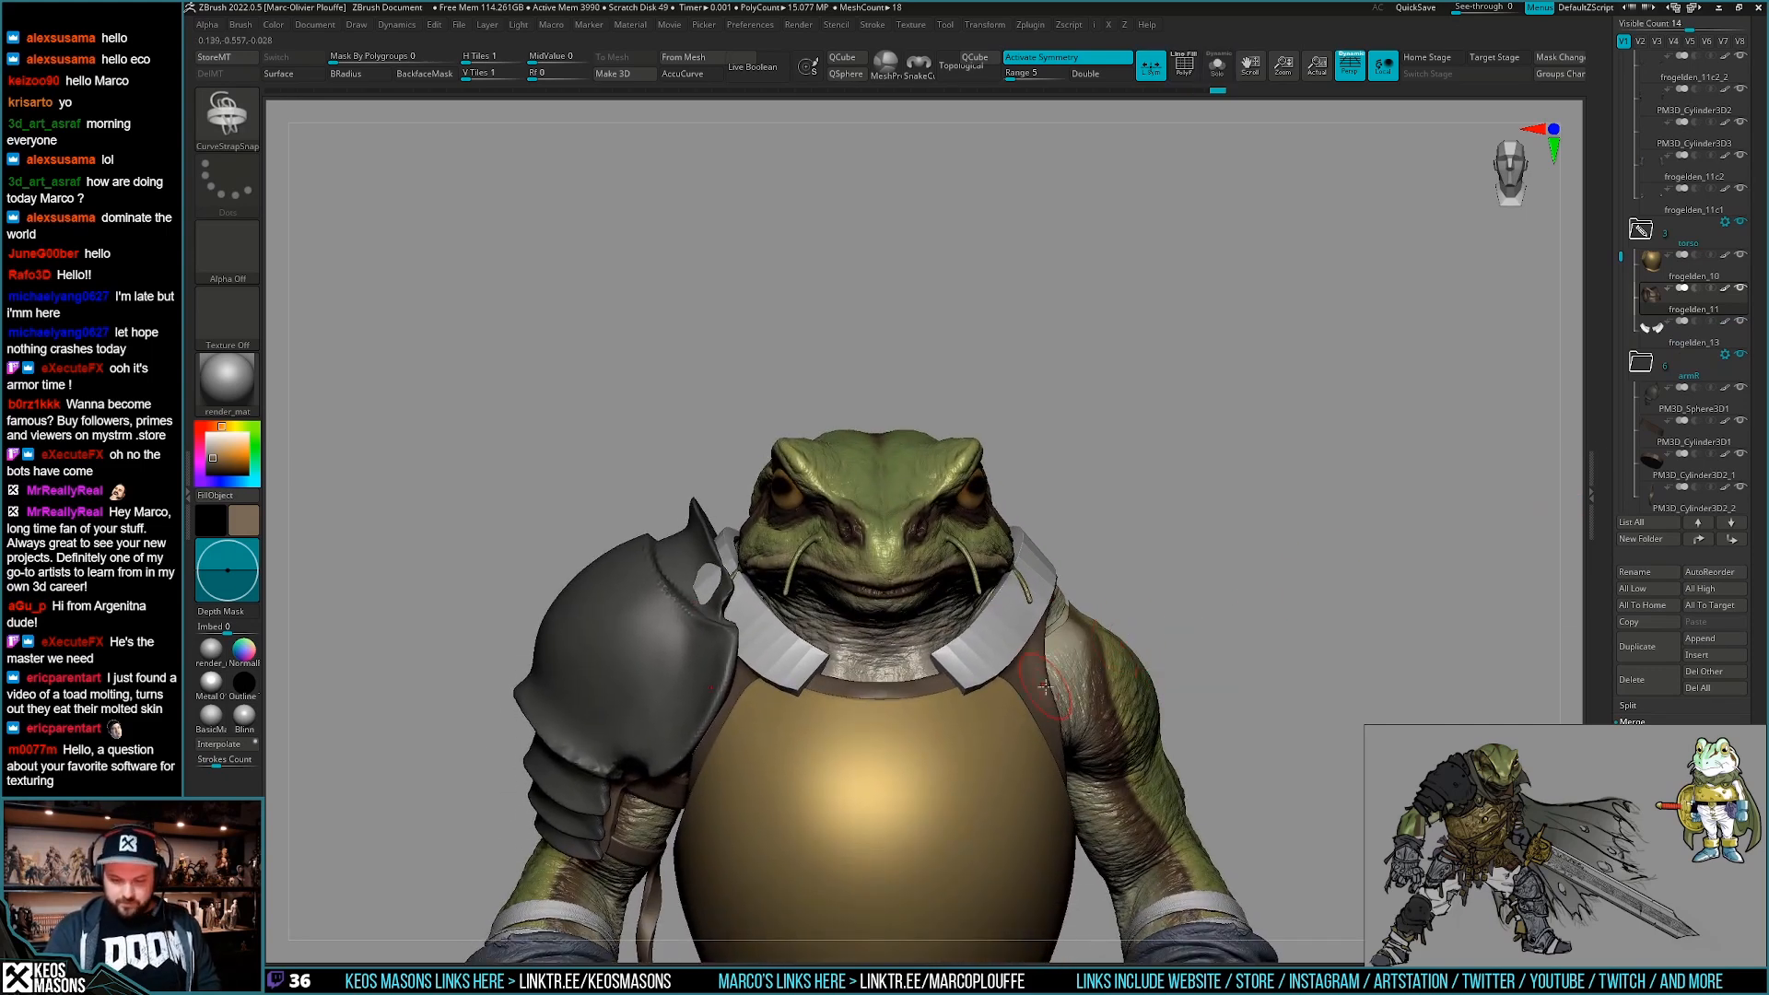
Select the new strap subtool, isolate it, and merge its faces into a single polygroup.
{"action": "key", "text": "space"}
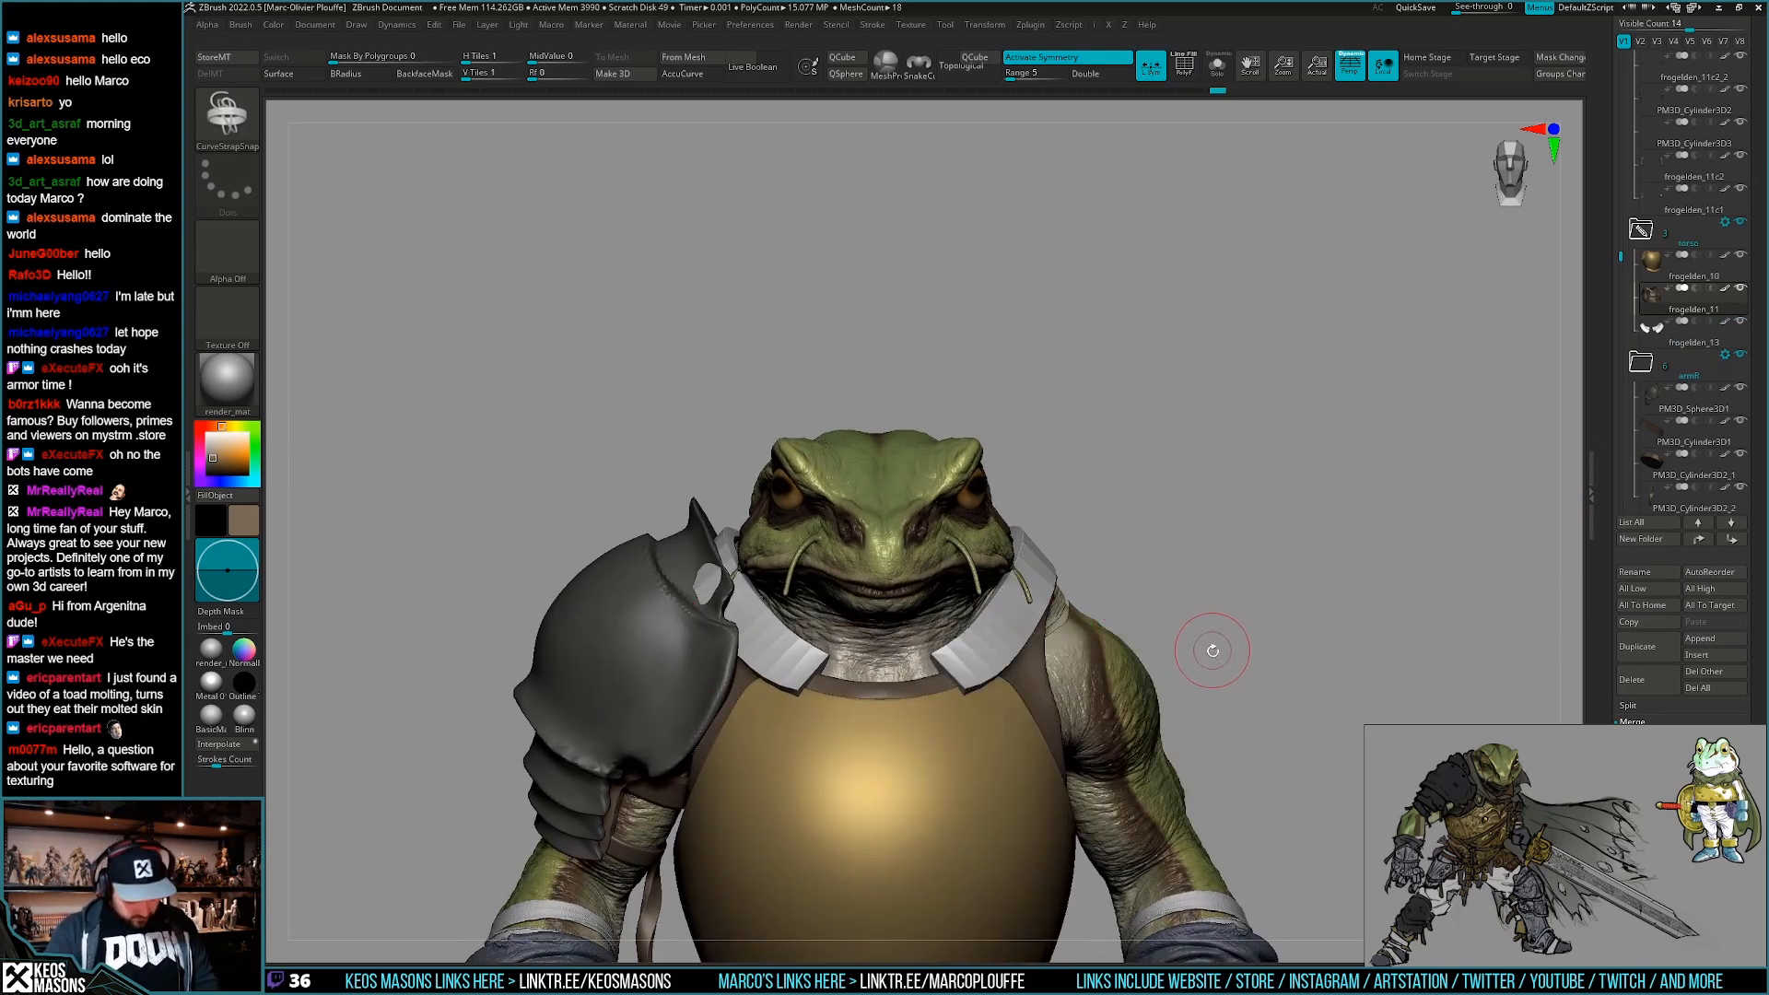
{"action": "right_click_drag", "start_coordinate": [1179, 657], "coordinate": [1169, 684]}
{"action": "key", "text": "shift+f"}
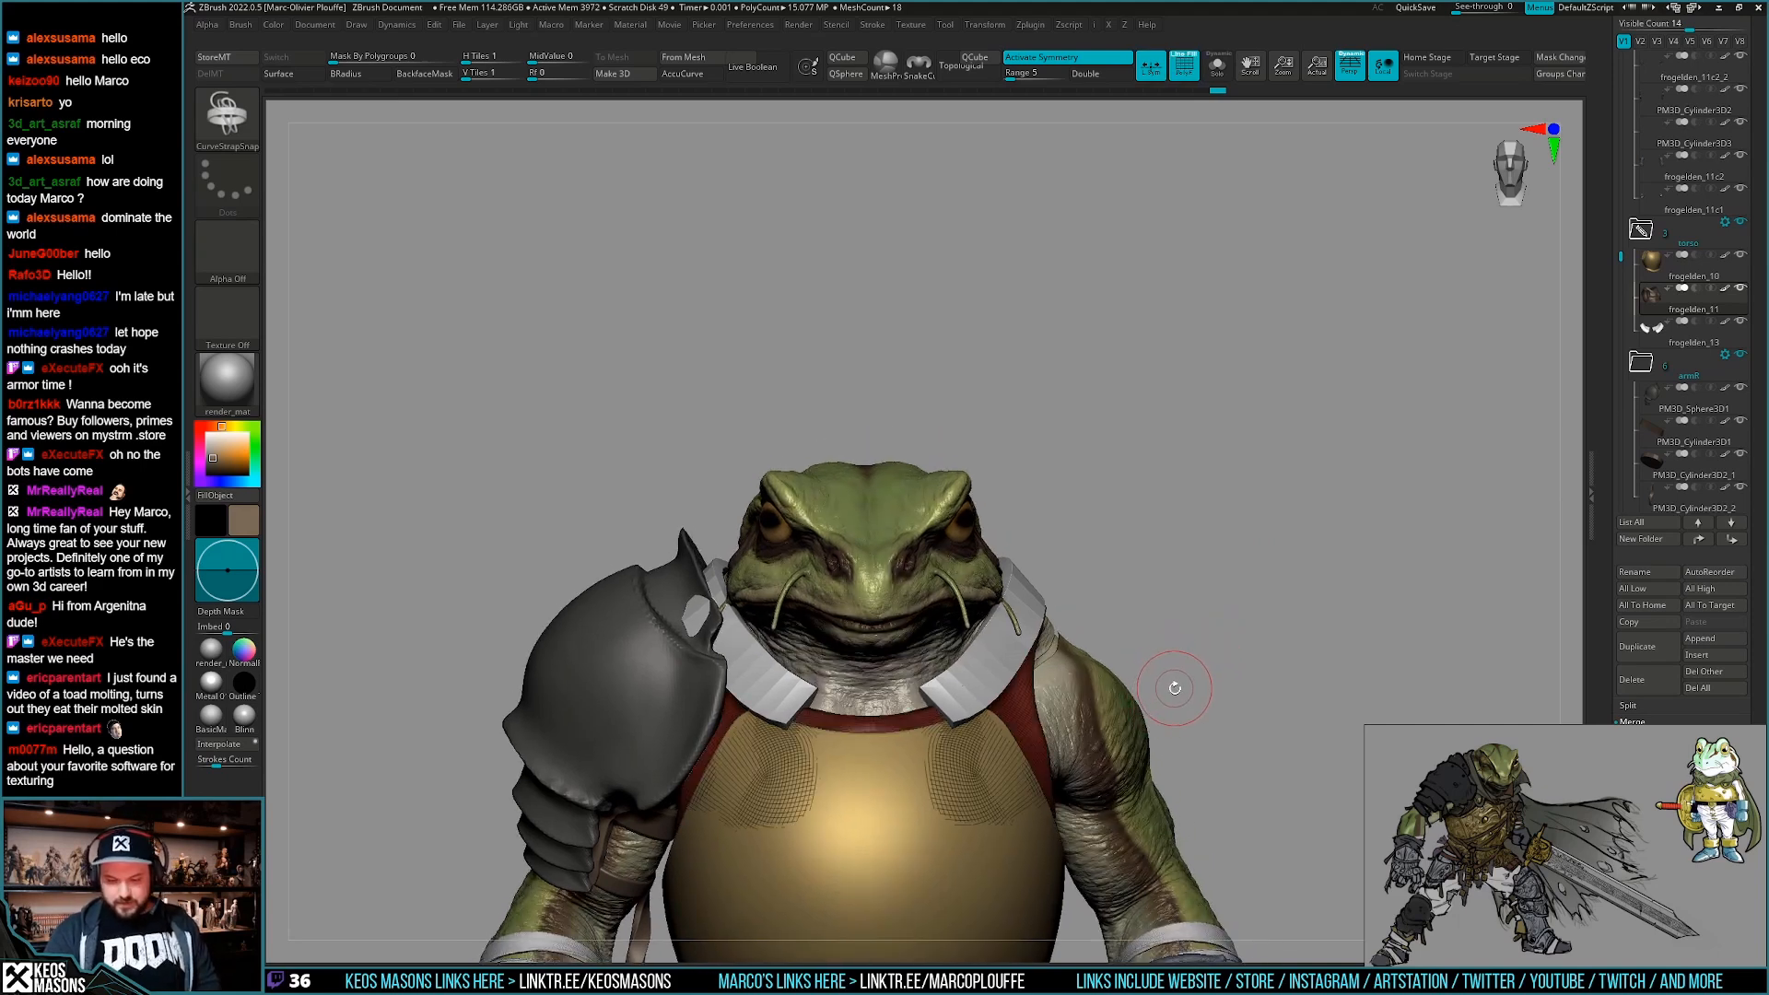
{"action": "key", "text": "shift+f"}
{"action": "key", "text": "alt+s"}
{"action": "key", "text": "Down"}
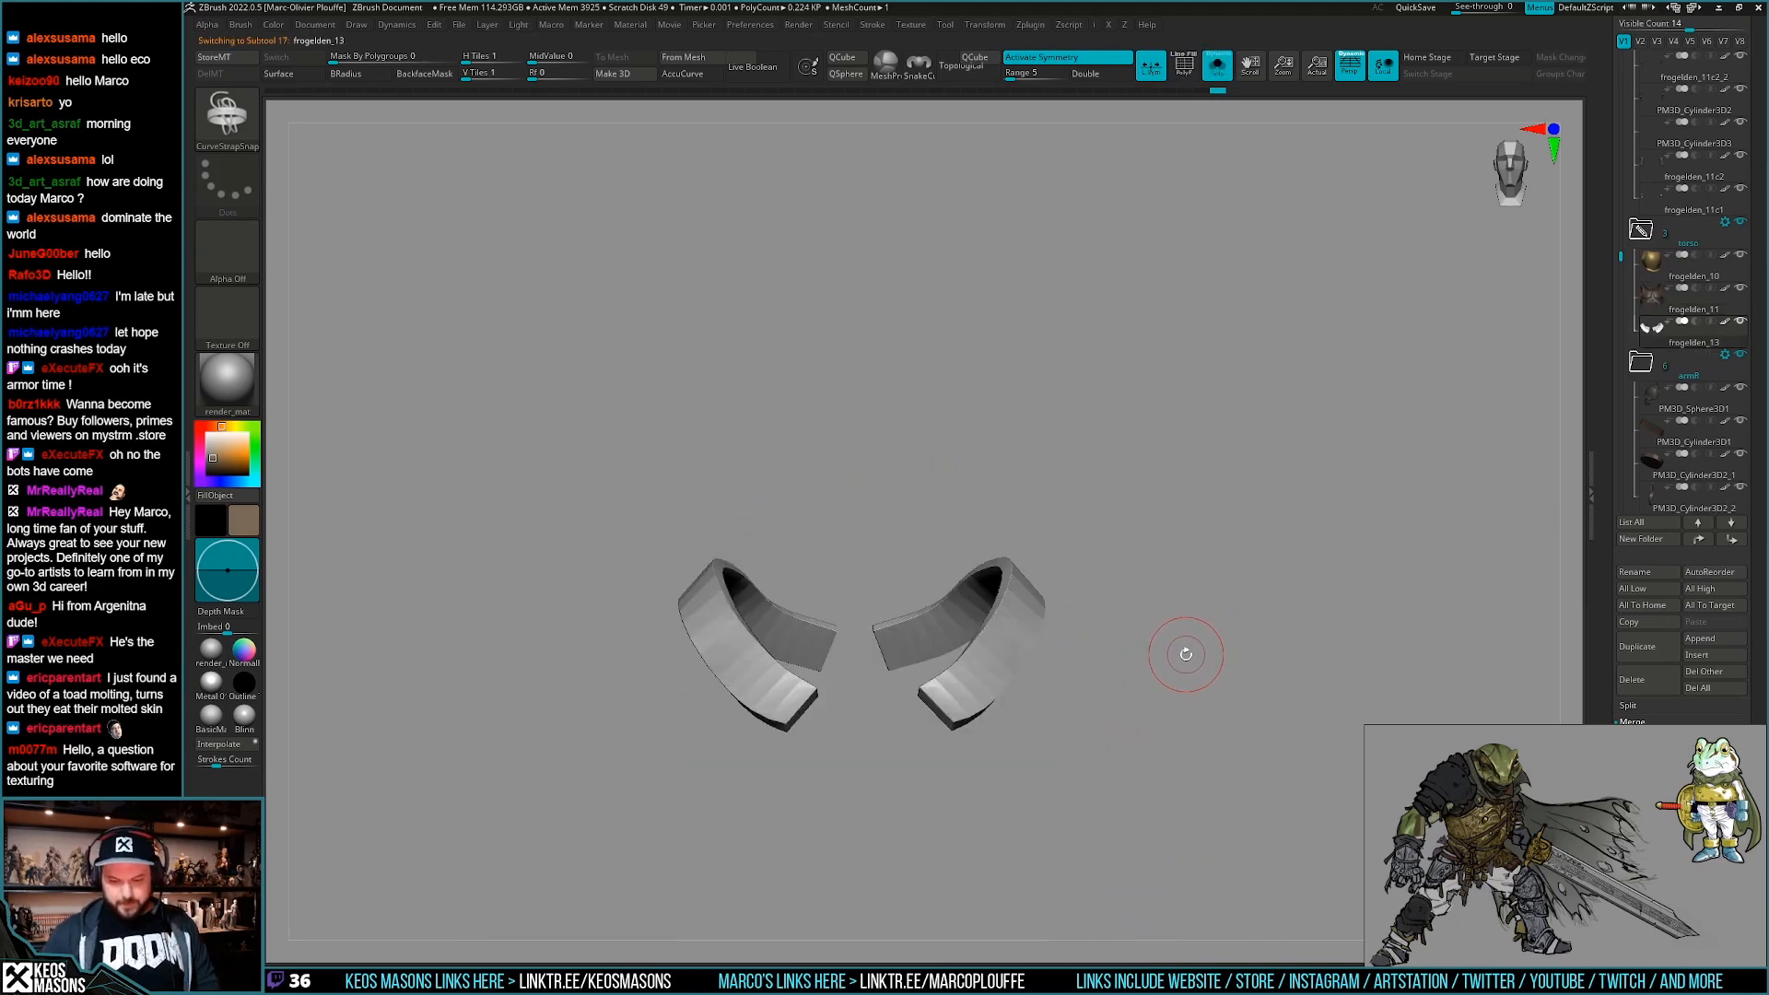
{"action": "key", "text": "alt+s"}
{"action": "key", "text": "ctrl+w"}
{"action": "key", "text": "shift+f"}
{"action": "key", "text": "alt+s"}
{"action": "mouse_move", "coordinate": [1140, 636]}
{"action": "right_mouse_down"}
{"action": "mouse_move", "coordinate": [1121, 660]}
{"action": "mouse_move", "coordinate": [1143, 691]}
{"action": "mouse_move", "coordinate": [1133, 646]}
{"action": "right_mouse_up"}
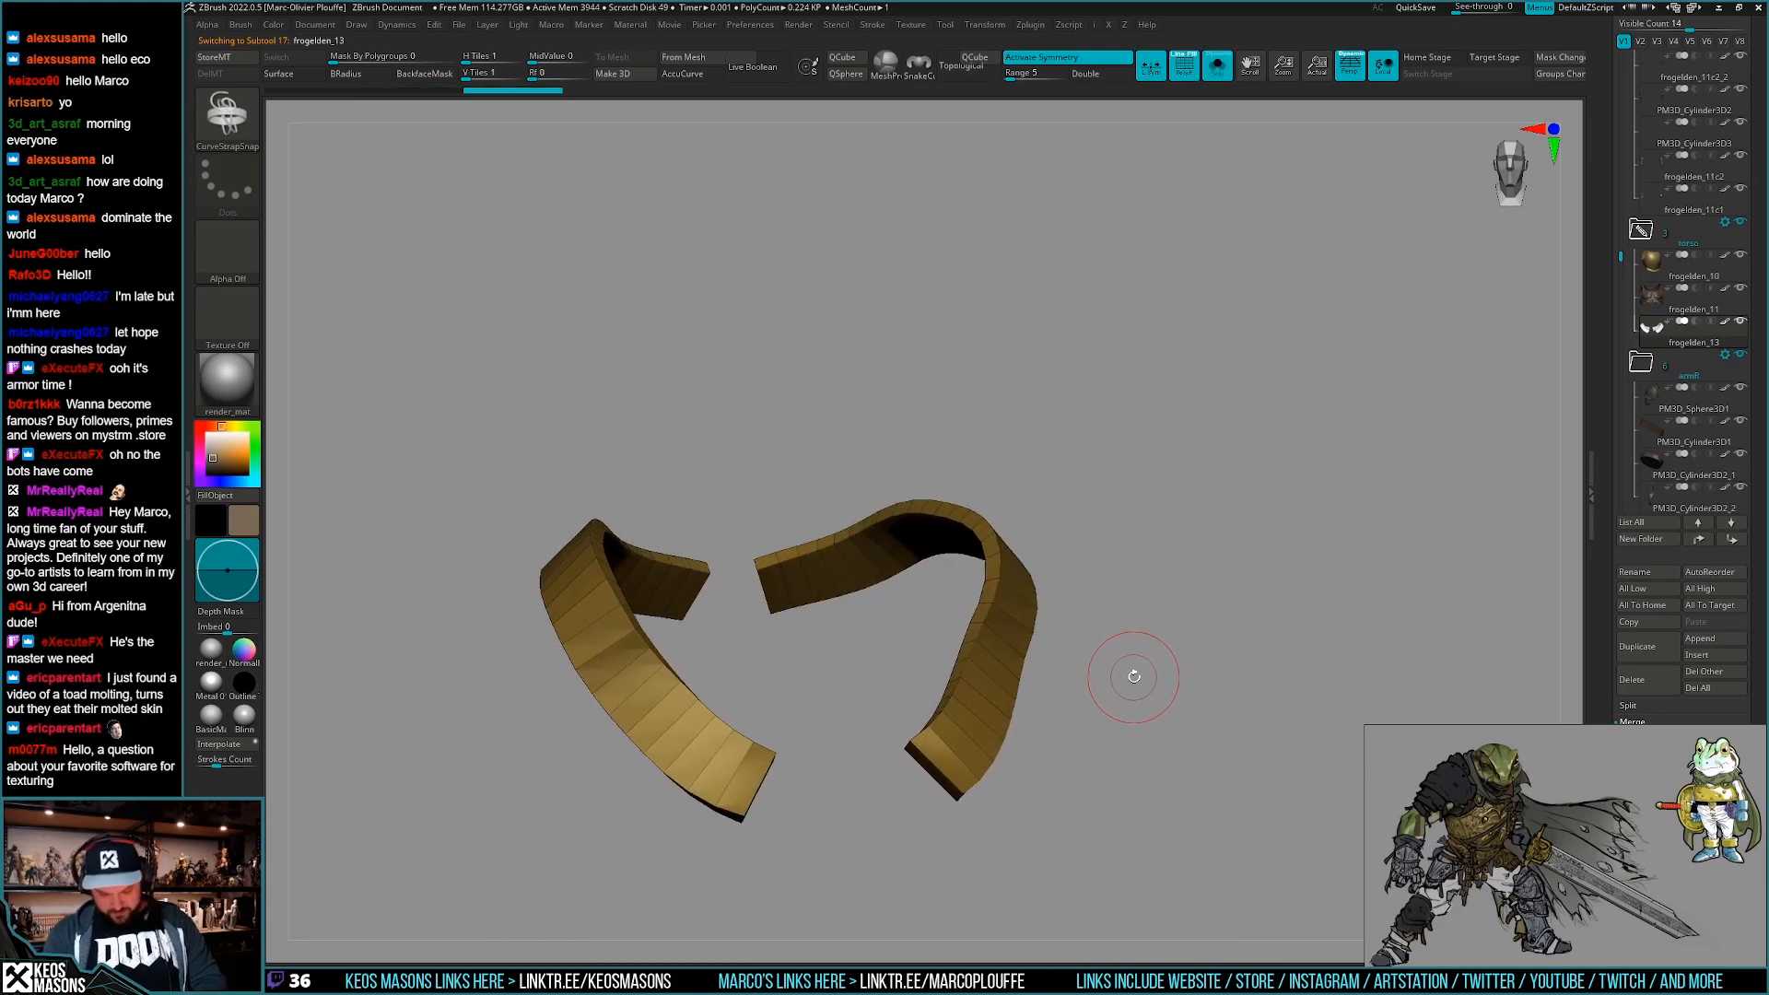
Isolate the outer face of one neckline strap and give it thickness with Panel Loops.
{"action": "left_click", "coordinate": [1033, 692], "text": "ctrl+shift"}
{"action": "mouse_move", "coordinate": [1140, 691]}
{"action": "right_mouse_down"}
{"action": "mouse_move", "coordinate": [1152, 656]}
{"action": "mouse_move", "coordinate": [1166, 671]}
{"action": "right_mouse_up"}
{"action": "key", "text": "z"}
{"action": "left_click", "coordinate": [1123, 841]}
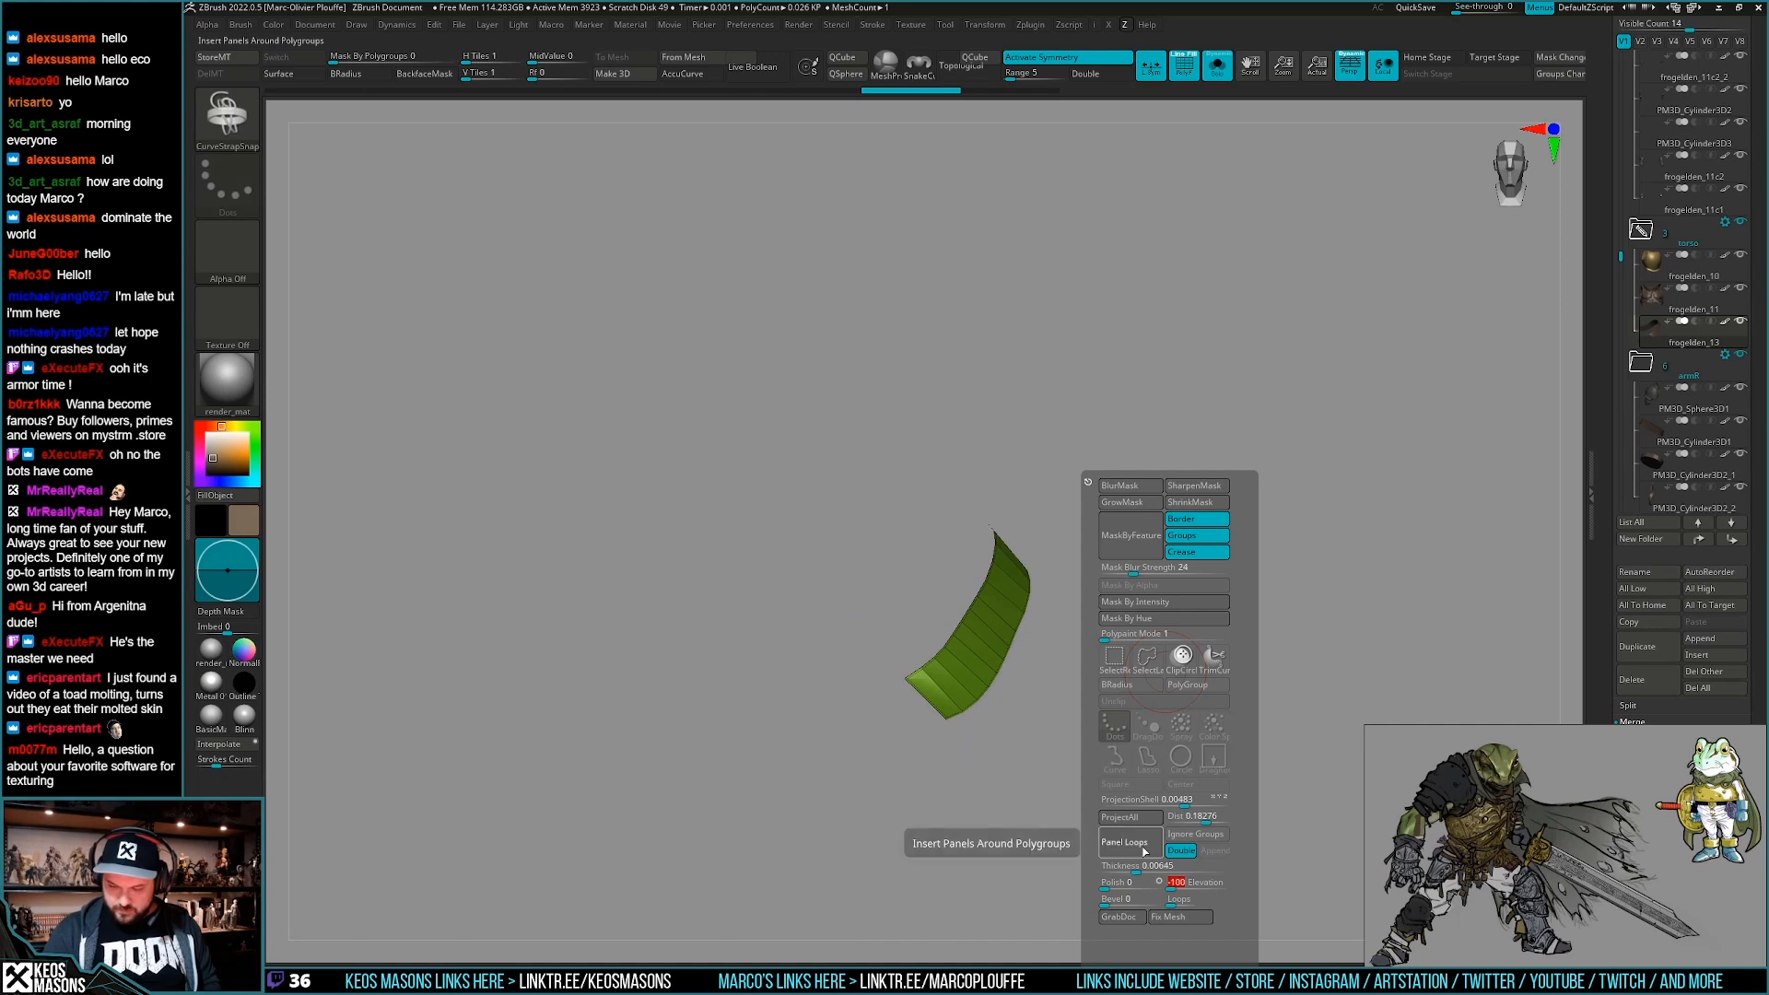
{"action": "left_click", "coordinate": [1141, 843]}
{"action": "right_click_drag", "start_coordinate": [1343, 627], "coordinate": [1137, 763]}
Regroup the thickened strap, then mirror and weld it so both sides of the neckline have one.
{"action": "key", "text": "x"}
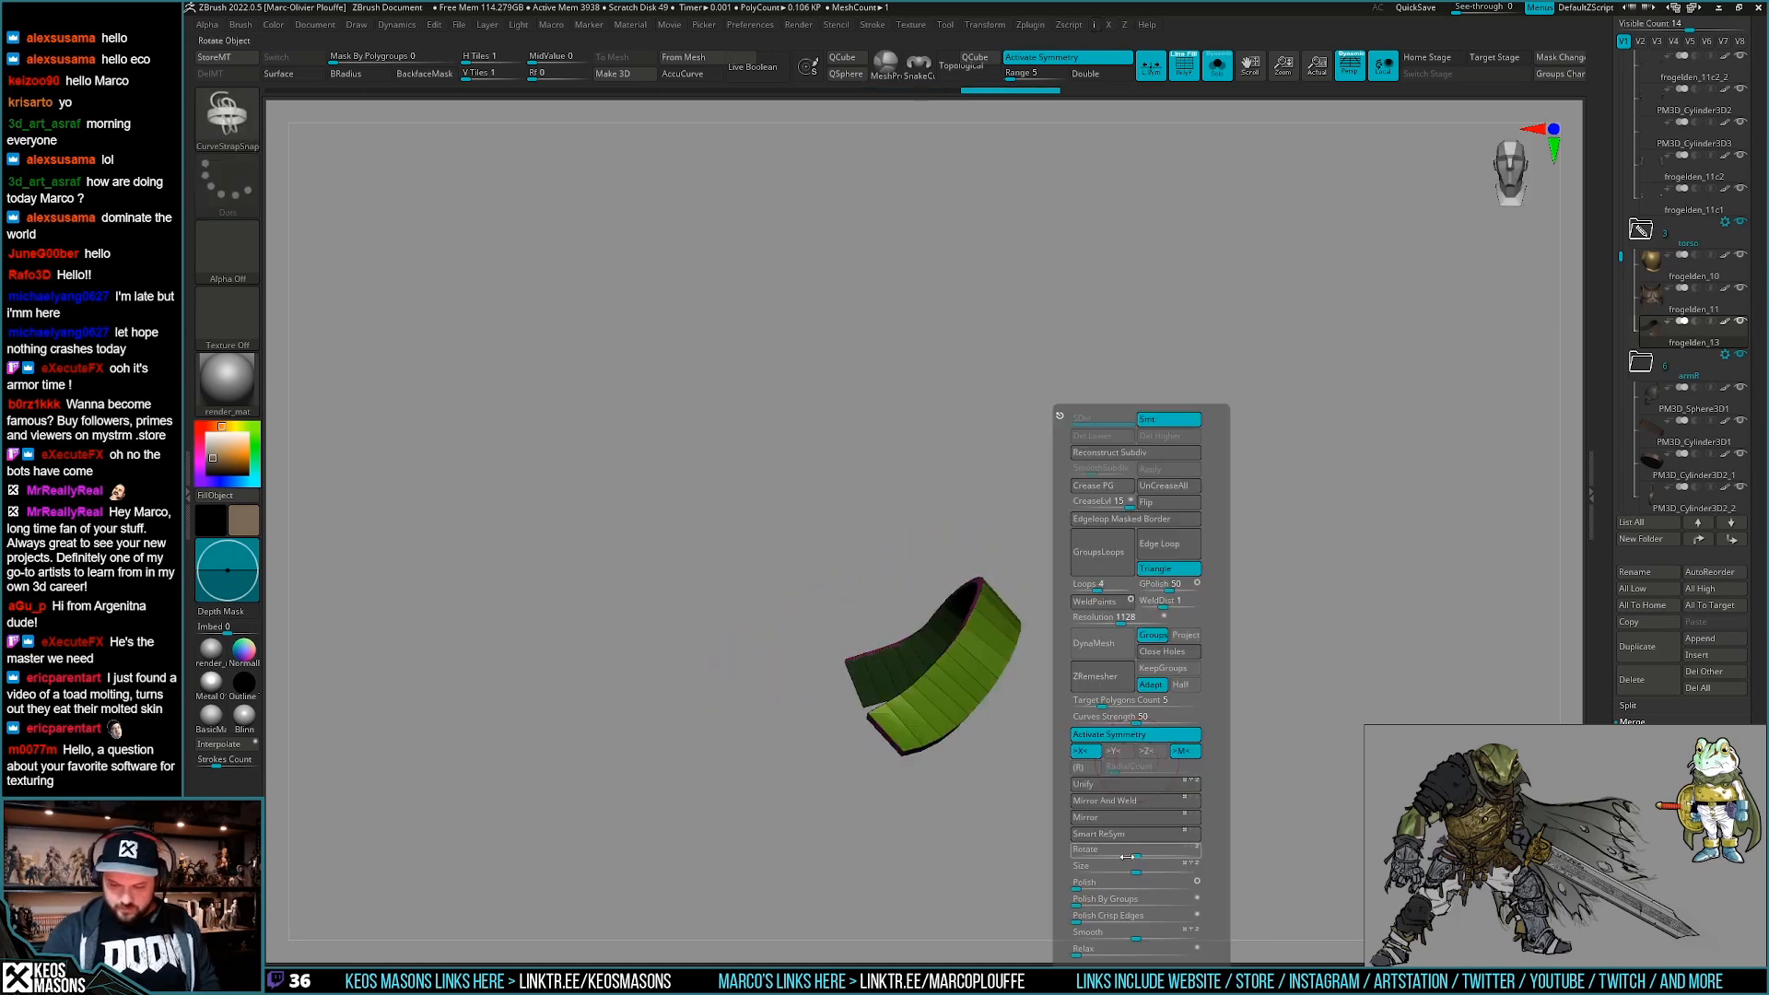
{"action": "key", "text": "ctrl+w"}
{"action": "key", "text": "x"}
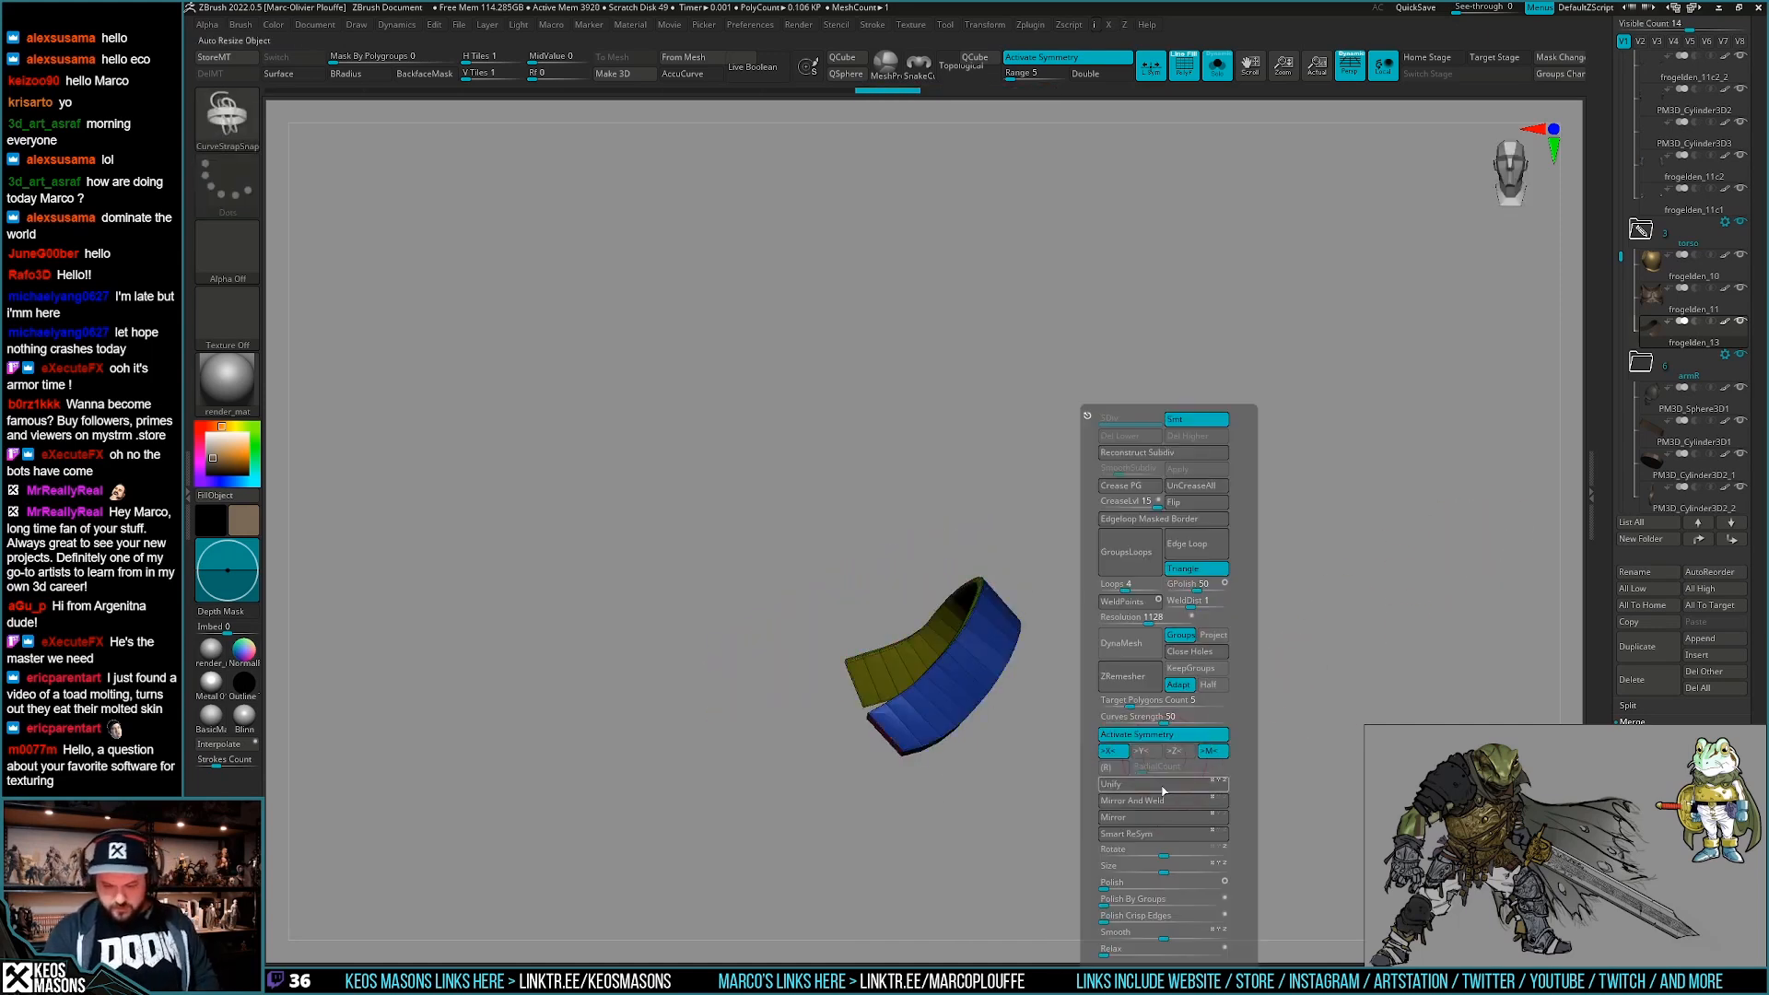
{"action": "left_click", "coordinate": [1162, 820]}
{"action": "key", "text": "x"}
{"action": "left_click", "coordinate": [1133, 803]}
{"action": "key", "text": "d"}
{"action": "right_click_drag", "start_coordinate": [999, 711], "coordinate": [1007, 737], "text": "ctrl"}
Refine the topology of the mirrored collar strips with ZModeler and subdivide them.
{"action": "key", "text": "b"}
{"action": "key", "text": "z"}
{"action": "key", "text": "m"}
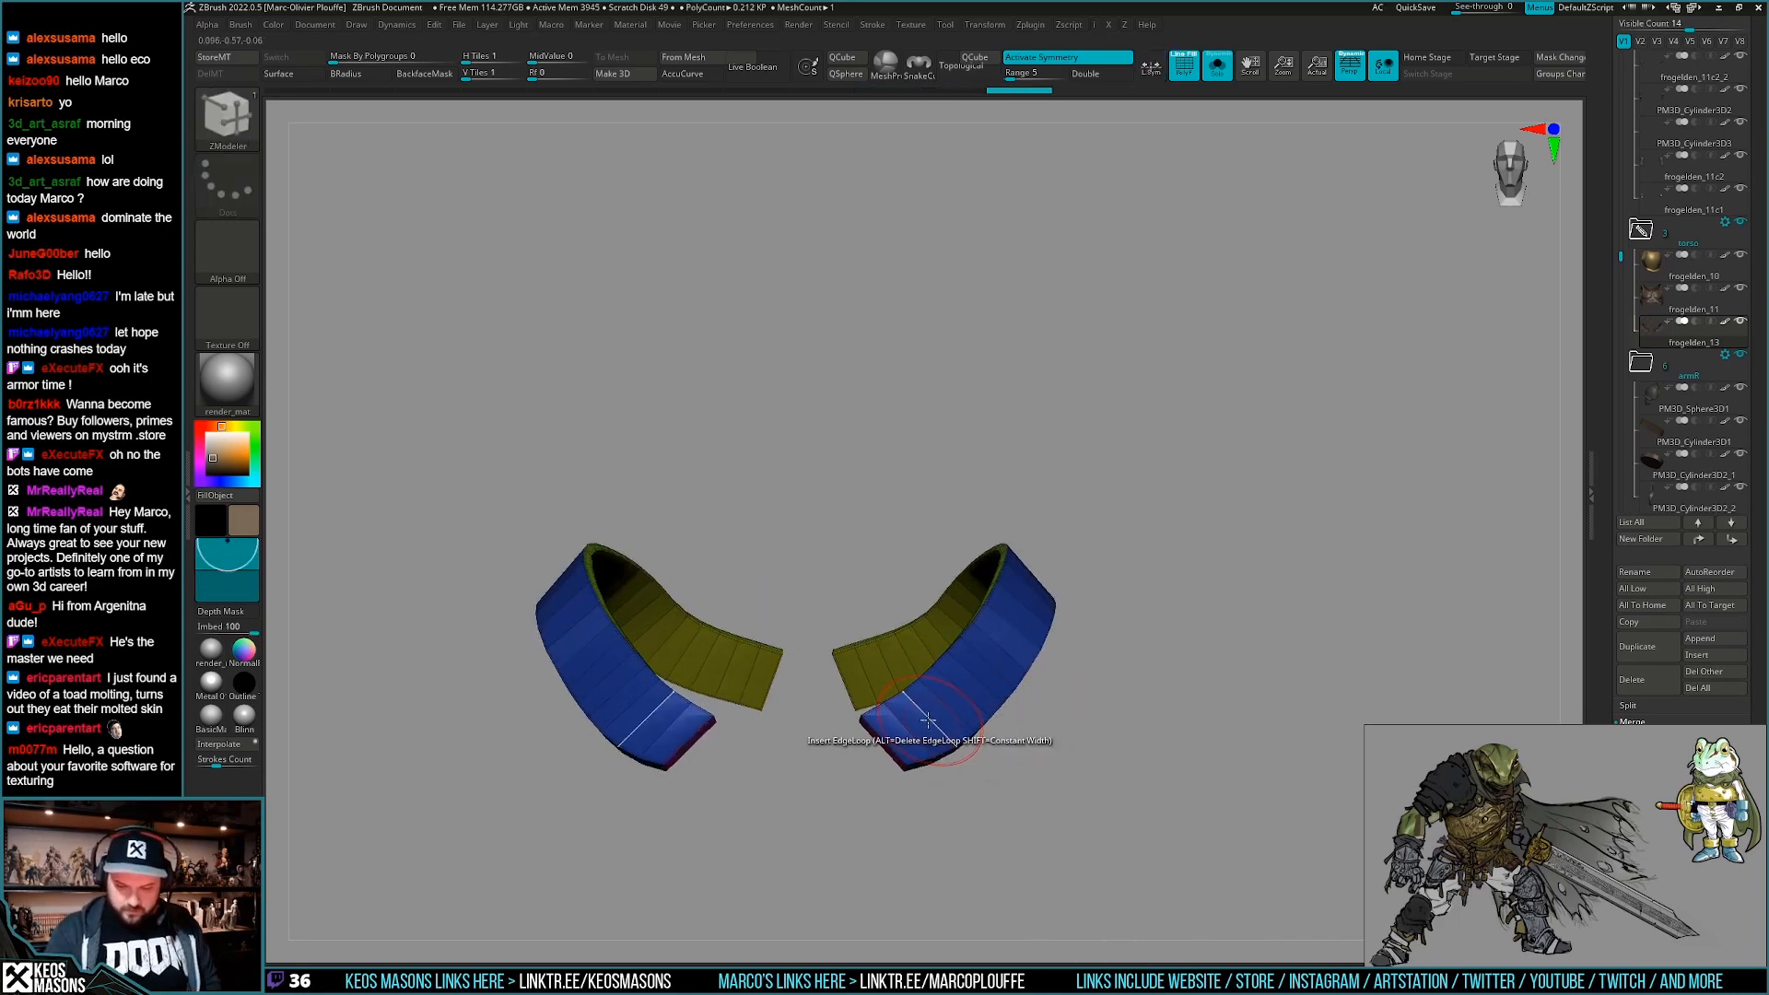
{"action": "key", "text": "shift+f"}
{"action": "left_click_drag", "start_coordinate": [1159, 693], "coordinate": [1130, 705]}
{"action": "key", "text": "ctrl+d"}
{"action": "key", "text": "ctrl+d"}
Pull the collar strips against the vest's neckline on the full character with the Move brush.
{"action": "key", "text": "alt+shift+s"}
{"action": "key", "text": "space"}
{"action": "left_click", "coordinate": [1119, 577]}
{"action": "key", "text": "space"}
{"action": "left_click_drag", "start_coordinate": [1028, 632], "coordinate": [1044, 633]}
{"action": "mouse_move", "coordinate": [1024, 631]}
{"action": "right_mouse_down"}
{"action": "mouse_move", "coordinate": [1067, 608]}
{"action": "mouse_move", "coordinate": [1056, 678]}
{"action": "right_mouse_up"}
{"action": "mouse_move", "coordinate": [1056, 678]}
{"action": "right_mouse_down"}
{"action": "mouse_move", "coordinate": [1019, 737]}
{"action": "mouse_move", "coordinate": [1035, 705]}
{"action": "mouse_move", "coordinate": [1125, 750]}
{"action": "right_mouse_up"}
{"action": "key", "text": "shift+d"}
{"action": "key", "text": "shift+d"}
{"action": "right_click_drag", "start_coordinate": [942, 829], "coordinate": [875, 815]}
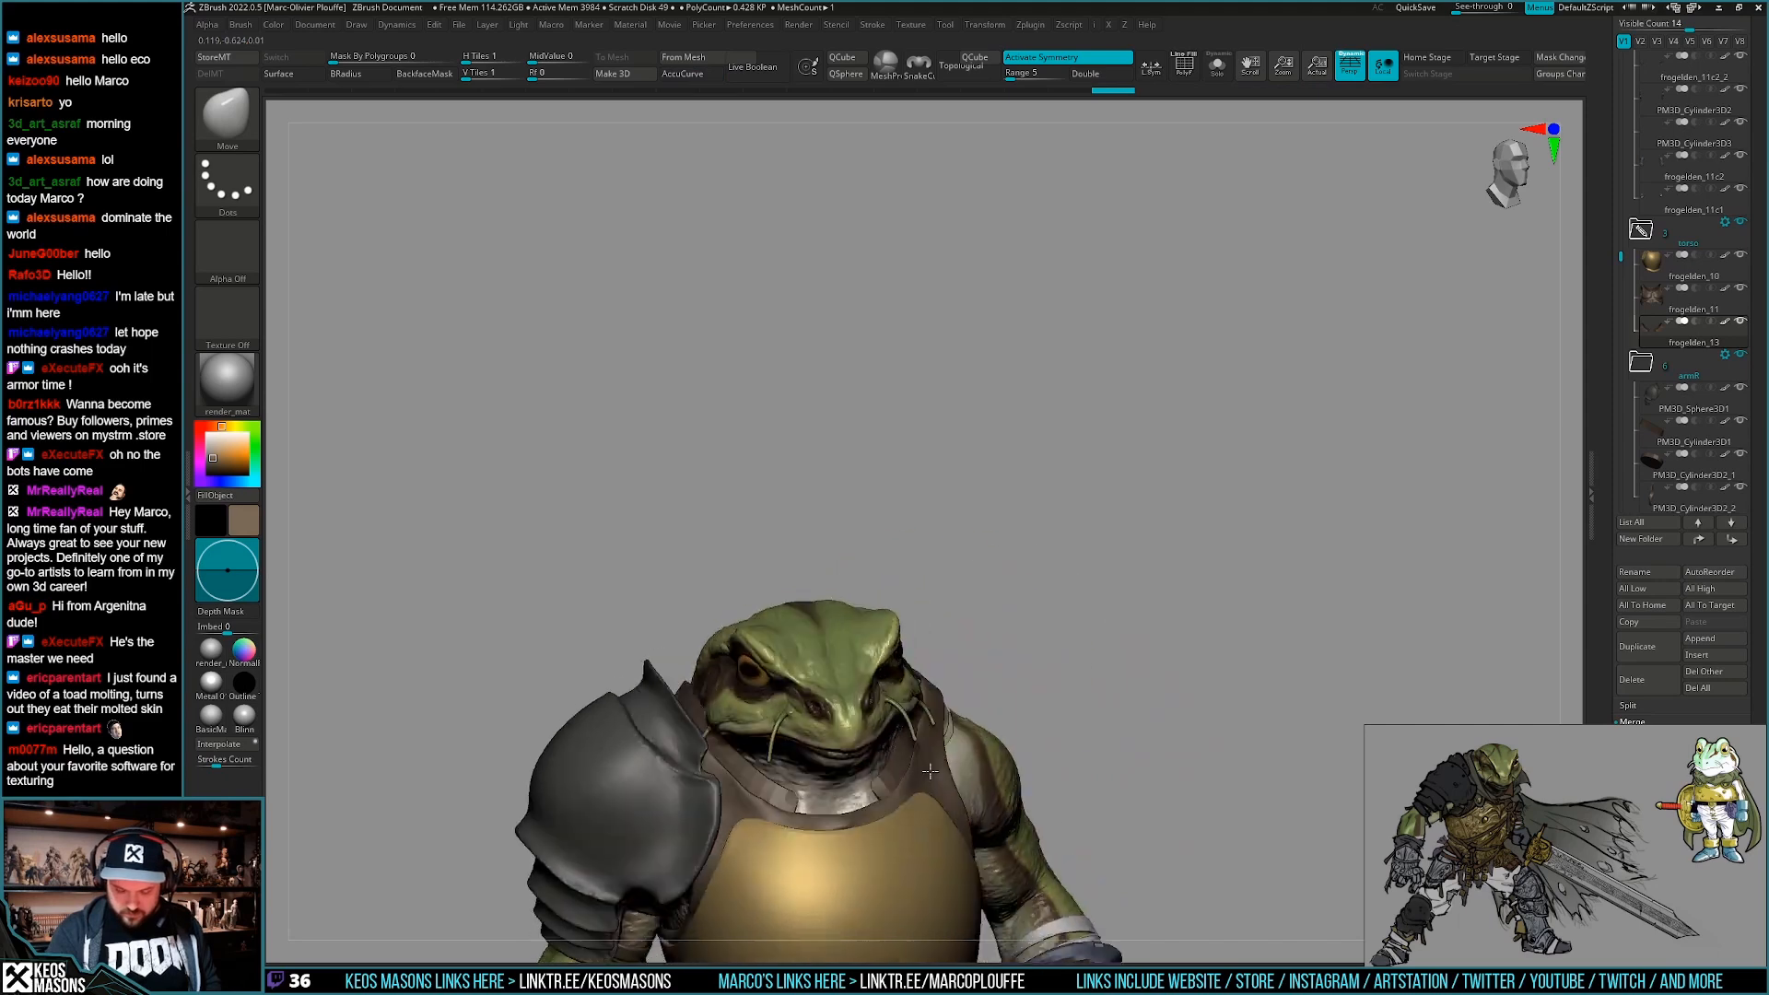
Inspect the strips in isolation, restore the full character, and reshape them around the neck and over the shoulders.
{"action": "key", "text": "alt+s"}
{"action": "right_click_drag", "start_coordinate": [991, 694], "coordinate": [954, 737], "text": "ctrl"}
{"action": "key", "text": "shift+f"}
{"action": "key", "text": "ctrl"}
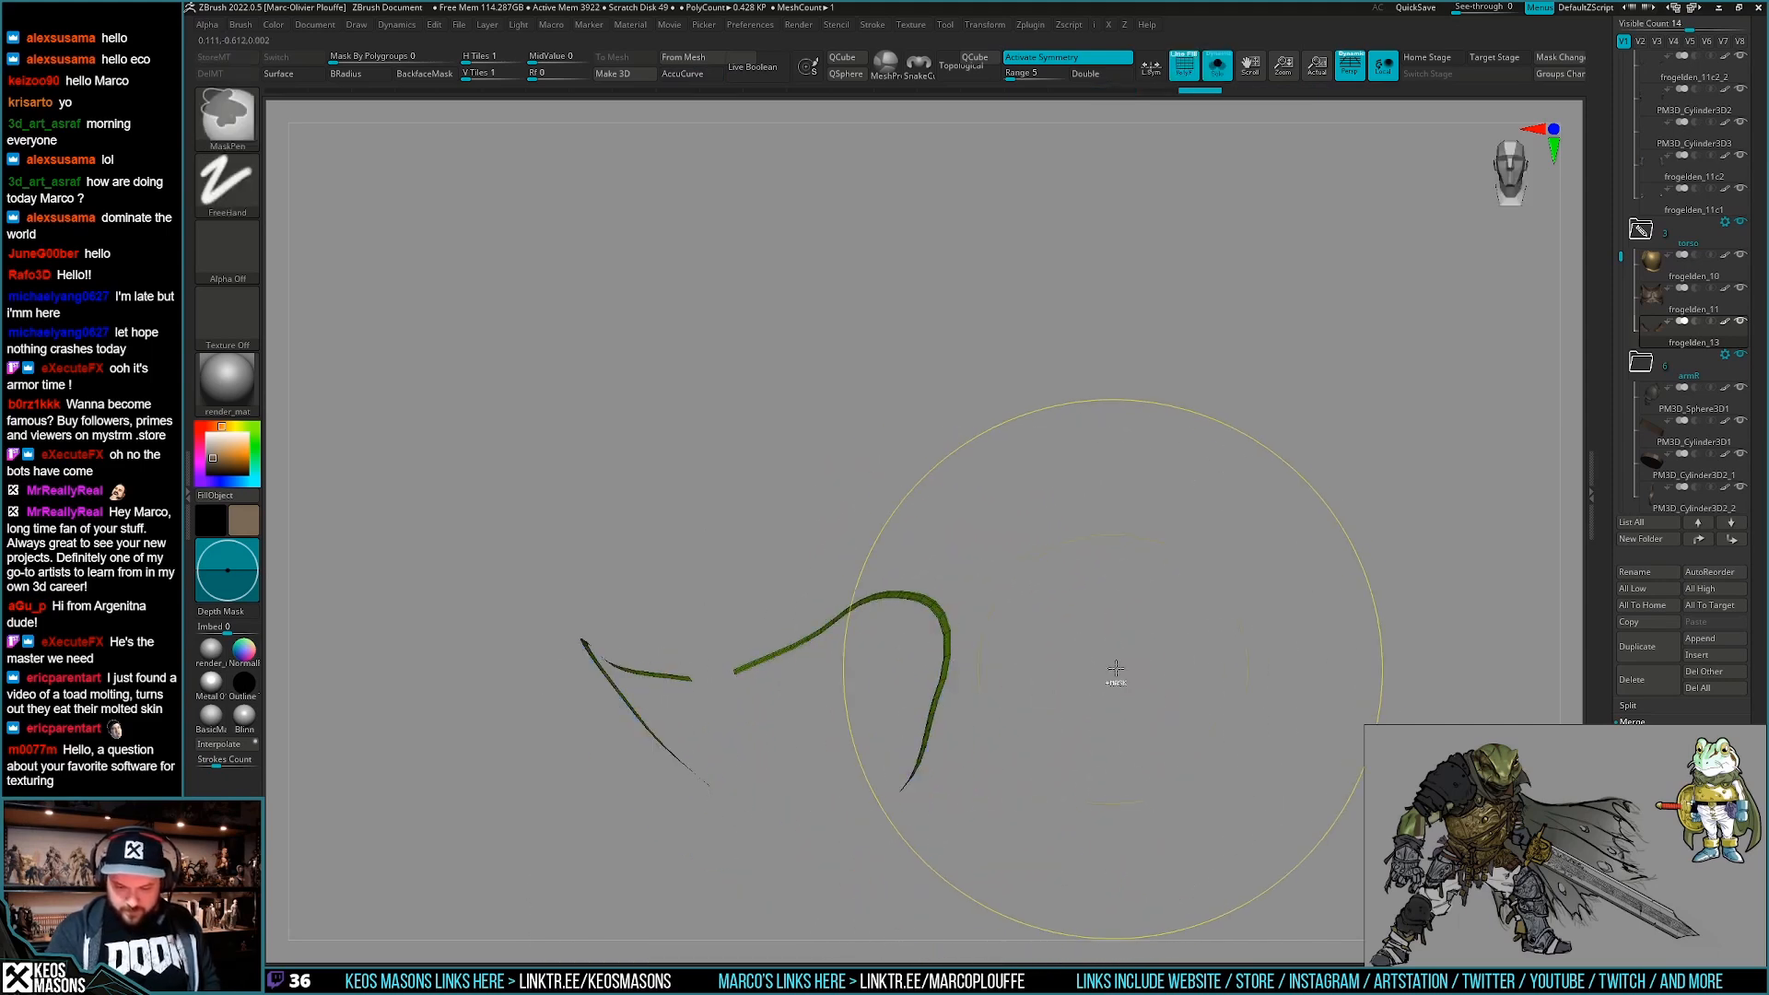
{"action": "key", "text": "ctrl+shift+z"}
{"action": "mouse_move", "coordinate": [1134, 700]}
{"action": "right_mouse_down", "text": "ctrl"}
{"action": "mouse_move", "coordinate": [1099, 683]}
{"action": "mouse_move", "coordinate": [1119, 650]}
{"action": "right_mouse_up", "text": "ctrl"}
{"action": "key", "text": "alt+s"}
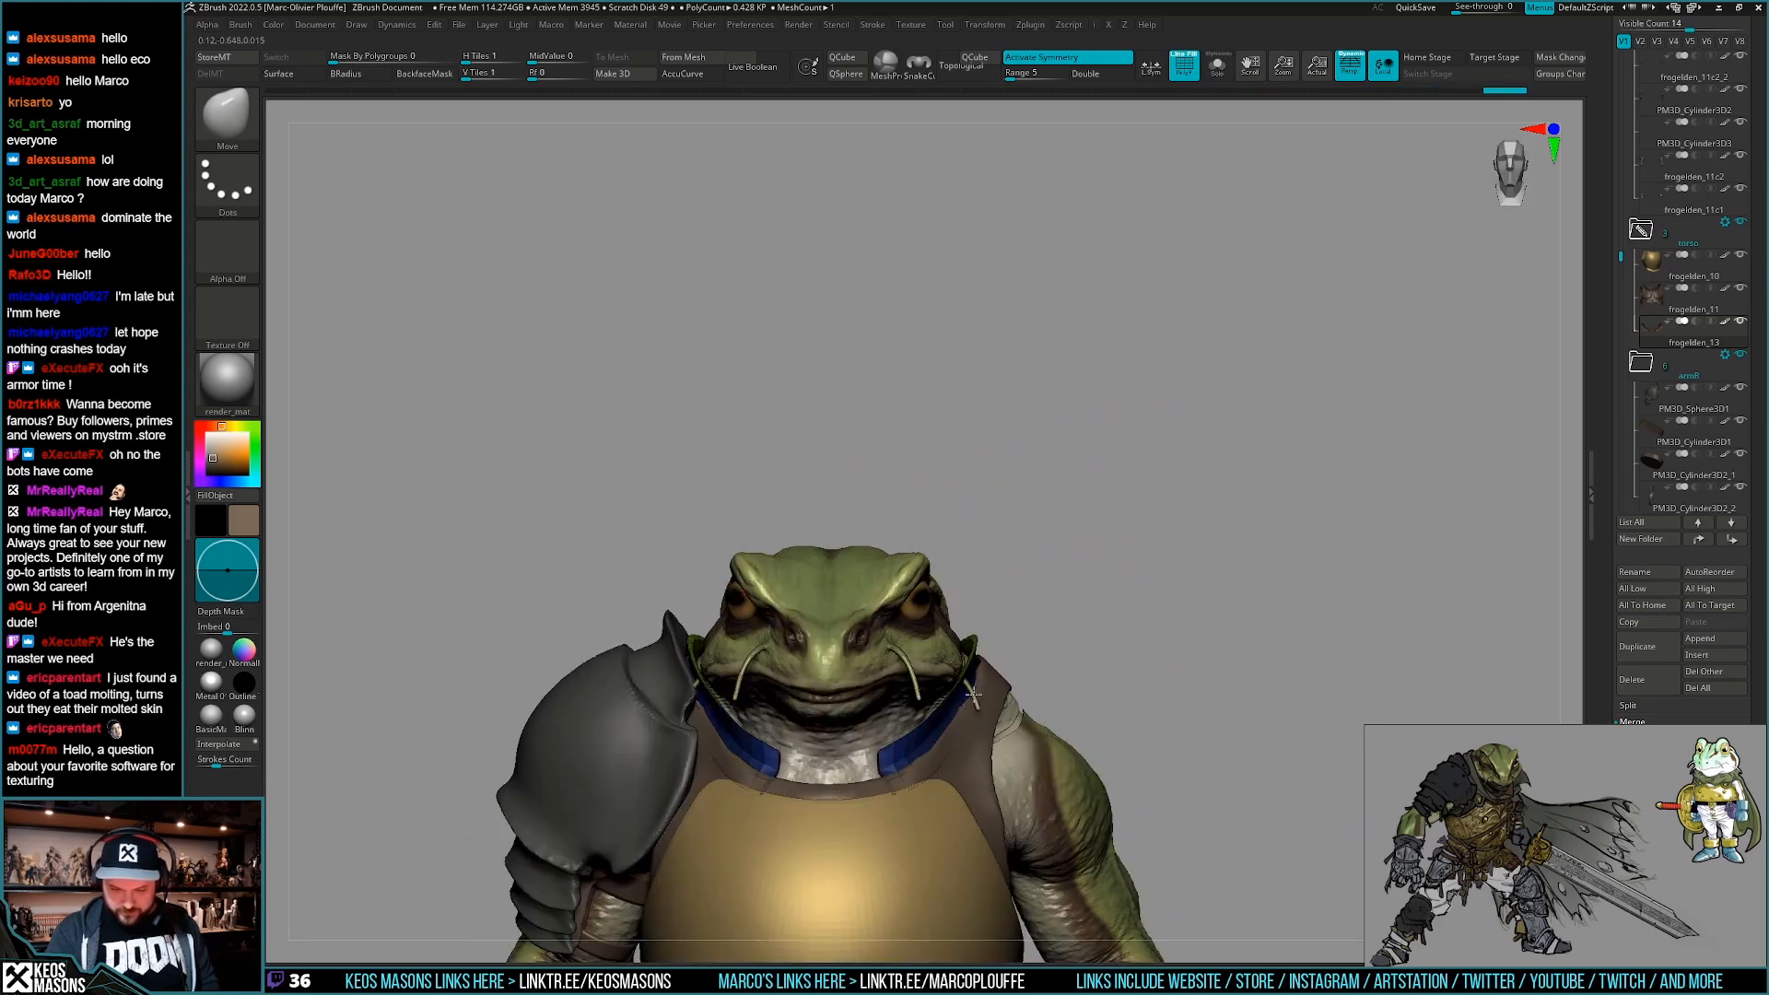
{"action": "key", "text": "space"}
{"action": "right_click_drag", "start_coordinate": [920, 743], "coordinate": [1033, 584]}
{"action": "left_click_drag", "start_coordinate": [1033, 584], "coordinate": [1044, 569]}
{"action": "mouse_move", "coordinate": [1087, 682]}
{"action": "right_mouse_down"}
{"action": "mouse_move", "coordinate": [1097, 571]}
{"action": "mouse_move", "coordinate": [971, 606]}
{"action": "right_mouse_up"}
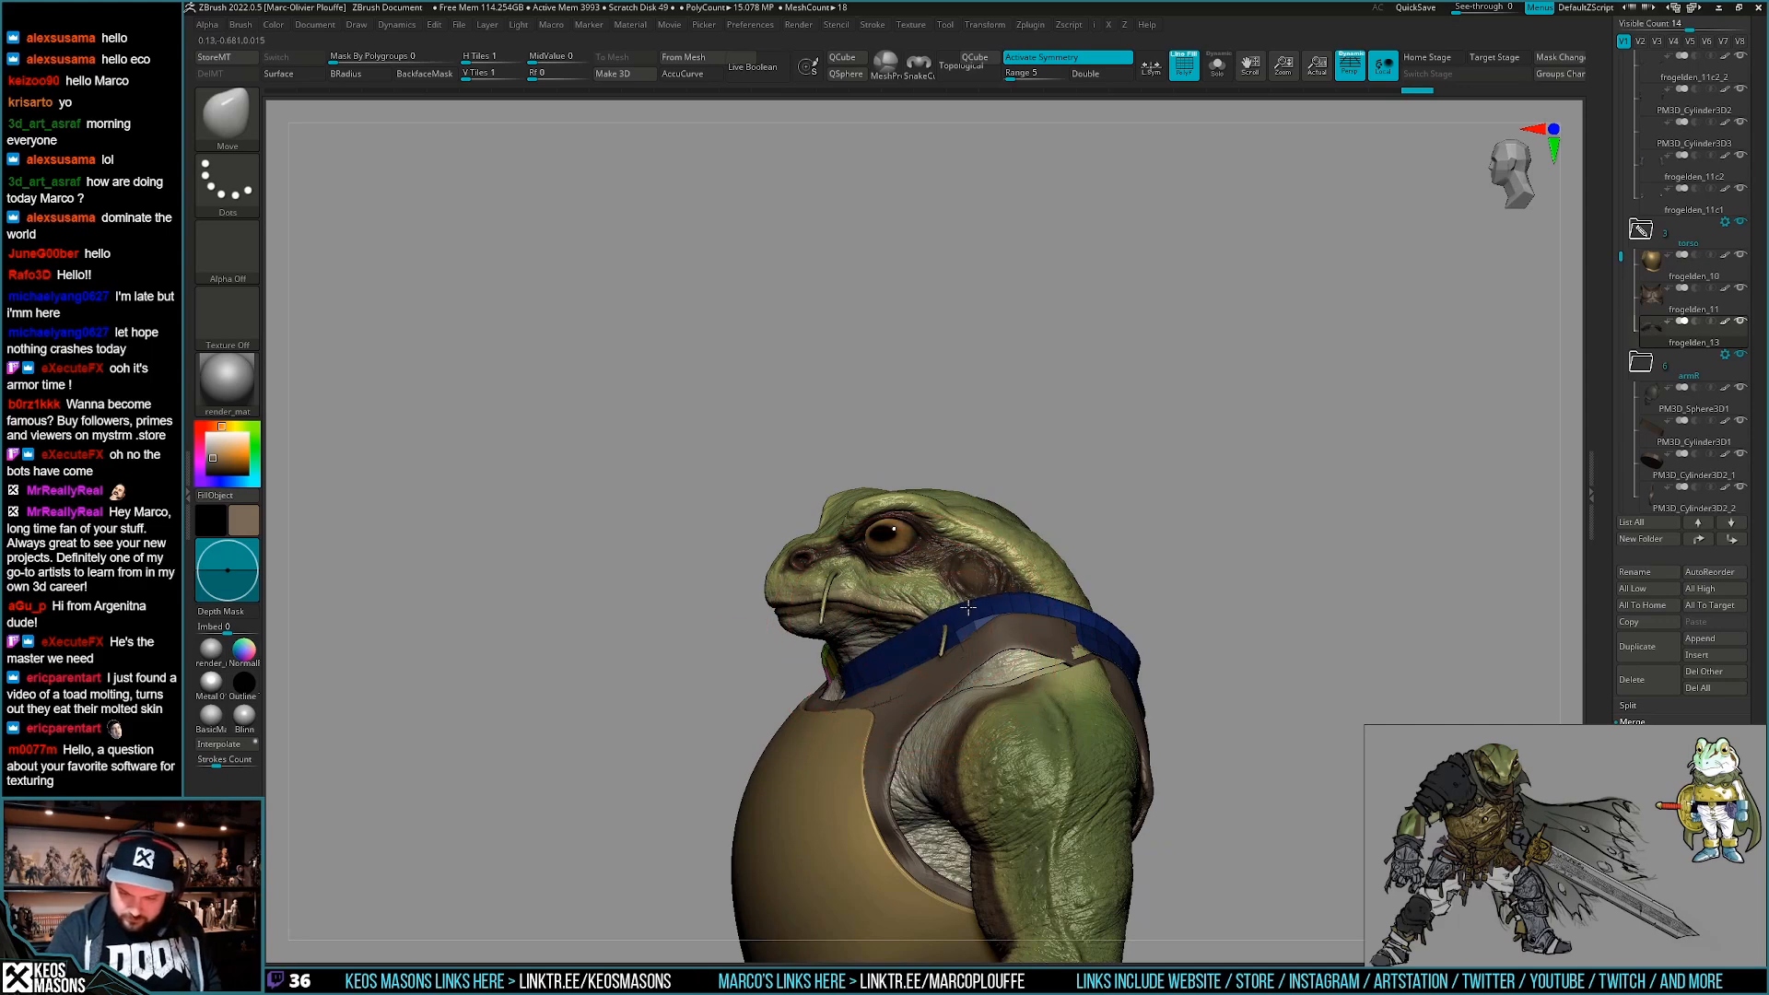
{"action": "mouse_move", "coordinate": [1026, 600]}
{"action": "right_mouse_down"}
{"action": "mouse_move", "coordinate": [1077, 581]}
{"action": "mouse_move", "coordinate": [1026, 606]}
{"action": "mouse_move", "coordinate": [1027, 638]}
{"action": "mouse_move", "coordinate": [1044, 614]}
{"action": "mouse_move", "coordinate": [1020, 558]}
{"action": "right_mouse_up"}
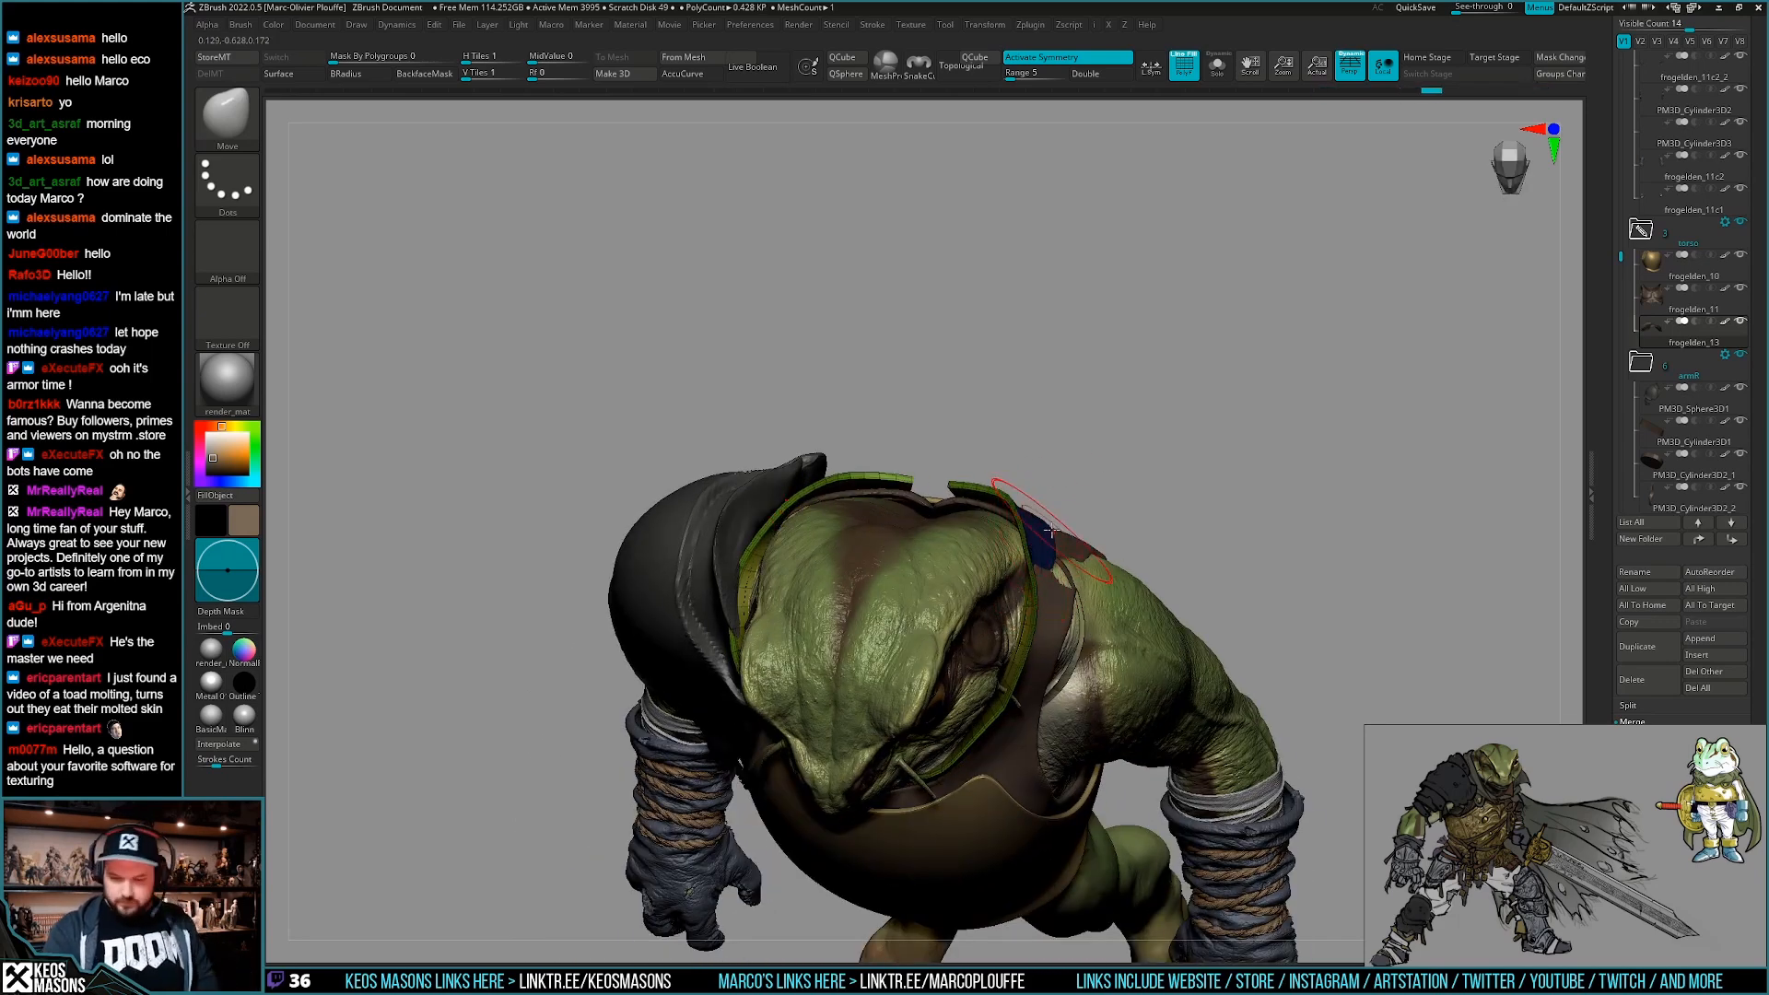
{"action": "right_click_drag", "start_coordinate": [1014, 500], "coordinate": [1025, 630]}
Simplify the collar strips' edge loops with ZModeler and check them both isolated and on the character.
{"action": "key", "text": "shift+s"}
{"action": "key", "text": "shift+f"}
{"action": "key", "text": "shift+f"}
{"action": "key", "text": "shift+f"}
{"action": "left_click_drag", "start_coordinate": [1418, 478], "coordinate": [1438, 502], "text": "ctrl"}
{"action": "mouse_move", "coordinate": [1030, 638]}
{"action": "right_mouse_down"}
{"action": "mouse_move", "coordinate": [1056, 650]}
{"action": "mouse_move", "coordinate": [1020, 637]}
{"action": "mouse_move", "coordinate": [1073, 634]}
{"action": "mouse_move", "coordinate": [1050, 632]}
{"action": "right_mouse_up"}
{"action": "key", "text": "shift+f"}
{"action": "key", "text": "b"}
{"action": "key", "text": "z"}
{"action": "key", "text": "m"}
{"action": "left_click", "coordinate": [1053, 631]}
{"action": "key", "text": "shift+f"}
{"action": "key", "text": "alt+s"}
{"action": "mouse_move", "coordinate": [1202, 631]}
{"action": "right_mouse_down"}
{"action": "mouse_move", "coordinate": [1233, 630]}
{"action": "mouse_move", "coordinate": [1189, 626]}
{"action": "right_mouse_up"}
{"action": "key", "text": "alt+s"}
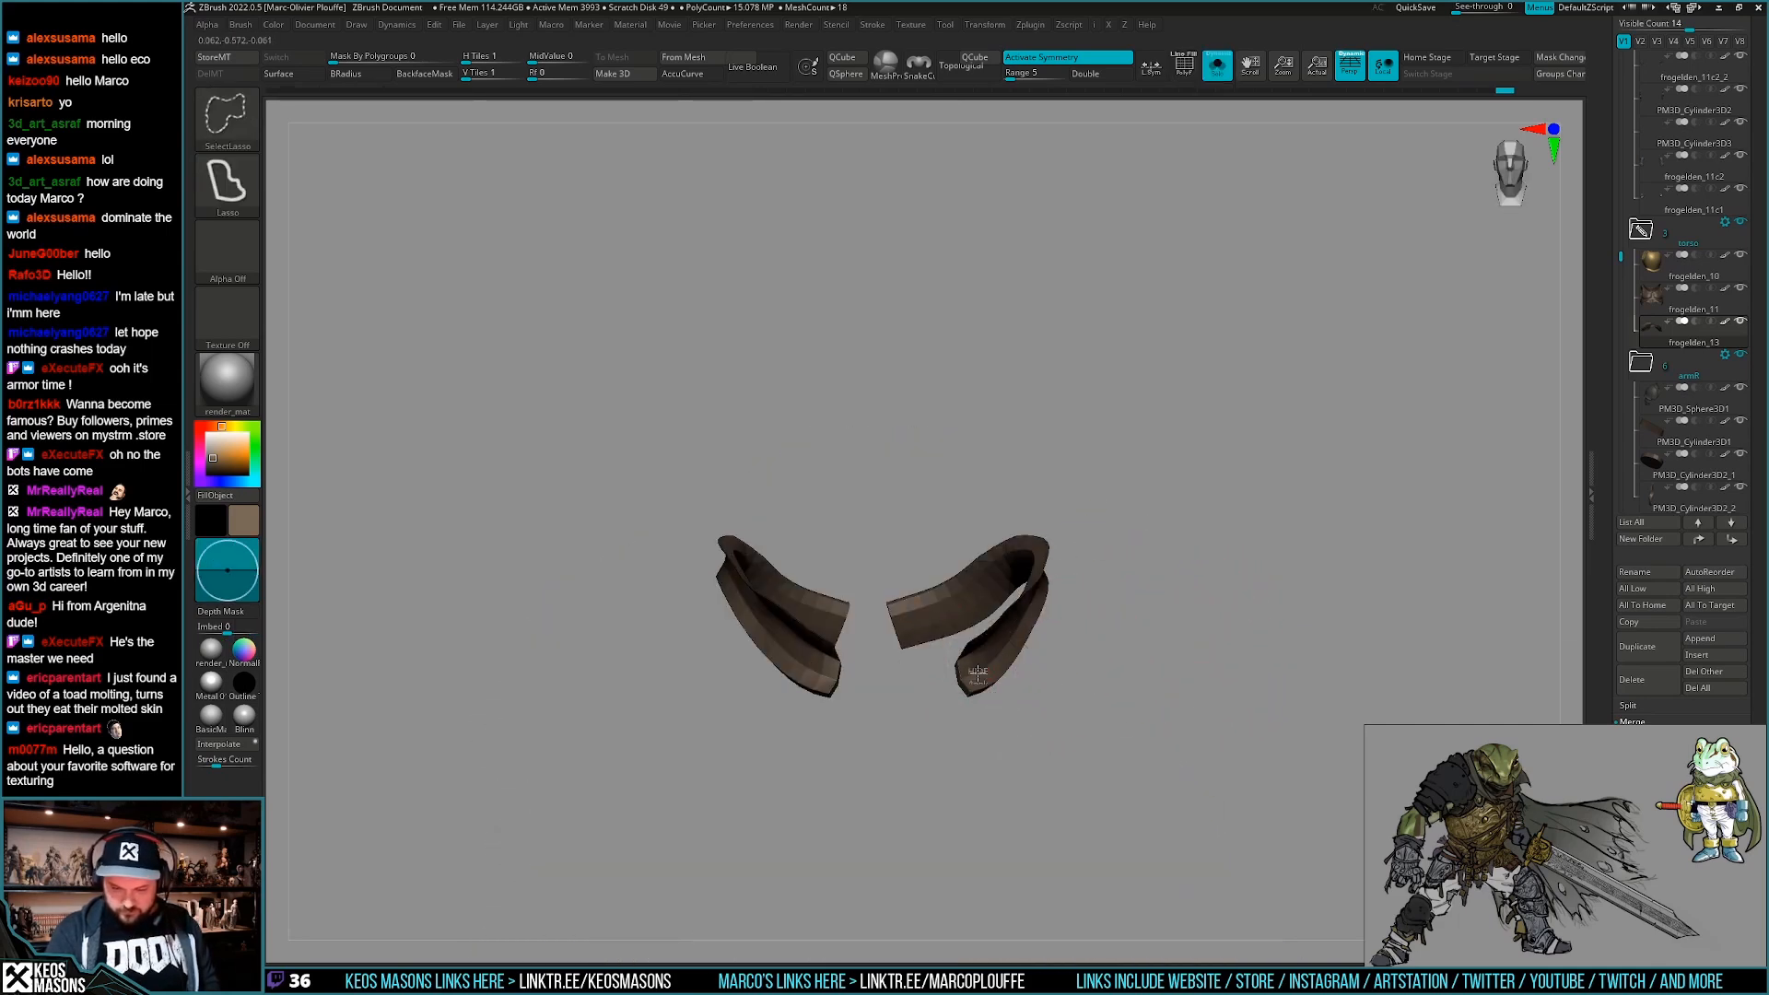
{"action": "key", "text": "alt+s"}
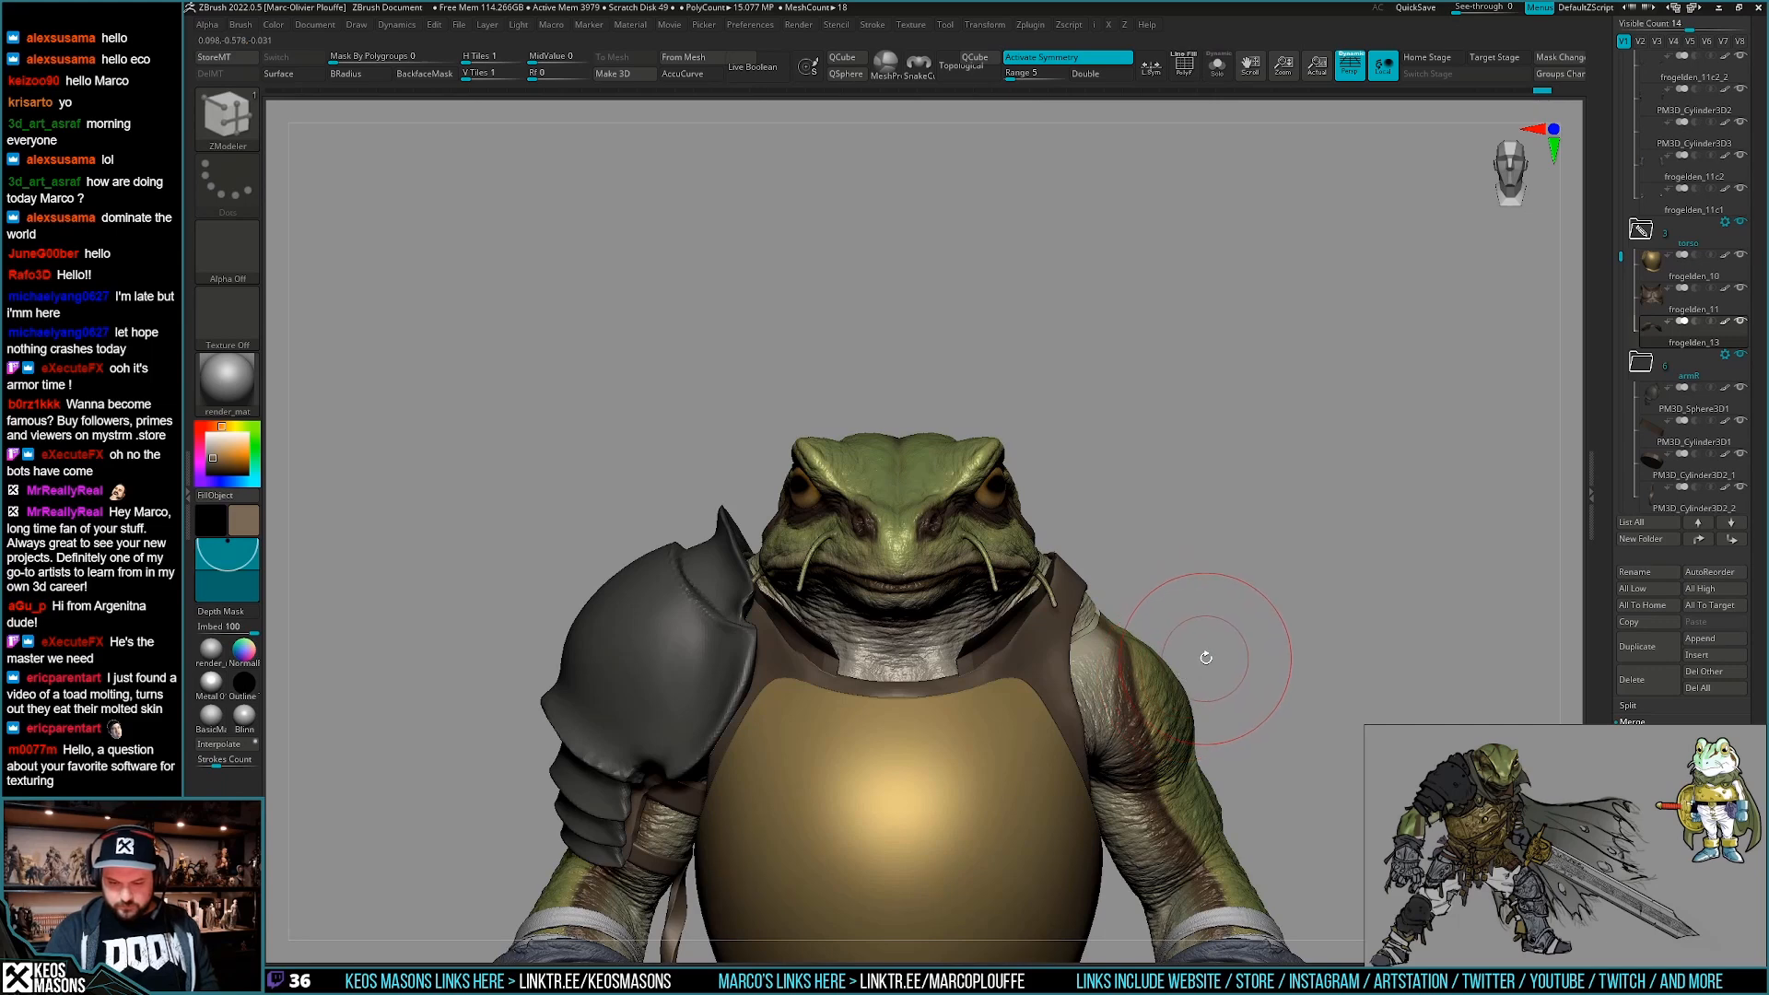
Turn on double-sided display and shape the front ends of the collar strips with the Move brush and AccuCurve.
{"action": "left_click", "coordinate": [1085, 73]}
{"action": "key", "text": "space"}
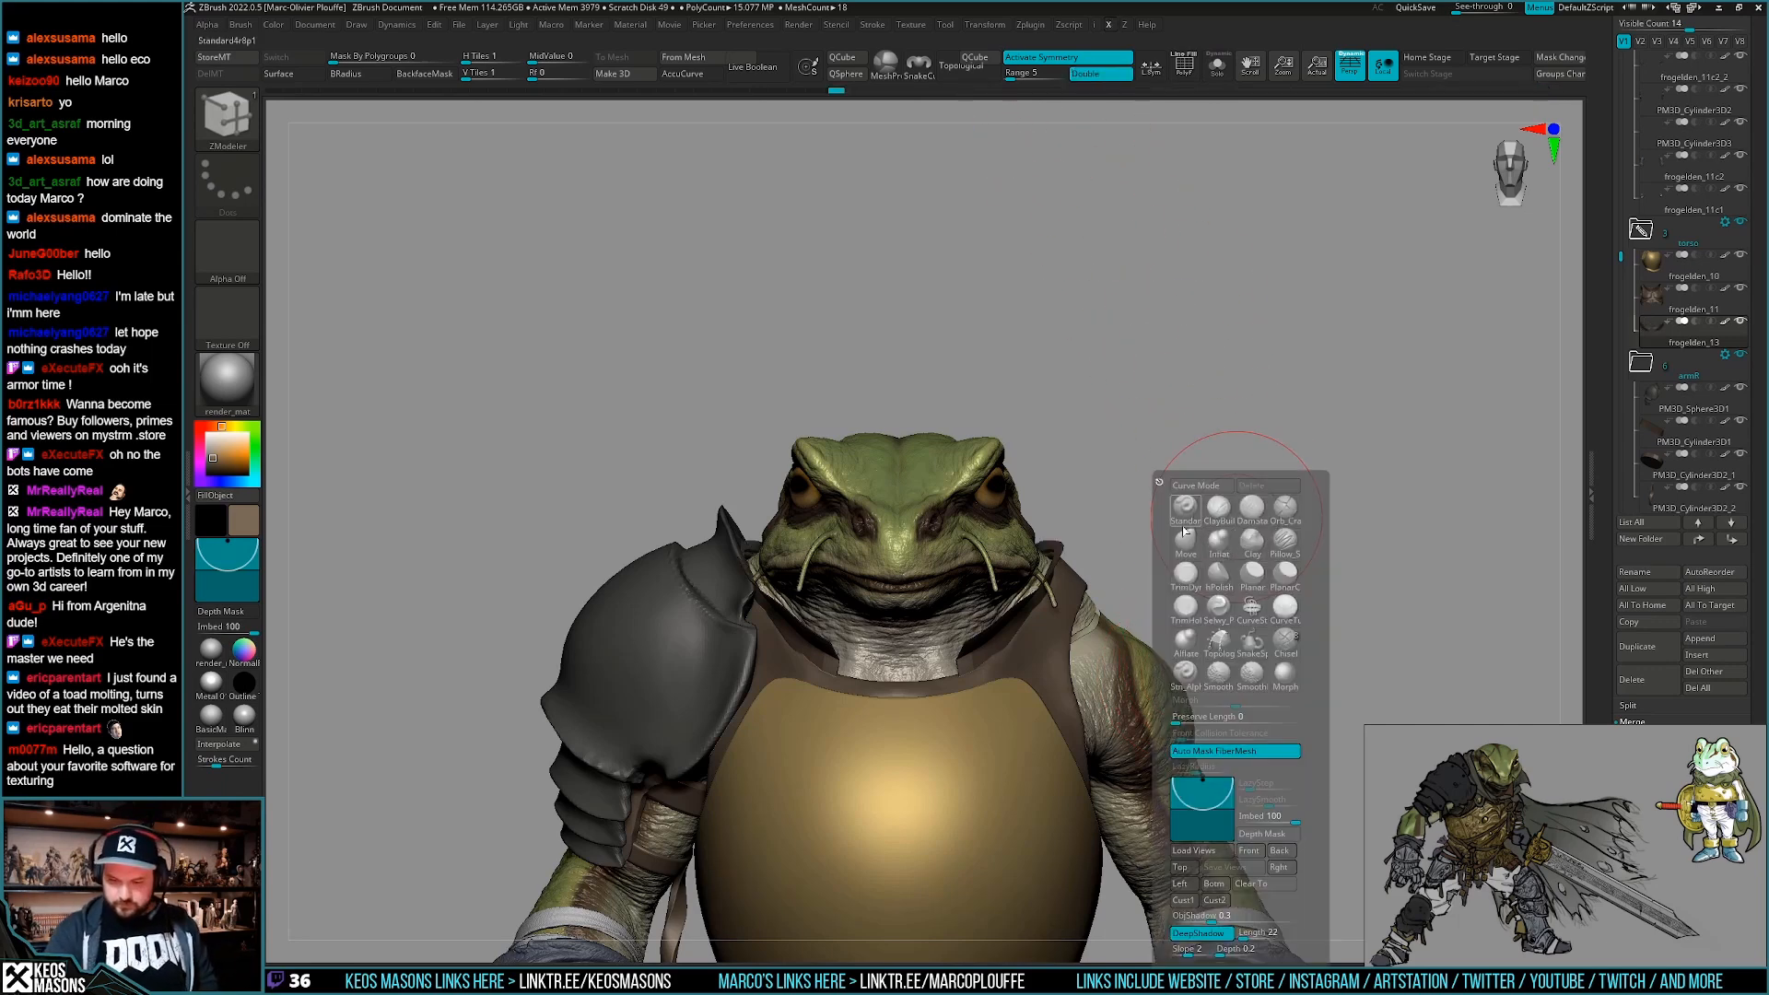
{"action": "left_click", "coordinate": [1186, 542]}
{"action": "mouse_move", "coordinate": [1035, 580]}
{"action": "right_mouse_down"}
{"action": "mouse_move", "coordinate": [1086, 573]}
{"action": "mouse_move", "coordinate": [949, 575]}
{"action": "right_mouse_up"}
{"action": "key", "text": "space"}
{"action": "mouse_move", "coordinate": [874, 620]}
{"action": "left_mouse_down"}
{"action": "mouse_move", "coordinate": [870, 604]}
{"action": "mouse_move", "coordinate": [991, 594]}
{"action": "left_mouse_up"}
{"action": "mouse_move", "coordinate": [990, 594]}
{"action": "right_mouse_down", "text": "shift"}
{"action": "mouse_move", "coordinate": [1047, 612]}
{"action": "mouse_move", "coordinate": [962, 626]}
{"action": "right_mouse_up", "text": "shift"}
{"action": "left_click_drag", "start_coordinate": [976, 630], "coordinate": [929, 635]}
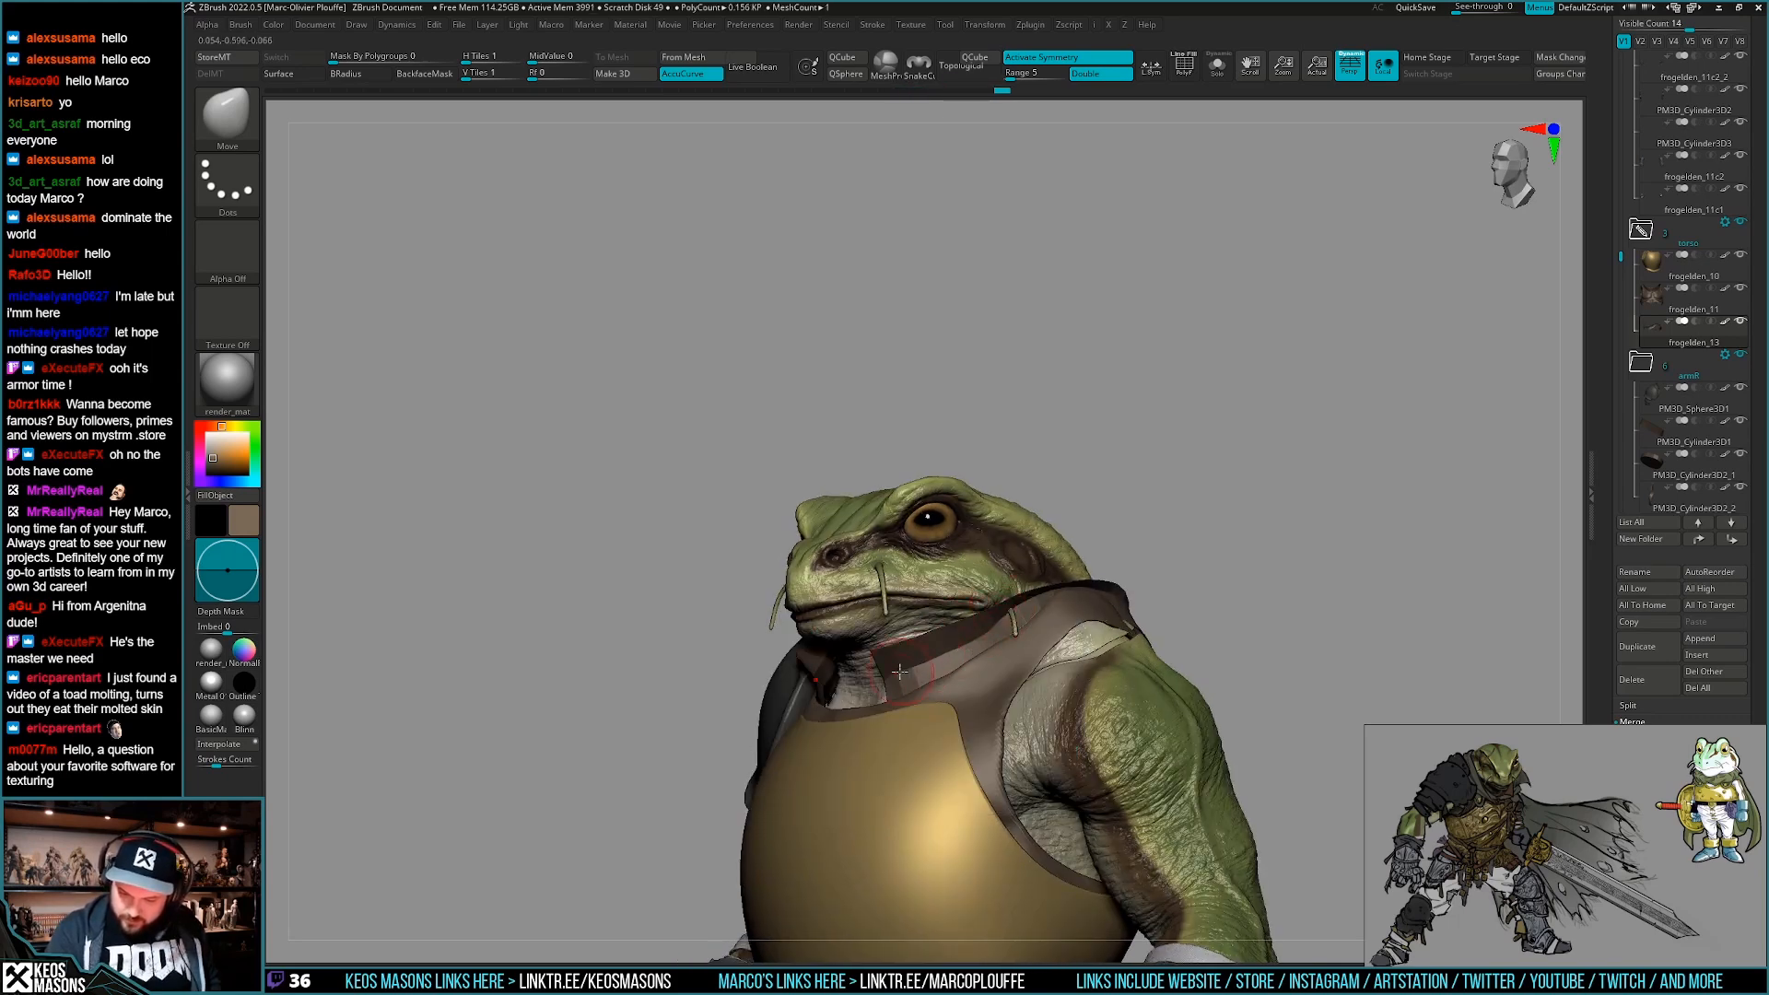
{"action": "left_click_drag", "start_coordinate": [910, 675], "coordinate": [921, 670]}
{"action": "key", "text": "space"}
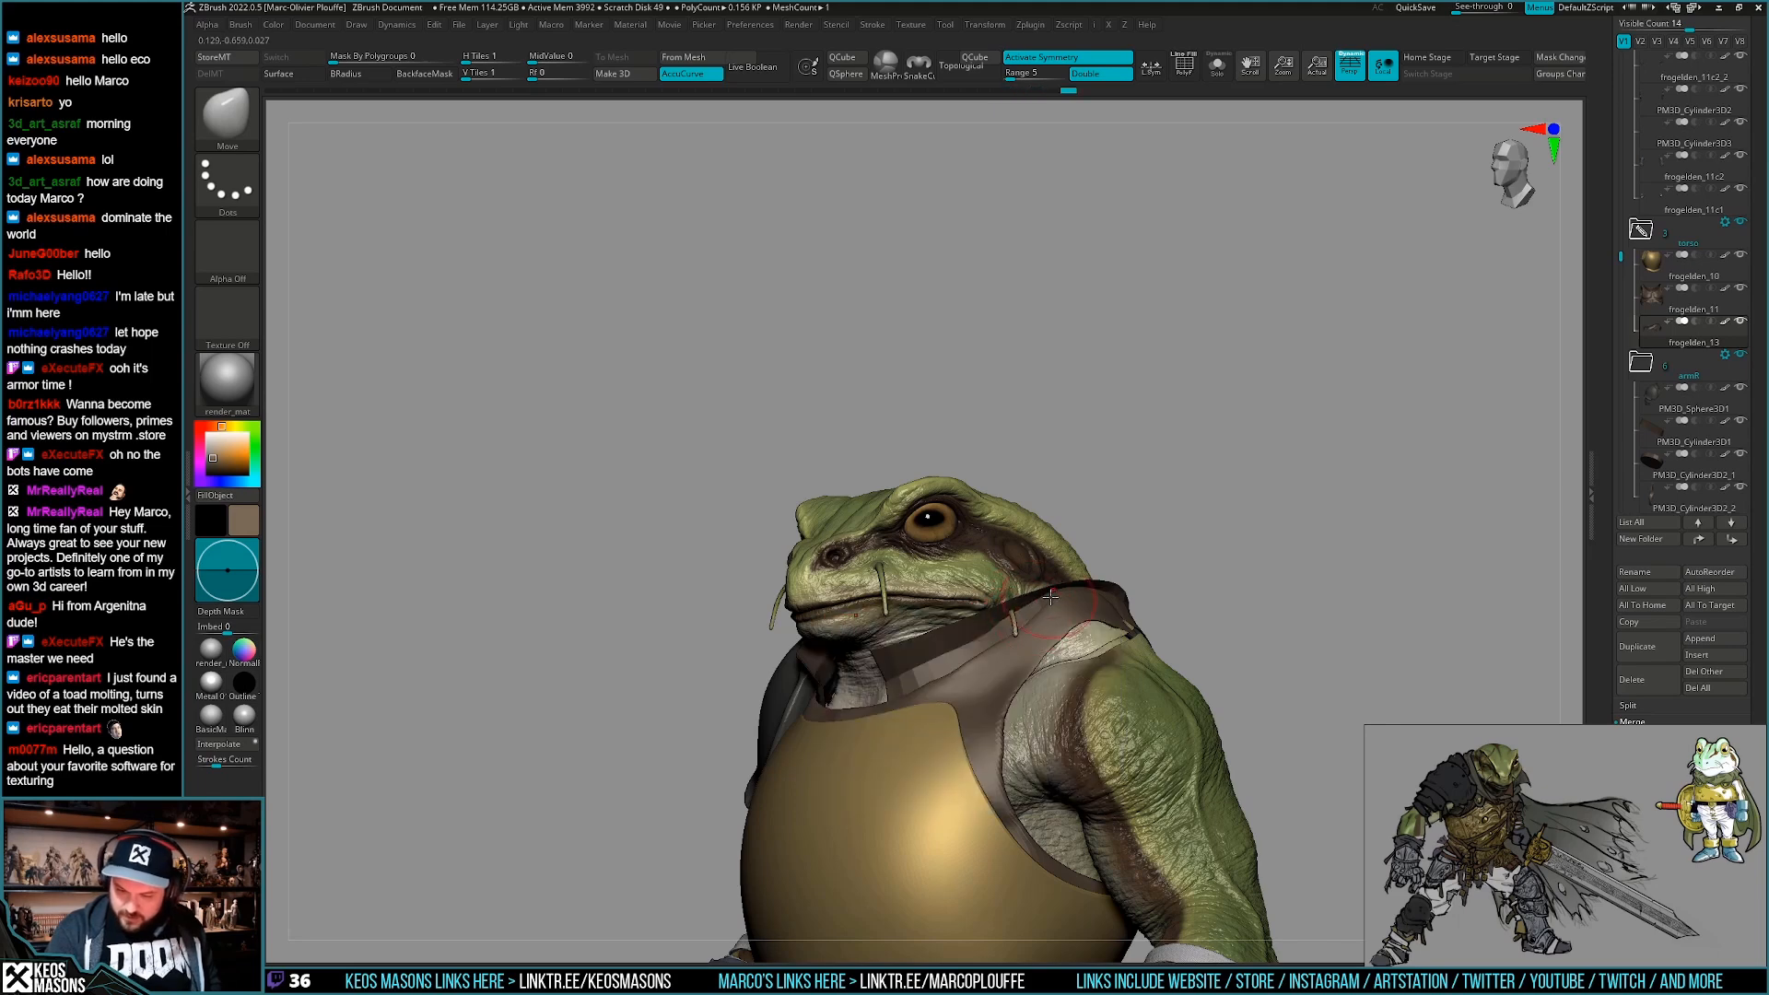
Adjust the collar's upper edge along the side of the neck and over the shoulder with the Move brush.
{"action": "right_click_drag", "start_coordinate": [984, 635], "coordinate": [1074, 635]}
{"action": "left_click_drag", "start_coordinate": [1068, 627], "coordinate": [1060, 631]}
{"action": "right_click_drag", "start_coordinate": [1059, 630], "coordinate": [978, 608]}
{"action": "left_click_drag", "start_coordinate": [1097, 584], "coordinate": [1105, 572]}
{"action": "right_click_drag", "start_coordinate": [1086, 589], "coordinate": [1168, 604]}
{"action": "right_click_drag", "start_coordinate": [999, 666], "coordinate": [1099, 613]}
{"action": "mouse_move", "coordinate": [907, 664]}
{"action": "right_mouse_down"}
{"action": "mouse_move", "coordinate": [1019, 653]}
{"action": "mouse_move", "coordinate": [1017, 707]}
{"action": "mouse_move", "coordinate": [987, 667]}
{"action": "mouse_move", "coordinate": [1038, 604]}
{"action": "mouse_move", "coordinate": [1060, 626]}
{"action": "mouse_move", "coordinate": [1069, 607]}
{"action": "right_mouse_up"}
Isolate the collar strips, edit their edges with ZModeler, and return to the Move brush on the full character.
{"action": "key", "text": "shift+f"}
{"action": "key", "text": "alt+s"}
{"action": "key", "text": "b"}
{"action": "key", "text": "z"}
{"action": "key", "text": "m"}
{"action": "key", "text": "b"}
{"action": "key", "text": "m"}
{"action": "key", "text": "v"}
{"action": "right_click_drag", "start_coordinate": [988, 726], "coordinate": [970, 695]}
{"action": "key", "text": "alt+s"}
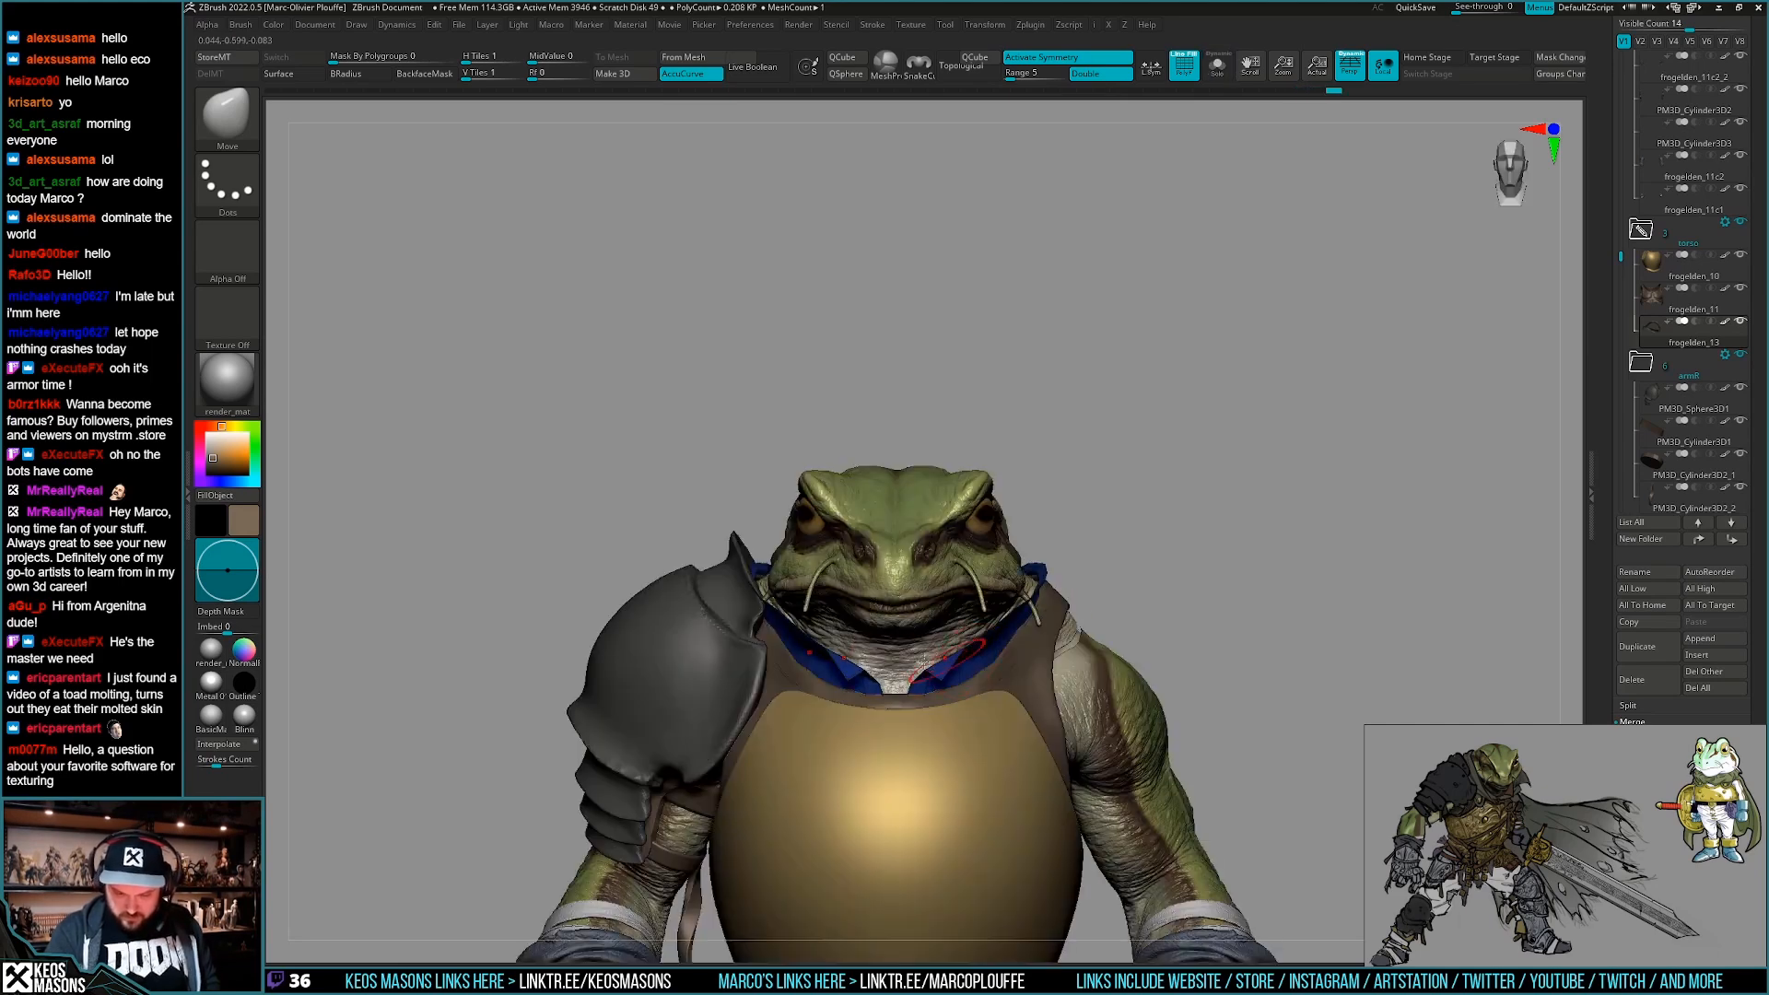
Pull the front corners of the collar strips out into pointed, folded collar tips.
{"action": "right_click_drag", "start_coordinate": [839, 702], "coordinate": [950, 689]}
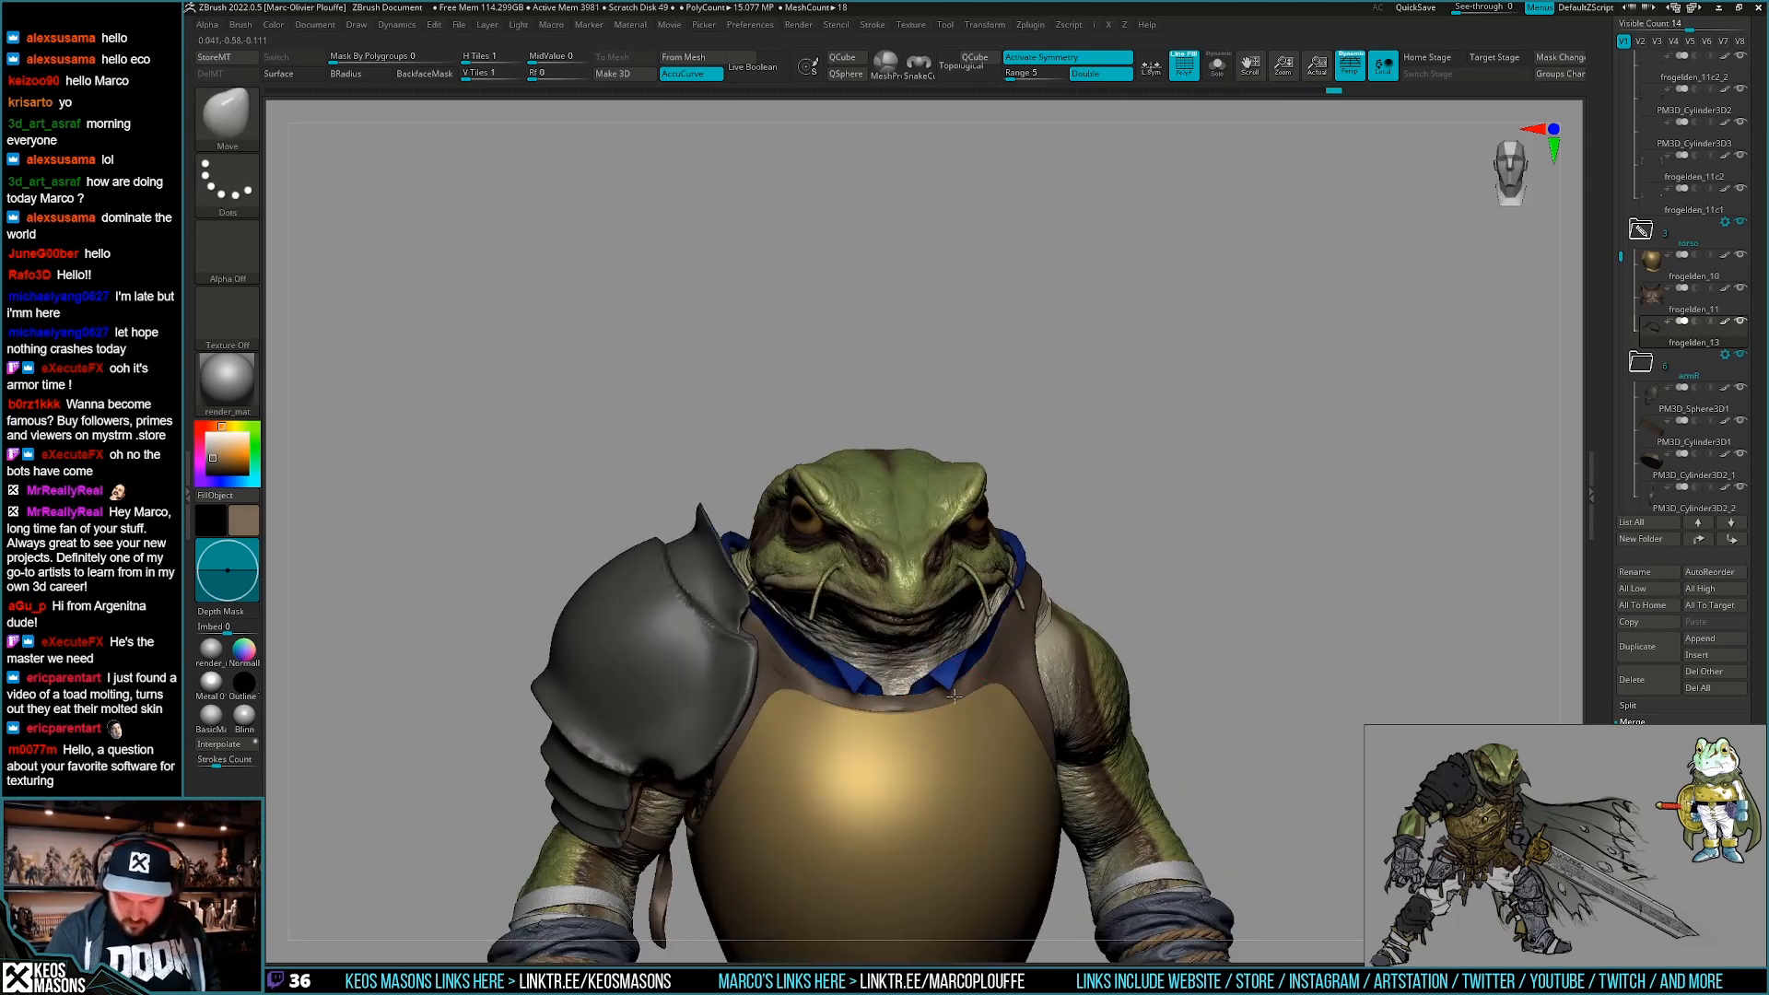
{"action": "key", "text": "alt+s"}
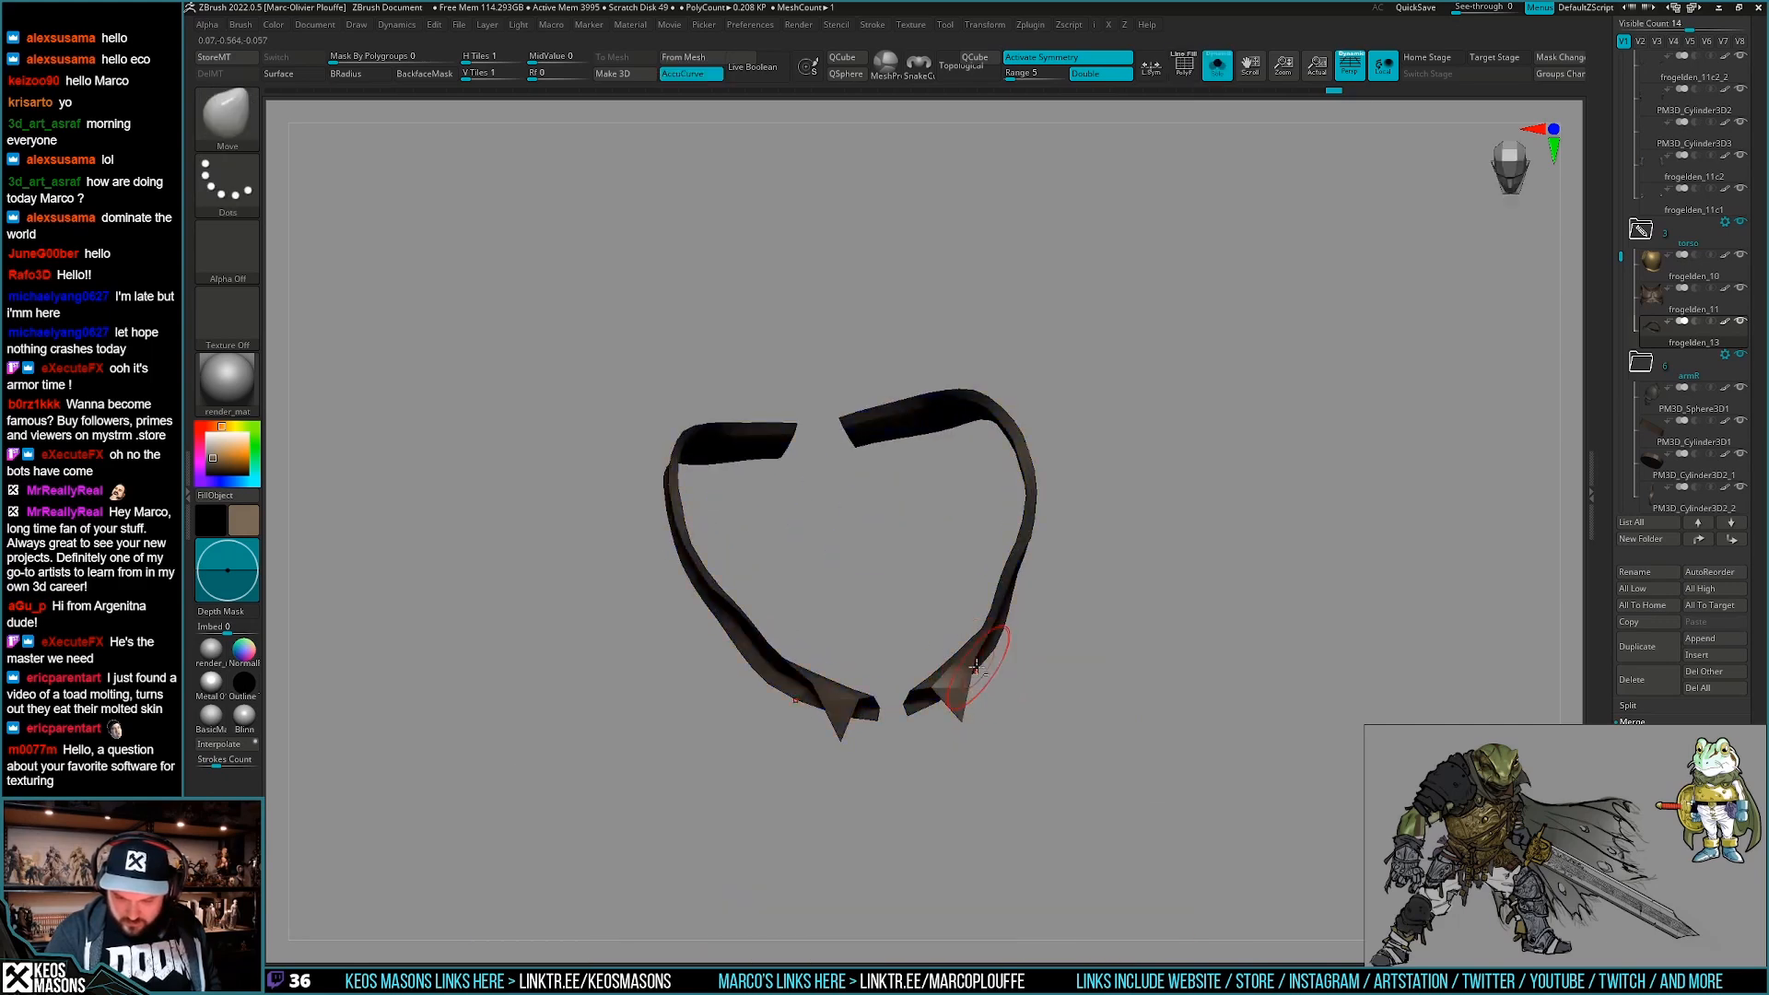
{"action": "key", "text": "shift+f"}
{"action": "mouse_move", "coordinate": [996, 648]}
{"action": "right_mouse_down"}
{"action": "mouse_move", "coordinate": [1021, 620]}
{"action": "mouse_move", "coordinate": [996, 599]}
{"action": "mouse_move", "coordinate": [989, 619]}
{"action": "right_mouse_up"}
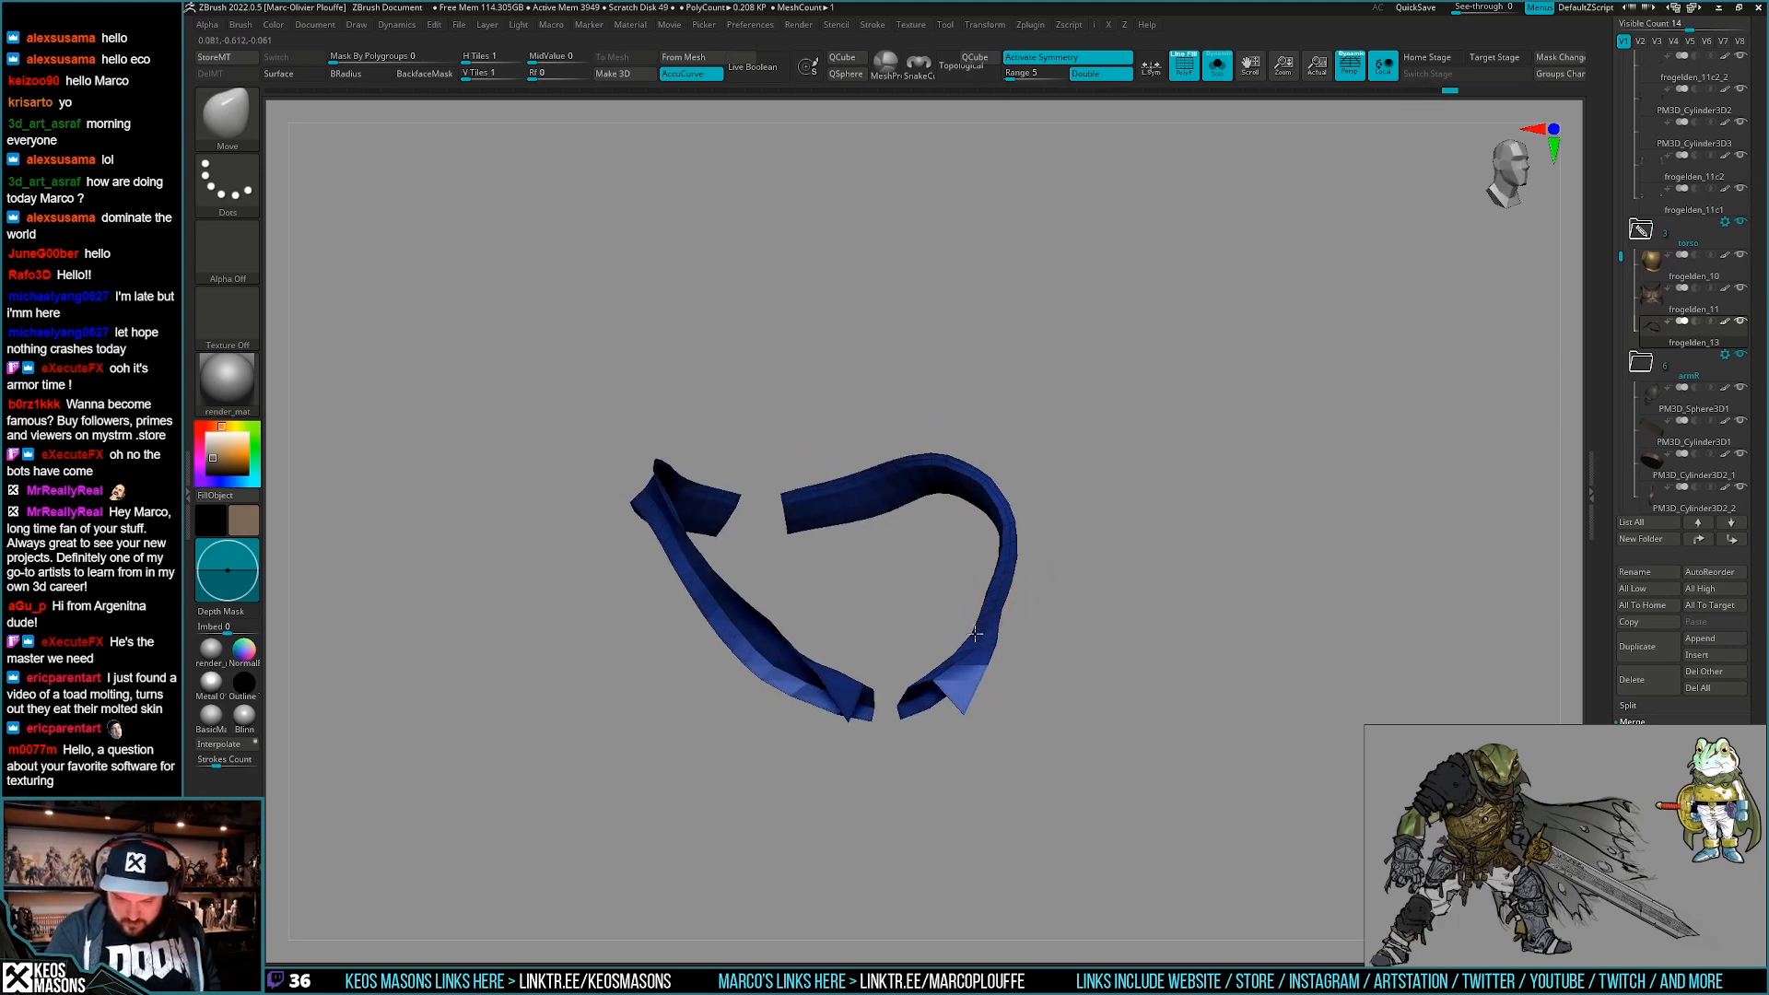
{"action": "left_click_drag", "start_coordinate": [1050, 534], "coordinate": [1117, 584]}
Select the ClayBuildup brush and show the collar on the full character without the polyframe.
{"action": "key", "text": "shift+f"}
{"action": "key", "text": "space"}
{"action": "left_click", "coordinate": [1122, 512]}
{"action": "key", "text": "shift+f"}
{"action": "key", "text": "shift+f"}
{"action": "key", "text": "alt+s"}
{"action": "left_click_drag", "start_coordinate": [1172, 644], "coordinate": [1209, 636]}
{"action": "key", "text": "space"}
{"action": "left_click", "coordinate": [1155, 511]}
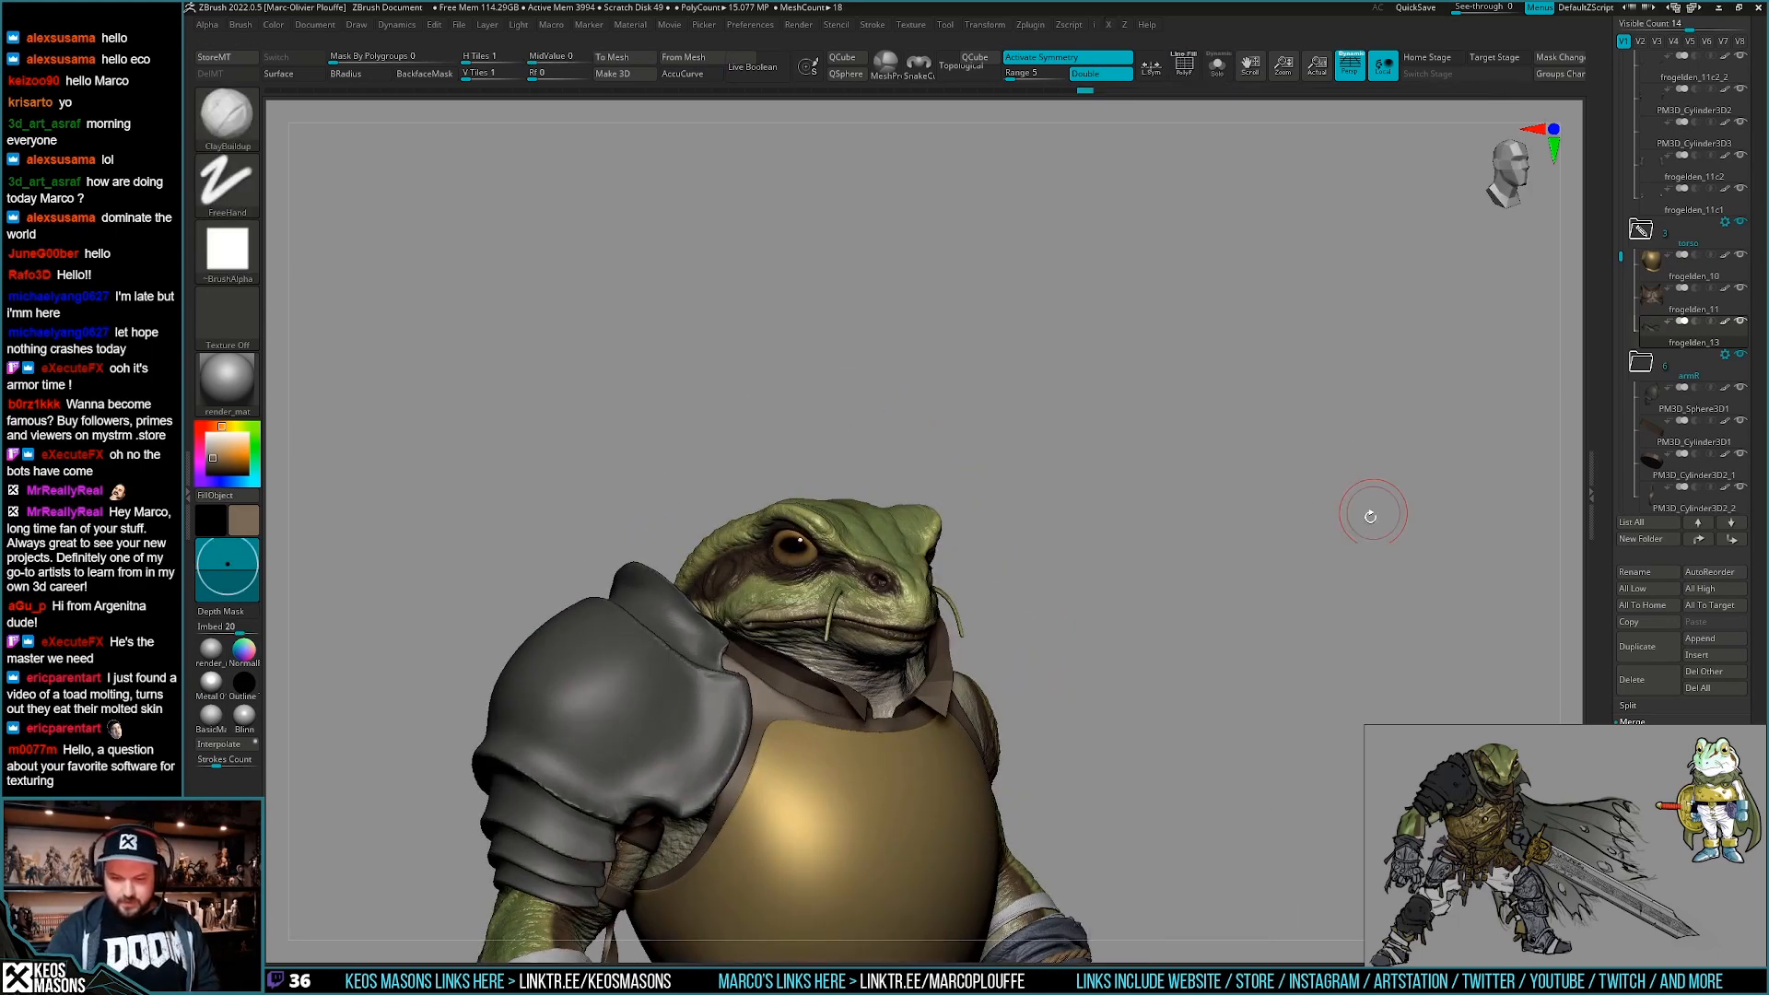
Give the folded collar thickness with Panel Loops.
{"action": "left_click_drag", "start_coordinate": [1375, 490], "coordinate": [1205, 562]}
{"action": "left_click_drag", "start_coordinate": [1184, 643], "coordinate": [1175, 635]}
{"action": "left_click_drag", "start_coordinate": [1175, 635], "coordinate": [1200, 629]}
{"action": "key", "text": "space"}
{"action": "left_click", "coordinate": [1174, 853]}
{"action": "key", "text": "shift+f"}
{"action": "key", "text": "alt+s"}
{"action": "left_click_drag", "start_coordinate": [1197, 622], "coordinate": [1184, 665]}
Turn on dynamic subdivision for the collar and view it on the character from the front.
{"action": "key", "text": "shift+f"}
{"action": "key", "text": "d"}
{"action": "key", "text": "shift+f"}
{"action": "key", "text": "alt+s"}
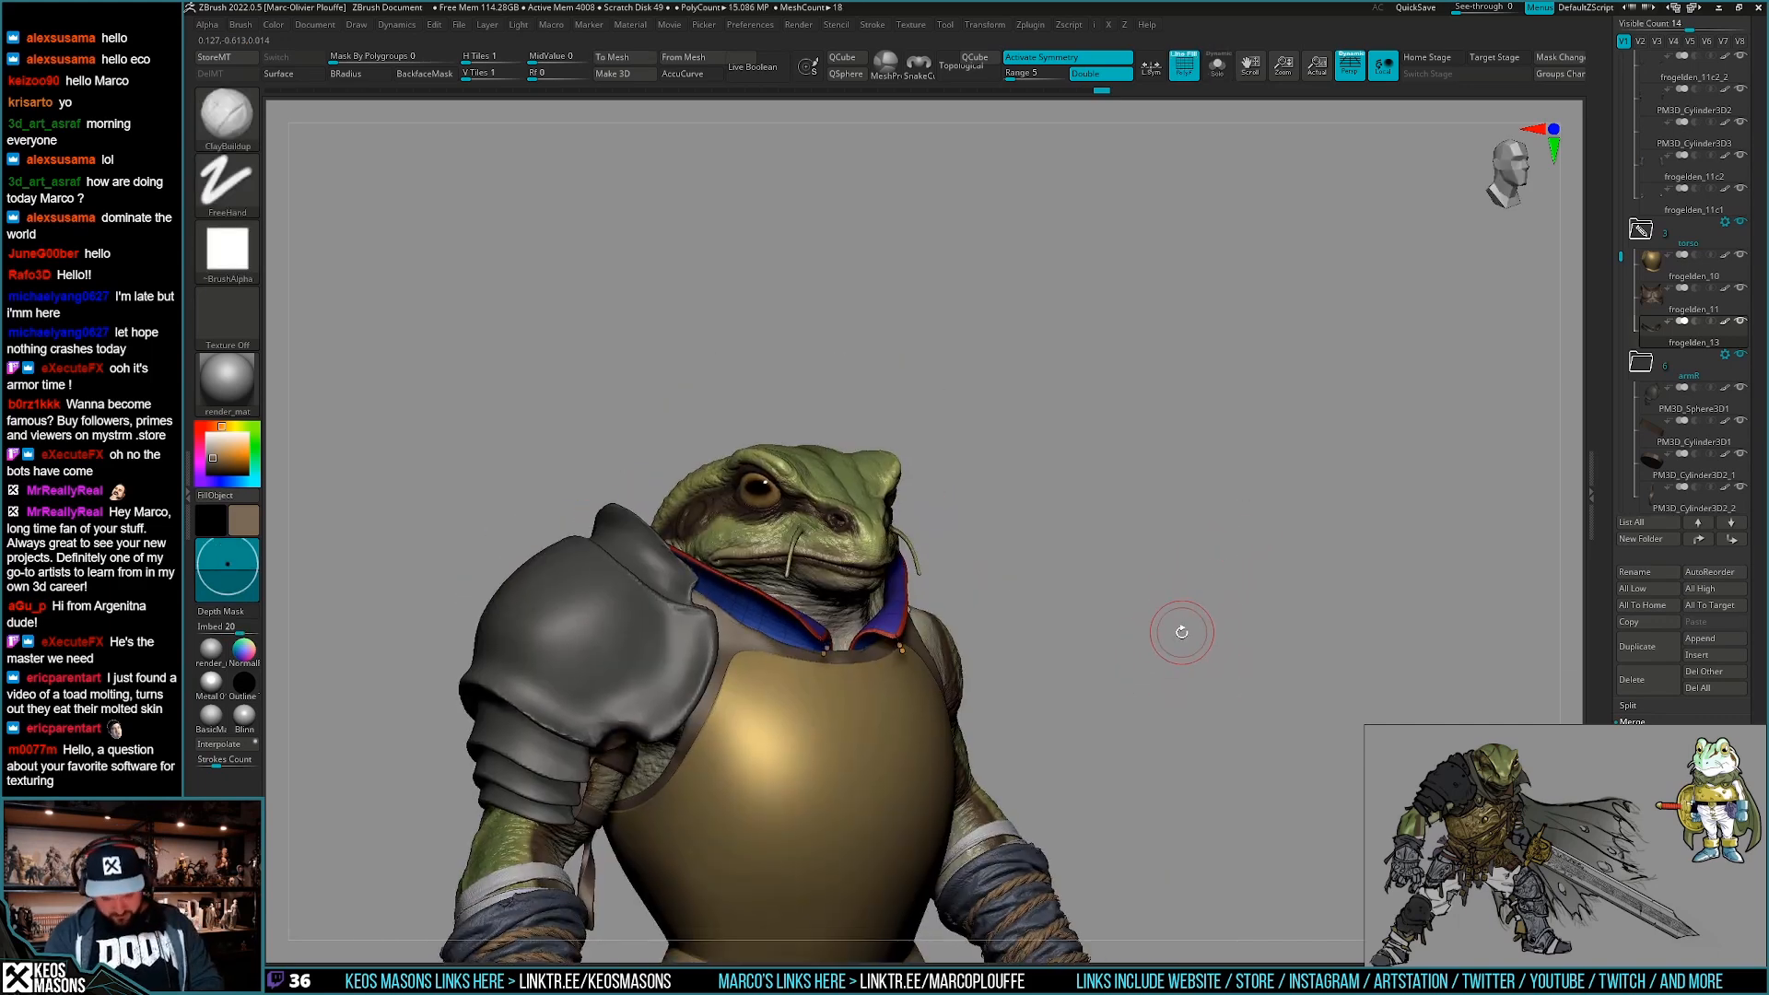
{"action": "key", "text": "shift+f"}
{"action": "left_click_drag", "start_coordinate": [1176, 636], "coordinate": [1182, 638], "text": "shift"}
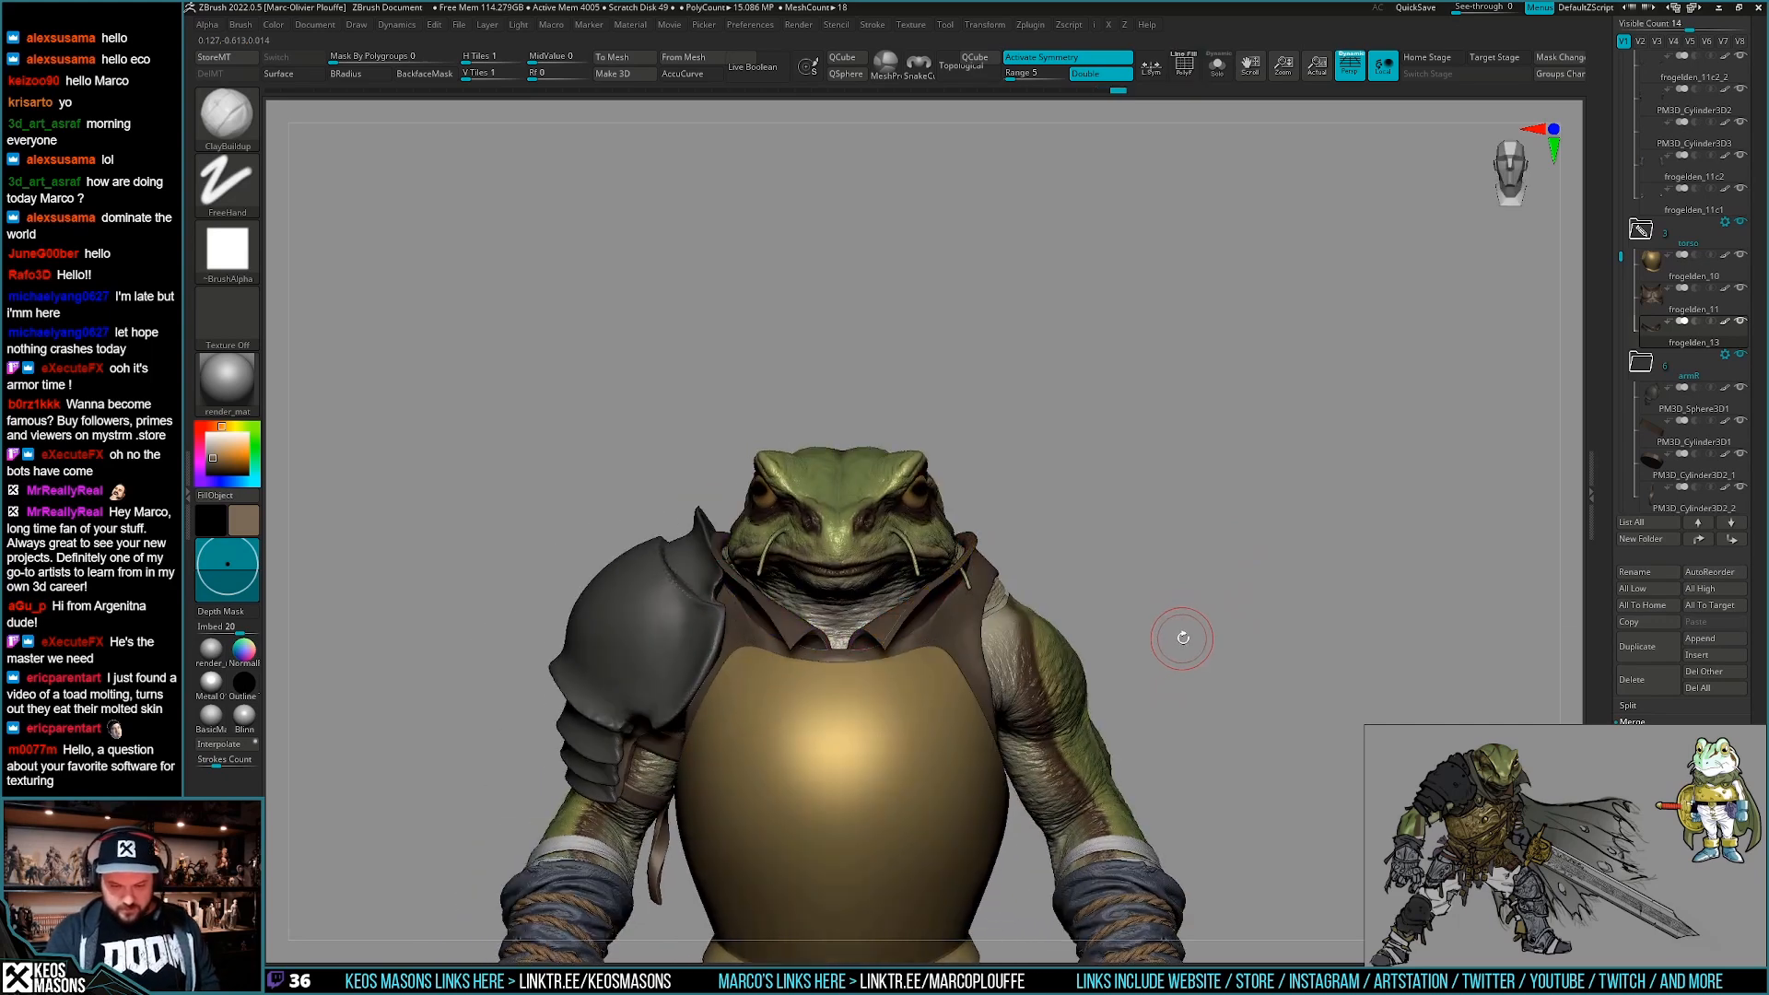
Examine the collar and armor on the whole character from the front and three-quarter angles.
{"action": "key", "text": "shift+f"}
{"action": "key", "text": "space"}
{"action": "left_click", "coordinate": [1168, 802]}
{"action": "key", "text": "shift+f"}
{"action": "left_click_drag", "start_coordinate": [1336, 639], "coordinate": [1189, 686], "text": "alt"}
{"action": "key", "text": "space"}
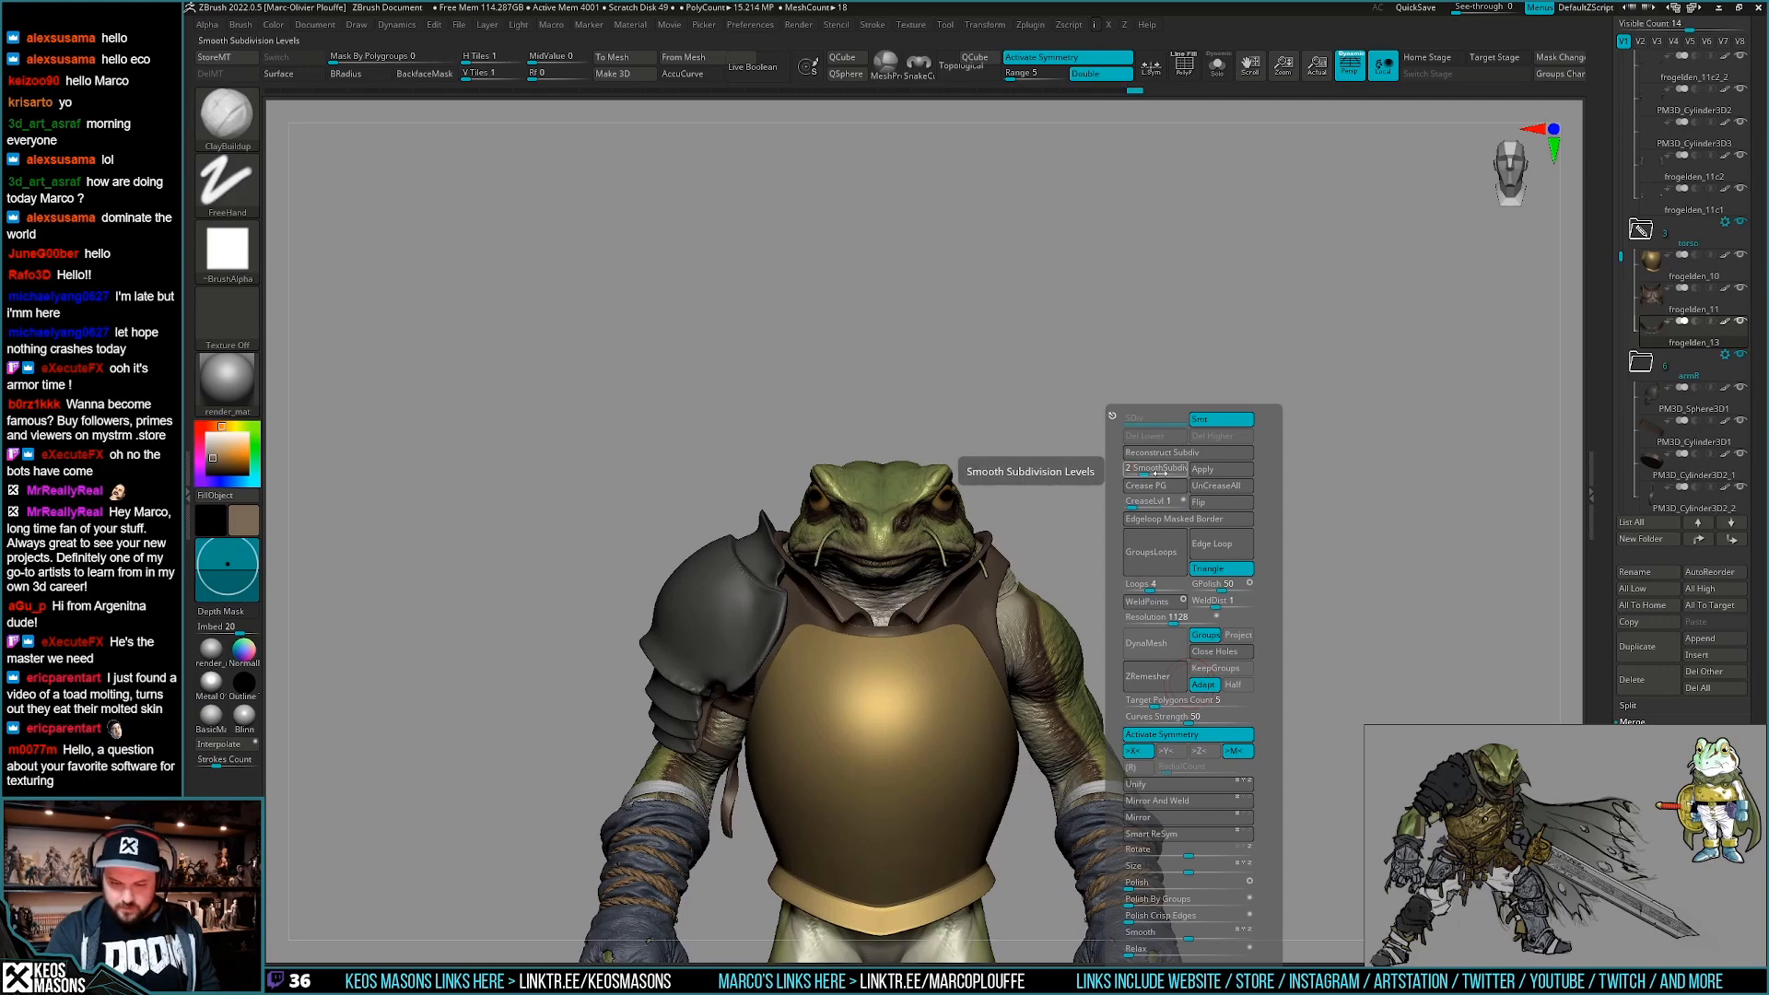
{"action": "left_click_drag", "start_coordinate": [1125, 691], "coordinate": [1019, 704]}
{"action": "key", "text": "space"}
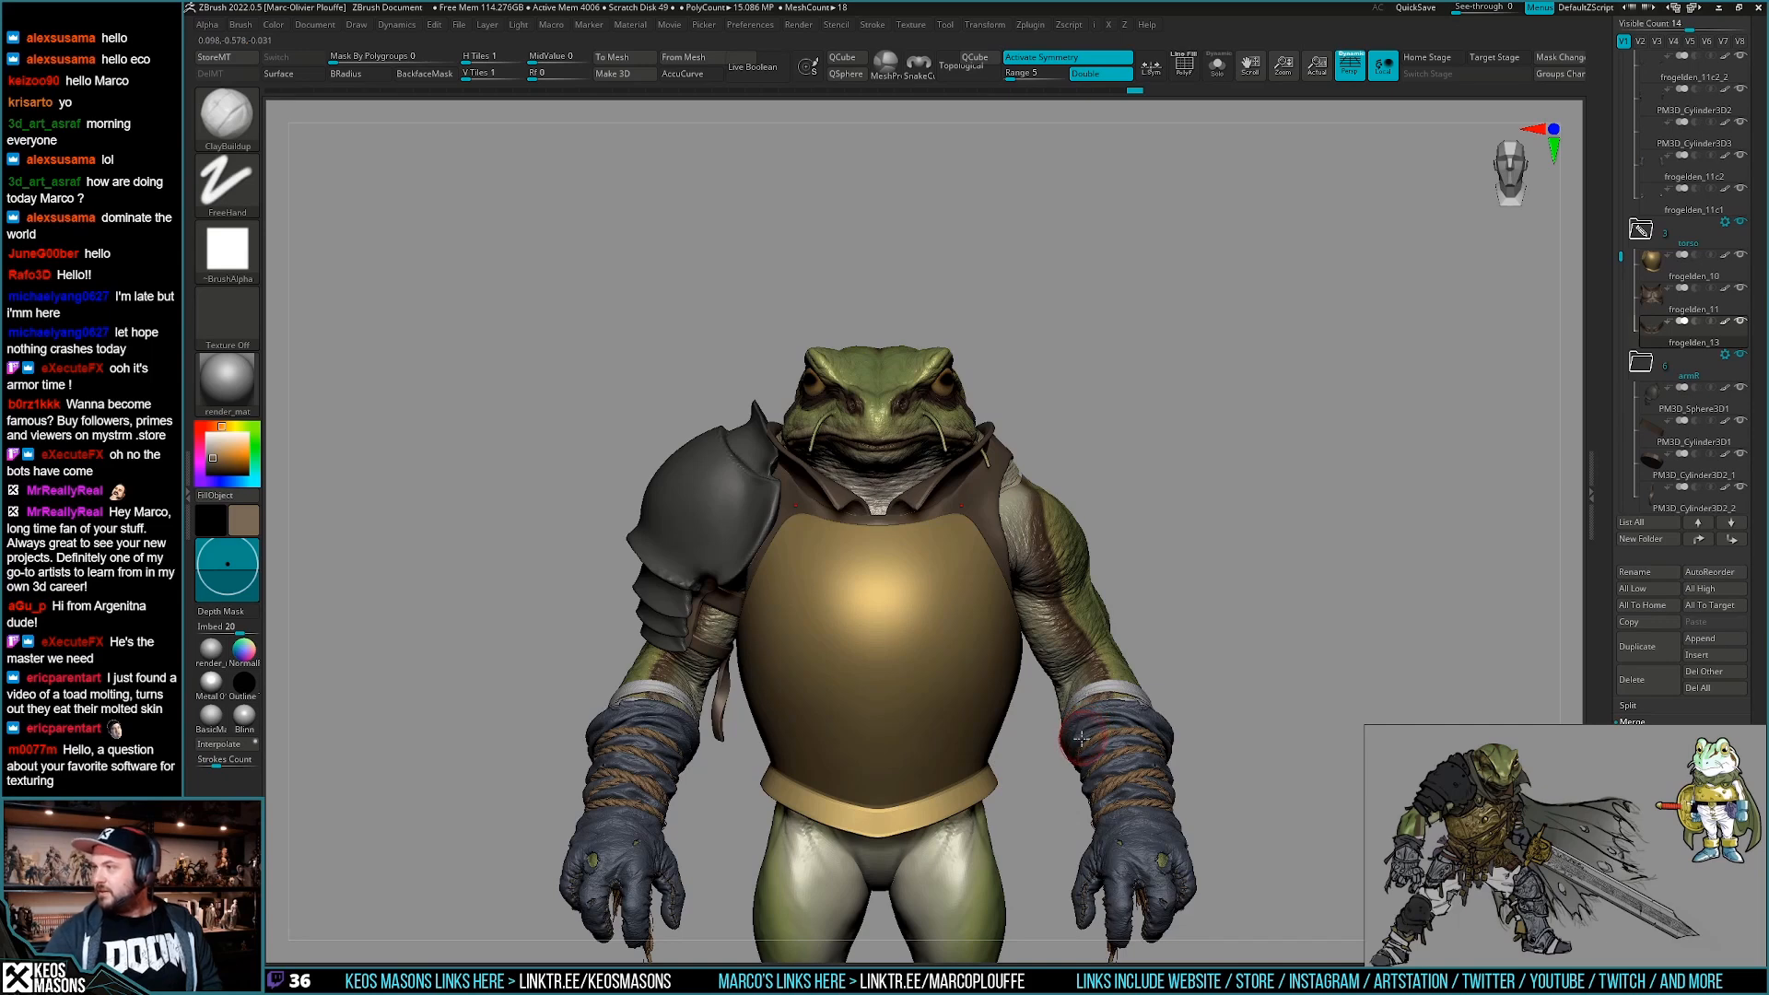
{"action": "left_click_drag", "start_coordinate": [1088, 731], "coordinate": [1109, 688]}
{"action": "right_click_drag", "start_coordinate": [856, 705], "coordinate": [898, 585]}
{"action": "right_click_drag", "start_coordinate": [1013, 723], "coordinate": [980, 739]}
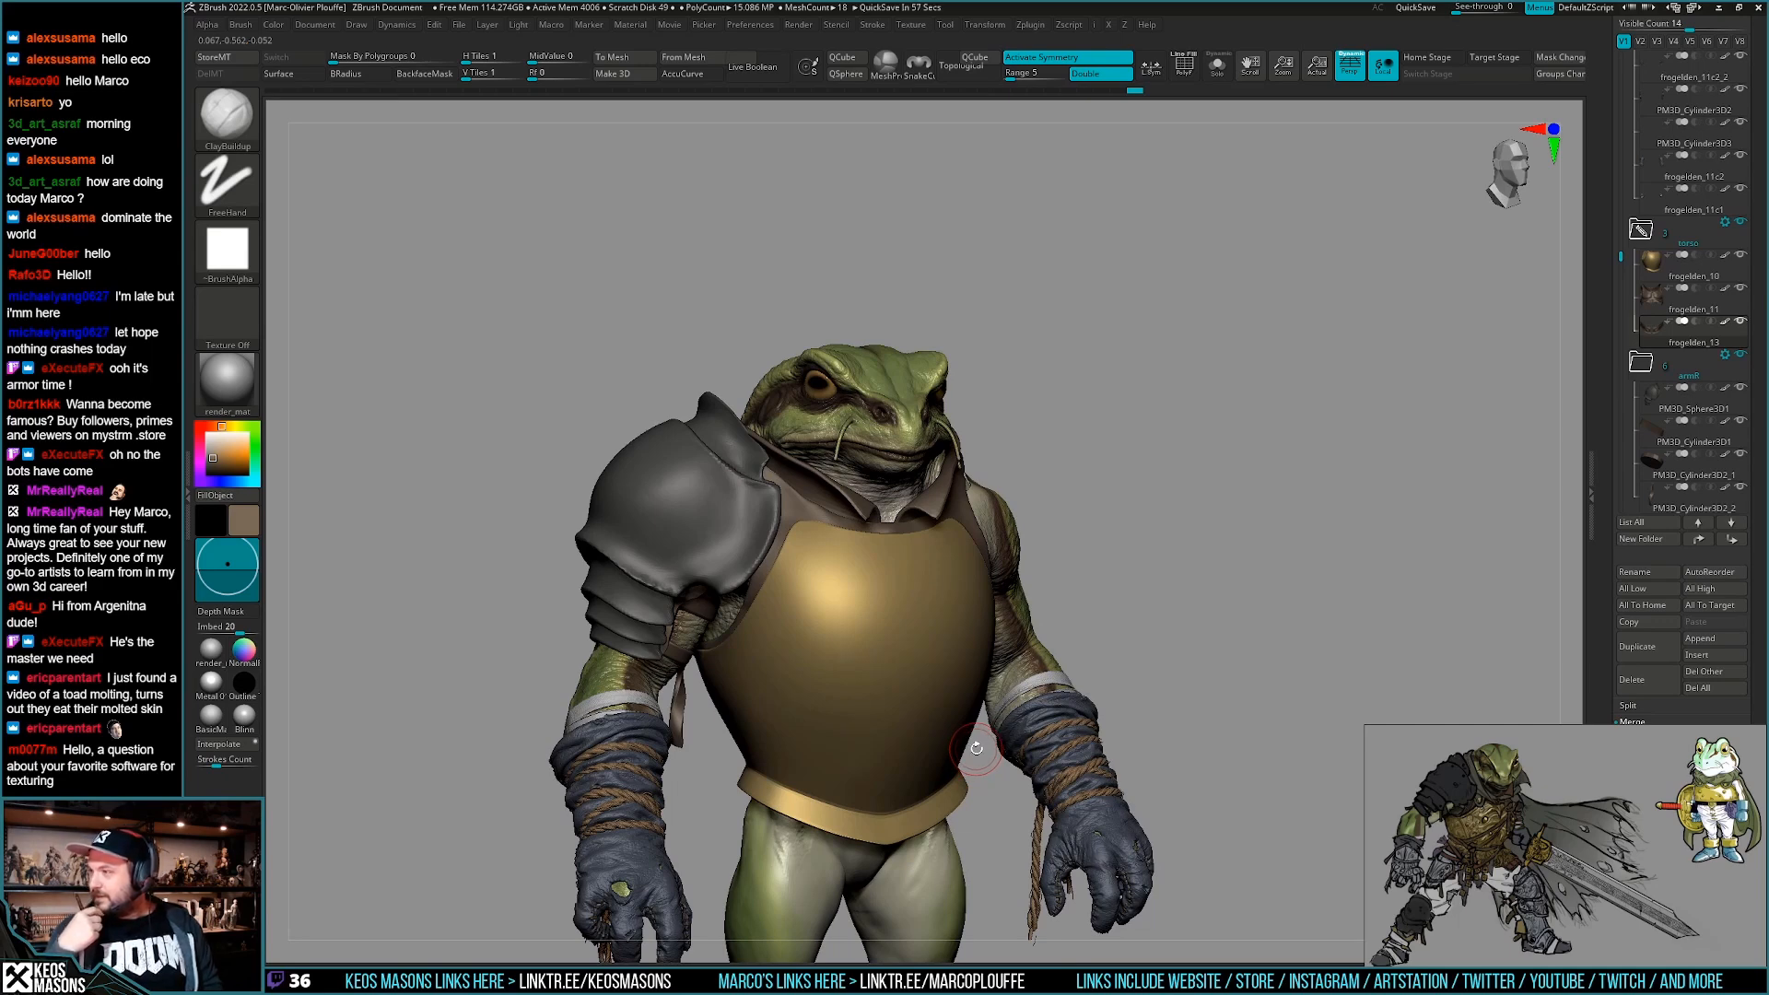
{"action": "mouse_move", "coordinate": [1145, 663]}
{"action": "right_mouse_down"}
{"action": "mouse_move", "coordinate": [1120, 700]}
{"action": "mouse_move", "coordinate": [1136, 698]}
{"action": "mouse_move", "coordinate": [1141, 619]}
{"action": "right_mouse_up"}
Switch to the vest subtool frogelden_11 and choose the Move brush.
{"action": "key", "text": "space"}
{"action": "left_click_drag", "start_coordinate": [835, 509], "coordinate": [847, 502]}
{"action": "right_click_drag", "start_coordinate": [847, 502], "coordinate": [850, 525]}
{"action": "left_click", "coordinate": [857, 544], "text": "alt"}
{"action": "left_click", "coordinate": [844, 522], "text": "alt"}
{"action": "key", "text": "alt+s"}
{"action": "key", "text": "alt+s"}
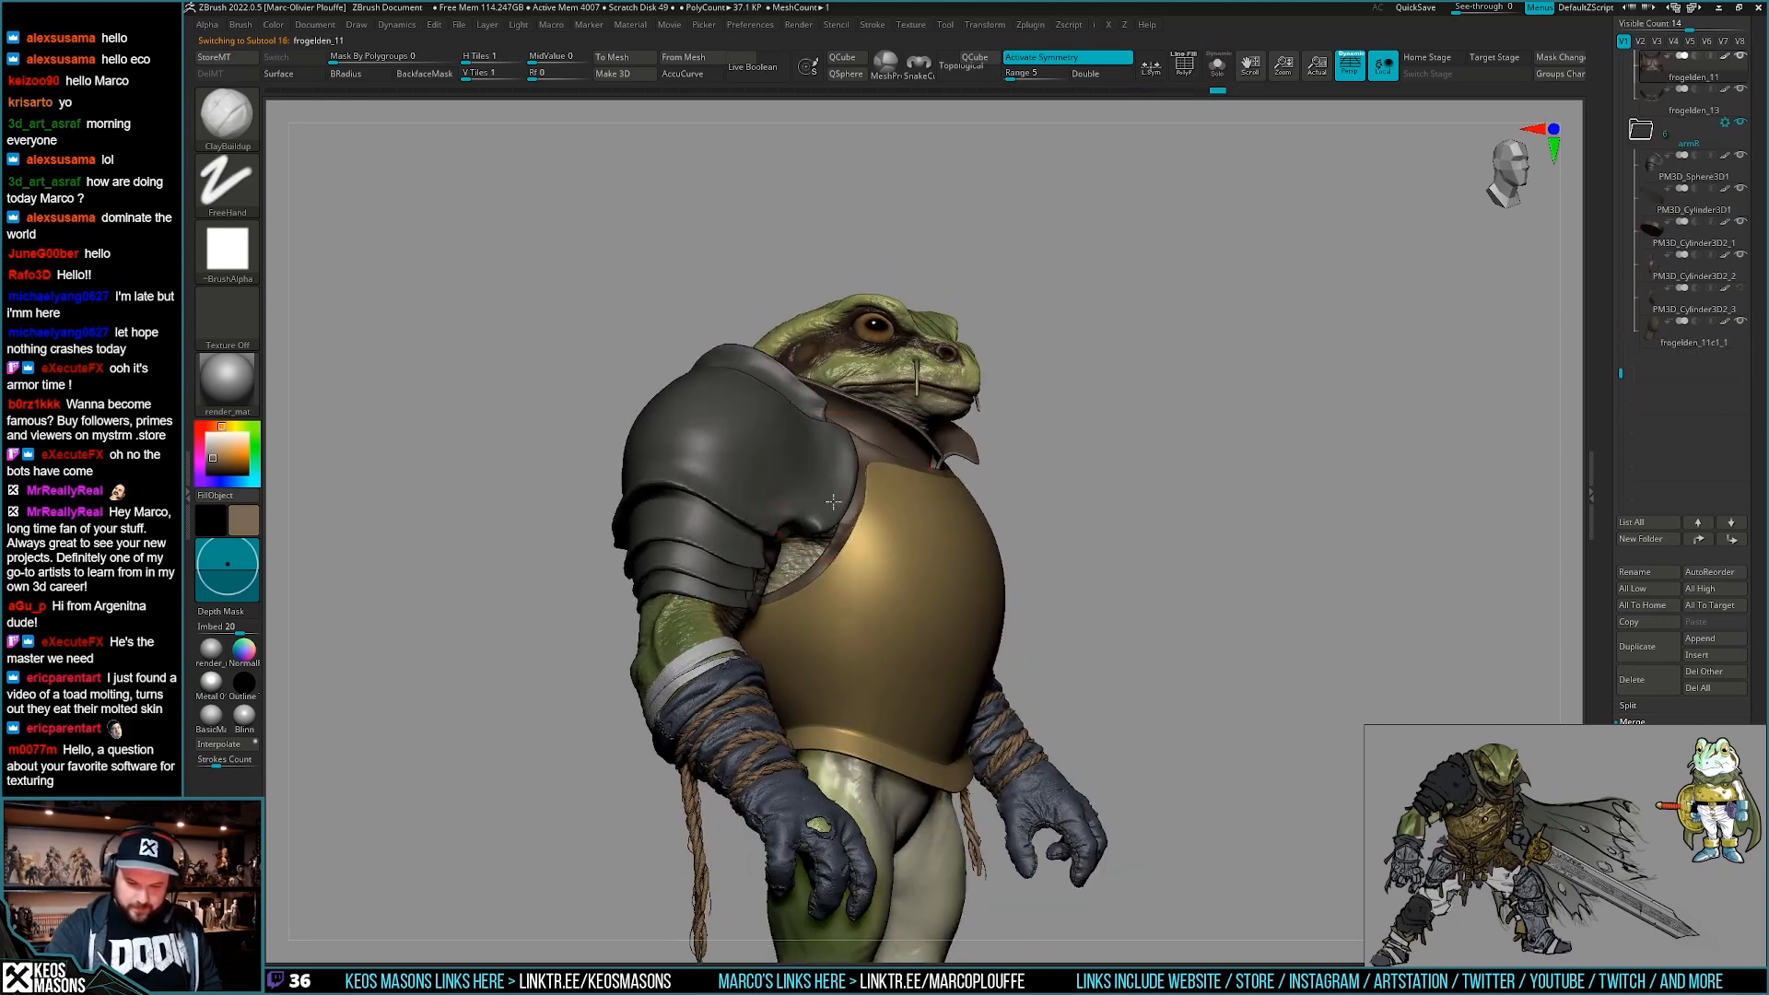
{"action": "key", "text": "space"}
{"action": "left_click", "coordinate": [840, 544]}
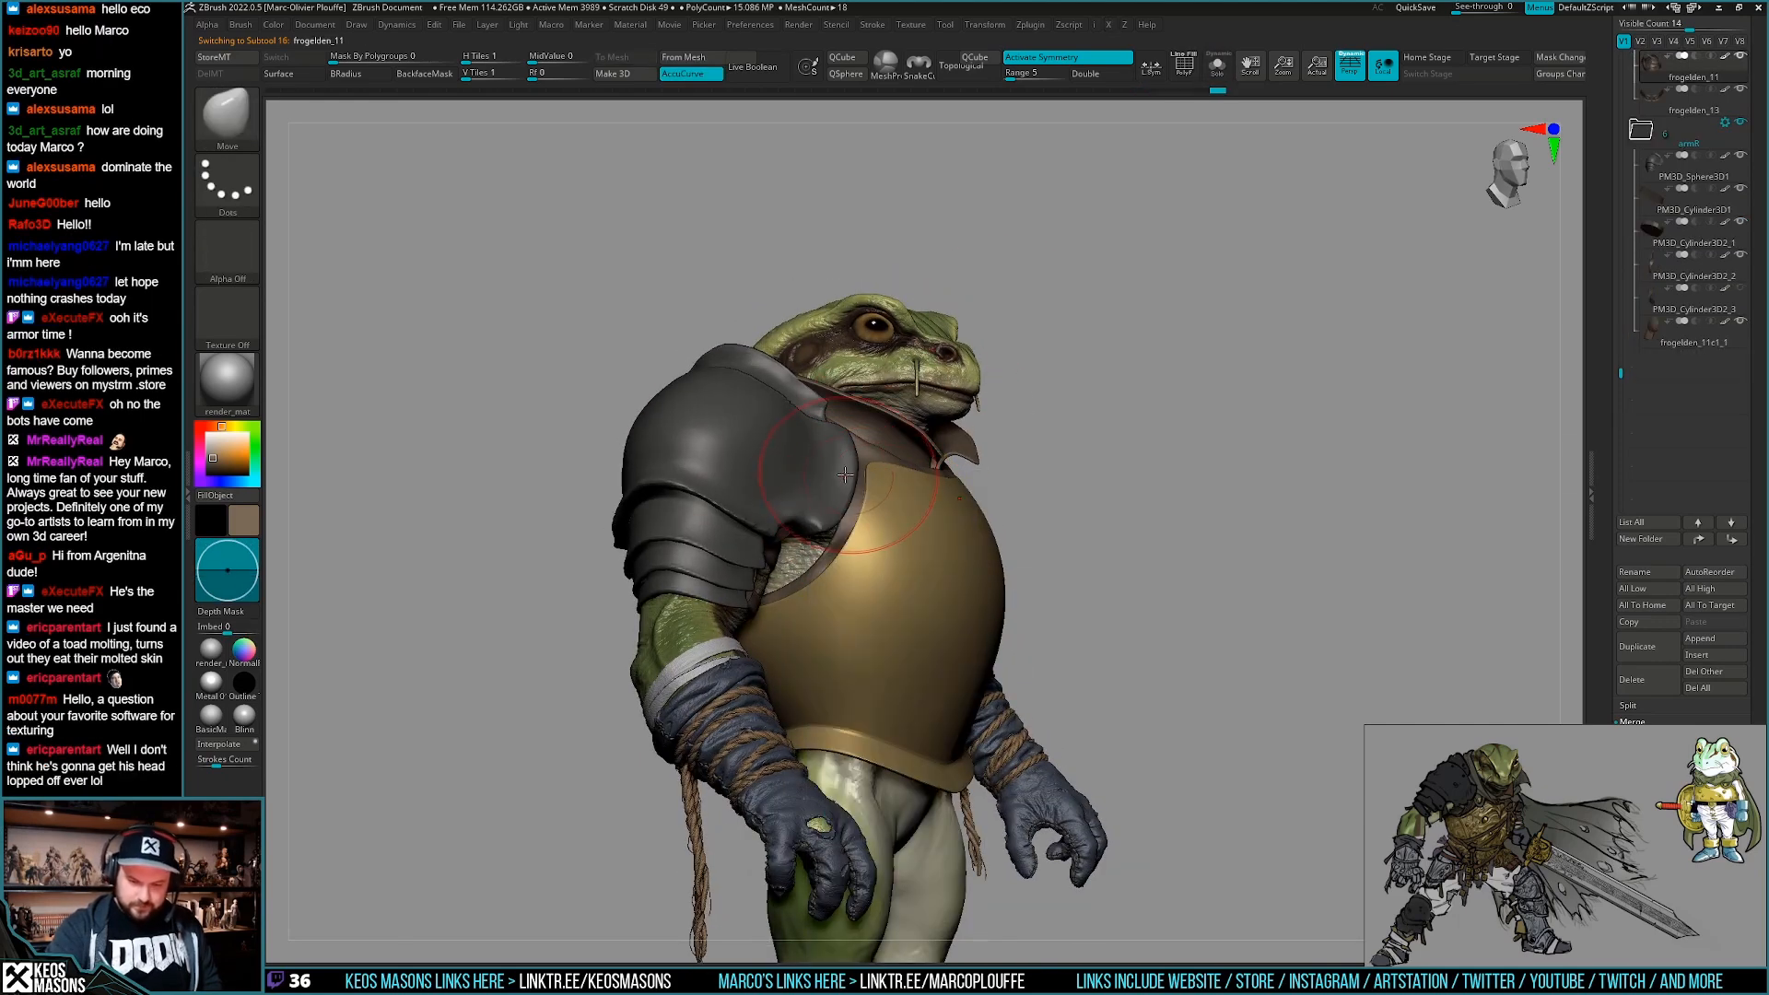
Reshape the vest's armhole edge beneath the shoulder plate with the Move brush, checking the vest in isolation.
{"action": "key", "text": "space"}
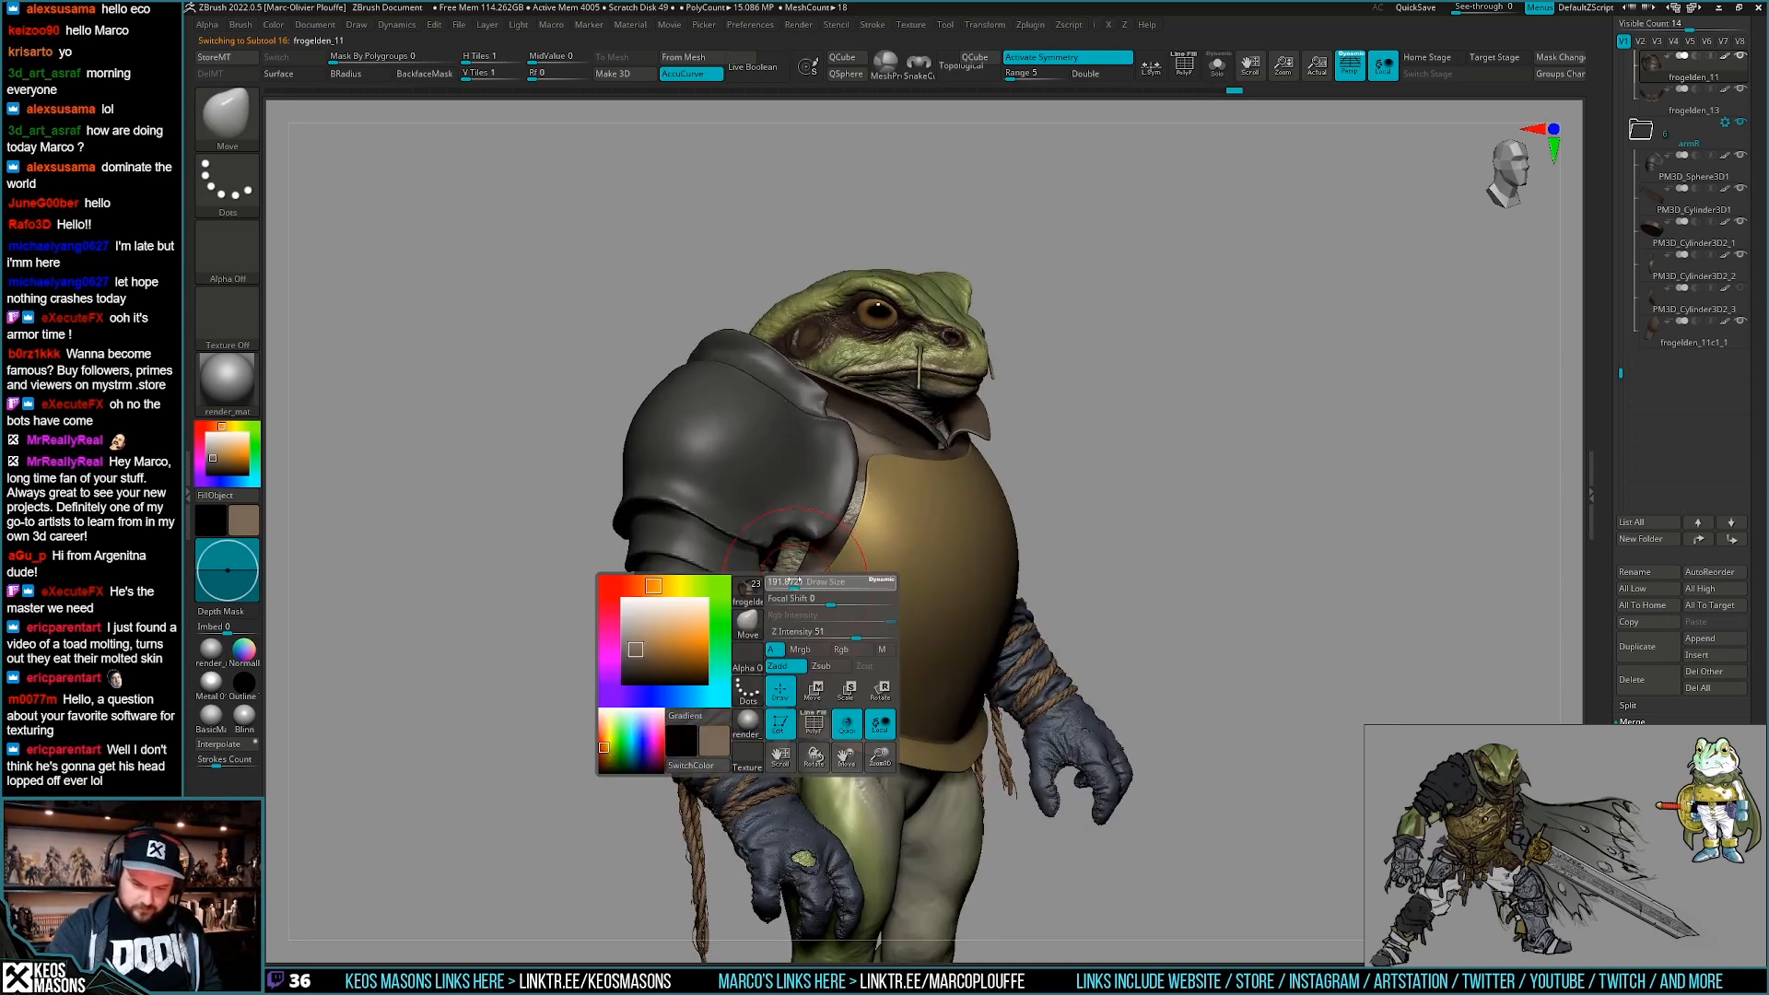
{"action": "key", "text": "alt+s"}
{"action": "right_click_drag", "start_coordinate": [779, 580], "coordinate": [755, 594]}
{"action": "mouse_move", "coordinate": [743, 599]}
{"action": "left_mouse_down"}
{"action": "mouse_move", "coordinate": [700, 560]}
{"action": "mouse_move", "coordinate": [769, 587]}
{"action": "mouse_move", "coordinate": [800, 554]}
{"action": "left_mouse_up"}
{"action": "left_click_drag", "start_coordinate": [819, 537], "coordinate": [815, 526]}
{"action": "mouse_move", "coordinate": [608, 539]}
{"action": "right_mouse_down"}
{"action": "mouse_move", "coordinate": [677, 487]}
{"action": "mouse_move", "coordinate": [590, 514]}
{"action": "right_mouse_up"}
{"action": "left_click_drag", "start_coordinate": [634, 505], "coordinate": [643, 474]}
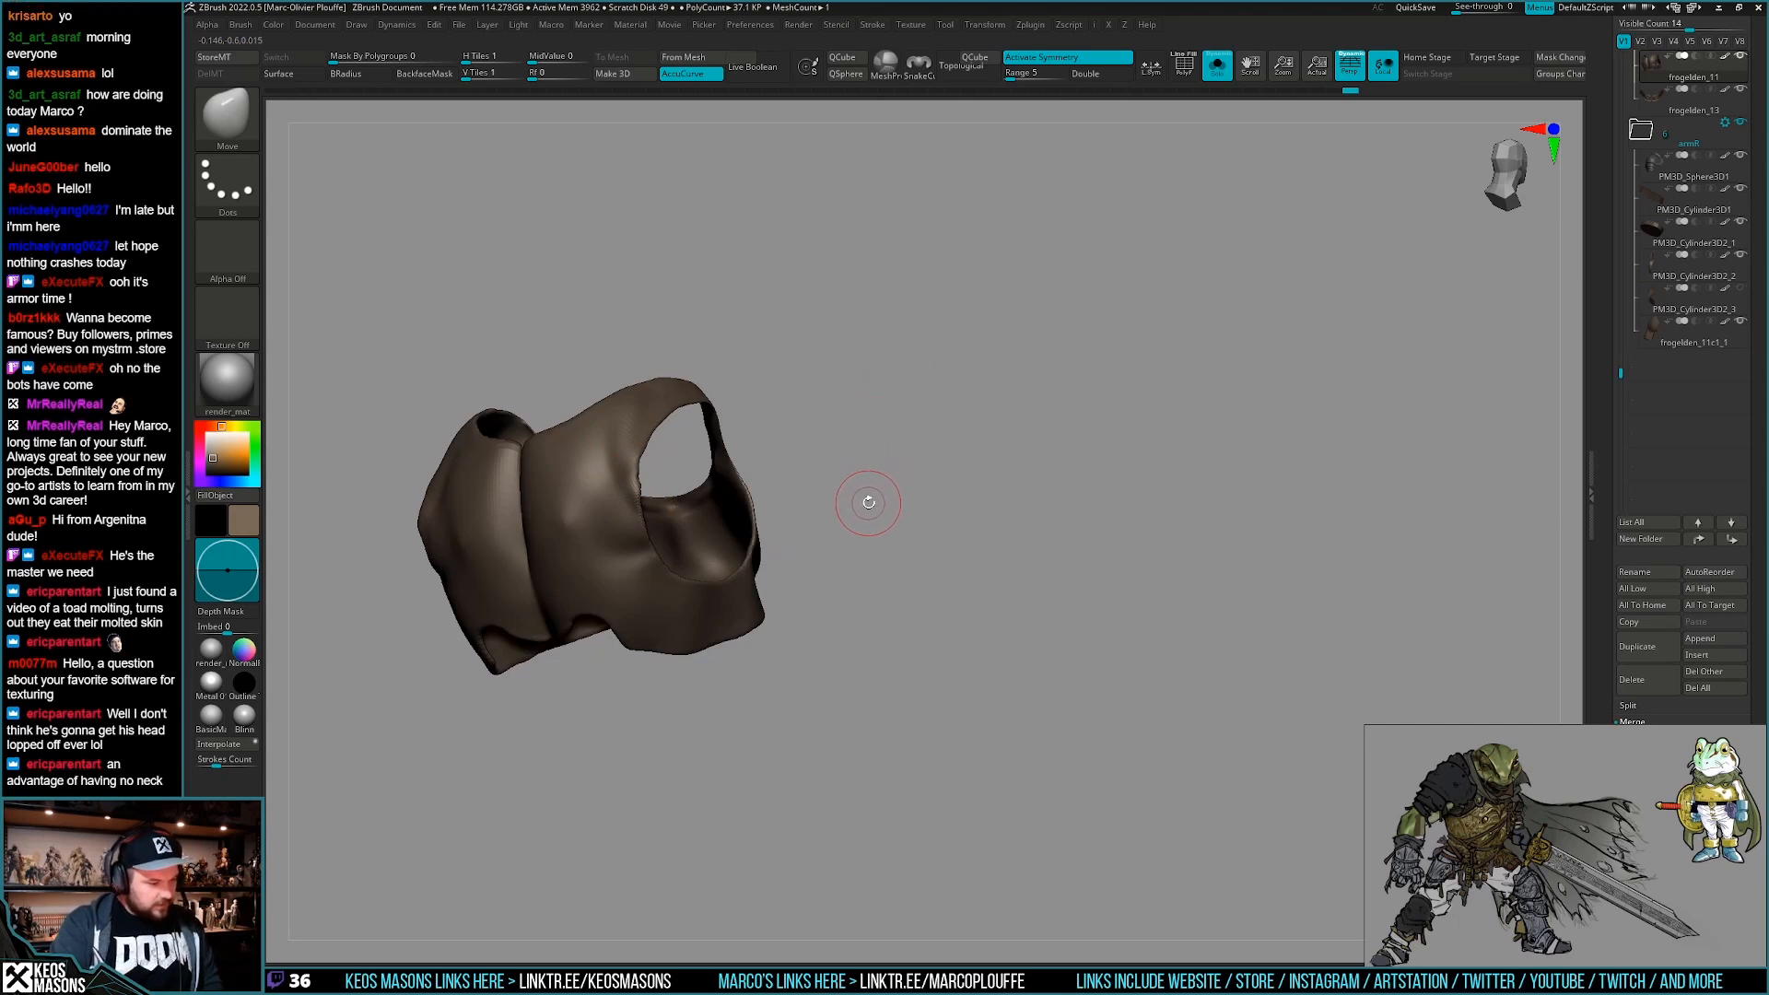
{"action": "right_click_drag", "start_coordinate": [861, 513], "coordinate": [841, 494]}
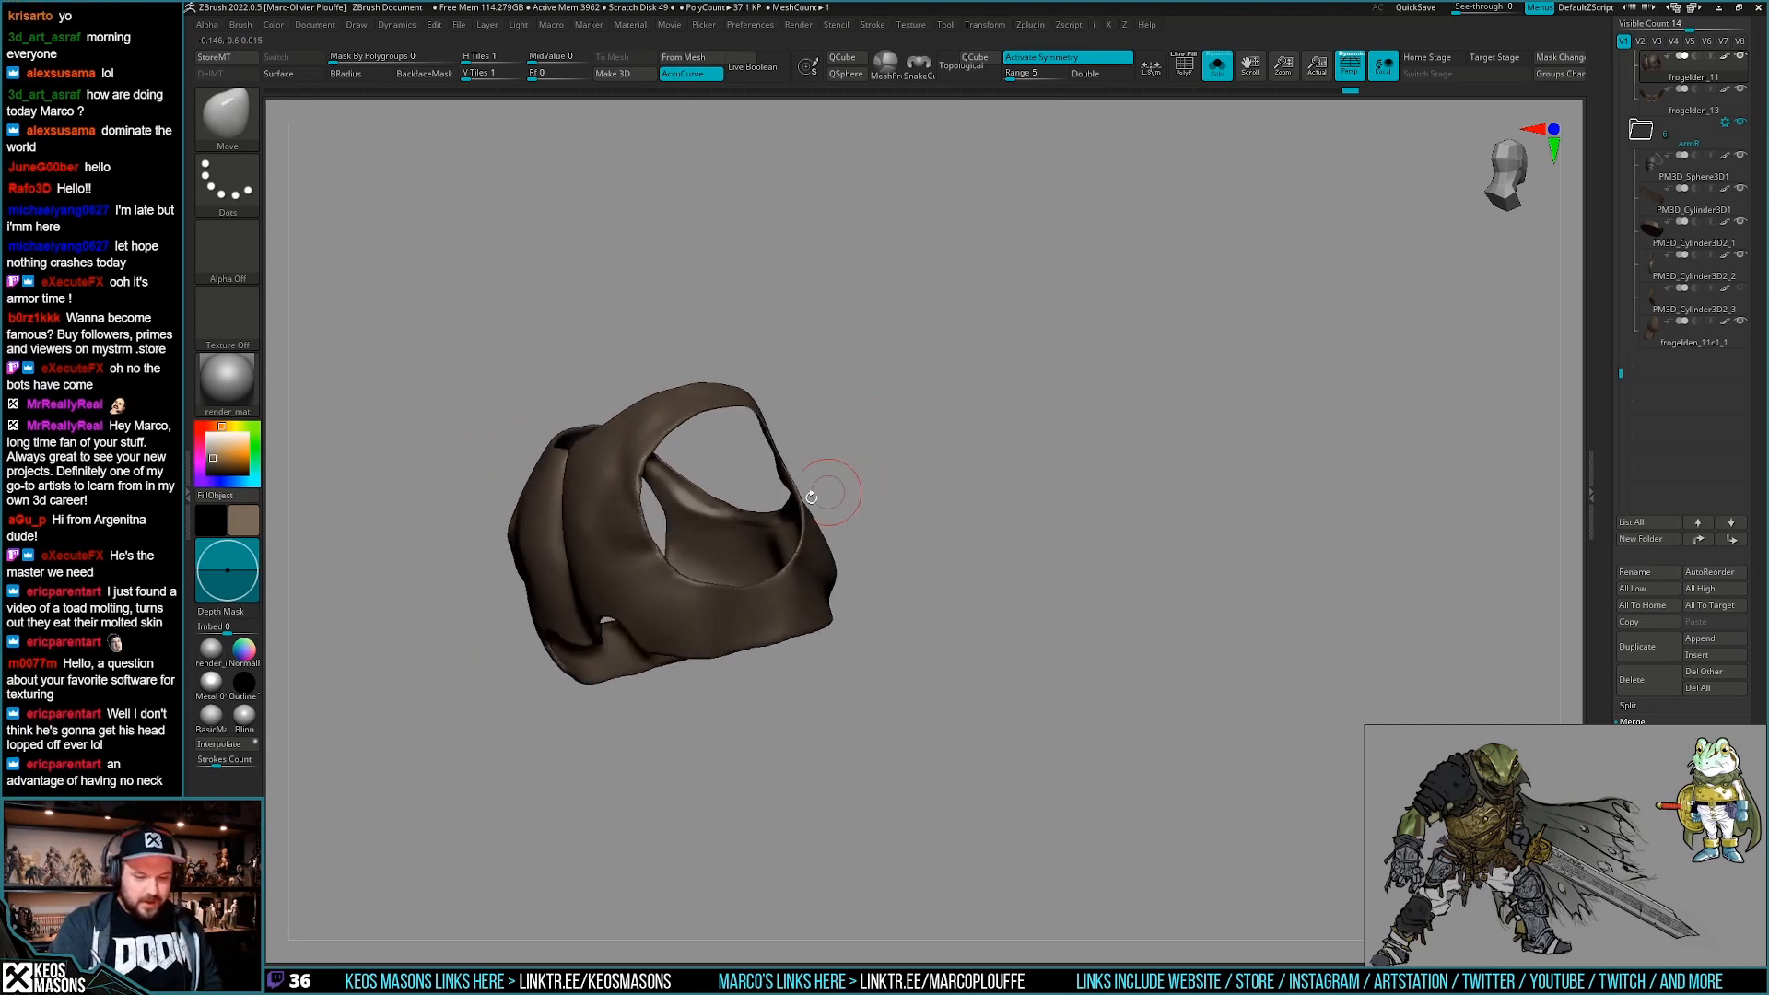
{"action": "mouse_move", "coordinate": [761, 581]}
{"action": "right_mouse_down", "text": "shift"}
{"action": "mouse_move", "coordinate": [772, 560]}
{"action": "mouse_move", "coordinate": [1043, 618]}
{"action": "mouse_move", "coordinate": [825, 673]}
{"action": "mouse_move", "coordinate": [880, 612]}
{"action": "mouse_move", "coordinate": [855, 645]}
{"action": "mouse_move", "coordinate": [861, 693]}
{"action": "mouse_move", "coordinate": [819, 659]}
{"action": "mouse_move", "coordinate": [792, 684]}
{"action": "right_mouse_up", "text": "shift"}
Refine the vest's sides around the armholes and switch to the hPolish brush to flatten its surface.
{"action": "key", "text": "alt+s"}
{"action": "right_click", "coordinate": [861, 694]}
{"action": "left_click_drag", "start_coordinate": [797, 677], "coordinate": [805, 670]}
{"action": "mouse_move", "coordinate": [805, 671]}
{"action": "right_mouse_down"}
{"action": "mouse_move", "coordinate": [840, 597]}
{"action": "mouse_move", "coordinate": [825, 677]}
{"action": "mouse_move", "coordinate": [800, 699]}
{"action": "mouse_move", "coordinate": [838, 650]}
{"action": "mouse_move", "coordinate": [938, 633]}
{"action": "right_mouse_up"}
{"action": "key", "text": "alt+shift+s"}
{"action": "mouse_move", "coordinate": [843, 603]}
{"action": "right_mouse_down"}
{"action": "mouse_move", "coordinate": [903, 628]}
{"action": "mouse_move", "coordinate": [866, 640]}
{"action": "mouse_move", "coordinate": [932, 679]}
{"action": "mouse_move", "coordinate": [892, 628]}
{"action": "right_mouse_up"}
{"action": "key", "text": "space"}
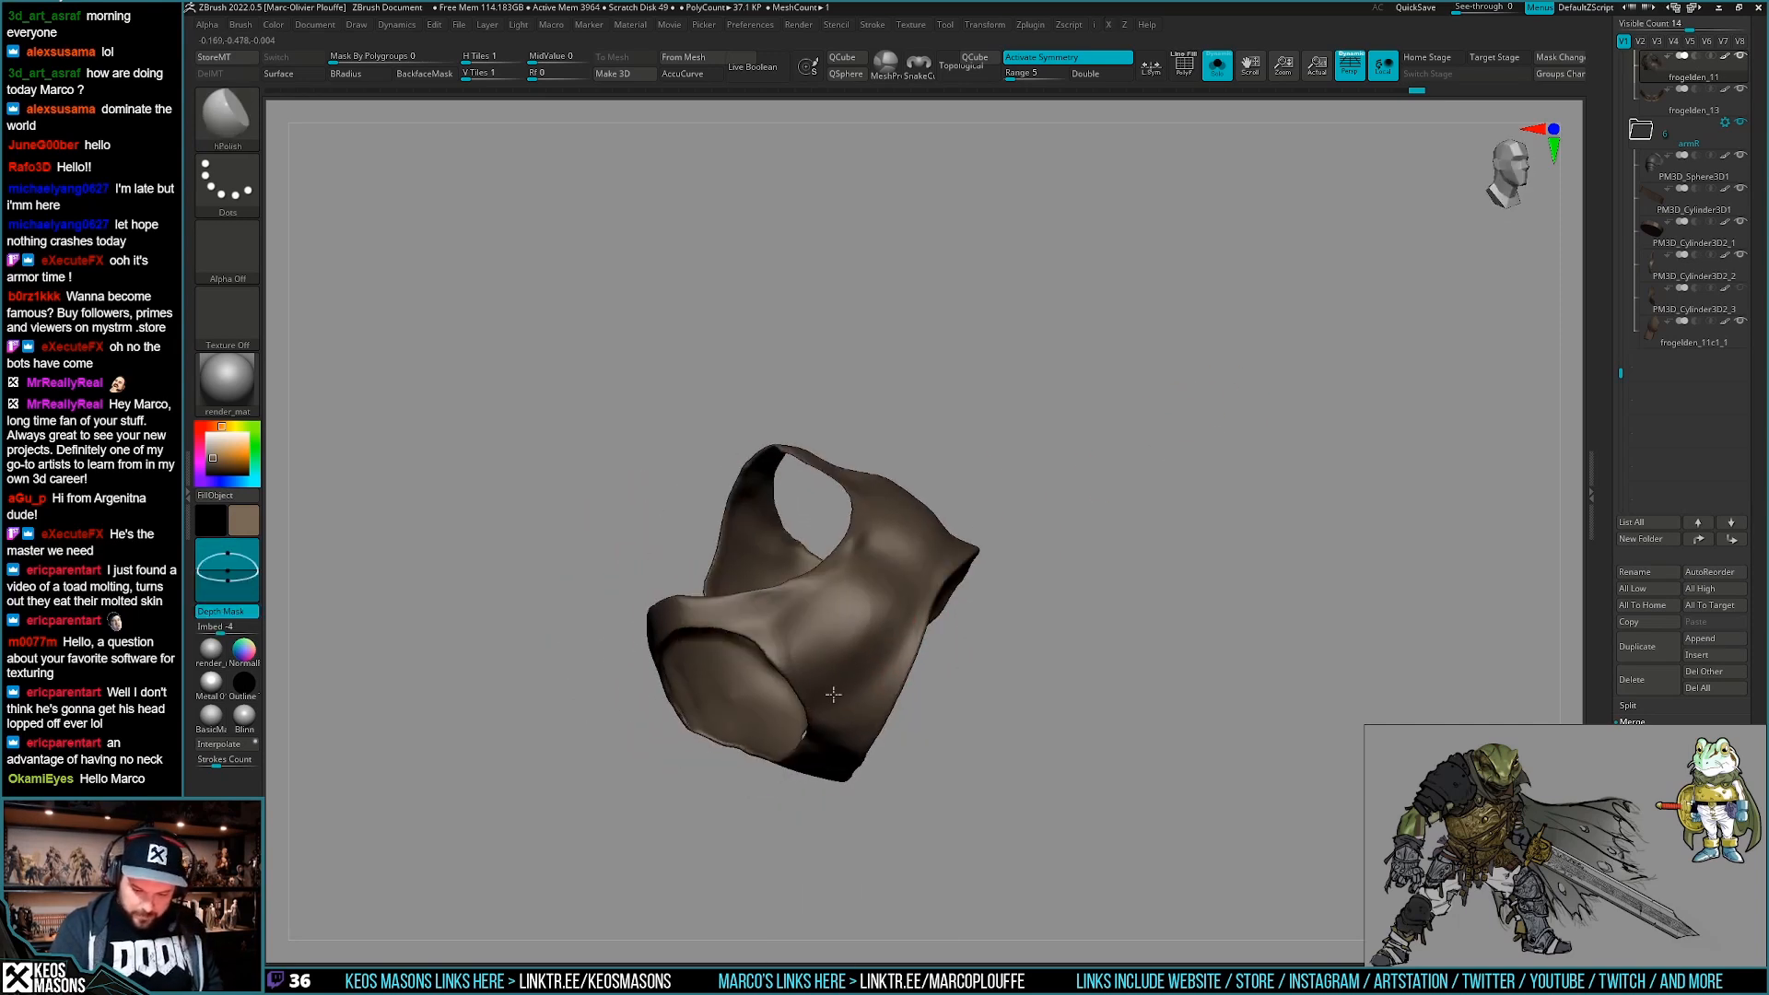
{"action": "right_click_drag", "start_coordinate": [842, 747], "coordinate": [897, 648]}
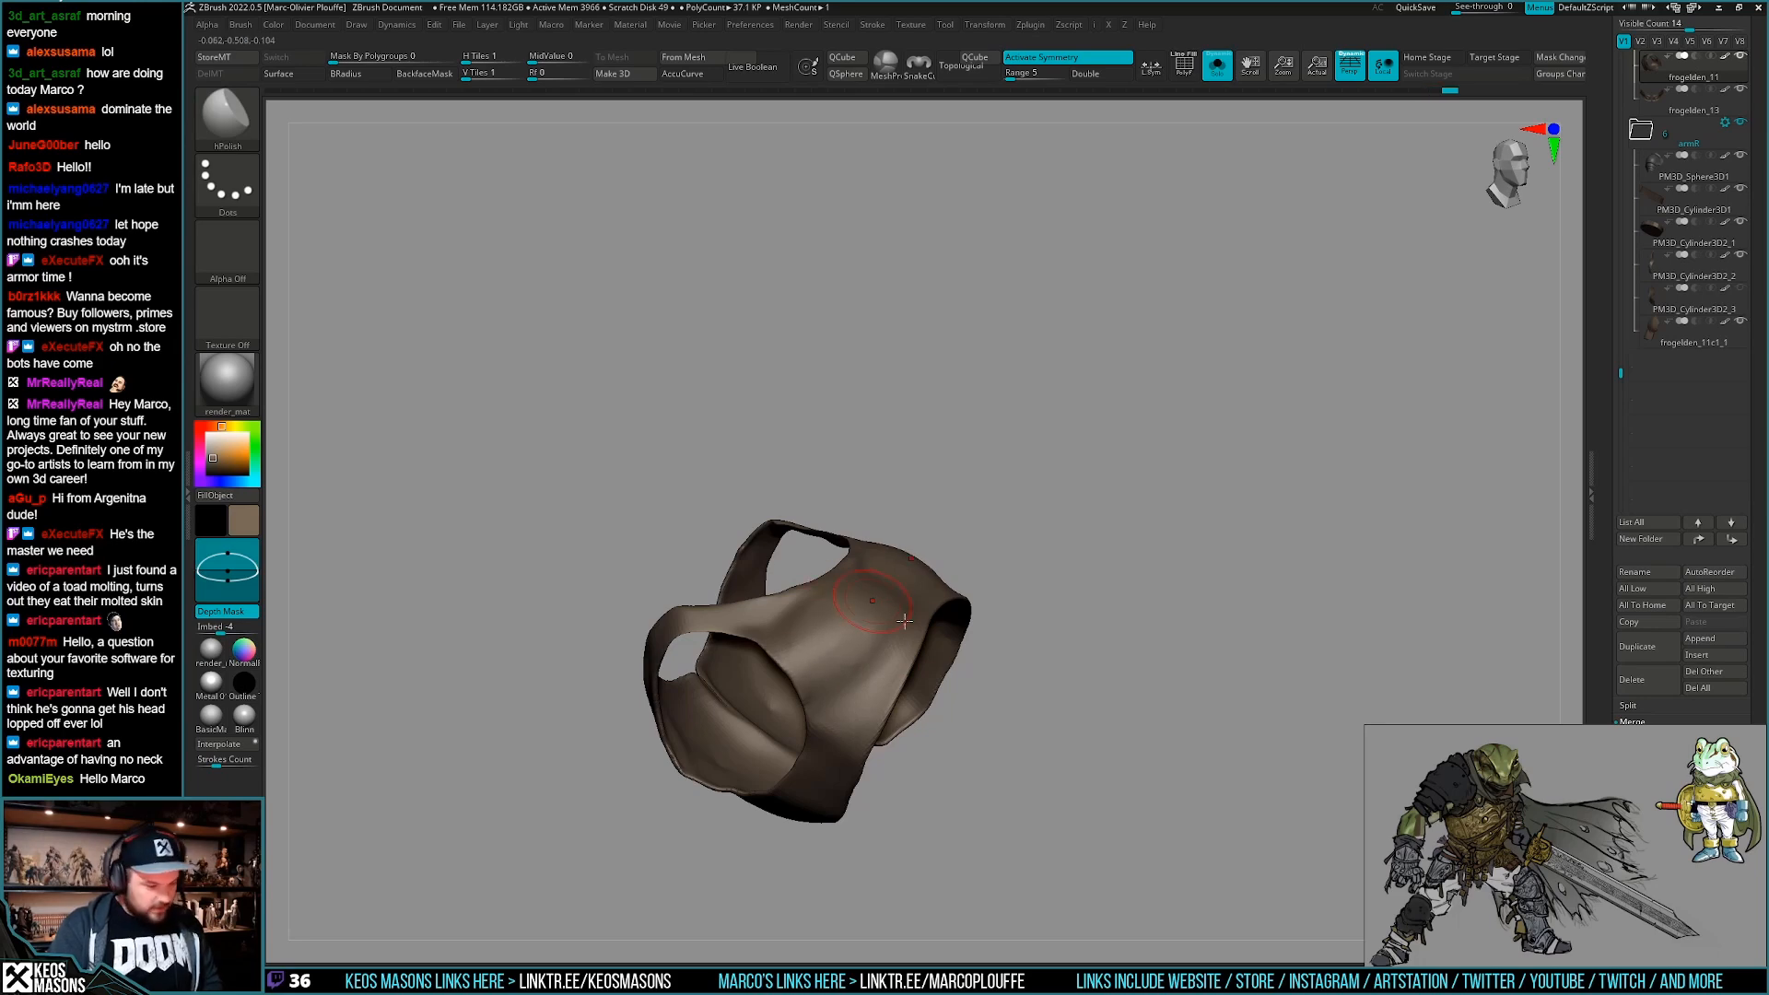
{"action": "right_click_drag", "start_coordinate": [888, 679], "coordinate": [911, 643], "text": "shift"}
Return to the Move brush and refine the vest's edge between the shoulder plate and the breastplate.
{"action": "key", "text": "alt+s"}
{"action": "key", "text": "space"}
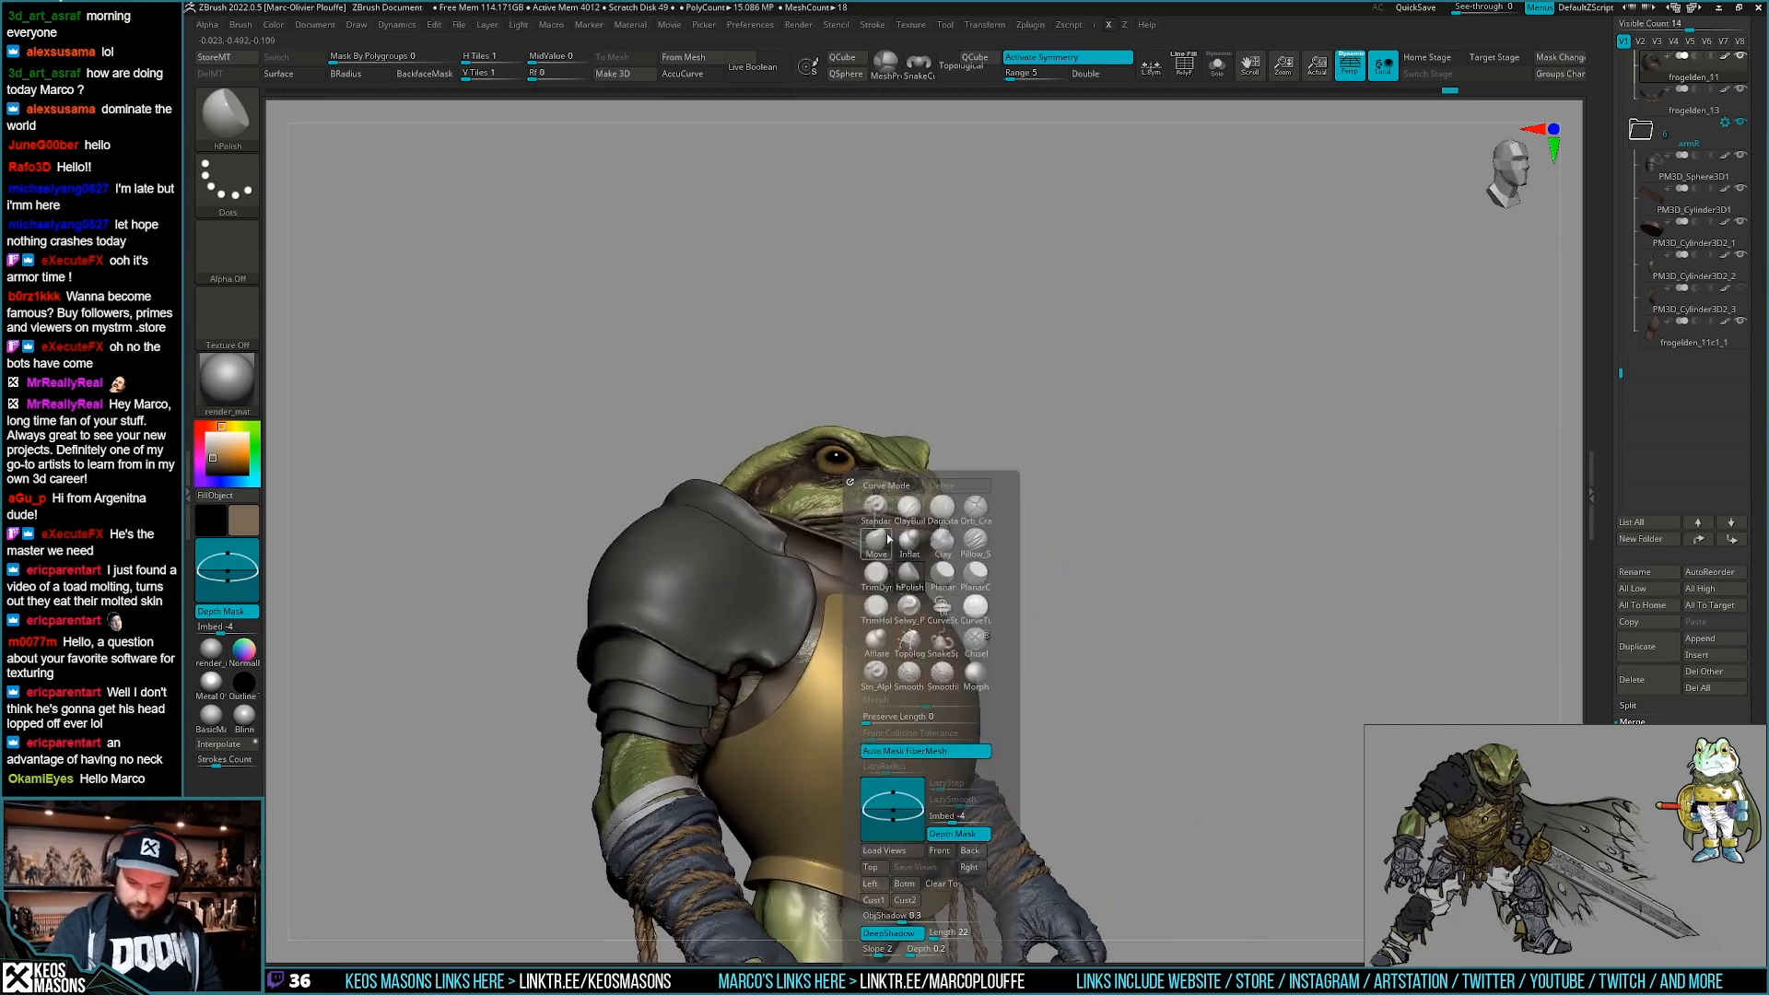
{"action": "left_click", "coordinate": [876, 543]}
{"action": "right_click_drag", "start_coordinate": [1145, 362], "coordinate": [1198, 358]}
{"action": "key", "text": "space"}
{"action": "left_click_drag", "start_coordinate": [808, 666], "coordinate": [818, 661]}
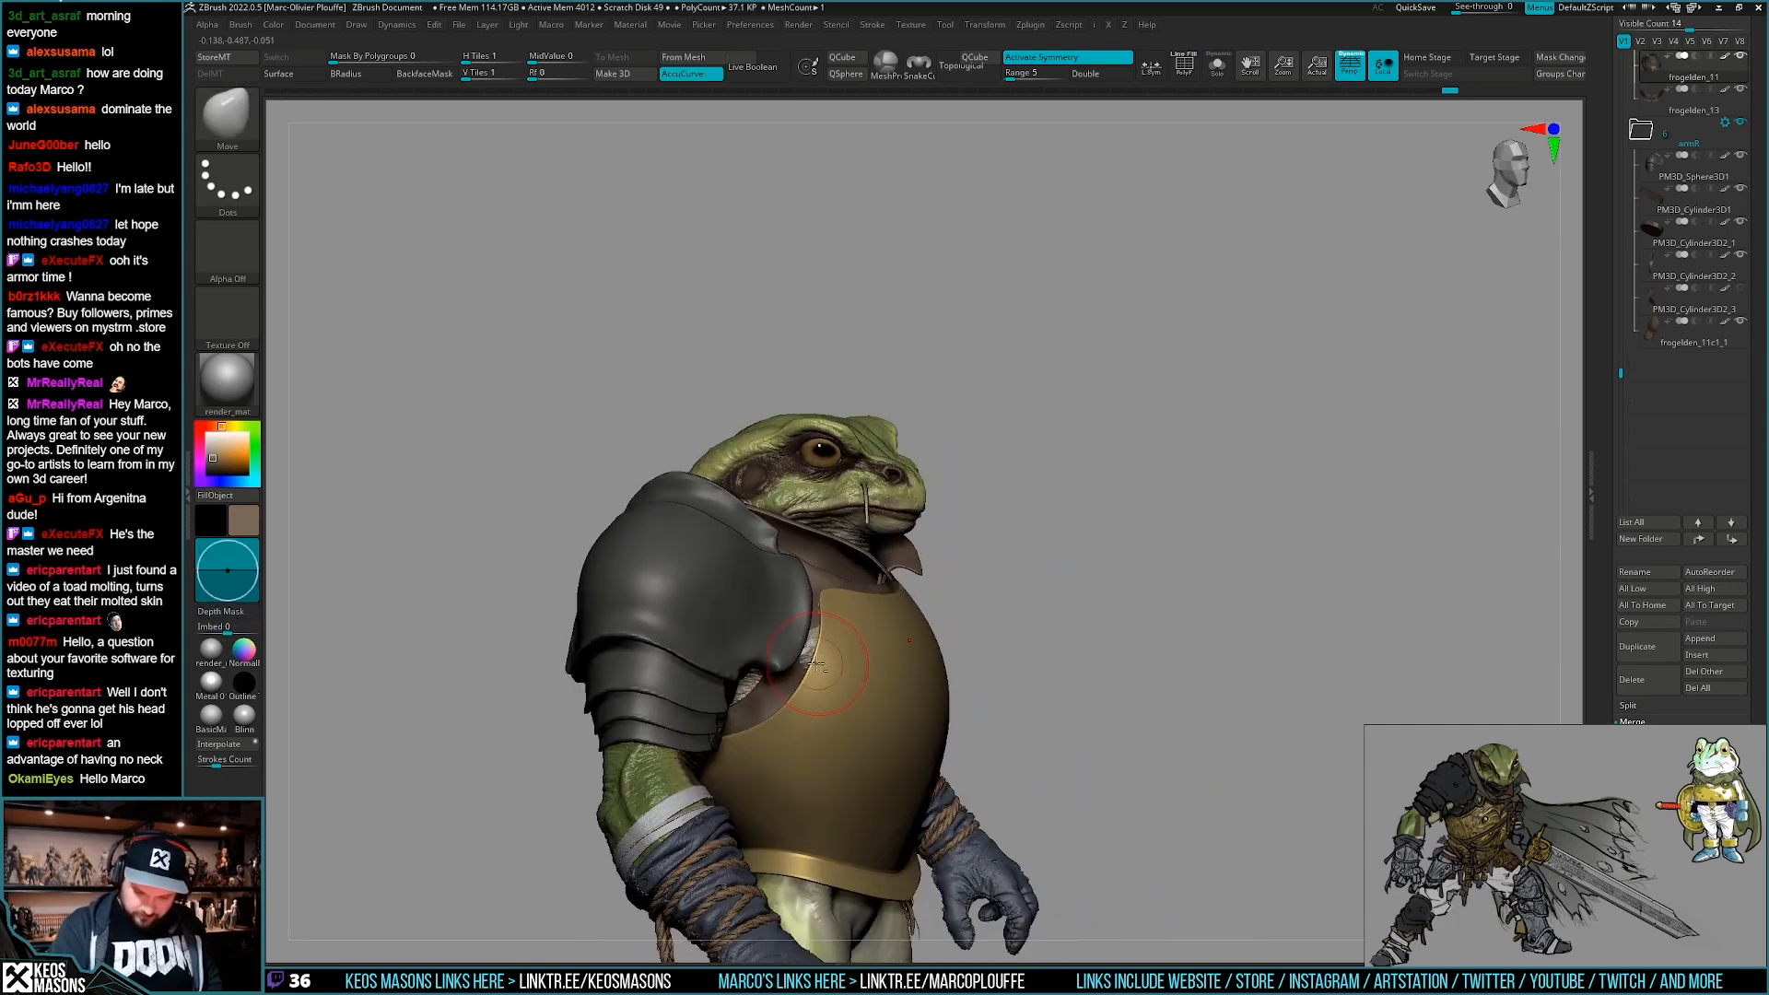
{"action": "key", "text": "ctrl+z"}
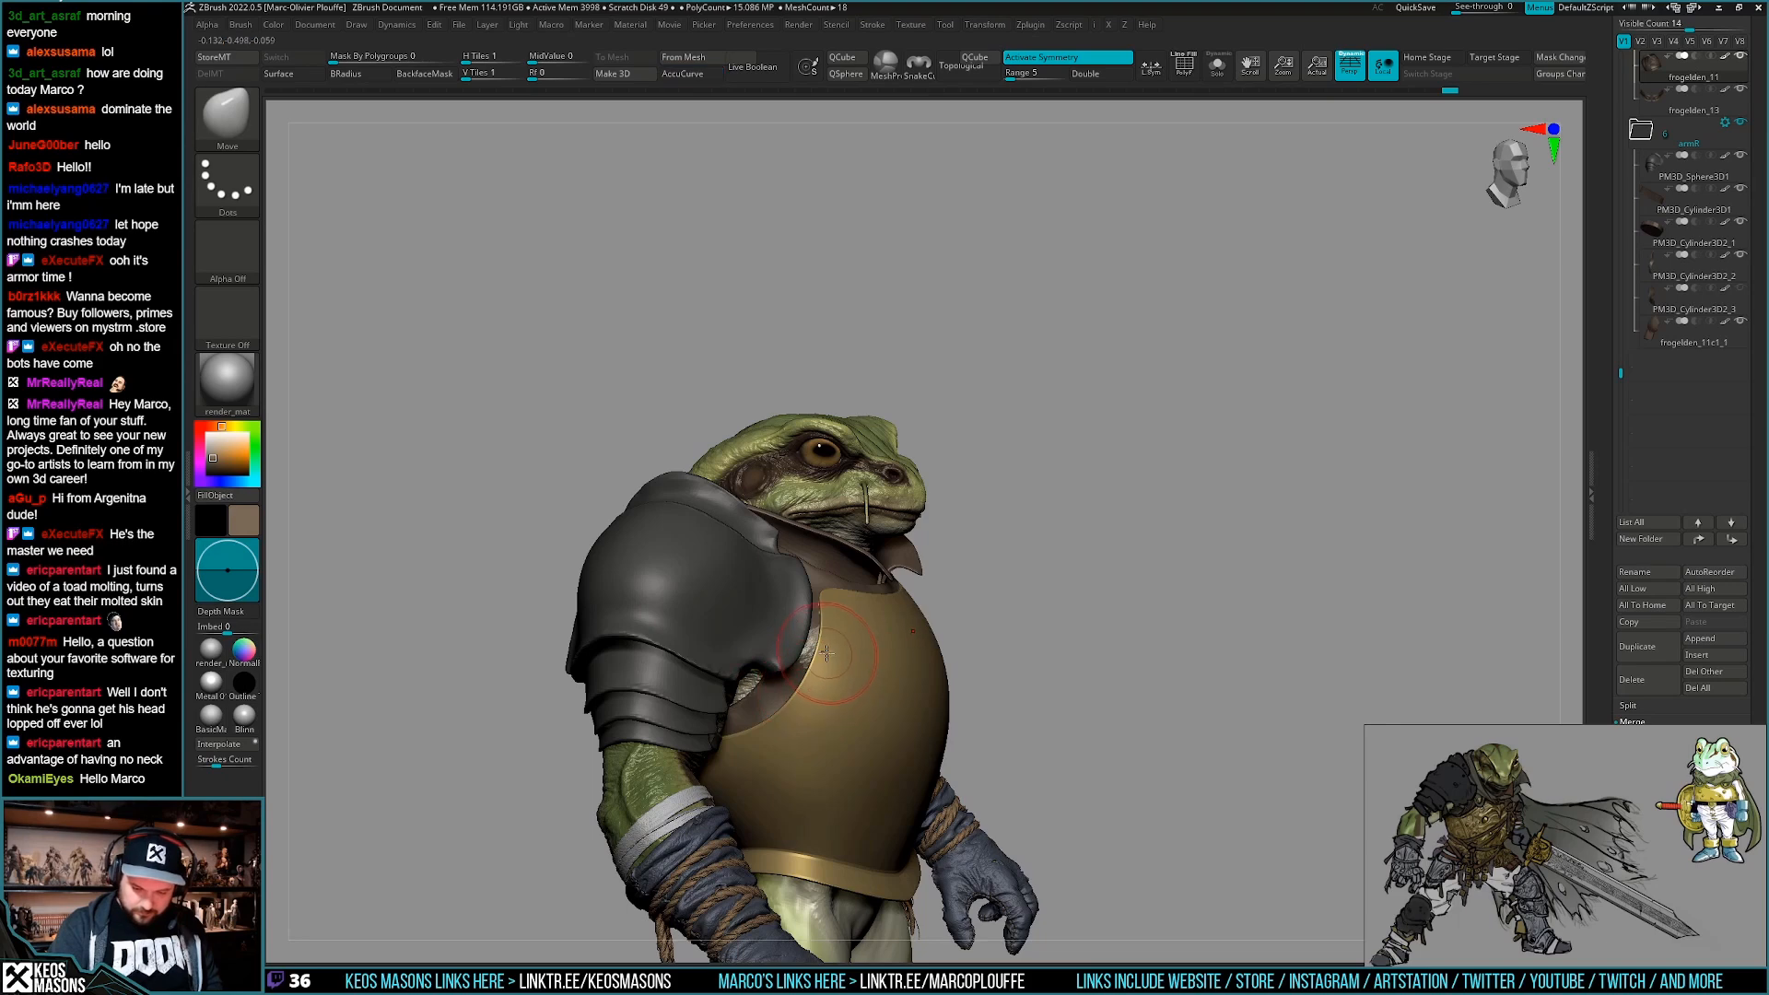
{"action": "right_click_drag", "start_coordinate": [794, 710], "coordinate": [834, 630]}
{"action": "left_click_drag", "start_coordinate": [809, 682], "coordinate": [790, 698], "text": "shift"}
{"action": "mouse_move", "coordinate": [791, 698]}
{"action": "right_mouse_down"}
{"action": "mouse_move", "coordinate": [889, 693]}
{"action": "mouse_move", "coordinate": [788, 665]}
{"action": "right_mouse_up"}
{"action": "key", "text": "space"}
{"action": "left_click", "coordinate": [799, 665]}
Isolate the vest and adjust its armhole rims from below, checking the fit against the shoulder plate.
{"action": "right_click_drag", "start_coordinate": [1146, 650], "coordinate": [996, 714]}
{"action": "key", "text": "alt+s"}
{"action": "mouse_move", "coordinate": [1007, 650]}
{"action": "right_mouse_down"}
{"action": "mouse_move", "coordinate": [1010, 694]}
{"action": "mouse_move", "coordinate": [1034, 627]}
{"action": "mouse_move", "coordinate": [1016, 656]}
{"action": "mouse_move", "coordinate": [977, 645]}
{"action": "mouse_move", "coordinate": [1055, 656]}
{"action": "mouse_move", "coordinate": [1225, 580]}
{"action": "mouse_move", "coordinate": [1034, 632]}
{"action": "mouse_move", "coordinate": [1028, 651]}
{"action": "right_mouse_up"}
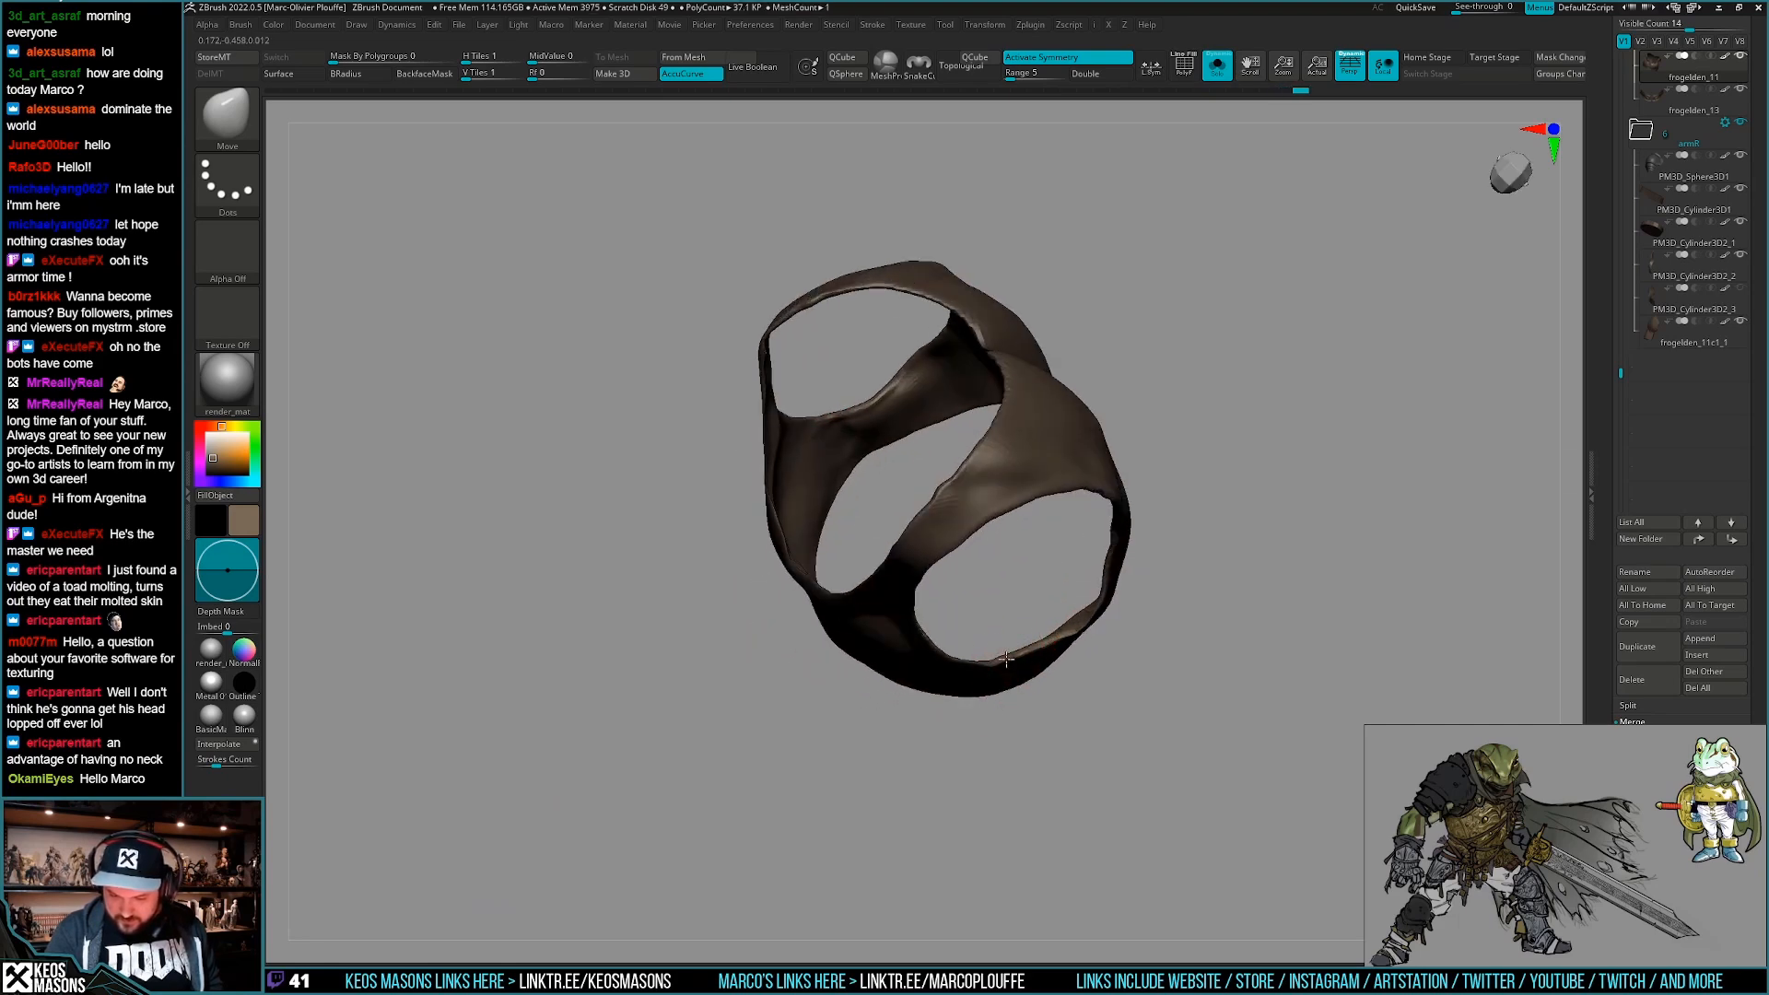
{"action": "right_click_drag", "start_coordinate": [1068, 633], "coordinate": [1090, 623]}
{"action": "right_click_drag", "start_coordinate": [960, 689], "coordinate": [790, 666]}
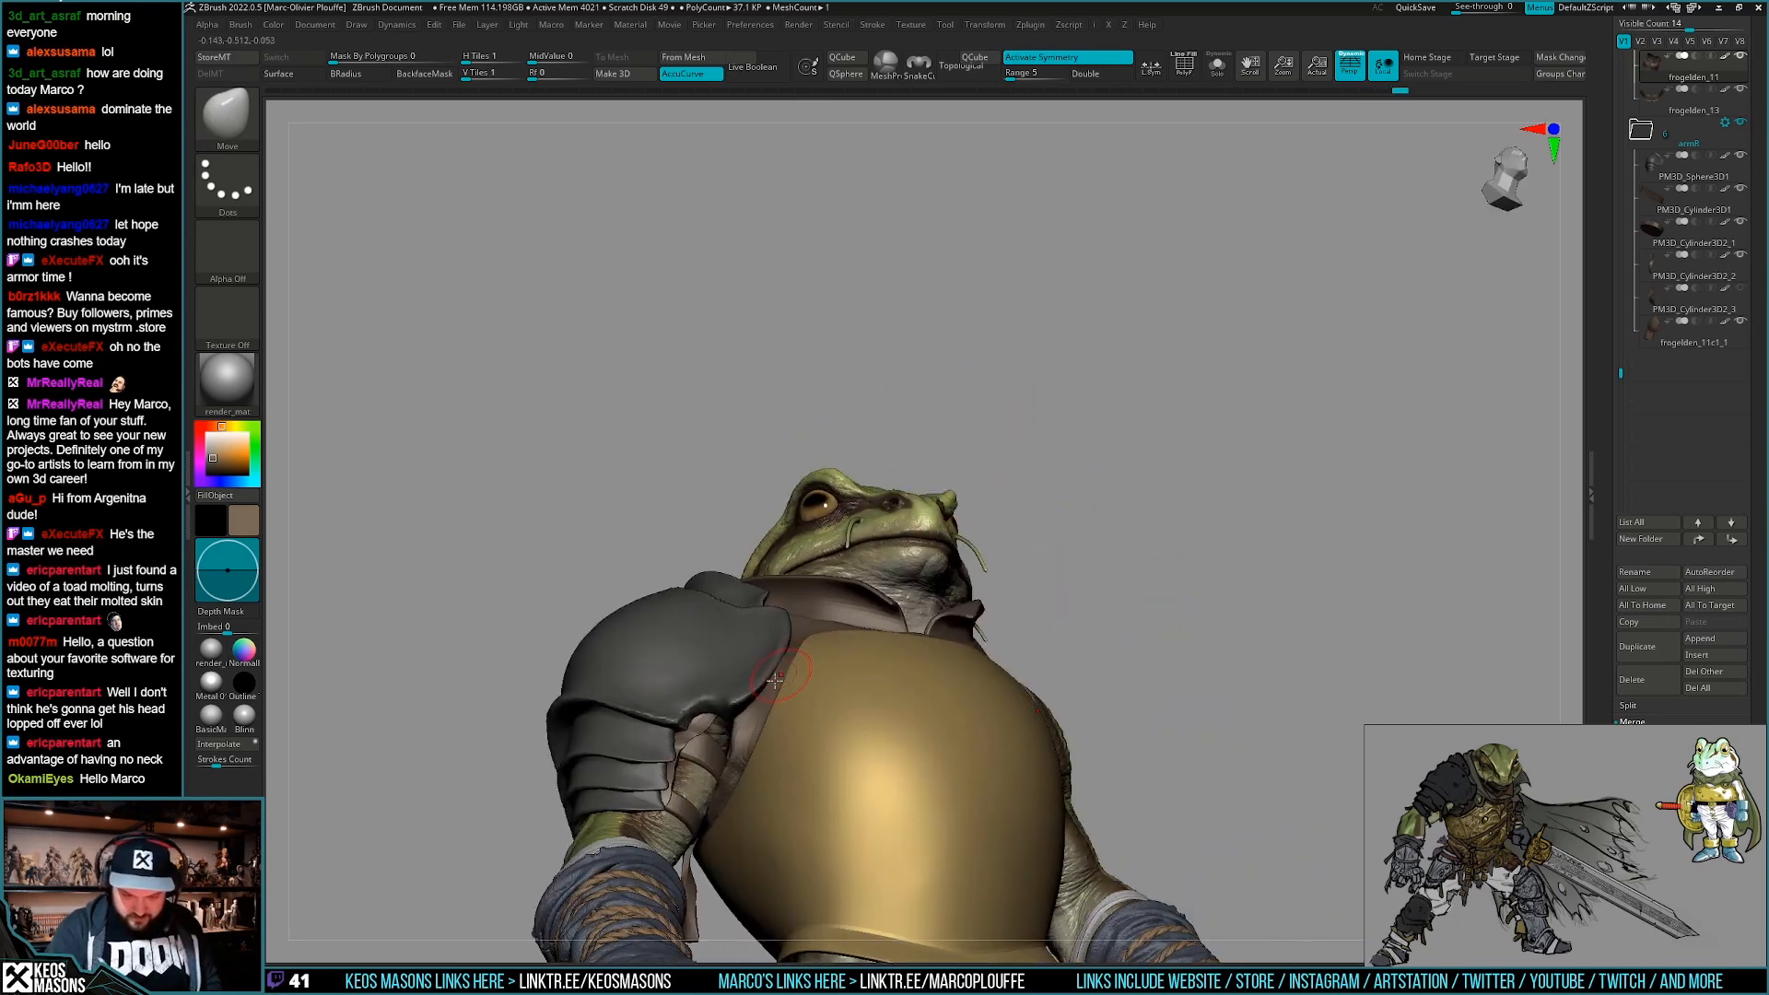
{"action": "right_click_drag", "start_coordinate": [744, 725], "coordinate": [963, 585]}
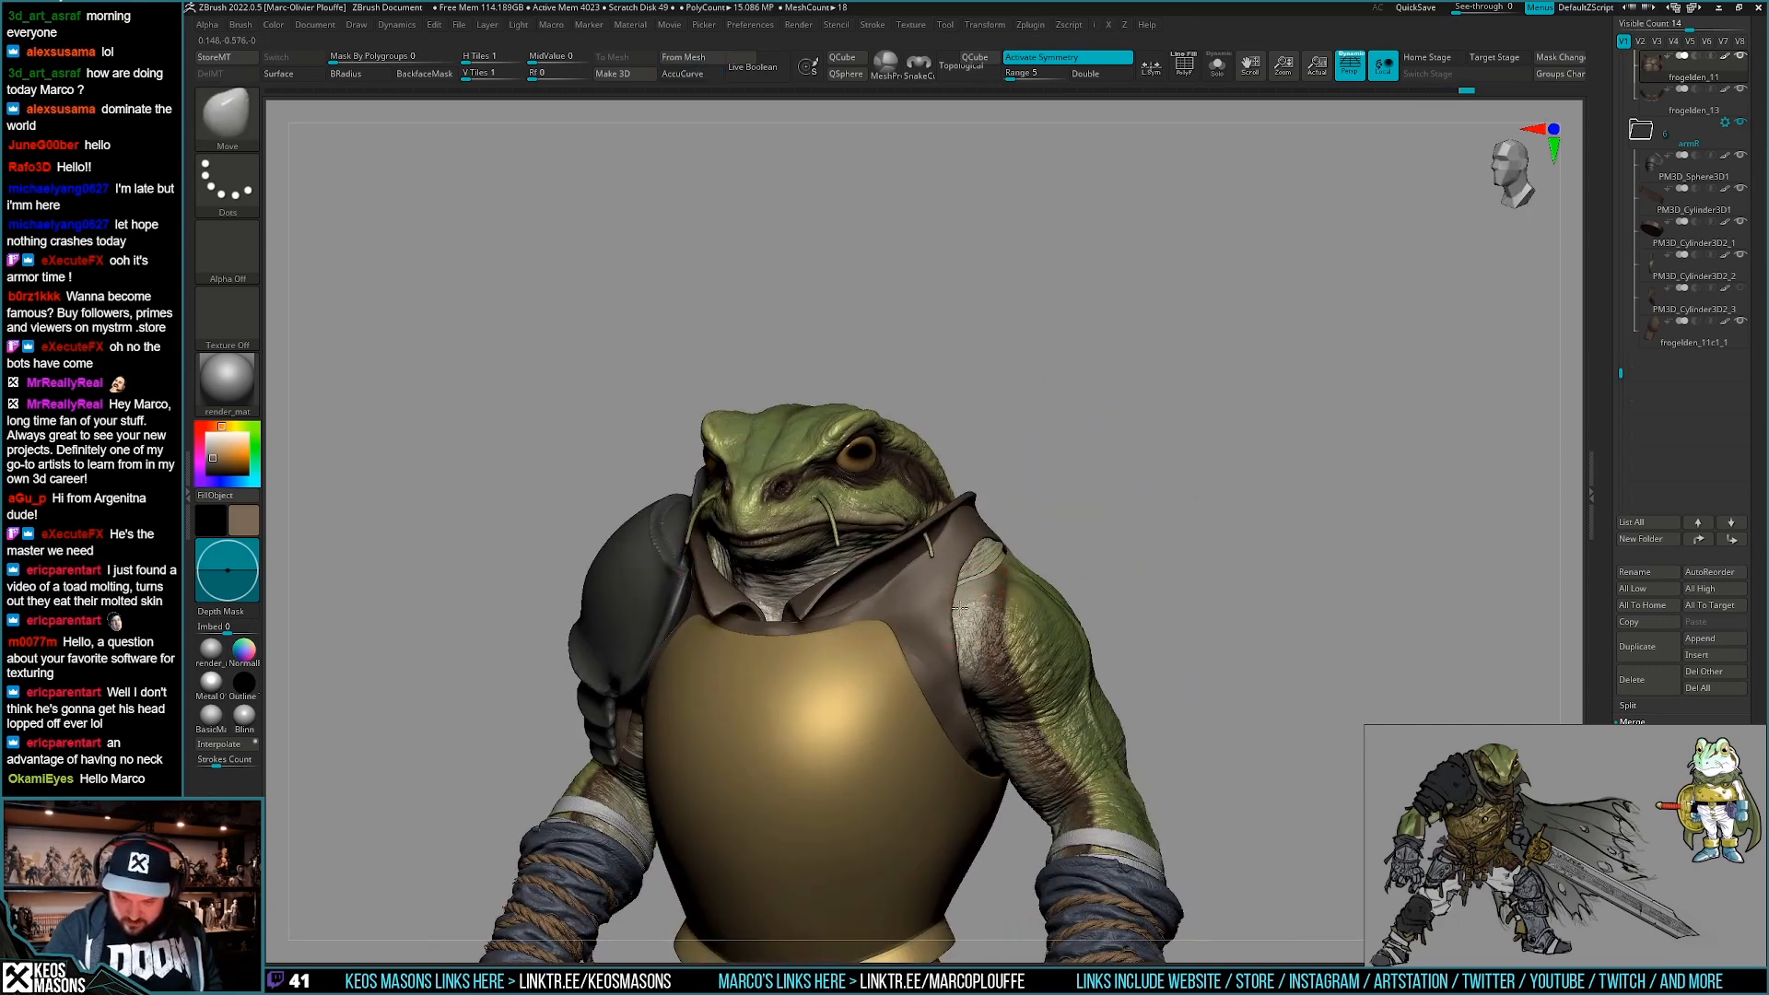
Shape the vest's strap over the bare shoulder with the Move brush so it follows the body.
{"action": "left_click_drag", "start_coordinate": [957, 644], "coordinate": [950, 643]}
{"action": "mouse_move", "coordinate": [992, 576]}
{"action": "right_mouse_down"}
{"action": "mouse_move", "coordinate": [981, 603]}
{"action": "mouse_move", "coordinate": [1008, 525]}
{"action": "mouse_move", "coordinate": [1050, 498]}
{"action": "mouse_move", "coordinate": [1142, 488]}
{"action": "mouse_move", "coordinate": [1133, 513]}
{"action": "mouse_move", "coordinate": [1082, 497]}
{"action": "mouse_move", "coordinate": [1069, 460]}
{"action": "mouse_move", "coordinate": [962, 551]}
{"action": "mouse_move", "coordinate": [981, 554]}
{"action": "right_mouse_up"}
{"action": "key", "text": "a"}
{"action": "key", "text": "a"}
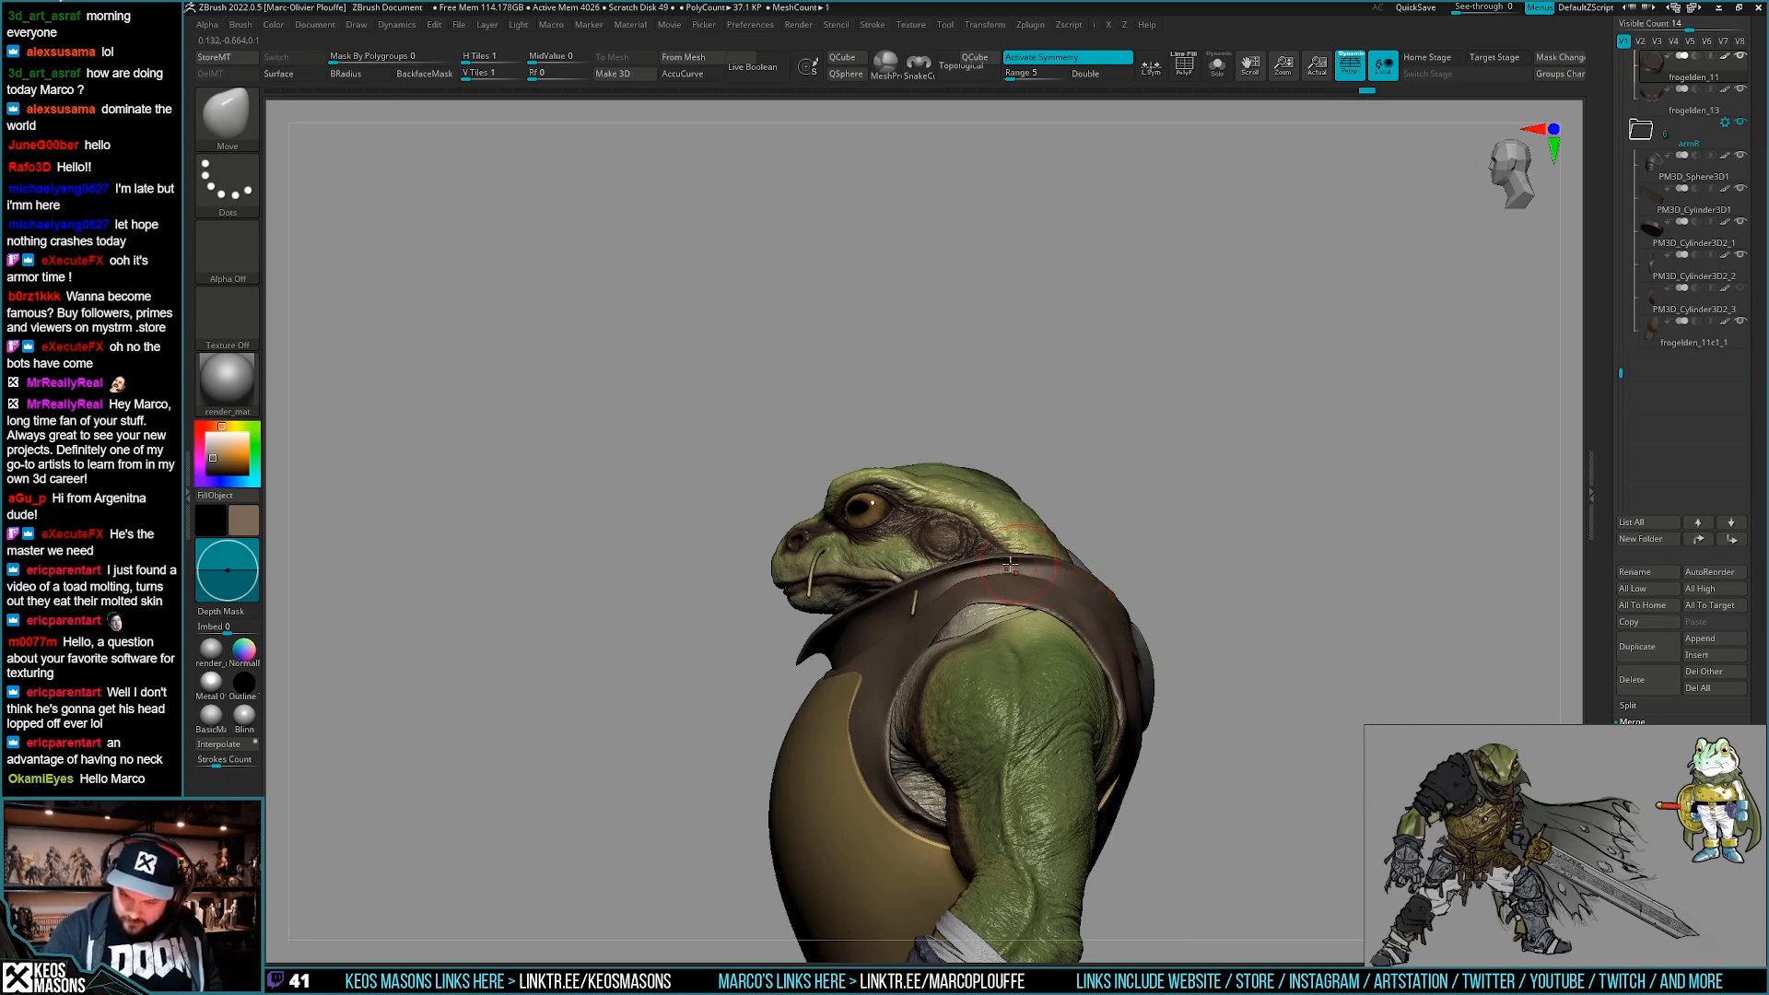
{"action": "right_click_drag", "start_coordinate": [933, 607], "coordinate": [999, 580]}
Select the collar subtool frogelden_13 and nudge it into place around the neck and shoulders.
{"action": "left_click", "coordinate": [974, 586], "text": "alt"}
{"action": "left_click_drag", "start_coordinate": [997, 579], "coordinate": [982, 566]}
{"action": "mouse_move", "coordinate": [1013, 590]}
{"action": "right_mouse_down", "text": "ctrl"}
{"action": "mouse_move", "coordinate": [1158, 642]}
{"action": "mouse_move", "coordinate": [1162, 695]}
{"action": "mouse_move", "coordinate": [1145, 658]}
{"action": "right_mouse_up", "text": "ctrl"}
{"action": "left_click_drag", "start_coordinate": [750, 565], "coordinate": [758, 574]}
{"action": "left_click_drag", "start_coordinate": [977, 587], "coordinate": [966, 595]}
{"action": "mouse_move", "coordinate": [1110, 650]}
{"action": "right_mouse_down"}
{"action": "mouse_move", "coordinate": [1168, 671]}
{"action": "mouse_move", "coordinate": [1174, 655]}
{"action": "right_mouse_up"}
{"action": "mouse_move", "coordinate": [1025, 581]}
{"action": "right_mouse_down", "text": "alt"}
{"action": "mouse_move", "coordinate": [998, 609]}
{"action": "mouse_move", "coordinate": [1148, 644]}
{"action": "right_mouse_up", "text": "alt"}
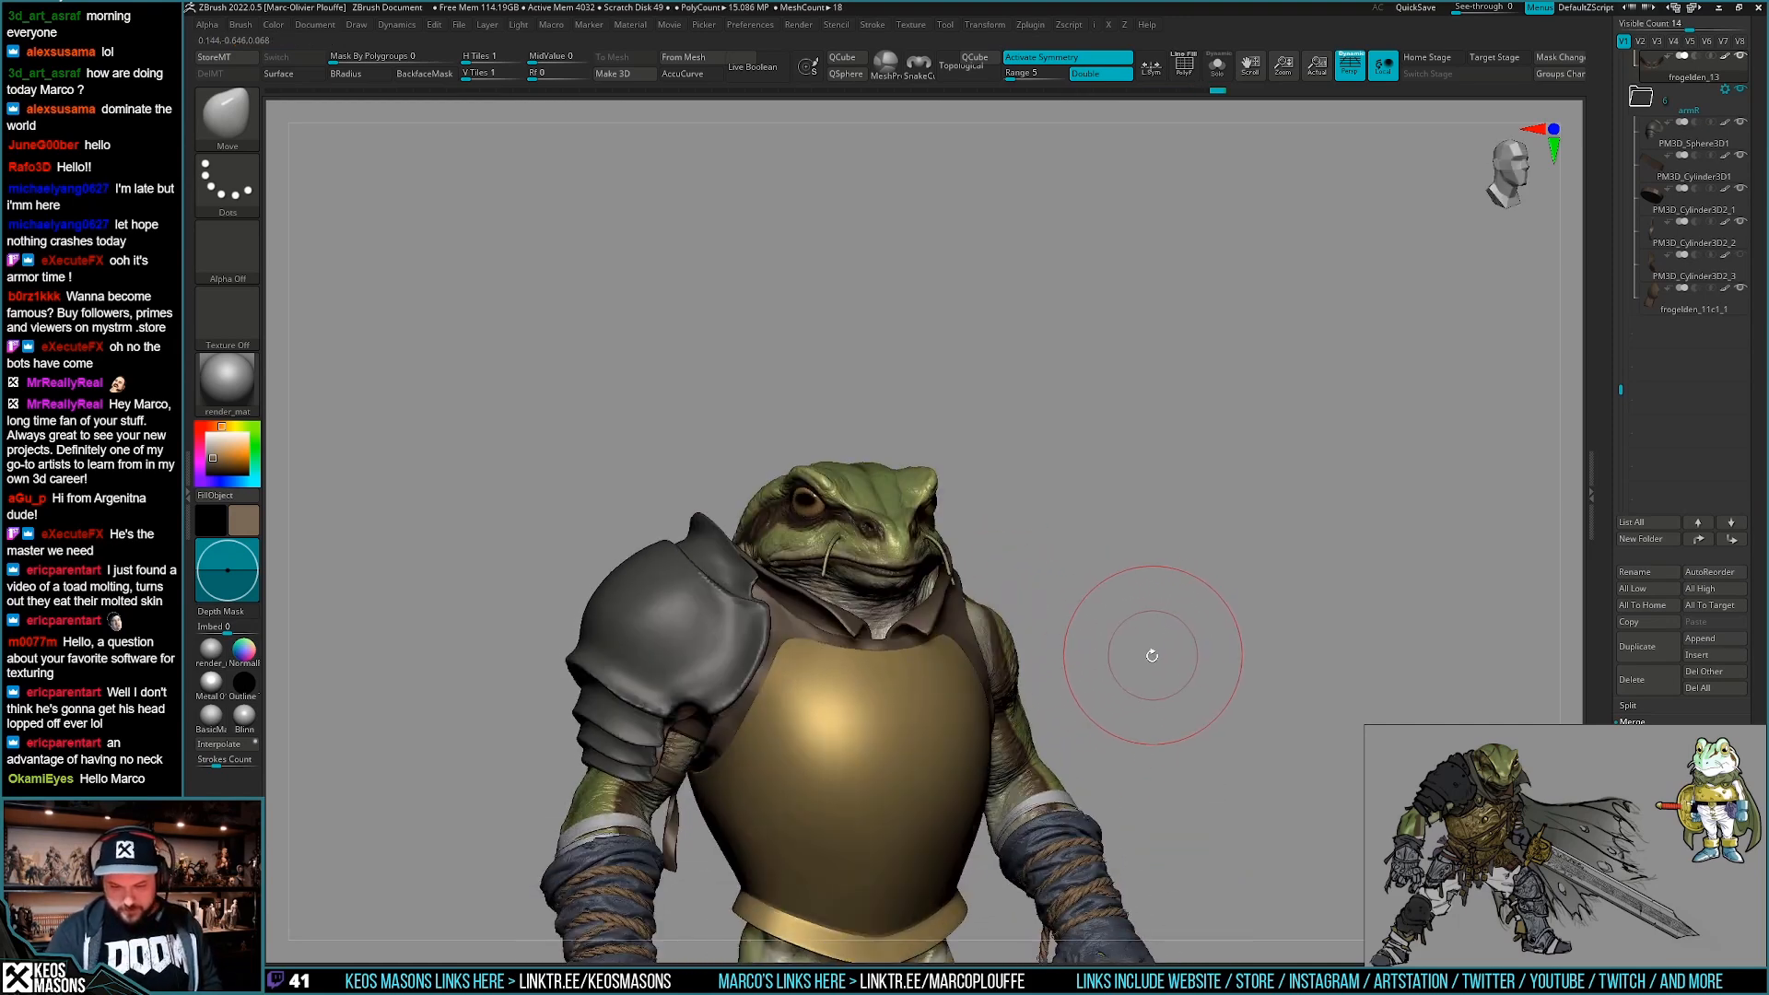
{"action": "mouse_move", "coordinate": [1119, 719]}
{"action": "right_mouse_down"}
{"action": "mouse_move", "coordinate": [1100, 711]}
{"action": "mouse_move", "coordinate": [1125, 722]}
{"action": "mouse_move", "coordinate": [1152, 679]}
{"action": "mouse_move", "coordinate": [948, 656]}
{"action": "mouse_move", "coordinate": [1151, 646]}
{"action": "mouse_move", "coordinate": [1127, 707]}
{"action": "right_mouse_up"}
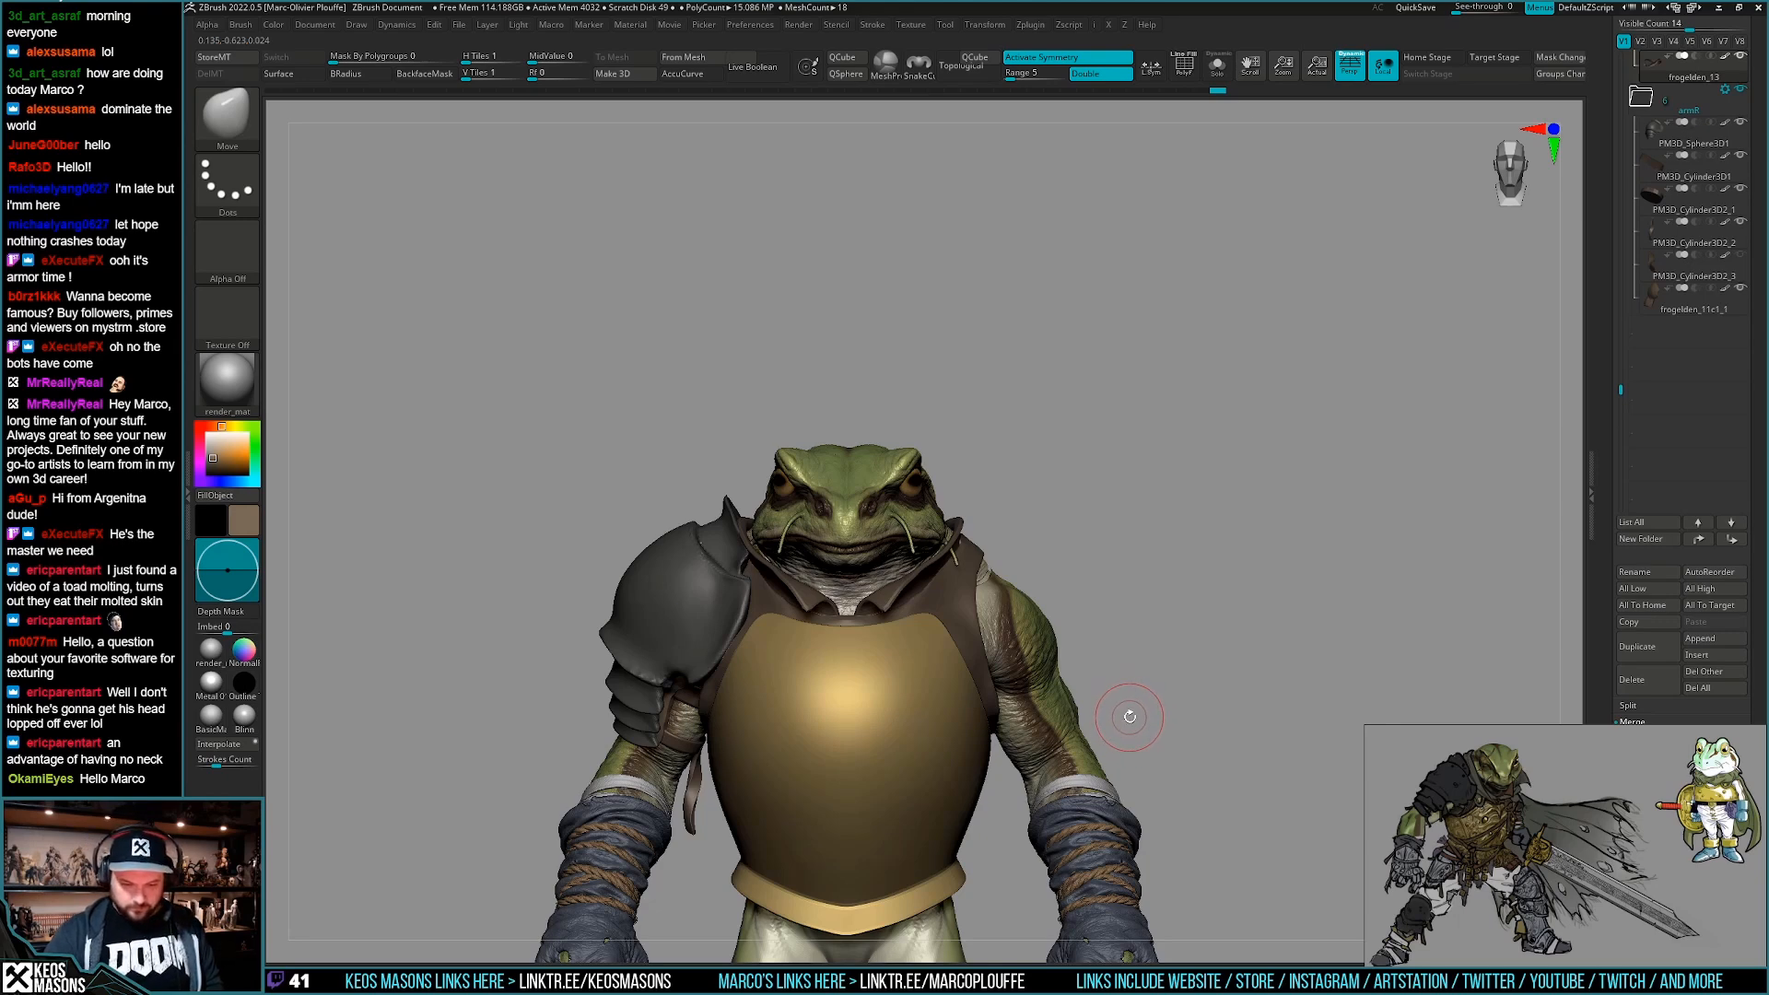
{"action": "left_click_drag", "start_coordinate": [1130, 715], "coordinate": [1570, 336]}
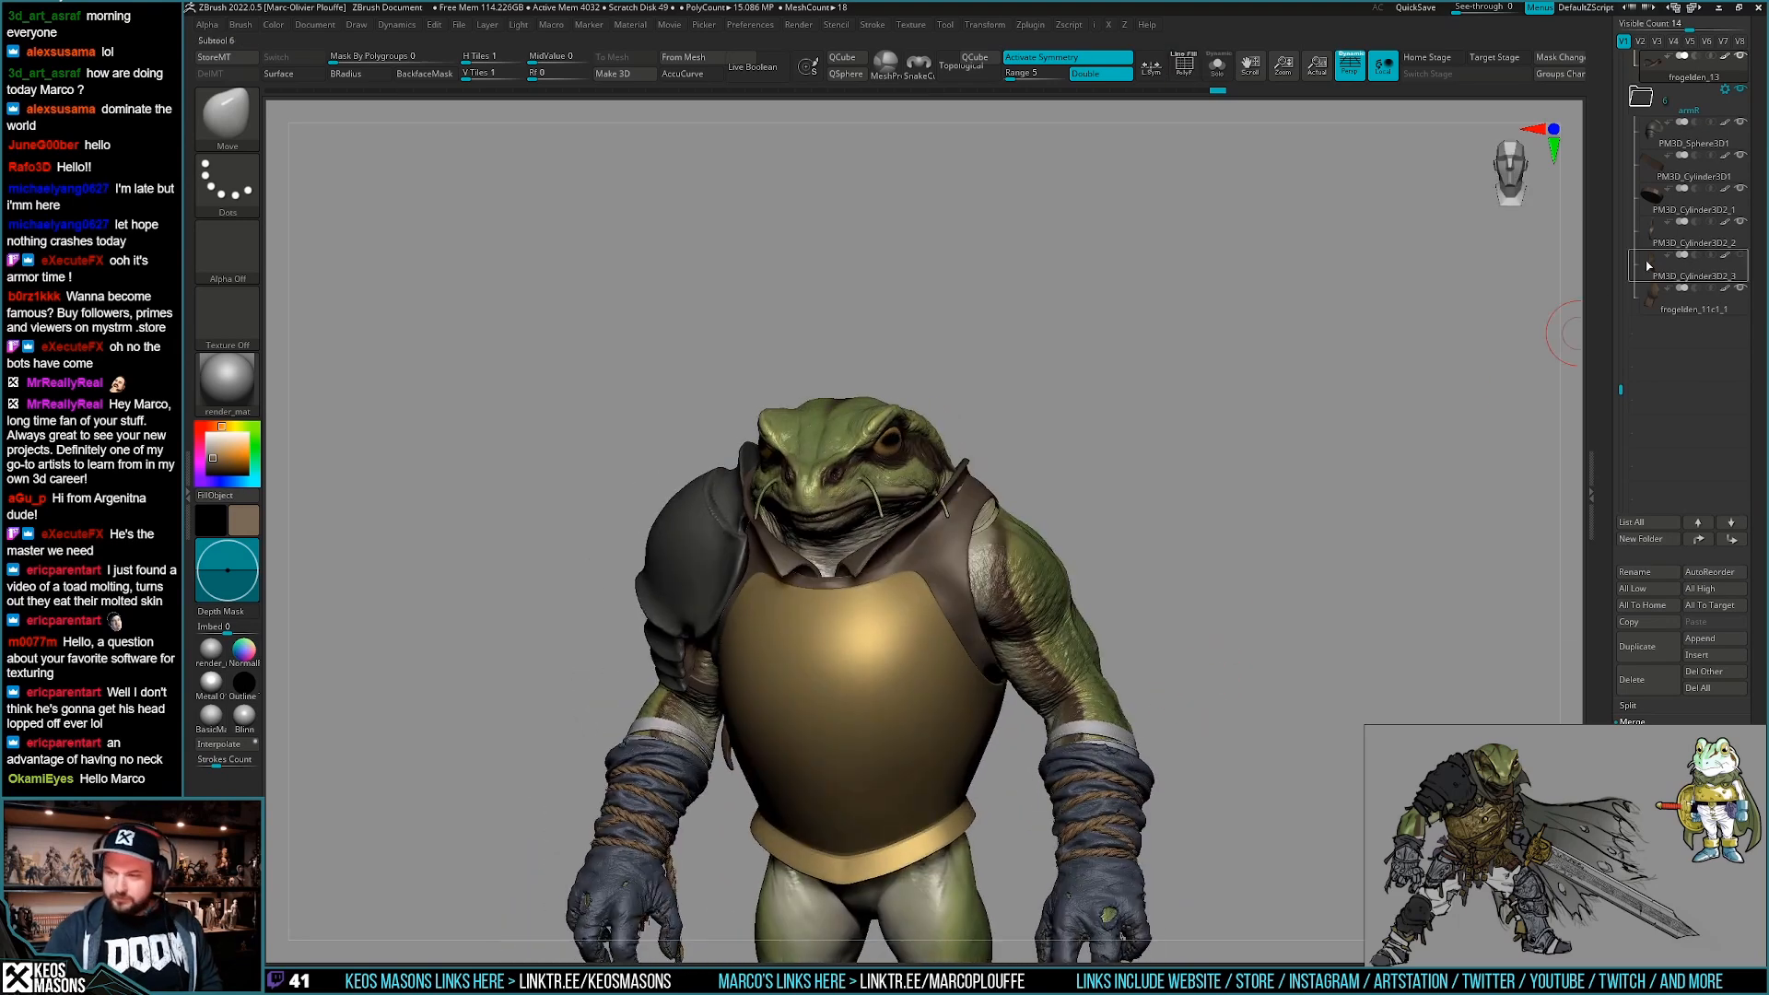
Select the vest subtool frogelden_11 and duplicate it.
{"action": "scroll", "coordinate": [1621, 325], "scroll_direction": "up", "scroll_amount": 3}
{"action": "left_click_drag", "start_coordinate": [1618, 525], "coordinate": [1622, 448]}
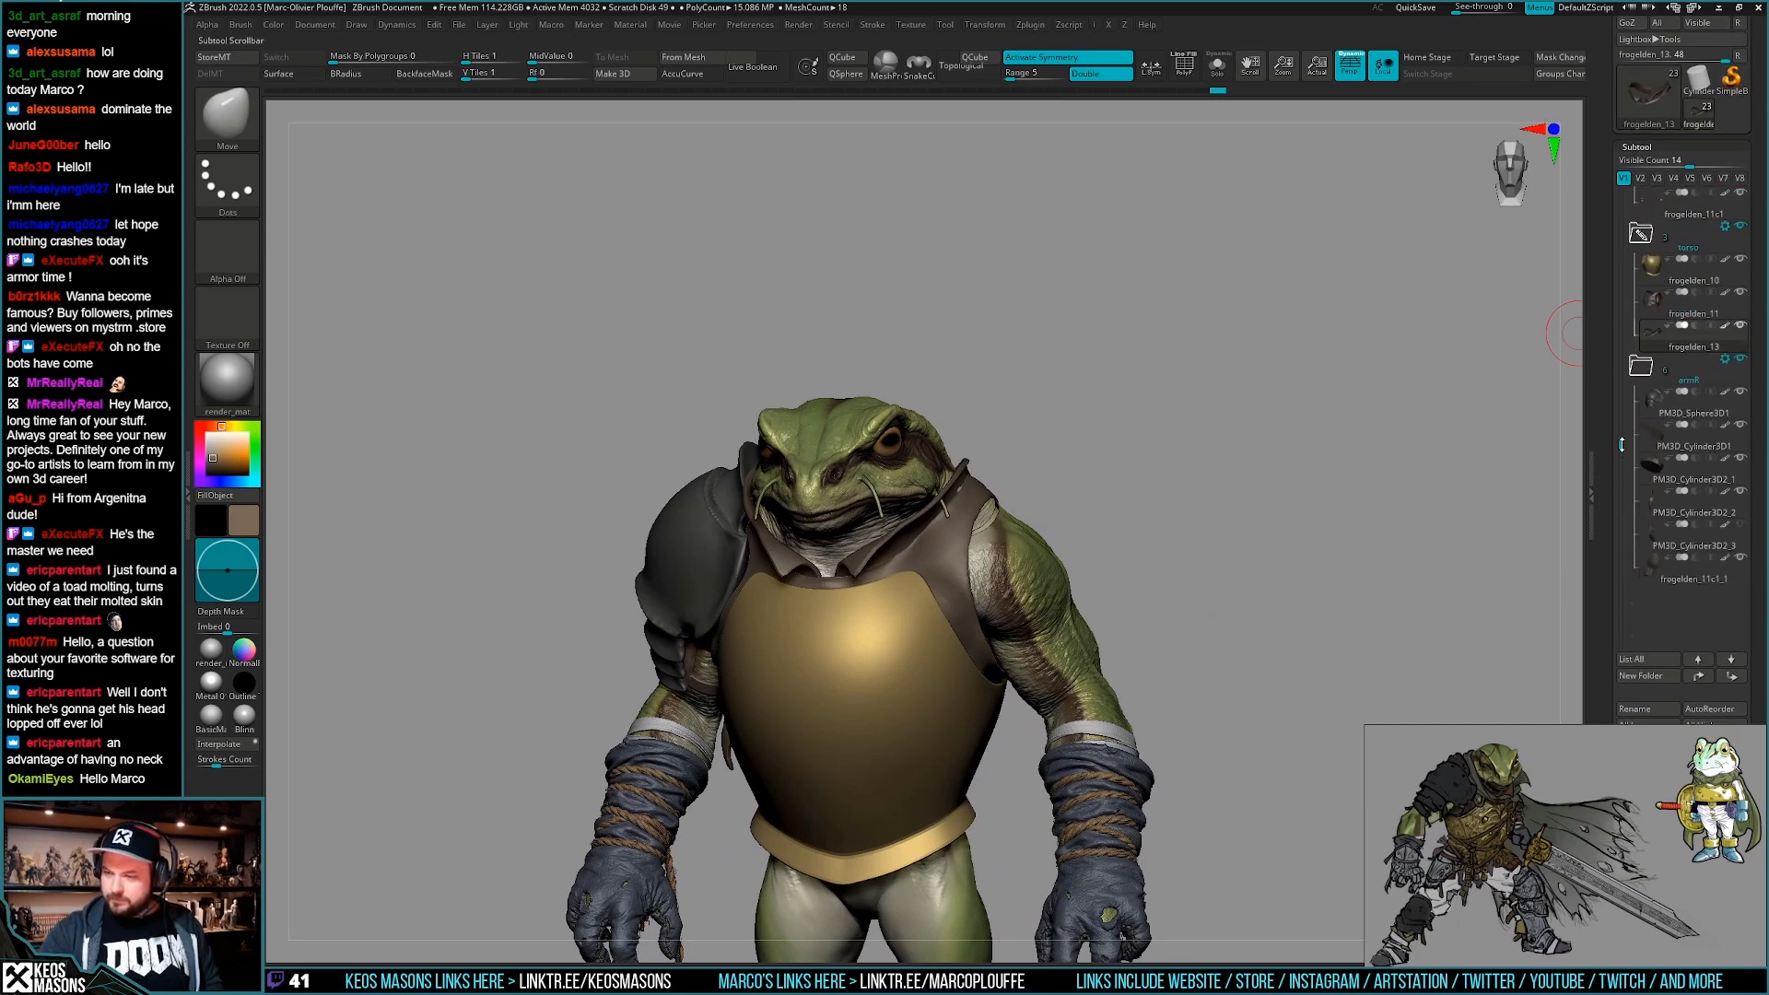
{"action": "key", "text": "shift+s"}
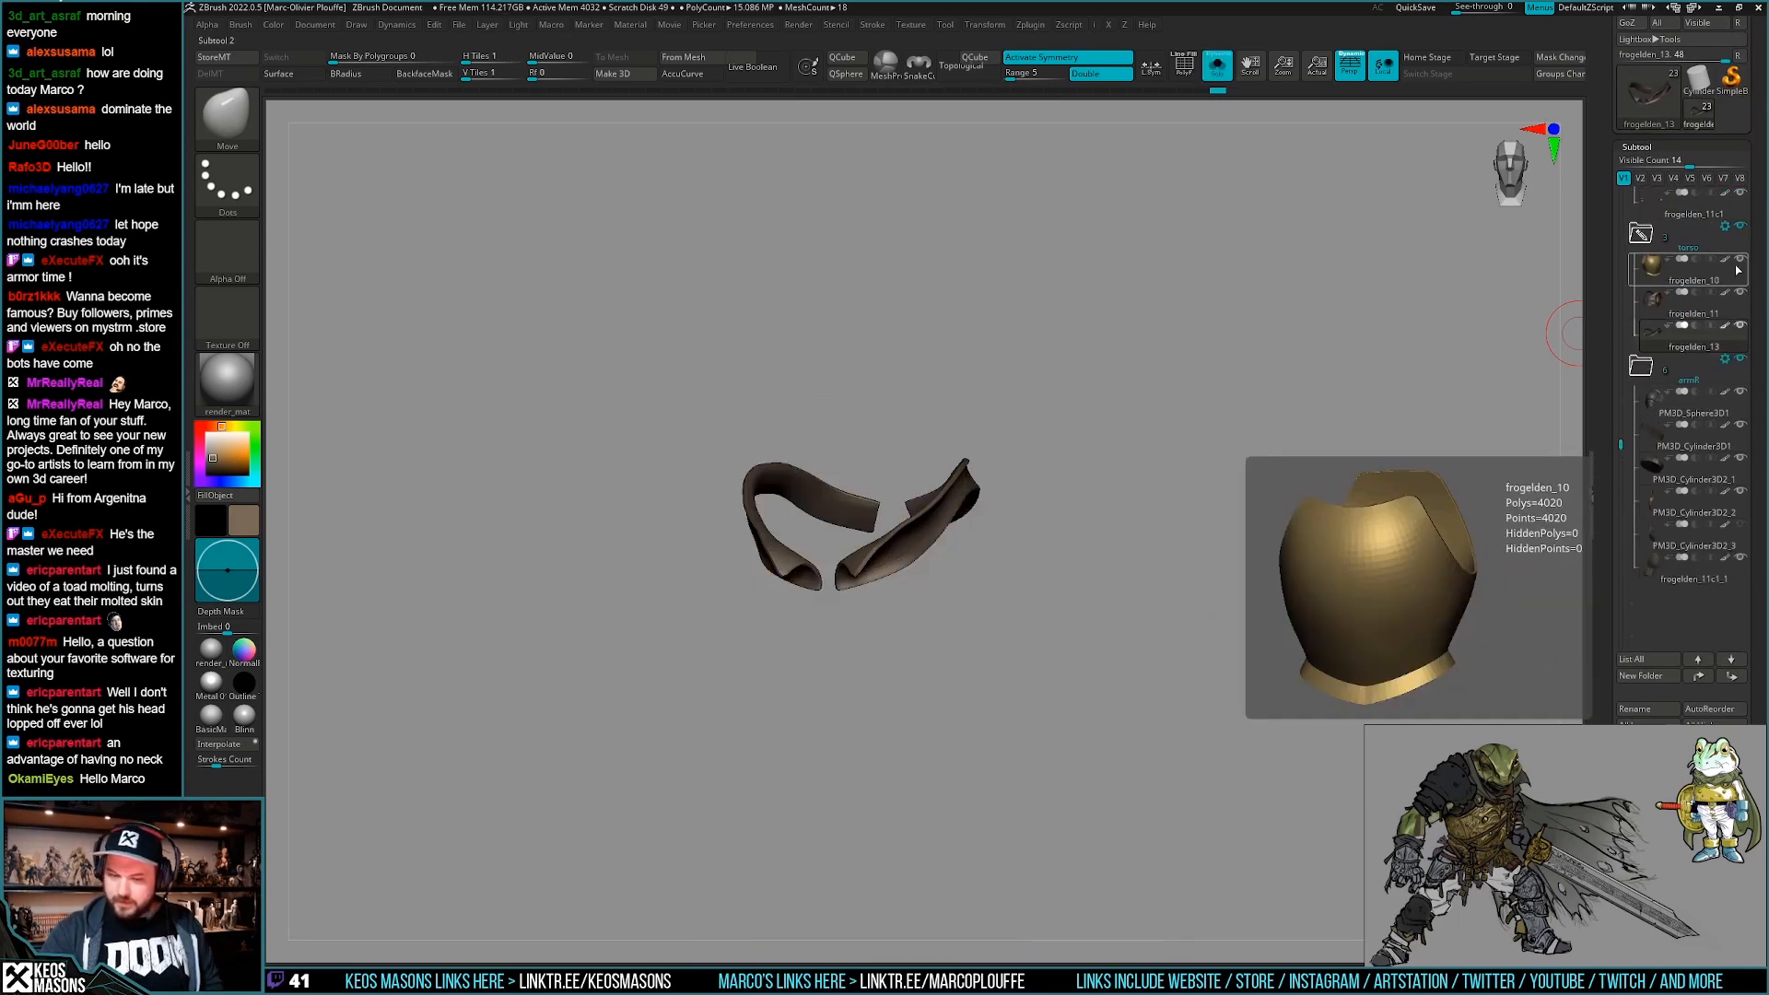
{"action": "left_click", "coordinate": [1658, 304]}
{"action": "left_click_drag", "start_coordinate": [1096, 634], "coordinate": [1182, 660]}
{"action": "key", "text": "shift+s"}
{"action": "key", "text": "shift+s"}
{"action": "key", "text": "shift+s"}
{"action": "left_click_drag", "start_coordinate": [1604, 650], "coordinate": [1603, 530]}
{"action": "left_click", "coordinate": [1637, 663]}
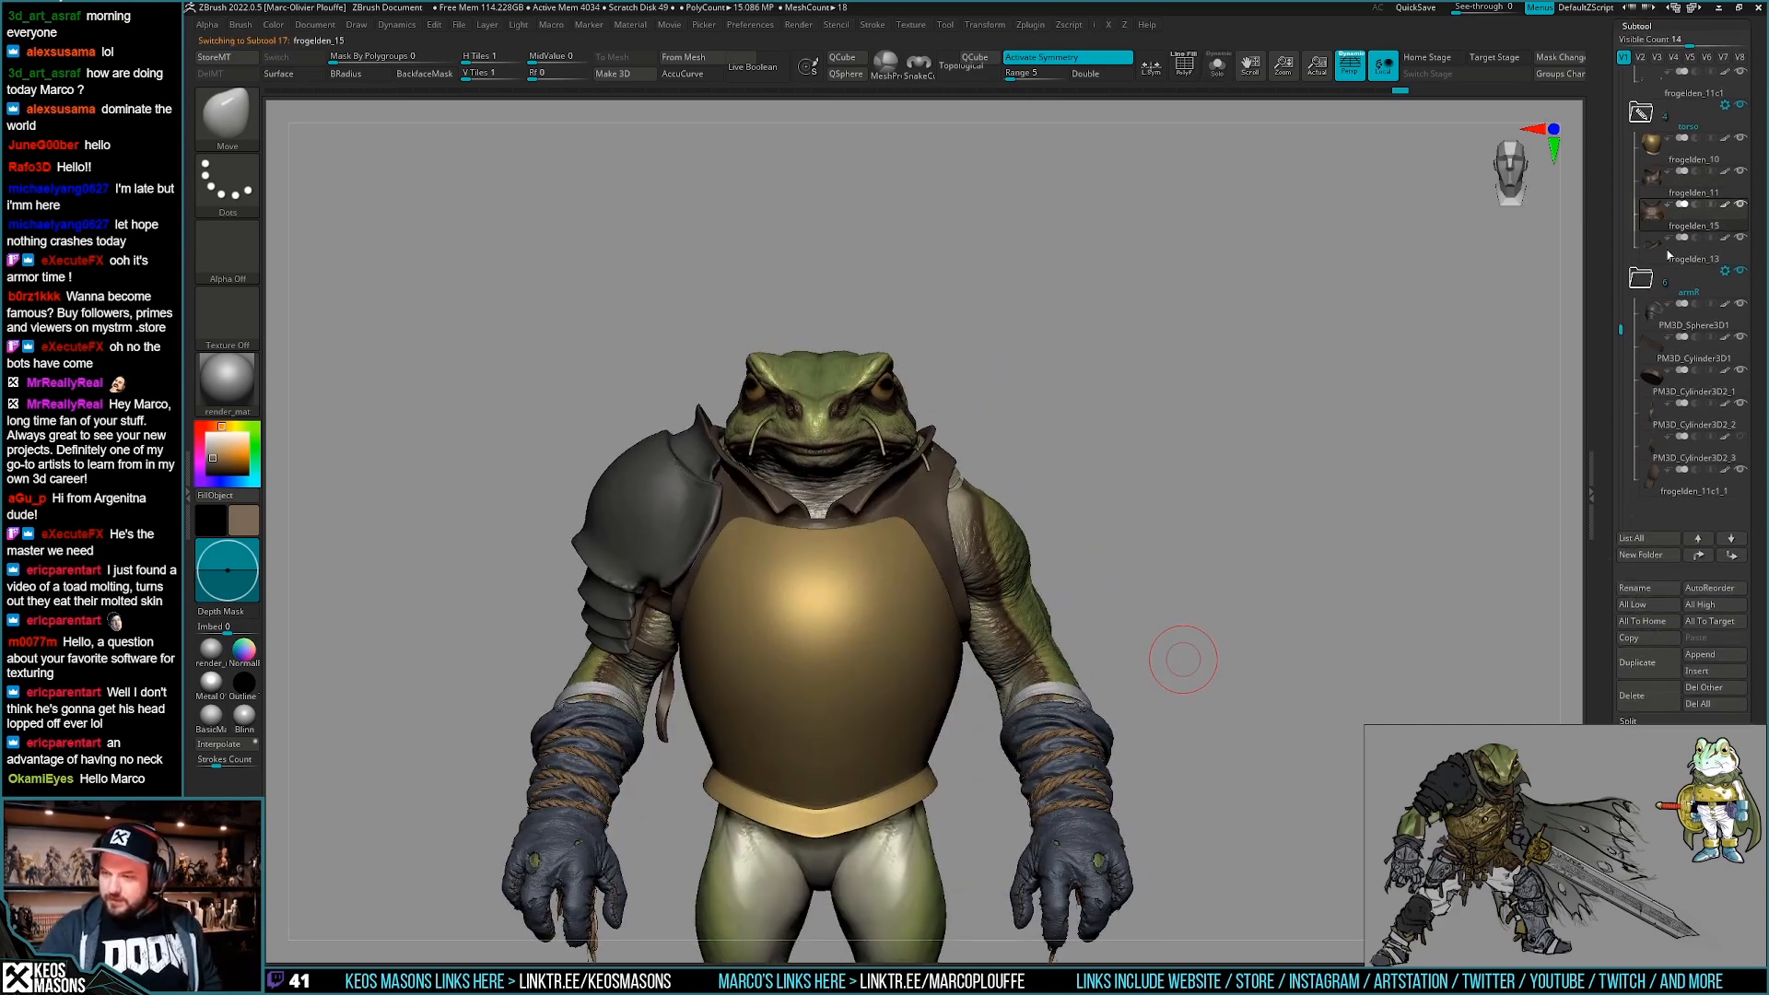
Isolate the original vest frogelden_11 and step its undo history back to an earlier shape.
{"action": "key", "text": "shift+s"}
{"action": "left_click_drag", "start_coordinate": [1182, 660], "coordinate": [1225, 654]}
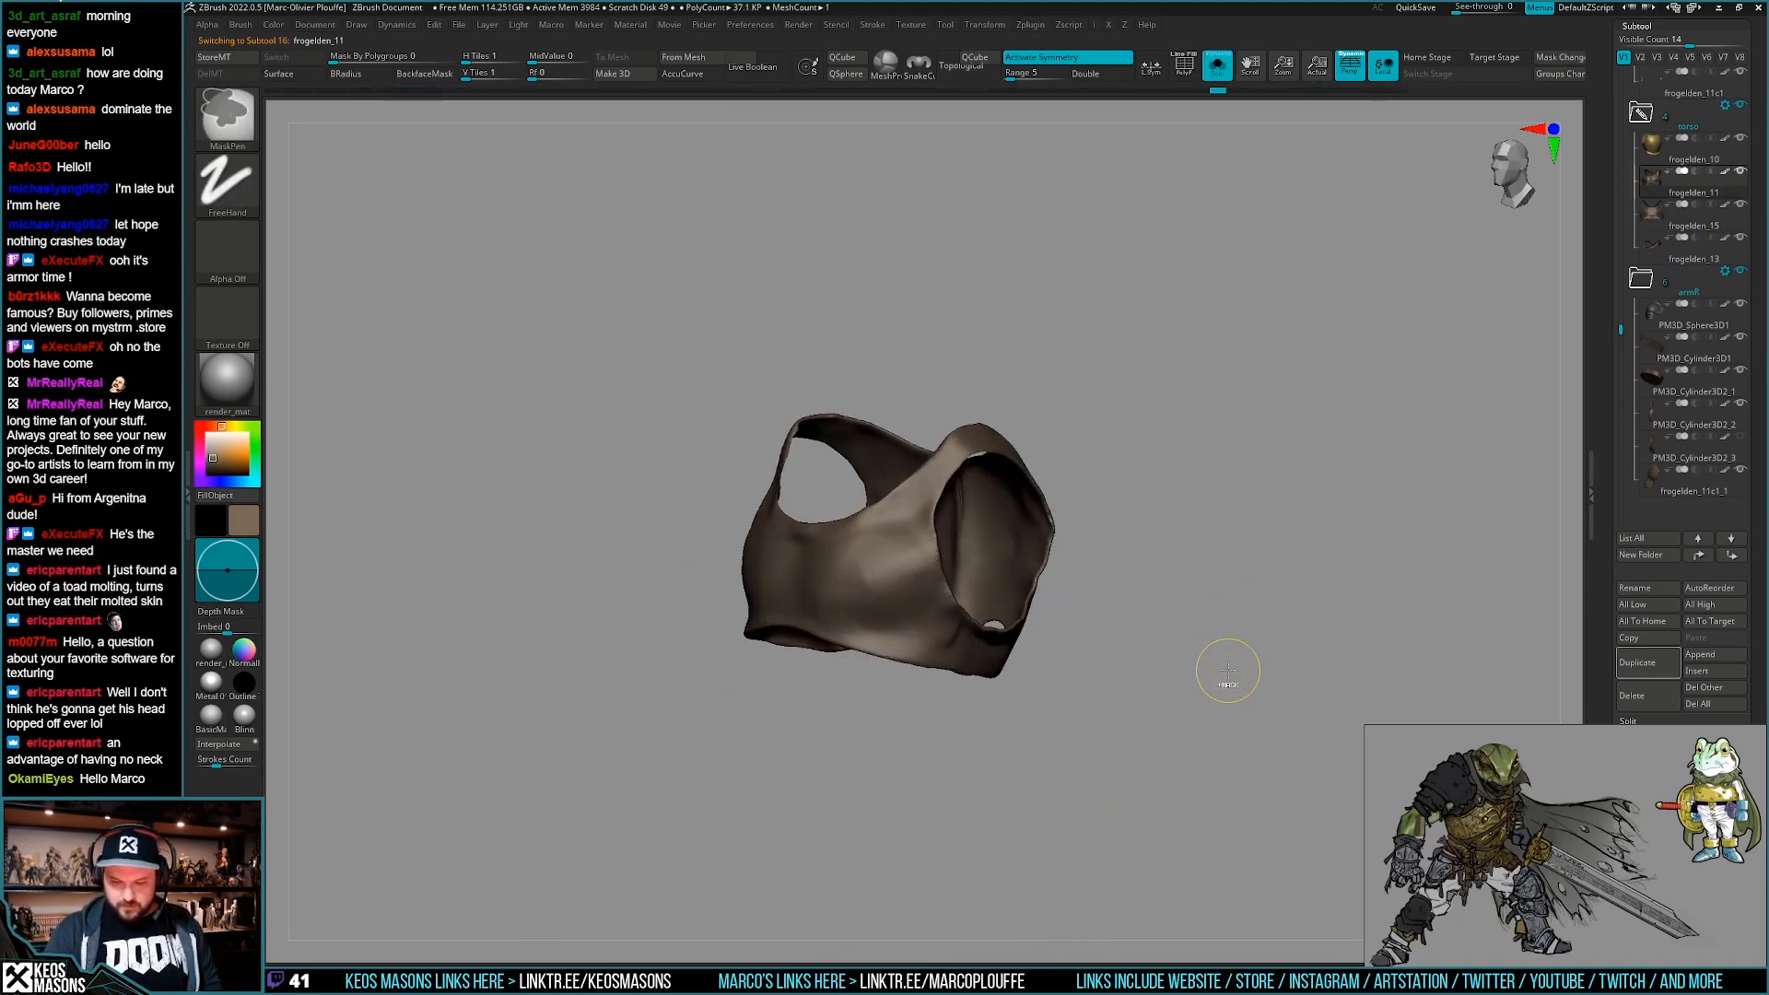
{"action": "key", "text": "ctrl+z"}
{"action": "key", "text": "ctrl+z"}
{"action": "key", "text": "ctrl+z"}
{"action": "key", "text": "ctrl+z"}
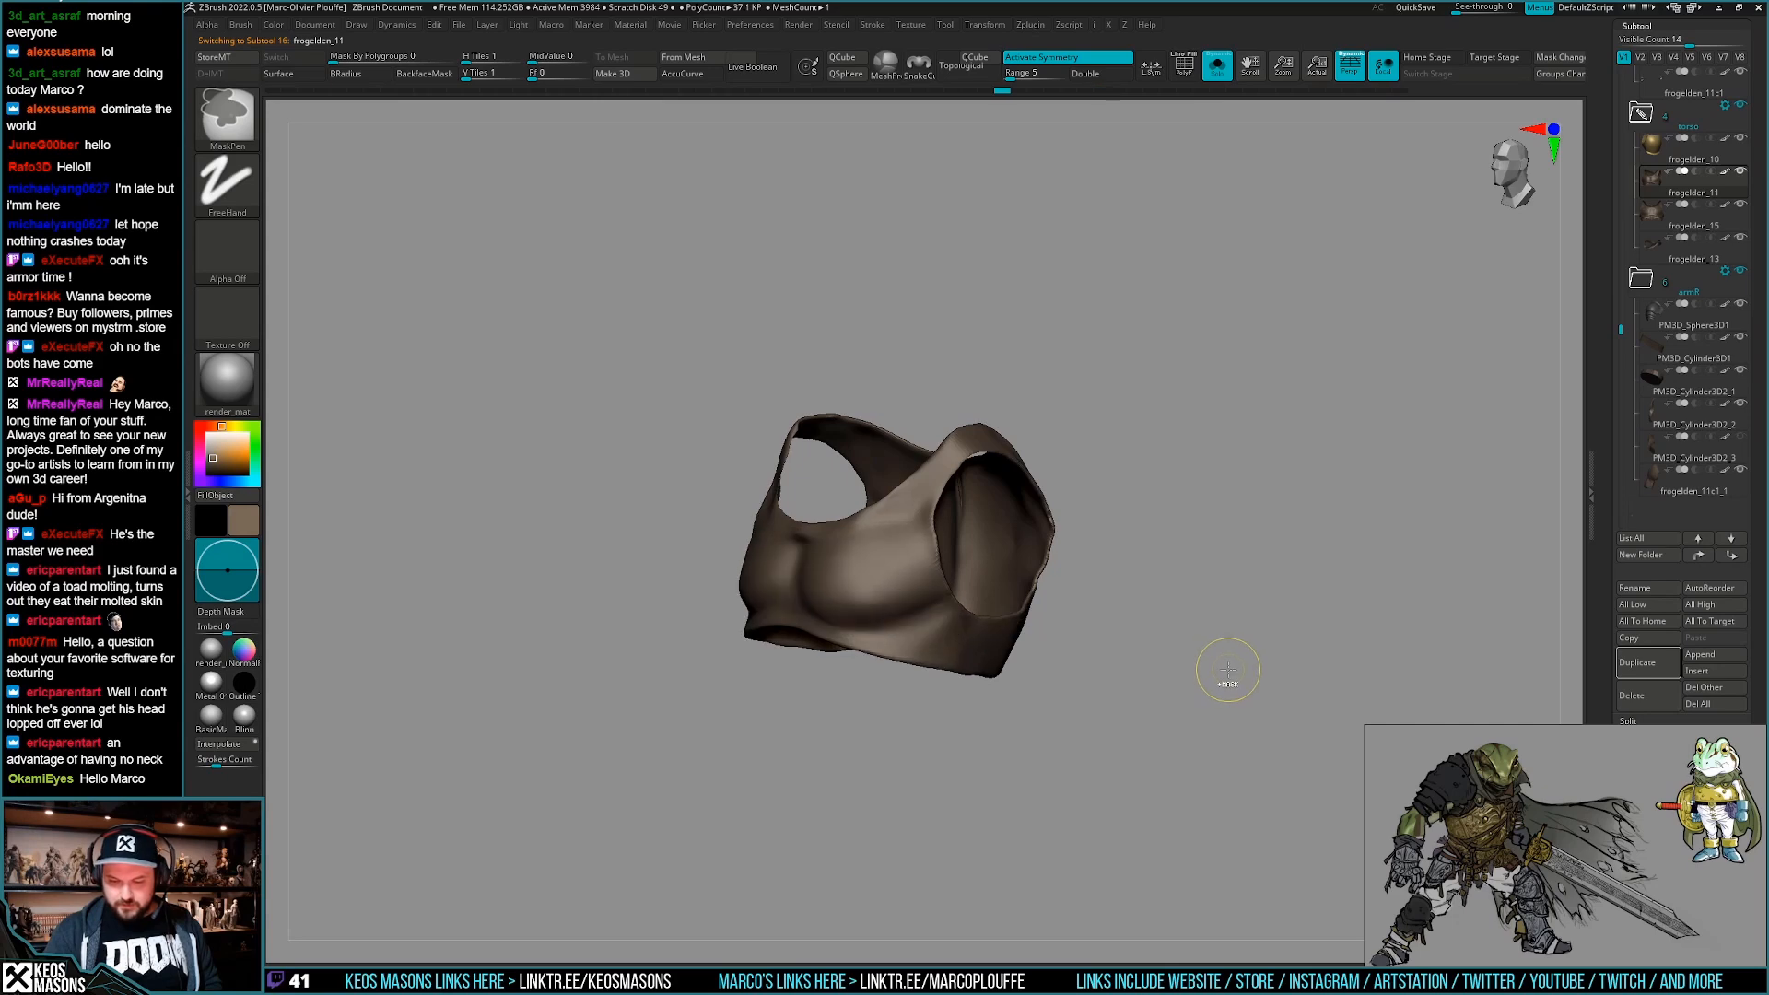
{"action": "key", "text": "ctrl+shift+z"}
{"action": "key", "text": "ctrl+shift+z"}
Inspect the restored vest and enlarge the Move brush to a draw size of about 447.
{"action": "mouse_move", "coordinate": [1216, 667]}
{"action": "left_mouse_down", "text": "shift"}
{"action": "mouse_move", "coordinate": [1247, 683]}
{"action": "mouse_move", "coordinate": [1236, 659]}
{"action": "left_mouse_up", "text": "shift"}
{"action": "key", "text": "shift+s"}
{"action": "key", "text": "shift+f"}
{"action": "key", "text": "shift+f"}
{"action": "key", "text": "shift+s"}
{"action": "key", "text": "space"}
{"action": "left_click", "coordinate": [977, 597]}
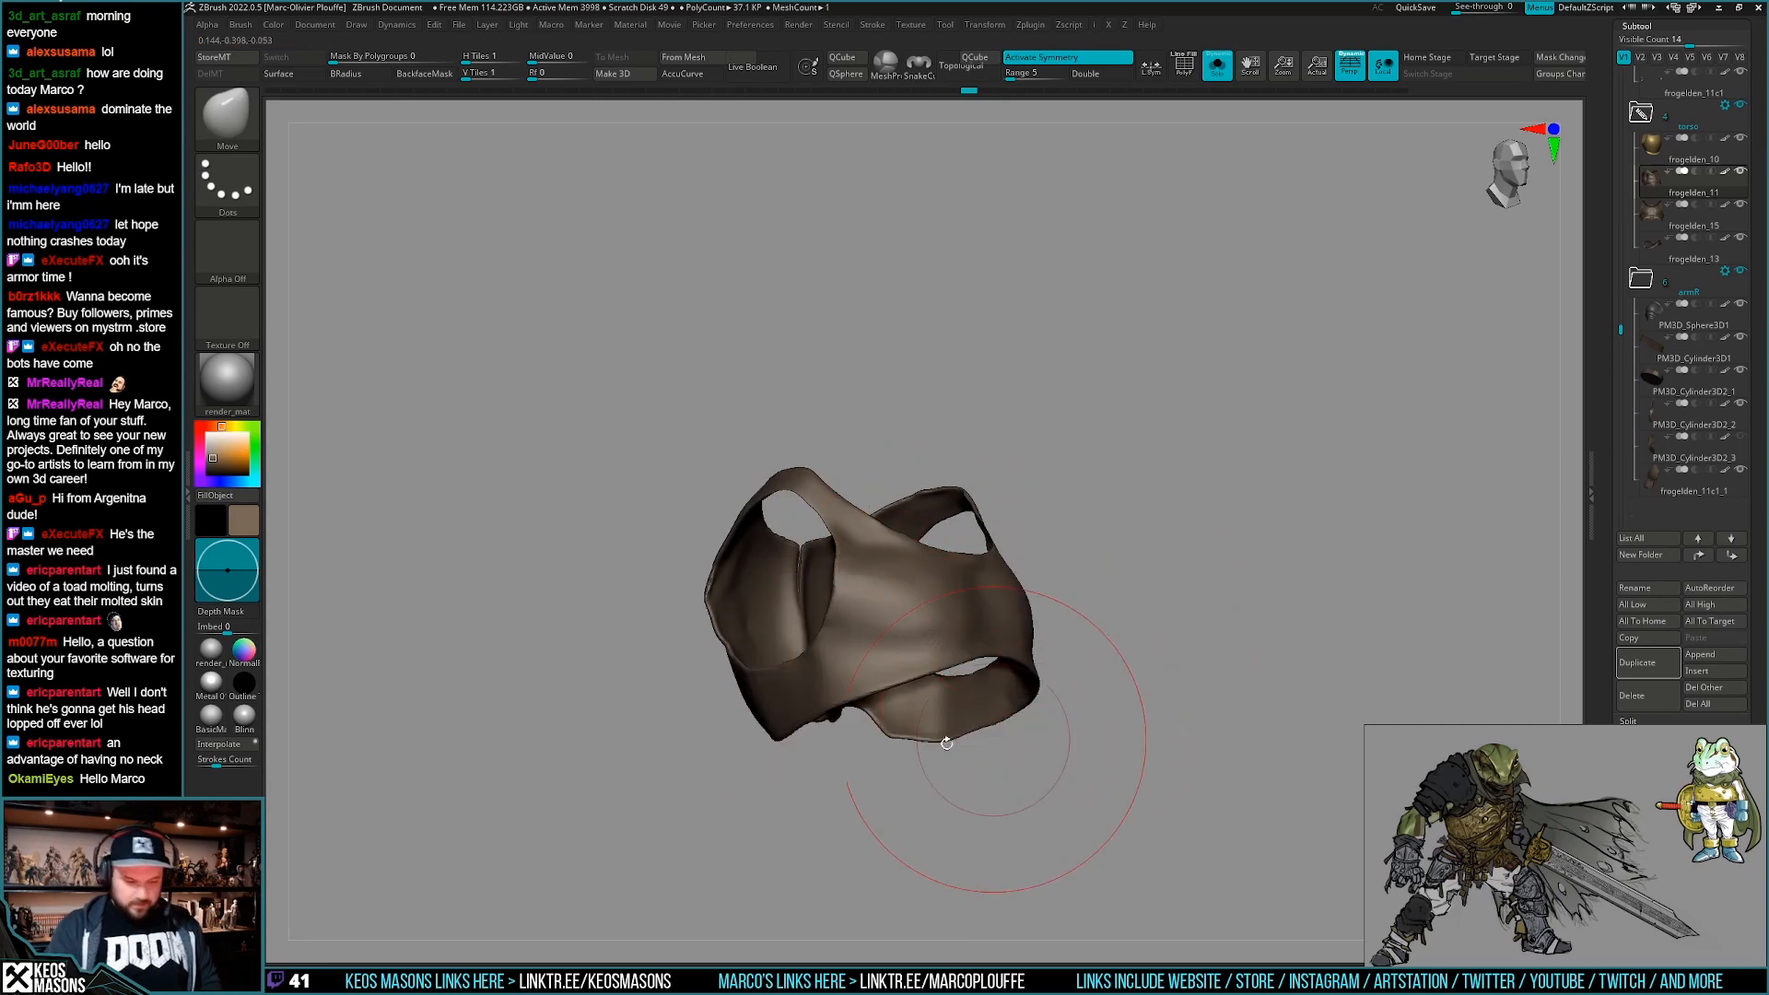
Choose the Metal 01 material and recolor the original vest dark grey.
{"action": "left_click", "coordinate": [211, 683]}
{"action": "key", "text": "shift+s"}
{"action": "left_click_drag", "start_coordinate": [1128, 553], "coordinate": [1000, 544], "text": "shift"}
{"action": "key", "text": "shift+s"}
{"action": "key", "text": "shift+s"}
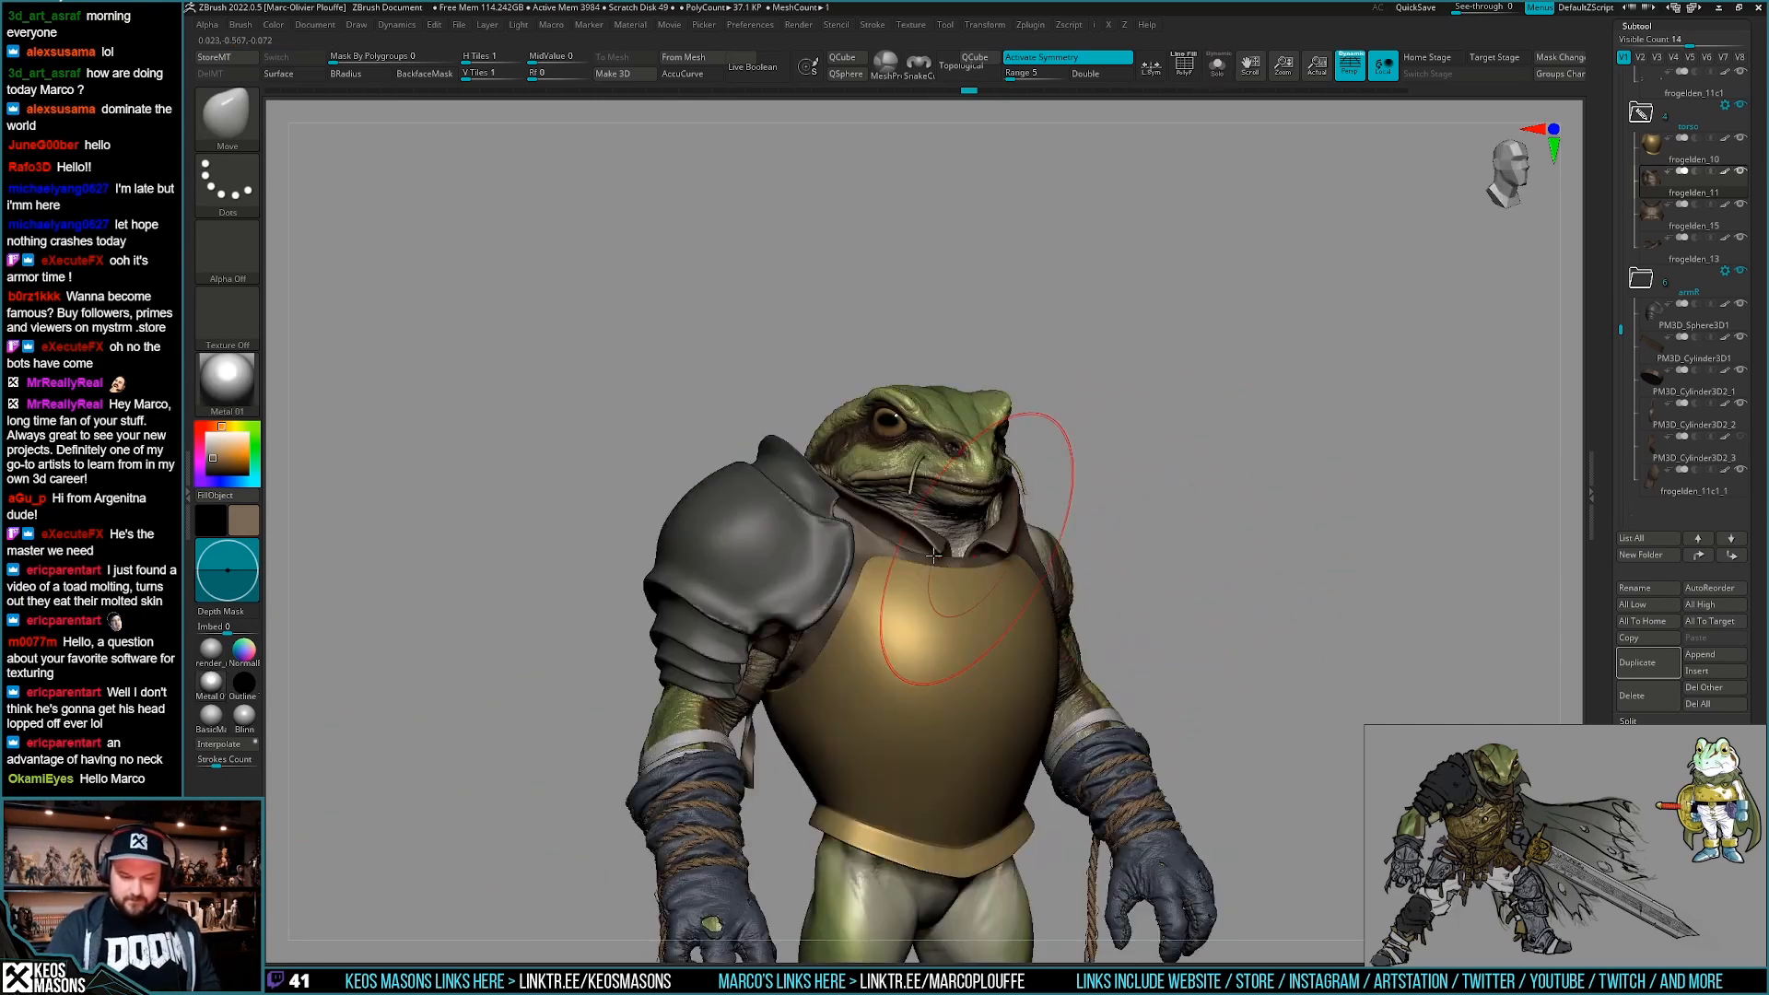
{"action": "key", "text": "shift+s"}
{"action": "key", "text": "space"}
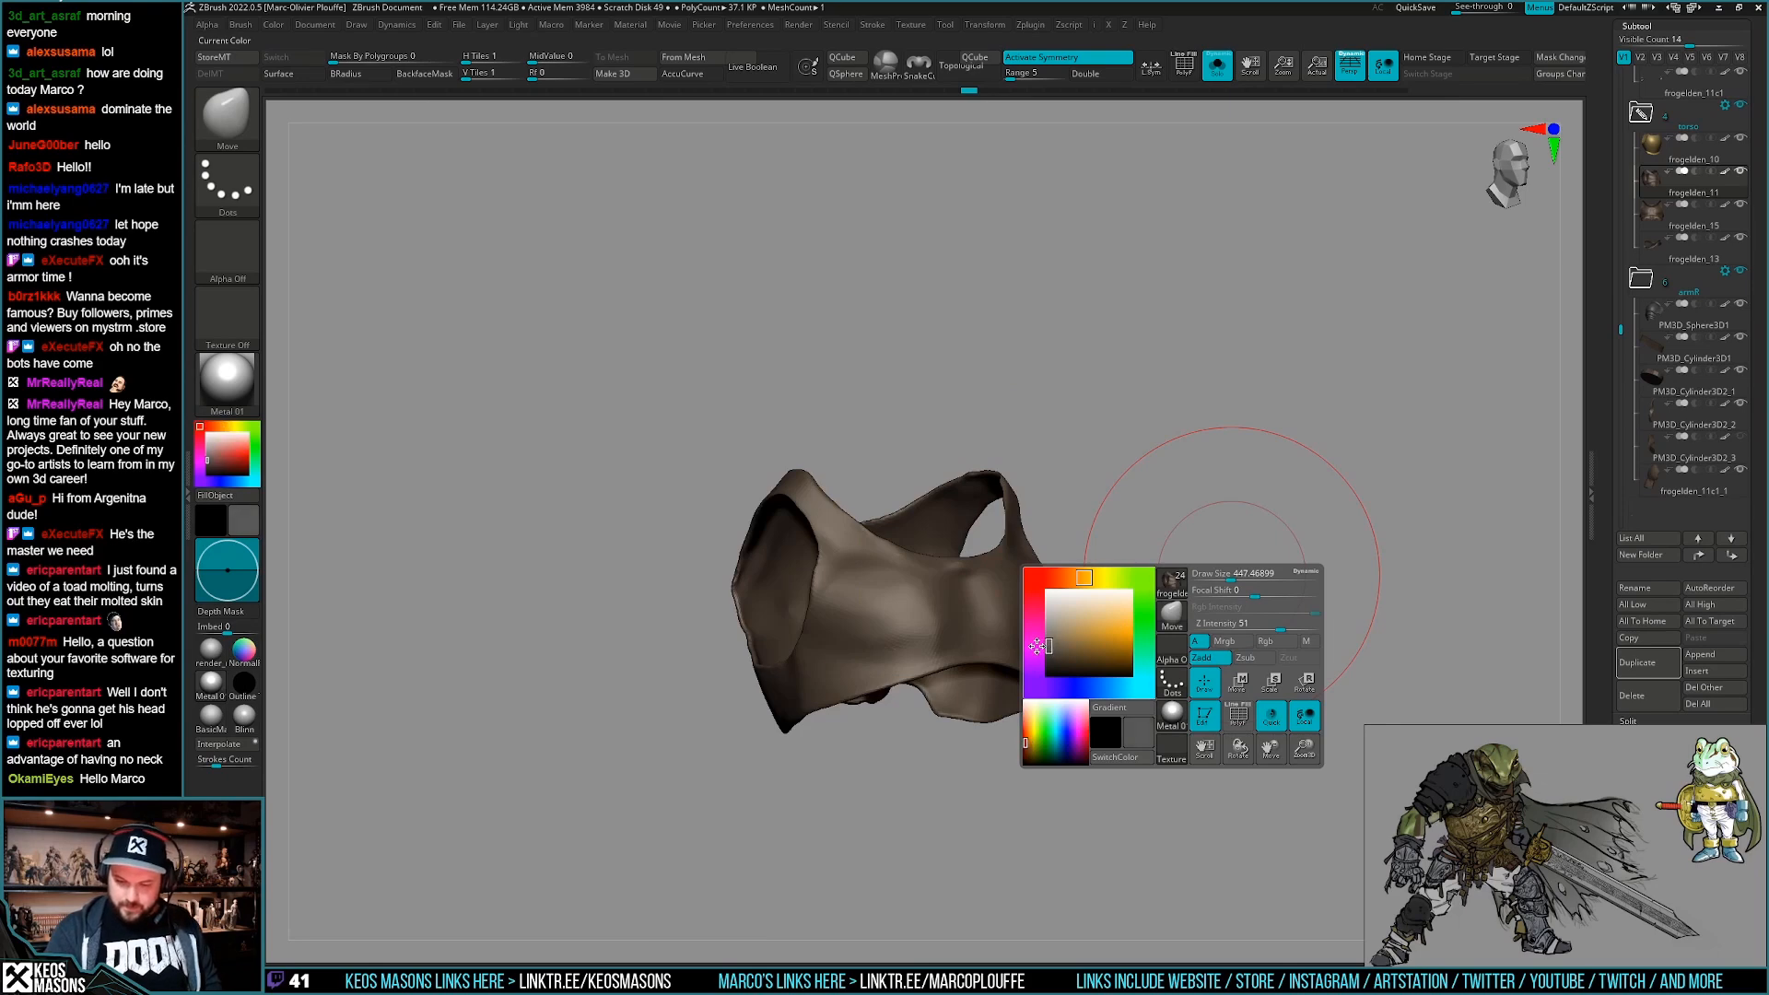
{"action": "key", "text": "space"}
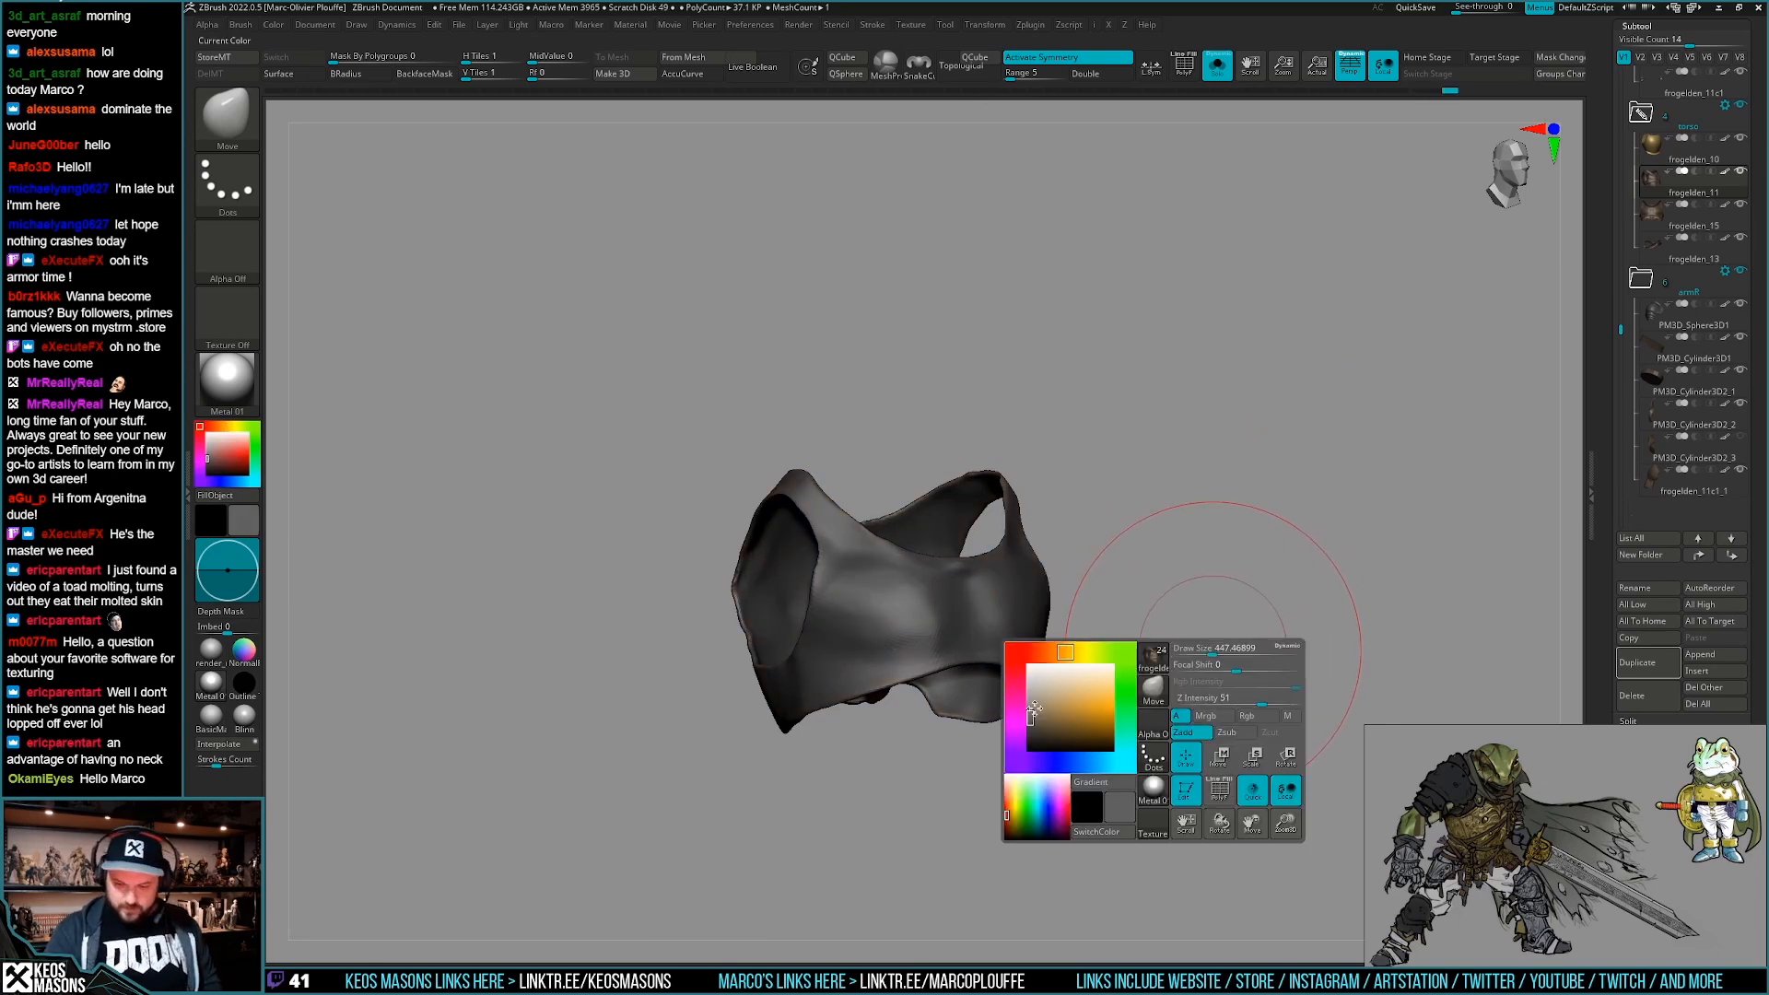
{"action": "key", "text": "shift+s"}
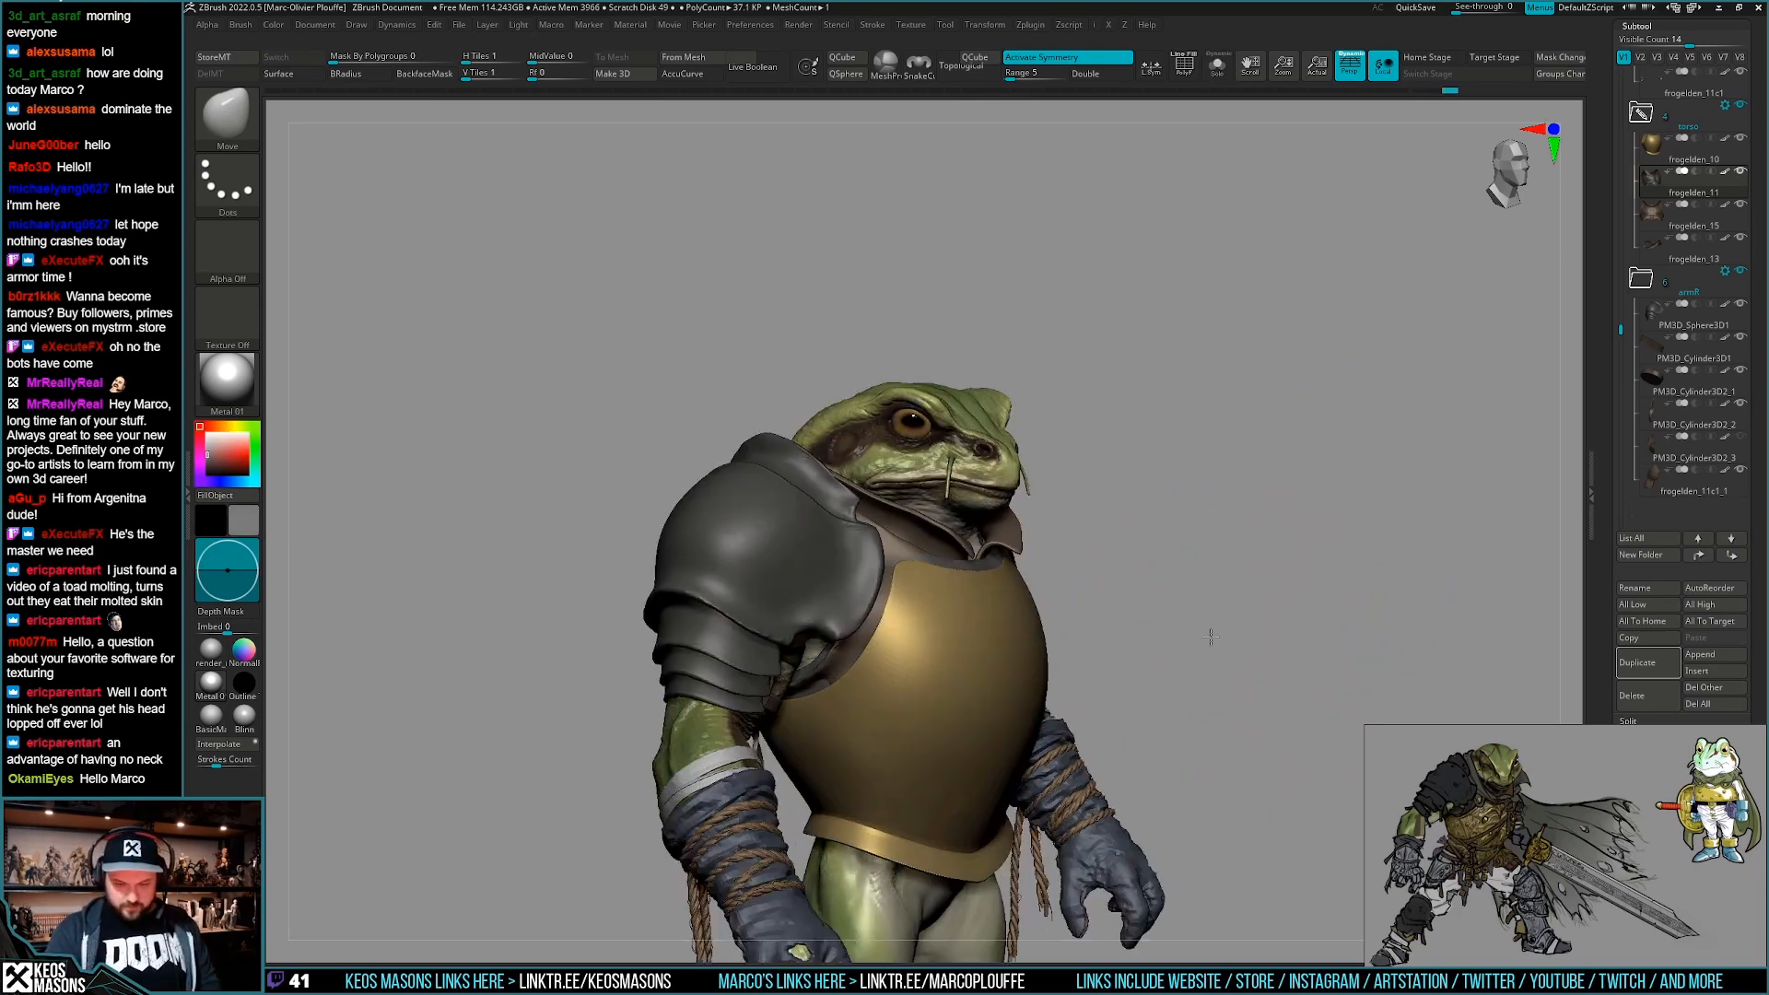
Reshape the dark grey vest around the chest, armholes and back with the Move brush.
{"action": "key", "text": "space"}
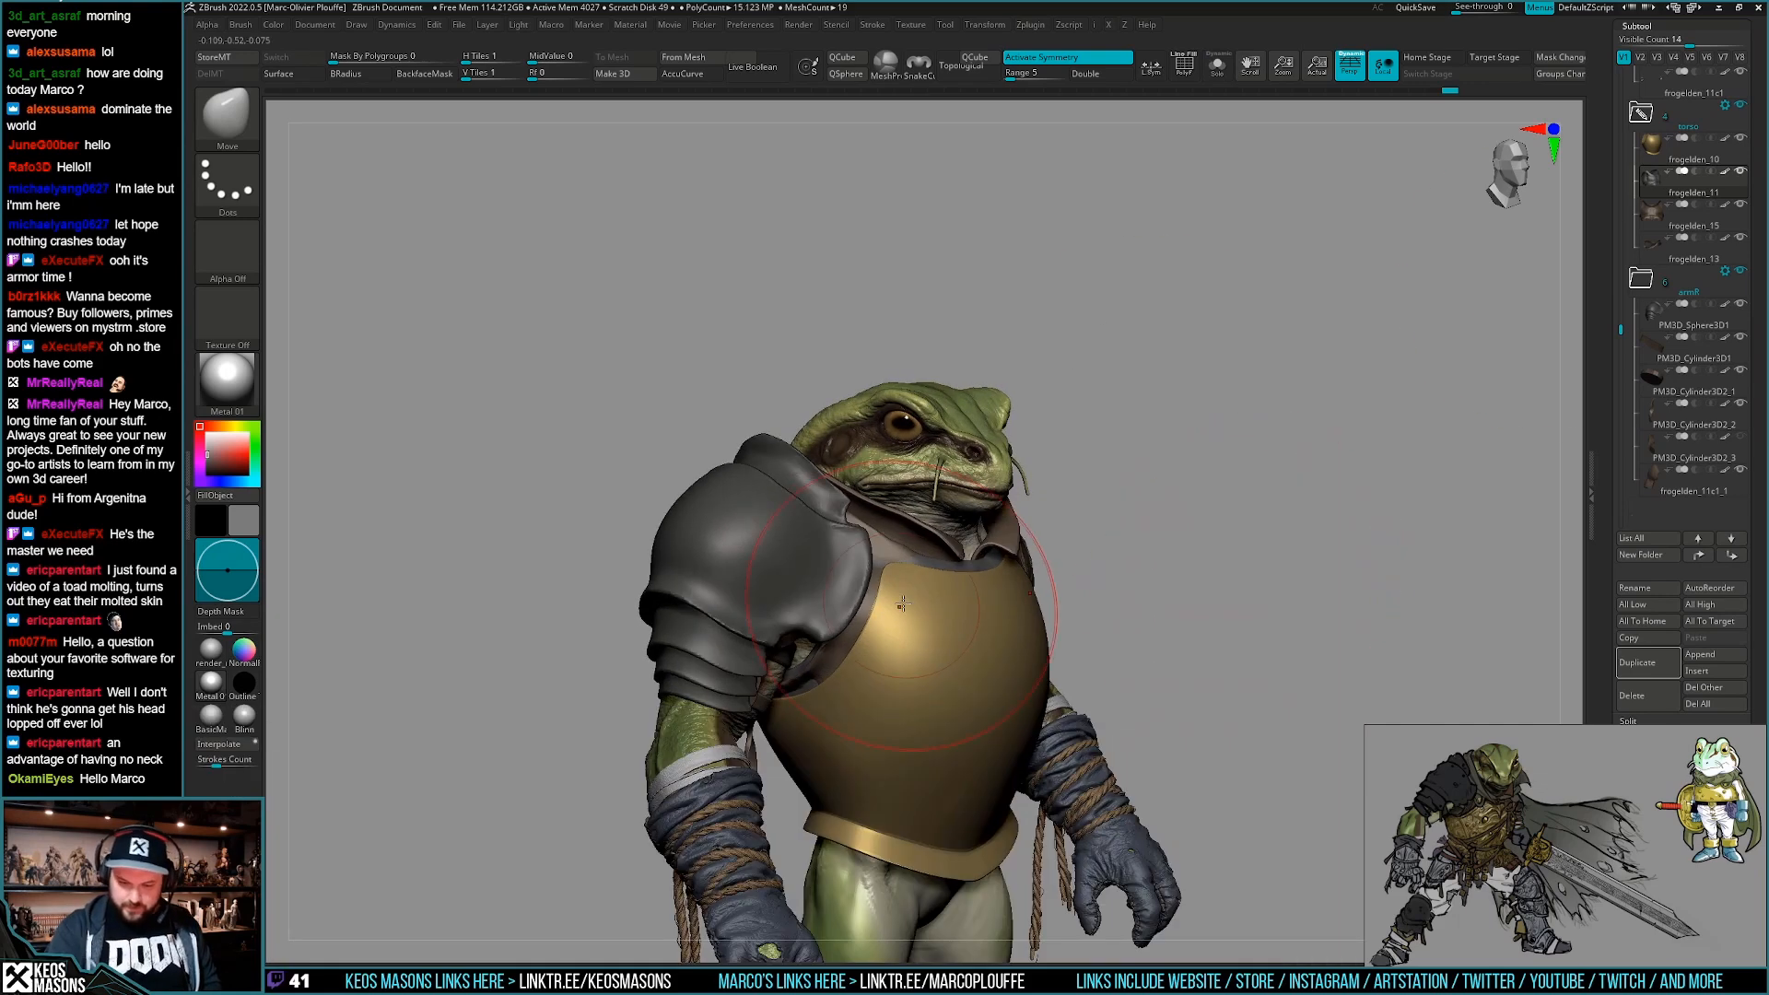
{"action": "key", "text": "space"}
{"action": "mouse_move", "coordinate": [709, 635]}
{"action": "right_mouse_down"}
{"action": "mouse_move", "coordinate": [819, 658]}
{"action": "mouse_move", "coordinate": [832, 676]}
{"action": "mouse_move", "coordinate": [807, 677]}
{"action": "mouse_move", "coordinate": [805, 701]}
{"action": "mouse_move", "coordinate": [848, 684]}
{"action": "mouse_move", "coordinate": [808, 661]}
{"action": "right_mouse_up"}
{"action": "key", "text": "space"}
{"action": "key", "text": "alt+s"}
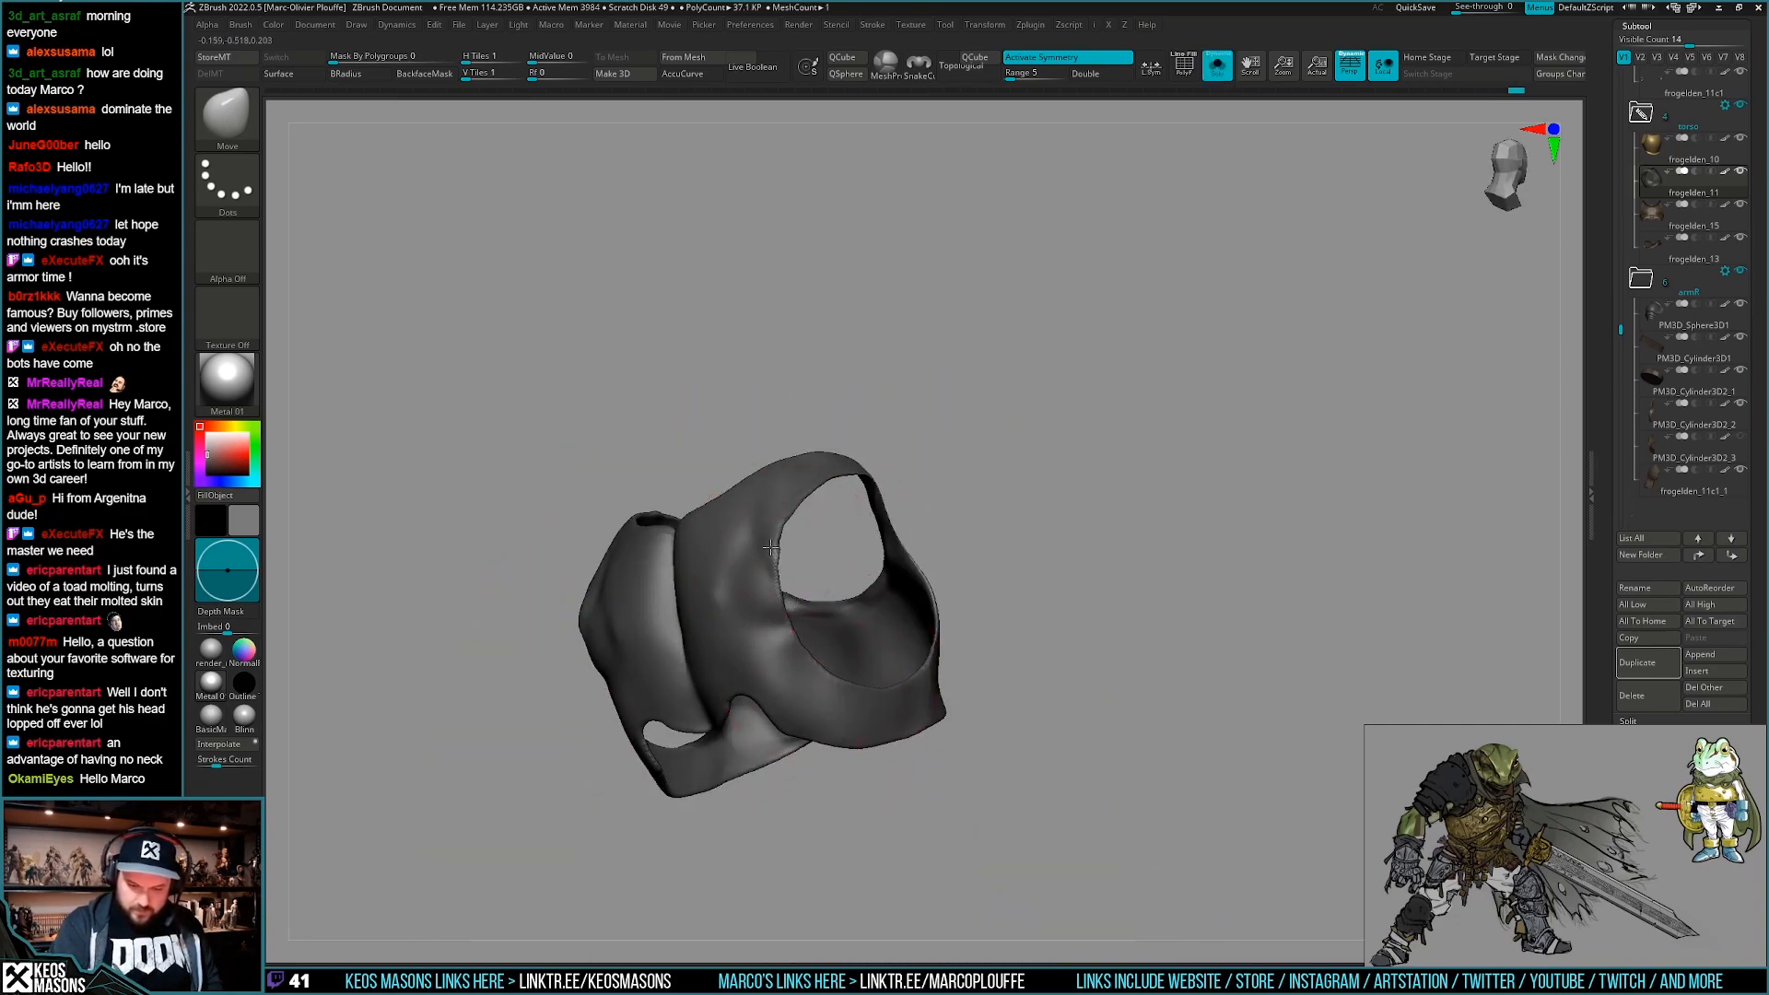
{"action": "key", "text": "alt+s"}
{"action": "right_click_drag", "start_coordinate": [802, 481], "coordinate": [1087, 531]}
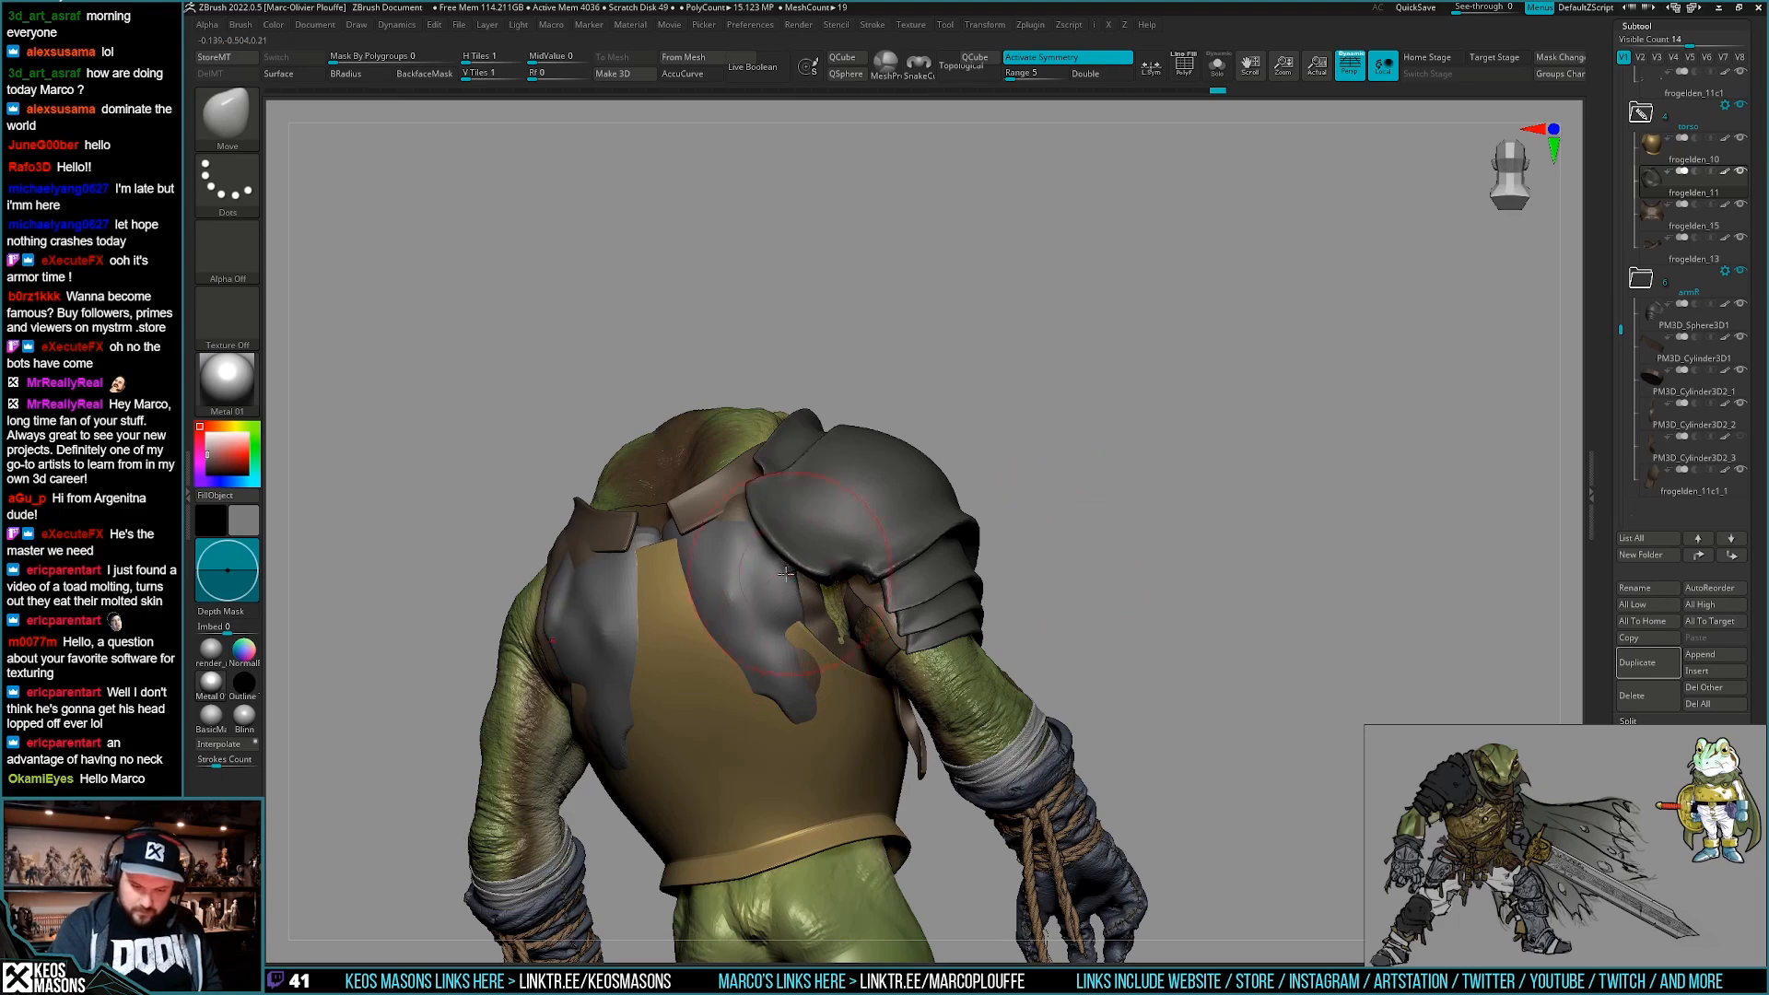
Select and isolate the brown collared vest frogelden_15, check its shape, and bring back the full figure with the Move brush ready.
{"action": "mouse_move", "coordinate": [792, 575]}
{"action": "right_mouse_down"}
{"action": "mouse_move", "coordinate": [768, 569]}
{"action": "mouse_move", "coordinate": [847, 636]}
{"action": "mouse_move", "coordinate": [979, 689]}
{"action": "mouse_move", "coordinate": [1027, 658]}
{"action": "mouse_move", "coordinate": [1040, 527]}
{"action": "mouse_move", "coordinate": [1009, 474]}
{"action": "mouse_move", "coordinate": [1034, 558]}
{"action": "mouse_move", "coordinate": [1068, 543]}
{"action": "mouse_move", "coordinate": [1018, 606]}
{"action": "mouse_move", "coordinate": [991, 578]}
{"action": "mouse_move", "coordinate": [1050, 582]}
{"action": "mouse_move", "coordinate": [1101, 532]}
{"action": "mouse_move", "coordinate": [1106, 564]}
{"action": "right_mouse_up"}
{"action": "key", "text": "s"}
{"action": "key", "text": "s"}
{"action": "key", "text": "s"}
{"action": "key", "text": "z"}
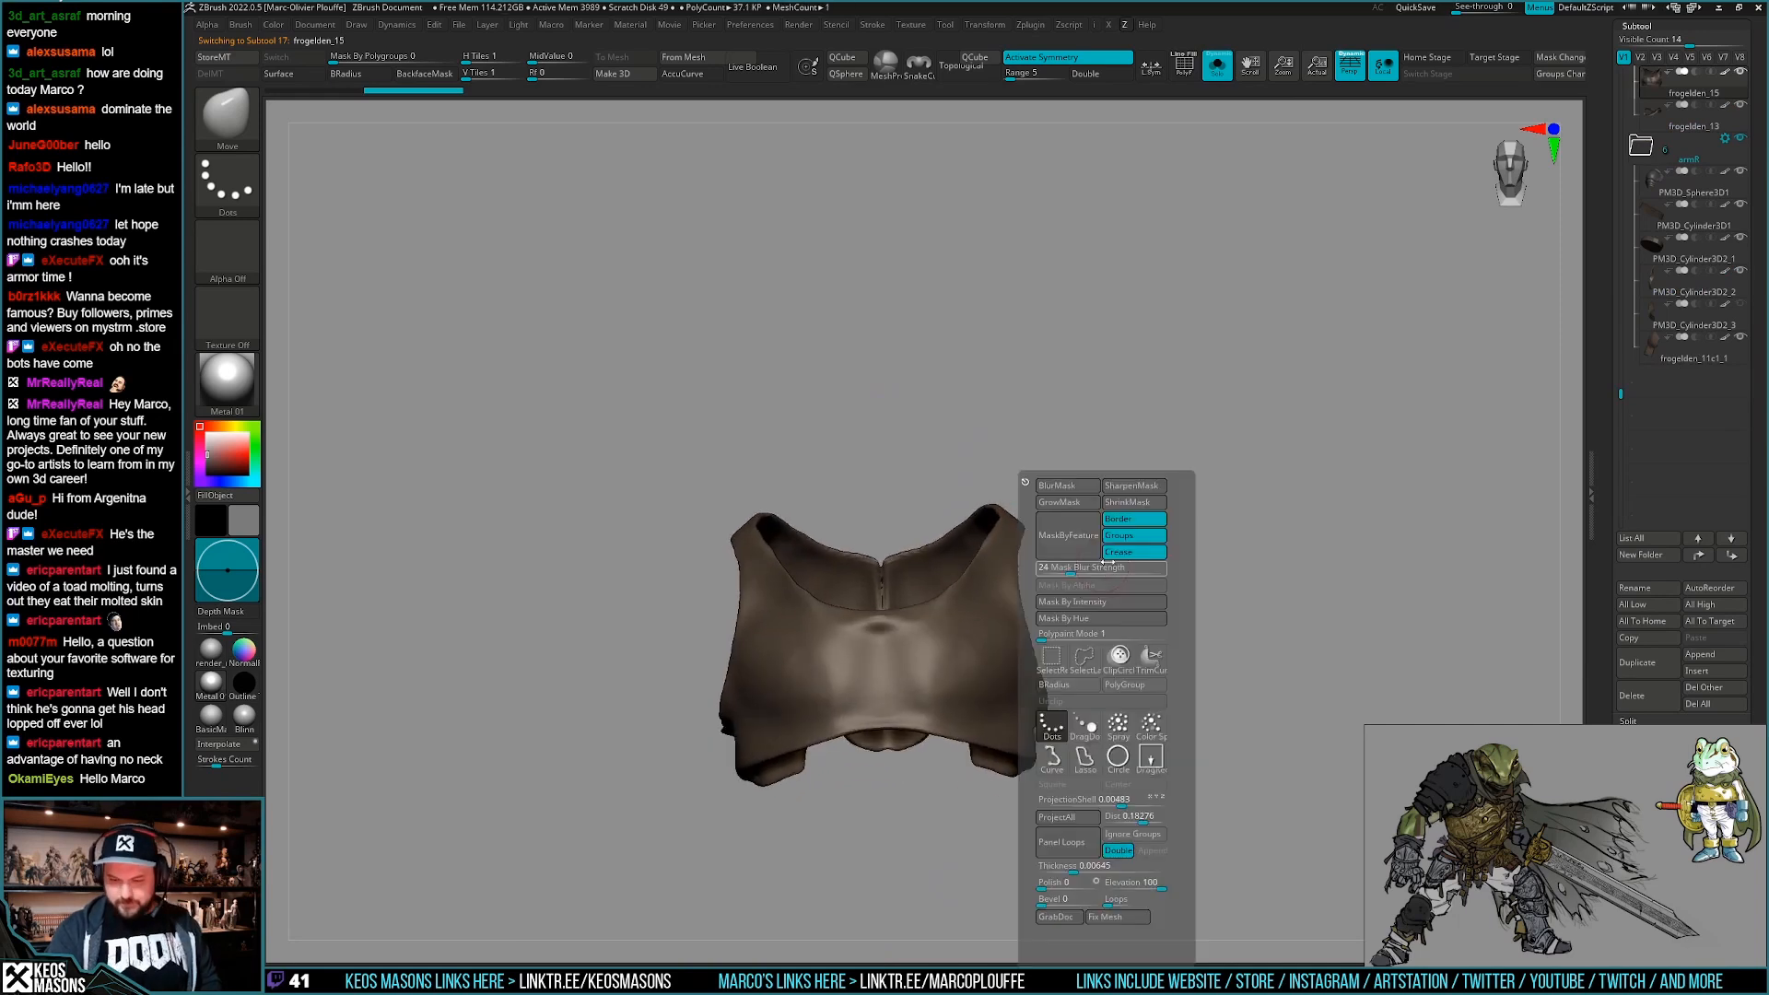
{"action": "left_click", "coordinate": [1086, 759], "text": "ctrl"}
{"action": "right_click_drag", "start_coordinate": [1247, 455], "coordinate": [1236, 478]}
{"action": "right_click_drag", "start_coordinate": [1078, 746], "coordinate": [1225, 636]}
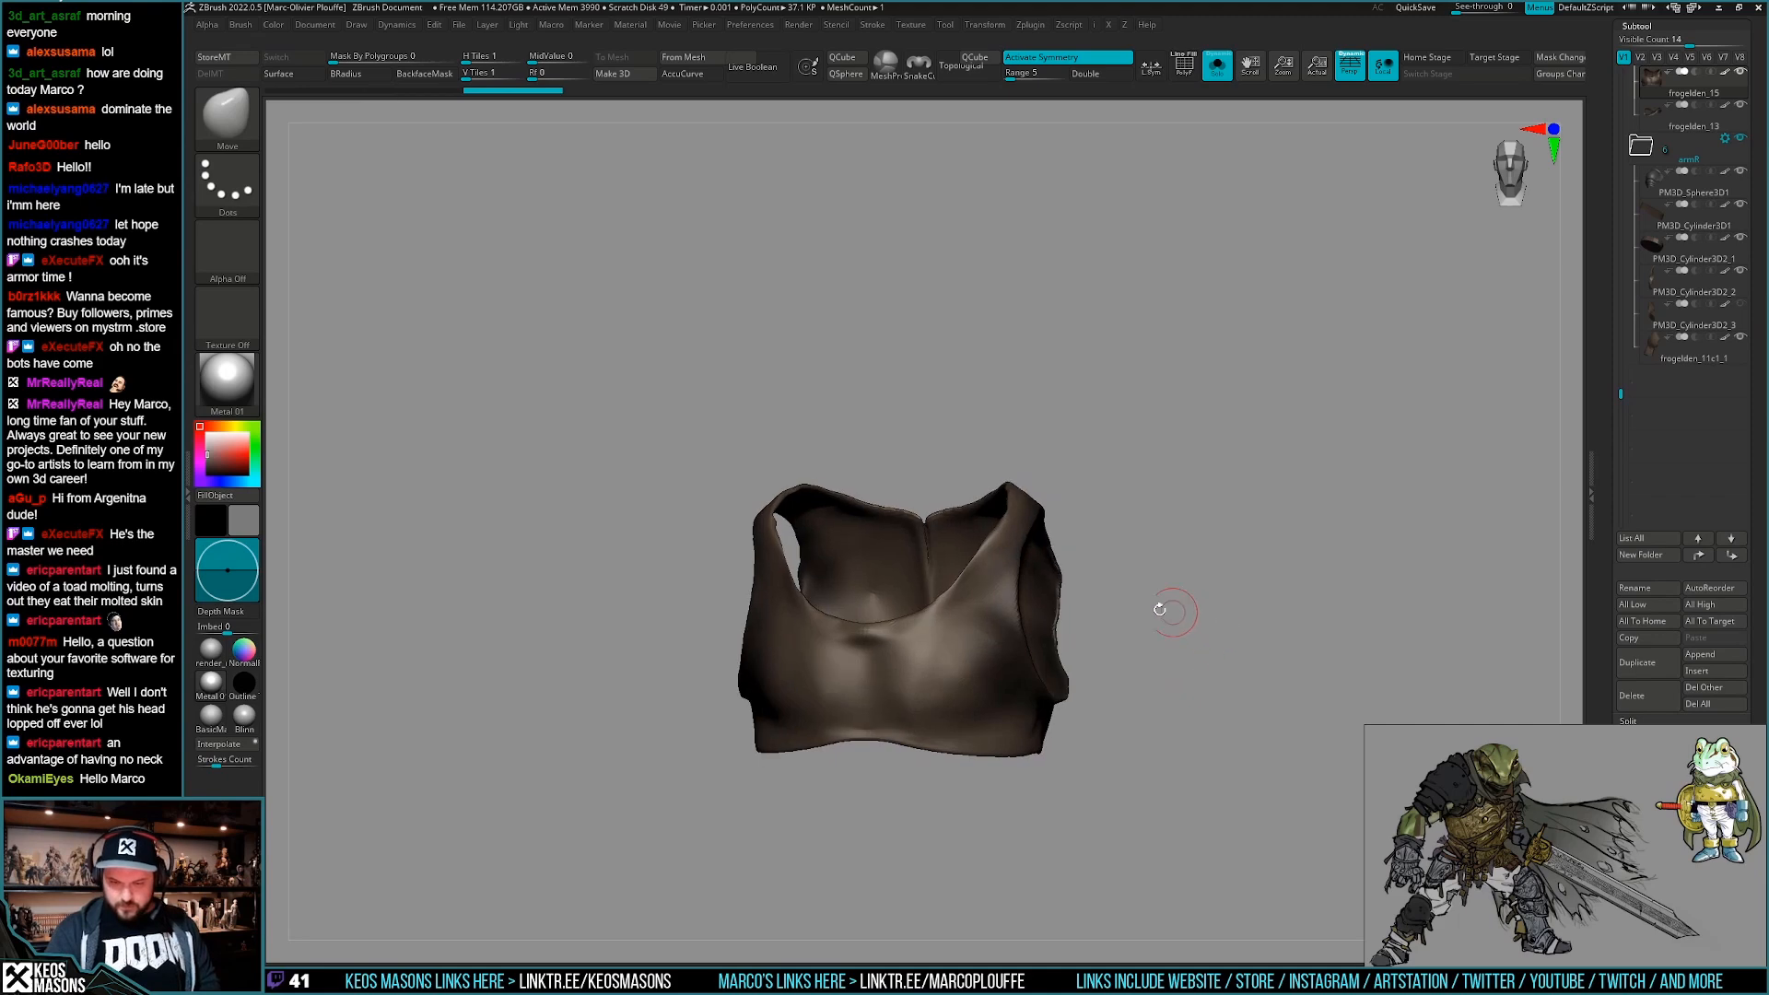
{"action": "key", "text": "ctrl+shift+s"}
{"action": "mouse_move", "coordinate": [1170, 559]}
{"action": "right_mouse_down"}
{"action": "mouse_move", "coordinate": [1143, 516]}
{"action": "mouse_move", "coordinate": [1073, 512]}
{"action": "mouse_move", "coordinate": [981, 549]}
{"action": "mouse_move", "coordinate": [1048, 554]}
{"action": "mouse_move", "coordinate": [1035, 608]}
{"action": "mouse_move", "coordinate": [1103, 535]}
{"action": "mouse_move", "coordinate": [1155, 545]}
{"action": "mouse_move", "coordinate": [1098, 523]}
{"action": "right_mouse_up"}
{"action": "key", "text": "space"}
{"action": "key", "text": "space"}
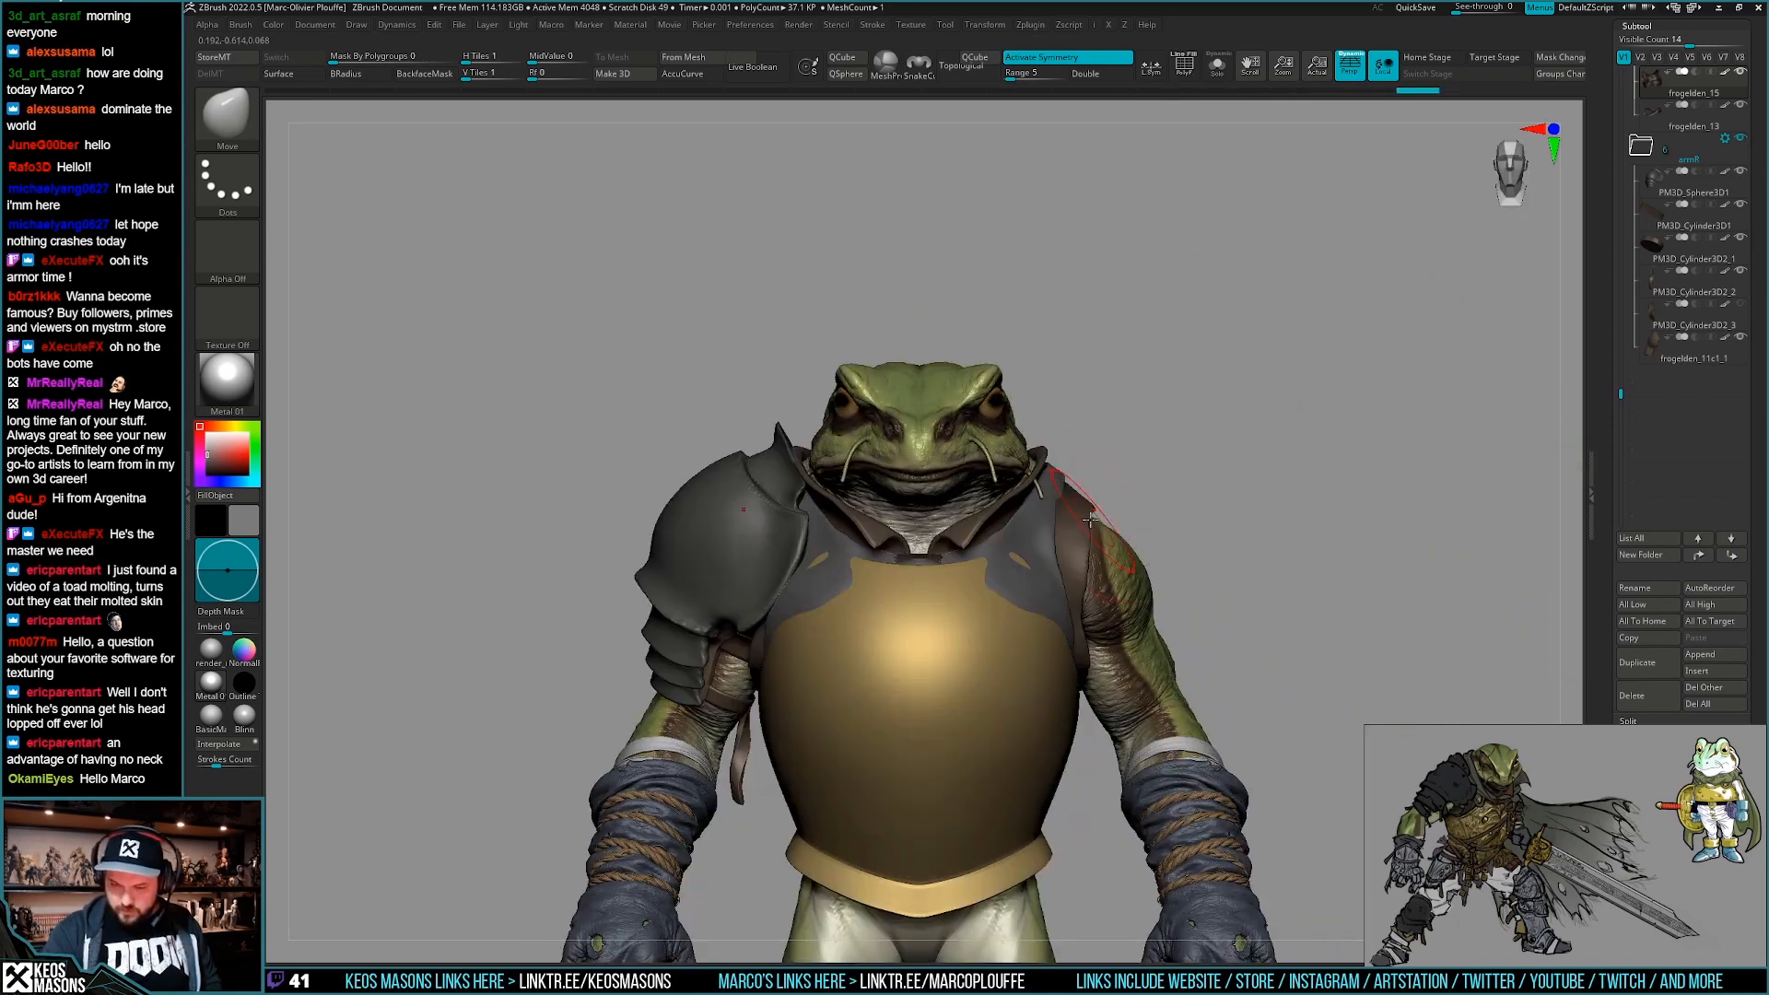
Reshape the brown vest around the shoulder and armhole with the Move brush.
{"action": "right_click", "coordinate": [1085, 604]}
{"action": "mouse_move", "coordinate": [1183, 611]}
{"action": "right_mouse_down"}
{"action": "mouse_move", "coordinate": [1101, 609]}
{"action": "mouse_move", "coordinate": [1099, 520]}
{"action": "mouse_move", "coordinate": [1138, 521]}
{"action": "right_mouse_up"}
{"action": "left_click_drag", "start_coordinate": [1131, 523], "coordinate": [1117, 527]}
{"action": "mouse_move", "coordinate": [1117, 528]}
{"action": "right_mouse_down", "text": "shift"}
{"action": "mouse_move", "coordinate": [1103, 553]}
{"action": "mouse_move", "coordinate": [1216, 584]}
{"action": "right_mouse_up", "text": "shift"}
{"action": "left_click_drag", "start_coordinate": [1184, 553], "coordinate": [1171, 554]}
{"action": "mouse_move", "coordinate": [1172, 554]}
{"action": "right_mouse_down"}
{"action": "mouse_move", "coordinate": [1214, 564]}
{"action": "mouse_move", "coordinate": [1102, 549]}
{"action": "mouse_move", "coordinate": [1087, 572]}
{"action": "mouse_move", "coordinate": [1110, 586]}
{"action": "mouse_move", "coordinate": [1190, 548]}
{"action": "right_mouse_up"}
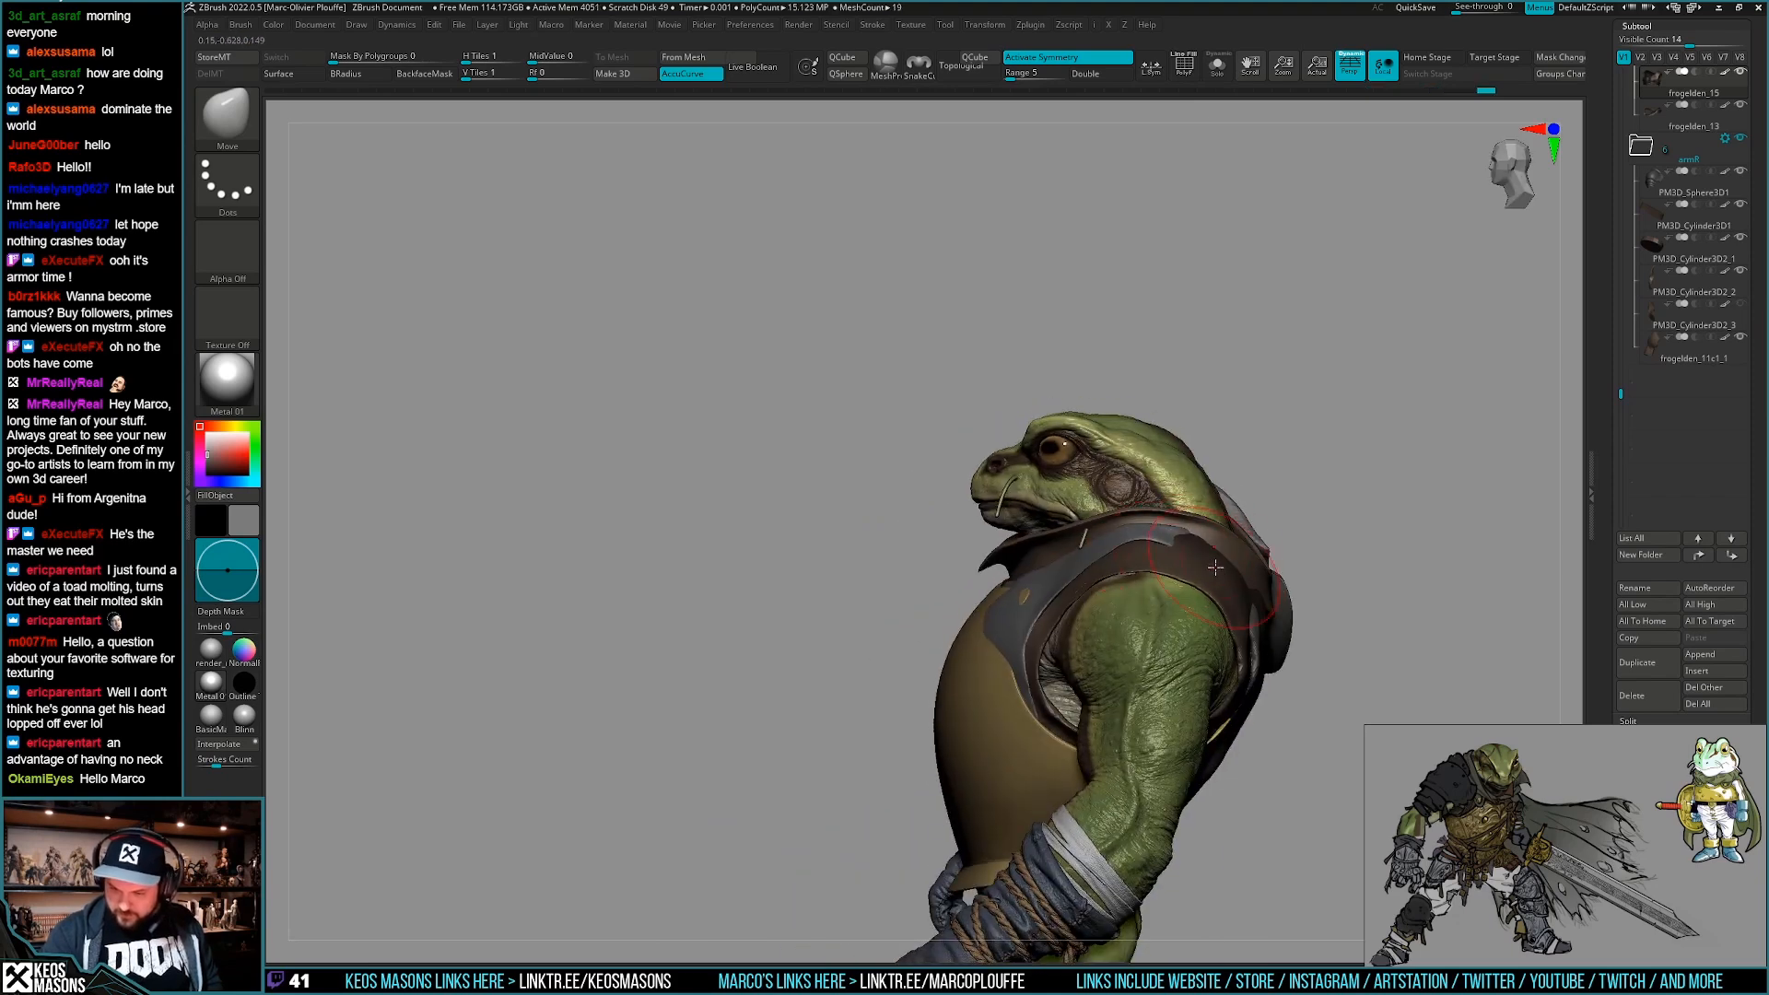
{"action": "right_click_drag", "start_coordinate": [1242, 602], "coordinate": [1132, 670]}
{"action": "key", "text": "shift+f"}
{"action": "left_click_drag", "start_coordinate": [1188, 661], "coordinate": [1188, 719], "text": "ctrl"}
{"action": "right_click_drag", "start_coordinate": [1188, 719], "coordinate": [1144, 712]}
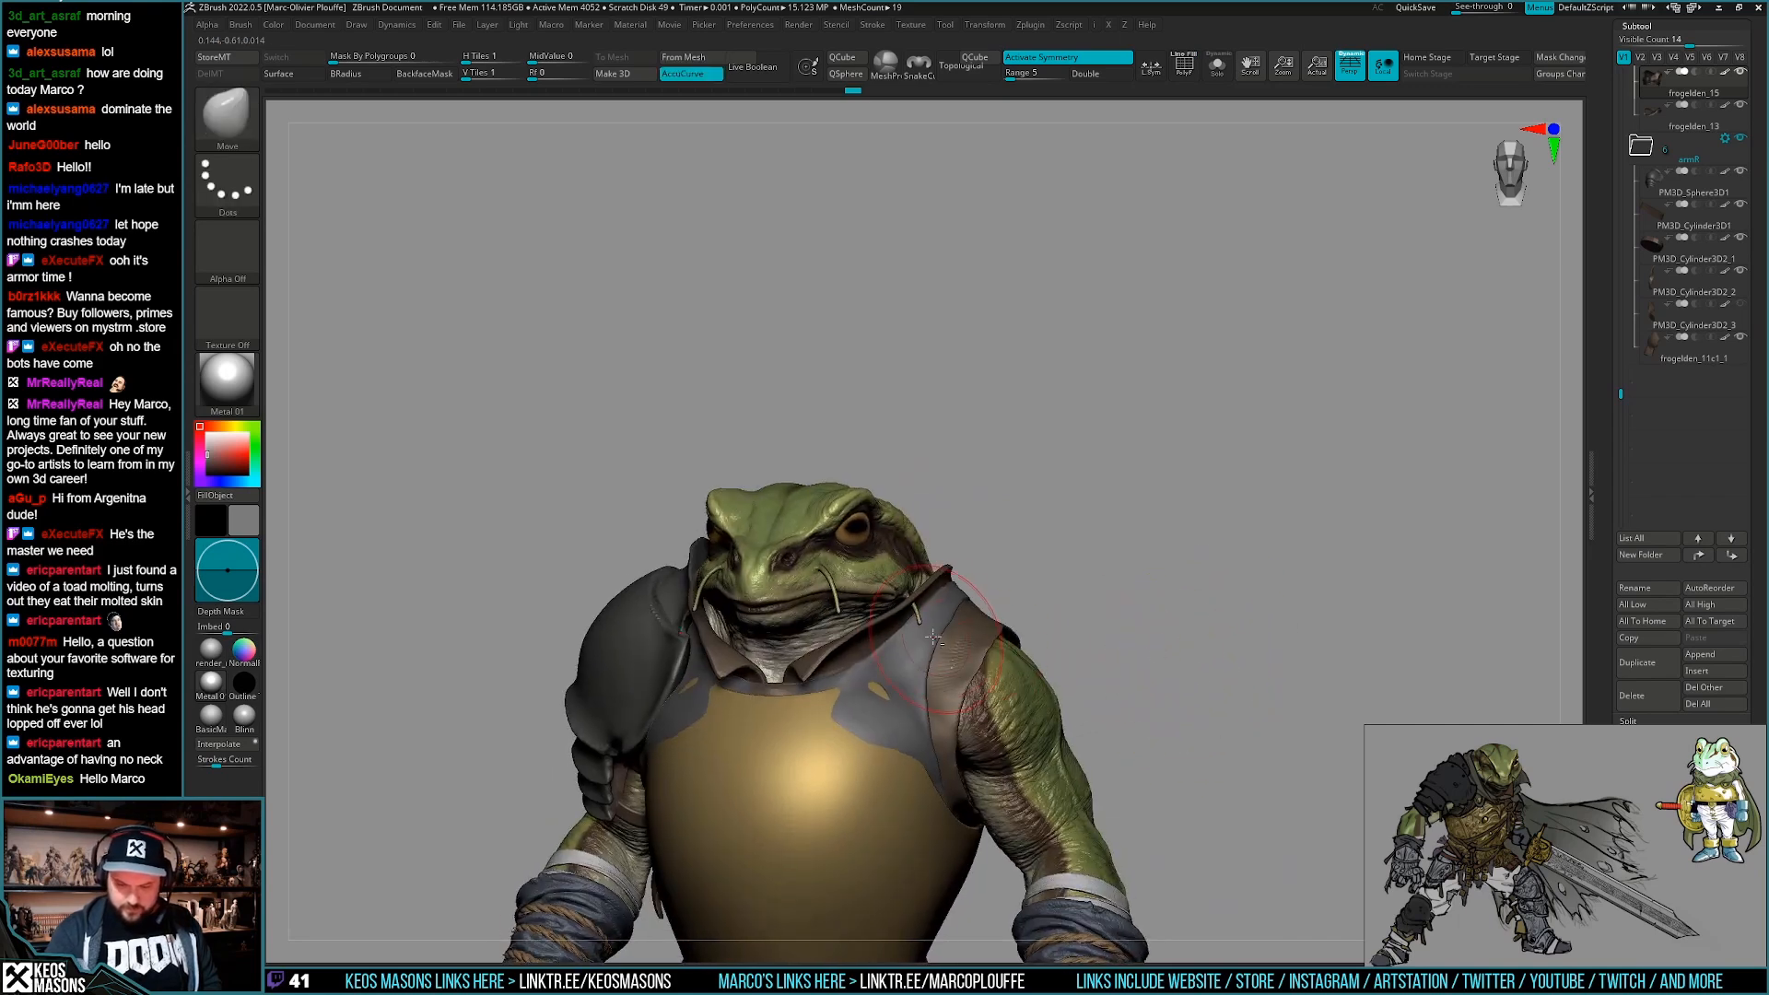
Pull the dark grey vest's shoulder strap into place beside the collar with the Move brush and smooth it.
{"action": "left_click", "coordinate": [954, 616], "text": "alt"}
{"action": "key", "text": "space"}
{"action": "left_click_drag", "start_coordinate": [976, 609], "coordinate": [967, 600]}
{"action": "right_click_drag", "start_coordinate": [1087, 635], "coordinate": [1119, 637]}
{"action": "left_click_drag", "start_coordinate": [962, 601], "coordinate": [949, 591]}
{"action": "right_click_drag", "start_coordinate": [1059, 626], "coordinate": [1073, 634]}
{"action": "mouse_move", "coordinate": [960, 592]}
{"action": "right_mouse_down"}
{"action": "mouse_move", "coordinate": [1059, 576]}
{"action": "mouse_move", "coordinate": [1041, 590]}
{"action": "mouse_move", "coordinate": [1031, 556]}
{"action": "mouse_move", "coordinate": [1054, 575]}
{"action": "mouse_move", "coordinate": [1037, 691]}
{"action": "mouse_move", "coordinate": [1014, 642]}
{"action": "mouse_move", "coordinate": [746, 642]}
{"action": "mouse_move", "coordinate": [688, 772]}
{"action": "mouse_move", "coordinate": [498, 781]}
{"action": "mouse_move", "coordinate": [534, 811]}
{"action": "right_mouse_up"}
{"action": "key", "text": "space"}
{"action": "right_click_drag", "start_coordinate": [1105, 755], "coordinate": [987, 761]}
{"action": "right_click", "coordinate": [988, 761]}
{"action": "mouse_move", "coordinate": [1142, 700]}
{"action": "right_mouse_down"}
{"action": "mouse_move", "coordinate": [998, 670]}
{"action": "mouse_move", "coordinate": [981, 691]}
{"action": "right_mouse_up"}
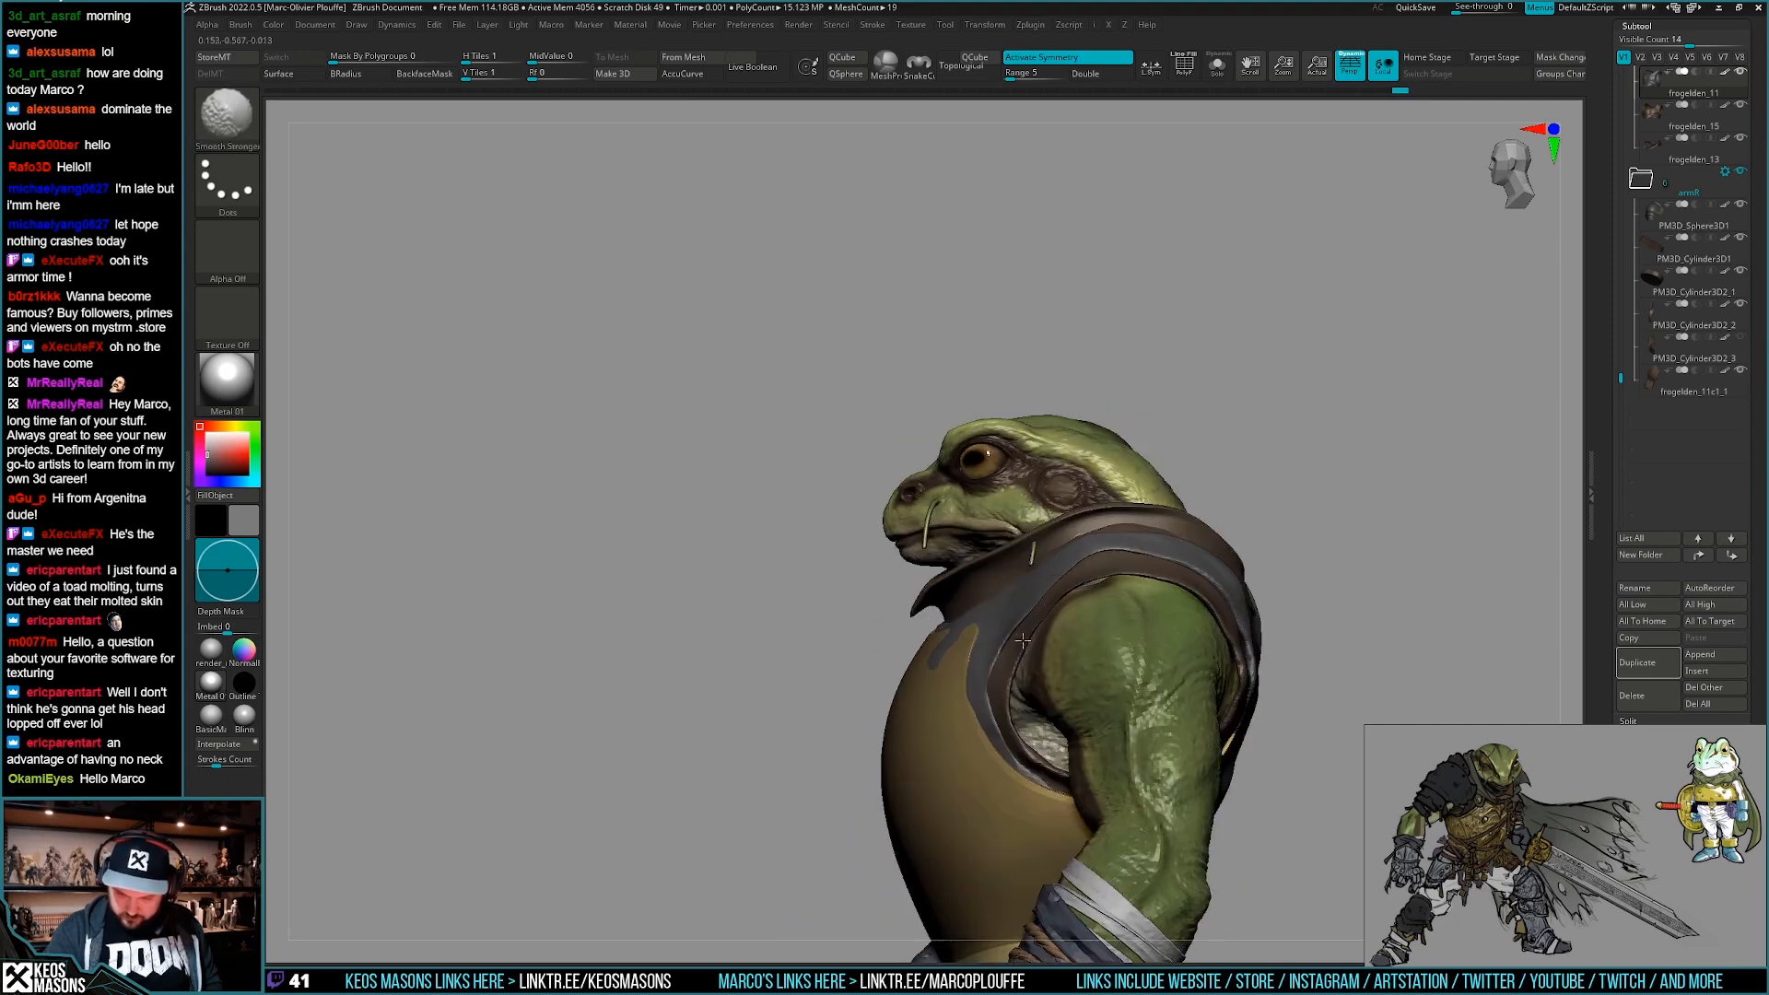
Reselect the dark grey vest frogelden_11 and refine its fit along the armhole and upper chest.
{"action": "left_click", "coordinate": [976, 694], "text": "alt"}
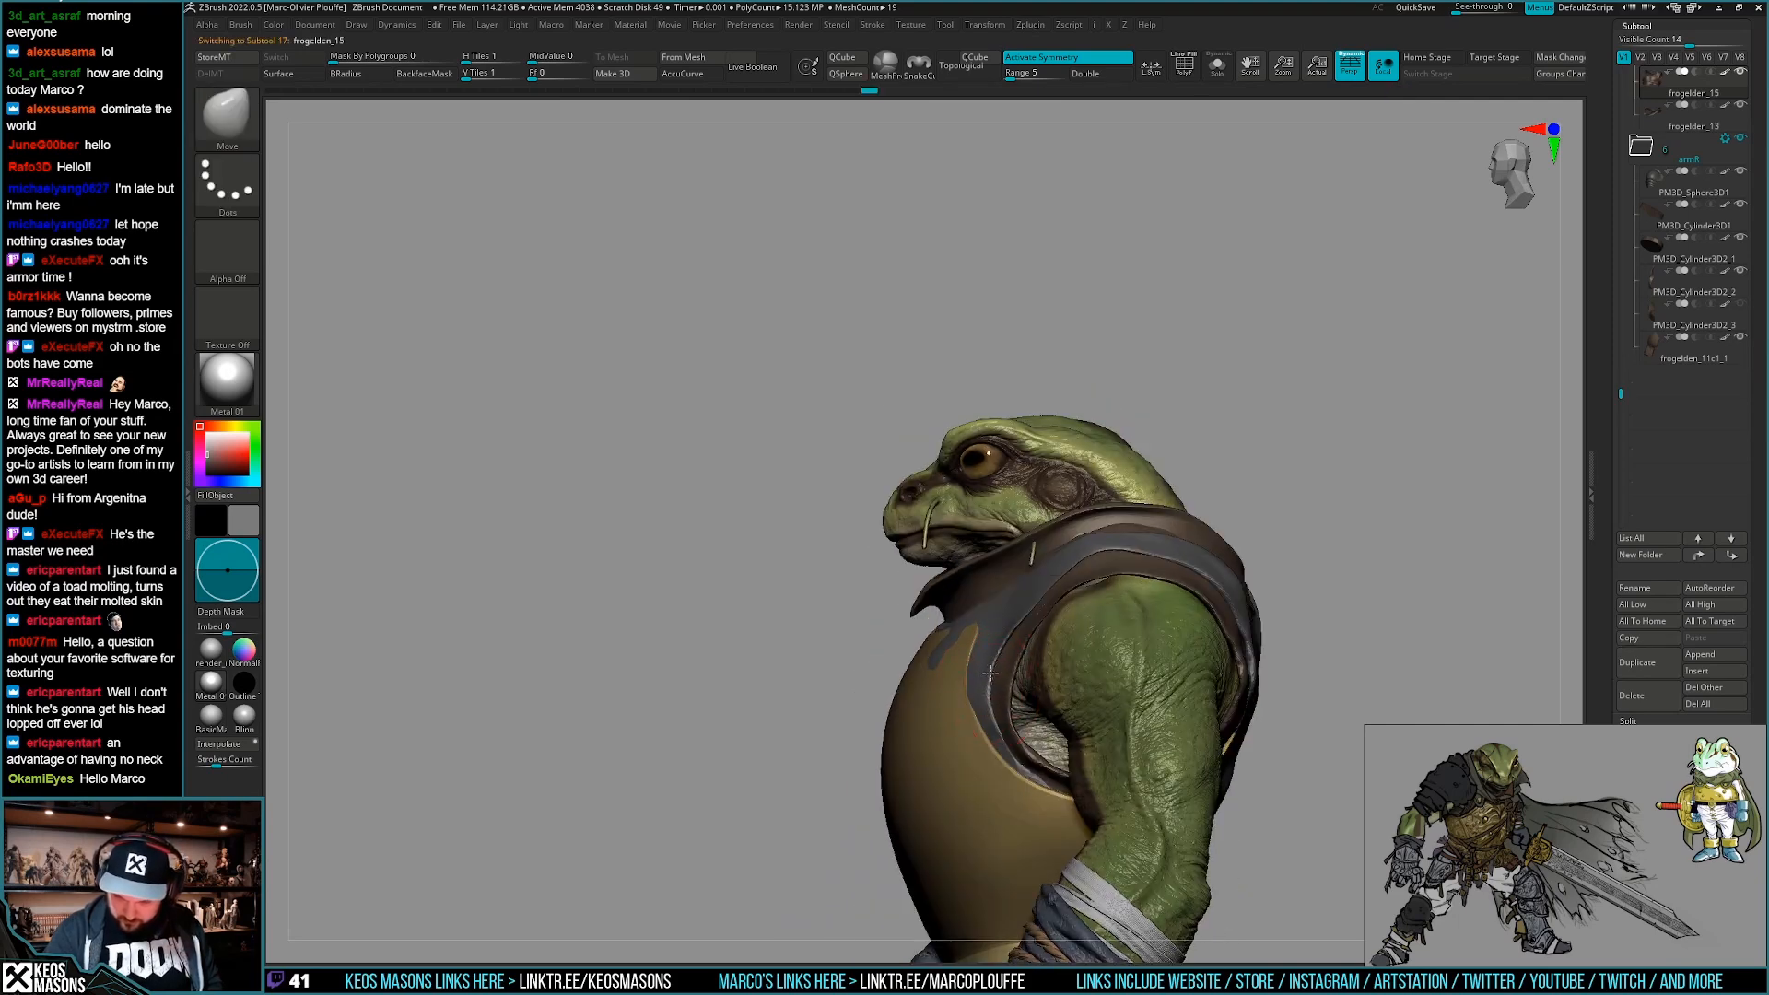
{"action": "left_click", "coordinate": [1005, 774], "text": "alt"}
{"action": "right_click_drag", "start_coordinate": [1006, 772], "coordinate": [1119, 764], "text": "shift"}
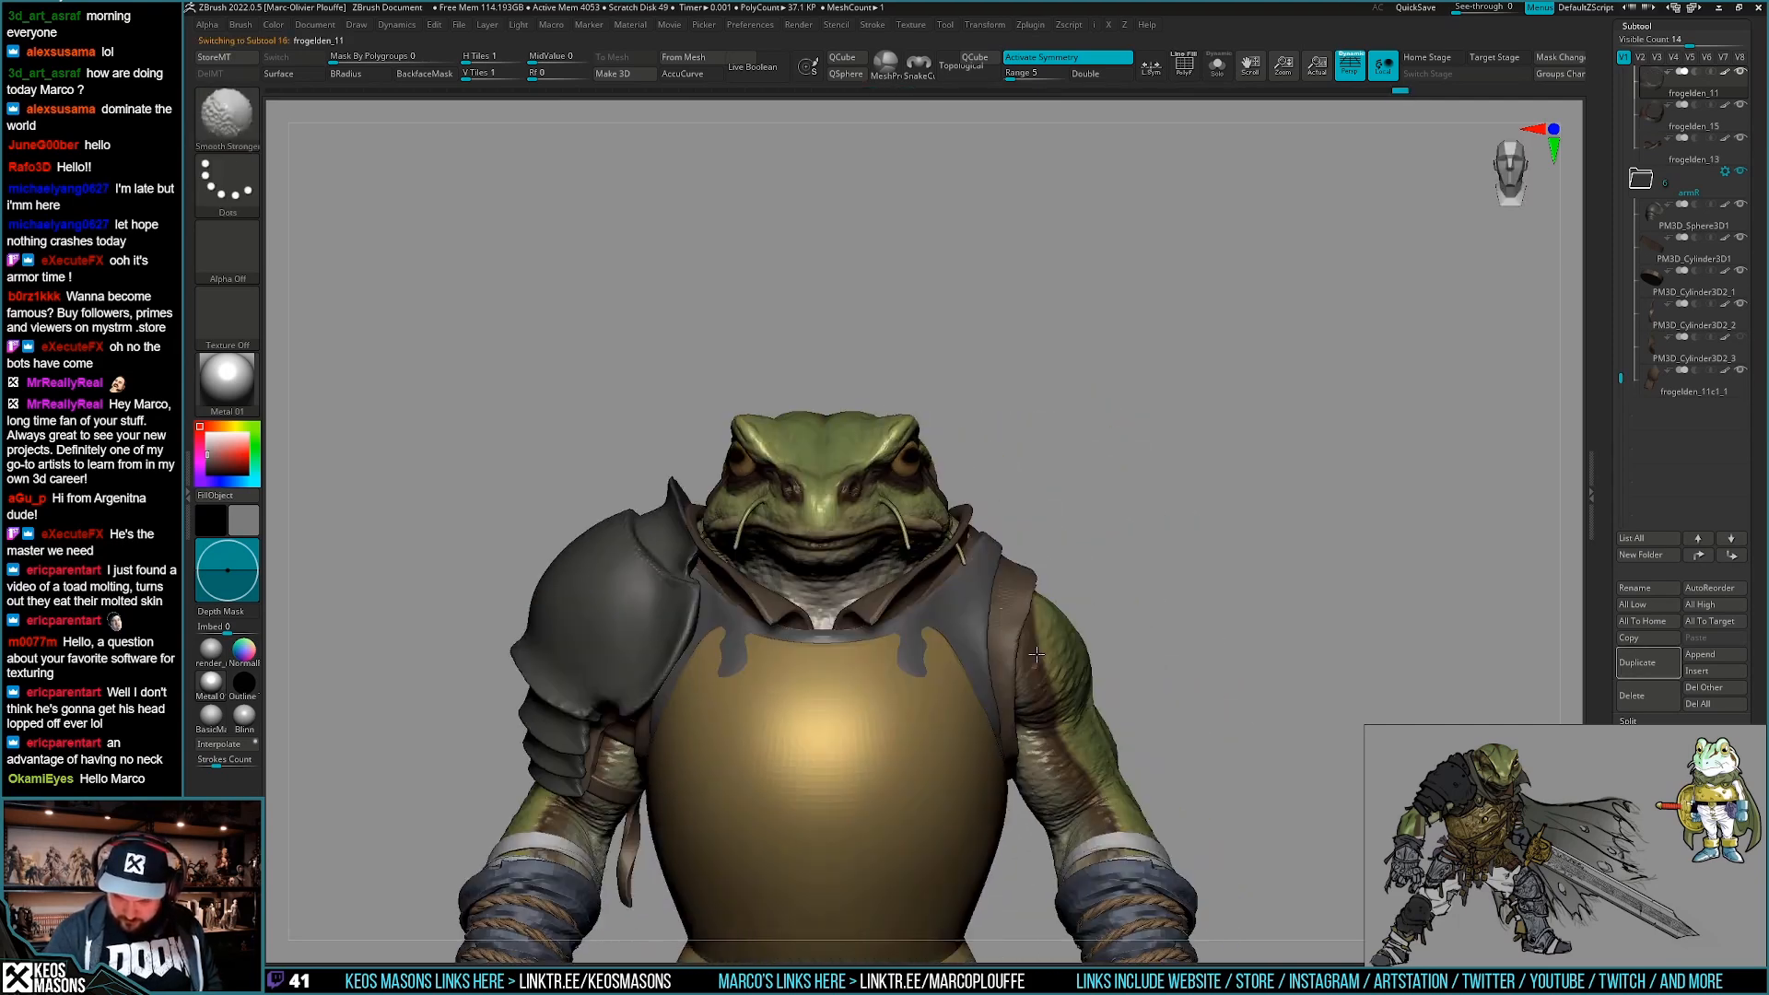
{"action": "mouse_move", "coordinate": [978, 737]}
{"action": "right_mouse_down", "text": "ctrl"}
{"action": "mouse_move", "coordinate": [970, 653]}
{"action": "mouse_move", "coordinate": [1050, 659]}
{"action": "mouse_move", "coordinate": [953, 742]}
{"action": "mouse_move", "coordinate": [976, 783]}
{"action": "right_mouse_up", "text": "ctrl"}
{"action": "right_click_drag", "start_coordinate": [993, 596], "coordinate": [980, 586]}
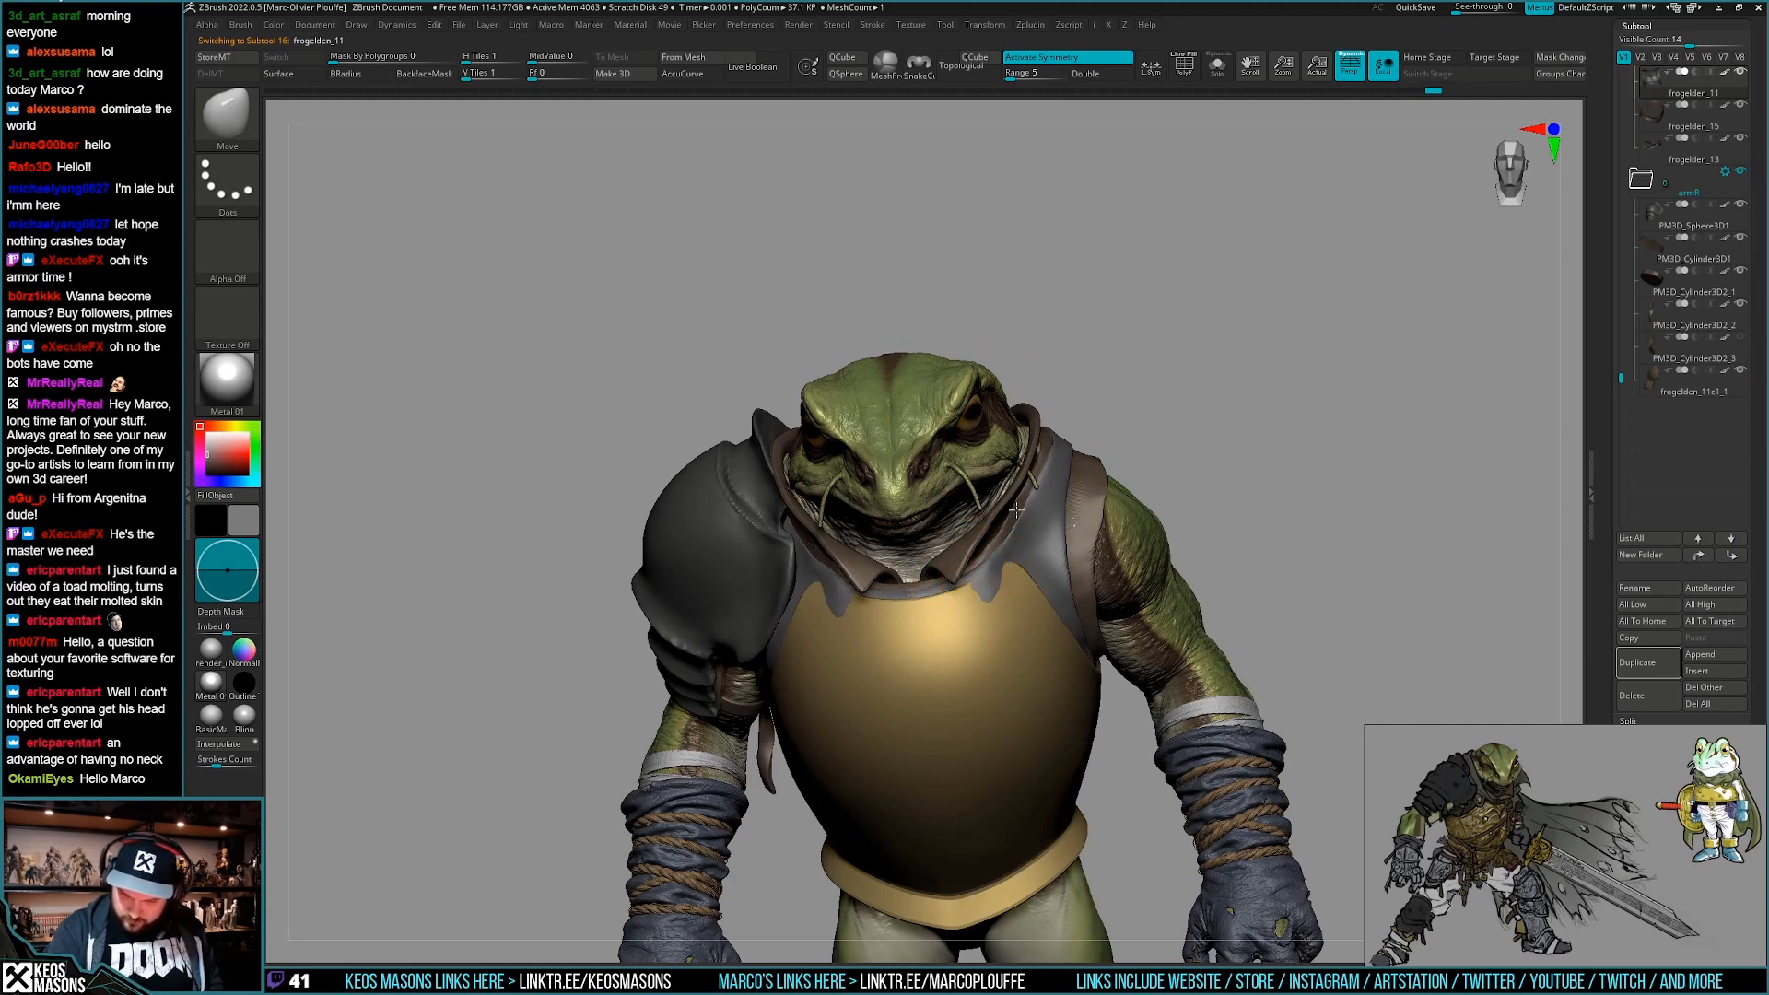
{"action": "mouse_move", "coordinate": [986, 559]}
{"action": "right_mouse_down"}
{"action": "mouse_move", "coordinate": [991, 602]}
{"action": "mouse_move", "coordinate": [1023, 585]}
{"action": "mouse_move", "coordinate": [1111, 465]}
{"action": "right_mouse_up"}
{"action": "key", "text": "shift+f"}
{"action": "right_click_drag", "start_coordinate": [1183, 655], "coordinate": [1105, 721], "text": "ctrl"}
Select the golden breastplate, check it in isolation, and reshape its back to cover the grey vest poking through.
{"action": "left_click", "coordinate": [1033, 624], "text": "alt"}
{"action": "mouse_move", "coordinate": [1033, 624]}
{"action": "right_mouse_down"}
{"action": "mouse_move", "coordinate": [1052, 568]}
{"action": "mouse_move", "coordinate": [1076, 634]}
{"action": "mouse_move", "coordinate": [834, 610]}
{"action": "mouse_move", "coordinate": [884, 640]}
{"action": "mouse_move", "coordinate": [1044, 569]}
{"action": "right_mouse_up"}
{"action": "right_click", "coordinate": [1043, 569]}
{"action": "right_click_drag", "start_coordinate": [1073, 627], "coordinate": [1125, 644]}
{"action": "key", "text": "alt+s"}
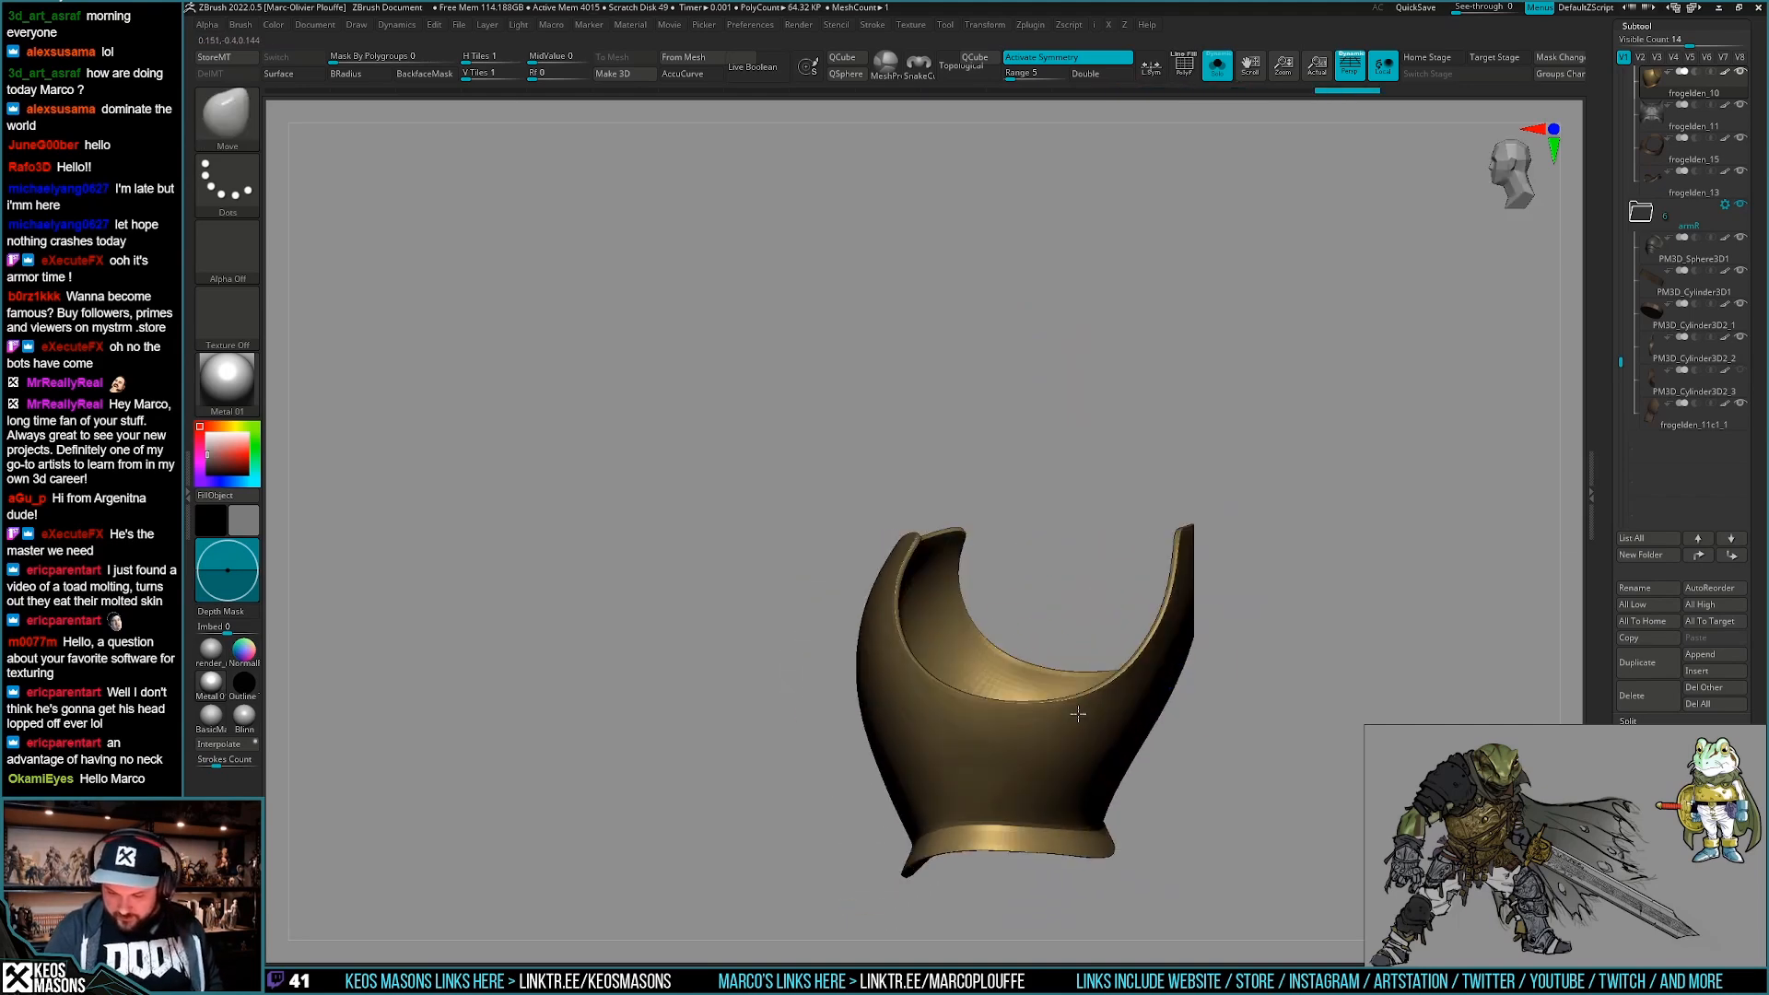
{"action": "right_click_drag", "start_coordinate": [1087, 700], "coordinate": [1109, 623]}
{"action": "key", "text": "alt+s"}
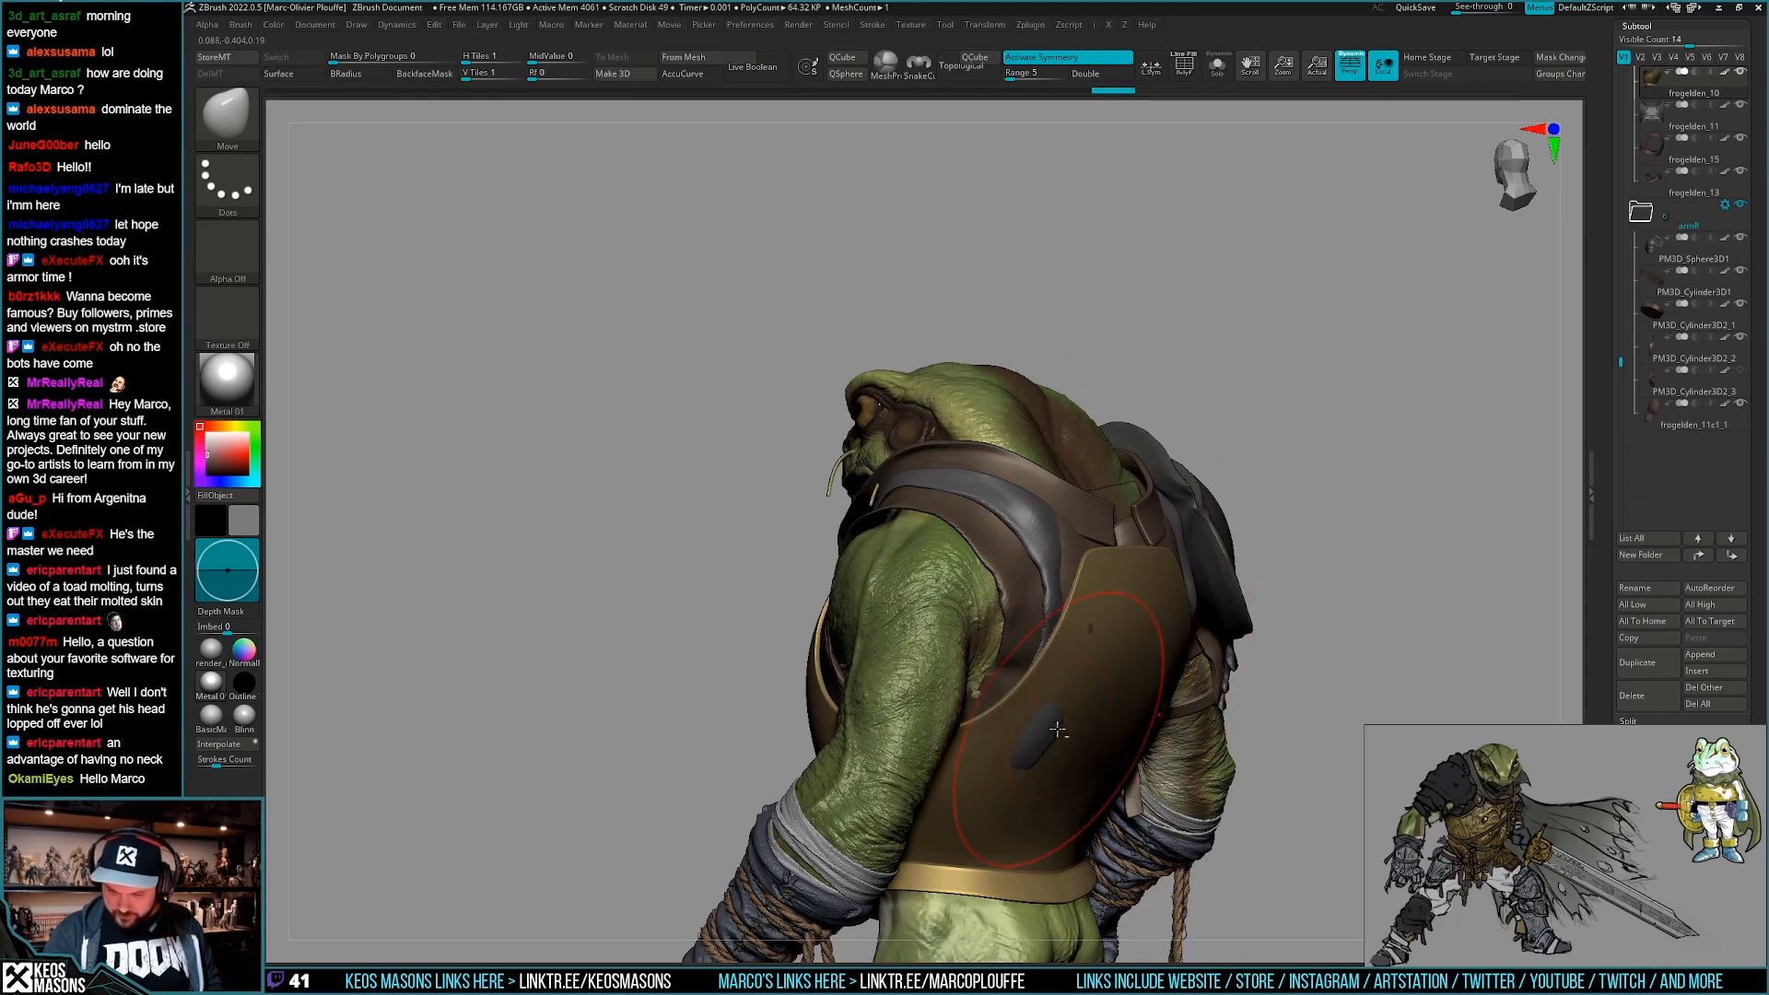
{"action": "mouse_move", "coordinate": [1064, 730]}
{"action": "right_mouse_down"}
{"action": "mouse_move", "coordinate": [1091, 586]}
{"action": "mouse_move", "coordinate": [1026, 698]}
{"action": "mouse_move", "coordinate": [1058, 644]}
{"action": "mouse_move", "coordinate": [933, 706]}
{"action": "mouse_move", "coordinate": [924, 620]}
{"action": "right_mouse_up"}
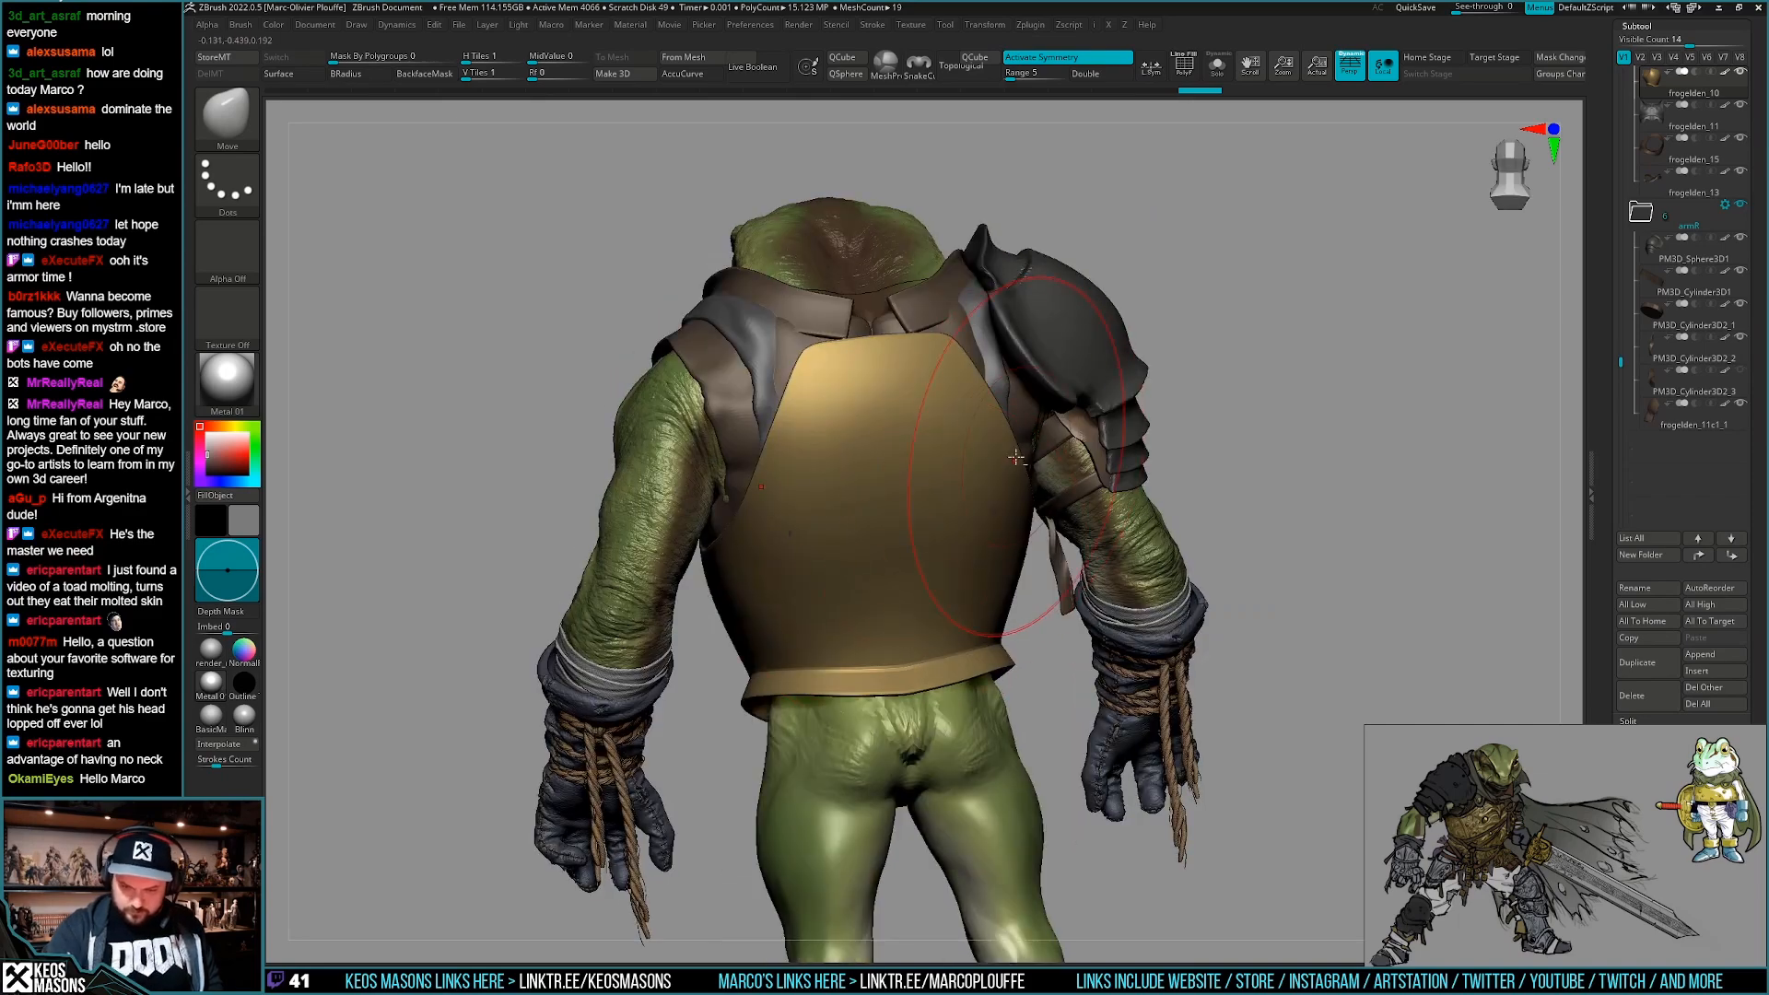
{"action": "right_click_drag", "start_coordinate": [998, 409], "coordinate": [1098, 749]}
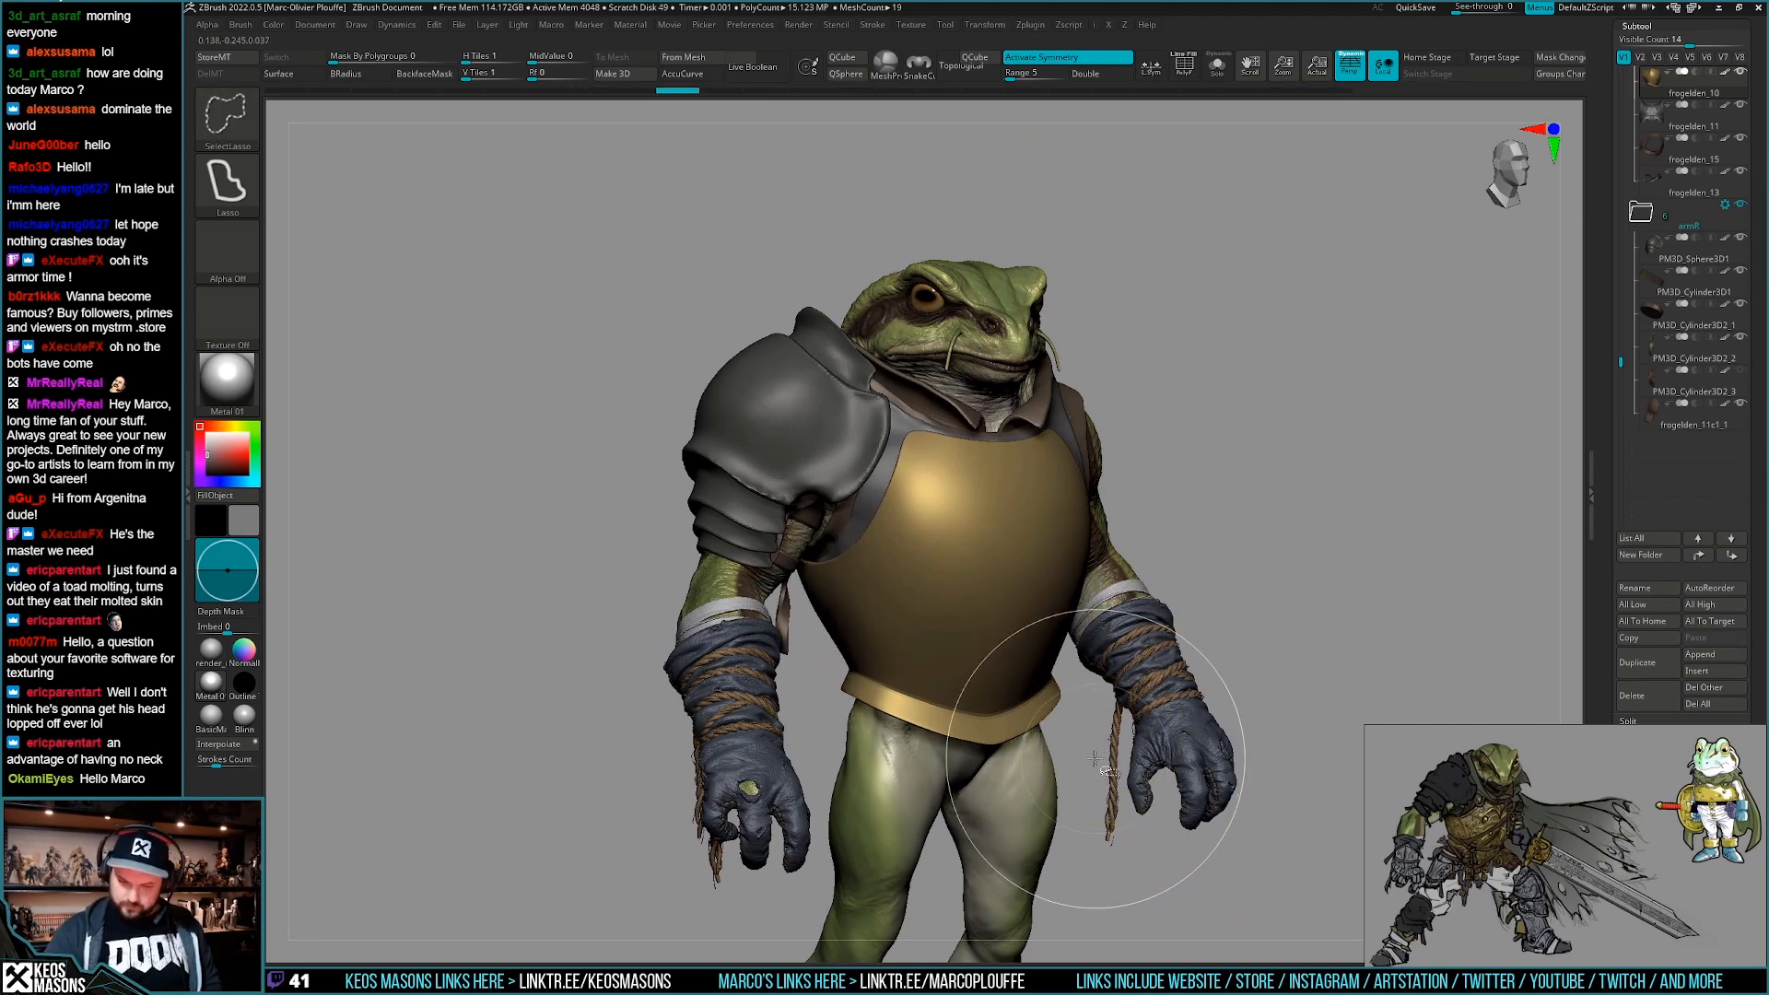
Adjust the front of the golden breastplate with a large Move brush and undo the last stroke.
{"action": "right_click_drag", "start_coordinate": [905, 642], "coordinate": [1051, 798]}
{"action": "left_click_drag", "start_coordinate": [1050, 783], "coordinate": [1043, 785]}
{"action": "key", "text": "space"}
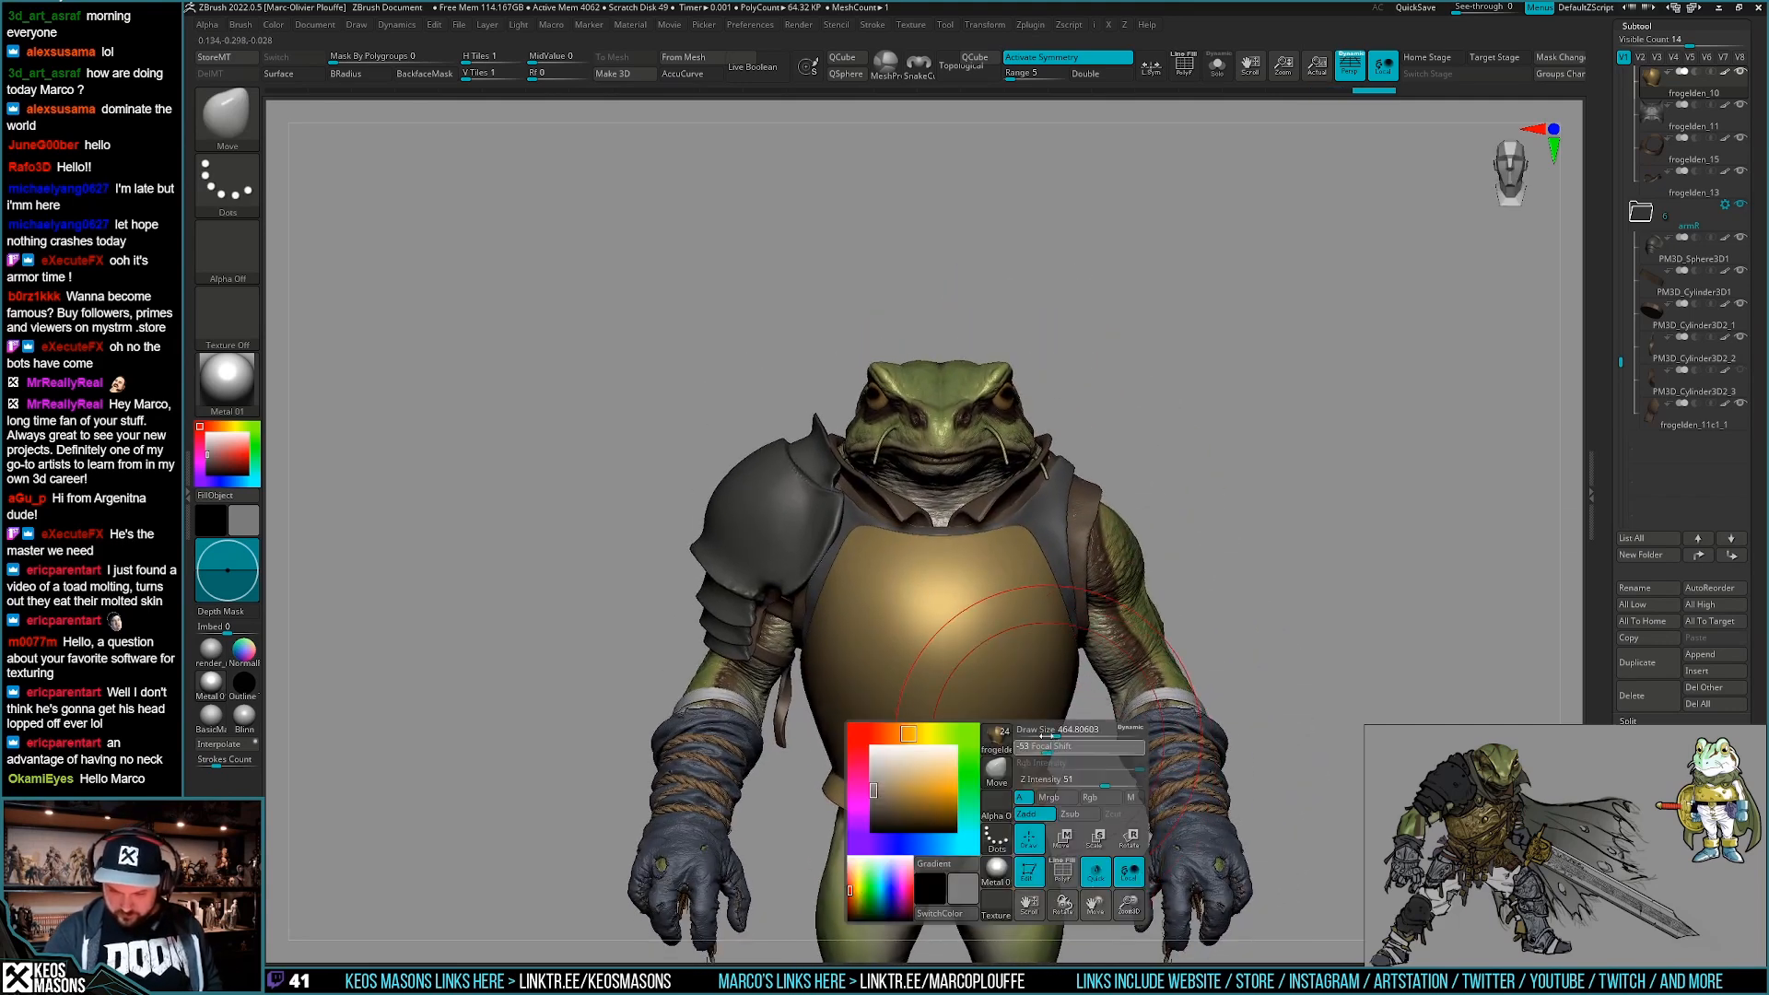
{"action": "left_click_drag", "start_coordinate": [1071, 709], "coordinate": [1064, 708]}
{"action": "mouse_move", "coordinate": [1081, 705]}
{"action": "right_mouse_down"}
{"action": "mouse_move", "coordinate": [999, 704]}
{"action": "mouse_move", "coordinate": [985, 682]}
{"action": "right_mouse_up"}
{"action": "key", "text": "ctrl+z"}
{"action": "key", "text": "shift+f"}
{"action": "key", "text": "shift+f"}
Reduce the Move brush draw size to about 280 and refine the breastplate's upper front edges and armholes.
{"action": "key", "text": "space"}
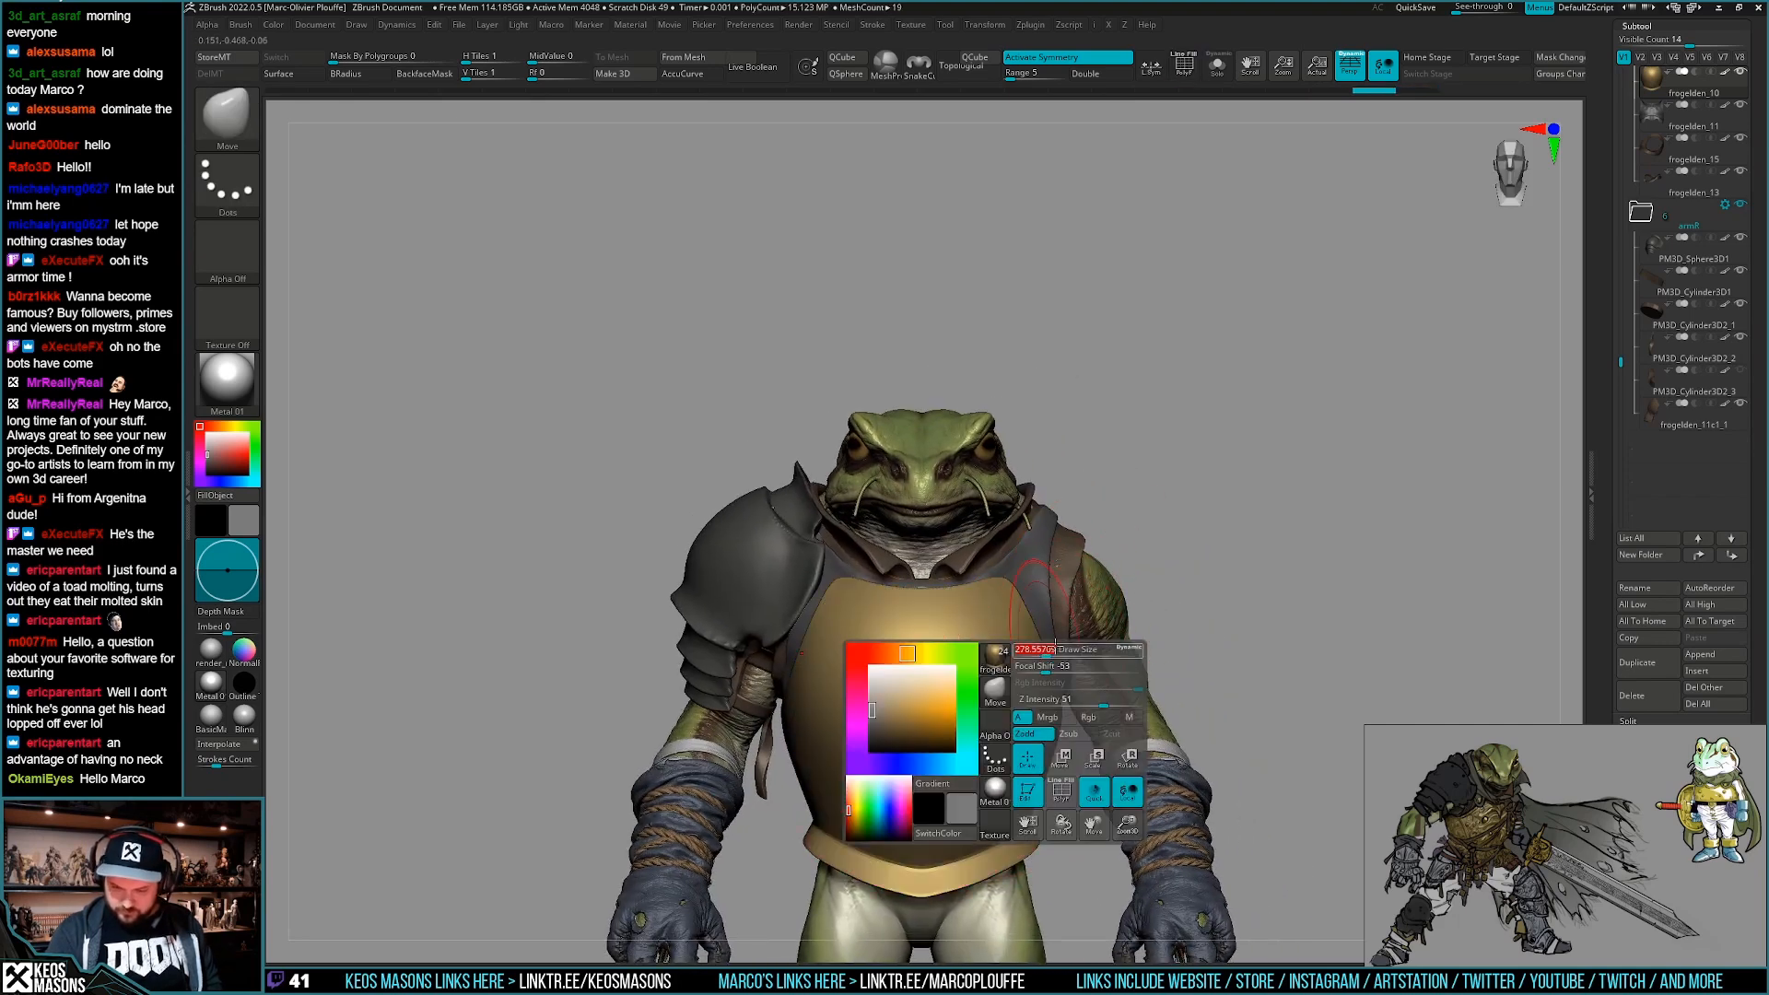
{"action": "right_click_drag", "start_coordinate": [1161, 649], "coordinate": [1051, 656]}
{"action": "right_click_drag", "start_coordinate": [1123, 696], "coordinate": [1147, 690]}
{"action": "left_click_drag", "start_coordinate": [1110, 683], "coordinate": [1096, 668]}
{"action": "right_click_drag", "start_coordinate": [935, 589], "coordinate": [989, 595]}
{"action": "right_click_drag", "start_coordinate": [1054, 546], "coordinate": [1077, 515]}
{"action": "key", "text": "shift+f"}
{"action": "key", "text": "shift+f"}
{"action": "right_click_drag", "start_coordinate": [1050, 664], "coordinate": [1050, 710], "text": "ctrl"}
{"action": "mouse_move", "coordinate": [1050, 709]}
{"action": "right_mouse_down"}
{"action": "mouse_move", "coordinate": [1094, 726]}
{"action": "mouse_move", "coordinate": [1033, 657]}
{"action": "mouse_move", "coordinate": [1024, 783]}
{"action": "mouse_move", "coordinate": [1047, 748]}
{"action": "mouse_move", "coordinate": [997, 717]}
{"action": "mouse_move", "coordinate": [1055, 710]}
{"action": "right_mouse_up"}
{"action": "key", "text": "shift+f"}
{"action": "key", "text": "shift+f"}
{"action": "key", "text": "space"}
Select the dark grey vest frogelden_11, switch painting to material only, and pick a grey color.
{"action": "left_click", "coordinate": [986, 502], "text": "alt"}
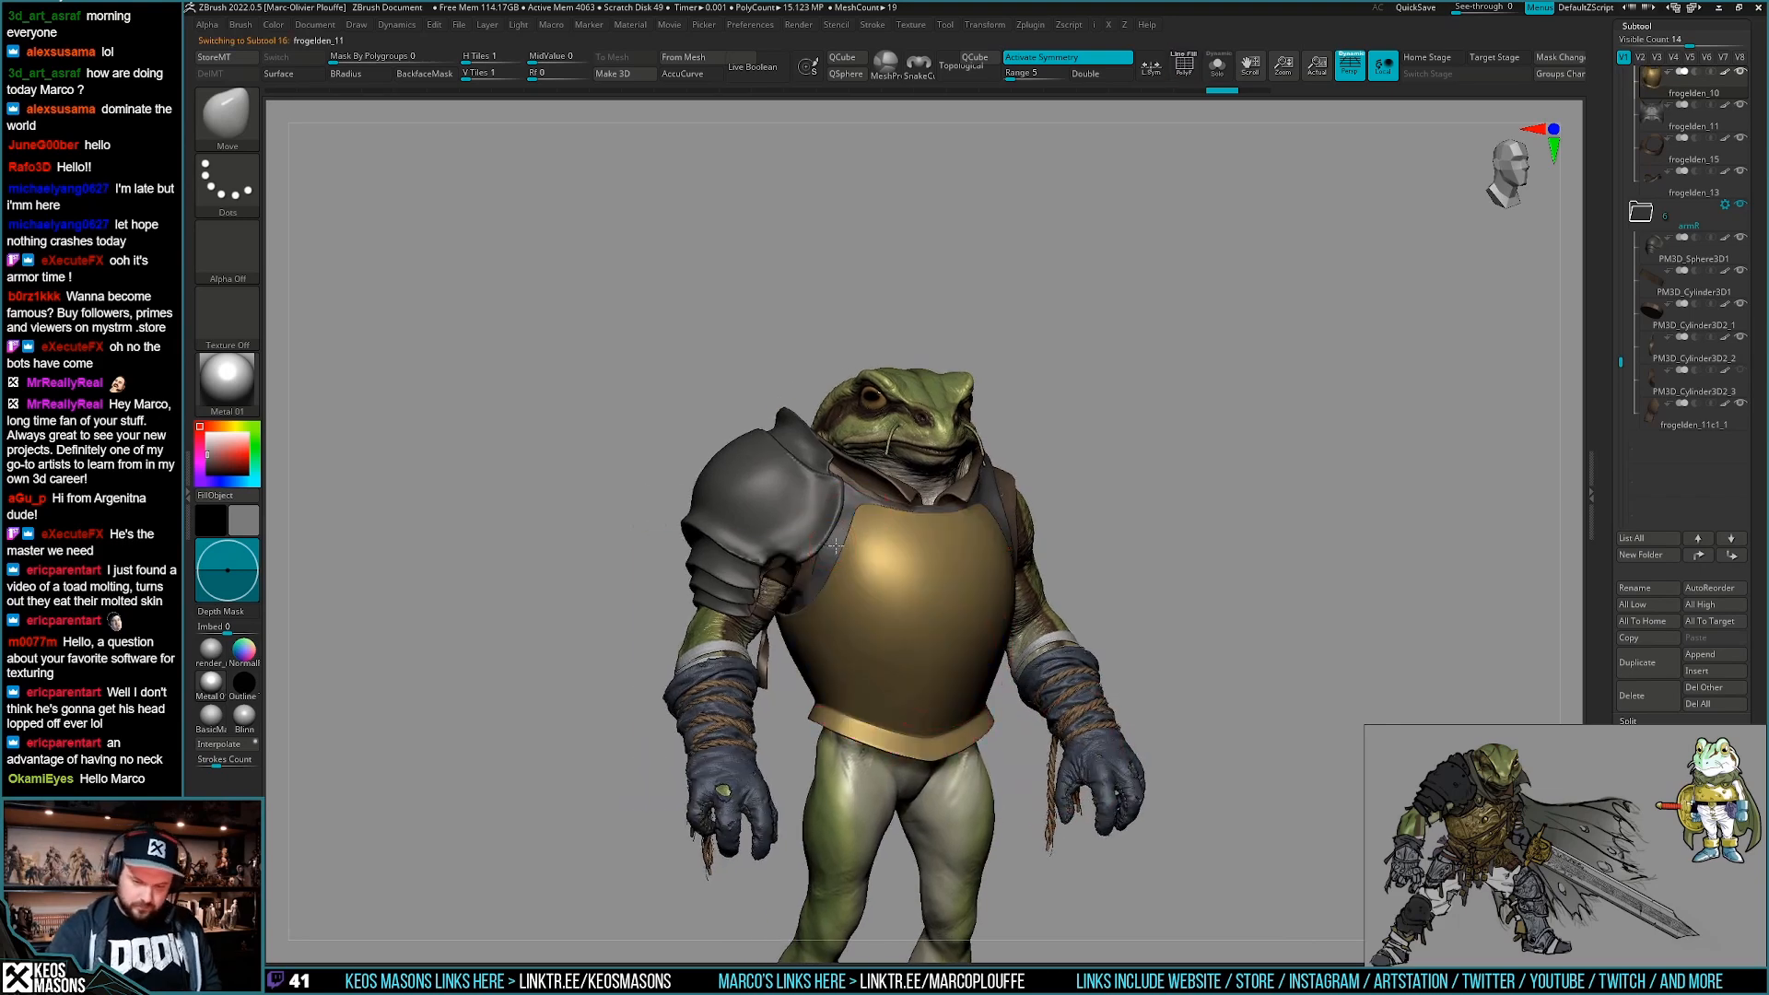
{"action": "key", "text": "space"}
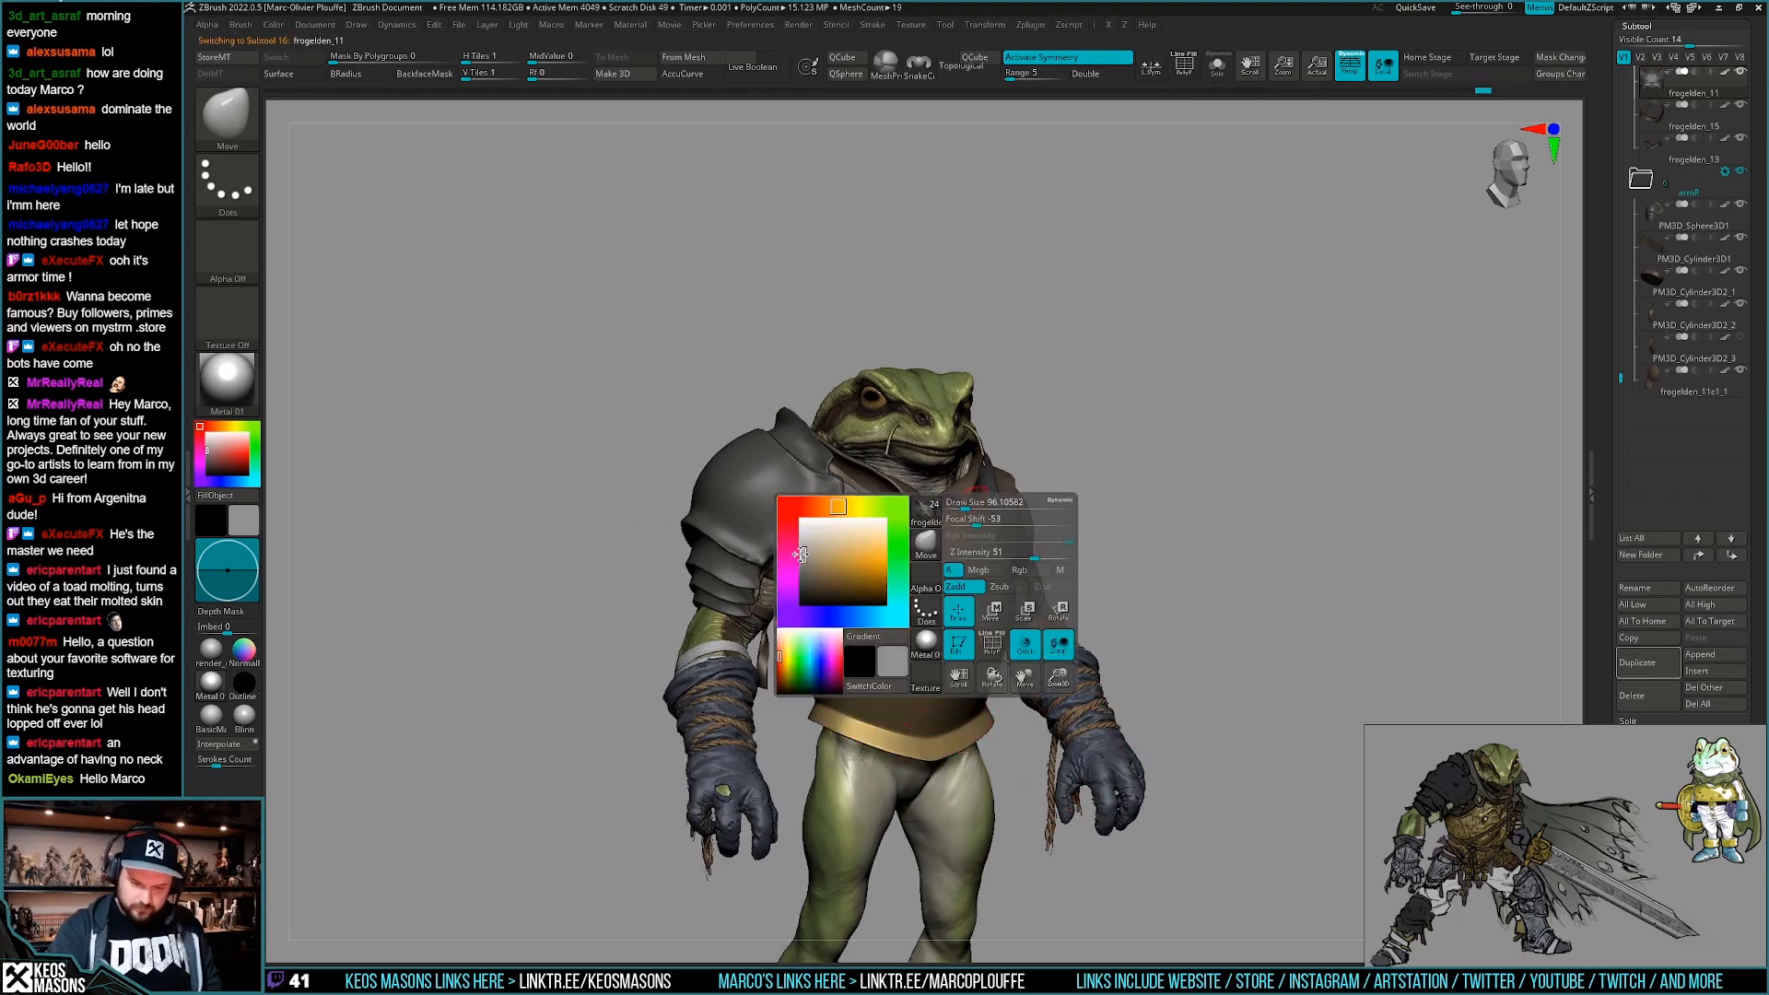
{"action": "key", "text": "space"}
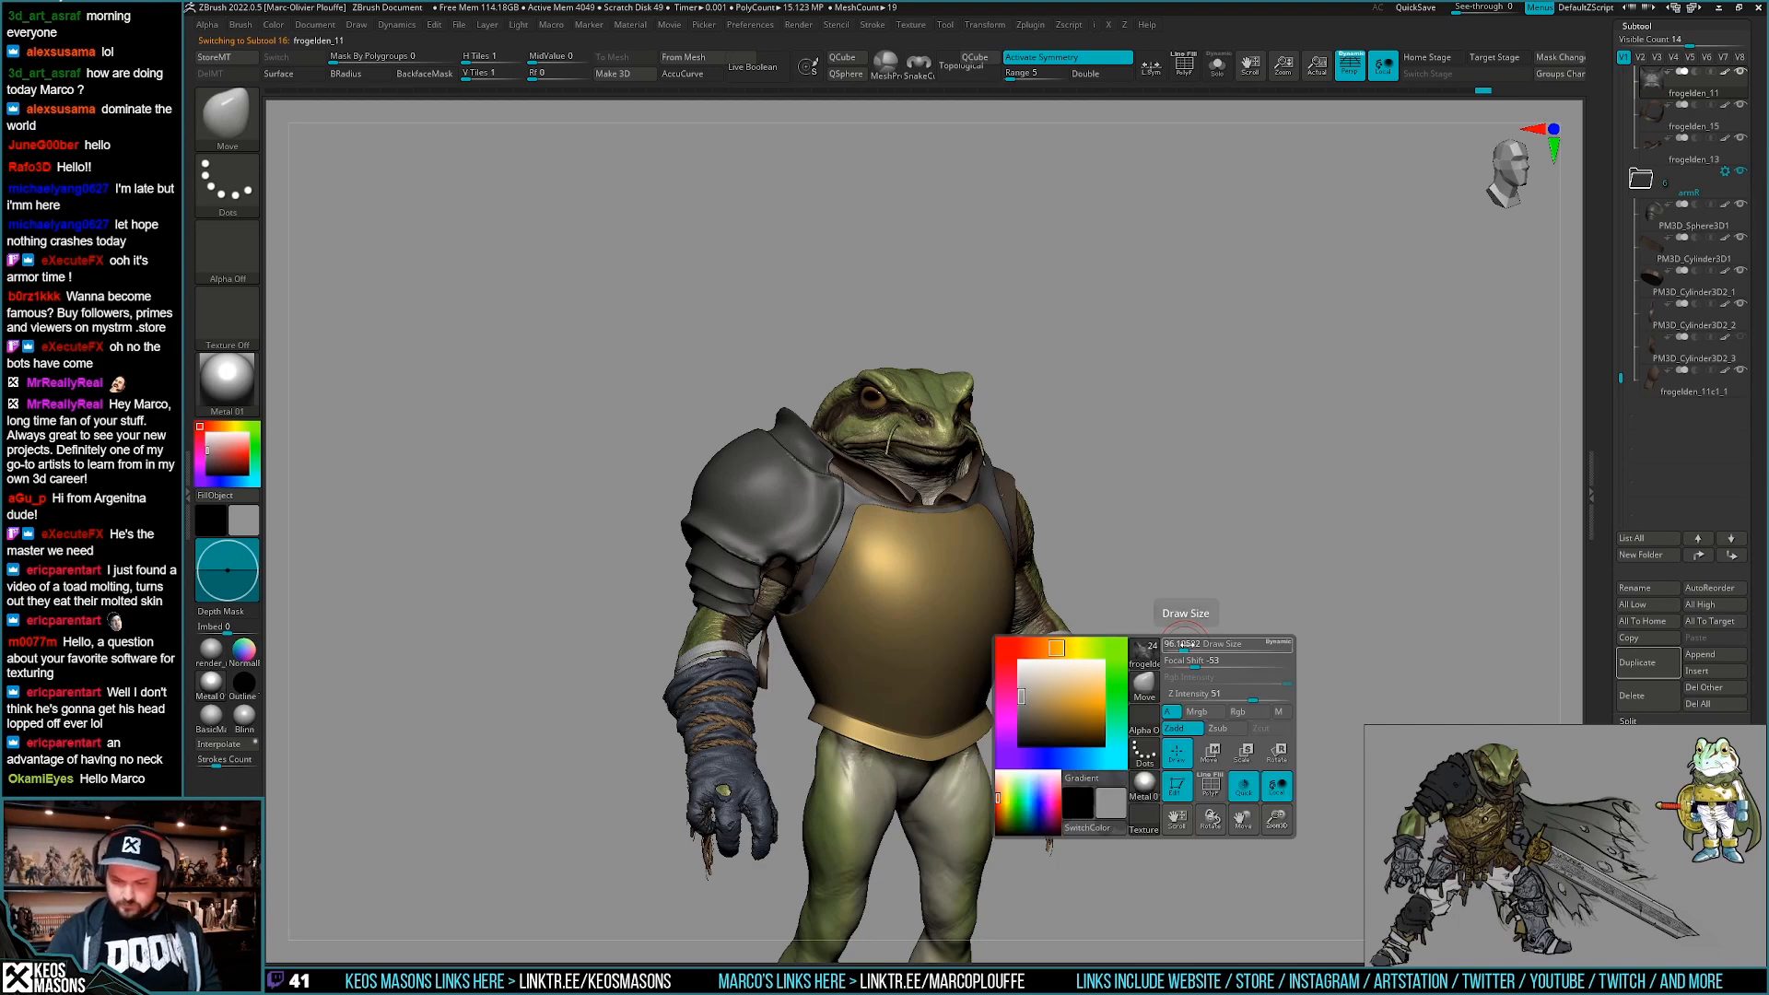
{"action": "left_click_drag", "start_coordinate": [1248, 597], "coordinate": [1227, 639]}
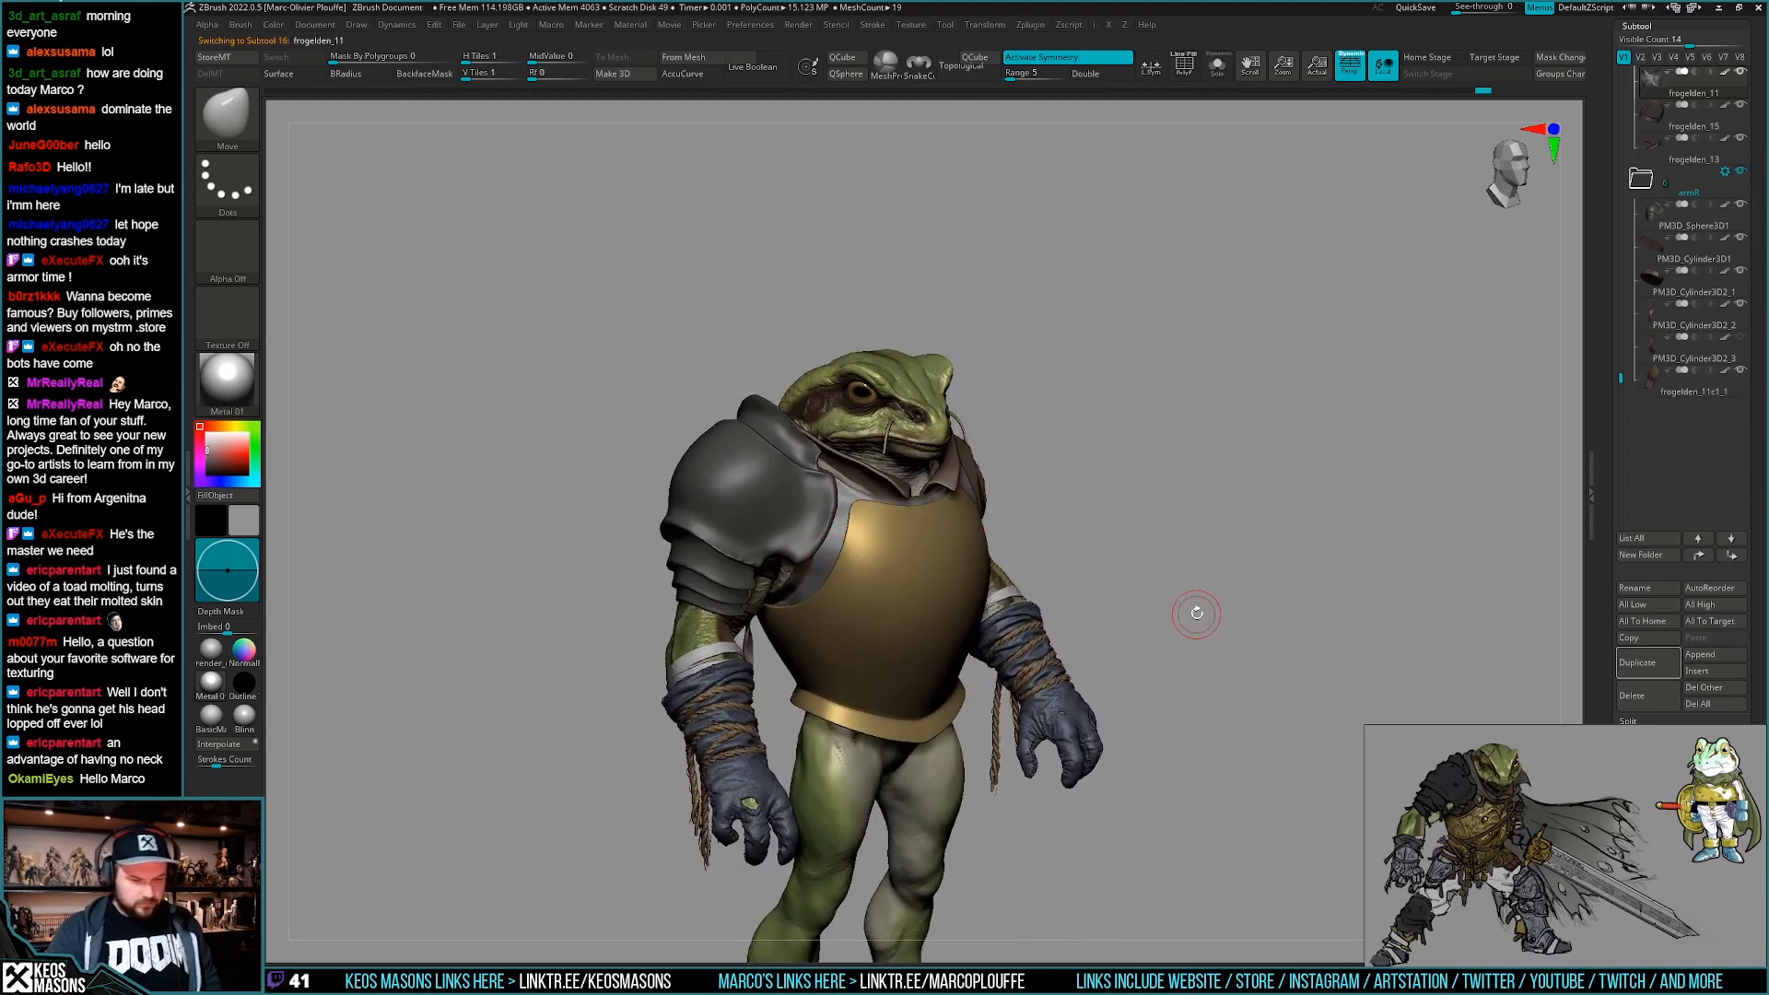
{"action": "key", "text": "space"}
{"action": "left_click_drag", "start_coordinate": [1228, 654], "coordinate": [1137, 639]}
{"action": "mouse_move", "coordinate": [796, 823]}
{"action": "left_mouse_down", "text": "ctrl"}
{"action": "mouse_move", "coordinate": [1243, 359]}
{"action": "mouse_move", "coordinate": [1279, 576]}
{"action": "mouse_move", "coordinate": [1238, 608]}
{"action": "left_mouse_up", "text": "ctrl"}
{"action": "left_click", "coordinate": [1283, 590], "text": "ctrl"}
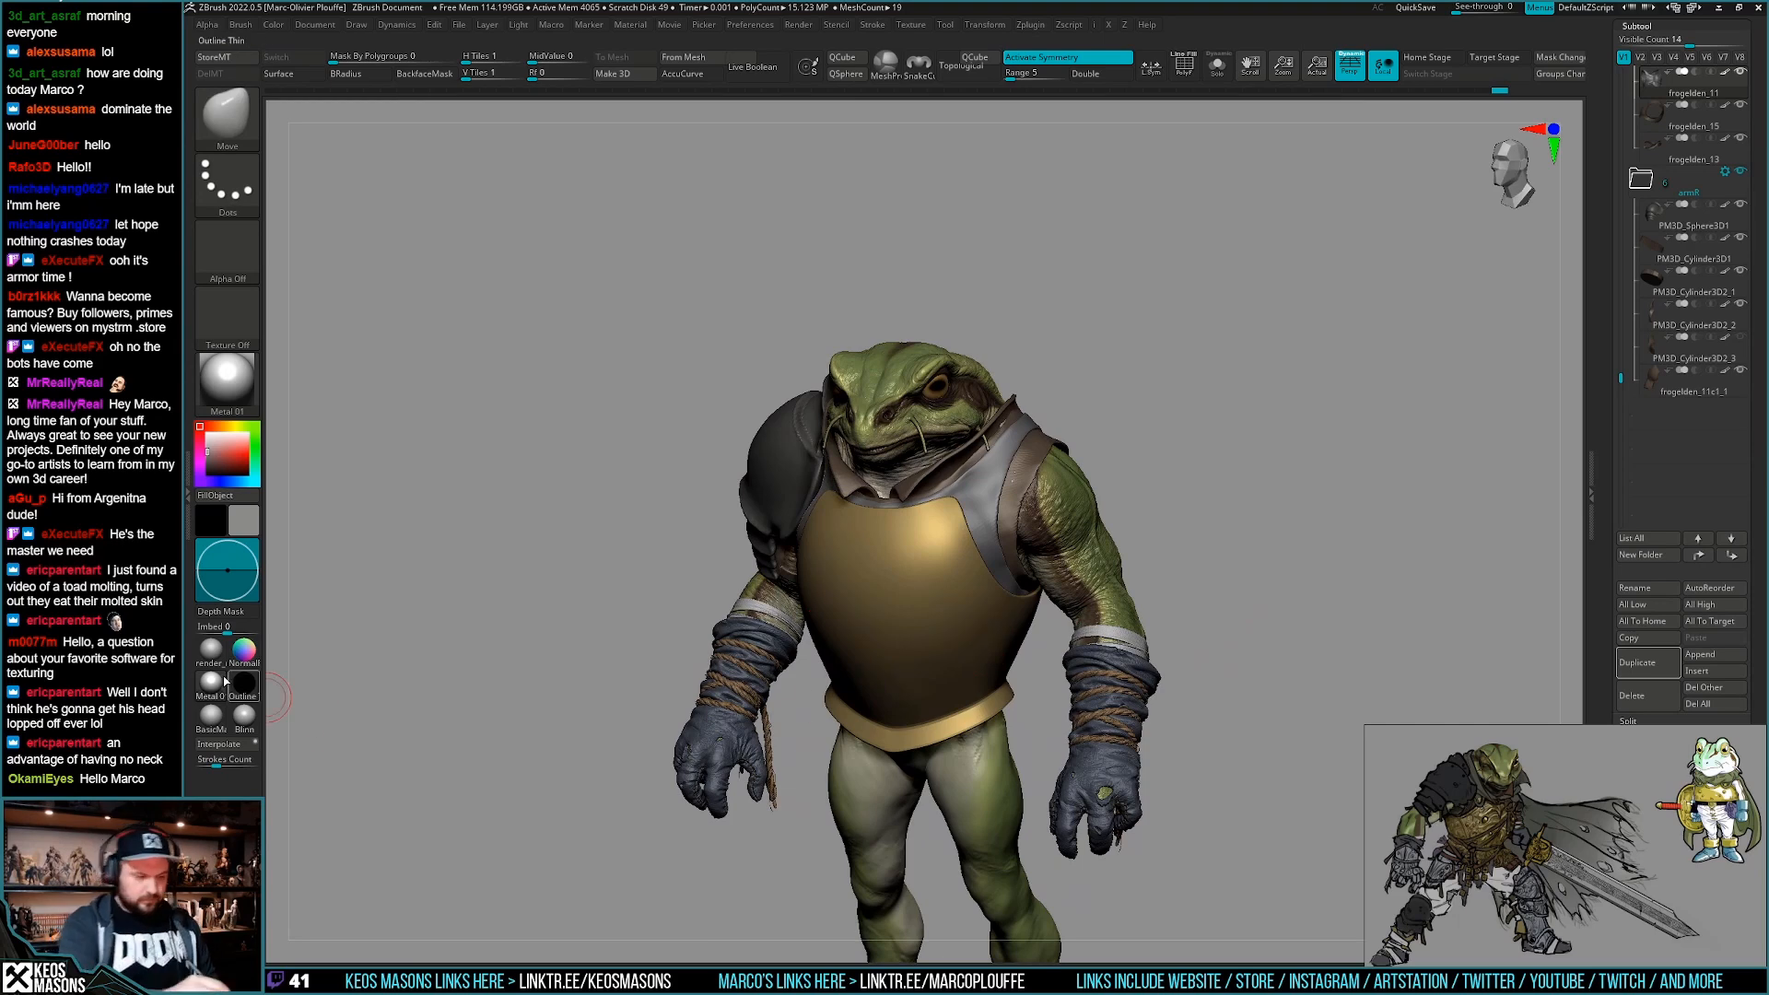
{"action": "key", "text": "space"}
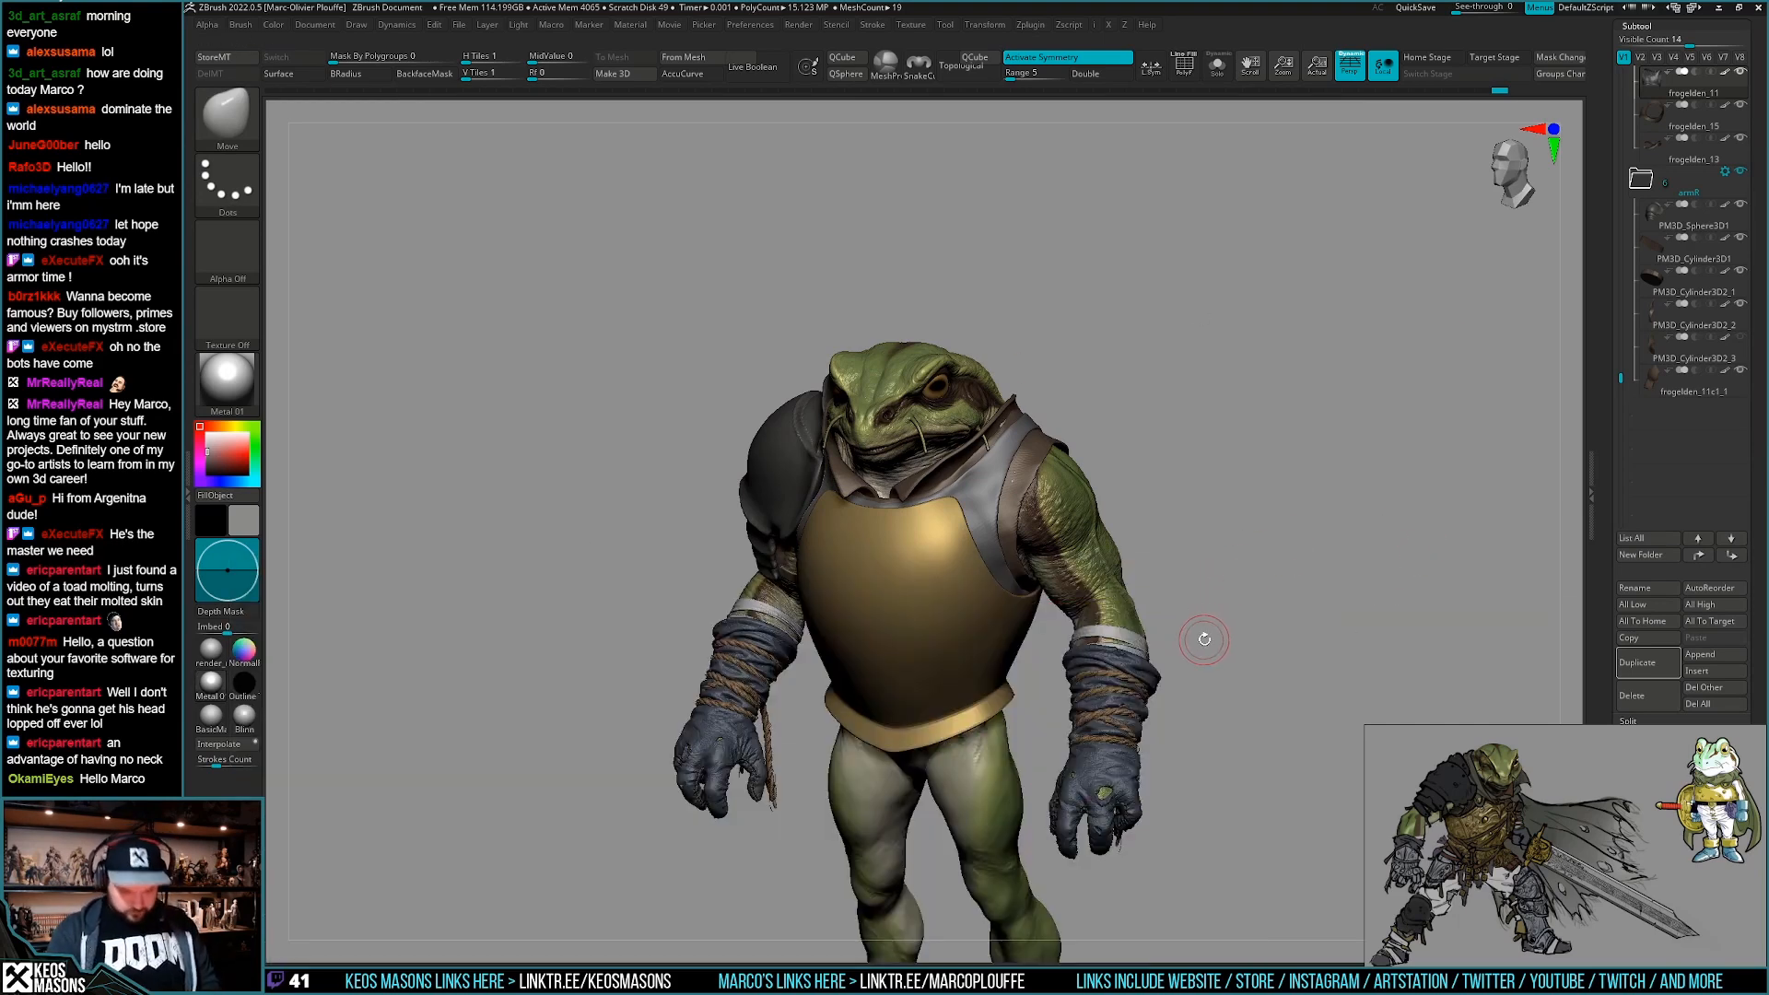
{"action": "left_click_drag", "start_coordinate": [1217, 639], "coordinate": [1229, 646]}
{"action": "key", "text": "space"}
{"action": "left_click", "coordinate": [1066, 705]}
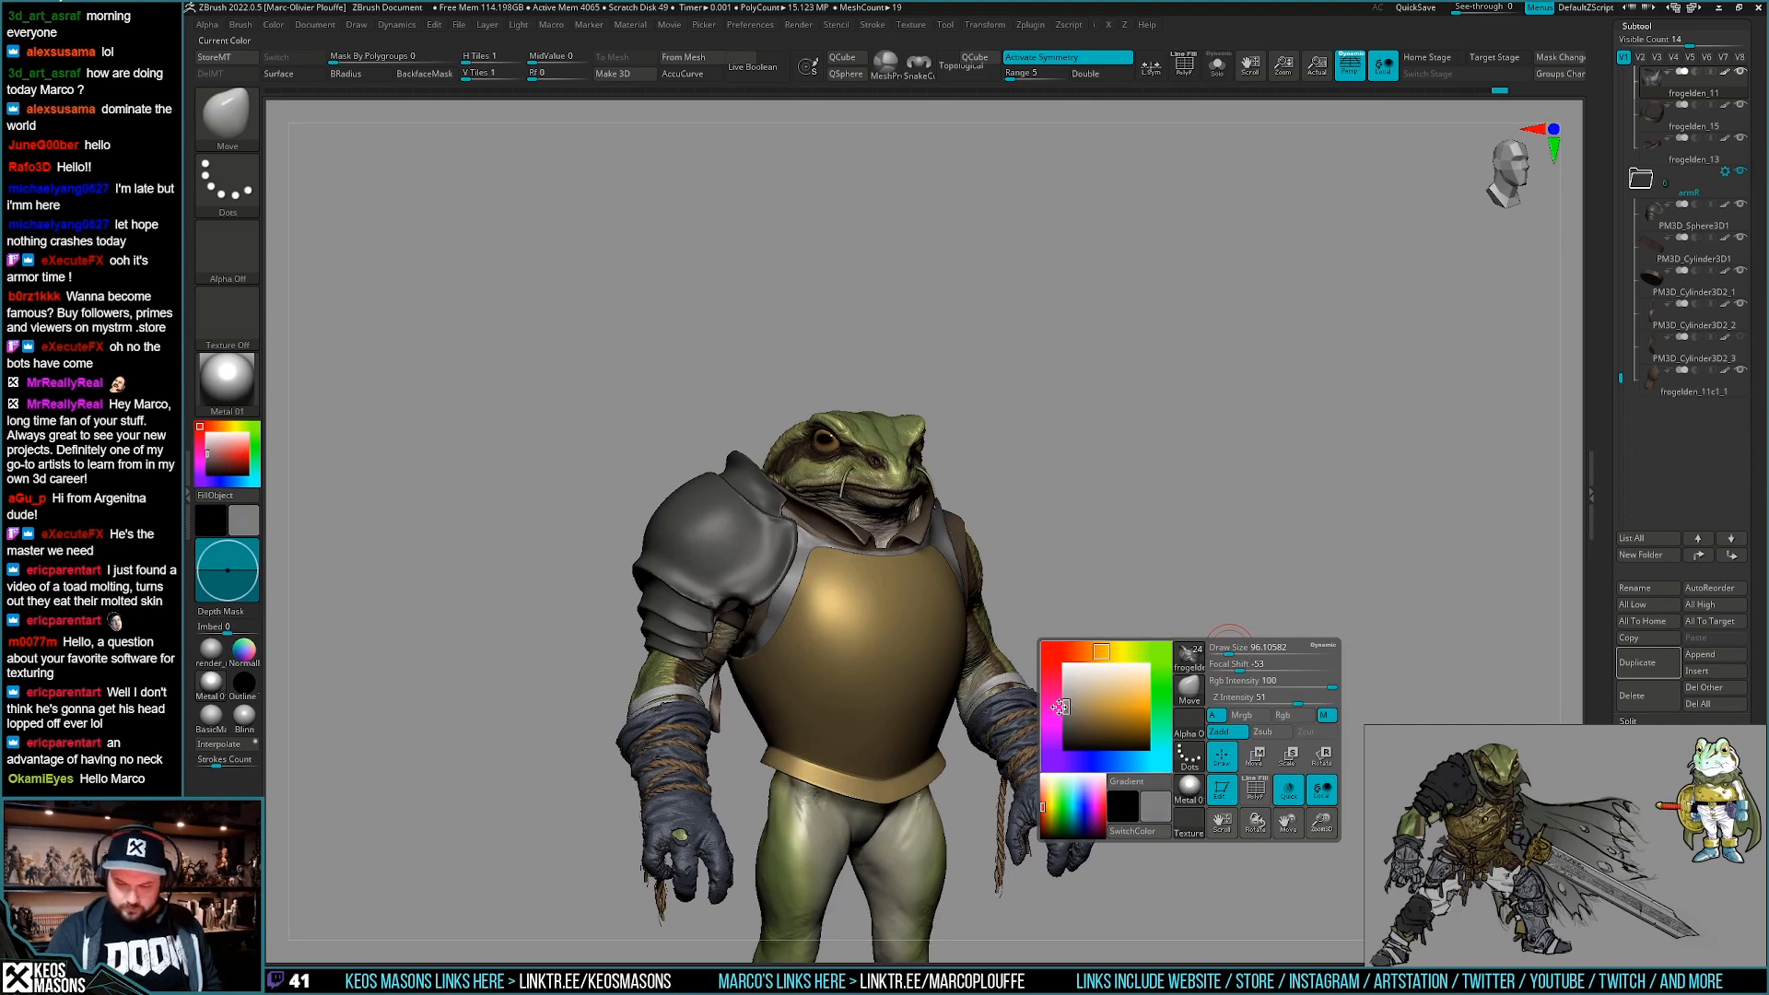
Isolate the grey vest, choose the ClayBuildup brush, and display the mesh's polygroups and wireframe.
{"action": "left_click_drag", "start_coordinate": [1176, 428], "coordinate": [967, 494], "text": "ctrl+shift"}
{"action": "left_click", "coordinate": [1247, 625], "text": "ctrl+shift"}
{"action": "mouse_move", "coordinate": [1247, 626]}
{"action": "left_mouse_down"}
{"action": "mouse_move", "coordinate": [1184, 685]}
{"action": "mouse_move", "coordinate": [1210, 628]}
{"action": "mouse_move", "coordinate": [1231, 651]}
{"action": "mouse_move", "coordinate": [1216, 627]}
{"action": "mouse_move", "coordinate": [1233, 627]}
{"action": "mouse_move", "coordinate": [1207, 632]}
{"action": "mouse_move", "coordinate": [1239, 645]}
{"action": "mouse_move", "coordinate": [1211, 705]}
{"action": "mouse_move", "coordinate": [1217, 633]}
{"action": "left_mouse_up"}
{"action": "key", "text": "shift+f"}
{"action": "key", "text": "shift+f"}
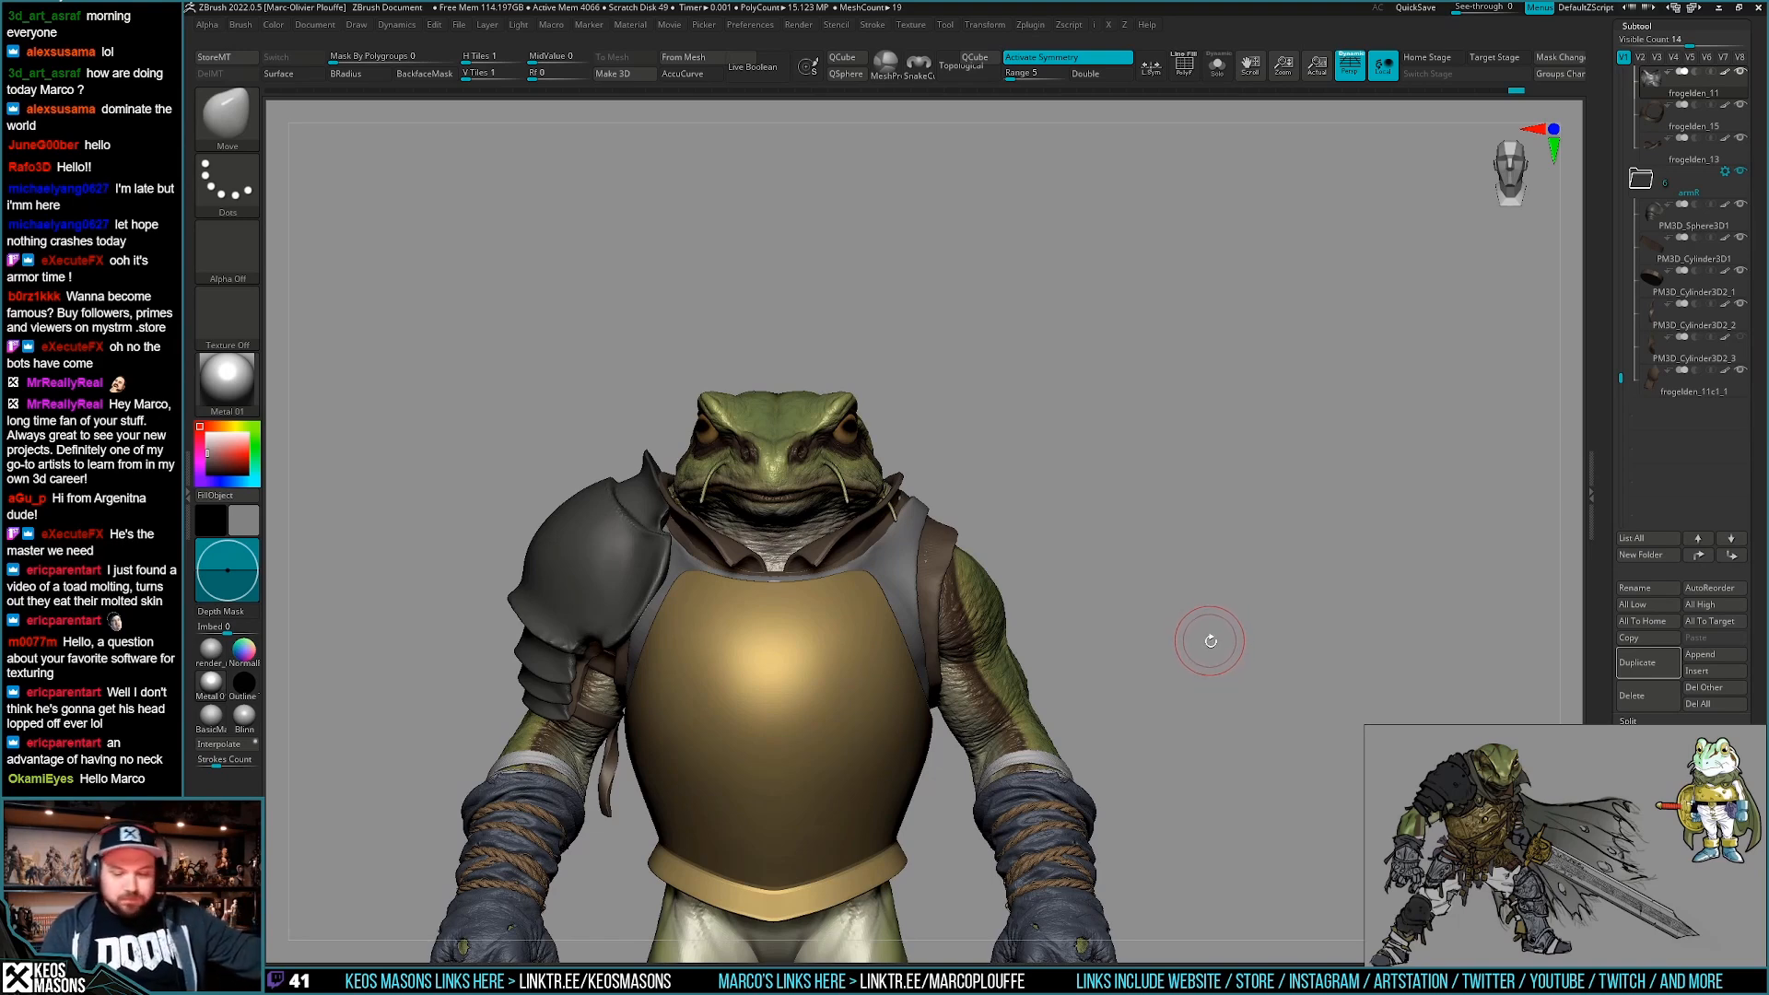
{"action": "mouse_move", "coordinate": [1170, 650]}
{"action": "left_mouse_down"}
{"action": "mouse_move", "coordinate": [1217, 635]}
{"action": "mouse_move", "coordinate": [1180, 679]}
{"action": "mouse_move", "coordinate": [1185, 645]}
{"action": "mouse_move", "coordinate": [1157, 679]}
{"action": "mouse_move", "coordinate": [1137, 671]}
{"action": "mouse_move", "coordinate": [1124, 698]}
{"action": "mouse_move", "coordinate": [1142, 708]}
{"action": "mouse_move", "coordinate": [1121, 702]}
{"action": "mouse_move", "coordinate": [1145, 644]}
{"action": "mouse_move", "coordinate": [1171, 642]}
{"action": "left_mouse_up"}
{"action": "key", "text": "alt+s"}
{"action": "key", "text": "shift+f"}
{"action": "key", "text": "shift+f"}
{"action": "key", "text": "shift+f"}
{"action": "key", "text": "shift+f"}
{"action": "key", "text": "space"}
{"action": "key", "text": "space"}
{"action": "left_click", "coordinate": [1121, 505]}
{"action": "key", "text": "shift+f"}
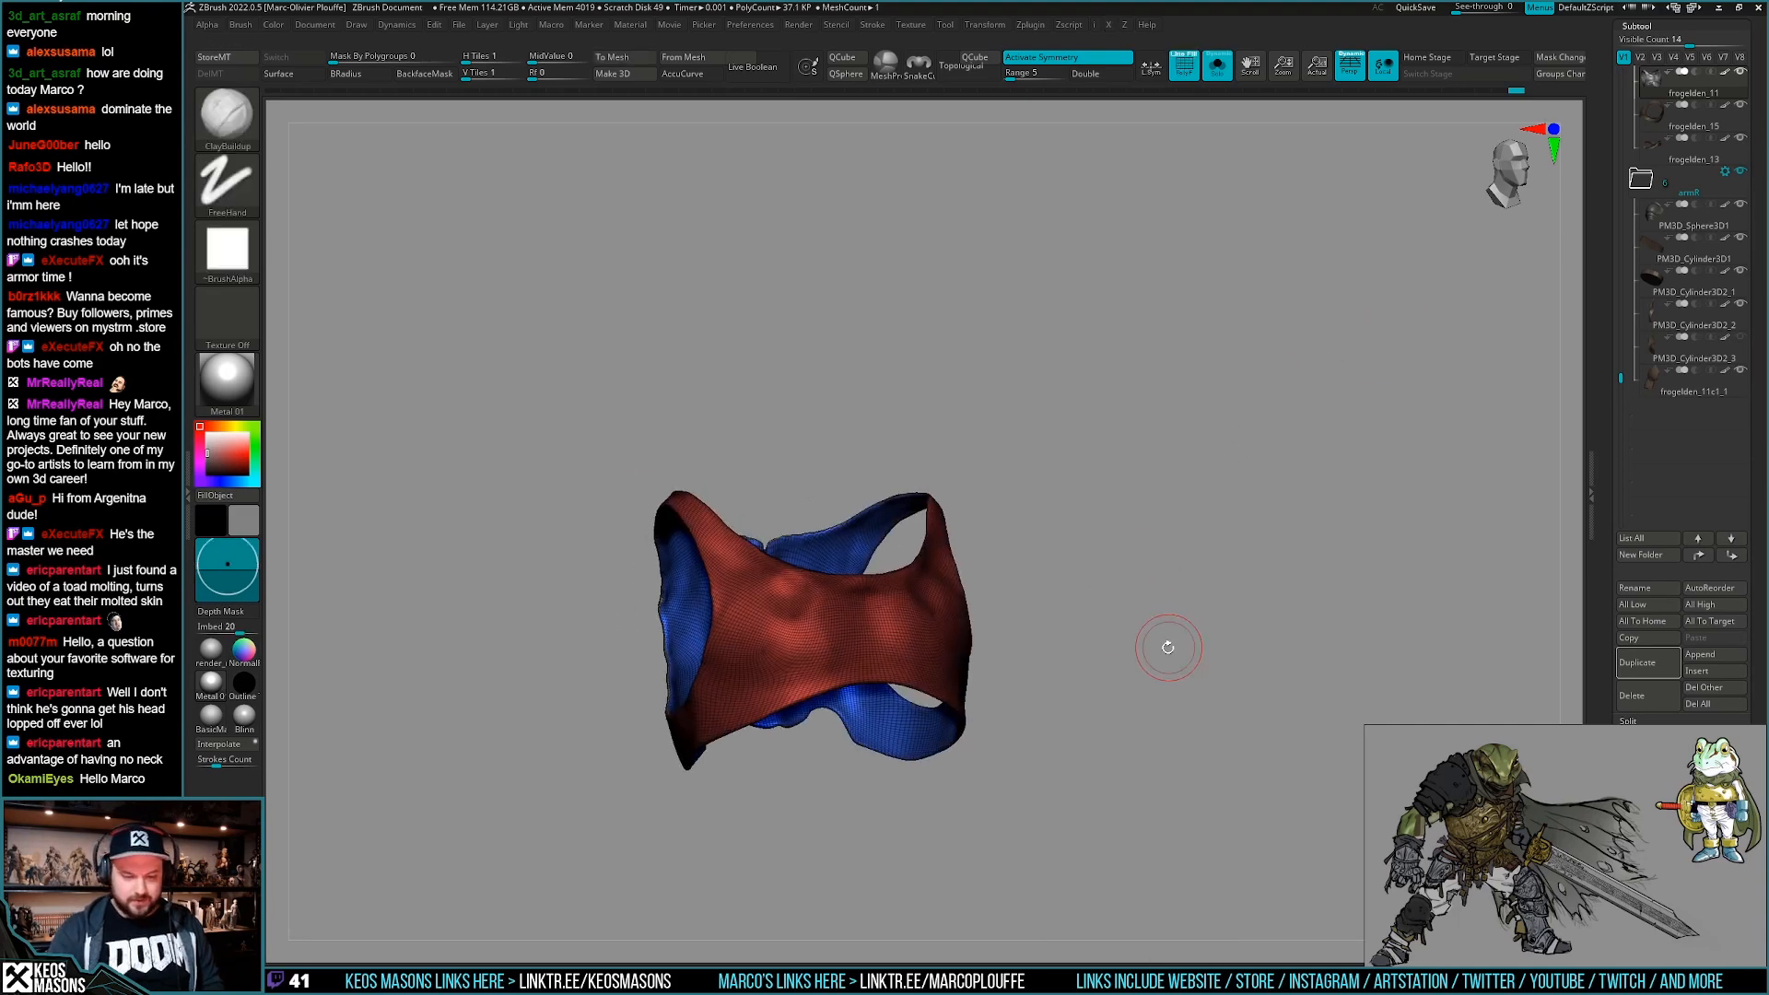
Examine the isolated vest's surface and its outer polygroup with the inner shell hidden.
{"action": "key", "text": "shift+f"}
{"action": "right_click_drag", "start_coordinate": [864, 611], "coordinate": [909, 651], "text": "ctrl"}
{"action": "key", "text": "ctrl+shift+z"}
{"action": "right_click_drag", "start_coordinate": [1204, 650], "coordinate": [1168, 655], "text": "ctrl"}
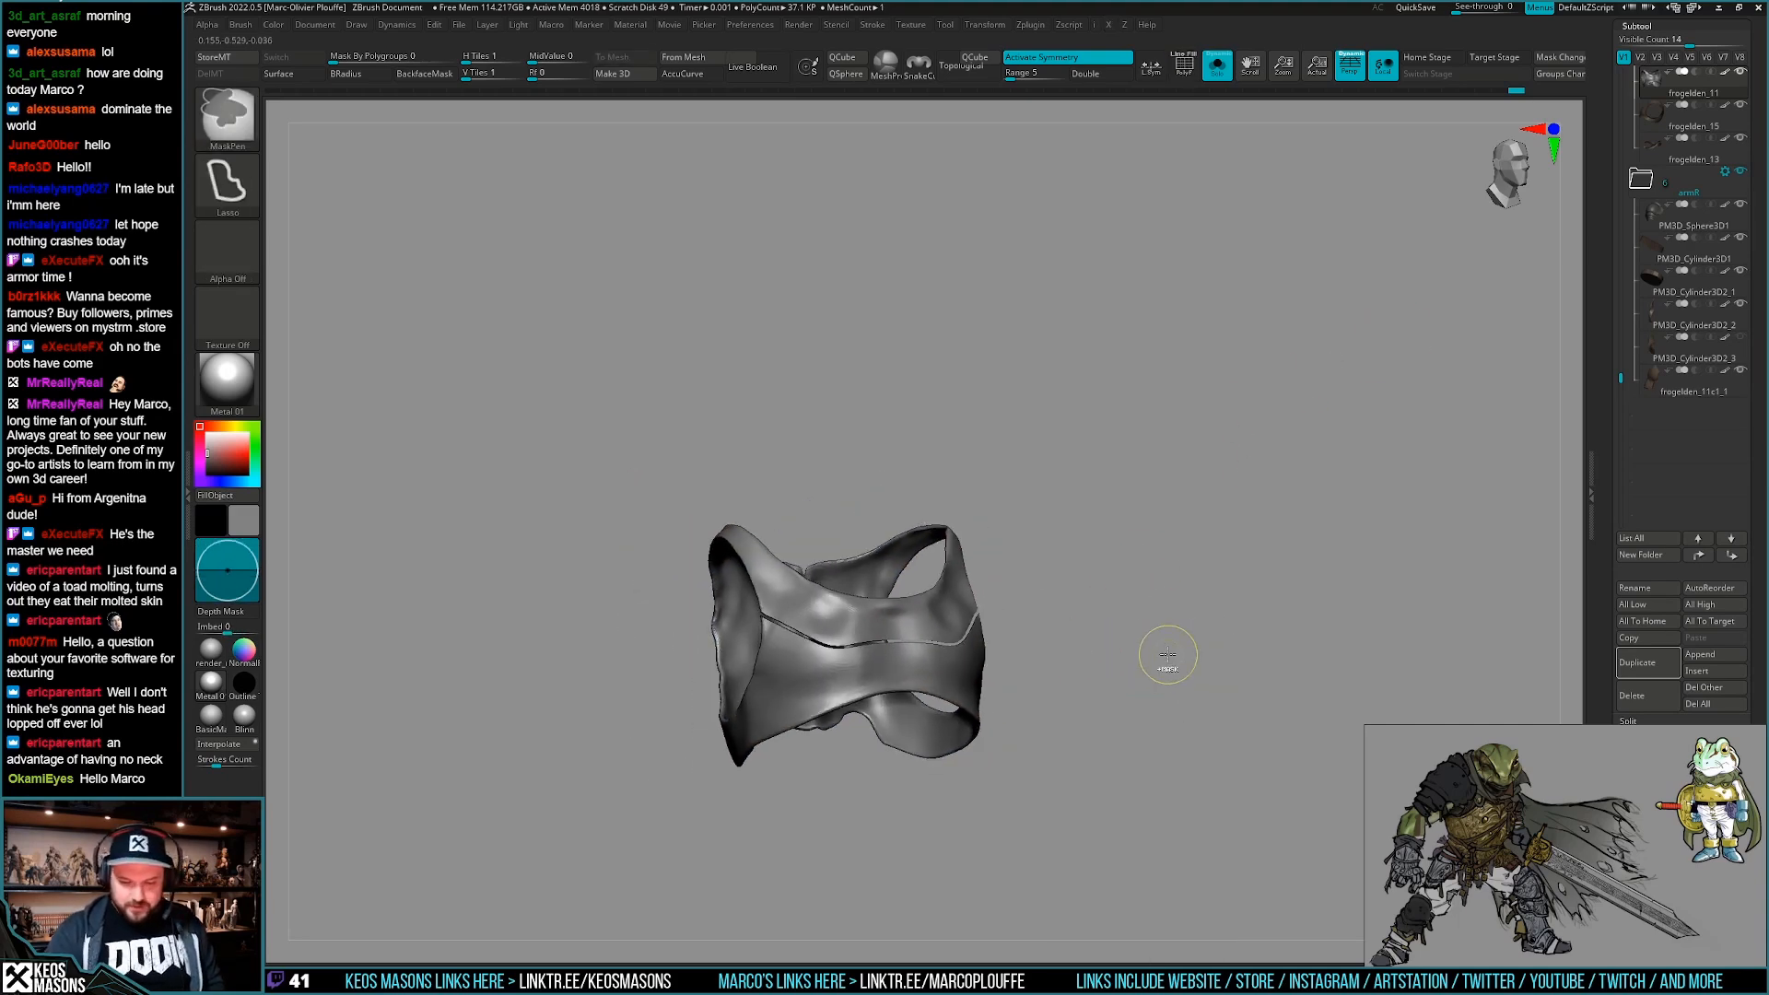
{"action": "key", "text": "space"}
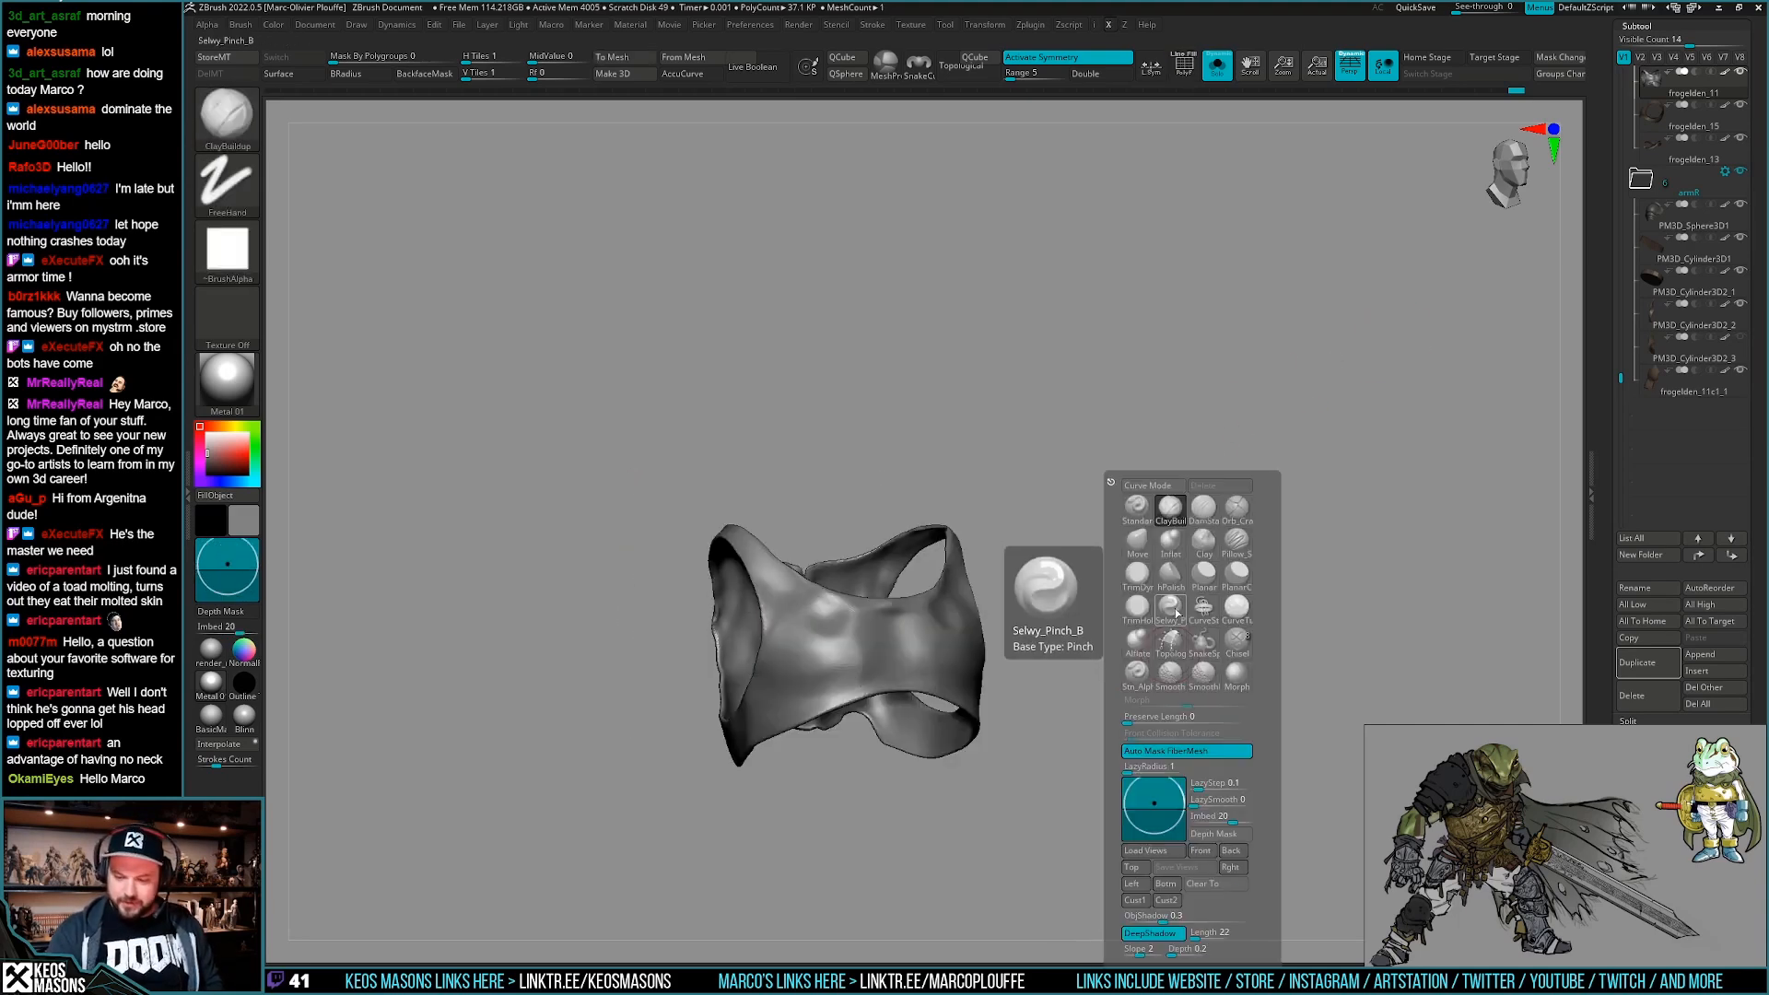
{"action": "key", "text": "space"}
{"action": "right_click_drag", "start_coordinate": [1335, 527], "coordinate": [1312, 599], "text": "ctrl"}
{"action": "key", "text": "shift+f"}
{"action": "right_click_drag", "start_coordinate": [928, 656], "coordinate": [977, 635], "text": "alt"}
{"action": "left_click", "coordinate": [950, 653], "text": "ctrl+shift"}
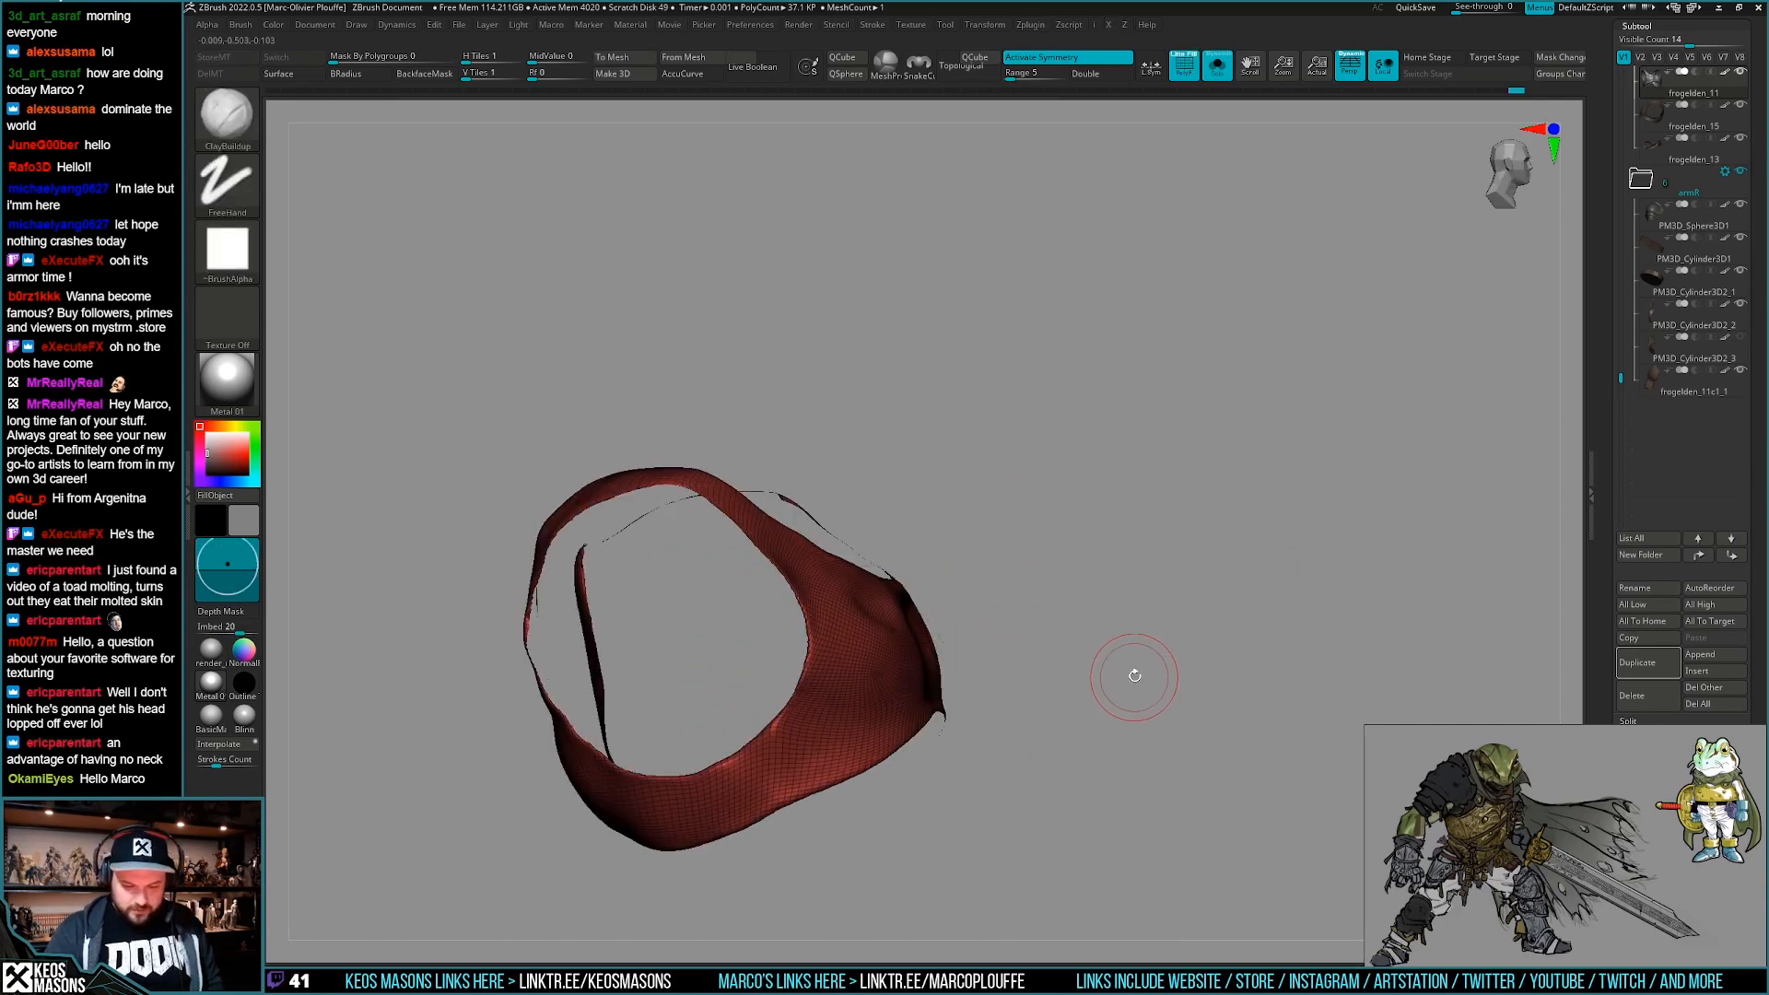
{"action": "right_click_drag", "start_coordinate": [1134, 676], "coordinate": [1160, 670]}
{"action": "mouse_move", "coordinate": [1022, 695]}
{"action": "right_mouse_down"}
{"action": "mouse_move", "coordinate": [1092, 689]}
{"action": "mouse_move", "coordinate": [983, 714]}
{"action": "mouse_move", "coordinate": [931, 640]}
{"action": "mouse_move", "coordinate": [956, 691]}
{"action": "mouse_move", "coordinate": [1162, 680]}
{"action": "mouse_move", "coordinate": [1134, 658]}
{"action": "mouse_move", "coordinate": [1146, 688]}
{"action": "mouse_move", "coordinate": [1121, 671]}
{"action": "mouse_move", "coordinate": [1097, 703]}
{"action": "mouse_move", "coordinate": [1121, 682]}
{"action": "mouse_move", "coordinate": [1141, 699]}
{"action": "mouse_move", "coordinate": [1130, 671]}
{"action": "right_mouse_up"}
{"action": "key", "text": "shift+f"}
{"action": "key", "text": "shift+f"}
{"action": "key", "text": "shift+f"}
Save the tool over the existing frogelden_14.ztl, and open a file browser window and move it off the canvas.
{"action": "key", "text": "ctrl+shift"}
{"action": "key", "text": "ctrl+shift+s"}
{"action": "left_click", "coordinate": [1215, 737]}
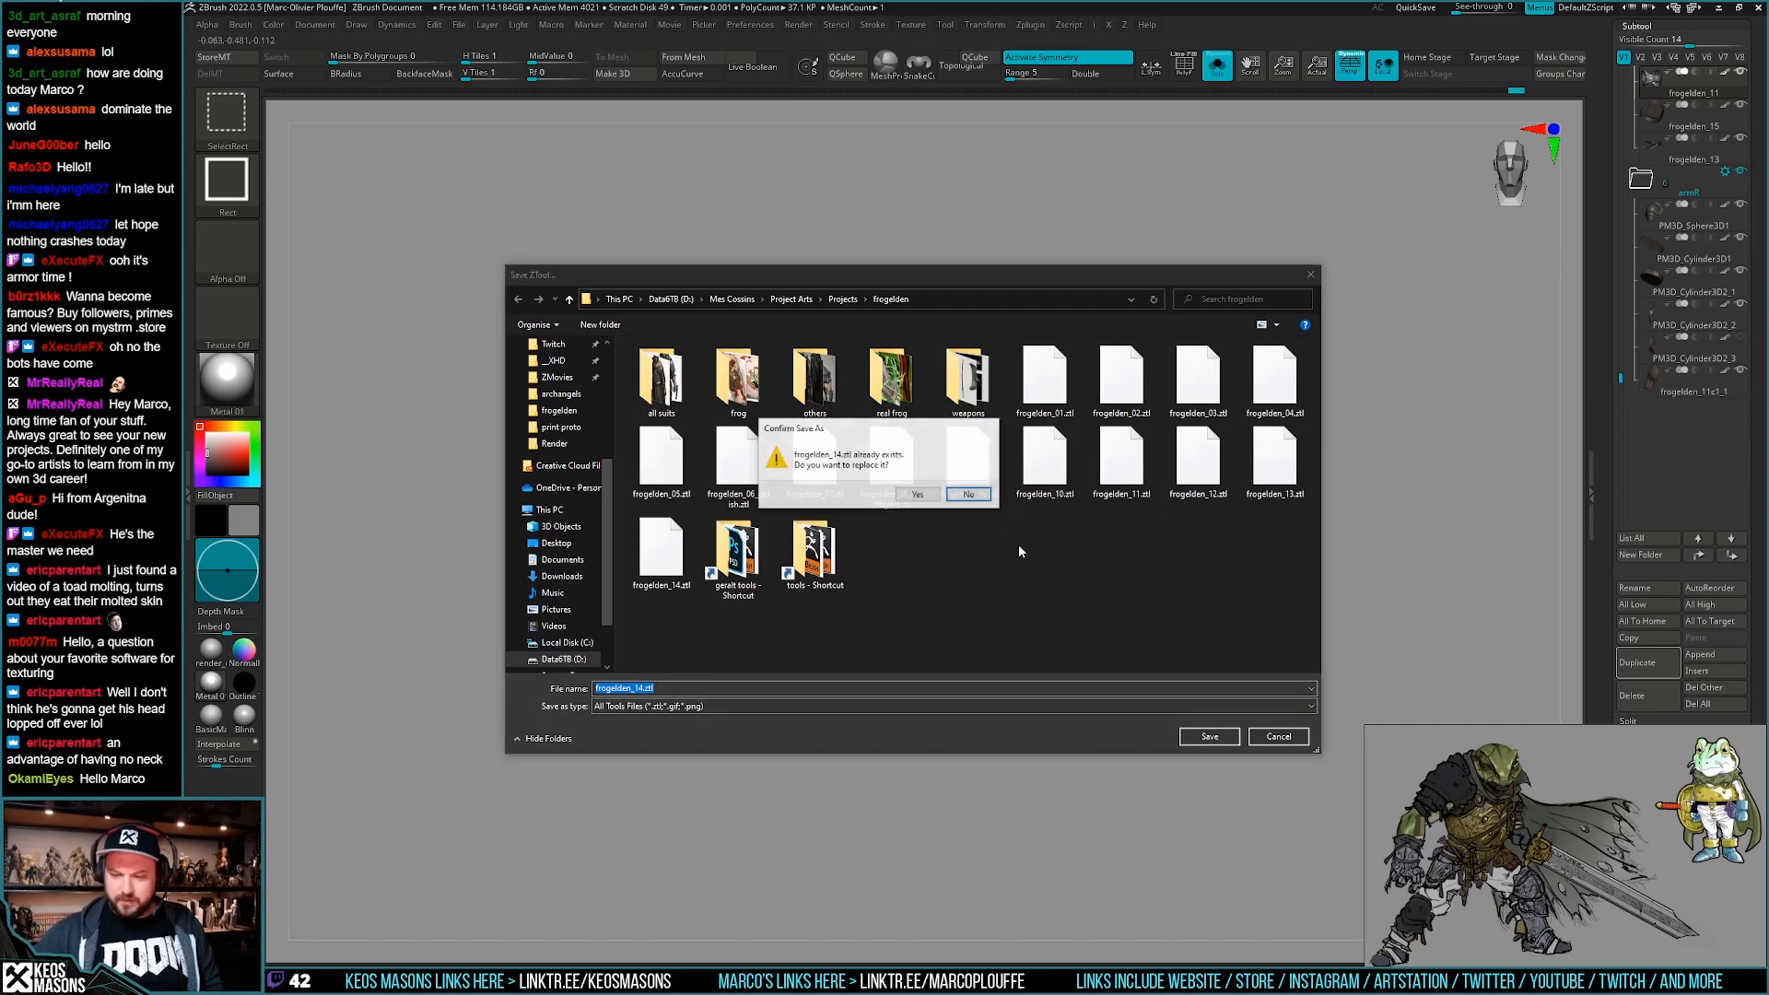
{"action": "left_click", "coordinate": [933, 497]}
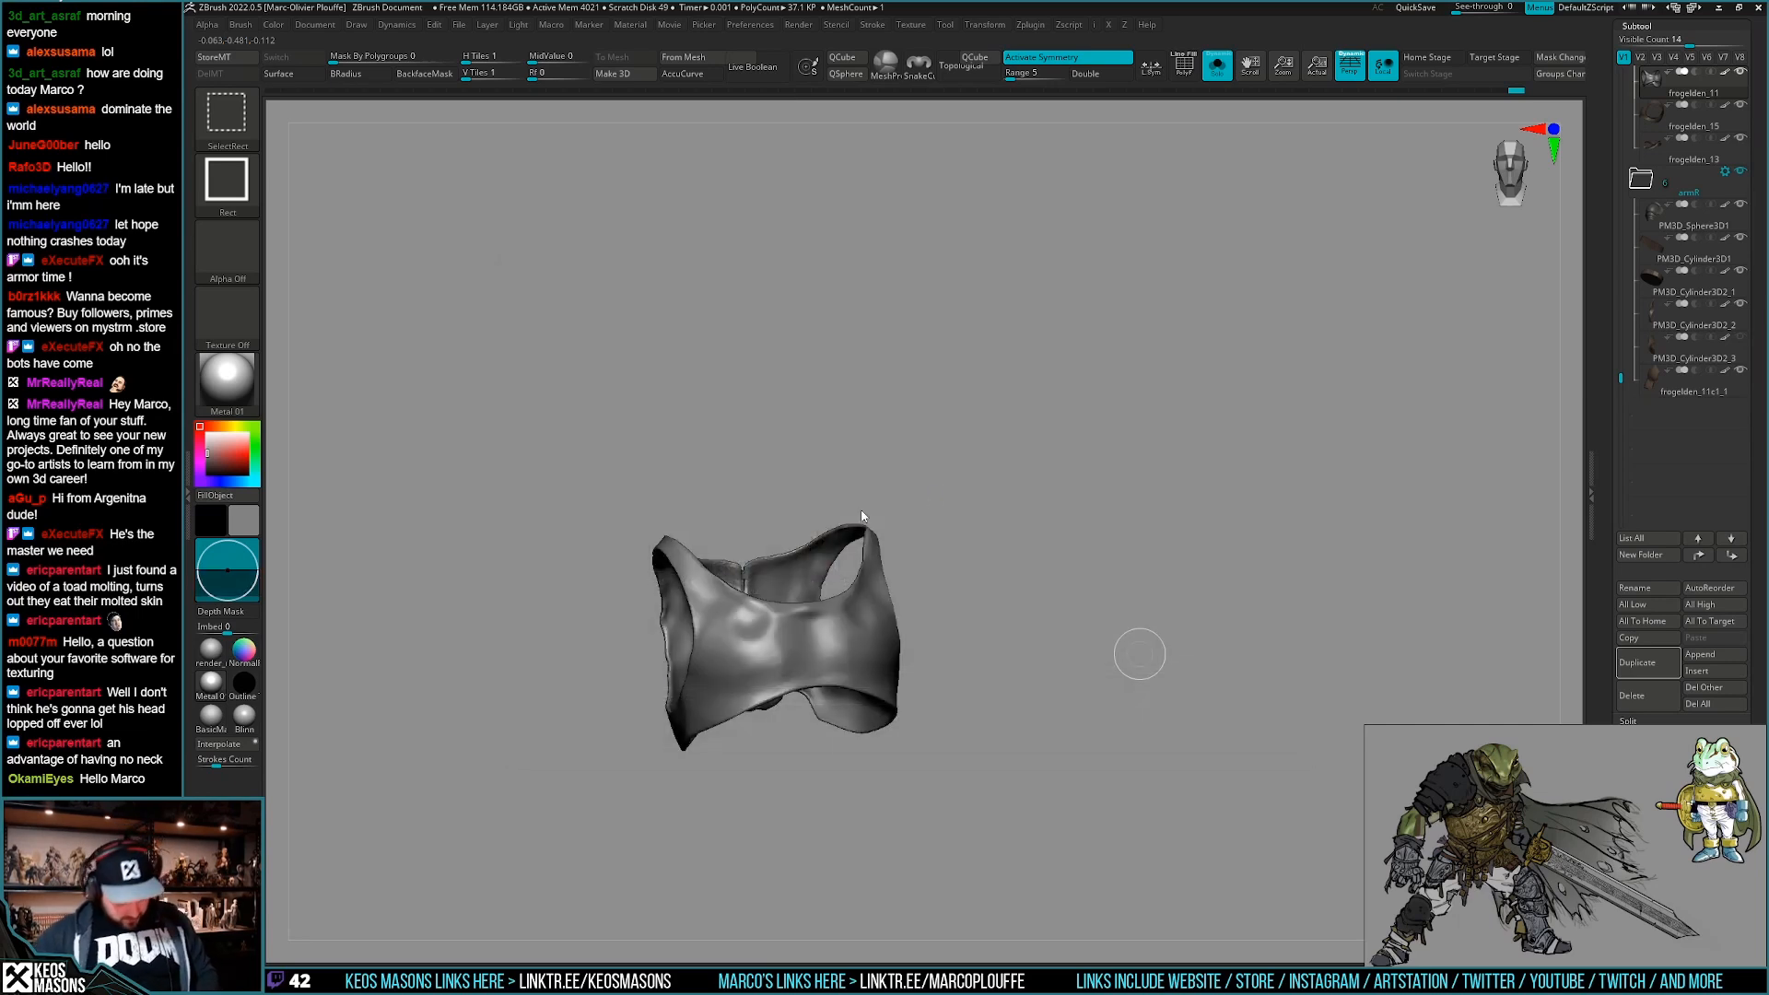
{"action": "key", "text": "super+e"}
{"action": "left_click_drag", "start_coordinate": [590, 284], "coordinate": [1768, 314]}
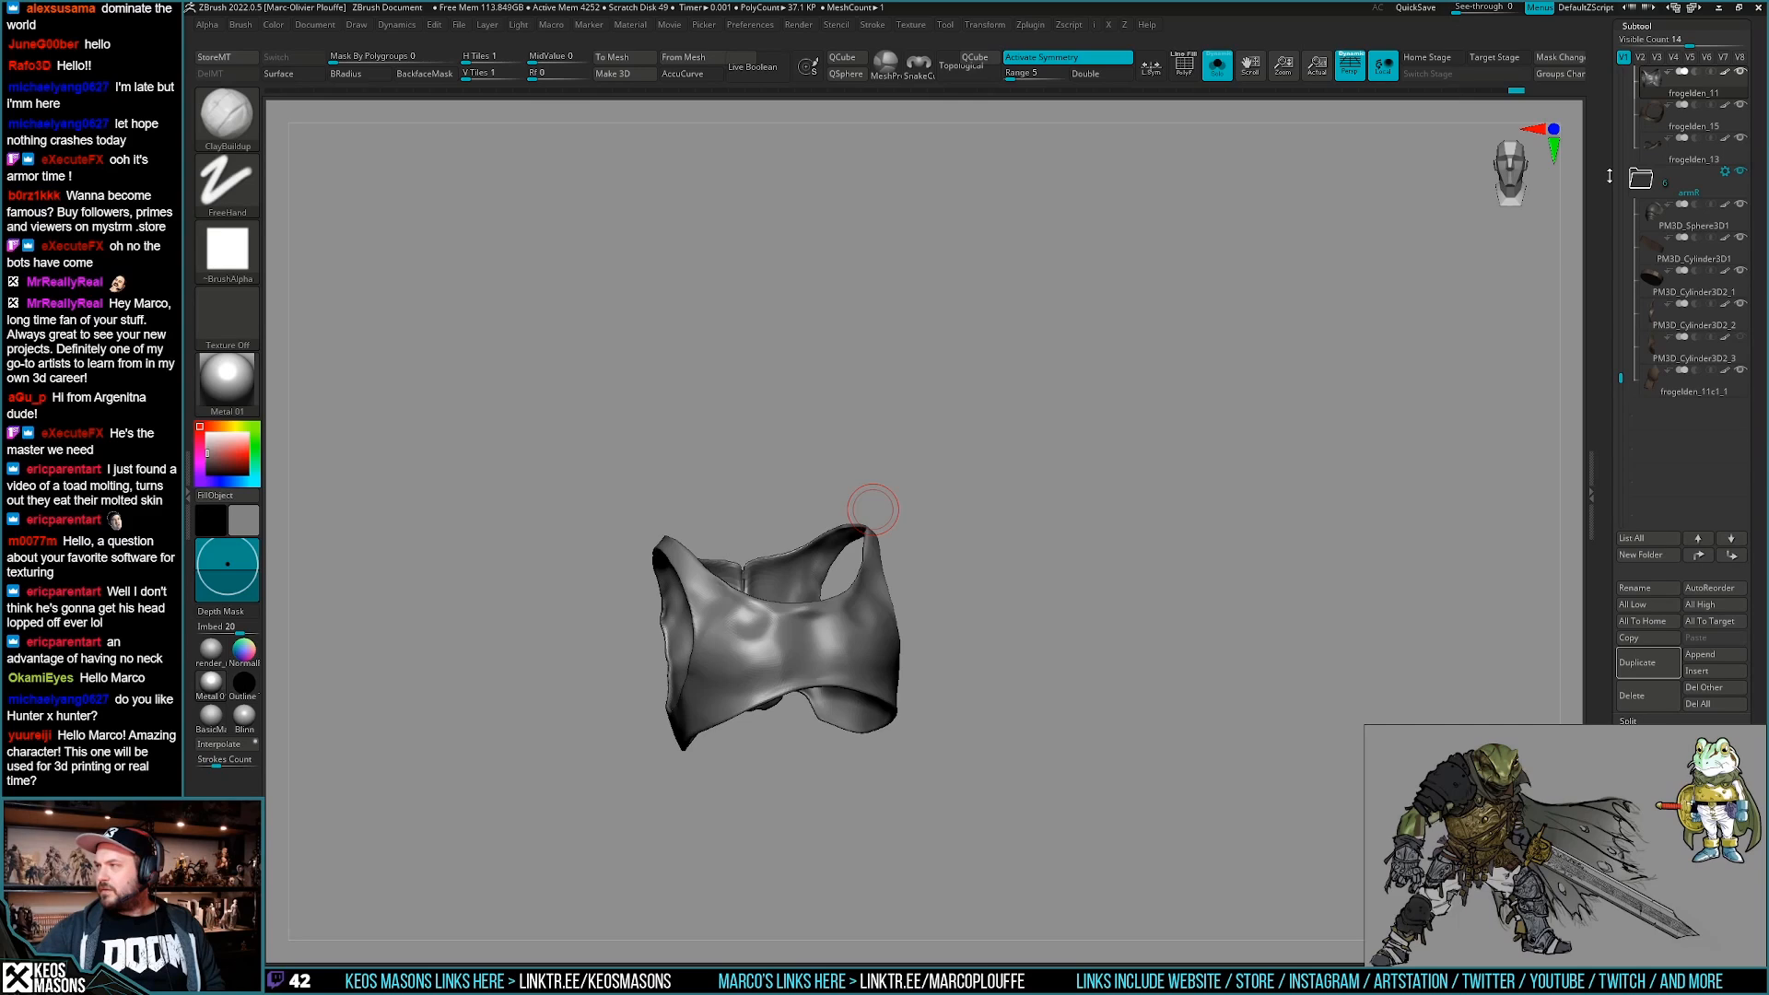
Isolate the outer polygroup of the grey vest and duplicate the shell as a new subtool.
{"action": "left_click_drag", "start_coordinate": [988, 675], "coordinate": [1016, 768]}
{"action": "key", "text": "shift+f"}
{"action": "right_click_drag", "start_coordinate": [1015, 767], "coordinate": [1041, 764], "text": "alt"}
{"action": "right_click_drag", "start_coordinate": [1006, 695], "coordinate": [1001, 711]}
{"action": "left_click", "coordinate": [1001, 711], "text": "ctrl+shift"}
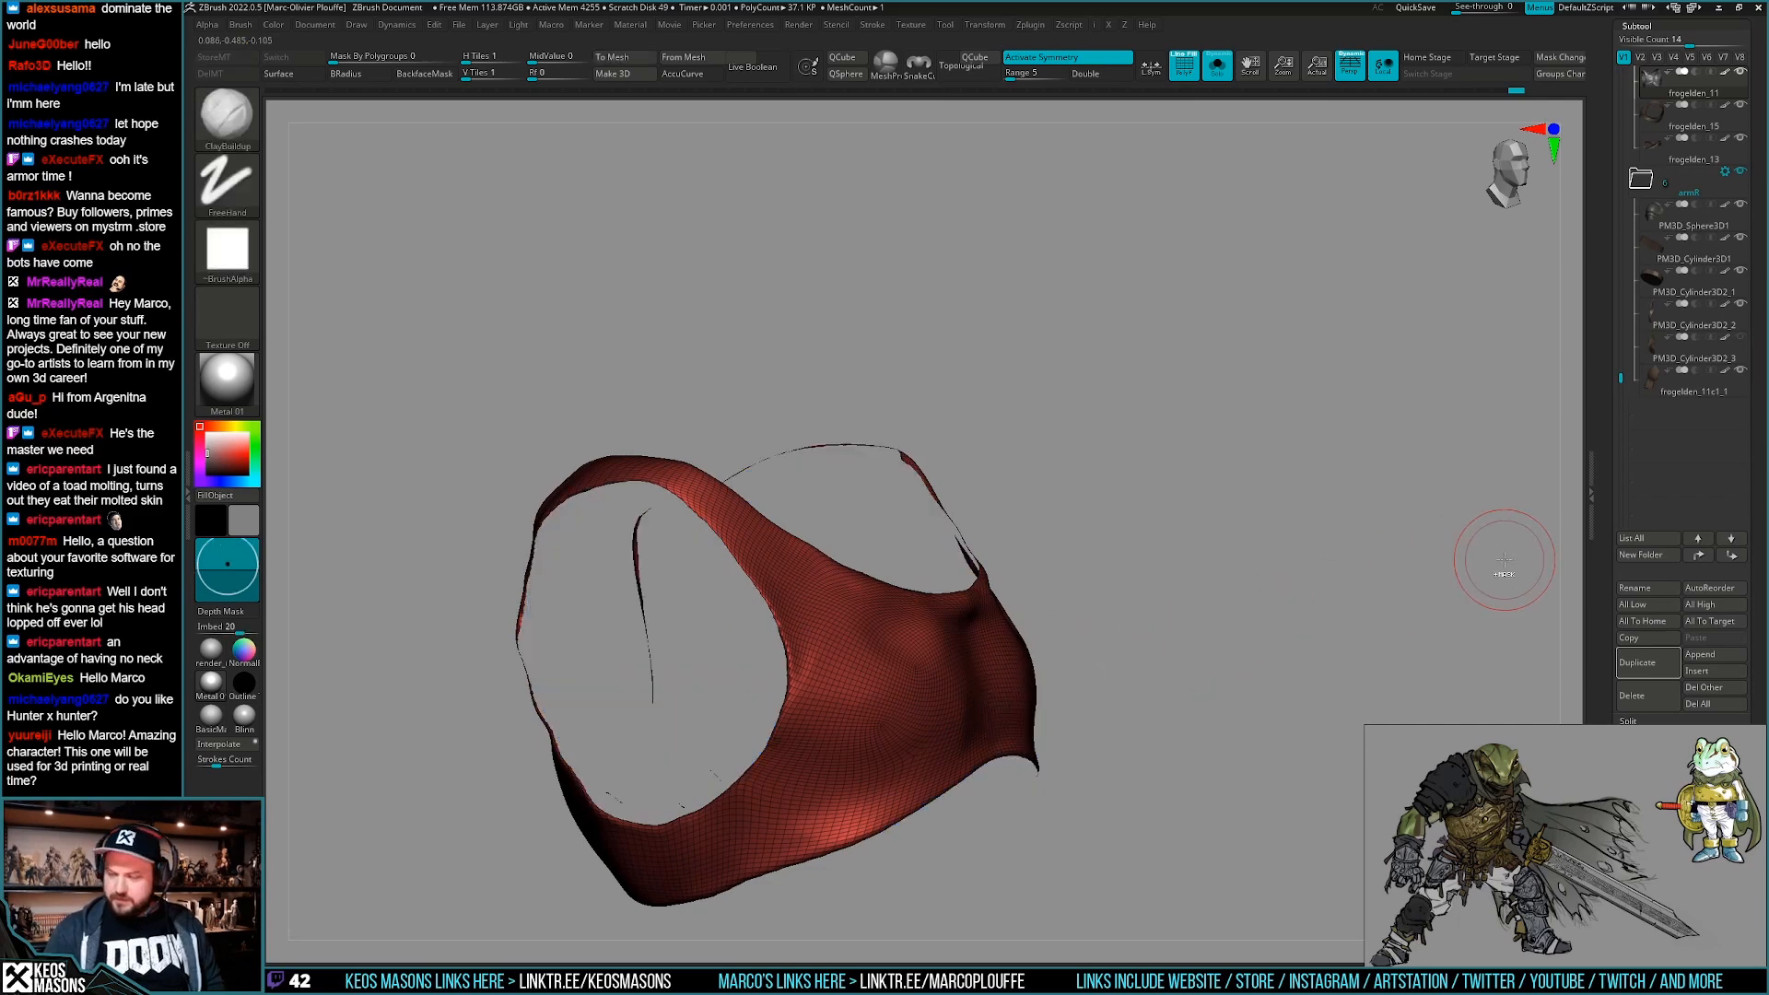
{"action": "left_click", "coordinate": [1332, 625], "text": "ctrl+shift"}
{"action": "left_click", "coordinate": [1642, 655]}
Select the duplicated outer shell frogelden_16 and ZRemesh it with a target polygon count of 1 and curves strength 50.
{"action": "left_click", "coordinate": [1661, 93]}
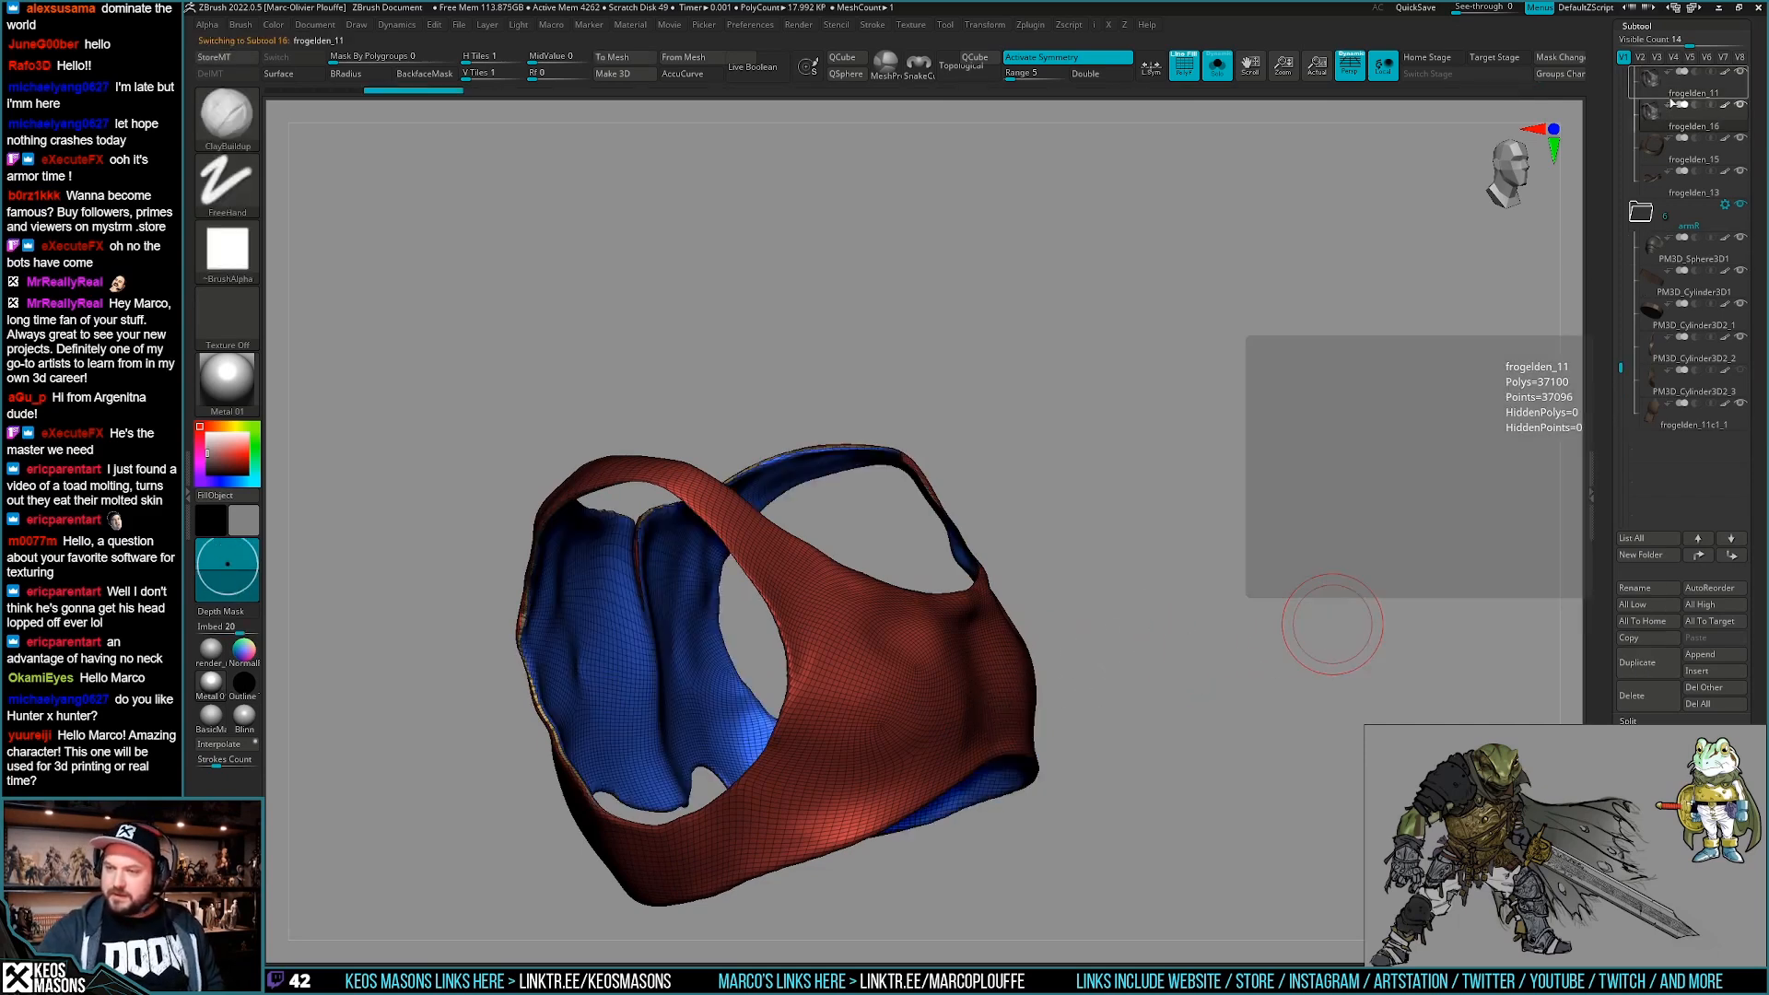
{"action": "left_click", "coordinate": [1679, 118]}
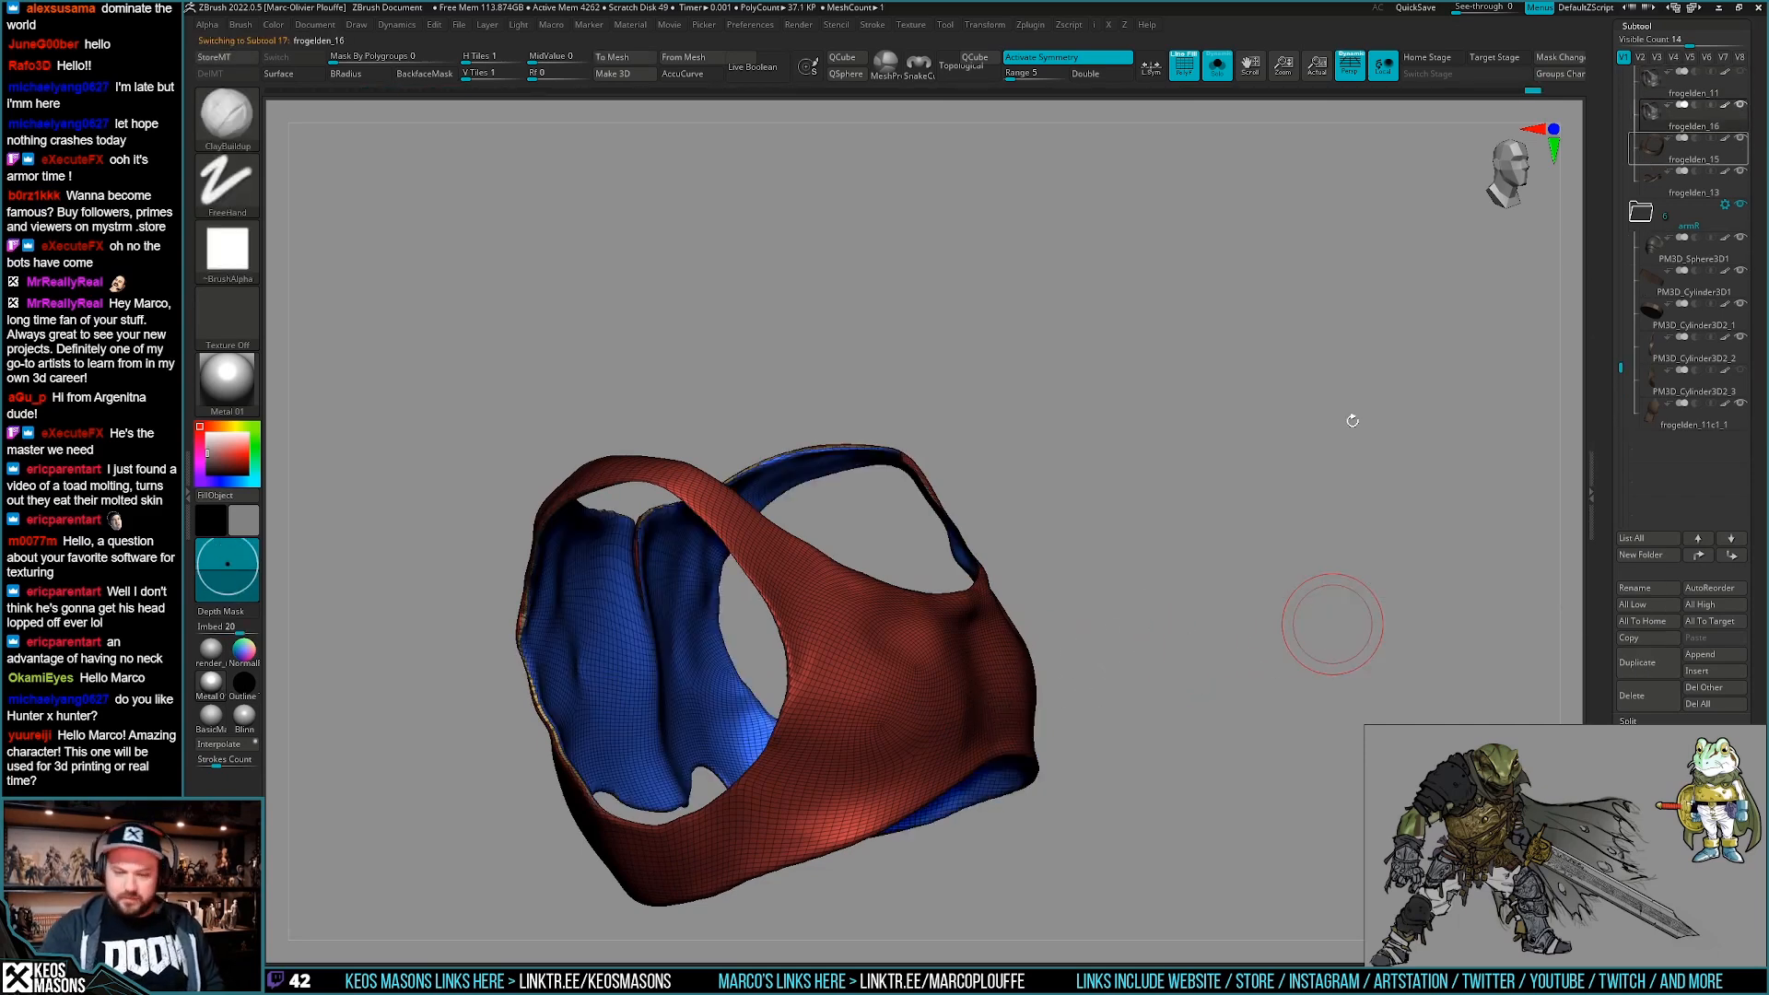
{"action": "left_click", "coordinate": [991, 686], "text": "ctrl+shift"}
{"action": "left_click_drag", "start_coordinate": [1204, 672], "coordinate": [1164, 698]}
{"action": "key", "text": "shift+f"}
{"action": "key", "text": "shift+f"}
{"action": "key", "text": "g"}
{"action": "left_click", "coordinate": [1128, 701]}
{"action": "left_click", "coordinate": [1126, 676]}
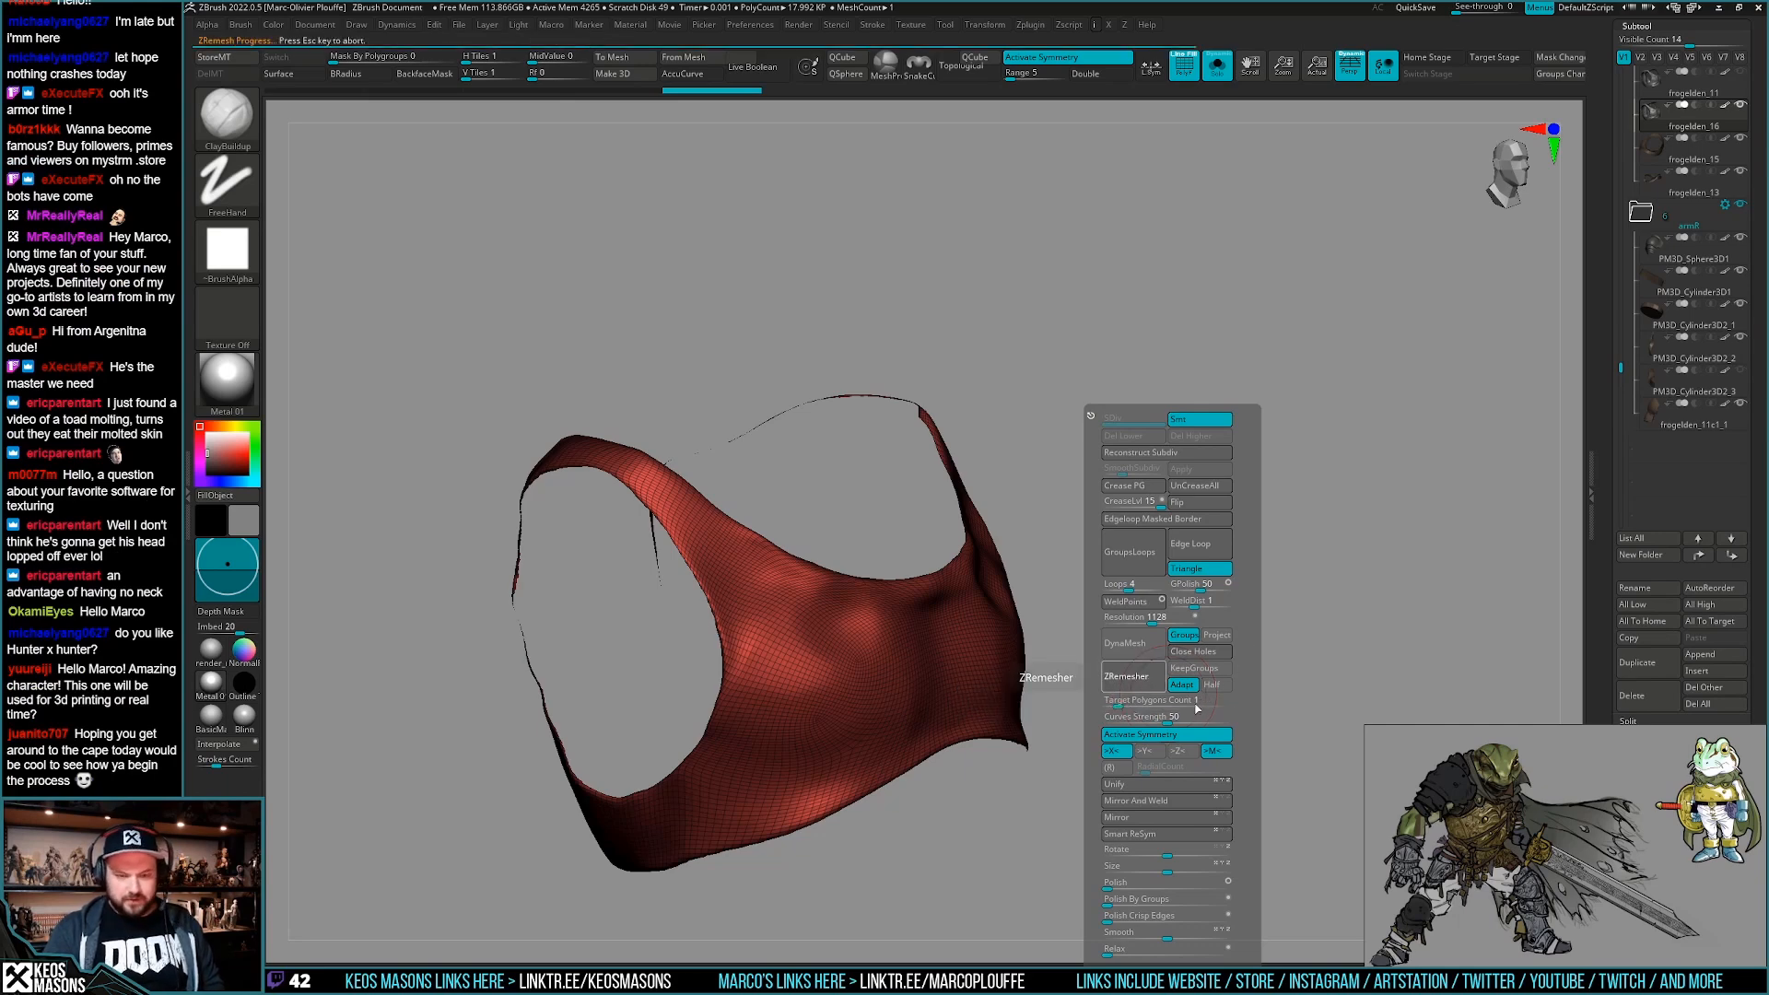
{"action": "key", "text": "space"}
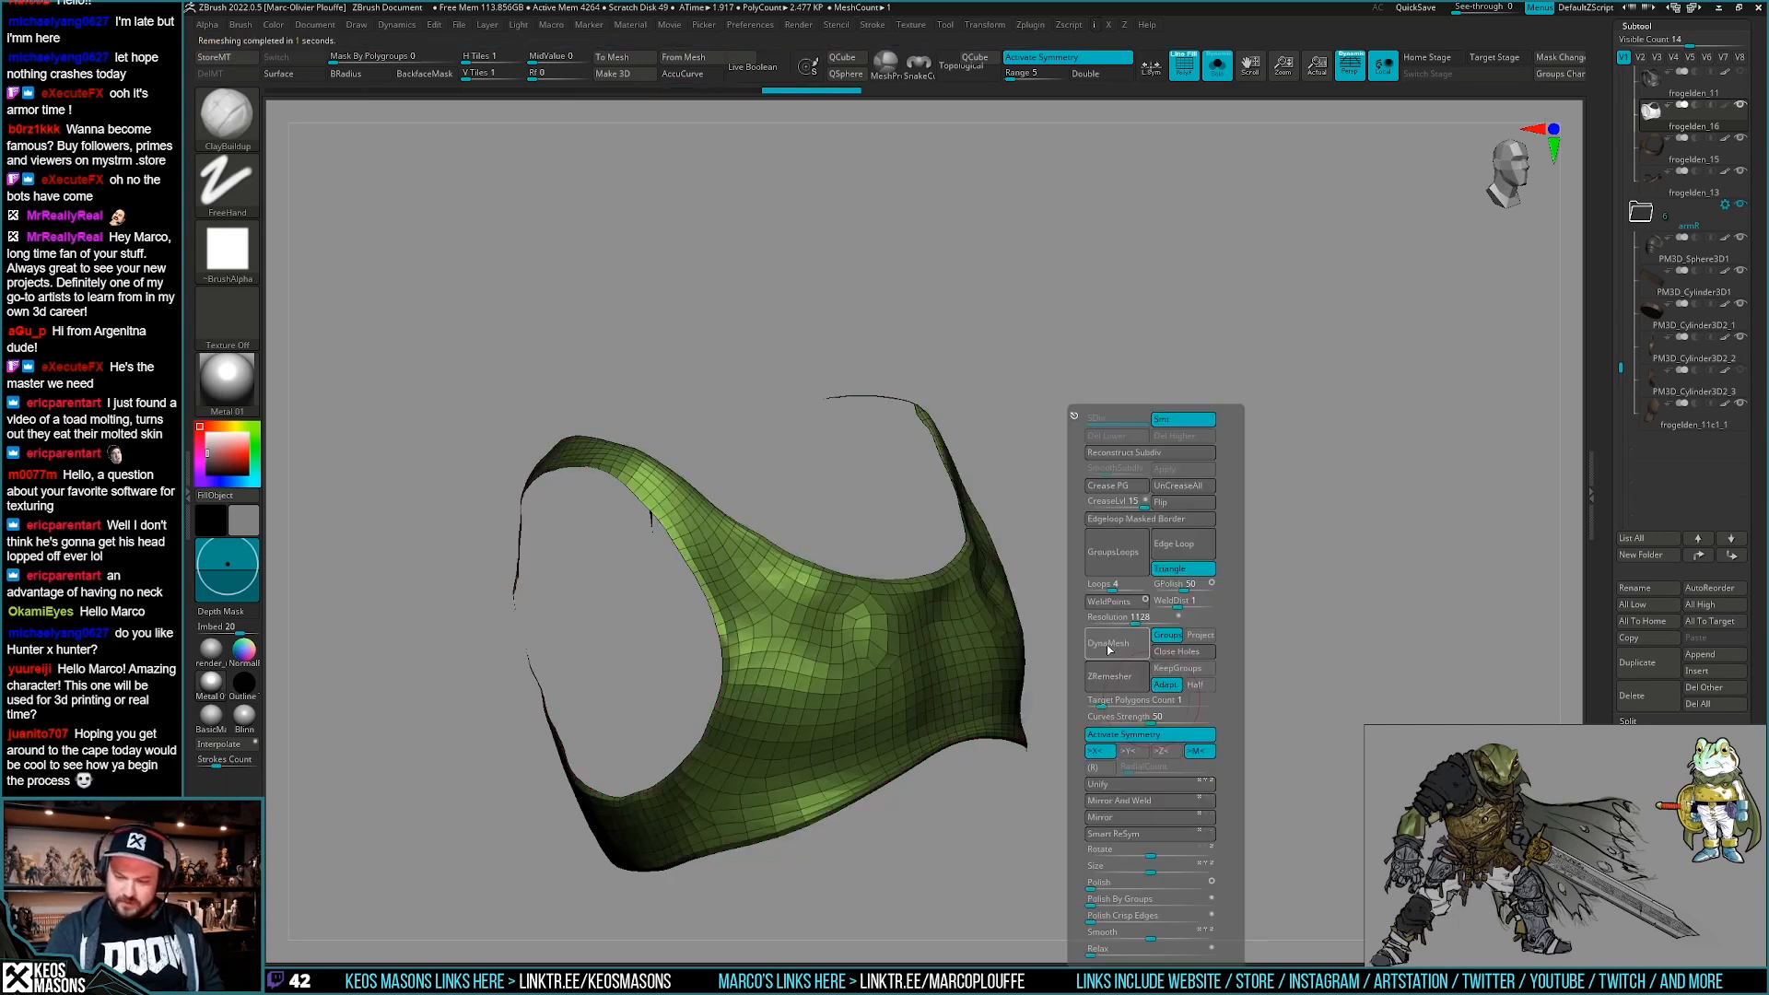
ZRemesh the outer shell at a target polygon count of 0.42996, polish it slightly and ZRemesh it again.
{"action": "left_click_drag", "start_coordinate": [1096, 702], "coordinate": [1092, 702]}
{"action": "left_click", "coordinate": [1113, 685]}
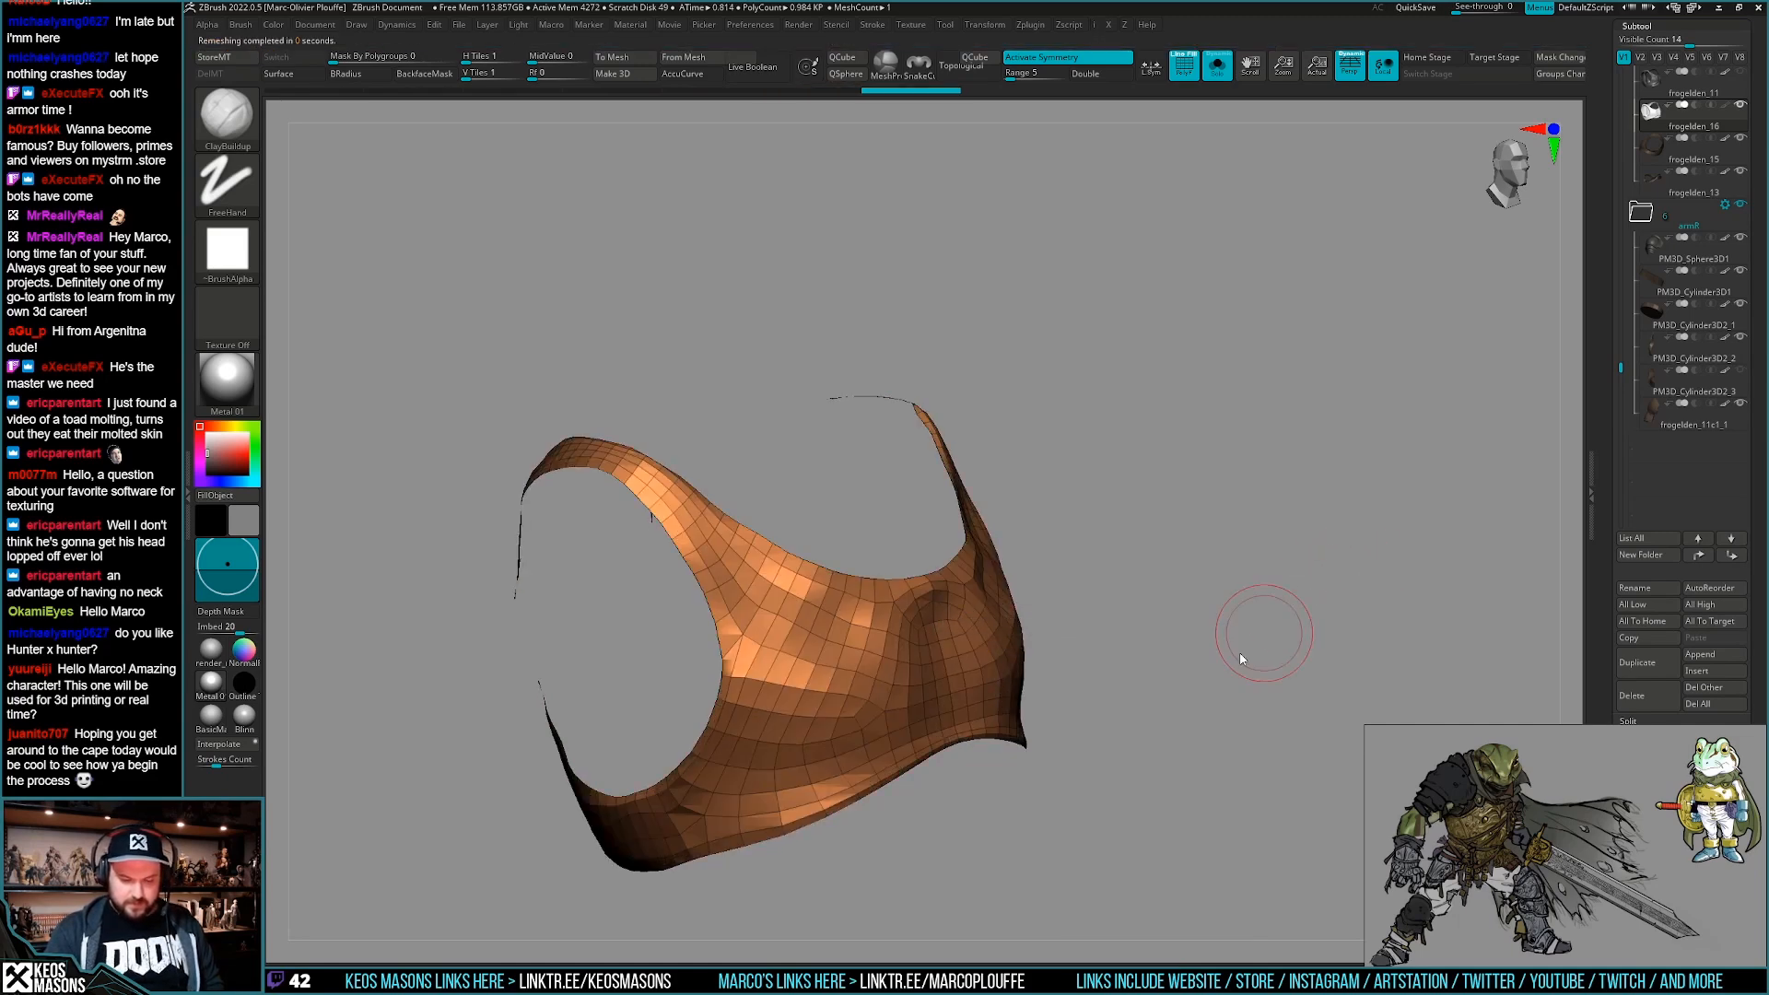
{"action": "key", "text": "space"}
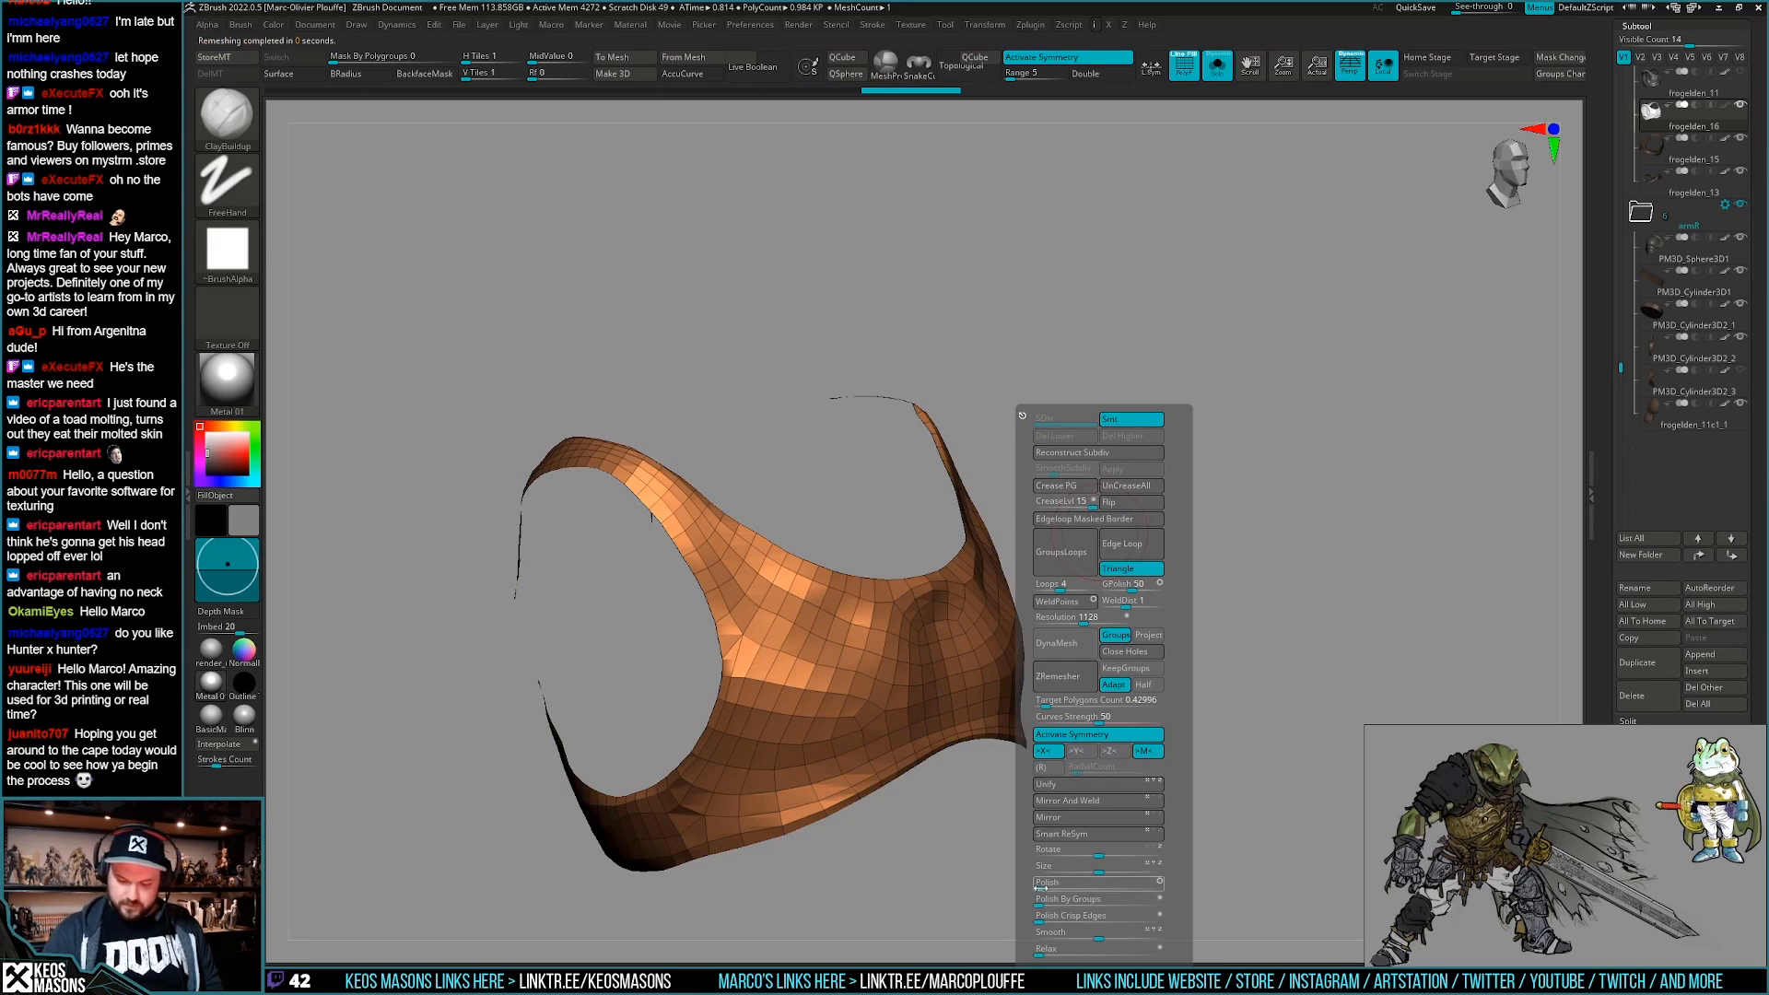
{"action": "left_click_drag", "start_coordinate": [1038, 885], "coordinate": [1043, 885]}
{"action": "key", "text": "space"}
{"action": "left_click", "coordinate": [1035, 676]}
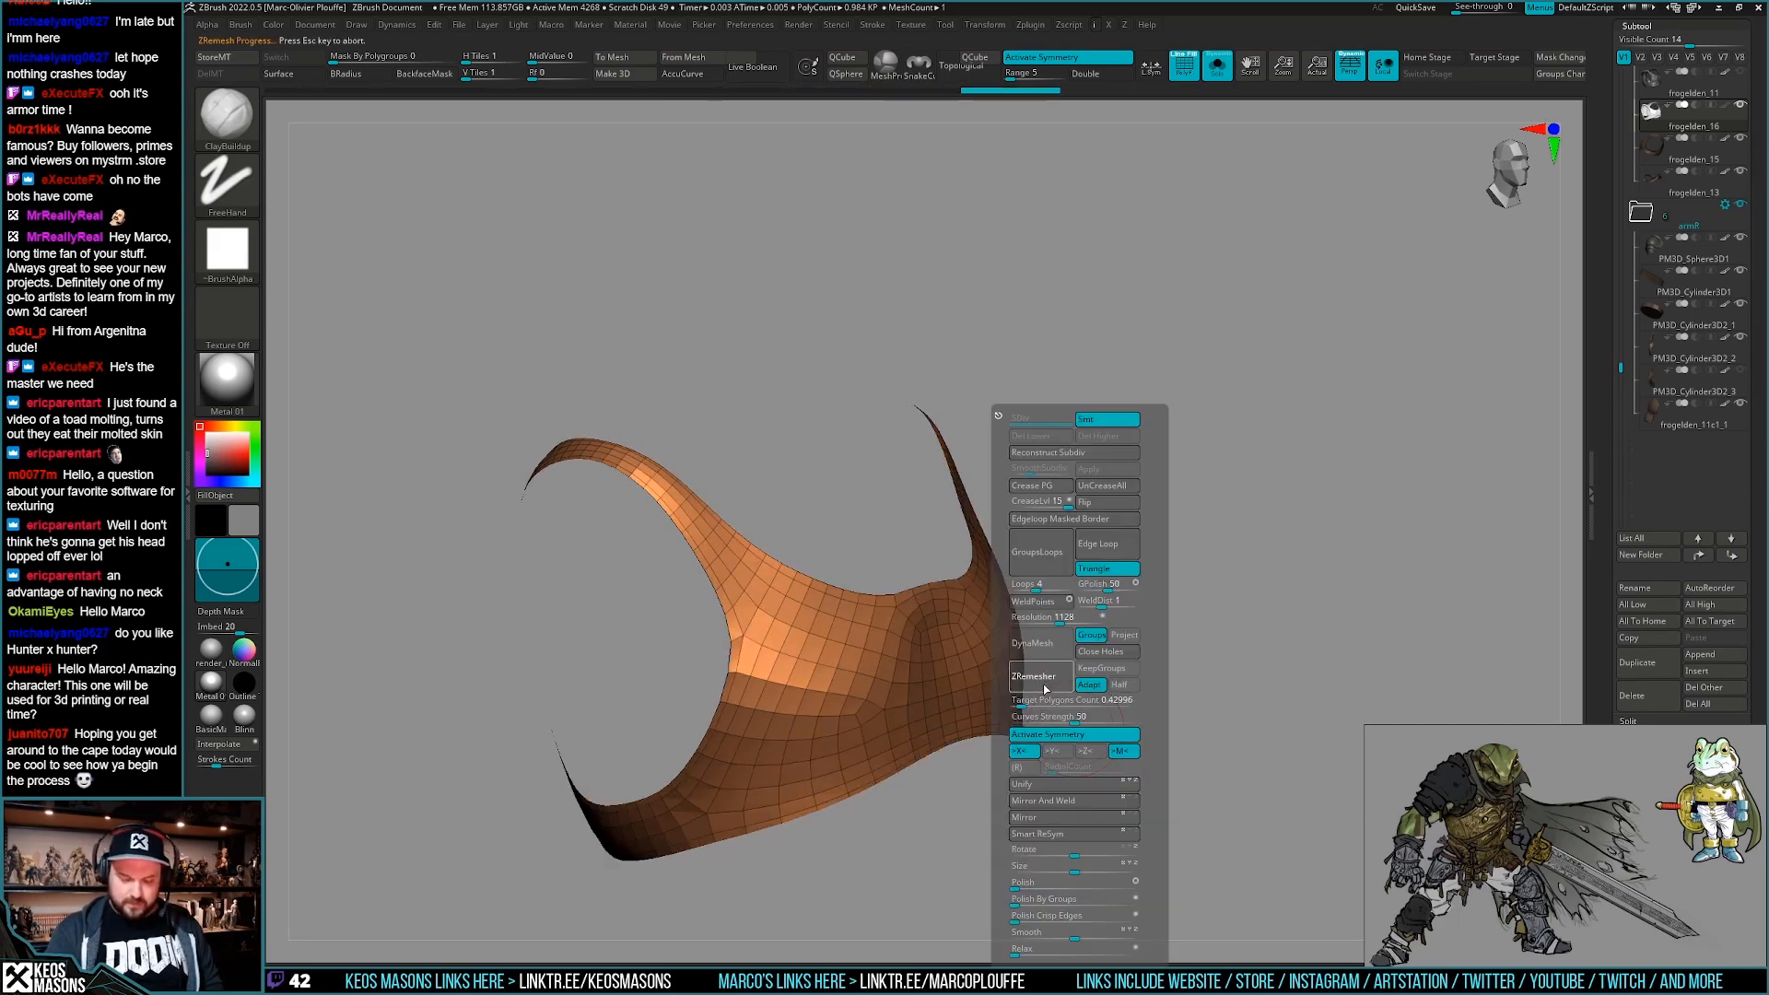
Examine the remeshed shell's topology and overall shape with and without the polyframe display.
{"action": "left_click_drag", "start_coordinate": [1063, 682], "coordinate": [1152, 718]}
{"action": "key", "text": "alt+s"}
{"action": "right_click_drag", "start_coordinate": [1041, 707], "coordinate": [1028, 723]}
{"action": "key", "text": "alt+s"}
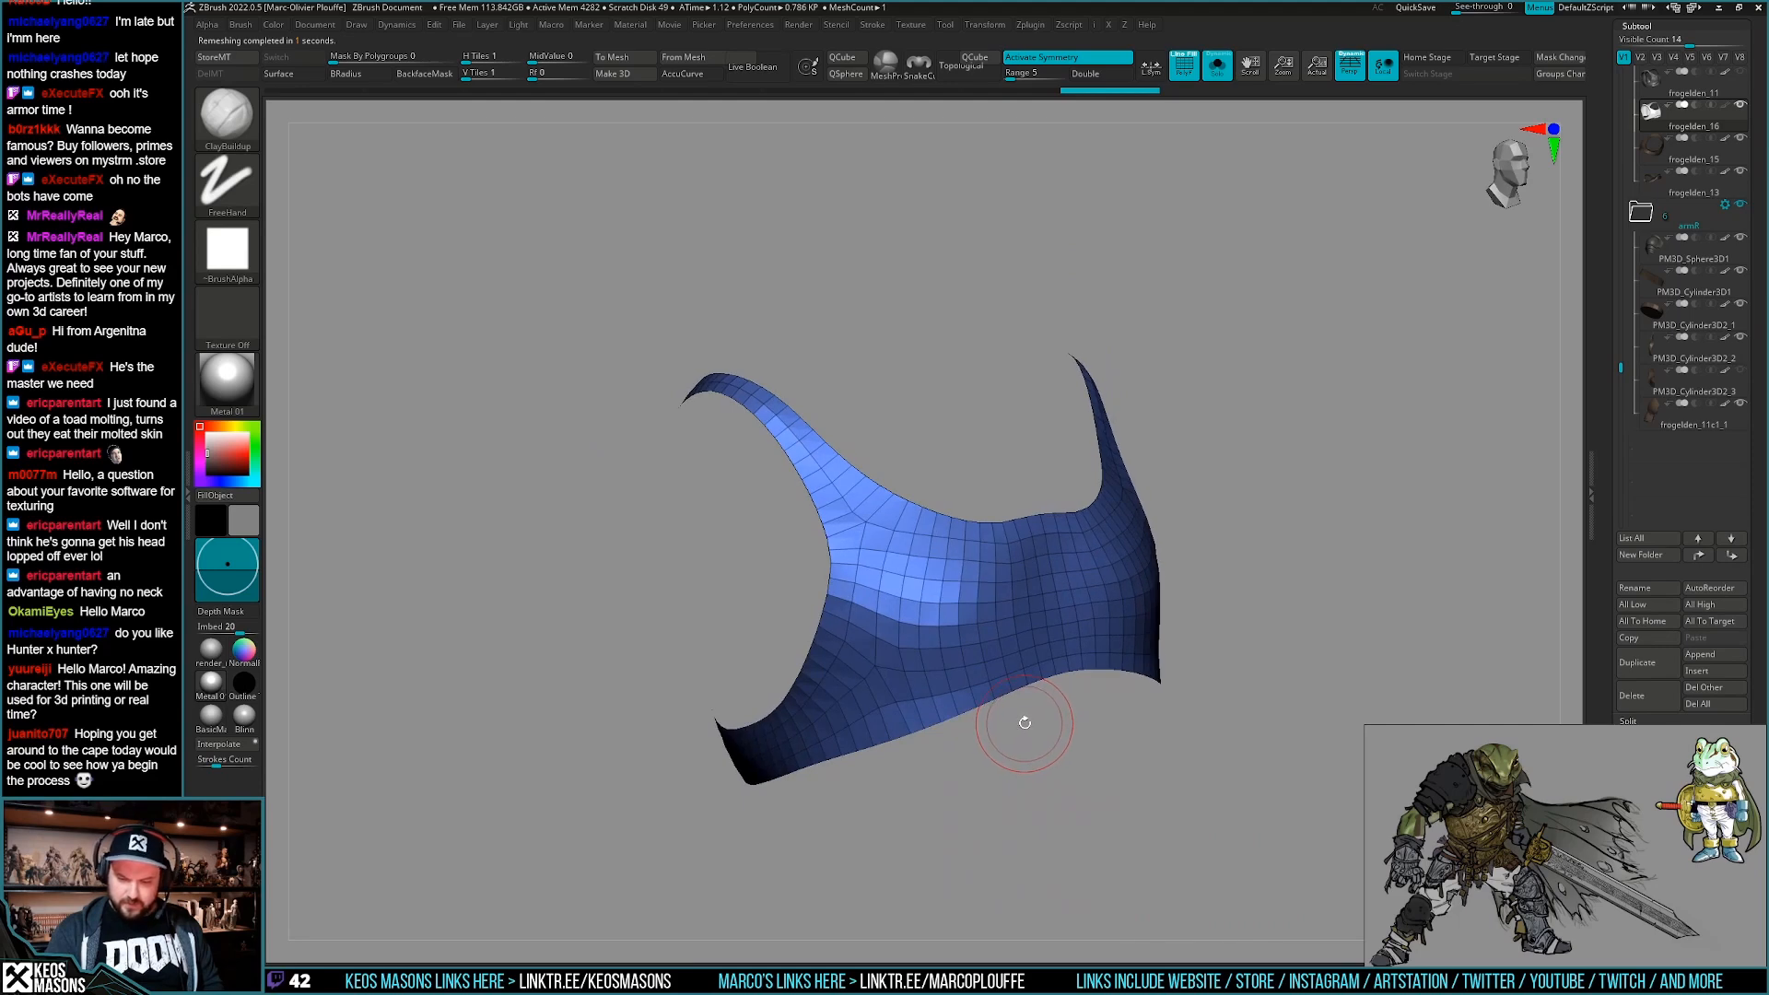
{"action": "key", "text": "shift+f"}
{"action": "key", "text": "alt+s"}
{"action": "key", "text": "alt+s"}
{"action": "key", "text": "shift+f"}
{"action": "key", "text": "f"}
{"action": "key", "text": "shift+f"}
{"action": "mouse_move", "coordinate": [932, 680]}
{"action": "right_mouse_down", "text": "ctrl"}
{"action": "mouse_move", "coordinate": [914, 646]}
{"action": "mouse_move", "coordinate": [932, 659]}
{"action": "right_mouse_up", "text": "ctrl"}
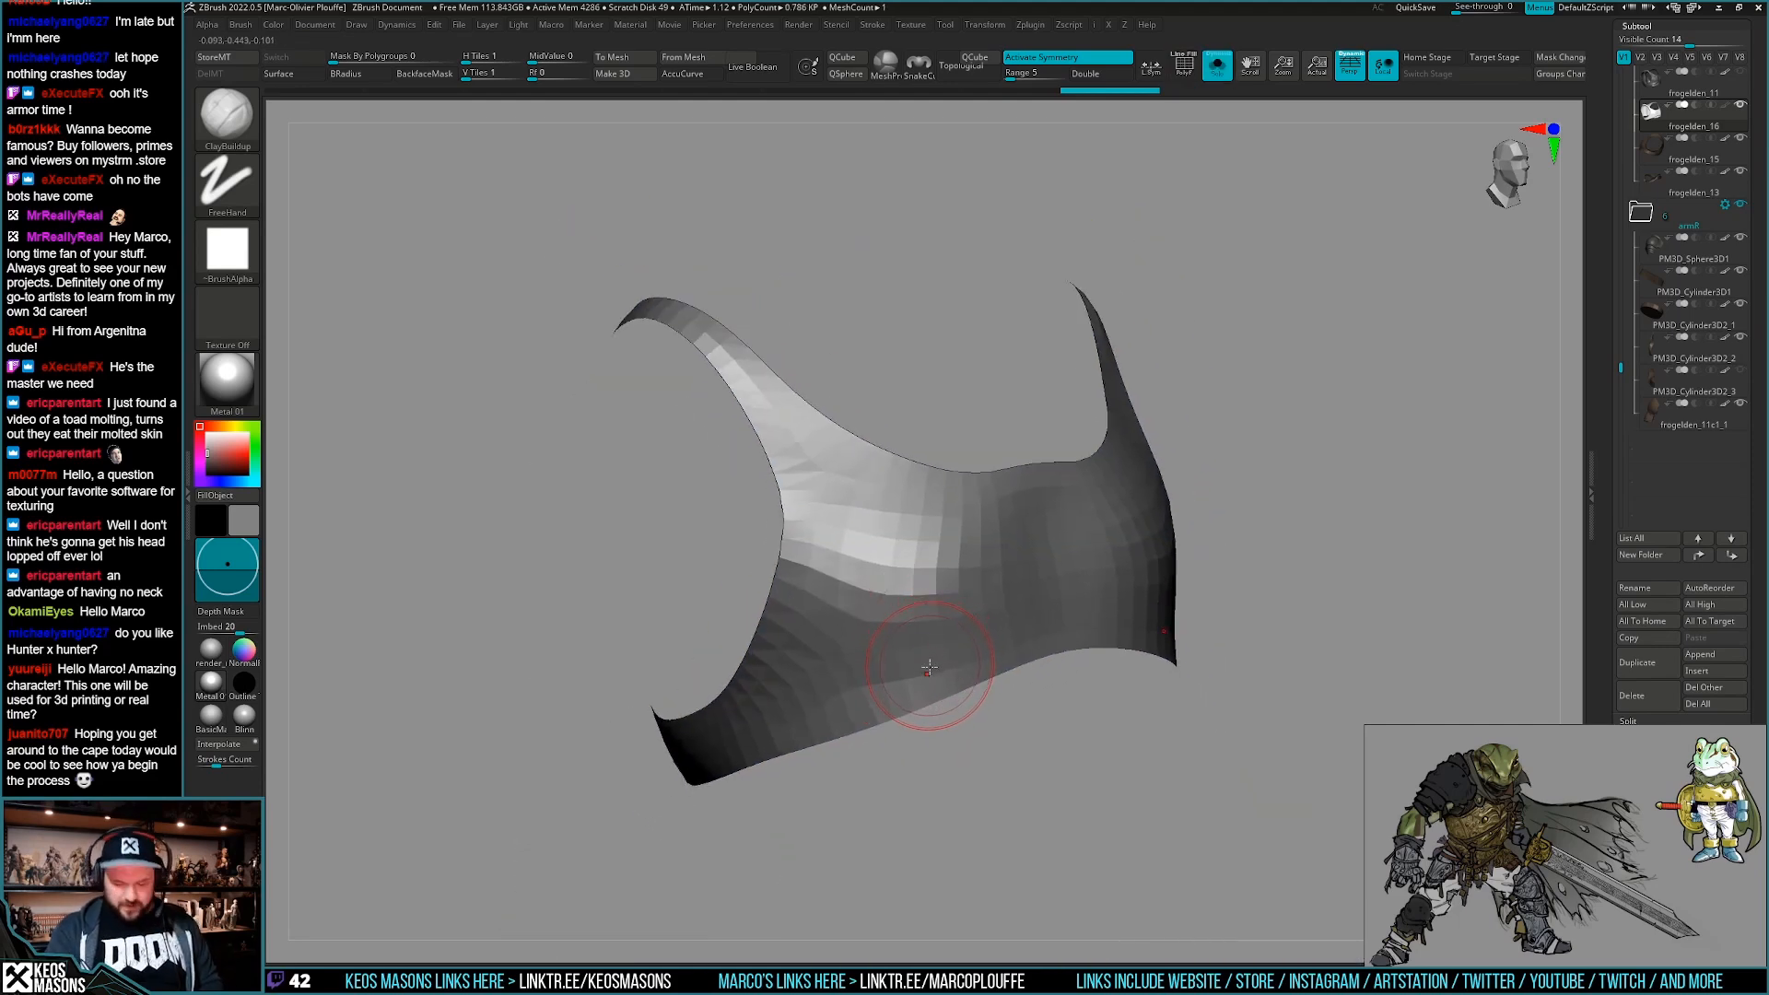
Load the brush preset chainmail_backmesh.ZBP from the frogelden project folder.
{"action": "key", "text": "b"}
{"action": "left_click", "coordinate": [389, 942]}
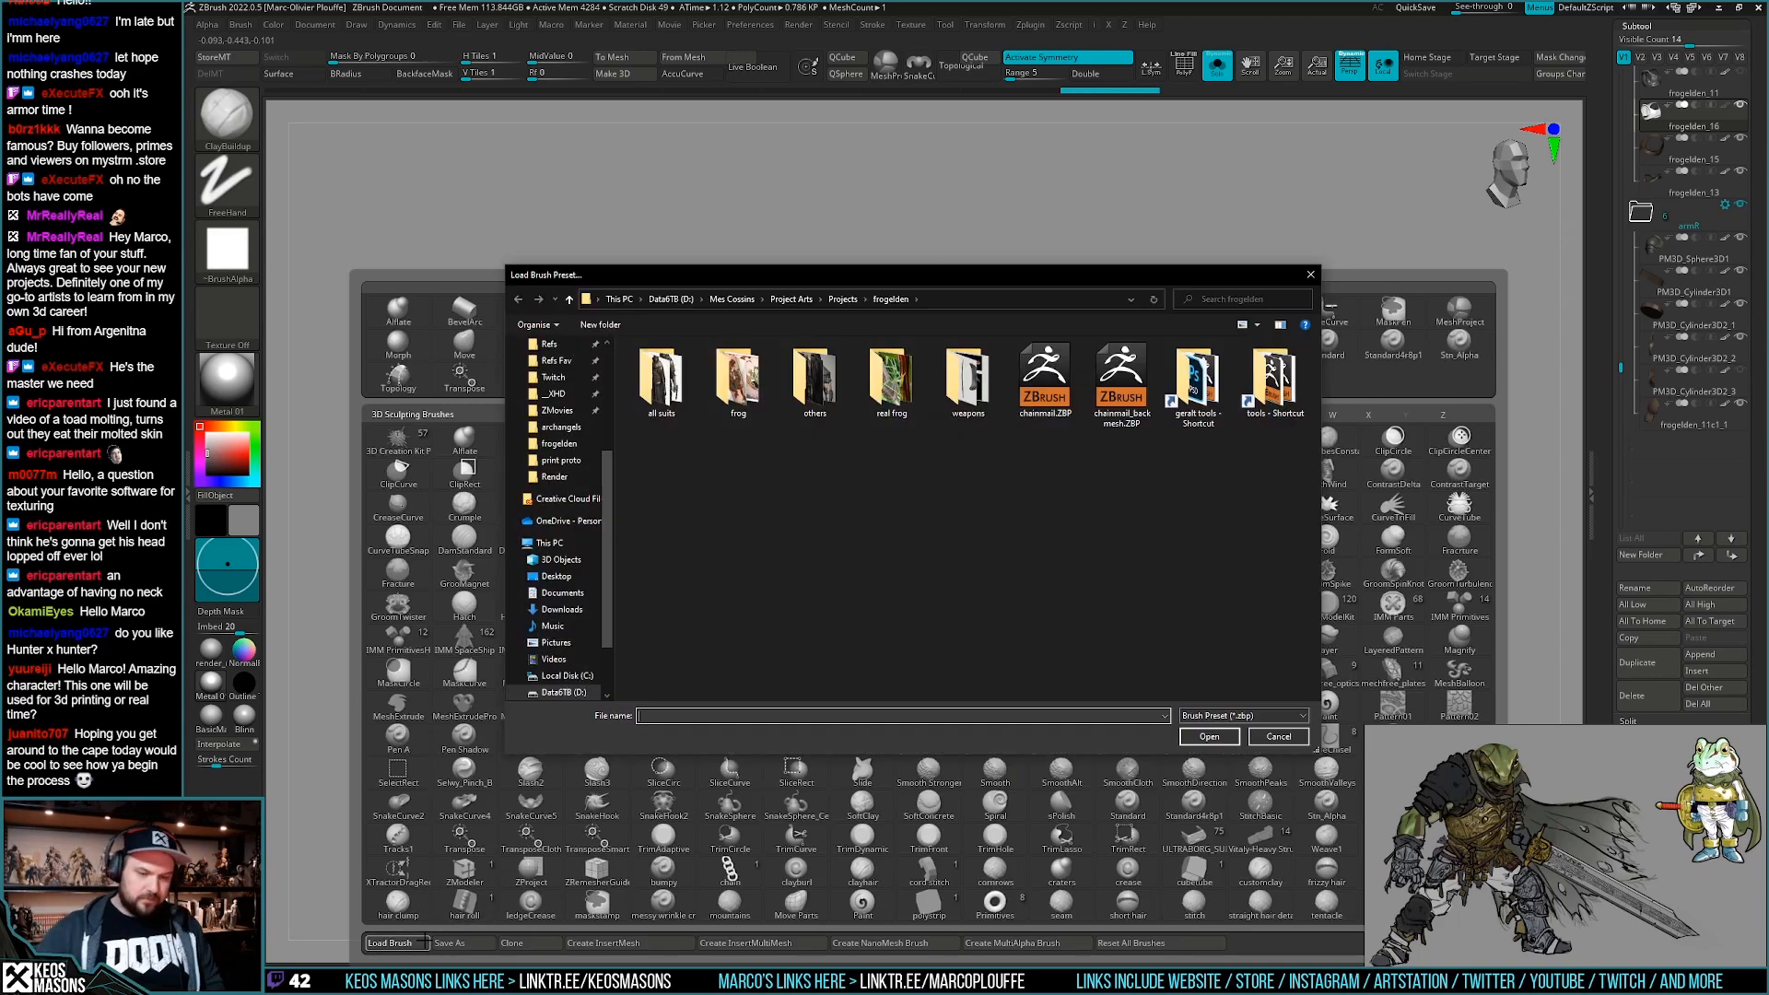
{"action": "left_click", "coordinate": [1121, 380]}
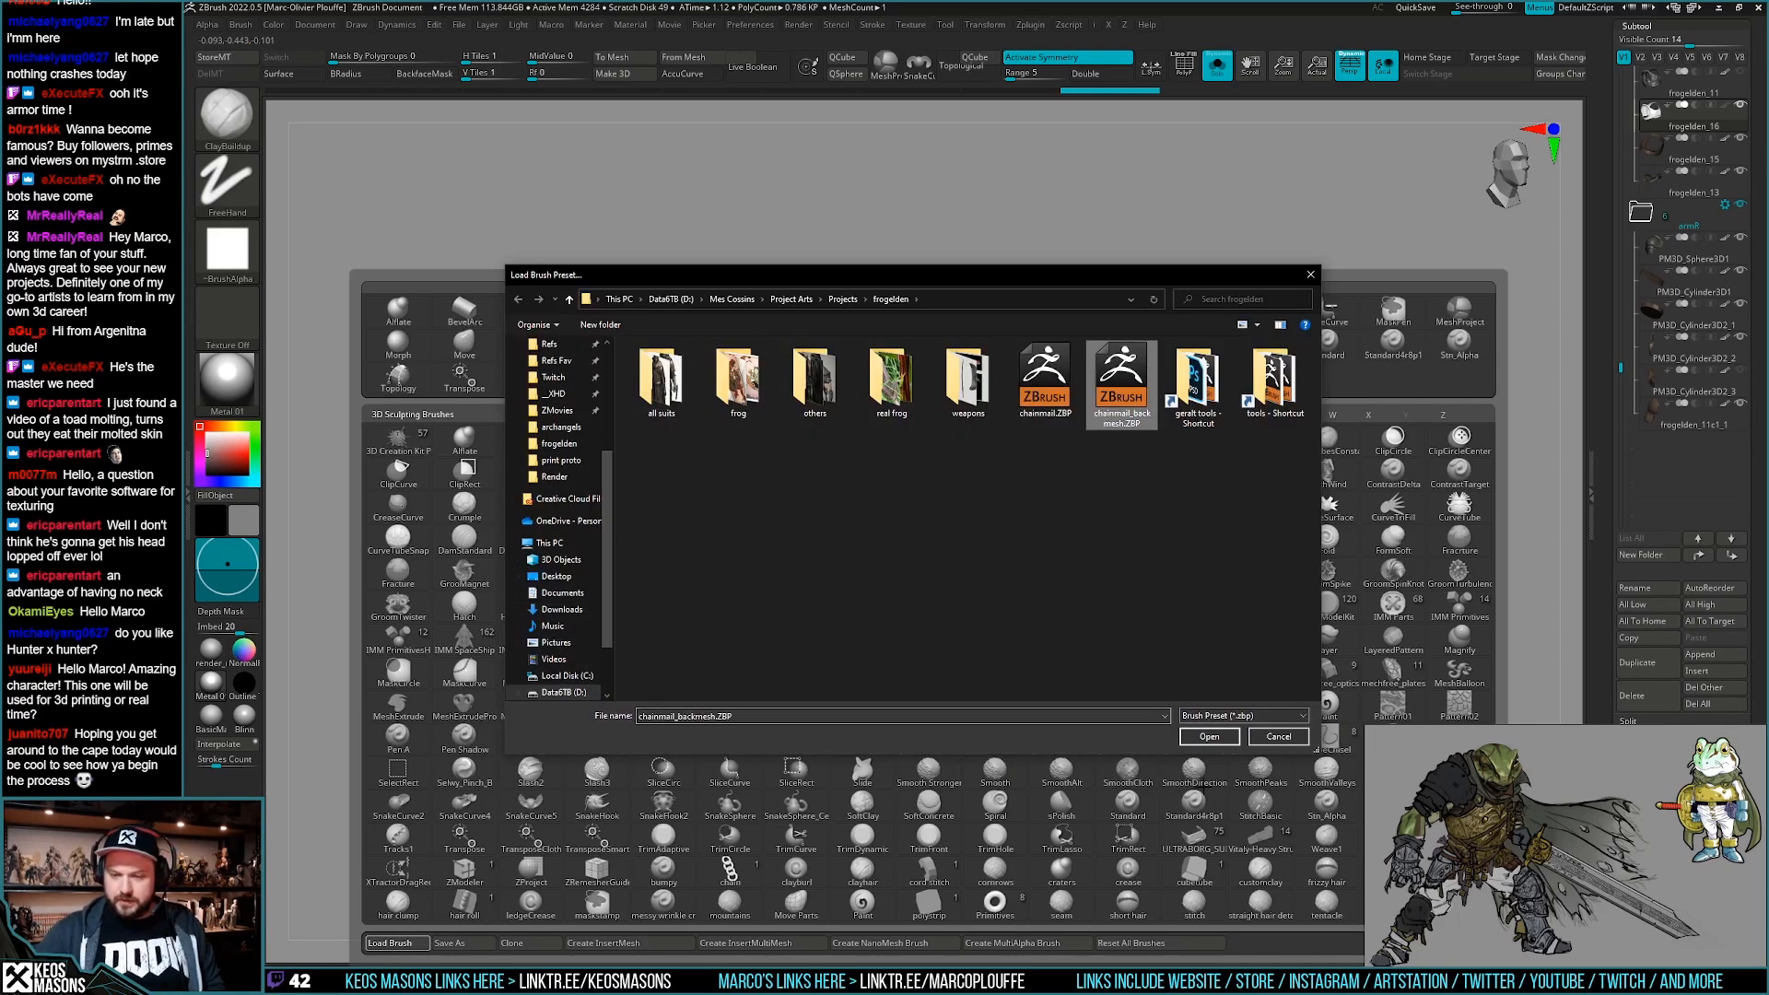
{"action": "left_click", "coordinate": [1209, 736]}
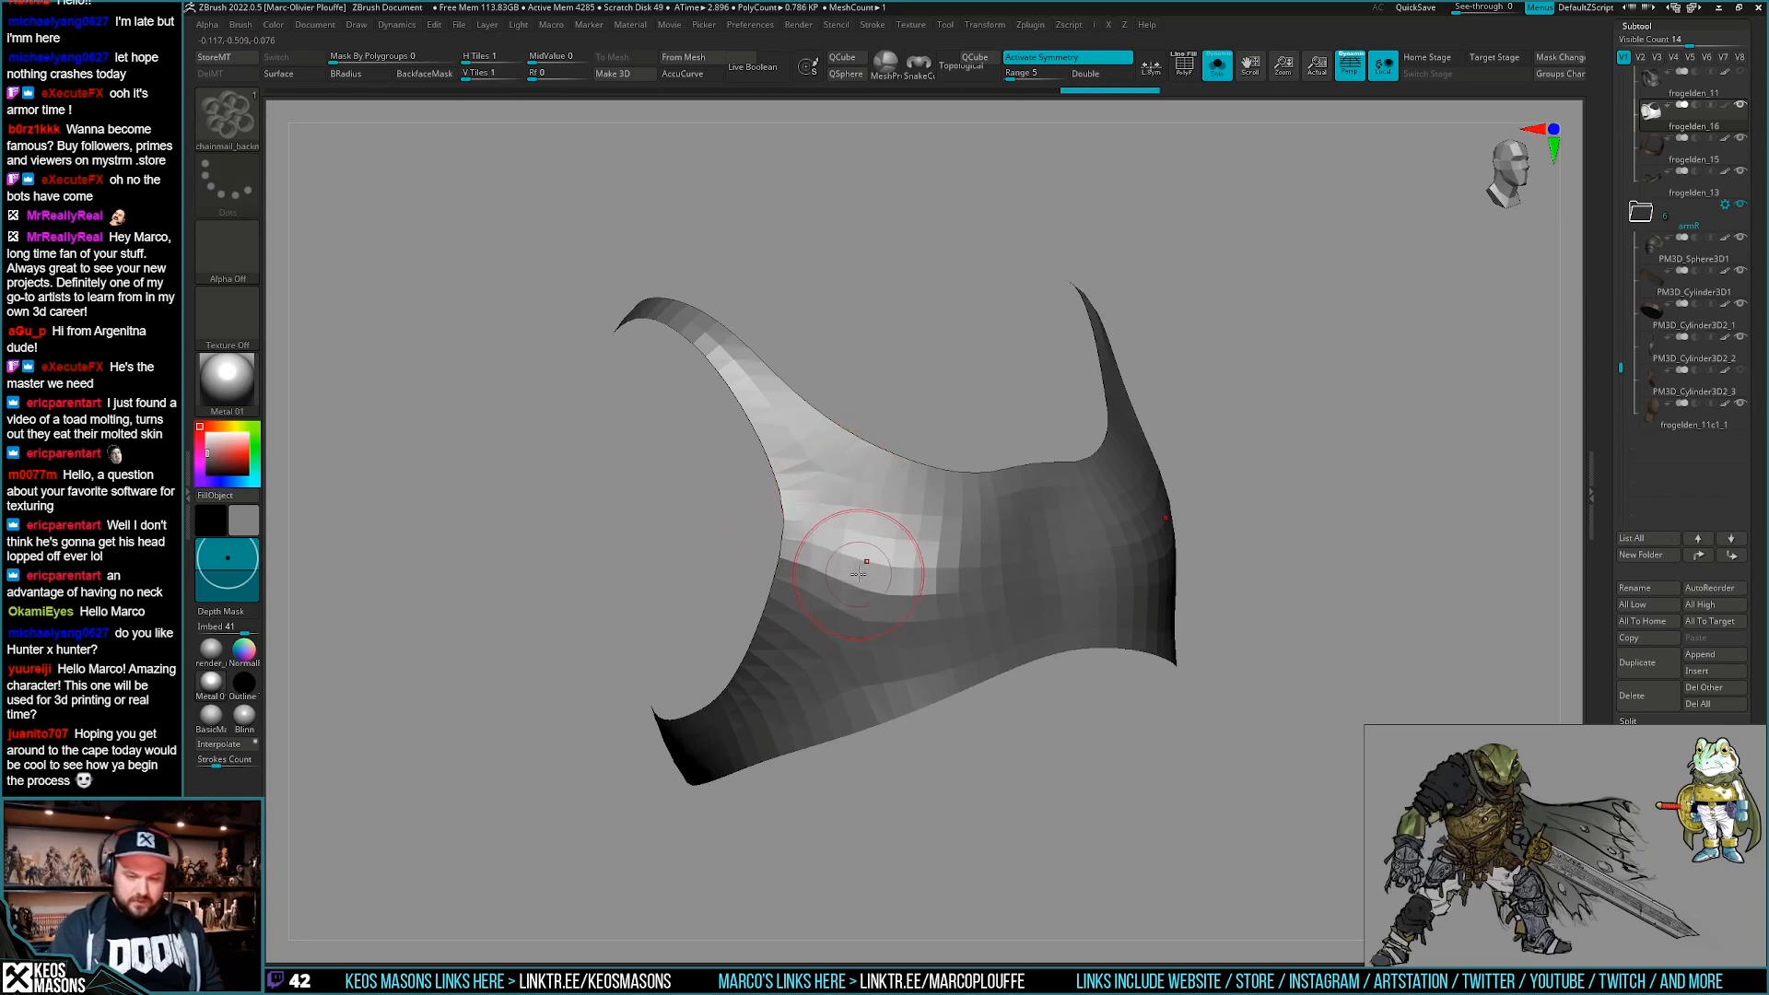
Try the loaded chainmail brush directly on the vest shell's side, and undo the stroke.
{"action": "left_click_drag", "start_coordinate": [861, 577], "coordinate": [866, 659]}
{"action": "left_click_drag", "start_coordinate": [897, 728], "coordinate": [928, 711]}
{"action": "mouse_move", "coordinate": [966, 802]}
{"action": "left_mouse_down"}
{"action": "mouse_move", "coordinate": [841, 777]}
{"action": "mouse_move", "coordinate": [962, 810]}
{"action": "mouse_move", "coordinate": [959, 730]}
{"action": "mouse_move", "coordinate": [1029, 761]}
{"action": "mouse_move", "coordinate": [1008, 787]}
{"action": "mouse_move", "coordinate": [948, 803]}
{"action": "mouse_move", "coordinate": [1011, 808]}
{"action": "mouse_move", "coordinate": [999, 770]}
{"action": "mouse_move", "coordinate": [986, 802]}
{"action": "mouse_move", "coordinate": [959, 734]}
{"action": "left_mouse_up"}
{"action": "key", "text": "ctrl+z"}
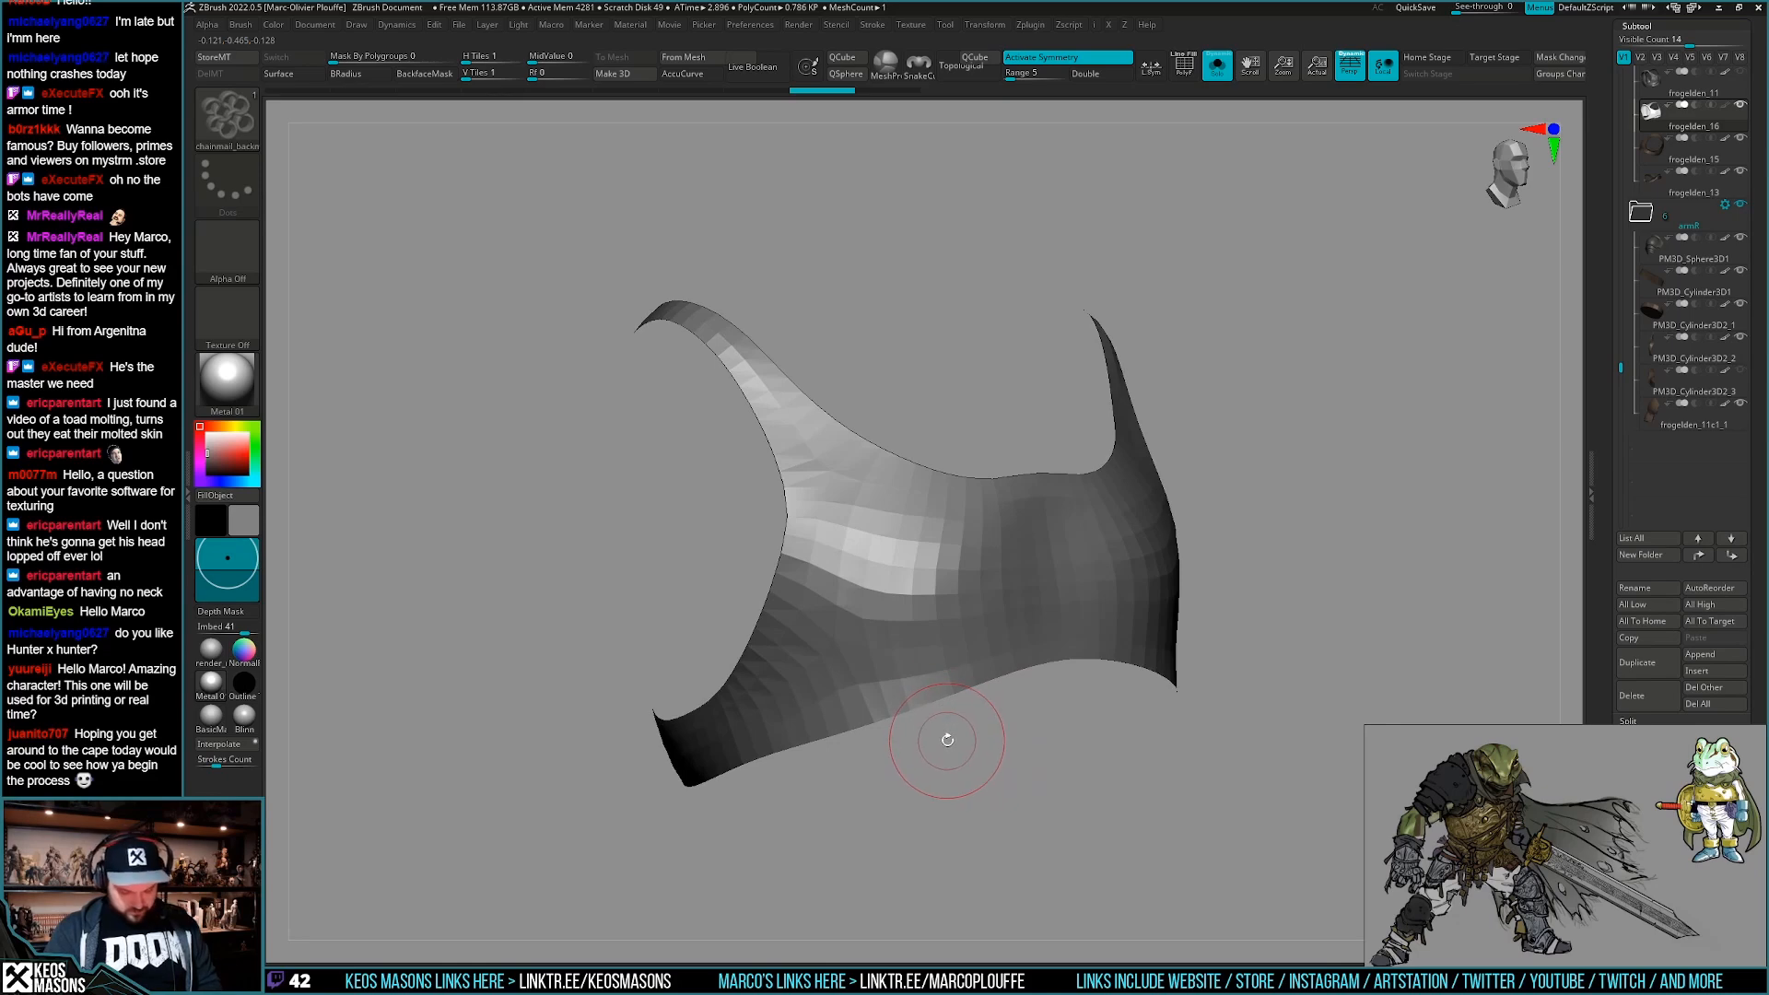
Switch to the ZModeler brush and insert the chainmail rings as a NanoMesh on a single polygon near the armhole.
{"action": "key", "text": "b"}
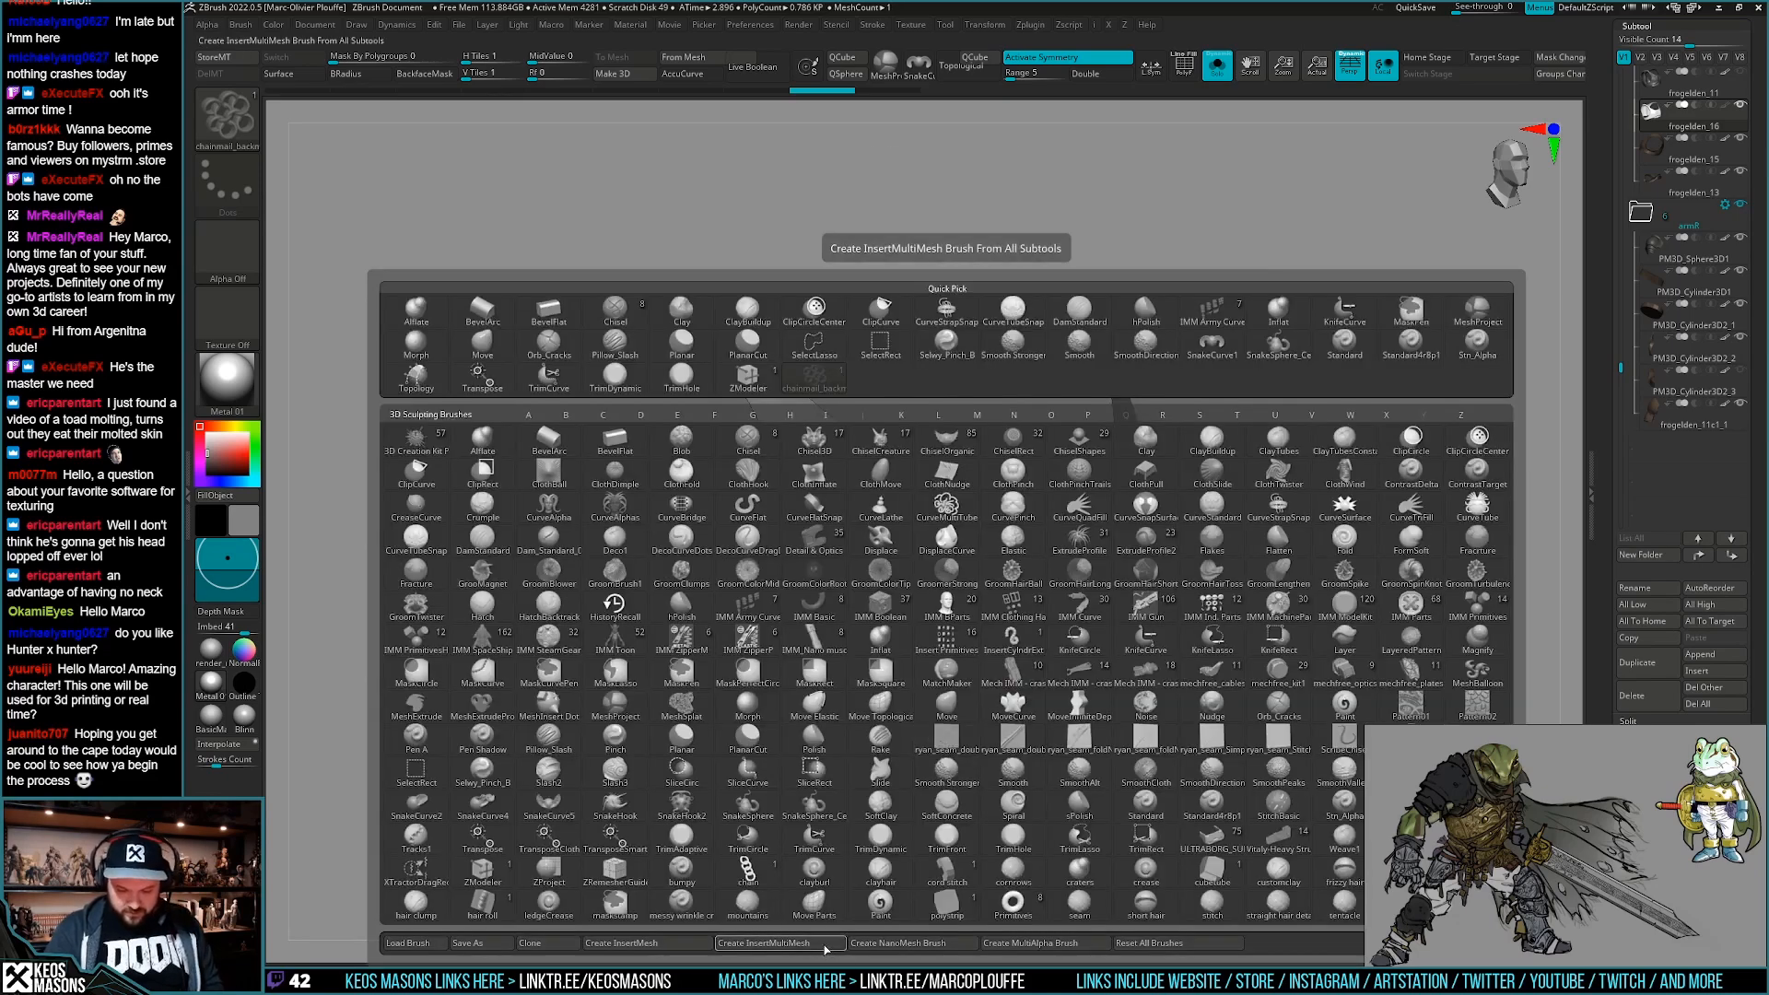
{"action": "key", "text": "z"}
{"action": "key", "text": "m"}
{"action": "scroll", "coordinate": [782, 567], "scroll_direction": "up", "scroll_amount": 5}
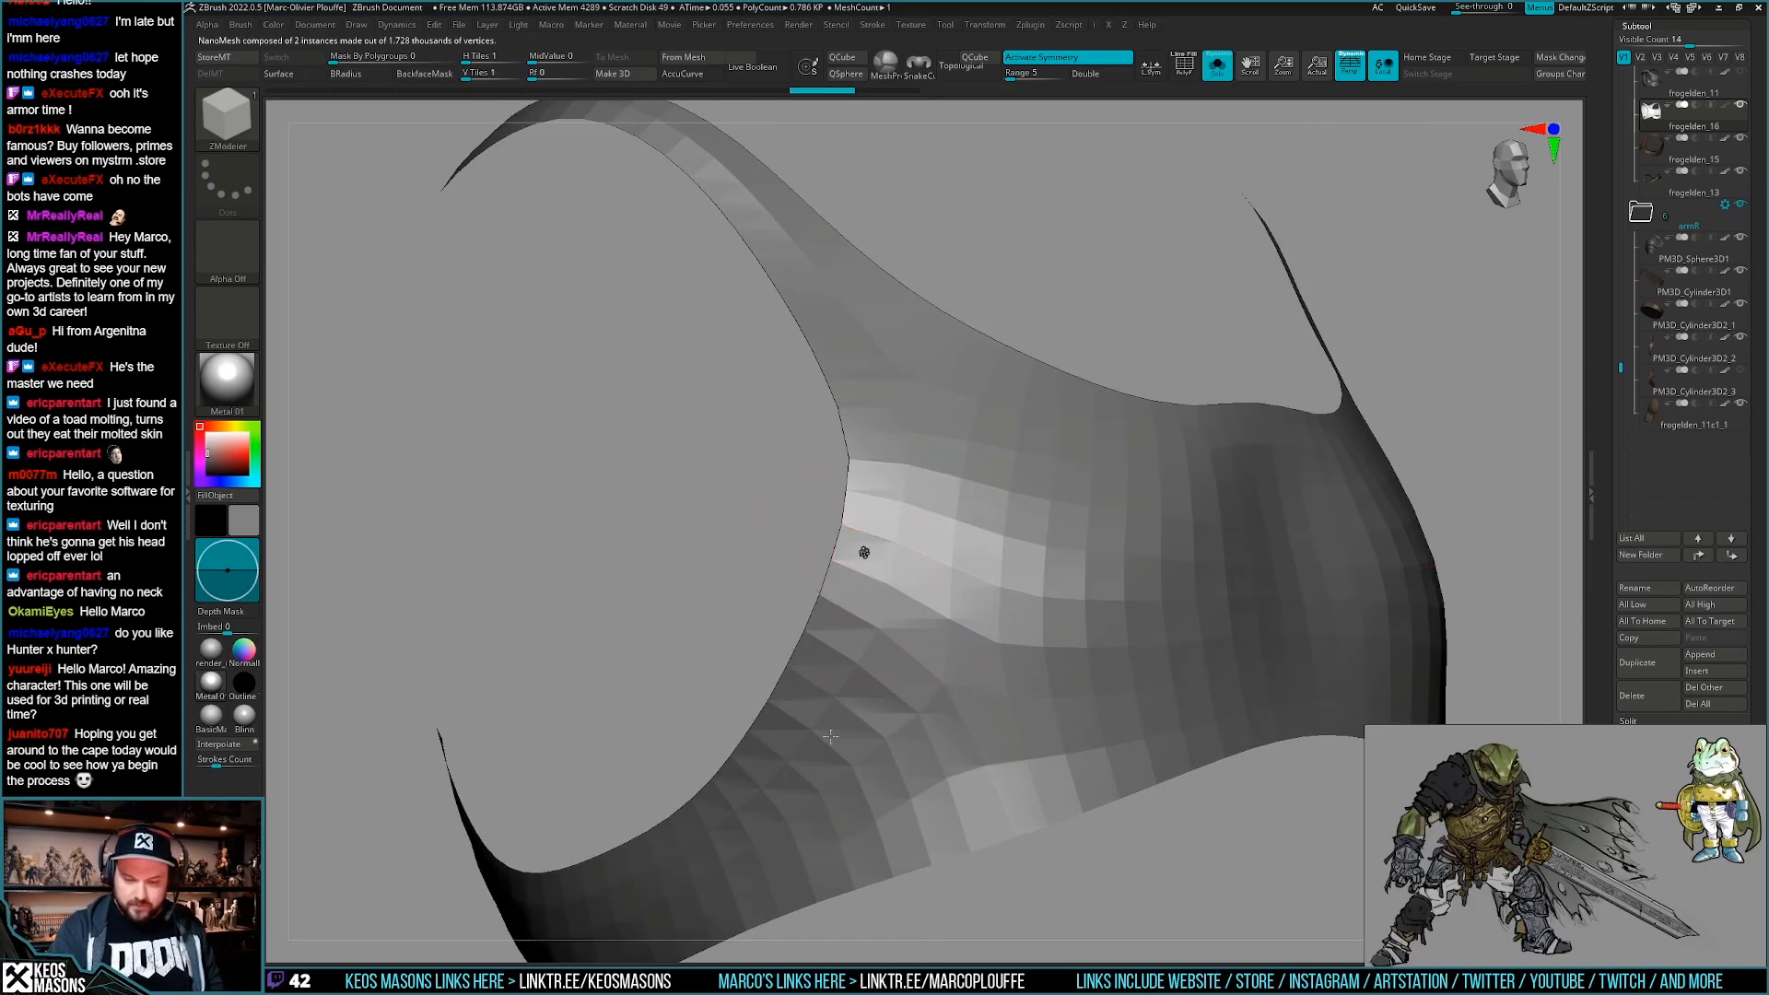
{"action": "right_click_drag", "start_coordinate": [956, 638], "coordinate": [1098, 667]}
Try the single-polygon NanoMesh at size 1, and undo its insertion.
{"action": "left_click_drag", "start_coordinate": [1605, 612], "coordinate": [1627, 471]}
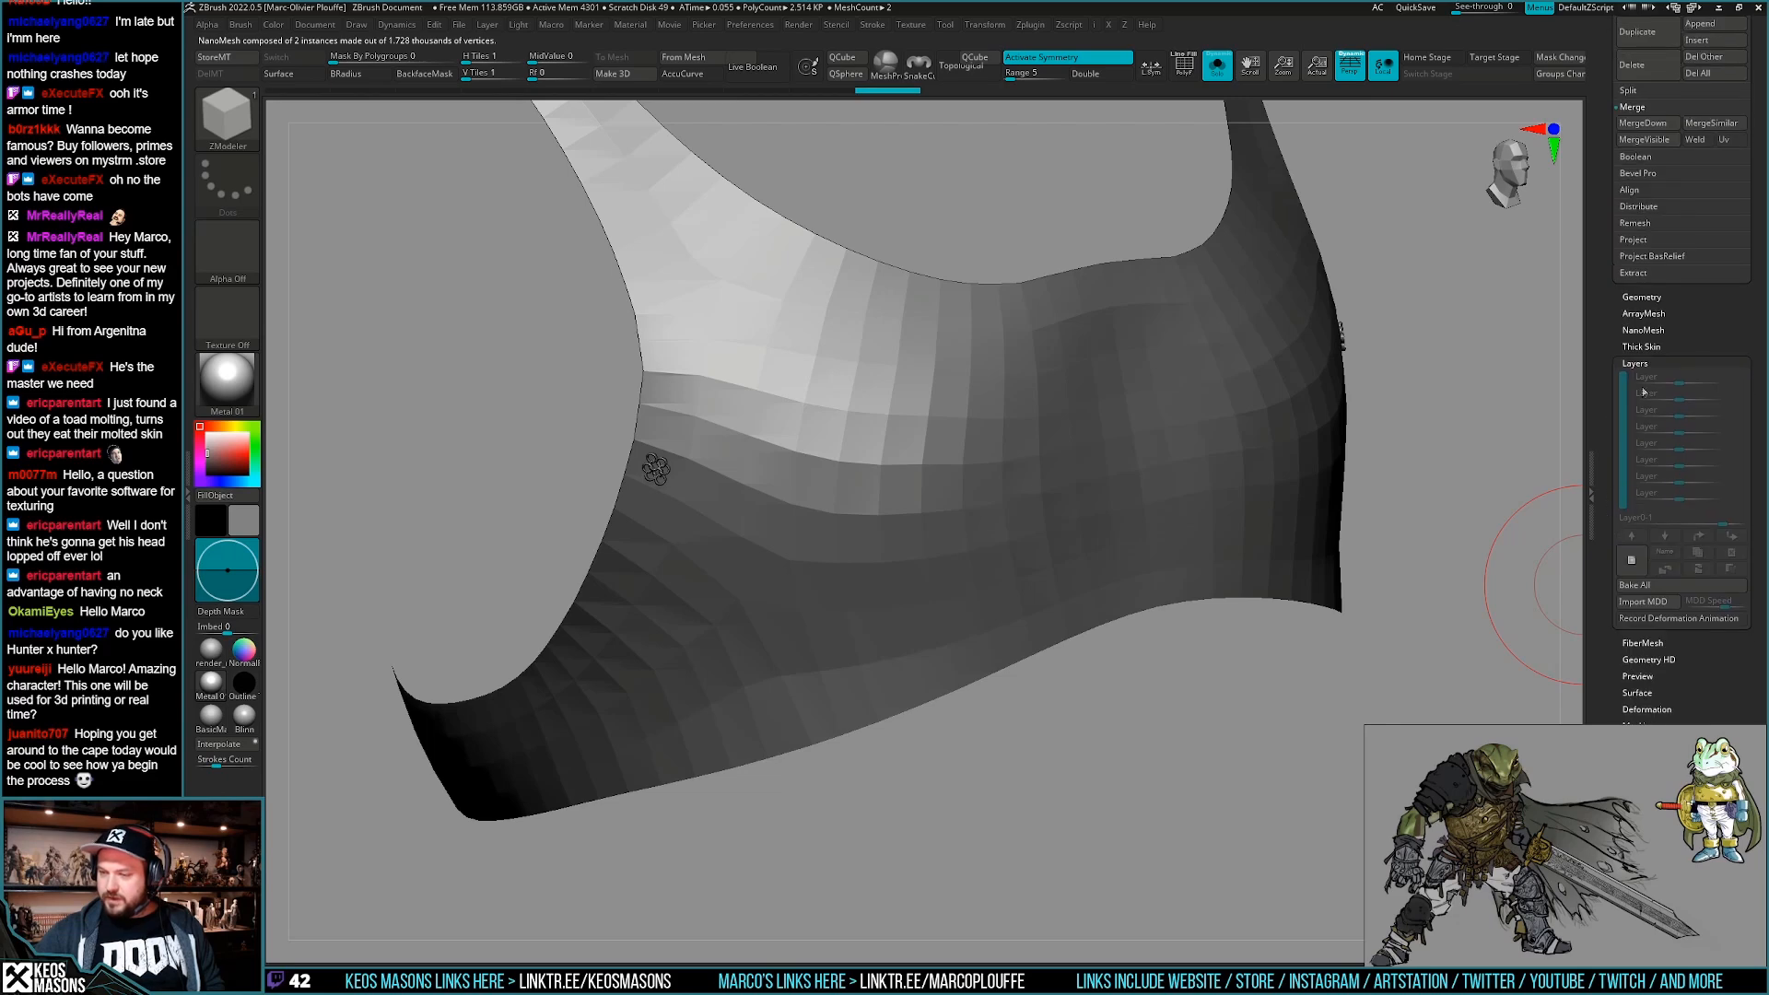
{"action": "left_click", "coordinate": [1647, 332], "text": "shift"}
{"action": "left_click_drag", "start_coordinate": [1610, 400], "coordinate": [1612, 335]}
{"action": "left_click", "coordinate": [1672, 429]}
{"action": "type", "text": "1"}
{"action": "key", "text": "Return"}
{"action": "left_click", "coordinate": [1719, 495]}
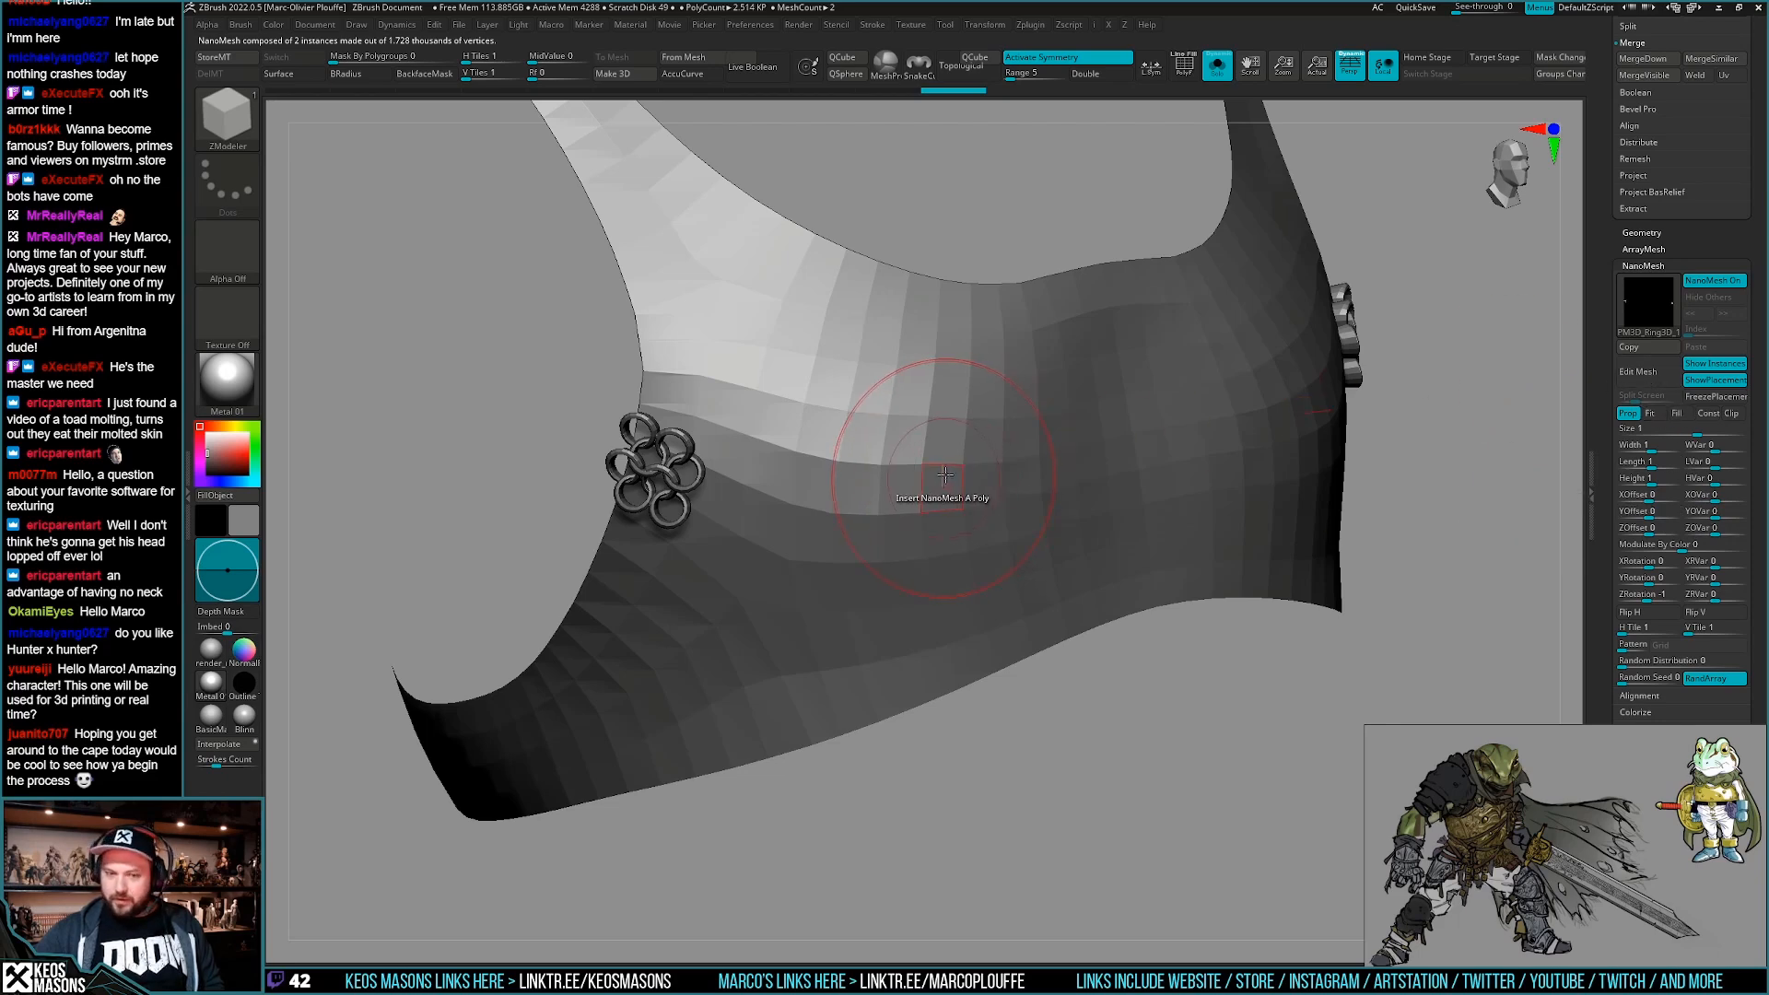
{"action": "right_click_drag", "start_coordinate": [942, 477], "coordinate": [829, 468]}
{"action": "key", "text": "ctrl+z"}
Insert the chainmail NanoMesh over the shell's whole polygroup with the Polygroup All target and set its size to 1.
{"action": "right_click_drag", "start_coordinate": [677, 450], "coordinate": [723, 433]}
{"action": "key", "text": "space"}
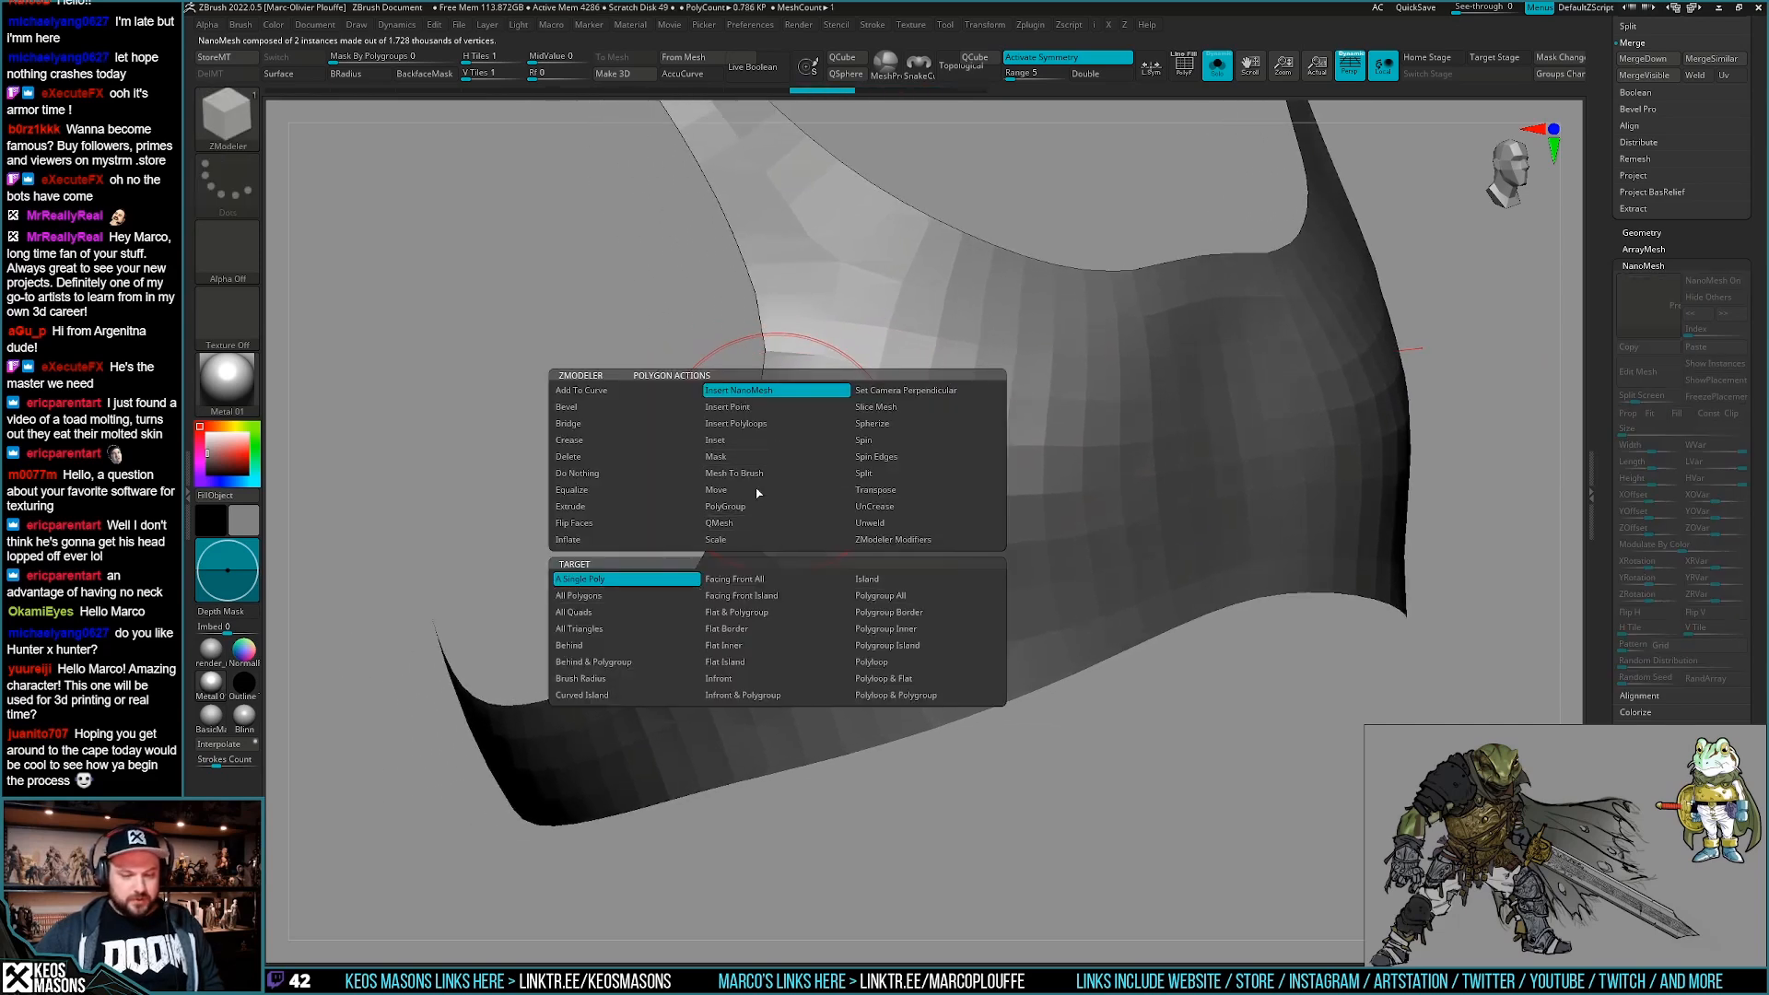
{"action": "left_click", "coordinate": [912, 596]}
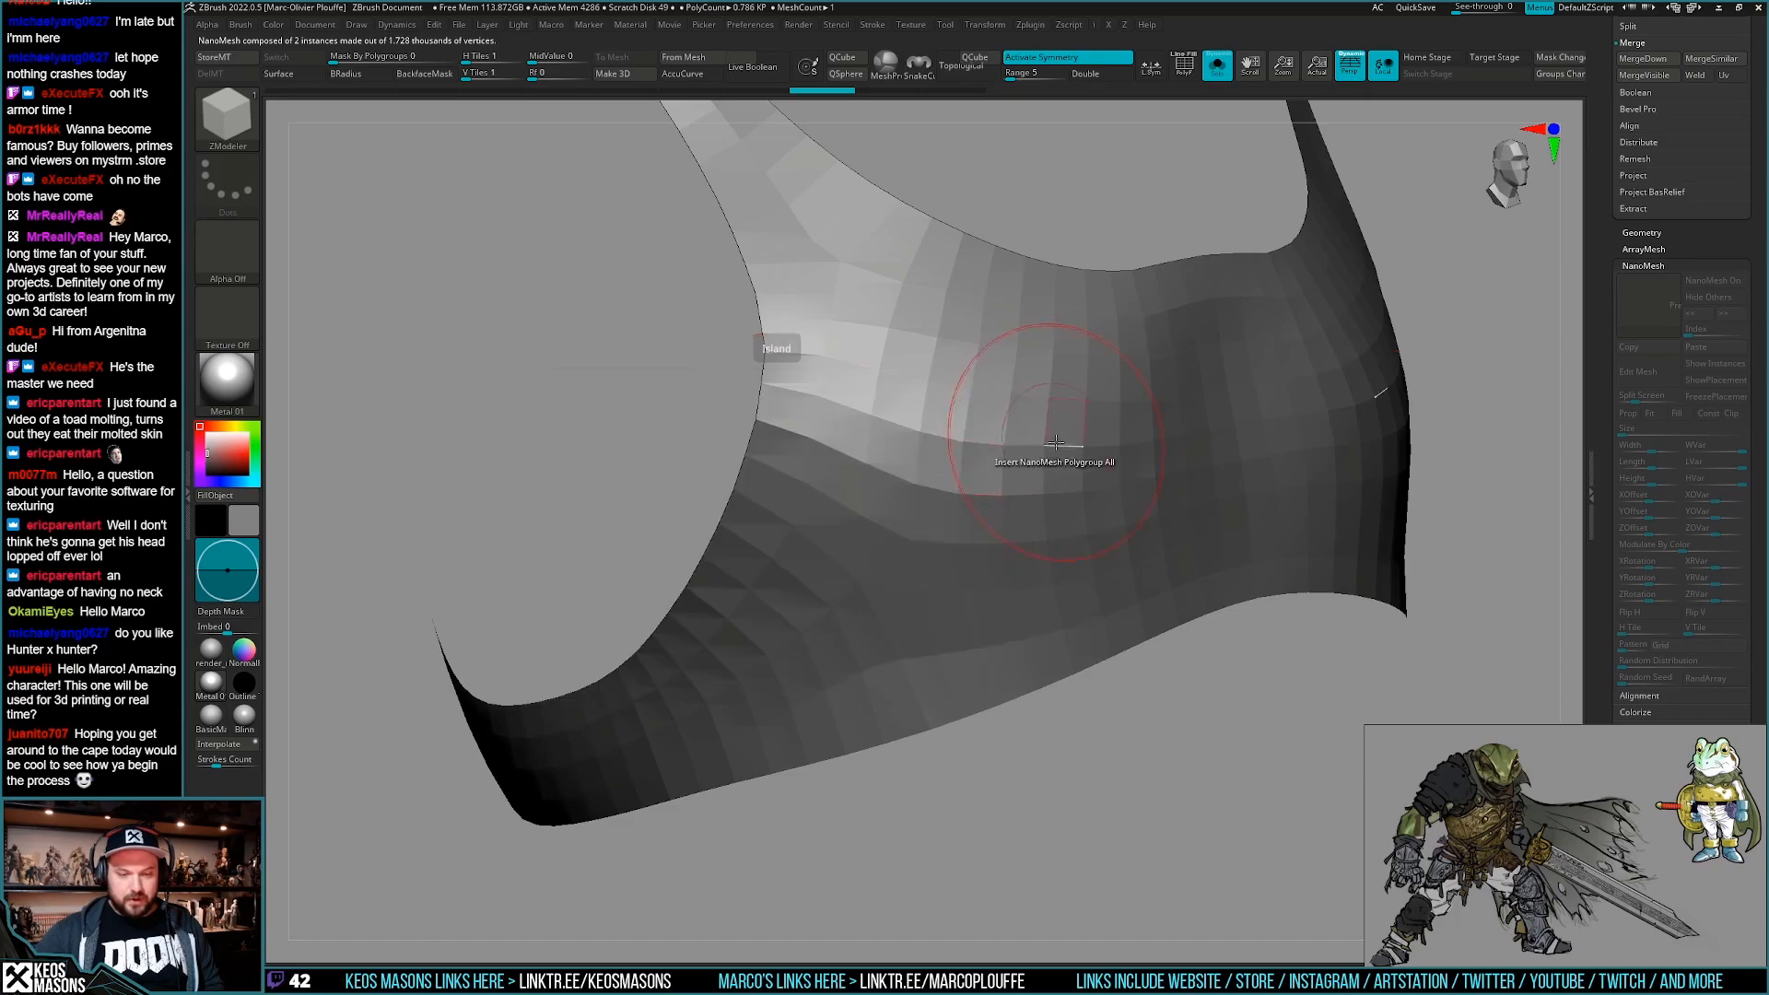
{"action": "left_click_drag", "start_coordinate": [780, 453], "coordinate": [742, 965]}
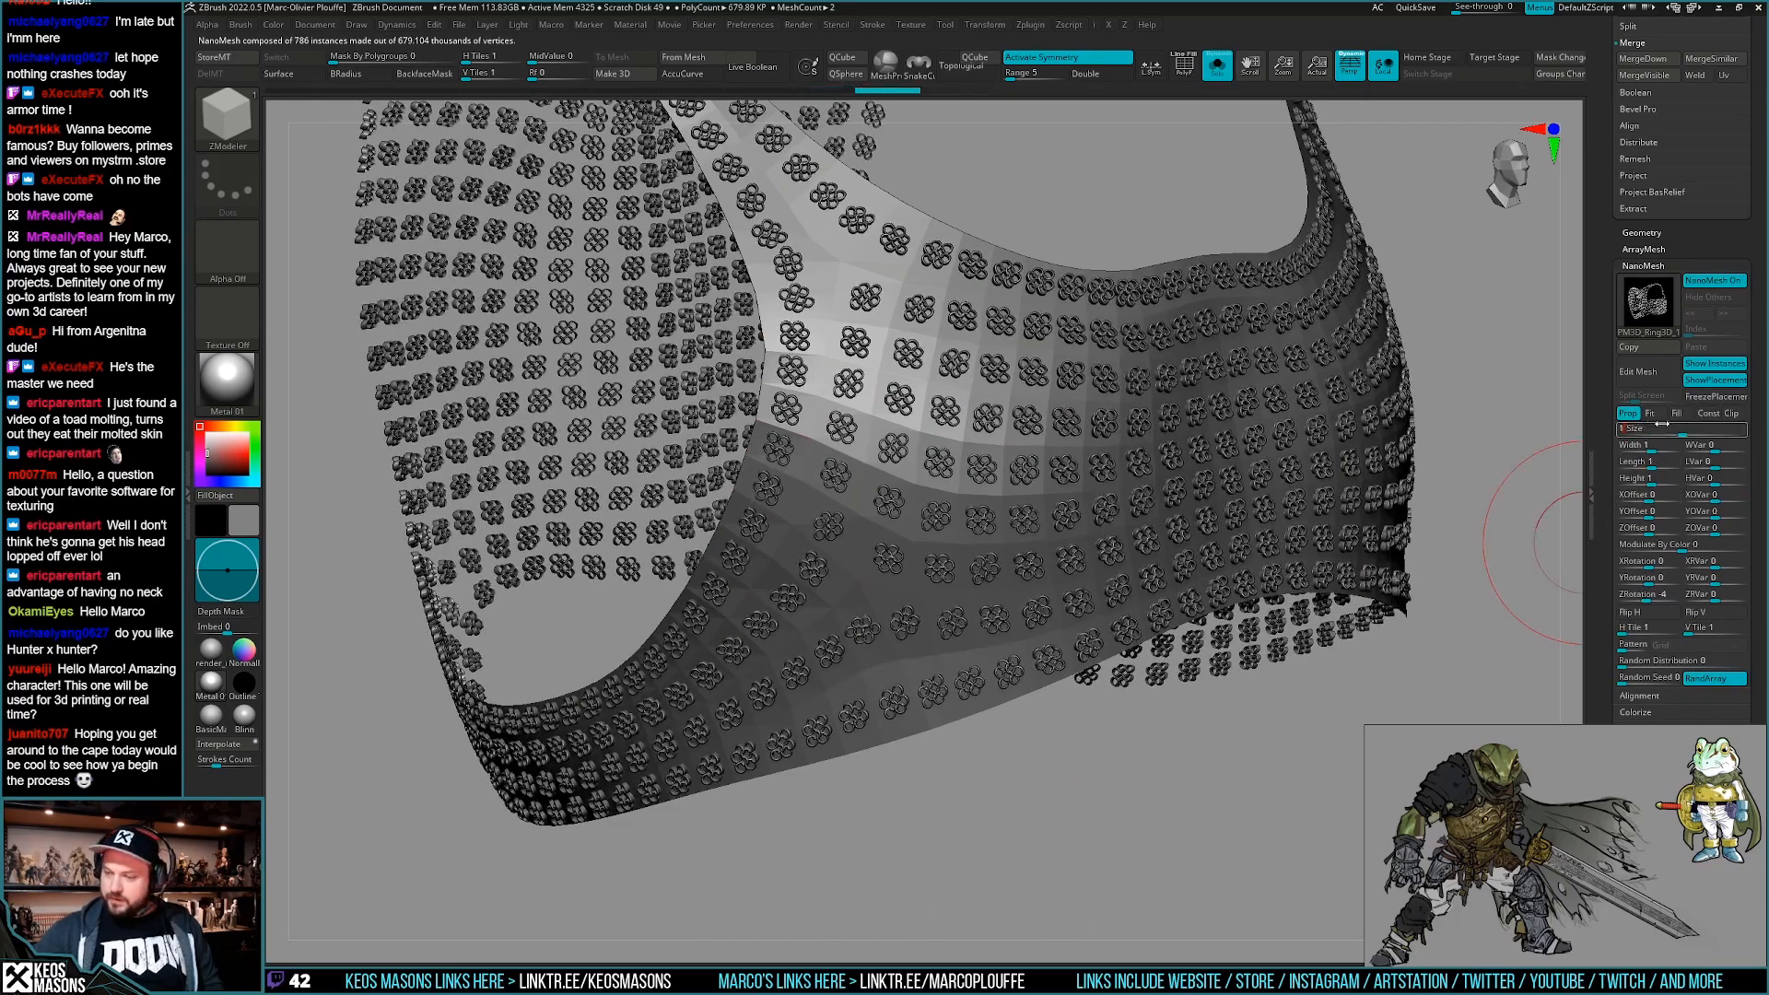
{"action": "left_click", "coordinate": [1661, 423]}
{"action": "type", "text": "1"}
{"action": "key", "text": "Return"}
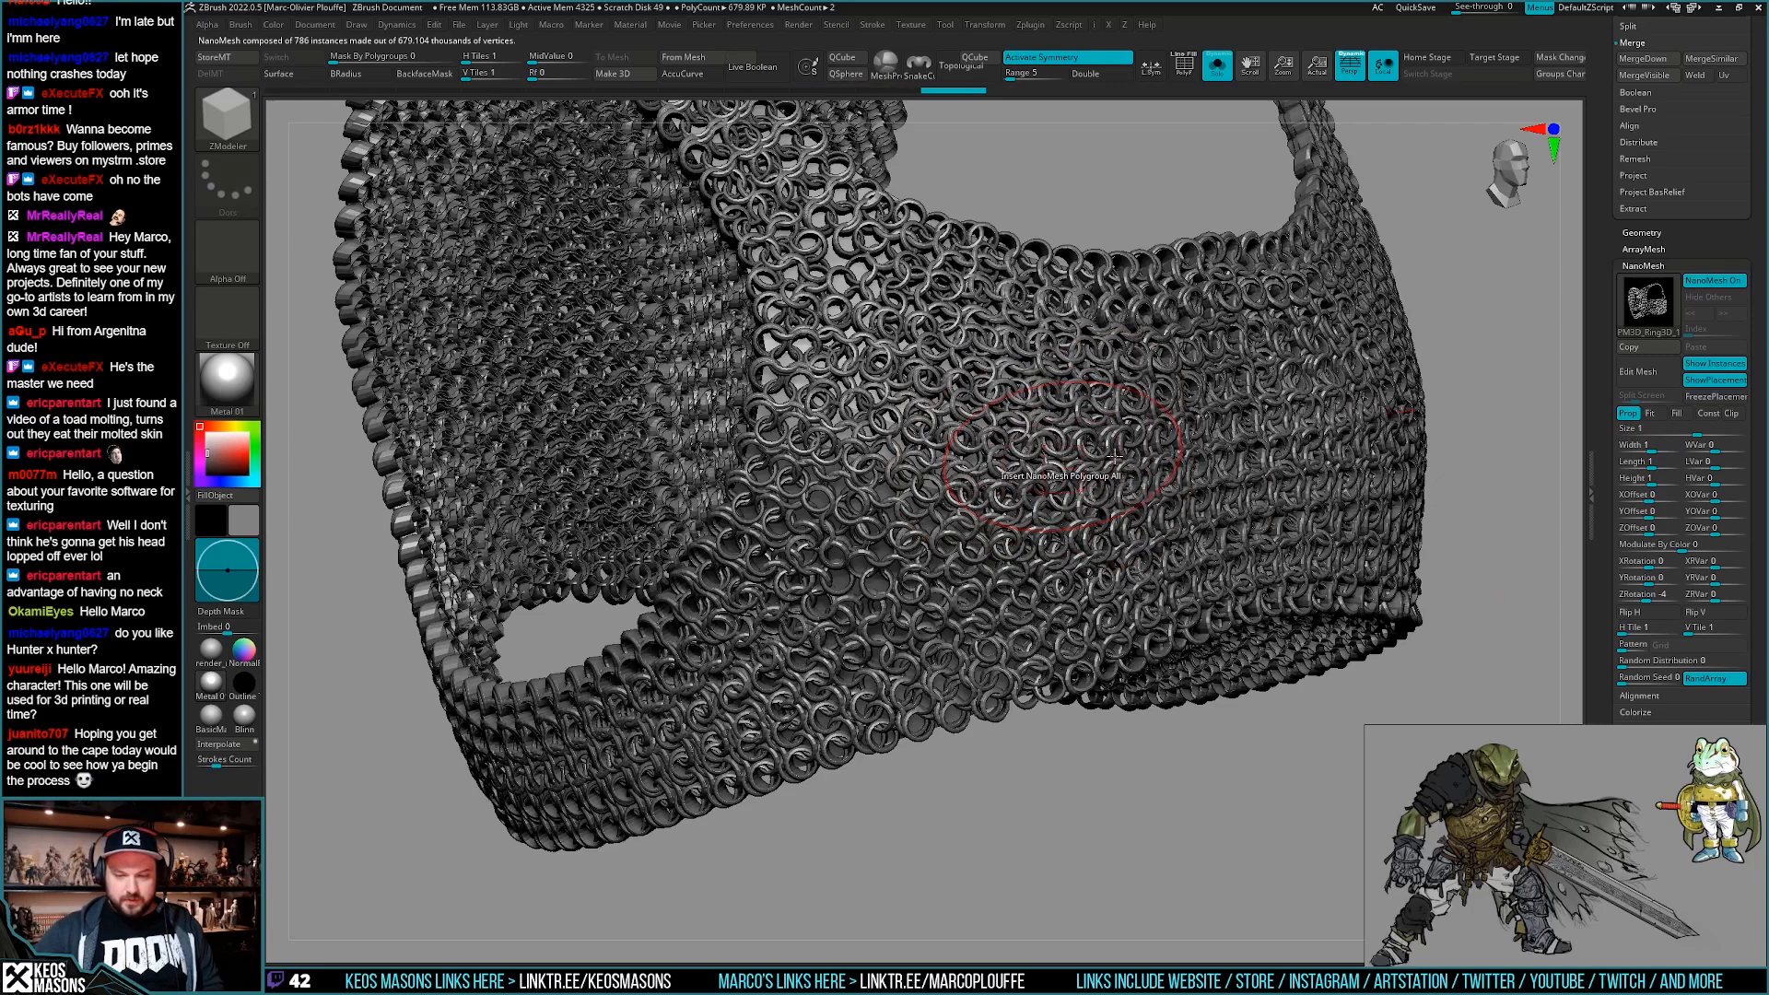
Try the NanoMesh's Fit mode, enable constant height and return to proportional mode.
{"action": "left_click", "coordinate": [1653, 414]}
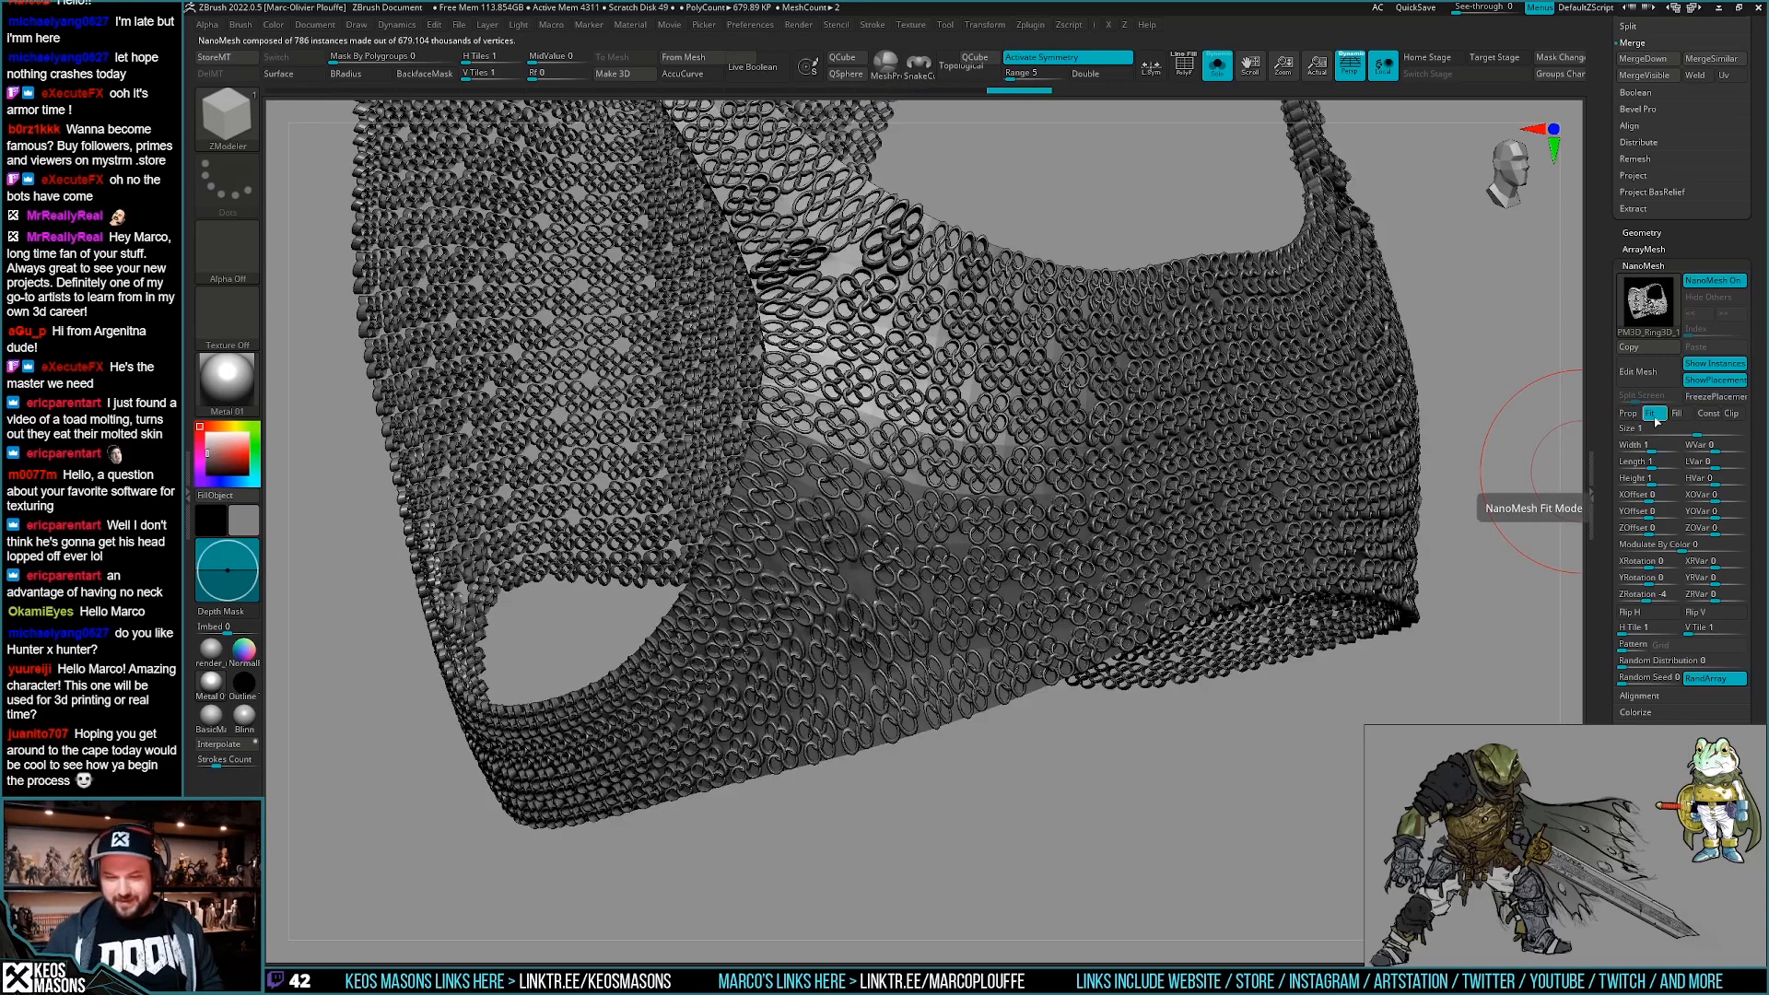
{"action": "left_click", "coordinate": [1691, 445]}
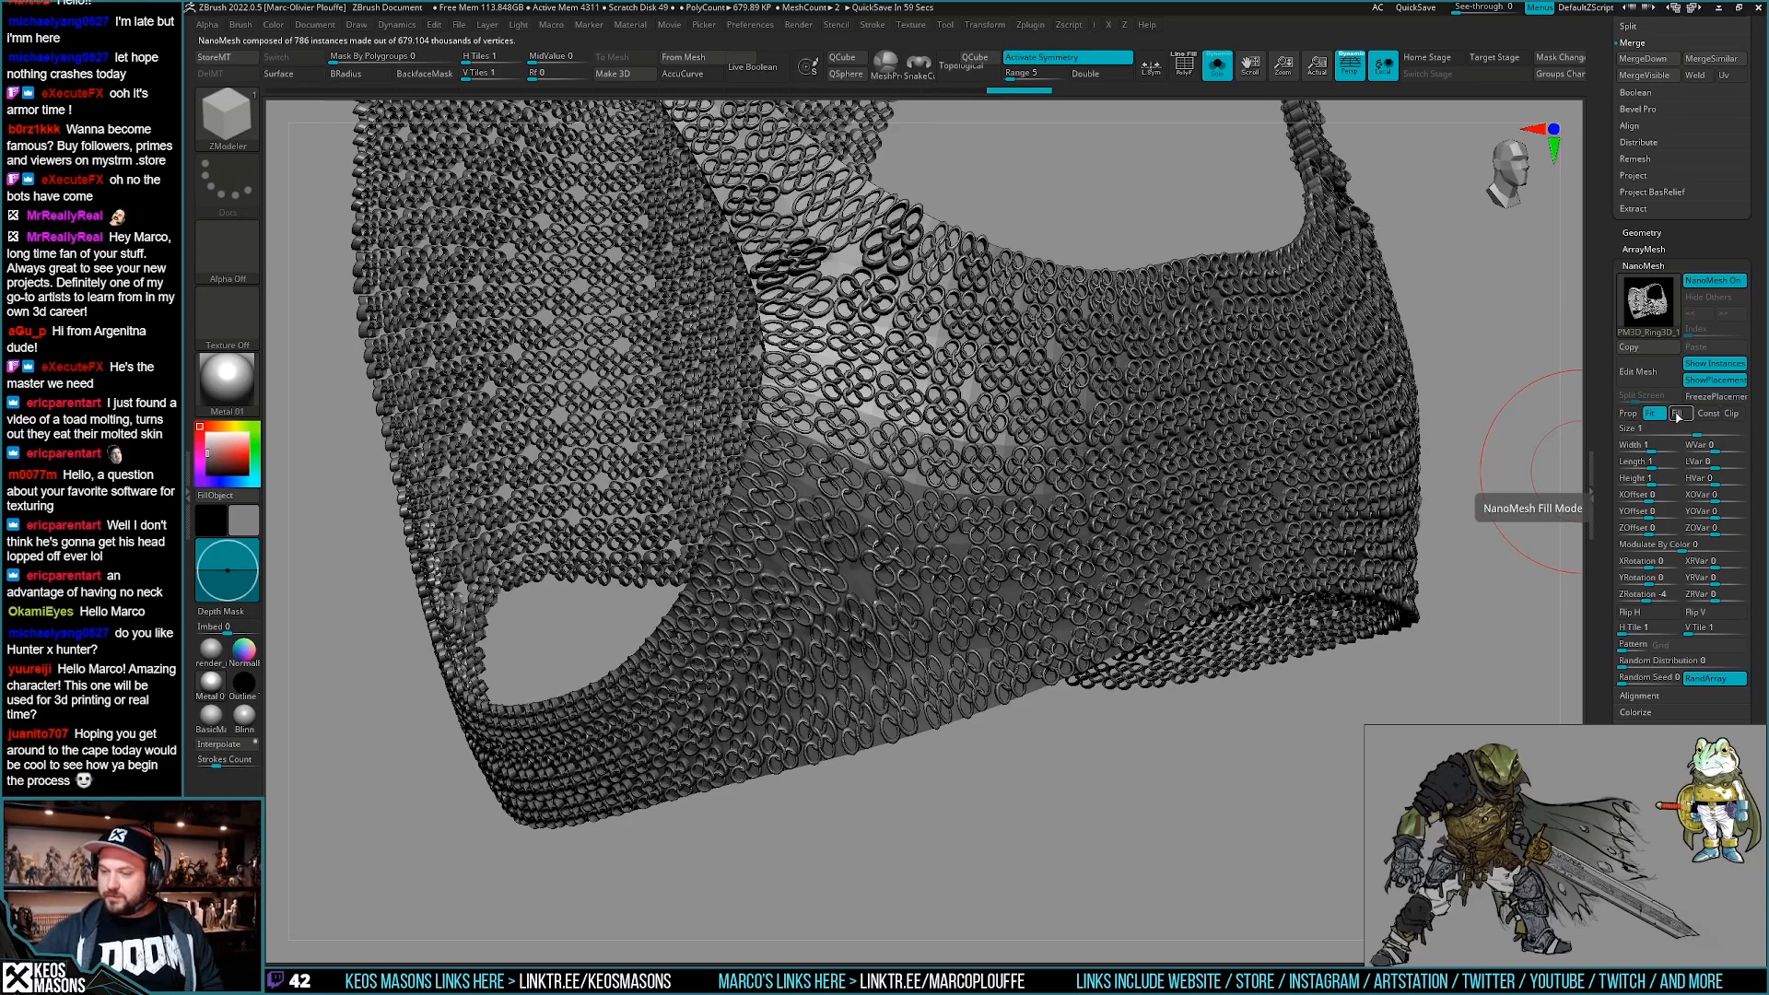
{"action": "left_click", "coordinate": [1707, 412]}
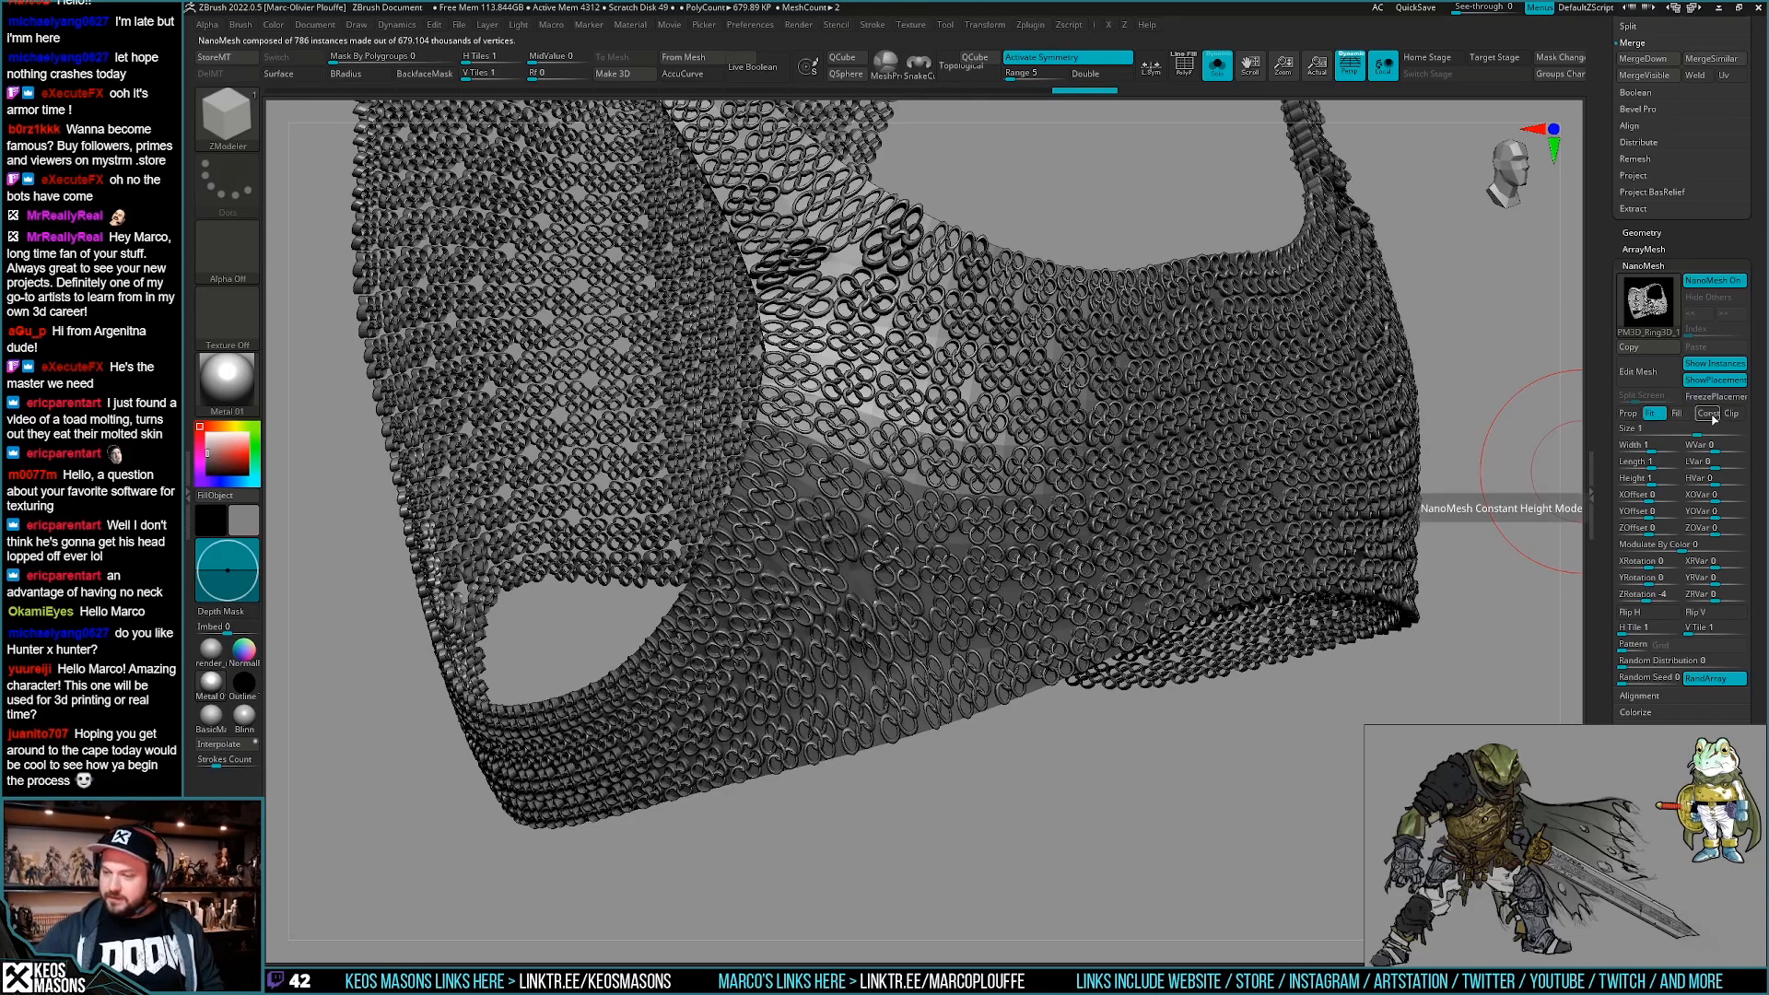
{"action": "left_click", "coordinate": [1628, 413]}
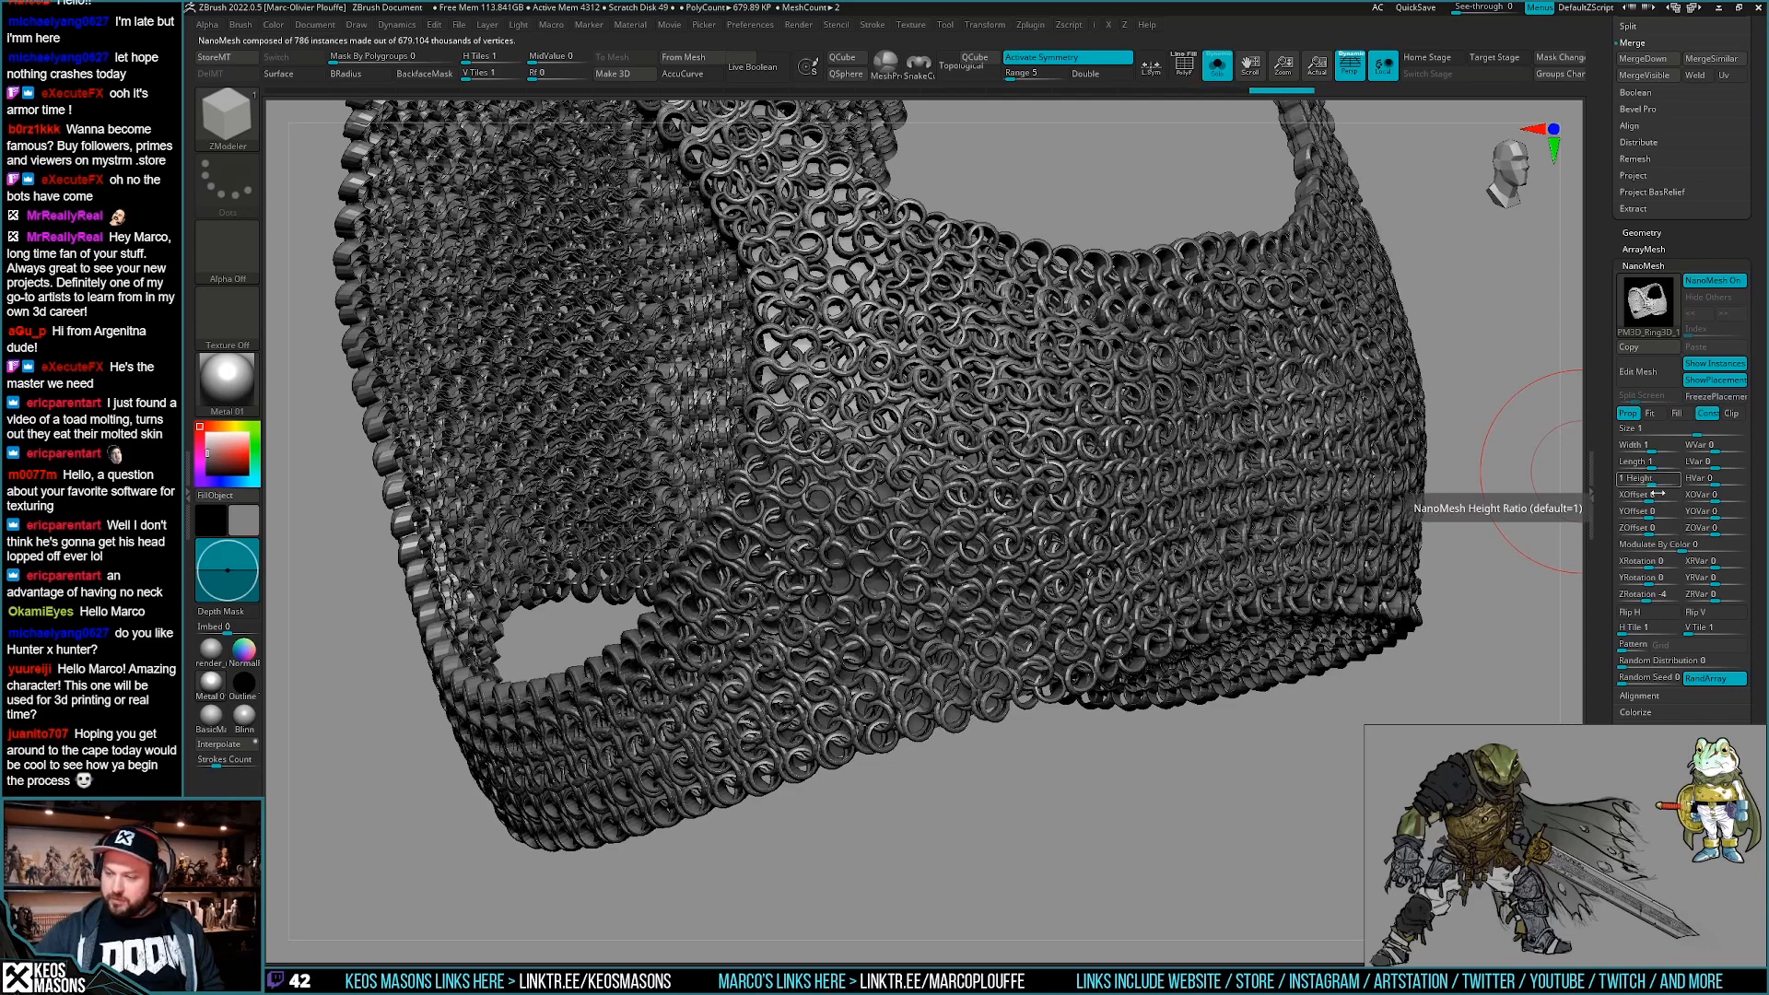
Set the chainmail NanoMesh's Z rotation to 0.
{"action": "left_click", "coordinate": [1646, 596]}
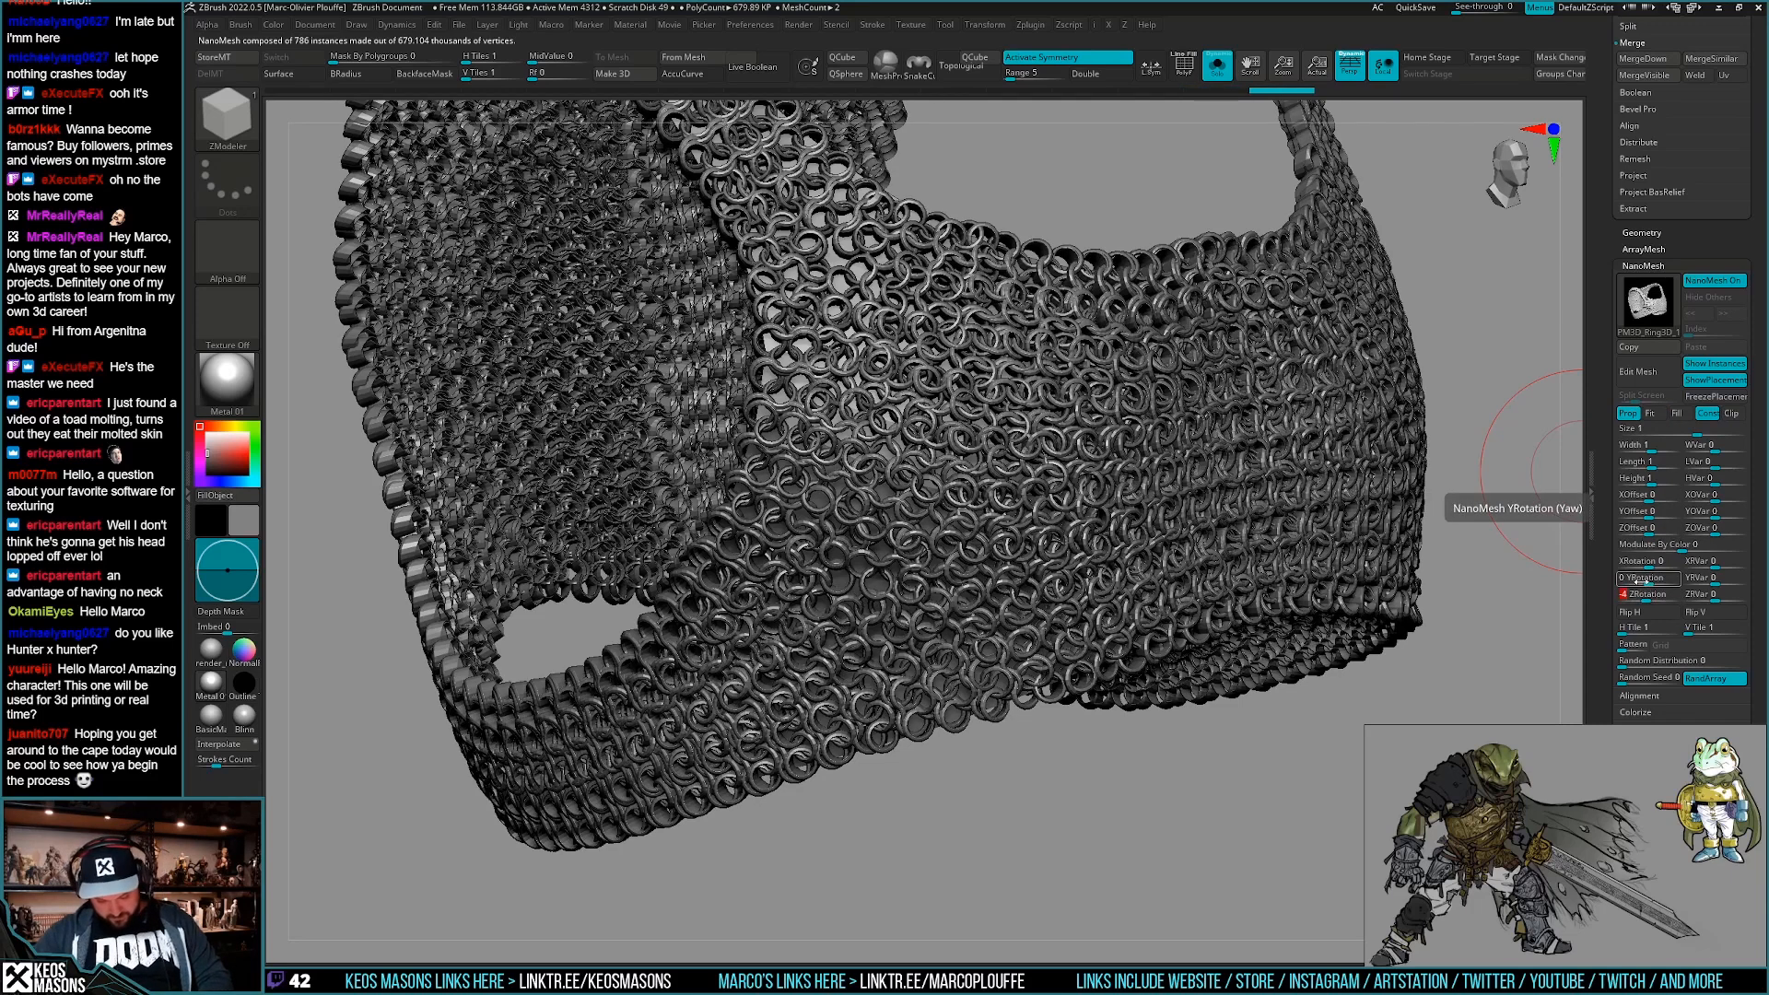
{"action": "type", "text": "0"}
{"action": "key", "text": "Return"}
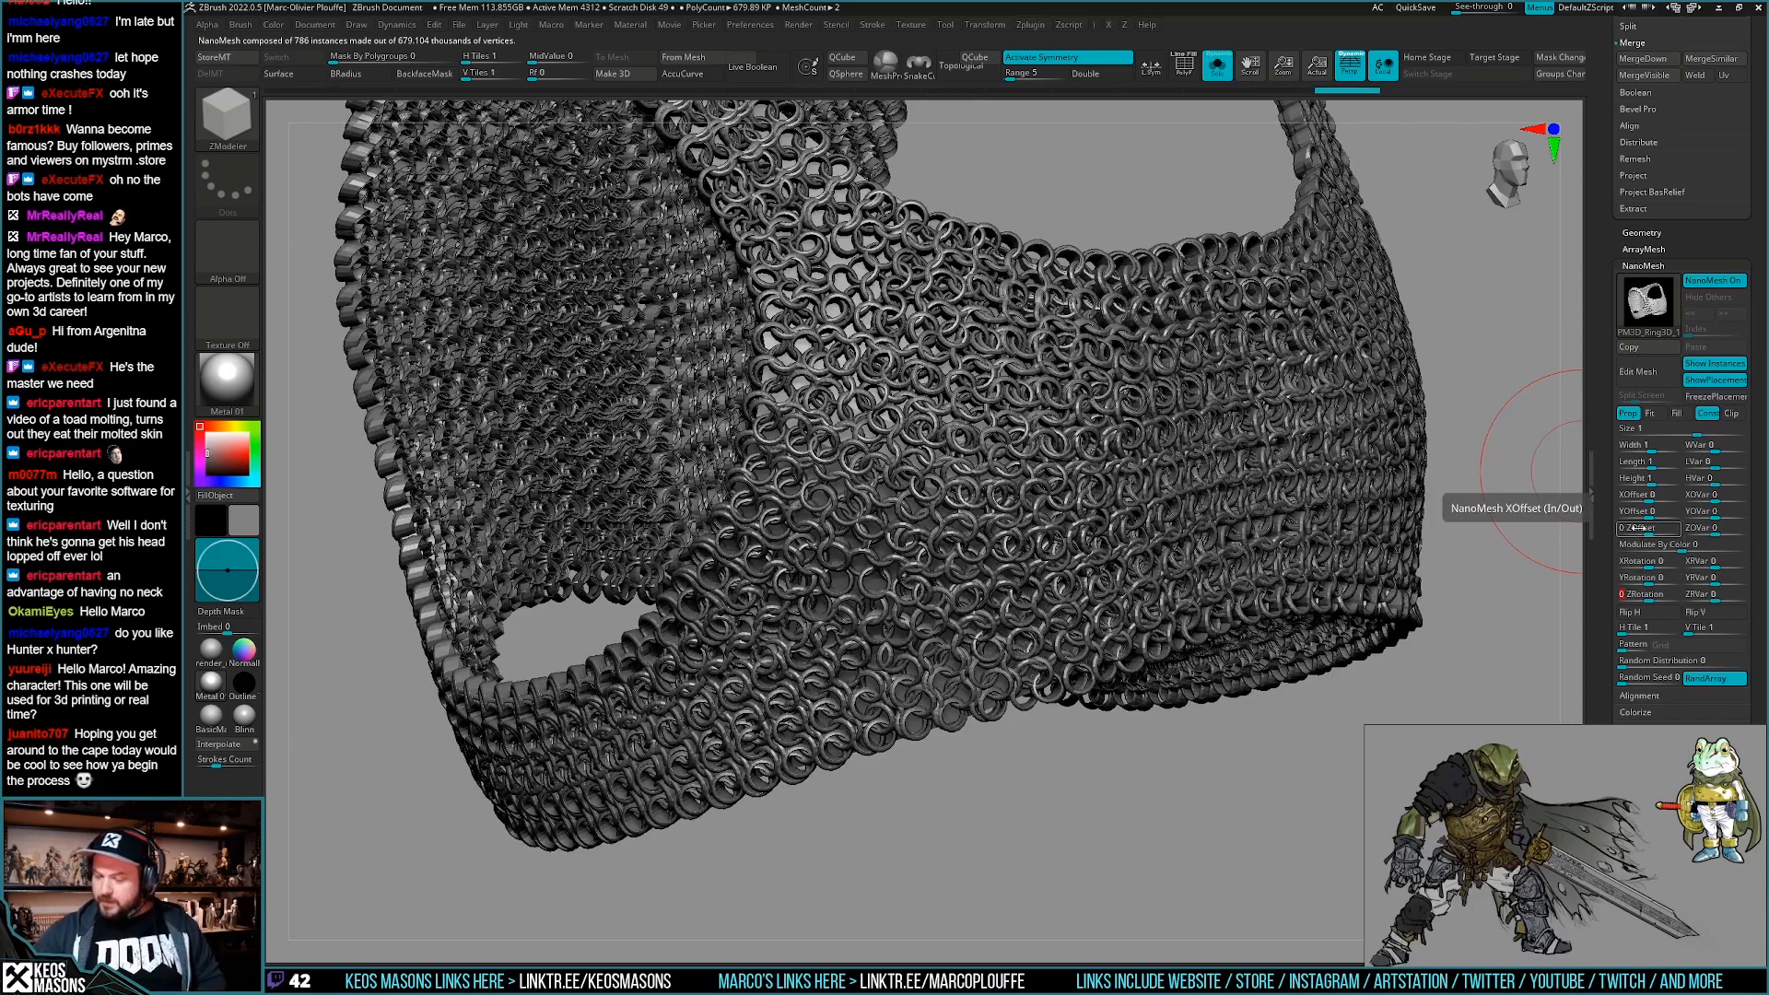
Compare the NanoMesh's short edge, long edge, near edge and point order alignments, and align the rings to the long edge.
{"action": "left_click_drag", "start_coordinate": [1601, 578], "coordinate": [1601, 501]}
{"action": "left_click", "coordinate": [1639, 619]}
{"action": "scroll", "coordinate": [1686, 608], "scroll_direction": "down", "scroll_amount": 3}
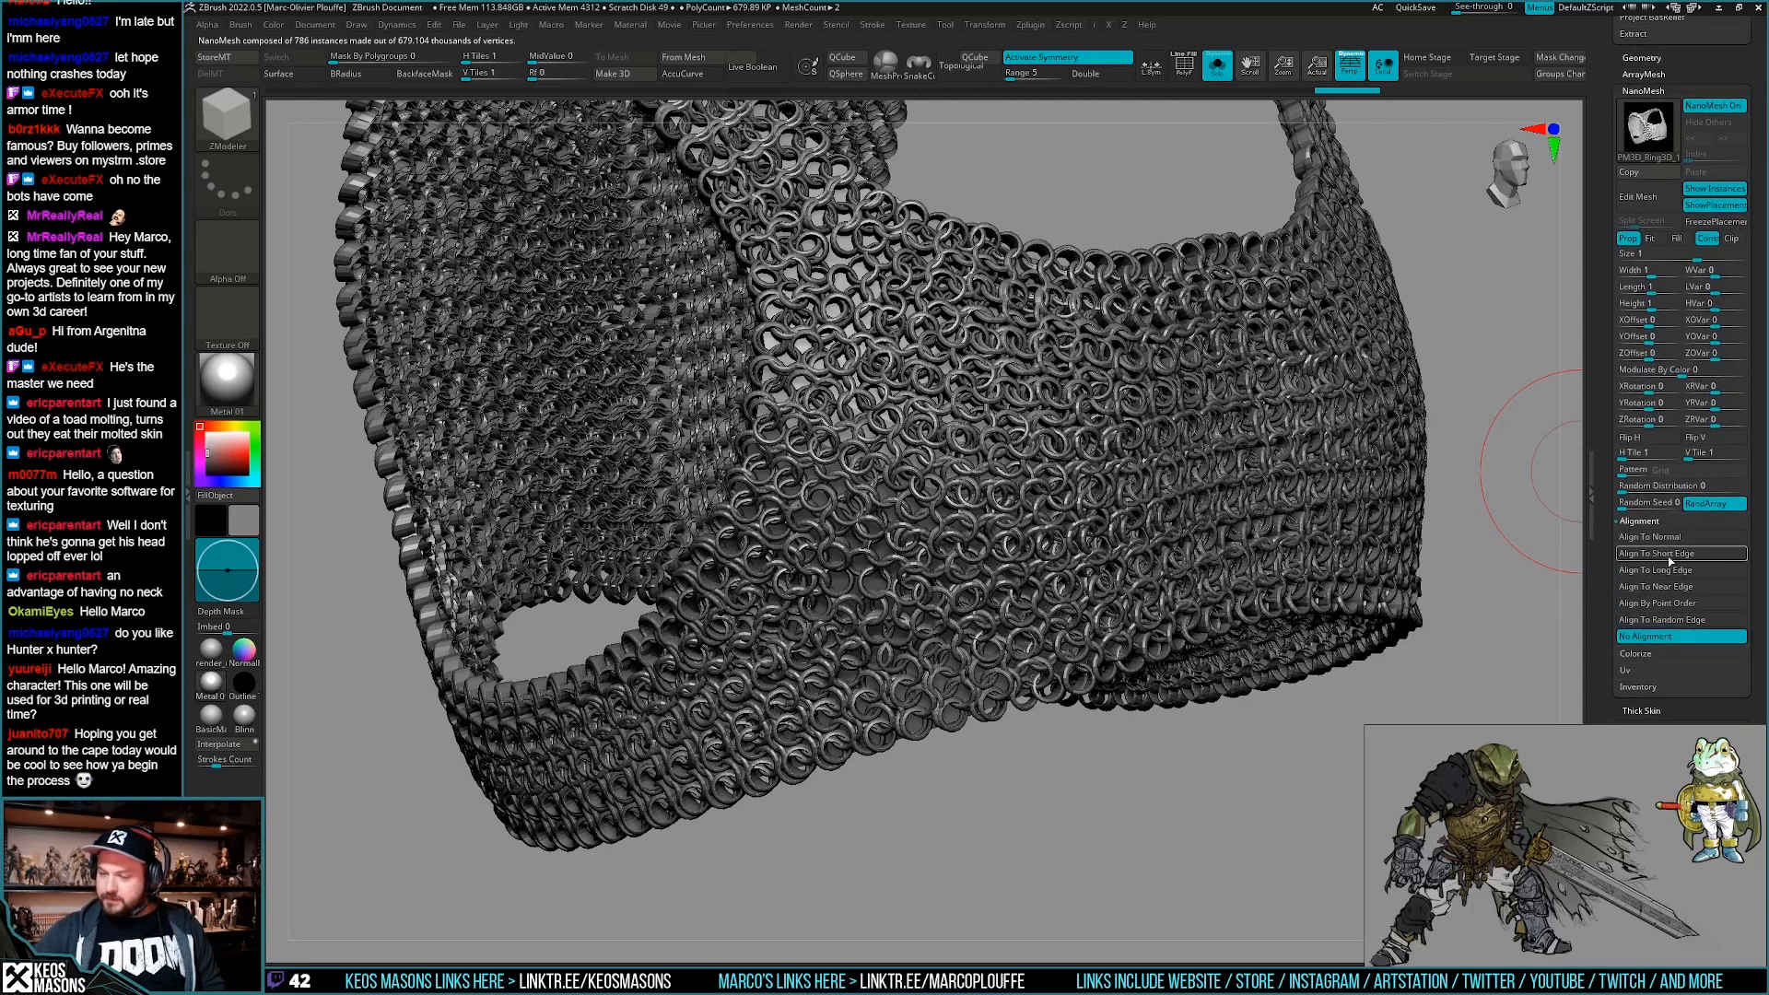
{"action": "left_click", "coordinate": [1668, 571]}
{"action": "left_click", "coordinate": [1666, 552]}
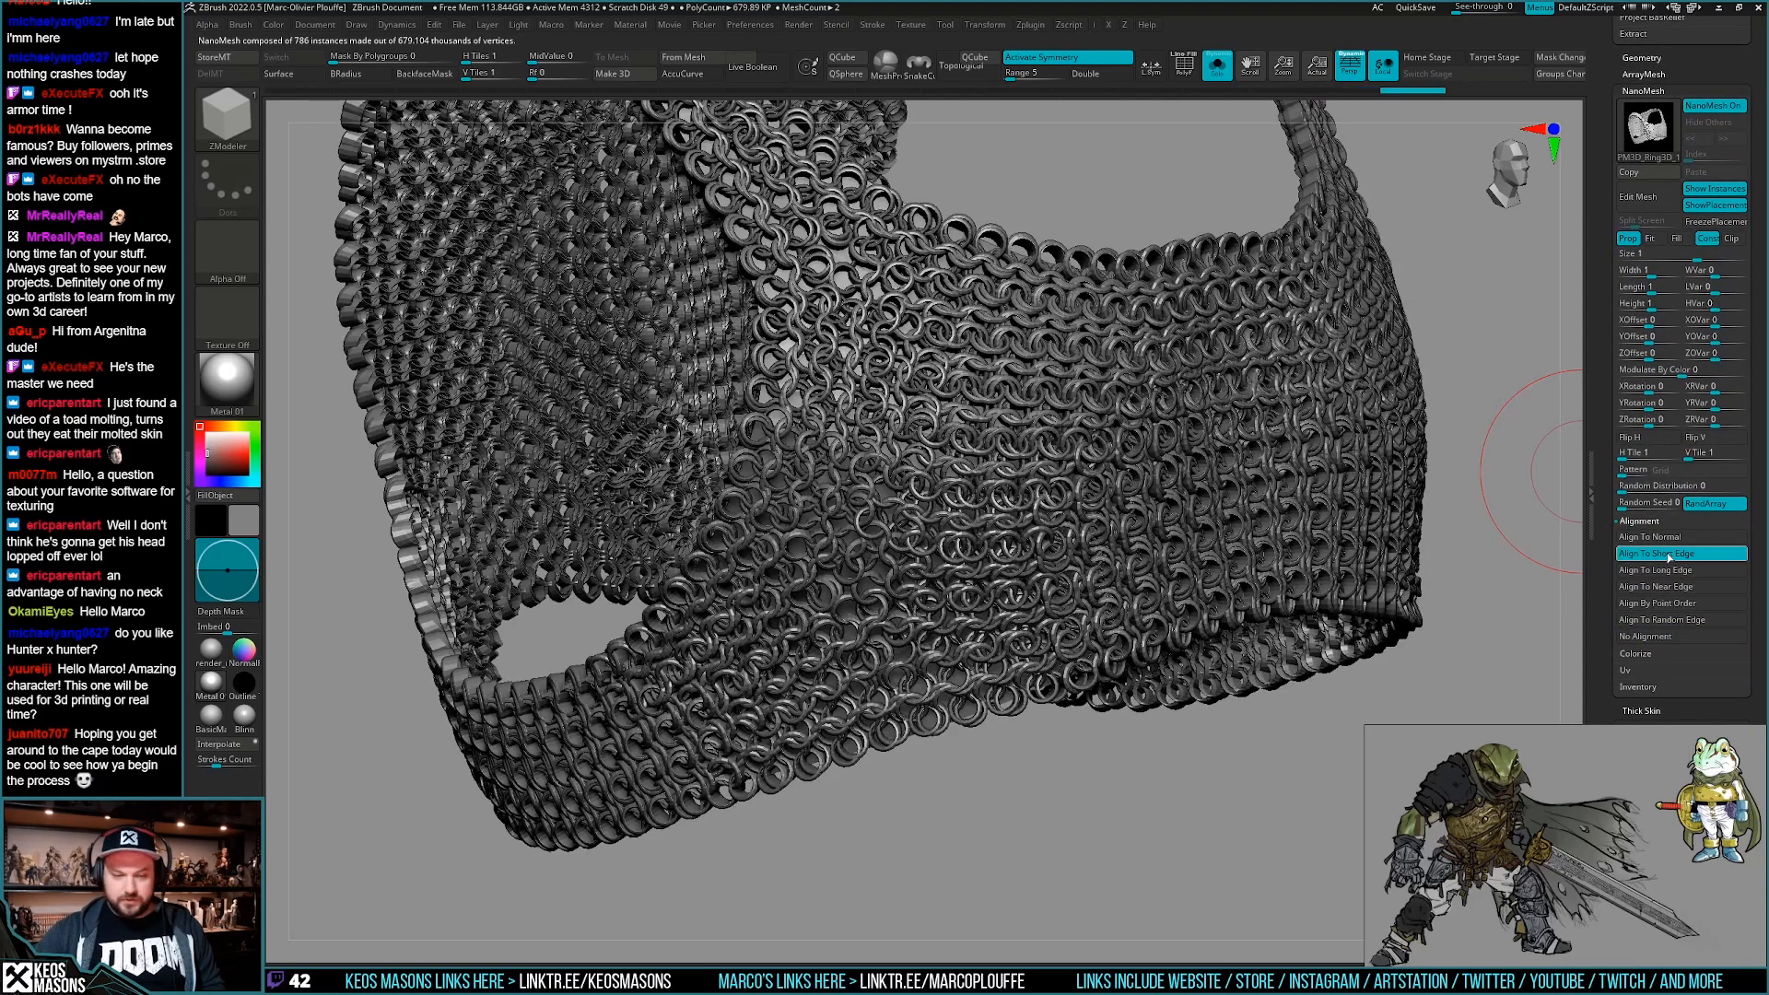
{"action": "left_click", "coordinate": [1664, 586]}
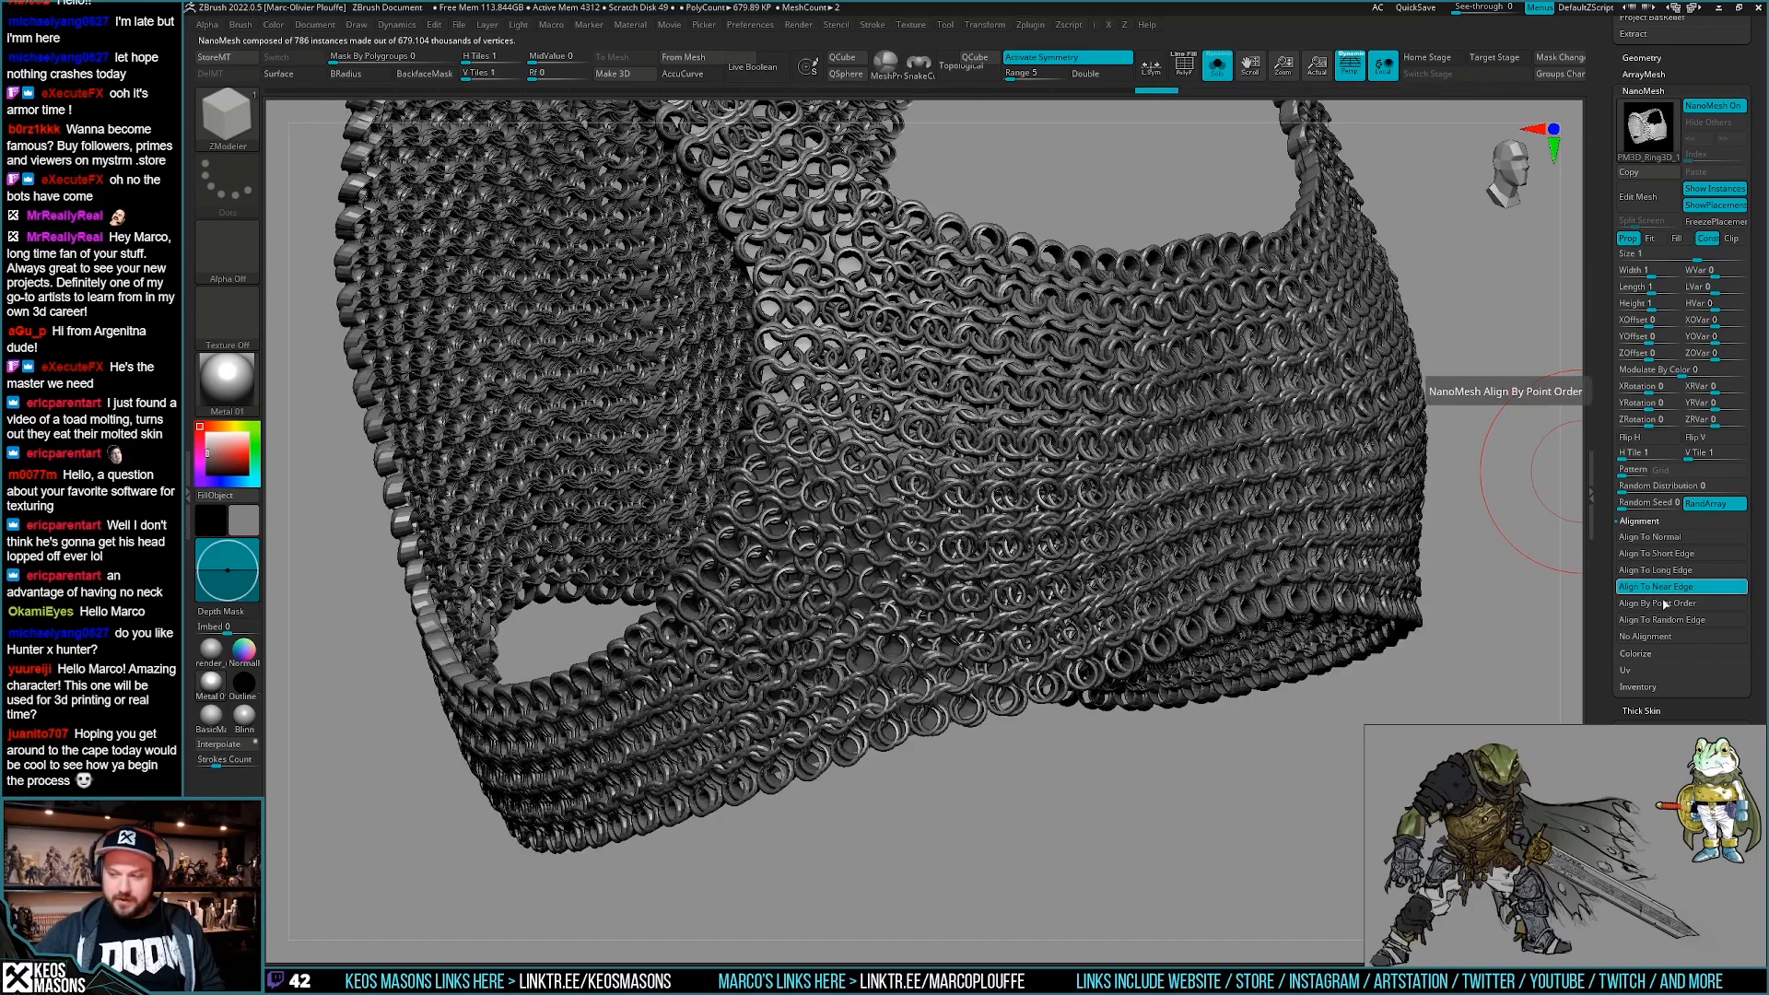
{"action": "left_click", "coordinate": [1664, 603]}
{"action": "left_click", "coordinate": [1661, 586]}
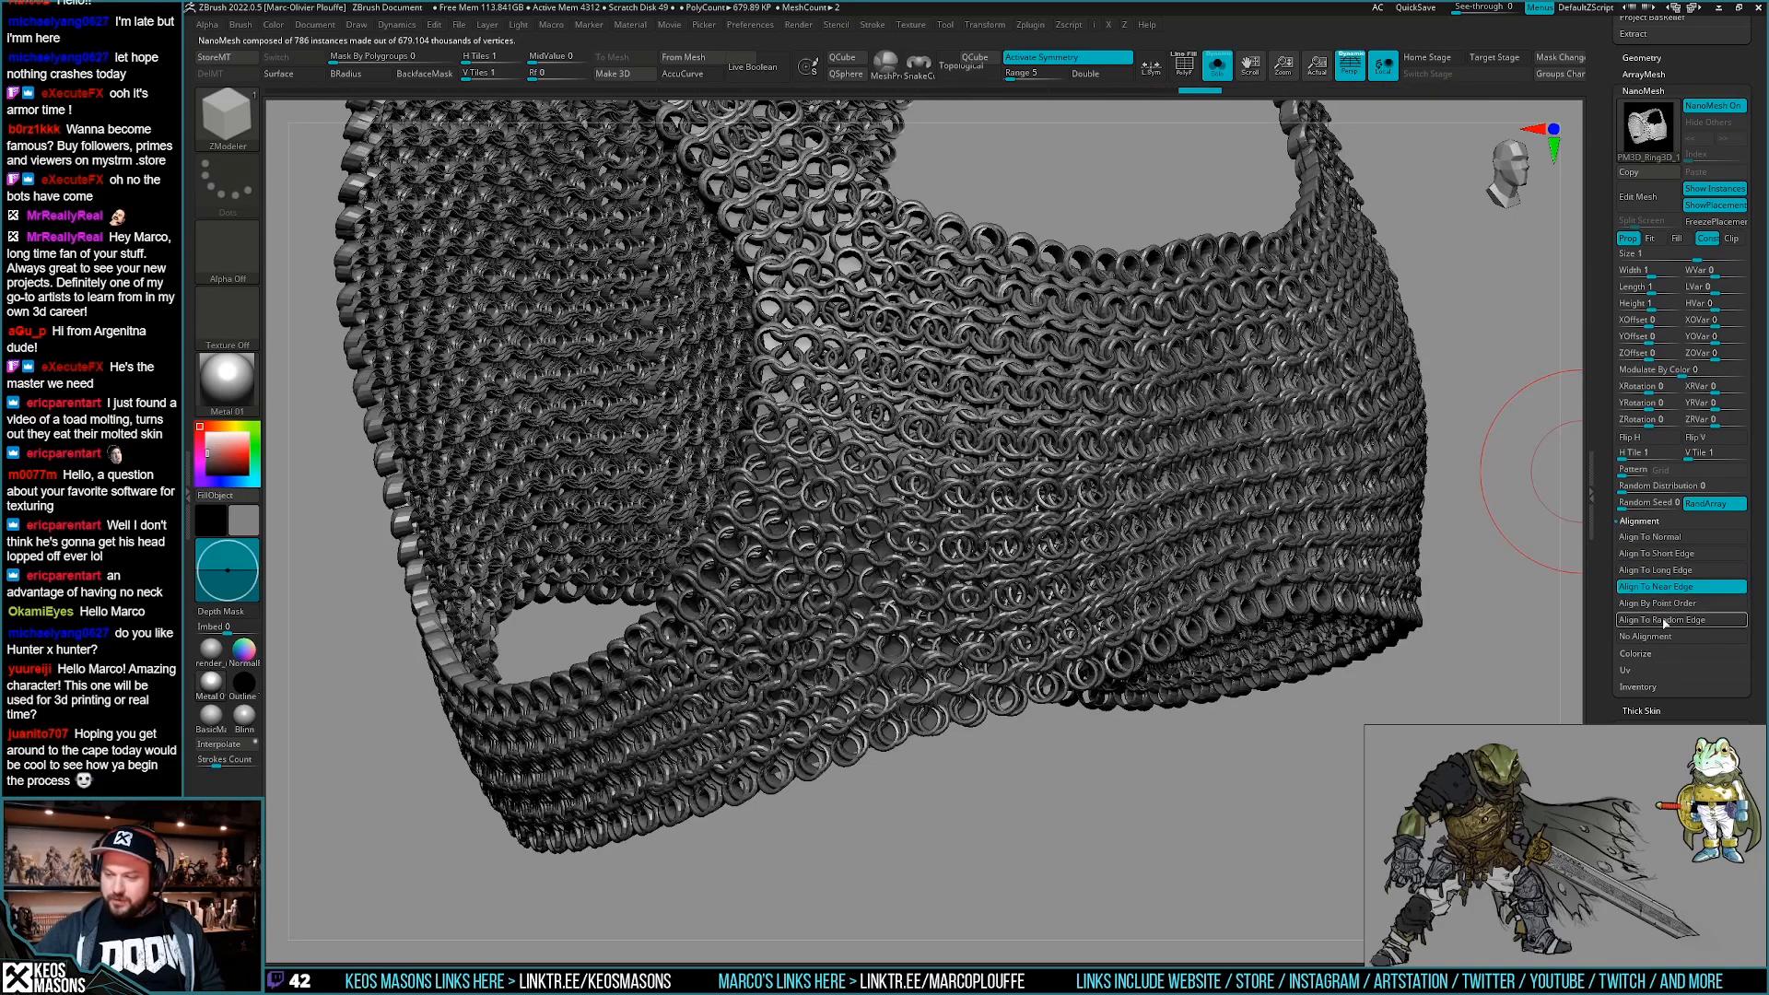
{"action": "left_click", "coordinate": [1664, 571]}
{"action": "left_click", "coordinate": [1663, 556]}
{"action": "left_click", "coordinate": [1663, 571]}
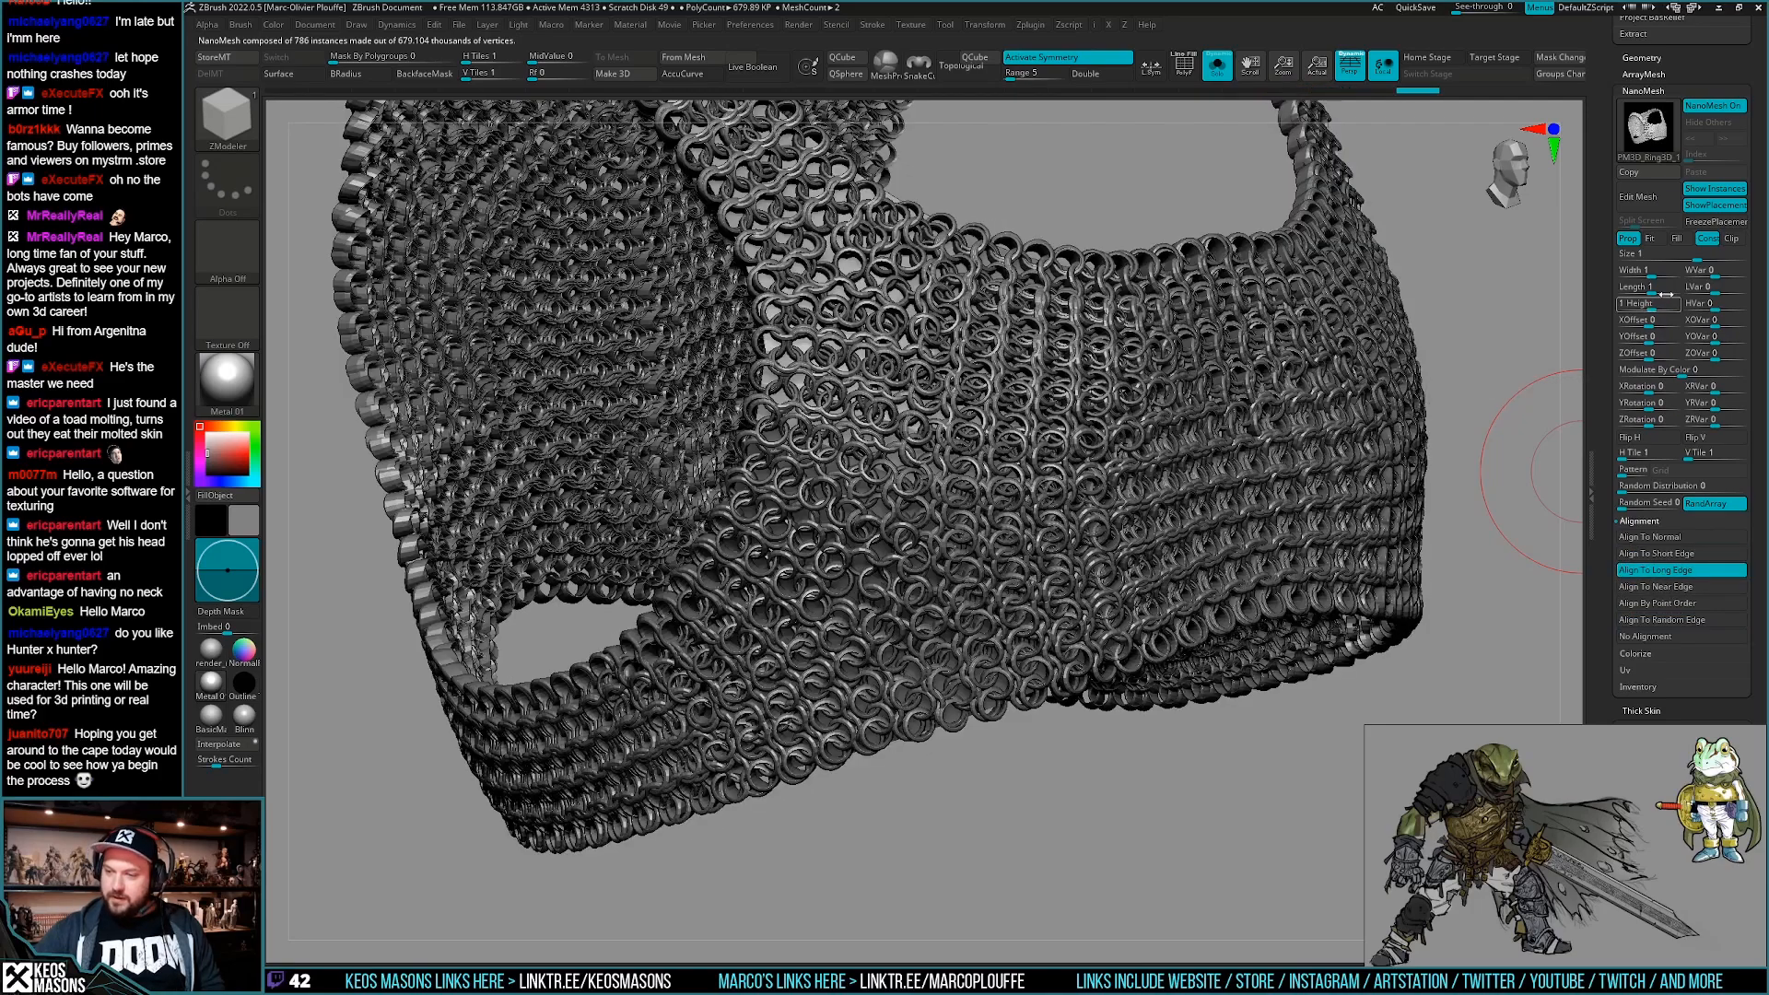
Try the NanoMesh at size 0.72693 with other alignments, settling on surface normal alignment at size 0.80029.
{"action": "left_click_drag", "start_coordinate": [1702, 255], "coordinate": [1692, 259]}
{"action": "left_click", "coordinate": [1664, 553]}
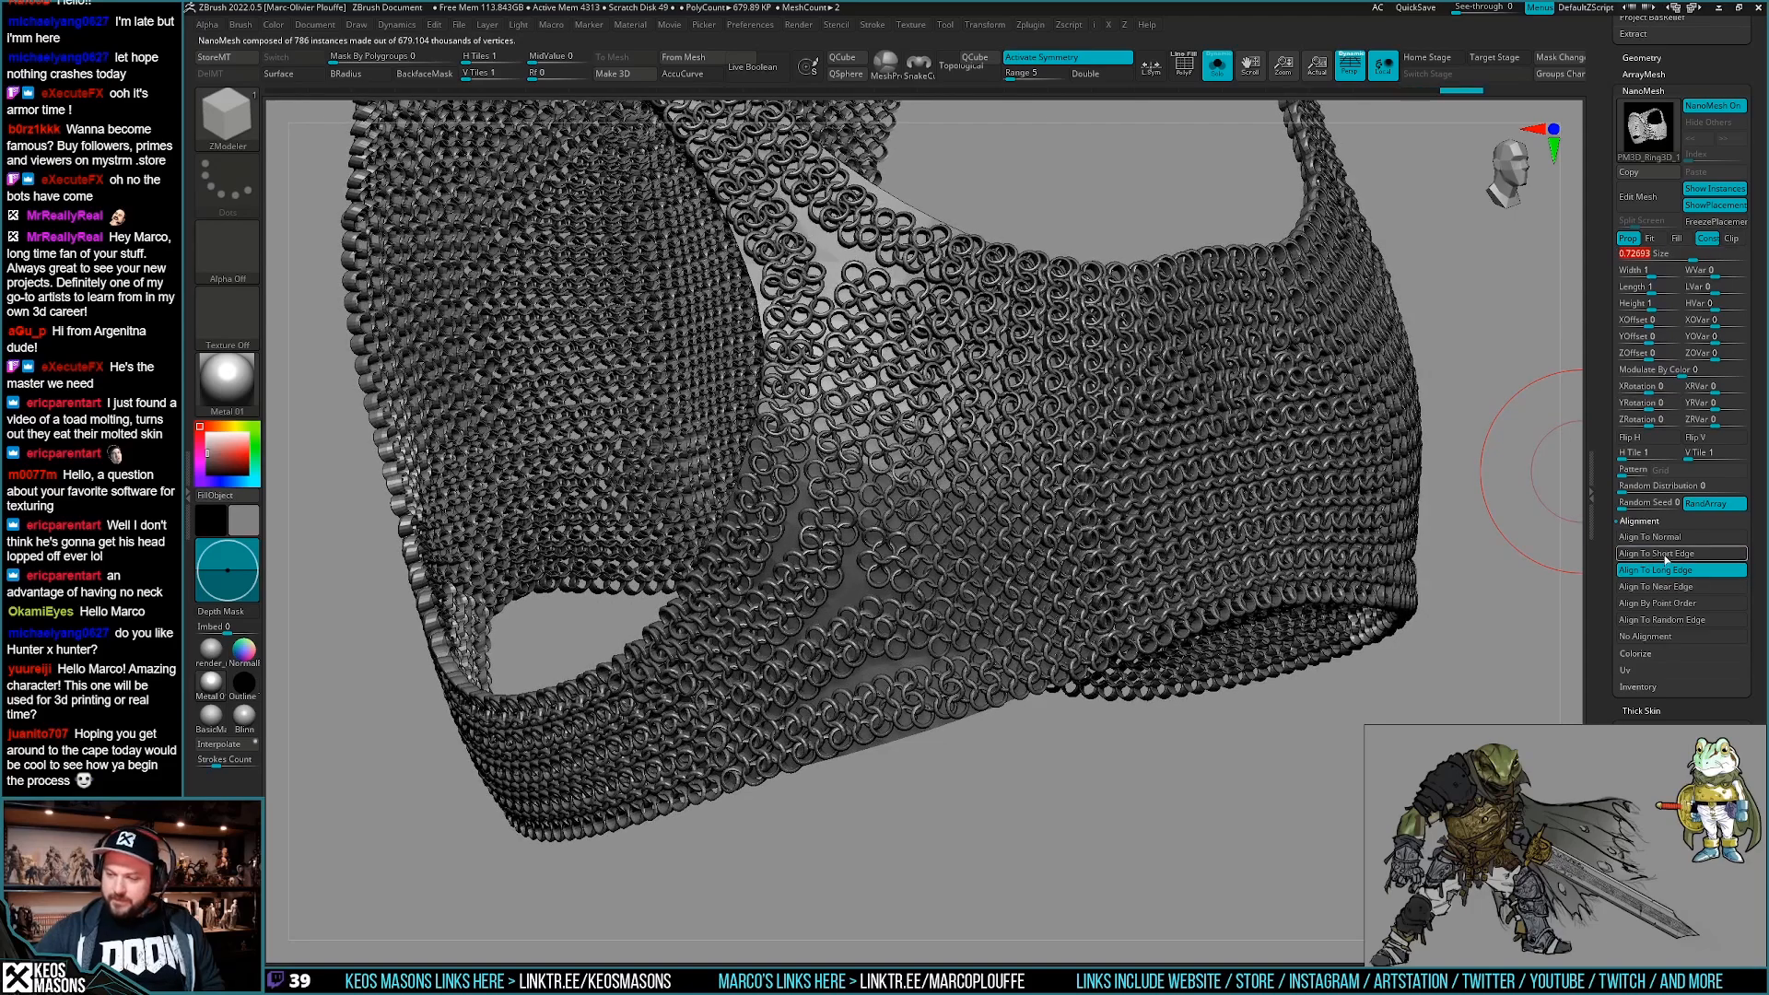
{"action": "left_click", "coordinate": [1665, 555]}
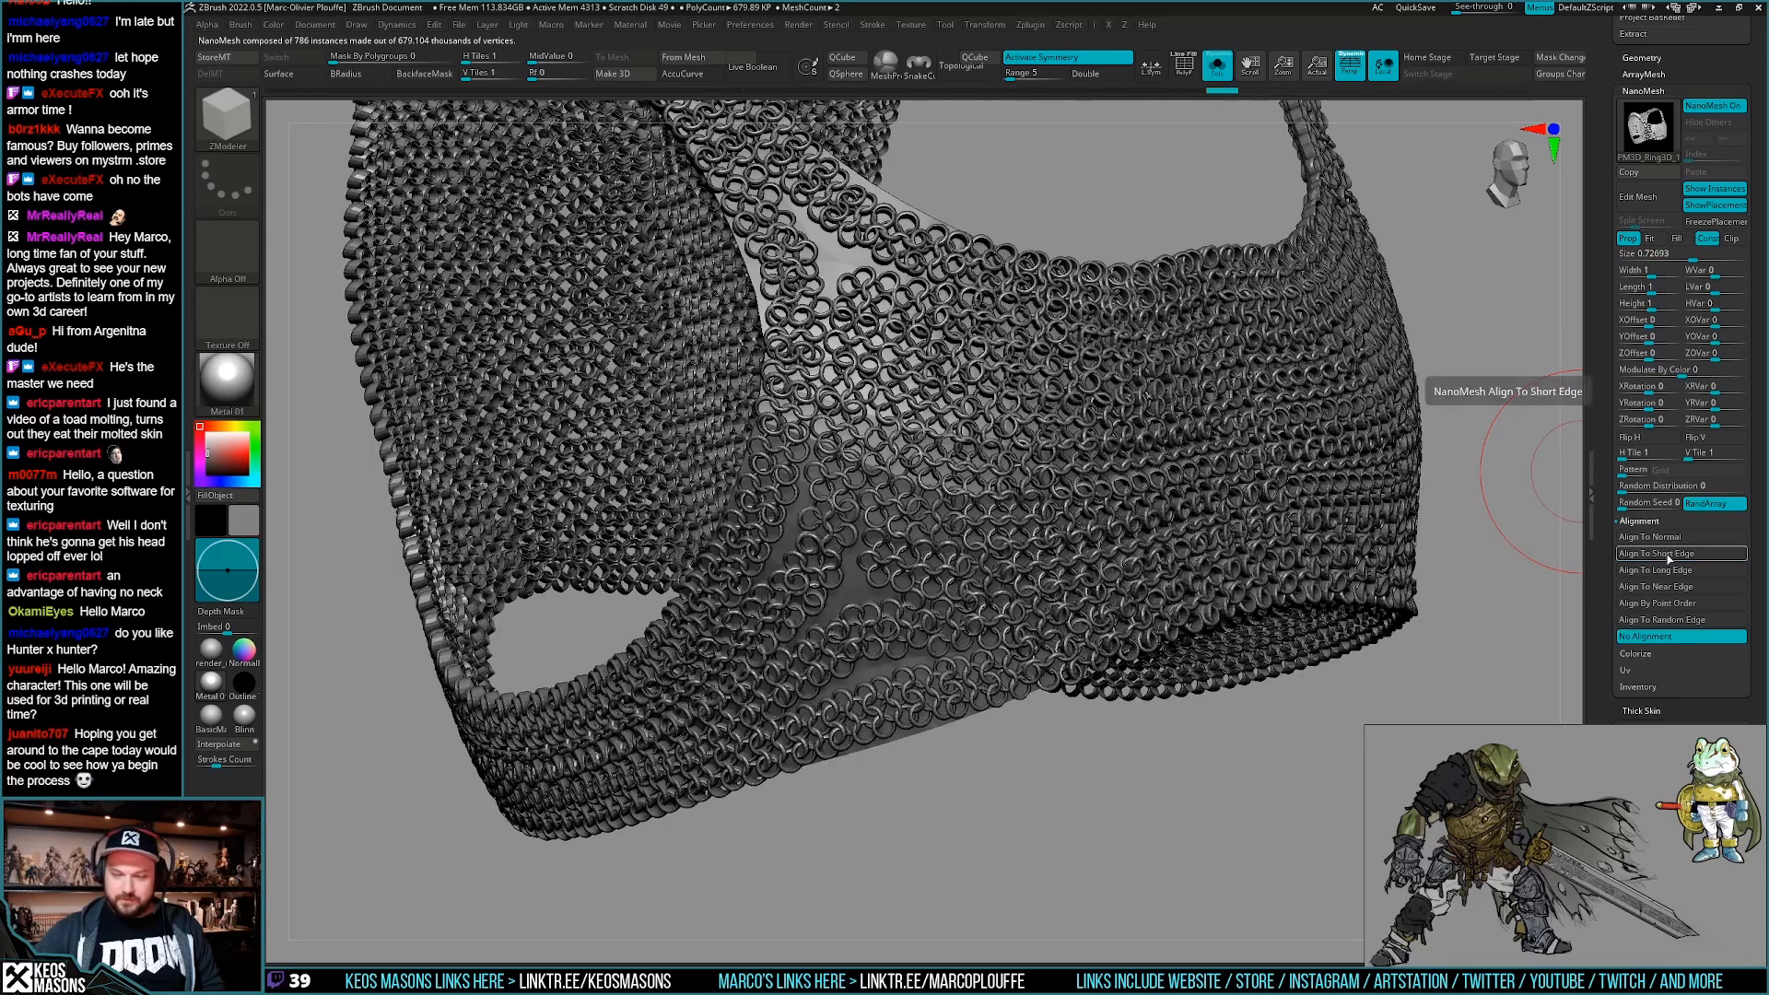
{"action": "left_click", "coordinate": [1655, 541]}
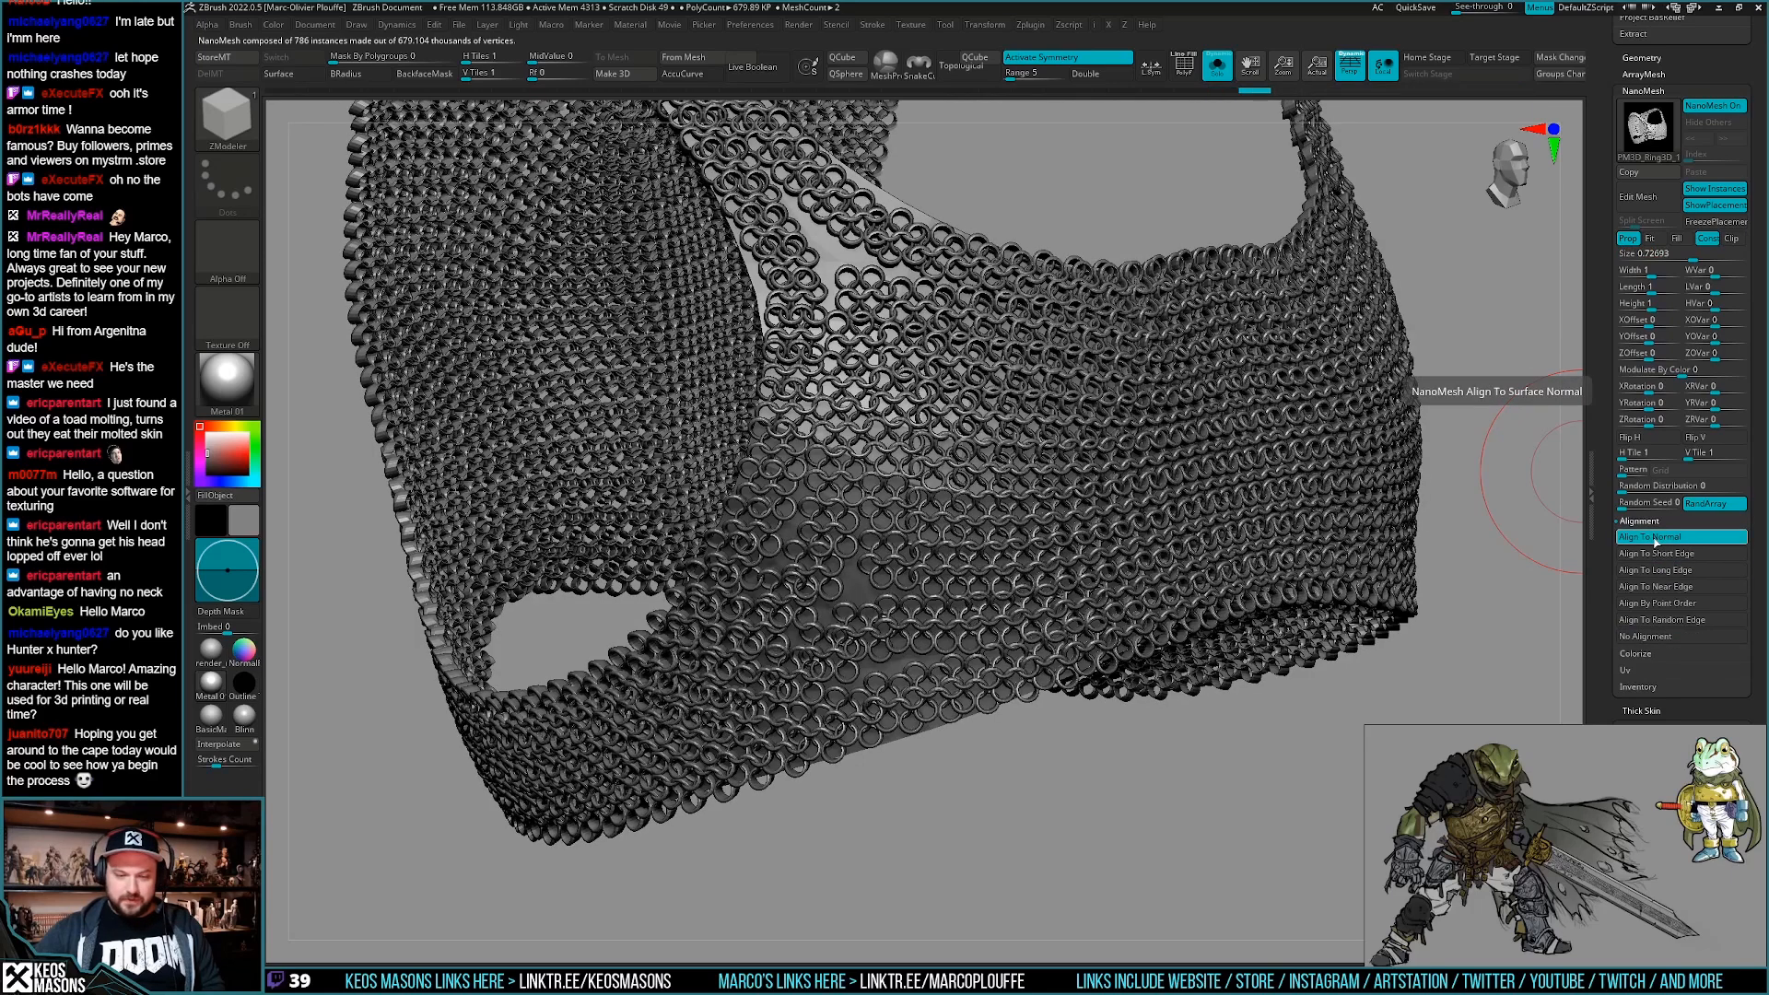
{"action": "left_click_drag", "start_coordinate": [1700, 259], "coordinate": [1694, 260]}
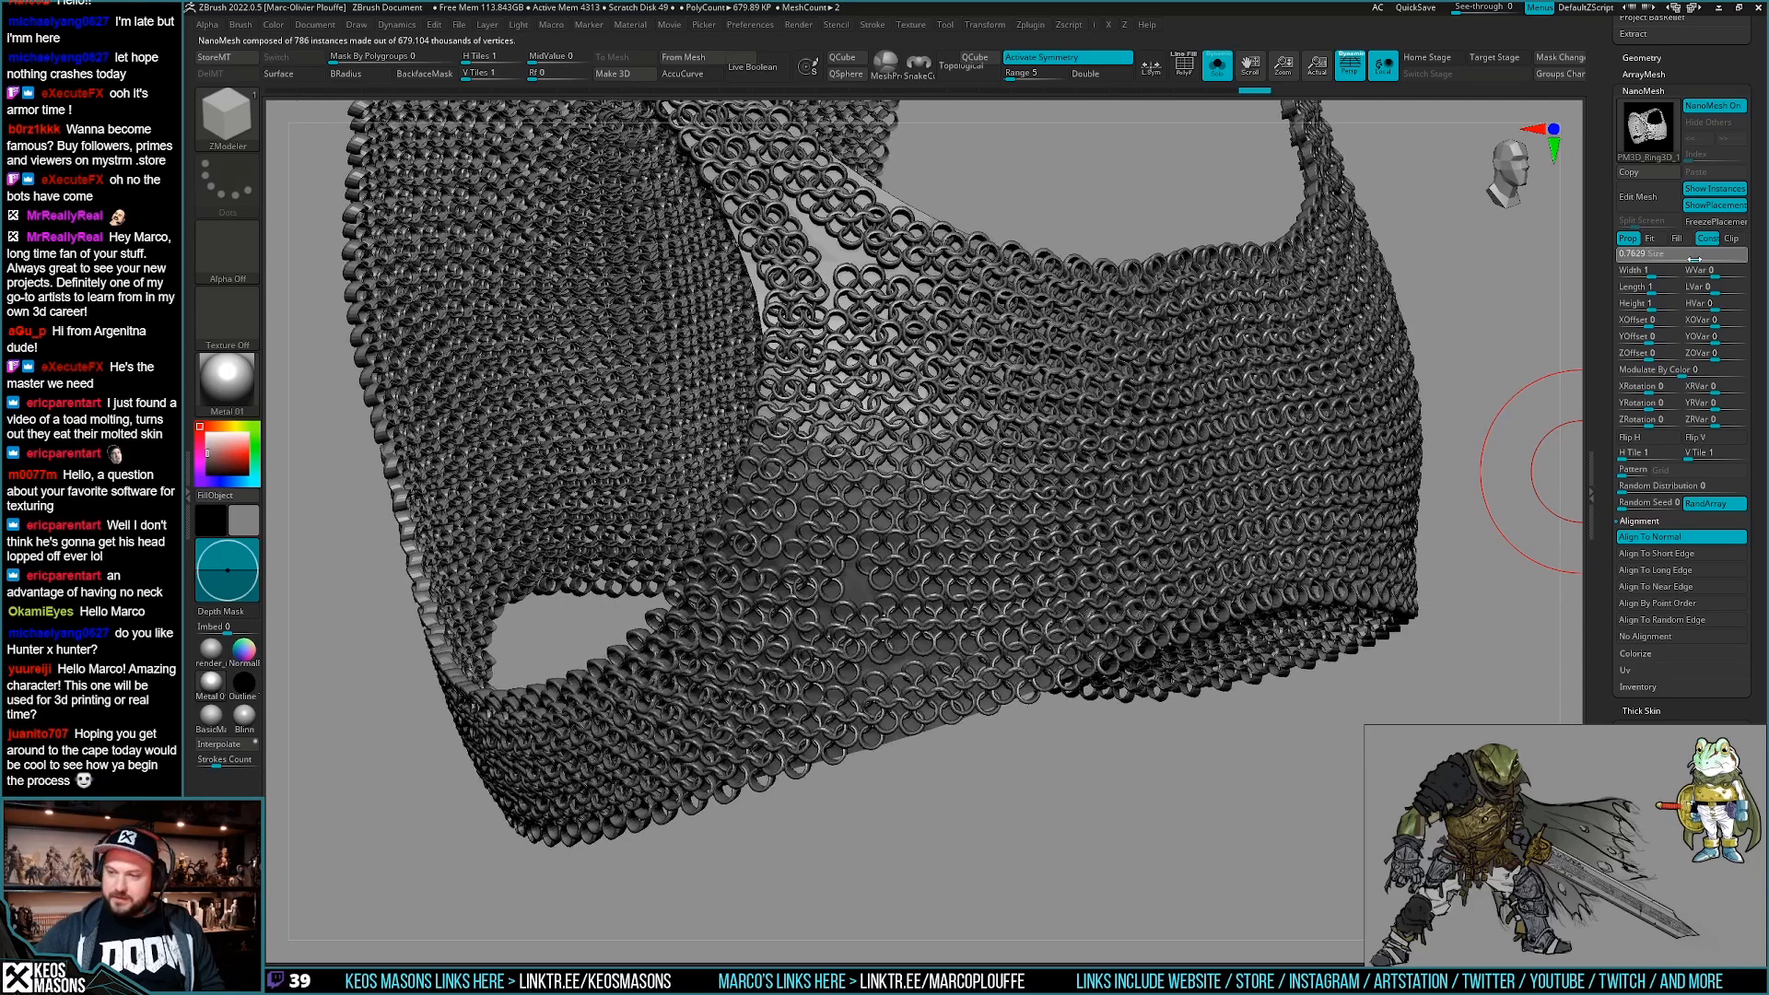
Switch the NanoMesh to Fit mode, align the rings to the long edge and set the size to 1.26116.
{"action": "left_click", "coordinate": [1651, 238]}
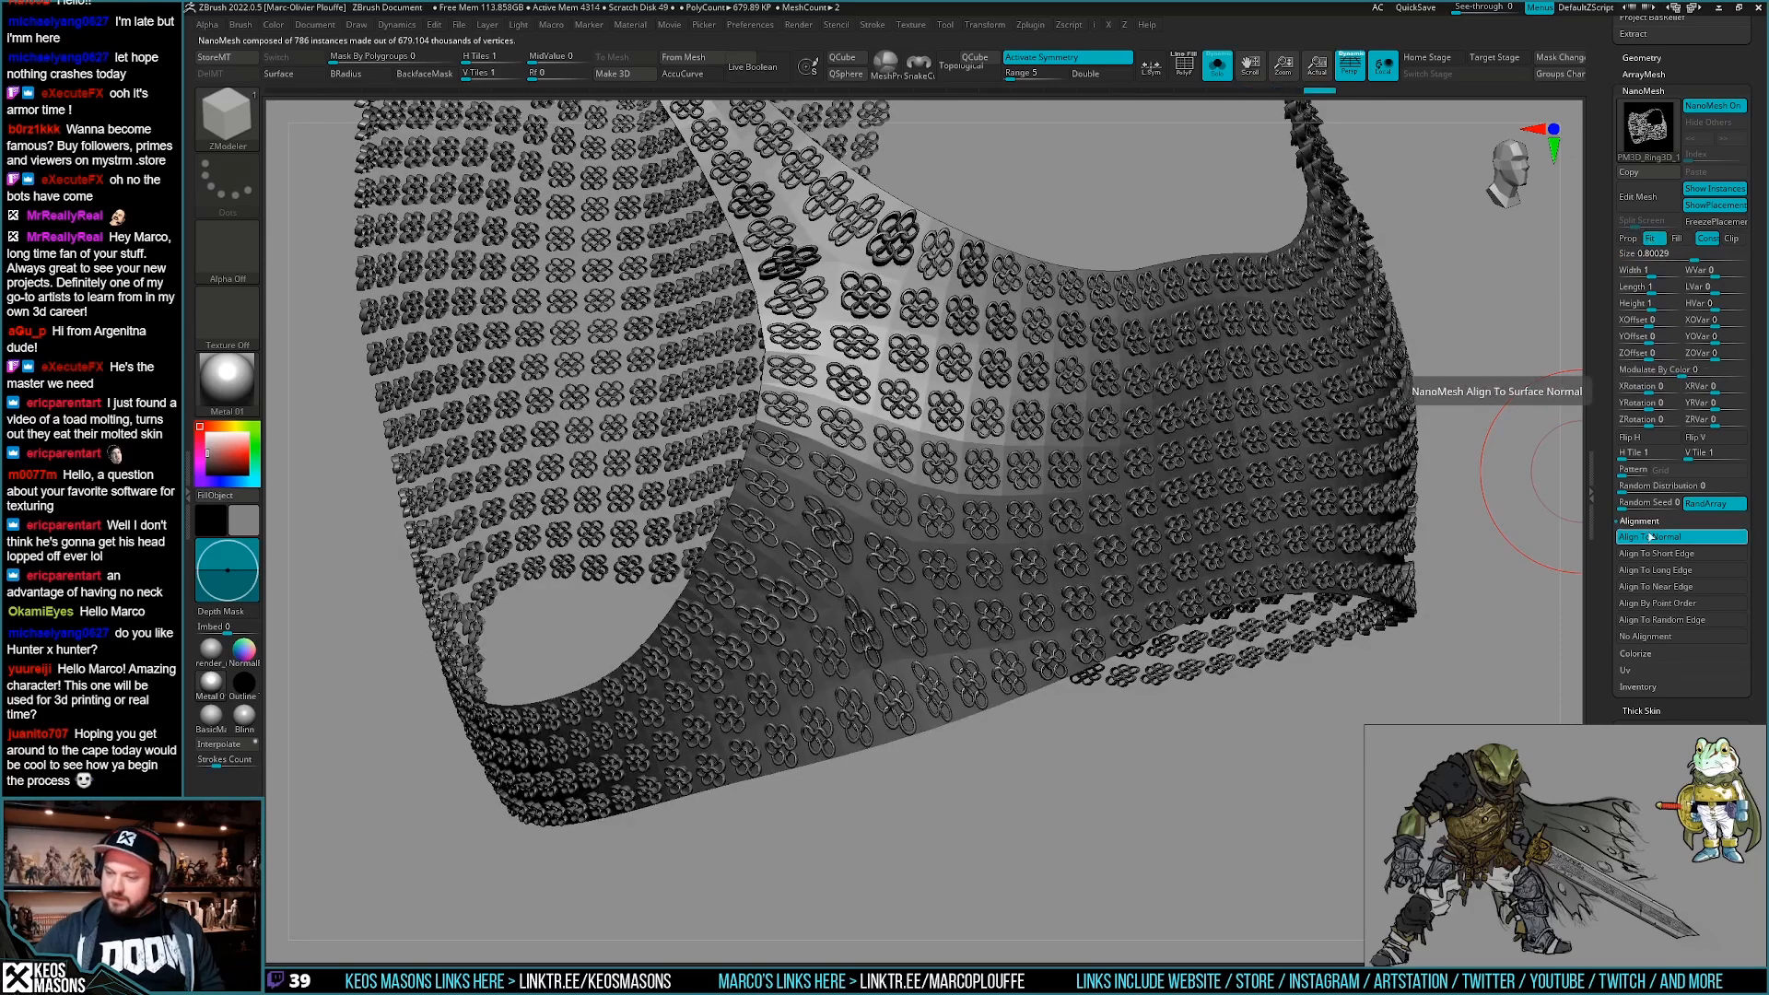
{"action": "left_click", "coordinate": [1666, 571]}
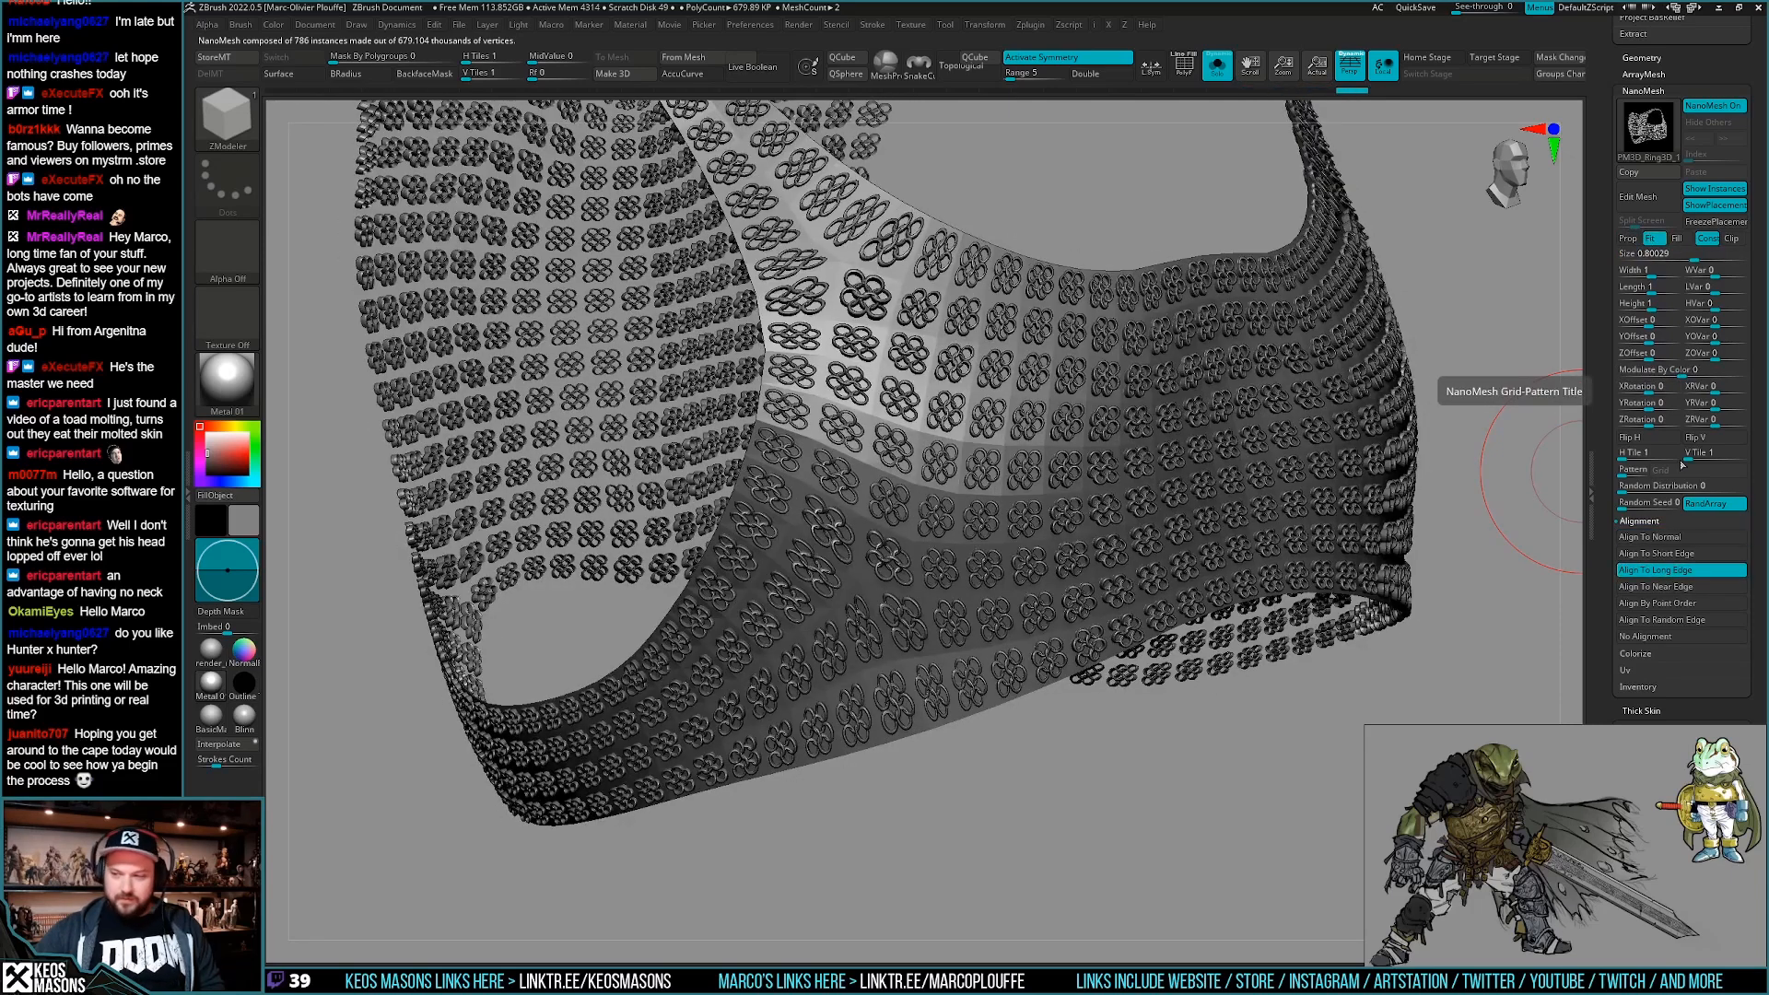
{"action": "left_click_drag", "start_coordinate": [1700, 261], "coordinate": [1701, 257]}
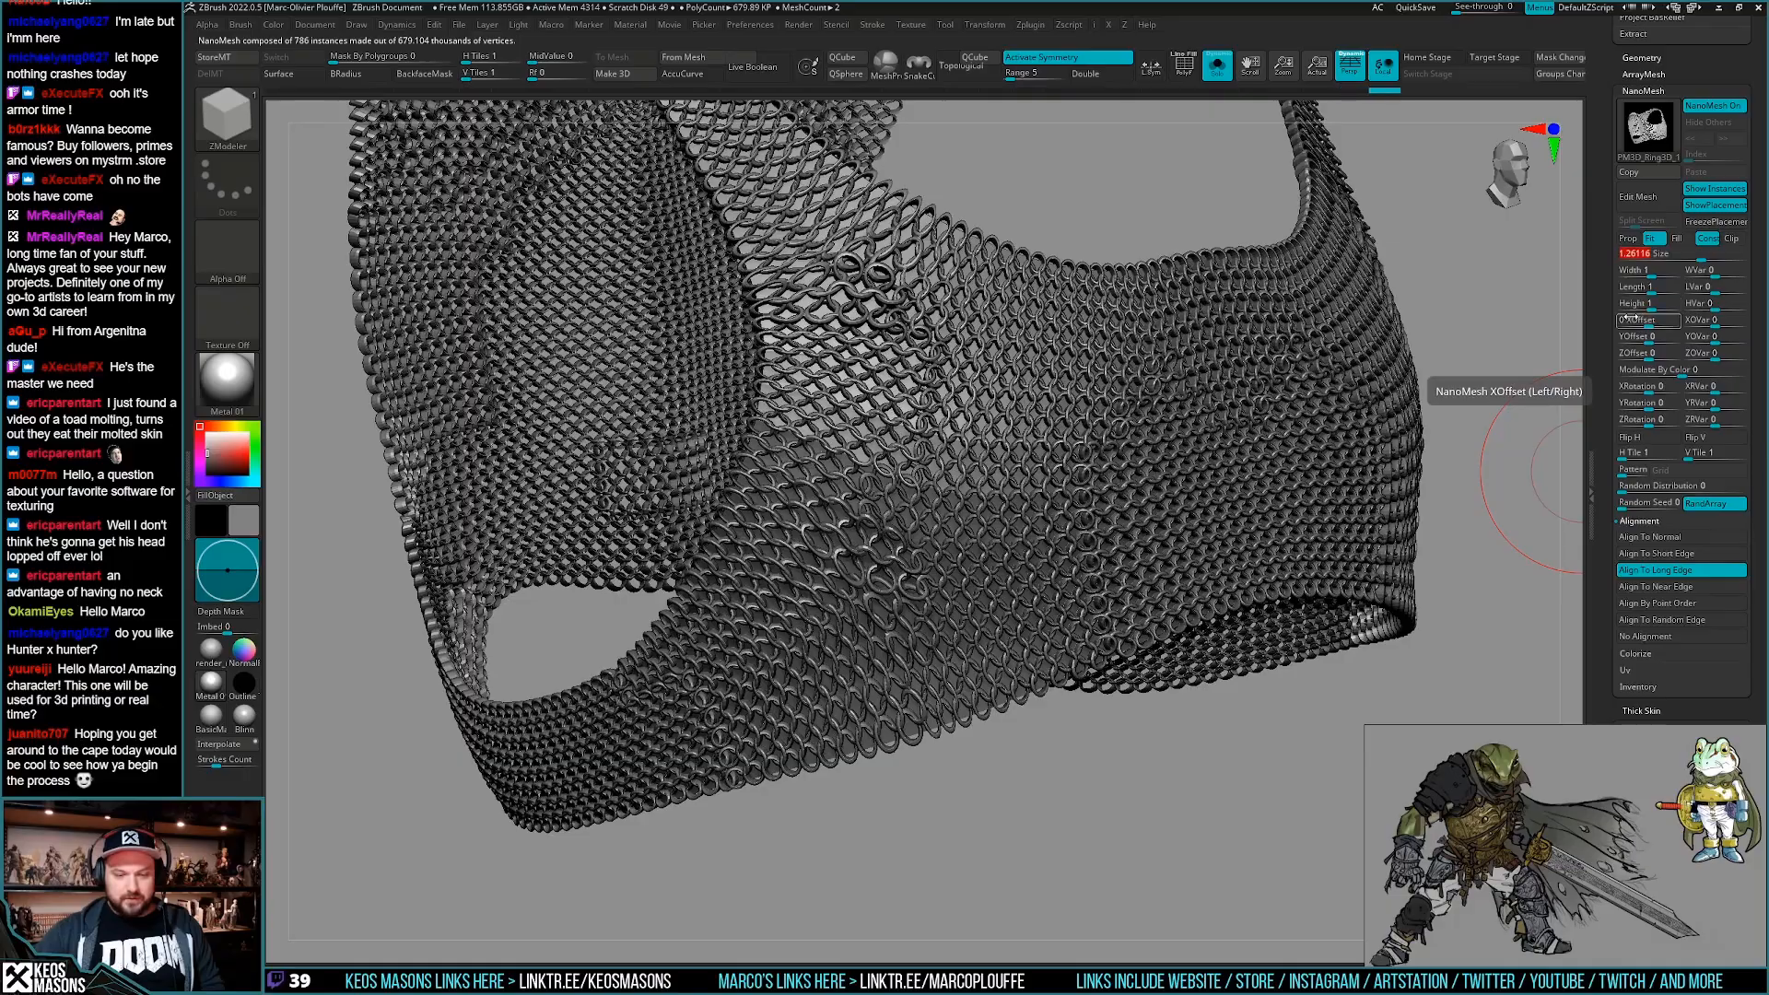
Switch the chainmail NanoMesh from Fit to Fill mode and display the polyframe on the vest.
{"action": "right_click_drag", "start_coordinate": [1188, 472], "coordinate": [939, 544]}
{"action": "right_click_drag", "start_coordinate": [940, 543], "coordinate": [1086, 511], "text": "ctrl"}
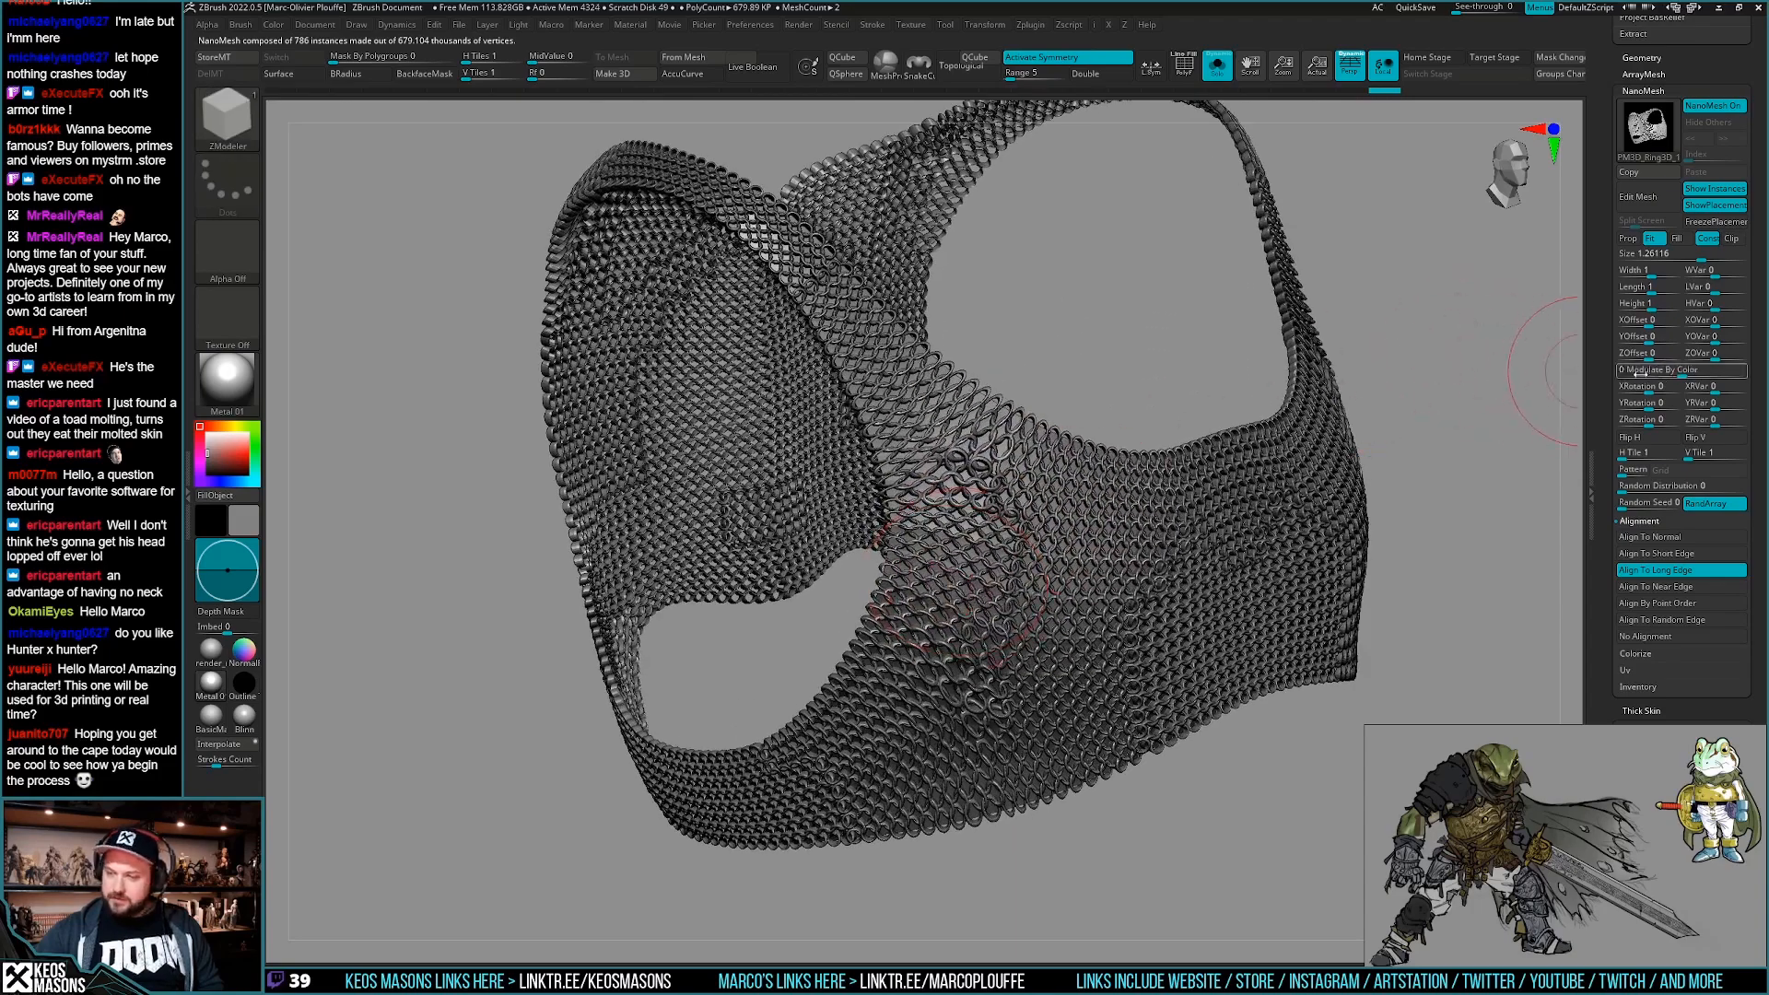
{"action": "left_click", "coordinate": [1676, 239]}
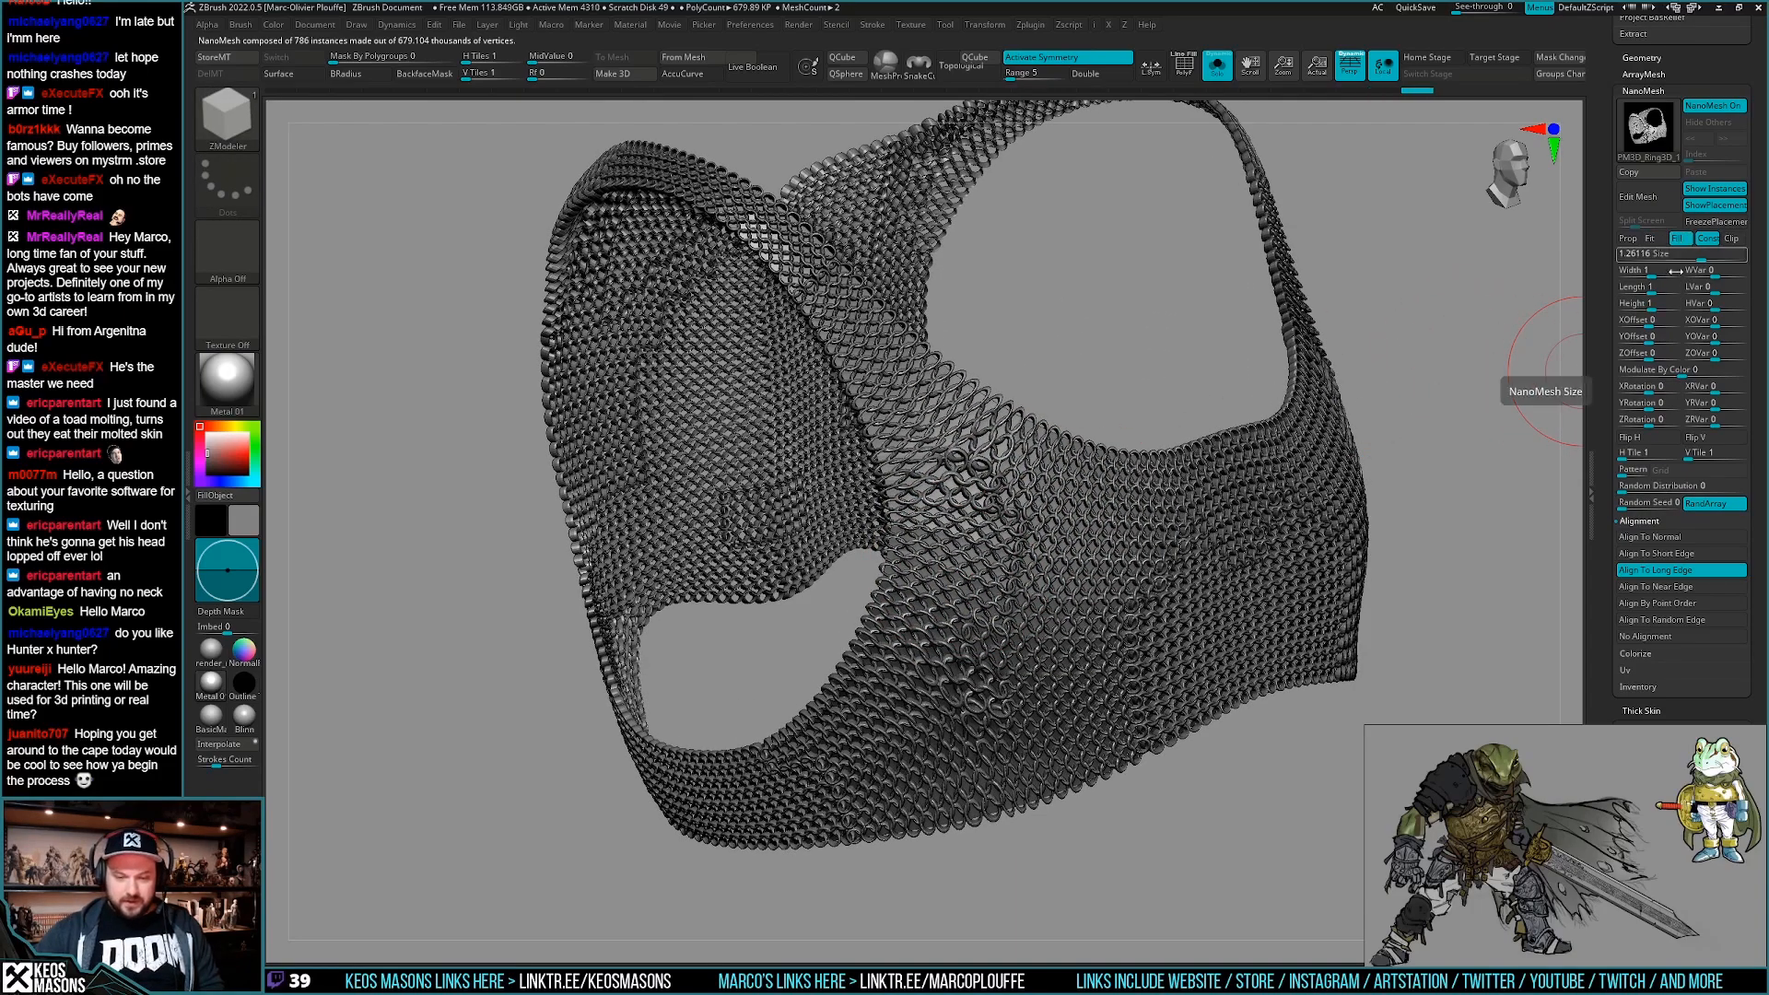
{"action": "right_click_drag", "start_coordinate": [1474, 396], "coordinate": [1342, 473]}
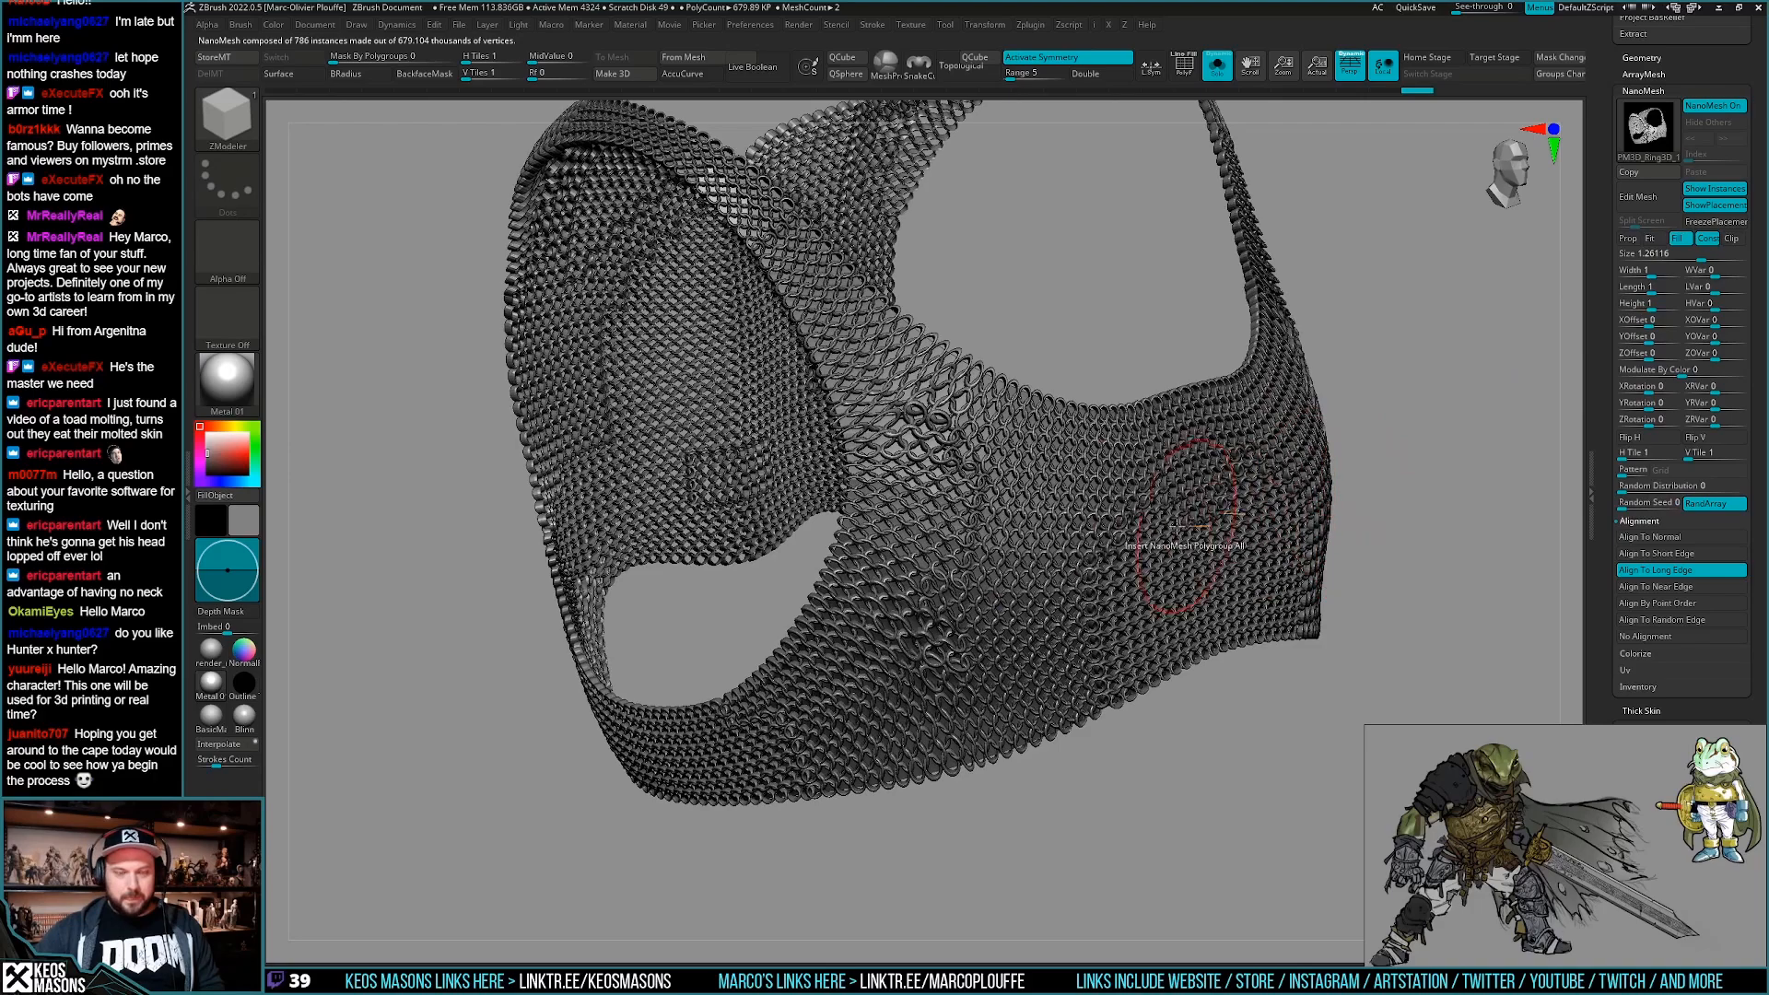
{"action": "key", "text": "ctrl+shift+s"}
{"action": "mouse_move", "coordinate": [1145, 518]}
{"action": "right_mouse_down", "text": "ctrl"}
{"action": "mouse_move", "coordinate": [1008, 560]}
{"action": "mouse_move", "coordinate": [1056, 575]}
{"action": "right_mouse_up", "text": "ctrl"}
{"action": "key", "text": "ctrl+shift+s"}
{"action": "key", "text": "shift+f"}
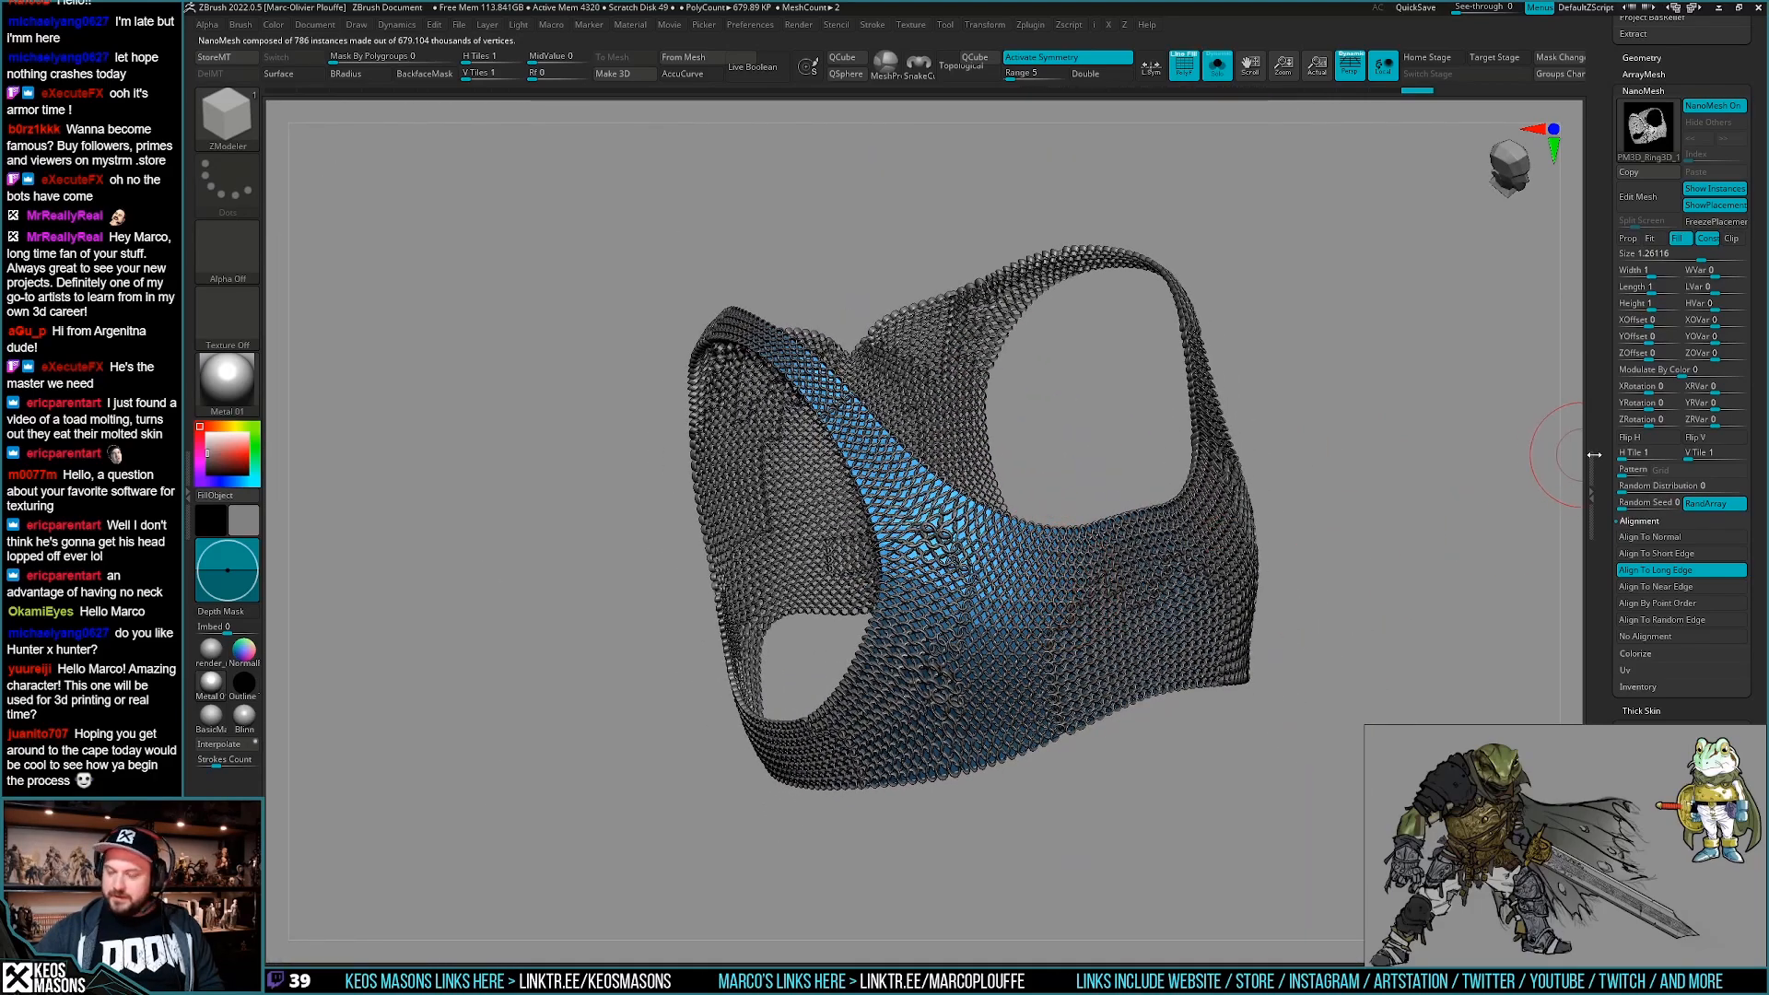
Turn the NanoMesh off to inspect the underlying quad shell, and turn it back on.
{"action": "scroll", "coordinate": [1620, 436], "scroll_direction": "up", "scroll_amount": 5}
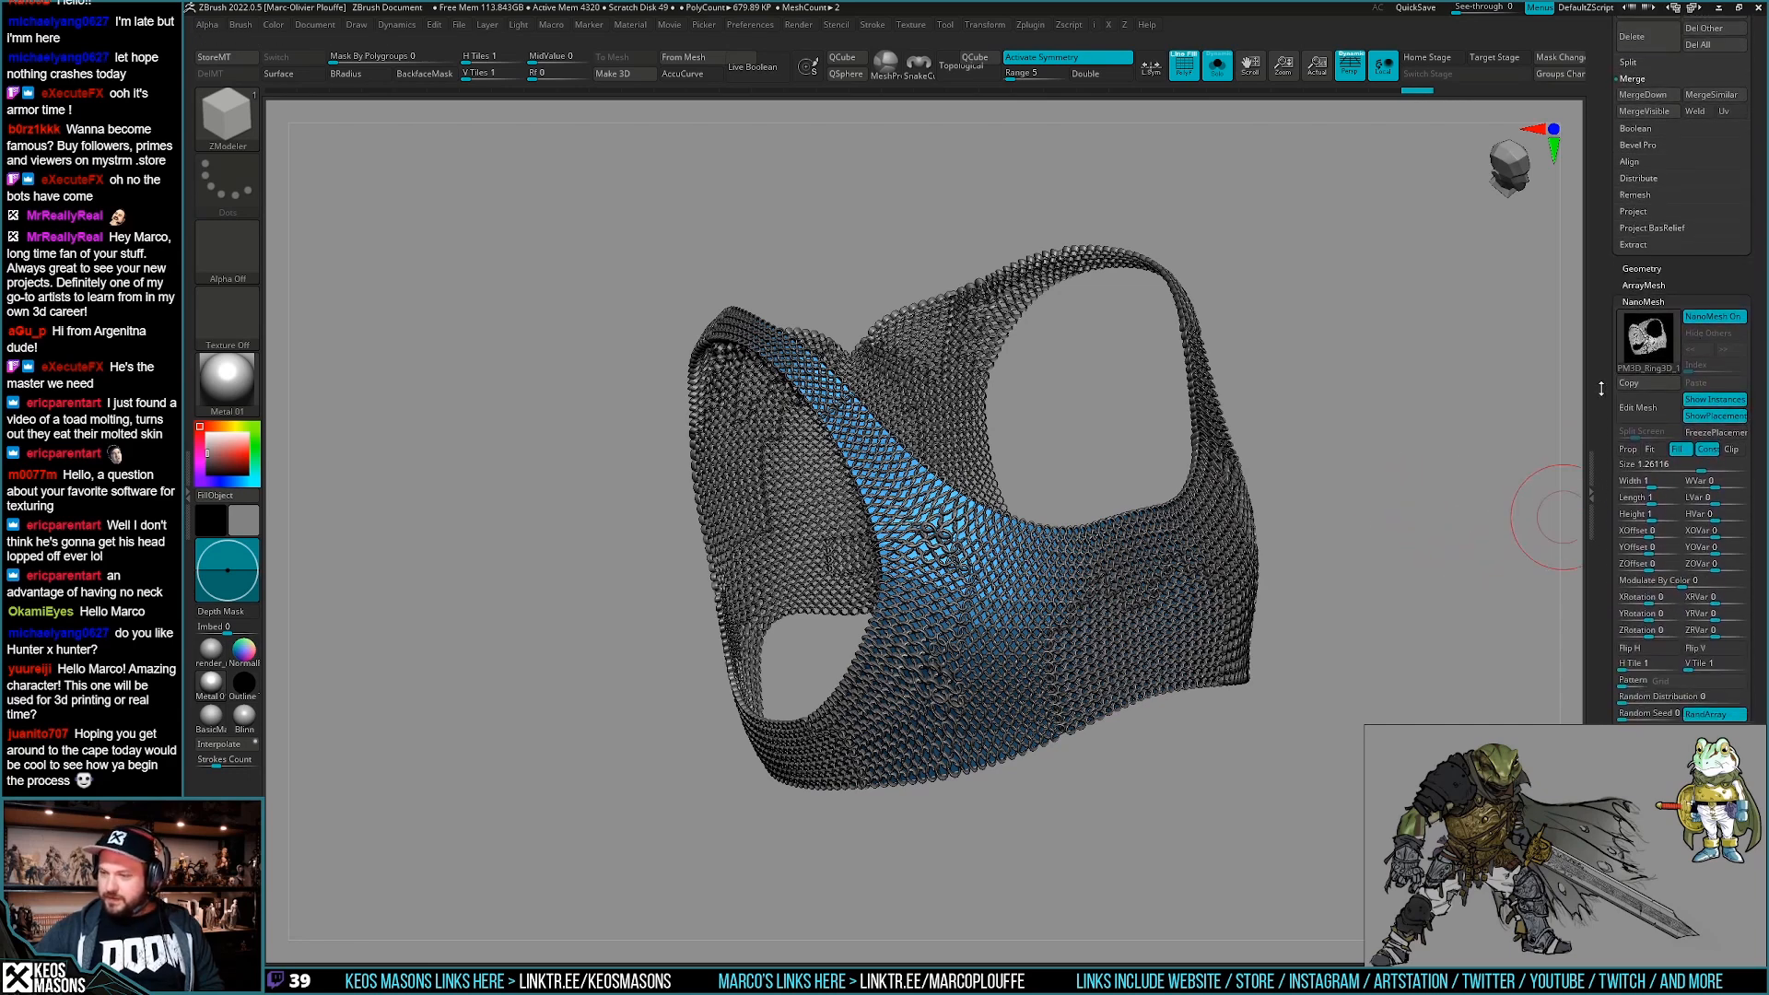
{"action": "right_click_drag", "start_coordinate": [1412, 485], "coordinate": [1563, 291]}
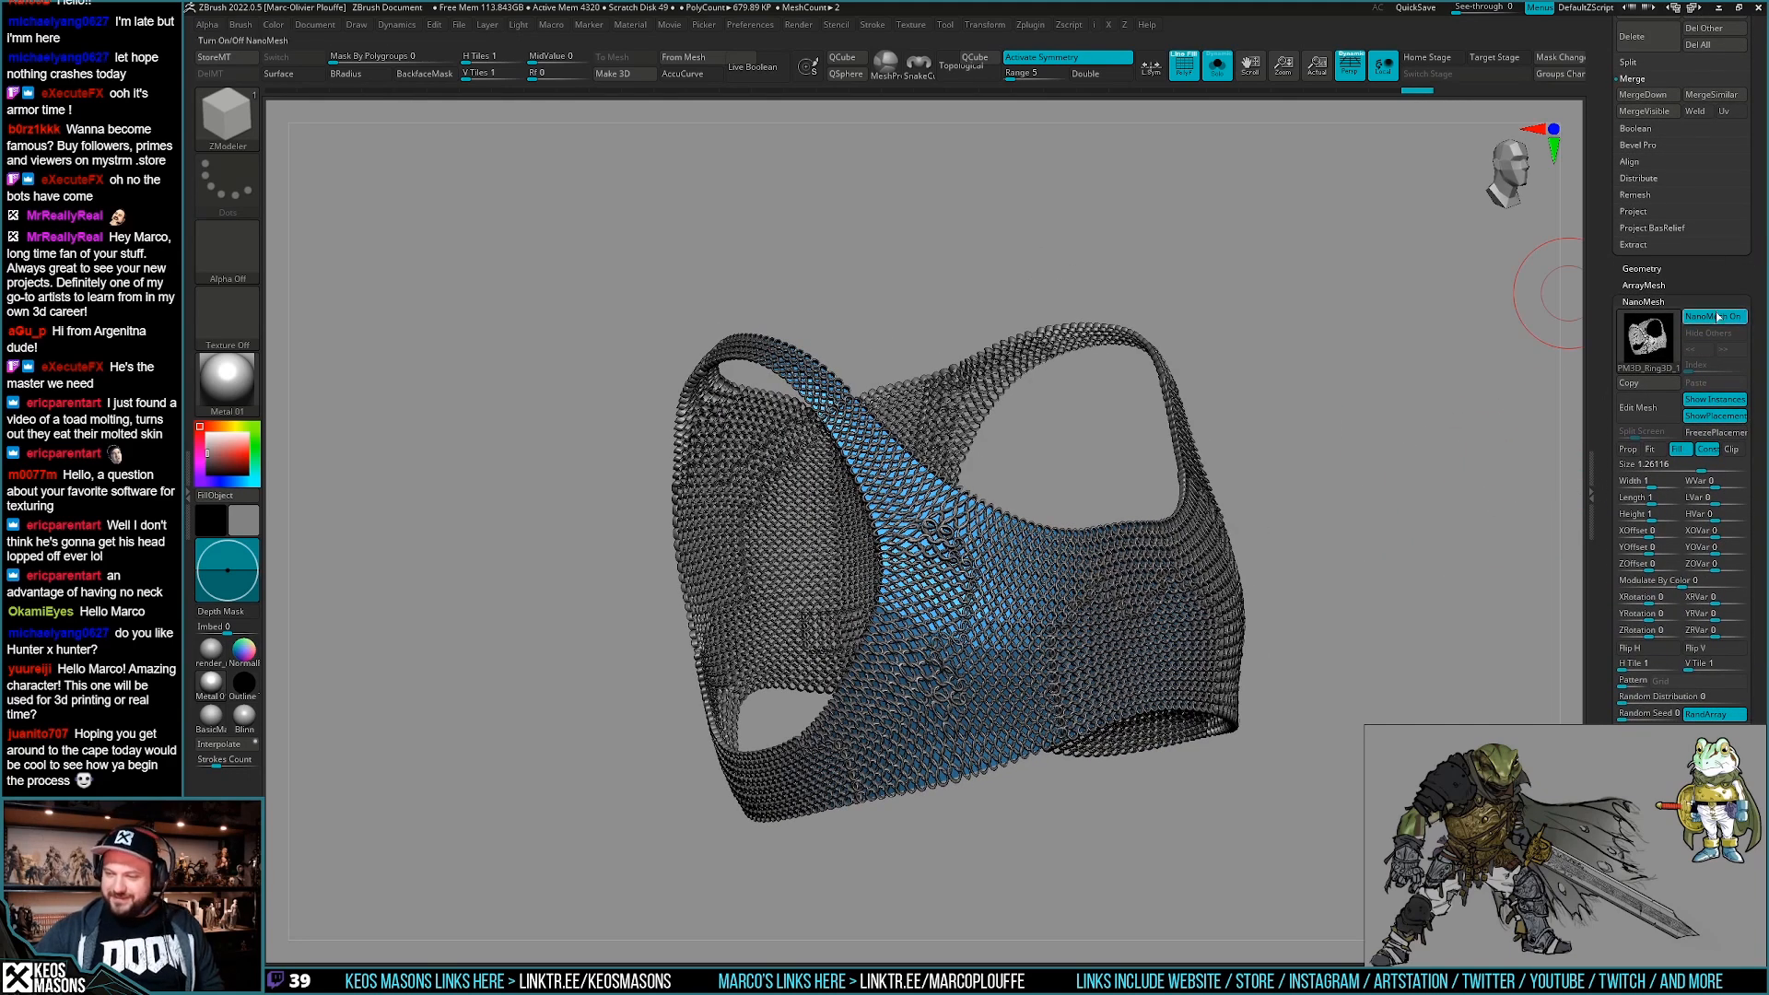
{"action": "left_click", "coordinate": [1717, 316]}
{"action": "mouse_move", "coordinate": [949, 709]}
{"action": "right_mouse_down"}
{"action": "mouse_move", "coordinate": [934, 652]}
{"action": "mouse_move", "coordinate": [967, 634]}
{"action": "mouse_move", "coordinate": [948, 666]}
{"action": "mouse_move", "coordinate": [968, 629]}
{"action": "mouse_move", "coordinate": [927, 659]}
{"action": "mouse_move", "coordinate": [910, 611]}
{"action": "mouse_move", "coordinate": [935, 636]}
{"action": "mouse_move", "coordinate": [967, 628]}
{"action": "right_mouse_up"}
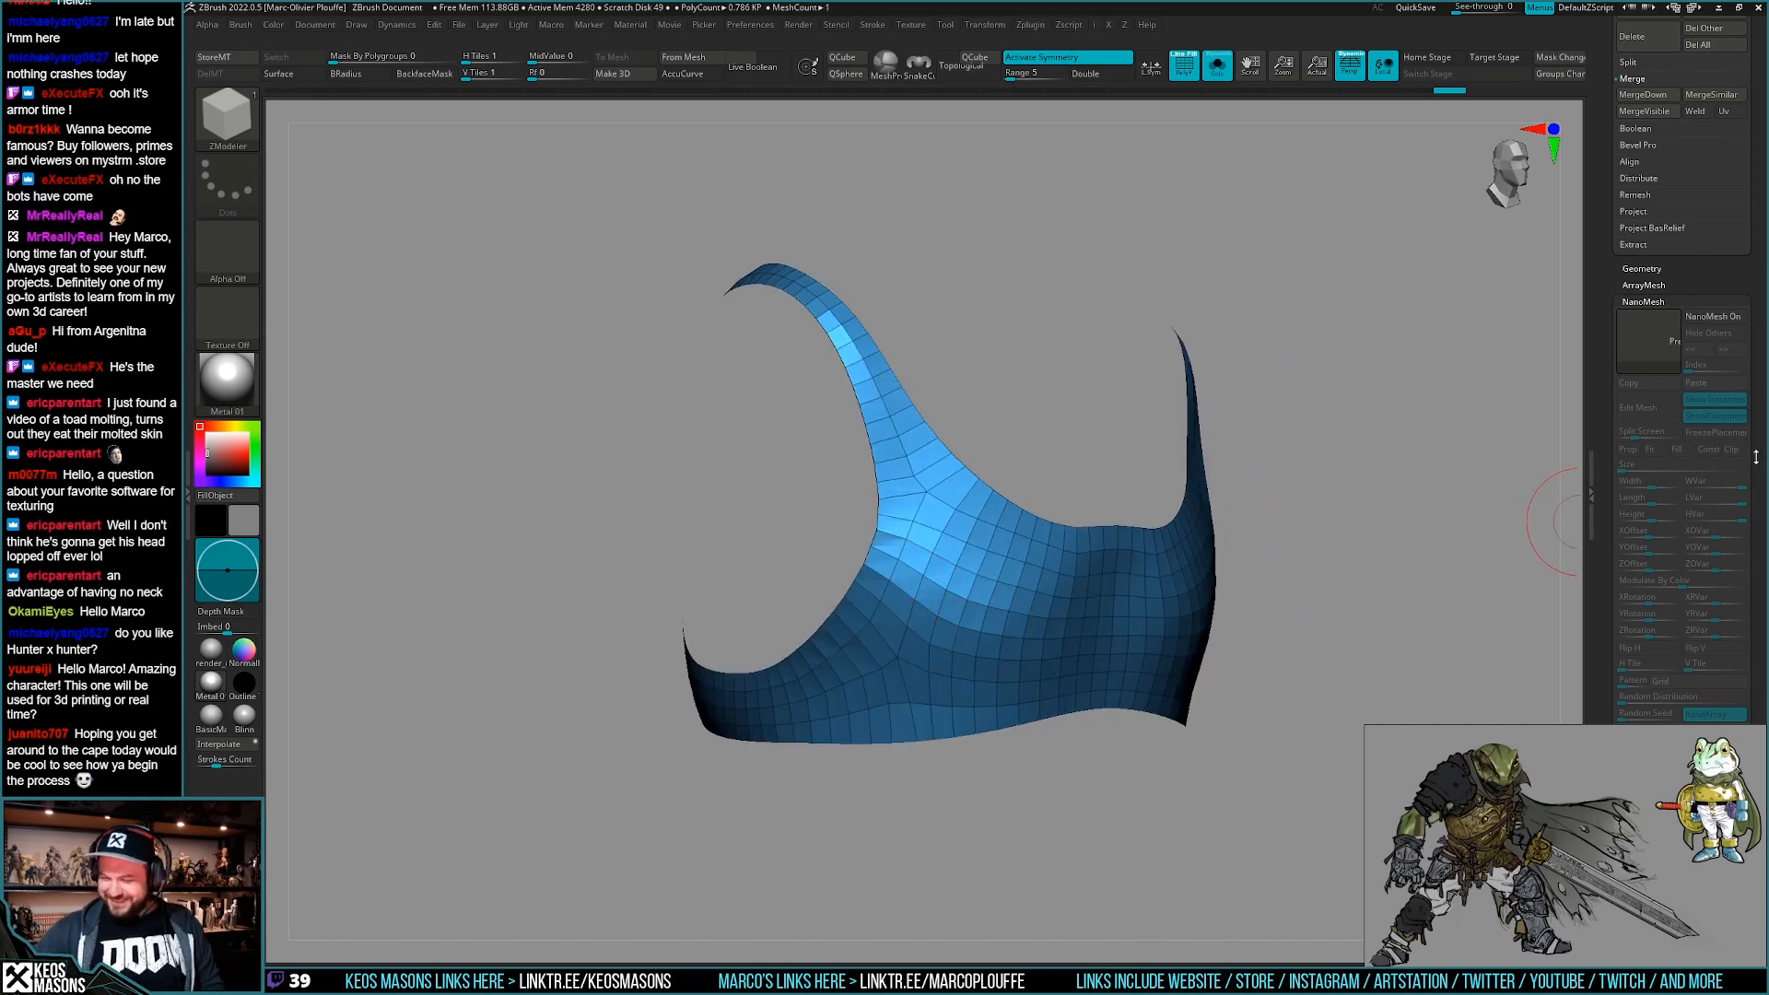
{"action": "left_click", "coordinate": [1700, 318]}
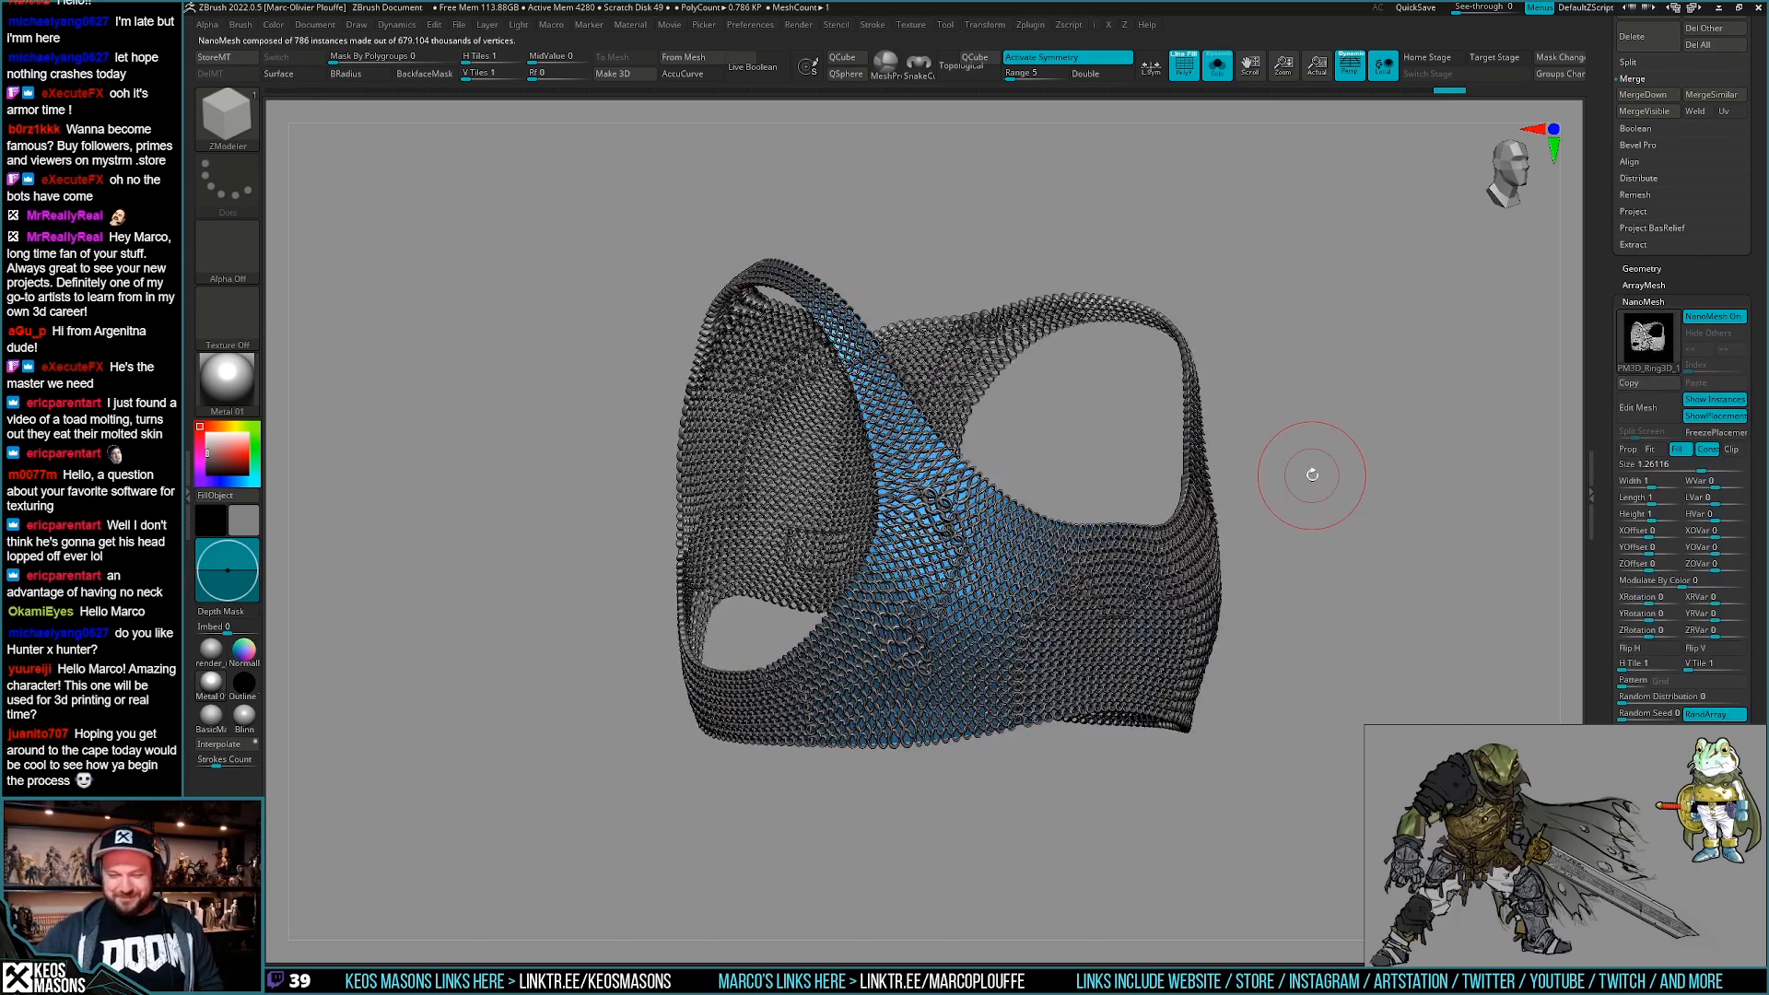
Try aligning the Fill-mode rings to the short edge and to the near edge.
{"action": "scroll", "coordinate": [1606, 538], "scroll_direction": "down", "scroll_amount": 4}
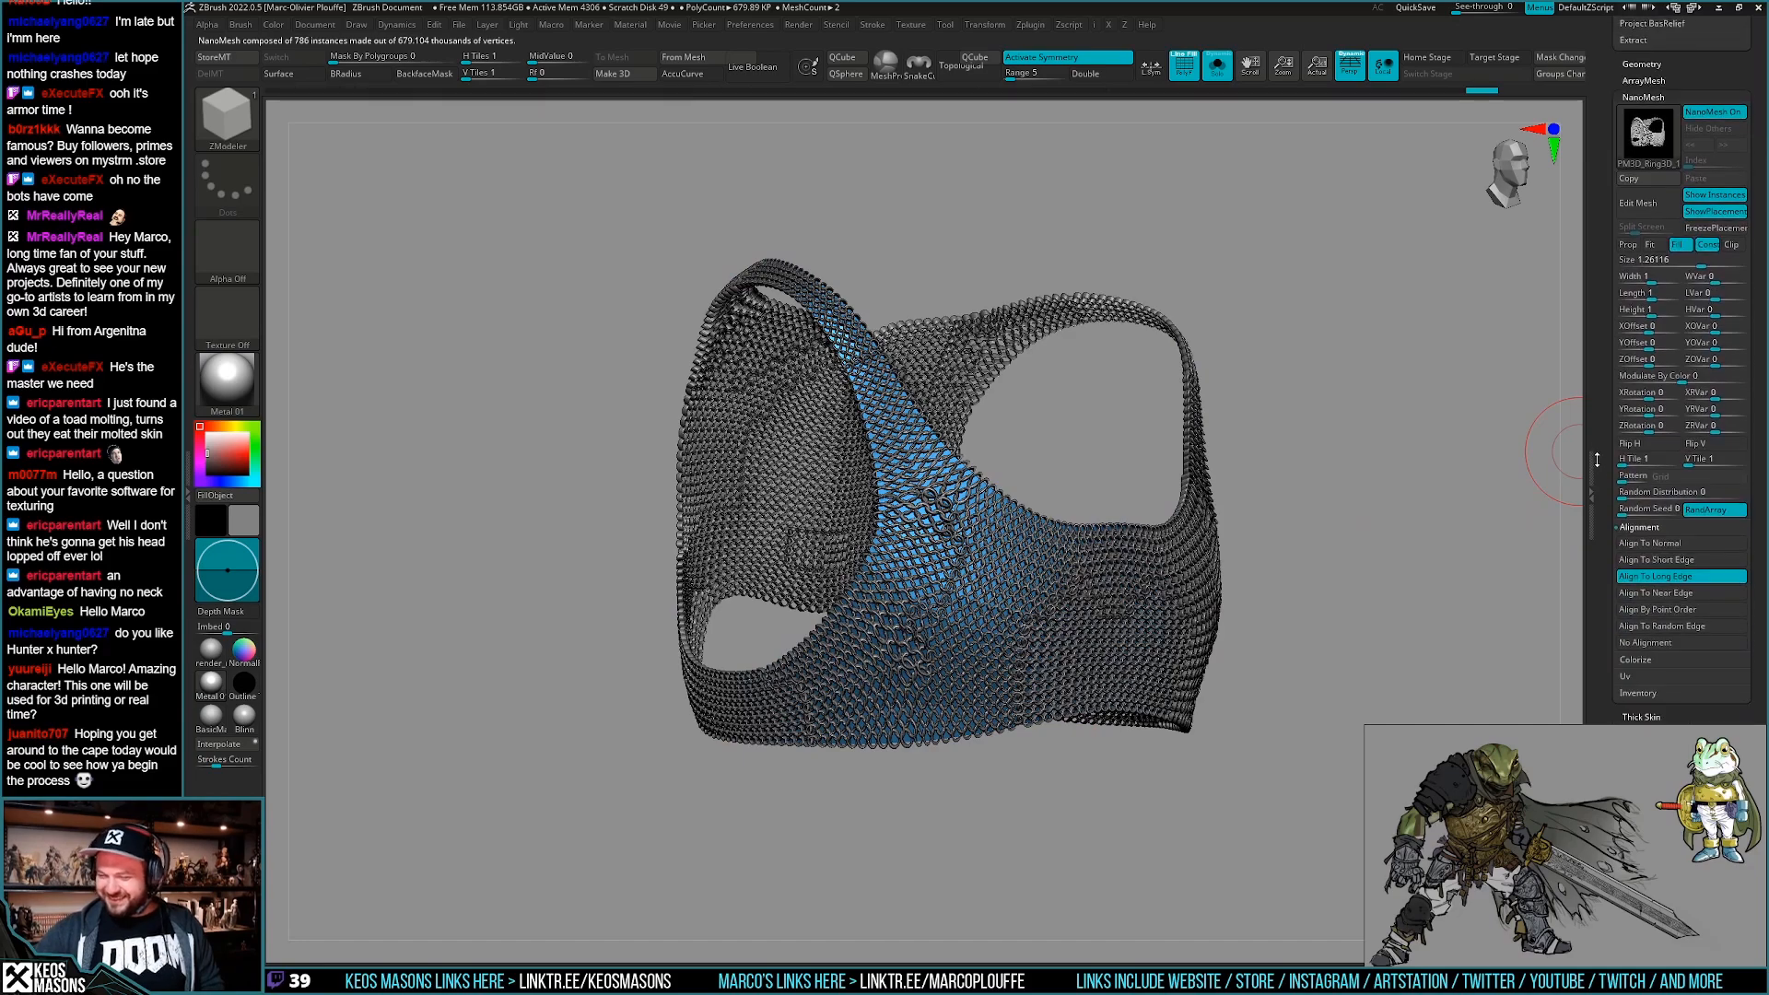
{"action": "left_click", "coordinate": [1669, 560]}
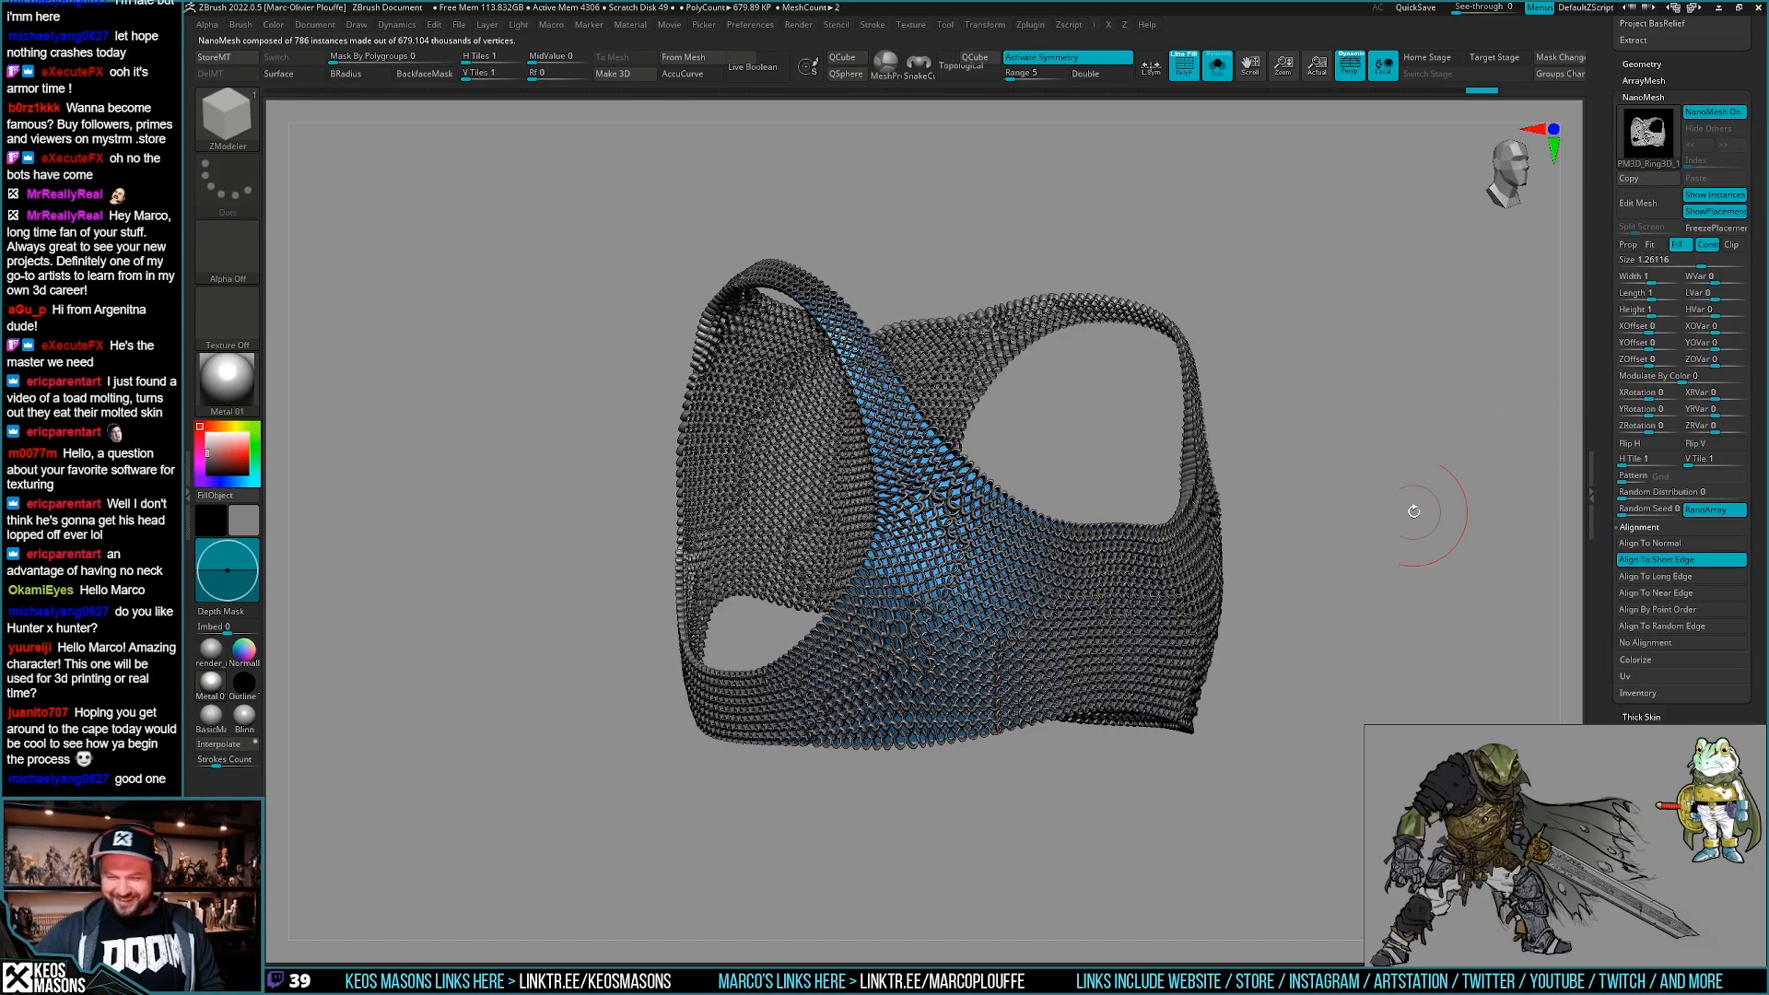
{"action": "right_click_drag", "start_coordinate": [938, 544], "coordinate": [935, 594]}
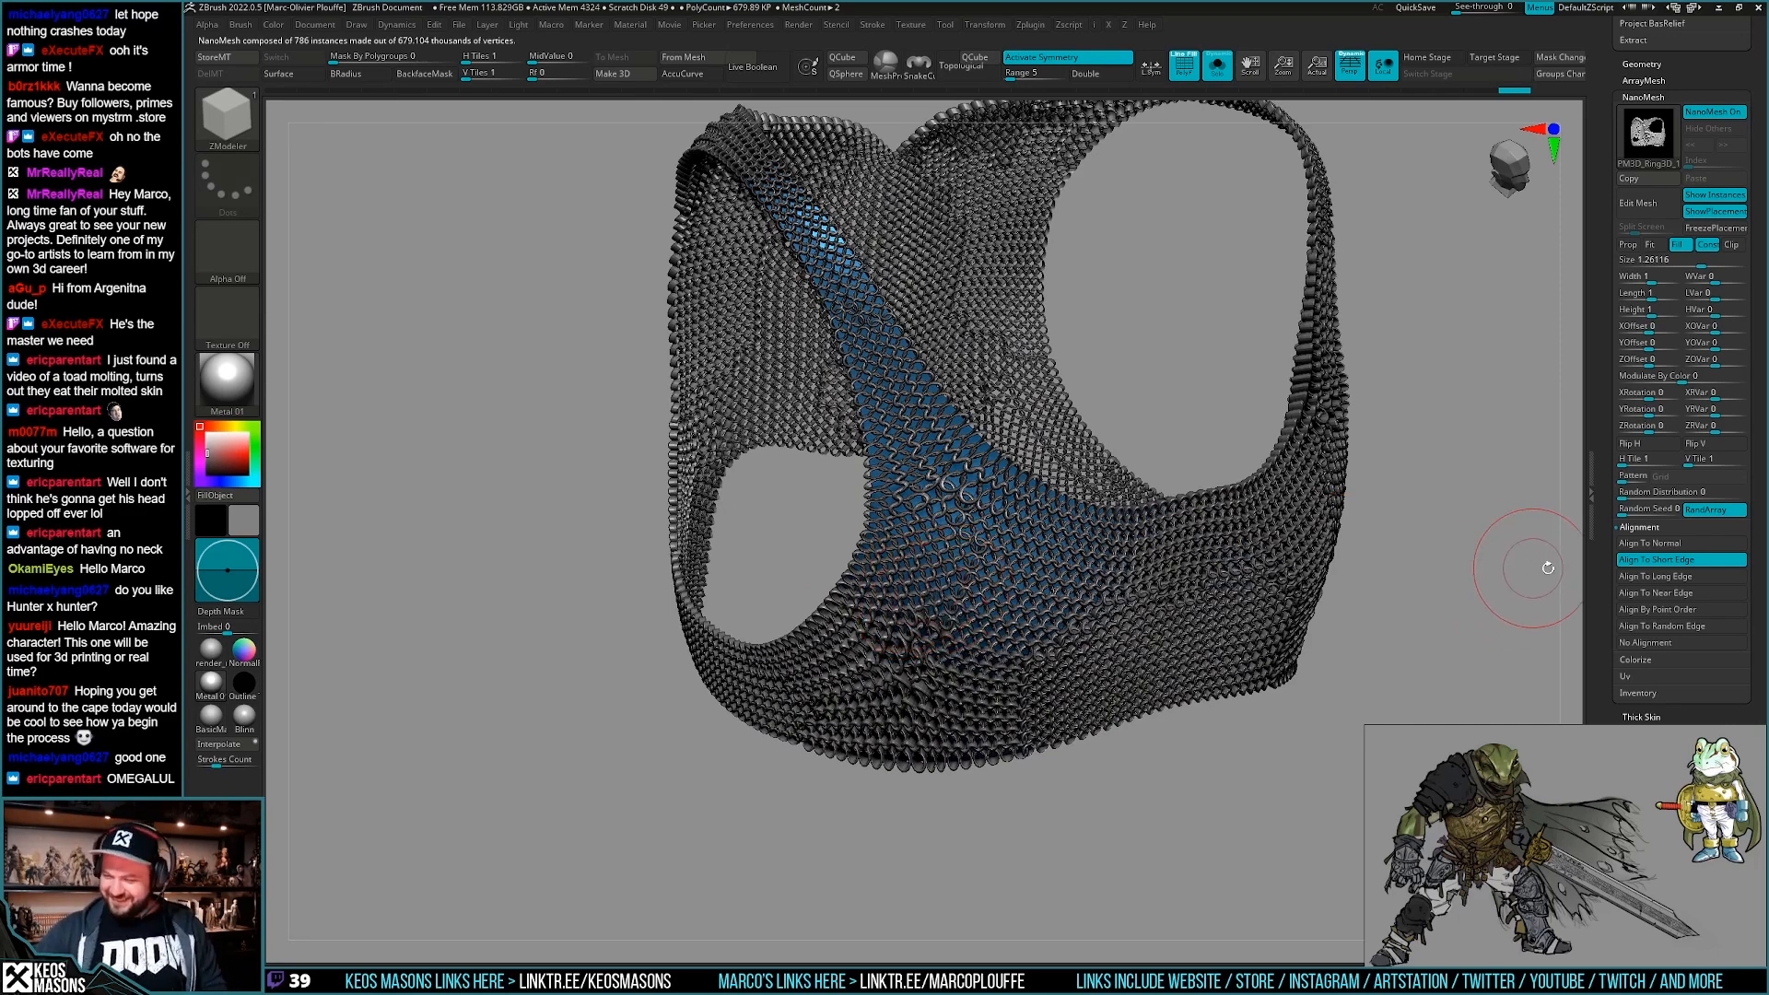
{"action": "left_click", "coordinate": [1666, 593]}
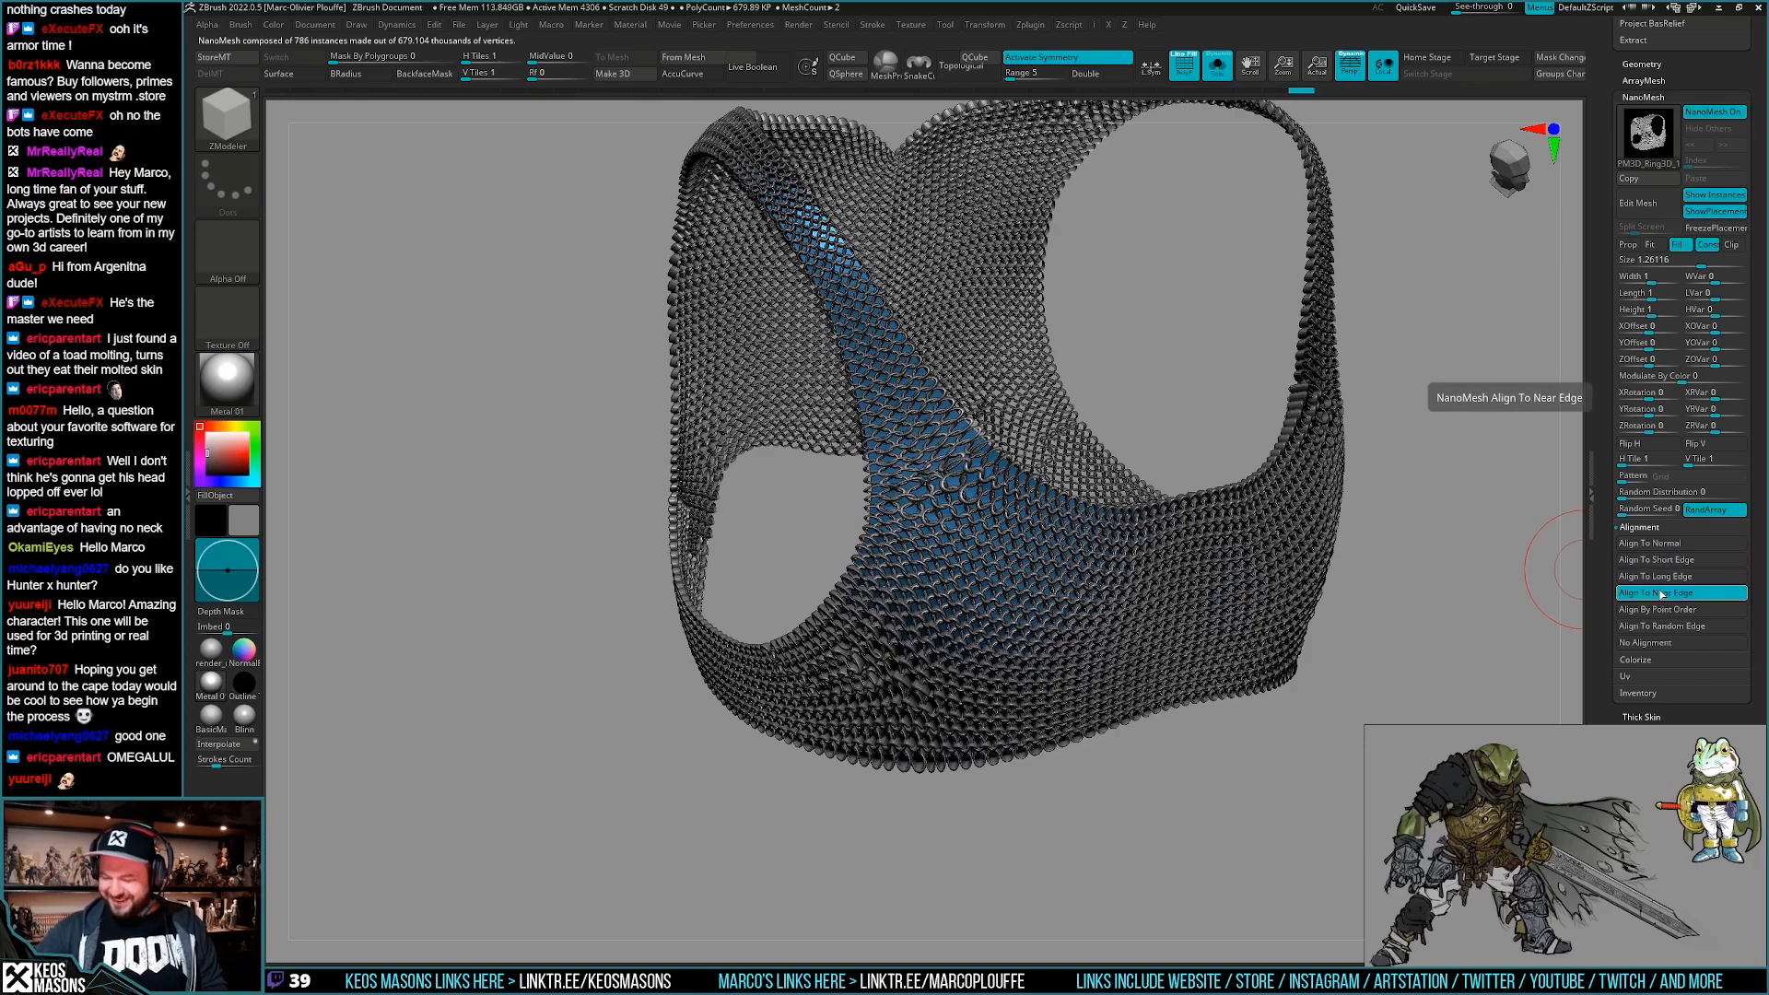
{"action": "right_click_drag", "start_coordinate": [1206, 553], "coordinate": [1067, 636]}
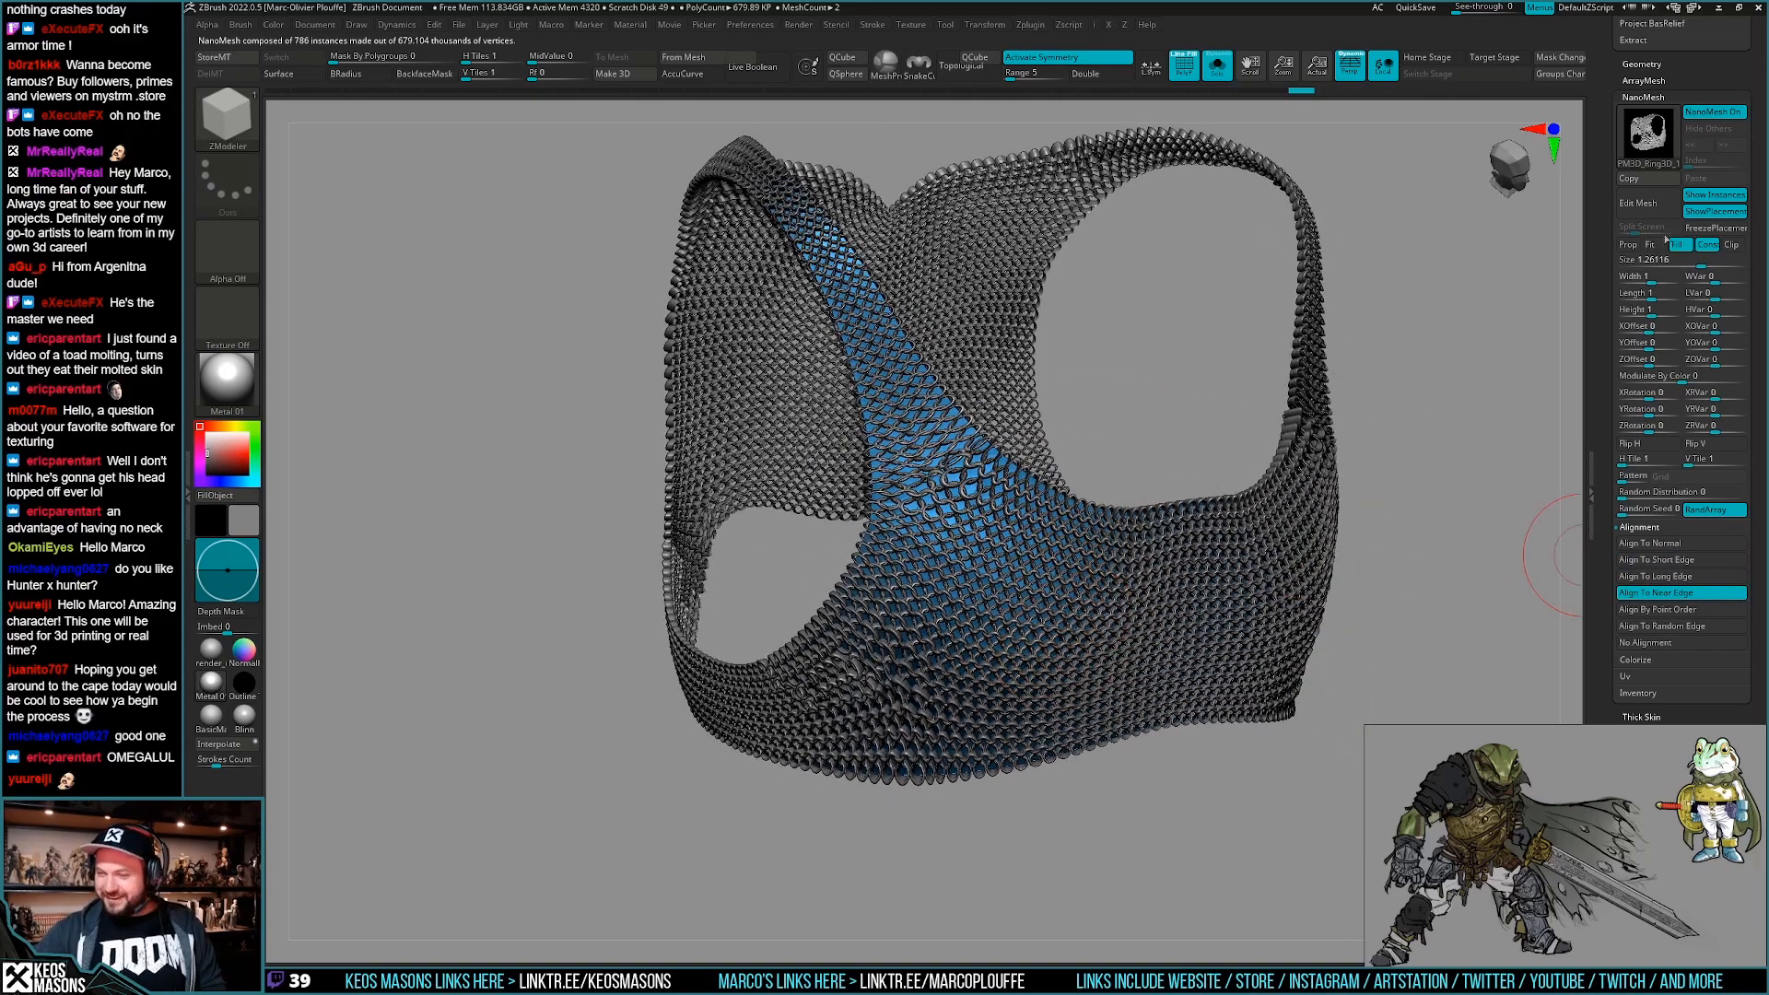
Switch the NanoMesh to Prop mode and align the rings to the long edge.
{"action": "left_click", "coordinate": [1651, 245]}
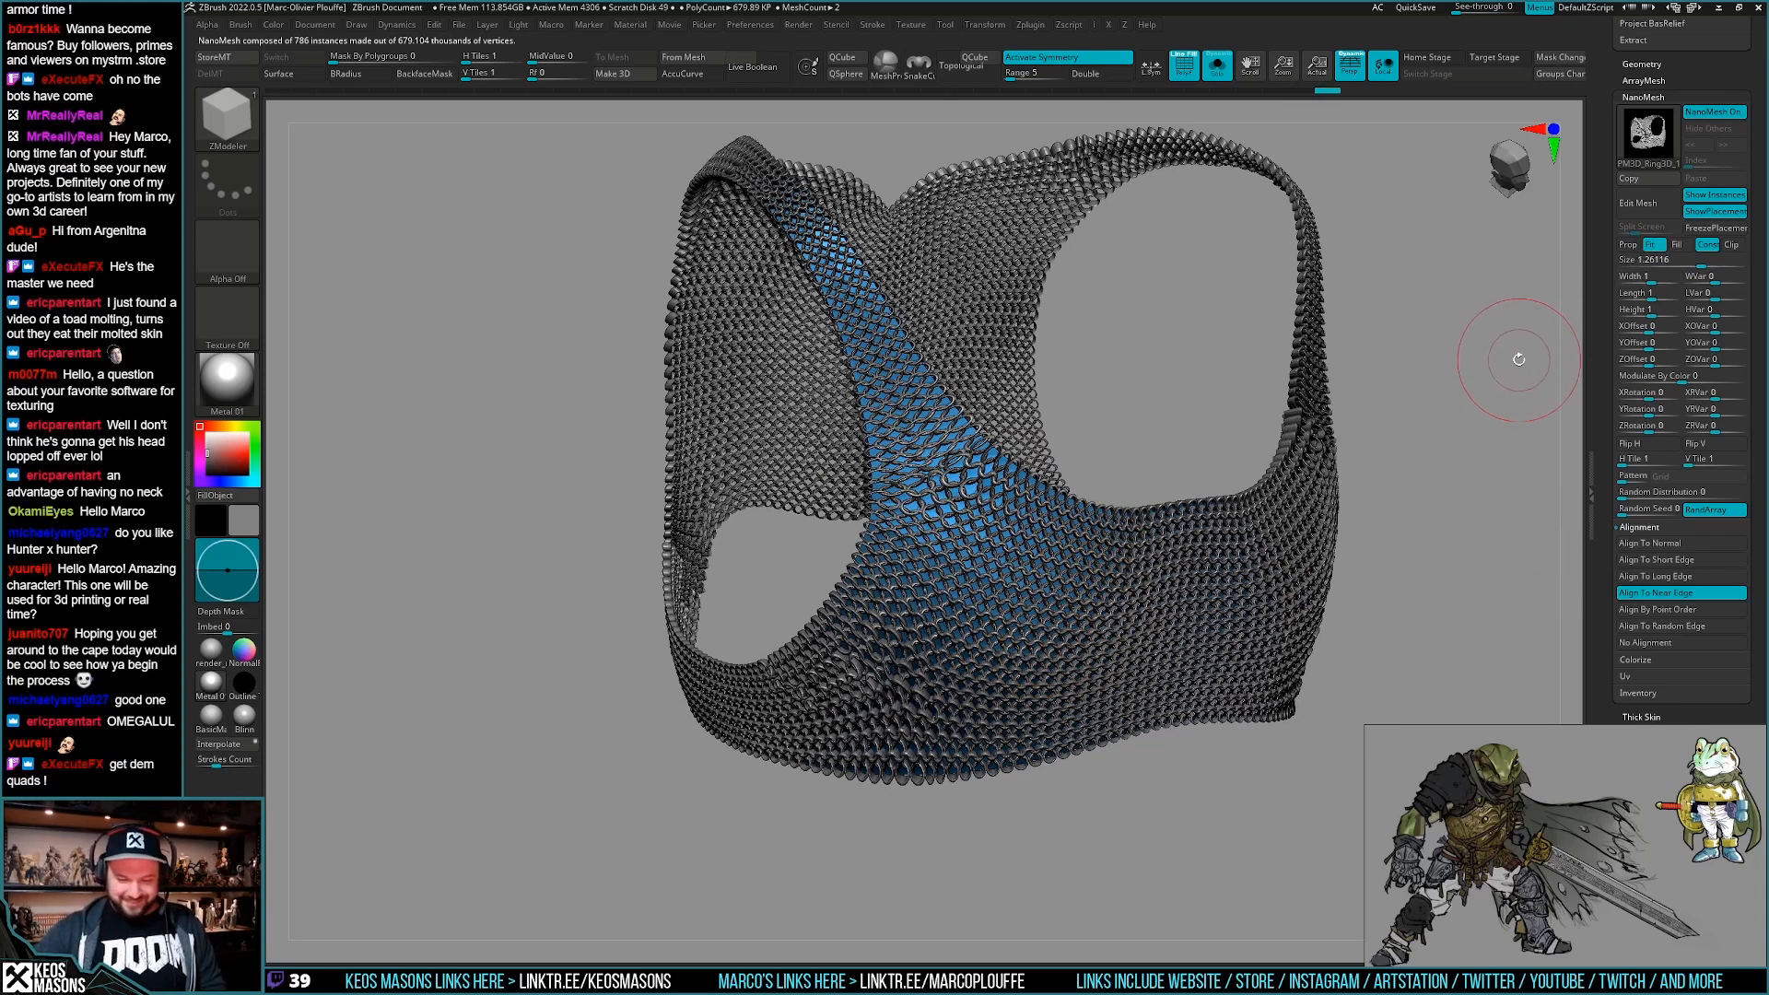
{"action": "left_click", "coordinate": [1628, 245]}
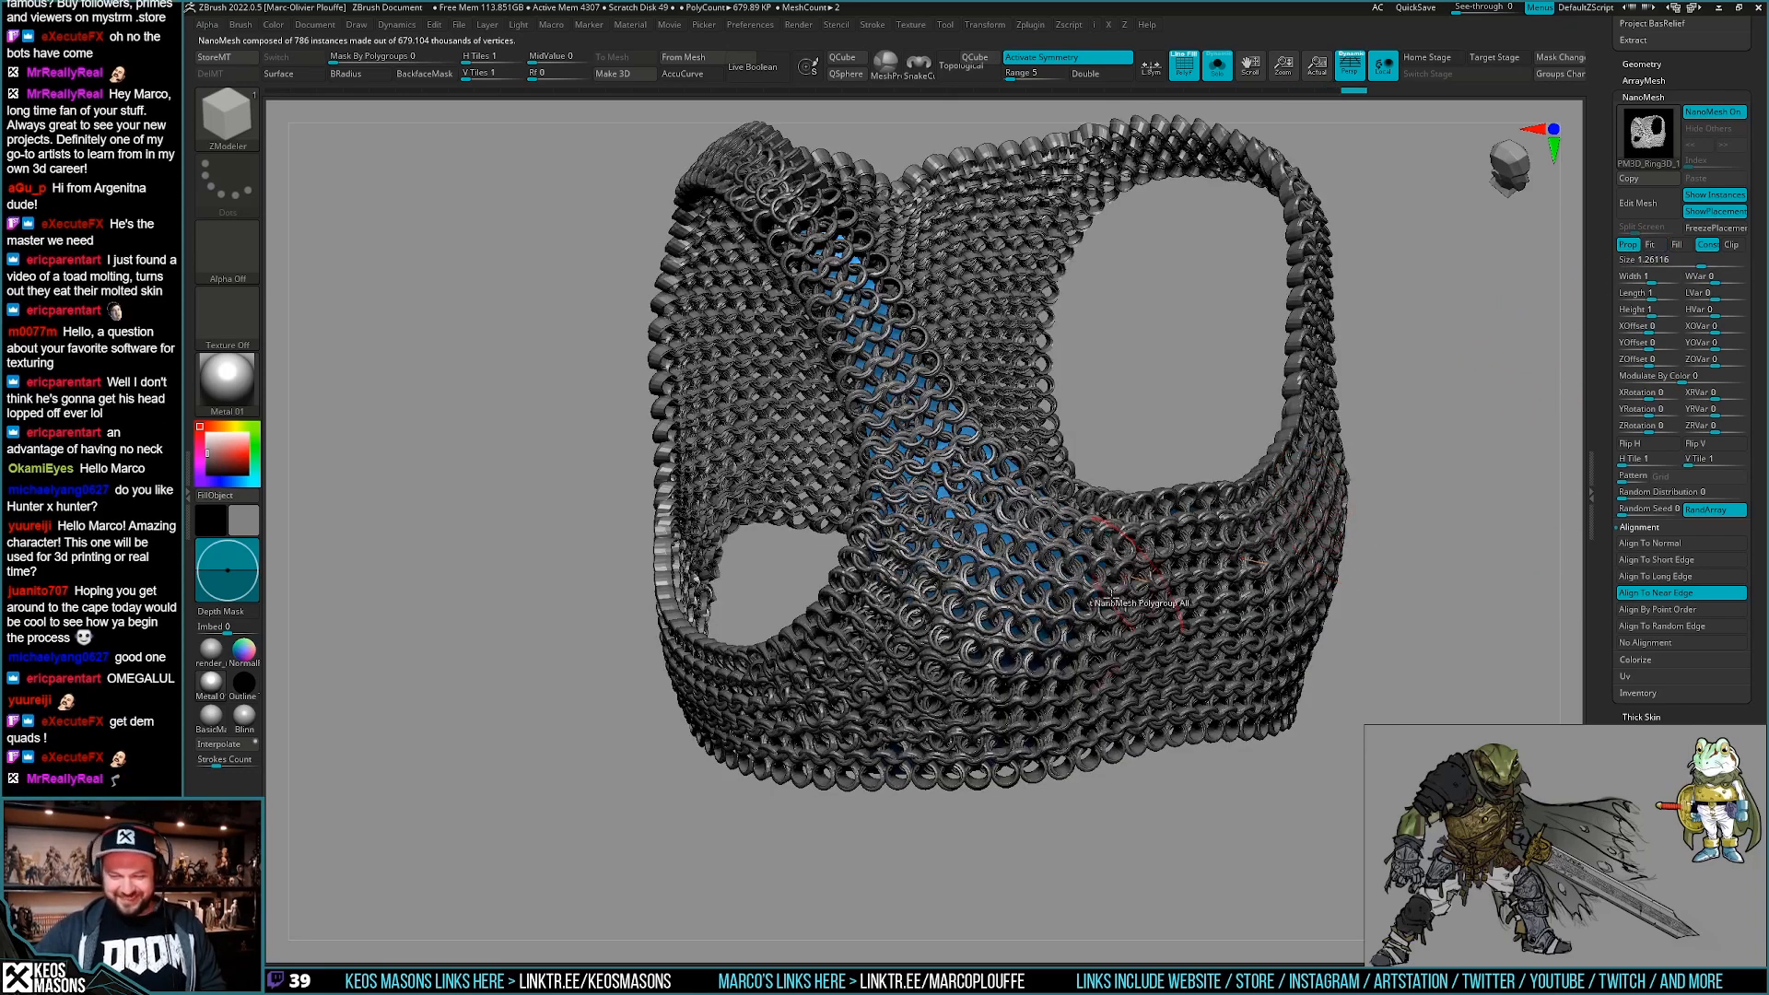
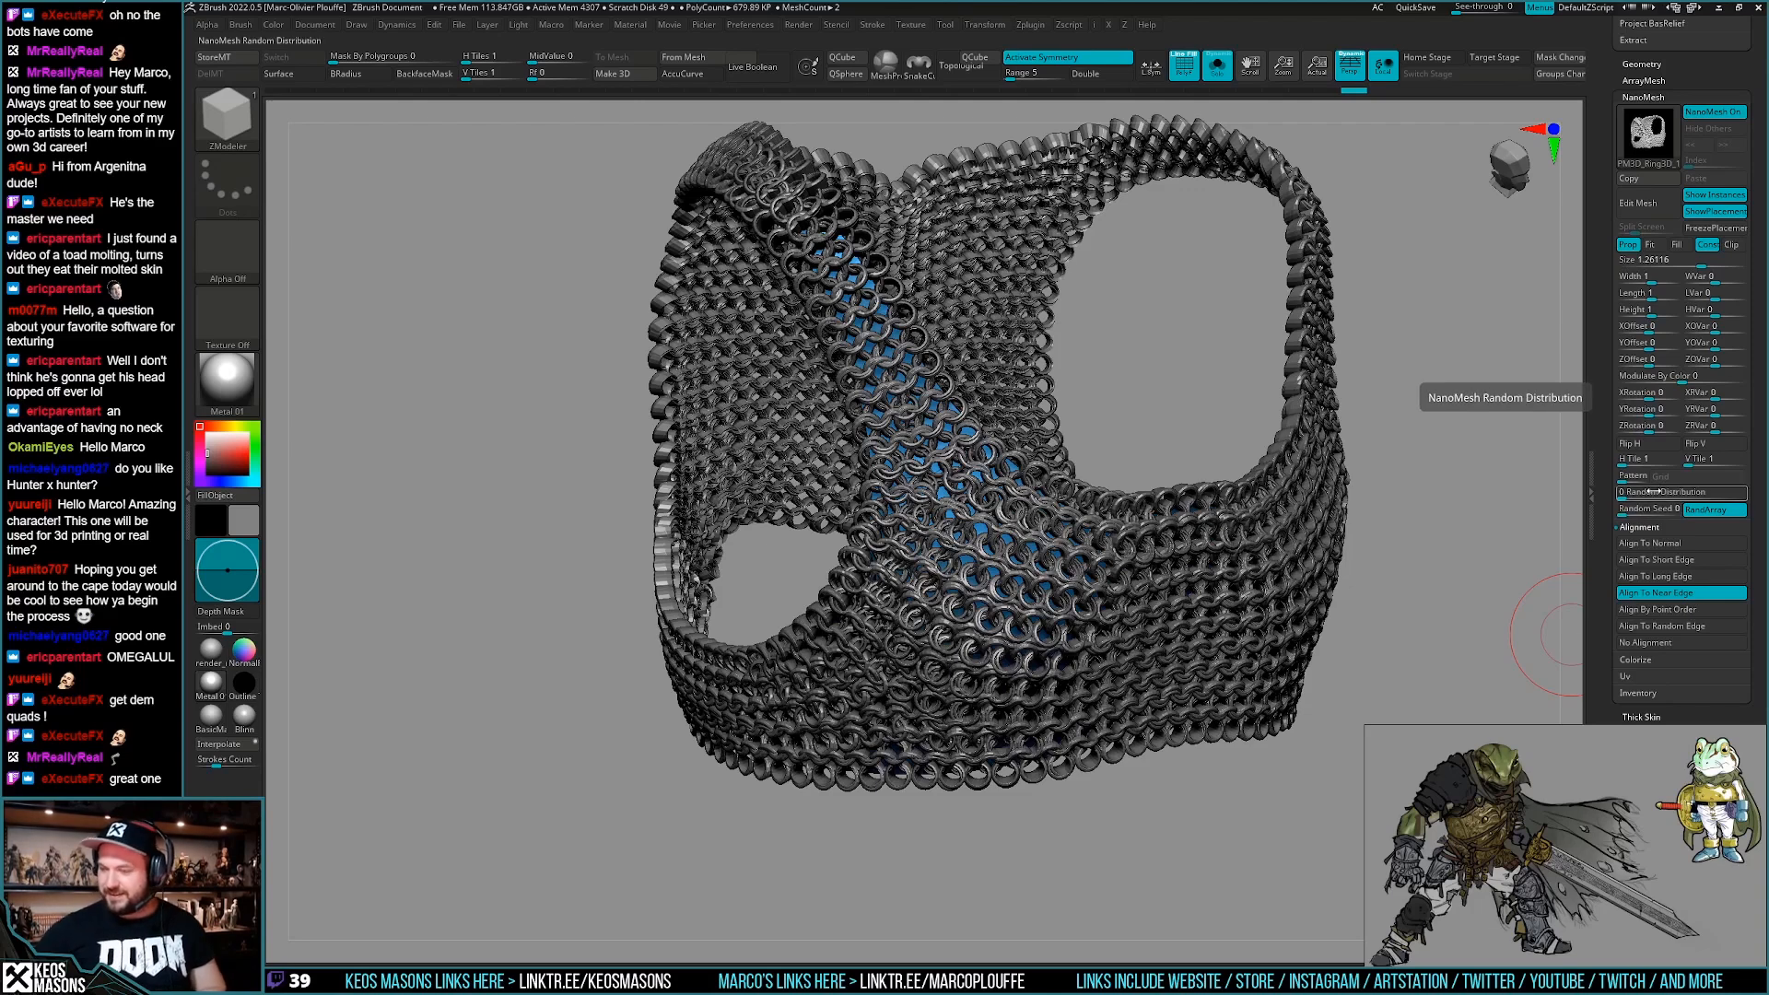
{"action": "left_click", "coordinate": [1682, 578]}
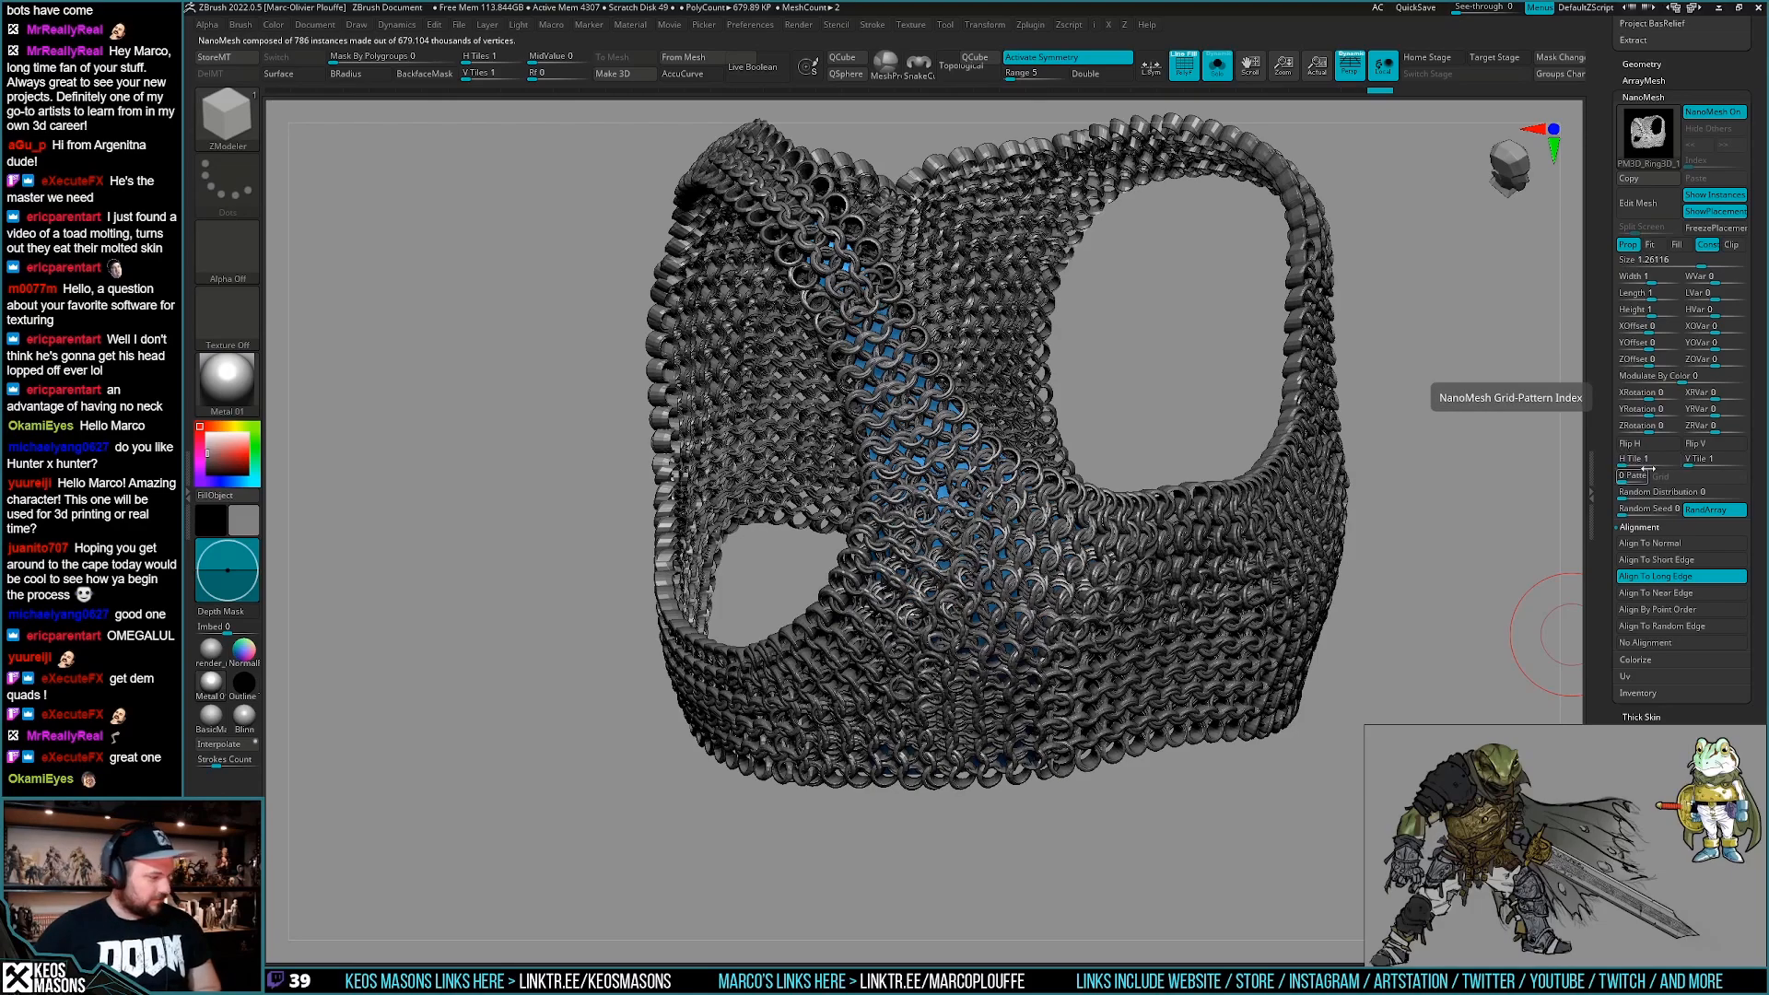
Set the NanoMesh size to 1, and reduce it further to about 0.839.
{"action": "left_click", "coordinate": [1700, 266]}
{"action": "type", "text": "1"}
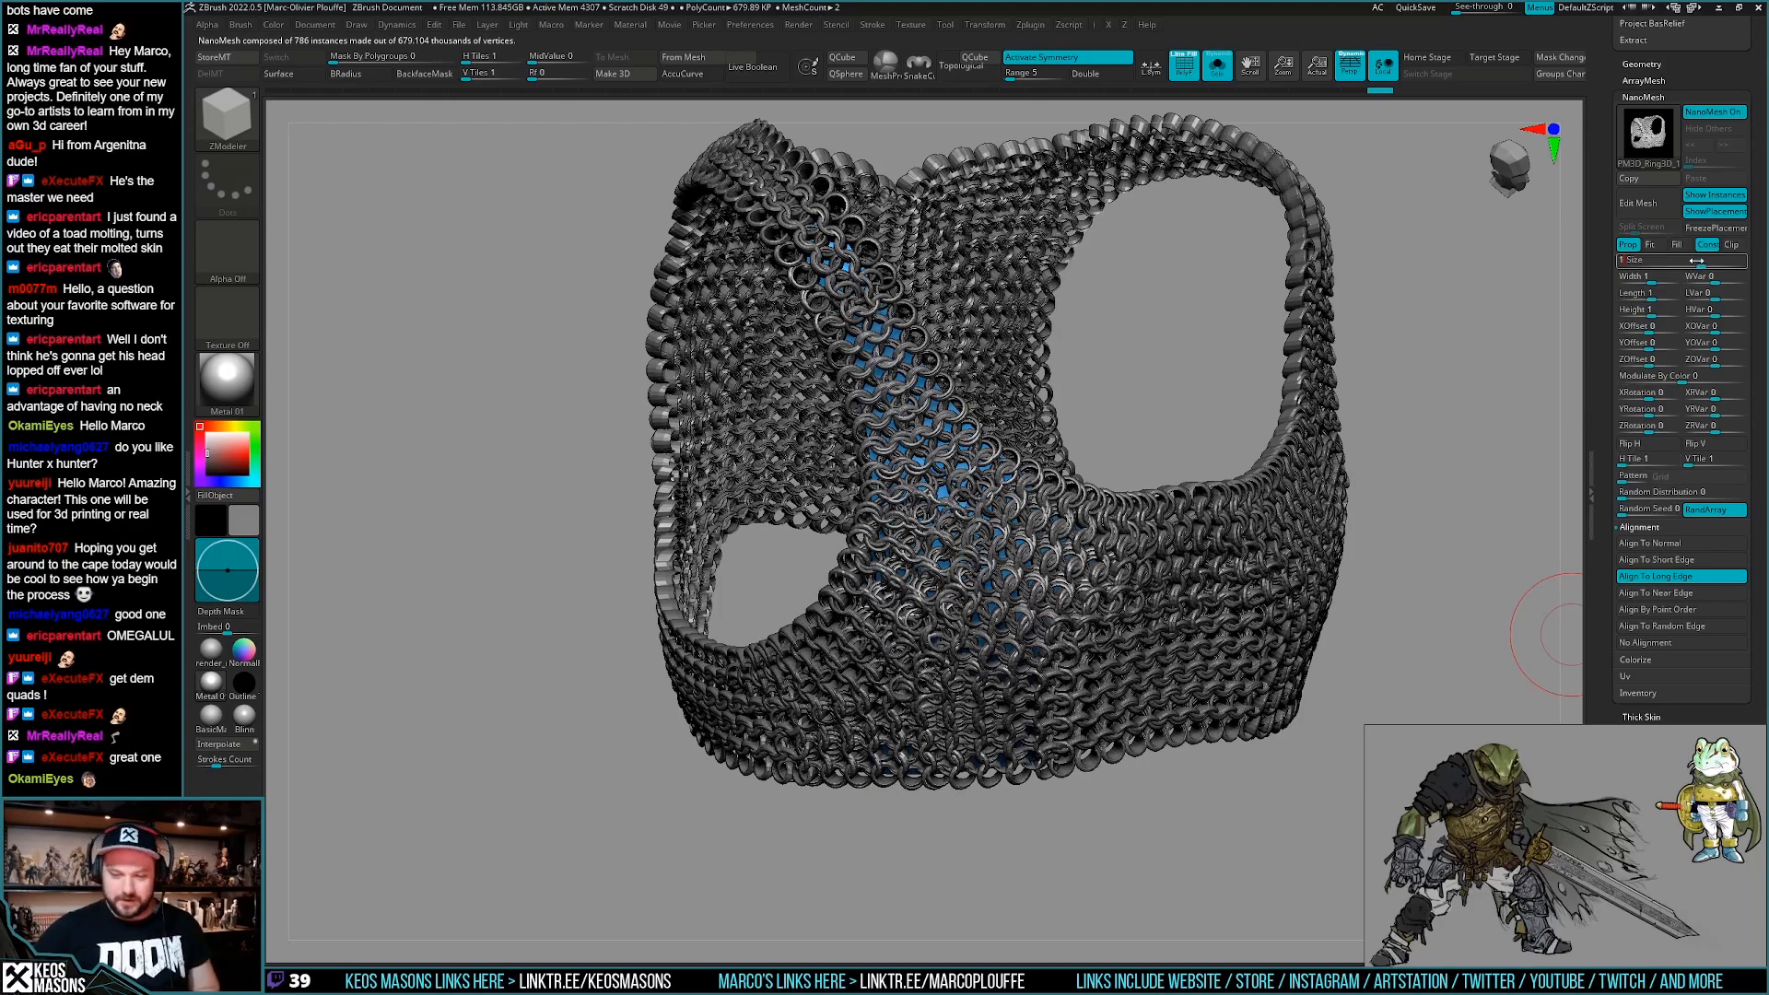
{"action": "key", "text": "Return"}
{"action": "left_click_drag", "start_coordinate": [1183, 451], "coordinate": [1013, 469]}
{"action": "right_click_drag", "start_coordinate": [1012, 470], "coordinate": [1133, 516]}
{"action": "mouse_move", "coordinate": [1696, 264]}
{"action": "left_mouse_down"}
{"action": "mouse_move", "coordinate": [1679, 265]}
{"action": "mouse_move", "coordinate": [1693, 264]}
{"action": "left_mouse_up"}
{"action": "mouse_move", "coordinate": [930, 598]}
{"action": "right_mouse_down"}
{"action": "mouse_move", "coordinate": [921, 567]}
{"action": "mouse_move", "coordinate": [1007, 594]}
{"action": "mouse_move", "coordinate": [1030, 528]}
{"action": "mouse_move", "coordinate": [941, 612]}
{"action": "mouse_move", "coordinate": [1035, 642]}
{"action": "mouse_move", "coordinate": [1028, 573]}
{"action": "mouse_move", "coordinate": [1010, 652]}
{"action": "mouse_move", "coordinate": [995, 619]}
{"action": "mouse_move", "coordinate": [1011, 598]}
{"action": "mouse_move", "coordinate": [1067, 599]}
{"action": "mouse_move", "coordinate": [989, 638]}
{"action": "right_mouse_up"}
{"action": "key", "text": "alt+s"}
{"action": "key", "text": "alt+s"}
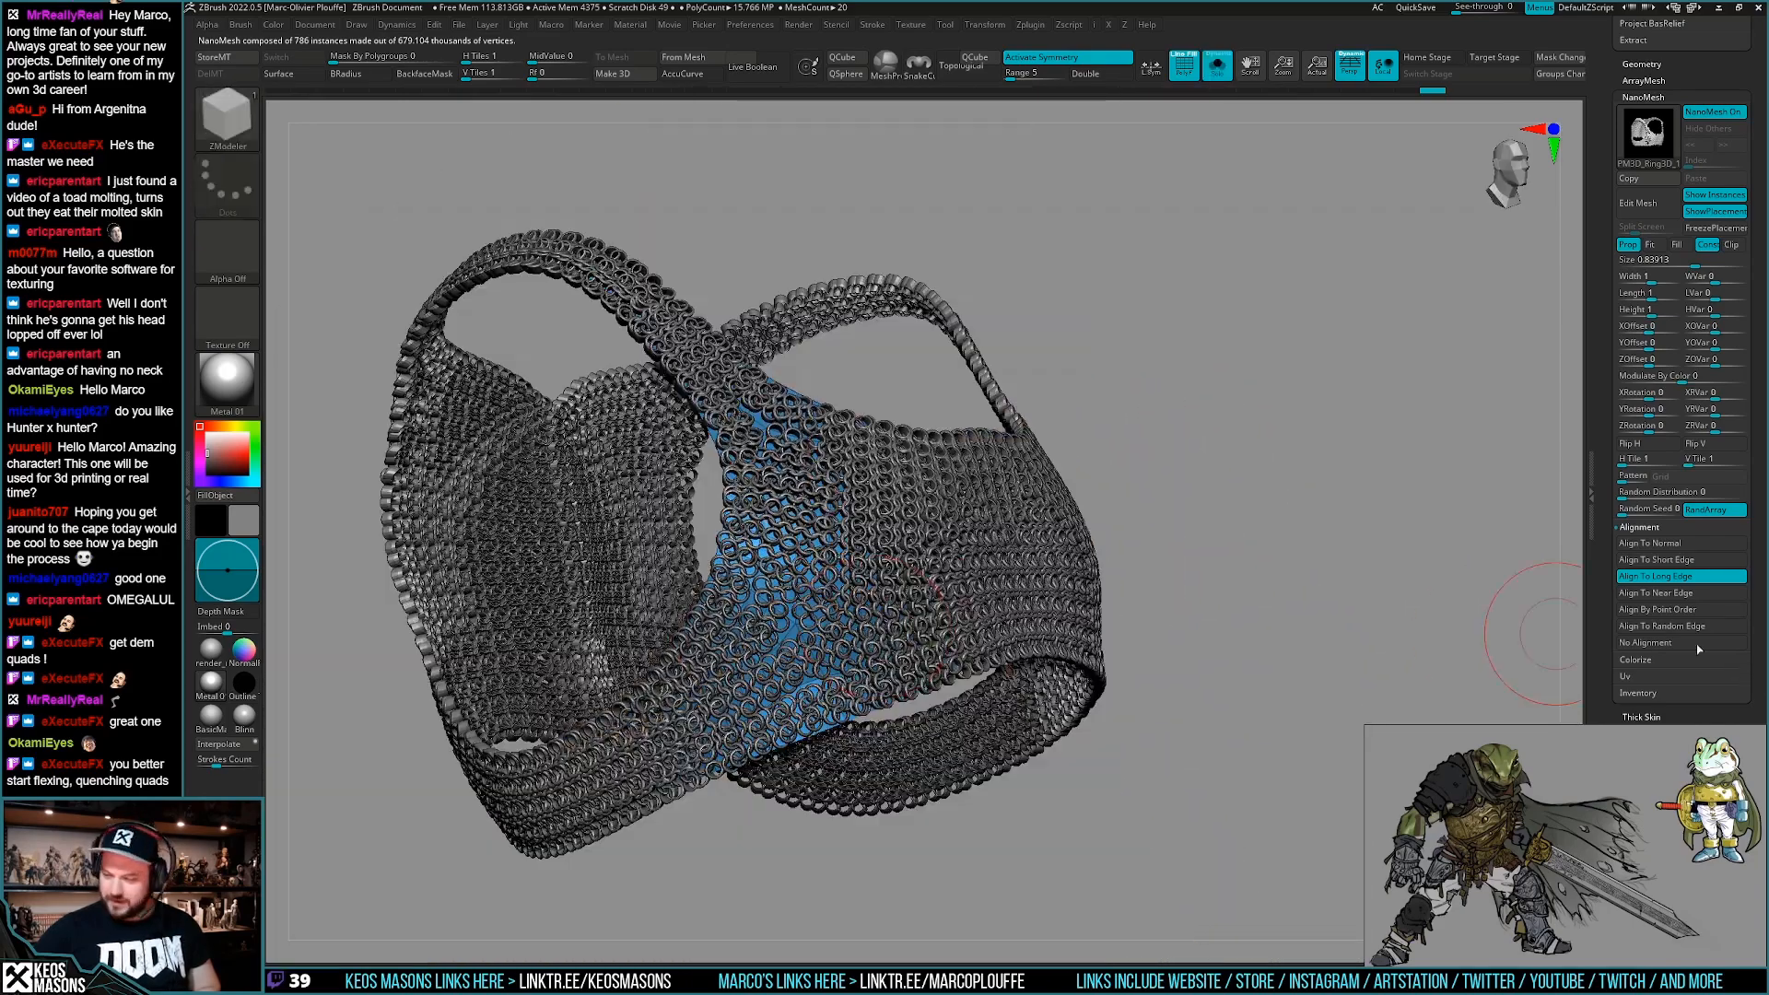
Try the rings in Fit mode, aligned to the near edge, at a size of 1.31696.
{"action": "left_click", "coordinate": [1667, 559]}
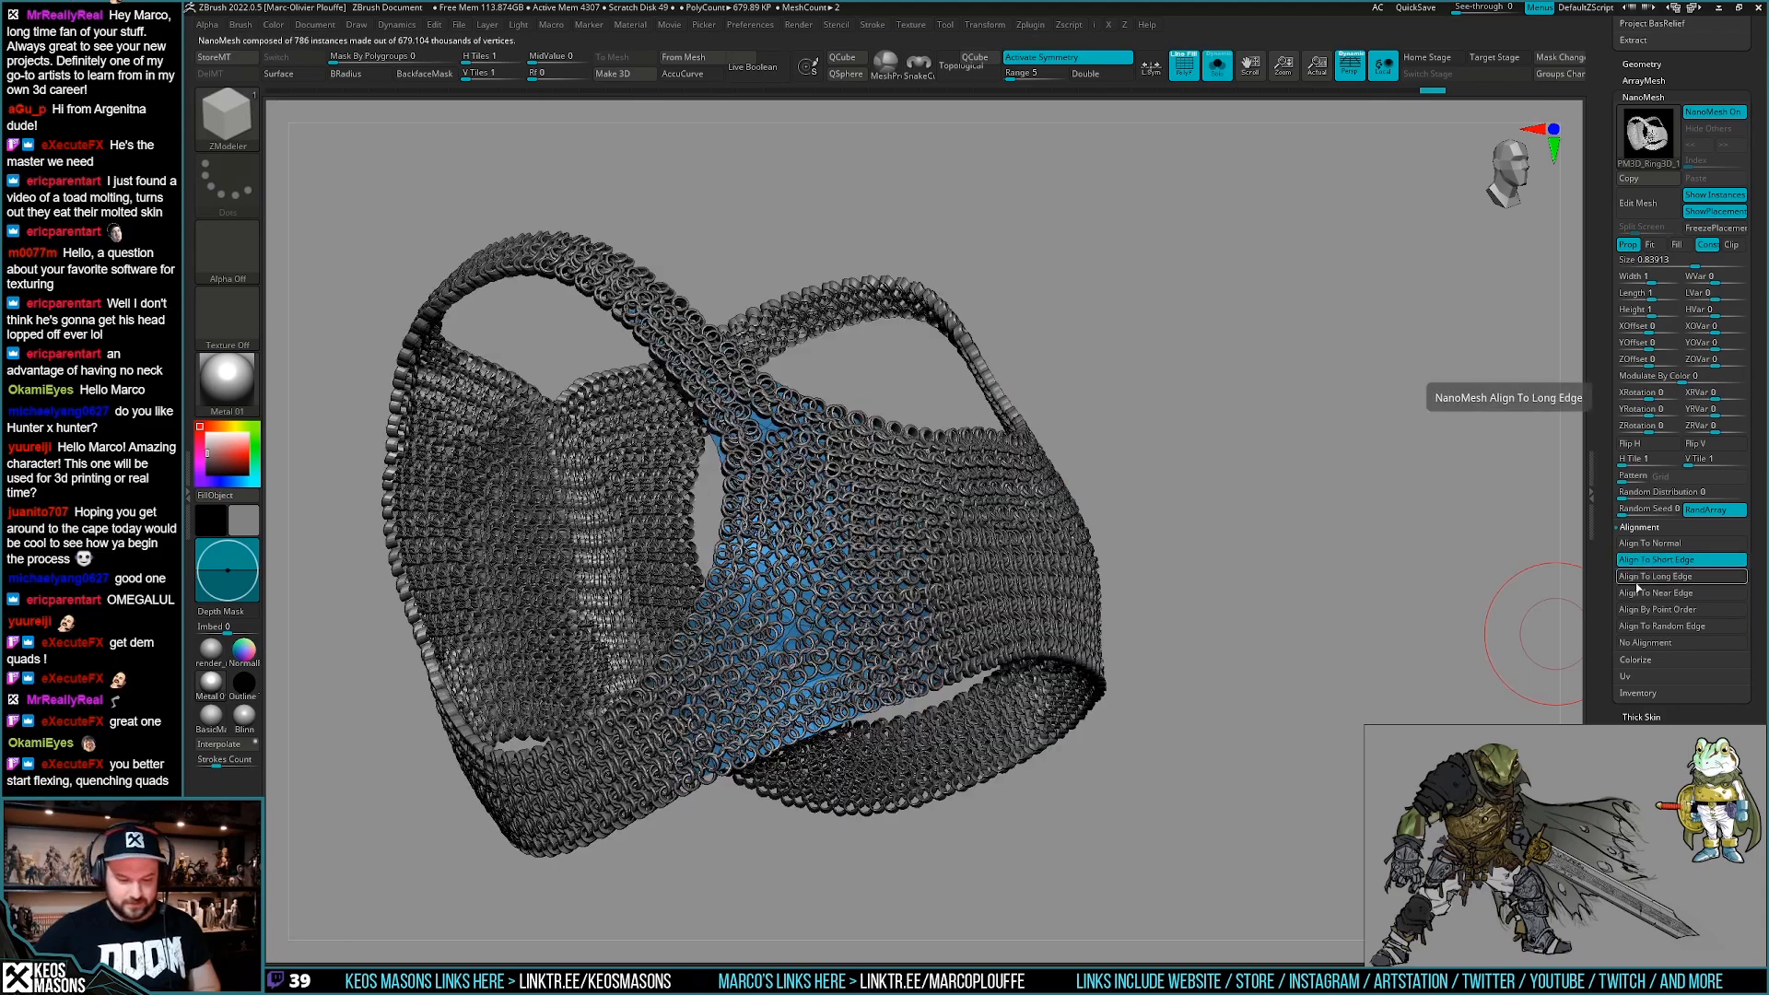
{"action": "right_click_drag", "start_coordinate": [1275, 565], "coordinate": [1069, 589]}
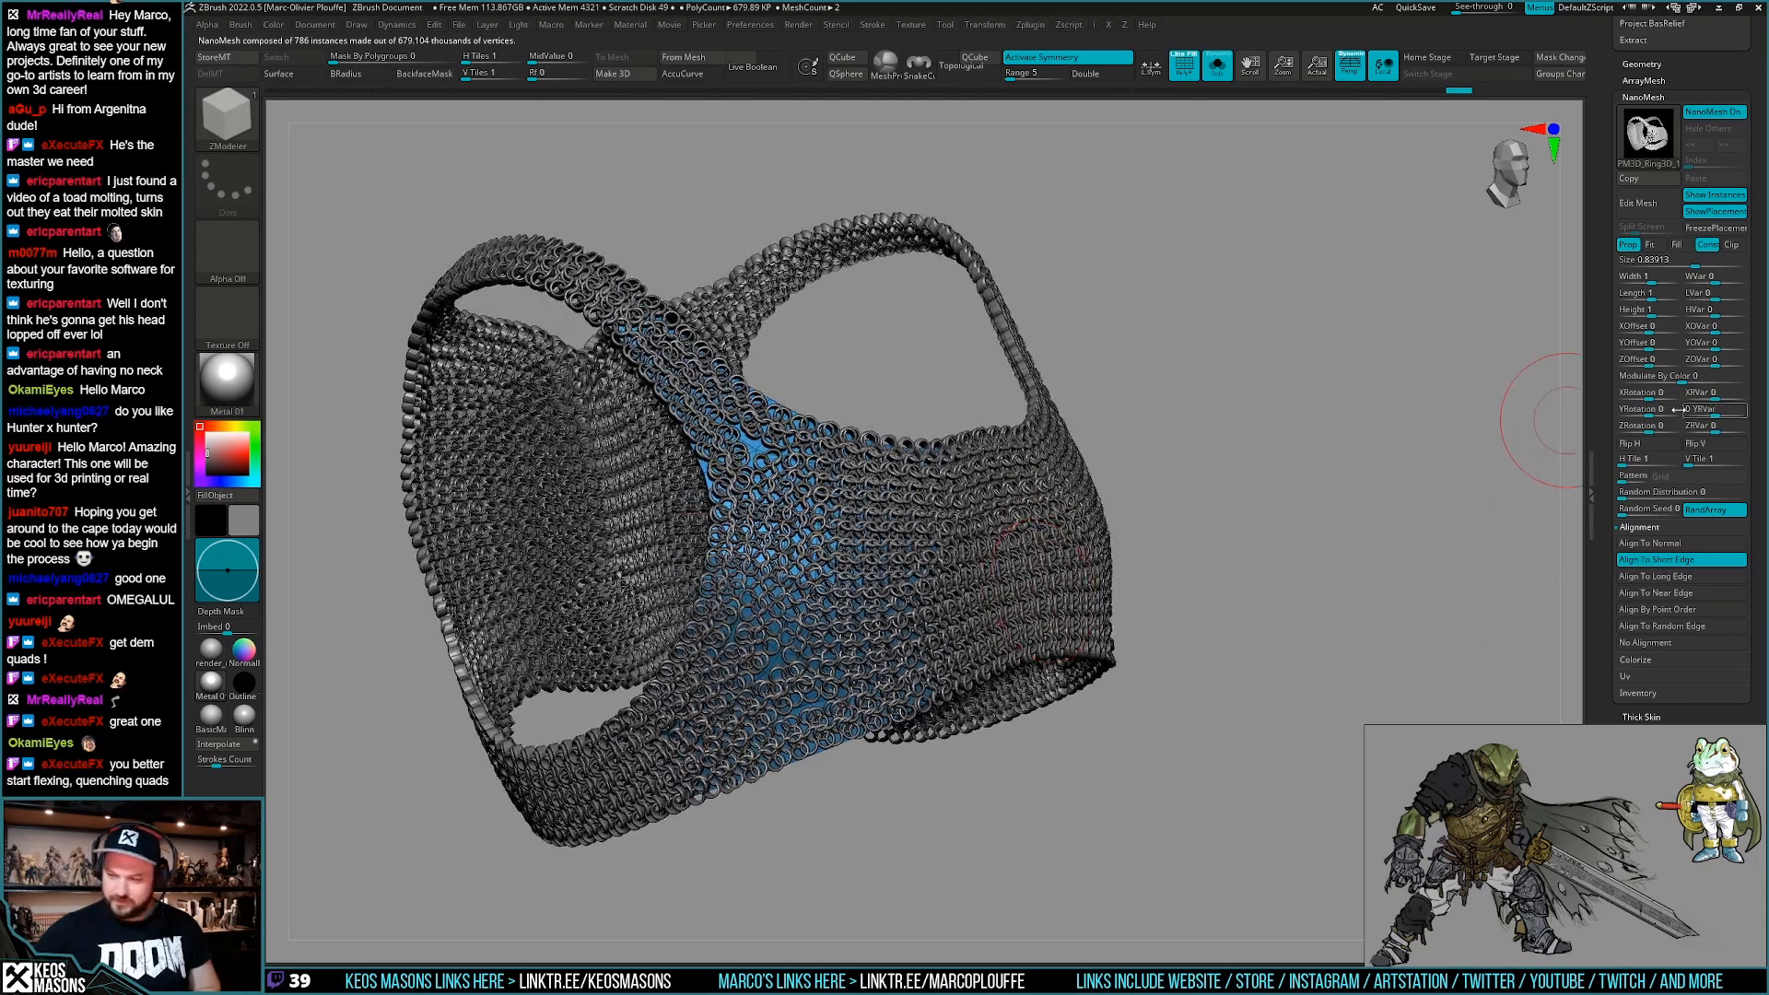
{"action": "left_click", "coordinate": [1653, 244]}
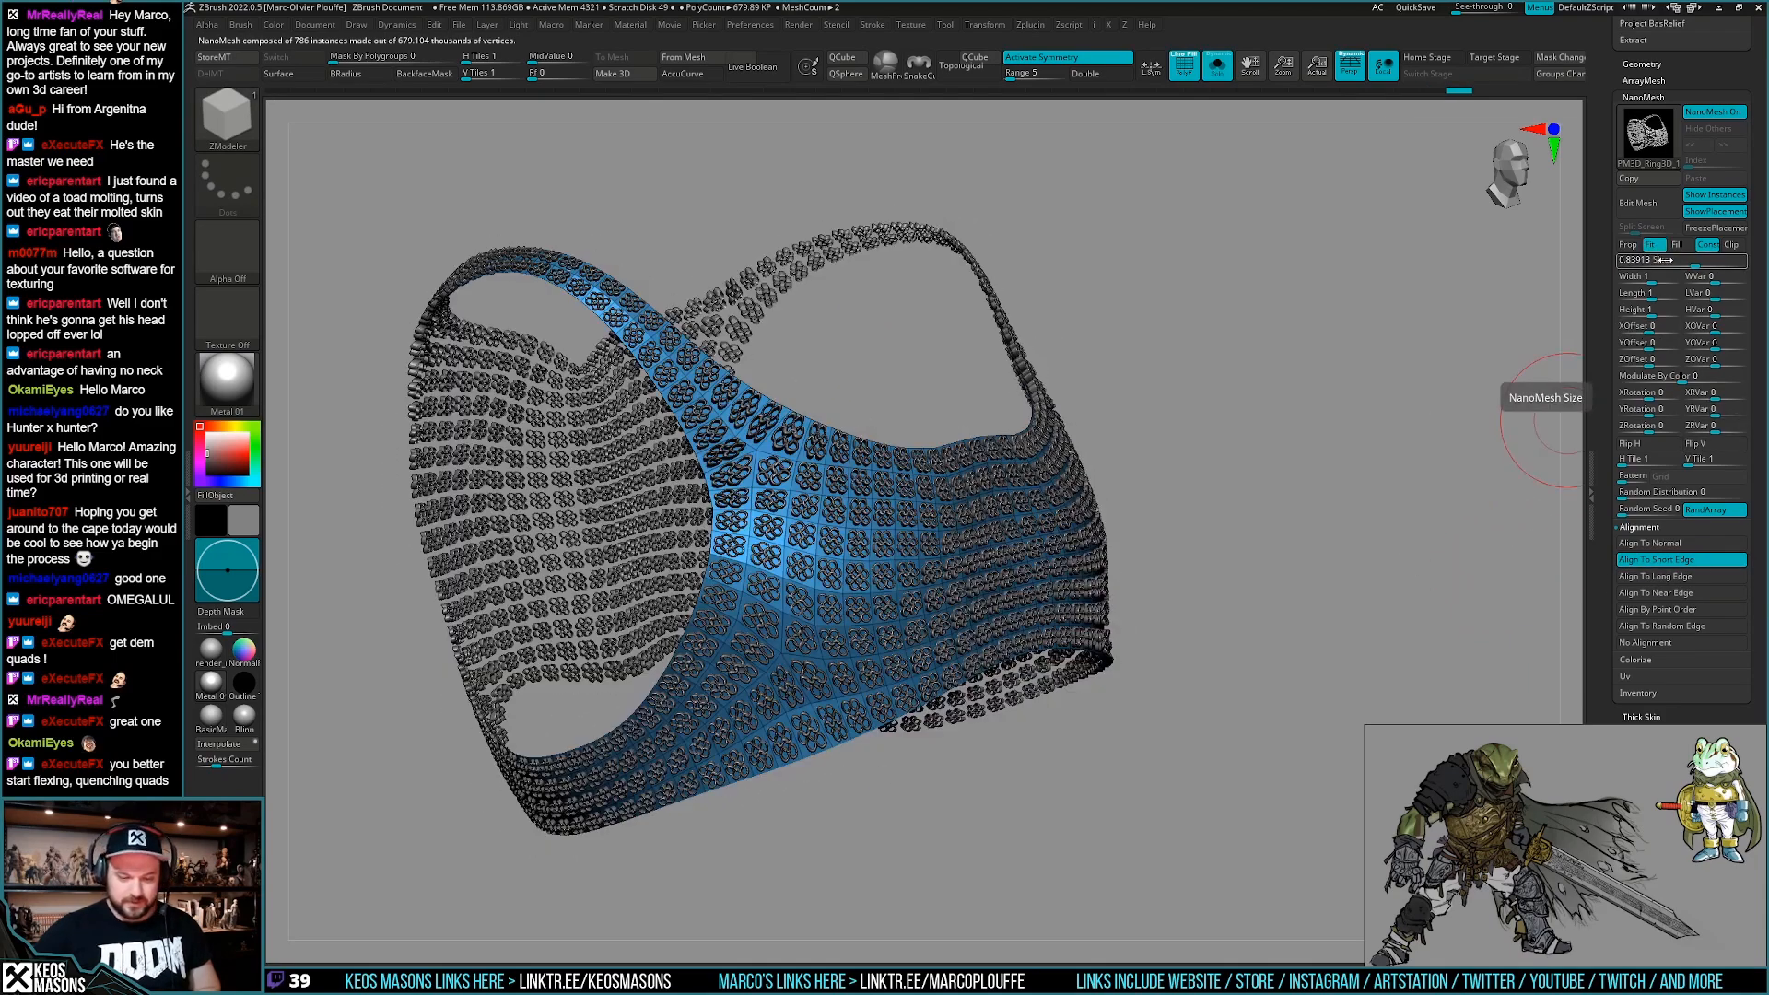
{"action": "left_click", "coordinate": [1658, 593]}
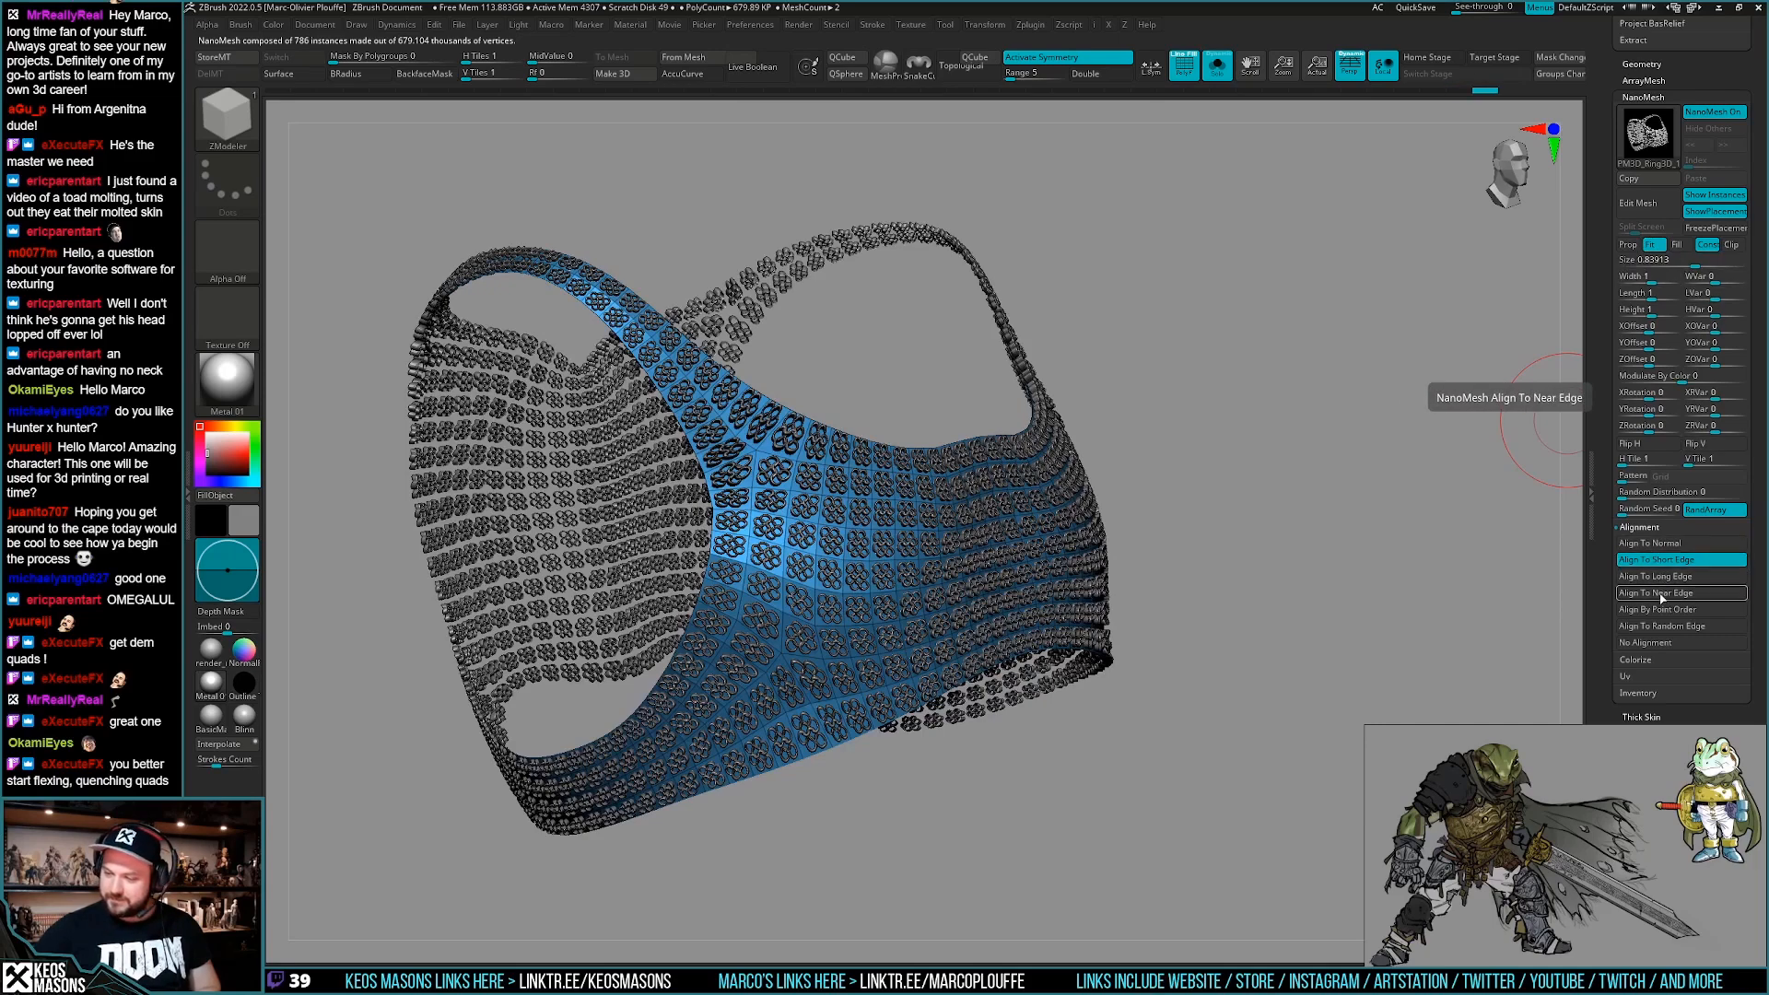
{"action": "left_click_drag", "start_coordinate": [1682, 262], "coordinate": [1702, 263]}
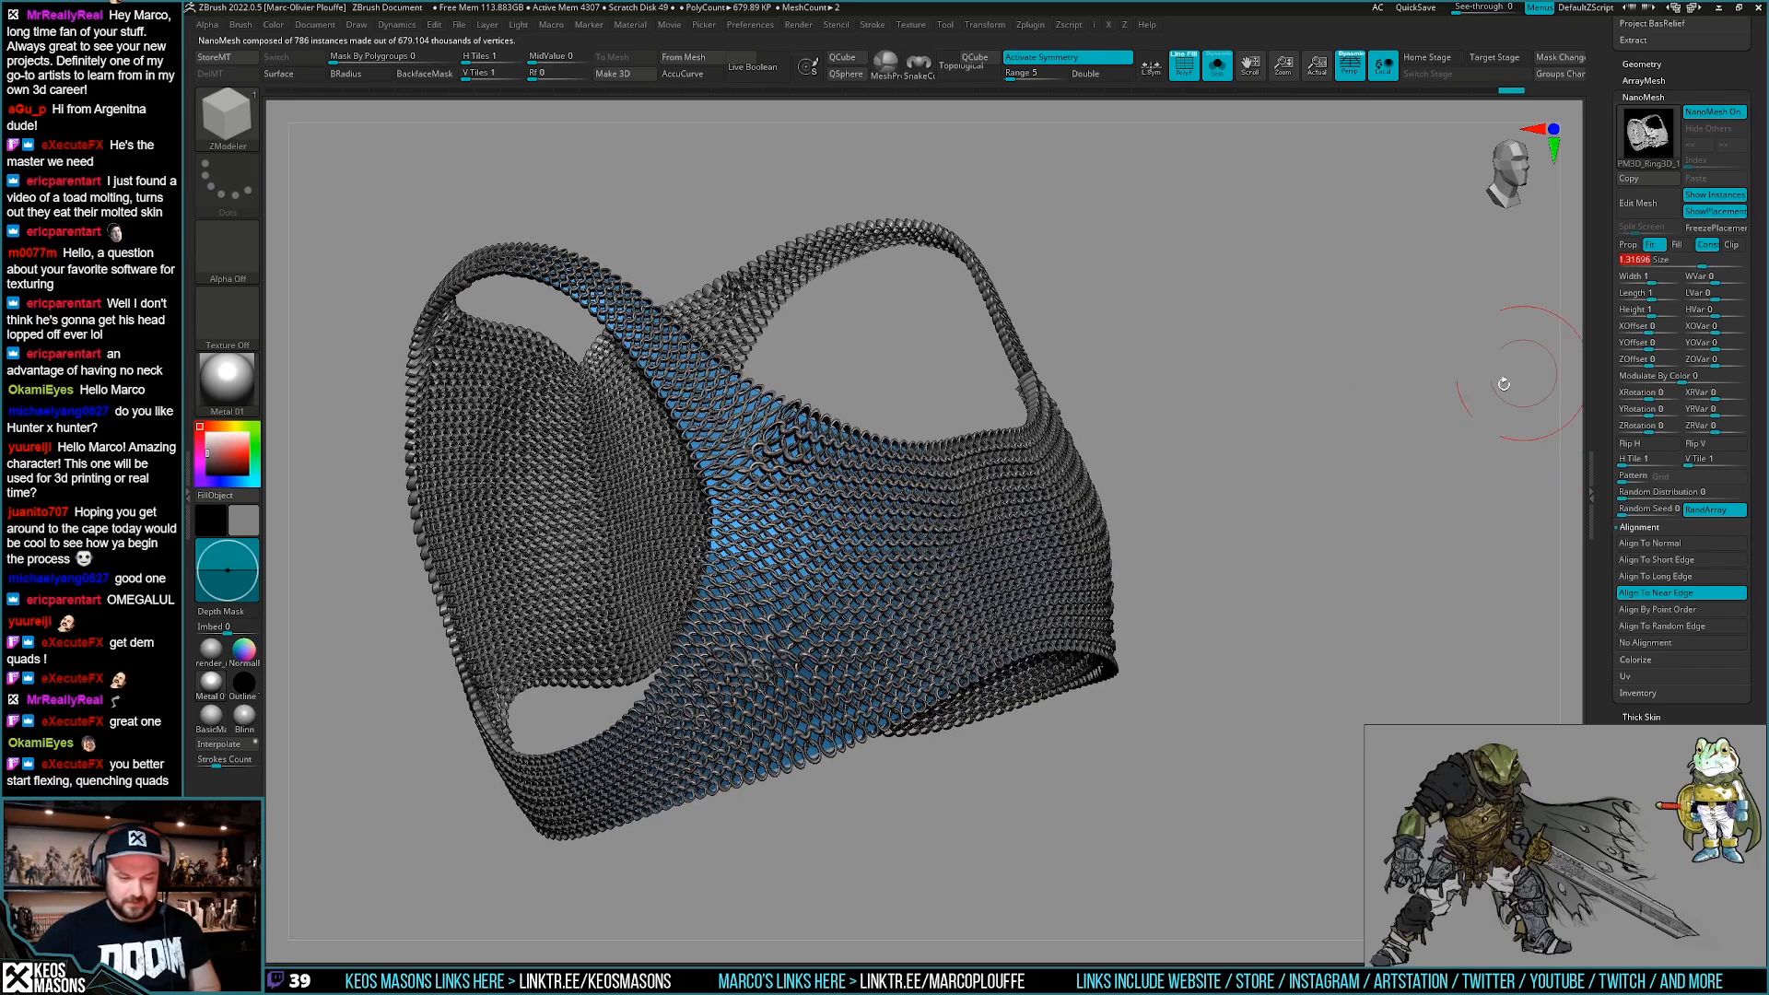
{"action": "key", "text": "alt+s"}
{"action": "key", "text": "alt+s"}
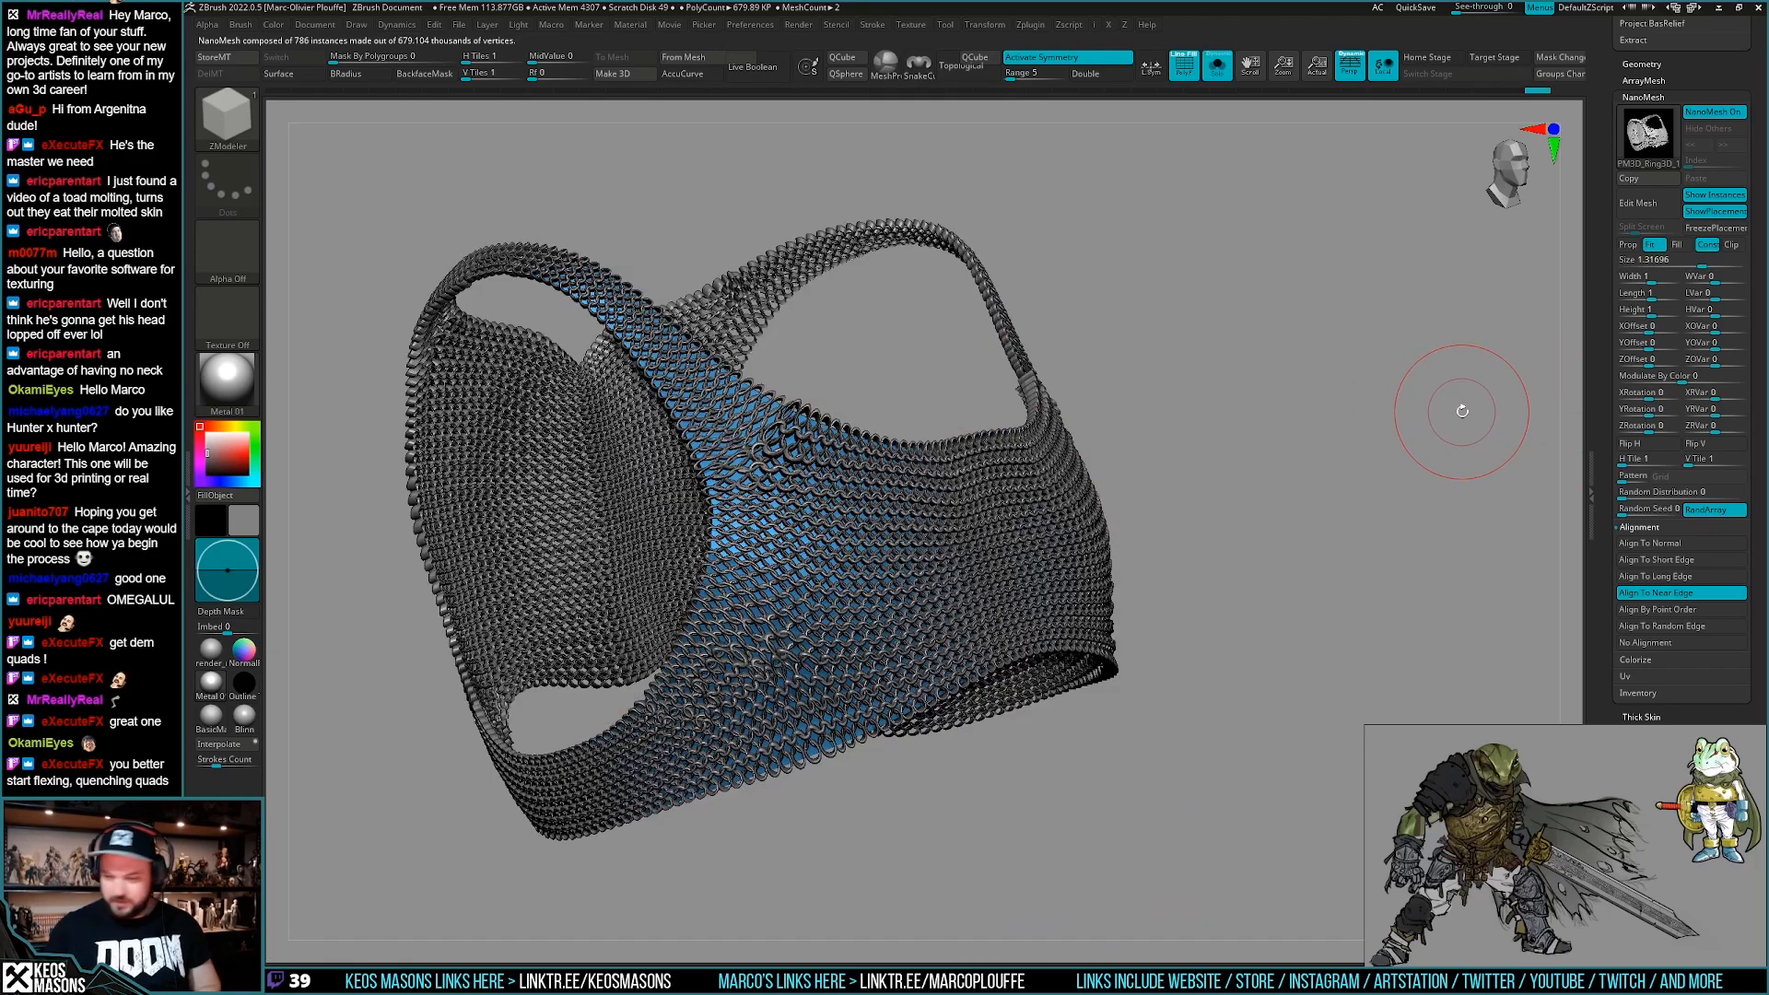
Compare the short edge, long edge and near edge alignments of the Fit-mode rings around the vest.
{"action": "right_click_drag", "start_coordinate": [1082, 467], "coordinate": [1032, 599]}
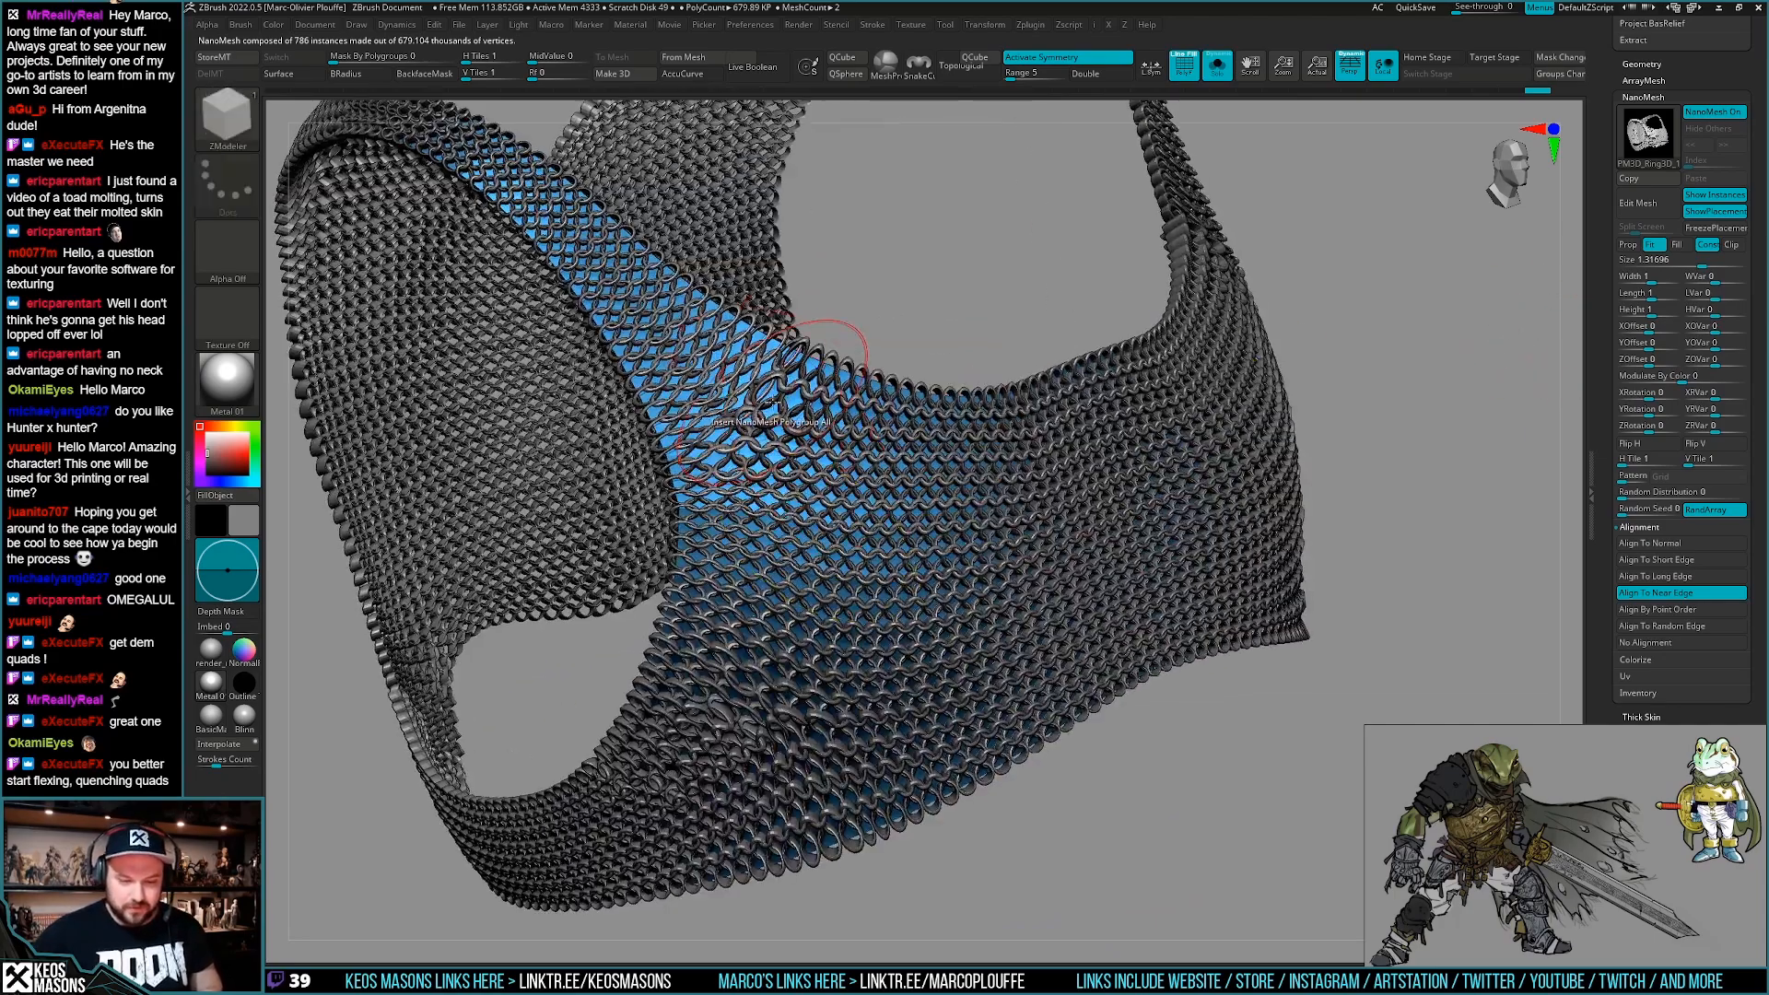
{"action": "mouse_move", "coordinate": [756, 414]}
{"action": "right_mouse_down", "text": "ctrl"}
{"action": "mouse_move", "coordinate": [783, 368]}
{"action": "mouse_move", "coordinate": [877, 556]}
{"action": "mouse_move", "coordinate": [890, 644]}
{"action": "mouse_move", "coordinate": [896, 614]}
{"action": "mouse_move", "coordinate": [864, 633]}
{"action": "mouse_move", "coordinate": [1307, 605]}
{"action": "mouse_move", "coordinate": [1021, 535]}
{"action": "mouse_move", "coordinate": [963, 579]}
{"action": "right_mouse_up", "text": "ctrl"}
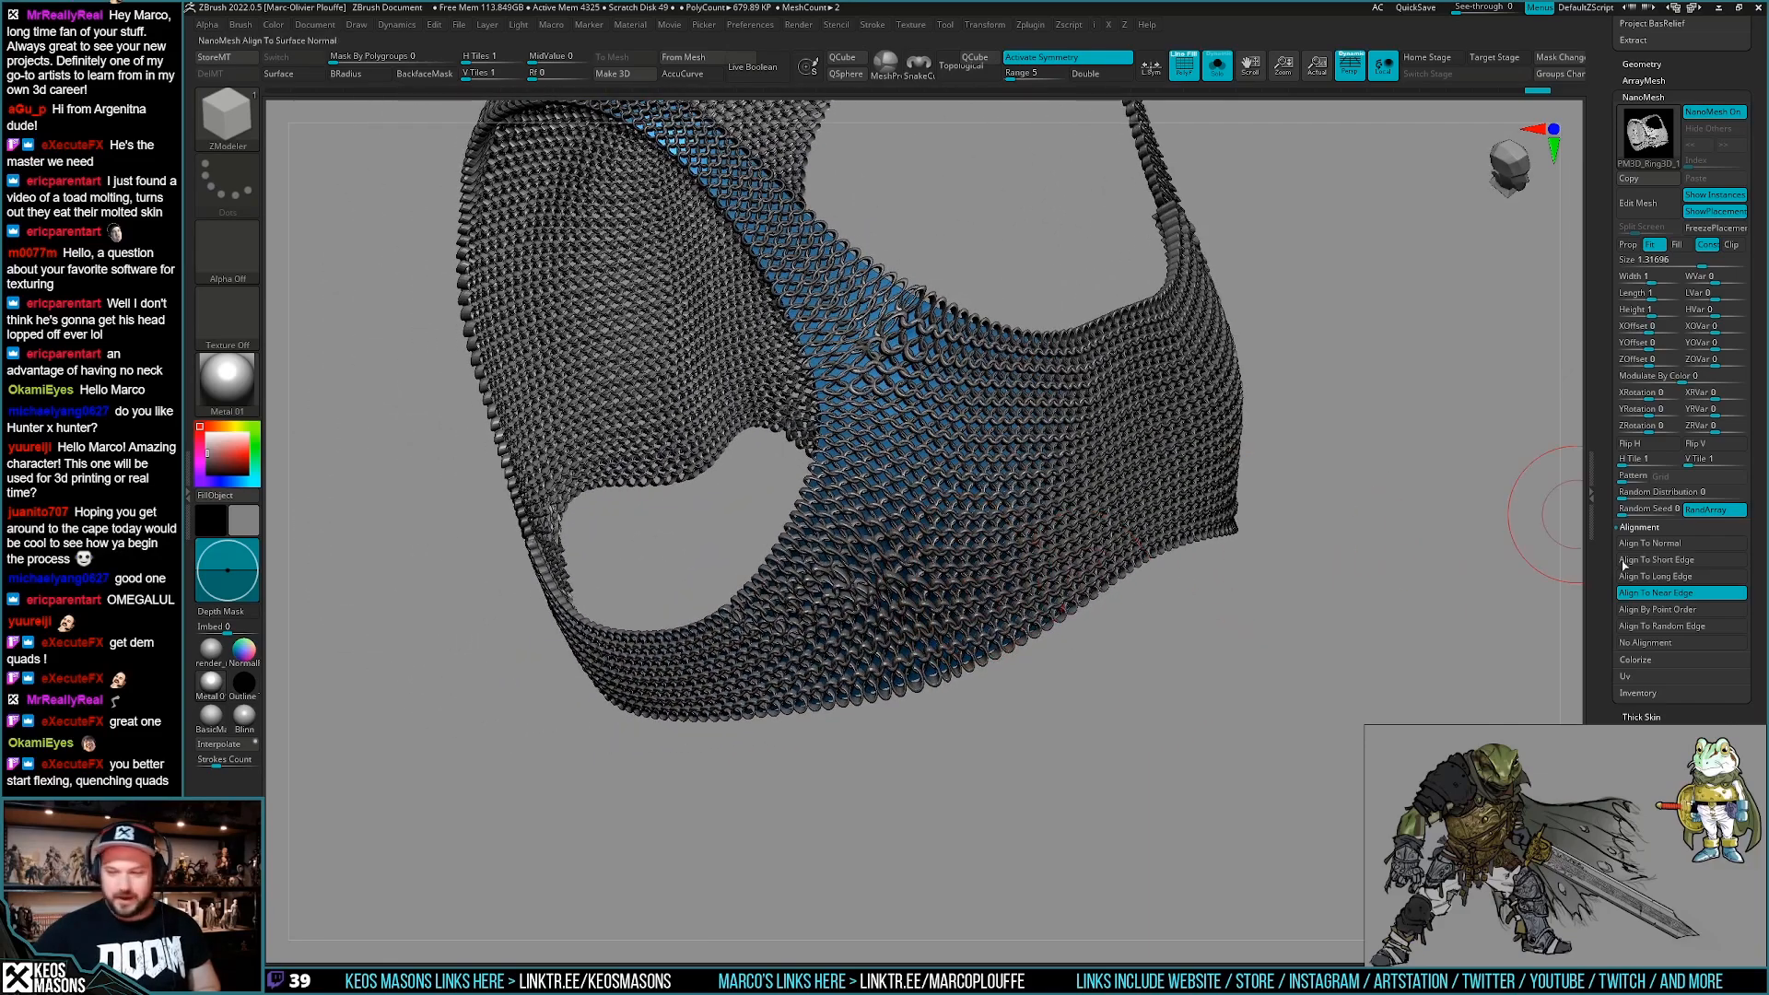
{"action": "left_click_drag", "start_coordinate": [1590, 577], "coordinate": [1603, 557]}
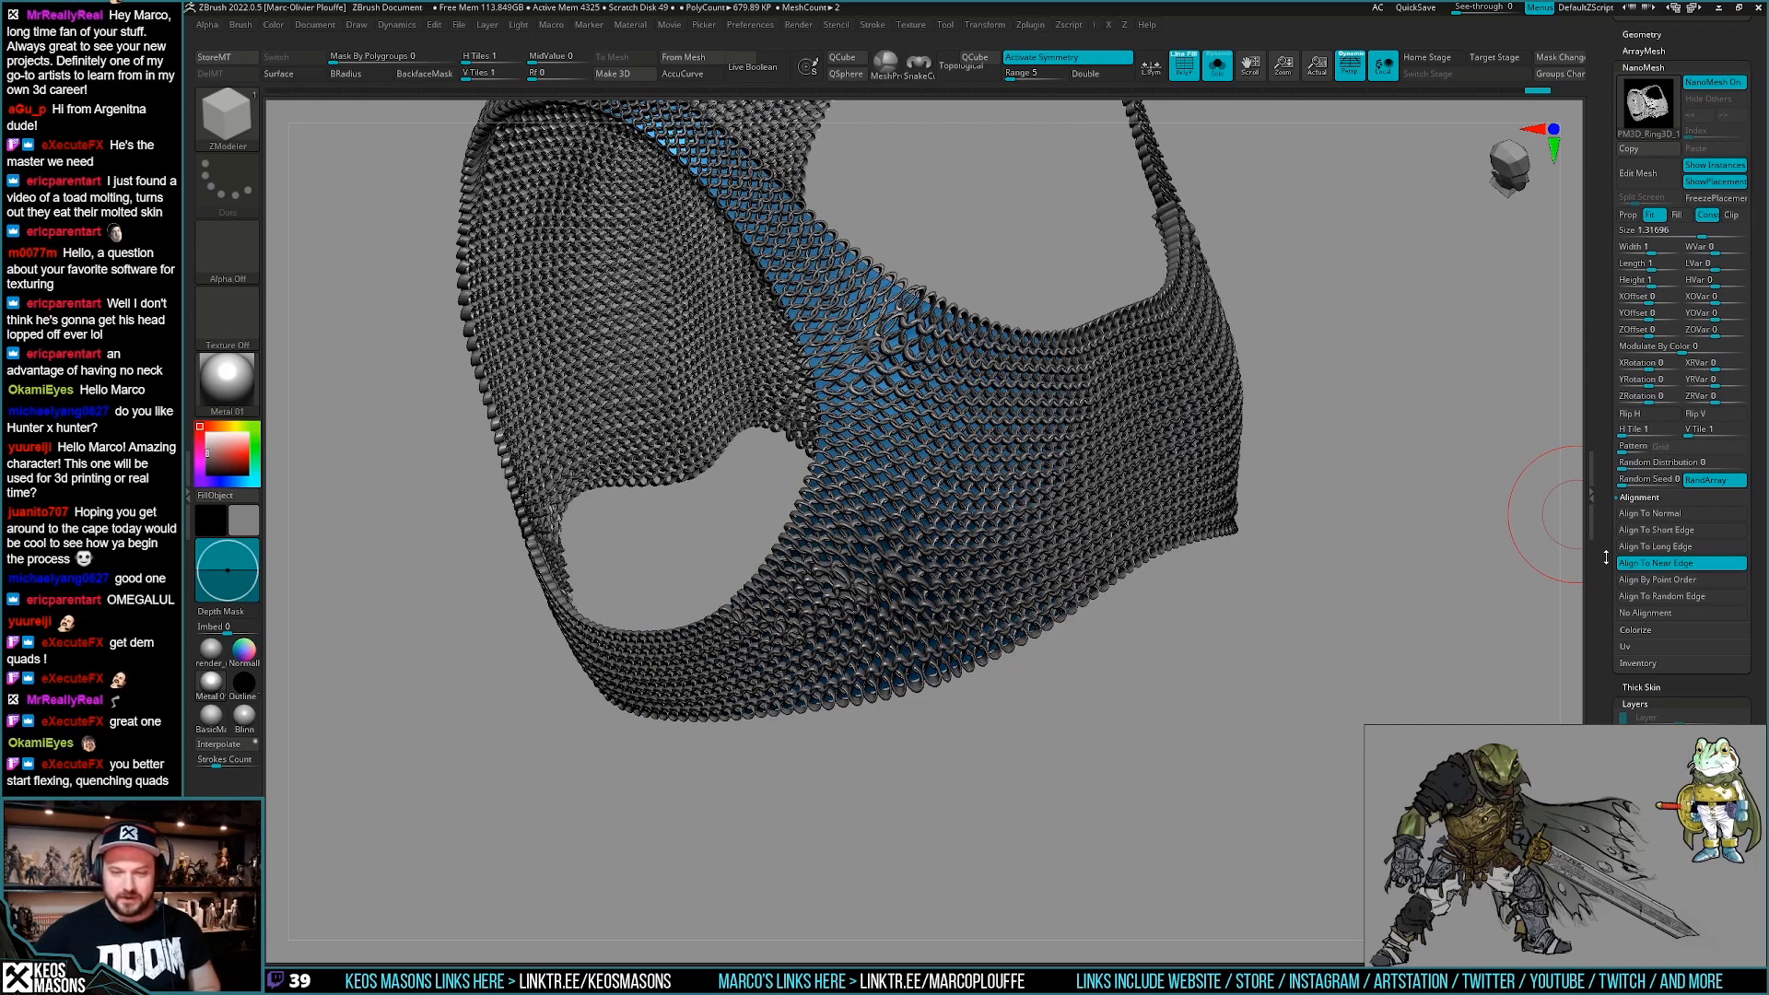
{"action": "left_click_drag", "start_coordinate": [1605, 558], "coordinate": [1611, 550]}
{"action": "left_click", "coordinate": [1657, 530]}
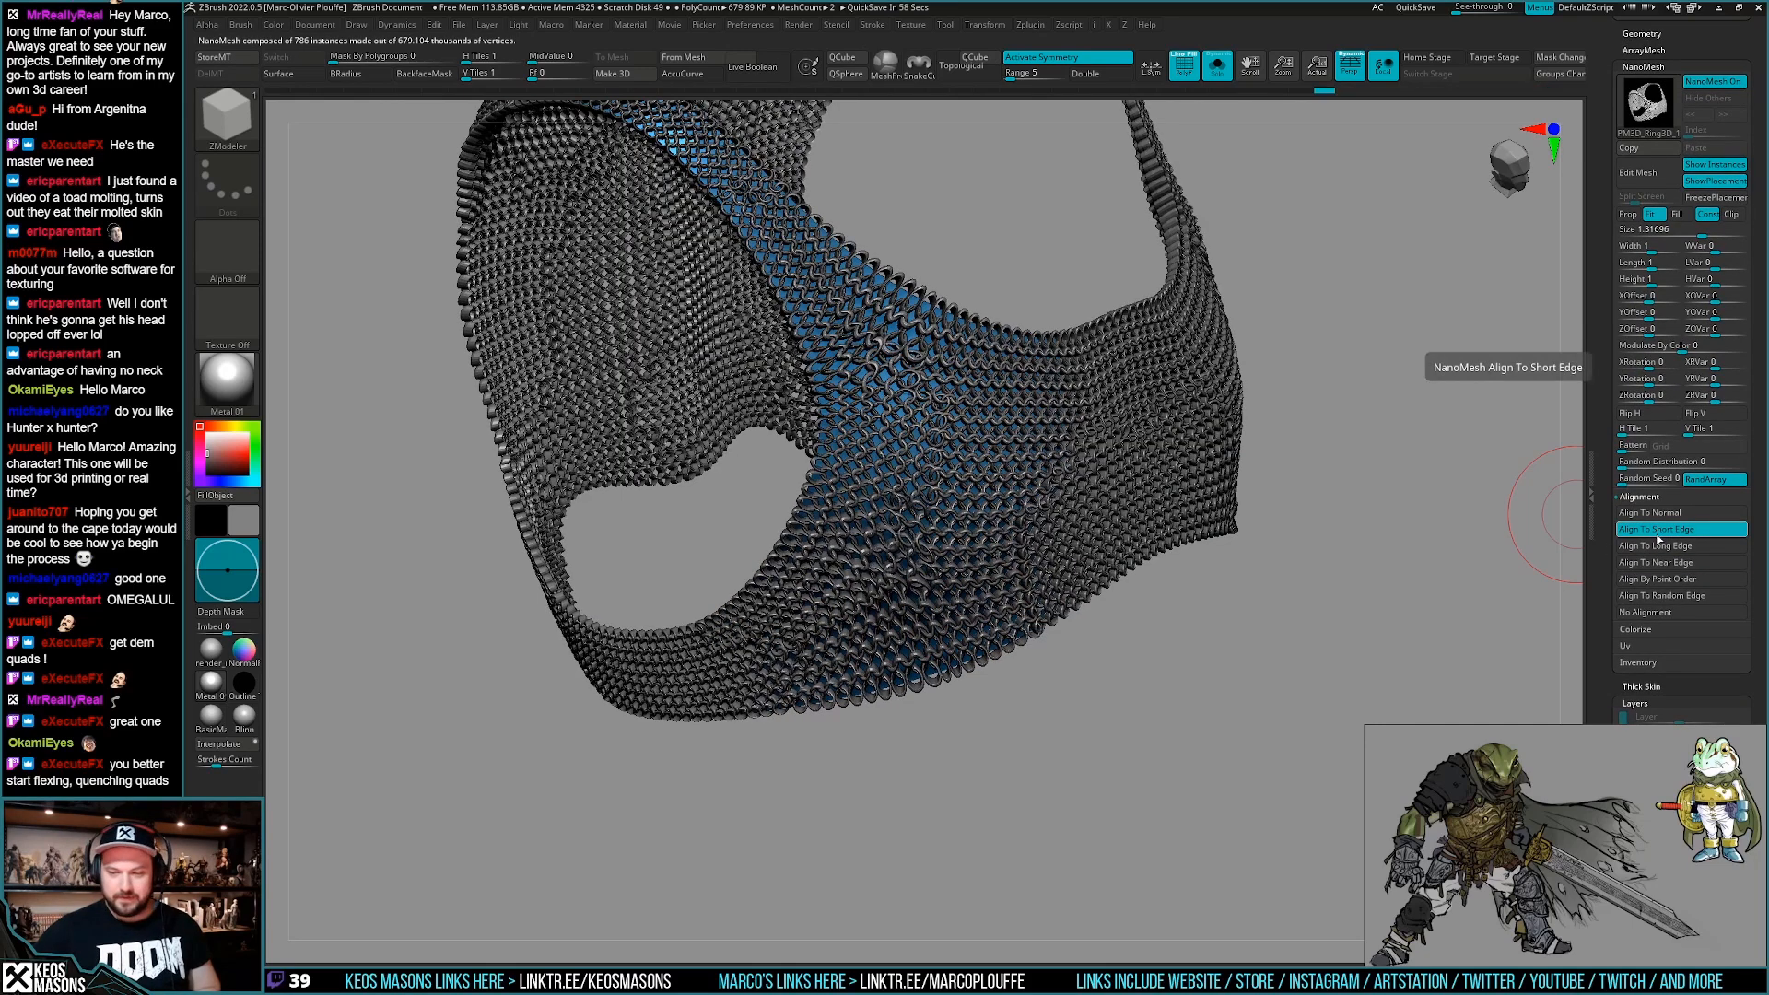
{"action": "left_click", "coordinate": [1654, 547]}
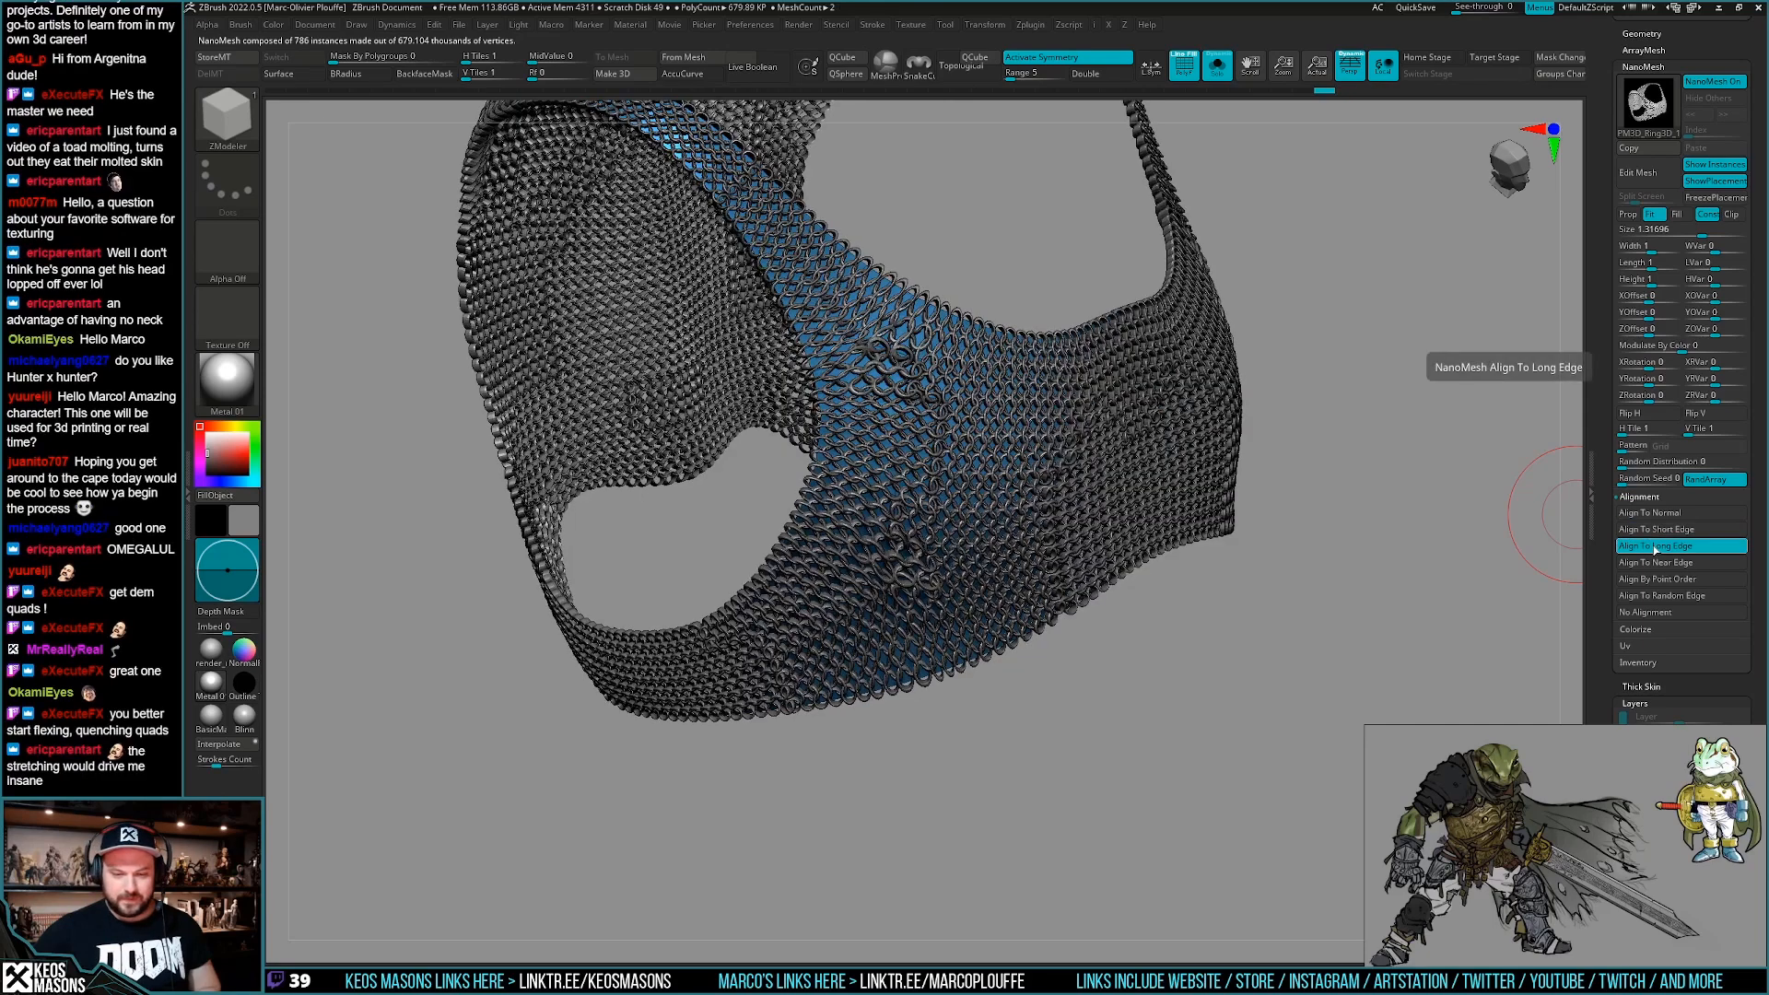
{"action": "left_click", "coordinate": [1652, 531]}
{"action": "left_click", "coordinate": [1649, 515]}
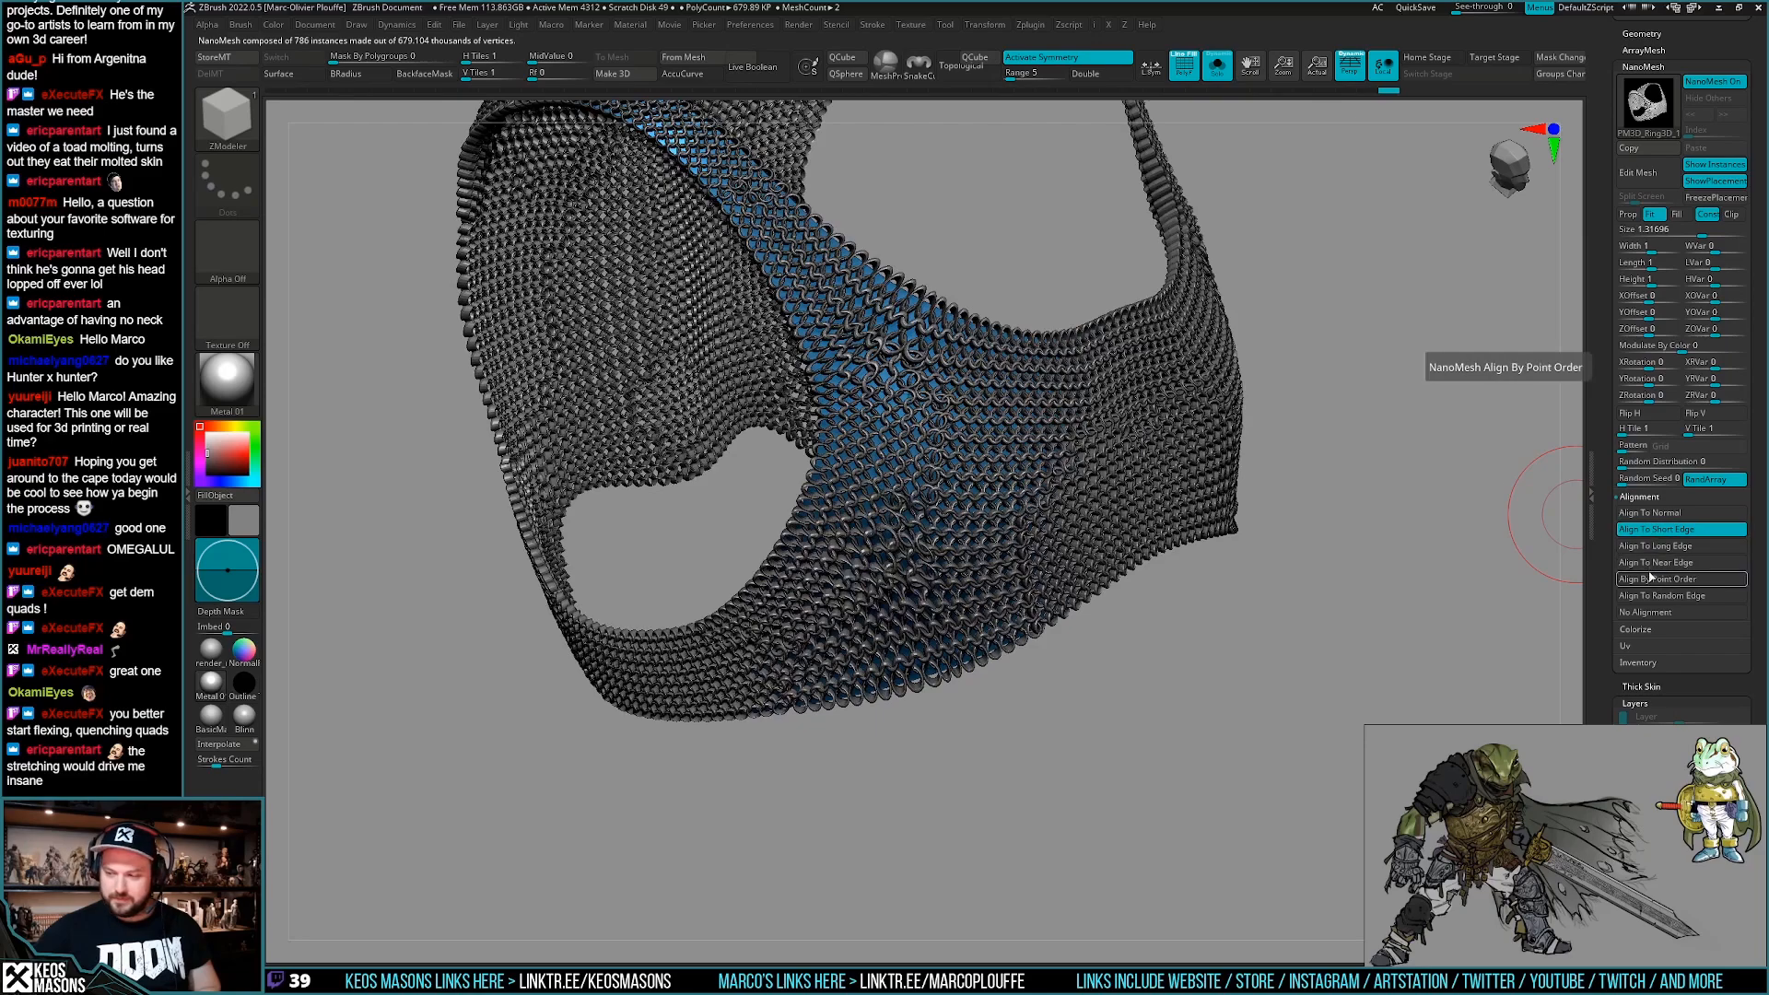
{"action": "left_click", "coordinate": [1653, 562]}
{"action": "right_click_drag", "start_coordinate": [999, 424], "coordinate": [988, 523]}
{"action": "left_click", "coordinate": [1649, 529]}
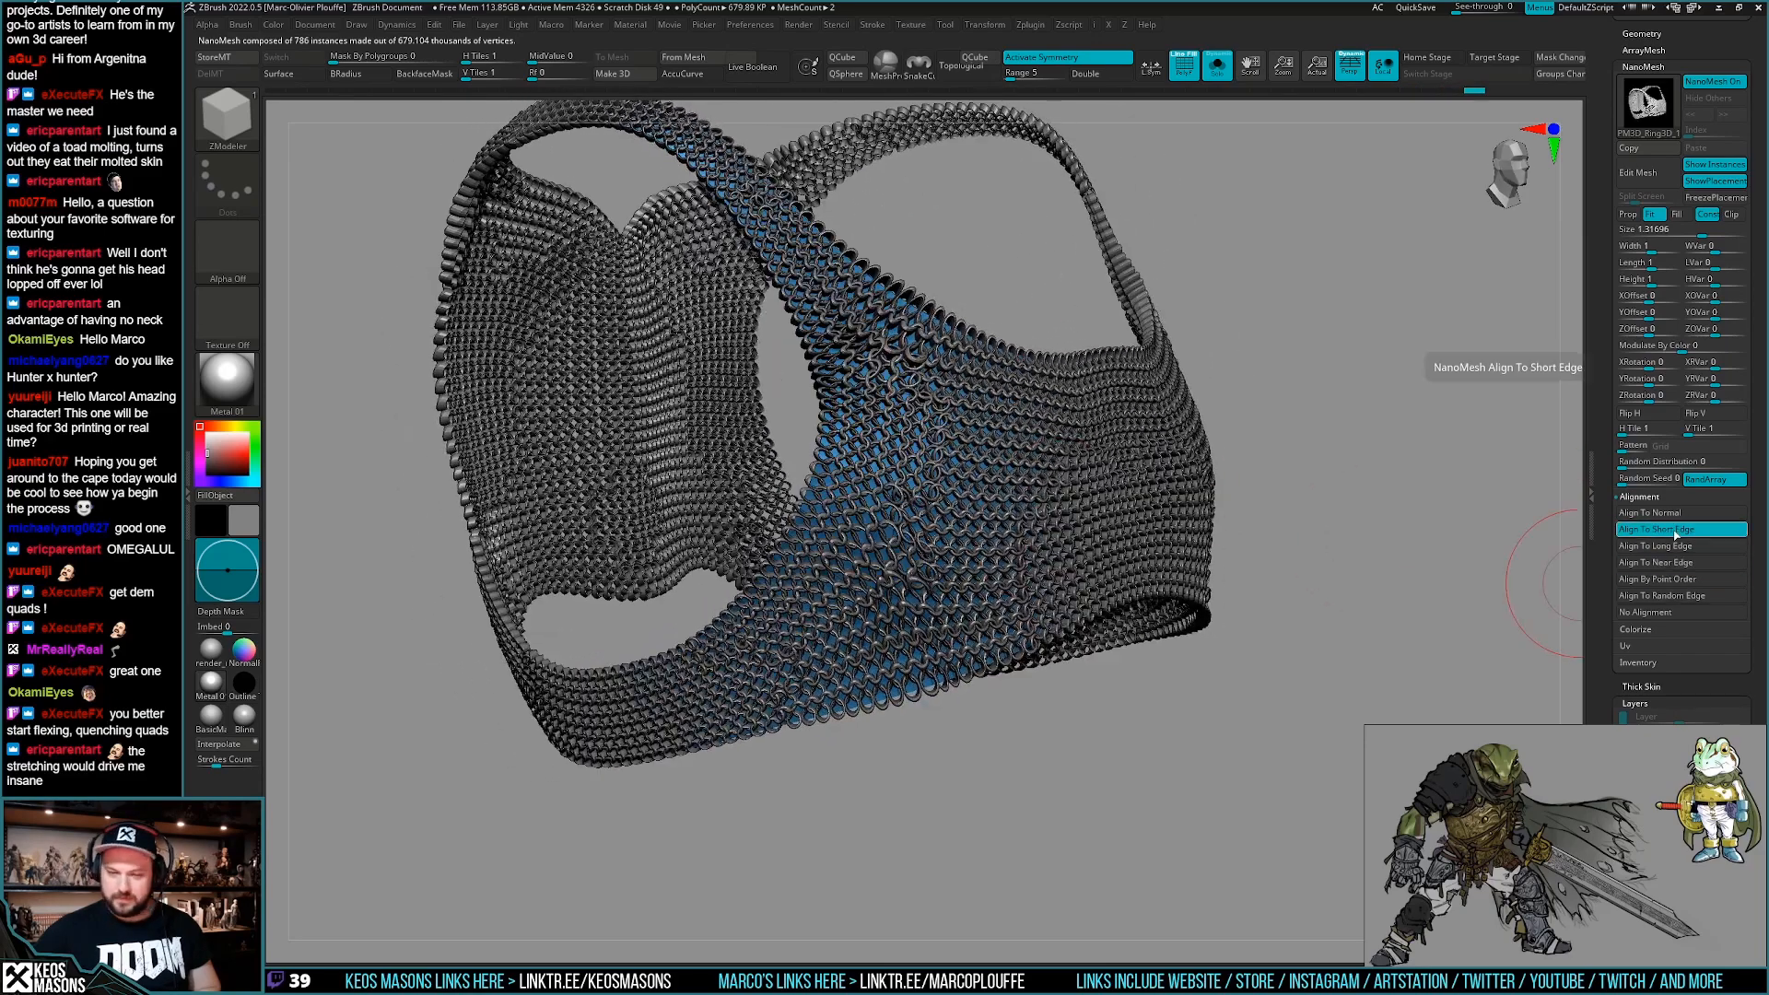
Align the rings to the long edge, return the NanoMesh to Prop mode and reduce the size to about 0.83.
{"action": "left_click", "coordinate": [1649, 546]}
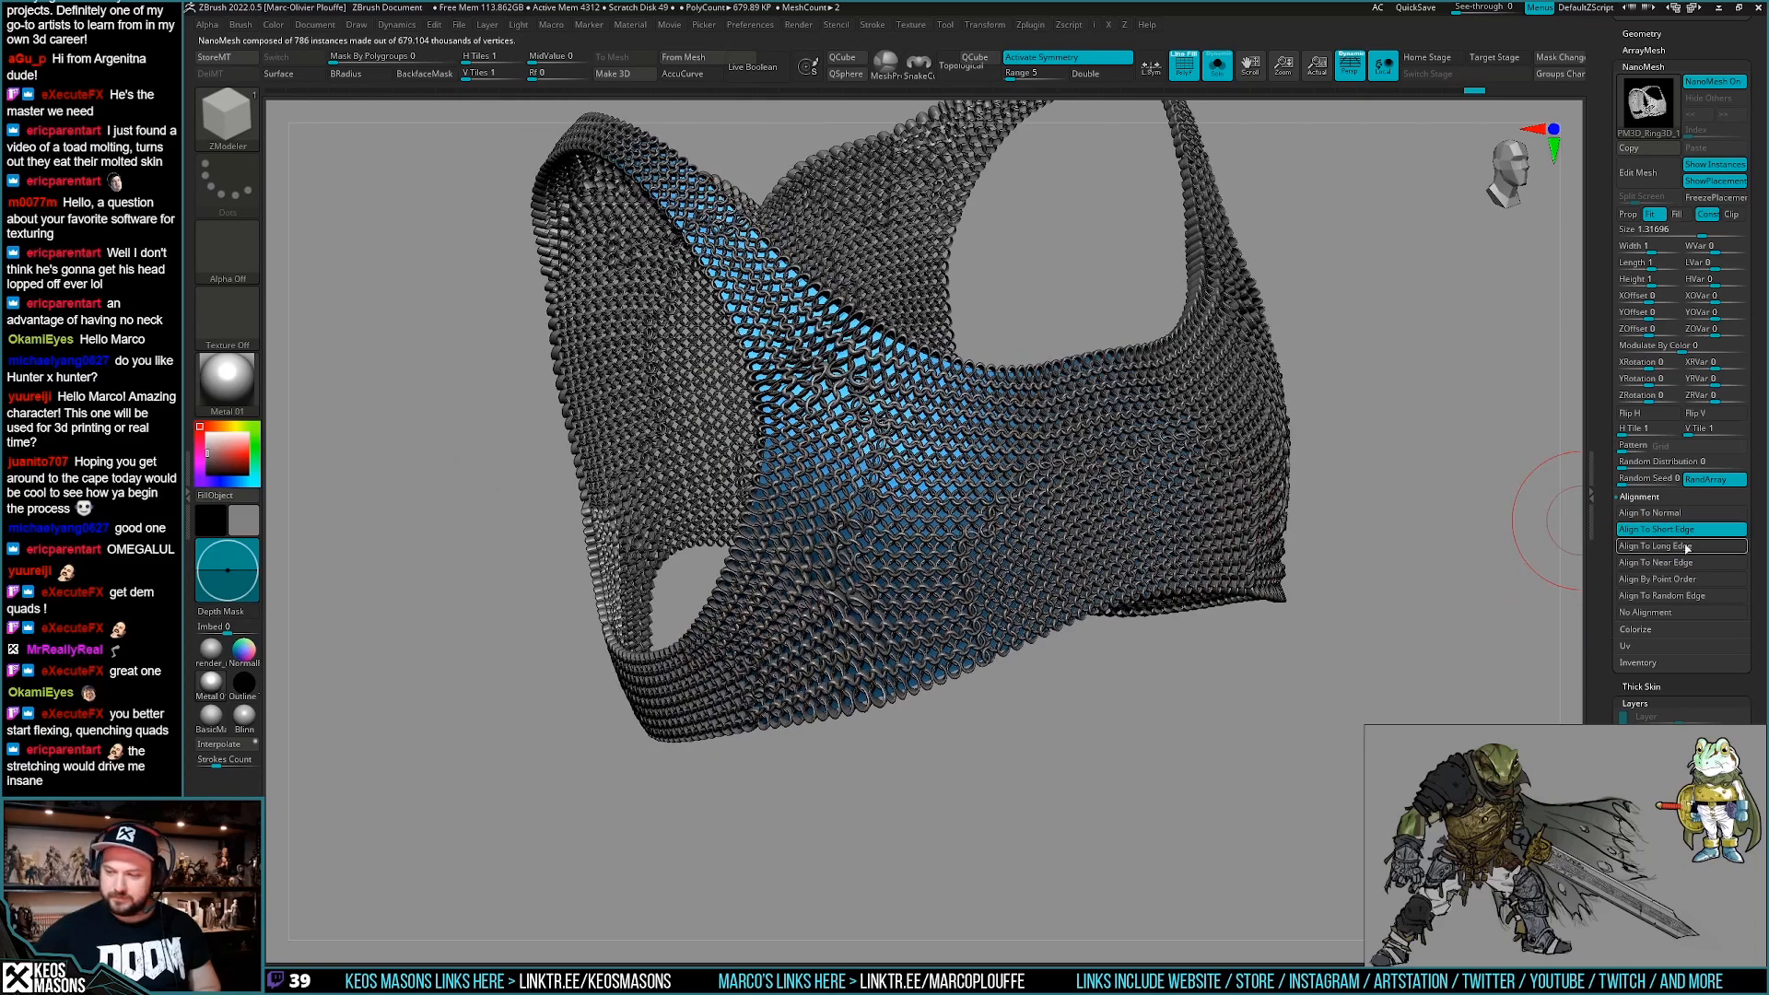
{"action": "left_click", "coordinate": [1628, 213]}
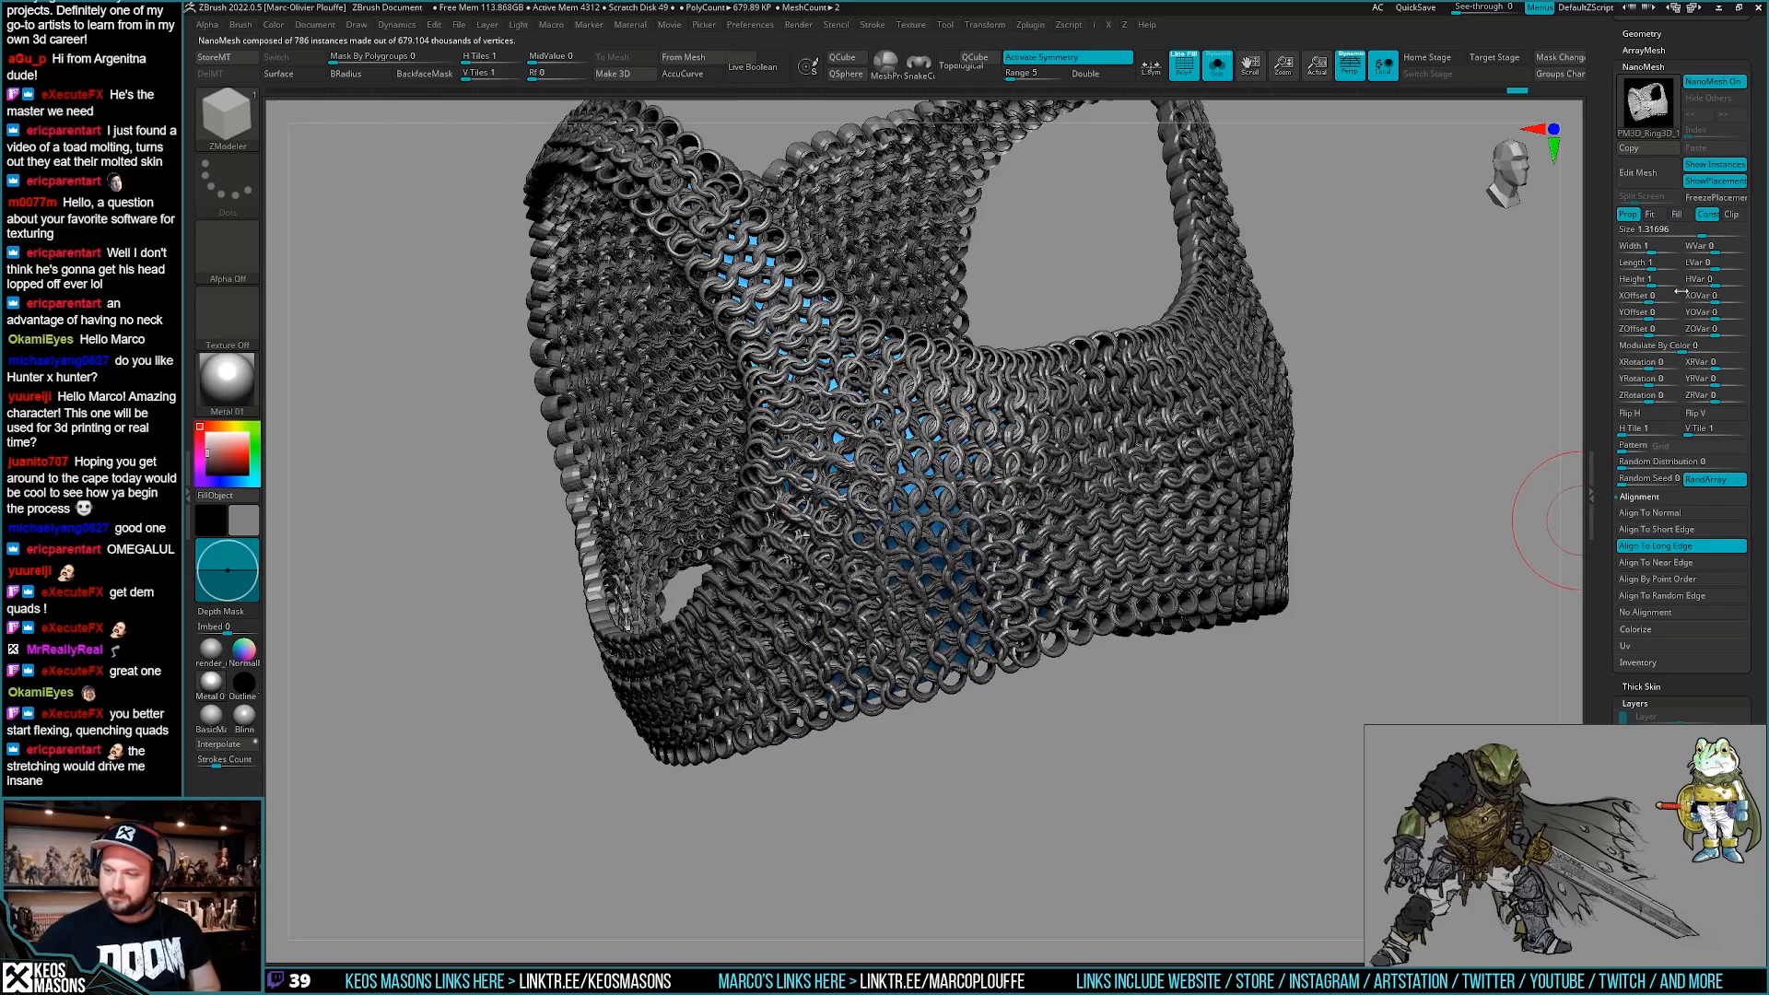
{"action": "left_click_drag", "start_coordinate": [1698, 235], "coordinate": [1695, 234]}
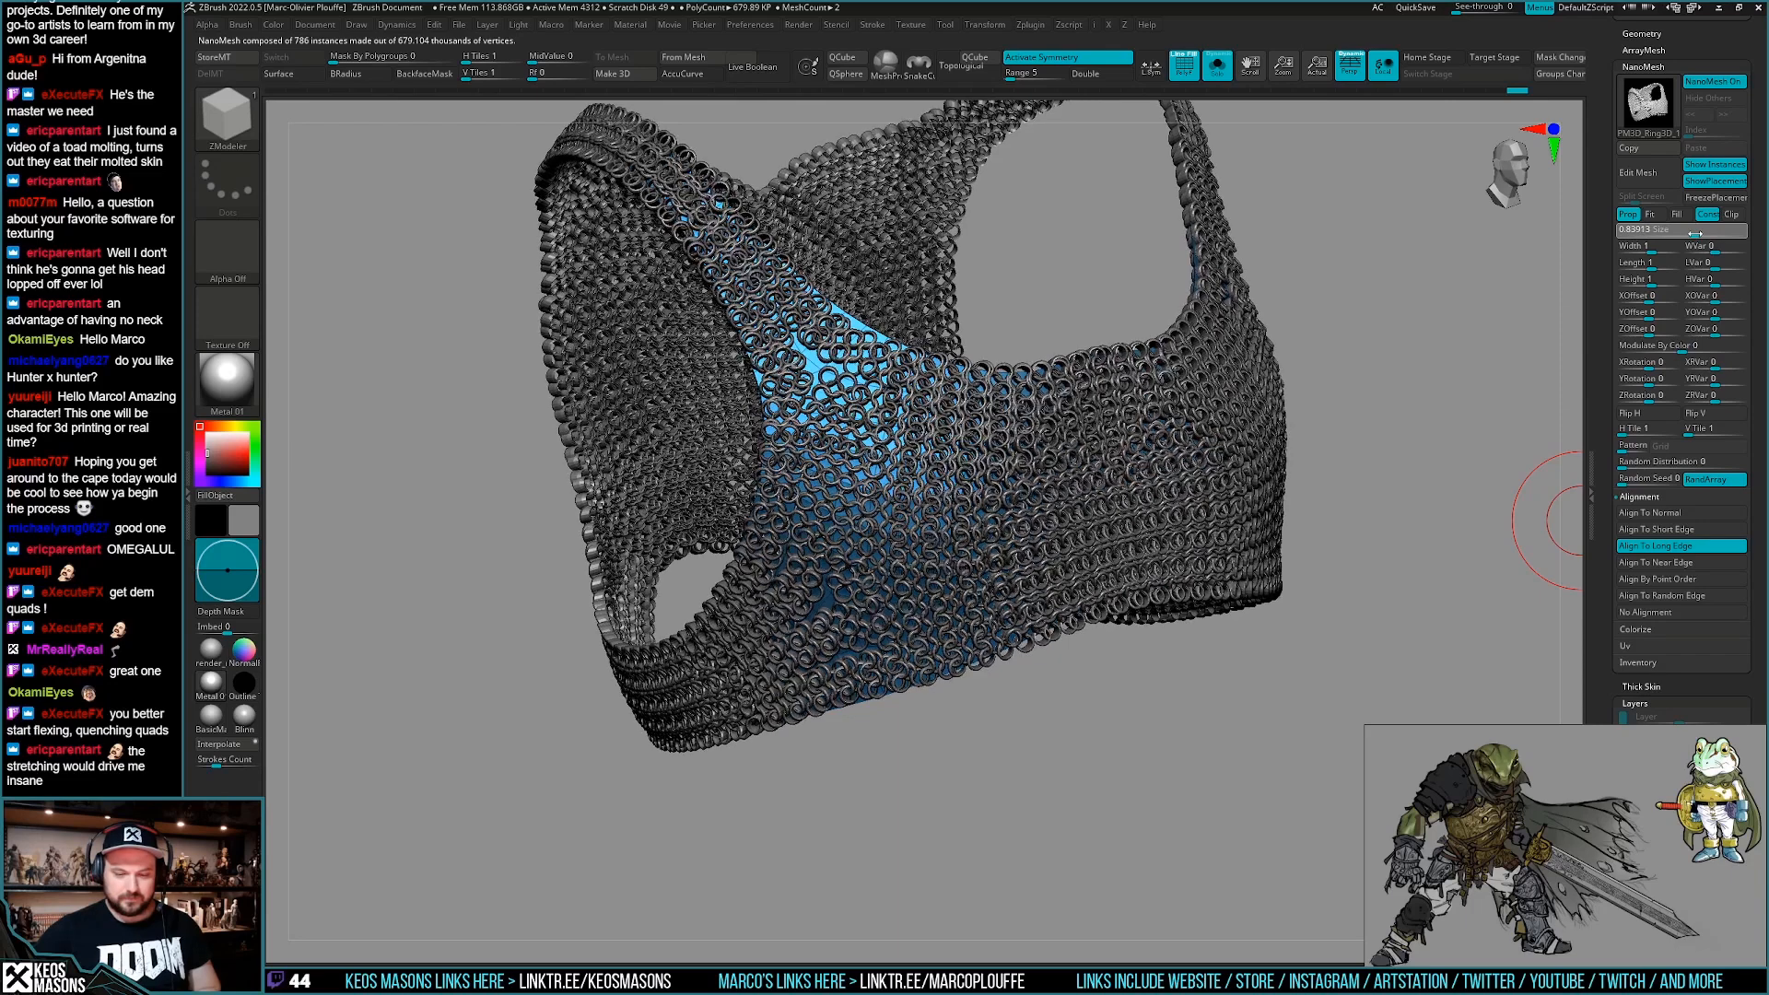
Reduce the NanoMesh ring size to 0.80029 and switch to the Move brush.
{"action": "left_click_drag", "start_coordinate": [1695, 234], "coordinate": [1690, 231]}
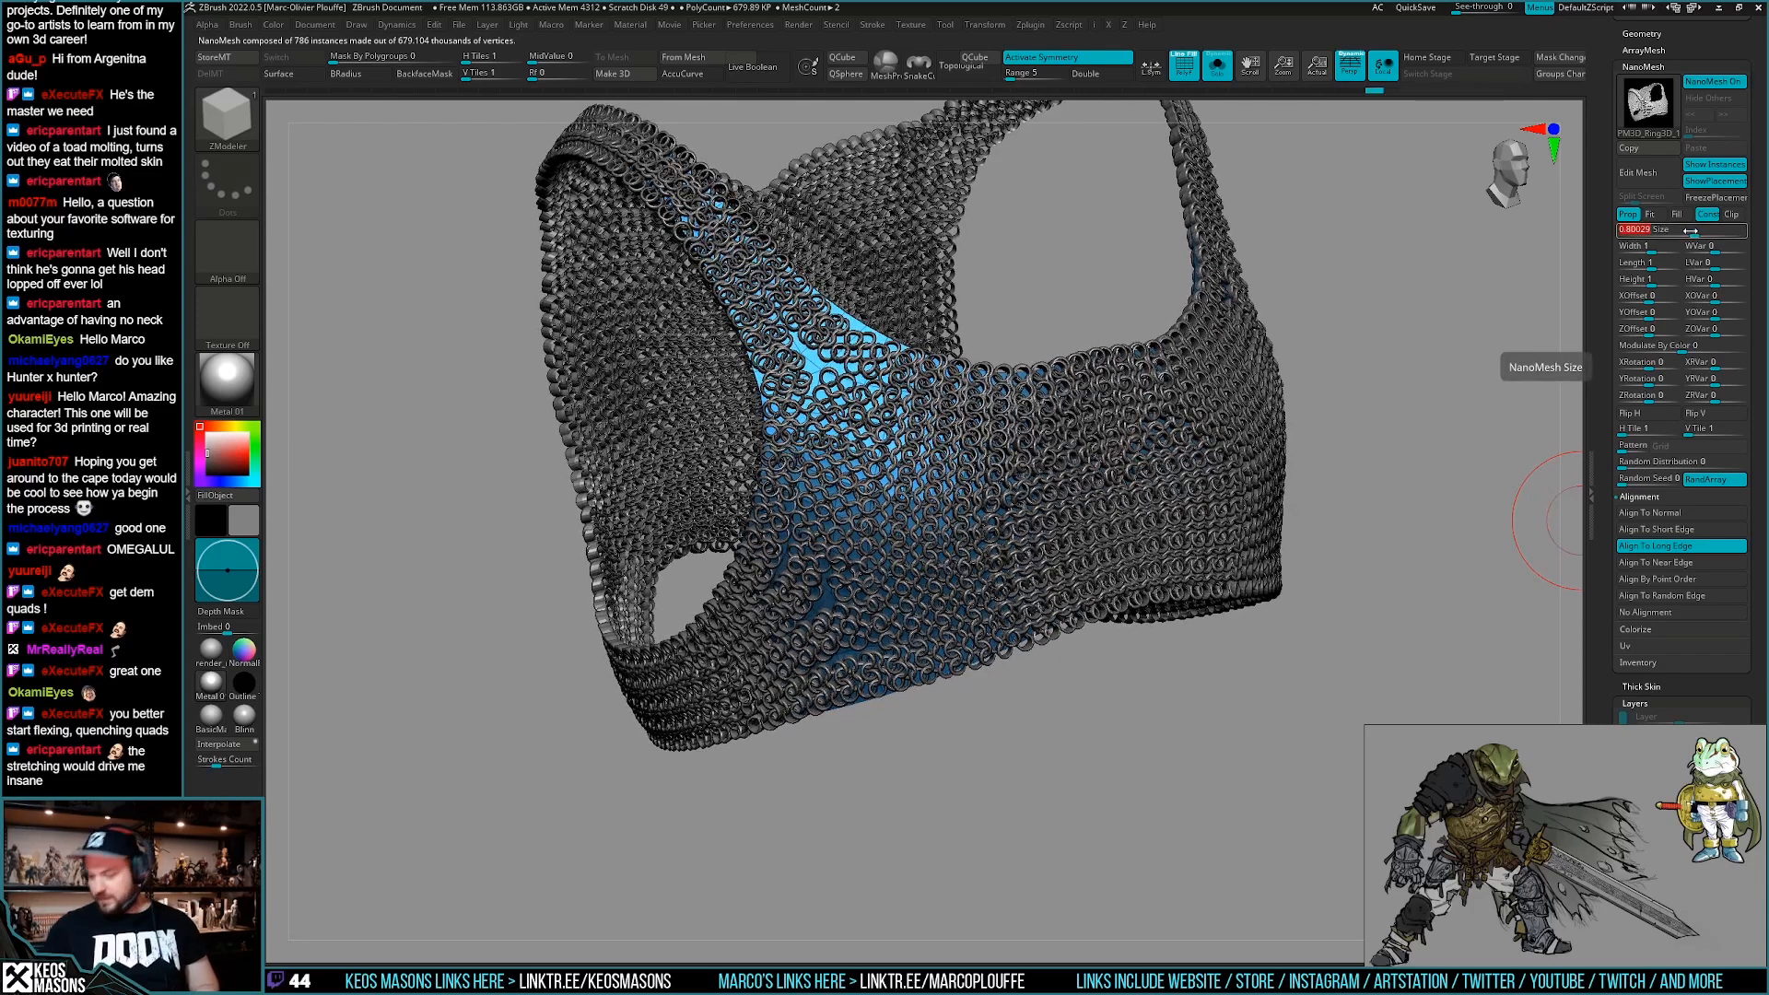
{"action": "mouse_move", "coordinate": [1436, 387]}
{"action": "left_mouse_down"}
{"action": "mouse_move", "coordinate": [1151, 461]}
{"action": "mouse_move", "coordinate": [967, 553]}
{"action": "left_mouse_up"}
{"action": "key", "text": "space"}
{"action": "left_click", "coordinate": [892, 504]}
Adjust the chainmail surface around the front neckline and shoulder strap with Move brush strokes.
{"action": "left_click_drag", "start_coordinate": [1083, 265], "coordinate": [995, 369]}
{"action": "key", "text": "space"}
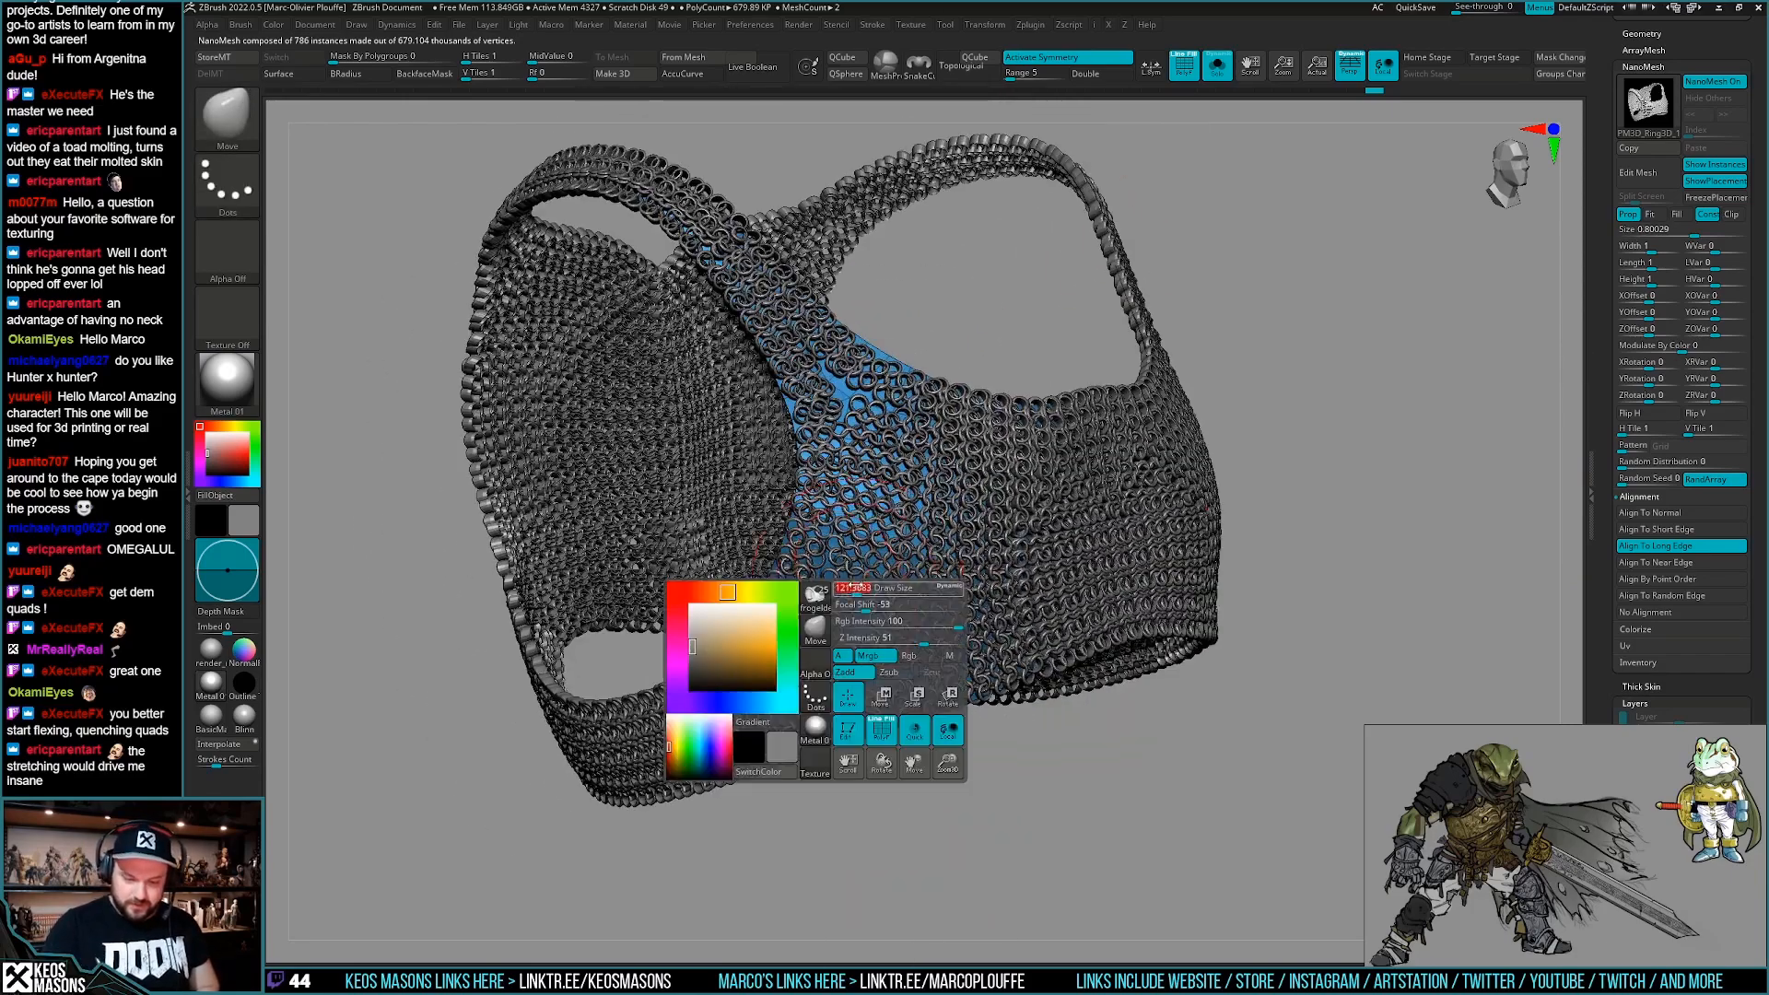
{"action": "left_click_drag", "start_coordinate": [977, 829], "coordinate": [991, 792]}
{"action": "mouse_move", "coordinate": [856, 649]}
{"action": "left_mouse_down"}
{"action": "mouse_move", "coordinate": [837, 591]}
{"action": "mouse_move", "coordinate": [882, 652]}
{"action": "left_mouse_up"}
{"action": "mouse_move", "coordinate": [1013, 811]}
{"action": "left_mouse_down"}
{"action": "mouse_move", "coordinate": [1050, 866]}
{"action": "mouse_move", "coordinate": [995, 856]}
{"action": "left_mouse_up"}
{"action": "key", "text": "space"}
{"action": "left_click_drag", "start_coordinate": [870, 412], "coordinate": [866, 412]}
{"action": "left_click_drag", "start_coordinate": [1128, 276], "coordinate": [1100, 253]}
{"action": "mouse_move", "coordinate": [861, 373]}
{"action": "left_mouse_down"}
{"action": "mouse_move", "coordinate": [852, 396]}
{"action": "mouse_move", "coordinate": [880, 405]}
{"action": "left_mouse_up"}
{"action": "left_click_drag", "start_coordinate": [1106, 248], "coordinate": [1126, 281]}
{"action": "mouse_move", "coordinate": [864, 396]}
{"action": "left_mouse_down"}
{"action": "mouse_move", "coordinate": [849, 417]}
{"action": "mouse_move", "coordinate": [810, 350]}
{"action": "left_mouse_up"}
{"action": "left_click_drag", "start_coordinate": [748, 254], "coordinate": [739, 261]}
Nudge the centre of the chainmail's neckline and its lower front hem with the Move brush.
{"action": "right_click_drag", "start_coordinate": [942, 458], "coordinate": [895, 737]}
{"action": "right_click_drag", "start_coordinate": [879, 663], "coordinate": [930, 562]}
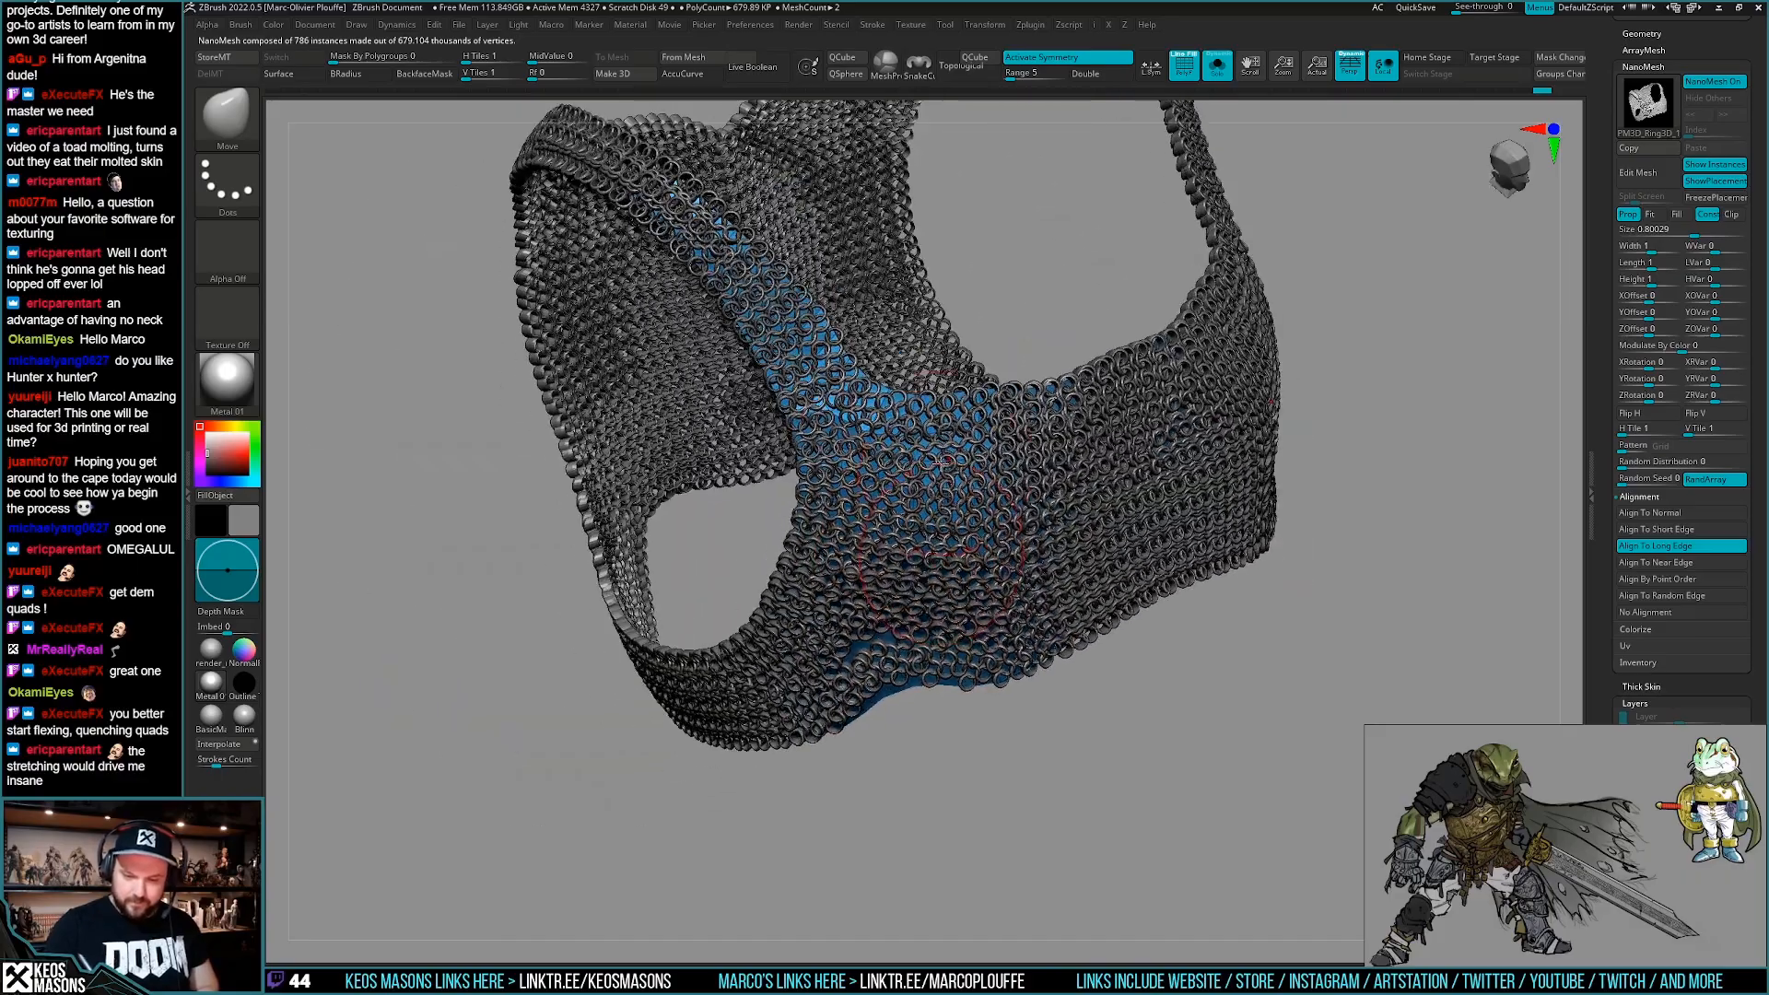
{"action": "right_click_drag", "start_coordinate": [932, 470], "coordinate": [950, 697]}
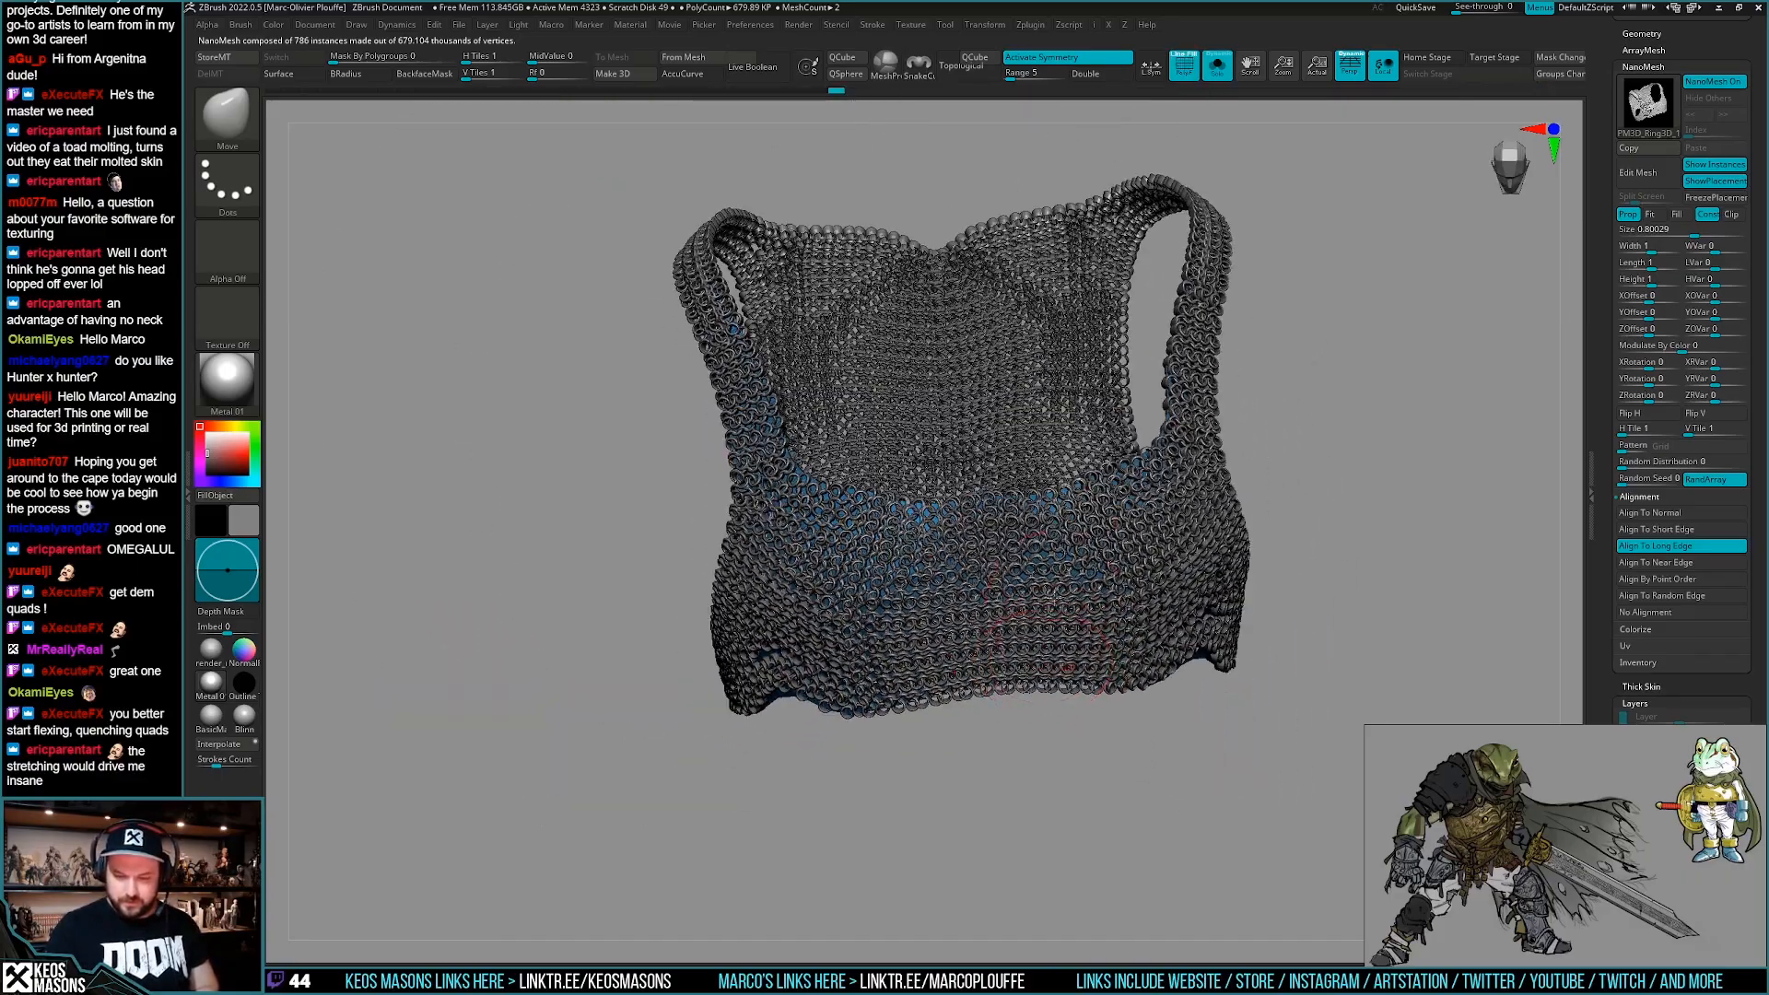
{"action": "right_click_drag", "start_coordinate": [1026, 532], "coordinate": [908, 516]}
{"action": "left_click_drag", "start_coordinate": [889, 530], "coordinate": [852, 534]}
{"action": "right_click_drag", "start_coordinate": [852, 534], "coordinate": [977, 627]}
{"action": "left_click_drag", "start_coordinate": [1077, 663], "coordinate": [1046, 645]}
{"action": "mouse_move", "coordinate": [1045, 645]}
{"action": "right_mouse_down"}
{"action": "mouse_move", "coordinate": [866, 638]}
{"action": "mouse_move", "coordinate": [919, 592]}
{"action": "mouse_move", "coordinate": [936, 411]}
{"action": "mouse_move", "coordinate": [1121, 715]}
{"action": "mouse_move", "coordinate": [1168, 681]}
{"action": "mouse_move", "coordinate": [1126, 710]}
{"action": "mouse_move", "coordinate": [1116, 691]}
{"action": "right_mouse_up"}
Hide the wireframe lines and switch off the NanoMesh placement display on the chainmail vest.
{"action": "key", "text": "alt+s"}
{"action": "key", "text": "alt+s"}
{"action": "key", "text": "shift+f"}
{"action": "key", "text": "shift+f"}
{"action": "key", "text": "shift+f"}
{"action": "scroll", "coordinate": [1605, 563], "scroll_direction": "down", "scroll_amount": 5}
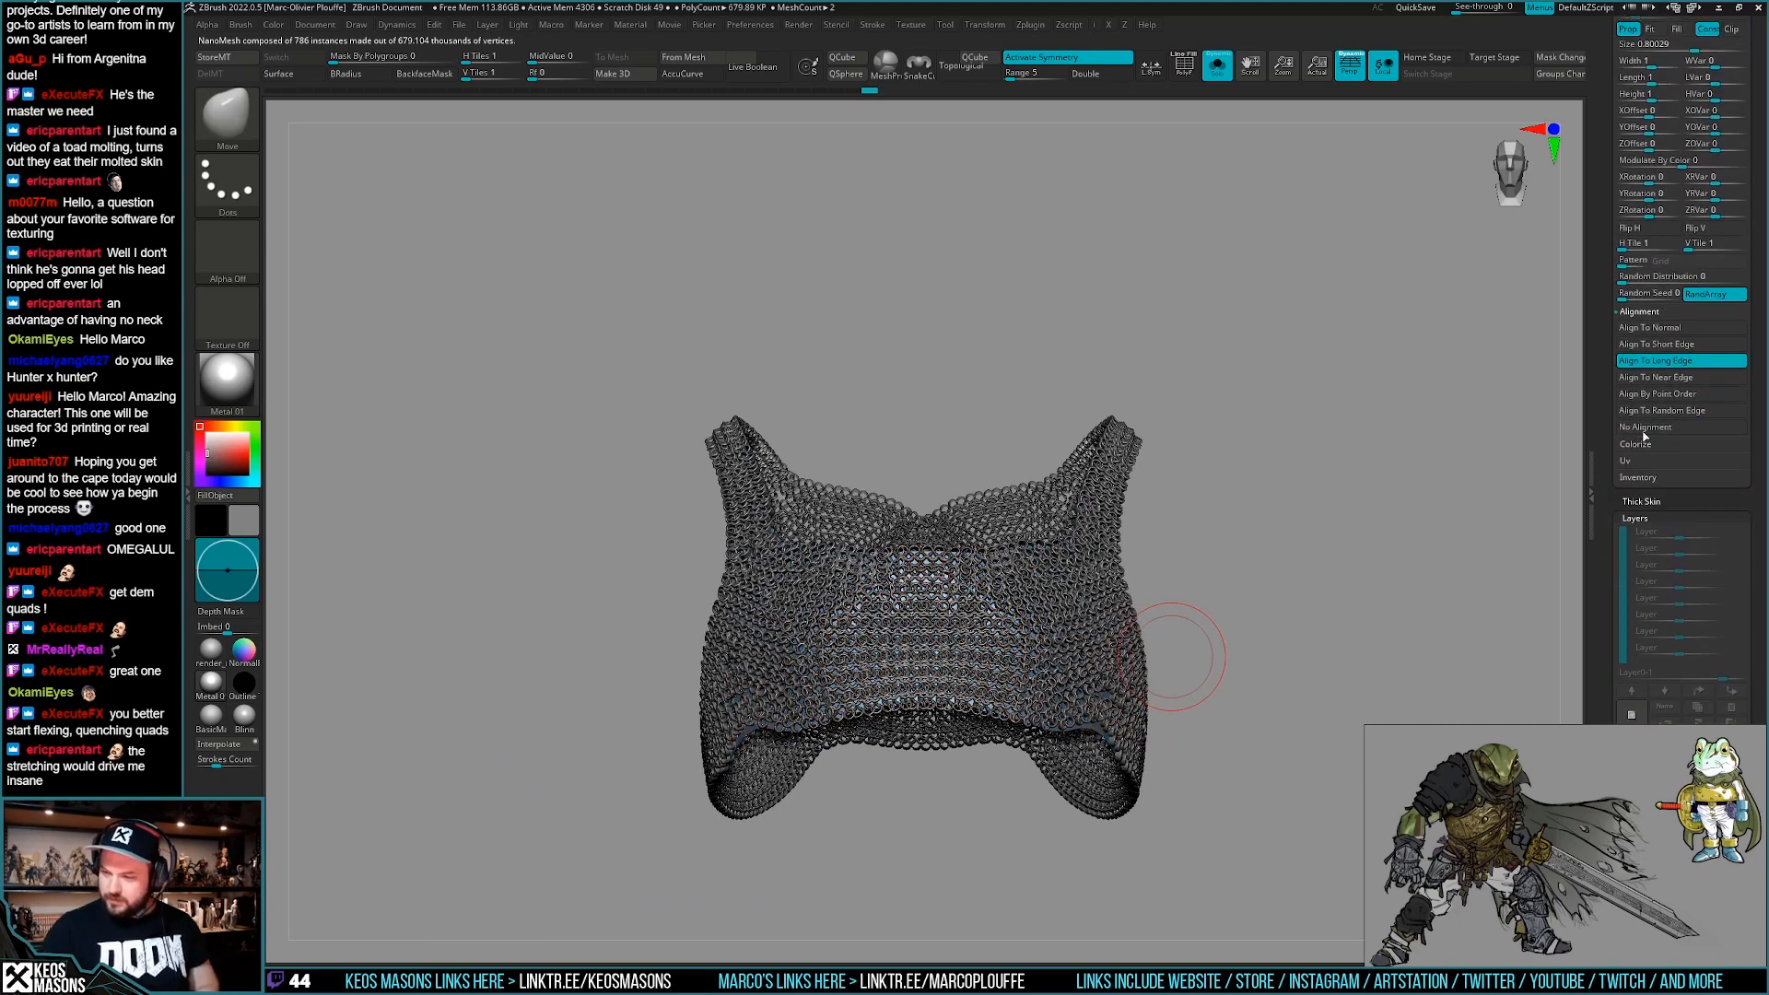
{"action": "key", "text": "shift"}
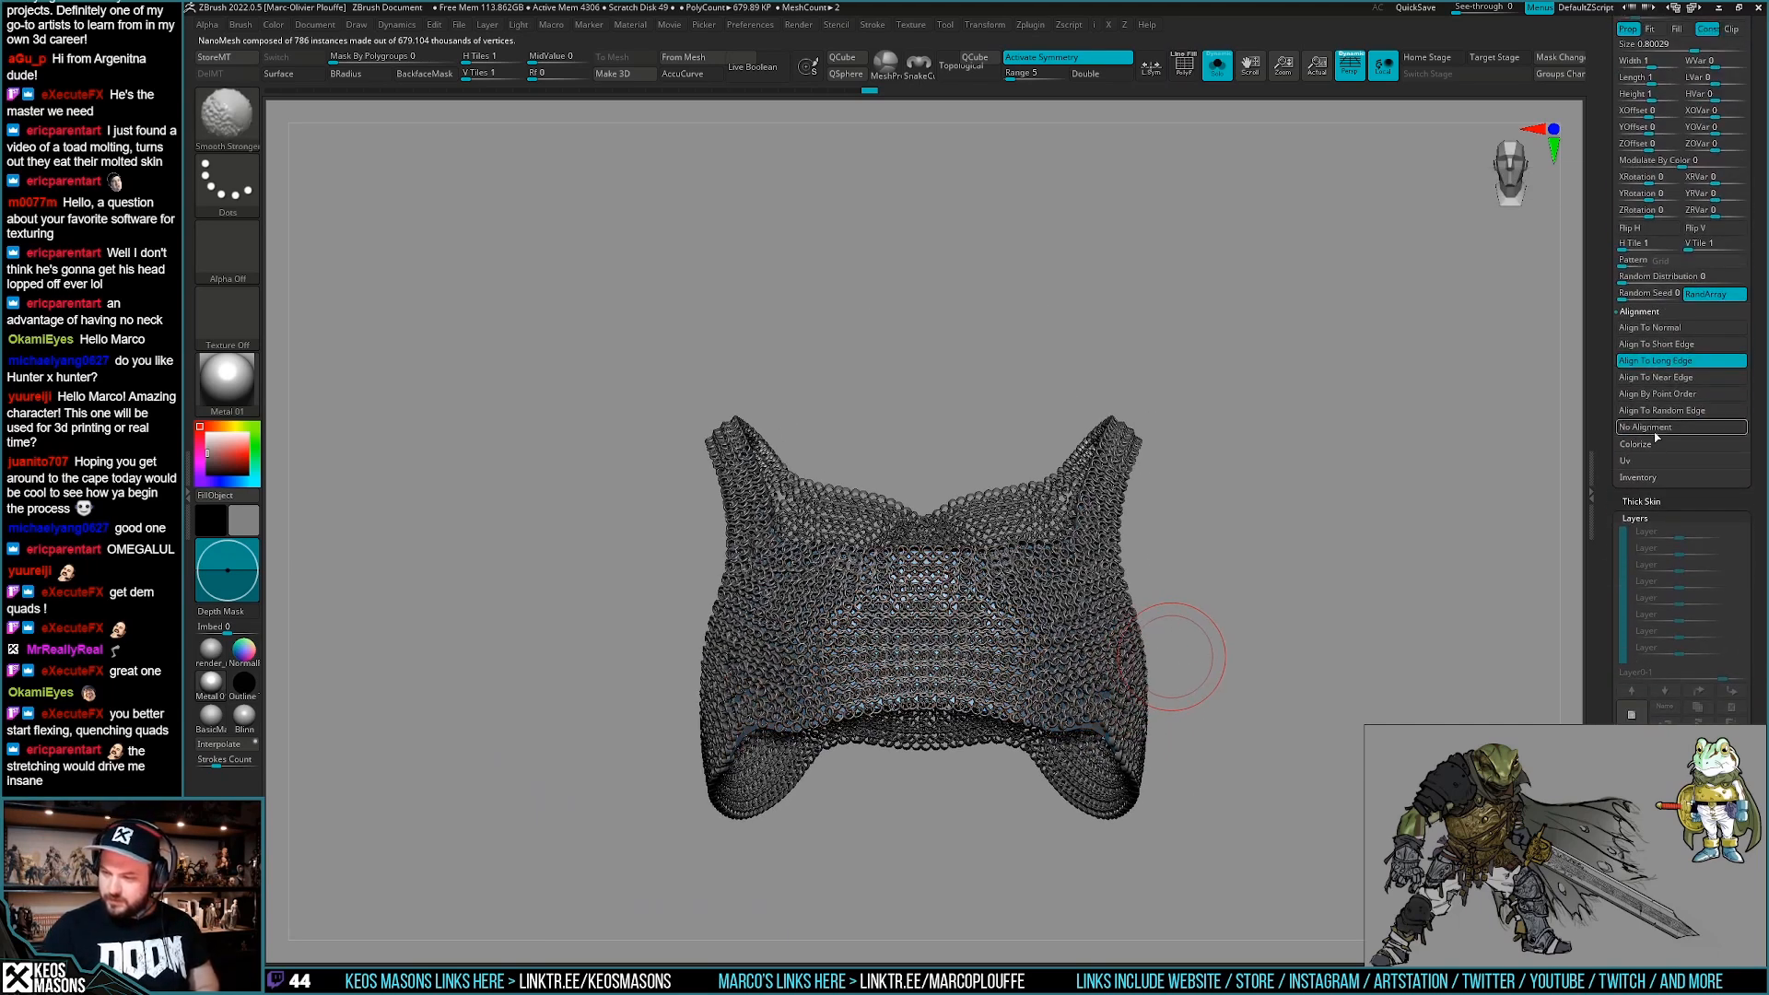
{"action": "scroll", "coordinate": [1621, 424], "scroll_direction": "up", "scroll_amount": 6}
{"action": "left_click", "coordinate": [1721, 245]}
Bring the rest of the frog character back into view and turn off the Mrgb channel for the Move brush.
{"action": "left_click_drag", "start_coordinate": [1206, 635], "coordinate": [1148, 652]}
{"action": "key", "text": "alt+s"}
{"action": "right_click_drag", "start_coordinate": [1156, 781], "coordinate": [1104, 710], "text": "shift"}
{"action": "left_click_drag", "start_coordinate": [1103, 710], "coordinate": [1162, 741], "text": "alt"}
{"action": "mouse_move", "coordinate": [1197, 737]}
{"action": "left_mouse_down"}
{"action": "mouse_move", "coordinate": [1138, 728]}
{"action": "mouse_move", "coordinate": [1117, 695]}
{"action": "left_mouse_up"}
{"action": "key", "text": "space"}
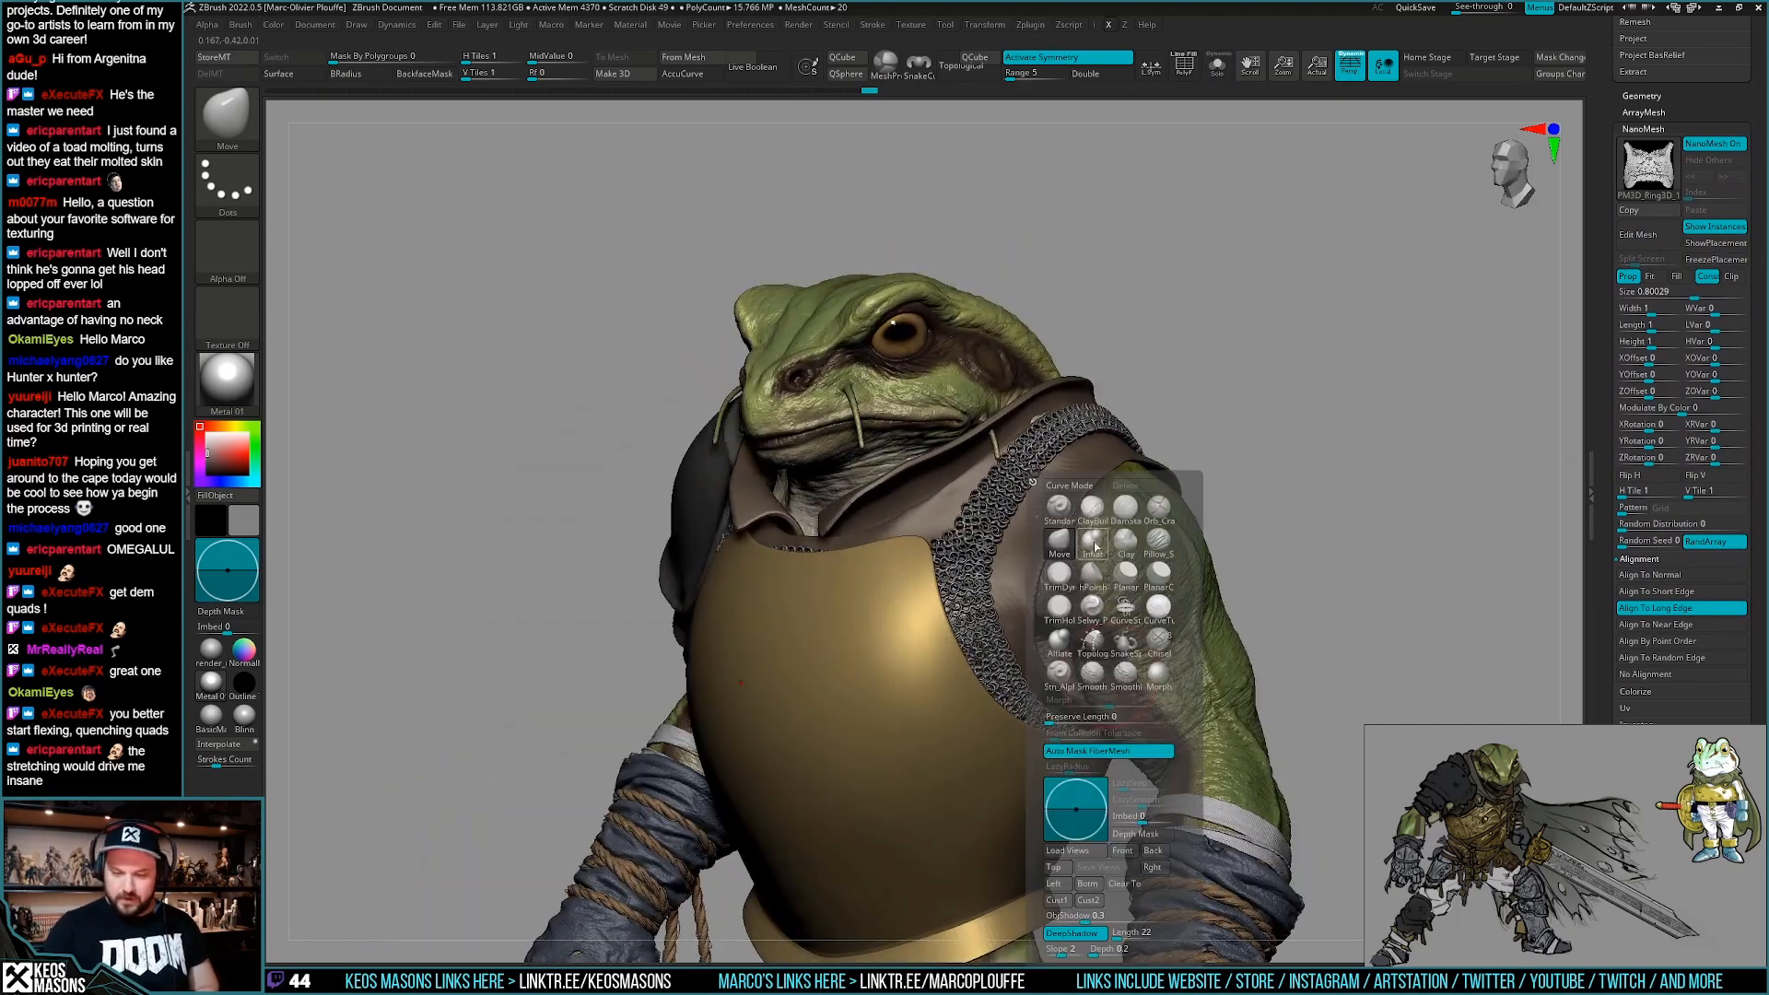
{"action": "key", "text": "space"}
{"action": "key", "text": "space"}
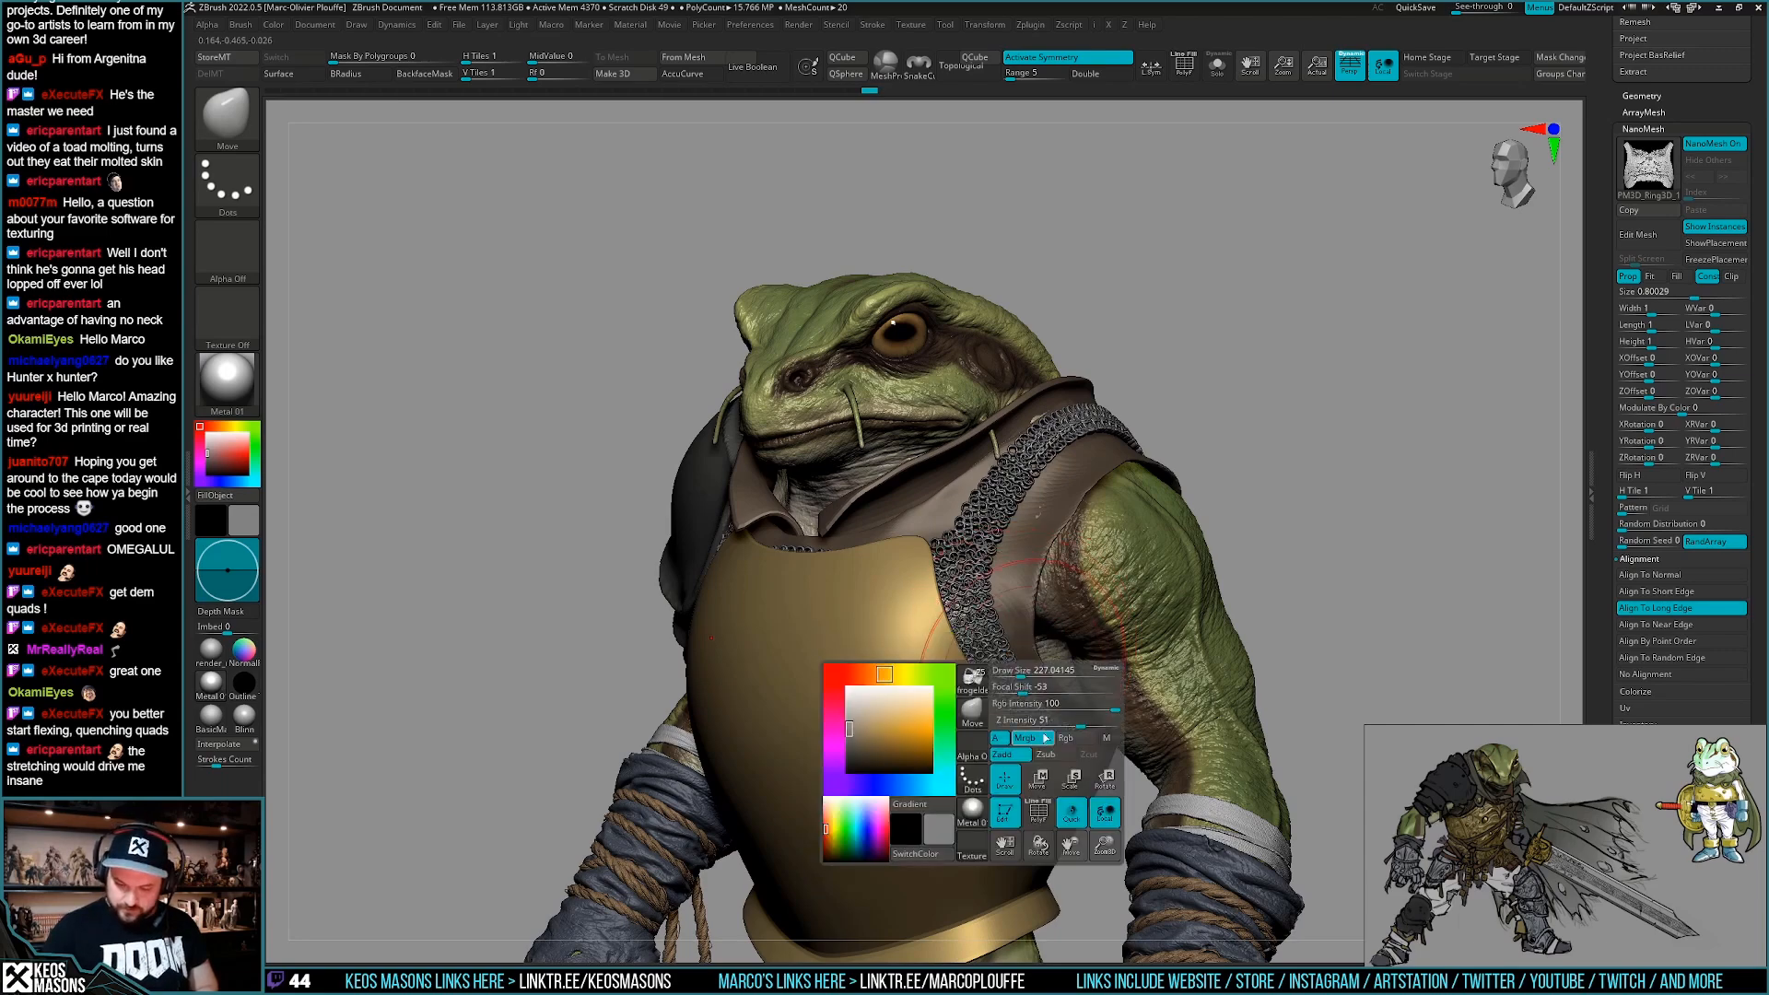
Nudge the chainmail along the breastplate's armhole and near the collar to fit between the armour layers.
{"action": "right_click_drag", "start_coordinate": [1060, 705], "coordinate": [1027, 682]}
{"action": "left_click_drag", "start_coordinate": [1017, 659], "coordinate": [1011, 665]}
{"action": "mouse_move", "coordinate": [1004, 645]}
{"action": "right_mouse_down"}
{"action": "mouse_move", "coordinate": [958, 627]}
{"action": "mouse_move", "coordinate": [1119, 515]}
{"action": "right_mouse_up"}
{"action": "right_click_drag", "start_coordinate": [999, 460], "coordinate": [908, 562]}
{"action": "key", "text": "space"}
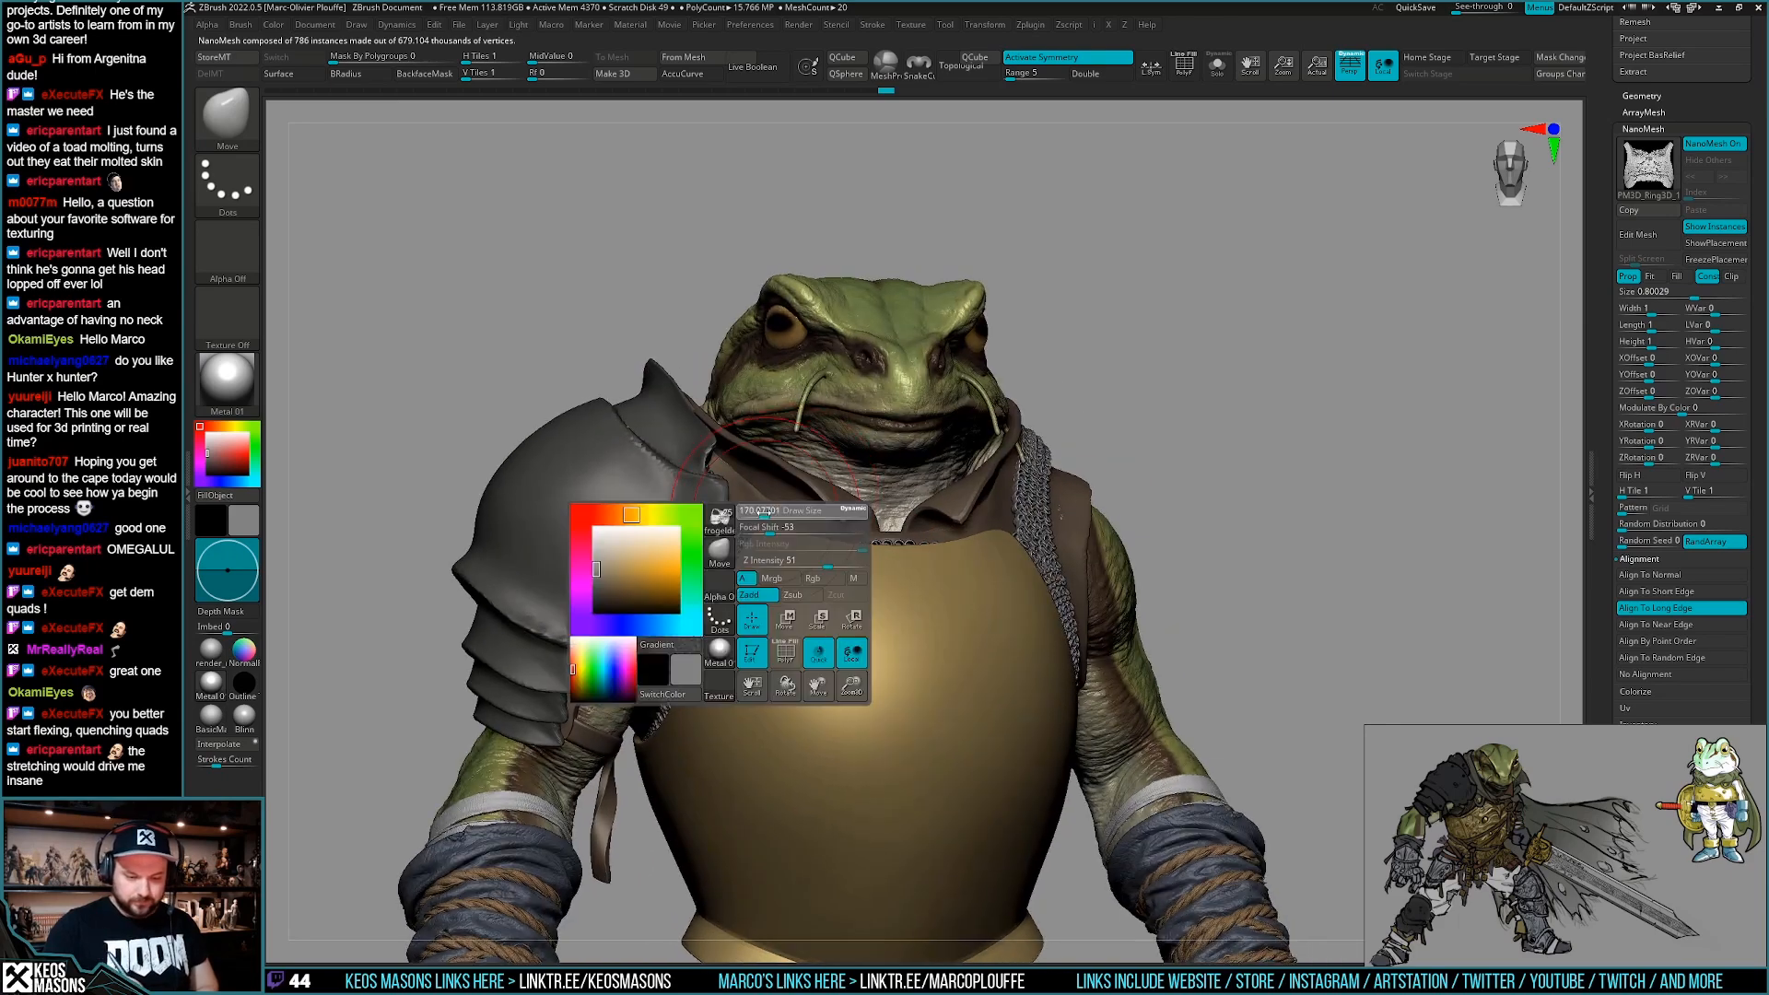
{"action": "left_click_drag", "start_coordinate": [764, 512], "coordinate": [761, 513]}
{"action": "right_click_drag", "start_coordinate": [769, 543], "coordinate": [783, 571]}
{"action": "left_click_drag", "start_coordinate": [732, 564], "coordinate": [739, 567]}
{"action": "right_click_drag", "start_coordinate": [764, 571], "coordinate": [889, 617]}
Adjust the chainmail beneath the shoulder armour and along the opposite shoulder strap with the Move brush at varied draw sizes.
{"action": "key", "text": "space"}
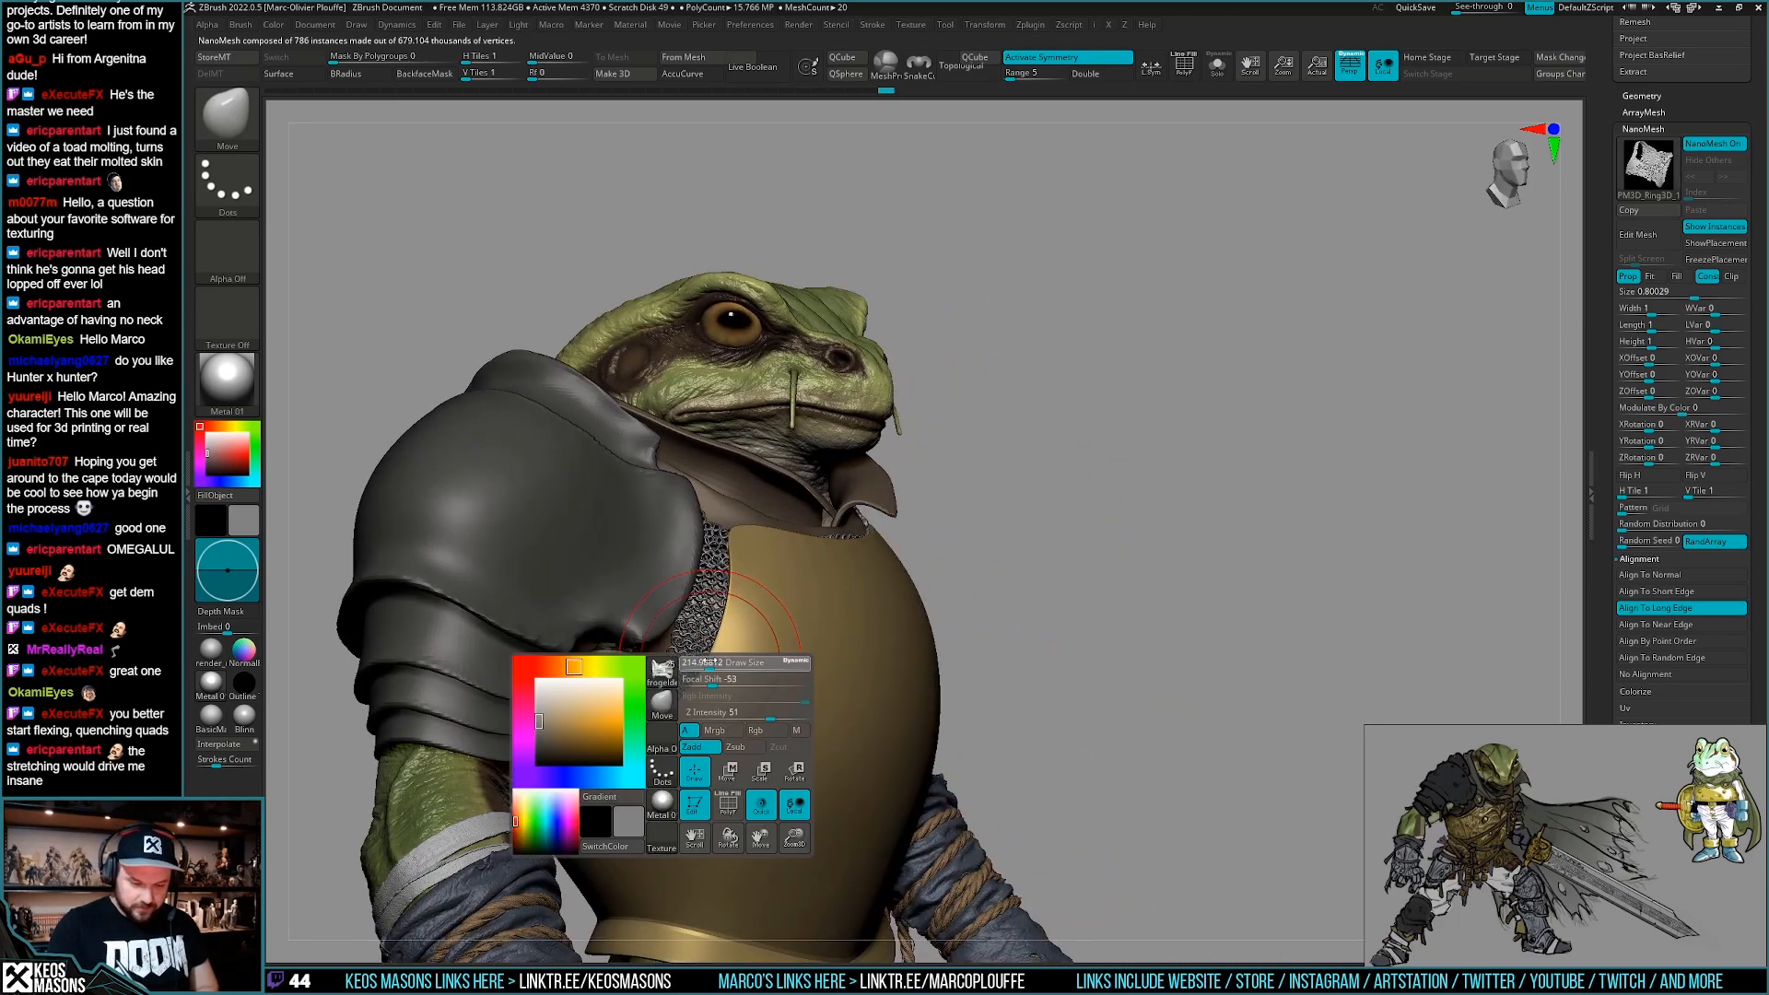
{"action": "left_click_drag", "start_coordinate": [709, 661], "coordinate": [718, 661]}
{"action": "right_click_drag", "start_coordinate": [723, 663], "coordinate": [658, 682]}
{"action": "left_click_drag", "start_coordinate": [683, 659], "coordinate": [678, 667]}
{"action": "left_click_drag", "start_coordinate": [634, 727], "coordinate": [628, 737]}
{"action": "mouse_move", "coordinate": [621, 748]}
{"action": "right_mouse_down"}
{"action": "mouse_move", "coordinate": [716, 666]}
{"action": "mouse_move", "coordinate": [788, 677]}
{"action": "right_mouse_up"}
{"action": "left_click_drag", "start_coordinate": [727, 609], "coordinate": [735, 614]}
{"action": "right_click_drag", "start_coordinate": [755, 626], "coordinate": [1059, 681]}
{"action": "mouse_move", "coordinate": [1059, 681]}
{"action": "right_mouse_down"}
{"action": "mouse_move", "coordinate": [967, 747]}
{"action": "mouse_move", "coordinate": [1068, 700]}
{"action": "right_mouse_up"}
{"action": "key", "text": "space"}
{"action": "left_click_drag", "start_coordinate": [1009, 501], "coordinate": [1019, 556]}
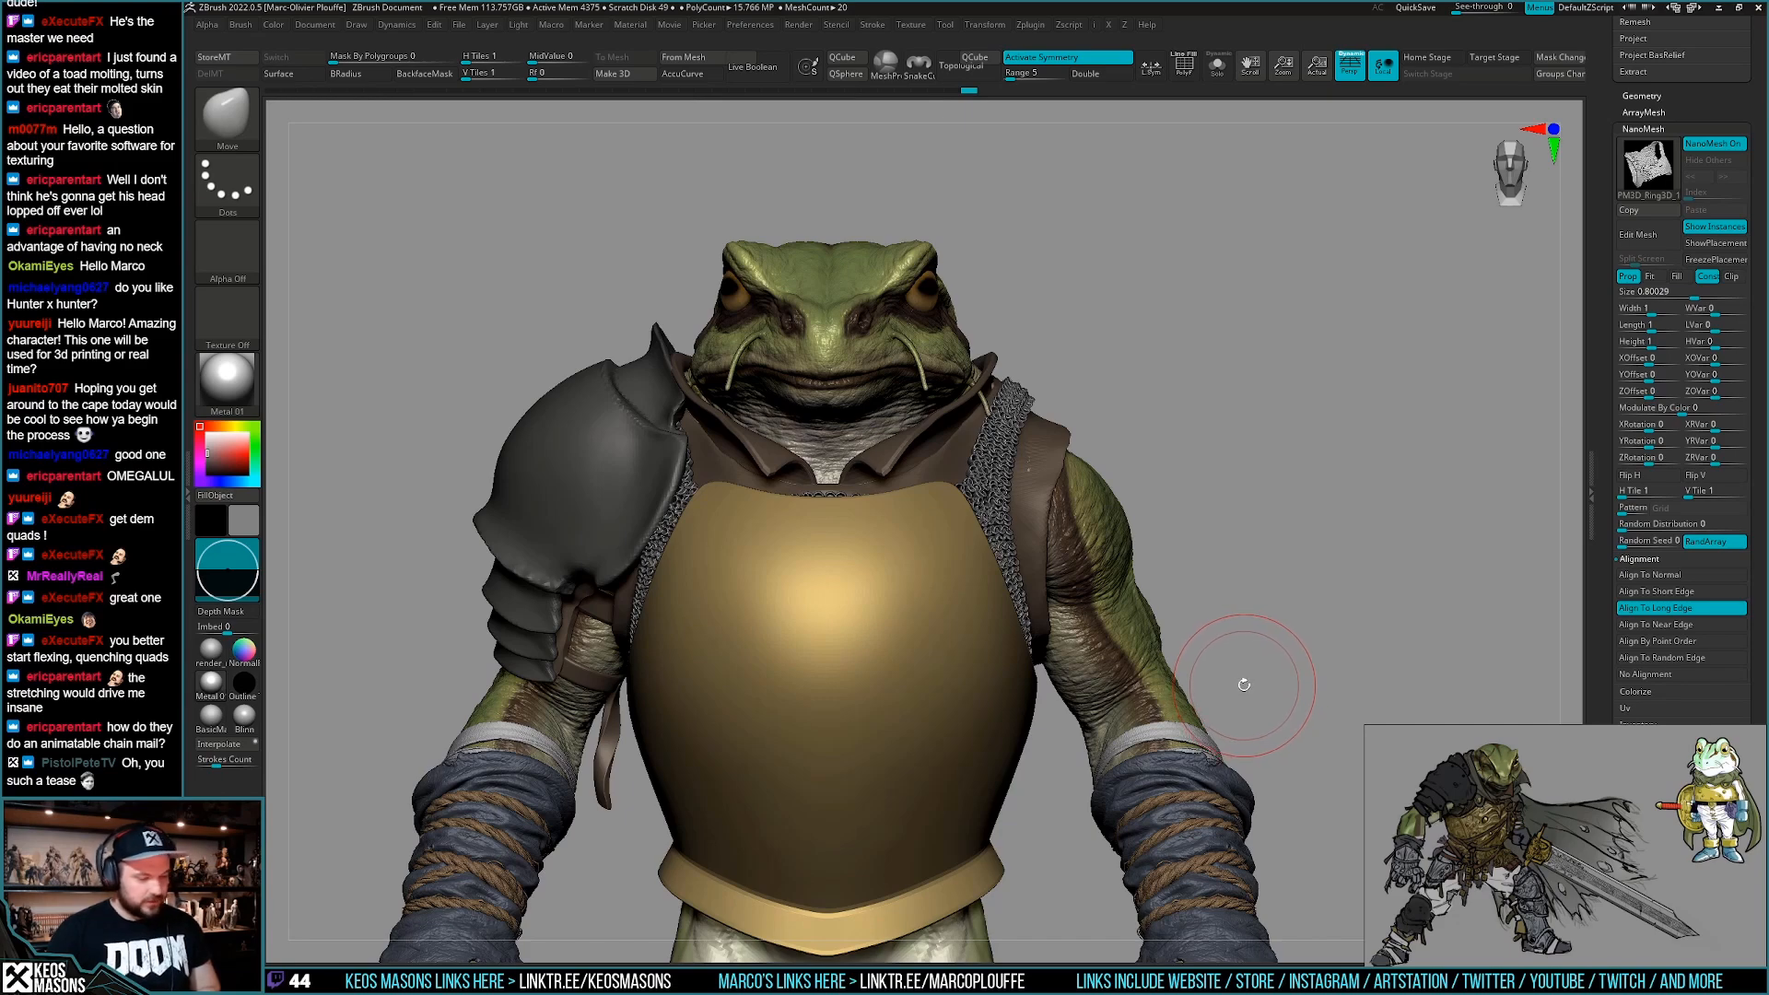
Select the brown leather vest subtool frogelden_15 and choose the Move brush.
{"action": "right_click_drag", "start_coordinate": [1261, 663], "coordinate": [1289, 773]}
{"action": "right_click_drag", "start_coordinate": [829, 618], "coordinate": [879, 631]}
{"action": "key", "text": "alt+s"}
{"action": "key", "text": "alt+s"}
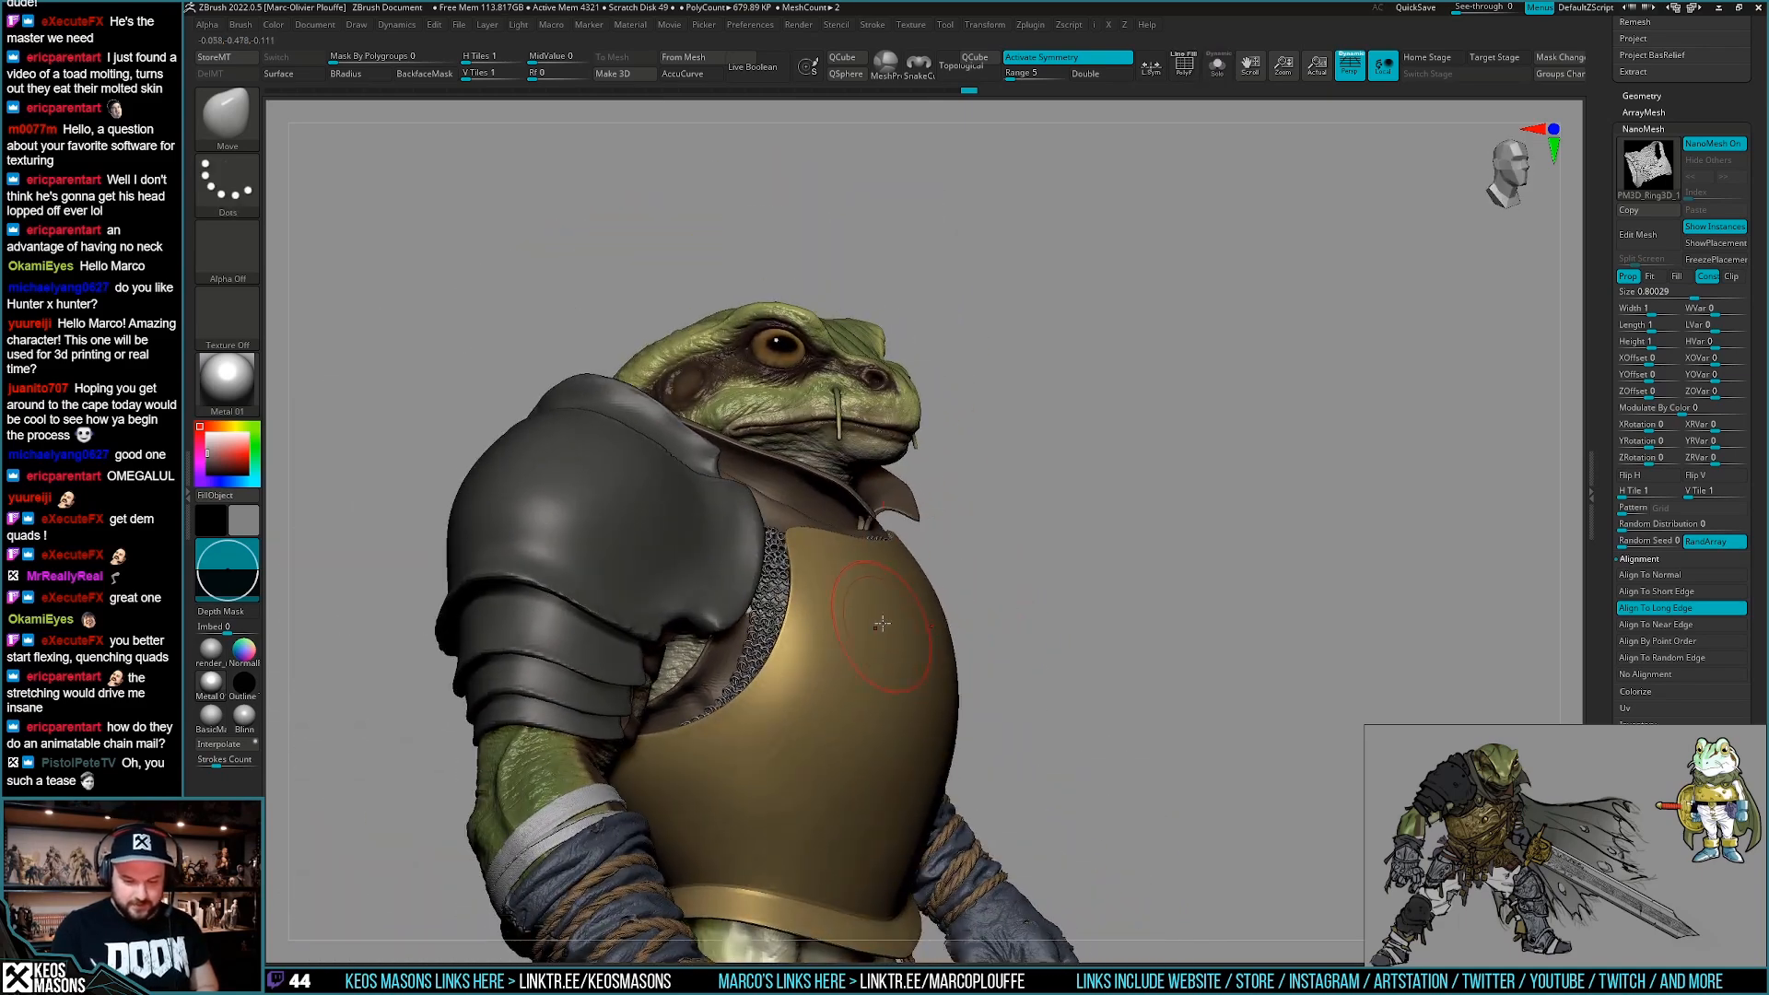
{"action": "left_click", "coordinate": [715, 655], "text": "alt"}
{"action": "key", "text": "x"}
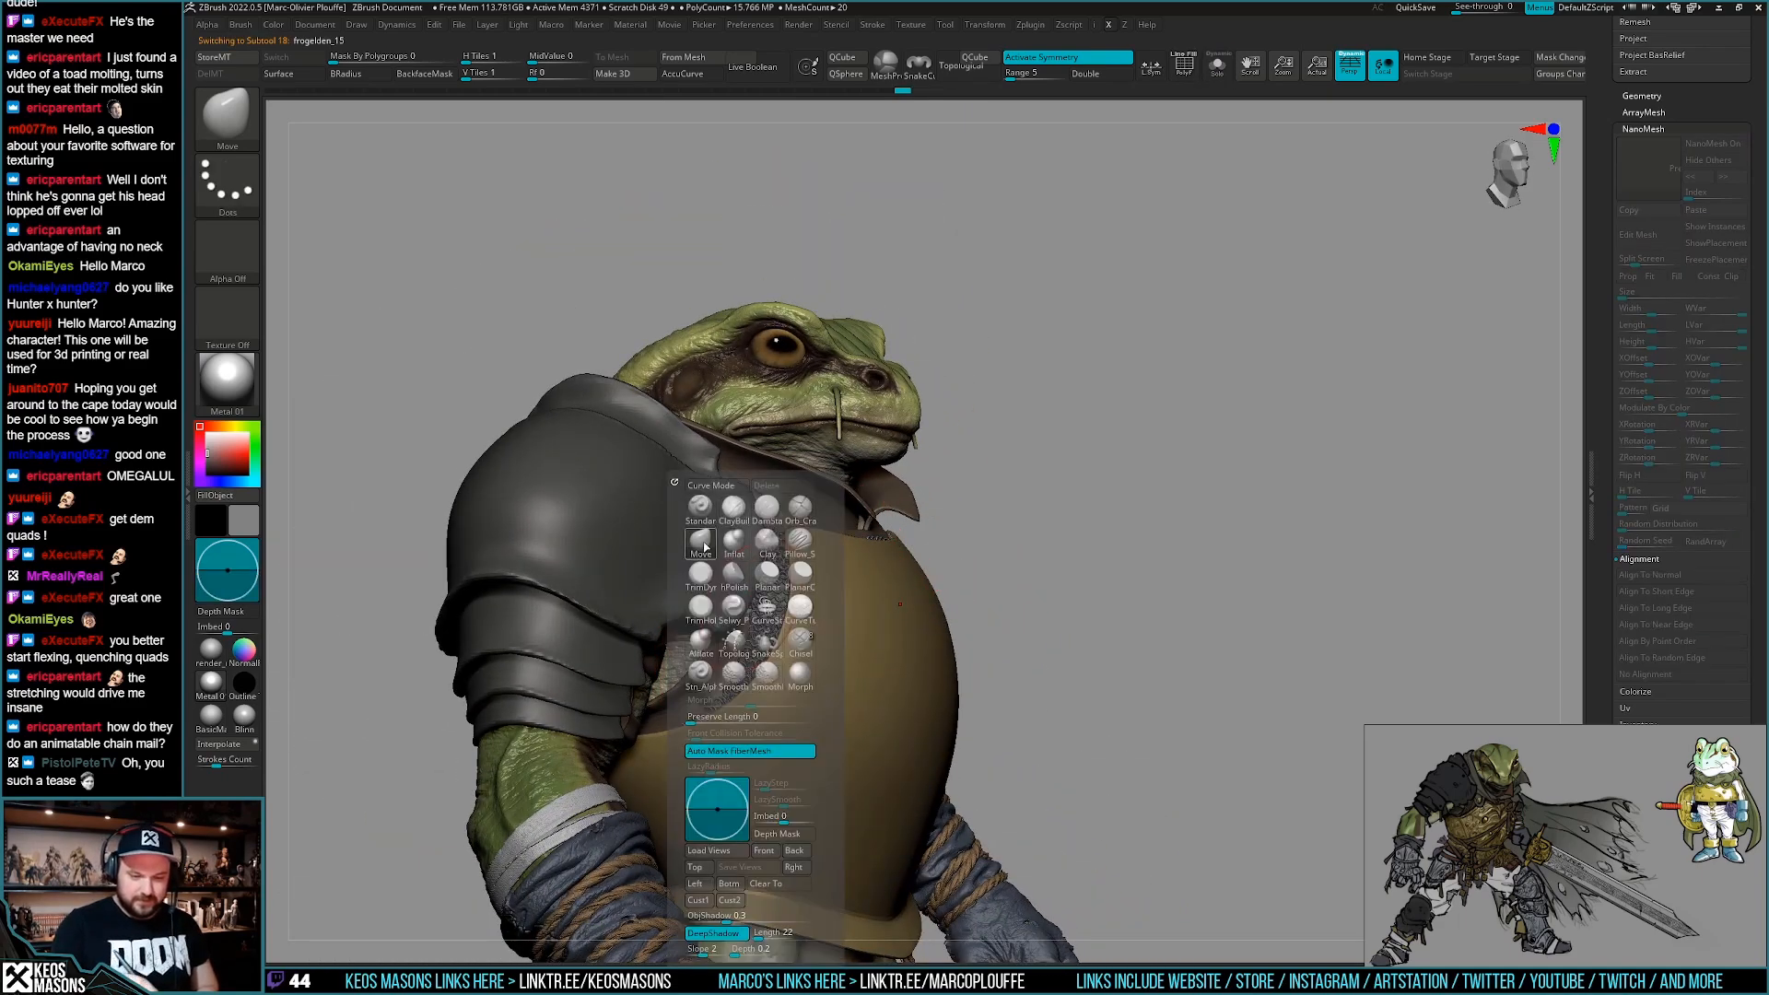
{"action": "left_click", "coordinate": [702, 544]}
{"action": "left_click", "coordinate": [832, 554]}
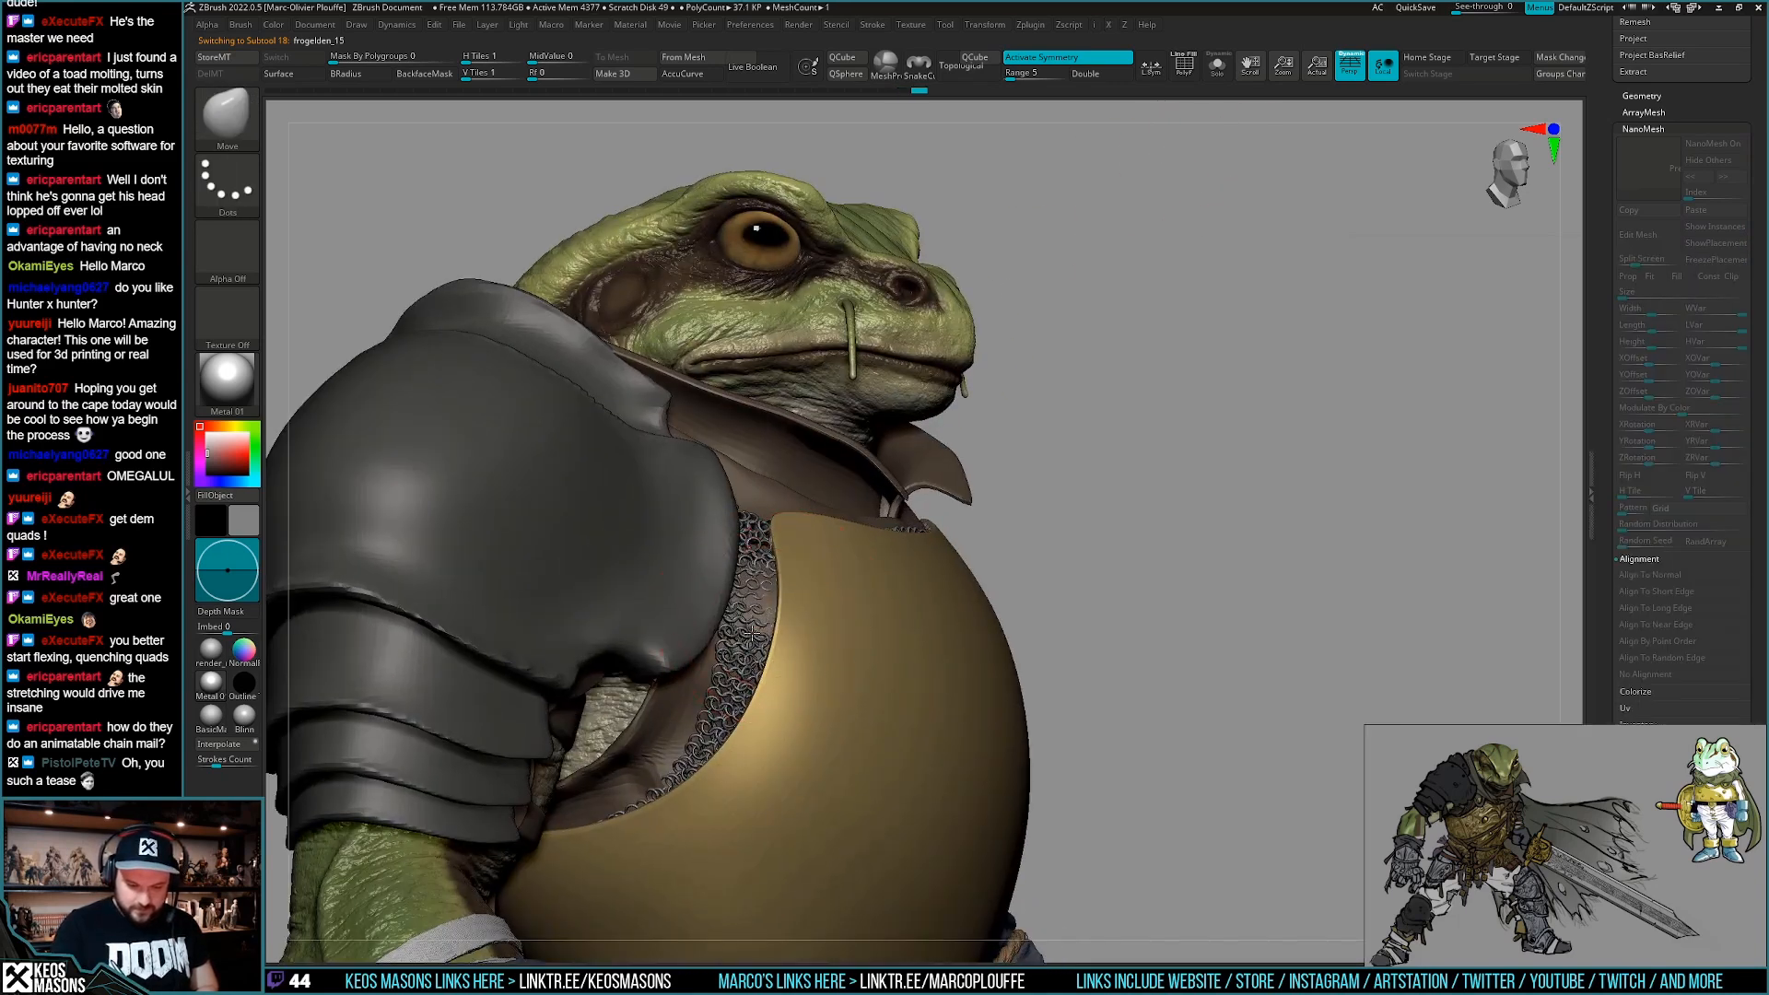
Reselect the chainmail and push out its exposed edge beside the breastplate with the Move brush.
{"action": "left_click", "coordinate": [752, 634], "text": "alt"}
{"action": "key", "text": "space"}
{"action": "left_click_drag", "start_coordinate": [754, 631], "coordinate": [795, 609]}
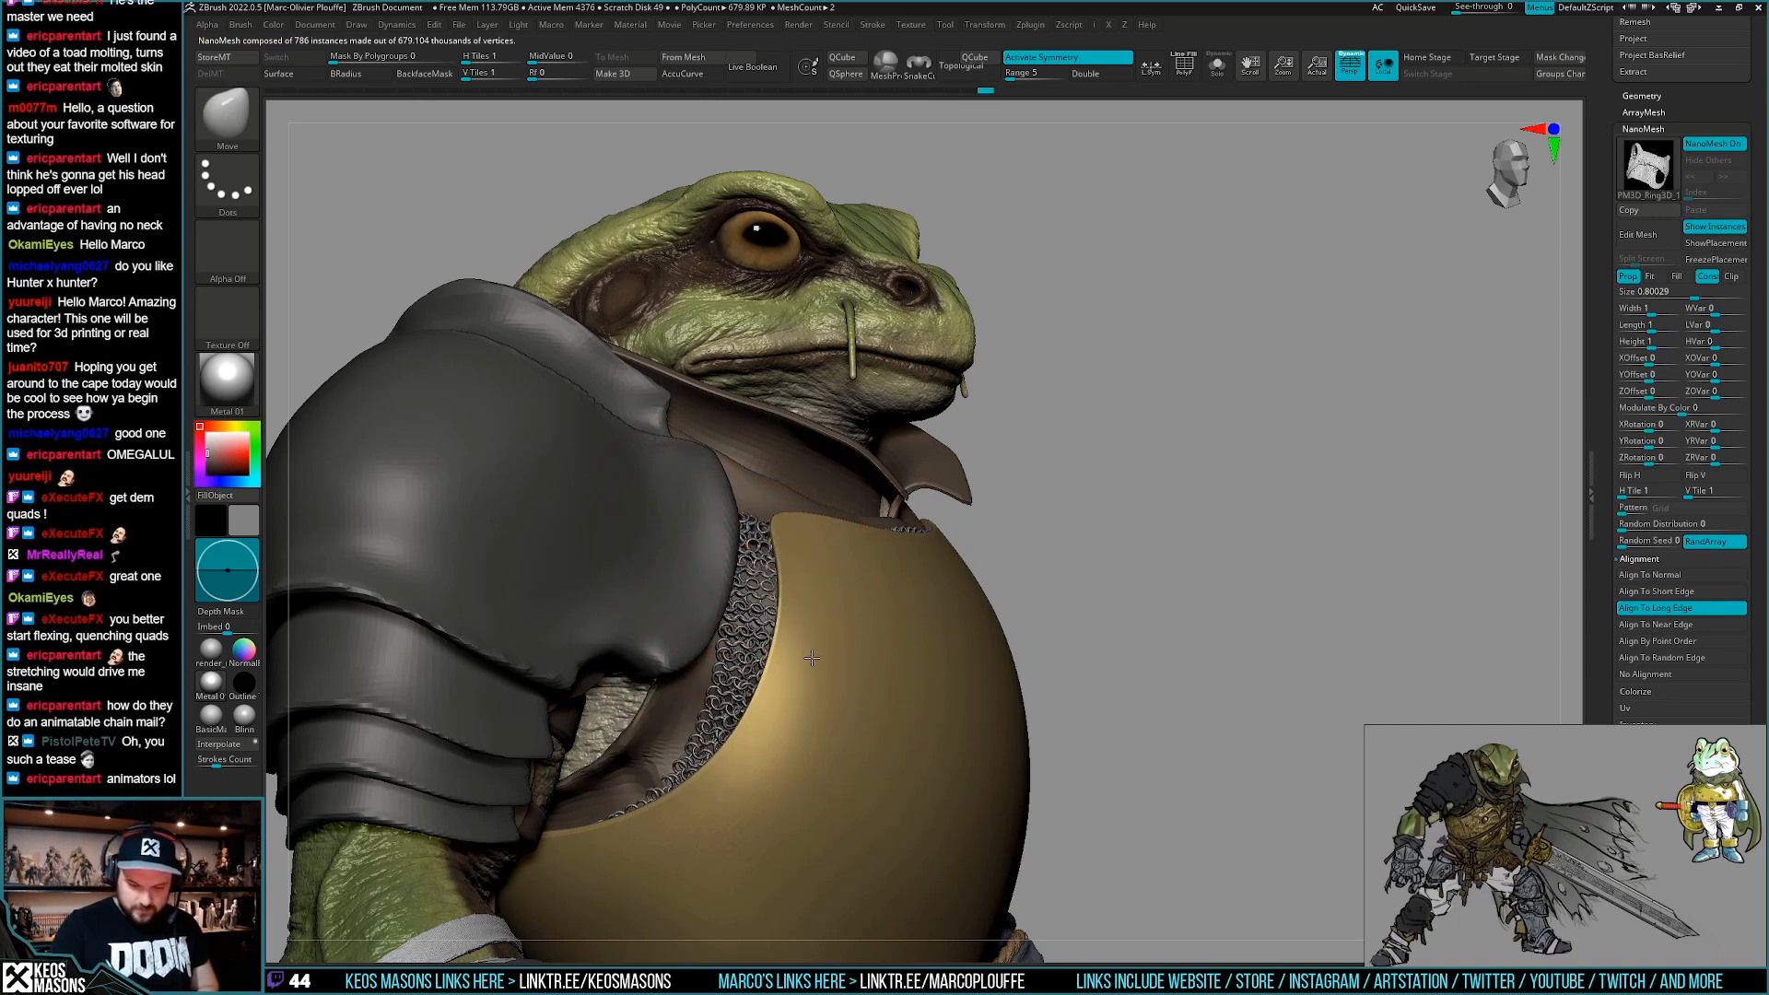
{"action": "right_click_drag", "start_coordinate": [791, 596], "coordinate": [800, 516], "text": "ctrl"}
Check the armour from a wider view and make the frogelden_16 chainmail the active subtool.
{"action": "right_click_drag", "start_coordinate": [977, 644], "coordinate": [831, 665], "text": "shift"}
{"action": "left_click", "coordinate": [923, 715], "text": "alt"}
{"action": "right_click_drag", "start_coordinate": [948, 649], "coordinate": [875, 658]}
{"action": "right_click_drag", "start_coordinate": [961, 617], "coordinate": [1185, 691]}
{"action": "scroll", "coordinate": [1605, 496], "scroll_direction": "down", "scroll_amount": 1}
{"action": "scroll", "coordinate": [1606, 495], "scroll_direction": "up", "scroll_amount": 10}
{"action": "scroll", "coordinate": [1596, 497], "scroll_direction": "up", "scroll_amount": 10}
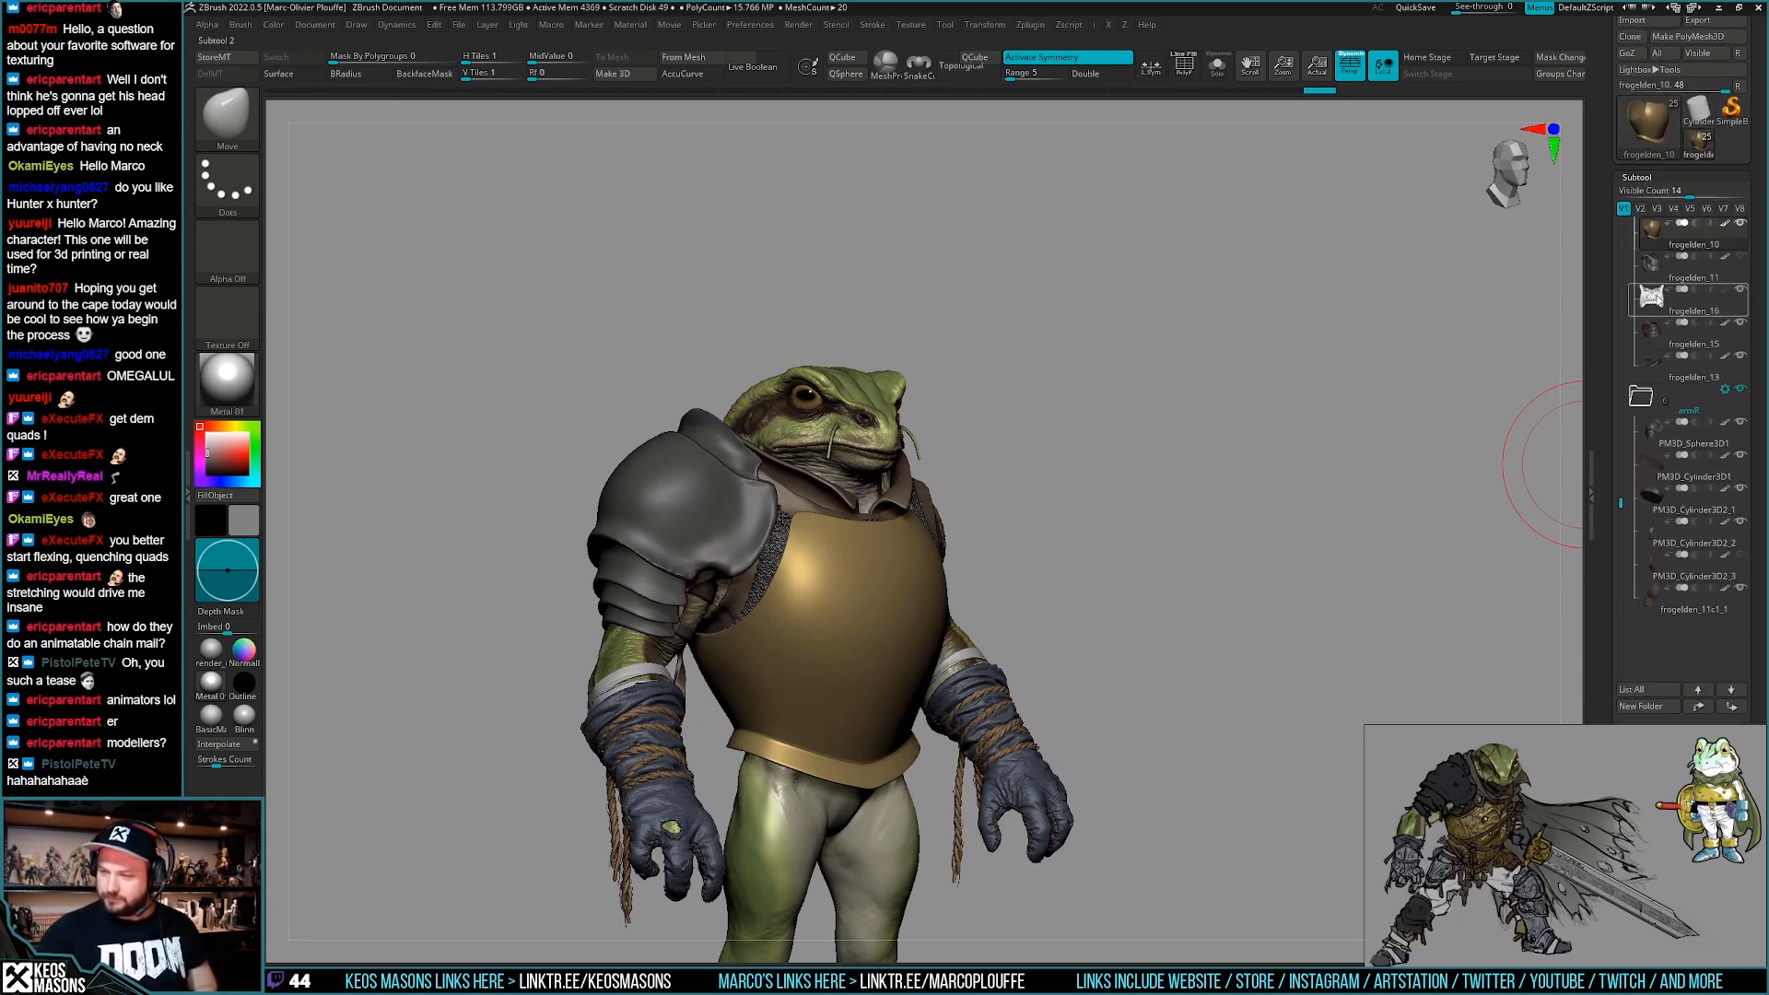
{"action": "left_click", "coordinate": [1655, 298]}
Enable the Mrgb channel for colouring the chainmail and view the character from the front.
{"action": "left_click", "coordinate": [1188, 702]}
{"action": "left_click", "coordinate": [1190, 707]}
{"action": "right_click", "coordinate": [1192, 683]}
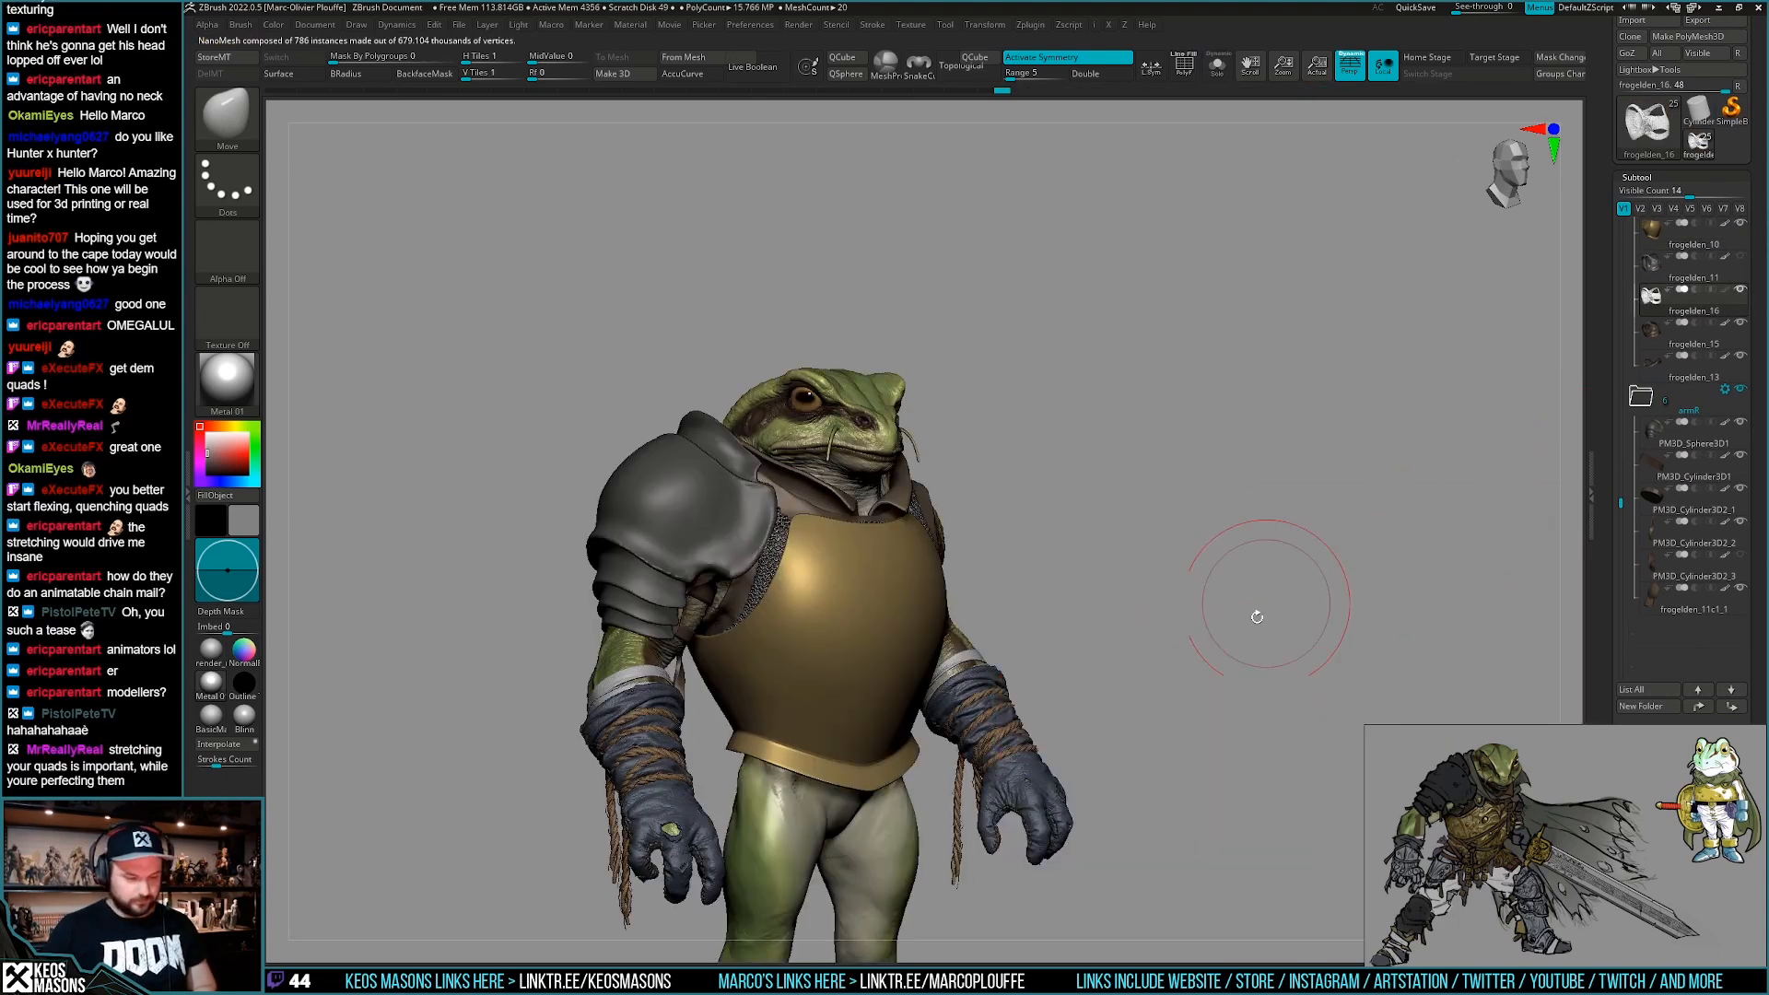
{"action": "right_click", "coordinate": [1222, 702]}
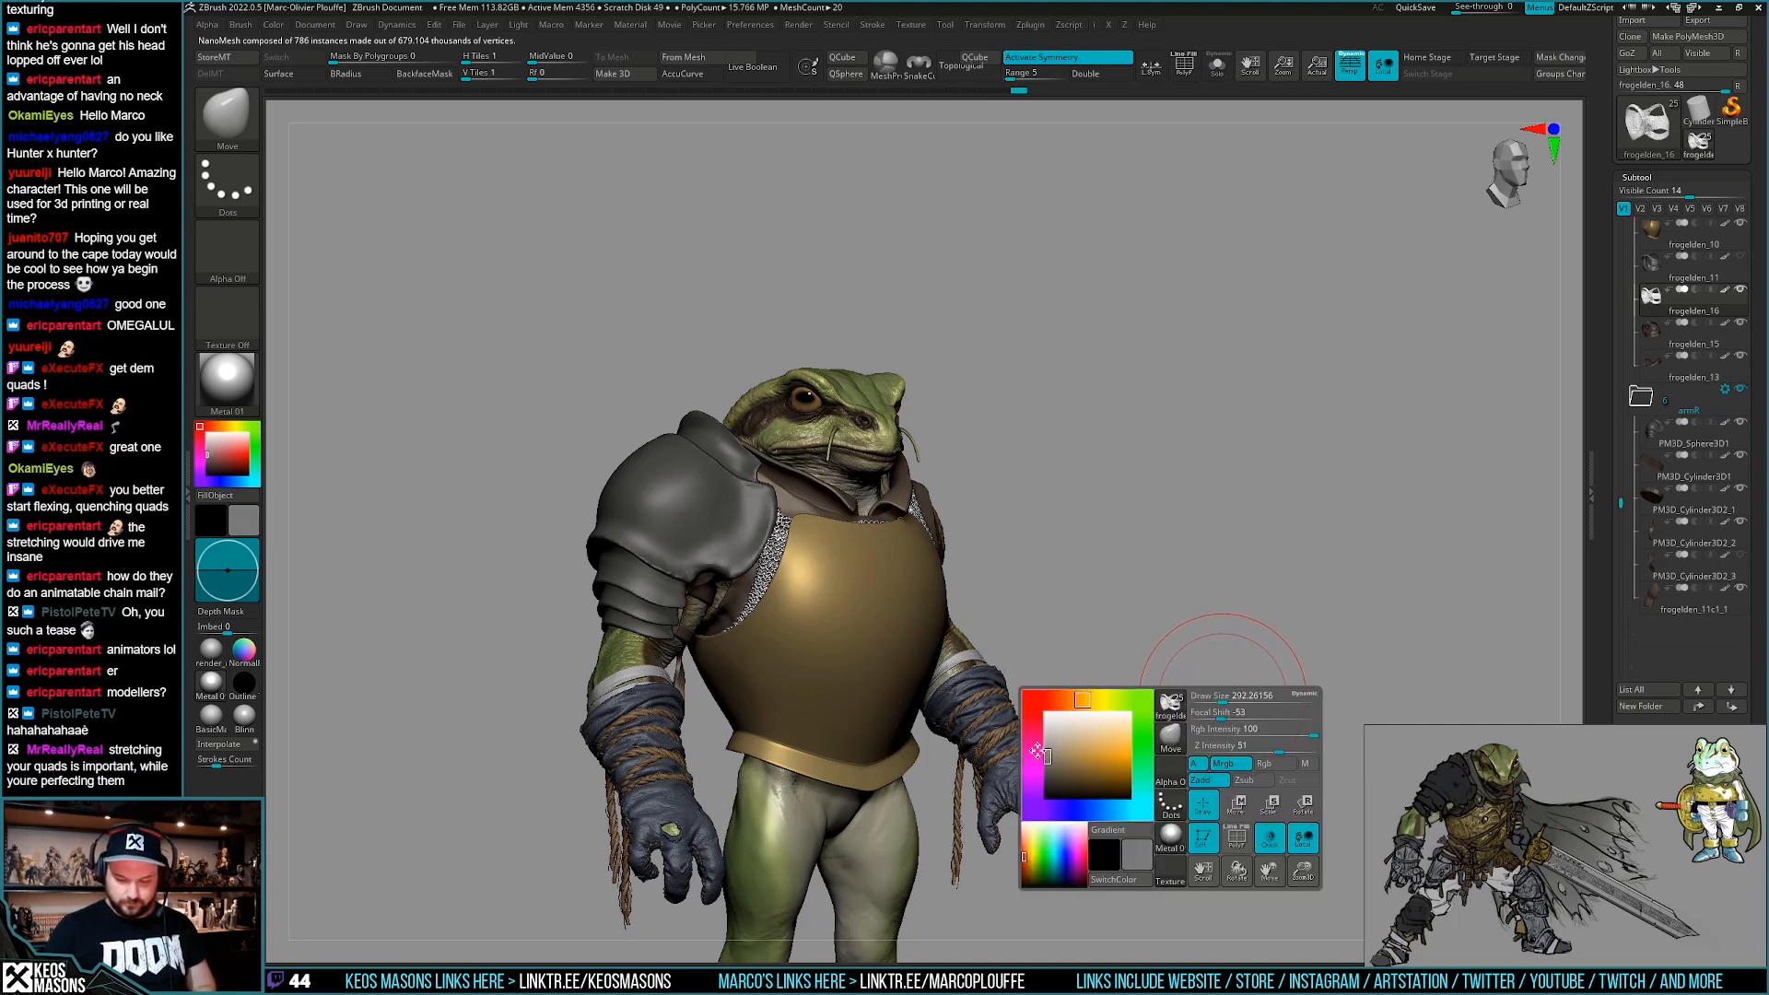
{"action": "left_click", "coordinate": [1263, 659], "text": "ctrl"}
{"action": "left_click_drag", "start_coordinate": [1263, 661], "coordinate": [1262, 615]}
{"action": "left_click_drag", "start_coordinate": [1605, 557], "coordinate": [1587, 468]}
{"action": "left_click_drag", "start_coordinate": [1183, 576], "coordinate": [1207, 645]}
{"action": "key", "text": "space"}
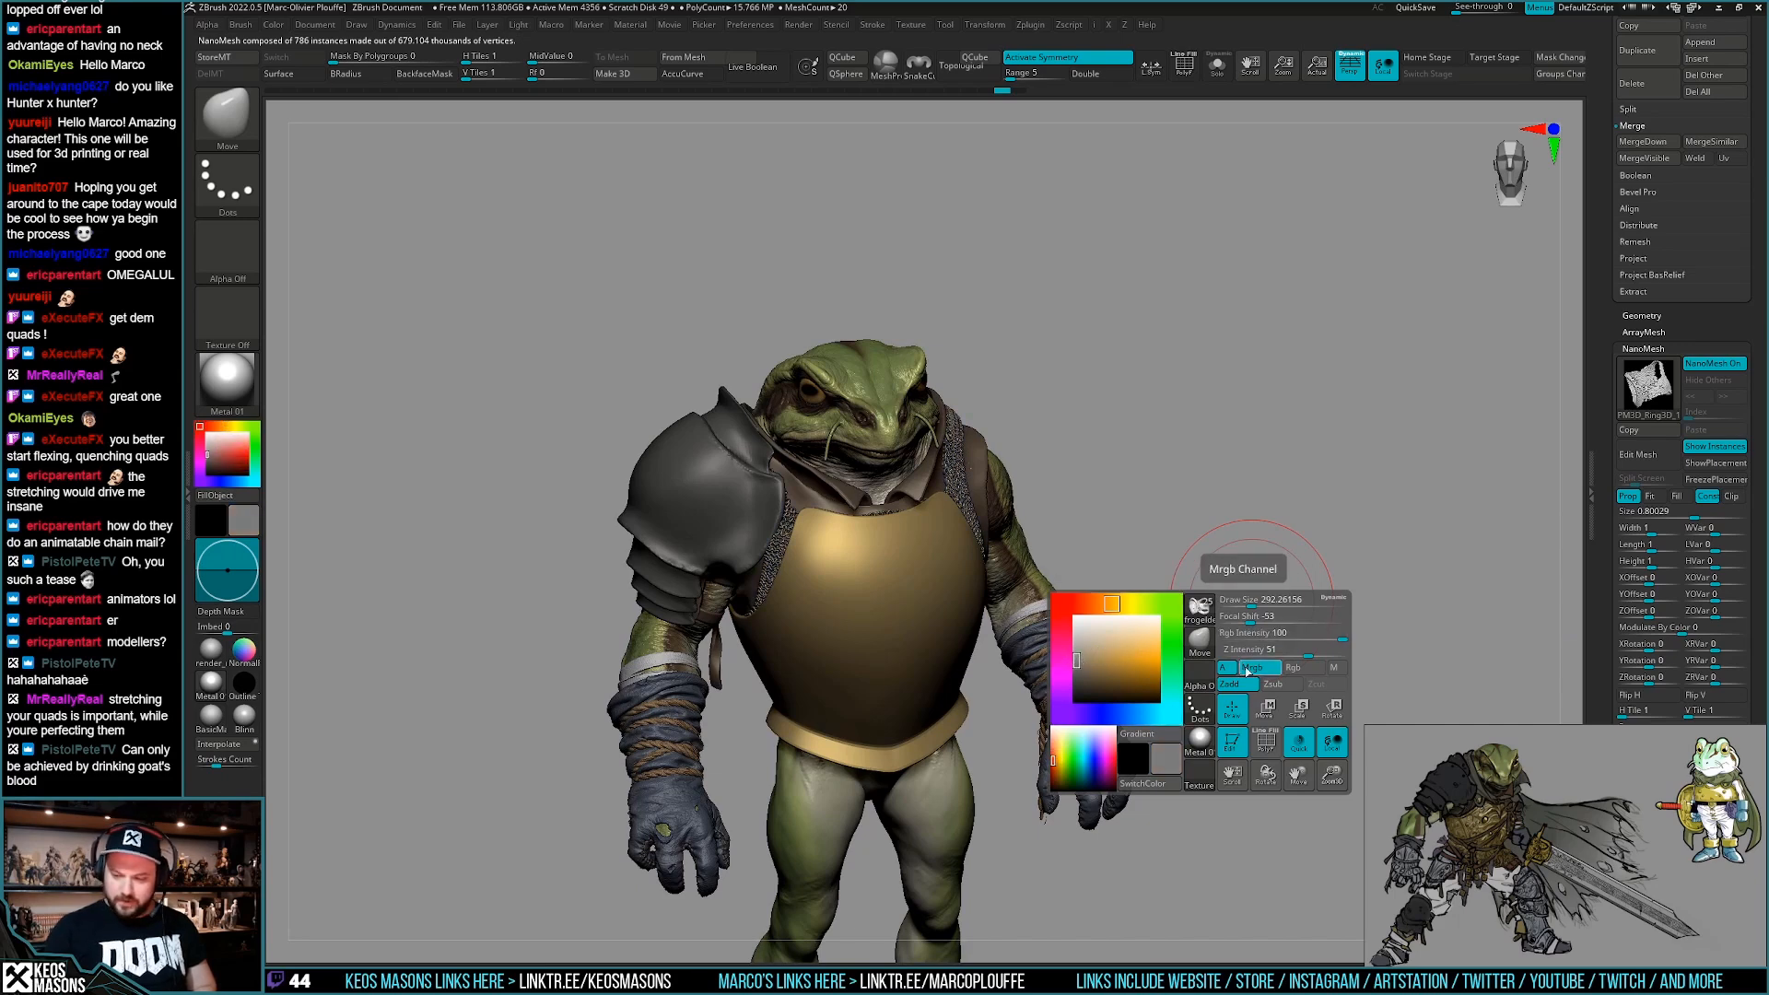
Try colouring the NanoMesh rings with the base mesh's MRGB twice, undoing it each time.
{"action": "scroll", "coordinate": [1606, 615], "scroll_direction": "down", "scroll_amount": 5}
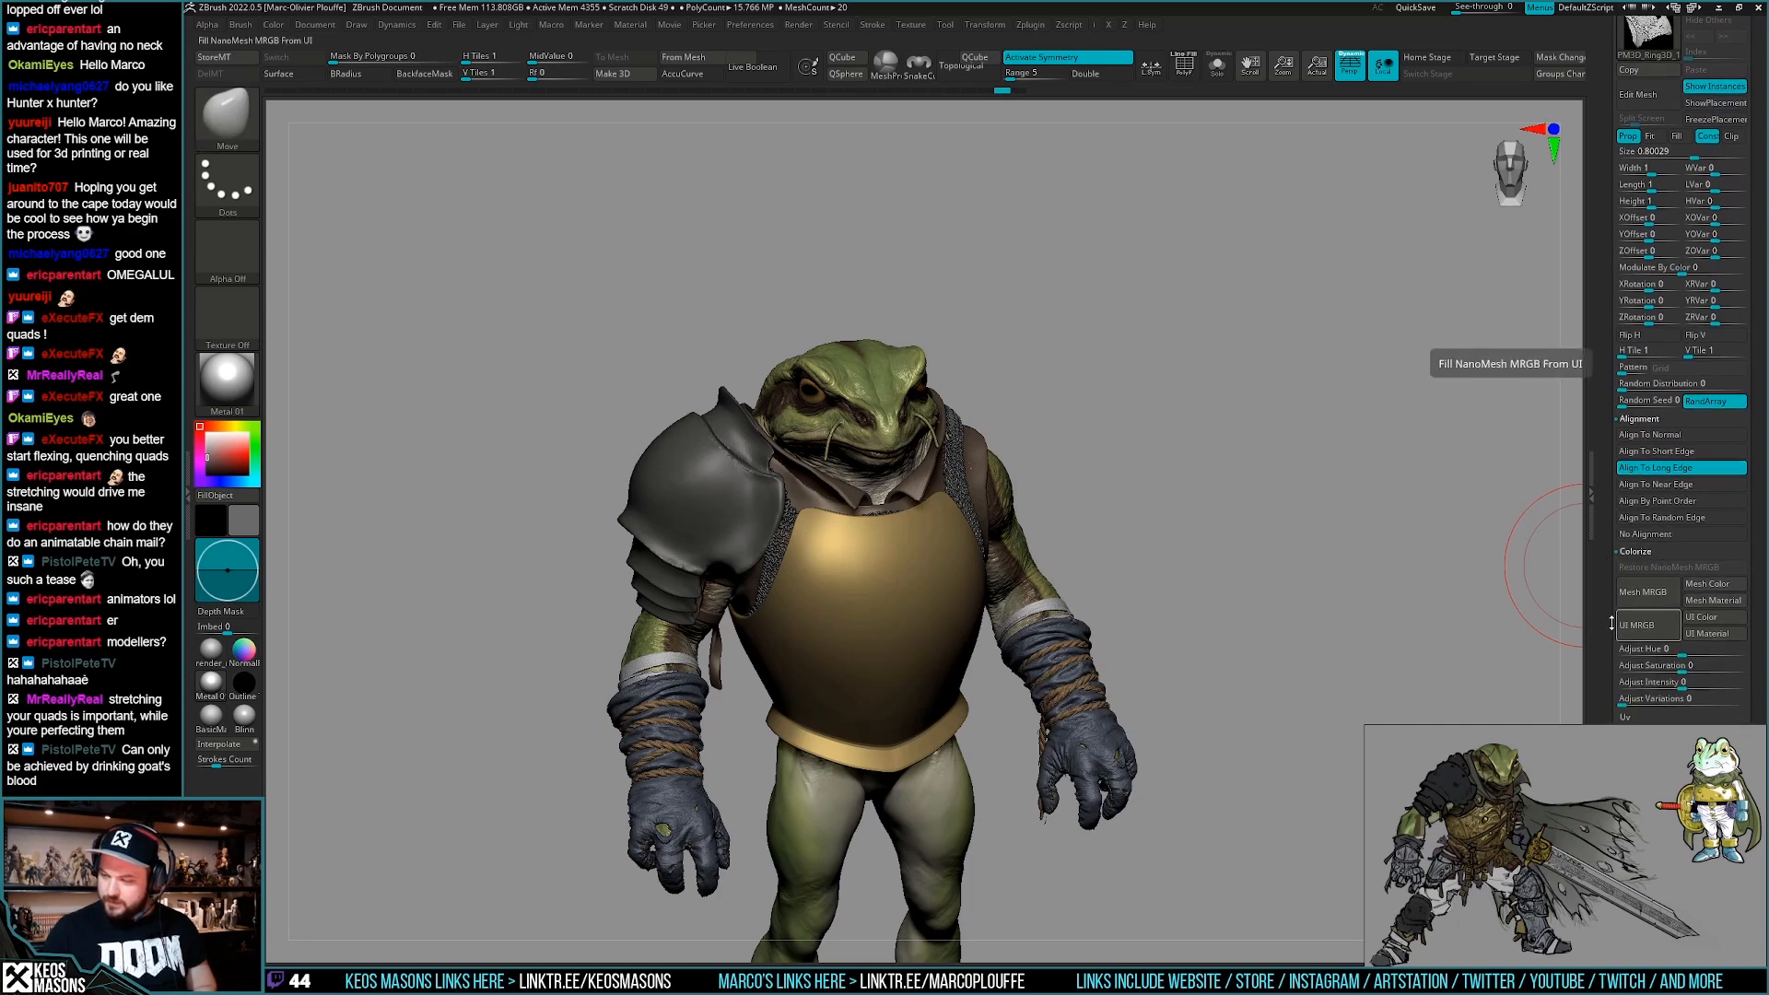
{"action": "scroll", "coordinate": [1658, 574], "scroll_direction": "down", "scroll_amount": 1}
{"action": "left_click", "coordinate": [1639, 570]}
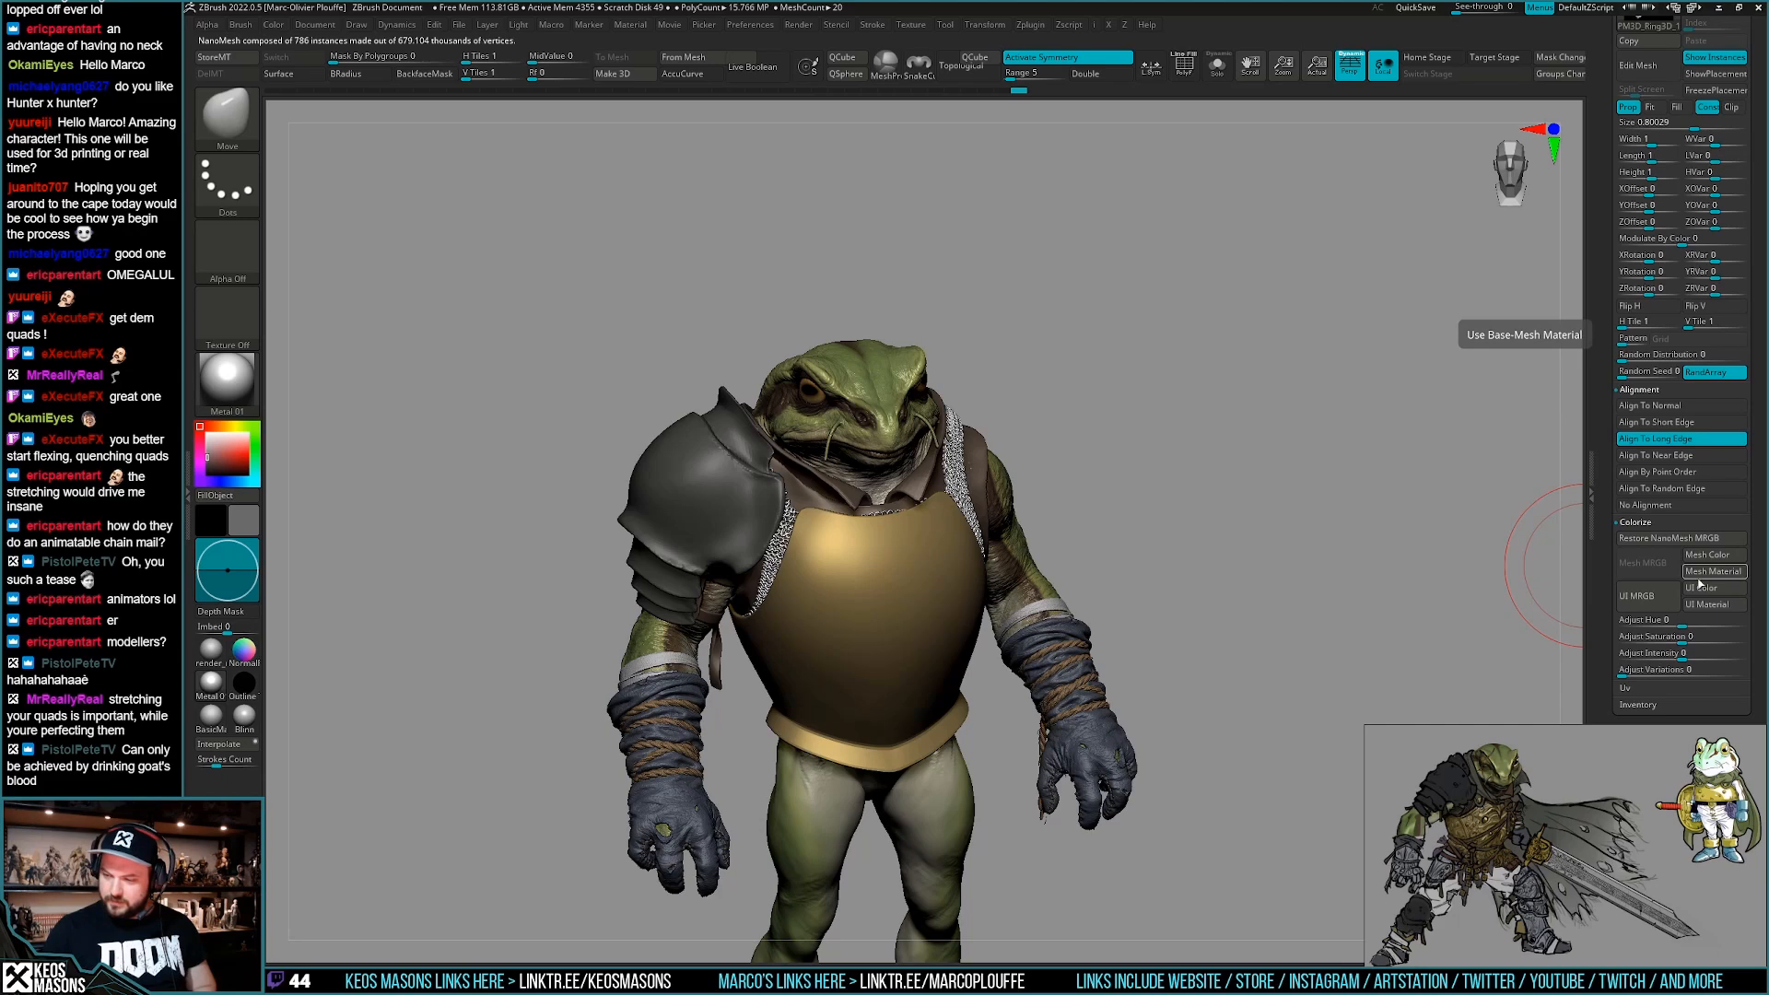
{"action": "key", "text": "ctrl+z"}
{"action": "left_click_drag", "start_coordinate": [1267, 643], "coordinate": [1396, 645]}
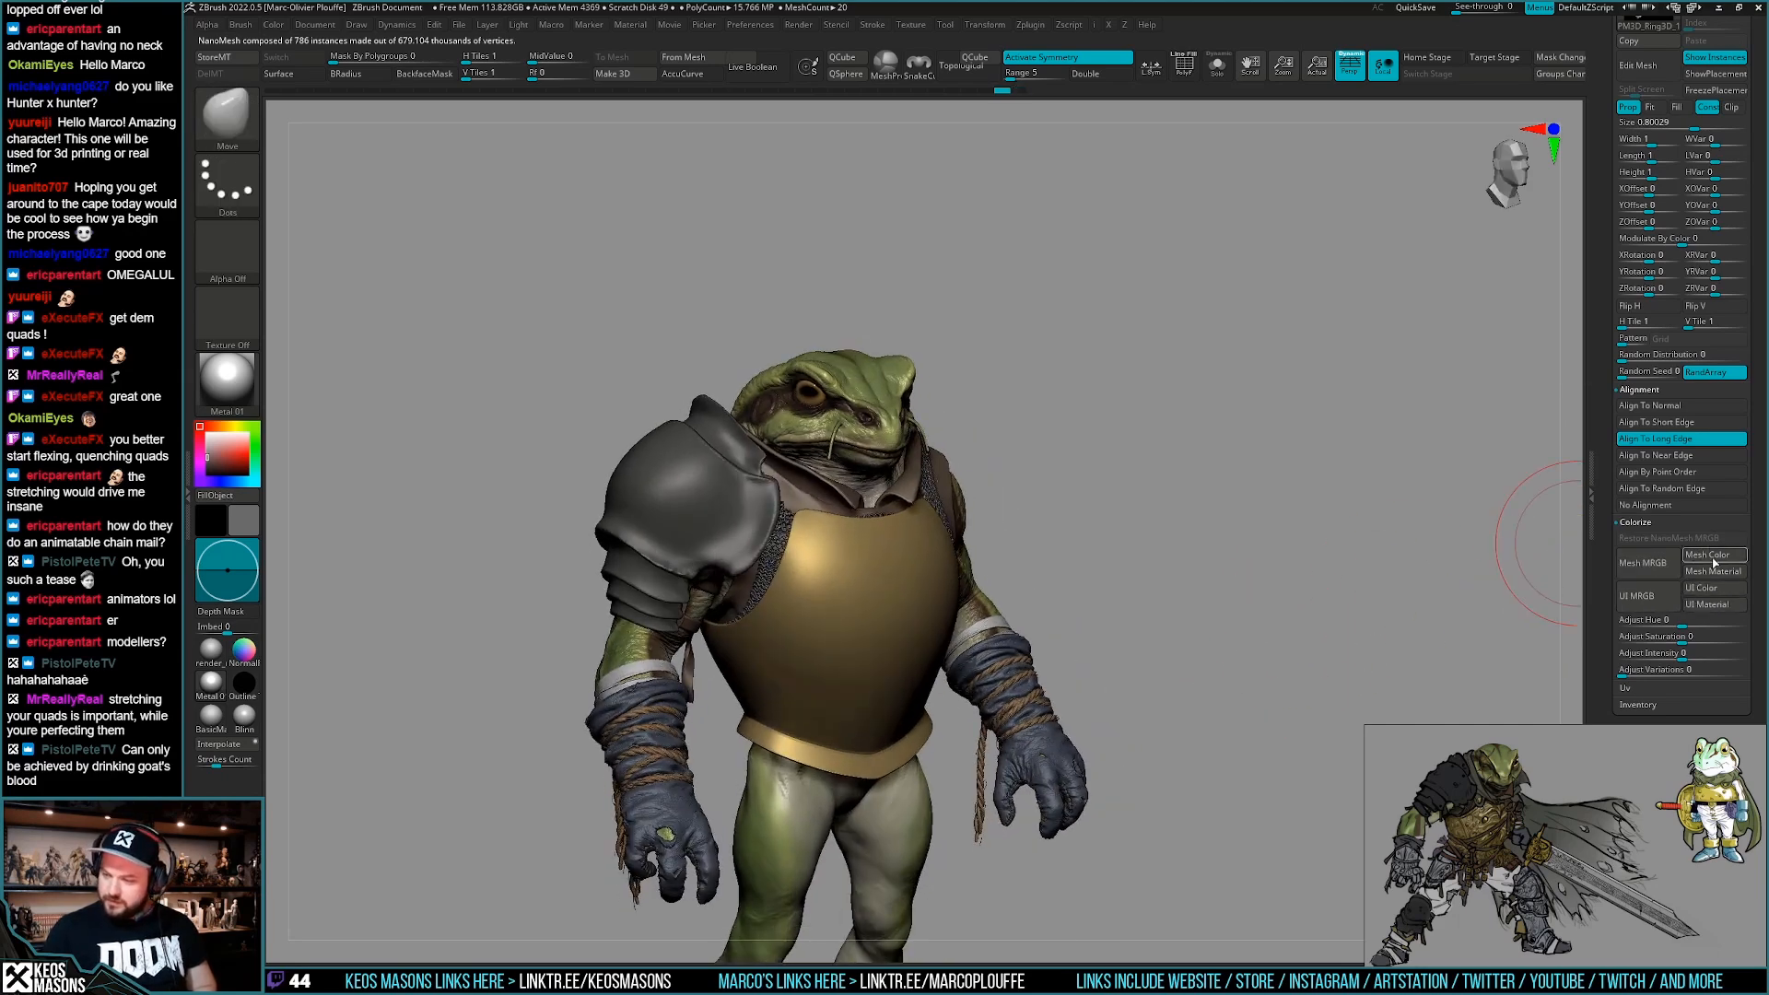
{"action": "key", "text": "space"}
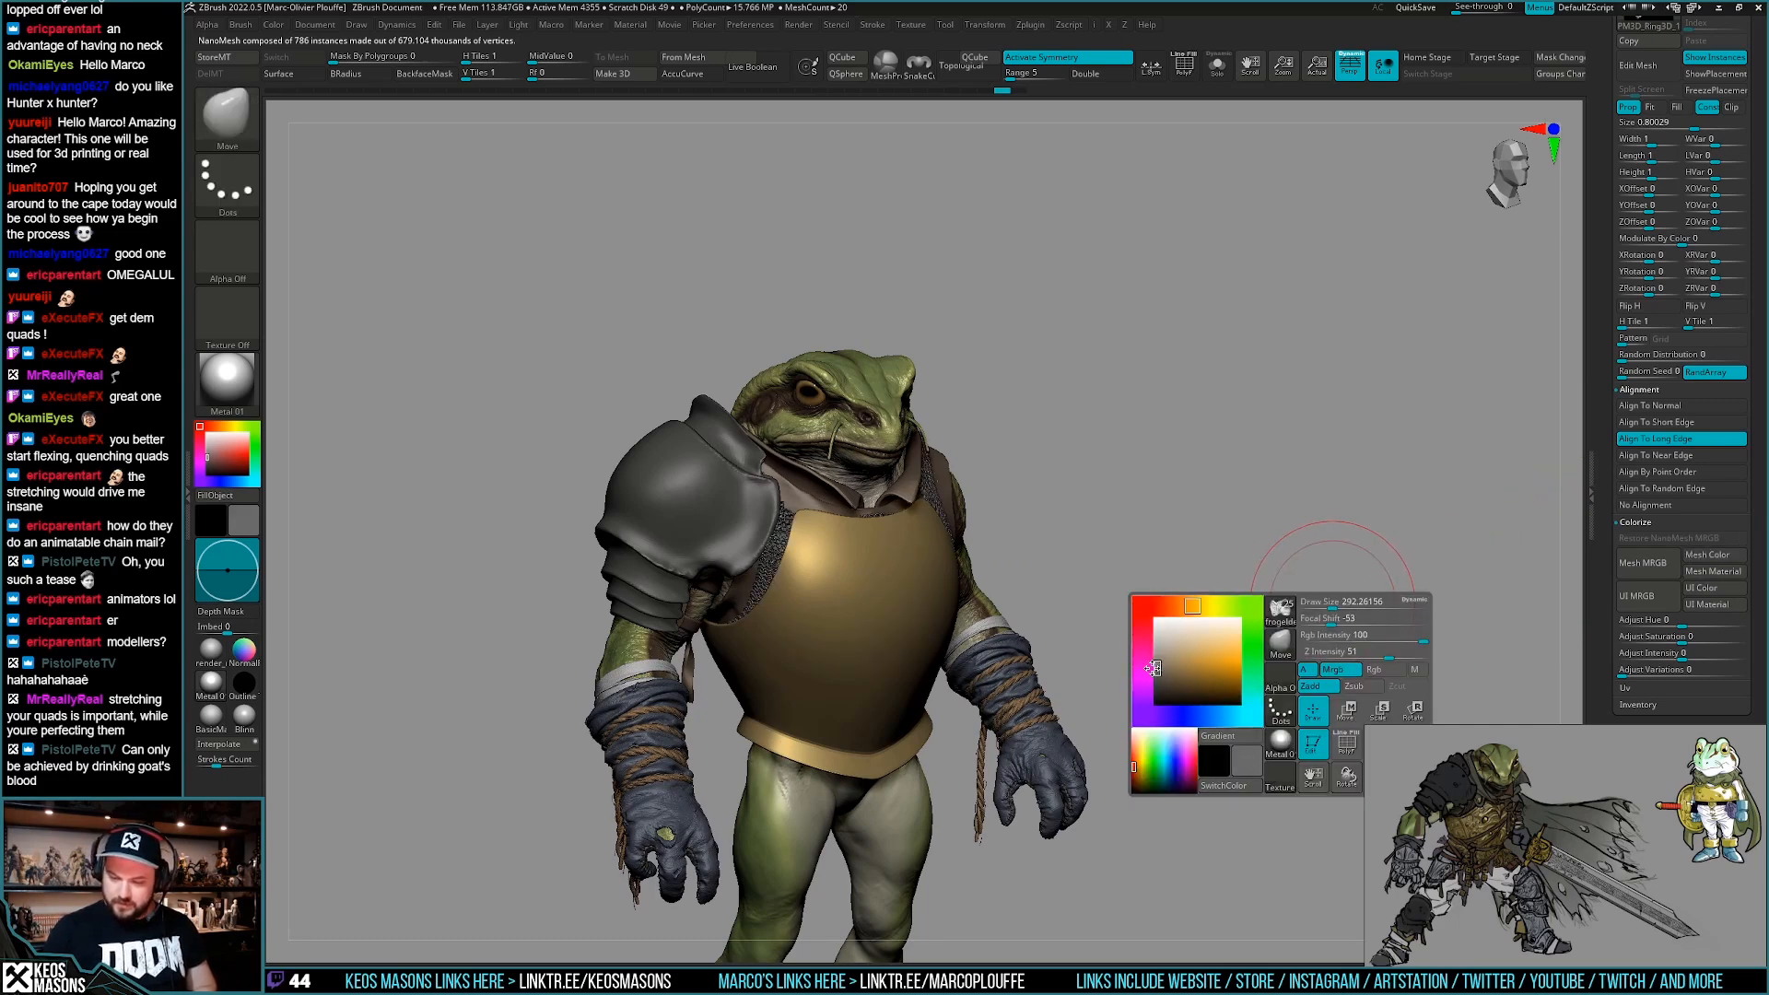
{"action": "key", "text": "alt+shift+s"}
{"action": "key", "text": "alt+shift+s"}
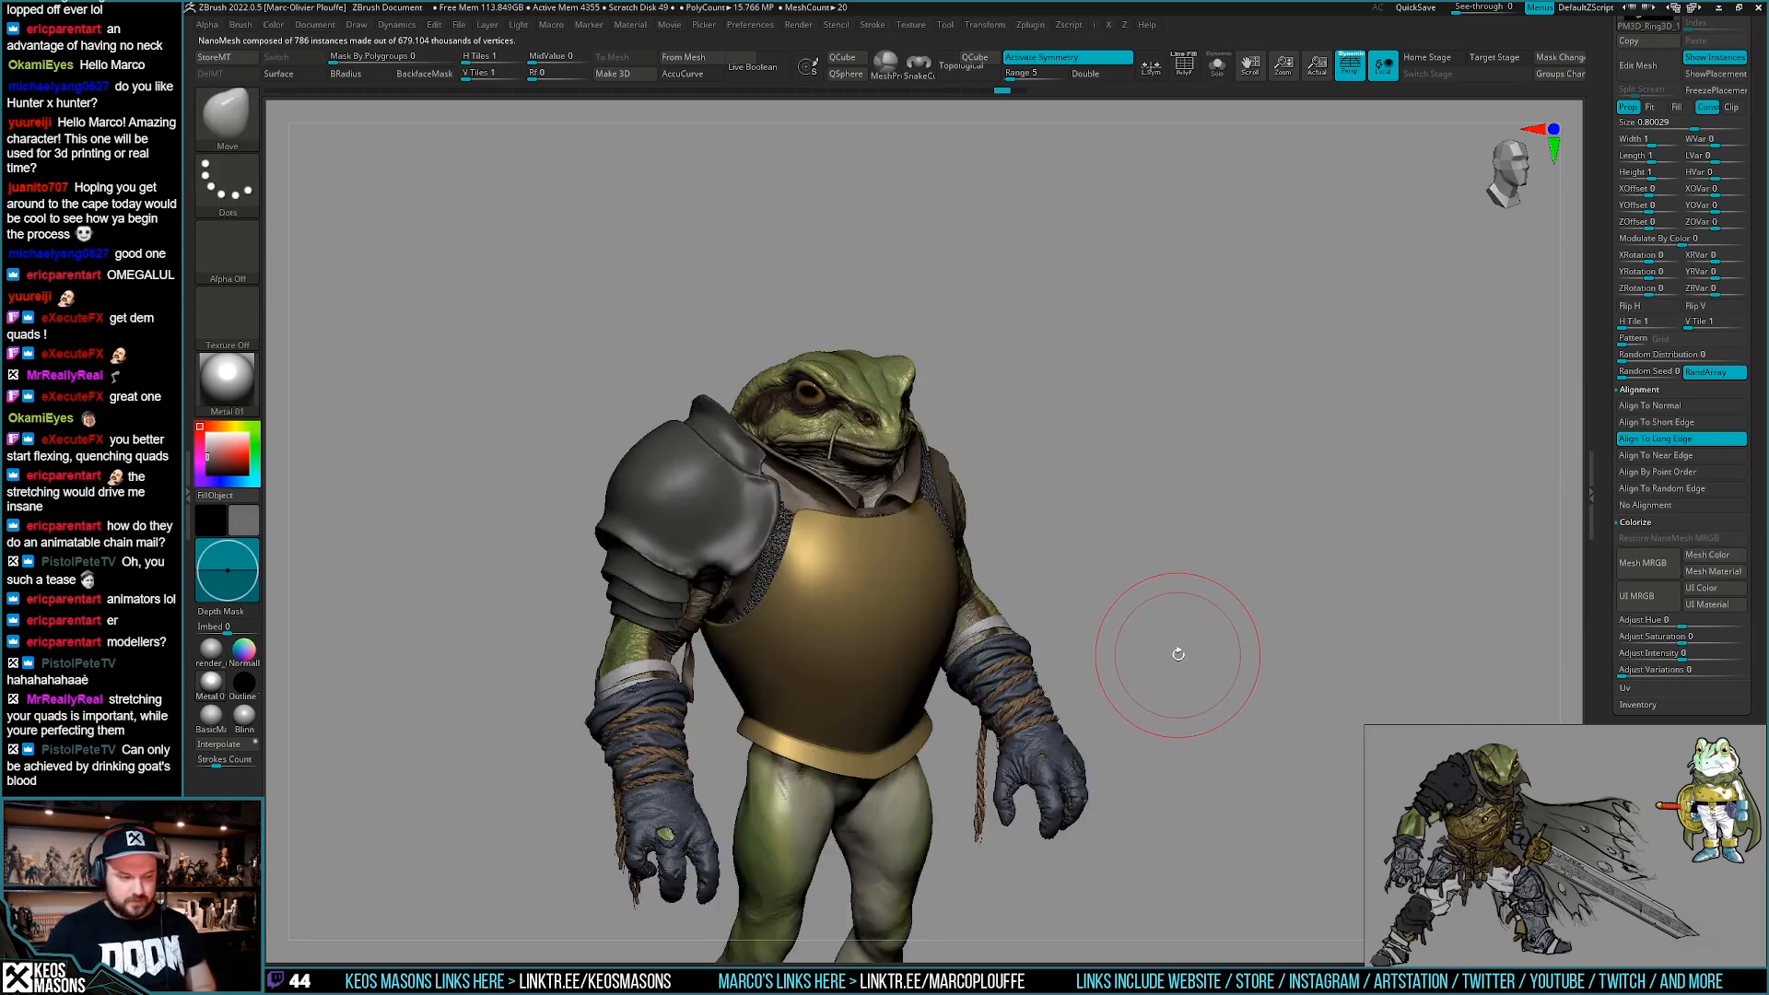
{"action": "key", "text": "space"}
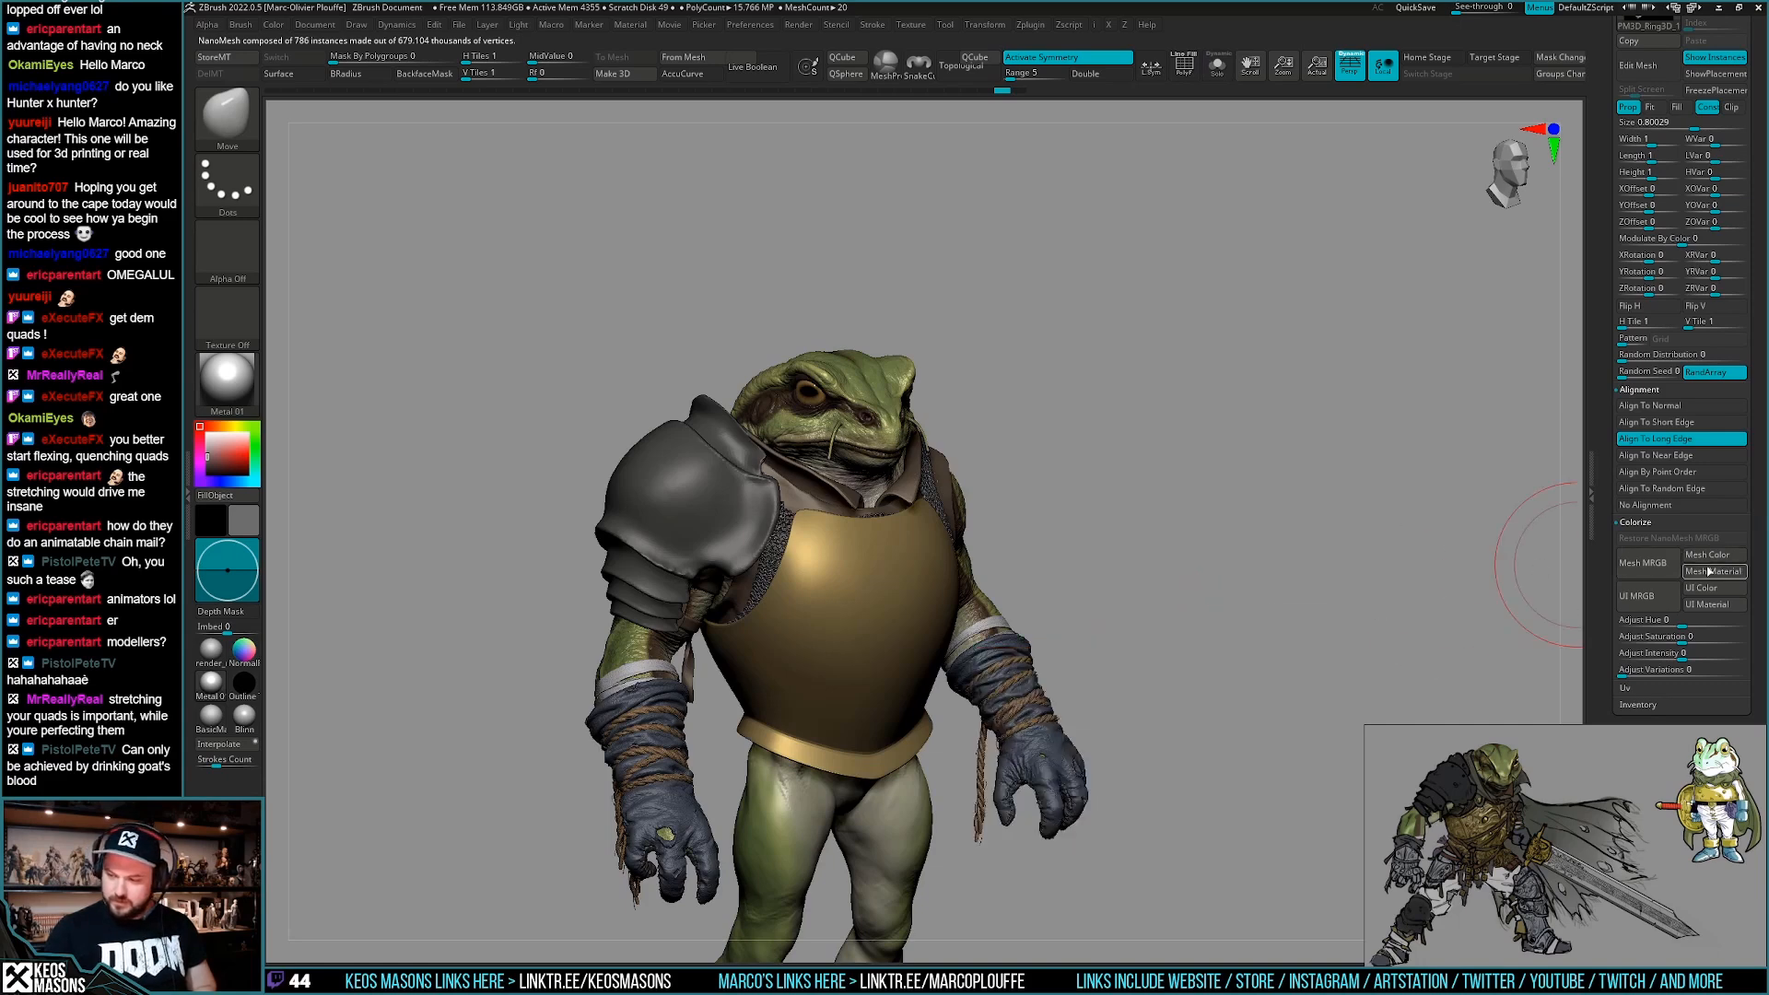
{"action": "left_click", "coordinate": [1658, 564]}
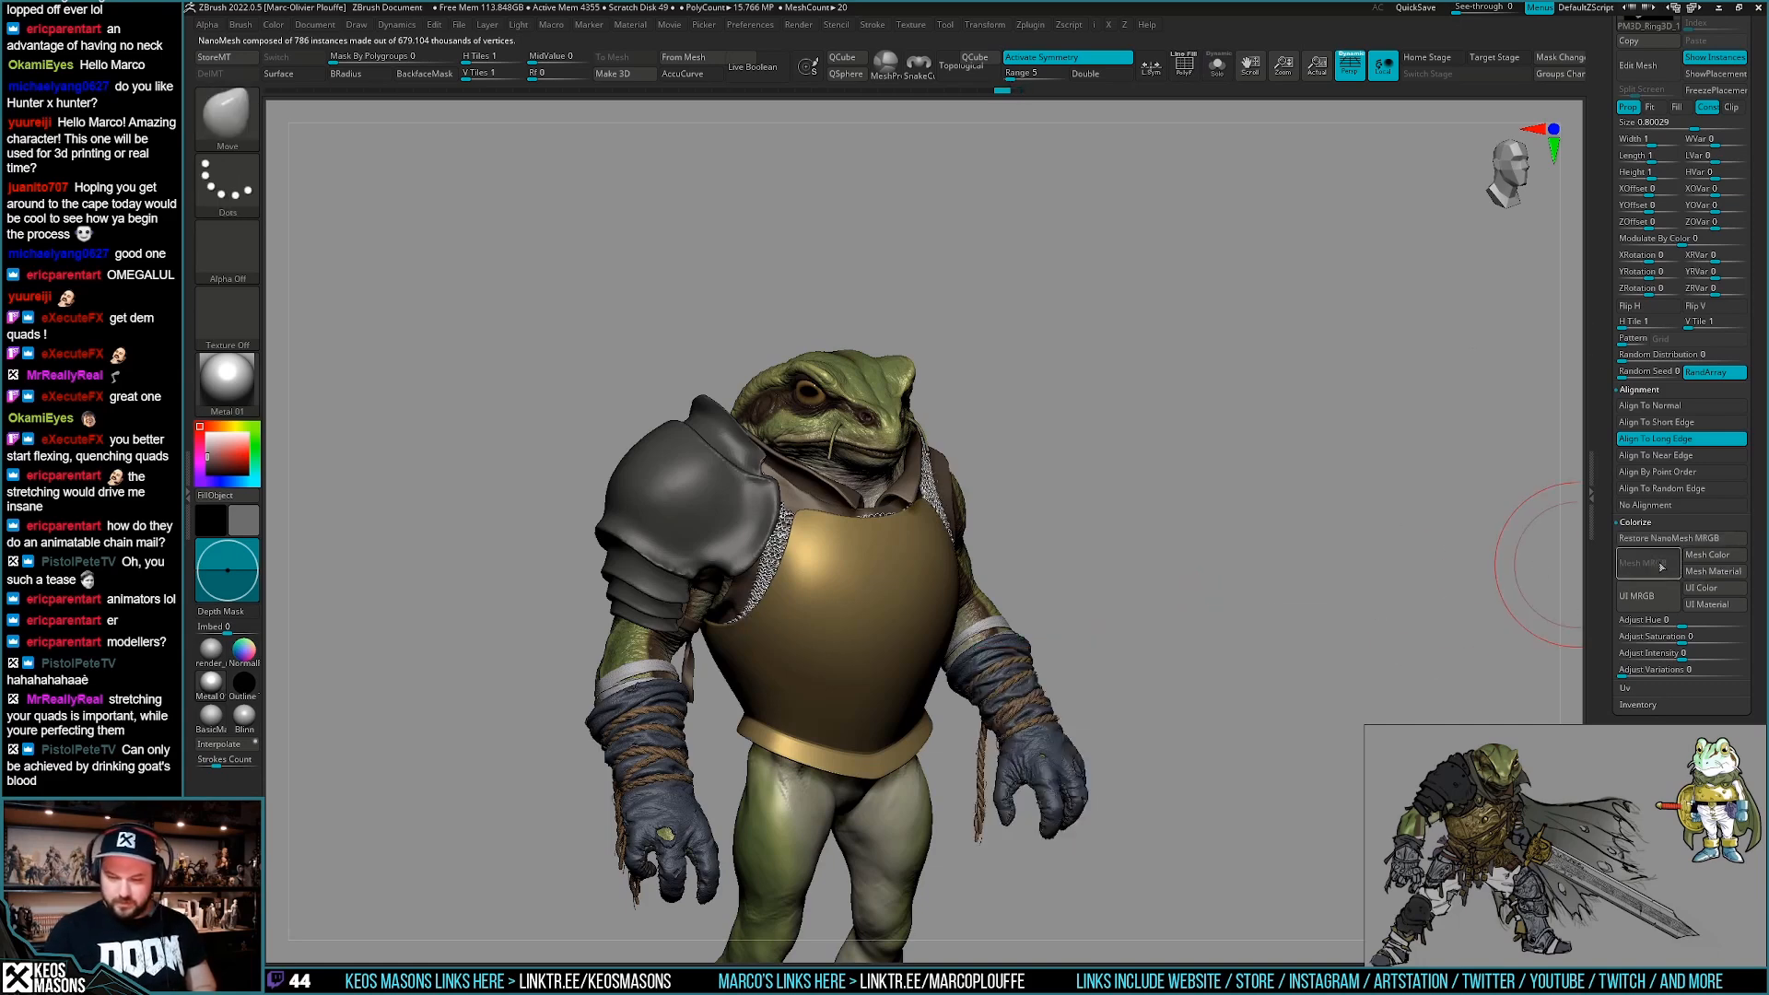
{"action": "key", "text": "ctrl+z"}
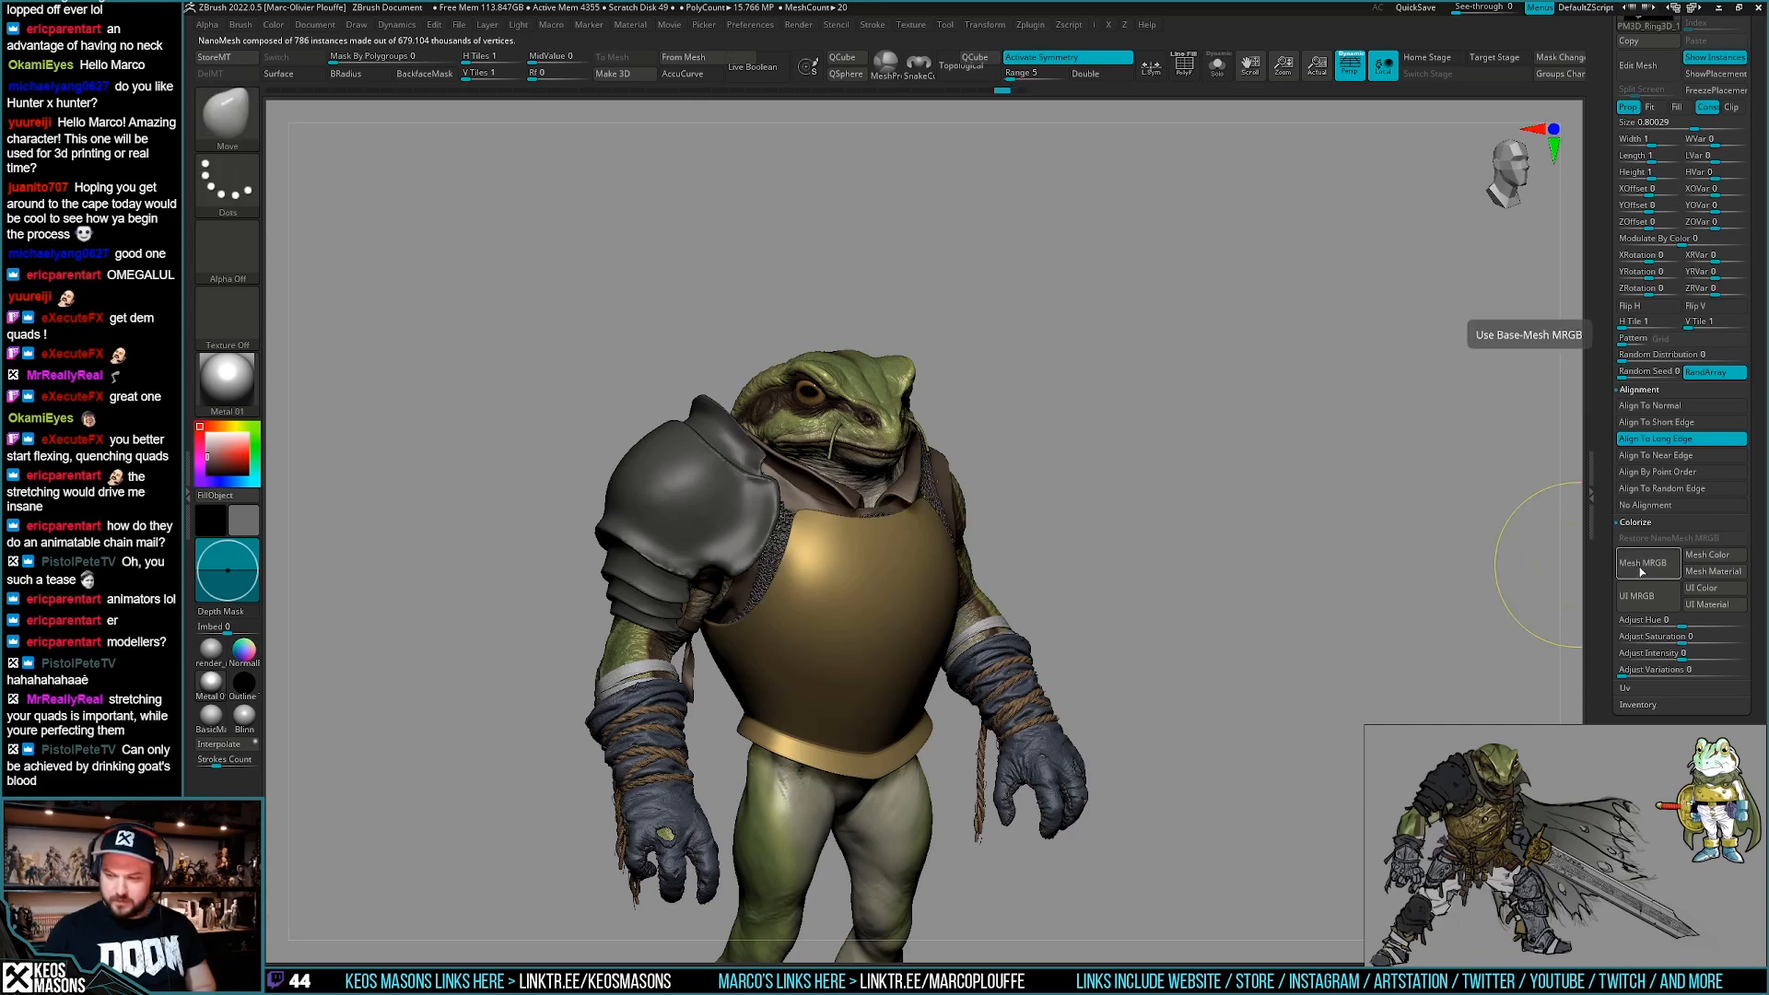
Check the isolated base shell with the NanoMesh turned off, and turn the rings back on.
{"action": "left_click_drag", "start_coordinate": [1601, 564], "coordinate": [1594, 659]}
{"action": "left_click", "coordinate": [1708, 217]}
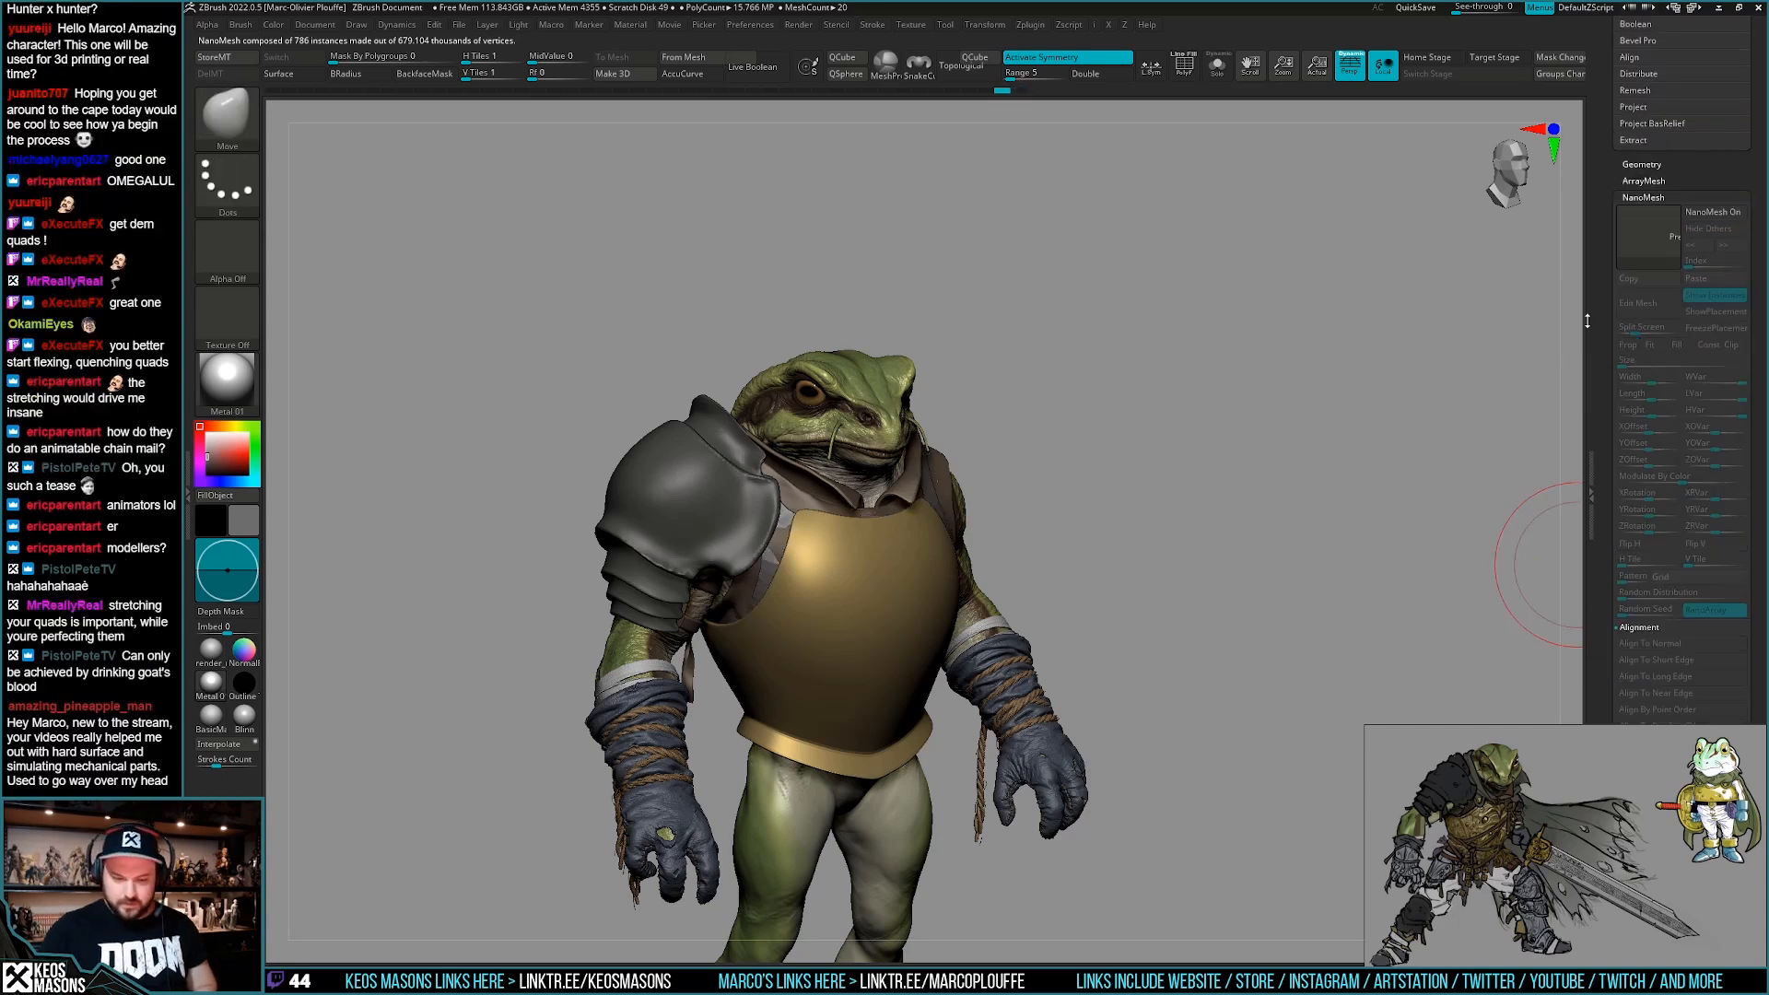
{"action": "key", "text": "alt+shift+s"}
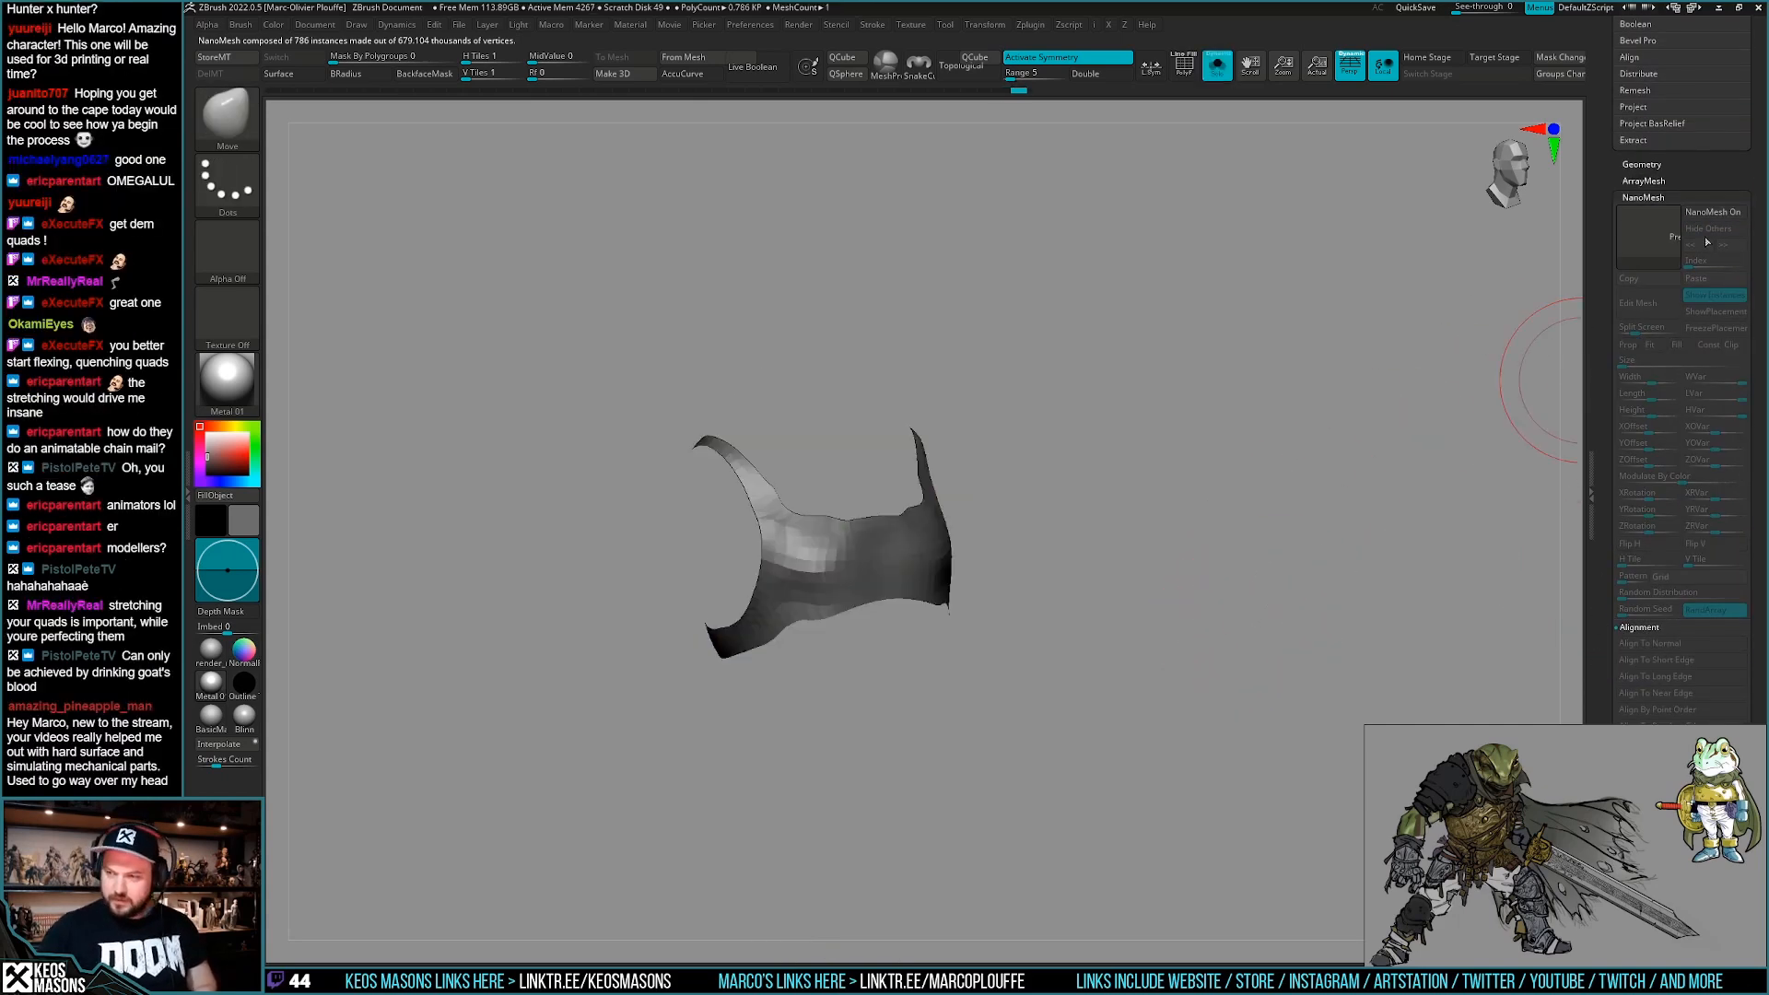
{"action": "left_click", "coordinate": [1710, 214]}
Fill the NanoMesh rings with UI MRGB and show the whole character again.
{"action": "scroll", "coordinate": [1629, 594], "scroll_direction": "down", "scroll_amount": 3}
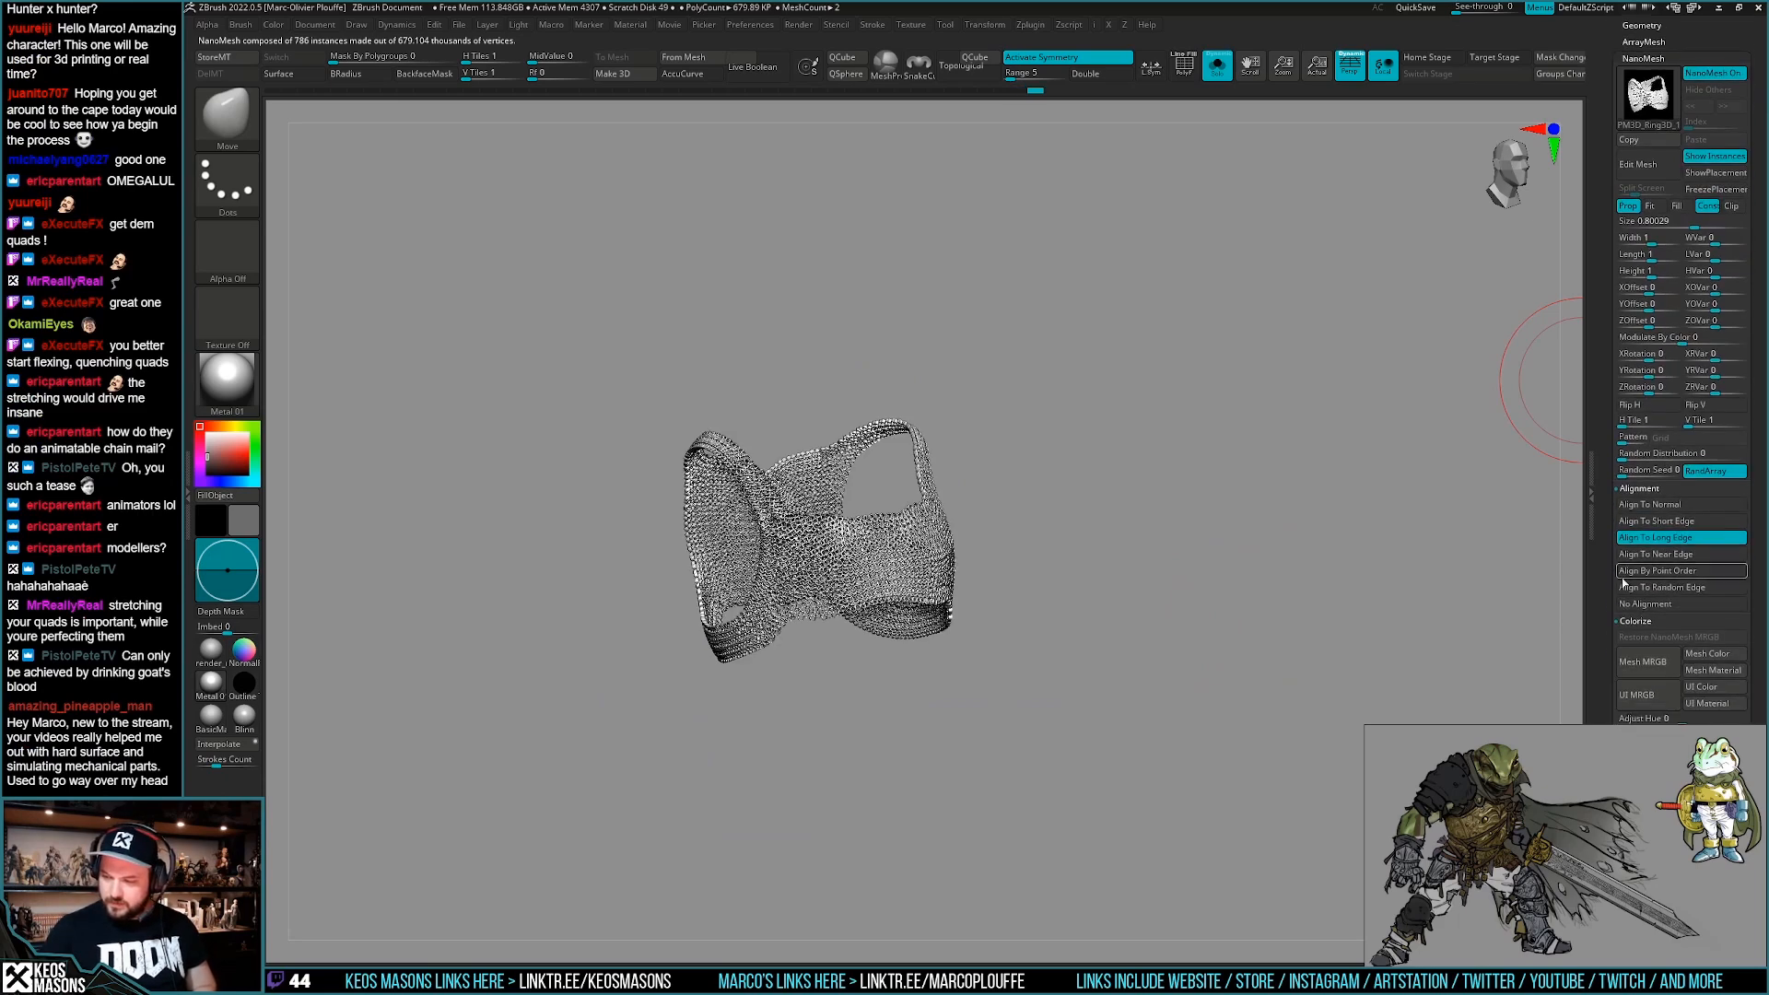
{"action": "scroll", "coordinate": [1628, 580], "scroll_direction": "down", "scroll_amount": 3}
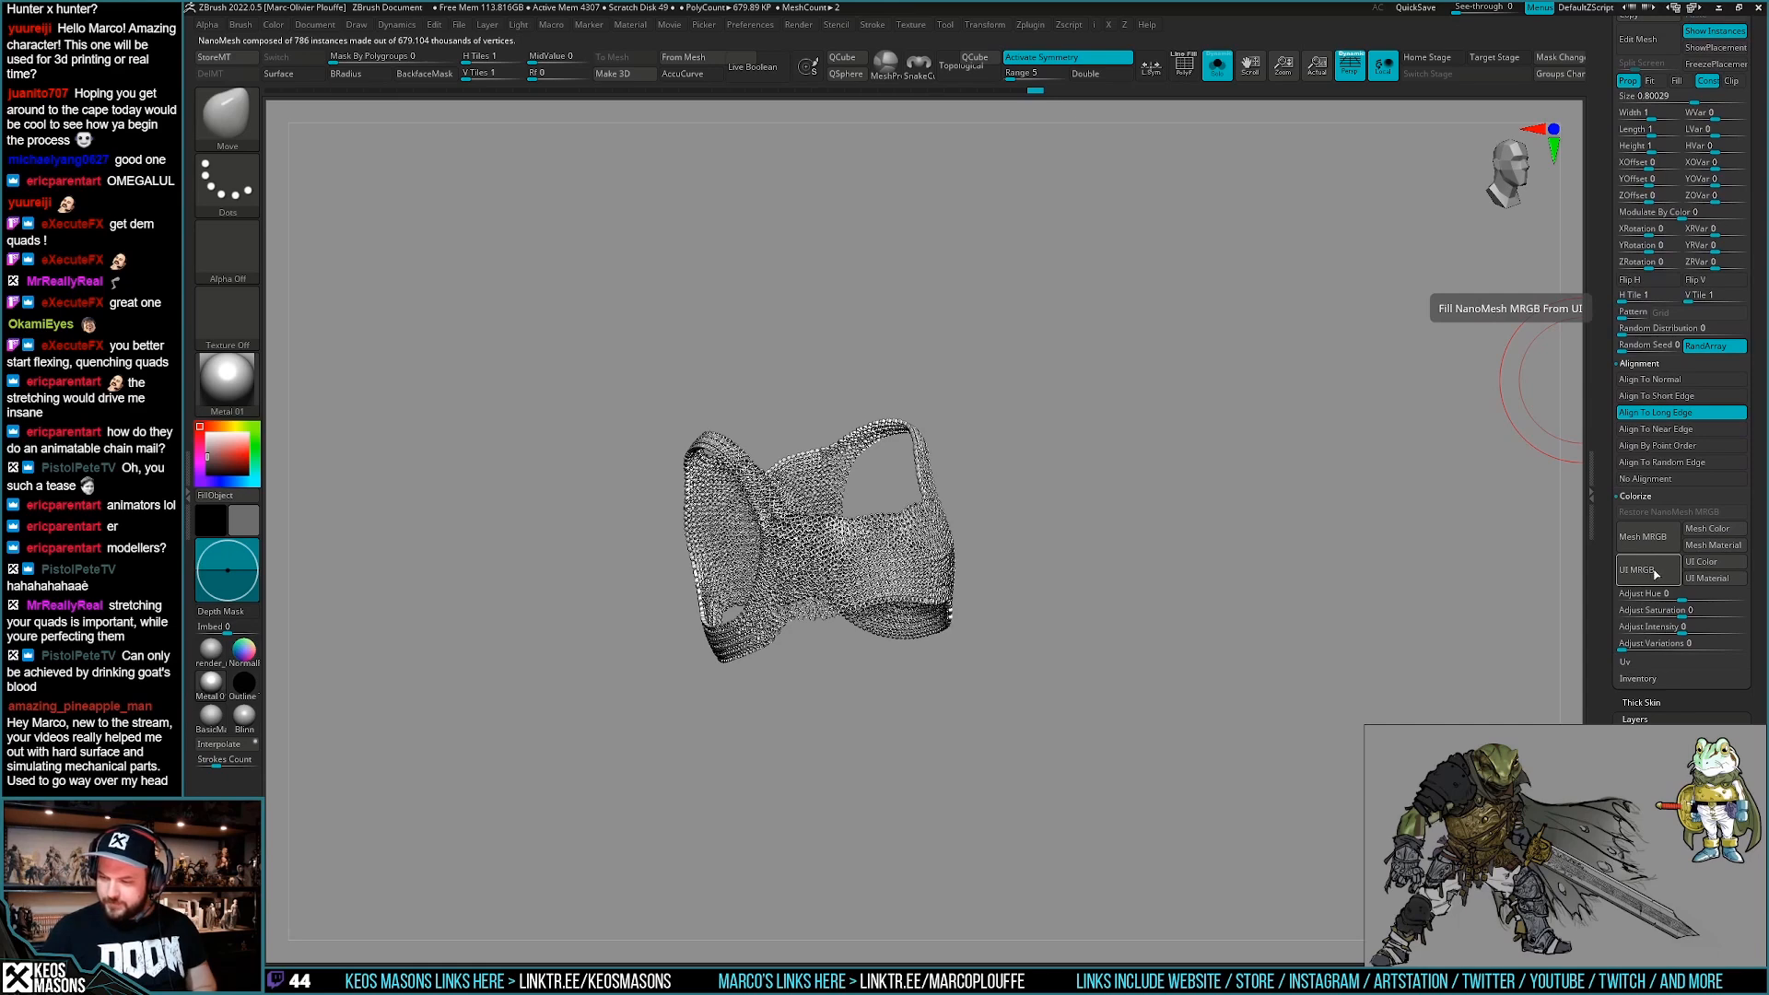
{"action": "left_click", "coordinate": [1656, 573]}
{"action": "key", "text": "alt+s"}
Pick a light tan paint colour and turn off the Mrgb channel.
{"action": "left_click_drag", "start_coordinate": [1140, 687], "coordinate": [1206, 654], "text": "alt"}
{"action": "key", "text": "space"}
{"action": "left_click", "coordinate": [1071, 684]}
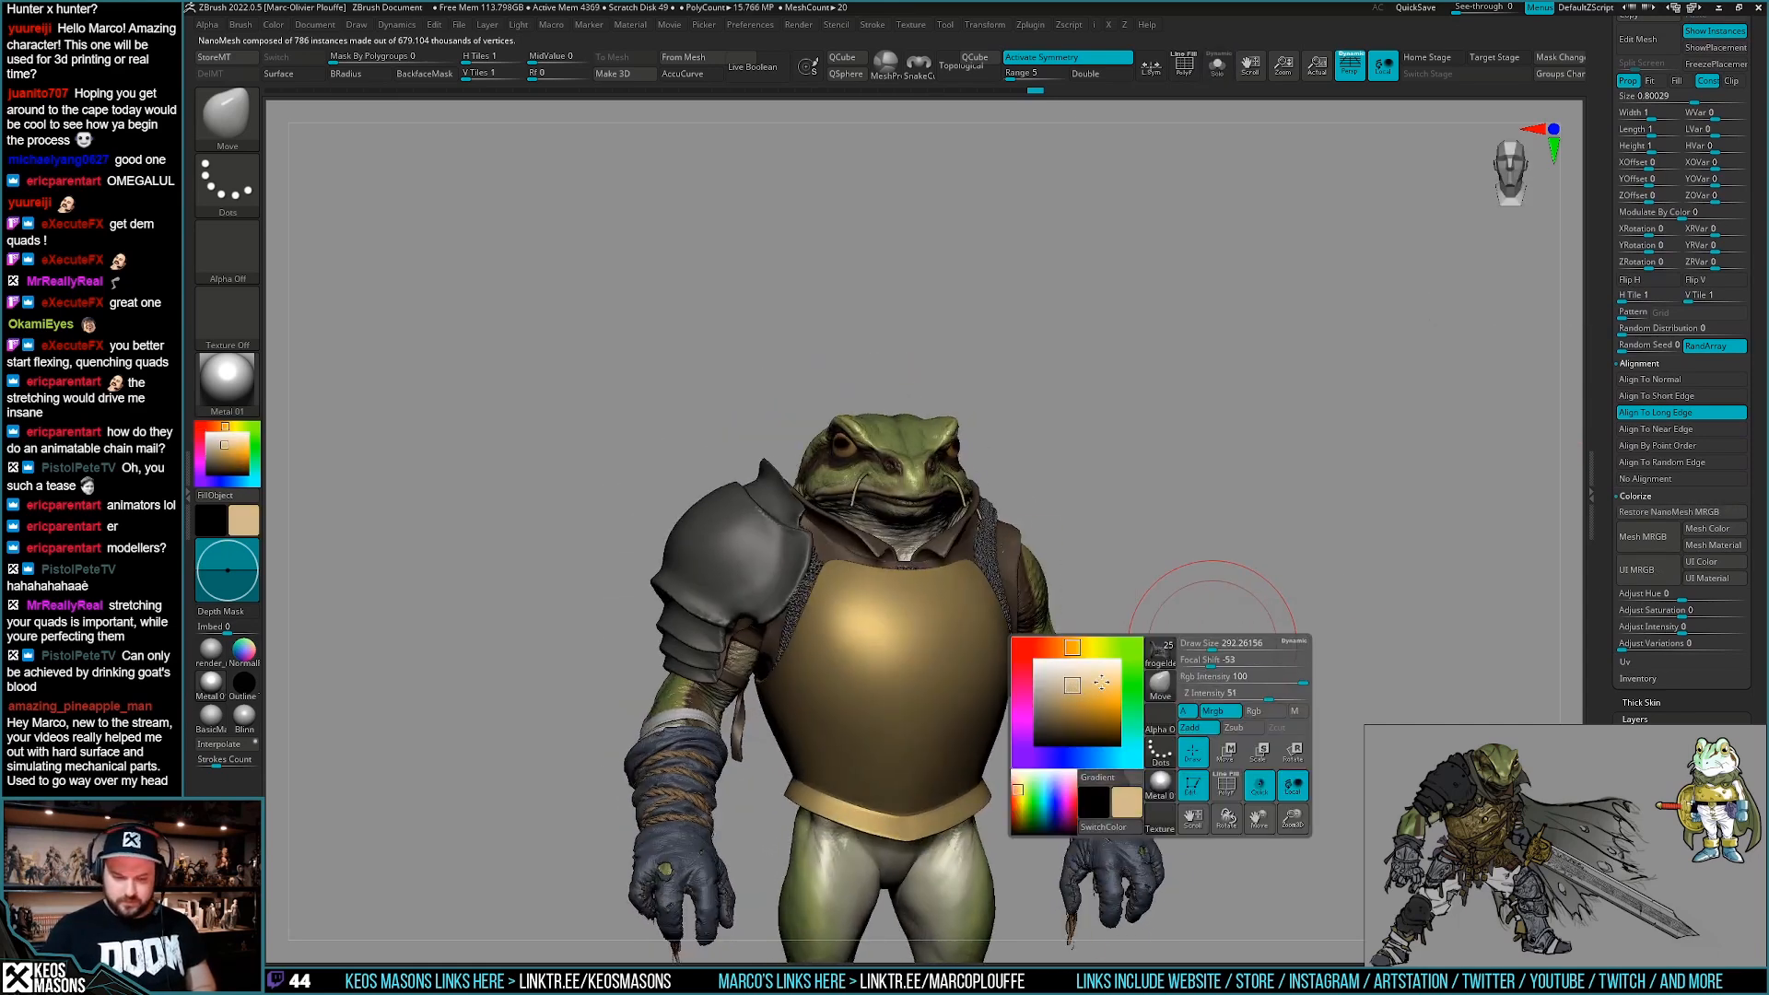
{"action": "left_click", "coordinate": [1210, 711]}
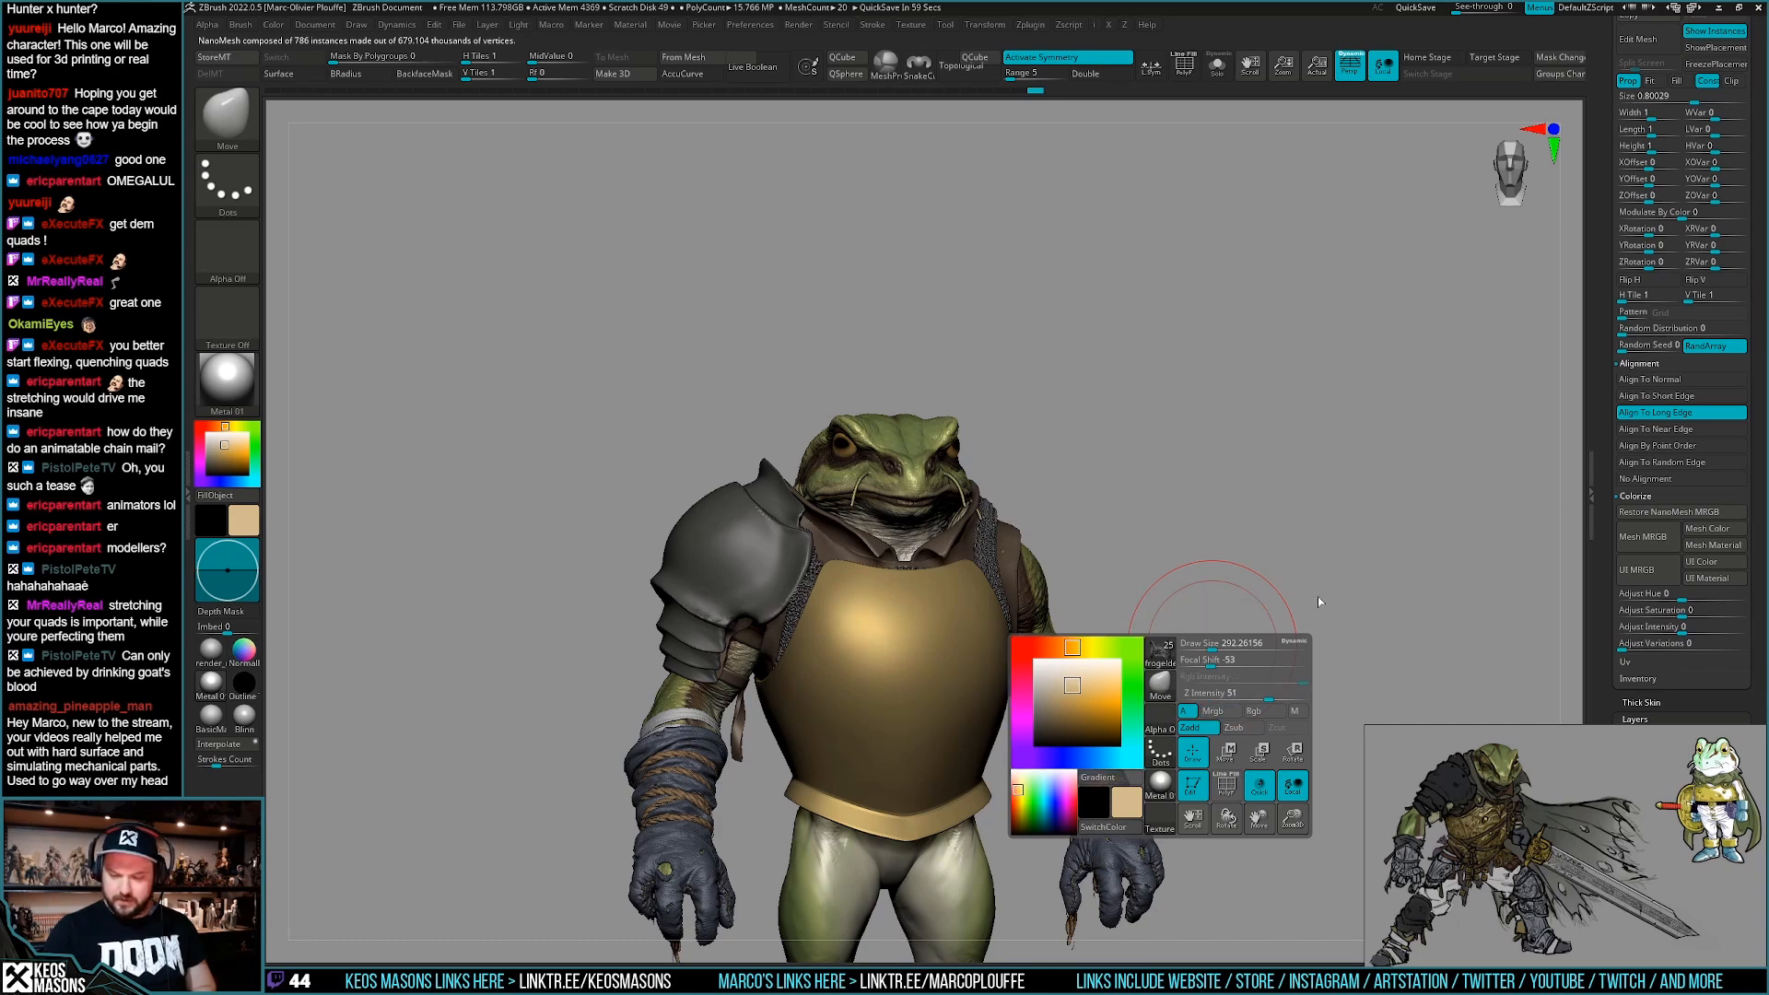
{"action": "left_click_drag", "start_coordinate": [1214, 635], "coordinate": [1263, 623]}
Switch to the ClayBuildup brush and turn on the polyframe display.
{"action": "key", "text": "x"}
{"action": "left_click", "coordinate": [1247, 512]}
{"action": "key", "text": "shift+f"}
{"action": "mouse_move", "coordinate": [1187, 677]}
{"action": "left_mouse_down"}
{"action": "mouse_move", "coordinate": [1210, 644]}
{"action": "mouse_move", "coordinate": [1201, 683]}
{"action": "mouse_move", "coordinate": [1188, 633]}
{"action": "left_mouse_up"}
Insert a cylinder primitive as a new subtool of the frog character.
{"action": "left_click_drag", "start_coordinate": [1599, 477], "coordinate": [1599, 910]}
{"action": "left_click_drag", "start_coordinate": [1138, 723], "coordinate": [1079, 722], "text": "alt"}
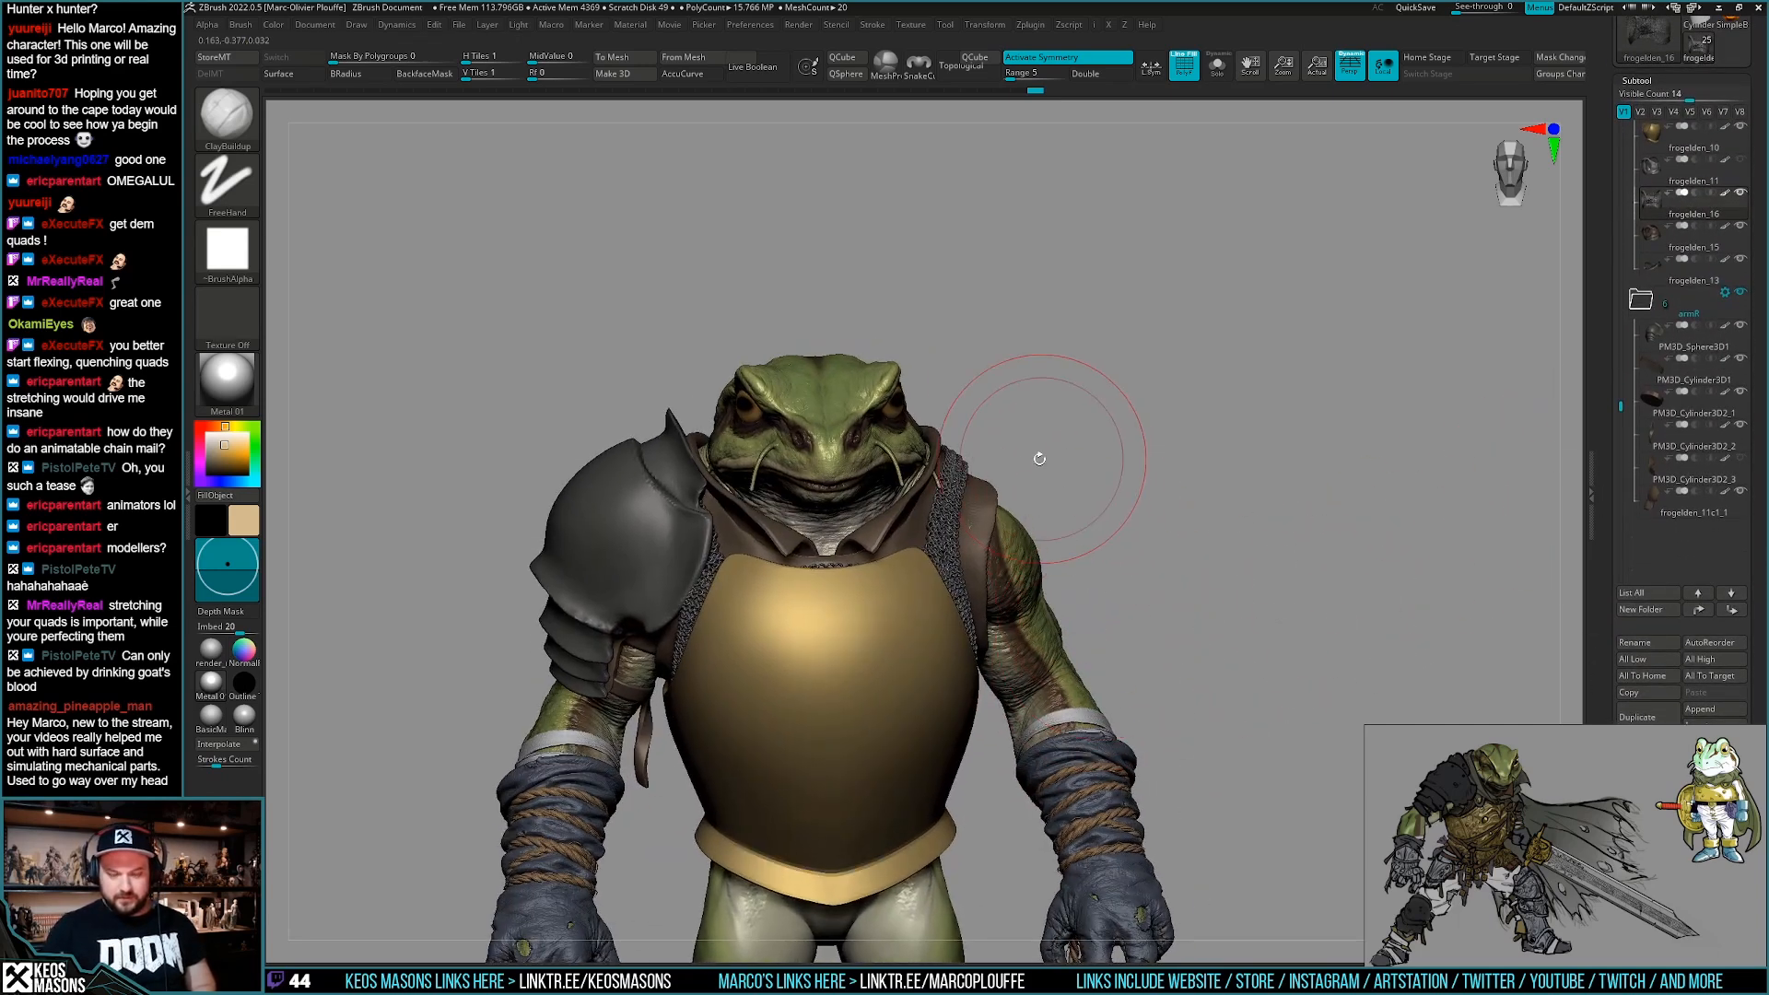
{"action": "left_click_drag", "start_coordinate": [1619, 625], "coordinate": [1619, 354]}
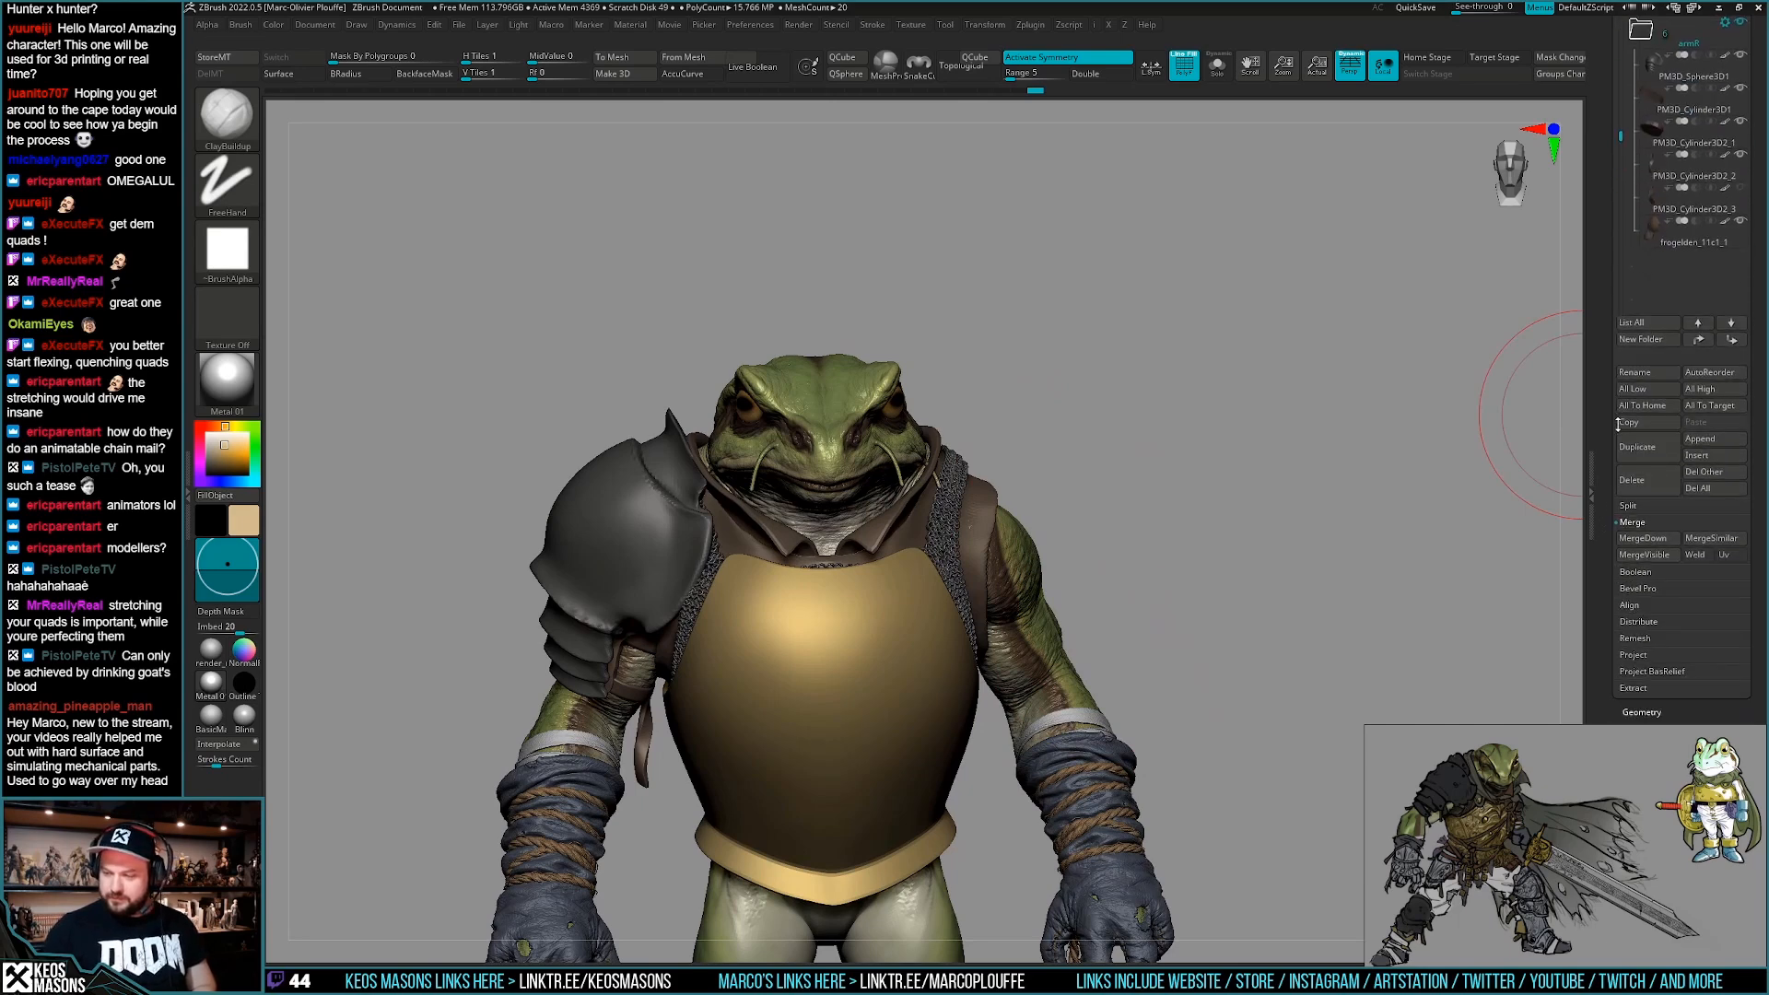
{"action": "left_click", "coordinate": [1705, 458]}
{"action": "left_click", "coordinate": [1370, 543]}
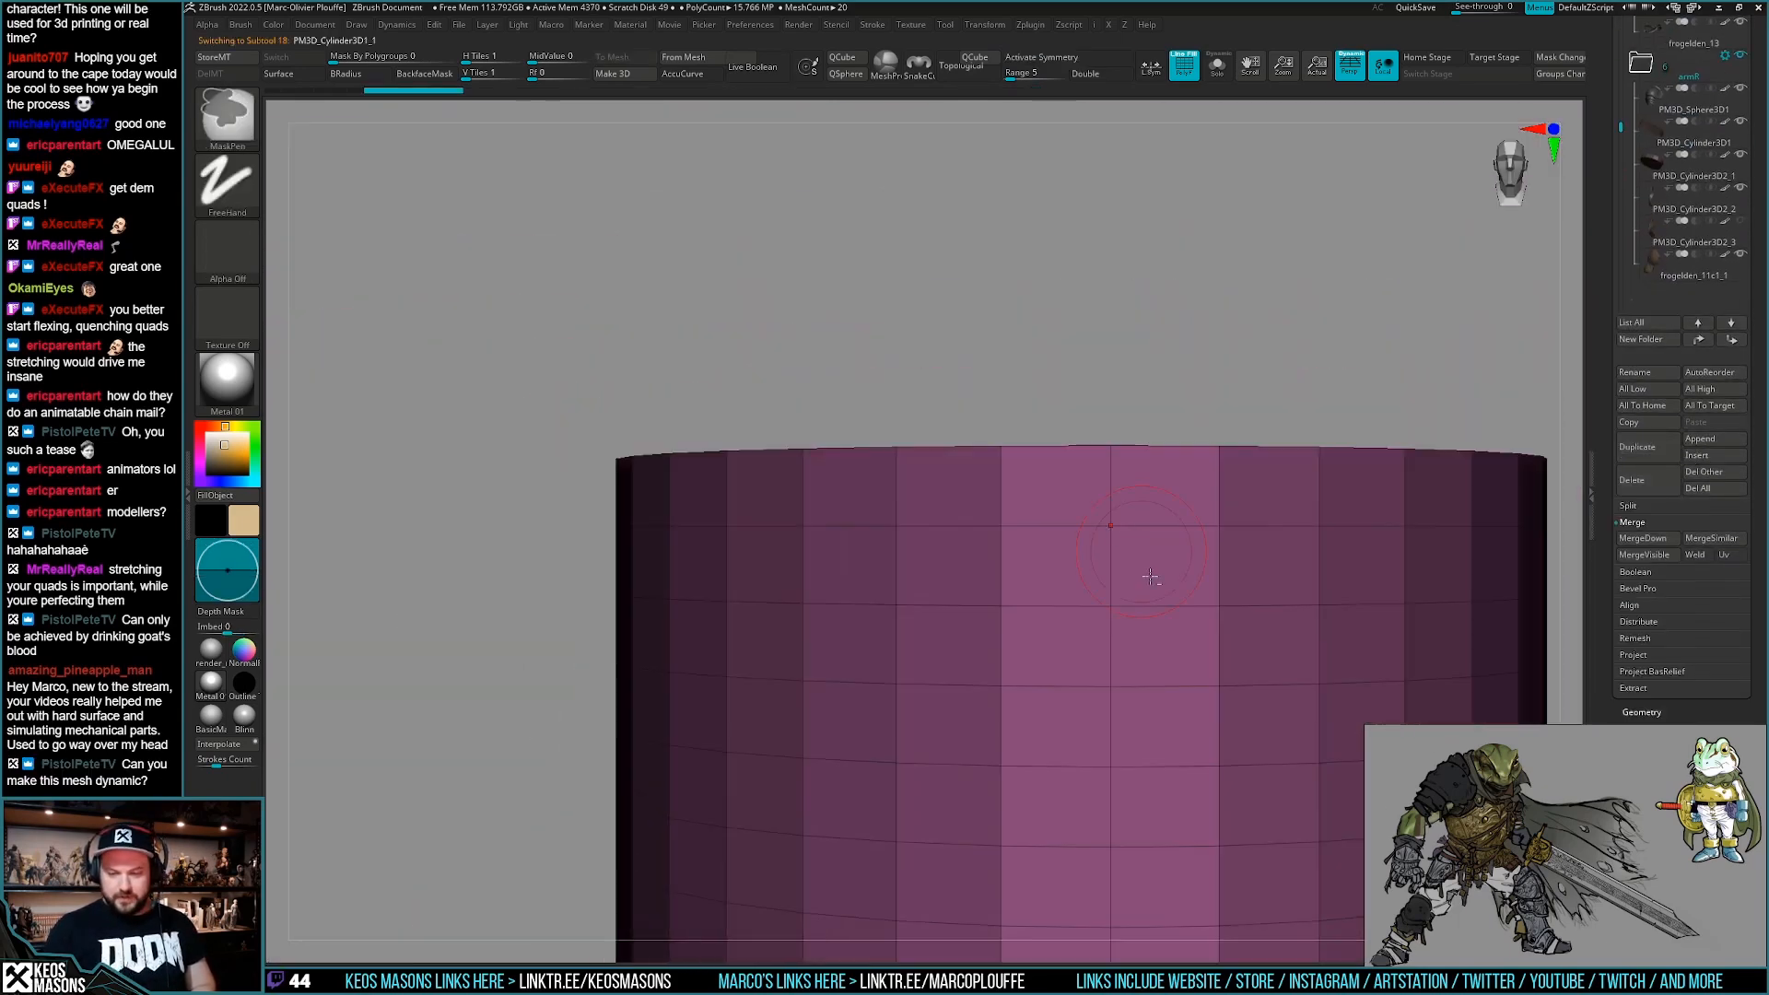
Scale, move and rotate the oversized cylinder so it sits around the frog's neck, and return to draw mode.
{"action": "right_click_drag", "start_coordinate": [1149, 676], "coordinate": [1042, 518], "text": "alt"}
{"action": "key", "text": "w"}
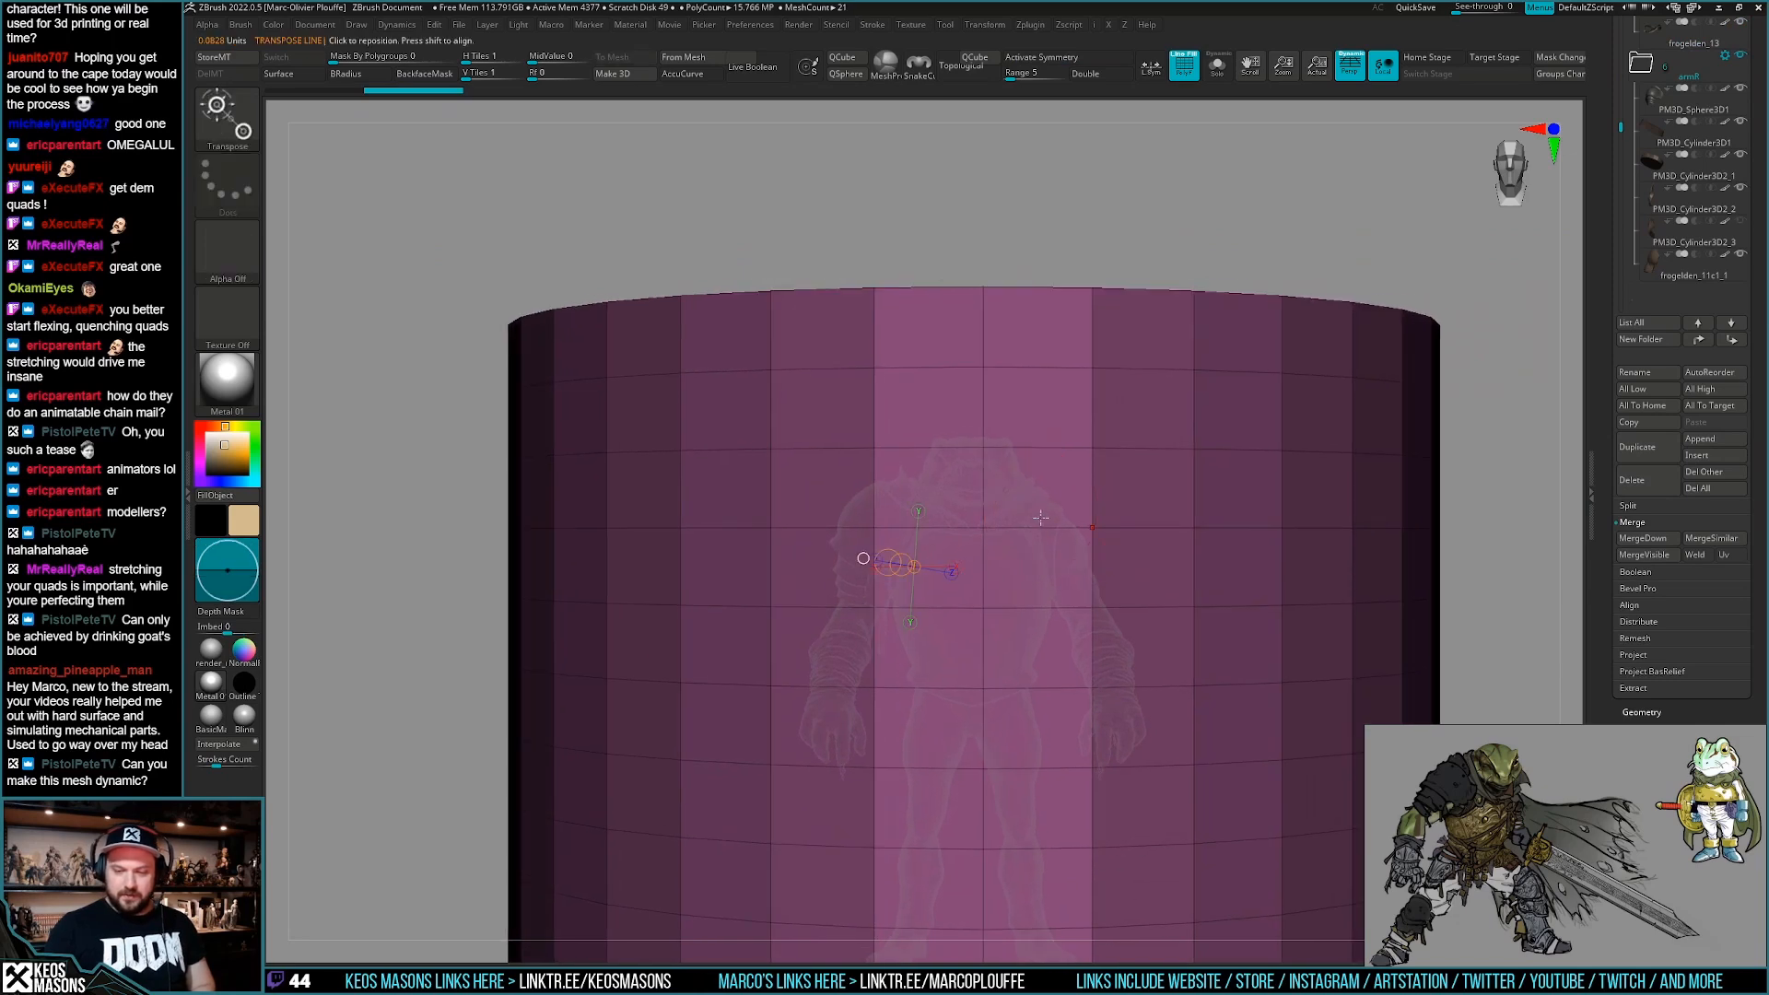
{"action": "mouse_move", "coordinate": [983, 502]}
{"action": "left_mouse_down"}
{"action": "mouse_move", "coordinate": [1092, 406]}
{"action": "mouse_move", "coordinate": [1027, 483]}
{"action": "left_mouse_up"}
{"action": "mouse_move", "coordinate": [1151, 553]}
{"action": "right_mouse_down", "text": "shift"}
{"action": "mouse_move", "coordinate": [1069, 556]}
{"action": "mouse_move", "coordinate": [956, 609]}
{"action": "right_mouse_up", "text": "shift"}
{"action": "left_click_drag", "start_coordinate": [957, 609], "coordinate": [1096, 612], "text": "shift"}
{"action": "mouse_move", "coordinate": [1095, 733]}
{"action": "right_mouse_down", "text": "alt"}
{"action": "mouse_move", "coordinate": [998, 686]}
{"action": "mouse_move", "coordinate": [1001, 631]}
{"action": "right_mouse_up", "text": "alt"}
{"action": "mouse_move", "coordinate": [914, 533]}
{"action": "left_mouse_down"}
{"action": "mouse_move", "coordinate": [1419, 427]}
{"action": "mouse_move", "coordinate": [1437, 447]}
{"action": "left_mouse_up"}
{"action": "key", "text": "r"}
{"action": "mouse_move", "coordinate": [1308, 484]}
{"action": "left_mouse_down"}
{"action": "mouse_move", "coordinate": [1453, 423]}
{"action": "mouse_move", "coordinate": [1423, 352]}
{"action": "left_mouse_up"}
{"action": "left_click_drag", "start_coordinate": [1275, 380], "coordinate": [1303, 447]}
{"action": "key", "text": "q"}
Shape the cylinder with the Move brush into a collar wrapping the neck beneath the chin.
{"action": "right_click_drag", "start_coordinate": [1313, 376], "coordinate": [1467, 420]}
{"action": "right_click_drag", "start_coordinate": [1287, 528], "coordinate": [1268, 571], "text": "ctrl"}
{"action": "key", "text": "b"}
{"action": "left_click", "coordinate": [1267, 553]}
{"action": "mouse_move", "coordinate": [1151, 569]}
{"action": "right_mouse_down", "text": "alt"}
{"action": "mouse_move", "coordinate": [1078, 556]}
{"action": "mouse_move", "coordinate": [1085, 511]}
{"action": "mouse_move", "coordinate": [1019, 578]}
{"action": "right_mouse_up", "text": "alt"}
{"action": "key", "text": "space"}
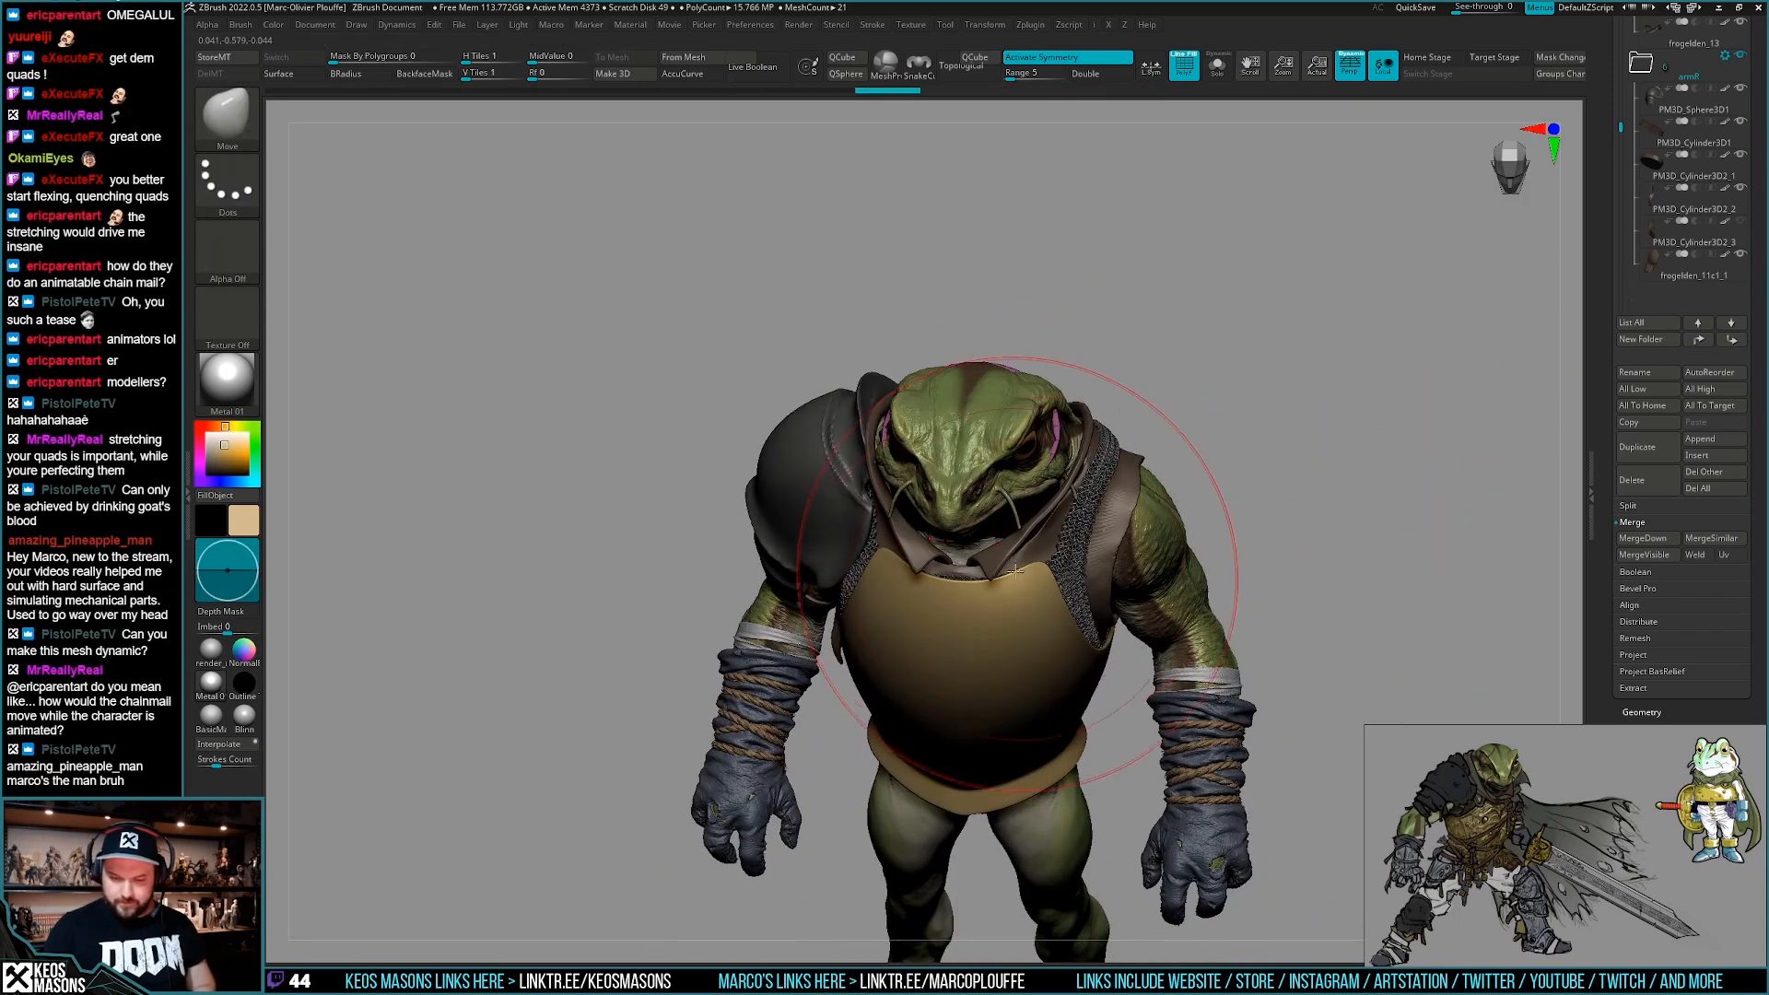
{"action": "mouse_move", "coordinate": [986, 646]}
{"action": "right_mouse_down"}
{"action": "mouse_move", "coordinate": [992, 500]}
{"action": "mouse_move", "coordinate": [980, 559]}
{"action": "right_mouse_up"}
{"action": "left_click_drag", "start_coordinate": [929, 536], "coordinate": [917, 591]}
{"action": "right_click_drag", "start_coordinate": [1078, 571], "coordinate": [1089, 450]}
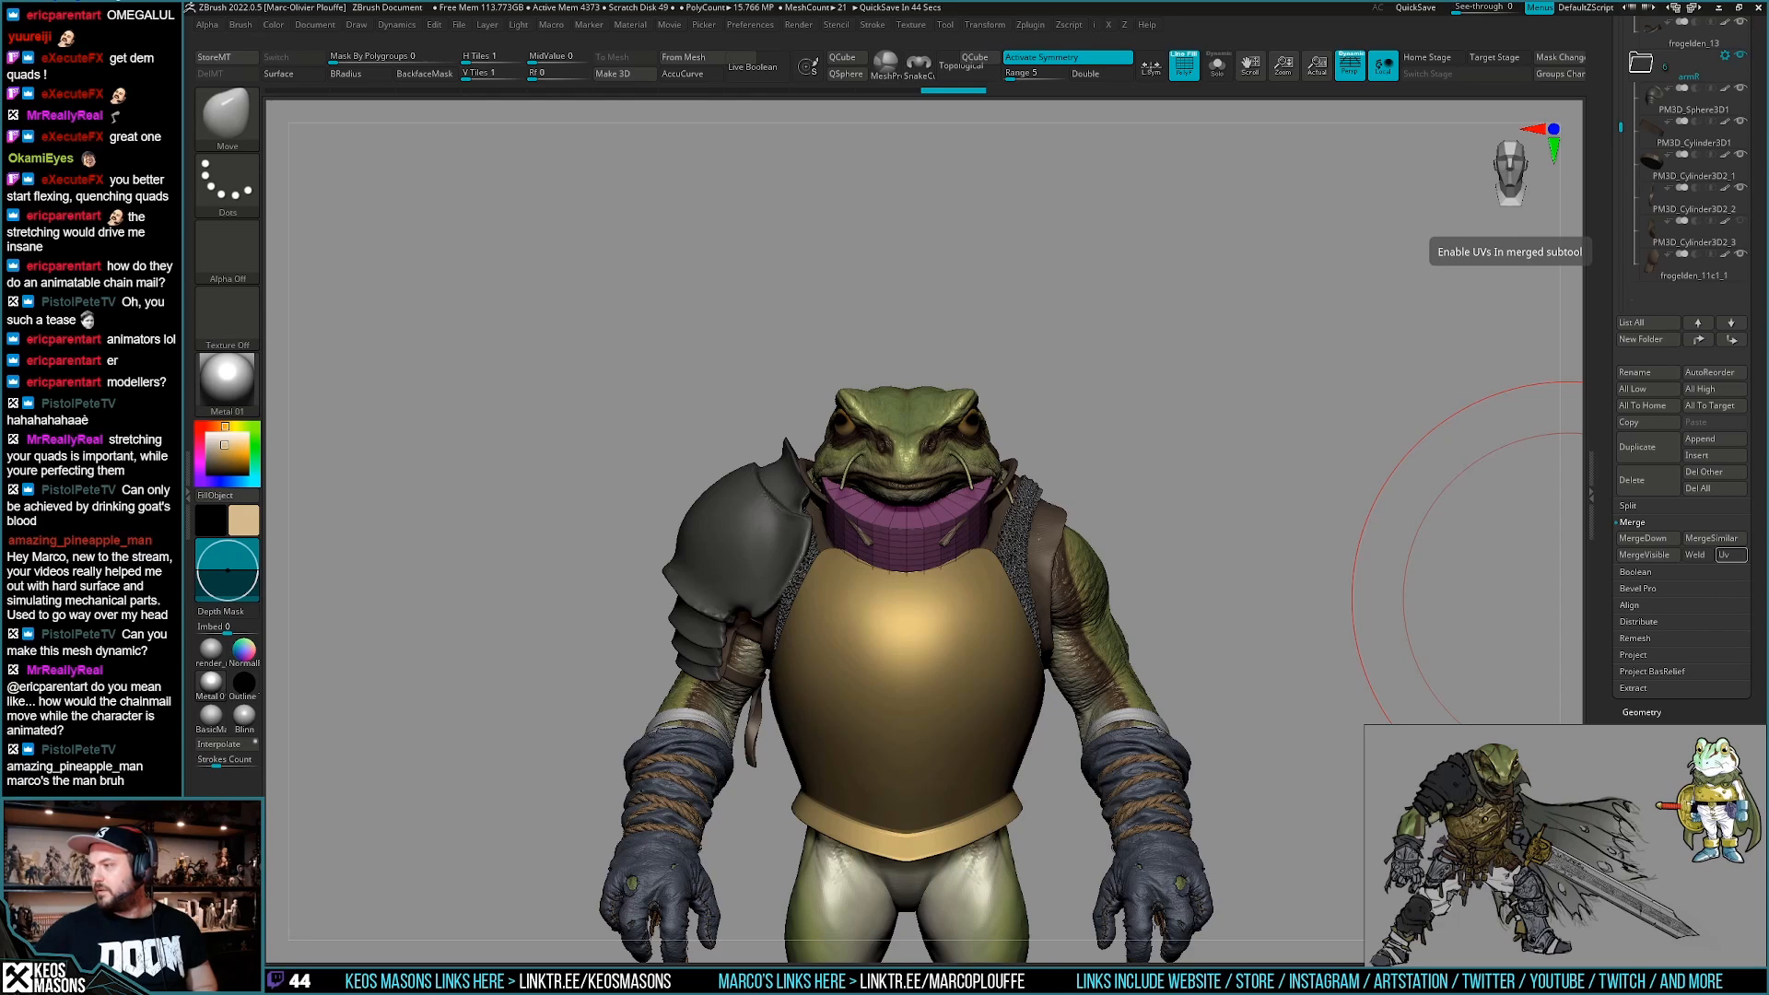
Turn off the polyframe display and give the collar the BasicMaterial.
{"action": "left_click_drag", "start_coordinate": [1225, 603], "coordinate": [1169, 650]}
{"action": "key", "text": "shift+f"}
{"action": "key", "text": "space"}
{"action": "mouse_move", "coordinate": [1087, 736]}
{"action": "right_mouse_down", "text": "alt"}
{"action": "mouse_move", "coordinate": [1089, 667]}
{"action": "mouse_move", "coordinate": [1050, 706]}
{"action": "right_mouse_up", "text": "alt"}
{"action": "right_click", "coordinate": [1050, 707]}
{"action": "left_click", "coordinate": [211, 714]}
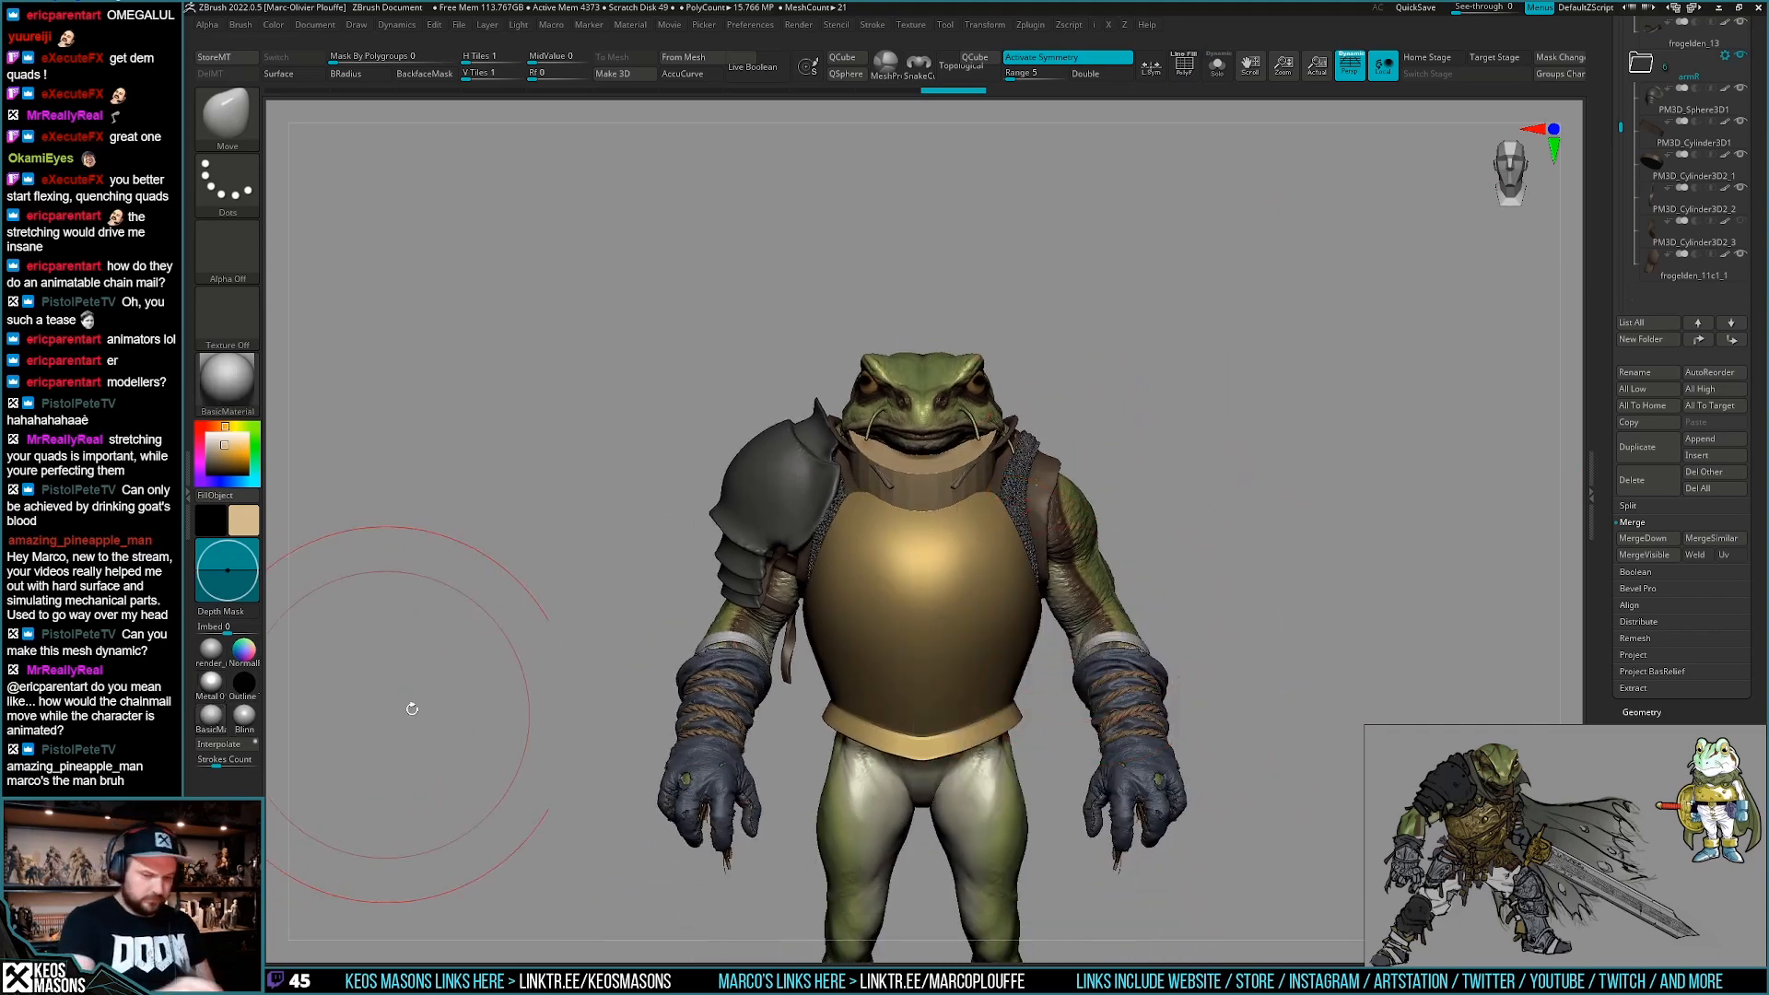
Change the collar's paint colour to a neutral grey of about RGB 121, 125, 120.
{"action": "right_click", "coordinate": [1199, 625]}
{"action": "left_click_drag", "start_coordinate": [1061, 640], "coordinate": [1061, 631]}
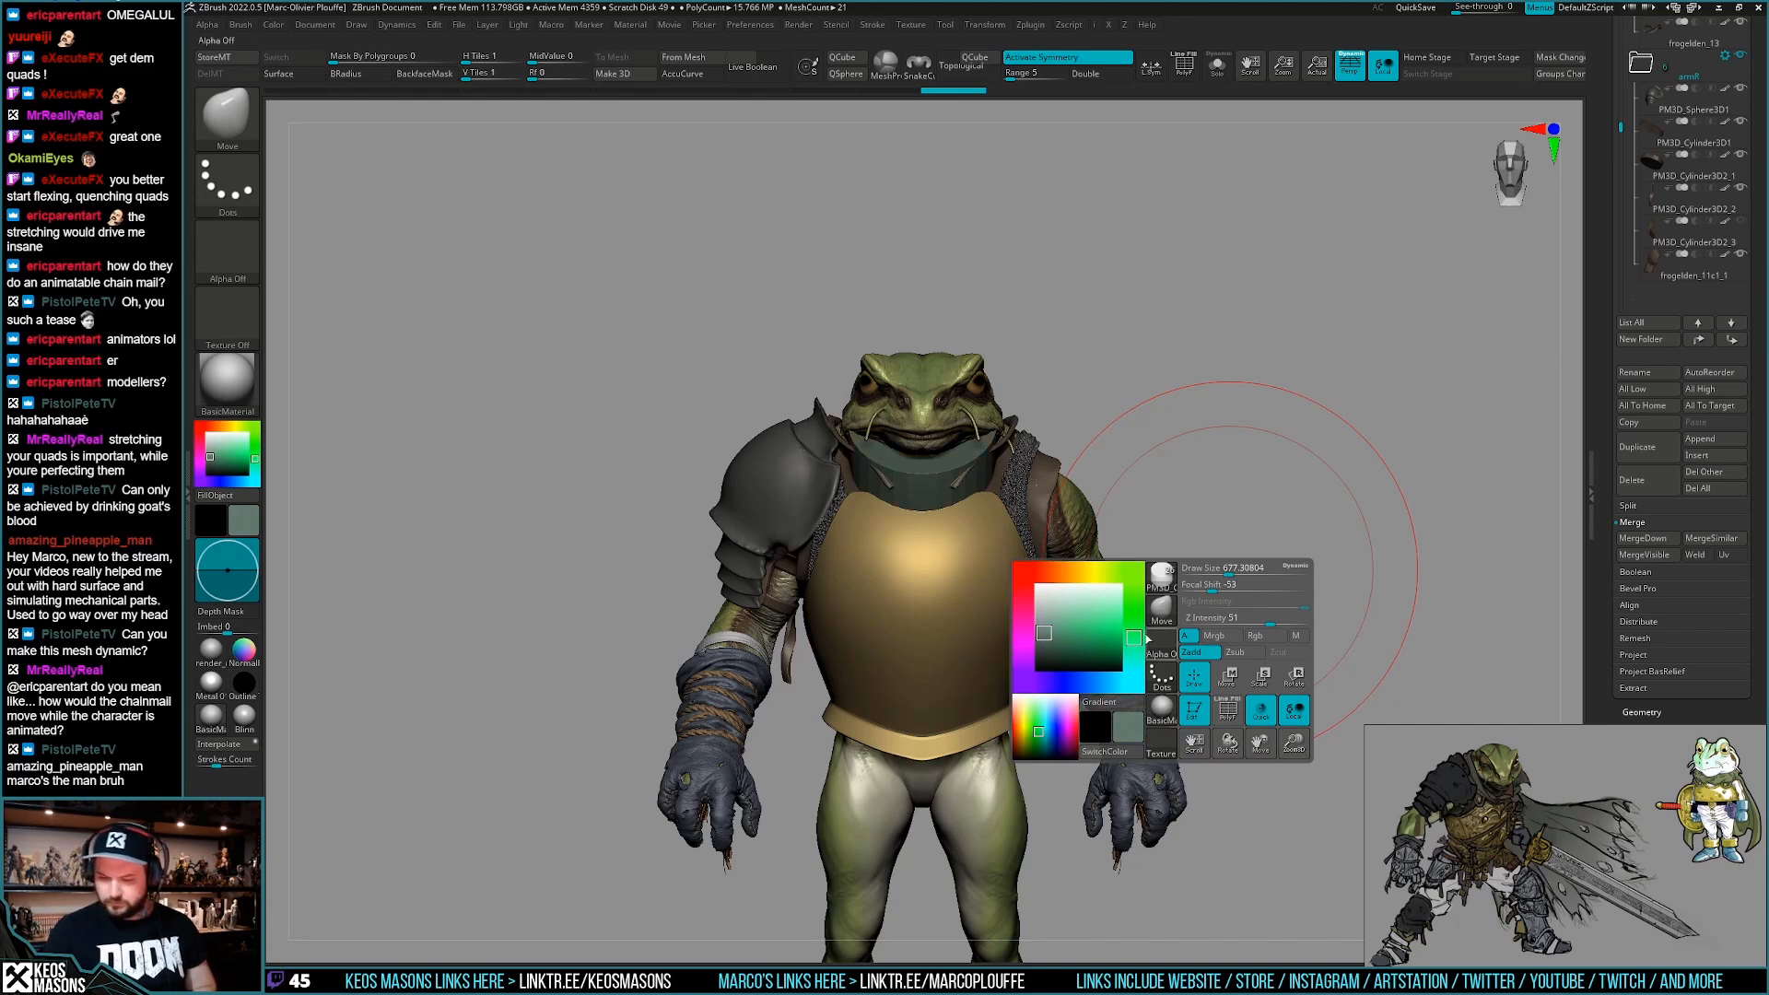
{"action": "left_click", "coordinate": [1040, 627]}
{"action": "left_click", "coordinate": [1039, 629]}
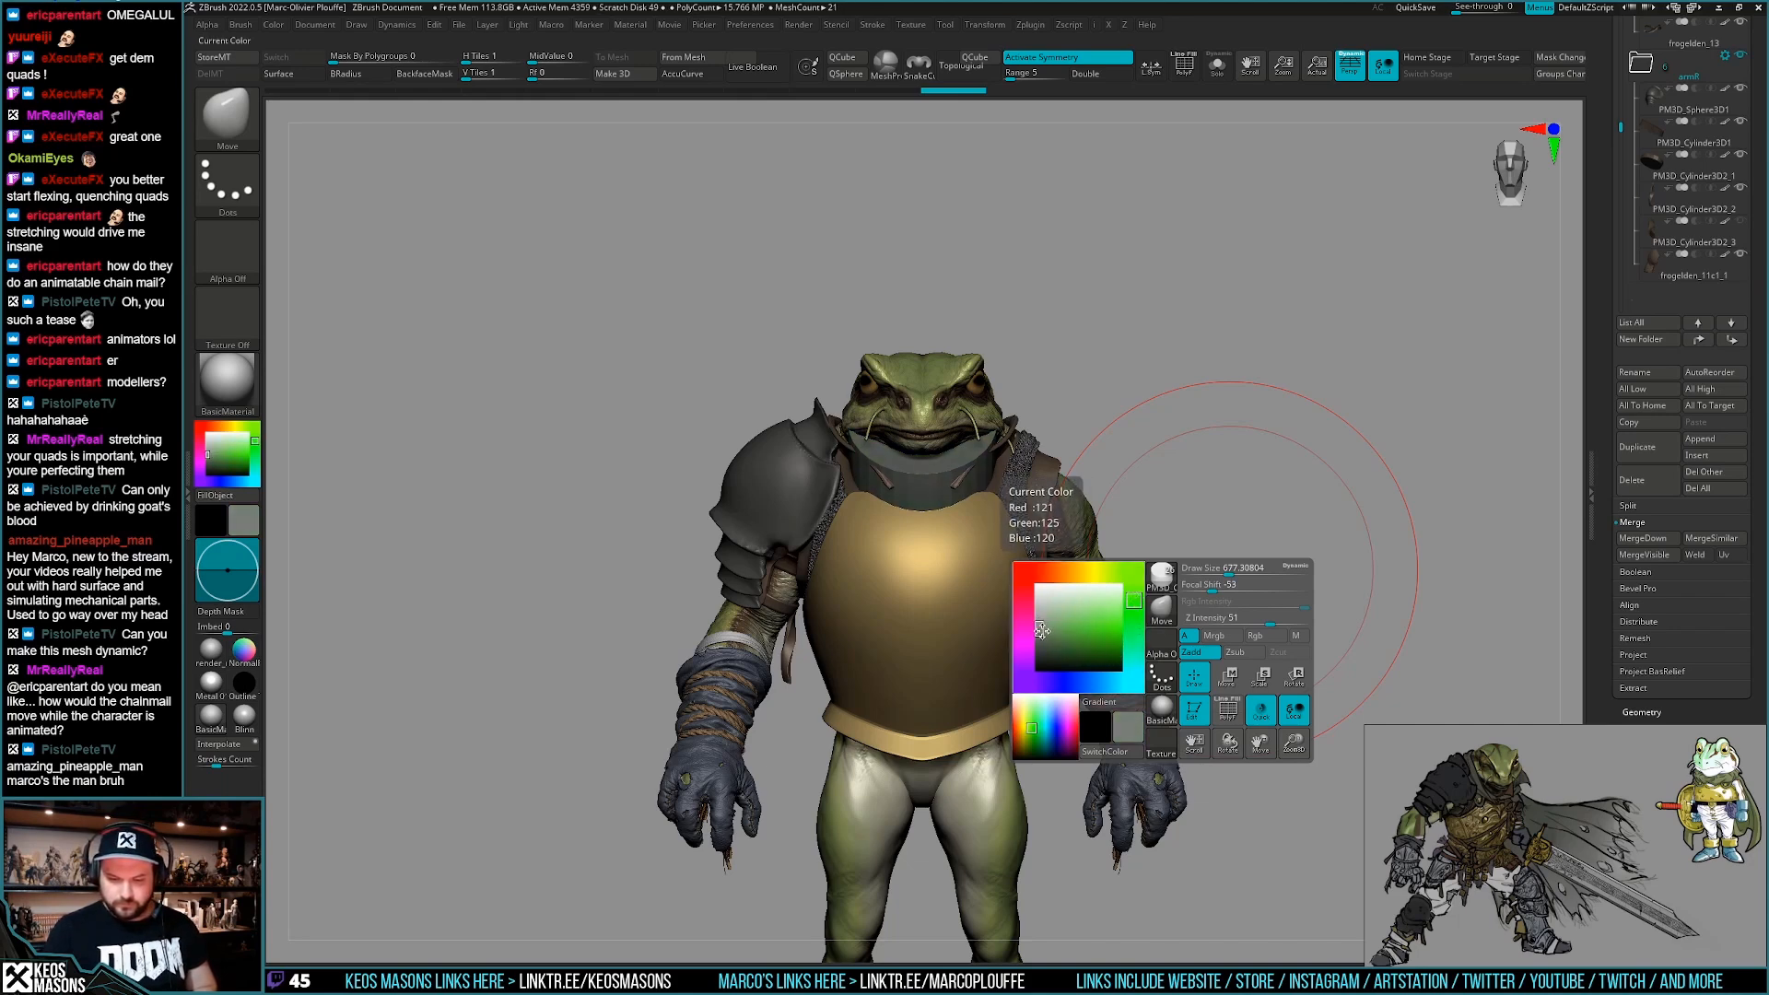
{"action": "right_click", "coordinate": [1247, 683]}
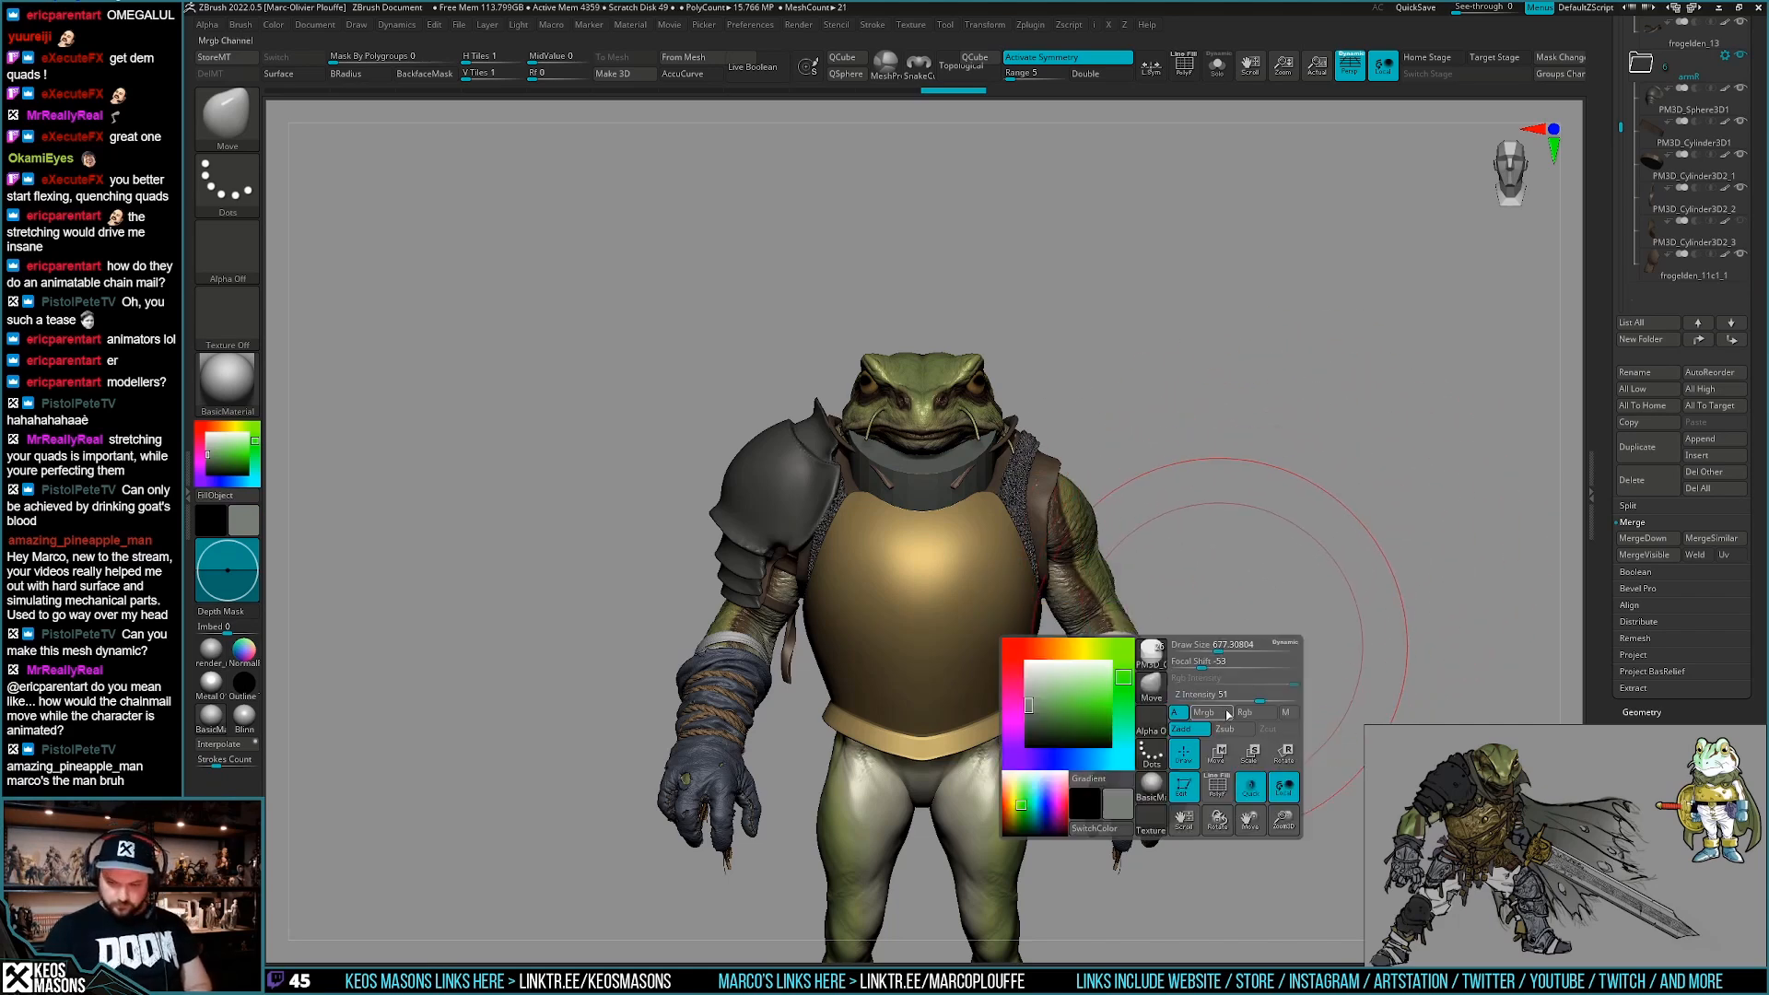
{"action": "key", "text": "shift+s"}
{"action": "left_click_drag", "start_coordinate": [1255, 635], "coordinate": [1236, 685]}
Subdivide the collar twice and convert it to DynaMesh without freezing its subdivision levels.
{"action": "key", "text": "shift+f"}
{"action": "key", "text": "shift+f"}
{"action": "key", "text": "ctrl+d"}
{"action": "key", "text": "ctrl+d"}
{"action": "key", "text": "shift+s"}
{"action": "key", "text": "shift+f"}
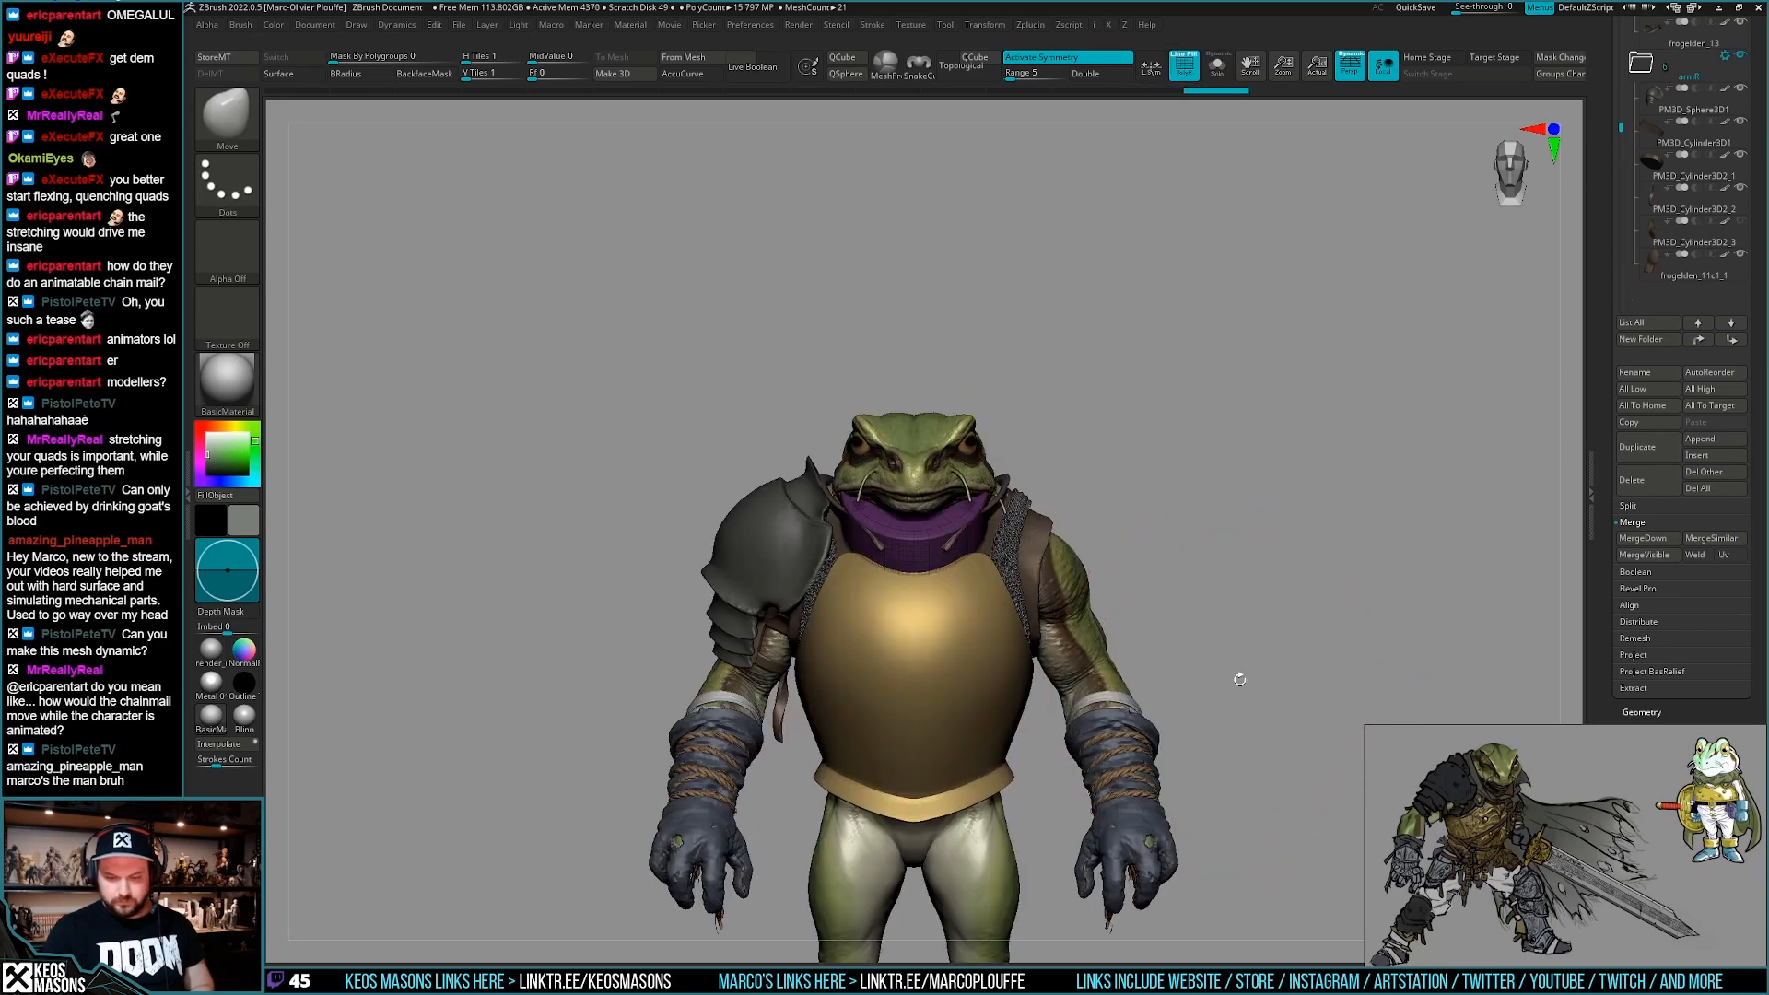
{"action": "key", "text": "shift+f"}
{"action": "key", "text": "i"}
{"action": "left_click", "coordinate": [1208, 643]}
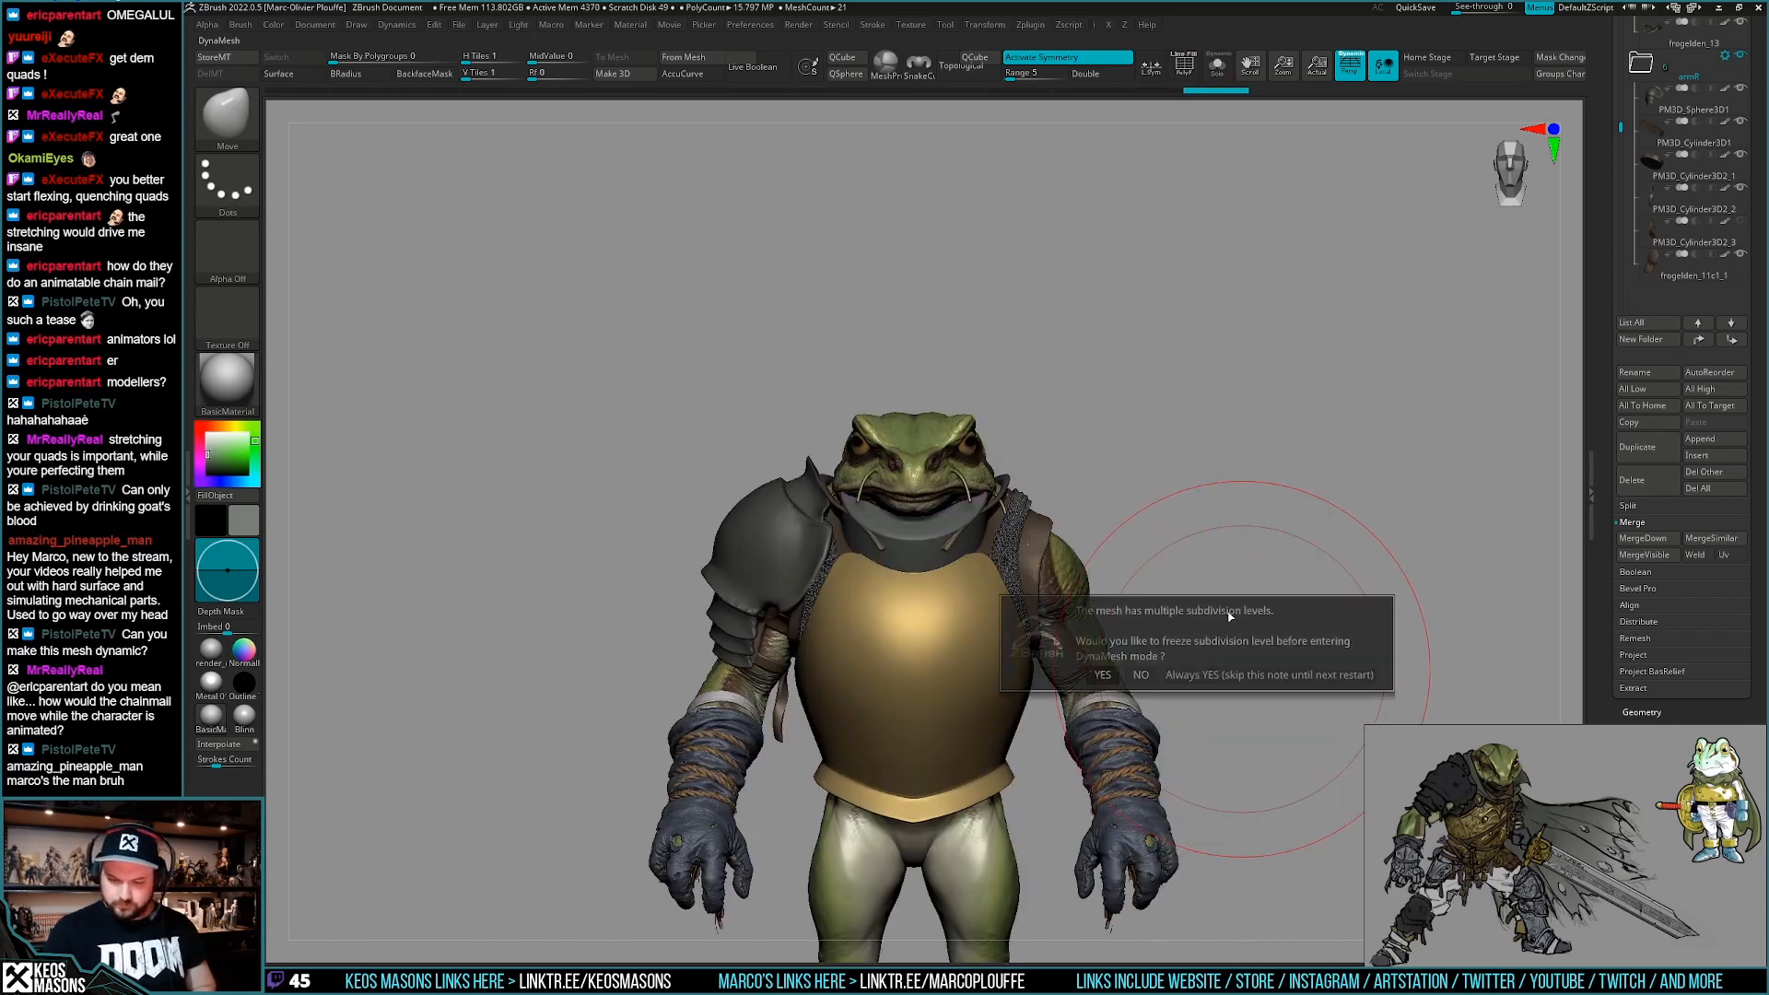
{"action": "left_click", "coordinate": [1140, 673]}
{"action": "key", "text": "shift+f"}
Build up the front and sides of the collar symmetrically with the ClayBuildup brush into a thicker cowl.
{"action": "mouse_move", "coordinate": [1107, 664]}
{"action": "left_mouse_down", "text": "alt"}
{"action": "mouse_move", "coordinate": [1174, 723]}
{"action": "mouse_move", "coordinate": [1096, 654]}
{"action": "left_mouse_up", "text": "alt"}
{"action": "key", "text": "shift+f"}
{"action": "key", "text": "x"}
{"action": "left_click", "coordinate": [1052, 536]}
{"action": "key", "text": "s"}
{"action": "right_click_drag", "start_coordinate": [1055, 578], "coordinate": [994, 586]}
{"action": "mouse_move", "coordinate": [1079, 525]}
{"action": "left_mouse_down"}
{"action": "mouse_move", "coordinate": [1068, 576]}
{"action": "mouse_move", "coordinate": [1004, 603]}
{"action": "mouse_move", "coordinate": [1025, 602]}
{"action": "left_mouse_up"}
{"action": "right_click_drag", "start_coordinate": [1024, 602], "coordinate": [1070, 608]}
{"action": "key", "text": "s"}
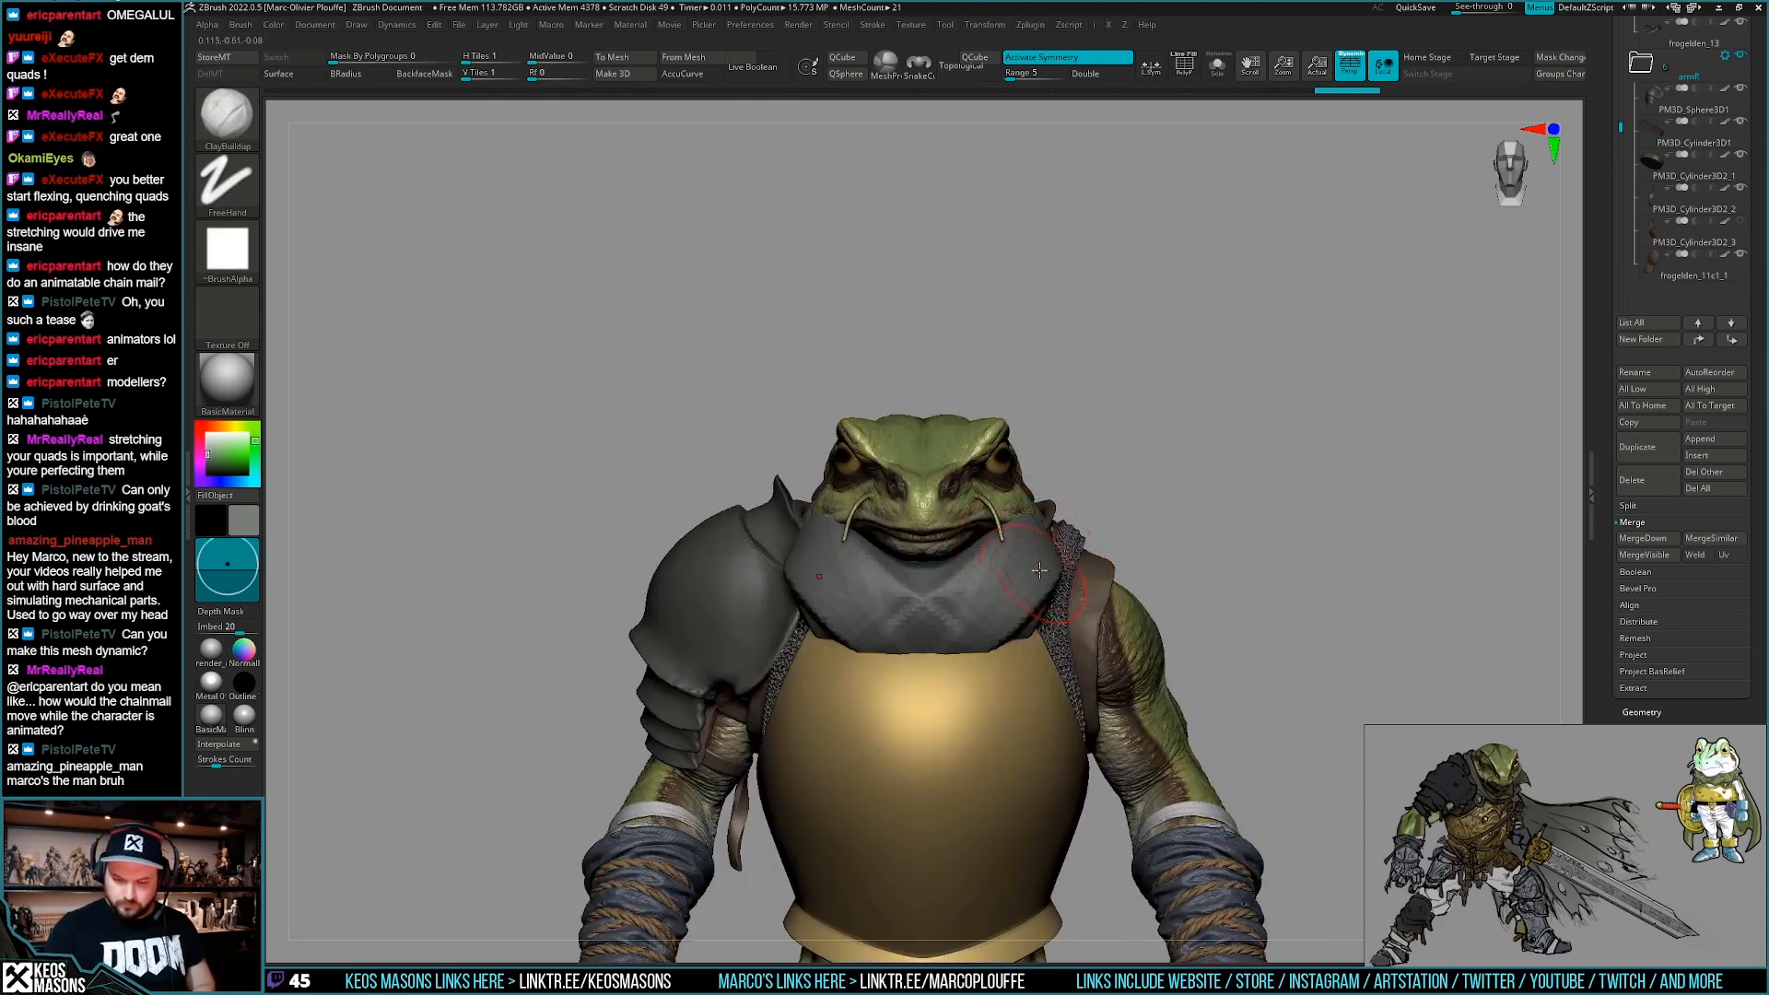
{"action": "left_click_drag", "start_coordinate": [1070, 608], "coordinate": [1050, 608]}
{"action": "right_click_drag", "start_coordinate": [1068, 599], "coordinate": [1009, 594]}
{"action": "left_click_drag", "start_coordinate": [1050, 557], "coordinate": [962, 612]}
{"action": "right_click_drag", "start_coordinate": [1073, 585], "coordinate": [1026, 592]}
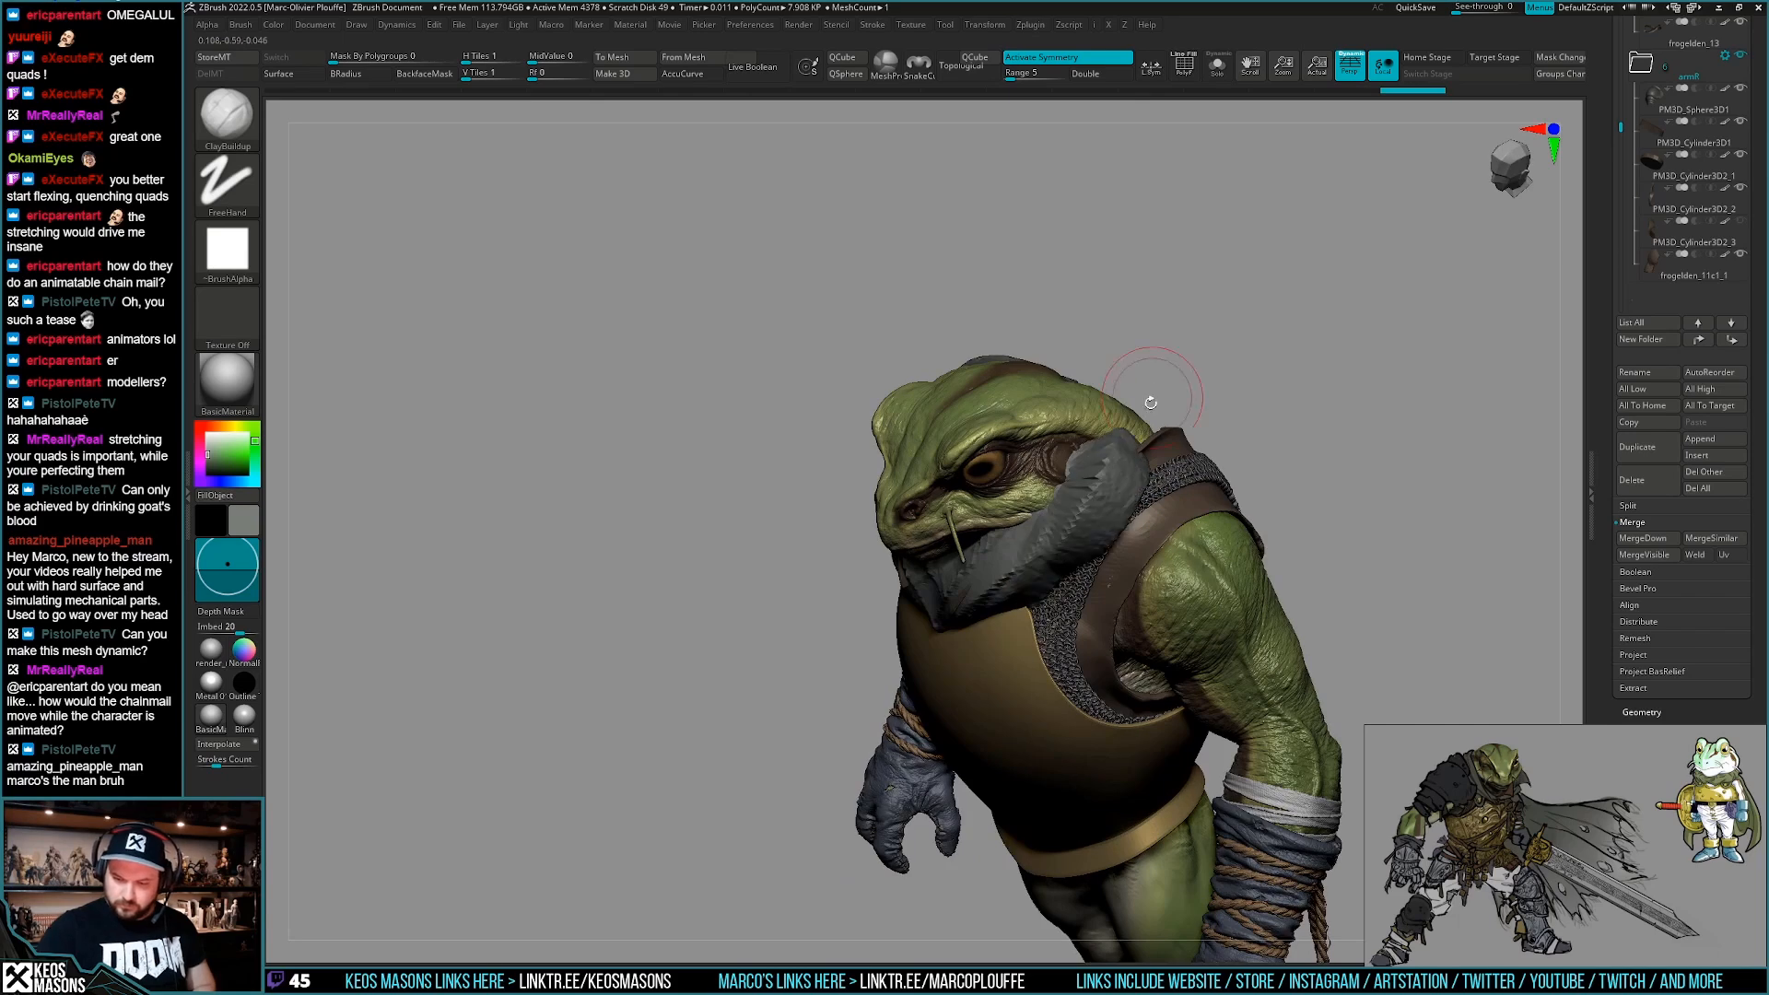
Isolate the cowl, smooth its side and back surfaces, and show the whole character again.
{"action": "right_click_drag", "start_coordinate": [1155, 389], "coordinate": [1150, 431]}
{"action": "key", "text": "ctrl+shift+s"}
{"action": "left_click_drag", "start_coordinate": [1087, 516], "coordinate": [1046, 589], "text": "shift"}
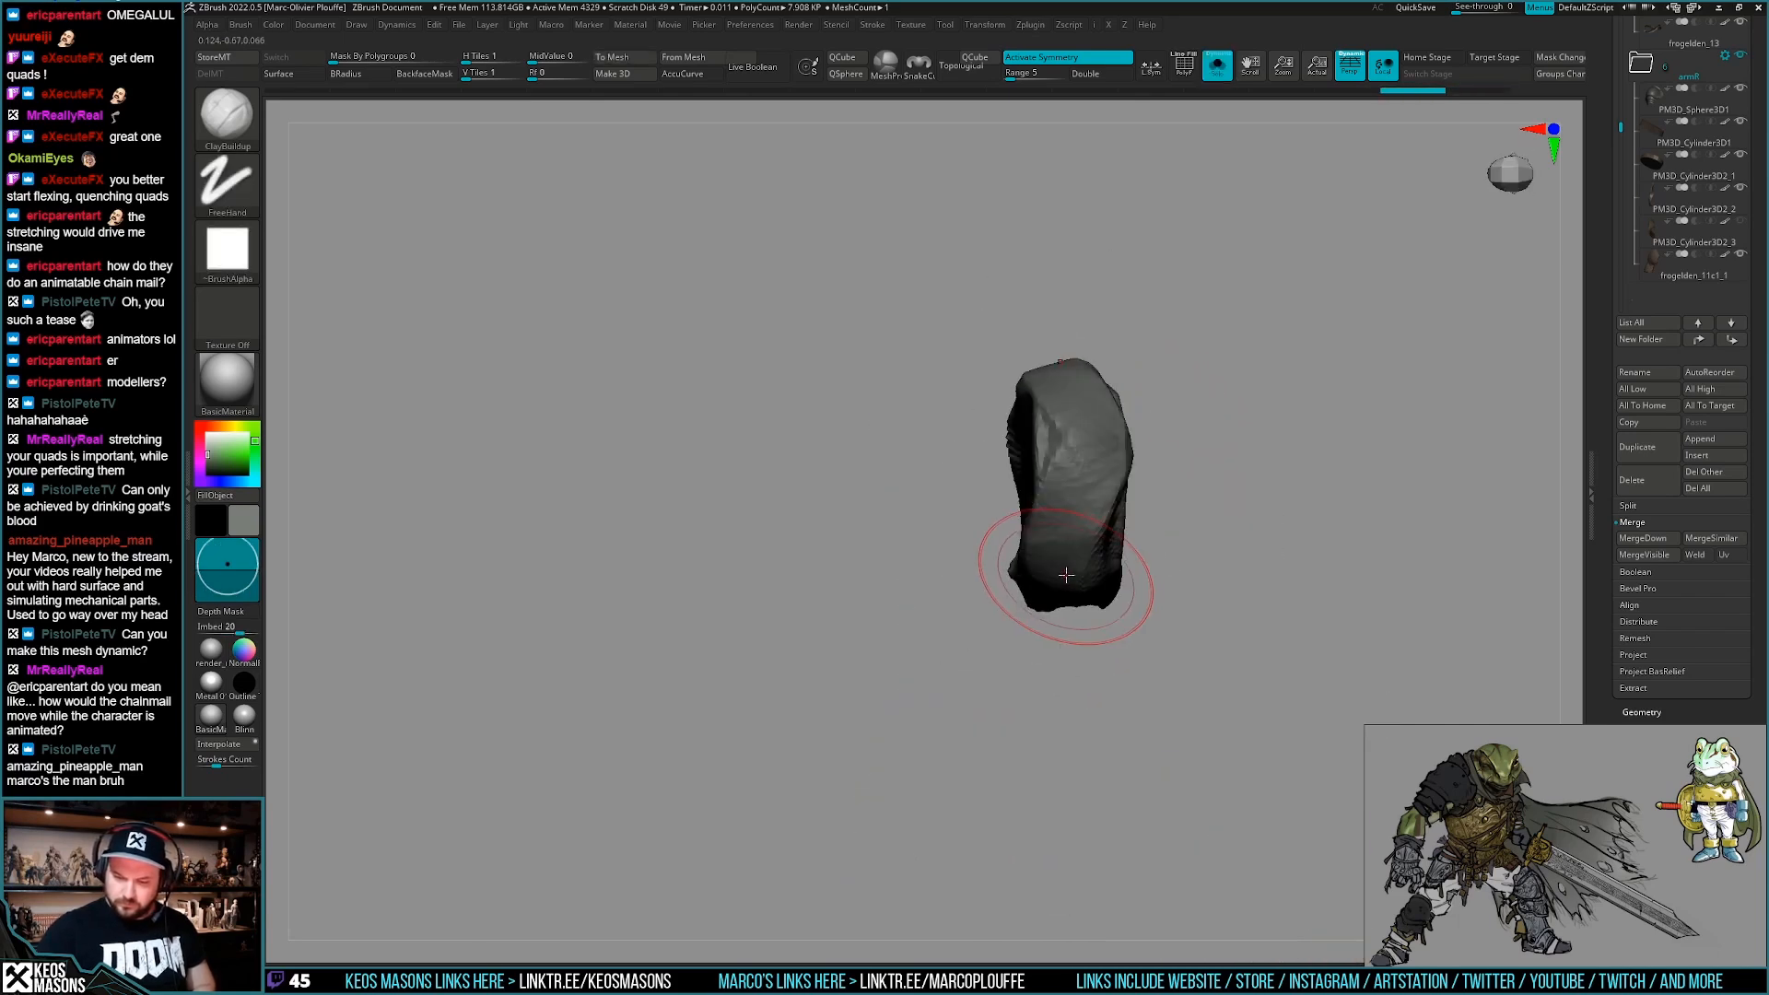
{"action": "mouse_move", "coordinate": [1116, 608]}
{"action": "right_mouse_down"}
{"action": "mouse_move", "coordinate": [1078, 436]}
{"action": "mouse_move", "coordinate": [1078, 488]}
{"action": "right_mouse_up"}
{"action": "mouse_move", "coordinate": [1086, 506]}
{"action": "left_mouse_down", "text": "shift"}
{"action": "mouse_move", "coordinate": [1059, 555]}
{"action": "mouse_move", "coordinate": [968, 598]}
{"action": "left_mouse_up", "text": "shift"}
{"action": "key", "text": "ctrl+shift+s"}
{"action": "right_click_drag", "start_coordinate": [1149, 583], "coordinate": [1073, 539]}
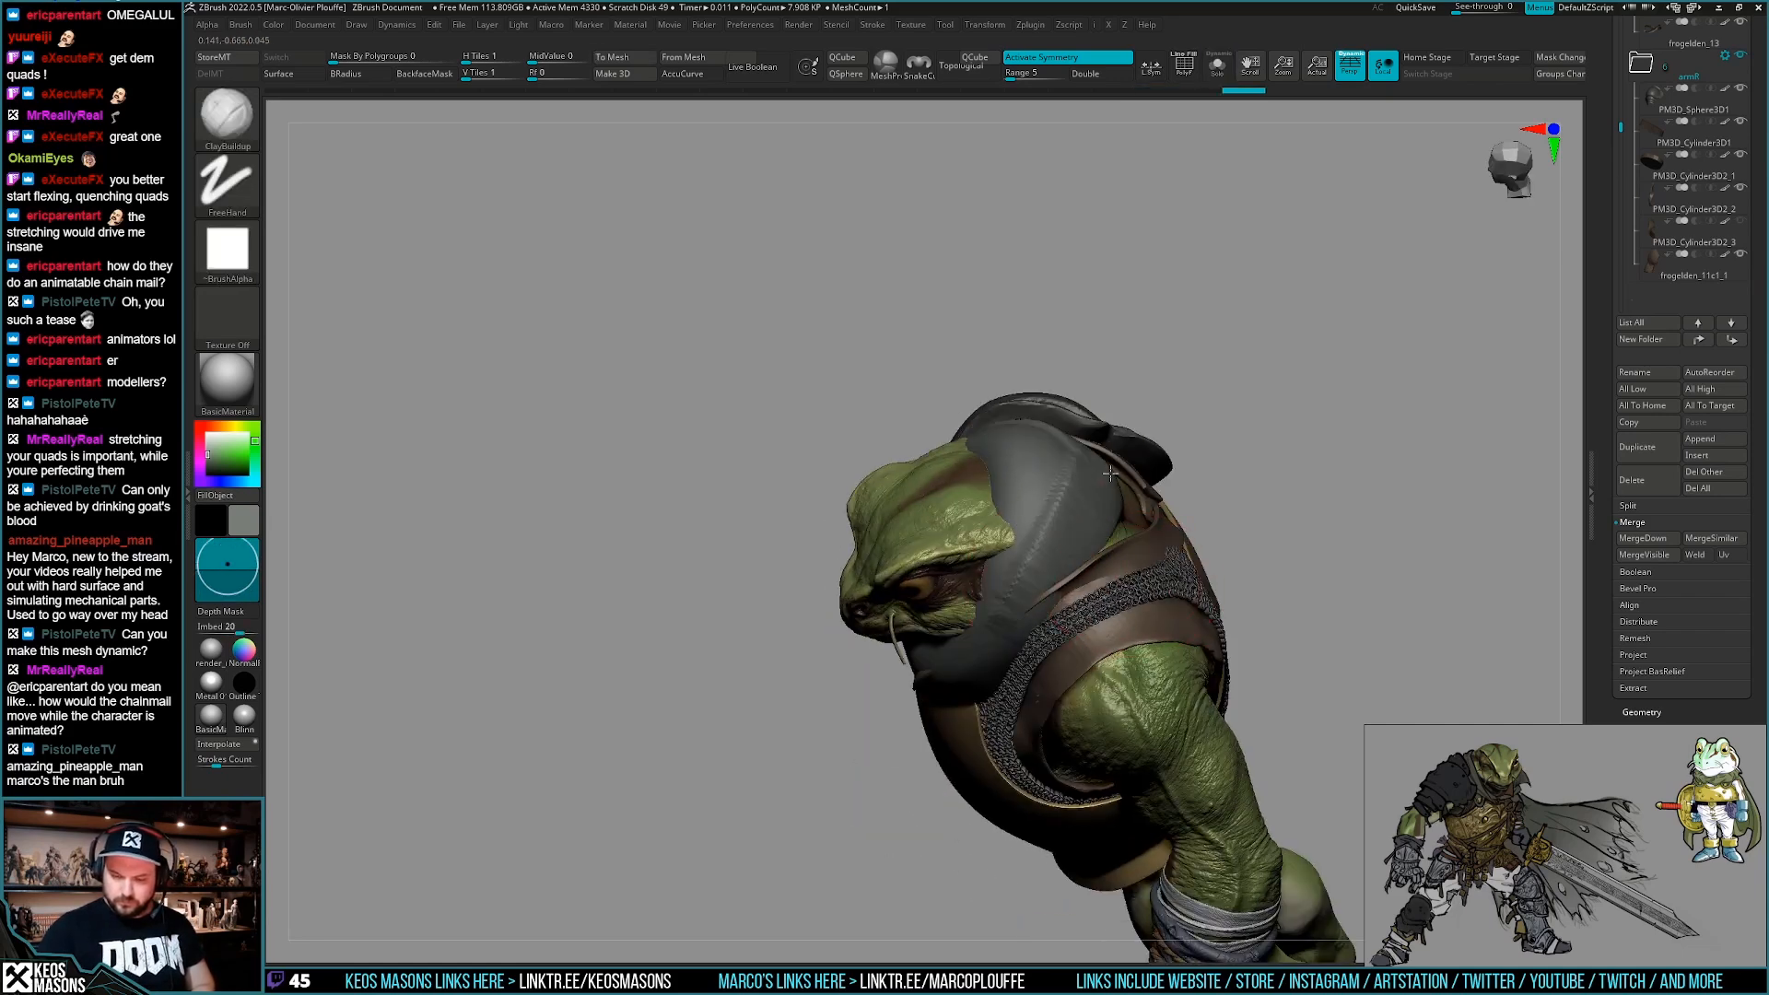
{"action": "right_click_drag", "start_coordinate": [975, 714], "coordinate": [1005, 532]}
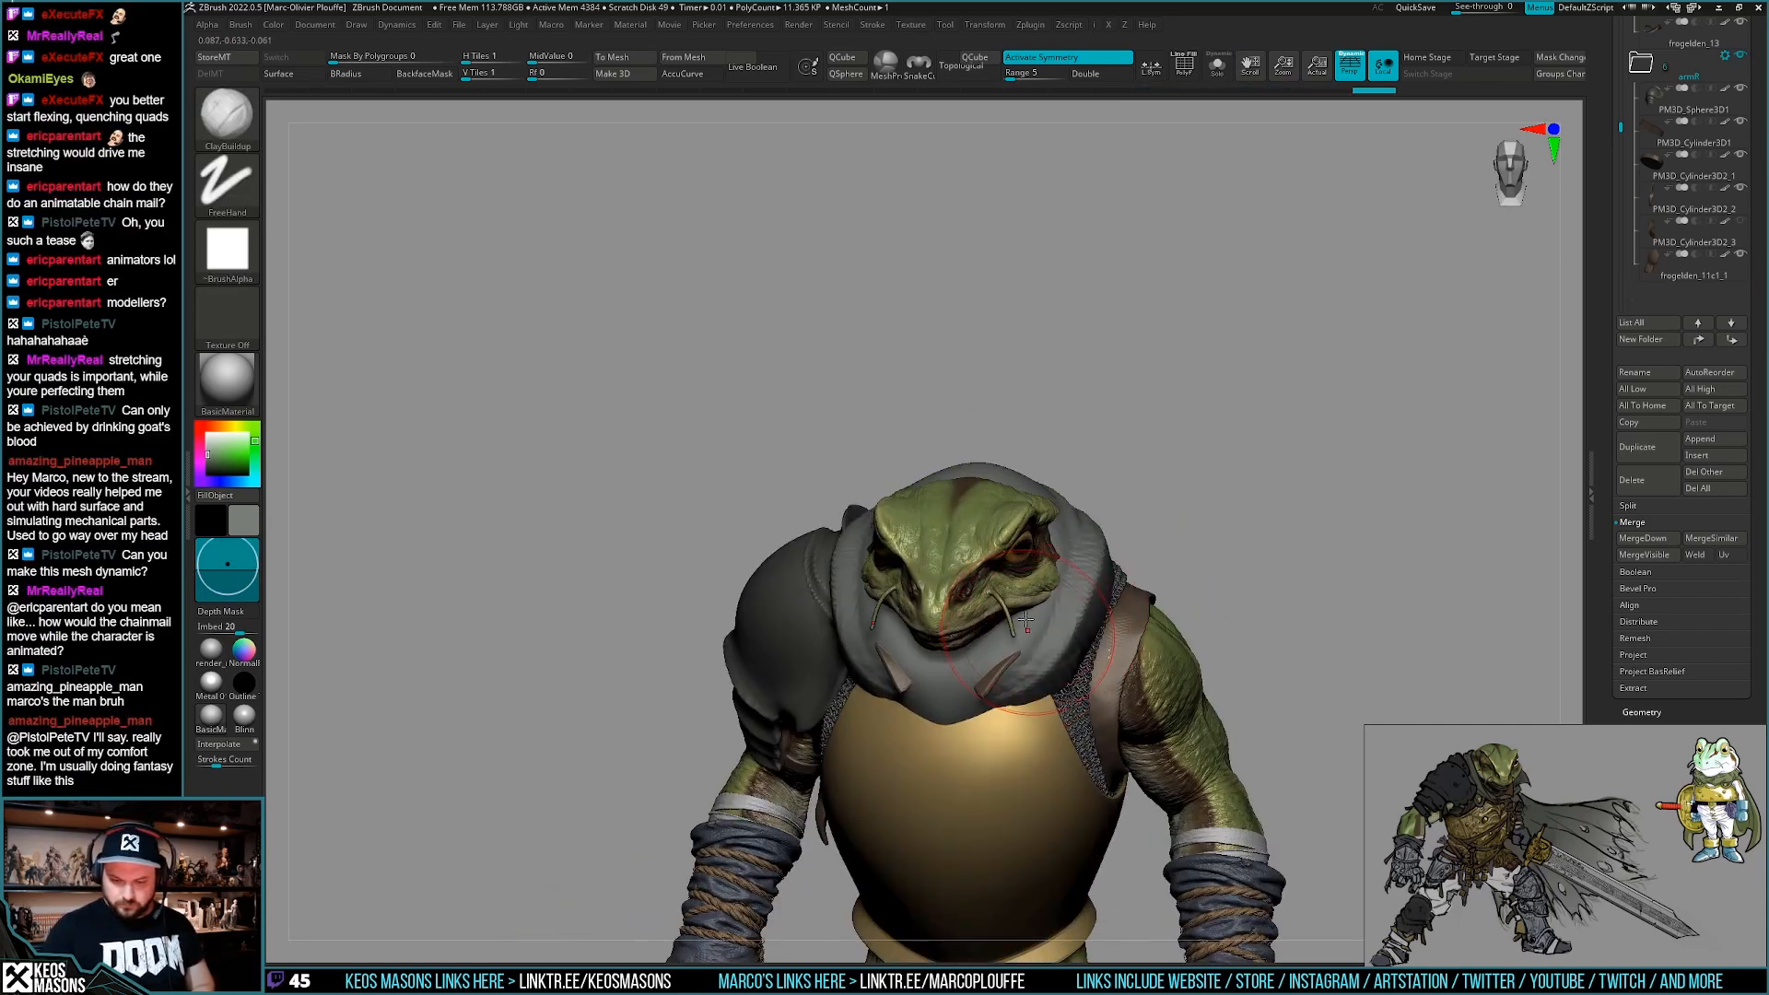
Smooth the inner rim of the cowl in isolation and bring the other subtools back into view.
{"action": "key", "text": "ctrl+shift+s"}
{"action": "key", "text": "ctrl+shift+s"}
{"action": "right_click_drag", "start_coordinate": [994, 634], "coordinate": [1126, 430]}
{"action": "key", "text": "ctrl+shift+s"}
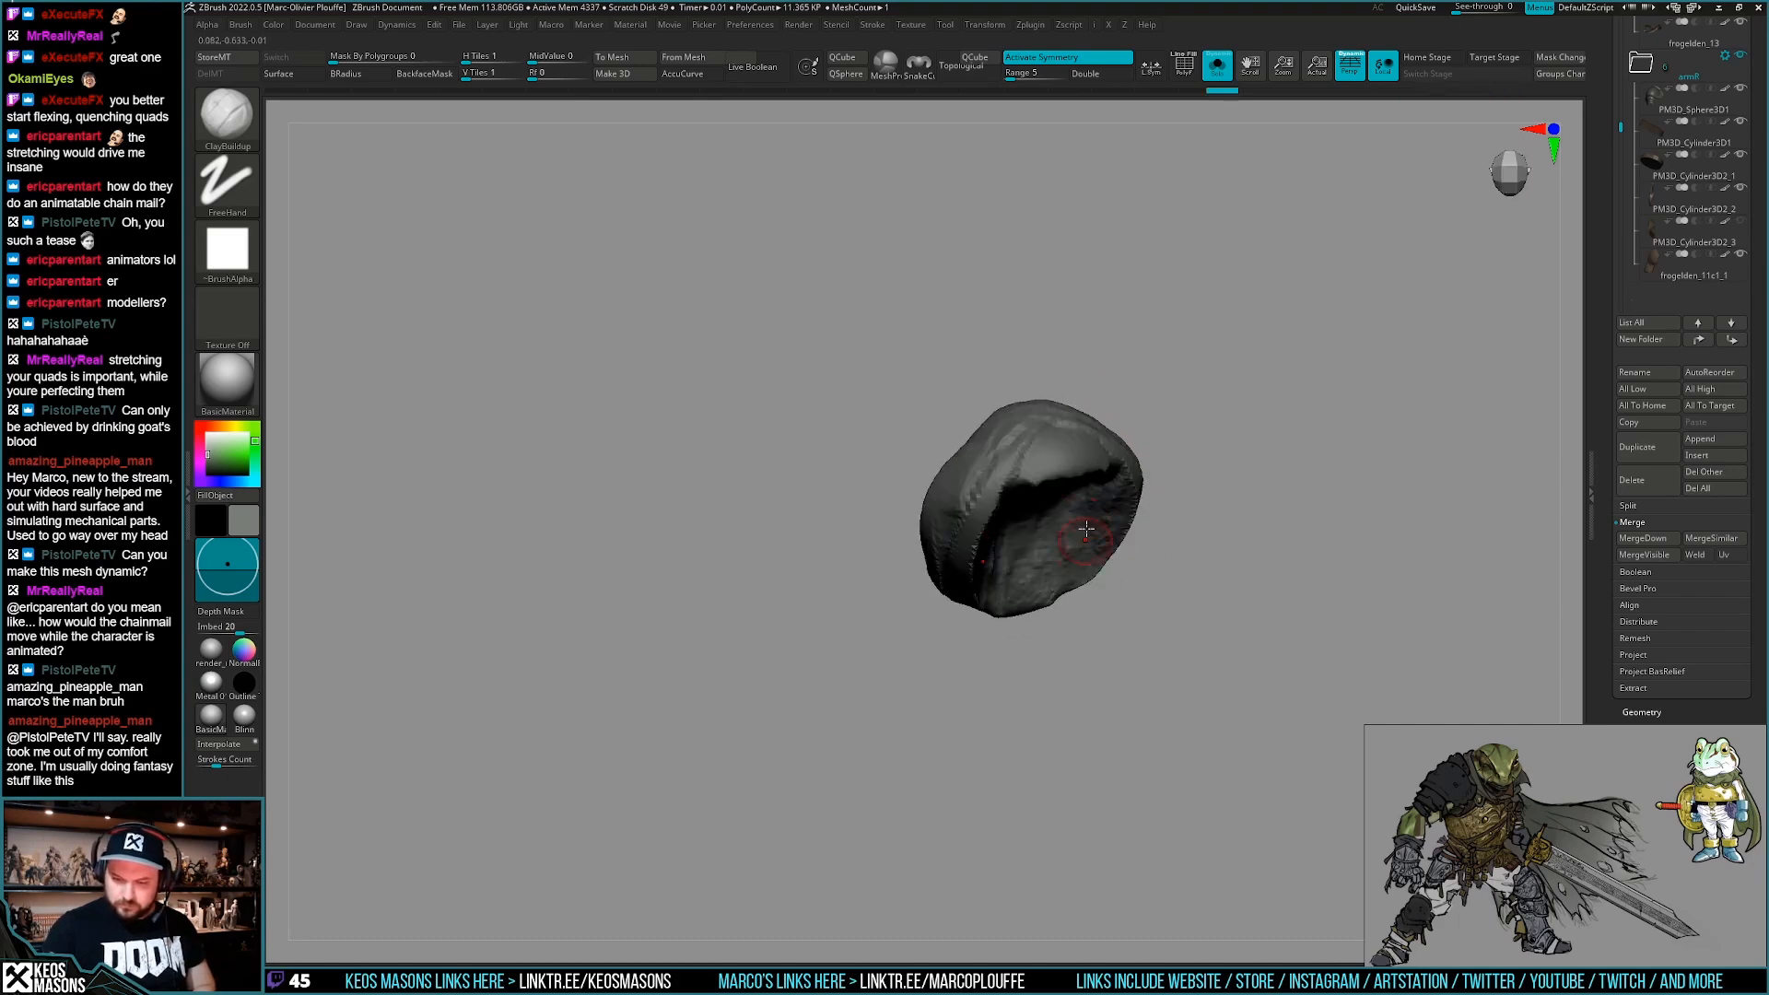
{"action": "right_click_drag", "start_coordinate": [984, 500], "coordinate": [958, 487]}
{"action": "left_click_drag", "start_coordinate": [996, 454], "coordinate": [977, 480], "text": "shift"}
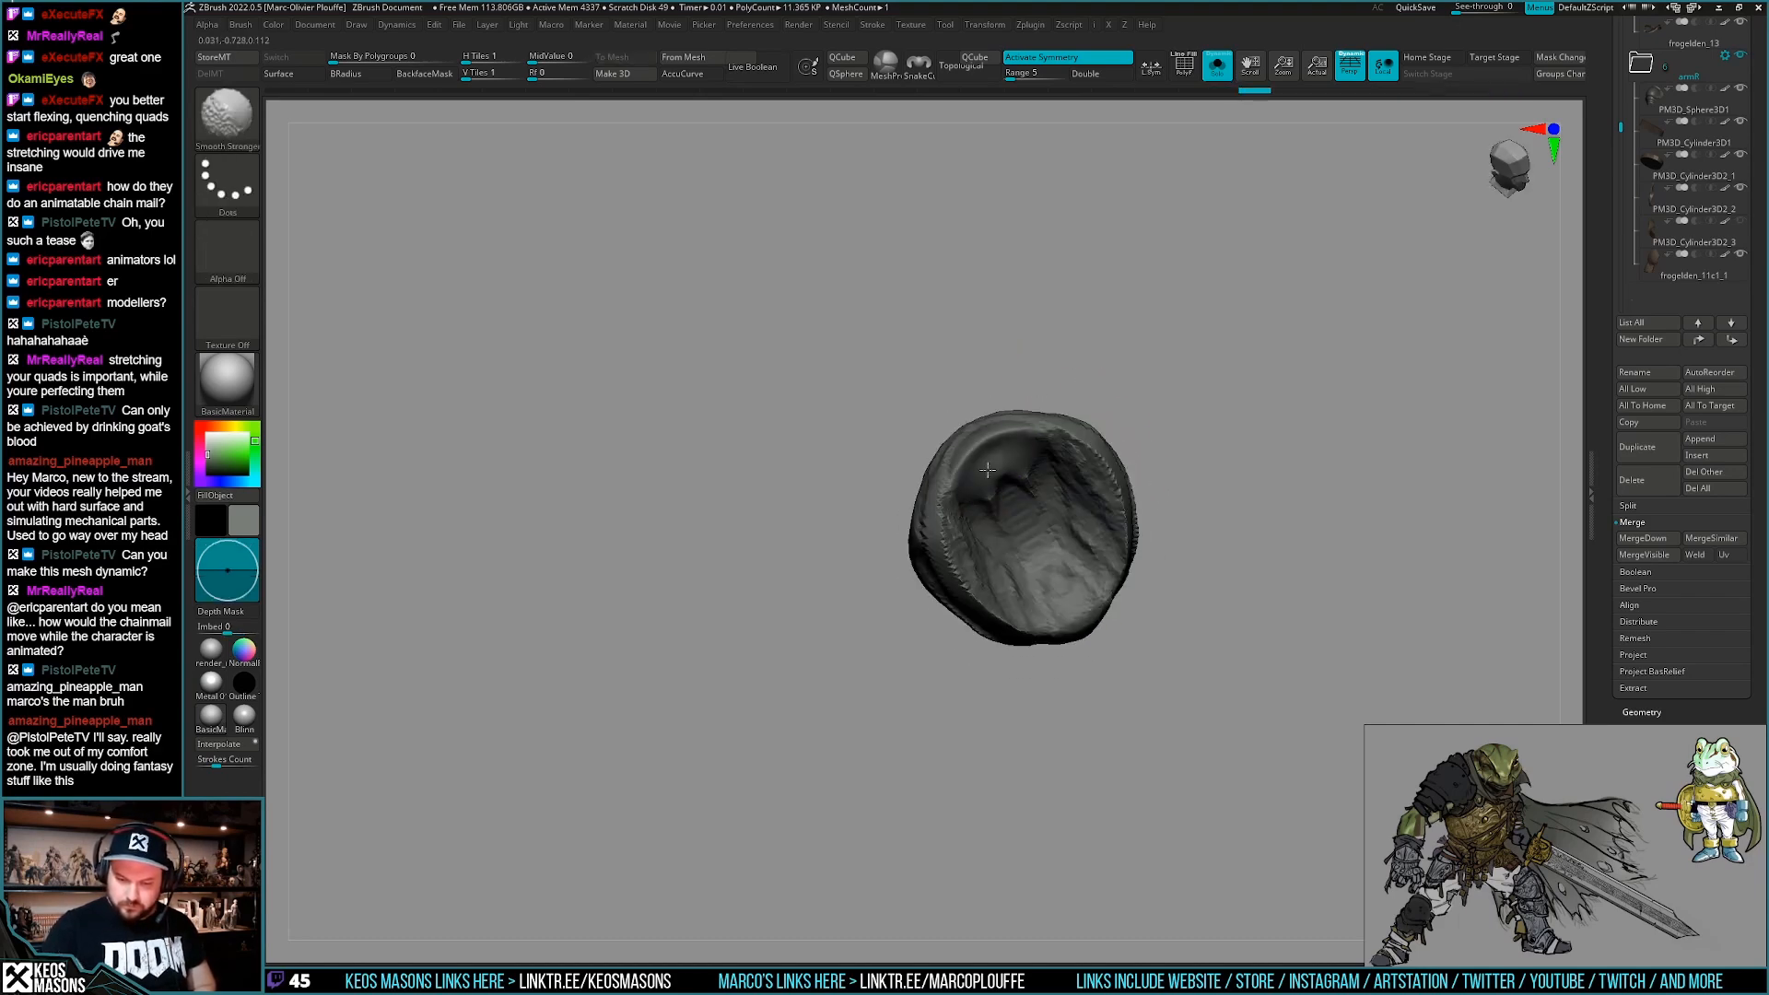
{"action": "key", "text": "ctrl+shift+s"}
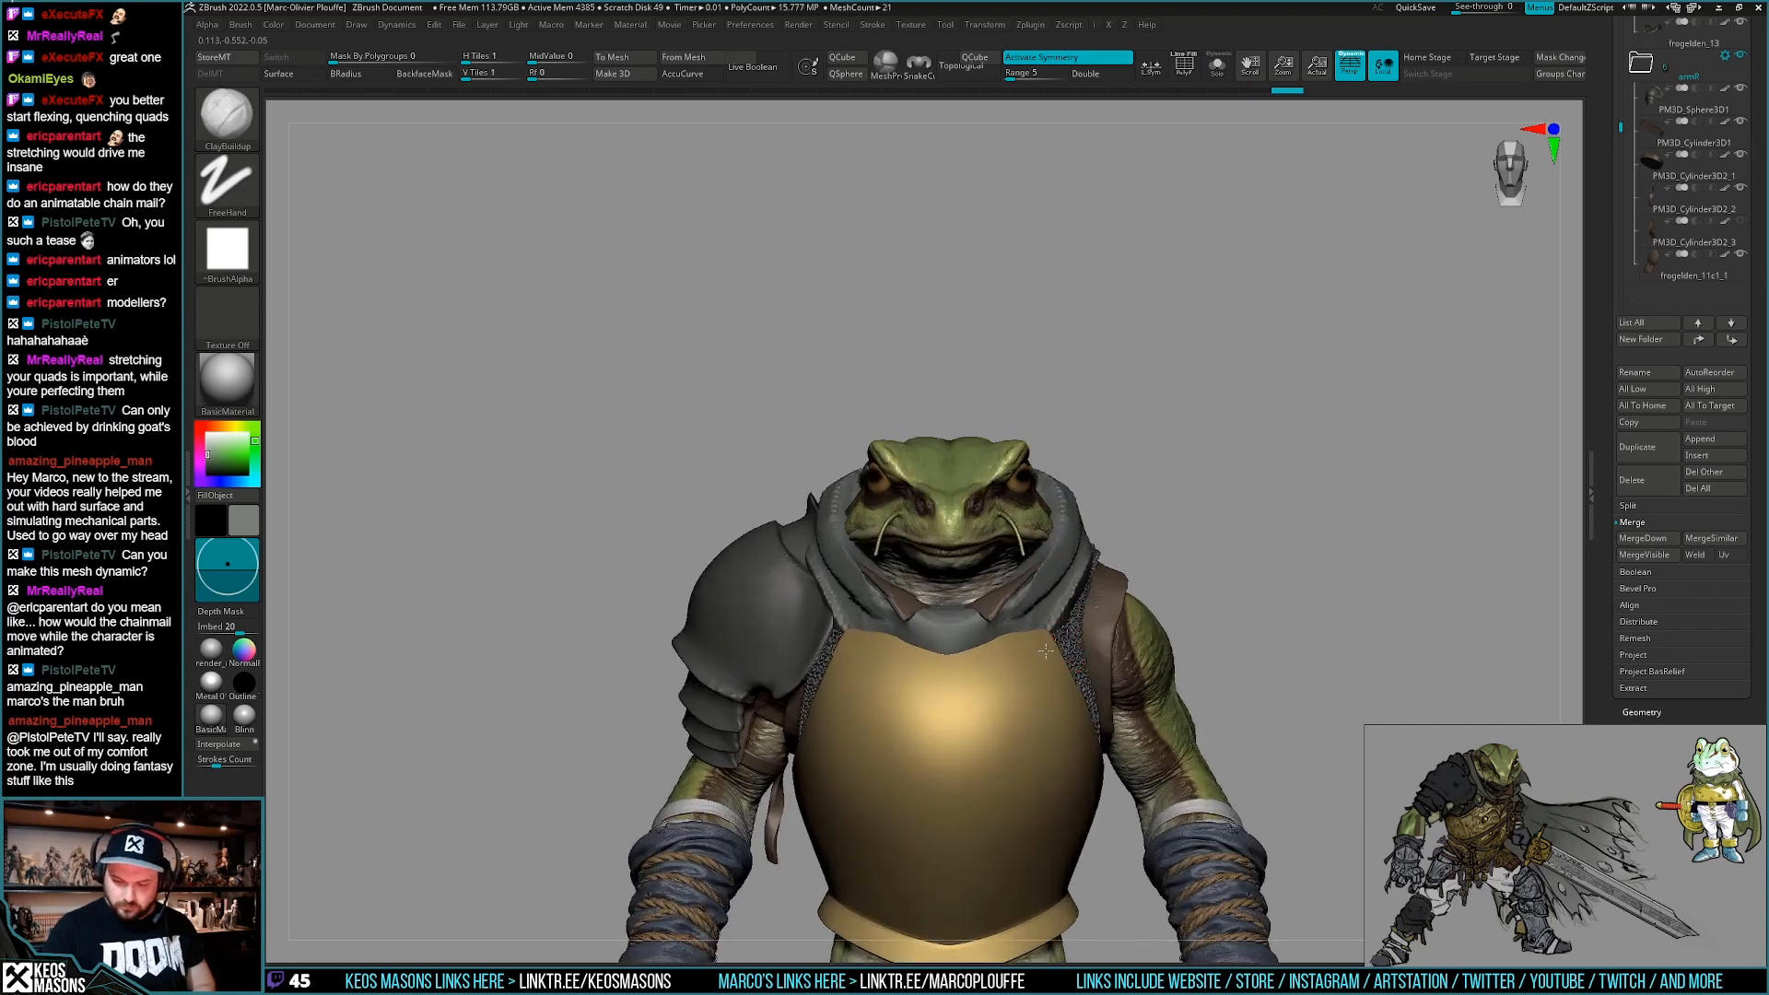
Try smoothing the front of the cowl further and undo the last strokes.
{"action": "right_click_drag", "start_coordinate": [1023, 626], "coordinate": [960, 714]}
{"action": "right_click", "coordinate": [959, 727]}
{"action": "left_click_drag", "start_coordinate": [993, 640], "coordinate": [1058, 482], "text": "shift"}
{"action": "key", "text": "ctrl+z"}
{"action": "key", "text": "ctrl+z"}
{"action": "key", "text": "ctrl+z"}
{"action": "key", "text": "ctrl+z"}
{"action": "key", "text": "ctrl+z"}
{"action": "key", "text": "ctrl+z"}
{"action": "key", "text": "ctrl+z"}
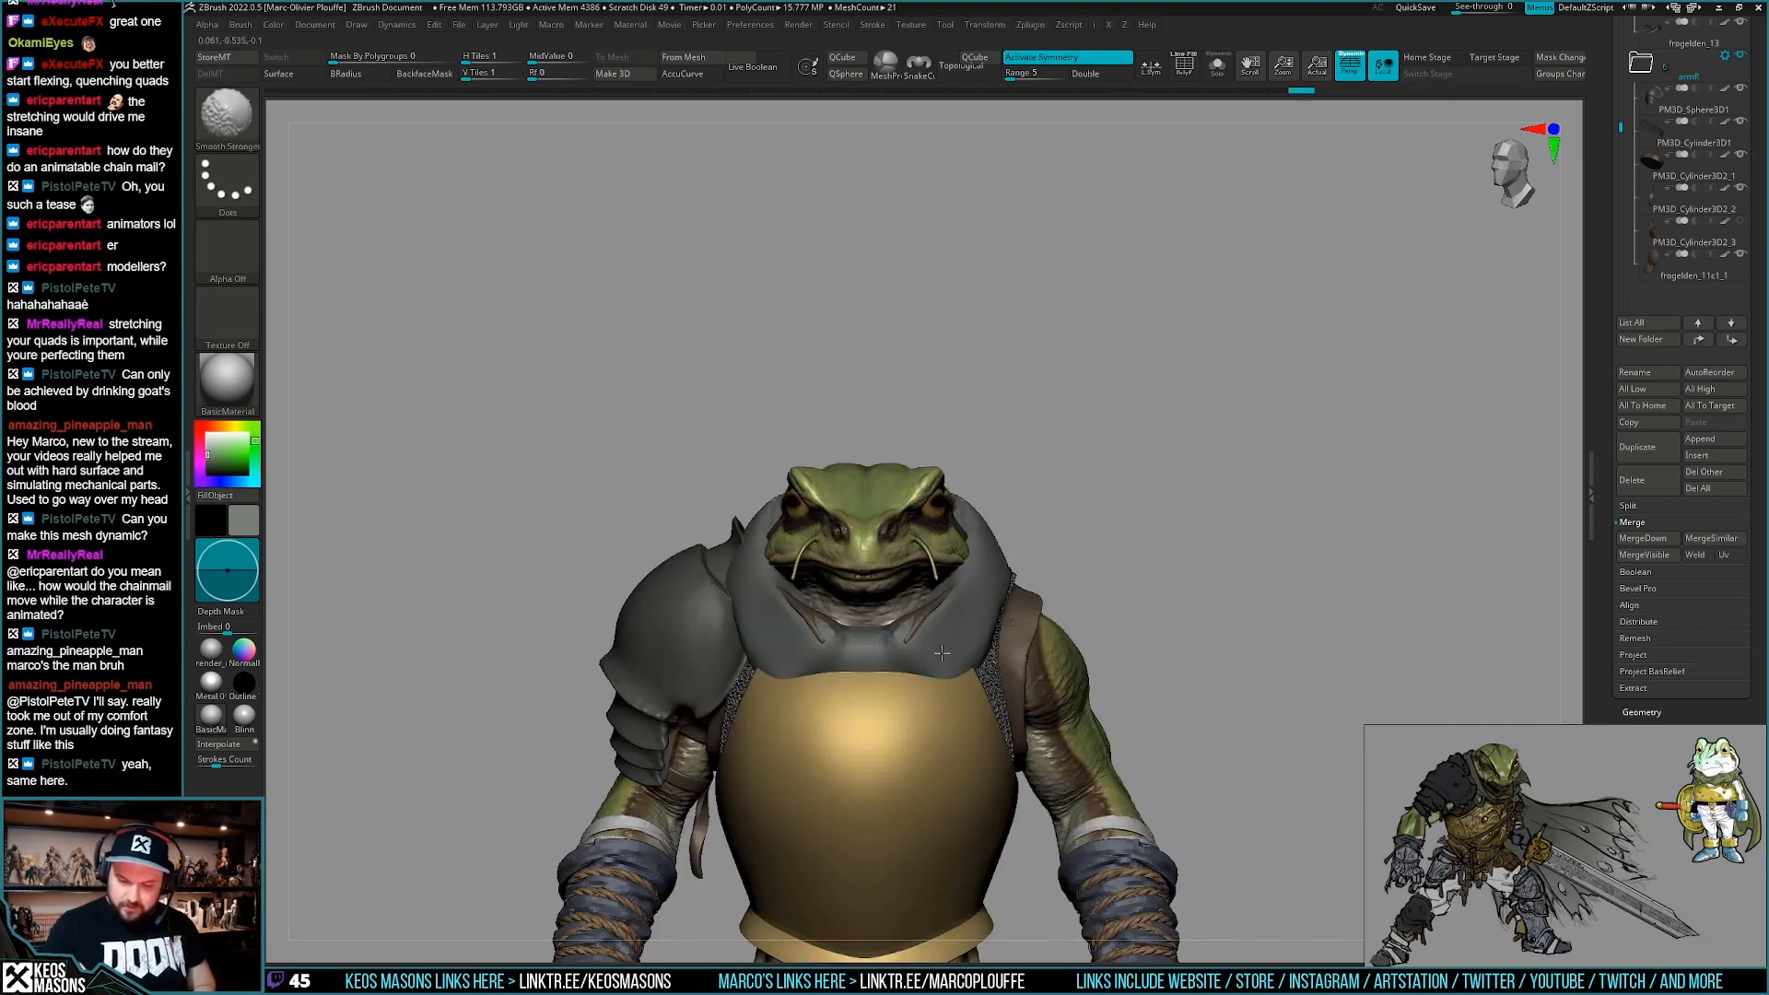
{"action": "key", "text": "ctrl+shift+z"}
Step the cowl back through its recent sculpting changes and check its topology with the polyframe display.
{"action": "right_click_drag", "start_coordinate": [1012, 606], "coordinate": [1055, 622], "text": "ctrl"}
{"action": "mouse_move", "coordinate": [991, 691]}
{"action": "right_mouse_down"}
{"action": "mouse_move", "coordinate": [932, 692]}
{"action": "mouse_move", "coordinate": [921, 645]}
{"action": "mouse_move", "coordinate": [971, 656]}
{"action": "mouse_move", "coordinate": [965, 673]}
{"action": "right_mouse_up"}
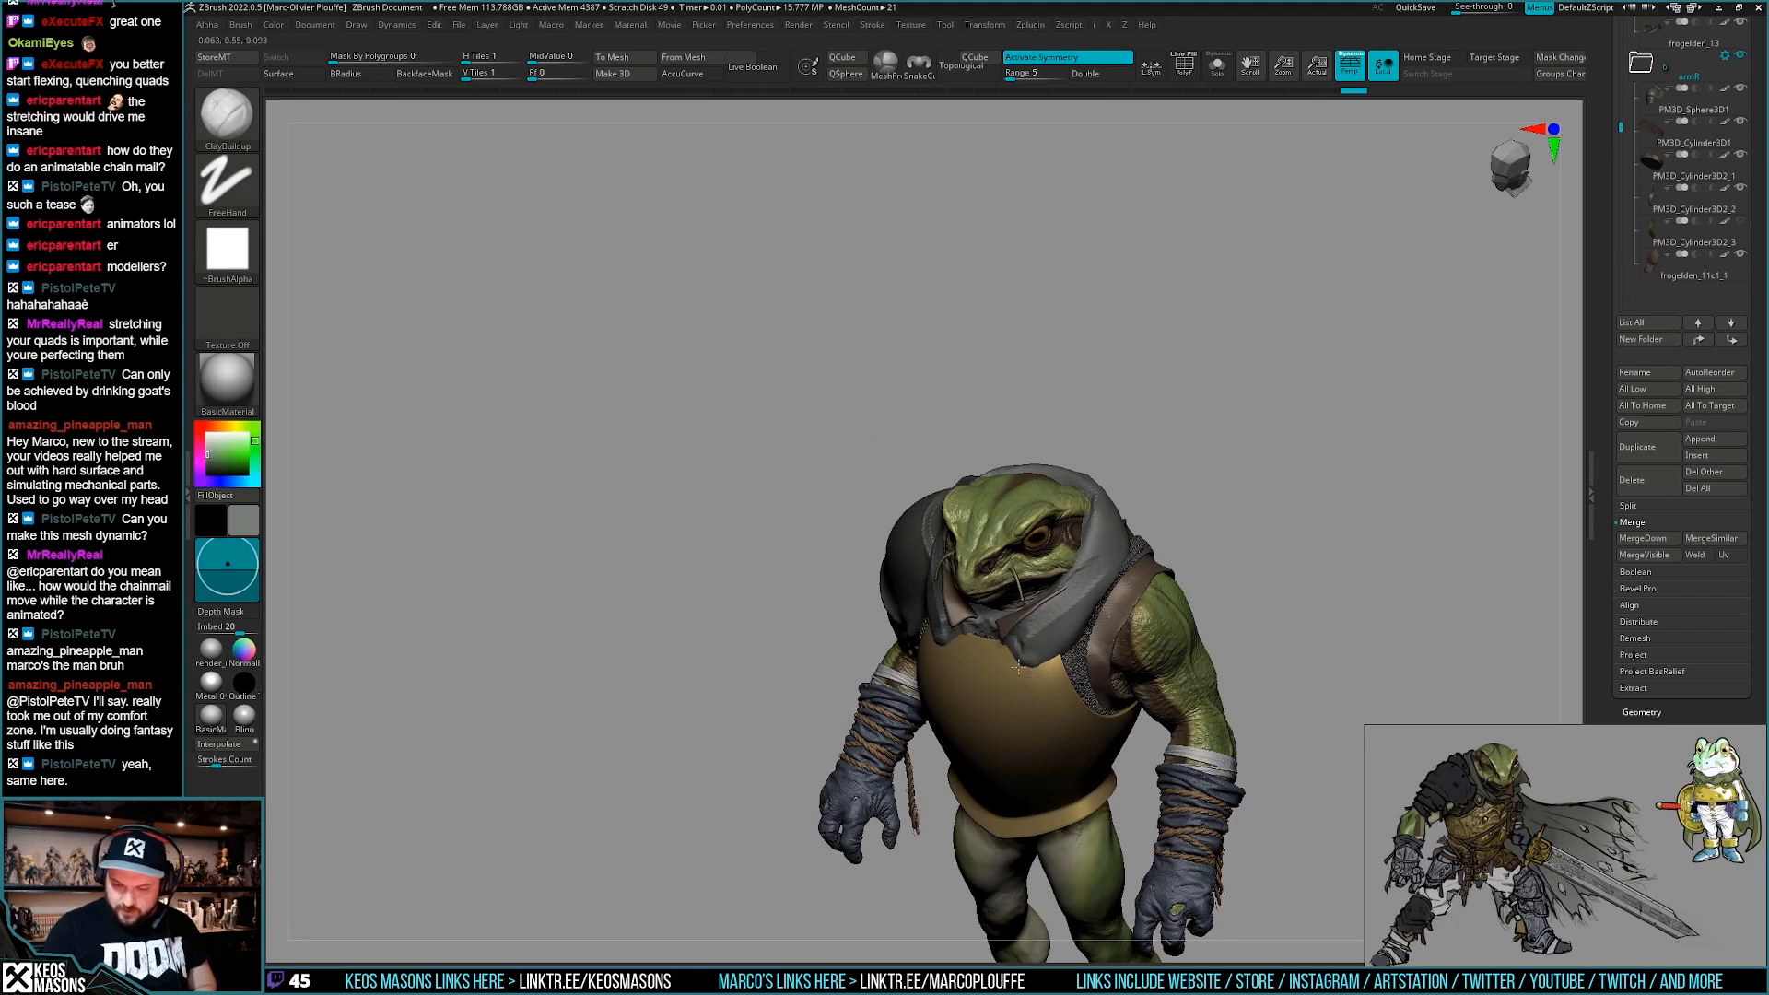
{"action": "right_click_drag", "start_coordinate": [1080, 648], "coordinate": [1098, 693], "text": "shift"}
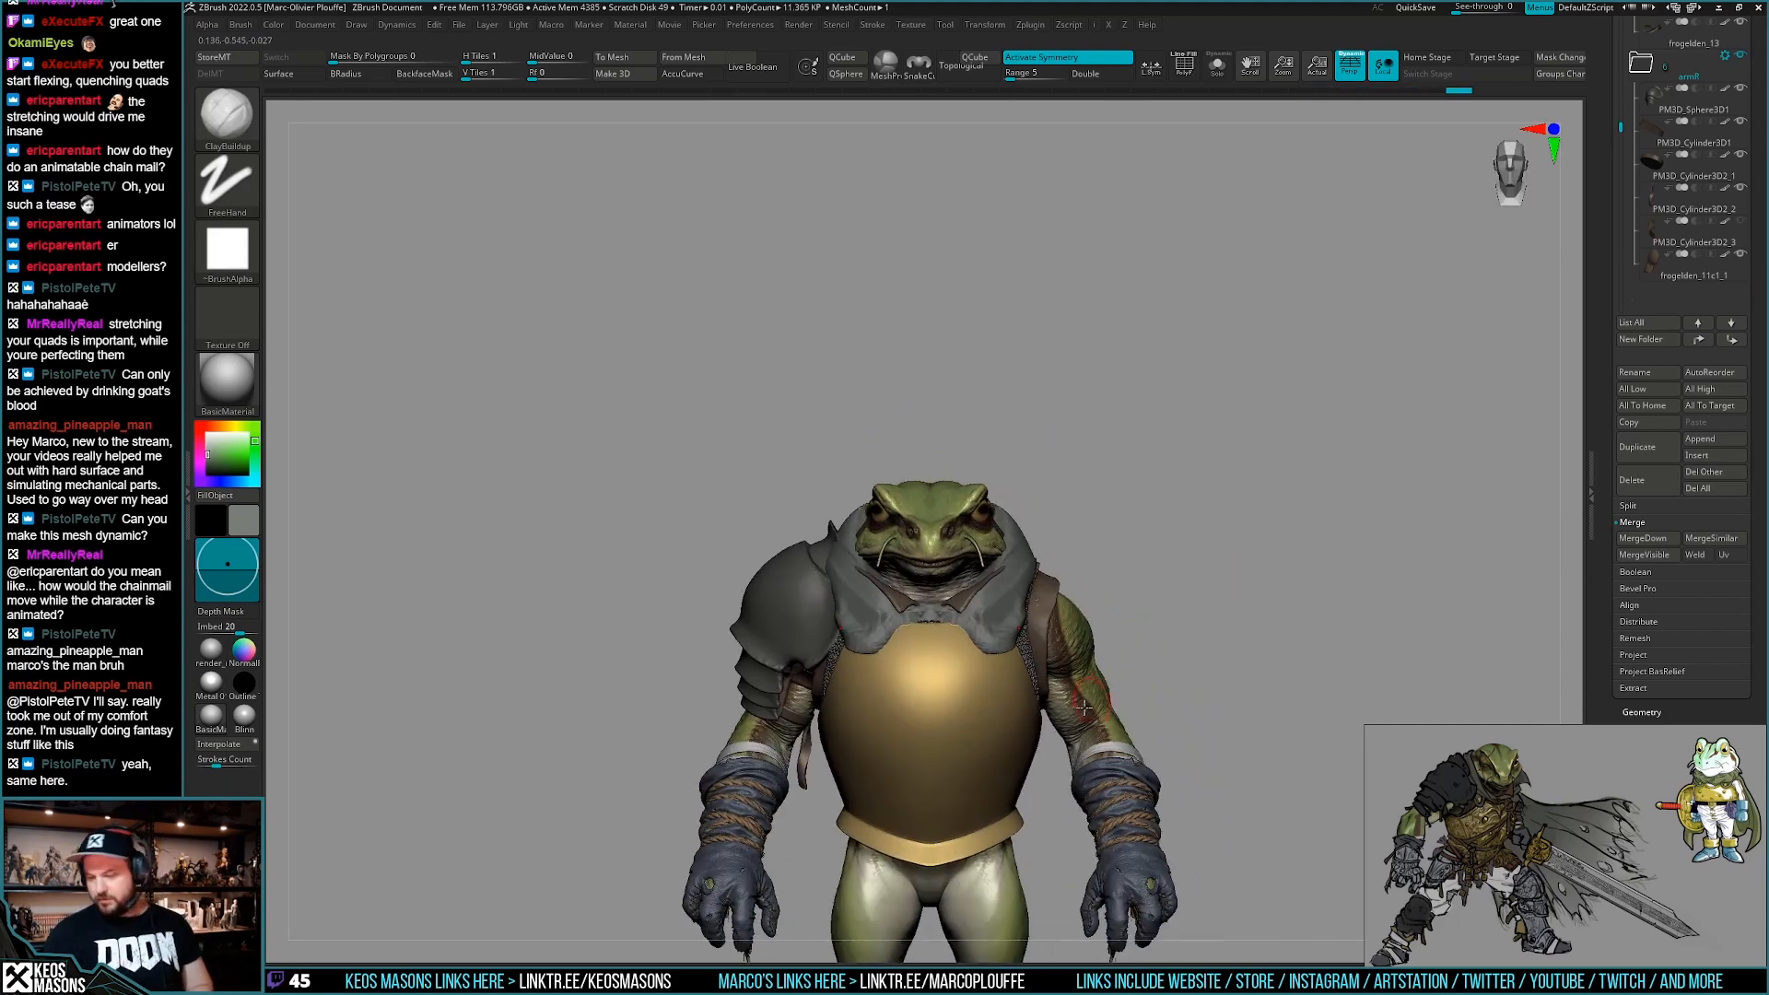
{"action": "right_click_drag", "start_coordinate": [1024, 757], "coordinate": [1084, 687]}
{"action": "key", "text": "shift+f"}
{"action": "key", "text": "ctrl+z"}
{"action": "key", "text": "ctrl+z"}
{"action": "key", "text": "ctrl+z"}
{"action": "key", "text": "ctrl+z"}
{"action": "key", "text": "ctrl+z"}
{"action": "key", "text": "ctrl+z"}
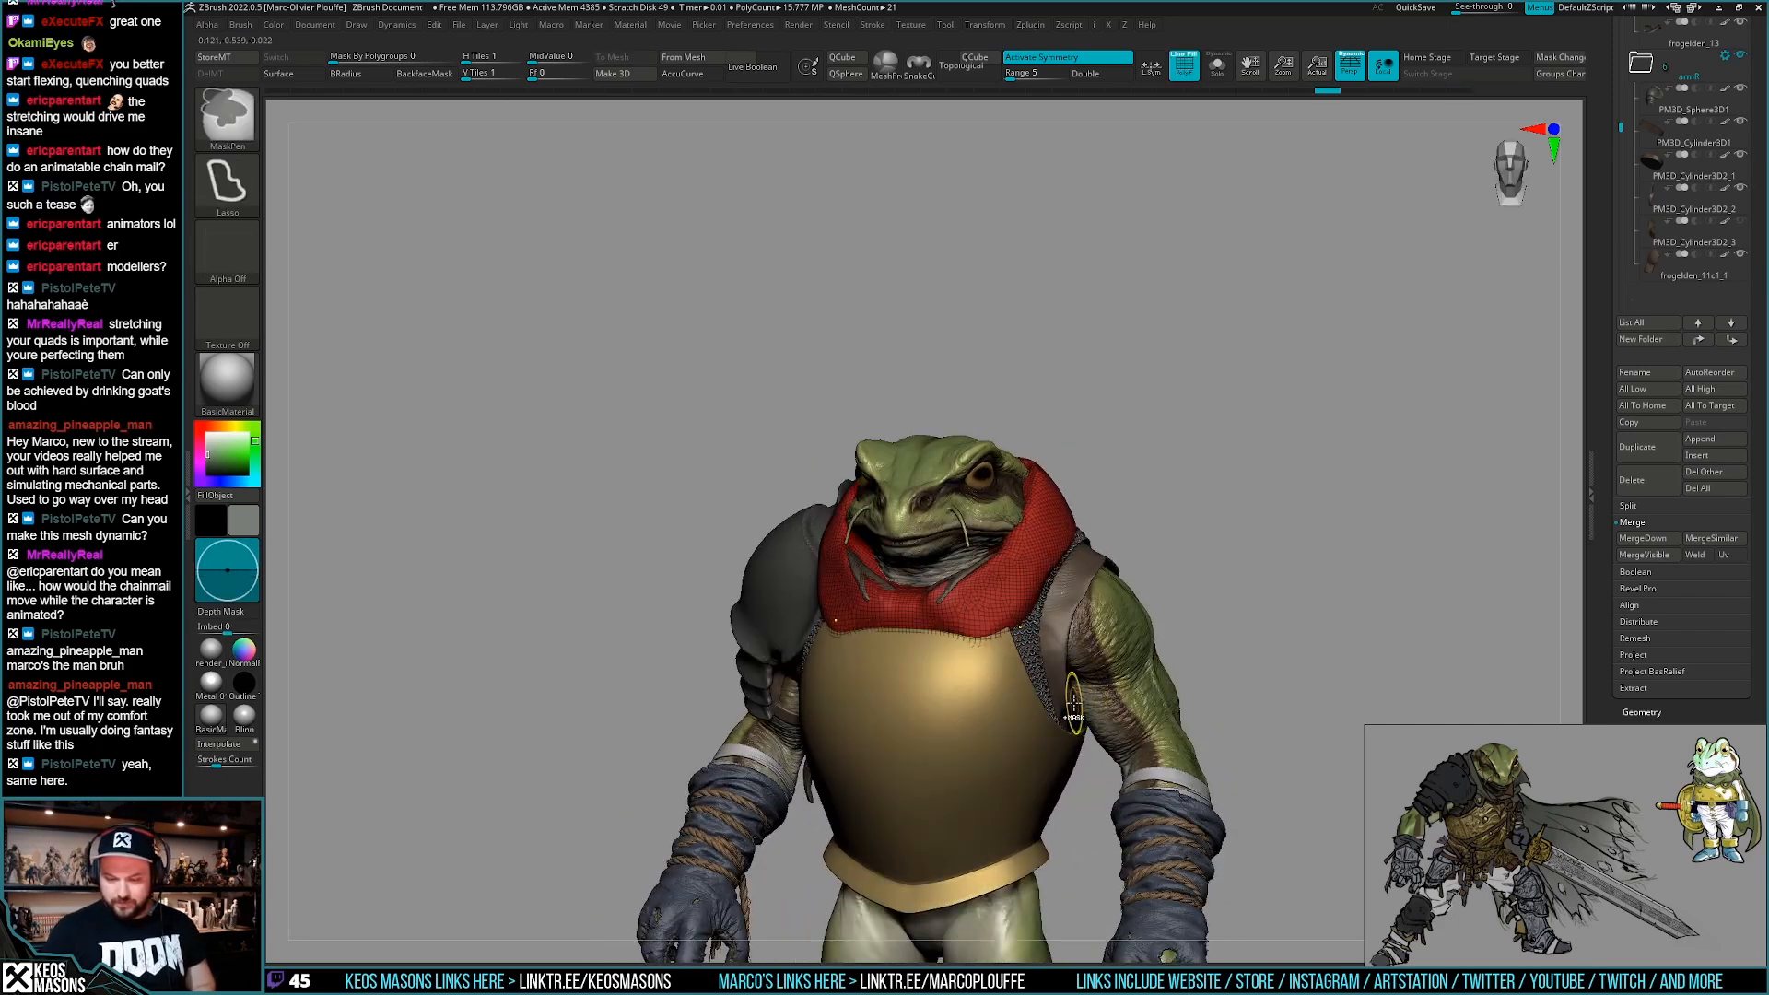
{"action": "key", "text": "shift+f"}
{"action": "mouse_move", "coordinate": [1168, 665]}
{"action": "left_mouse_down", "text": "alt"}
{"action": "mouse_move", "coordinate": [1124, 611]}
{"action": "mouse_move", "coordinate": [1084, 659]}
{"action": "left_mouse_up", "text": "alt"}
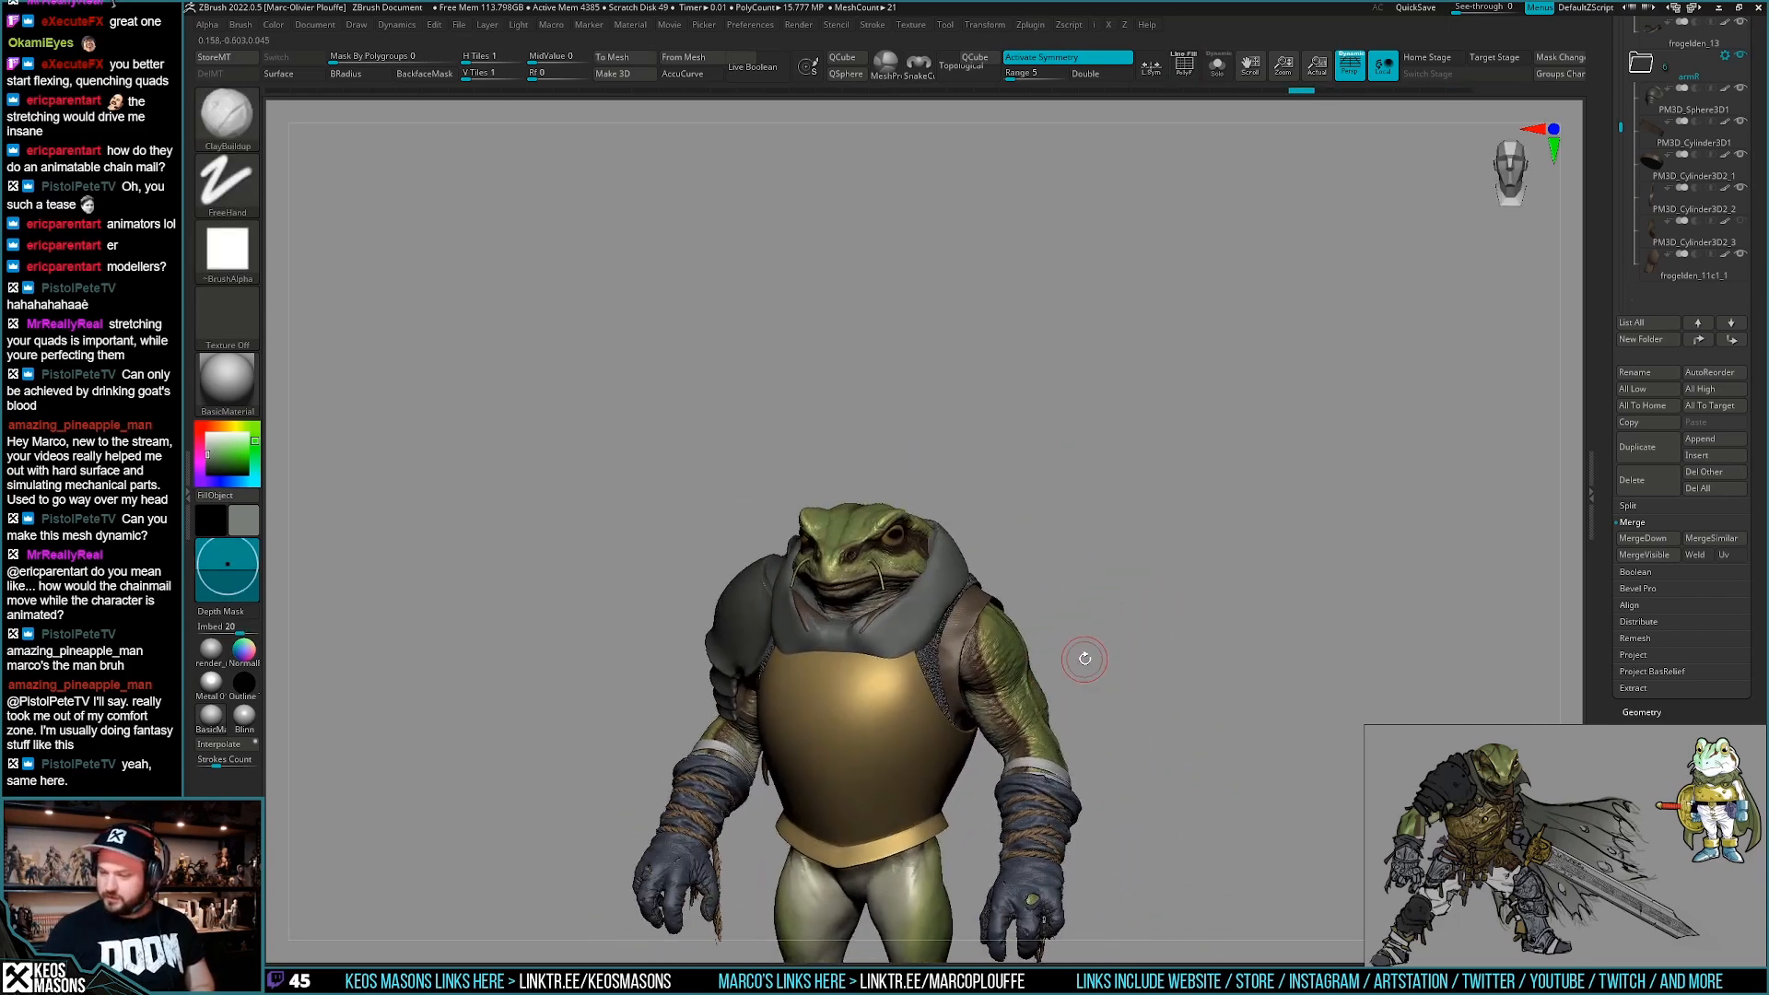
Duplicate the cowl subtool and hide the original copy.
{"action": "left_click", "coordinate": [1651, 453]}
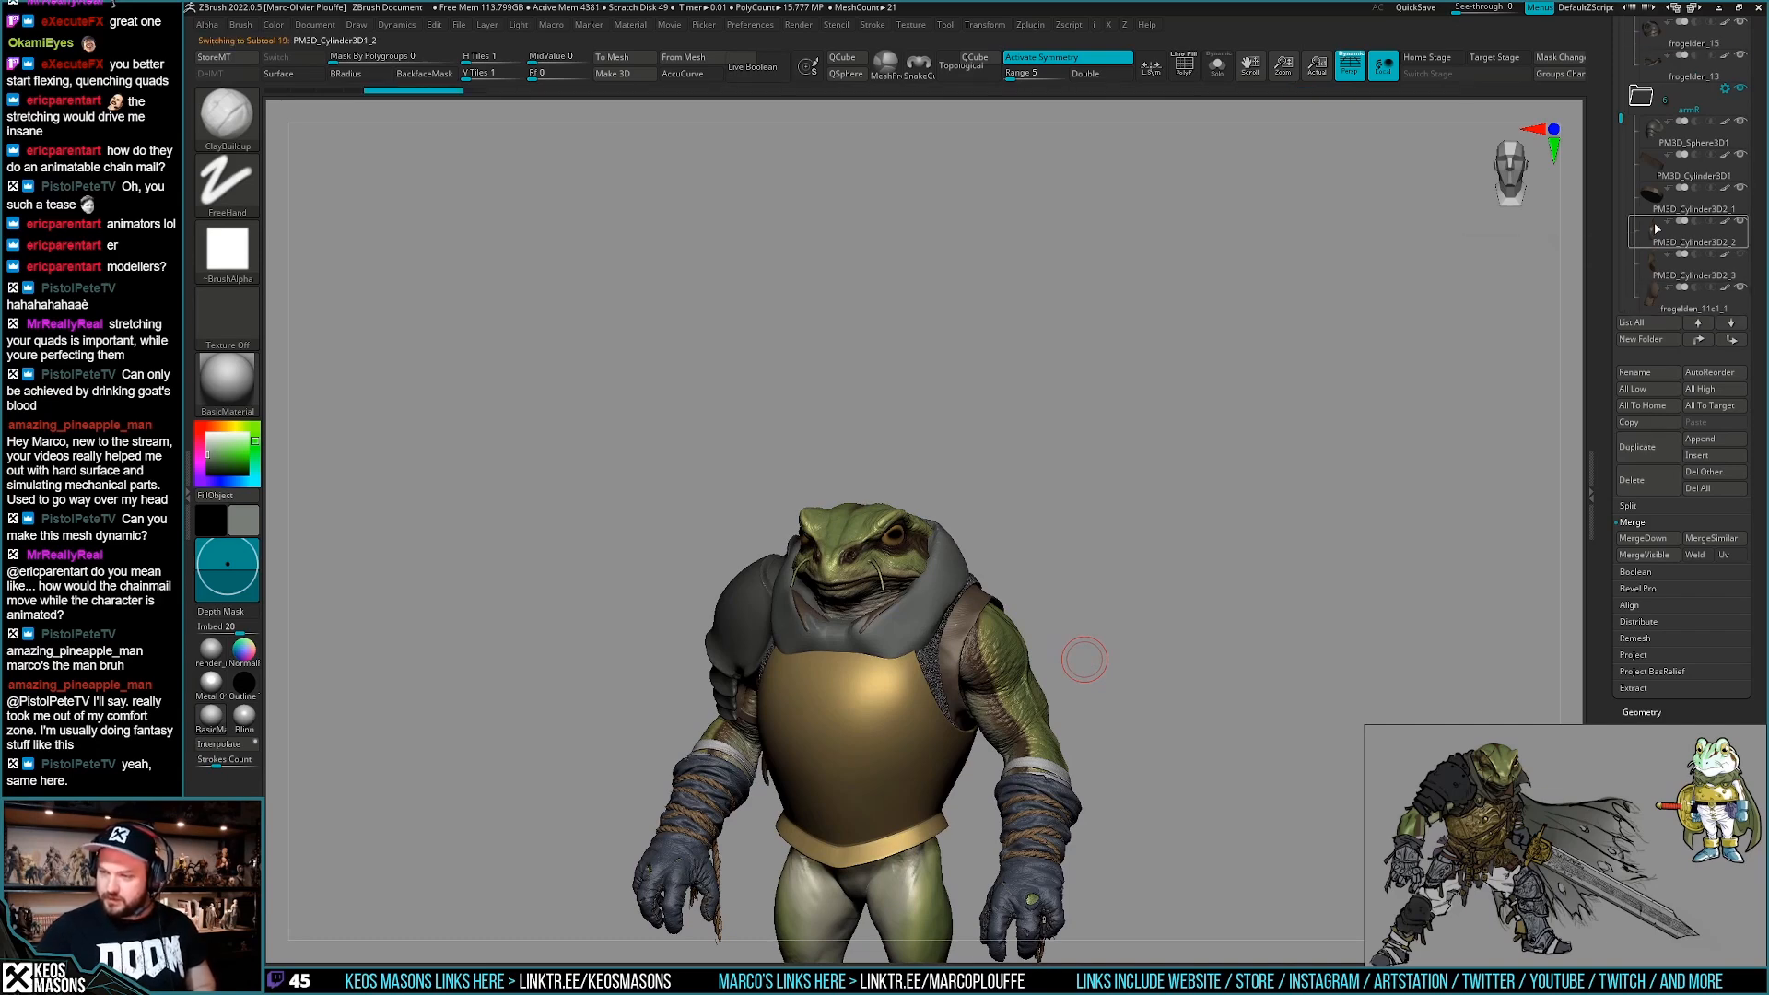
{"action": "left_click_drag", "start_coordinate": [1608, 210], "coordinate": [1593, 353]}
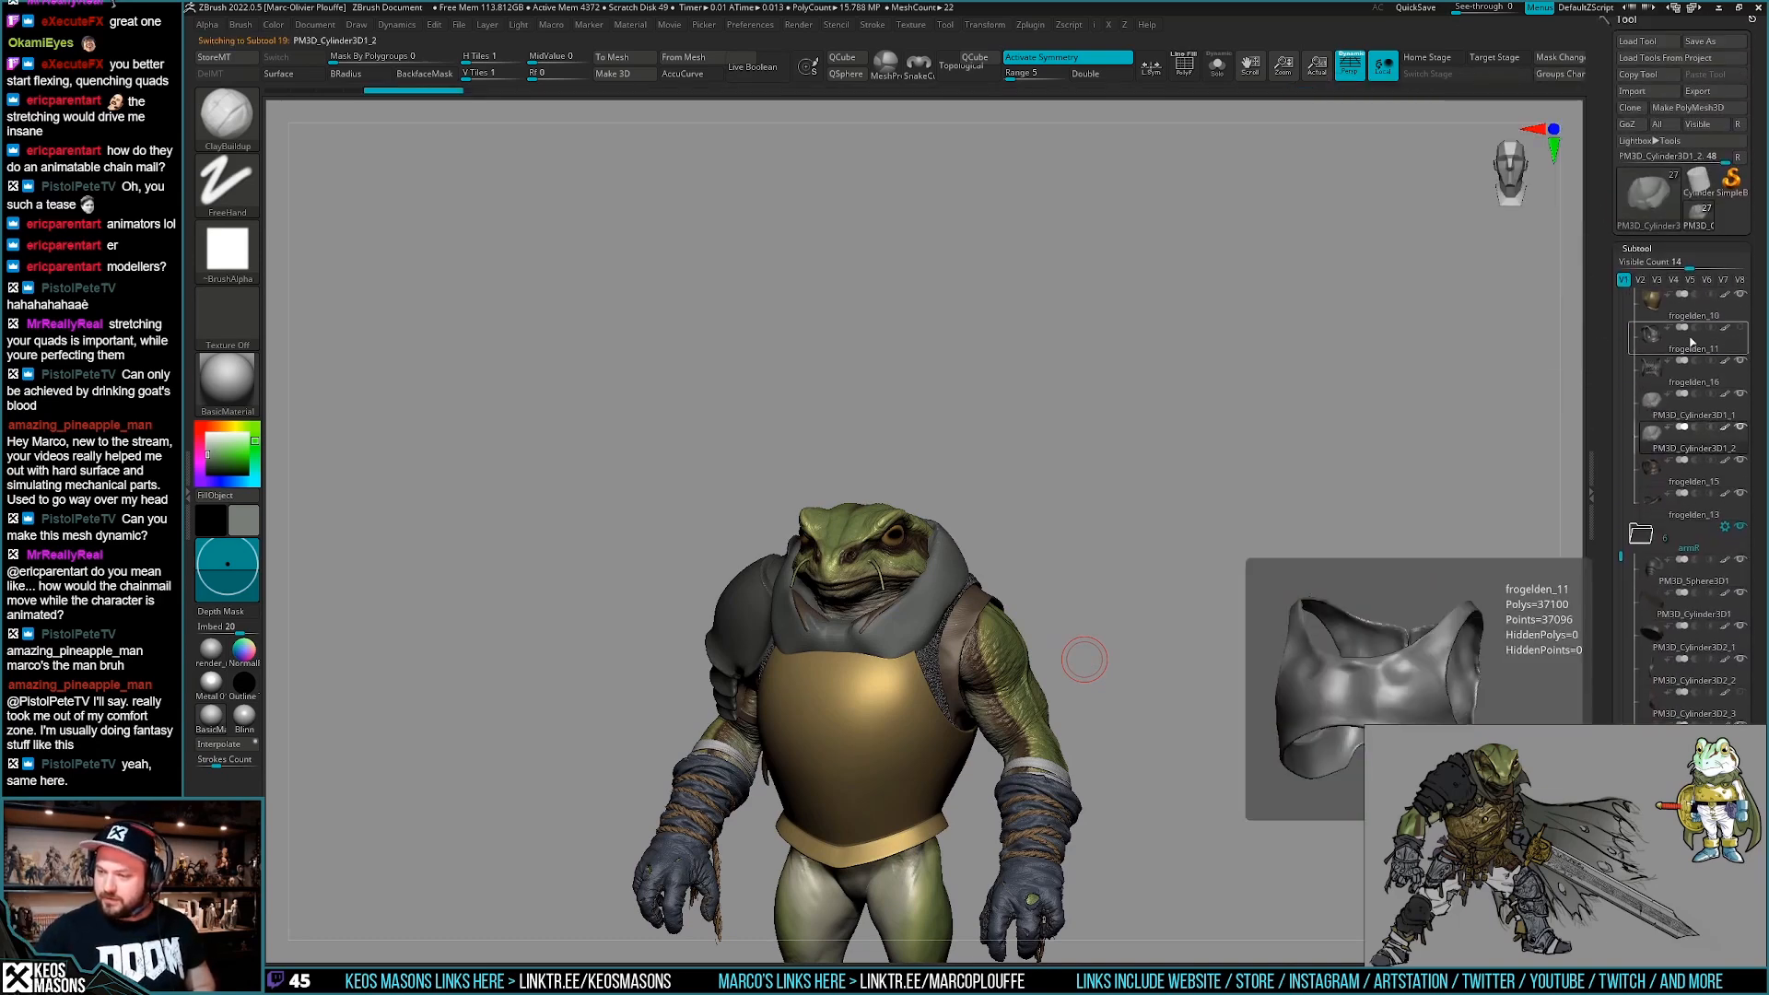
{"action": "left_click", "coordinate": [1740, 393]}
Sculpt the duplicated cowl into an open-fronted drape over the shoulders and smooth its front ends.
{"action": "mouse_move", "coordinate": [1148, 556]}
{"action": "right_mouse_down", "text": "ctrl"}
{"action": "mouse_move", "coordinate": [979, 661]}
{"action": "mouse_move", "coordinate": [821, 648]}
{"action": "right_mouse_up", "text": "ctrl"}
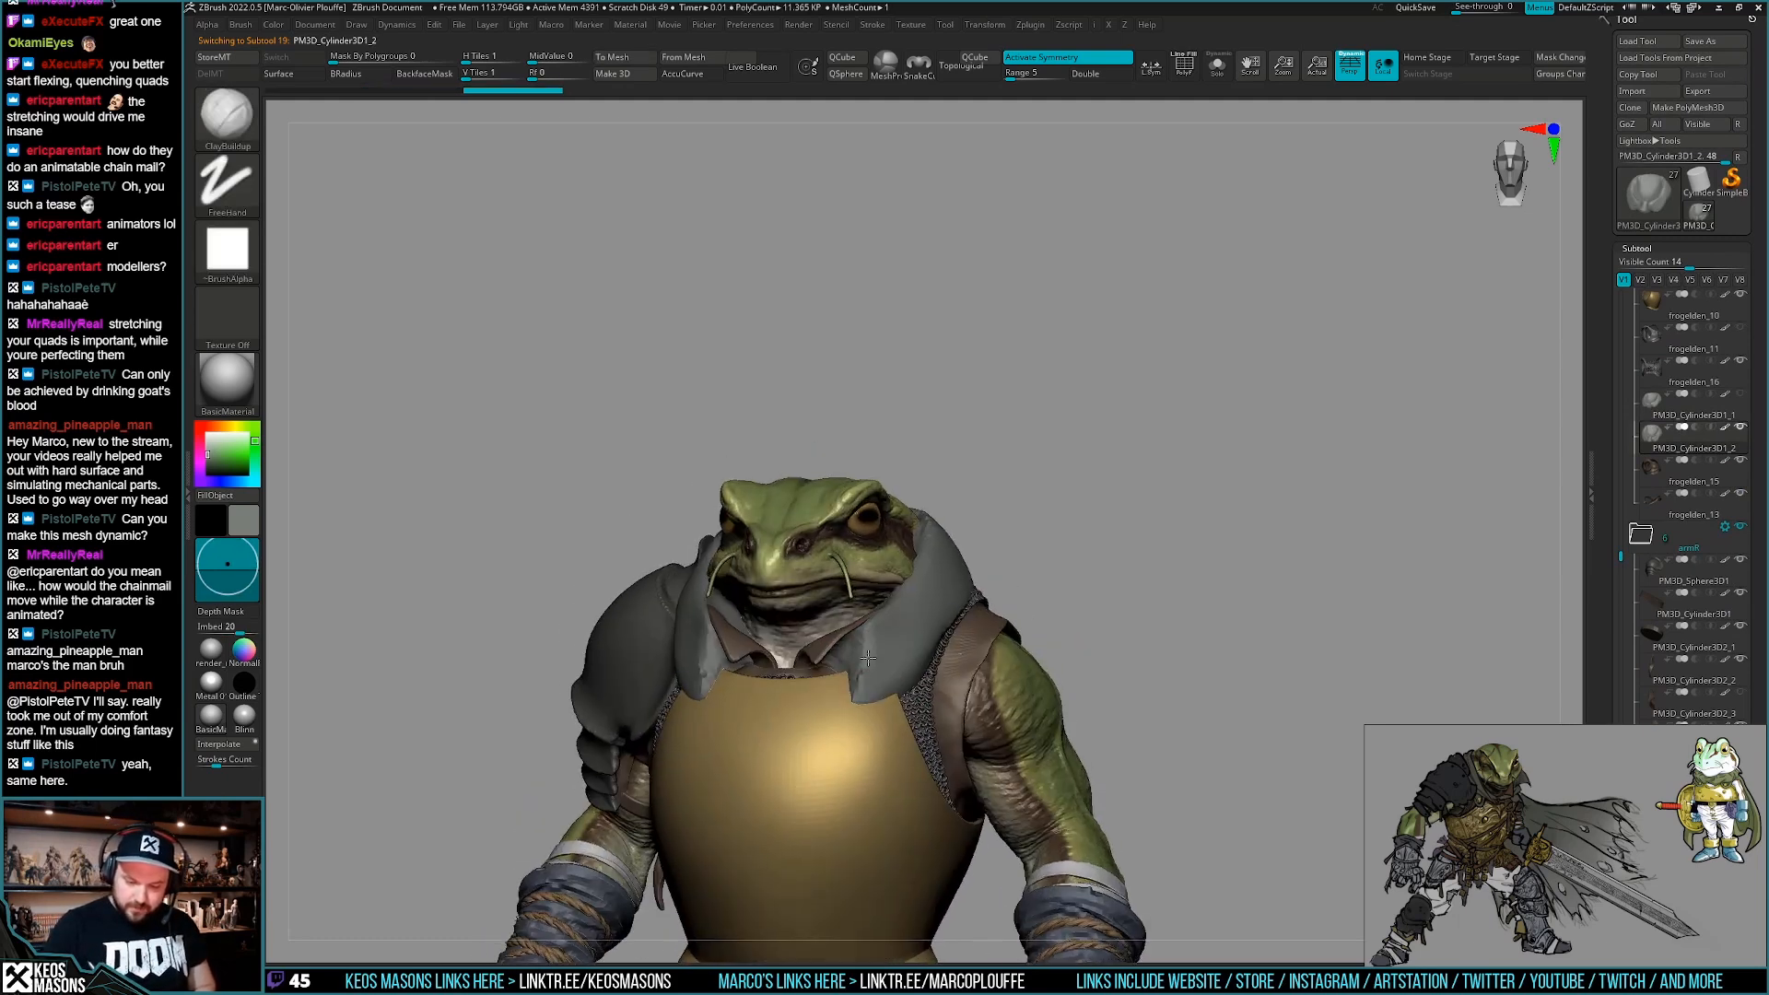
{"action": "right_click_drag", "start_coordinate": [821, 648], "coordinate": [901, 608]}
{"action": "left_click_drag", "start_coordinate": [901, 607], "coordinate": [982, 502]}
{"action": "right_click_drag", "start_coordinate": [984, 493], "coordinate": [977, 589]}
{"action": "left_click_drag", "start_coordinate": [990, 525], "coordinate": [967, 428]}
{"action": "left_click_drag", "start_coordinate": [986, 488], "coordinate": [959, 406]}
{"action": "mouse_move", "coordinate": [959, 406]}
{"action": "right_mouse_down"}
{"action": "mouse_move", "coordinate": [990, 313]}
{"action": "mouse_move", "coordinate": [1041, 295]}
{"action": "right_mouse_up"}
{"action": "left_click_drag", "start_coordinate": [865, 702], "coordinate": [892, 689], "text": "shift"}
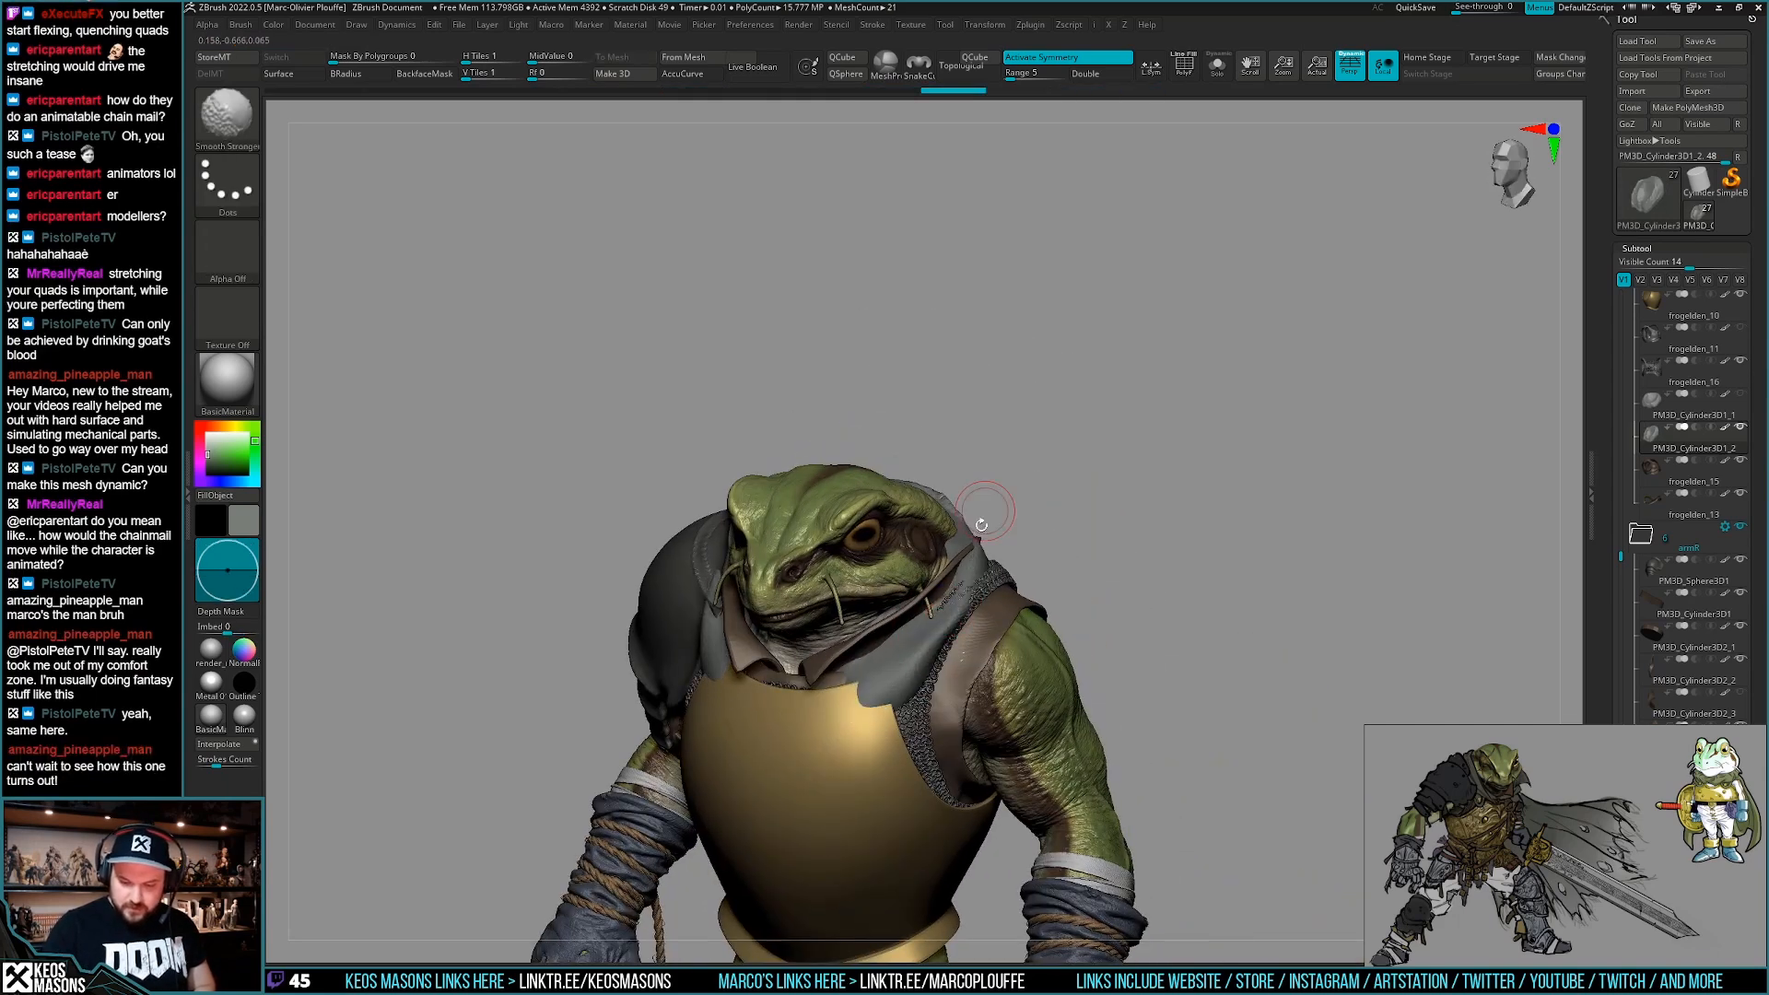
Smooth and build up the drape around the shoulders and neck, checking its form in isolation.
{"action": "right_click_drag", "start_coordinate": [990, 504], "coordinate": [953, 590]}
{"action": "mouse_move", "coordinate": [962, 493]}
{"action": "left_mouse_down", "text": "shift"}
{"action": "mouse_move", "coordinate": [903, 454]}
{"action": "mouse_move", "coordinate": [961, 497]}
{"action": "left_mouse_up", "text": "shift"}
{"action": "mouse_move", "coordinate": [1023, 502]}
{"action": "right_mouse_down"}
{"action": "mouse_move", "coordinate": [981, 541]}
{"action": "mouse_move", "coordinate": [1050, 516]}
{"action": "mouse_move", "coordinate": [1018, 565]}
{"action": "right_mouse_up"}
{"action": "key", "text": "alt+s"}
{"action": "left_click_drag", "start_coordinate": [1018, 564], "coordinate": [986, 544], "text": "shift"}
{"action": "right_click_drag", "start_coordinate": [986, 552], "coordinate": [967, 608]}
{"action": "right_click_drag", "start_coordinate": [1022, 502], "coordinate": [967, 479]}
{"action": "mouse_move", "coordinate": [1004, 516]}
{"action": "left_mouse_down"}
{"action": "mouse_move", "coordinate": [1032, 415]}
{"action": "mouse_move", "coordinate": [995, 525]}
{"action": "mouse_move", "coordinate": [1019, 548]}
{"action": "mouse_move", "coordinate": [1119, 443]}
{"action": "mouse_move", "coordinate": [1096, 516]}
{"action": "left_mouse_up"}
{"action": "mouse_move", "coordinate": [1093, 541]}
{"action": "right_mouse_down"}
{"action": "mouse_move", "coordinate": [924, 621]}
{"action": "mouse_move", "coordinate": [967, 612]}
{"action": "right_mouse_up"}
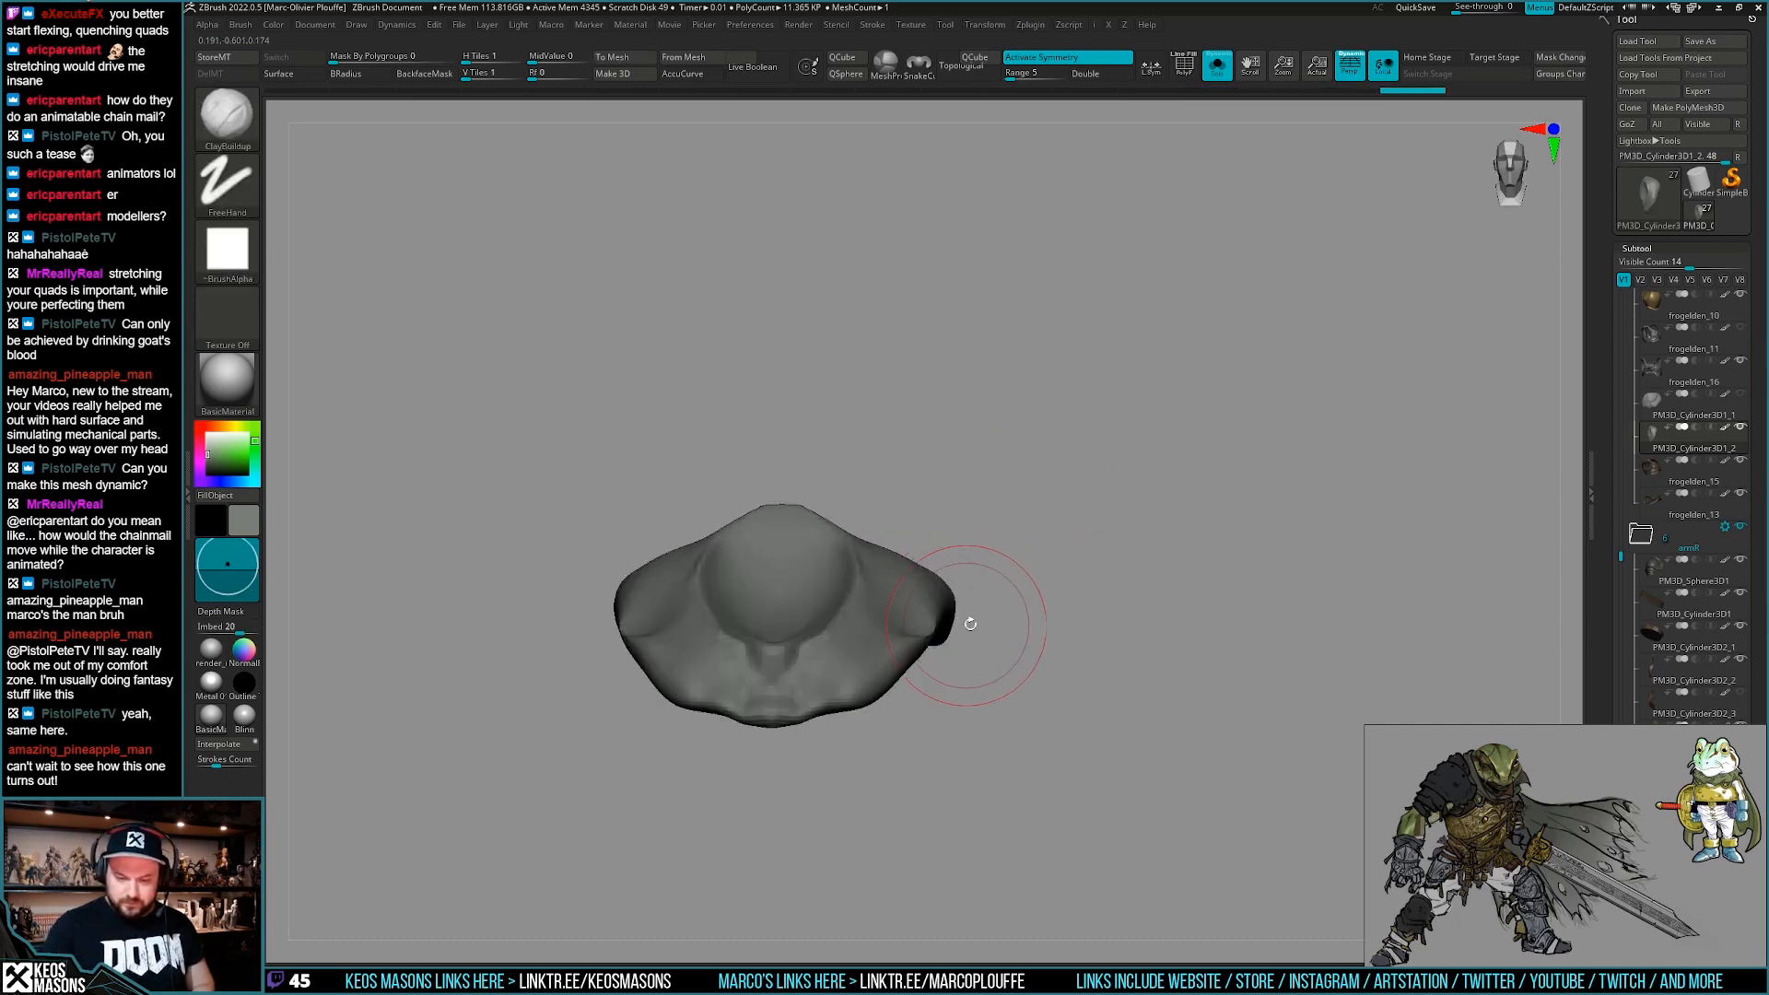
{"action": "key", "text": "alt+s"}
Add volume to the drape's front ends and outer shoulder edges, and smooth the shoulder area.
{"action": "left_click_drag", "start_coordinate": [971, 615], "coordinate": [958, 594]}
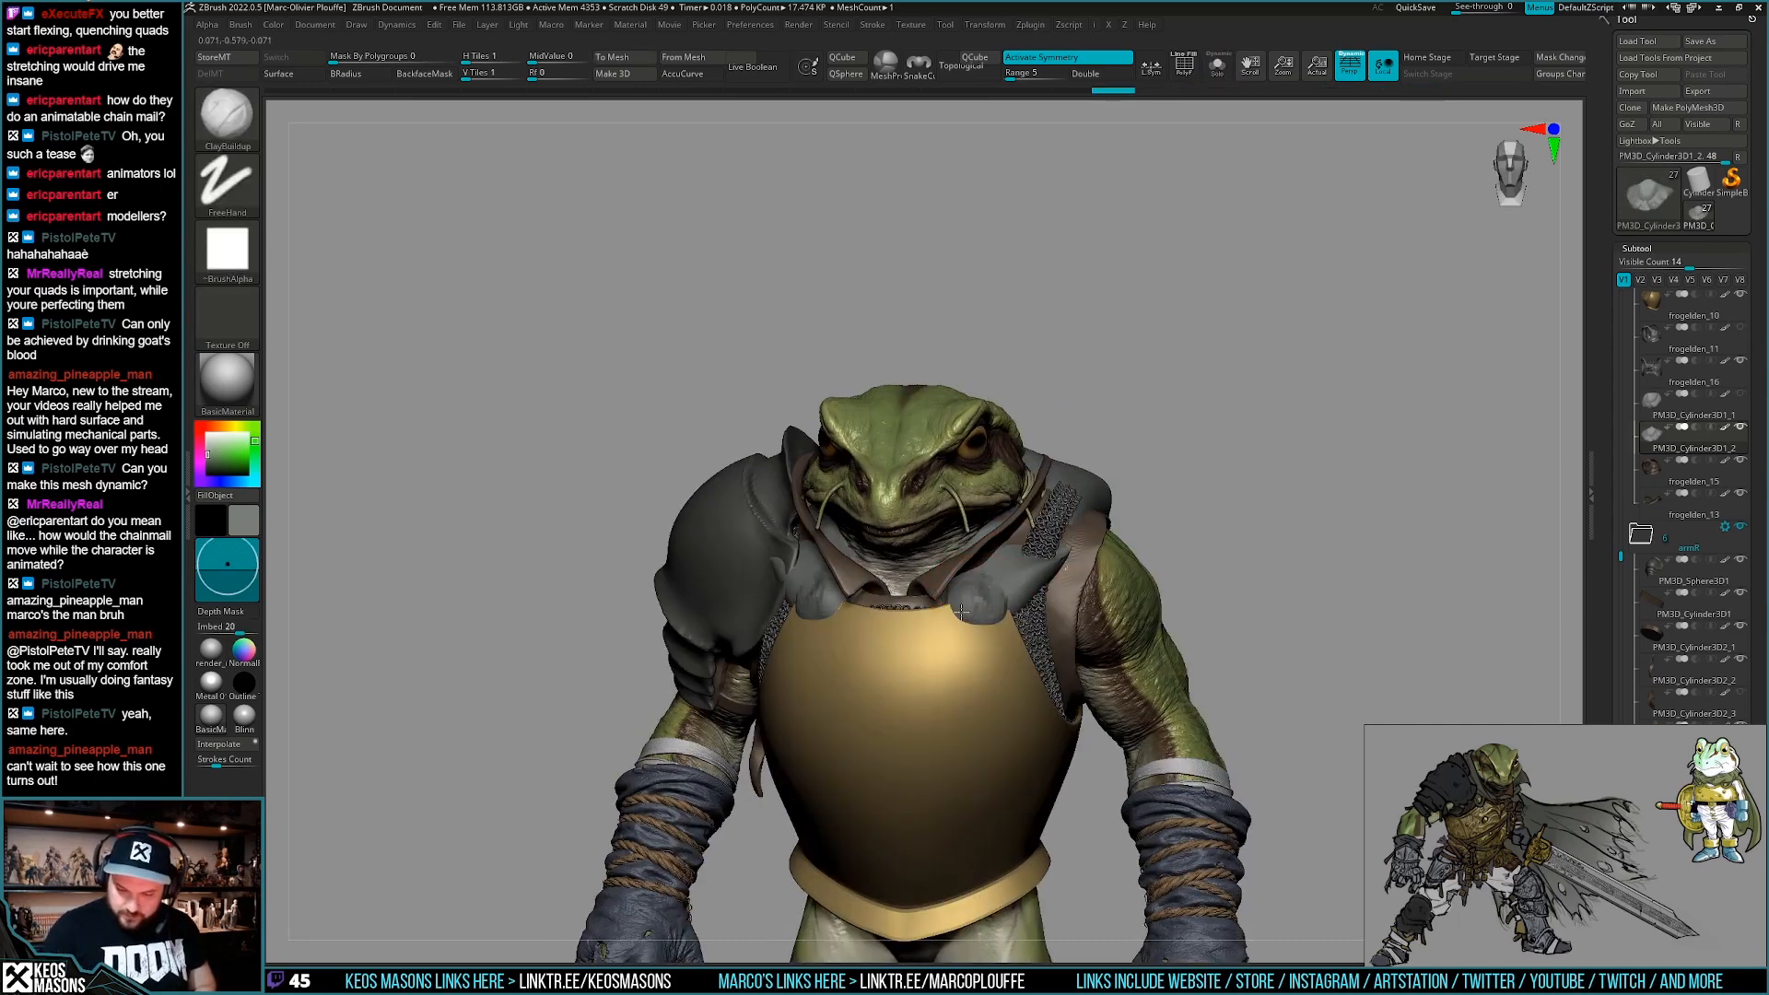
{"action": "mouse_move", "coordinate": [1019, 591]}
{"action": "right_mouse_down"}
{"action": "mouse_move", "coordinate": [1047, 532]}
{"action": "mouse_move", "coordinate": [991, 589]}
{"action": "right_mouse_up"}
{"action": "left_click_drag", "start_coordinate": [1119, 474], "coordinate": [1162, 437]}
{"action": "right_click_drag", "start_coordinate": [1163, 438], "coordinate": [1130, 534]}
{"action": "right_click", "coordinate": [1130, 534]}
{"action": "mouse_move", "coordinate": [1162, 396]}
{"action": "left_mouse_down"}
{"action": "mouse_move", "coordinate": [1186, 436]}
{"action": "mouse_move", "coordinate": [1092, 348]}
{"action": "left_mouse_up"}
{"action": "left_click_drag", "start_coordinate": [1211, 419], "coordinate": [1255, 345], "text": "shift"}
Inspect the drape's overall shape in isolation and against the whole character.
{"action": "mouse_move", "coordinate": [1255, 345]}
{"action": "right_mouse_down", "text": "shift"}
{"action": "mouse_move", "coordinate": [1150, 440]}
{"action": "mouse_move", "coordinate": [1164, 457]}
{"action": "right_mouse_up", "text": "shift"}
{"action": "right_click", "coordinate": [1040, 549]}
{"action": "right_click_drag", "start_coordinate": [1075, 580], "coordinate": [1035, 606]}
{"action": "key", "text": "ctrl+shift+s"}
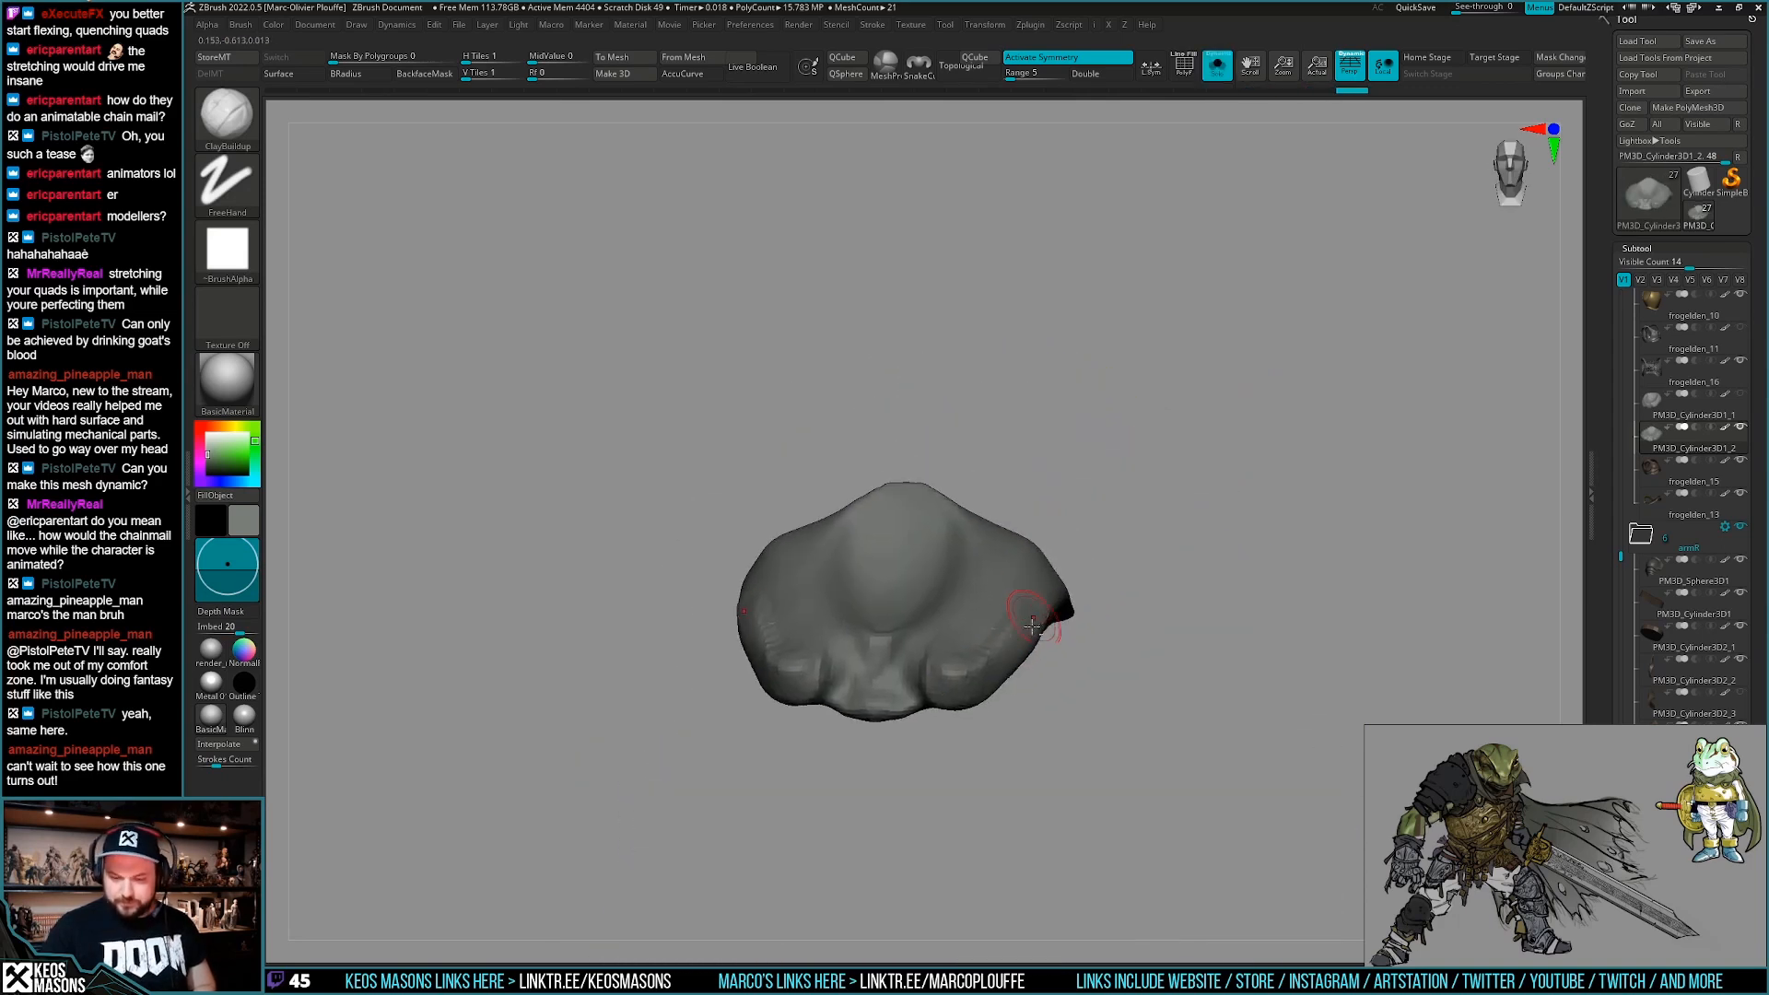
{"action": "key", "text": "ctrl+shift+s"}
{"action": "mouse_move", "coordinate": [1002, 620]}
{"action": "right_mouse_down", "text": "shift"}
{"action": "mouse_move", "coordinate": [1009, 655]}
{"action": "mouse_move", "coordinate": [963, 699]}
{"action": "right_mouse_up", "text": "shift"}
{"action": "right_click", "coordinate": [963, 699]}
{"action": "mouse_move", "coordinate": [1128, 571]}
{"action": "right_mouse_down"}
{"action": "mouse_move", "coordinate": [1049, 549]}
{"action": "mouse_move", "coordinate": [1064, 547]}
{"action": "right_mouse_up"}
Switch to the Move brush with AccuCurve on and pull the drape outward over the shoulder.
{"action": "key", "text": "b"}
{"action": "key", "text": "m"}
{"action": "key", "text": "v"}
{"action": "key", "text": "space"}
{"action": "key", "text": "space"}
{"action": "left_click", "coordinate": [690, 74]}
{"action": "left_click_drag", "start_coordinate": [1101, 517], "coordinate": [1133, 534]}
{"action": "mouse_move", "coordinate": [1144, 530]}
{"action": "right_mouse_down"}
{"action": "mouse_move", "coordinate": [1183, 545]}
{"action": "mouse_move", "coordinate": [1105, 558]}
{"action": "mouse_move", "coordinate": [1073, 585]}
{"action": "mouse_move", "coordinate": [1018, 553]}
{"action": "mouse_move", "coordinate": [1002, 595]}
{"action": "right_mouse_up"}
{"action": "key", "text": "space"}
Make the draped cowl the active subtool again and switch back to the ClayBuildup brush.
{"action": "left_click", "coordinate": [1070, 587], "text": "alt"}
{"action": "left_click", "coordinate": [1021, 553], "text": "alt"}
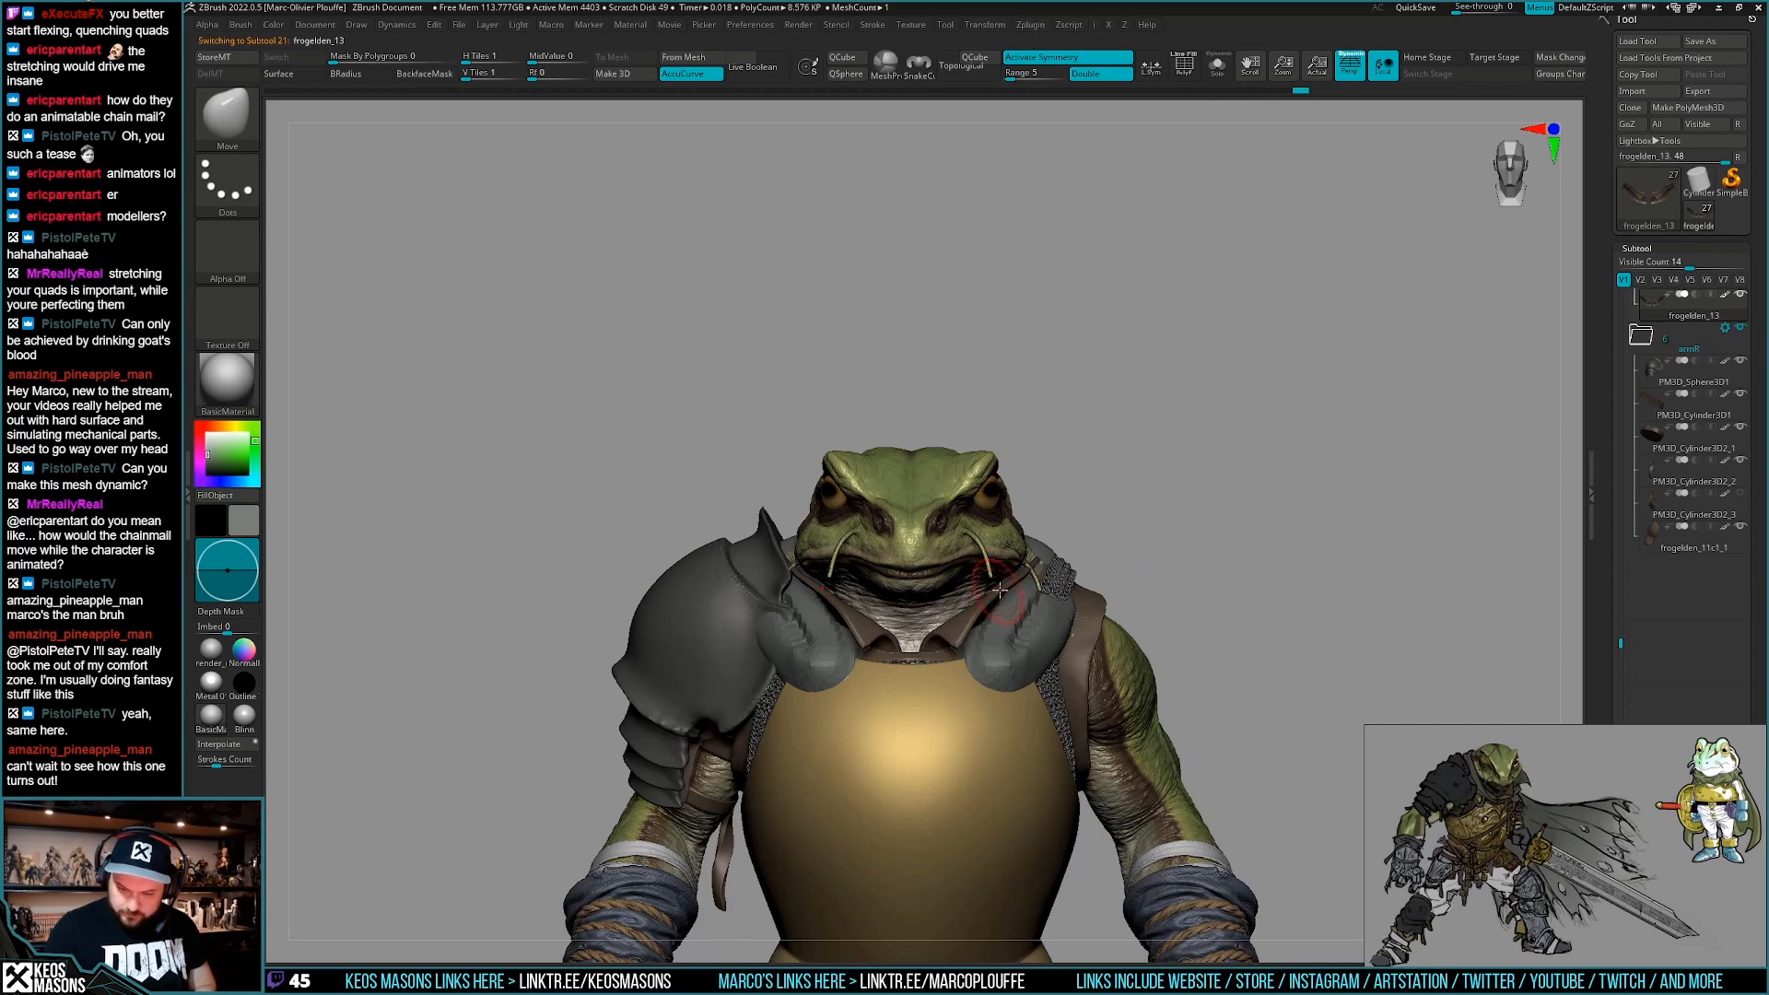
{"action": "mouse_move", "coordinate": [1039, 559]}
{"action": "right_mouse_down"}
{"action": "mouse_move", "coordinate": [944, 619]}
{"action": "mouse_move", "coordinate": [1102, 534]}
{"action": "mouse_move", "coordinate": [1009, 570]}
{"action": "mouse_move", "coordinate": [1038, 525]}
{"action": "right_mouse_up"}
{"action": "left_click", "coordinate": [983, 610], "text": "alt"}
{"action": "key", "text": "b"}
{"action": "key", "text": "c"}
{"action": "key", "text": "b"}
{"action": "key", "text": "space"}
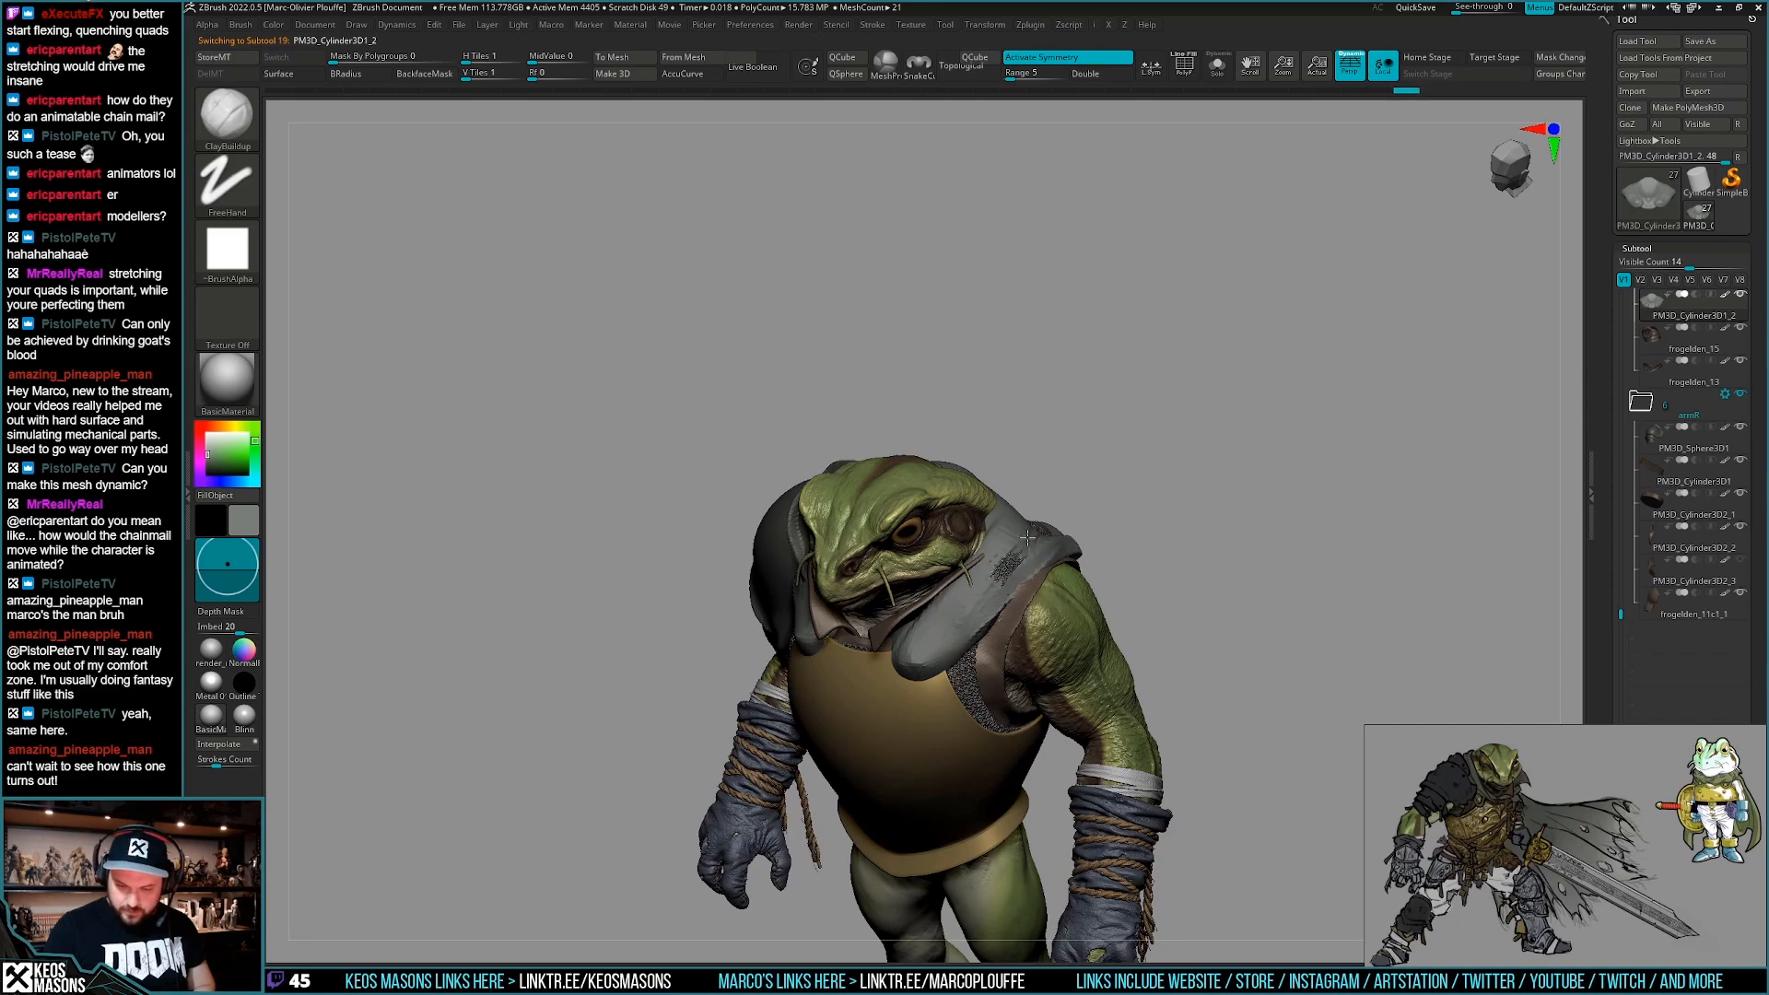
Build up the cowl's front drapes and shoulder area with ClayBuildup strokes against the full character.
{"action": "right_click_drag", "start_coordinate": [924, 651], "coordinate": [931, 633]}
{"action": "left_click_drag", "start_coordinate": [930, 633], "coordinate": [937, 656], "text": "alt"}
{"action": "right_click_drag", "start_coordinate": [1011, 726], "coordinate": [924, 702]}
{"action": "left_click_drag", "start_coordinate": [957, 620], "coordinate": [1012, 578]}
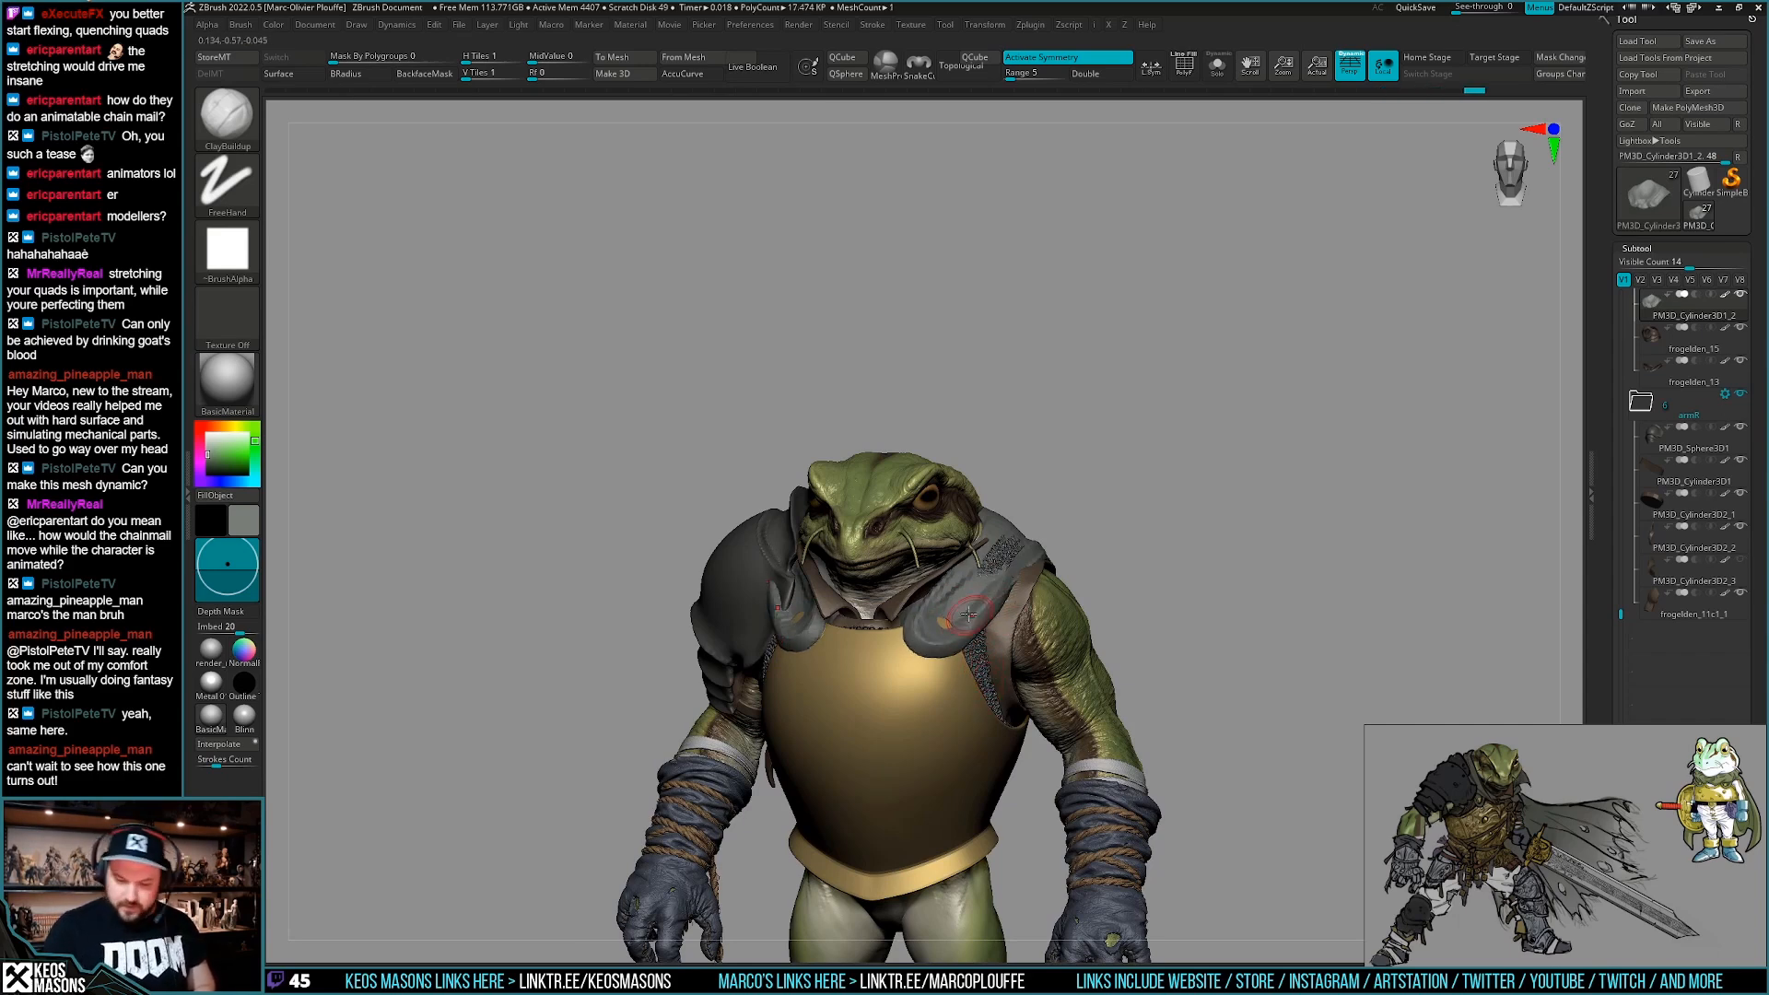
{"action": "mouse_move", "coordinate": [934, 632]}
{"action": "right_mouse_down"}
{"action": "mouse_move", "coordinate": [1093, 600]}
{"action": "mouse_move", "coordinate": [1124, 615]}
{"action": "mouse_move", "coordinate": [855, 658]}
{"action": "right_mouse_up"}
{"action": "left_click_drag", "start_coordinate": [1053, 520], "coordinate": [971, 573]}
{"action": "mouse_move", "coordinate": [921, 573]}
{"action": "right_mouse_down"}
{"action": "mouse_move", "coordinate": [1058, 534]}
{"action": "mouse_move", "coordinate": [1109, 660]}
{"action": "mouse_move", "coordinate": [1098, 619]}
{"action": "mouse_move", "coordinate": [1078, 648]}
{"action": "mouse_move", "coordinate": [1105, 585]}
{"action": "mouse_move", "coordinate": [1057, 612]}
{"action": "right_mouse_up"}
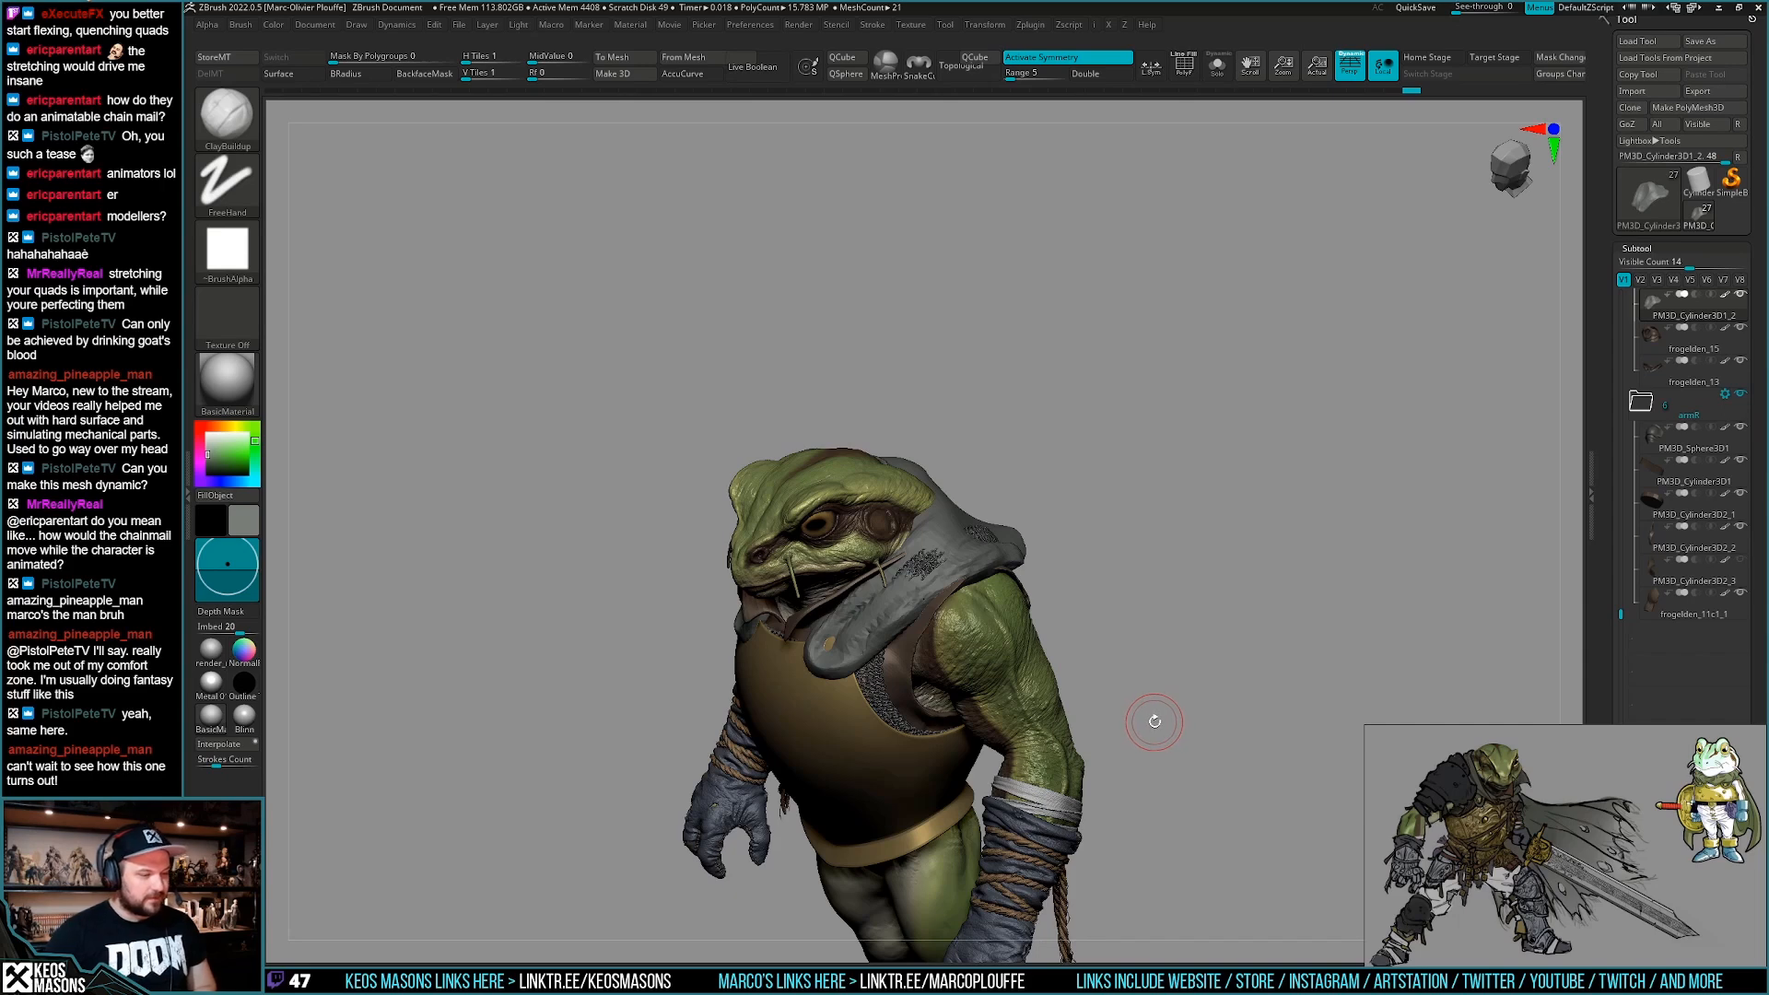
Isolate the cowl, turn on BackfaceMask and build up its outer side surface with ClayBuildup.
{"action": "left_click_drag", "start_coordinate": [1160, 714], "coordinate": [1060, 483]}
{"action": "key", "text": "alt+s"}
{"action": "key", "text": "space"}
{"action": "left_click", "coordinate": [1013, 645]}
{"action": "left_click_drag", "start_coordinate": [990, 589], "coordinate": [1046, 578]}
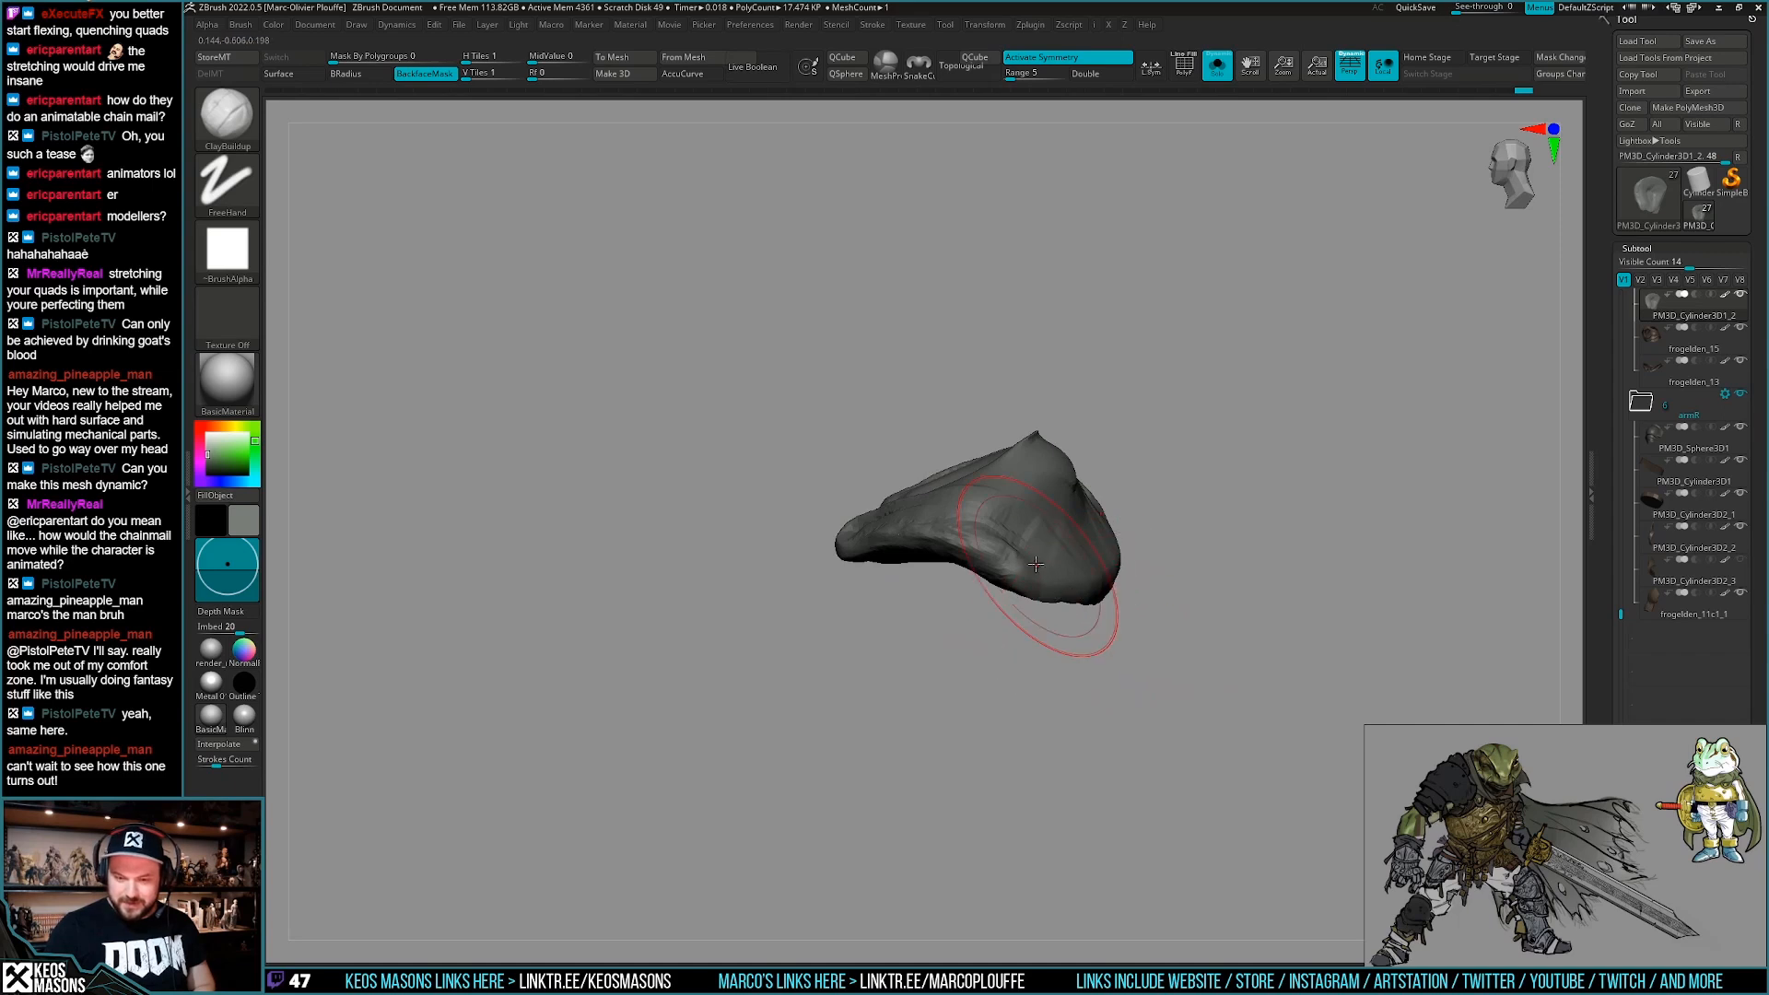
{"action": "left_click_drag", "start_coordinate": [1094, 665], "coordinate": [1074, 659]}
{"action": "mouse_move", "coordinate": [1087, 576]}
{"action": "left_mouse_down"}
{"action": "mouse_move", "coordinate": [1185, 572]}
{"action": "mouse_move", "coordinate": [1163, 599]}
{"action": "mouse_move", "coordinate": [1138, 405]}
{"action": "mouse_move", "coordinate": [1127, 490]}
{"action": "left_mouse_up"}
Add volume to the cowl's side and back and smooth it into a thicker, rounded drape.
{"action": "left_click_drag", "start_coordinate": [1190, 586], "coordinate": [1159, 697]}
{"action": "left_click_drag", "start_coordinate": [1073, 644], "coordinate": [921, 687], "text": "shift"}
{"action": "mouse_move", "coordinate": [889, 737]}
{"action": "left_mouse_down"}
{"action": "mouse_move", "coordinate": [856, 709]}
{"action": "mouse_move", "coordinate": [1023, 728]}
{"action": "left_mouse_up"}
{"action": "left_click_drag", "start_coordinate": [1159, 613], "coordinate": [1194, 555]}
{"action": "mouse_move", "coordinate": [1087, 516]}
{"action": "left_mouse_down"}
{"action": "mouse_move", "coordinate": [1134, 585]}
{"action": "mouse_move", "coordinate": [1153, 498]}
{"action": "mouse_move", "coordinate": [1289, 589]}
{"action": "left_mouse_up"}
{"action": "mouse_move", "coordinate": [1178, 506]}
{"action": "left_mouse_down"}
{"action": "mouse_move", "coordinate": [1333, 586]}
{"action": "mouse_move", "coordinate": [1212, 703]}
{"action": "mouse_move", "coordinate": [1234, 645]}
{"action": "left_mouse_up"}
{"action": "left_click_drag", "start_coordinate": [1164, 584], "coordinate": [1197, 479], "text": "shift"}
{"action": "mouse_move", "coordinate": [1280, 516]}
{"action": "left_mouse_down"}
{"action": "mouse_move", "coordinate": [1290, 599]}
{"action": "mouse_move", "coordinate": [1316, 584]}
{"action": "mouse_move", "coordinate": [1236, 640]}
{"action": "left_mouse_up"}
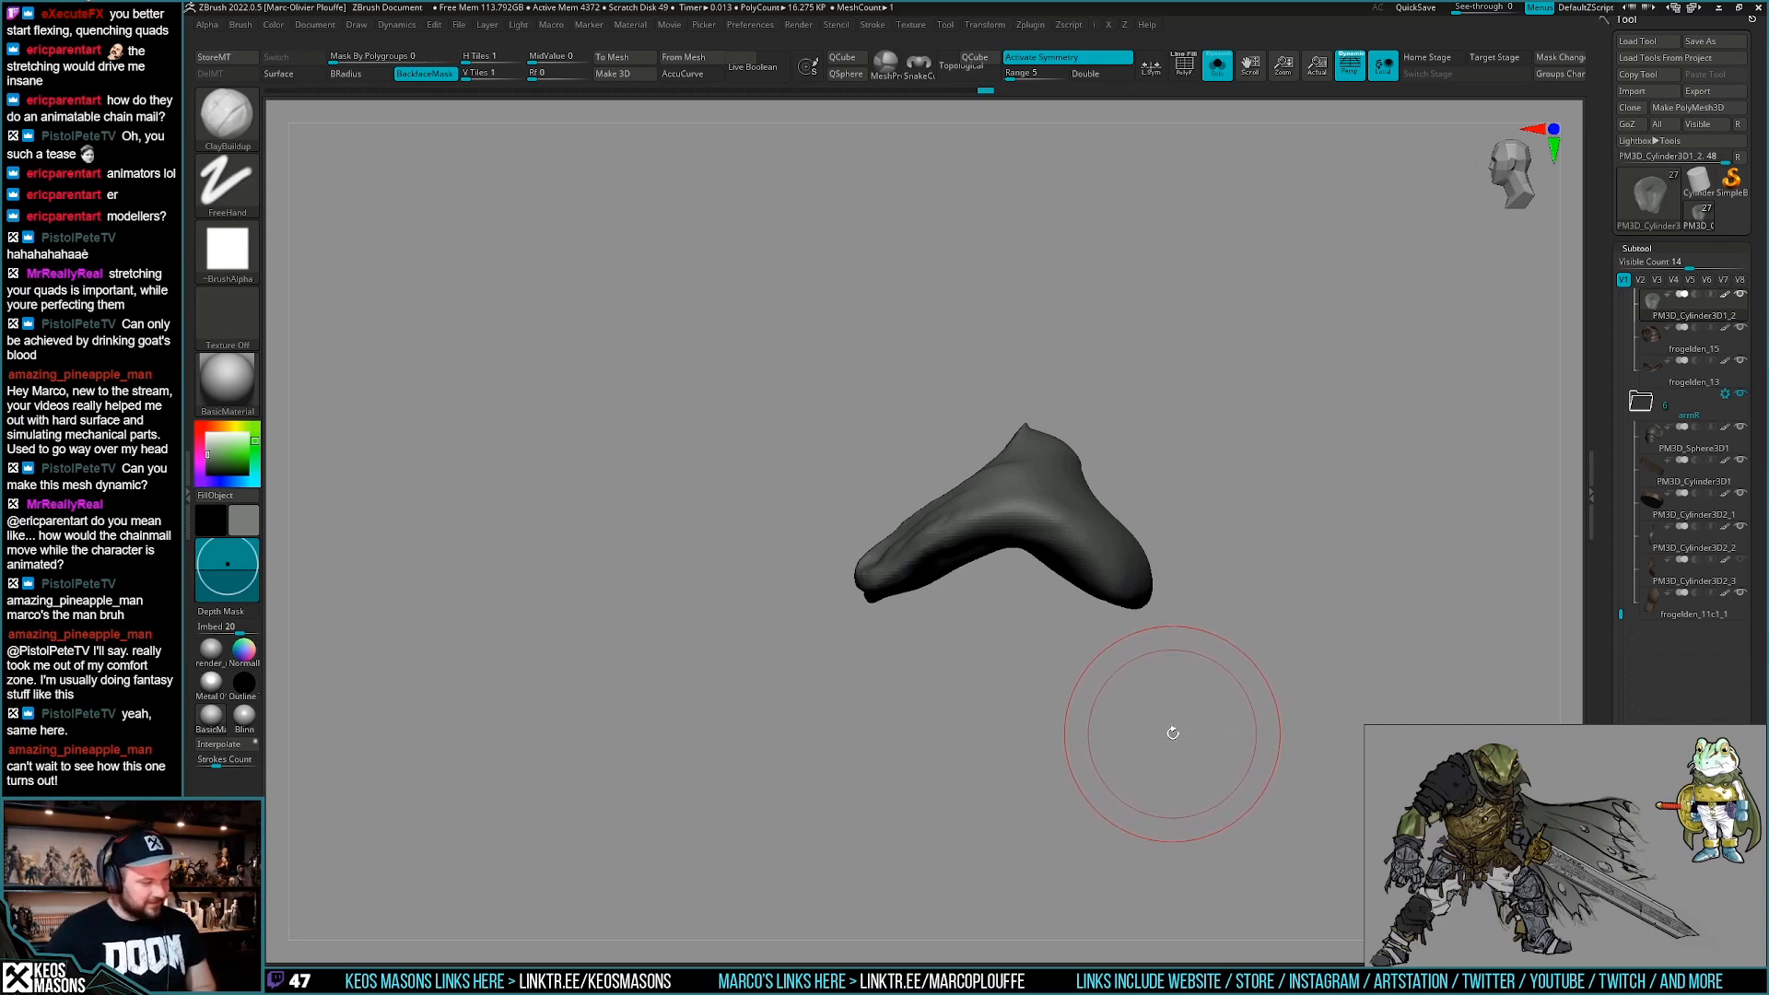
Switch to the Move brush with AccuCurve and try to lasso-mask the cowl's lower back end for extending.
{"action": "left_click_drag", "start_coordinate": [1186, 710], "coordinate": [1188, 679], "text": "alt"}
{"action": "key", "text": "s"}
{"action": "mouse_move", "coordinate": [1205, 614]}
{"action": "left_mouse_down", "text": "alt"}
{"action": "mouse_move", "coordinate": [1157, 653]}
{"action": "mouse_move", "coordinate": [1195, 629]}
{"action": "mouse_move", "coordinate": [1093, 663]}
{"action": "mouse_move", "coordinate": [1158, 642]}
{"action": "mouse_move", "coordinate": [1103, 378]}
{"action": "left_mouse_up", "text": "alt"}
{"action": "key", "text": "b"}
{"action": "key", "text": "m"}
{"action": "key", "text": "v"}
{"action": "key", "text": "space"}
{"action": "key", "text": "alt+s"}
{"action": "mouse_move", "coordinate": [889, 507]}
{"action": "left_mouse_down"}
{"action": "mouse_move", "coordinate": [1007, 446]}
{"action": "mouse_move", "coordinate": [995, 416]}
{"action": "left_mouse_up"}
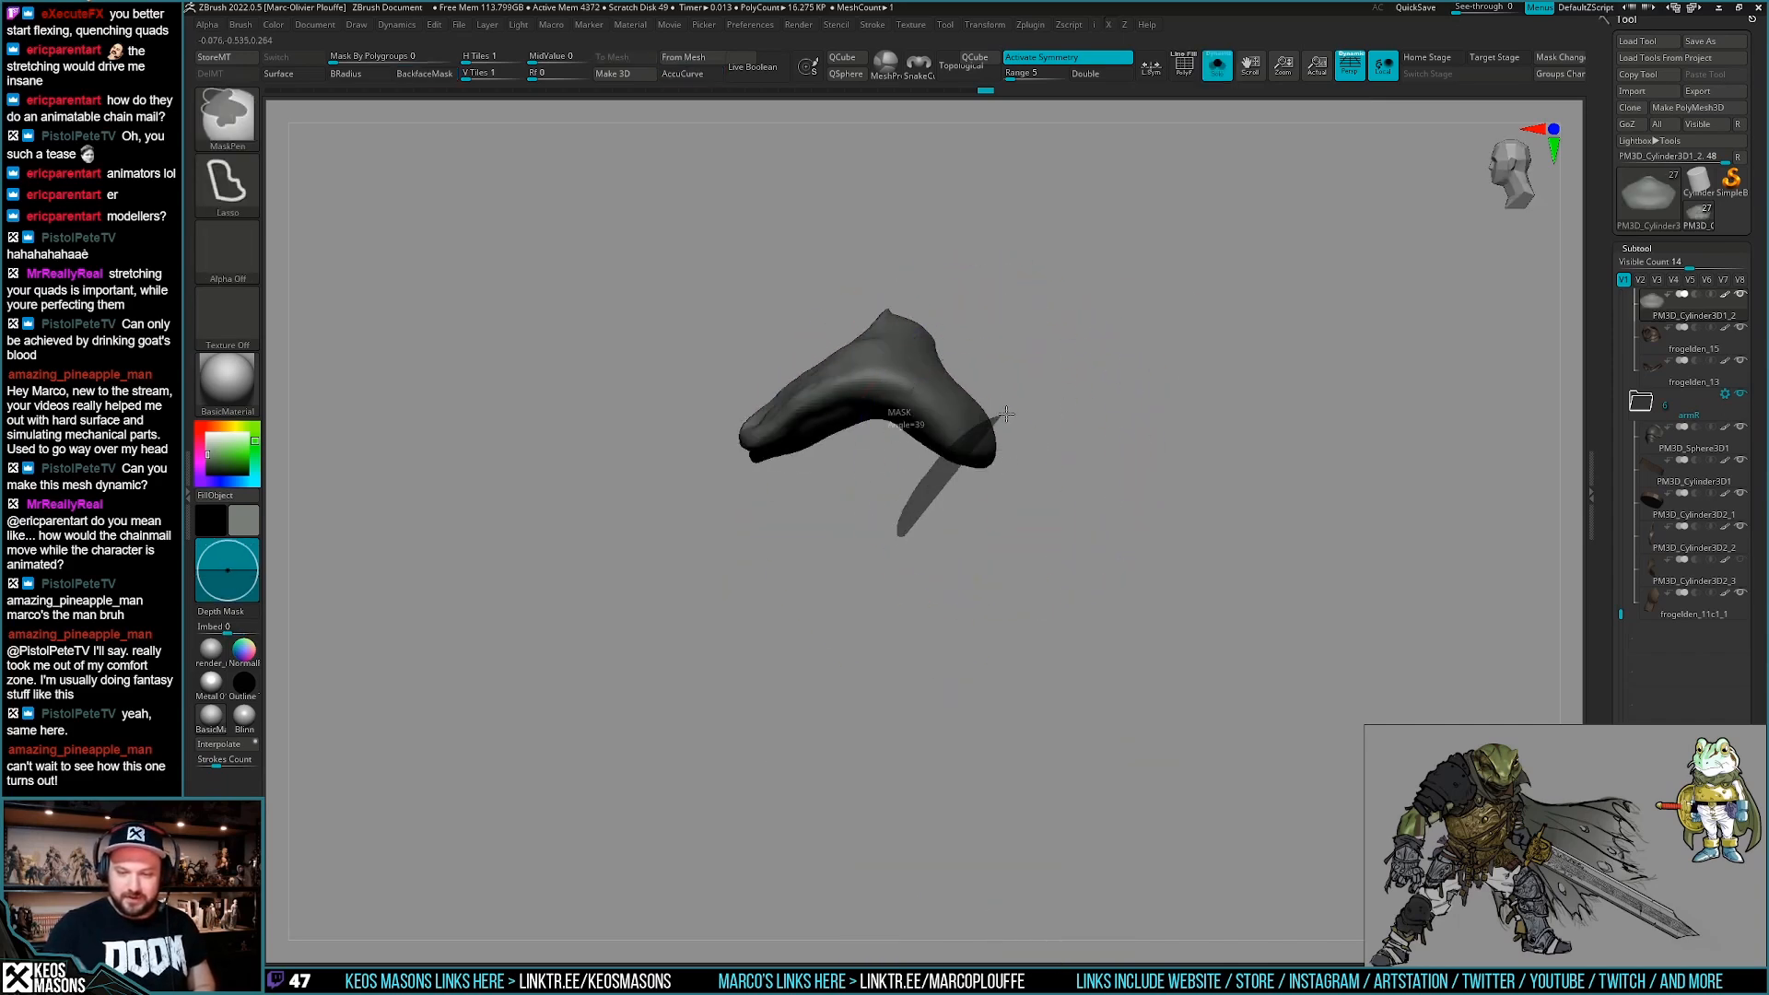
{"action": "left_click_drag", "start_coordinate": [1017, 344], "coordinate": [1096, 515], "text": "ctrl"}
{"action": "left_click", "coordinate": [1117, 529], "text": "ctrl"}
{"action": "right_click_drag", "start_coordinate": [1117, 529], "coordinate": [1034, 520], "text": "ctrl"}
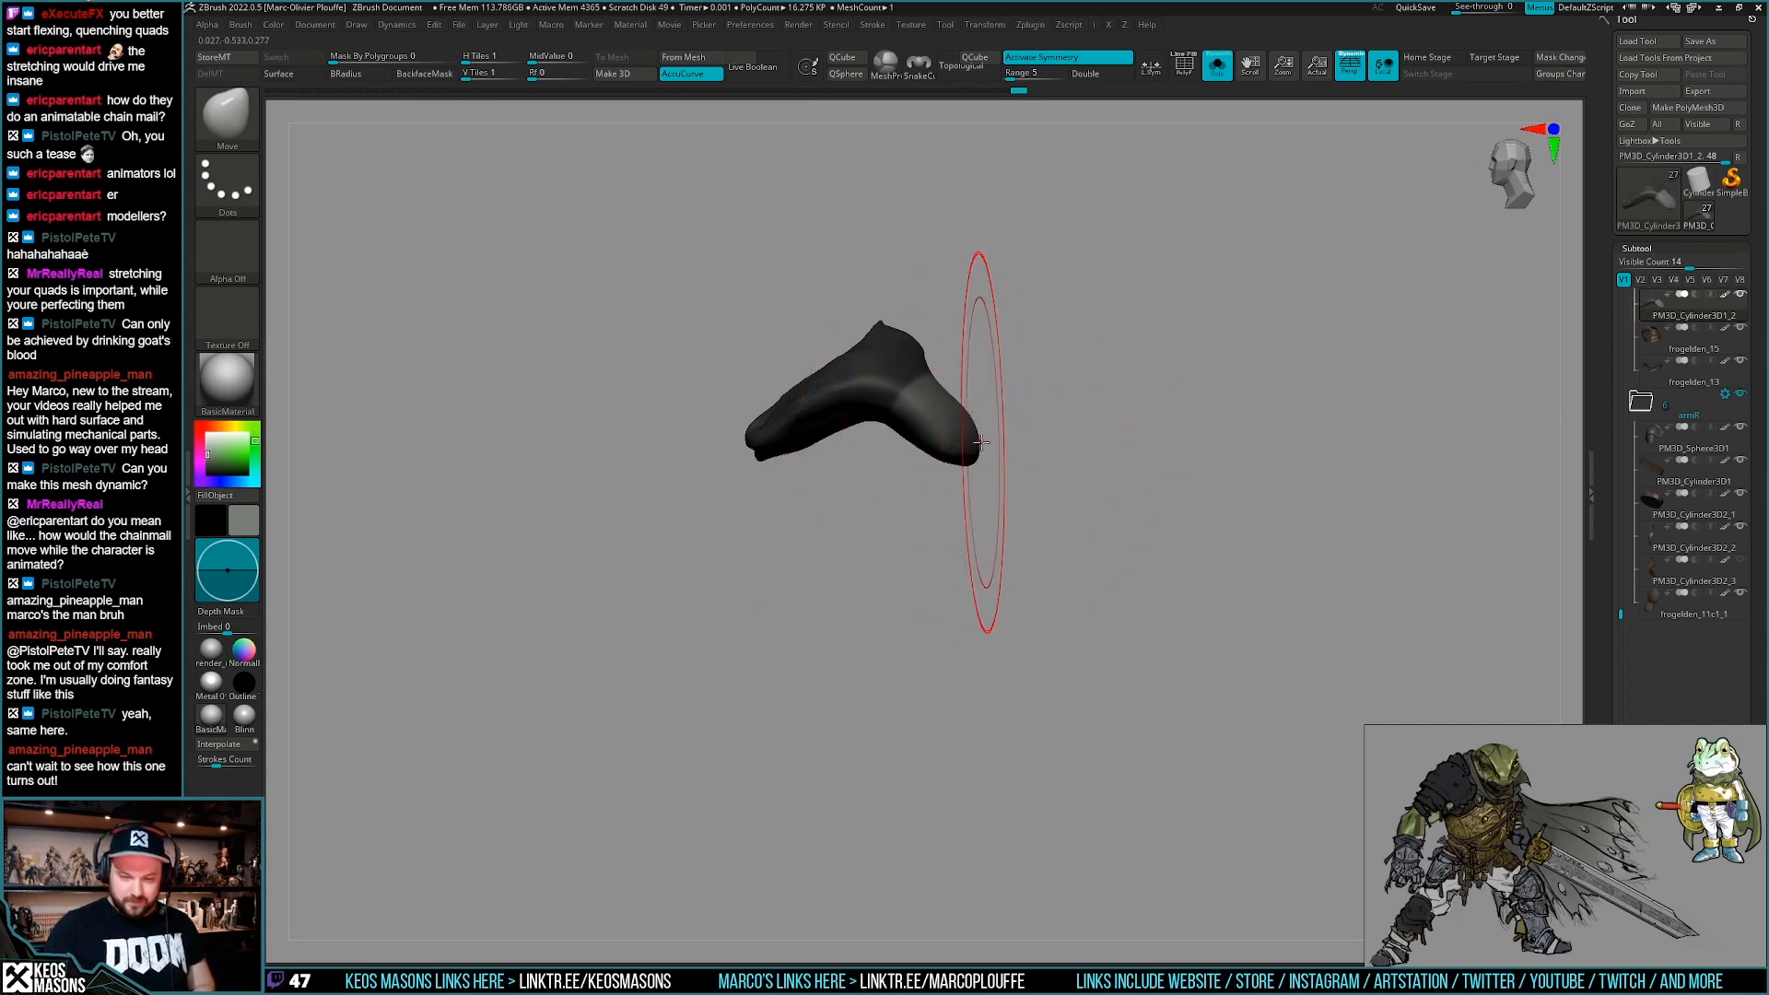
Redo the mask around the cowl's back end and try pulling that end down into a long tail.
{"action": "key", "text": "ctrl"}
{"action": "key", "text": "space"}
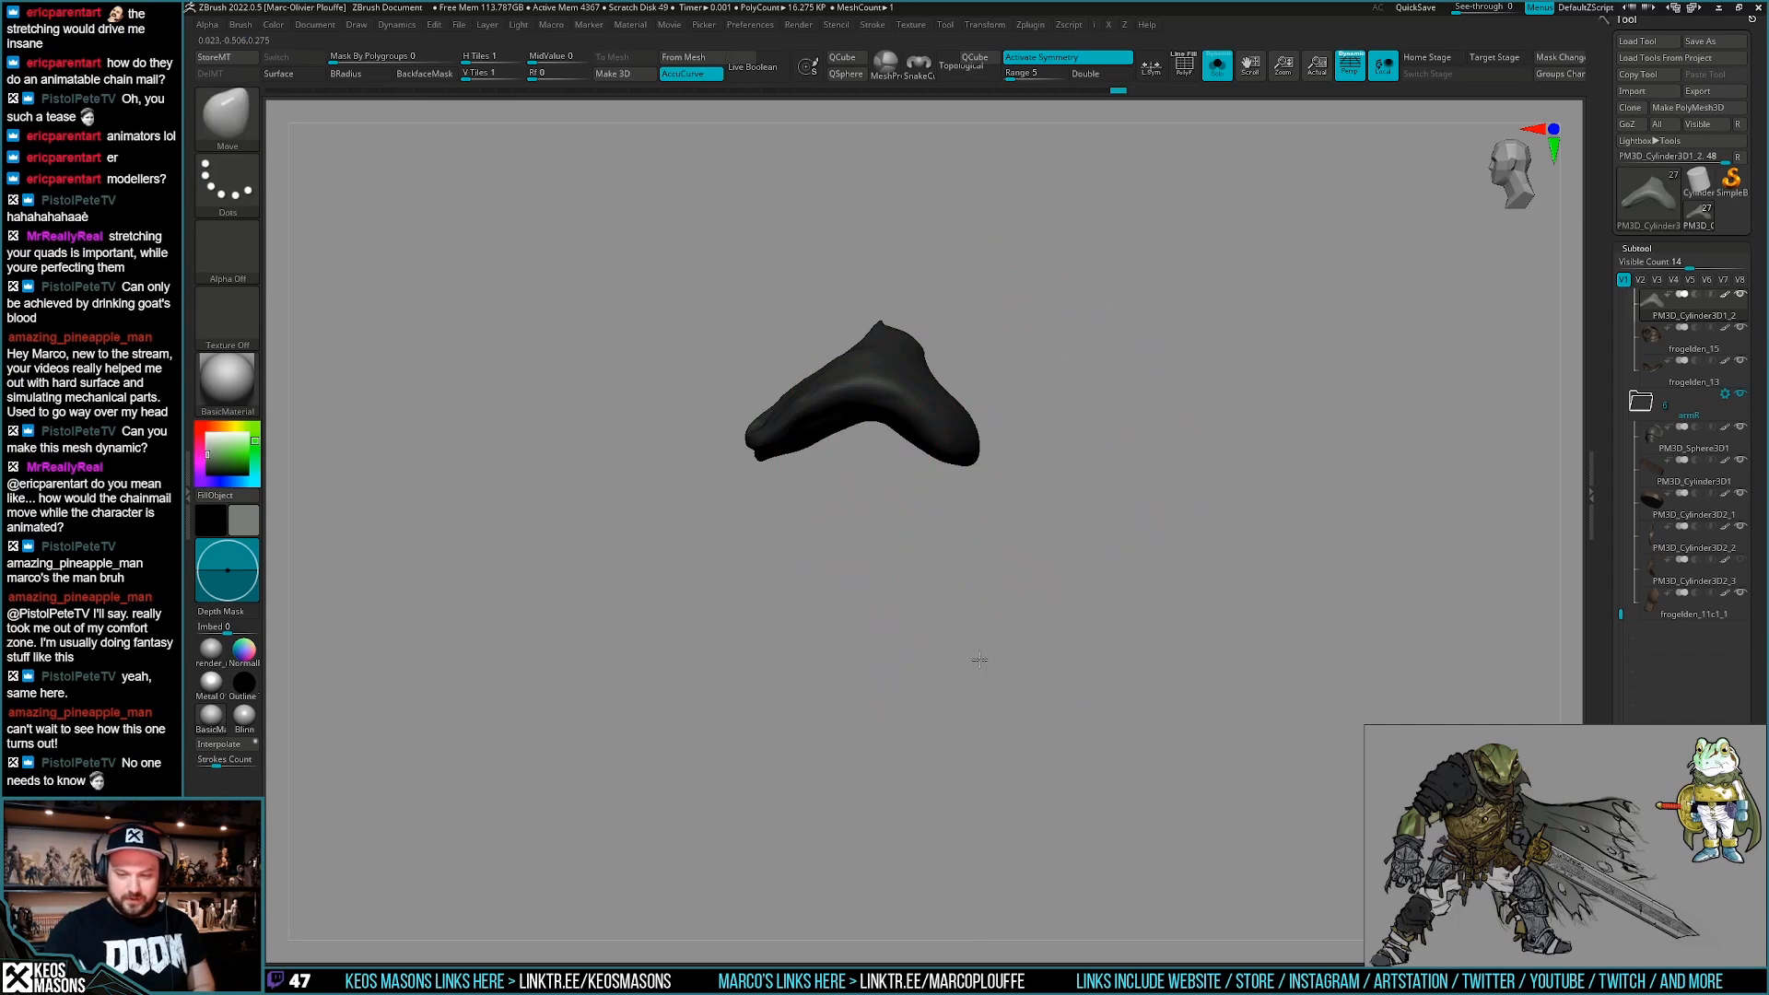
{"action": "left_click_drag", "start_coordinate": [1042, 439], "coordinate": [1022, 428], "text": "ctrl"}
{"action": "mouse_move", "coordinate": [993, 385]}
{"action": "left_mouse_down", "text": "ctrl"}
{"action": "mouse_move", "coordinate": [925, 396]}
{"action": "mouse_move", "coordinate": [1156, 507]}
{"action": "left_mouse_up", "text": "ctrl"}
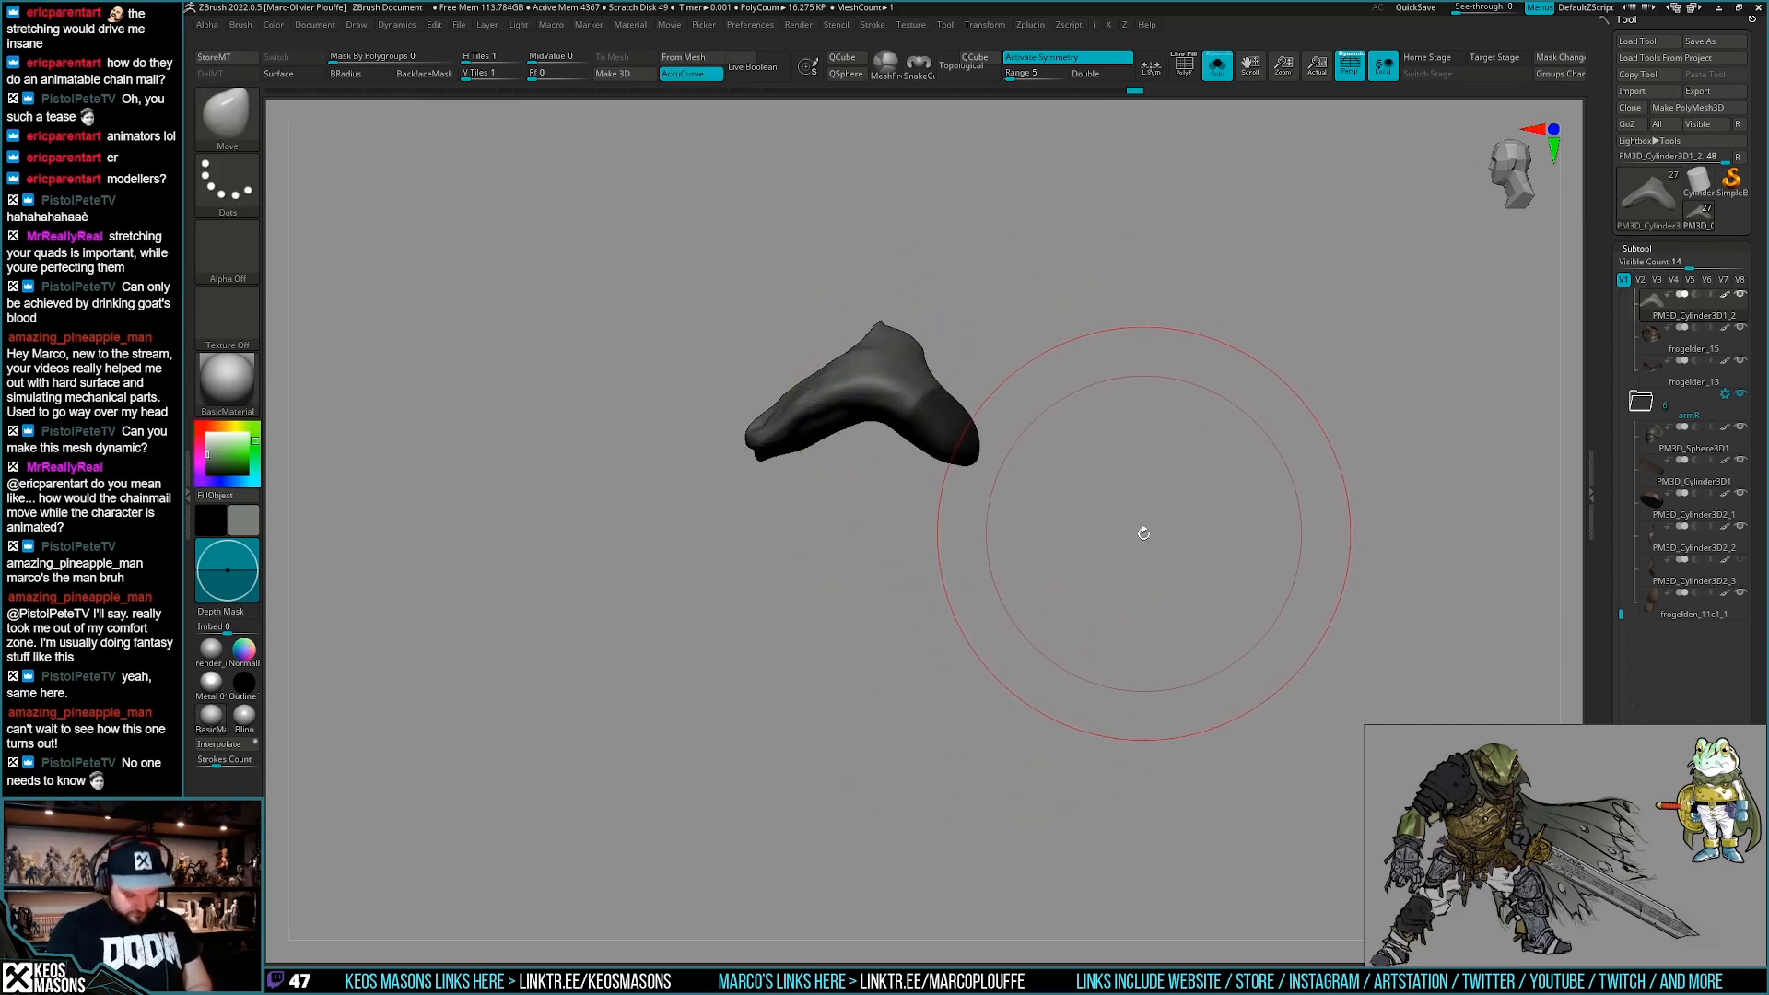
{"action": "left_click_drag", "start_coordinate": [954, 461], "coordinate": [978, 495]}
{"action": "left_click_drag", "start_coordinate": [990, 888], "coordinate": [988, 919]}
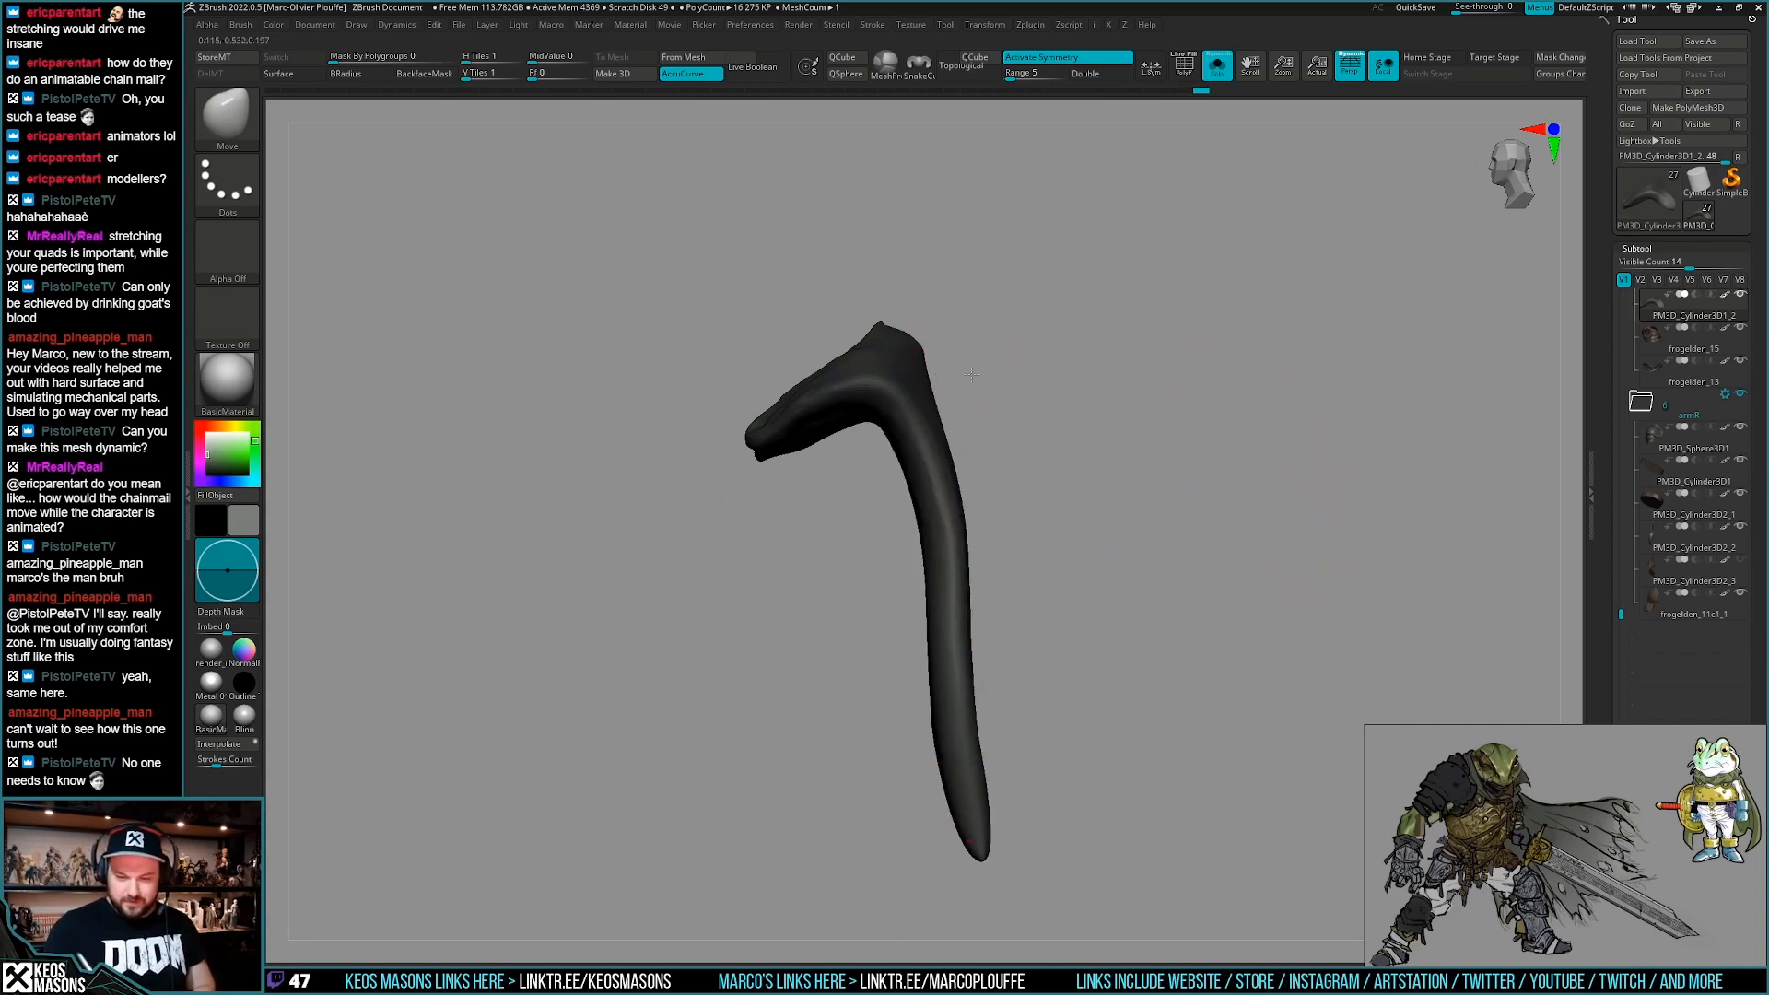
{"action": "left_click_drag", "start_coordinate": [1005, 646], "coordinate": [1000, 644]}
{"action": "left_click_drag", "start_coordinate": [982, 549], "coordinate": [982, 677], "text": "shift"}
Try to shape the pulled-down back into a cape behind the character, and undo the extension.
{"action": "left_click_drag", "start_coordinate": [1160, 589], "coordinate": [1007, 744], "text": "shift"}
{"action": "key", "text": "alt+s"}
{"action": "key", "text": "space"}
{"action": "mouse_move", "coordinate": [958, 797]}
{"action": "left_mouse_down"}
{"action": "mouse_move", "coordinate": [1164, 848]}
{"action": "mouse_move", "coordinate": [1123, 837]}
{"action": "left_mouse_up"}
{"action": "left_click_drag", "start_coordinate": [1001, 613], "coordinate": [1013, 615]}
{"action": "left_click_drag", "start_coordinate": [1008, 516], "coordinate": [1017, 456]}
{"action": "mouse_move", "coordinate": [884, 645]}
{"action": "left_mouse_down", "text": "shift"}
{"action": "mouse_move", "coordinate": [1011, 614]}
{"action": "mouse_move", "coordinate": [1090, 556]}
{"action": "left_mouse_up", "text": "shift"}
{"action": "left_click_drag", "start_coordinate": [1004, 636], "coordinate": [1024, 635]}
{"action": "left_click_drag", "start_coordinate": [990, 502], "coordinate": [1006, 502]}
{"action": "right_click_drag", "start_coordinate": [912, 433], "coordinate": [1022, 442]}
{"action": "right_click_drag", "start_coordinate": [1022, 443], "coordinate": [1110, 571], "text": "ctrl"}
{"action": "mouse_move", "coordinate": [1152, 669]}
{"action": "right_mouse_down"}
{"action": "mouse_move", "coordinate": [1275, 655]}
{"action": "mouse_move", "coordinate": [1243, 678]}
{"action": "right_mouse_up"}
{"action": "key", "text": "ctrl+shift"}
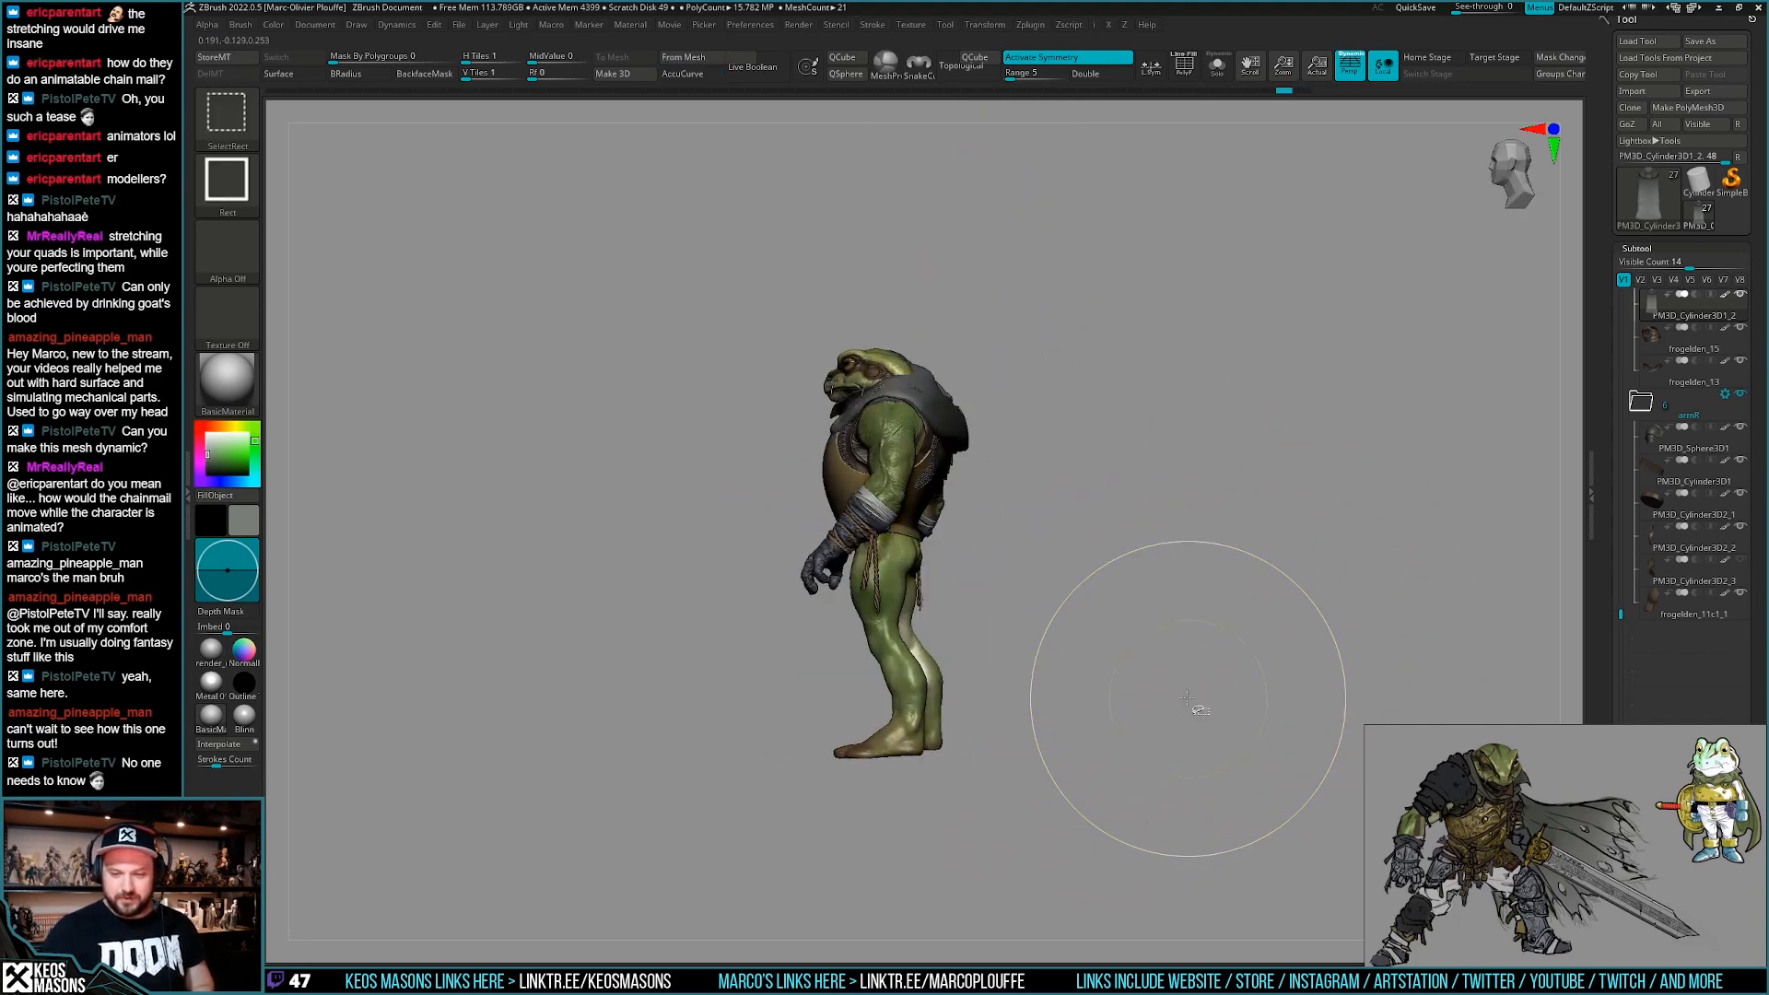
{"action": "key", "text": "ctrl+shift+z"}
{"action": "key", "text": "ctrl+shift+z"}
Return to the ClayBuildup brush and build up and smooth the isolated cowl's inner surface.
{"action": "mouse_move", "coordinate": [1157, 679]}
{"action": "right_mouse_down", "text": "ctrl"}
{"action": "mouse_move", "coordinate": [1138, 617]}
{"action": "mouse_move", "coordinate": [1059, 516]}
{"action": "right_mouse_up", "text": "ctrl"}
{"action": "mouse_move", "coordinate": [1060, 516]}
{"action": "right_mouse_down"}
{"action": "mouse_move", "coordinate": [1110, 483]}
{"action": "mouse_move", "coordinate": [1046, 545]}
{"action": "mouse_move", "coordinate": [1024, 481]}
{"action": "right_mouse_up"}
{"action": "right_click_drag", "start_coordinate": [1212, 644], "coordinate": [1260, 652], "text": "ctrl"}
{"action": "mouse_move", "coordinate": [1260, 653]}
{"action": "right_mouse_down"}
{"action": "mouse_move", "coordinate": [1171, 685]}
{"action": "mouse_move", "coordinate": [1092, 671]}
{"action": "right_mouse_up"}
{"action": "right_click_drag", "start_coordinate": [1091, 671], "coordinate": [1096, 732], "text": "alt"}
{"action": "key", "text": "space"}
{"action": "left_click_drag", "start_coordinate": [1078, 545], "coordinate": [1068, 544]}
{"action": "mouse_move", "coordinate": [1045, 523]}
{"action": "right_mouse_down"}
{"action": "mouse_move", "coordinate": [1051, 505]}
{"action": "mouse_move", "coordinate": [1030, 553]}
{"action": "mouse_move", "coordinate": [1043, 612]}
{"action": "mouse_move", "coordinate": [1194, 576]}
{"action": "mouse_move", "coordinate": [1207, 636]}
{"action": "mouse_move", "coordinate": [1169, 663]}
{"action": "right_mouse_up"}
{"action": "key", "text": "b"}
{"action": "key", "text": "c"}
{"action": "key", "text": "b"}
{"action": "key", "text": "alt+s"}
{"action": "mouse_move", "coordinate": [991, 525]}
{"action": "right_mouse_down"}
{"action": "mouse_move", "coordinate": [1049, 482]}
{"action": "mouse_move", "coordinate": [1029, 553]}
{"action": "right_mouse_up"}
{"action": "key", "text": "shift"}
{"action": "left_click_drag", "start_coordinate": [1059, 500], "coordinate": [1024, 571], "text": "shift"}
{"action": "right_click_drag", "start_coordinate": [982, 656], "coordinate": [1007, 632]}
{"action": "right_click", "coordinate": [1007, 632]}
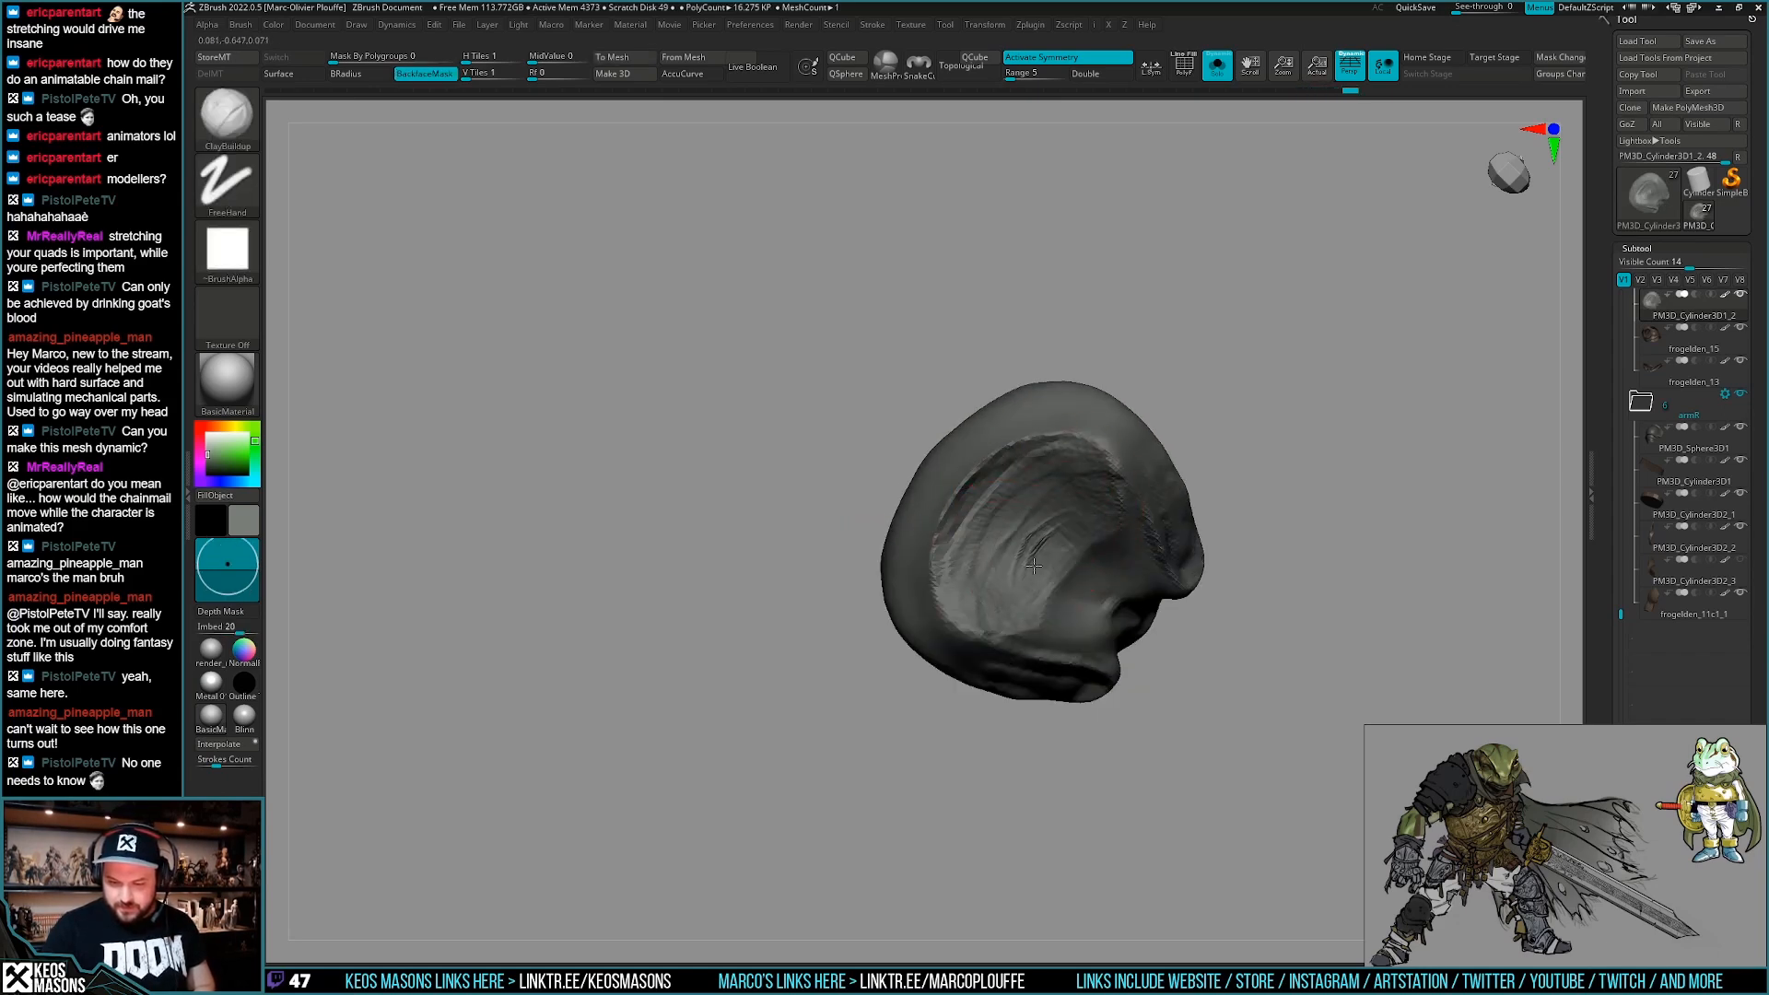
Build up the cowl along the back of the neck and over the shoulder with the character visible.
{"action": "key", "text": "alt+s"}
{"action": "mouse_move", "coordinate": [1076, 598]}
{"action": "right_mouse_down"}
{"action": "mouse_move", "coordinate": [1059, 513]}
{"action": "mouse_move", "coordinate": [1065, 540]}
{"action": "mouse_move", "coordinate": [1092, 507]}
{"action": "mouse_move", "coordinate": [1092, 431]}
{"action": "mouse_move", "coordinate": [1145, 416]}
{"action": "mouse_move", "coordinate": [1192, 292]}
{"action": "right_mouse_up"}
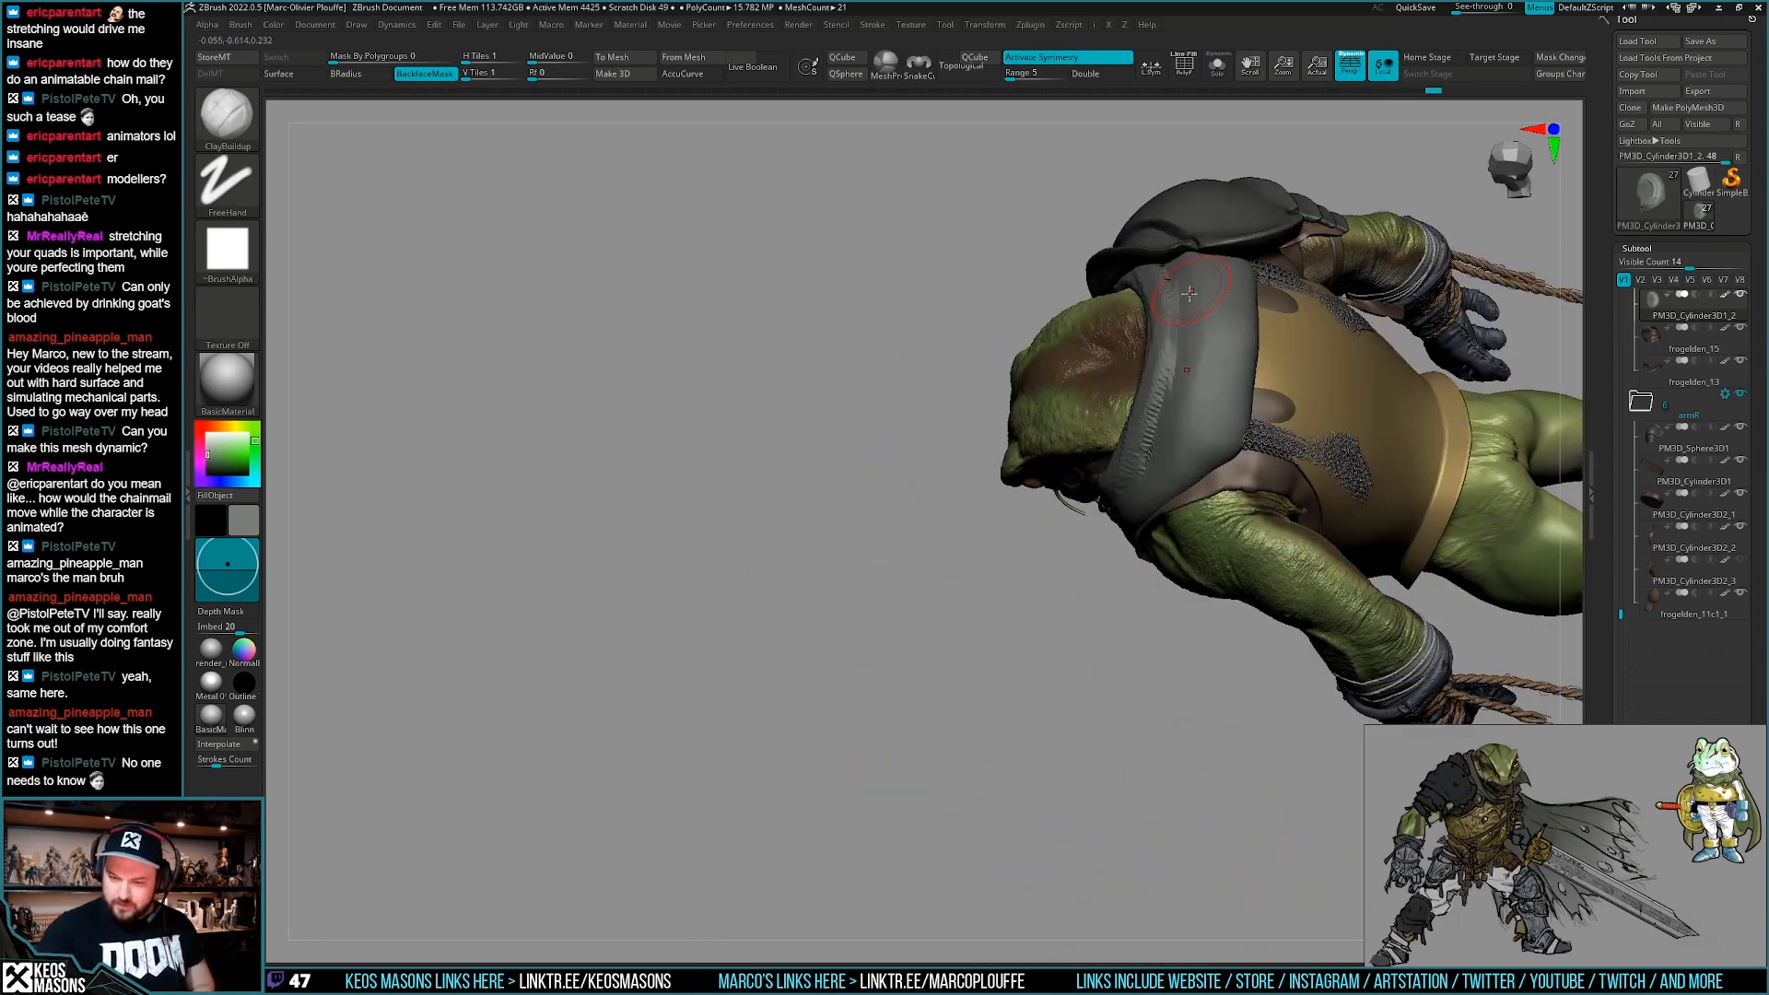
{"action": "left_click_drag", "start_coordinate": [1195, 311], "coordinate": [1192, 283]}
{"action": "mouse_move", "coordinate": [1202, 408]}
{"action": "right_mouse_down"}
{"action": "mouse_move", "coordinate": [1105, 580]}
{"action": "mouse_move", "coordinate": [1142, 568]}
{"action": "mouse_move", "coordinate": [1008, 608]}
{"action": "right_mouse_up"}
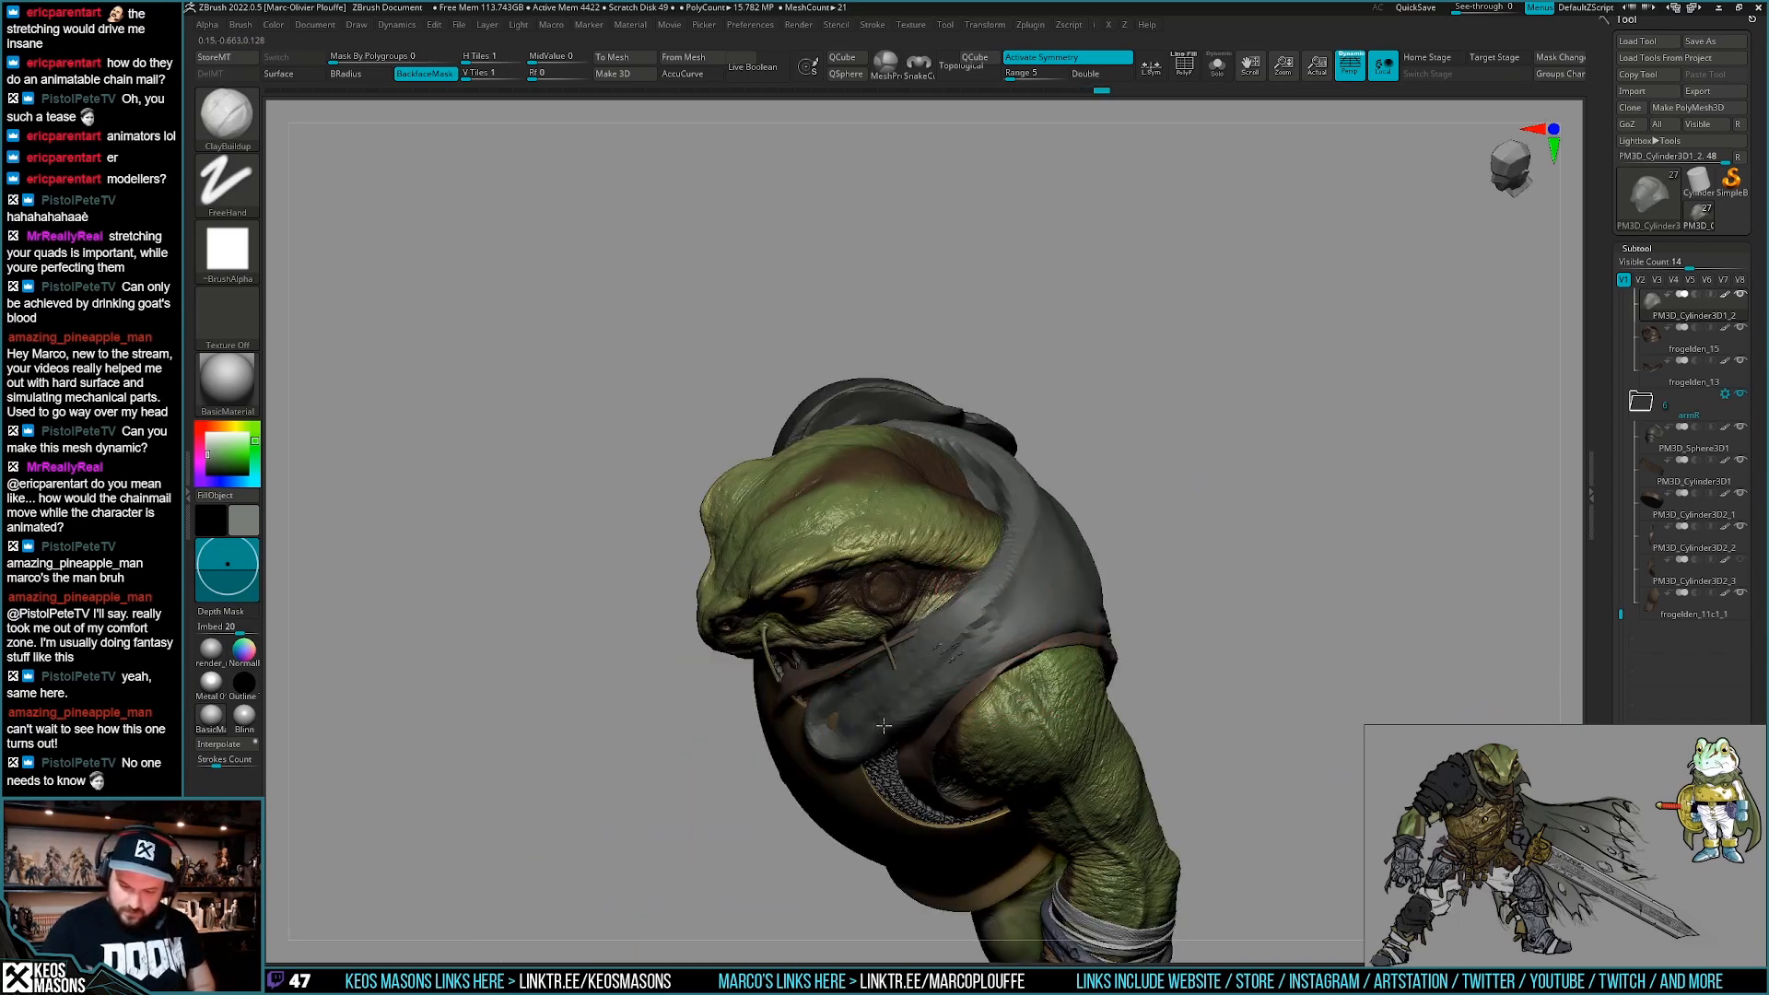
{"action": "right_click_drag", "start_coordinate": [956, 684], "coordinate": [949, 656]}
{"action": "mouse_move", "coordinate": [1012, 608]}
{"action": "left_mouse_down"}
{"action": "mouse_move", "coordinate": [1076, 440]}
{"action": "mouse_move", "coordinate": [1029, 630]}
{"action": "left_mouse_up"}
{"action": "mouse_move", "coordinate": [999, 626]}
{"action": "right_mouse_down"}
{"action": "mouse_move", "coordinate": [1022, 556]}
{"action": "mouse_move", "coordinate": [1059, 525]}
{"action": "mouse_move", "coordinate": [1051, 594]}
{"action": "mouse_move", "coordinate": [1070, 496]}
{"action": "mouse_move", "coordinate": [1067, 525]}
{"action": "right_mouse_up"}
{"action": "right_click", "coordinate": [1051, 594]}
{"action": "right_click_drag", "start_coordinate": [978, 654], "coordinate": [1027, 649]}
Add clay strokes along the cowl's inner rim and sides in isolation.
{"action": "key", "text": "alt+s"}
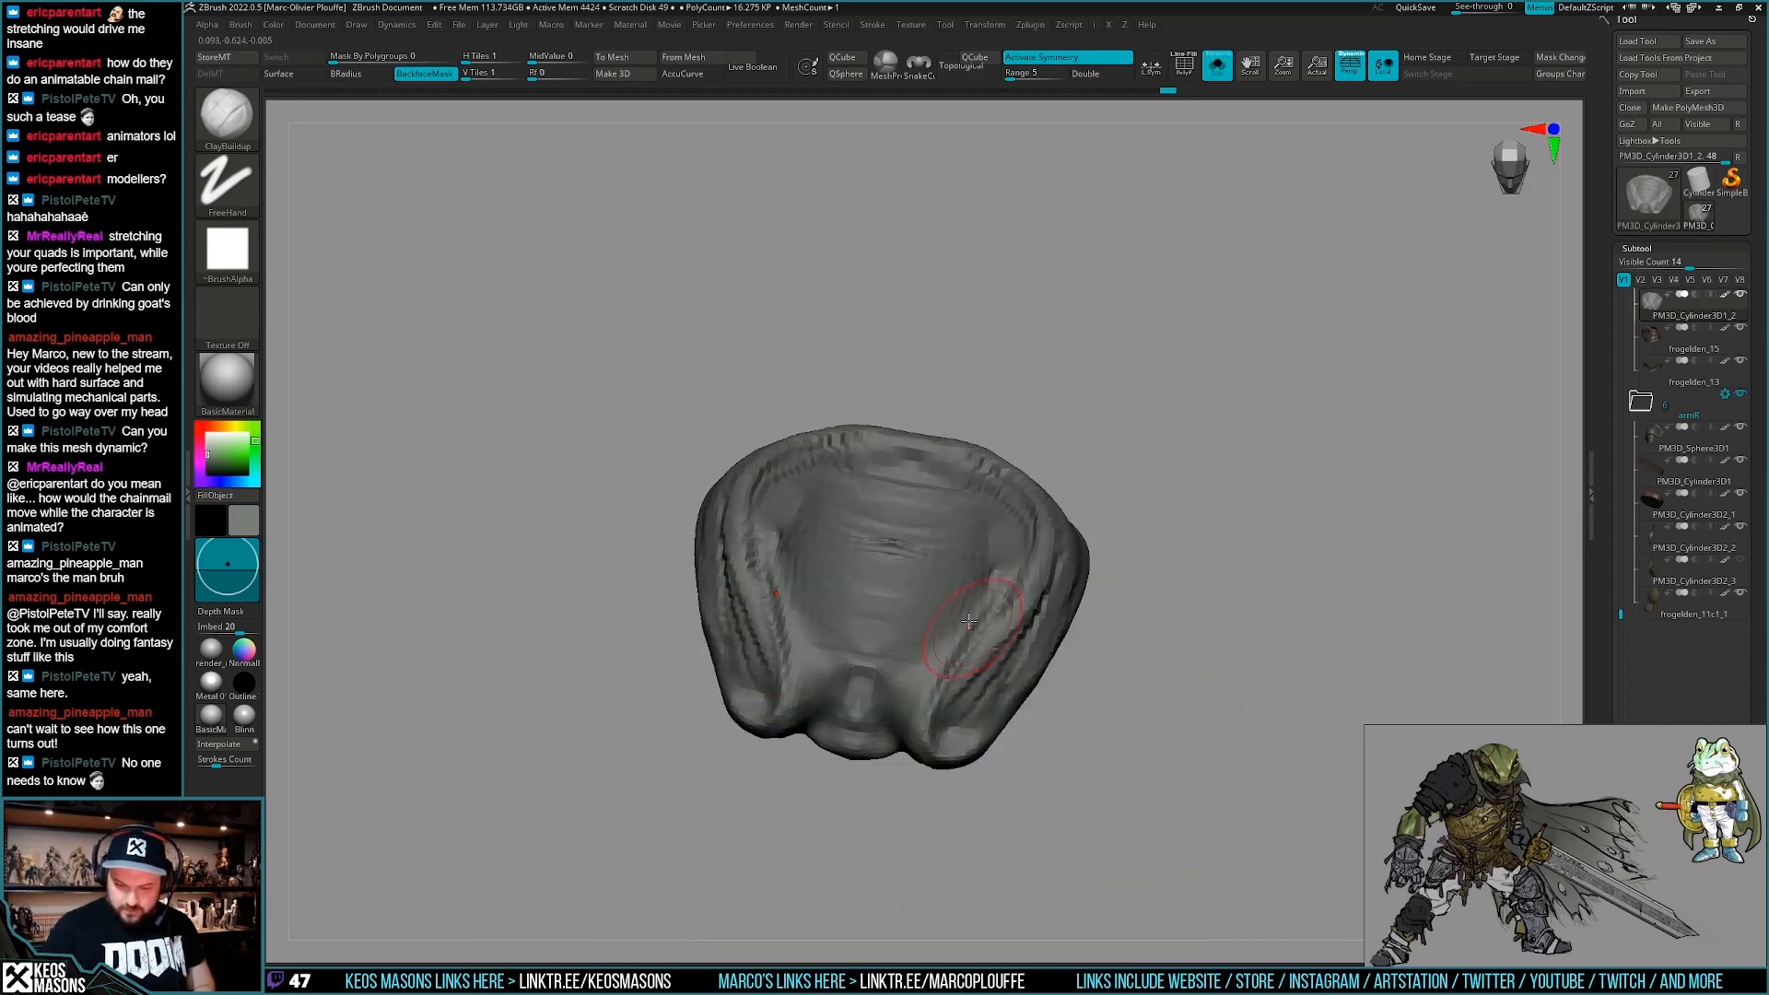
{"action": "key", "text": "alt+s"}
{"action": "right_click_drag", "start_coordinate": [1011, 554], "coordinate": [980, 645]}
{"action": "key", "text": "alt+s"}
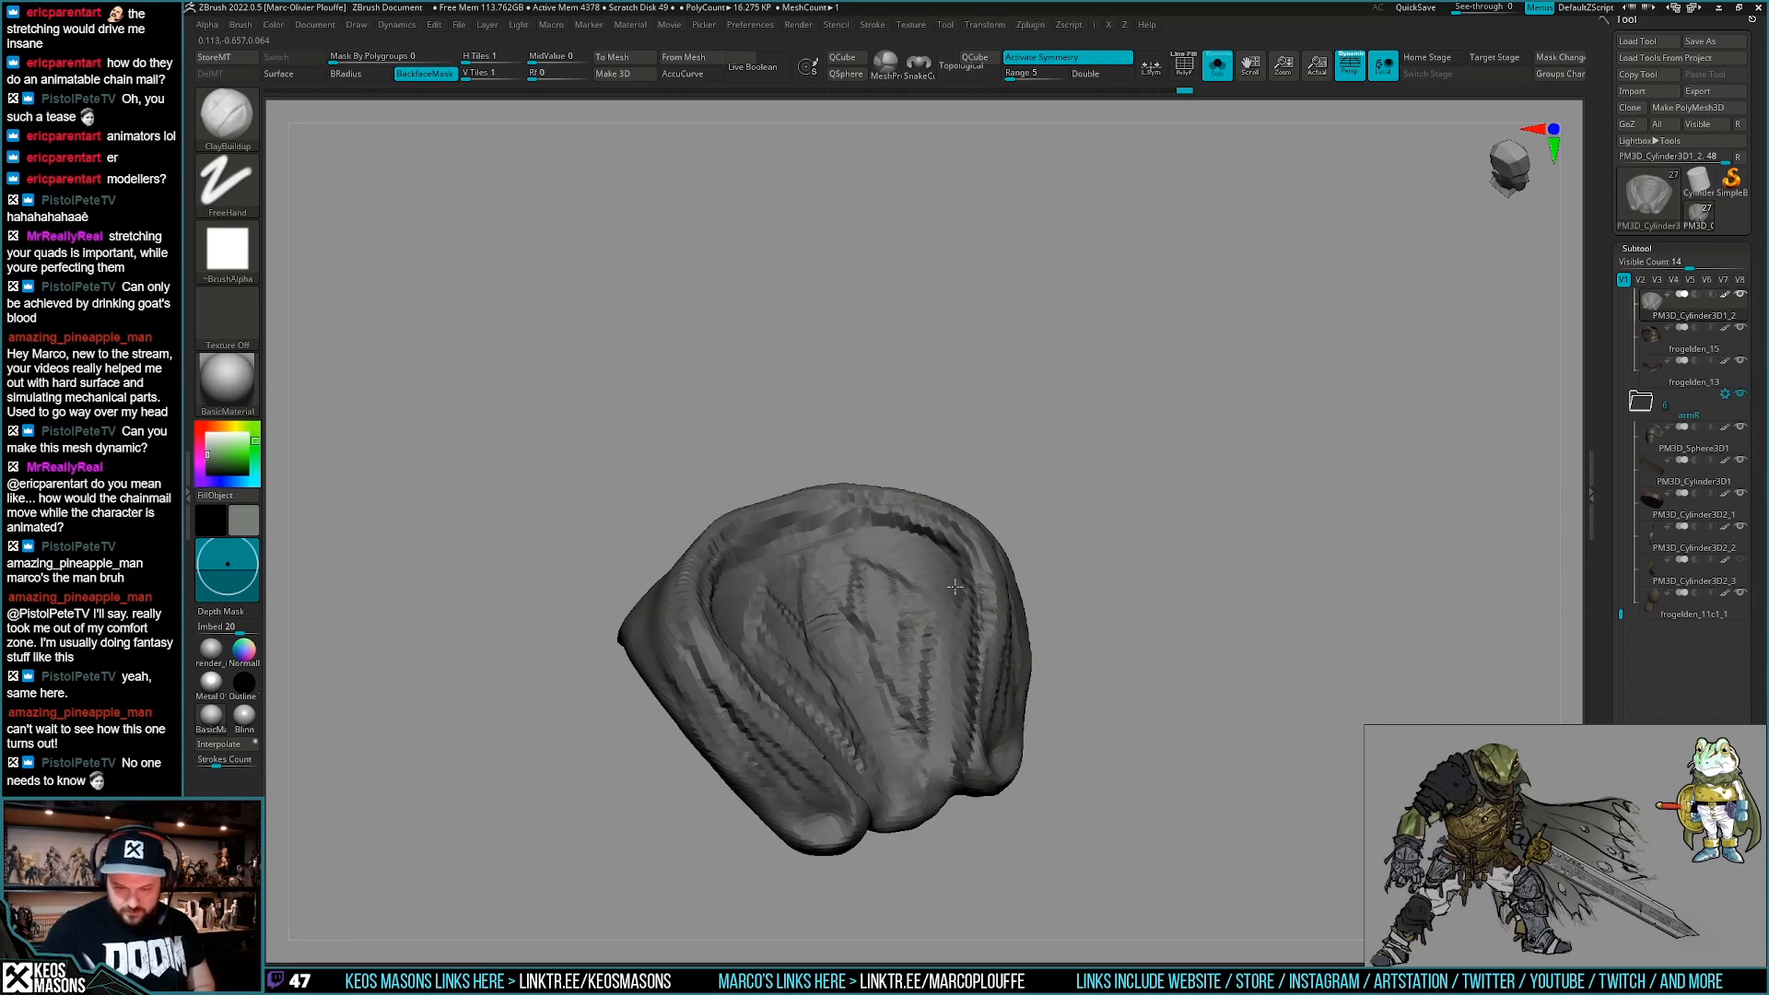
{"action": "key", "text": "alt+s"}
Subdivide the cowl and remesh it with a denser DynaMesh resolution, checking the new topology on the character.
{"action": "right_click_drag", "start_coordinate": [905, 685], "coordinate": [1173, 679]}
{"action": "key", "text": "shift+f"}
{"action": "key", "text": "ctrl+d"}
{"action": "key", "text": "space"}
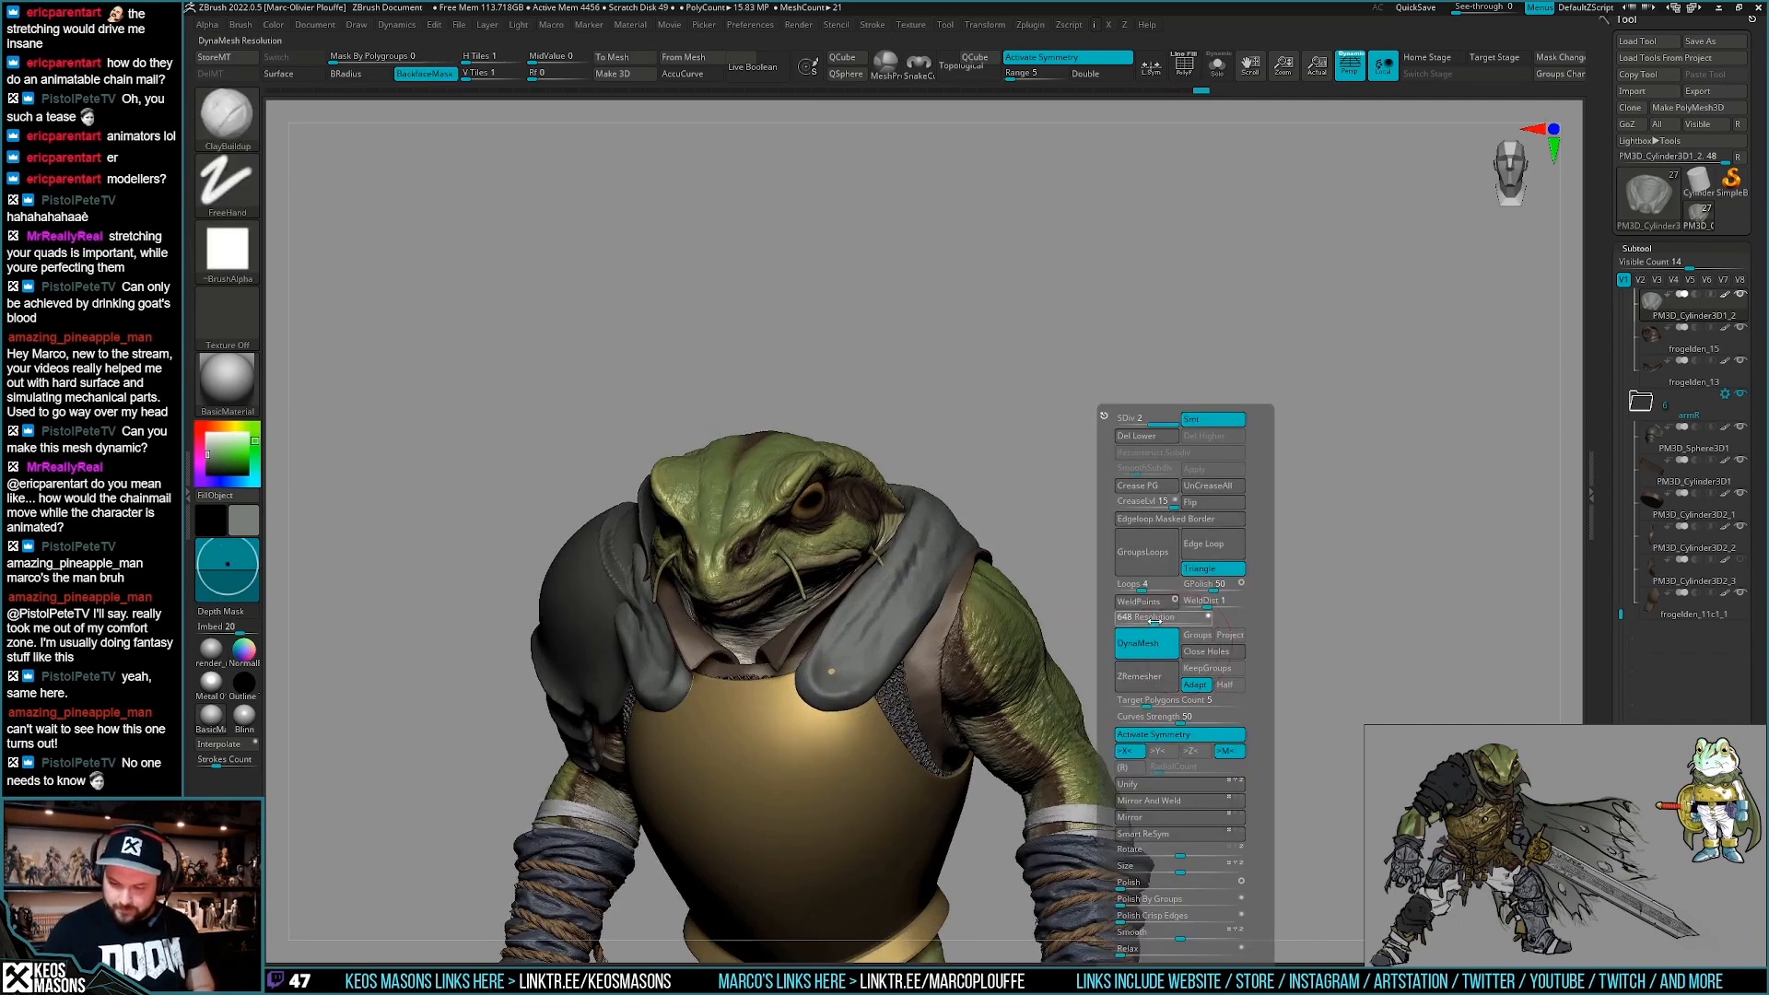
{"action": "key", "text": "shift+f"}
{"action": "key", "text": "shift+f"}
{"action": "right_click_drag", "start_coordinate": [1222, 642], "coordinate": [1216, 597], "text": "shift"}
{"action": "right_click_drag", "start_coordinate": [1041, 600], "coordinate": [881, 621]}
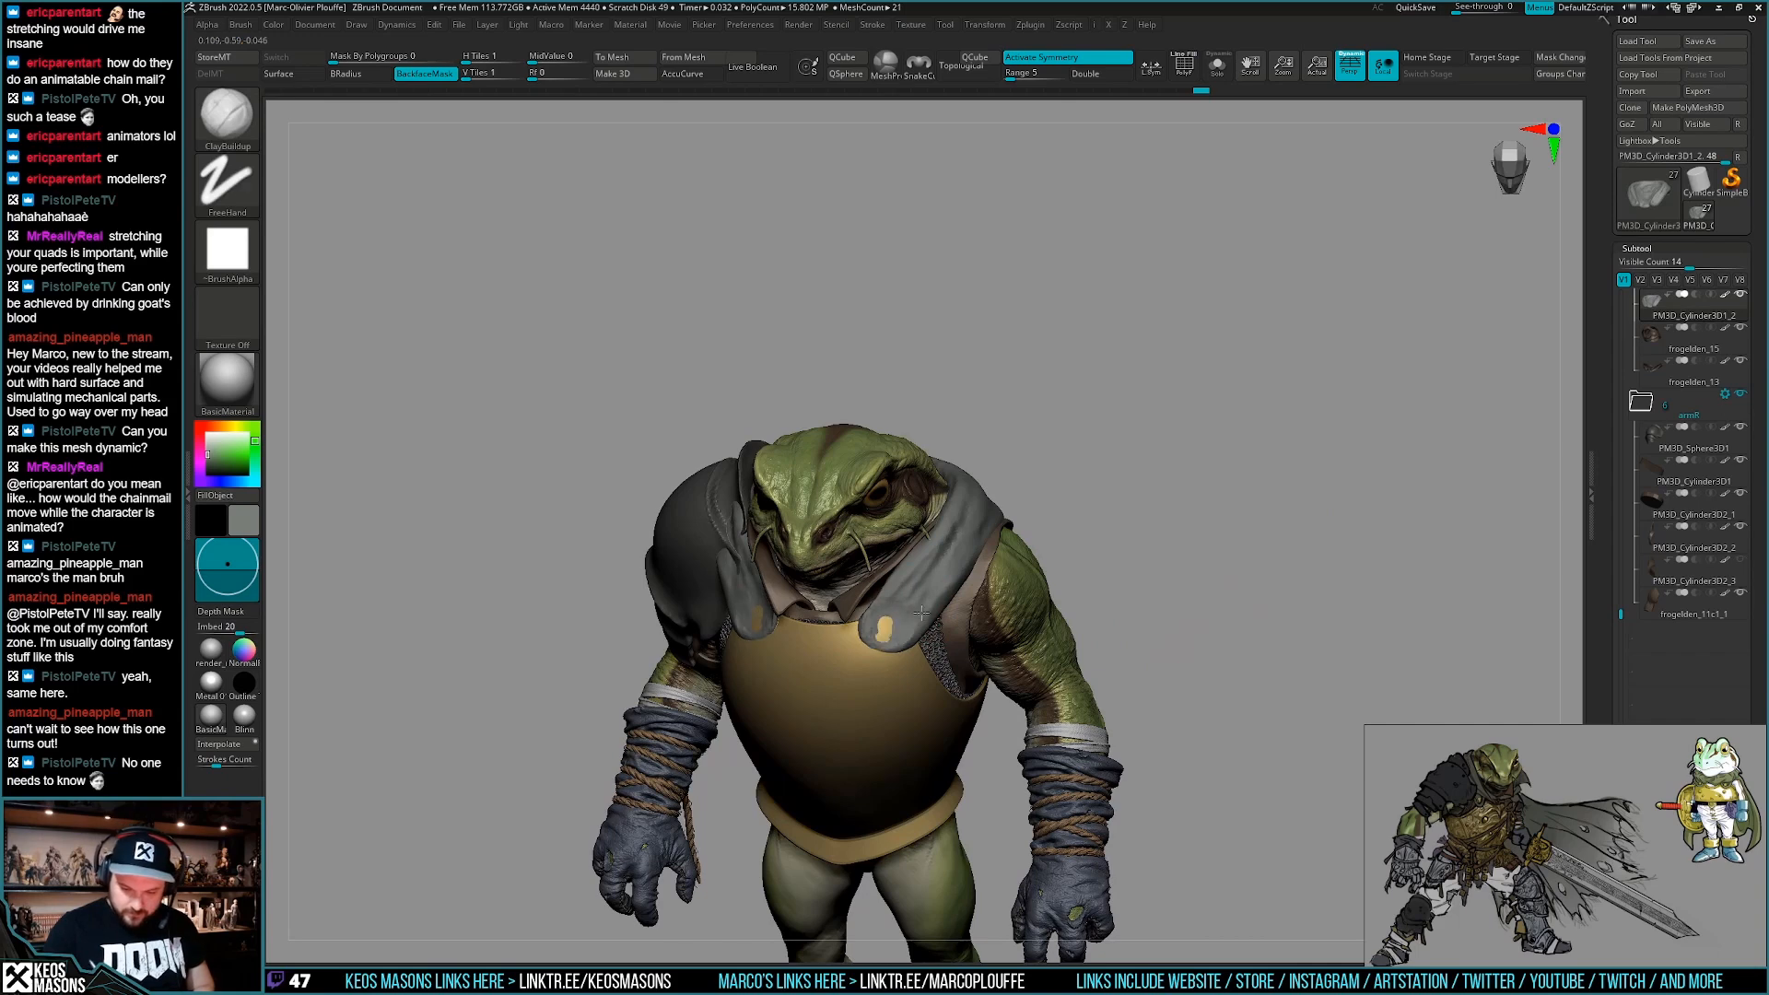
{"action": "key", "text": "shift+f"}
{"action": "right_click_drag", "start_coordinate": [975, 504], "coordinate": [930, 525], "text": "shift"}
{"action": "key", "text": "shift+f"}
Draw a long strap straight down from the middle of the cowl's lower back with the CurveStrapSnap brush.
{"action": "mouse_move", "coordinate": [1308, 575]}
{"action": "right_mouse_down"}
{"action": "mouse_move", "coordinate": [1164, 586]}
{"action": "mouse_move", "coordinate": [1184, 584]}
{"action": "mouse_move", "coordinate": [1173, 605]}
{"action": "mouse_move", "coordinate": [1157, 583]}
{"action": "right_mouse_up"}
{"action": "key", "text": "alt+s"}
{"action": "key", "text": "space"}
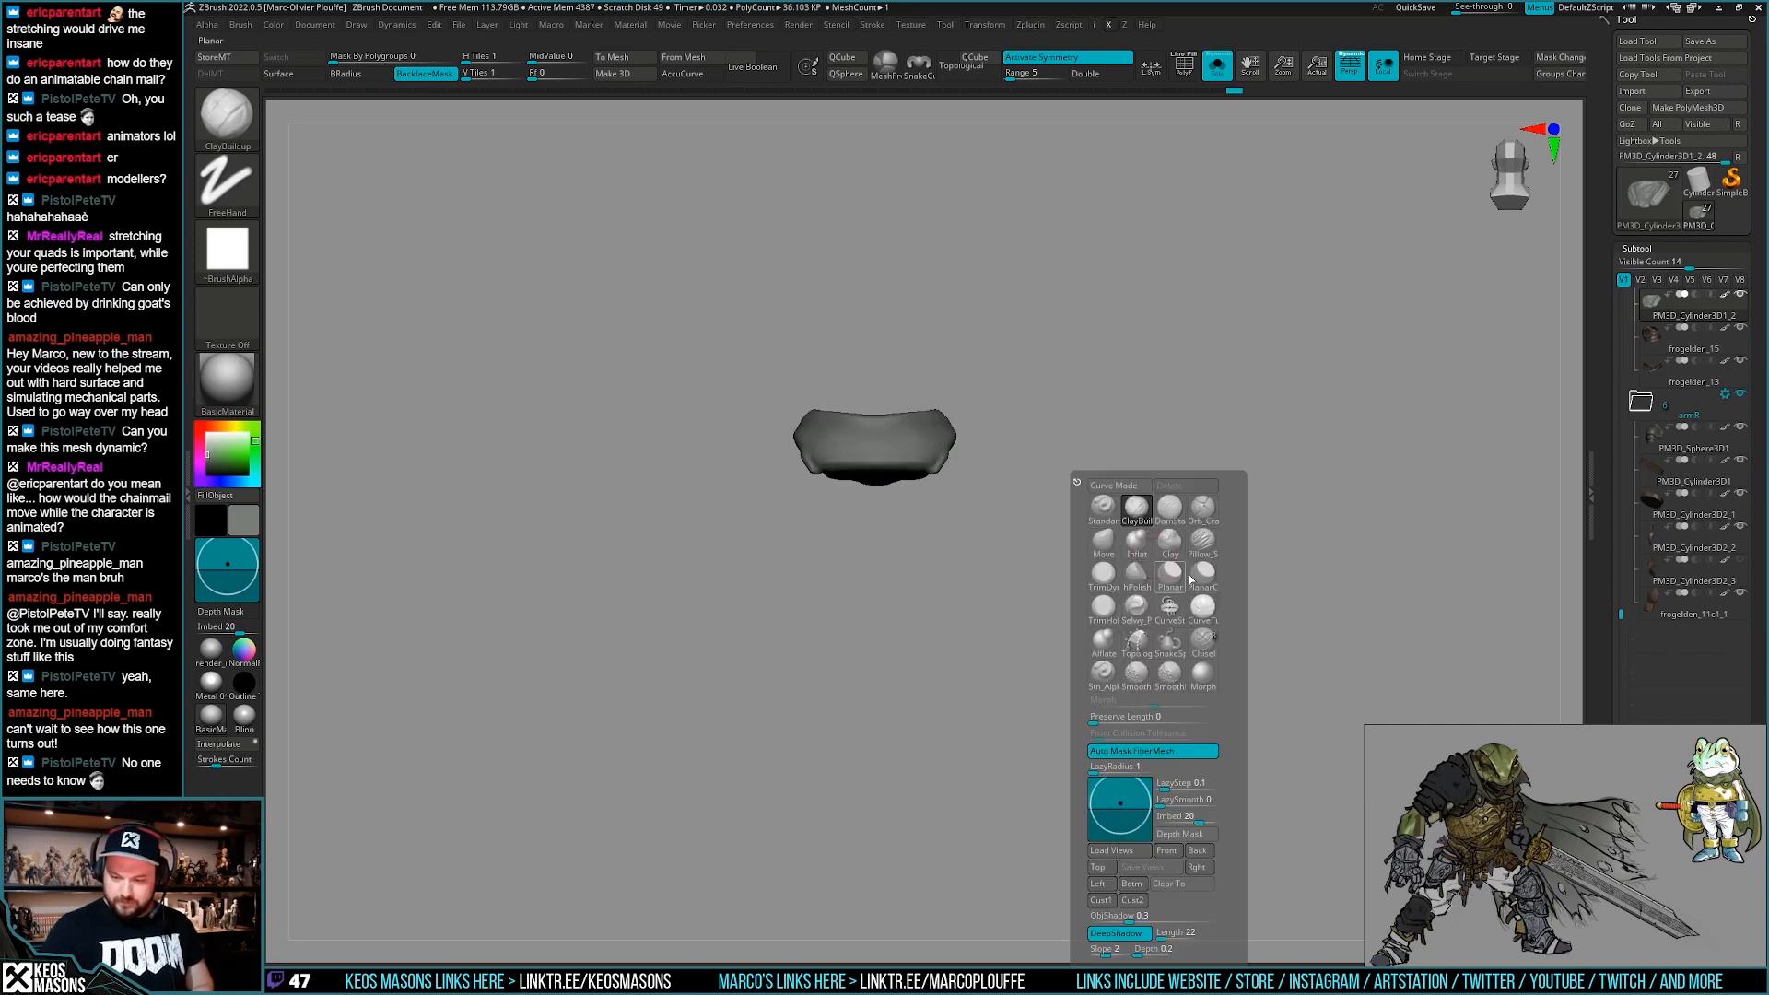
{"action": "left_click", "coordinate": [1169, 606]}
{"action": "right_click_drag", "start_coordinate": [880, 476], "coordinate": [888, 407], "text": "alt"}
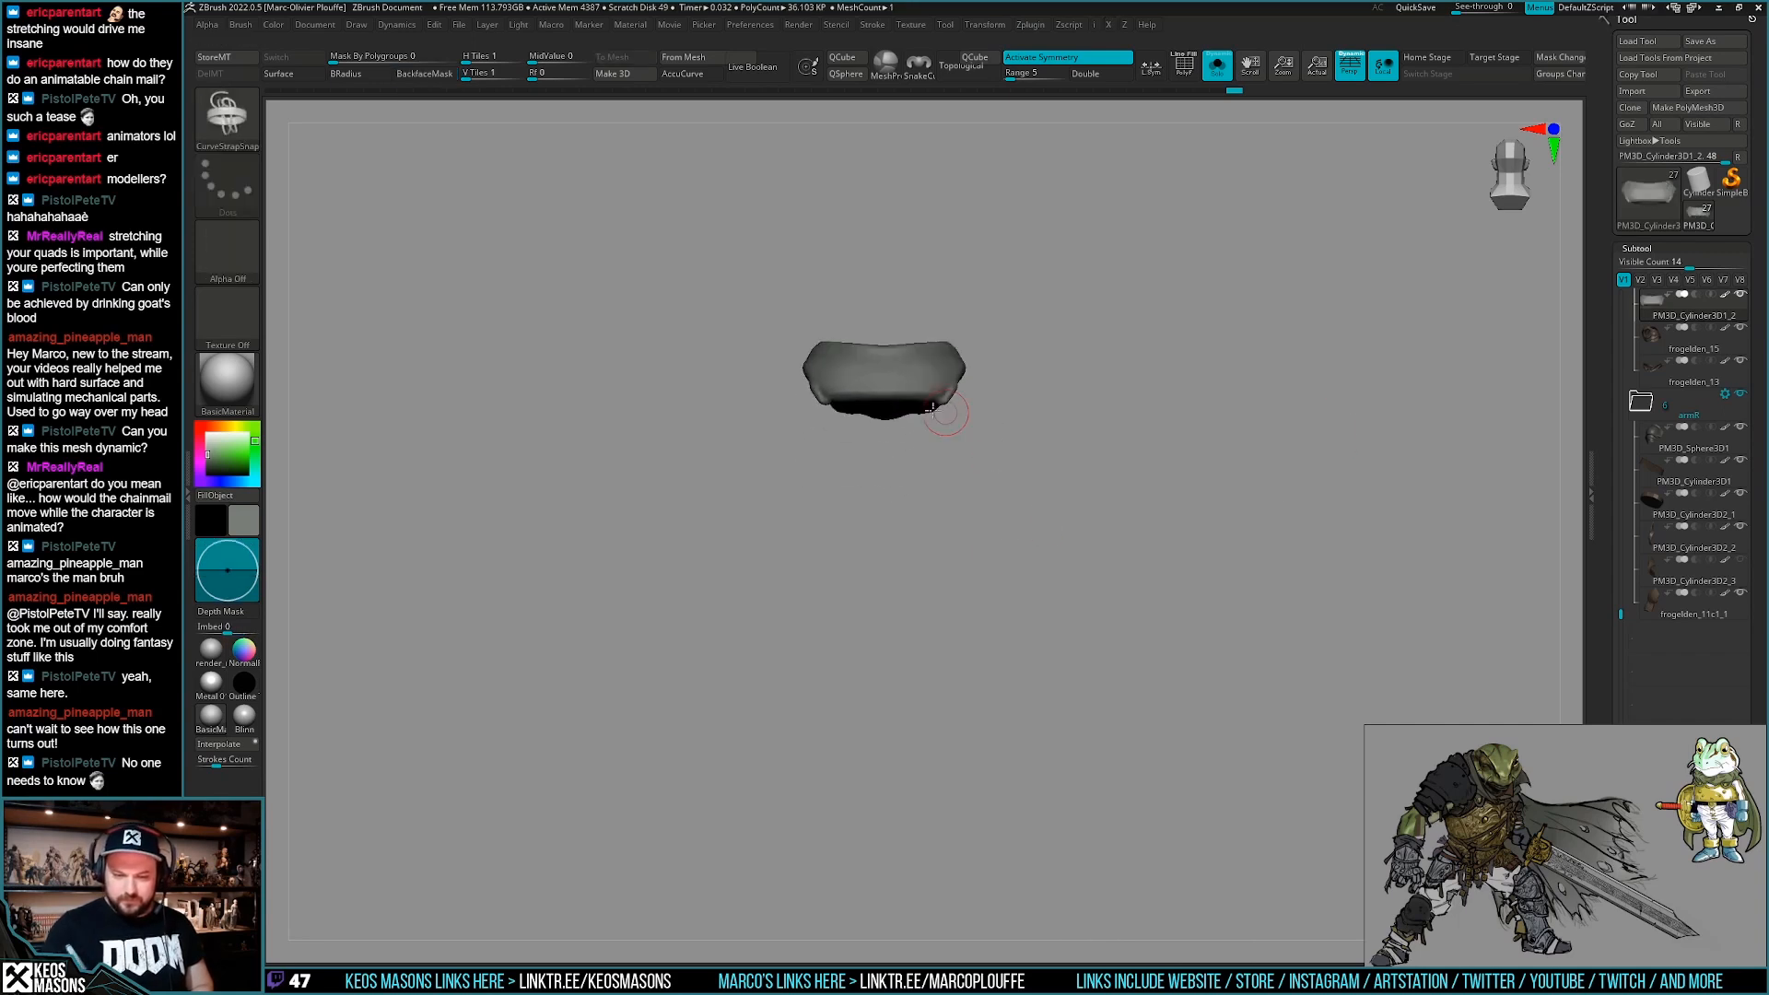
{"action": "left_click_drag", "start_coordinate": [869, 783], "coordinate": [869, 785]}
{"action": "mouse_move", "coordinate": [1054, 679]}
{"action": "right_mouse_down"}
{"action": "mouse_move", "coordinate": [1170, 656]}
{"action": "mouse_move", "coordinate": [1013, 642]}
{"action": "right_mouse_up"}
{"action": "key", "text": "ctrl+z"}
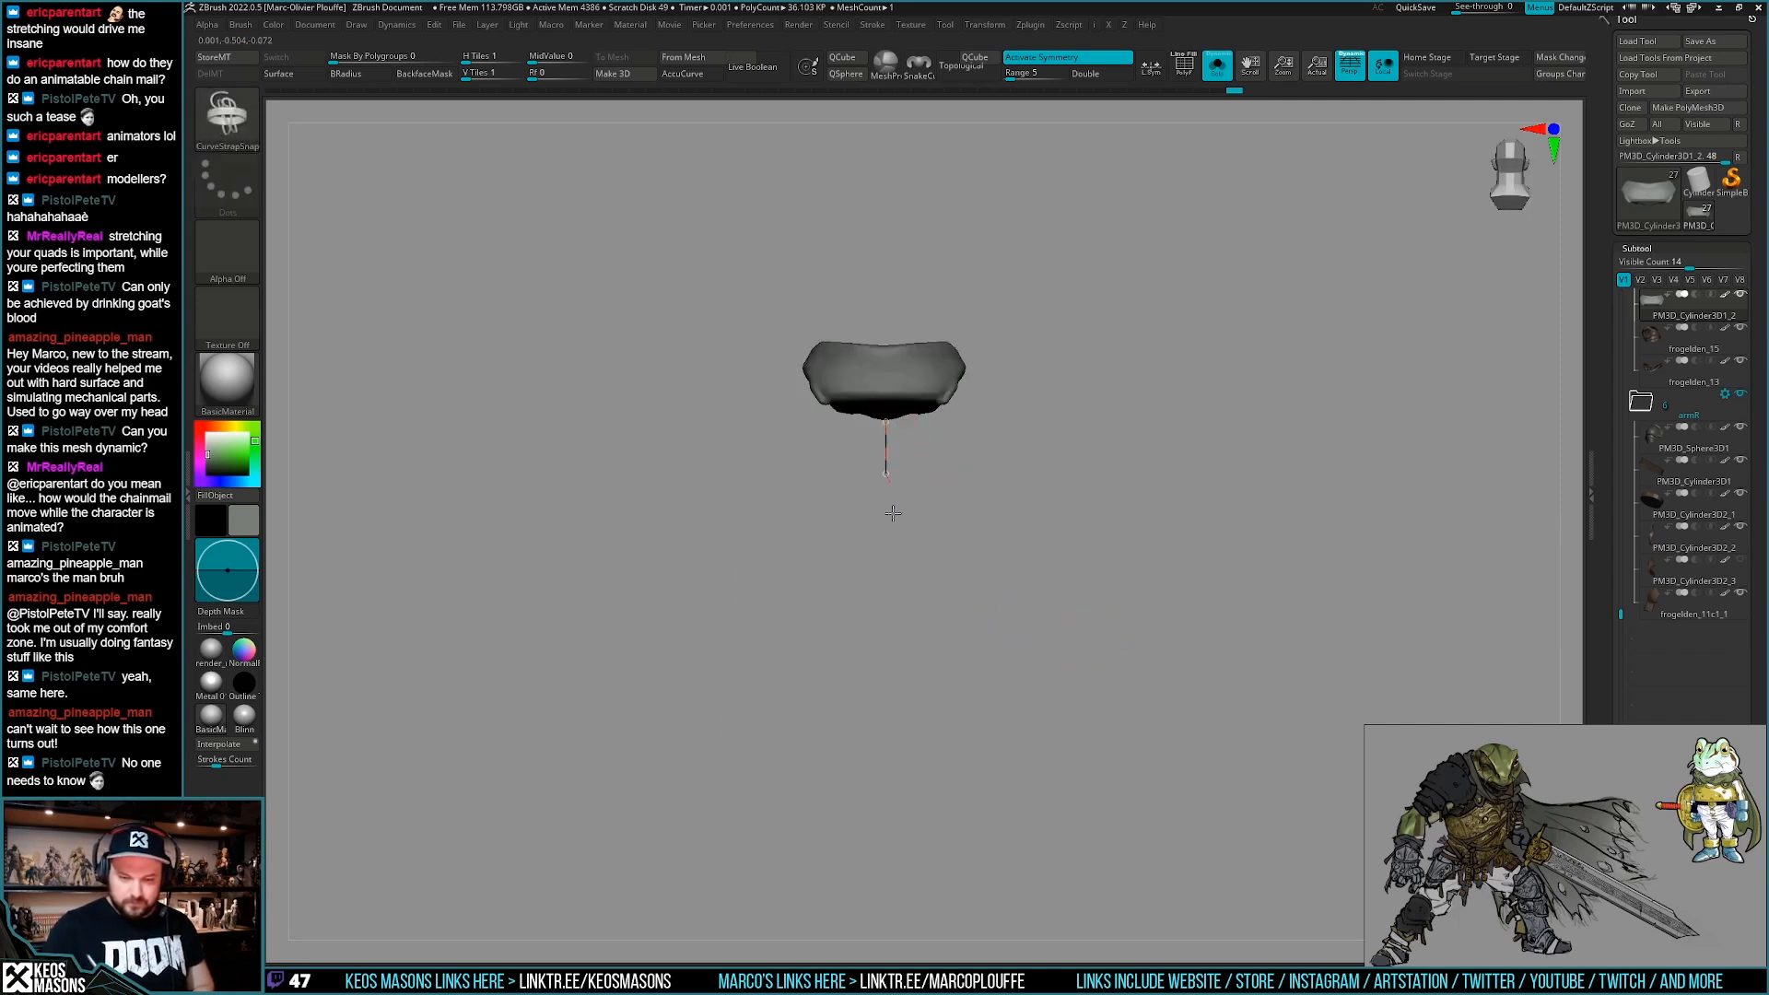
{"action": "left_click_drag", "start_coordinate": [885, 831], "coordinate": [885, 832]}
{"action": "mouse_move", "coordinate": [914, 772]}
{"action": "right_mouse_down"}
{"action": "mouse_move", "coordinate": [942, 676]}
{"action": "mouse_move", "coordinate": [1097, 677]}
{"action": "right_mouse_up"}
{"action": "mouse_move", "coordinate": [1098, 677]}
{"action": "right_mouse_down", "text": "alt"}
{"action": "mouse_move", "coordinate": [1041, 718]}
{"action": "mouse_move", "coordinate": [1053, 707]}
{"action": "right_mouse_up", "text": "alt"}
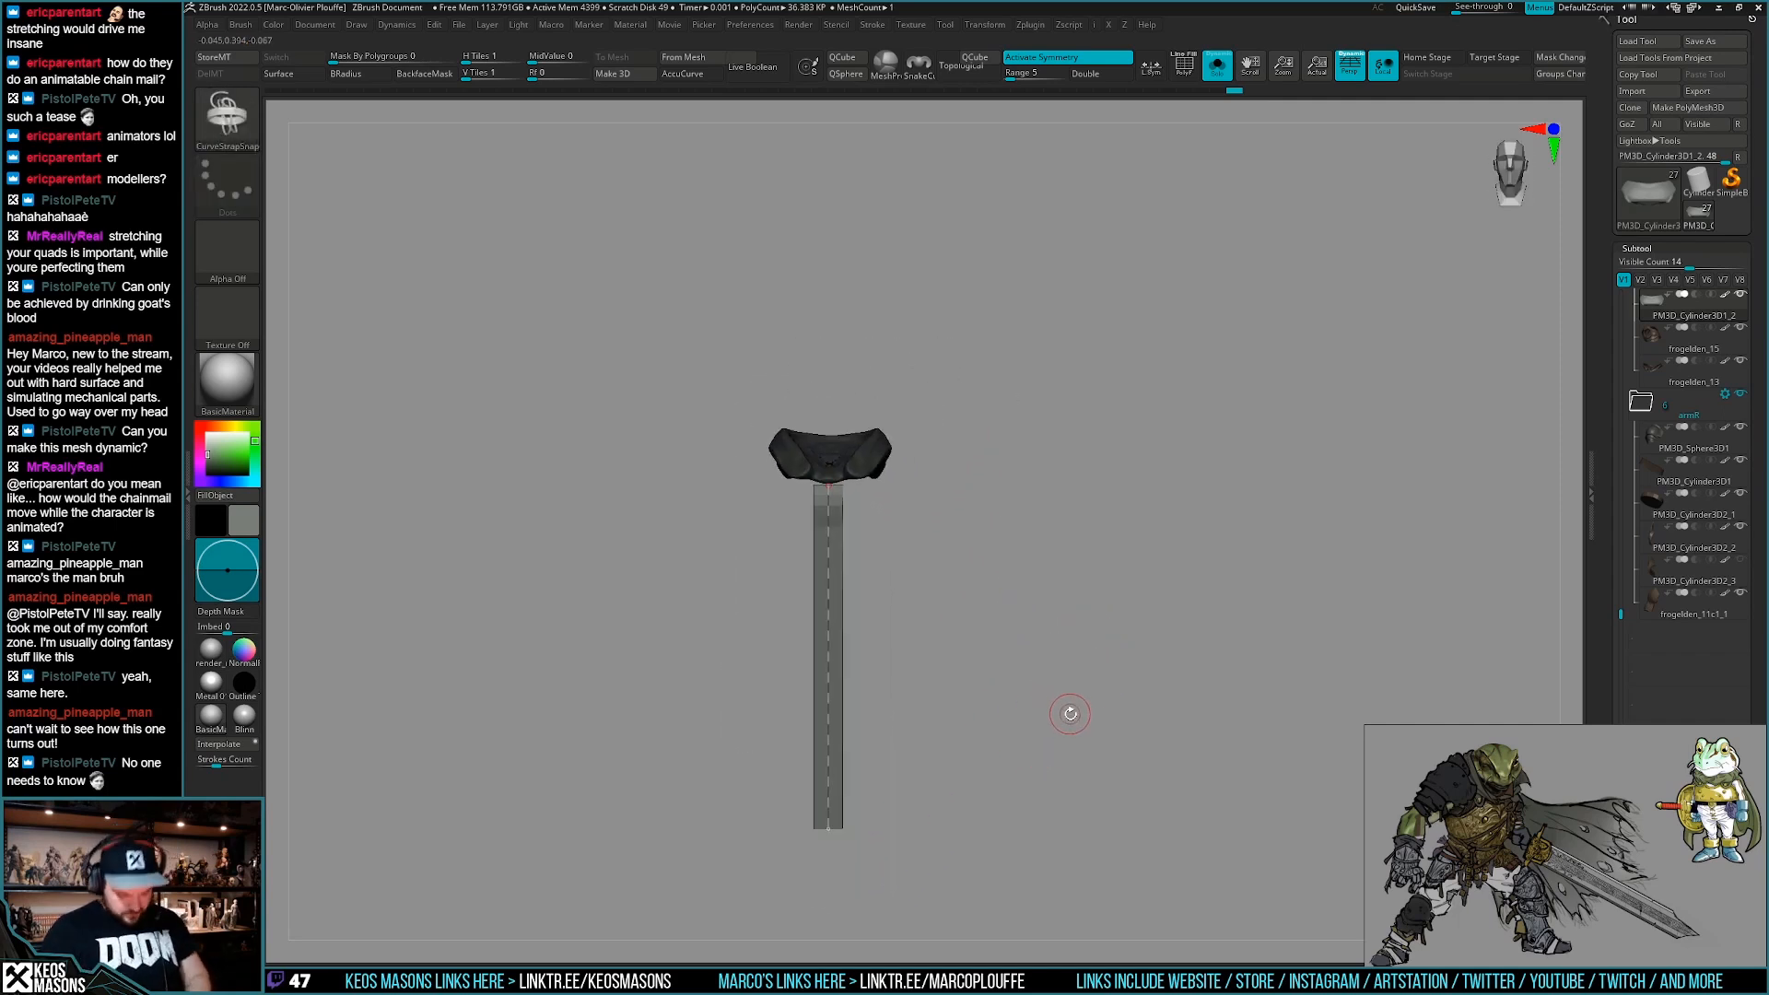
Split the strap into its own subtool, make it active and move it behind the character.
{"action": "key", "text": "ctrl+z"}
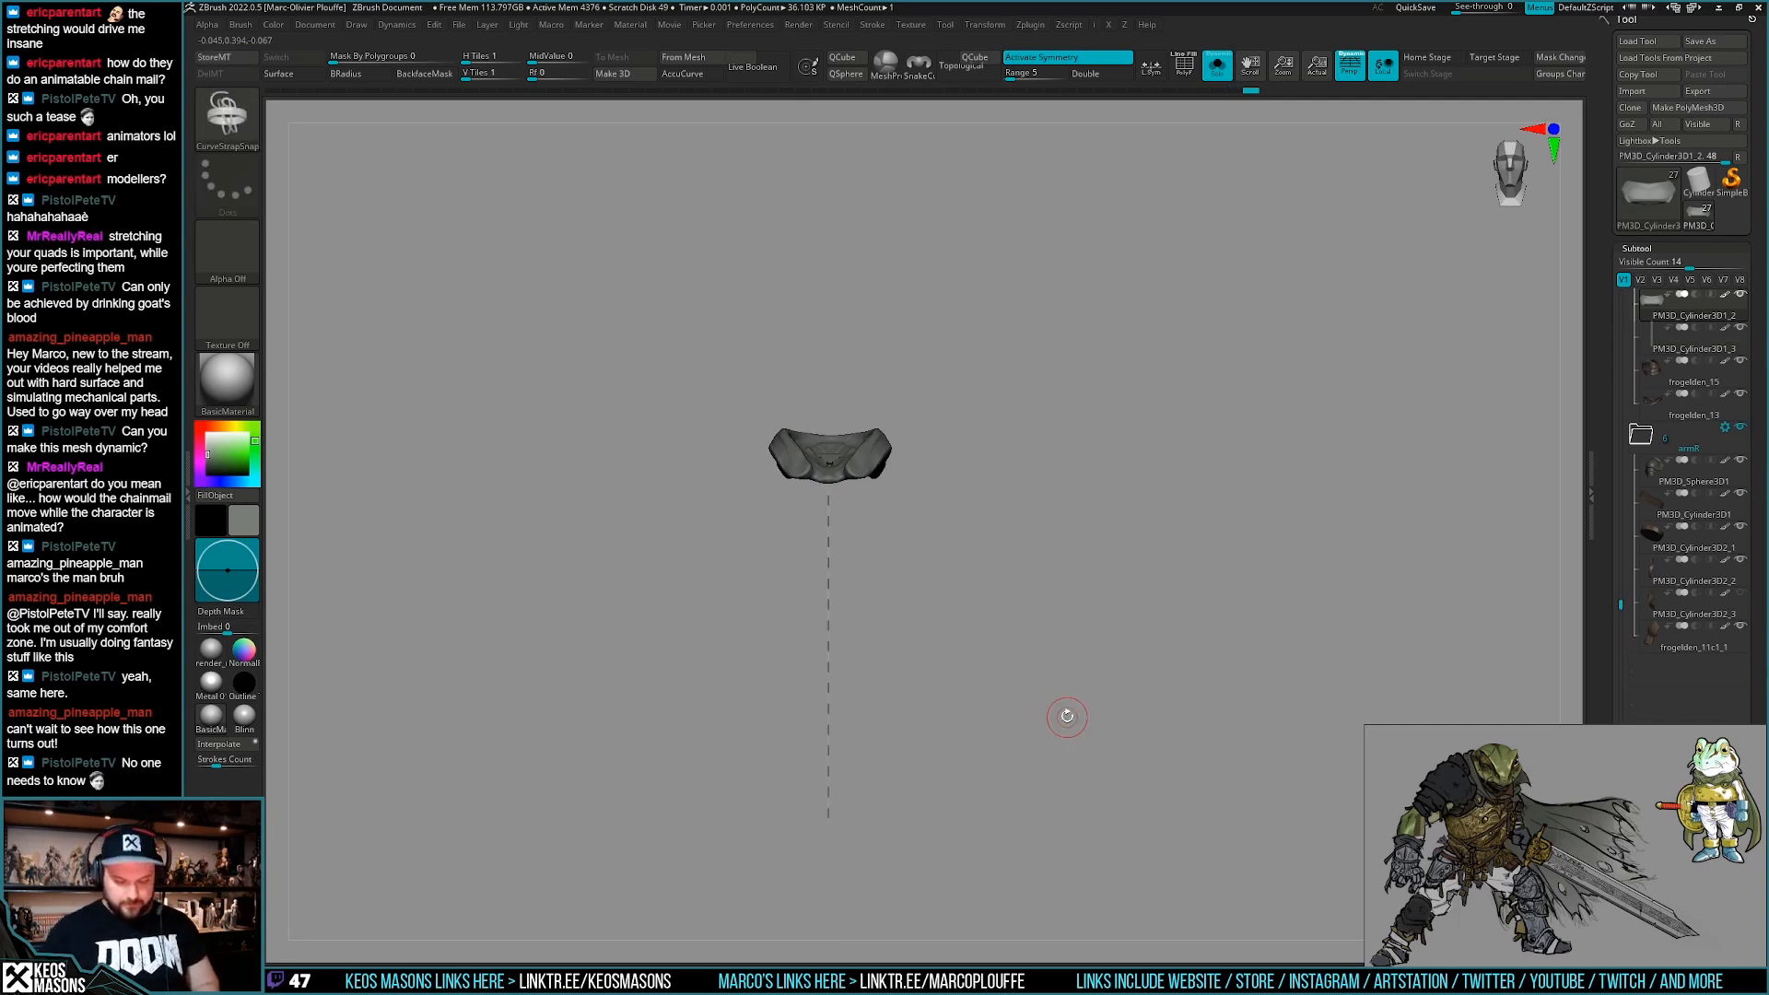
{"action": "key", "text": "Down"}
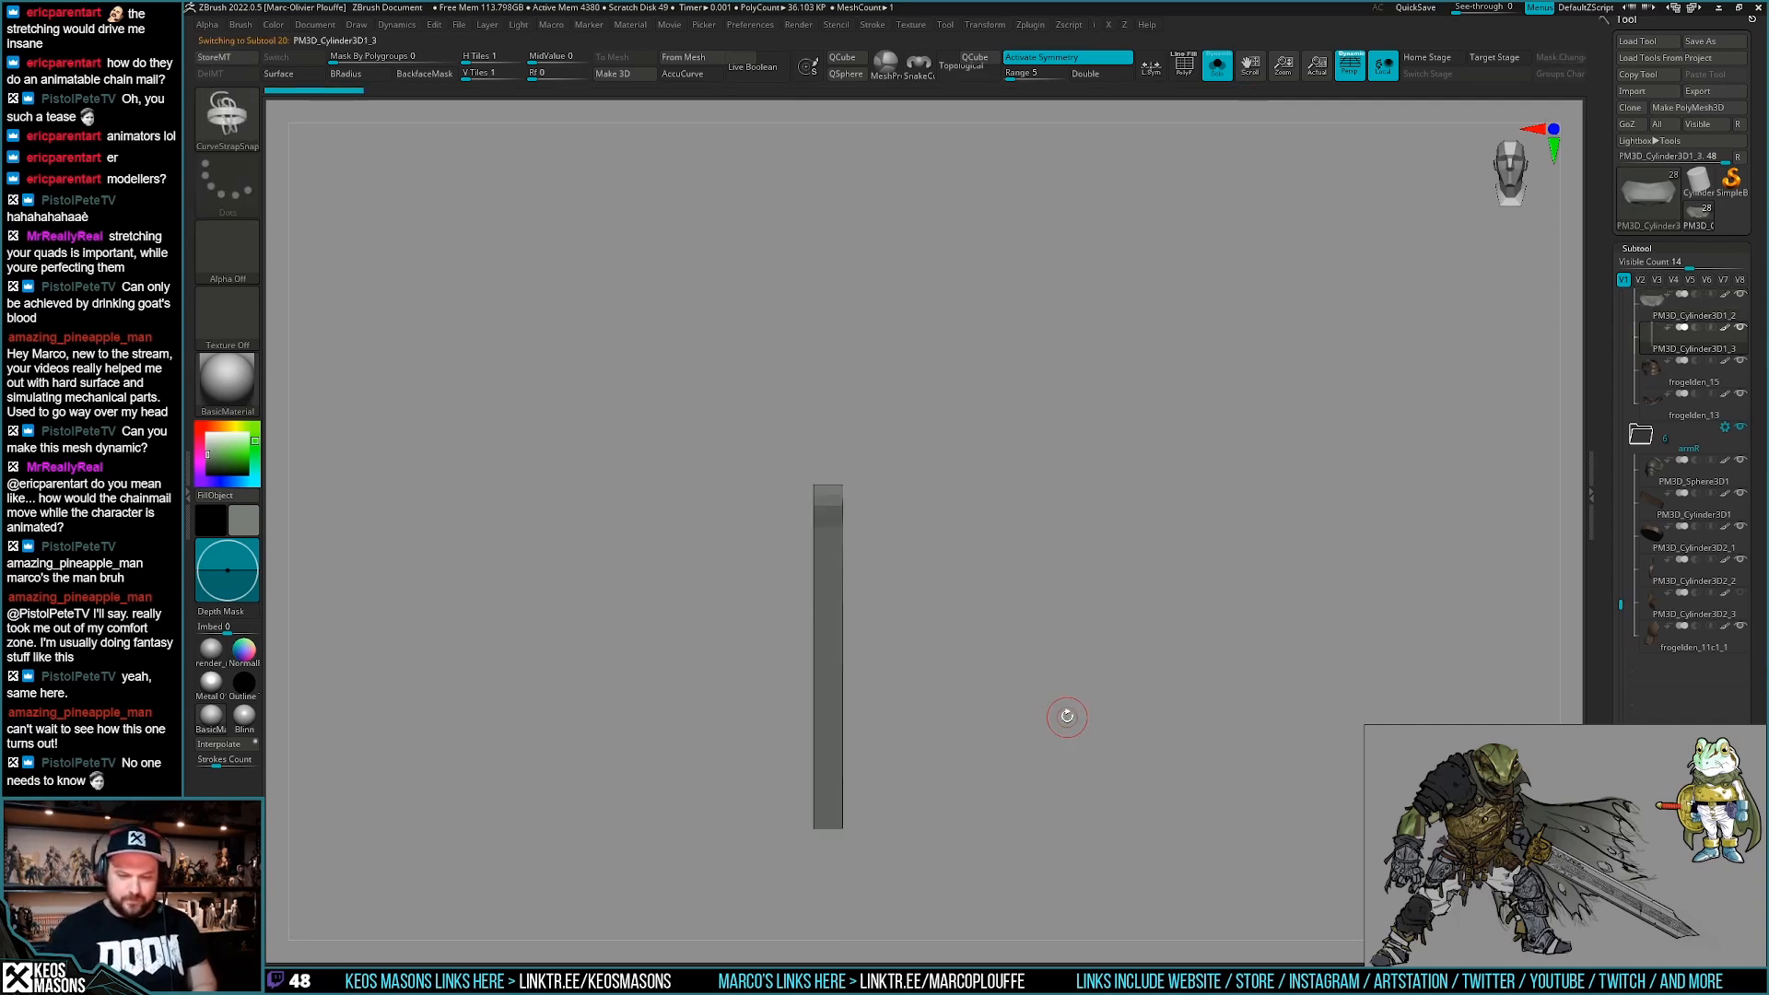
{"action": "right_click_drag", "start_coordinate": [984, 694], "coordinate": [921, 686], "text": "shift"}
{"action": "key", "text": "alt+s"}
{"action": "key", "text": "w"}
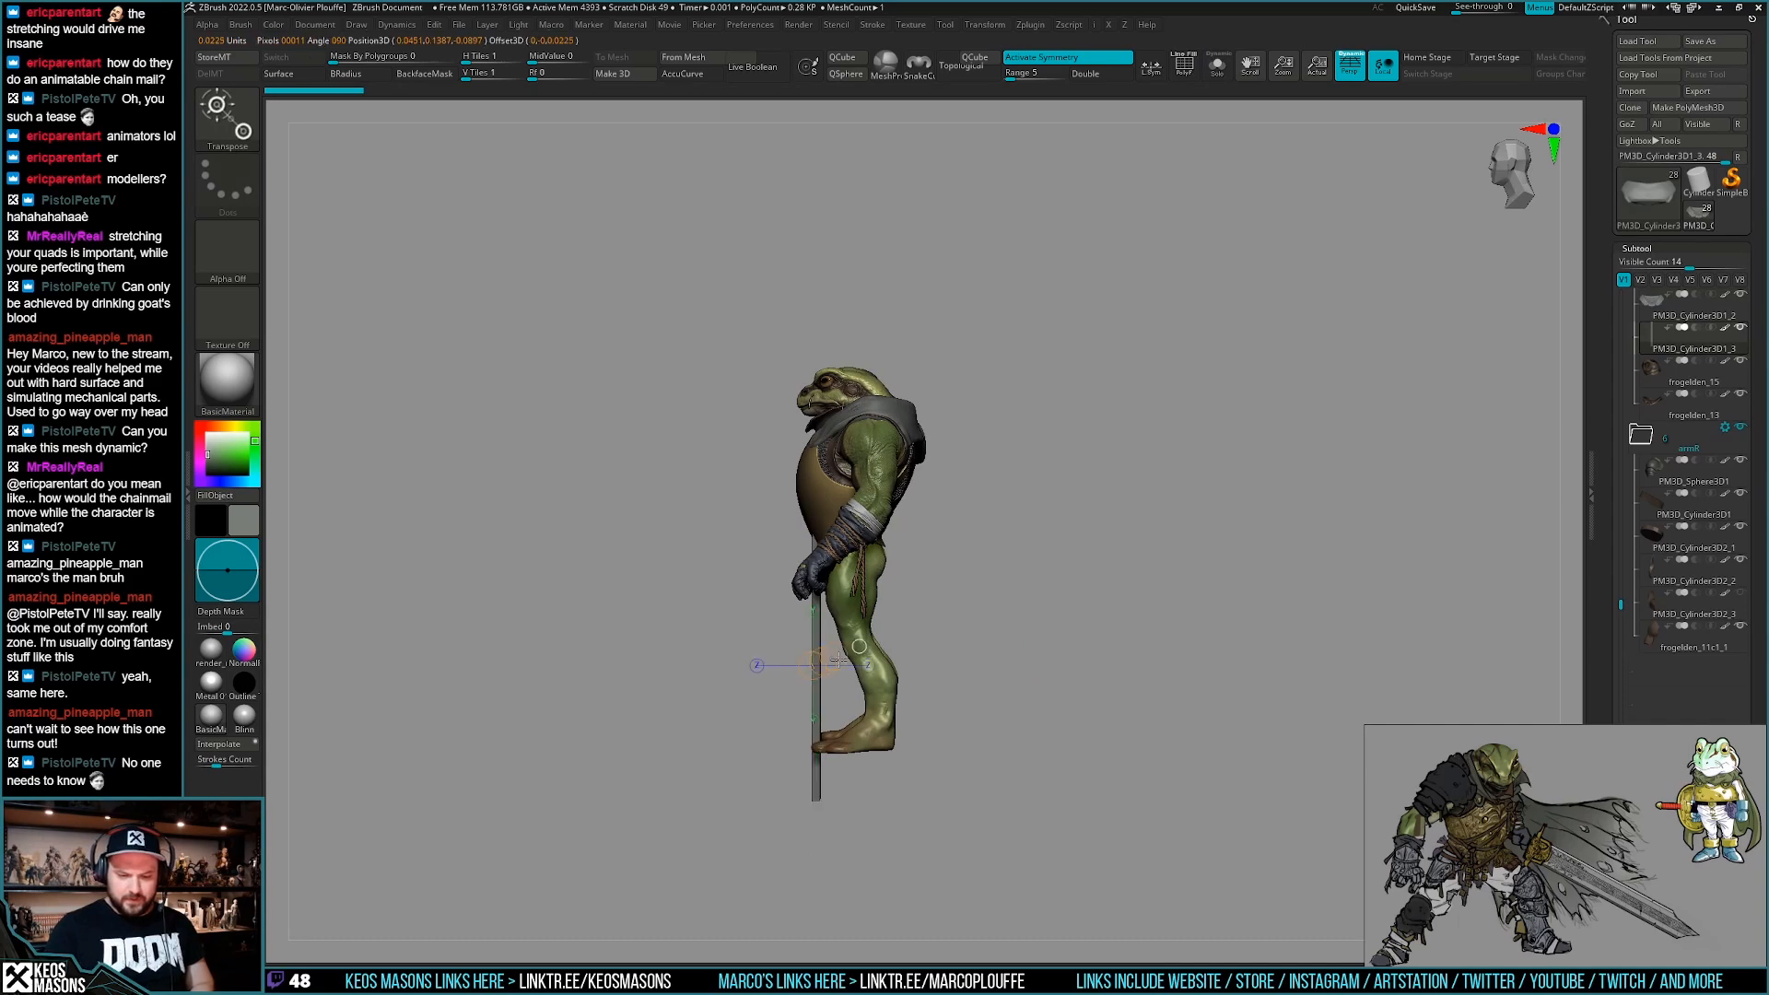
{"action": "left_click_drag", "start_coordinate": [866, 664], "coordinate": [971, 664]}
{"action": "key", "text": "q"}
Widen the strap into a flat cape panel spanning the character's back.
{"action": "right_click_drag", "start_coordinate": [1018, 544], "coordinate": [986, 589], "text": "shift"}
{"action": "right_click_drag", "start_coordinate": [987, 580], "coordinate": [1067, 551], "text": "alt"}
{"action": "key", "text": "shift+f"}
{"action": "key", "text": "w"}
{"action": "left_click_drag", "start_coordinate": [1025, 342], "coordinate": [1075, 342]}
{"action": "key", "text": "shift+f"}
{"action": "right_click_drag", "start_coordinate": [1094, 565], "coordinate": [1130, 572], "text": "shift"}
{"action": "key", "text": "q"}
{"action": "right_click_drag", "start_coordinate": [1020, 591], "coordinate": [1076, 600], "text": "alt"}
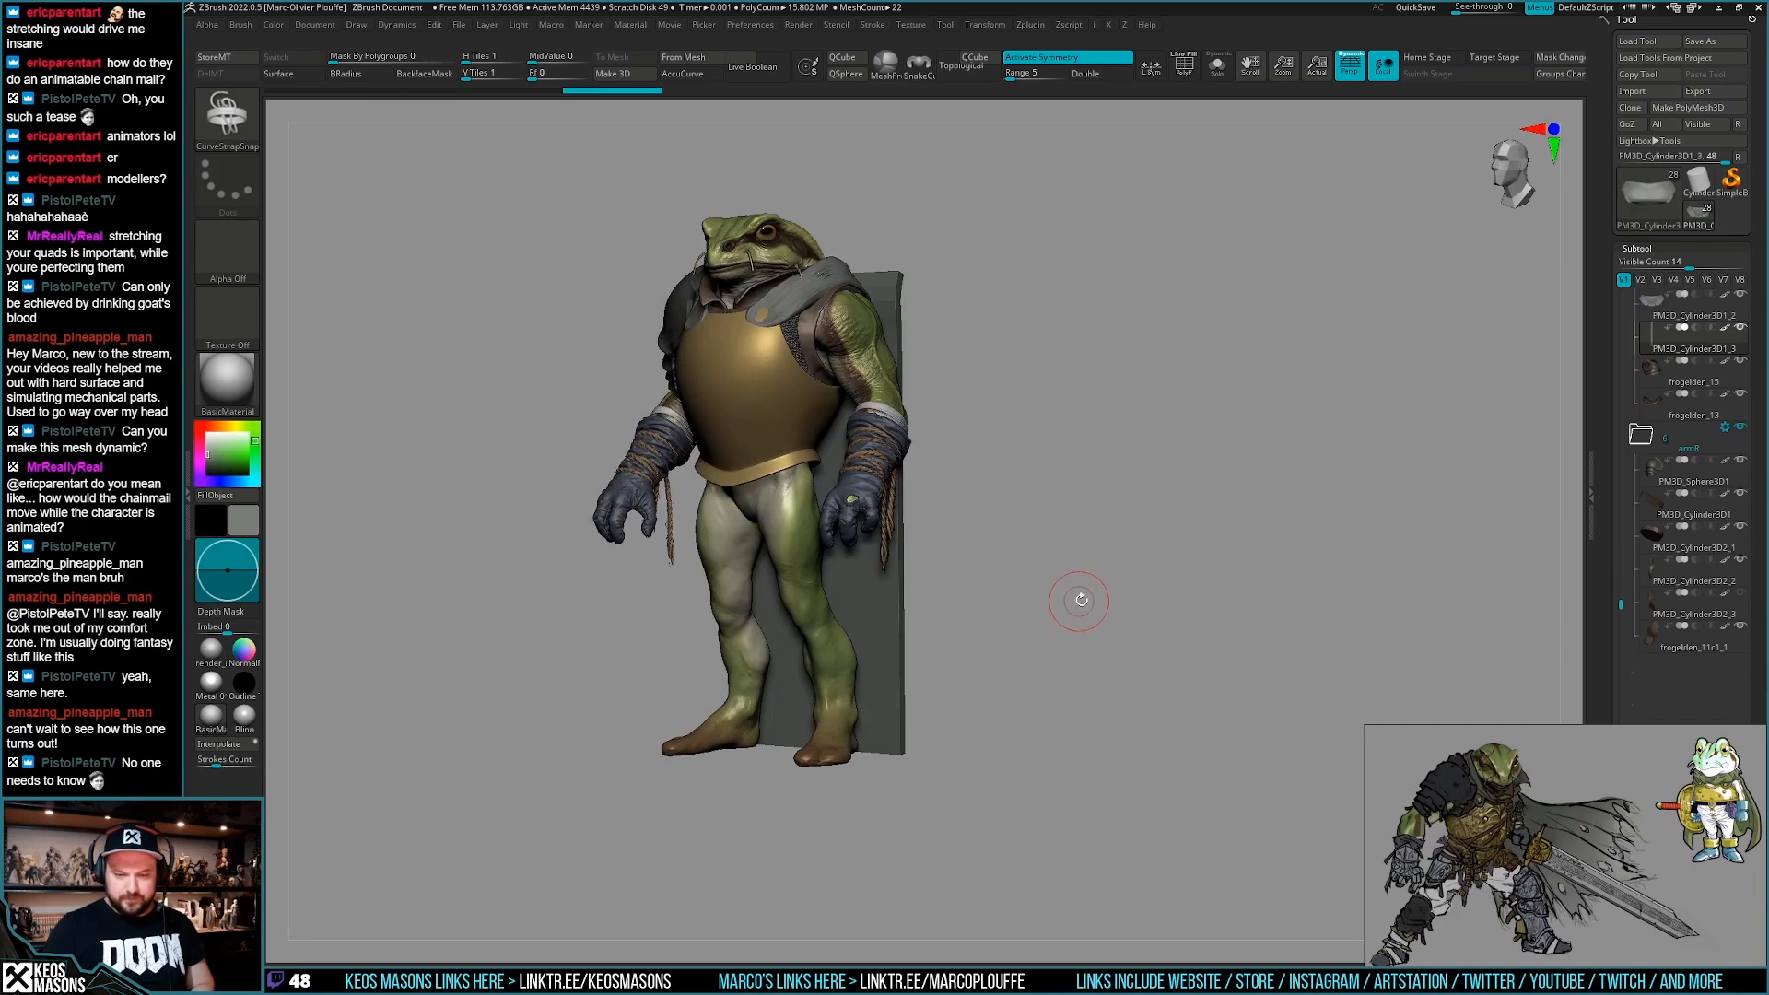
Isolate one face of the cape panel and reduce it to a single-sided sheet.
{"action": "key", "text": "shift+s"}
{"action": "key", "text": "shift+f"}
{"action": "key", "text": "ctrl+w"}
{"action": "right_click_drag", "start_coordinate": [1109, 616], "coordinate": [1004, 677]}
{"action": "left_click", "coordinate": [941, 708], "text": "ctrl+shift"}
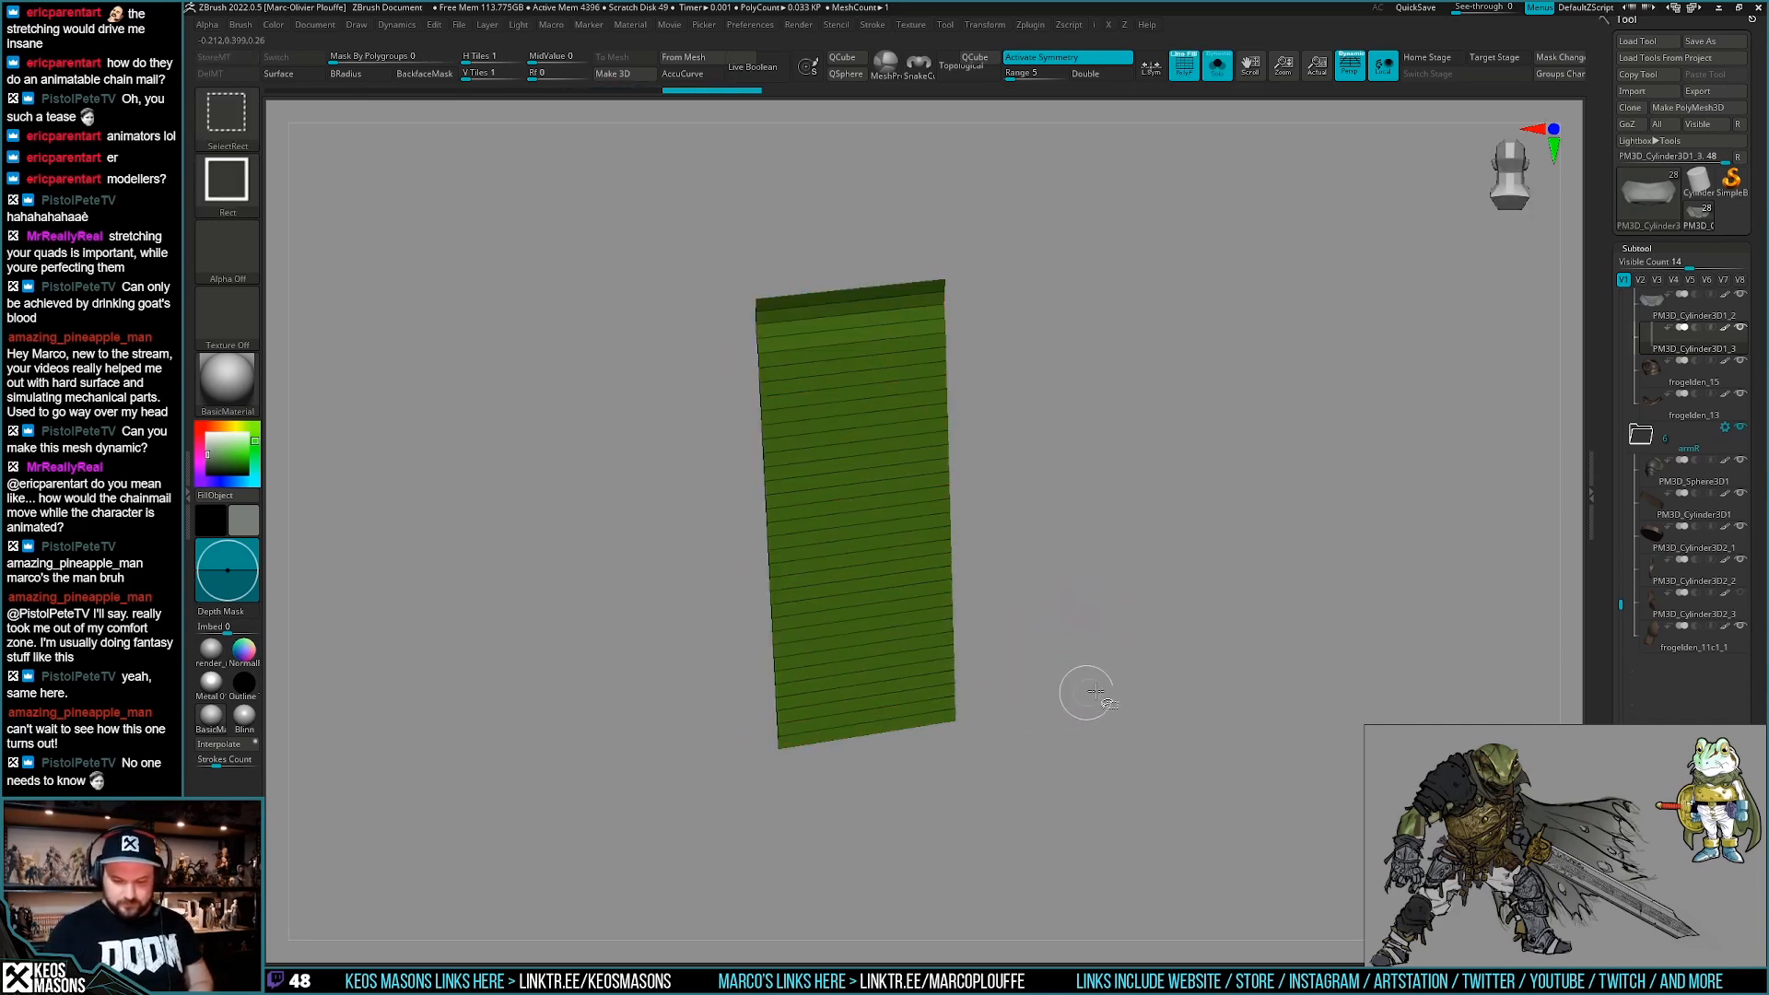
{"action": "right_click_drag", "start_coordinate": [1132, 697], "coordinate": [1130, 682], "text": "shift"}
{"action": "key", "text": "space"}
{"action": "left_click", "coordinate": [1130, 803]}
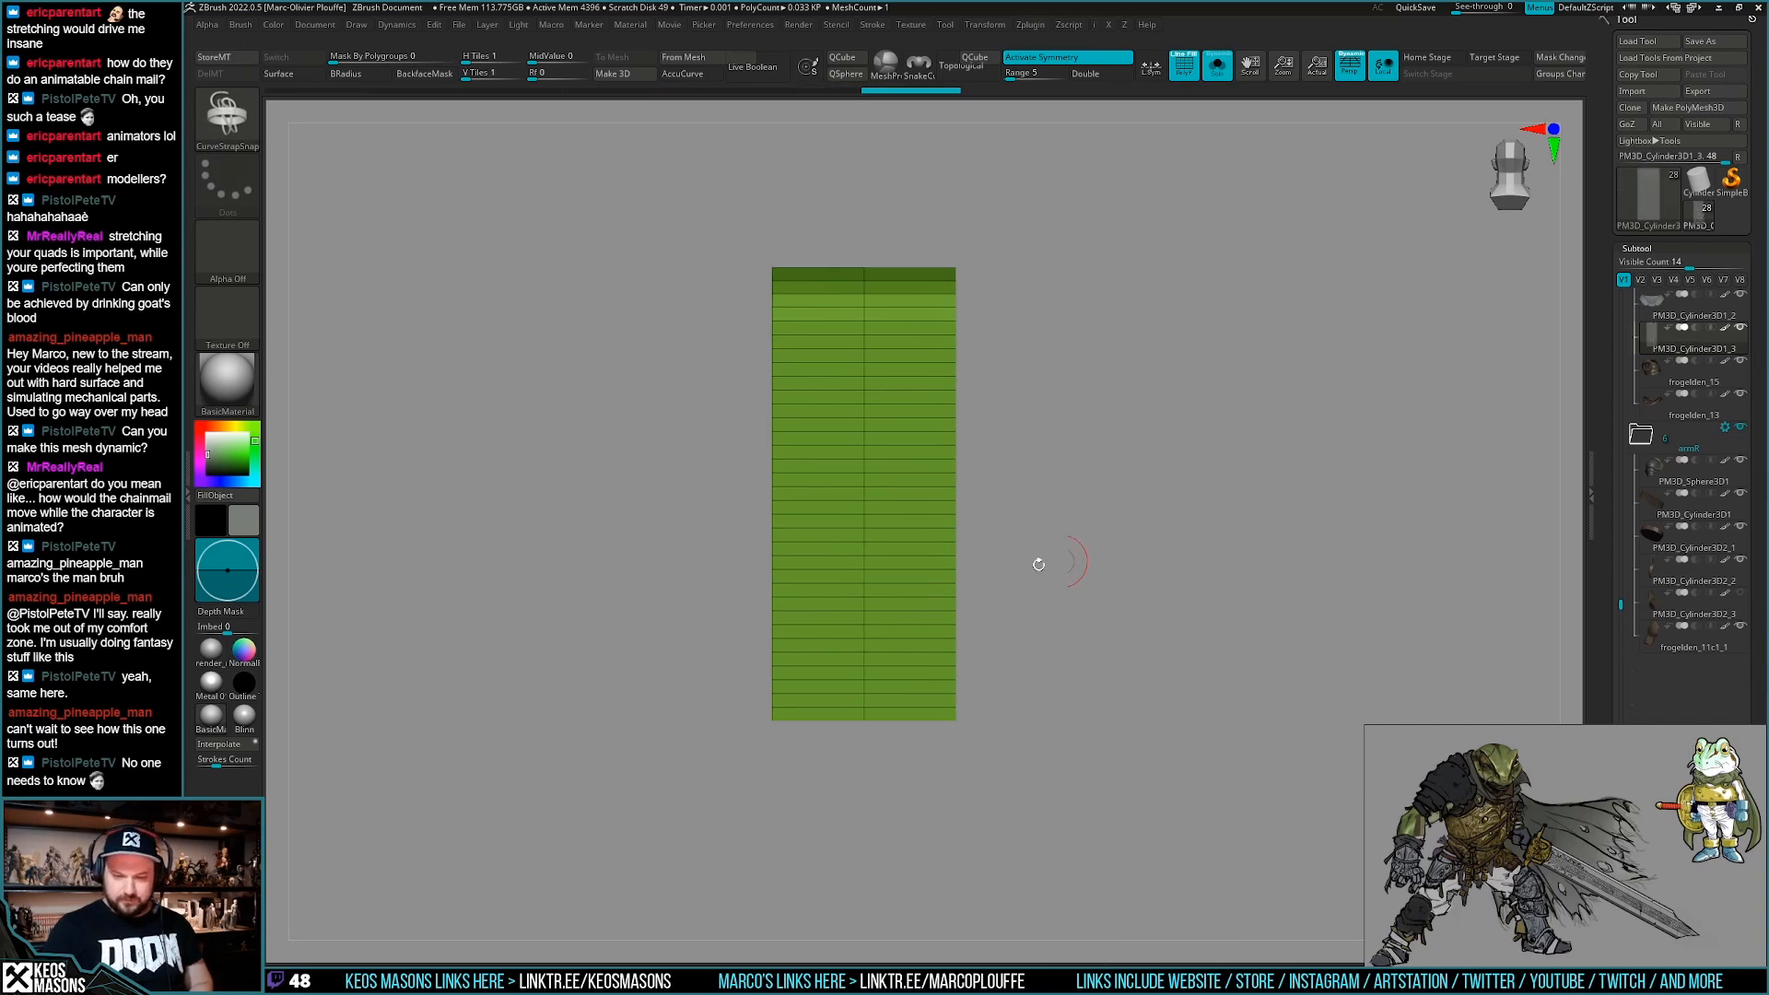
Insert a central edge loop and multiple vertical edge loops across the cape sheet with ZModeler.
{"action": "left_click", "coordinate": [914, 503]}
{"action": "key", "text": "space"}
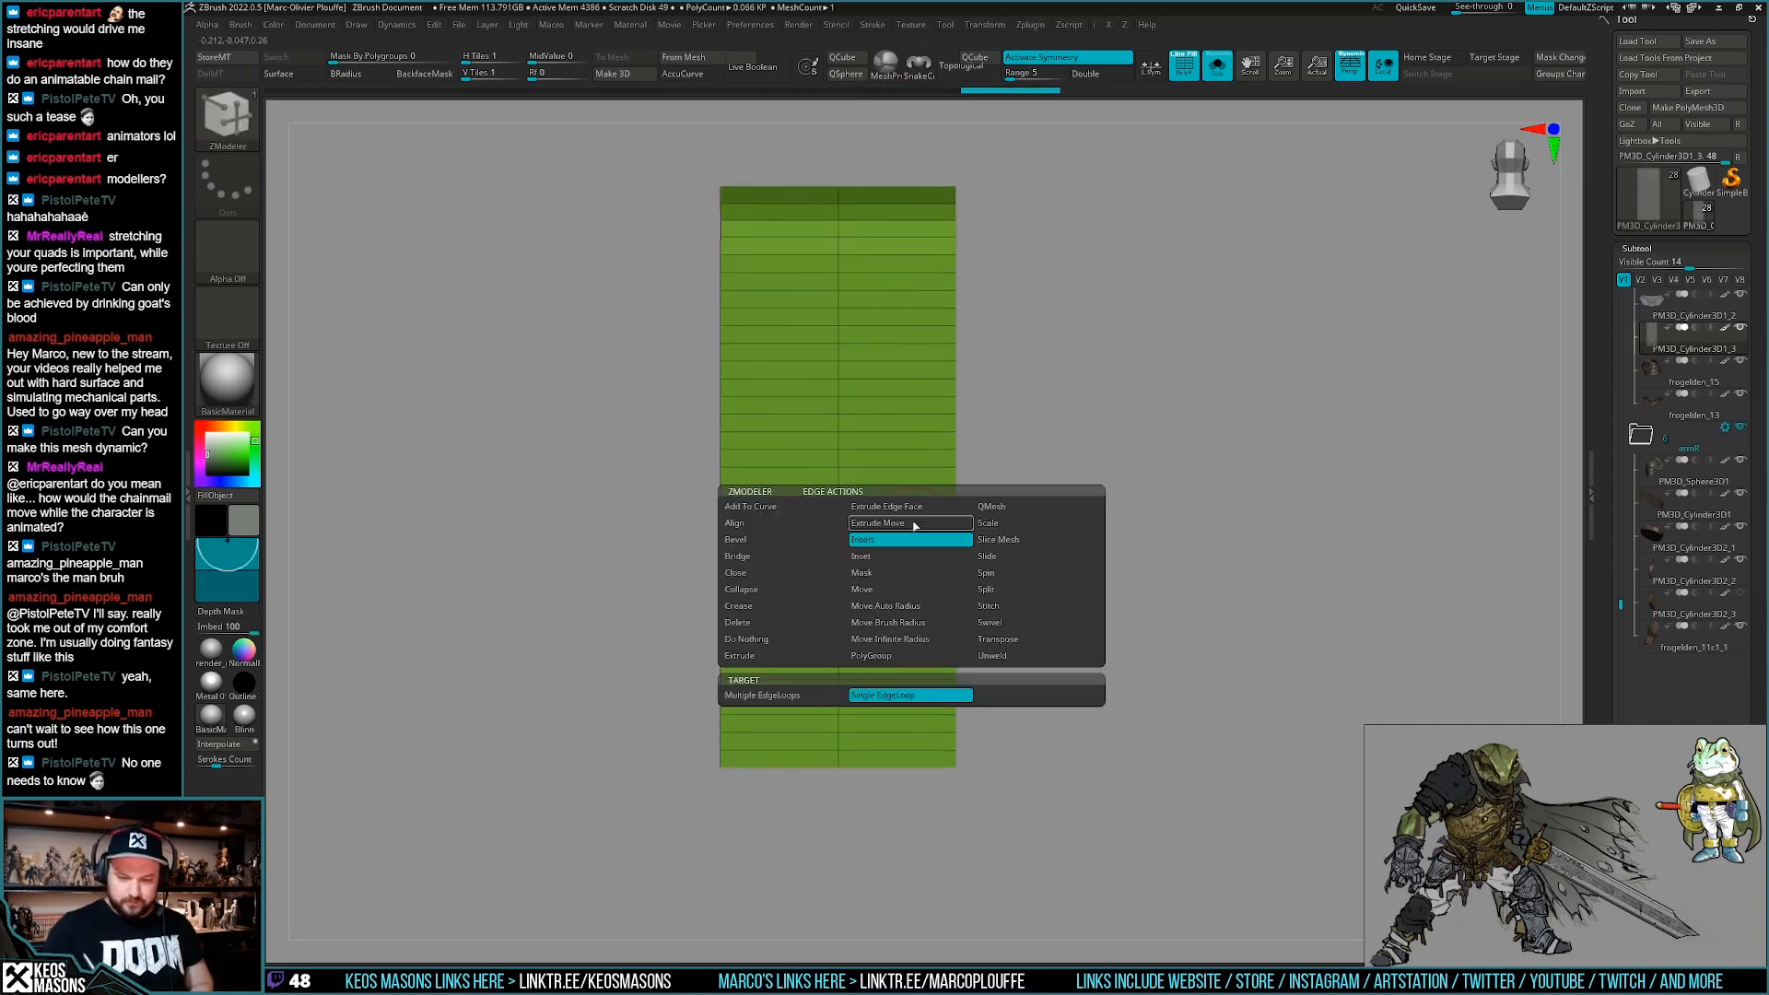
{"action": "left_click", "coordinate": [826, 696]}
{"action": "left_click", "coordinate": [902, 471]}
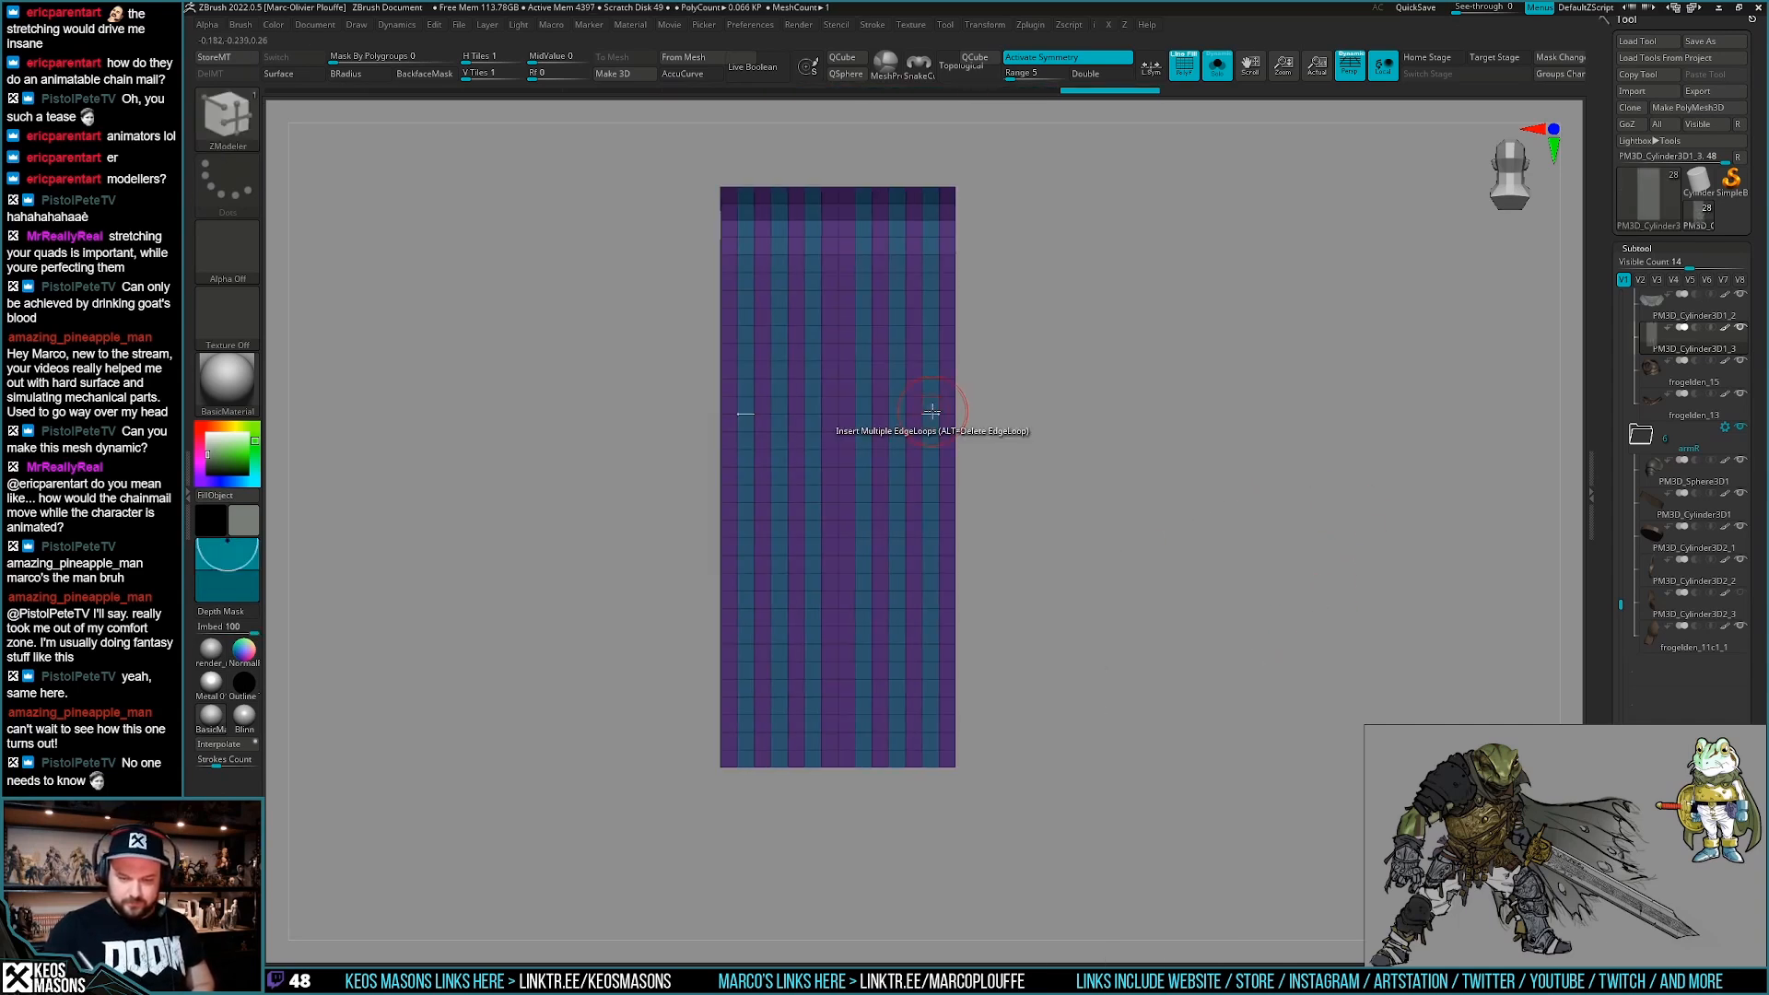
{"action": "key", "text": "shift+f"}
{"action": "key", "text": "shift+f"}
Merge the cape sheet into one polygroup, subdivide it and turn on double-sided display.
{"action": "key", "text": "ctrl+w"}
{"action": "left_click_drag", "start_coordinate": [1097, 534], "coordinate": [1137, 697], "text": "alt"}
{"action": "key", "text": "shift+f"}
{"action": "key", "text": "d"}
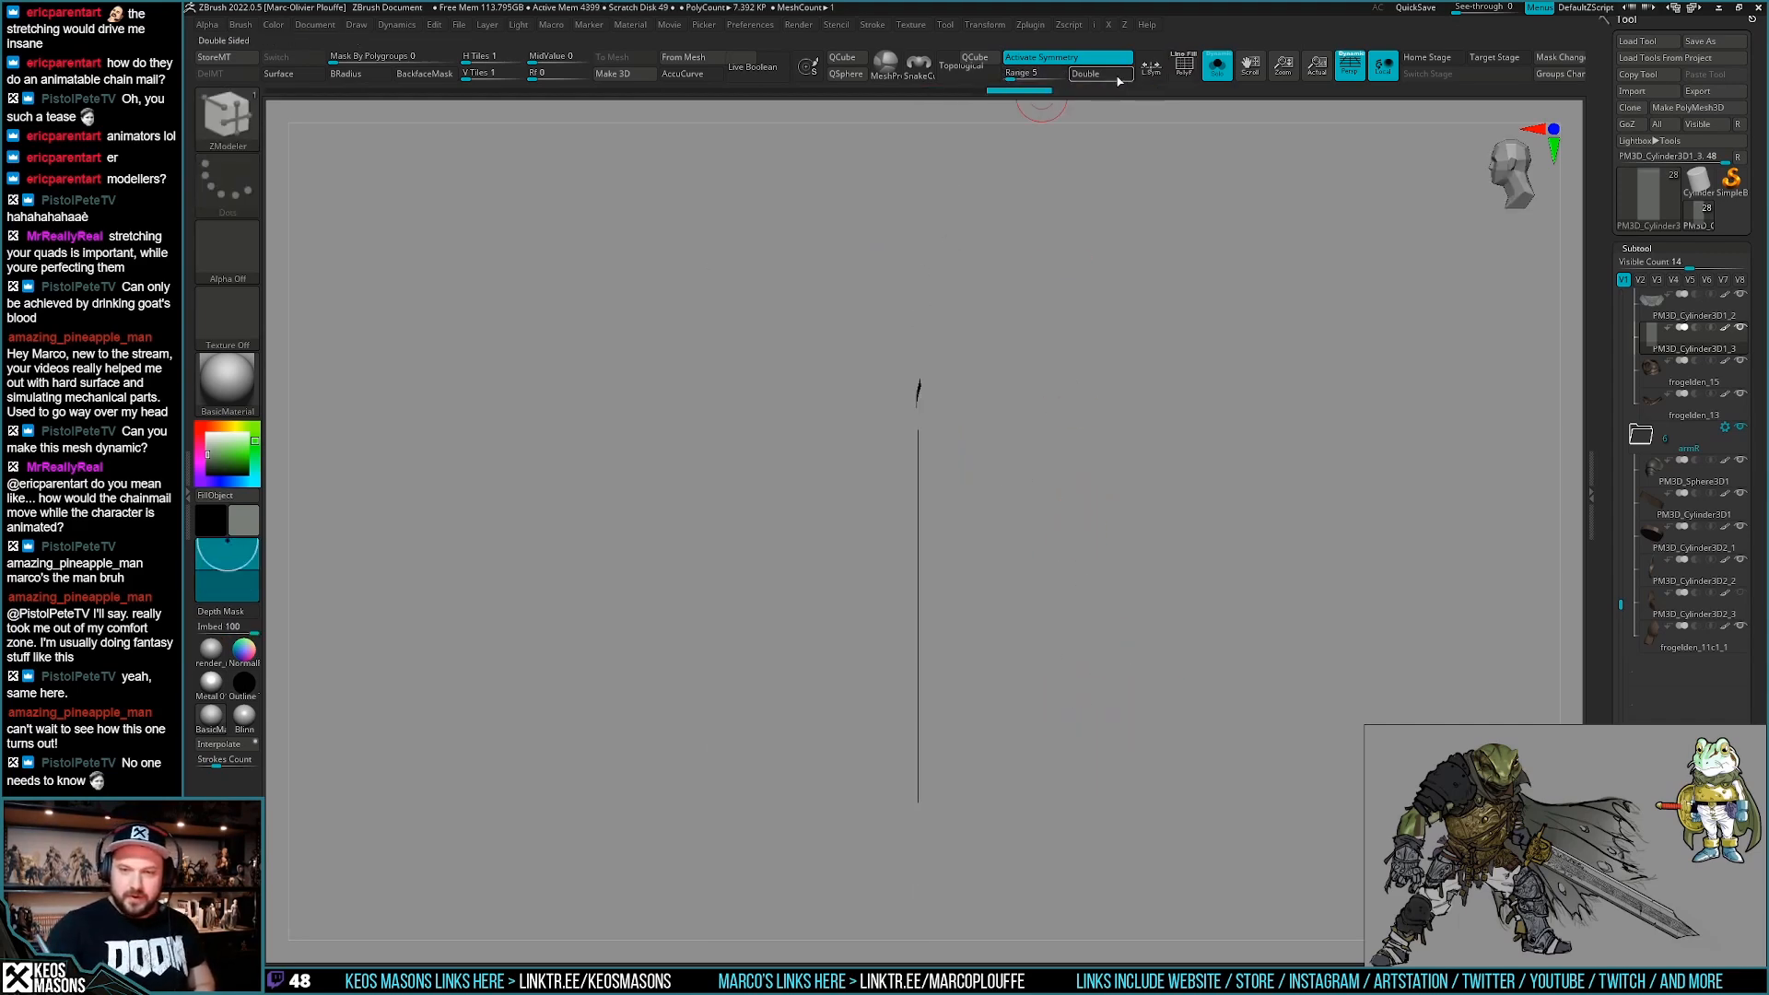
{"action": "left_click_drag", "start_coordinate": [1070, 474], "coordinate": [1128, 665], "text": "shift"}
Shape the cape panel around the character's back with a large Move brush, spreading its lower end.
{"action": "key", "text": "alt+s"}
{"action": "key", "text": "space"}
{"action": "left_click", "coordinate": [1078, 539]}
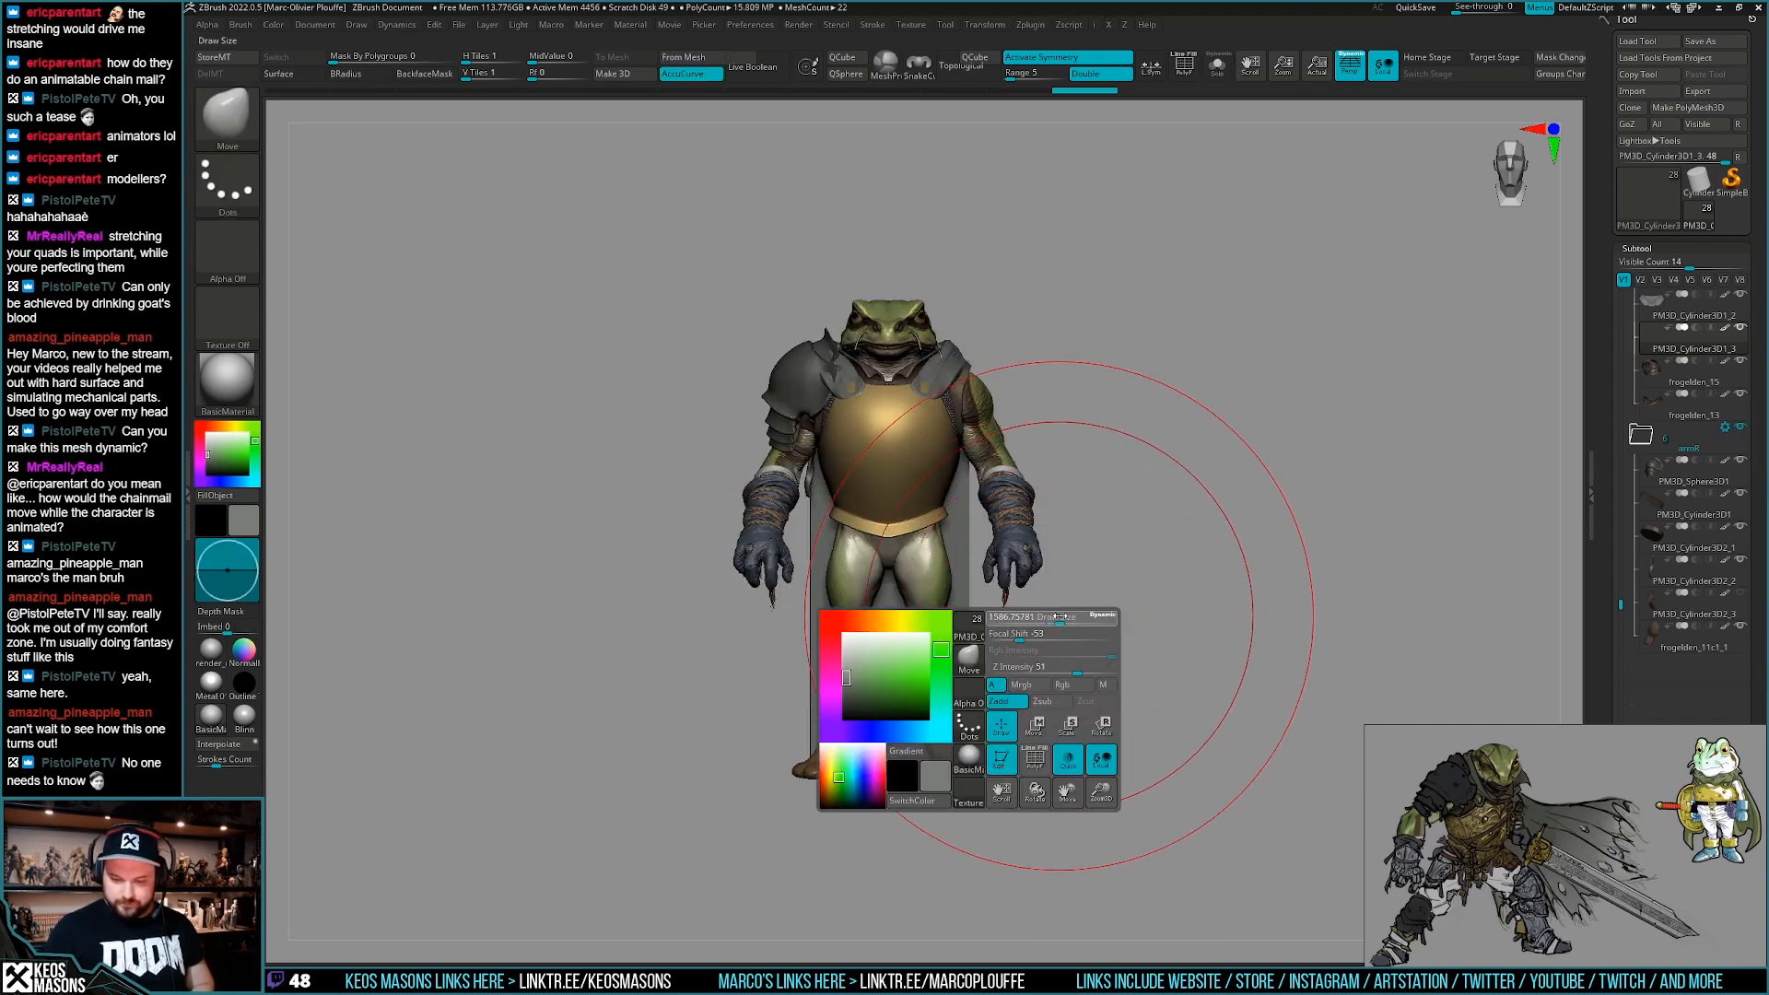
{"action": "mouse_move", "coordinate": [903, 753]}
{"action": "left_mouse_down"}
{"action": "mouse_move", "coordinate": [899, 696]}
{"action": "mouse_move", "coordinate": [1000, 705]}
{"action": "left_mouse_up"}
{"action": "key", "text": "space"}
{"action": "left_click_drag", "start_coordinate": [969, 502], "coordinate": [982, 503]}
{"action": "mouse_move", "coordinate": [986, 503]}
{"action": "right_mouse_down"}
{"action": "mouse_move", "coordinate": [1093, 497]}
{"action": "mouse_move", "coordinate": [1147, 431]}
{"action": "mouse_move", "coordinate": [1103, 500]}
{"action": "right_mouse_up"}
{"action": "right_click_drag", "start_coordinate": [1103, 500], "coordinate": [1017, 442], "text": "shift"}
{"action": "left_click_drag", "start_coordinate": [1071, 497], "coordinate": [1052, 477]}
Fit the cape panel's upper edge beneath the cowl and around the shoulders with a resized Move brush.
{"action": "key", "text": "space"}
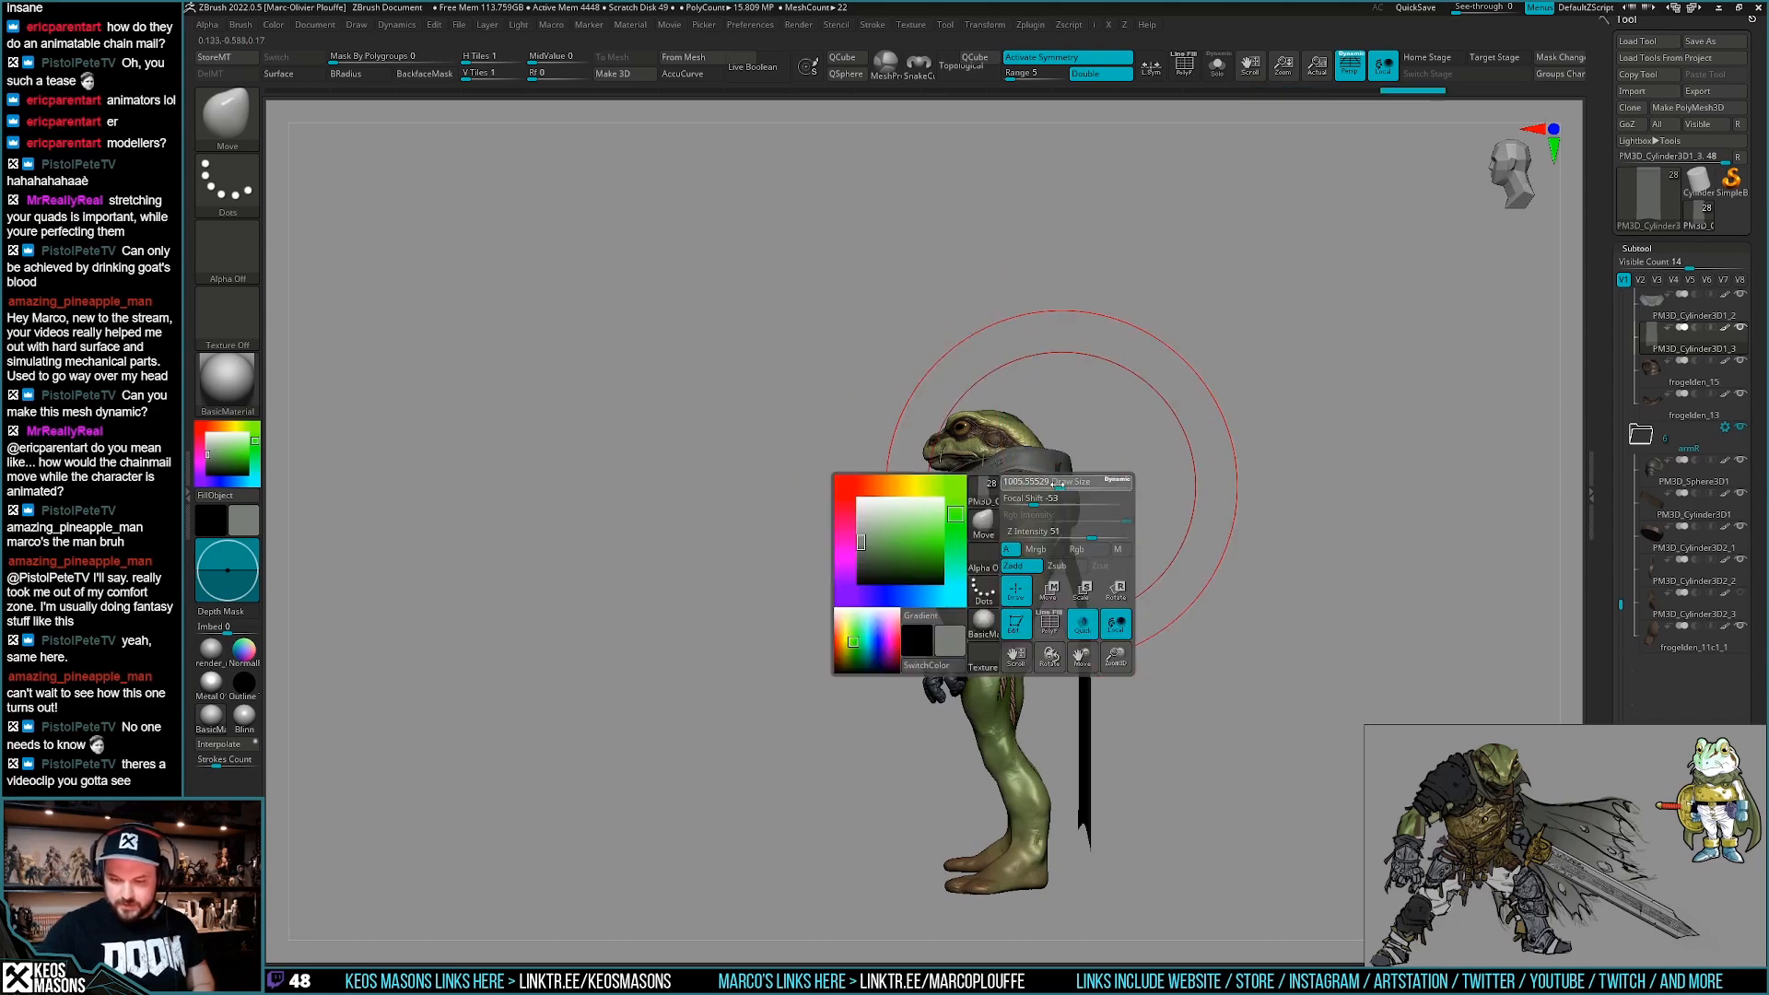
{"action": "right_click_drag", "start_coordinate": [1079, 387], "coordinate": [967, 376]}
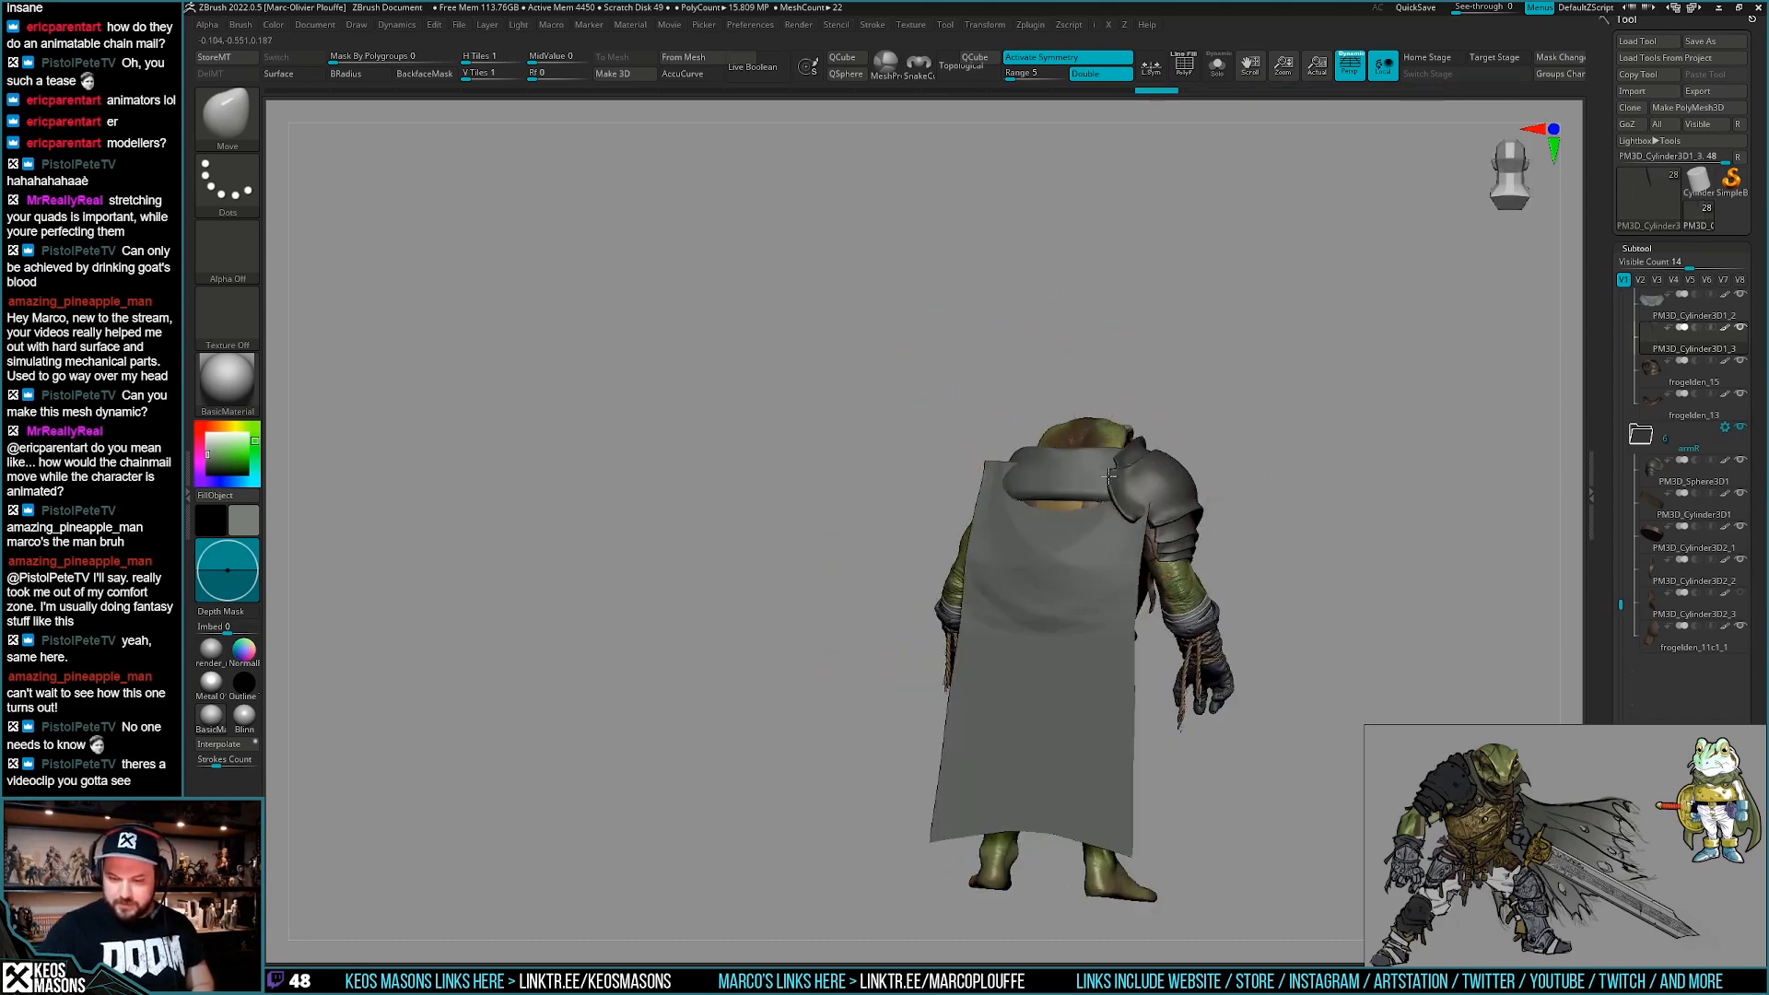
{"action": "key", "text": "space"}
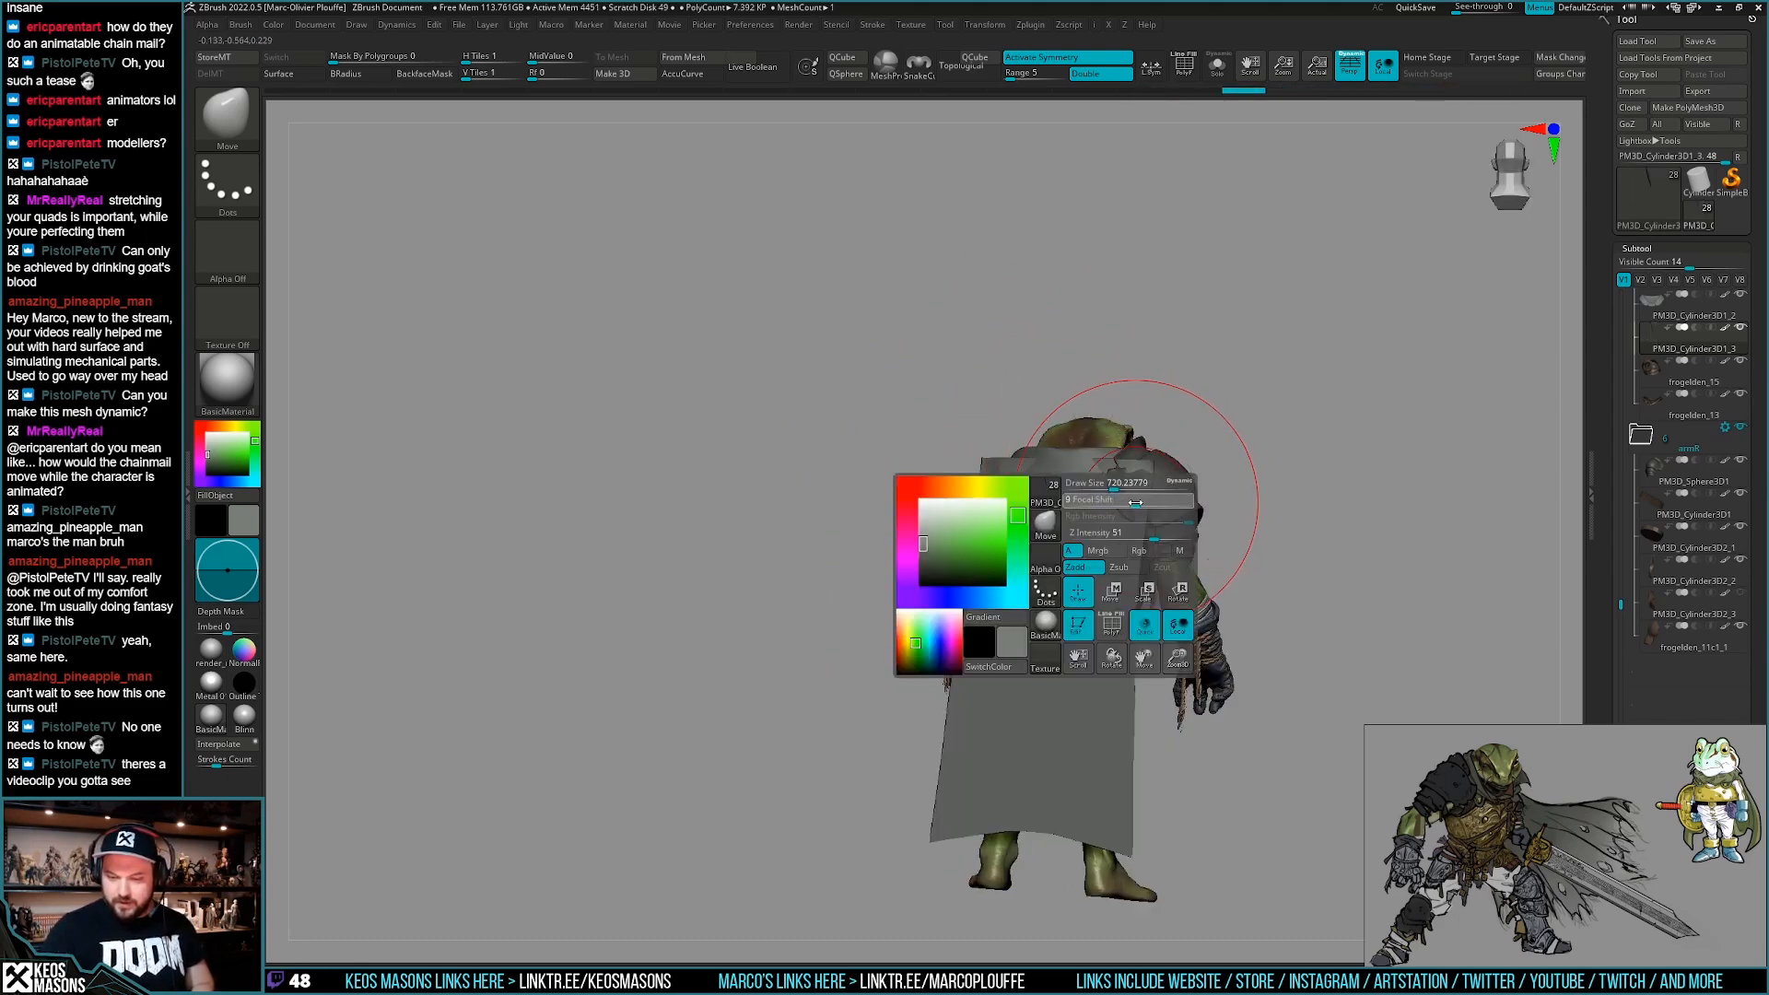
{"action": "key", "text": "ctrl"}
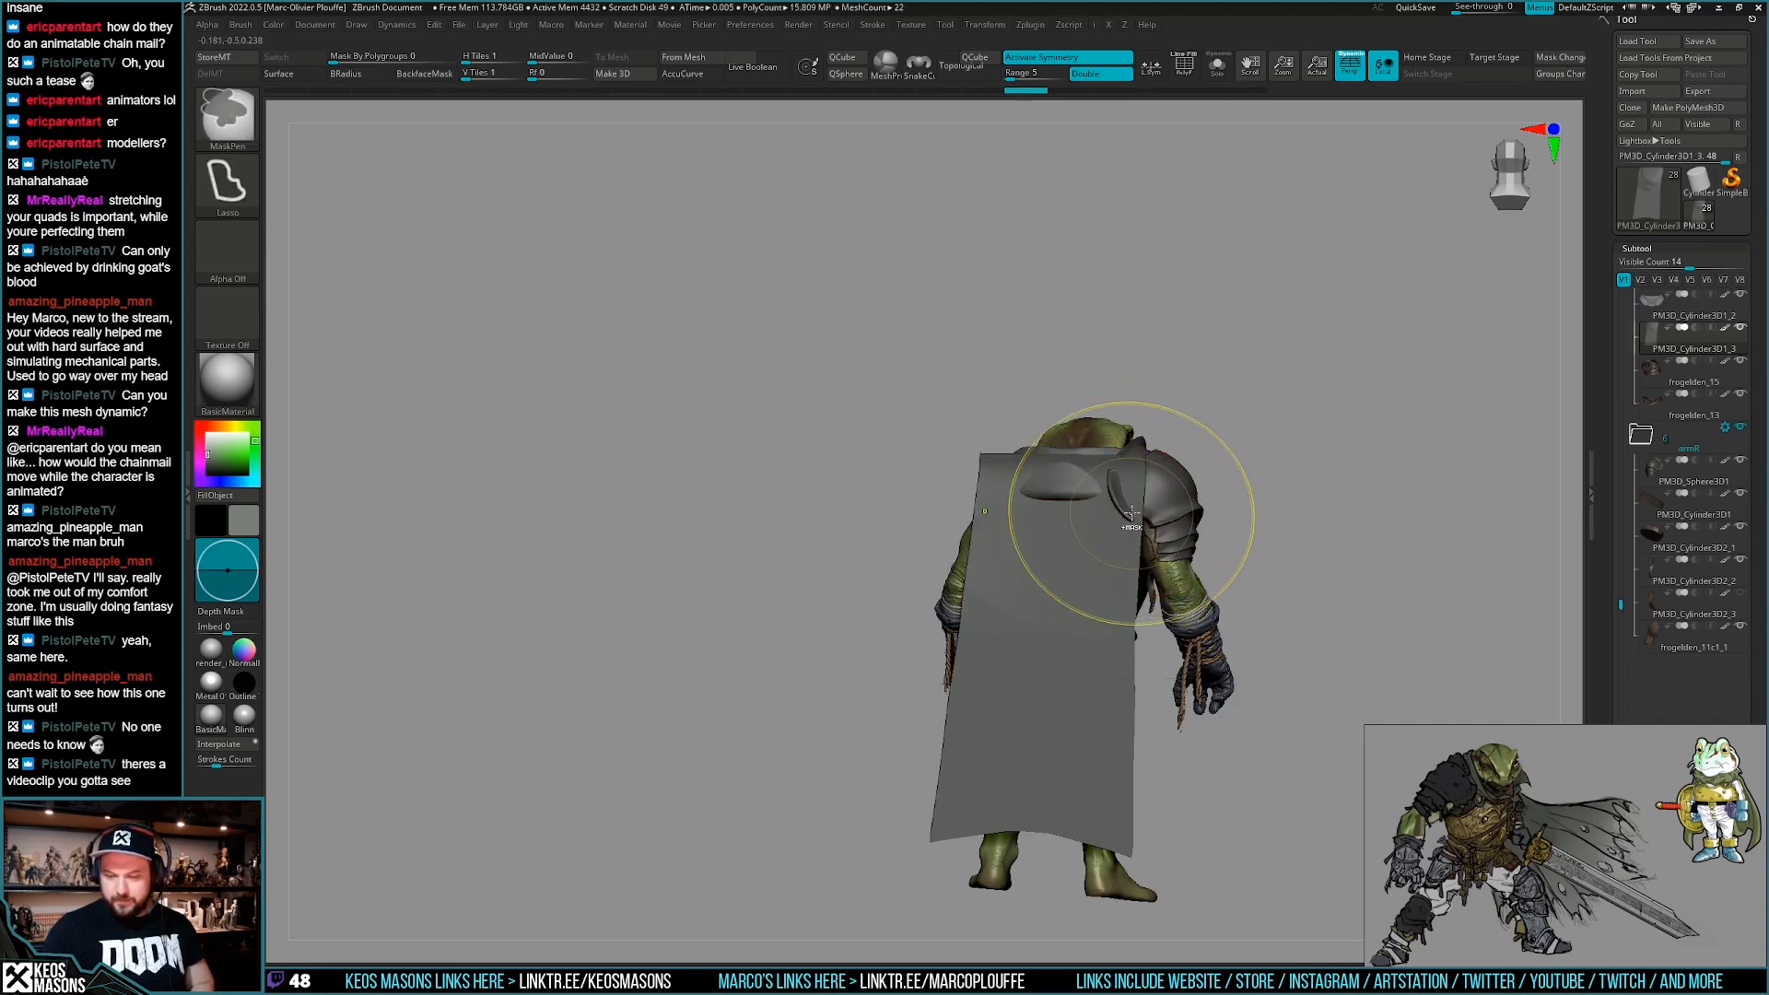
{"action": "right_click_drag", "start_coordinate": [1188, 488], "coordinate": [1143, 466]}
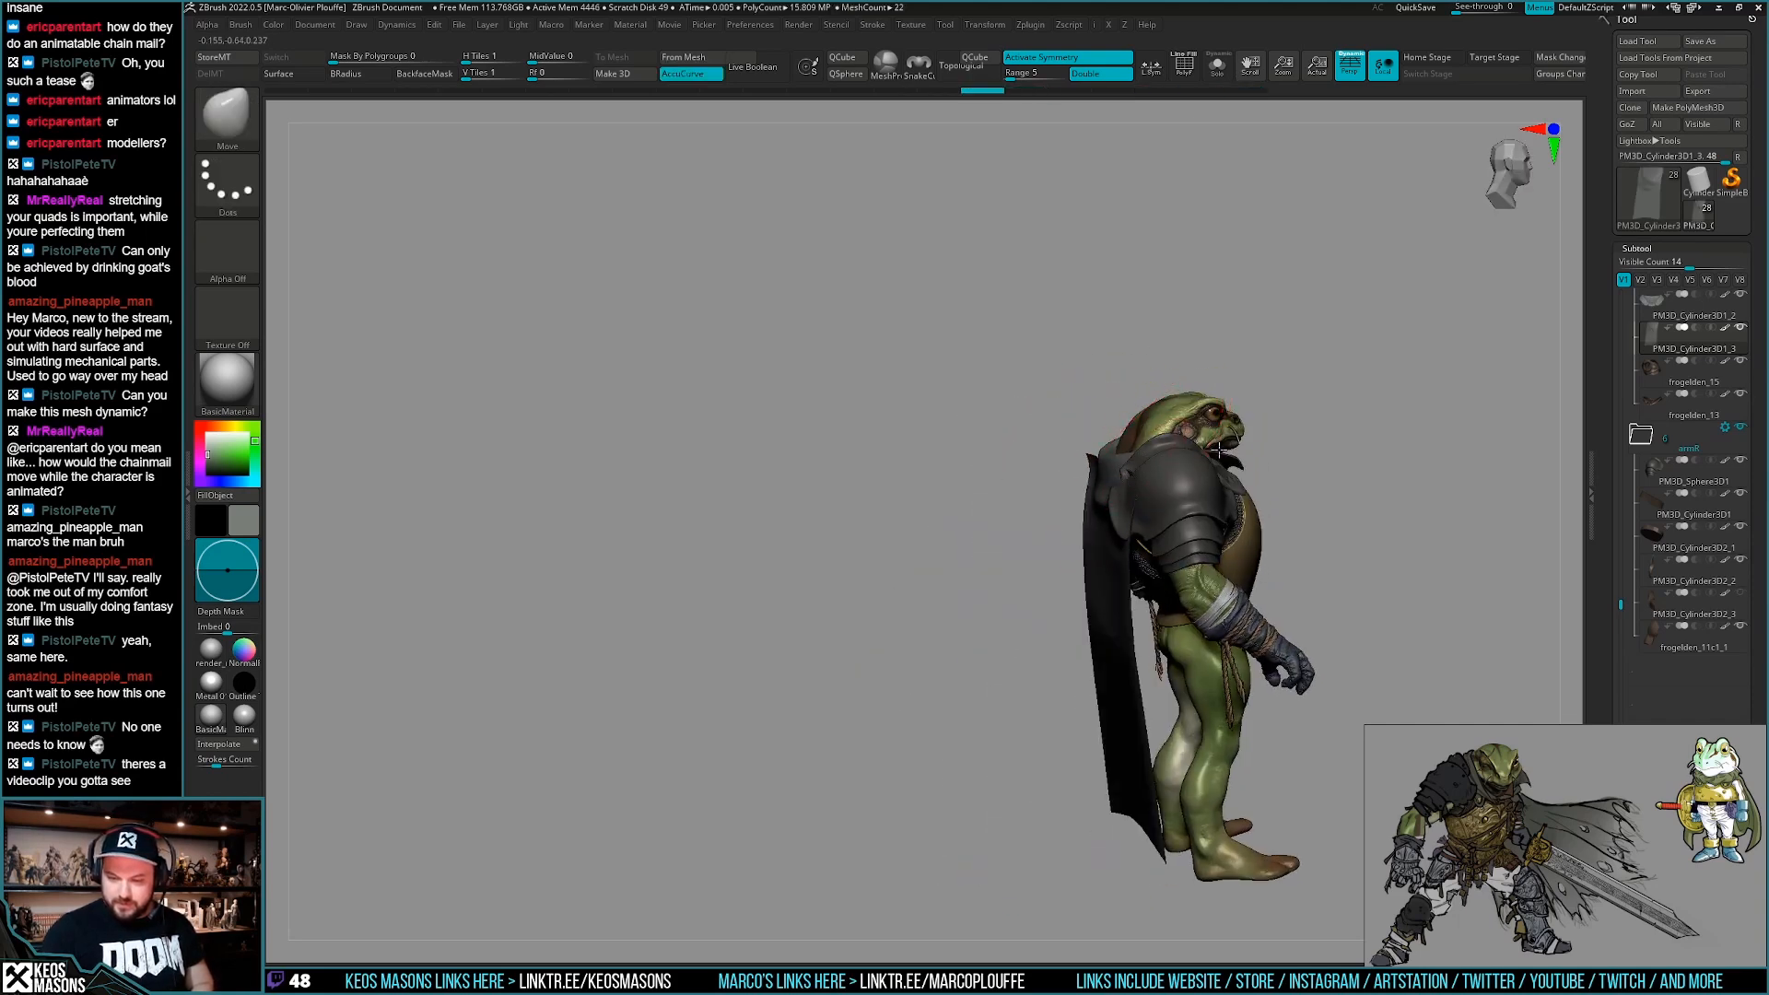
{"action": "right_click_drag", "start_coordinate": [1299, 442], "coordinate": [1084, 441]}
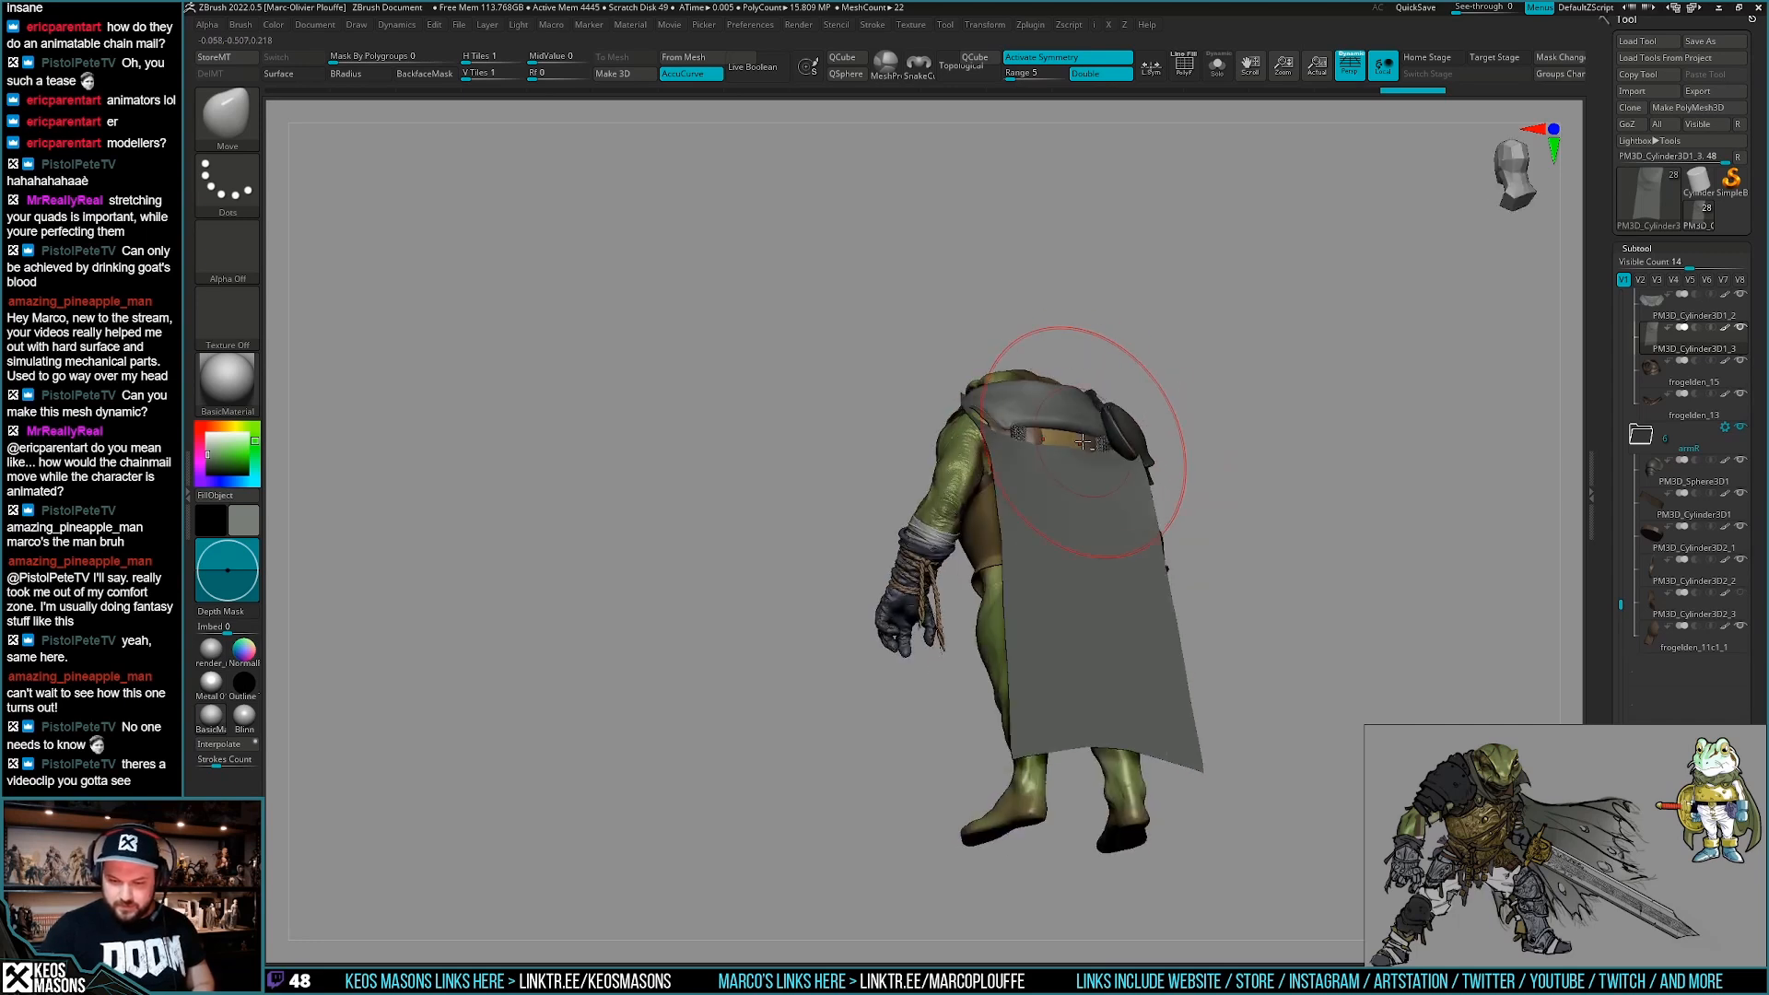
{"action": "left_click_drag", "start_coordinate": [1082, 421], "coordinate": [1087, 420]}
{"action": "right_click_drag", "start_coordinate": [1146, 440], "coordinate": [1109, 443]}
{"action": "left_click_drag", "start_coordinate": [1161, 388], "coordinate": [1150, 370]}
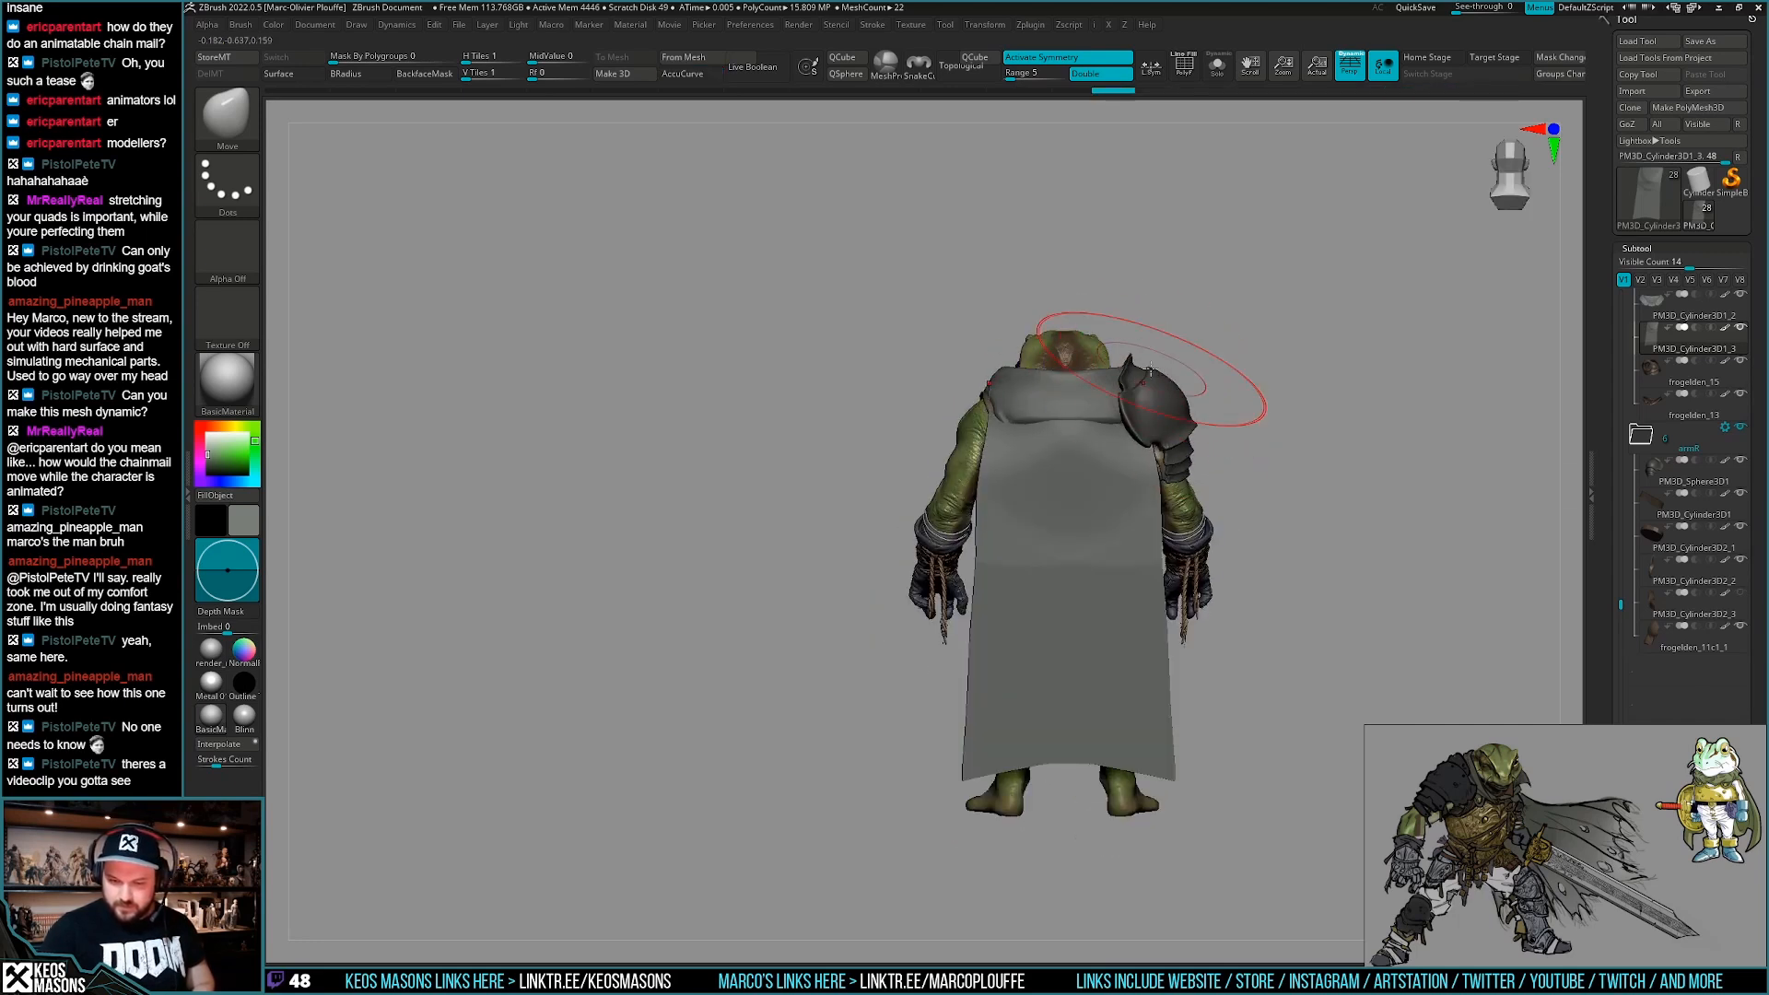
Widen the cape panel's lower half and adjust its side edges with the Move brush.
{"action": "right_click_drag", "start_coordinate": [1148, 572], "coordinate": [1133, 545], "text": "alt"}
{"action": "left_click_drag", "start_coordinate": [1134, 550], "coordinate": [1141, 555]}
{"action": "left_click_drag", "start_coordinate": [1140, 670], "coordinate": [1142, 712]}
{"action": "mouse_move", "coordinate": [1142, 712]}
{"action": "right_mouse_down", "text": "shift"}
{"action": "mouse_move", "coordinate": [1223, 707]}
{"action": "mouse_move", "coordinate": [1114, 737]}
{"action": "mouse_move", "coordinate": [1081, 766]}
{"action": "right_mouse_up", "text": "shift"}
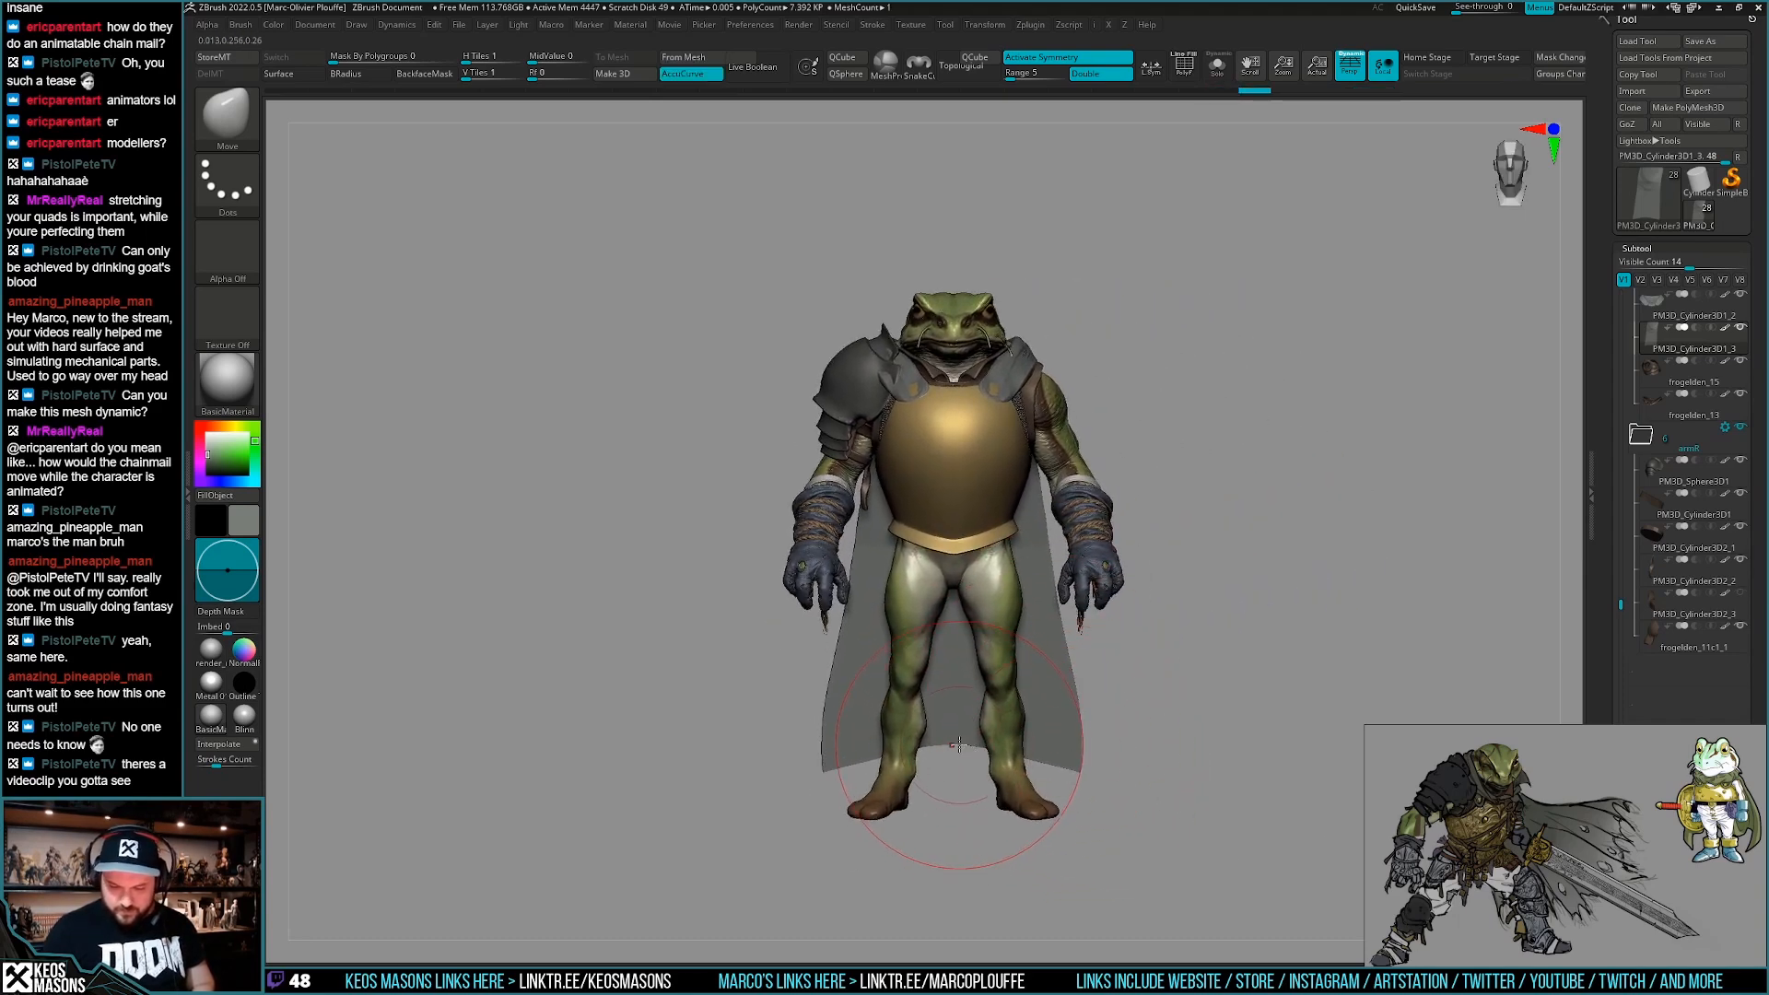
Isolate the cape panel and try to thicken it with Panel Loops.
{"action": "key", "text": "alt+s"}
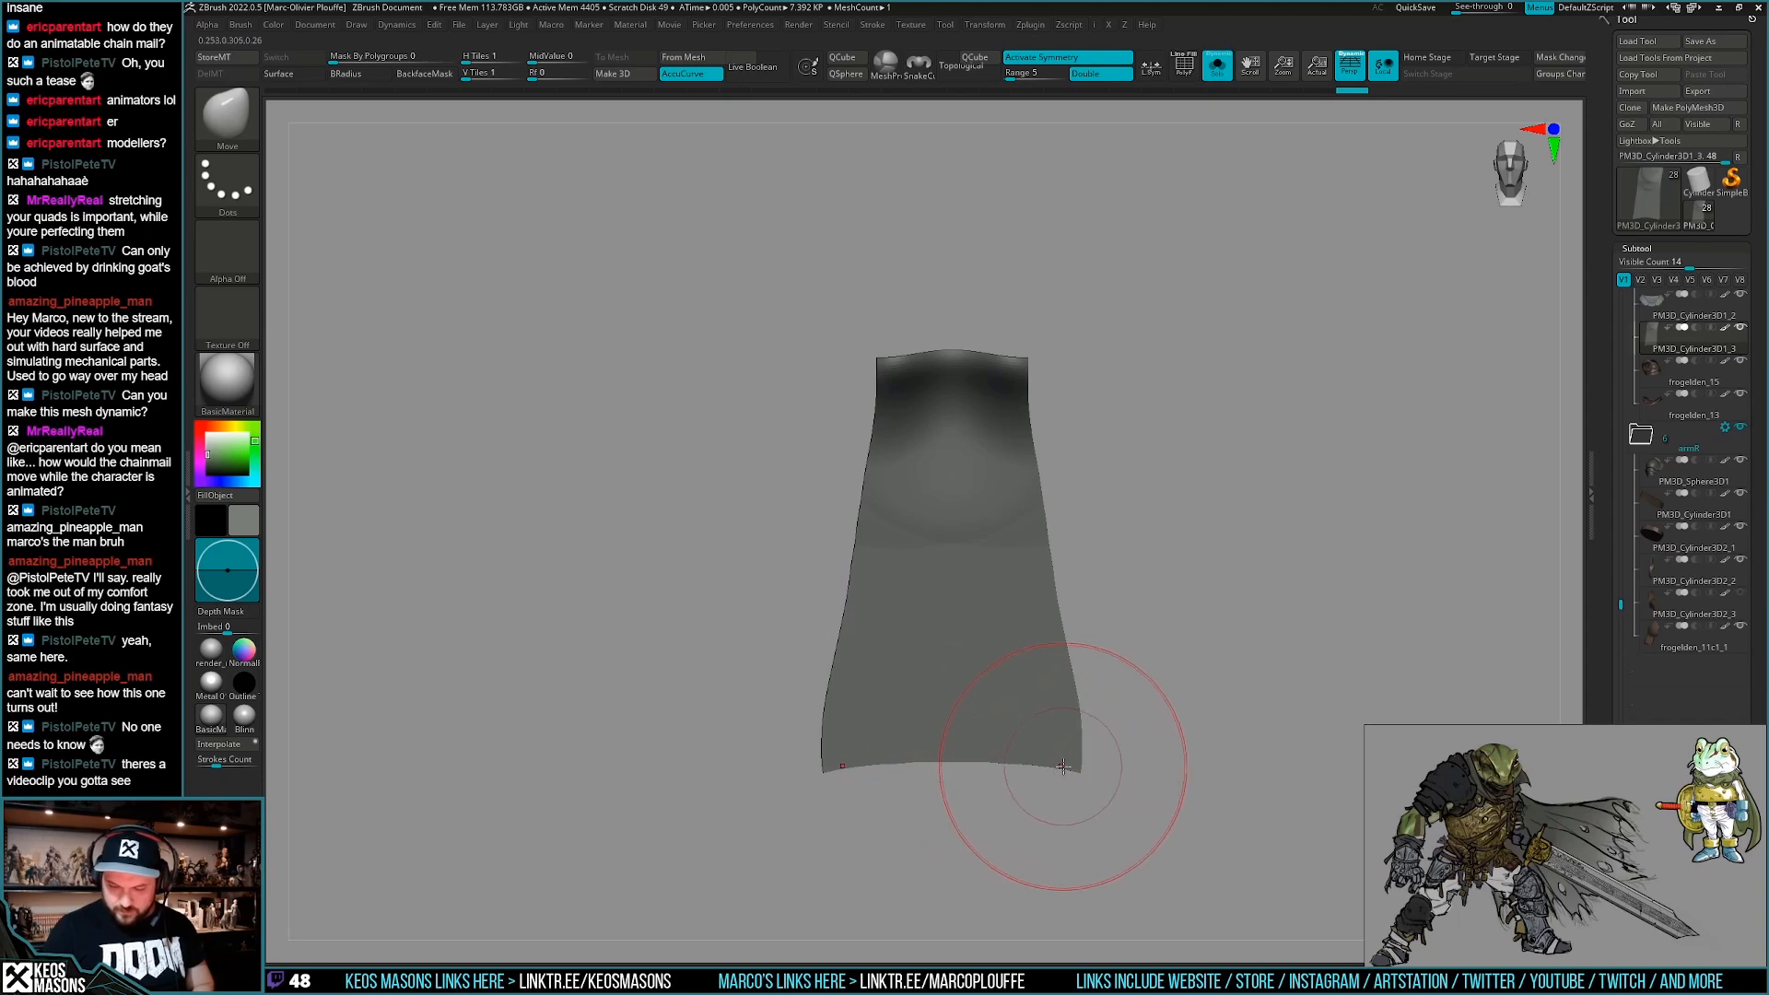
{"action": "right_click_drag", "start_coordinate": [1092, 748], "coordinate": [1145, 651]}
{"action": "key", "text": "alt+s"}
{"action": "key", "text": "alt+s"}
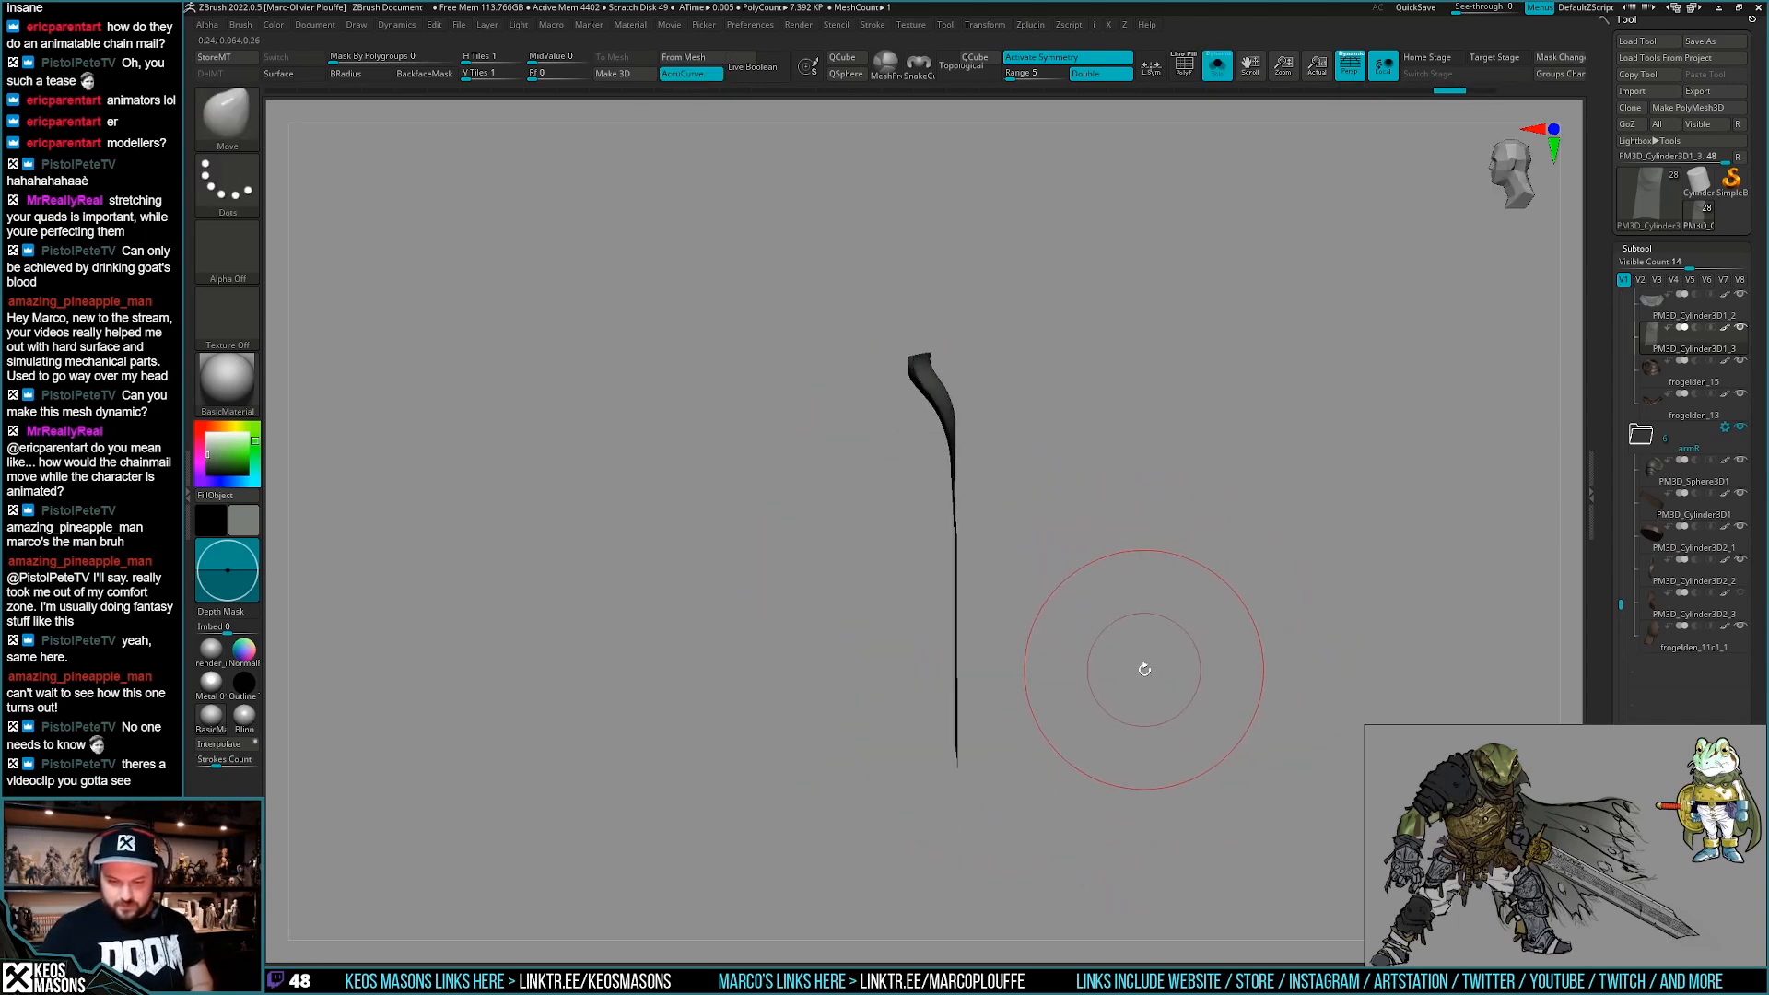
{"action": "key", "text": "z"}
{"action": "left_click", "coordinate": [1107, 841]}
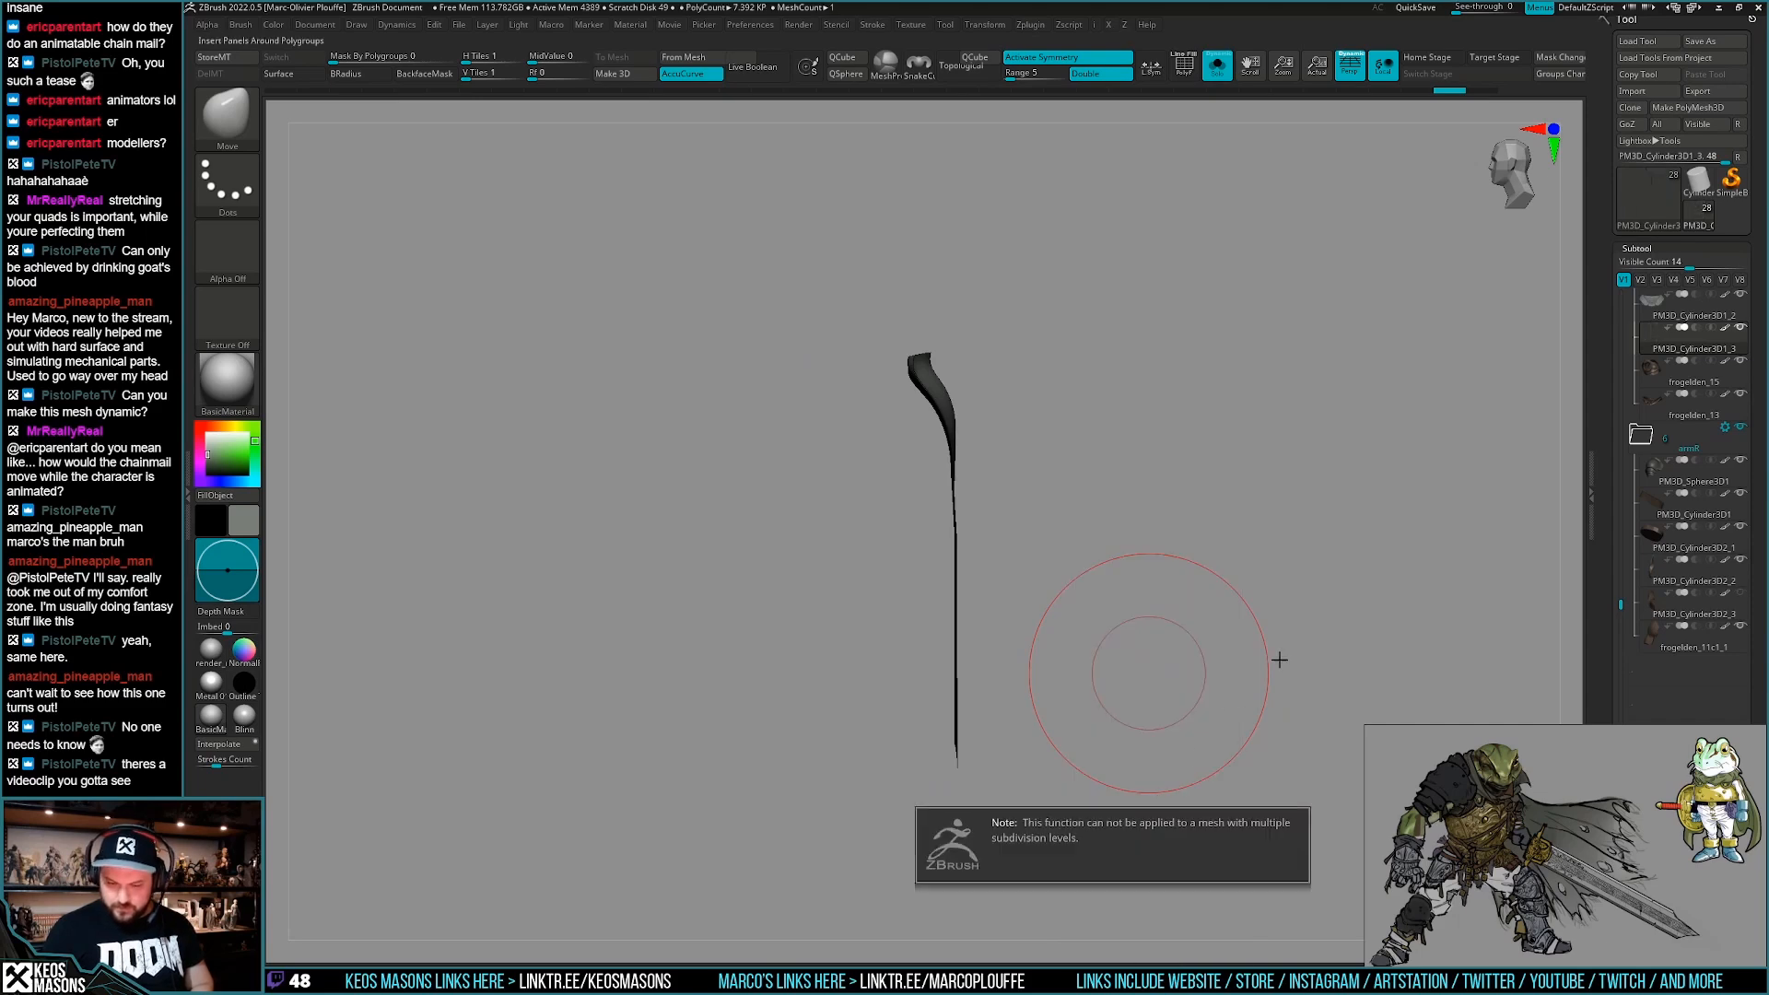
Delete the cape panel's lower subdivision levels and give the sheet thickness with Panel Loops.
{"action": "right_click_drag", "start_coordinate": [1068, 792], "coordinate": [1132, 718]}
{"action": "key", "text": "i"}
{"action": "left_click", "coordinate": [1106, 446]}
{"action": "key", "text": "i"}
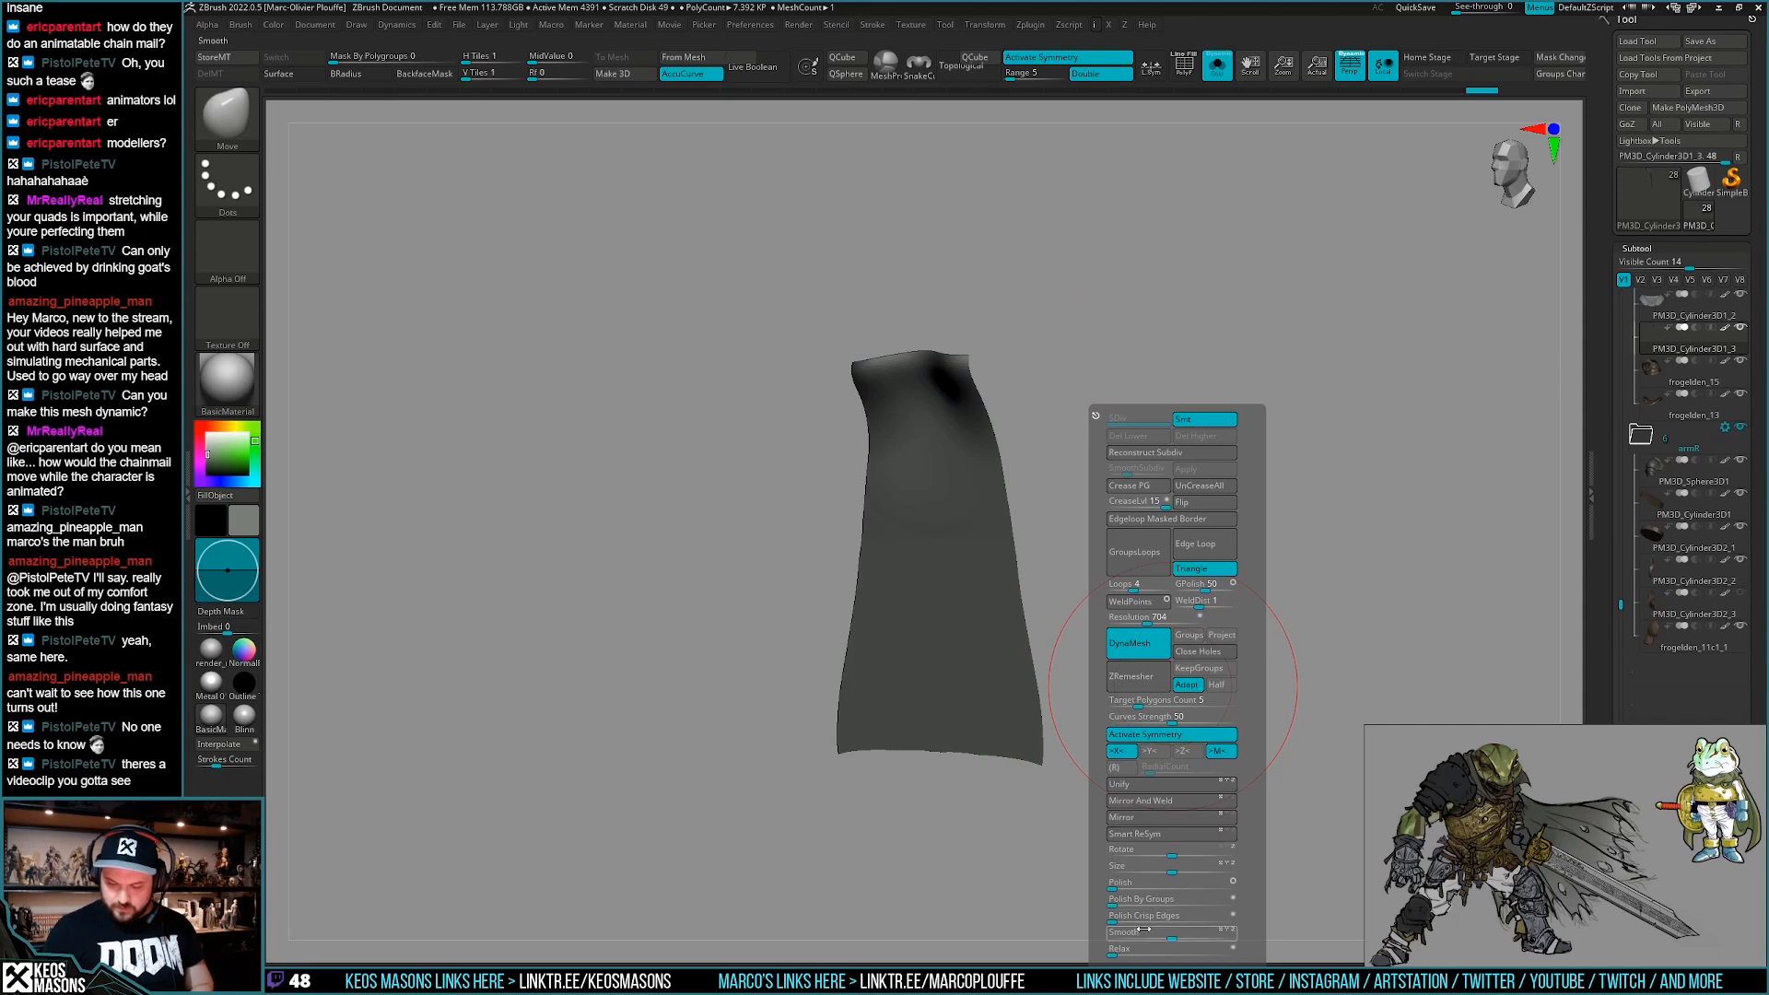
{"action": "key", "text": "z"}
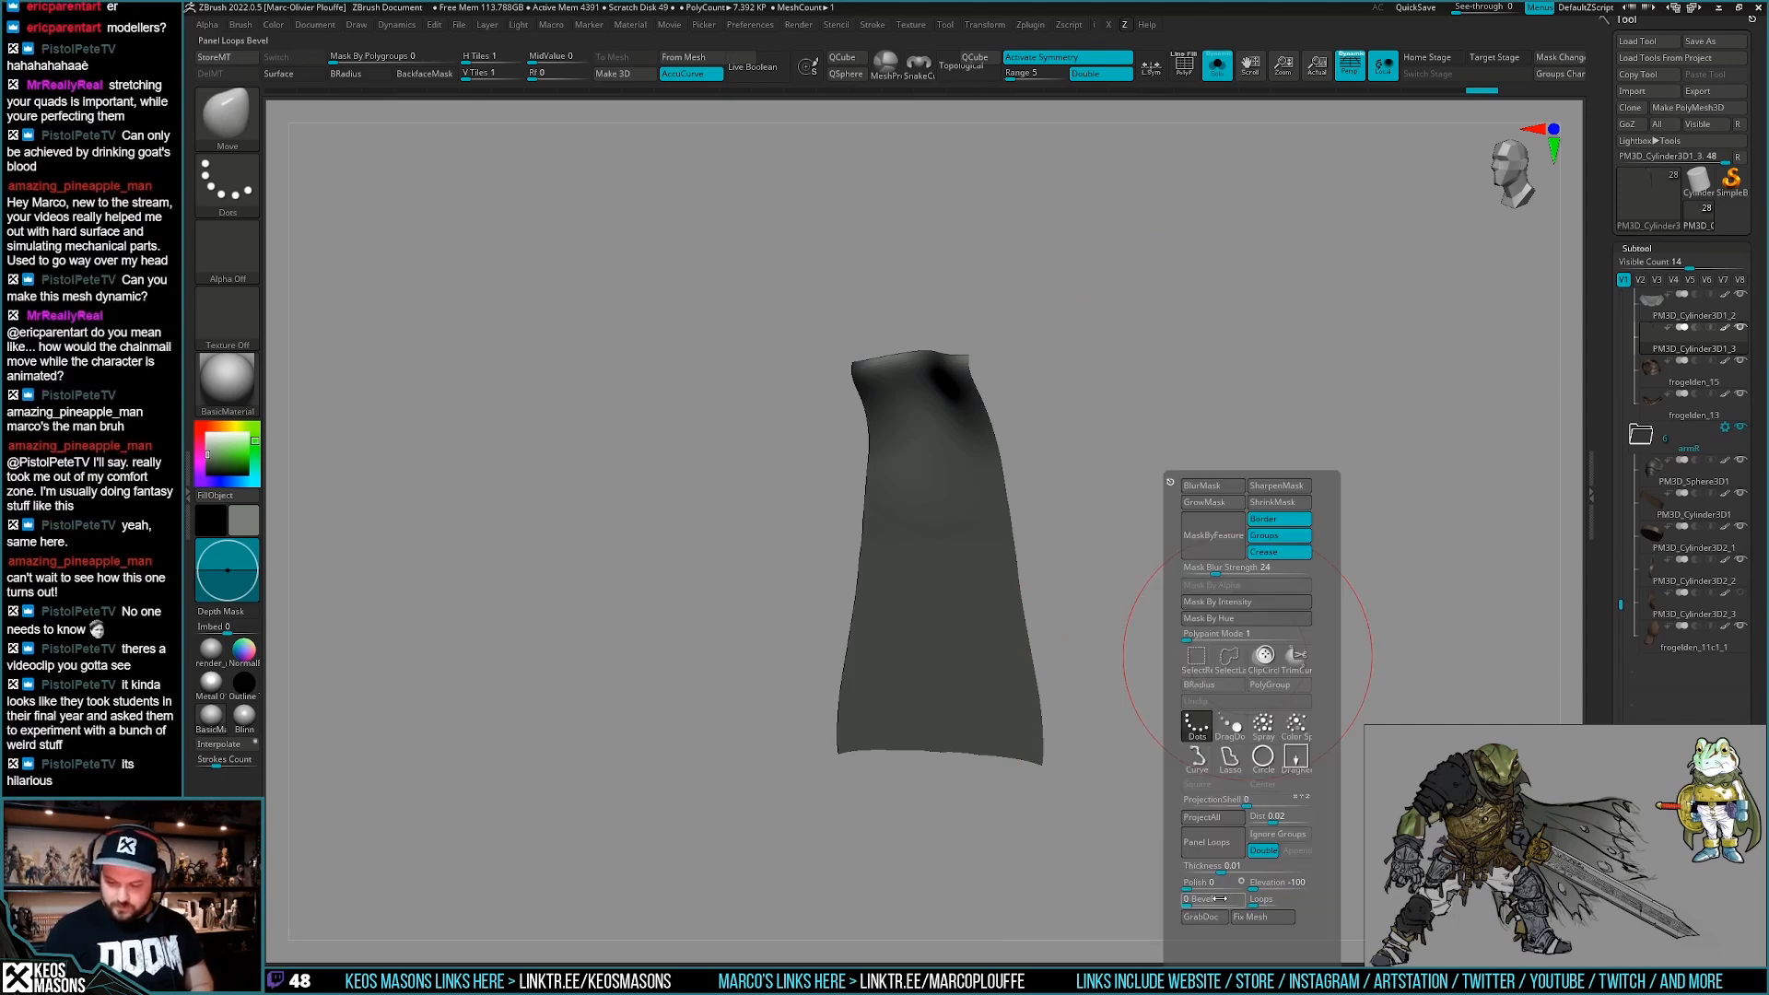
{"action": "left_click", "coordinate": [1206, 842]}
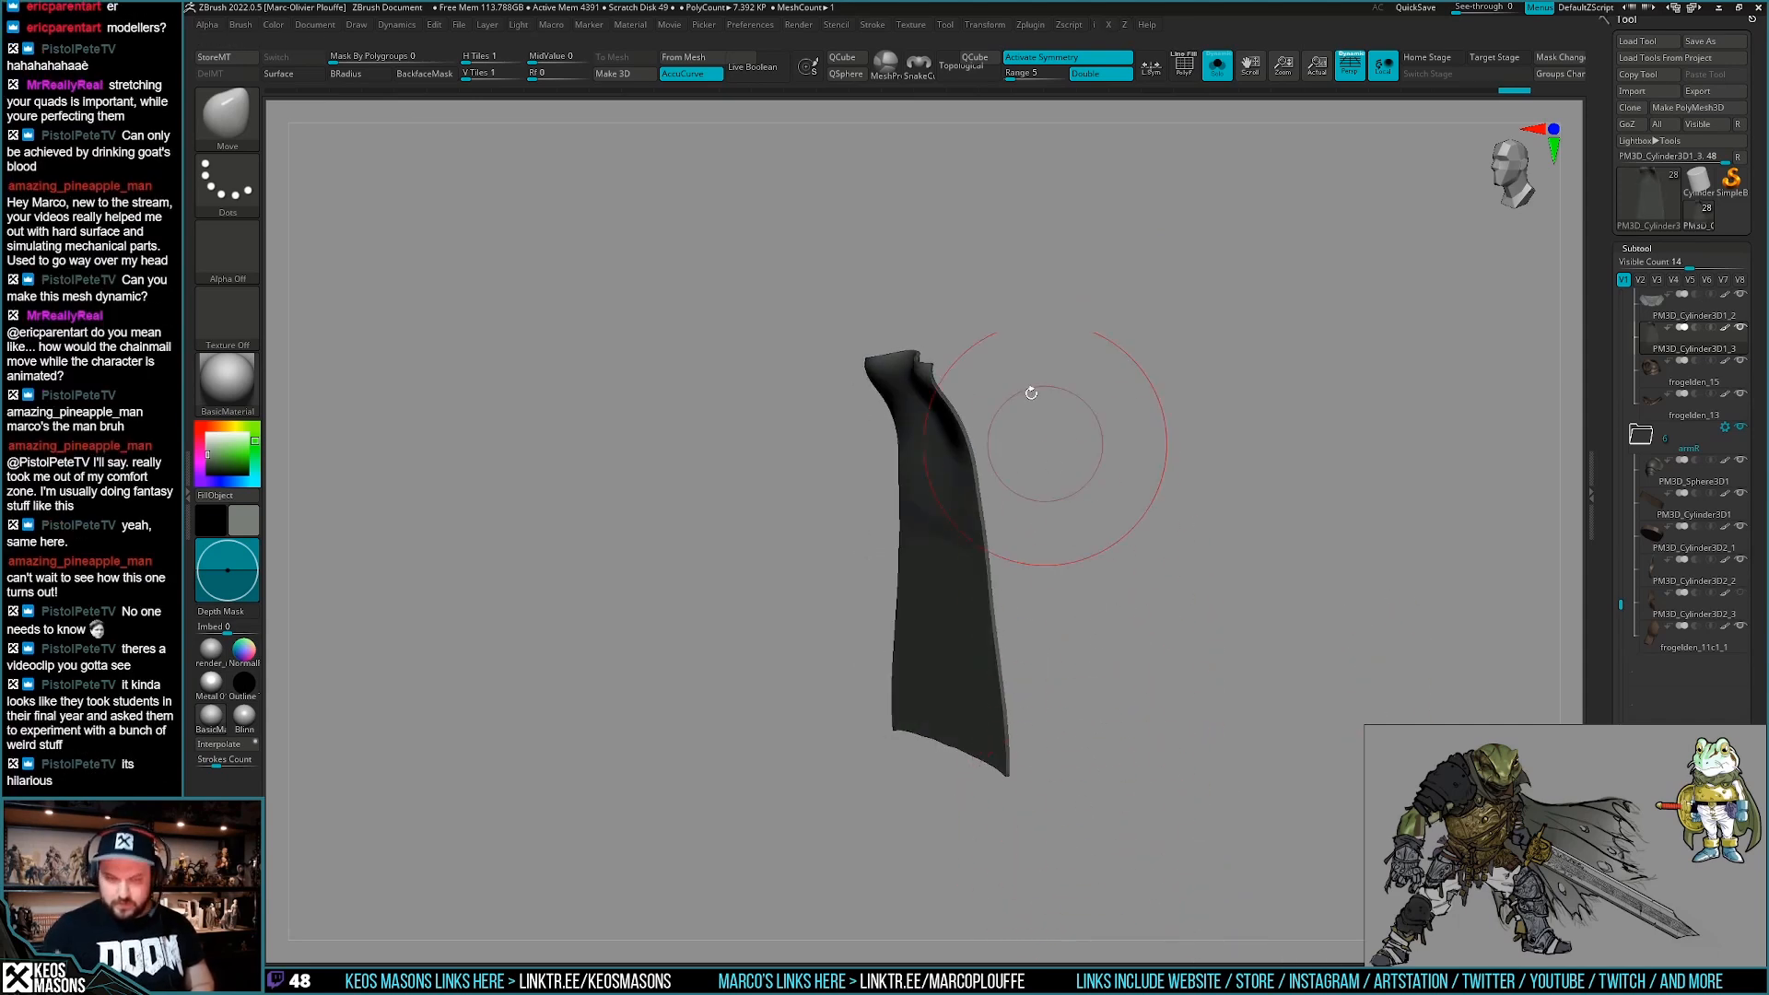
Turn off the cape panel's double-sided display and check its wireframe before restoring the full character.
{"action": "left_click", "coordinate": [1087, 74]}
{"action": "key", "text": "shift+f"}
{"action": "left_click_drag", "start_coordinate": [1032, 277], "coordinate": [1078, 682], "text": "shift"}
{"action": "key", "text": "shift+f"}
{"action": "key", "text": "alt+s"}
Isolate the cape panel and sculpt long vertical folds down its inner face with the Standard brush.
{"action": "key", "text": "x"}
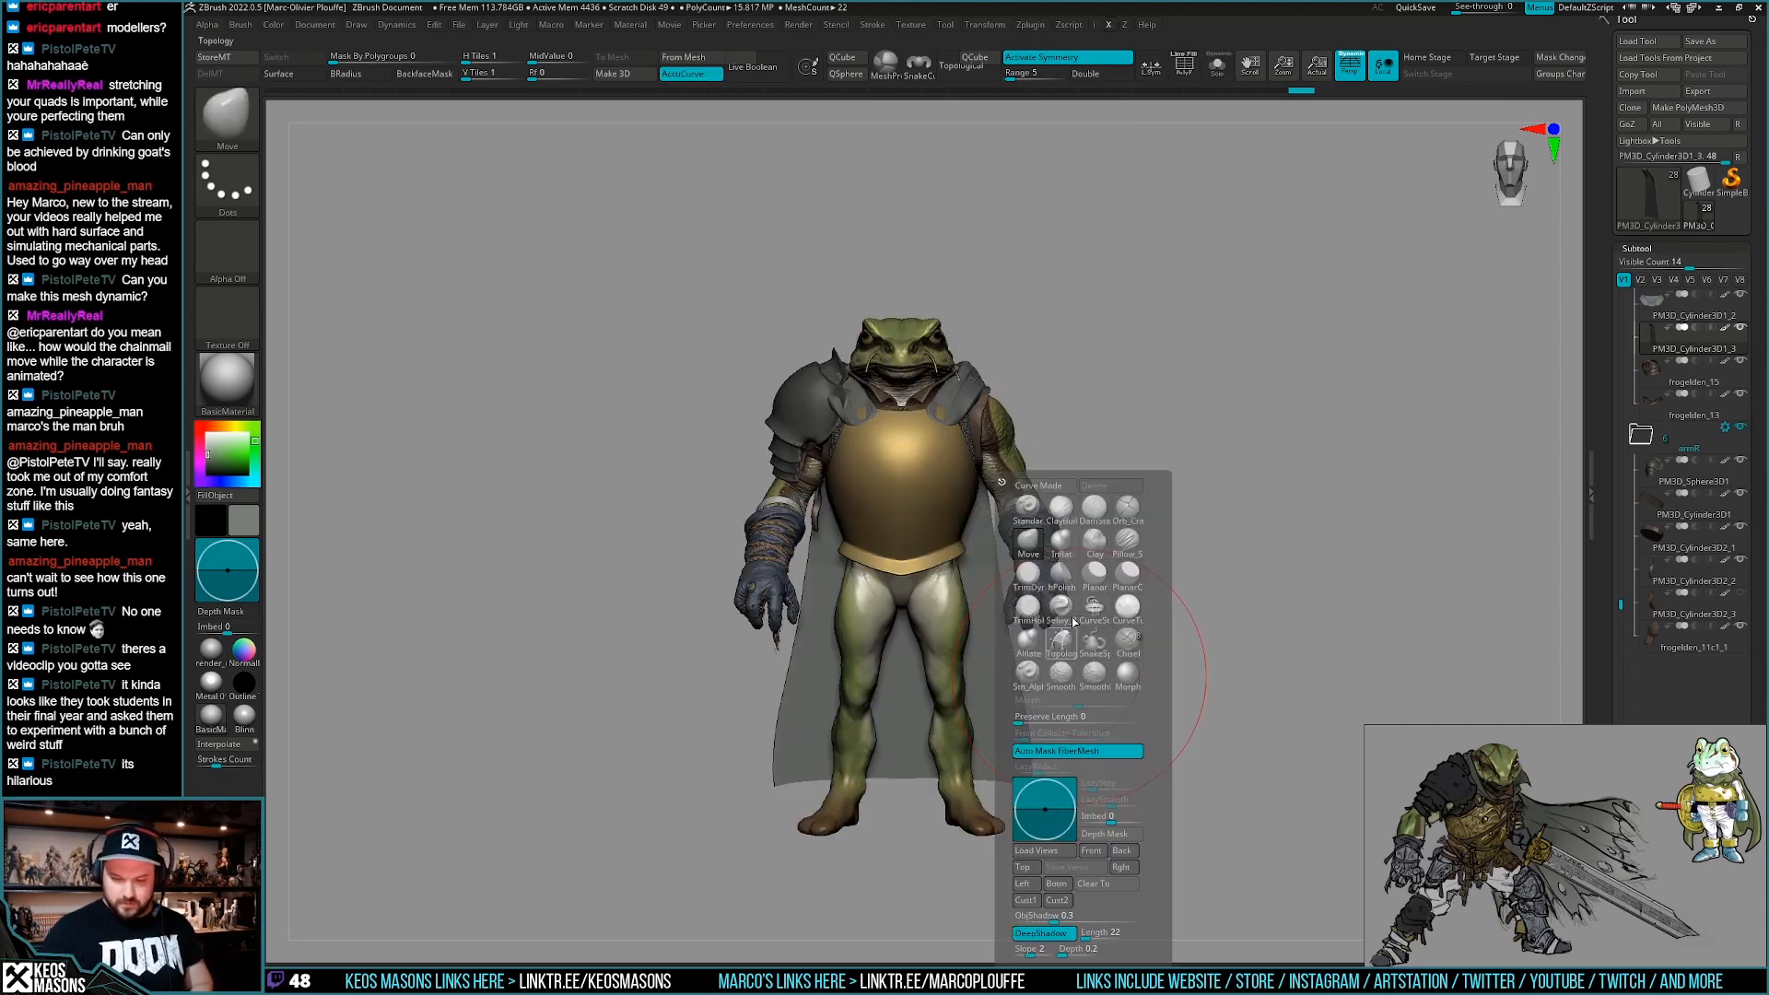
{"action": "left_click", "coordinate": [1031, 505]}
{"action": "key", "text": "alt+s"}
{"action": "key", "text": "space"}
{"action": "left_click_drag", "start_coordinate": [1059, 516], "coordinate": [951, 521], "text": "shift"}
{"action": "left_click_drag", "start_coordinate": [942, 442], "coordinate": [941, 855]}
{"action": "key", "text": "ctrl+z"}
{"action": "right_click_drag", "start_coordinate": [939, 485], "coordinate": [939, 468]}
{"action": "mouse_move", "coordinate": [940, 452]}
{"action": "left_mouse_down"}
{"action": "mouse_move", "coordinate": [942, 820]}
{"action": "mouse_move", "coordinate": [968, 773]}
{"action": "mouse_move", "coordinate": [964, 799]}
{"action": "mouse_move", "coordinate": [967, 522]}
{"action": "left_mouse_up"}
{"action": "right_click_drag", "start_coordinate": [967, 522], "coordinate": [967, 544]}
{"action": "left_click_drag", "start_coordinate": [962, 451], "coordinate": [964, 789]}
{"action": "key", "text": "ctrl+z"}
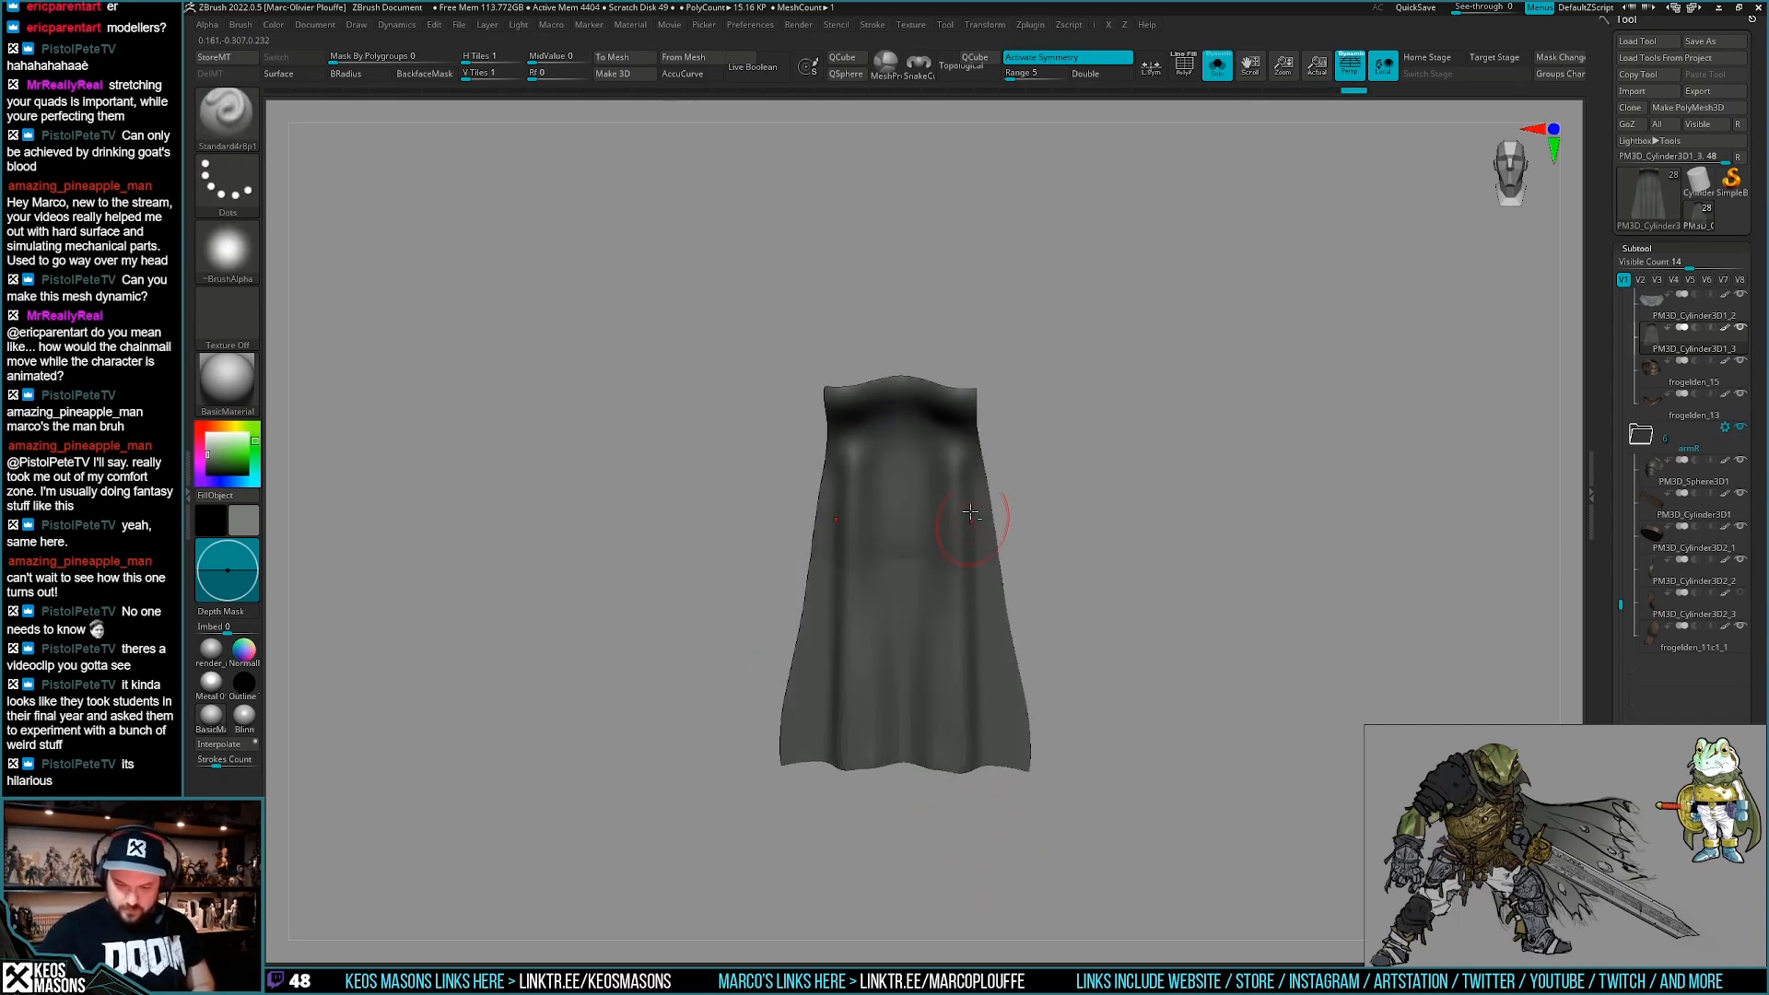
Deepen the cape's long folds on both the inner and outer faces, carrying them down to the hem.
{"action": "right_click_drag", "start_coordinate": [1021, 836], "coordinate": [993, 755]}
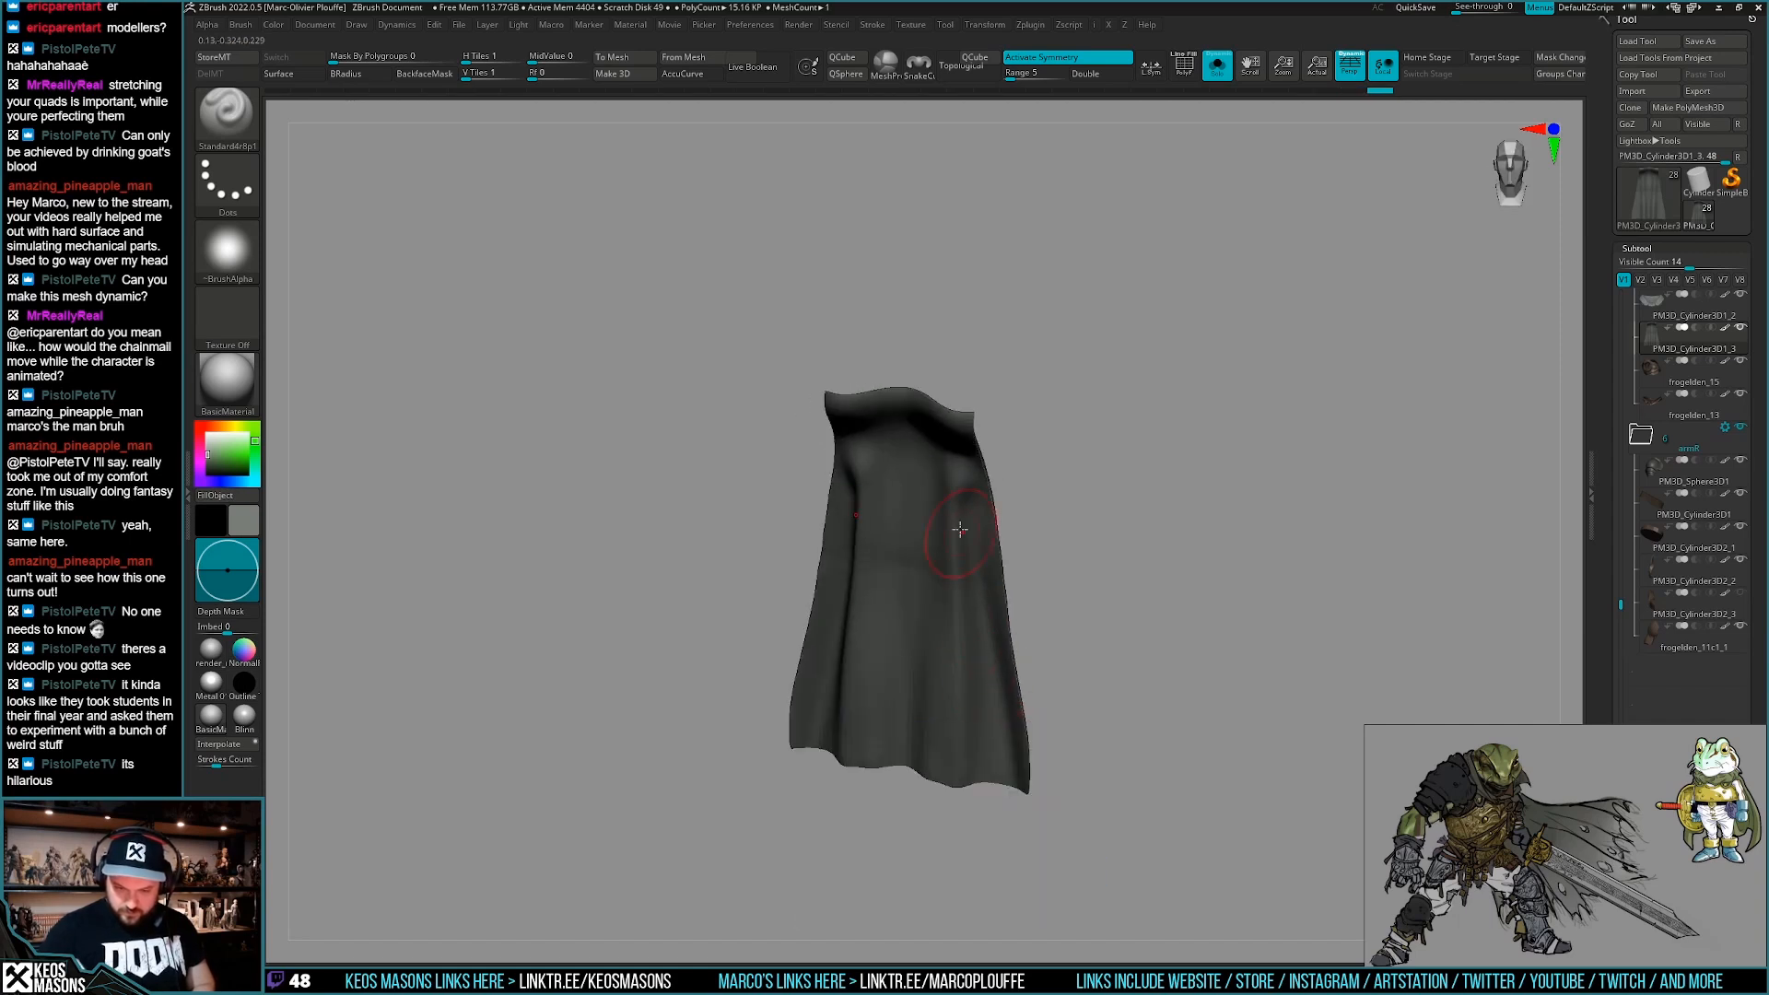
{"action": "right_click_drag", "start_coordinate": [919, 857], "coordinate": [968, 553]}
{"action": "key", "text": "space"}
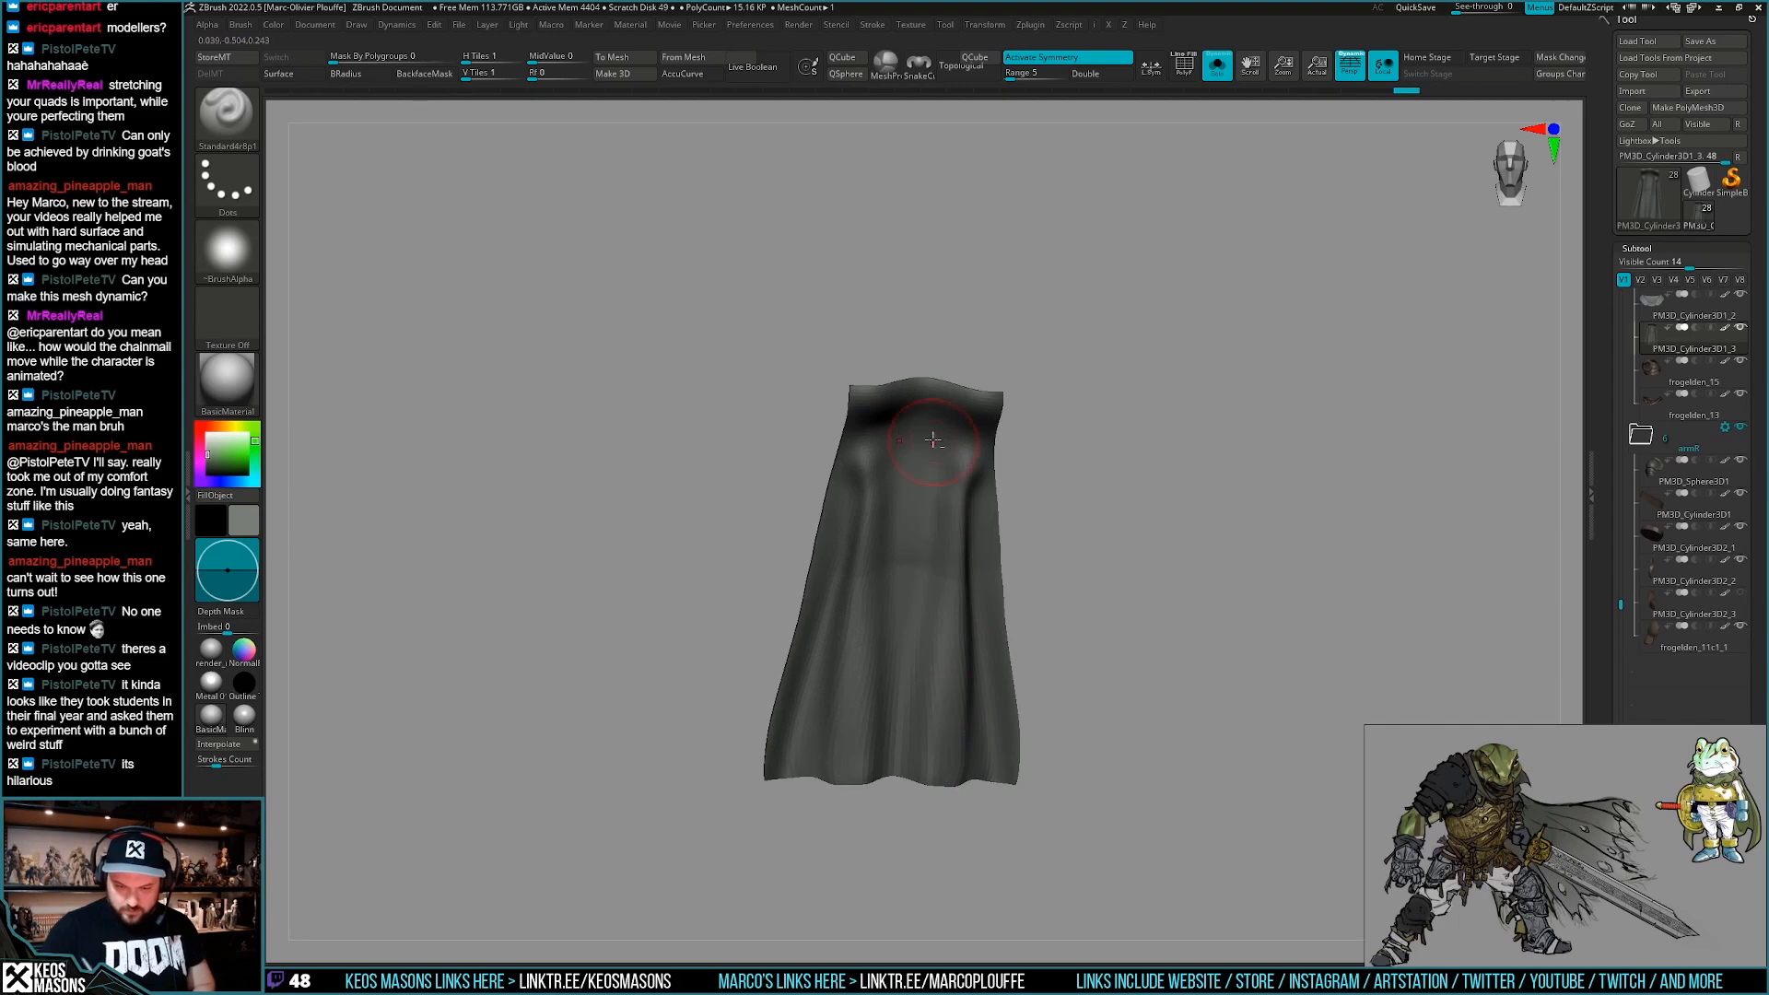
{"action": "right_click_drag", "start_coordinate": [1039, 711], "coordinate": [995, 712]}
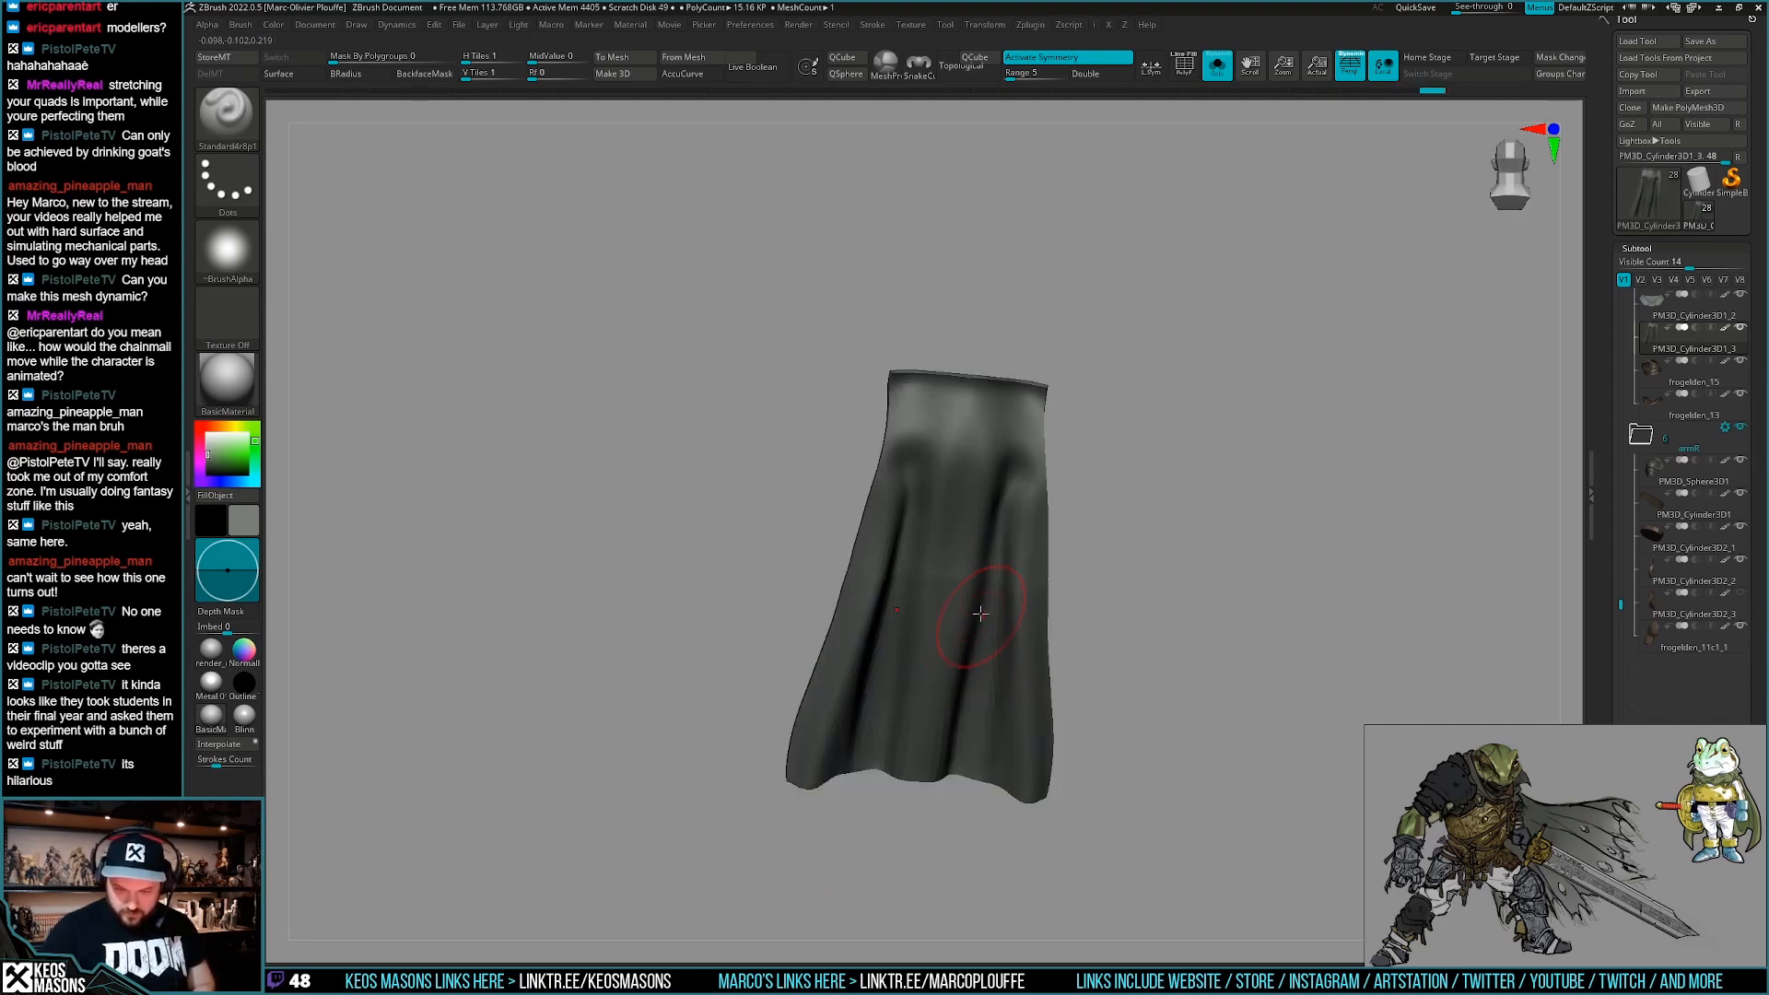
{"action": "left_click_drag", "start_coordinate": [943, 794], "coordinate": [943, 813]}
{"action": "mouse_move", "coordinate": [944, 813]}
{"action": "right_mouse_down"}
{"action": "mouse_move", "coordinate": [955, 708]}
{"action": "mouse_move", "coordinate": [1136, 719]}
{"action": "mouse_move", "coordinate": [1056, 707]}
{"action": "mouse_move", "coordinate": [1102, 675]}
{"action": "mouse_move", "coordinate": [1060, 719]}
{"action": "right_mouse_up"}
Show the full character and adjust the cape's profile and lower corners with the Move brush.
{"action": "key", "text": "alt+s"}
{"action": "key", "text": "space"}
{"action": "left_click", "coordinate": [1018, 541]}
{"action": "key", "text": "space"}
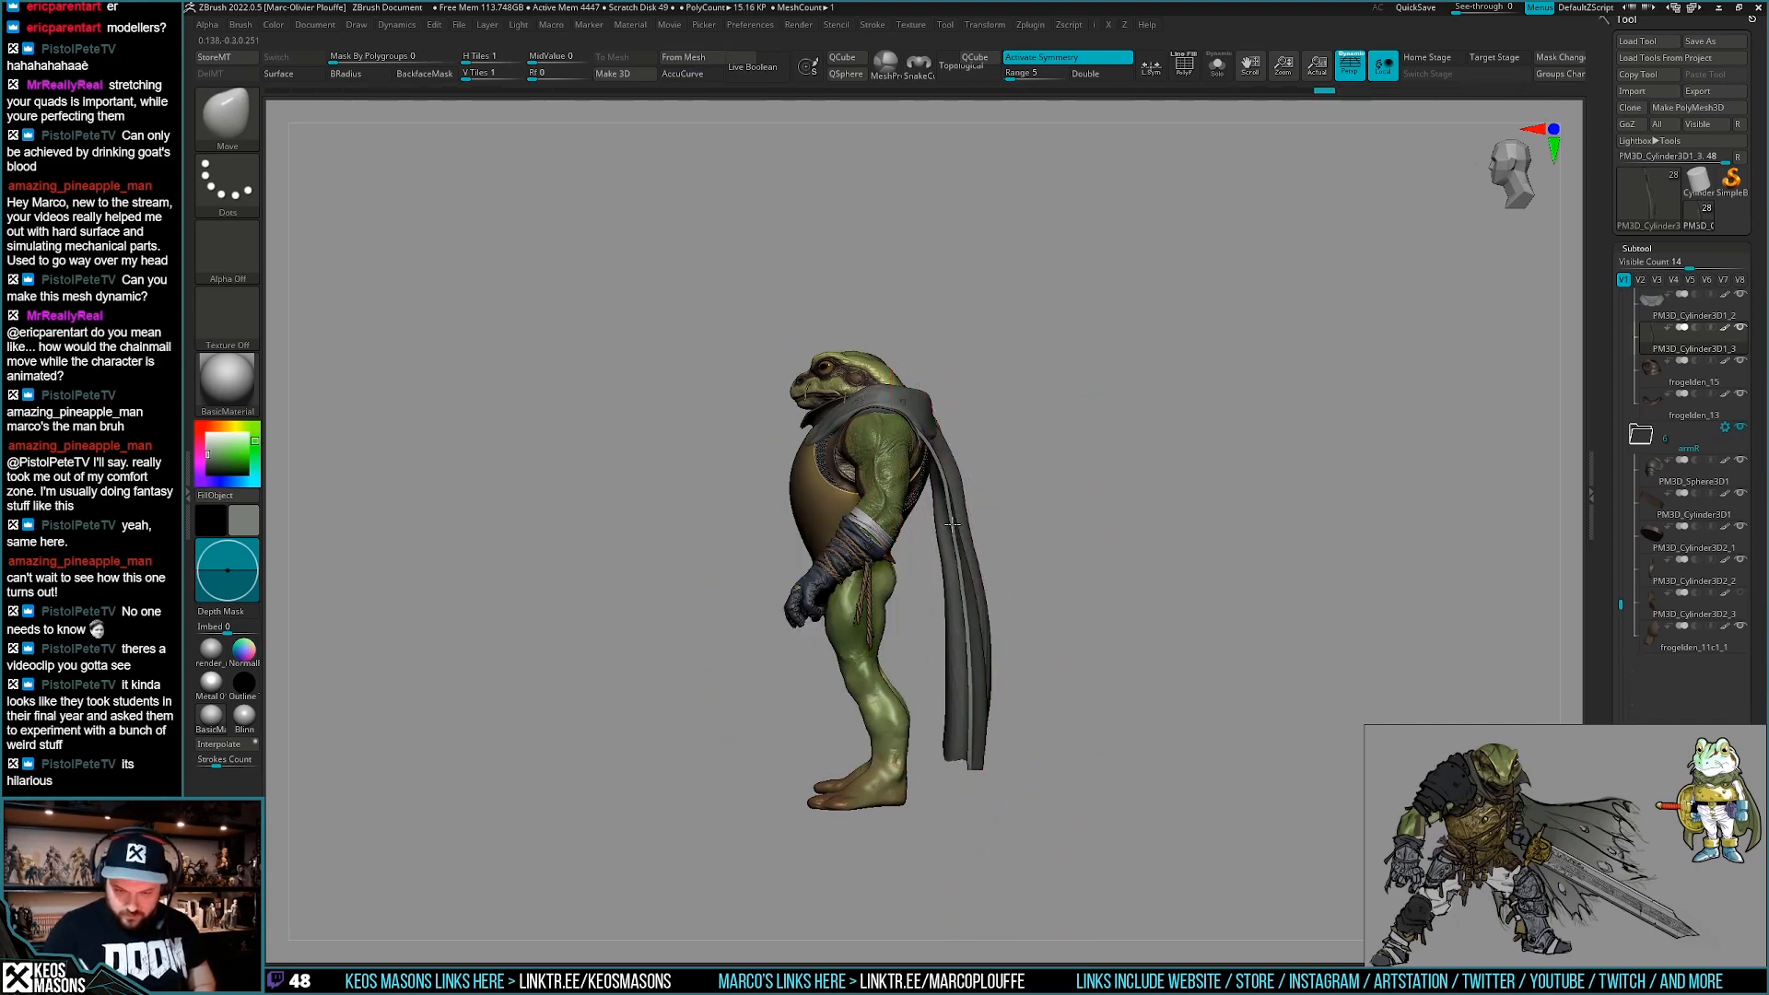
{"action": "key", "text": "space"}
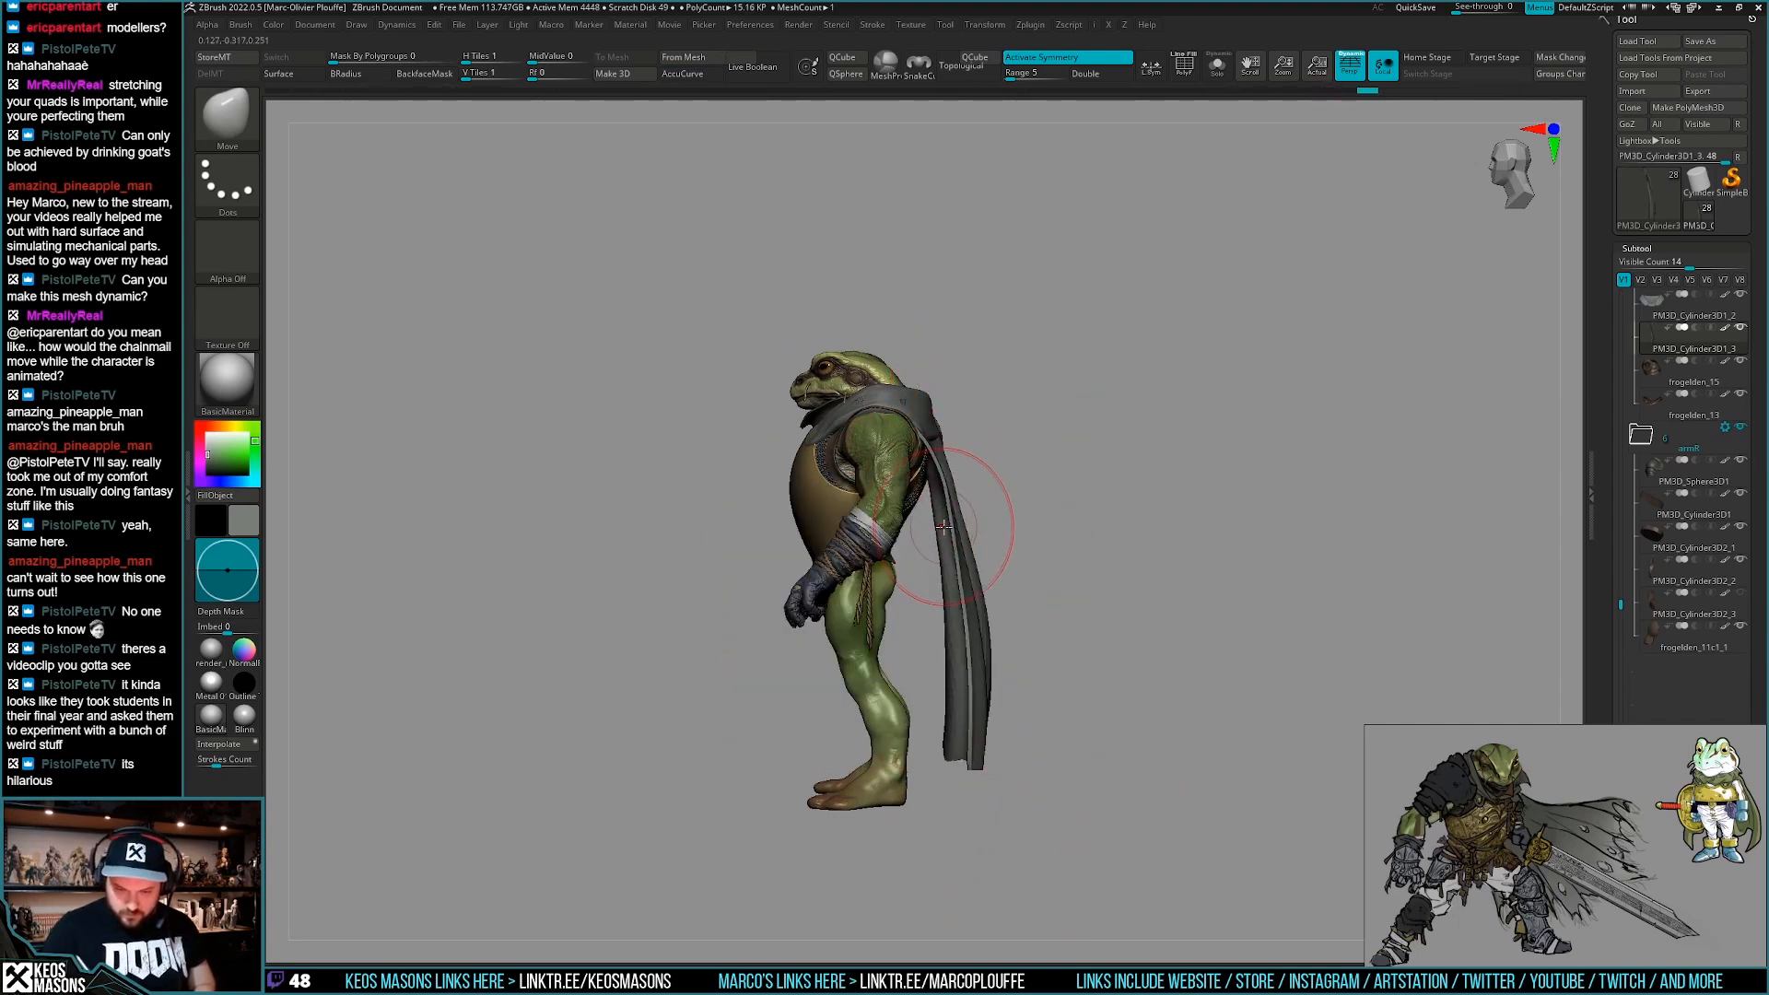
{"action": "right_click_drag", "start_coordinate": [981, 737], "coordinate": [1076, 744]}
{"action": "left_click_drag", "start_coordinate": [1083, 776], "coordinate": [1081, 780]}
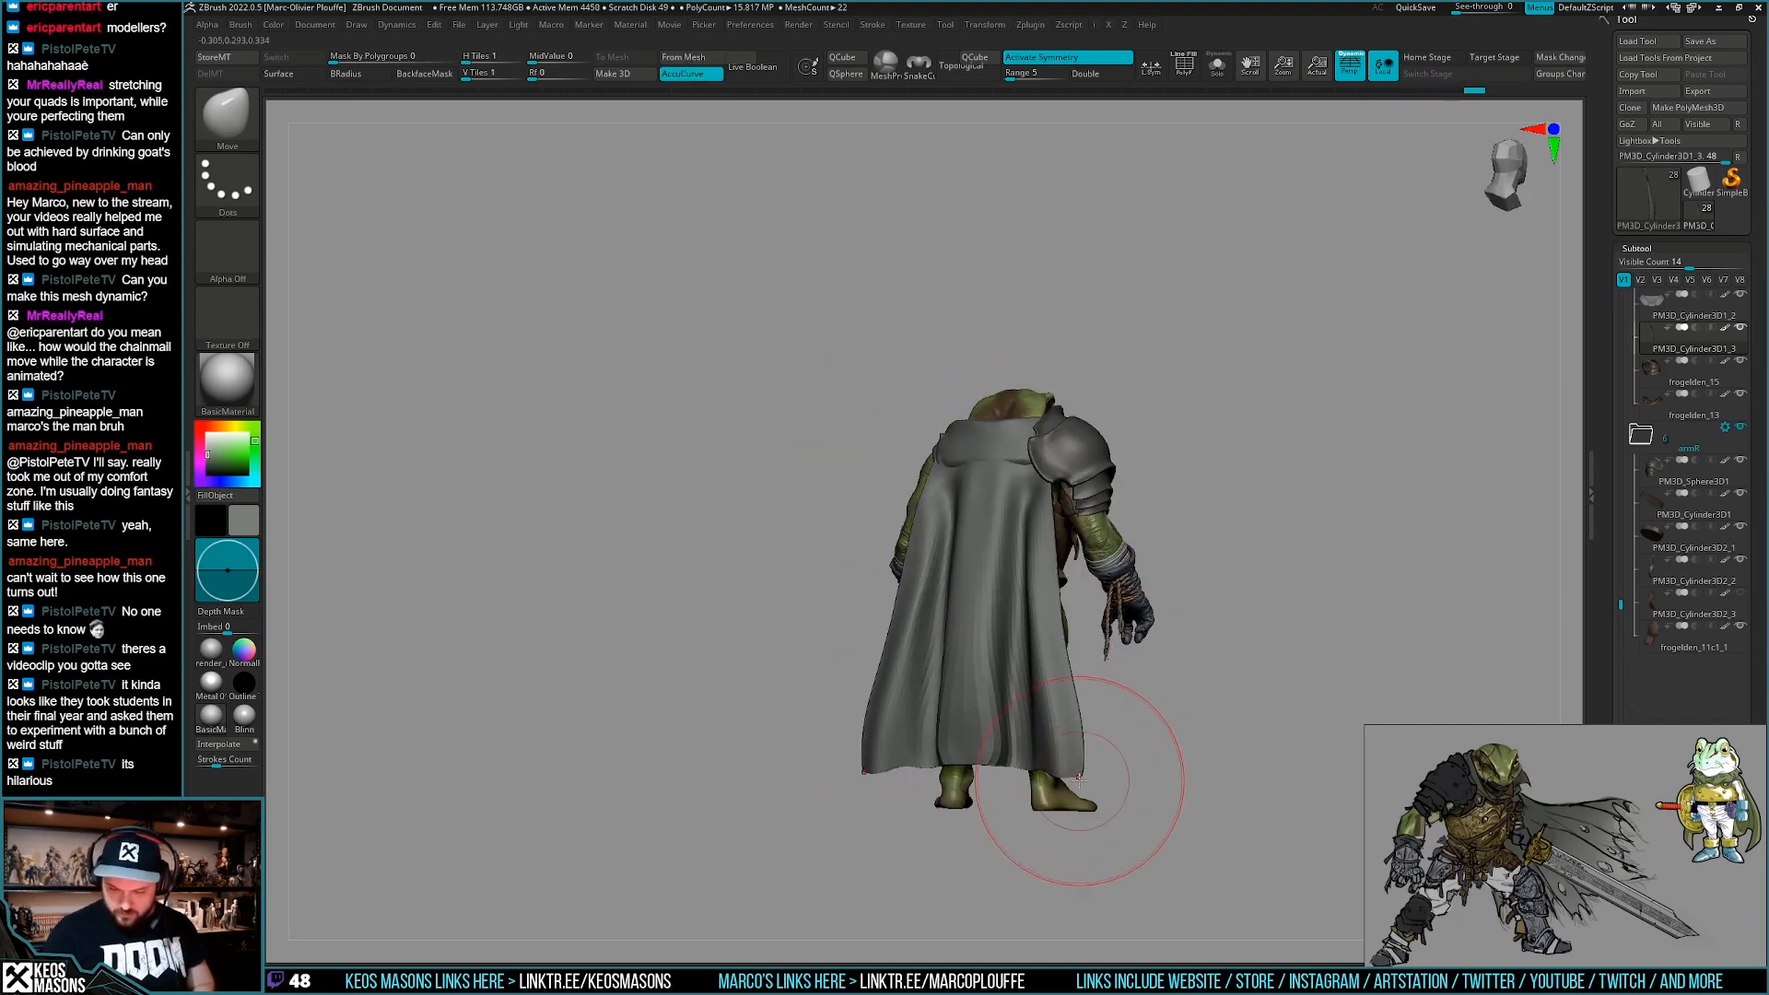
Switch from the cape panel to the cowl subtool PM3D_Cylinder3D1_2 and isolate it.
{"action": "mouse_move", "coordinate": [1100, 751]}
{"action": "right_mouse_down"}
{"action": "mouse_move", "coordinate": [1060, 760]}
{"action": "mouse_move", "coordinate": [1068, 737]}
{"action": "mouse_move", "coordinate": [987, 466]}
{"action": "mouse_move", "coordinate": [943, 503]}
{"action": "mouse_move", "coordinate": [1145, 592]}
{"action": "mouse_move", "coordinate": [1142, 700]}
{"action": "mouse_move", "coordinate": [1015, 740]}
{"action": "right_mouse_up"}
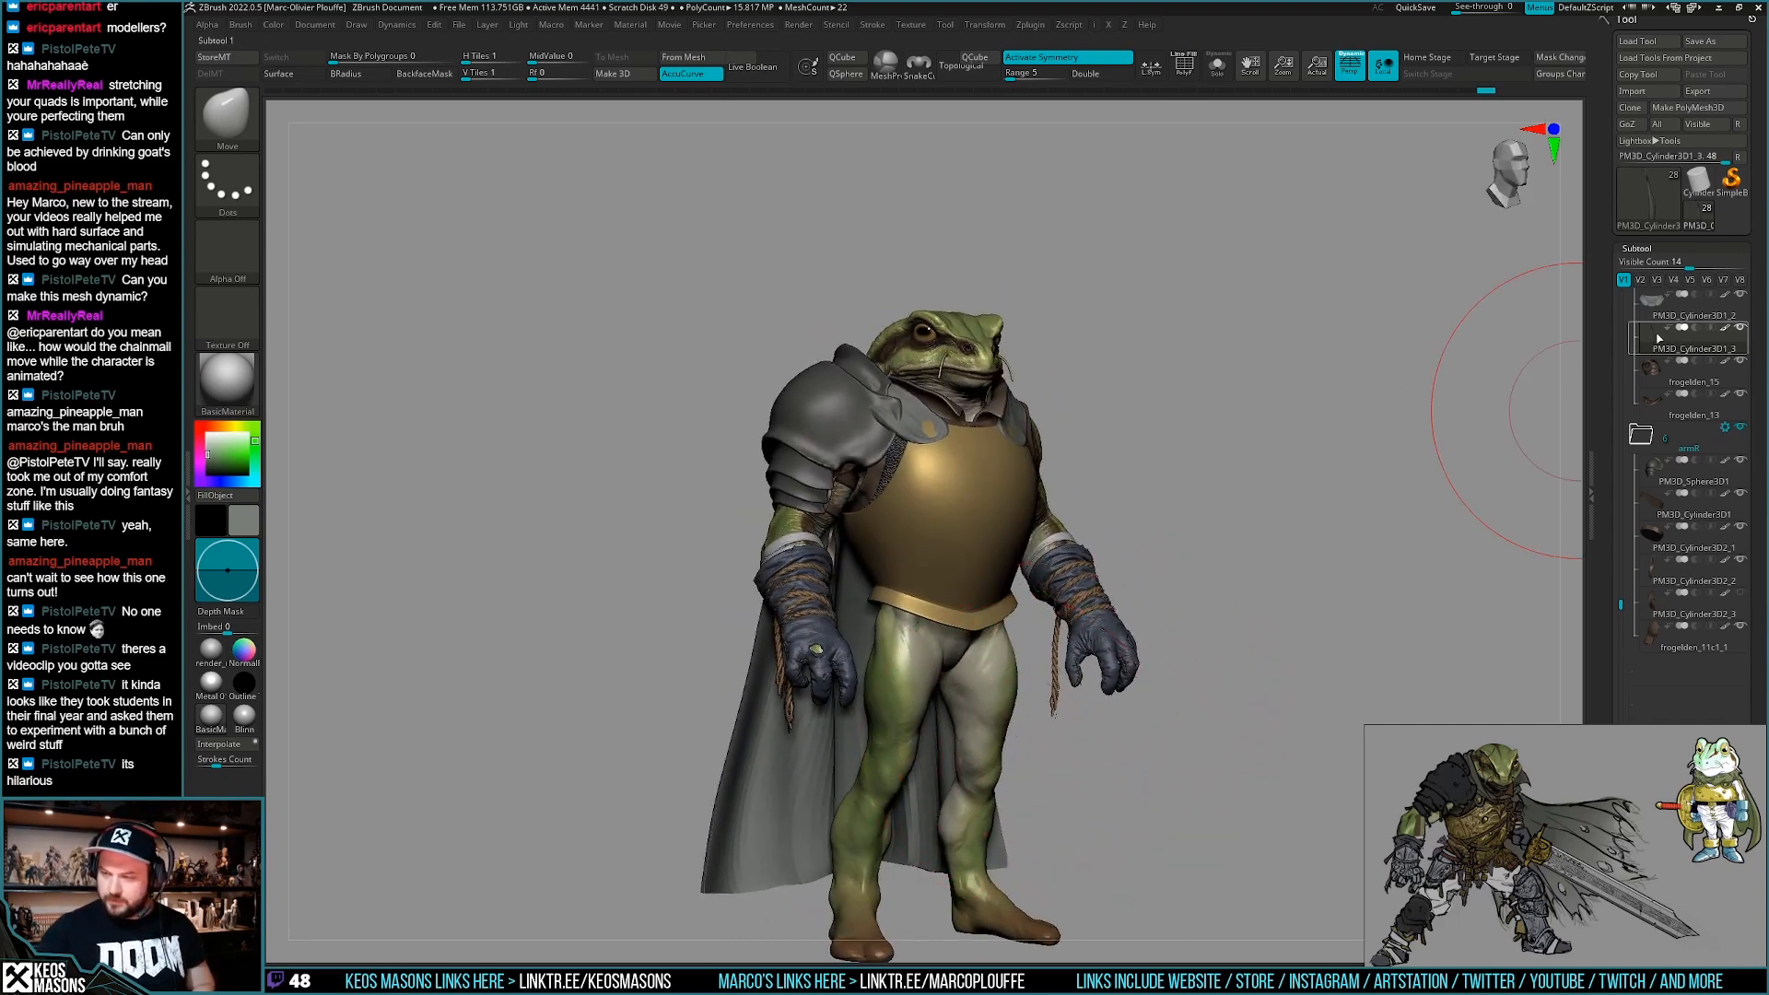
{"action": "left_click", "coordinate": [1659, 338]}
{"action": "left_click", "coordinate": [1656, 340]}
{"action": "right_click_drag", "start_coordinate": [1444, 375], "coordinate": [1125, 534]}
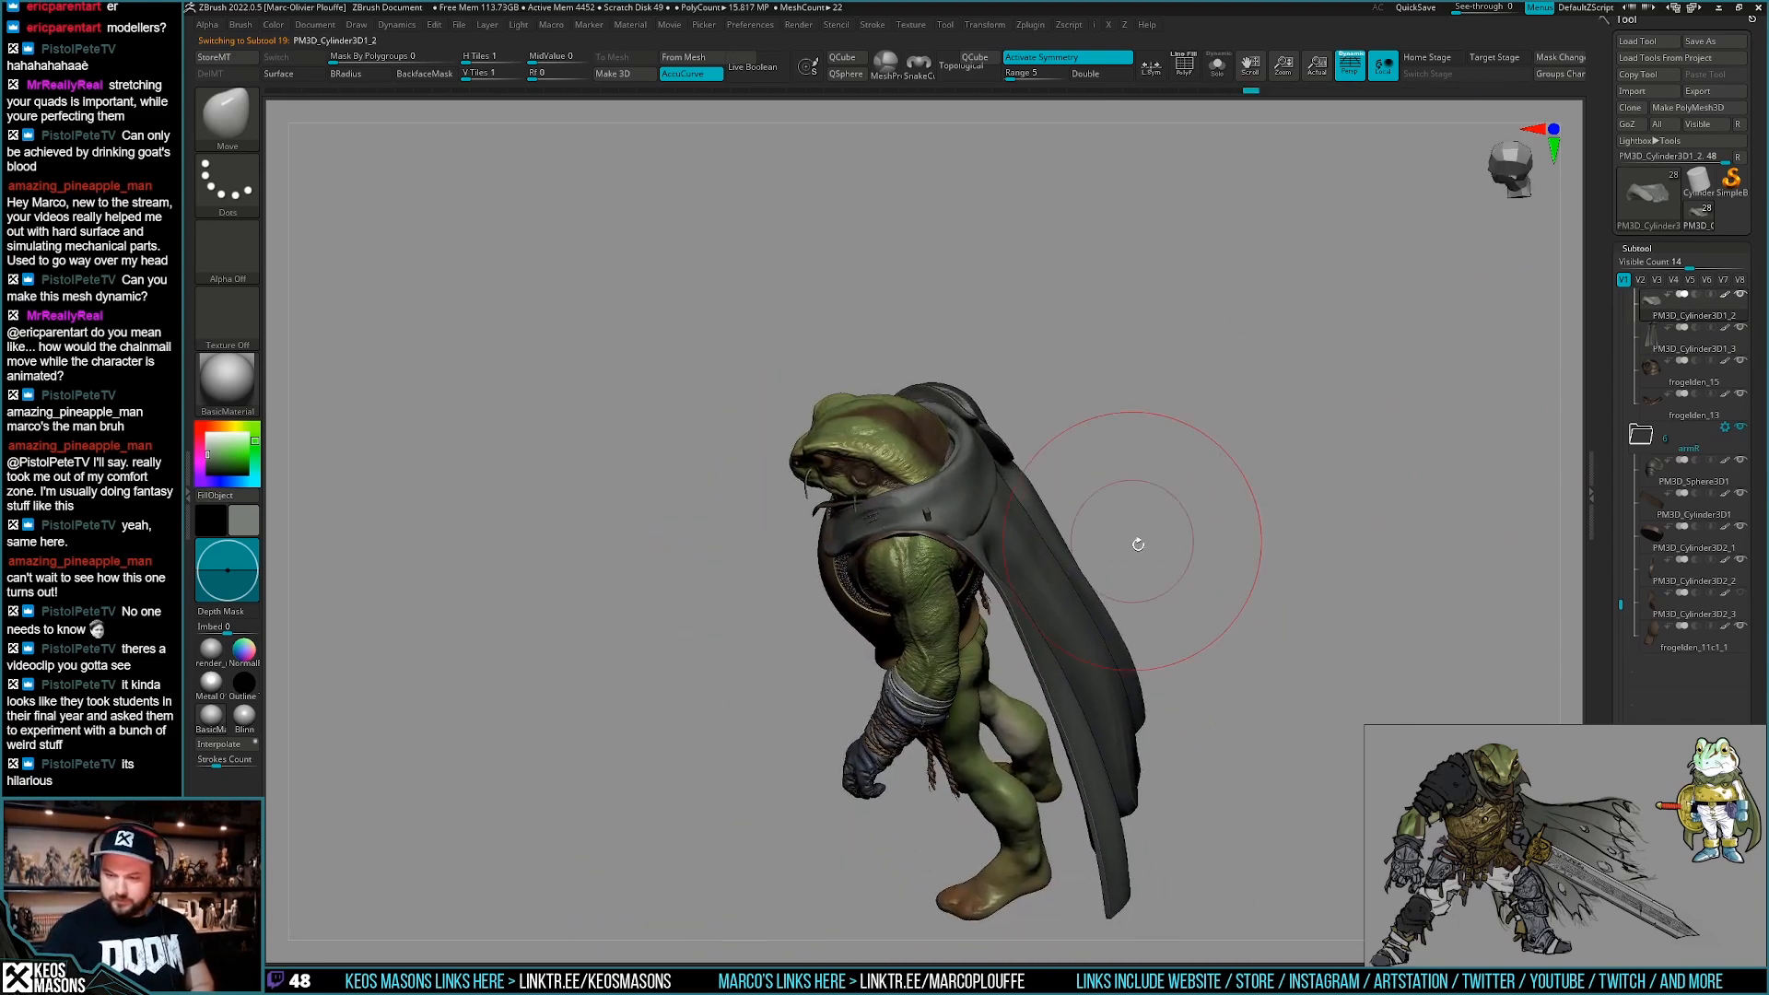
{"action": "key", "text": "shift+s"}
{"action": "left_click", "coordinate": [1653, 339]}
{"action": "key", "text": "space"}
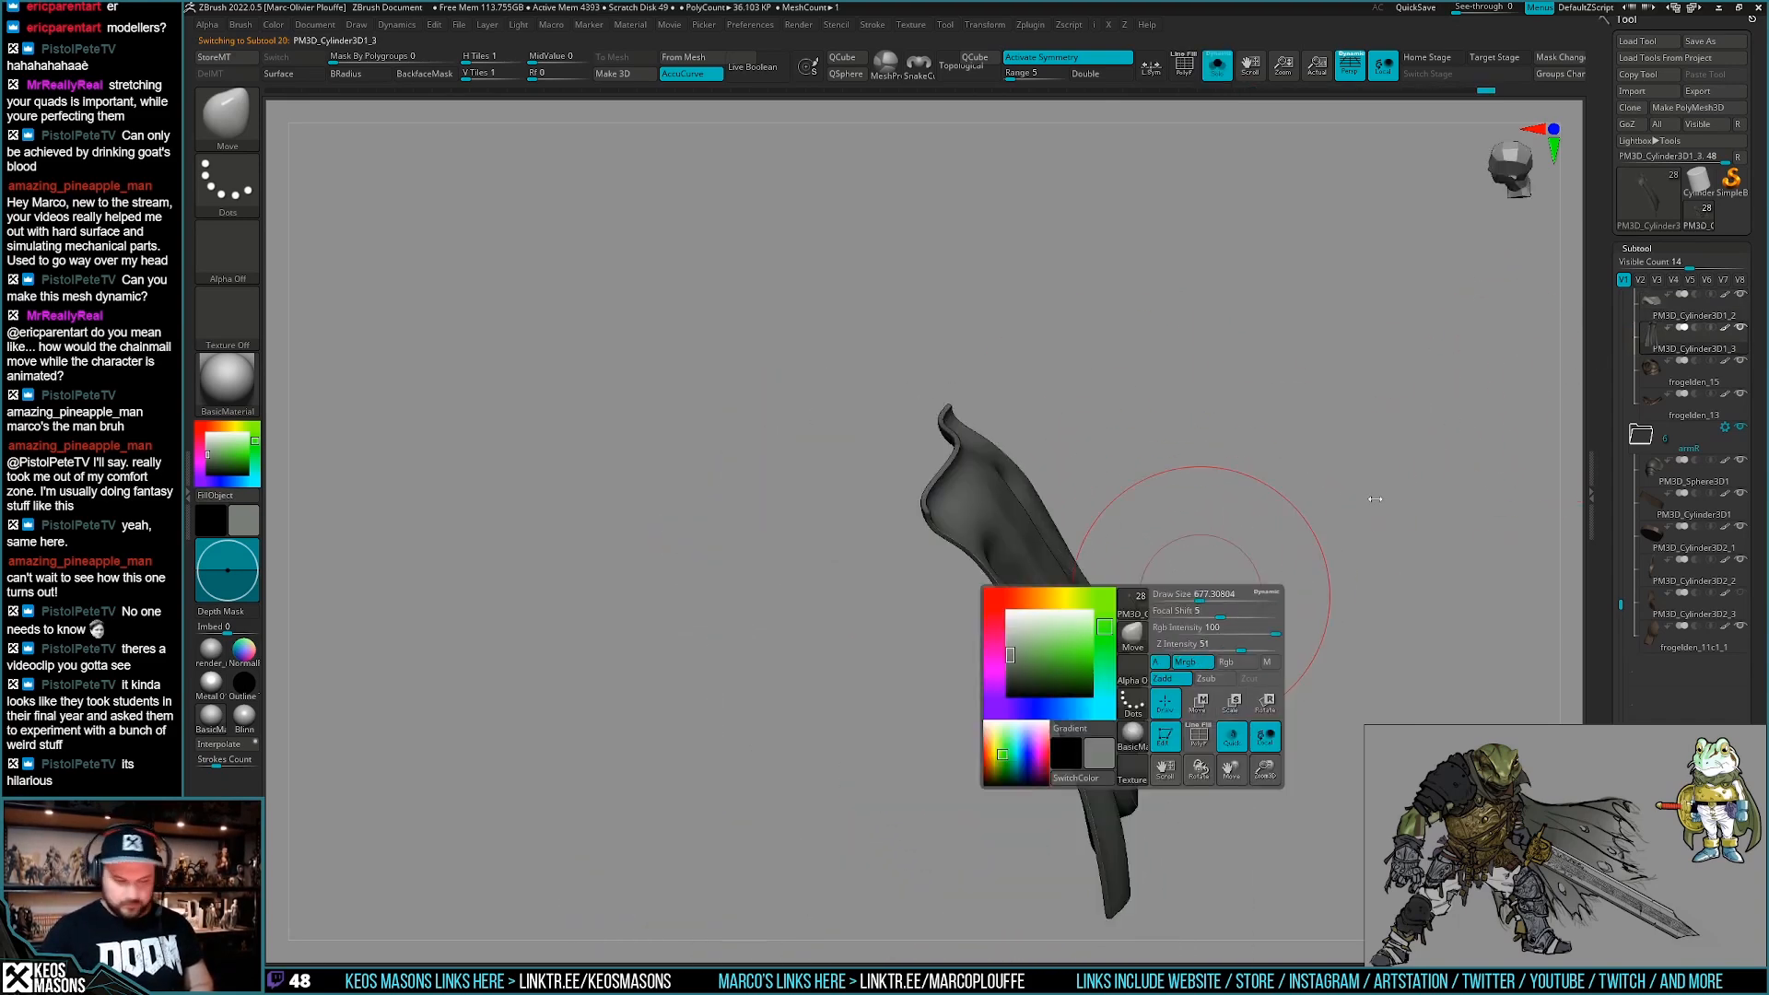
{"action": "left_click", "coordinate": [1653, 305]}
{"action": "mouse_move", "coordinate": [1272, 590]}
{"action": "right_mouse_down", "text": "shift"}
{"action": "mouse_move", "coordinate": [1219, 611]}
{"action": "mouse_move", "coordinate": [1169, 699]}
{"action": "mouse_move", "coordinate": [1121, 703]}
{"action": "mouse_move", "coordinate": [1164, 671]}
{"action": "mouse_move", "coordinate": [1137, 663]}
{"action": "mouse_move", "coordinate": [1042, 680]}
{"action": "right_mouse_up", "text": "shift"}
{"action": "key", "text": "shift+s"}
{"action": "key", "text": "shift+s"}
Flatten the cowl's bumpy surfaces with the hPolish brush.
{"action": "key", "text": "b"}
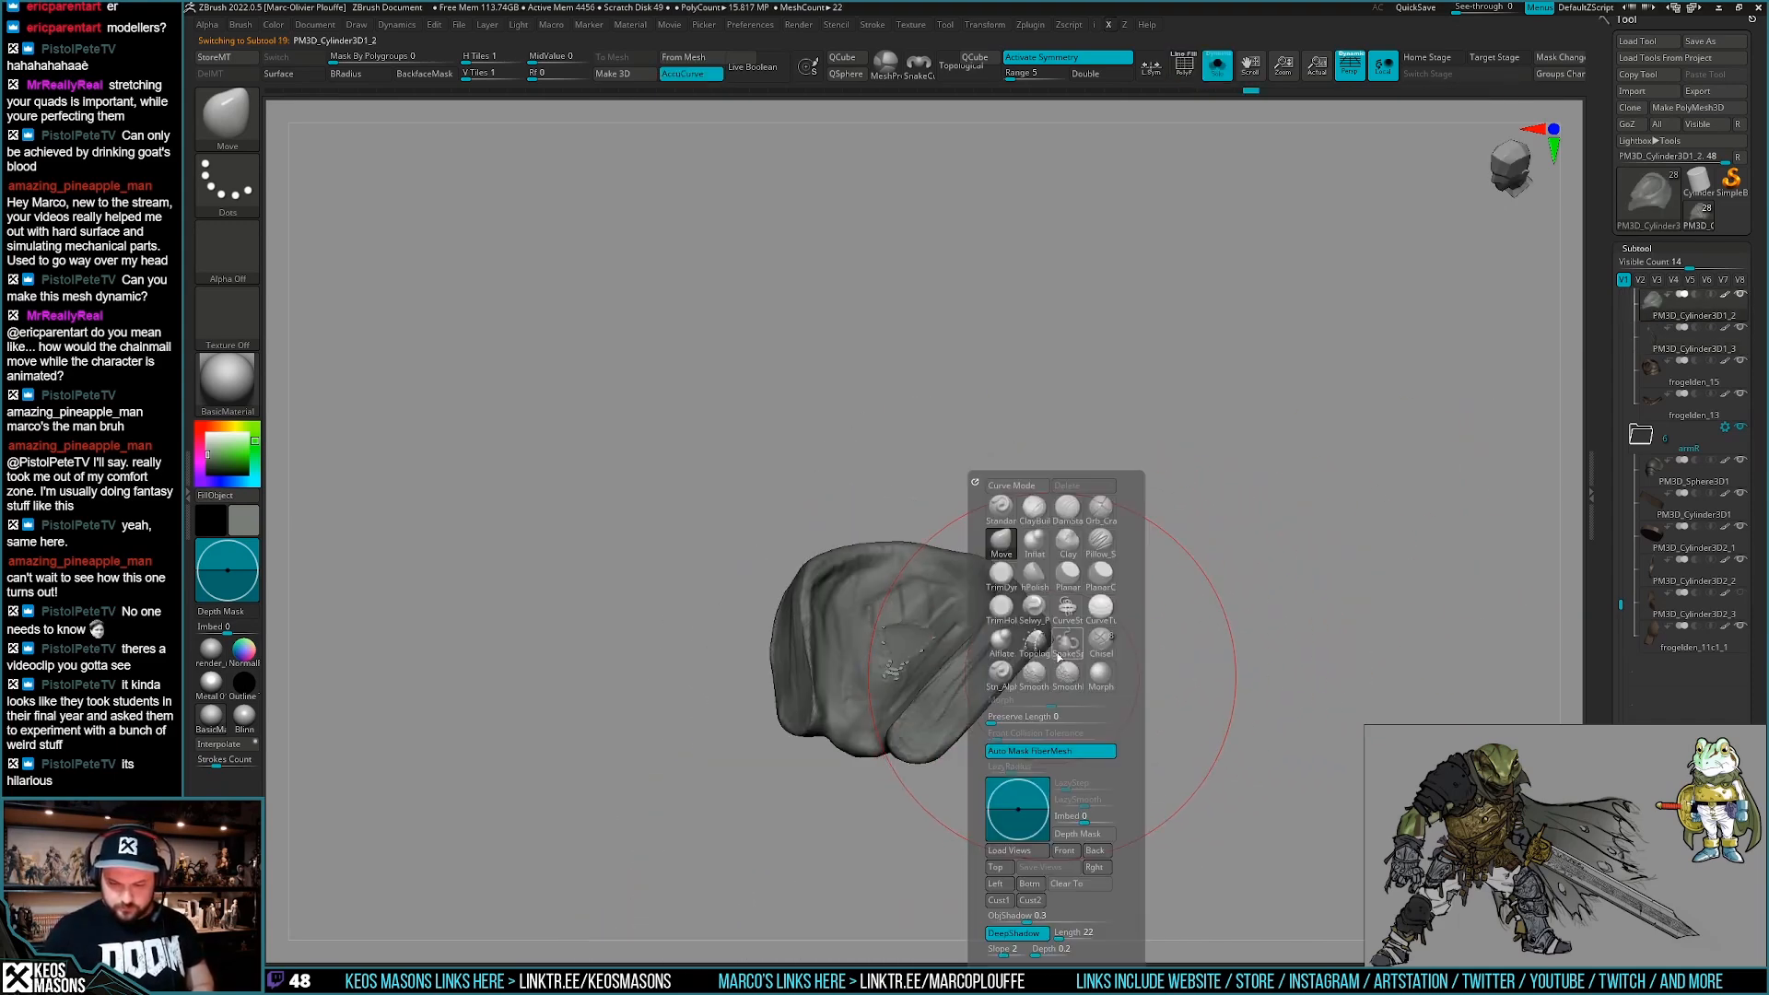
{"action": "left_click", "coordinate": [1036, 640]}
{"action": "key", "text": "space"}
{"action": "right_click_drag", "start_coordinate": [989, 615], "coordinate": [1013, 703]}
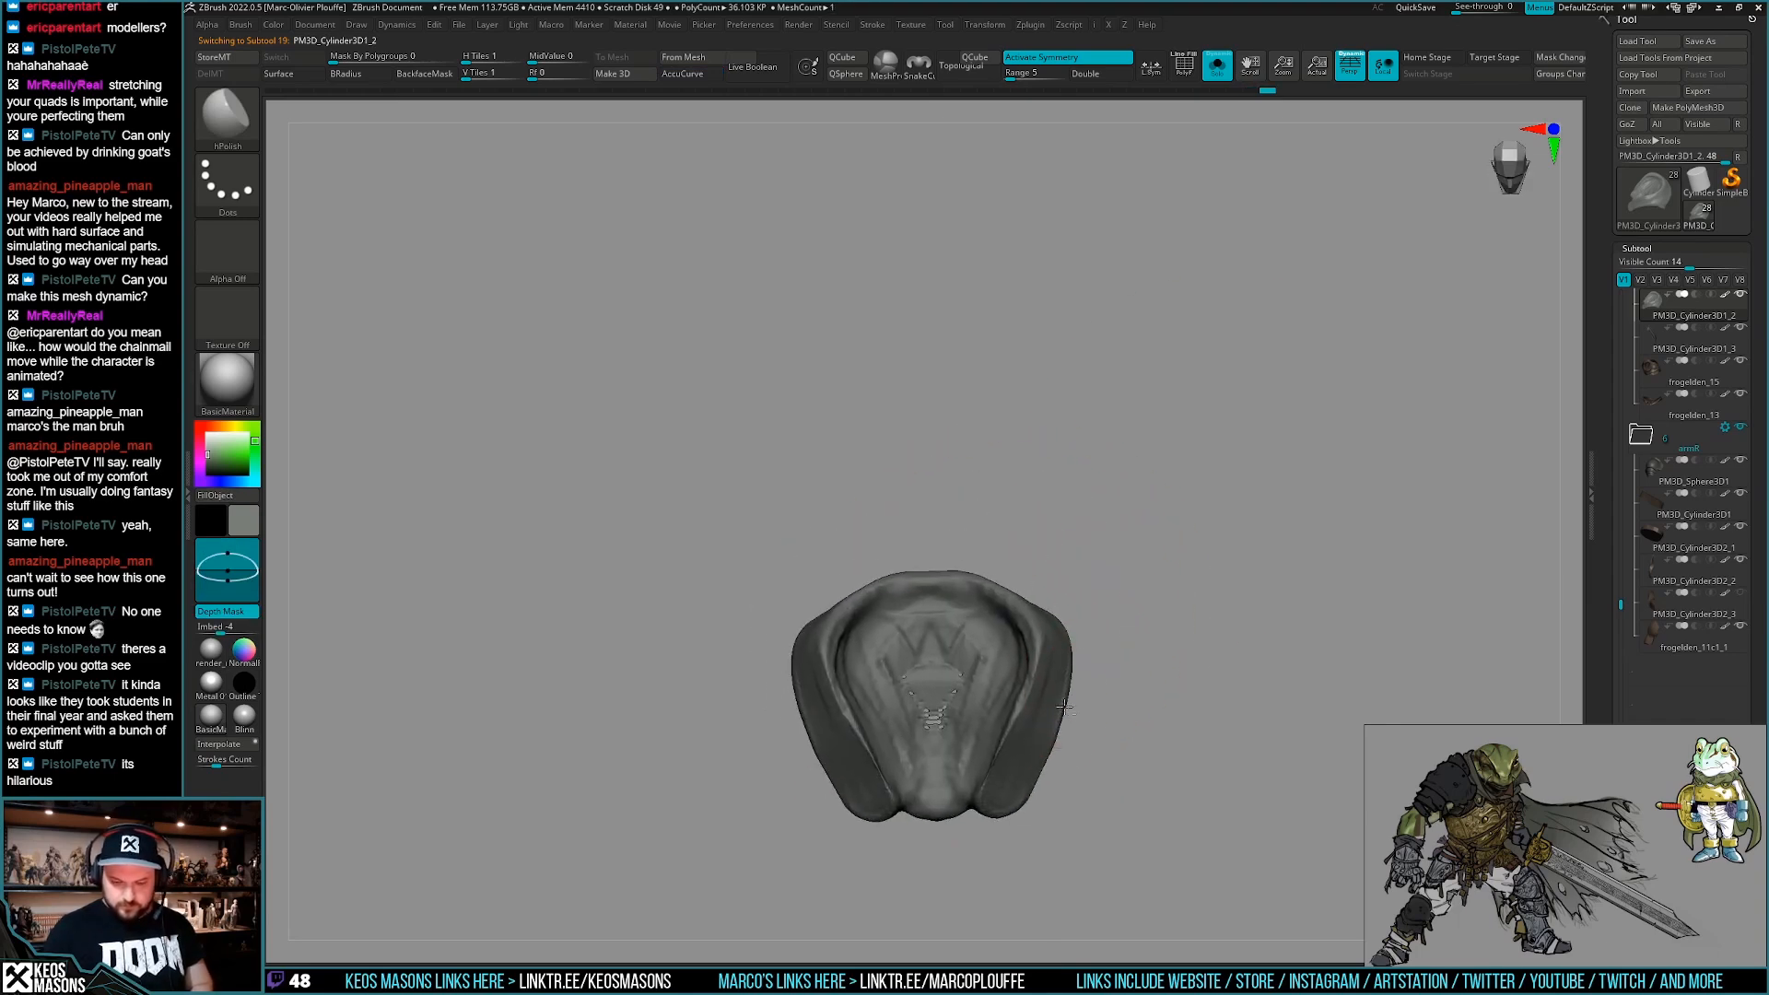
{"action": "key", "text": "space"}
{"action": "right_click_drag", "start_coordinate": [1064, 709], "coordinate": [1110, 721]}
Push the cowl's inner walls outward with the Move brush to open up the neck hole.
{"action": "key", "text": "b"}
{"action": "key", "text": "m"}
{"action": "key", "text": "v"}
{"action": "right_click_drag", "start_coordinate": [1207, 451], "coordinate": [1232, 407]}
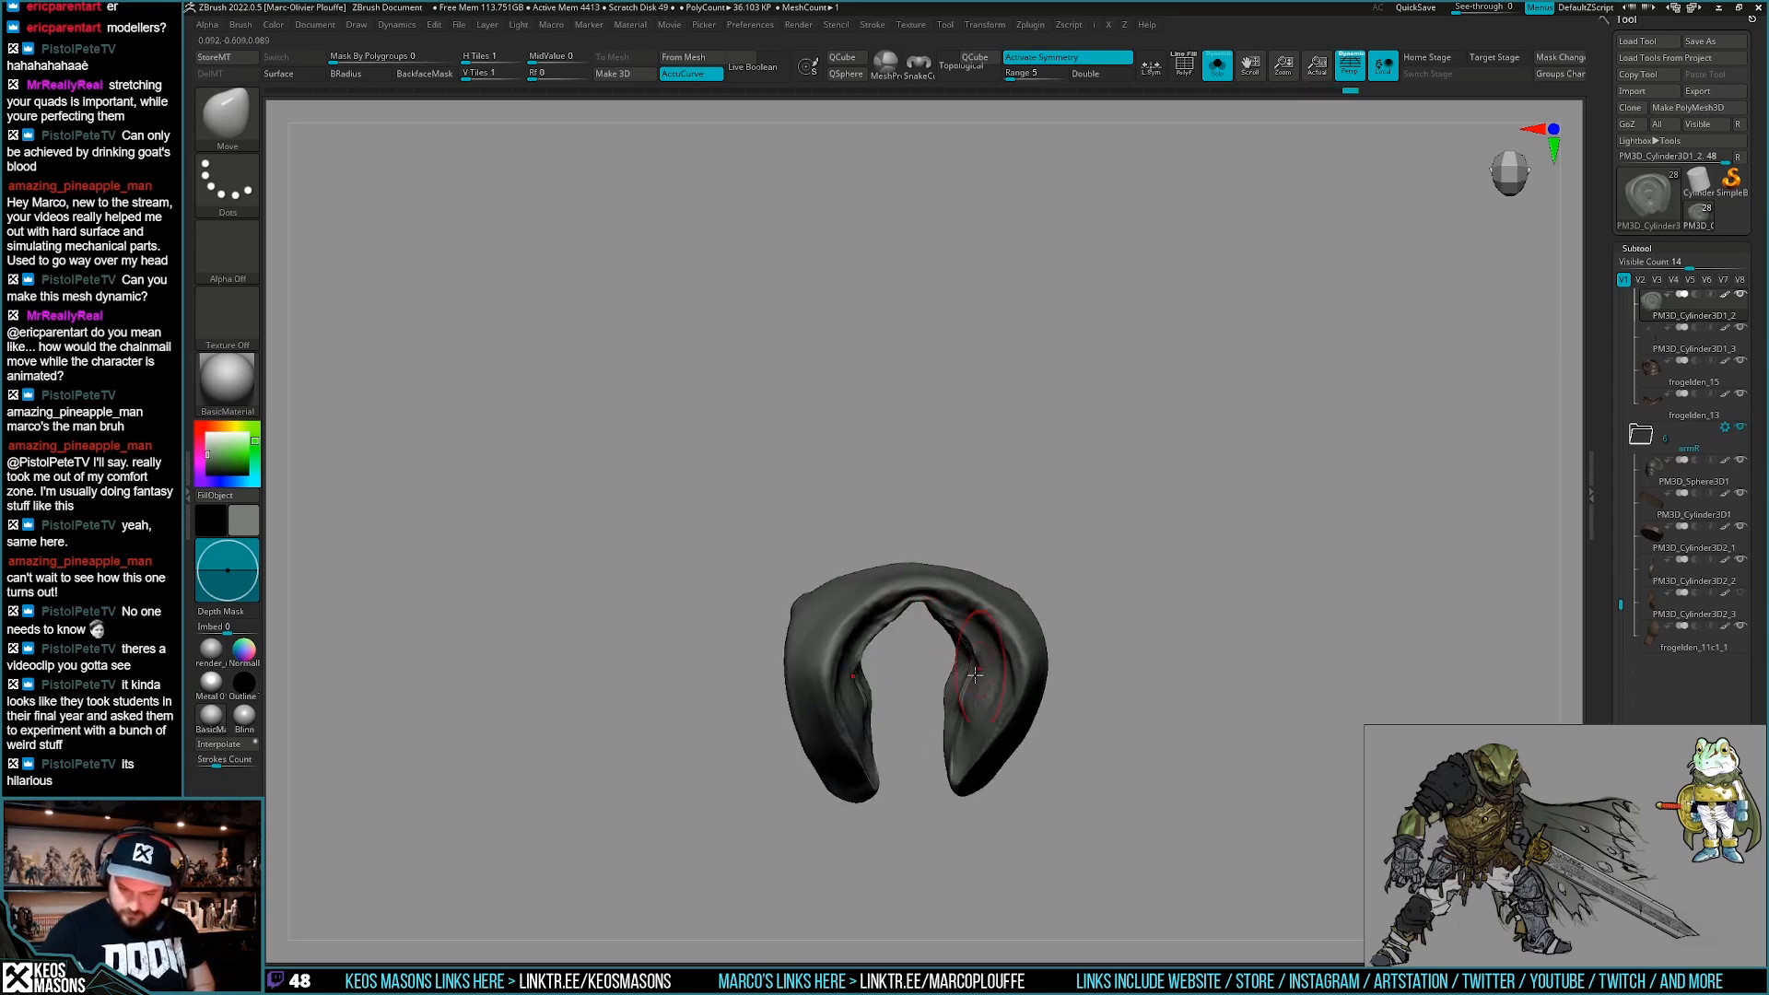
{"action": "right_click_drag", "start_coordinate": [960, 696], "coordinate": [970, 738]}
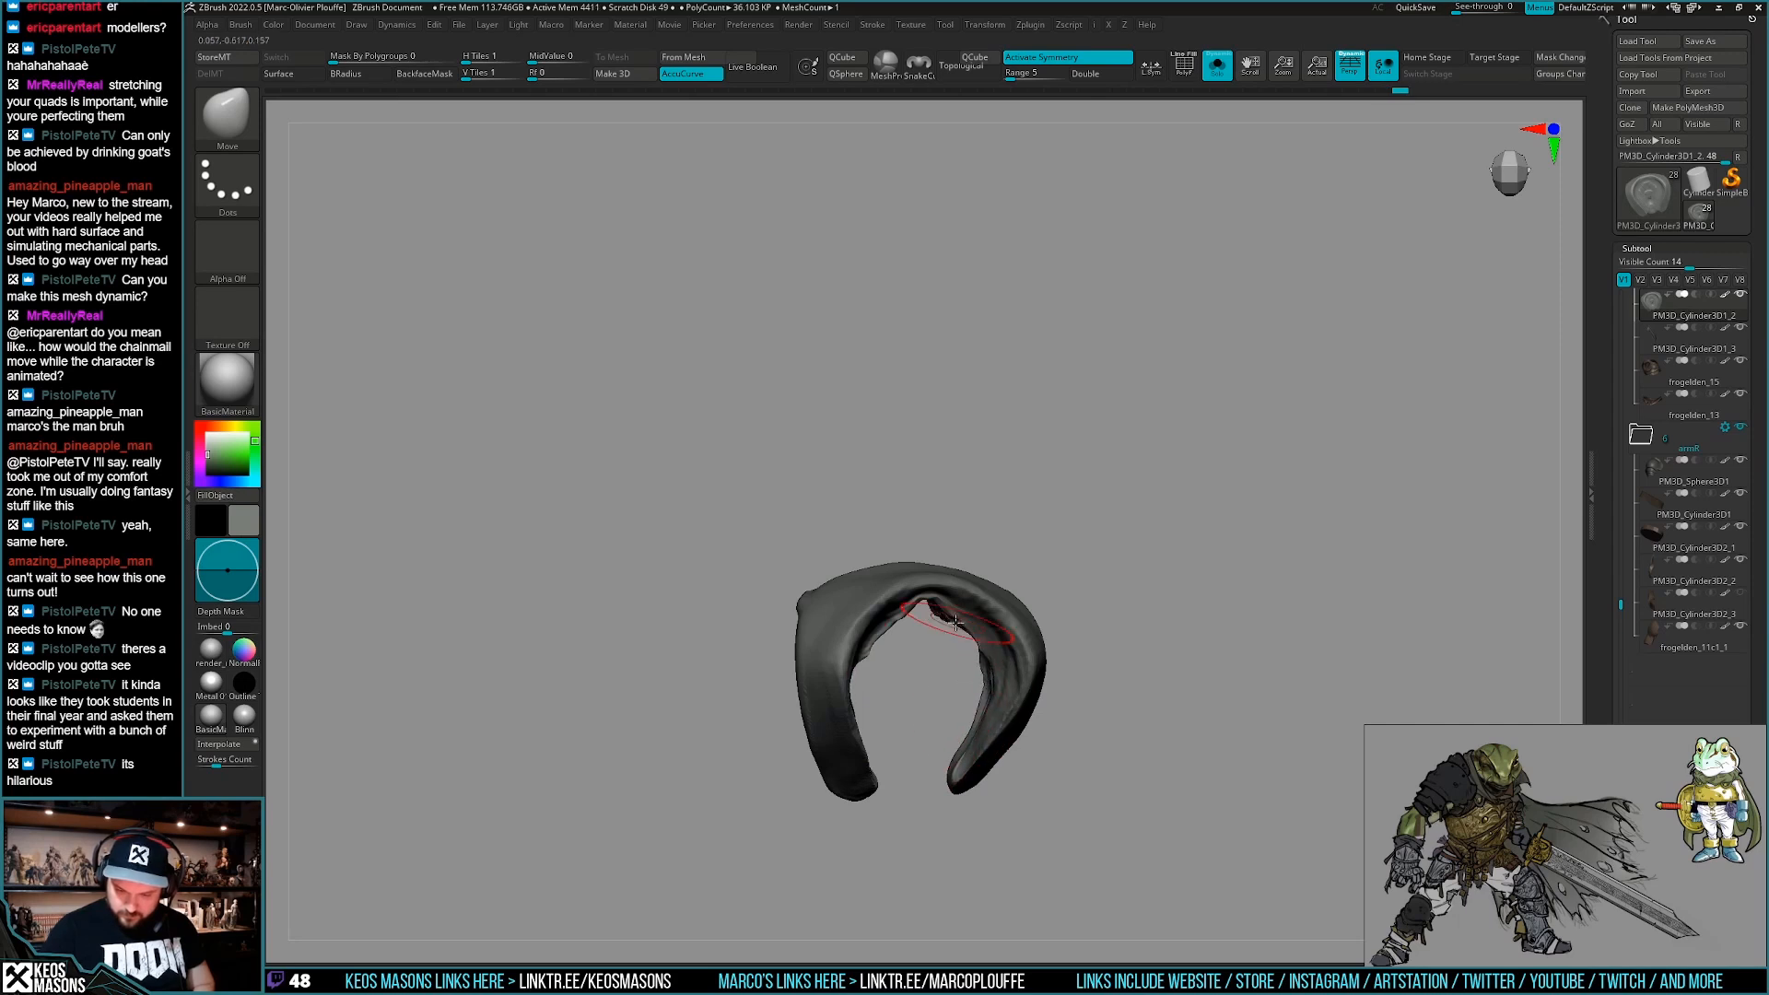
Smooth out the cowl's inner surface and rim with the TrimDynamic brush.
{"action": "mouse_move", "coordinate": [993, 689]}
{"action": "right_mouse_down"}
{"action": "mouse_move", "coordinate": [1087, 635]}
{"action": "mouse_move", "coordinate": [1047, 636]}
{"action": "mouse_move", "coordinate": [1061, 590]}
{"action": "right_mouse_up"}
{"action": "key", "text": "space"}
{"action": "left_click", "coordinate": [1004, 577]}
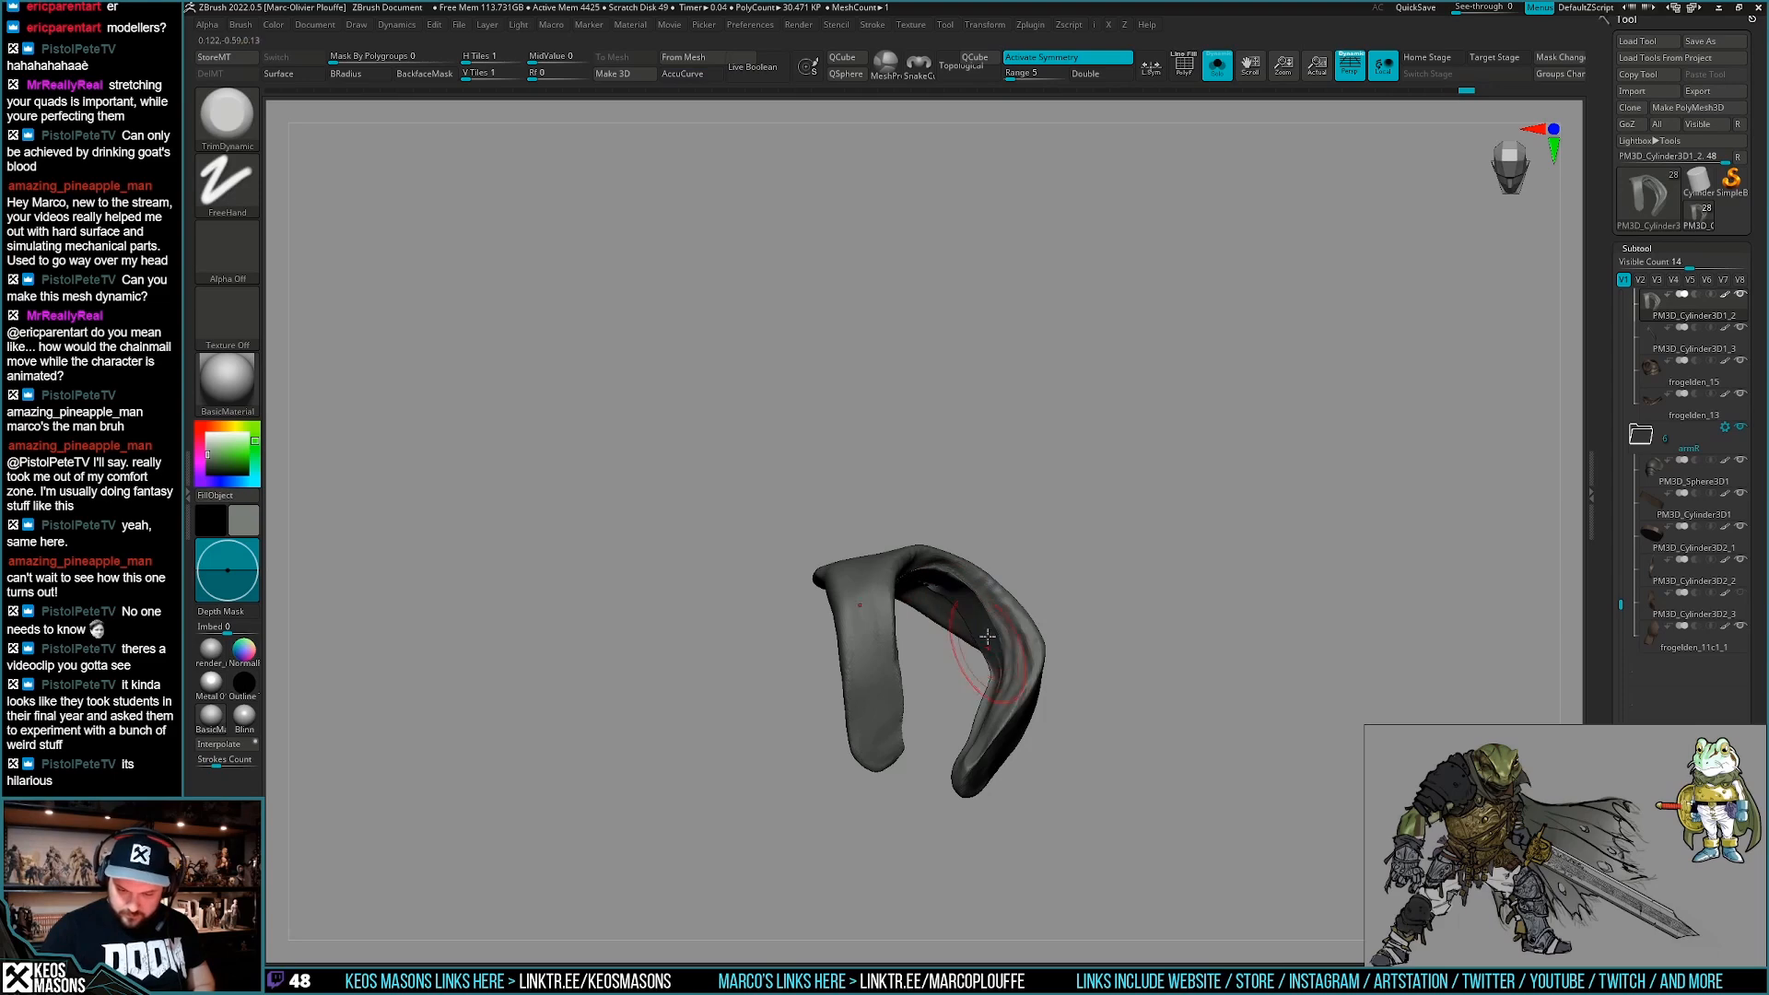
{"action": "right_click_drag", "start_coordinate": [987, 660], "coordinate": [1004, 702]}
{"action": "right_click_drag", "start_coordinate": [974, 609], "coordinate": [945, 547]}
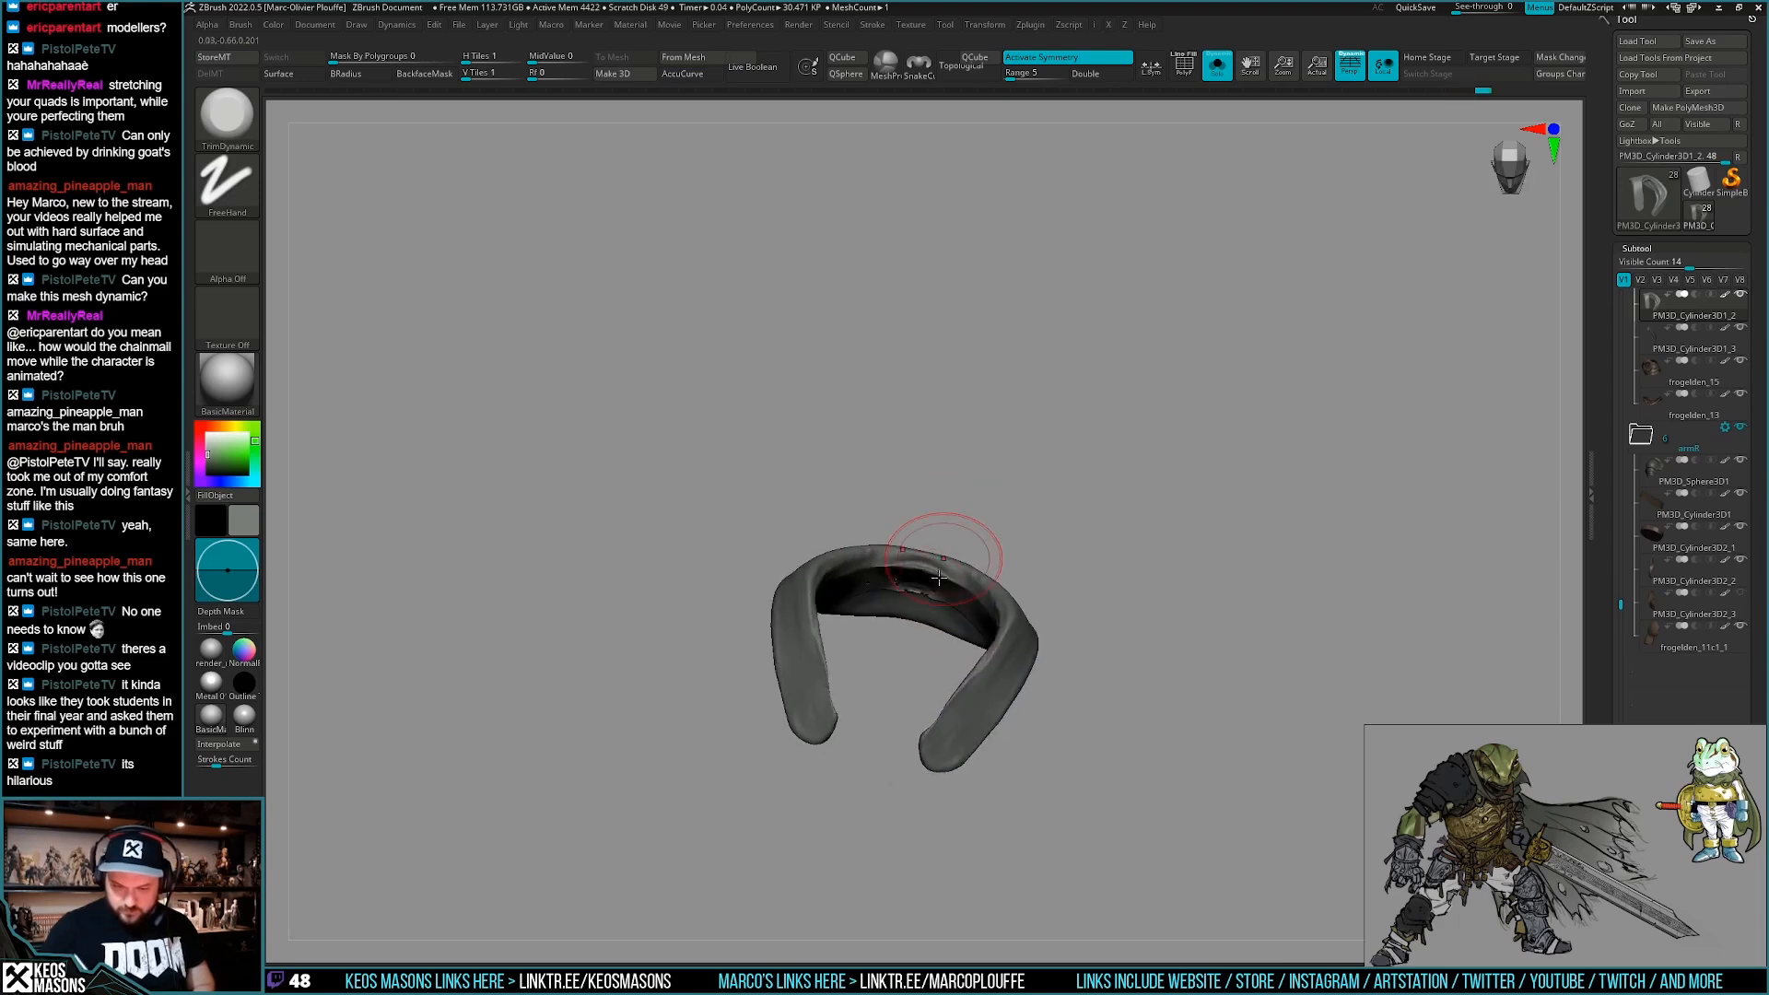
{"action": "right_click_drag", "start_coordinate": [954, 609], "coordinate": [967, 534]}
Clean up the remaining rough areas inside the cowl with other sculpting brushes and restore the full character.
{"action": "mouse_move", "coordinate": [1150, 564]}
{"action": "right_mouse_down", "text": "shift"}
{"action": "mouse_move", "coordinate": [1140, 671]}
{"action": "mouse_move", "coordinate": [1140, 656]}
{"action": "right_mouse_up", "text": "shift"}
{"action": "key", "text": "s"}
{"action": "key", "text": "x"}
{"action": "left_click", "coordinate": [1125, 580]}
{"action": "right_click_drag", "start_coordinate": [1013, 635], "coordinate": [974, 655]}
{"action": "mouse_move", "coordinate": [1030, 591]}
{"action": "right_mouse_down"}
{"action": "mouse_move", "coordinate": [1013, 613]}
{"action": "mouse_move", "coordinate": [1042, 574]}
{"action": "mouse_move", "coordinate": [979, 649]}
{"action": "mouse_move", "coordinate": [1018, 677]}
{"action": "mouse_move", "coordinate": [993, 709]}
{"action": "right_mouse_up"}
{"action": "key", "text": "space"}
{"action": "key", "text": "x"}
{"action": "left_click", "coordinate": [937, 548]}
{"action": "right_click_drag", "start_coordinate": [1158, 529], "coordinate": [1162, 482], "text": "alt"}
{"action": "right_click_drag", "start_coordinate": [1163, 482], "coordinate": [1178, 575], "text": "ctrl"}
Reshape the cowl's front ends over the breastplate with a small Move brush.
{"action": "key", "text": "space"}
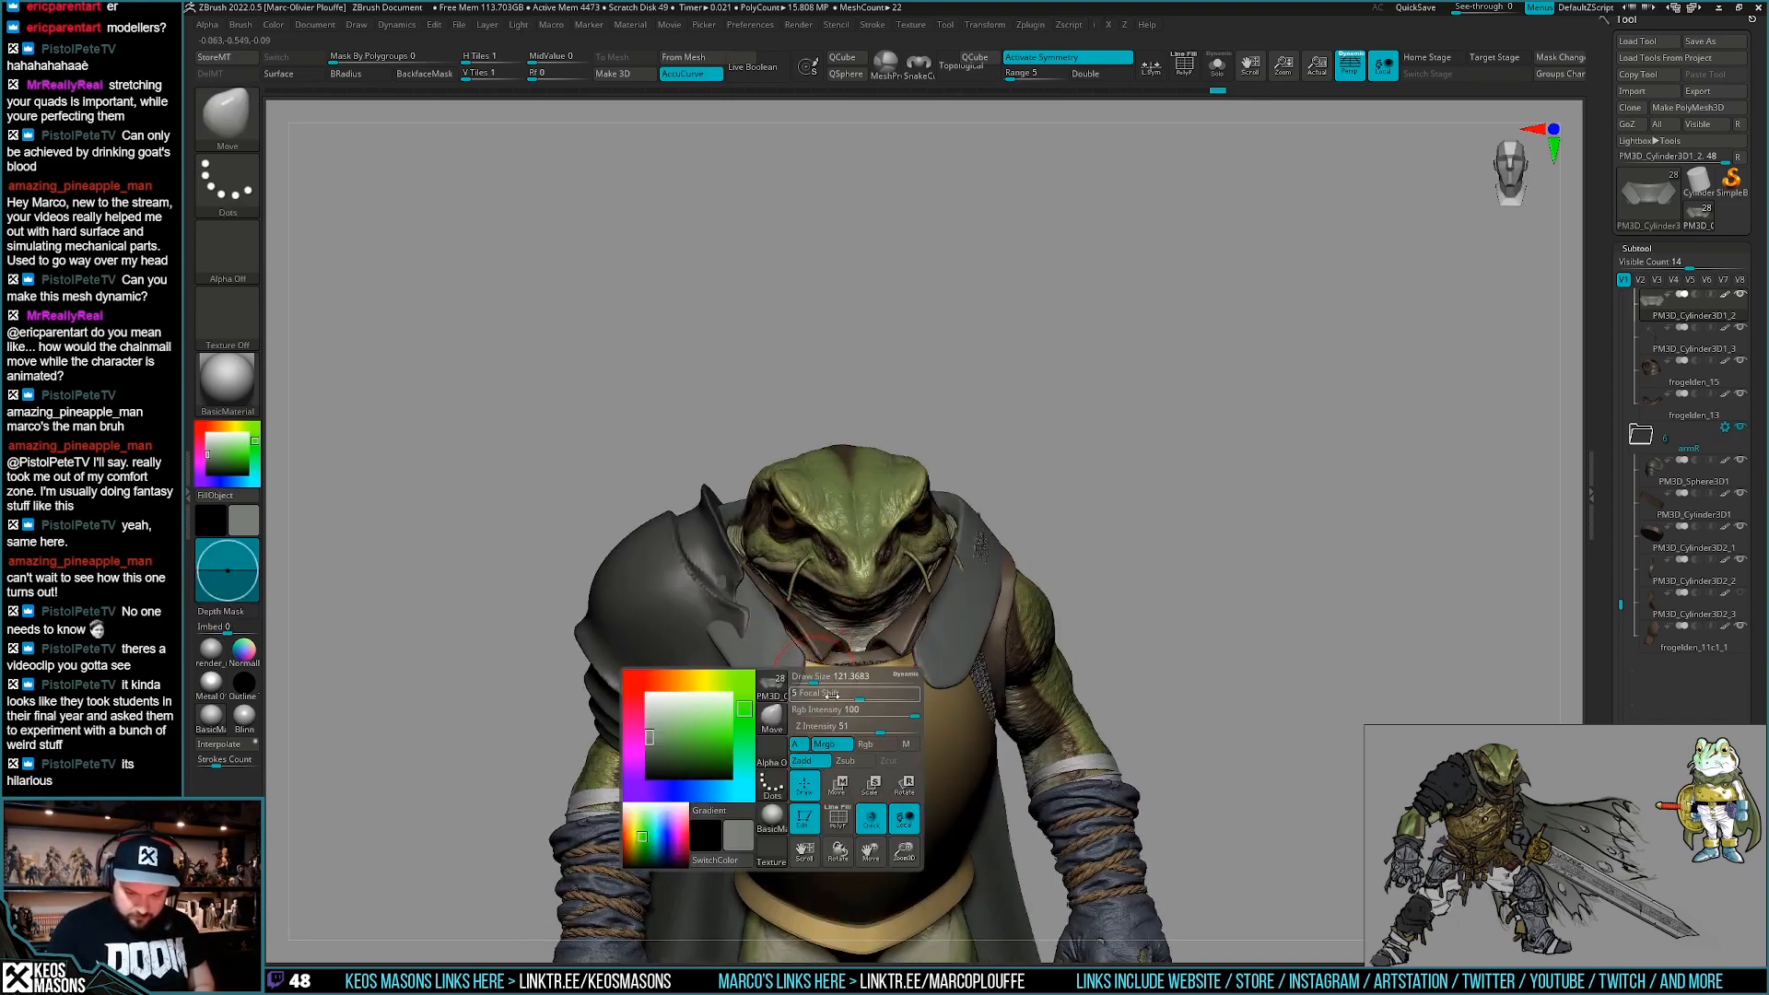
{"action": "left_click_drag", "start_coordinate": [794, 663], "coordinate": [799, 665]}
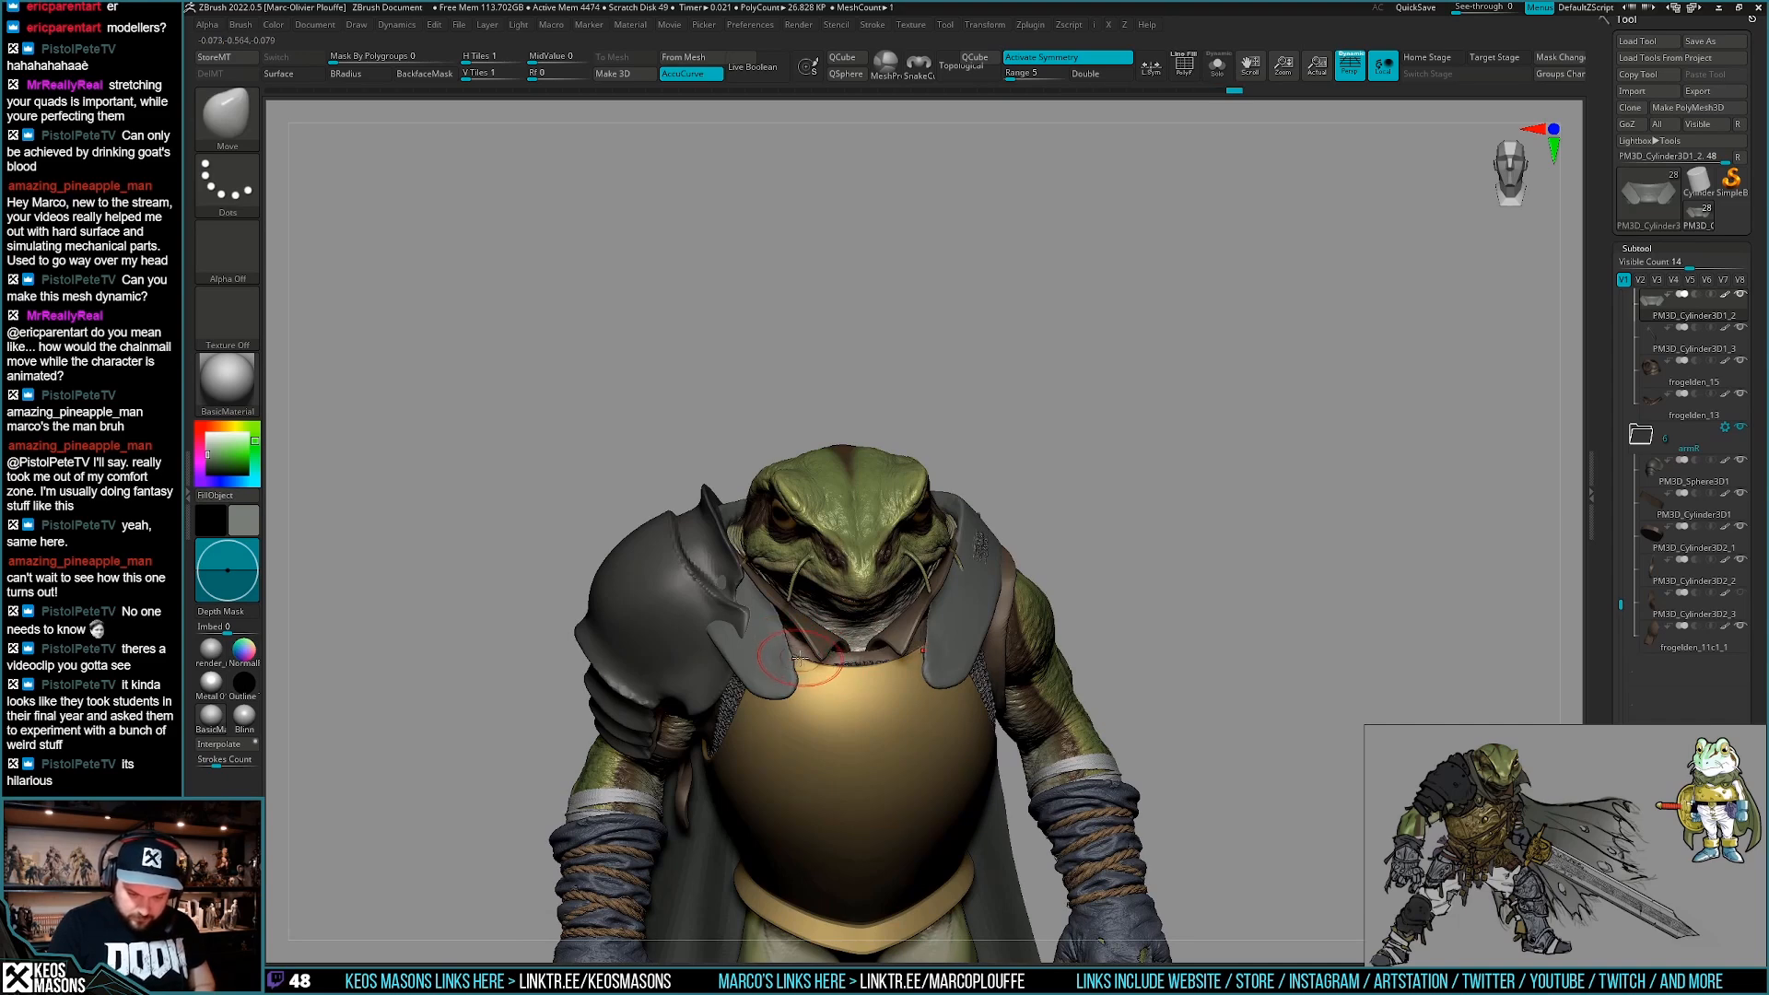
{"action": "mouse_move", "coordinate": [779, 692]}
{"action": "right_mouse_down"}
{"action": "mouse_move", "coordinate": [907, 627]}
{"action": "mouse_move", "coordinate": [970, 558]}
{"action": "mouse_move", "coordinate": [895, 616]}
{"action": "mouse_move", "coordinate": [912, 636]}
{"action": "right_mouse_up"}
{"action": "left_click_drag", "start_coordinate": [965, 541], "coordinate": [963, 554]}
{"action": "mouse_move", "coordinate": [964, 555]}
{"action": "right_mouse_down"}
{"action": "mouse_move", "coordinate": [983, 570]}
{"action": "mouse_move", "coordinate": [1066, 513]}
{"action": "mouse_move", "coordinate": [1074, 588]}
{"action": "mouse_move", "coordinate": [1025, 636]}
{"action": "mouse_move", "coordinate": [1033, 704]}
{"action": "mouse_move", "coordinate": [974, 576]}
{"action": "right_mouse_up"}
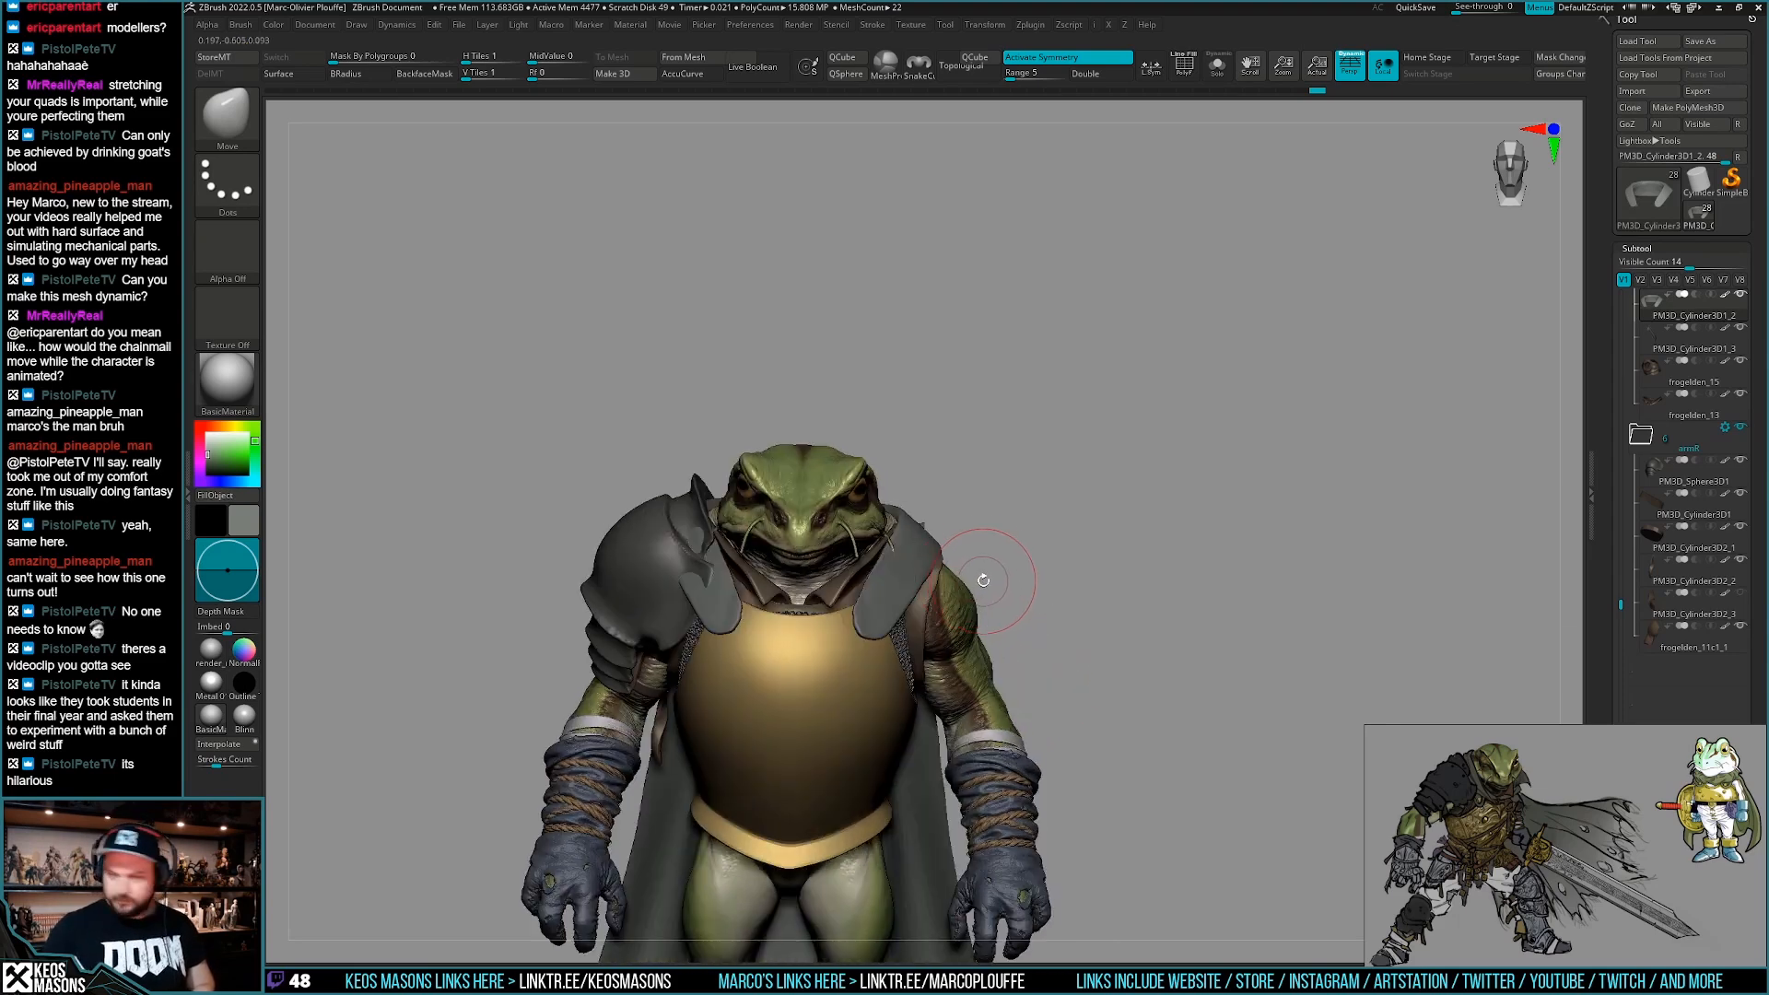
Pull the cowl's edges outward around the shoulders with the Move brush.
{"action": "mouse_move", "coordinate": [960, 730]}
{"action": "right_mouse_down"}
{"action": "mouse_move", "coordinate": [1123, 673]}
{"action": "mouse_move", "coordinate": [1059, 590]}
{"action": "mouse_move", "coordinate": [1013, 561]}
{"action": "mouse_move", "coordinate": [968, 565]}
{"action": "mouse_move", "coordinate": [1034, 495]}
{"action": "mouse_move", "coordinate": [1112, 611]}
{"action": "mouse_move", "coordinate": [1156, 595]}
{"action": "right_mouse_up"}
{"action": "right_click", "coordinate": [1029, 685]}
{"action": "right_click_drag", "start_coordinate": [1029, 686], "coordinate": [1142, 571]}
{"action": "left_click_drag", "start_coordinate": [1067, 517], "coordinate": [1076, 535]}
{"action": "mouse_move", "coordinate": [1097, 532]}
{"action": "right_mouse_down", "text": "alt"}
{"action": "mouse_move", "coordinate": [1067, 583]}
{"action": "mouse_move", "coordinate": [1083, 589]}
{"action": "mouse_move", "coordinate": [1085, 525]}
{"action": "mouse_move", "coordinate": [1087, 582]}
{"action": "mouse_move", "coordinate": [1032, 598]}
{"action": "mouse_move", "coordinate": [1153, 656]}
{"action": "right_mouse_up", "text": "alt"}
Isolate the cowl and sculpt soft drapery folds across its shoulder flap with a smaller Standard brush.
{"action": "key", "text": "shift+f"}
{"action": "key", "text": "shift+f"}
{"action": "key", "text": "alt+s"}
{"action": "key", "text": "b"}
{"action": "left_click", "coordinate": [1115, 598]}
{"action": "right_click_drag", "start_coordinate": [976, 615], "coordinate": [1027, 653]}
{"action": "key", "text": "space"}
{"action": "left_click_drag", "start_coordinate": [1036, 658], "coordinate": [1032, 658]}
{"action": "right_click_drag", "start_coordinate": [1032, 658], "coordinate": [1050, 652]}
{"action": "key", "text": "space"}
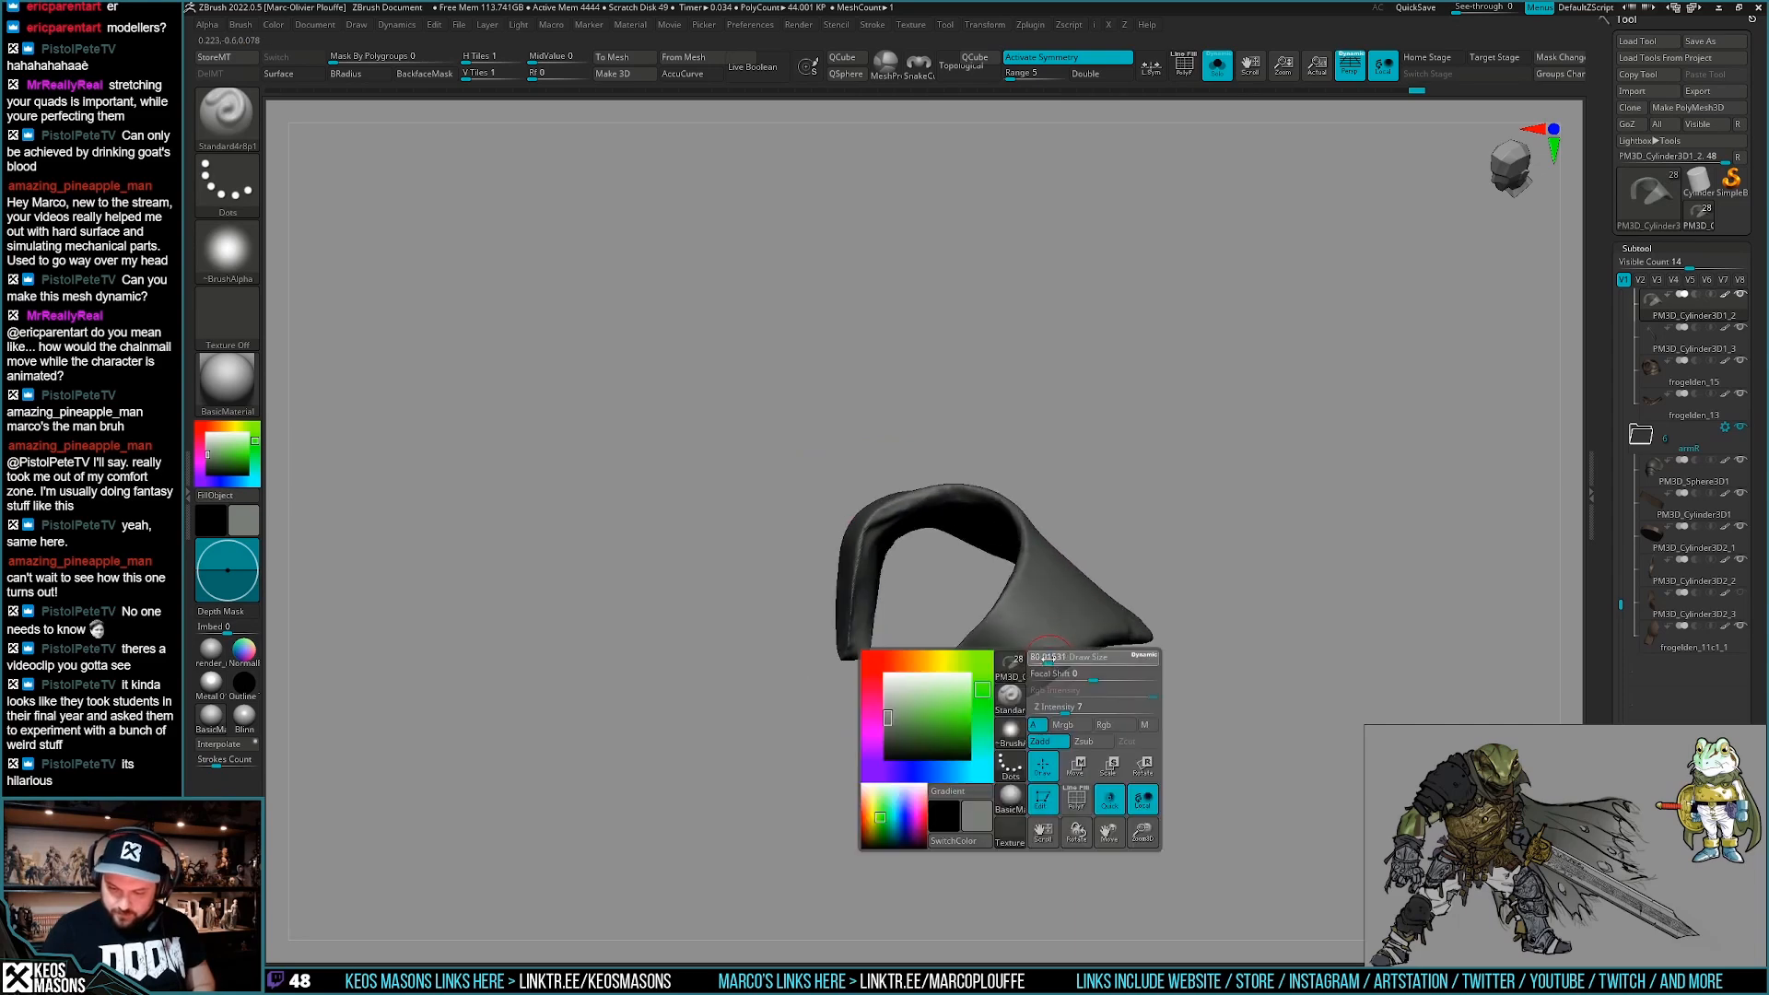
{"action": "left_click_drag", "start_coordinate": [1050, 655], "coordinate": [1042, 655]}
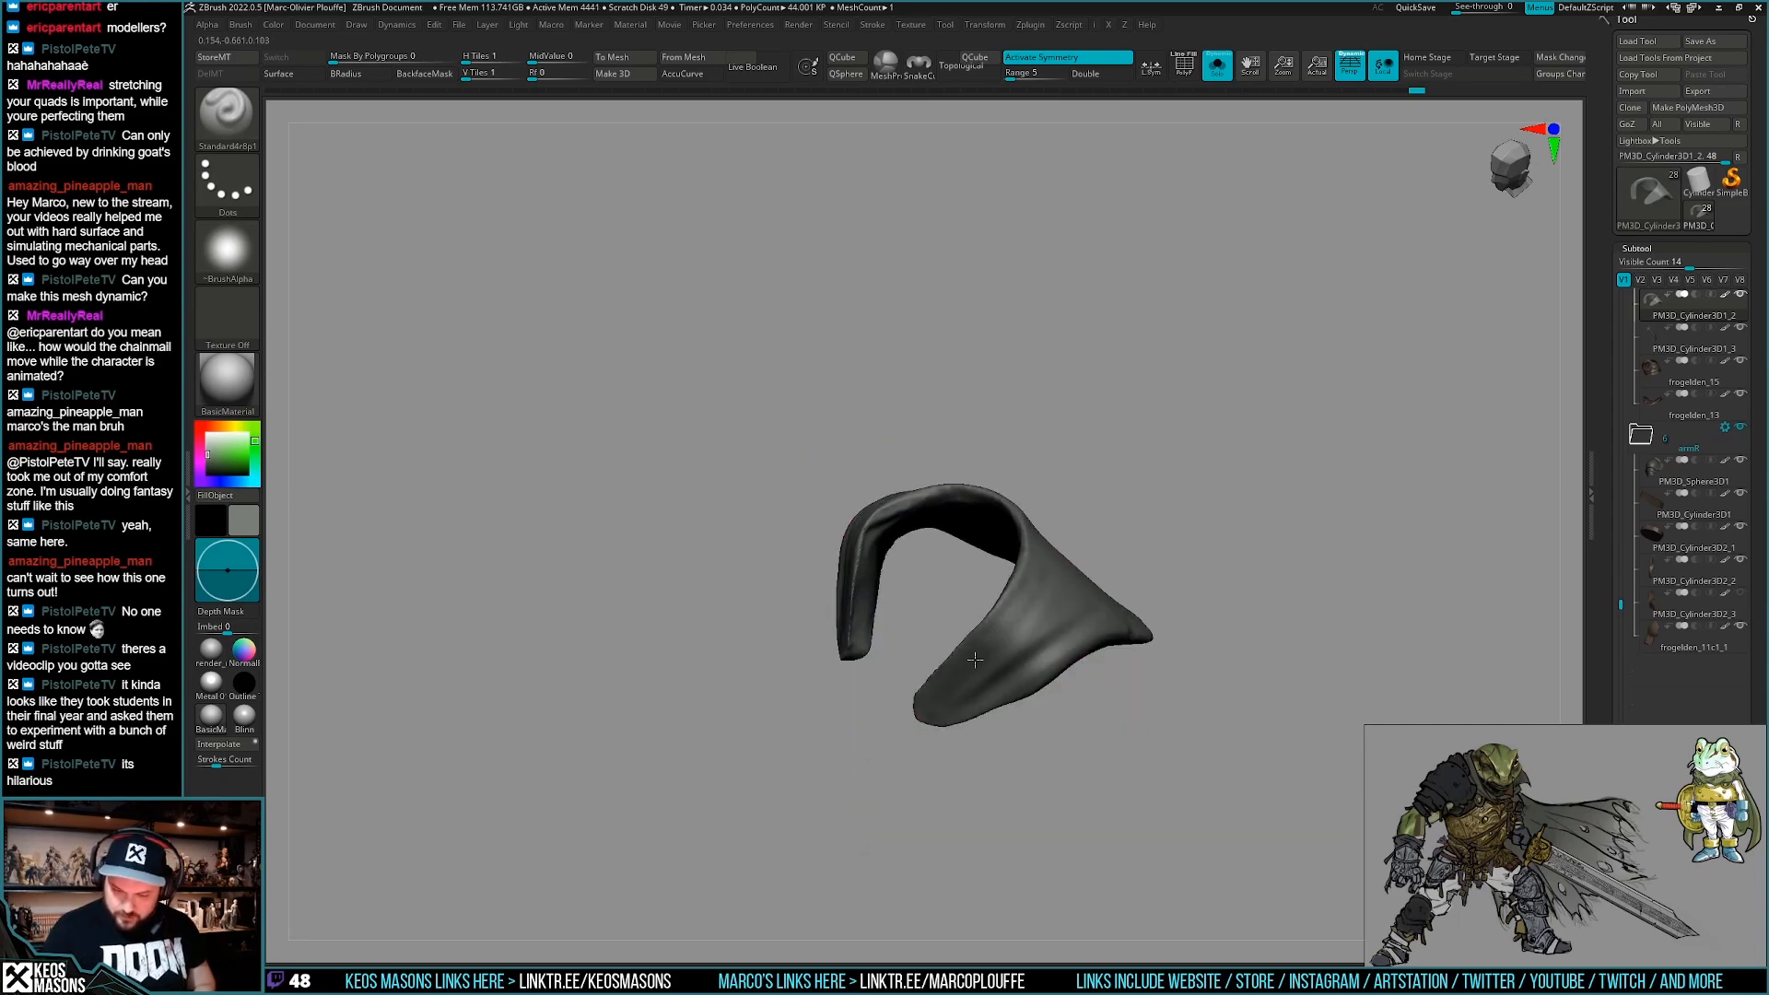
Restore the full character and cut fold creases into the cowl over the shoulder with the Orb_Cracks brush.
{"action": "right_click_drag", "start_coordinate": [974, 652], "coordinate": [948, 671]}
{"action": "key", "text": "alt+s"}
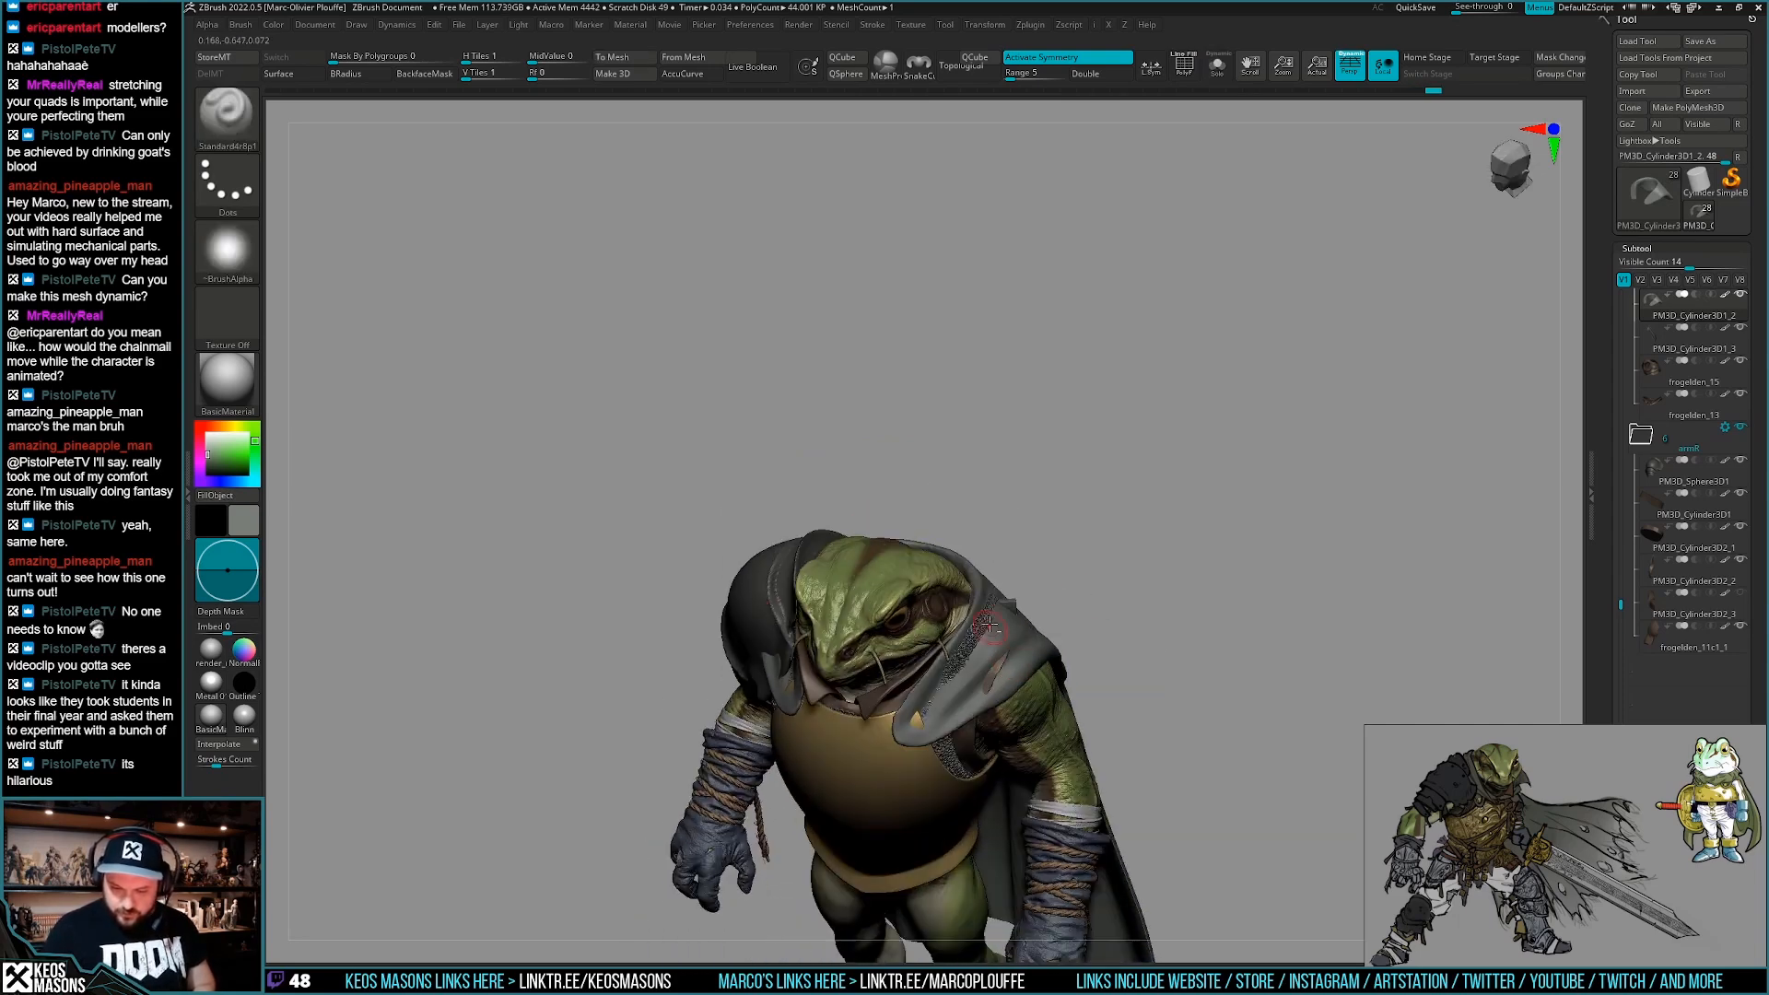
{"action": "mouse_move", "coordinate": [1003, 556]}
{"action": "right_mouse_down"}
{"action": "mouse_move", "coordinate": [975, 650]}
{"action": "mouse_move", "coordinate": [1000, 589]}
{"action": "right_mouse_up"}
{"action": "right_click_drag", "start_coordinate": [944, 672], "coordinate": [1075, 638]}
{"action": "left_click", "coordinate": [987, 631], "text": "alt"}
{"action": "left_click", "coordinate": [984, 709], "text": "alt"}
{"action": "key", "text": "alt+s"}
{"action": "key", "text": "space"}
{"action": "left_click", "coordinate": [1138, 578]}
{"action": "key", "text": "alt+s"}
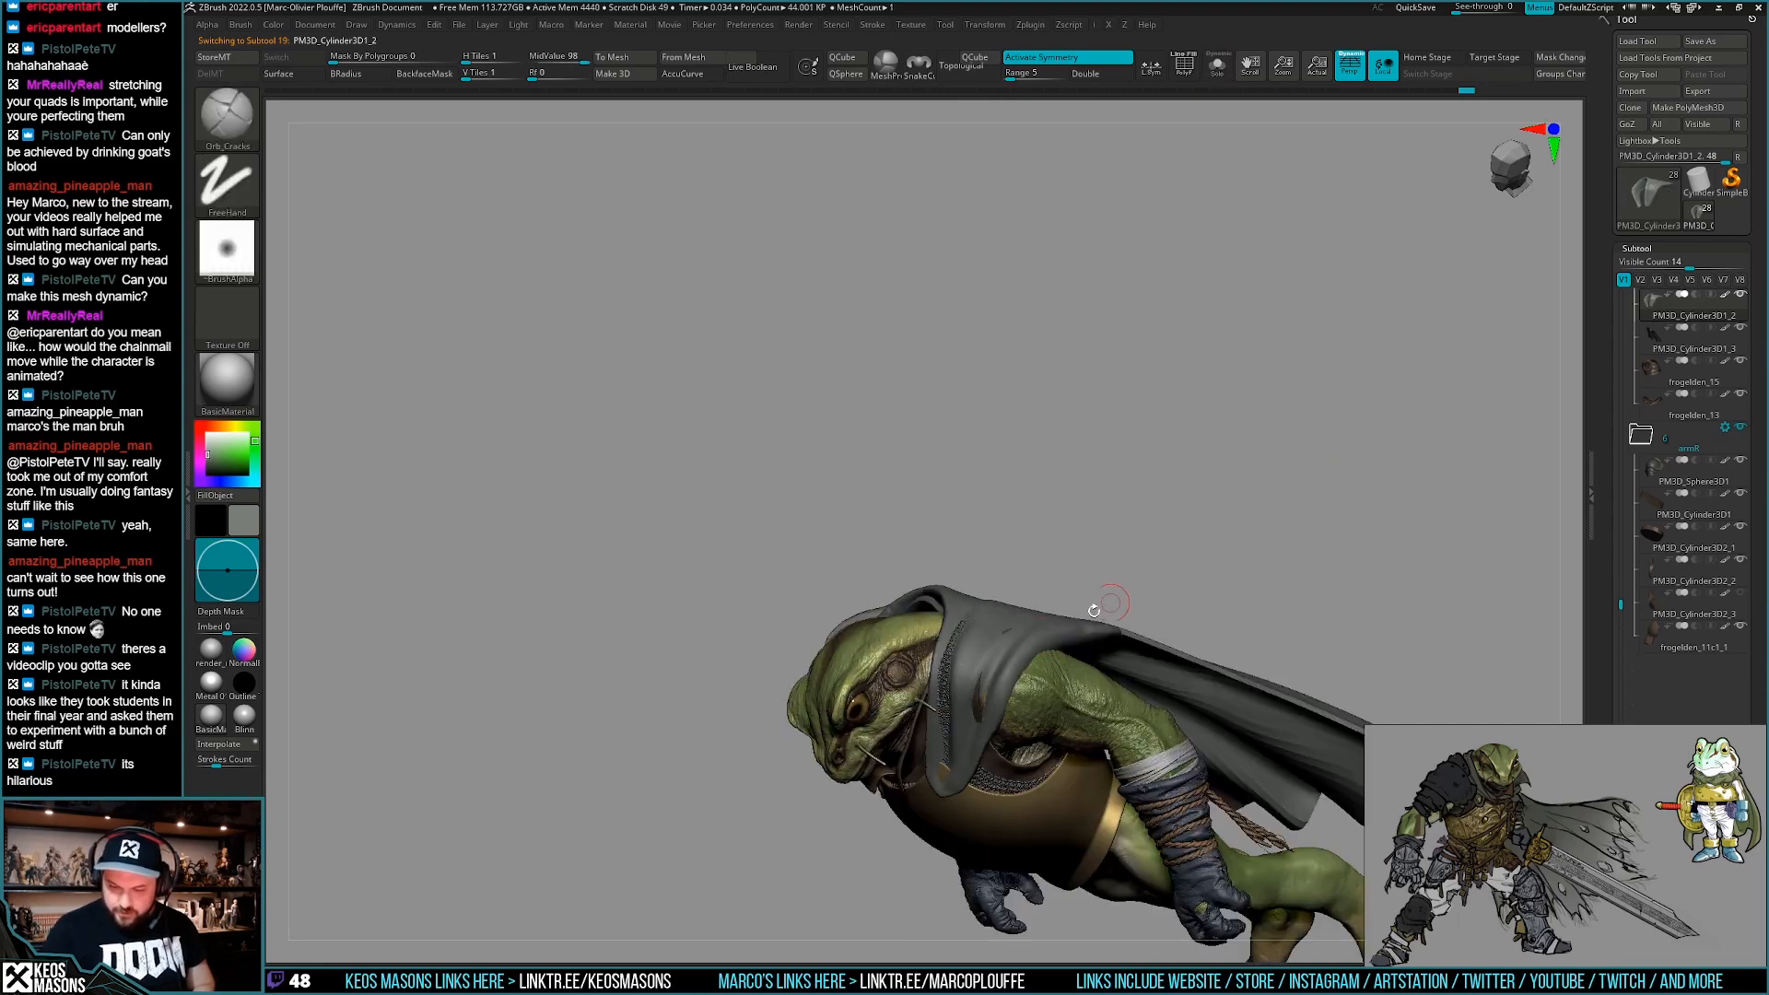
{"action": "right_click_drag", "start_coordinate": [1070, 637], "coordinate": [1024, 657]}
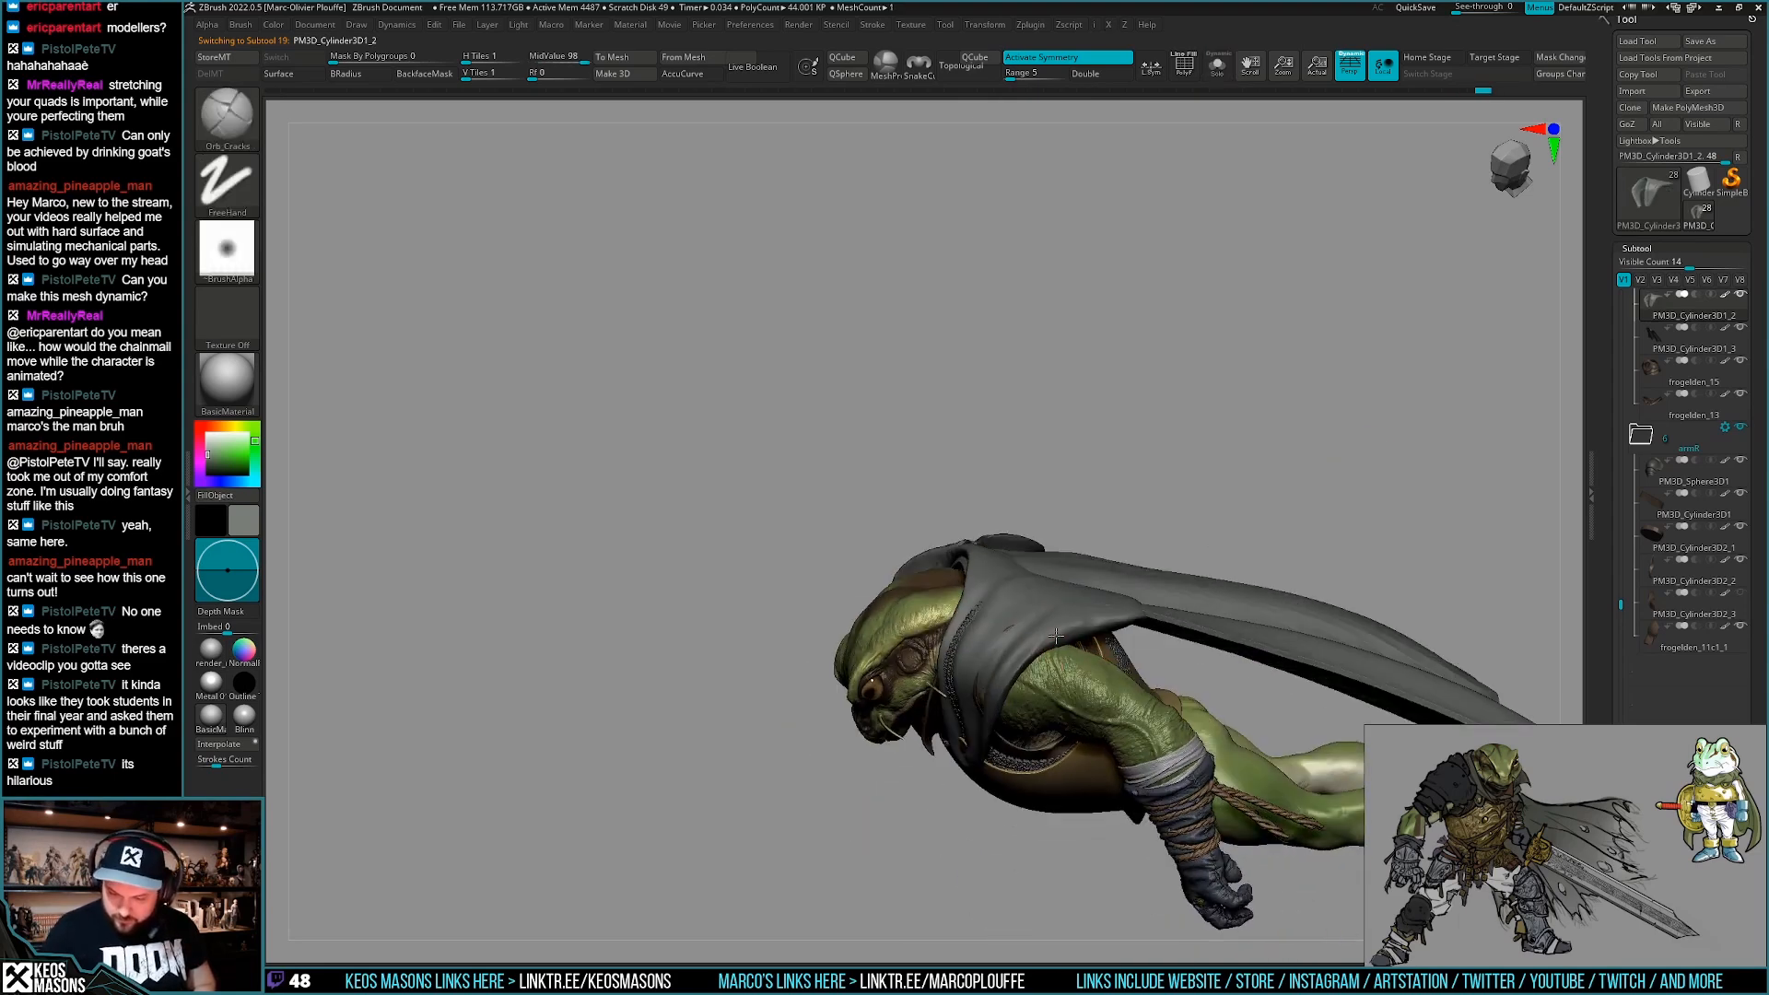
{"action": "mouse_move", "coordinate": [1001, 720]}
{"action": "right_mouse_down", "text": "shift"}
{"action": "mouse_move", "coordinate": [1065, 592]}
{"action": "mouse_move", "coordinate": [1136, 637]}
{"action": "right_mouse_up", "text": "shift"}
Build up the cloth folds on the cowl's front flap with the Standard brush.
{"action": "key", "text": "space"}
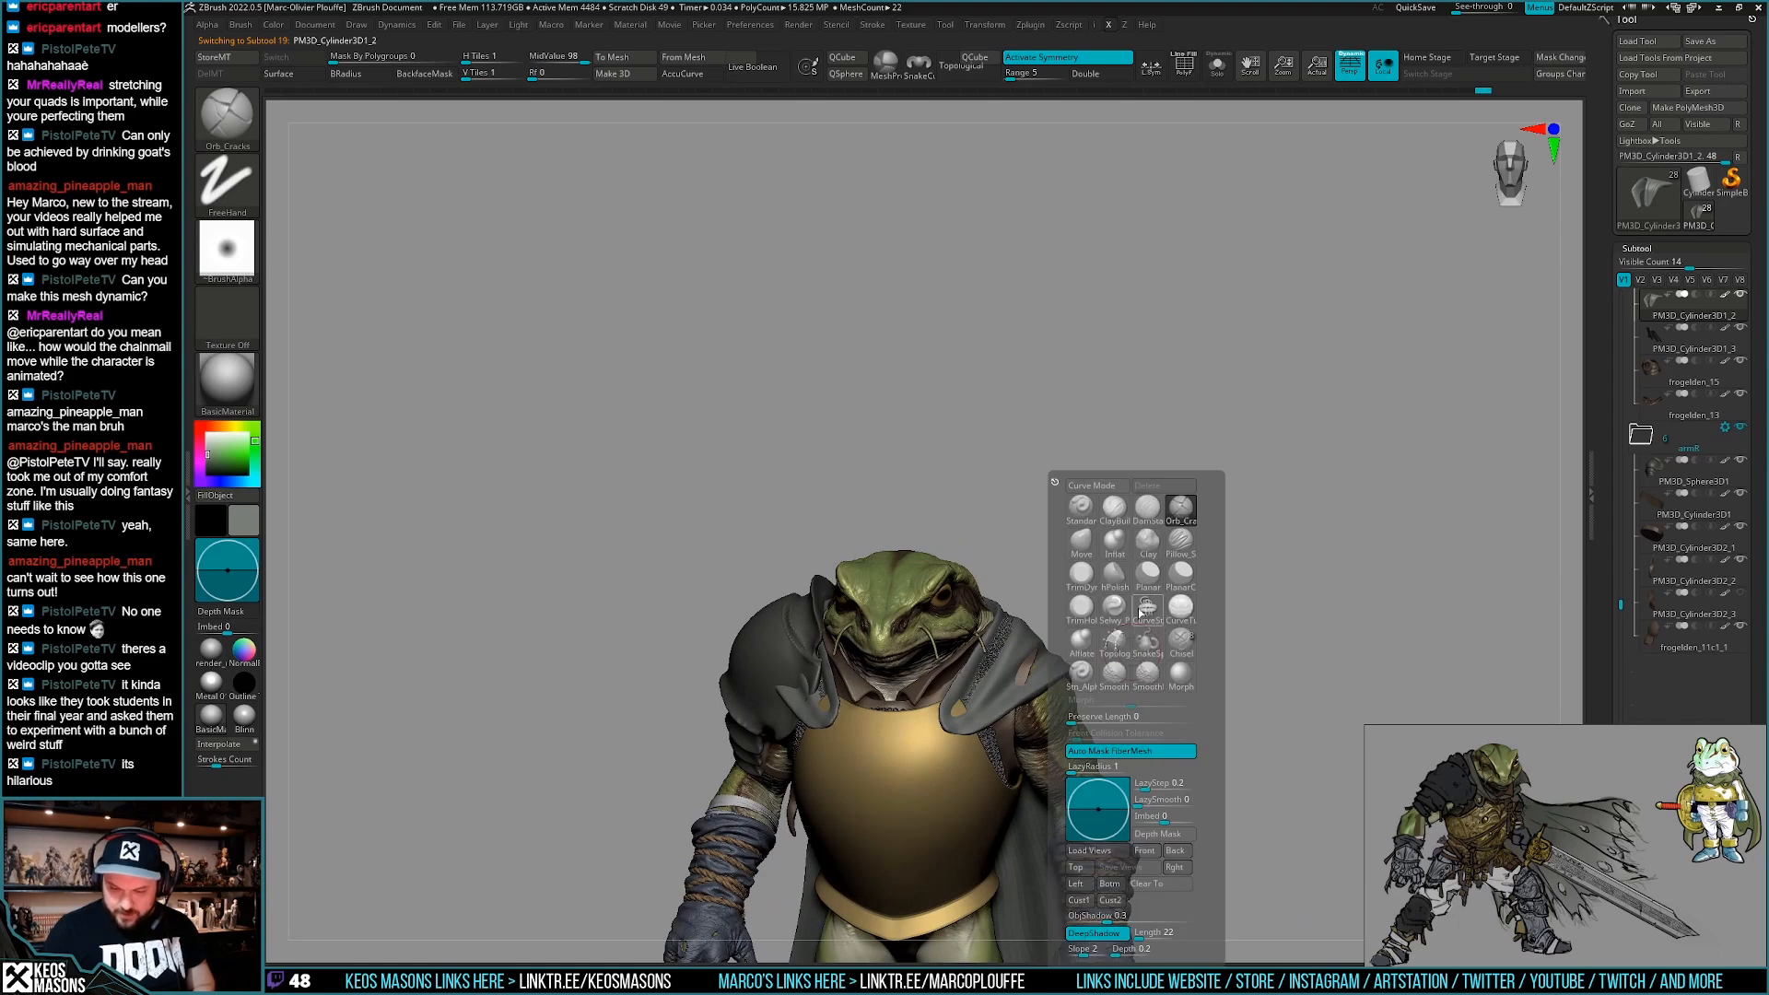
{"action": "left_click", "coordinate": [1147, 642]}
{"action": "right_click", "coordinate": [971, 758]}
{"action": "right_click_drag", "start_coordinate": [971, 757], "coordinate": [907, 794]}
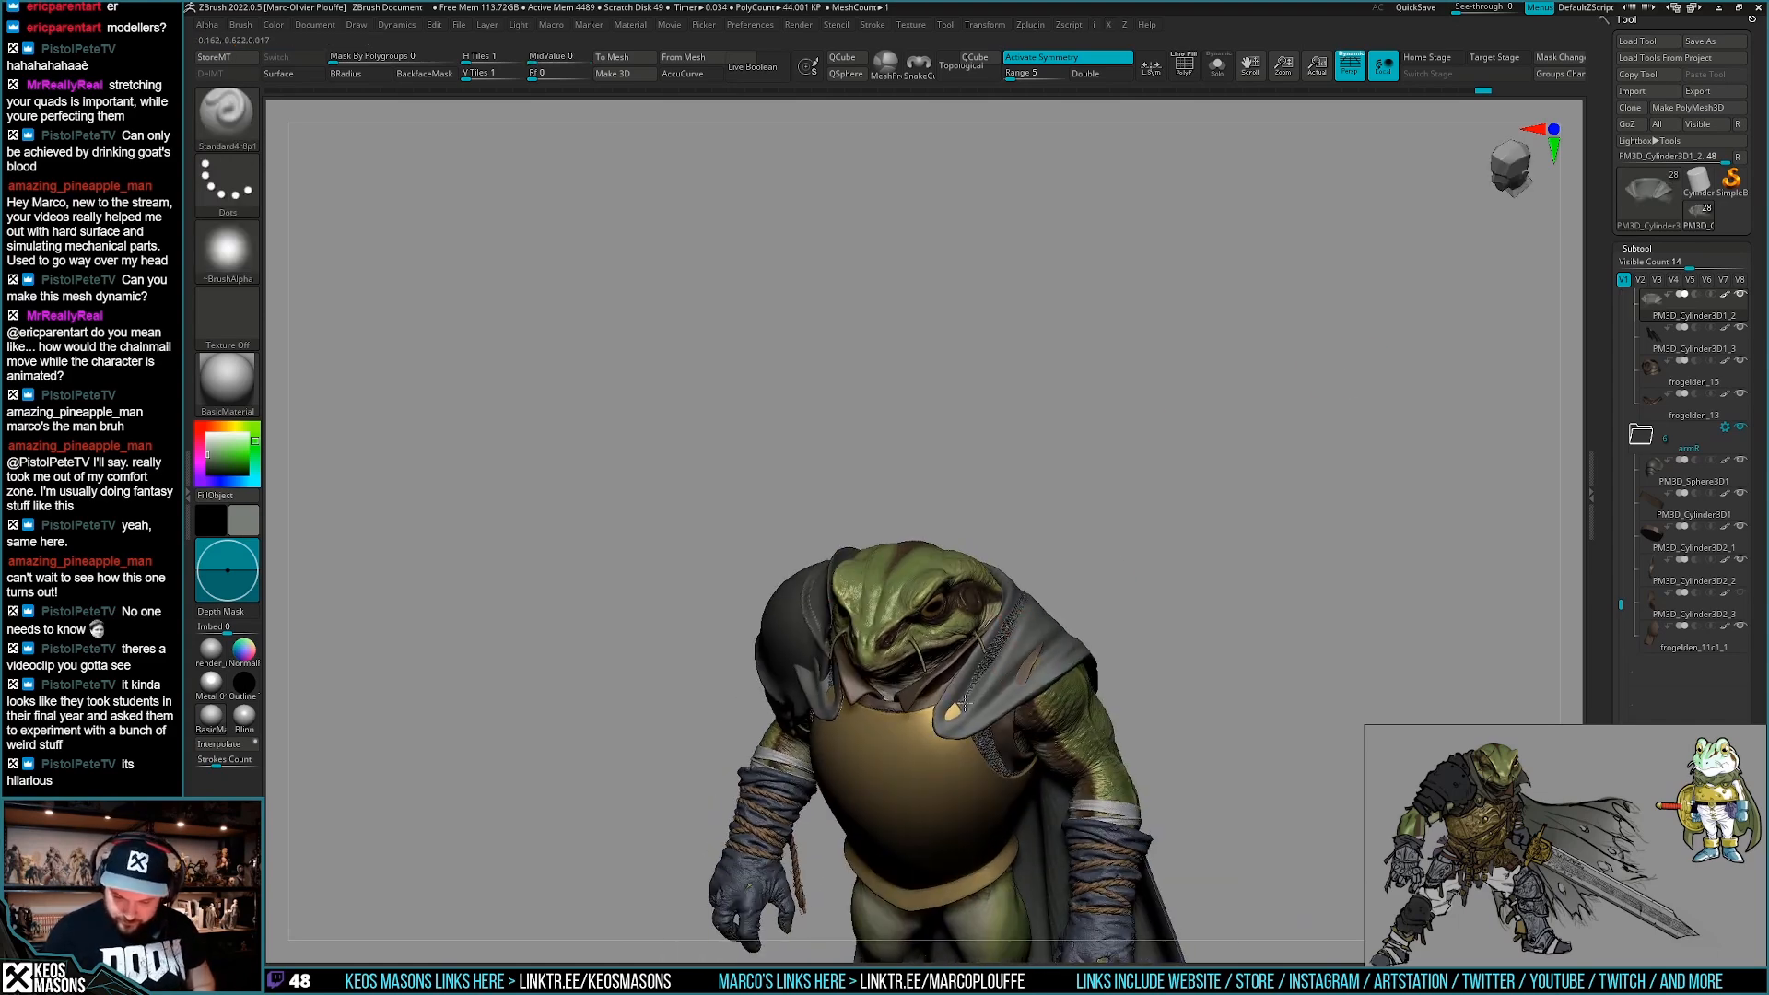
{"action": "mouse_move", "coordinate": [963, 724]}
{"action": "right_mouse_down"}
{"action": "mouse_move", "coordinate": [999, 644]}
{"action": "mouse_move", "coordinate": [976, 708]}
{"action": "mouse_move", "coordinate": [929, 747]}
{"action": "mouse_move", "coordinate": [991, 642]}
{"action": "mouse_move", "coordinate": [924, 716]}
{"action": "mouse_move", "coordinate": [987, 604]}
{"action": "right_mouse_up"}
Sharpen the creases on the cowl's front and shoulder folds with the Orb_Cracks brush.
{"action": "key", "text": "space"}
{"action": "left_click", "coordinate": [1065, 511]}
{"action": "right_click", "coordinate": [929, 747]}
{"action": "key", "text": "alt+s"}
{"action": "key", "text": "alt+s"}
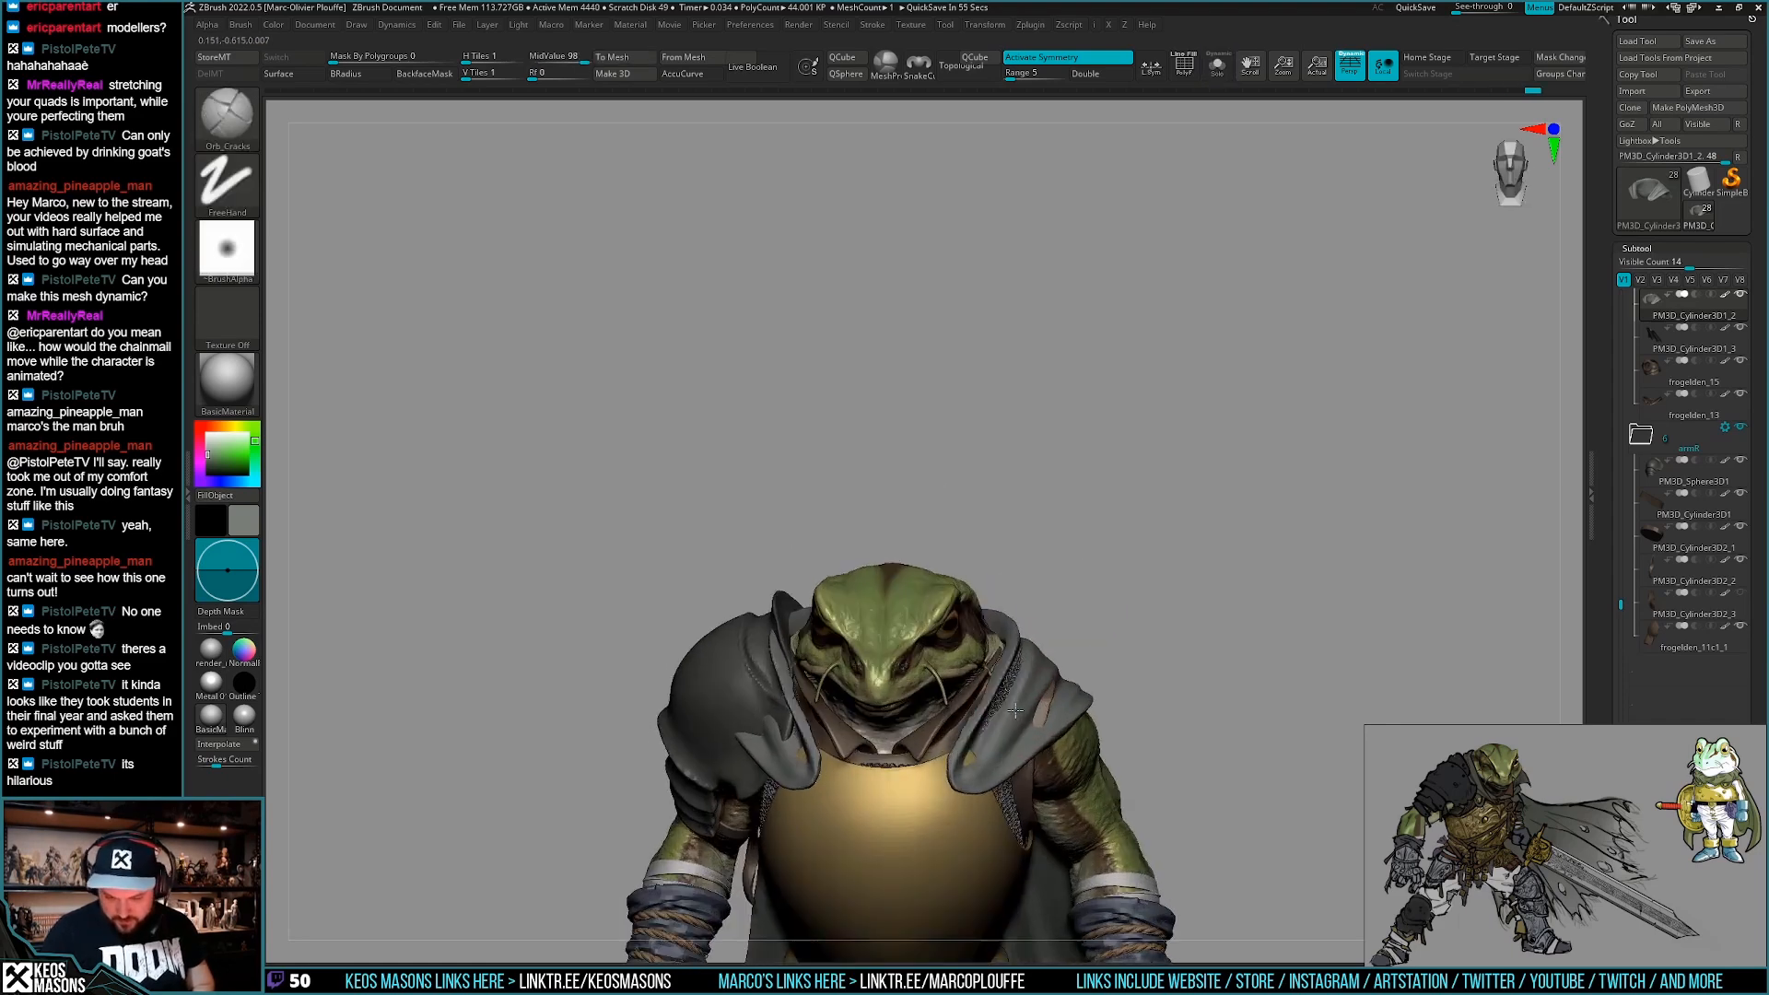
{"action": "mouse_move", "coordinate": [1017, 685]}
{"action": "right_mouse_down"}
{"action": "mouse_move", "coordinate": [982, 674]}
{"action": "mouse_move", "coordinate": [995, 641]}
{"action": "right_mouse_up"}
{"action": "mouse_move", "coordinate": [1069, 691]}
{"action": "right_mouse_down"}
{"action": "mouse_move", "coordinate": [1062, 663]}
{"action": "mouse_move", "coordinate": [1044, 667]}
{"action": "right_mouse_up"}
Adjust the cowl's silhouette around the neck and shoulders with a larger Move brush.
{"action": "key", "text": "space"}
{"action": "key", "text": "b"}
{"action": "key", "text": "m"}
{"action": "key", "text": "v"}
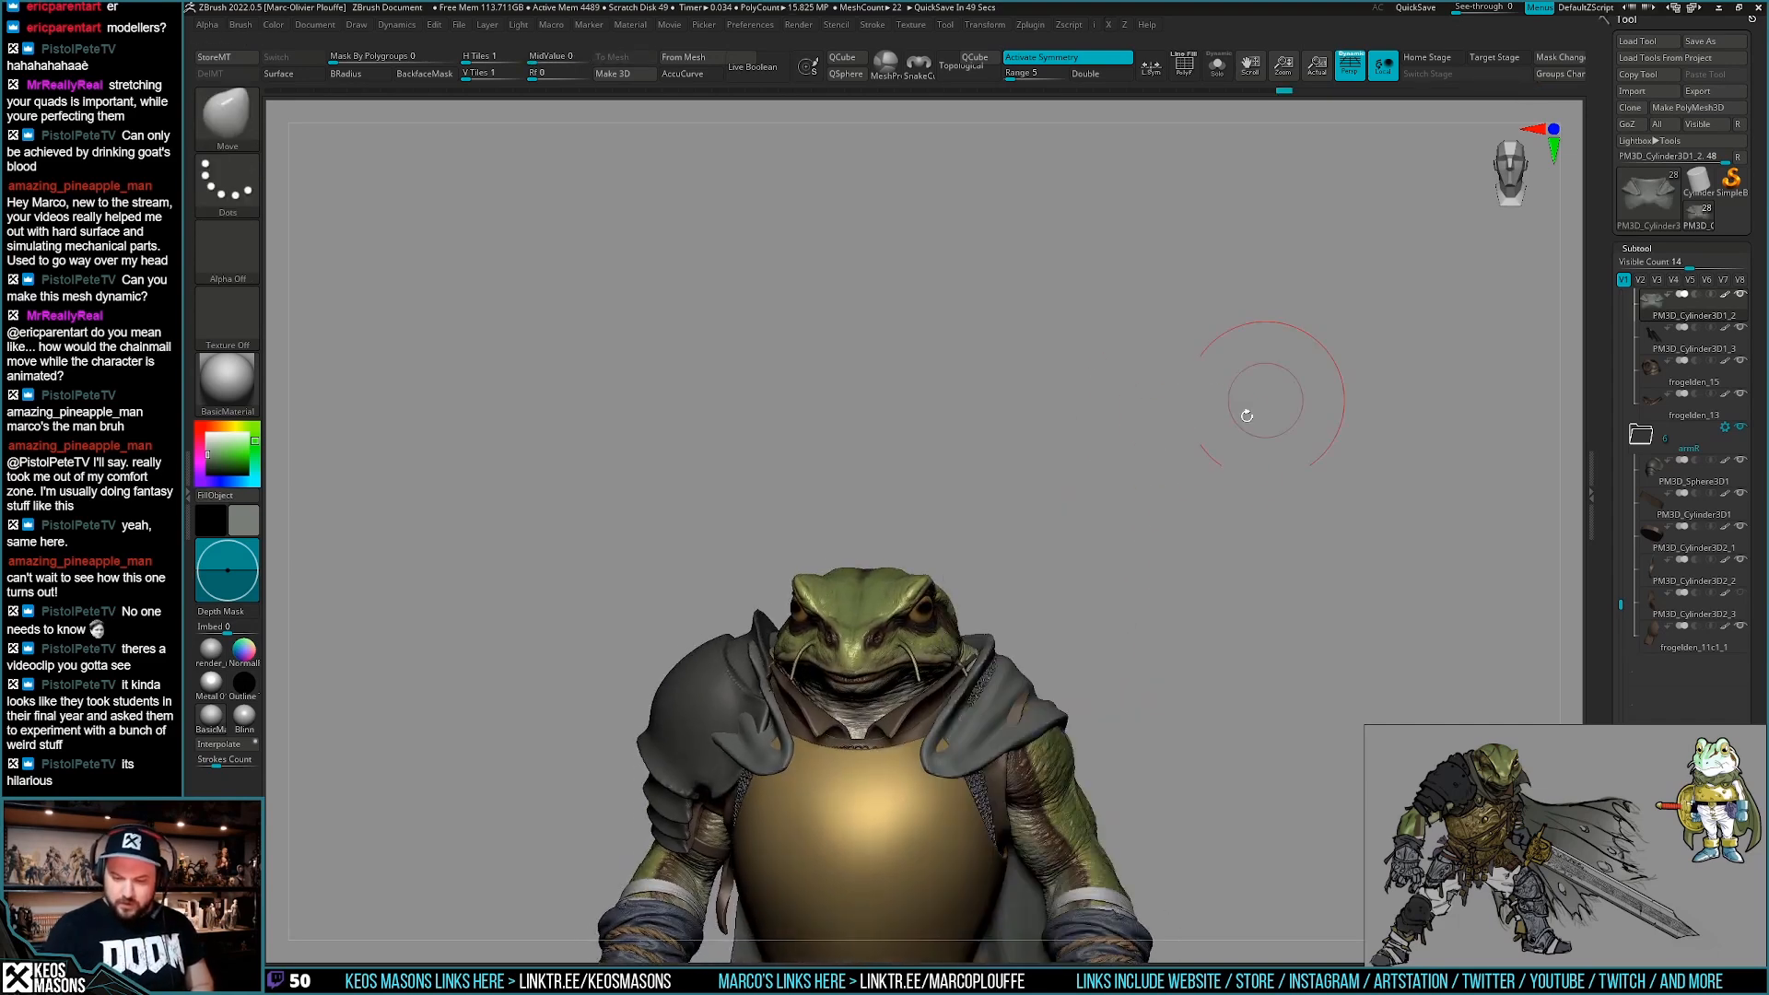
{"action": "key", "text": "space"}
{"action": "left_click_drag", "start_coordinate": [1012, 649], "coordinate": [1021, 650]}
{"action": "mouse_move", "coordinate": [972, 661]}
{"action": "right_mouse_down", "text": "ctrl"}
{"action": "mouse_move", "coordinate": [986, 580]}
{"action": "mouse_move", "coordinate": [1078, 395]}
{"action": "right_mouse_up", "text": "ctrl"}
{"action": "left_click_drag", "start_coordinate": [1045, 425], "coordinate": [1035, 440]}
{"action": "mouse_move", "coordinate": [1147, 586]}
{"action": "right_mouse_down", "text": "alt"}
{"action": "mouse_move", "coordinate": [1141, 732]}
{"action": "mouse_move", "coordinate": [1138, 680]}
{"action": "right_mouse_up", "text": "alt"}
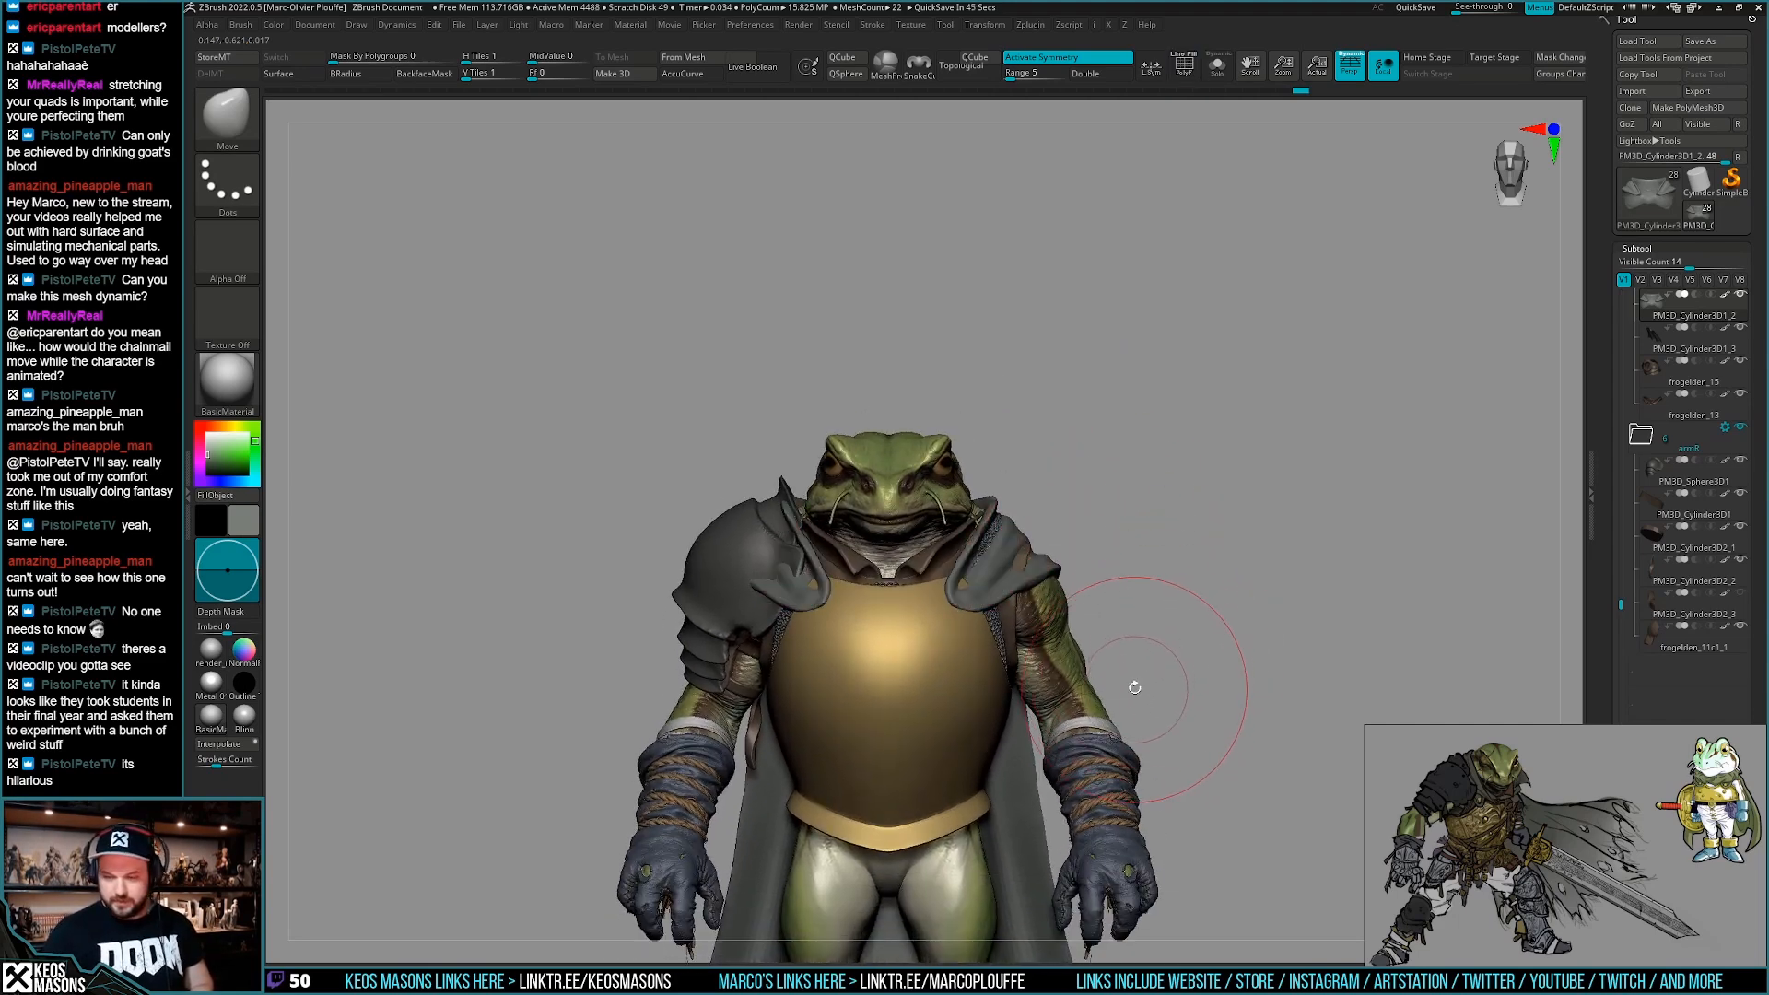
Show the hidden scarf subtool PM3D_Cylinder3D1_1 together with the cowl and examine how the two layers combine.
{"action": "left_click_drag", "start_coordinate": [1620, 604], "coordinate": [1621, 563]}
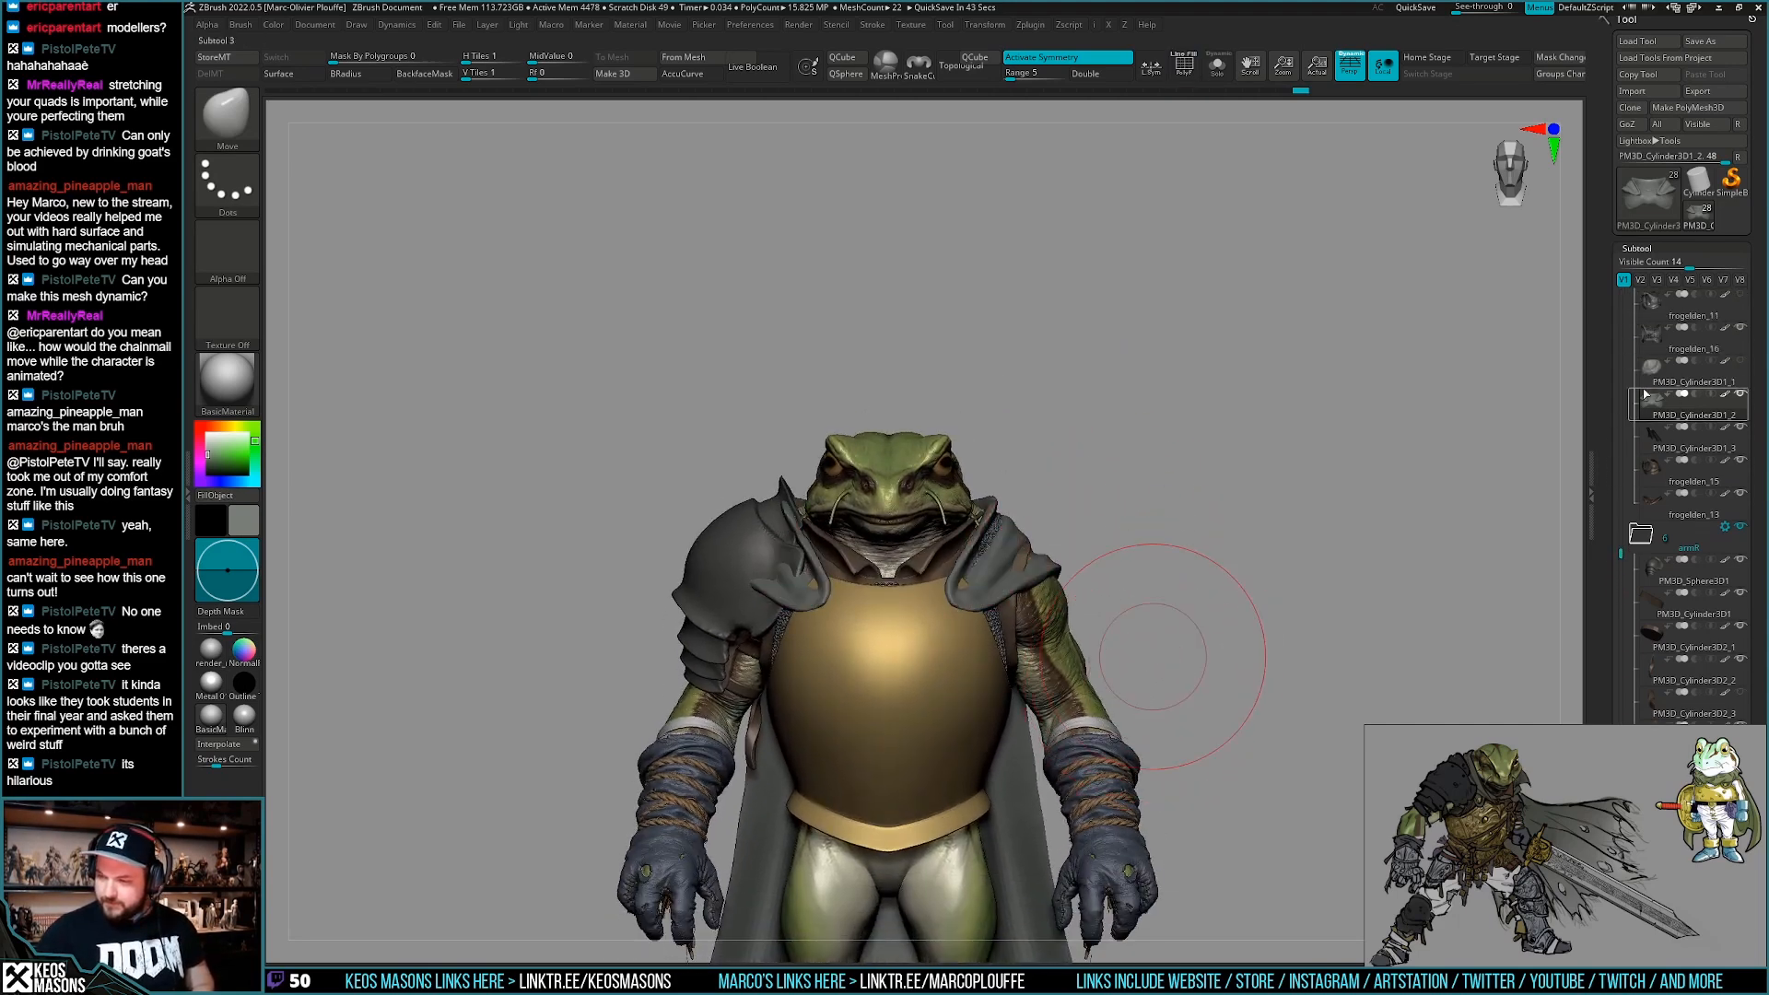
{"action": "left_click", "coordinate": [1658, 364]}
{"action": "left_click", "coordinate": [1739, 361]}
{"action": "mouse_move", "coordinate": [1090, 700]}
{"action": "right_mouse_down"}
{"action": "mouse_move", "coordinate": [1085, 781]}
{"action": "mouse_move", "coordinate": [1164, 782]}
{"action": "mouse_move", "coordinate": [1105, 716]}
{"action": "mouse_move", "coordinate": [1082, 734]}
{"action": "mouse_move", "coordinate": [1115, 686]}
{"action": "mouse_move", "coordinate": [1096, 732]}
{"action": "mouse_move", "coordinate": [1059, 723]}
{"action": "right_mouse_up"}
{"action": "key", "text": "shift+f"}
{"action": "key", "text": "shift+f"}
{"action": "right_click", "coordinate": [988, 714]}
{"action": "mouse_move", "coordinate": [1085, 580]}
{"action": "right_mouse_down"}
{"action": "mouse_move", "coordinate": [1069, 526]}
{"action": "mouse_move", "coordinate": [1044, 543]}
{"action": "right_mouse_up"}
{"action": "right_click_drag", "start_coordinate": [1025, 796], "coordinate": [1021, 829], "text": "ctrl"}
{"action": "right_click_drag", "start_coordinate": [992, 516], "coordinate": [990, 609]}
{"action": "key", "text": "alt+shift+s"}
{"action": "key", "text": "shift+f"}
{"action": "key", "text": "shift+f"}
{"action": "key", "text": "alt+shift+s"}
{"action": "right_click_drag", "start_coordinate": [1109, 675], "coordinate": [1112, 665]}
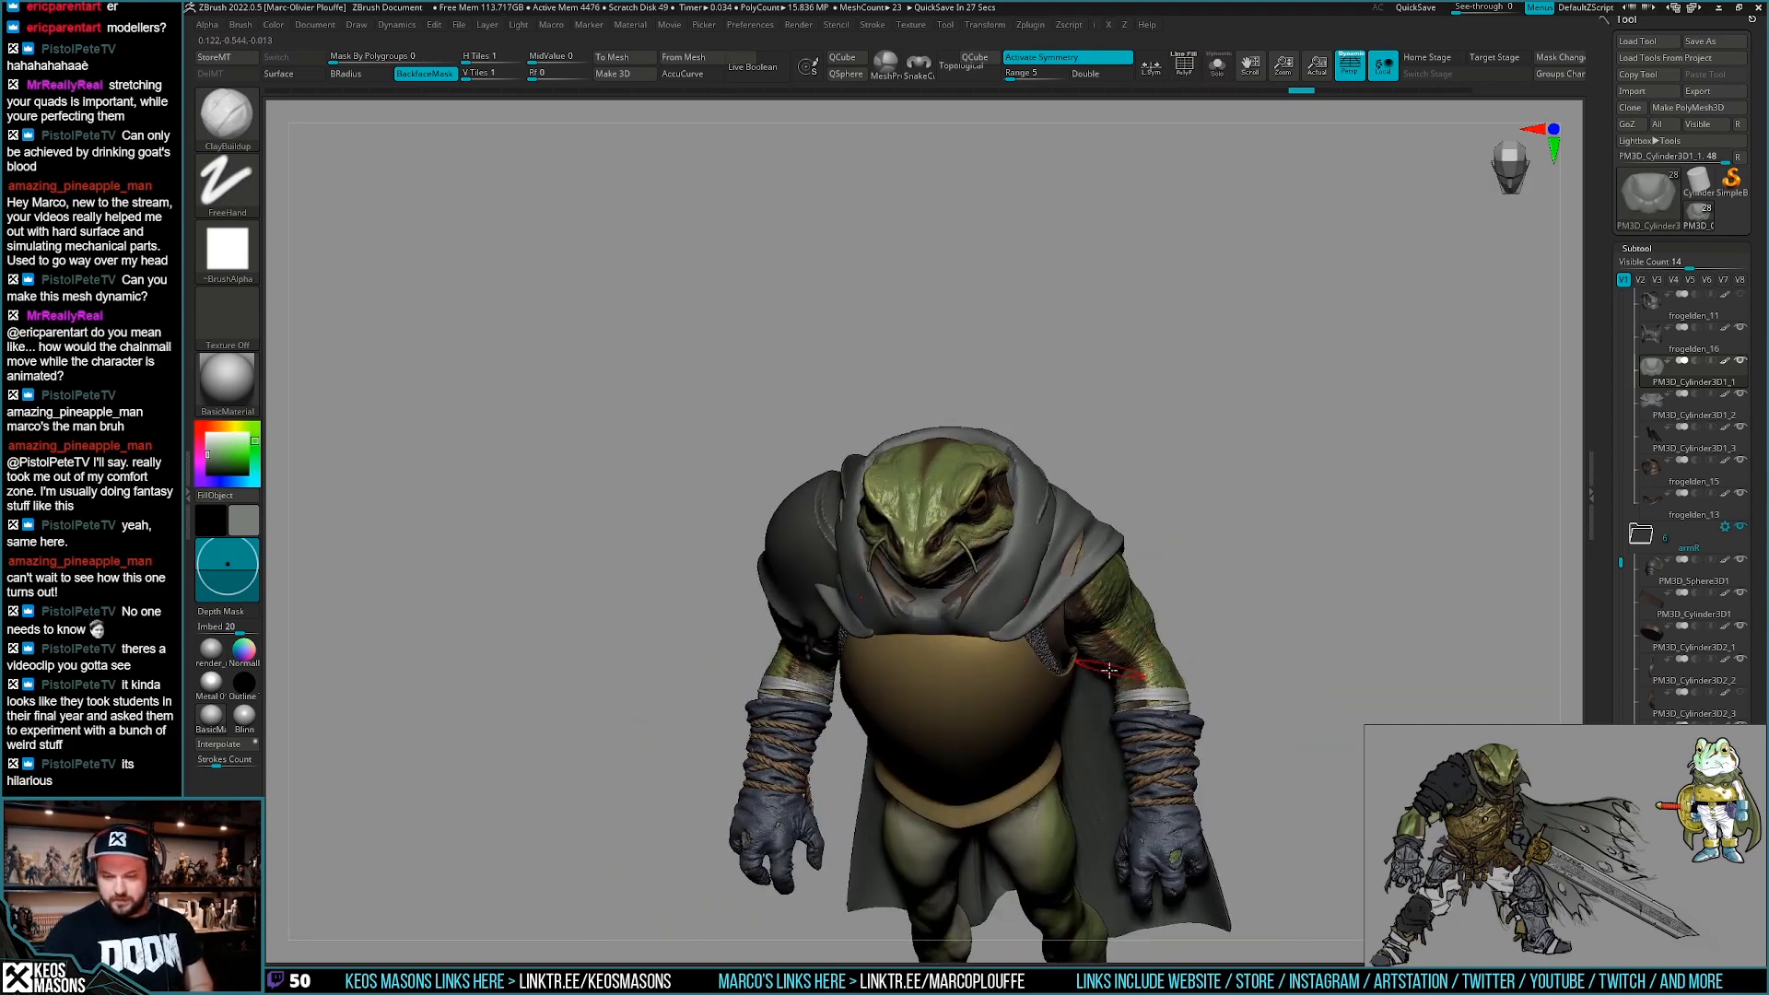
Select the folded cowl subtool PM3D_Cylinder3D1_2, isolate it and duplicate it.
{"action": "left_click", "coordinate": [1652, 401]}
{"action": "key", "text": "alt+shift+s"}
{"action": "right_click_drag", "start_coordinate": [1216, 632], "coordinate": [1206, 631]}
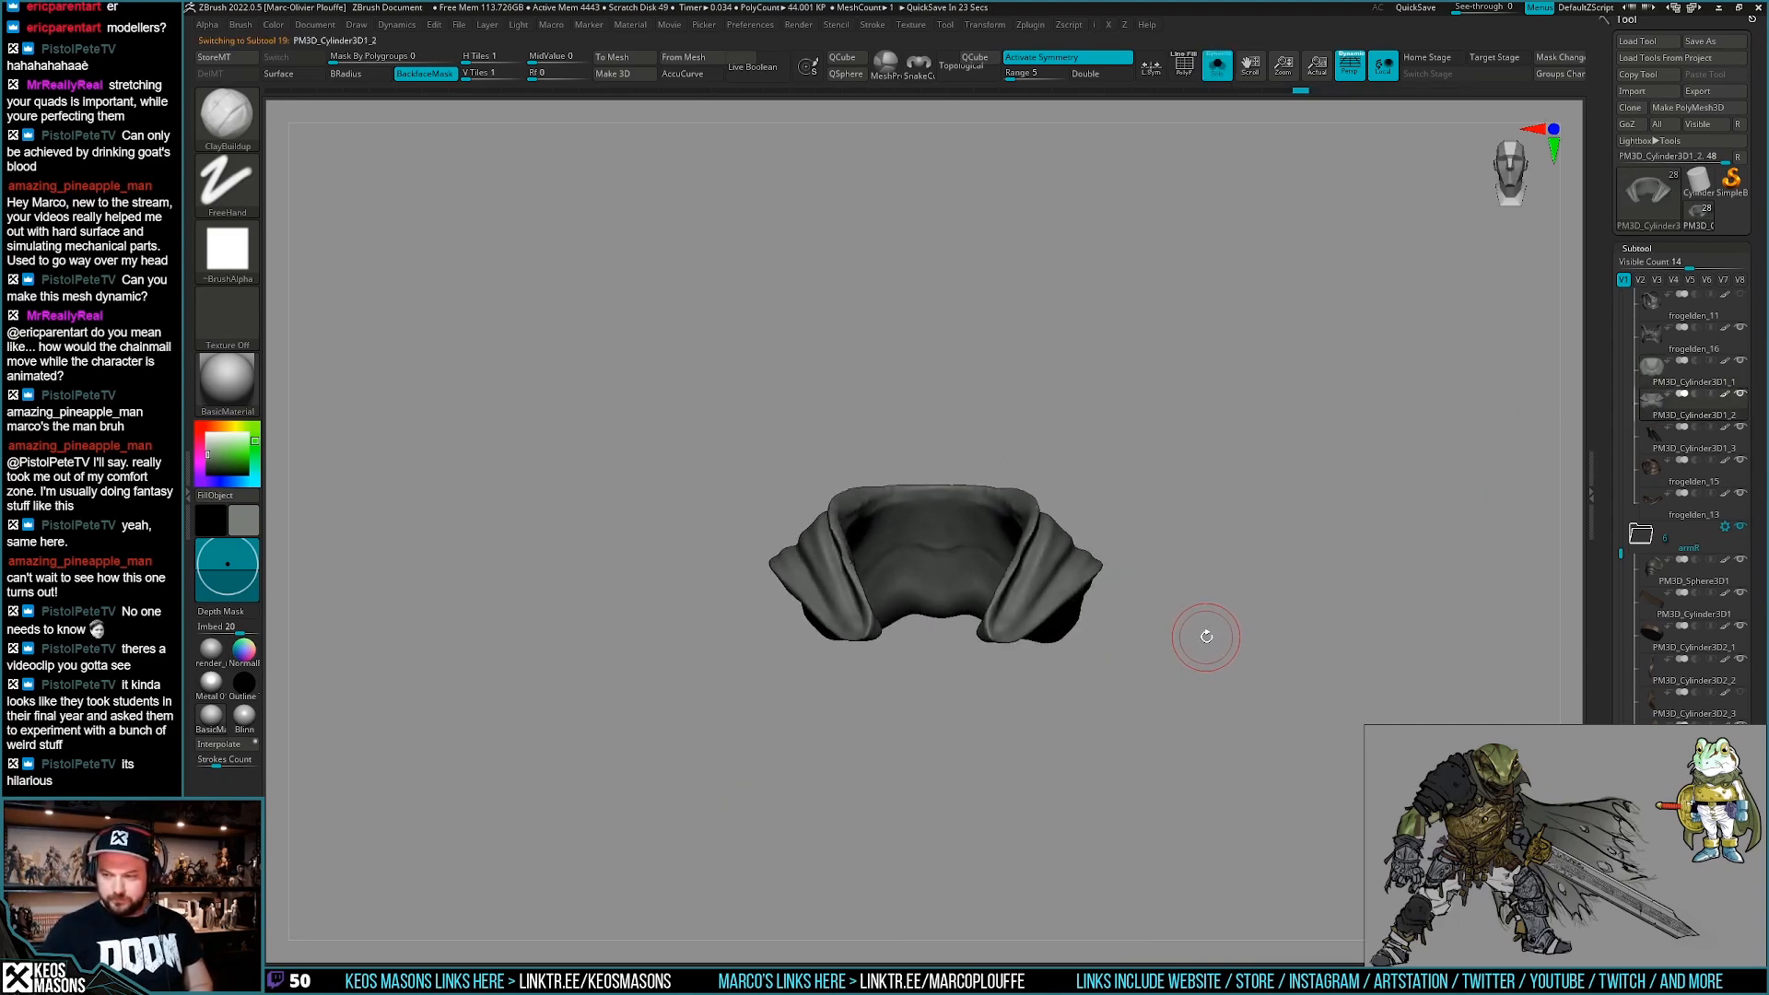
{"action": "key", "text": "ctrl+shift+d"}
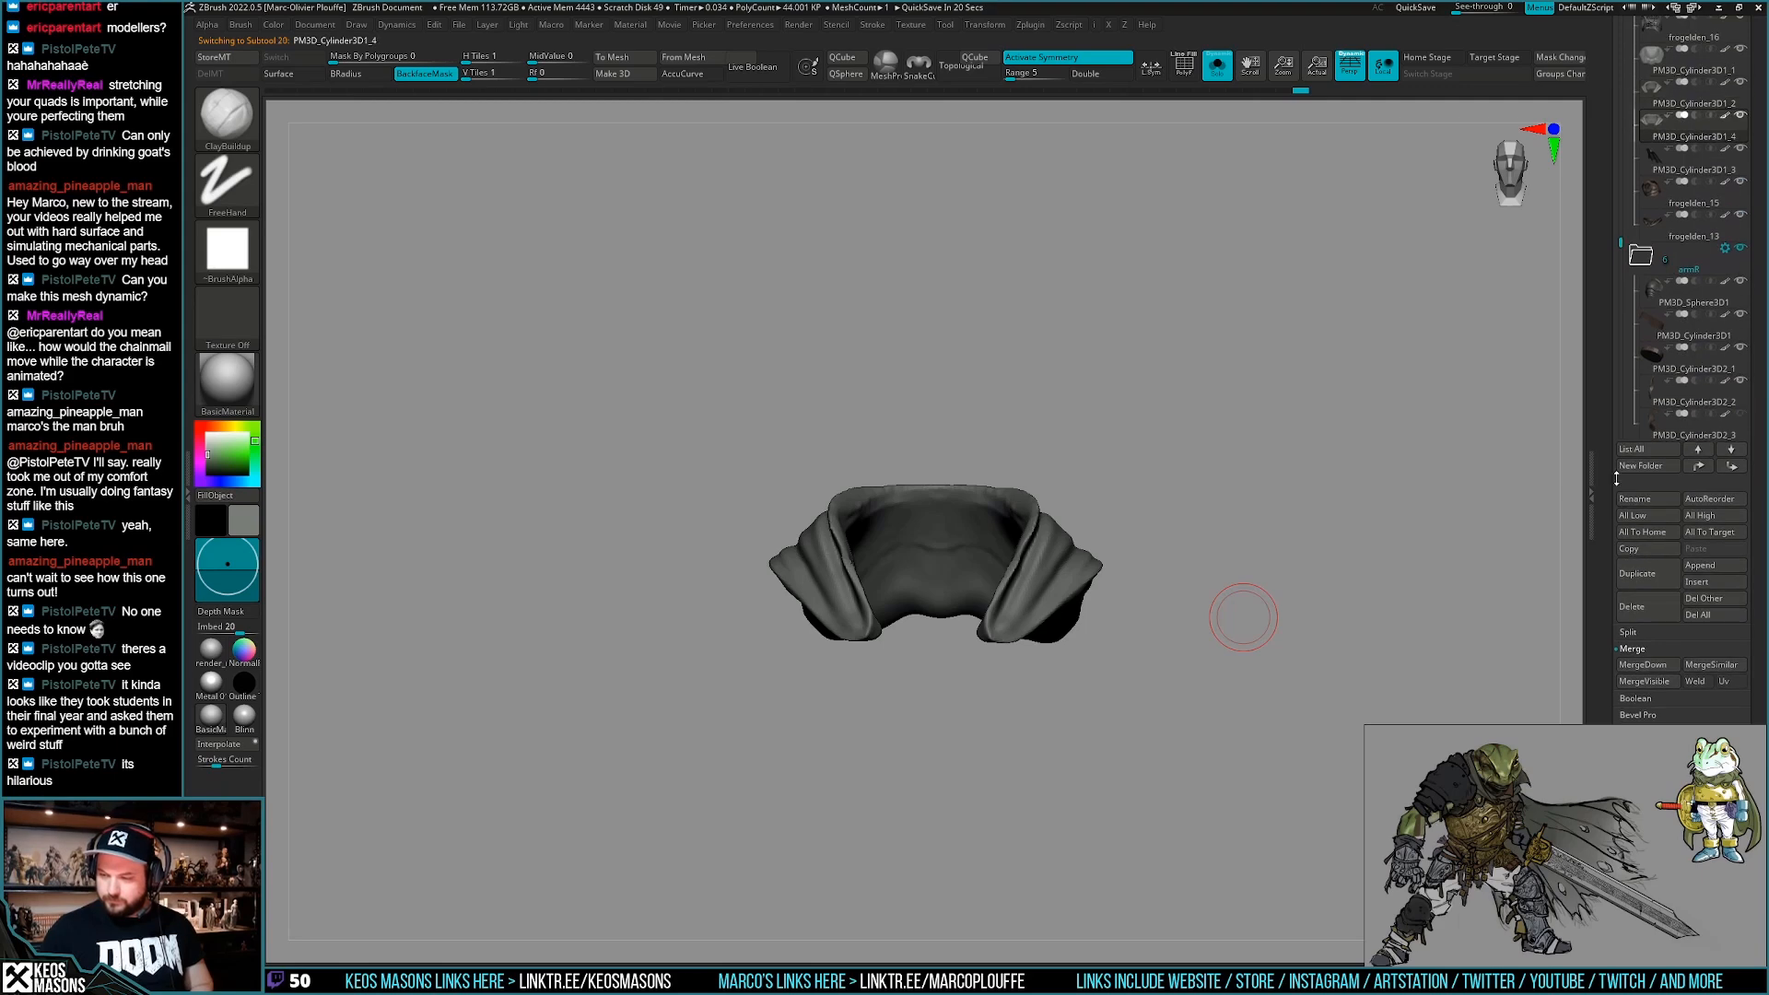
Duplicate the scarf subtool PM3D_Cylinder3D1_1 and step through the original's undo history.
{"action": "left_click", "coordinate": [1631, 388]}
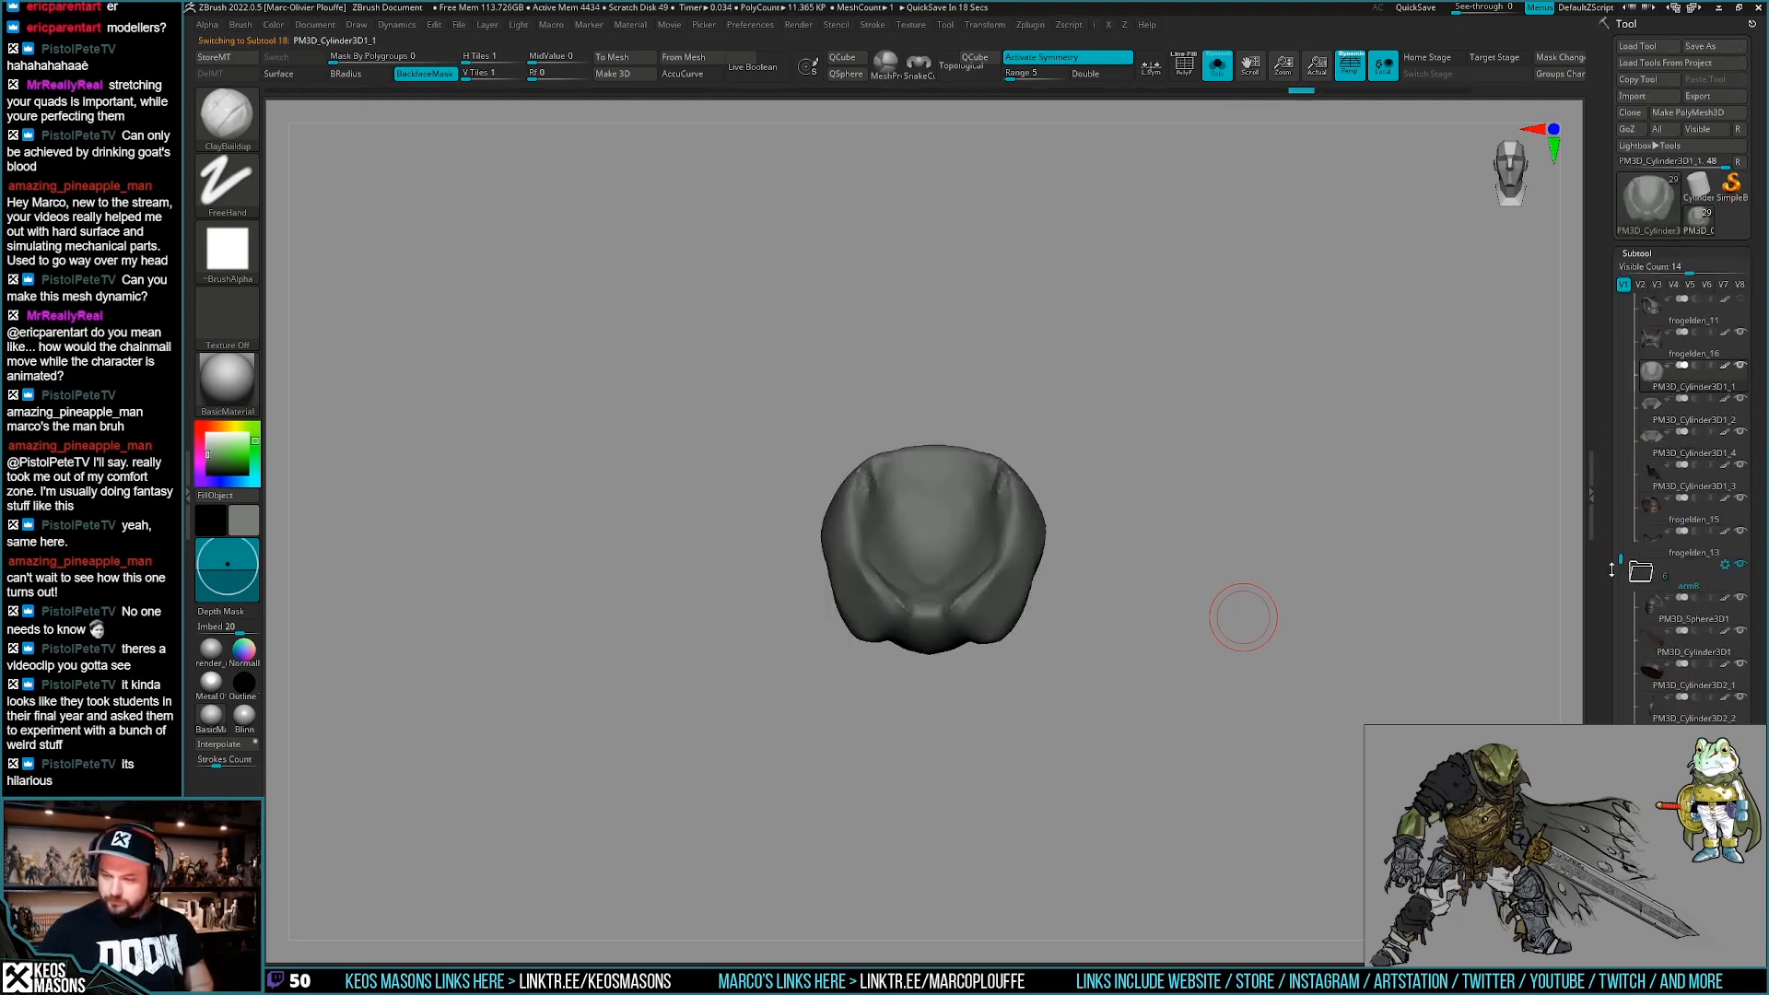
{"action": "scroll", "coordinate": [1630, 443], "scroll_direction": "down", "scroll_amount": 5}
{"action": "left_click", "coordinate": [1640, 559]}
{"action": "scroll", "coordinate": [1602, 516], "scroll_direction": "up", "scroll_amount": 5}
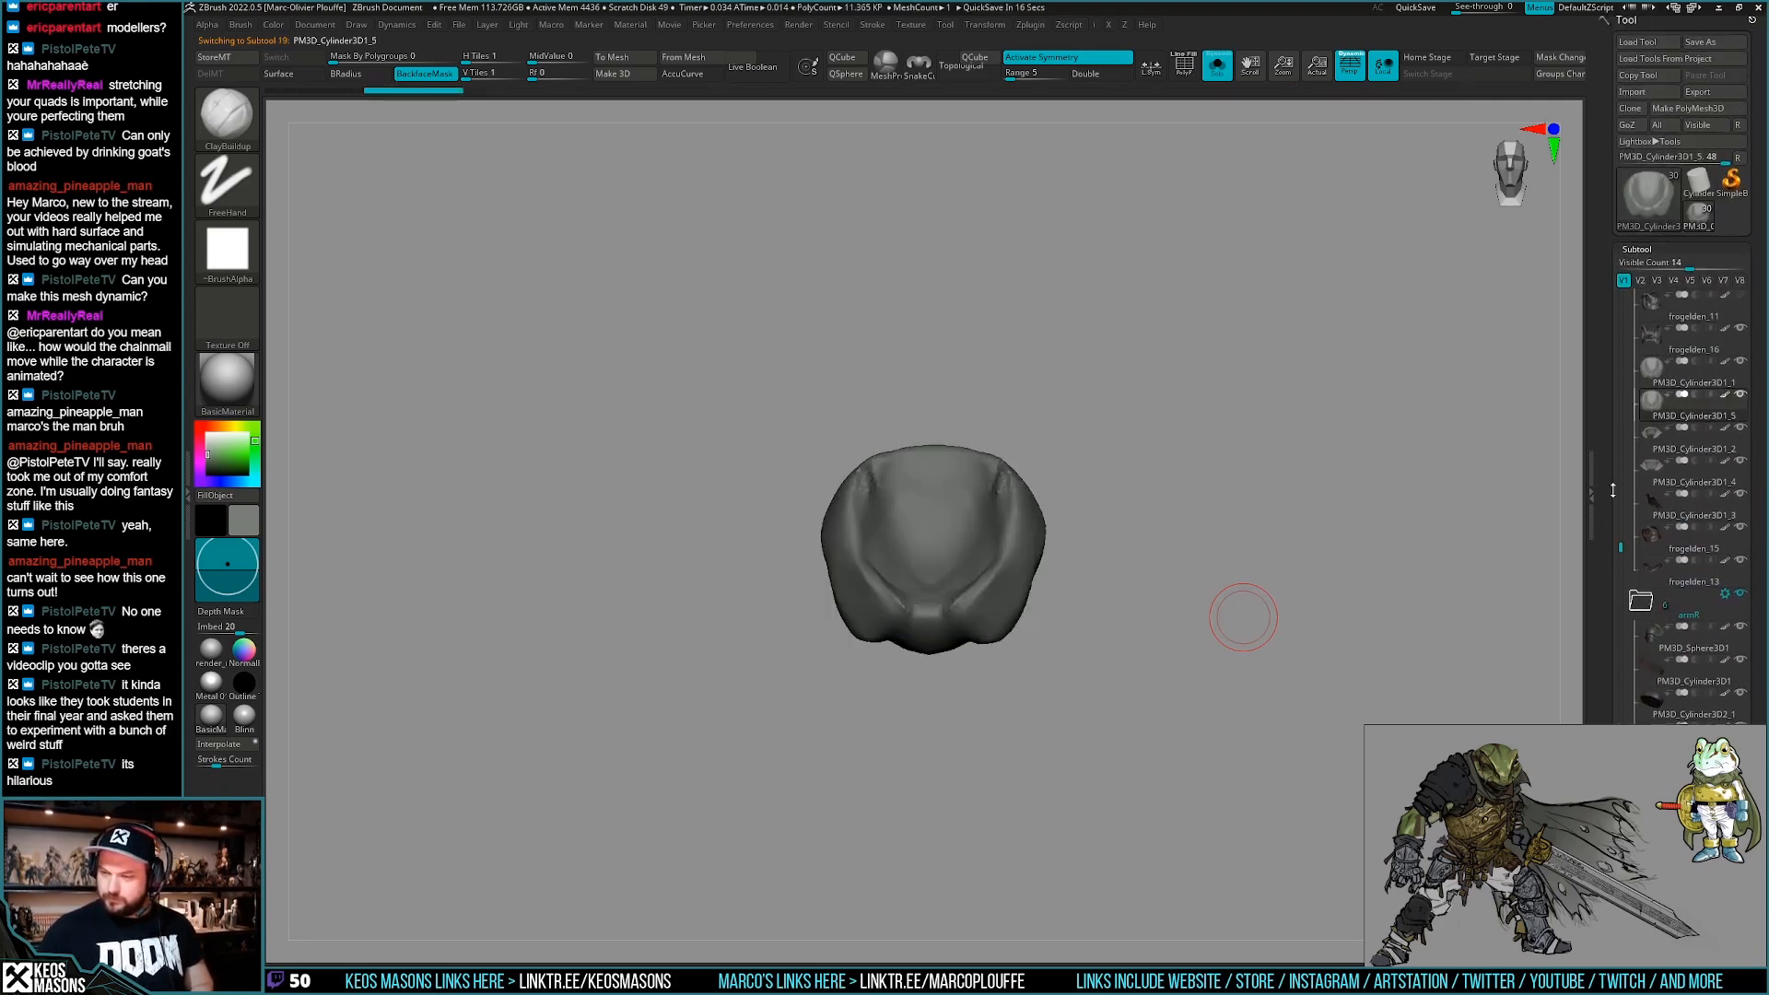
{"action": "key", "text": "ctrl+z"}
{"action": "key", "text": "ctrl+z"}
{"action": "key", "text": "ctrl+z"}
{"action": "key", "text": "ctrl+shift+z"}
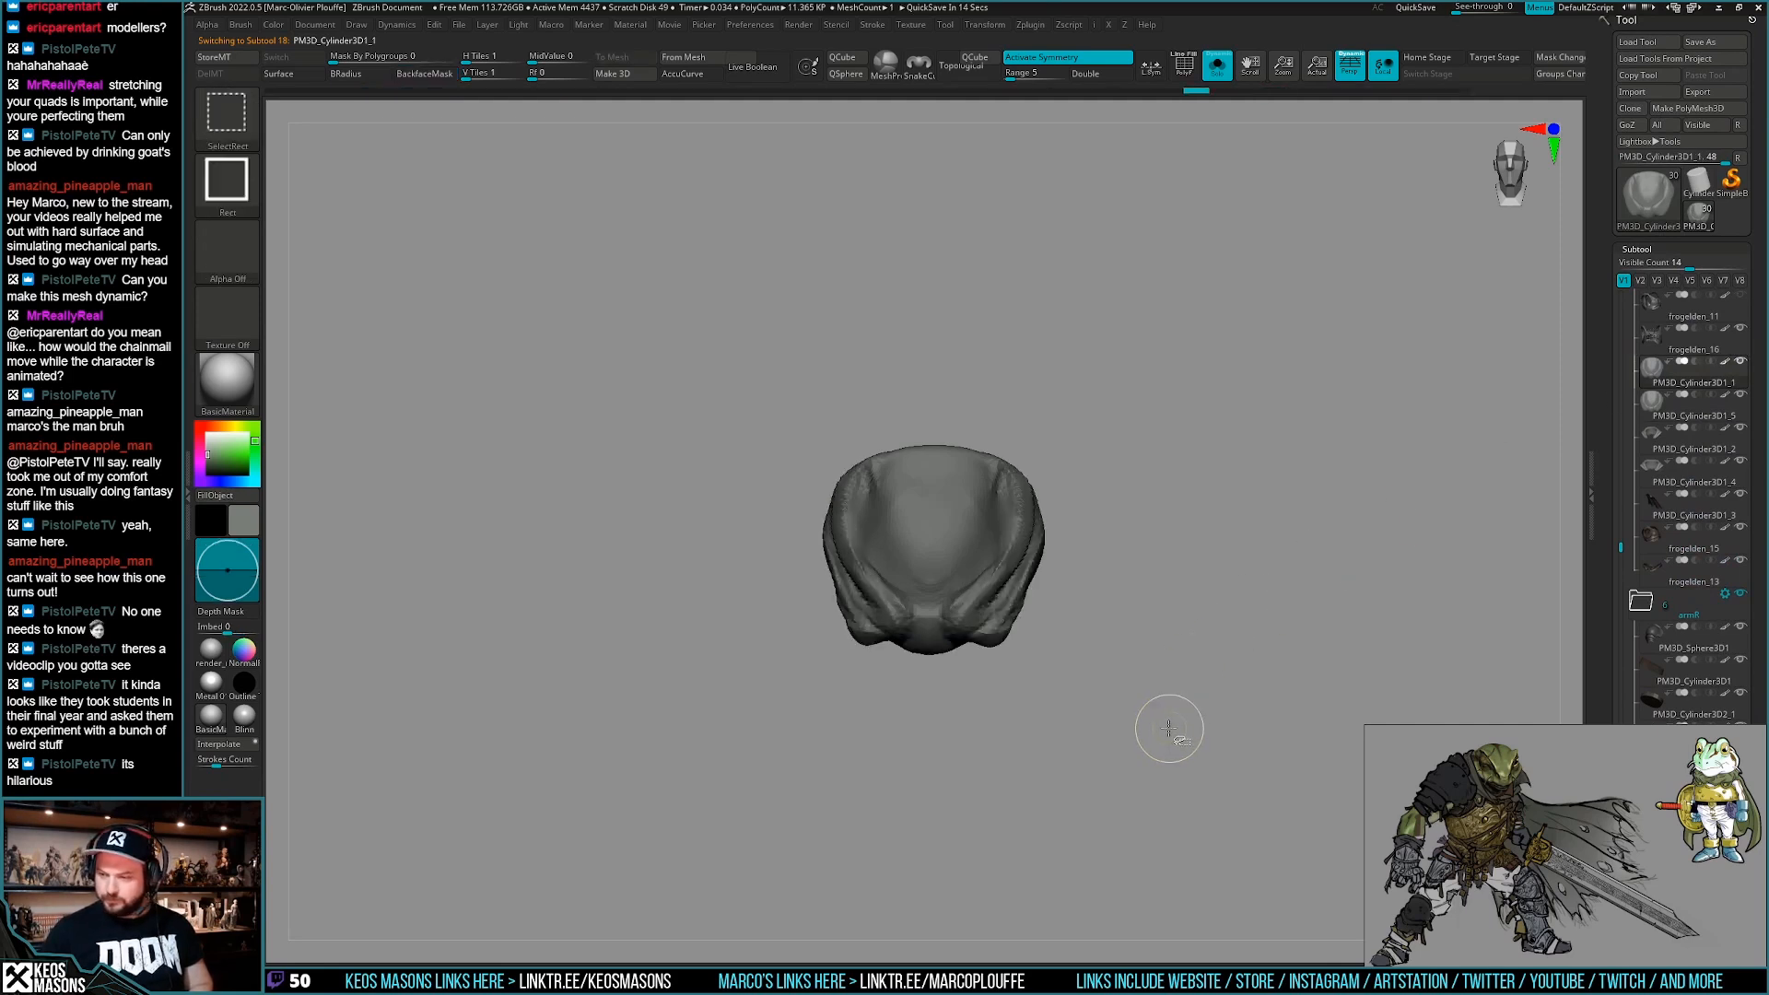
Delete the scarf subtool PM3D_Cylinder3D1_1 and its duplicate, keeping the two cowl subtools.
{"action": "key", "text": "Down"}
{"action": "key", "text": "Down"}
{"action": "key", "text": "Down"}
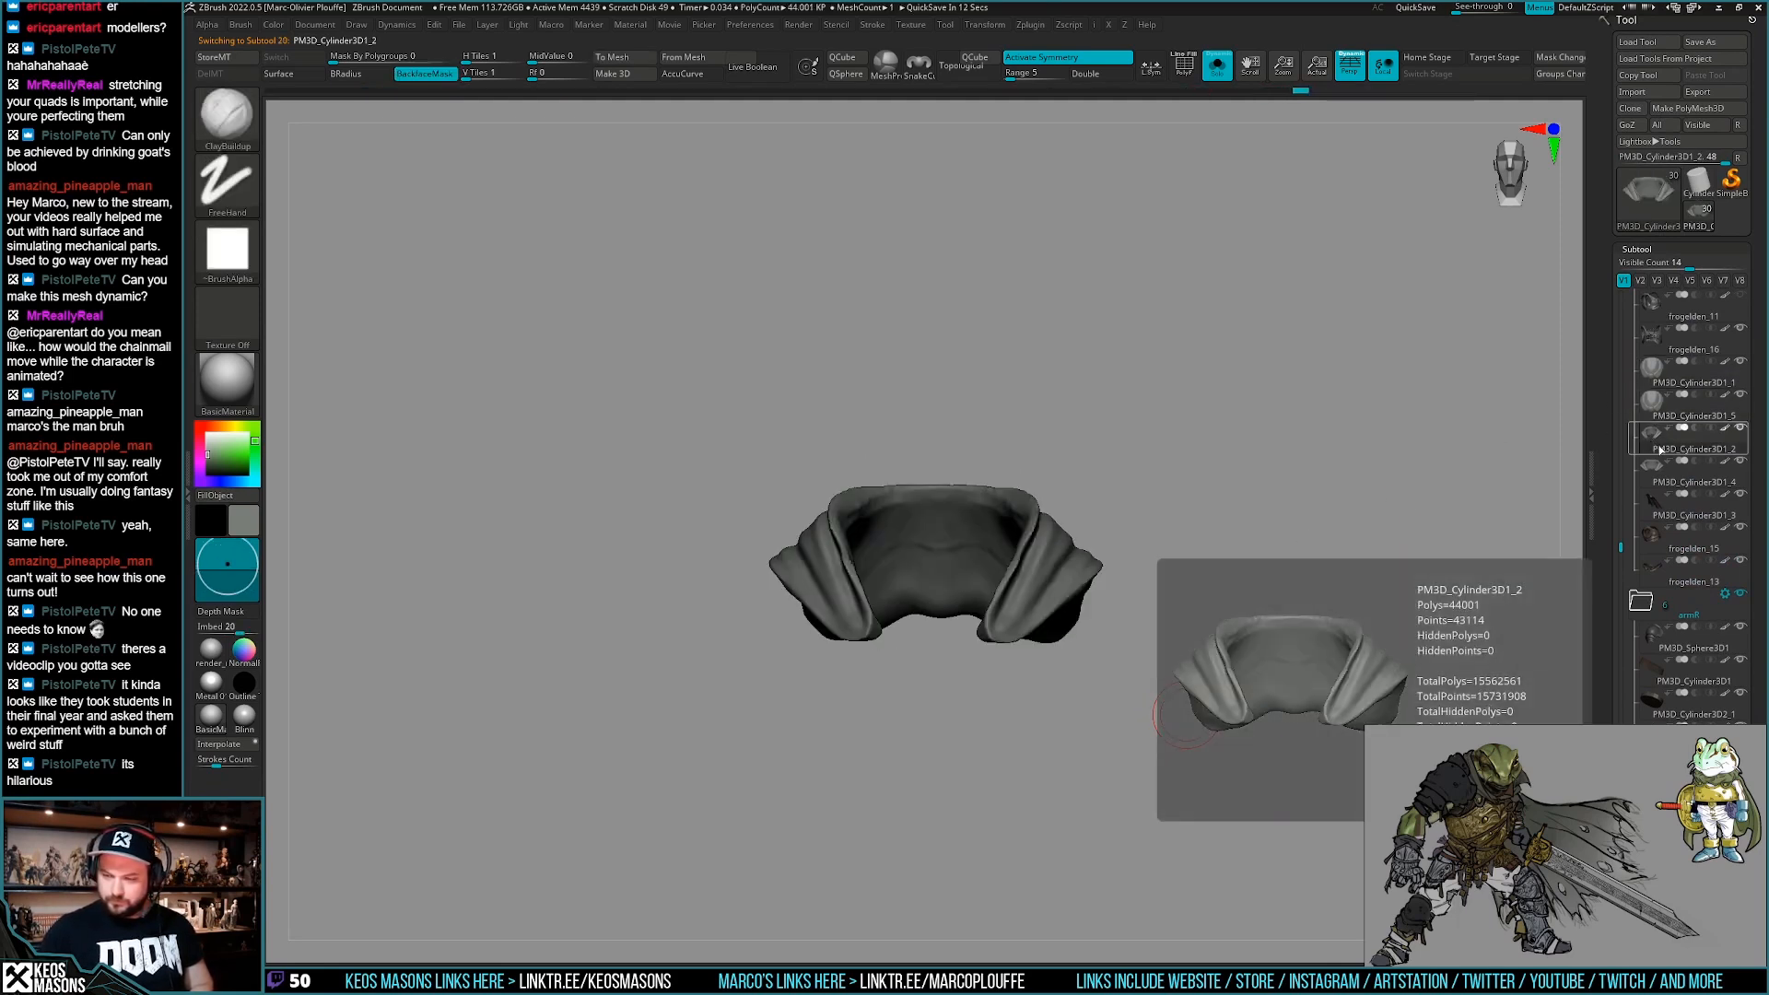
{"action": "key", "text": "Up"}
{"action": "key", "text": "Up"}
{"action": "key", "text": "Up"}
{"action": "scroll", "coordinate": [1649, 460], "scroll_direction": "down", "scroll_amount": 5}
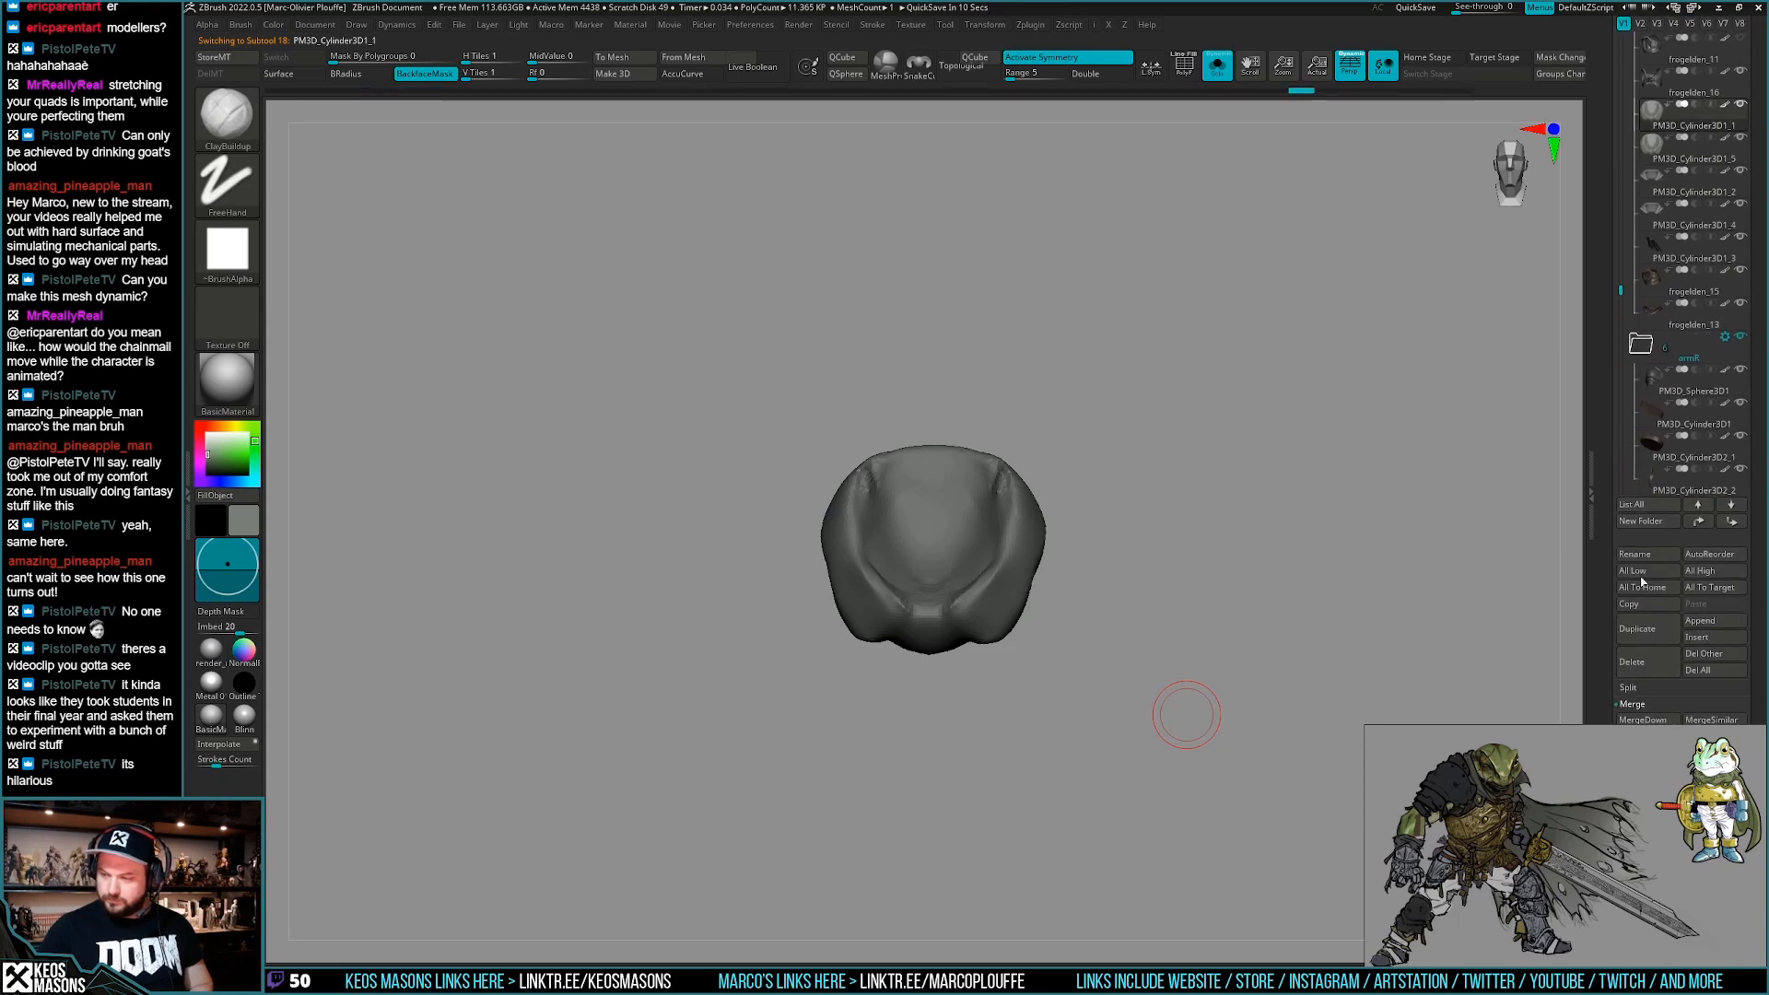
{"action": "left_click", "coordinate": [1633, 666]}
{"action": "left_click", "coordinate": [1520, 693]}
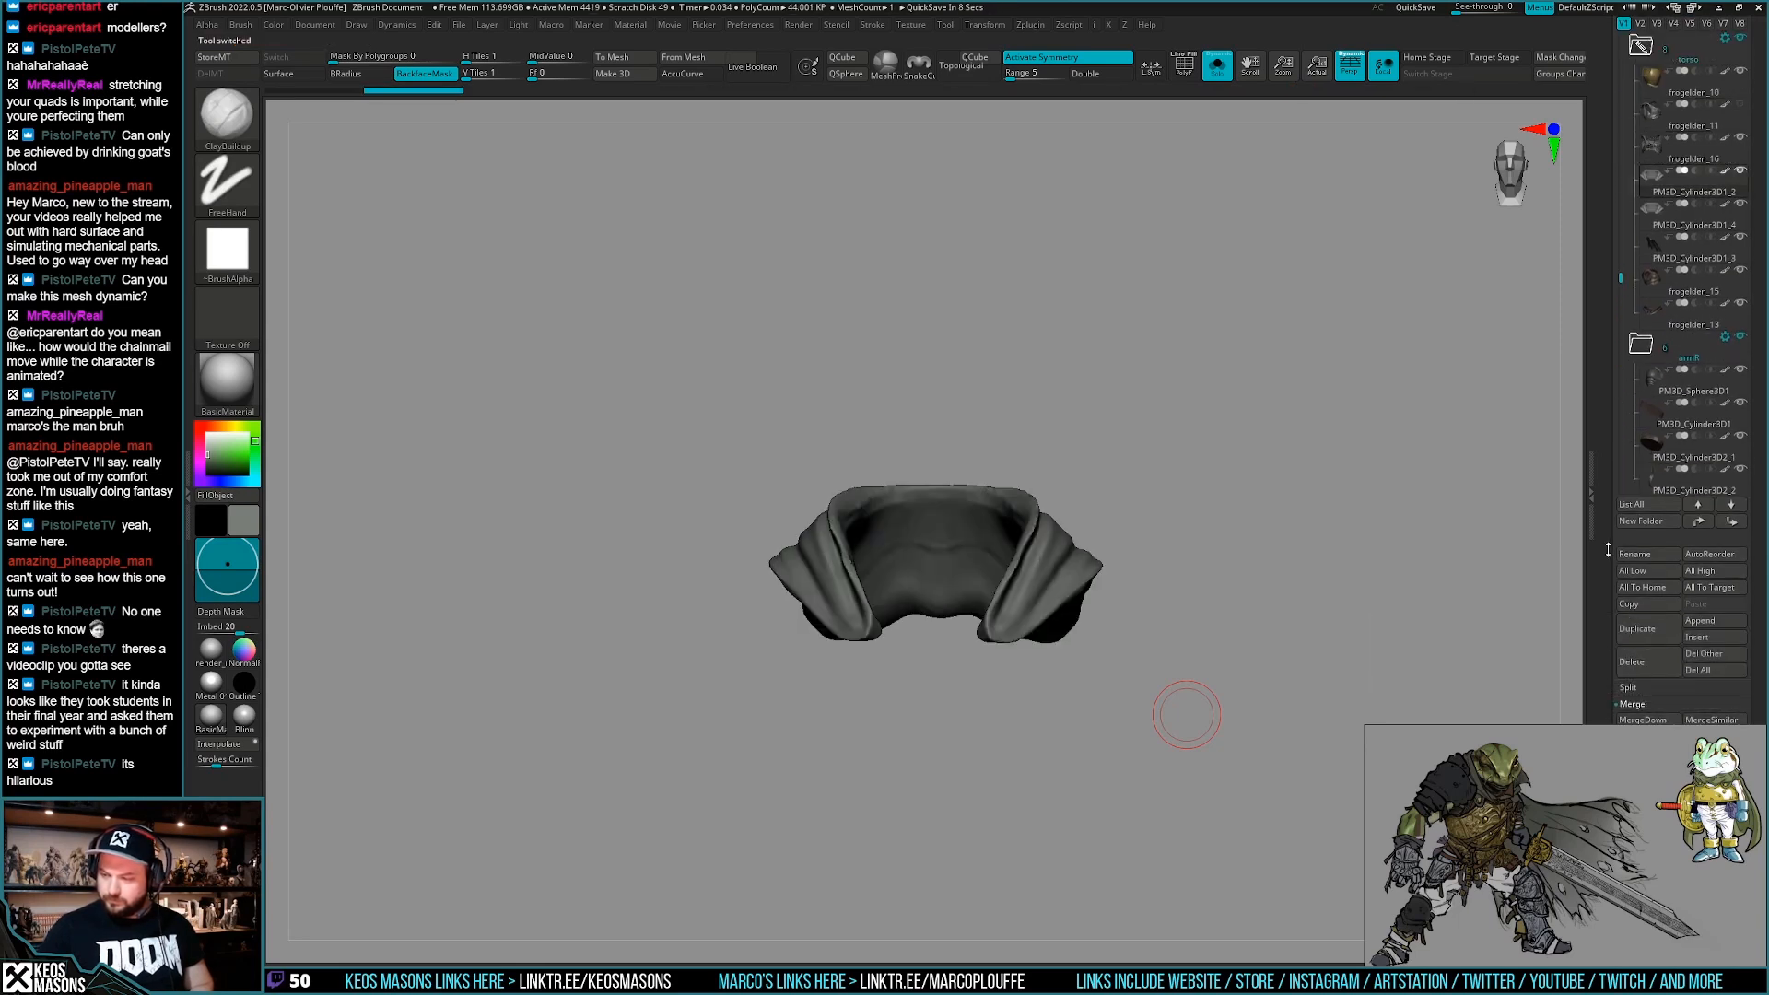
Step the cowl subtool PM3D_Cylinder3D1_2 back in its undo history to its earlier version without folds.
{"action": "key", "text": "ctrl"}
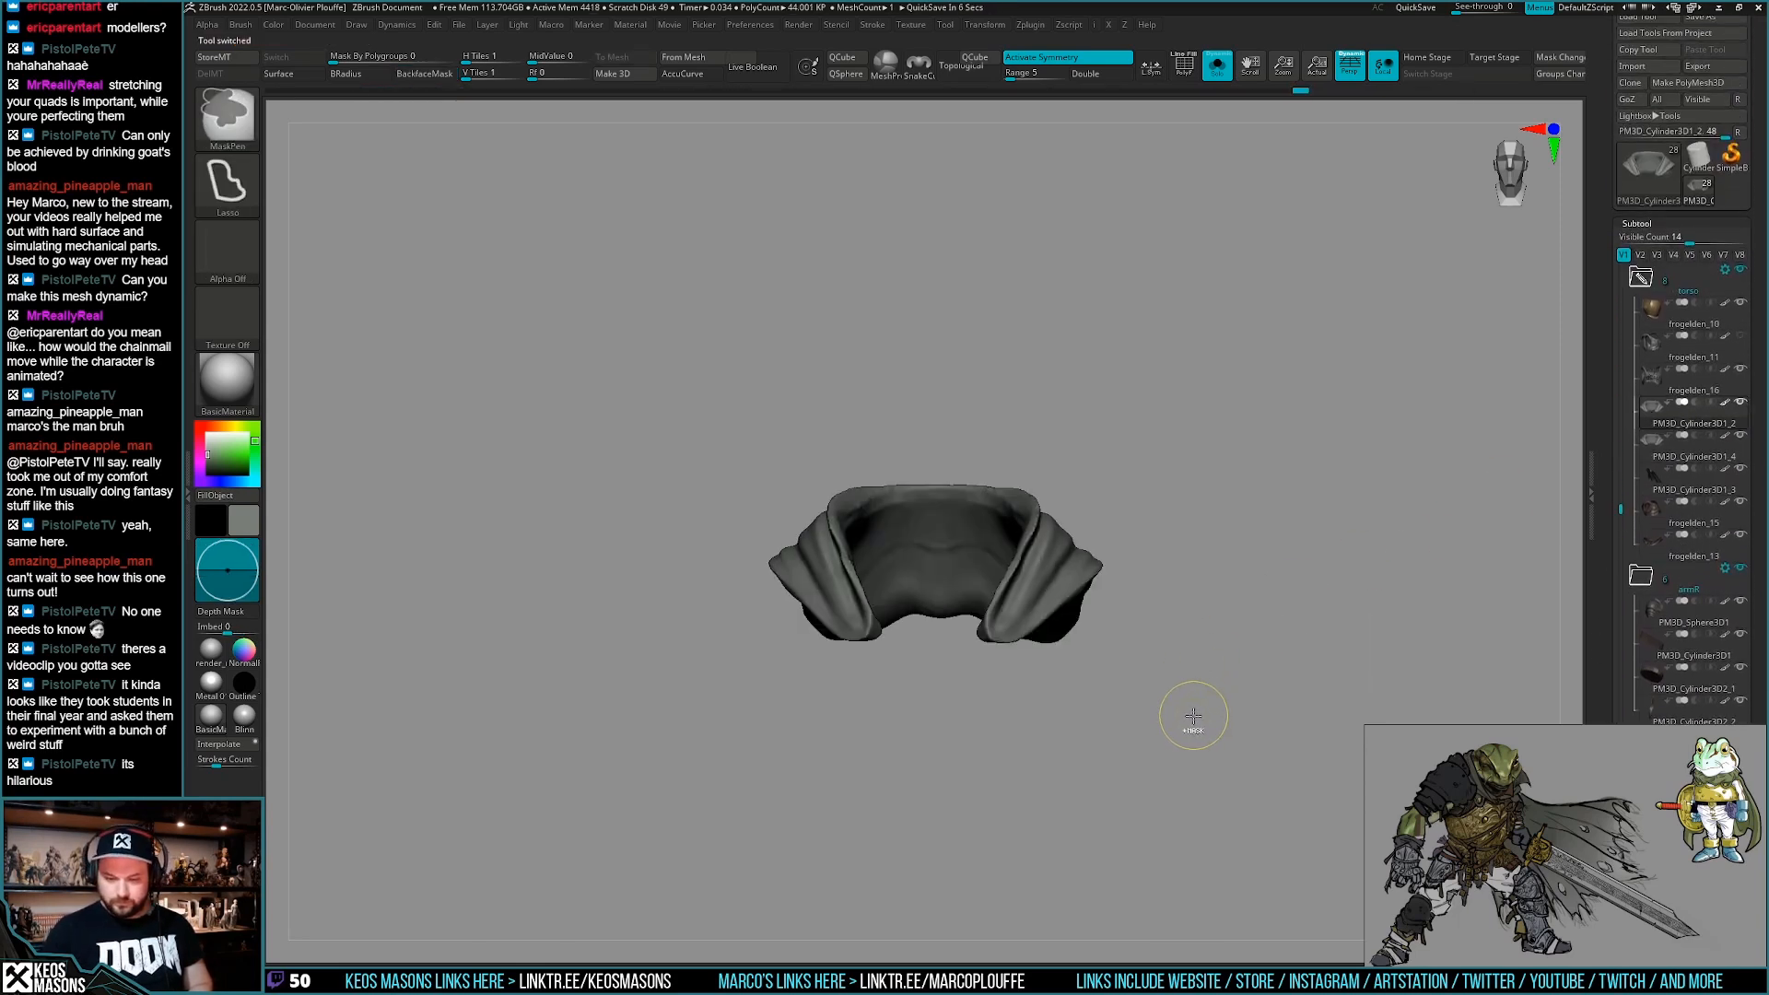
{"action": "key", "text": "ctrl+z"}
{"action": "key", "text": "ctrl+z"}
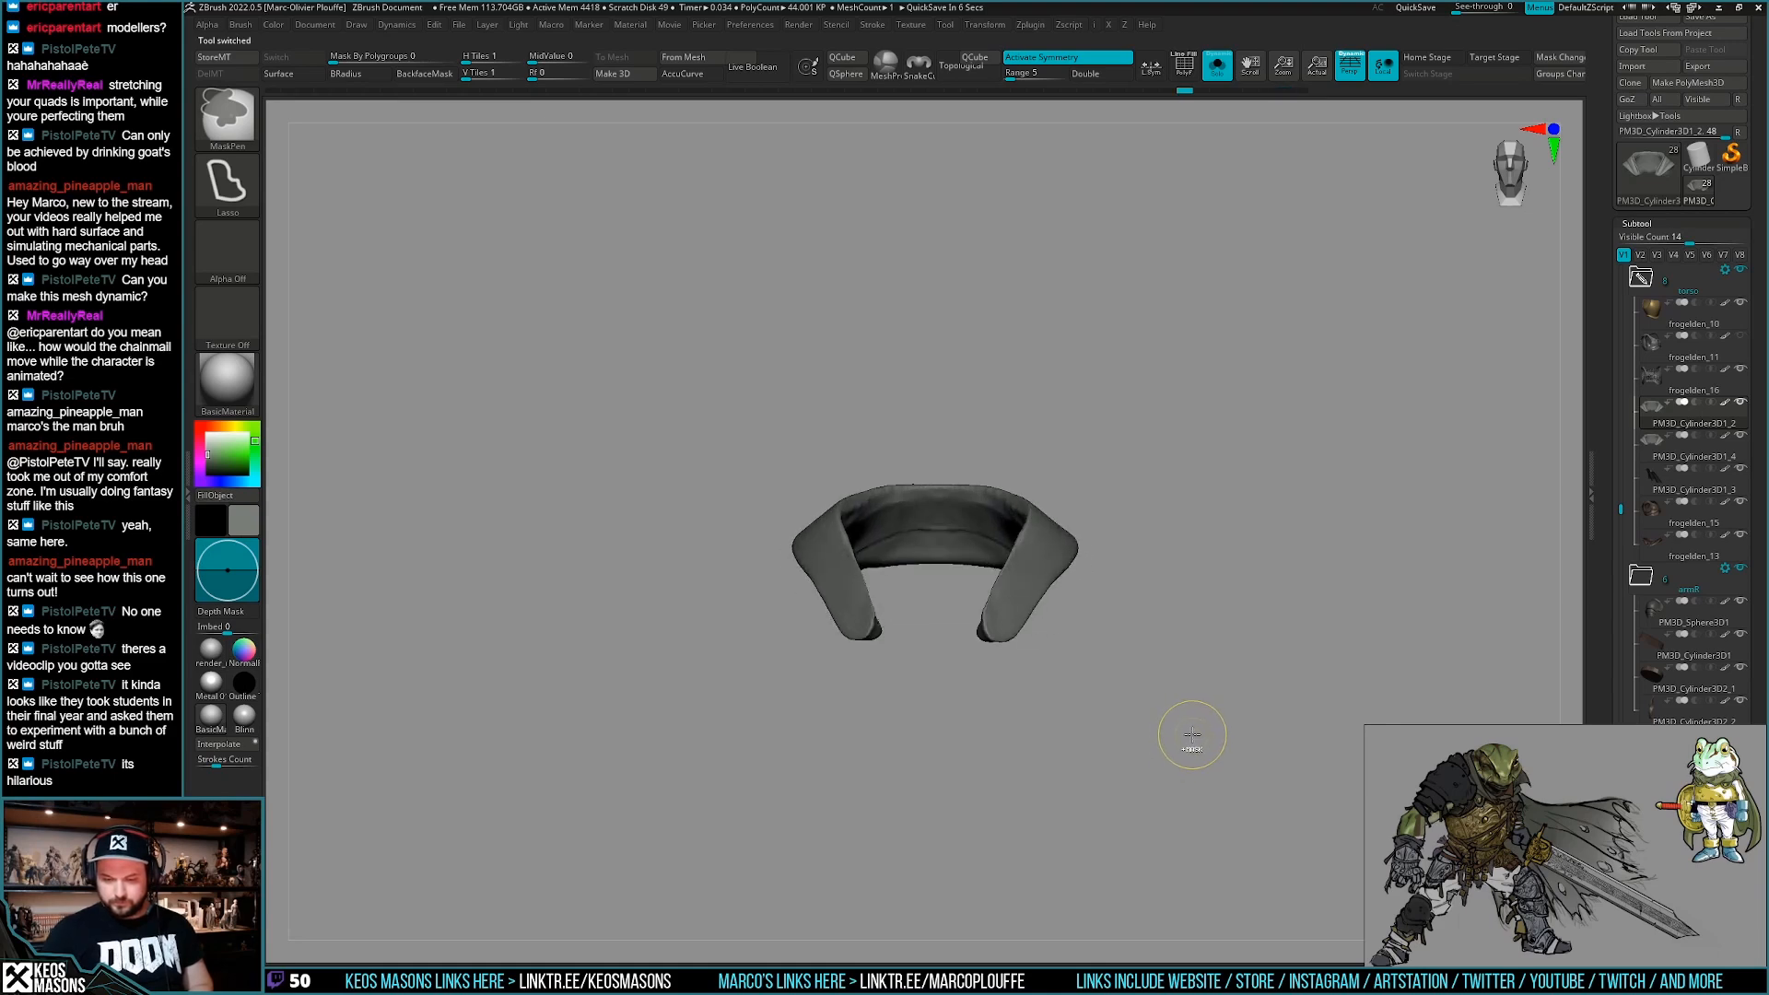
Restore the full character and reshape the plain collar with a large Move brush, accepting removal of the newer undo history.
{"action": "key", "text": "alt+s"}
{"action": "key", "text": "space"}
{"action": "left_click_drag", "start_coordinate": [1188, 627], "coordinate": [1243, 619]}
{"action": "key", "text": "b"}
{"action": "left_click", "coordinate": [1127, 561]}
{"action": "key", "text": "space"}
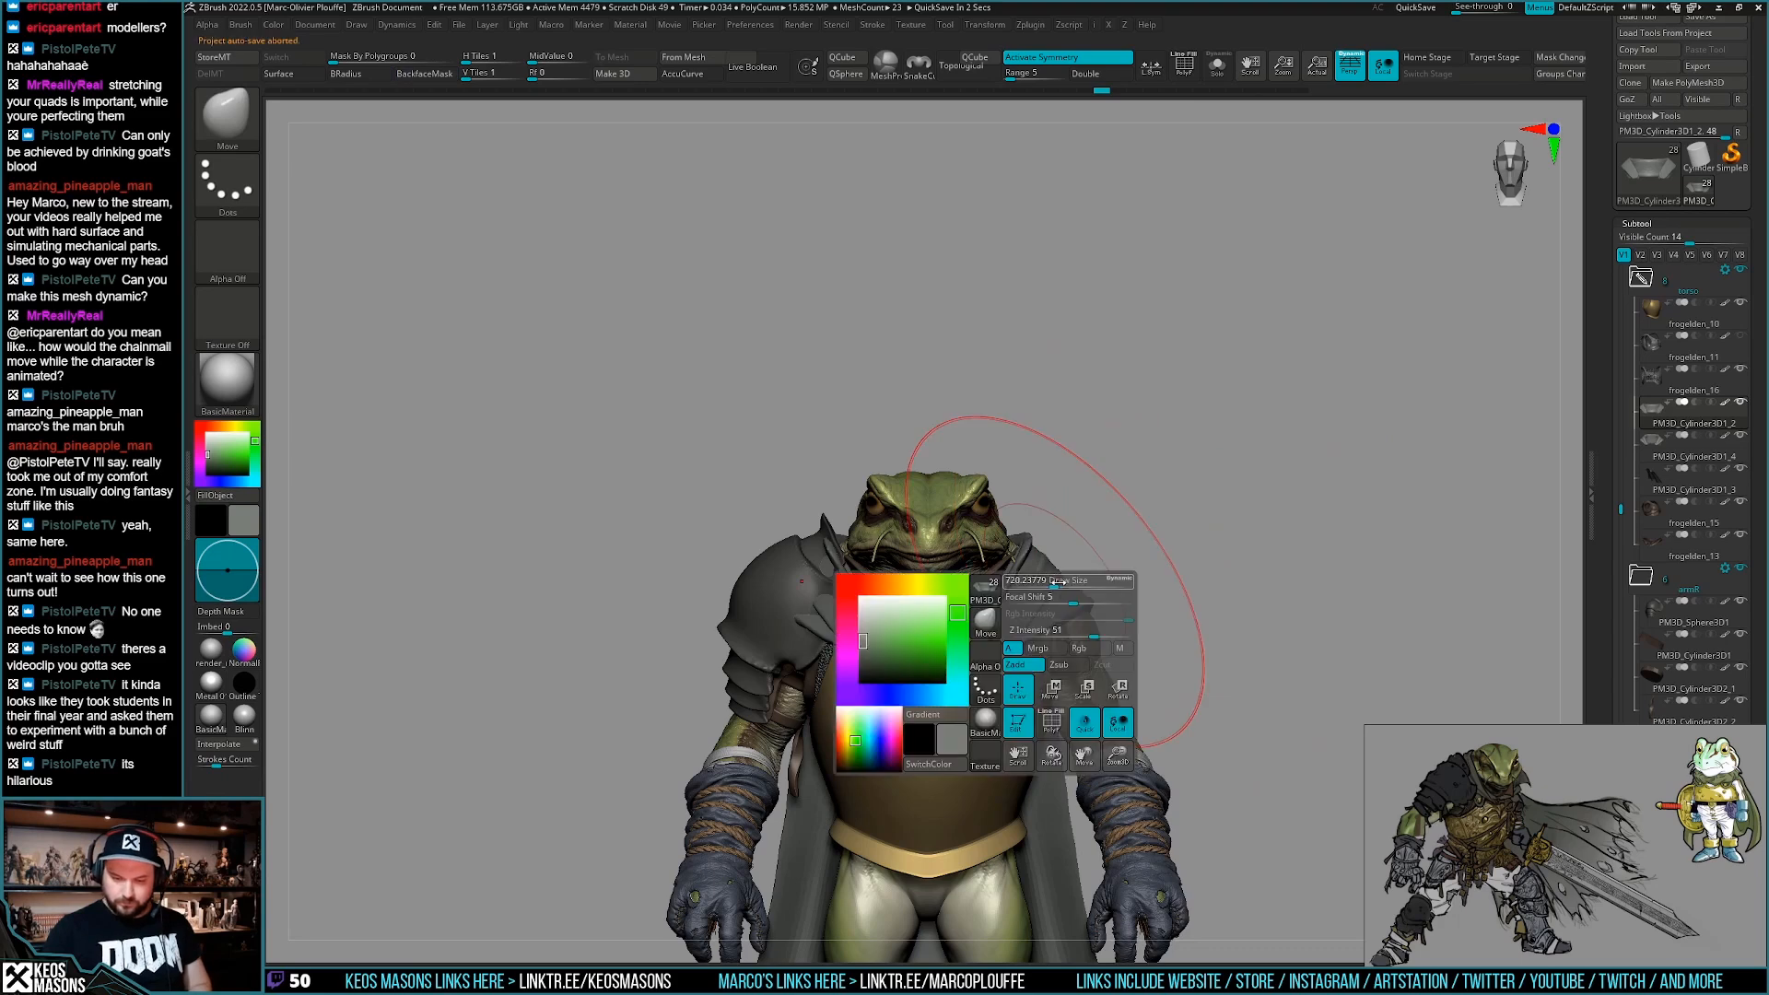
{"action": "left_click_drag", "start_coordinate": [1054, 551], "coordinate": [1034, 576]}
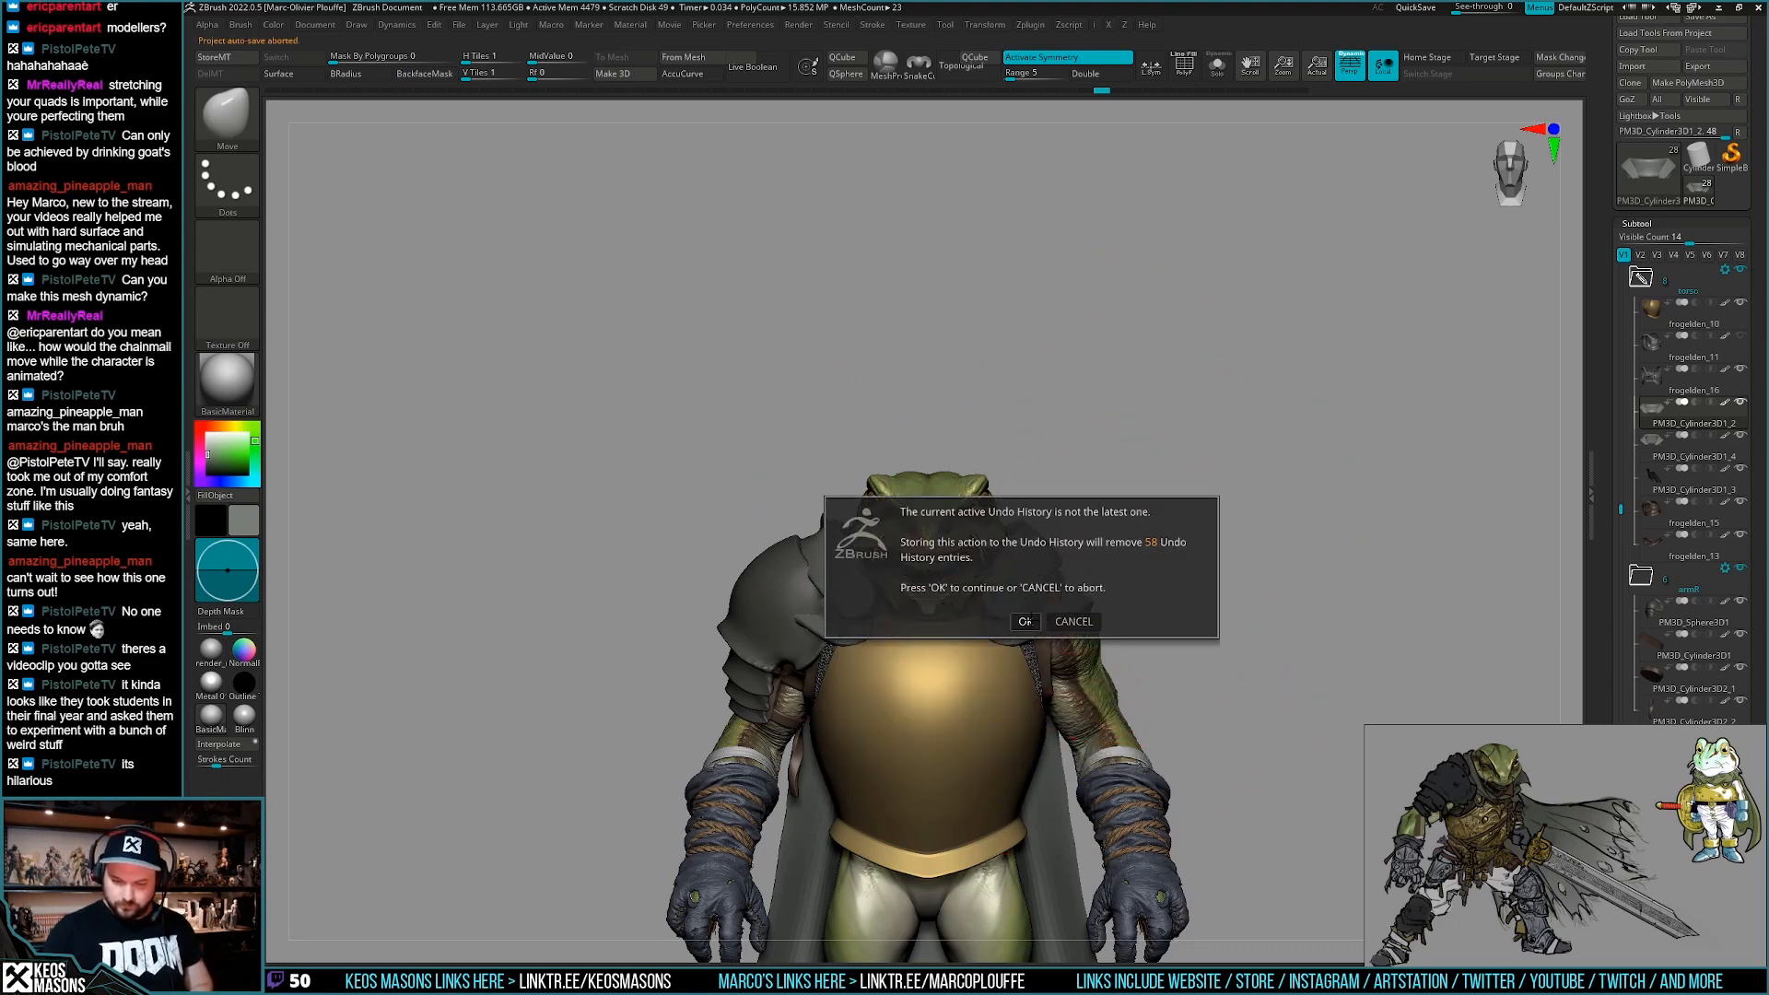
{"action": "left_click", "coordinate": [1024, 620]}
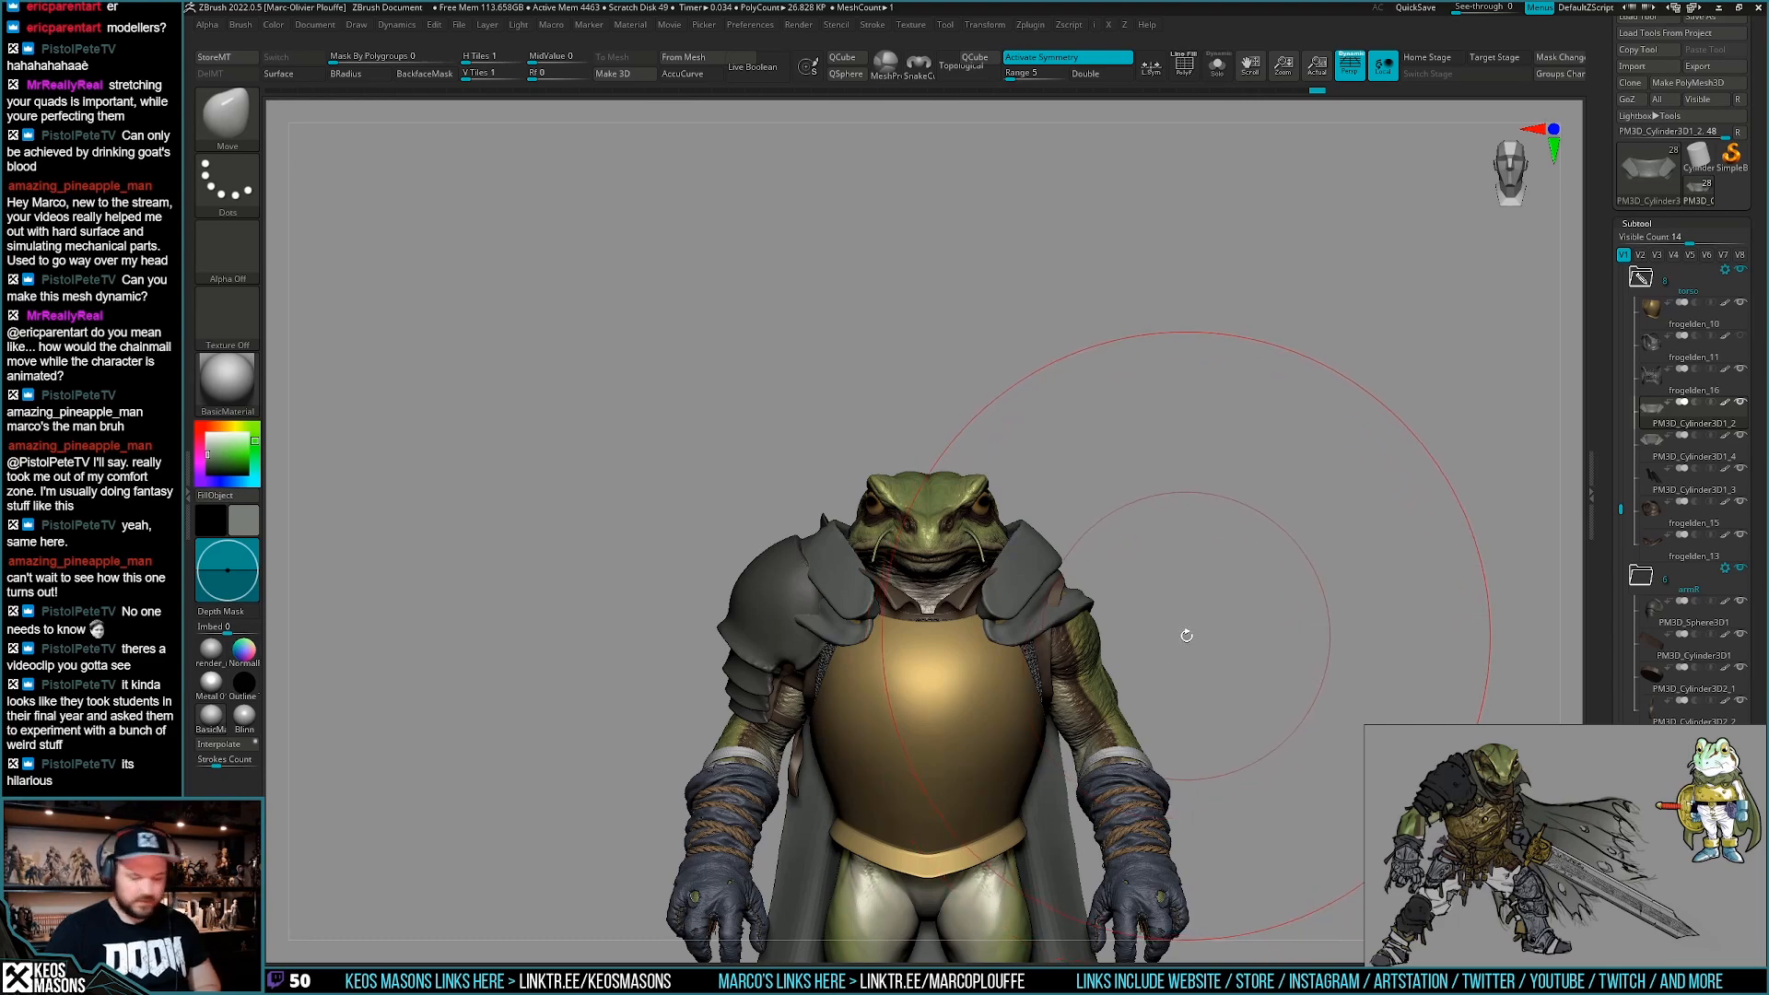
Raise the upper collar layer around the neck and back above the folded cowl with the Move brush.
{"action": "right_click_drag", "start_coordinate": [1180, 632], "coordinate": [1022, 673]}
{"action": "right_click", "coordinate": [1096, 691]}
{"action": "mouse_move", "coordinate": [1074, 613]}
{"action": "right_mouse_down"}
{"action": "mouse_move", "coordinate": [1146, 618]}
{"action": "mouse_move", "coordinate": [1059, 608]}
{"action": "mouse_move", "coordinate": [982, 654]}
{"action": "mouse_move", "coordinate": [977, 677]}
{"action": "mouse_move", "coordinate": [1124, 539]}
{"action": "mouse_move", "coordinate": [1065, 507]}
{"action": "right_mouse_up"}
{"action": "right_click_drag", "start_coordinate": [1049, 617], "coordinate": [977, 700]}
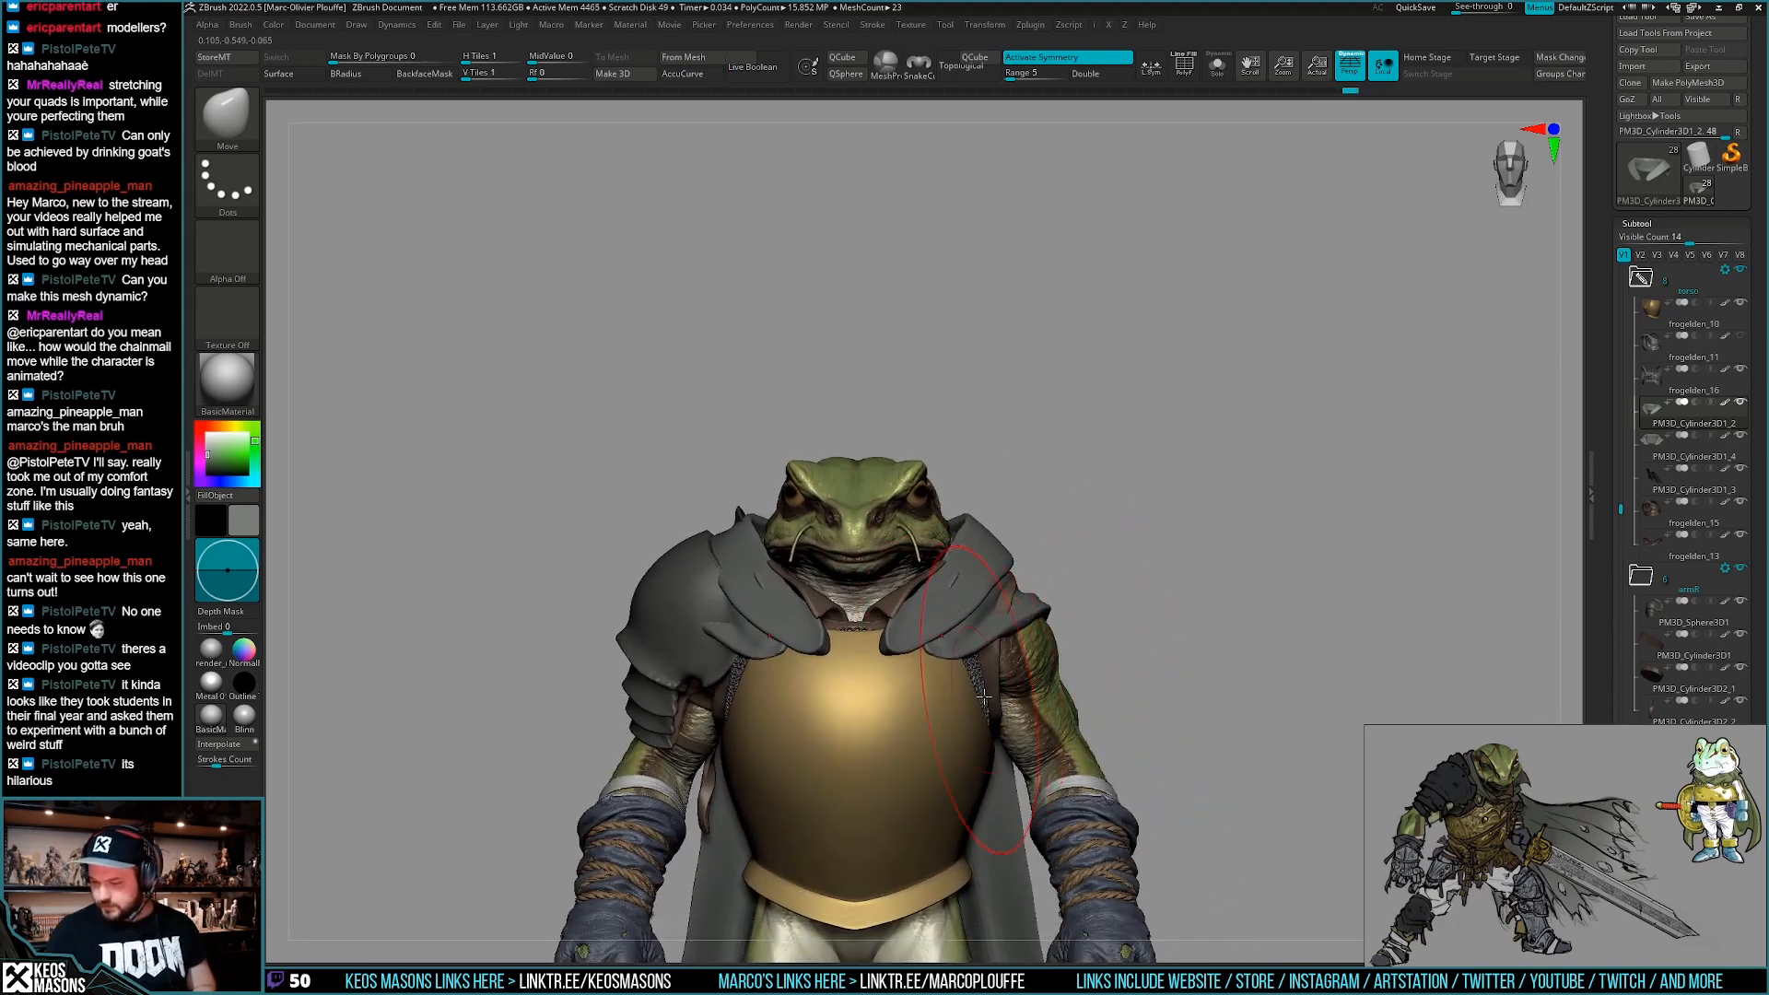
{"action": "mouse_move", "coordinate": [944, 479]}
{"action": "right_mouse_down"}
{"action": "mouse_move", "coordinate": [912, 465]}
{"action": "mouse_move", "coordinate": [1019, 519]}
{"action": "mouse_move", "coordinate": [1018, 360]}
{"action": "mouse_move", "coordinate": [1044, 435]}
{"action": "mouse_move", "coordinate": [1024, 433]}
{"action": "right_mouse_up"}
{"action": "left_click_drag", "start_coordinate": [1024, 433], "coordinate": [1022, 416]}
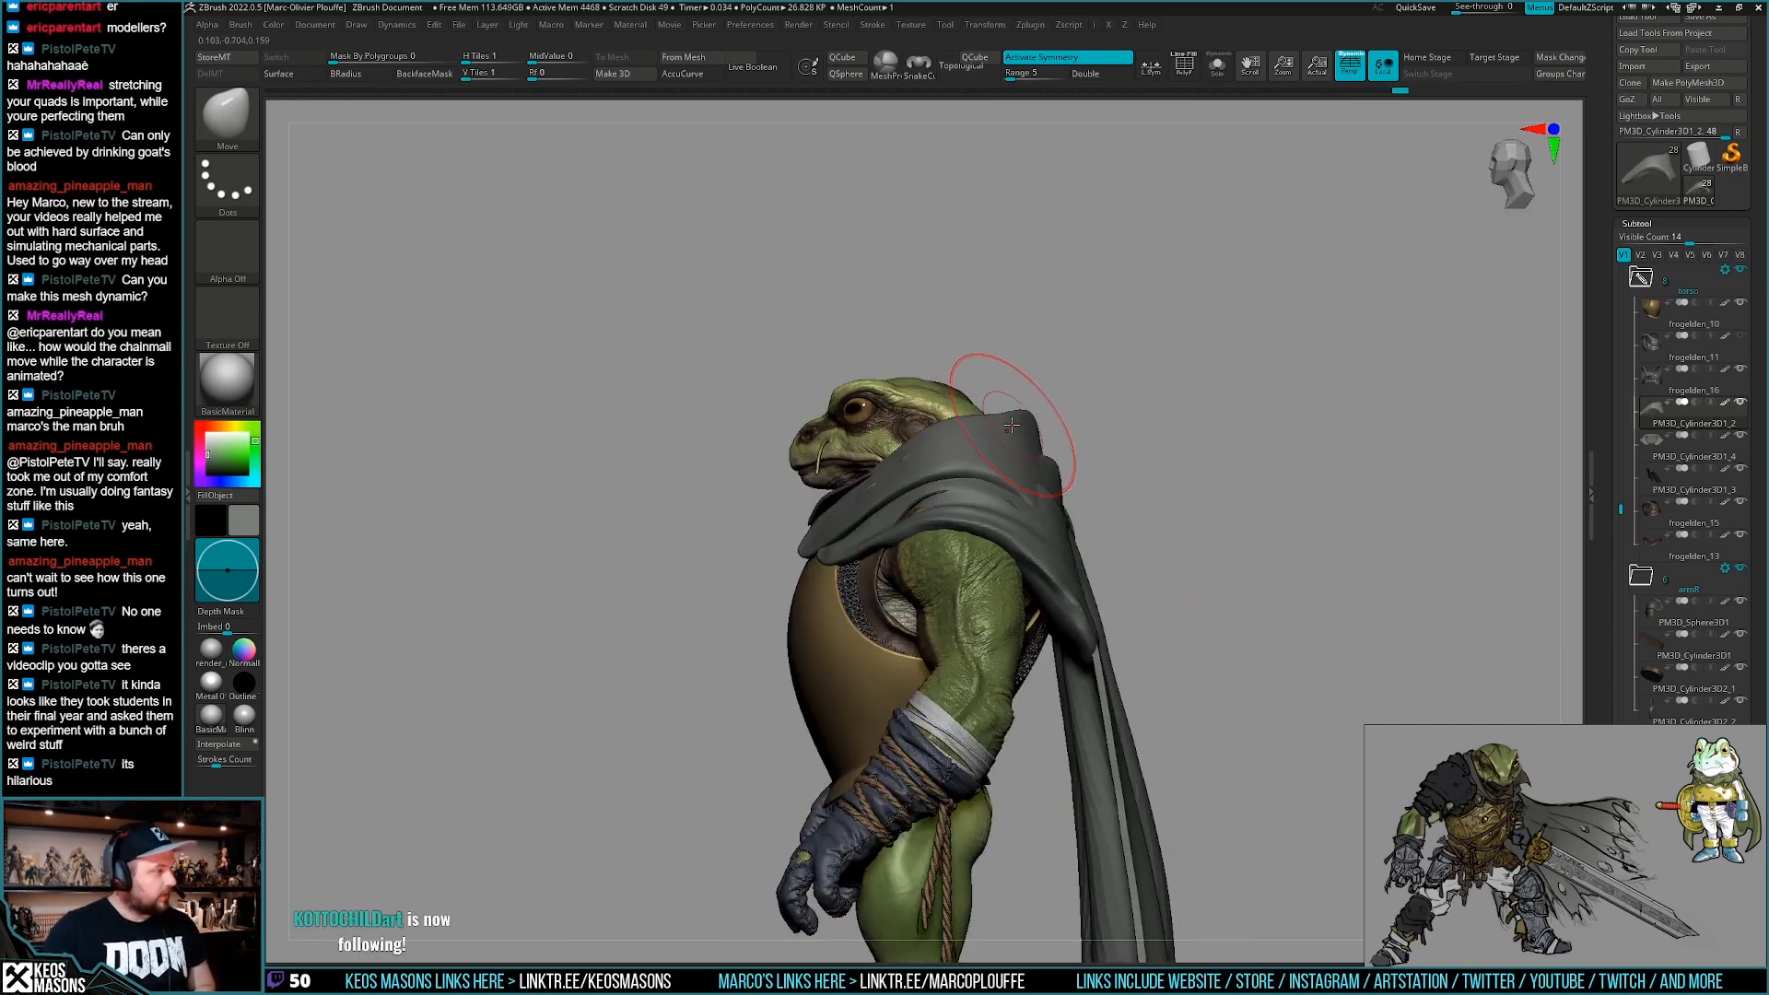
{"action": "right_click_drag", "start_coordinate": [992, 416], "coordinate": [1086, 510]}
{"action": "left_click_drag", "start_coordinate": [1087, 509], "coordinate": [1089, 501]}
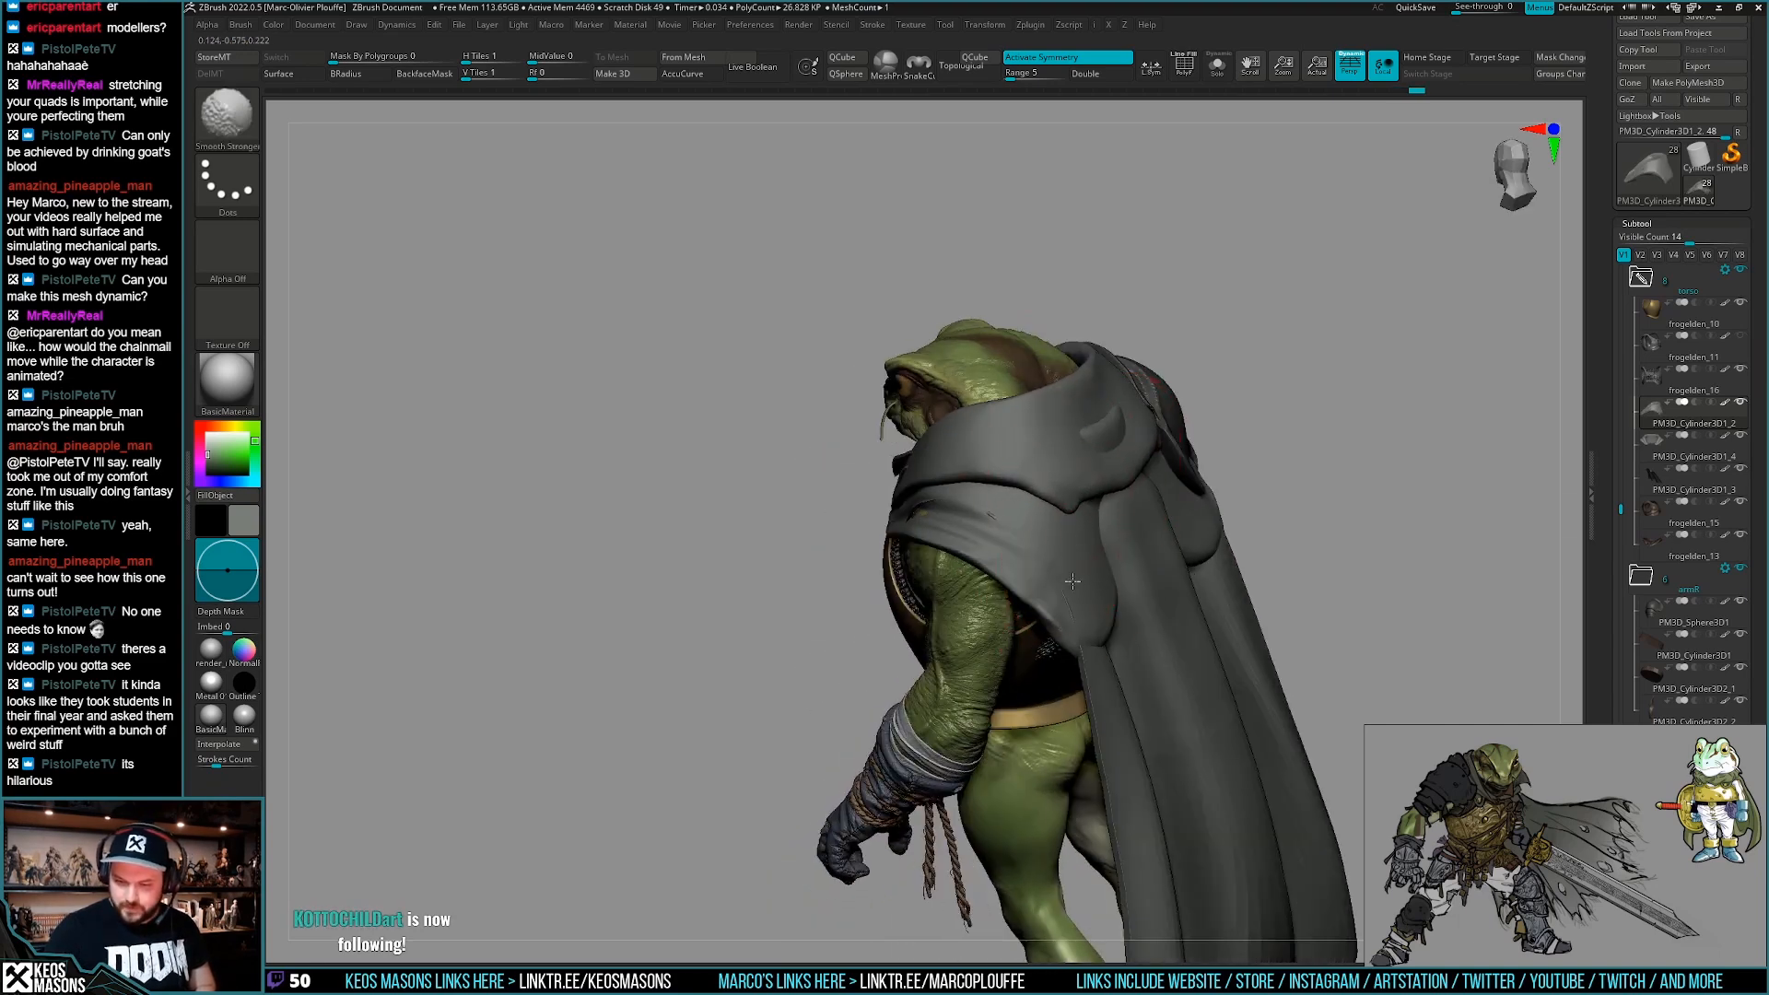
Even out the upper collar's fit across the back and front of the shoulders with the Move brush.
{"action": "mouse_move", "coordinate": [1150, 552]}
{"action": "right_mouse_down"}
{"action": "mouse_move", "coordinate": [1048, 545]}
{"action": "mouse_move", "coordinate": [1018, 598]}
{"action": "mouse_move", "coordinate": [921, 581]}
{"action": "mouse_move", "coordinate": [747, 472]}
{"action": "right_mouse_up"}
{"action": "key", "text": "shift+f"}
{"action": "key", "text": "shift+f"}
{"action": "left_click_drag", "start_coordinate": [747, 473], "coordinate": [763, 487]}
{"action": "mouse_move", "coordinate": [812, 484]}
{"action": "right_mouse_down"}
{"action": "mouse_move", "coordinate": [923, 479]}
{"action": "mouse_move", "coordinate": [825, 445]}
{"action": "mouse_move", "coordinate": [825, 465]}
{"action": "right_mouse_up"}
{"action": "right_click", "coordinate": [924, 480]}
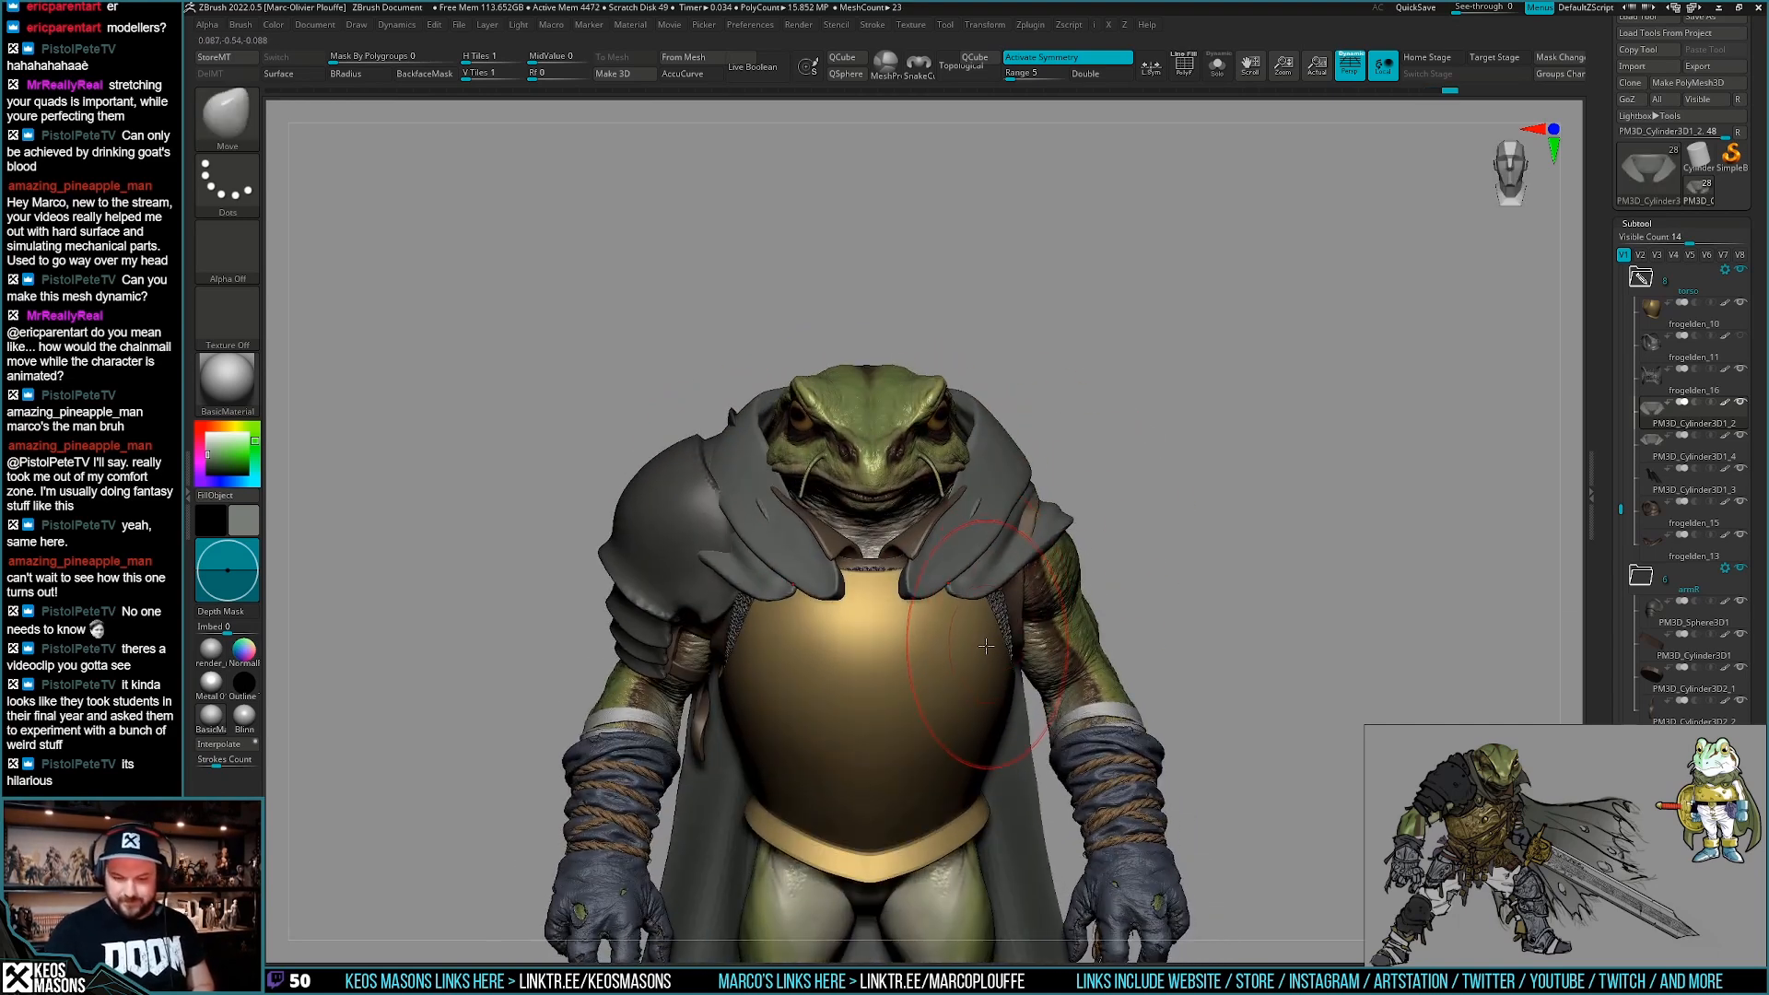
{"action": "mouse_move", "coordinate": [1035, 692]}
{"action": "right_mouse_down"}
{"action": "mouse_move", "coordinate": [1061, 653]}
{"action": "mouse_move", "coordinate": [1034, 705]}
{"action": "right_mouse_up"}
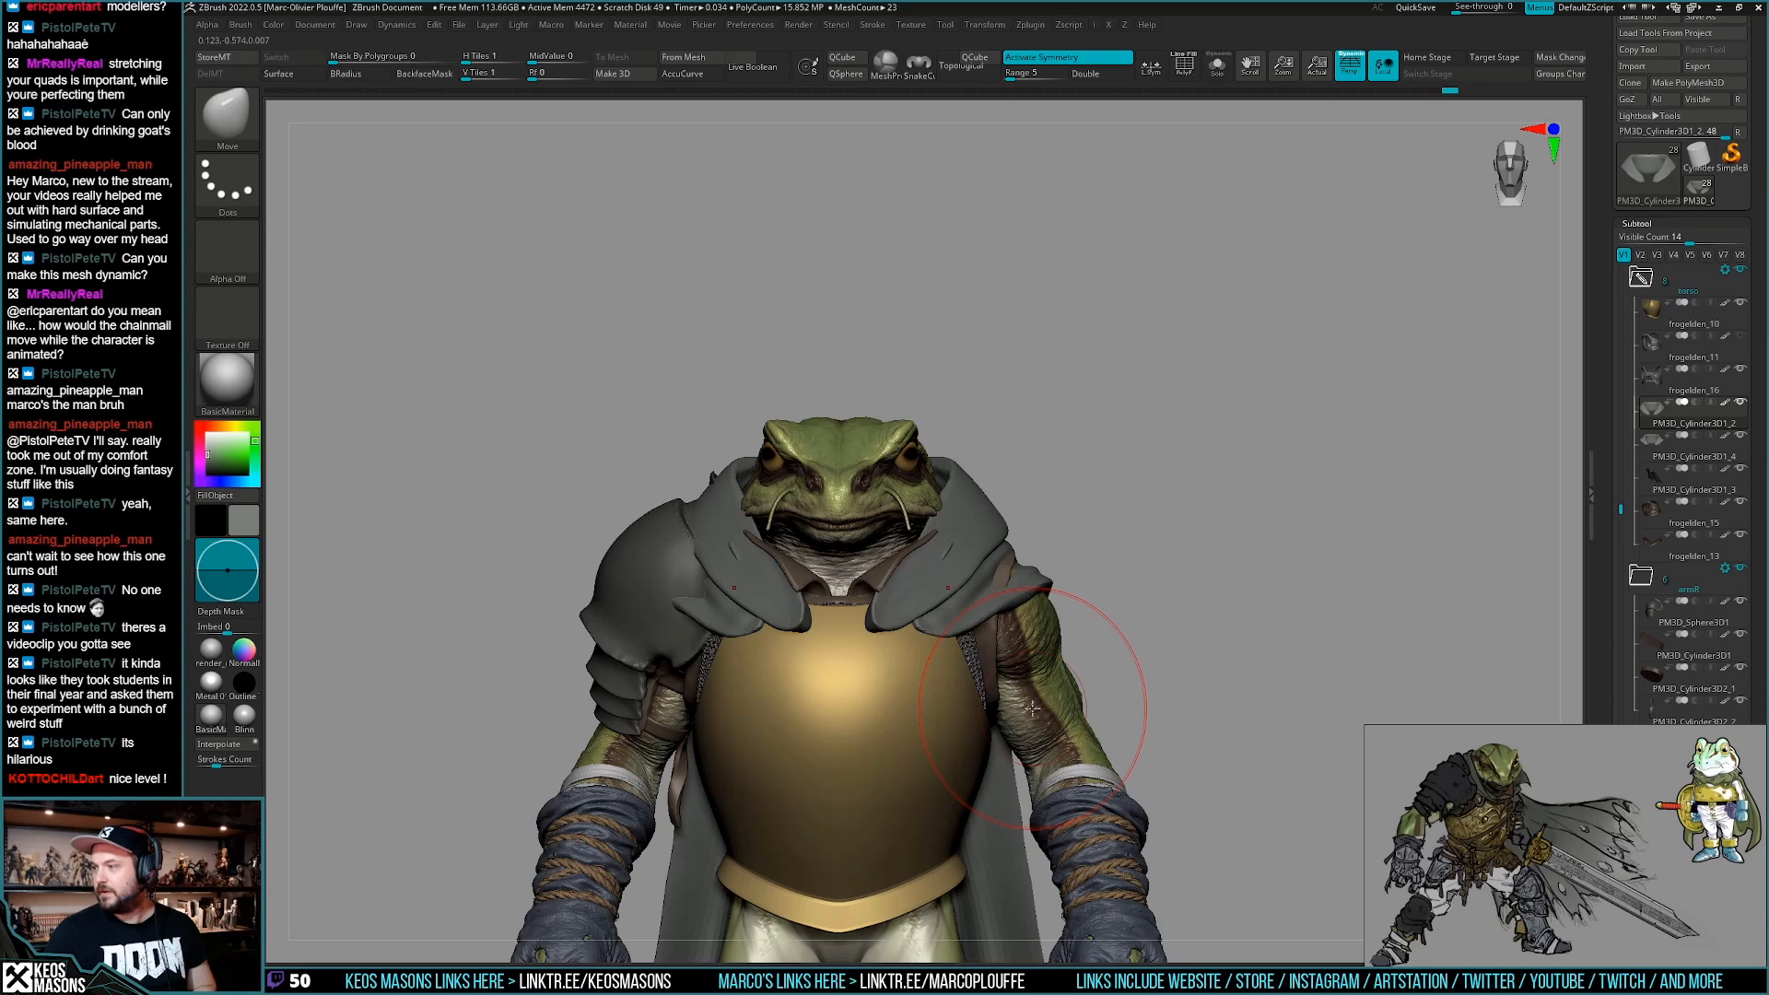
Shape the upper collar's front ends over the breastplate with a smaller Move brush.
{"action": "right_click_drag", "start_coordinate": [1032, 708], "coordinate": [1033, 671], "text": "alt"}
{"action": "key", "text": "space"}
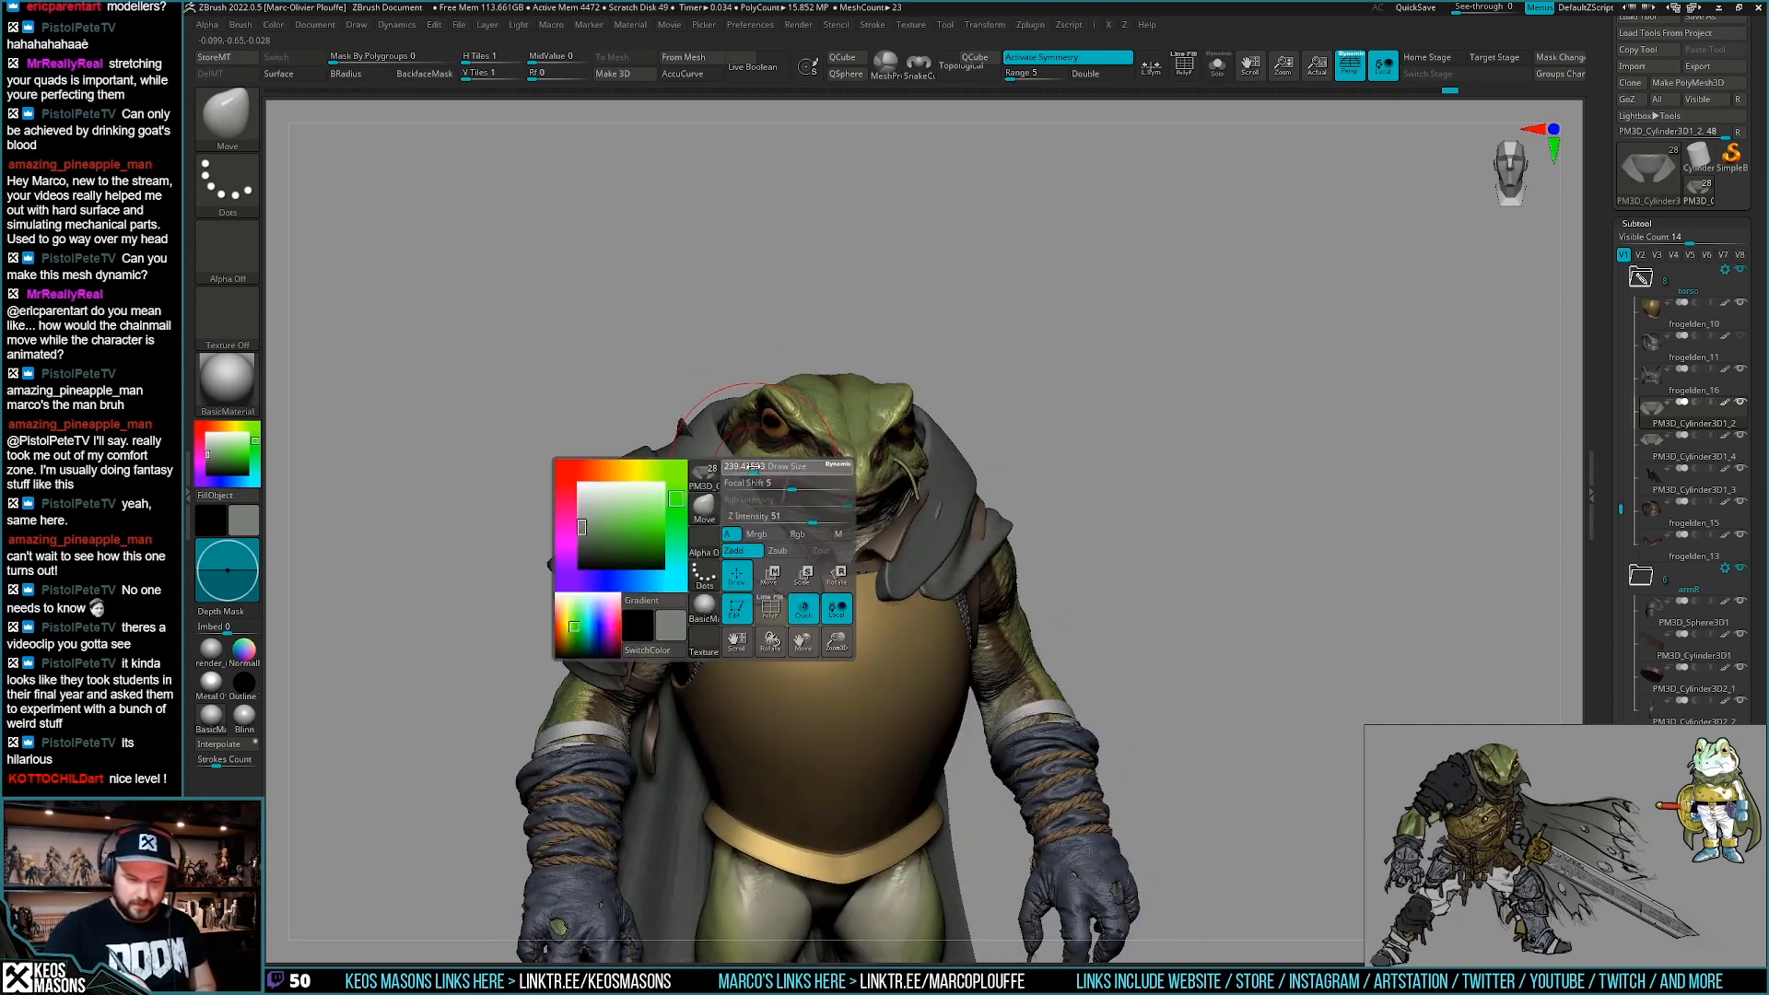
{"action": "key", "text": "space"}
{"action": "right_click_drag", "start_coordinate": [774, 449], "coordinate": [769, 489]}
{"action": "left_click_drag", "start_coordinate": [748, 457], "coordinate": [737, 468]}
{"action": "right_click_drag", "start_coordinate": [781, 536], "coordinate": [776, 497]}
{"action": "left_click_drag", "start_coordinate": [790, 589], "coordinate": [811, 594]}
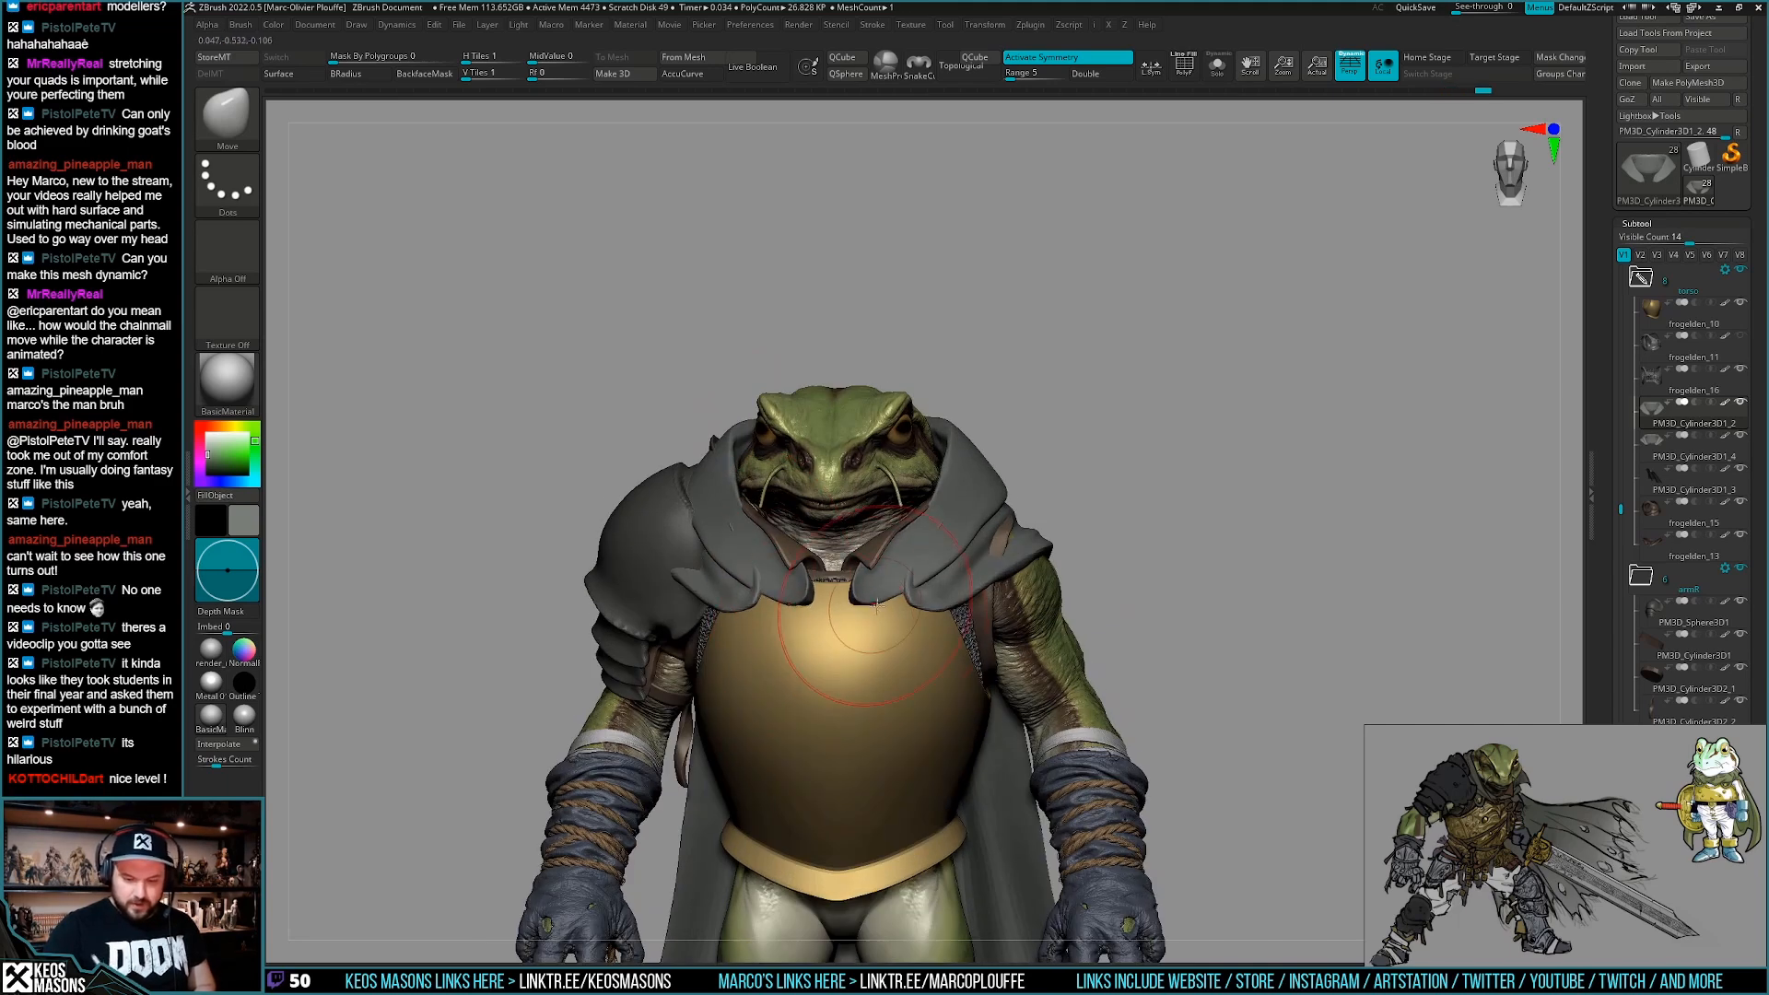
{"action": "right_click_drag", "start_coordinate": [837, 635], "coordinate": [833, 594]}
{"action": "right_click_drag", "start_coordinate": [1008, 600], "coordinate": [1027, 677]}
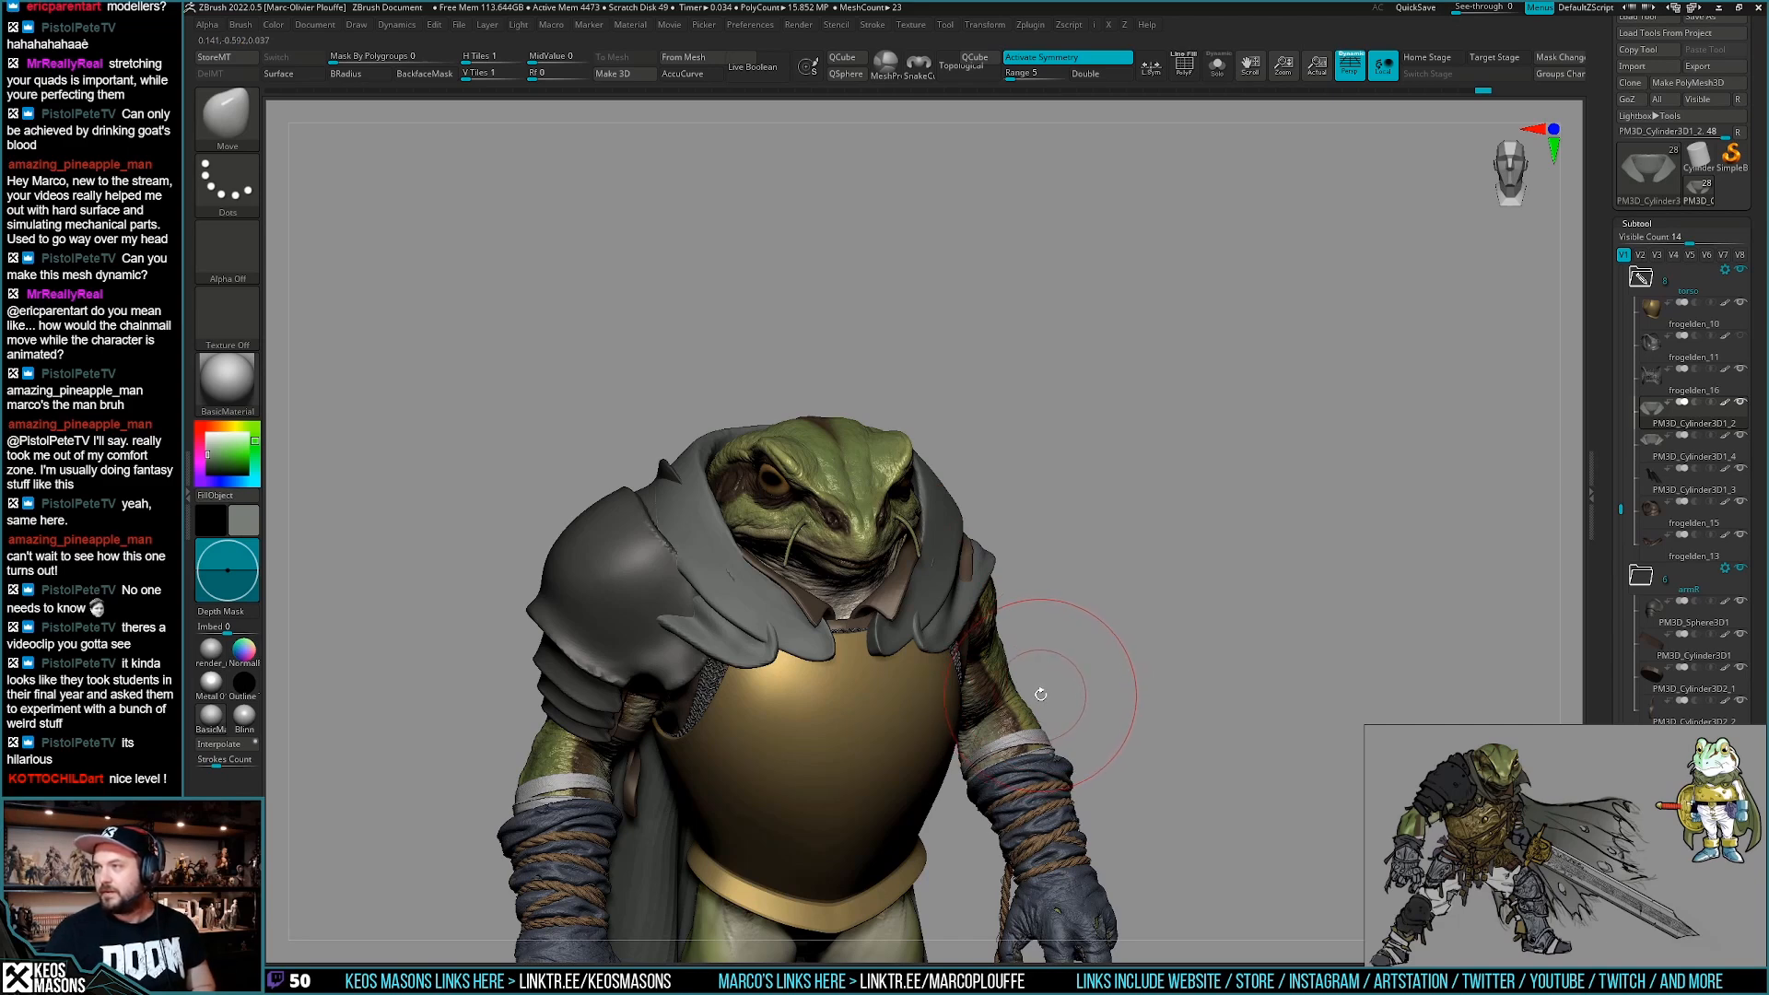
Turn off symmetry and reshape the upper collar independently on each side of the neck.
{"action": "right_click_drag", "start_coordinate": [1040, 693], "coordinate": [1032, 690], "text": "shift"}
{"action": "right_click", "coordinate": [912, 531]}
{"action": "mouse_move", "coordinate": [911, 506]}
{"action": "right_mouse_down"}
{"action": "mouse_move", "coordinate": [912, 531]}
{"action": "mouse_move", "coordinate": [955, 478]}
{"action": "mouse_move", "coordinate": [944, 511]}
{"action": "right_mouse_up"}
{"action": "key", "text": "x"}
{"action": "right_click", "coordinate": [968, 478]}
{"action": "right_click", "coordinate": [915, 522]}
{"action": "mouse_move", "coordinate": [915, 511]}
{"action": "right_mouse_down"}
{"action": "mouse_move", "coordinate": [875, 648]}
{"action": "mouse_move", "coordinate": [858, 681]}
{"action": "mouse_move", "coordinate": [837, 677]}
{"action": "mouse_move", "coordinate": [868, 691]}
{"action": "mouse_move", "coordinate": [885, 674]}
{"action": "mouse_move", "coordinate": [790, 652]}
{"action": "mouse_move", "coordinate": [997, 564]}
{"action": "mouse_move", "coordinate": [898, 639]}
{"action": "right_mouse_up"}
Refine the collar's edge beside the head and over the shoulder using the Move brush with AccuCurve enabled.
{"action": "key", "text": "space"}
{"action": "left_click", "coordinate": [998, 573]}
{"action": "right_click_drag", "start_coordinate": [984, 548], "coordinate": [985, 517]}
{"action": "mouse_move", "coordinate": [1002, 455]}
{"action": "right_mouse_down", "text": "shift"}
{"action": "mouse_move", "coordinate": [1094, 484]}
{"action": "mouse_move", "coordinate": [1063, 533]}
{"action": "mouse_move", "coordinate": [1008, 523]}
{"action": "right_mouse_up", "text": "shift"}
{"action": "key", "text": "space"}
{"action": "left_click", "coordinate": [998, 509]}
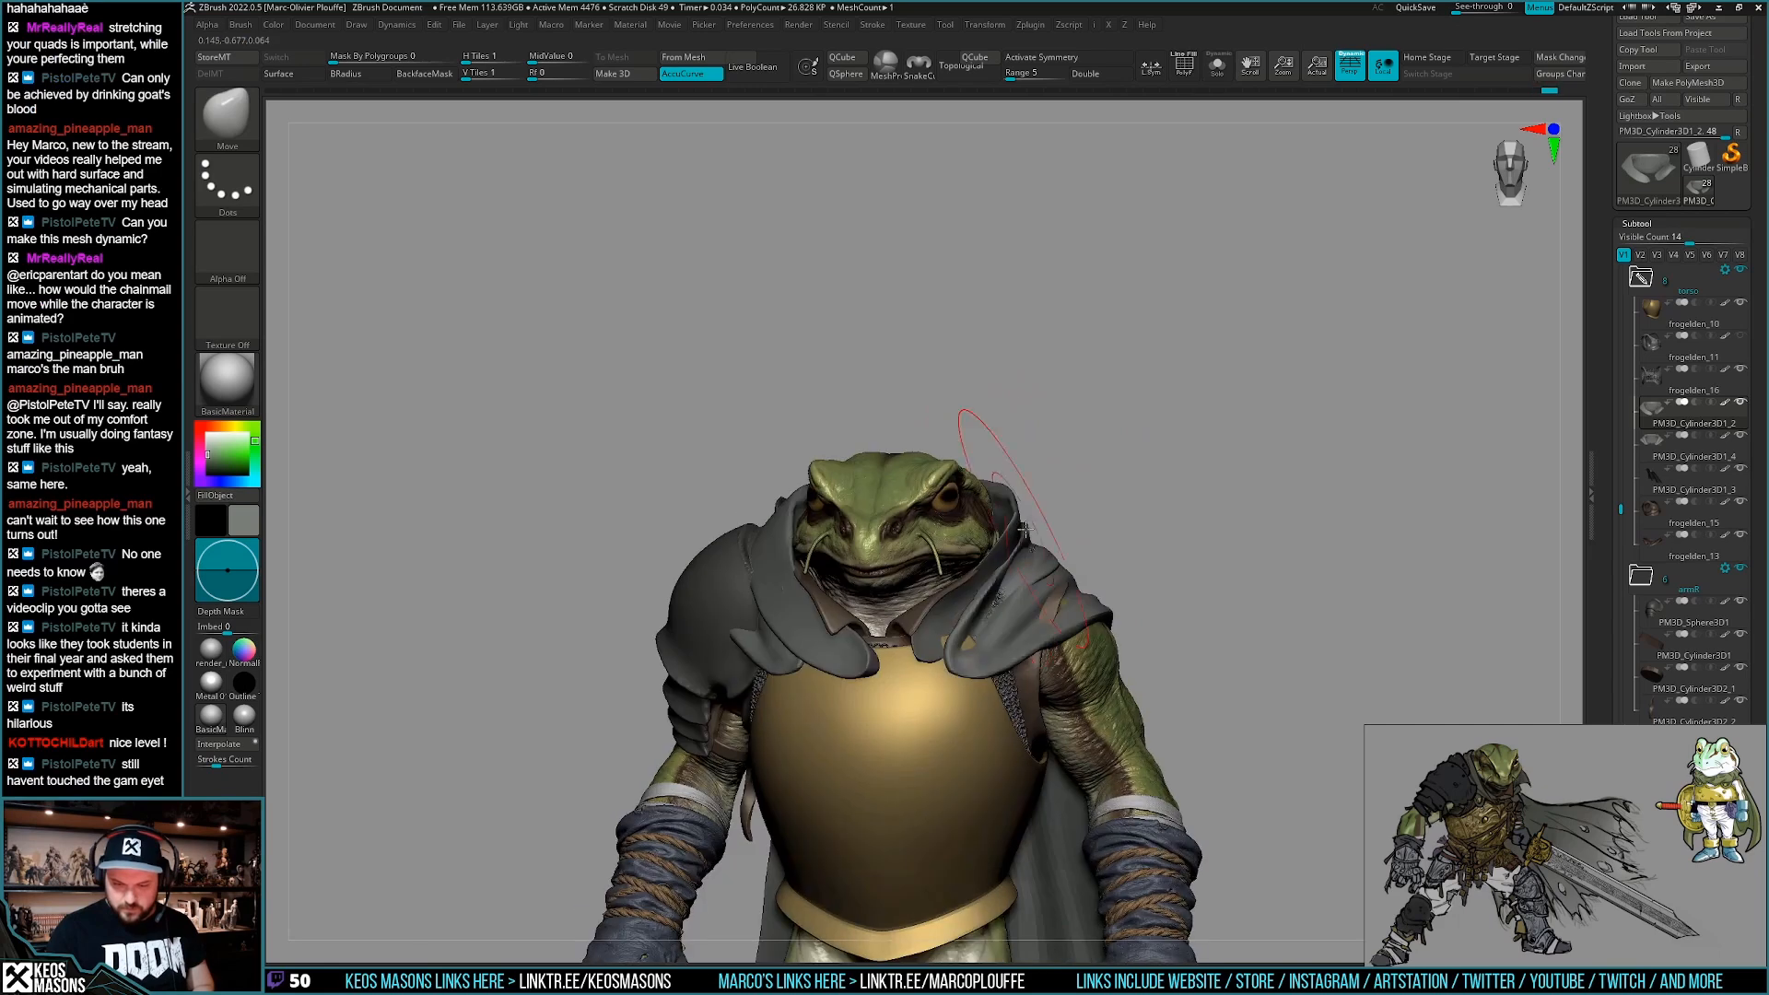
Isolate the upper collar and paint a freehand mask along its folded edge over the bare shoulder.
{"action": "key", "text": "alt+s"}
{"action": "right_click_drag", "start_coordinate": [1111, 538], "coordinate": [1066, 546]}
{"action": "key", "text": "ctrl+space"}
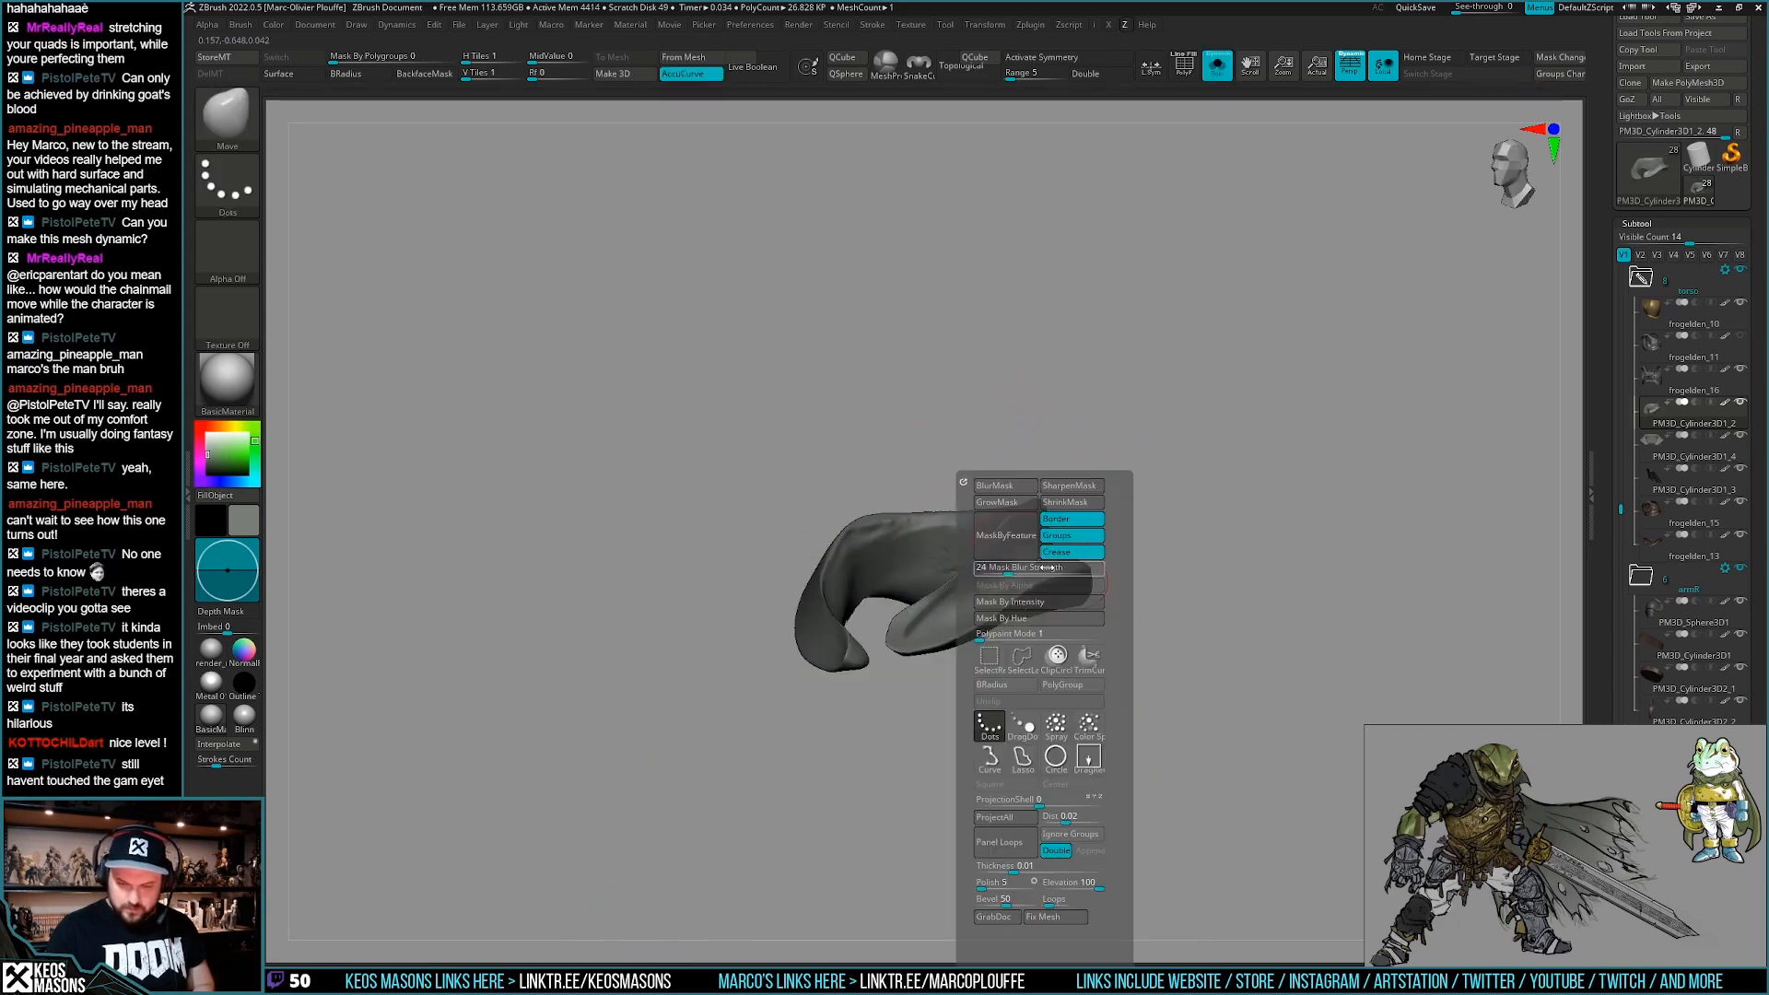
{"action": "left_click", "coordinate": [988, 727], "text": "ctrl"}
{"action": "left_click_drag", "start_coordinate": [1040, 518], "coordinate": [1019, 523], "text": "ctrl"}
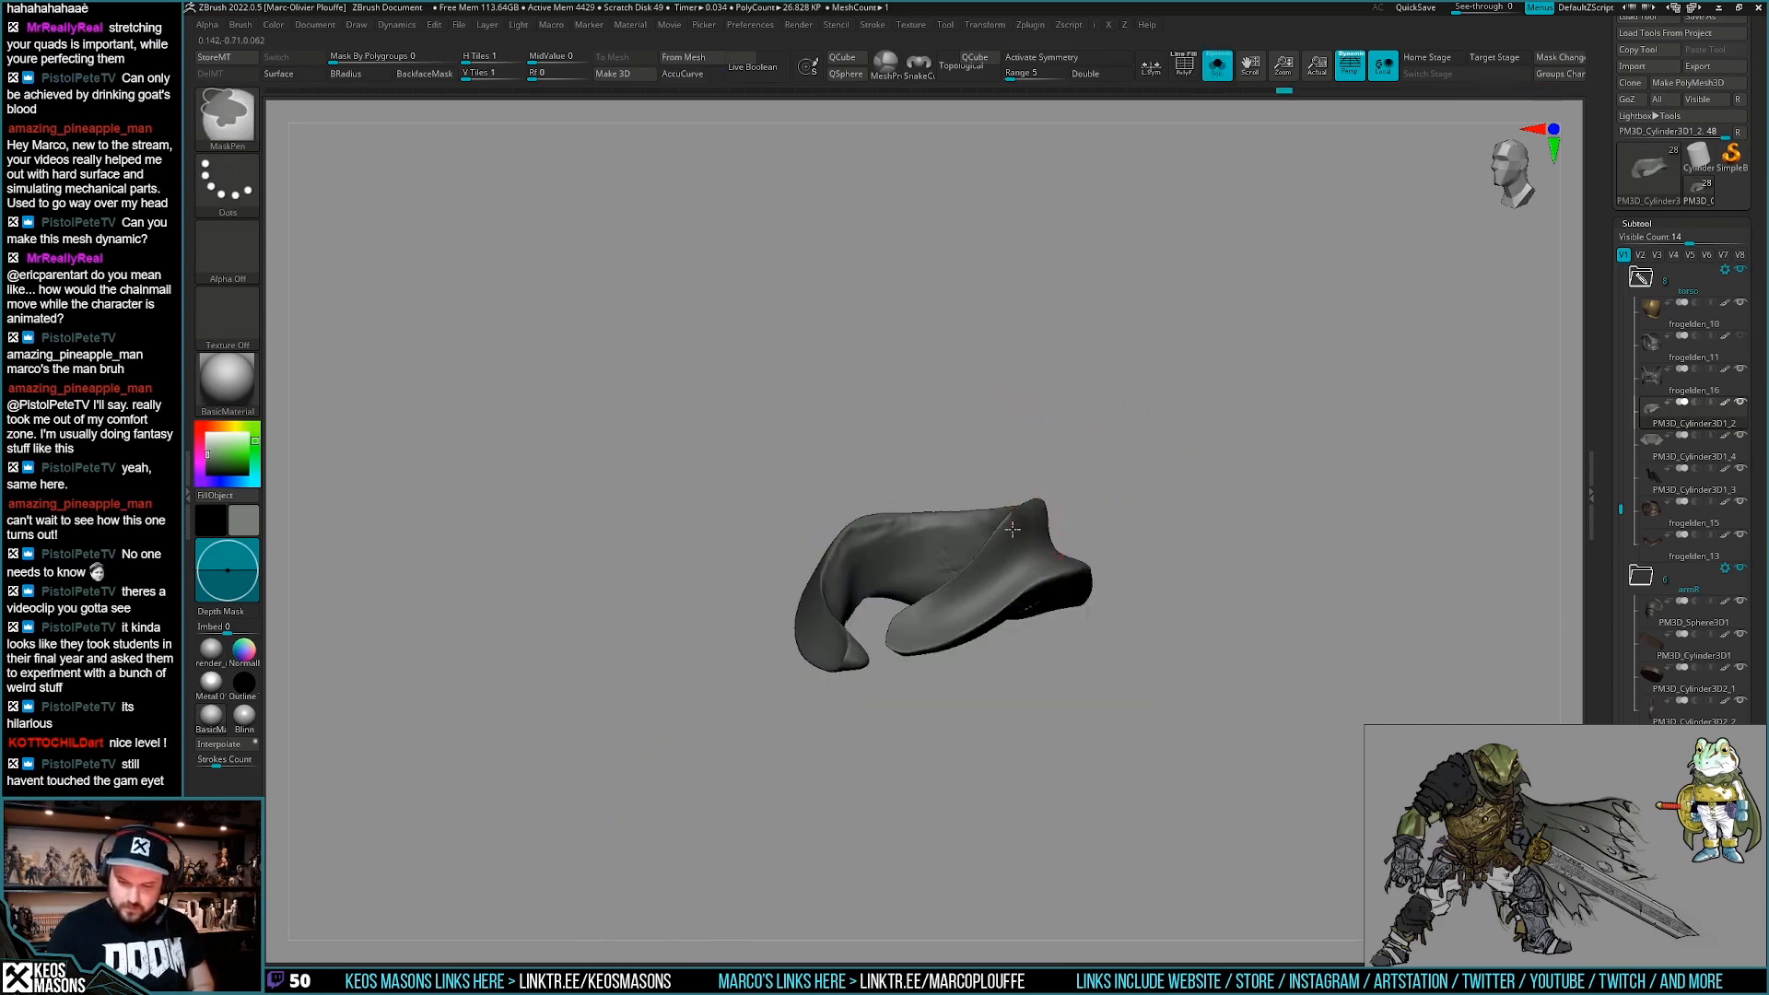
{"action": "right_click_drag", "start_coordinate": [1021, 543], "coordinate": [1026, 632]}
{"action": "key", "text": "space"}
{"action": "key", "text": "ctrl"}
{"action": "key", "text": "ctrl"}
Reshape the upper collar's folded side beside the head with the Move brush.
{"action": "mouse_move", "coordinate": [841, 746]}
{"action": "right_mouse_down"}
{"action": "mouse_move", "coordinate": [948, 710]}
{"action": "mouse_move", "coordinate": [1047, 624]}
{"action": "mouse_move", "coordinate": [1133, 624]}
{"action": "mouse_move", "coordinate": [1144, 640]}
{"action": "mouse_move", "coordinate": [1141, 622]}
{"action": "mouse_move", "coordinate": [948, 710]}
{"action": "mouse_move", "coordinate": [1019, 651]}
{"action": "right_mouse_up"}
{"action": "right_click", "coordinate": [1140, 623]}
{"action": "right_click", "coordinate": [1019, 645]}
{"action": "key", "text": "b"}
{"action": "left_click", "coordinate": [1239, 276]}
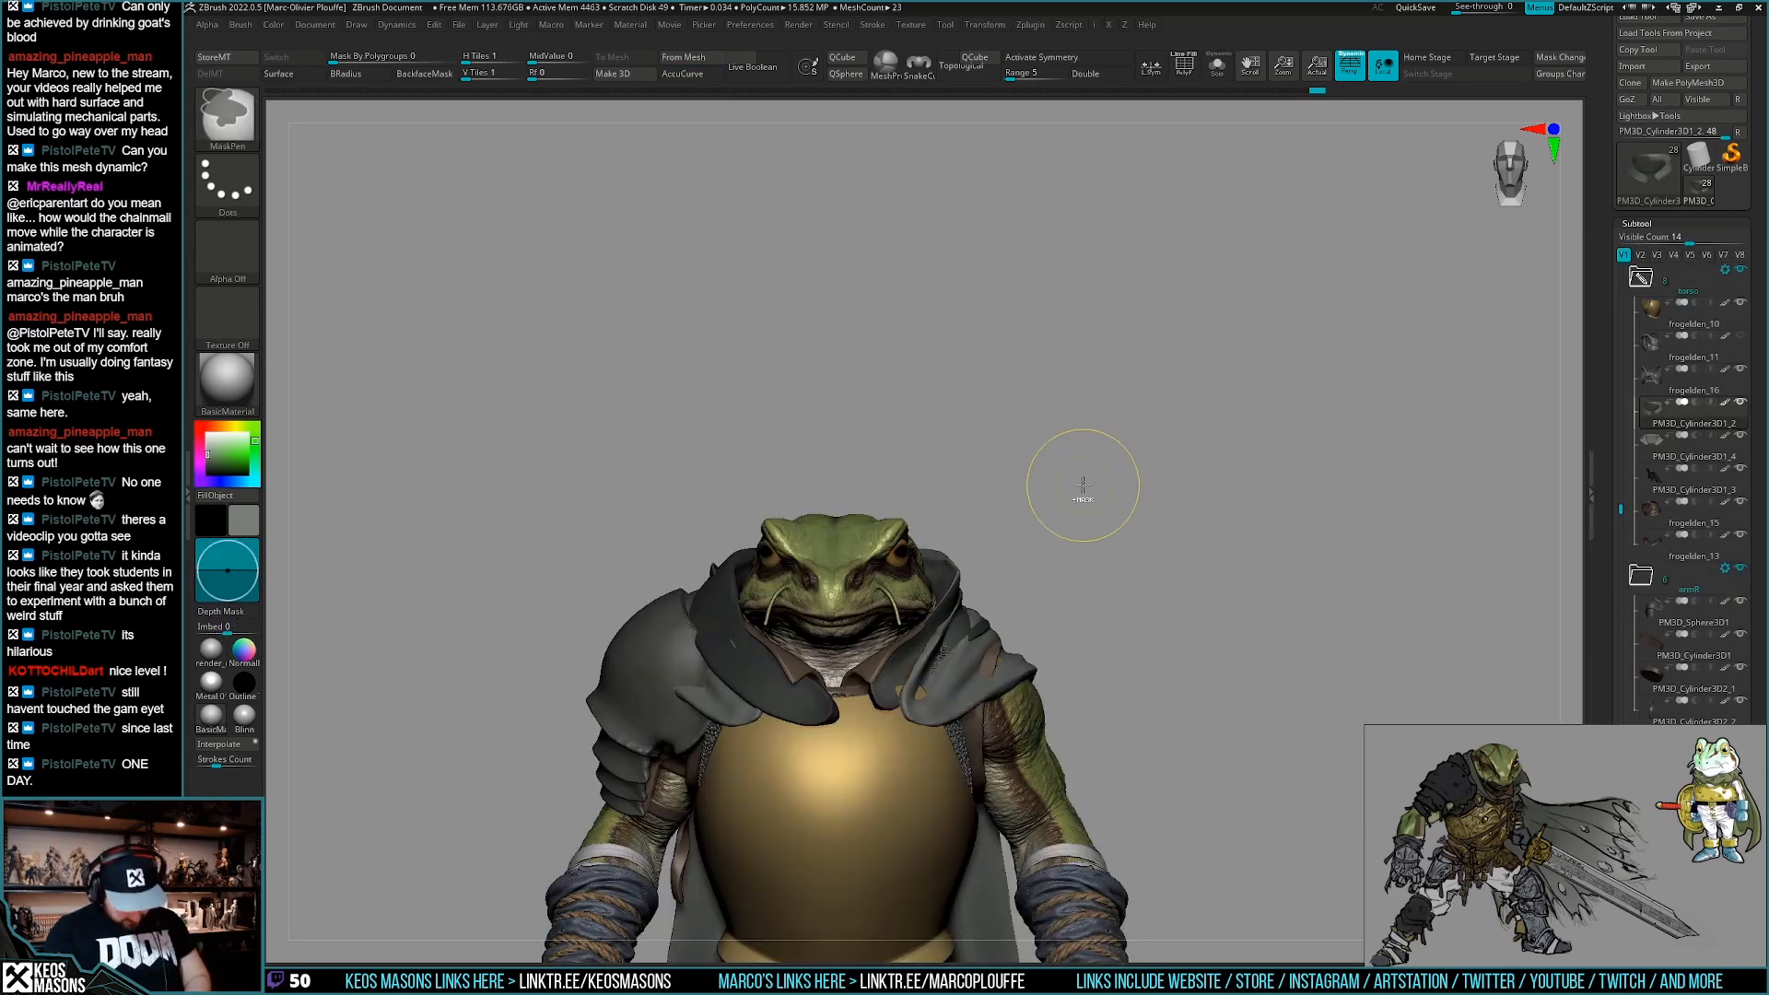
{"action": "right_click", "coordinate": [1059, 497]}
{"action": "left_click", "coordinate": [1039, 579]}
{"action": "mouse_move", "coordinate": [922, 585]}
{"action": "right_mouse_down"}
{"action": "mouse_move", "coordinate": [972, 573]}
{"action": "mouse_move", "coordinate": [939, 603]}
{"action": "right_mouse_up"}
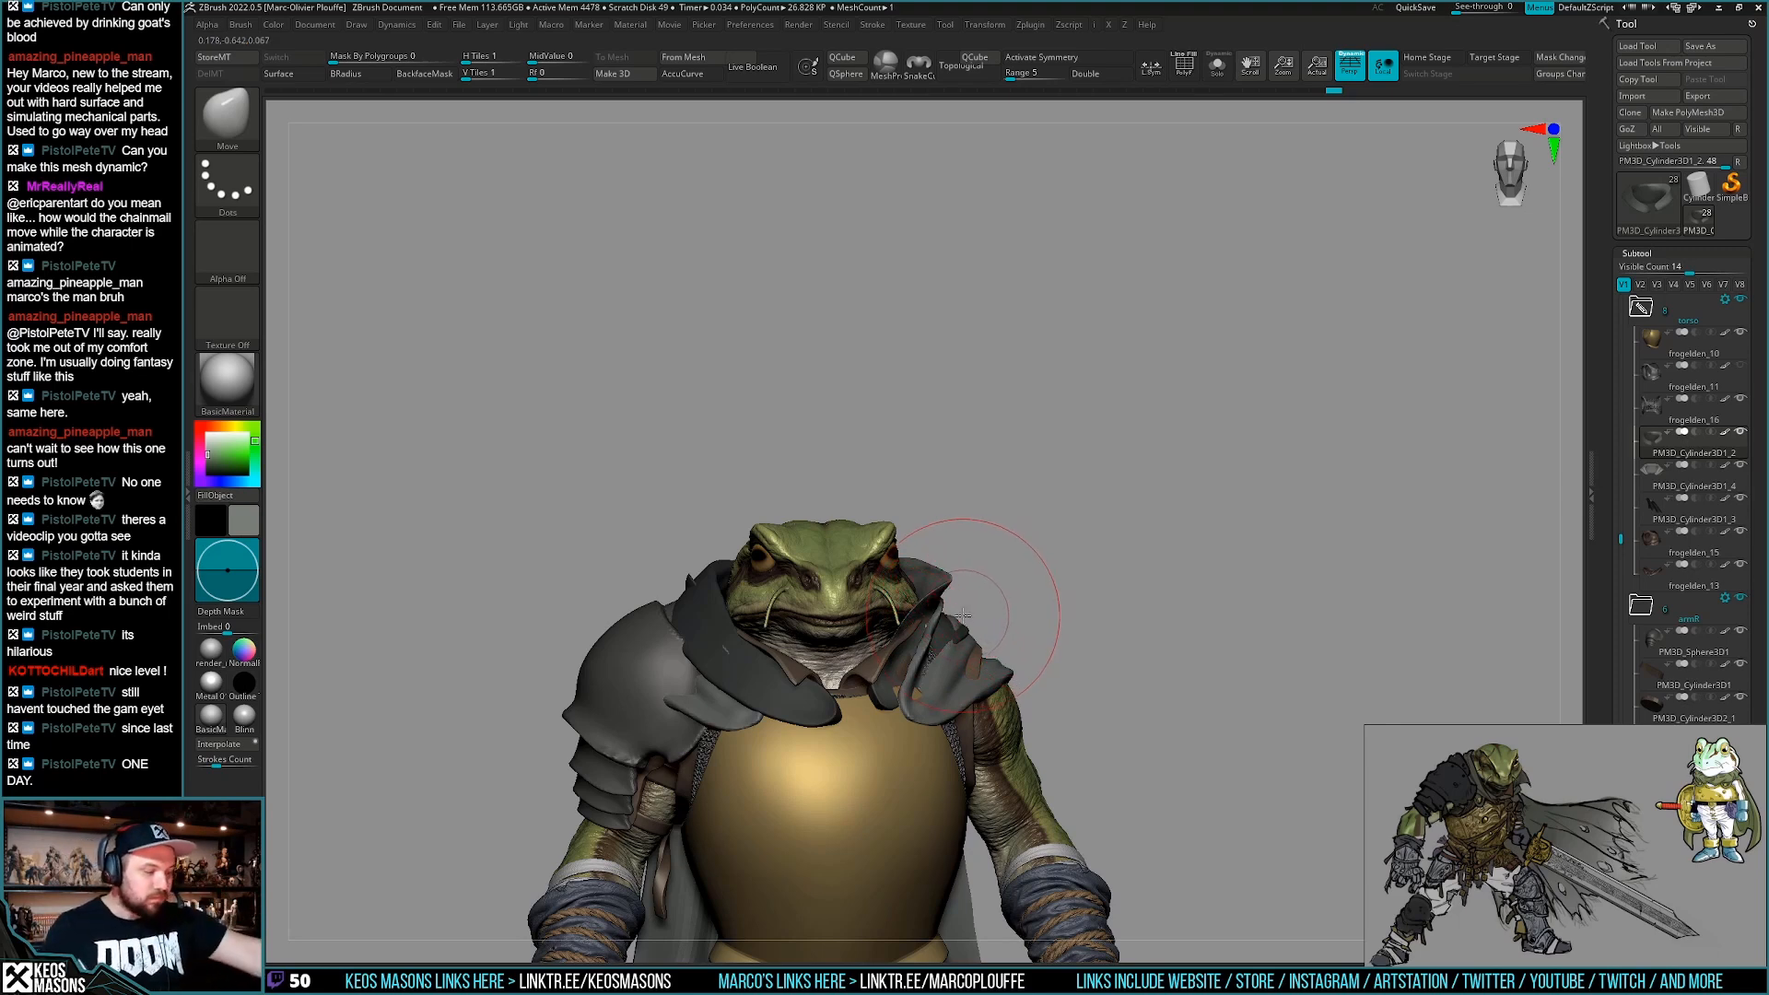
{"action": "right_click_drag", "start_coordinate": [1008, 598], "coordinate": [942, 564]}
{"action": "right_click", "coordinate": [958, 571]}
Sharpen the collar's folded-over edge beside the head using the Move brush with AccuCurve enabled.
{"action": "key", "text": "alt+s"}
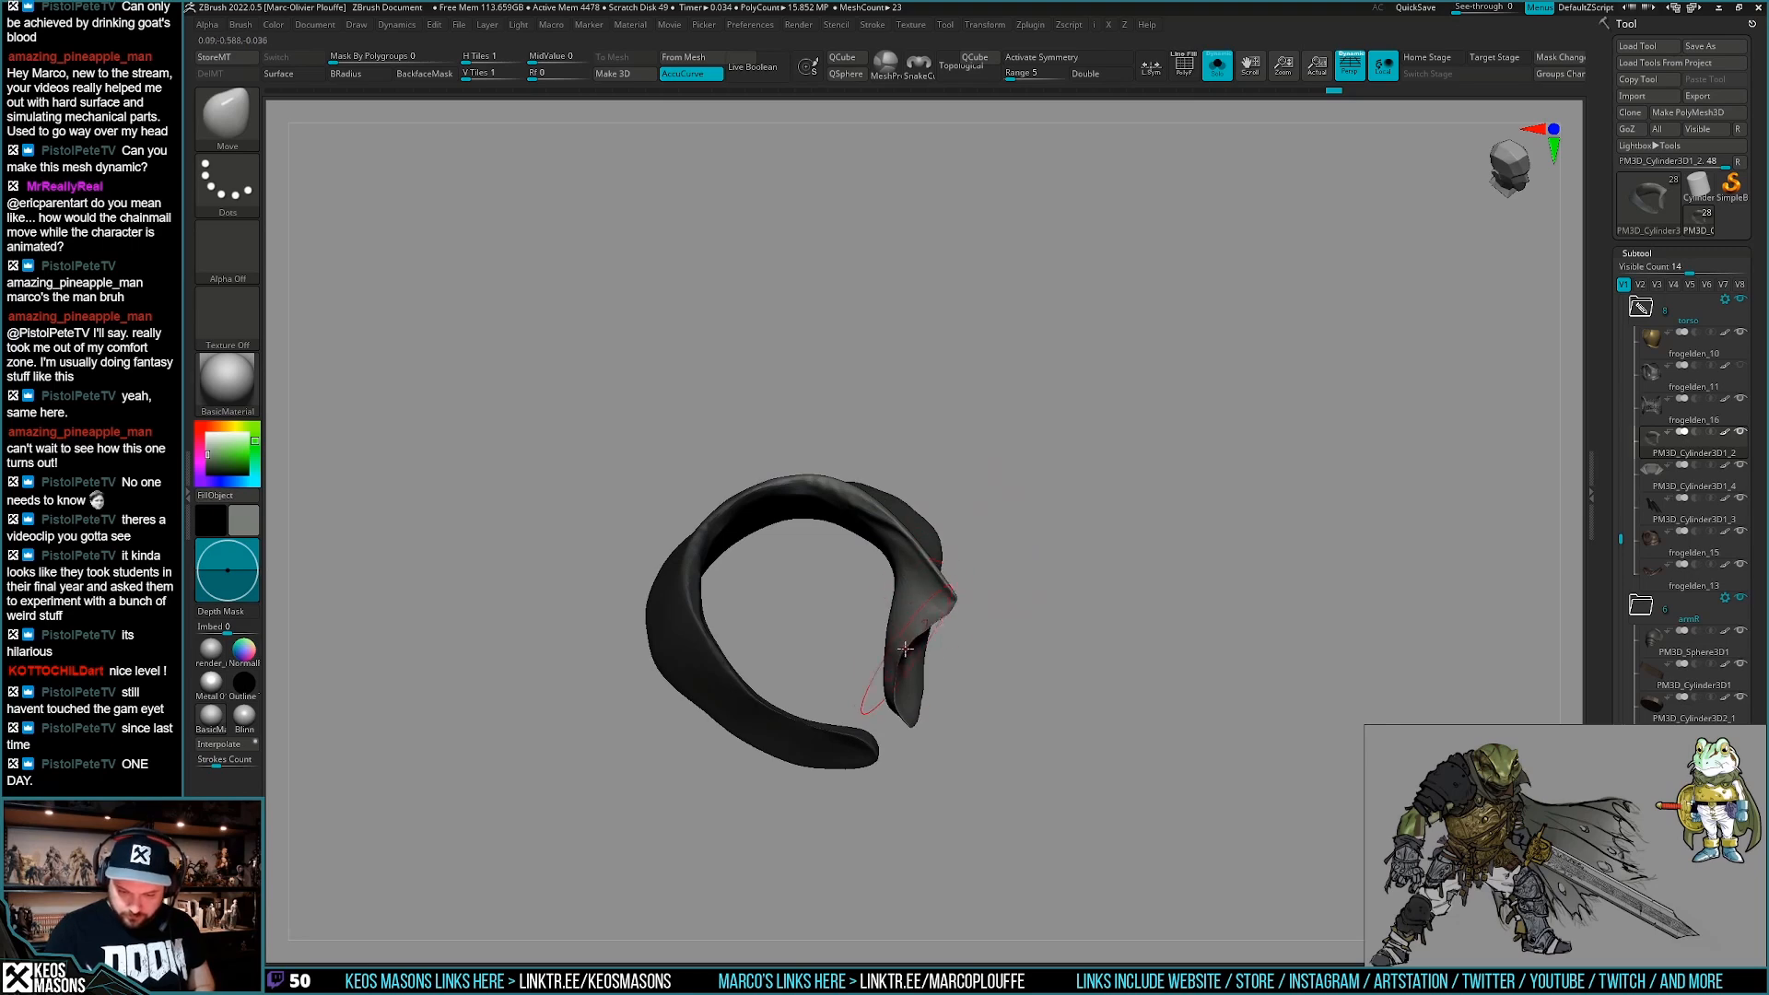
{"action": "right_click_drag", "start_coordinate": [977, 647], "coordinate": [1028, 523]}
{"action": "key", "text": "alt+s"}
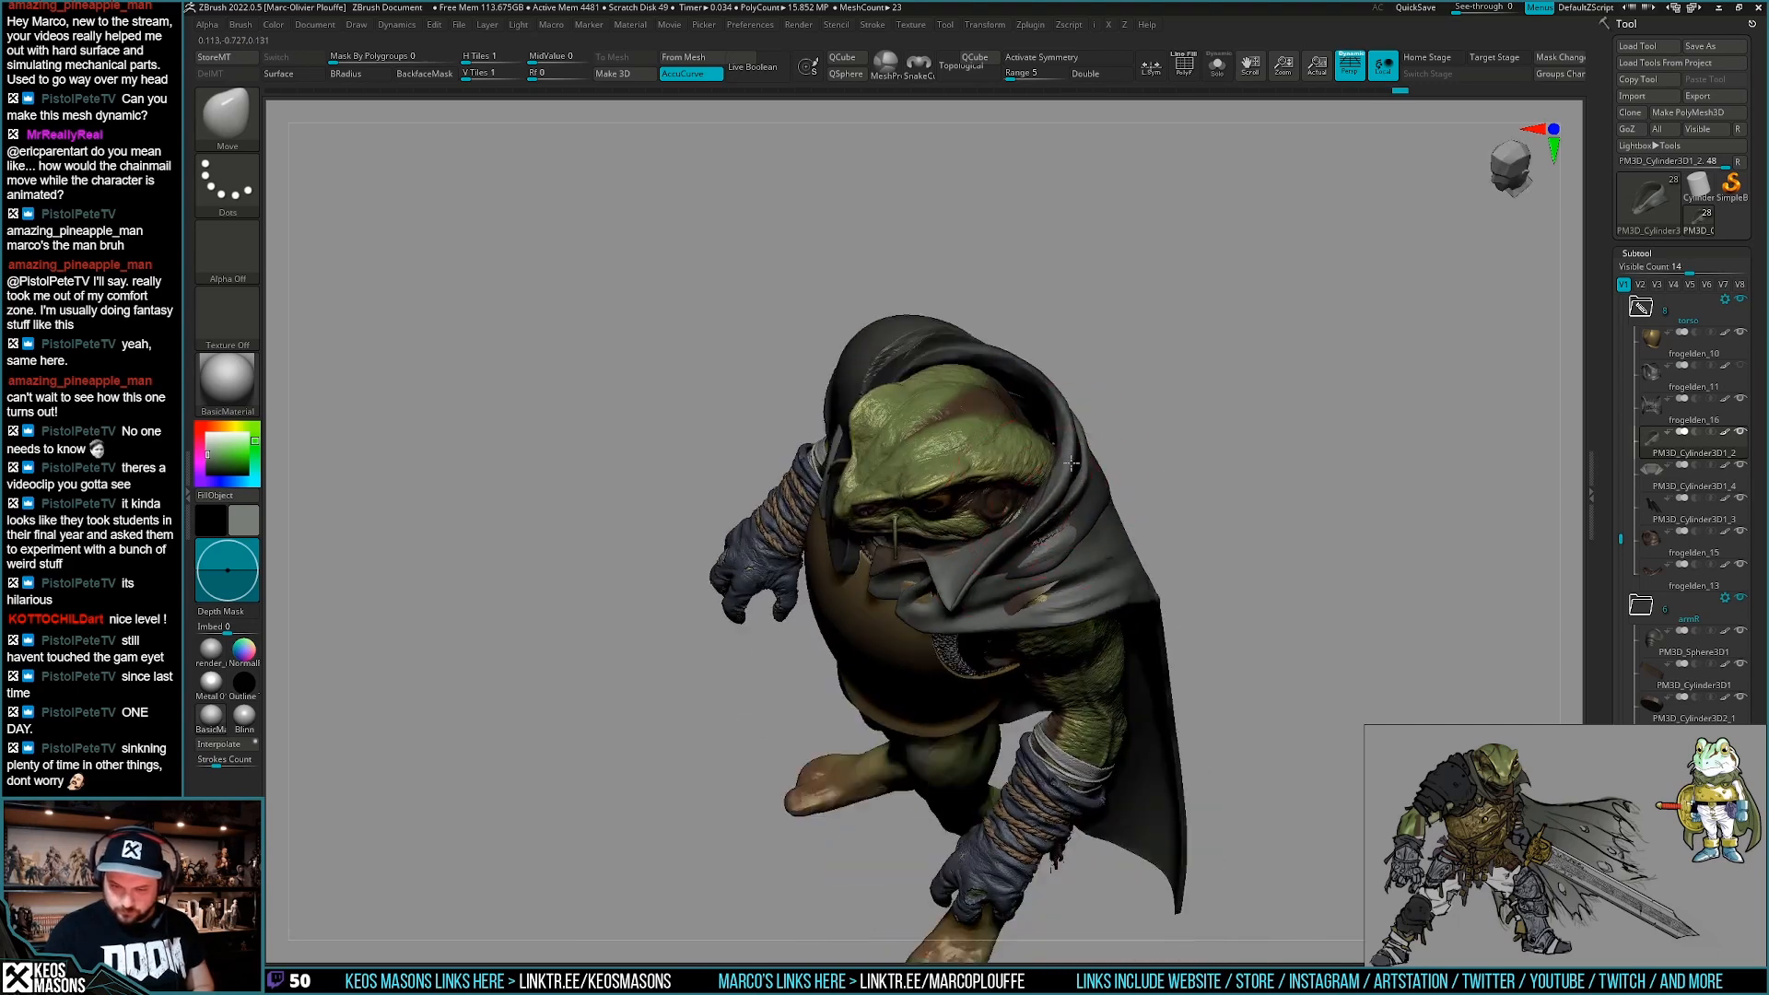
{"action": "right_click_drag", "start_coordinate": [956, 623], "coordinate": [1090, 505]}
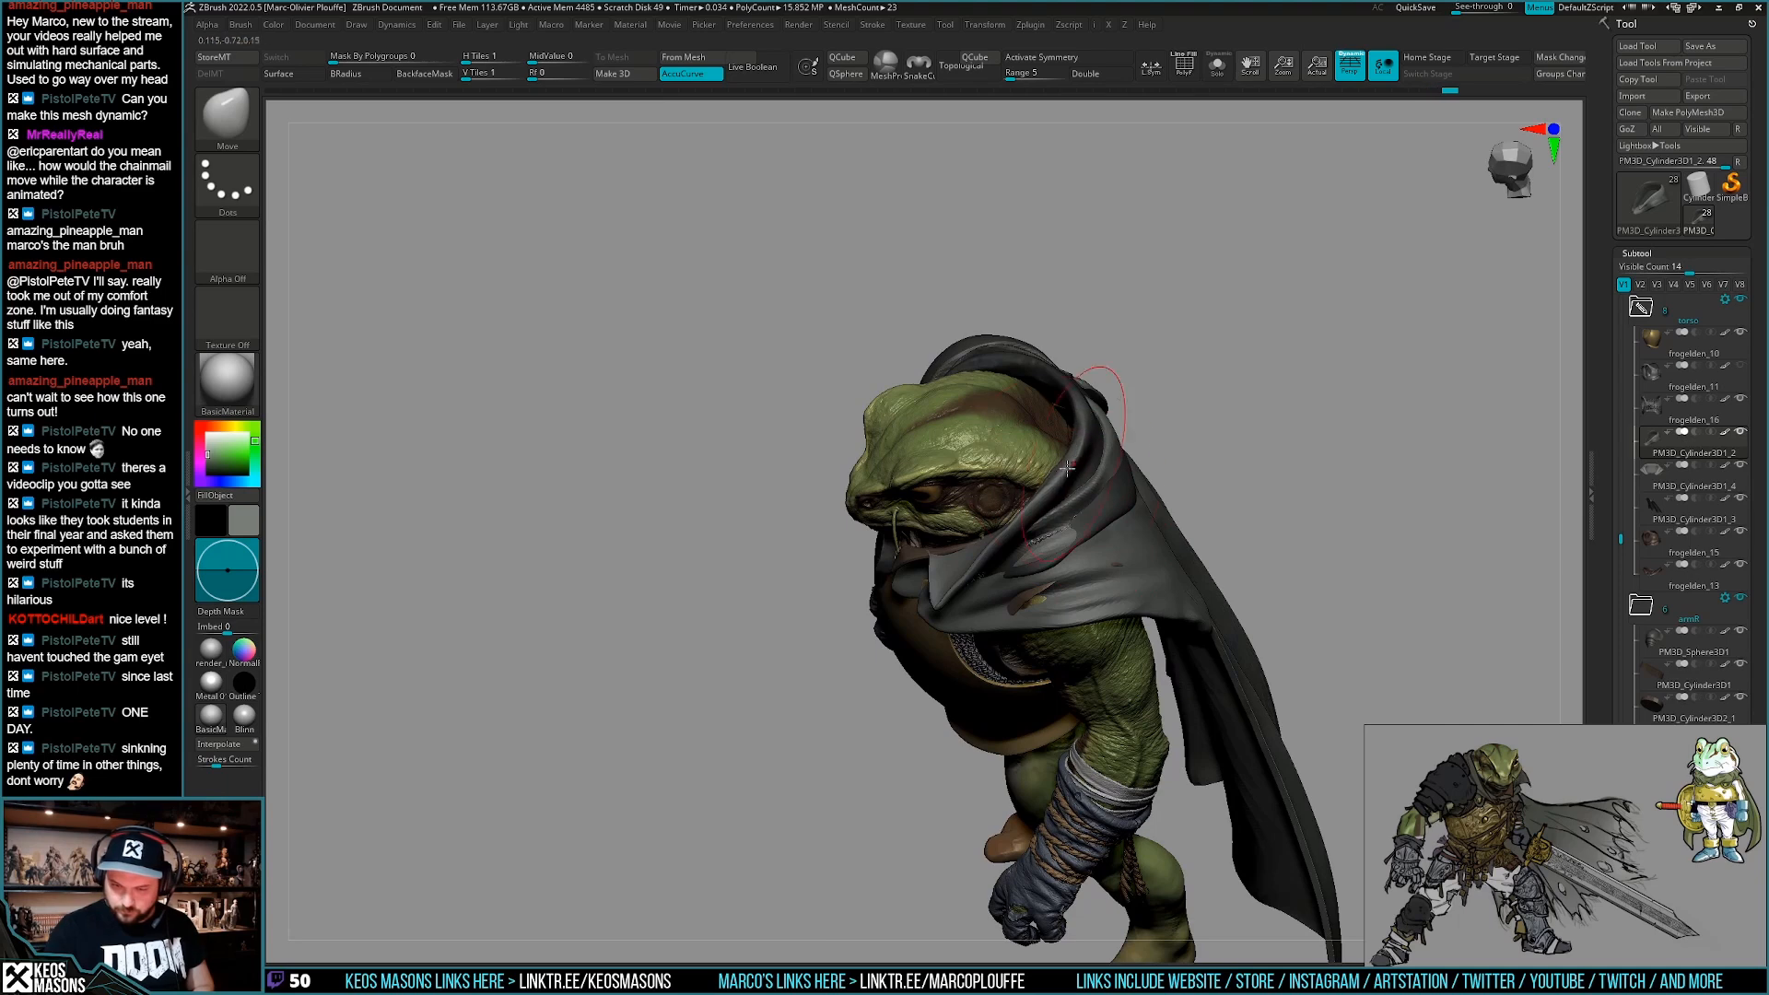
{"action": "right_click_drag", "start_coordinate": [999, 542], "coordinate": [1050, 552]}
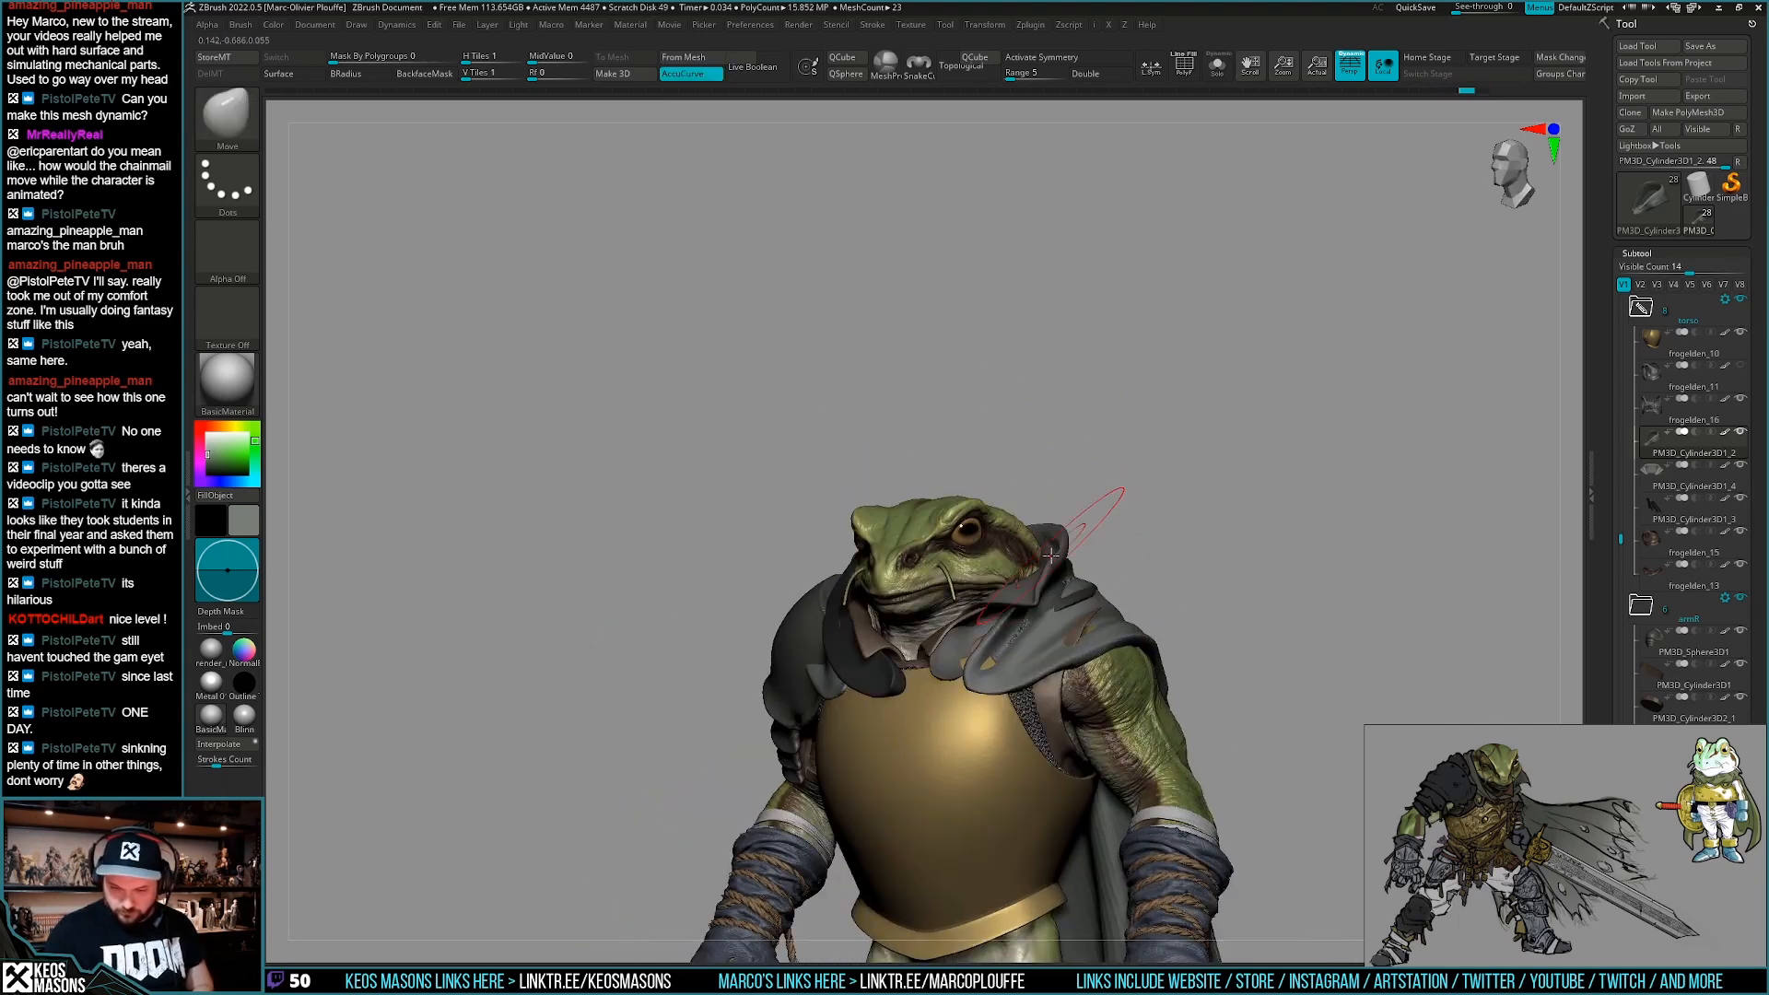
{"action": "right_click_drag", "start_coordinate": [1035, 632], "coordinate": [940, 628]}
Refine the fold running over the bare shoulder on the isolated collar, checking it against the full figure.
{"action": "key", "text": "alt+s"}
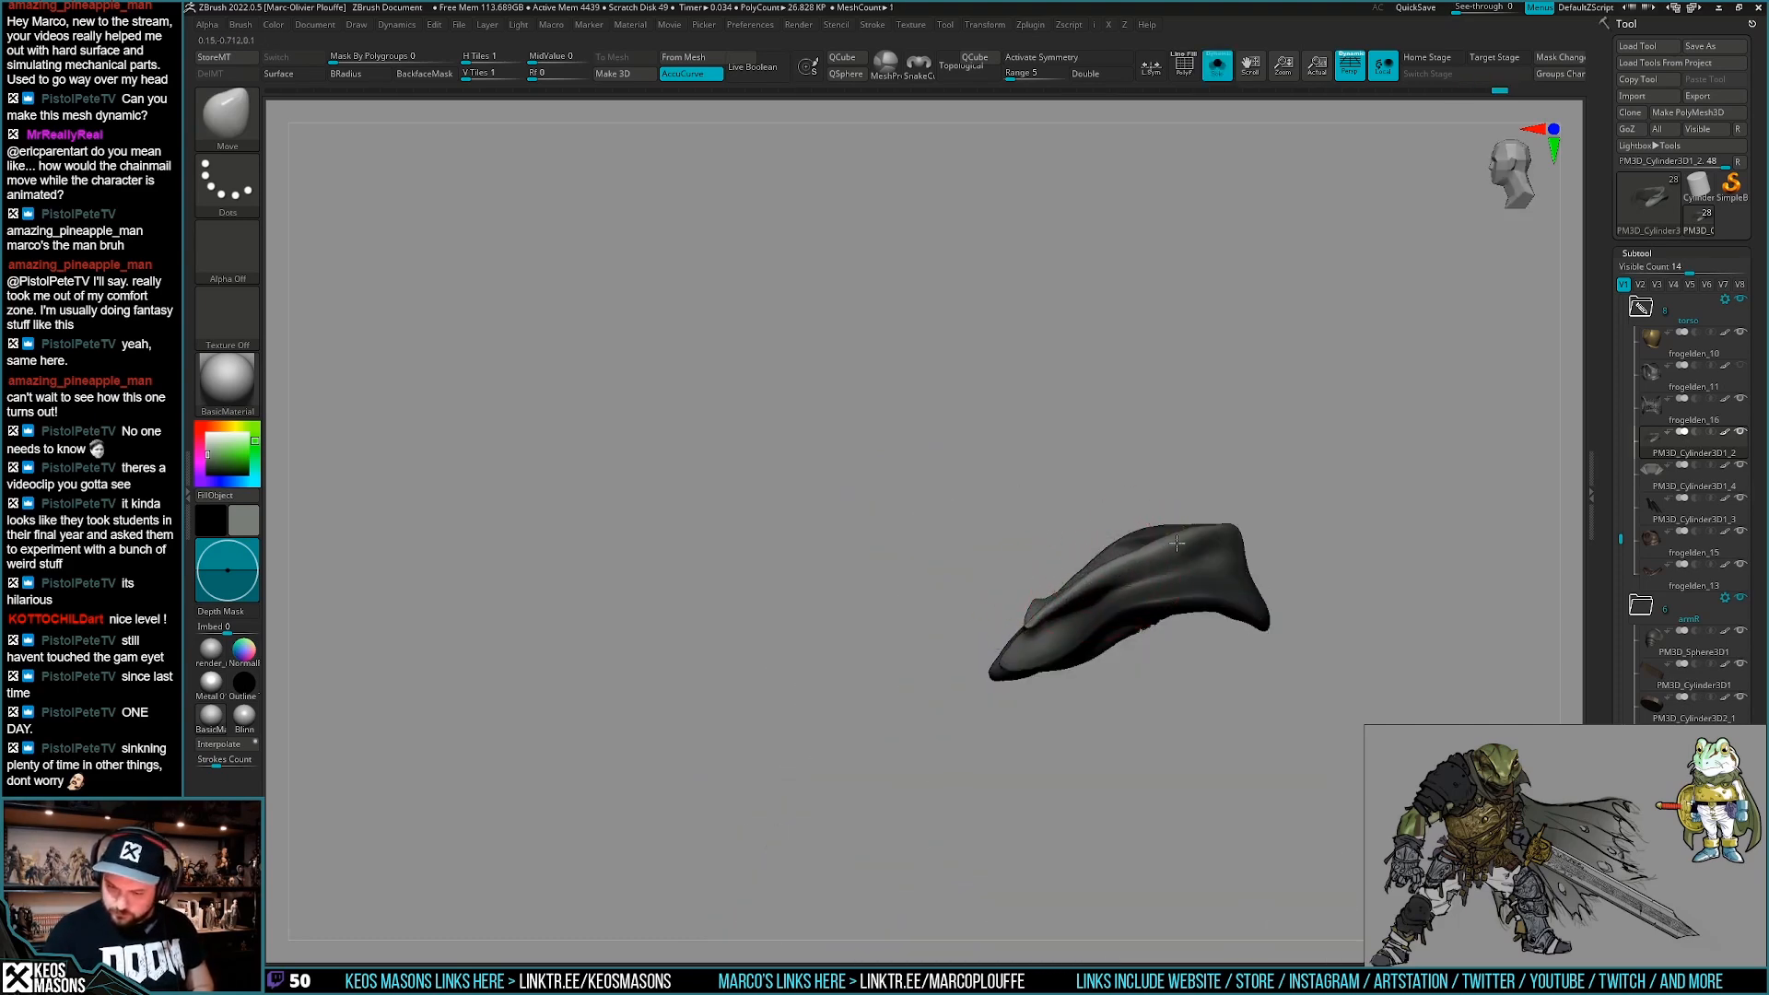
{"action": "right_click_drag", "start_coordinate": [1212, 532], "coordinate": [1139, 562]}
{"action": "key", "text": "alt+s"}
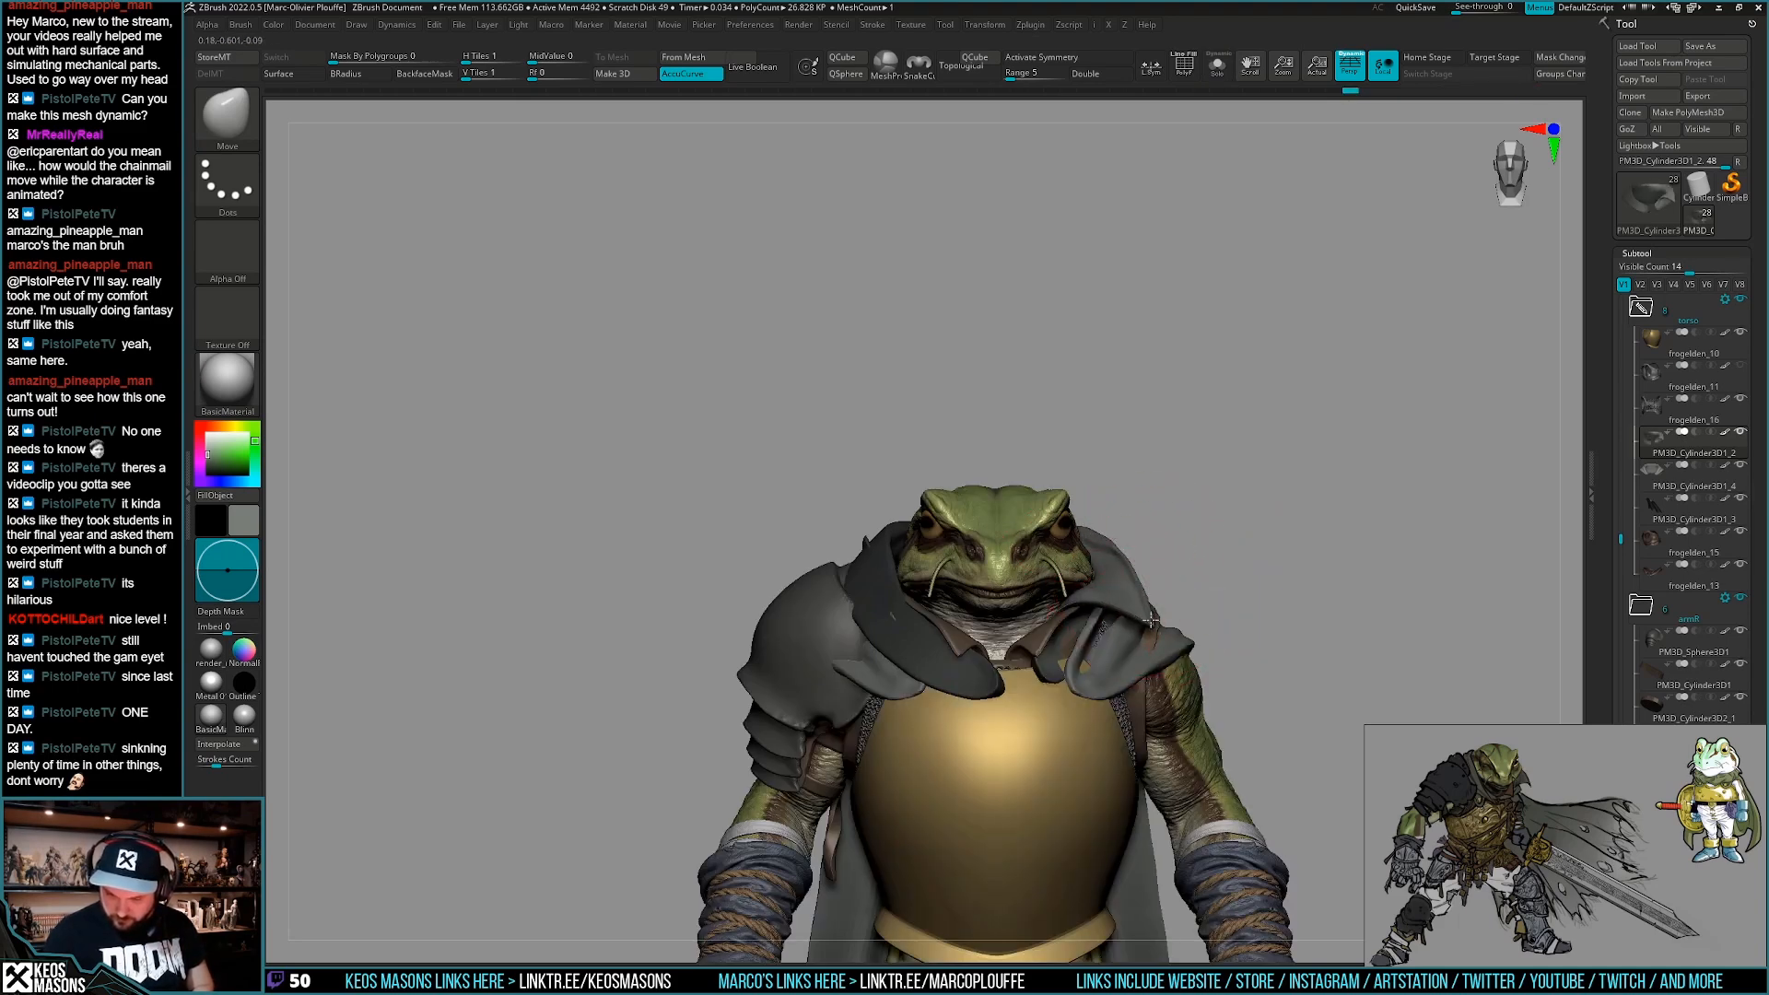
{"action": "mouse_move", "coordinate": [1082, 600]}
{"action": "right_mouse_down"}
{"action": "mouse_move", "coordinate": [1080, 551]}
{"action": "mouse_move", "coordinate": [1013, 592]}
{"action": "right_mouse_up"}
{"action": "right_click_drag", "start_coordinate": [1083, 538], "coordinate": [1087, 513]}
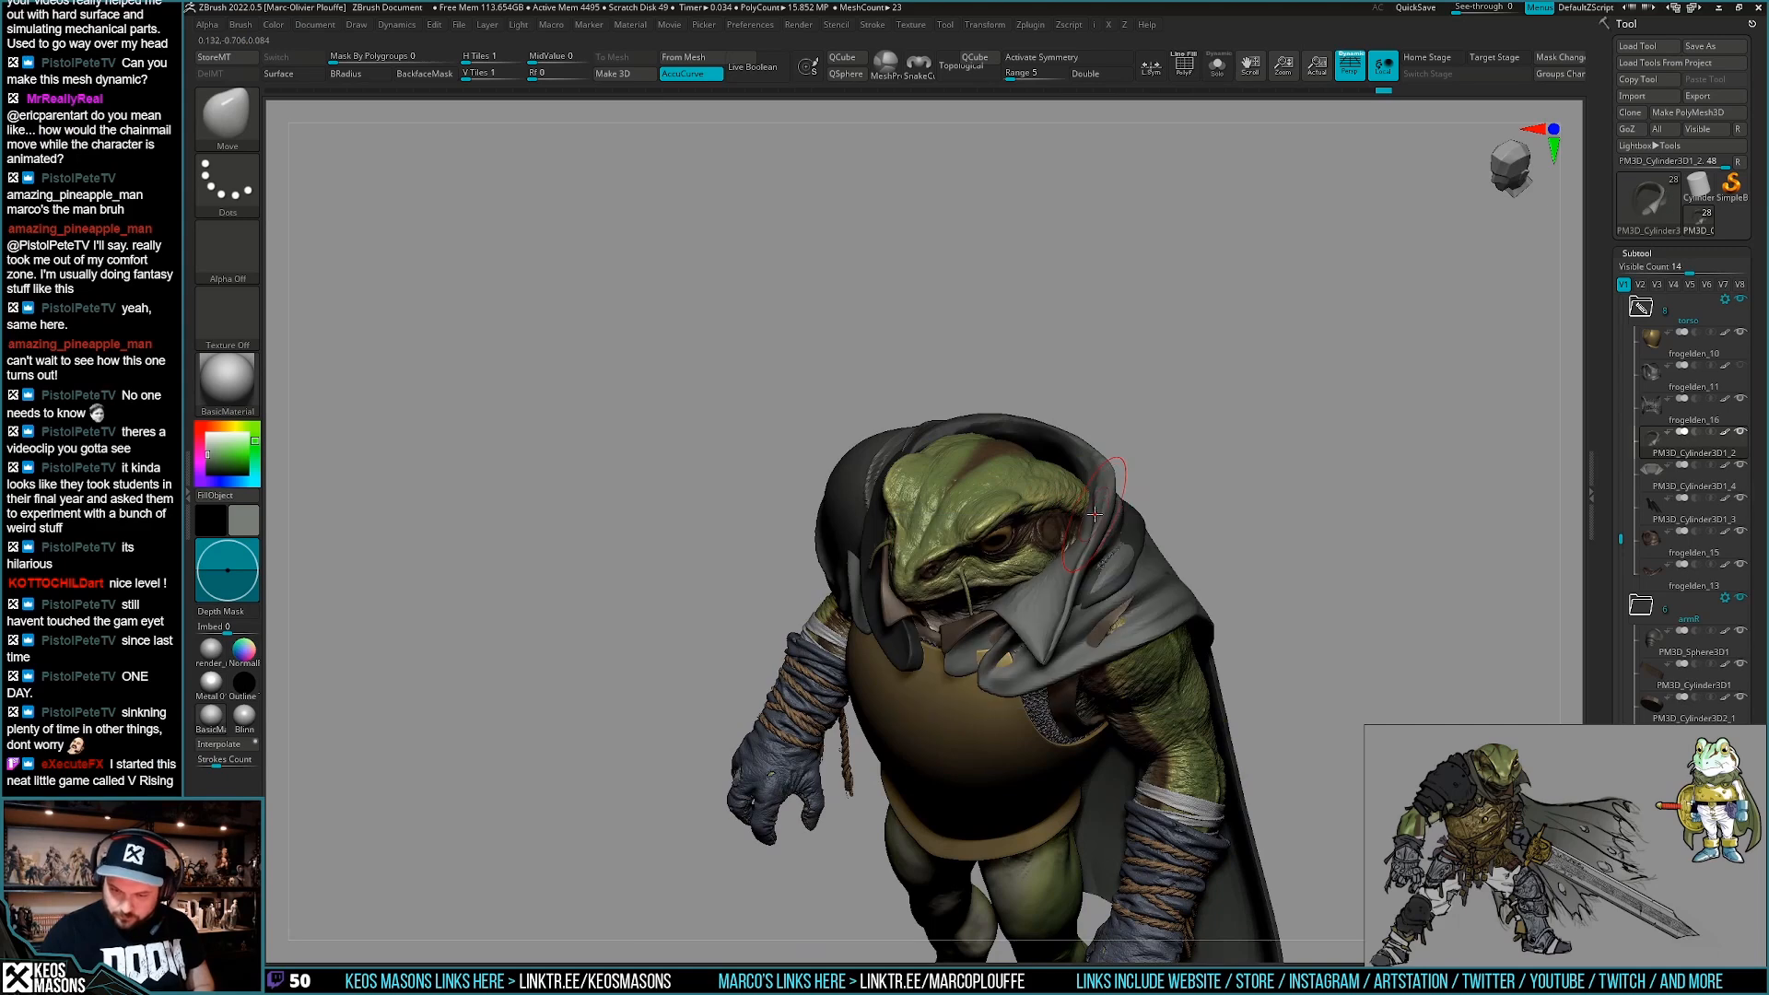
Adjust the collar's inner edge and pointed front flap with the AccuCurve Move brush.
{"action": "key", "text": "alt+s"}
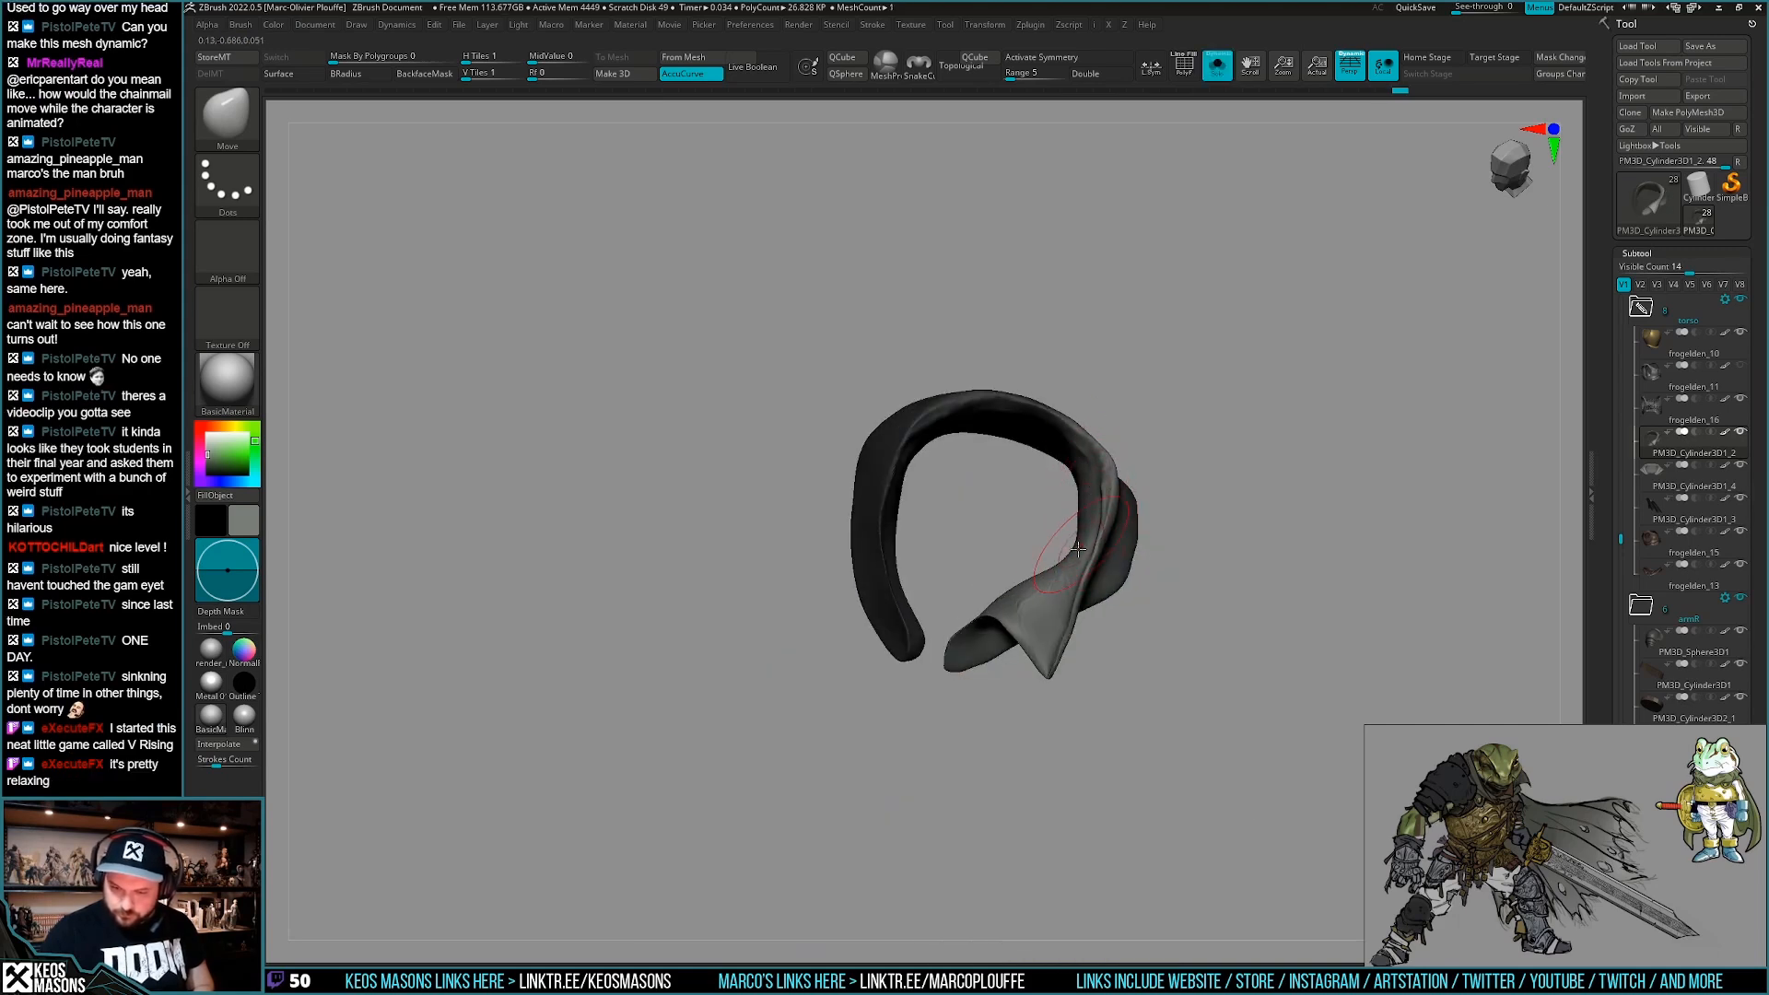
{"action": "key", "text": "alt+s"}
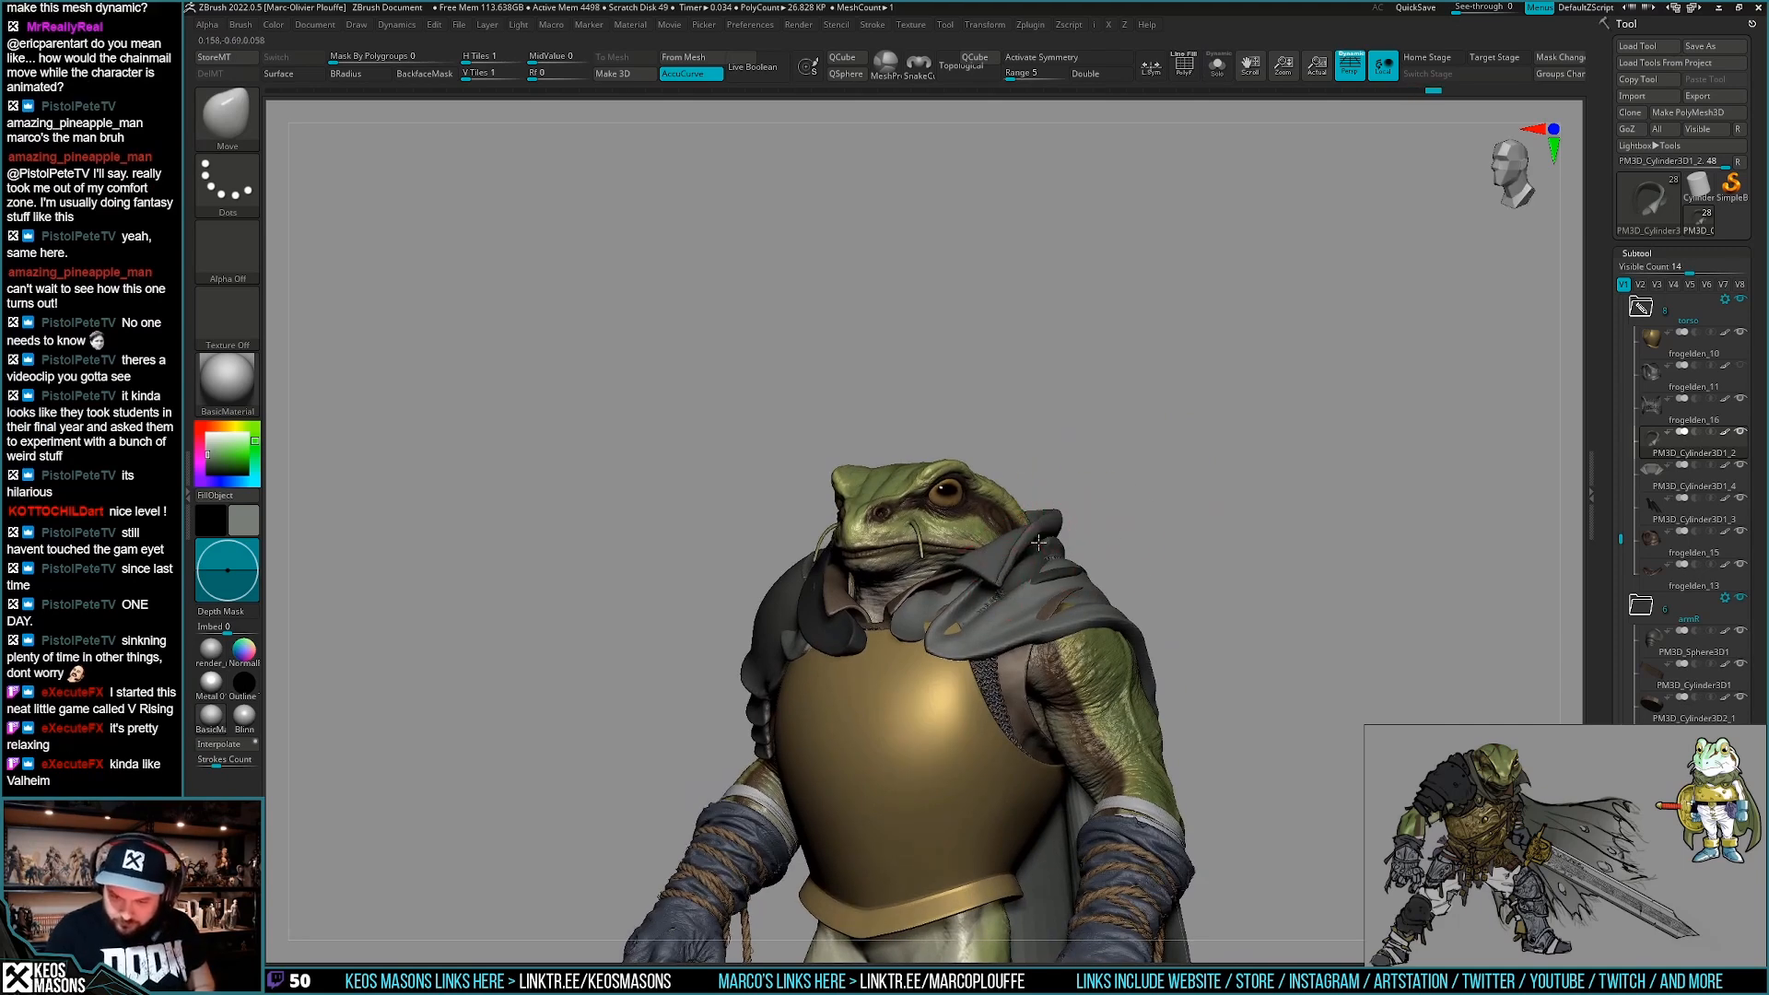
{"action": "left_click_drag", "start_coordinate": [1188, 525], "coordinate": [1086, 524]}
{"action": "key", "text": "alt+s"}
{"action": "mouse_move", "coordinate": [1216, 525]}
{"action": "left_mouse_down"}
{"action": "mouse_move", "coordinate": [1138, 502]}
{"action": "mouse_move", "coordinate": [1186, 509]}
{"action": "mouse_move", "coordinate": [1120, 516]}
{"action": "mouse_move", "coordinate": [1103, 550]}
{"action": "left_mouse_up"}
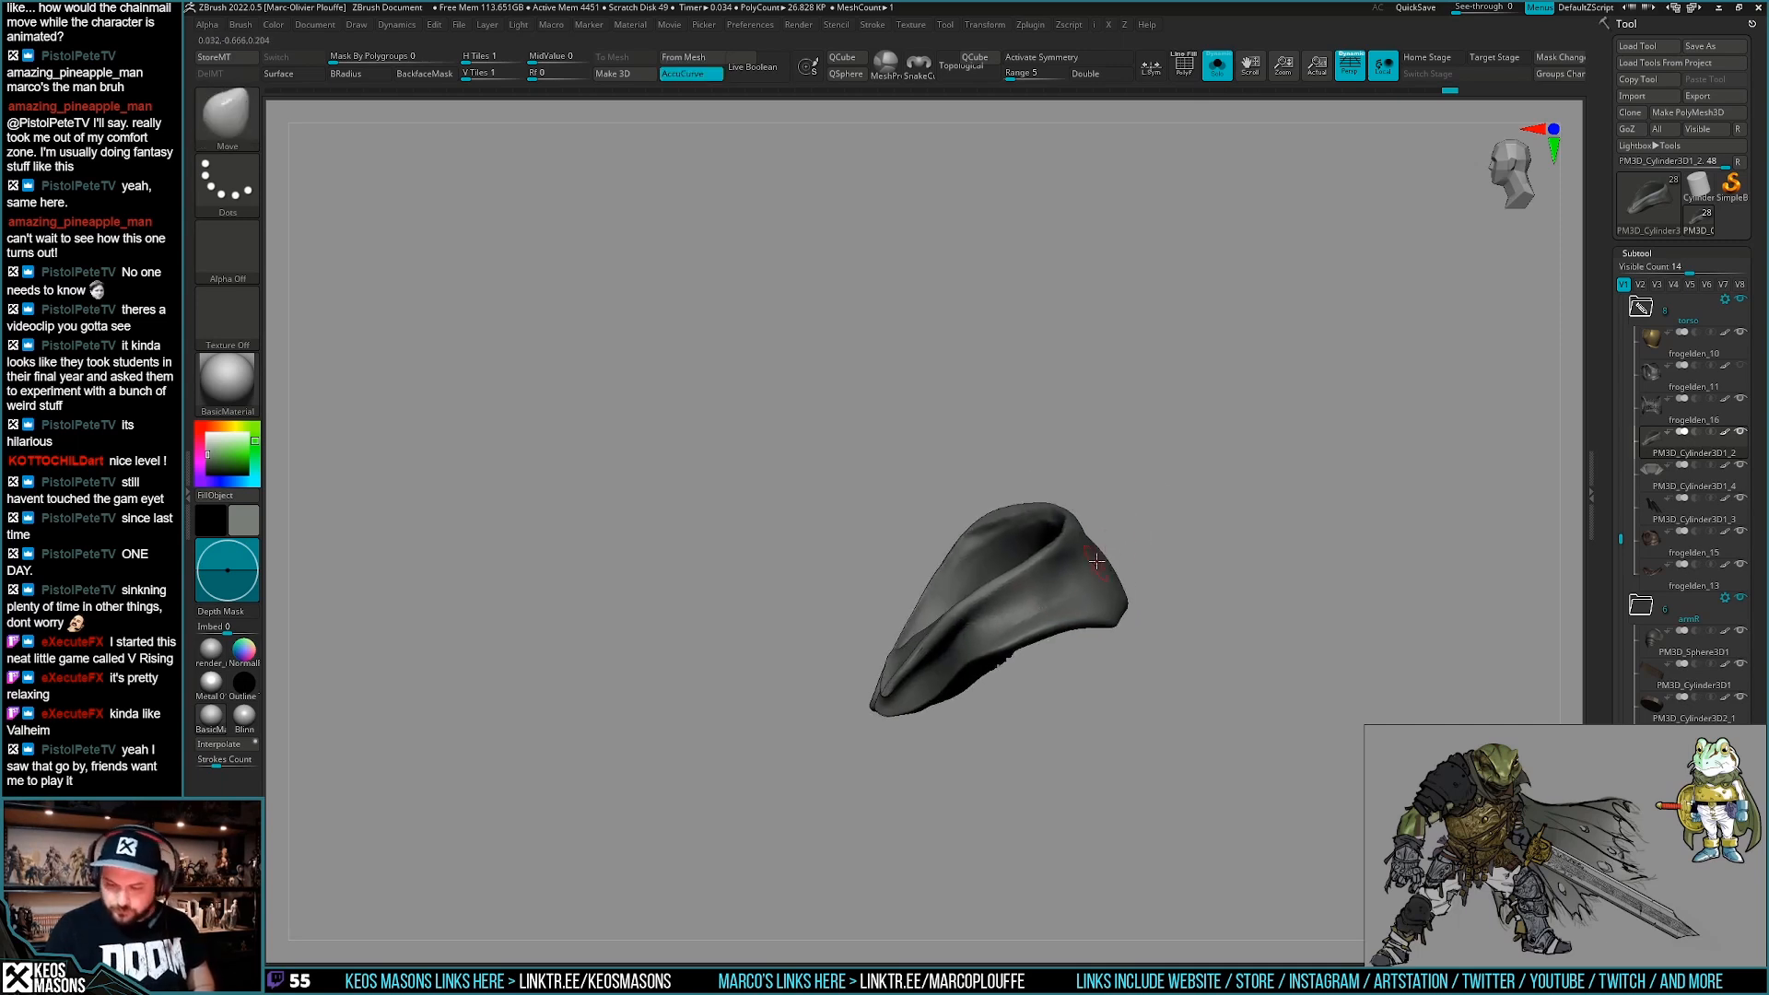
Soften and build up the fold on the isolated collar's shoulder side with the Standard brush.
{"action": "key", "text": "a"}
{"action": "left_click", "coordinate": [1068, 566]}
{"action": "key", "text": "space"}
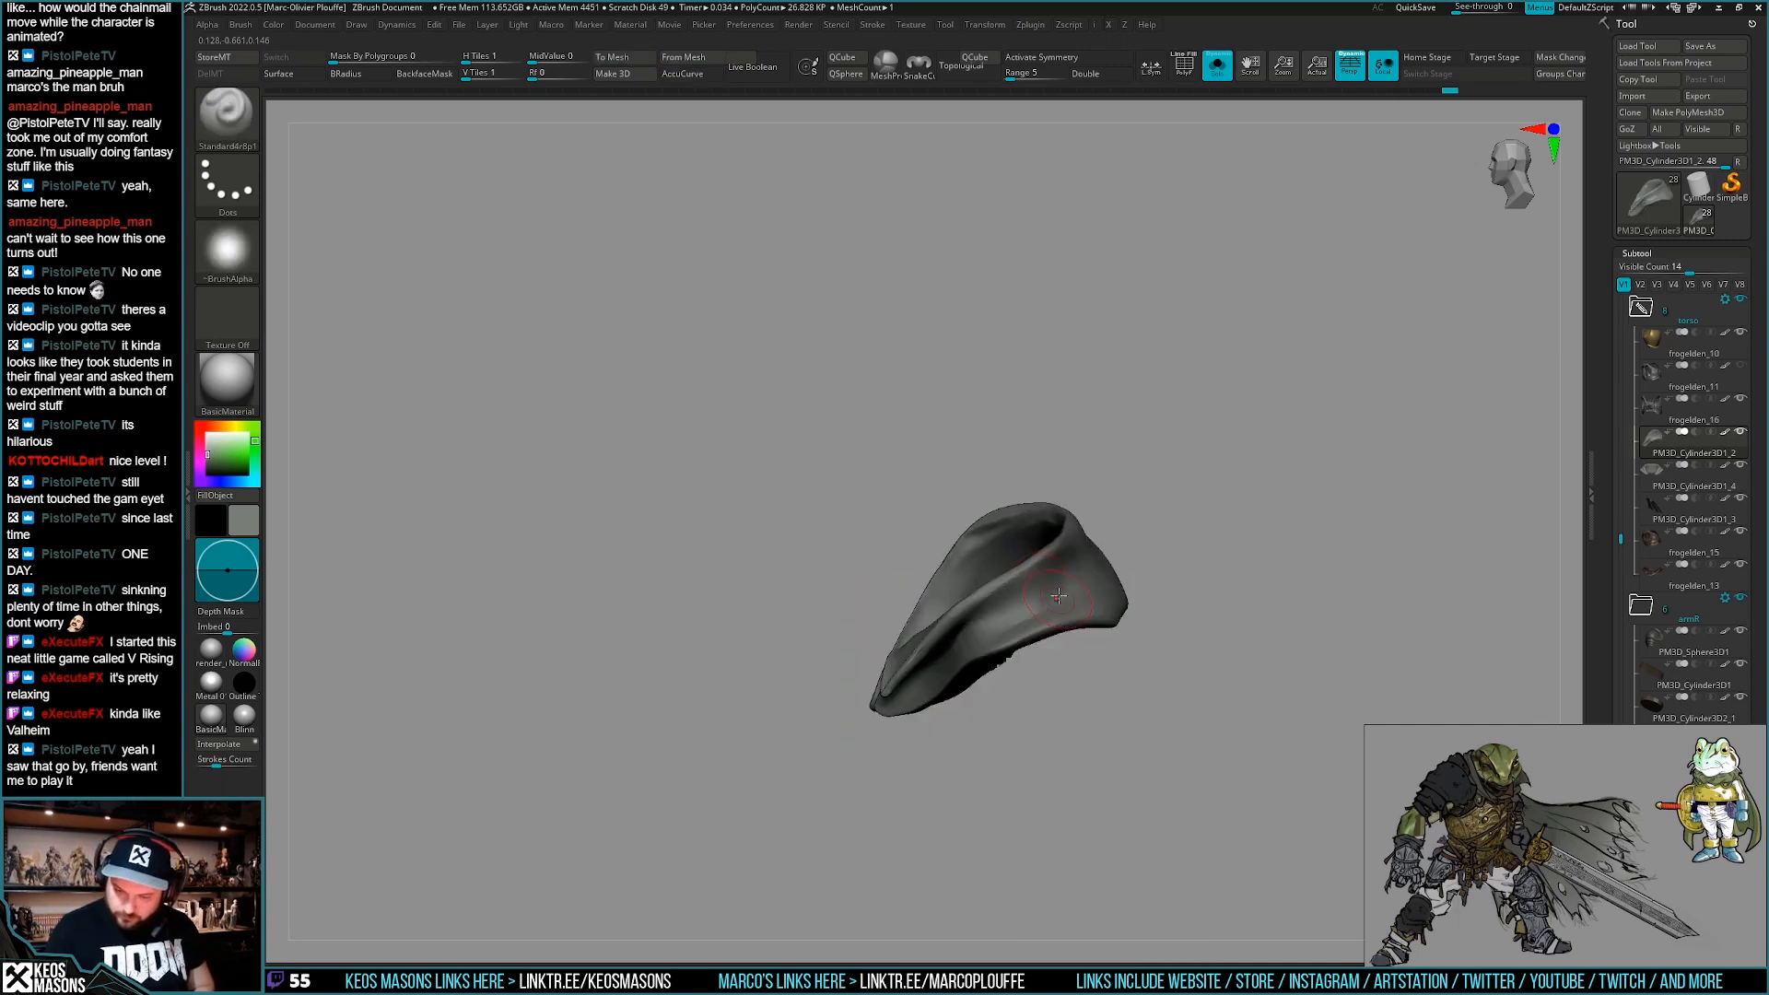
{"action": "left_click_drag", "start_coordinate": [1169, 590], "coordinate": [1117, 569]}
{"action": "key", "text": "alt+s"}
Reshape the collar's flap over the bare shoulder with the Move brush, turning AccuCurve off for broader adjustments.
{"action": "key", "text": "b"}
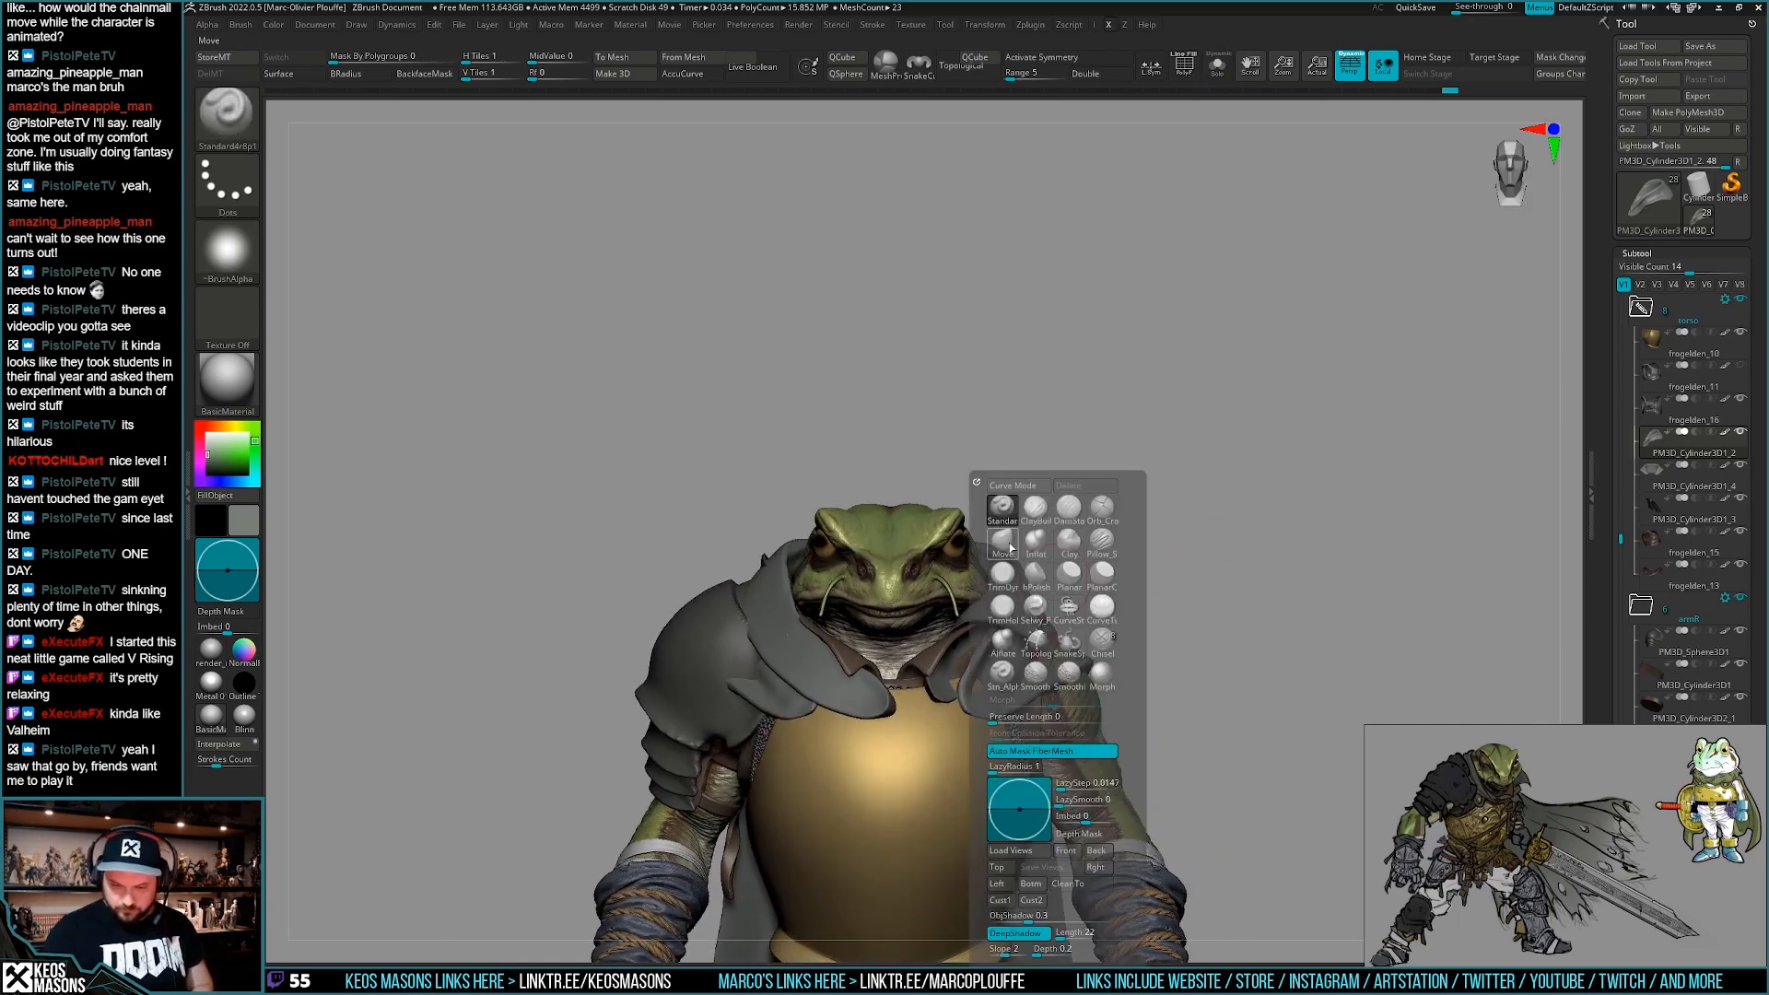
{"action": "key", "text": "m"}
{"action": "key", "text": "v"}
{"action": "key", "text": "space"}
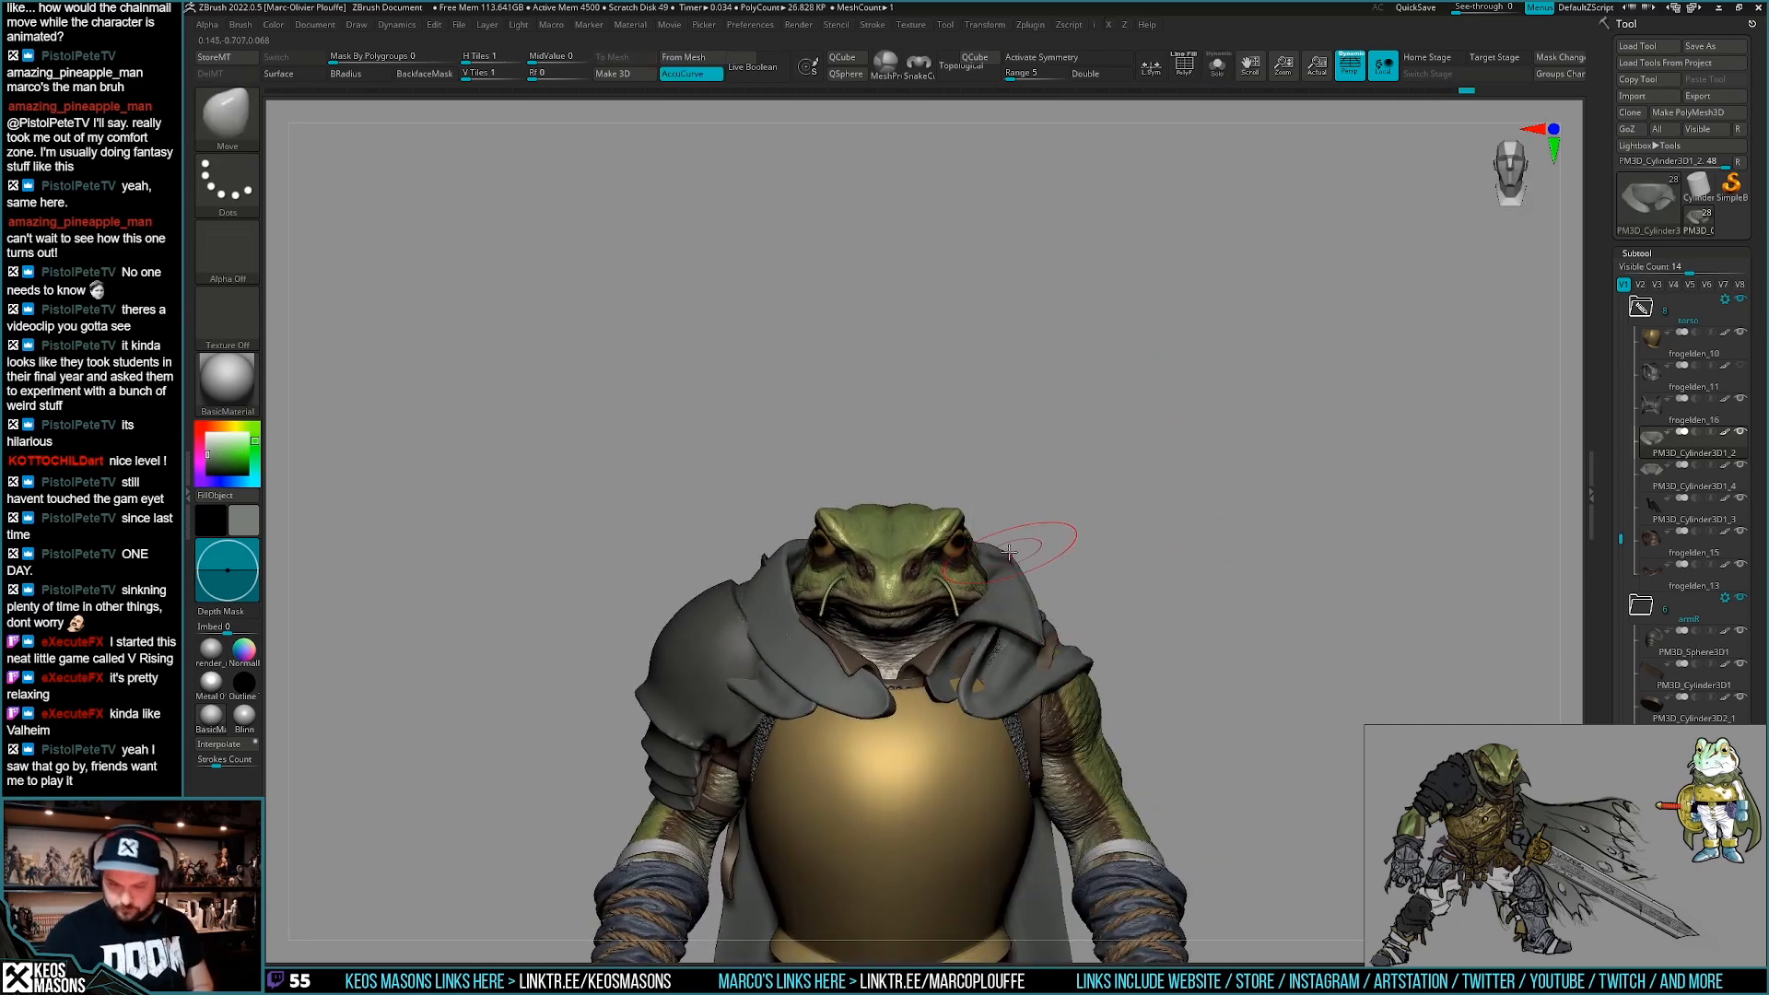
{"action": "left_click_drag", "start_coordinate": [1185, 625], "coordinate": [1110, 615]}
{"action": "key", "text": "space"}
{"action": "left_click", "coordinate": [998, 683]}
{"action": "left_click_drag", "start_coordinate": [1110, 553], "coordinate": [1002, 634]}
{"action": "mouse_move", "coordinate": [972, 811]}
{"action": "right_mouse_down"}
{"action": "mouse_move", "coordinate": [958, 733]}
{"action": "mouse_move", "coordinate": [949, 800]}
{"action": "mouse_move", "coordinate": [1037, 636]}
{"action": "mouse_move", "coordinate": [1055, 654]}
{"action": "mouse_move", "coordinate": [1110, 643]}
{"action": "mouse_move", "coordinate": [1105, 701]}
{"action": "right_mouse_up"}
{"action": "right_click", "coordinate": [958, 732]}
{"action": "right_click", "coordinate": [950, 800]}
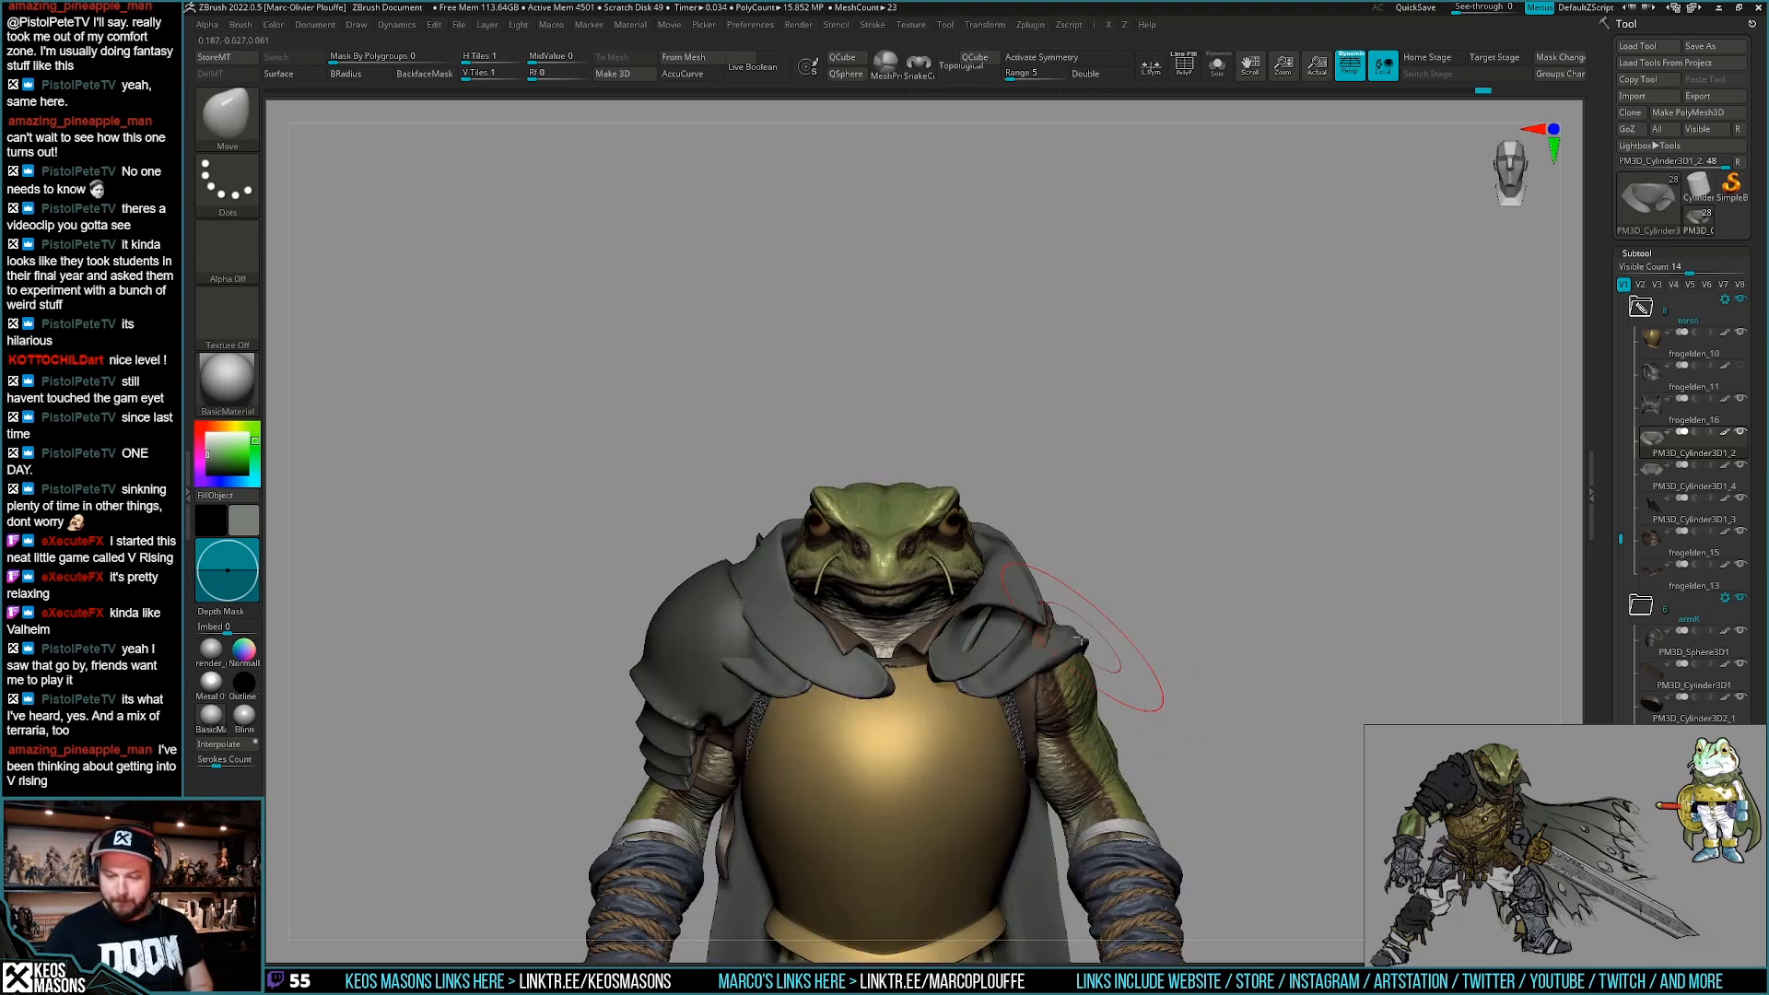
Select the folded cowl beneath the collar and pull its shoulder and back areas inward with symmetrical Move strokes.
{"action": "left_click", "coordinate": [1106, 711], "text": "alt"}
{"action": "mouse_move", "coordinate": [1106, 711]}
{"action": "right_mouse_down"}
{"action": "mouse_move", "coordinate": [1046, 711]}
{"action": "mouse_move", "coordinate": [1082, 553]}
{"action": "mouse_move", "coordinate": [1101, 610]}
{"action": "mouse_move", "coordinate": [1087, 645]}
{"action": "mouse_move", "coordinate": [1037, 671]}
{"action": "mouse_move", "coordinate": [1050, 654]}
{"action": "right_mouse_up"}
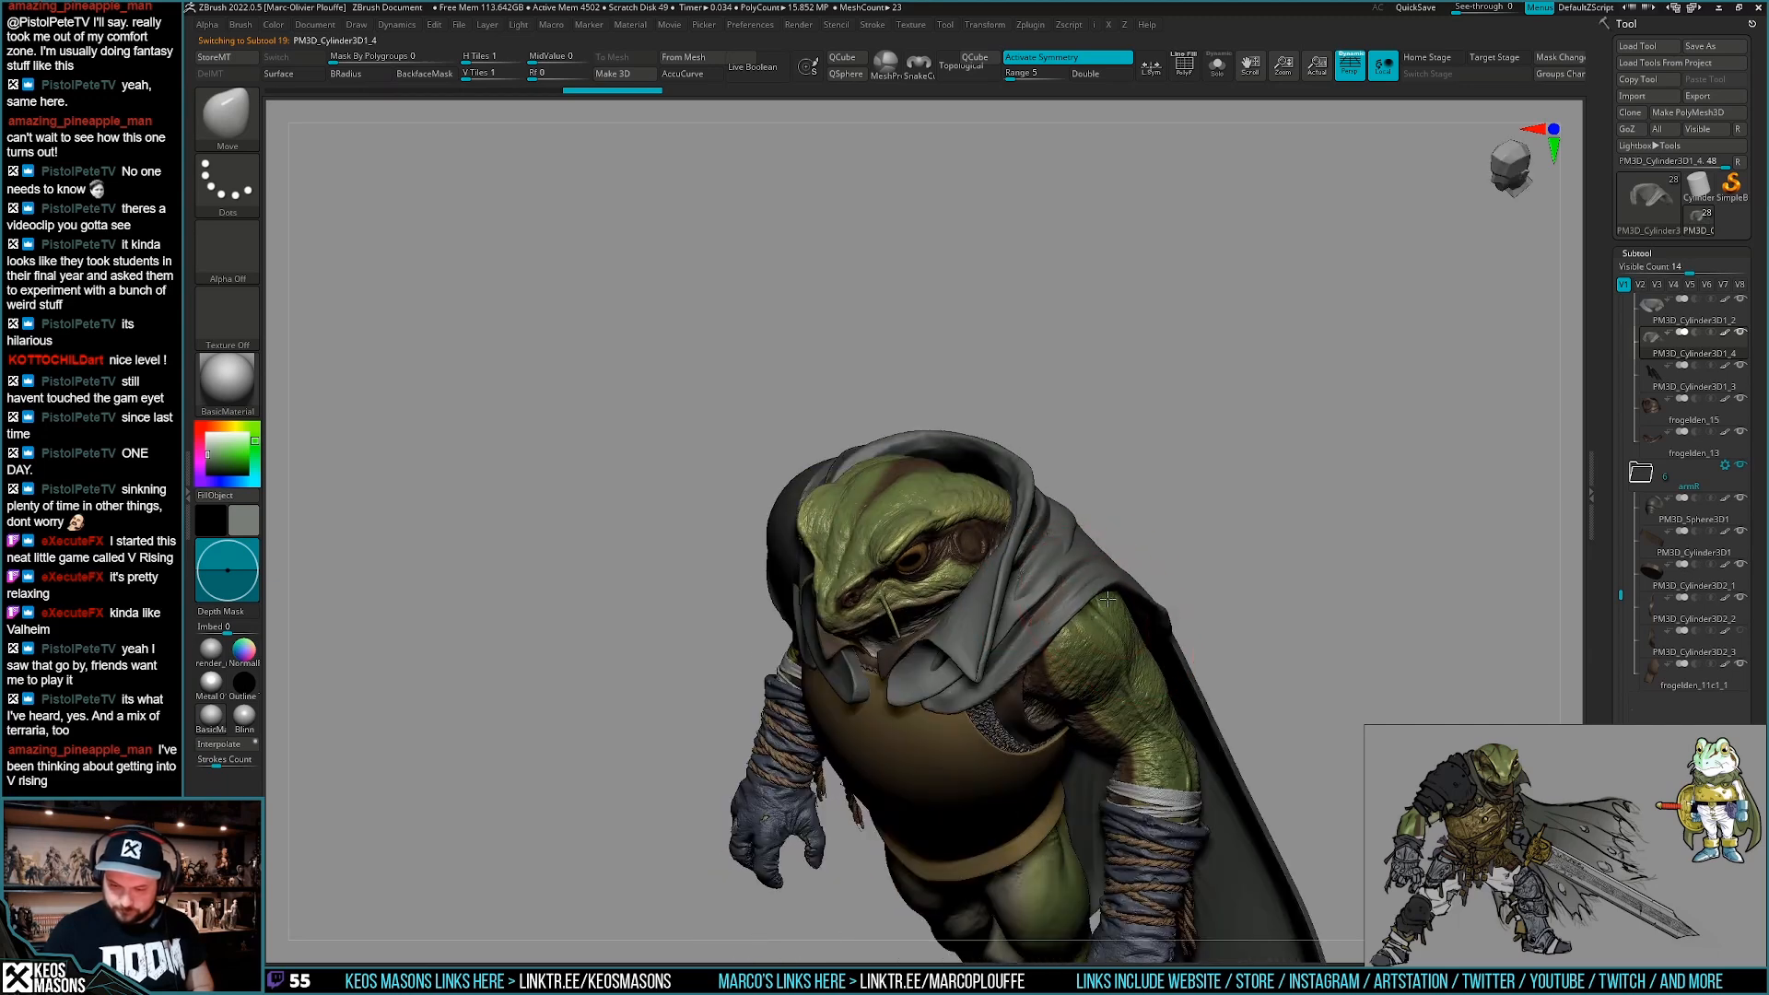
{"action": "left_click_drag", "start_coordinate": [1234, 636], "coordinate": [1165, 631]}
{"action": "left_click_drag", "start_coordinate": [1004, 677], "coordinate": [1046, 631]}
{"action": "left_click_drag", "start_coordinate": [1400, 594], "coordinate": [1043, 608]}
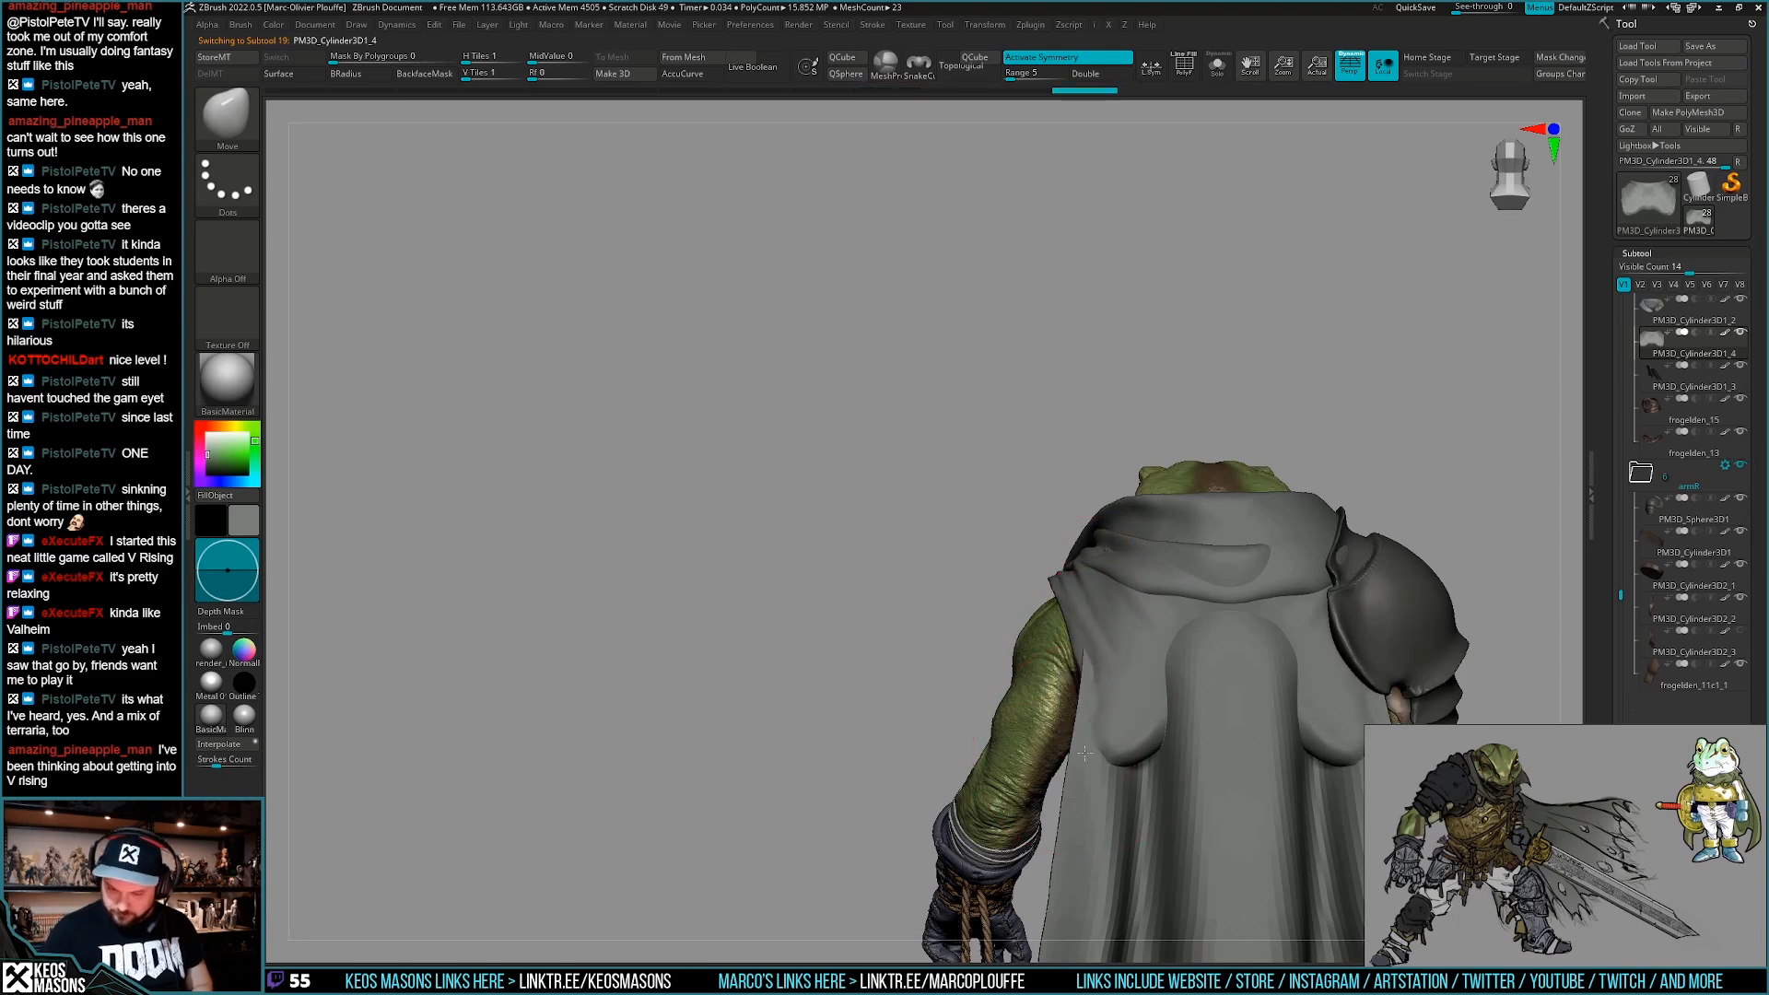
{"action": "left_click_drag", "start_coordinate": [1059, 608], "coordinate": [1053, 601]}
Fit the underlying cowl's side and front edges more closely beneath the upper collar.
{"action": "left_click_drag", "start_coordinate": [755, 599], "coordinate": [1042, 601]}
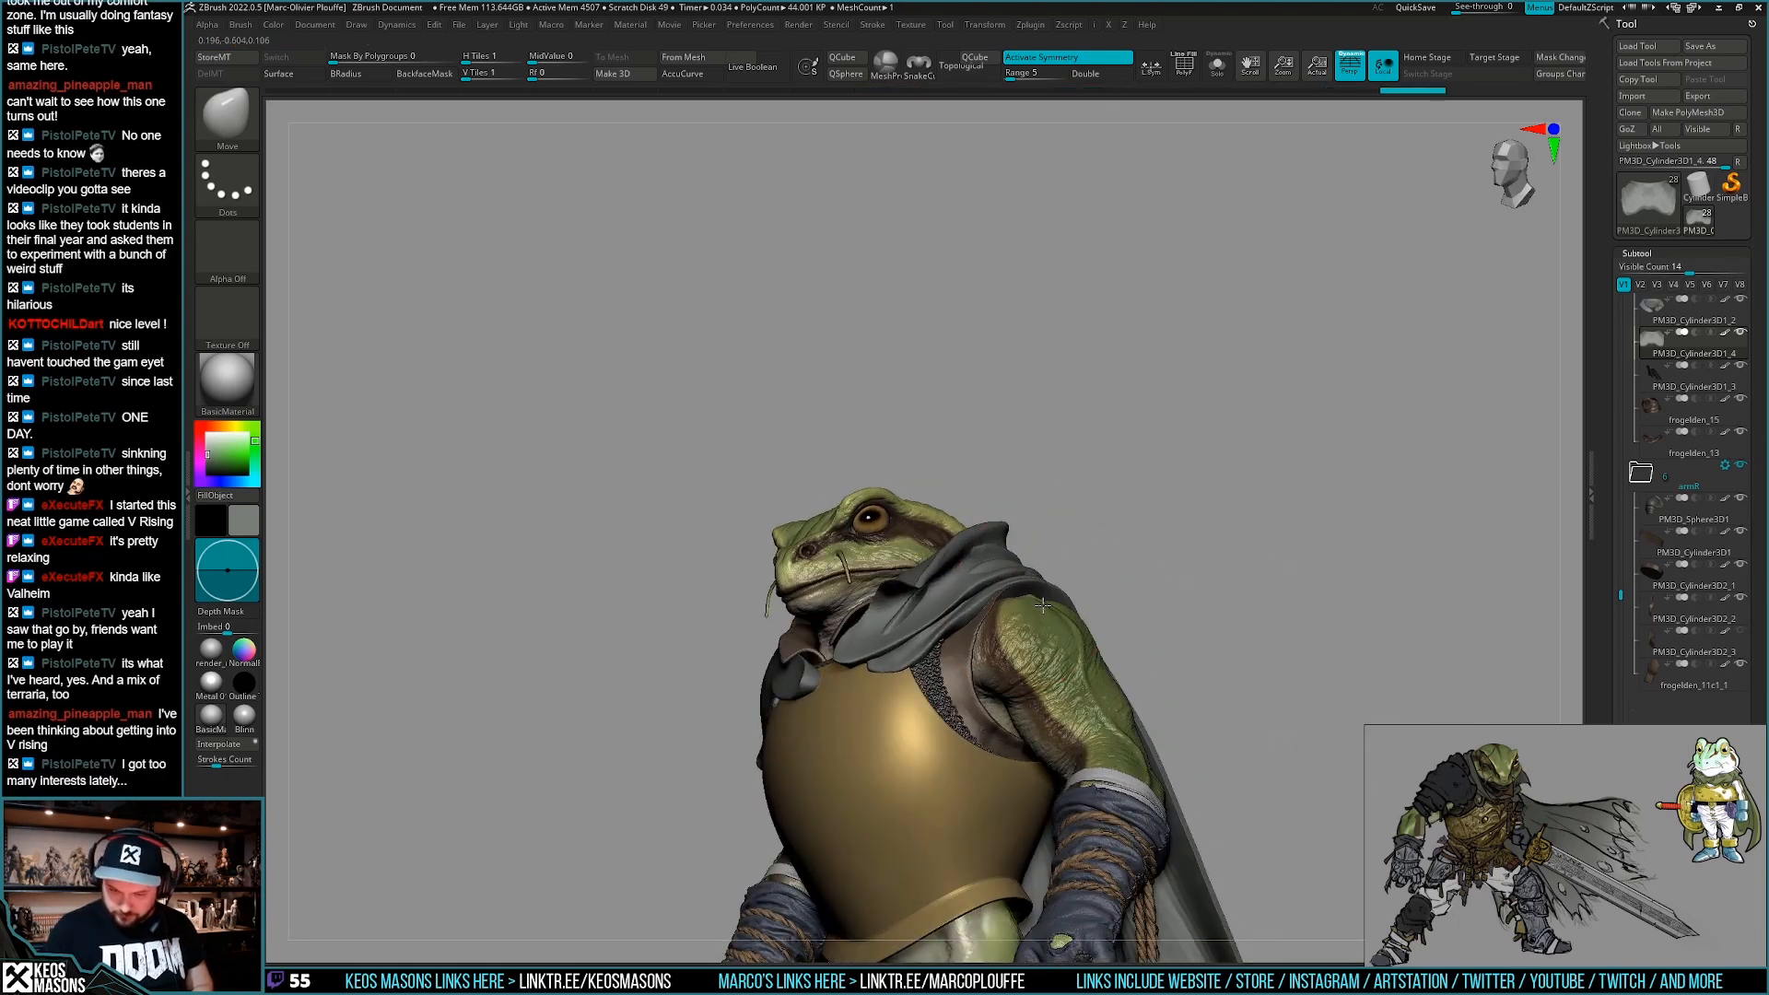
{"action": "left_click_drag", "start_coordinate": [737, 599], "coordinate": [1029, 601]}
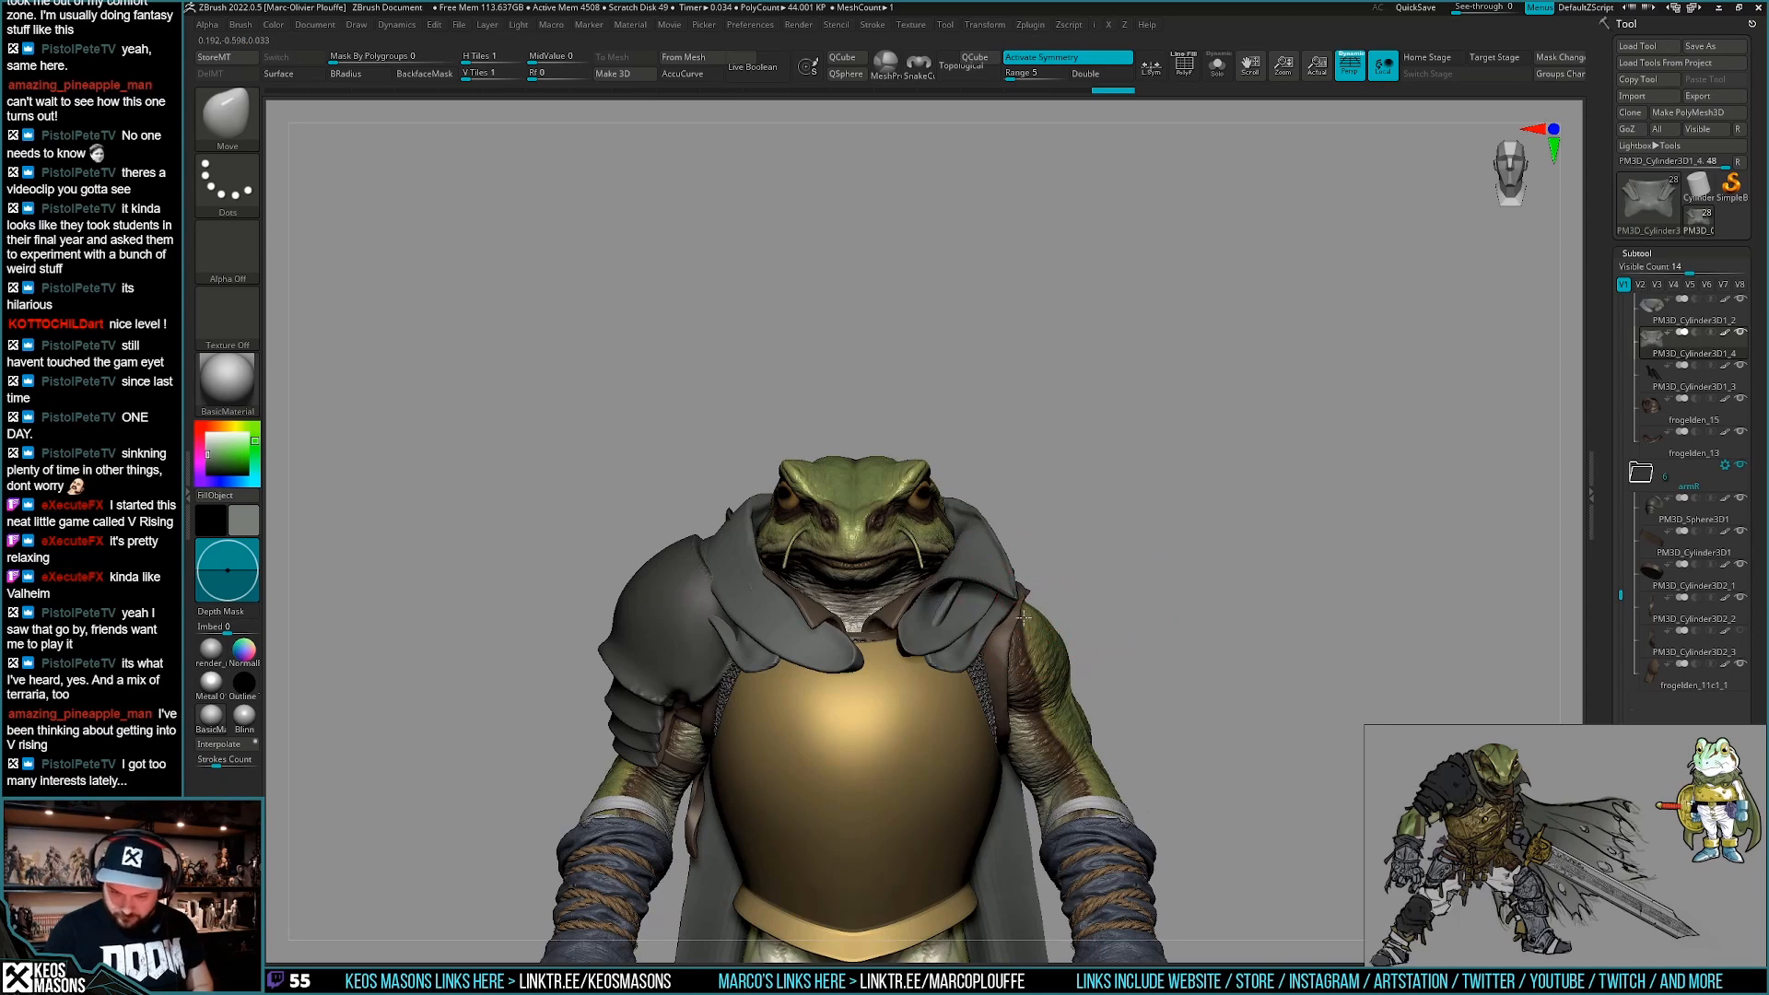
{"action": "mouse_move", "coordinate": [984, 658]}
{"action": "left_mouse_down"}
{"action": "mouse_move", "coordinate": [950, 689]}
{"action": "mouse_move", "coordinate": [994, 635]}
{"action": "left_mouse_up"}
{"action": "right_click_drag", "start_coordinate": [958, 649], "coordinate": [1018, 631]}
{"action": "left_click_drag", "start_coordinate": [816, 673], "coordinate": [806, 659]}
{"action": "mouse_move", "coordinate": [737, 677]}
{"action": "right_mouse_down"}
{"action": "mouse_move", "coordinate": [969, 669]}
{"action": "mouse_move", "coordinate": [961, 632]}
{"action": "mouse_move", "coordinate": [1041, 645]}
{"action": "mouse_move", "coordinate": [921, 663]}
{"action": "mouse_move", "coordinate": [1112, 695]}
{"action": "mouse_move", "coordinate": [954, 544]}
{"action": "mouse_move", "coordinate": [959, 506]}
{"action": "mouse_move", "coordinate": [895, 586]}
{"action": "mouse_move", "coordinate": [921, 583]}
{"action": "right_mouse_up"}
Isolate the upper collar and lasso-mask its neck and front areas from several angles, leaving the outer shoulder edge free.
{"action": "key", "text": "alt+s"}
{"action": "key", "text": "shift+f"}
{"action": "right_click", "coordinate": [968, 558]}
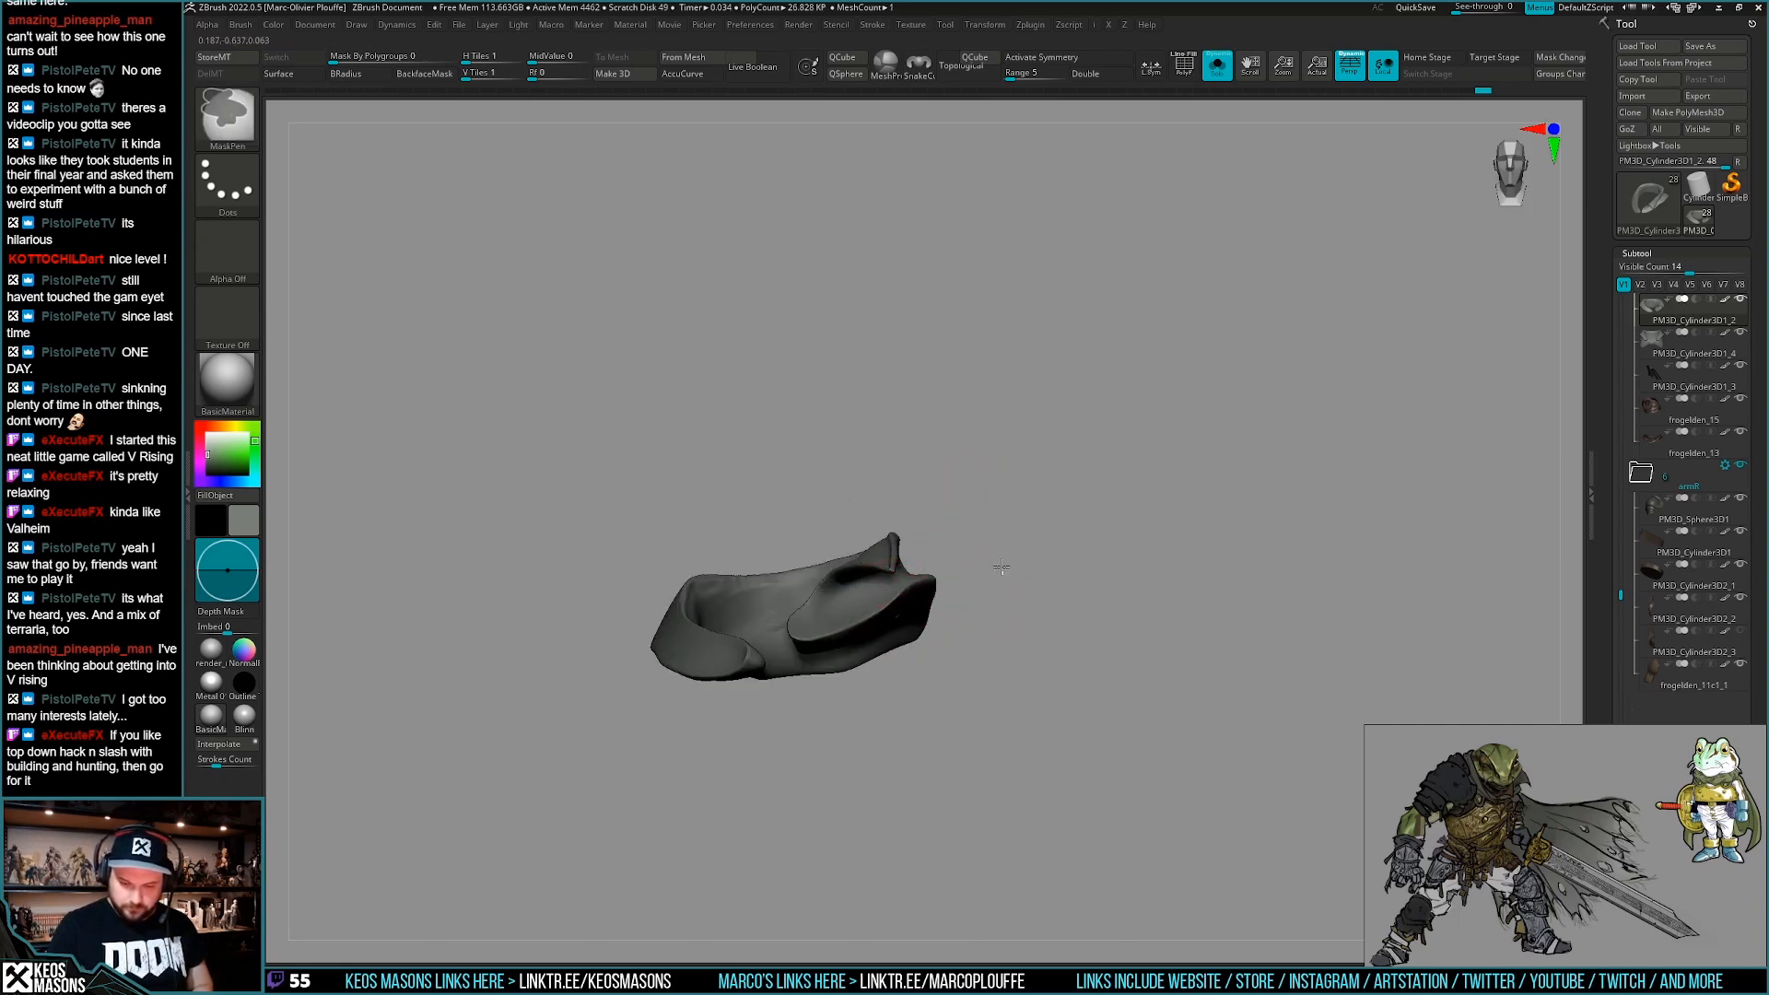
{"action": "left_click_drag", "start_coordinate": [915, 562], "coordinate": [908, 570], "text": "ctrl"}
{"action": "key", "text": "space"}
{"action": "left_click", "coordinate": [901, 753], "text": "ctrl"}
{"action": "right_click_drag", "start_coordinate": [981, 590], "coordinate": [1020, 556]}
{"action": "mouse_move", "coordinate": [826, 605]}
{"action": "right_mouse_down"}
{"action": "mouse_move", "coordinate": [1197, 660]}
{"action": "mouse_move", "coordinate": [1078, 516]}
{"action": "mouse_move", "coordinate": [1036, 748]}
{"action": "mouse_move", "coordinate": [1071, 675]}
{"action": "mouse_move", "coordinate": [1014, 577]}
{"action": "right_mouse_up"}
{"action": "mouse_move", "coordinate": [781, 677]}
{"action": "left_mouse_down", "text": "ctrl"}
{"action": "mouse_move", "coordinate": [979, 495]}
{"action": "mouse_move", "coordinate": [1224, 590]}
{"action": "left_mouse_up", "text": "ctrl"}
{"action": "mouse_move", "coordinate": [1230, 594]}
{"action": "right_mouse_down"}
{"action": "mouse_move", "coordinate": [1201, 696]}
{"action": "mouse_move", "coordinate": [1097, 718]}
{"action": "mouse_move", "coordinate": [1065, 810]}
{"action": "mouse_move", "coordinate": [1113, 770]}
{"action": "right_mouse_up"}
{"action": "mouse_move", "coordinate": [1280, 532]}
{"action": "left_mouse_down", "text": "ctrl"}
{"action": "mouse_move", "coordinate": [1096, 636]}
{"action": "mouse_move", "coordinate": [1271, 608]}
{"action": "left_mouse_up", "text": "ctrl"}
{"action": "right_click_drag", "start_coordinate": [1267, 599], "coordinate": [1073, 681]}
{"action": "mouse_move", "coordinate": [1190, 617]}
{"action": "left_mouse_down", "text": "ctrl"}
{"action": "mouse_move", "coordinate": [944, 682]}
{"action": "mouse_move", "coordinate": [930, 644]}
{"action": "left_mouse_up", "text": "ctrl"}
{"action": "right_click_drag", "start_coordinate": [1032, 589], "coordinate": [1152, 589]}
{"action": "left_click_drag", "start_coordinate": [1193, 576], "coordinate": [977, 639], "text": "ctrl"}
{"action": "left_click_drag", "start_coordinate": [1255, 633], "coordinate": [1281, 590], "text": "ctrl"}
{"action": "mouse_move", "coordinate": [1281, 590]}
{"action": "right_mouse_down"}
{"action": "mouse_move", "coordinate": [1170, 737]}
{"action": "mouse_move", "coordinate": [1207, 704]}
{"action": "mouse_move", "coordinate": [1176, 620]}
{"action": "mouse_move", "coordinate": [1185, 651]}
{"action": "mouse_move", "coordinate": [1224, 655]}
{"action": "mouse_move", "coordinate": [1173, 632]}
{"action": "right_mouse_up"}
Pull the collar's unmasked outer edge down over the shoulder and back as a short cape with a large Move brush.
{"action": "key", "text": "alt+s"}
{"action": "key", "text": "alt+s"}
{"action": "key", "text": "alt+s"}
{"action": "key", "text": "space"}
{"action": "left_click", "coordinate": [1070, 544]}
{"action": "right_click_drag", "start_coordinate": [1461, 276], "coordinate": [1038, 584]}
{"action": "key", "text": "space"}
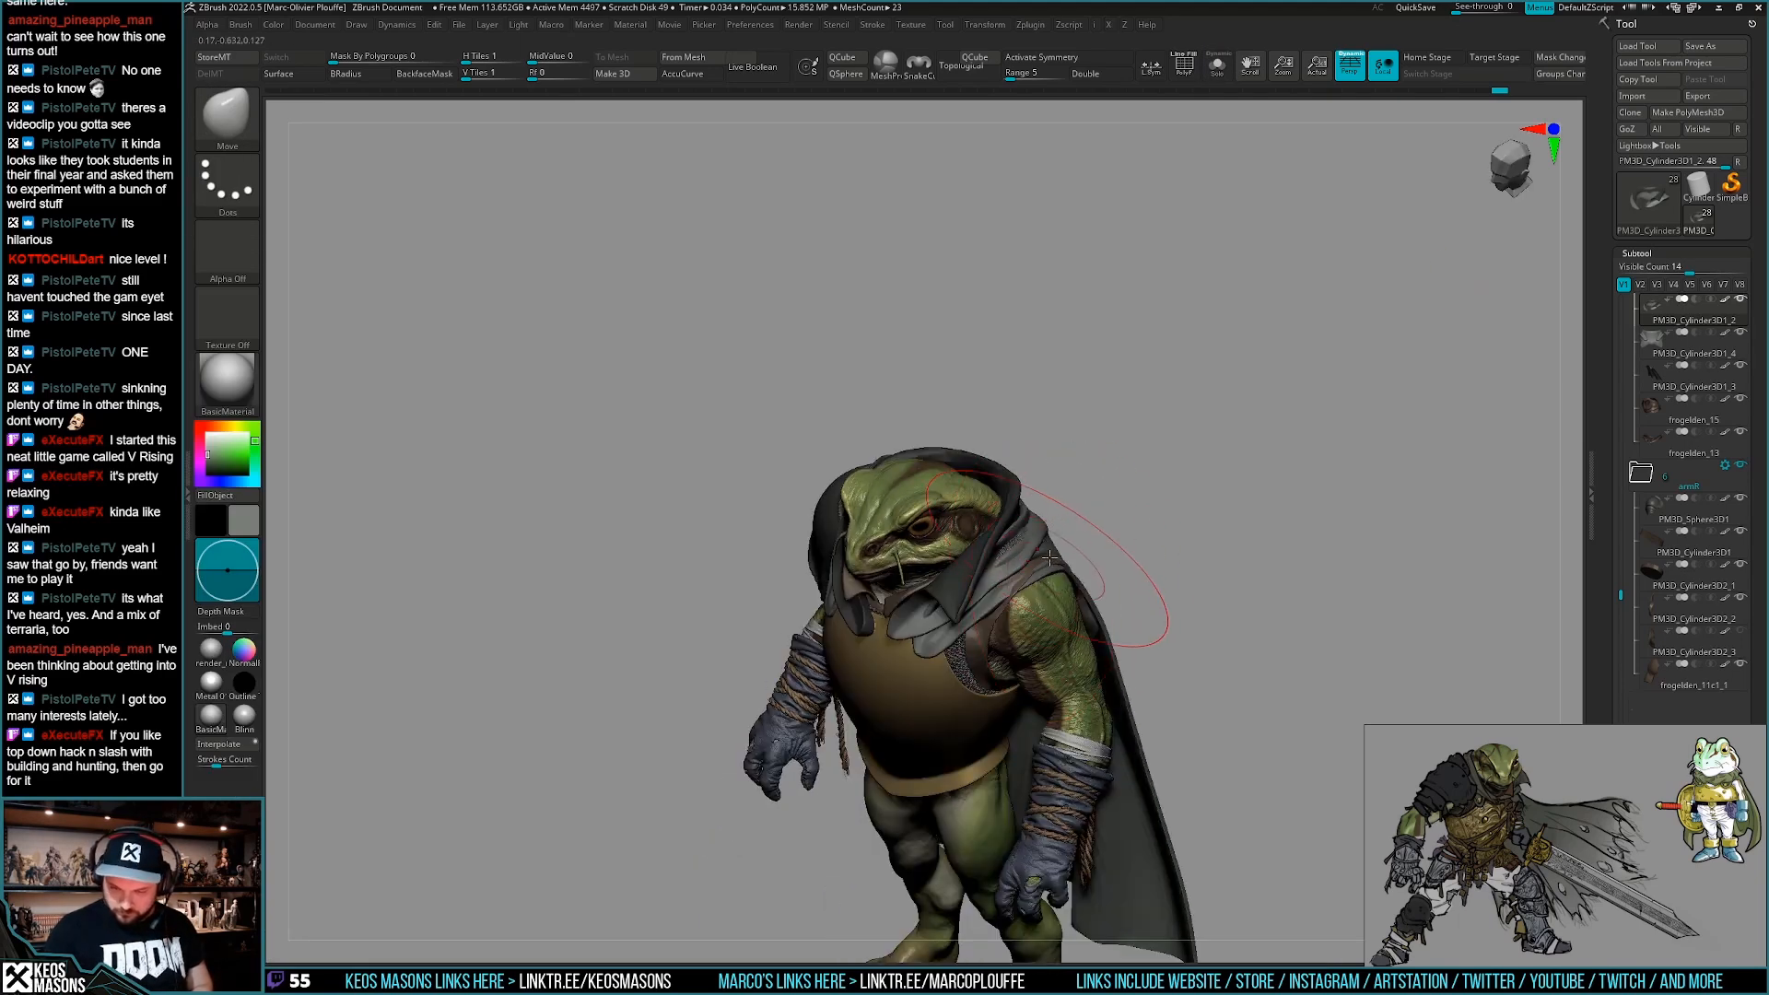
{"action": "right_click_drag", "start_coordinate": [1038, 643], "coordinate": [1020, 574]}
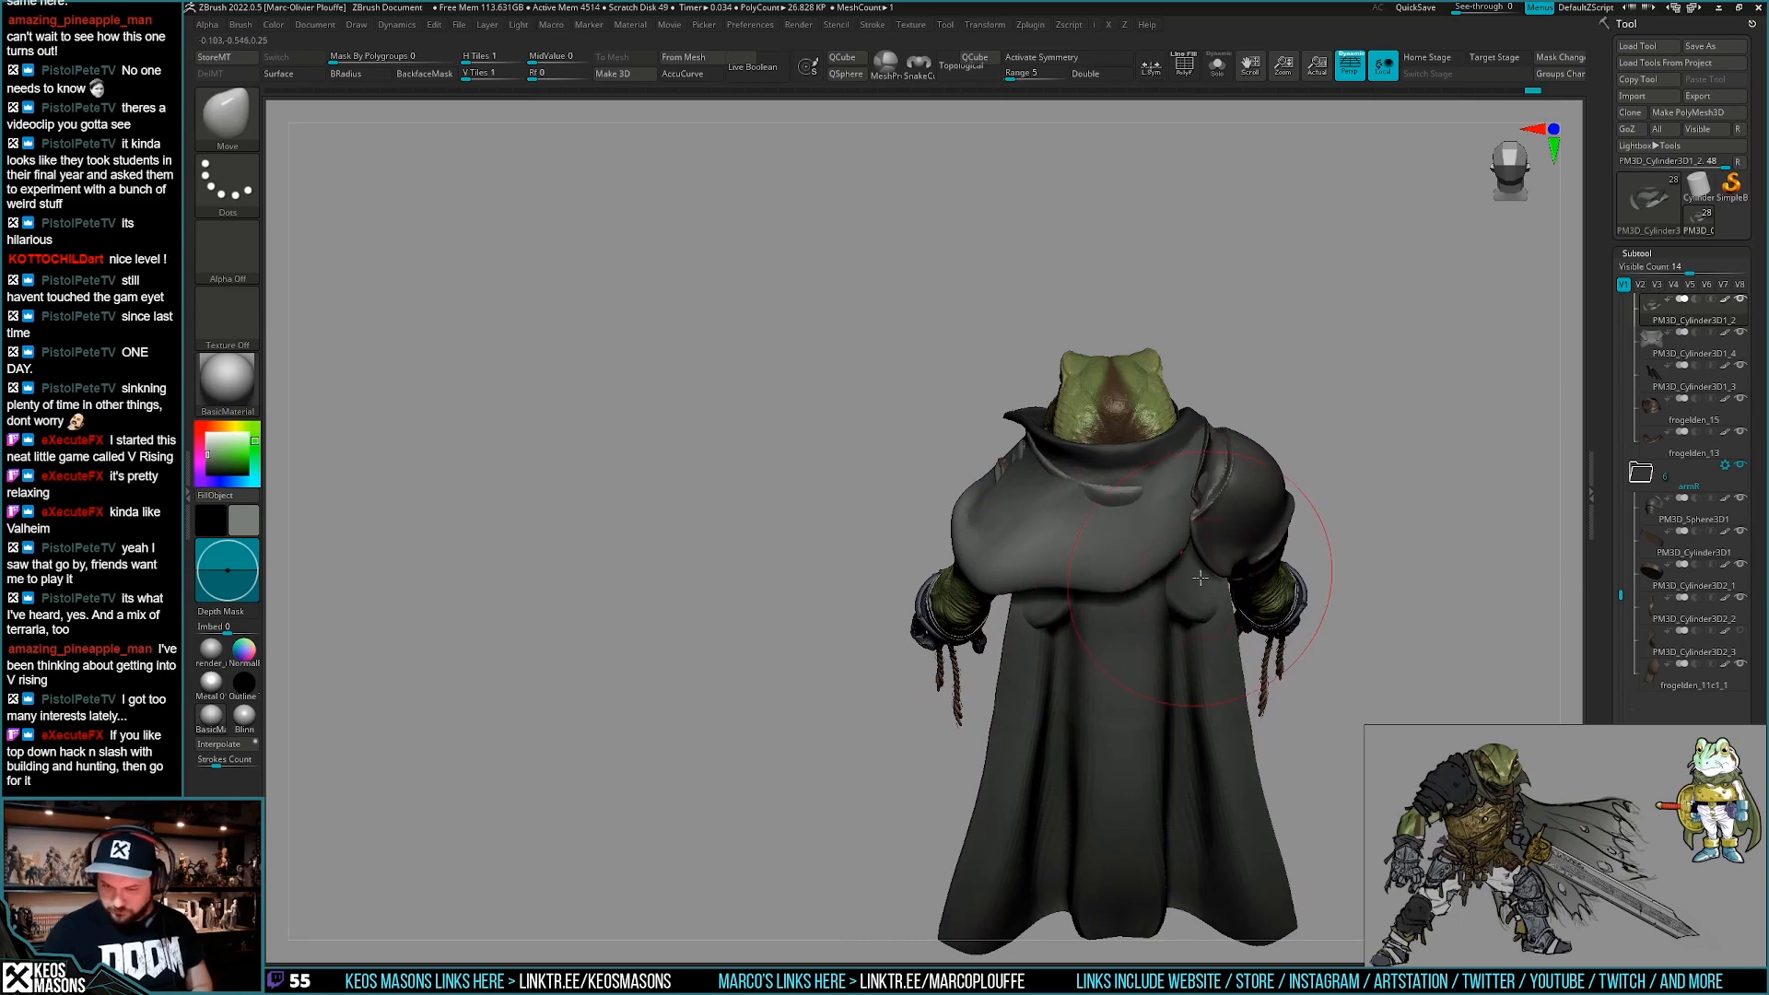
Shape the short cape's drape around the bare shoulder and front with a resized Move brush.
{"action": "mouse_move", "coordinate": [1194, 587]}
{"action": "right_mouse_down"}
{"action": "mouse_move", "coordinate": [1081, 660]}
{"action": "mouse_move", "coordinate": [1142, 622]}
{"action": "mouse_move", "coordinate": [1062, 627]}
{"action": "mouse_move", "coordinate": [1172, 653]}
{"action": "mouse_move", "coordinate": [1184, 783]}
{"action": "mouse_move", "coordinate": [1151, 700]}
{"action": "mouse_move", "coordinate": [1119, 714]}
{"action": "mouse_move", "coordinate": [1048, 644]}
{"action": "mouse_move", "coordinate": [964, 666]}
{"action": "mouse_move", "coordinate": [982, 753]}
{"action": "right_mouse_up"}
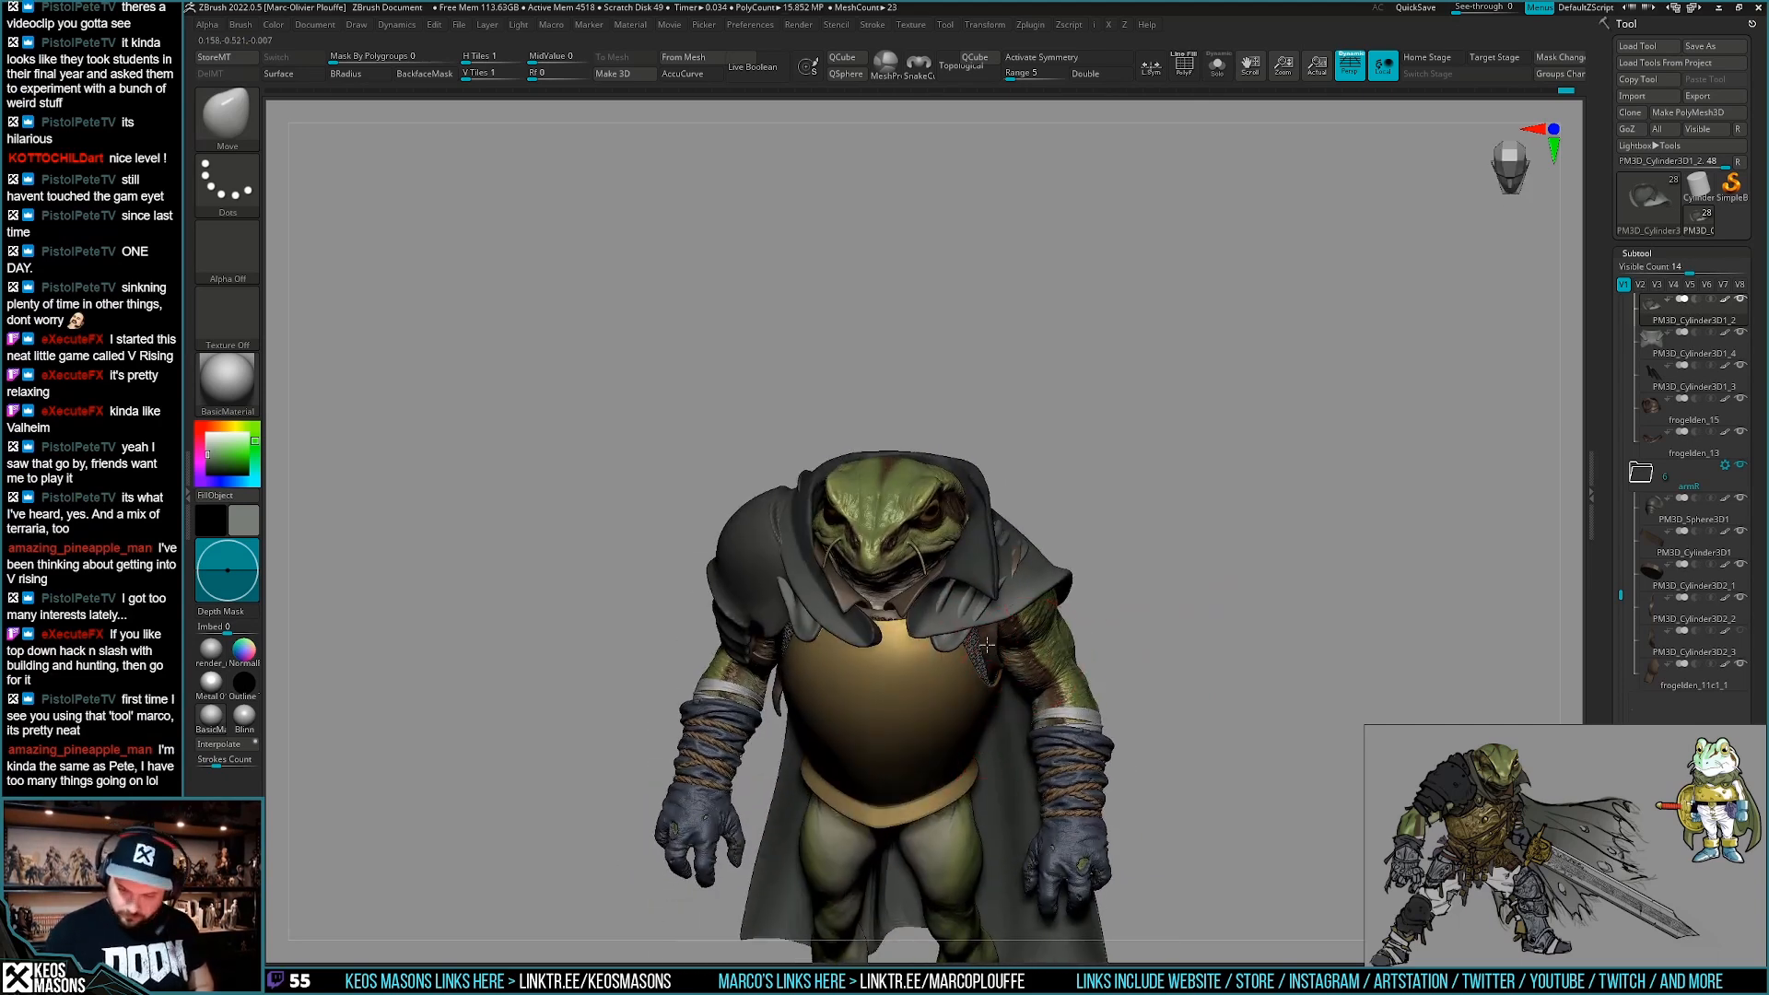
{"action": "mouse_move", "coordinate": [1032, 603]}
{"action": "right_mouse_down"}
{"action": "mouse_move", "coordinate": [1109, 584]}
{"action": "mouse_move", "coordinate": [993, 686]}
{"action": "right_mouse_up"}
{"action": "key", "text": "space"}
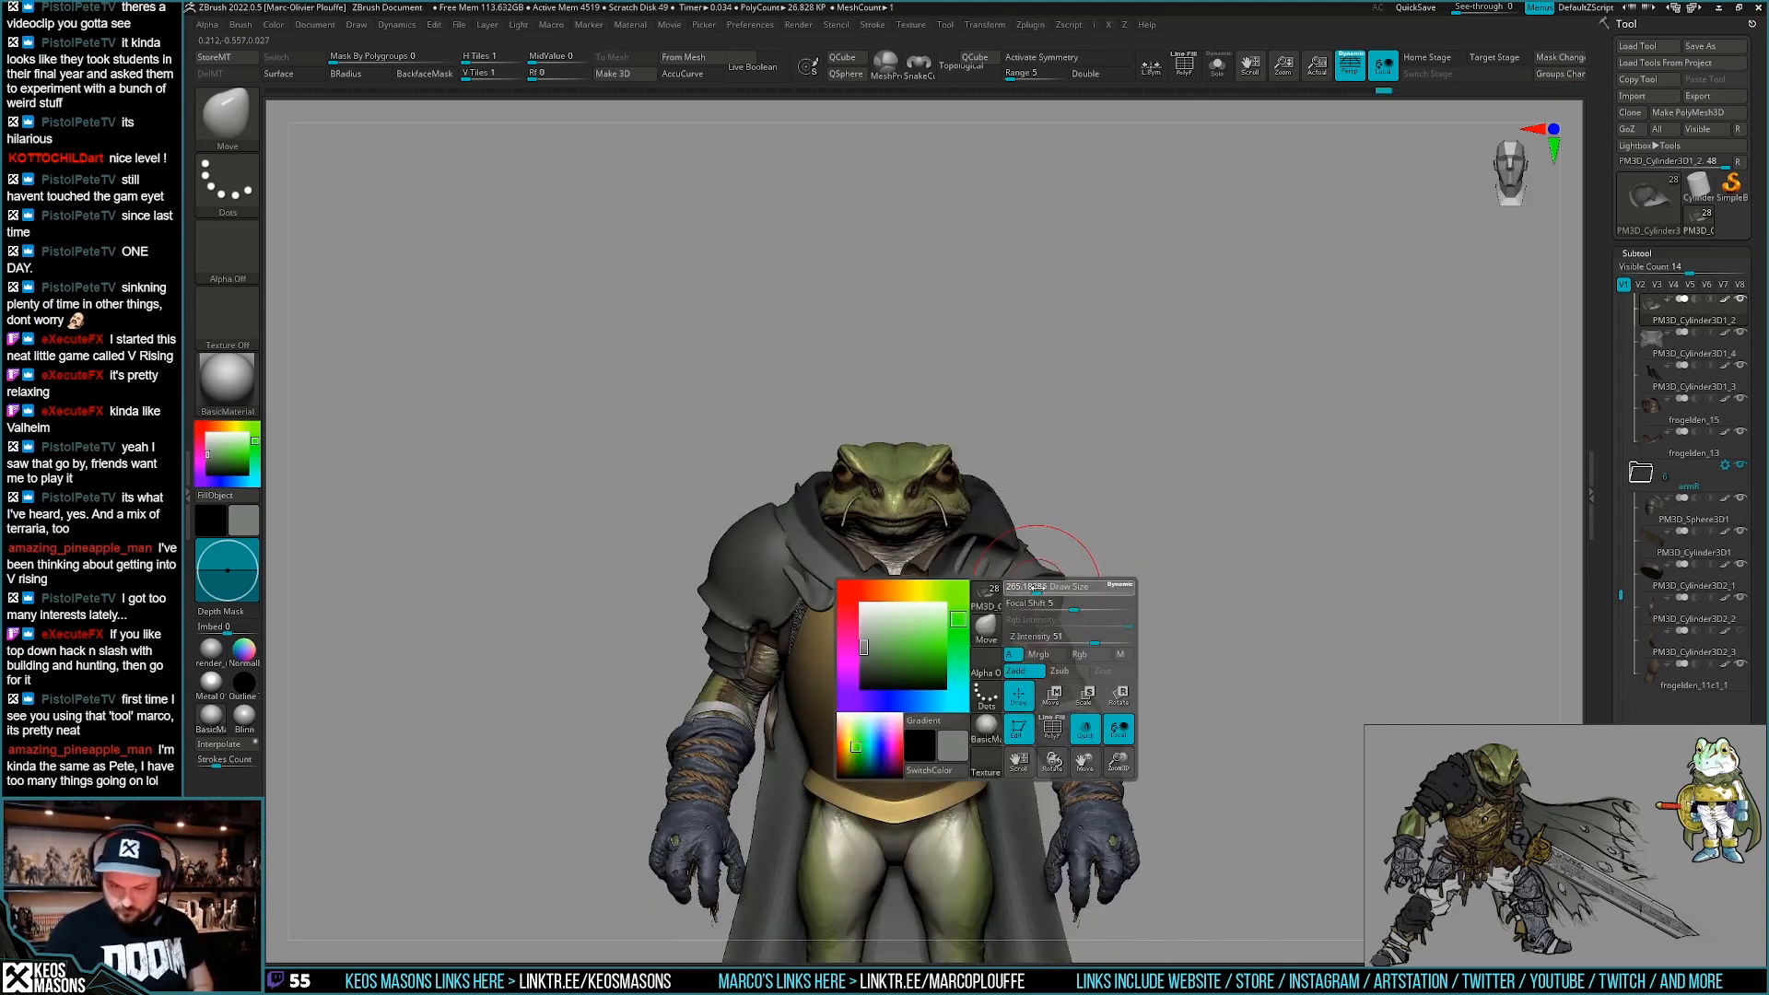
{"action": "left_click", "coordinate": [1007, 608]}
{"action": "right_click_drag", "start_coordinate": [994, 608], "coordinate": [1021, 618], "text": "alt"}
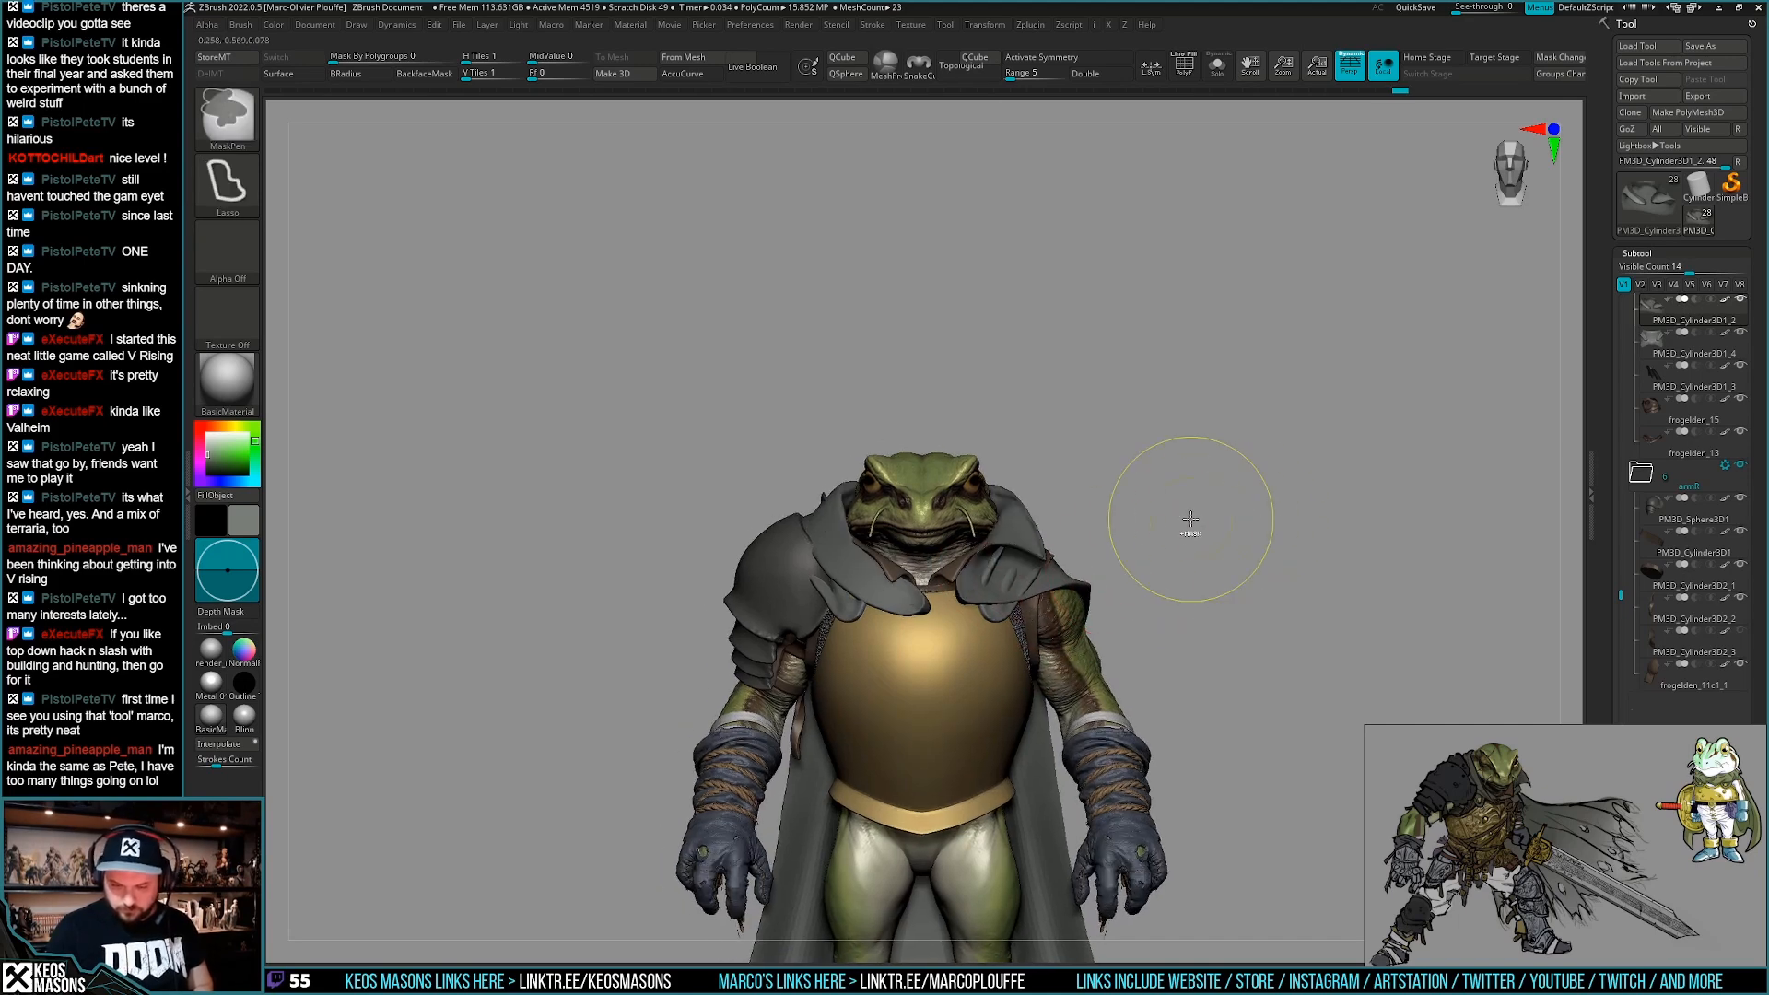
Invert the collar's mask and adjust its front flap over the breastplate with the Move brush.
{"action": "left_click", "coordinate": [1192, 485], "text": "ctrl"}
{"action": "right_click", "coordinate": [910, 682]}
{"action": "right_click_drag", "start_coordinate": [910, 682], "coordinate": [930, 774], "text": "ctrl"}
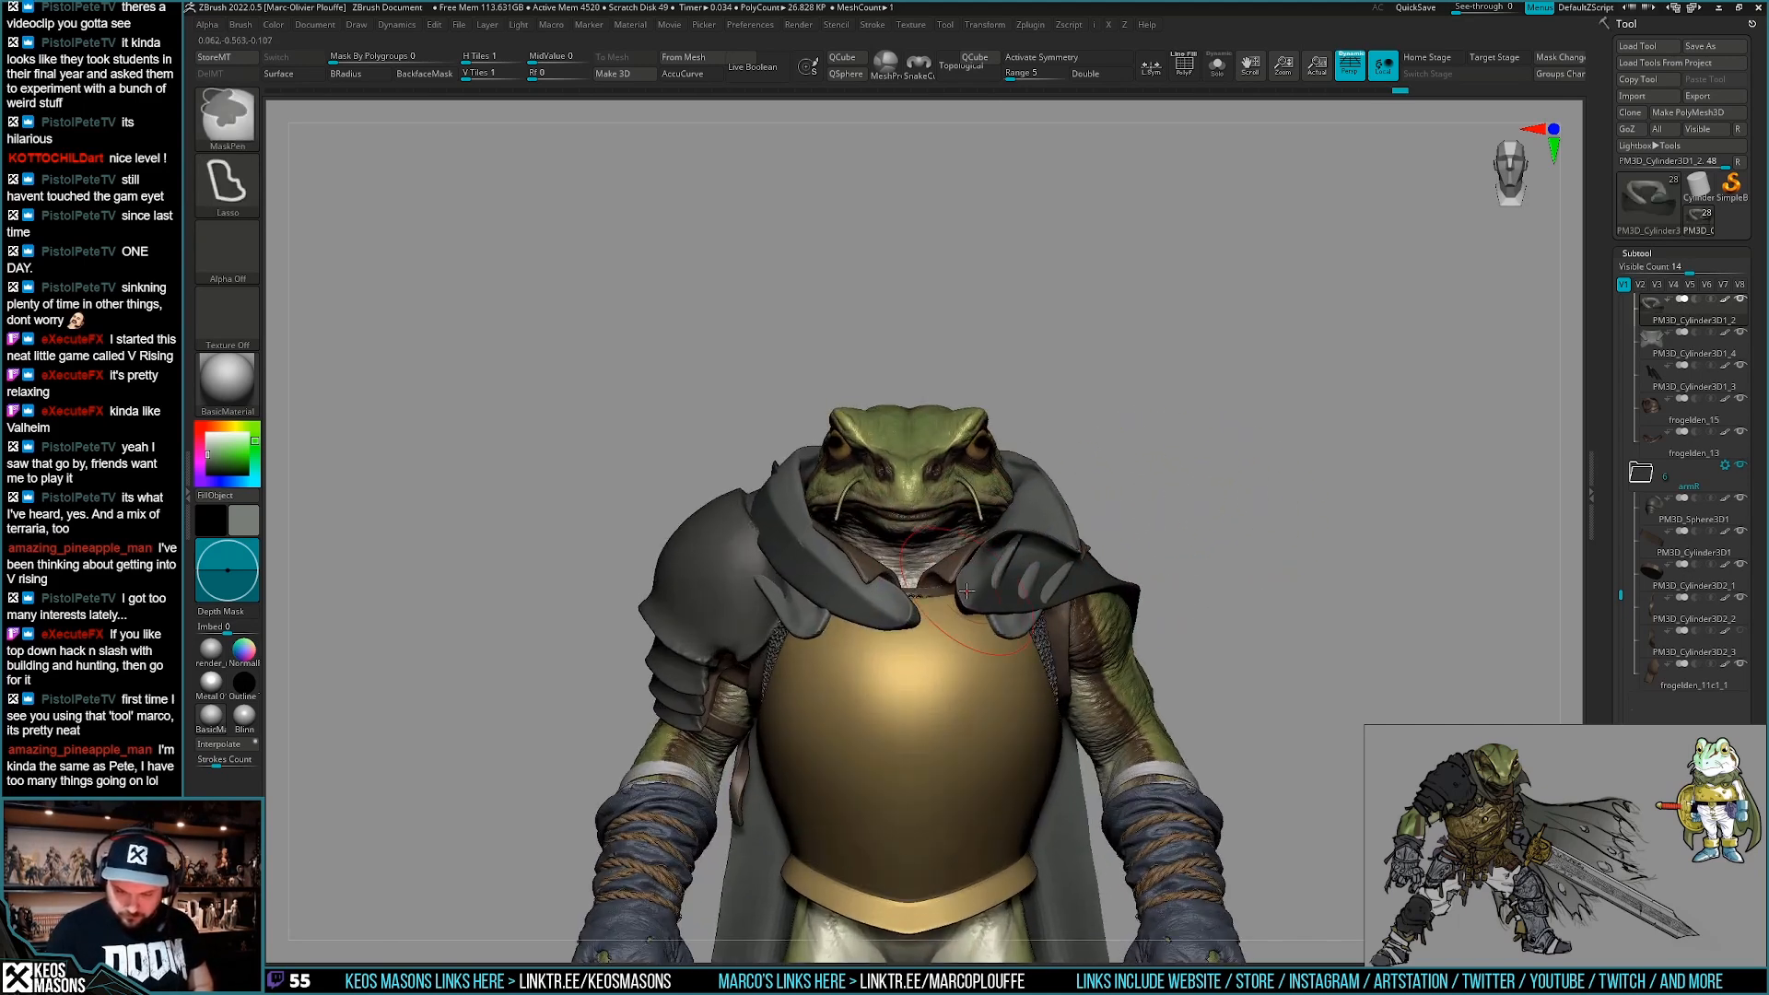
{"action": "left_click_drag", "start_coordinate": [960, 608], "coordinate": [962, 620]}
{"action": "mouse_move", "coordinate": [981, 607]}
{"action": "right_mouse_down", "text": "ctrl"}
{"action": "mouse_move", "coordinate": [1002, 552]}
{"action": "mouse_move", "coordinate": [930, 602]}
{"action": "right_mouse_up", "text": "ctrl"}
{"action": "right_click_drag", "start_coordinate": [931, 603], "coordinate": [939, 636], "text": "ctrl"}
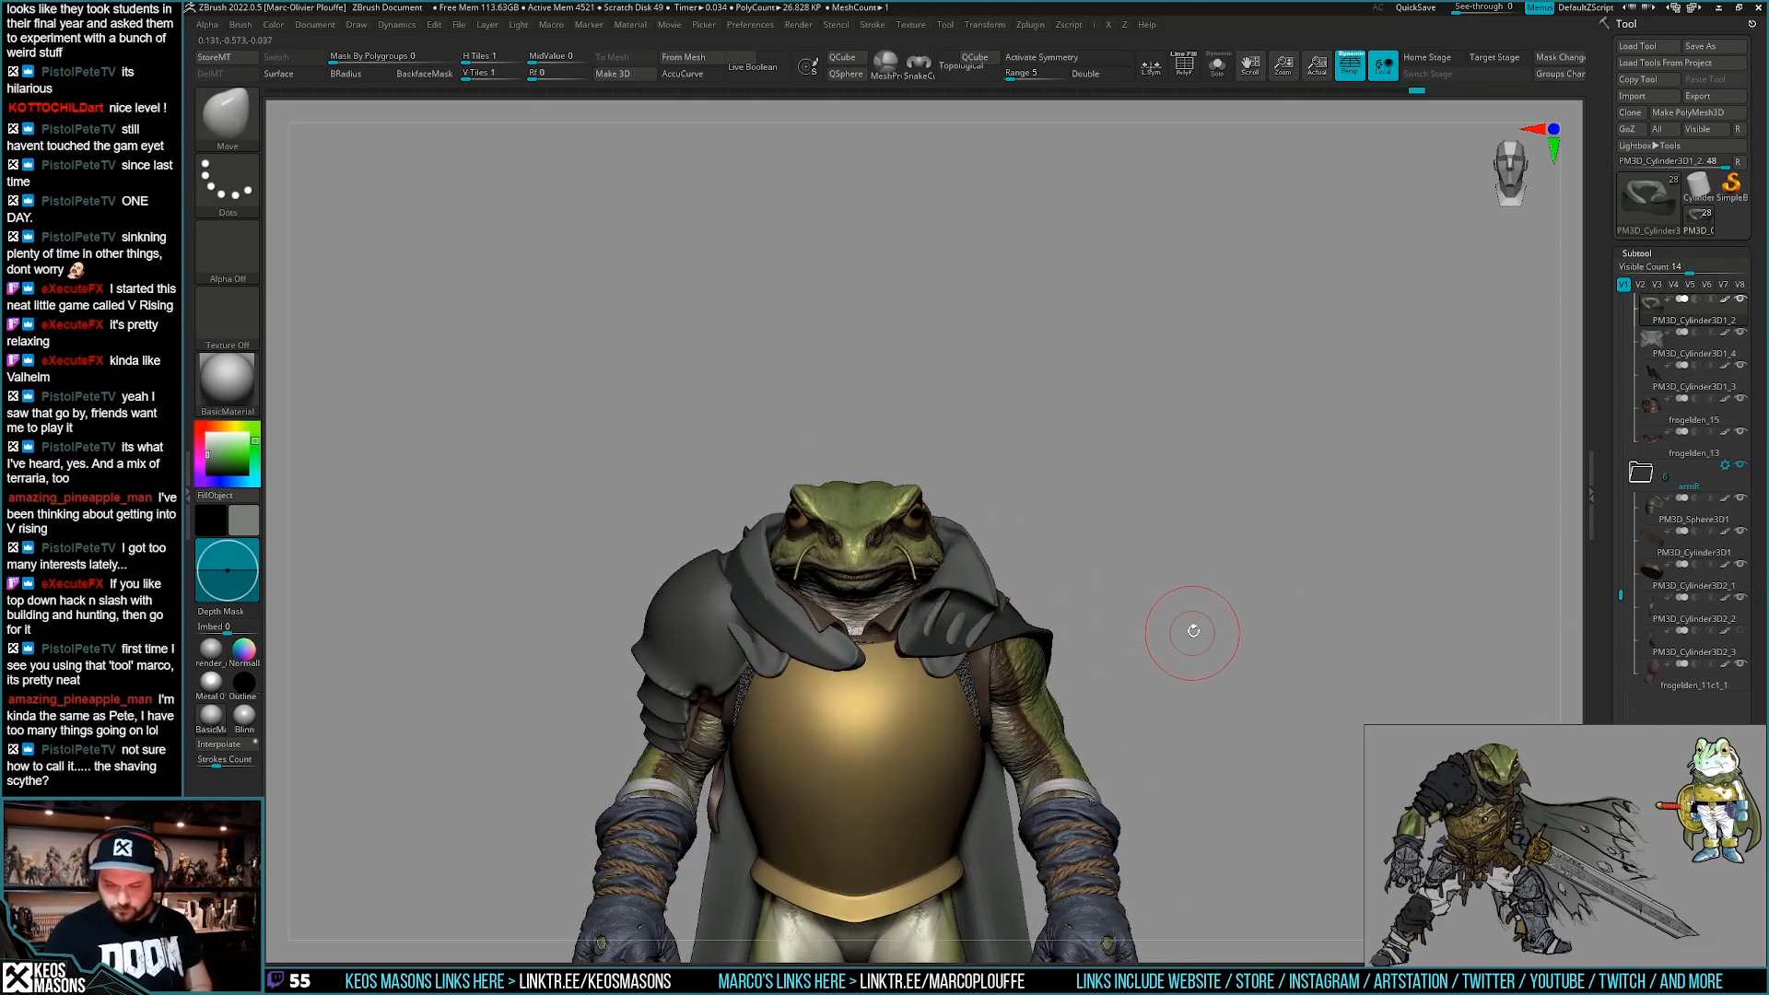
Invert the mask again and drape the short cape farther over the bare shoulder with a larger Move brush.
{"action": "left_click", "coordinate": [1235, 623], "text": "ctrl"}
{"action": "mouse_move", "coordinate": [1053, 669]}
{"action": "right_mouse_down"}
{"action": "mouse_move", "coordinate": [1046, 632]}
{"action": "mouse_move", "coordinate": [1117, 638]}
{"action": "right_mouse_up"}
{"action": "right_click_drag", "start_coordinate": [1020, 583], "coordinate": [1040, 606]}
{"action": "right_click", "coordinate": [976, 680]}
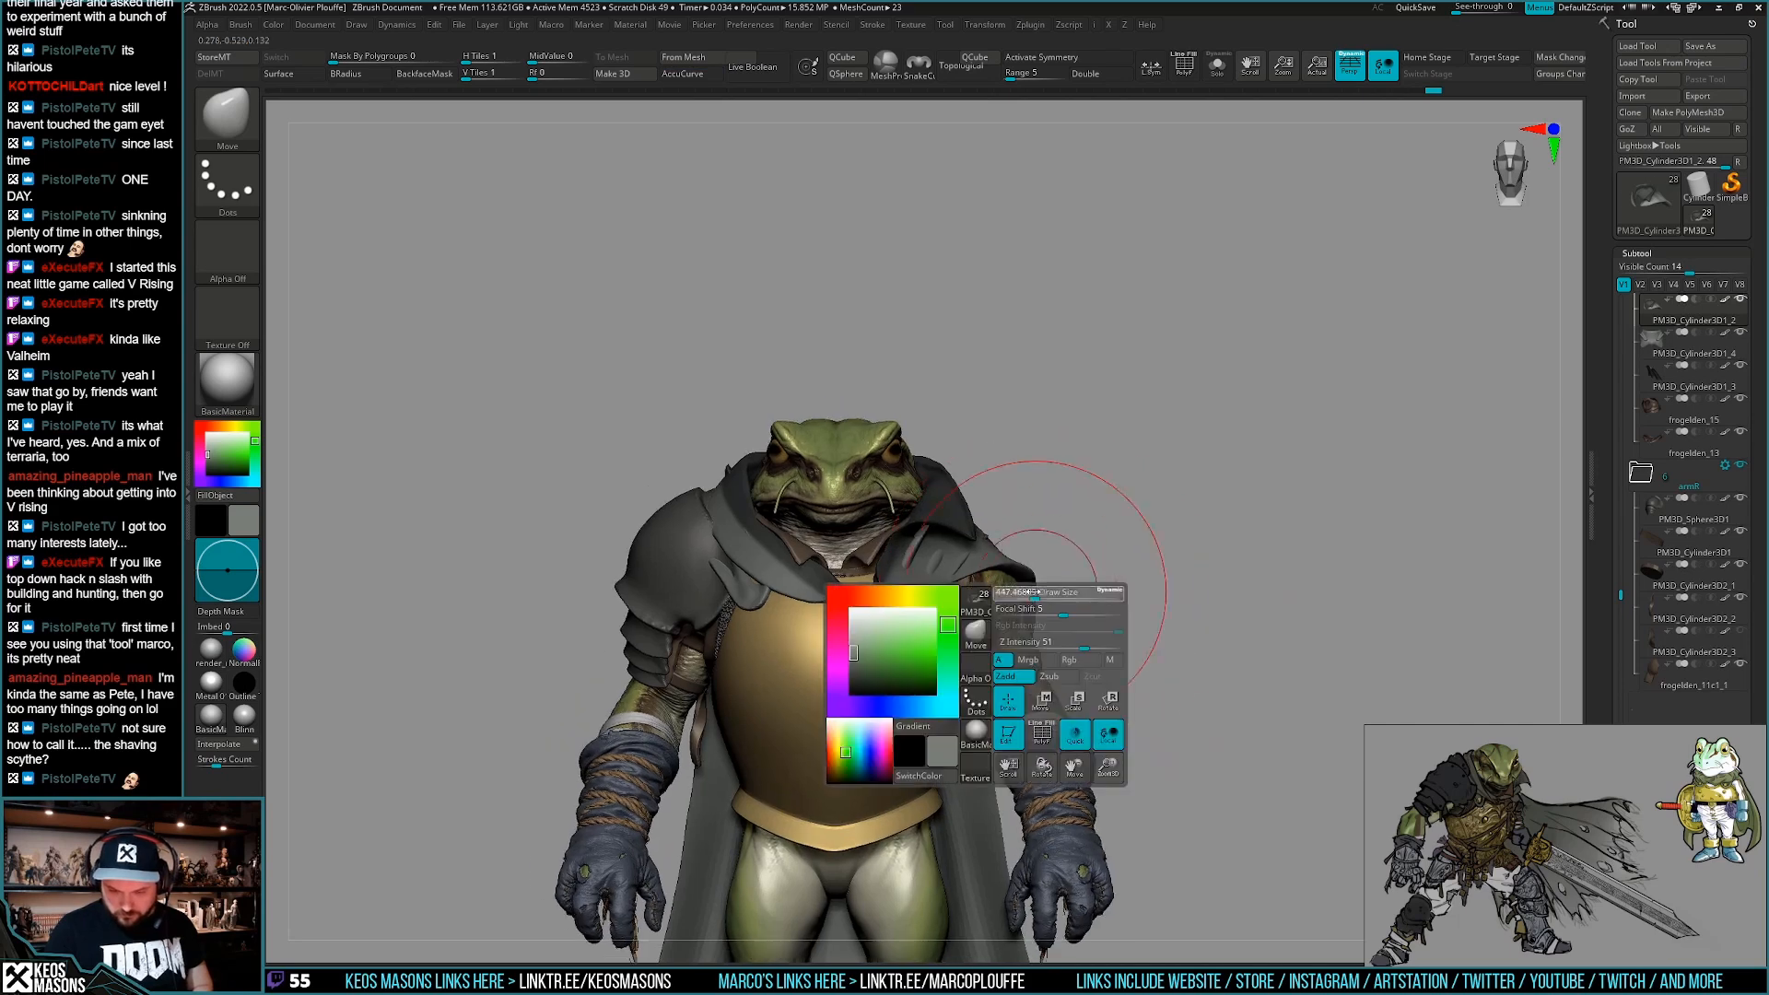
{"action": "left_click_drag", "start_coordinate": [1013, 595], "coordinate": [999, 610]}
{"action": "right_click_drag", "start_coordinate": [1000, 610], "coordinate": [999, 527]}
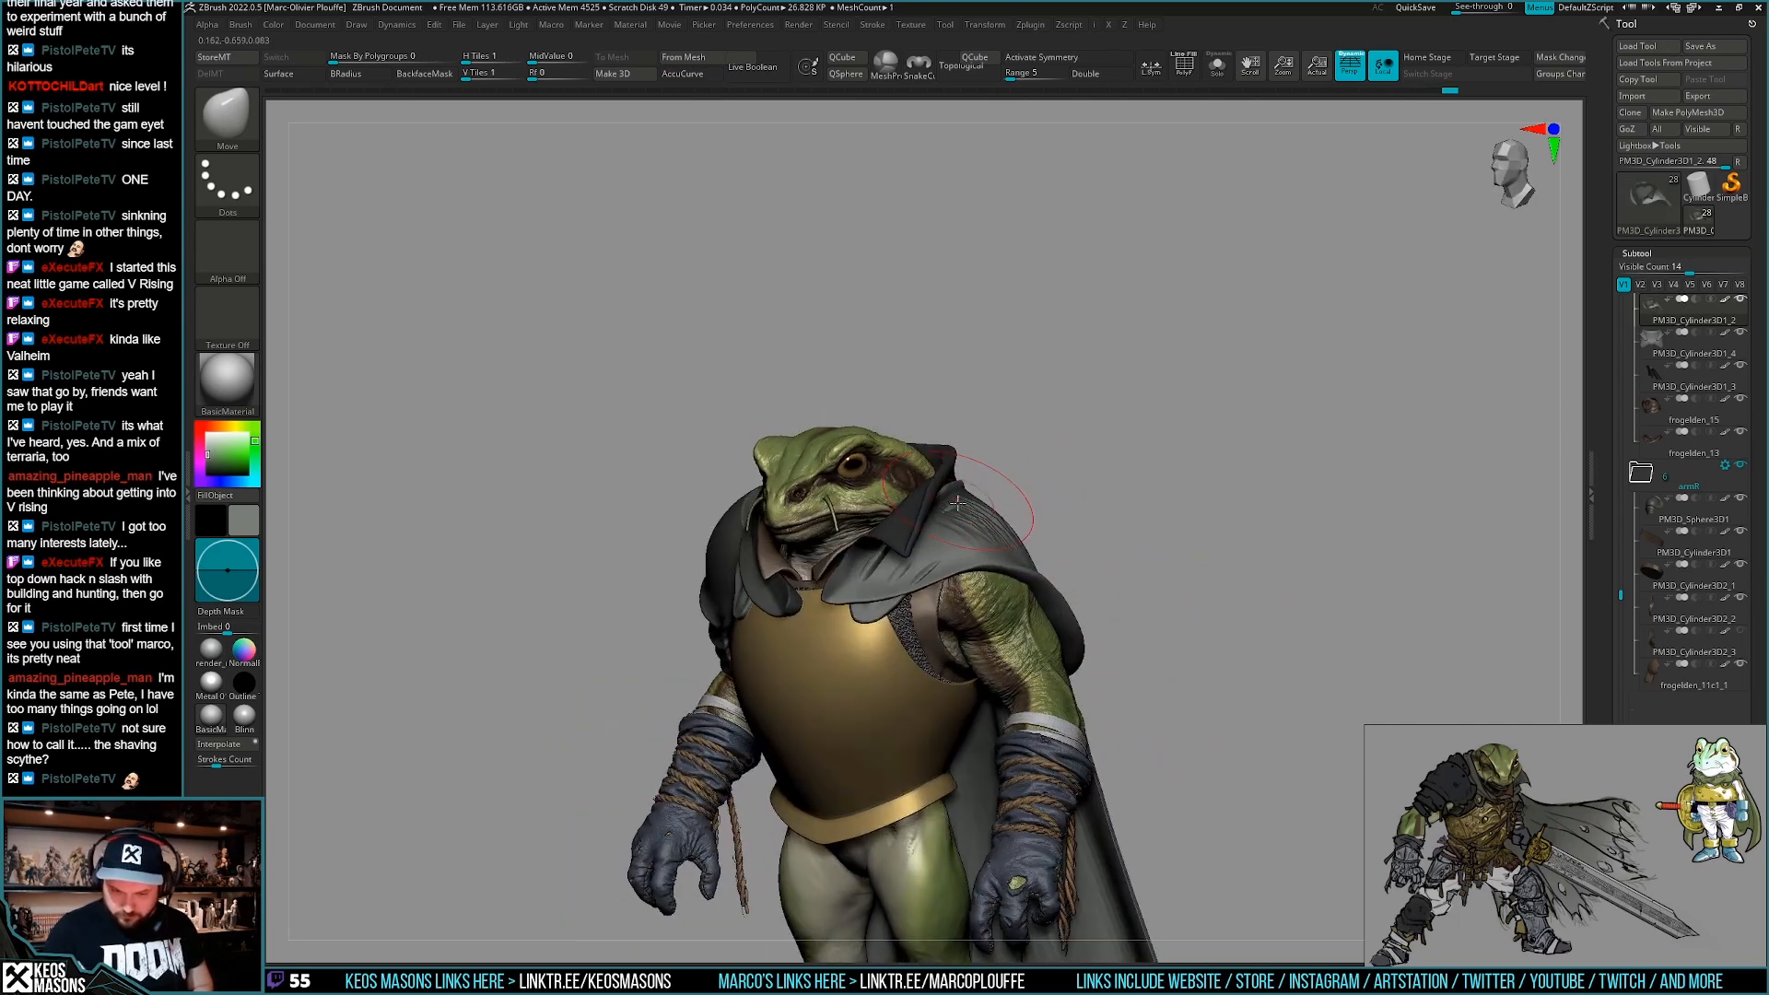
{"action": "right_click_drag", "start_coordinate": [1029, 550], "coordinate": [1157, 584]}
{"action": "mouse_move", "coordinate": [1134, 652]}
{"action": "right_mouse_down"}
{"action": "mouse_move", "coordinate": [1002, 622]}
{"action": "mouse_move", "coordinate": [1141, 611]}
{"action": "mouse_move", "coordinate": [1087, 704]}
{"action": "mouse_move", "coordinate": [937, 710]}
{"action": "right_mouse_up"}
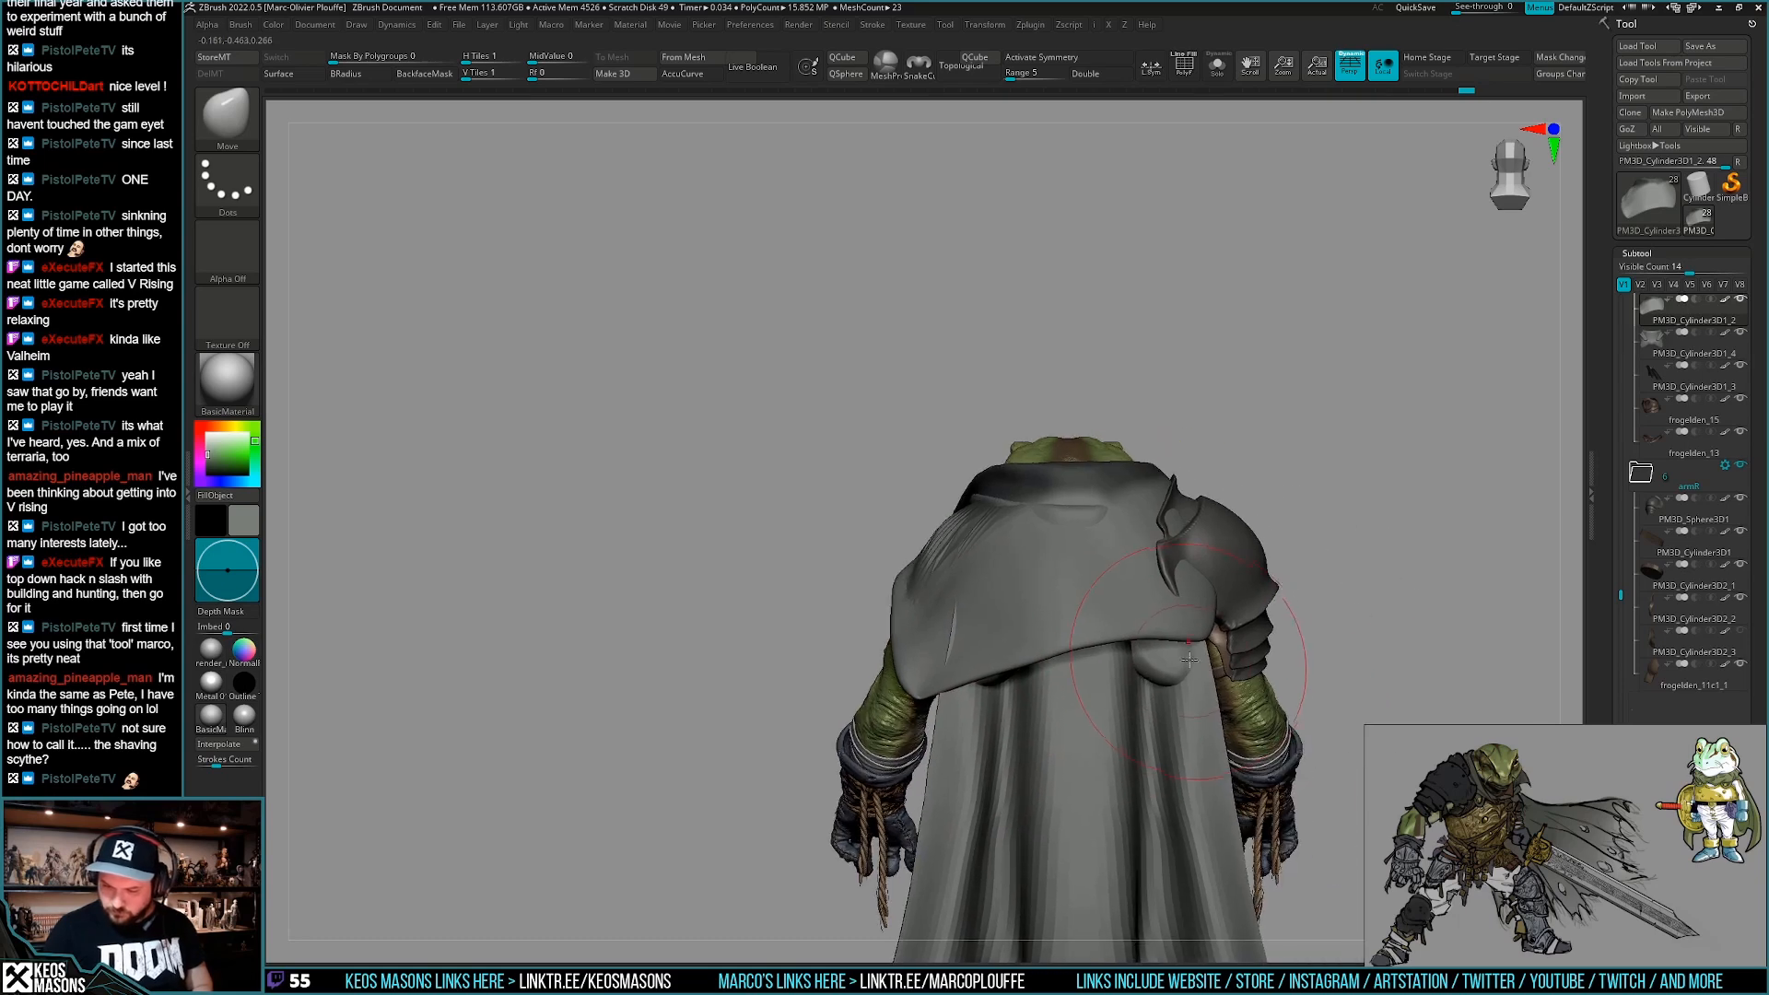
Extend the short cape's lower back edge toward the armored shoulder with the Move brush.
{"action": "mouse_move", "coordinate": [1116, 649]}
{"action": "left_mouse_down"}
{"action": "mouse_move", "coordinate": [1120, 682]}
{"action": "mouse_move", "coordinate": [1180, 686]}
{"action": "left_mouse_up"}
{"action": "right_click_drag", "start_coordinate": [1225, 687], "coordinate": [1129, 677]}
{"action": "left_click_drag", "start_coordinate": [1188, 645], "coordinate": [1220, 672]}
{"action": "right_click", "coordinate": [1148, 768]}
{"action": "right_click_drag", "start_coordinate": [1119, 751], "coordinate": [1212, 682]}
{"action": "left_click_drag", "start_coordinate": [1211, 682], "coordinate": [1207, 647]}
Even out the short cape's back hem and define its corners using the Move brush with AccuCurve enabled.
{"action": "mouse_move", "coordinate": [1010, 721]}
{"action": "right_mouse_down"}
{"action": "mouse_move", "coordinate": [1188, 718]}
{"action": "mouse_move", "coordinate": [1073, 709]}
{"action": "right_mouse_up"}
{"action": "left_click_drag", "start_coordinate": [803, 644], "coordinate": [834, 640]}
{"action": "right_click_drag", "start_coordinate": [1008, 636], "coordinate": [948, 623], "text": "shift"}
{"action": "right_click", "coordinate": [882, 771]}
{"action": "left_click_drag", "start_coordinate": [923, 702], "coordinate": [905, 673]}
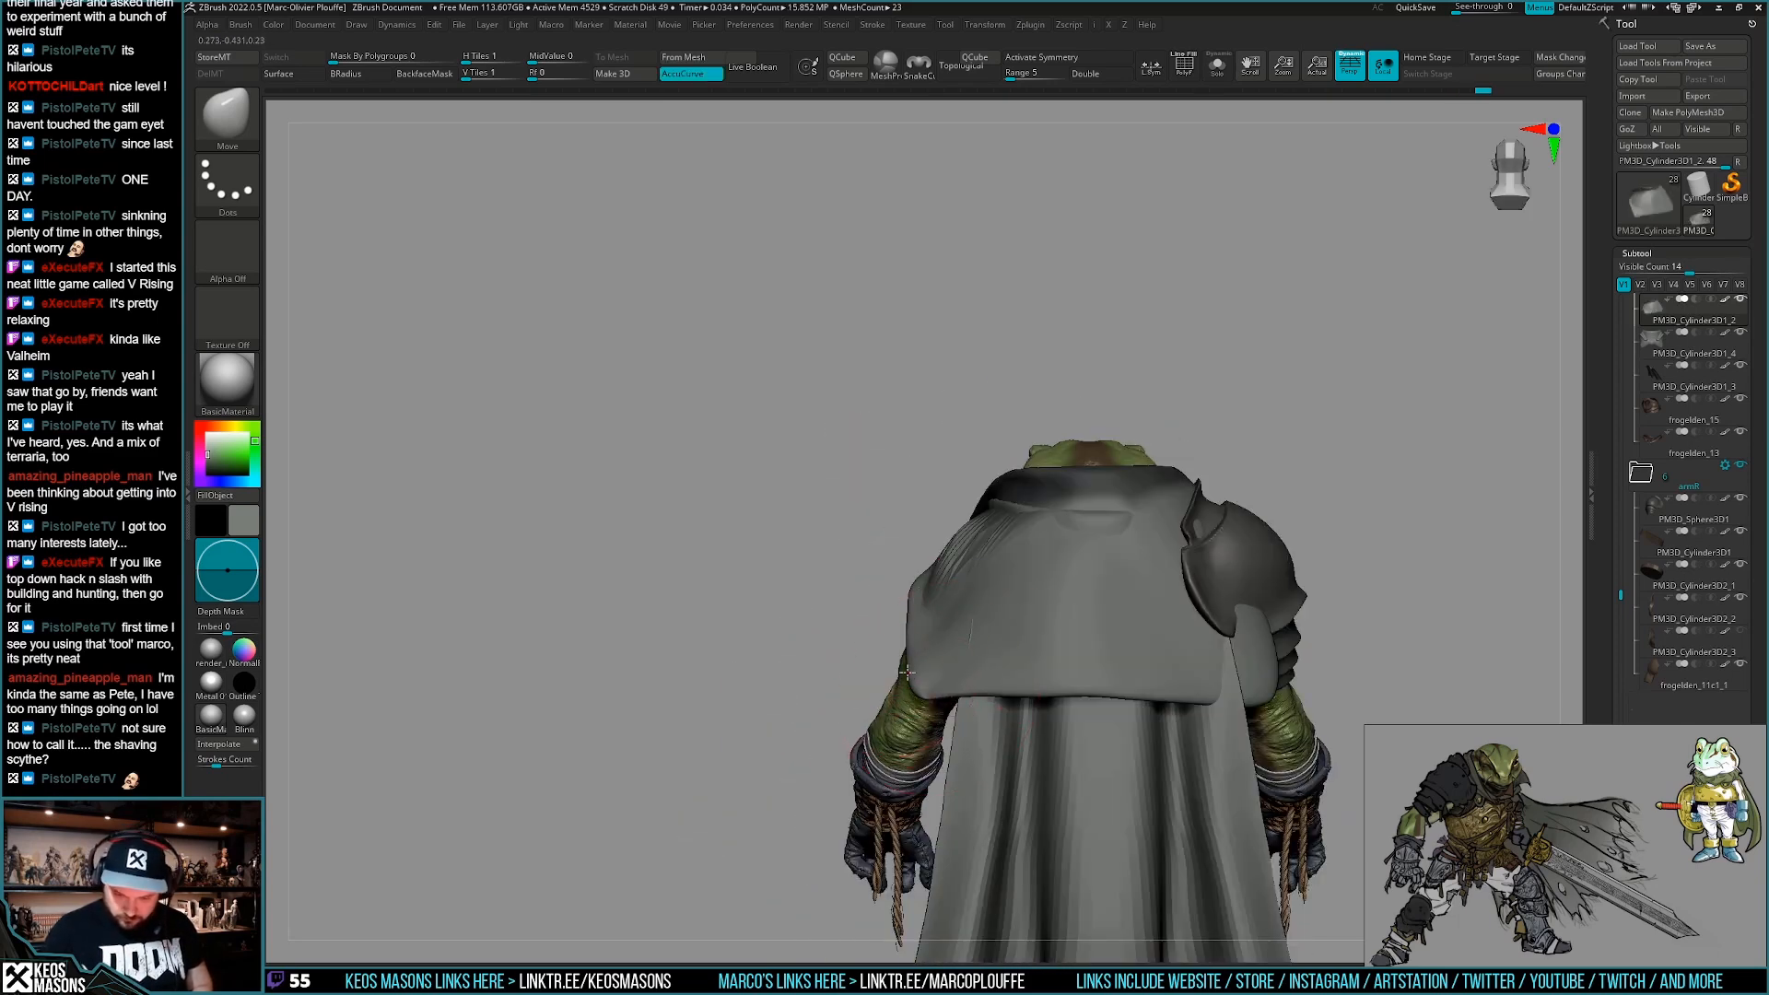
{"action": "right_click_drag", "start_coordinate": [1167, 670], "coordinate": [1168, 642], "text": "alt"}
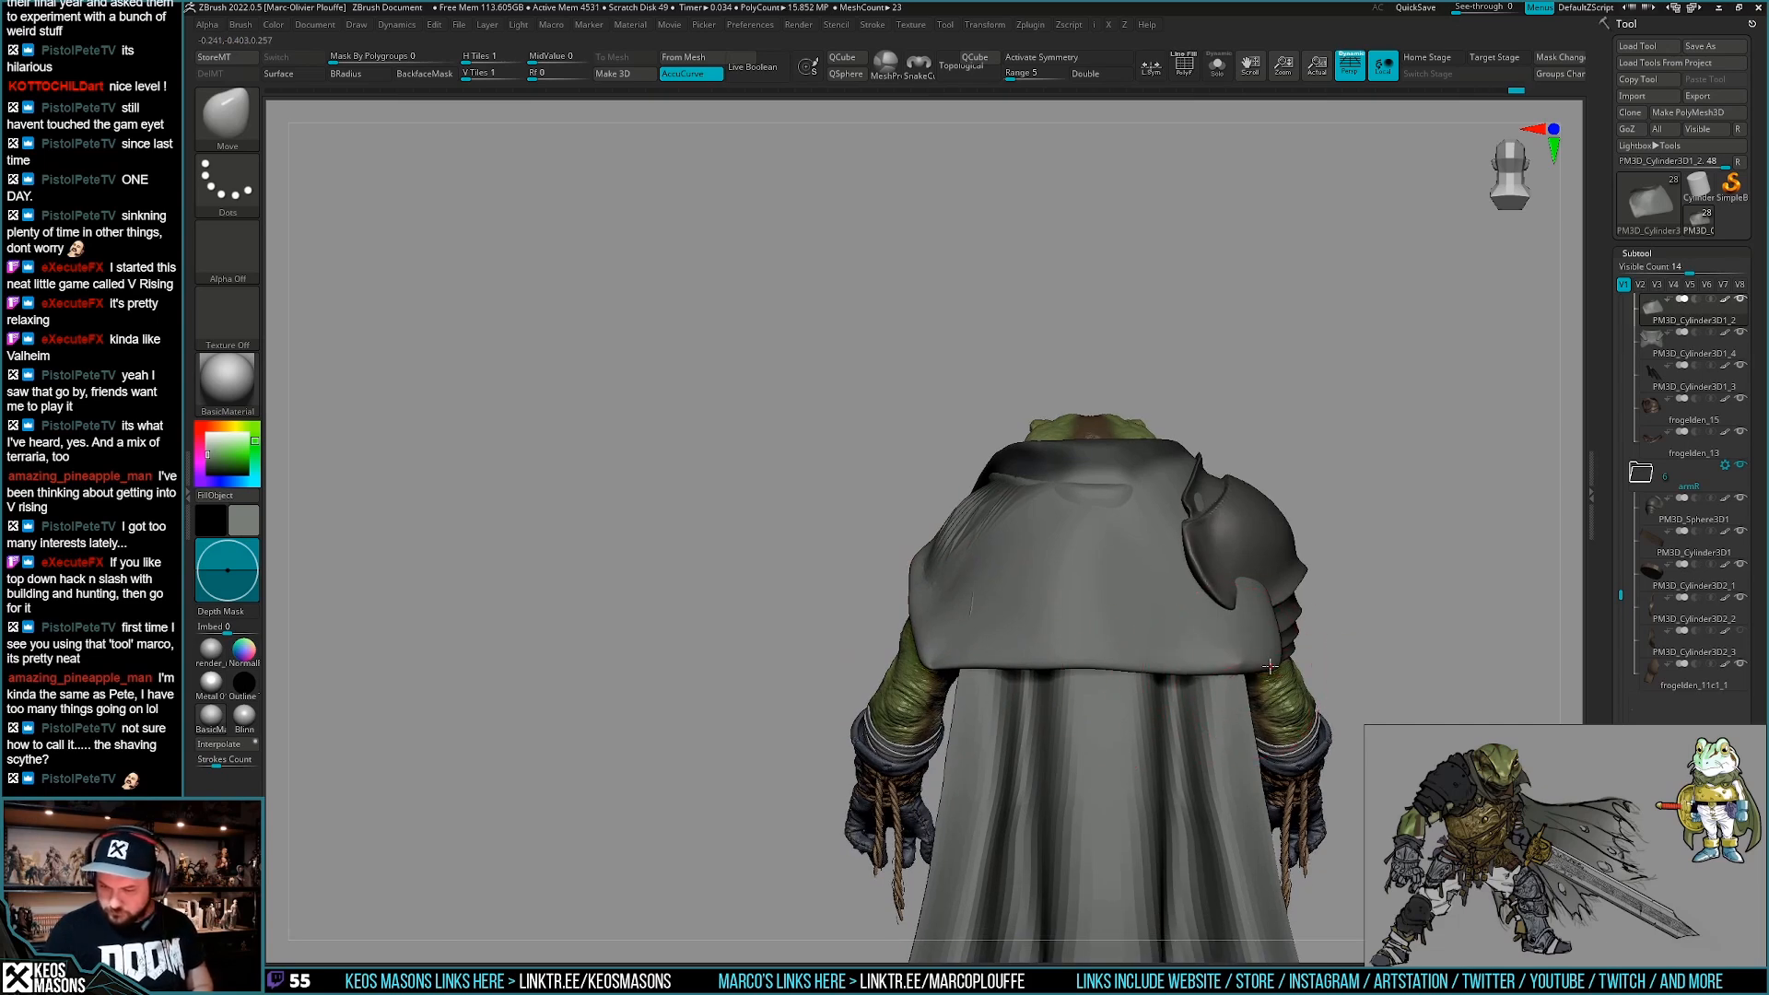
Check the short cape from the front and clear the mask on it.
{"action": "mouse_move", "coordinate": [1256, 654]}
{"action": "right_mouse_down"}
{"action": "mouse_move", "coordinate": [1077, 673]}
{"action": "mouse_move", "coordinate": [1043, 615]}
{"action": "right_mouse_up"}
{"action": "mouse_move", "coordinate": [1142, 668]}
{"action": "right_mouse_down"}
{"action": "mouse_move", "coordinate": [1186, 692]}
{"action": "mouse_move", "coordinate": [1164, 683]}
{"action": "mouse_move", "coordinate": [1212, 681]}
{"action": "mouse_move", "coordinate": [1201, 671]}
{"action": "mouse_move", "coordinate": [1204, 690]}
{"action": "right_mouse_up"}
{"action": "key", "text": "ctrl+shift+f"}
{"action": "right_click_drag", "start_coordinate": [998, 617], "coordinate": [949, 603]}
{"action": "key", "text": "ctrl+shift+f"}
{"action": "right_click_drag", "start_coordinate": [816, 571], "coordinate": [894, 628]}
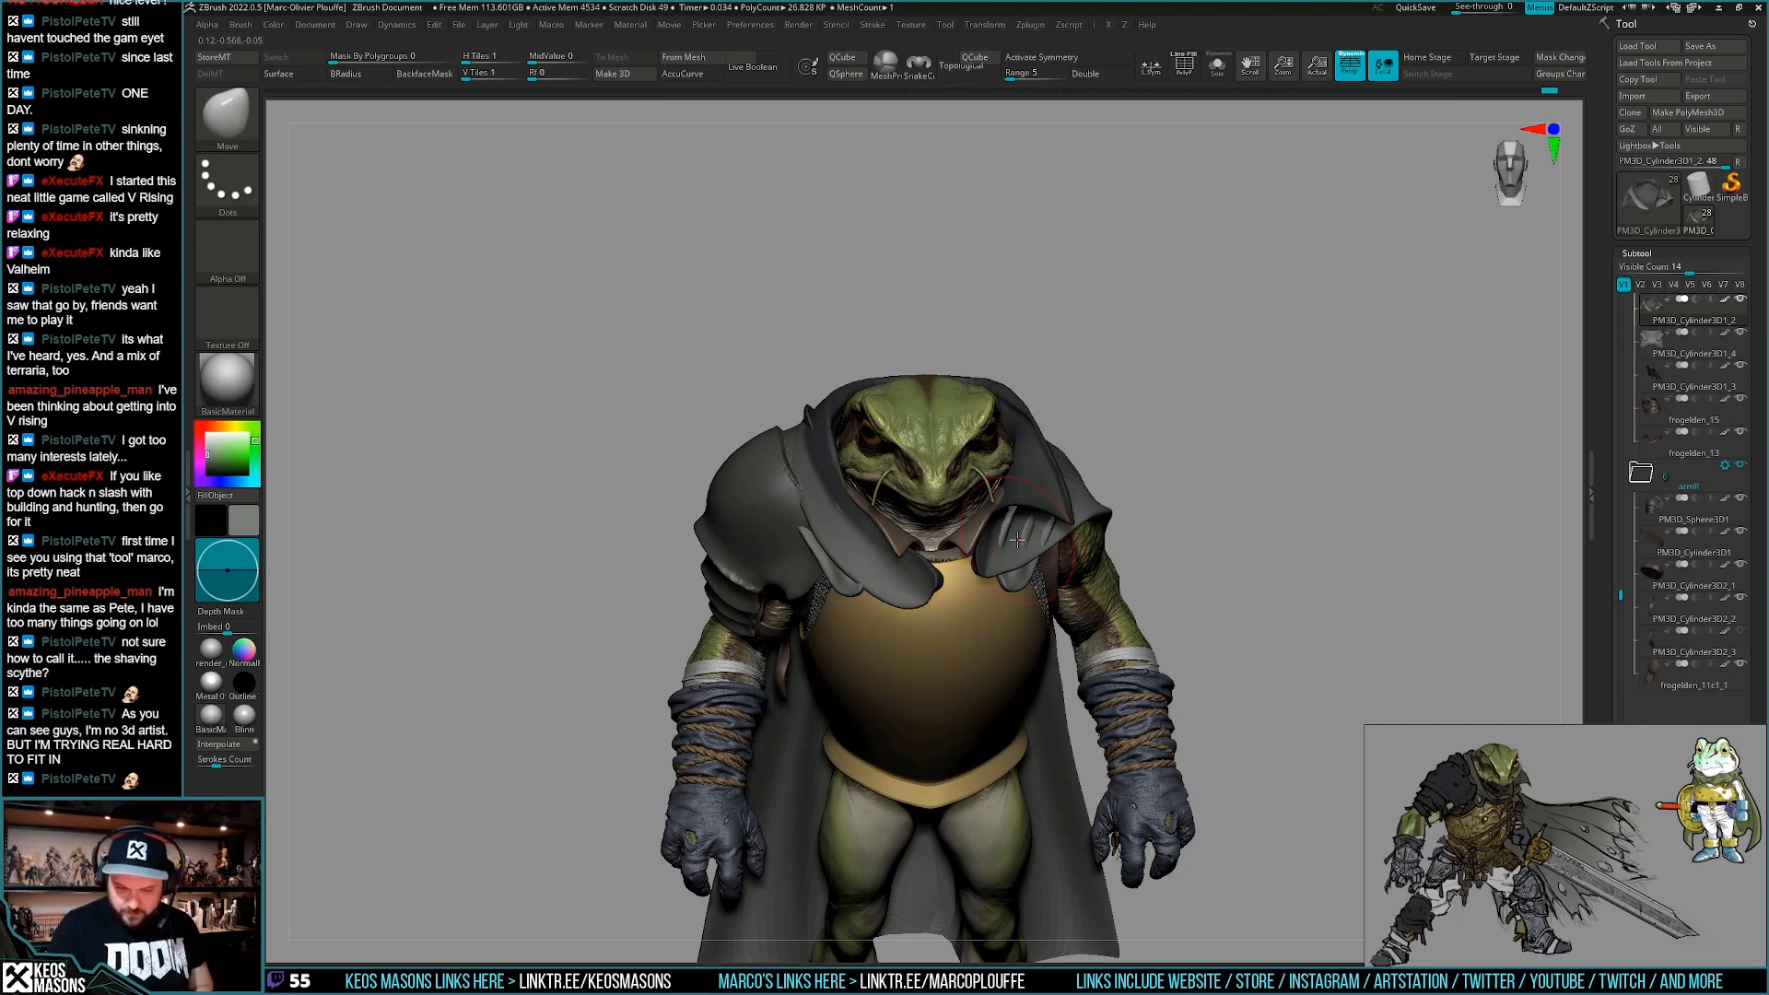
{"action": "left_click_drag", "start_coordinate": [1326, 461], "coordinate": [1230, 553], "text": "ctrl"}
Refine the short cape's front flap on the bare-shoulder side using the Move brush with AccuCurve enabled.
{"action": "mouse_move", "coordinate": [1022, 573]}
{"action": "right_mouse_down"}
{"action": "mouse_move", "coordinate": [972, 581]}
{"action": "mouse_move", "coordinate": [968, 562]}
{"action": "mouse_move", "coordinate": [1001, 669]}
{"action": "mouse_move", "coordinate": [952, 634]}
{"action": "mouse_move", "coordinate": [899, 662]}
{"action": "mouse_move", "coordinate": [928, 615]}
{"action": "right_mouse_up"}
{"action": "mouse_move", "coordinate": [1059, 661]}
{"action": "right_mouse_down"}
{"action": "mouse_move", "coordinate": [1024, 676]}
{"action": "mouse_move", "coordinate": [947, 659]}
{"action": "mouse_move", "coordinate": [925, 686]}
{"action": "mouse_move", "coordinate": [969, 648]}
{"action": "right_mouse_up"}
{"action": "key", "text": "a"}
{"action": "right_click", "coordinate": [947, 660]}
{"action": "right_click", "coordinate": [968, 650]}
{"action": "left_click_drag", "start_coordinate": [1000, 547], "coordinate": [1004, 562]}
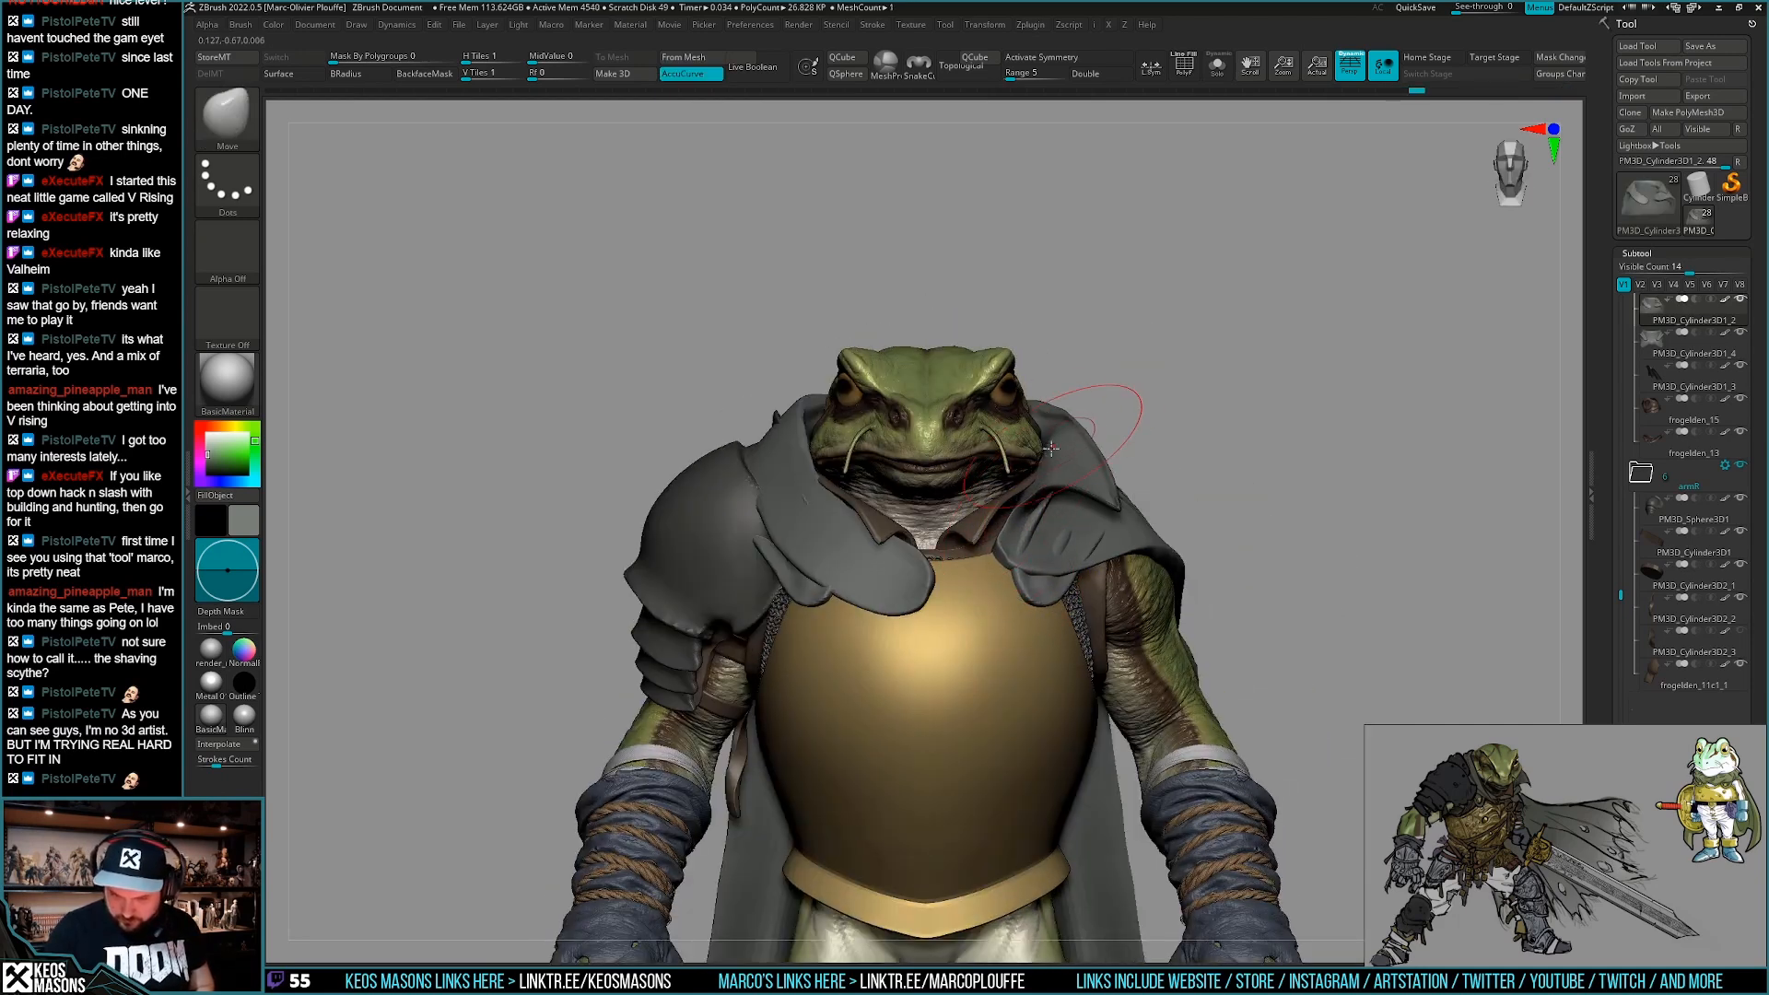
{"action": "right_click_drag", "start_coordinate": [1102, 422], "coordinate": [1060, 427]}
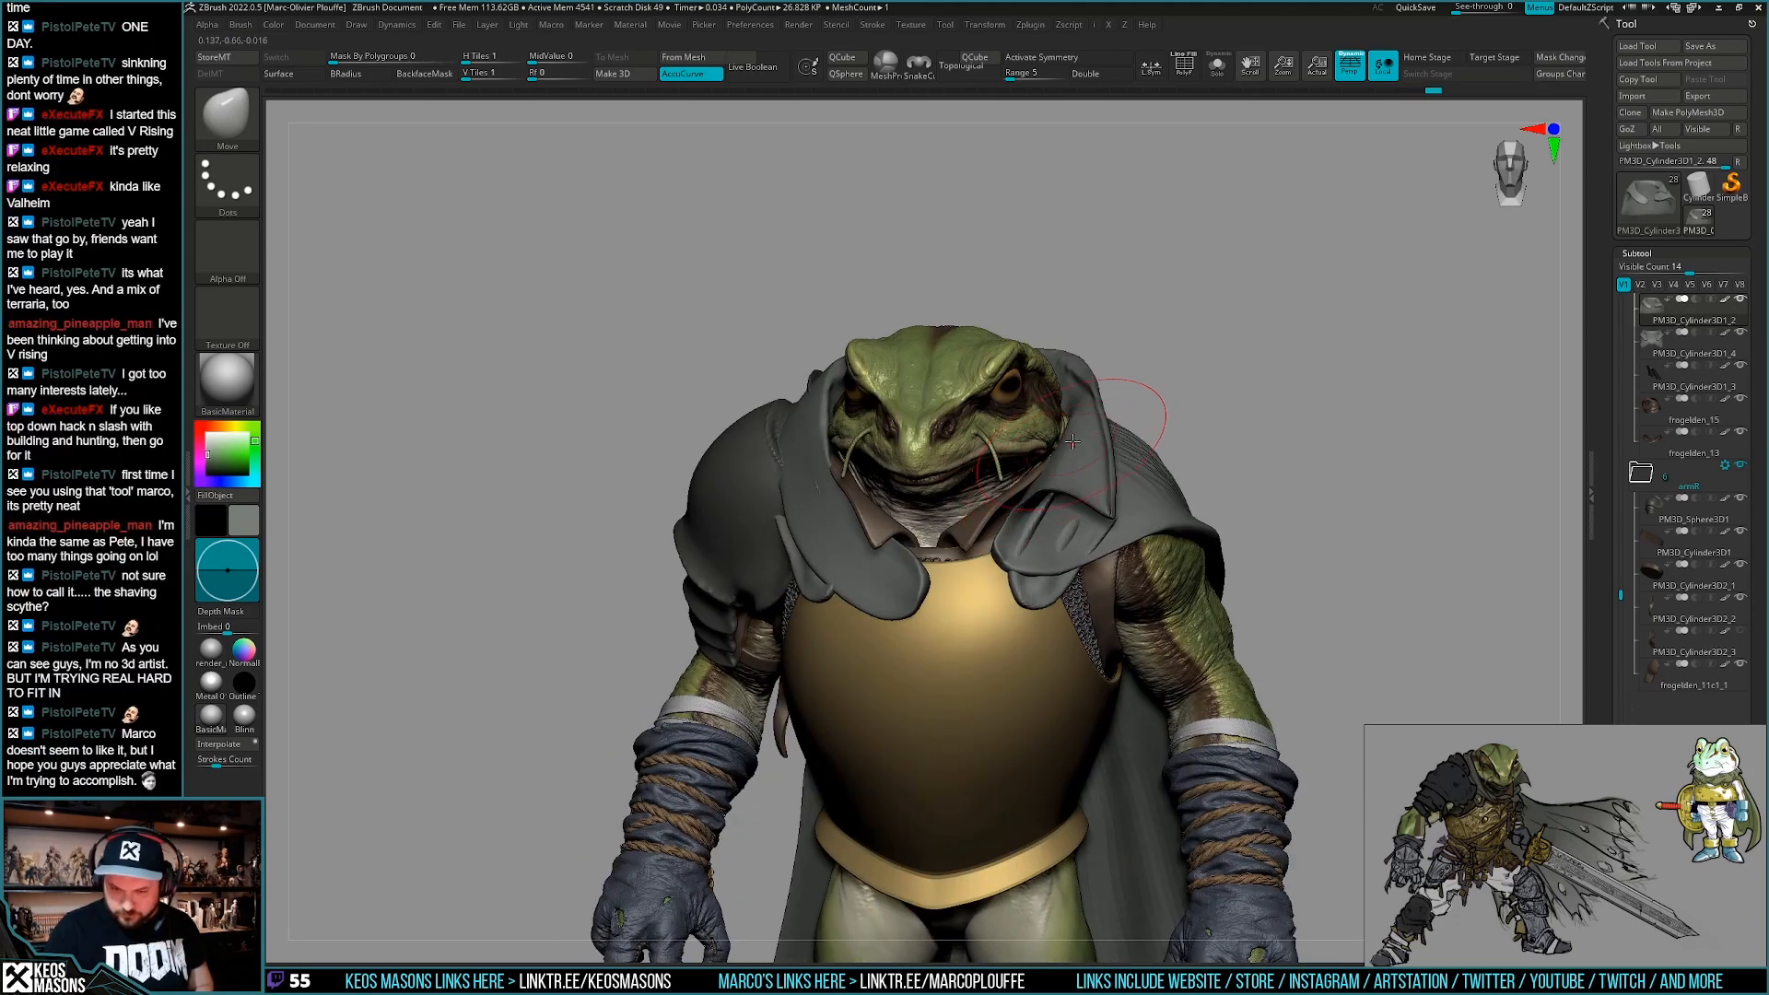
Pull up the short cape's neck edge beside the frog's head on the bare-shoulder side with the Move brush.
{"action": "left_click_drag", "start_coordinate": [1133, 416], "coordinate": [1126, 383]}
{"action": "mouse_move", "coordinate": [1125, 365]}
{"action": "right_mouse_down", "text": "shift"}
{"action": "mouse_move", "coordinate": [1145, 389]}
{"action": "mouse_move", "coordinate": [1064, 461]}
{"action": "mouse_move", "coordinate": [1079, 438]}
{"action": "right_mouse_up", "text": "shift"}
{"action": "right_click", "coordinate": [1107, 448]}
{"action": "left_click_drag", "start_coordinate": [1105, 449], "coordinate": [1111, 422]}
Examine how the short cape sits around the neck, shoulders and breastplate.
{"action": "mouse_move", "coordinate": [1089, 442]}
{"action": "right_mouse_down"}
{"action": "mouse_move", "coordinate": [1113, 488]}
{"action": "mouse_move", "coordinate": [1197, 488]}
{"action": "right_mouse_up"}
{"action": "key", "text": "alt+s"}
{"action": "right_click_drag", "start_coordinate": [1351, 501], "coordinate": [1271, 534], "text": "alt"}
{"action": "right_click_drag", "start_coordinate": [1258, 615], "coordinate": [1225, 543]}
{"action": "right_click_drag", "start_coordinate": [1149, 595], "coordinate": [1222, 597]}
{"action": "key", "text": "alt+s"}
{"action": "right_click_drag", "start_coordinate": [1221, 597], "coordinate": [1148, 615], "text": "shift"}
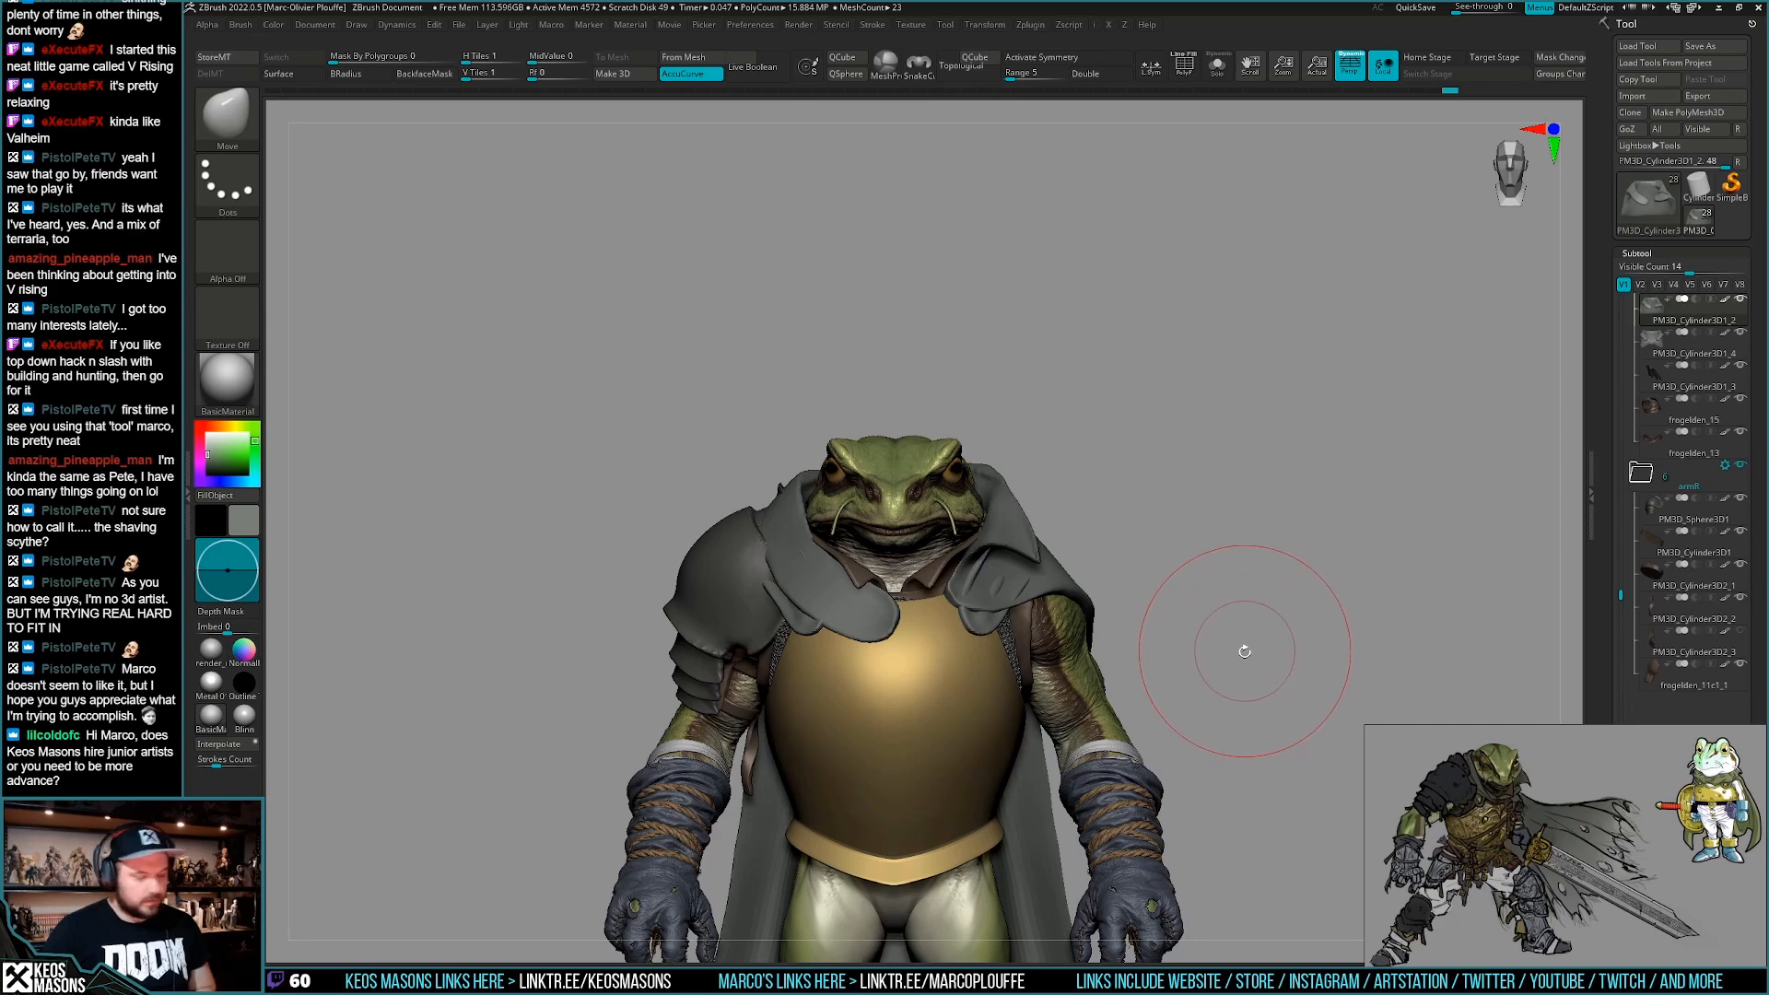
{"action": "left_click_drag", "start_coordinate": [1251, 647], "coordinate": [1238, 631], "text": "alt"}
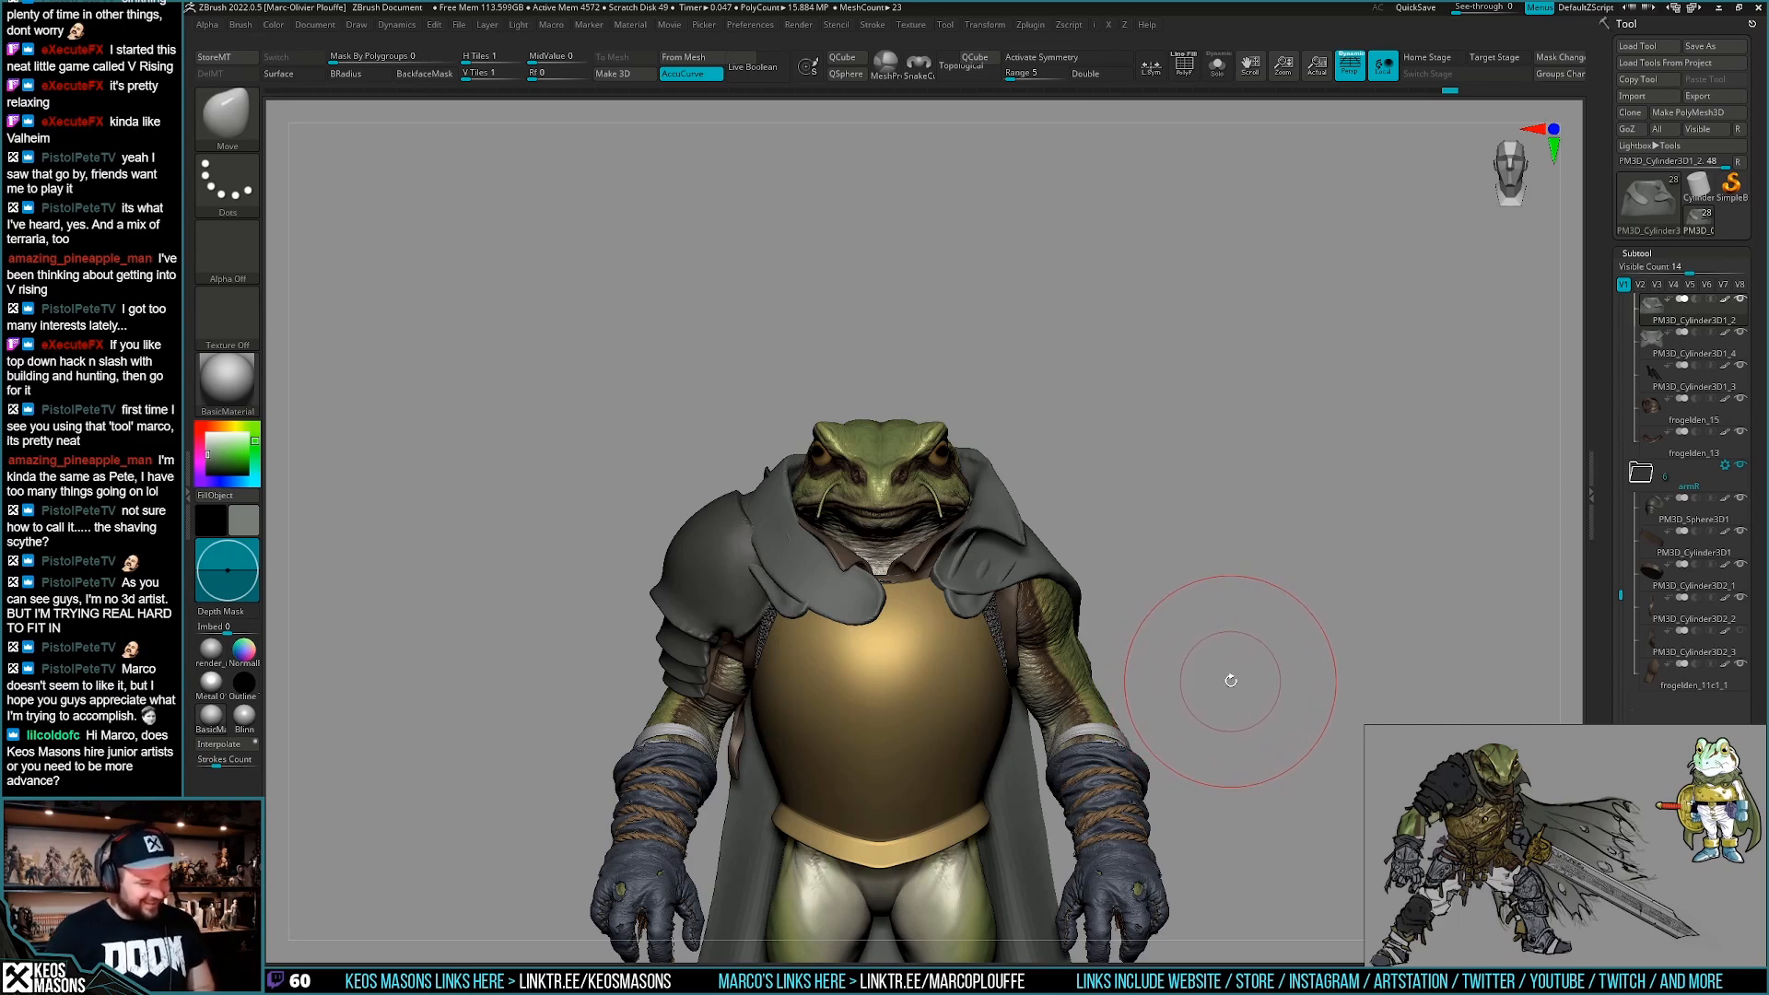
{"action": "left_click_drag", "start_coordinate": [1205, 655], "coordinate": [1234, 669]}
Turn off AccuCurve and tuck the short cape's front flap behind the spiked edge of the shoulder armor with the Move brush.
{"action": "right_click_drag", "start_coordinate": [1069, 625], "coordinate": [977, 559]}
{"action": "key", "text": "shift+s"}
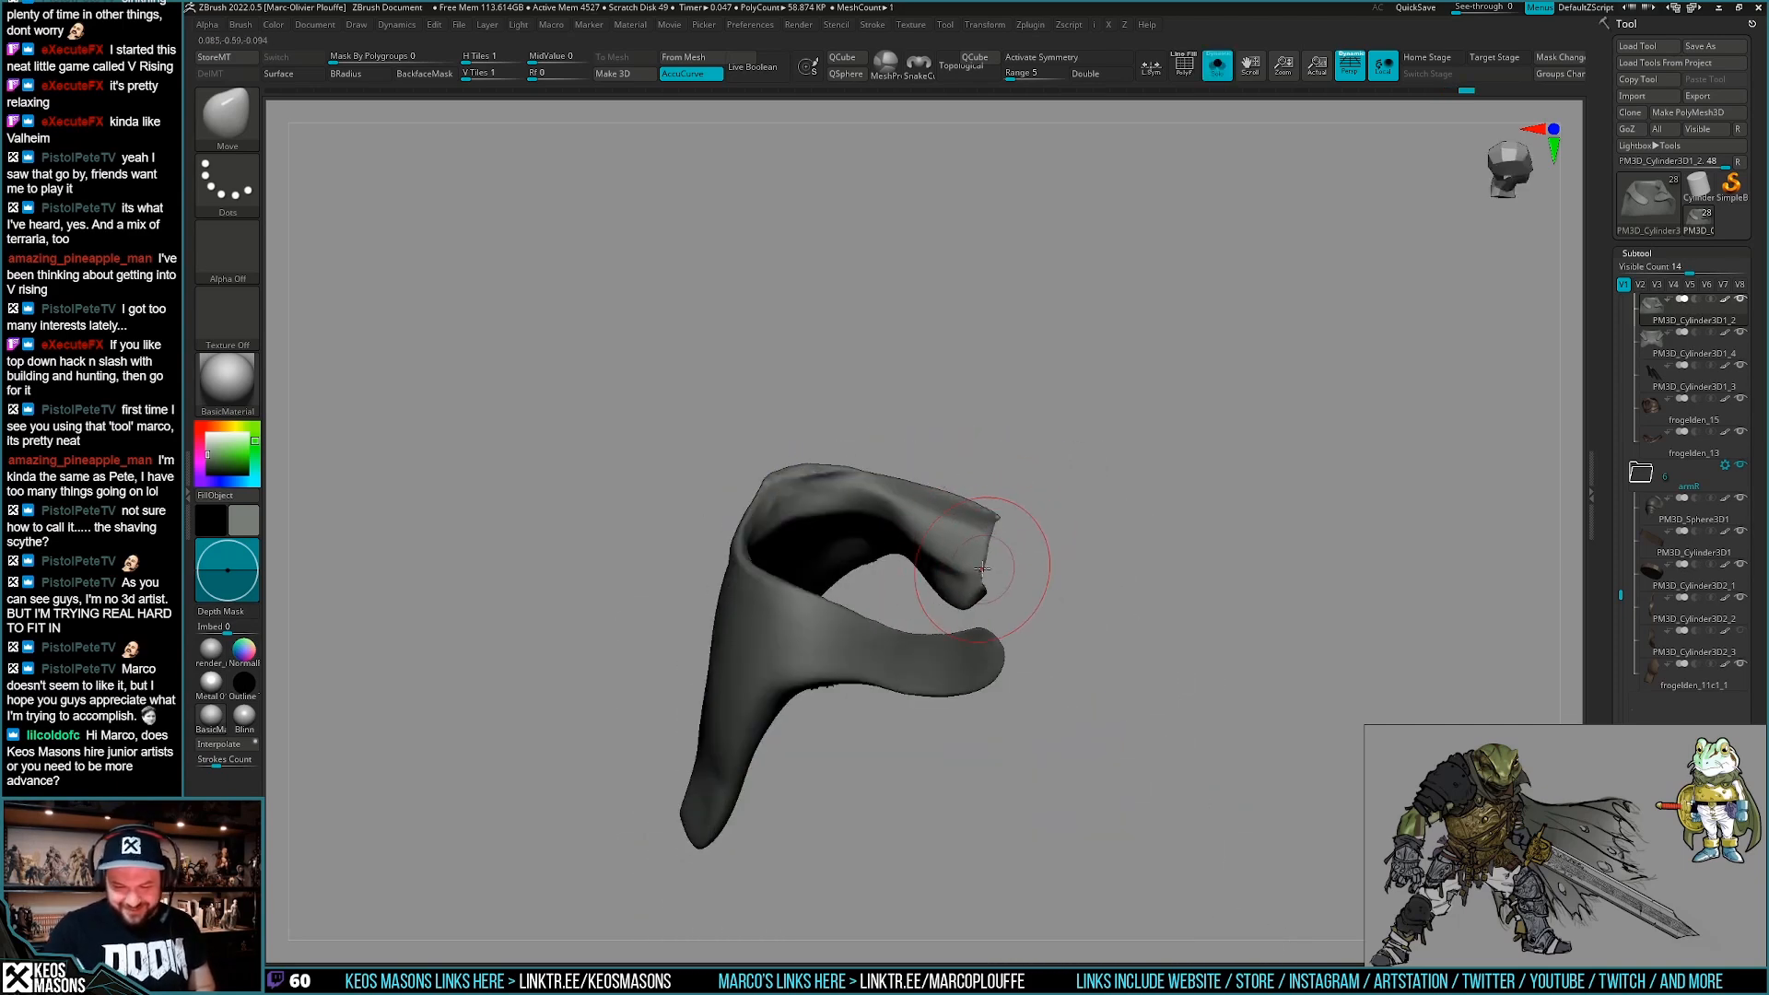
{"action": "right_click_drag", "start_coordinate": [1168, 675], "coordinate": [1122, 642]}
{"action": "right_click_drag", "start_coordinate": [951, 603], "coordinate": [1040, 672]}
{"action": "mouse_move", "coordinate": [925, 629]}
{"action": "right_mouse_down"}
{"action": "mouse_move", "coordinate": [993, 578]}
{"action": "mouse_move", "coordinate": [1028, 595]}
{"action": "mouse_move", "coordinate": [972, 599]}
{"action": "mouse_move", "coordinate": [1110, 620]}
{"action": "mouse_move", "coordinate": [1040, 621]}
{"action": "mouse_move", "coordinate": [1022, 617]}
{"action": "mouse_move", "coordinate": [1190, 616]}
{"action": "right_mouse_up"}
{"action": "key", "text": "space"}
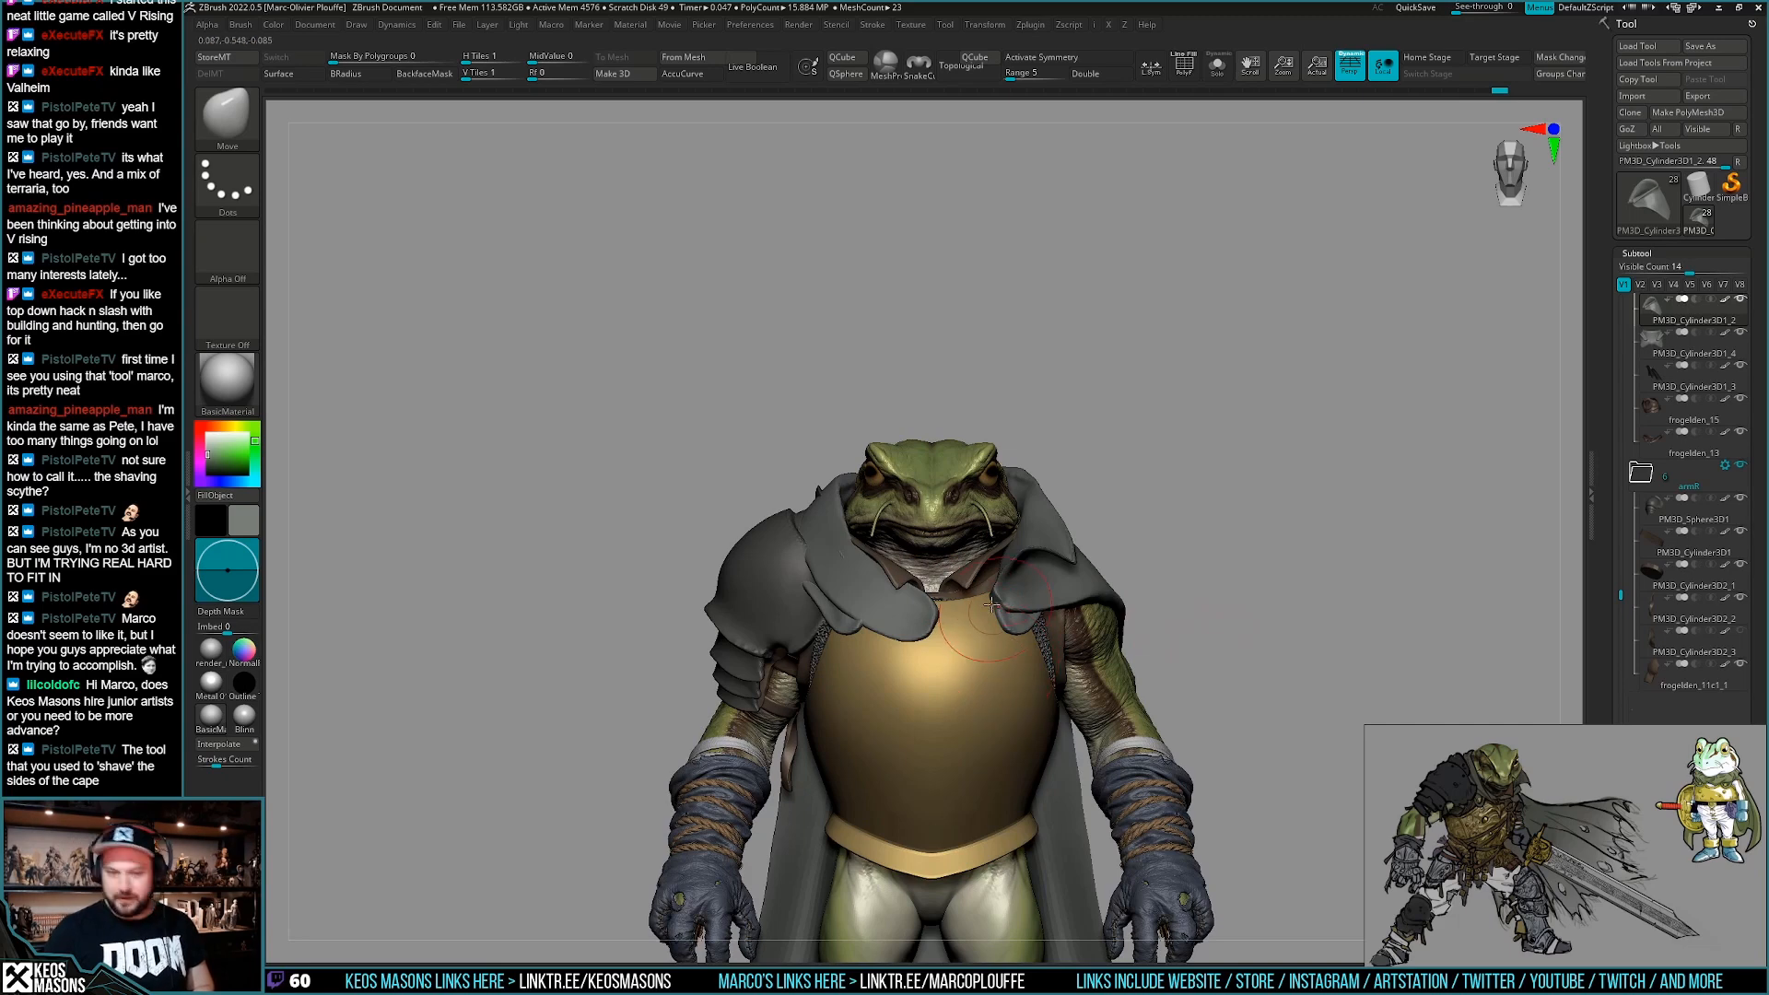
{"action": "right_click", "coordinate": [924, 533]}
{"action": "right_click_drag", "start_coordinate": [923, 532], "coordinate": [854, 495]}
{"action": "right_click", "coordinate": [854, 495]}
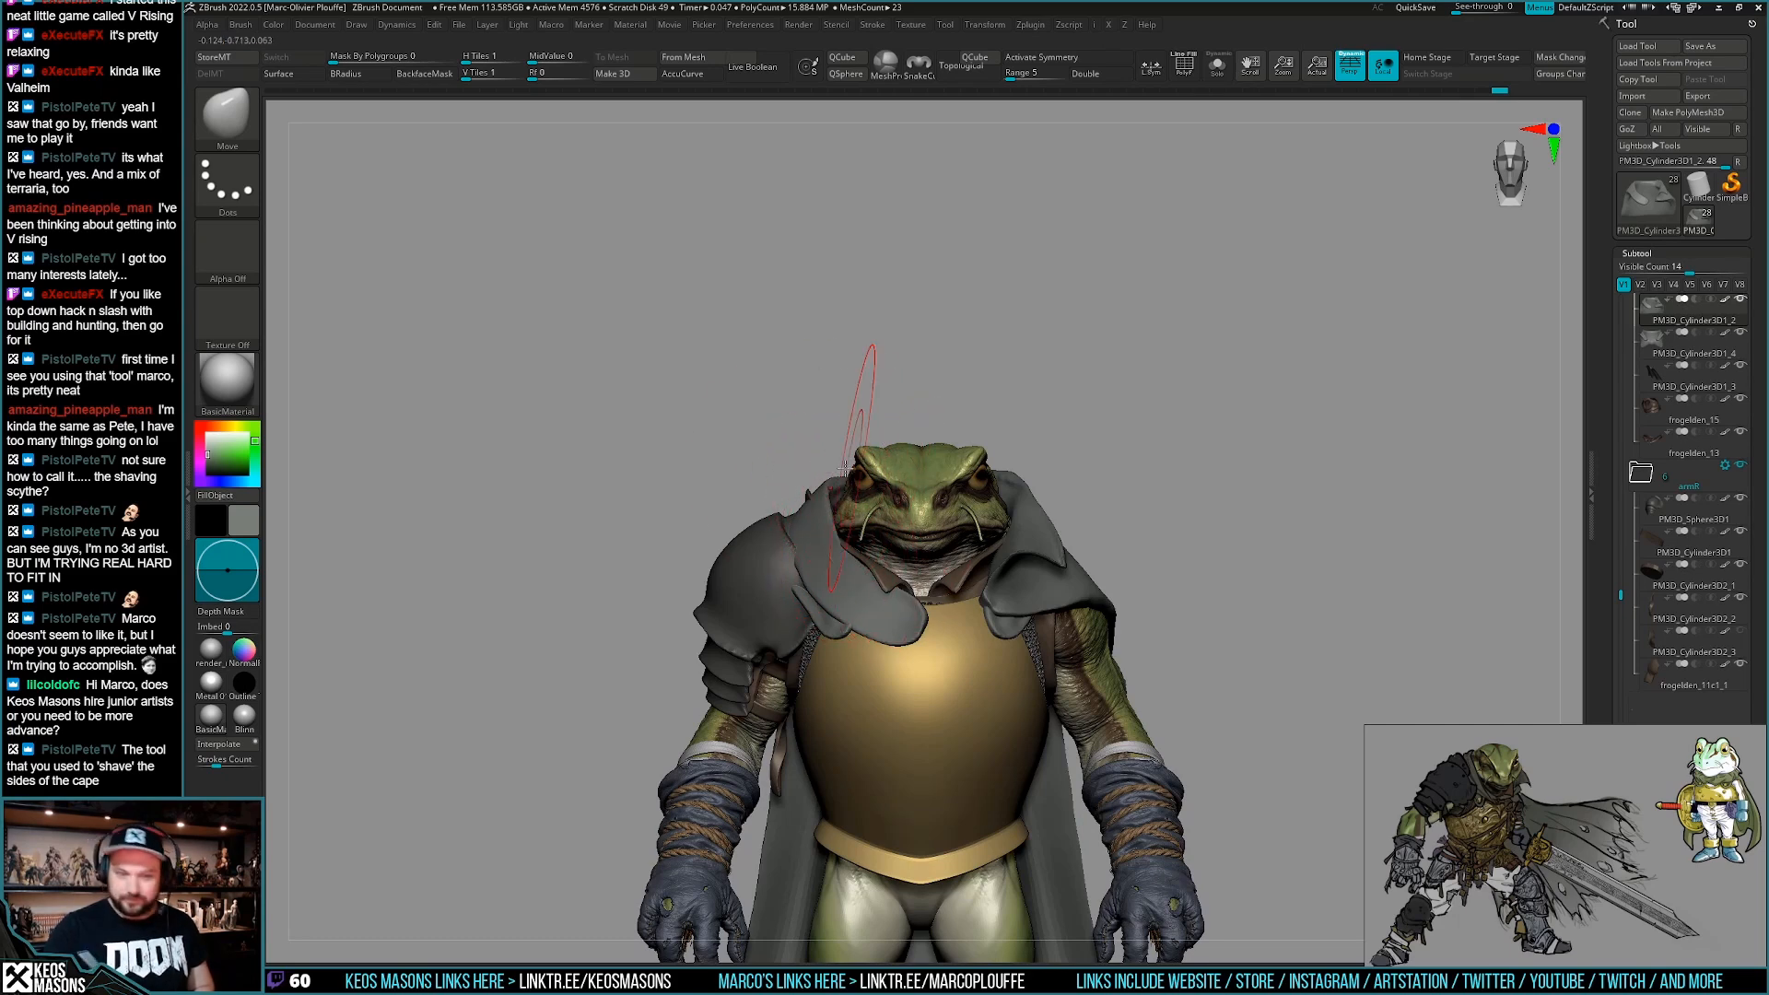
{"action": "right_click_drag", "start_coordinate": [831, 478], "coordinate": [895, 545]}
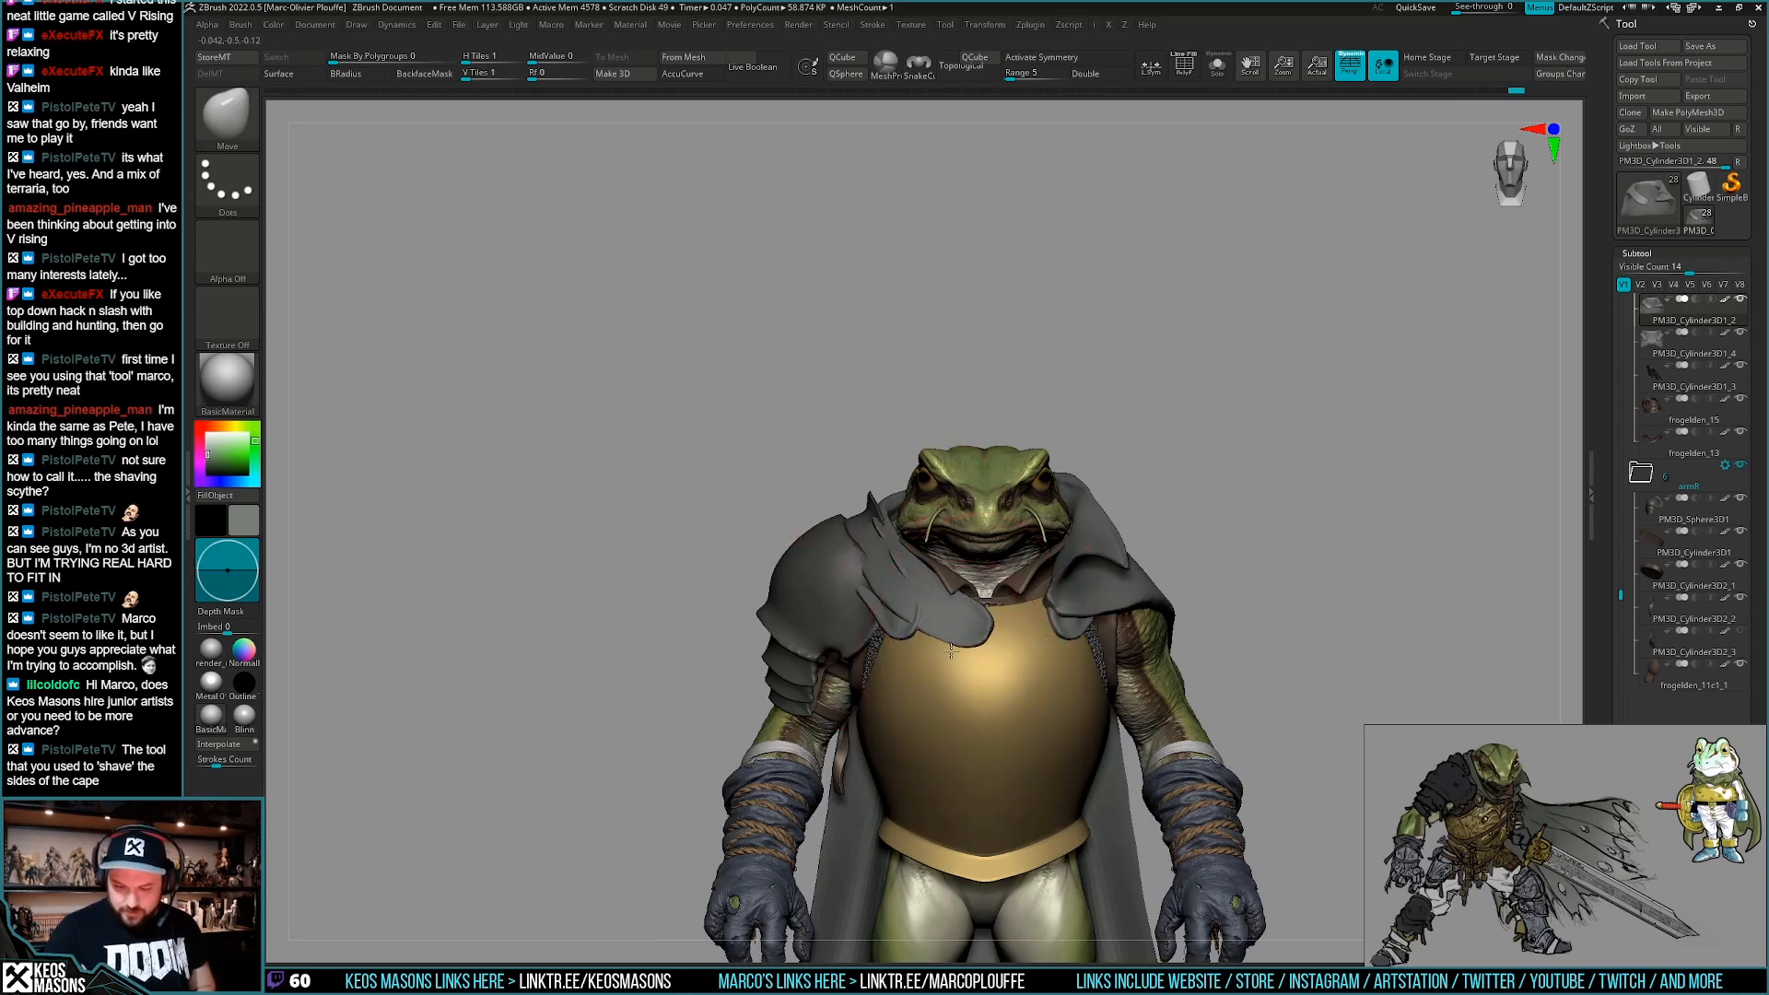
{"action": "mouse_move", "coordinate": [1051, 676]}
{"action": "right_mouse_down"}
{"action": "mouse_move", "coordinate": [1034, 692]}
{"action": "mouse_move", "coordinate": [1057, 570]}
{"action": "mouse_move", "coordinate": [1135, 652]}
{"action": "mouse_move", "coordinate": [1096, 658]}
{"action": "mouse_move", "coordinate": [1066, 612]}
{"action": "mouse_move", "coordinate": [1176, 581]}
{"action": "mouse_move", "coordinate": [1228, 611]}
{"action": "mouse_move", "coordinate": [1187, 615]}
{"action": "mouse_move", "coordinate": [1207, 626]}
{"action": "mouse_move", "coordinate": [1183, 694]}
{"action": "mouse_move", "coordinate": [1123, 541]}
{"action": "mouse_move", "coordinate": [1129, 367]}
{"action": "mouse_move", "coordinate": [1142, 447]}
{"action": "mouse_move", "coordinate": [1013, 518]}
{"action": "mouse_move", "coordinate": [1012, 563]}
{"action": "right_mouse_up"}
Adjust the short cape's flap between the shoulder armor and the breastplate with a larger Move brush.
{"action": "key", "text": "space"}
{"action": "right_click", "coordinate": [1130, 366]}
{"action": "right_click", "coordinate": [1011, 518]}
{"action": "mouse_move", "coordinate": [1088, 648]}
{"action": "right_mouse_down", "text": "alt"}
{"action": "mouse_move", "coordinate": [1066, 672]}
{"action": "mouse_move", "coordinate": [1125, 683]}
{"action": "mouse_move", "coordinate": [1079, 682]}
{"action": "right_mouse_up", "text": "alt"}
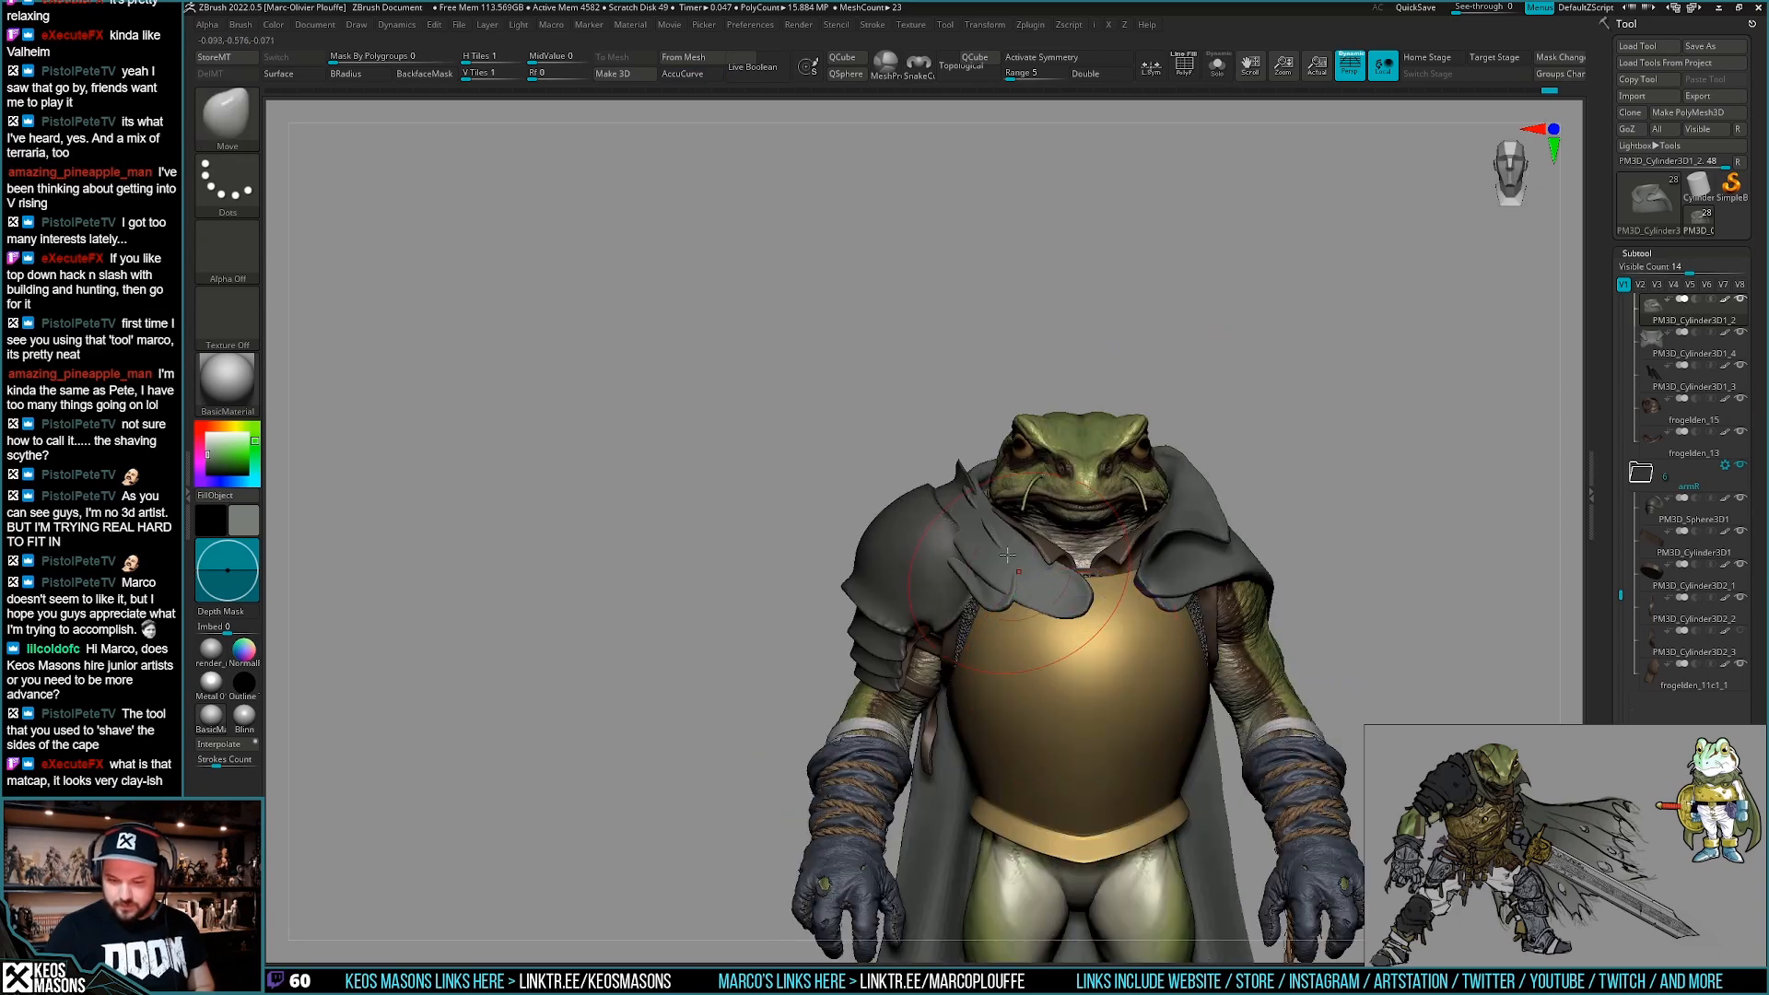
{"action": "mouse_move", "coordinate": [978, 613]}
{"action": "right_mouse_down"}
{"action": "mouse_move", "coordinate": [978, 580]}
{"action": "mouse_move", "coordinate": [1011, 582]}
{"action": "mouse_move", "coordinate": [924, 591]}
{"action": "mouse_move", "coordinate": [995, 670]}
{"action": "mouse_move", "coordinate": [1054, 679]}
{"action": "mouse_move", "coordinate": [1116, 656]}
{"action": "mouse_move", "coordinate": [1037, 679]}
{"action": "right_mouse_up"}
Hide the short cape and select the folded cowl beneath it with symmetry activated.
{"action": "left_click", "coordinate": [1039, 645], "text": "alt"}
{"action": "left_click_drag", "start_coordinate": [1039, 677], "coordinate": [1044, 665]}
{"action": "mouse_move", "coordinate": [1041, 665]}
{"action": "right_mouse_down"}
{"action": "mouse_move", "coordinate": [998, 600]}
{"action": "mouse_move", "coordinate": [857, 580]}
{"action": "mouse_move", "coordinate": [1162, 599]}
{"action": "right_mouse_up"}
{"action": "left_click_drag", "start_coordinate": [1624, 571], "coordinate": [1624, 514]}
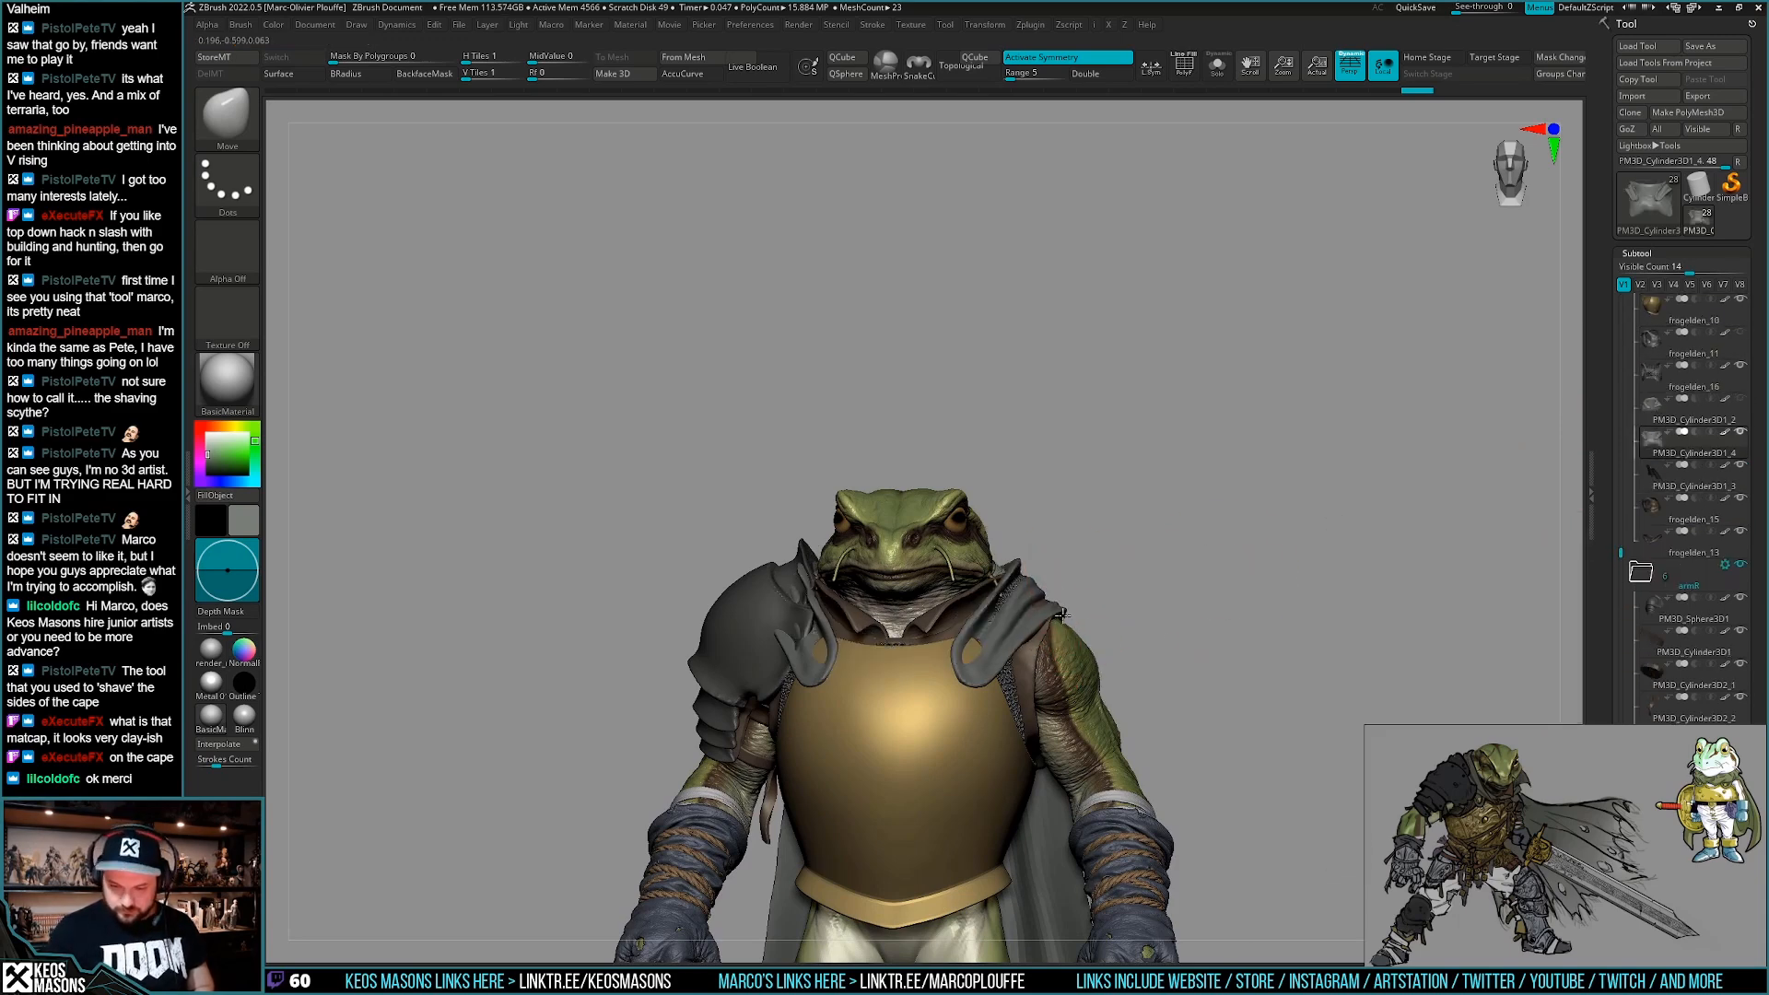
Reshape the cowl's folds over both shoulders with the Move brush and symmetry, adjusting the brush size.
{"action": "left_click_drag", "start_coordinate": [1047, 625], "coordinate": [1042, 617]}
{"action": "mouse_move", "coordinate": [1043, 617]}
{"action": "right_mouse_down"}
{"action": "mouse_move", "coordinate": [1008, 610]}
{"action": "mouse_move", "coordinate": [1027, 569]}
{"action": "right_mouse_up"}
{"action": "left_click_drag", "start_coordinate": [1019, 570], "coordinate": [1013, 567]}
{"action": "right_click", "coordinate": [969, 716]}
{"action": "right_click_drag", "start_coordinate": [972, 711], "coordinate": [971, 611]}
{"action": "right_click", "coordinate": [977, 718]}
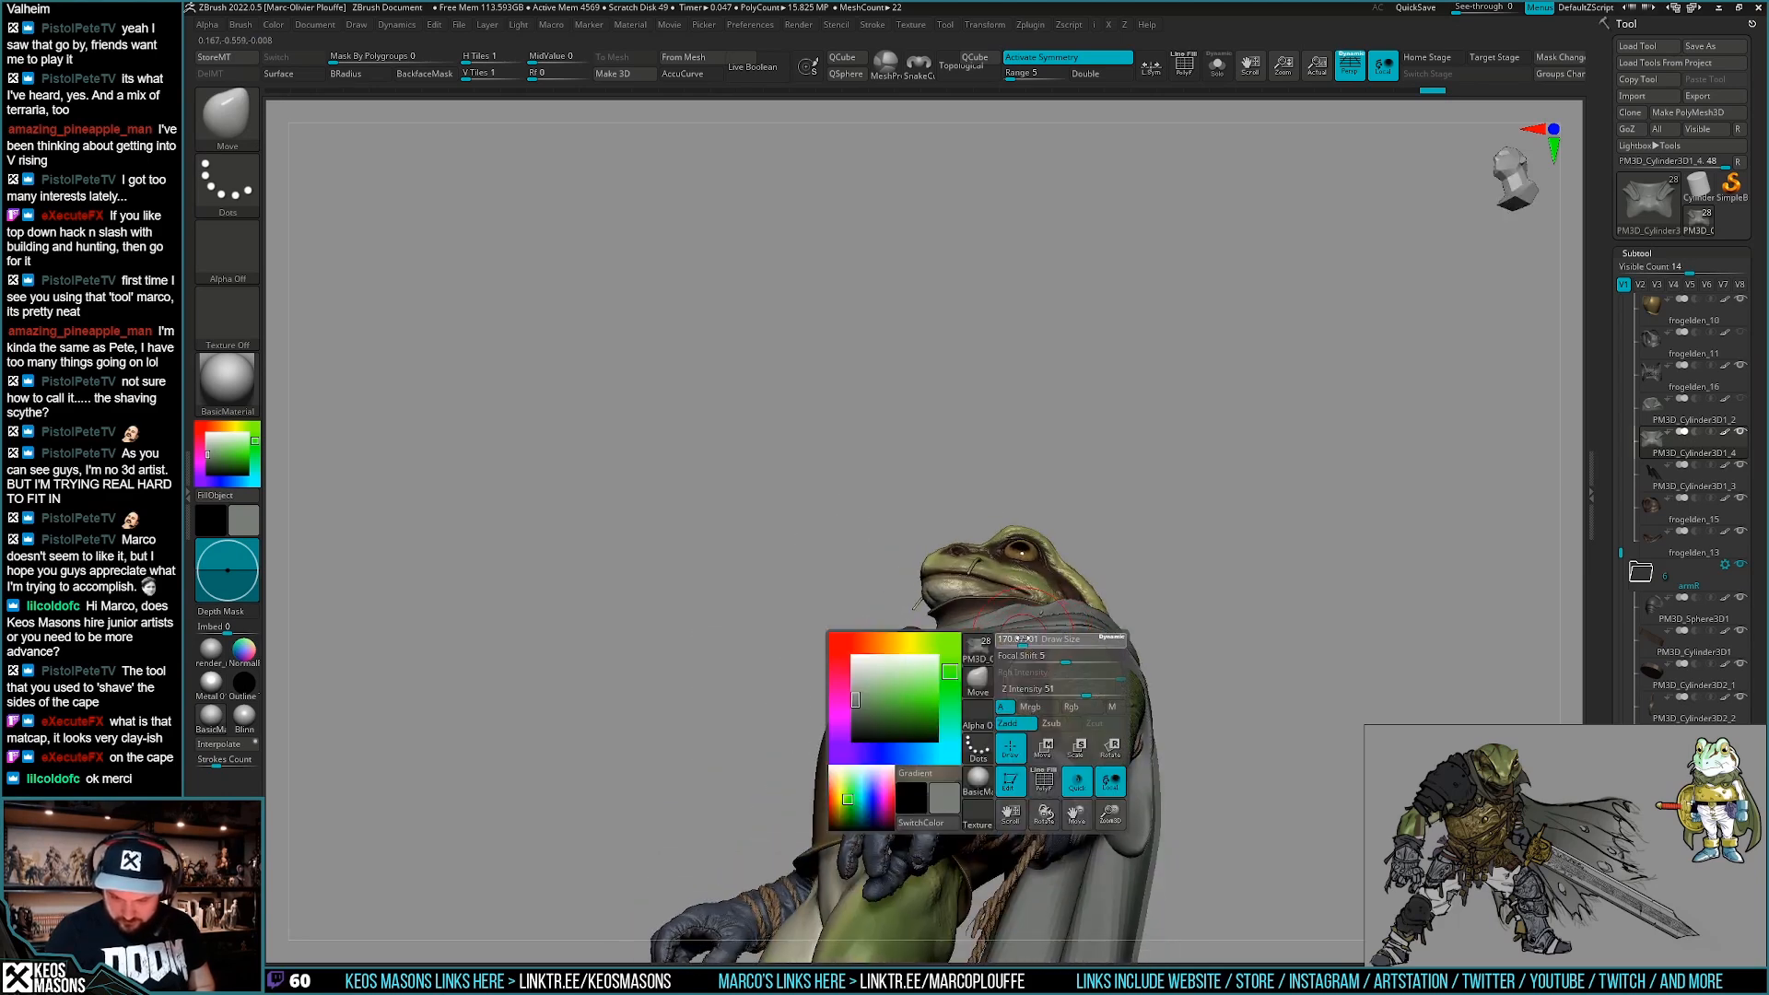
{"action": "left_click_drag", "start_coordinate": [1022, 648], "coordinate": [1037, 634]}
{"action": "right_click_drag", "start_coordinate": [1021, 607], "coordinate": [1160, 599], "text": "shift"}
Narrow the open loops at the cowl's front ends over the breastplate with the symmetrical Move brush.
{"action": "right_click", "coordinate": [1023, 685]}
{"action": "right_click", "coordinate": [1014, 695]}
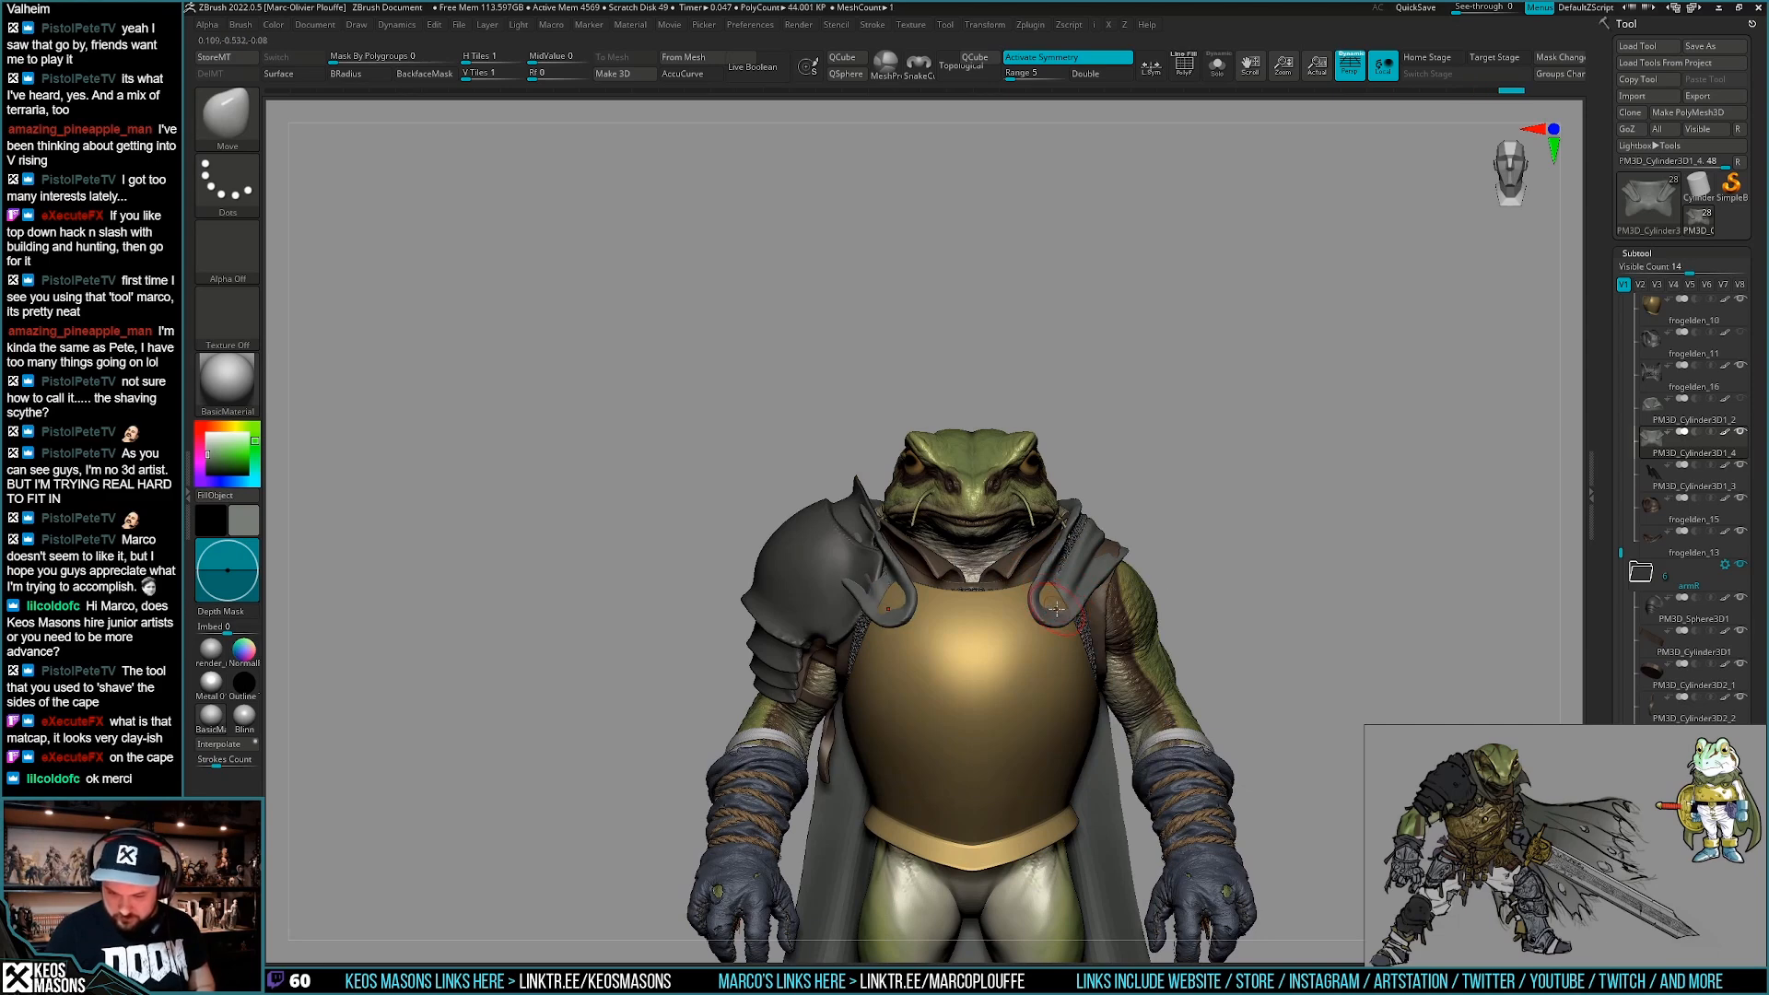
{"action": "left_click_drag", "start_coordinate": [1057, 590], "coordinate": [1052, 597]}
{"action": "right_click", "coordinate": [1023, 685]}
{"action": "mouse_move", "coordinate": [1096, 634]}
{"action": "right_mouse_down"}
{"action": "mouse_move", "coordinate": [1039, 630]}
{"action": "mouse_move", "coordinate": [1073, 626]}
{"action": "right_mouse_up"}
{"action": "right_click", "coordinate": [1039, 630]}
{"action": "right_click_drag", "start_coordinate": [1085, 521], "coordinate": [1110, 520]}
{"action": "right_click_drag", "start_coordinate": [1110, 521], "coordinate": [1101, 553], "text": "ctrl"}
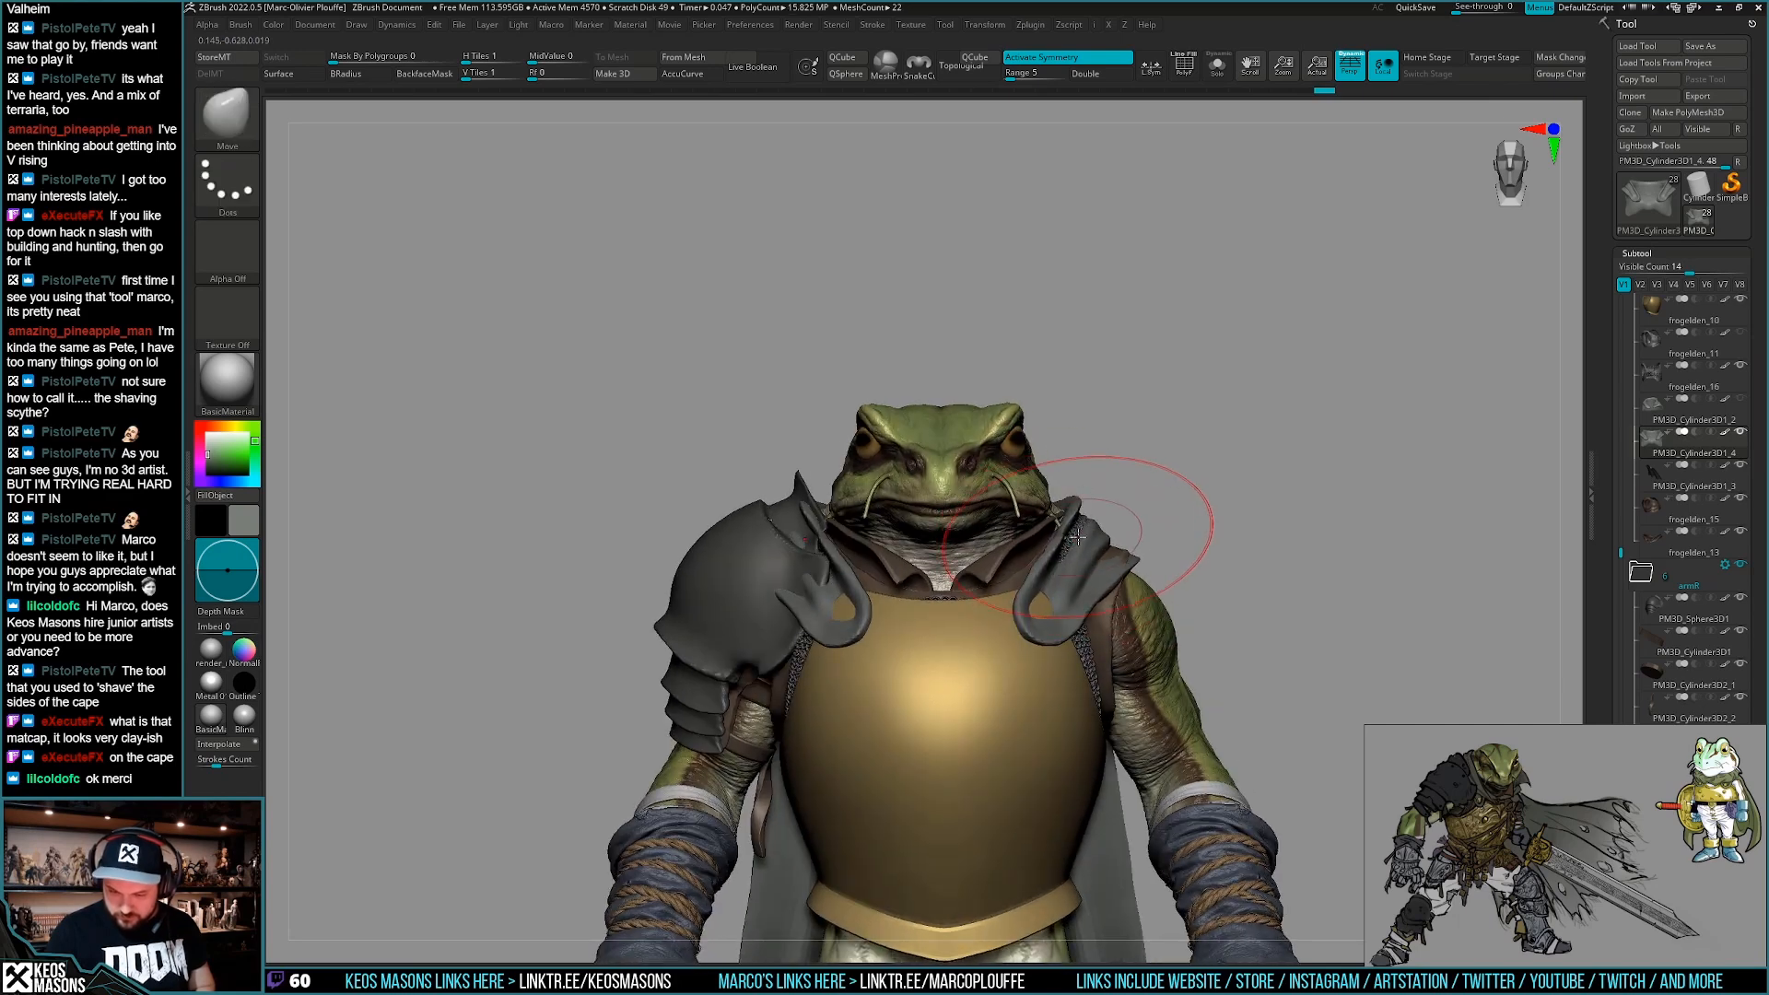
Check the cowl's drape from the side and undo its latest reshaping.
{"action": "key", "text": "ctrl+shift+z"}
{"action": "key", "text": "ctrl+shift+z"}
{"action": "mouse_move", "coordinate": [1235, 543]}
{"action": "right_mouse_down"}
{"action": "mouse_move", "coordinate": [1146, 567]}
{"action": "mouse_move", "coordinate": [1179, 521]}
{"action": "right_mouse_up"}
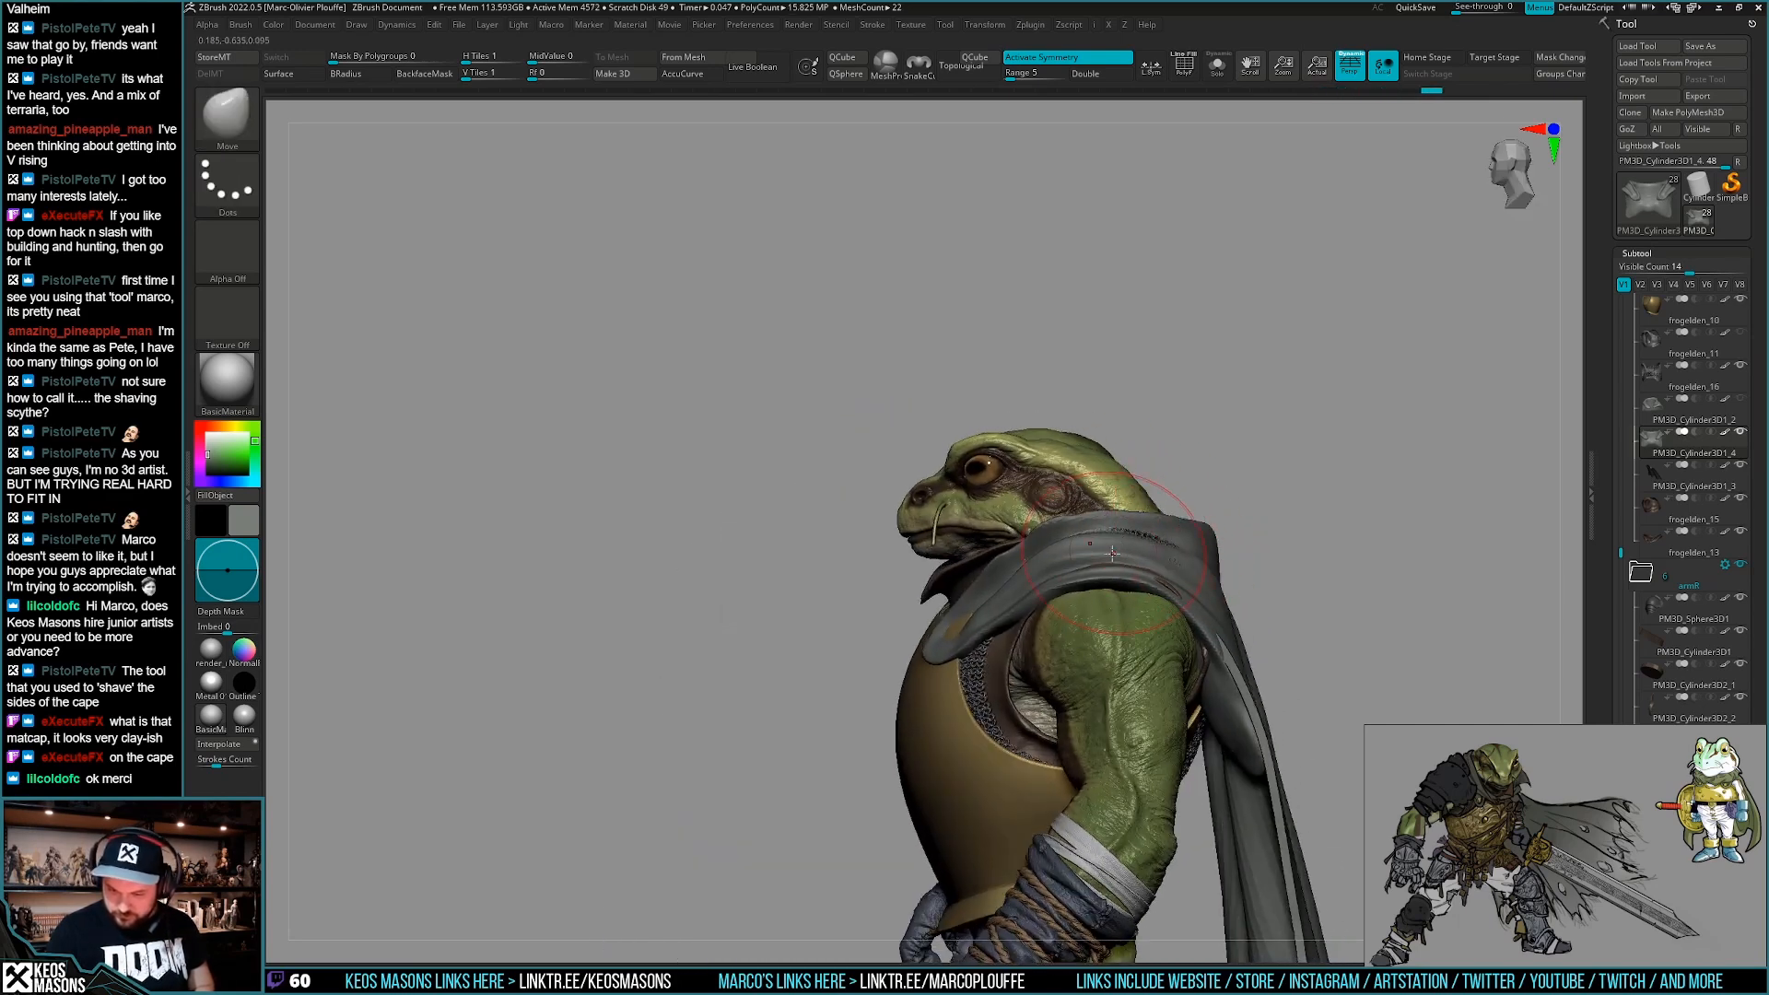
{"action": "mouse_move", "coordinate": [1176, 589]}
{"action": "right_mouse_down"}
{"action": "mouse_move", "coordinate": [1201, 506]}
{"action": "mouse_move", "coordinate": [1113, 556]}
{"action": "mouse_move", "coordinate": [1106, 521]}
{"action": "mouse_move", "coordinate": [1104, 578]}
{"action": "mouse_move", "coordinate": [1098, 557]}
{"action": "mouse_move", "coordinate": [1139, 523]}
{"action": "right_mouse_up"}
{"action": "key", "text": "ctrl+z"}
{"action": "key", "text": "ctrl+z"}
{"action": "key", "text": "ctrl+z"}
{"action": "key", "text": "ctrl+z"}
{"action": "key", "text": "ctrl+z"}
Select the spiked shoulder armor and set up a large Move brush with symmetry activated.
{"action": "left_click", "coordinate": [844, 539], "text": "alt"}
{"action": "right_click_drag", "start_coordinate": [844, 539], "coordinate": [843, 608]}
{"action": "key", "text": "x"}
{"action": "key", "text": "x"}
{"action": "key", "text": "ctrl+x"}
{"action": "key", "text": "space"}
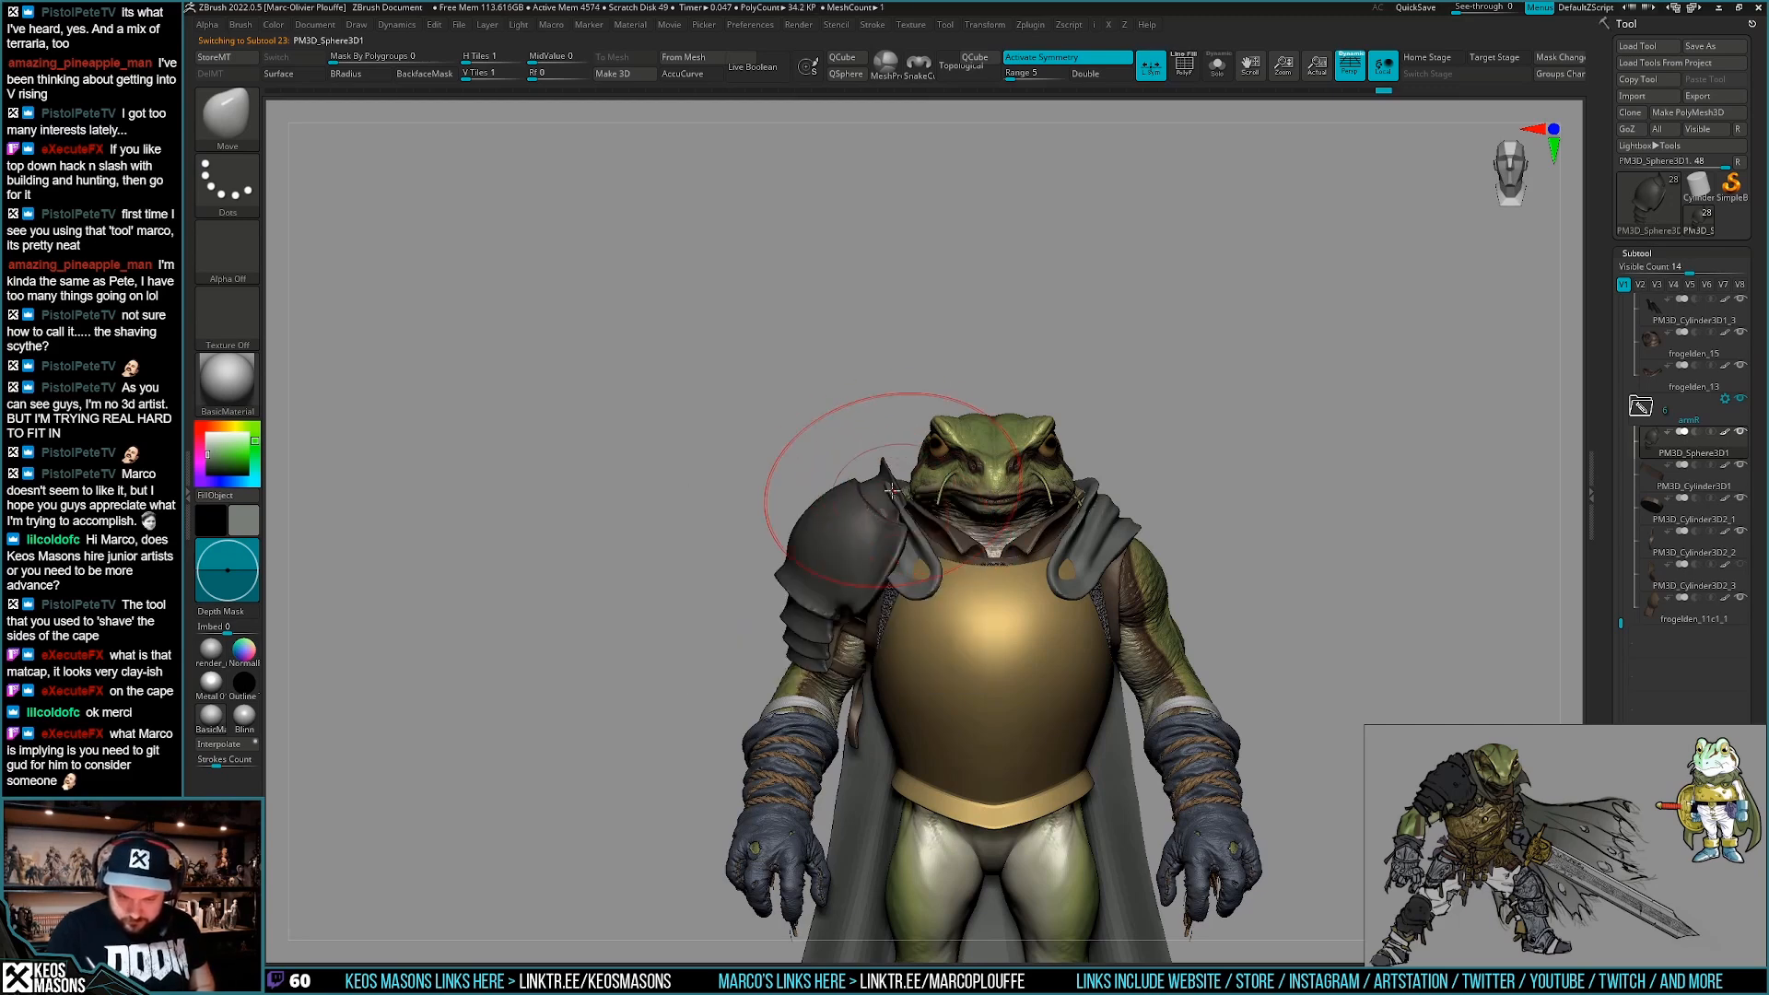
Select the PM3D_Cylinder3D1_4 cloth piece over the frog's shoulders and activate the Move brush.
{"action": "mouse_move", "coordinate": [849, 416]}
{"action": "right_mouse_down"}
{"action": "mouse_move", "coordinate": [902, 429]}
{"action": "mouse_move", "coordinate": [939, 511]}
{"action": "mouse_move", "coordinate": [983, 534]}
{"action": "mouse_move", "coordinate": [1044, 554]}
{"action": "mouse_move", "coordinate": [1050, 506]}
{"action": "mouse_move", "coordinate": [1023, 548]}
{"action": "mouse_move", "coordinate": [1058, 528]}
{"action": "mouse_move", "coordinate": [1133, 615]}
{"action": "mouse_move", "coordinate": [1029, 474]}
{"action": "mouse_move", "coordinate": [1053, 369]}
{"action": "right_mouse_up"}
{"action": "key", "text": "space"}
{"action": "key", "text": "space"}
{"action": "left_click", "coordinate": [1044, 555], "text": "alt"}
{"action": "right_click_drag", "start_coordinate": [1057, 439], "coordinate": [1151, 507], "text": "shift"}
{"action": "key", "text": "shift+f"}
{"action": "key", "text": "shift+f"}
{"action": "right_click_drag", "start_coordinate": [1226, 556], "coordinate": [1183, 621], "text": "alt"}
{"action": "key", "text": "space"}
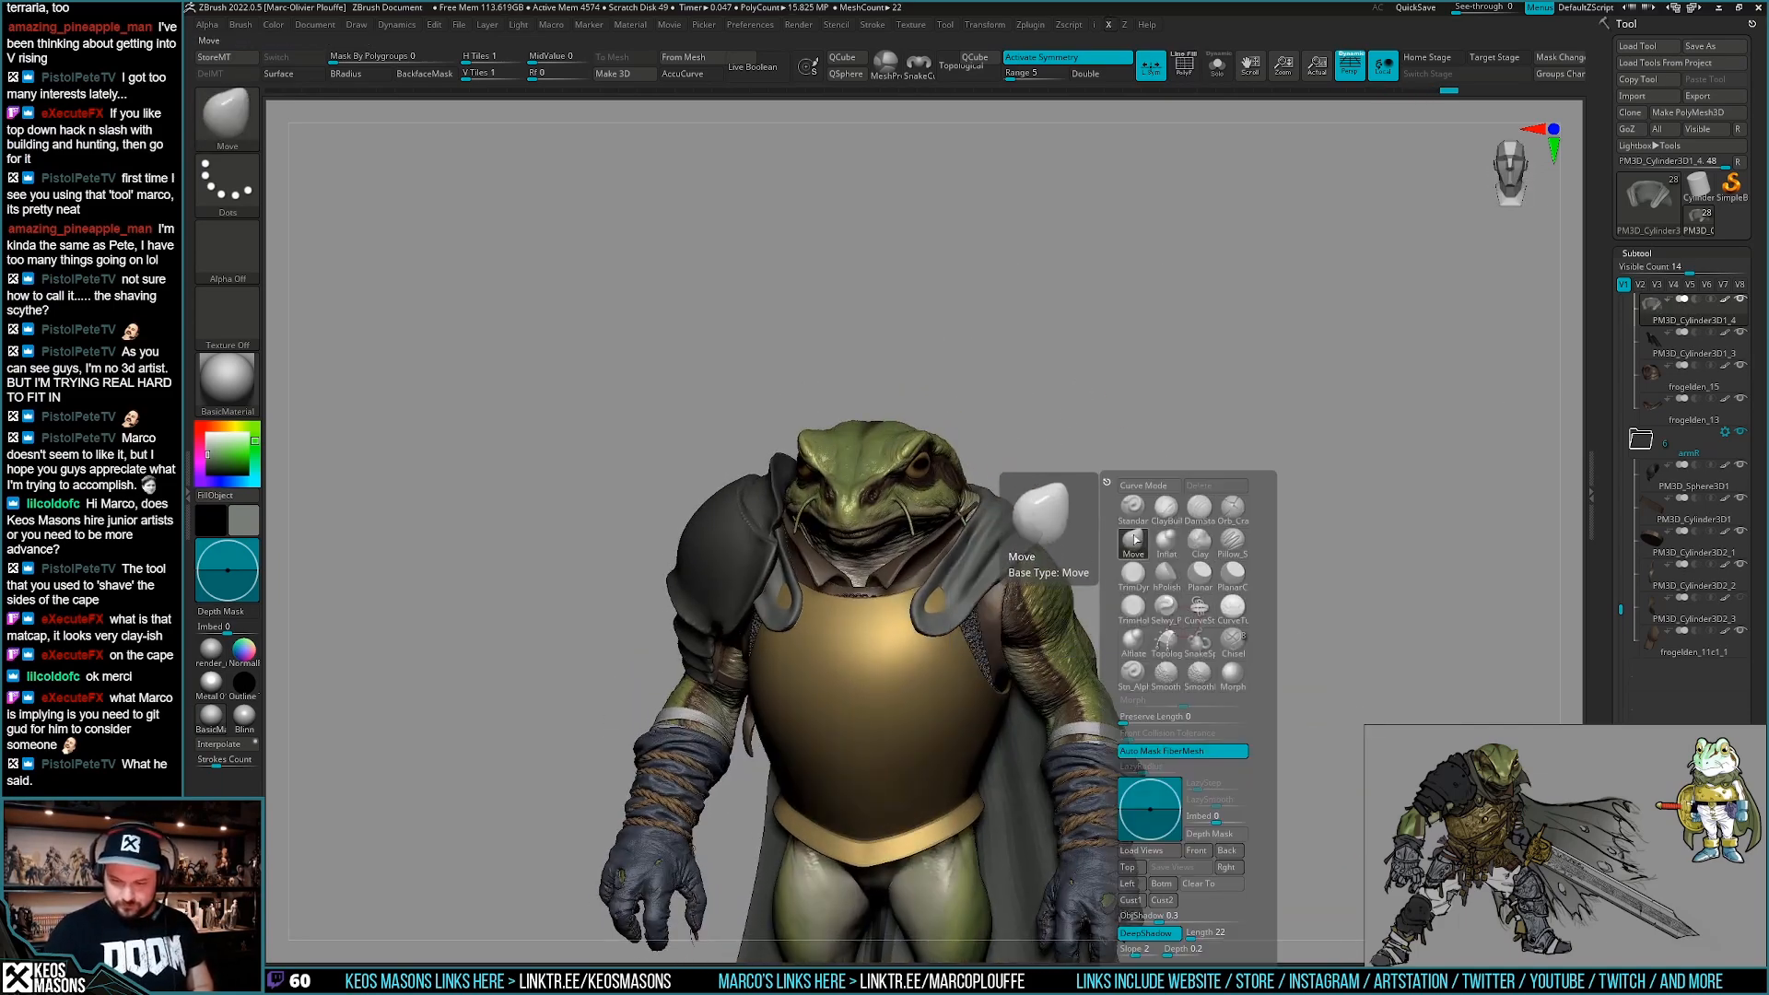
{"action": "left_click", "coordinate": [1135, 538]}
{"action": "right_click", "coordinate": [956, 645]}
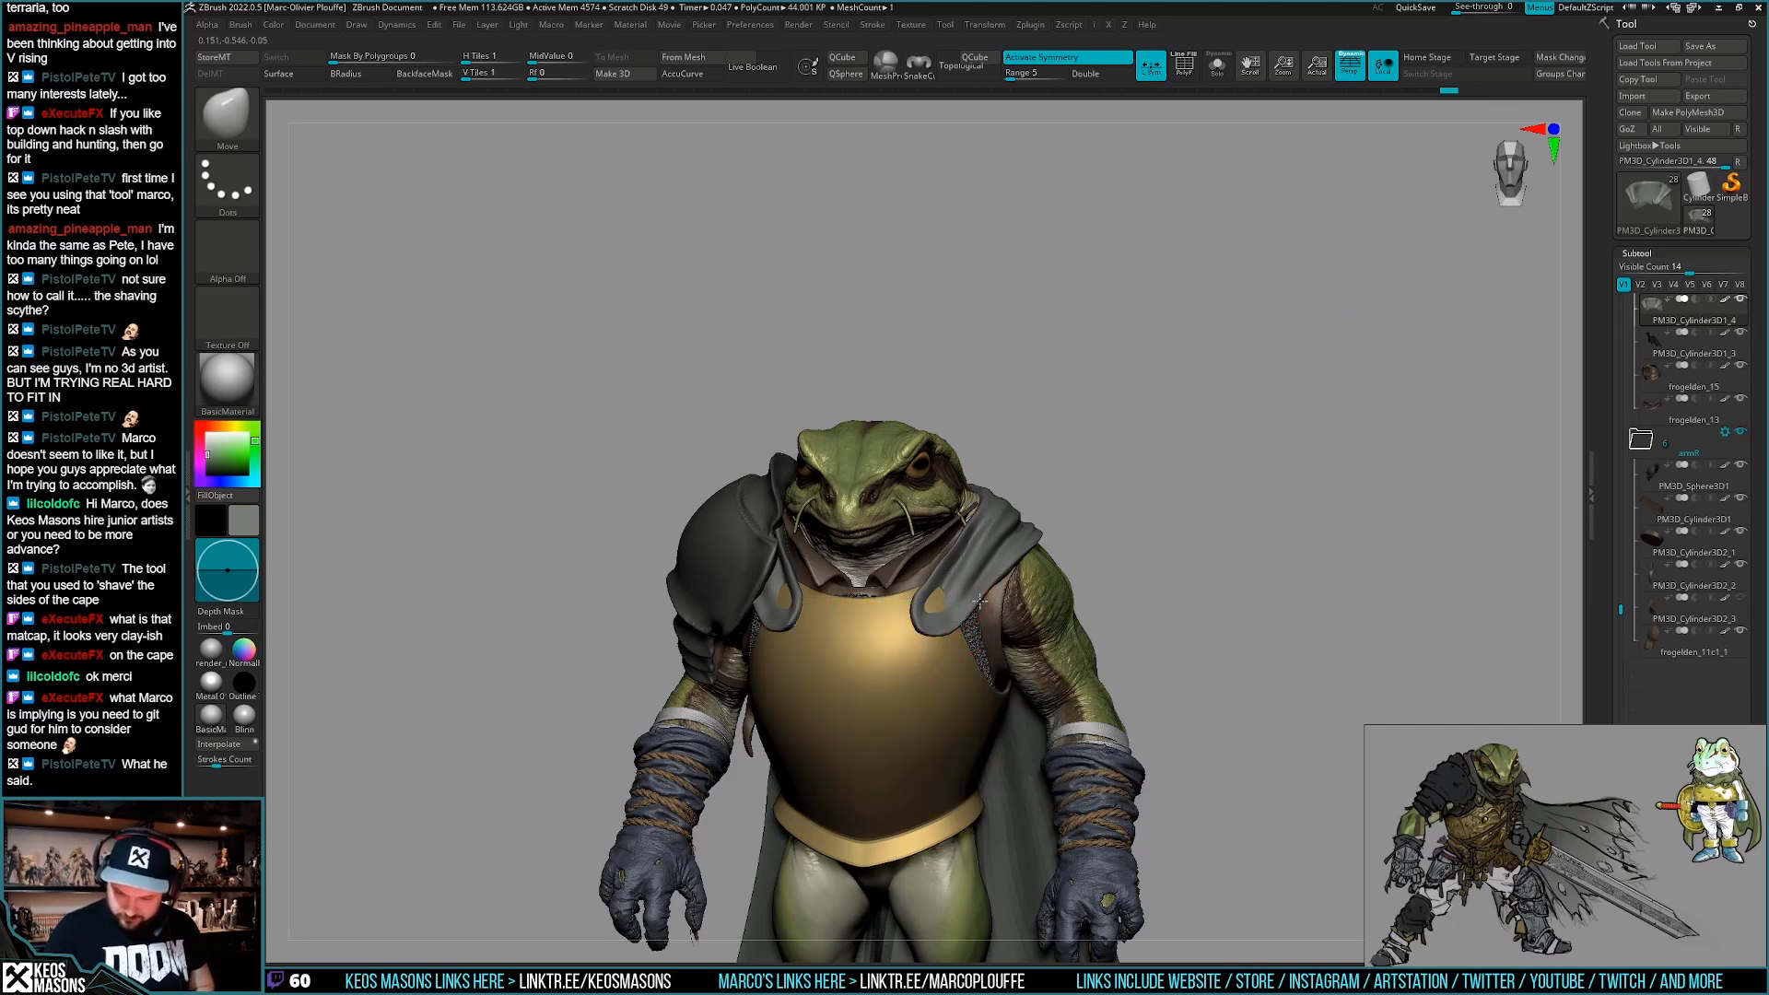
Reshape the cloth folds beside the frog's neck and over its bare shoulder with the Move brush.
{"action": "right_click_drag", "start_coordinate": [1040, 553], "coordinate": [979, 604]}
{"action": "right_click", "coordinate": [979, 604]}
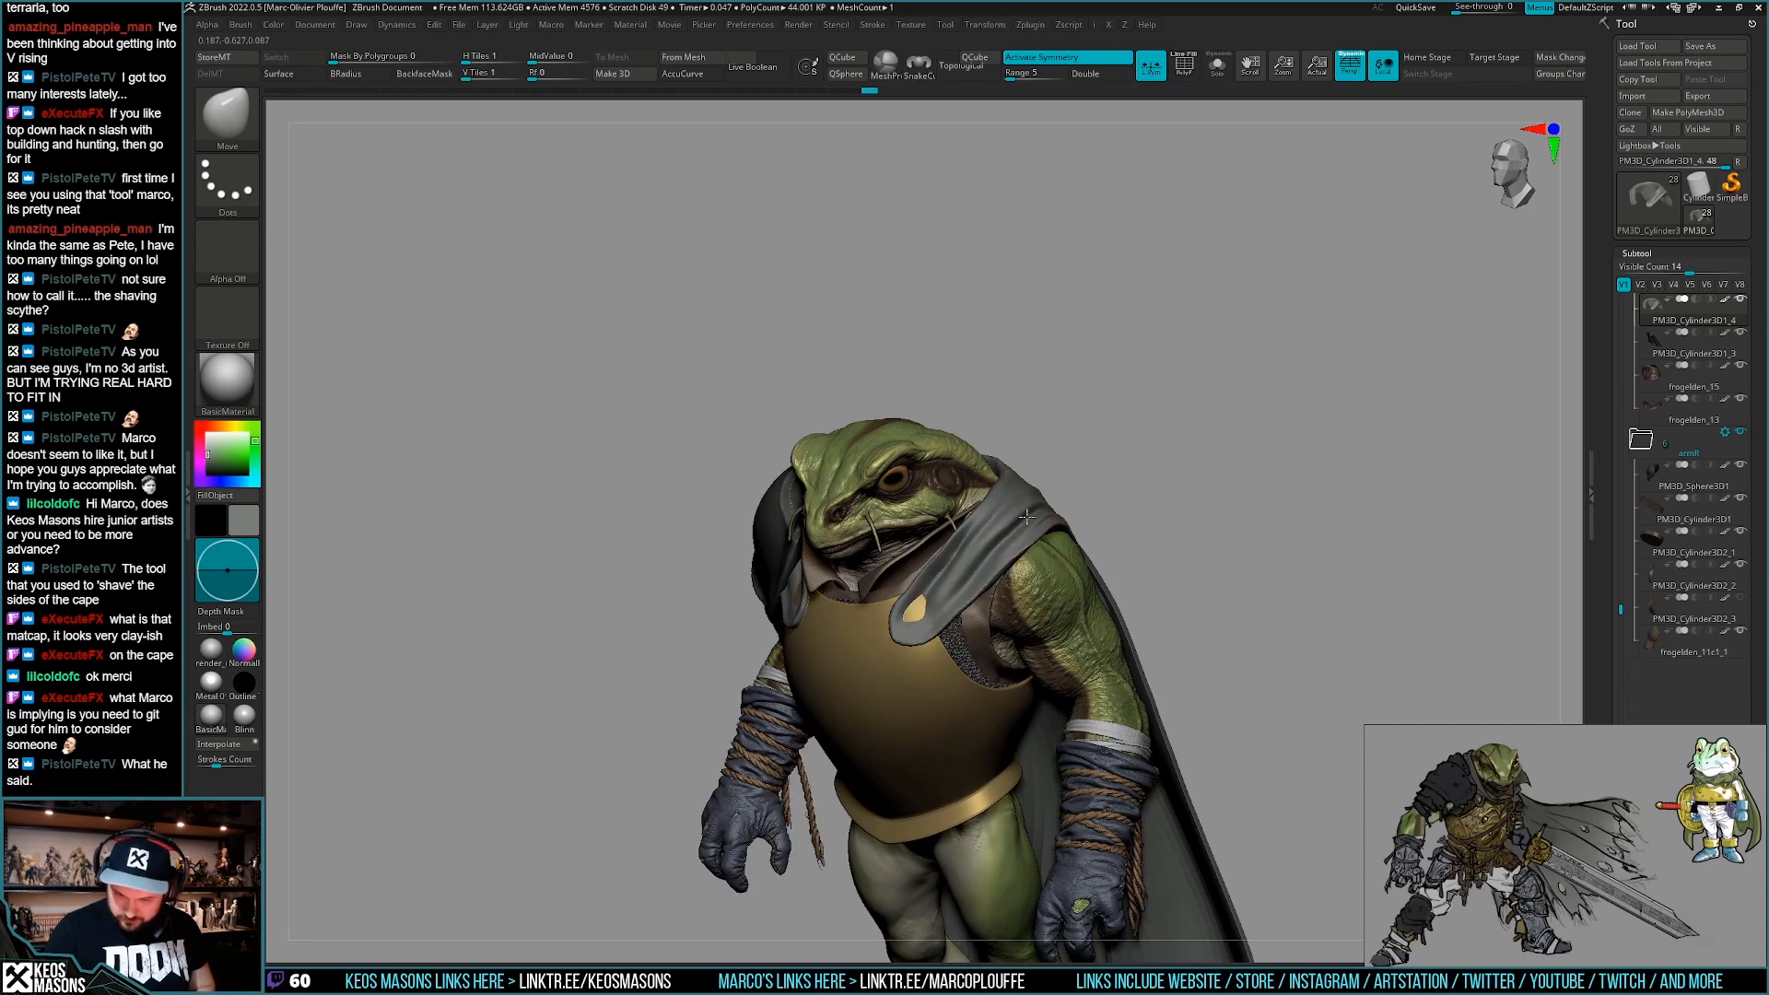
{"action": "mouse_move", "coordinate": [1050, 512]}
{"action": "right_mouse_down"}
{"action": "mouse_move", "coordinate": [1109, 552]}
{"action": "mouse_move", "coordinate": [1005, 510]}
{"action": "mouse_move", "coordinate": [1052, 518]}
{"action": "right_mouse_up"}
{"action": "right_click", "coordinate": [947, 601]}
{"action": "mouse_move", "coordinate": [948, 575]}
{"action": "right_mouse_down"}
{"action": "mouse_move", "coordinate": [1018, 515]}
{"action": "mouse_move", "coordinate": [969, 527]}
{"action": "right_mouse_up"}
{"action": "right_click", "coordinate": [1035, 475]}
{"action": "left_click_drag", "start_coordinate": [1030, 492], "coordinate": [1018, 508]}
{"action": "mouse_move", "coordinate": [1018, 508]}
{"action": "right_mouse_down", "text": "shift"}
{"action": "mouse_move", "coordinate": [952, 494]}
{"action": "mouse_move", "coordinate": [966, 522]}
{"action": "mouse_move", "coordinate": [958, 468]}
{"action": "mouse_move", "coordinate": [1059, 571]}
{"action": "mouse_move", "coordinate": [1150, 635]}
{"action": "mouse_move", "coordinate": [1153, 616]}
{"action": "right_mouse_up", "text": "shift"}
Switch the shoulder cape to the PM3D_Cylinder3D1_2 version in the subtool list.
{"action": "left_click", "coordinate": [941, 473], "text": "alt"}
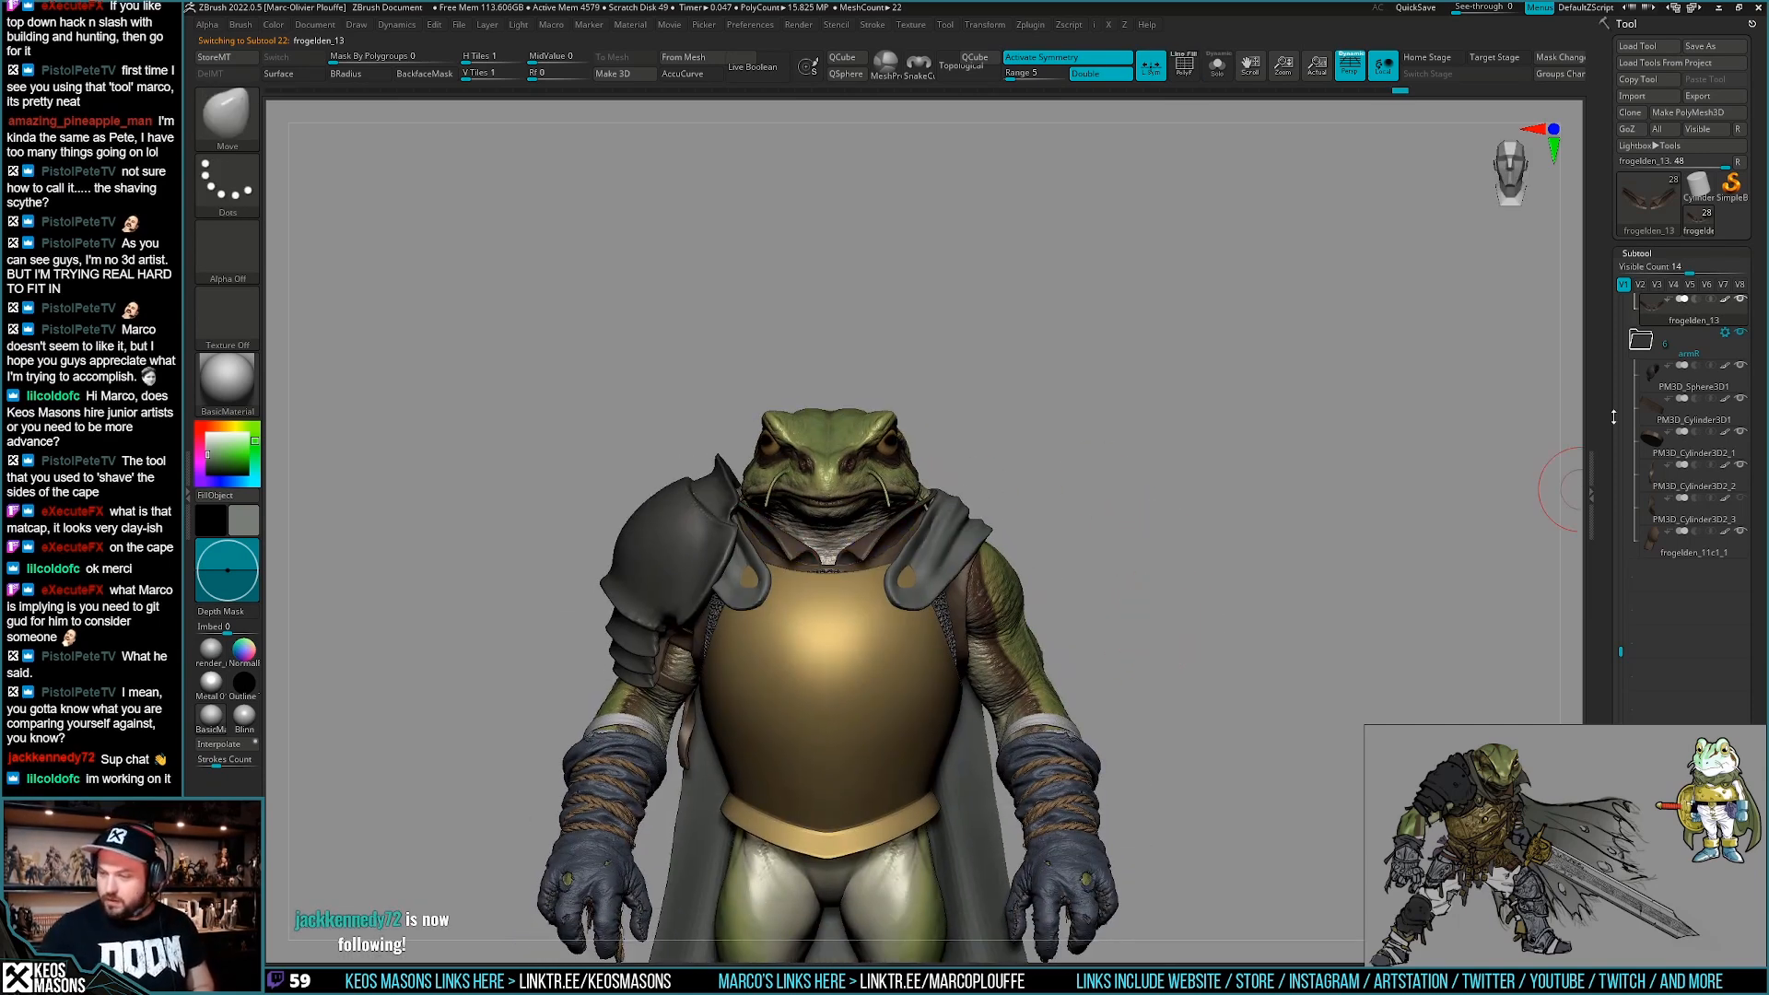
{"action": "left_click_drag", "start_coordinate": [1624, 651], "coordinate": [1622, 547]}
{"action": "left_click", "coordinate": [1653, 417]}
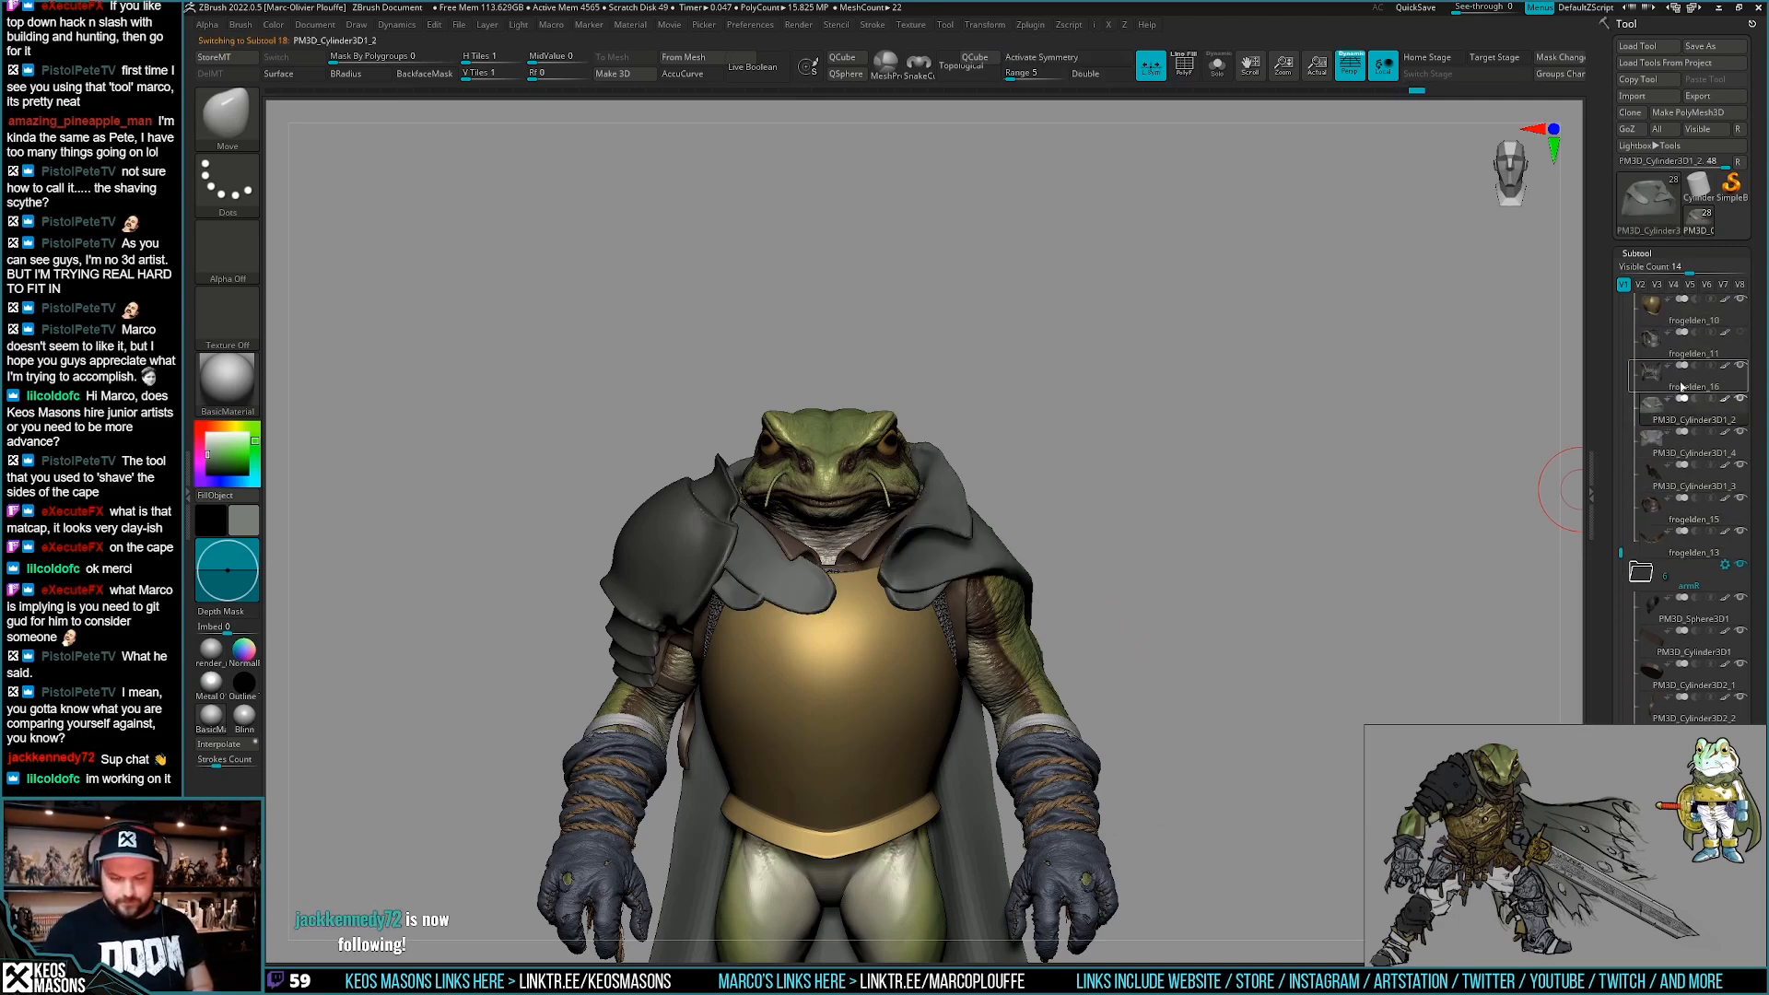
Select the brown collar under the cape, turn off its symmetry and push it into place with the Move brush.
{"action": "left_click_drag", "start_coordinate": [1290, 414], "coordinate": [1376, 414], "text": "alt"}
{"action": "key", "text": "space"}
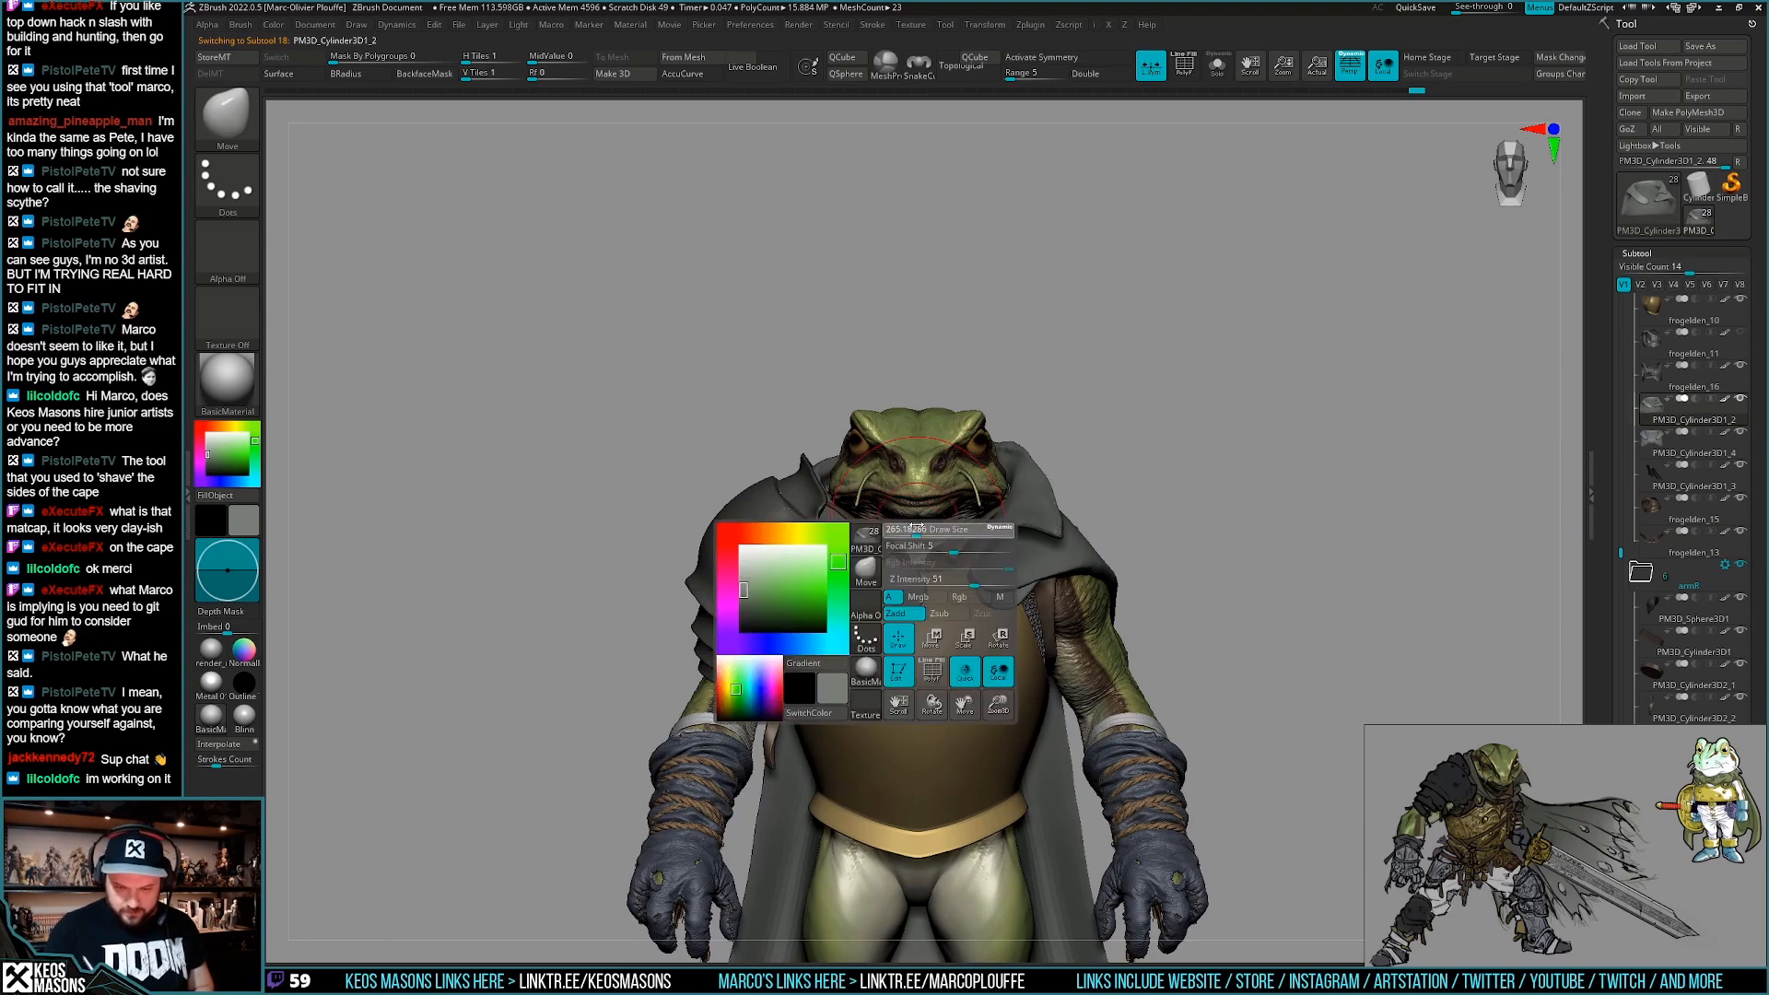
{"action": "left_click", "coordinate": [891, 557], "text": "alt"}
{"action": "right_click_drag", "start_coordinate": [892, 557], "coordinate": [940, 488]}
{"action": "key", "text": "x"}
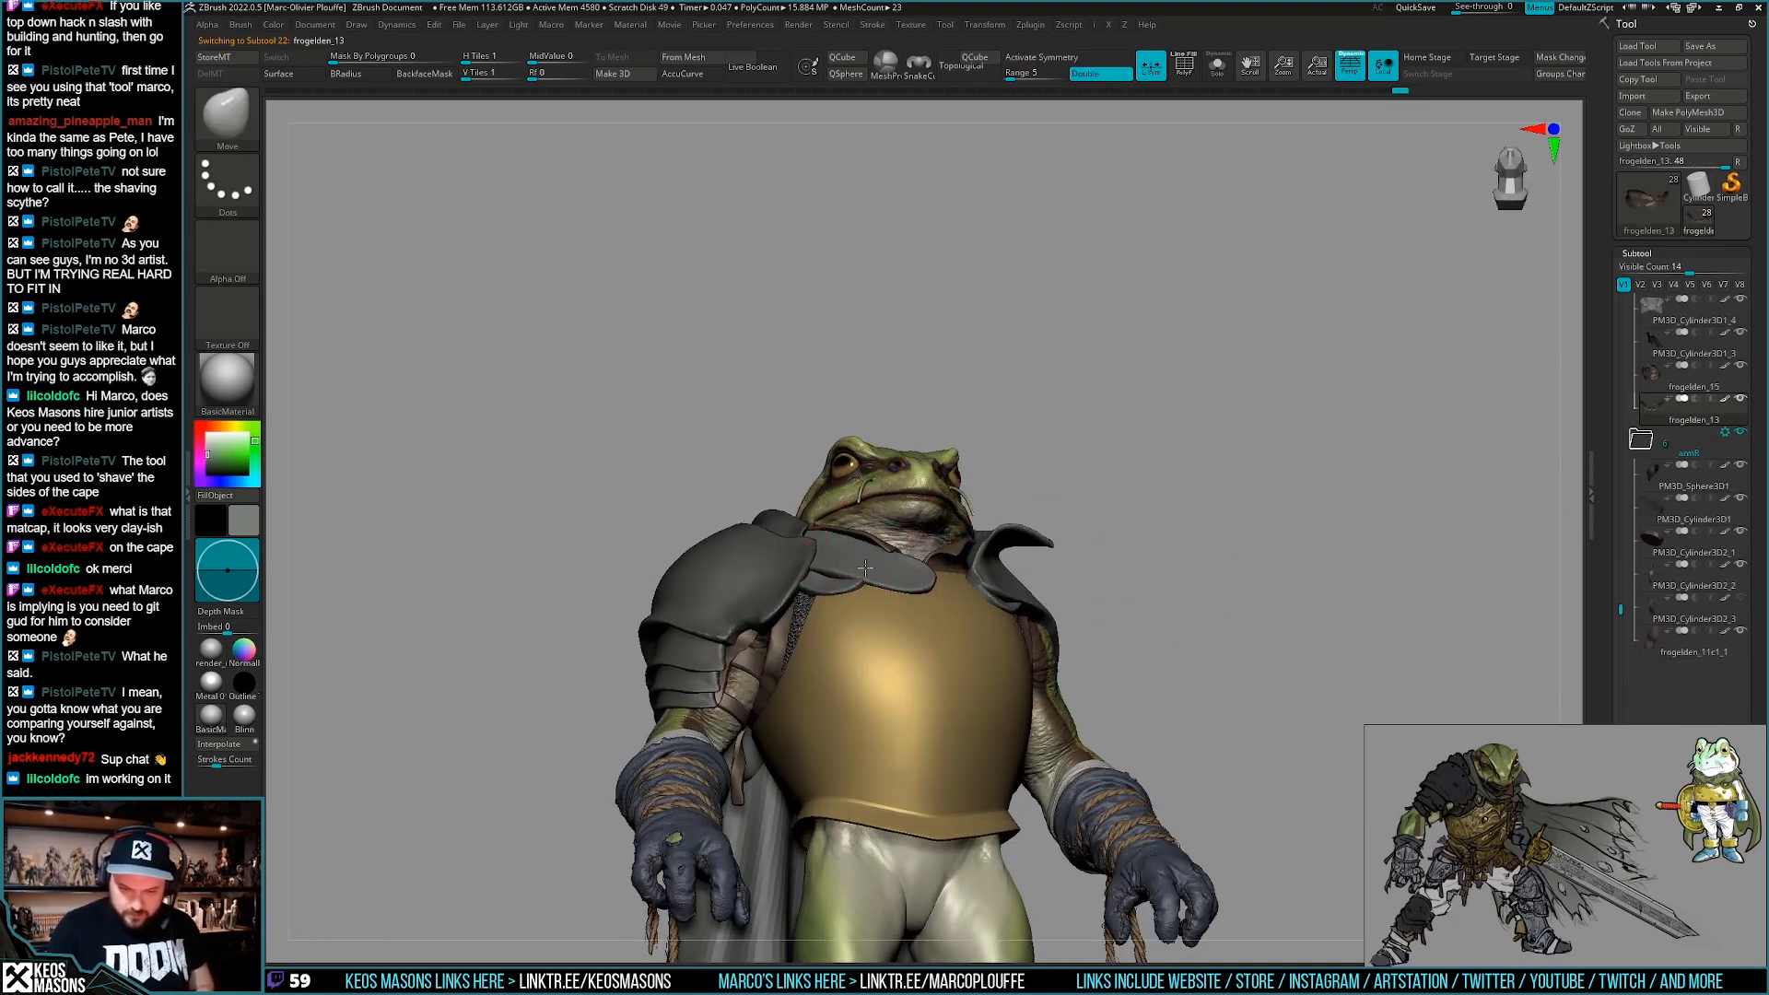
{"action": "right_click_drag", "start_coordinate": [858, 564], "coordinate": [847, 532]}
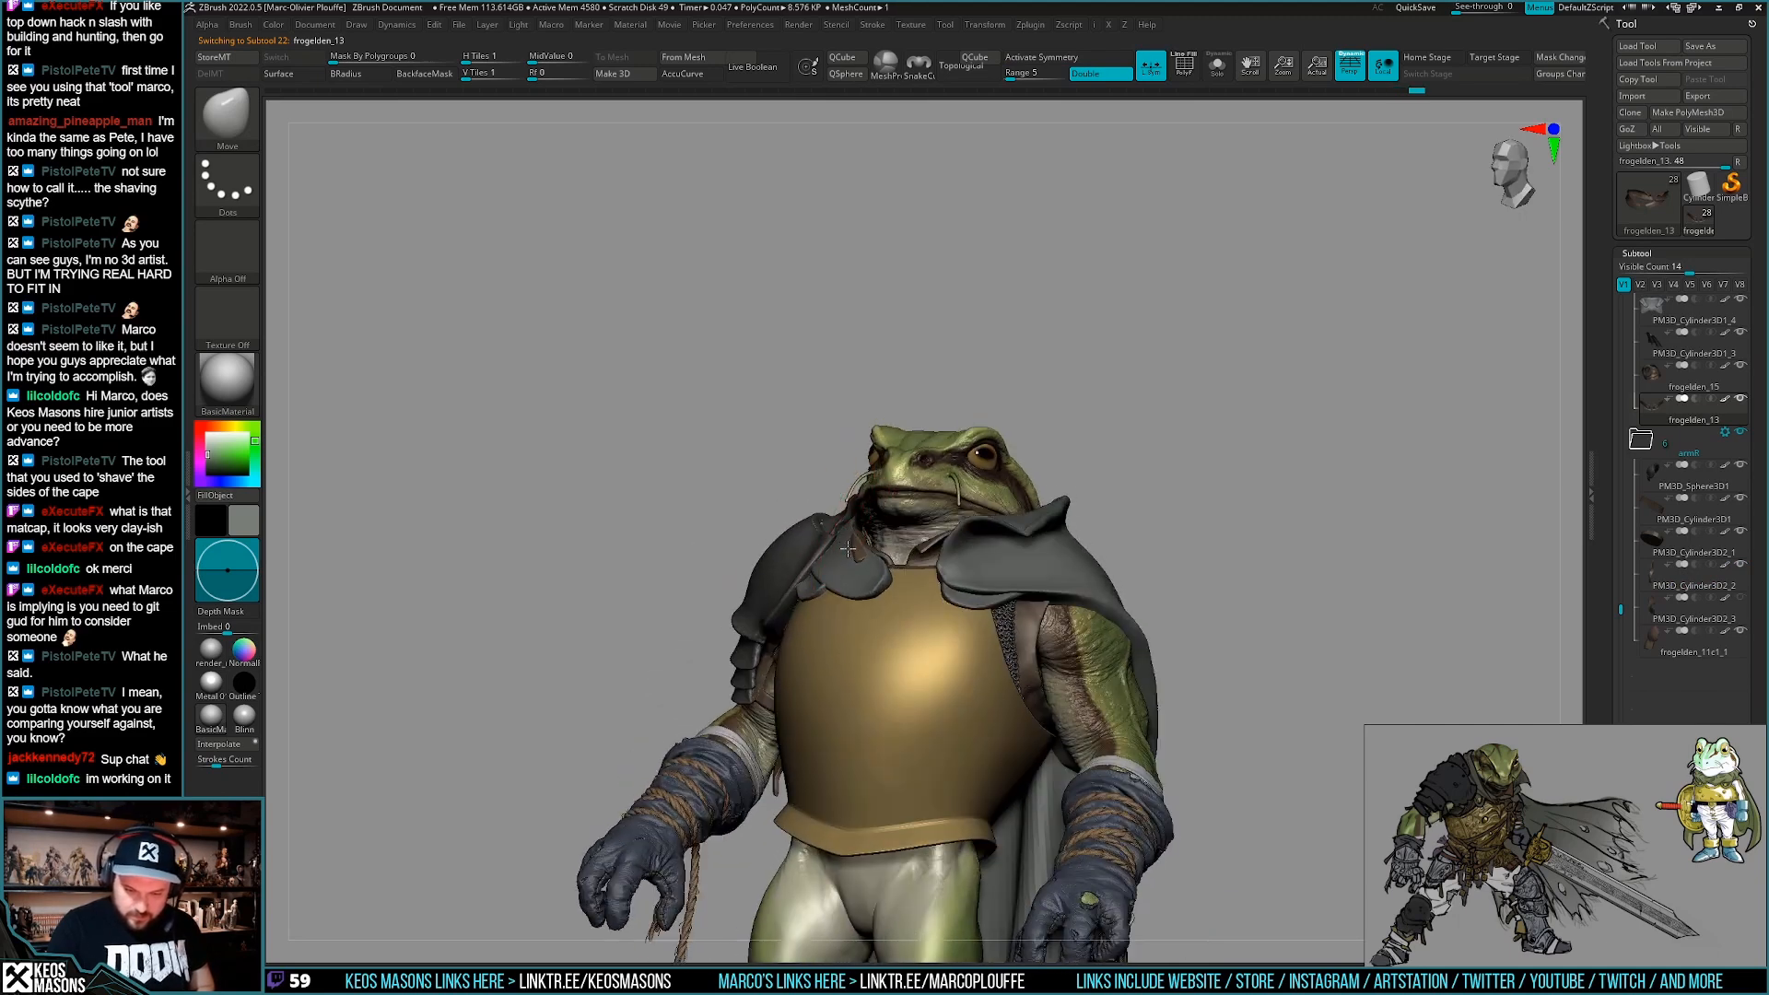
{"action": "mouse_move", "coordinate": [859, 599]}
{"action": "right_mouse_down"}
{"action": "mouse_move", "coordinate": [871, 544]}
{"action": "mouse_move", "coordinate": [814, 493]}
{"action": "mouse_move", "coordinate": [801, 502]}
{"action": "mouse_move", "coordinate": [827, 556]}
{"action": "mouse_move", "coordinate": [866, 569]}
{"action": "right_mouse_up"}
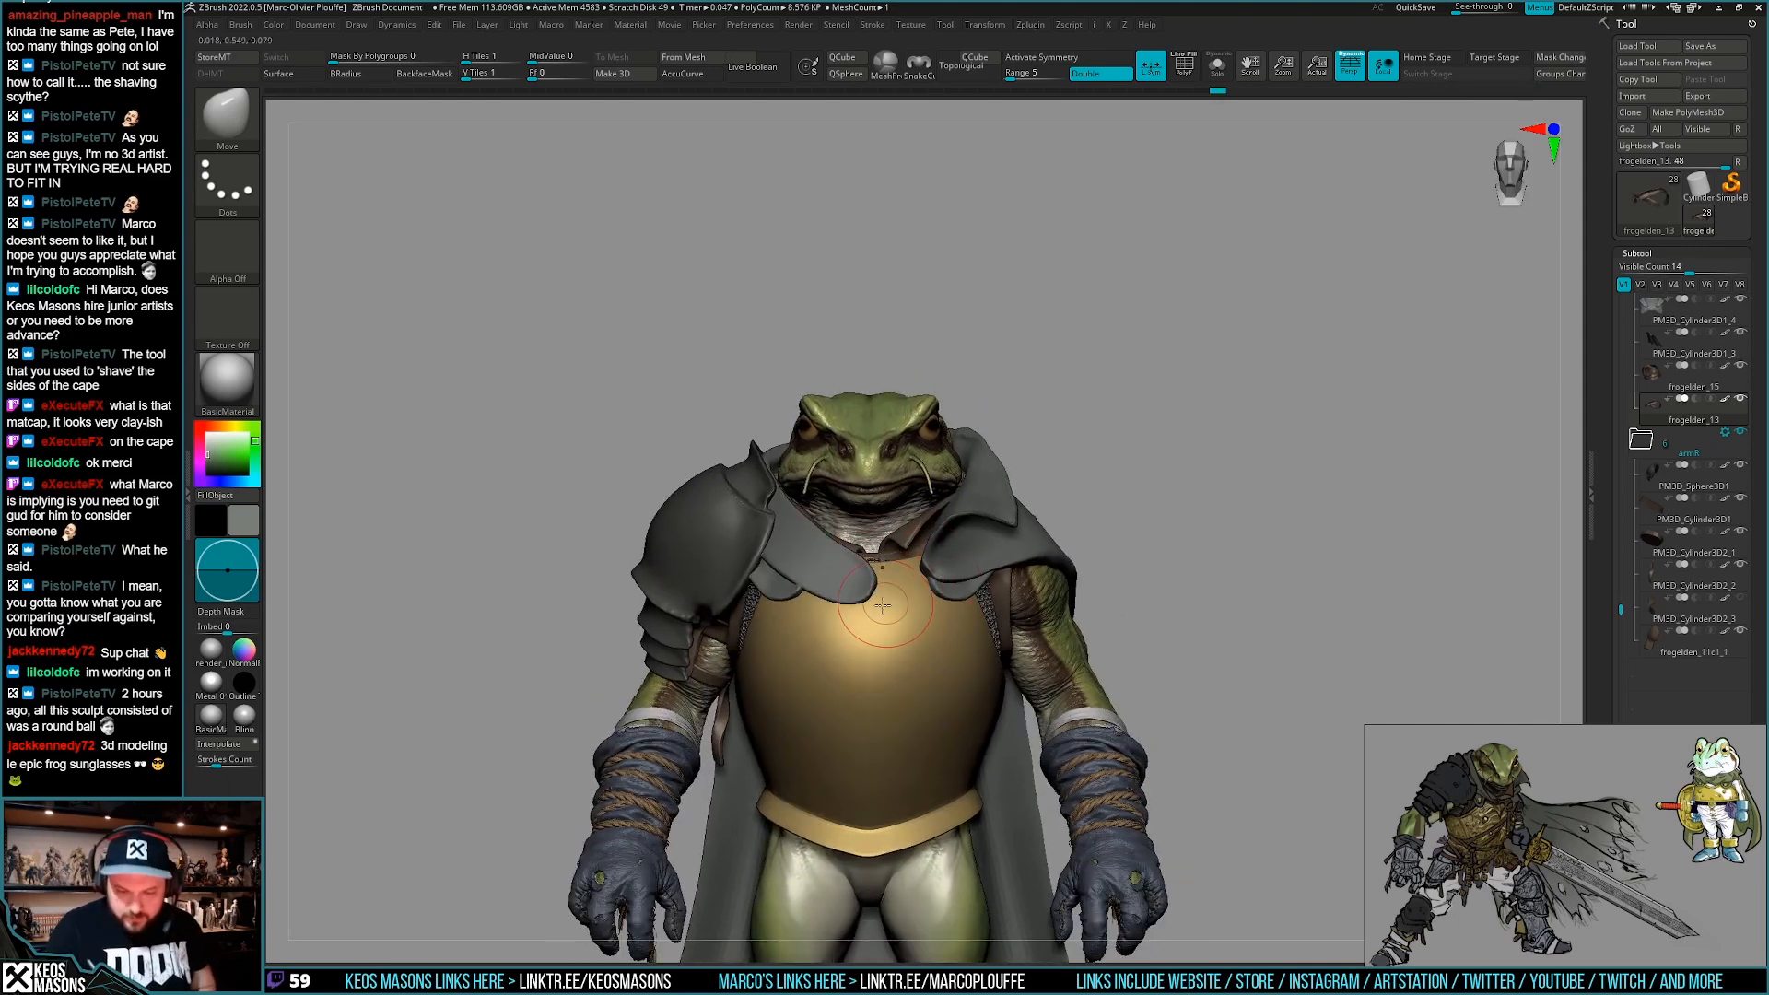
Compare the cape flap with the collar beneath it and refine the collar's fit around the neck.
{"action": "left_click", "coordinate": [819, 532], "text": "alt"}
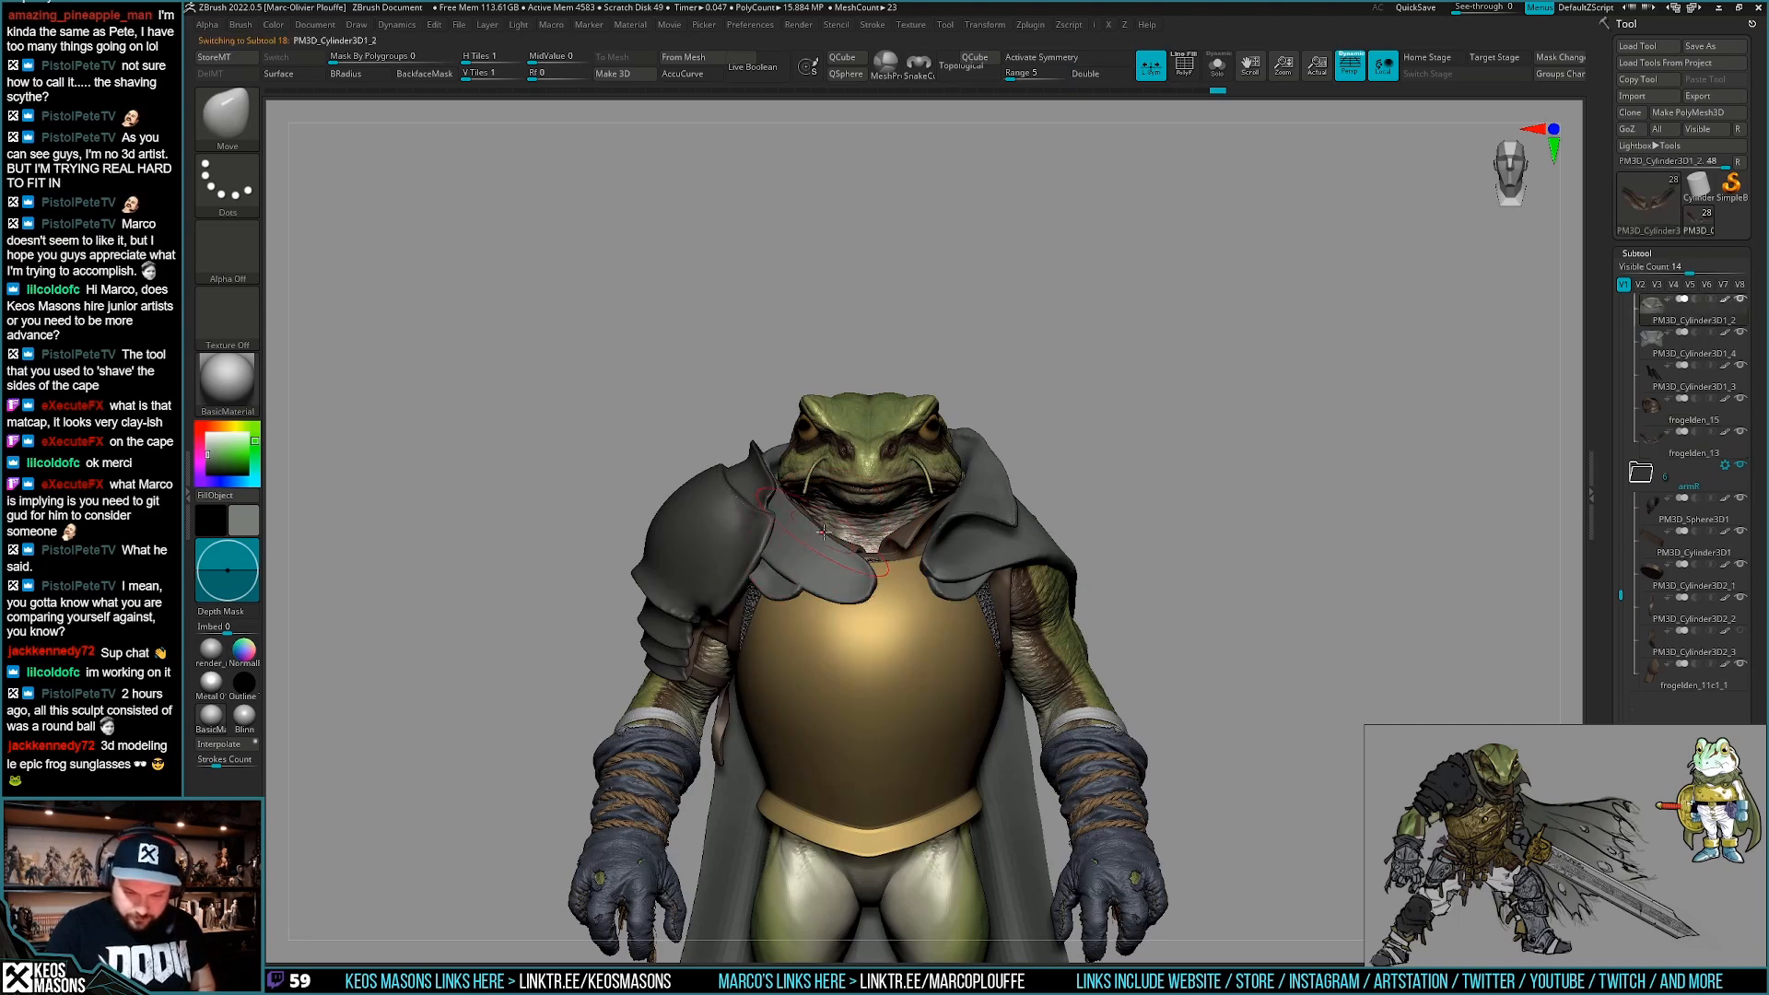
{"action": "right_click_drag", "start_coordinate": [943, 706], "coordinate": [1027, 717]}
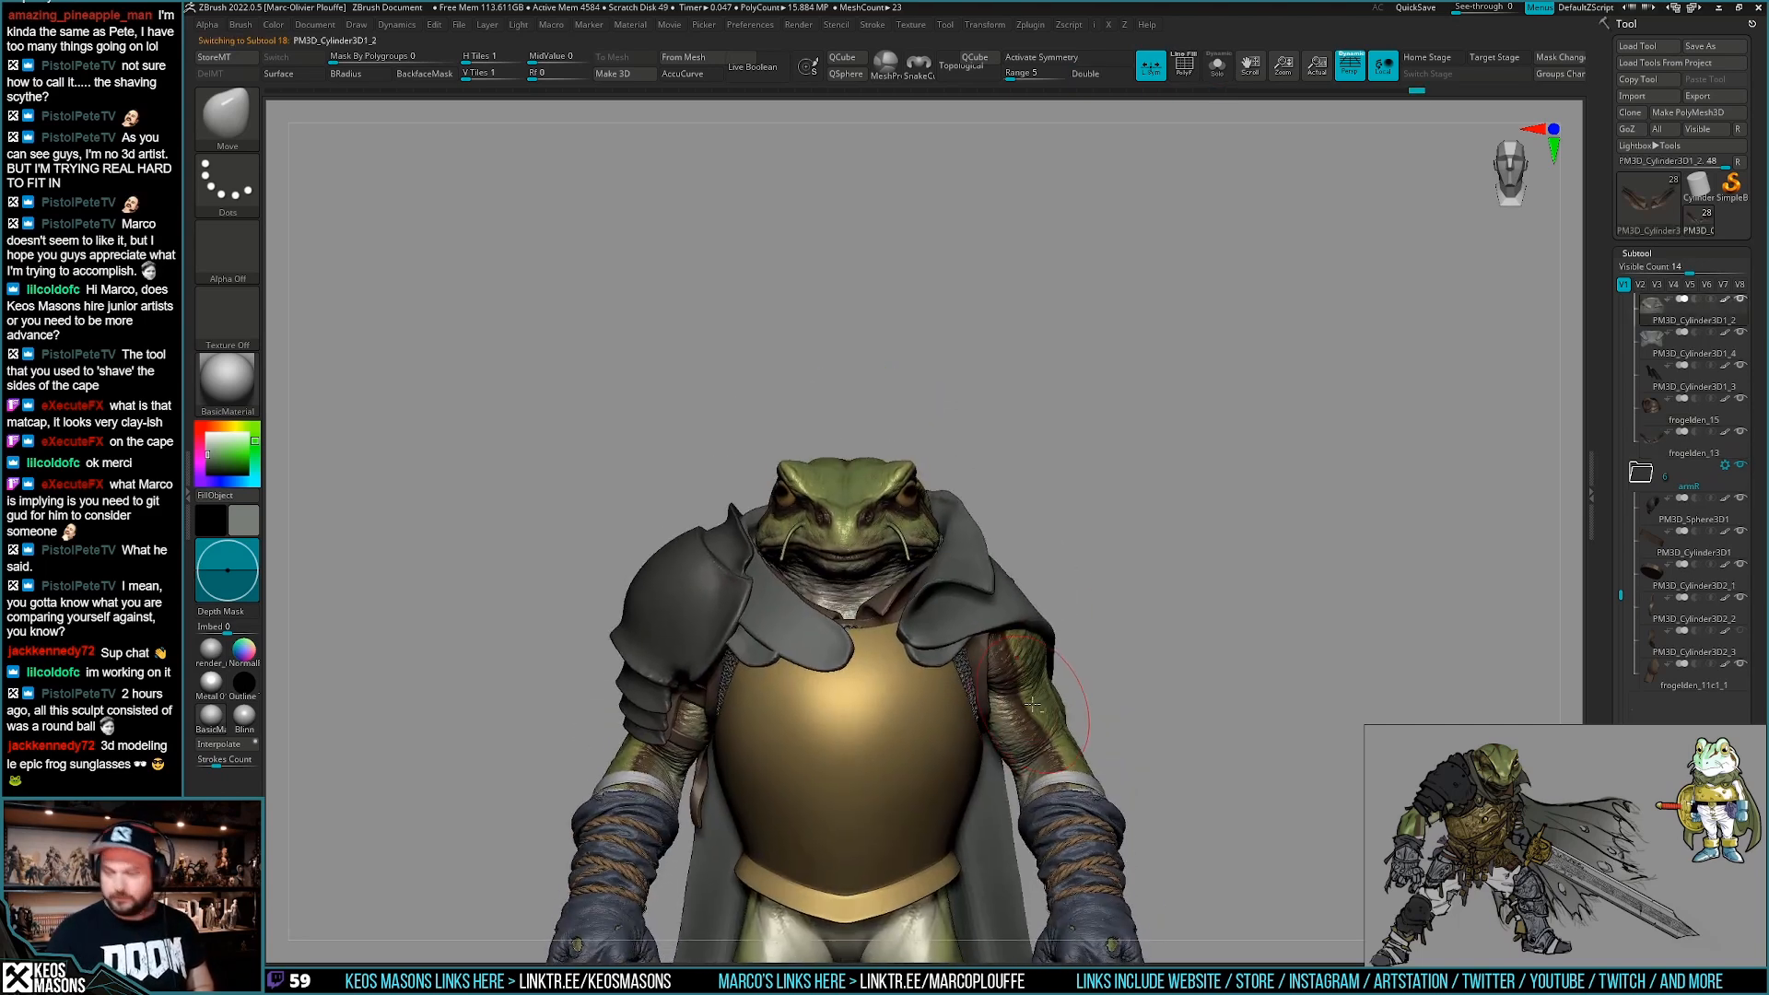
{"action": "key", "text": "ctrl"}
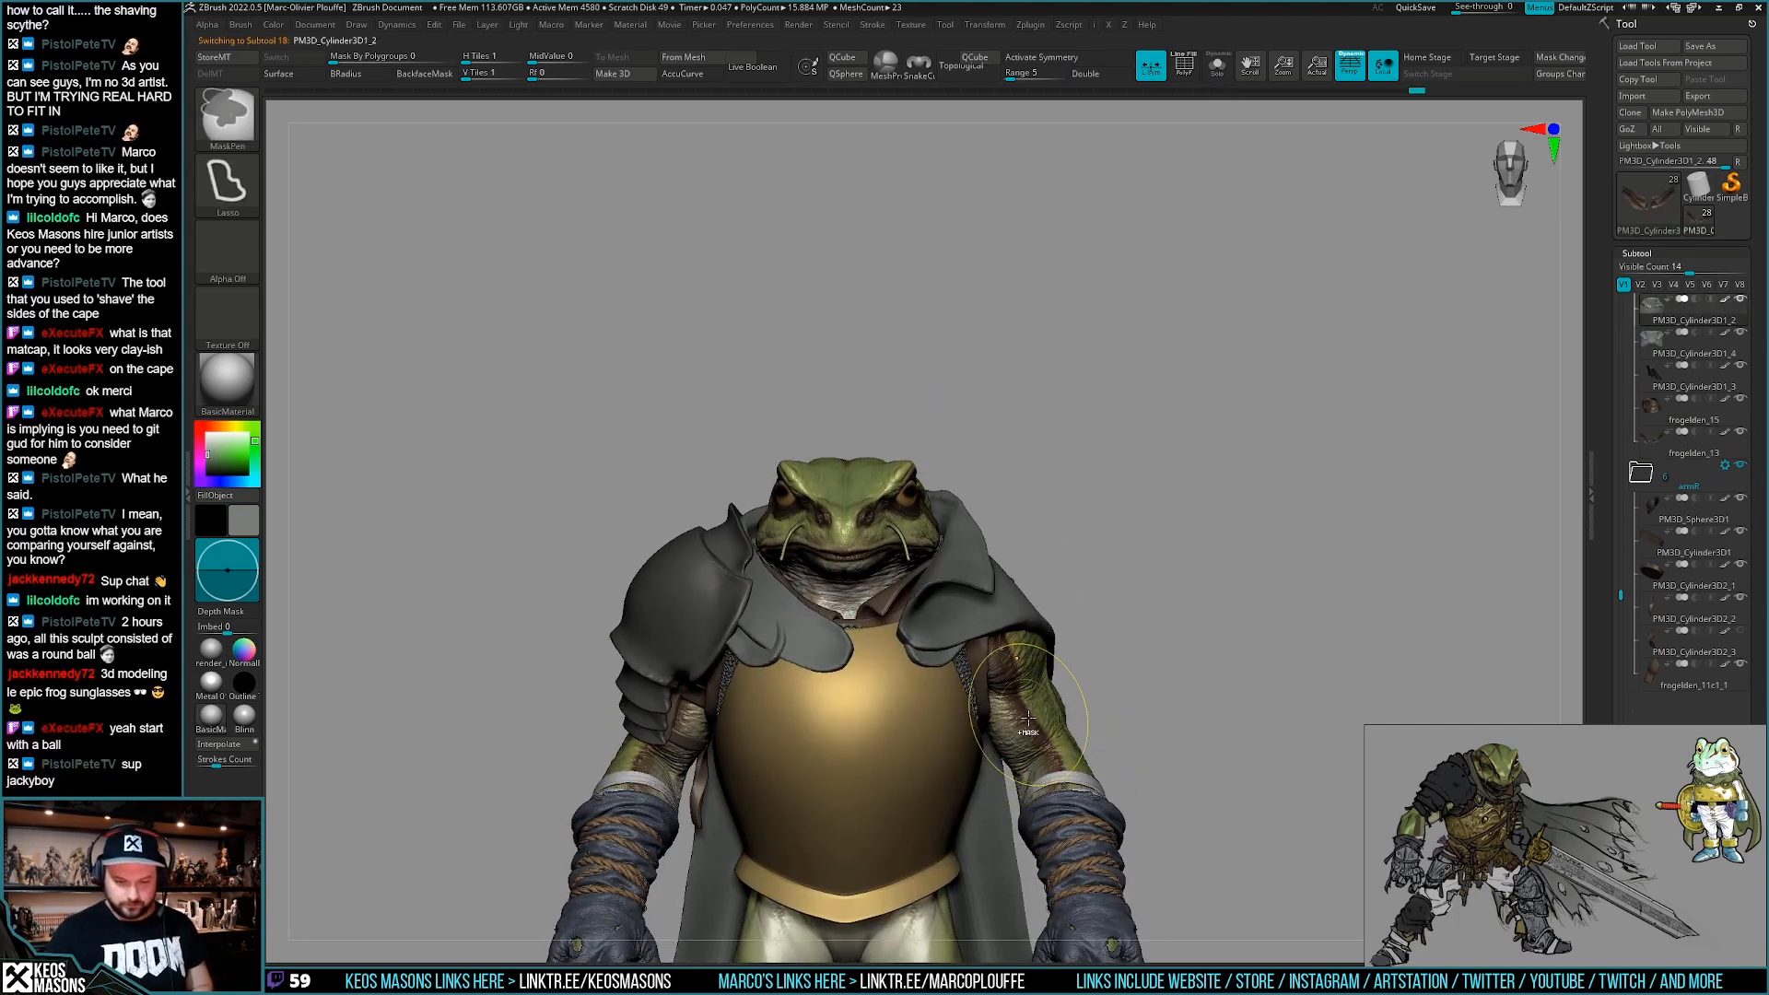
{"action": "key", "text": "ctrl+shift"}
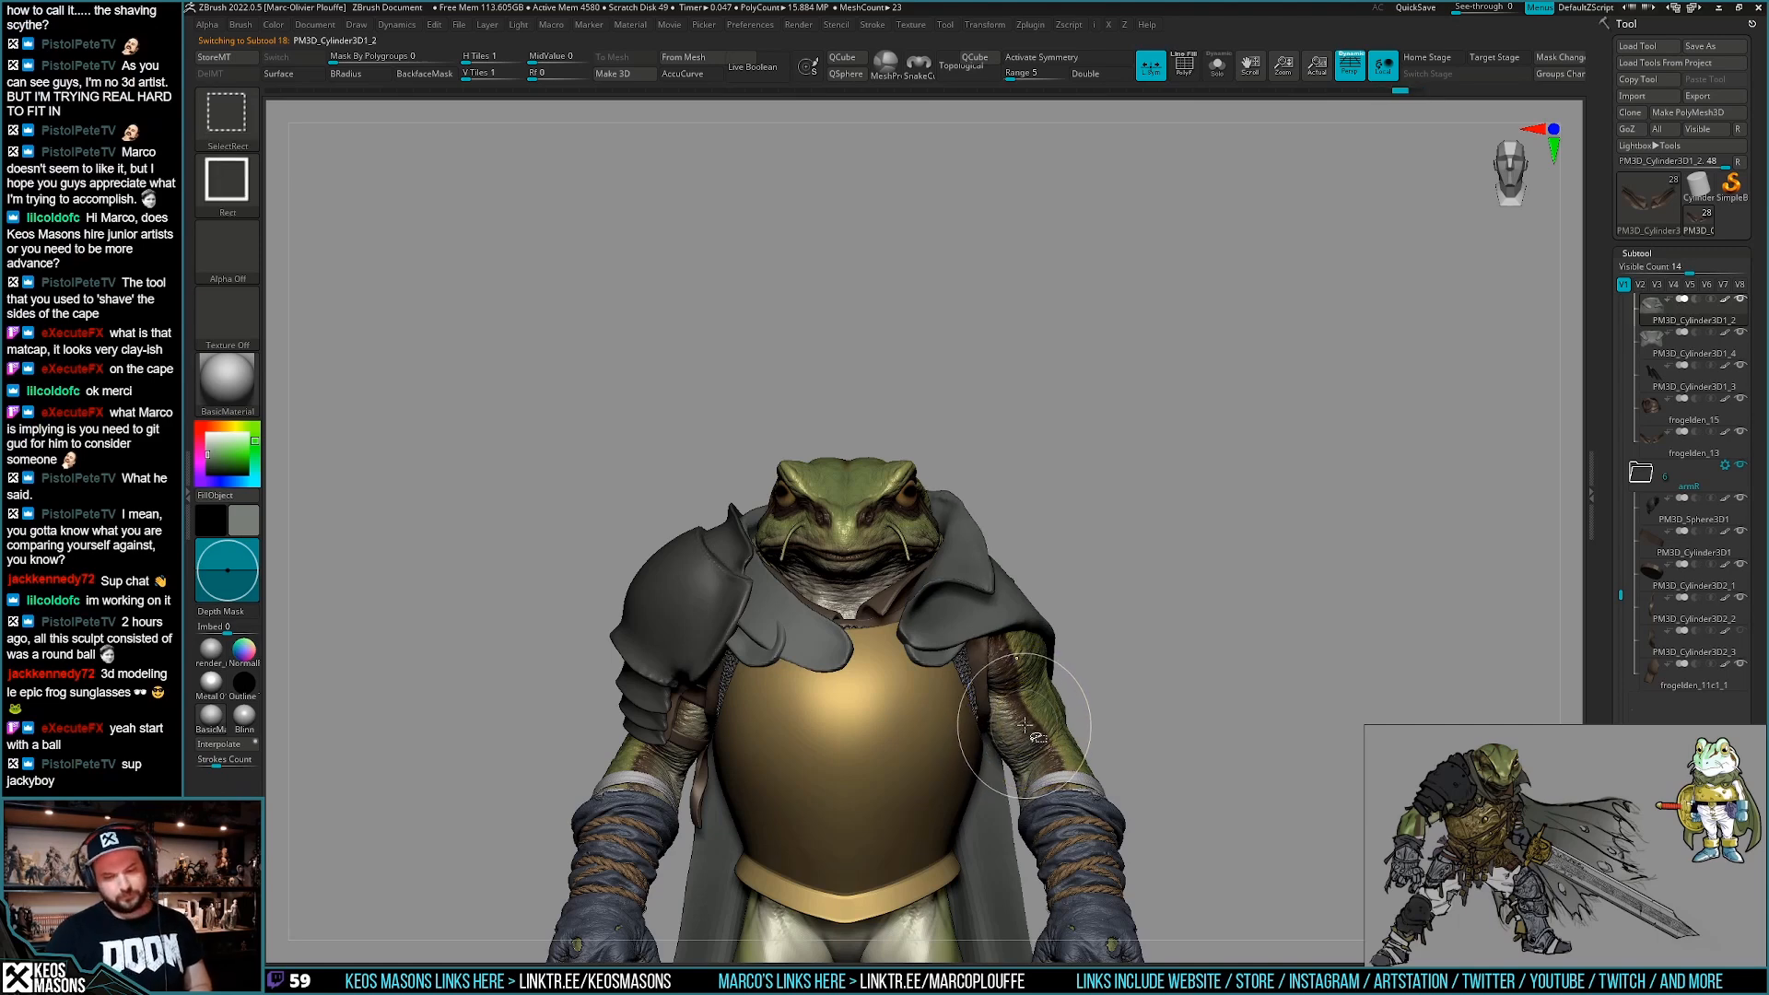
{"action": "mouse_move", "coordinate": [1023, 723]}
{"action": "right_mouse_down"}
{"action": "mouse_move", "coordinate": [998, 710]}
{"action": "mouse_move", "coordinate": [1005, 662]}
{"action": "mouse_move", "coordinate": [962, 585]}
{"action": "right_mouse_up"}
{"action": "left_click", "coordinate": [898, 571], "text": "alt"}
{"action": "key", "text": "ctrl"}
{"action": "right_click_drag", "start_coordinate": [984, 710], "coordinate": [976, 708]}
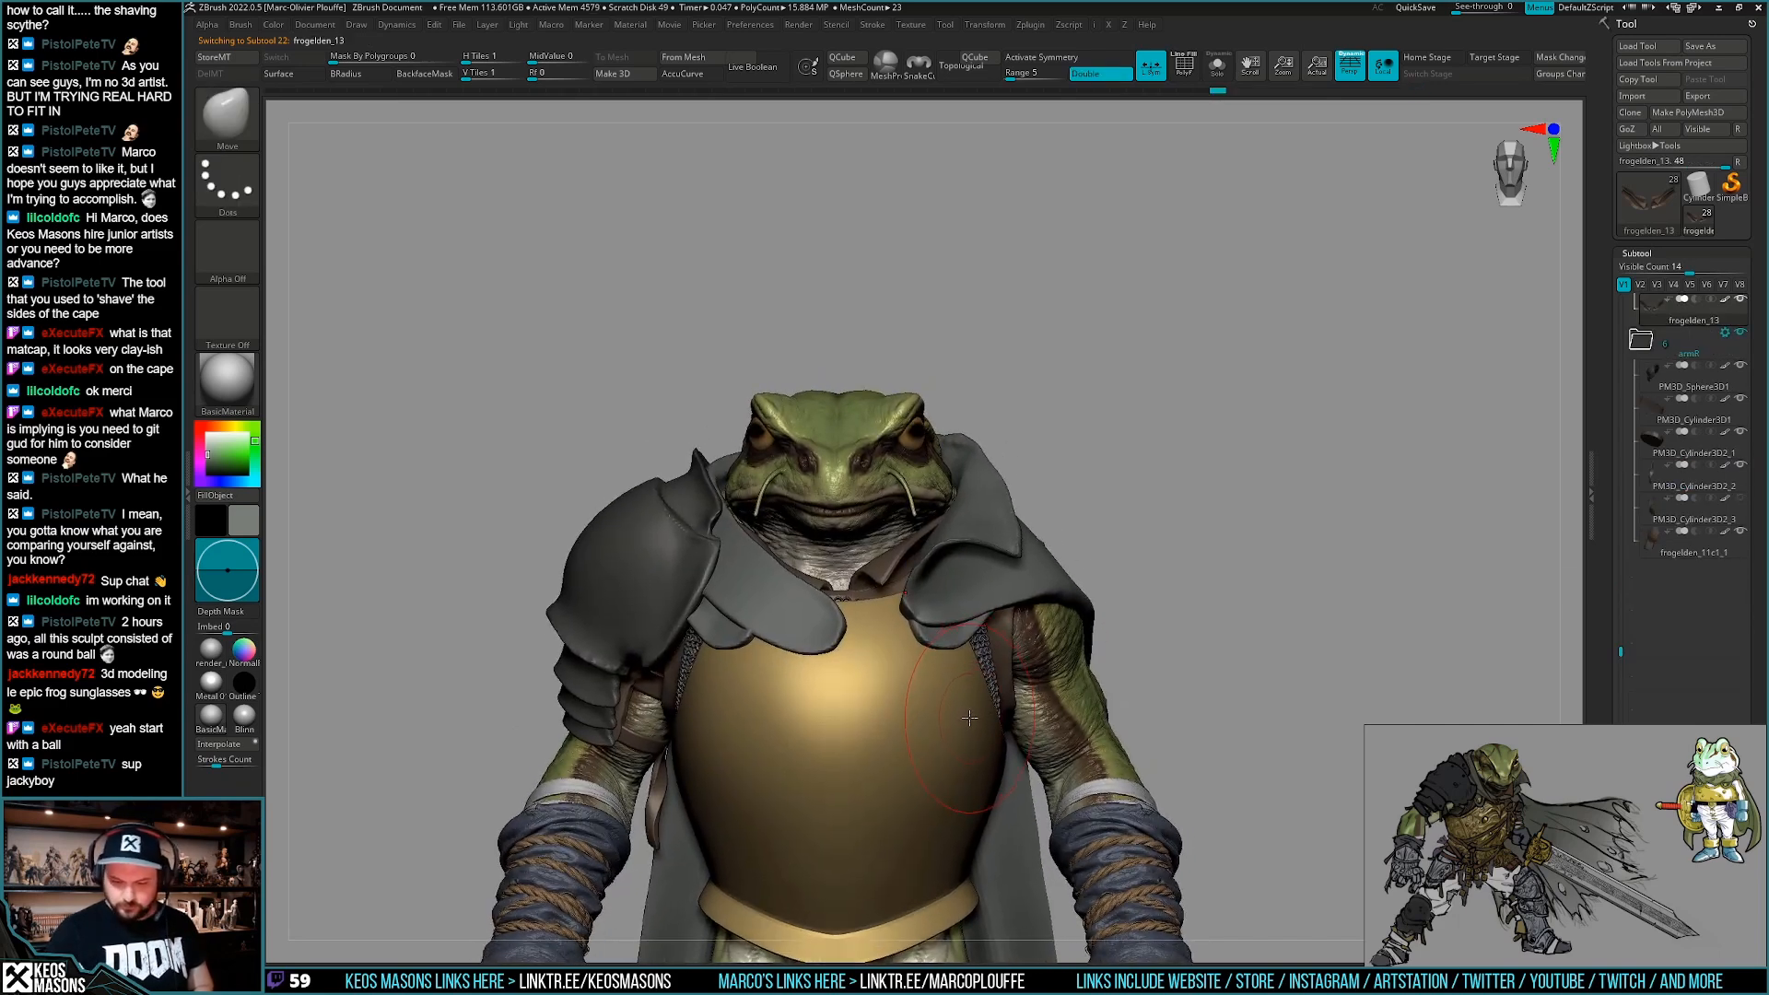
Select the cape and extend its armoured-side flap across the upper breastplate with the Move brush.
{"action": "left_click", "coordinate": [813, 612], "text": "alt"}
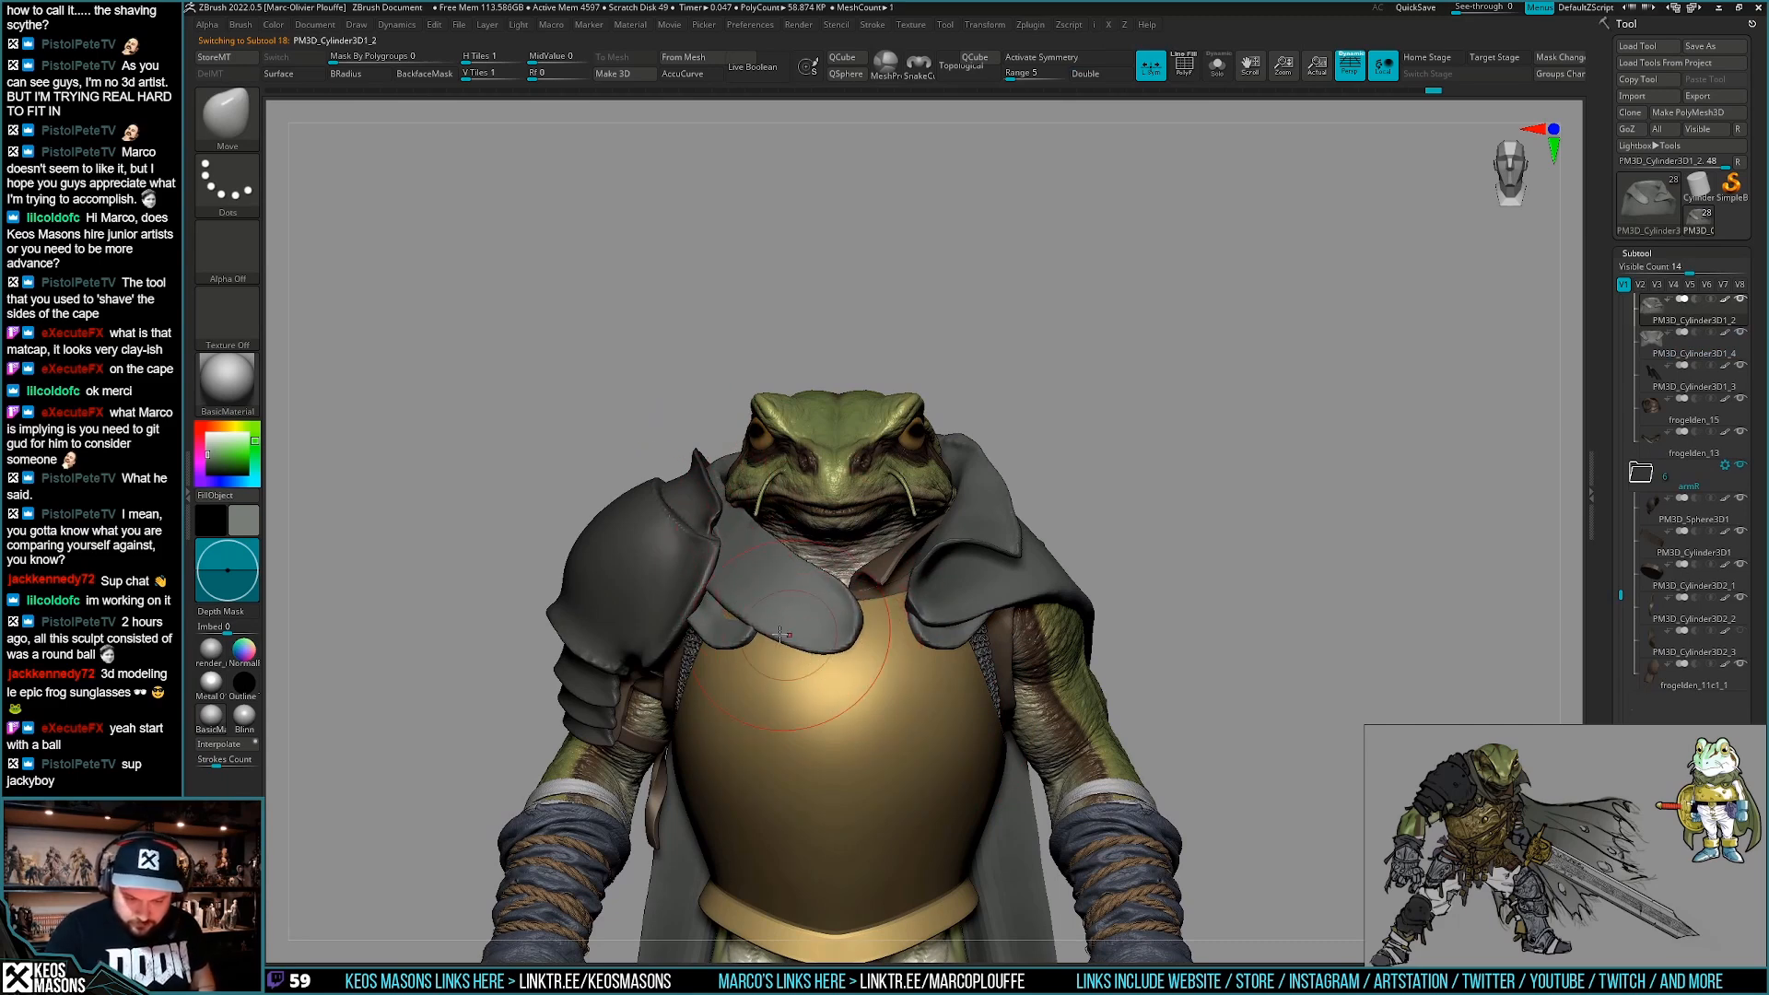
{"action": "right_click_drag", "start_coordinate": [722, 595], "coordinate": [708, 631]}
{"action": "left_click_drag", "start_coordinate": [807, 638], "coordinate": [812, 651]}
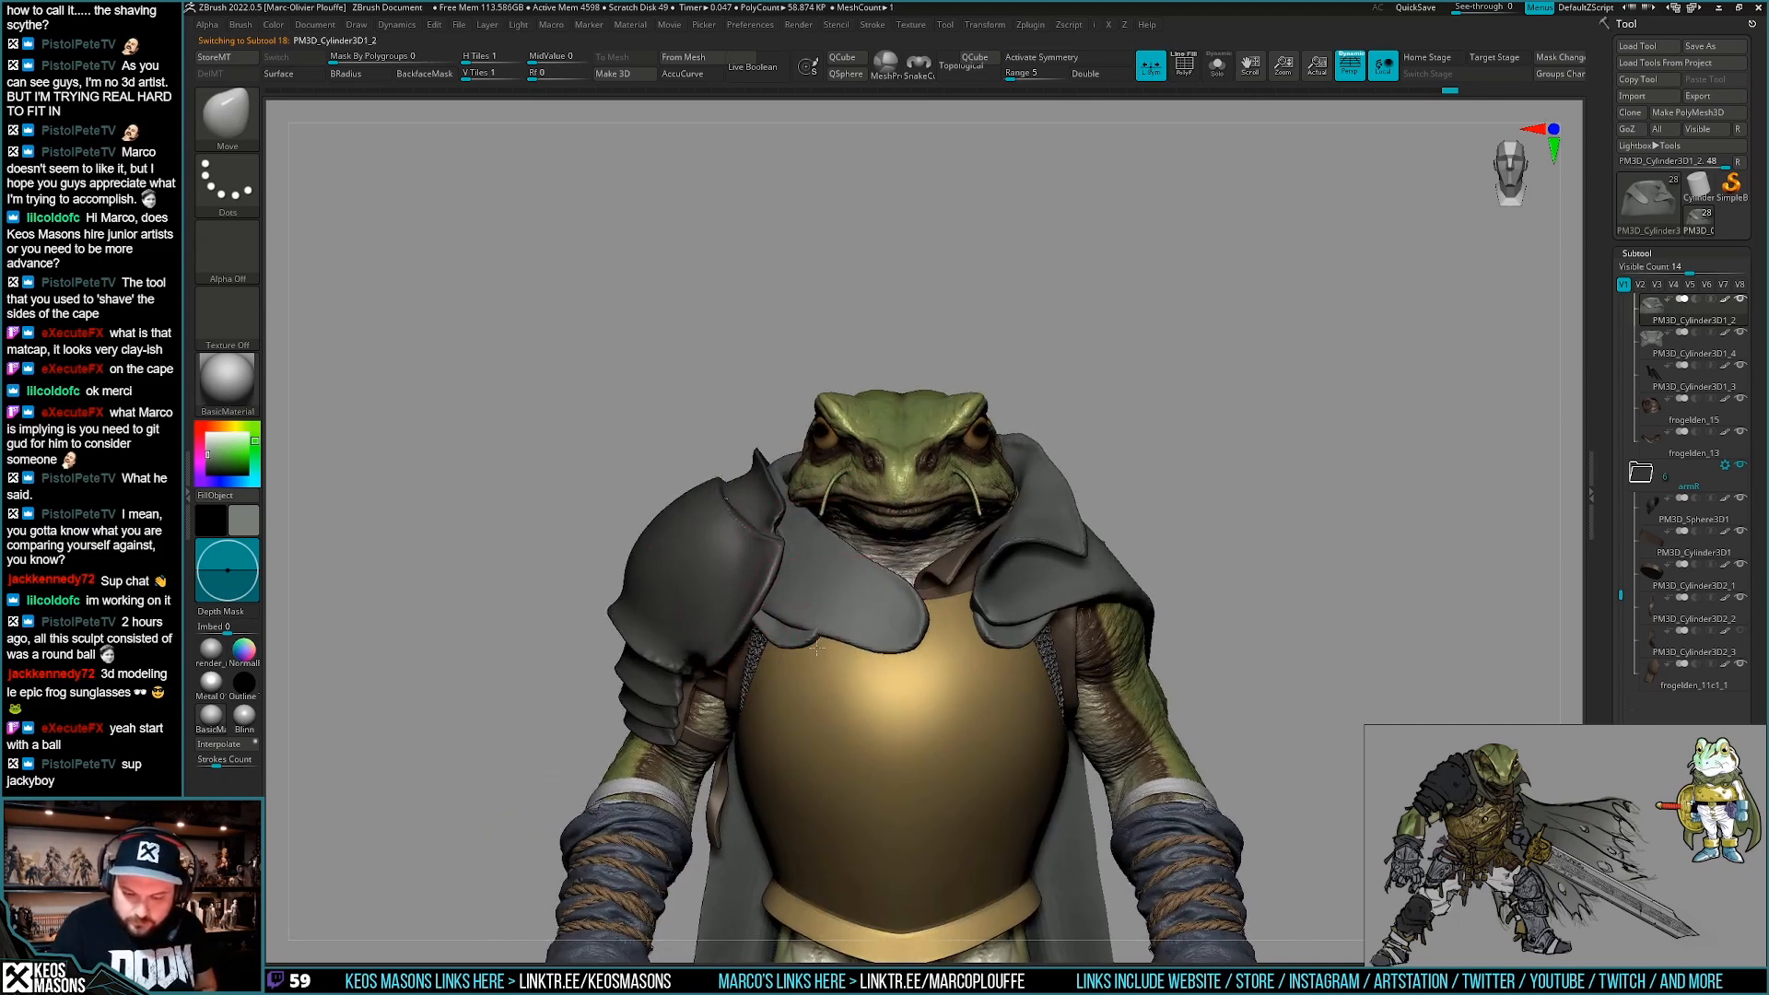
{"action": "right_click_drag", "start_coordinate": [903, 677], "coordinate": [854, 733]}
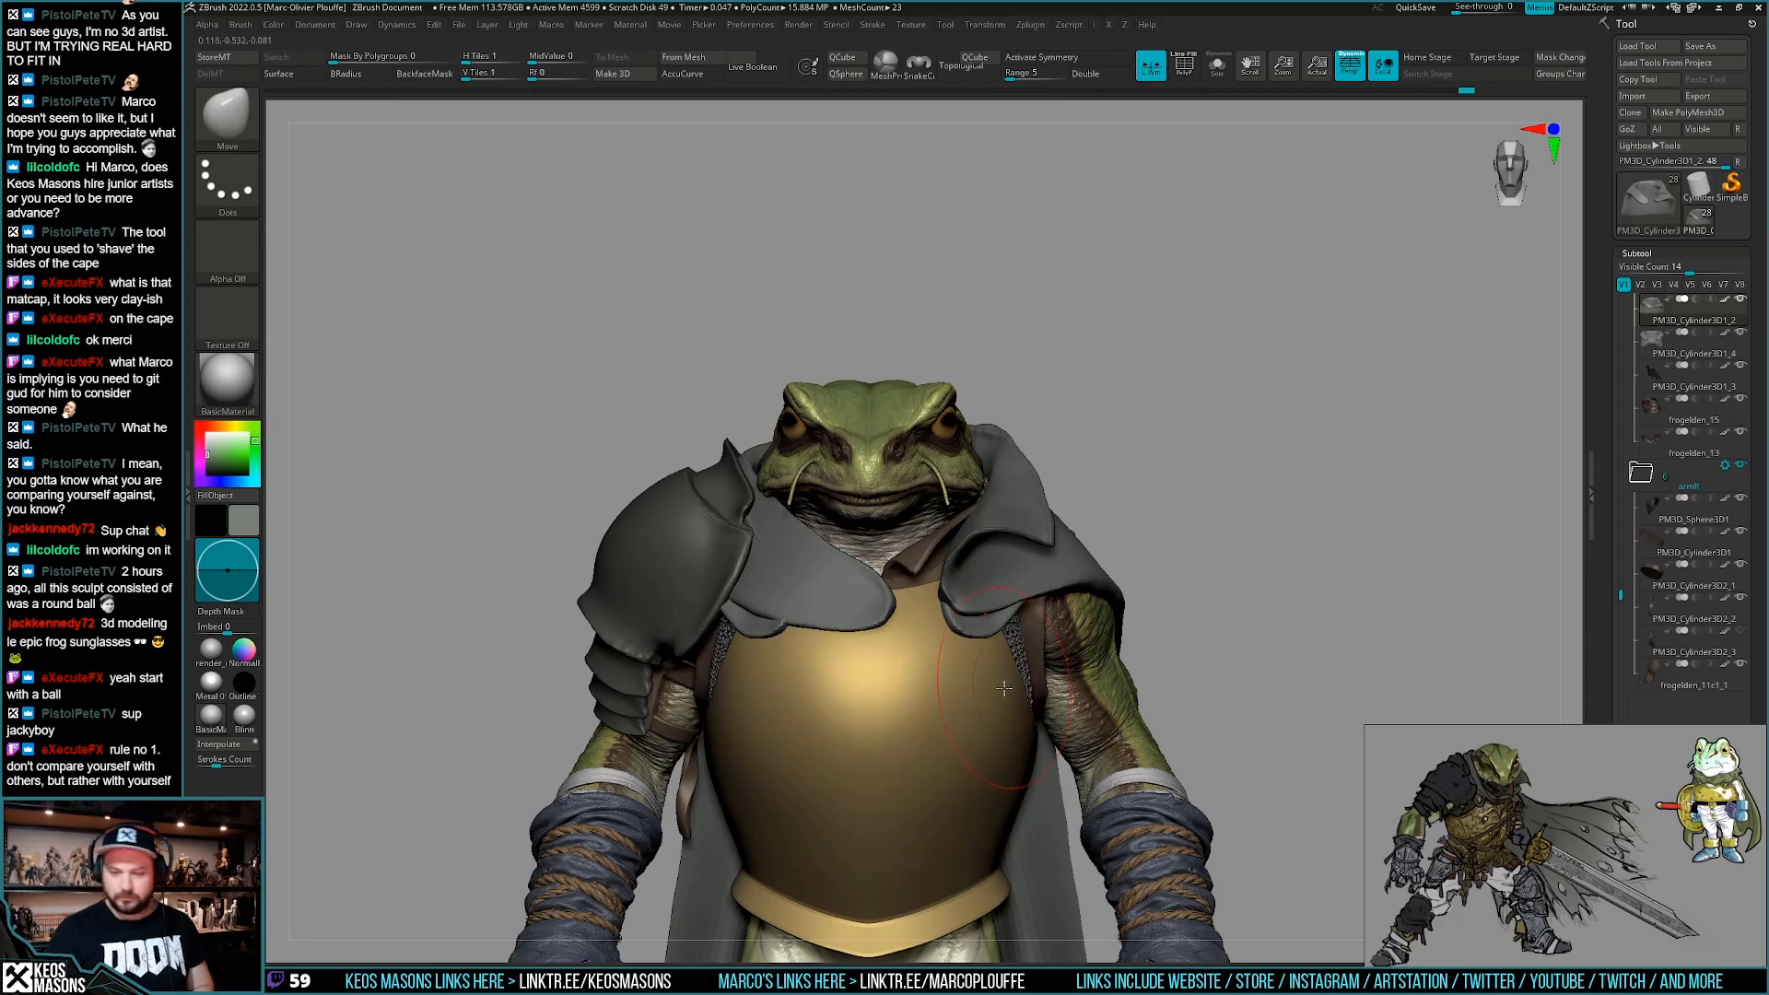
{"action": "mouse_move", "coordinate": [973, 706]}
{"action": "right_mouse_down"}
{"action": "mouse_move", "coordinate": [988, 739]}
{"action": "mouse_move", "coordinate": [963, 784]}
{"action": "mouse_move", "coordinate": [984, 718]}
{"action": "mouse_move", "coordinate": [982, 745]}
{"action": "mouse_move", "coordinate": [803, 648]}
{"action": "right_mouse_up"}
{"action": "right_click_drag", "start_coordinate": [883, 716], "coordinate": [903, 746]}
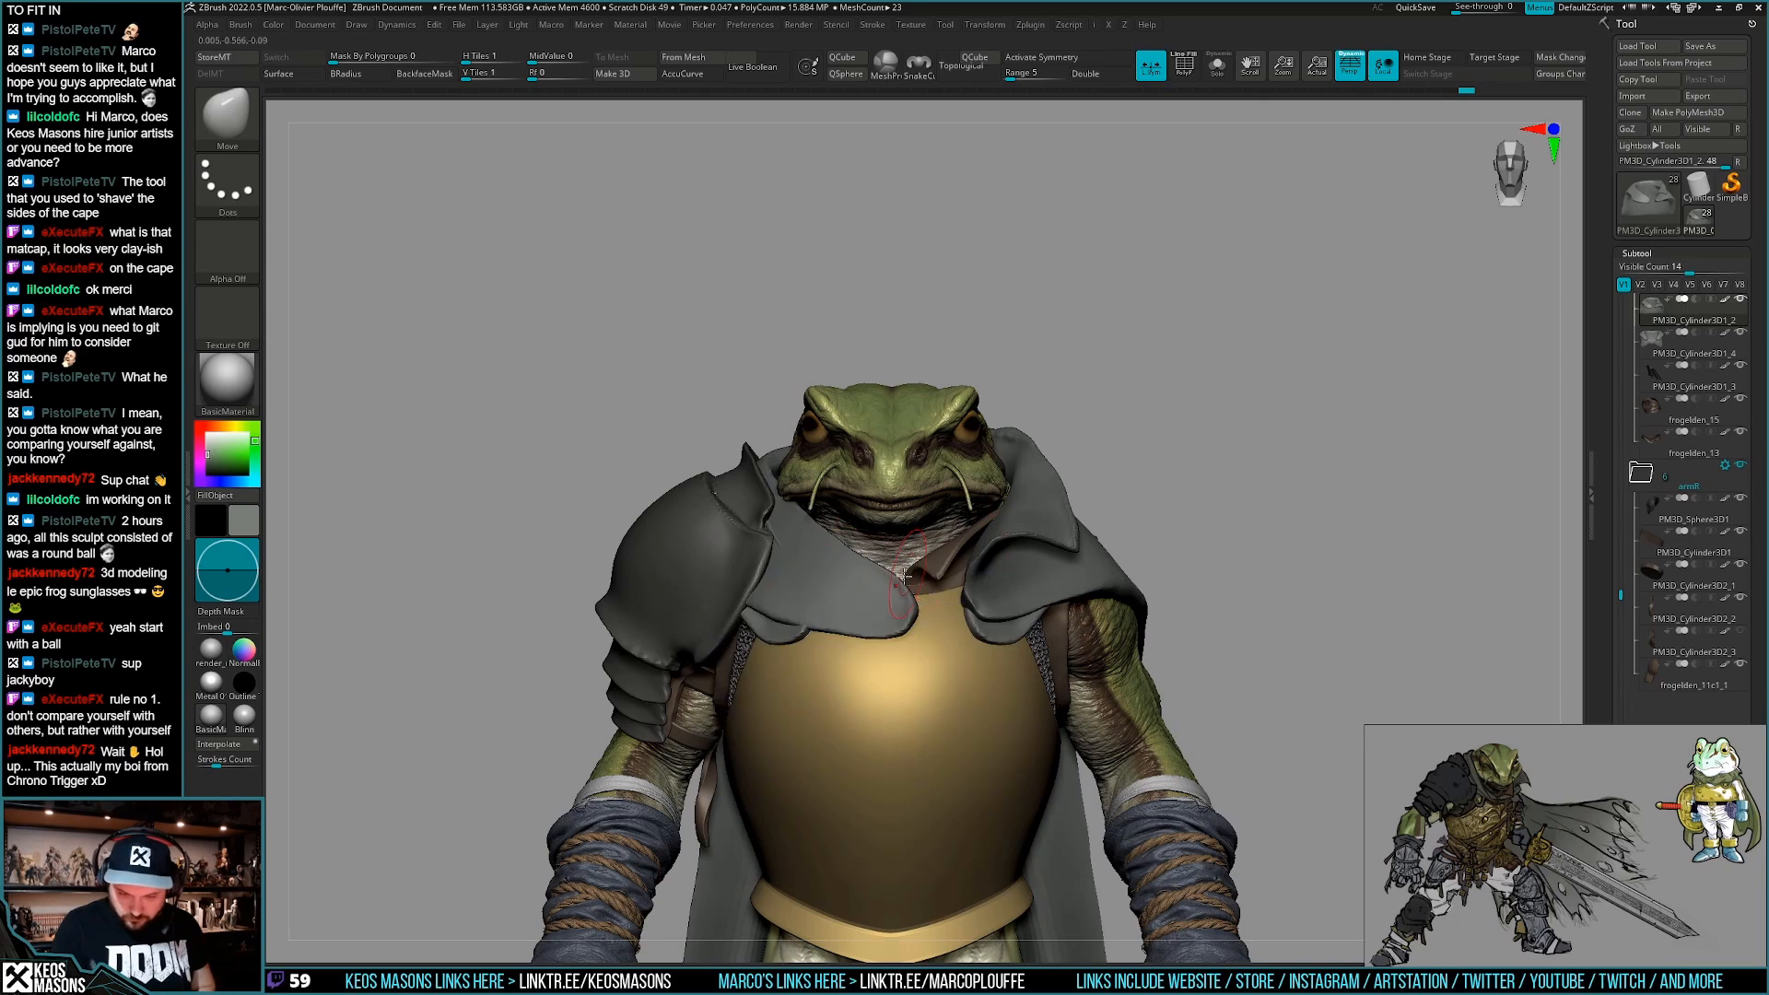
{"action": "right_click_drag", "start_coordinate": [796, 494], "coordinate": [776, 427]}
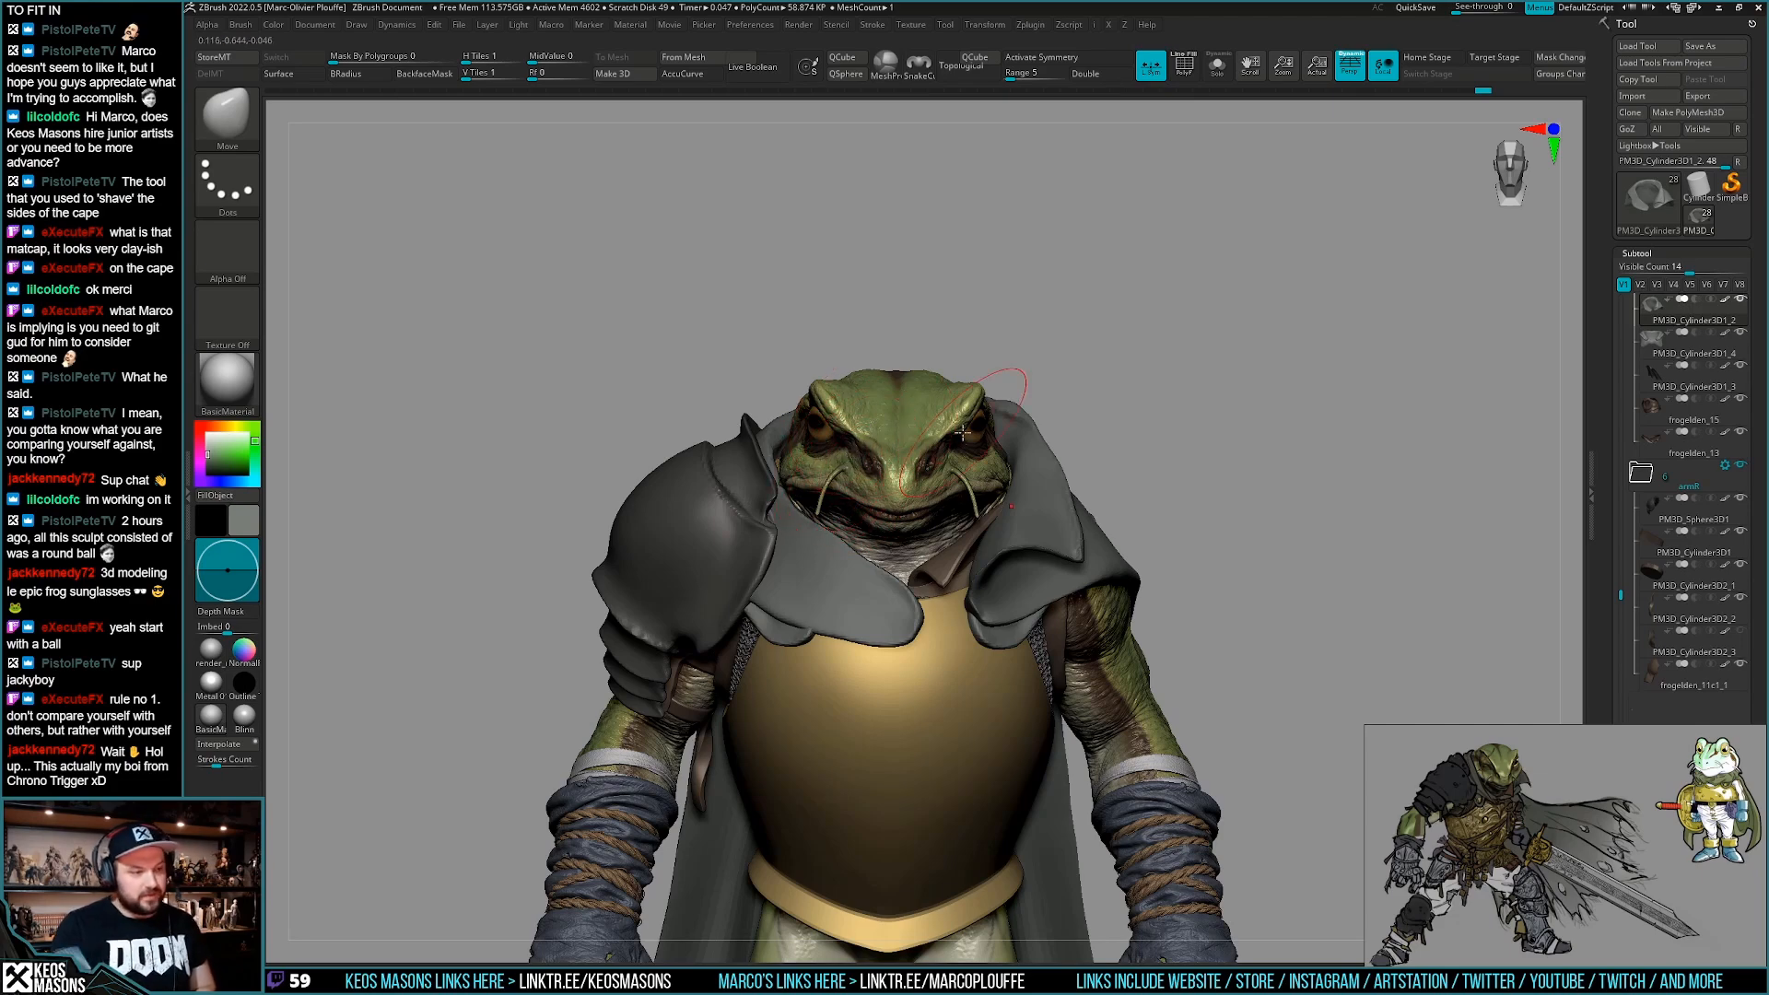
Examine the cape's chest flaps and shoulder drape from the front and three-quarter views.
{"action": "mouse_move", "coordinate": [1102, 392]}
{"action": "left_mouse_down", "text": "shift"}
{"action": "mouse_move", "coordinate": [1126, 384]}
{"action": "mouse_move", "coordinate": [1067, 396]}
{"action": "mouse_move", "coordinate": [1118, 383]}
{"action": "left_mouse_up", "text": "shift"}
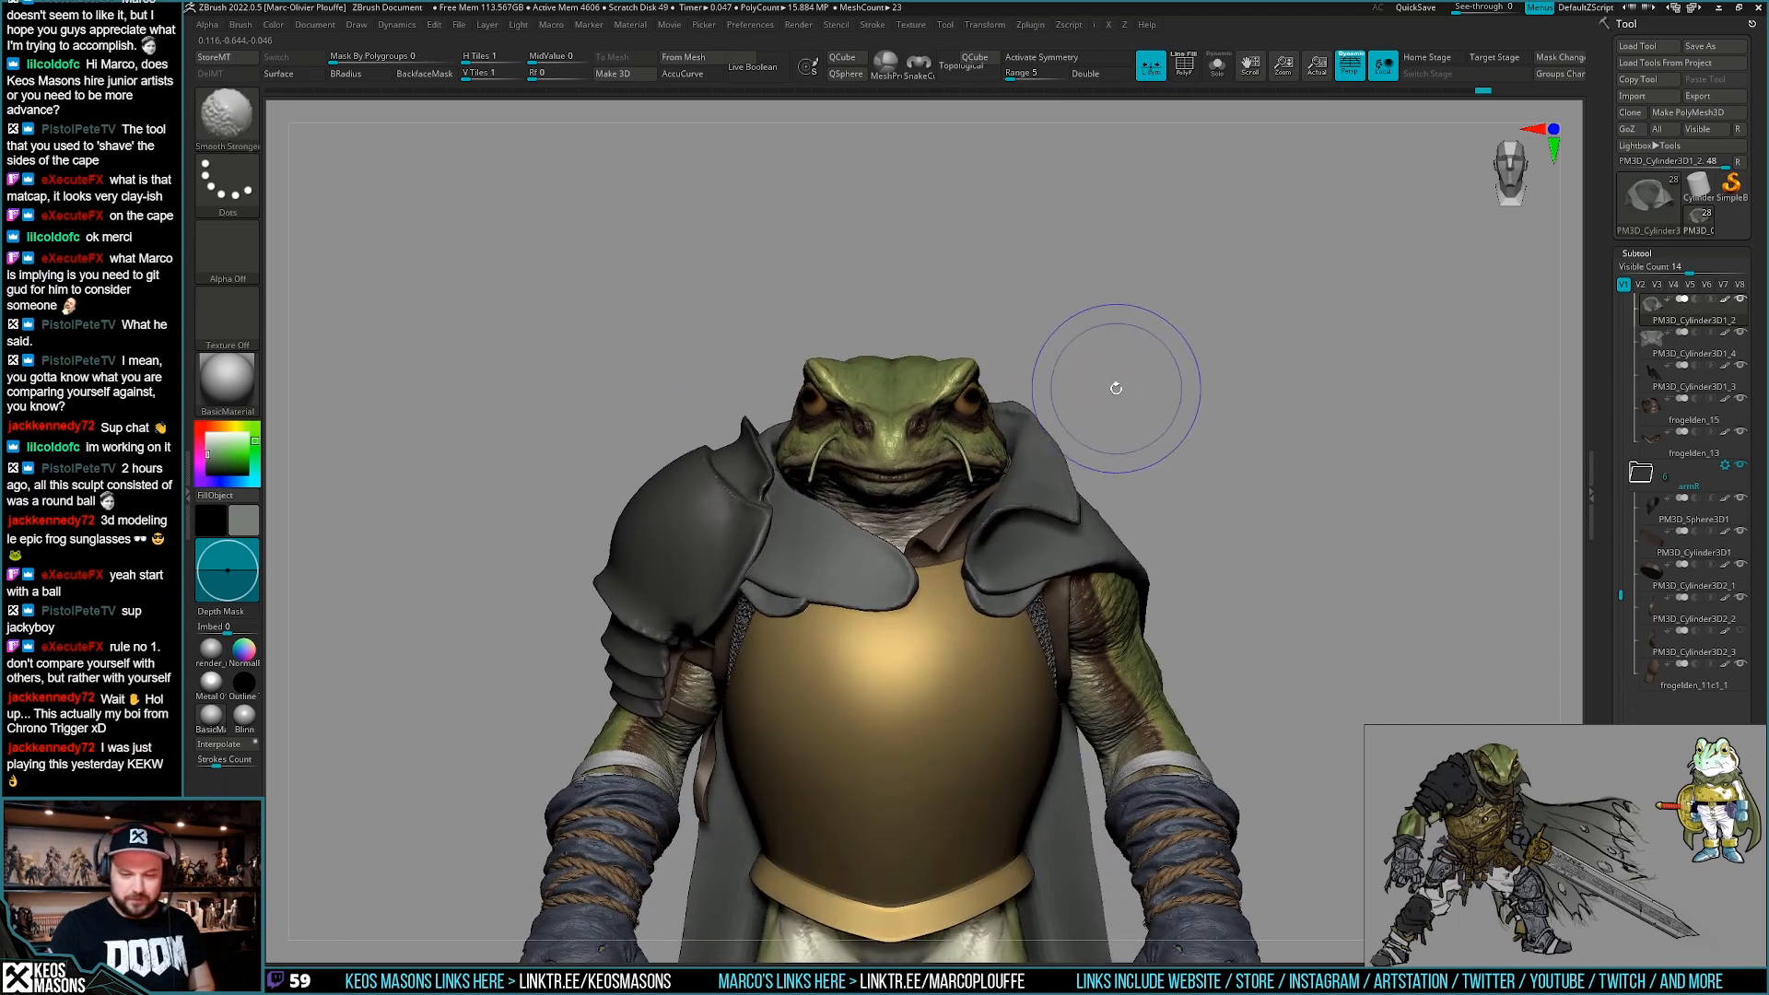
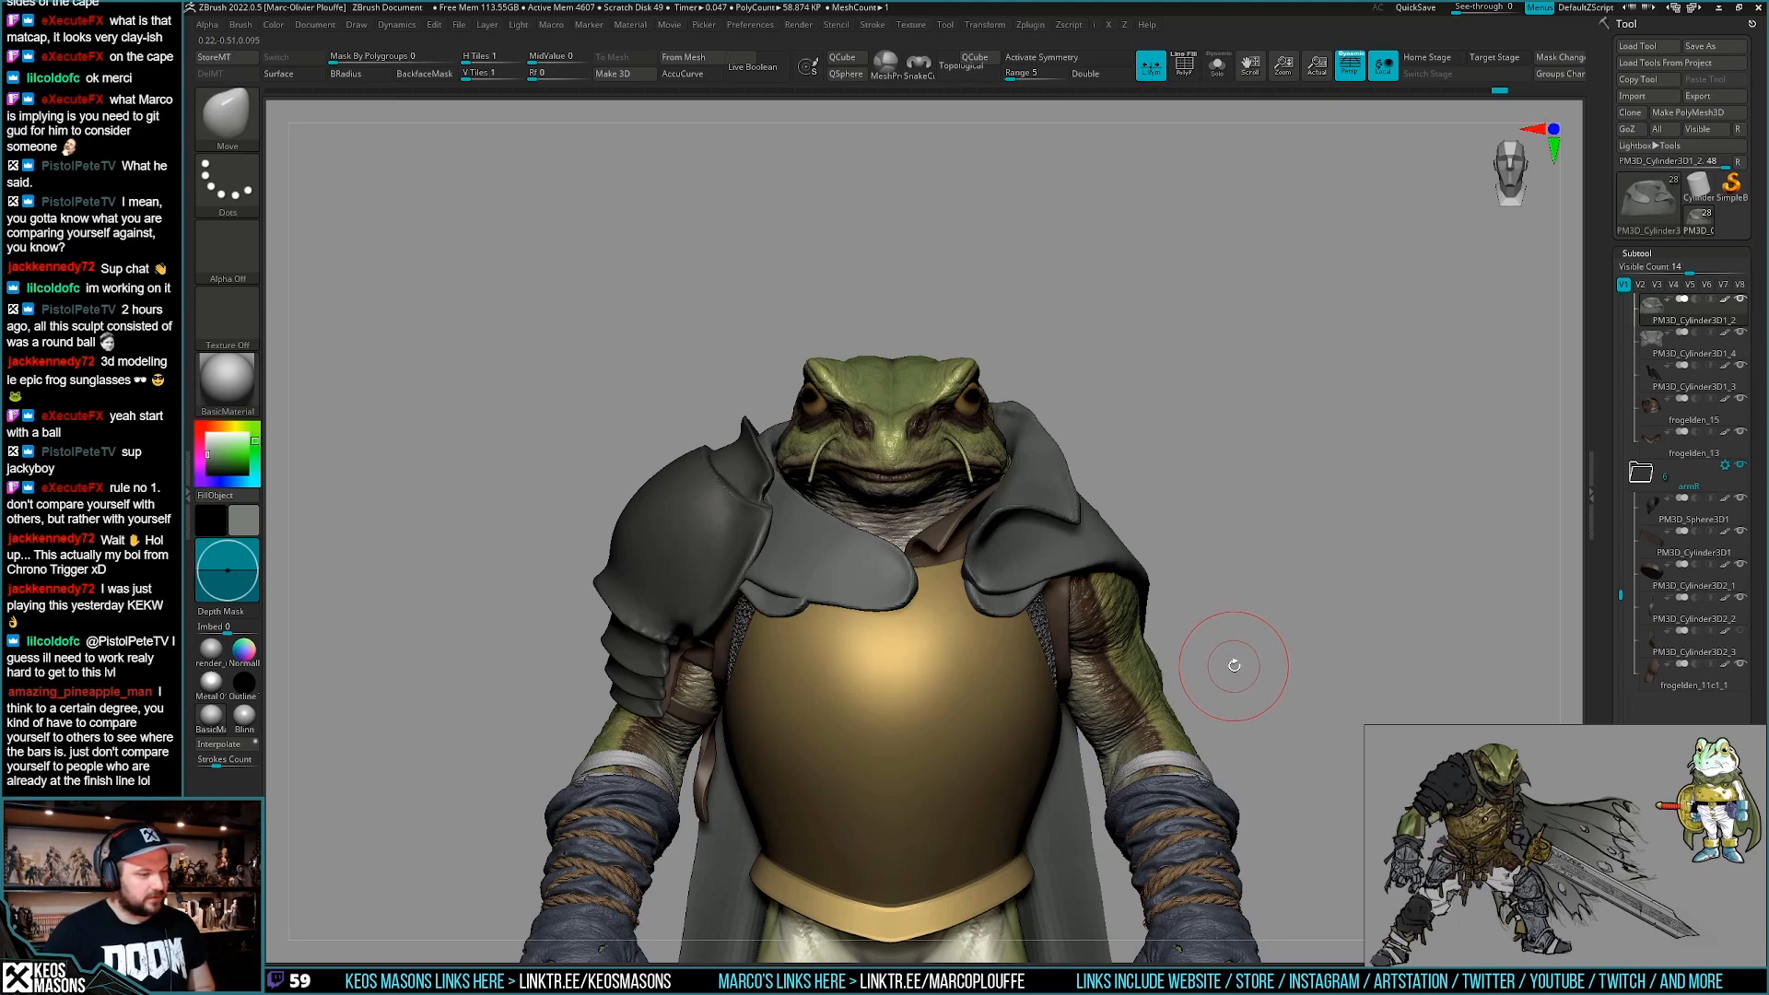
{"action": "mouse_move", "coordinate": [1235, 663]}
{"action": "left_mouse_down"}
{"action": "mouse_move", "coordinate": [1071, 684]}
{"action": "mouse_move", "coordinate": [972, 636]}
{"action": "left_mouse_up"}
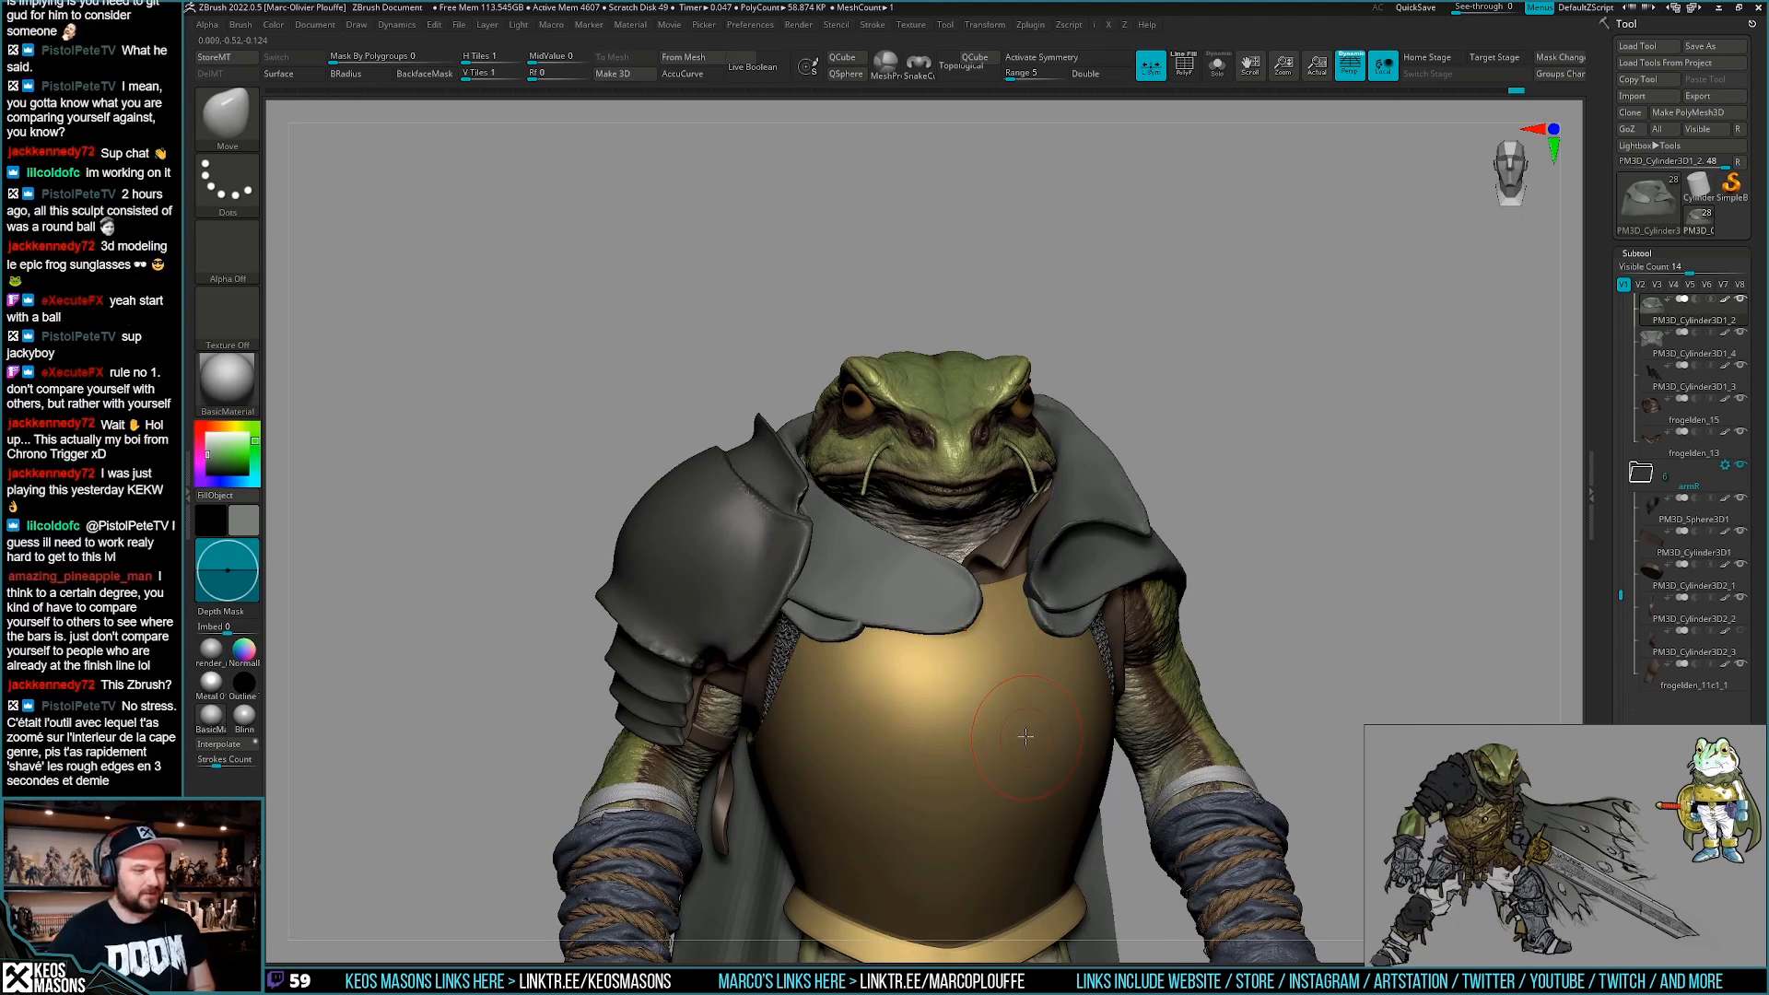
{"action": "right_click_drag", "start_coordinate": [1057, 694], "coordinate": [1032, 700]}
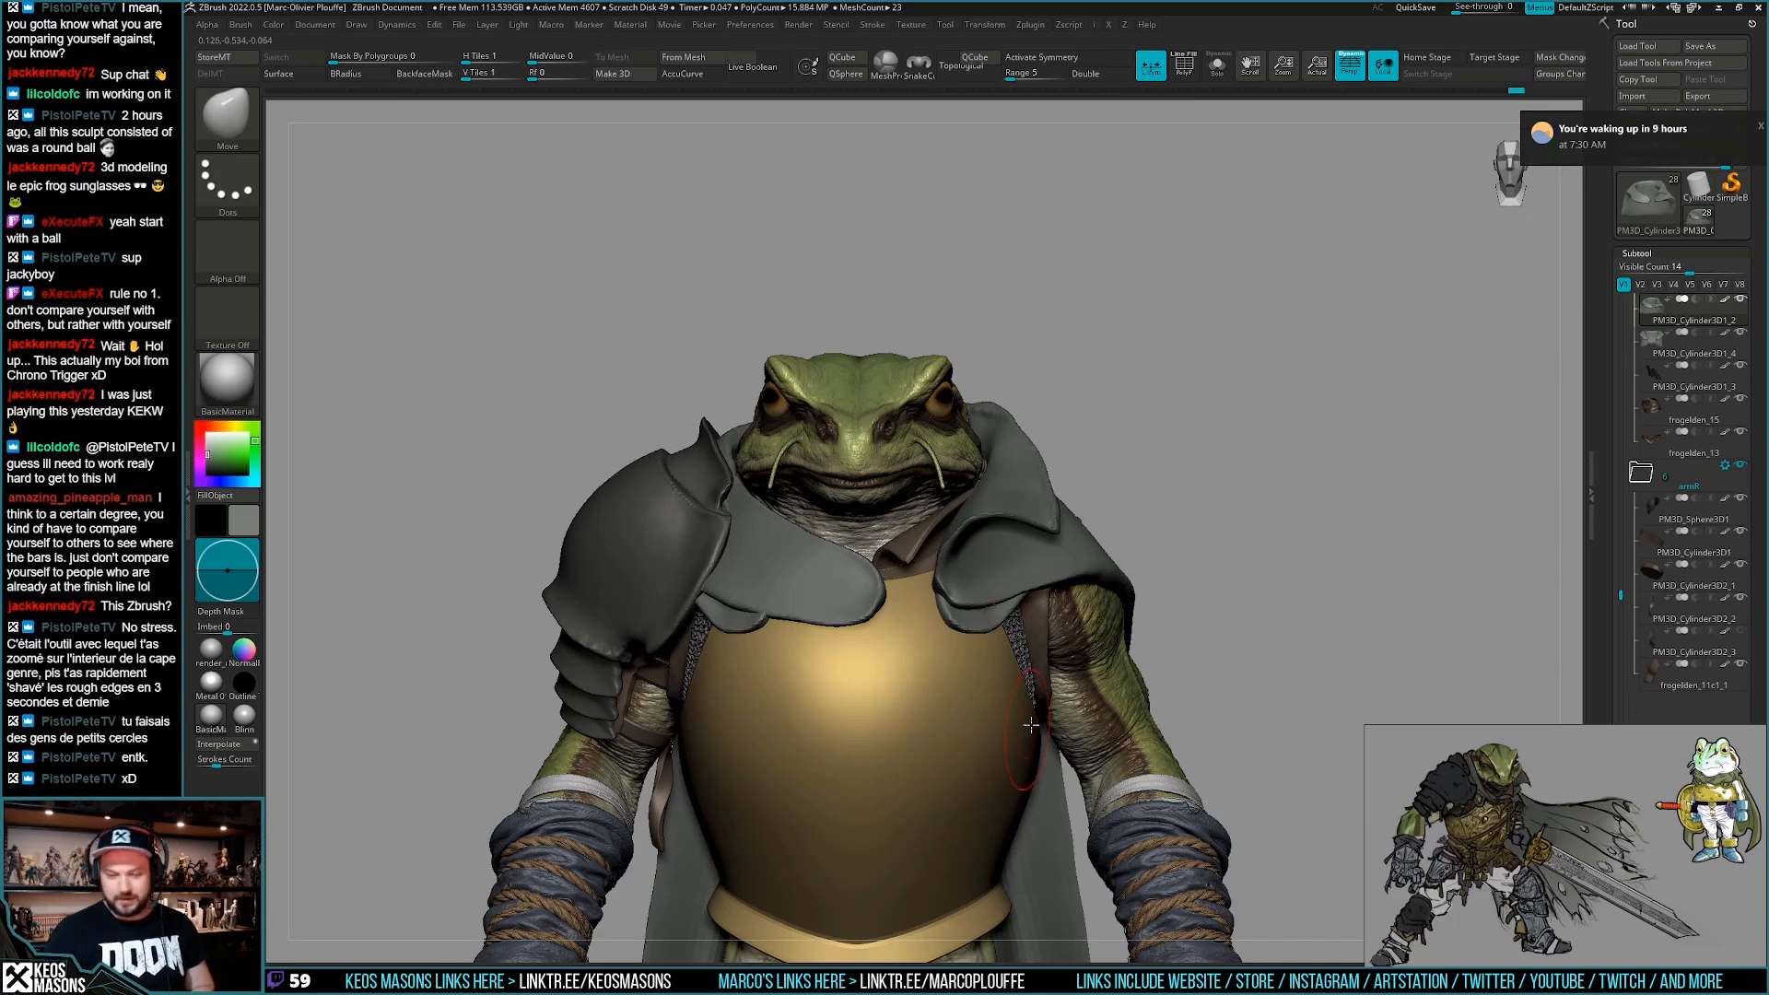
{"action": "right_click_drag", "start_coordinate": [1024, 734], "coordinate": [1037, 705]}
{"action": "right_click", "coordinate": [815, 638]}
{"action": "right_click_drag", "start_coordinate": [815, 637], "coordinate": [879, 627]}
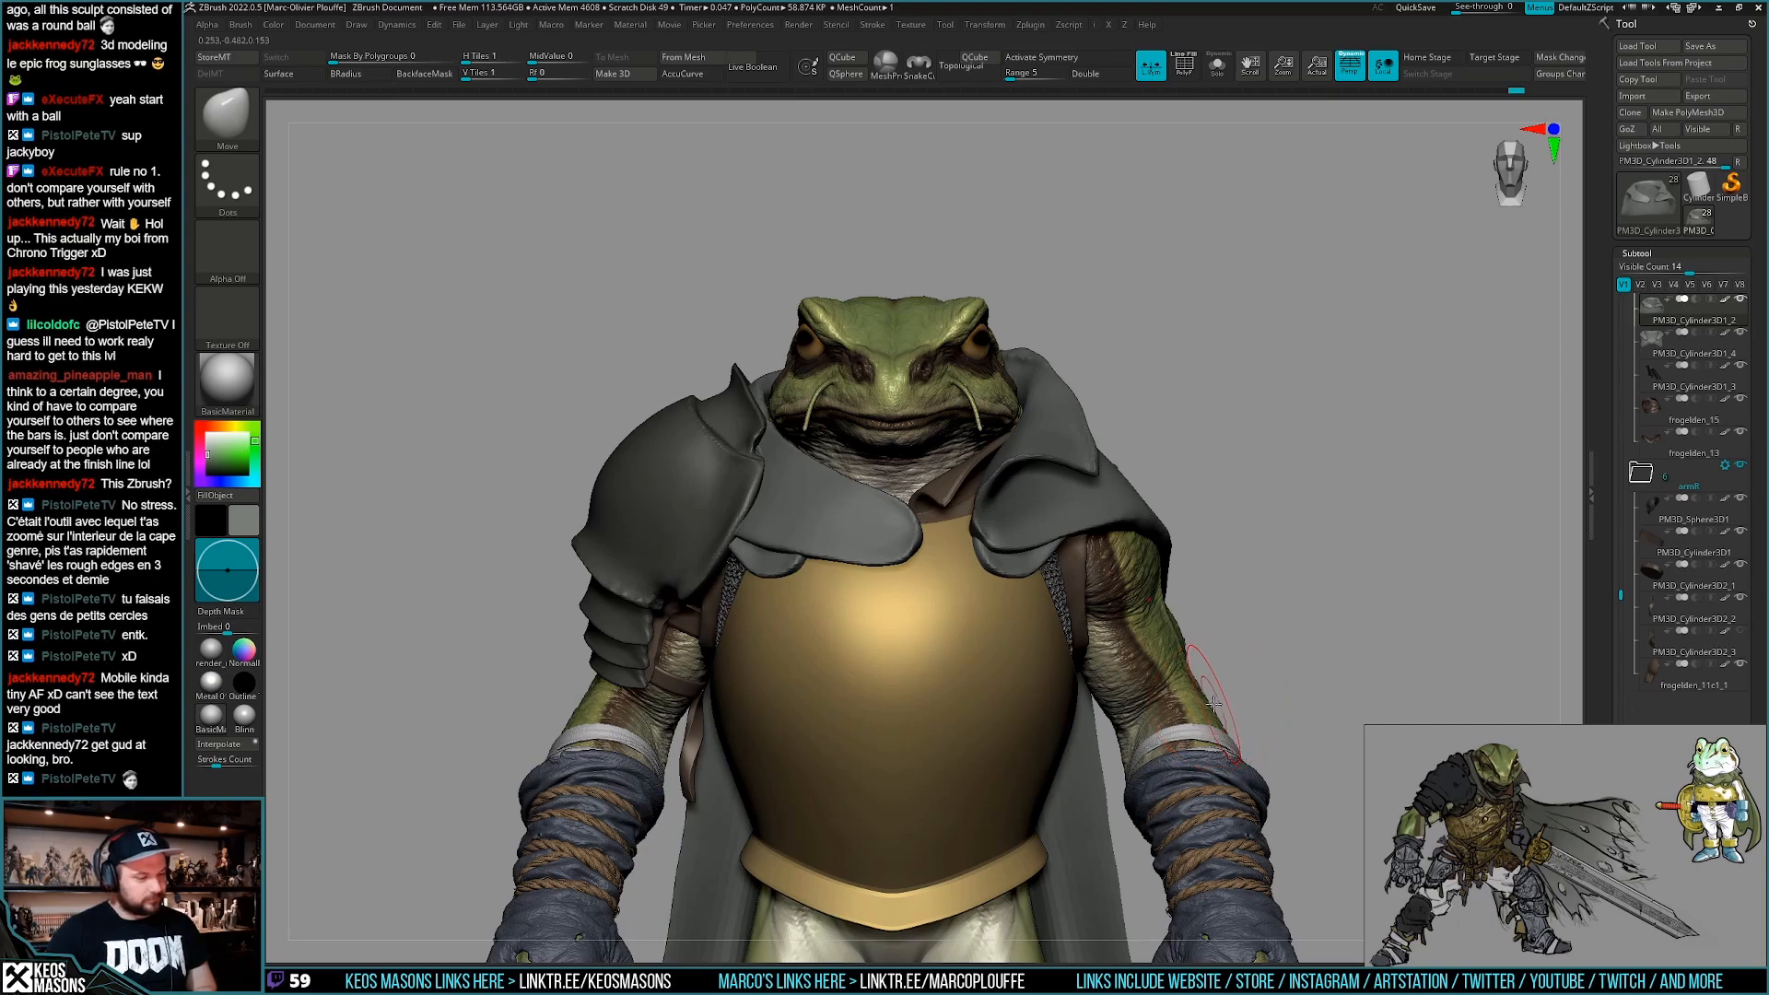
{"action": "left_click_drag", "start_coordinate": [1247, 639], "coordinate": [1198, 693]}
{"action": "mouse_move", "coordinate": [1197, 693]}
{"action": "right_mouse_down"}
{"action": "mouse_move", "coordinate": [1264, 656]}
{"action": "mouse_move", "coordinate": [938, 603]}
{"action": "mouse_move", "coordinate": [1159, 639]}
{"action": "right_mouse_up"}
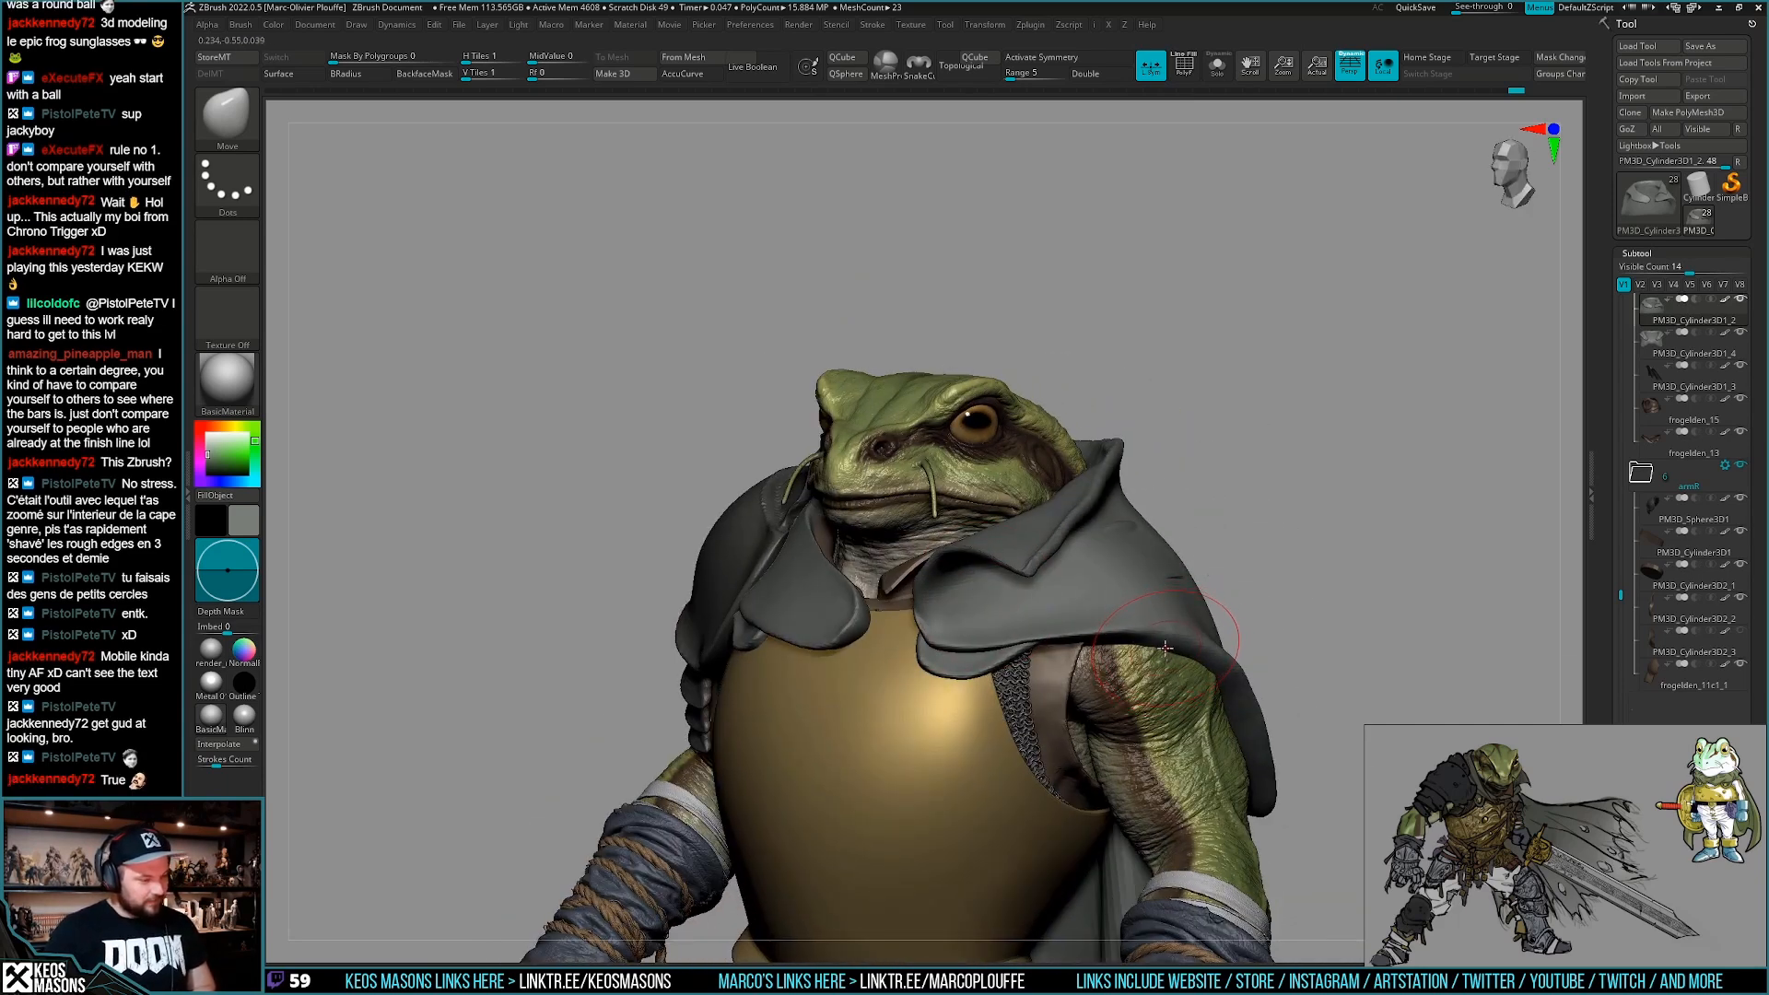
{"action": "right_click_drag", "start_coordinate": [1189, 627], "coordinate": [1199, 622]}
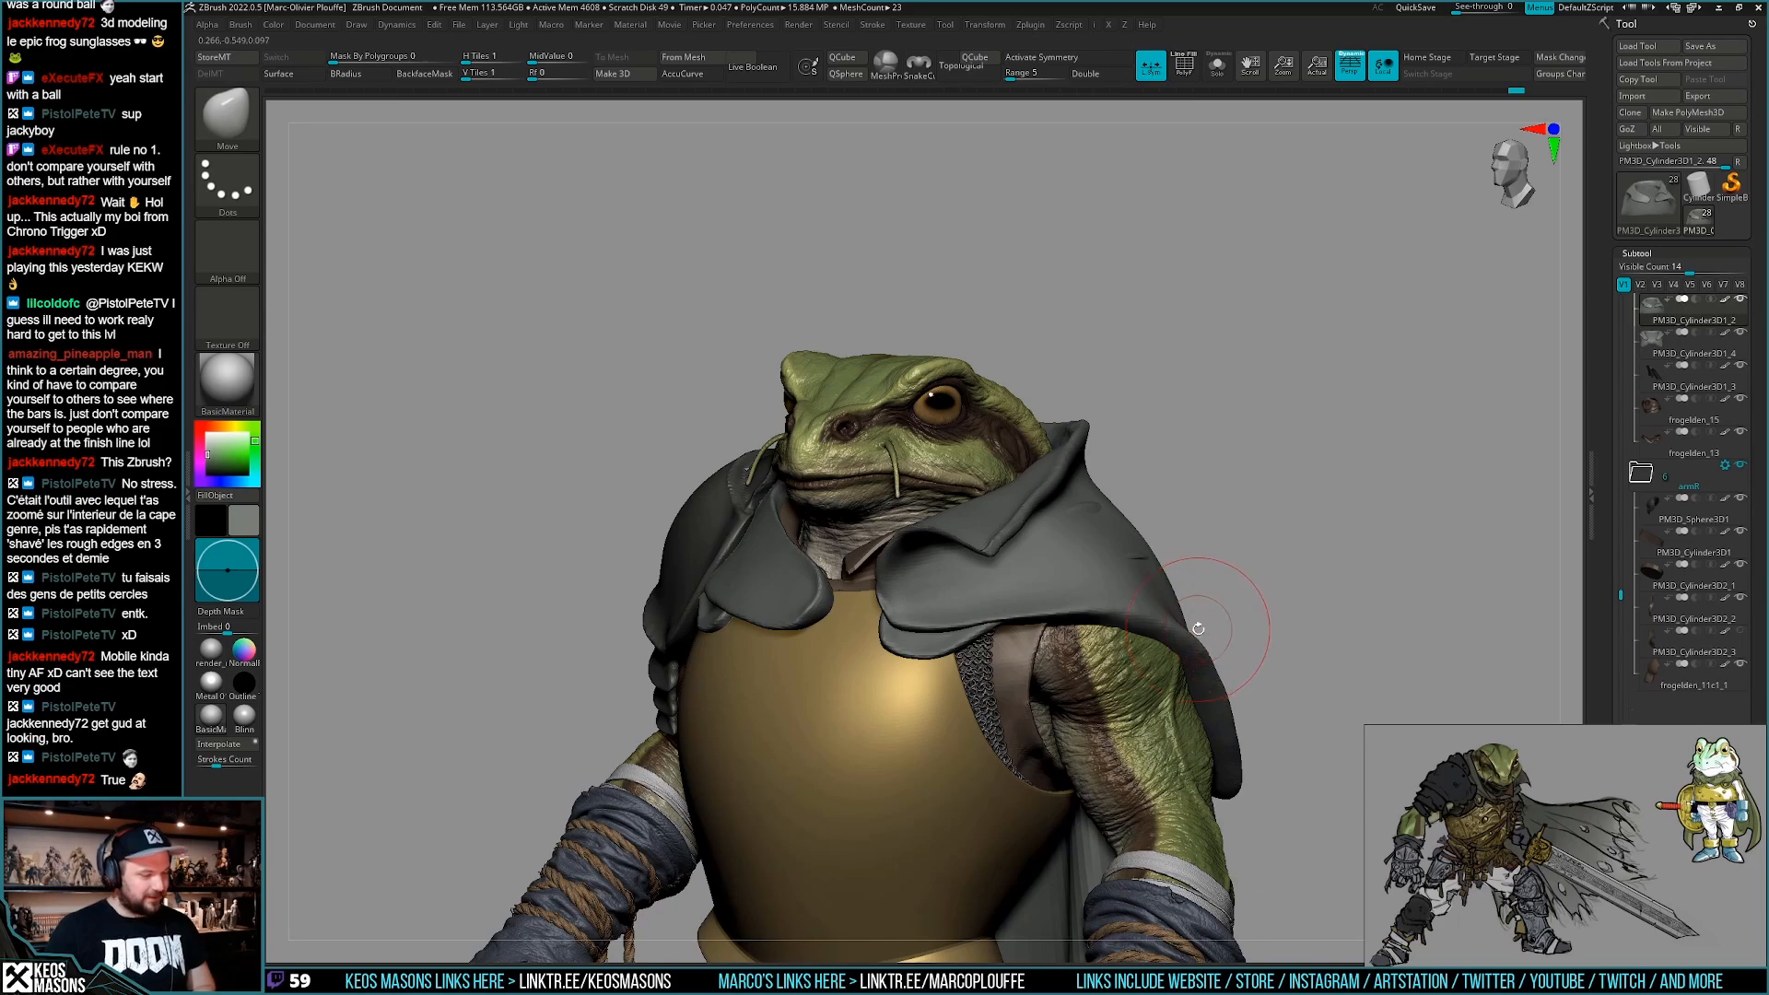
{"action": "right_click_drag", "start_coordinate": [1193, 634], "coordinate": [1059, 603]}
Reactivate the Move brush and reshape the front edge of the cape flap on the bare-arm side.
{"action": "key", "text": "b"}
{"action": "key", "text": "m"}
{"action": "key", "text": "v"}
{"action": "mouse_move", "coordinate": [875, 590]}
{"action": "right_mouse_down"}
{"action": "mouse_move", "coordinate": [994, 571]}
{"action": "mouse_move", "coordinate": [1056, 752]}
{"action": "mouse_move", "coordinate": [981, 686]}
{"action": "mouse_move", "coordinate": [930, 700]}
{"action": "mouse_move", "coordinate": [971, 760]}
{"action": "right_mouse_up"}
{"action": "right_click", "coordinate": [971, 763]}
{"action": "right_click_drag", "start_coordinate": [1008, 658], "coordinate": [905, 639]}
{"action": "right_click", "coordinate": [905, 633]}
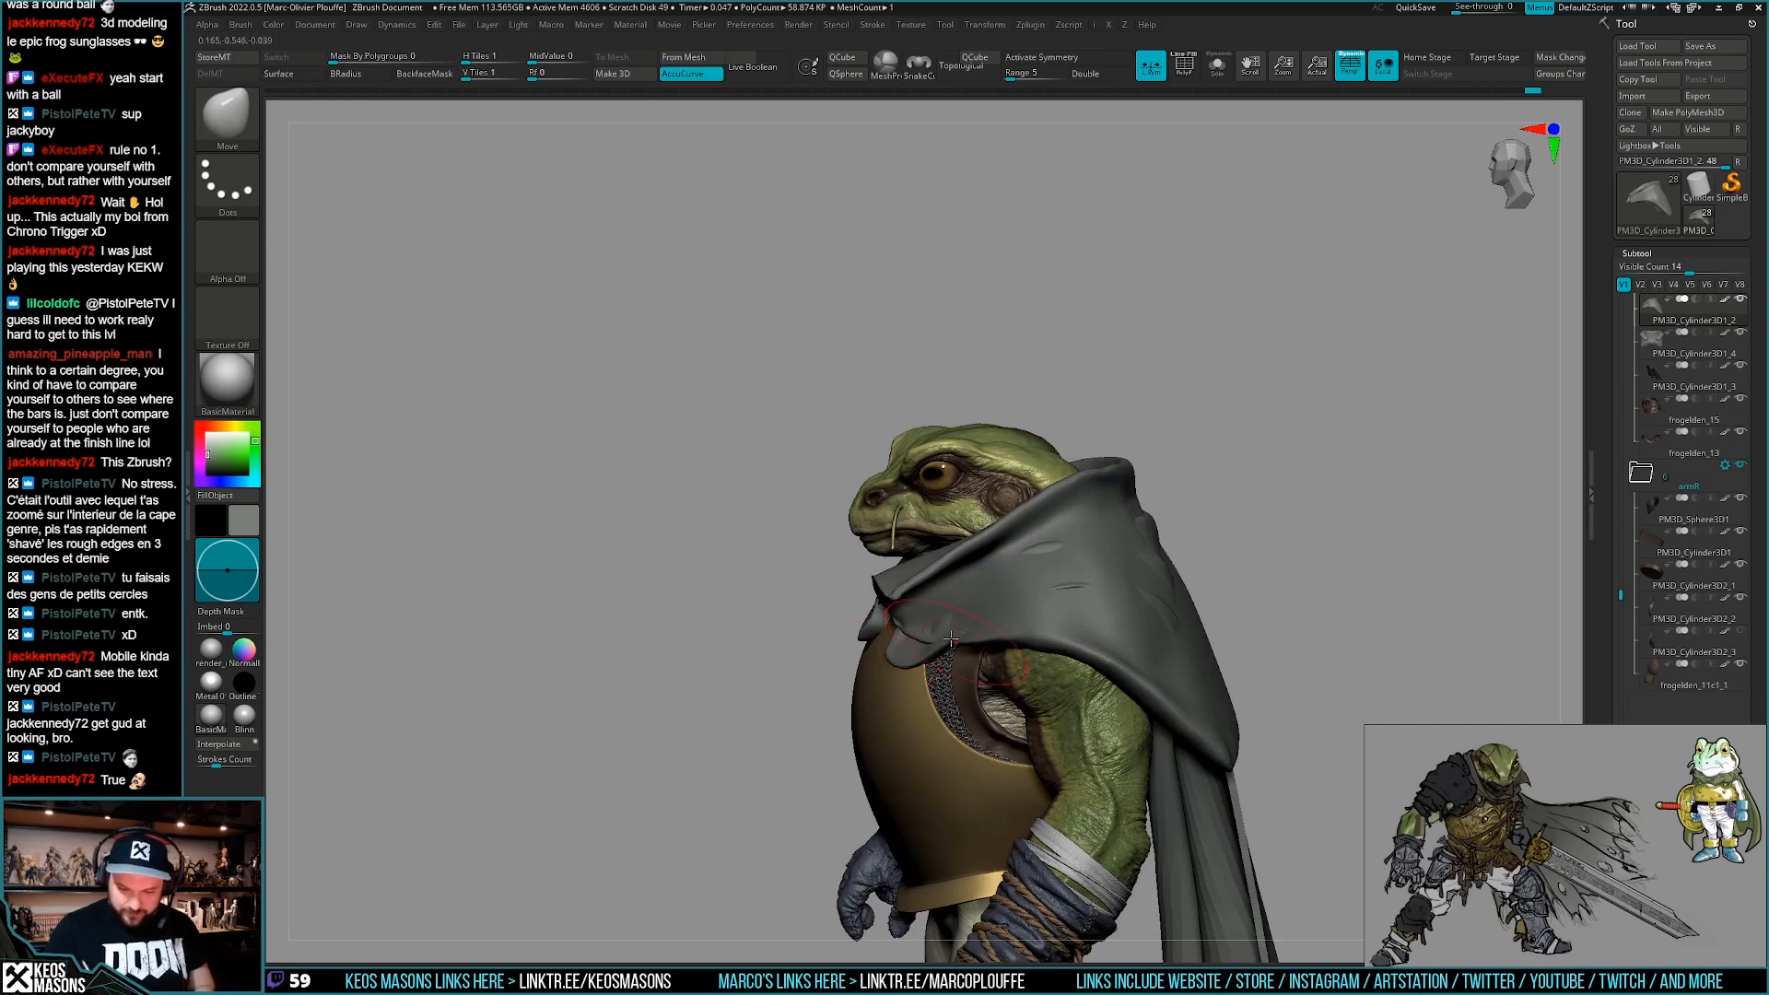
{"action": "right_click_drag", "start_coordinate": [958, 643], "coordinate": [954, 631], "text": "shift"}
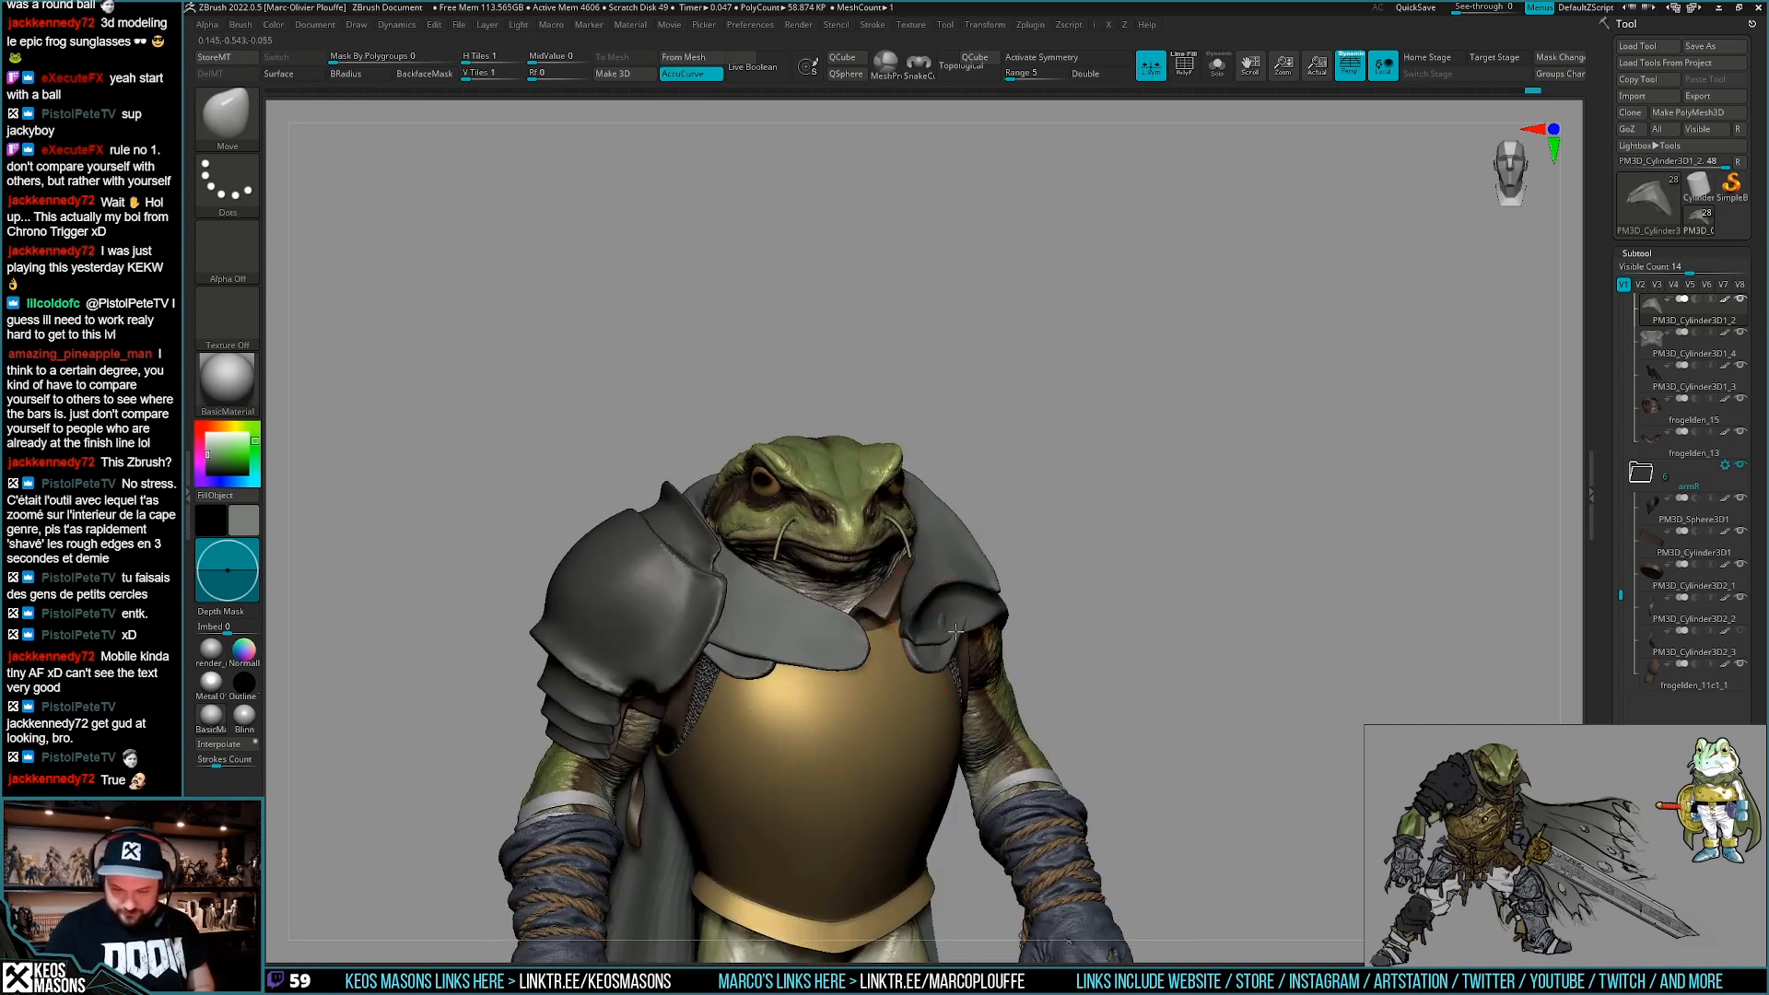
Set the draw size to about 301 and adjust the cape's drape over the bare shoulder and chest.
{"action": "mouse_move", "coordinate": [1229, 612]}
{"action": "right_mouse_down"}
{"action": "mouse_move", "coordinate": [1141, 679]}
{"action": "mouse_move", "coordinate": [1157, 667]}
{"action": "mouse_move", "coordinate": [1163, 698]}
{"action": "right_mouse_up"}
{"action": "key", "text": "space"}
{"action": "left_click_drag", "start_coordinate": [1044, 595], "coordinate": [1056, 592]}
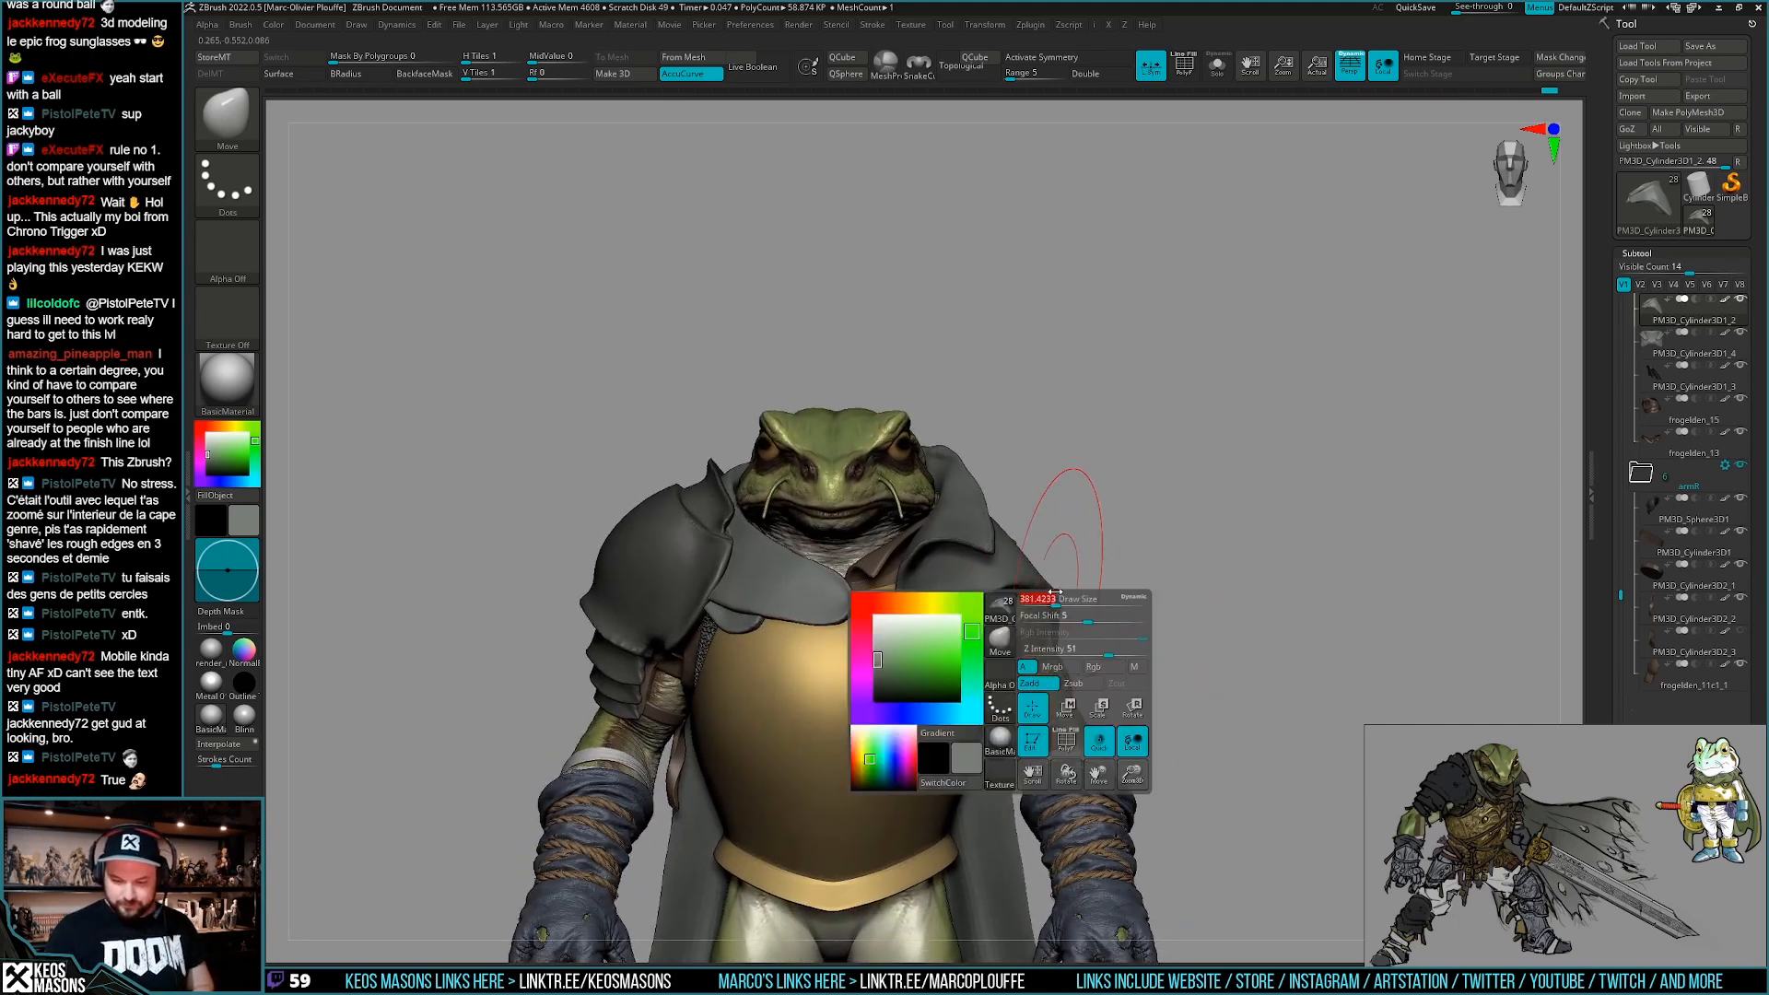
{"action": "right_click_drag", "start_coordinate": [985, 581], "coordinate": [1011, 647], "text": "alt"}
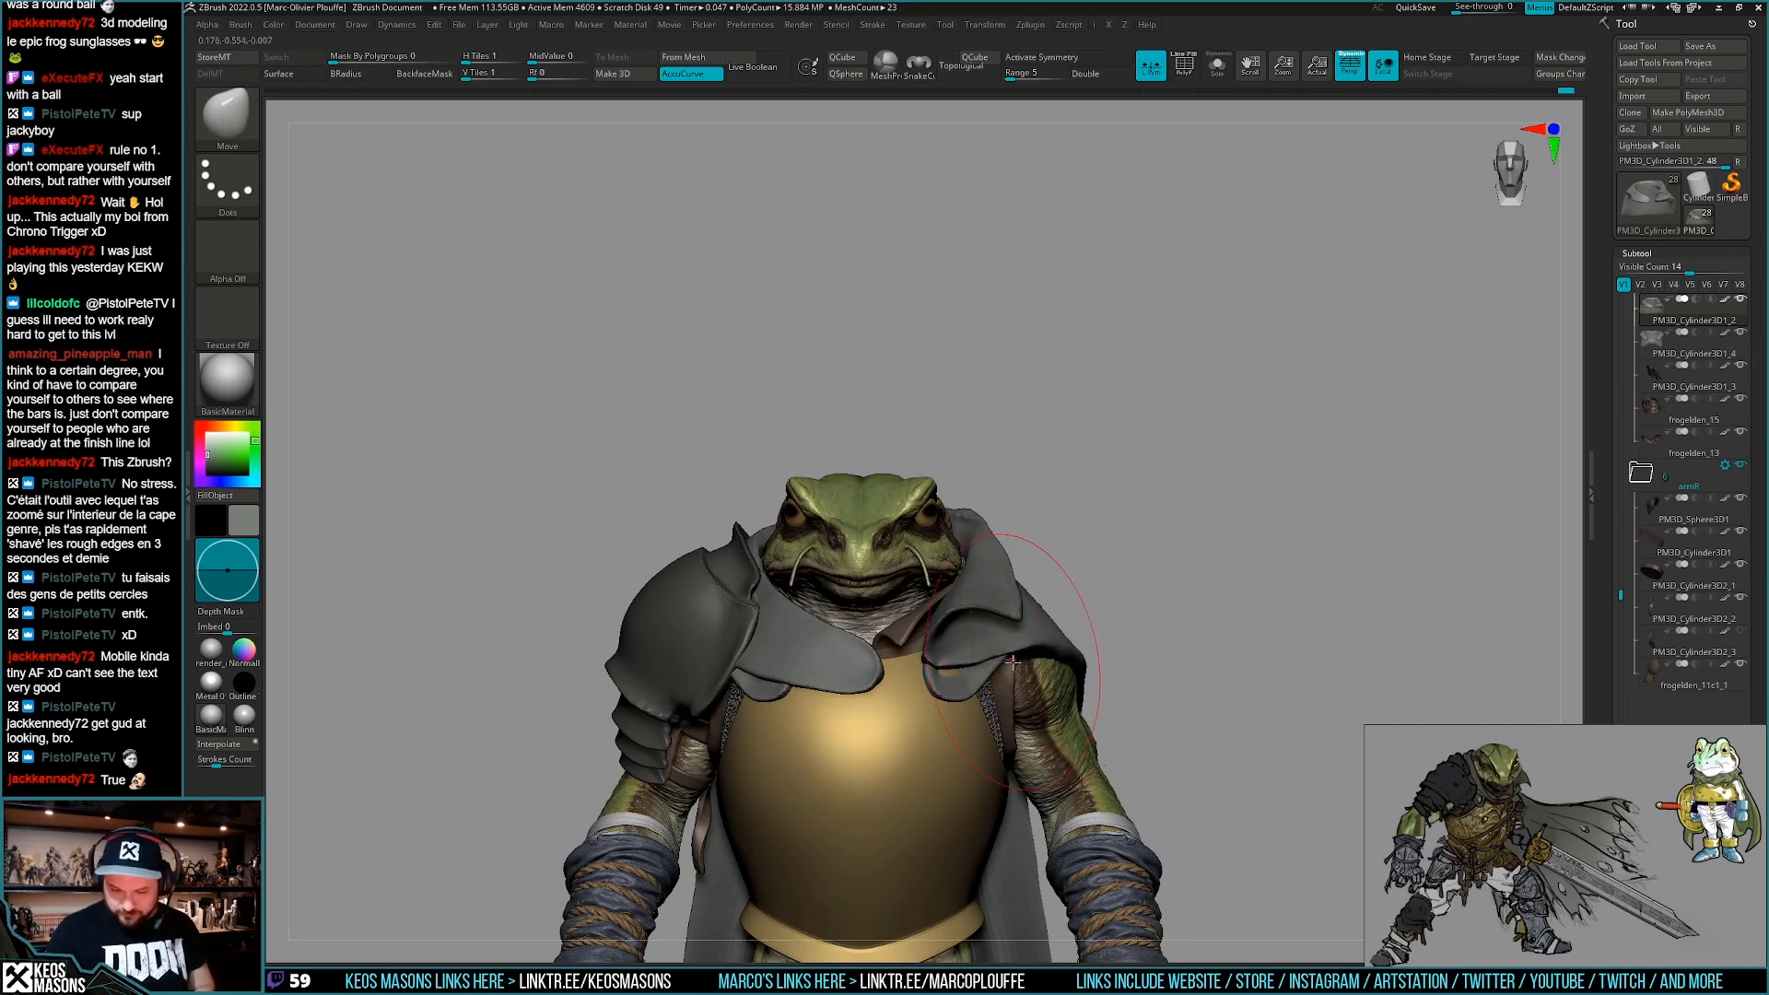
{"action": "right_click_drag", "start_coordinate": [1137, 645], "coordinate": [1032, 765]}
{"action": "right_click", "coordinate": [838, 743]}
{"action": "right_click_drag", "start_coordinate": [857, 728], "coordinate": [926, 631], "text": "ctrl"}
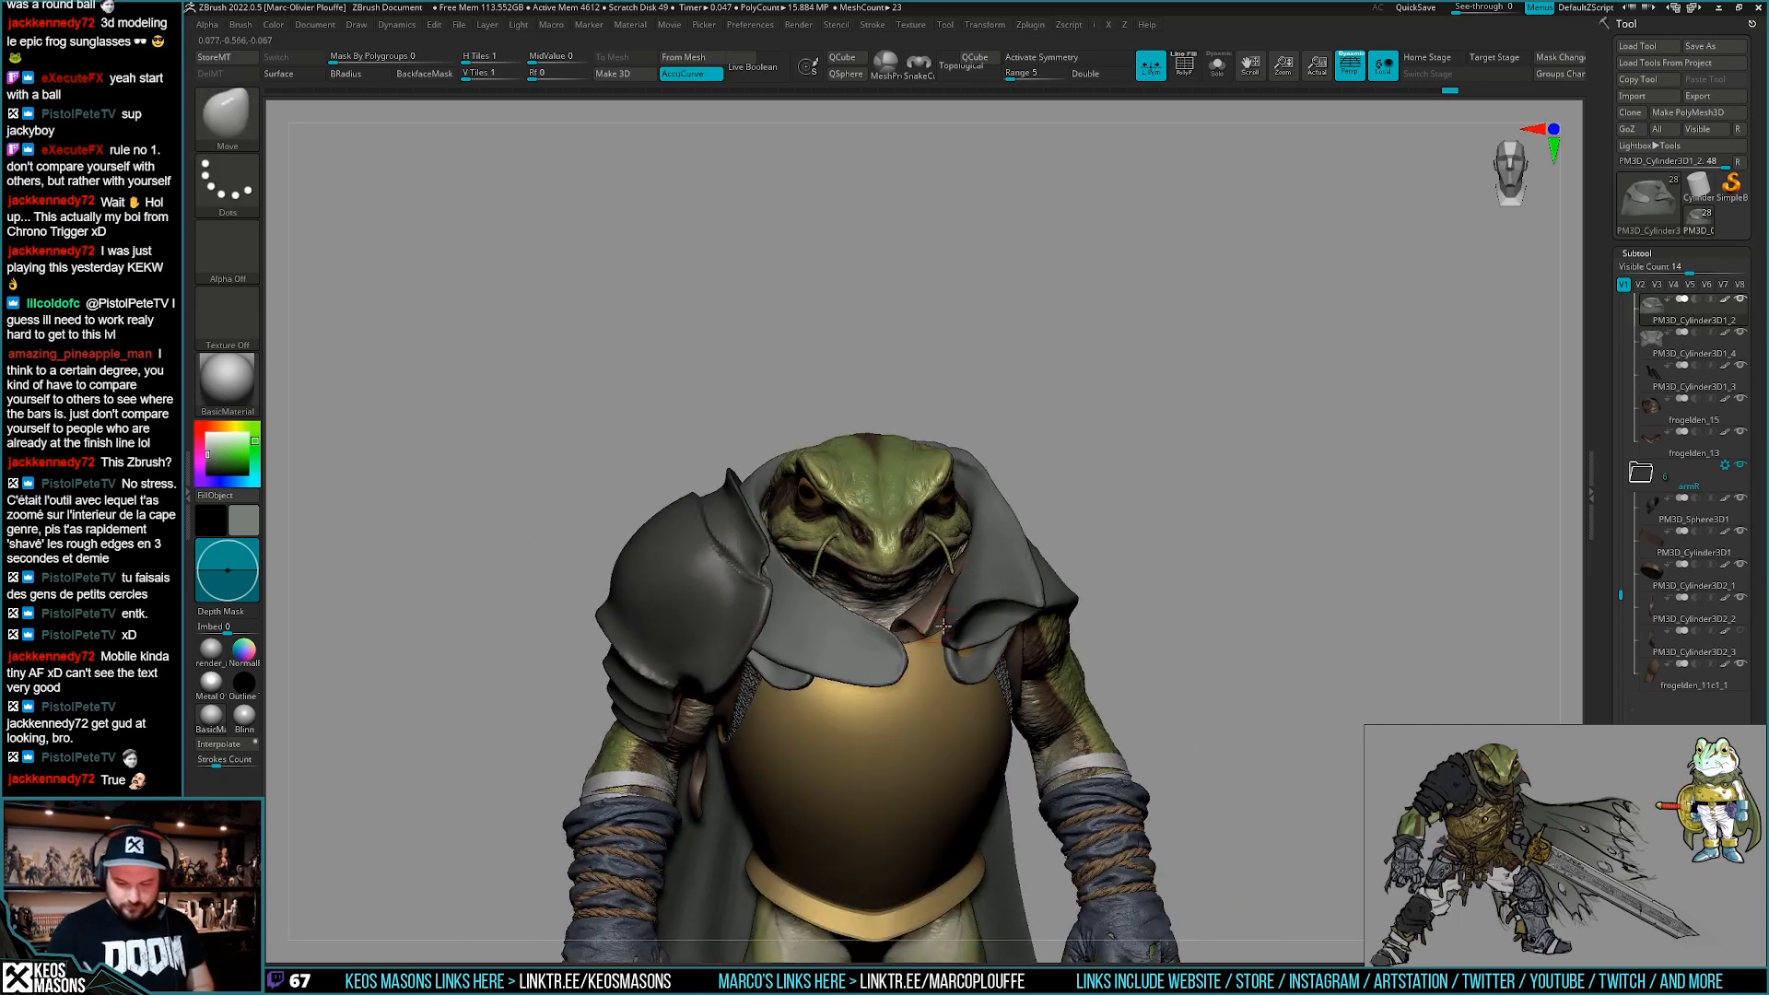
{"action": "mouse_move", "coordinate": [1022, 734]}
{"action": "right_mouse_down"}
{"action": "mouse_move", "coordinate": [990, 686]}
{"action": "mouse_move", "coordinate": [1031, 758]}
{"action": "mouse_move", "coordinate": [1013, 735]}
{"action": "right_mouse_up"}
Insert a Cylinder Pipe from the IMM Primitives brush onto the chest end of the cape's armoured-side flap.
{"action": "key", "text": "shift+f"}
{"action": "key", "text": "shift+f"}
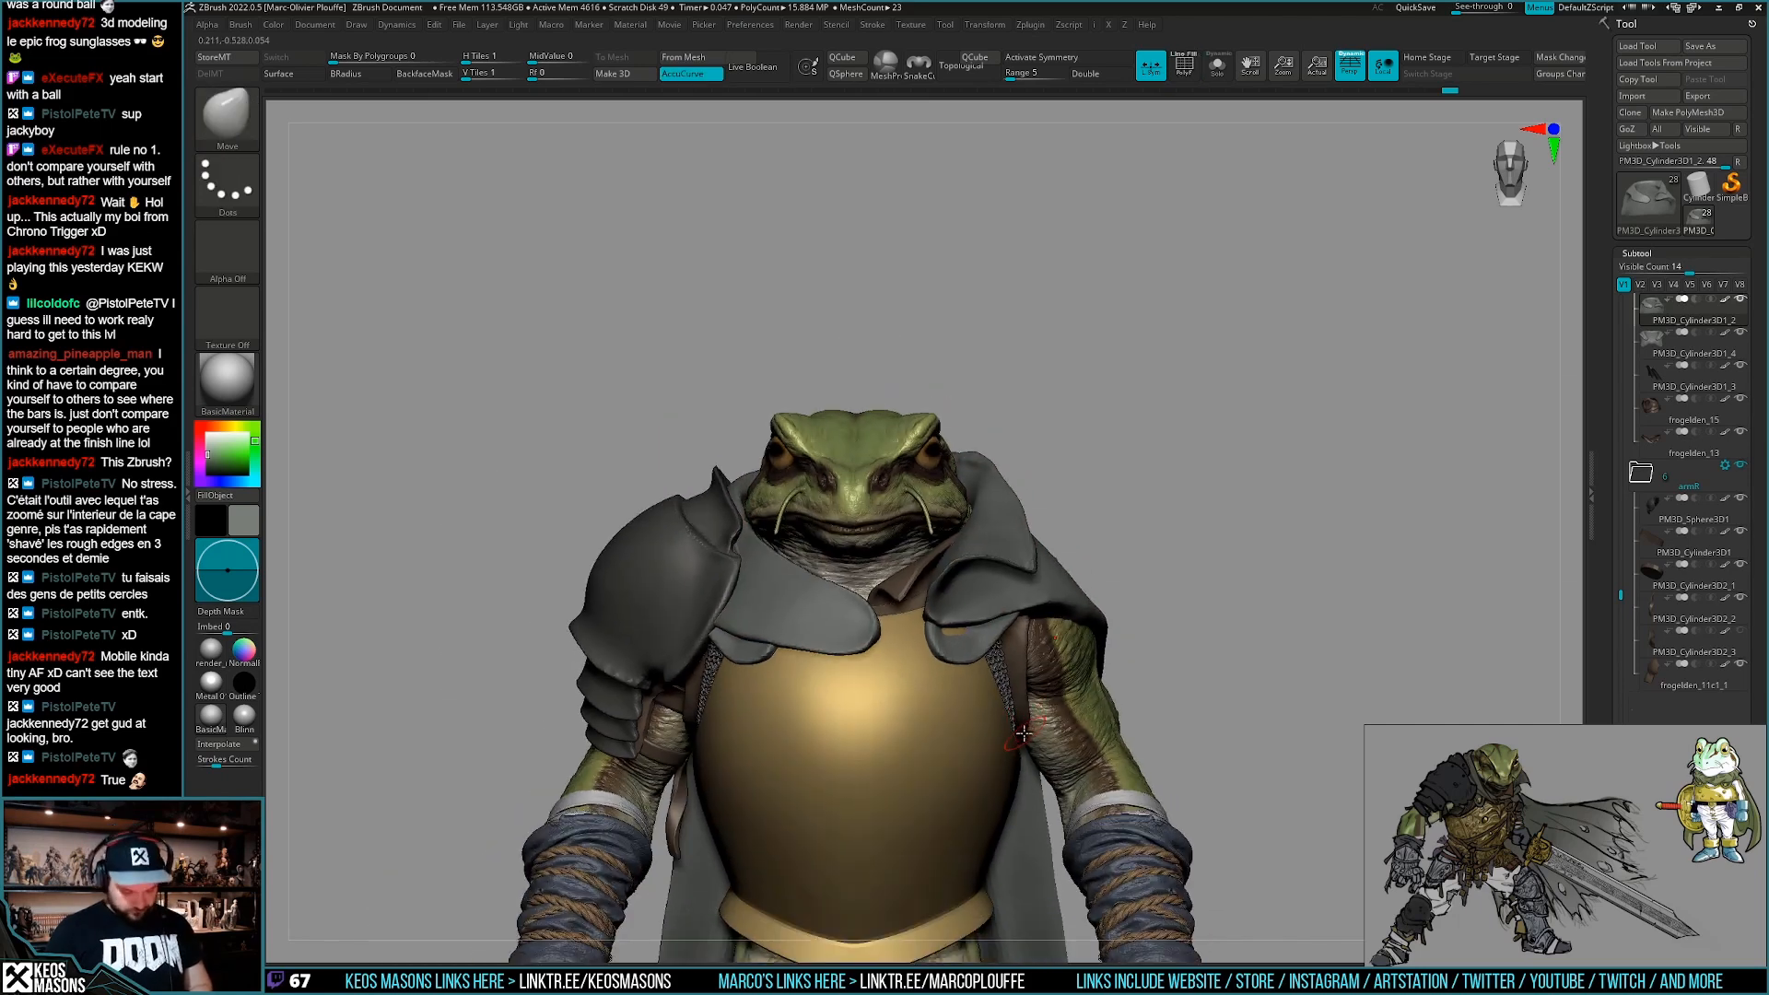
{"action": "key", "text": "b"}
{"action": "left_click", "coordinate": [1555, 573]}
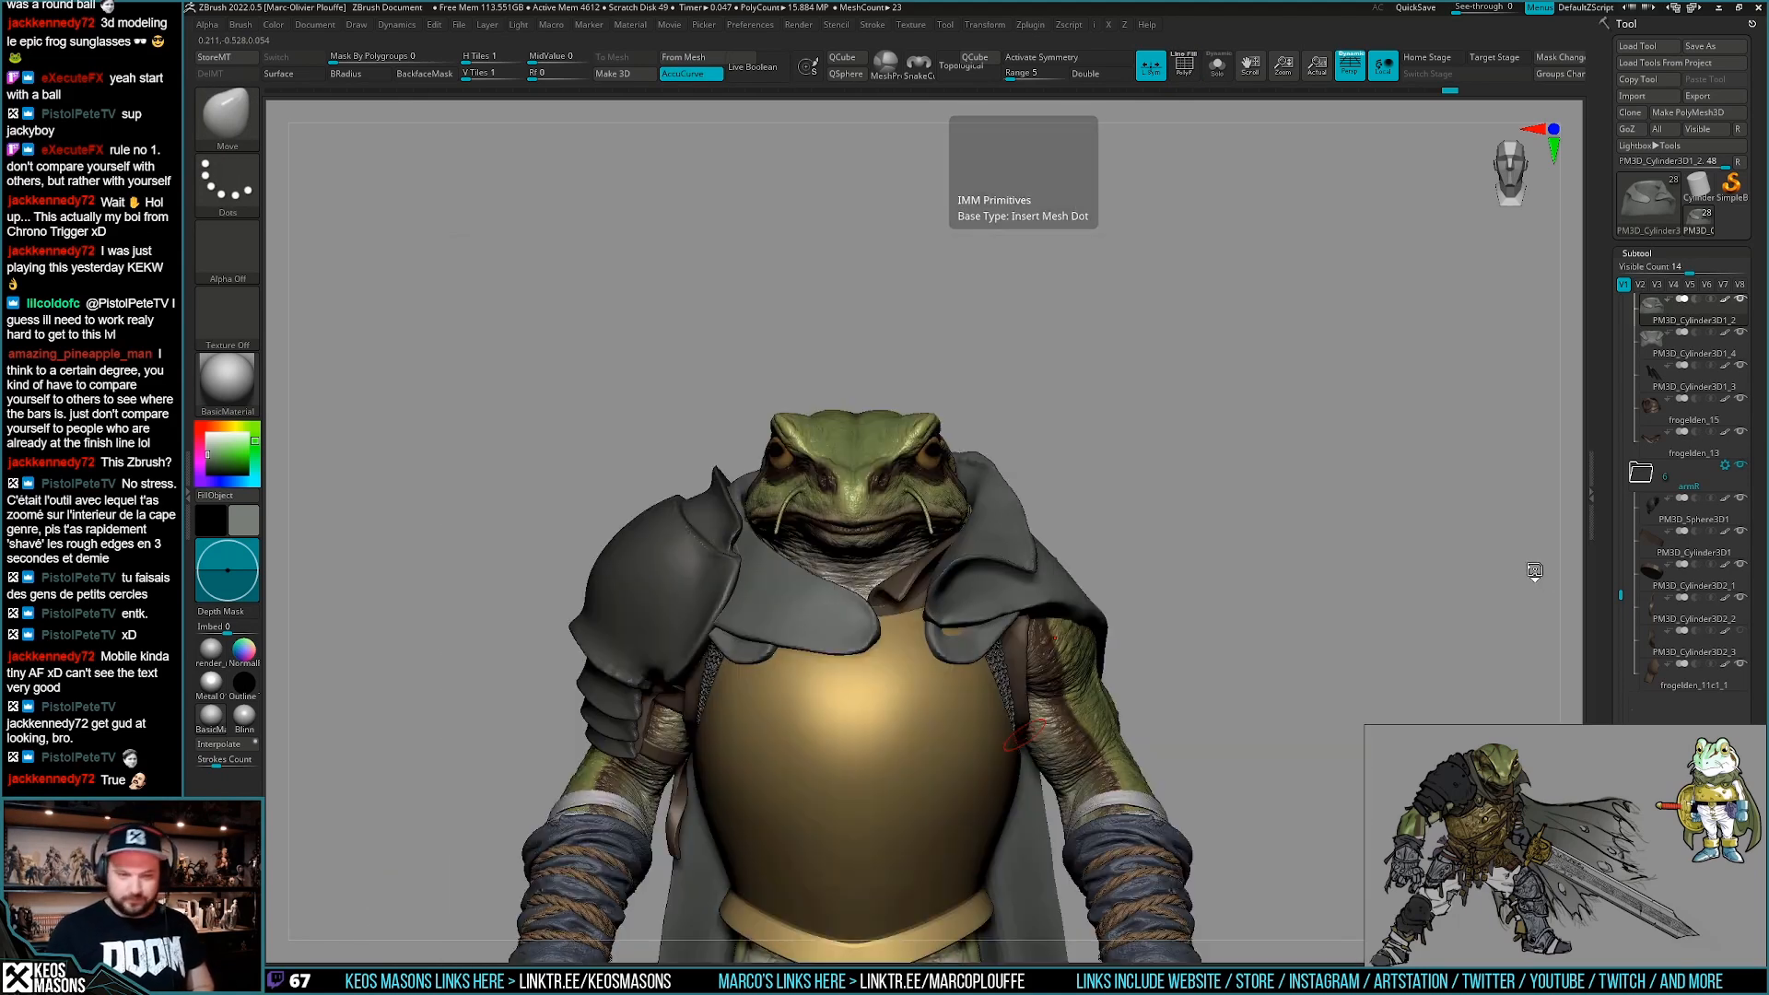
{"action": "left_click", "coordinate": [472, 112]}
{"action": "key", "text": "shift+f"}
{"action": "mouse_move", "coordinate": [958, 683]}
{"action": "right_mouse_down", "text": "alt"}
{"action": "mouse_move", "coordinate": [1035, 678]}
{"action": "mouse_move", "coordinate": [958, 684]}
{"action": "right_mouse_up", "text": "alt"}
{"action": "key", "text": "shift+f"}
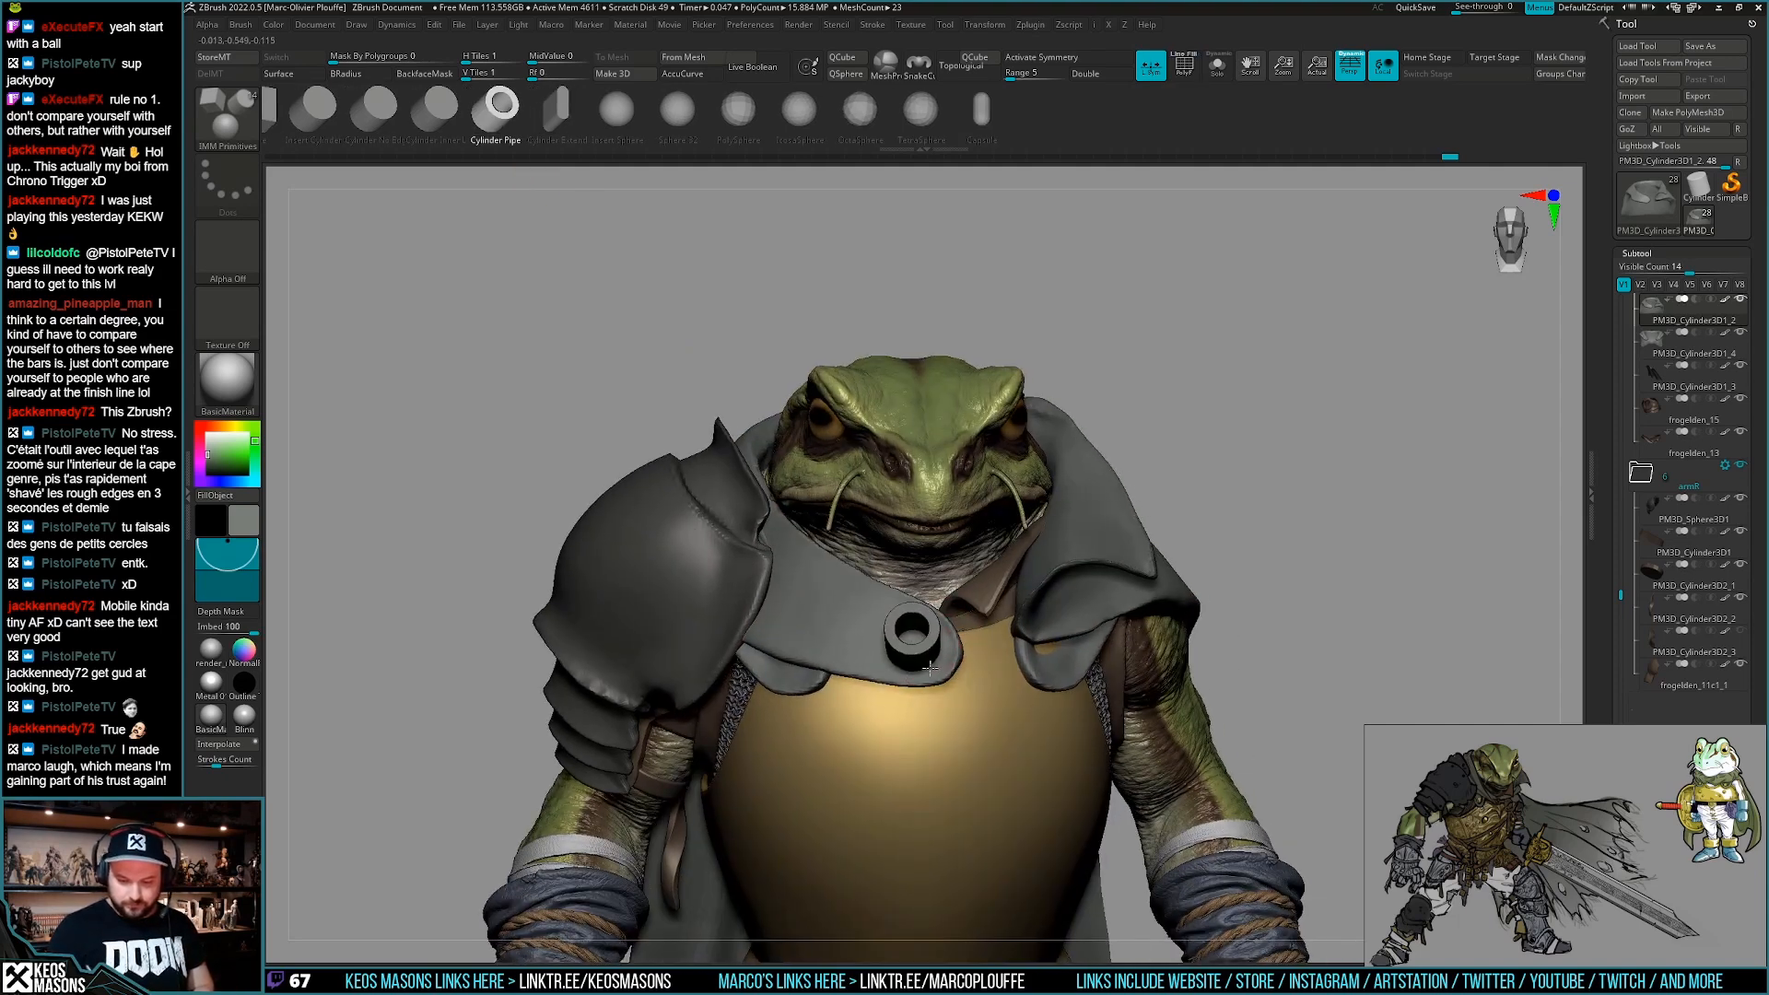
{"action": "left_click_drag", "start_coordinate": [928, 666], "coordinate": [932, 679]}
{"action": "right_click_drag", "start_coordinate": [933, 682], "coordinate": [1006, 645]}
{"action": "key", "text": "shift+f"}
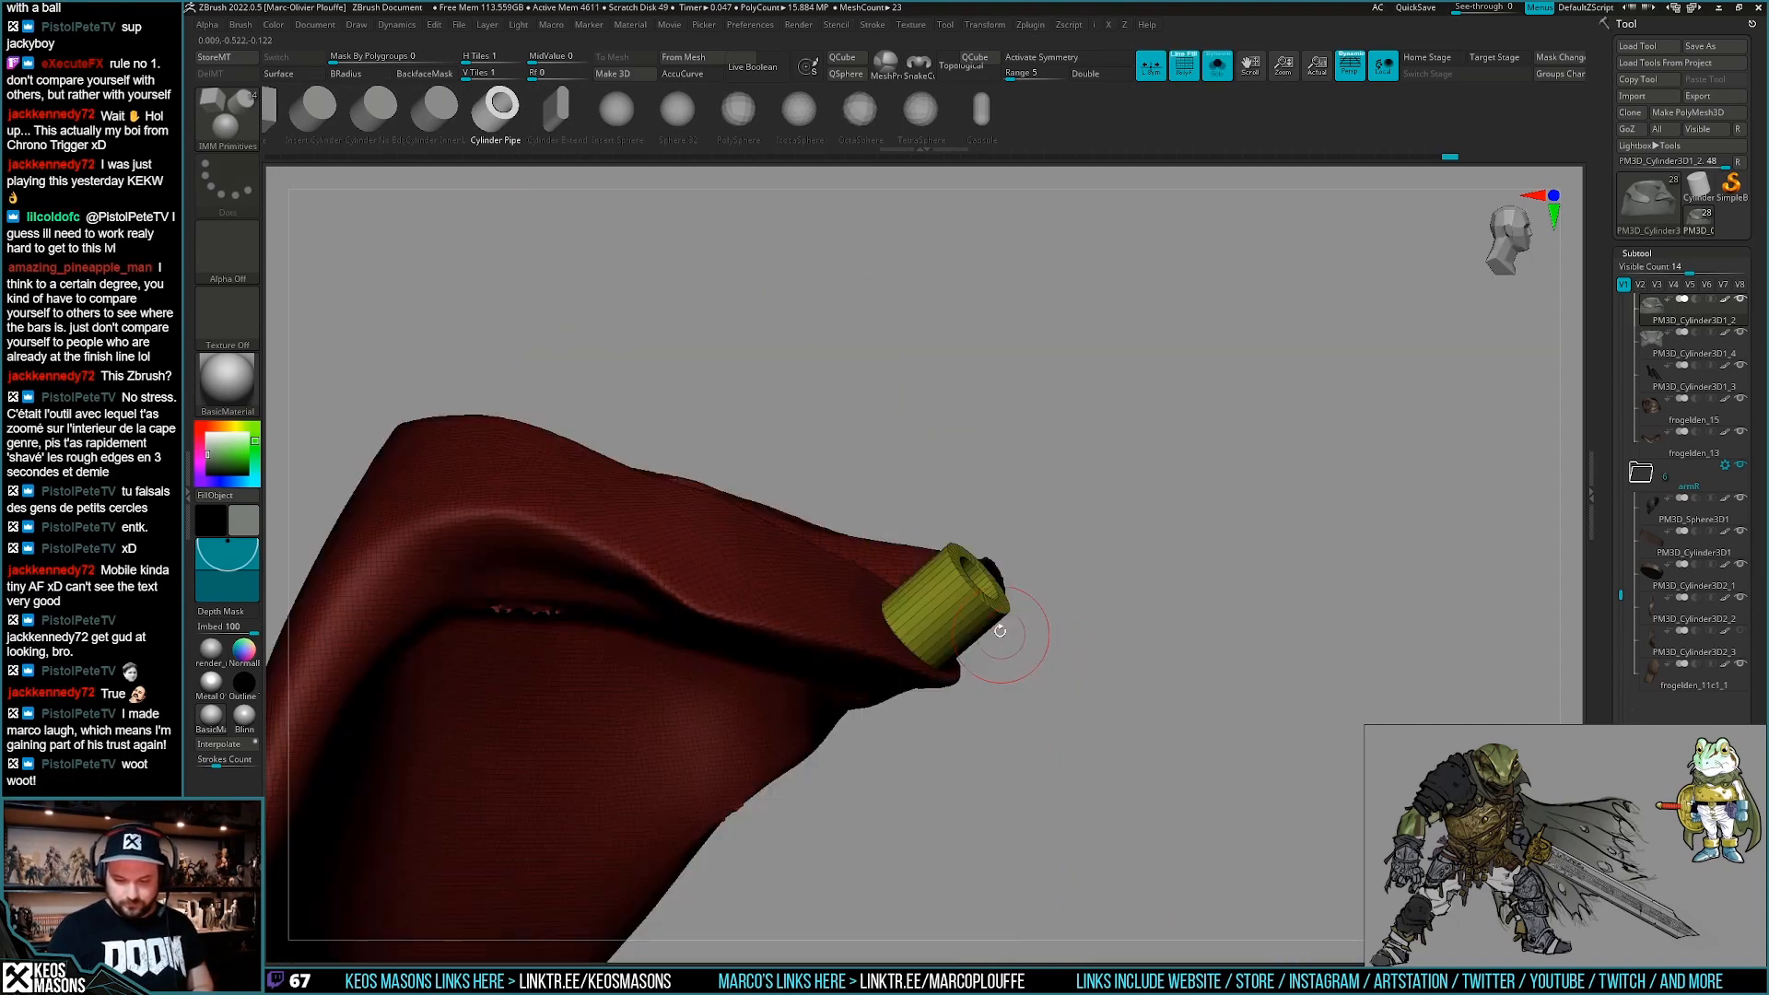
Split the inserted pipe off the cape into its own subtool and select it.
{"action": "key", "text": "ctrl+z"}
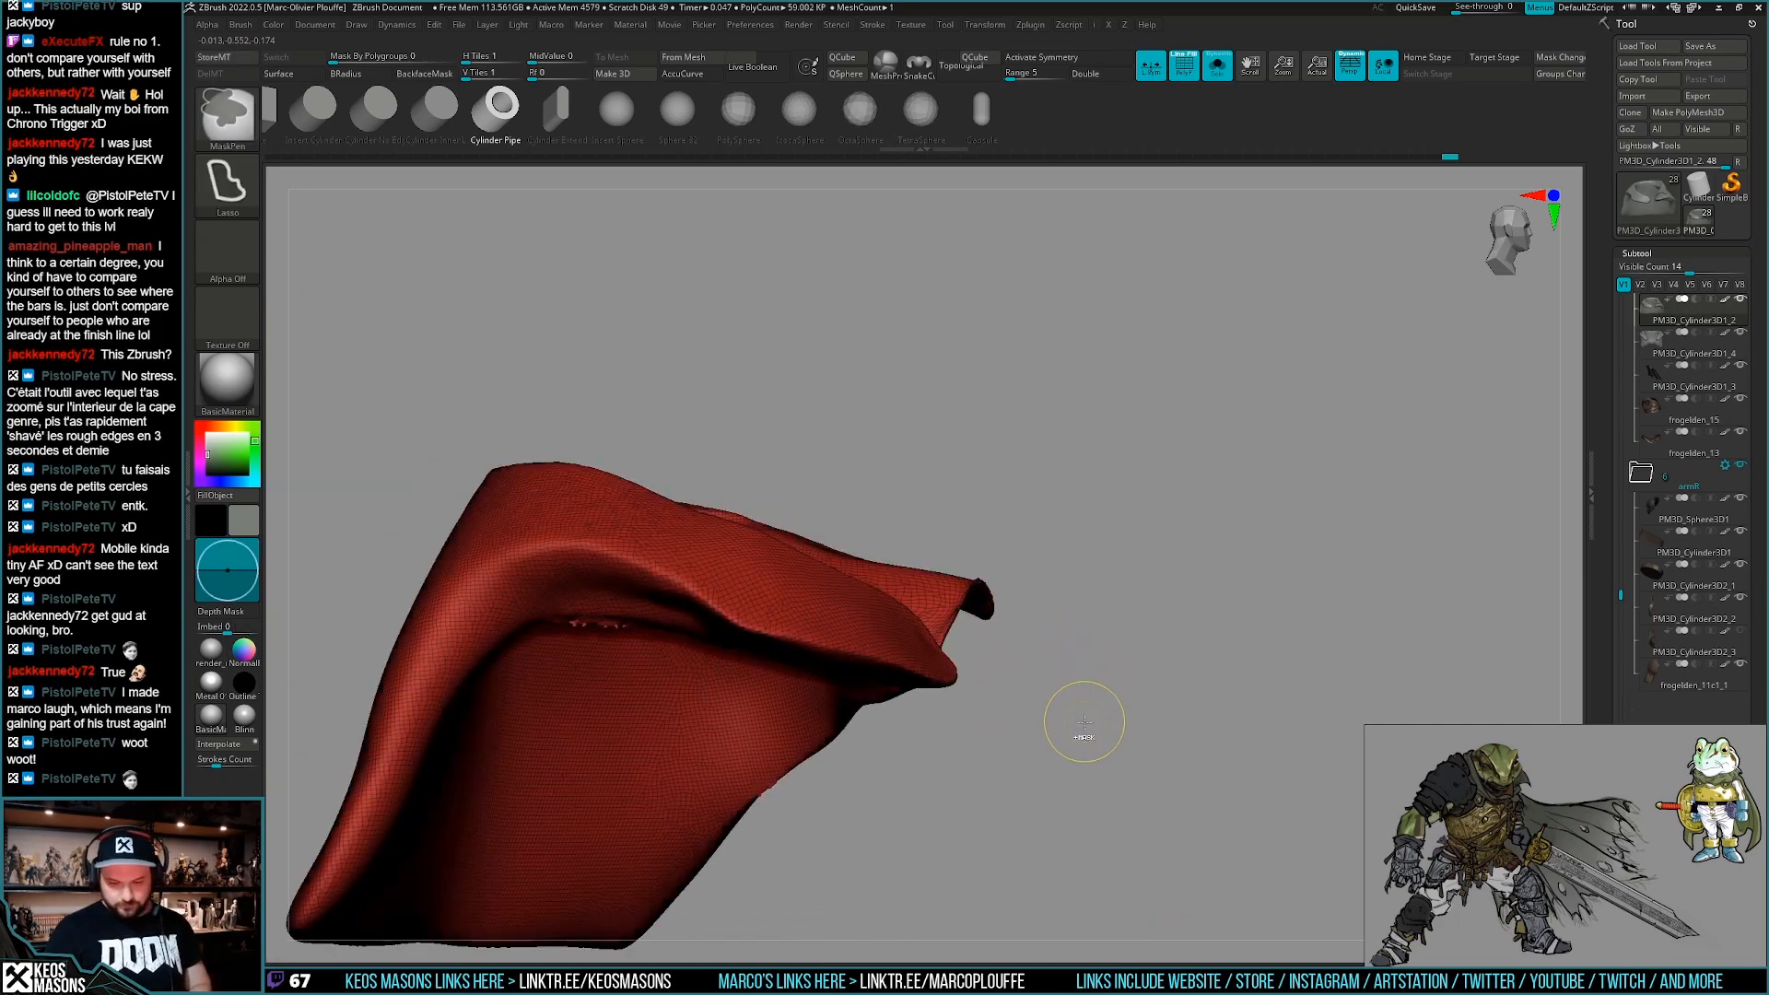
{"action": "key", "text": "Down"}
{"action": "key", "text": "ctrl+shift+s"}
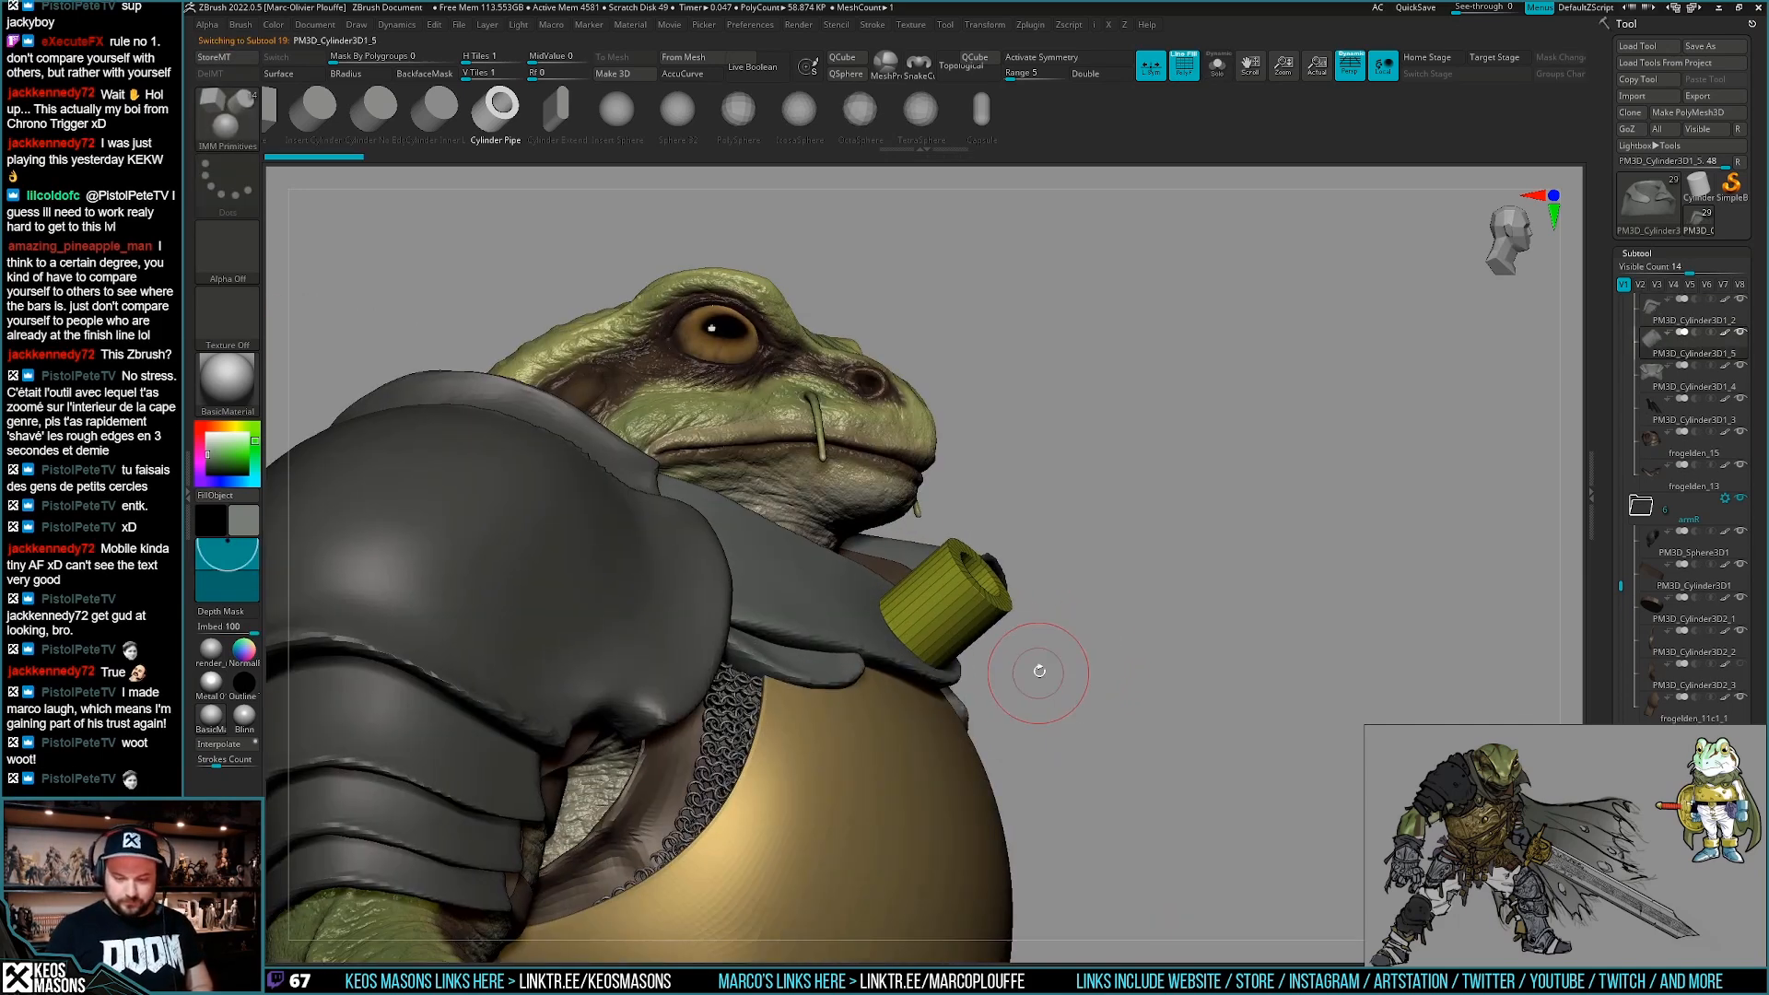
Use the transpose line to adjust the pipe against the cape's armoured-side chest flap.
{"action": "key", "text": "w"}
{"action": "right_click_drag", "start_coordinate": [1037, 675], "coordinate": [967, 746], "text": "alt"}
{"action": "left_click_drag", "start_coordinate": [1182, 470], "coordinate": [855, 744]}
{"action": "key", "text": "q"}
{"action": "mouse_move", "coordinate": [881, 886]}
{"action": "right_mouse_down", "text": "alt"}
{"action": "mouse_move", "coordinate": [909, 819]}
{"action": "mouse_move", "coordinate": [820, 781]}
{"action": "right_mouse_up", "text": "alt"}
Isolate the pipe and refine its ring shape with the ZModeler Inflate polygon action targeting Polygroup All.
{"action": "key", "text": "ctrl+shift+s"}
{"action": "key", "text": "ctrl+w"}
{"action": "left_click_drag", "start_coordinate": [876, 766], "coordinate": [881, 789]}
{"action": "key", "text": "b"}
{"action": "key", "text": "z"}
{"action": "key", "text": "m"}
{"action": "key", "text": "space"}
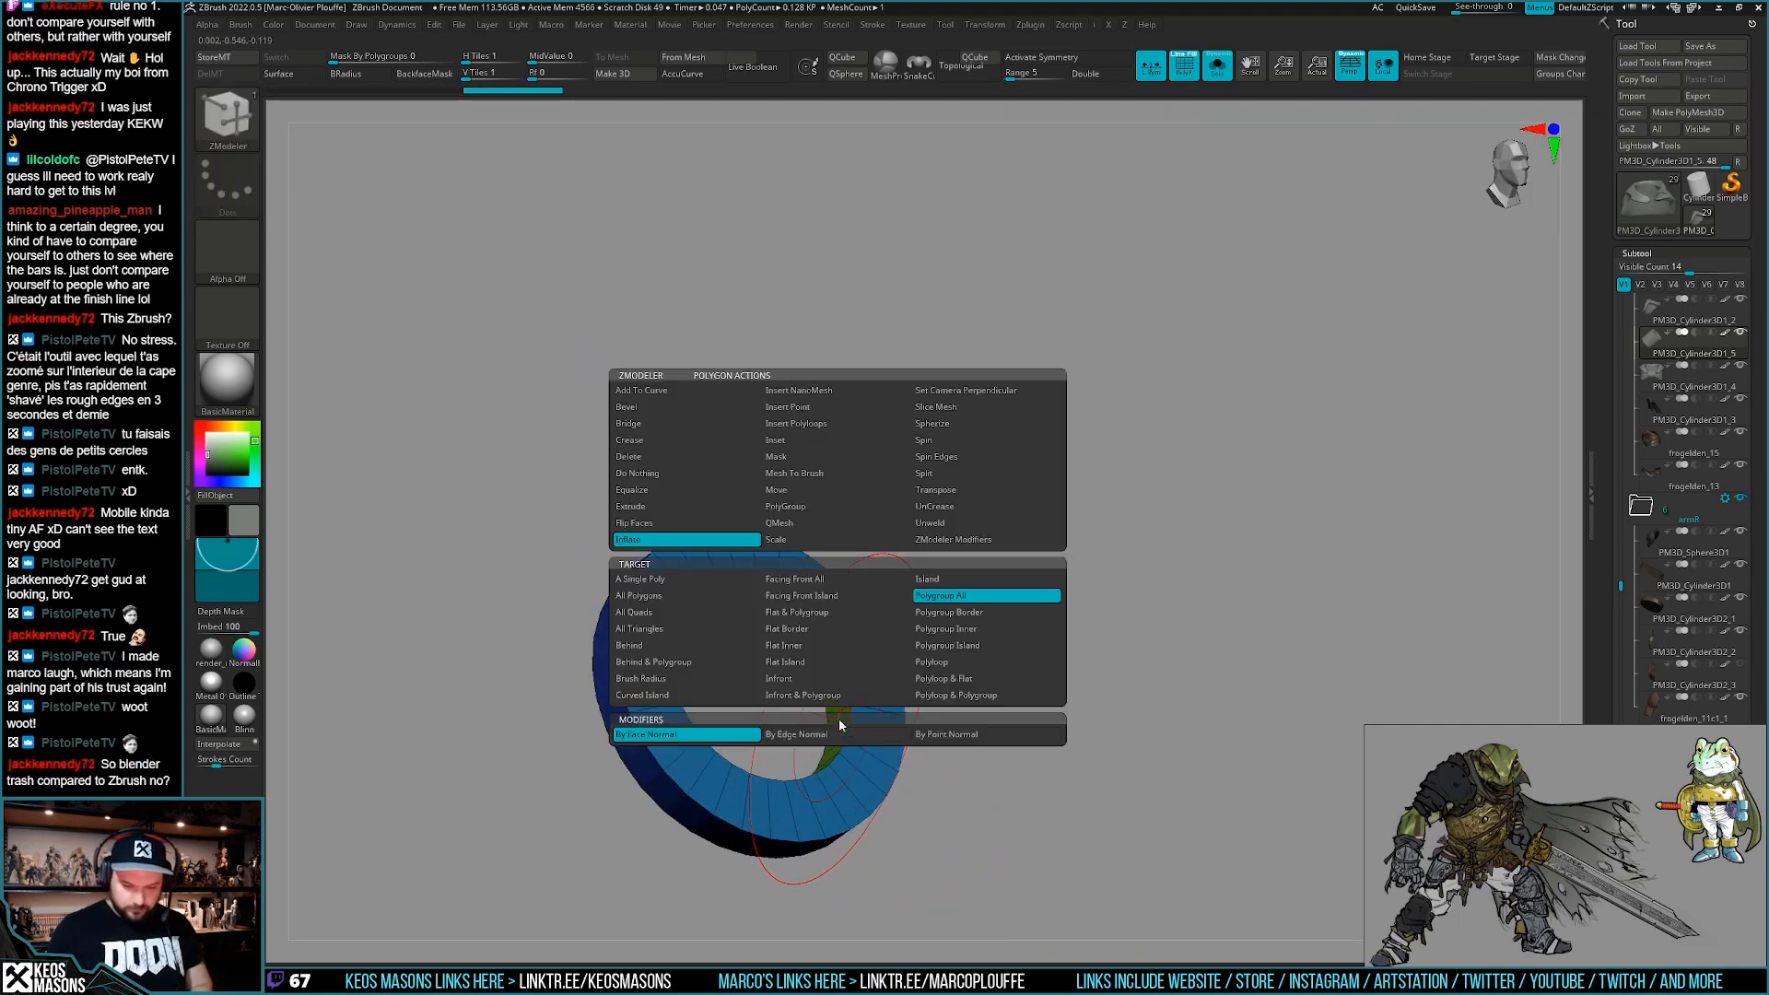
{"action": "left_click_drag", "start_coordinate": [842, 715], "coordinate": [947, 627]}
{"action": "key", "text": "shift+f"}
{"action": "key", "text": "alt+s"}
Position the ring flat against the end of the cape's armoured-side chest flap.
{"action": "key", "text": "w"}
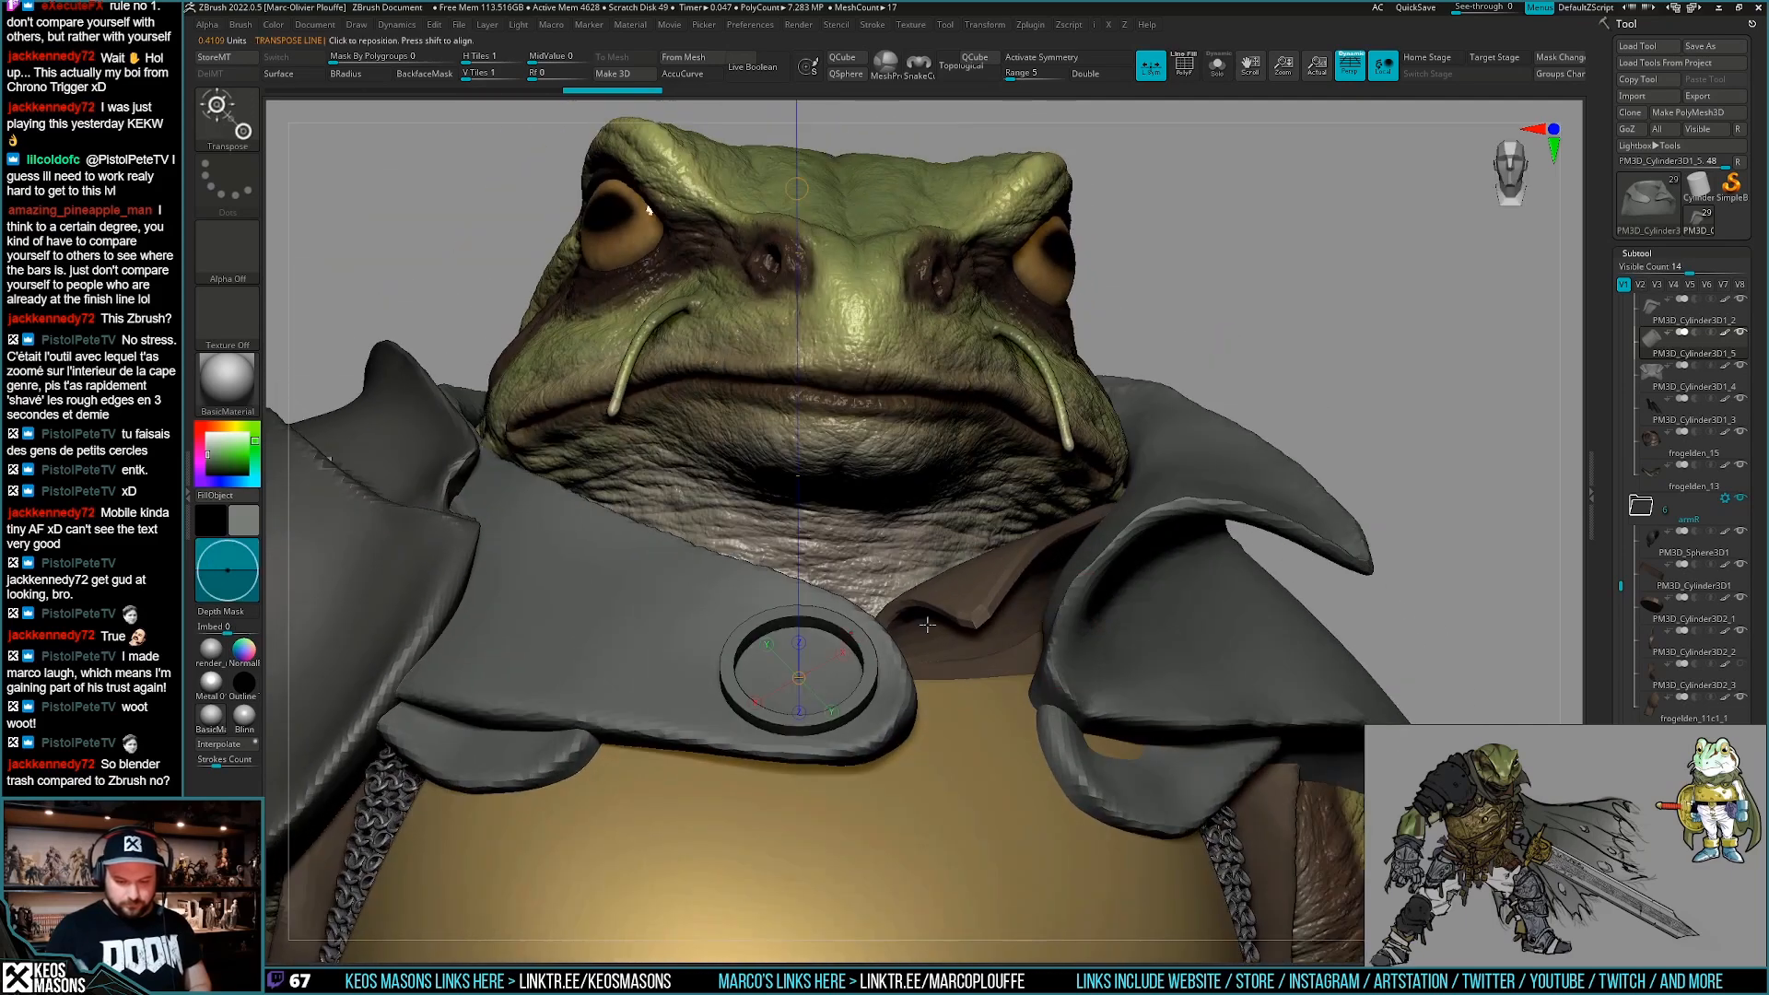
{"action": "right_click_drag", "start_coordinate": [833, 365], "coordinate": [810, 308], "text": "ctrl"}
{"action": "left_click_drag", "start_coordinate": [799, 355], "coordinate": [805, 402]}
{"action": "key", "text": "q"}
{"action": "right_click_drag", "start_coordinate": [848, 736], "coordinate": [907, 750]}
{"action": "mouse_move", "coordinate": [907, 750]}
{"action": "right_mouse_down", "text": "ctrl"}
{"action": "mouse_move", "coordinate": [917, 702]}
{"action": "mouse_move", "coordinate": [974, 634]}
{"action": "mouse_move", "coordinate": [970, 596]}
{"action": "right_mouse_up", "text": "ctrl"}
Choose a light grey colour and a metal material for the ring.
{"action": "key", "text": "space"}
{"action": "left_click", "coordinate": [803, 720]}
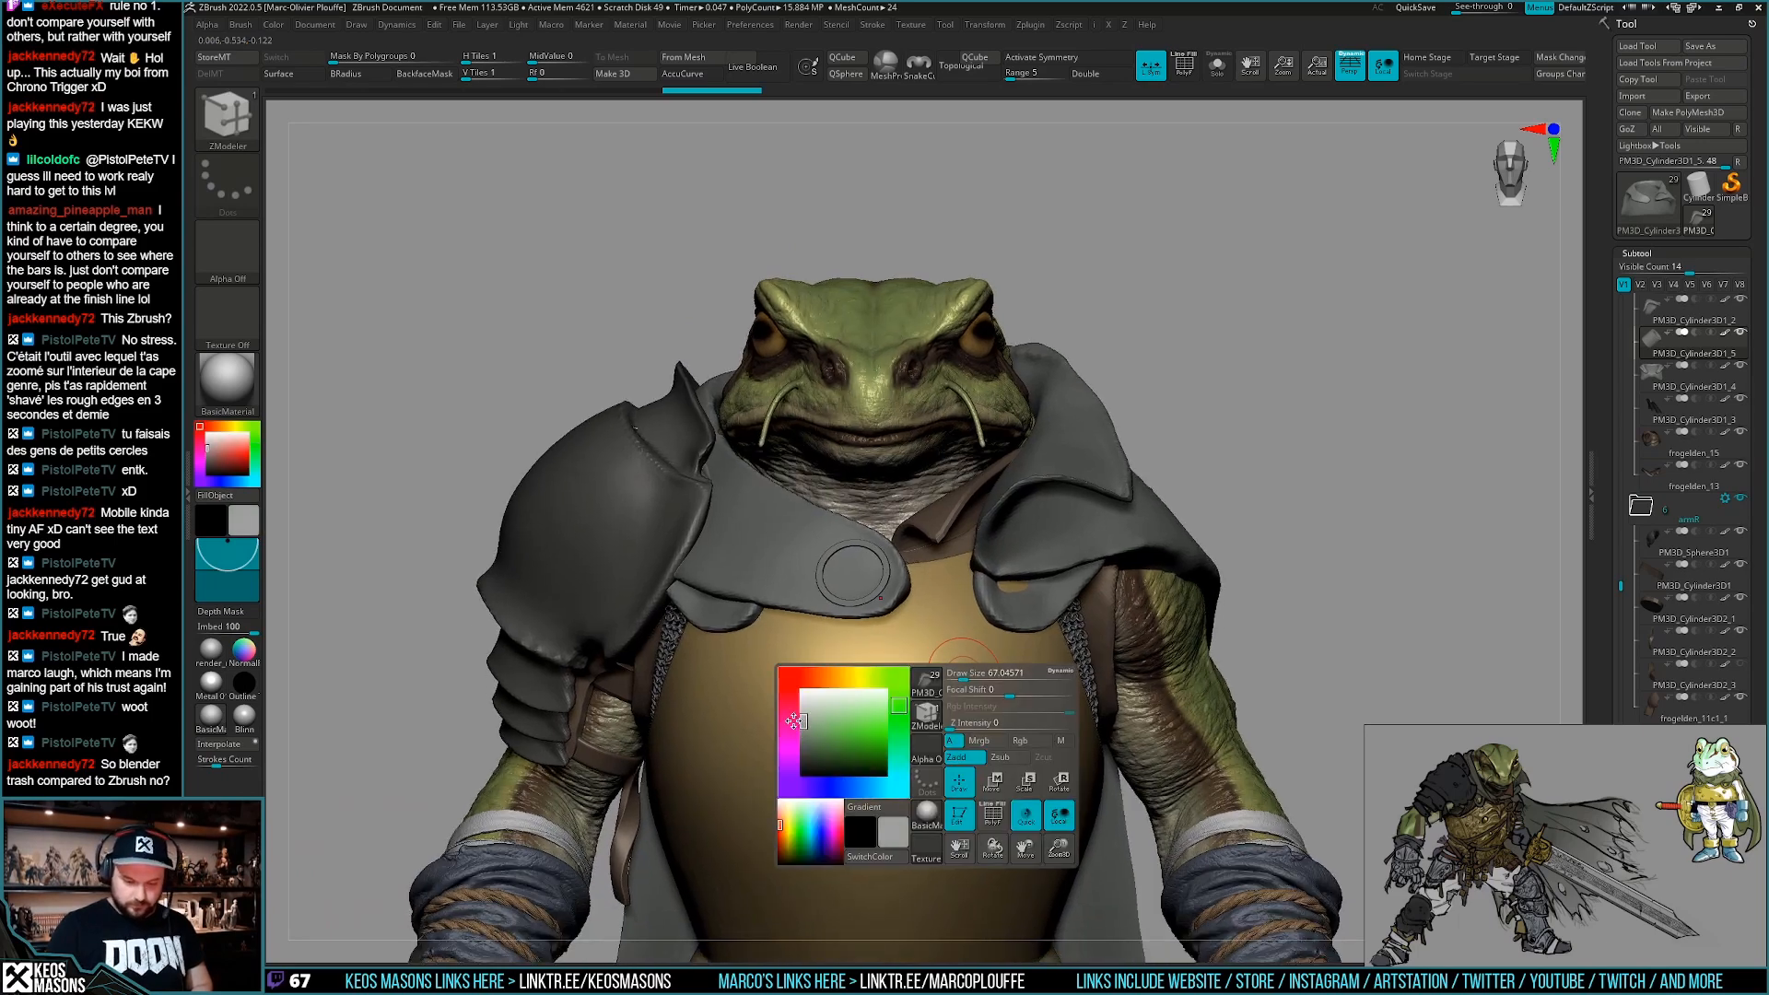
{"action": "left_click", "coordinate": [211, 682]}
Shrink and reposition the ring with transpose lines to fit inside the rounded end of the chest flap.
{"action": "right_click_drag", "start_coordinate": [1074, 753], "coordinate": [1017, 764]}
{"action": "key", "text": "w"}
{"action": "left_click_drag", "start_coordinate": [1035, 636], "coordinate": [1040, 635]}
{"action": "left_click", "coordinate": [1060, 637]}
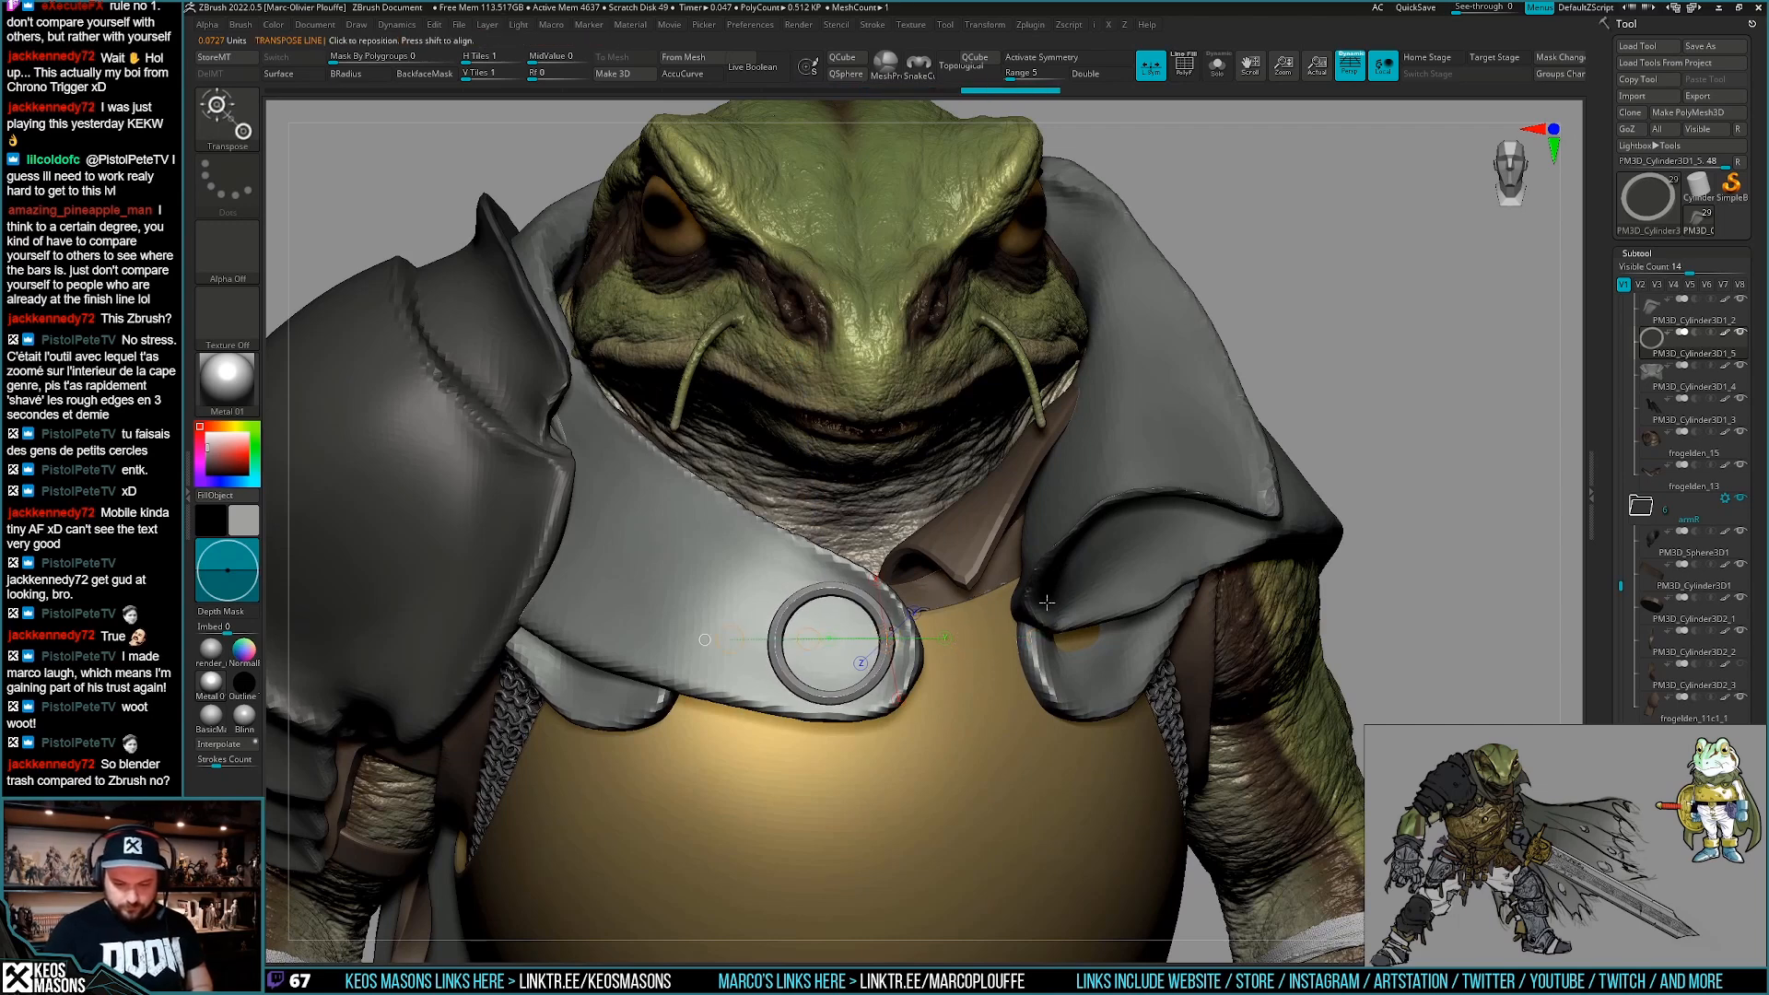
{"action": "left_click_drag", "start_coordinate": [833, 646], "coordinate": [1109, 584]}
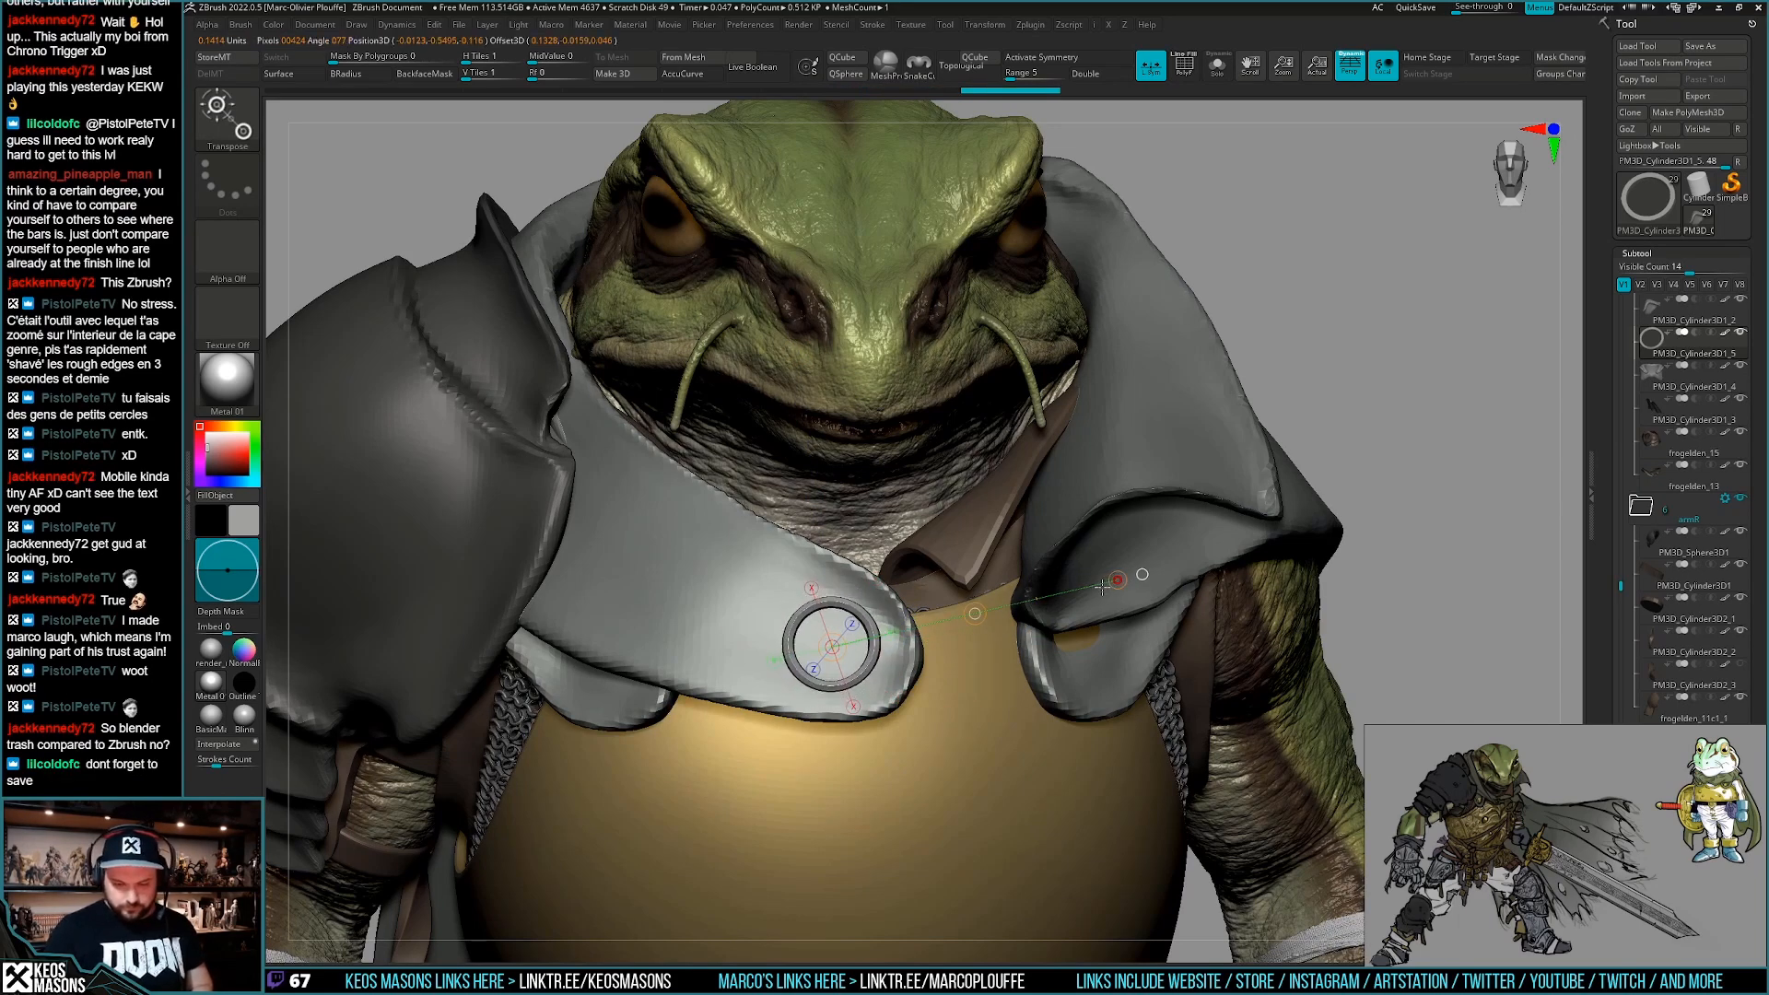
{"action": "left_click_drag", "start_coordinate": [1103, 586], "coordinate": [1108, 585]}
{"action": "left_click_drag", "start_coordinate": [894, 670], "coordinate": [1119, 657]}
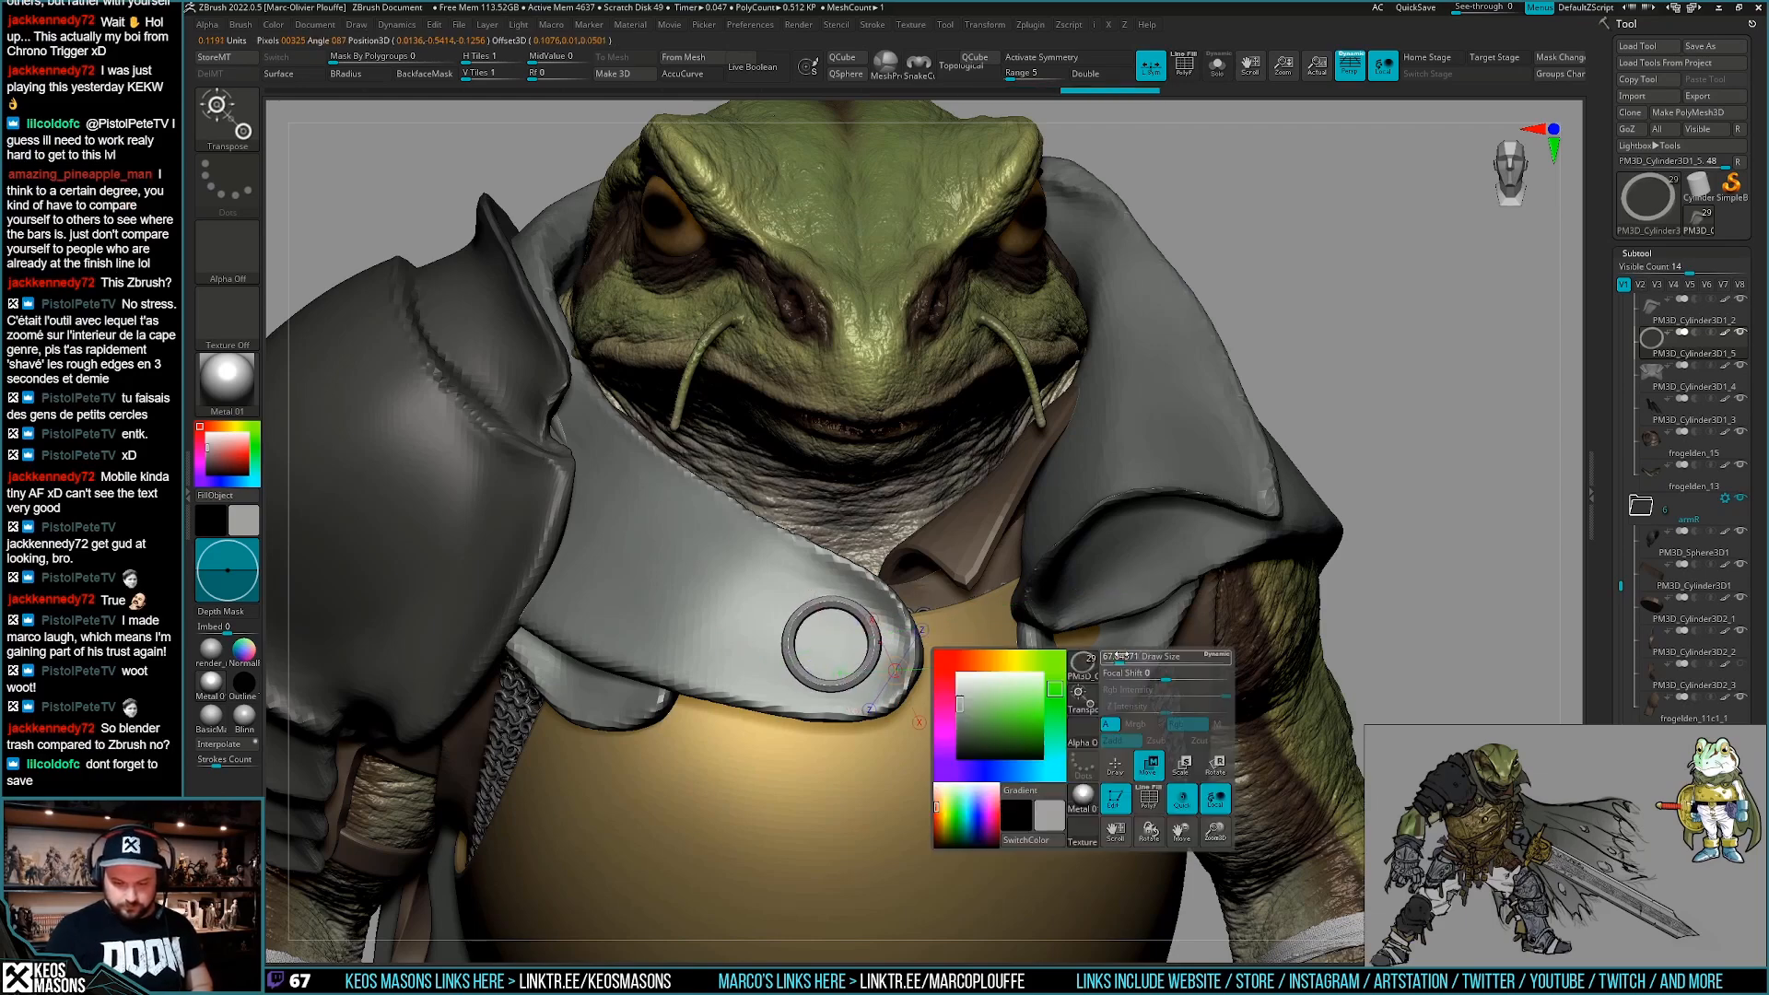
{"action": "key", "text": "q"}
{"action": "mouse_move", "coordinate": [1152, 682]}
{"action": "right_mouse_down", "text": "ctrl"}
{"action": "mouse_move", "coordinate": [1167, 619]}
{"action": "mouse_move", "coordinate": [1108, 598]}
{"action": "mouse_move", "coordinate": [1195, 637]}
{"action": "mouse_move", "coordinate": [1151, 751]}
{"action": "mouse_move", "coordinate": [1134, 705]}
{"action": "right_mouse_up", "text": "ctrl"}
{"action": "key", "text": "shift+f"}
{"action": "key", "text": "shift+f"}
{"action": "mouse_move", "coordinate": [1135, 706]}
{"action": "right_mouse_down", "text": "alt"}
{"action": "mouse_move", "coordinate": [1181, 694]}
{"action": "mouse_move", "coordinate": [1197, 661]}
{"action": "right_mouse_up", "text": "alt"}
Select the cape and push the flap surface within the ring inward with the Move brush.
{"action": "key", "text": "space"}
{"action": "left_click", "coordinate": [1145, 544]}
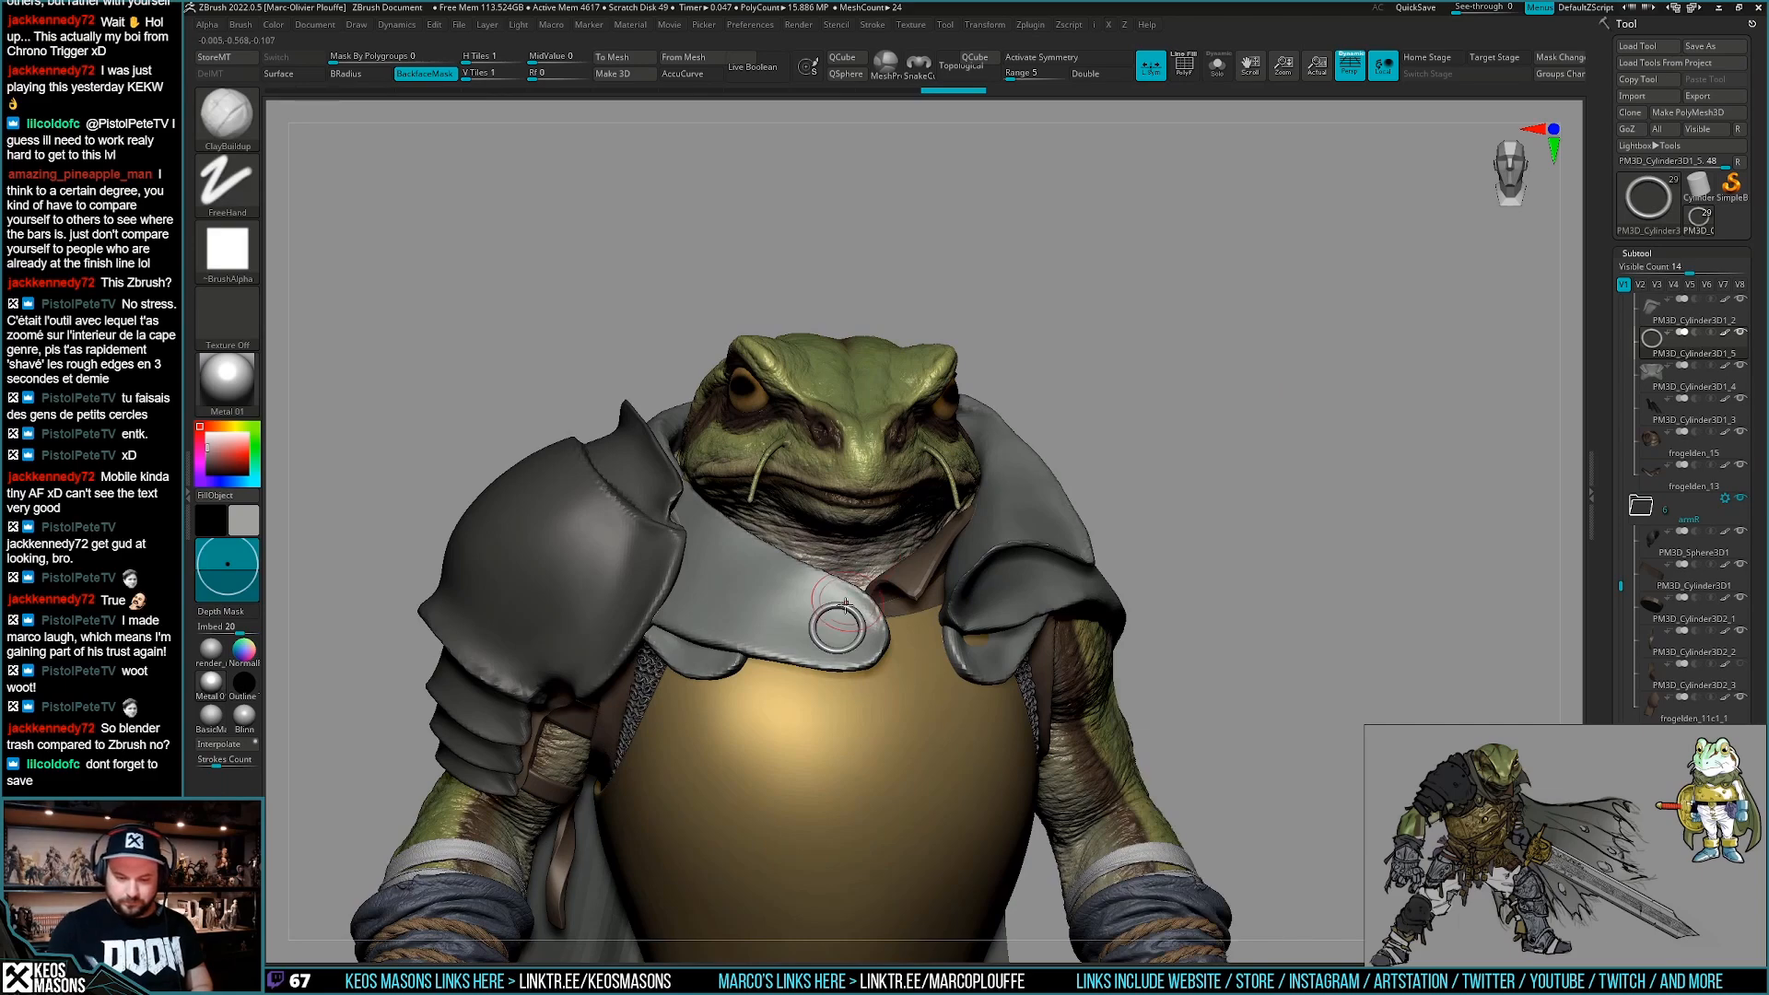
{"action": "right_click_drag", "start_coordinate": [1286, 438], "coordinate": [1303, 470]}
{"action": "left_click", "coordinate": [846, 595], "text": "alt"}
{"action": "mouse_move", "coordinate": [834, 629]}
{"action": "right_mouse_down"}
{"action": "mouse_move", "coordinate": [793, 604]}
{"action": "mouse_move", "coordinate": [861, 636]}
{"action": "mouse_move", "coordinate": [937, 594]}
{"action": "right_mouse_up"}
{"action": "key", "text": "space"}
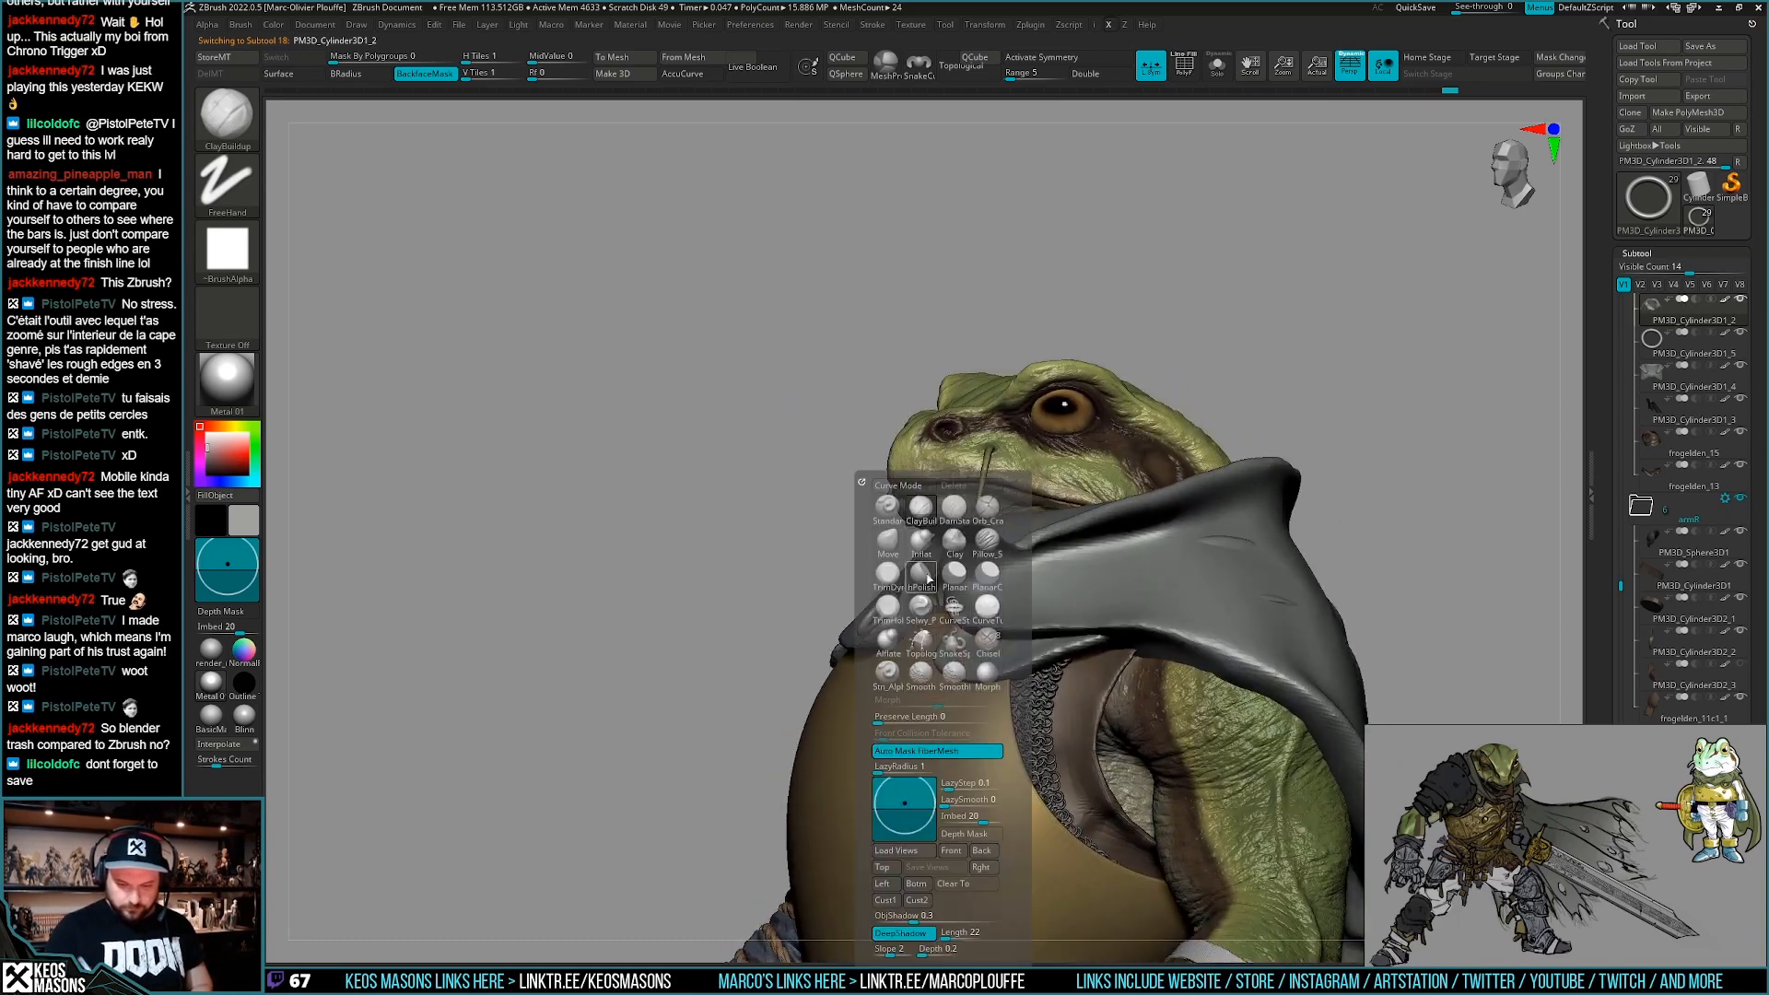
{"action": "left_click", "coordinate": [887, 542]}
{"action": "key", "text": "space"}
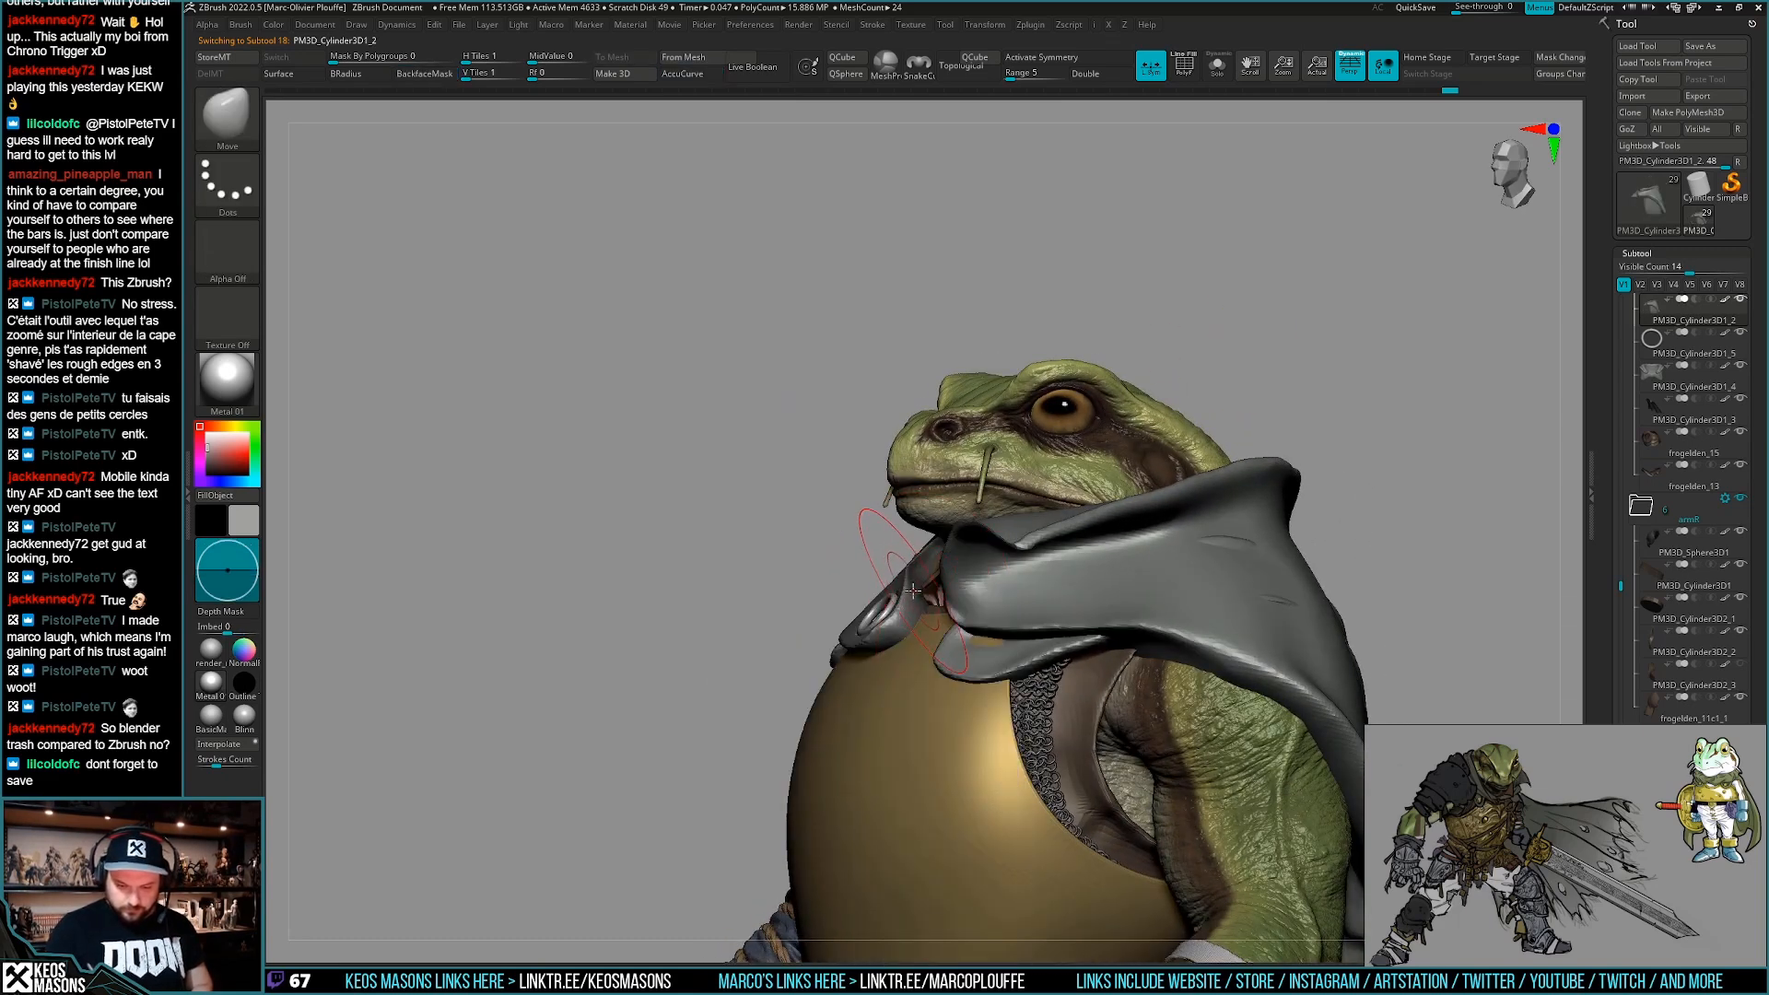
{"action": "left_click_drag", "start_coordinate": [895, 633], "coordinate": [892, 633]}
{"action": "mouse_move", "coordinate": [884, 635]}
{"action": "right_mouse_down"}
{"action": "mouse_move", "coordinate": [954, 638]}
{"action": "mouse_move", "coordinate": [963, 655]}
{"action": "right_mouse_up"}
Select the ring and move it with the transpose line to seat it on the flap's surface.
{"action": "left_click", "coordinate": [894, 640], "text": "alt"}
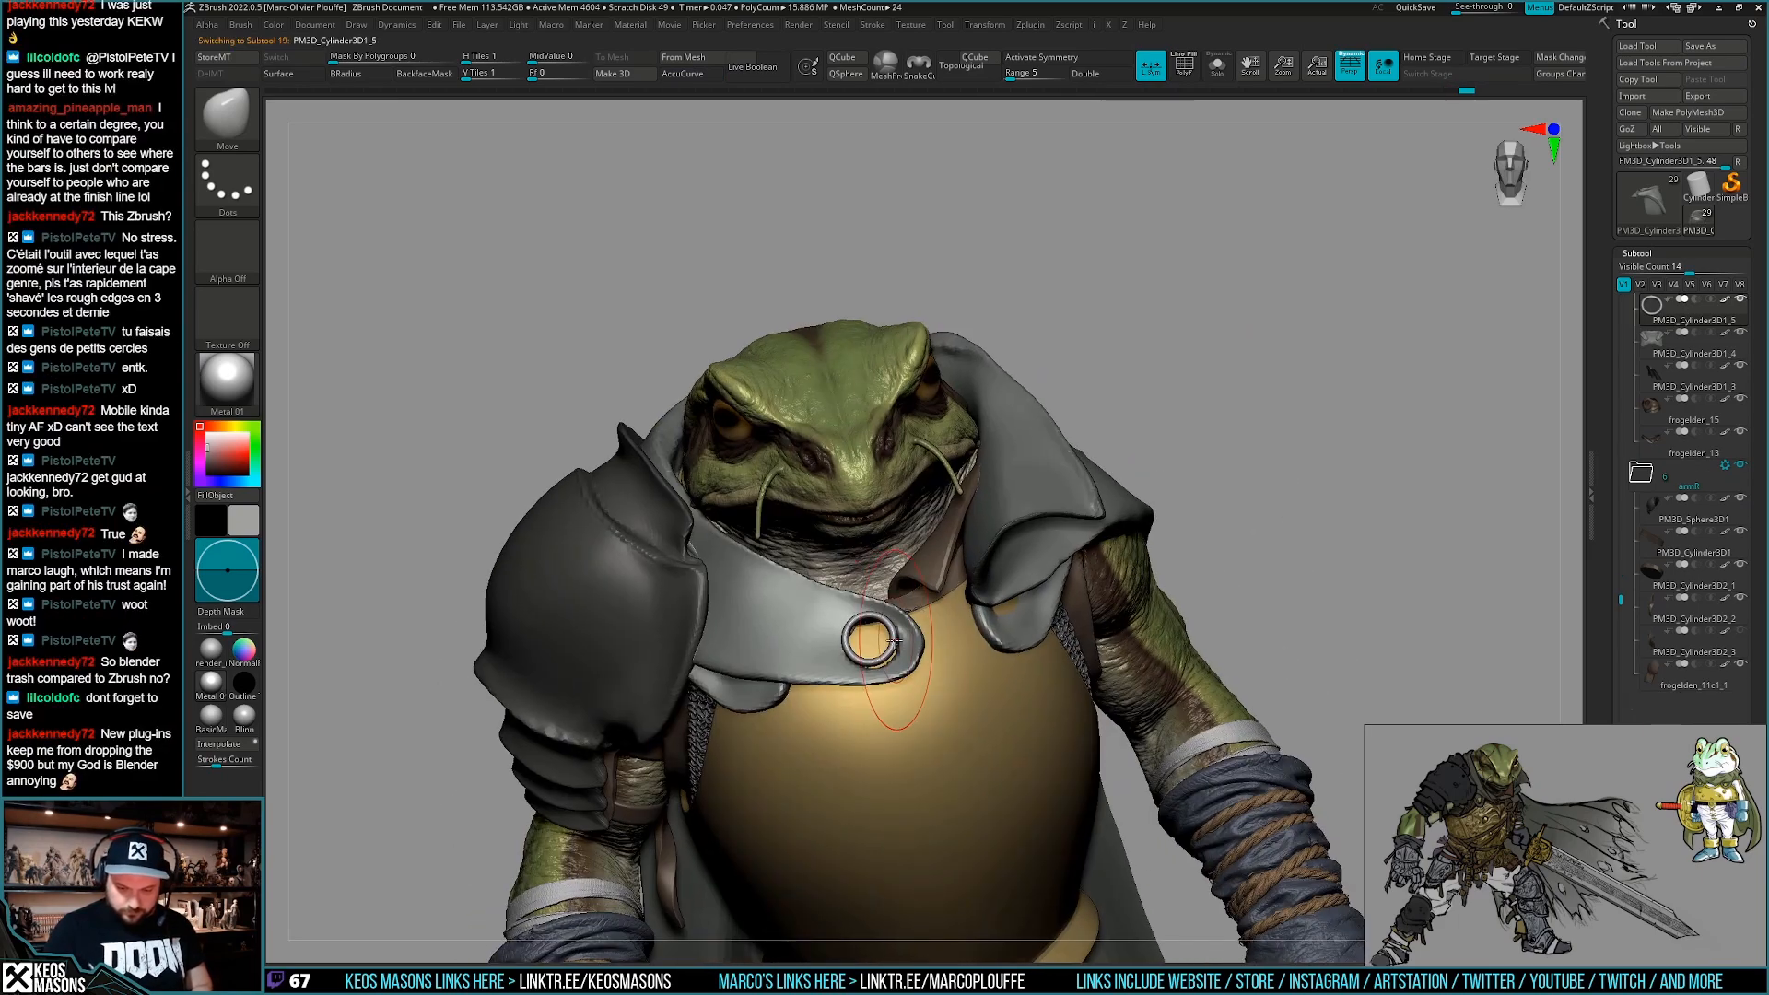
{"action": "key", "text": "w"}
{"action": "left_click_drag", "start_coordinate": [869, 619], "coordinate": [890, 669]}
{"action": "right_click_drag", "start_coordinate": [894, 656], "coordinate": [927, 658]}
{"action": "left_click_drag", "start_coordinate": [927, 658], "coordinate": [901, 636]}
{"action": "right_click_drag", "start_coordinate": [876, 634], "coordinate": [891, 651]}
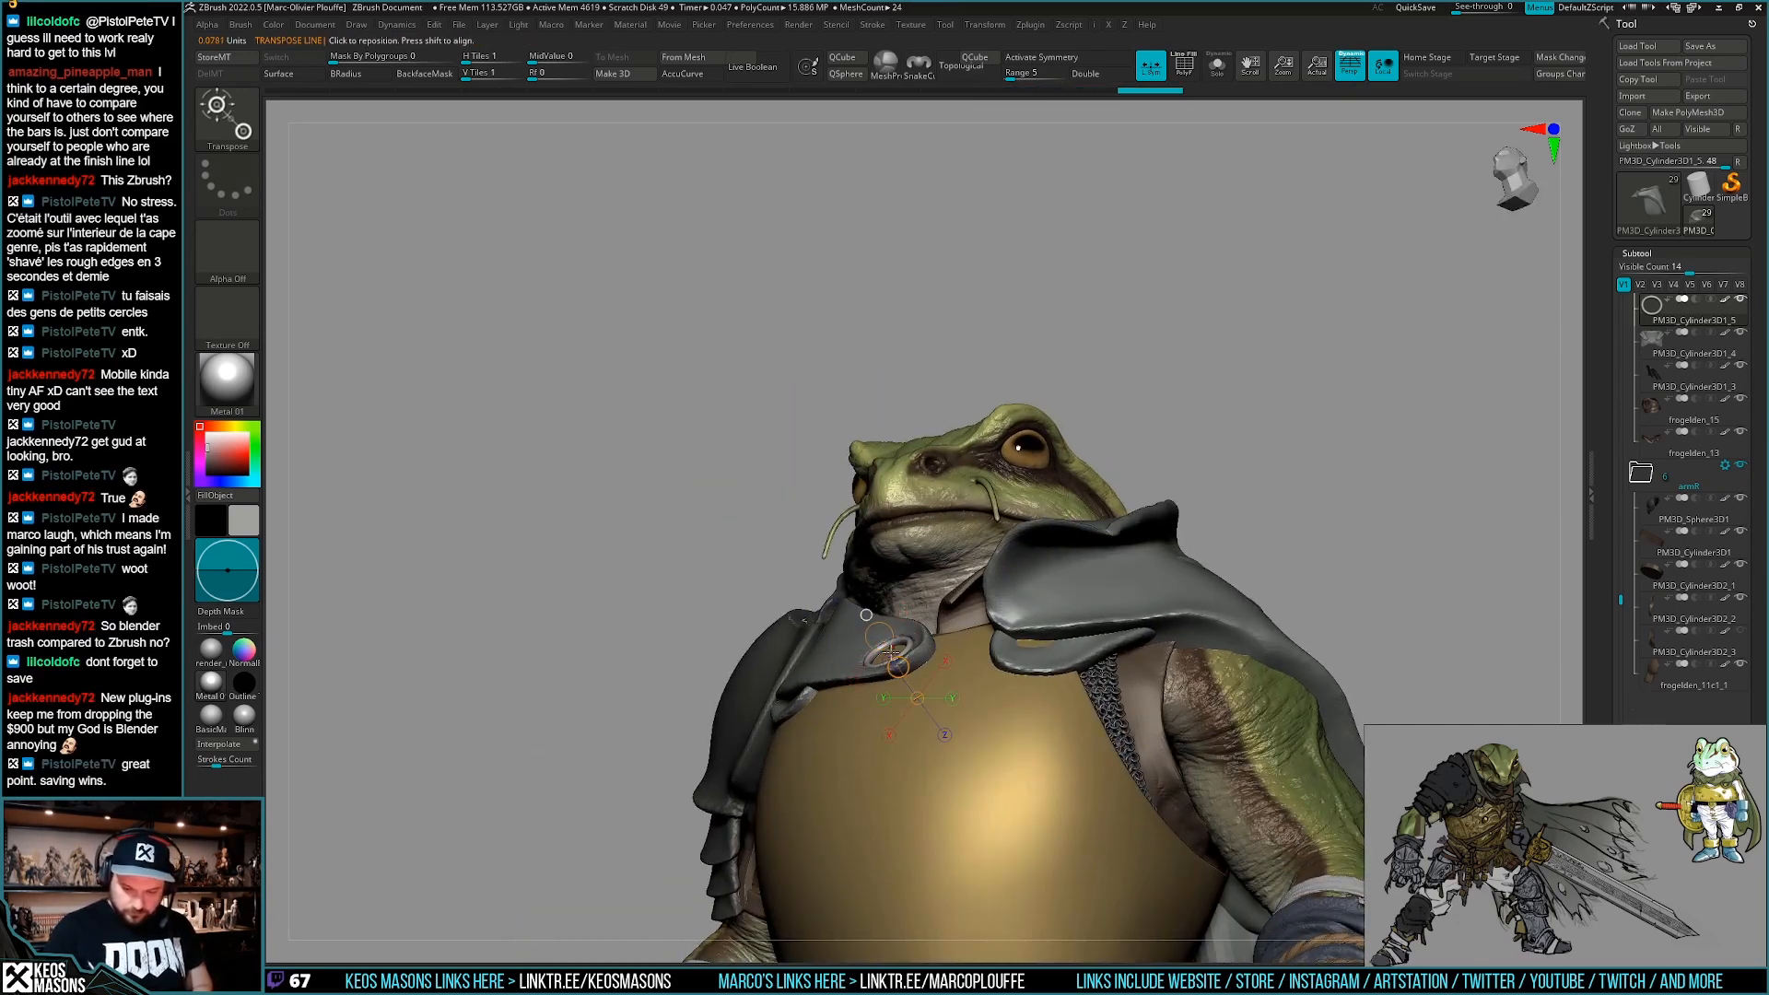
{"action": "left_click_drag", "start_coordinate": [871, 609], "coordinate": [868, 603]}
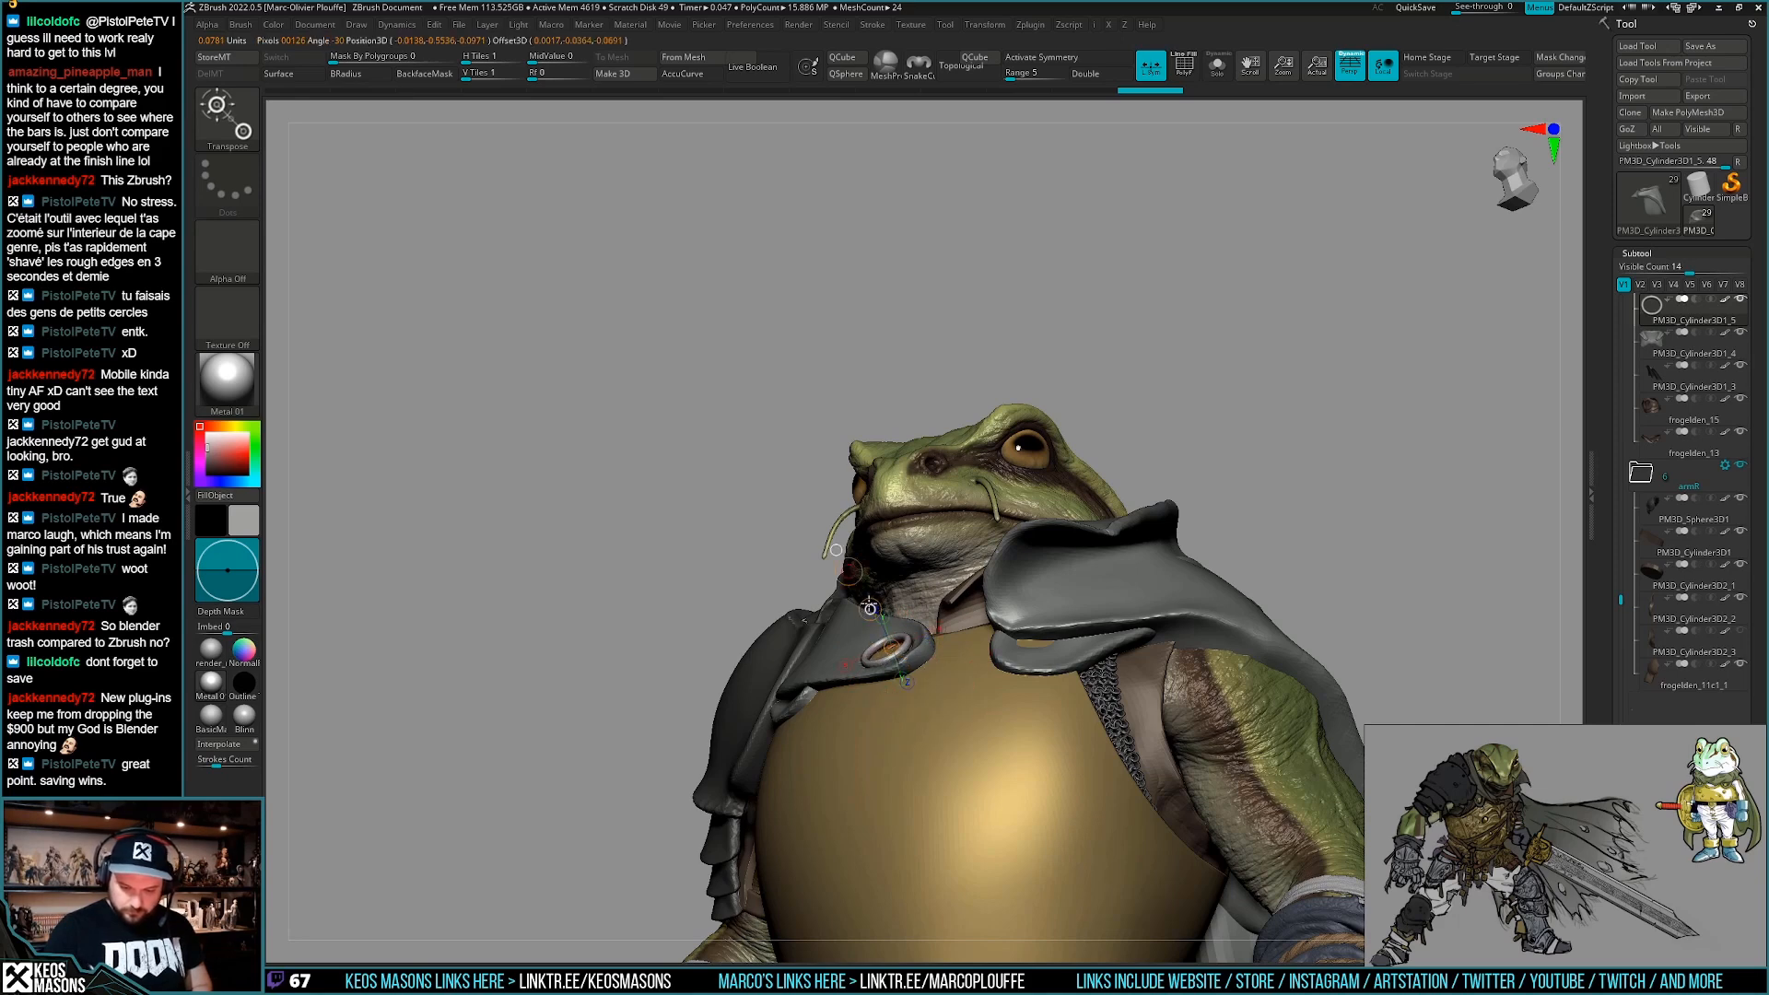
{"action": "key", "text": "q"}
Reselect the cape and refine the flap's fit around the ring with the Move brush.
{"action": "left_click", "coordinate": [922, 704], "text": "alt"}
{"action": "key", "text": "space"}
{"action": "left_click", "coordinate": [978, 521]}
{"action": "key", "text": "m"}
{"action": "key", "text": "v"}
{"action": "mouse_move", "coordinate": [898, 639]}
{"action": "right_mouse_down"}
{"action": "mouse_move", "coordinate": [935, 704]}
{"action": "mouse_move", "coordinate": [895, 686]}
{"action": "mouse_move", "coordinate": [950, 639]}
{"action": "mouse_move", "coordinate": [911, 635]}
{"action": "mouse_move", "coordinate": [892, 723]}
{"action": "right_mouse_up"}
{"action": "right_click", "coordinate": [898, 681]}
{"action": "right_click", "coordinate": [875, 710]}
{"action": "right_click_drag", "start_coordinate": [877, 642], "coordinate": [958, 691]}
{"action": "right_click_drag", "start_coordinate": [1096, 783], "coordinate": [997, 762]}
{"action": "right_click", "coordinate": [1000, 751]}
{"action": "right_click_drag", "start_coordinate": [1133, 359], "coordinate": [1097, 339], "text": "ctrl"}
Save the tool over the existing frogelden_14.ztl file.
{"action": "key", "text": "ctrl+shift+t"}
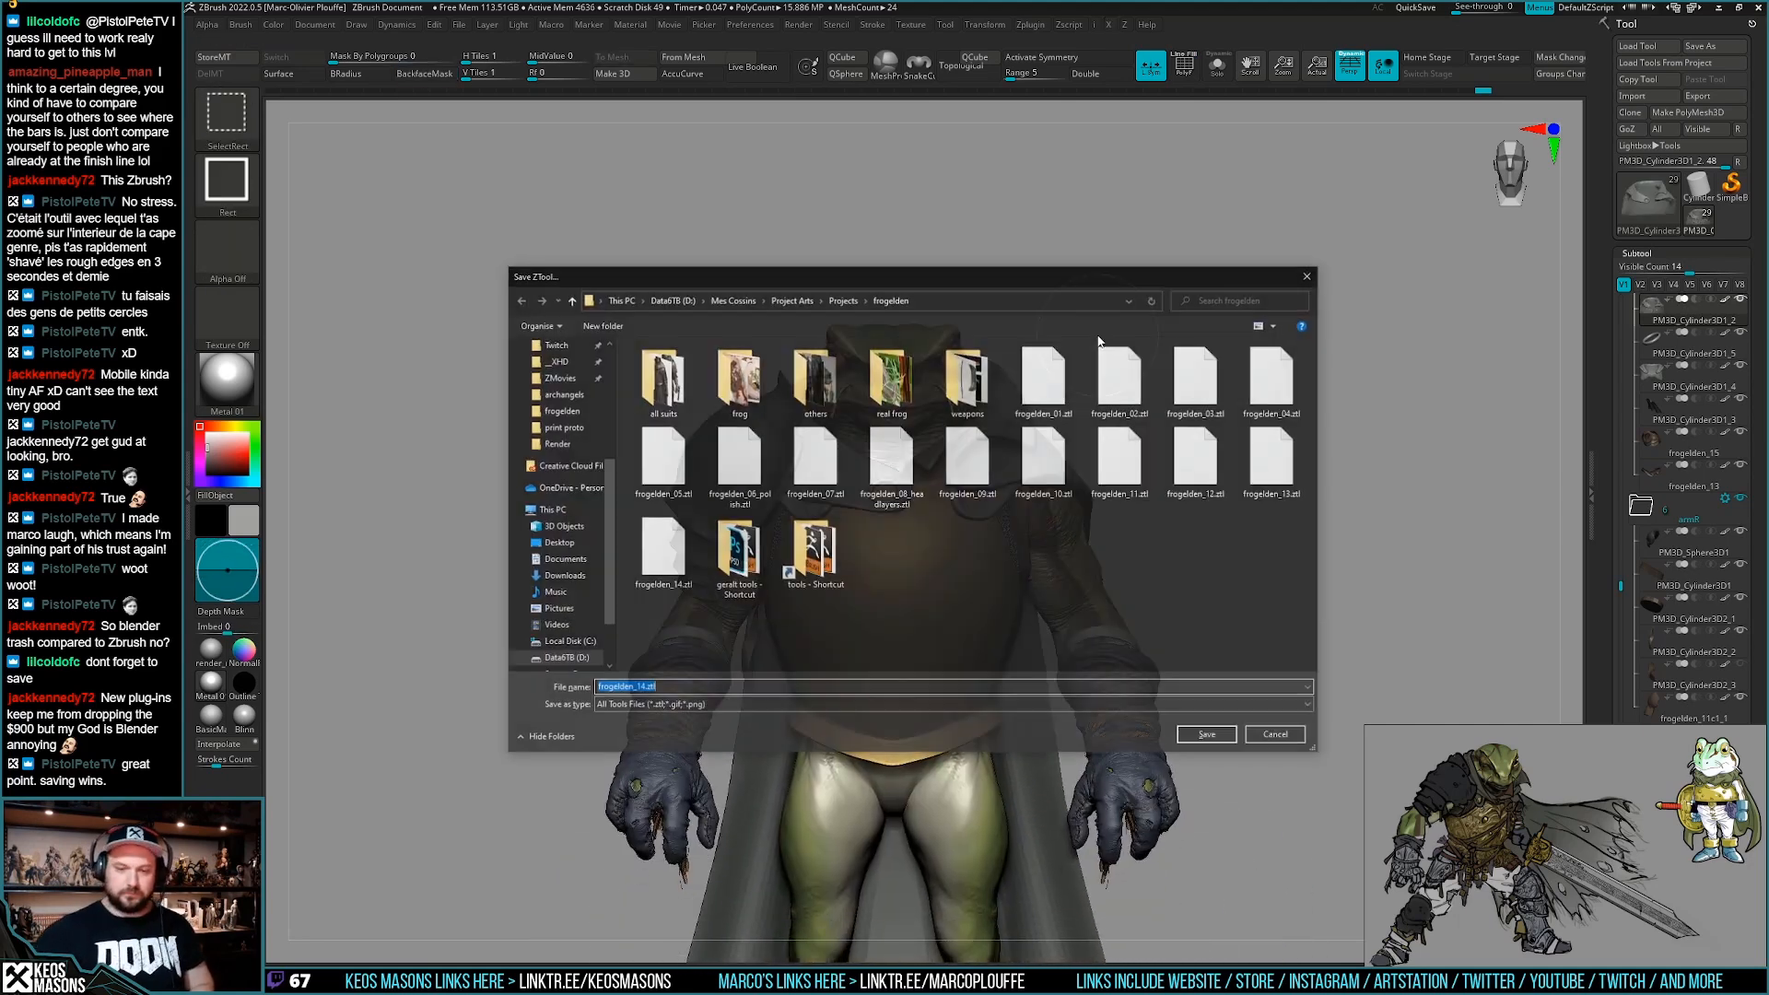
{"action": "left_click", "coordinate": [1209, 736]}
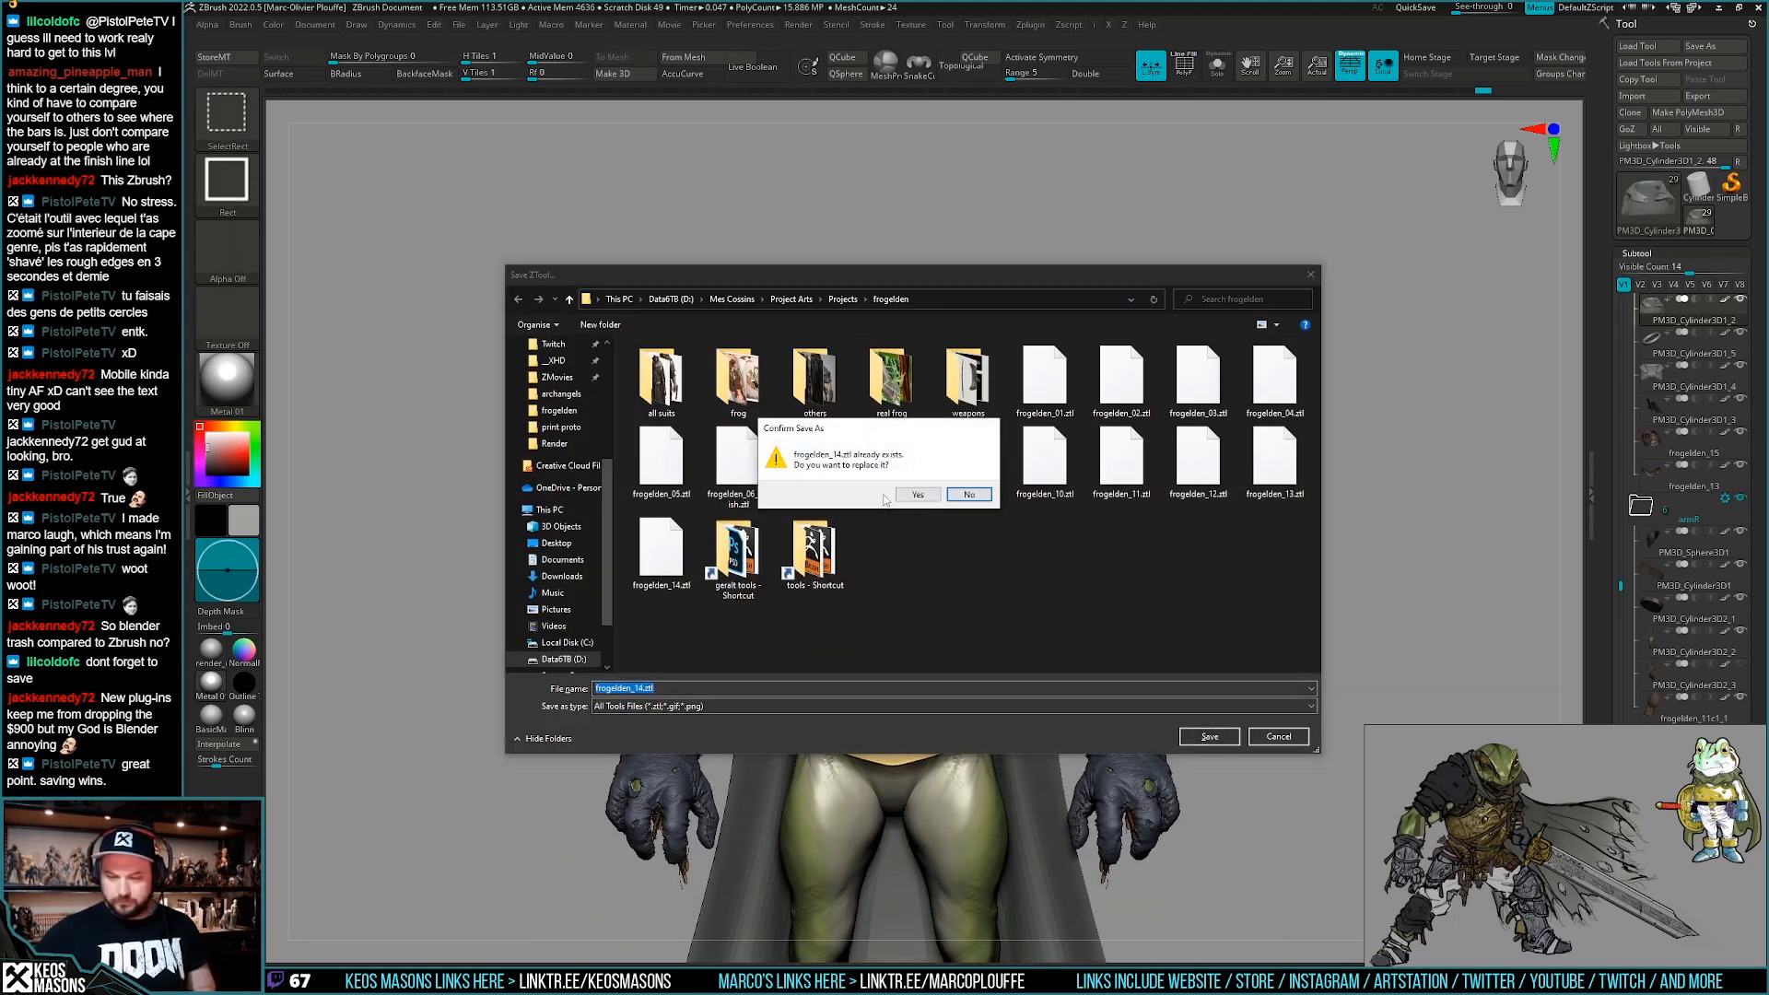
{"action": "left_click", "coordinate": [914, 497]}
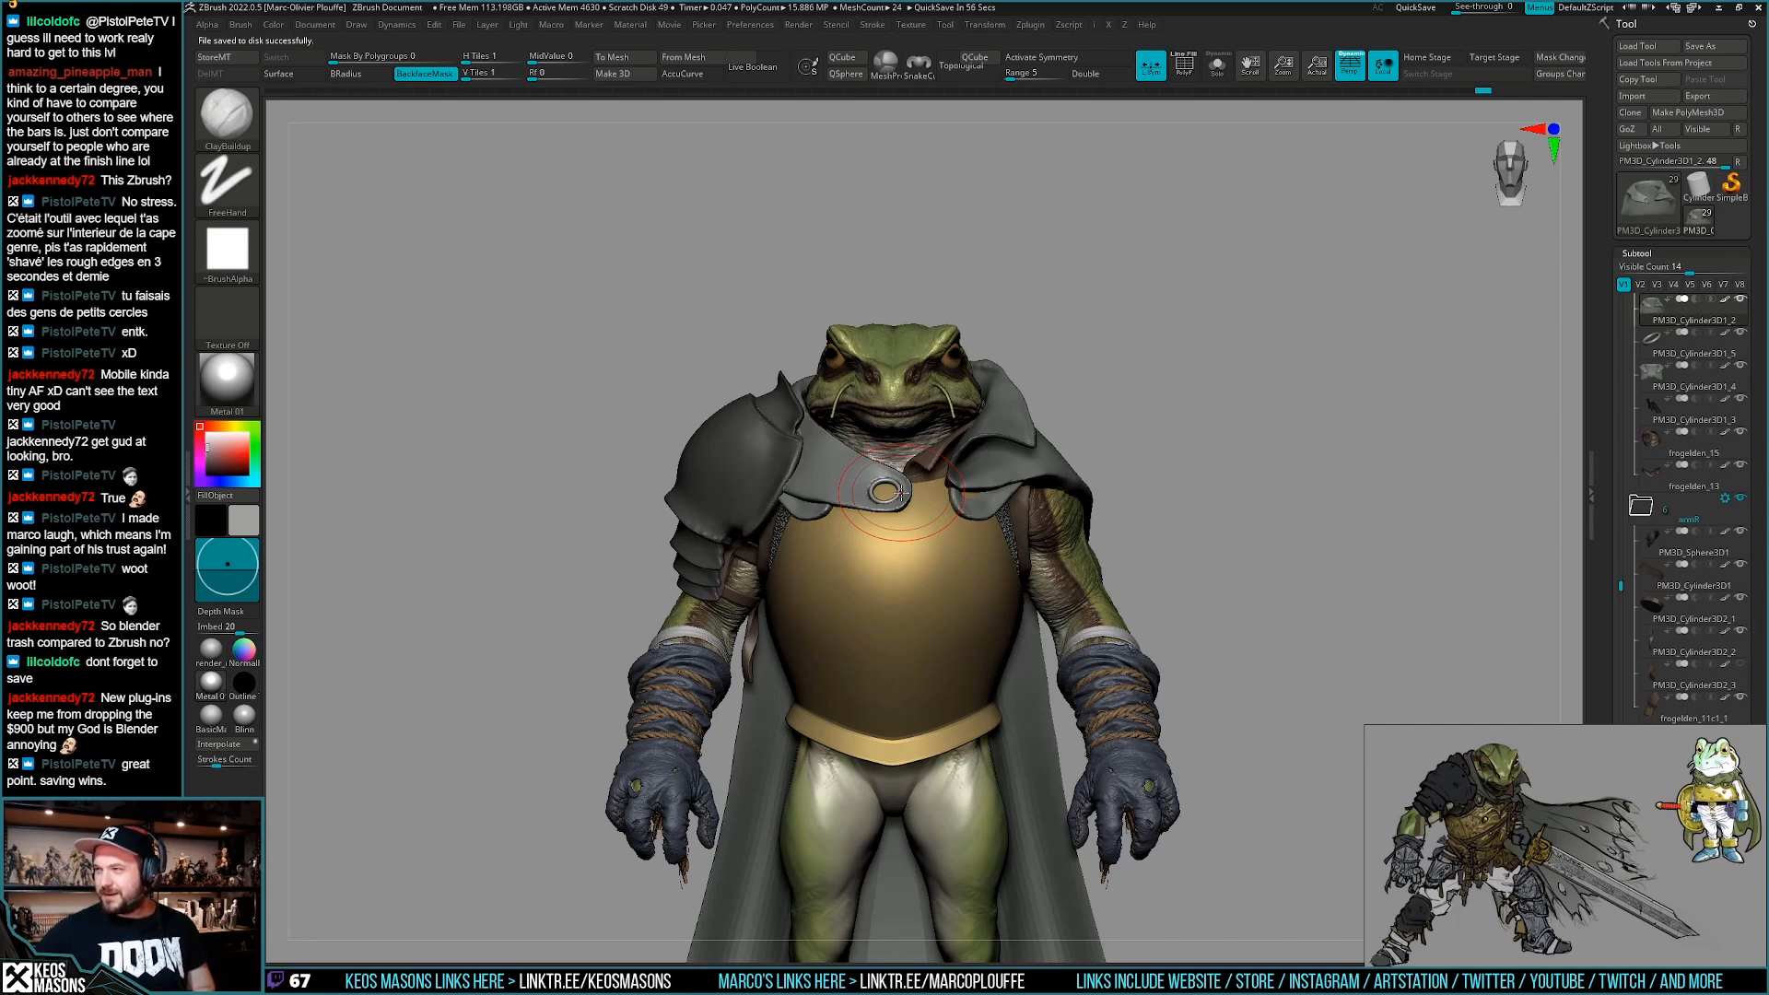
Choose the curve tube snap brush and set its draw size to about 25.
{"action": "mouse_move", "coordinate": [901, 494]}
{"action": "right_mouse_down"}
{"action": "mouse_move", "coordinate": [898, 582]}
{"action": "mouse_move", "coordinate": [930, 544]}
{"action": "mouse_move", "coordinate": [1008, 713]}
{"action": "mouse_move", "coordinate": [1005, 659]}
{"action": "right_mouse_up"}
{"action": "key", "text": "shift+f"}
{"action": "key", "text": "shift+f"}
{"action": "key", "text": "x"}
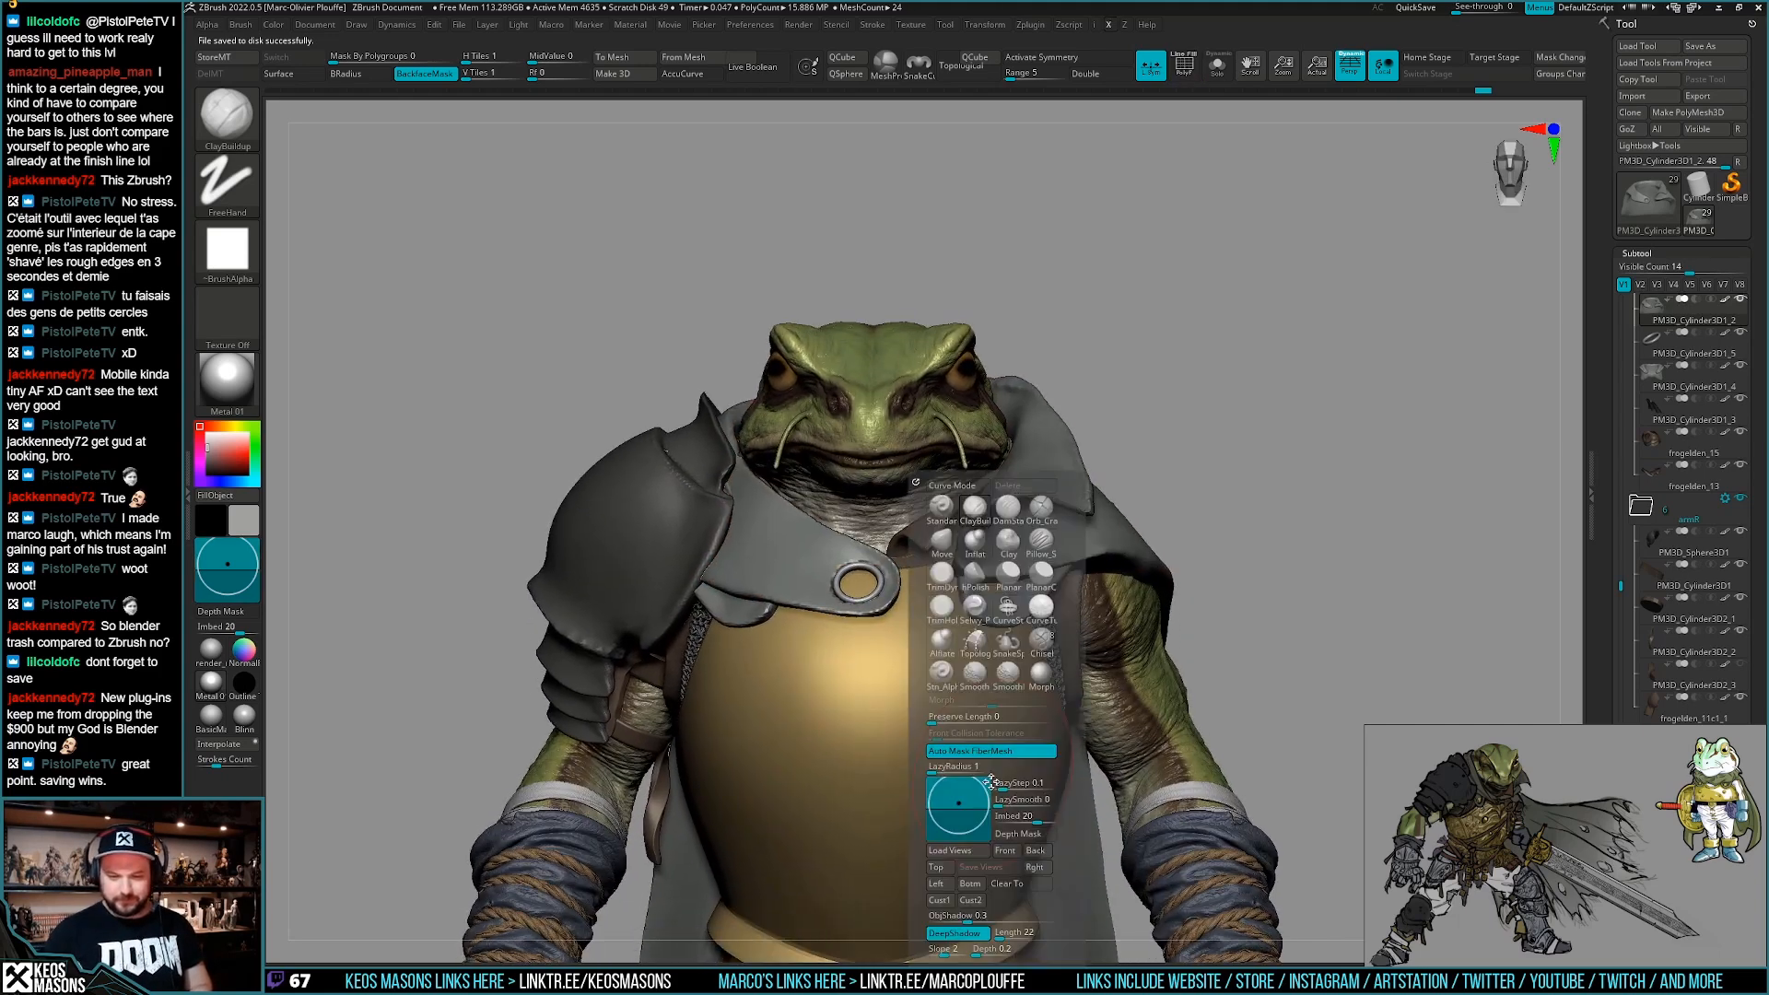
{"action": "left_click", "coordinate": [1045, 624]}
{"action": "right_click", "coordinate": [921, 543]}
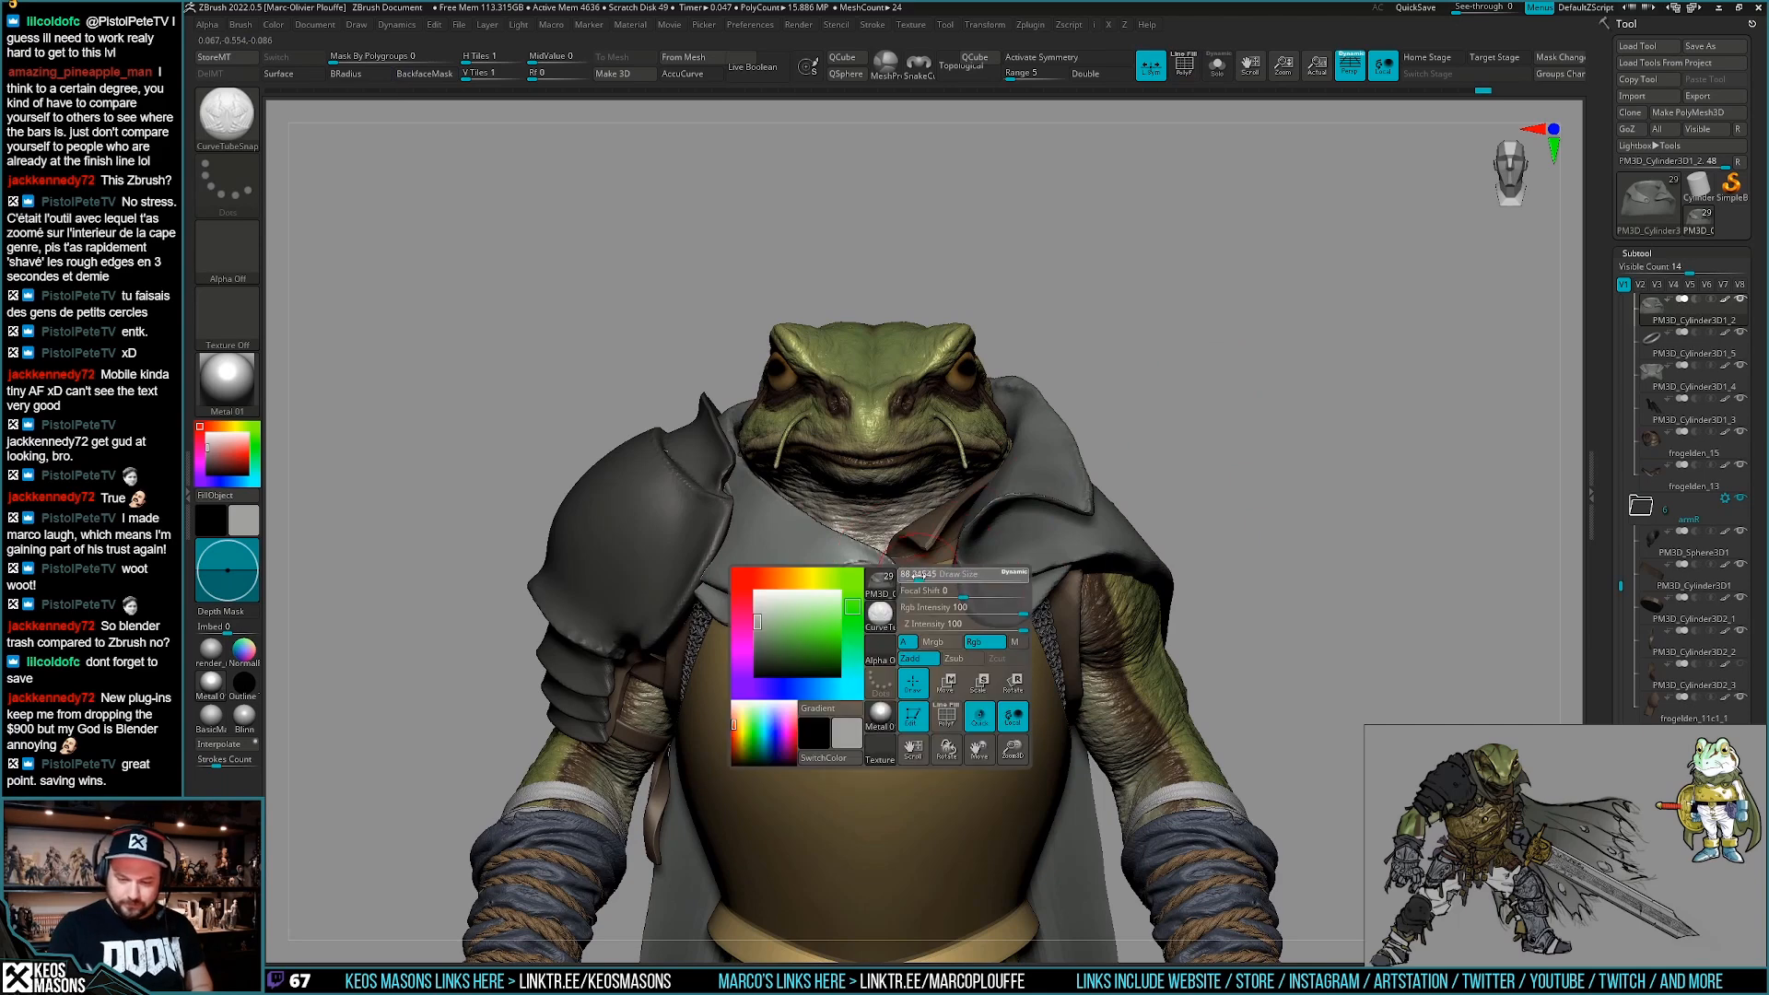
{"action": "left_click_drag", "start_coordinate": [910, 579], "coordinate": [909, 579]}
{"action": "key", "text": "c"}
Choose a brown colour and the basic material for the tube, undoing the trial stroke from the ring.
{"action": "right_click", "coordinate": [955, 673]}
{"action": "left_click", "coordinate": [815, 690]}
{"action": "left_click_drag", "start_coordinate": [814, 690], "coordinate": [815, 695]}
{"action": "left_click_drag", "start_coordinate": [820, 638], "coordinate": [810, 638]}
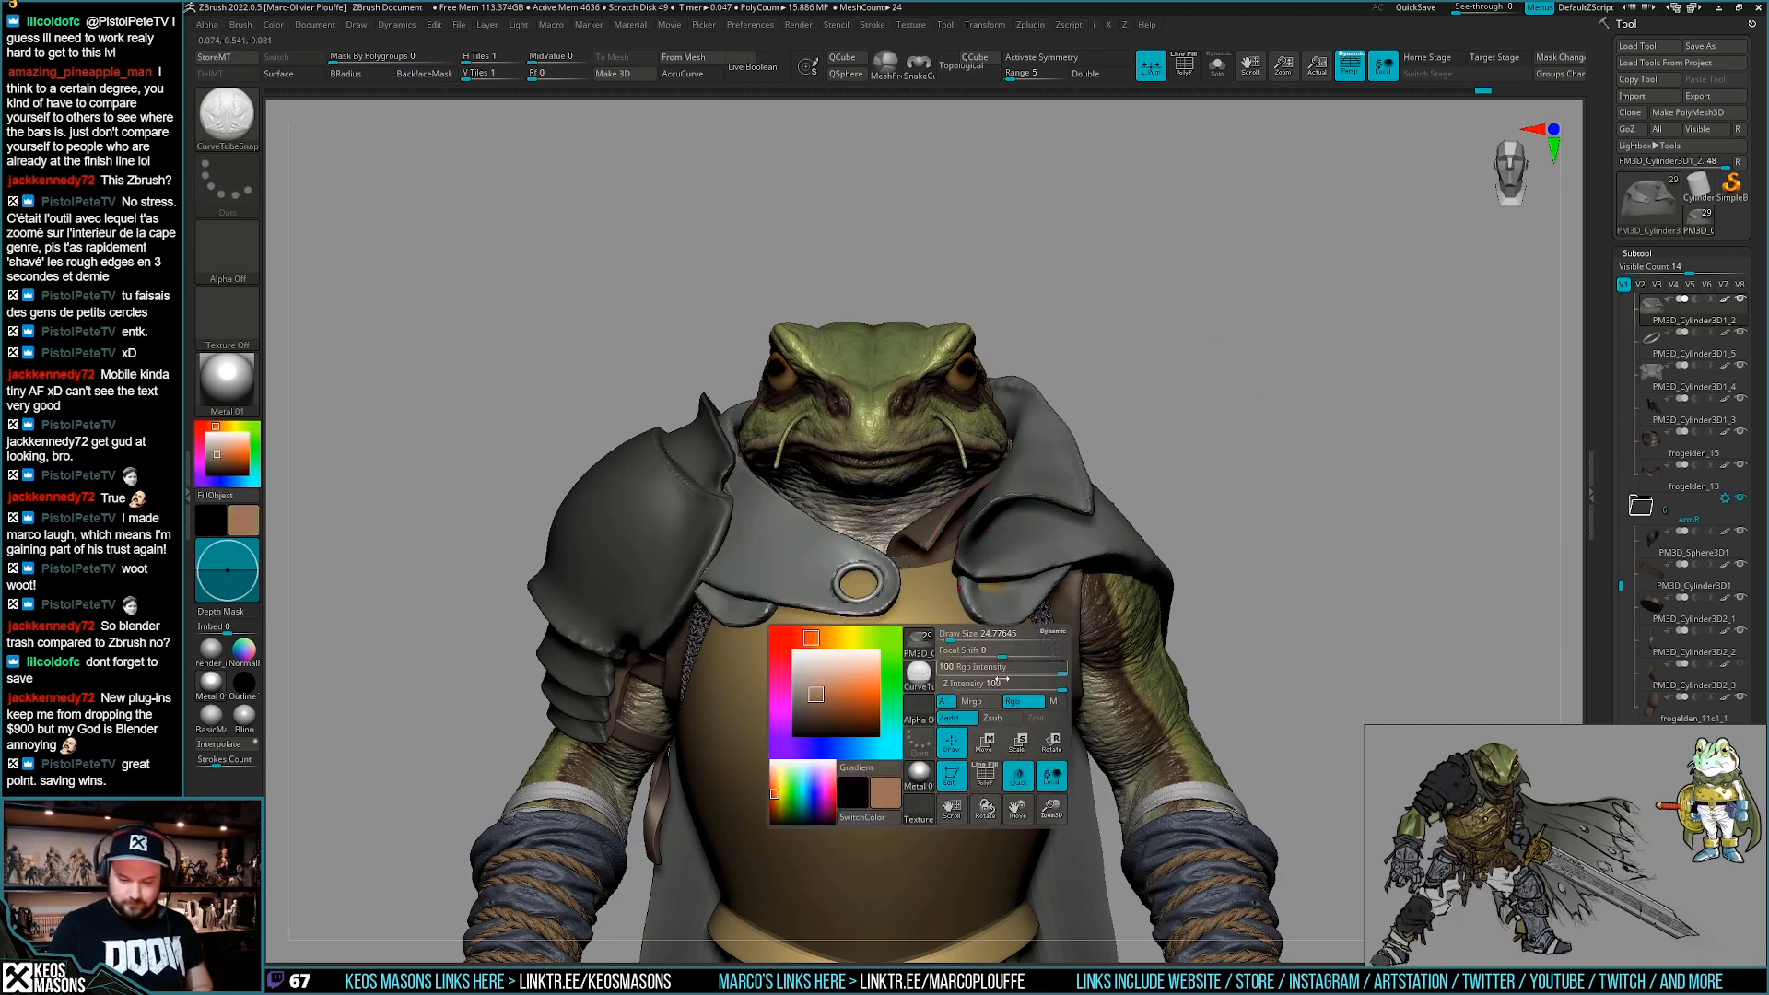
{"action": "left_click", "coordinate": [213, 717]}
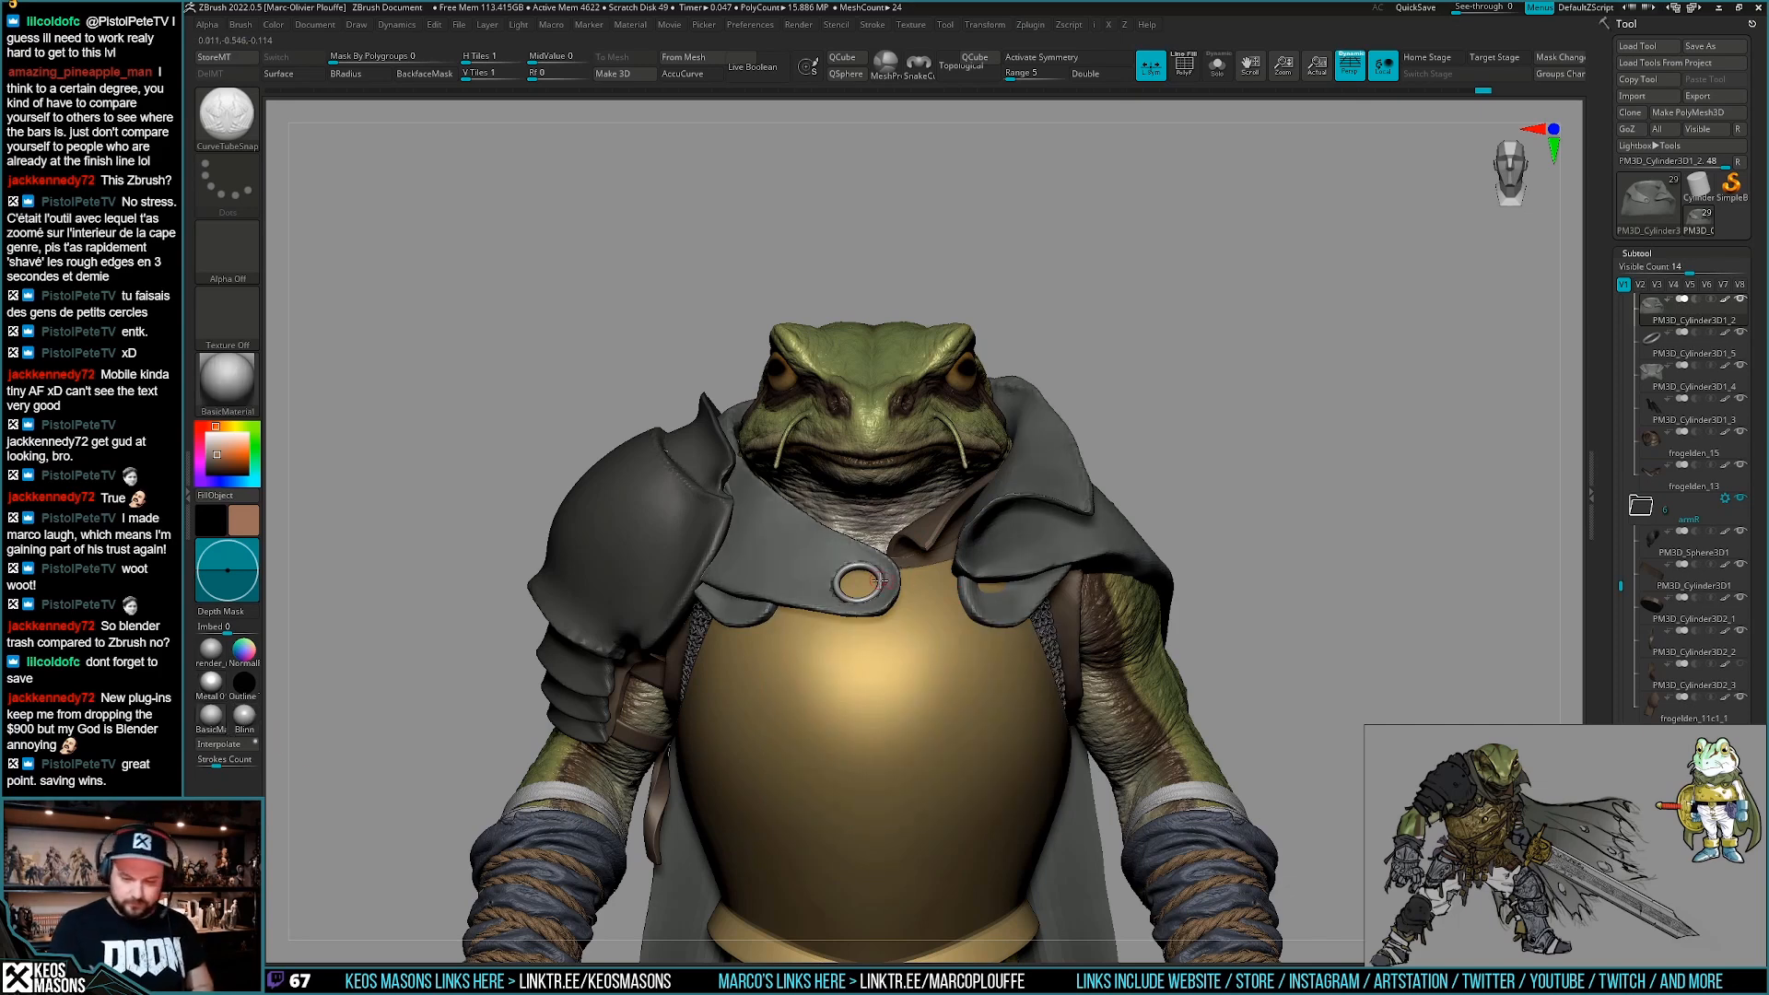
{"action": "left_click_drag", "start_coordinate": [888, 581], "coordinate": [1050, 541]}
{"action": "key", "text": "ctrl+z"}
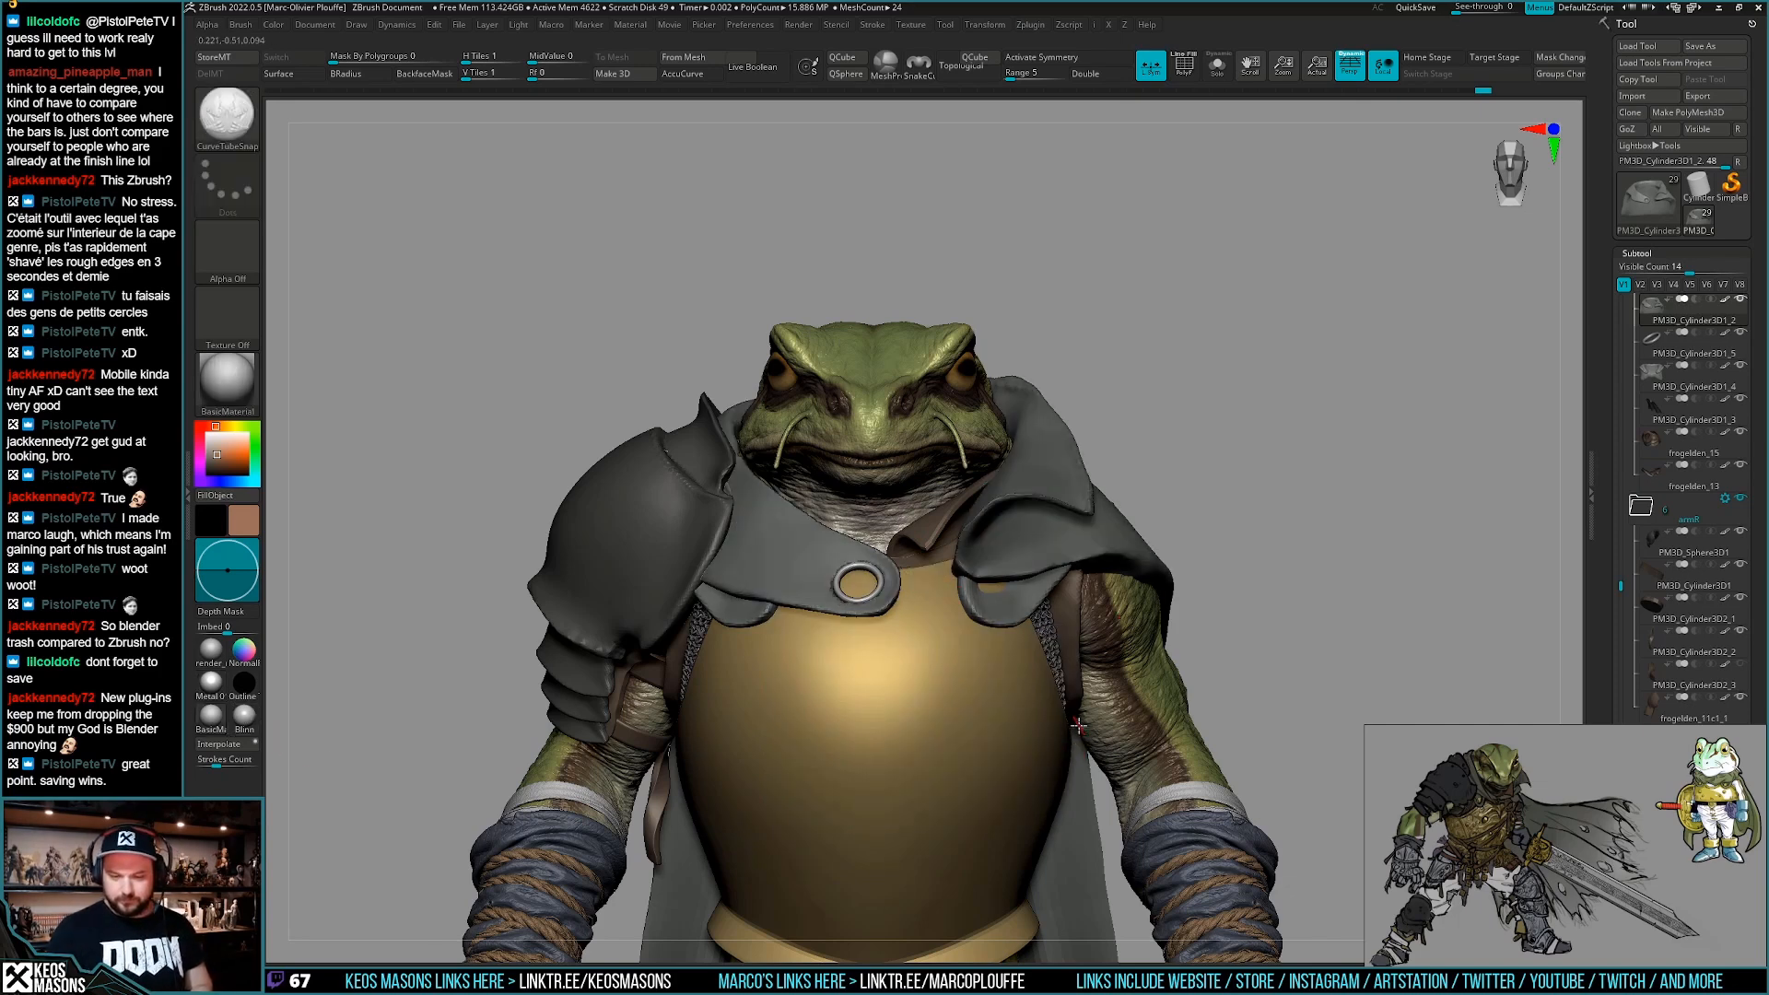
{"action": "key", "text": "space"}
{"action": "left_click", "coordinate": [940, 789]}
Try to draw a brown tube strap from the ring across to the opposite side of the cape.
{"action": "left_click_drag", "start_coordinate": [864, 584], "coordinate": [996, 542]}
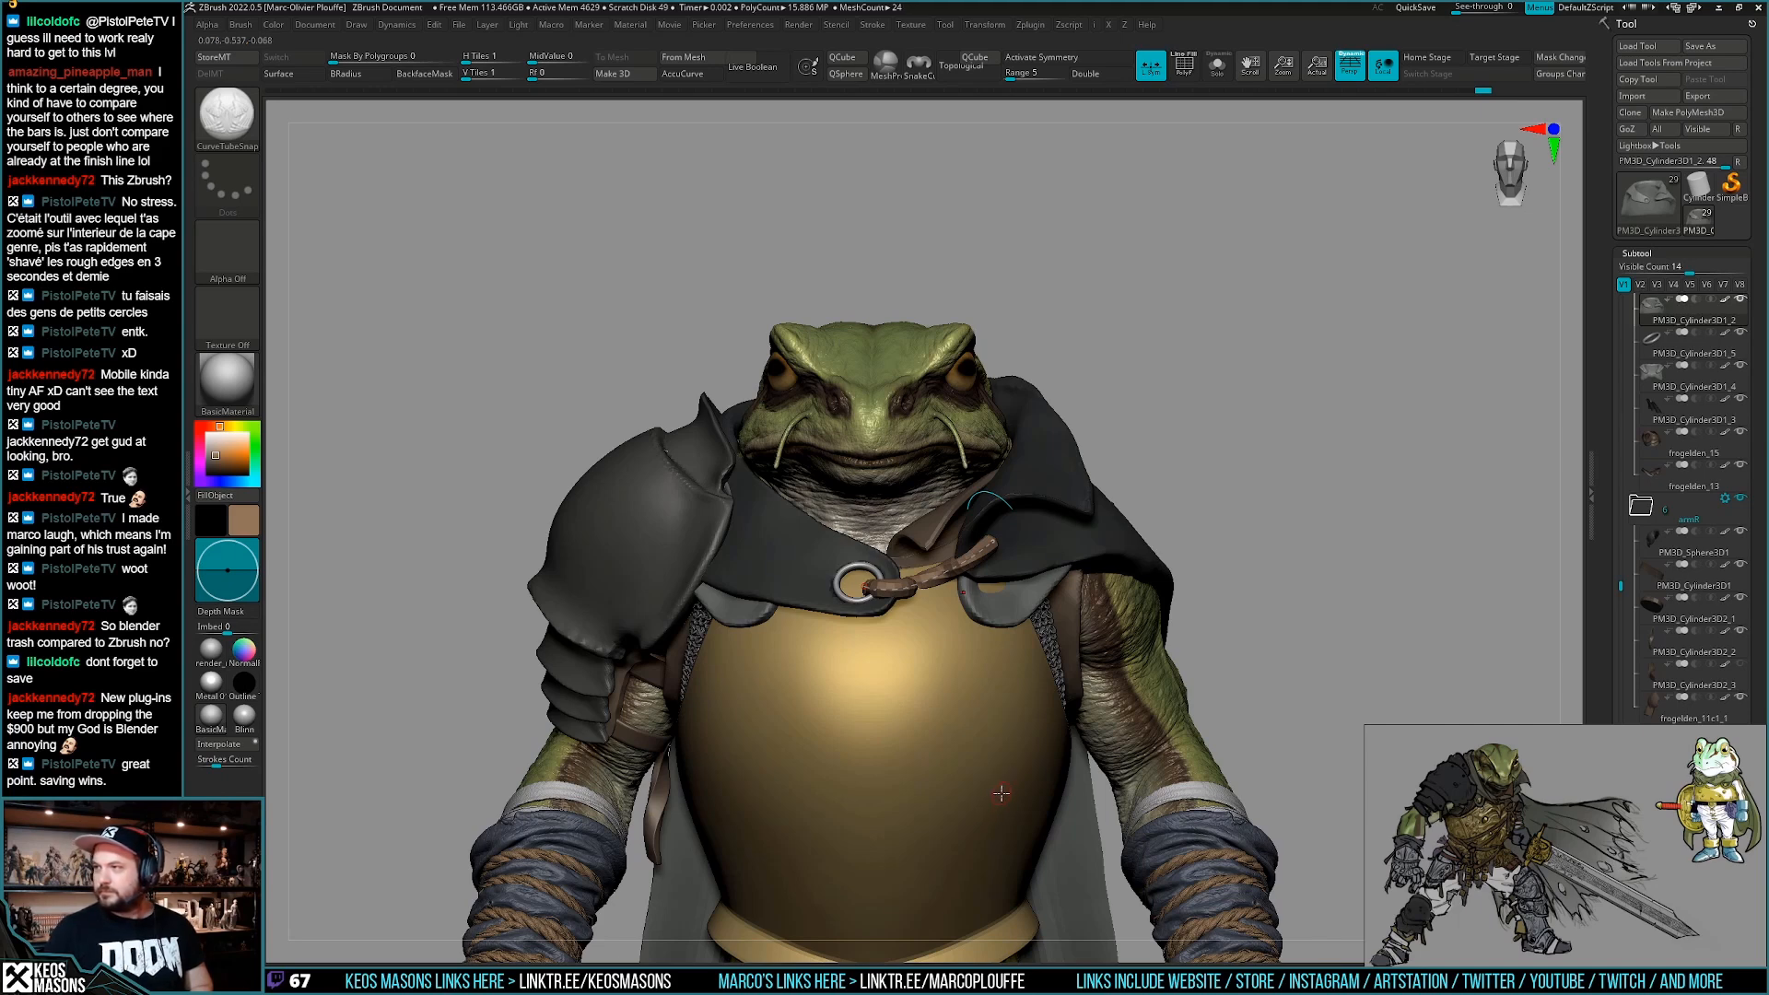
{"action": "key", "text": "ctrl+z"}
{"action": "right_click_drag", "start_coordinate": [1037, 665], "coordinate": [741, 683]}
{"action": "left_click_drag", "start_coordinate": [989, 591], "coordinate": [978, 594]}
{"action": "mouse_move", "coordinate": [978, 594]}
{"action": "right_mouse_down"}
{"action": "mouse_move", "coordinate": [1078, 603]}
{"action": "mouse_move", "coordinate": [1022, 595]}
{"action": "right_mouse_up"}
{"action": "key", "text": "ctrl+z"}
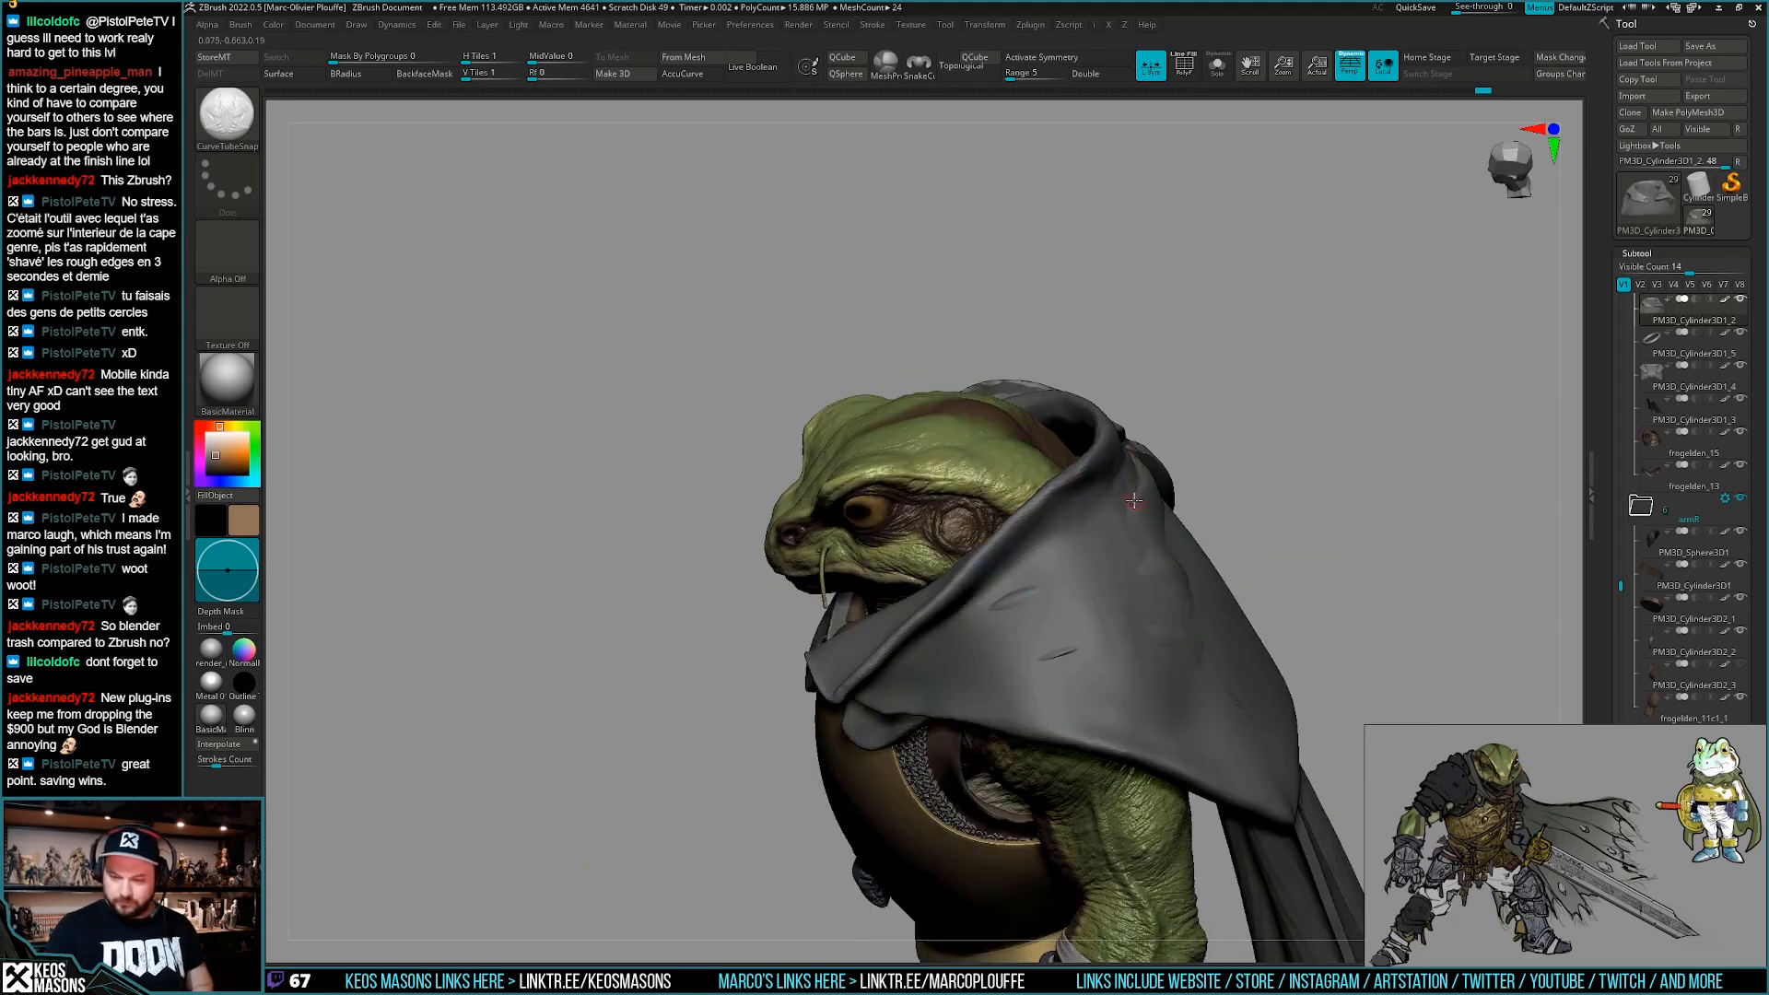
Draw a tube strap over the bare-arm side of the cape and shape its curve around the collar.
{"action": "left_click_drag", "start_coordinate": [1138, 455], "coordinate": [948, 589]}
{"action": "right_click_drag", "start_coordinate": [949, 589], "coordinate": [1051, 591]}
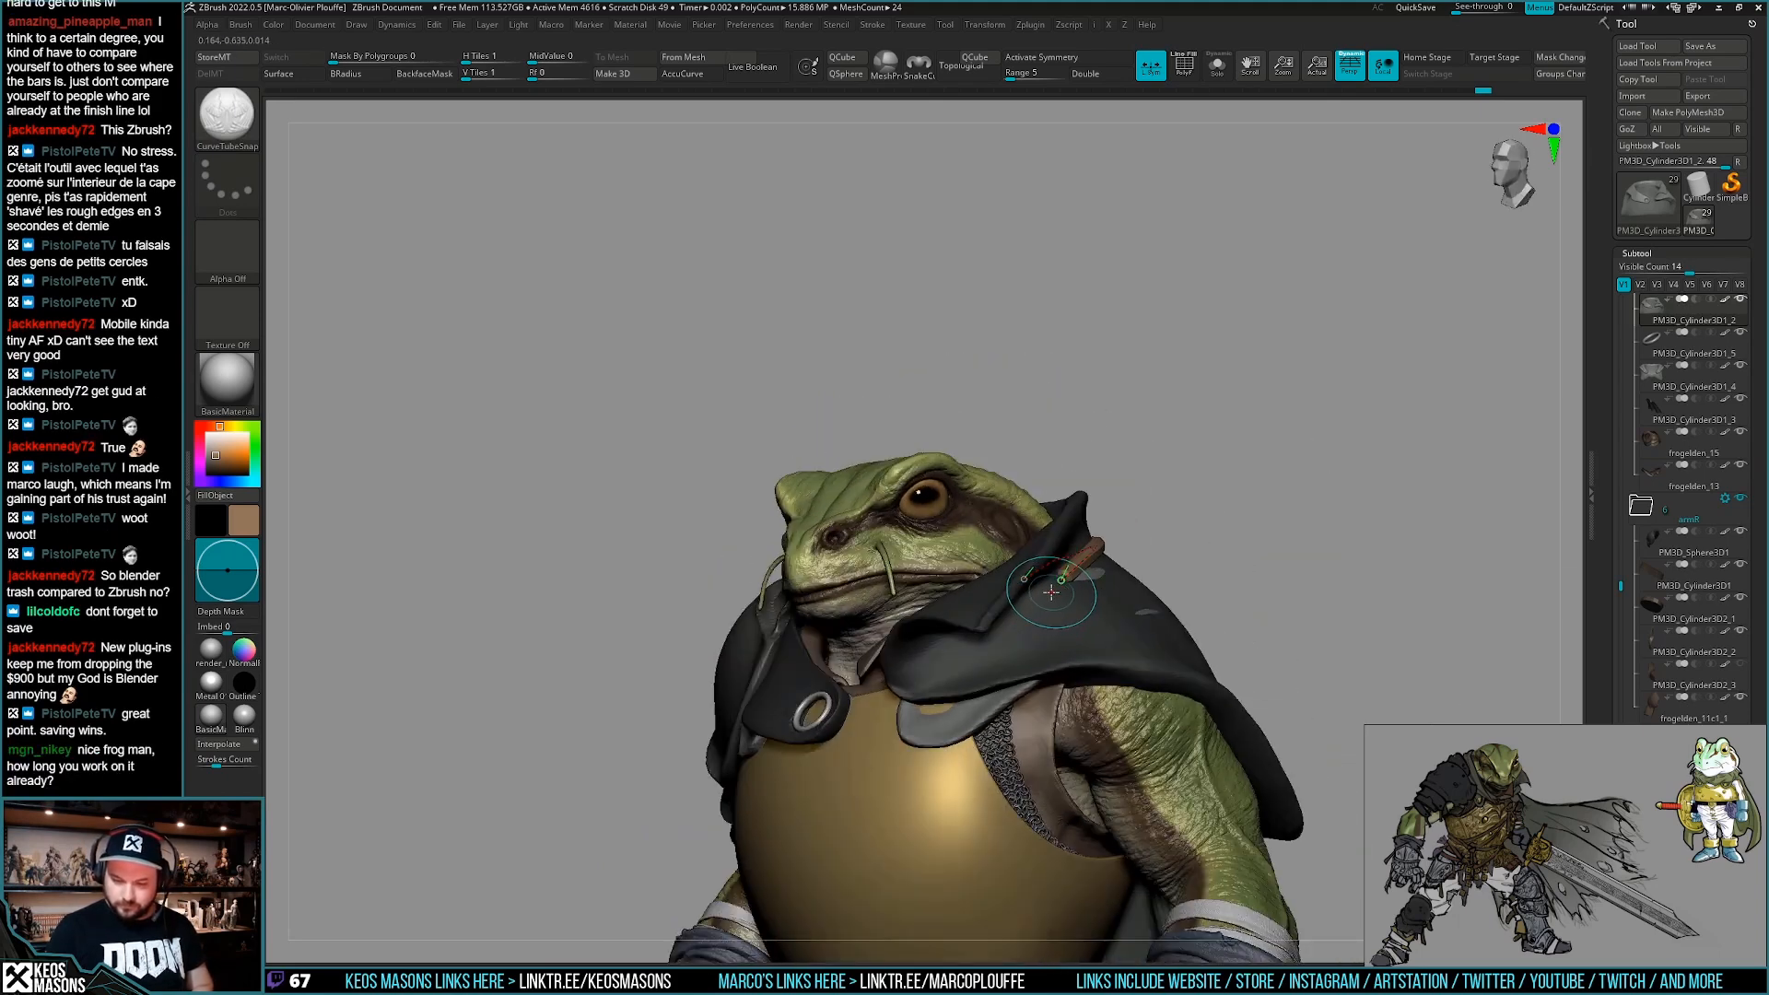
{"action": "right_click_drag", "start_coordinate": [956, 667], "coordinate": [1057, 590]}
{"action": "right_click_drag", "start_coordinate": [955, 645], "coordinate": [1009, 636]}
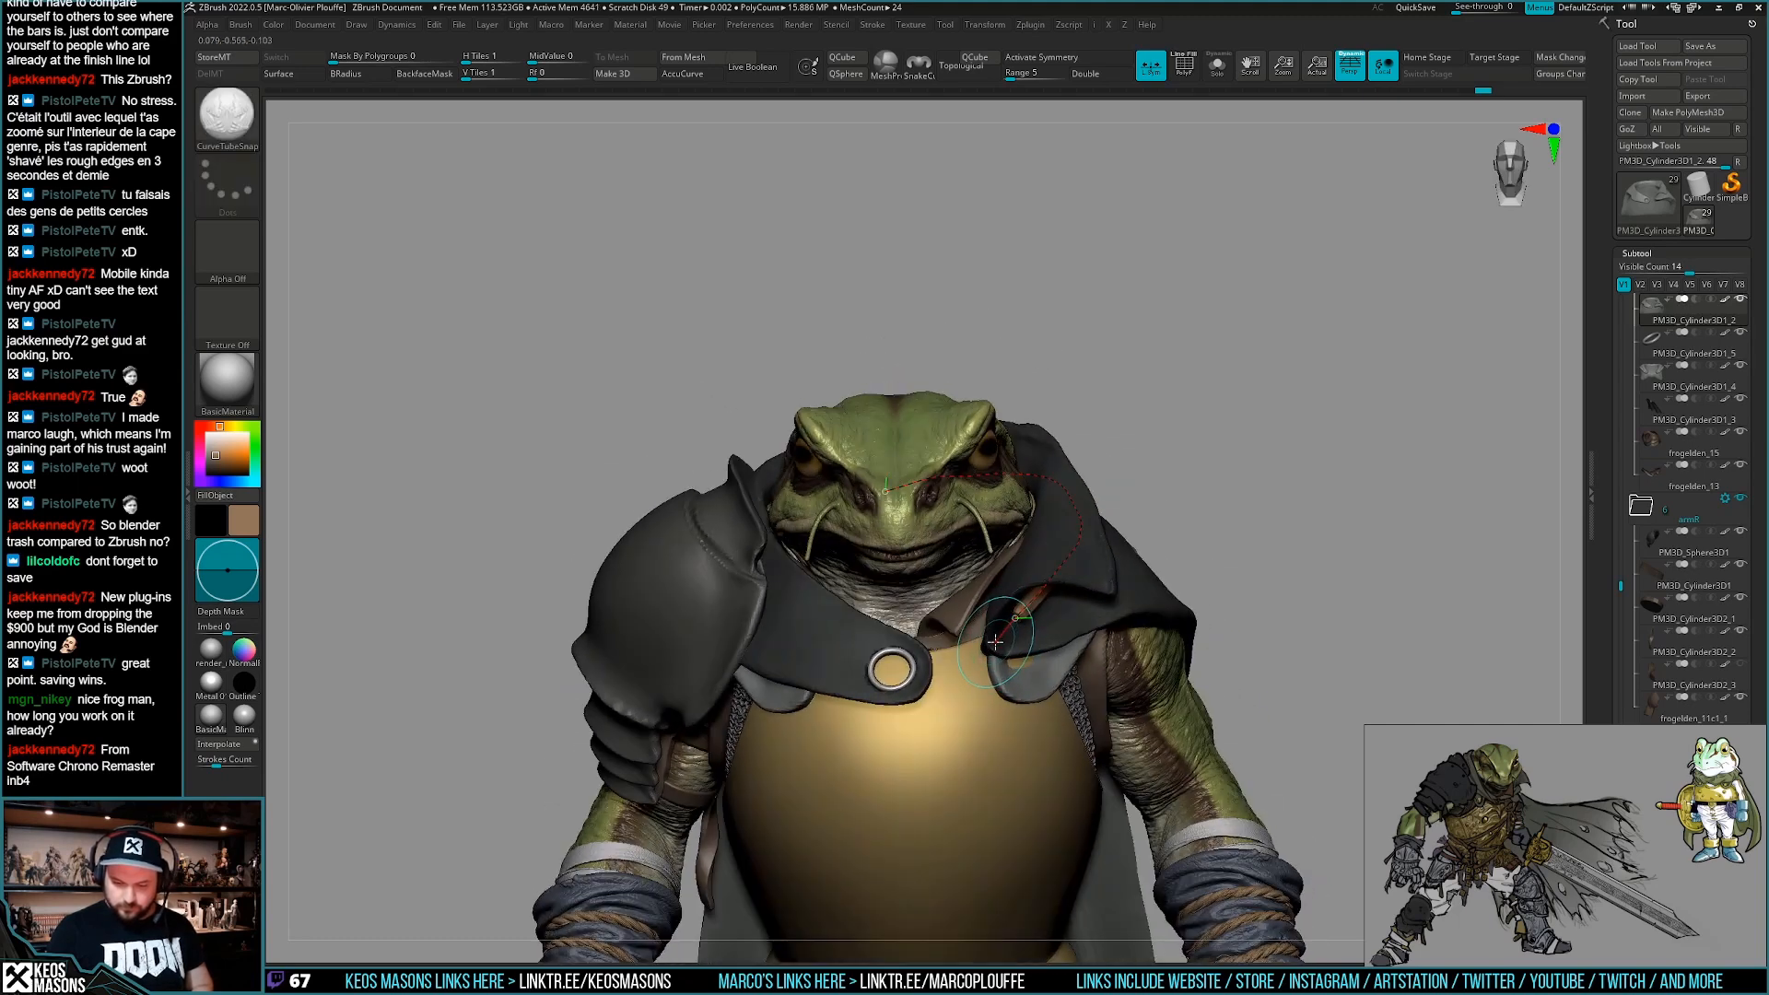
{"action": "right_click_drag", "start_coordinate": [915, 679], "coordinate": [984, 669]}
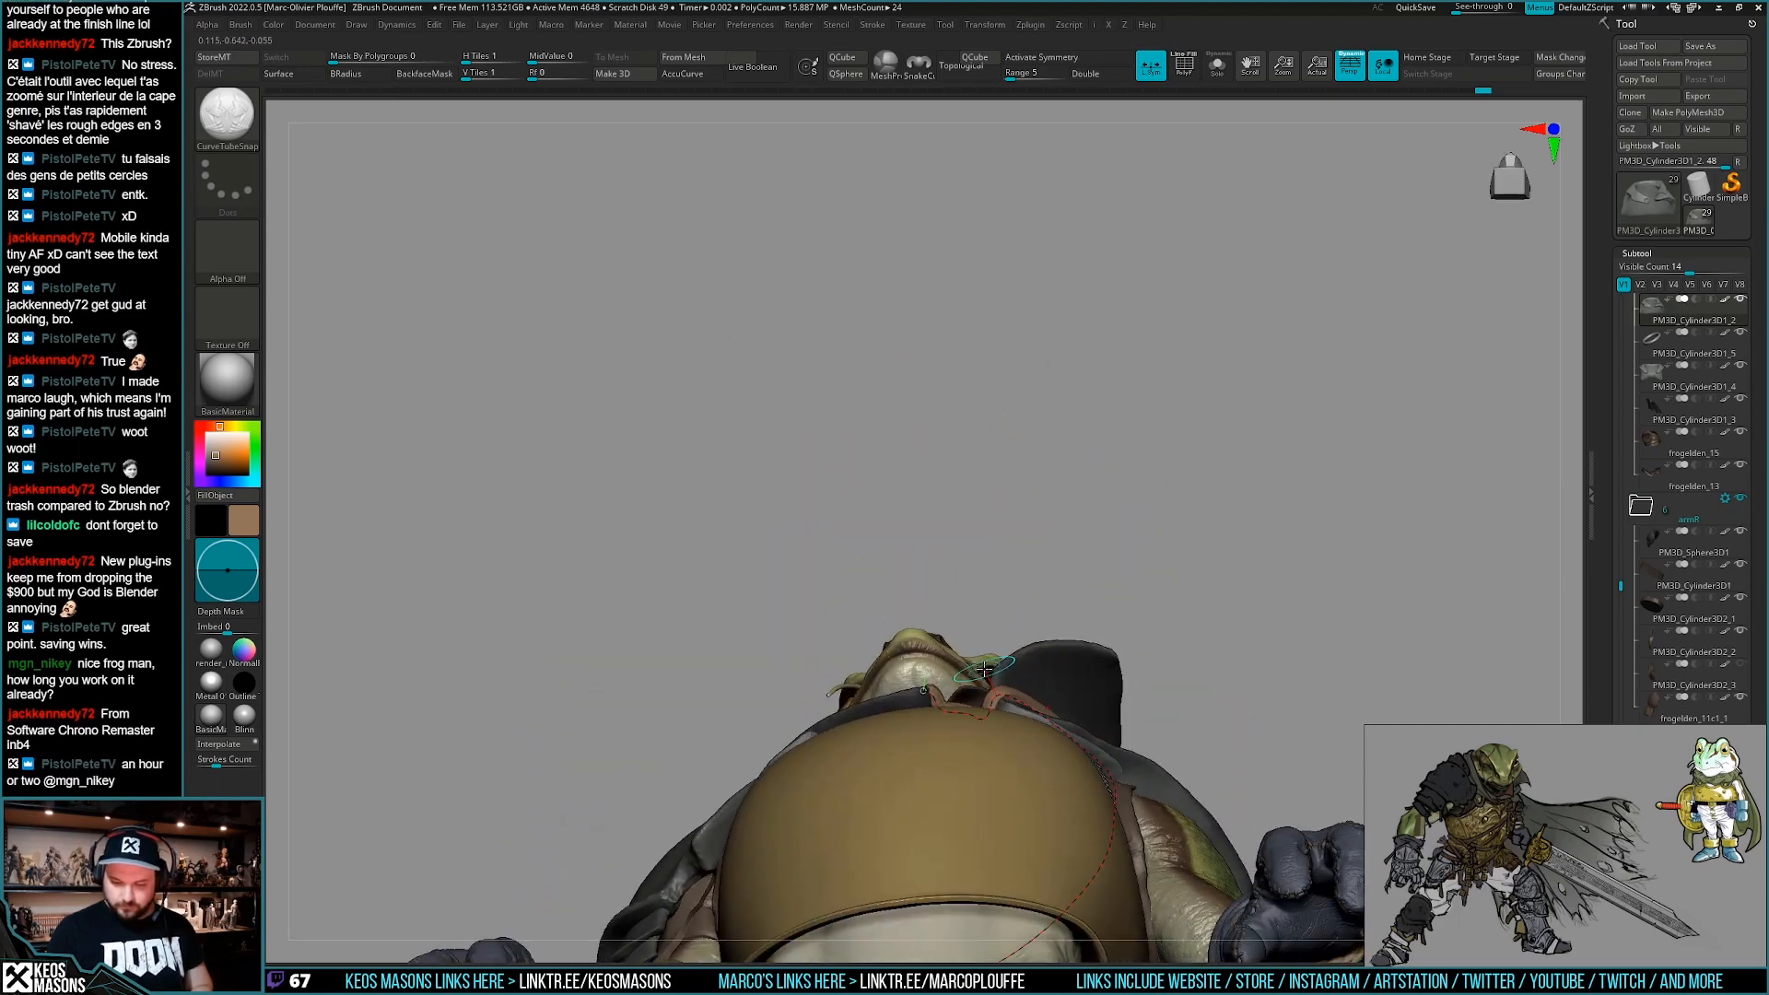
{"action": "right_click_drag", "start_coordinate": [1181, 626], "coordinate": [1064, 748]}
Switch to the Move brush and split the strap off the cape into its own subtool.
{"action": "key", "text": "b"}
{"action": "left_click", "coordinate": [1182, 677]}
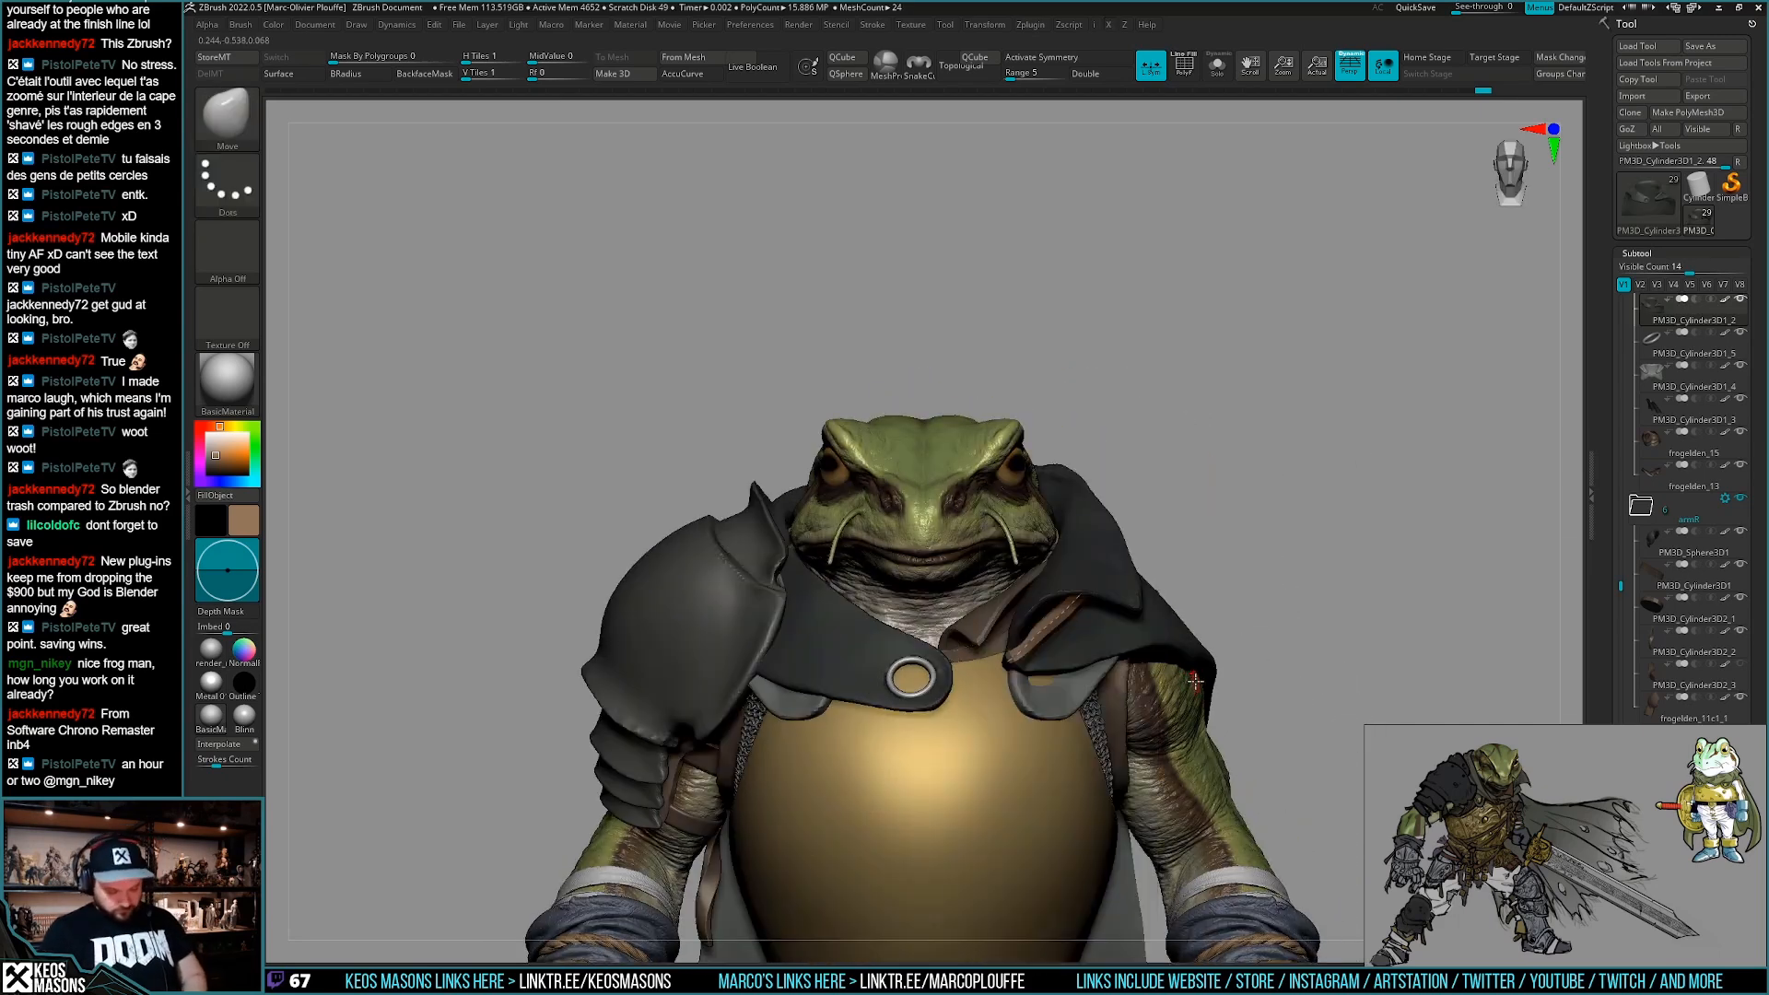
{"action": "key", "text": "ctrl+i"}
{"action": "key", "text": "ctrl+shift+s"}
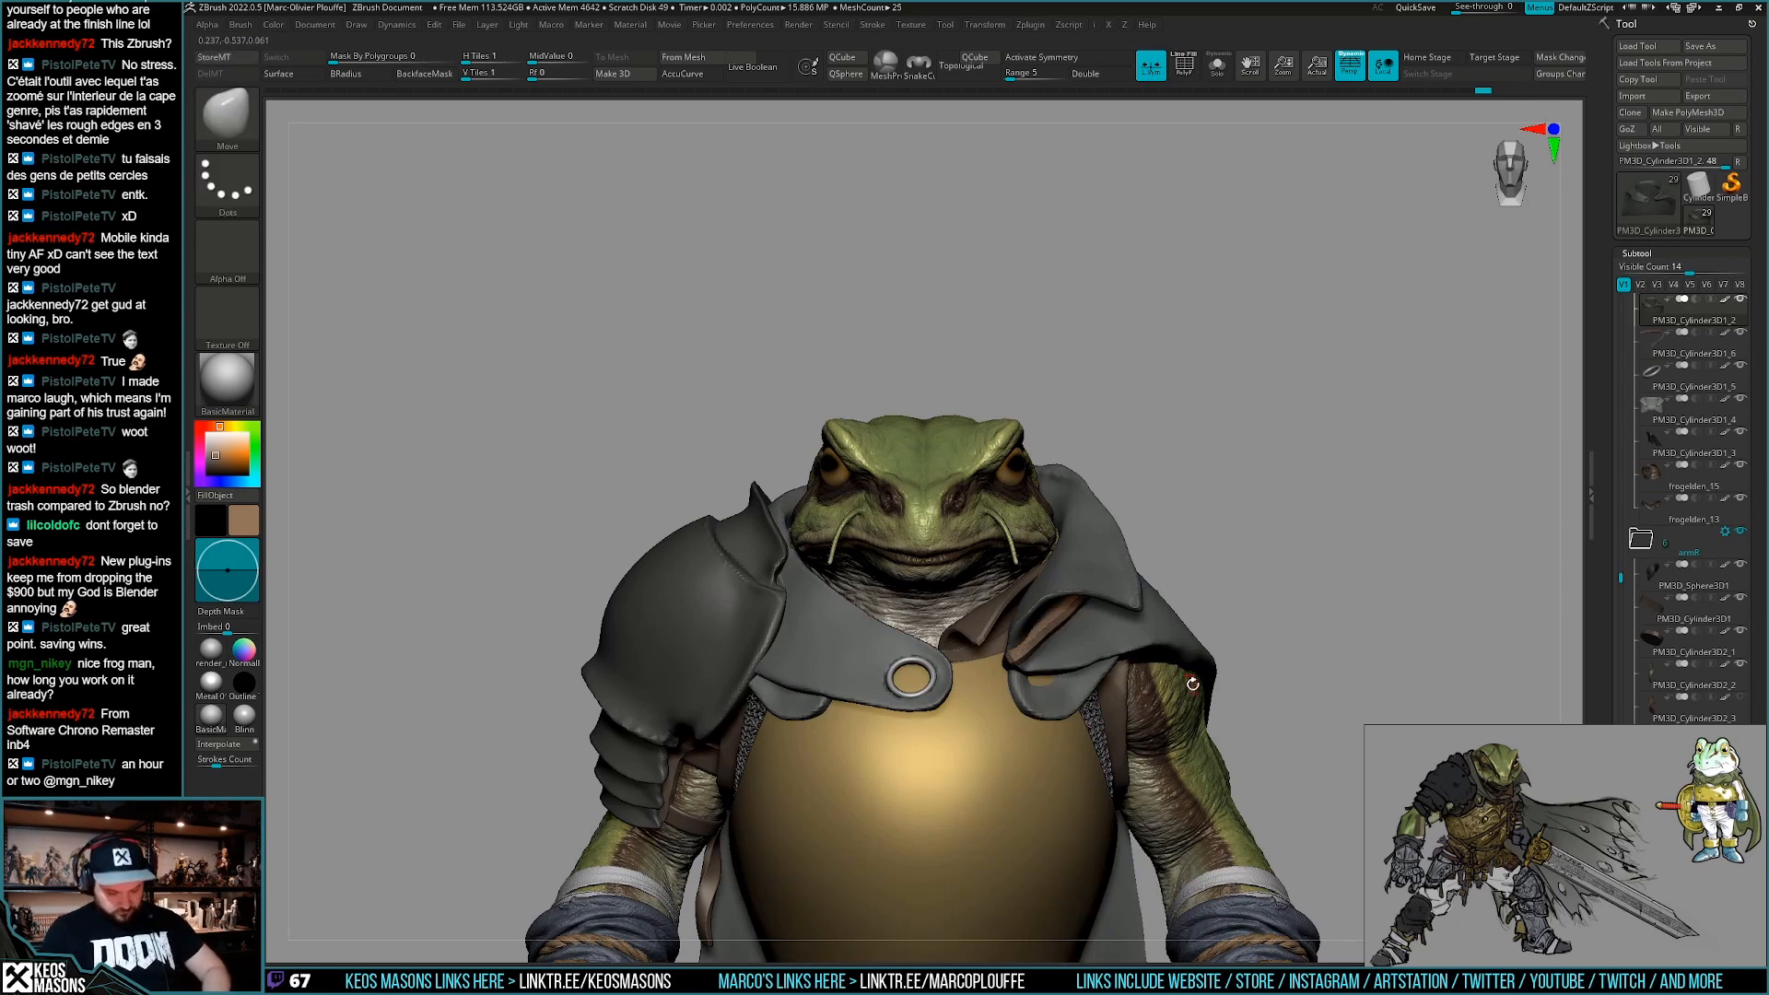
Select the strap and reshape it with the Move brush to run from under the collar through the ring.
{"action": "mouse_move", "coordinate": [1073, 682]}
{"action": "right_mouse_down"}
{"action": "mouse_move", "coordinate": [1066, 717]}
{"action": "mouse_move", "coordinate": [1016, 717]}
{"action": "mouse_move", "coordinate": [959, 785]}
{"action": "right_mouse_up"}
{"action": "key", "text": "b"}
{"action": "key", "text": "space"}
{"action": "key", "text": "space"}
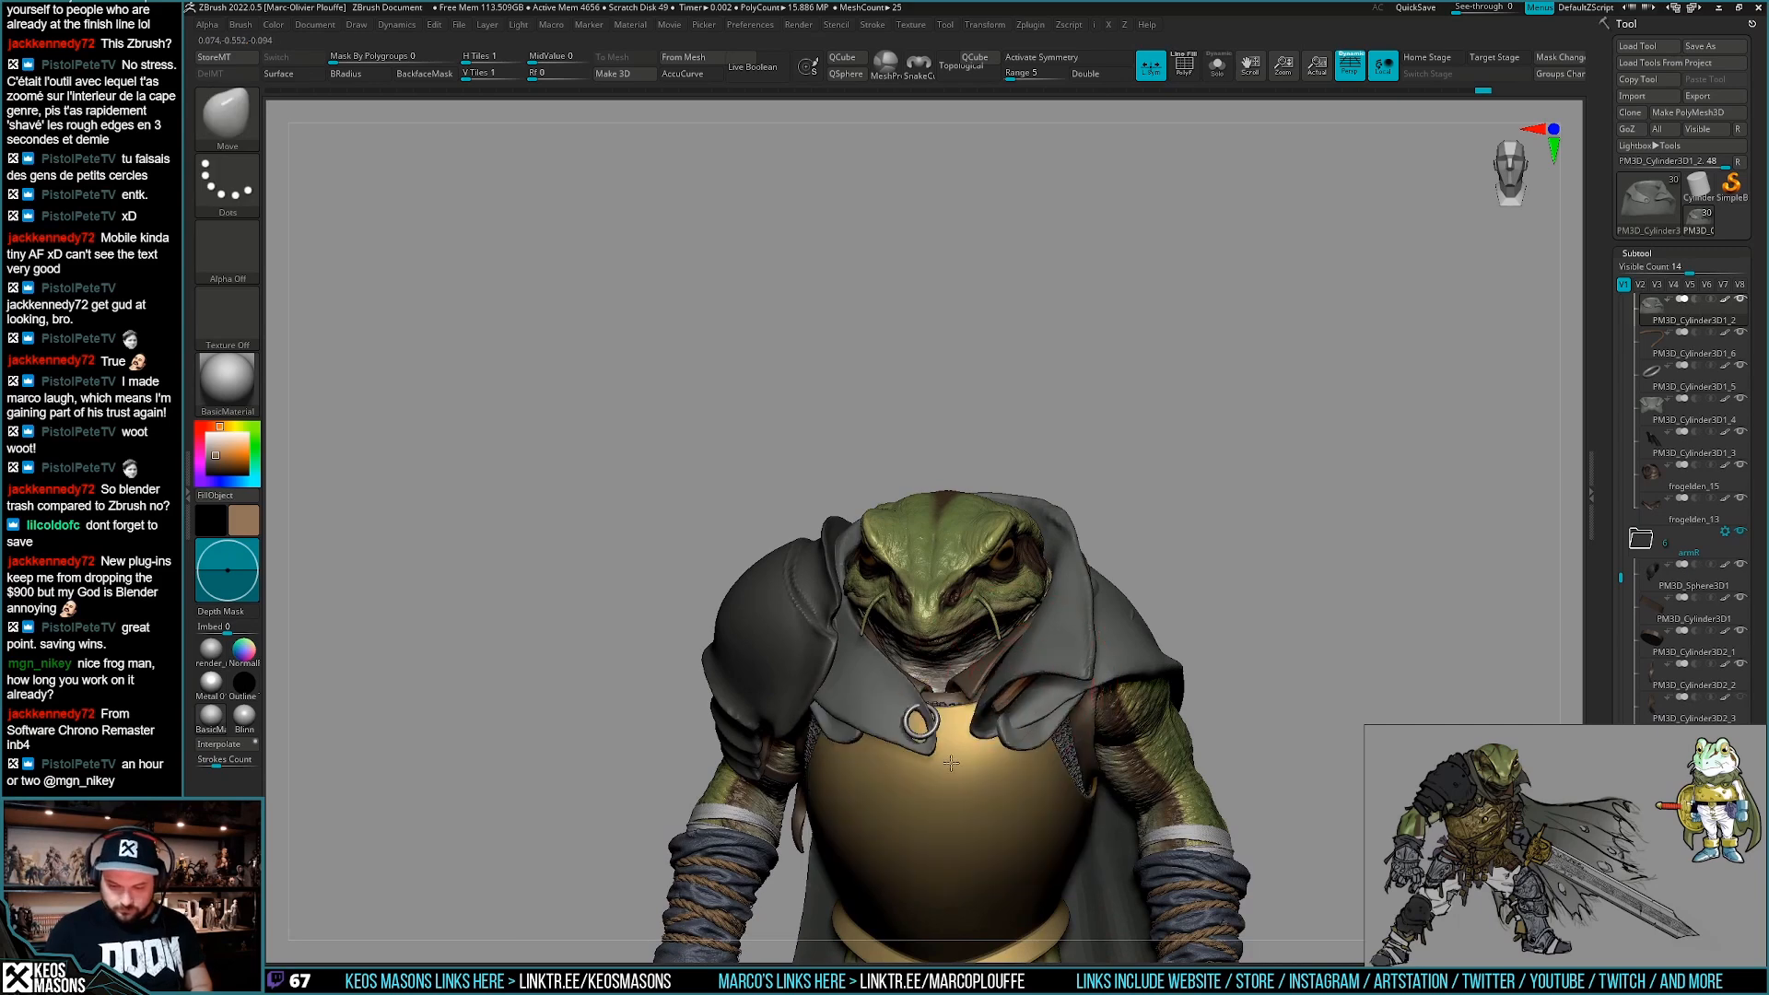
{"action": "left_click", "coordinate": [941, 771], "text": "alt"}
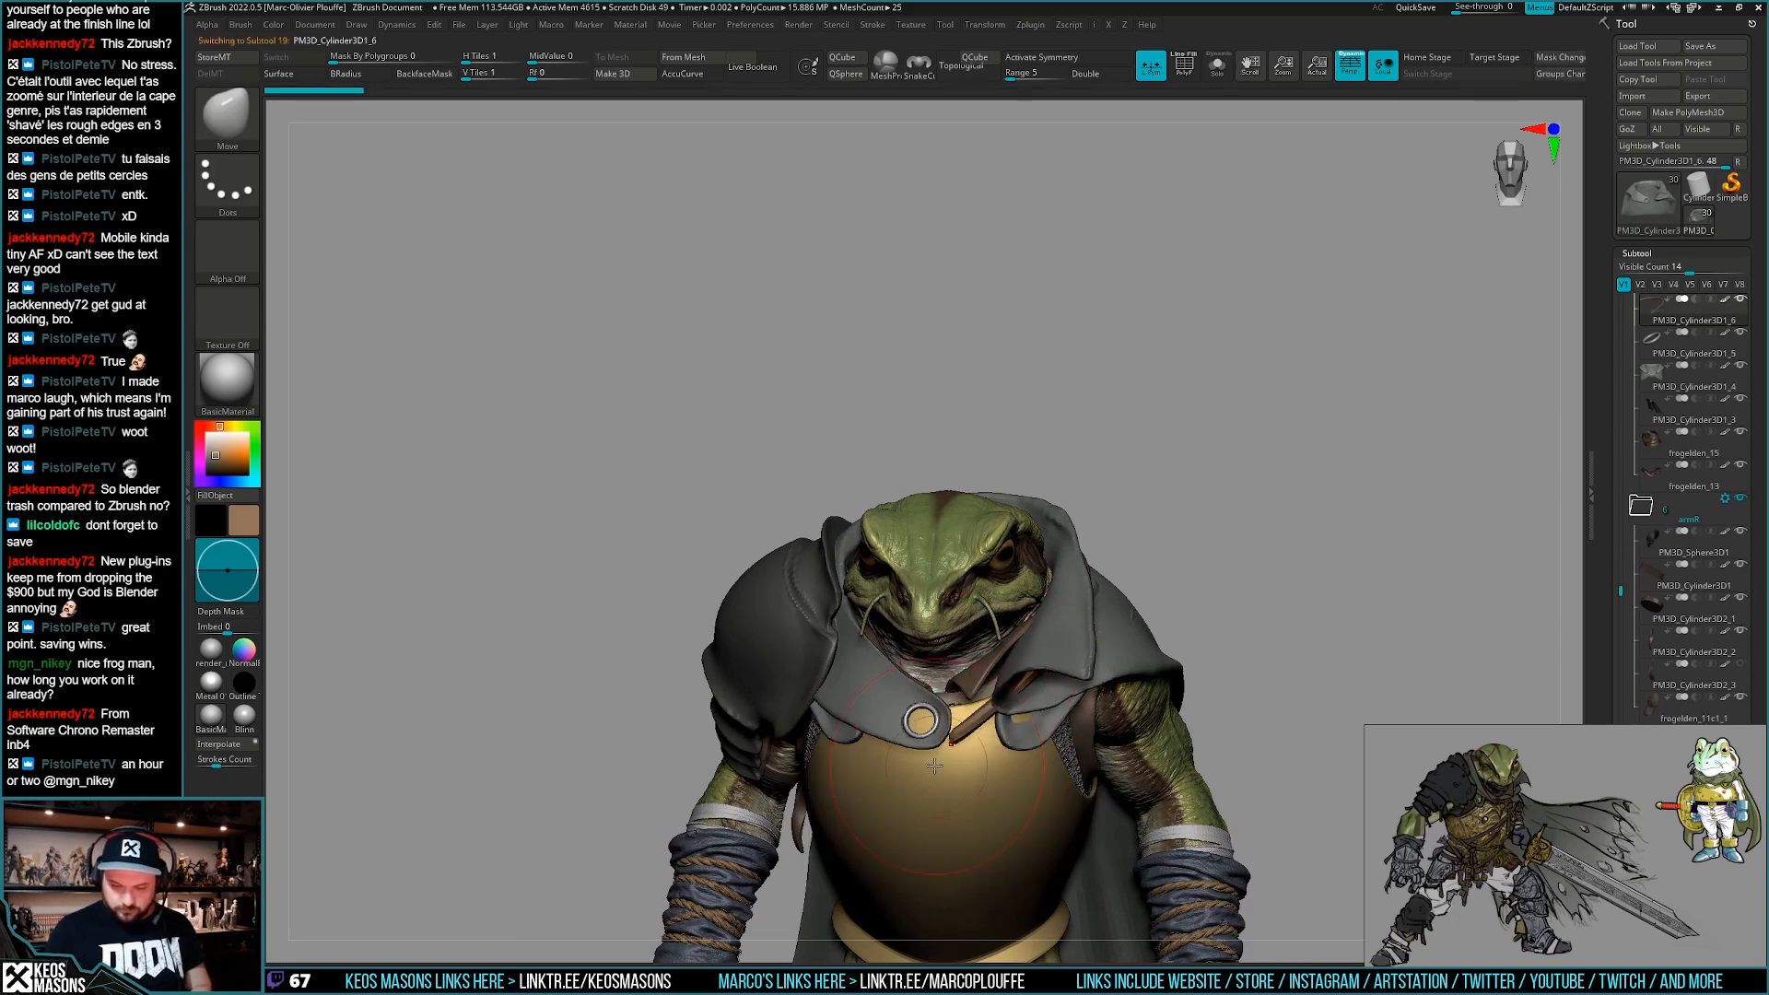
{"action": "right_click_drag", "start_coordinate": [922, 733], "coordinate": [1072, 678]}
{"action": "right_click", "coordinate": [952, 793]}
{"action": "key", "text": "space"}
Select the cape and reshape its bare-arm collar and chest fold around the strap with the Move brush.
{"action": "left_click", "coordinate": [1068, 679], "text": "alt"}
{"action": "key", "text": "space"}
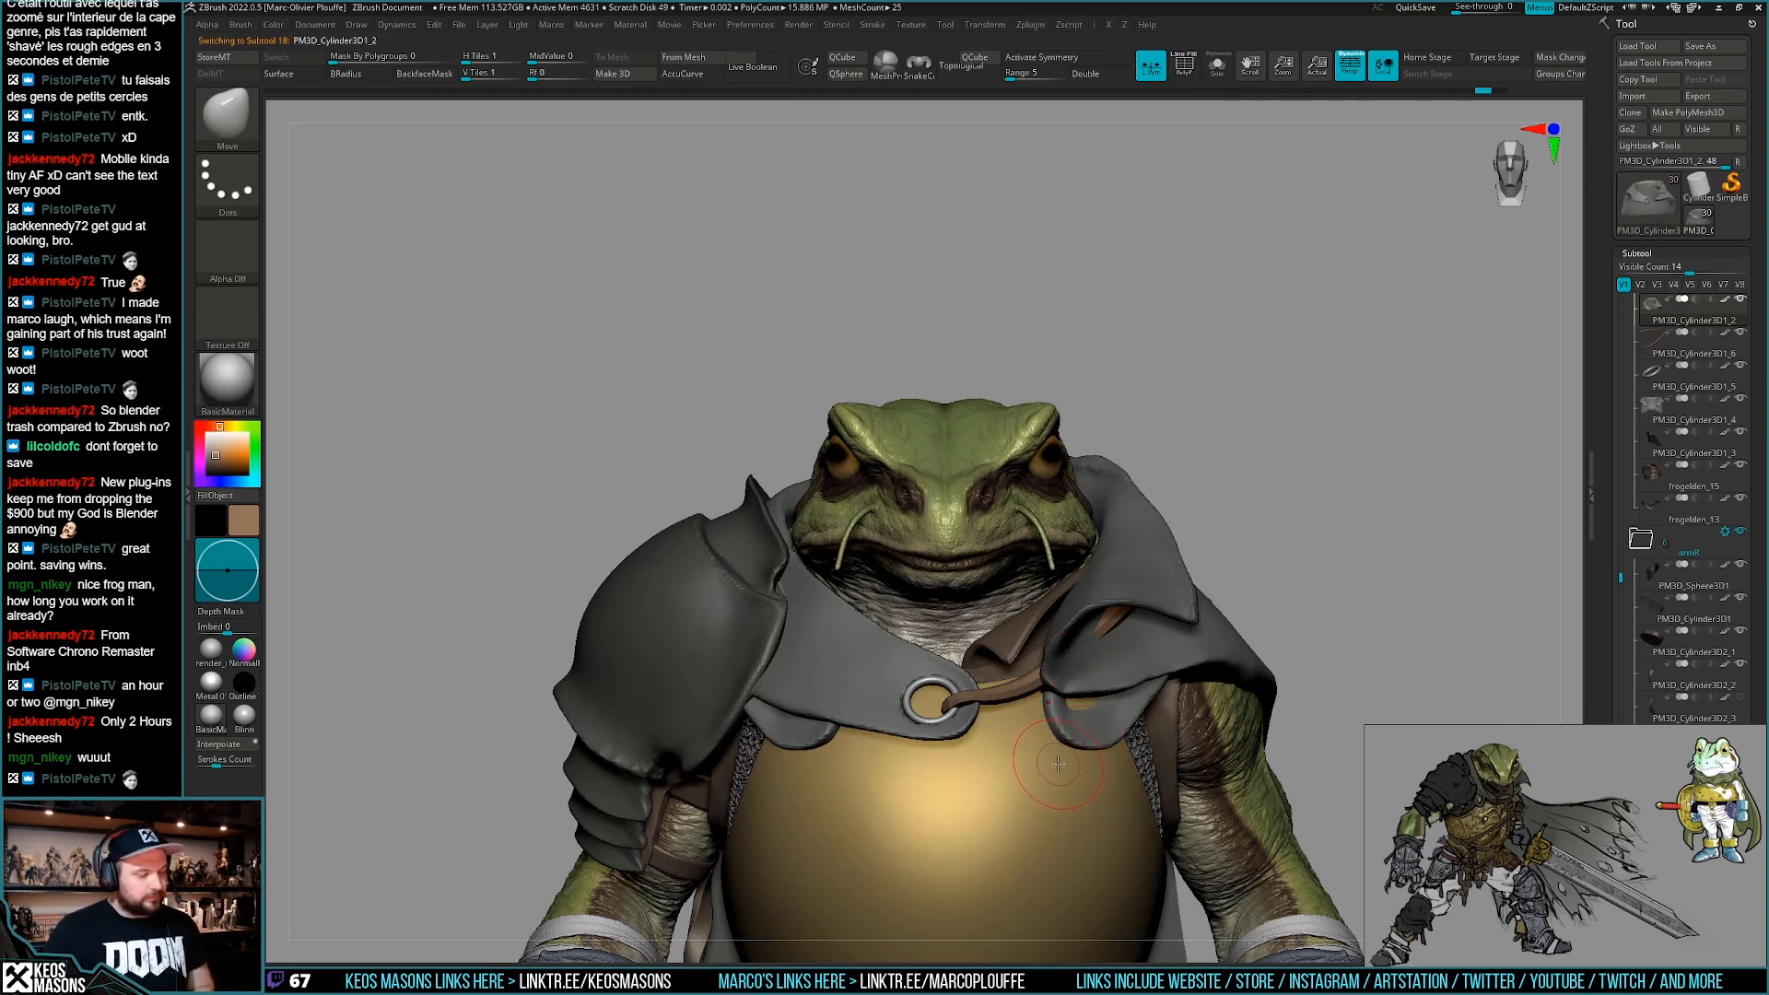
{"action": "right_click_drag", "start_coordinate": [1073, 691], "coordinate": [1079, 640]}
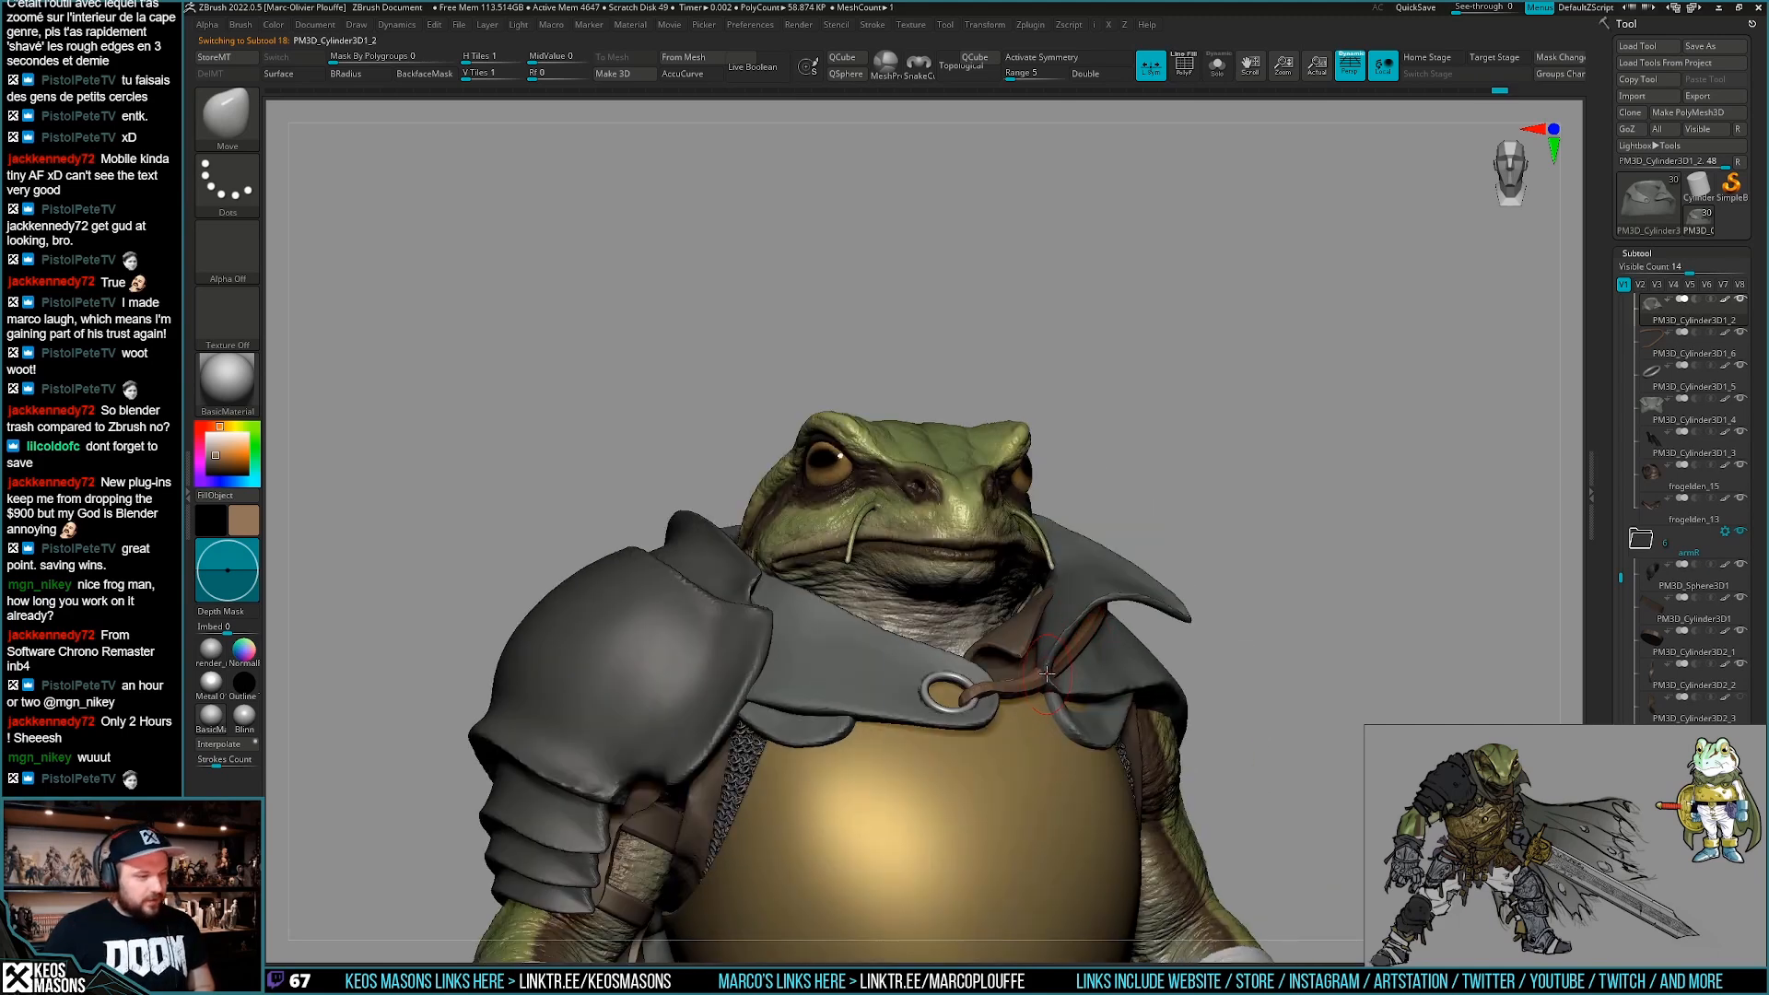
{"action": "mouse_move", "coordinate": [1049, 710]}
{"action": "right_mouse_down"}
{"action": "mouse_move", "coordinate": [1080, 626]}
{"action": "mouse_move", "coordinate": [1049, 686]}
{"action": "mouse_move", "coordinate": [1084, 683]}
{"action": "mouse_move", "coordinate": [1077, 744]}
{"action": "mouse_move", "coordinate": [1048, 734]}
{"action": "right_mouse_up"}
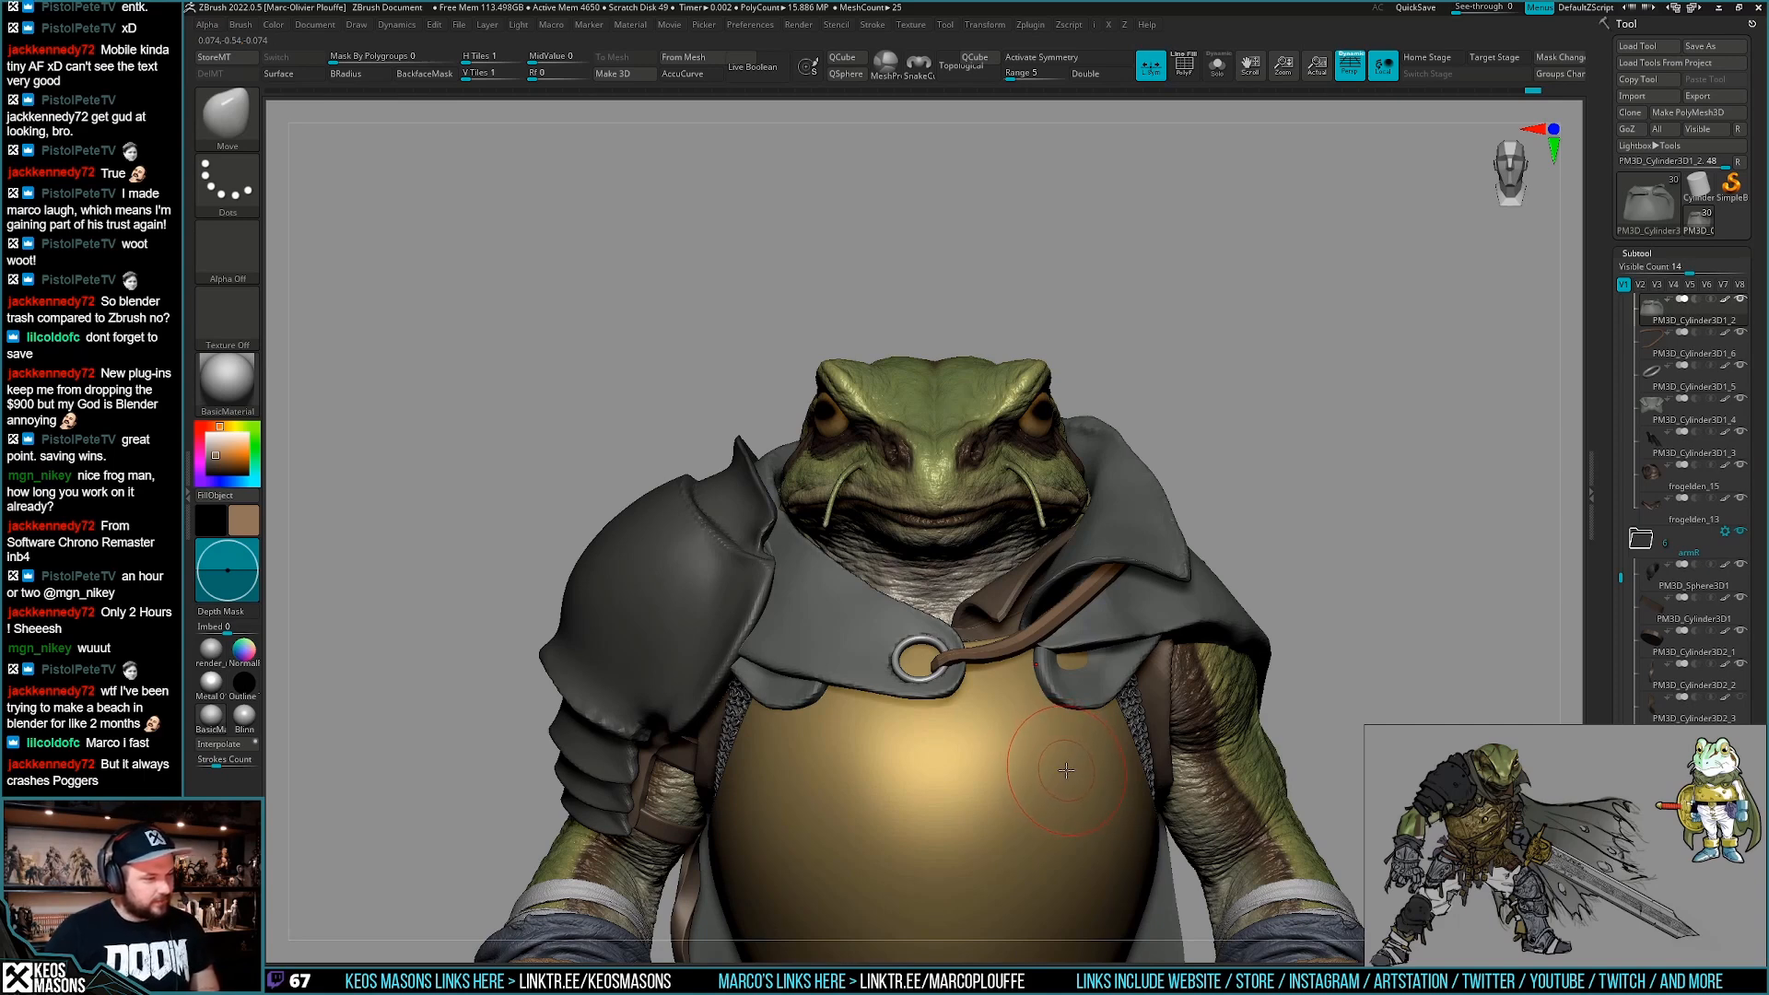
{"action": "right_click_drag", "start_coordinate": [1066, 769], "coordinate": [1025, 587]}
{"action": "right_click_drag", "start_coordinate": [1025, 606], "coordinate": [1062, 740]}
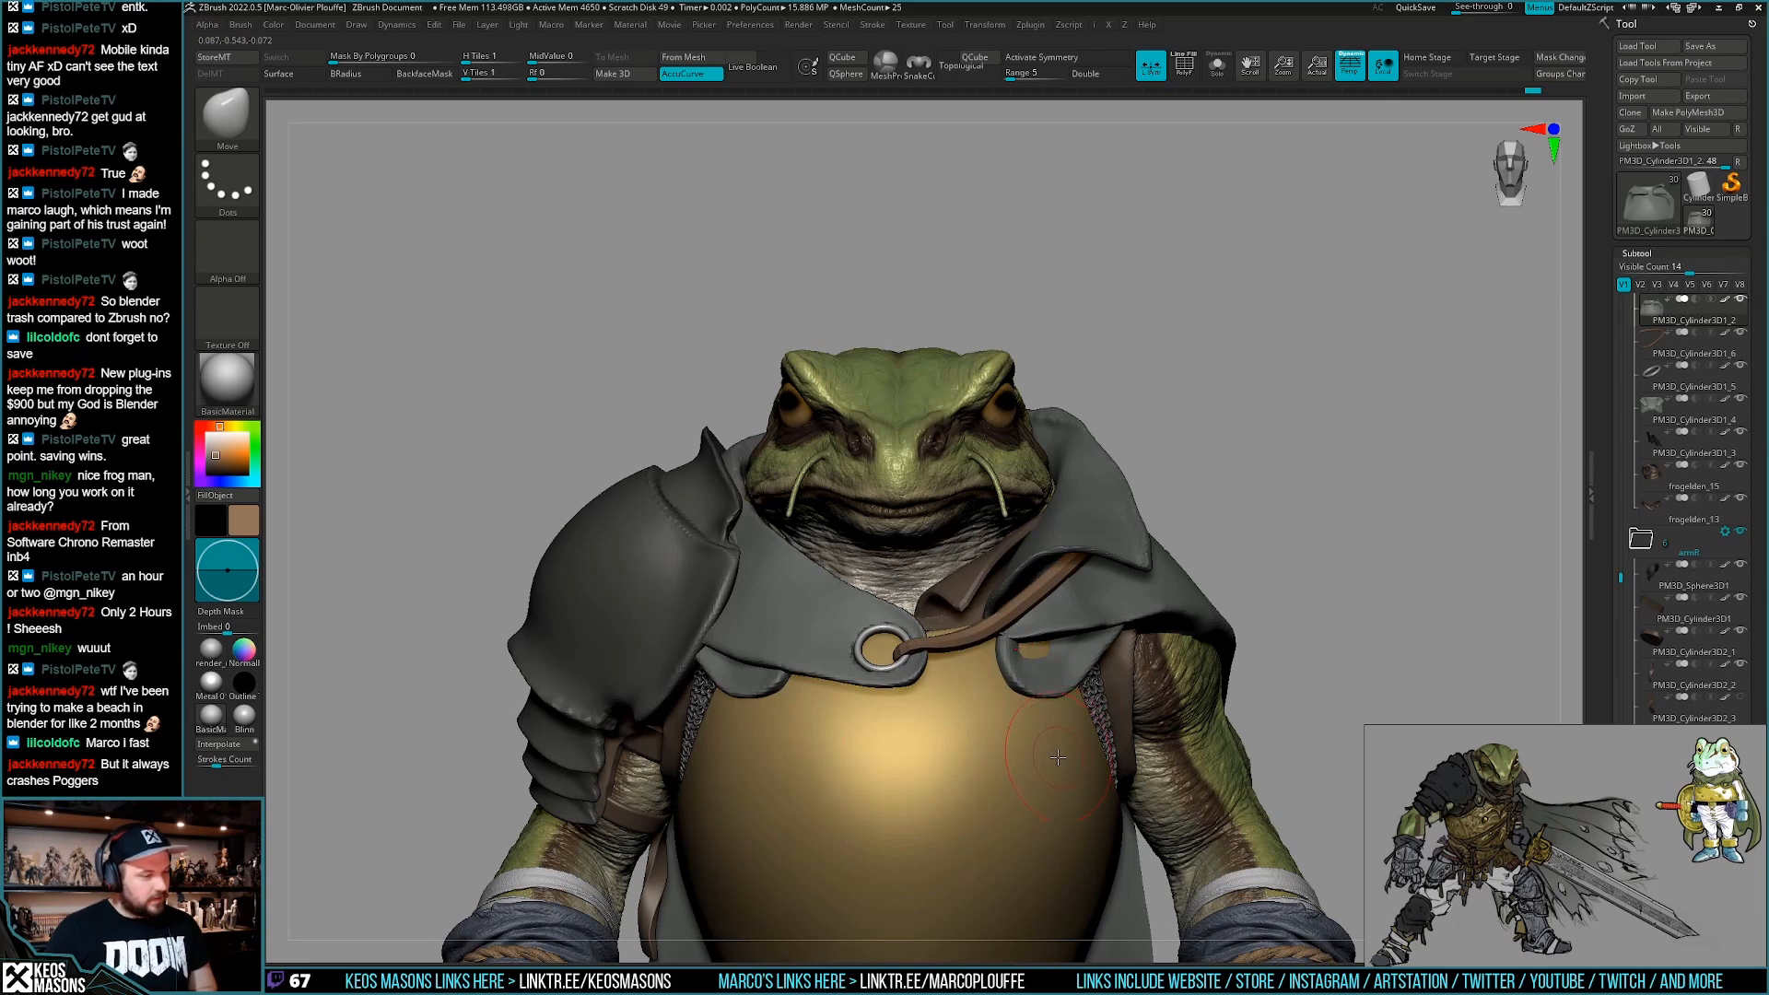
Examine the cape's ring, strap and chest flaps on the whole figure from the front and sides.
{"action": "right_click_drag", "start_coordinate": [1077, 712], "coordinate": [988, 787]}
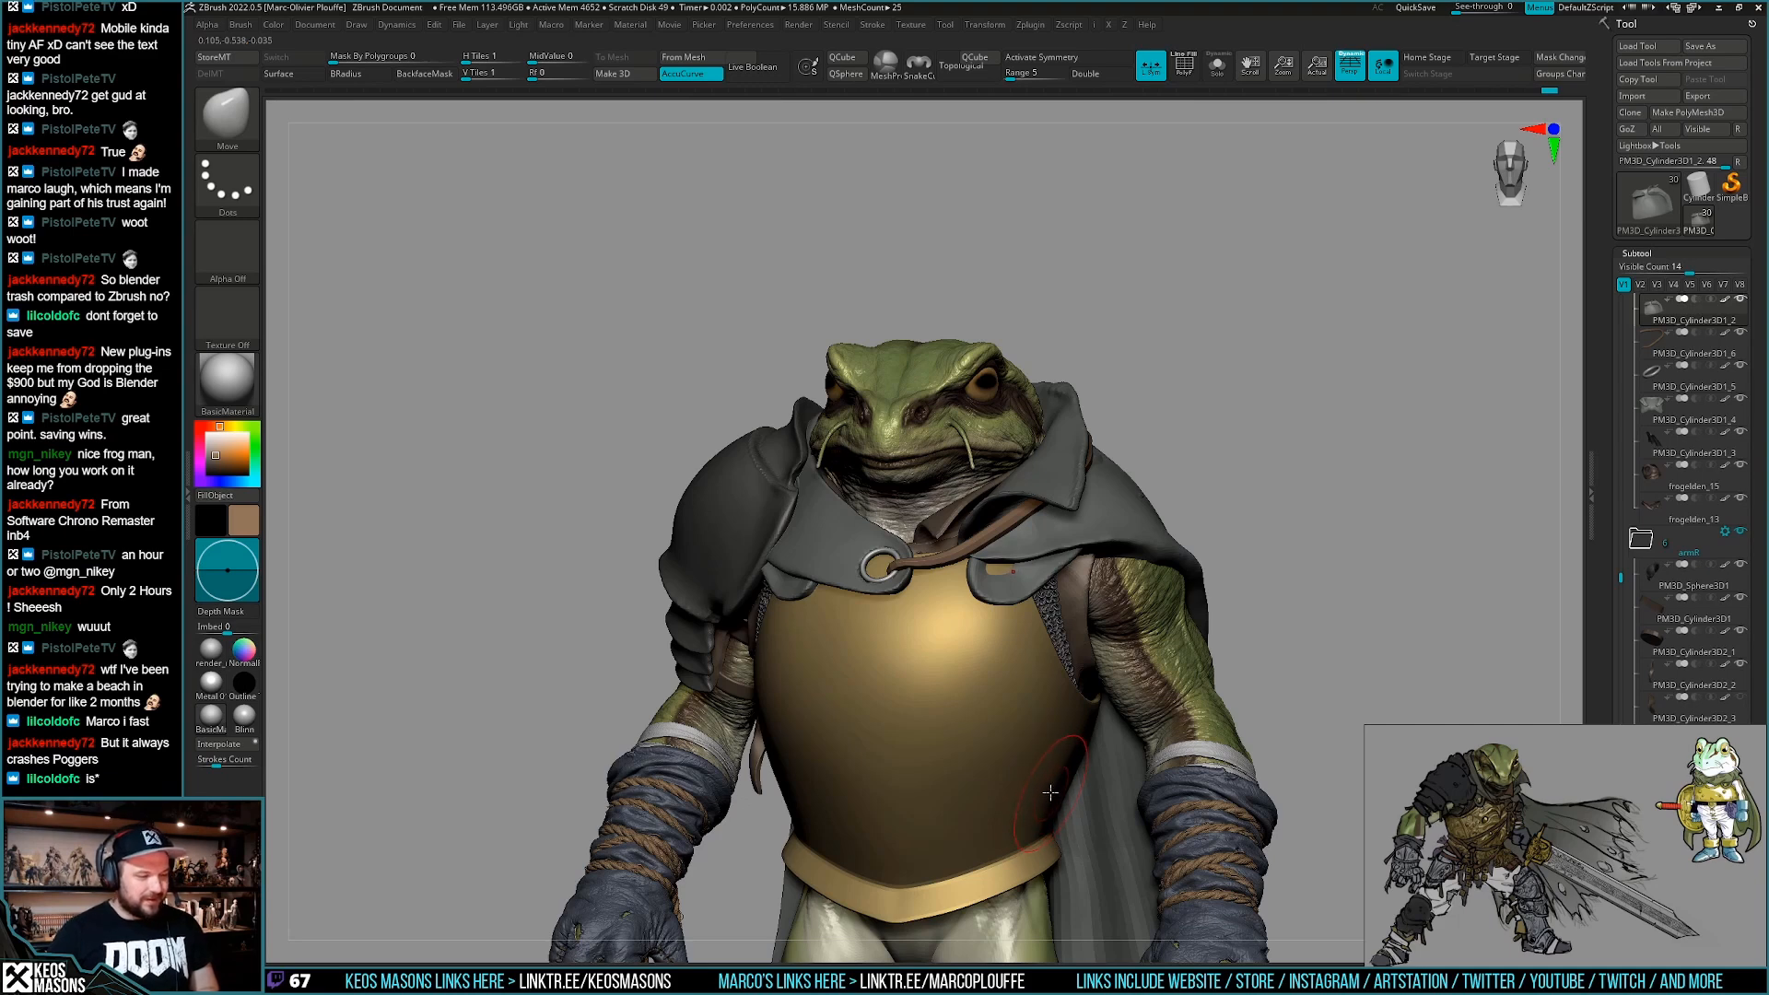
{"action": "right_click_drag", "start_coordinate": [1042, 734], "coordinate": [1042, 740]}
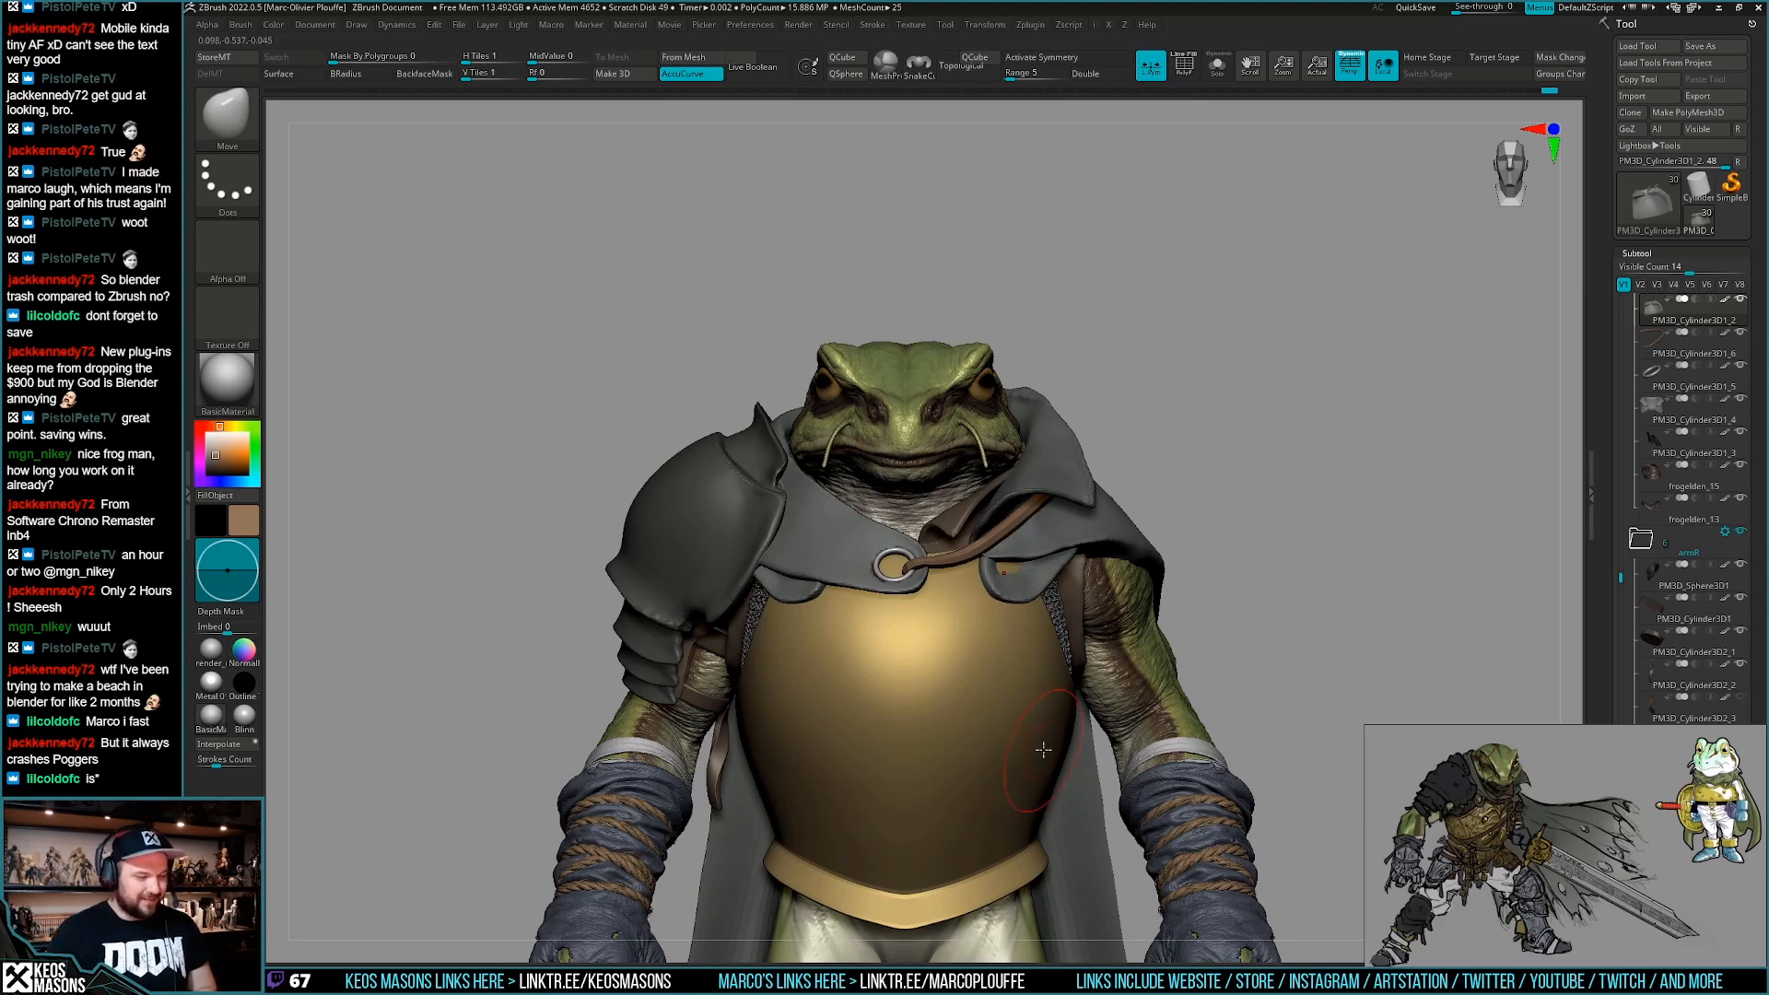
{"action": "right_click_drag", "start_coordinate": [1040, 755], "coordinate": [986, 719]}
{"action": "mouse_move", "coordinate": [939, 654]}
{"action": "right_mouse_down"}
{"action": "mouse_move", "coordinate": [951, 684]}
{"action": "mouse_move", "coordinate": [1042, 704]}
{"action": "mouse_move", "coordinate": [1025, 715]}
{"action": "mouse_move", "coordinate": [965, 606]}
{"action": "right_mouse_up"}
{"action": "left_click", "coordinate": [824, 618], "text": "alt"}
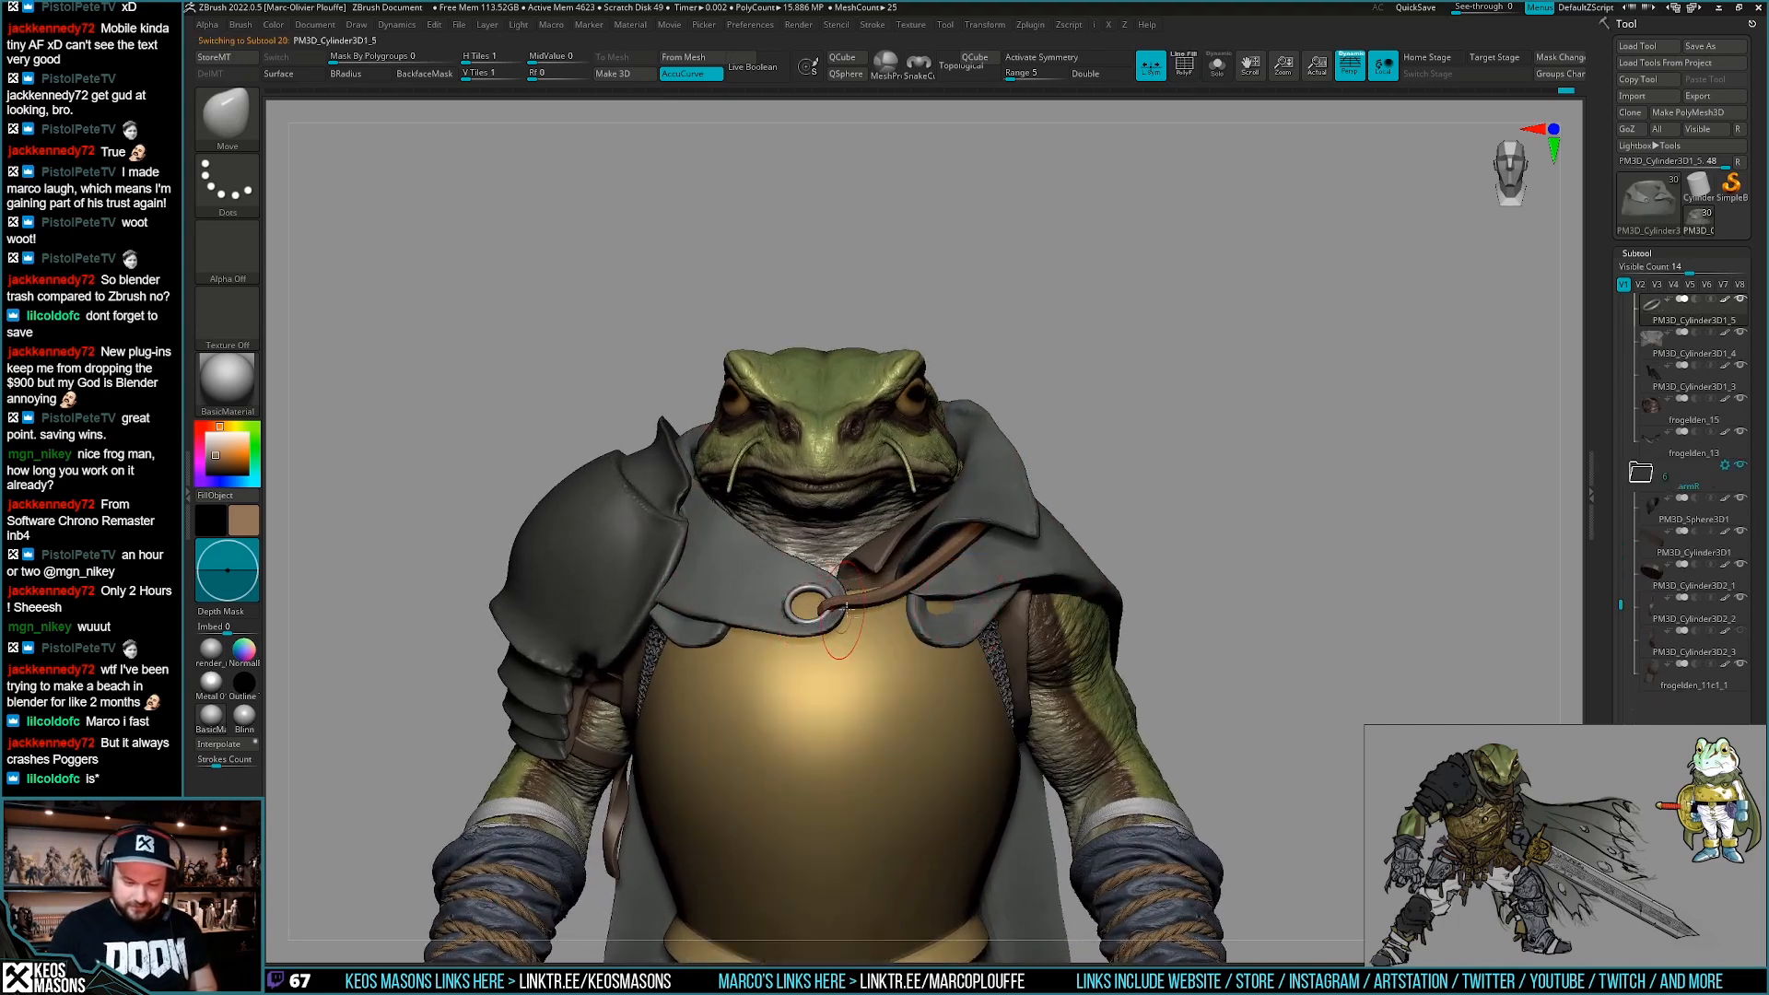
{"action": "key", "text": "shift+s"}
{"action": "key", "text": "space"}
{"action": "key", "text": "shift+s"}
{"action": "right_click_drag", "start_coordinate": [1291, 512], "coordinate": [1097, 719]}
{"action": "key", "text": "space"}
{"action": "left_click", "coordinate": [1108, 687]}
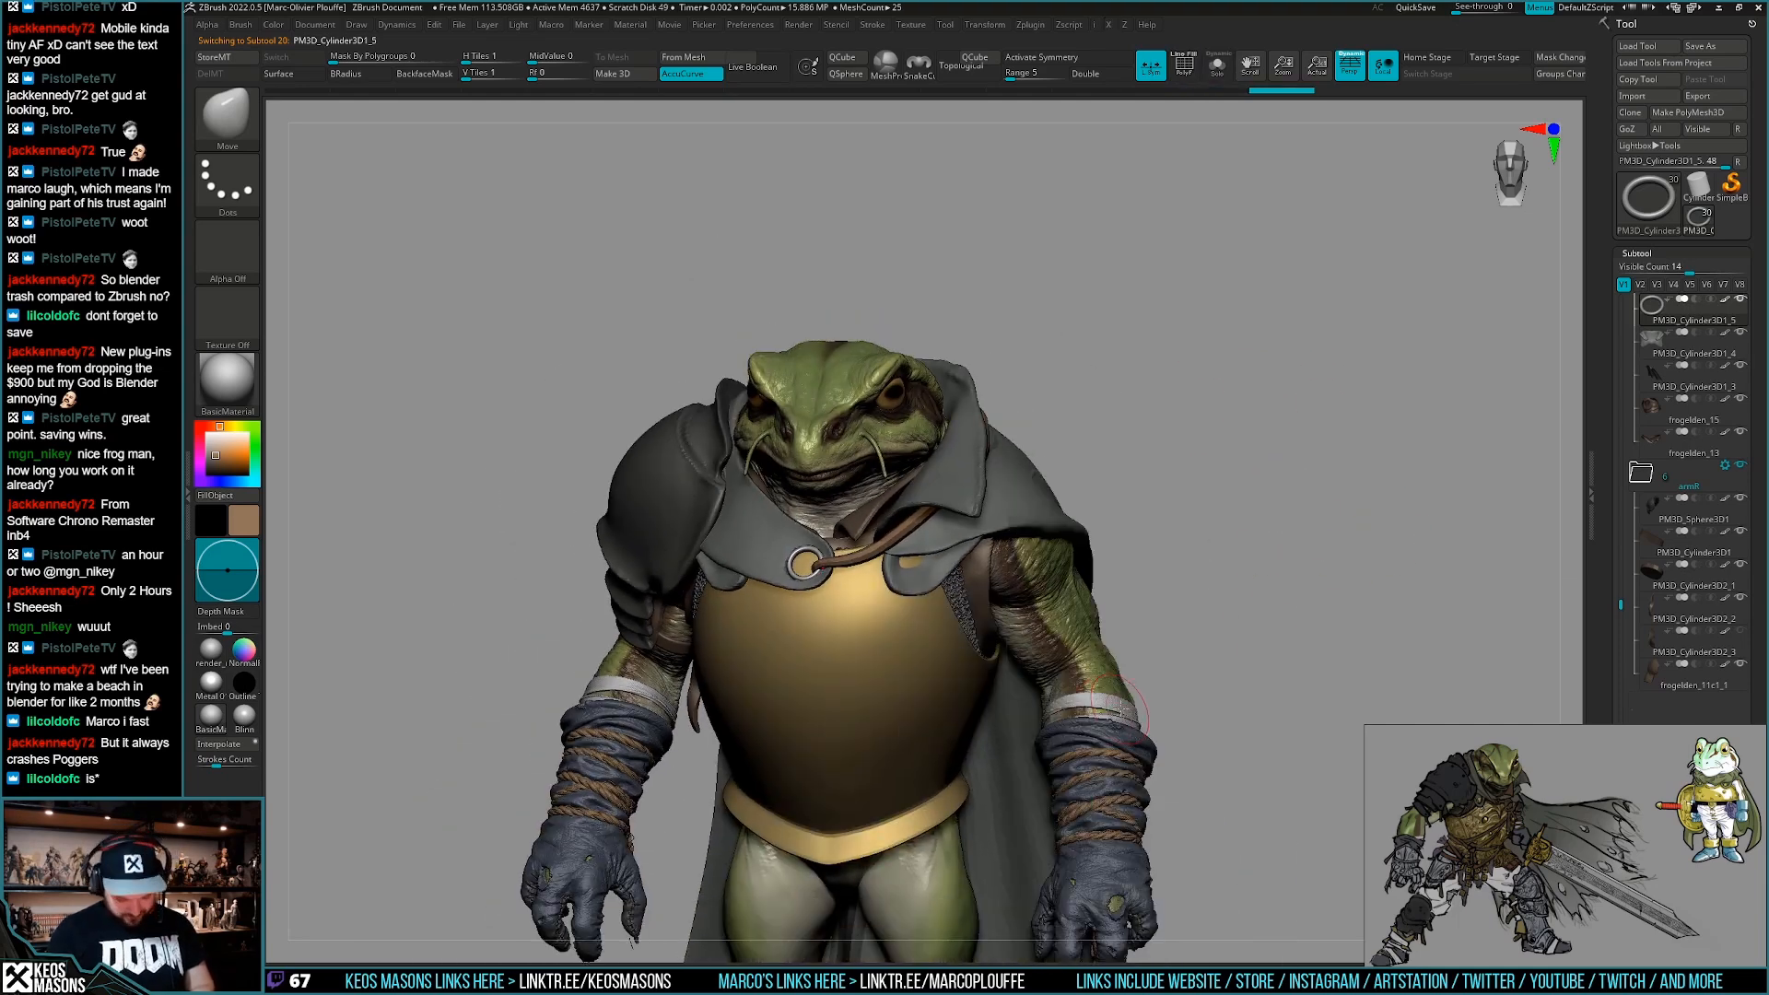
{"action": "key", "text": "comma"}
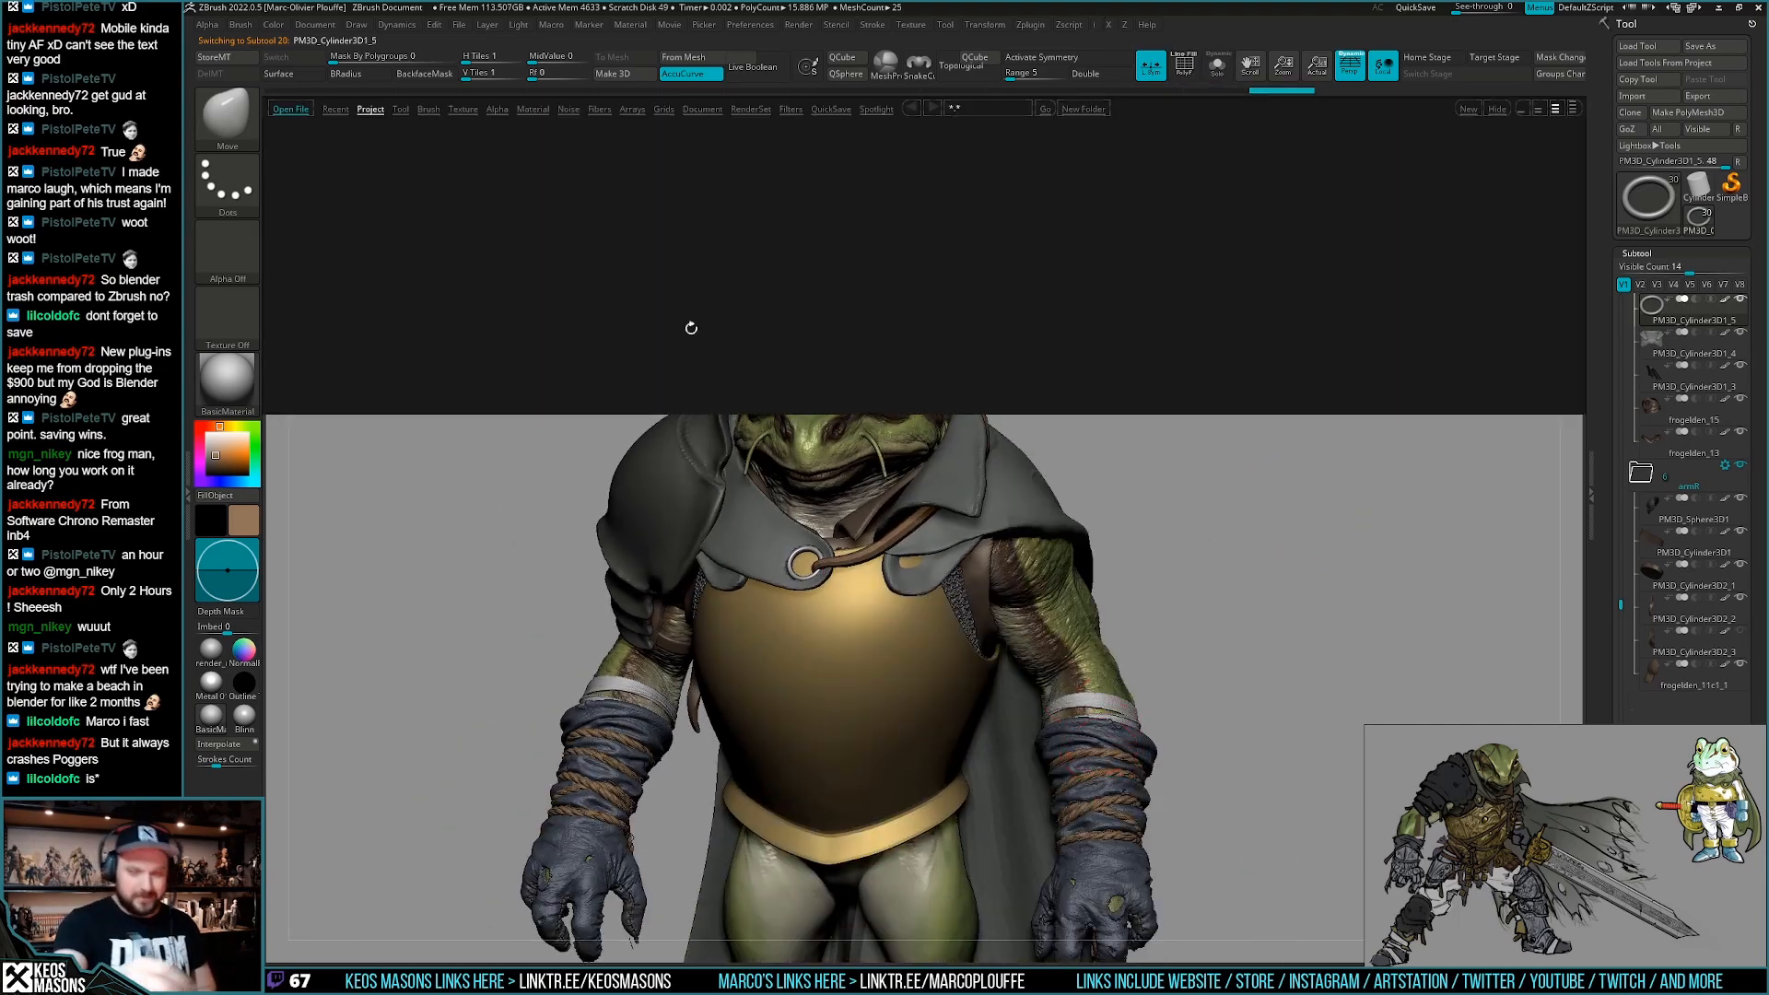
{"action": "key", "text": "comma"}
Switch to the IMM ModelKit brush and choose the Fasteners_9 insert mesh.
{"action": "key", "text": "b"}
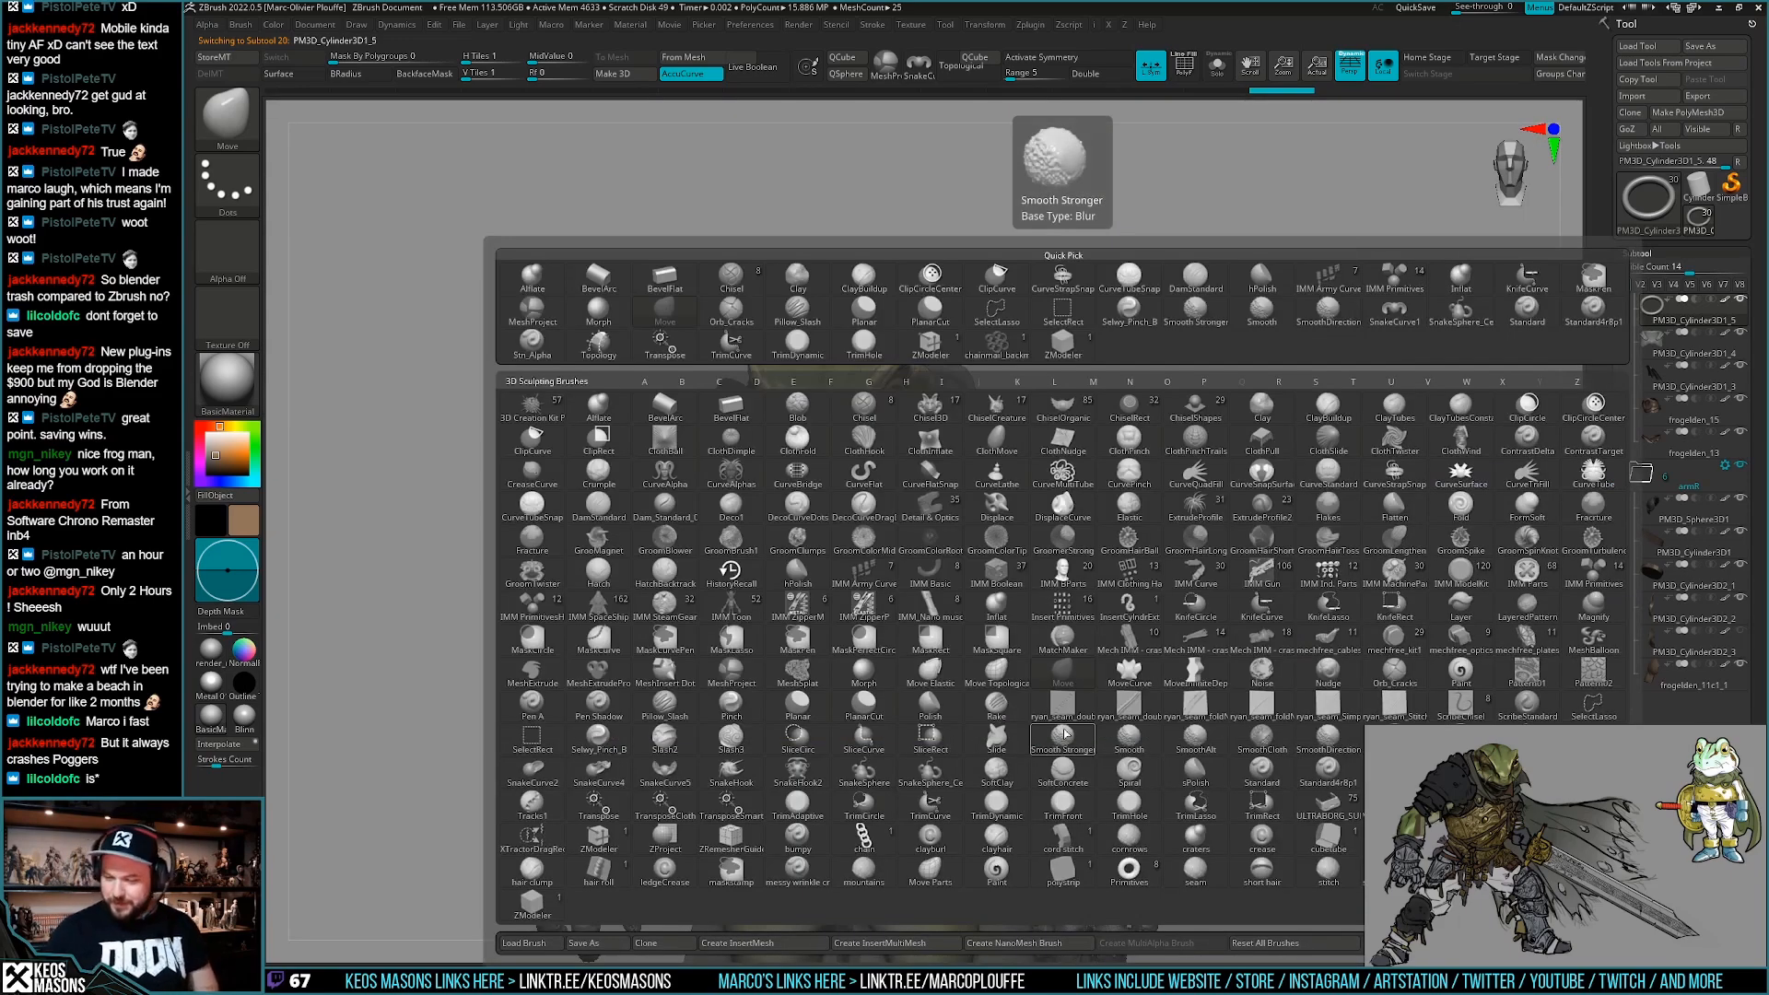
{"action": "left_click", "coordinate": [1469, 576]}
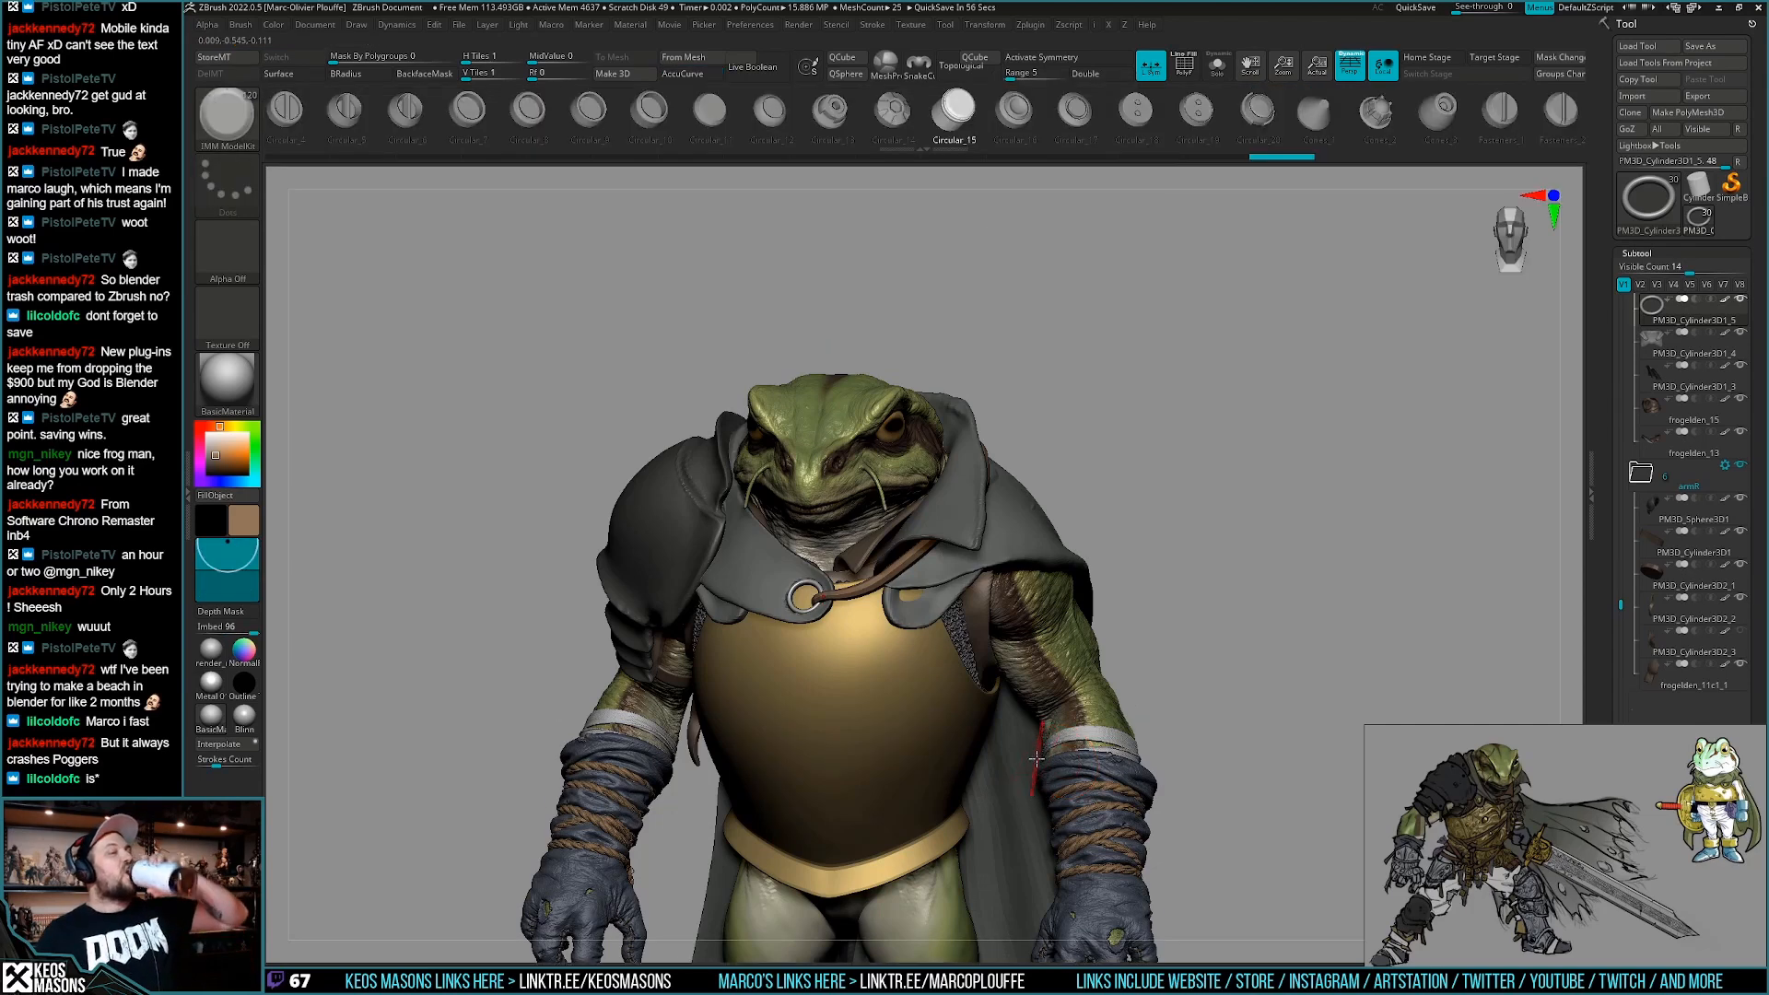
{"action": "left_click_drag", "start_coordinate": [1032, 755], "coordinate": [1038, 748]}
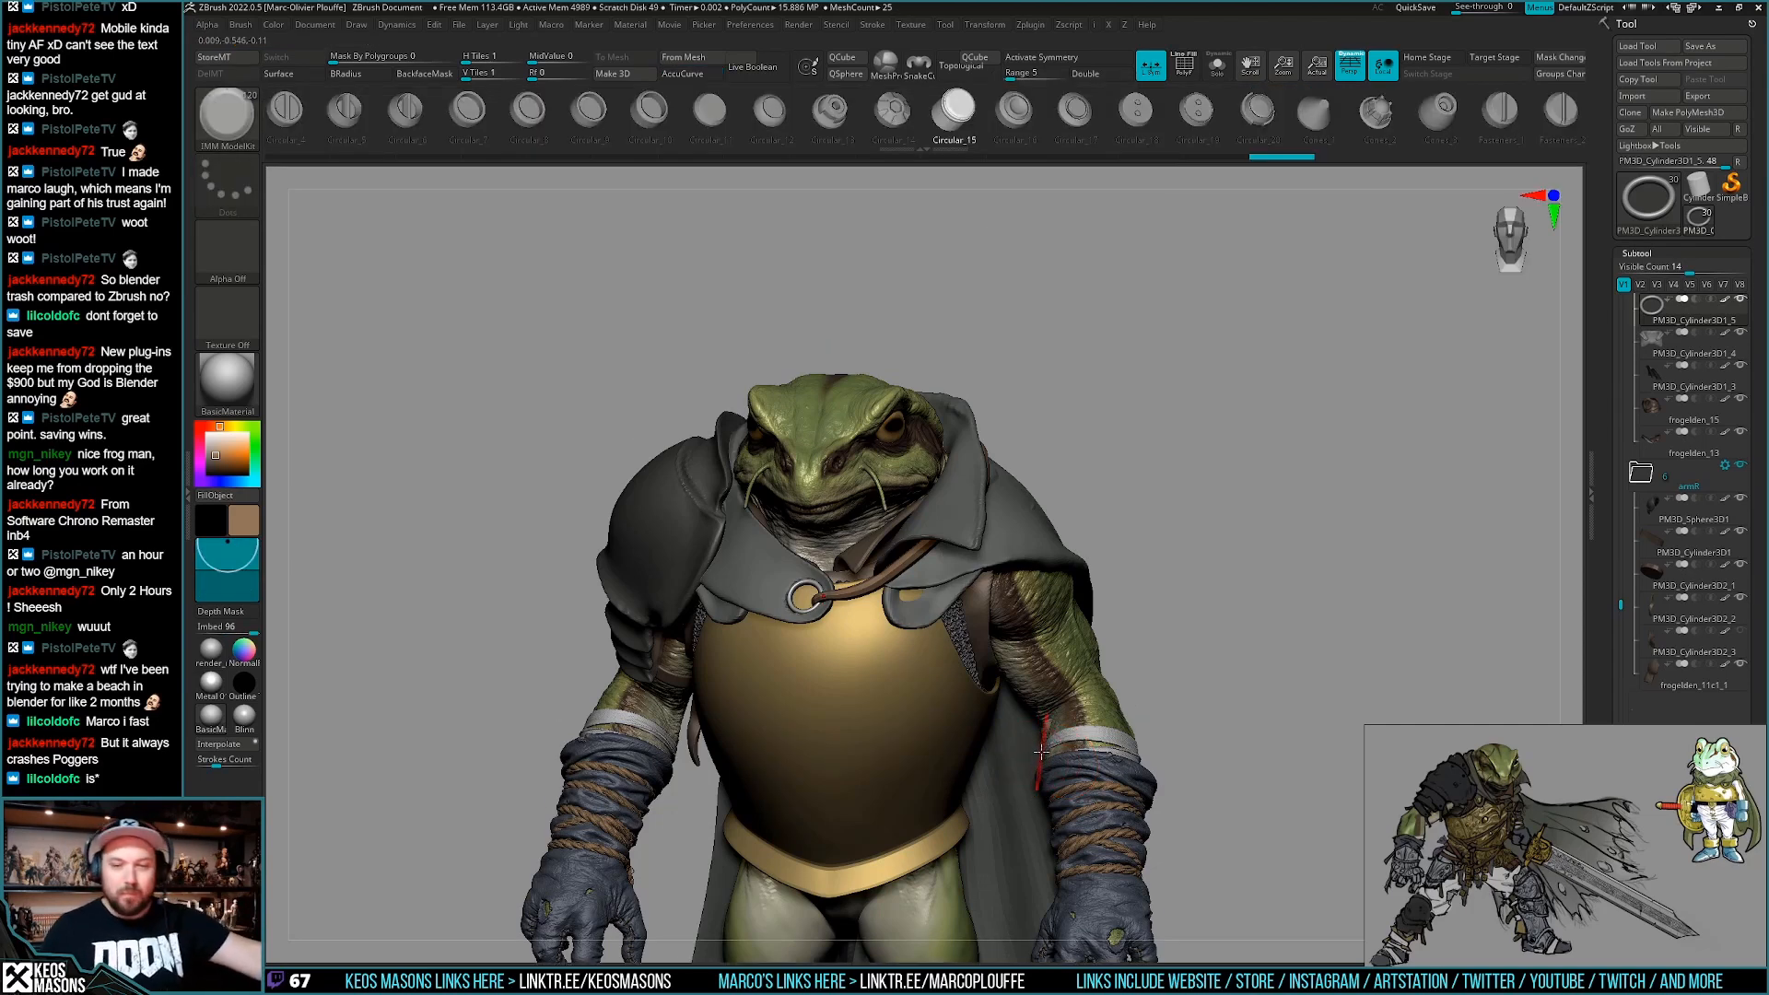
{"action": "left_click_drag", "start_coordinate": [1438, 117], "coordinate": [719, 405]}
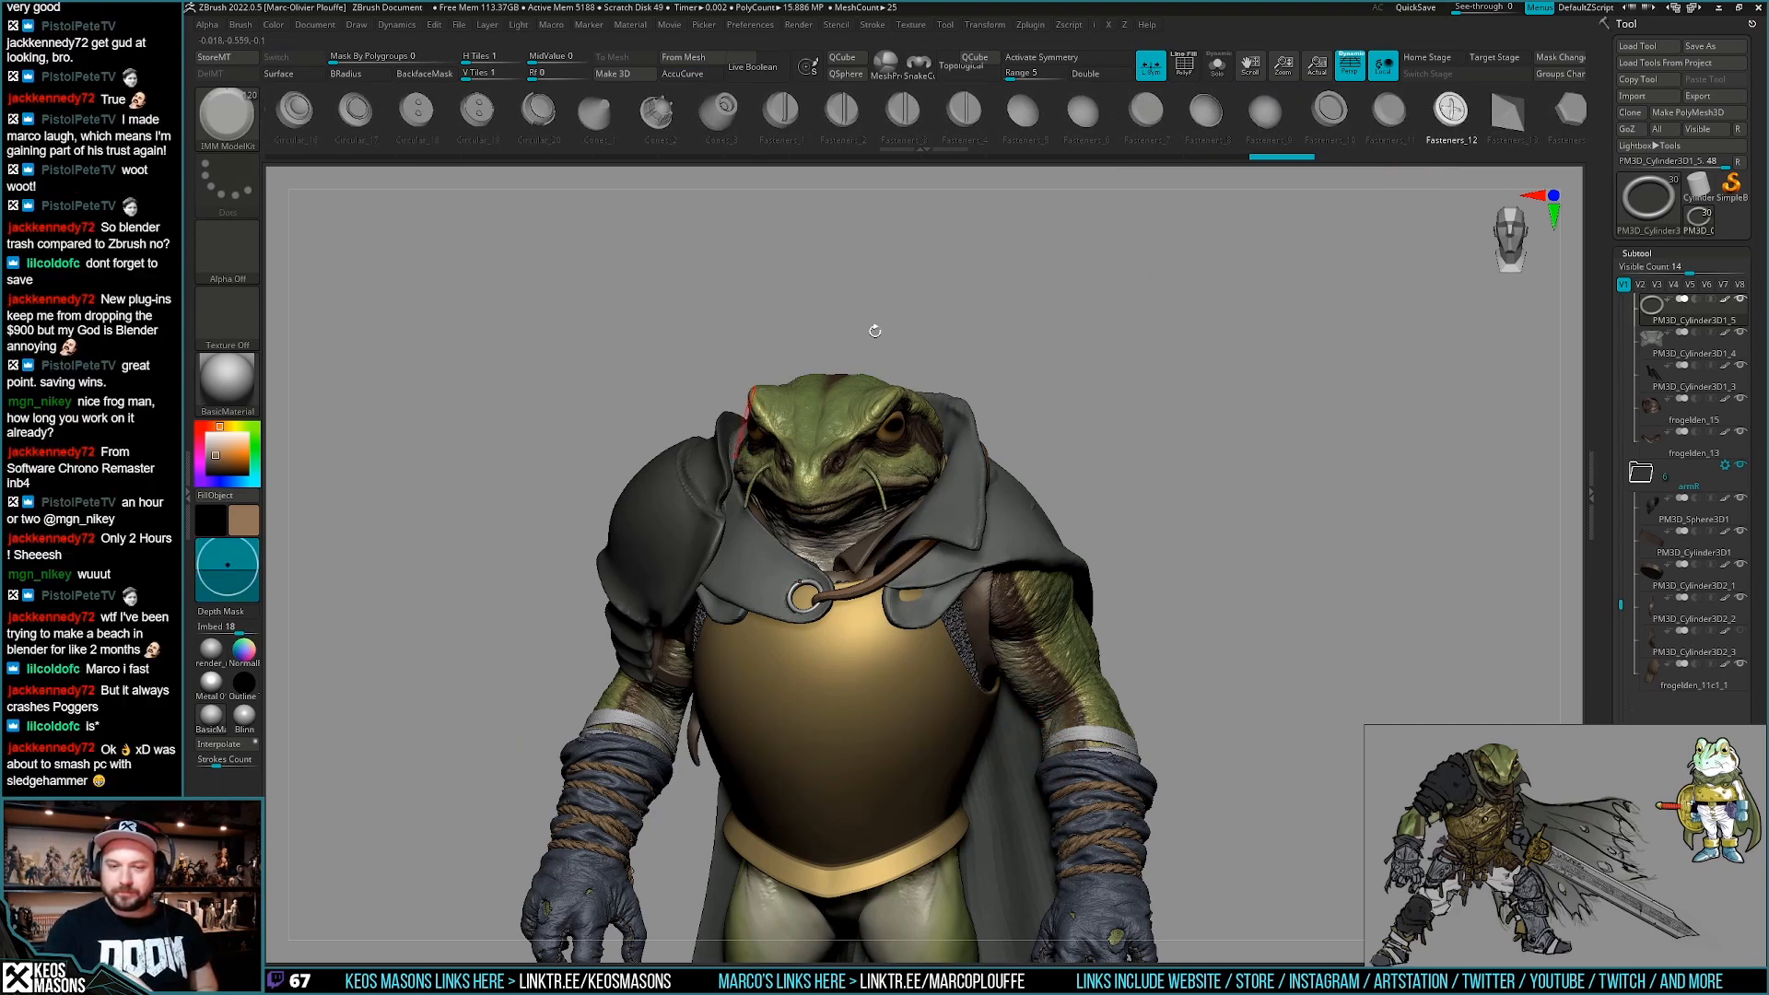
{"action": "left_click", "coordinate": [1084, 114]}
{"action": "left_click_drag", "start_coordinate": [1198, 658], "coordinate": [1168, 677], "text": "alt"}
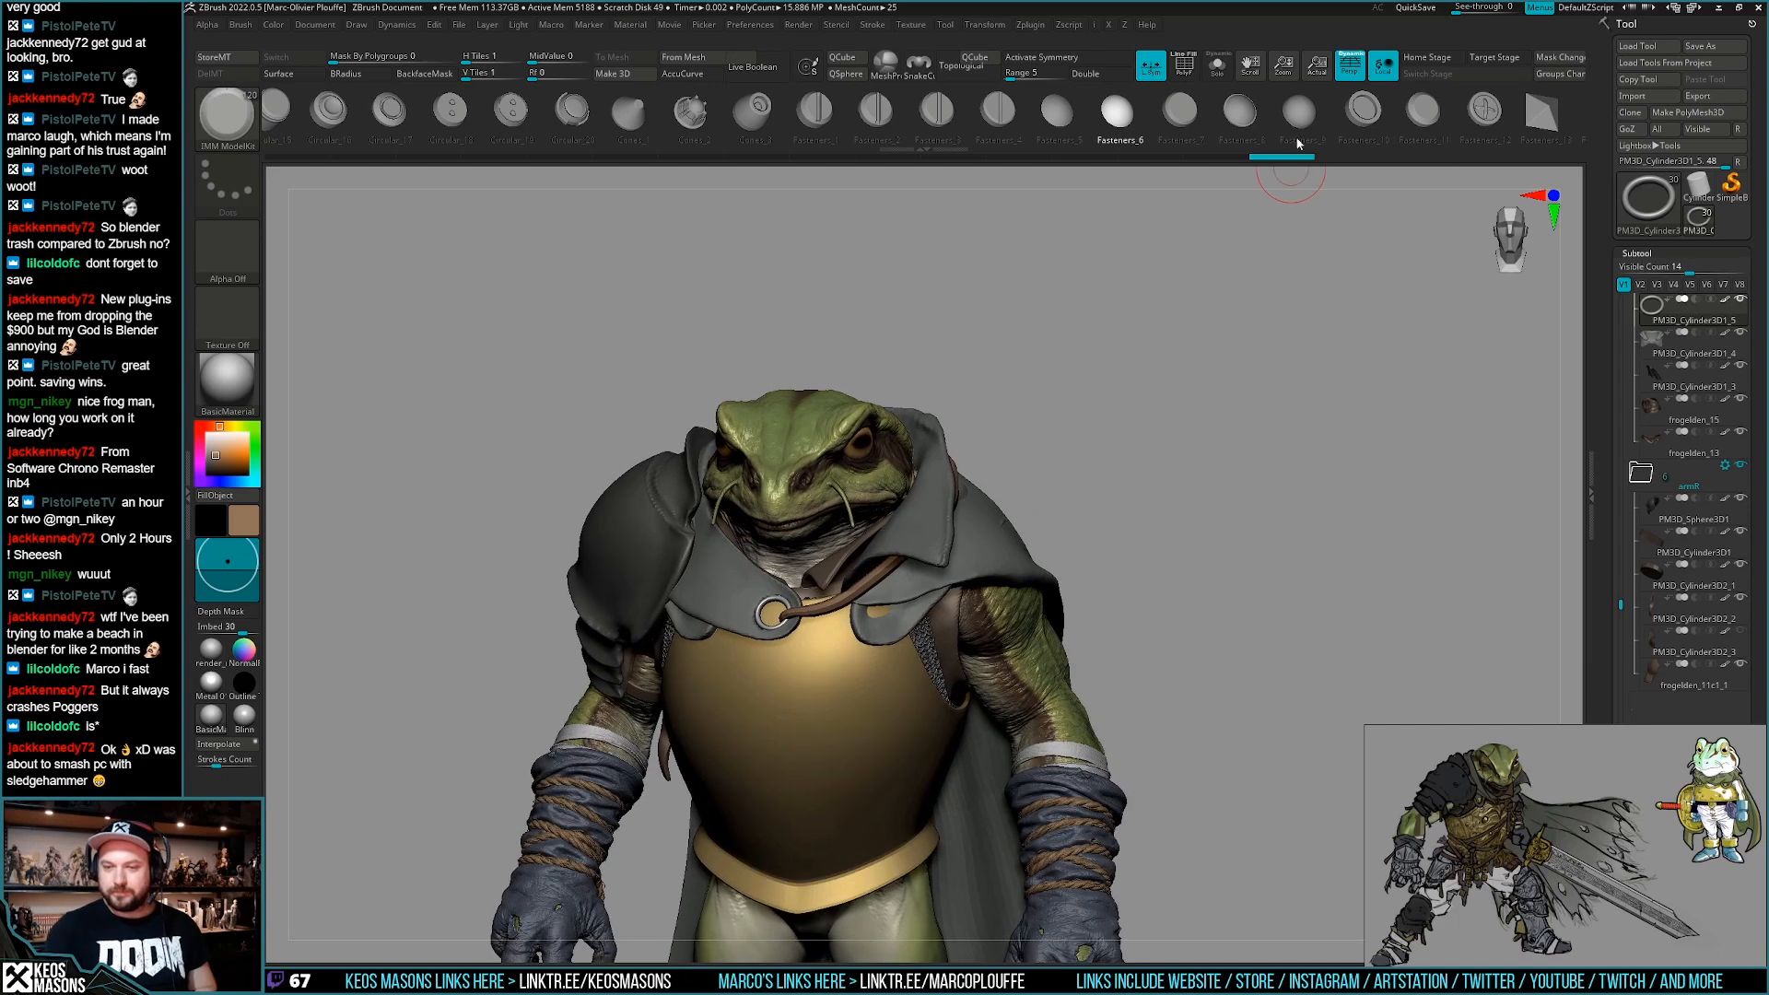
{"action": "left_click", "coordinate": [1299, 115]}
{"action": "left_click_drag", "start_coordinate": [1281, 461], "coordinate": [1276, 571], "text": "alt"}
{"action": "right_click_drag", "start_coordinate": [930, 609], "coordinate": [929, 624]}
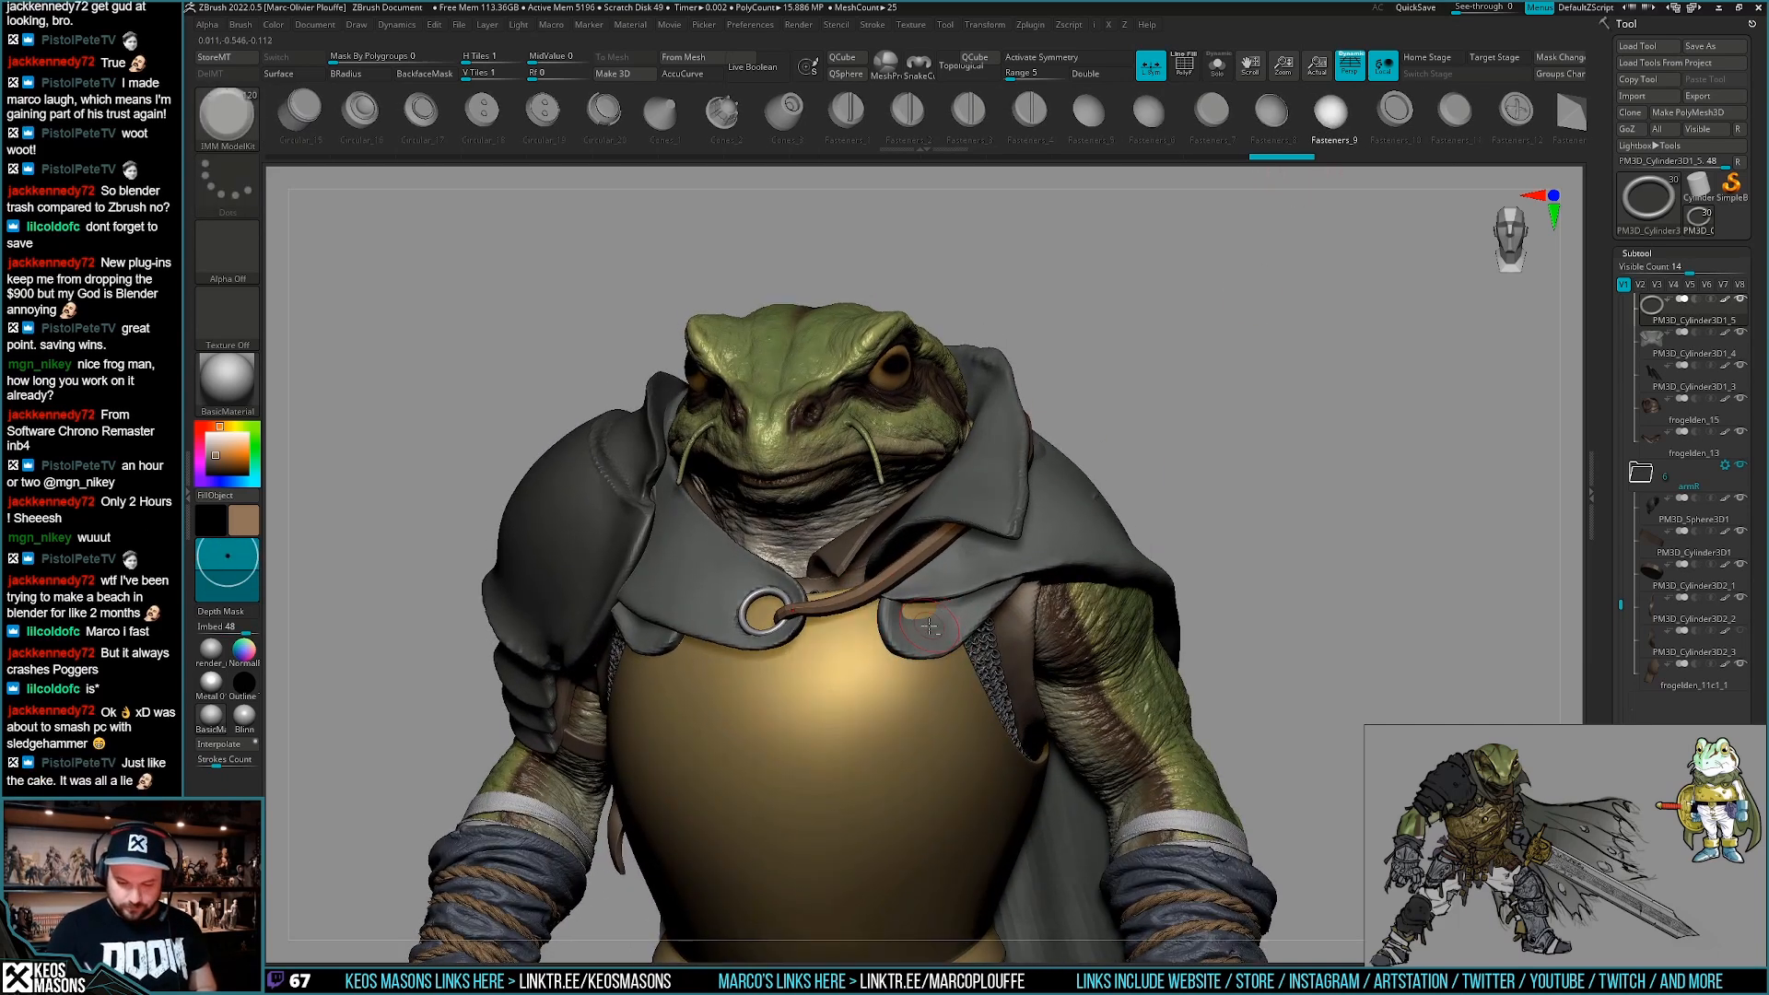
Select the breastplate and insert a mirrored pair of Fasteners_9 studs at the cape's flap holes.
{"action": "left_click", "coordinate": [933, 661], "text": "alt"}
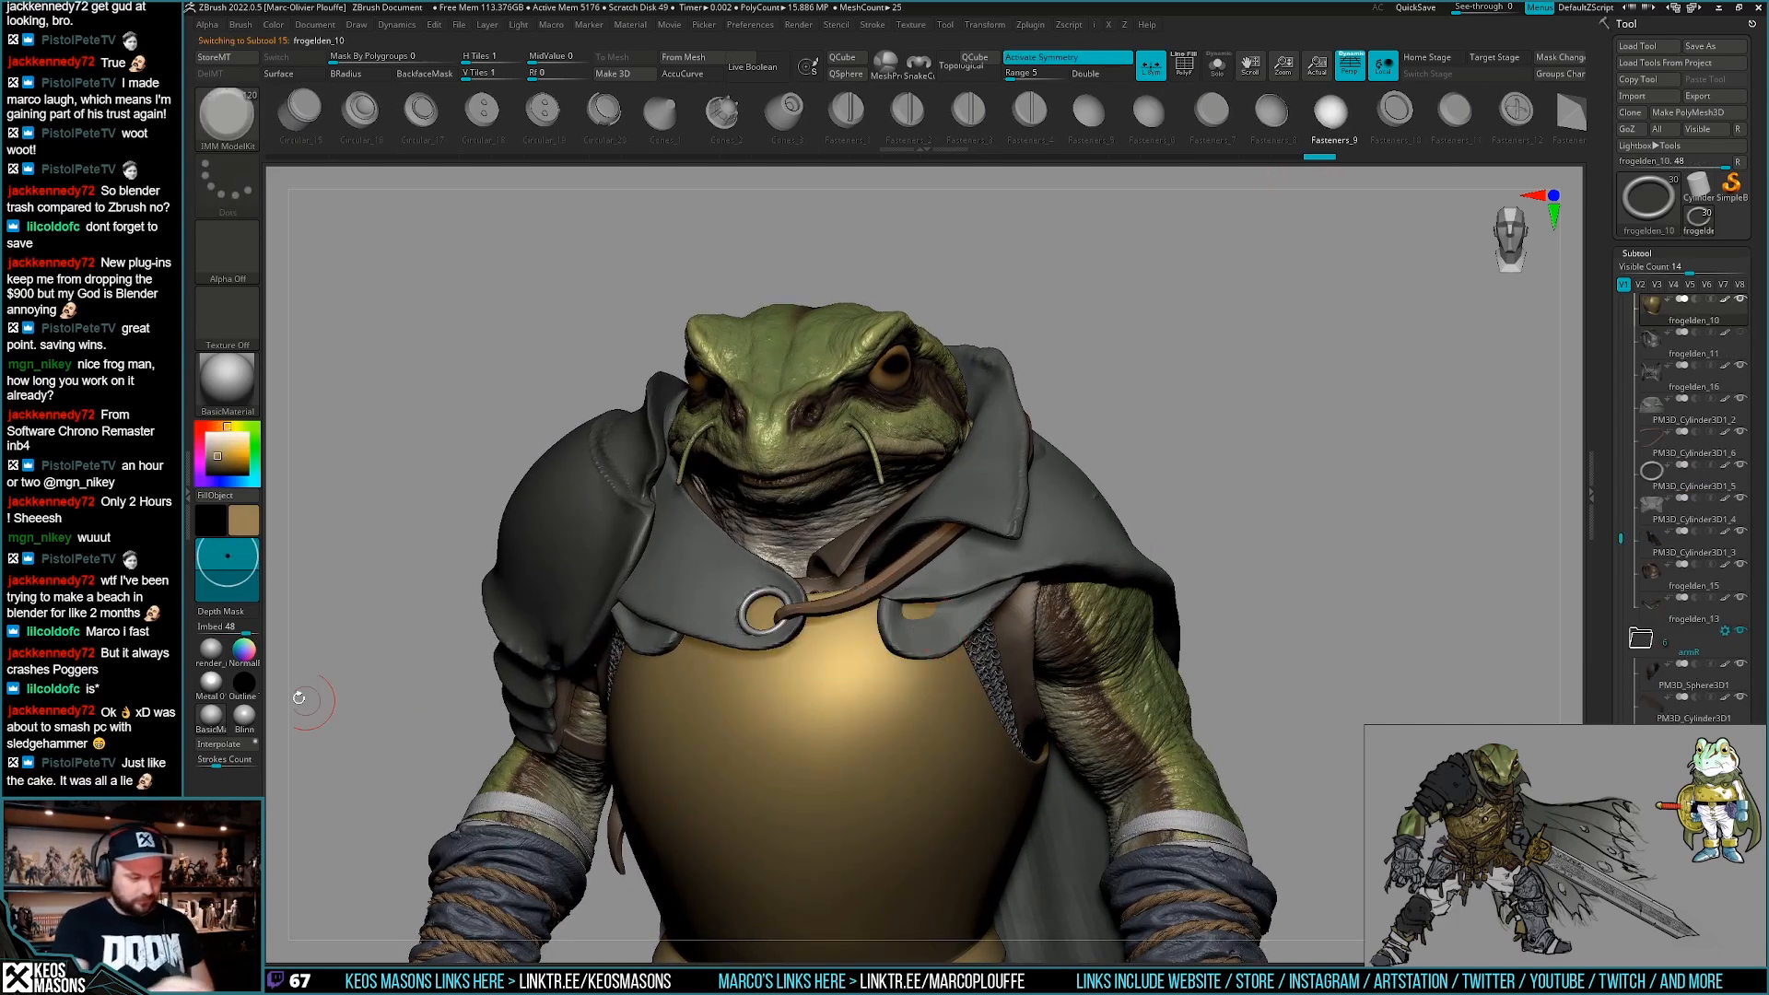
{"action": "left_click_drag", "start_coordinate": [934, 637], "coordinate": [939, 647]}
{"action": "right_click_drag", "start_coordinate": [944, 645], "coordinate": [997, 535]}
{"action": "key", "text": "w"}
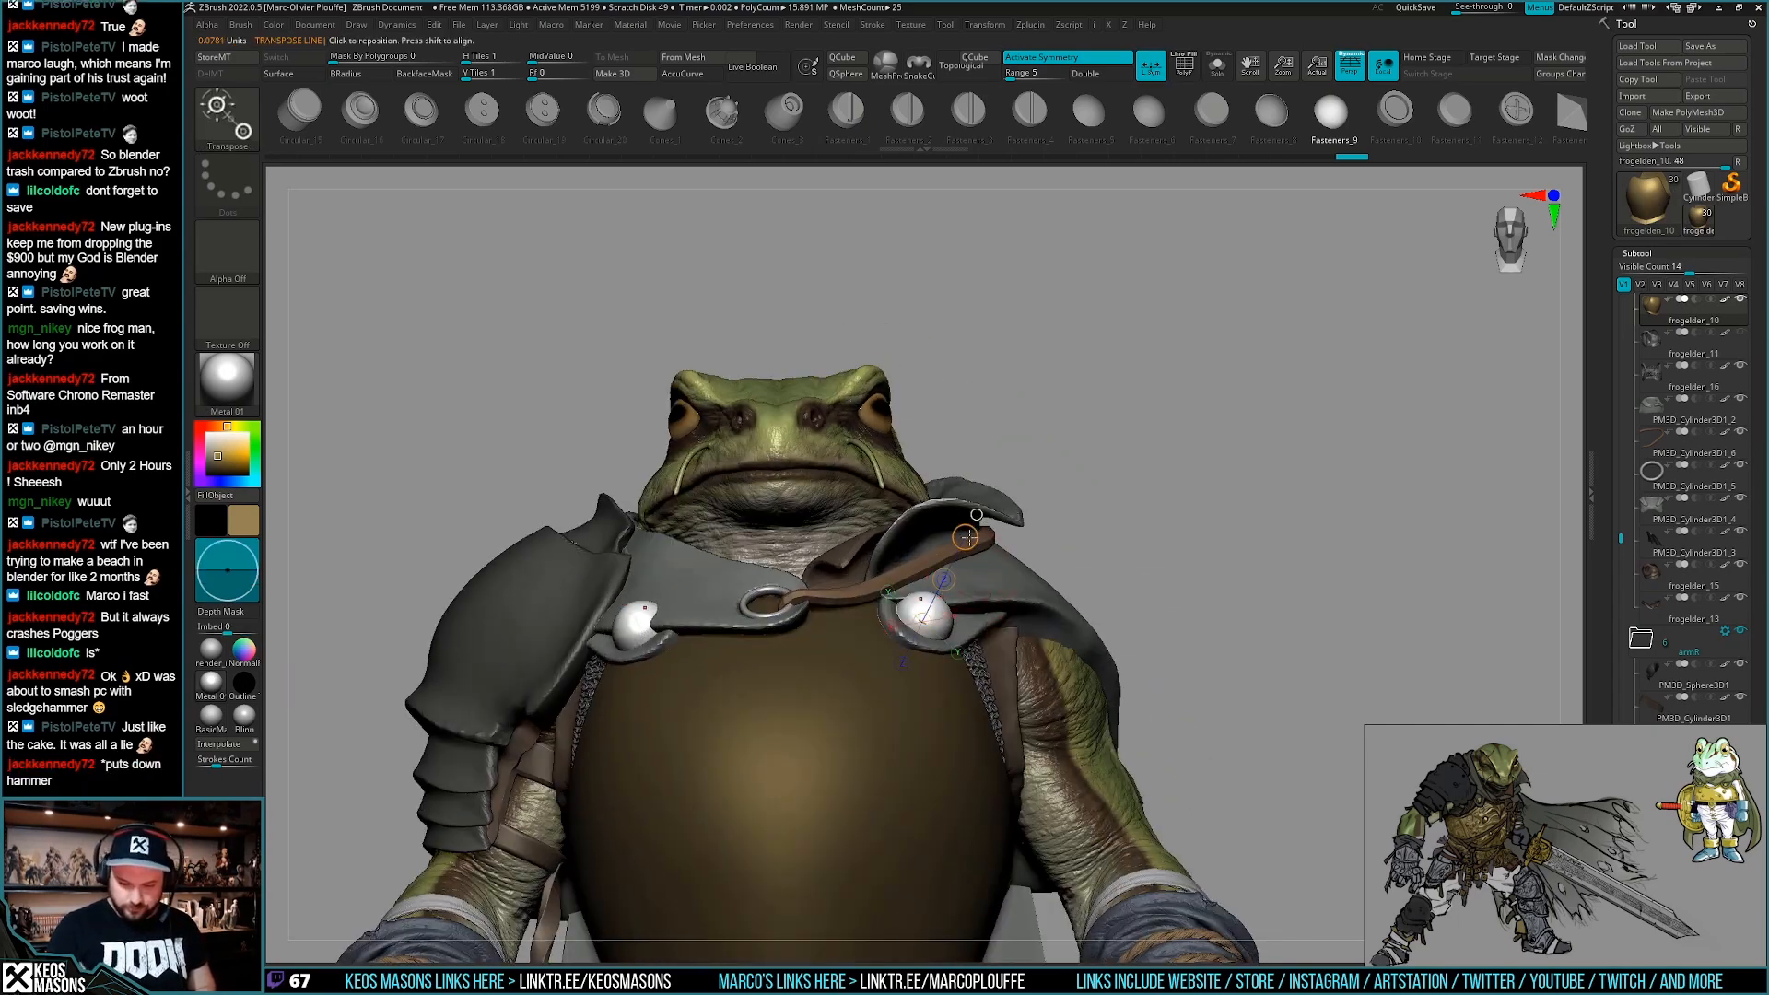
{"action": "left_click_drag", "start_coordinate": [966, 537], "coordinate": [944, 592]}
{"action": "key", "text": "q"}
Isolate the breastplate, colour the new studs gold to match it, and show the whole figure again.
{"action": "right_click_drag", "start_coordinate": [953, 581], "coordinate": [1133, 698]}
{"action": "key", "text": "alt+s"}
{"action": "left_click_drag", "start_coordinate": [1208, 604], "coordinate": [1184, 645], "text": "ctrl"}
{"action": "right_click", "coordinate": [1166, 659]}
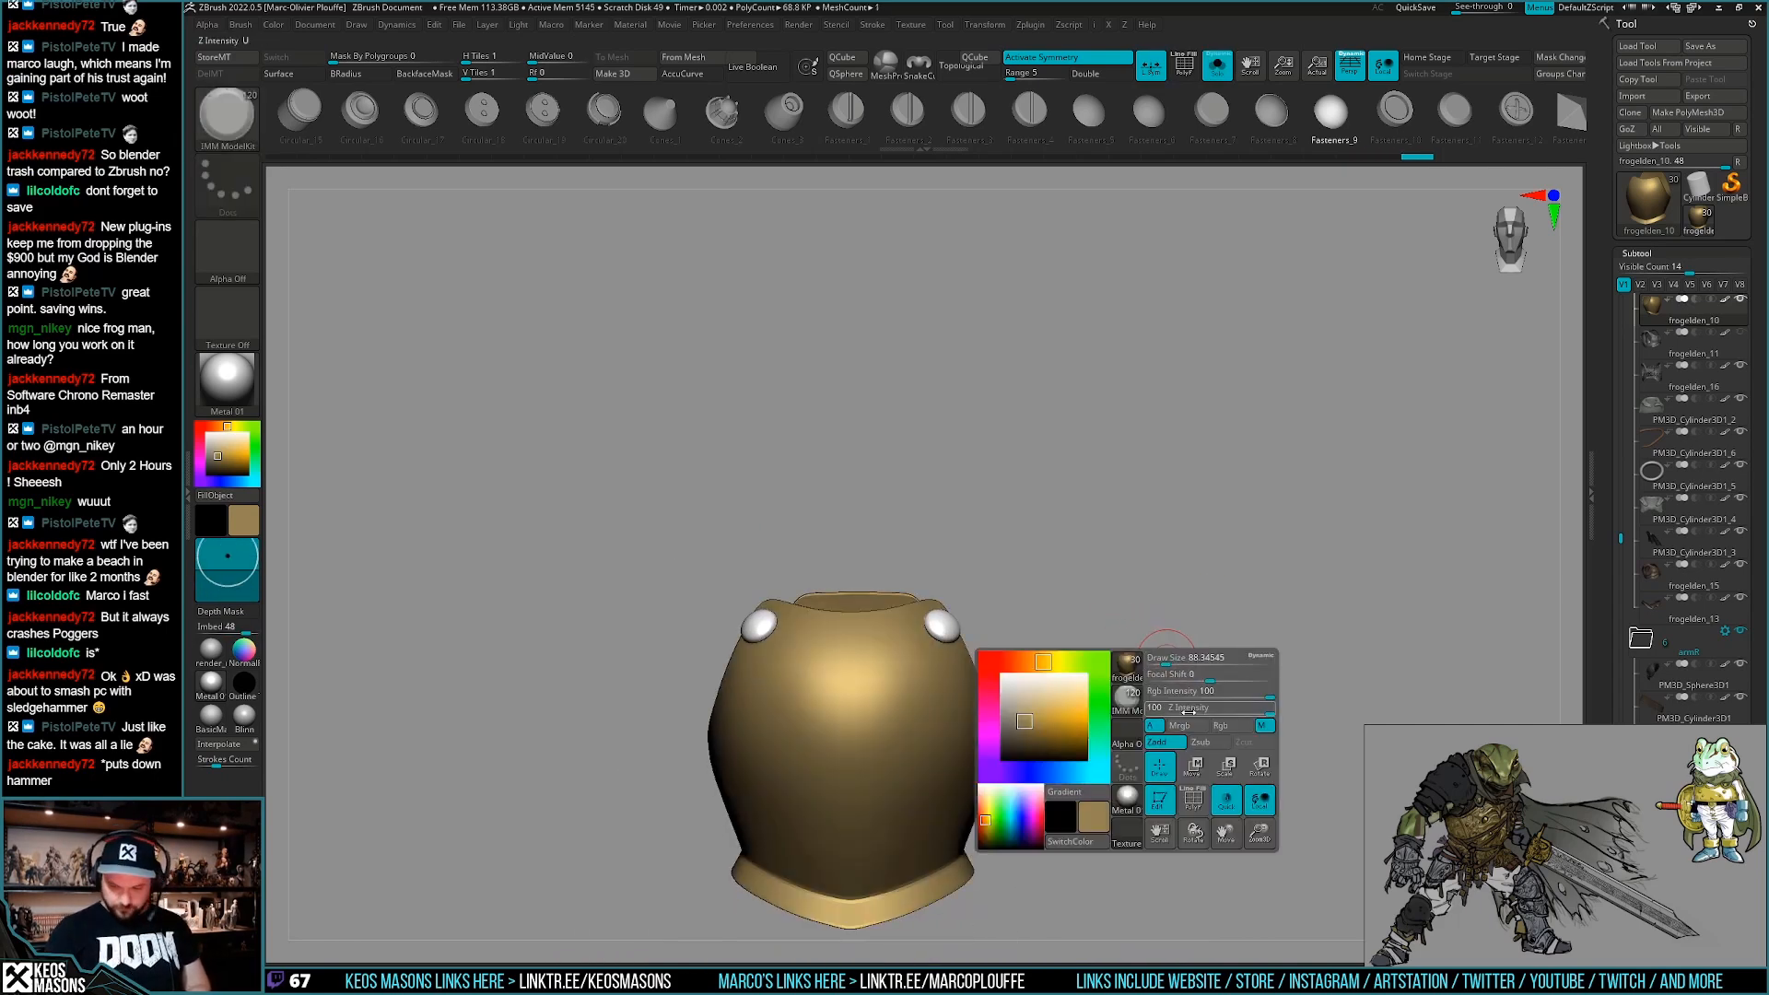
{"action": "key", "text": "alt+s"}
{"action": "right_click_drag", "start_coordinate": [1144, 699], "coordinate": [1023, 659], "text": "alt"}
Shrink the gold studs and set them into the flap holes with the transpose line.
{"action": "key", "text": "w"}
{"action": "left_click_drag", "start_coordinate": [962, 647], "coordinate": [945, 755], "text": "ctrl"}
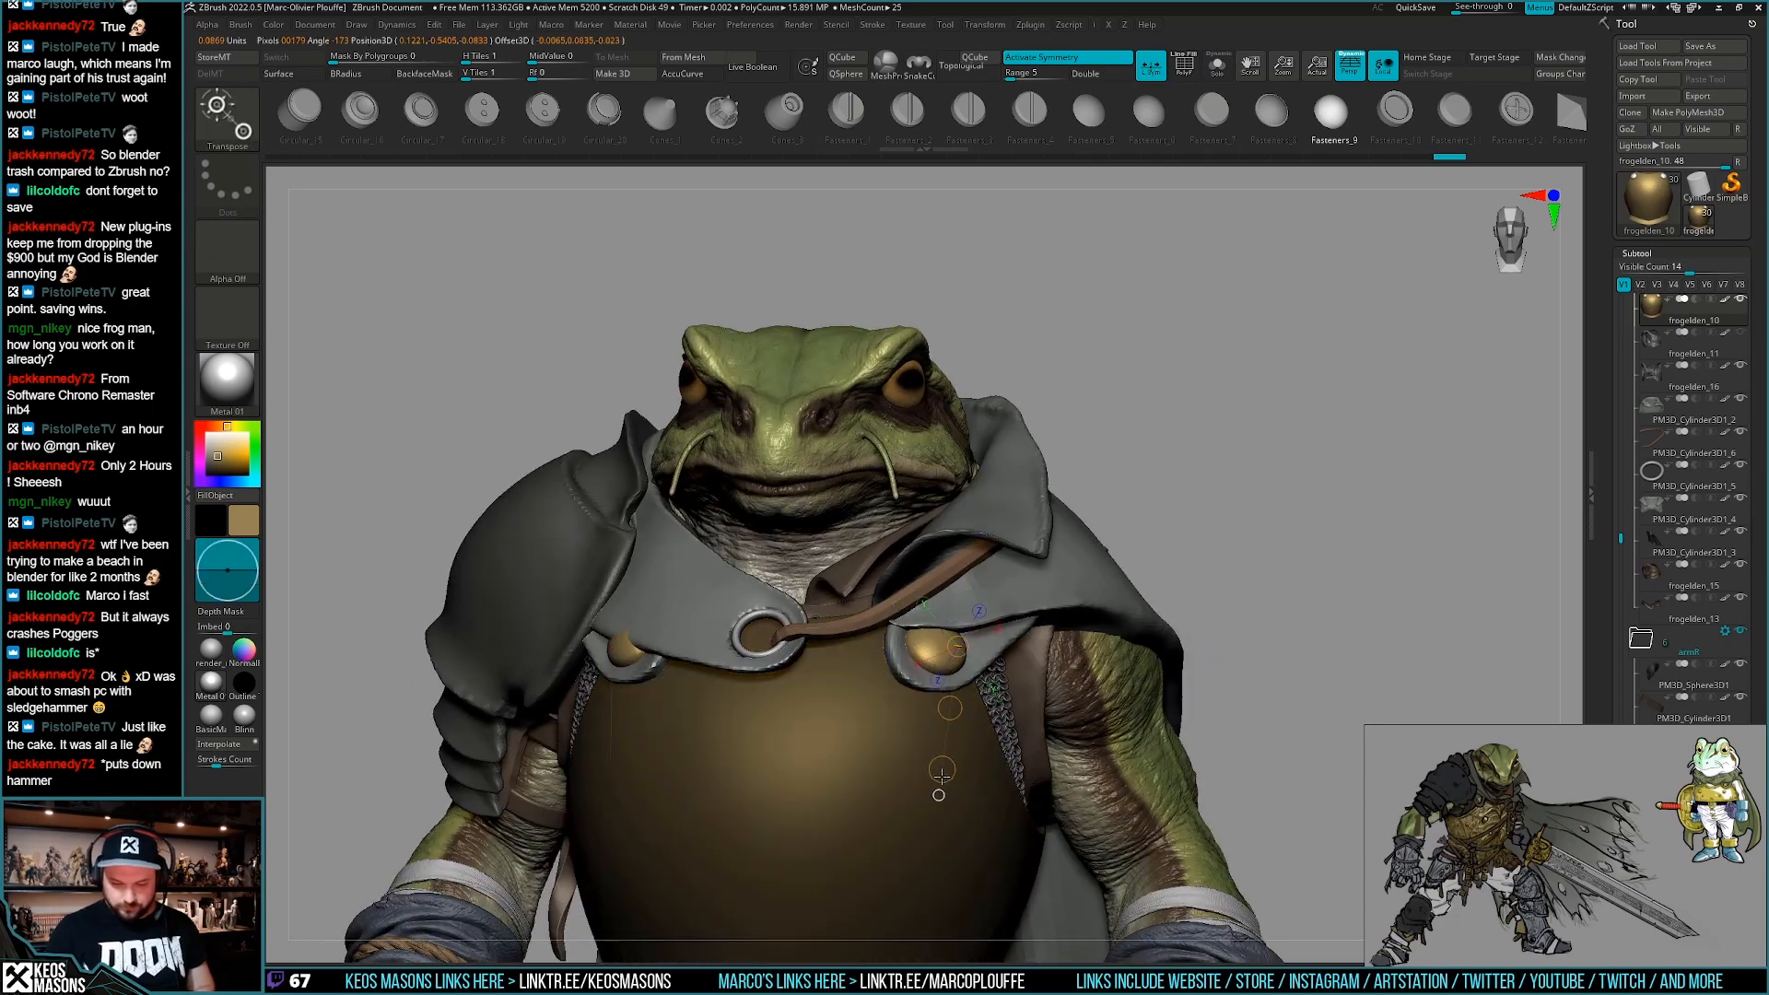
{"action": "left_click_drag", "start_coordinate": [941, 637], "coordinate": [1276, 564]}
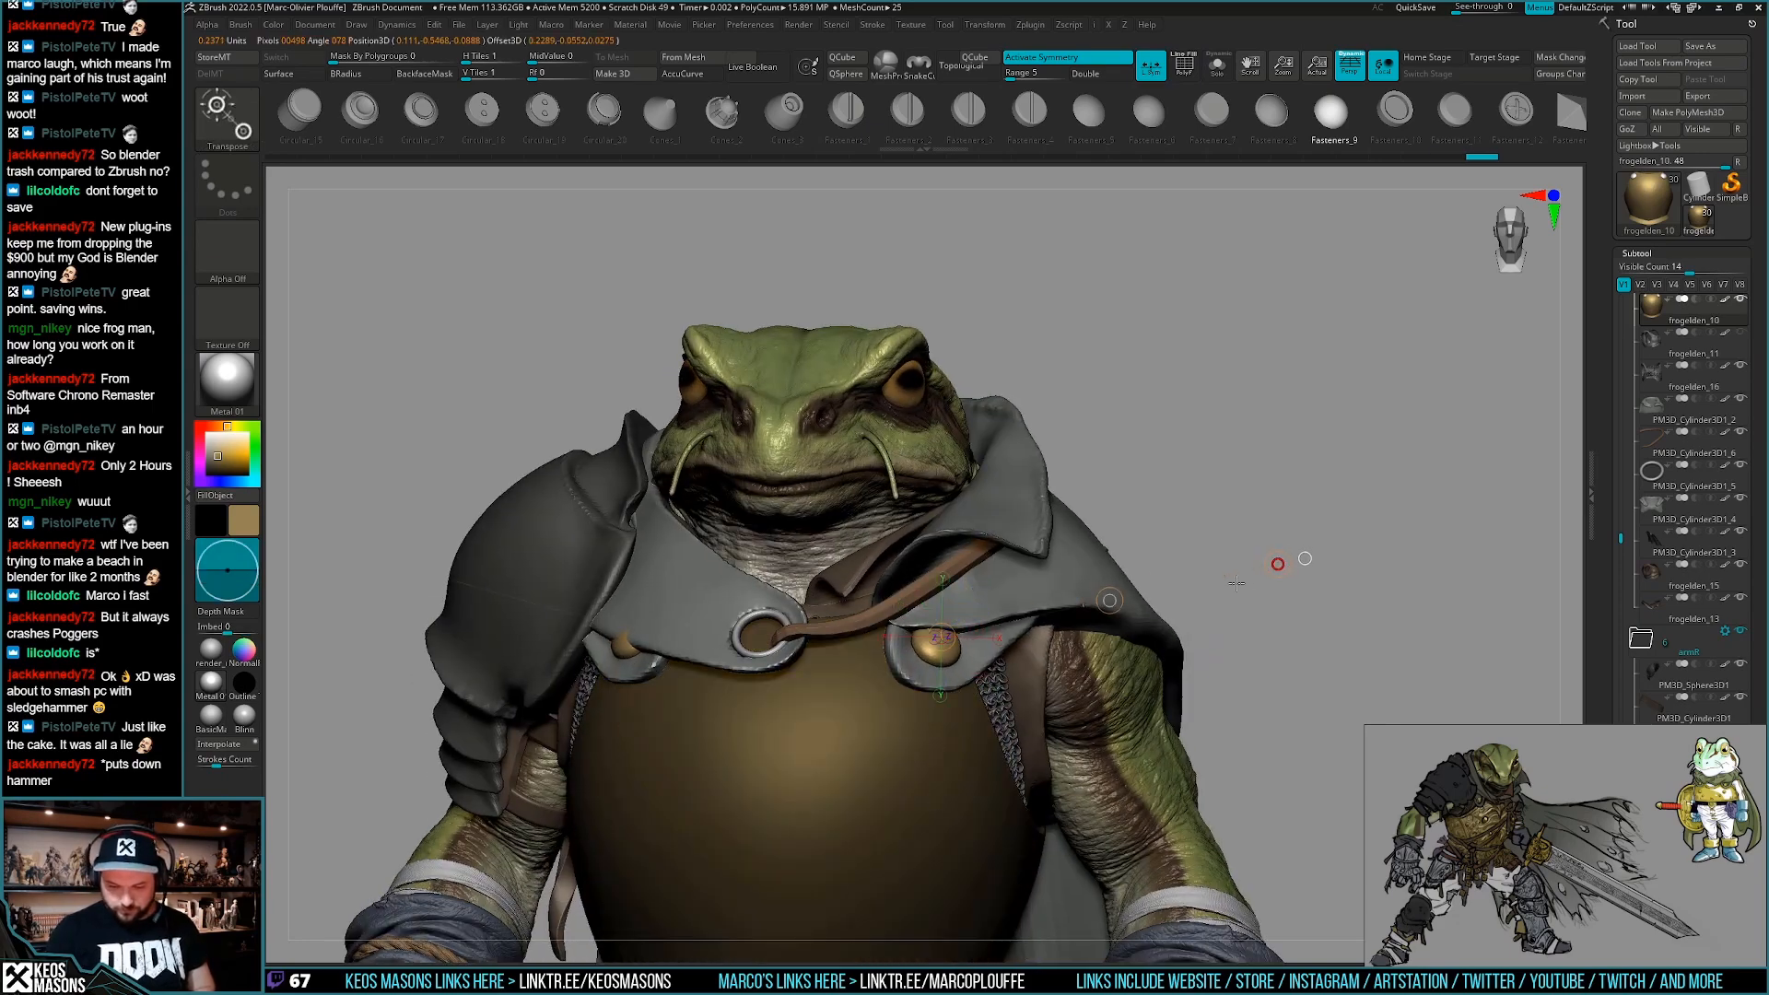
{"action": "right_click_drag", "start_coordinate": [1228, 588], "coordinate": [1159, 465]}
{"action": "left_click_drag", "start_coordinate": [1103, 590], "coordinate": [1100, 597]}
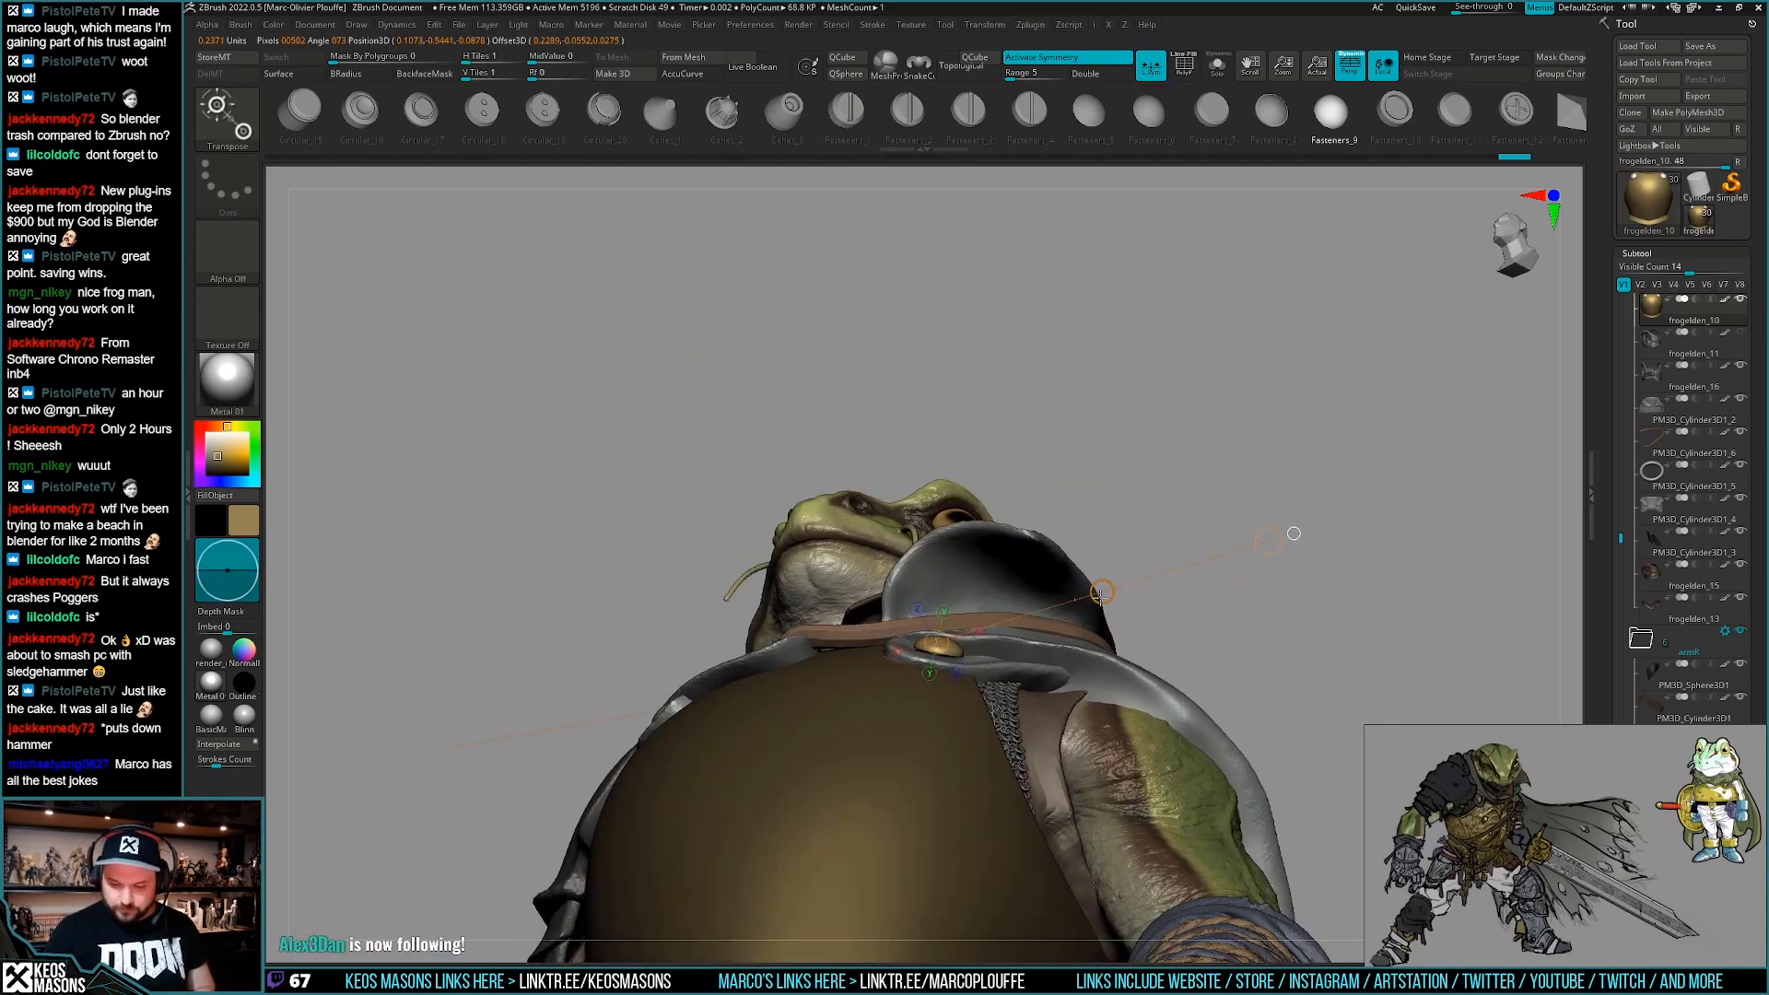
{"action": "key", "text": "q"}
Fine-tune the studs' placement in the cape flaps with the transpose line.
{"action": "right_click_drag", "start_coordinate": [1303, 524], "coordinate": [1318, 700], "text": "shift"}
{"action": "right_click_drag", "start_coordinate": [1059, 808], "coordinate": [1059, 645], "text": "alt"}
{"action": "right_click_drag", "start_coordinate": [1059, 645], "coordinate": [981, 679]}
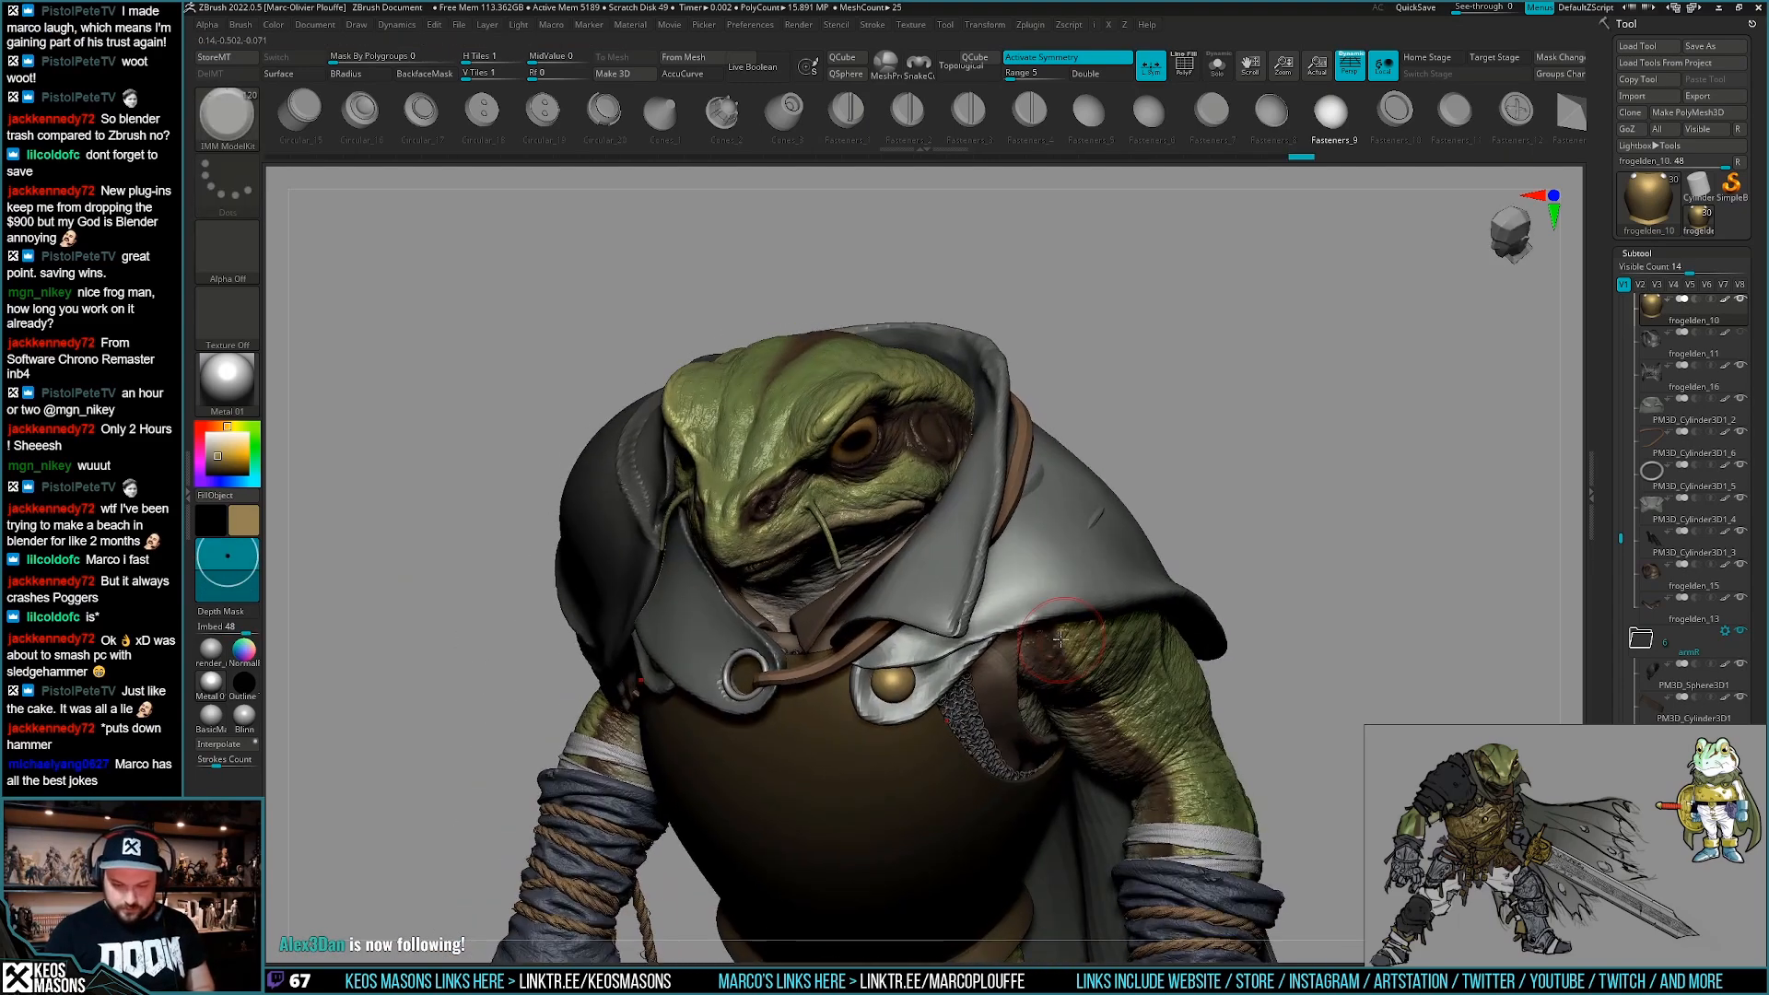
{"action": "key", "text": "w"}
{"action": "left_click_drag", "start_coordinate": [1035, 661], "coordinate": [1039, 658]}
{"action": "right_click_drag", "start_coordinate": [967, 727], "coordinate": [926, 745], "text": "shift"}
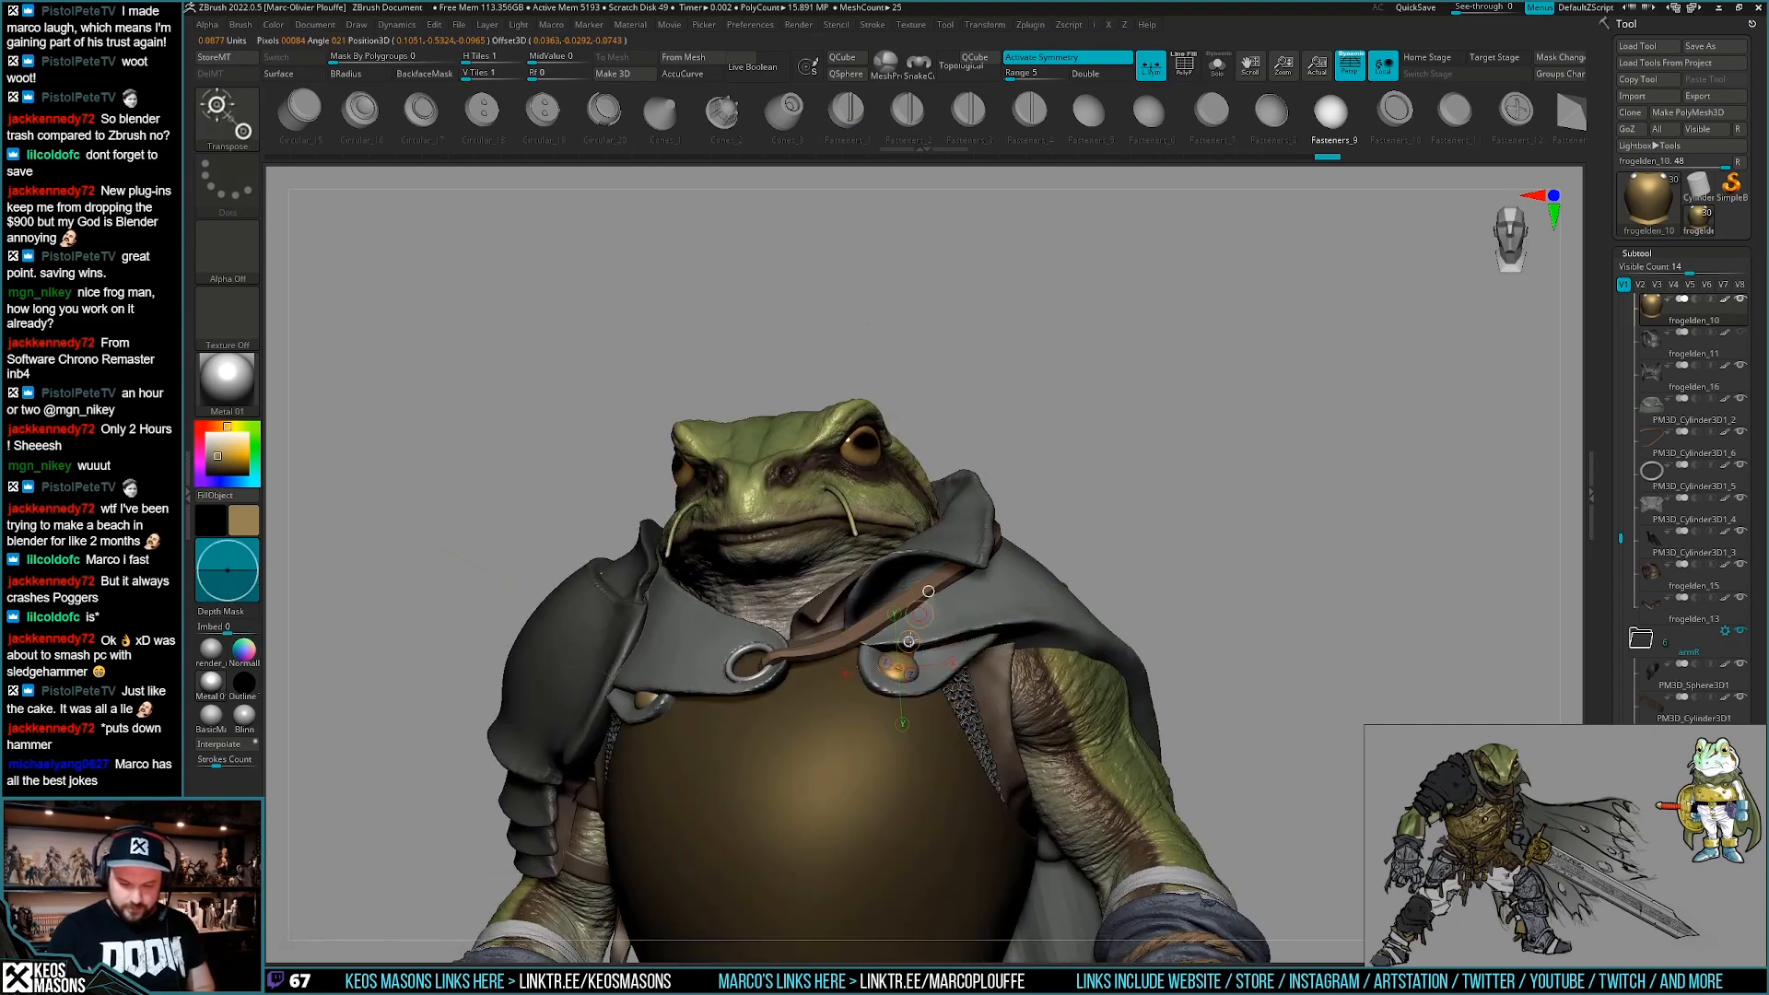
{"action": "key", "text": "q"}
Switch back to the Move brush and select the cape.
{"action": "right_click_drag", "start_coordinate": [1068, 548], "coordinate": [1152, 652], "text": "ctrl"}
{"action": "mouse_move", "coordinate": [1151, 651]}
{"action": "right_mouse_down", "text": "alt"}
{"action": "mouse_move", "coordinate": [1162, 621]}
{"action": "mouse_move", "coordinate": [1169, 651]}
{"action": "mouse_move", "coordinate": [1163, 621]}
{"action": "right_mouse_up", "text": "alt"}
{"action": "mouse_move", "coordinate": [1162, 622]}
{"action": "right_mouse_down", "text": "alt"}
{"action": "mouse_move", "coordinate": [1133, 593]}
{"action": "mouse_move", "coordinate": [1156, 640]}
{"action": "mouse_move", "coordinate": [1151, 625]}
{"action": "right_mouse_up", "text": "alt"}
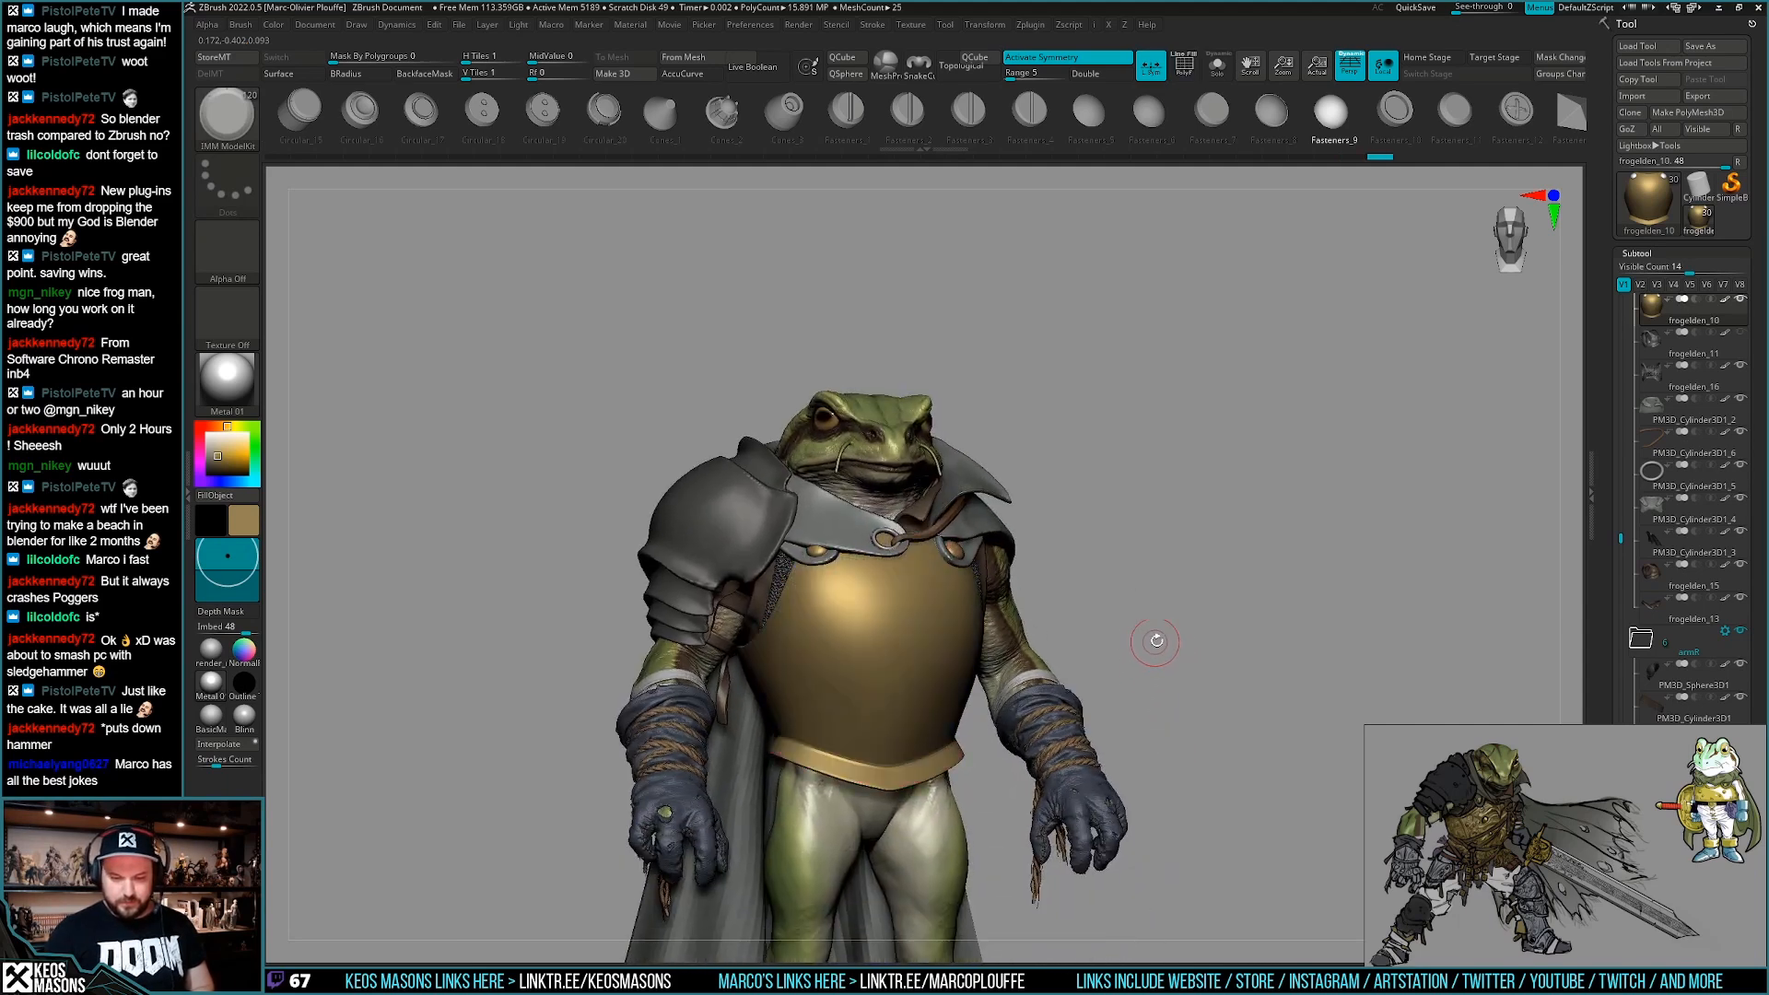
{"action": "right_click_drag", "start_coordinate": [1152, 625], "coordinate": [1144, 671], "text": "alt"}
{"action": "key", "text": "space"}
{"action": "left_click", "coordinate": [1129, 516]}
{"action": "key", "text": "space"}
{"action": "left_click", "coordinate": [1009, 465]}
{"action": "key", "text": "space"}
{"action": "left_click_drag", "start_coordinate": [959, 425], "coordinate": [981, 424]}
{"action": "right_click_drag", "start_coordinate": [958, 548], "coordinate": [953, 500], "text": "ctrl"}
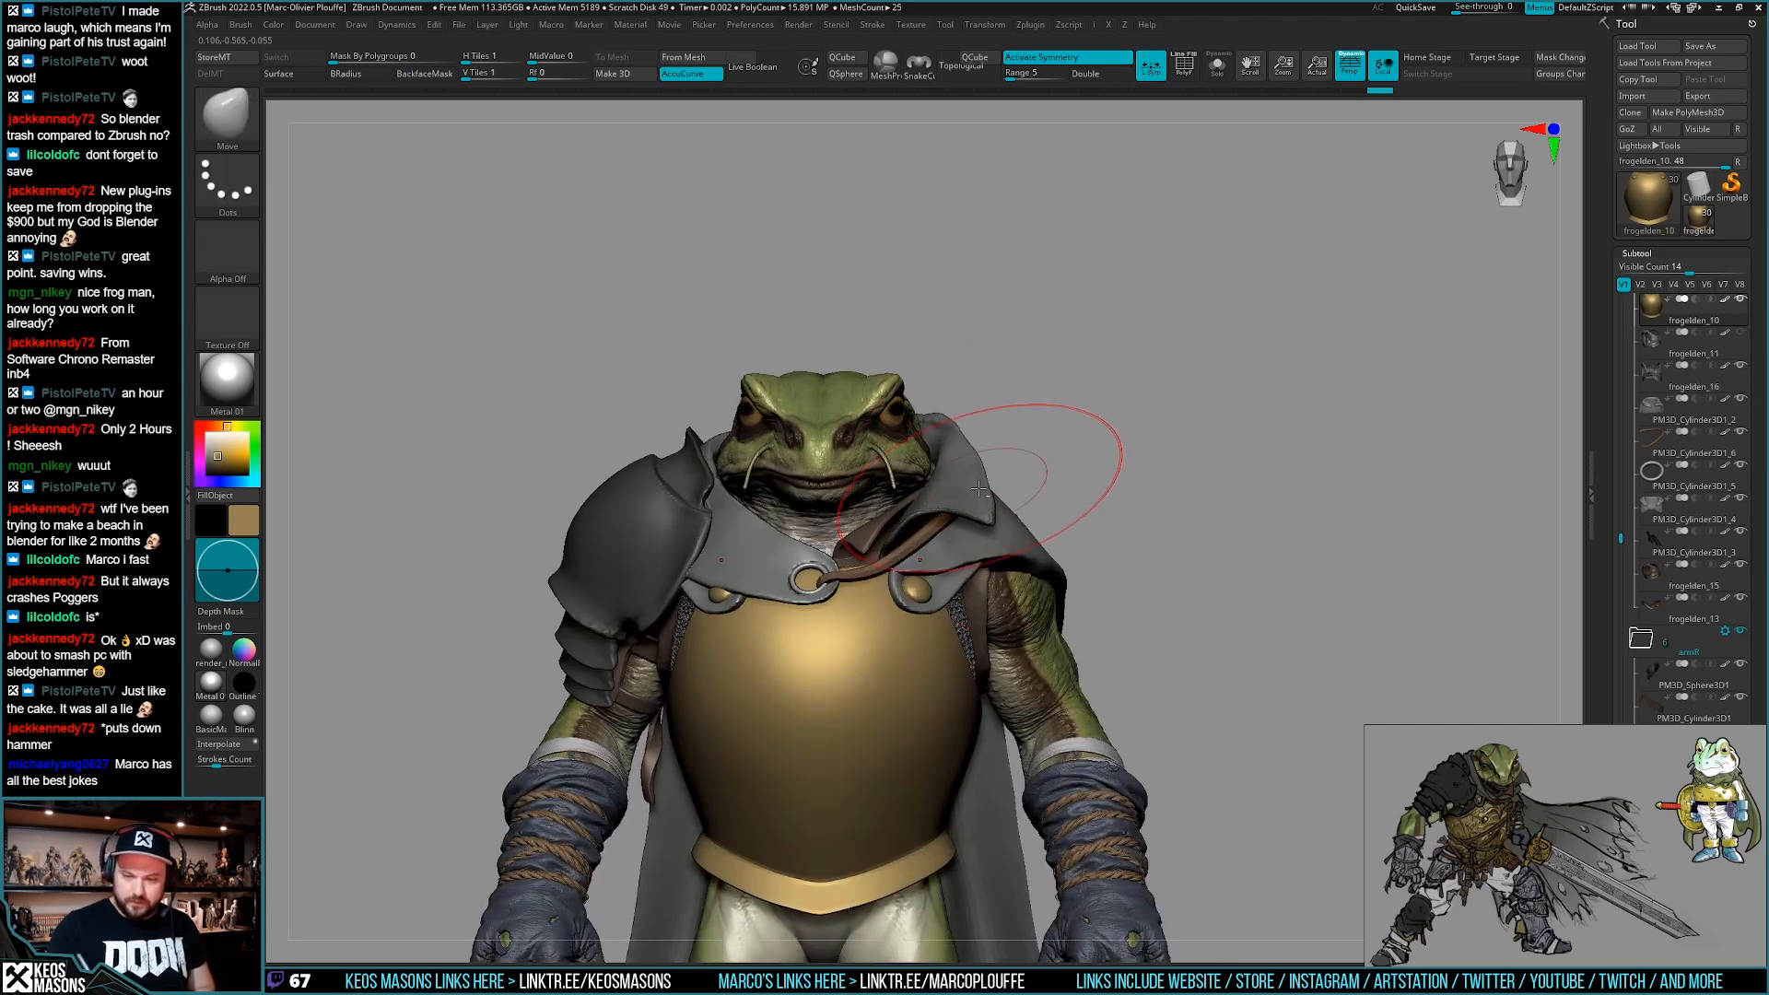
{"action": "left_click", "coordinate": [979, 472], "text": "alt"}
{"action": "key", "text": "space"}
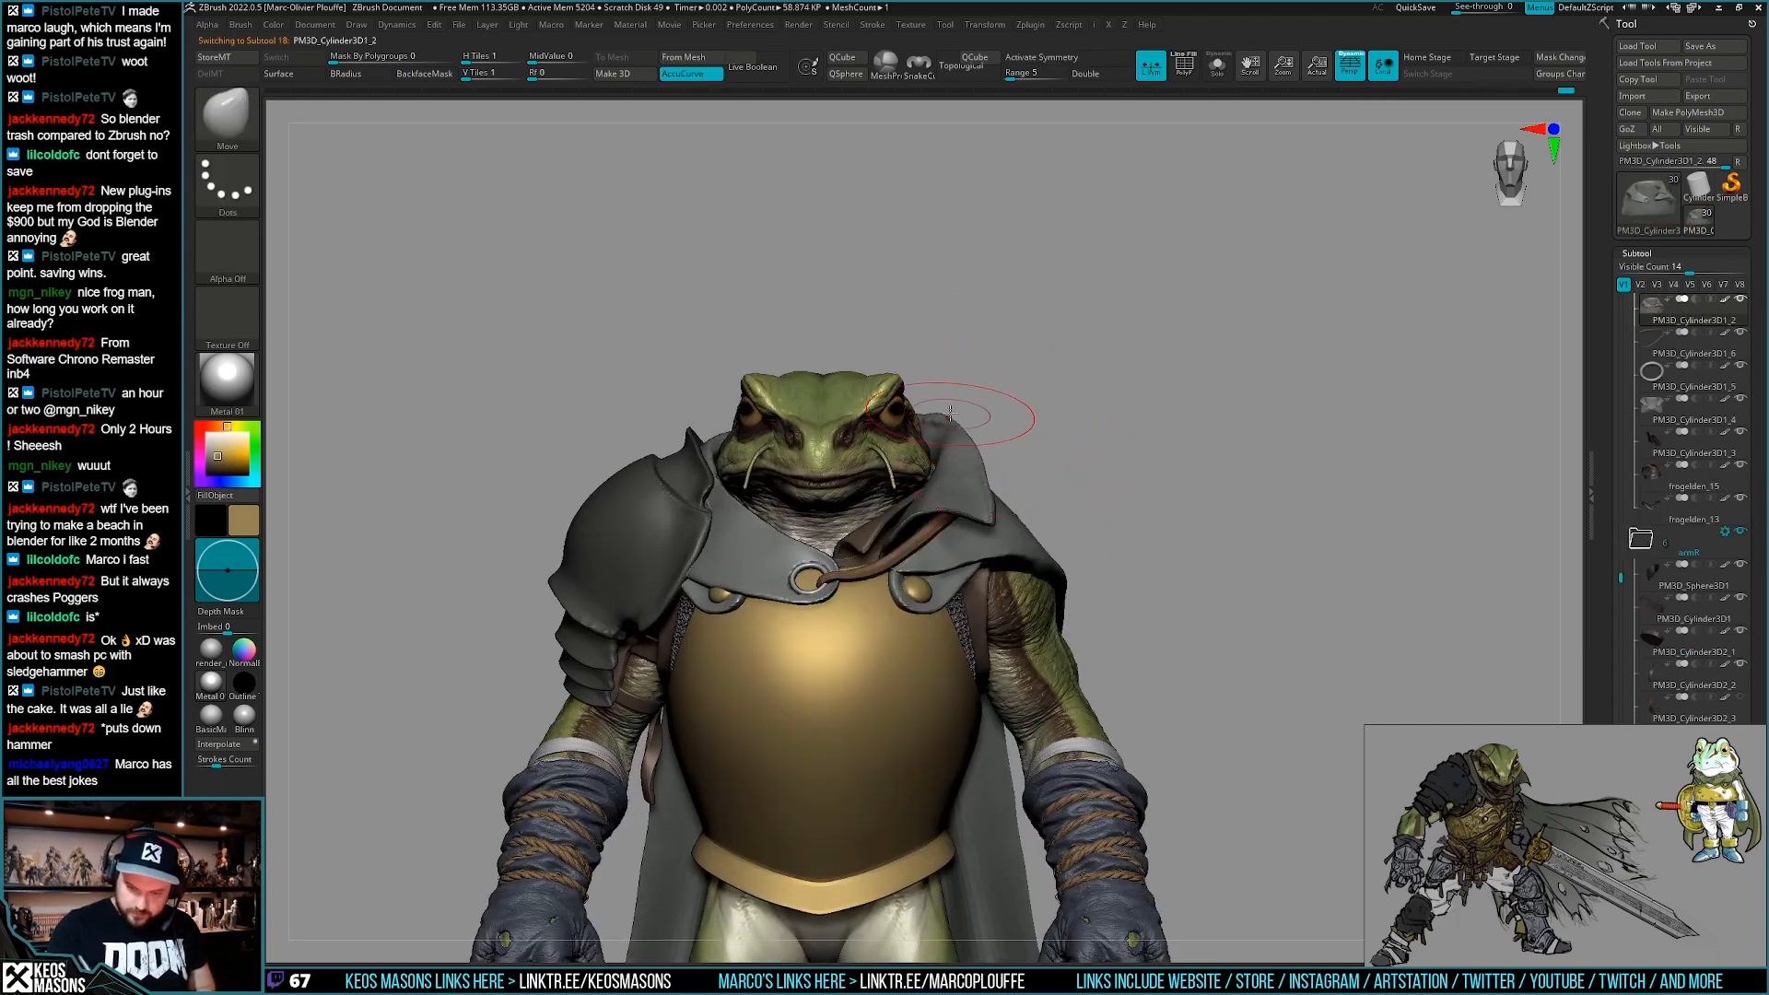
{"action": "right_click_drag", "start_coordinate": [953, 497], "coordinate": [958, 543], "text": "ctrl"}
{"action": "mouse_move", "coordinate": [957, 544]}
{"action": "right_mouse_down", "text": "alt"}
{"action": "mouse_move", "coordinate": [966, 565]}
{"action": "mouse_move", "coordinate": [866, 589]}
{"action": "mouse_move", "coordinate": [958, 740]}
{"action": "mouse_move", "coordinate": [938, 726]}
{"action": "mouse_move", "coordinate": [901, 746]}
{"action": "mouse_move", "coordinate": [940, 723]}
{"action": "right_mouse_up", "text": "alt"}
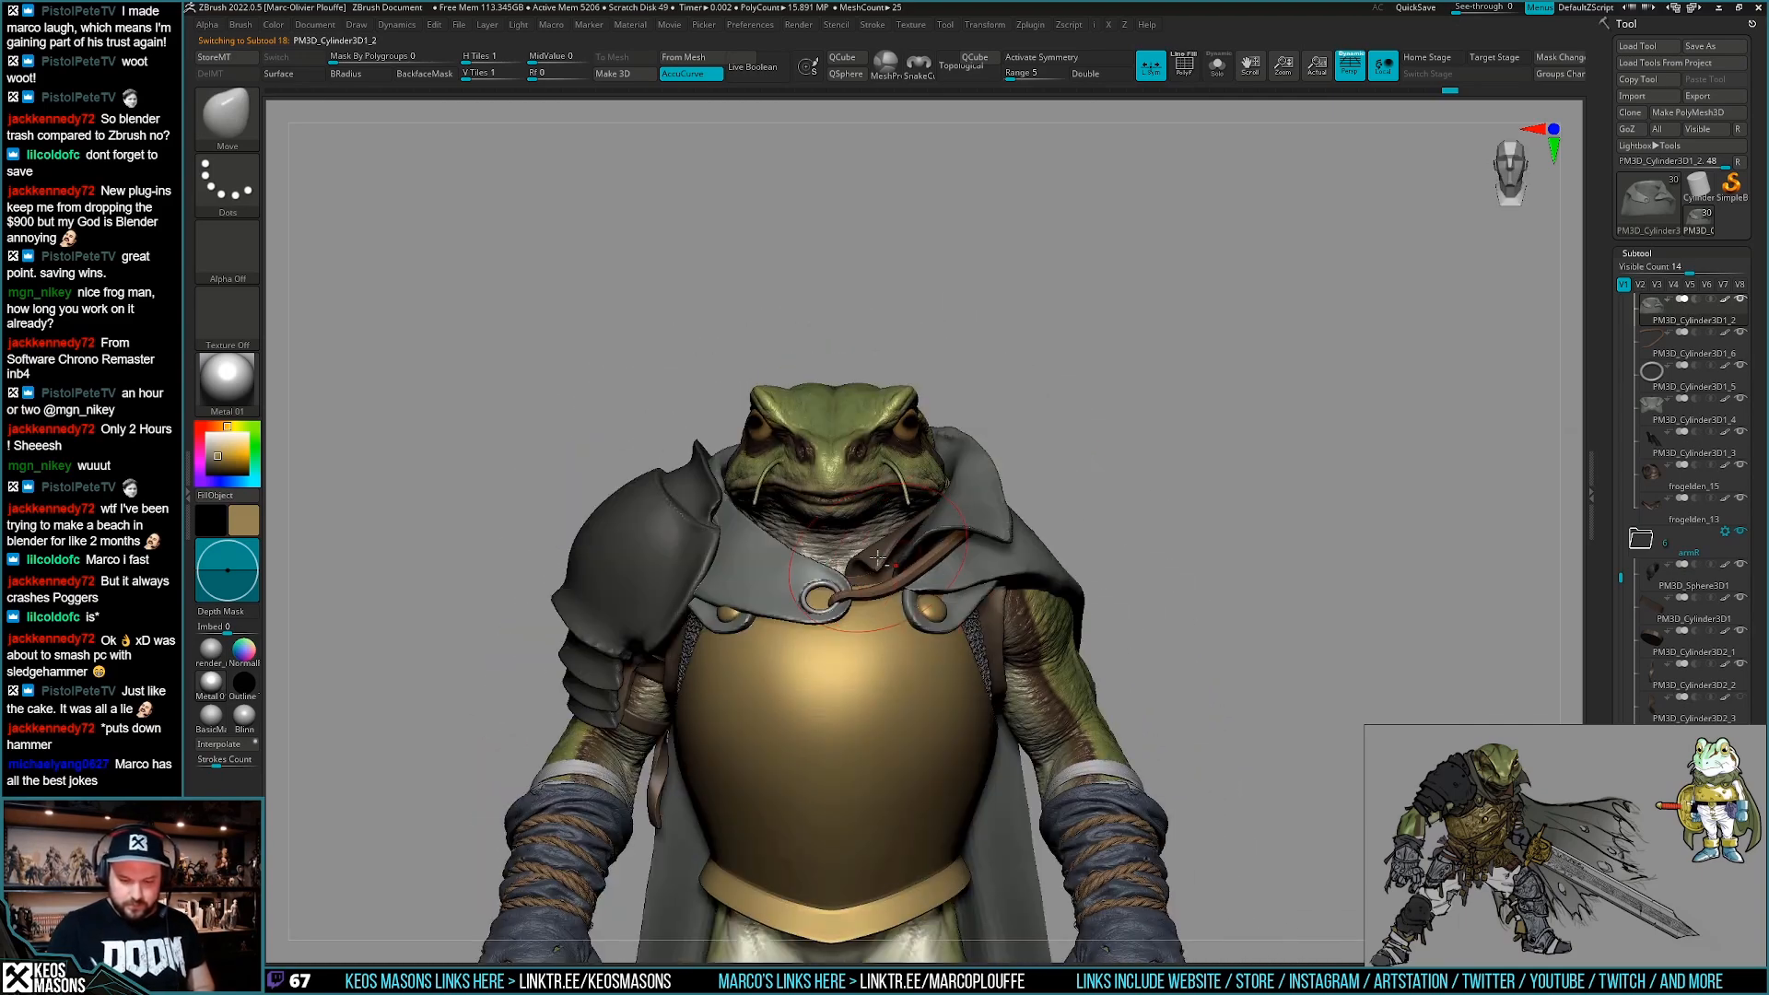
Isolate the brown inner collar, undo its last uneven edits, and turn on symmetry.
{"action": "key", "text": "alt+s"}
{"action": "right_click_drag", "start_coordinate": [1165, 615], "coordinate": [1191, 628], "text": "alt"}
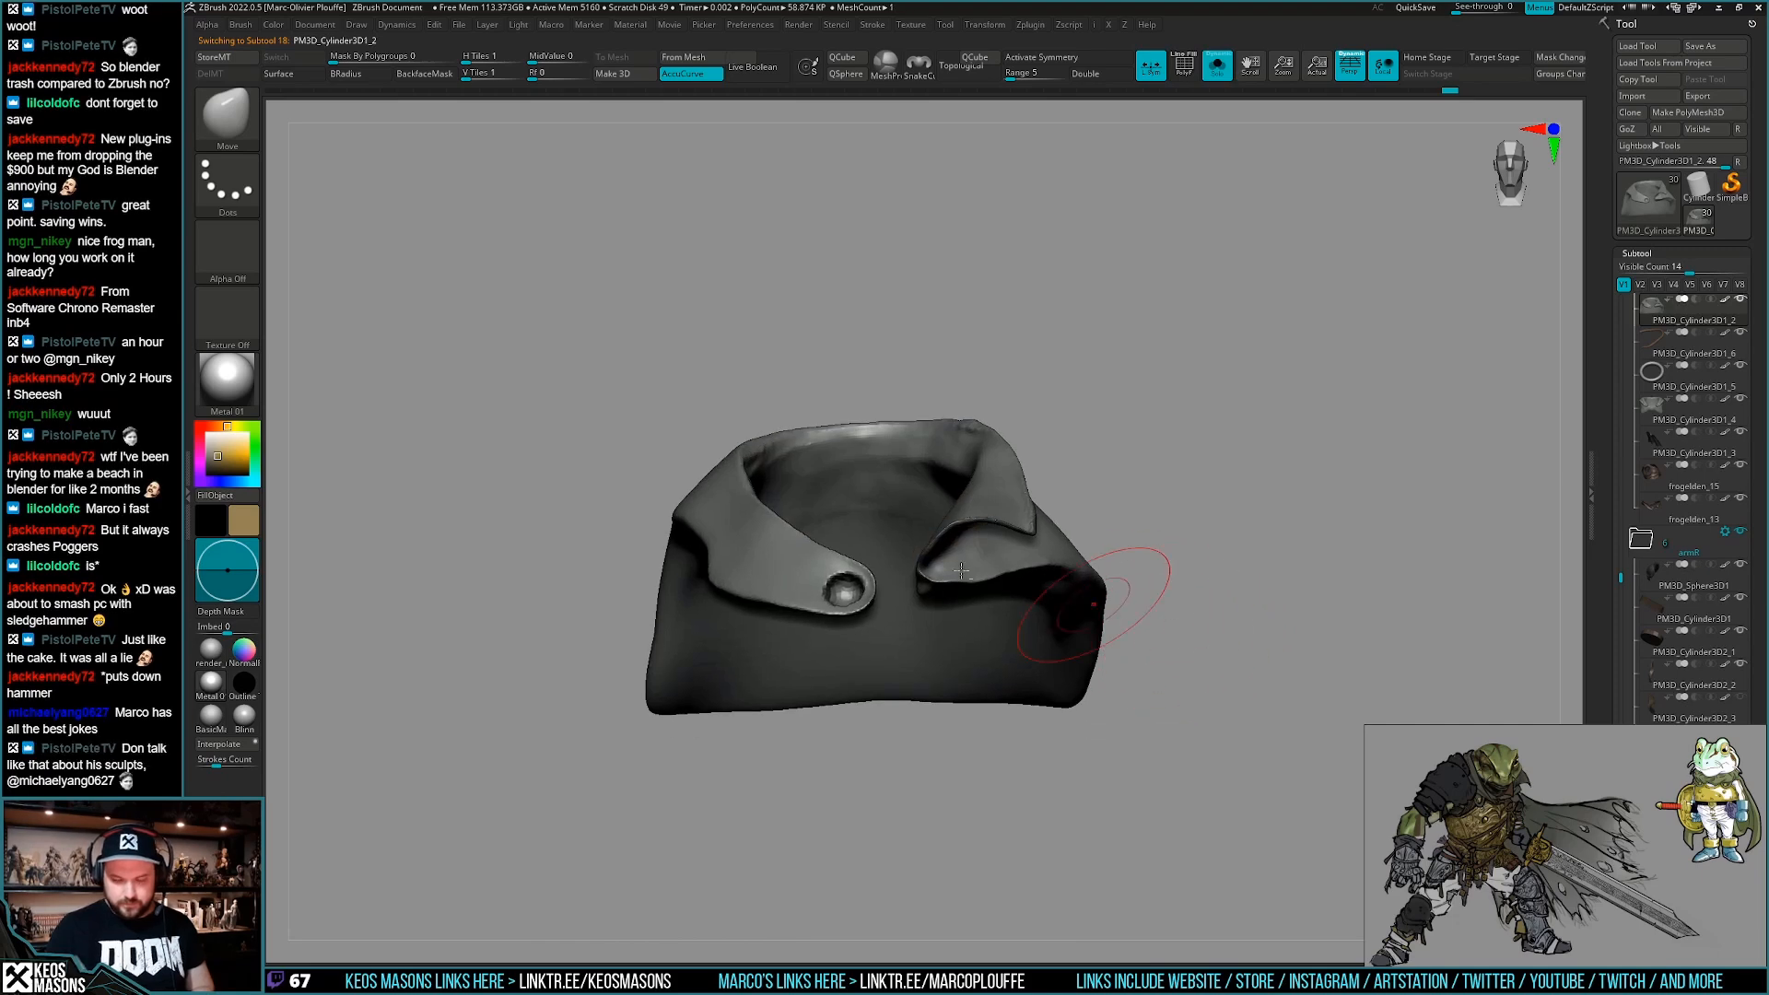
{"action": "key", "text": "alt+s"}
{"action": "left_click", "coordinate": [905, 544], "text": "alt"}
{"action": "key", "text": "alt+s"}
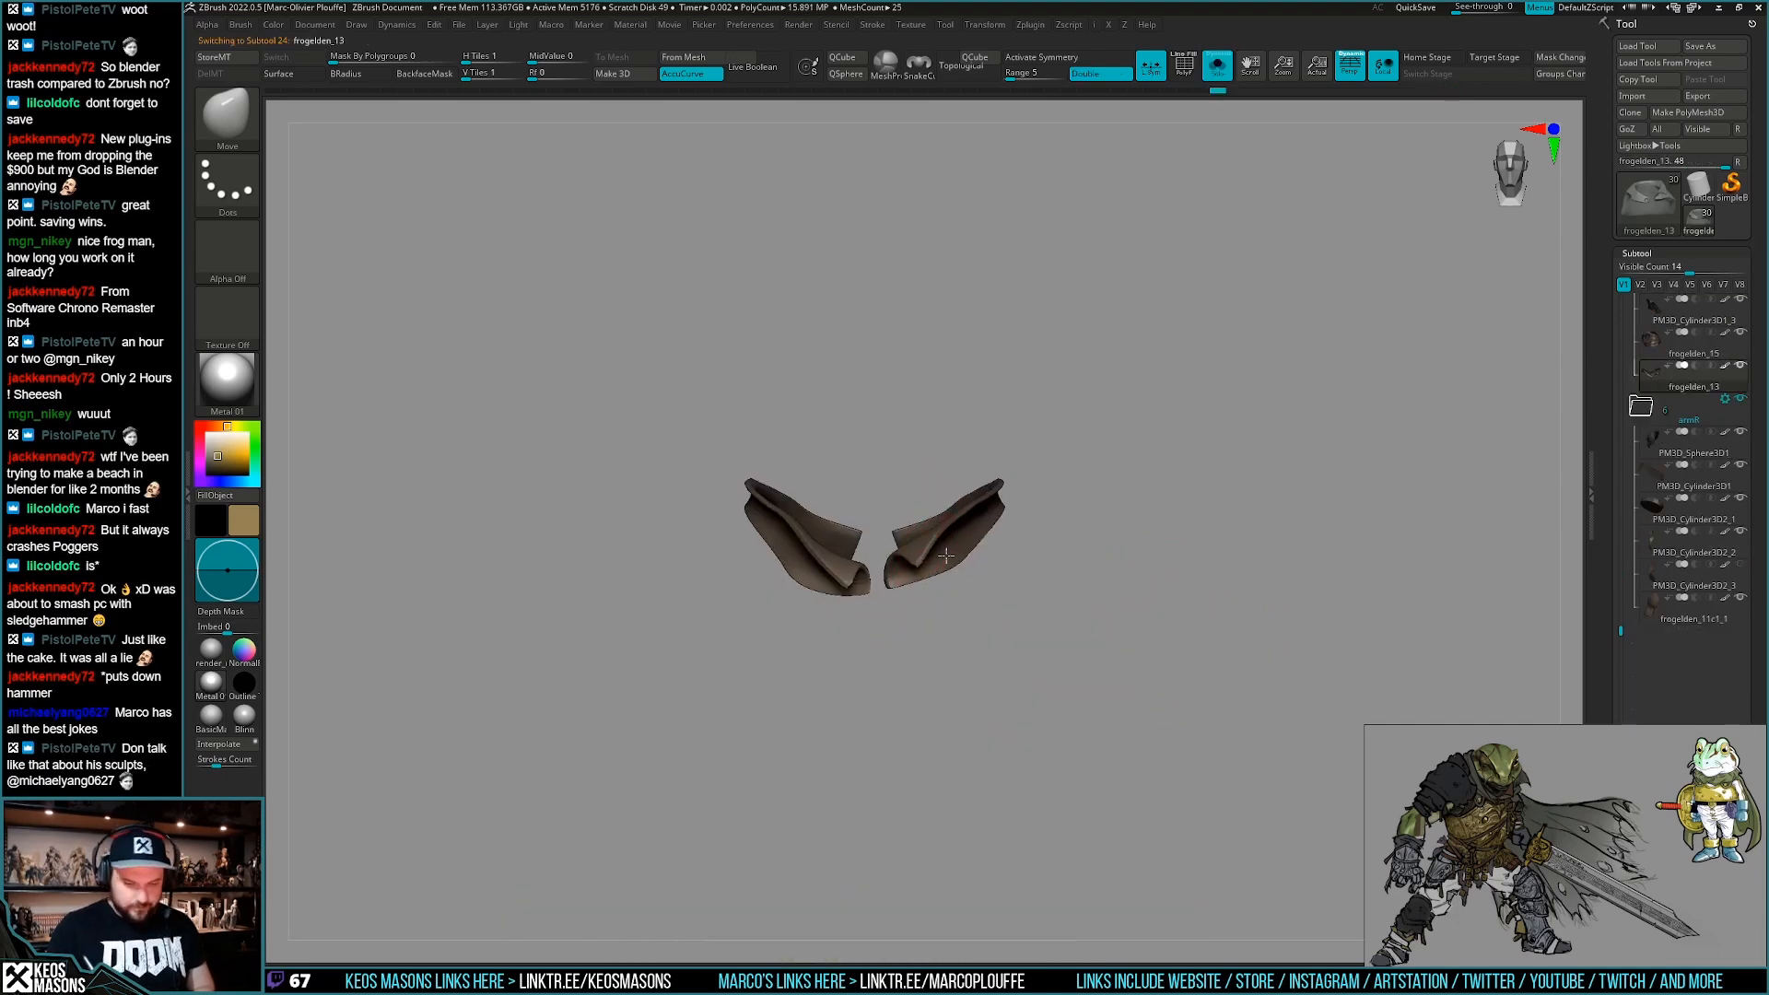
{"action": "key", "text": "ctrl+z"}
{"action": "key", "text": "ctrl+z"}
{"action": "key", "text": "ctrl+z"}
{"action": "key", "text": "ctrl+z"}
{"action": "key", "text": "ctrl+z"}
{"action": "key", "text": "ctrl+z"}
{"action": "key", "text": "ctrl+z"}
{"action": "key", "text": "ctrl+z"}
{"action": "key", "text": "ctrl+z"}
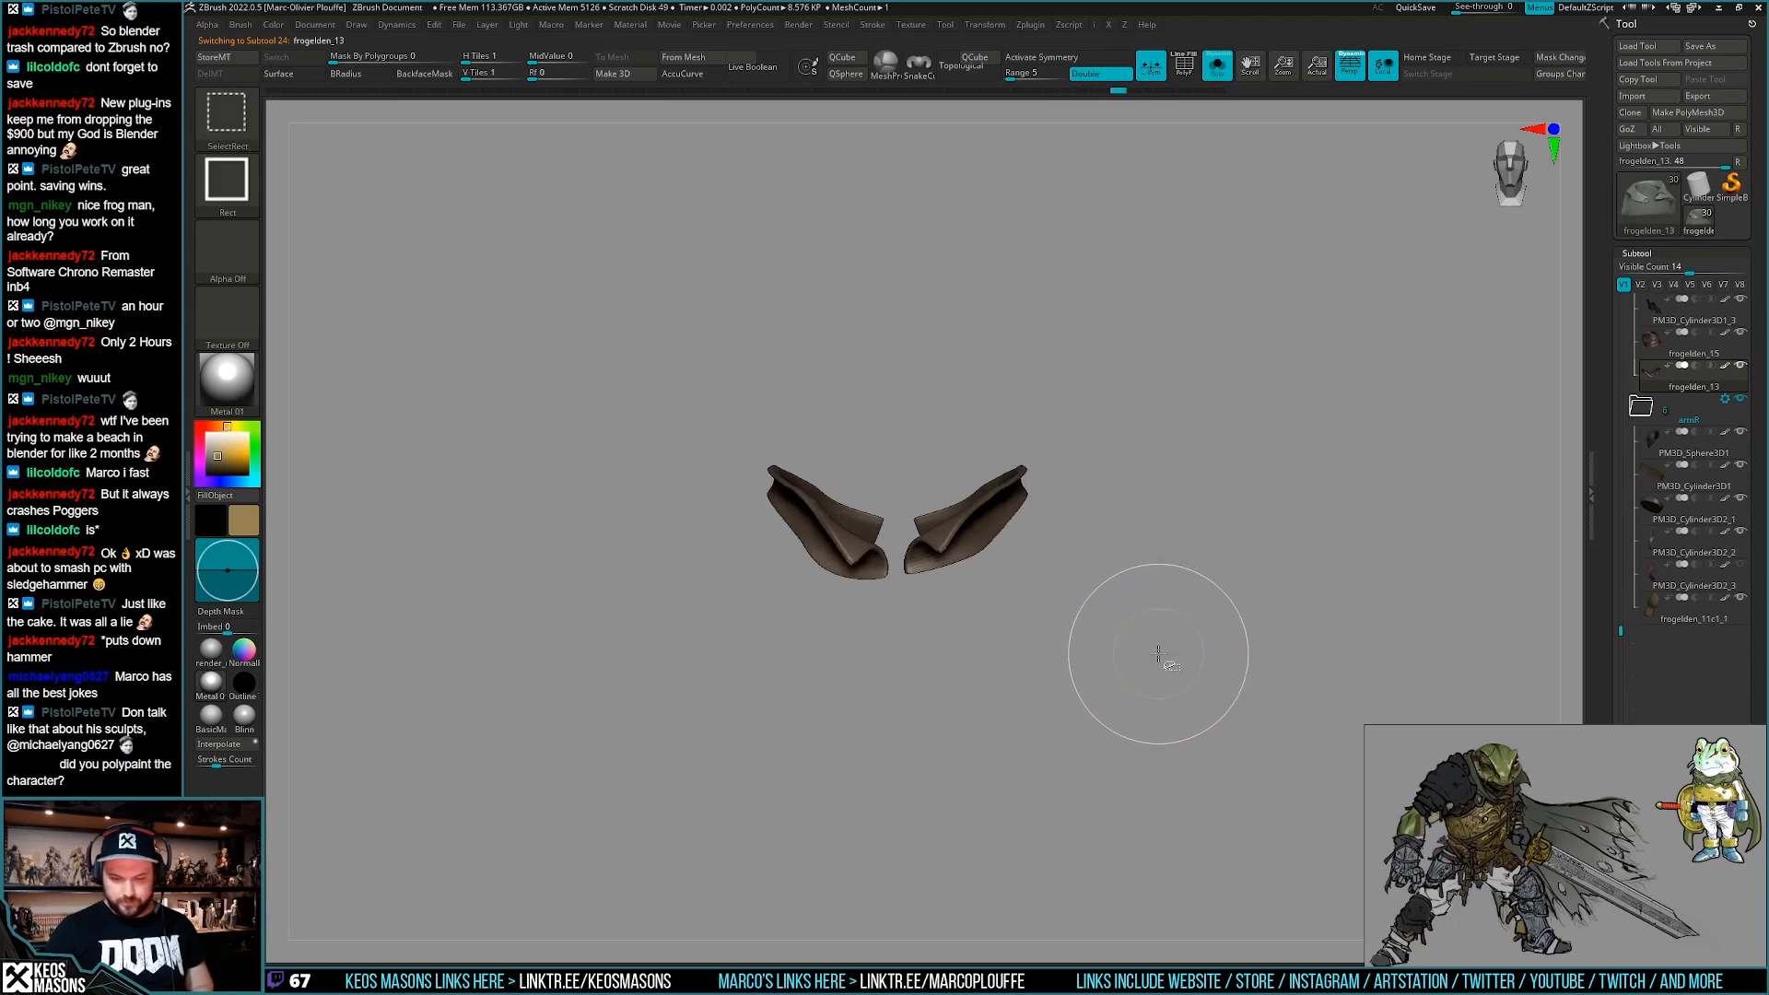
{"action": "key", "text": "x"}
{"action": "key", "text": "alt+s"}
Adjust the brown inner collar symmetrically around the neck with the Move brush.
{"action": "key", "text": "space"}
{"action": "left_click", "coordinate": [885, 562]}
{"action": "left_click", "coordinate": [891, 614]}
{"action": "left_click_drag", "start_coordinate": [774, 378], "coordinate": [709, 424]}
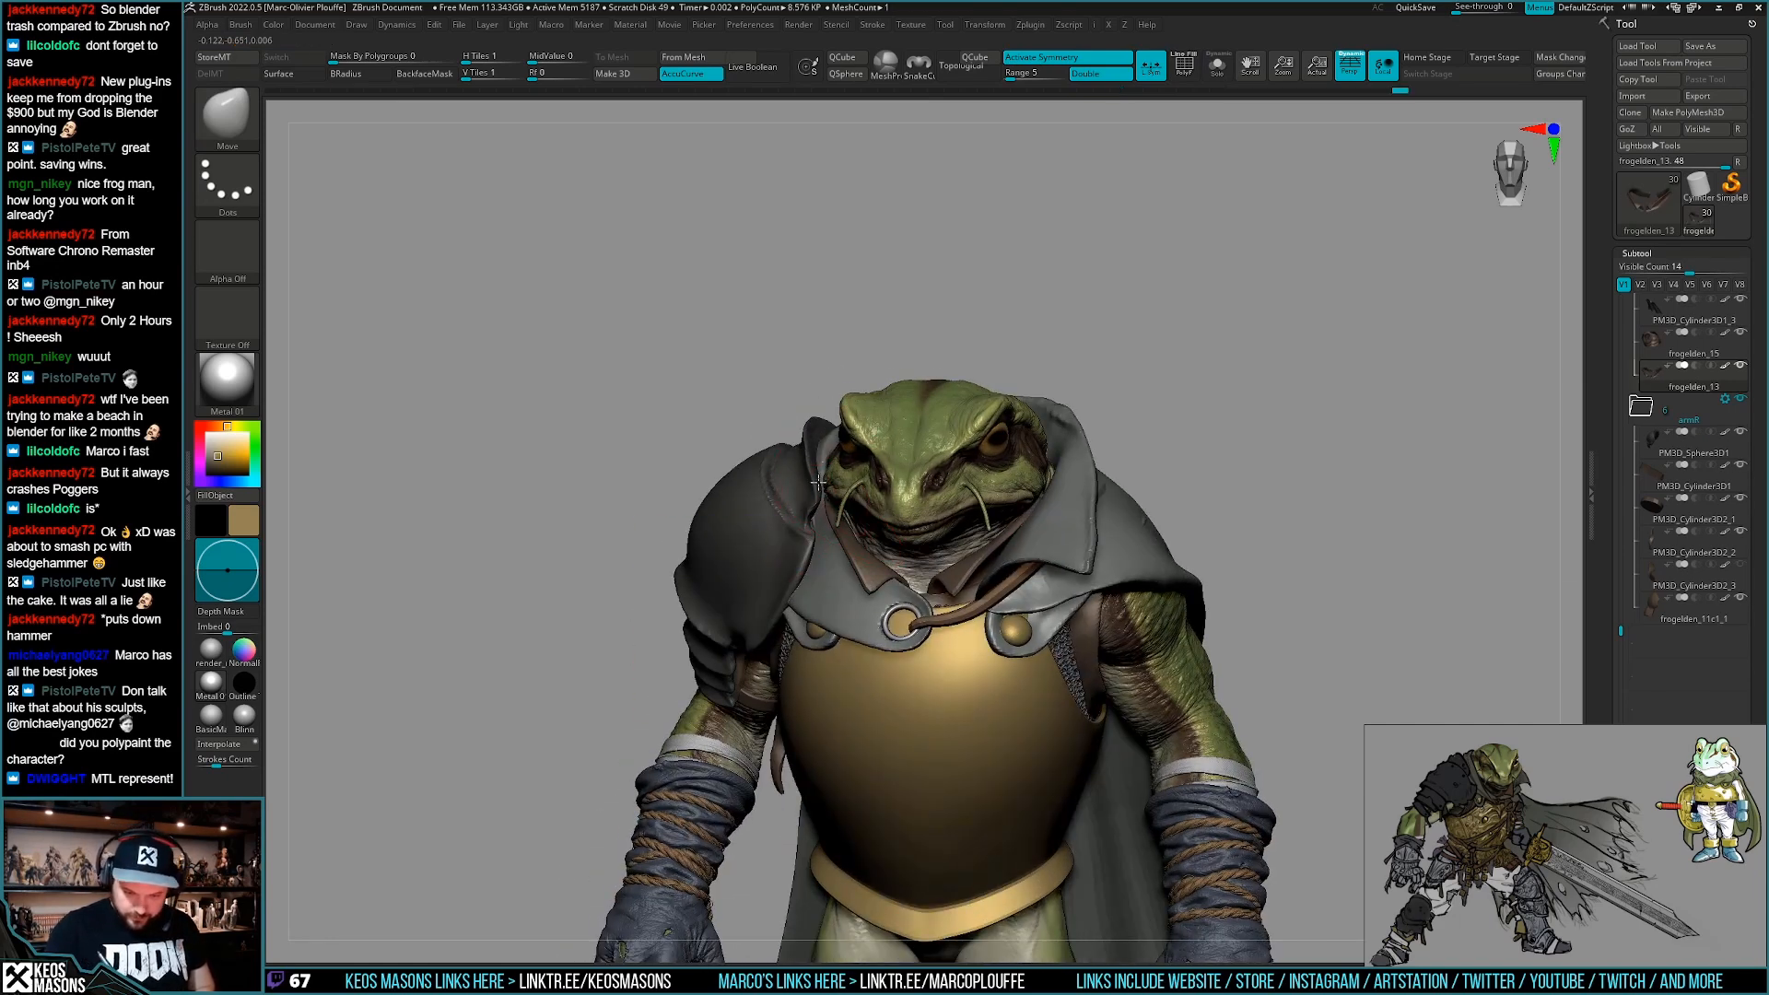
{"action": "left_click_drag", "start_coordinate": [820, 505], "coordinate": [816, 509]}
{"action": "left_click_drag", "start_coordinate": [677, 451], "coordinate": [742, 422]}
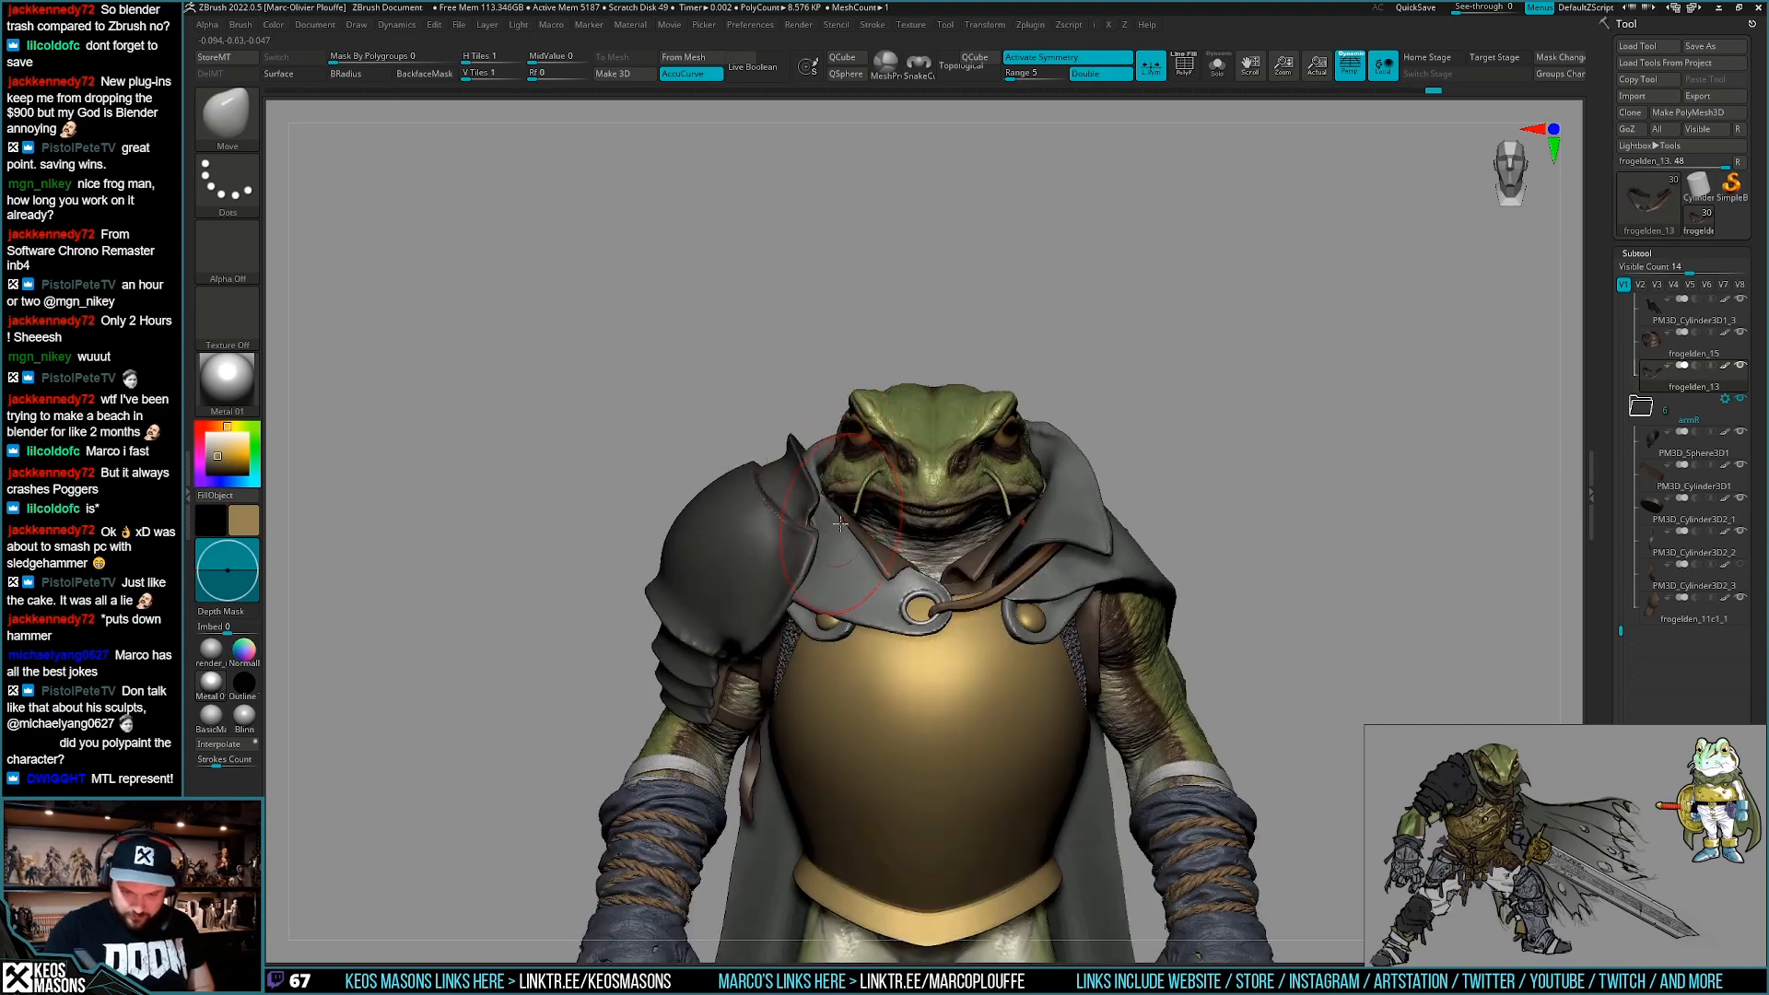
Select the frogelden_16 subtool and switch to the ClayBuildup brush.
{"action": "right_click_drag", "start_coordinate": [1028, 525], "coordinate": [1029, 563]}
{"action": "mouse_move", "coordinate": [1199, 671]}
{"action": "right_mouse_down"}
{"action": "mouse_move", "coordinate": [1050, 679]}
{"action": "mouse_move", "coordinate": [1162, 709]}
{"action": "right_mouse_up"}
{"action": "right_click_drag", "start_coordinate": [1207, 632], "coordinate": [1170, 667], "text": "alt"}
{"action": "left_click", "coordinate": [1031, 688], "text": "alt"}
{"action": "key", "text": "space"}
{"action": "left_click", "coordinate": [1014, 751]}
{"action": "key", "text": "space"}
{"action": "left_click", "coordinate": [948, 693]}
{"action": "right_click_drag", "start_coordinate": [944, 686], "coordinate": [921, 614]}
{"action": "mouse_move", "coordinate": [1197, 619]}
{"action": "right_mouse_down", "text": "shift"}
{"action": "mouse_move", "coordinate": [1228, 608]}
{"action": "mouse_move", "coordinate": [1194, 597]}
{"action": "mouse_move", "coordinate": [1143, 529]}
{"action": "mouse_move", "coordinate": [1175, 687]}
{"action": "mouse_move", "coordinate": [1195, 642]}
{"action": "mouse_move", "coordinate": [1184, 683]}
{"action": "mouse_move", "coordinate": [1283, 636]}
{"action": "mouse_move", "coordinate": [1235, 705]}
{"action": "mouse_move", "coordinate": [1207, 679]}
{"action": "mouse_move", "coordinate": [1214, 658]}
{"action": "mouse_move", "coordinate": [1263, 663]}
{"action": "mouse_move", "coordinate": [1222, 639]}
{"action": "right_mouse_up", "text": "shift"}
{"action": "key", "text": "b"}
{"action": "key", "text": "c"}
{"action": "key", "text": "b"}
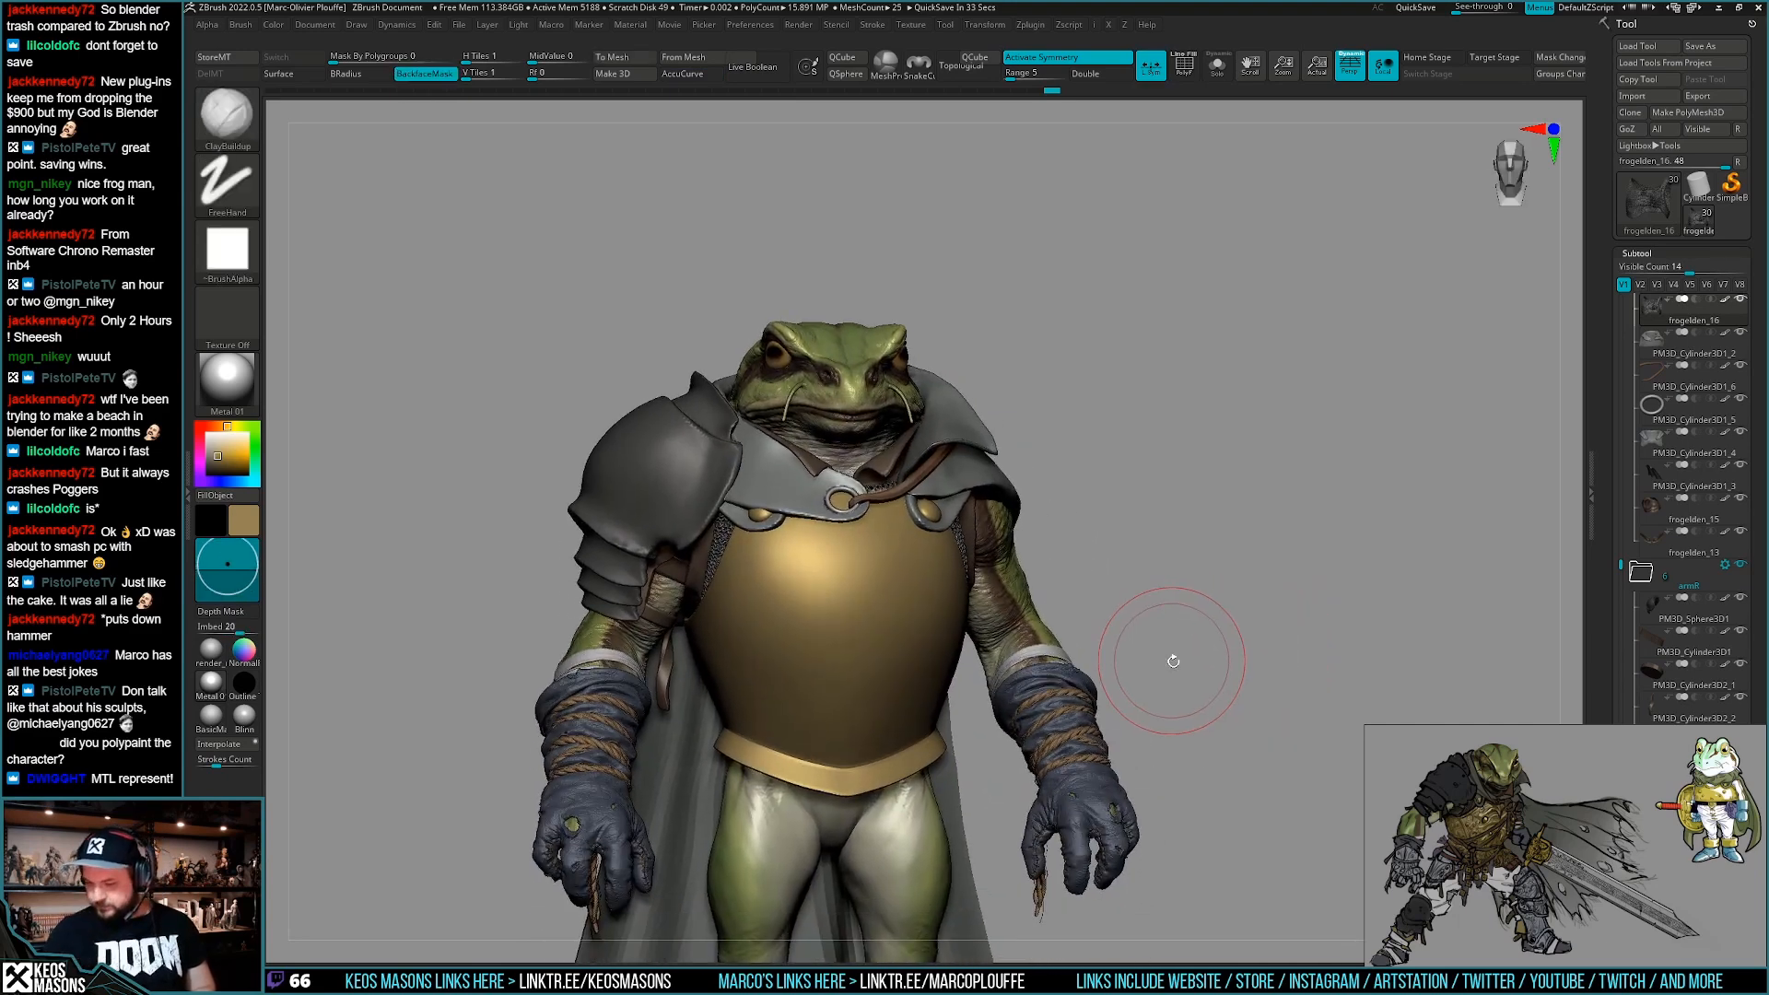
{"action": "mouse_move", "coordinate": [1153, 692]}
{"action": "left_mouse_down"}
{"action": "mouse_move", "coordinate": [1105, 685]}
{"action": "mouse_move", "coordinate": [1152, 680]}
{"action": "left_mouse_up"}
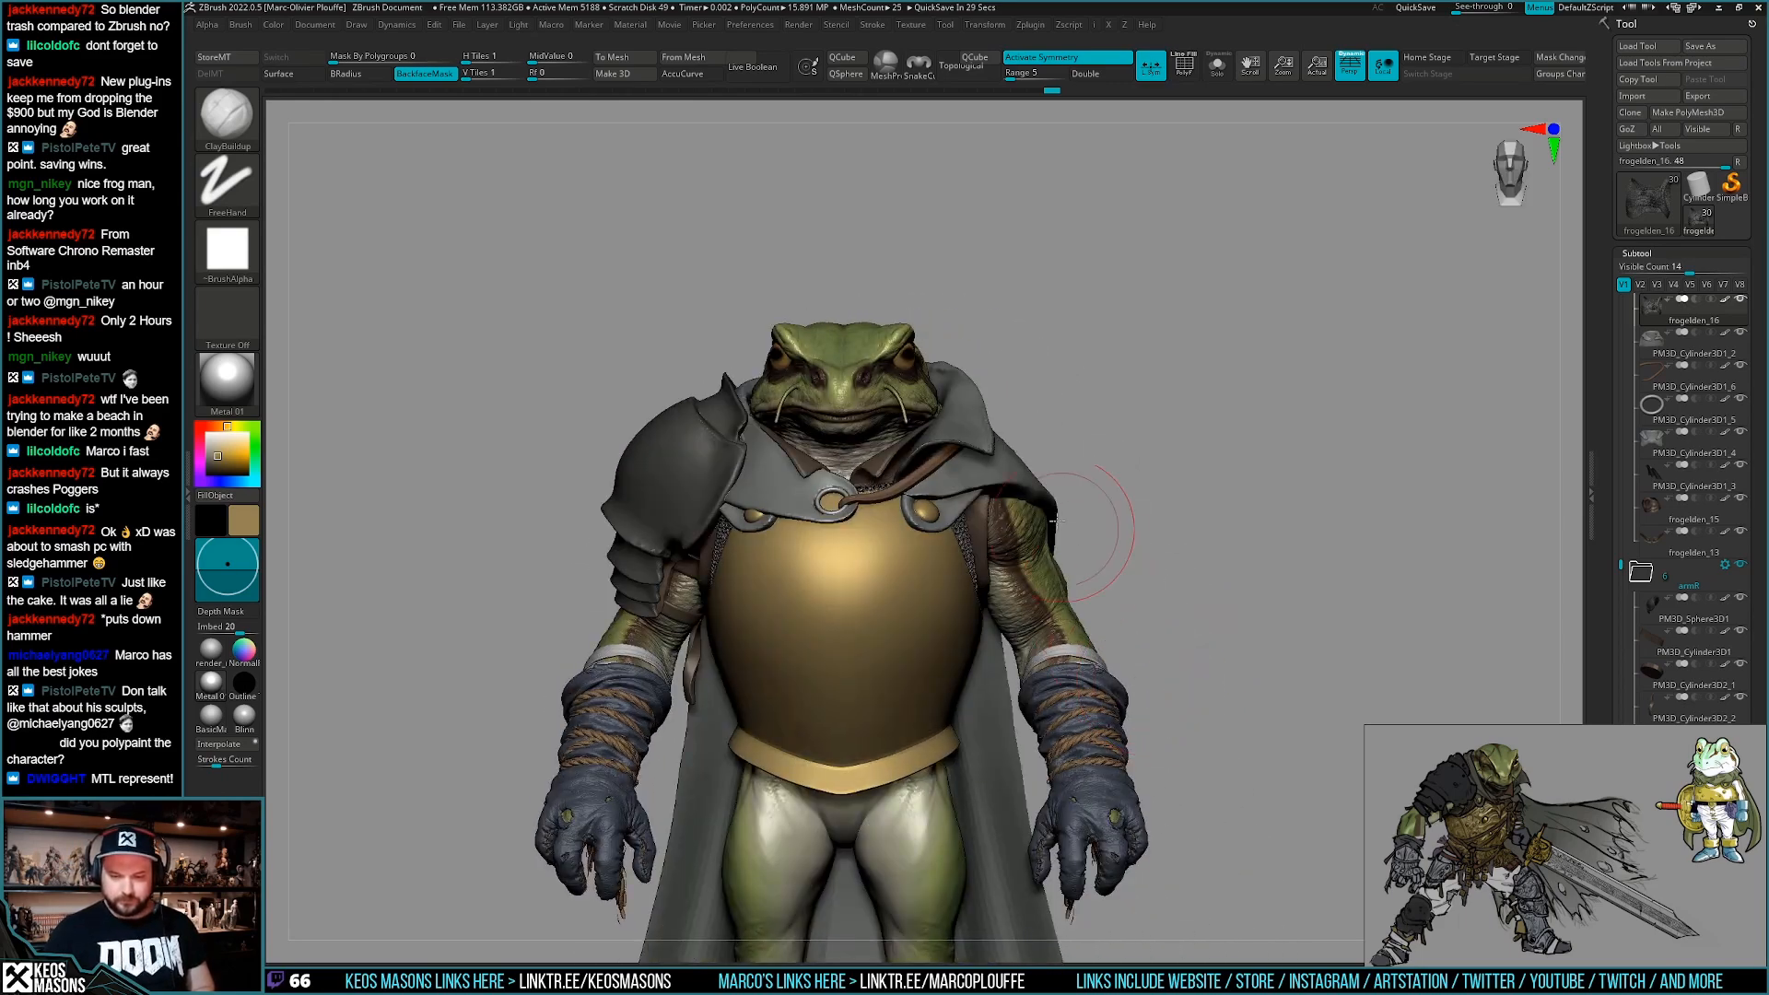
Select the cape and reshape its drape over the bare-arm shoulder with the Move brush.
{"action": "left_click", "coordinate": [1034, 481], "text": "alt"}
{"action": "mouse_move", "coordinate": [1097, 543]}
{"action": "left_mouse_down"}
{"action": "mouse_move", "coordinate": [1030, 390]}
{"action": "mouse_move", "coordinate": [1043, 419]}
{"action": "left_mouse_up"}
{"action": "key", "text": "space"}
{"action": "left_click", "coordinate": [991, 487]}
{"action": "key", "text": "space"}
{"action": "mouse_move", "coordinate": [1086, 514]}
{"action": "left_mouse_down"}
{"action": "mouse_move", "coordinate": [1109, 514]}
{"action": "mouse_move", "coordinate": [958, 506]}
{"action": "left_mouse_up"}
{"action": "left_click_drag", "start_coordinate": [958, 506], "coordinate": [1151, 516], "text": "alt"}
{"action": "mouse_move", "coordinate": [1154, 518]}
{"action": "right_mouse_down"}
{"action": "mouse_move", "coordinate": [1089, 616]}
{"action": "mouse_move", "coordinate": [1169, 624]}
{"action": "mouse_move", "coordinate": [1160, 506]}
{"action": "mouse_move", "coordinate": [1122, 642]}
{"action": "right_mouse_up"}
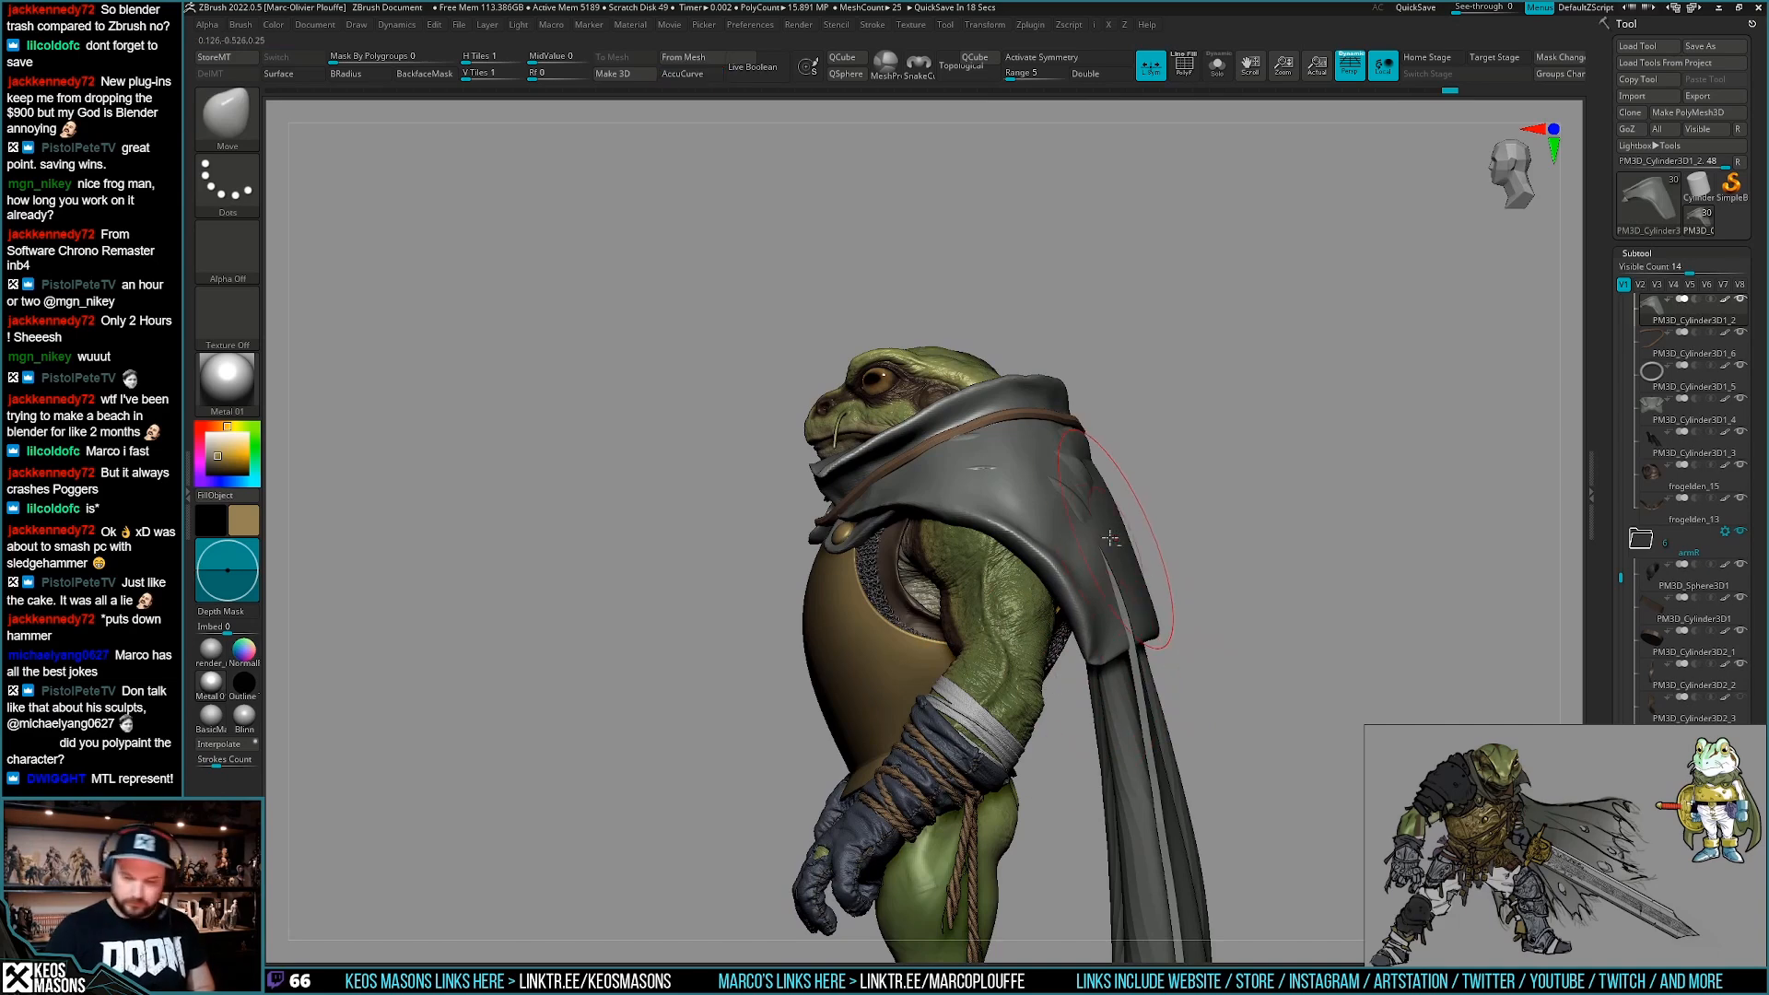
{"action": "mouse_move", "coordinate": [1141, 614]}
{"action": "right_mouse_down"}
{"action": "mouse_move", "coordinate": [1188, 590]}
{"action": "mouse_move", "coordinate": [1156, 525]}
{"action": "mouse_move", "coordinate": [1103, 495]}
{"action": "mouse_move", "coordinate": [1065, 493]}
{"action": "mouse_move", "coordinate": [1129, 599]}
{"action": "mouse_move", "coordinate": [1166, 582]}
{"action": "mouse_move", "coordinate": [986, 606]}
{"action": "mouse_move", "coordinate": [984, 558]}
{"action": "mouse_move", "coordinate": [1004, 576]}
{"action": "right_mouse_up"}
Isolate the cape and sculpt soft vertical folds into the outer side of its back with the Standard brush.
{"action": "key", "text": "space"}
{"action": "left_click", "coordinate": [1142, 580]}
{"action": "key", "text": "alt+s"}
{"action": "key", "text": "space"}
{"action": "key", "text": "space"}
{"action": "key", "text": "space"}
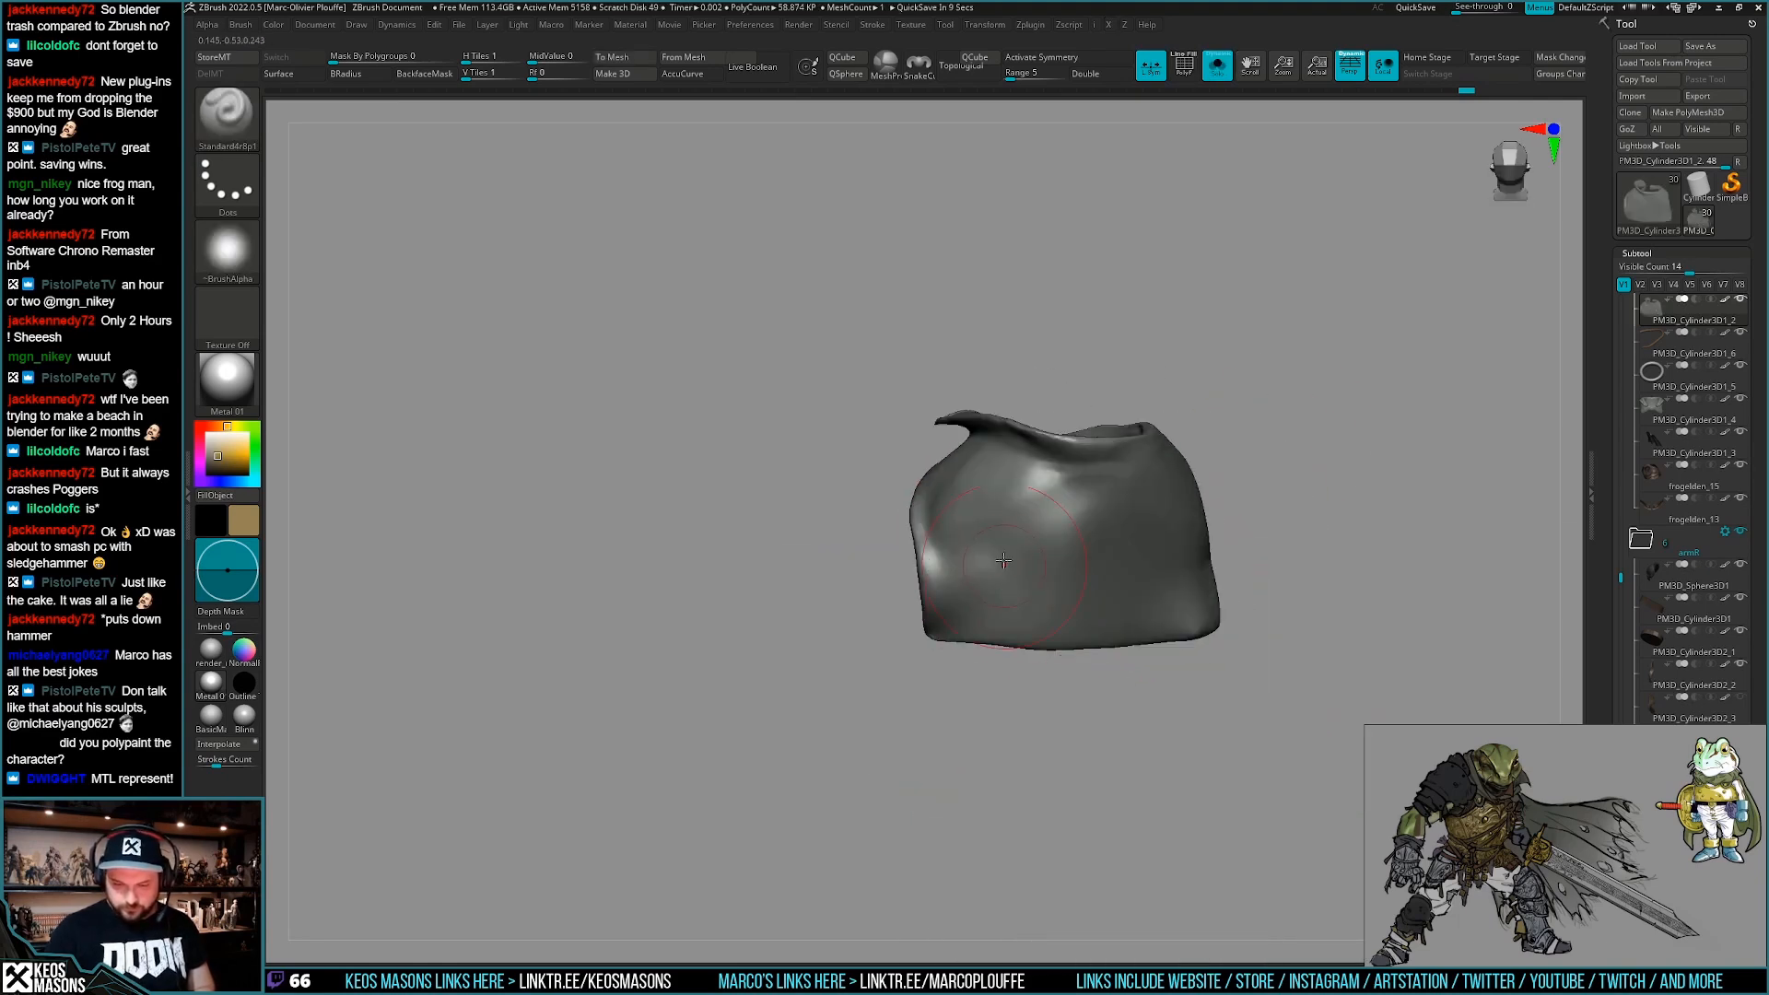
{"action": "right_click_drag", "start_coordinate": [992, 650], "coordinate": [986, 634]}
{"action": "mouse_move", "coordinate": [974, 732]}
{"action": "right_mouse_down"}
{"action": "mouse_move", "coordinate": [955, 737]}
{"action": "mouse_move", "coordinate": [978, 673]}
{"action": "right_mouse_up"}
{"action": "right_click", "coordinate": [974, 677]}
{"action": "right_click_drag", "start_coordinate": [978, 593], "coordinate": [1004, 683]}
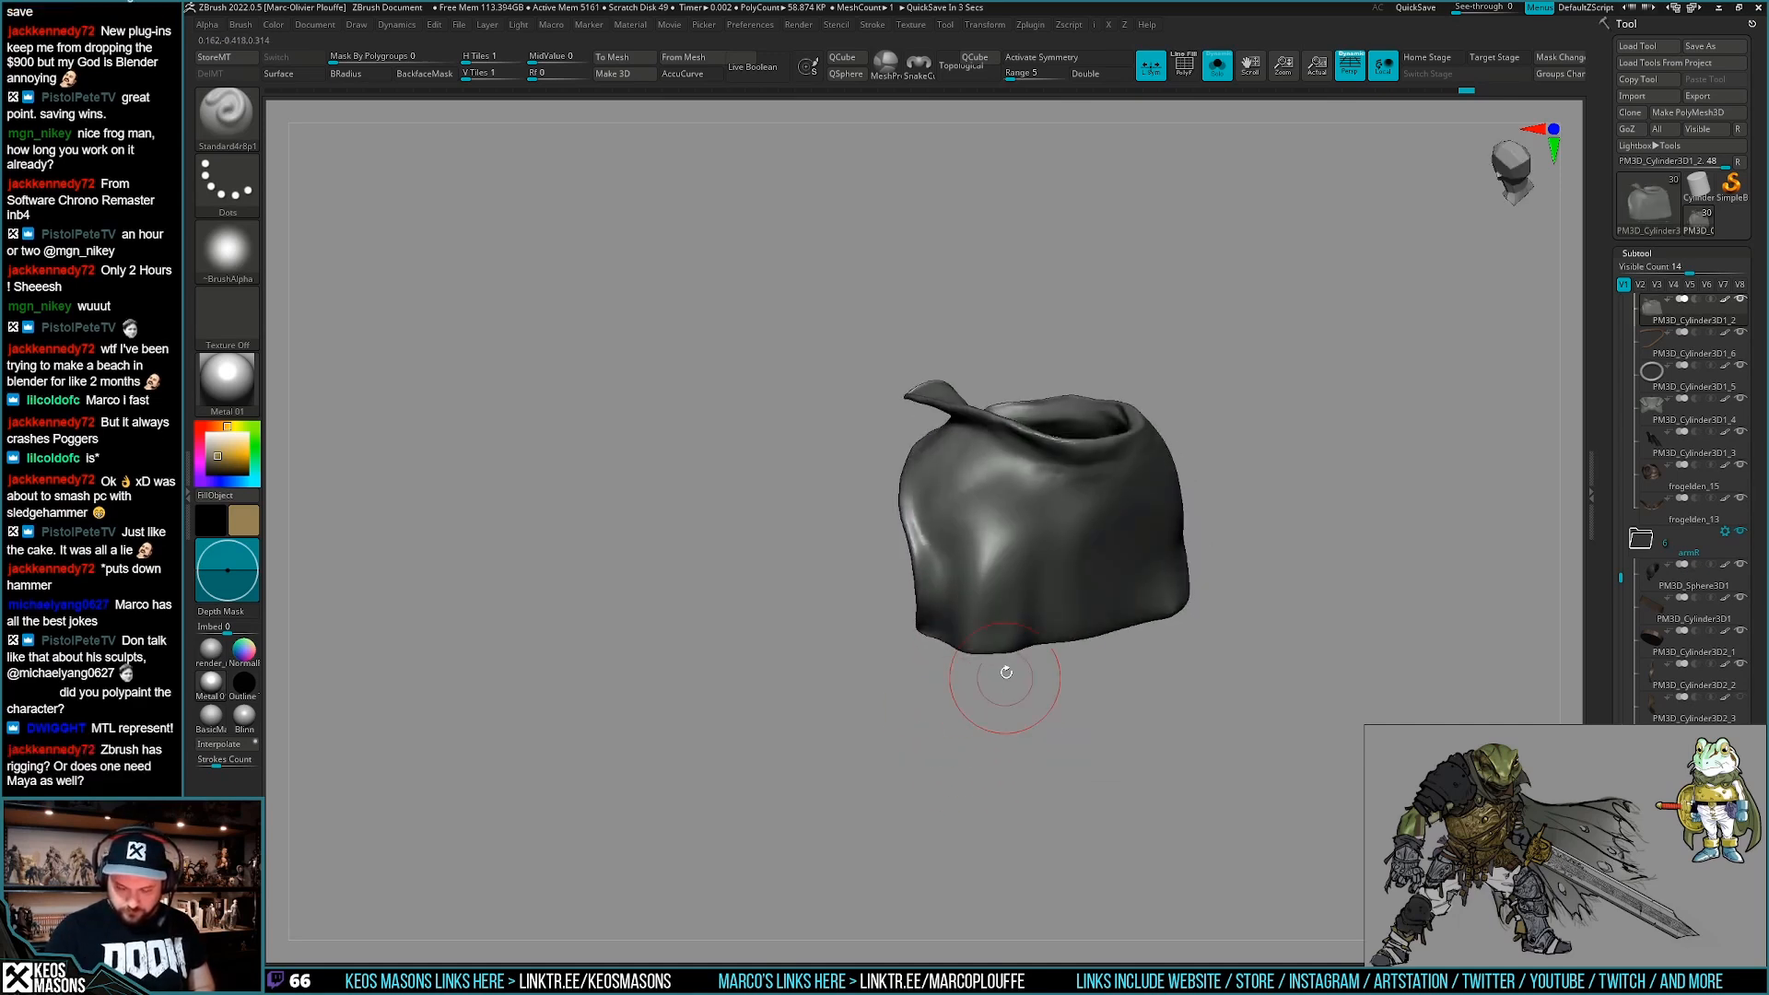
{"action": "right_click", "coordinate": [960, 660]}
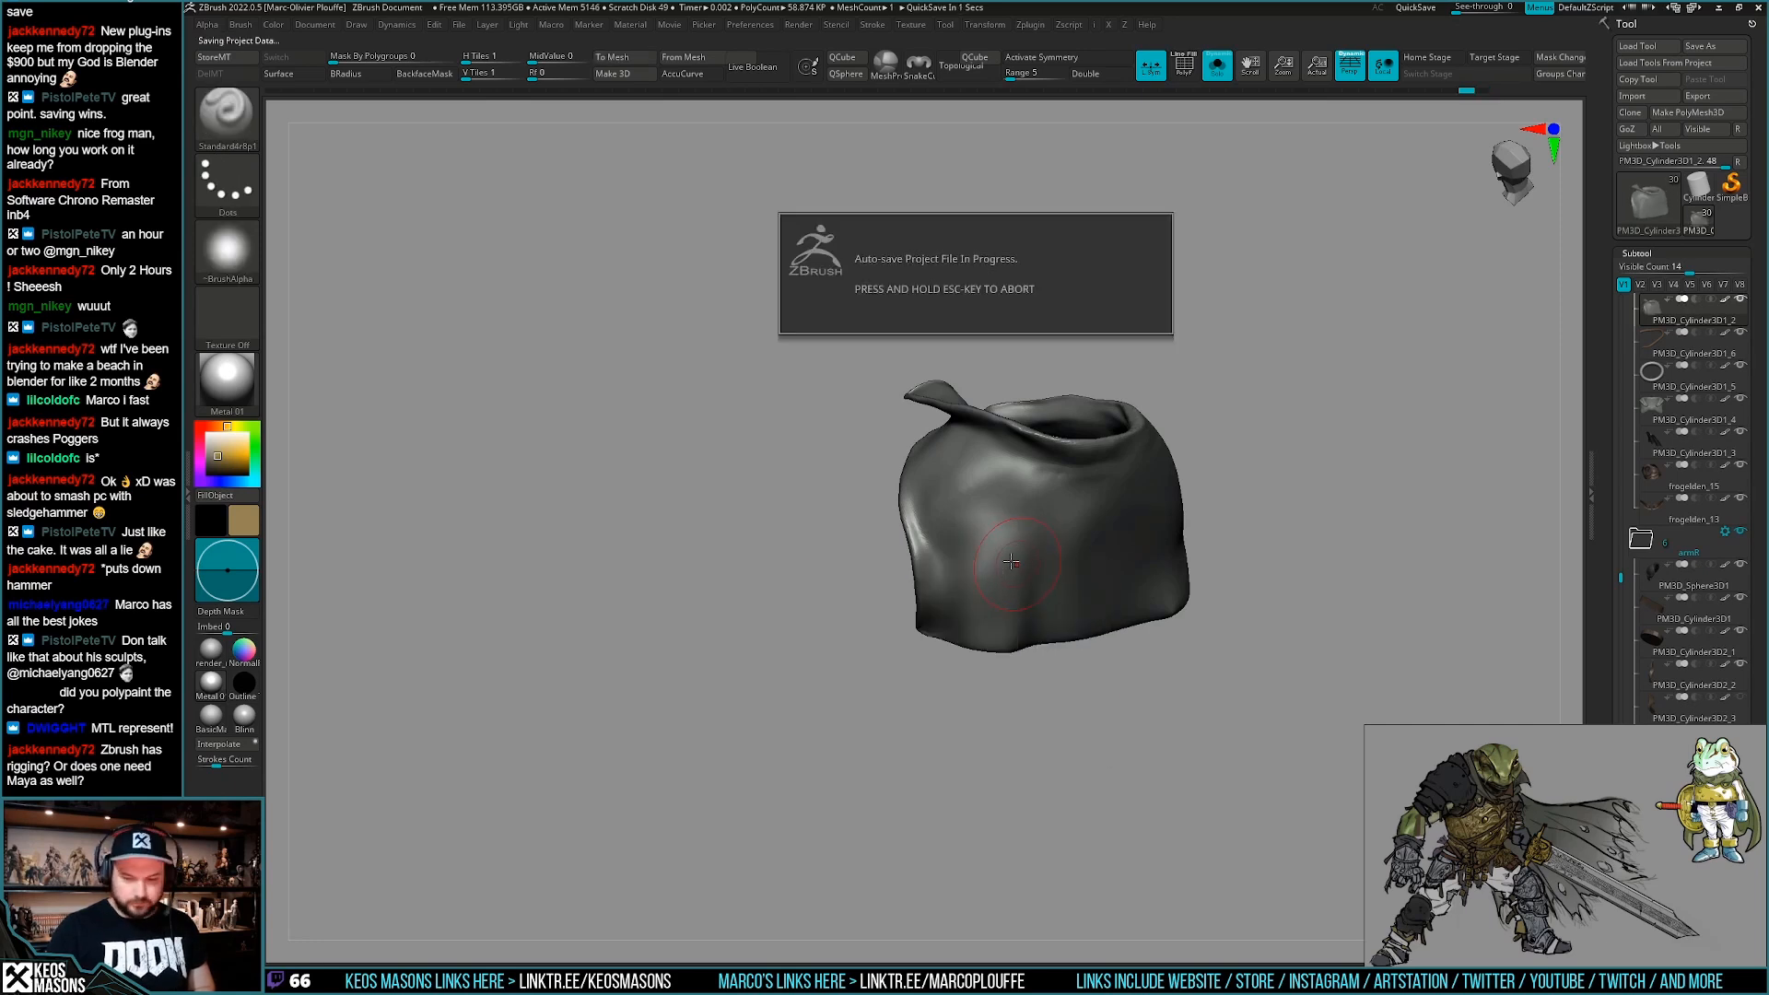
{"action": "mouse_move", "coordinate": [1013, 585]}
{"action": "right_mouse_down"}
{"action": "mouse_move", "coordinate": [1015, 545]}
{"action": "mouse_move", "coordinate": [1012, 589]}
{"action": "right_mouse_up"}
{"action": "right_click", "coordinate": [1011, 602]}
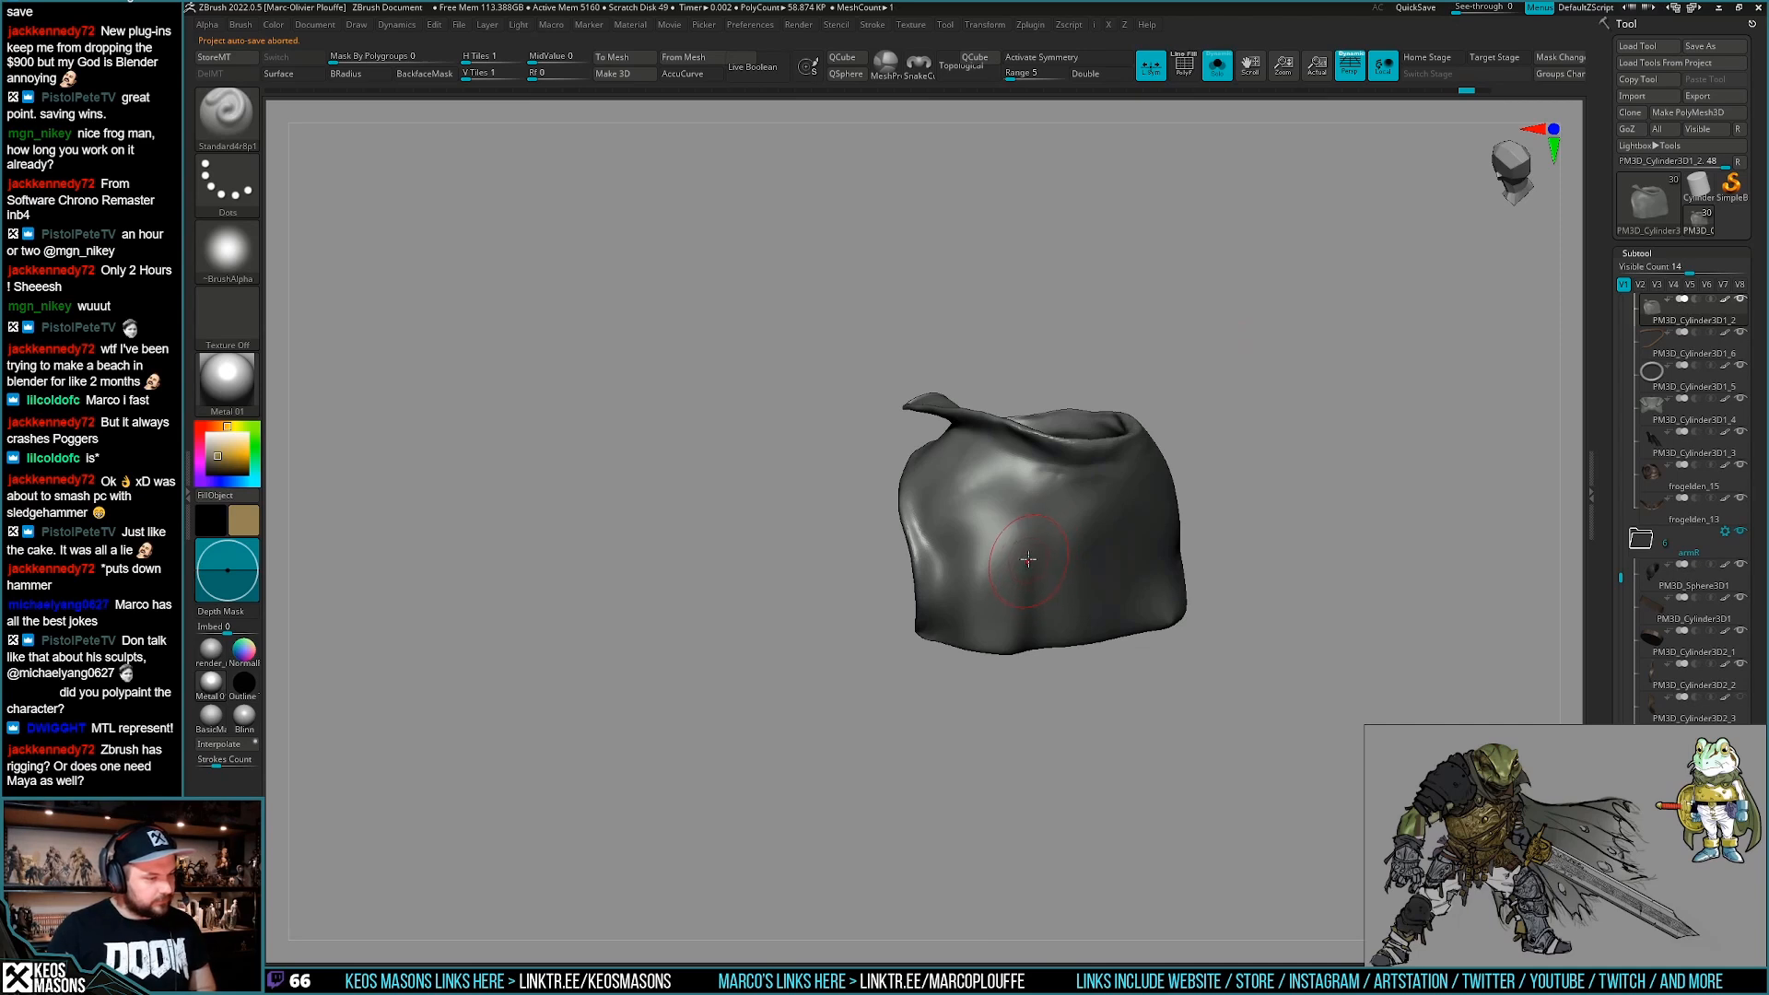
Sculpt and smooth further vertical folds across the middle of the cape's back down to the hem.
{"action": "key", "text": "shift"}
{"action": "left_click_drag", "start_coordinate": [1020, 553], "coordinate": [1011, 578], "text": "shift"}
{"action": "right_click_drag", "start_coordinate": [1012, 578], "coordinate": [1000, 621]}
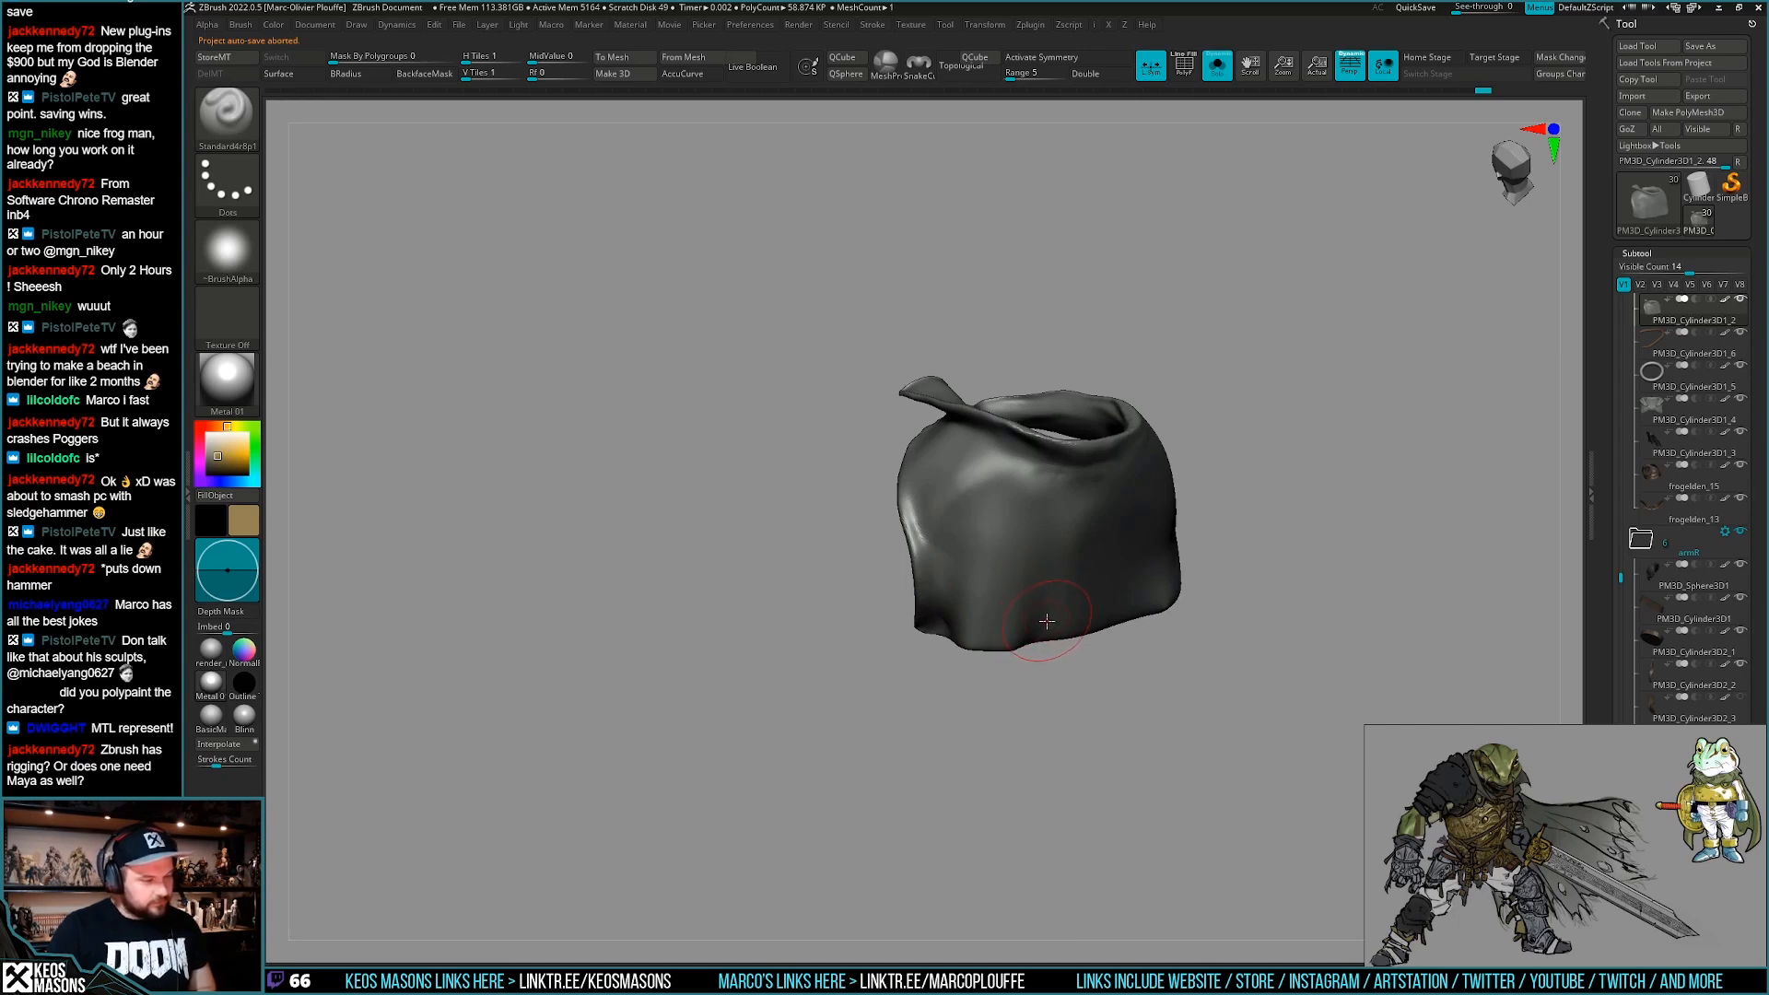
{"action": "mouse_move", "coordinate": [1043, 614]}
{"action": "right_mouse_down"}
{"action": "mouse_move", "coordinate": [1002, 575]}
{"action": "mouse_move", "coordinate": [1054, 597]}
{"action": "right_mouse_up"}
{"action": "left_click_drag", "start_coordinate": [1026, 541], "coordinate": [1040, 686]}
{"action": "right_click_drag", "start_coordinate": [1040, 686], "coordinate": [1056, 659]}
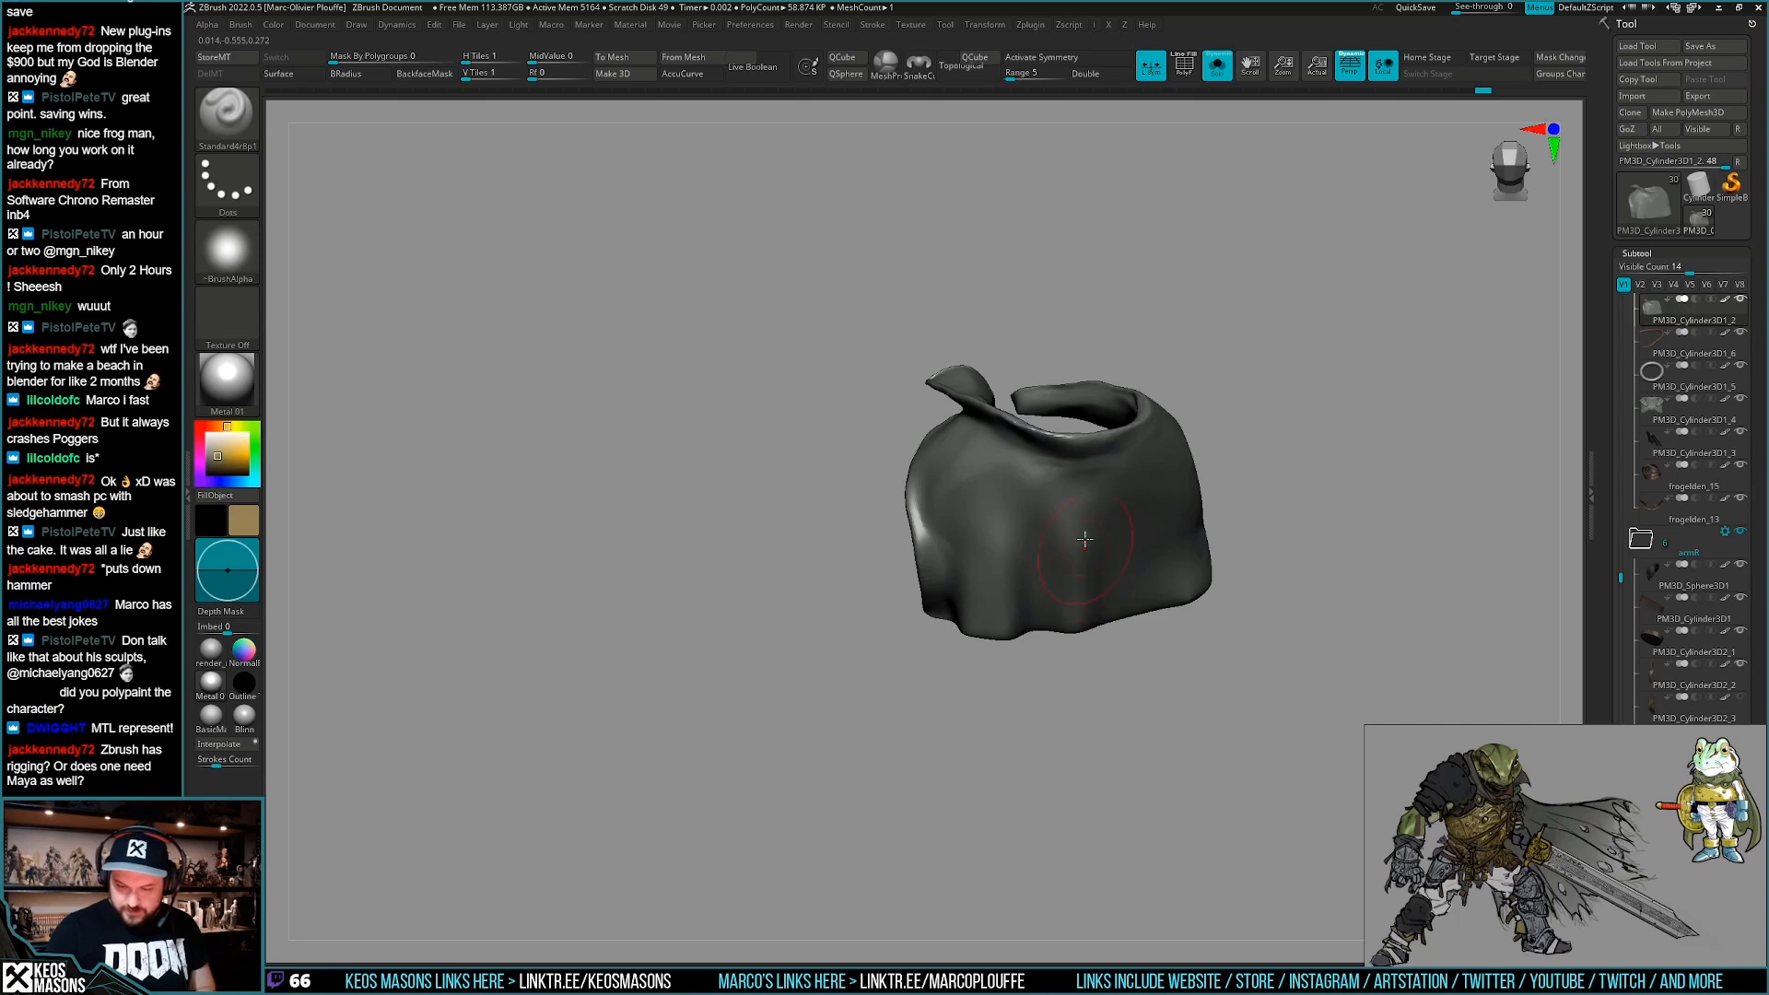
{"action": "key", "text": "shift"}
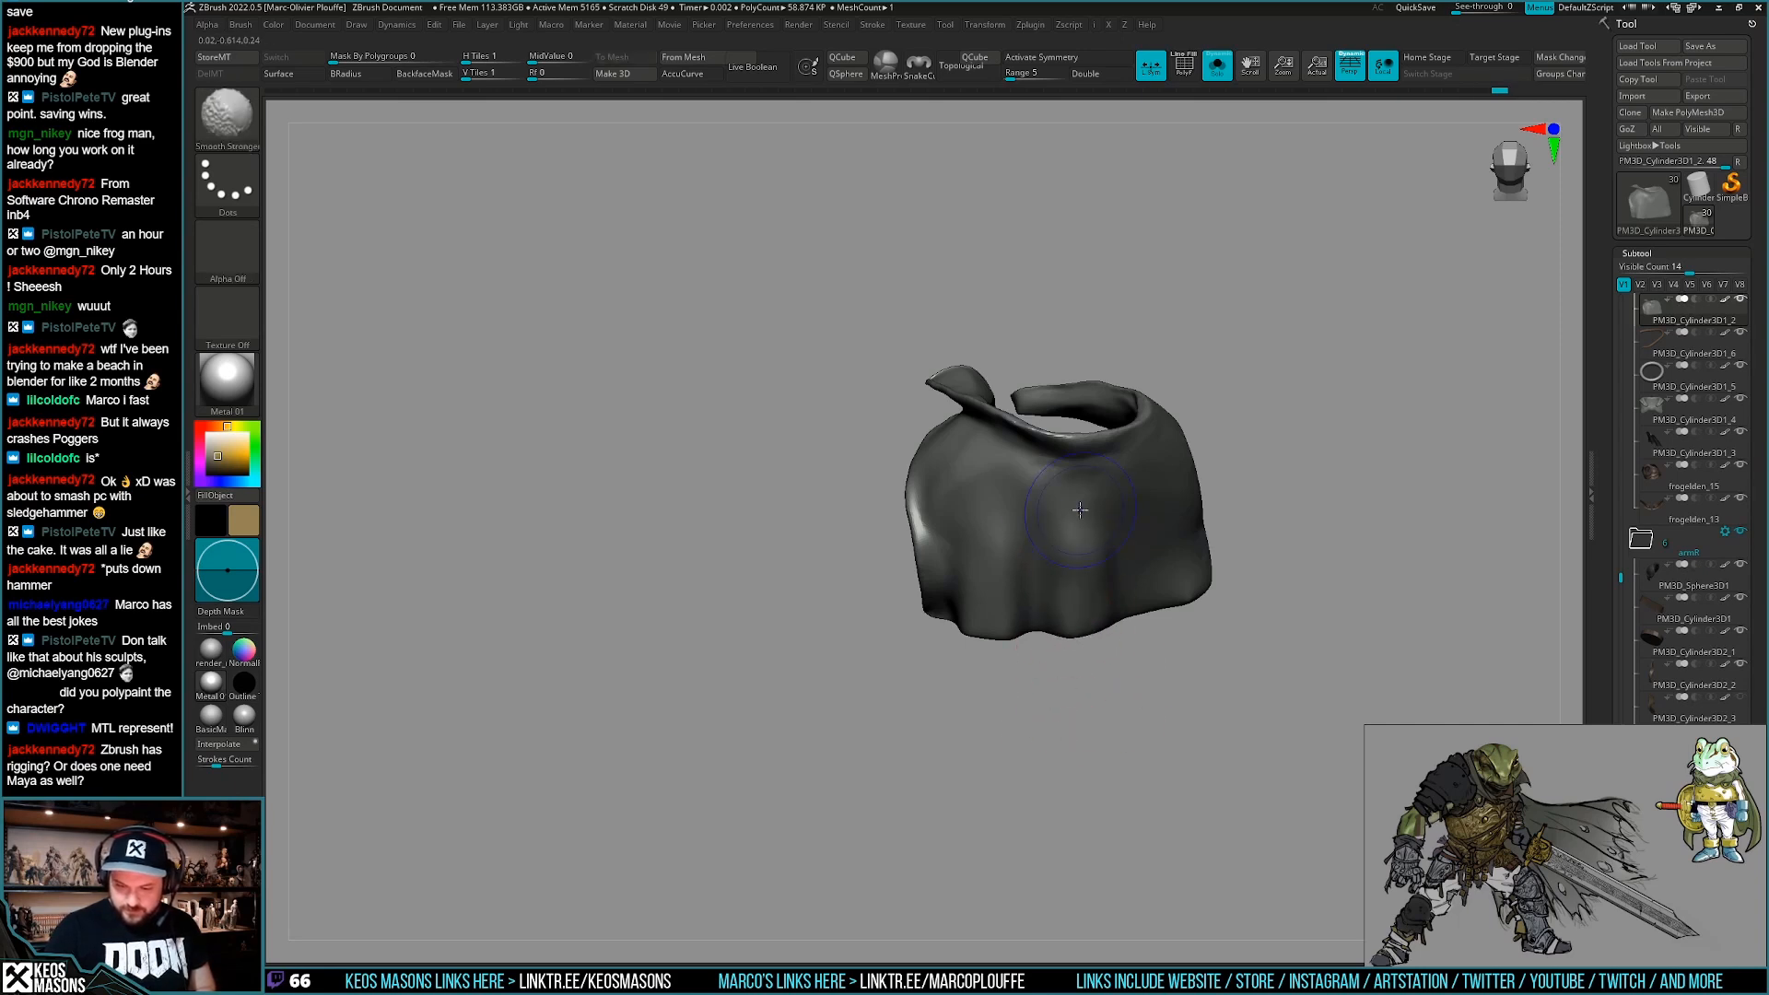
{"action": "left_click_drag", "start_coordinate": [1082, 567], "coordinate": [1083, 608], "text": "shift"}
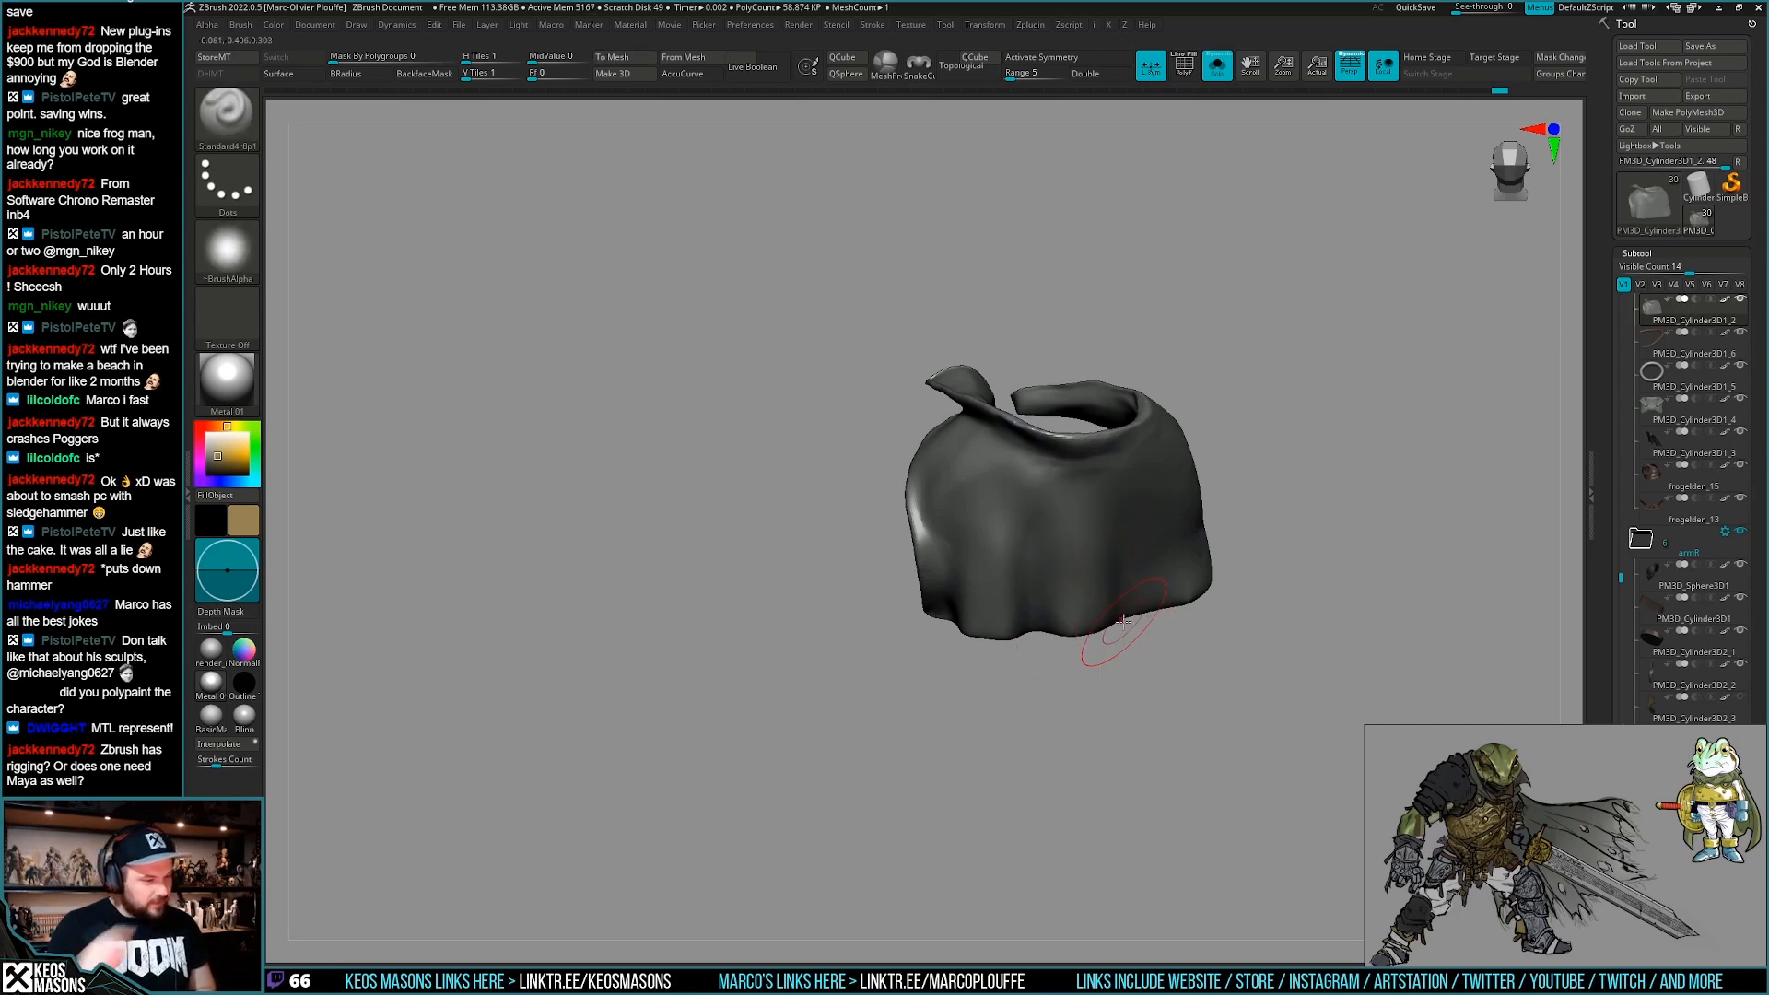
Sculpt folds into the far side of the cape's back, show the whole figure and reselect the cape.
{"action": "right_click_drag", "start_coordinate": [1123, 620], "coordinate": [1144, 537]}
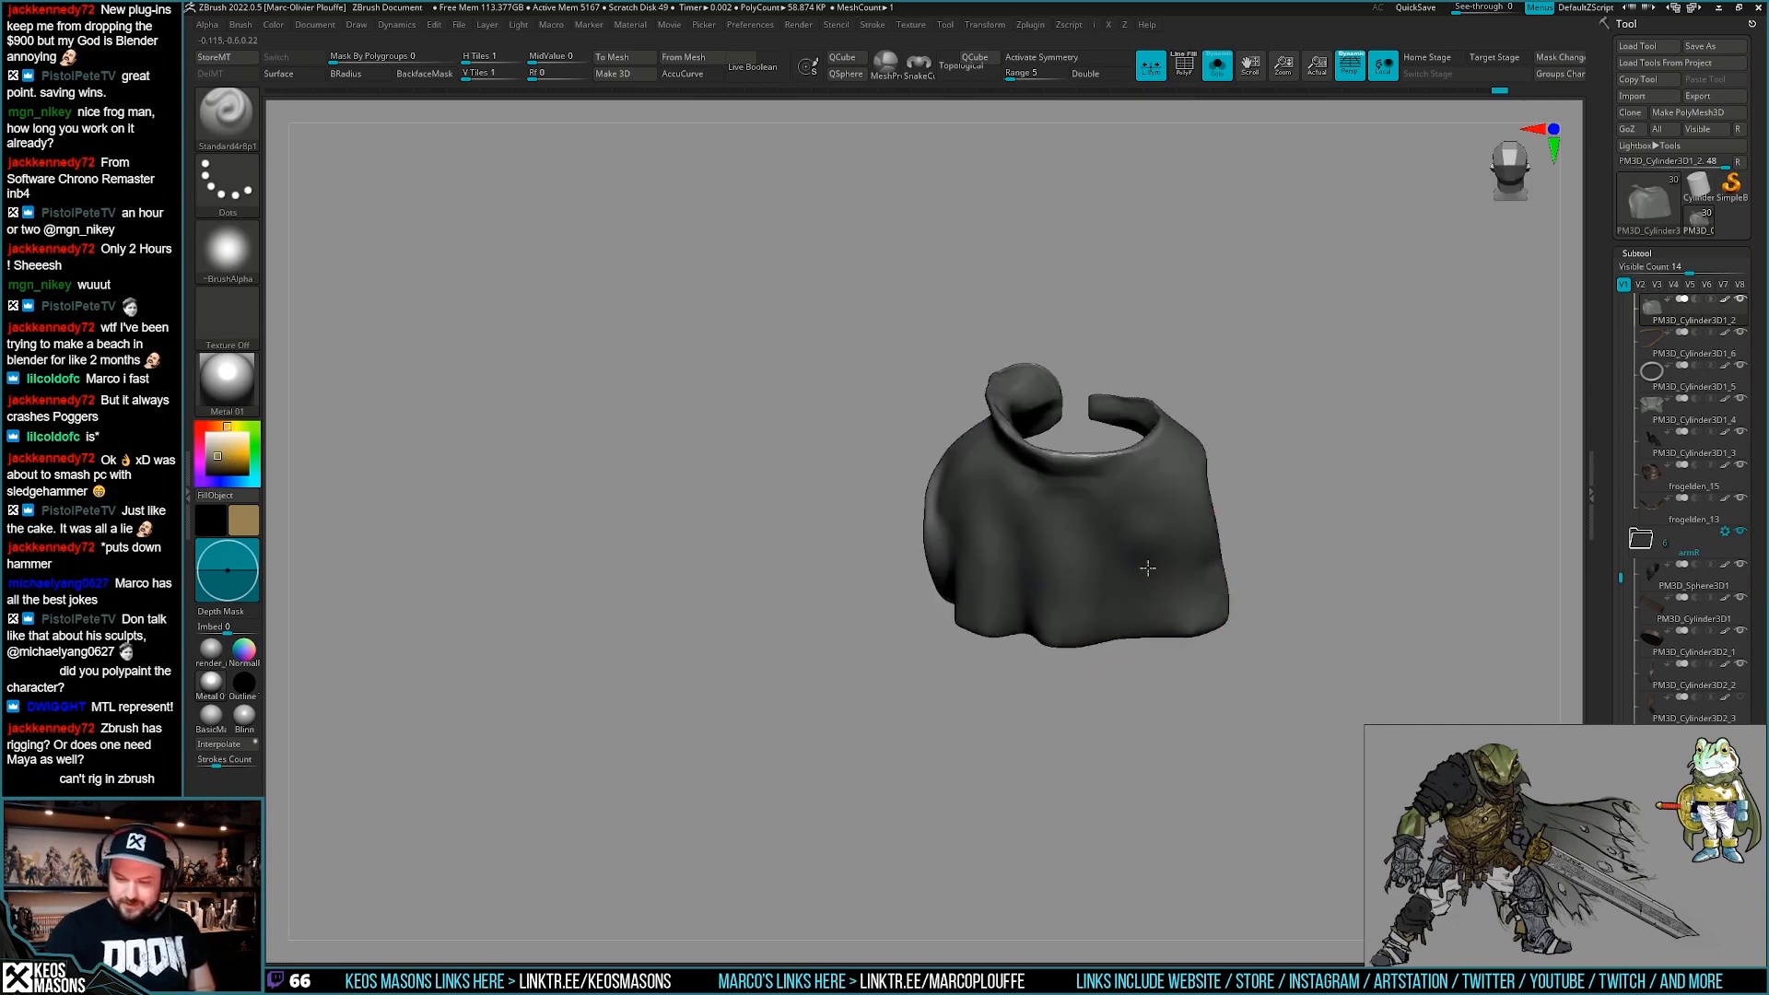
{"action": "left_click_drag", "start_coordinate": [1165, 511], "coordinate": [1188, 622]}
{"action": "right_click_drag", "start_coordinate": [1189, 635], "coordinate": [1176, 589]}
{"action": "key", "text": "alt+shift+s"}
{"action": "mouse_move", "coordinate": [1037, 642]}
{"action": "right_mouse_down"}
{"action": "mouse_move", "coordinate": [1165, 624]}
{"action": "mouse_move", "coordinate": [1098, 555]}
{"action": "mouse_move", "coordinate": [1041, 548]}
{"action": "mouse_move", "coordinate": [1058, 534]}
{"action": "mouse_move", "coordinate": [1110, 558]}
{"action": "mouse_move", "coordinate": [1116, 544]}
{"action": "mouse_move", "coordinate": [1050, 523]}
{"action": "mouse_move", "coordinate": [1068, 532]}
{"action": "mouse_move", "coordinate": [1071, 488]}
{"action": "mouse_move", "coordinate": [1096, 502]}
{"action": "mouse_move", "coordinate": [1098, 674]}
{"action": "right_mouse_up"}
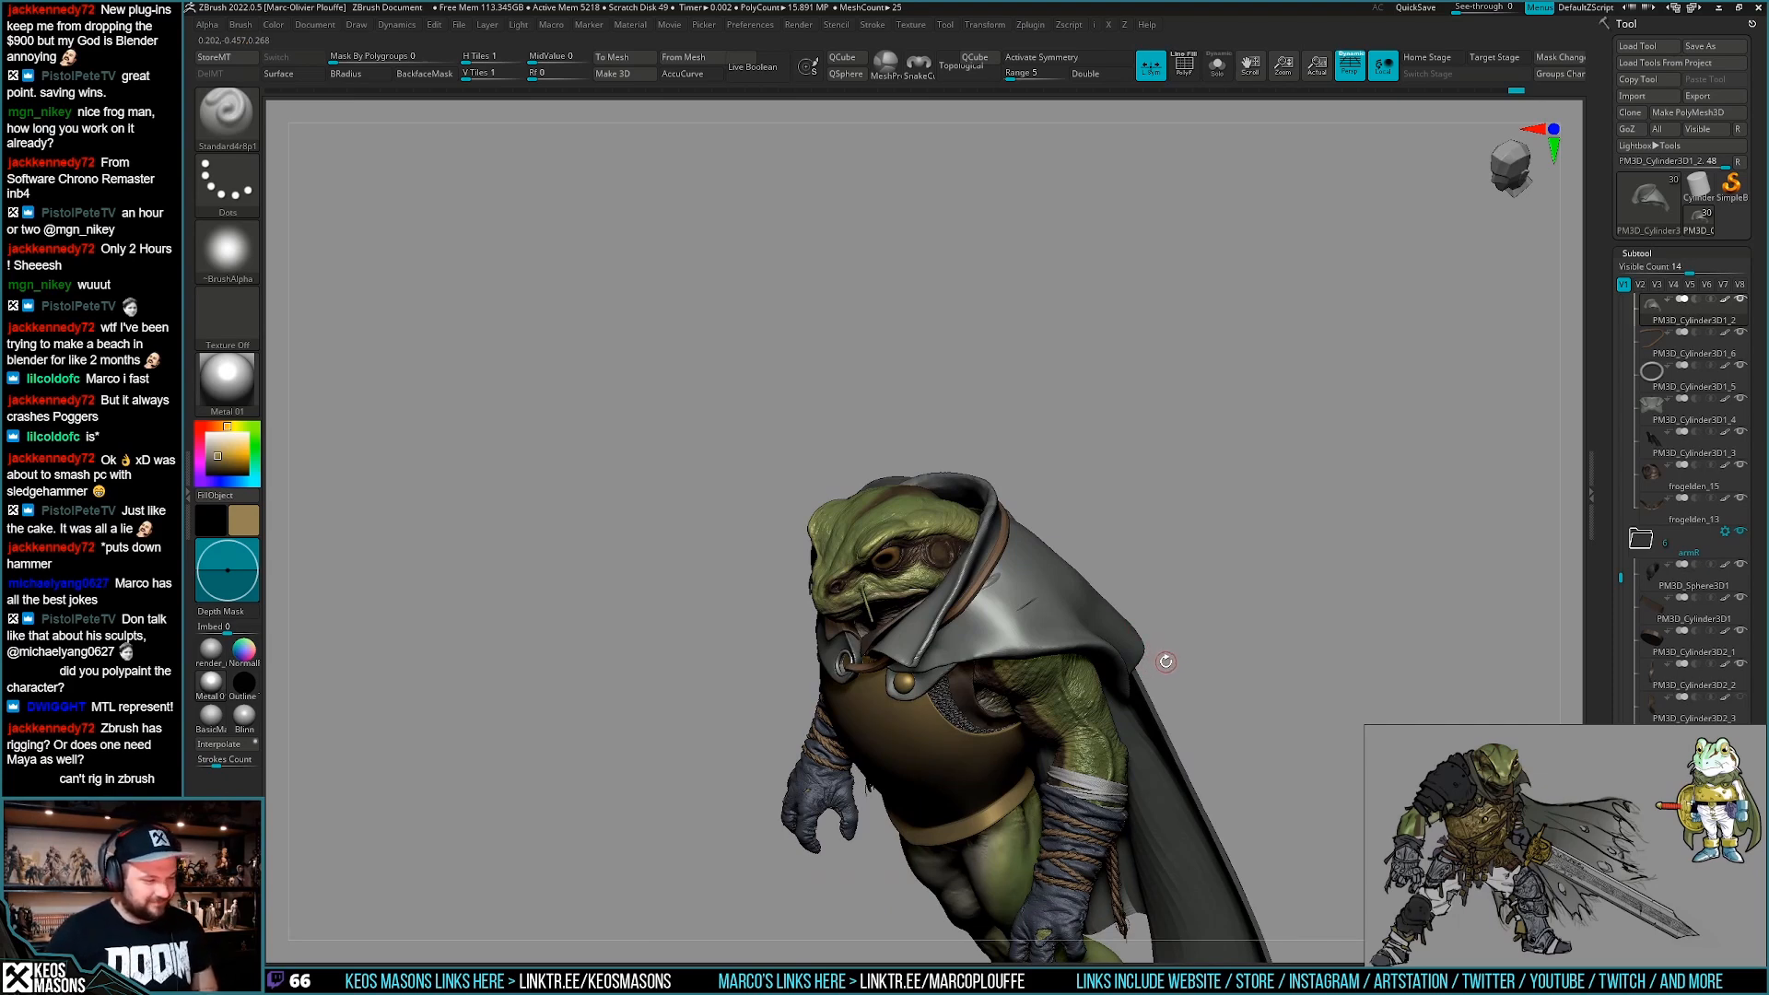
{"action": "right_click_drag", "start_coordinate": [1161, 648], "coordinate": [1167, 839]}
{"action": "left_click", "coordinate": [1085, 723], "text": "alt"}
{"action": "key", "text": "shift+s"}
{"action": "key", "text": "shift+s"}
{"action": "left_click", "coordinate": [1019, 614], "text": "alt"}
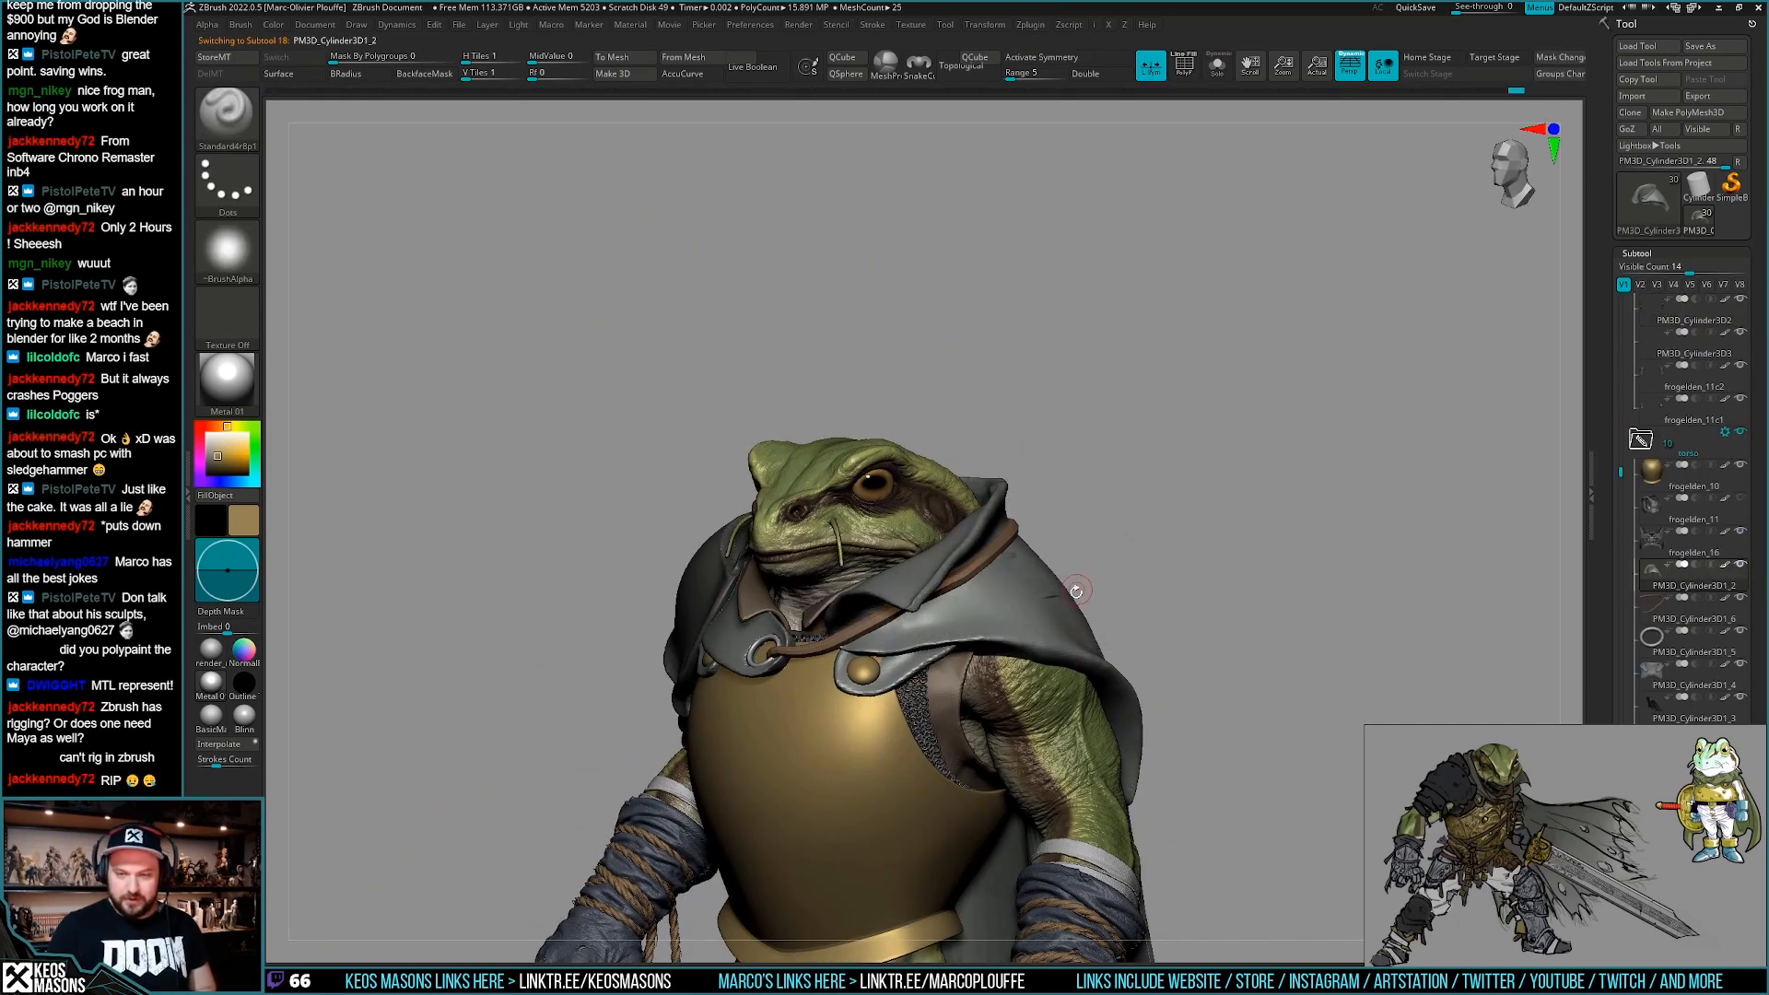
Check the frog knight's flat colours and silhouette in Flat render mode, and return to Preview rendering.
{"action": "left_click", "coordinate": [838, 26]}
{"action": "mouse_move", "coordinate": [803, 26]}
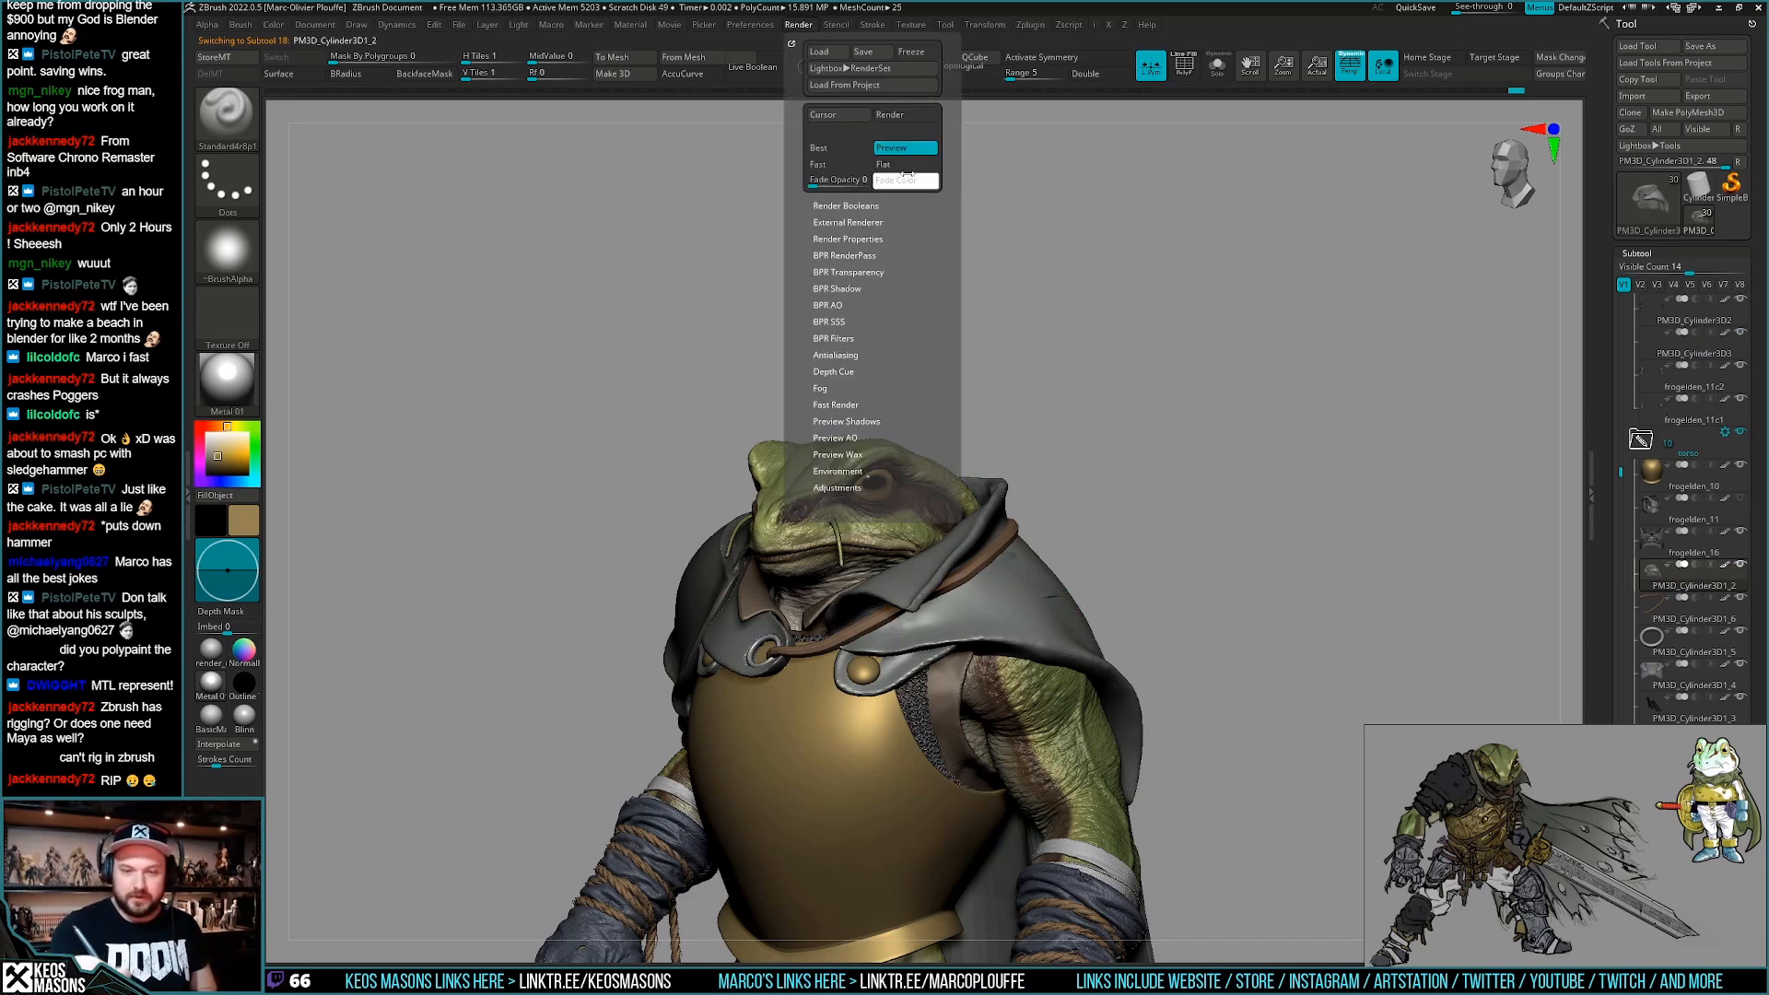
{"action": "left_click", "coordinate": [893, 165]}
{"action": "mouse_move", "coordinate": [1224, 649]}
{"action": "right_mouse_down", "text": "ctrl"}
{"action": "mouse_move", "coordinate": [1231, 749]}
{"action": "mouse_move", "coordinate": [1180, 576]}
{"action": "right_mouse_up", "text": "ctrl"}
{"action": "right_click_drag", "start_coordinate": [1027, 720], "coordinate": [1096, 686]}
{"action": "right_click_drag", "start_coordinate": [1138, 825], "coordinate": [1236, 725], "text": "ctrl"}
{"action": "right_click_drag", "start_coordinate": [1076, 714], "coordinate": [1131, 689]}
{"action": "right_click_drag", "start_coordinate": [1131, 689], "coordinate": [1080, 692], "text": "ctrl"}
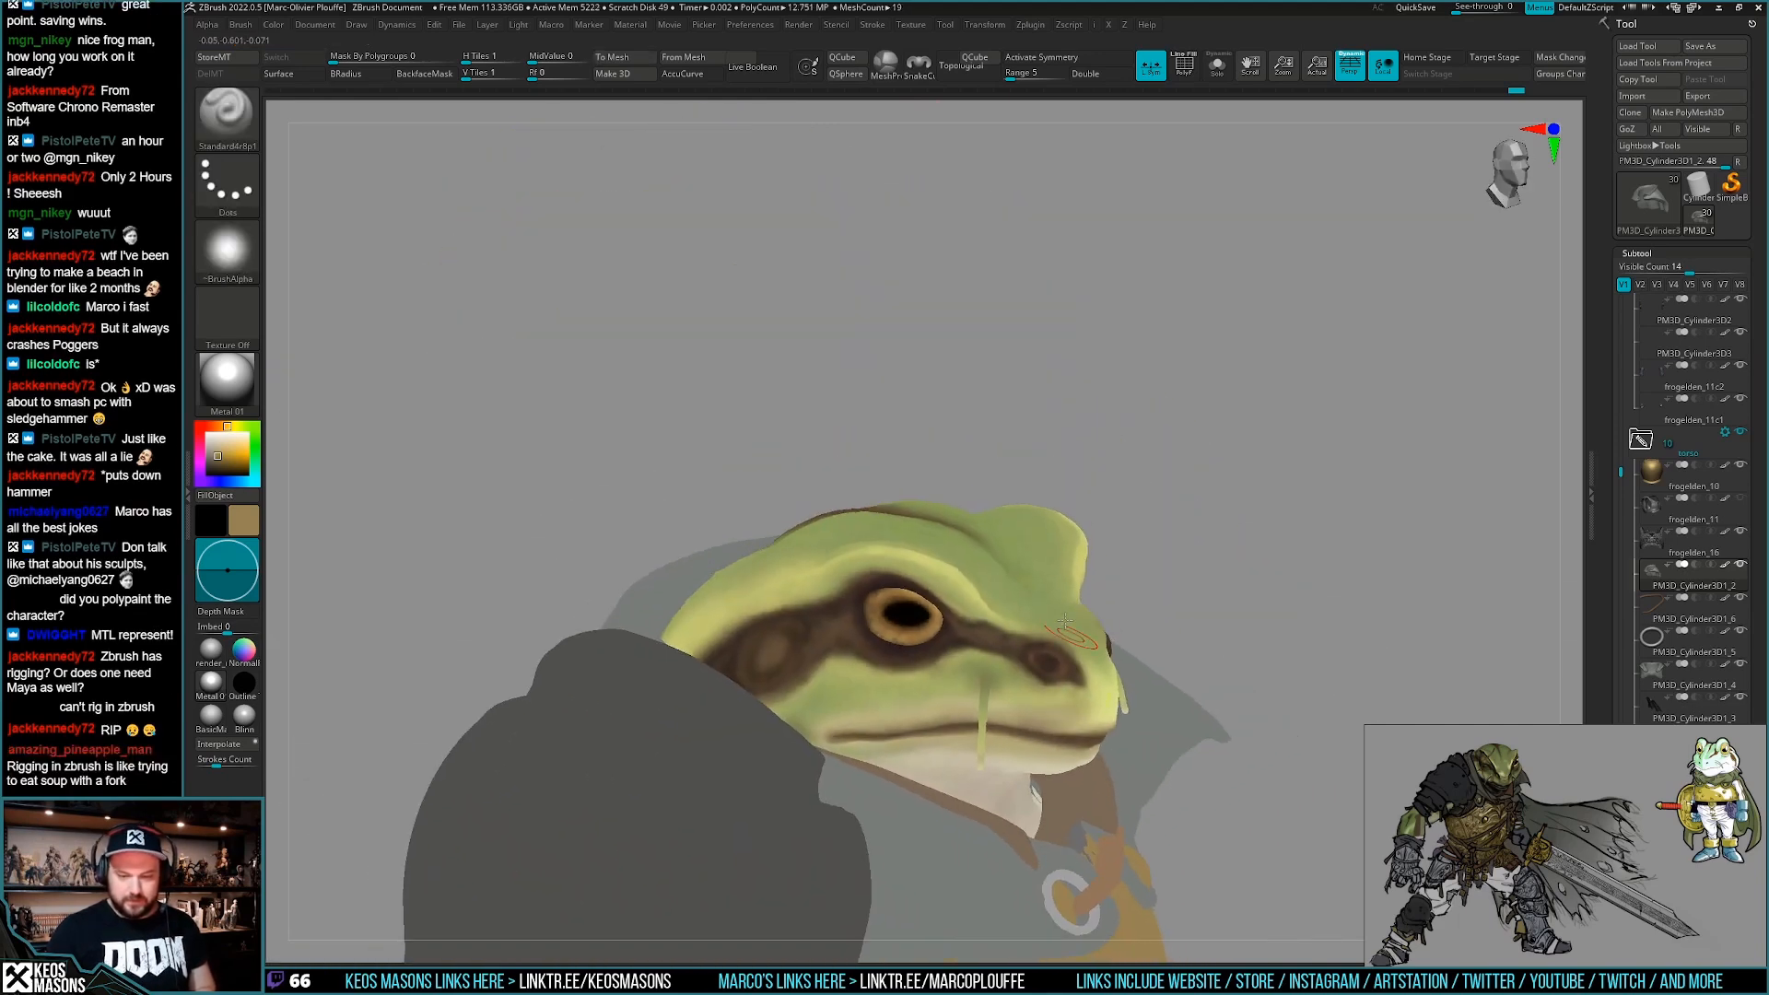
{"action": "left_click", "coordinate": [798, 26]}
{"action": "left_click", "coordinate": [905, 149]}
{"action": "right_click_drag", "start_coordinate": [1313, 728], "coordinate": [1225, 787]}
{"action": "mouse_move", "coordinate": [1225, 788]}
{"action": "right_mouse_down", "text": "alt"}
{"action": "mouse_move", "coordinate": [1230, 723]}
{"action": "mouse_move", "coordinate": [1146, 700]}
{"action": "mouse_move", "coordinate": [1082, 714]}
{"action": "right_mouse_up", "text": "alt"}
{"action": "right_click_drag", "start_coordinate": [1082, 714], "coordinate": [1100, 801], "text": "ctrl"}
{"action": "right_click_drag", "start_coordinate": [1101, 802], "coordinate": [1111, 707], "text": "alt"}
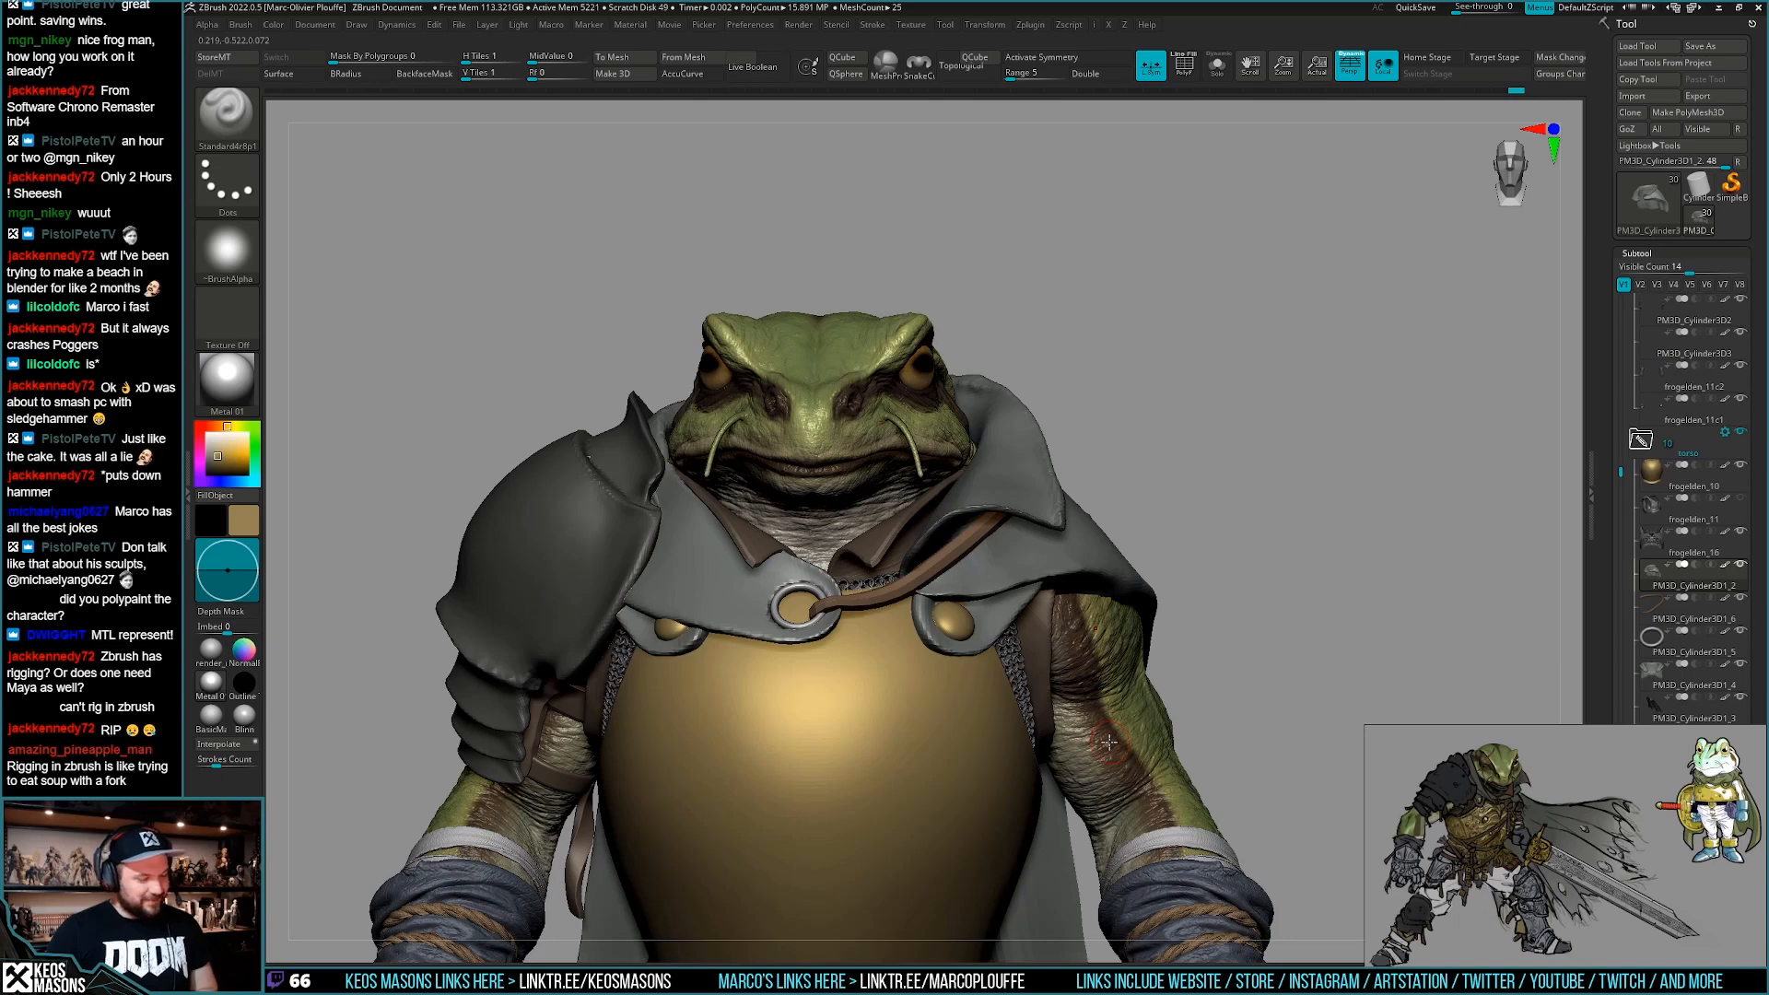
Isolate the cape and sculpt folds running from the front stud area up over the shoulder.
{"action": "mouse_move", "coordinate": [1138, 725]}
{"action": "right_mouse_down"}
{"action": "mouse_move", "coordinate": [984, 656]}
{"action": "mouse_move", "coordinate": [1013, 597]}
{"action": "right_mouse_up"}
{"action": "key", "text": "ctrl+shift+s"}
{"action": "left_click_drag", "start_coordinate": [1000, 597], "coordinate": [930, 654]}
{"action": "right_click_drag", "start_coordinate": [883, 723], "coordinate": [921, 725]}
{"action": "key", "text": "space"}
{"action": "left_click_drag", "start_coordinate": [973, 608], "coordinate": [910, 678]}
{"action": "mouse_move", "coordinate": [911, 682]}
{"action": "right_mouse_down"}
{"action": "mouse_move", "coordinate": [967, 718]}
{"action": "mouse_move", "coordinate": [912, 741]}
{"action": "right_mouse_up"}
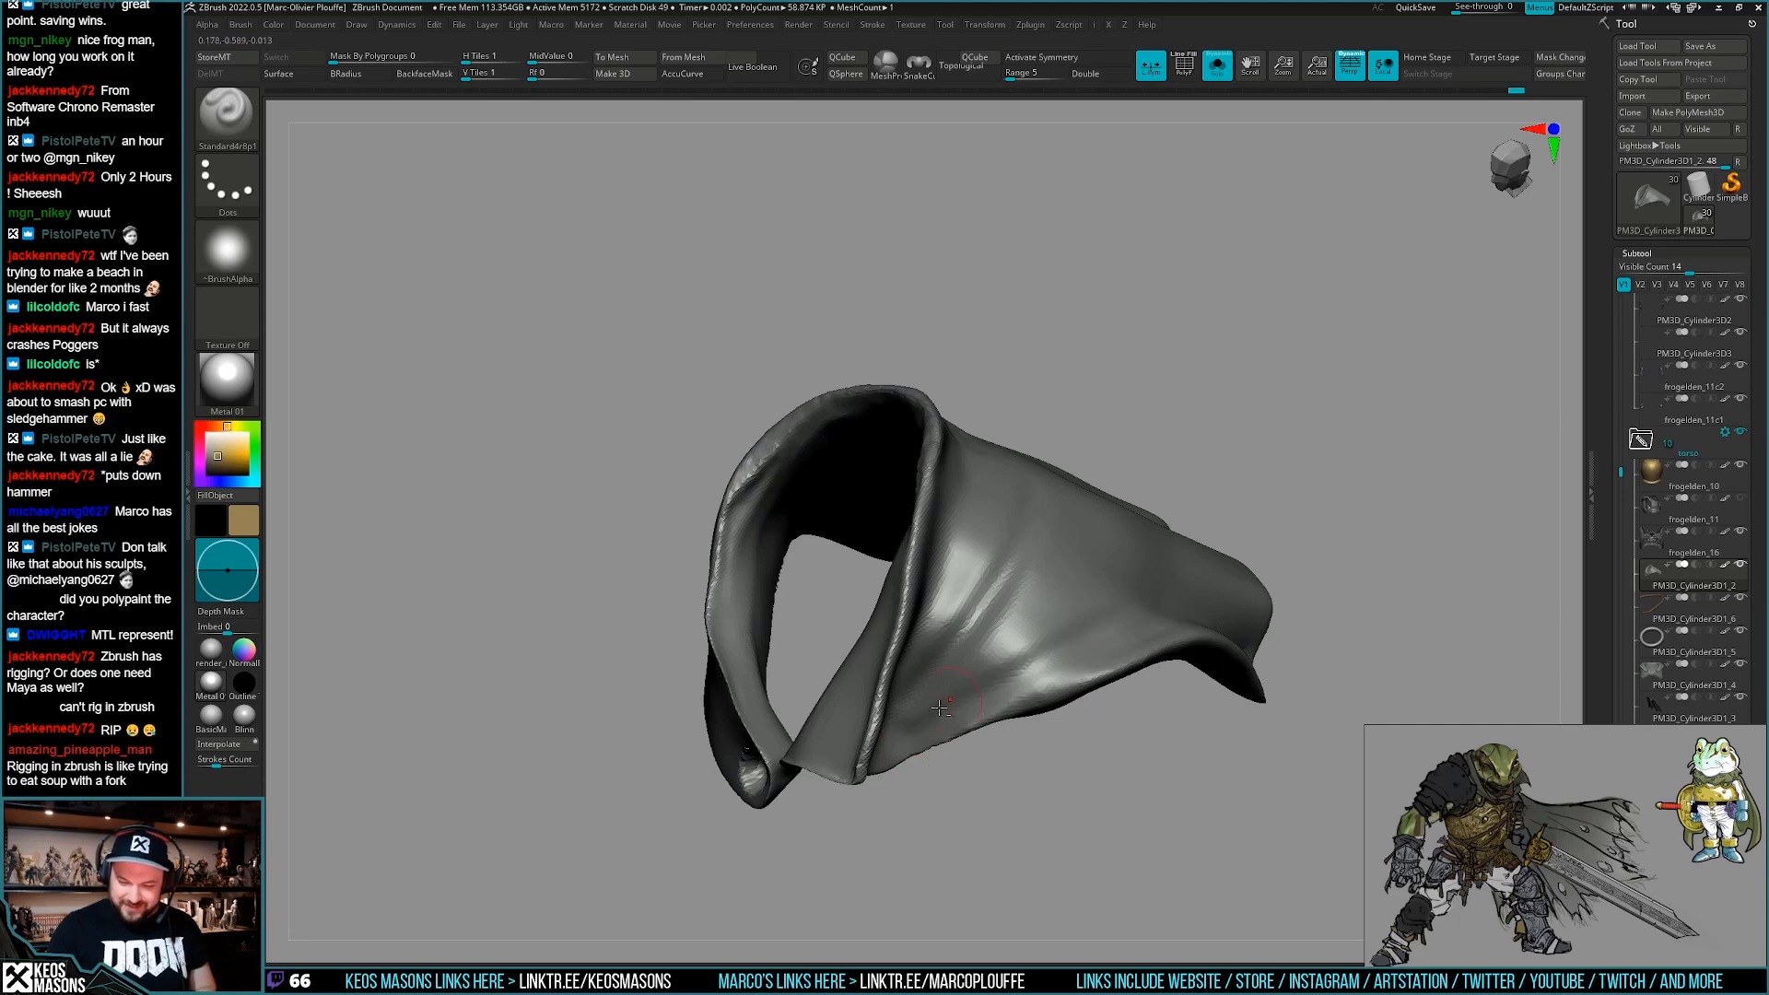
{"action": "mouse_move", "coordinate": [982, 683]}
{"action": "right_mouse_down"}
{"action": "mouse_move", "coordinate": [910, 720]}
{"action": "mouse_move", "coordinate": [936, 751]}
{"action": "mouse_move", "coordinate": [958, 737]}
{"action": "mouse_move", "coordinate": [954, 564]}
{"action": "right_mouse_up"}
Show the whole figure and sculpt and smooth cape folds spreading from the brown strap over the shoulder.
{"action": "key", "text": "alt+shift+s"}
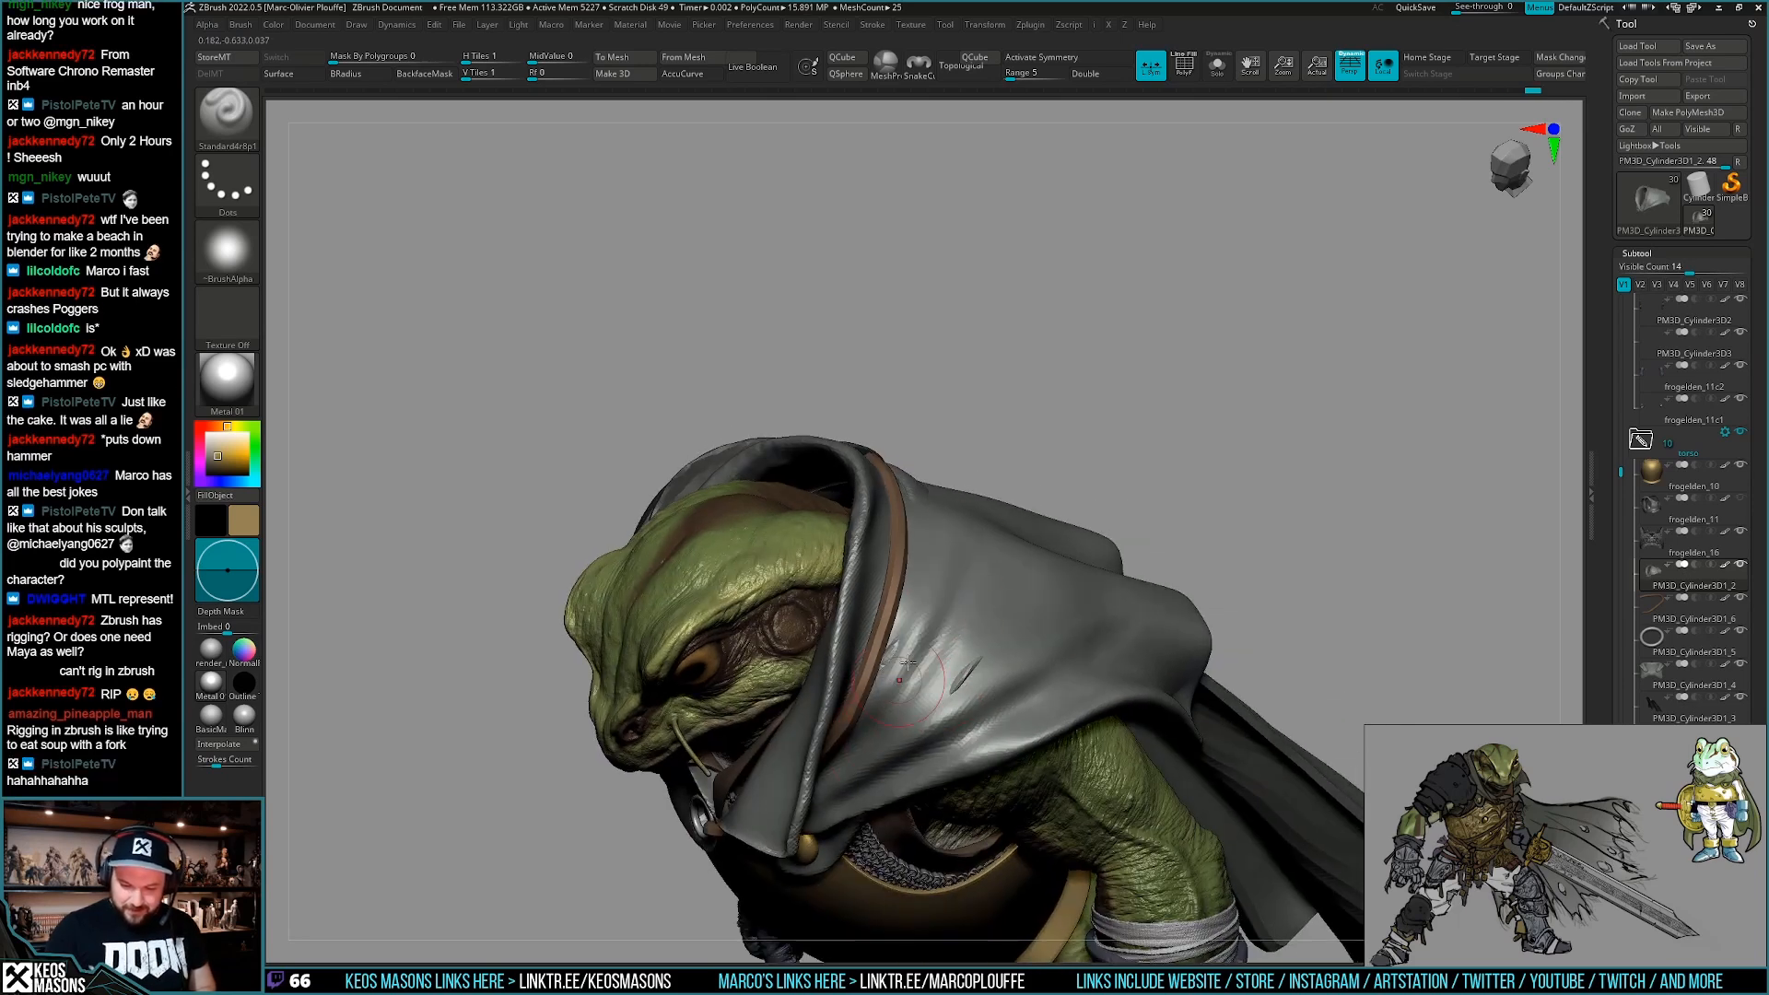
{"action": "right_click_drag", "start_coordinate": [827, 785], "coordinate": [892, 687]}
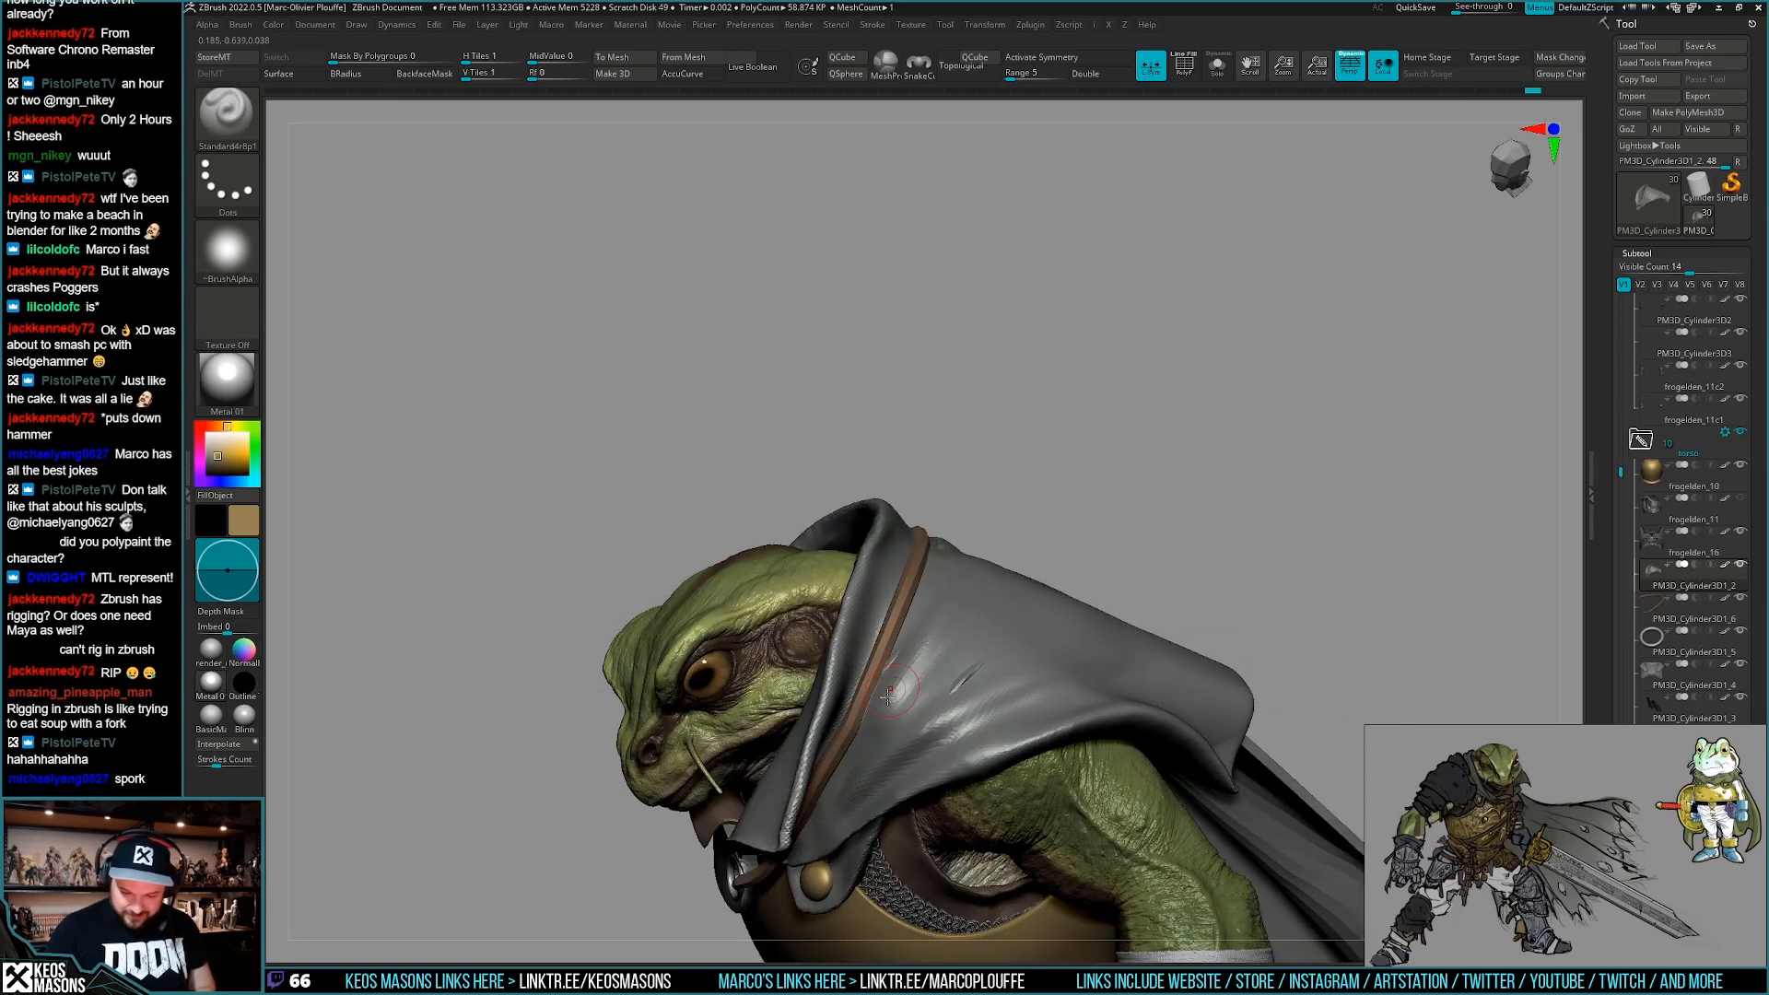
{"action": "right_click_drag", "start_coordinate": [832, 803], "coordinate": [1004, 479]}
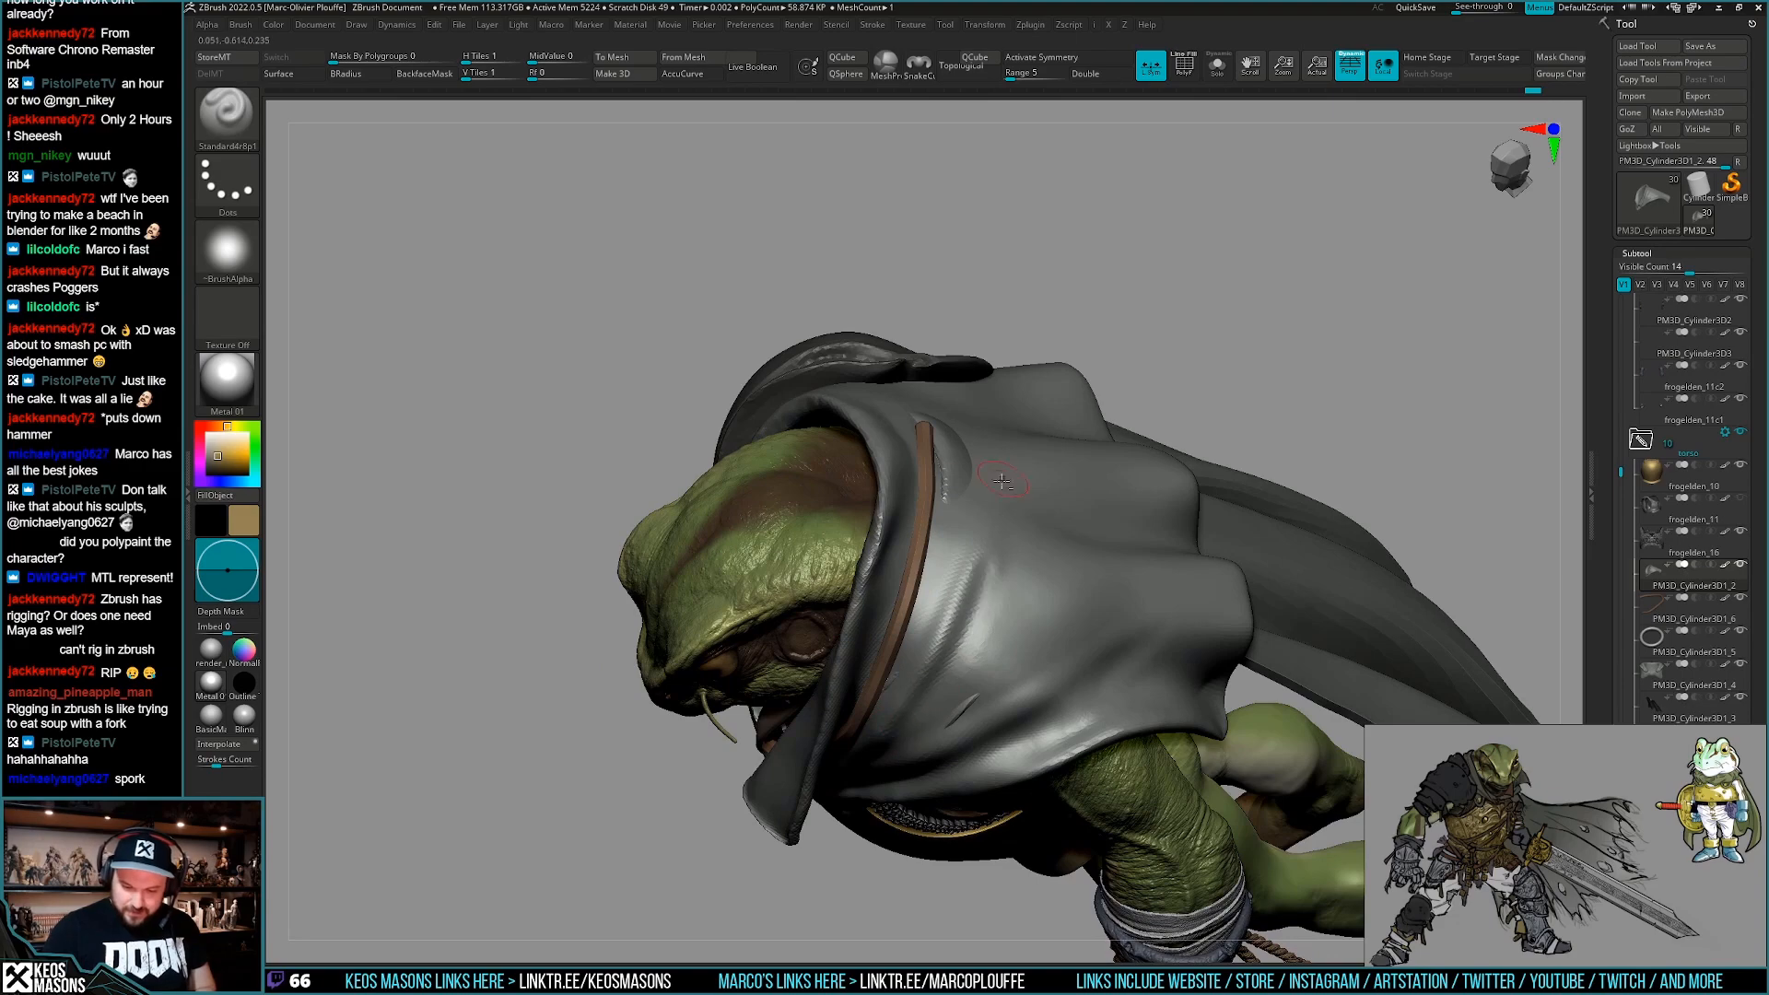
{"action": "right_click_drag", "start_coordinate": [937, 588], "coordinate": [1070, 691]}
{"action": "right_click_drag", "start_coordinate": [1159, 577], "coordinate": [1105, 615]}
{"action": "left_click_drag", "start_coordinate": [1073, 644], "coordinate": [1050, 658], "text": "shift"}
{"action": "mouse_move", "coordinate": [1050, 636]}
{"action": "right_mouse_down"}
{"action": "mouse_move", "coordinate": [1030, 686]}
{"action": "mouse_move", "coordinate": [1019, 676]}
{"action": "mouse_move", "coordinate": [1073, 659]}
{"action": "right_mouse_up"}
{"action": "key", "text": "space"}
{"action": "left_click_drag", "start_coordinate": [1087, 653], "coordinate": [1152, 626]}
{"action": "right_click_drag", "start_coordinate": [1151, 627], "coordinate": [1110, 636]}
{"action": "left_click_drag", "start_coordinate": [1110, 645], "coordinate": [1184, 612]}
Sculpt long hanging folds on the cape behind the bare-arm shoulder, running from the strap to the hem.
{"action": "mouse_move", "coordinate": [1059, 603]}
{"action": "right_mouse_down"}
{"action": "mouse_move", "coordinate": [1146, 592]}
{"action": "mouse_move", "coordinate": [1172, 612]}
{"action": "mouse_move", "coordinate": [1191, 586]}
{"action": "mouse_move", "coordinate": [1097, 601]}
{"action": "mouse_move", "coordinate": [979, 661]}
{"action": "mouse_move", "coordinate": [1015, 551]}
{"action": "right_mouse_up"}
{"action": "right_click", "coordinate": [980, 642]}
{"action": "right_click", "coordinate": [976, 662]}
{"action": "mouse_move", "coordinate": [1015, 551]}
{"action": "left_mouse_down"}
{"action": "mouse_move", "coordinate": [1001, 665]}
{"action": "mouse_move", "coordinate": [999, 645]}
{"action": "left_mouse_up"}
{"action": "right_click_drag", "start_coordinate": [1031, 645], "coordinate": [978, 656]}
{"action": "right_click_drag", "start_coordinate": [1022, 599], "coordinate": [1009, 564]}
{"action": "left_click_drag", "start_coordinate": [1009, 564], "coordinate": [1010, 719]}
{"action": "right_click_drag", "start_coordinate": [1008, 590], "coordinate": [1028, 680]}
{"action": "right_click", "coordinate": [1030, 682]}
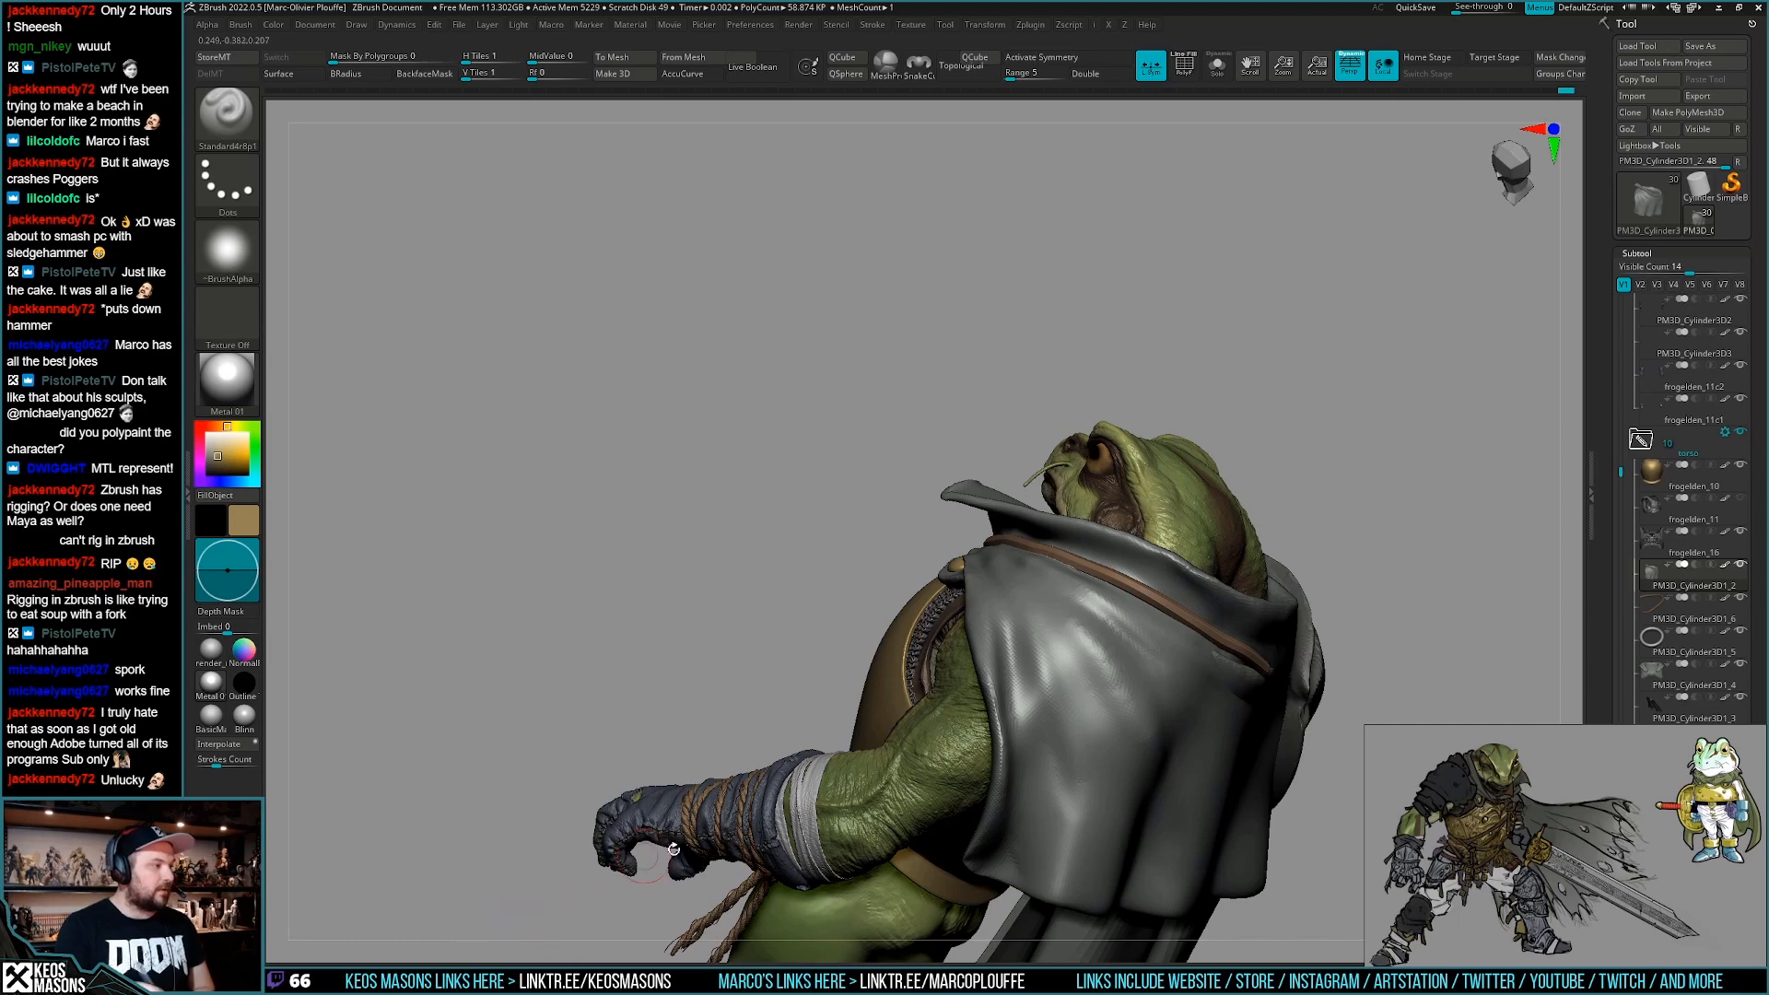
Isolate the cape to refine its collar and shoulder folds, and switch to the TrimDynamic brush.
{"action": "mouse_move", "coordinate": [880, 798]}
{"action": "right_mouse_down", "text": "alt"}
{"action": "mouse_move", "coordinate": [884, 629]}
{"action": "mouse_move", "coordinate": [756, 628]}
{"action": "mouse_move", "coordinate": [1050, 691]}
{"action": "mouse_move", "coordinate": [1039, 732]}
{"action": "mouse_move", "coordinate": [1019, 664]}
{"action": "mouse_move", "coordinate": [999, 699]}
{"action": "mouse_move", "coordinate": [1067, 682]}
{"action": "mouse_move", "coordinate": [1018, 674]}
{"action": "mouse_move", "coordinate": [1096, 707]}
{"action": "mouse_move", "coordinate": [1070, 682]}
{"action": "mouse_move", "coordinate": [1074, 644]}
{"action": "mouse_move", "coordinate": [1068, 691]}
{"action": "right_mouse_up", "text": "alt"}
{"action": "key", "text": "alt+s"}
{"action": "right_click_drag", "start_coordinate": [980, 728], "coordinate": [1055, 700]}
{"action": "right_click_drag", "start_coordinate": [1155, 638], "coordinate": [1128, 636]}
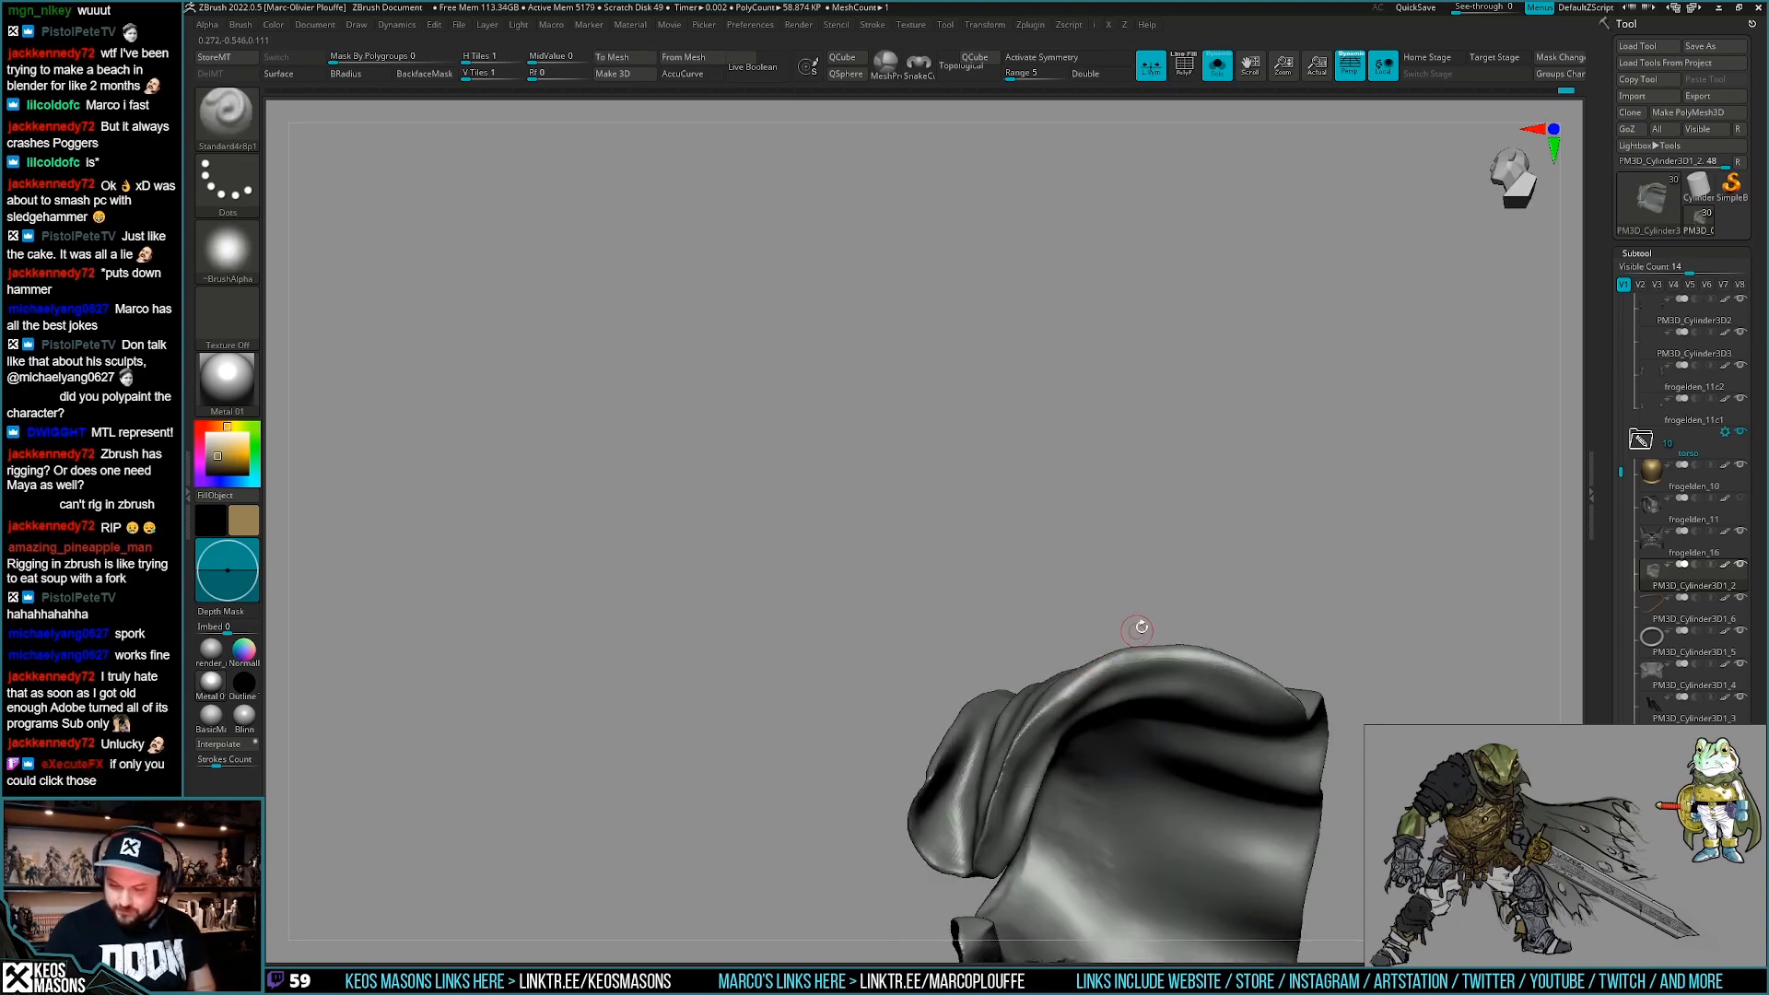
{"action": "right_click_drag", "start_coordinate": [1036, 723], "coordinate": [1056, 785]}
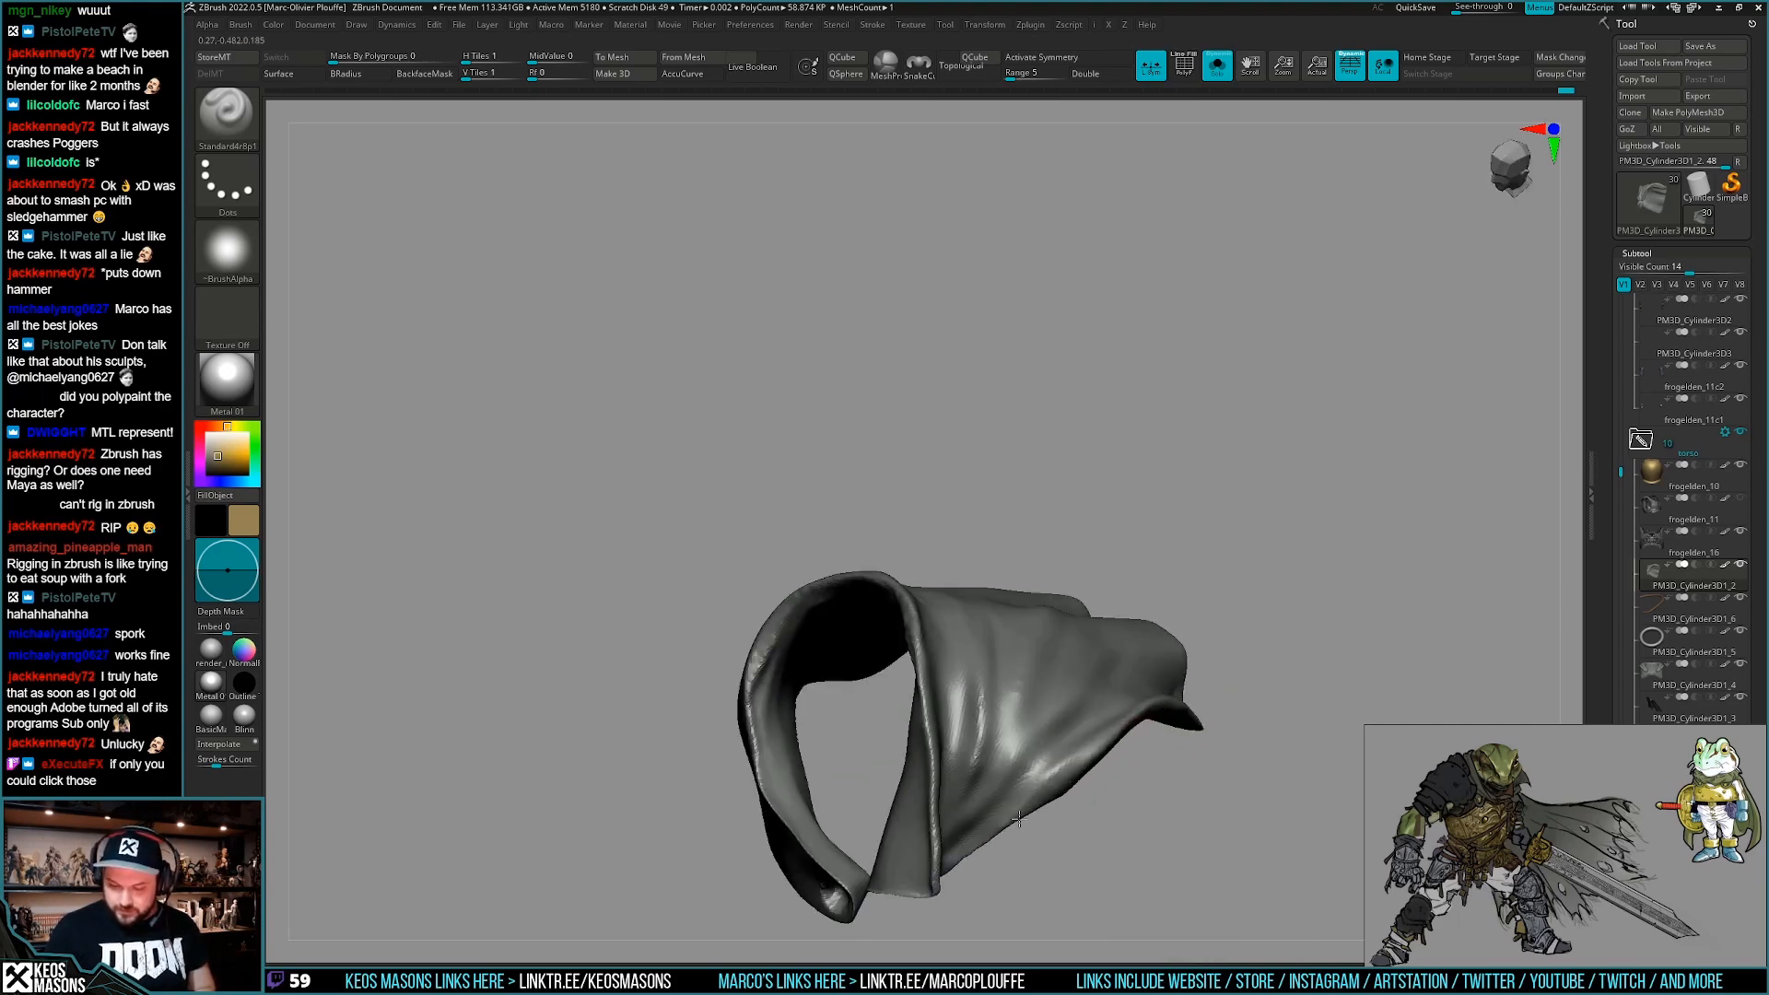
{"action": "right_click_drag", "start_coordinate": [983, 849], "coordinate": [1214, 685]}
{"action": "right_click", "coordinate": [1098, 798]}
{"action": "key", "text": "alt+s"}
{"action": "key", "text": "b"}
{"action": "key", "text": "t"}
{"action": "key", "text": "d"}
{"action": "key", "text": "alt+s"}
{"action": "right_click_drag", "start_coordinate": [1027, 589], "coordinate": [1157, 656]}
Reshape the cape's outer edge around the bare-arm shoulder and back with the Move brush.
{"action": "key", "text": "alt+s"}
{"action": "key", "text": "b"}
{"action": "key", "text": "m"}
{"action": "key", "text": "v"}
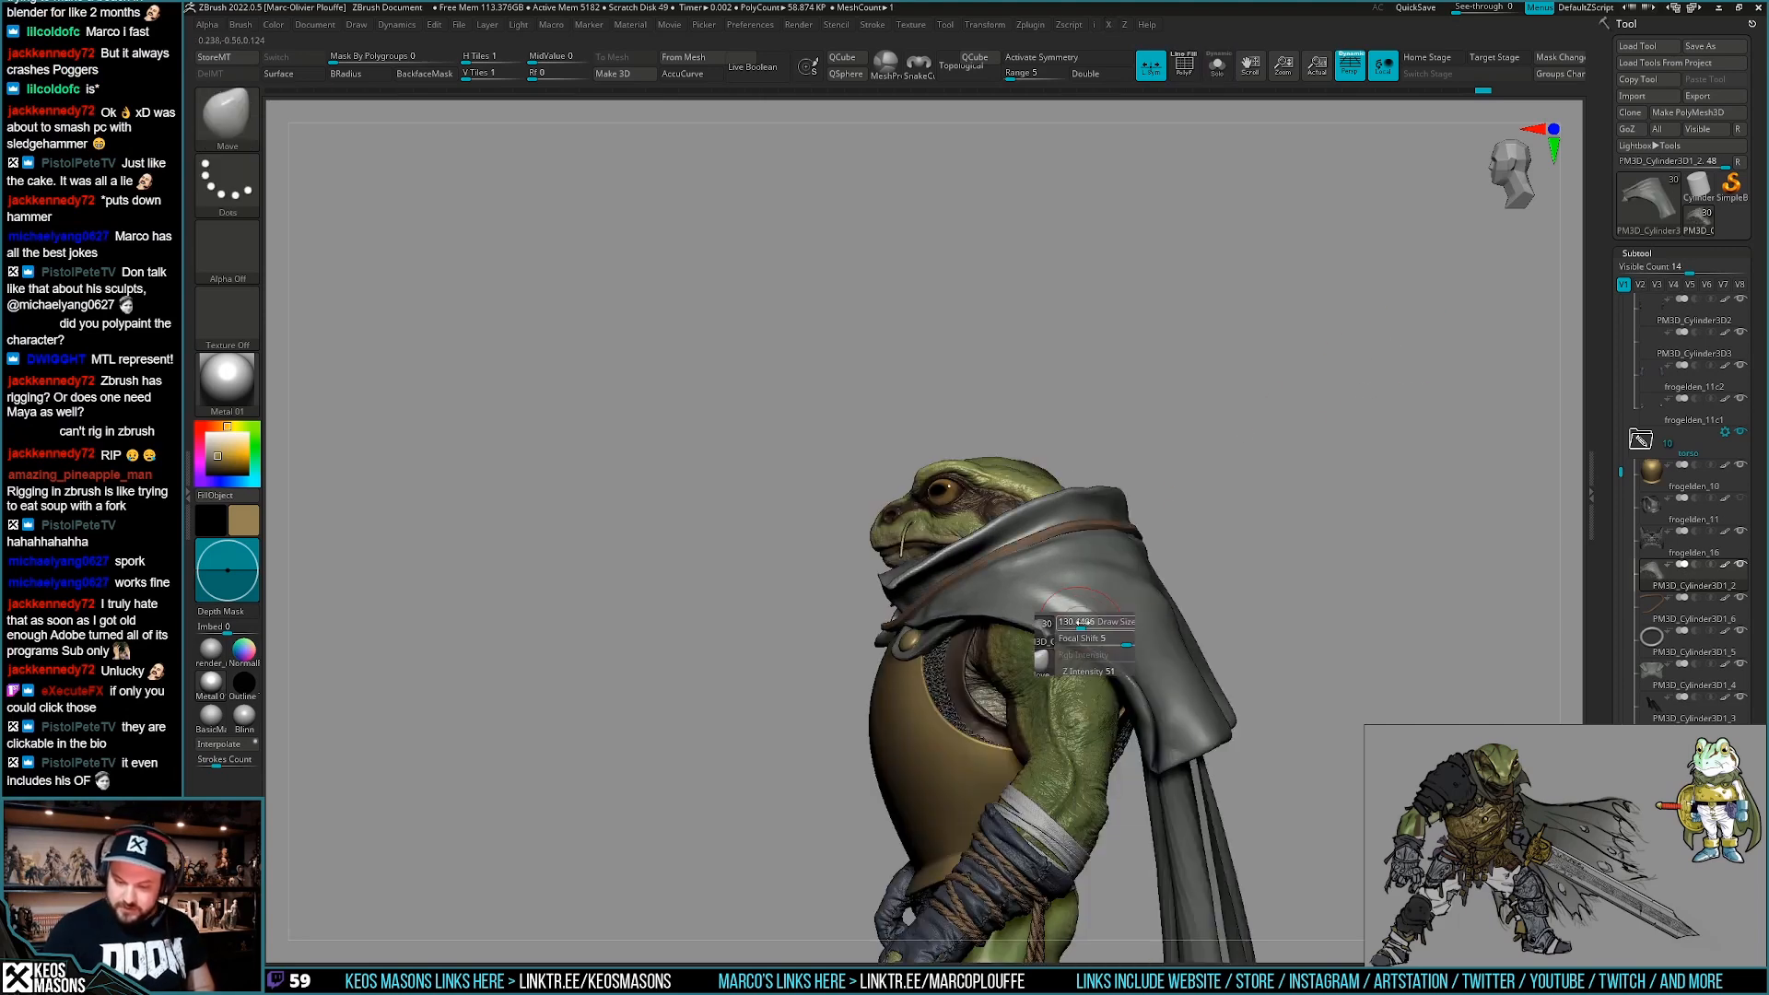
{"action": "right_click", "coordinate": [1134, 687]}
{"action": "right_click_drag", "start_coordinate": [1147, 748], "coordinate": [1125, 689], "text": "alt"}
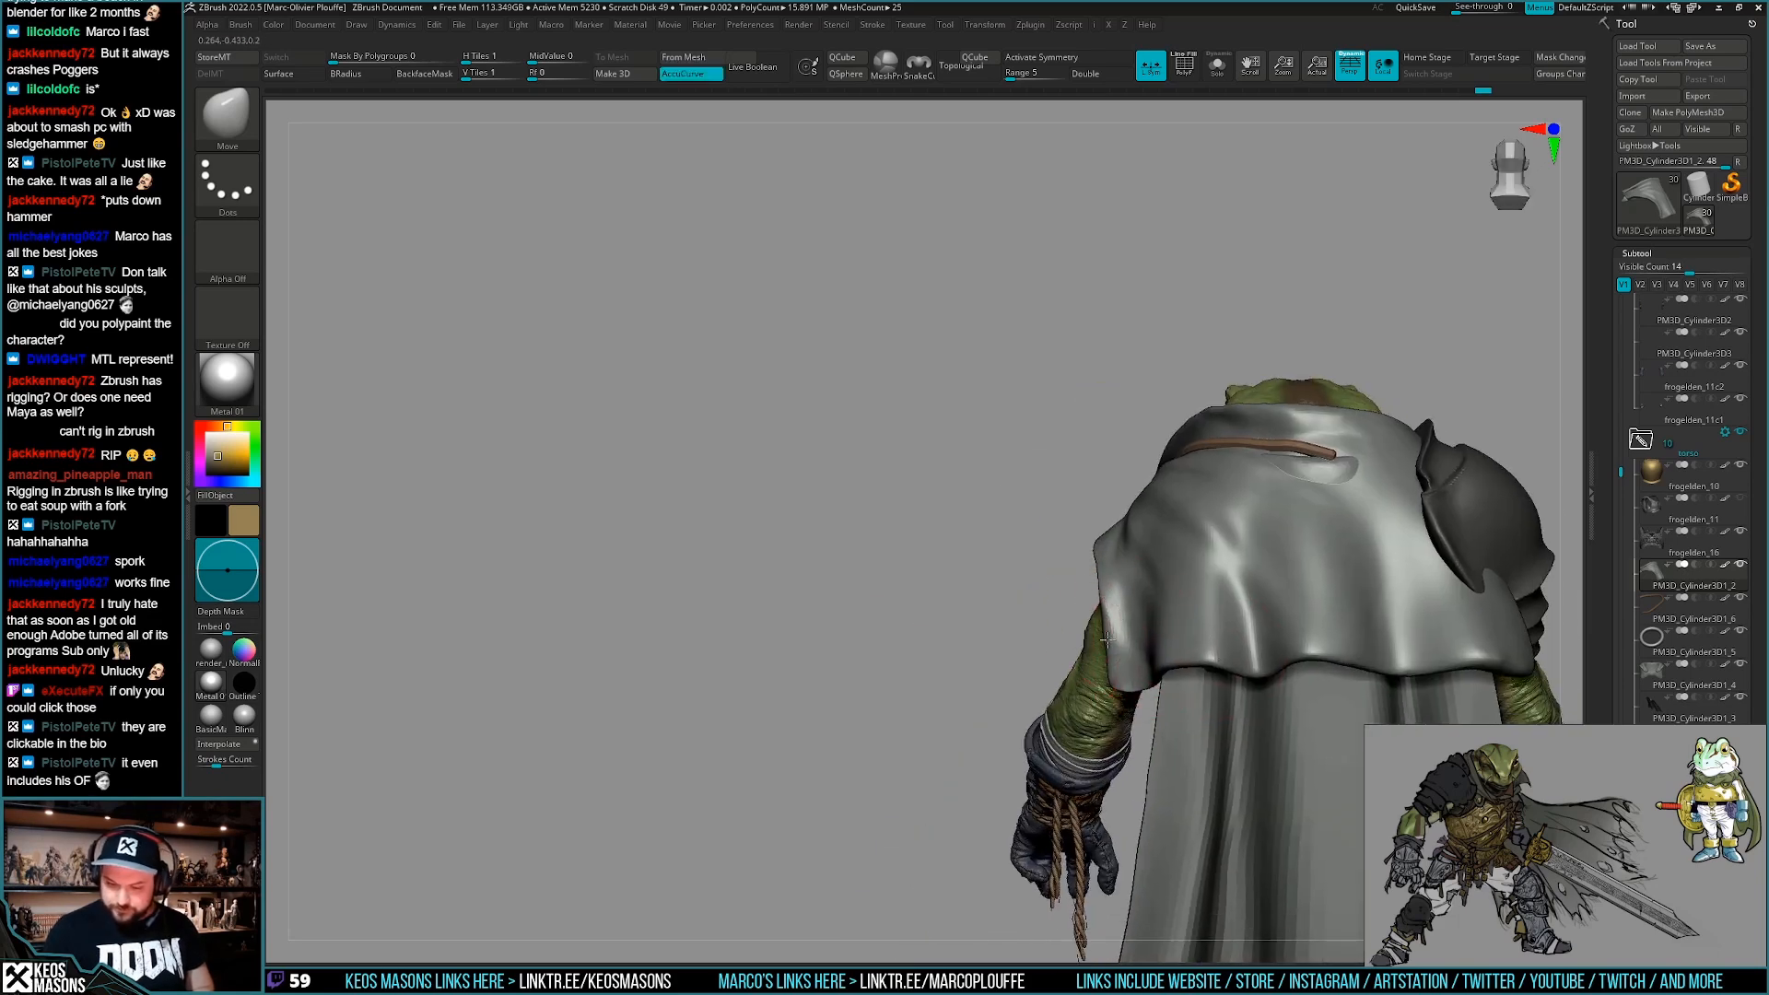
{"action": "mouse_move", "coordinate": [995, 661]}
{"action": "right_mouse_down"}
{"action": "mouse_move", "coordinate": [1202, 644]}
{"action": "mouse_move", "coordinate": [1231, 617]}
{"action": "mouse_move", "coordinate": [1165, 671]}
{"action": "right_mouse_up"}
{"action": "key", "text": "space"}
{"action": "mouse_move", "coordinate": [1160, 573]}
{"action": "right_mouse_down"}
{"action": "mouse_move", "coordinate": [1180, 650]}
{"action": "mouse_move", "coordinate": [1287, 605]}
{"action": "mouse_move", "coordinate": [1091, 645]}
{"action": "mouse_move", "coordinate": [1119, 664]}
{"action": "right_mouse_up"}
{"action": "right_click", "coordinate": [1214, 715]}
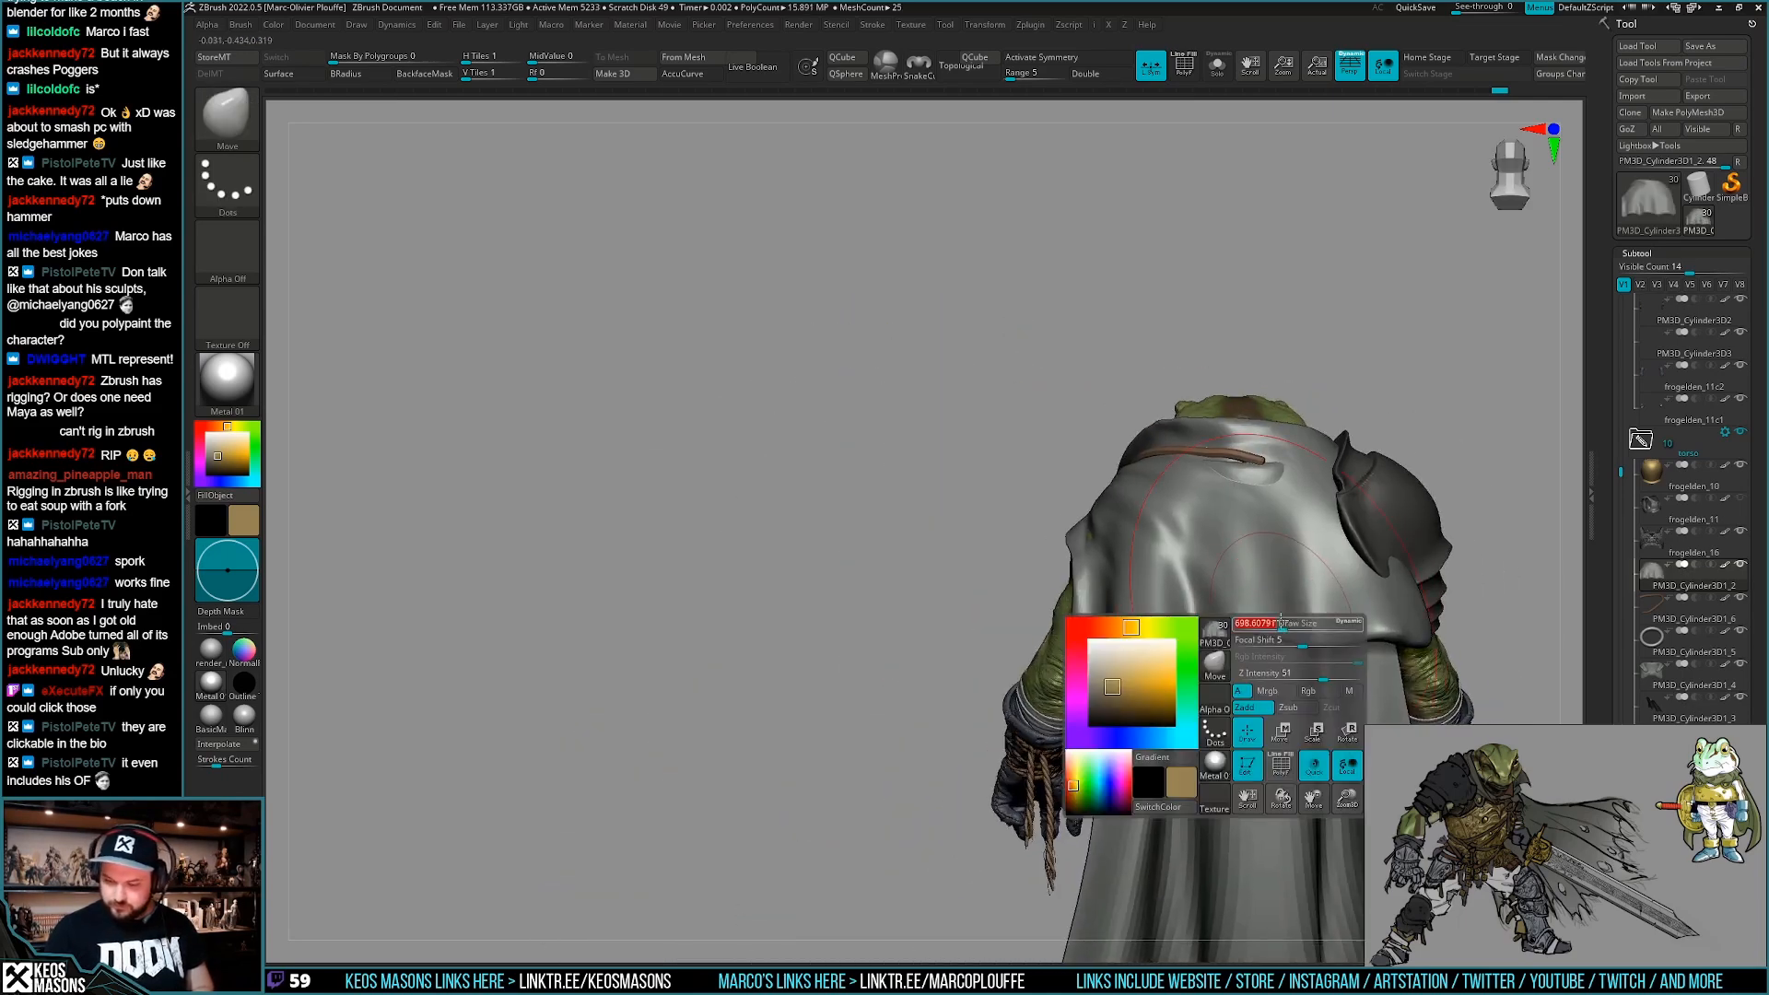
Turn on symmetry and pull the middle of the cape's back hem down into a point with the Move brush.
{"action": "right_click_drag", "start_coordinate": [1275, 696], "coordinate": [1089, 668], "text": "alt"}
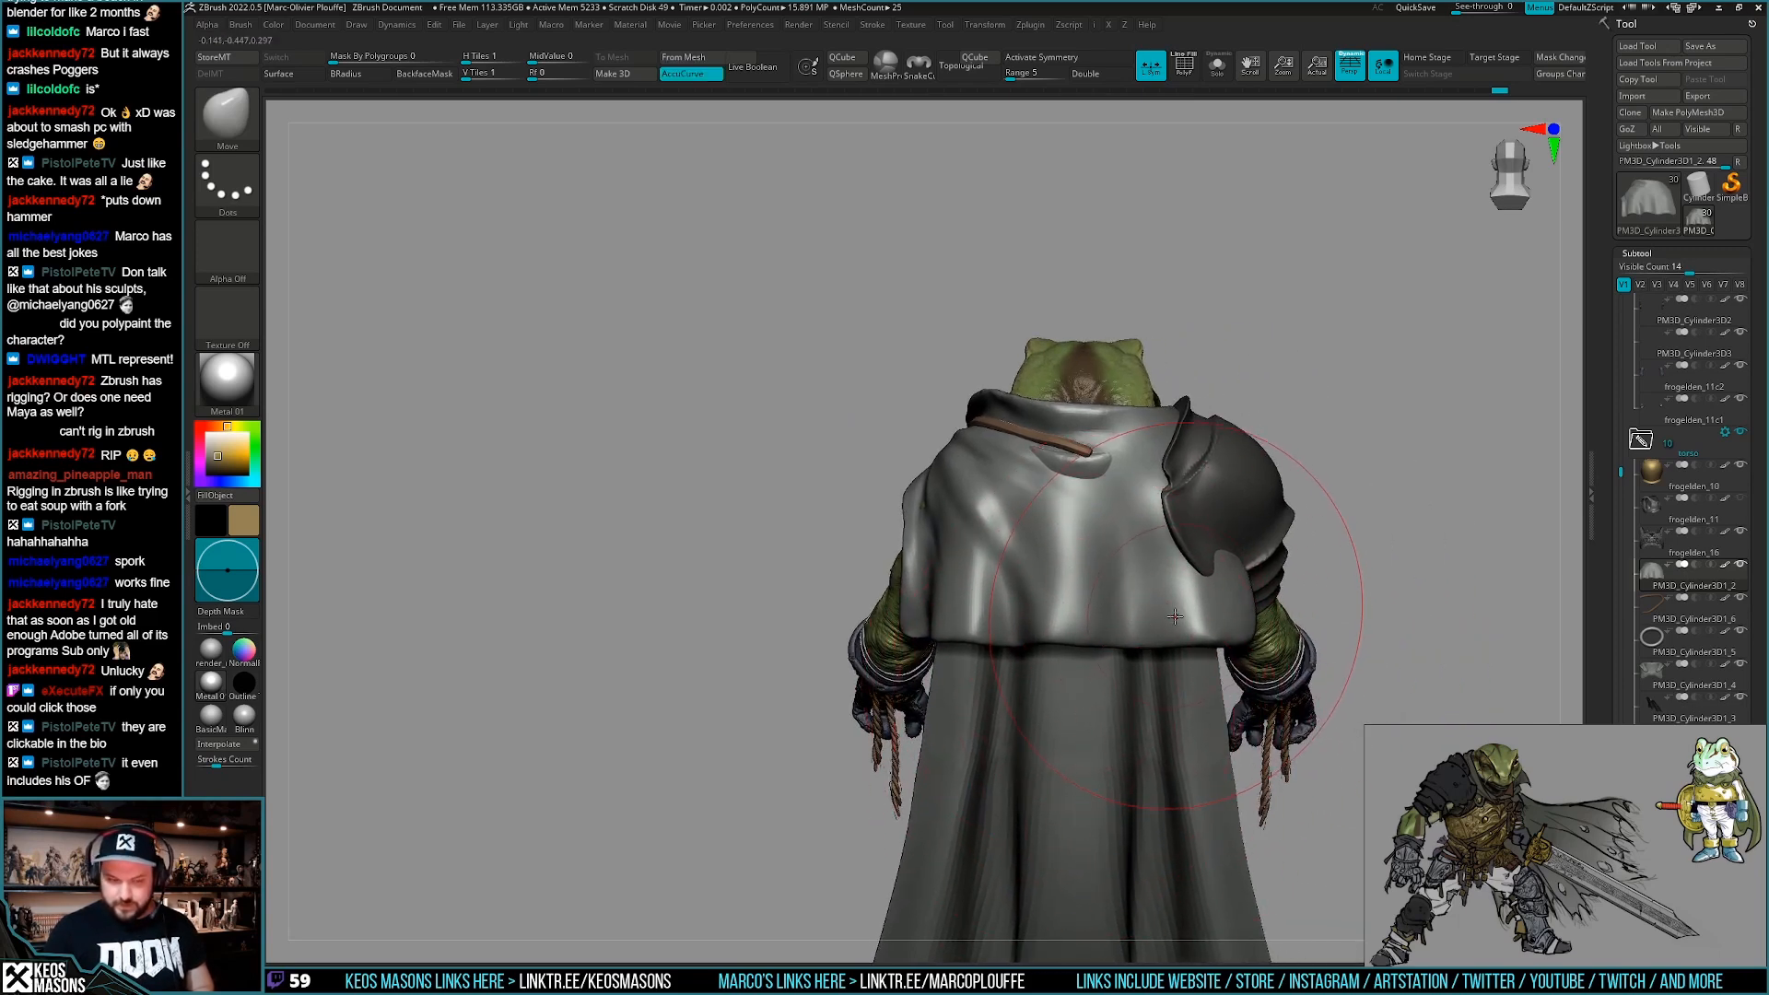
{"action": "key", "text": "x"}
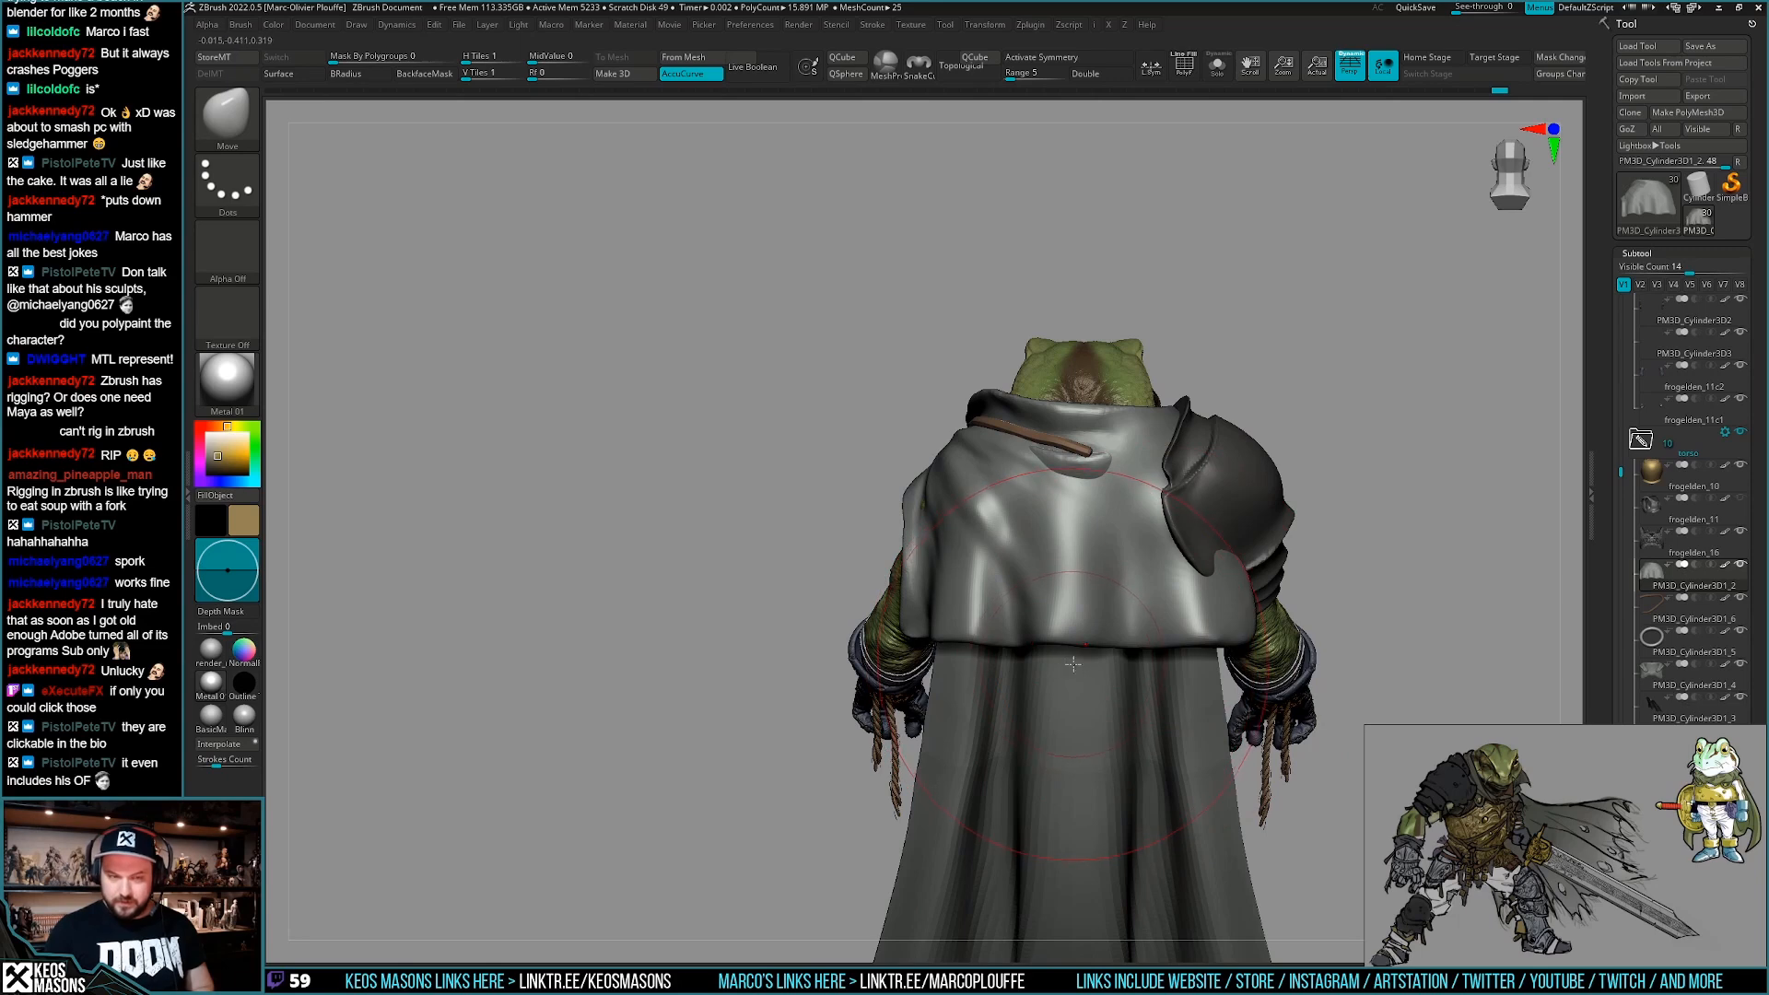
{"action": "key", "text": "i"}
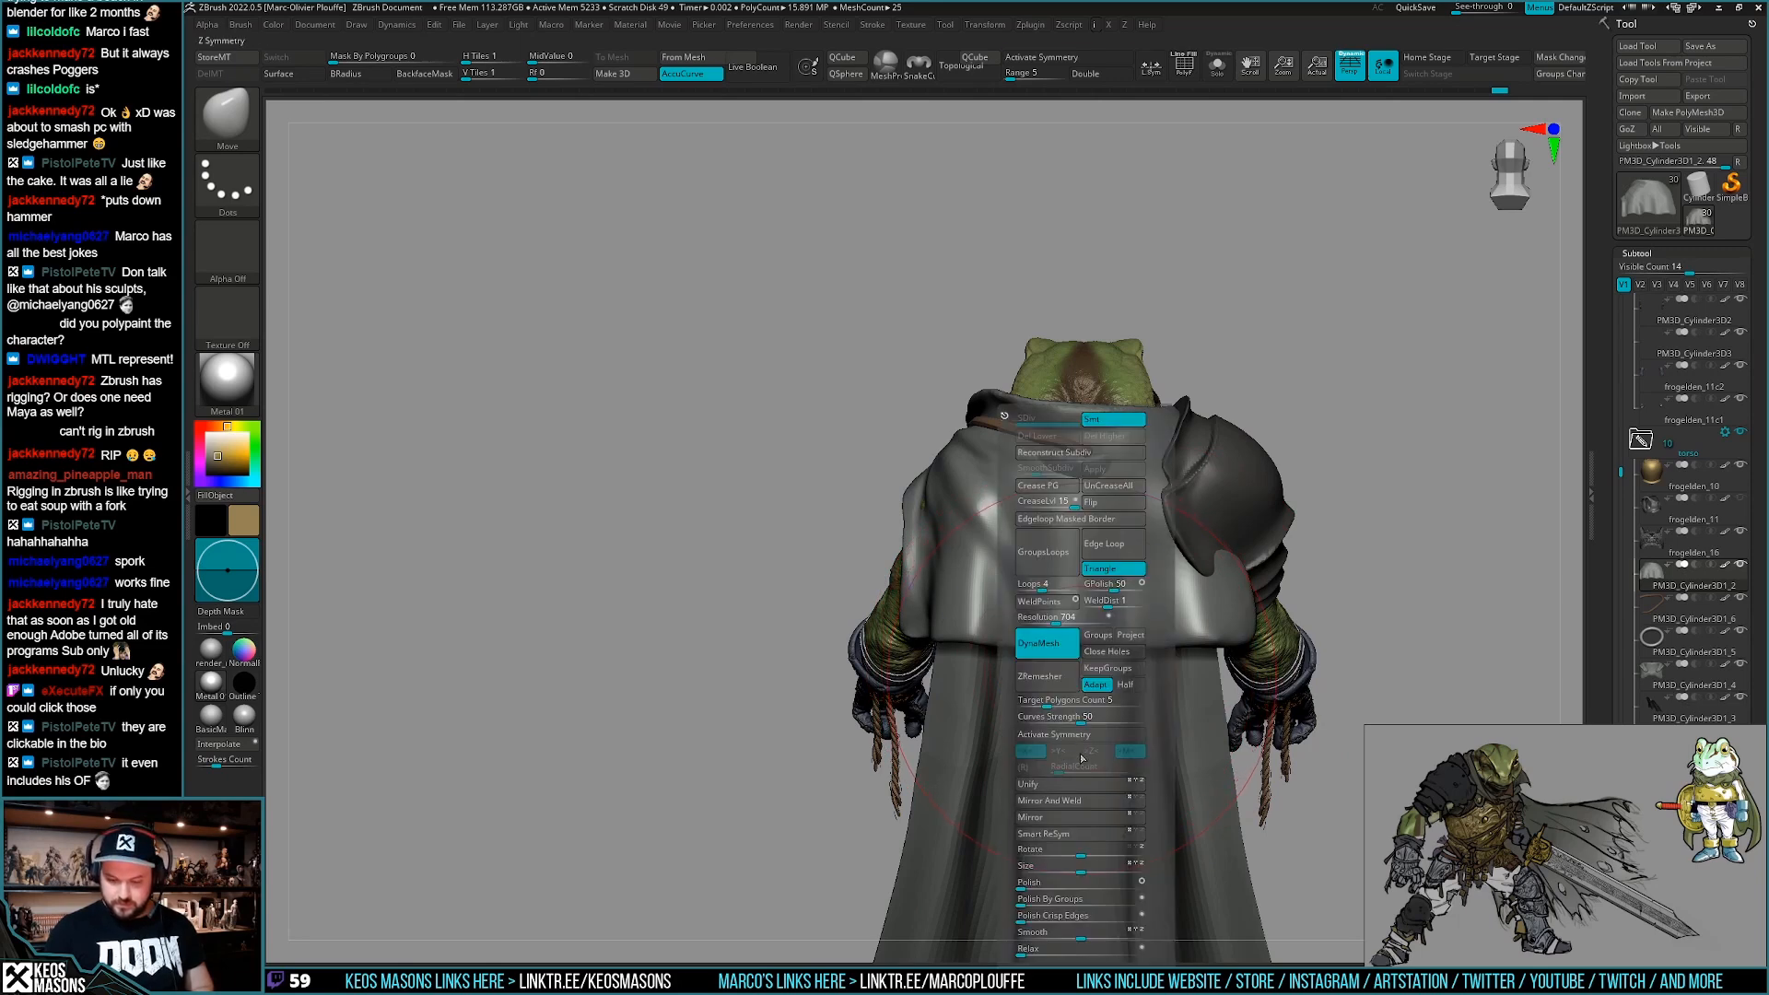
{"action": "key", "text": "space"}
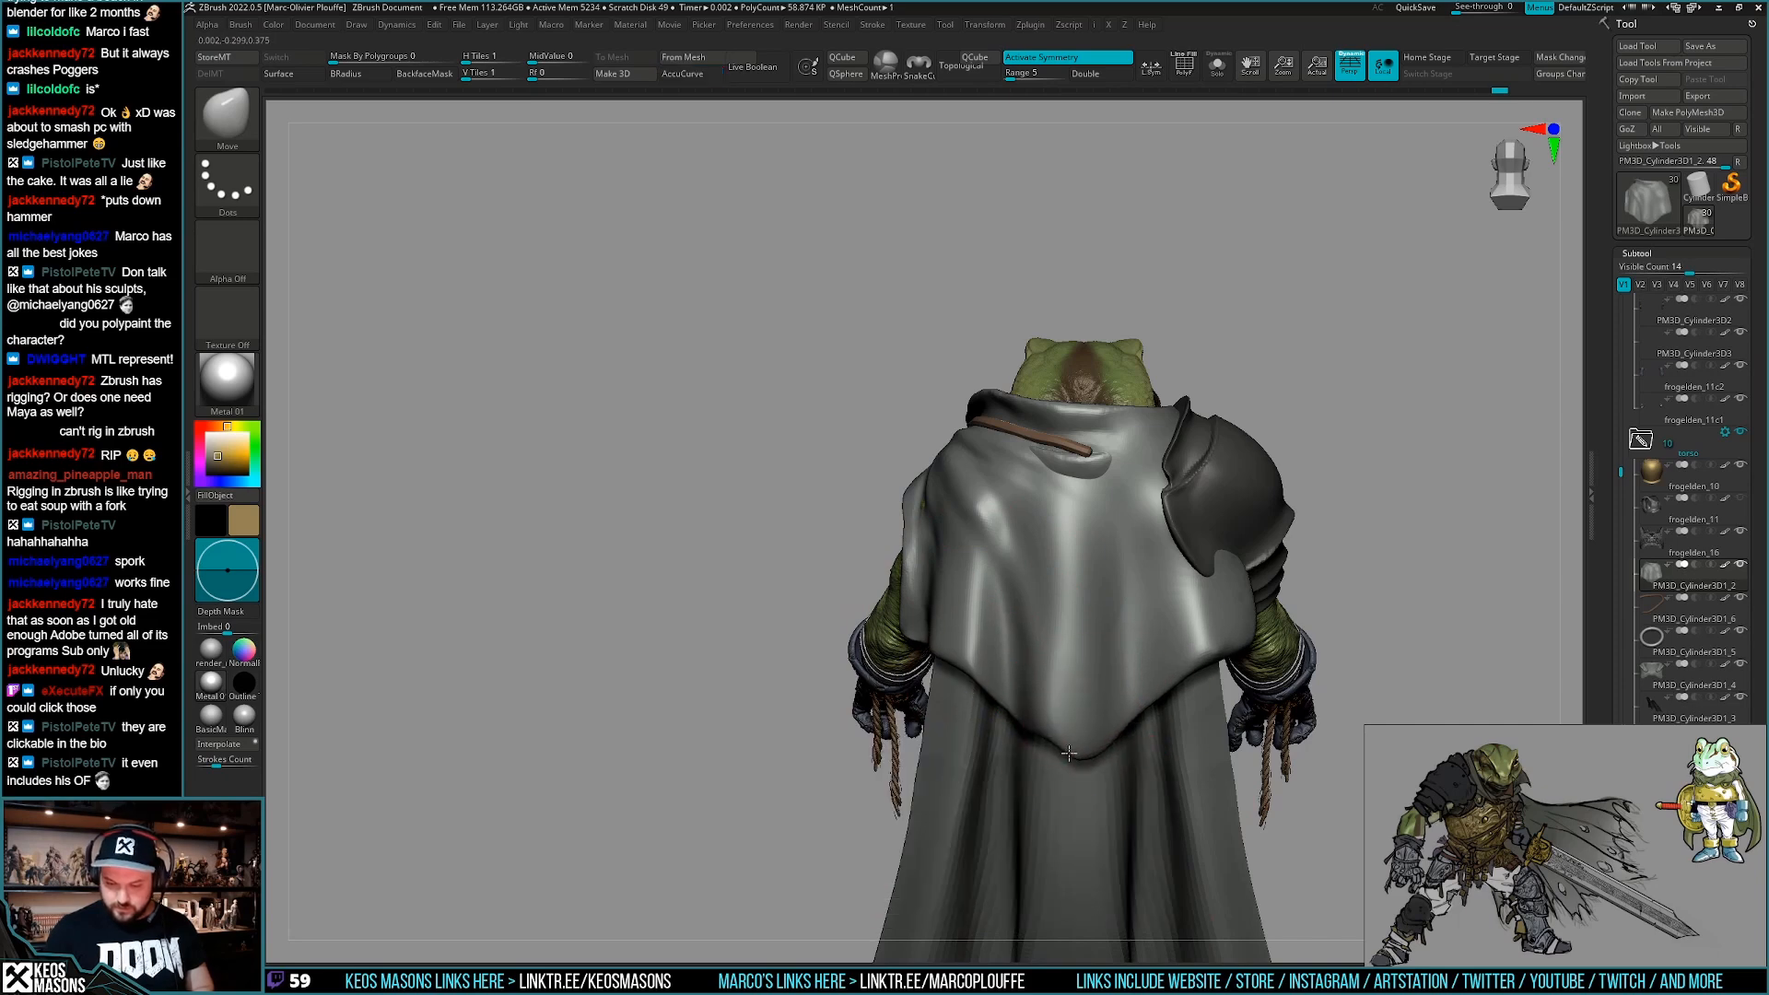
{"action": "right_click_drag", "start_coordinate": [1068, 745], "coordinate": [1170, 714]}
{"action": "right_click_drag", "start_coordinate": [1170, 714], "coordinate": [1230, 642], "text": "ctrl"}
Adjust the pointed hem and side corners of the isolated cape symmetrically, and undo the last move.
{"action": "key", "text": "alt+s"}
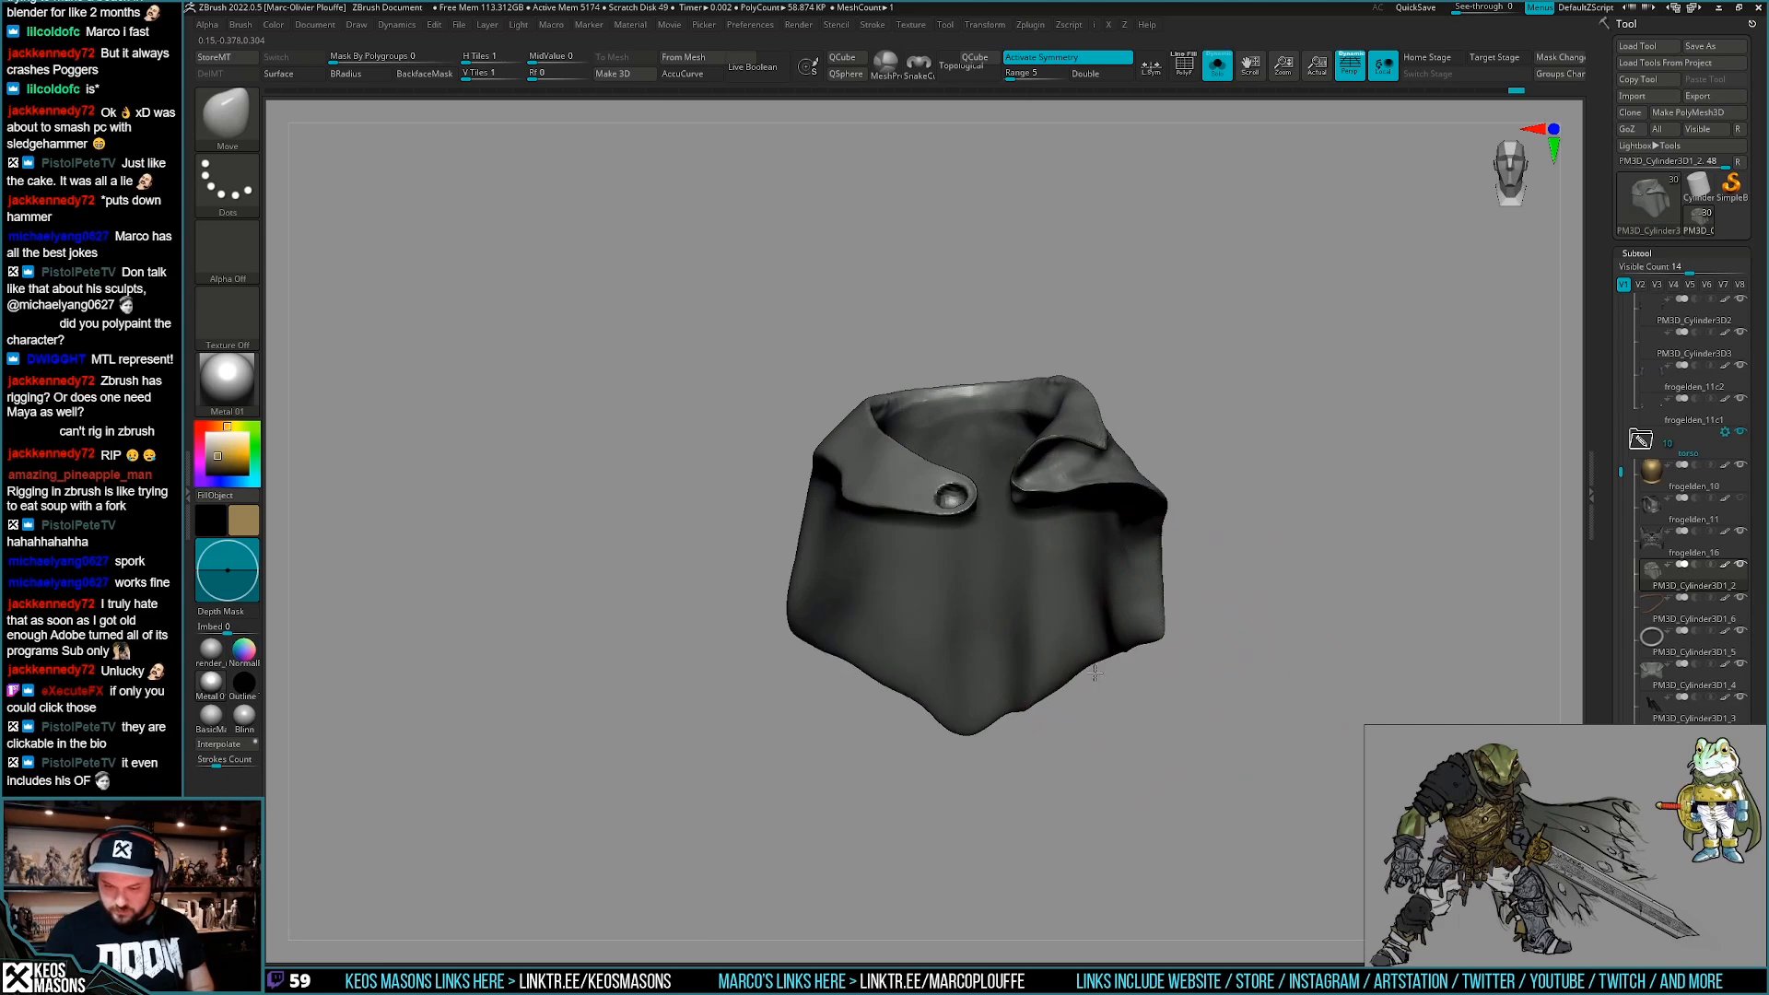
{"action": "left_click_drag", "start_coordinate": [1158, 642], "coordinate": [1124, 642]}
{"action": "right_click_drag", "start_coordinate": [1188, 627], "coordinate": [1216, 639]}
{"action": "key", "text": "alt+s"}
{"action": "key", "text": "space"}
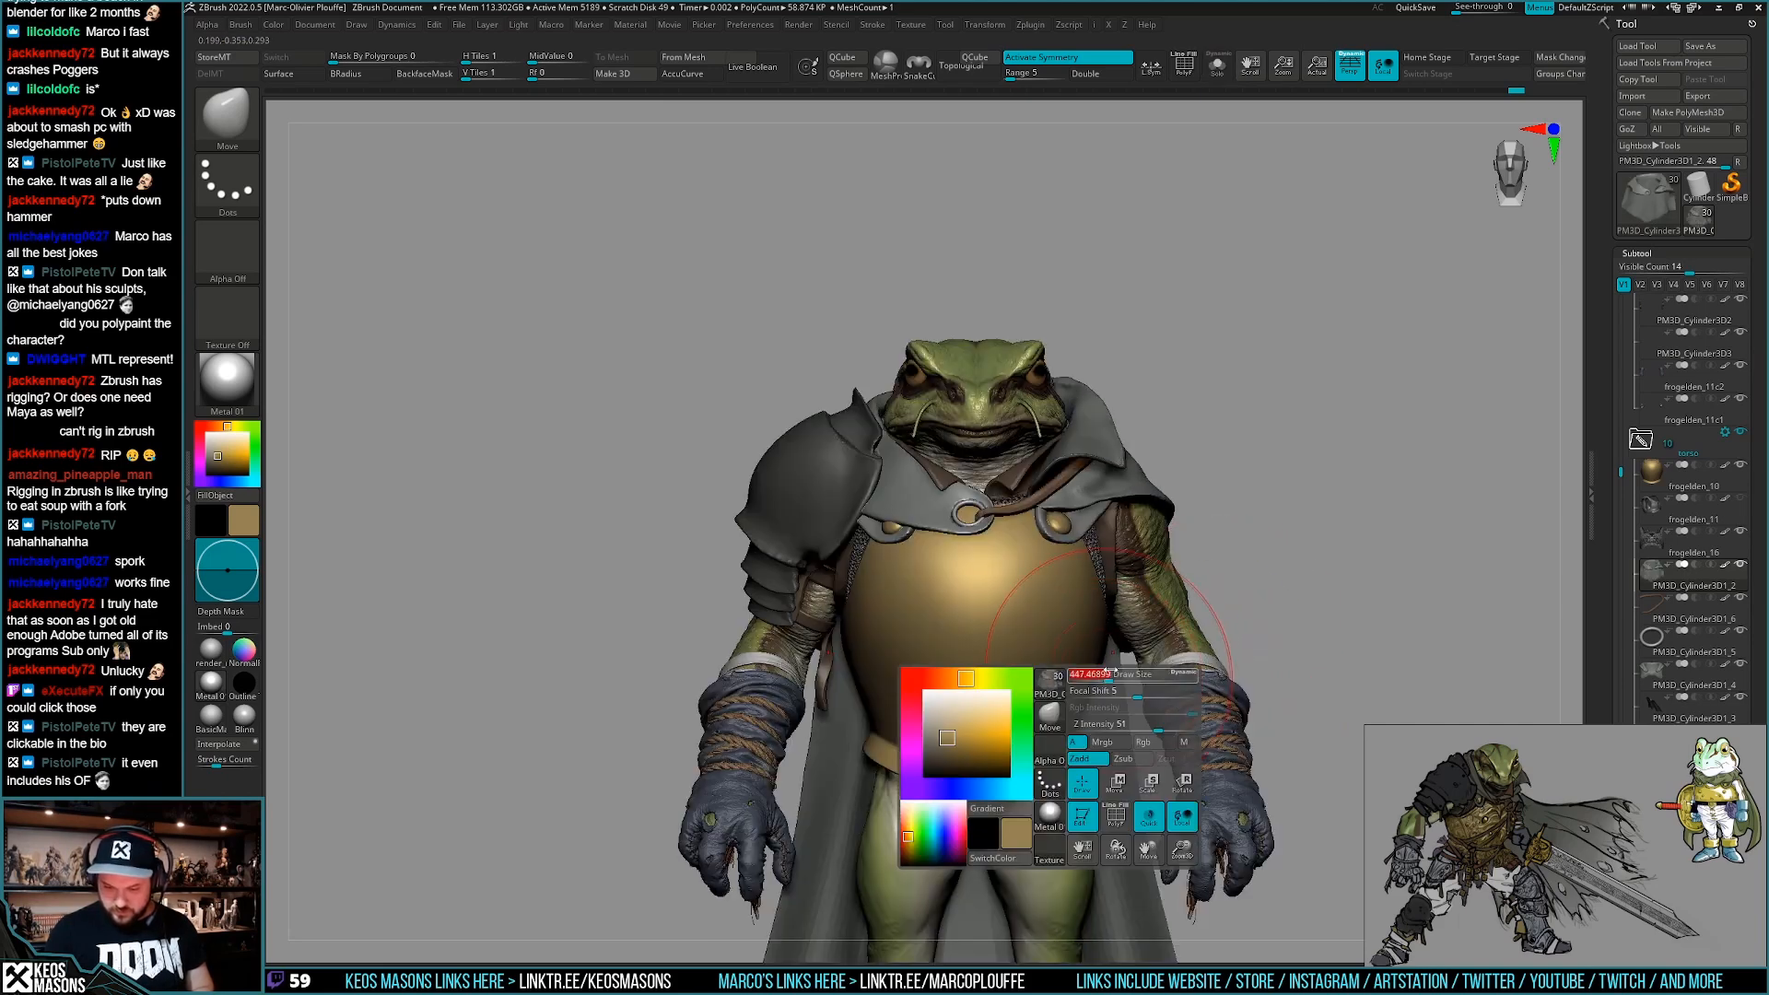
{"action": "key", "text": "alt+s"}
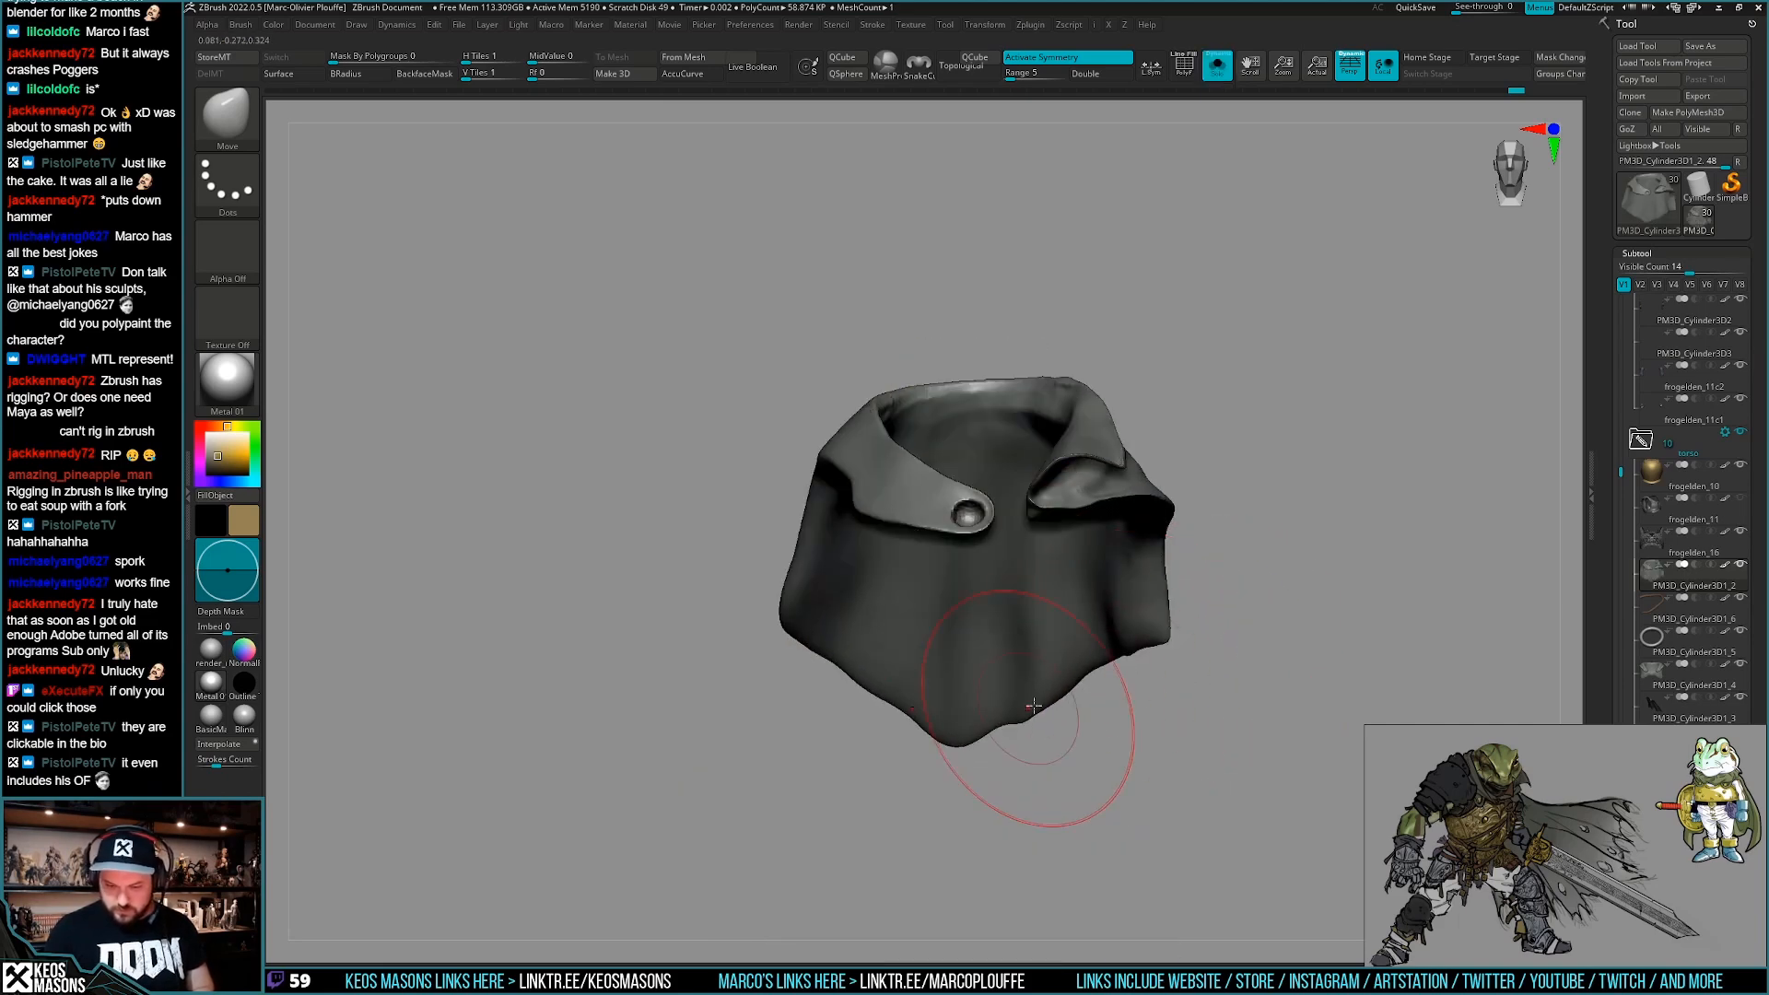
{"action": "key", "text": "alt+s"}
{"action": "mouse_move", "coordinate": [1256, 681]}
{"action": "right_mouse_down", "text": "ctrl"}
{"action": "mouse_move", "coordinate": [1216, 681]}
{"action": "mouse_move", "coordinate": [1335, 690]}
{"action": "mouse_move", "coordinate": [1214, 689]}
{"action": "mouse_move", "coordinate": [1132, 740]}
{"action": "mouse_move", "coordinate": [1216, 727]}
{"action": "right_mouse_up", "text": "ctrl"}
{"action": "mouse_move", "coordinate": [1216, 728]}
{"action": "right_mouse_down"}
{"action": "mouse_move", "coordinate": [1251, 726]}
{"action": "mouse_move", "coordinate": [1204, 724]}
{"action": "right_mouse_up"}
{"action": "key", "text": "alt+s"}
{"action": "left_click_drag", "start_coordinate": [1010, 737], "coordinate": [986, 732]}
{"action": "mouse_move", "coordinate": [1354, 686]}
{"action": "right_mouse_down", "text": "alt"}
{"action": "mouse_move", "coordinate": [1234, 645]}
{"action": "mouse_move", "coordinate": [1247, 620]}
{"action": "mouse_move", "coordinate": [1229, 657]}
{"action": "mouse_move", "coordinate": [1245, 656]}
{"action": "right_mouse_up", "text": "alt"}
{"action": "key", "text": "ctrl+z"}
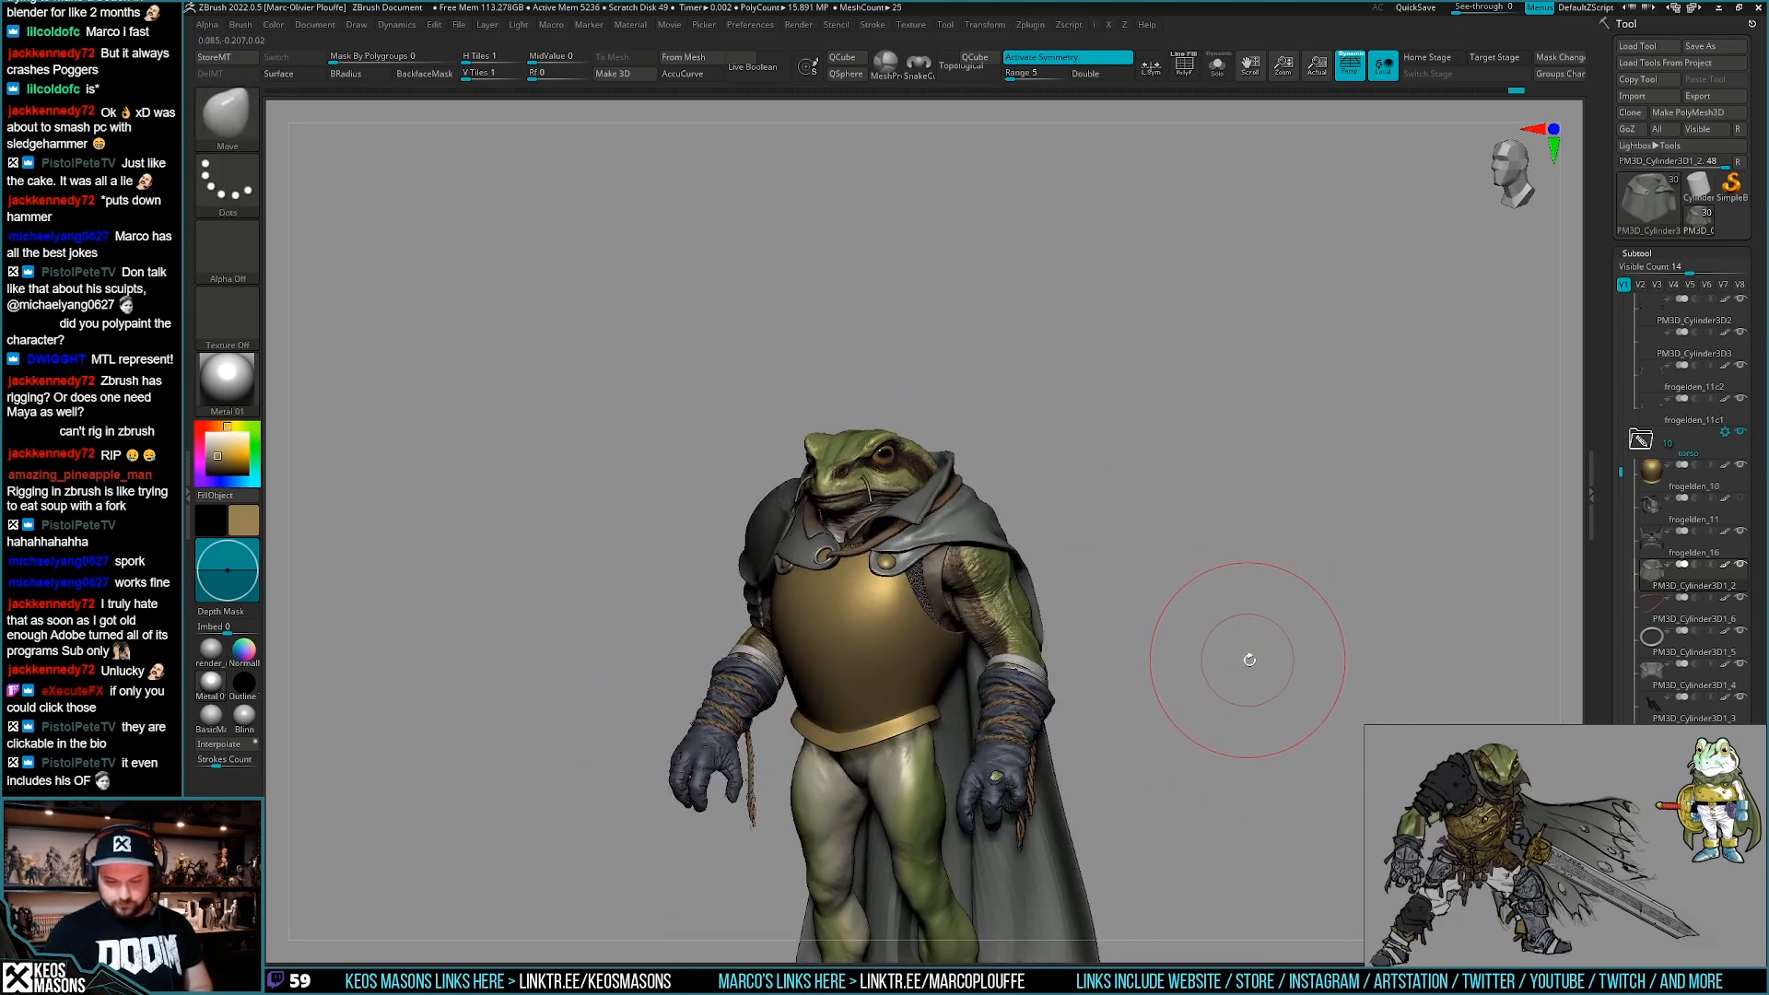
Turn off symmetry and adjust the cape's edge over the bare arm with the Move brush.
{"action": "key", "text": "shift+f"}
{"action": "right_click_drag", "start_coordinate": [1161, 614], "coordinate": [1029, 590]}
{"action": "key", "text": "x"}
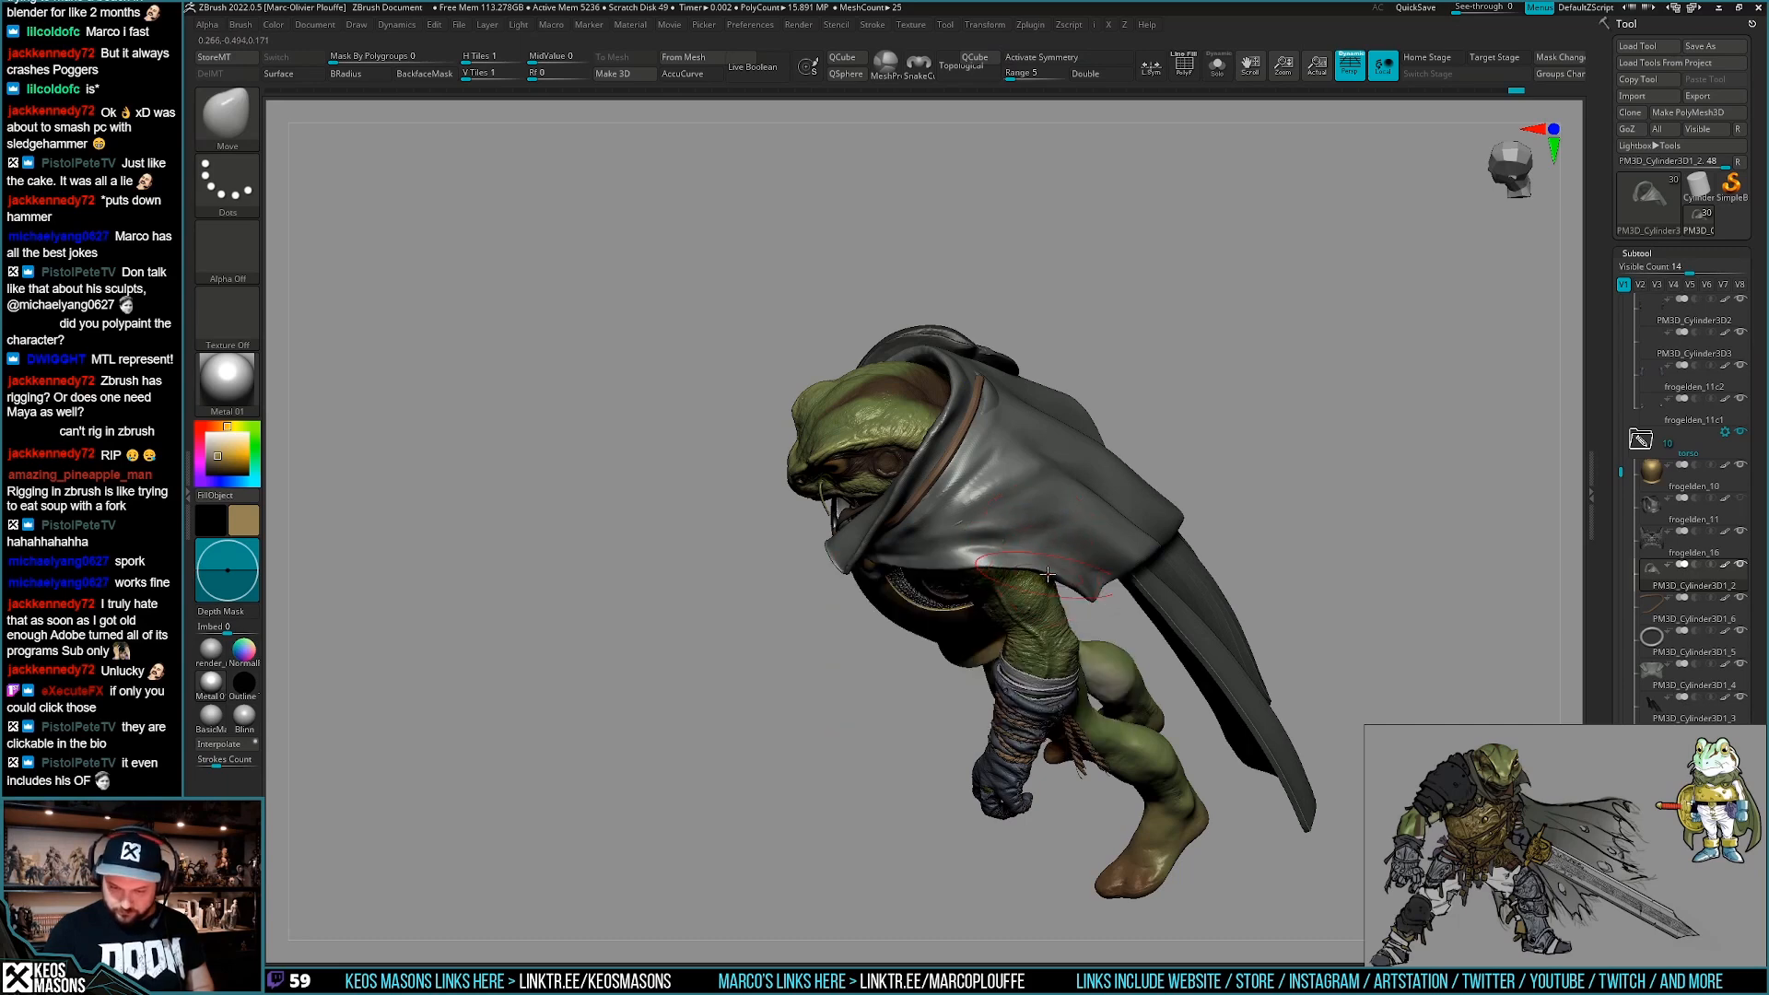
{"action": "mouse_move", "coordinate": [1010, 556]}
{"action": "right_mouse_down"}
{"action": "mouse_move", "coordinate": [1157, 560]}
{"action": "mouse_move", "coordinate": [1212, 628]}
{"action": "mouse_move", "coordinate": [1237, 601]}
{"action": "mouse_move", "coordinate": [1220, 655]}
{"action": "right_mouse_up"}
{"action": "left_click_drag", "start_coordinate": [1250, 652], "coordinate": [1268, 594]}
Isolate the brown strap and set up the CurveTubeSnap brush with a small draw size for adding matching cord.
{"action": "left_click", "coordinate": [974, 538], "text": "alt"}
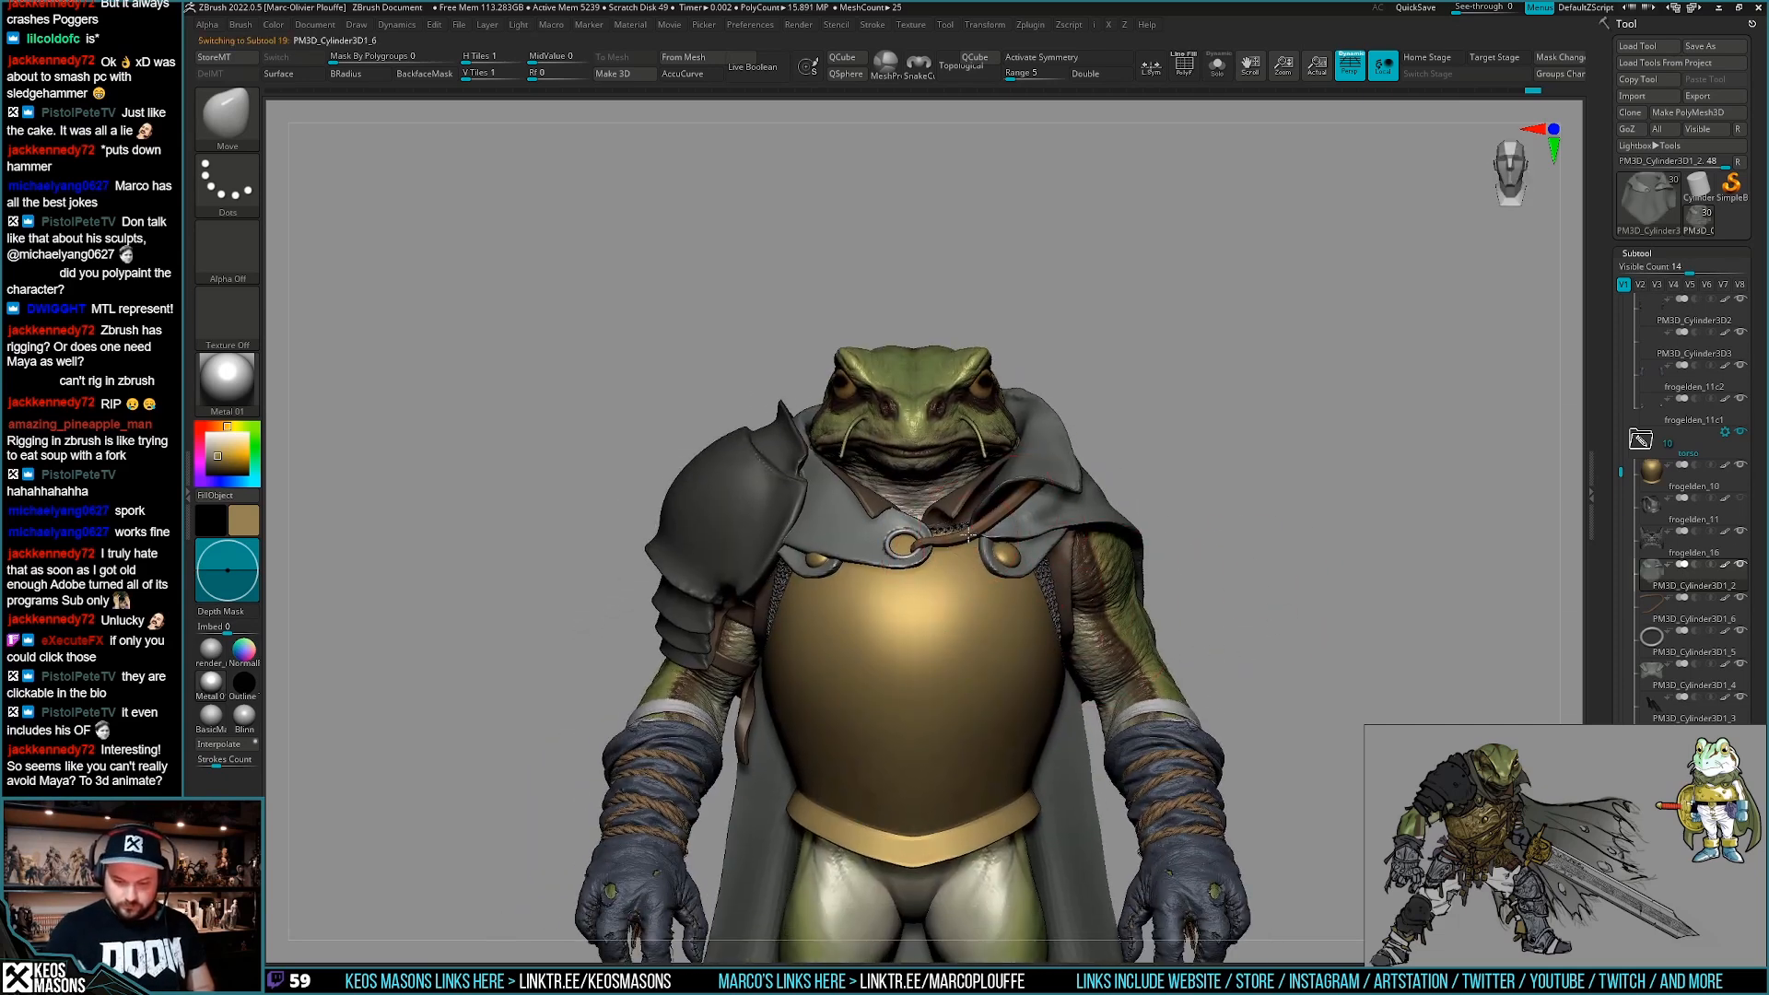
{"action": "key", "text": "alt+s"}
{"action": "left_click_drag", "start_coordinate": [988, 586], "coordinate": [991, 663], "text": "alt"}
{"action": "key", "text": "x"}
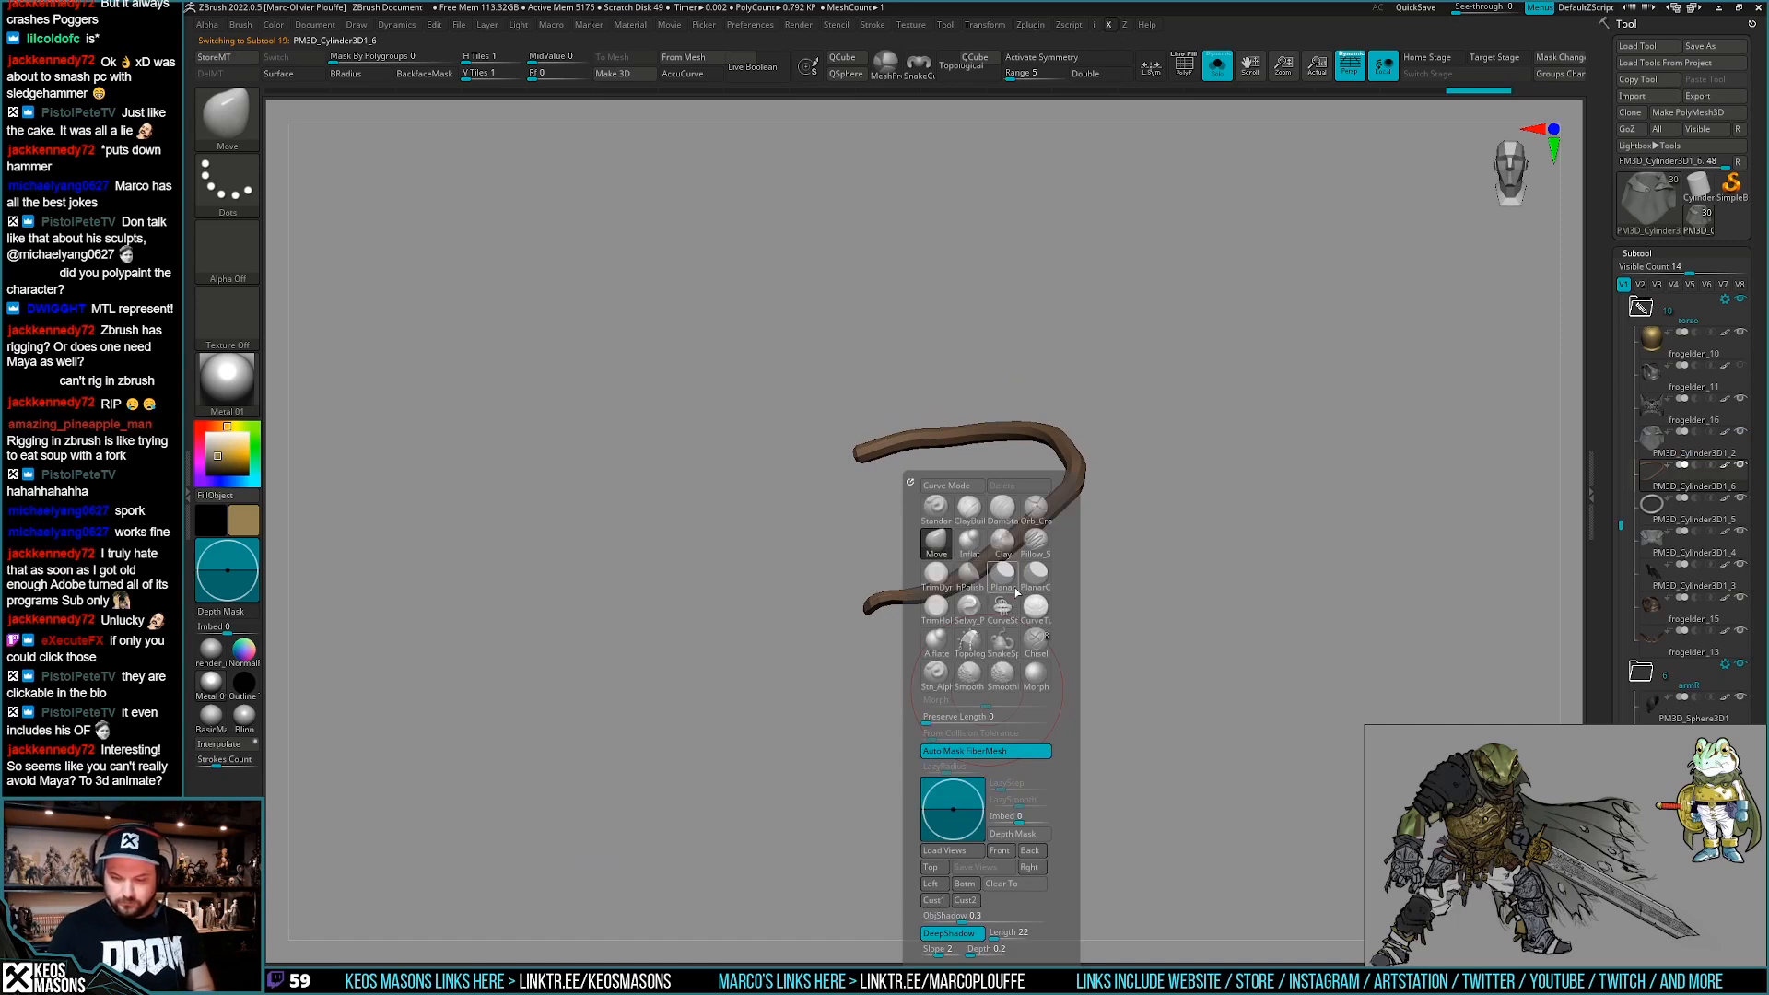
{"action": "key", "text": "x"}
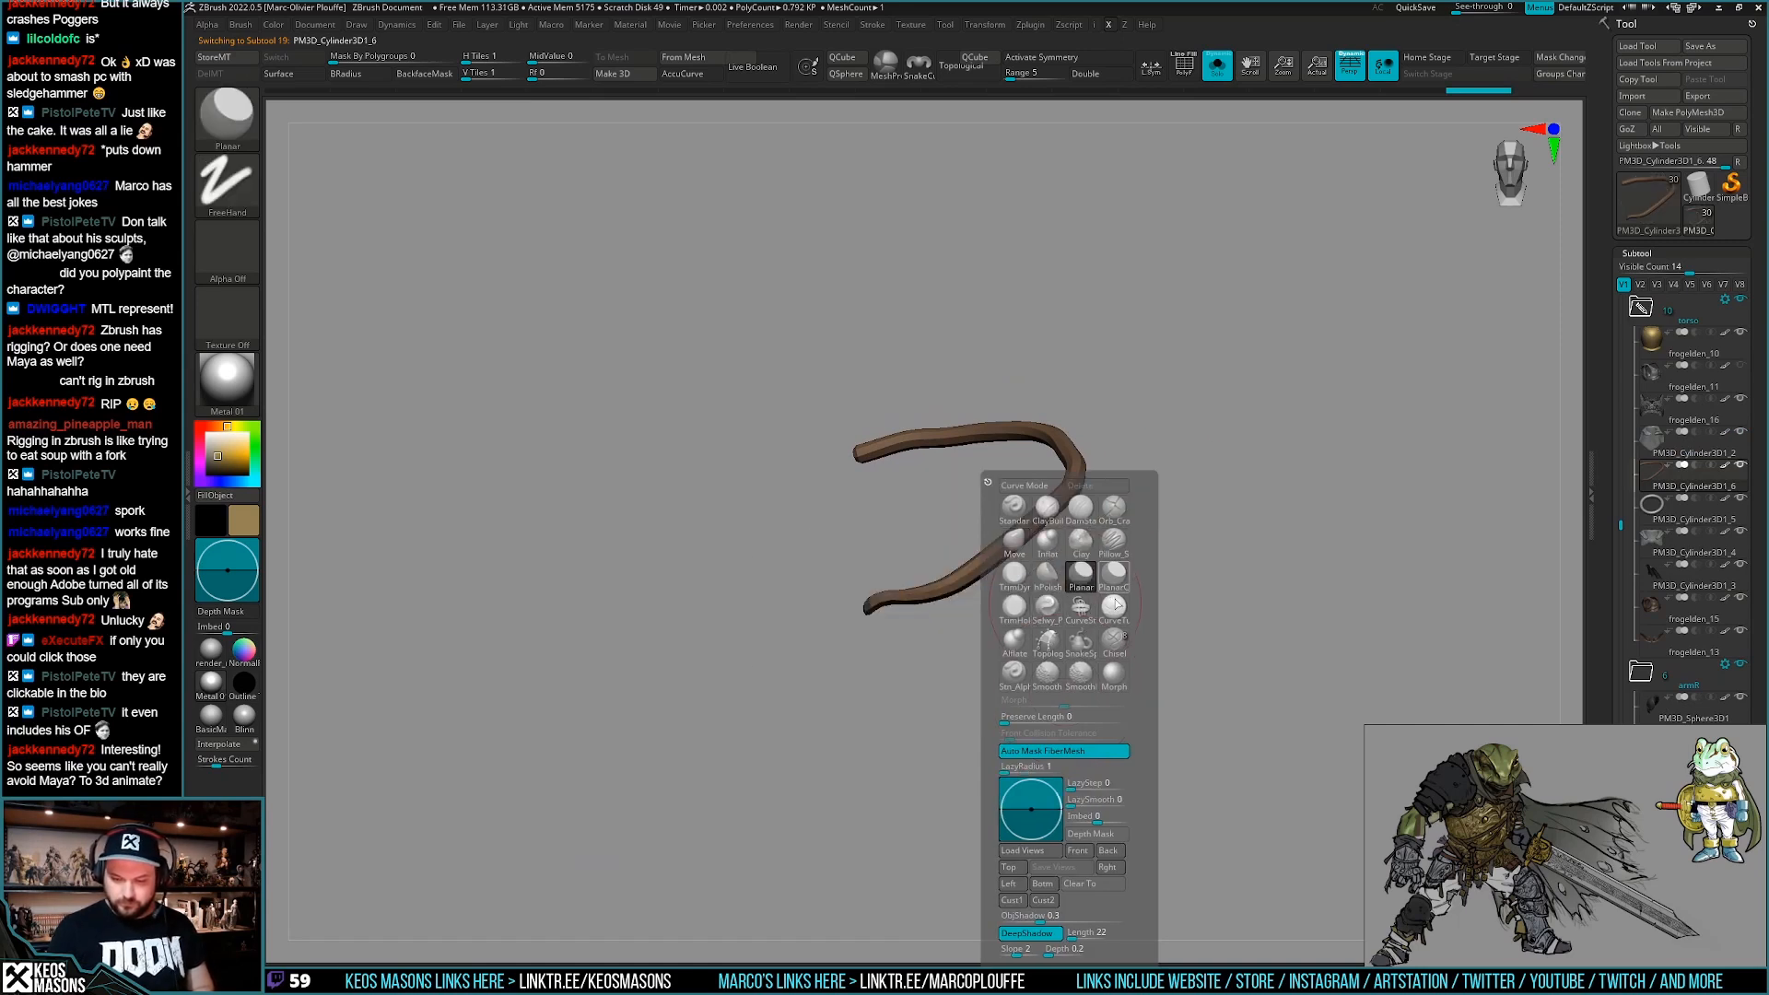
{"action": "left_click", "coordinate": [1113, 605]}
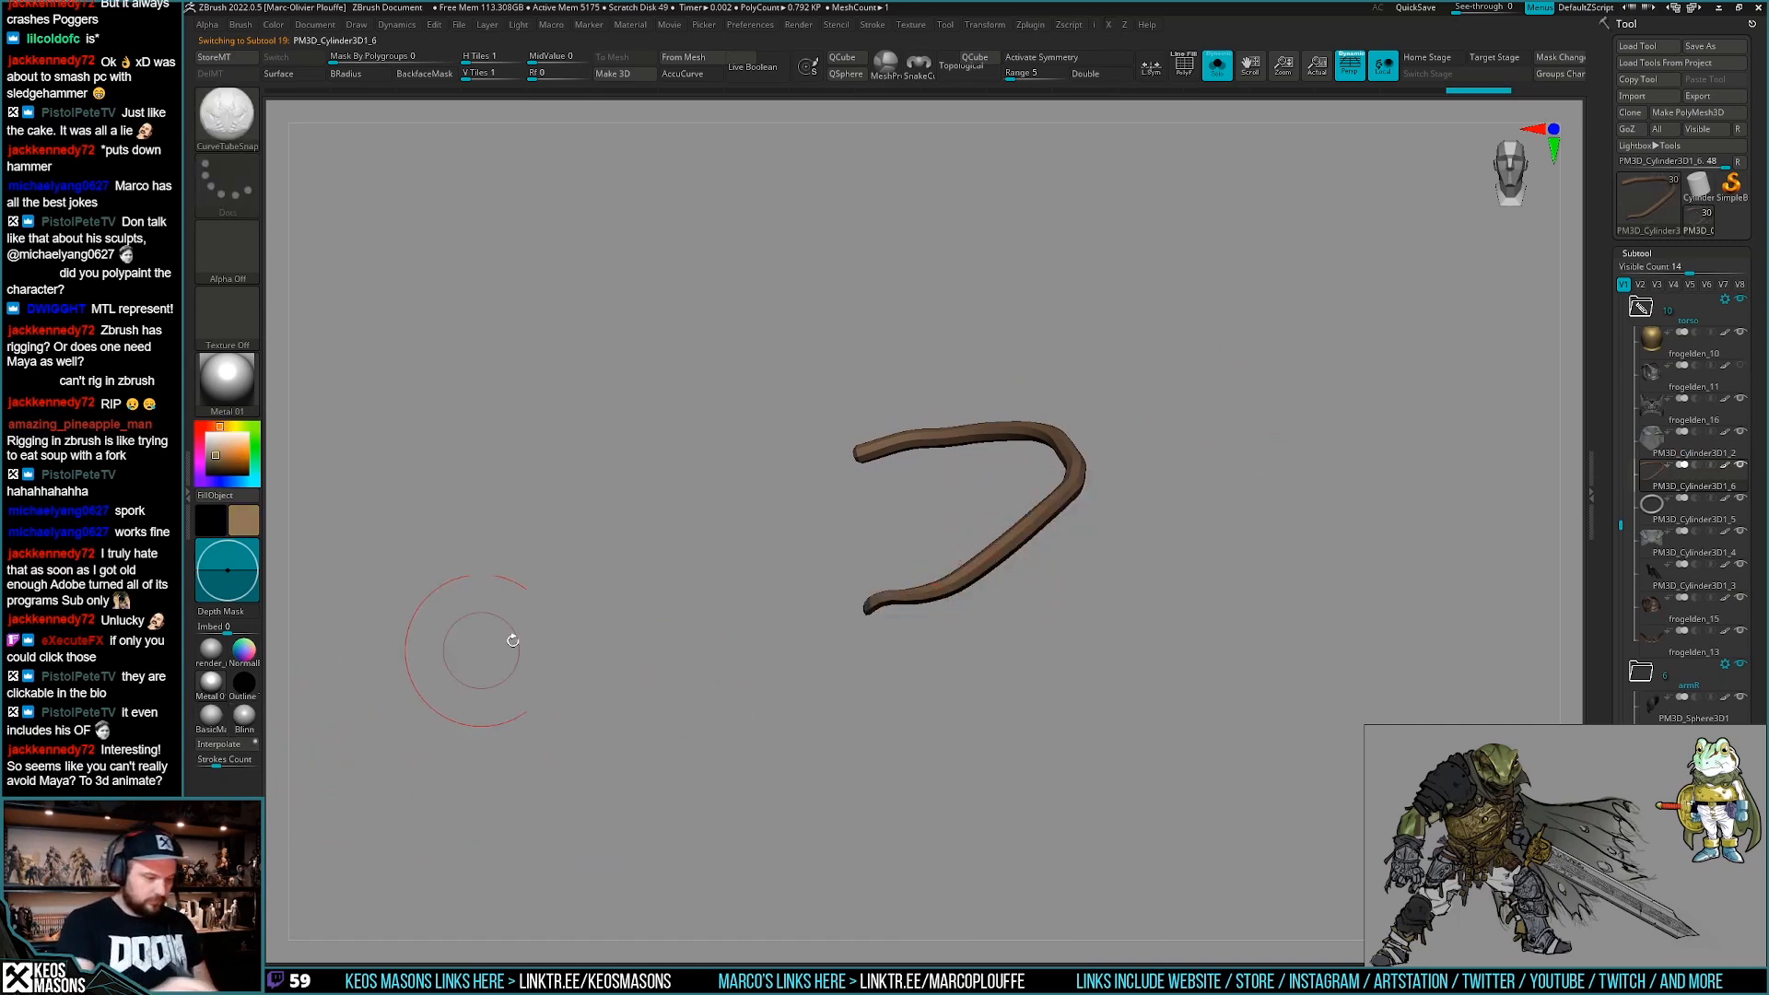
{"action": "left_click", "coordinate": [211, 714]}
{"action": "key", "text": "space"}
{"action": "left_click_drag", "start_coordinate": [1039, 573], "coordinate": [1033, 573]}
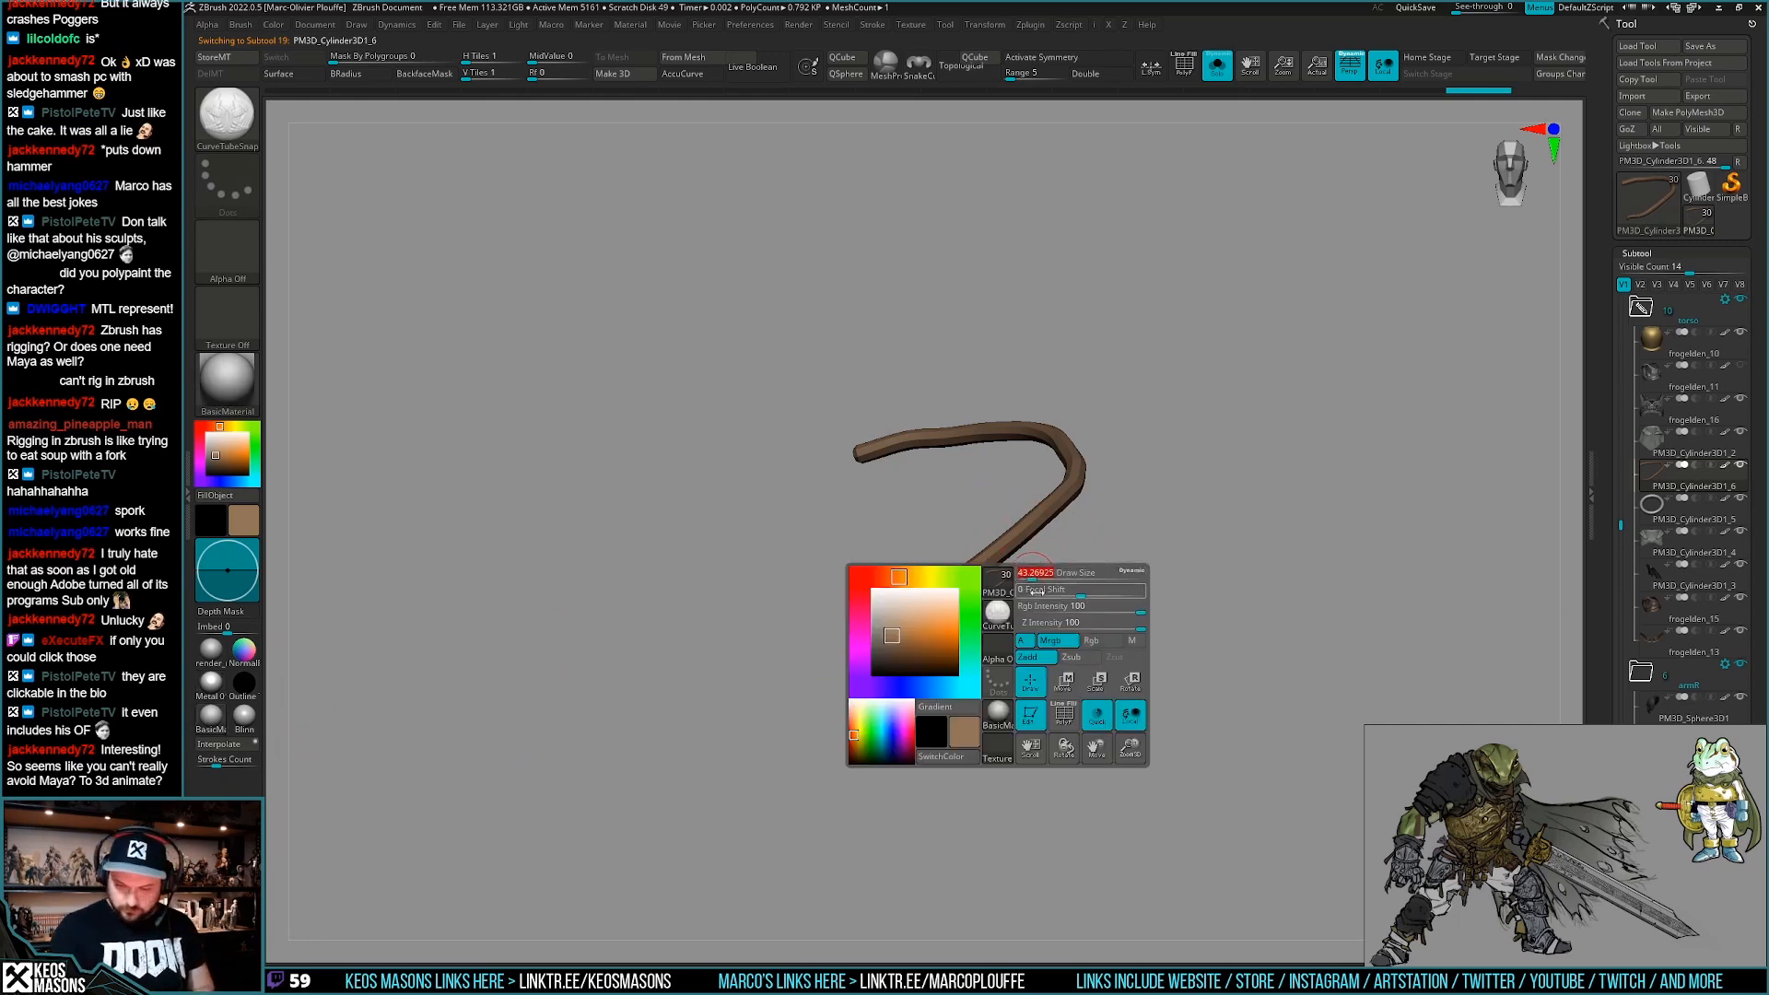
Undo the test stroke, show the full figure again, and wrap tubes around the strap beside the cape's ring to form a knot.
{"action": "left_click_drag", "start_coordinate": [971, 659], "coordinate": [974, 670]}
{"action": "mouse_move", "coordinate": [1102, 718]}
{"action": "left_mouse_down", "text": "alt"}
{"action": "mouse_move", "coordinate": [1122, 737]}
{"action": "mouse_move", "coordinate": [1082, 740]}
{"action": "mouse_move", "coordinate": [1081, 715]}
{"action": "left_mouse_up", "text": "alt"}
{"action": "key", "text": "ctrl+z"}
{"action": "key", "text": "alt+s"}
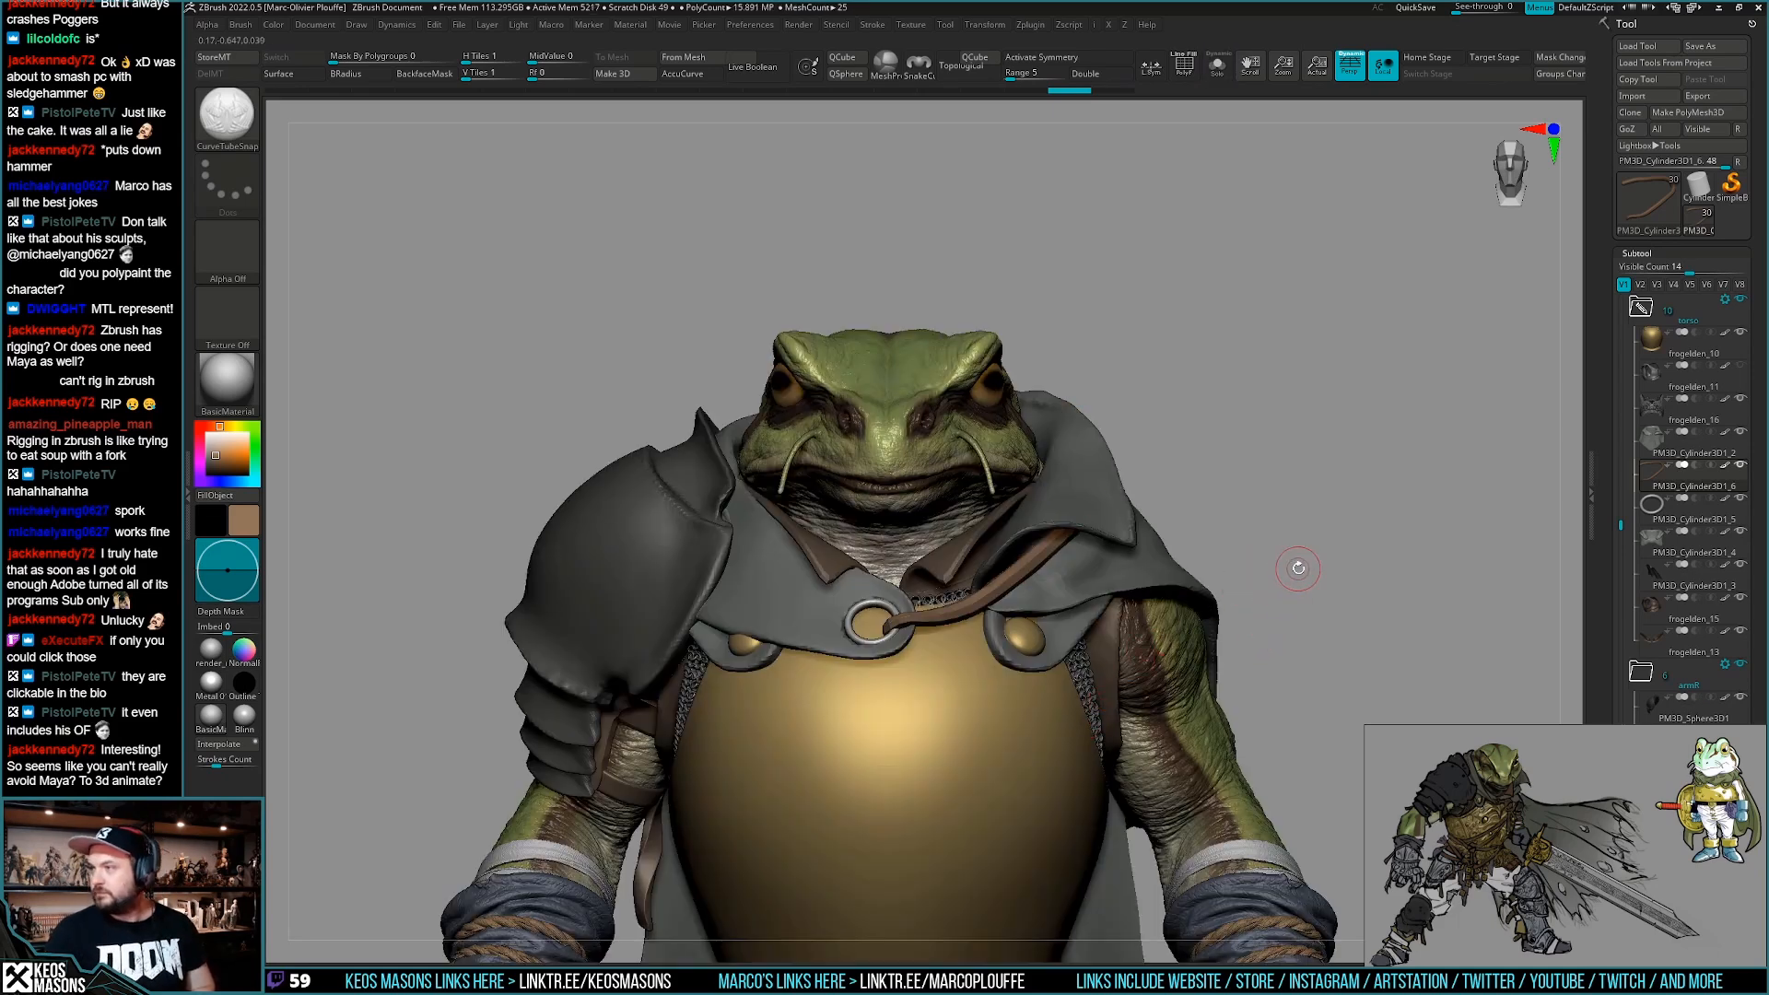
{"action": "key", "text": "space"}
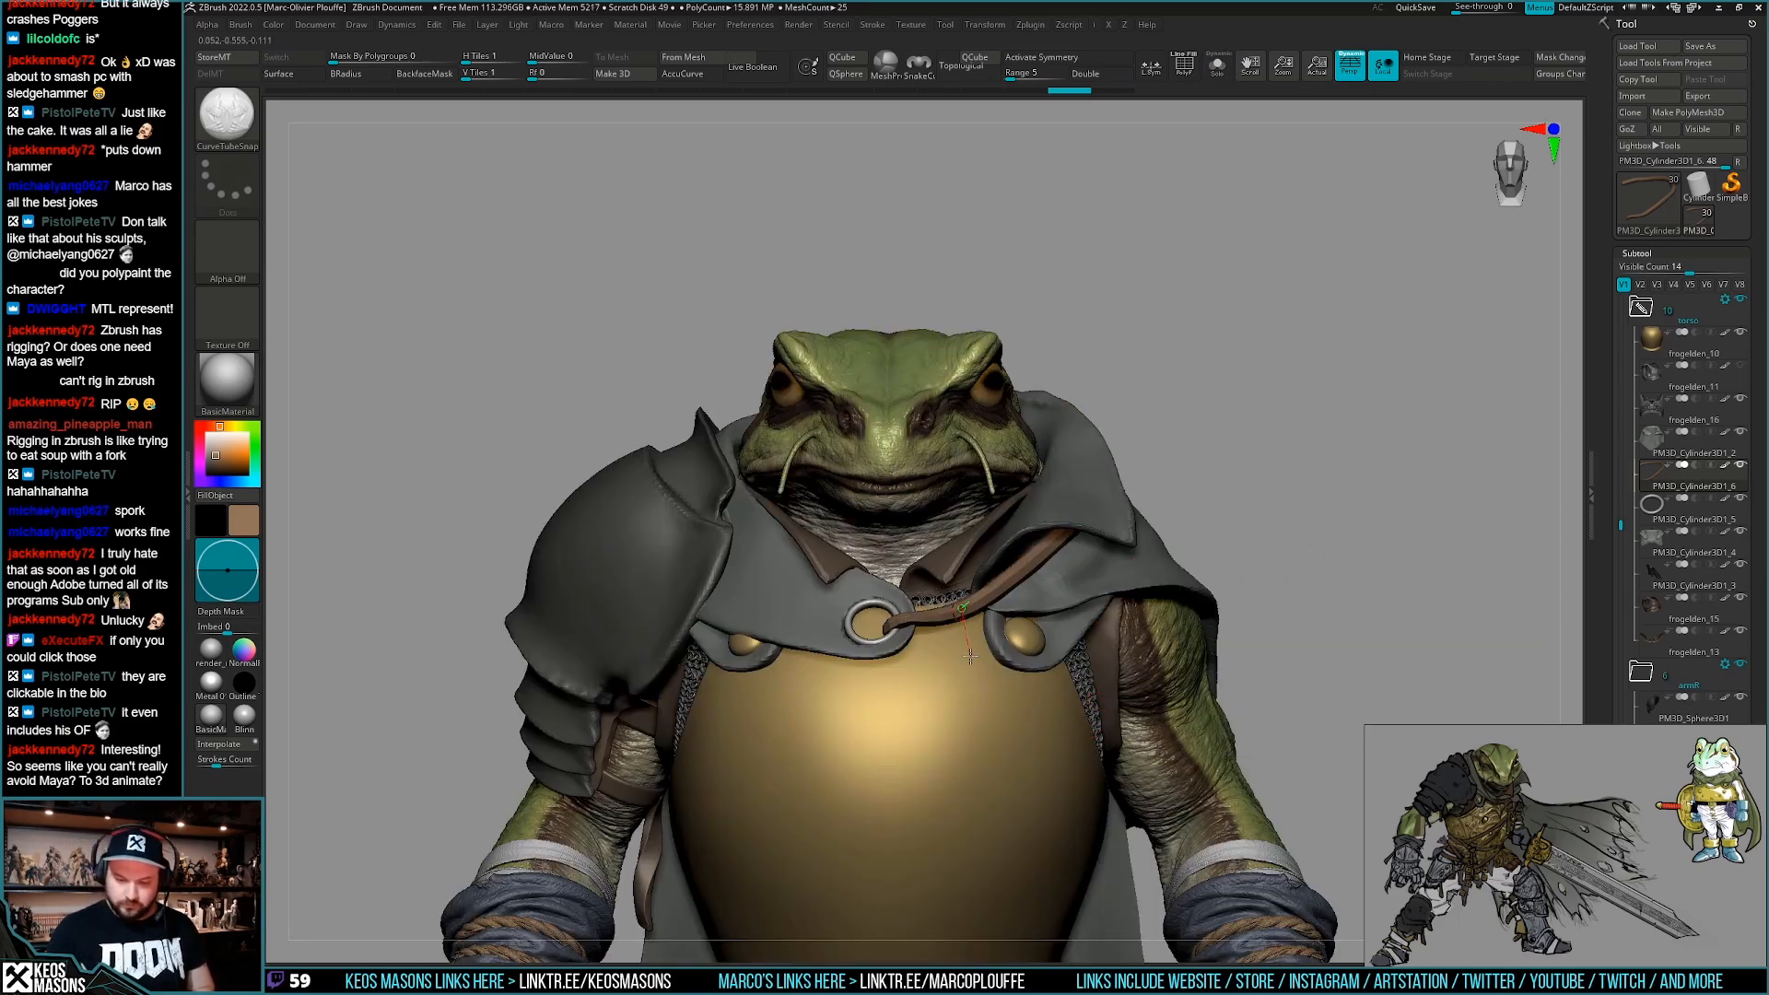
{"action": "left_click_drag", "start_coordinate": [970, 655], "coordinate": [978, 779]}
{"action": "right_click_drag", "start_coordinate": [1009, 737], "coordinate": [1012, 781], "text": "ctrl"}
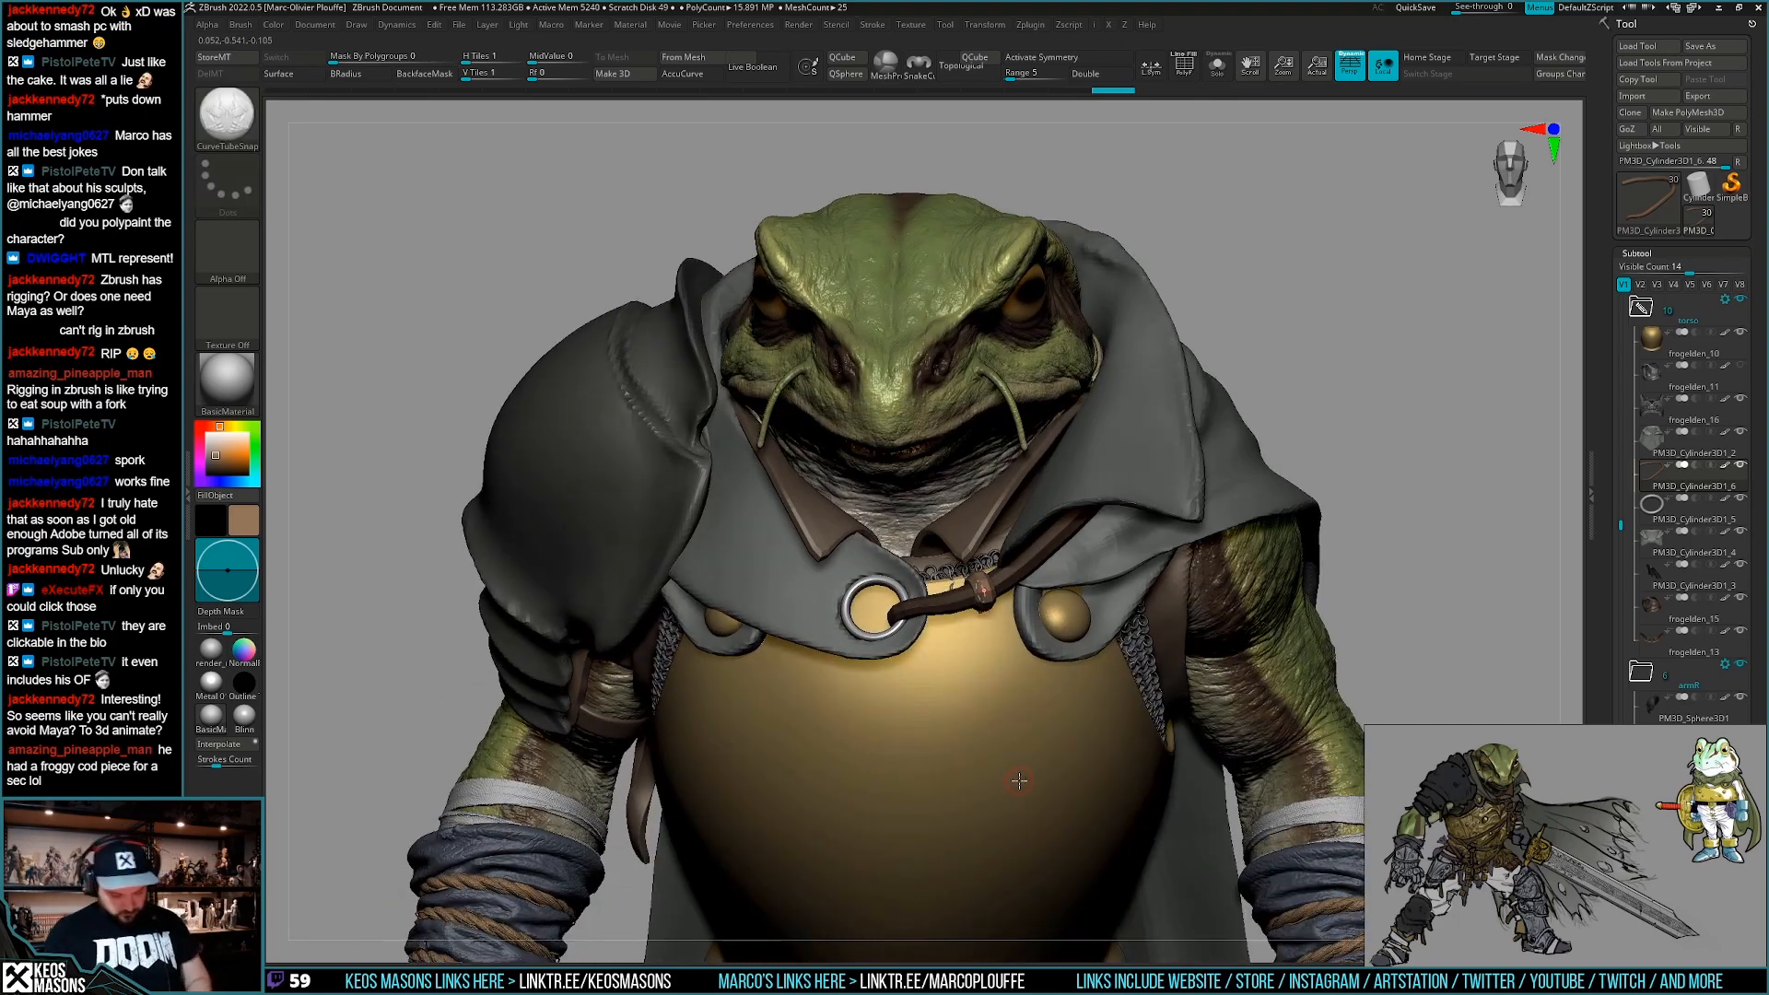
{"action": "key", "text": "w"}
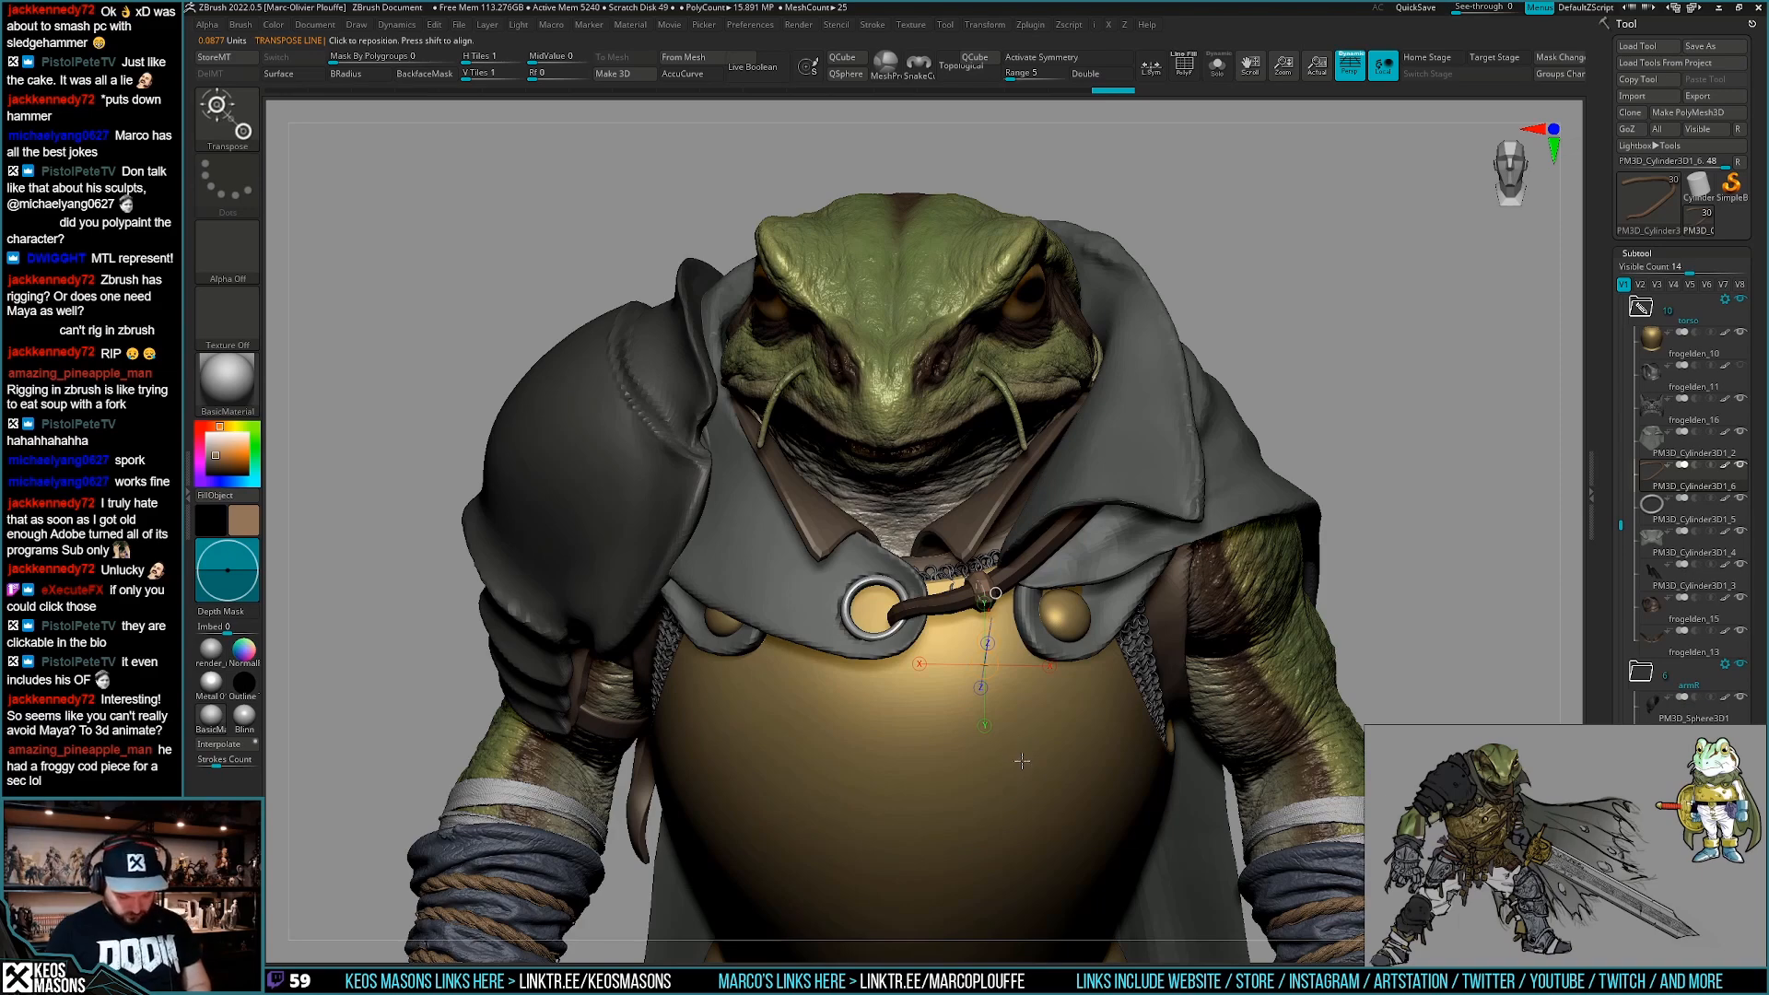
{"action": "key", "text": "q"}
{"action": "right_click_drag", "start_coordinate": [1024, 750], "coordinate": [956, 607]}
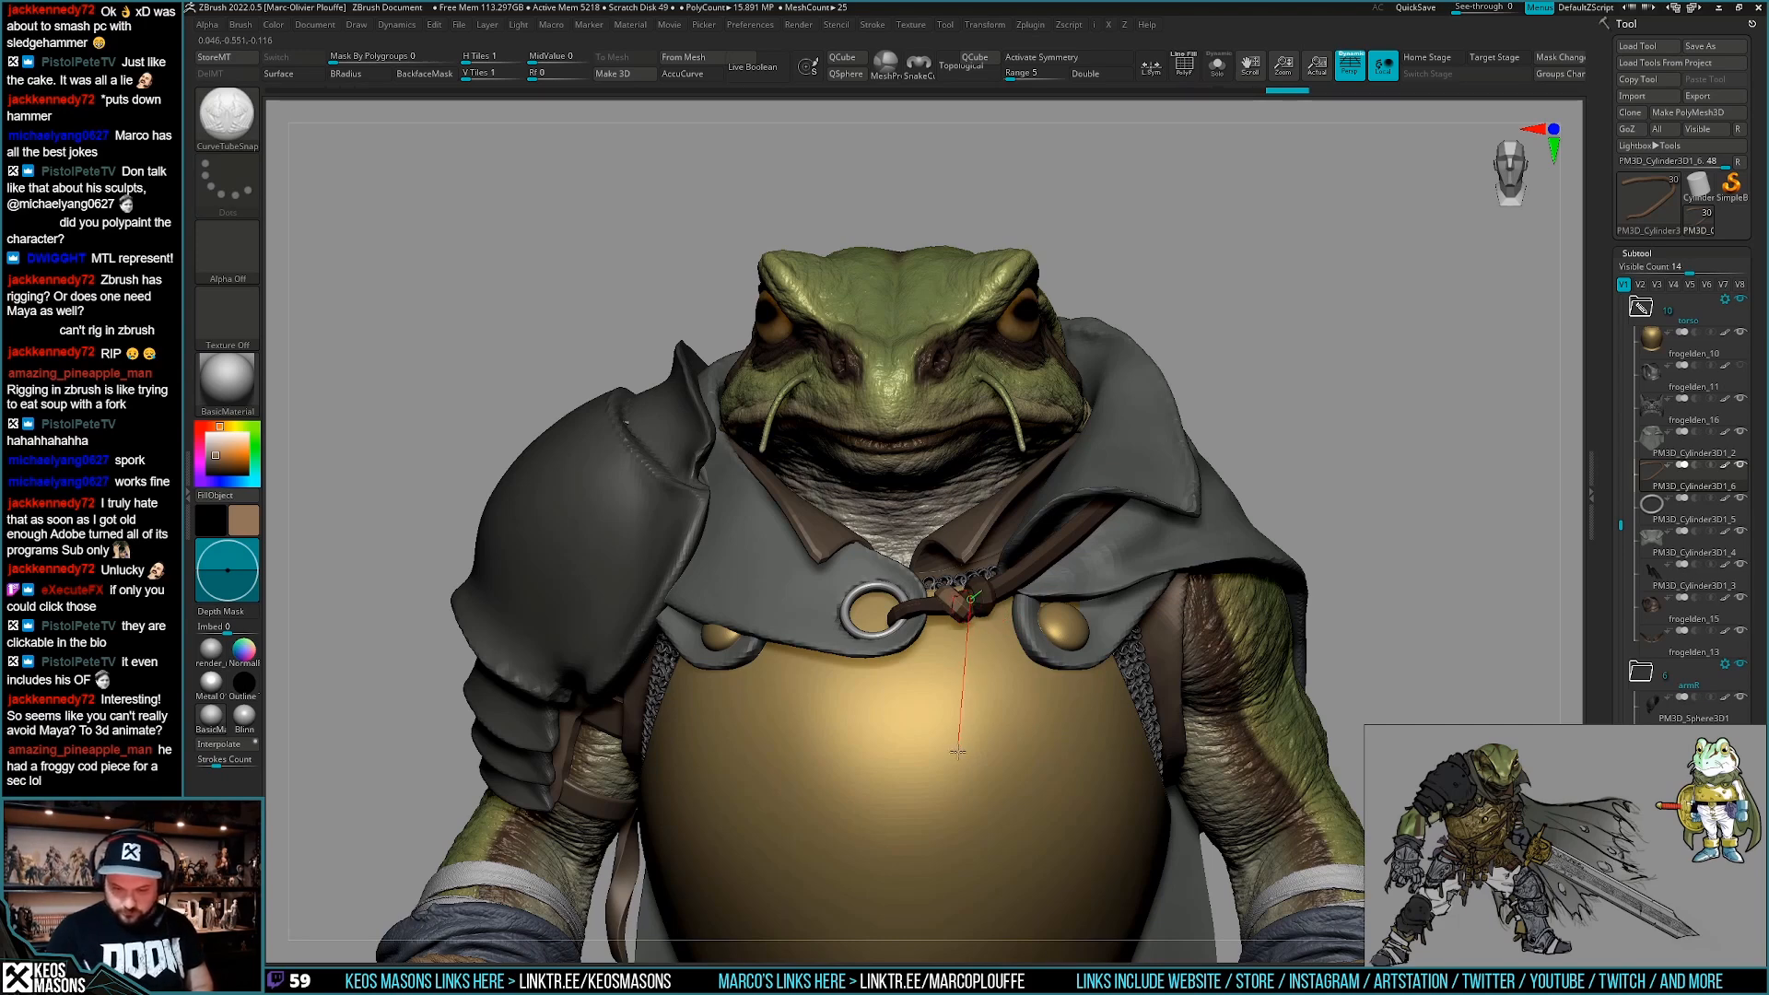
{"action": "left_click_drag", "start_coordinate": [958, 751], "coordinate": [963, 778]}
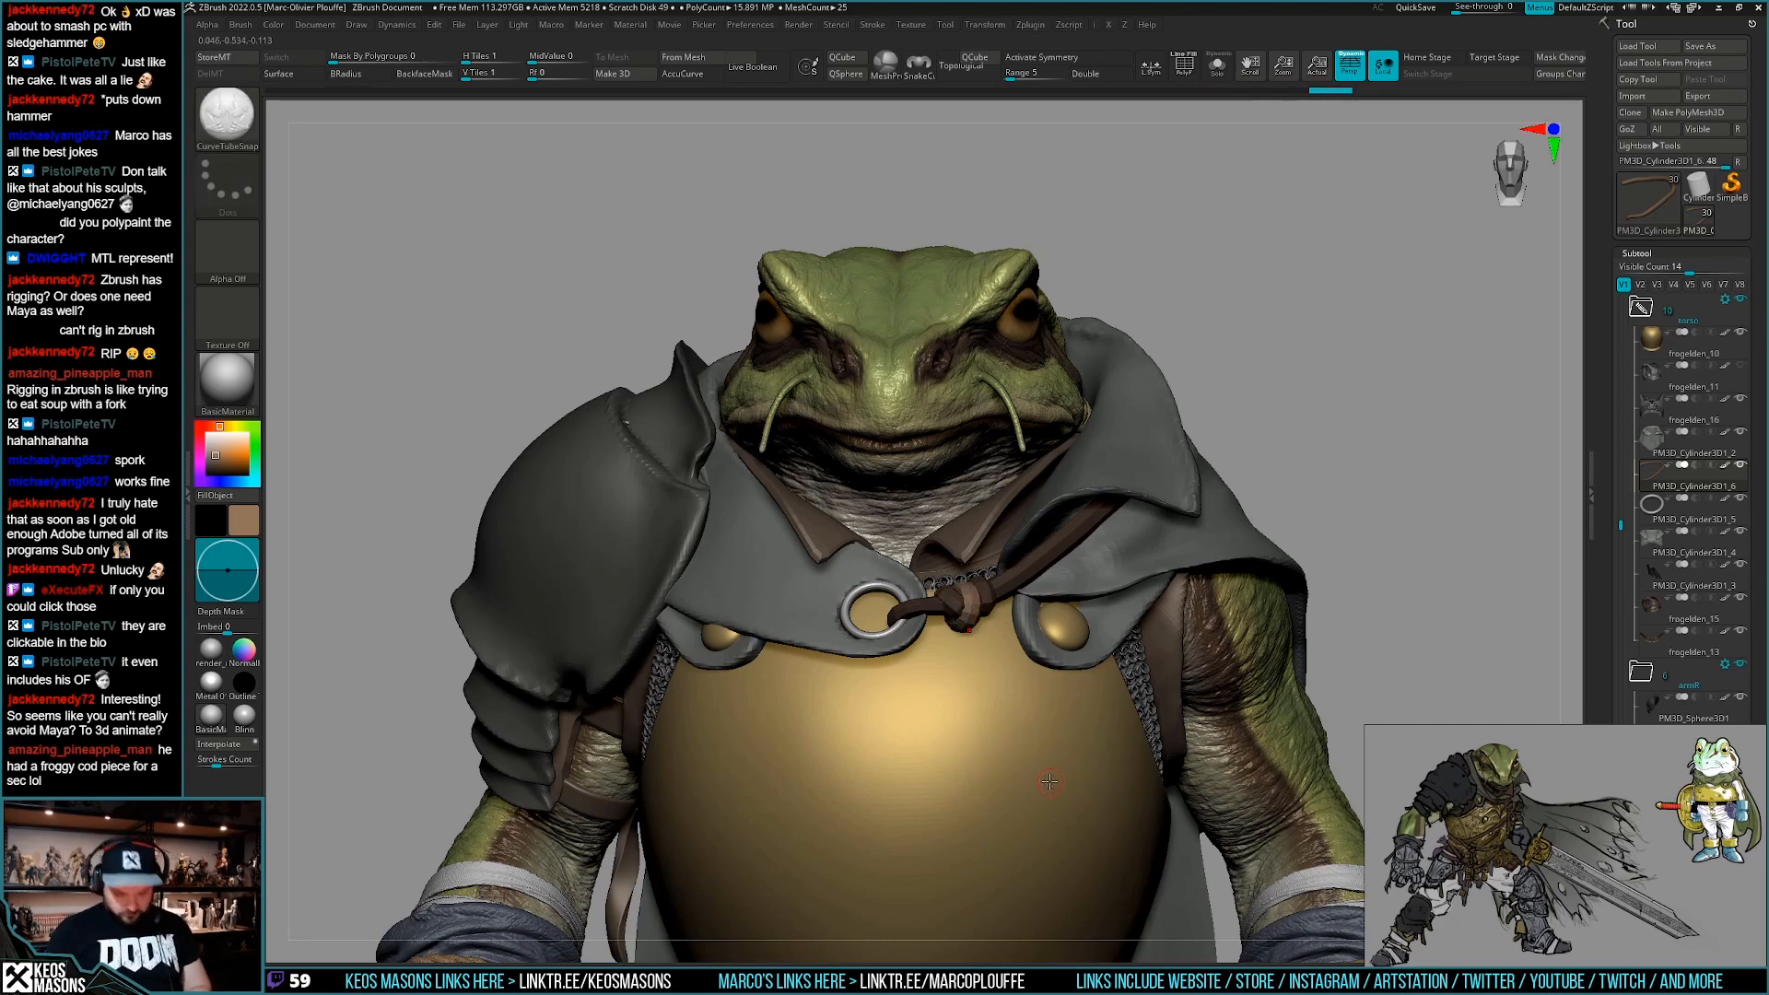
Draw a U-shaped tube loop hanging below the knot, then undo and redraw the short piece at its end.
{"action": "right_click_drag", "start_coordinate": [1036, 808], "coordinate": [1056, 715], "text": "alt"}
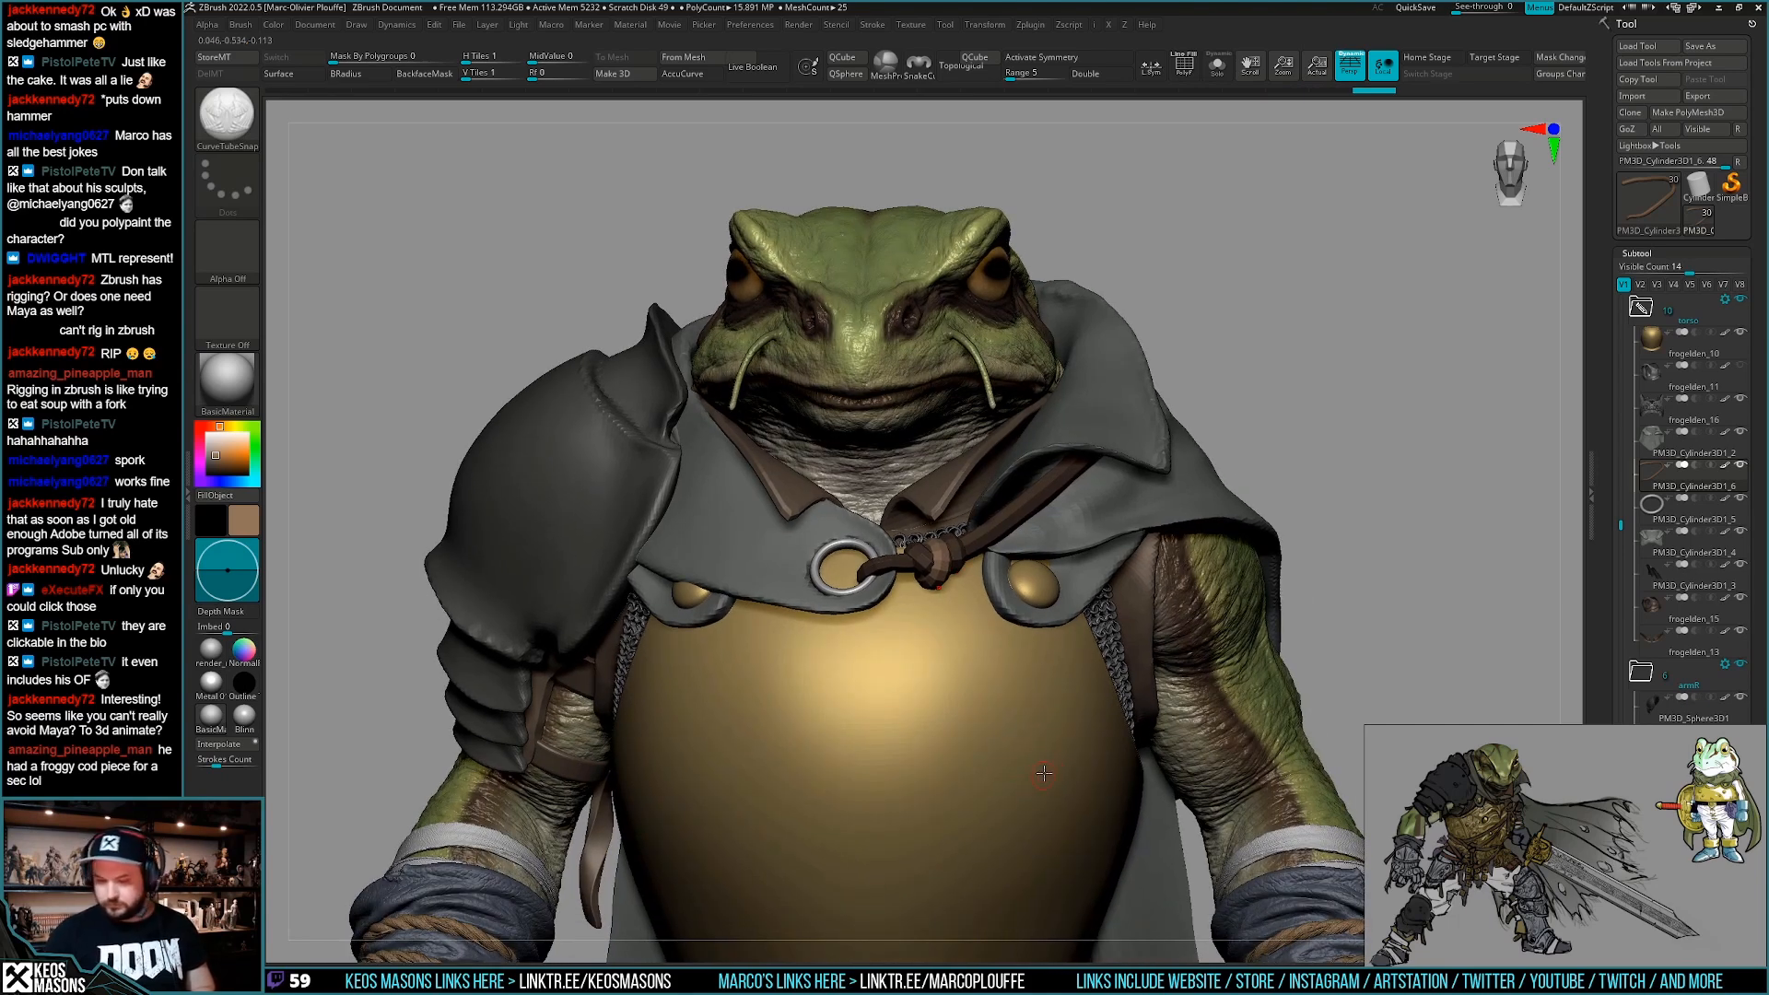
{"action": "left_click_drag", "start_coordinate": [908, 571], "coordinate": [908, 572]}
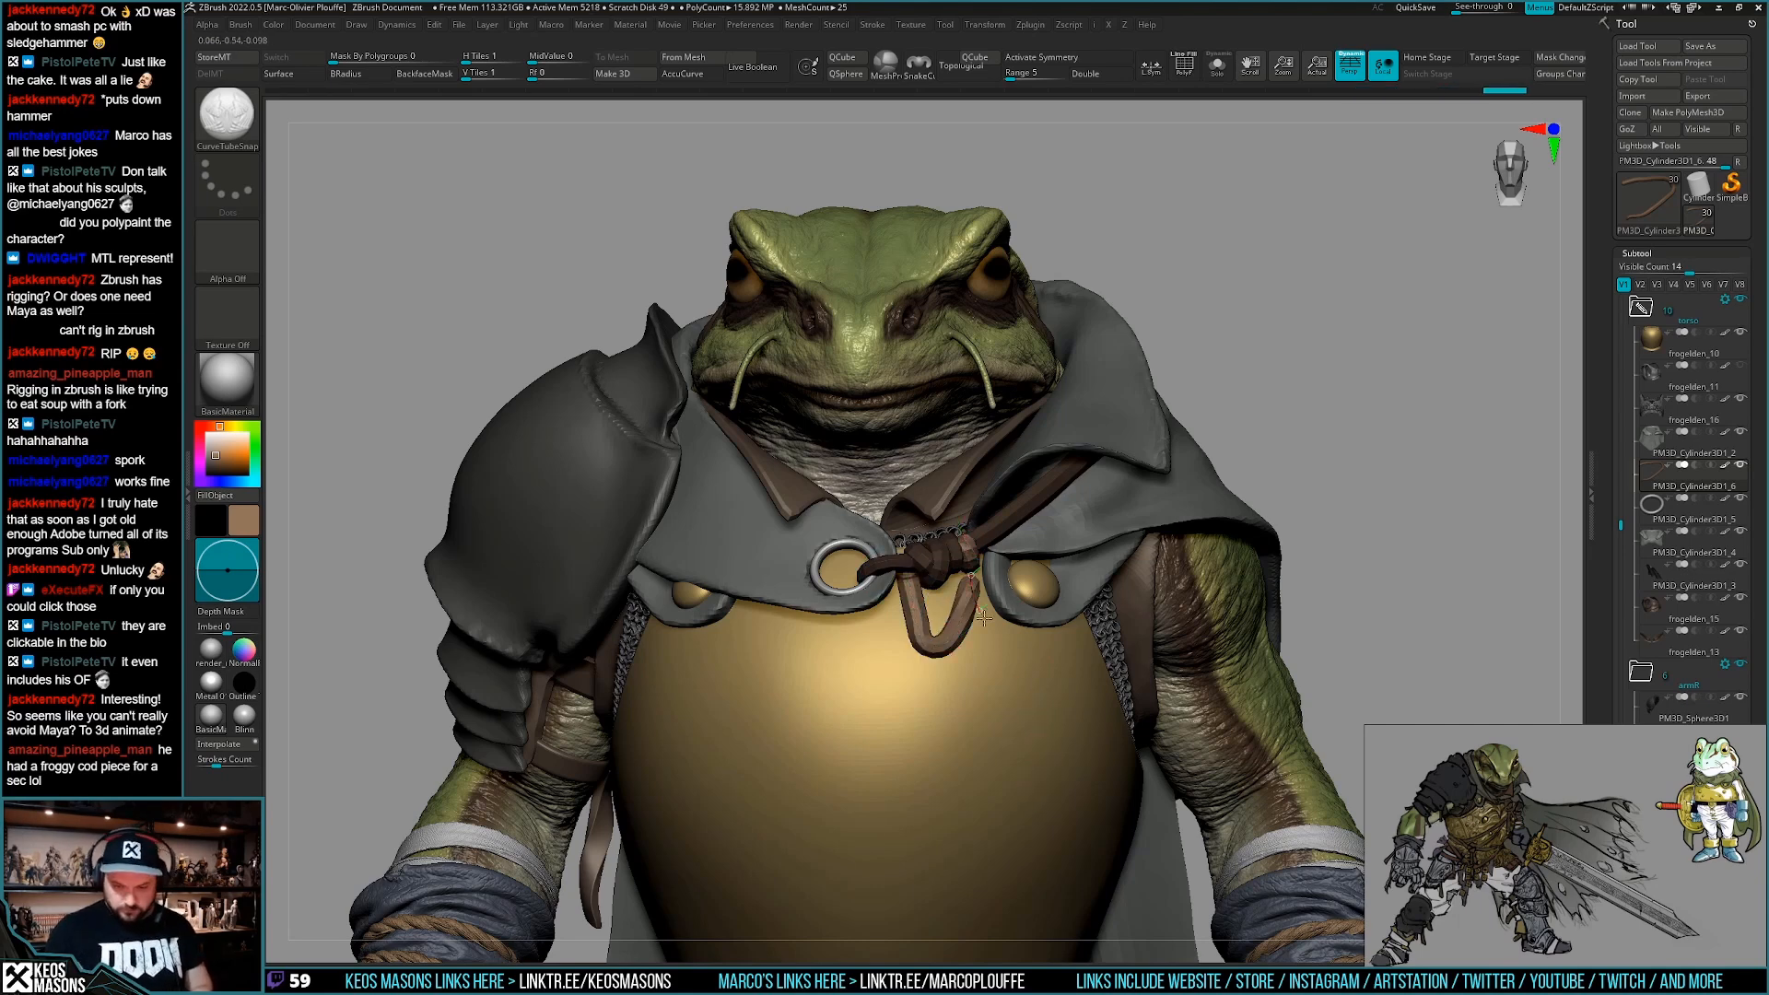
{"action": "key", "text": "ctrl+z"}
{"action": "key", "text": "ctrl+z"}
{"action": "left_click_drag", "start_coordinate": [1037, 687], "coordinate": [1041, 693]}
{"action": "key", "text": "w"}
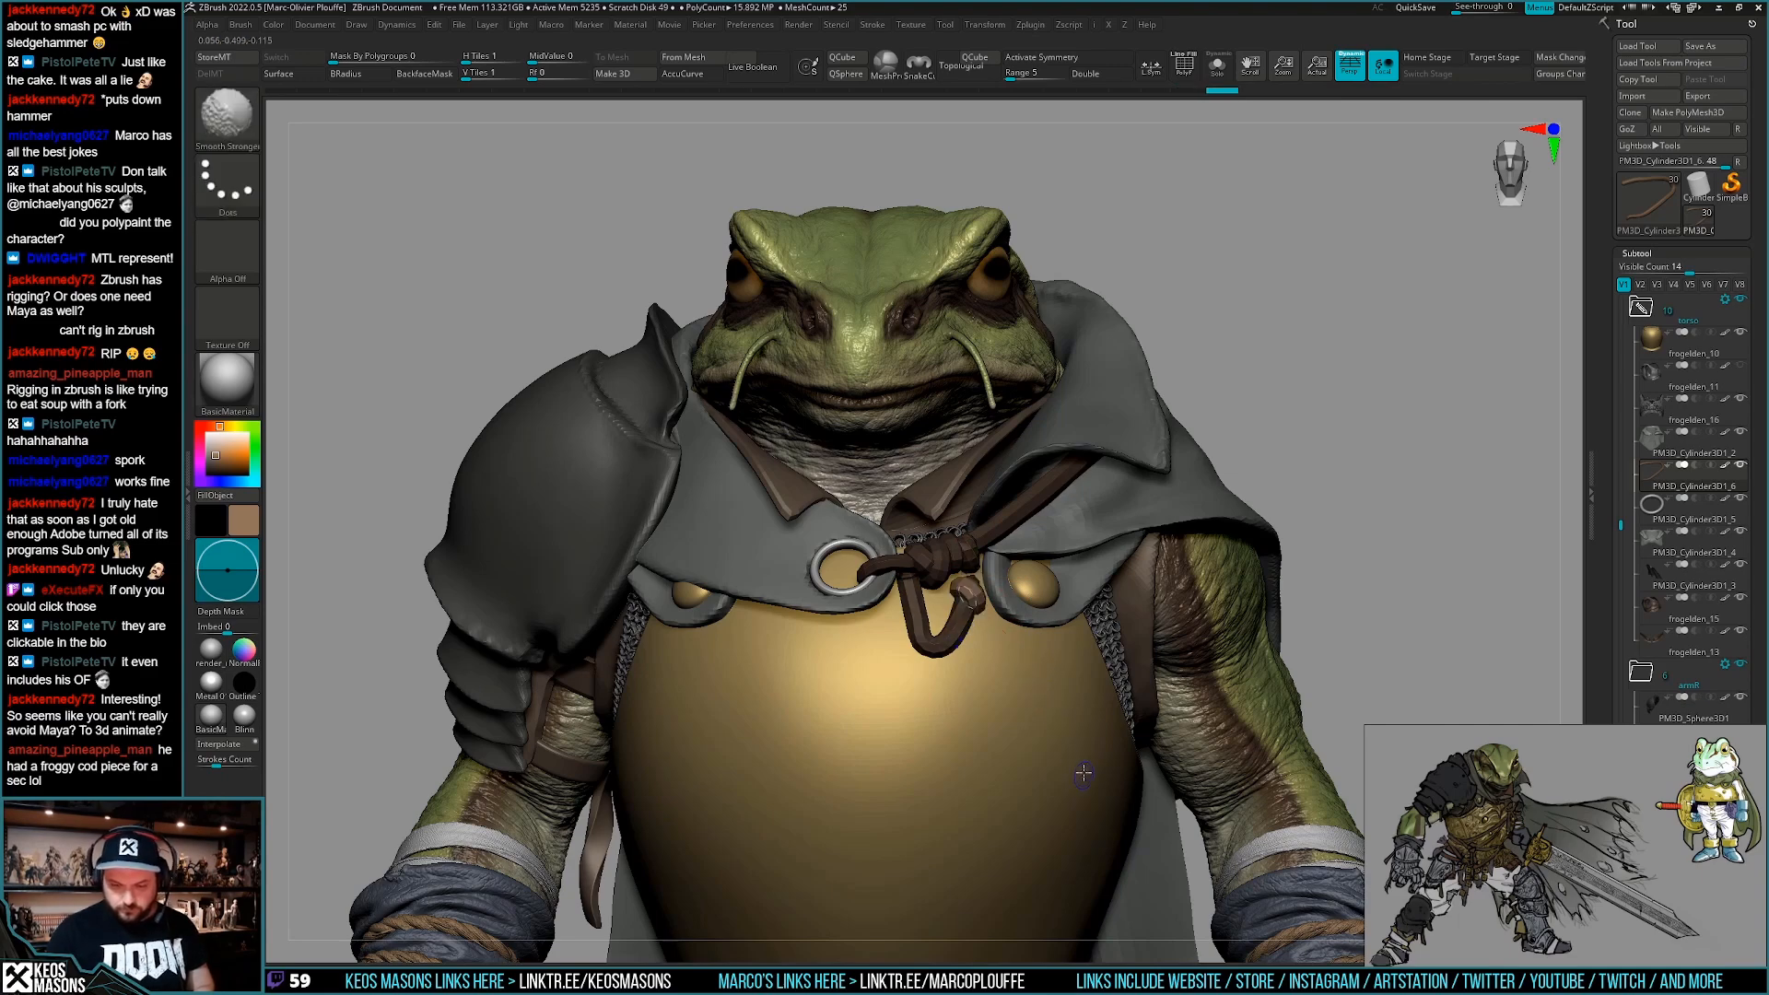
{"action": "right_click_drag", "start_coordinate": [1069, 737], "coordinate": [988, 681]}
{"action": "key", "text": "q"}
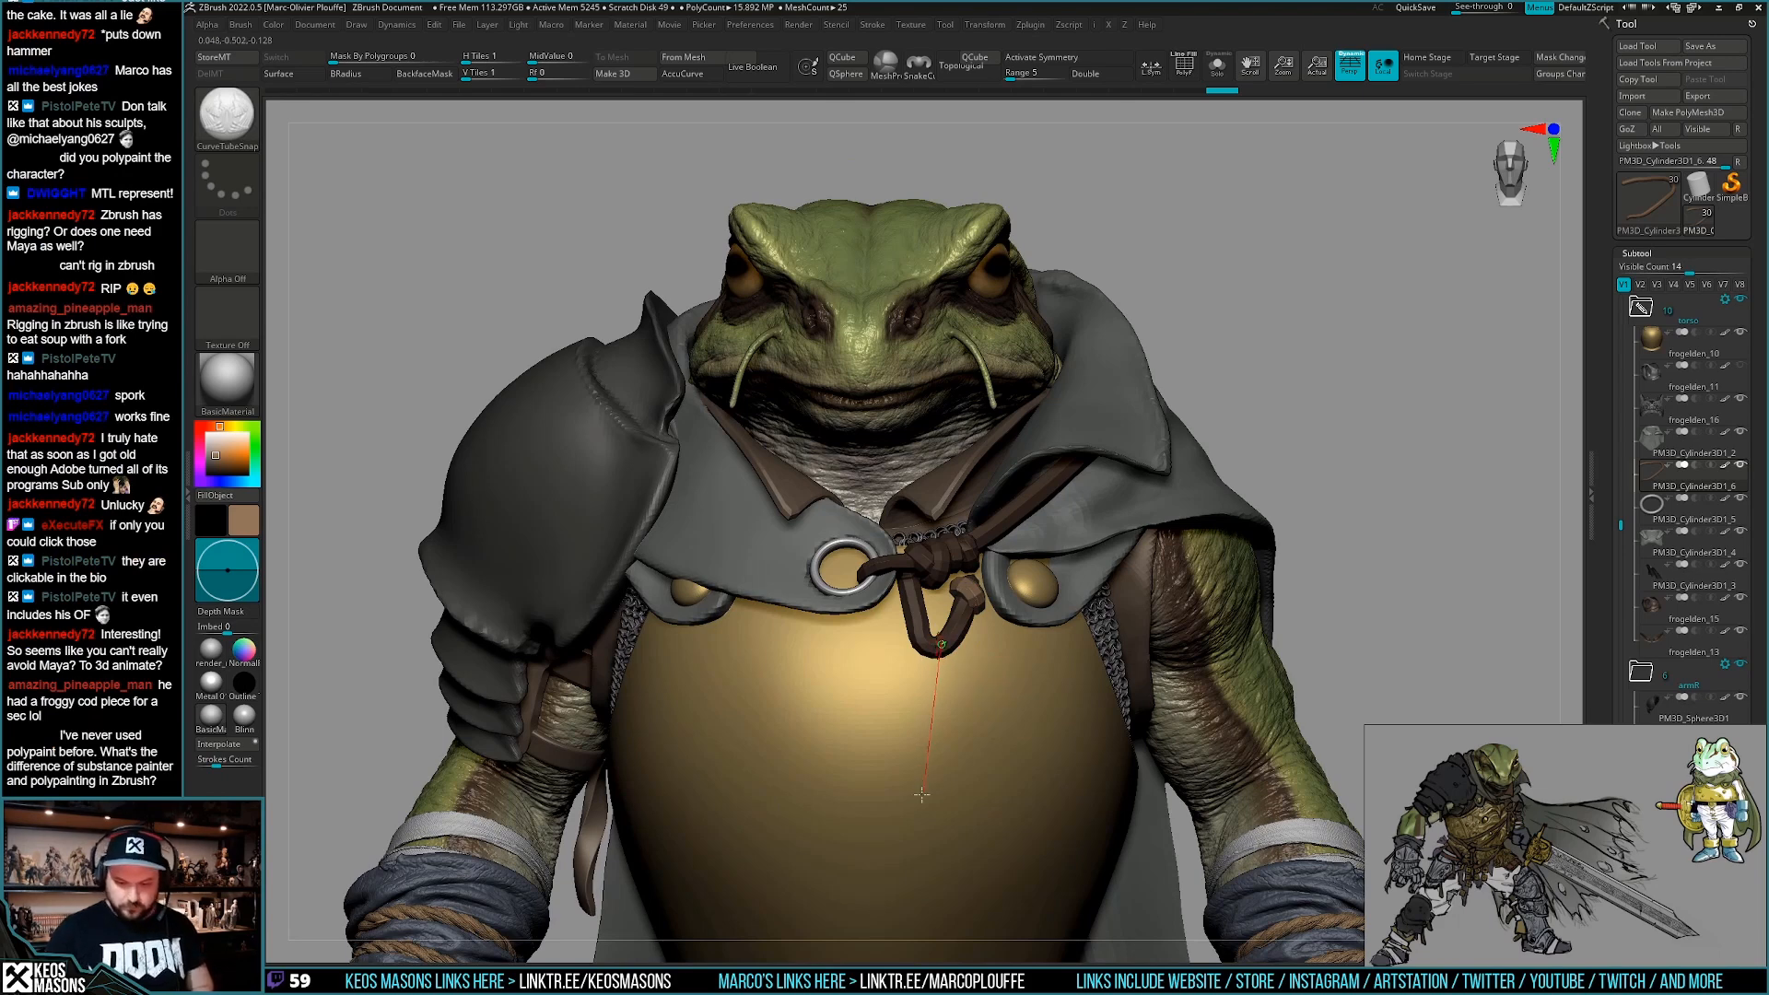
Draw short tube wraps around the bottom and sides of the hanging loop.
{"action": "left_click_drag", "start_coordinate": [952, 812], "coordinate": [967, 803]}
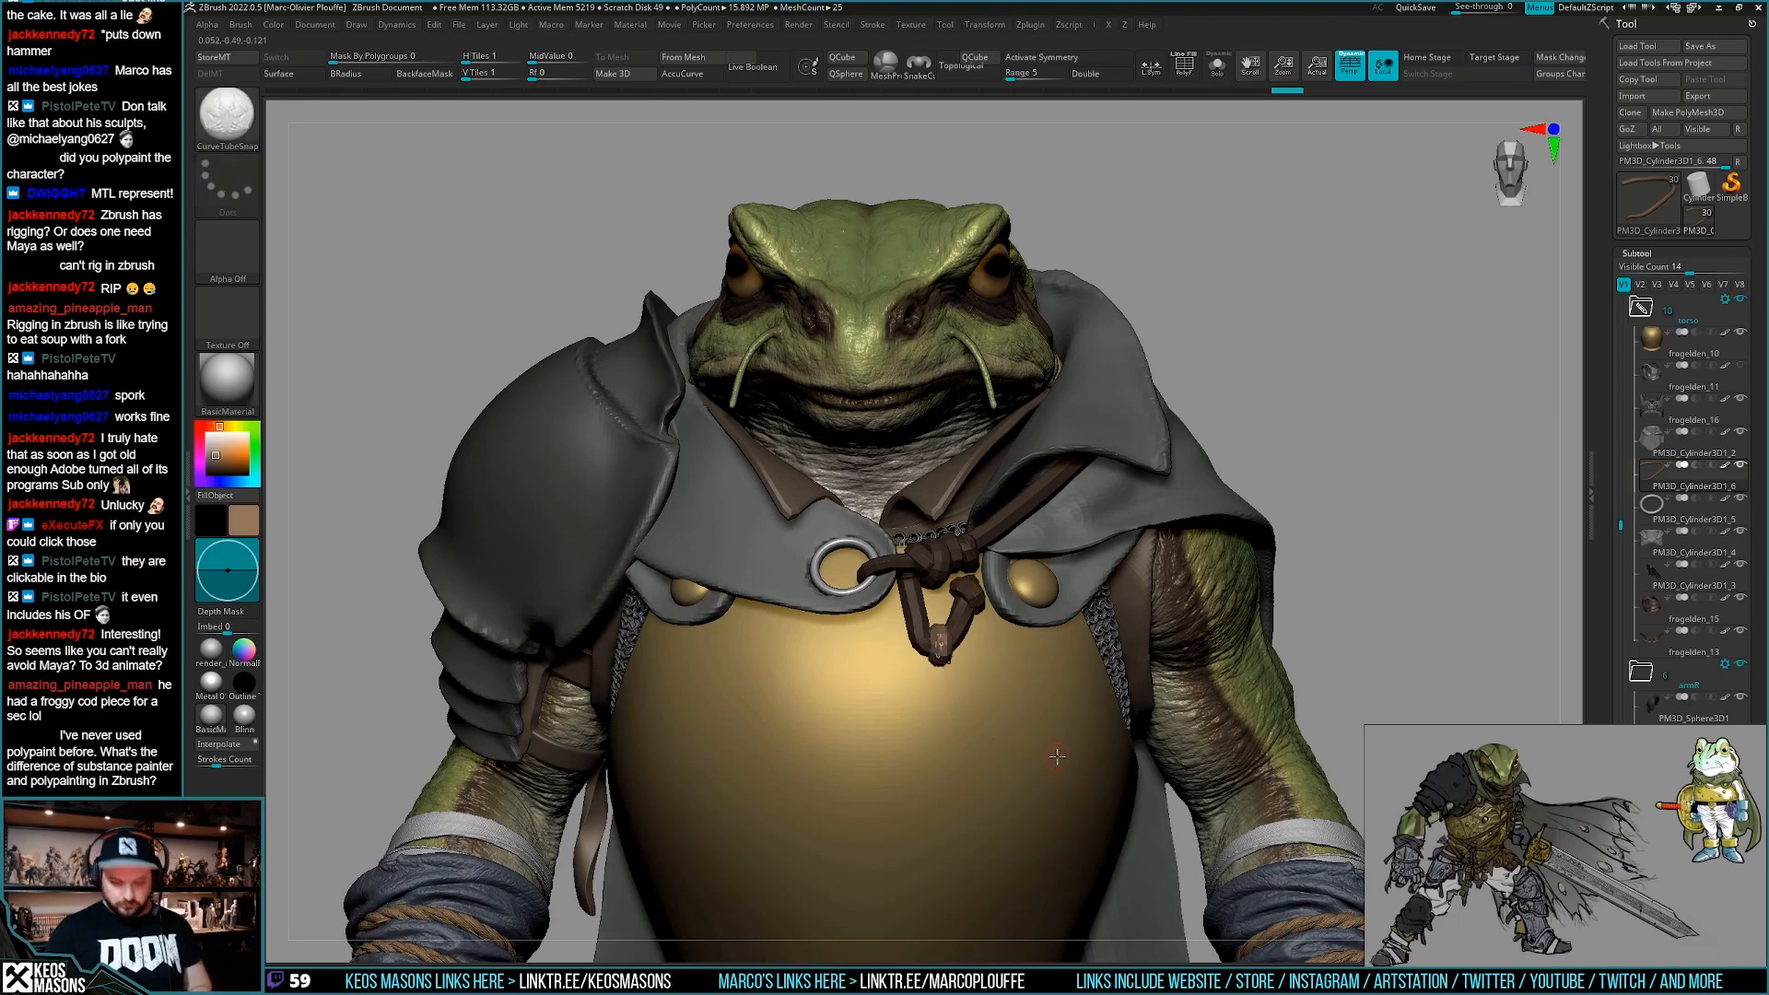
{"action": "left_click", "coordinate": [1036, 660]}
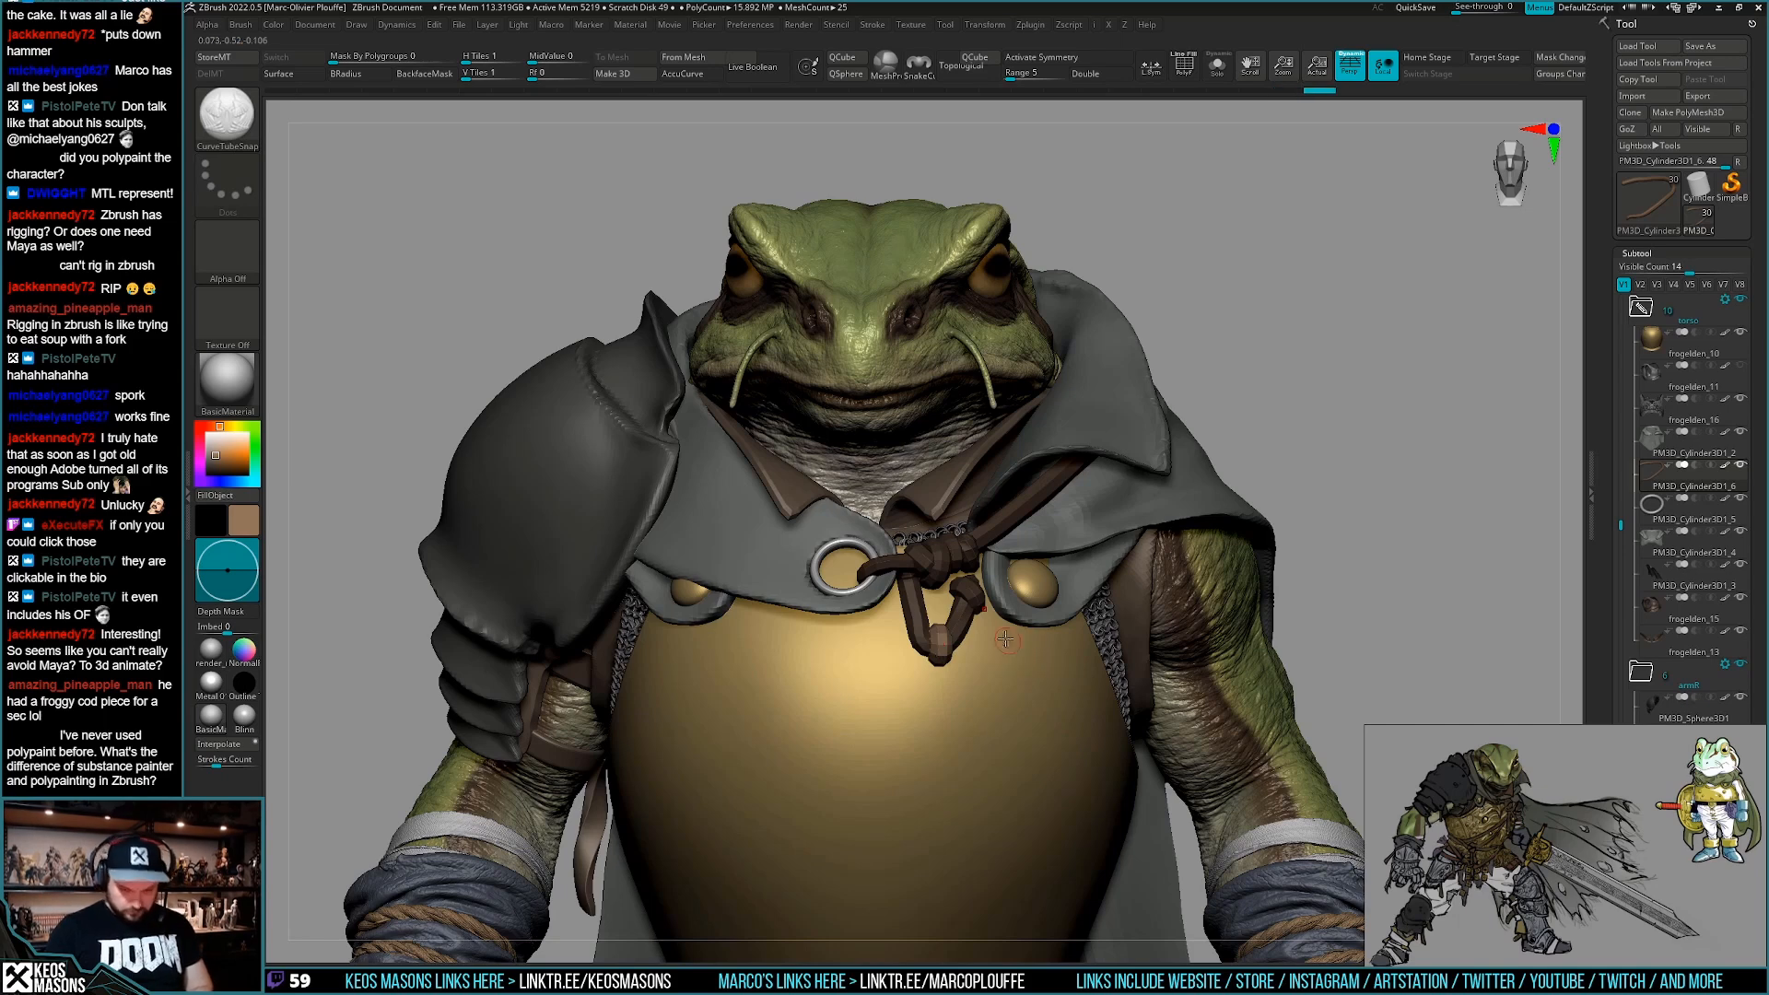
{"action": "left_click", "coordinate": [948, 522]}
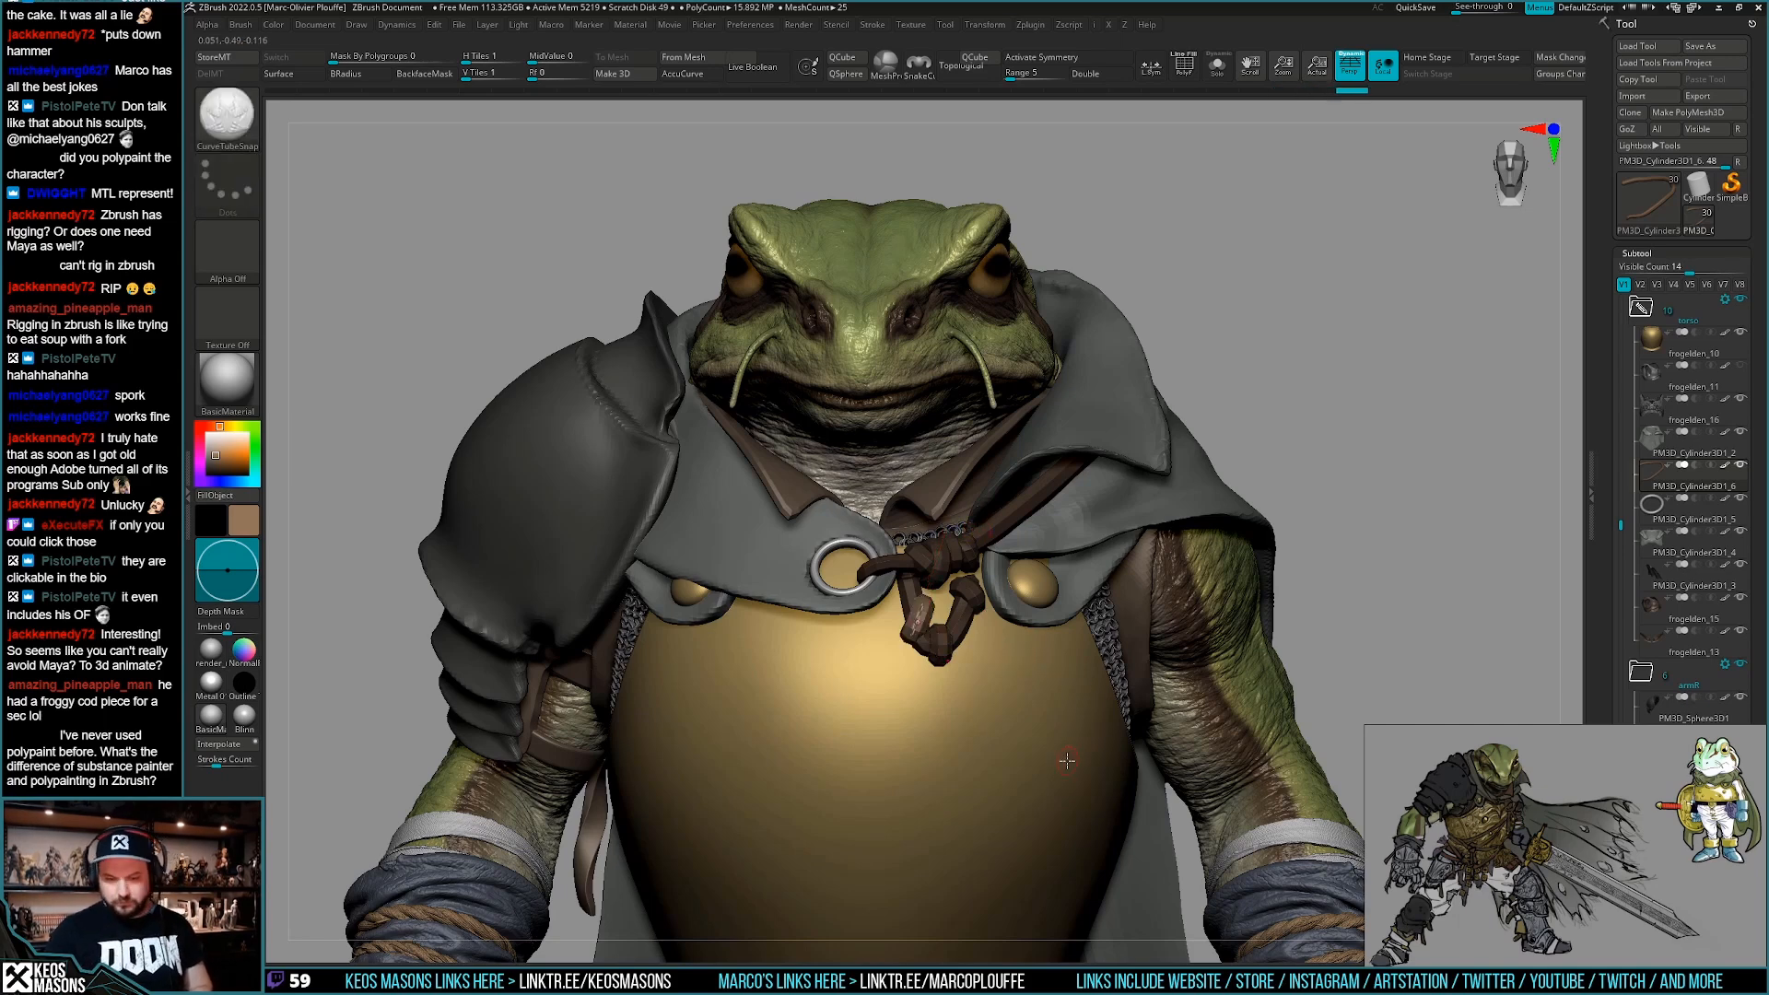
{"action": "right_click_drag", "start_coordinate": [1064, 797], "coordinate": [975, 590], "text": "alt"}
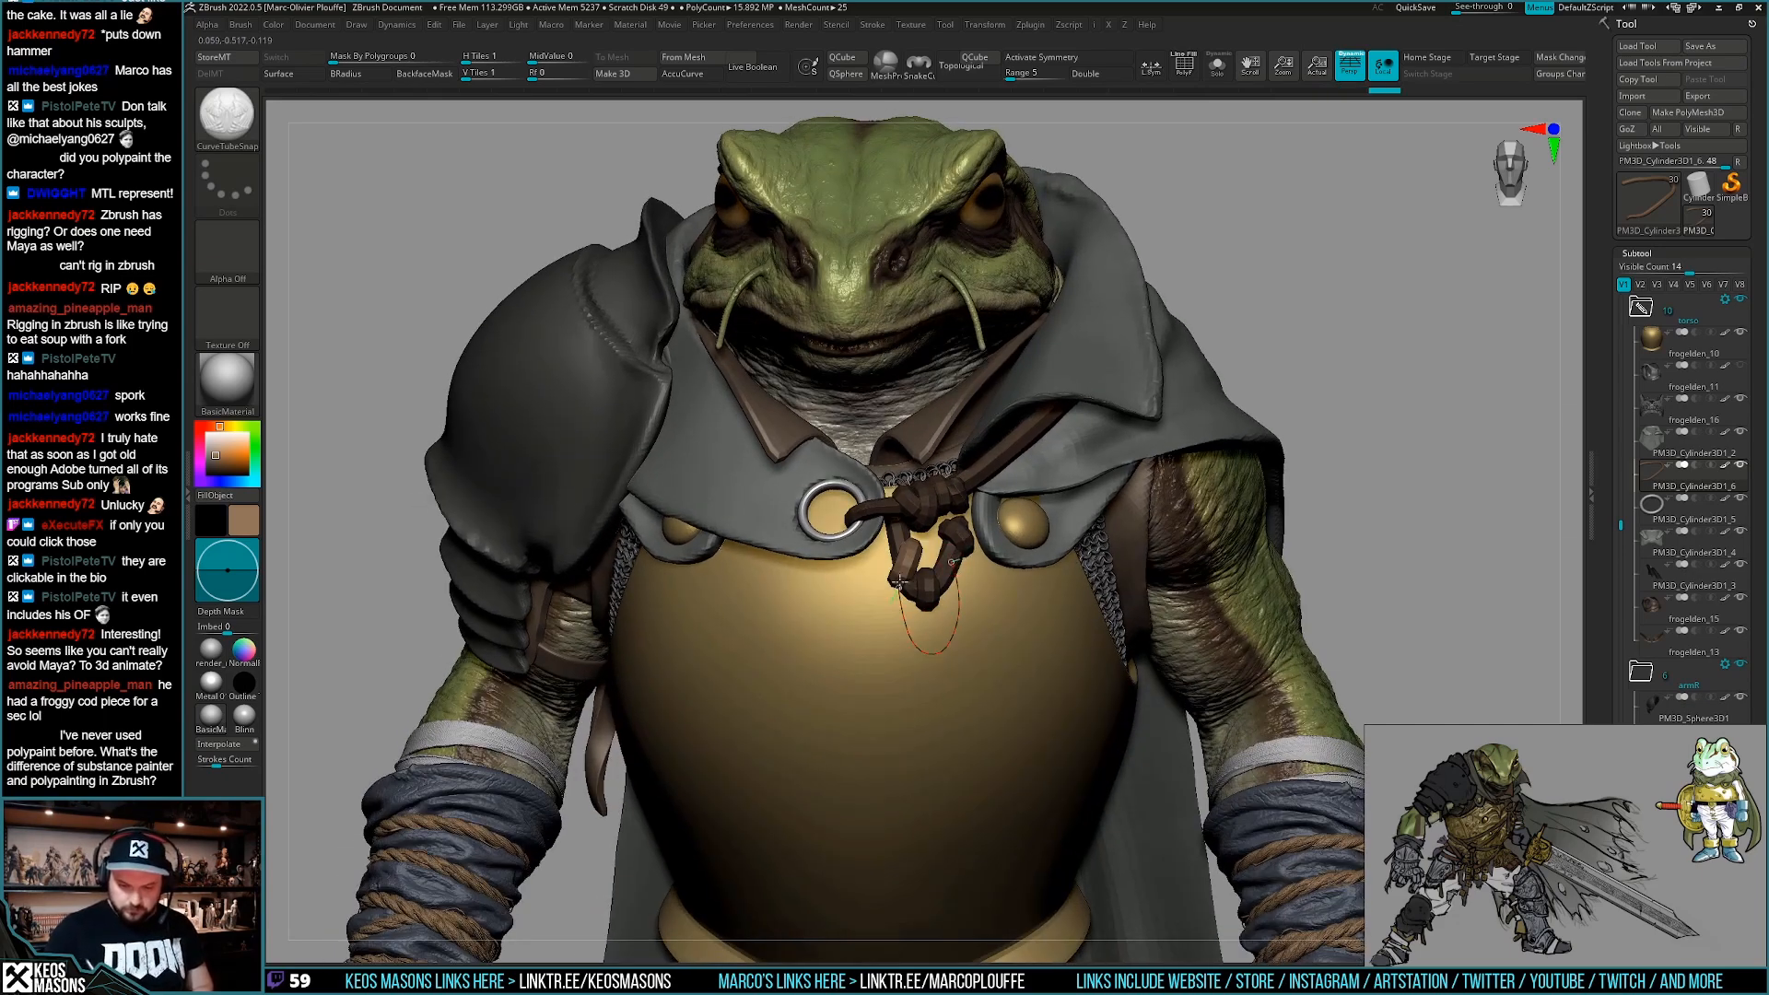
Draw a second tube loop hanging lower over the breastplate and reposition it with the Transpose line.
{"action": "left_click_drag", "start_coordinate": [898, 589], "coordinate": [908, 554]}
{"action": "mouse_move", "coordinate": [1004, 677]}
{"action": "right_mouse_down"}
{"action": "mouse_move", "coordinate": [1073, 682]}
{"action": "mouse_move", "coordinate": [1068, 635]}
{"action": "right_mouse_up"}
{"action": "mouse_move", "coordinate": [1069, 636]}
{"action": "right_mouse_down"}
{"action": "mouse_move", "coordinate": [1027, 640]}
{"action": "mouse_move", "coordinate": [1042, 726]}
{"action": "mouse_move", "coordinate": [1065, 700]}
{"action": "right_mouse_up"}
{"action": "key", "text": "space"}
{"action": "left_click", "coordinate": [1015, 579]}
{"action": "key", "text": "w"}
{"action": "left_click_drag", "start_coordinate": [924, 545], "coordinate": [940, 678]}
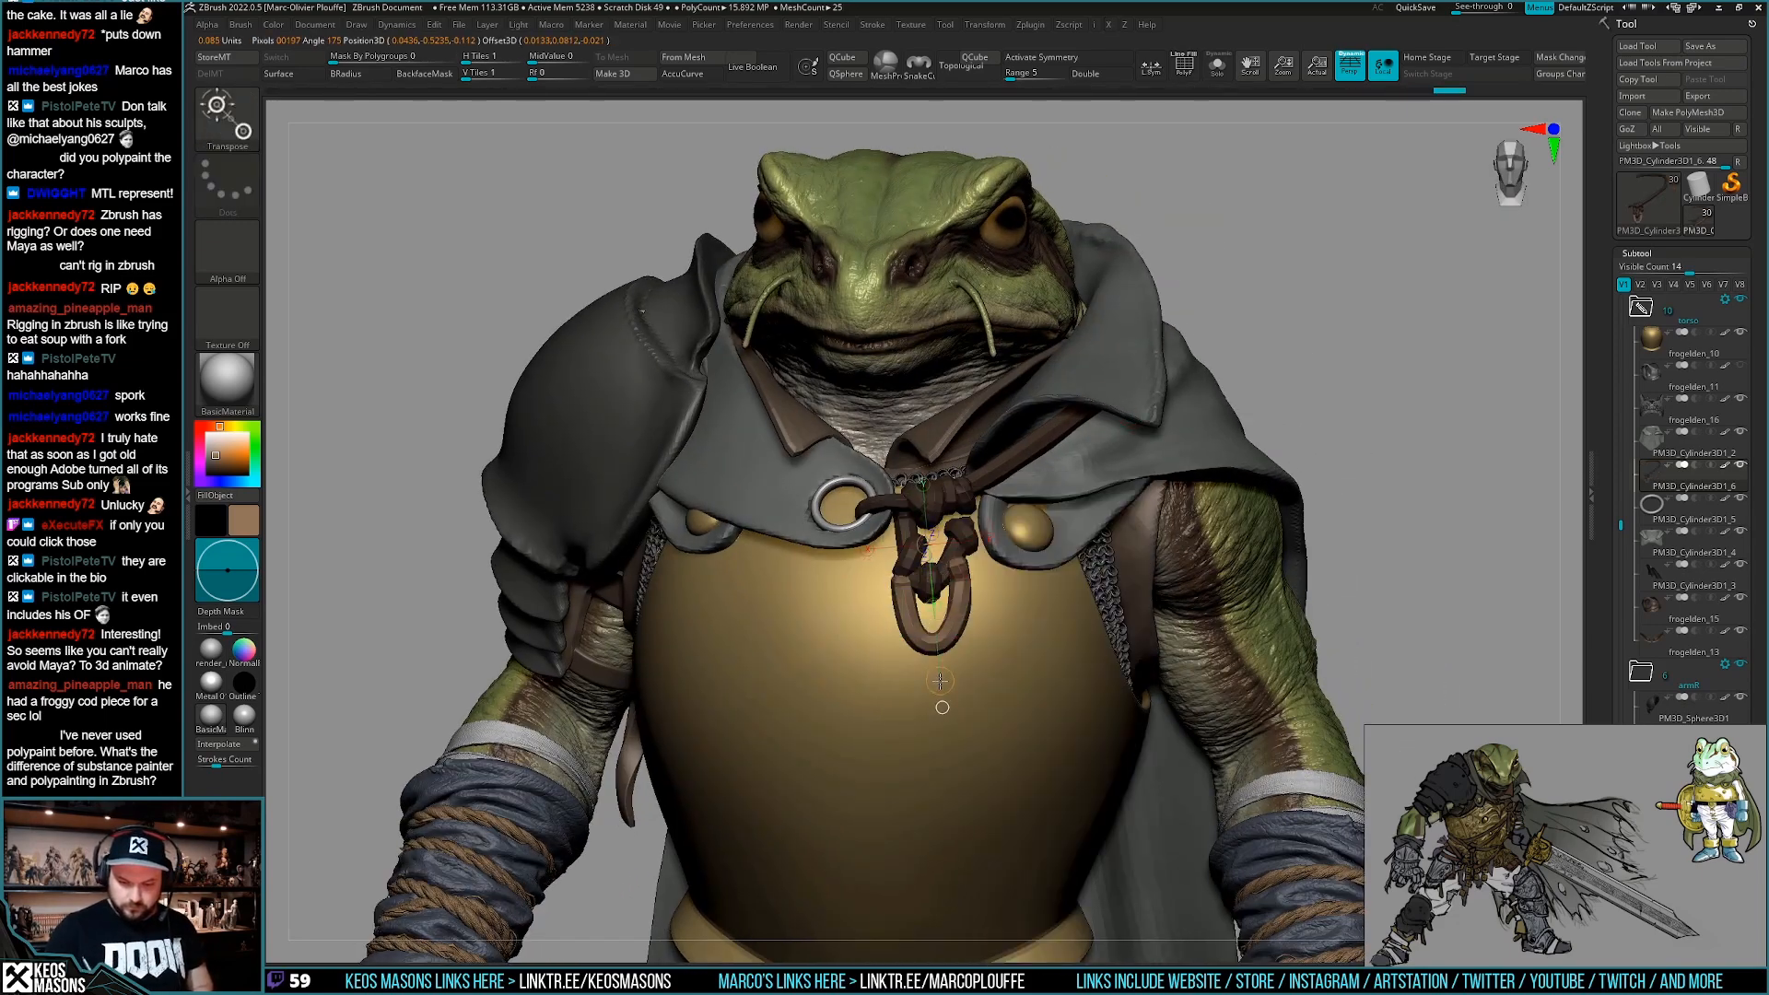
Shape the knot wraps and the hanging loops into a tighter cluster with the Move brush.
{"action": "key", "text": "space"}
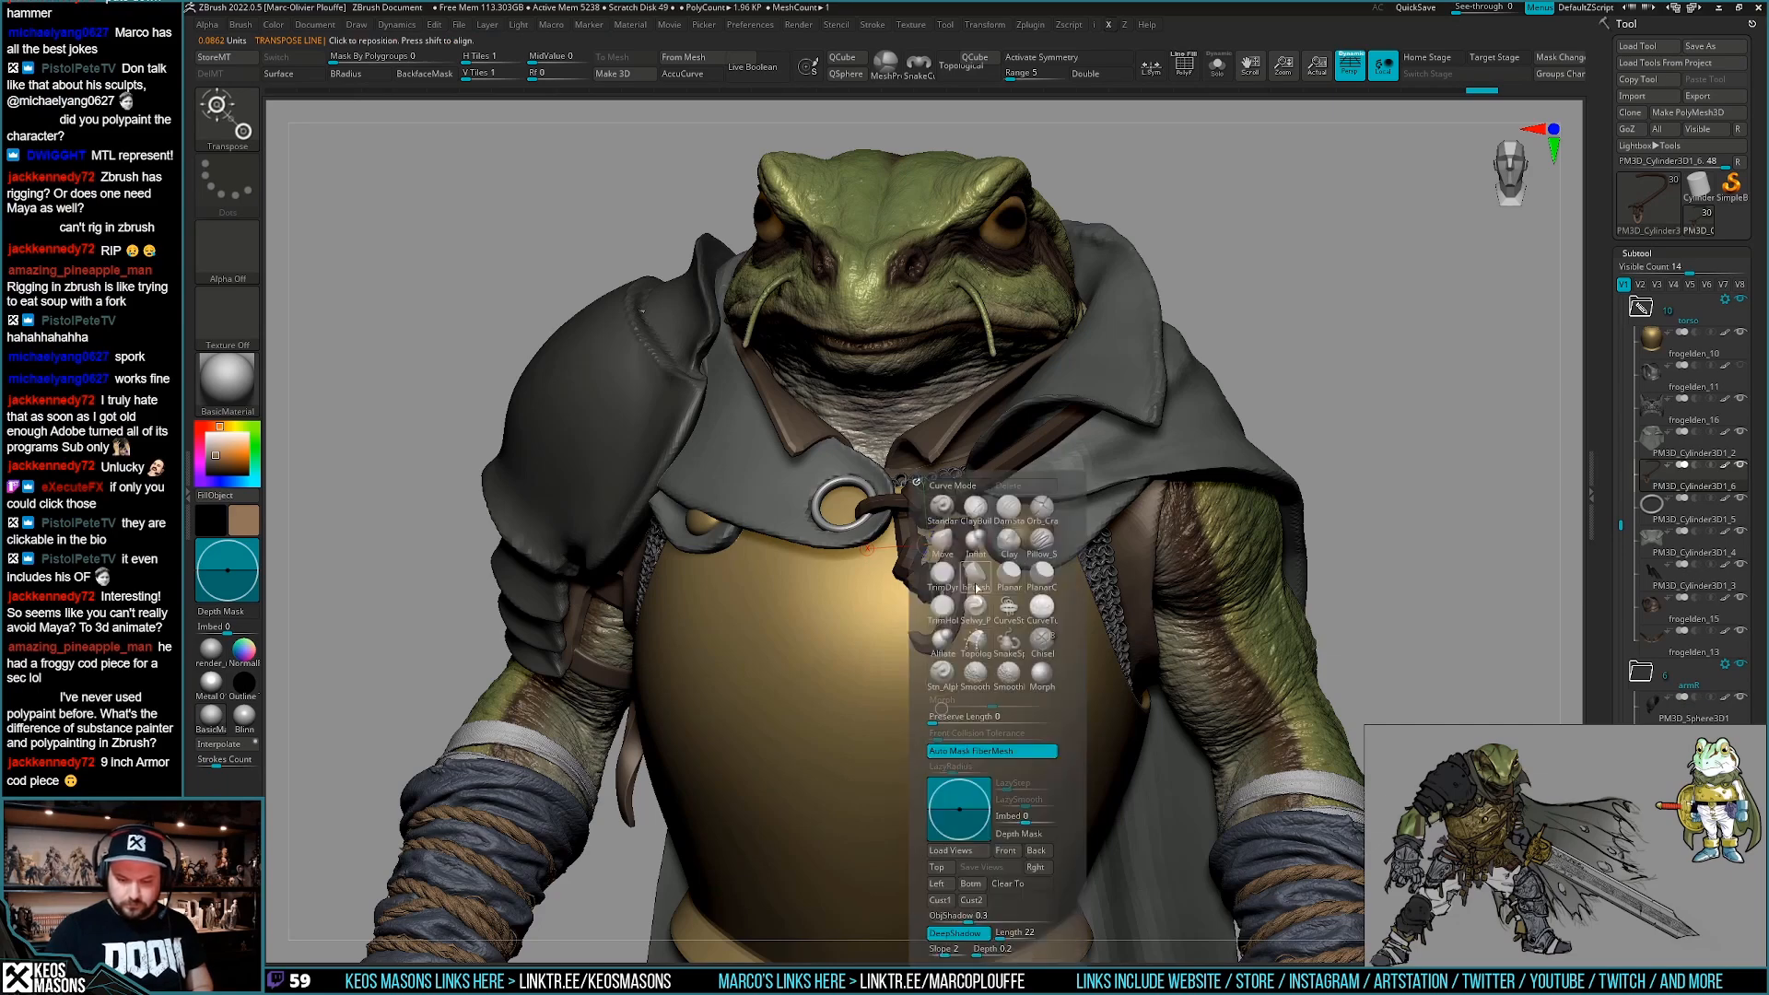
{"action": "left_click", "coordinate": [941, 542]}
{"action": "key", "text": "space"}
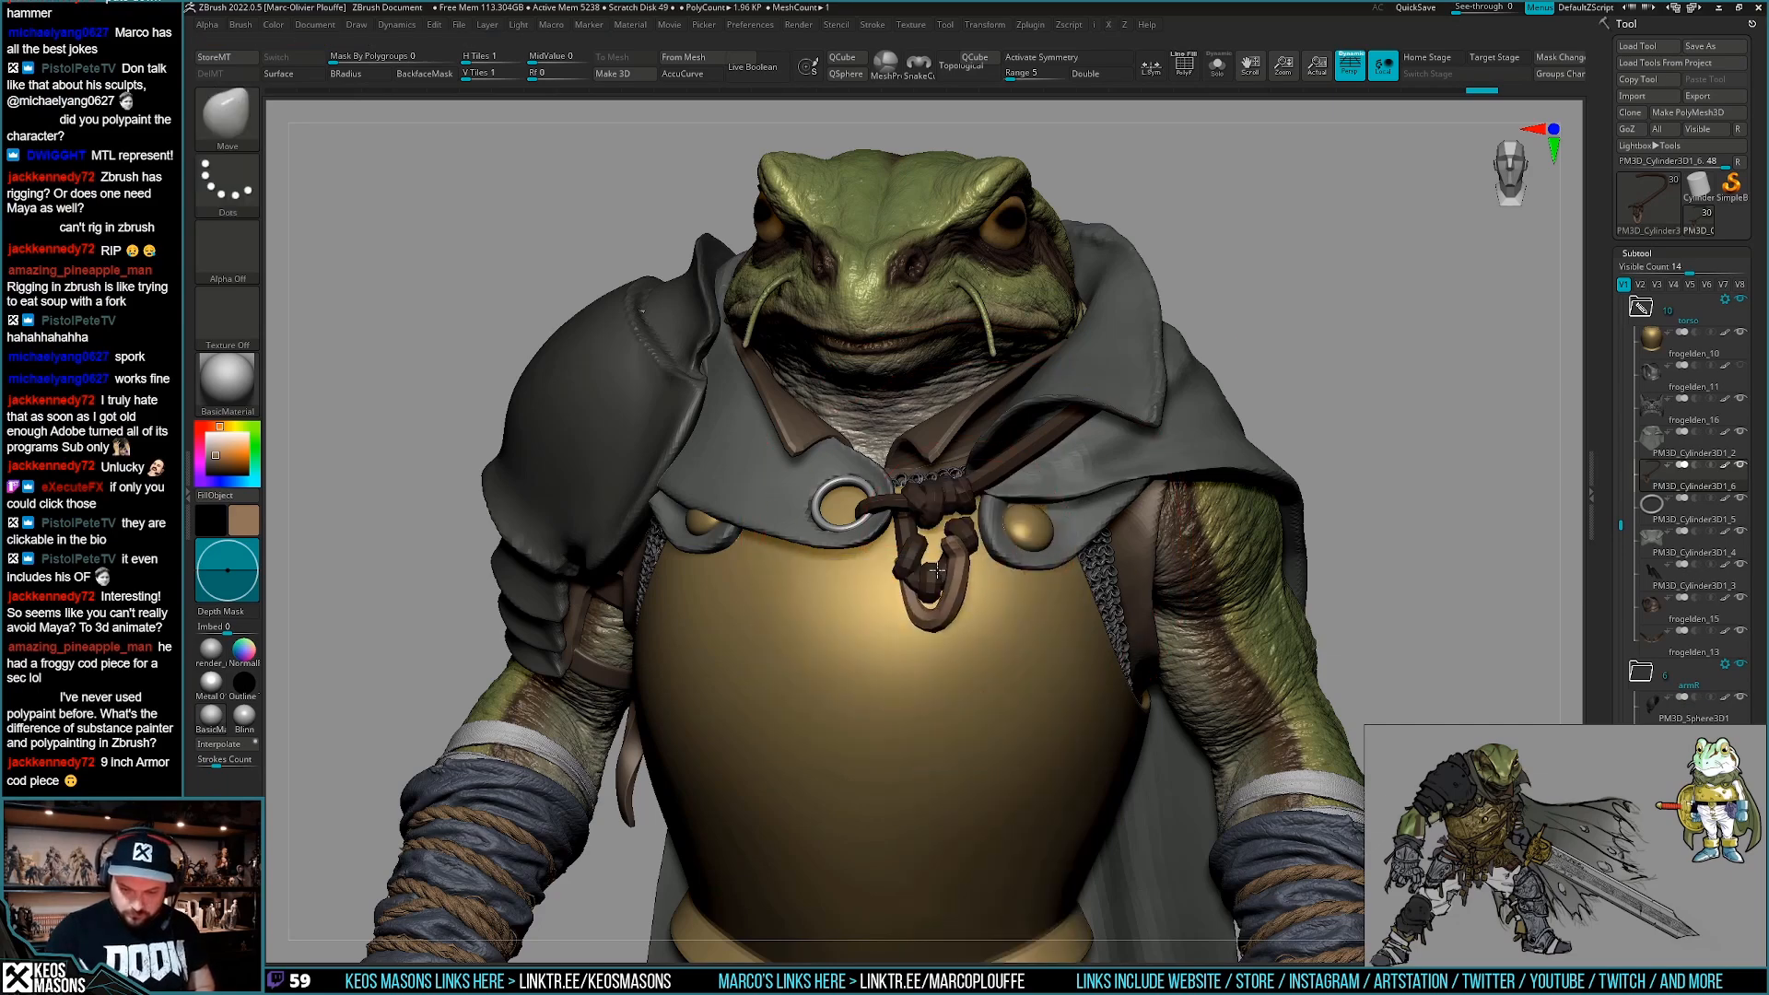
{"action": "key", "text": "space"}
{"action": "mouse_move", "coordinate": [885, 529]}
{"action": "right_mouse_down"}
{"action": "mouse_move", "coordinate": [949, 523]}
{"action": "mouse_move", "coordinate": [918, 498]}
{"action": "mouse_move", "coordinate": [916, 525]}
{"action": "mouse_move", "coordinate": [955, 514]}
{"action": "mouse_move", "coordinate": [924, 623]}
{"action": "mouse_move", "coordinate": [1012, 729]}
{"action": "mouse_move", "coordinate": [988, 601]}
{"action": "mouse_move", "coordinate": [953, 606]}
{"action": "right_mouse_up"}
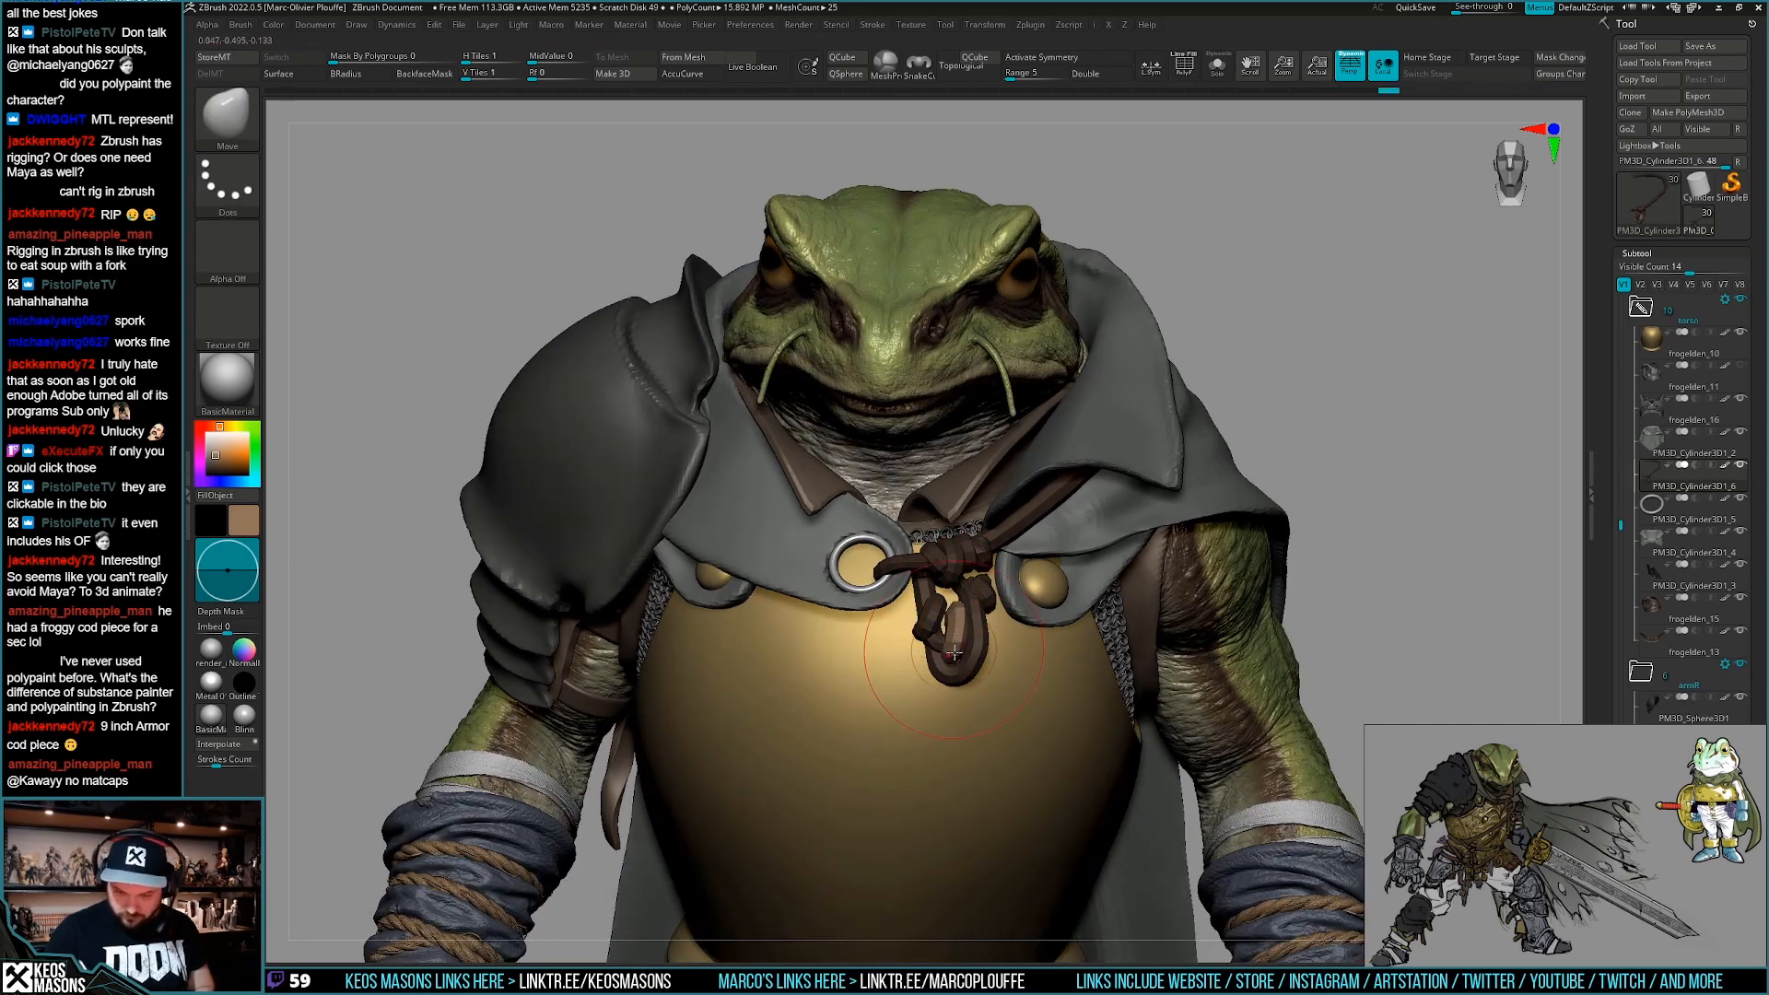
{"action": "key", "text": "w"}
{"action": "key", "text": "q"}
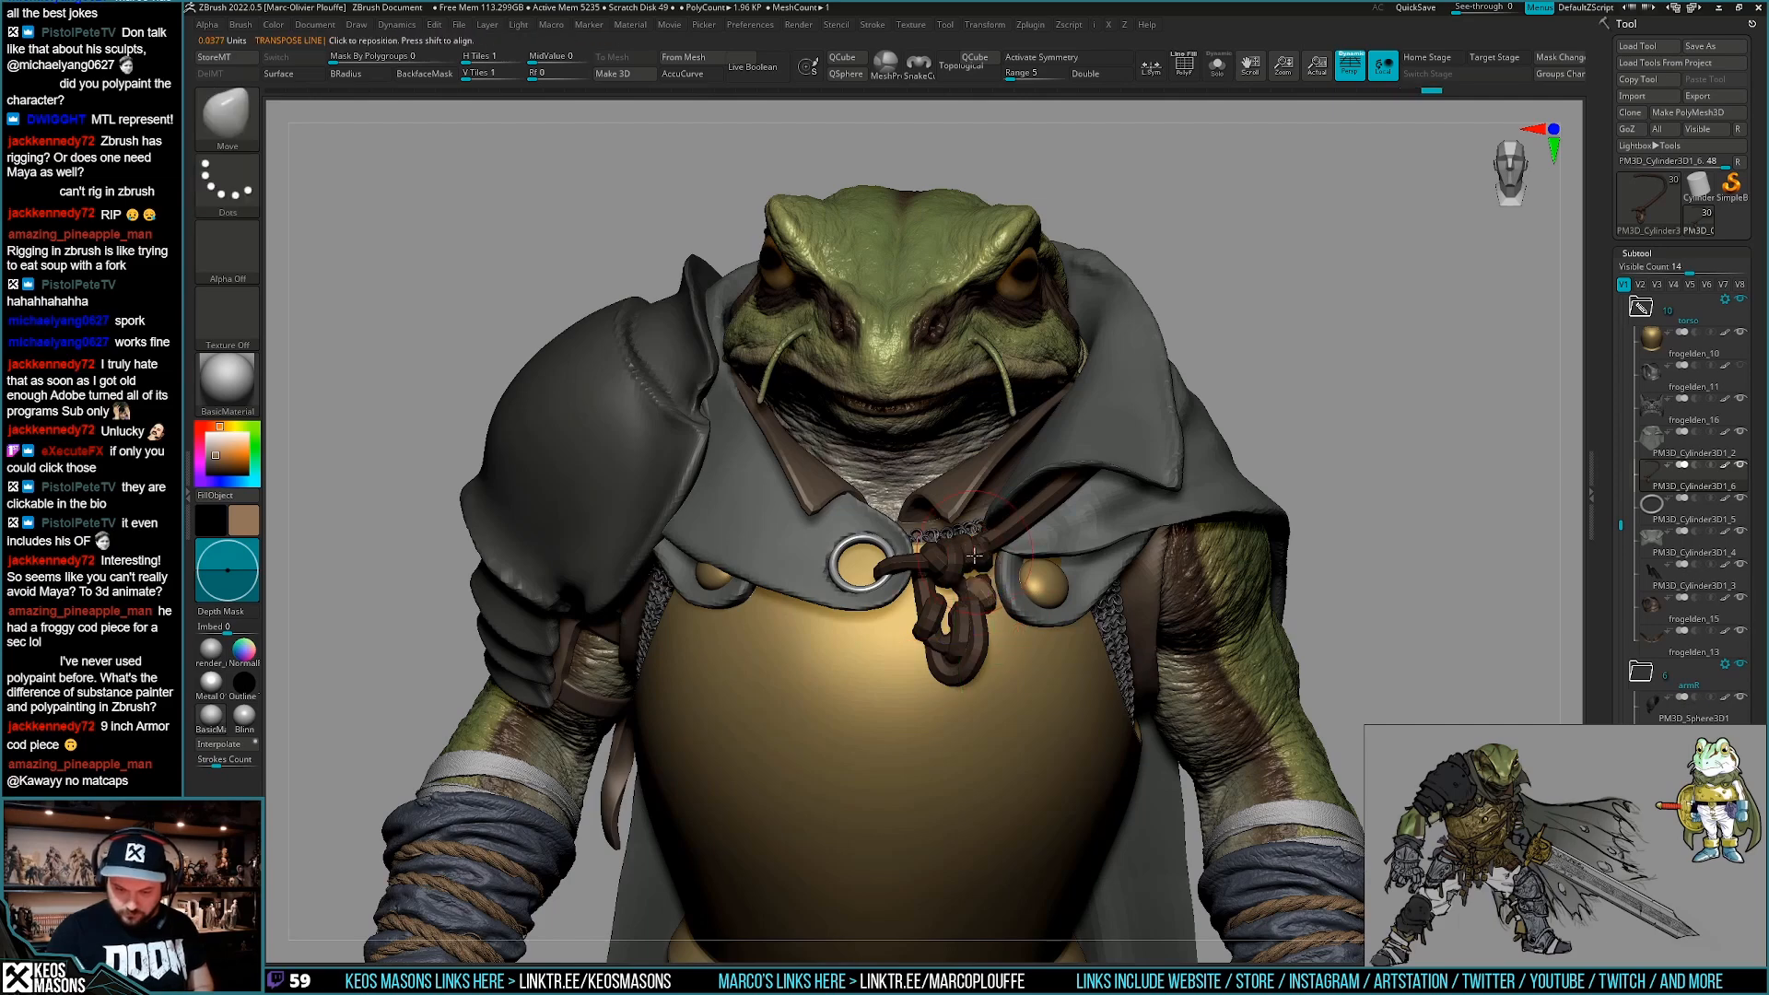
{"action": "right_click_drag", "start_coordinate": [989, 597], "coordinate": [982, 543]}
{"action": "mouse_move", "coordinate": [1008, 652]}
{"action": "right_mouse_down"}
{"action": "mouse_move", "coordinate": [995, 566]}
{"action": "mouse_move", "coordinate": [1011, 556]}
{"action": "mouse_move", "coordinate": [1015, 579]}
{"action": "right_mouse_up"}
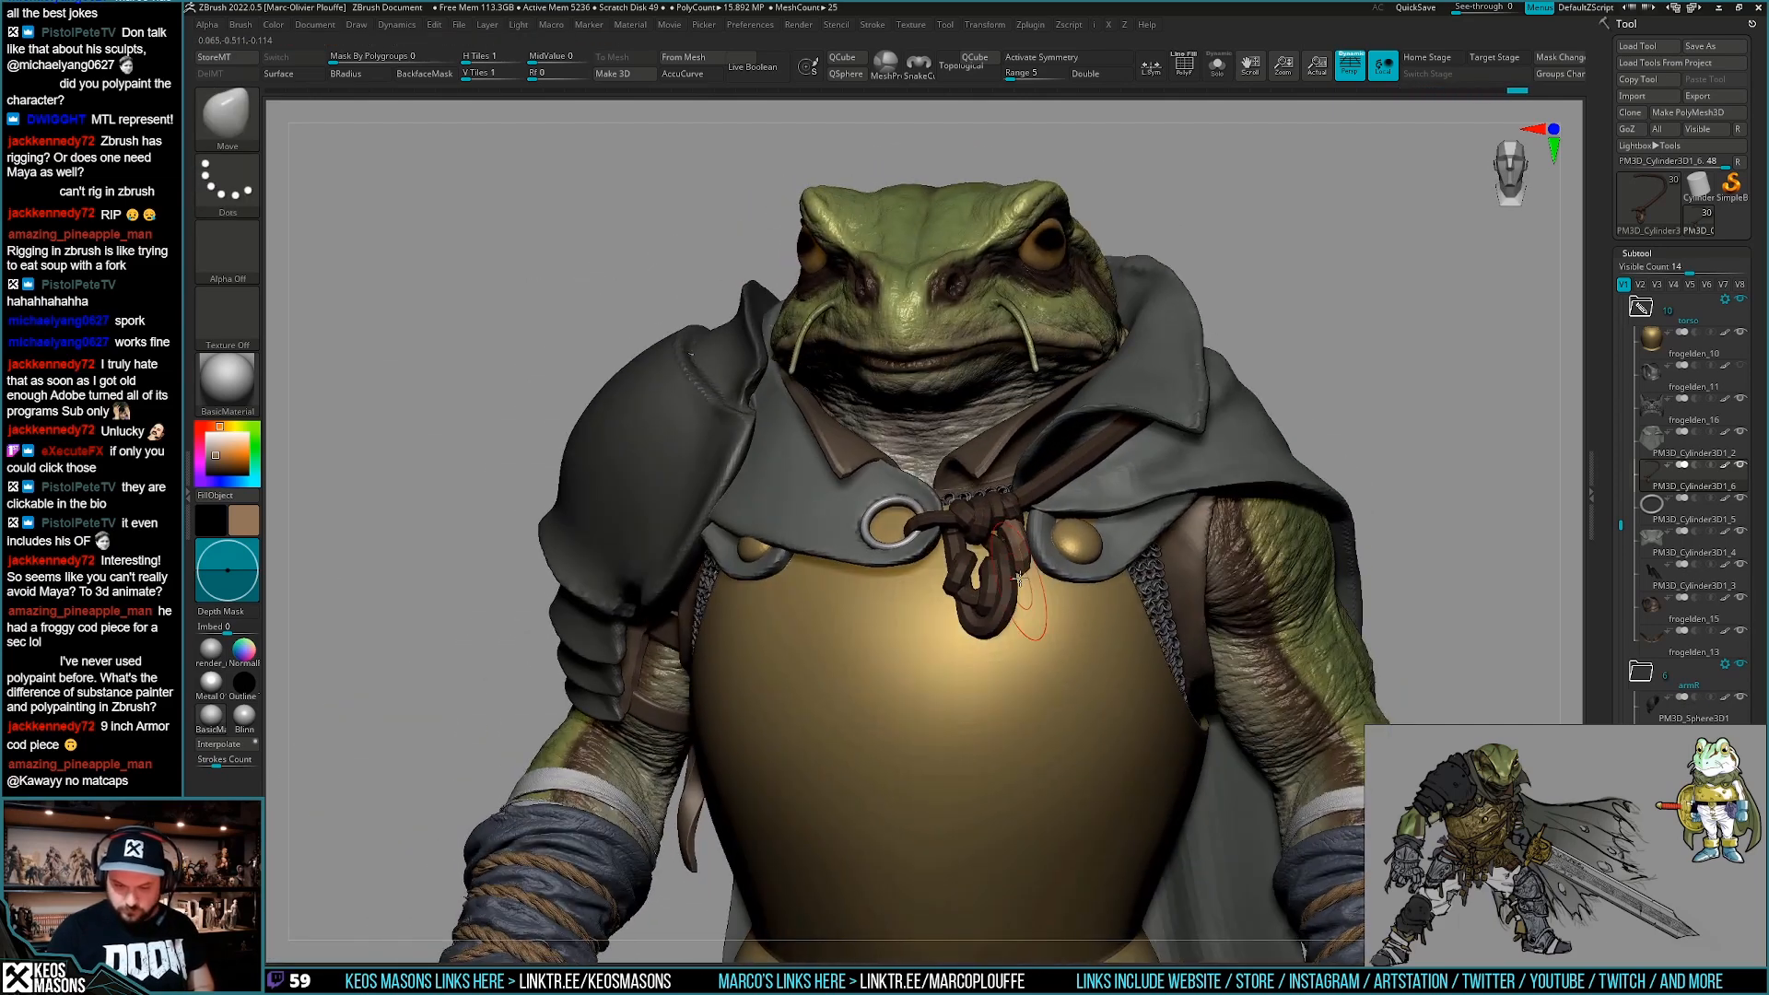
{"action": "key", "text": "space"}
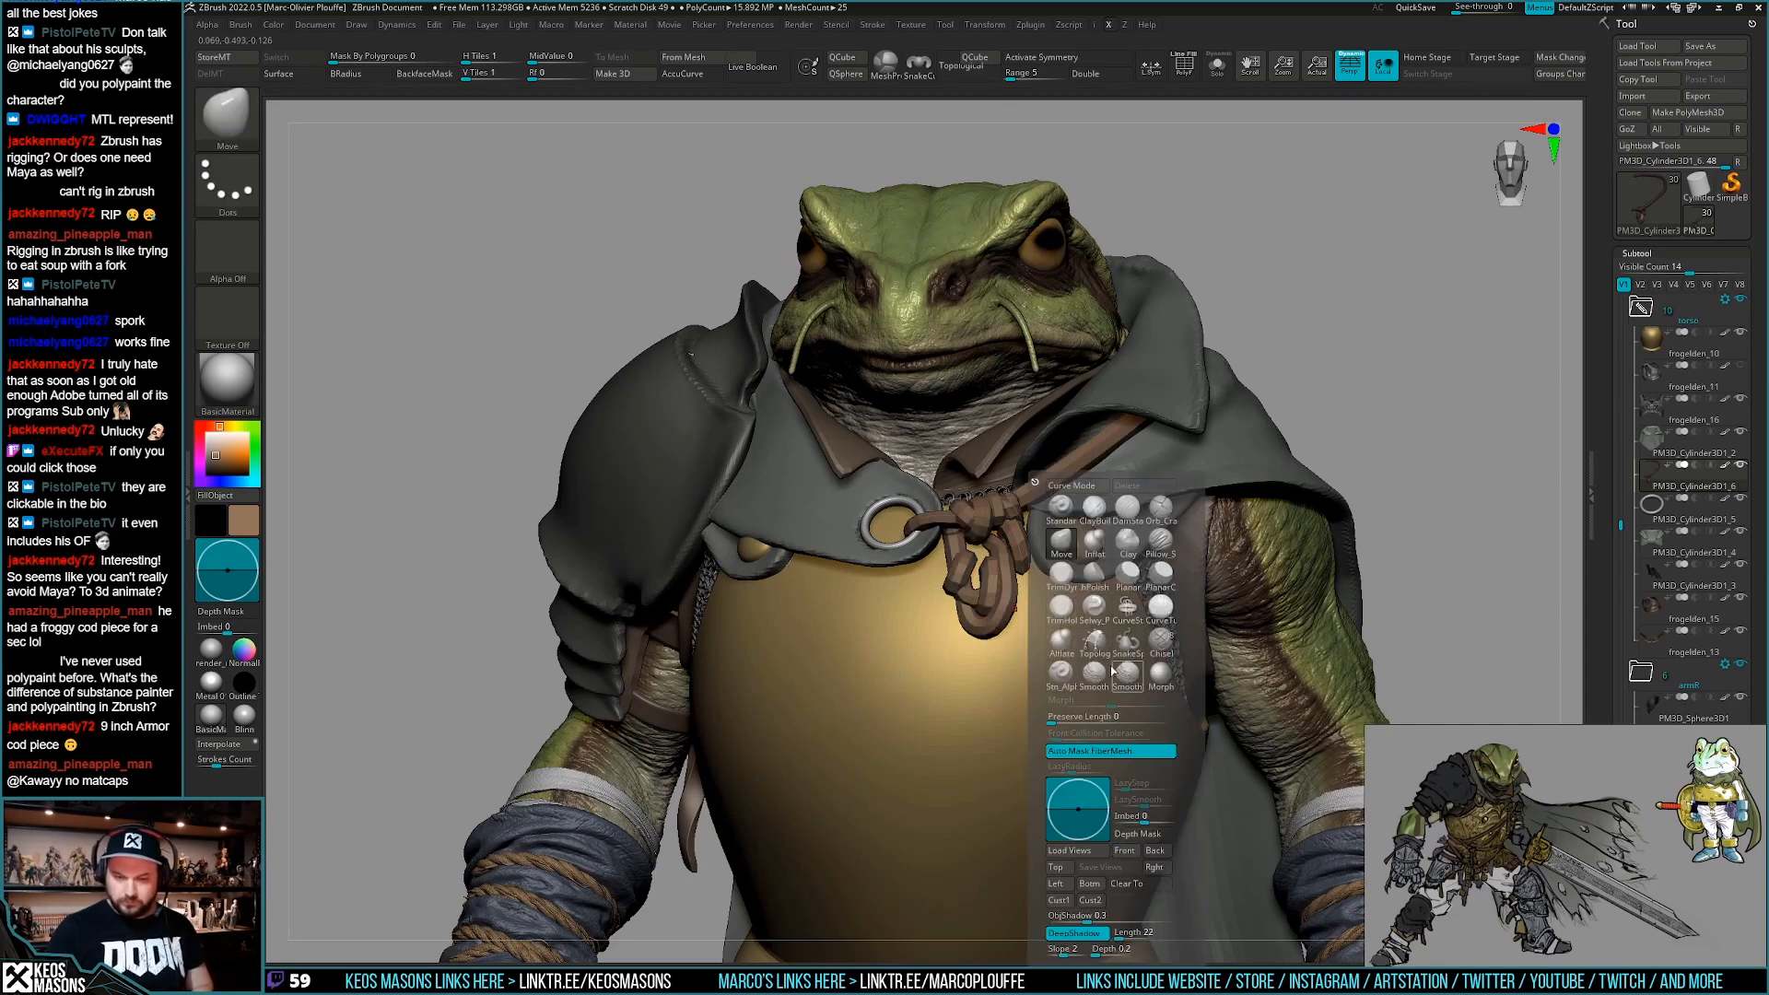
{"action": "key", "text": "b"}
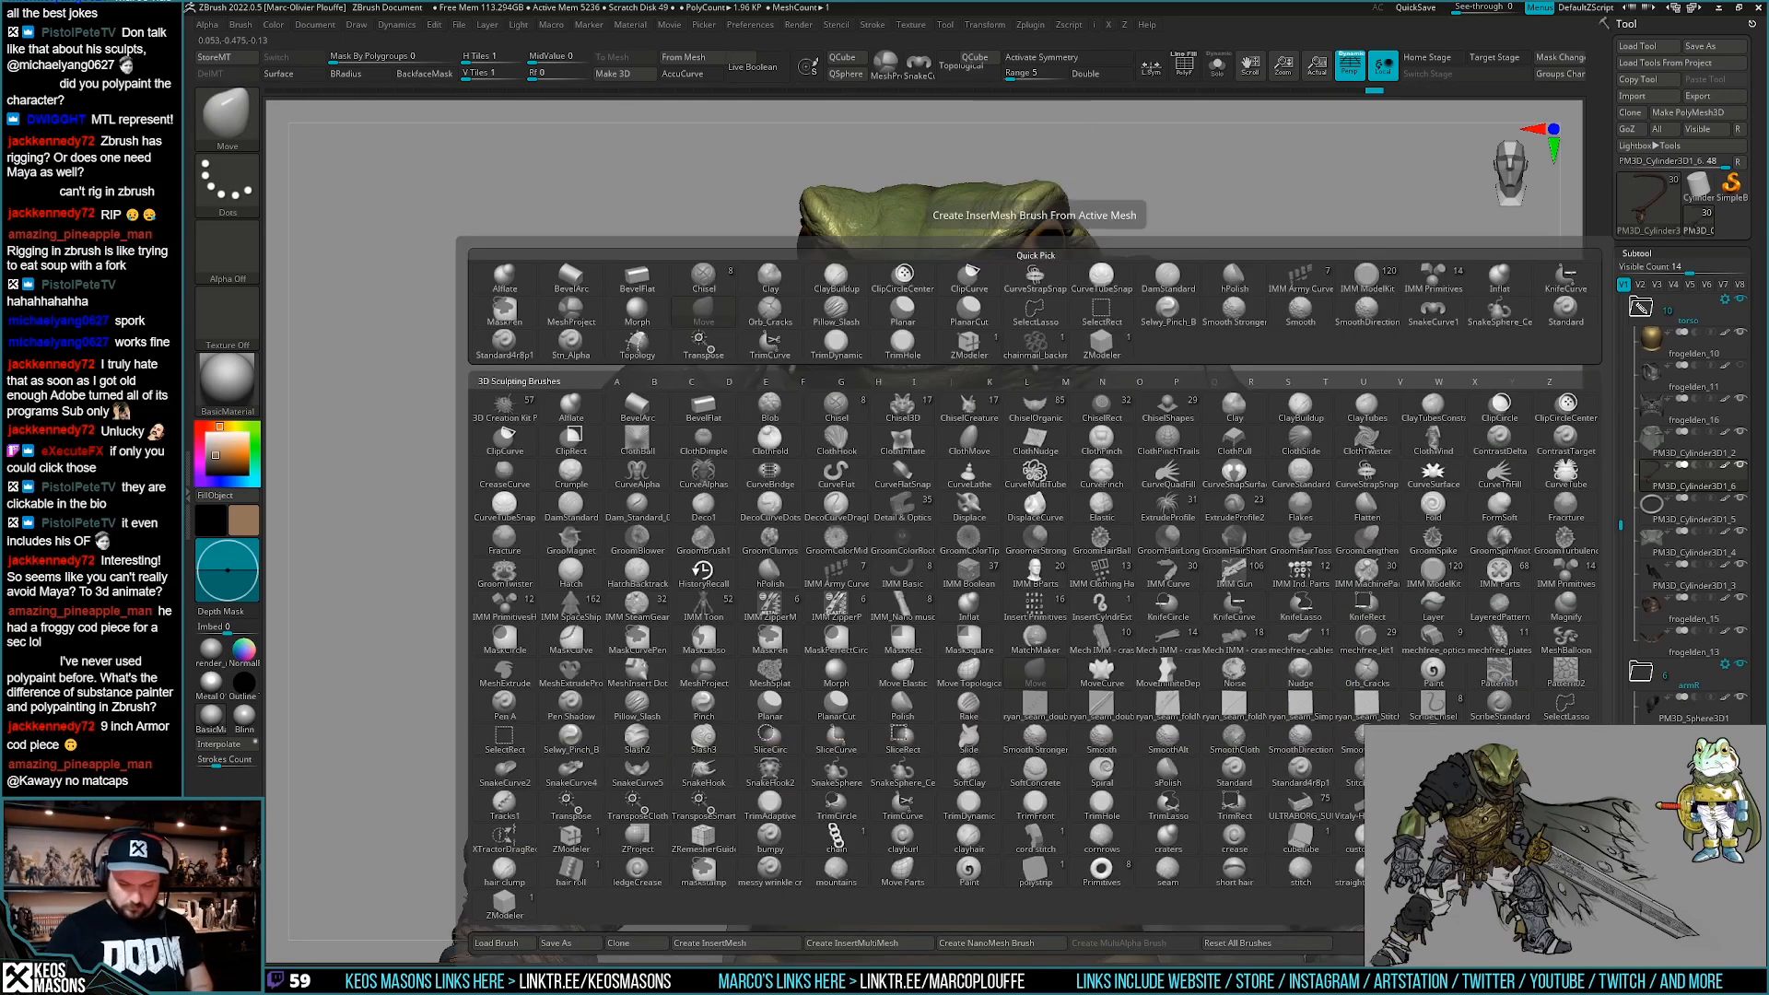
{"action": "left_click", "coordinate": [1034, 761]}
{"action": "key", "text": "b"}
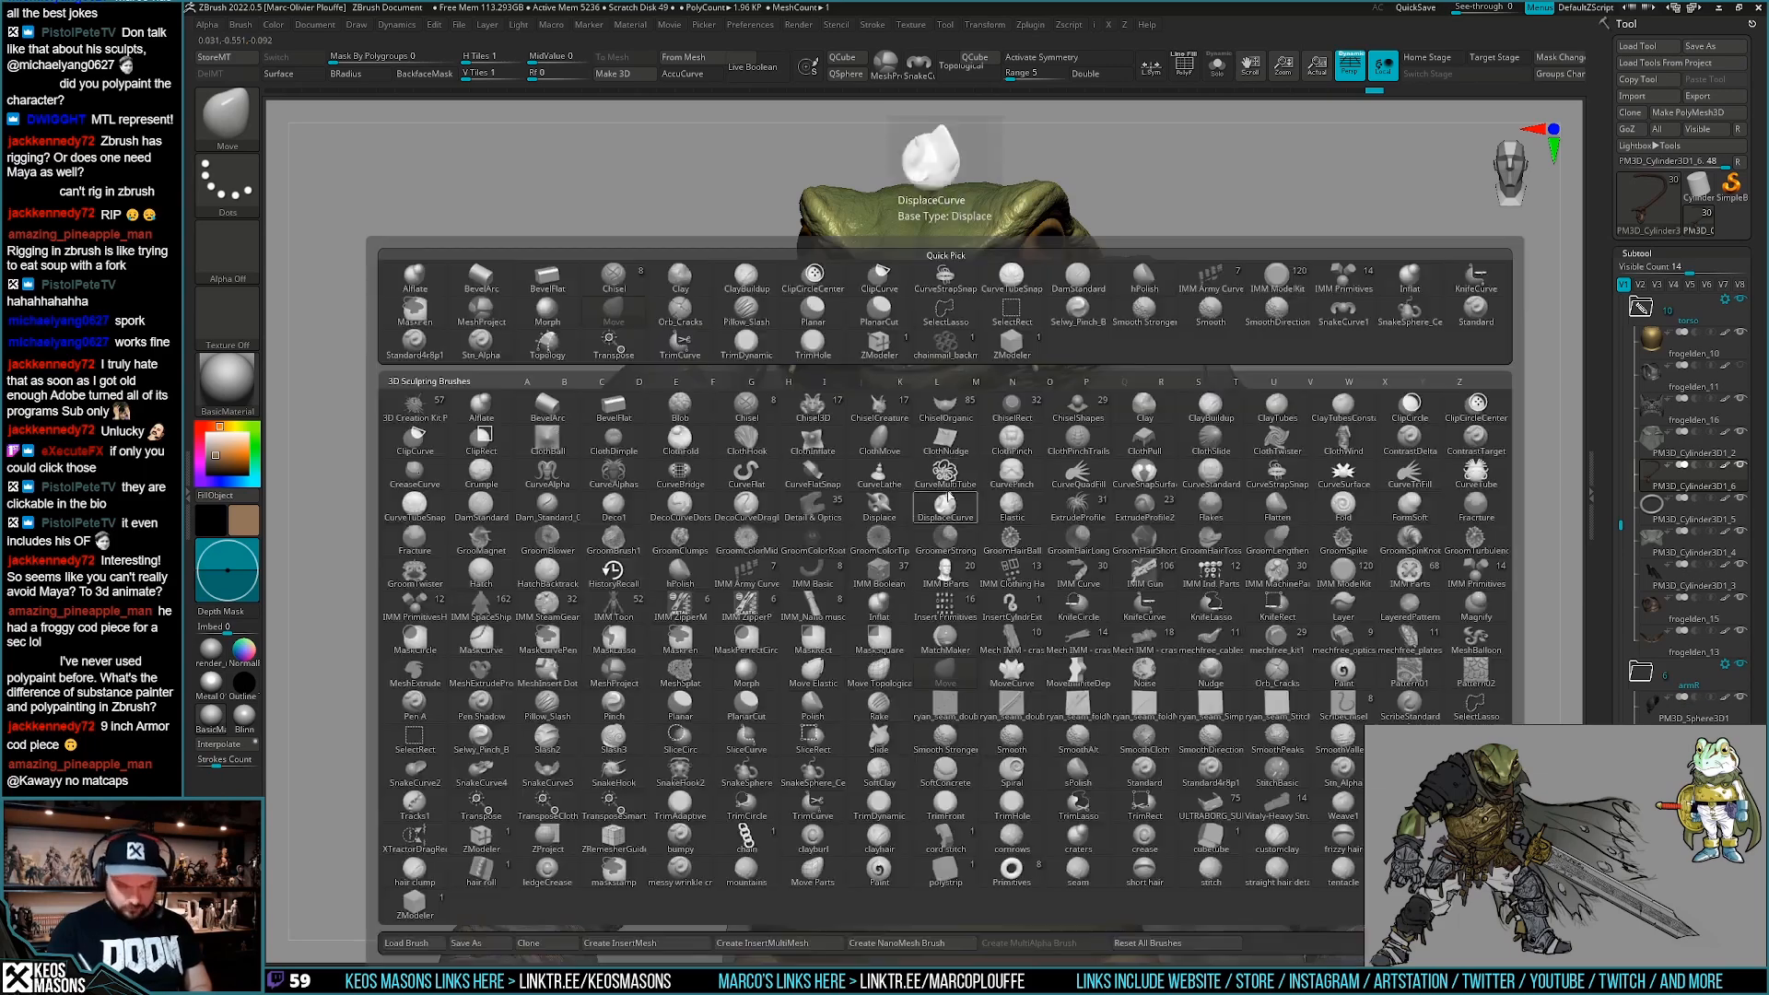
{"action": "left_click", "coordinate": [1343, 571]}
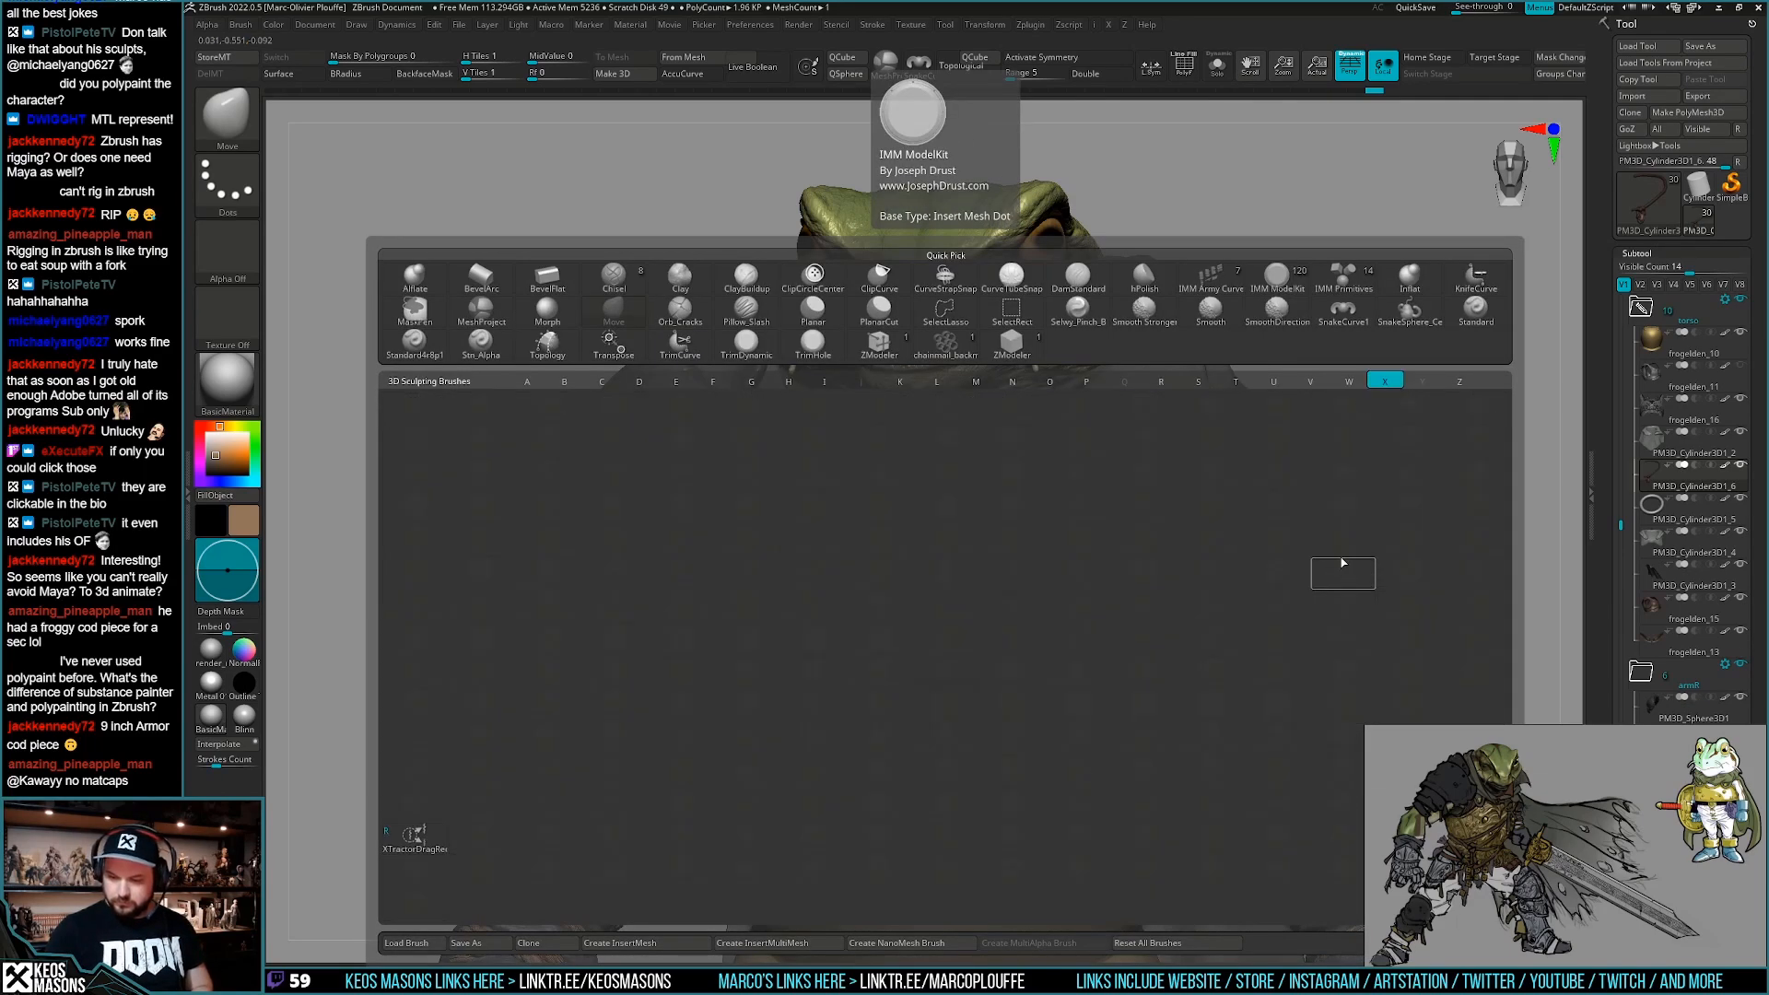
{"action": "key", "text": "space"}
{"action": "left_click", "coordinate": [1213, 428]}
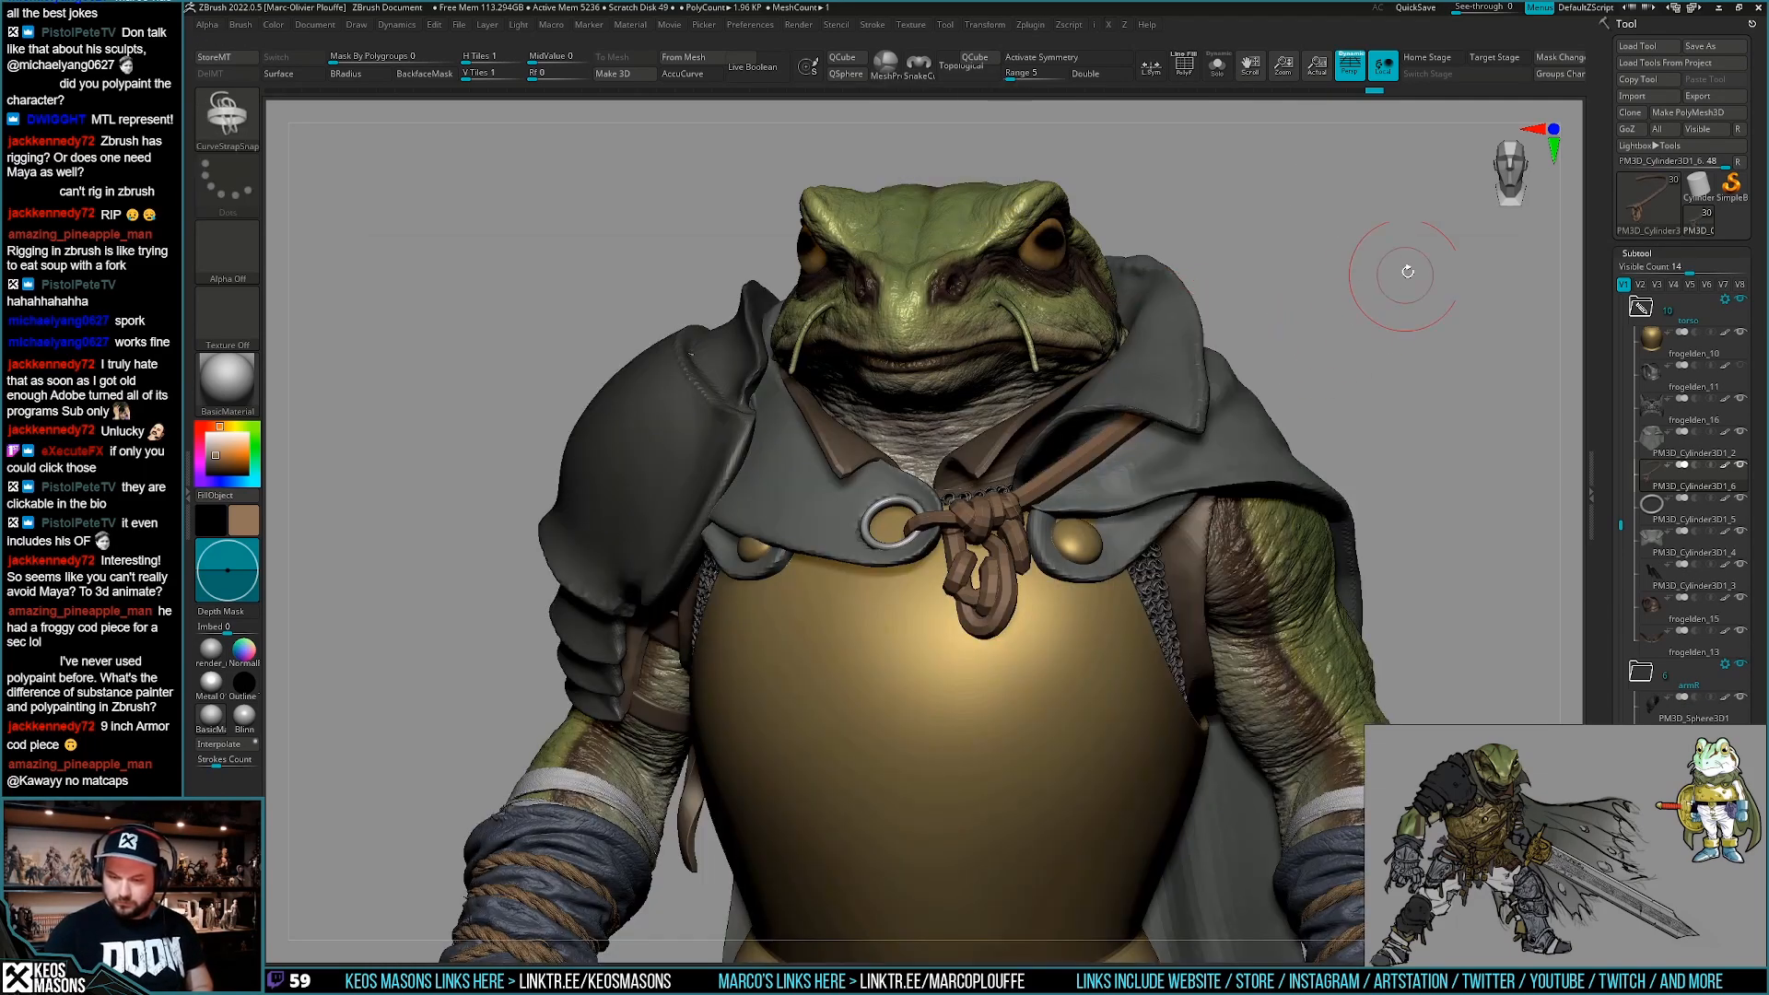
Draw a loose strap end hanging from the knot with CurveTubeSnap, undo it, and redraw it longer down the breastplate.
{"action": "key", "text": "space"}
{"action": "left_click", "coordinate": [1054, 579]}
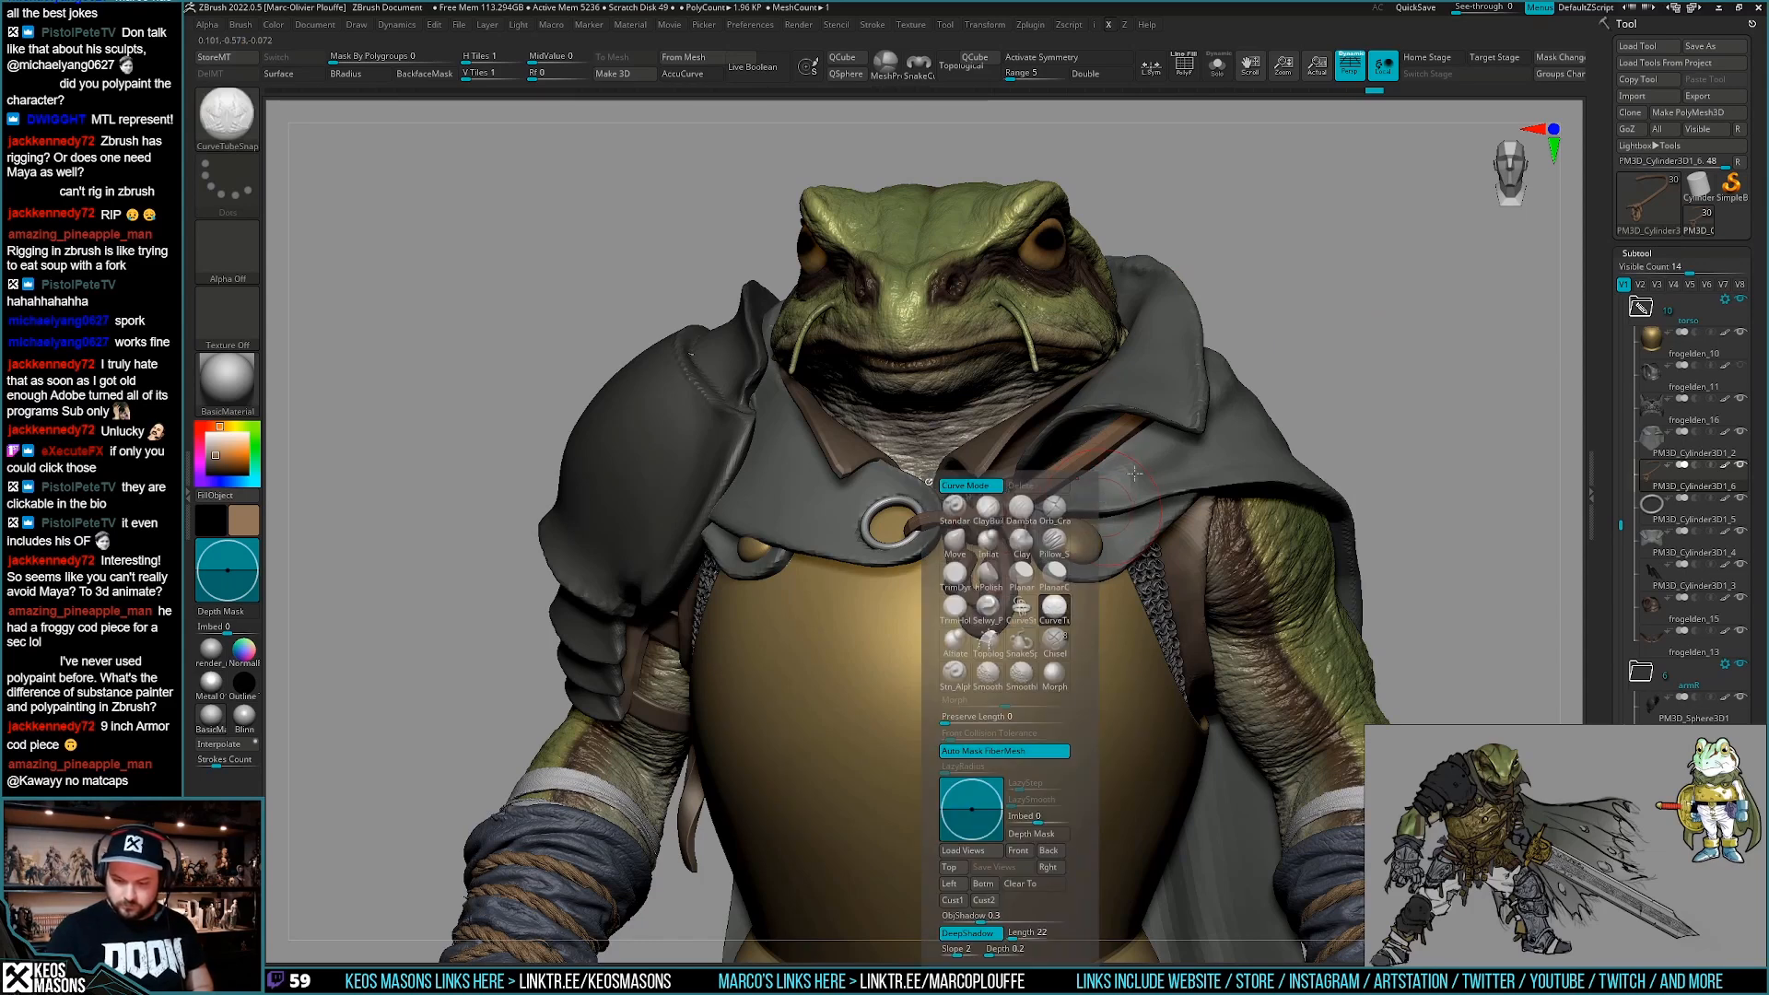
{"action": "key", "text": "space"}
{"action": "left_click_drag", "start_coordinate": [1002, 573], "coordinate": [980, 573]}
{"action": "left_click_drag", "start_coordinate": [977, 695], "coordinate": [967, 683]}
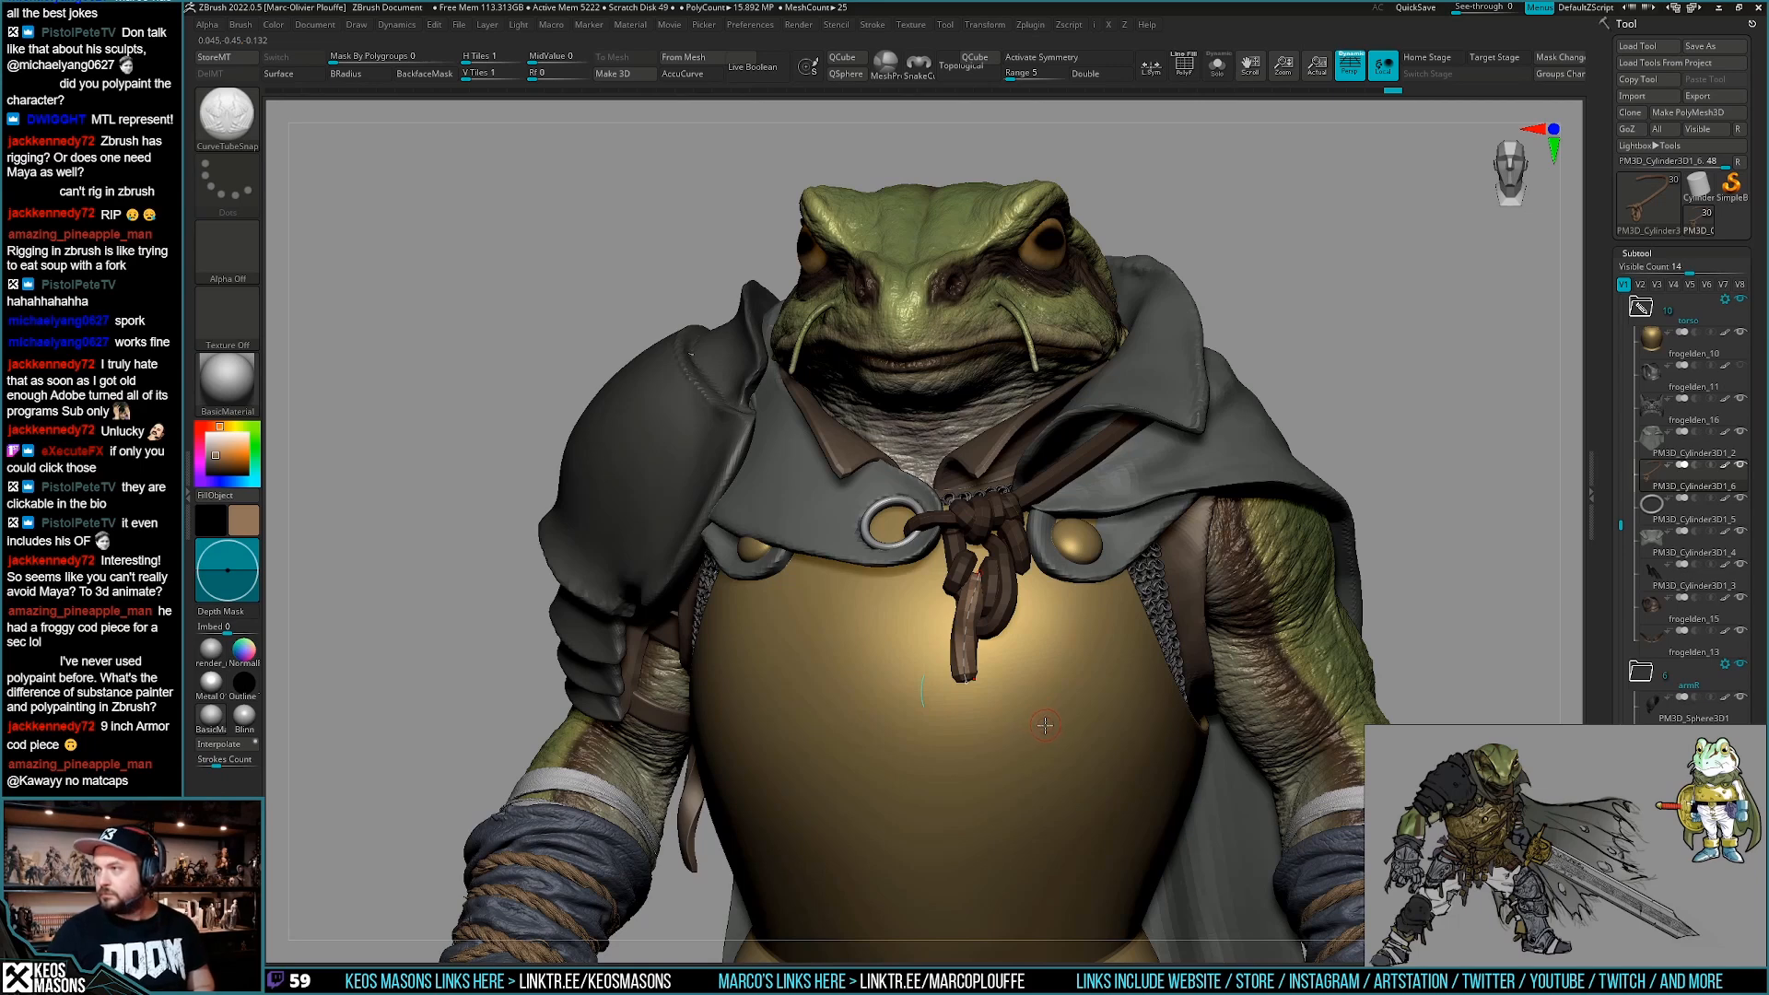
{"action": "key", "text": "ctrl+z"}
{"action": "left_click_drag", "start_coordinate": [1002, 766], "coordinate": [1006, 769]}
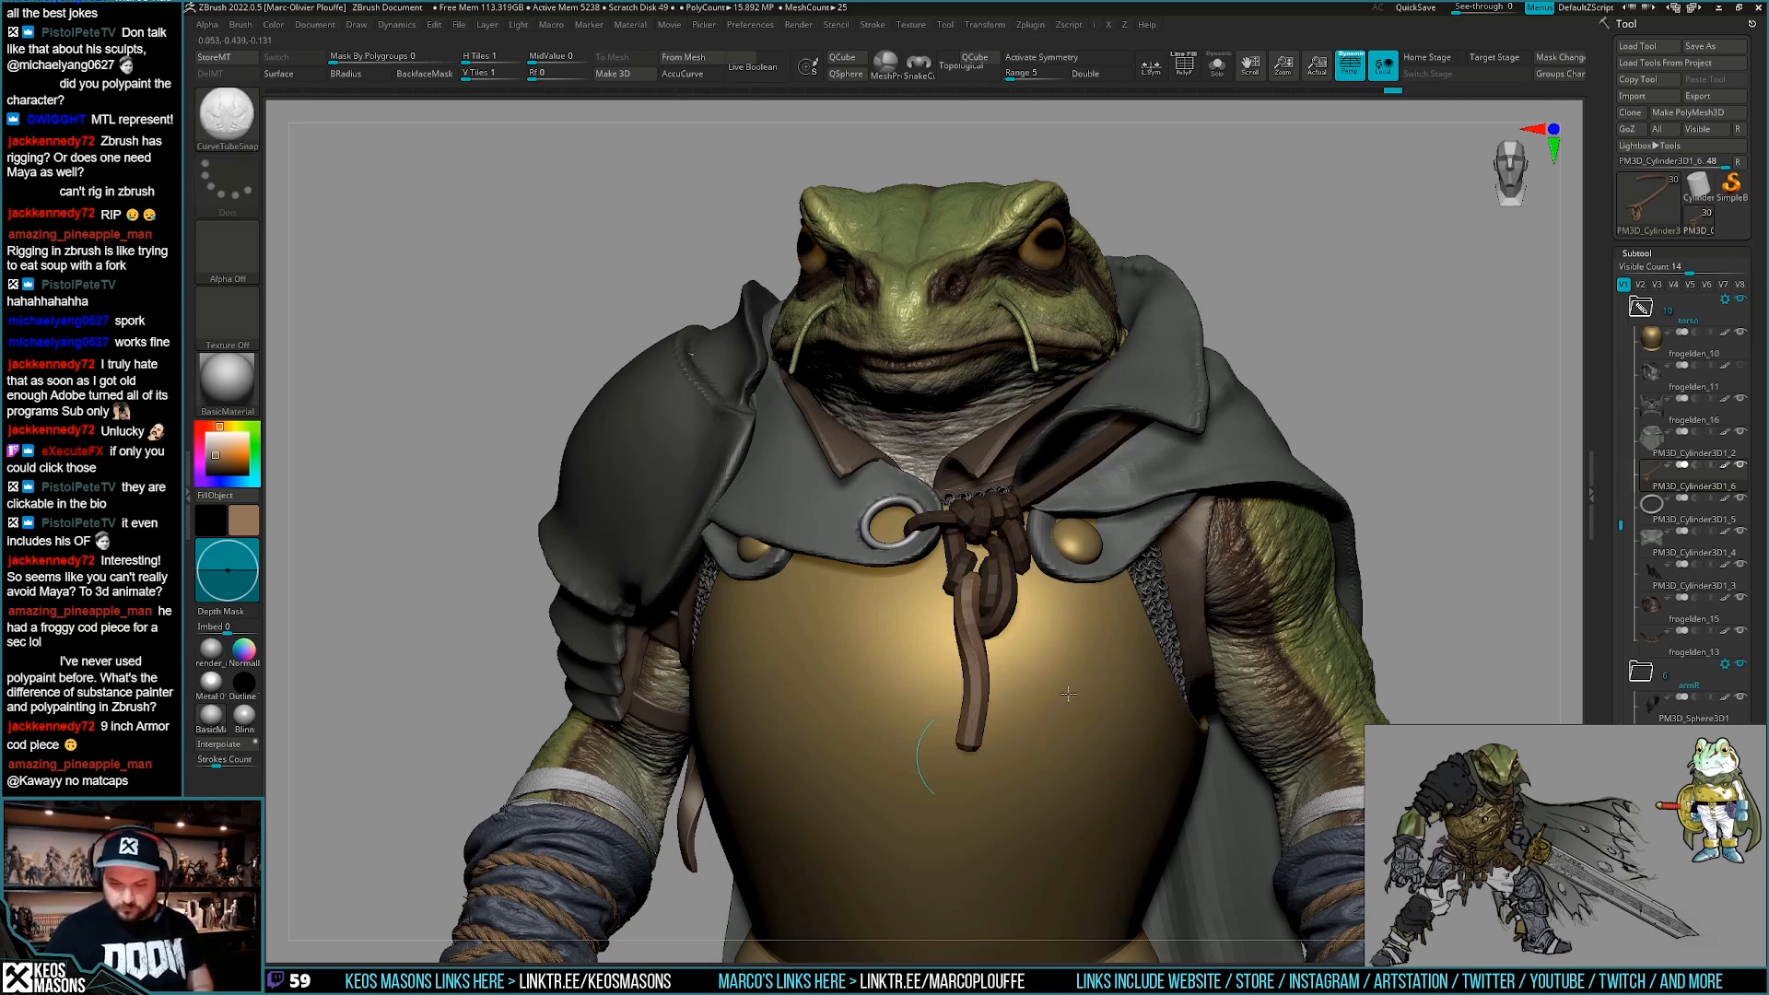
Fit the top of the hanging strap end against the knot loops with the Move brush.
{"action": "right_click_drag", "start_coordinate": [1062, 700], "coordinate": [1024, 698]}
{"action": "key", "text": "space"}
{"action": "left_click", "coordinate": [1036, 543]}
{"action": "mouse_move", "coordinate": [999, 517]}
{"action": "right_mouse_down"}
{"action": "mouse_move", "coordinate": [1025, 576]}
{"action": "mouse_move", "coordinate": [980, 610]}
{"action": "right_mouse_up"}
{"action": "left_click_drag", "start_coordinate": [978, 599], "coordinate": [978, 560]}
{"action": "right_click_drag", "start_coordinate": [970, 593], "coordinate": [982, 687]}
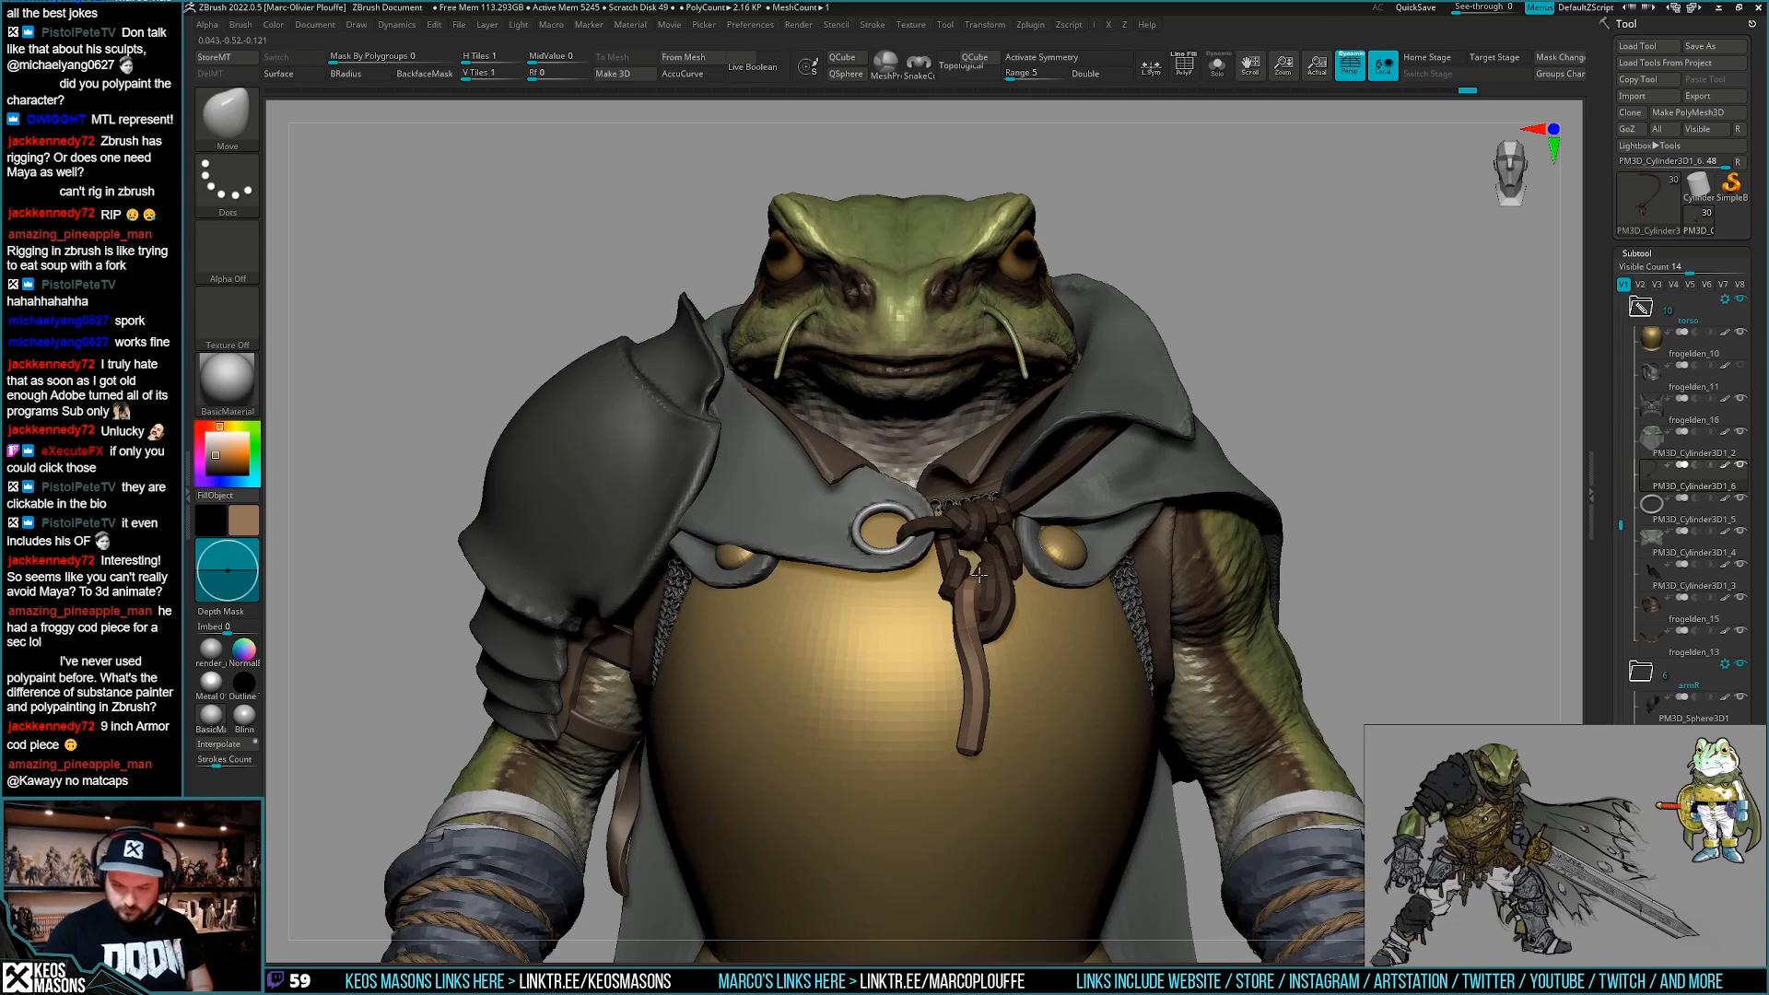
{"action": "left_click_drag", "start_coordinate": [962, 617], "coordinate": [965, 615]}
{"action": "mouse_move", "coordinate": [967, 599]}
{"action": "right_mouse_down"}
{"action": "mouse_move", "coordinate": [892, 601]}
{"action": "mouse_move", "coordinate": [969, 590]}
{"action": "right_mouse_up"}
Mask connected knot pieces with Transpose, adjust the unmasked cord with the Move brush, and clear the mask.
{"action": "key", "text": "w"}
{"action": "left_click", "coordinate": [956, 580], "text": "ctrl"}
{"action": "key", "text": "q"}
{"action": "left_click_drag", "start_coordinate": [954, 590], "coordinate": [945, 608]}
{"action": "right_click_drag", "start_coordinate": [933, 627], "coordinate": [935, 570], "text": "ctrl"}
{"action": "left_click_drag", "start_coordinate": [1253, 635], "coordinate": [1238, 653], "text": "ctrl"}
{"action": "mouse_move", "coordinate": [1206, 643]}
{"action": "right_mouse_down"}
{"action": "mouse_move", "coordinate": [1254, 636]}
{"action": "mouse_move", "coordinate": [1209, 692]}
{"action": "mouse_move", "coordinate": [1229, 648]}
{"action": "mouse_move", "coordinate": [1244, 627]}
{"action": "mouse_move", "coordinate": [1212, 710]}
{"action": "mouse_move", "coordinate": [978, 637]}
{"action": "mouse_move", "coordinate": [1035, 627]}
{"action": "right_mouse_up"}
{"action": "key", "text": "alt+shift+s"}
{"action": "key", "text": "alt+shift+s"}
{"action": "key", "text": "shift+f"}
{"action": "key", "text": "shift+f"}
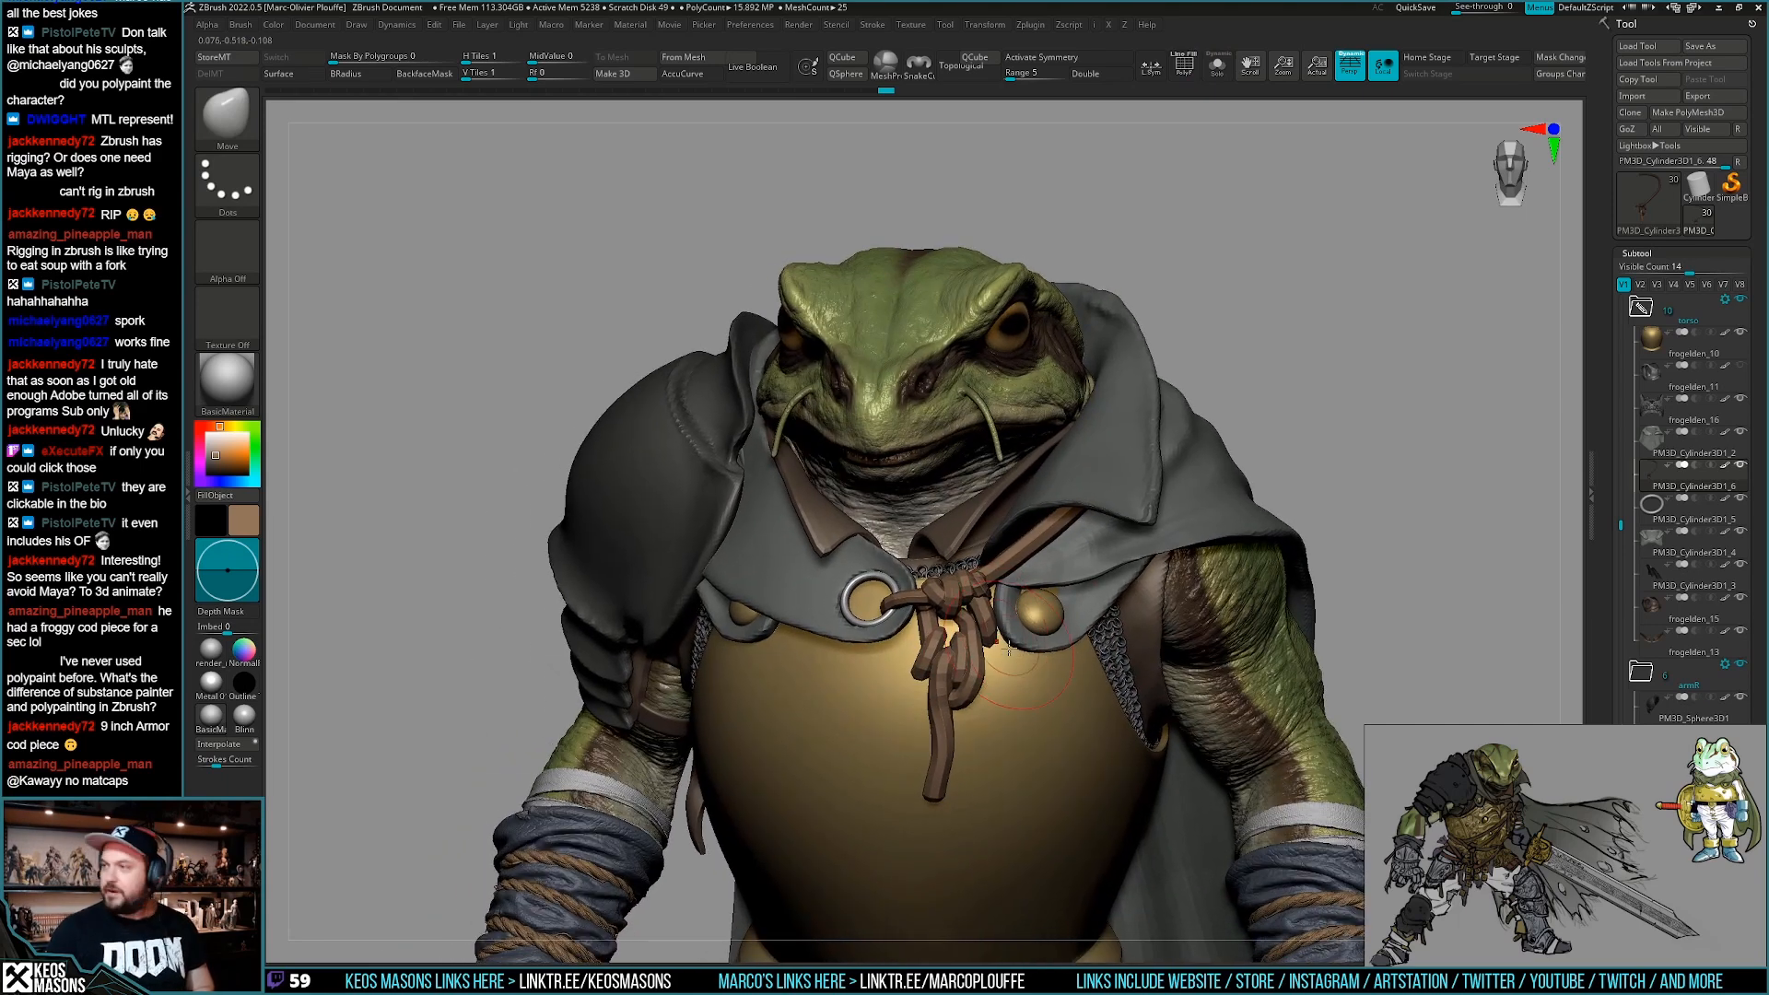
Mask connected knot pieces with Transpose and adjust the unmasked loop beside the knot with the Move brush.
{"action": "key", "text": "w"}
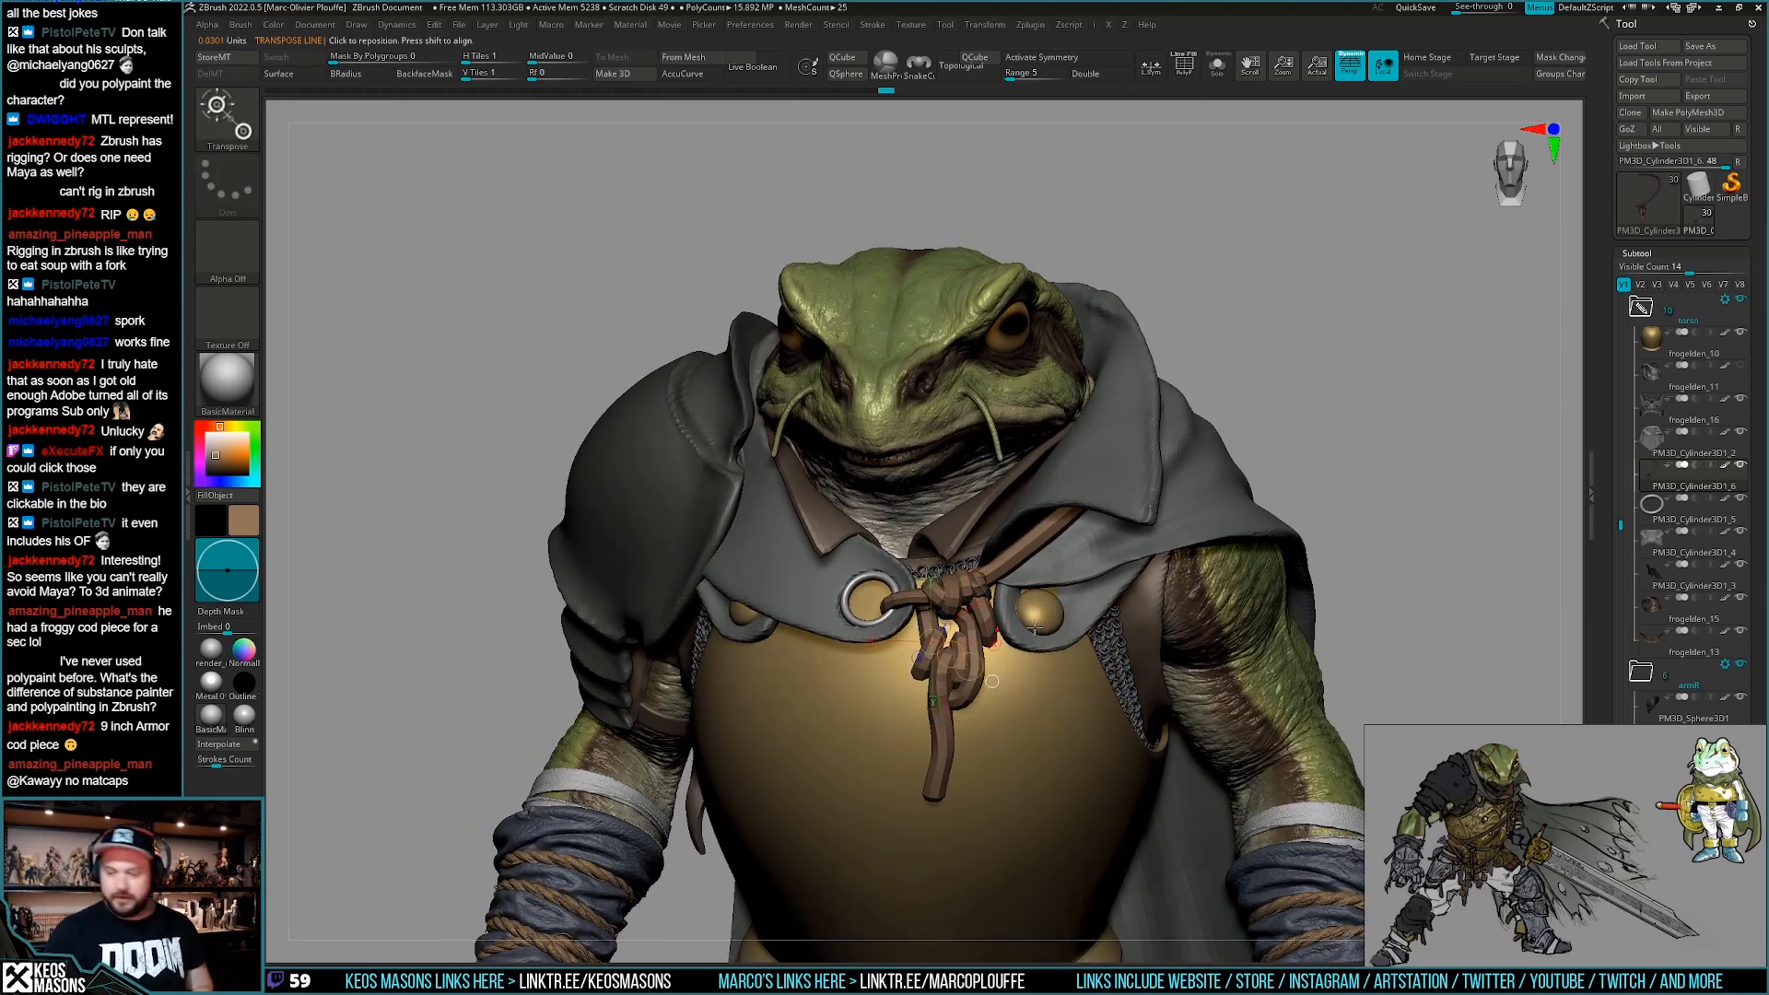
{"action": "left_click", "coordinate": [984, 627], "text": "ctrl"}
{"action": "key", "text": "q"}
{"action": "mouse_move", "coordinate": [1002, 650]}
{"action": "right_mouse_down"}
{"action": "mouse_move", "coordinate": [981, 616]}
{"action": "mouse_move", "coordinate": [984, 652]}
{"action": "mouse_move", "coordinate": [992, 633]}
{"action": "right_mouse_up"}
{"action": "key", "text": "w"}
{"action": "key", "text": "q"}
{"action": "key", "text": "w"}
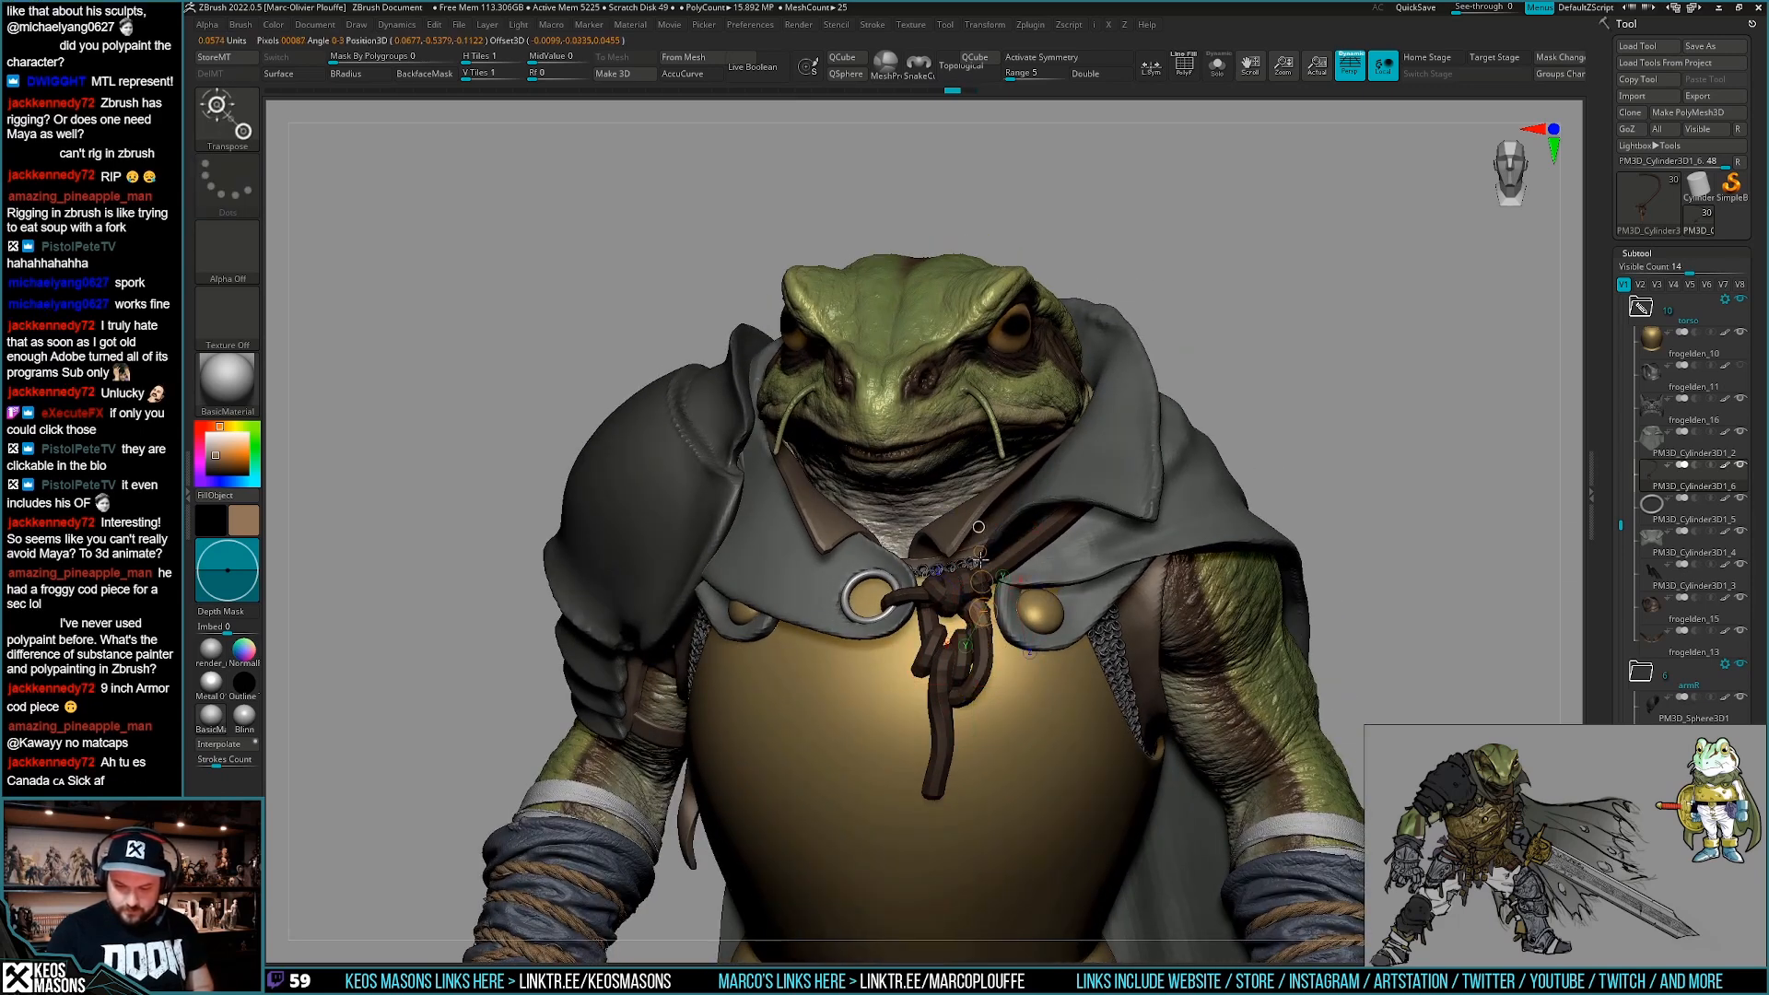
{"action": "key", "text": "q"}
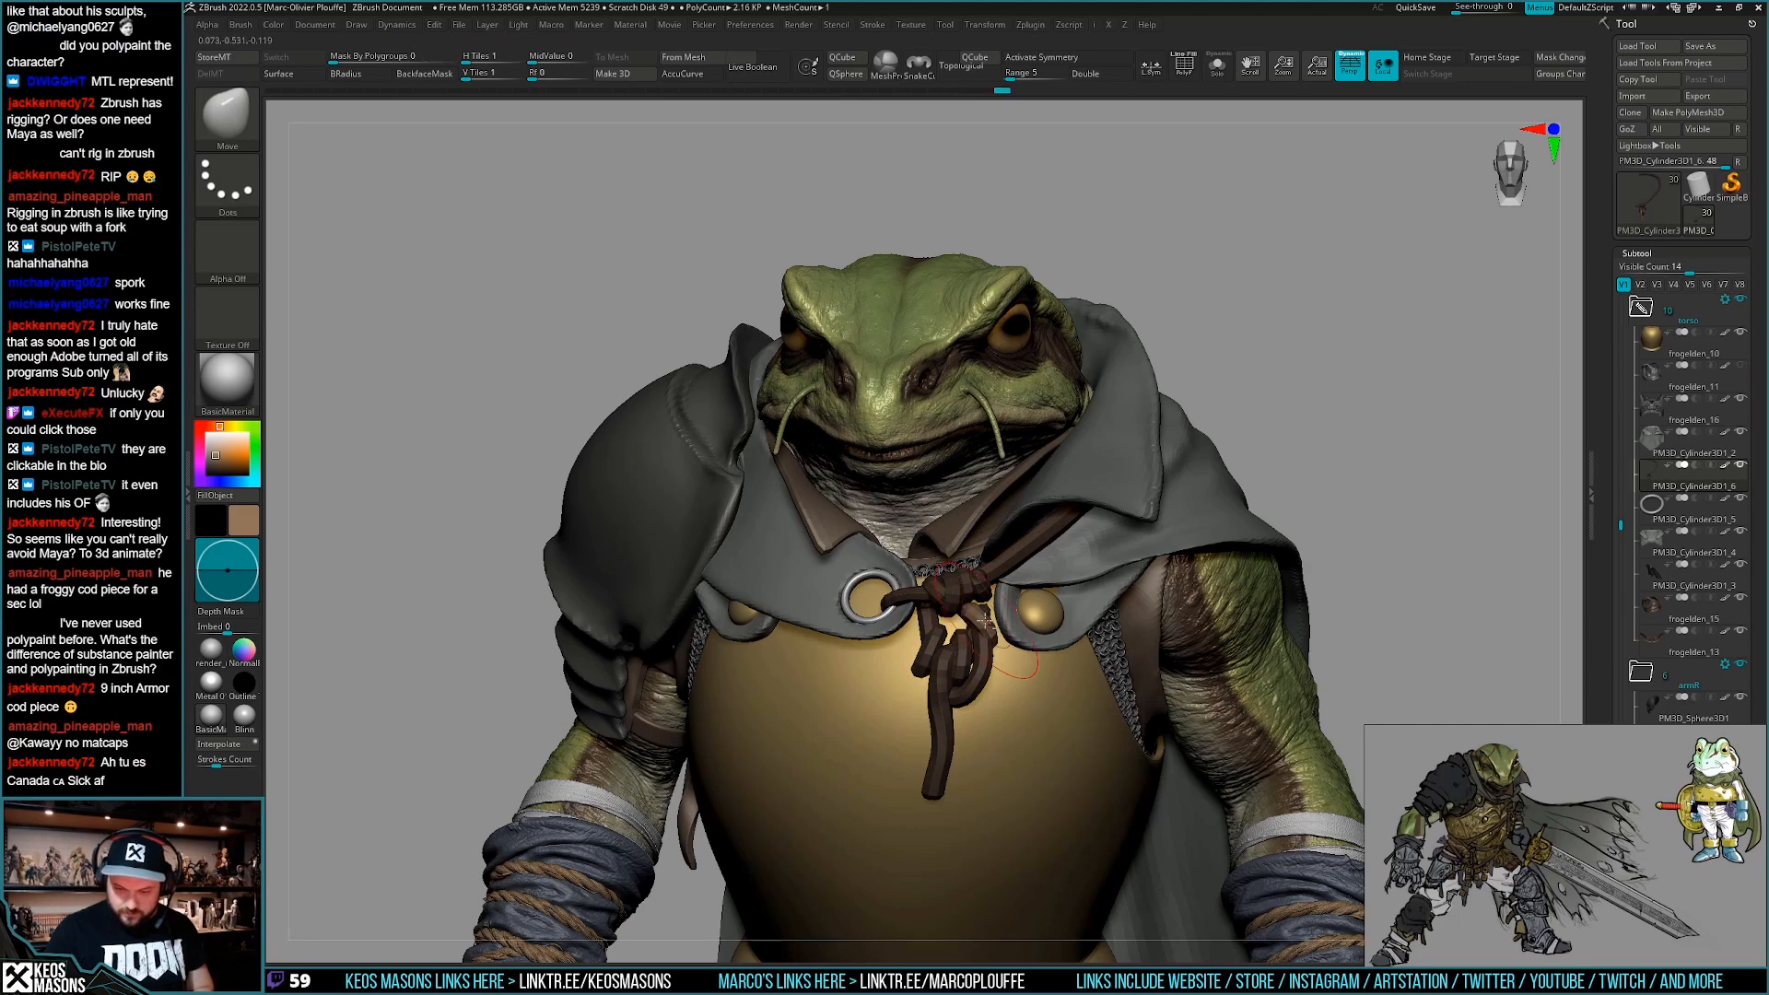
{"action": "key", "text": "w"}
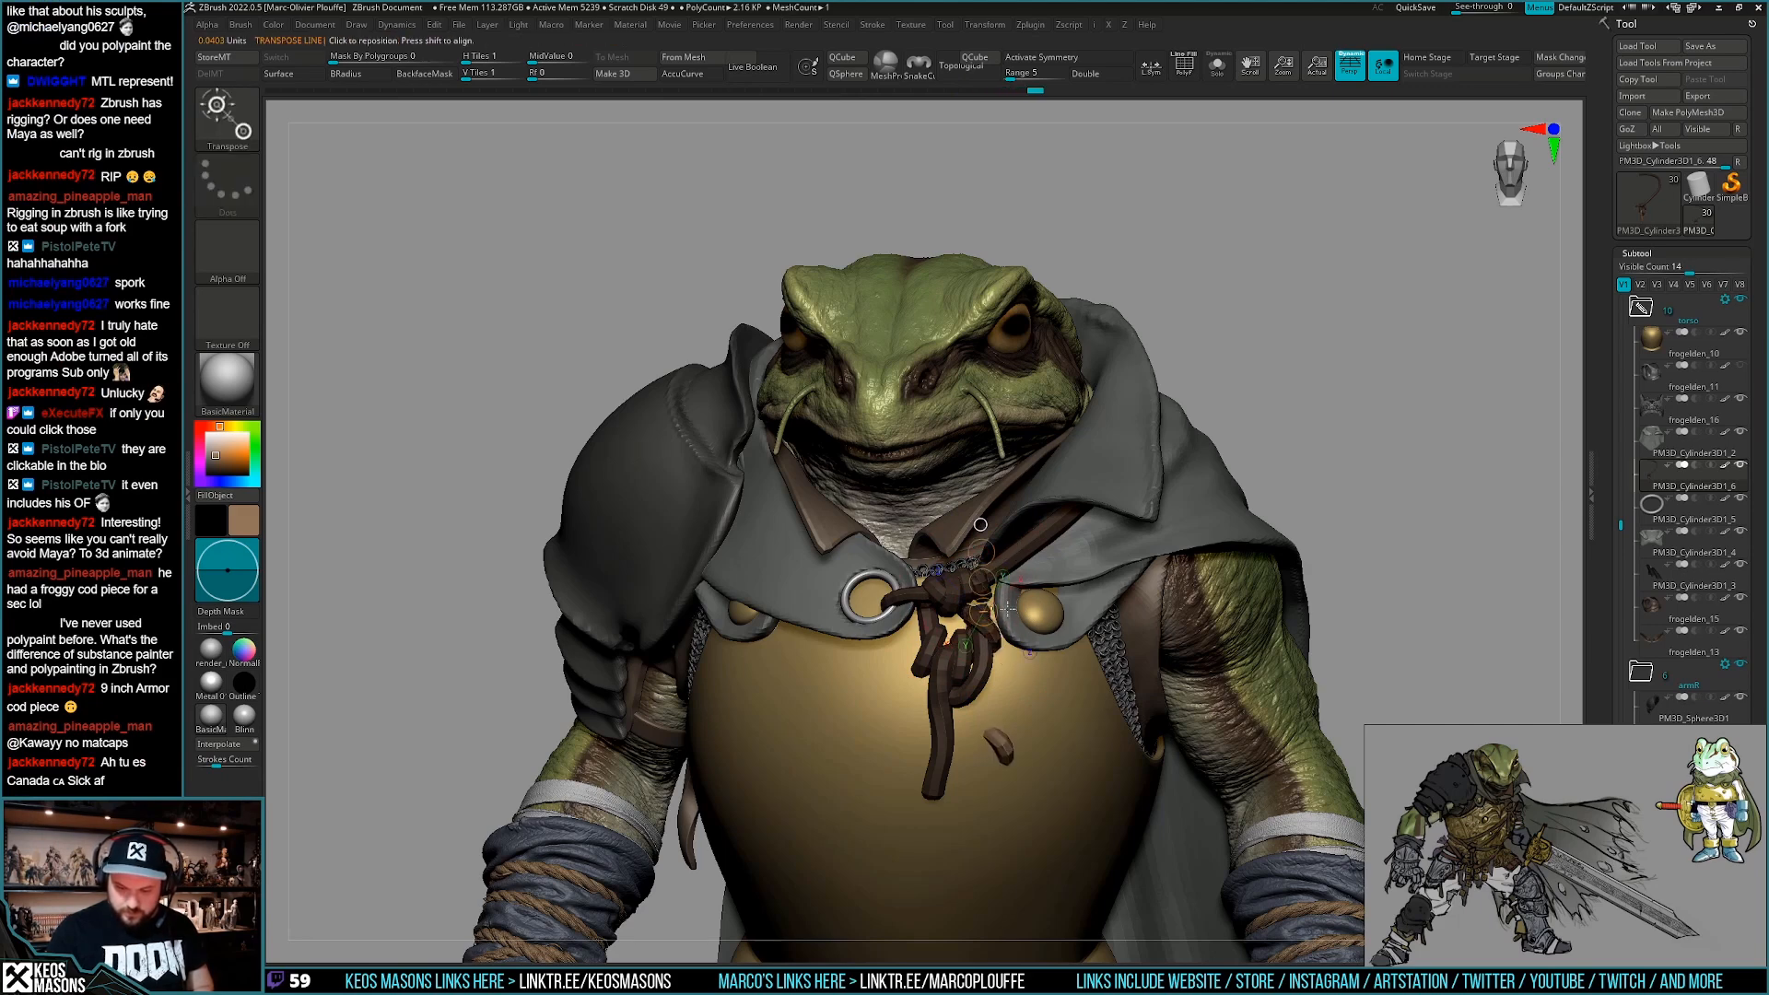
Isolate the cord, fit the unmasked piece behind the strap with the Move brush, and show the full model again.
{"action": "mouse_move", "coordinate": [977, 629]}
{"action": "right_mouse_down"}
{"action": "mouse_move", "coordinate": [948, 608]}
{"action": "mouse_move", "coordinate": [990, 539]}
{"action": "mouse_move", "coordinate": [1042, 587]}
{"action": "mouse_move", "coordinate": [999, 545]}
{"action": "right_mouse_up"}
{"action": "key", "text": "alt+shift+s"}
{"action": "key", "text": "q"}
{"action": "left_click_drag", "start_coordinate": [988, 533], "coordinate": [990, 520]}
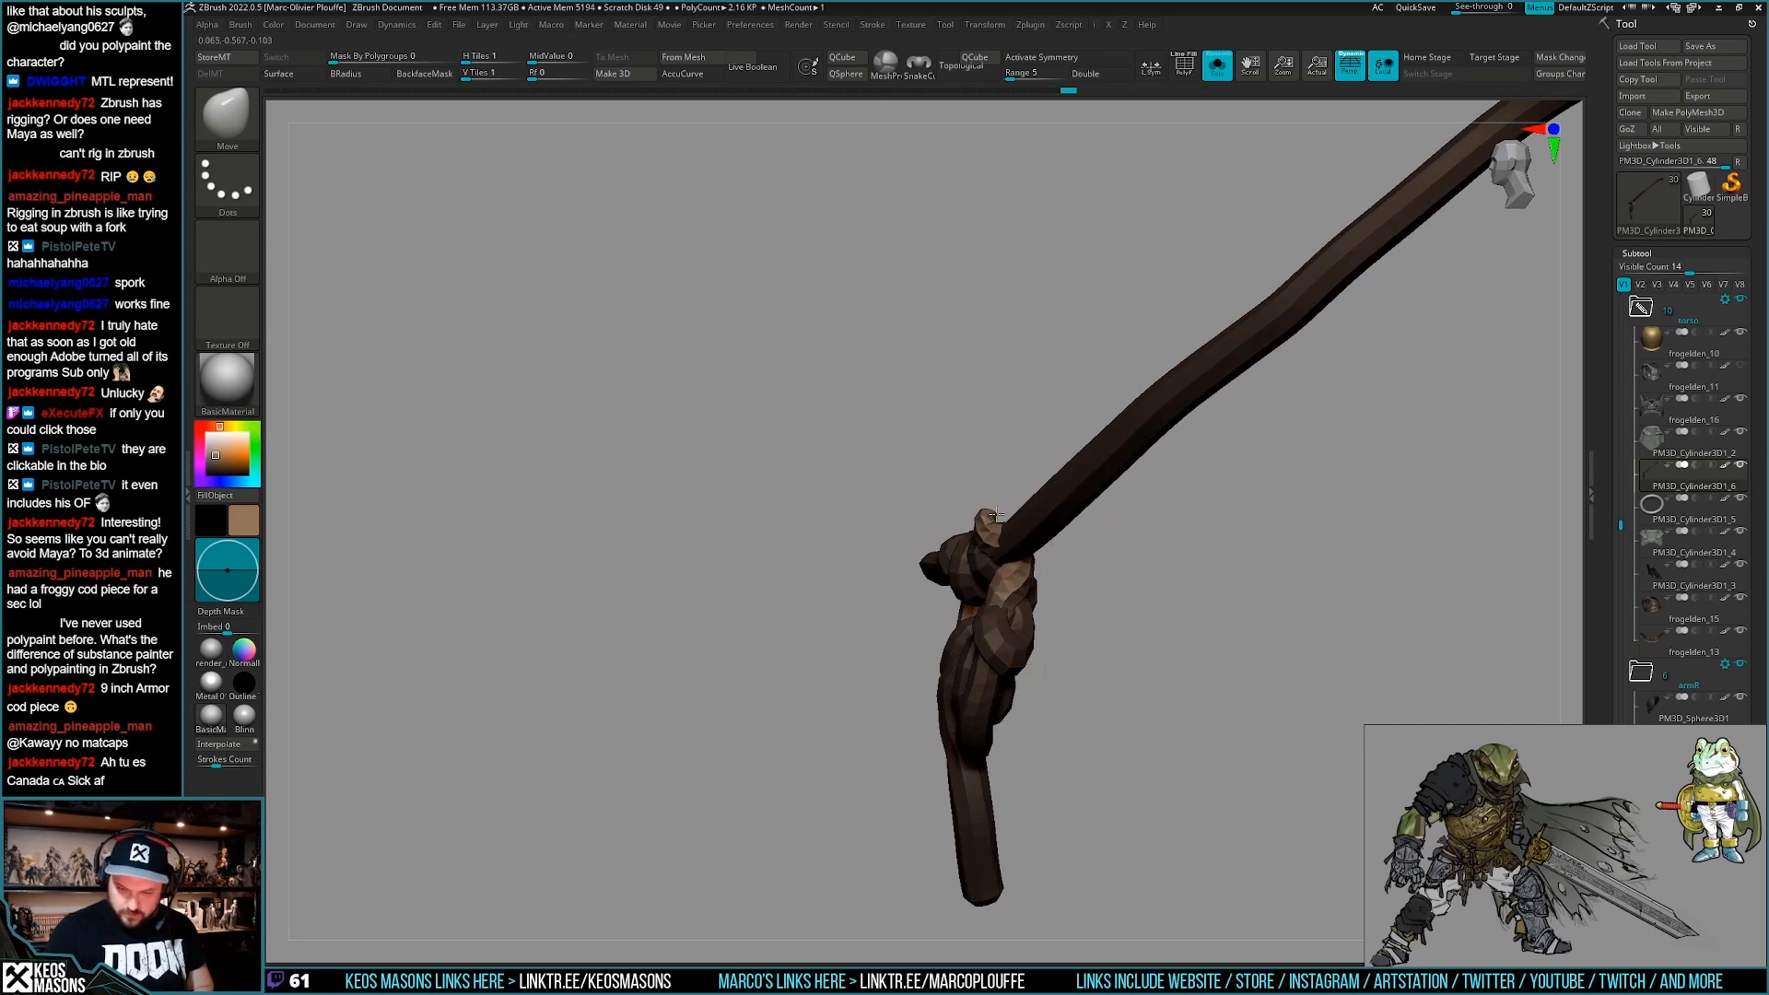
{"action": "mouse_move", "coordinate": [1013, 509]}
{"action": "right_mouse_down"}
{"action": "mouse_move", "coordinate": [1036, 512]}
{"action": "mouse_move", "coordinate": [1006, 597]}
{"action": "right_mouse_up"}
{"action": "key", "text": "alt+s"}
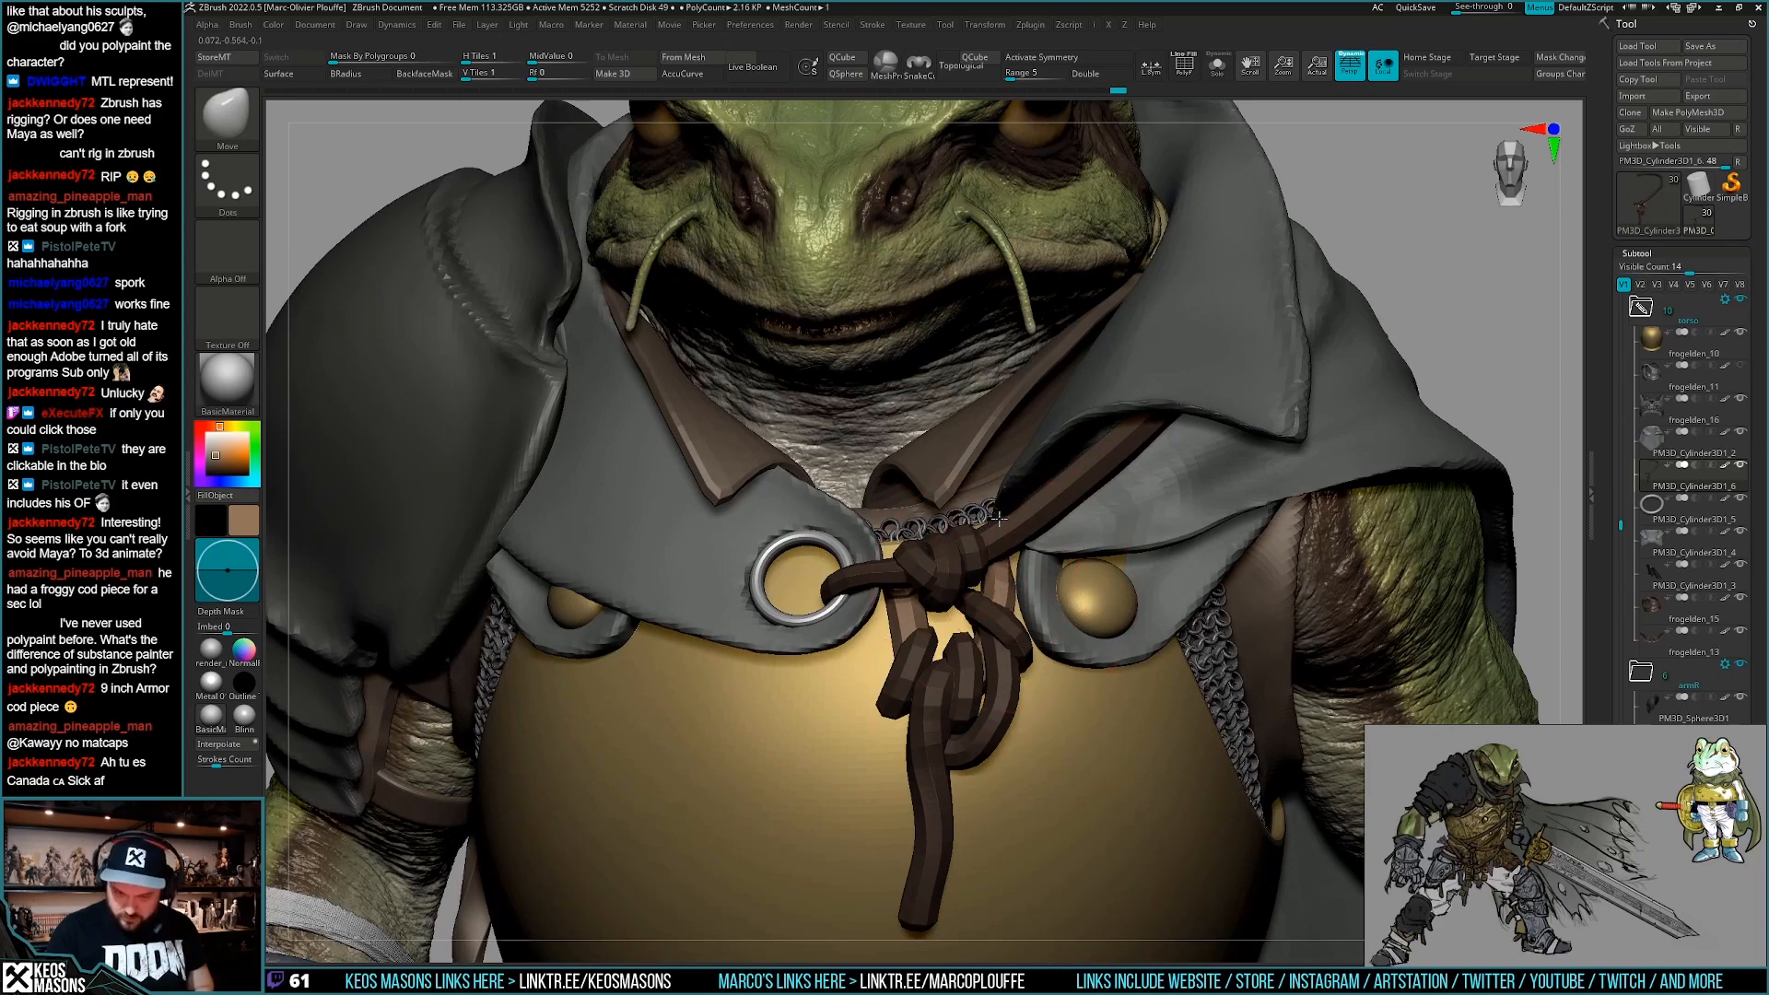
Clear the cord's mask, mask around another knot piece with Transpose, and release that mask.
{"action": "key", "text": "f"}
{"action": "right_click_drag", "start_coordinate": [1035, 634], "coordinate": [973, 668], "text": "alt"}
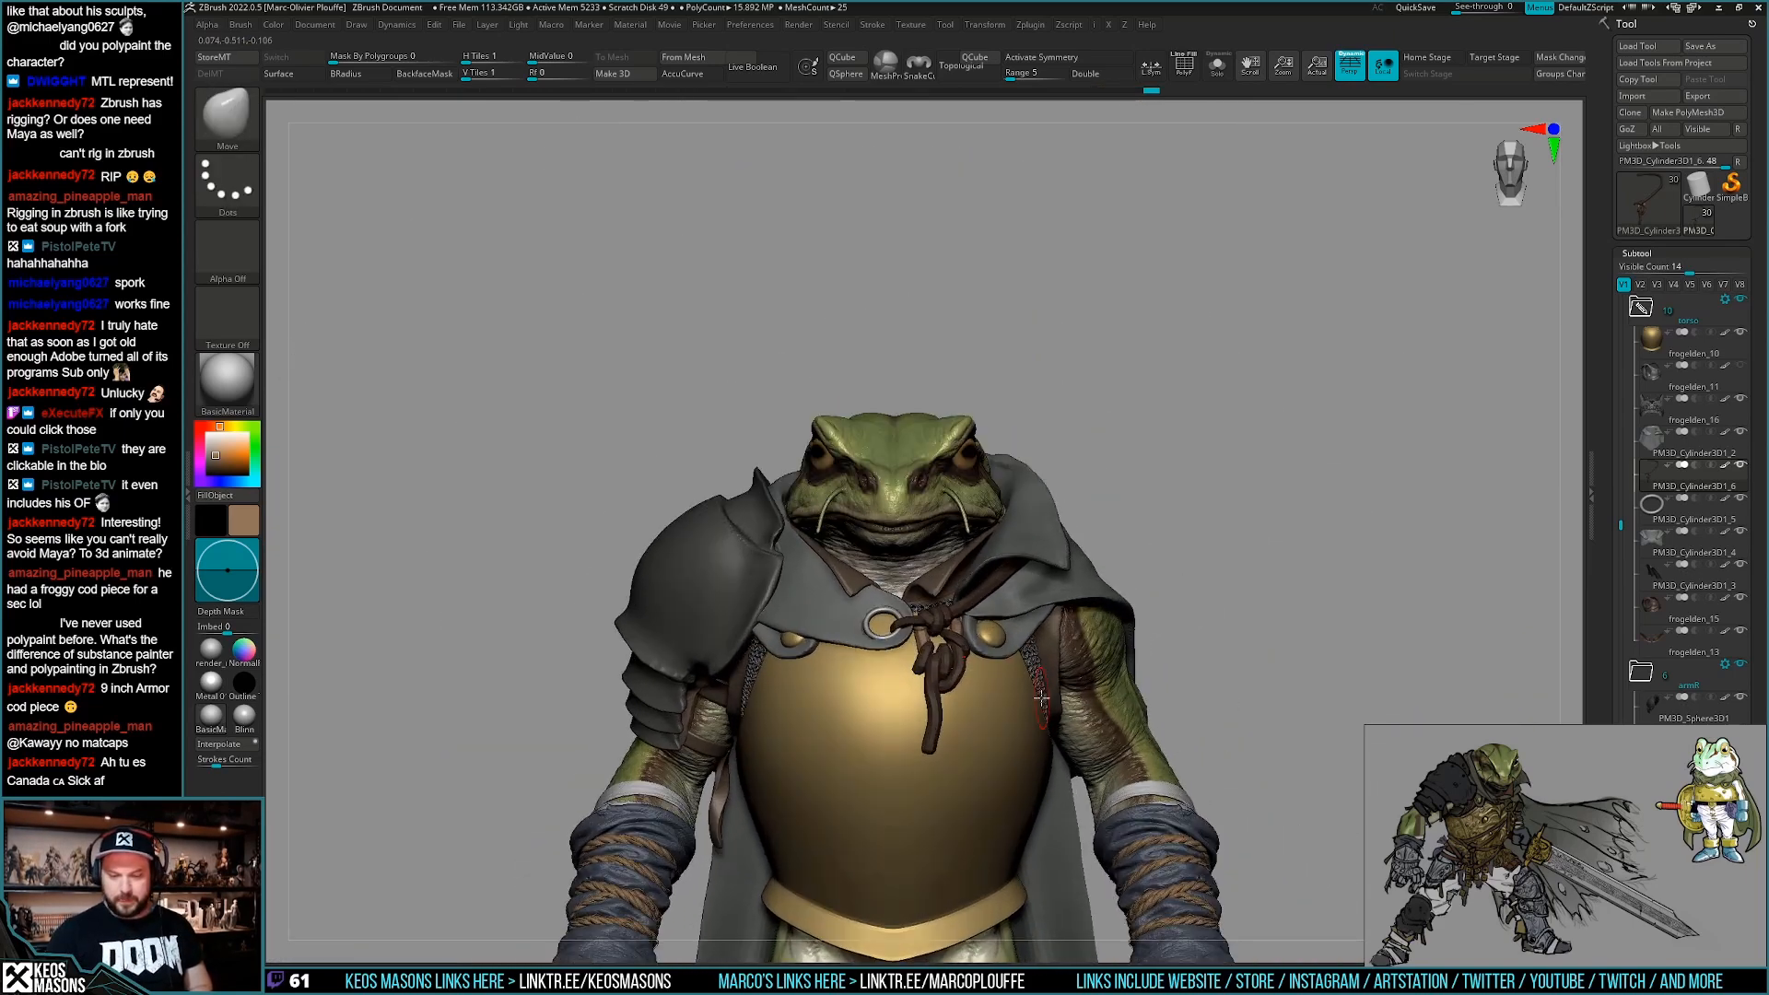
{"action": "left_click_drag", "start_coordinate": [1162, 644], "coordinate": [1188, 681], "text": "ctrl"}
{"action": "right_click_drag", "start_coordinate": [1184, 668], "coordinate": [1161, 737], "text": "ctrl"}
{"action": "key", "text": "w"}
{"action": "left_click_drag", "start_coordinate": [953, 621], "coordinate": [964, 690], "text": "ctrl"}
{"action": "key", "text": "q"}
{"action": "mouse_move", "coordinate": [1234, 663]}
{"action": "right_mouse_down", "text": "ctrl"}
{"action": "mouse_move", "coordinate": [1242, 606]}
{"action": "mouse_move", "coordinate": [1231, 639]}
{"action": "right_mouse_up", "text": "ctrl"}
{"action": "left_click_drag", "start_coordinate": [1231, 640], "coordinate": [1188, 644], "text": "ctrl"}
{"action": "key", "text": "w"}
{"action": "left_click_drag", "start_coordinate": [950, 571], "coordinate": [1127, 653]}
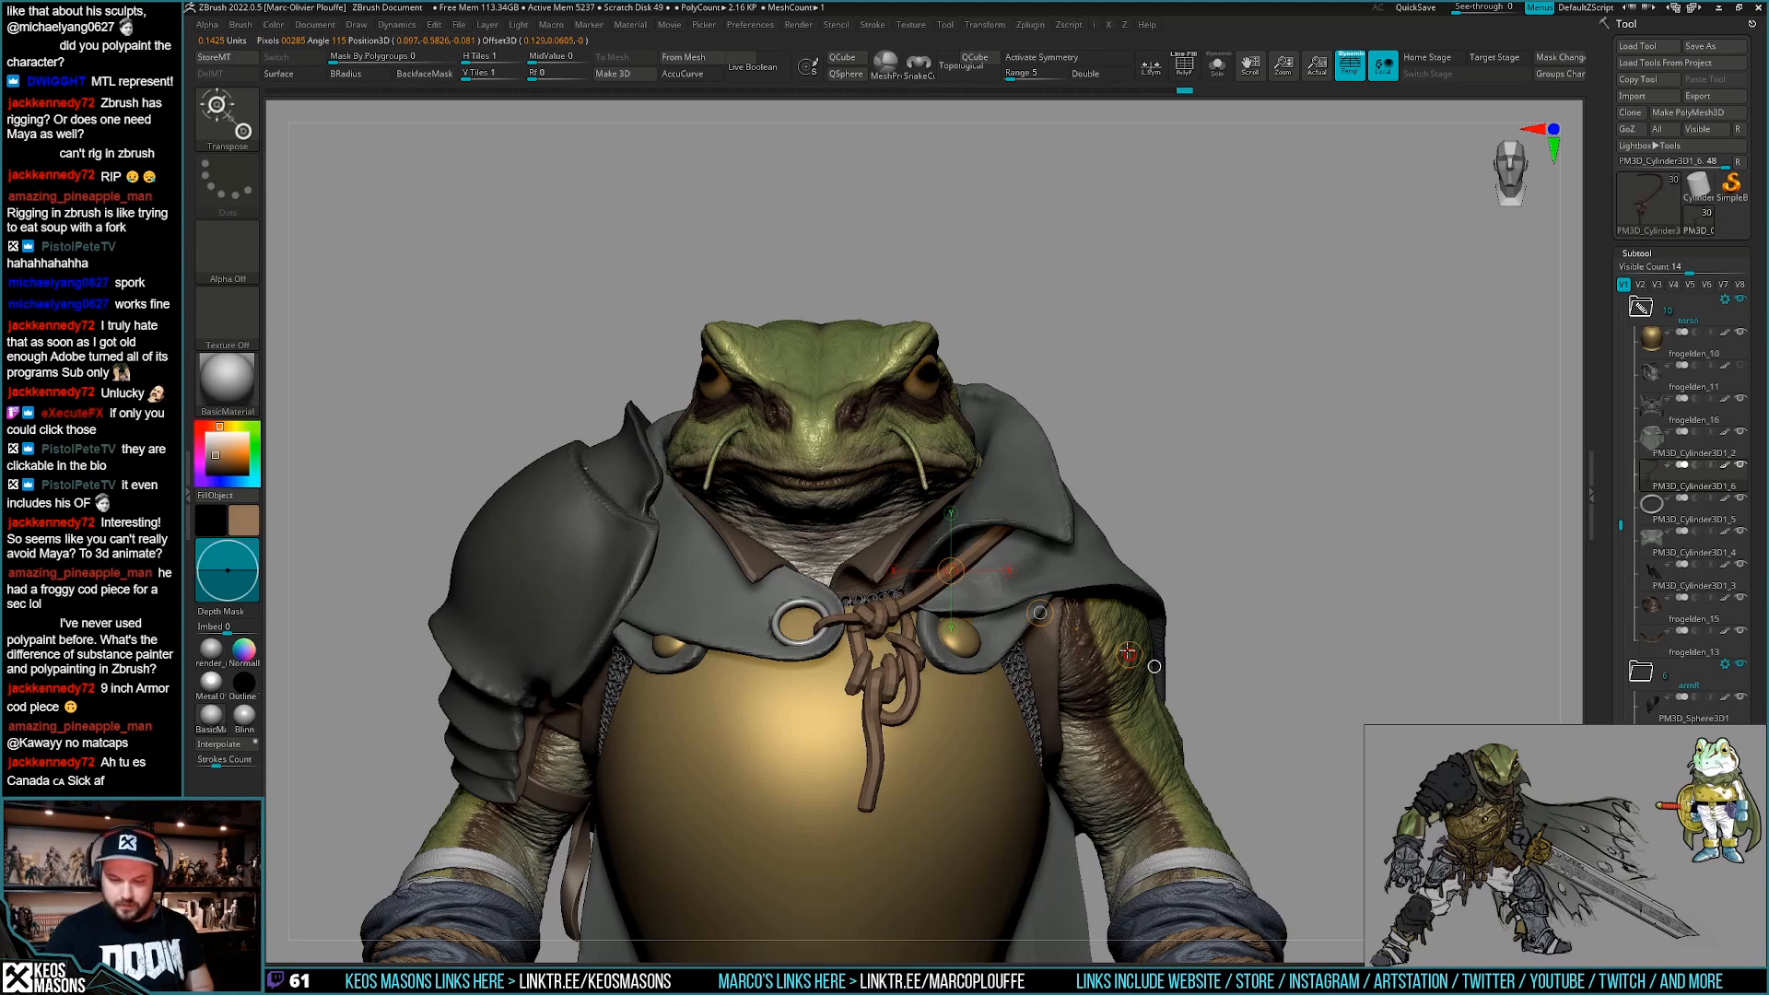
{"action": "key", "text": "q"}
Thicken the cord next to the cape's metal eyelet with the Inflat brush.
{"action": "mouse_move", "coordinate": [1004, 645]}
{"action": "right_mouse_down"}
{"action": "mouse_move", "coordinate": [1045, 654]}
{"action": "mouse_move", "coordinate": [1057, 716]}
{"action": "right_mouse_up"}
{"action": "key", "text": "space"}
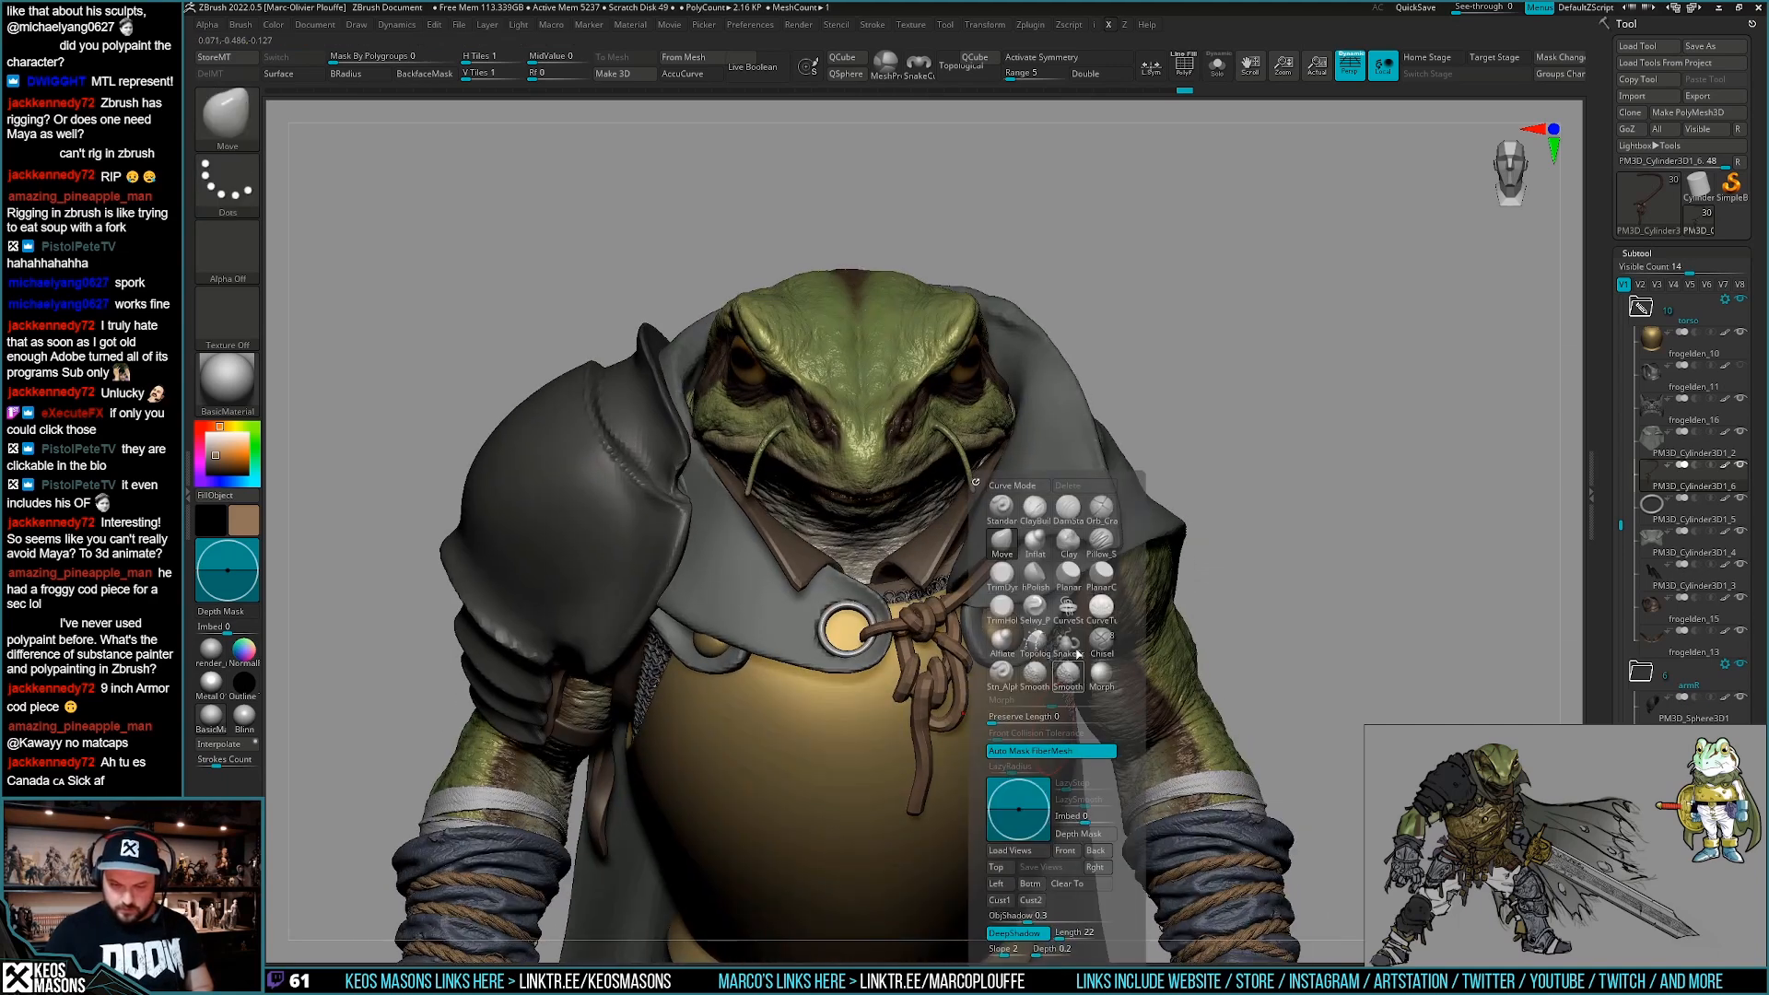
{"action": "left_click", "coordinate": [1034, 544]}
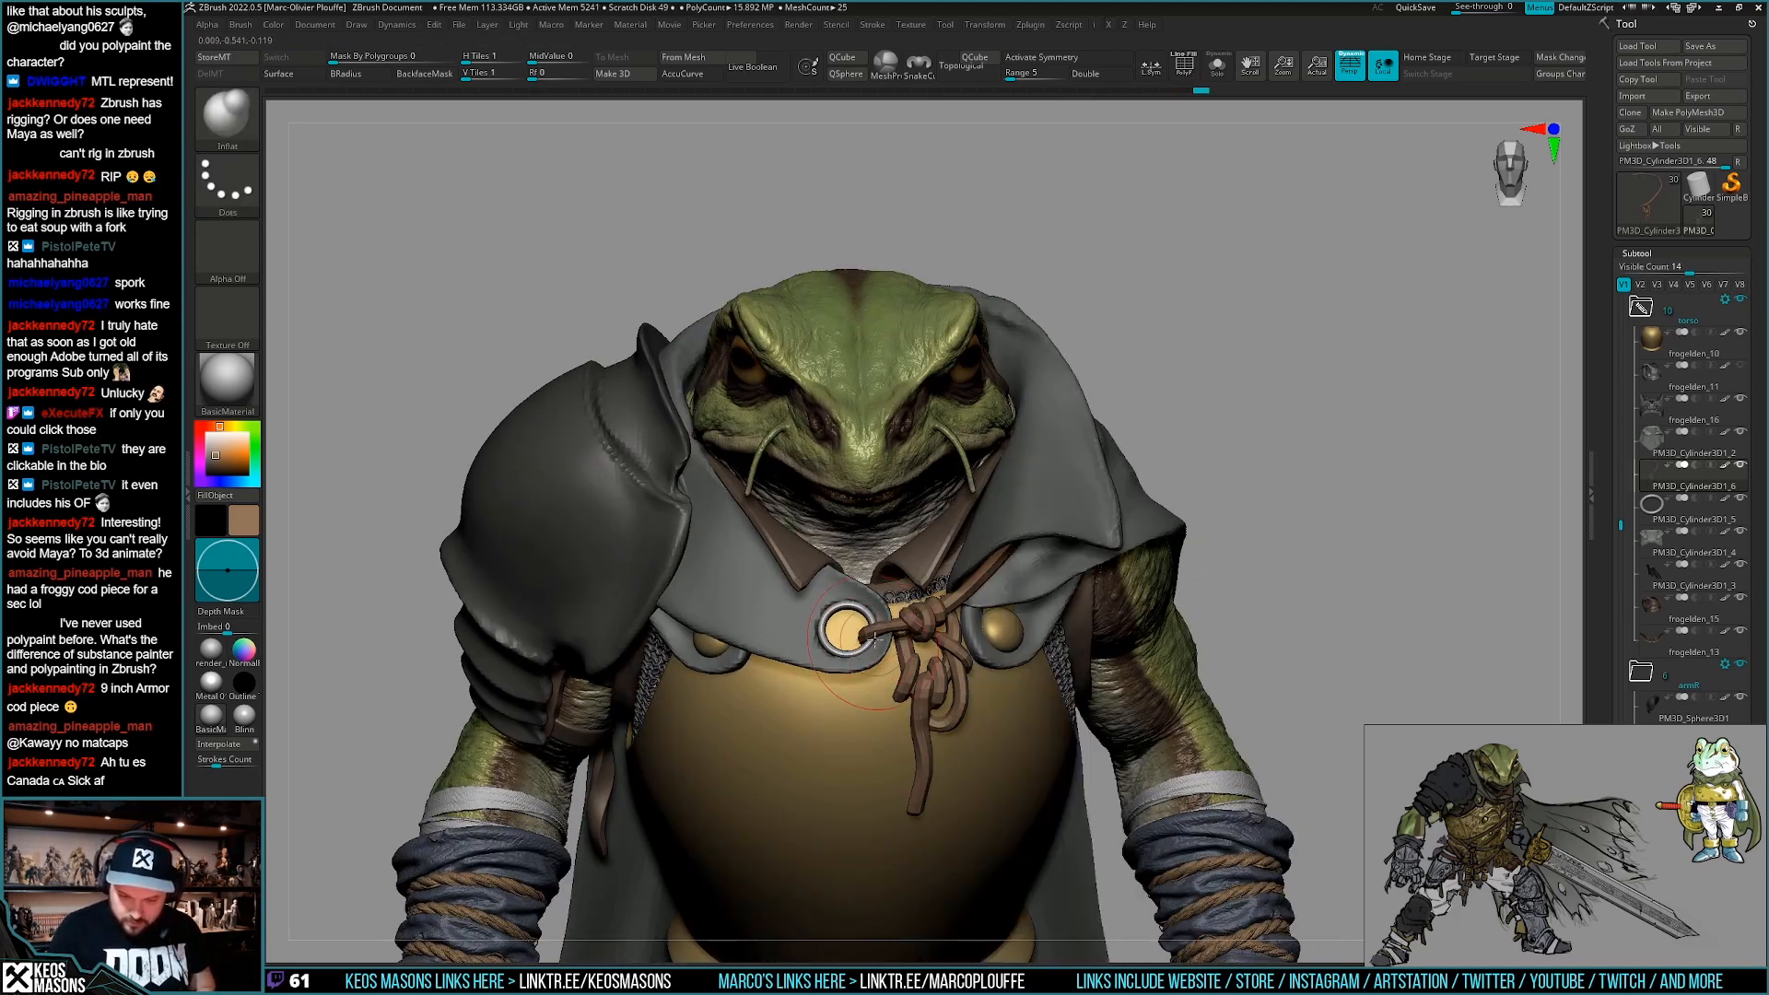
{"action": "left_click_drag", "start_coordinate": [900, 646], "coordinate": [910, 671]}
{"action": "mouse_move", "coordinate": [1039, 779]}
{"action": "right_mouse_down"}
{"action": "mouse_move", "coordinate": [1042, 727]}
{"action": "mouse_move", "coordinate": [1012, 699]}
{"action": "right_mouse_up"}
Mask the connected cord pieces with Transpose, refine the unmasked part of the knot with the Move brush, and clear the mask.
{"action": "key", "text": "w"}
{"action": "key", "text": "q"}
{"action": "key", "text": "space"}
{"action": "key", "text": "w"}
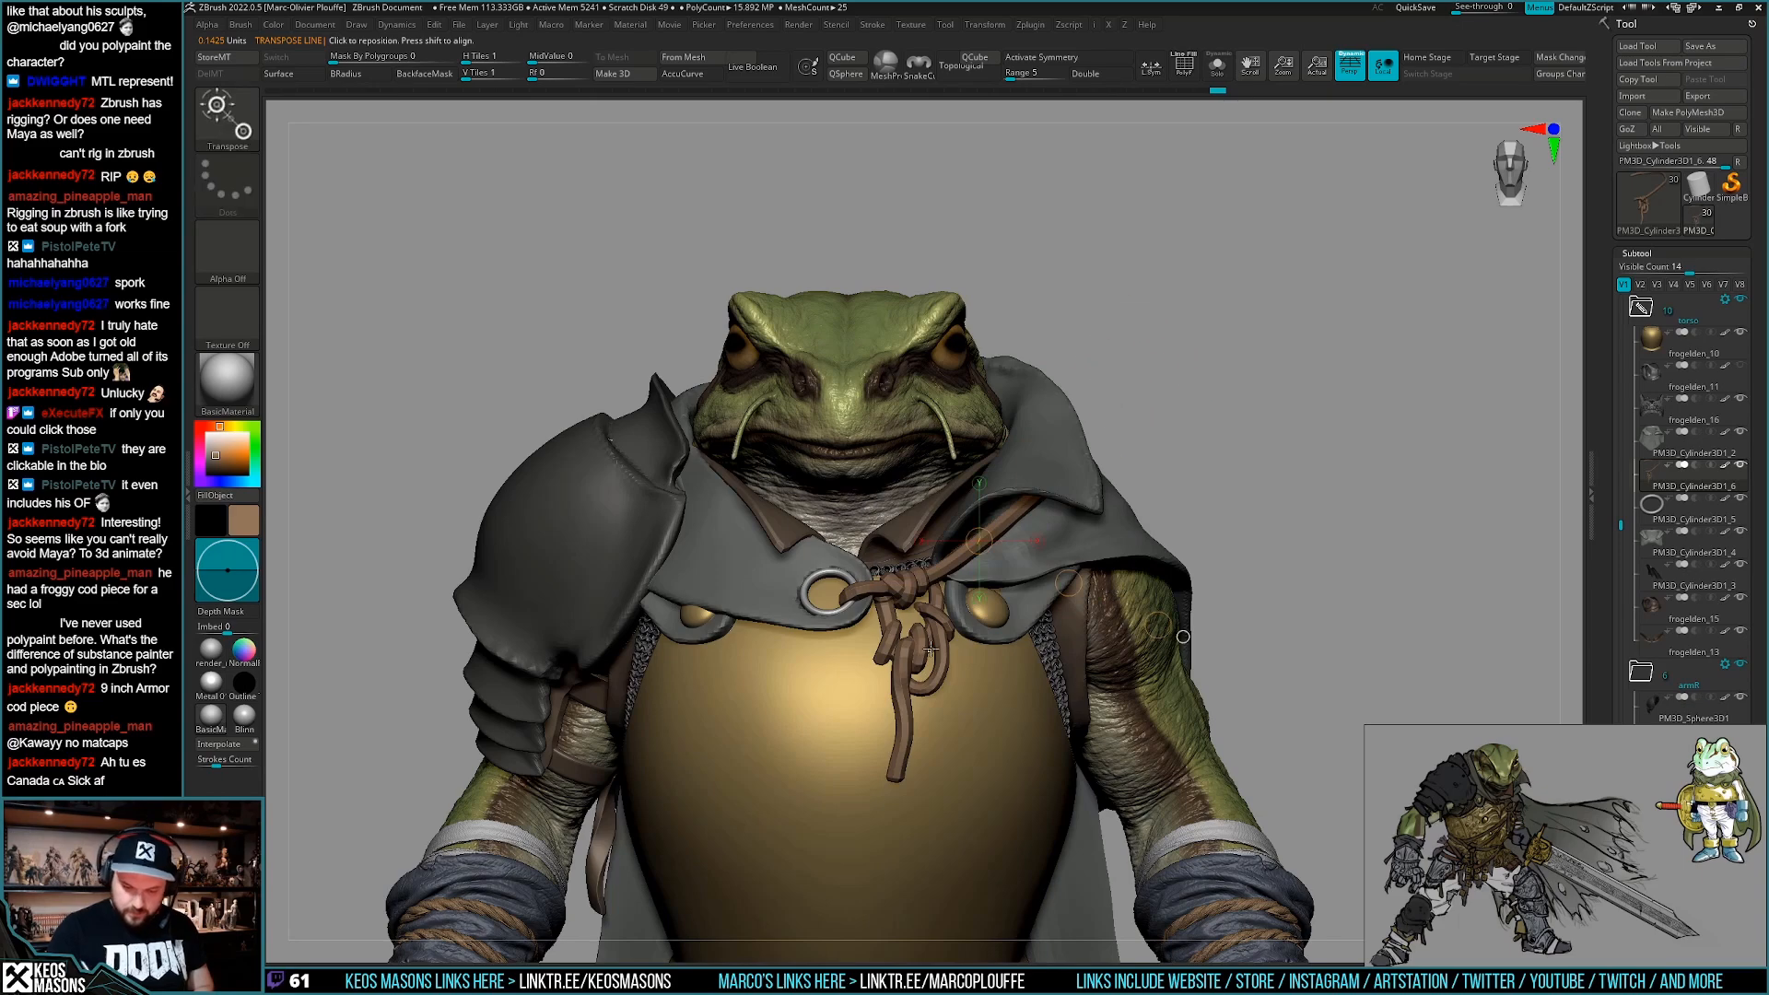
{"action": "key", "text": "q"}
{"action": "mouse_move", "coordinate": [924, 612]}
{"action": "right_mouse_down"}
{"action": "mouse_move", "coordinate": [906, 628]}
{"action": "mouse_move", "coordinate": [918, 612]}
{"action": "right_mouse_up"}
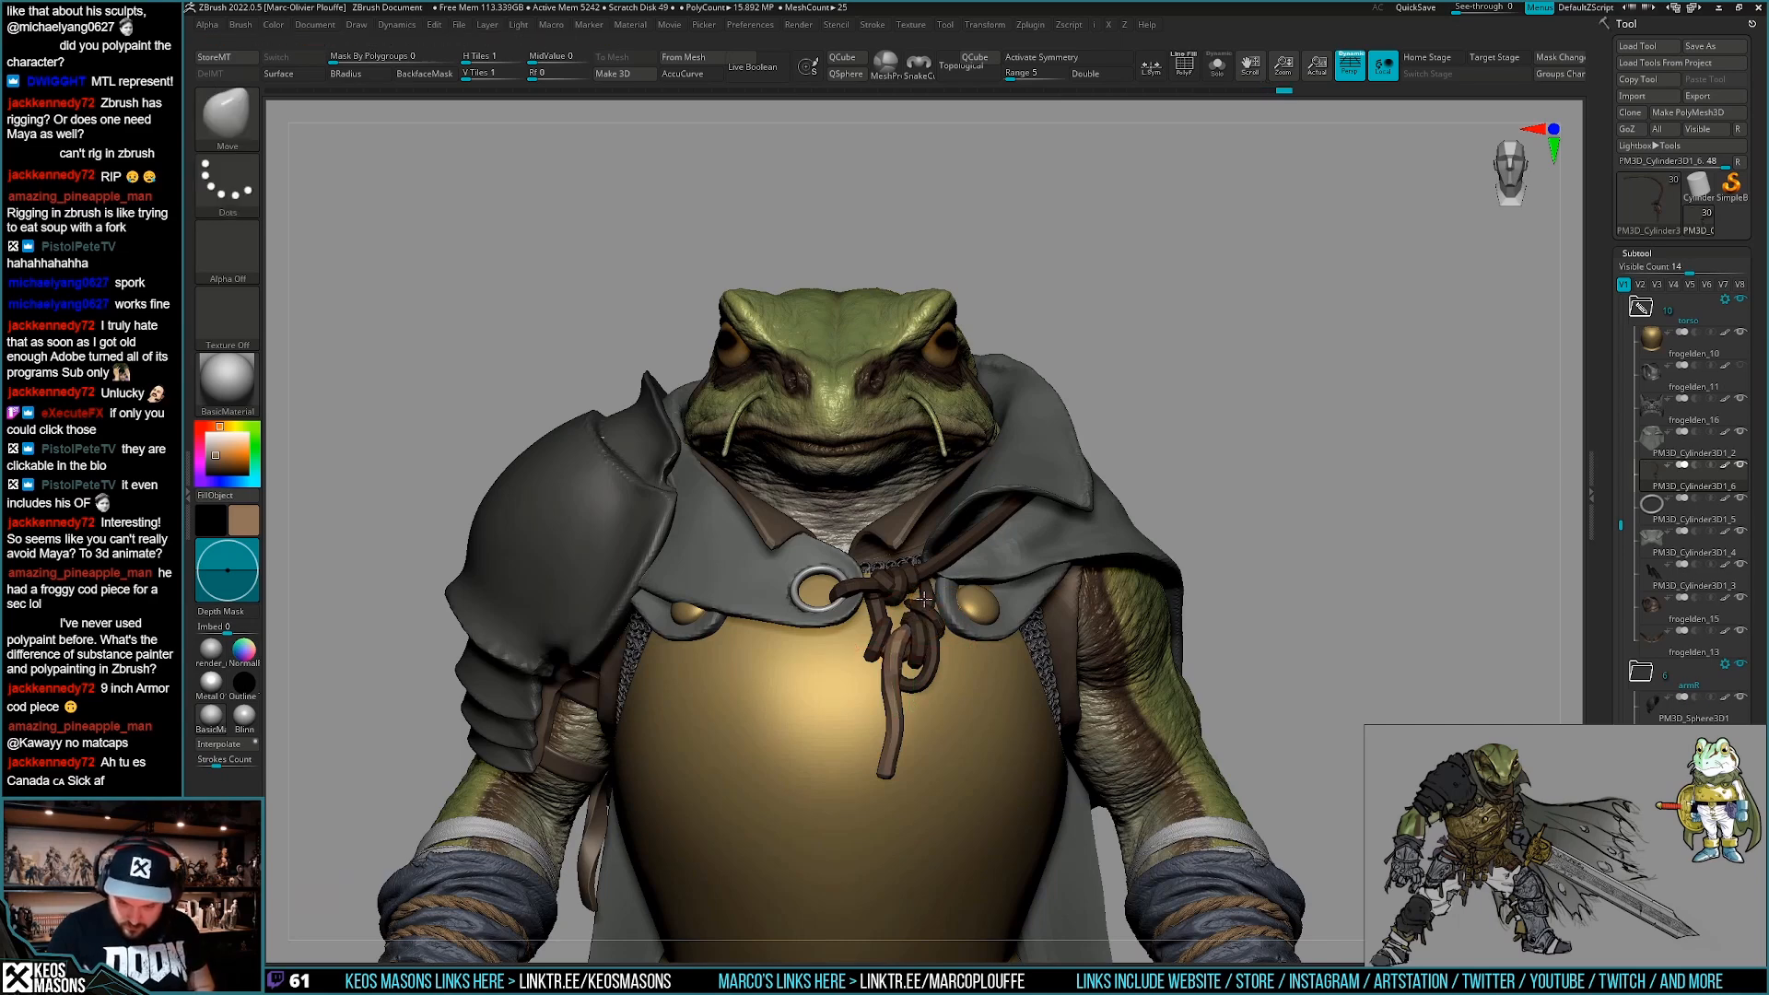
{"action": "left_click", "coordinate": [960, 649], "text": "ctrl"}
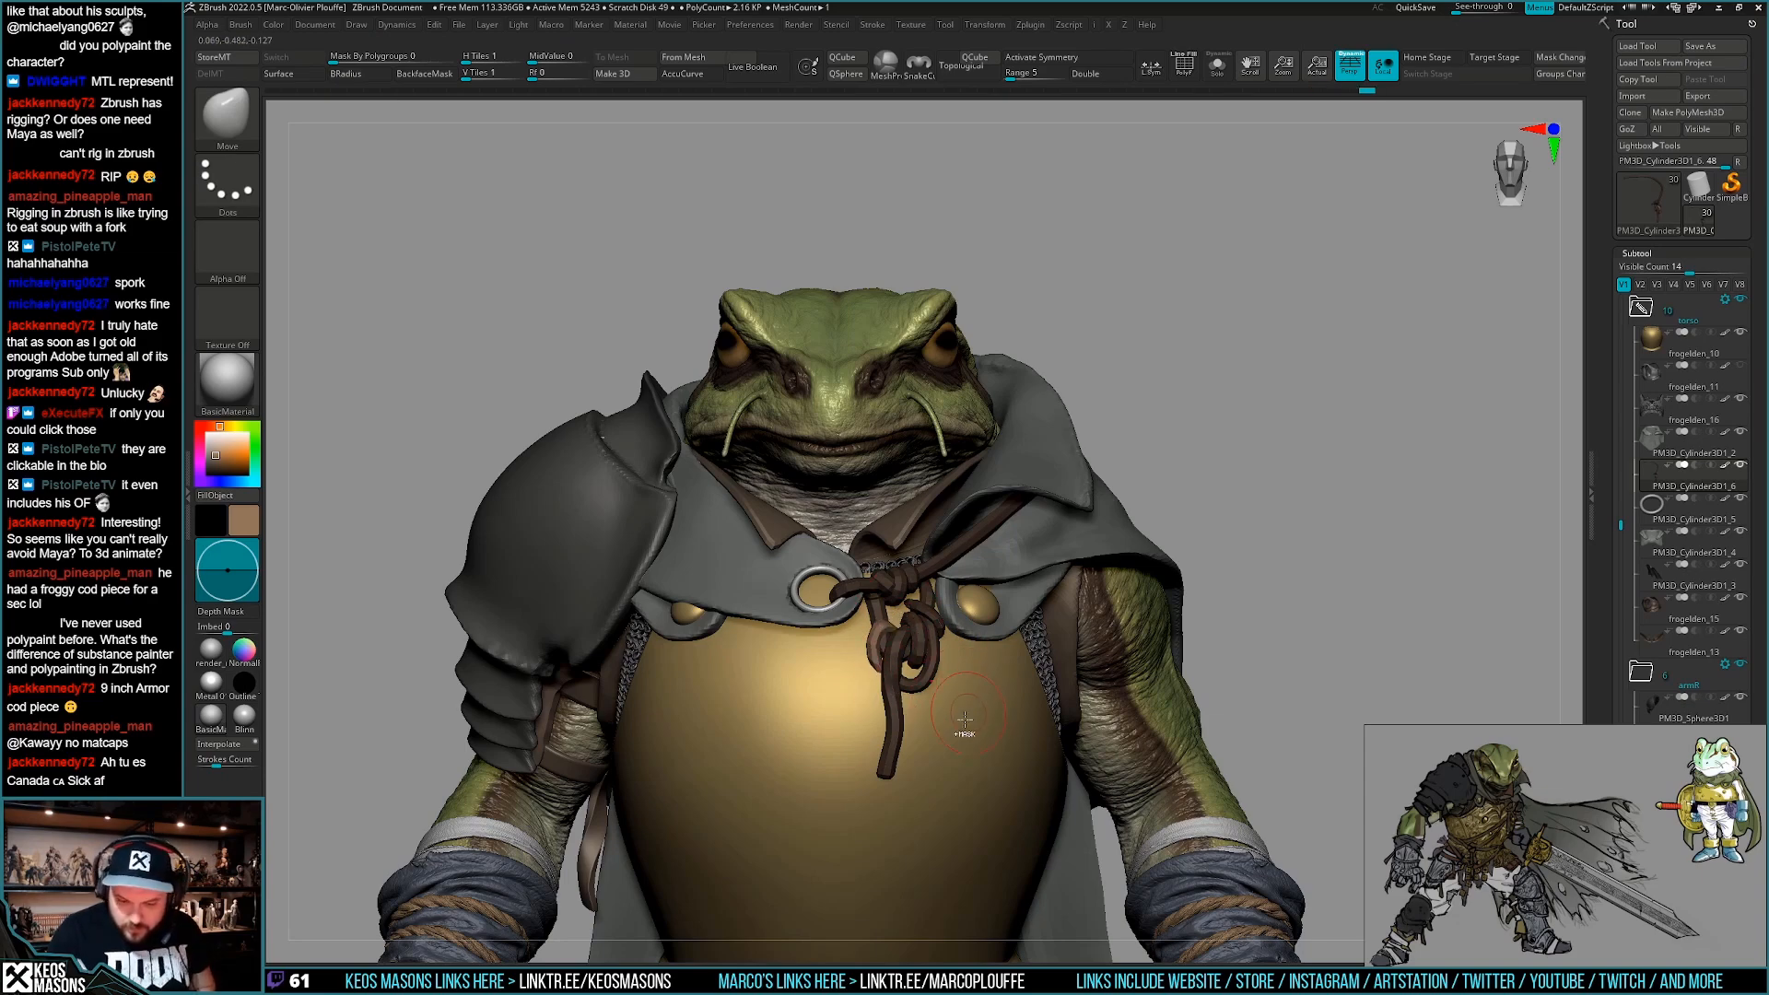
{"action": "right_click_drag", "start_coordinate": [974, 702], "coordinate": [1216, 561], "text": "ctrl"}
{"action": "right_click_drag", "start_coordinate": [1096, 635], "coordinate": [1155, 686]}
{"action": "mouse_move", "coordinate": [1135, 733]}
{"action": "left_mouse_down"}
{"action": "mouse_move", "coordinate": [1164, 705]}
{"action": "mouse_move", "coordinate": [1145, 716]}
{"action": "left_mouse_up"}
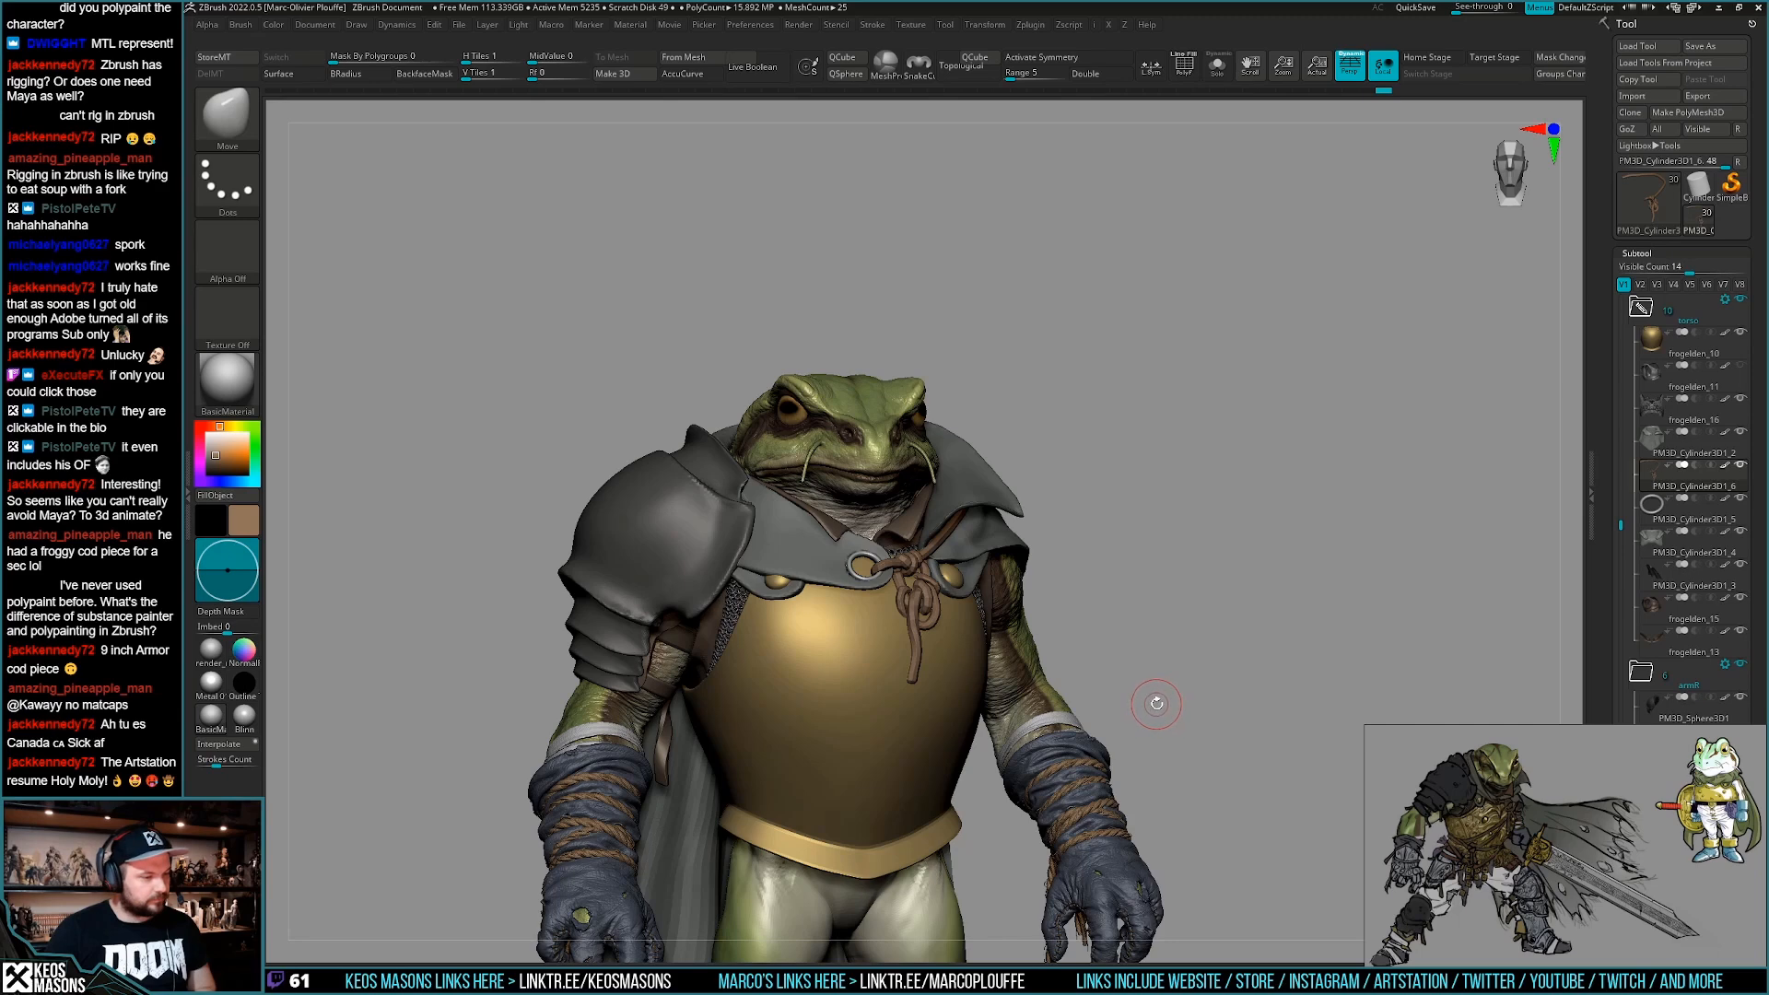
Save the tool over the existing file frogelden_14.ztl.
{"action": "mouse_move", "coordinate": [1184, 651]}
{"action": "left_mouse_down"}
{"action": "mouse_move", "coordinate": [1143, 683]}
{"action": "mouse_move", "coordinate": [1185, 678]}
{"action": "left_mouse_up"}
{"action": "key", "text": "shift"}
{"action": "key", "text": "ctrl+s"}
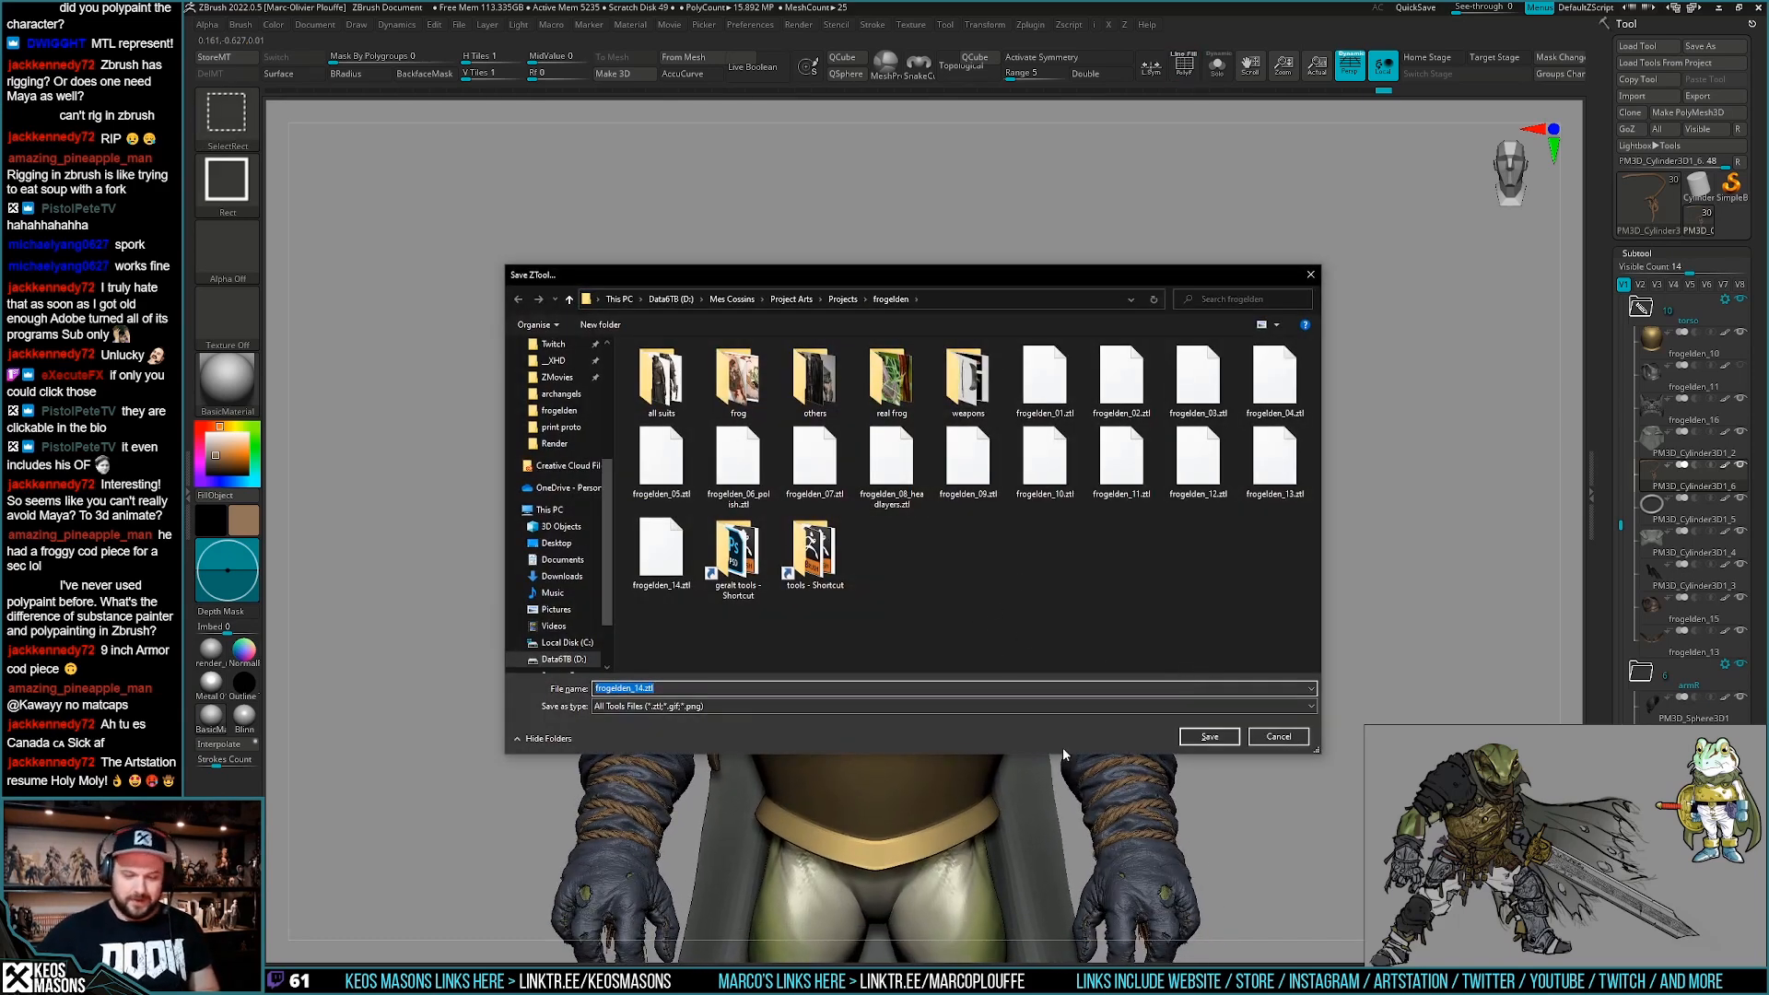
{"action": "left_click", "coordinate": [1208, 737]}
{"action": "left_click", "coordinate": [925, 495]}
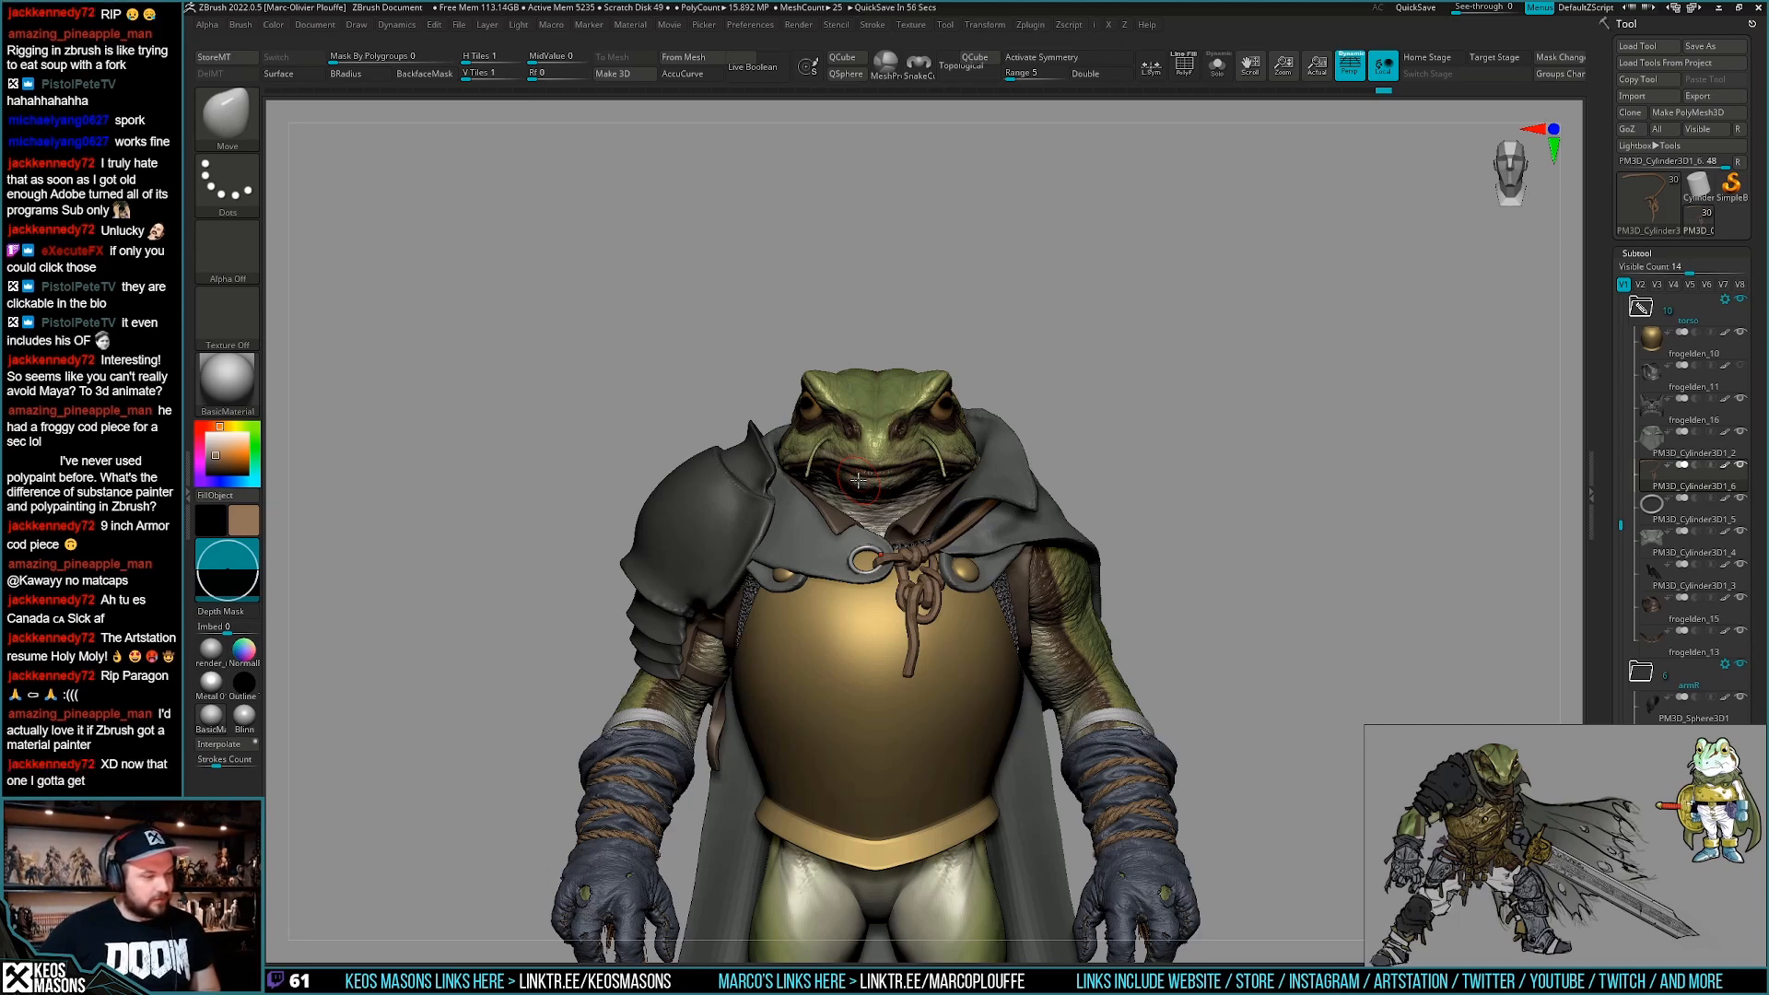
Examine the cape, knot and hanging strap end on the full figure from the front and both sides.
{"action": "left_click_drag", "start_coordinate": [1194, 656], "coordinate": [1108, 545]}
{"action": "right_click_drag", "start_coordinate": [1068, 802], "coordinate": [1056, 733], "text": "ctrl"}
{"action": "right_click_drag", "start_coordinate": [1056, 733], "coordinate": [1081, 729], "text": "shift"}
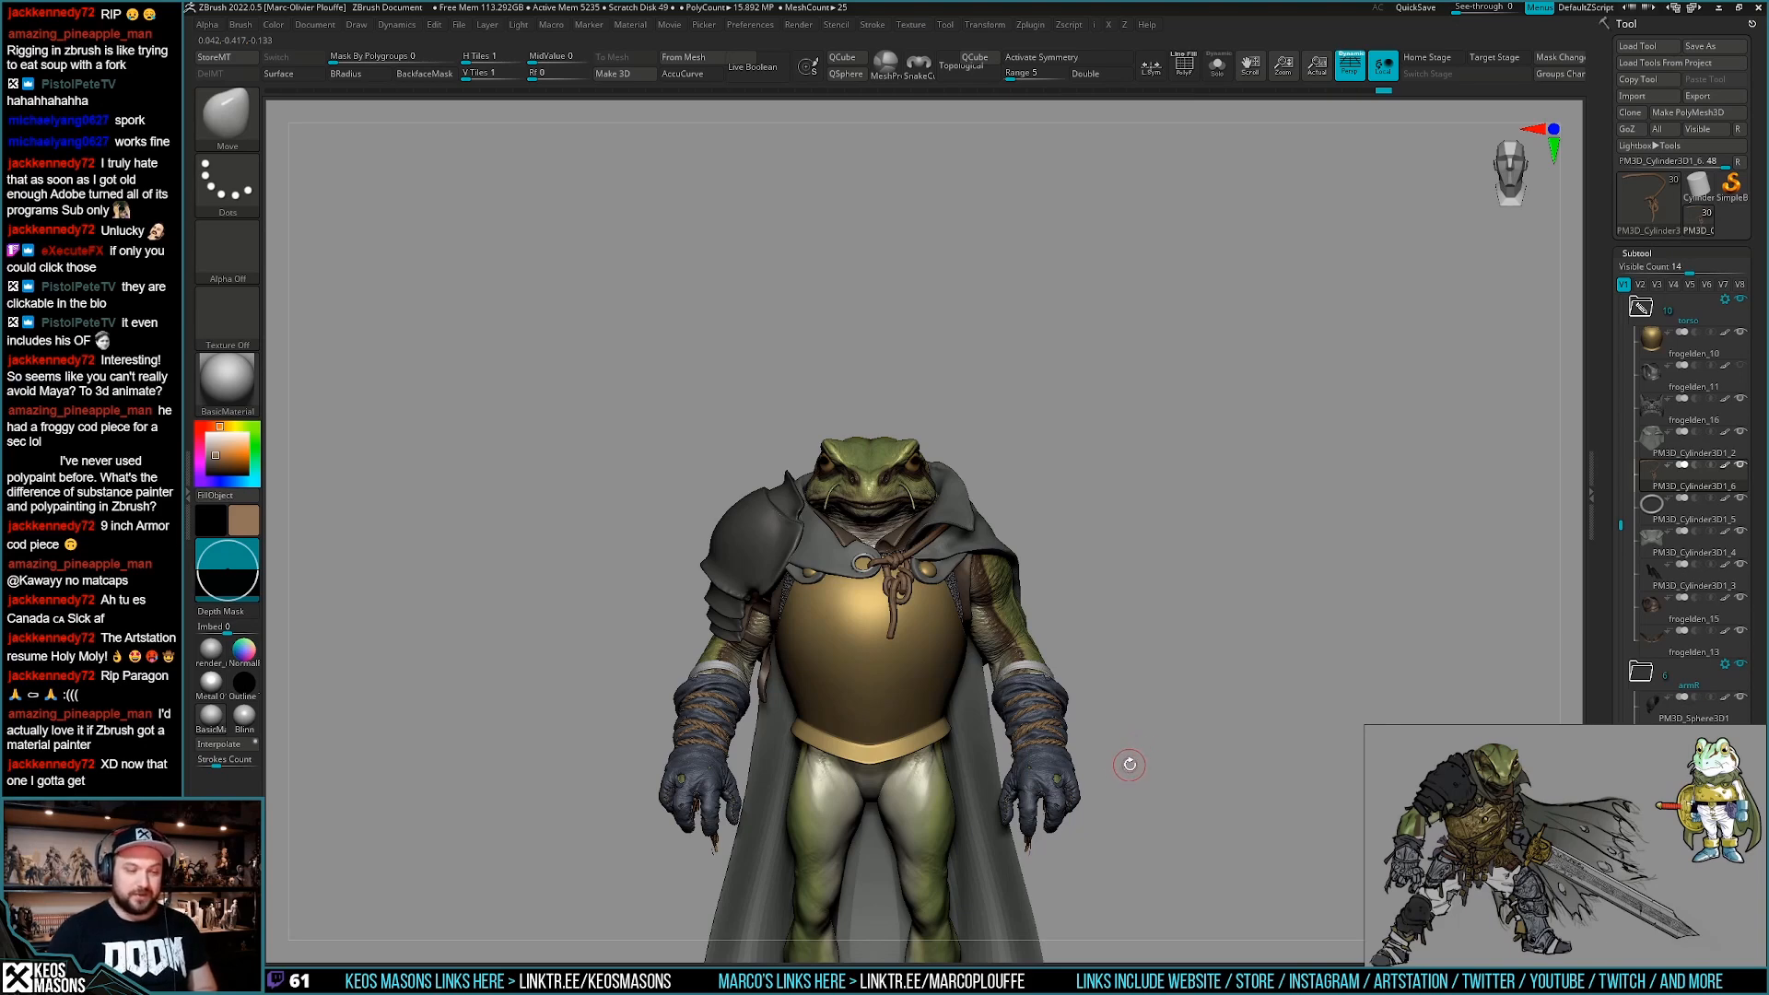
{"action": "mouse_move", "coordinate": [1127, 732]}
{"action": "right_mouse_down", "text": "alt"}
{"action": "mouse_move", "coordinate": [1115, 785]}
{"action": "mouse_move", "coordinate": [1131, 728]}
{"action": "right_mouse_up", "text": "alt"}
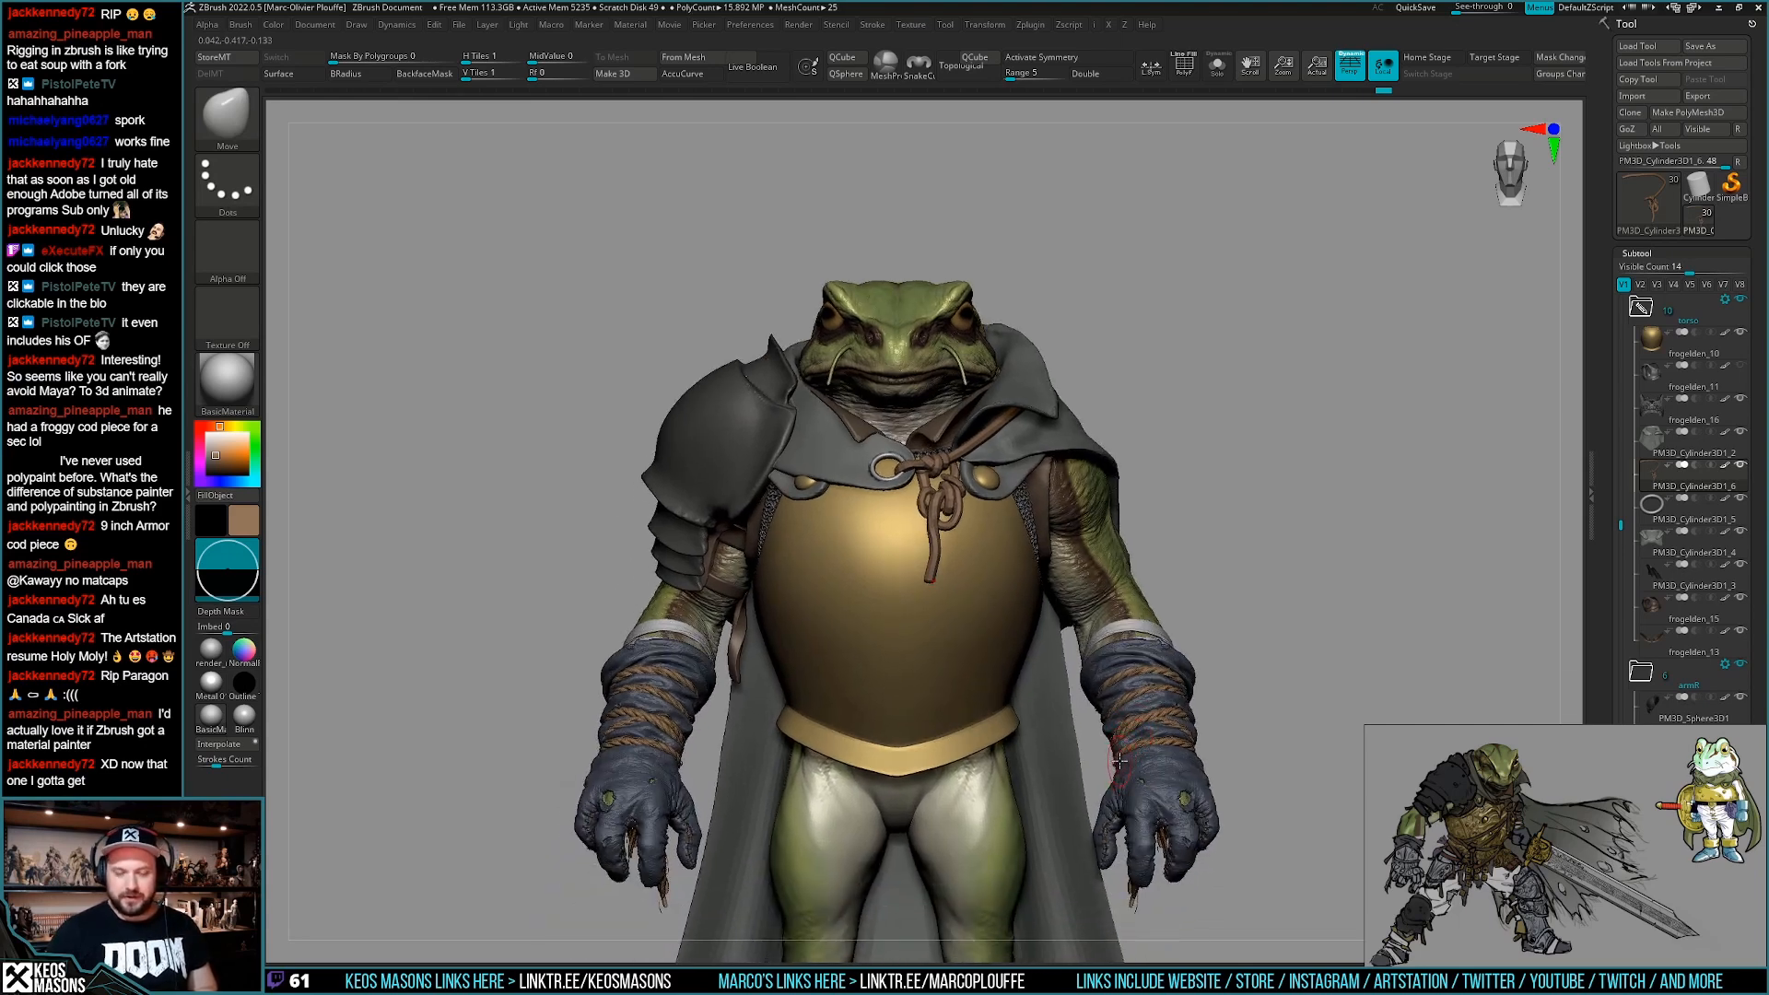
{"action": "mouse_move", "coordinate": [1120, 758]}
{"action": "right_mouse_down"}
{"action": "mouse_move", "coordinate": [1172, 757]}
{"action": "mouse_move", "coordinate": [1114, 738]}
{"action": "right_mouse_up"}
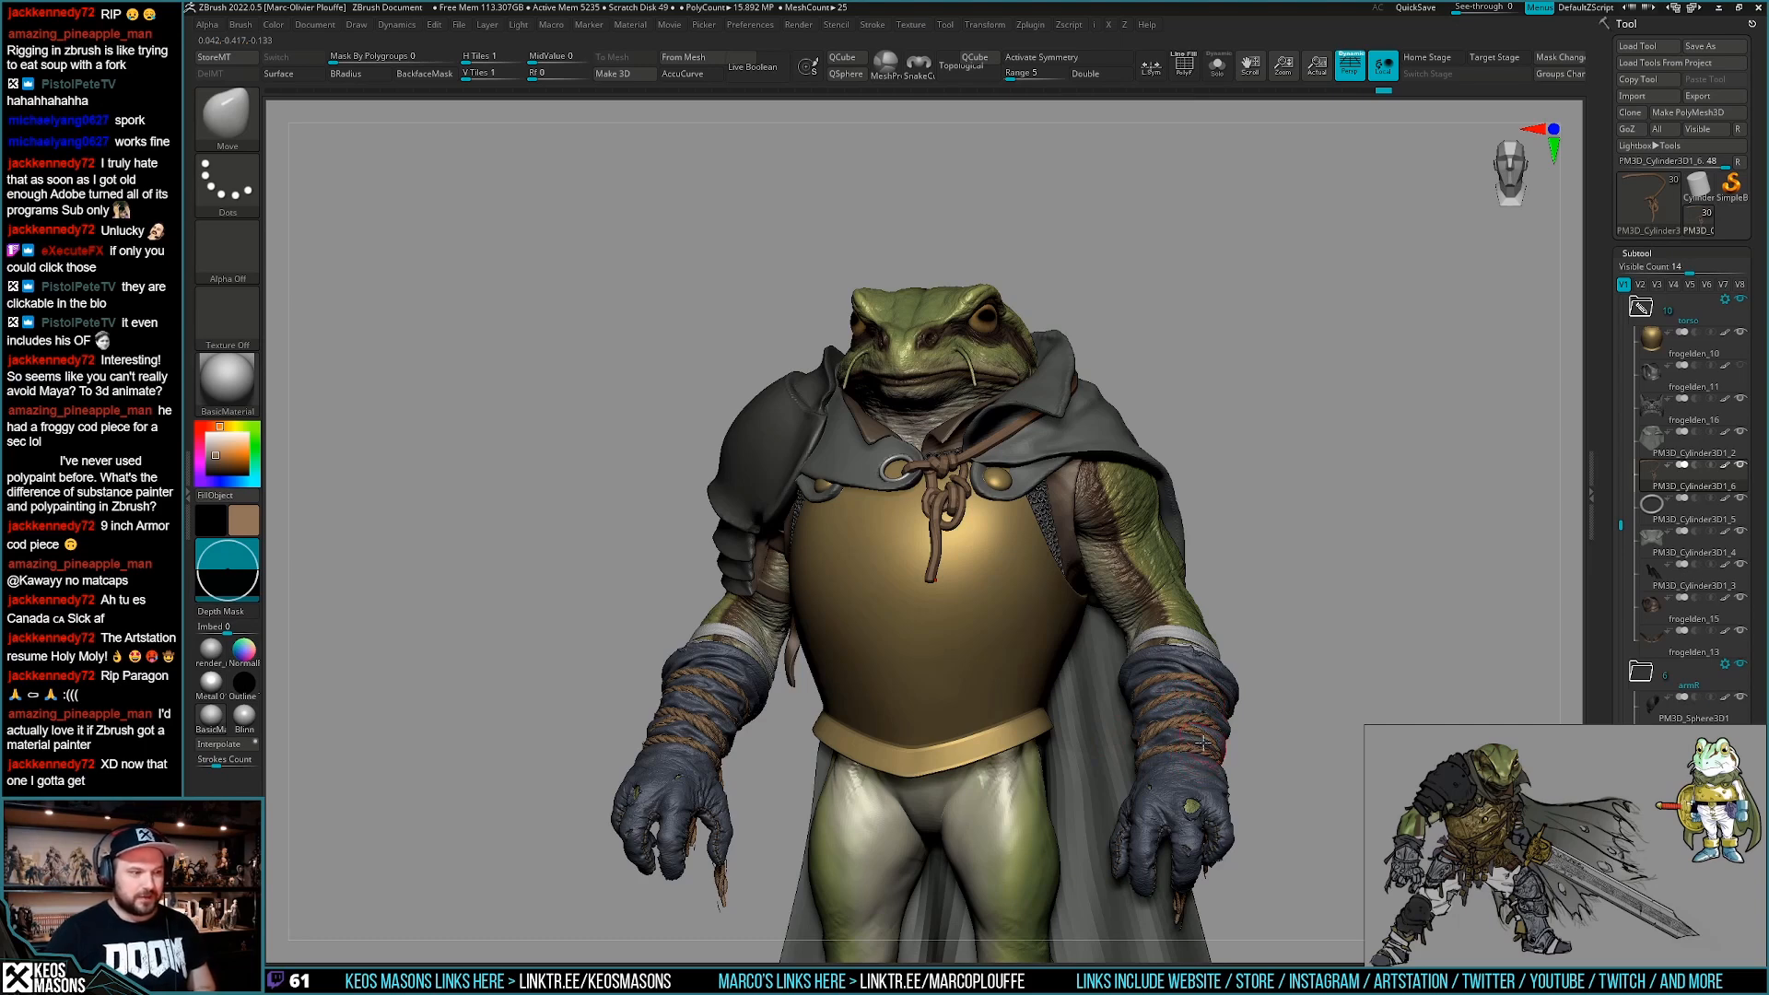
{"action": "right_click_drag", "start_coordinate": [1197, 743], "coordinate": [1182, 691]}
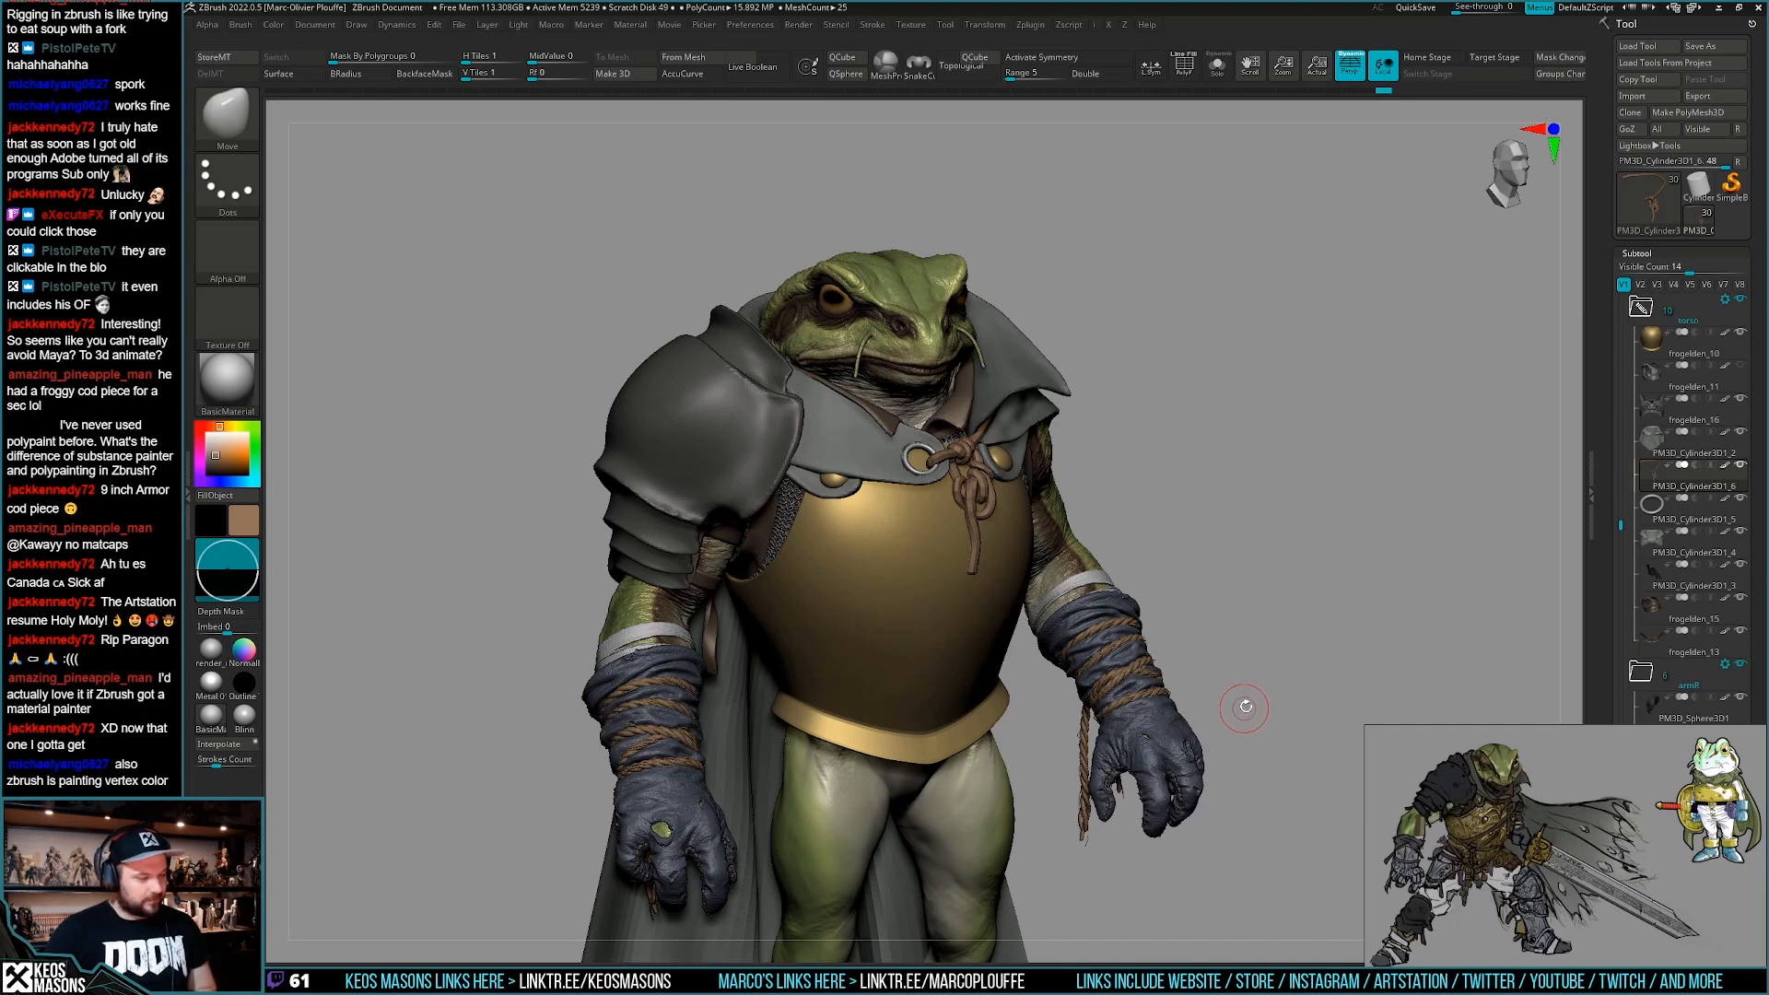
{"action": "mouse_move", "coordinate": [1246, 705]}
{"action": "left_mouse_down"}
{"action": "mouse_move", "coordinate": [1271, 664]}
{"action": "mouse_move", "coordinate": [1245, 702]}
{"action": "left_mouse_up"}
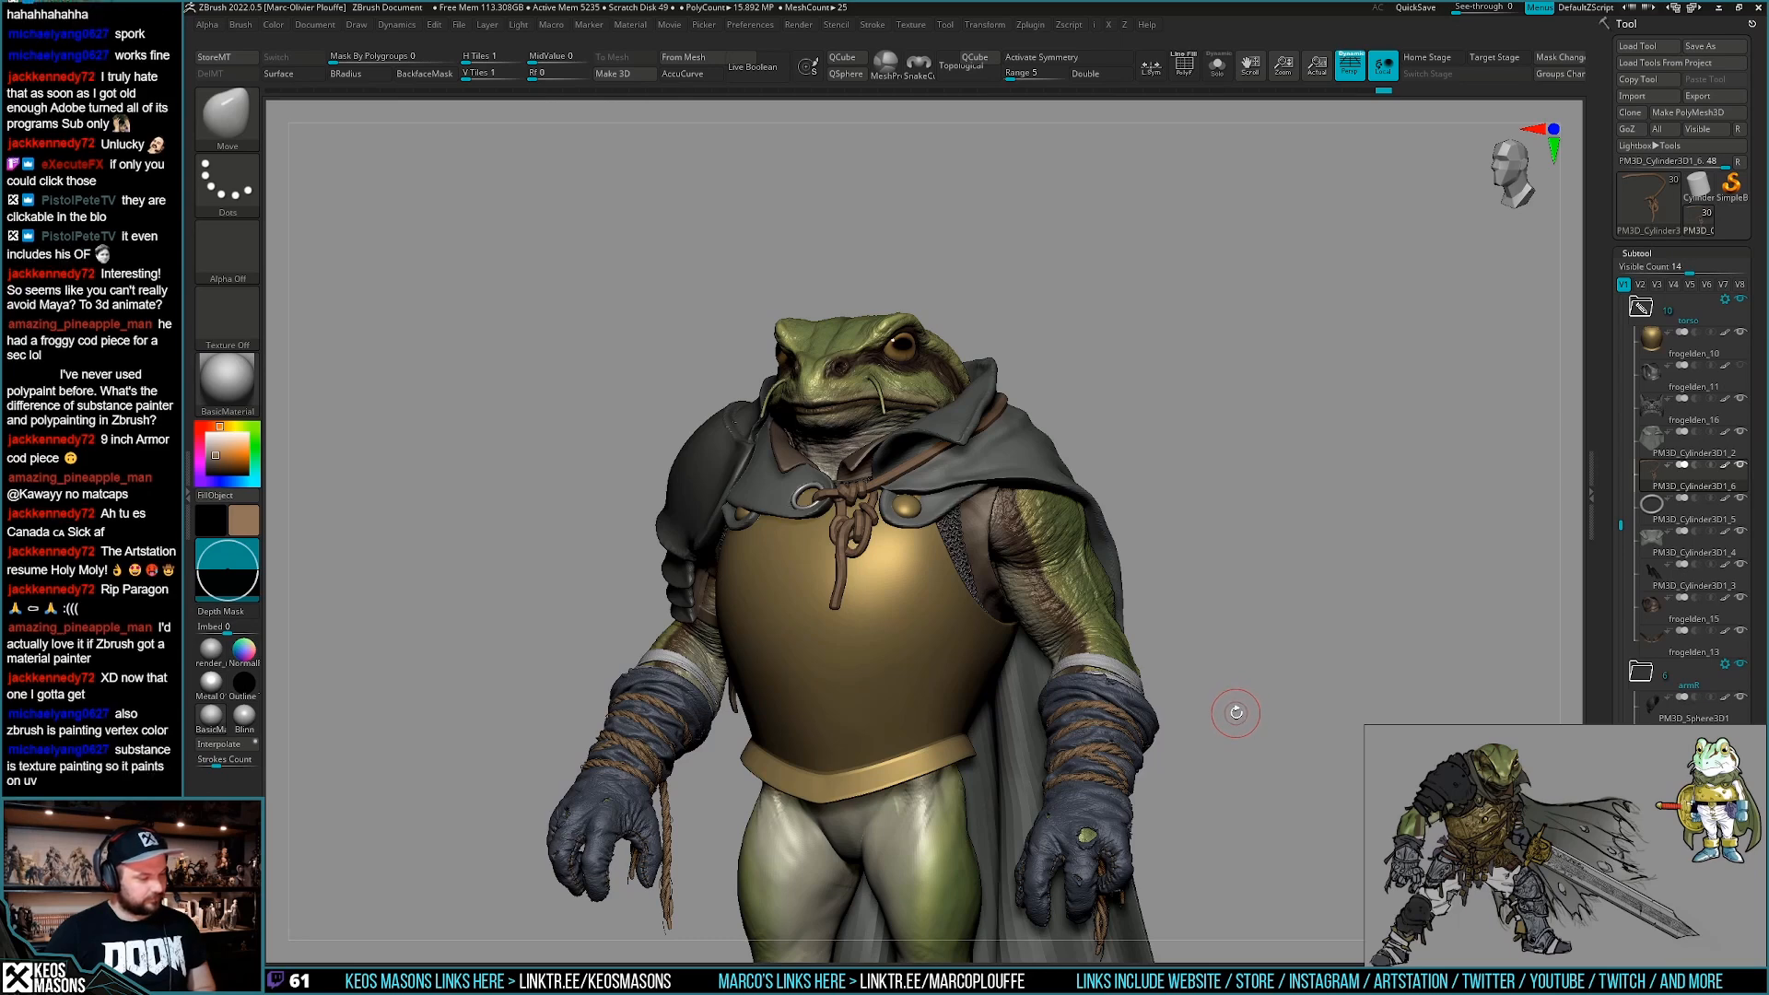
{"action": "mouse_move", "coordinate": [1237, 719]}
{"action": "left_mouse_down"}
{"action": "mouse_move", "coordinate": [1263, 704]}
{"action": "mouse_move", "coordinate": [1246, 667]}
{"action": "mouse_move", "coordinate": [1268, 668]}
{"action": "mouse_move", "coordinate": [1248, 710]}
{"action": "left_mouse_up"}
{"action": "key", "text": "shift+f"}
{"action": "key", "text": "shift+f"}
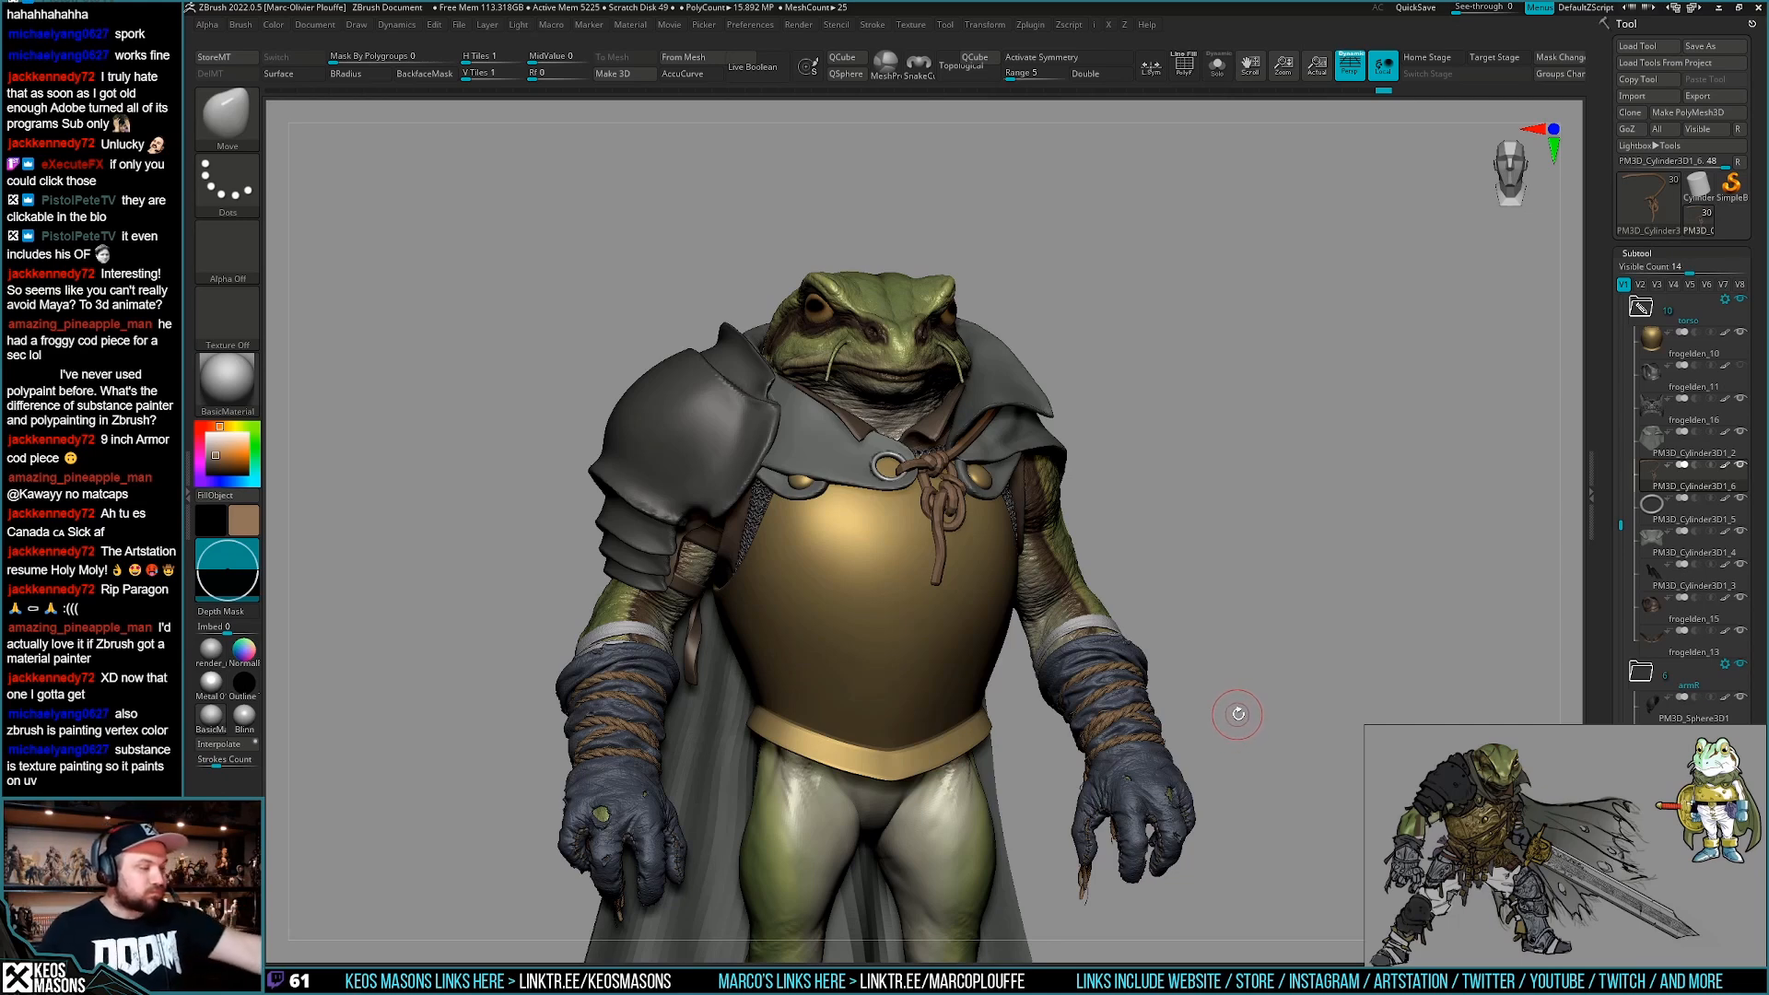
{"action": "mouse_move", "coordinate": [1251, 705]}
{"action": "left_mouse_down"}
{"action": "mouse_move", "coordinate": [1224, 675]}
{"action": "mouse_move", "coordinate": [1253, 717]}
{"action": "mouse_move", "coordinate": [1197, 684]}
{"action": "mouse_move", "coordinate": [913, 678]}
{"action": "left_mouse_up"}
{"action": "left_click_drag", "start_coordinate": [1228, 660], "coordinate": [1224, 633]}
{"action": "mouse_move", "coordinate": [1224, 633]}
{"action": "right_mouse_down", "text": "ctrl"}
{"action": "mouse_move", "coordinate": [1231, 676]}
{"action": "mouse_move", "coordinate": [1265, 667]}
{"action": "right_mouse_up", "text": "ctrl"}
{"action": "mouse_move", "coordinate": [1266, 667]}
{"action": "left_mouse_down", "text": "alt"}
{"action": "mouse_move", "coordinate": [1251, 612]}
{"action": "mouse_move", "coordinate": [1231, 663]}
{"action": "mouse_move", "coordinate": [1195, 631]}
{"action": "mouse_move", "coordinate": [1203, 649]}
{"action": "left_mouse_up", "text": "alt"}
Save the tool again, overwriting frogelden_14.ztl.
{"action": "key", "text": "ctrl+s"}
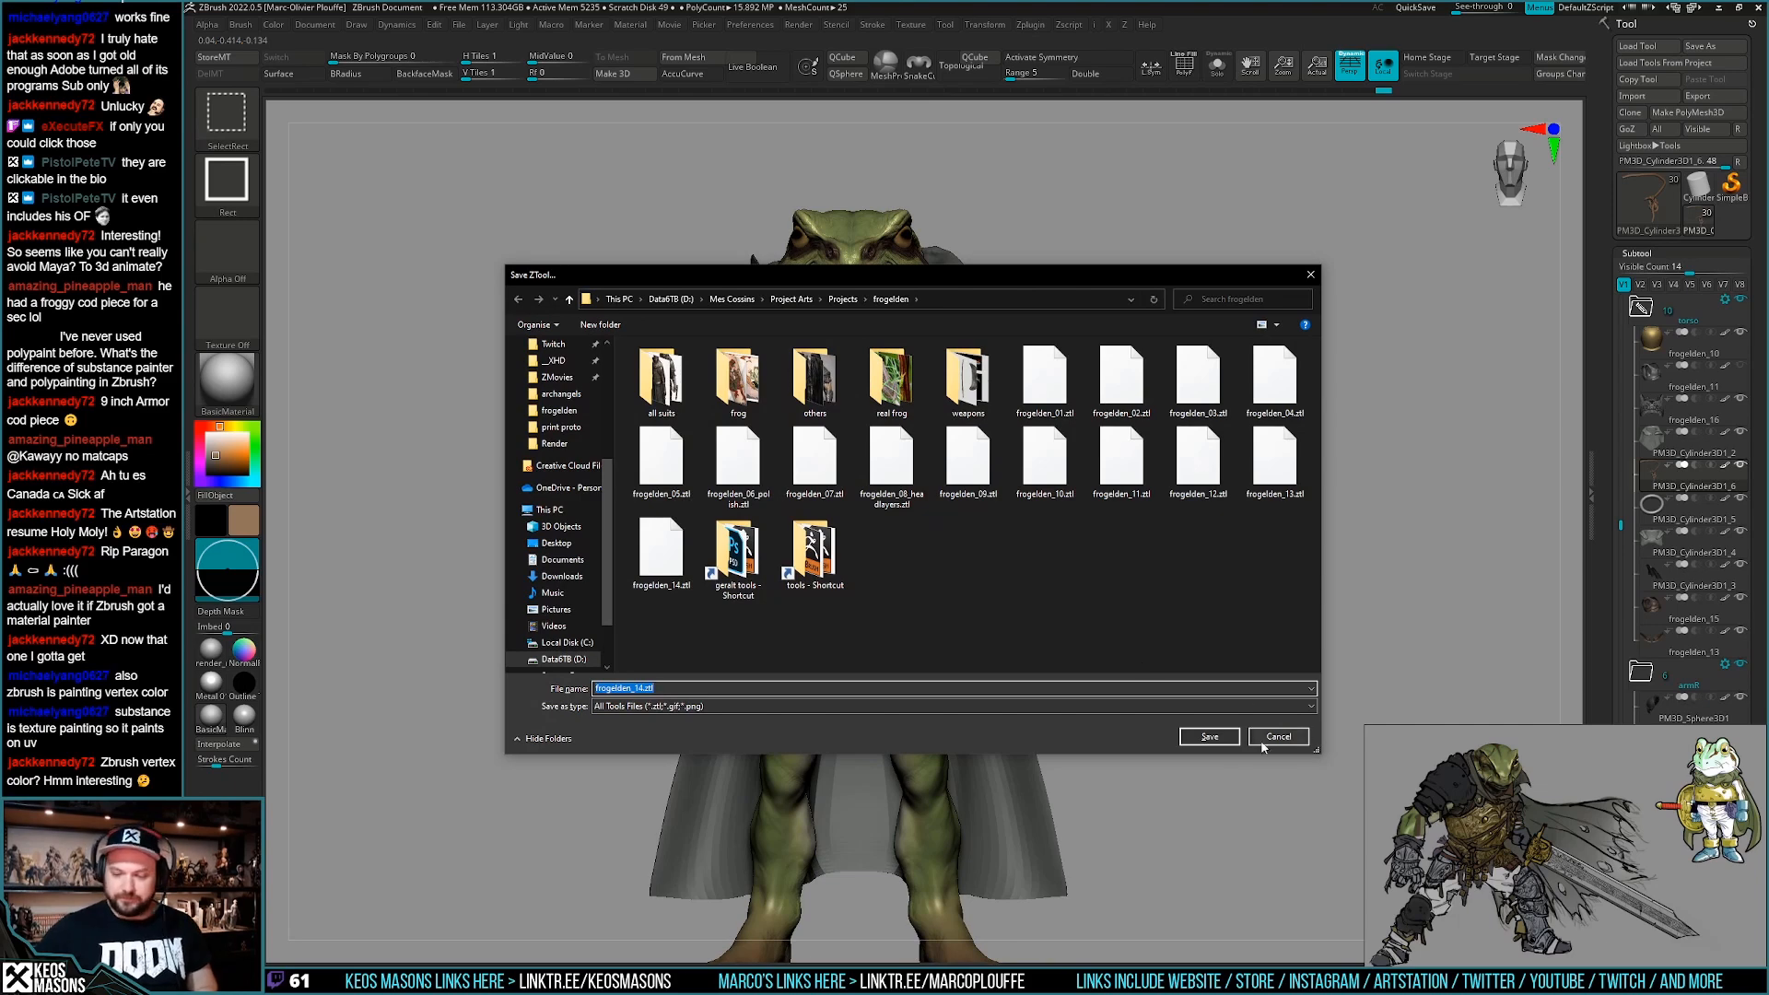
{"action": "key", "text": "Return"}
{"action": "left_click", "coordinate": [925, 496]}
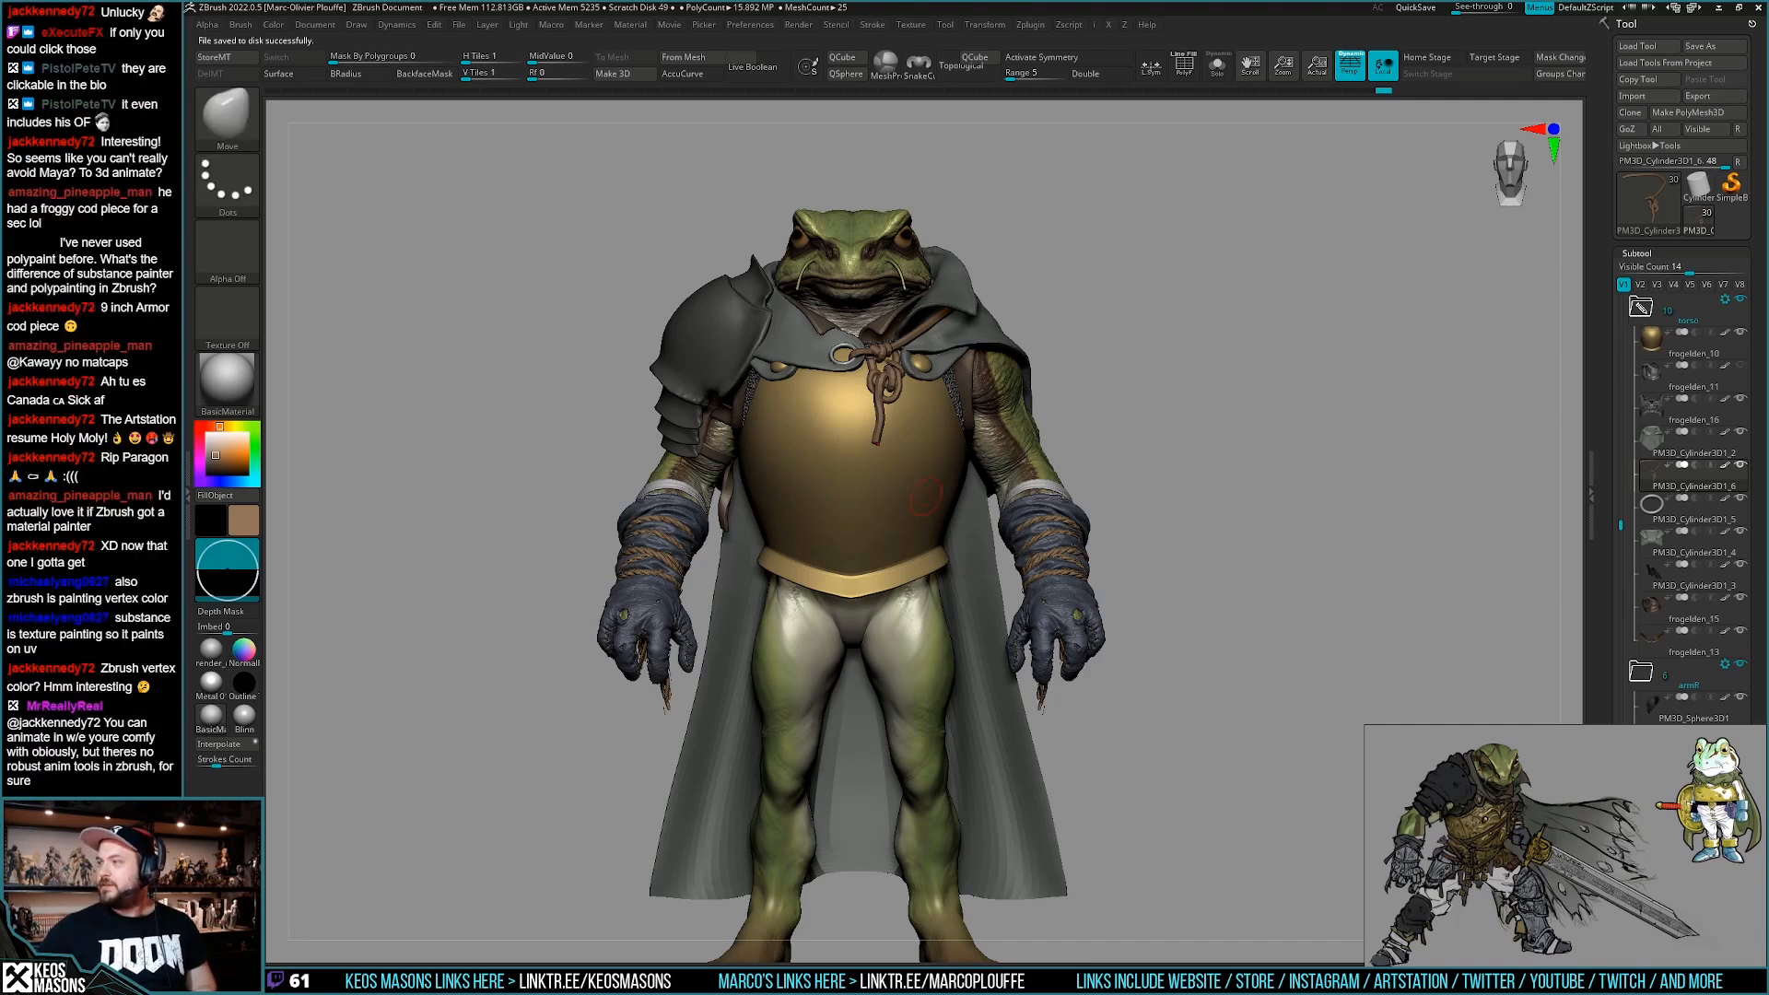
Make the shoulder cape the active subtool and isolate it from the rest of the model.
{"action": "left_click_drag", "start_coordinate": [1211, 642], "coordinate": [1198, 708]}
{"action": "right_click", "coordinate": [1199, 707]}
{"action": "right_click_drag", "start_coordinate": [1027, 346], "coordinate": [1073, 410], "text": "alt"}
{"action": "right_click_drag", "start_coordinate": [1073, 410], "coordinate": [1050, 562], "text": "ctrl"}
{"action": "right_click_drag", "start_coordinate": [1050, 562], "coordinate": [1046, 620], "text": "alt"}
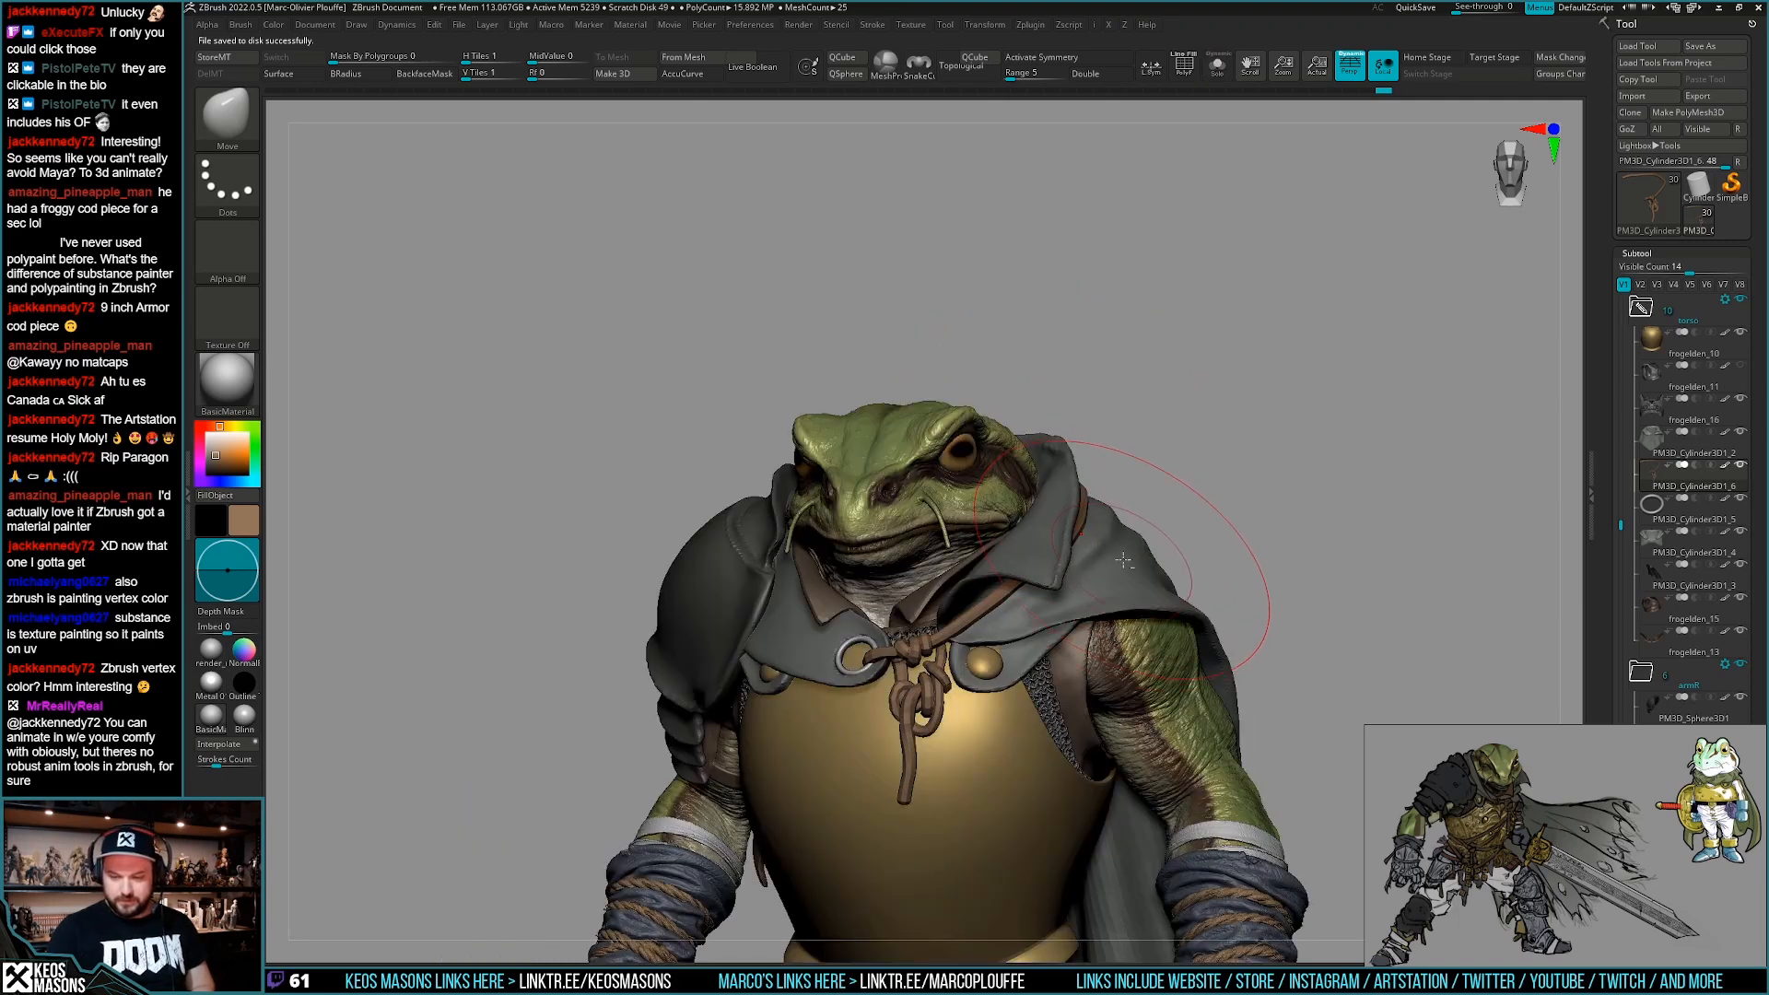
{"action": "left_click", "coordinate": [1087, 552], "text": "alt"}
{"action": "key", "text": "shift+s"}
{"action": "mouse_move", "coordinate": [1087, 553]}
{"action": "right_mouse_down"}
{"action": "mouse_move", "coordinate": [1161, 534]}
{"action": "mouse_move", "coordinate": [1216, 550]}
{"action": "mouse_move", "coordinate": [1236, 511]}
{"action": "right_mouse_up"}
Lasso-mask the body of the cape so that only the turned-over collar stays unmasked.
{"action": "mouse_move", "coordinate": [1229, 385]}
{"action": "left_mouse_down", "text": "ctrl"}
{"action": "mouse_move", "coordinate": [1247, 416]}
{"action": "mouse_move", "coordinate": [850, 611]}
{"action": "mouse_move", "coordinate": [900, 304]}
{"action": "mouse_move", "coordinate": [1106, 166]}
{"action": "left_mouse_up", "text": "ctrl"}
{"action": "mouse_move", "coordinate": [1221, 544]}
{"action": "right_mouse_down"}
{"action": "mouse_move", "coordinate": [1333, 569]}
{"action": "mouse_move", "coordinate": [1204, 606]}
{"action": "mouse_move", "coordinate": [1114, 699]}
{"action": "right_mouse_up"}
{"action": "mouse_move", "coordinate": [1031, 910]}
{"action": "left_mouse_down", "text": "ctrl"}
{"action": "mouse_move", "coordinate": [976, 812]}
{"action": "mouse_move", "coordinate": [751, 588]}
{"action": "mouse_move", "coordinate": [600, 888]}
{"action": "left_mouse_up", "text": "ctrl"}
{"action": "mouse_move", "coordinate": [636, 875]}
{"action": "right_mouse_down"}
{"action": "mouse_move", "coordinate": [783, 737]}
{"action": "mouse_move", "coordinate": [995, 663]}
{"action": "mouse_move", "coordinate": [1170, 636]}
{"action": "right_mouse_up"}
{"action": "mouse_move", "coordinate": [1133, 806]}
{"action": "right_mouse_down"}
{"action": "mouse_move", "coordinate": [1197, 677]}
{"action": "mouse_move", "coordinate": [1165, 566]}
{"action": "right_mouse_up"}
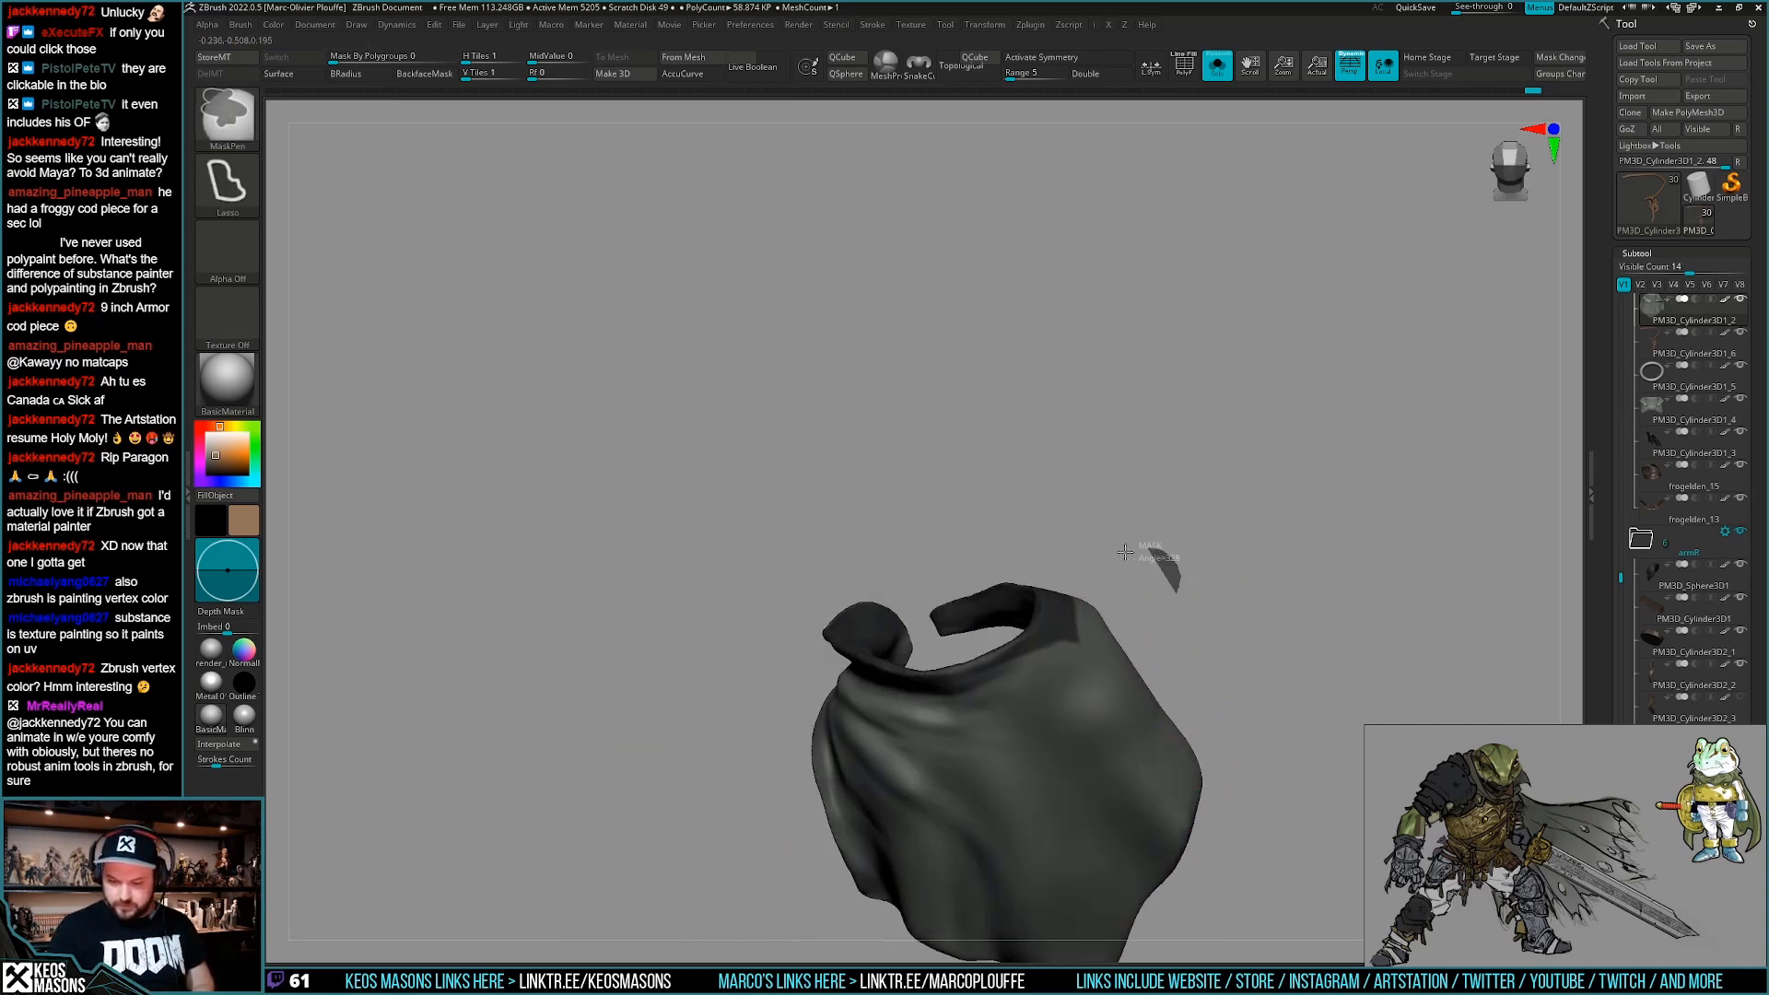
{"action": "right_click_drag", "start_coordinate": [1048, 675], "coordinate": [1154, 592]}
{"action": "key", "text": "shift+f"}
{"action": "key", "text": "shift+f"}
{"action": "key", "text": "w"}
{"action": "key", "text": "q"}
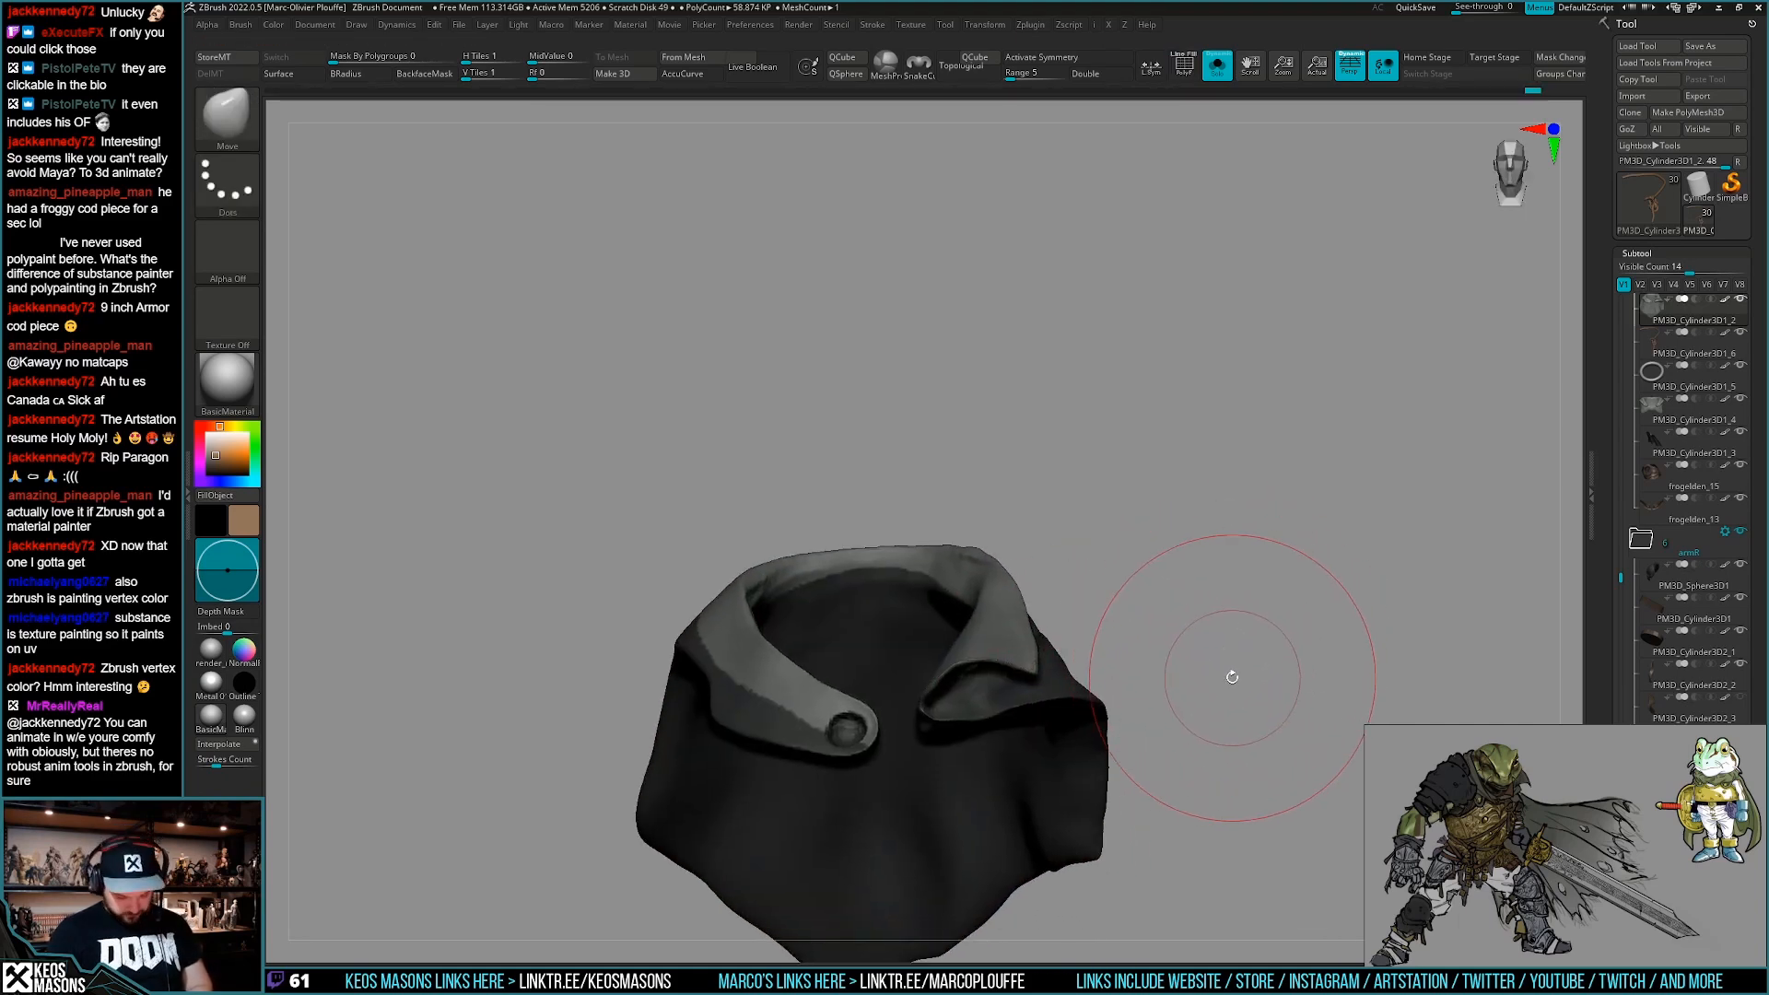
Show the full model and reshape the cape's collar around the neck using the Move brush with AccuCurve on.
{"action": "right_click_drag", "start_coordinate": [1216, 679], "coordinate": [1202, 674]}
{"action": "key", "text": "shift+s"}
{"action": "key", "text": "b"}
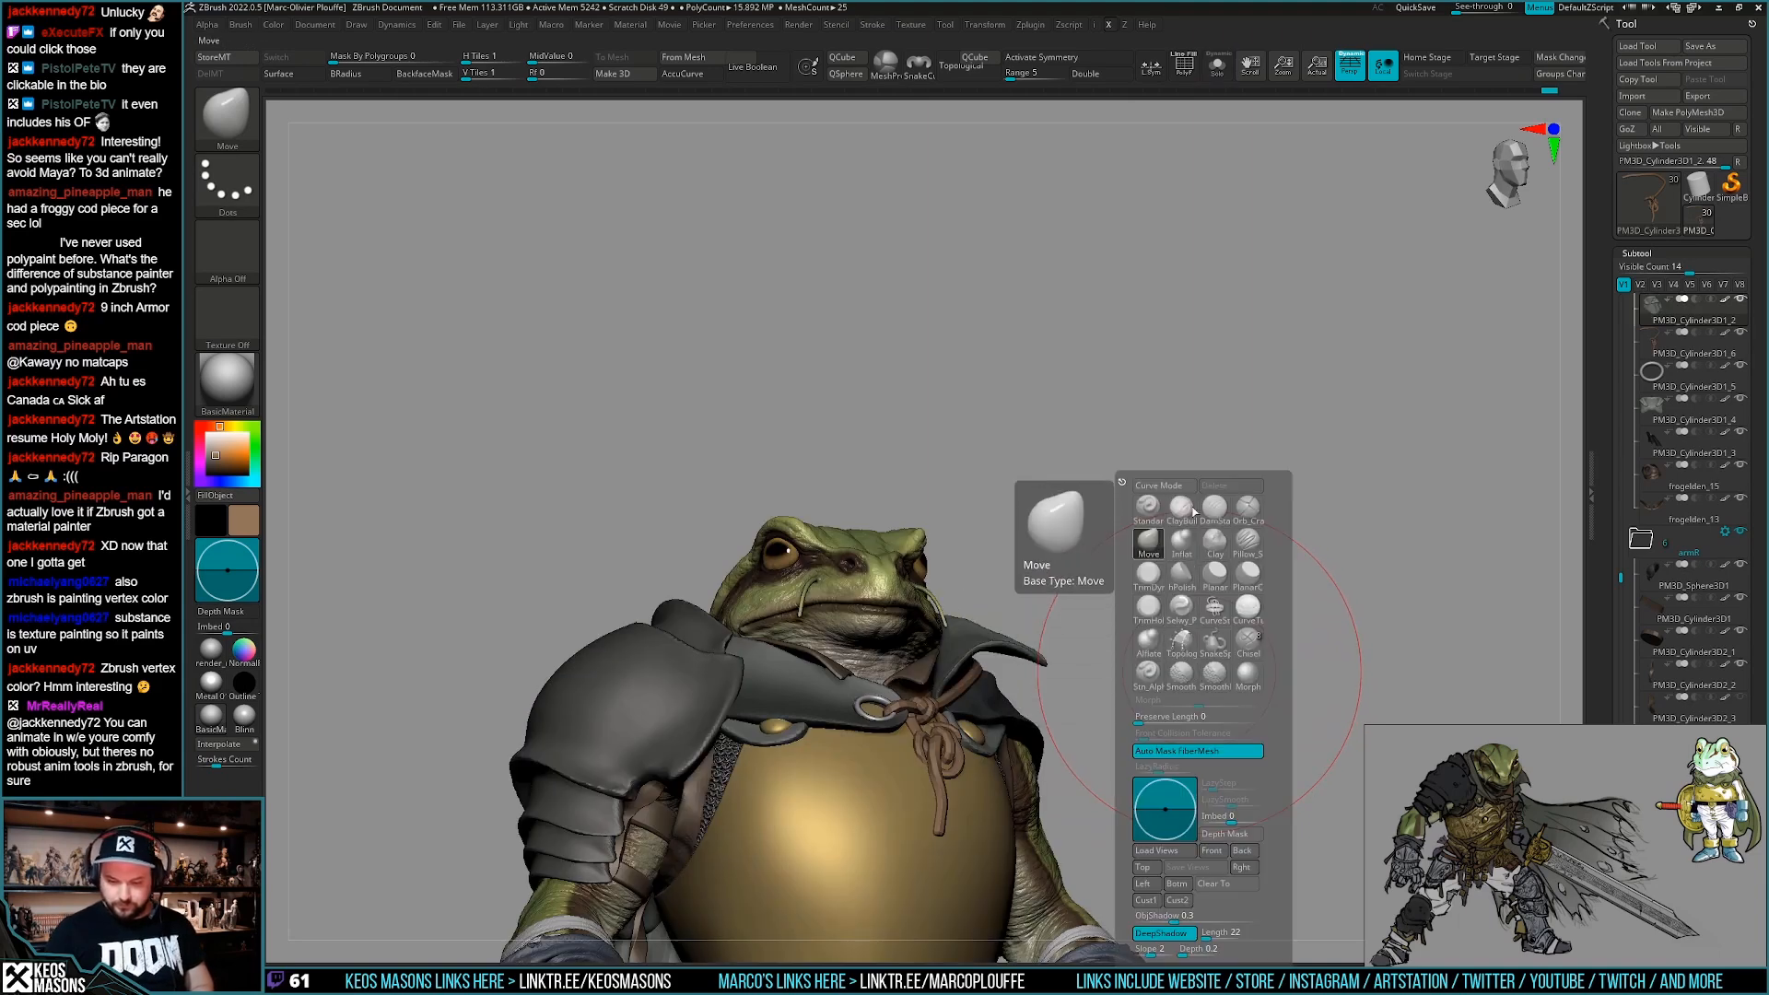
{"action": "left_click", "coordinate": [1150, 507]}
{"action": "key", "text": "space"}
{"action": "left_click_drag", "start_coordinate": [1047, 661], "coordinate": [1045, 662]}
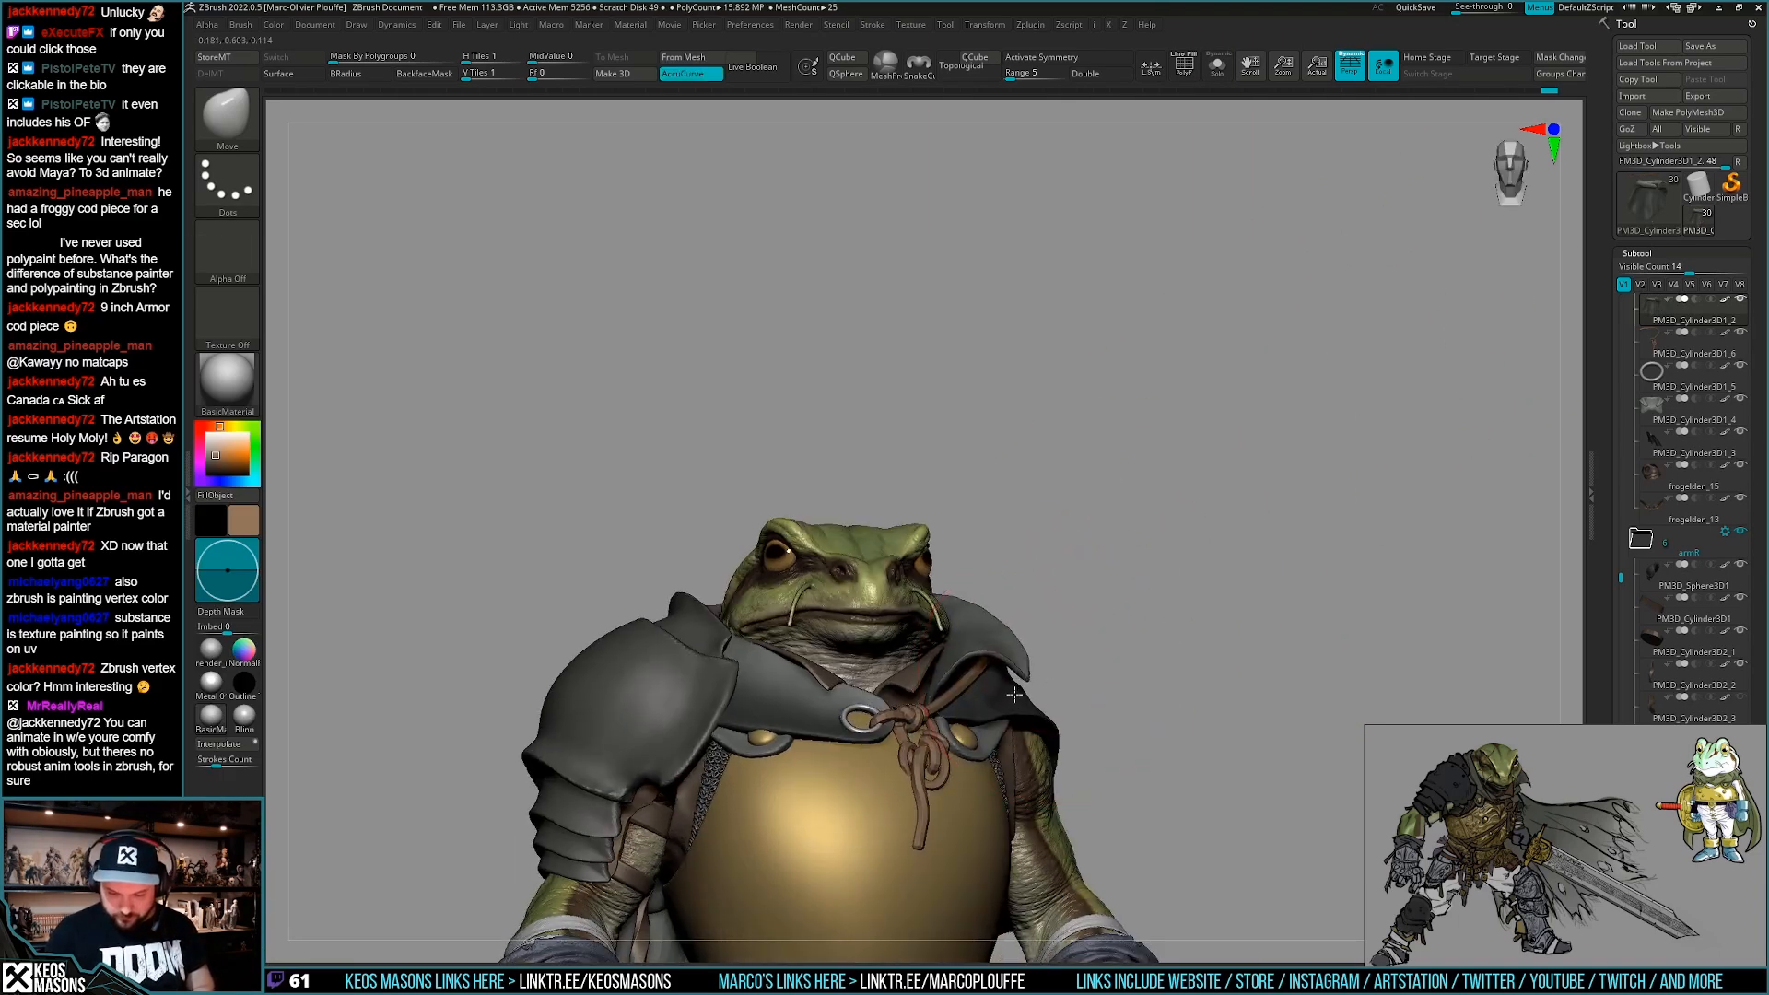
{"action": "right_click_drag", "start_coordinate": [1214, 659], "coordinate": [1187, 655], "text": "shift"}
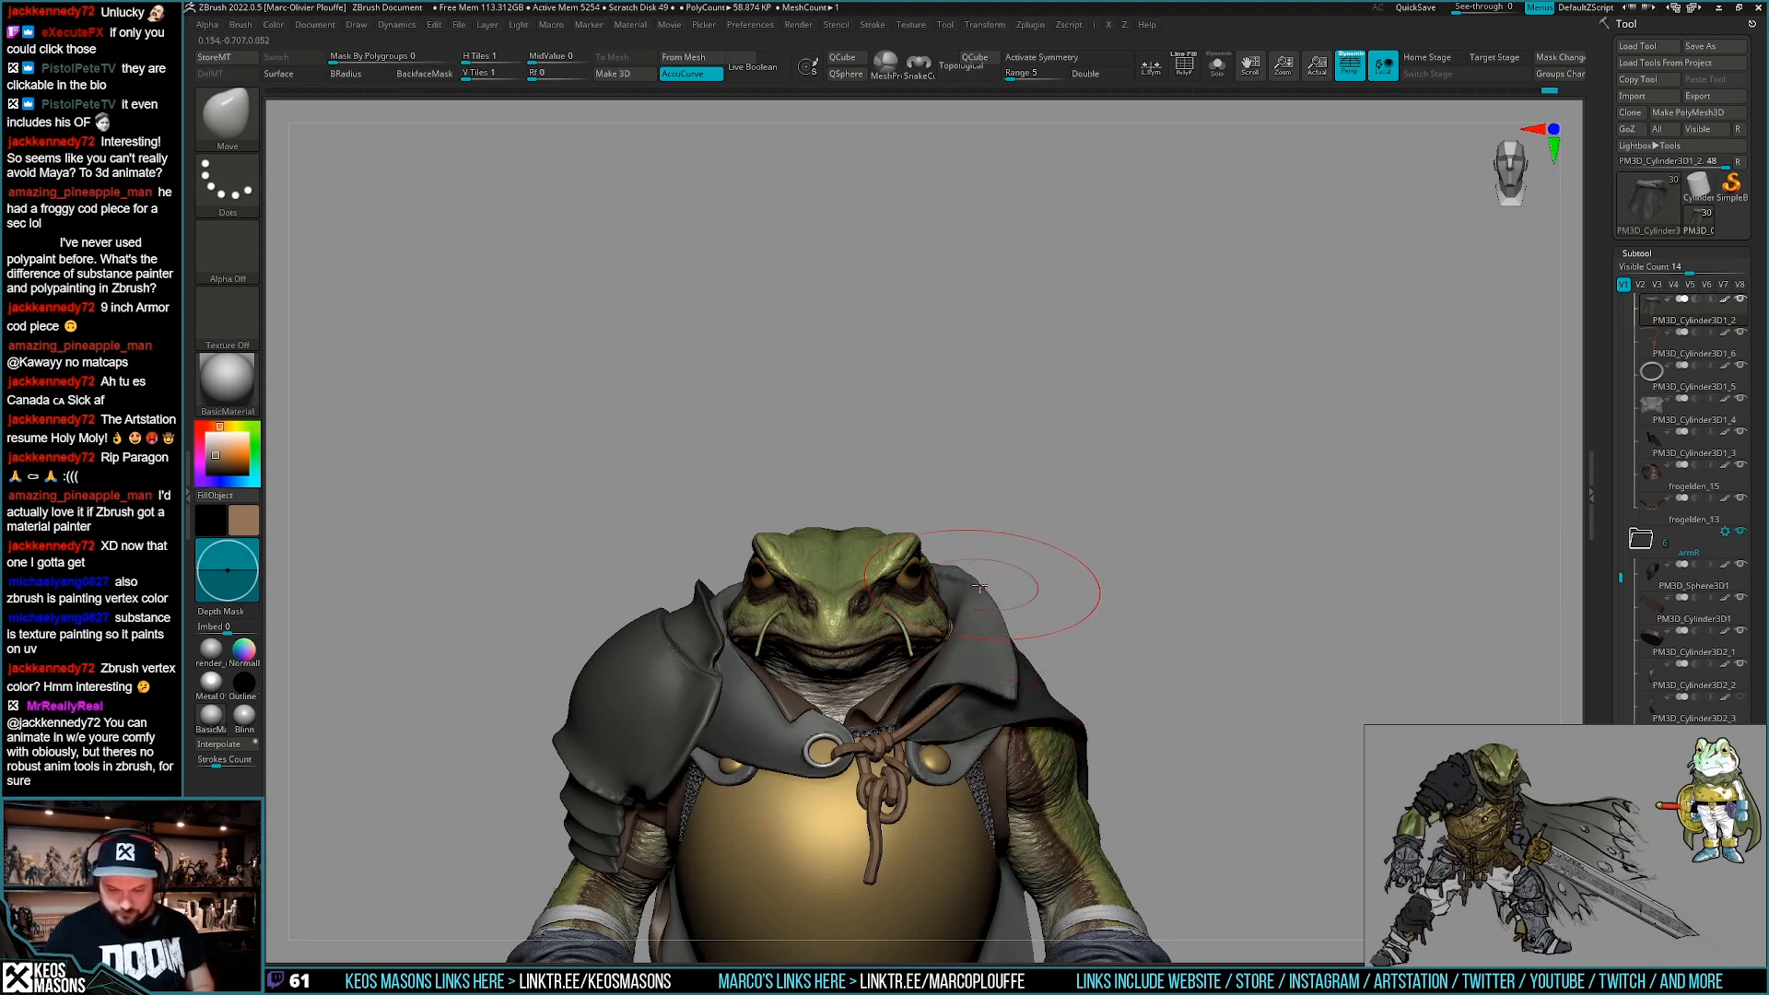
{"action": "mouse_move", "coordinate": [1011, 647]}
{"action": "right_mouse_down"}
{"action": "mouse_move", "coordinate": [971, 619]}
{"action": "mouse_move", "coordinate": [945, 632]}
{"action": "mouse_move", "coordinate": [920, 470]}
{"action": "mouse_move", "coordinate": [936, 461]}
{"action": "mouse_move", "coordinate": [891, 675]}
{"action": "right_mouse_up"}
Isolate the cape and carve a crease along the collar's fold with the Orb_Cracks brush.
{"action": "key", "text": "shift+s"}
{"action": "key", "text": "space"}
{"action": "key", "text": "ctrl+space"}
{"action": "left_click", "coordinate": [991, 553]}
{"action": "key", "text": "space"}
{"action": "left_click", "coordinate": [956, 563]}
{"action": "mouse_move", "coordinate": [927, 576]}
{"action": "right_mouse_down"}
{"action": "mouse_move", "coordinate": [921, 527]}
{"action": "mouse_move", "coordinate": [963, 484]}
{"action": "right_mouse_up"}
{"action": "key", "text": "ctrl+space"}
{"action": "left_click", "coordinate": [978, 564]}
{"action": "mouse_move", "coordinate": [782, 590]}
{"action": "right_mouse_down"}
{"action": "mouse_move", "coordinate": [806, 579]}
{"action": "mouse_move", "coordinate": [788, 587]}
{"action": "right_mouse_up"}
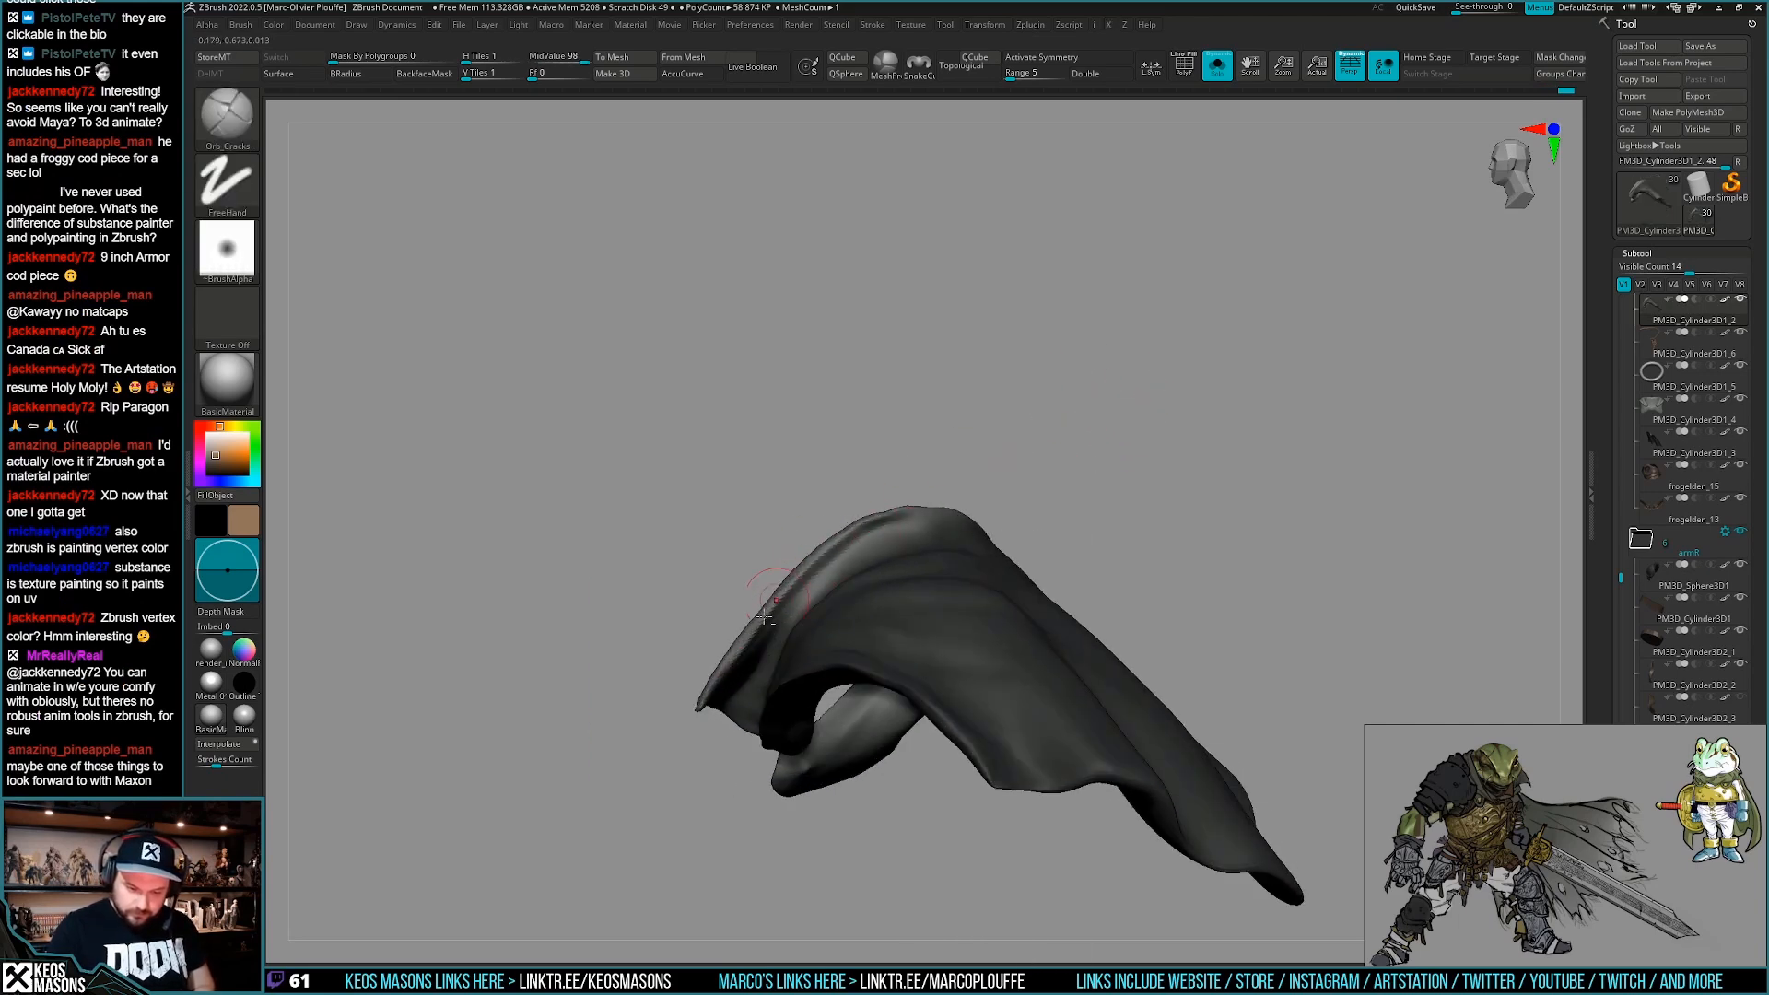
{"action": "mouse_move", "coordinate": [824, 539]}
{"action": "right_mouse_down"}
{"action": "mouse_move", "coordinate": [963, 533]}
{"action": "mouse_move", "coordinate": [1034, 561]}
{"action": "mouse_move", "coordinate": [1058, 620]}
{"action": "mouse_move", "coordinate": [956, 596]}
{"action": "right_mouse_up"}
Smooth the collar's edge and fold, checking it both against the head and with the cape isolated.
{"action": "key", "text": "shift+alt+s"}
{"action": "key", "text": "space"}
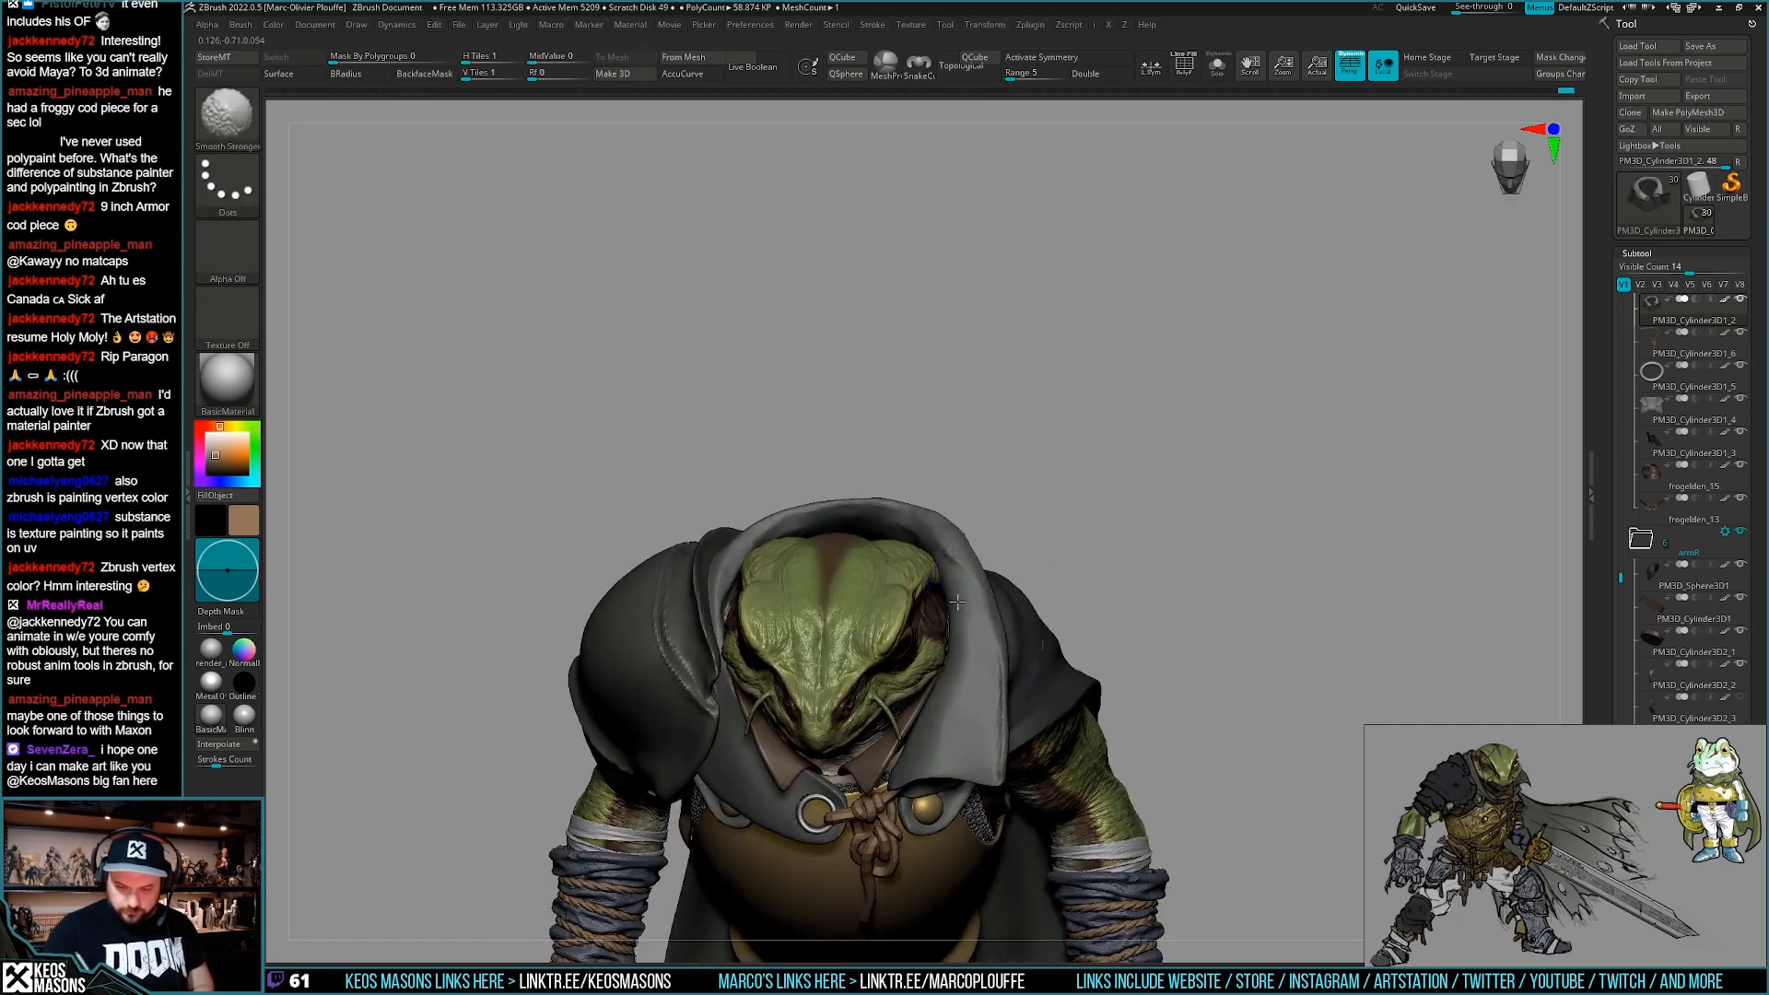
{"action": "mouse_move", "coordinate": [966, 658]}
{"action": "right_mouse_down"}
{"action": "mouse_move", "coordinate": [1066, 620]}
{"action": "mouse_move", "coordinate": [939, 591]}
{"action": "mouse_move", "coordinate": [1002, 630]}
{"action": "mouse_move", "coordinate": [999, 650]}
{"action": "right_mouse_up"}
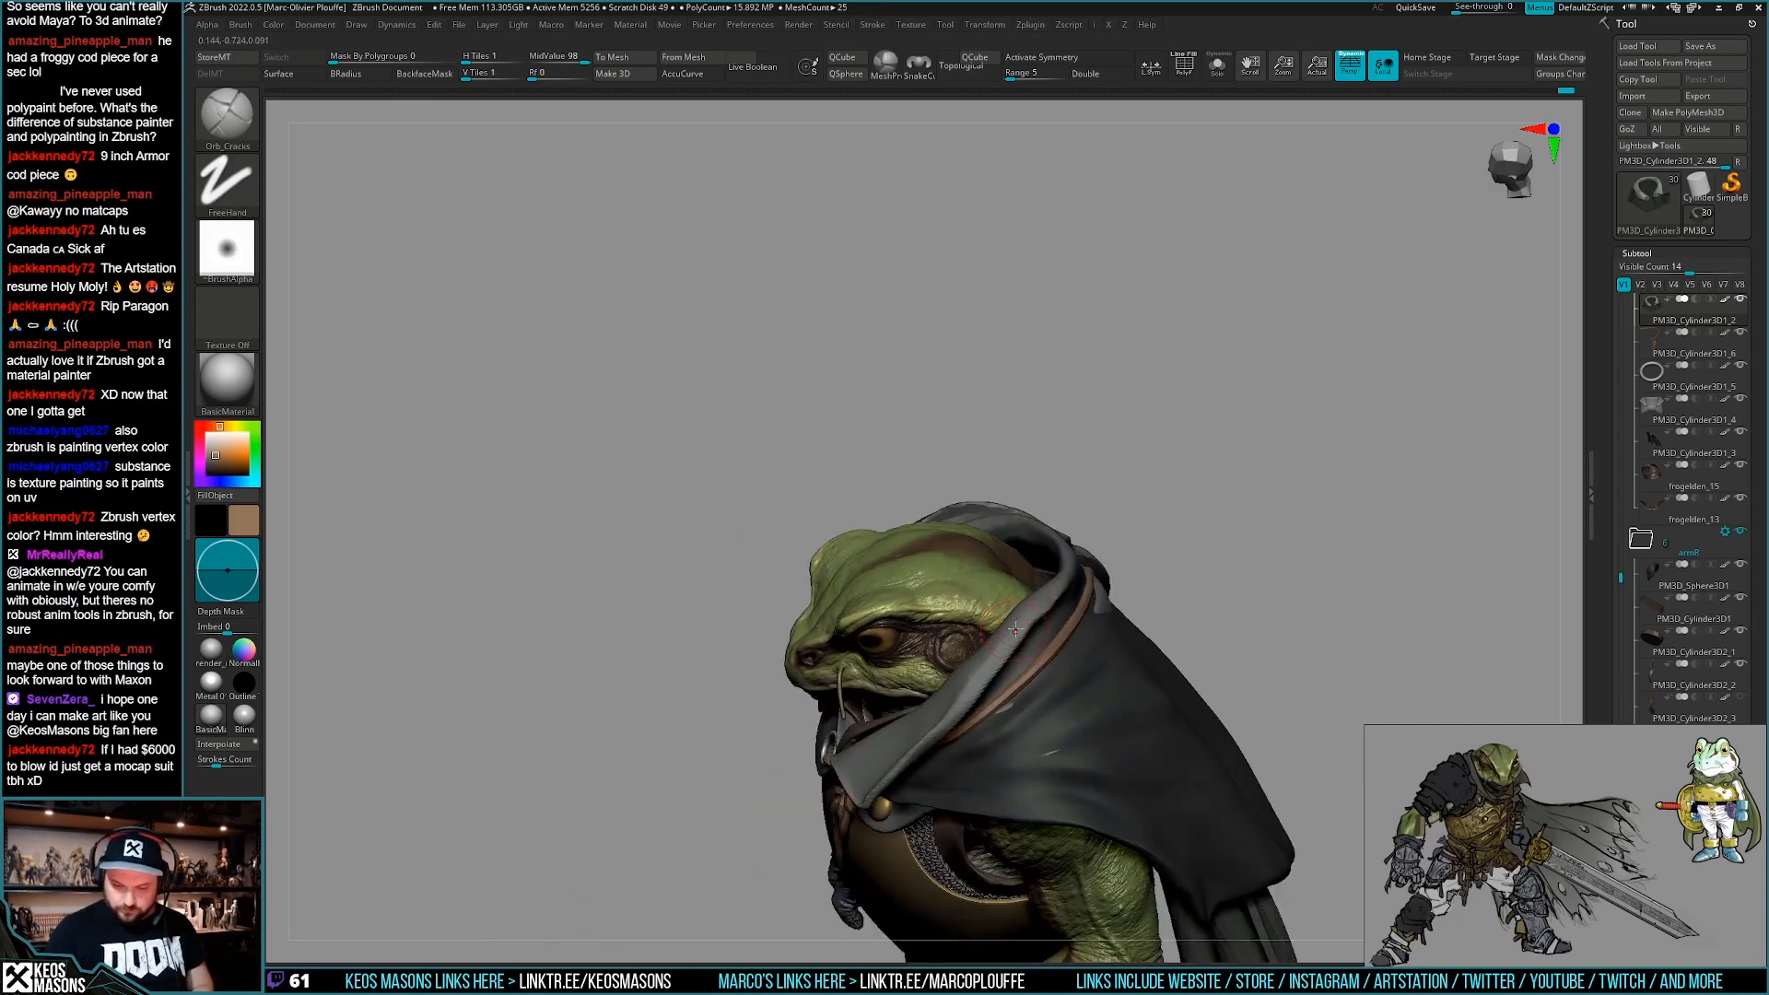
{"action": "key", "text": "shift+alt+s"}
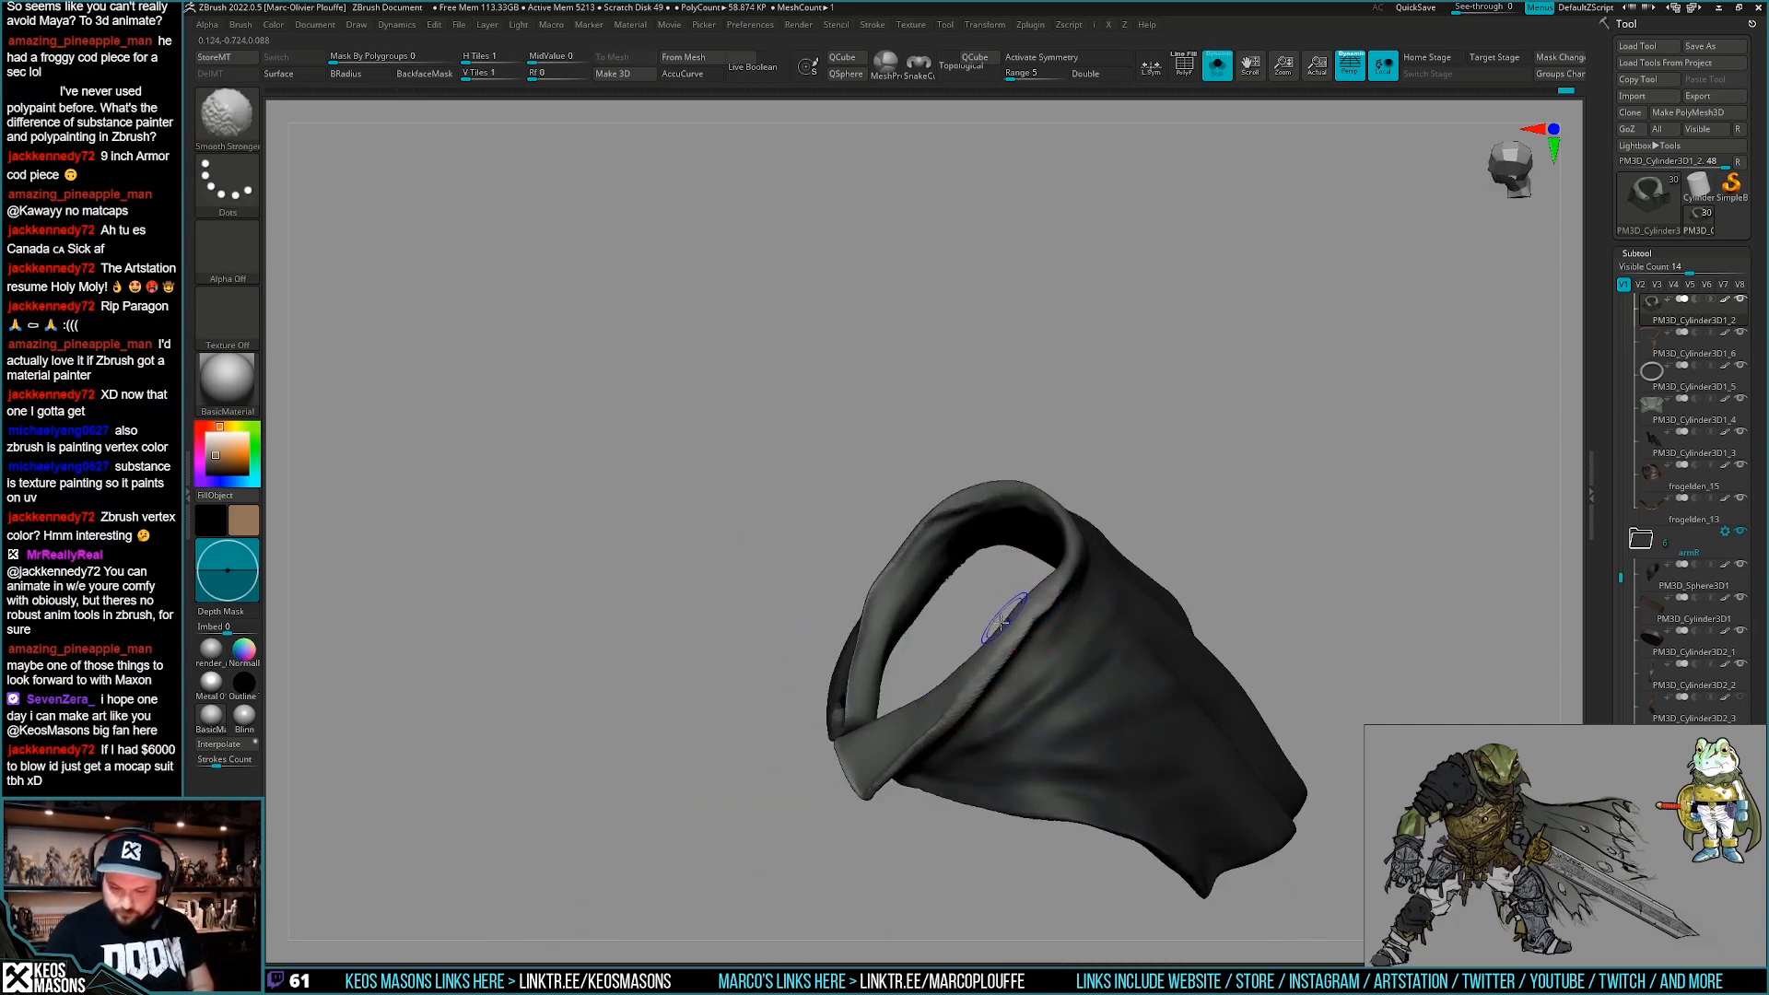
{"action": "mouse_move", "coordinate": [1021, 603]}
{"action": "right_mouse_down"}
{"action": "mouse_move", "coordinate": [1117, 605]}
{"action": "mouse_move", "coordinate": [1163, 631]}
{"action": "right_mouse_up"}
Sculpt folds into the cape's turned-over collar with the Standard brush, then hide the cape's body so only the collar shows.
{"action": "key", "text": "shift+alt+s"}
{"action": "right_click_drag", "start_coordinate": [1189, 692], "coordinate": [1150, 615], "text": "alt"}
{"action": "mouse_move", "coordinate": [1150, 615]}
{"action": "right_mouse_down"}
{"action": "mouse_move", "coordinate": [1216, 615]}
{"action": "mouse_move", "coordinate": [1184, 688]}
{"action": "mouse_move", "coordinate": [1173, 675]}
{"action": "right_mouse_up"}
{"action": "key", "text": "space"}
{"action": "left_click", "coordinate": [1227, 505]}
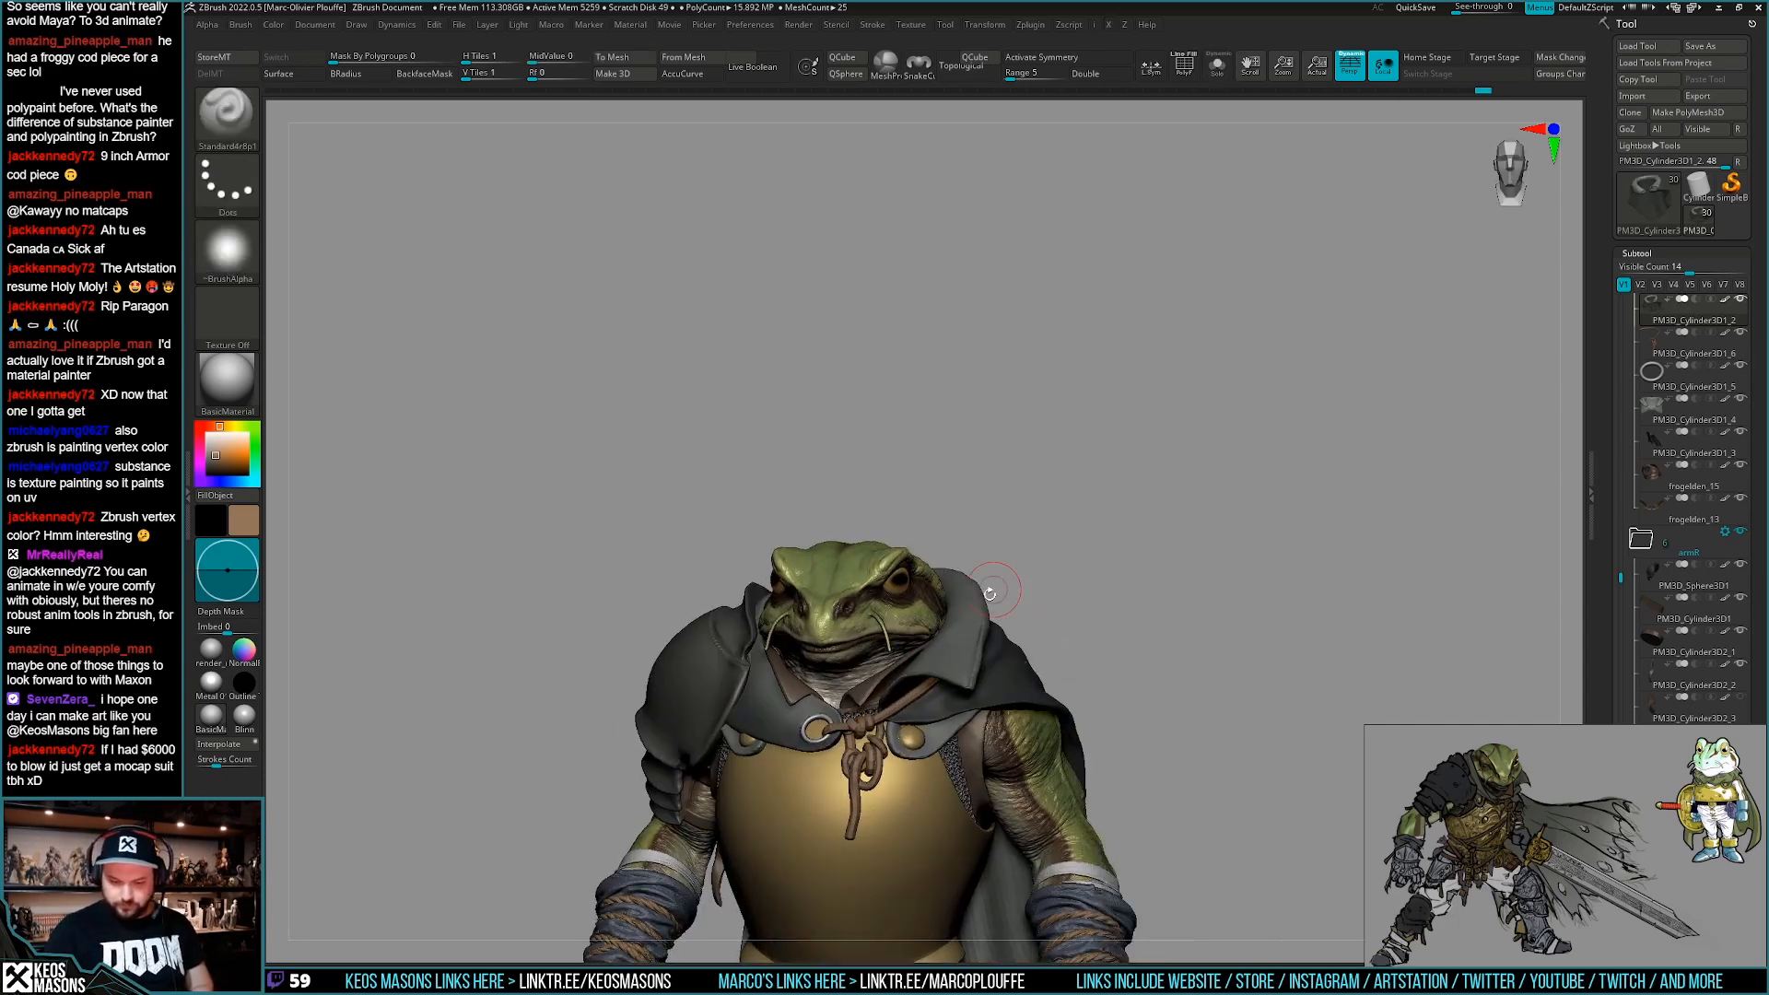
{"action": "key", "text": "shift+alt+s"}
{"action": "right_click_drag", "start_coordinate": [974, 629], "coordinate": [982, 595]}
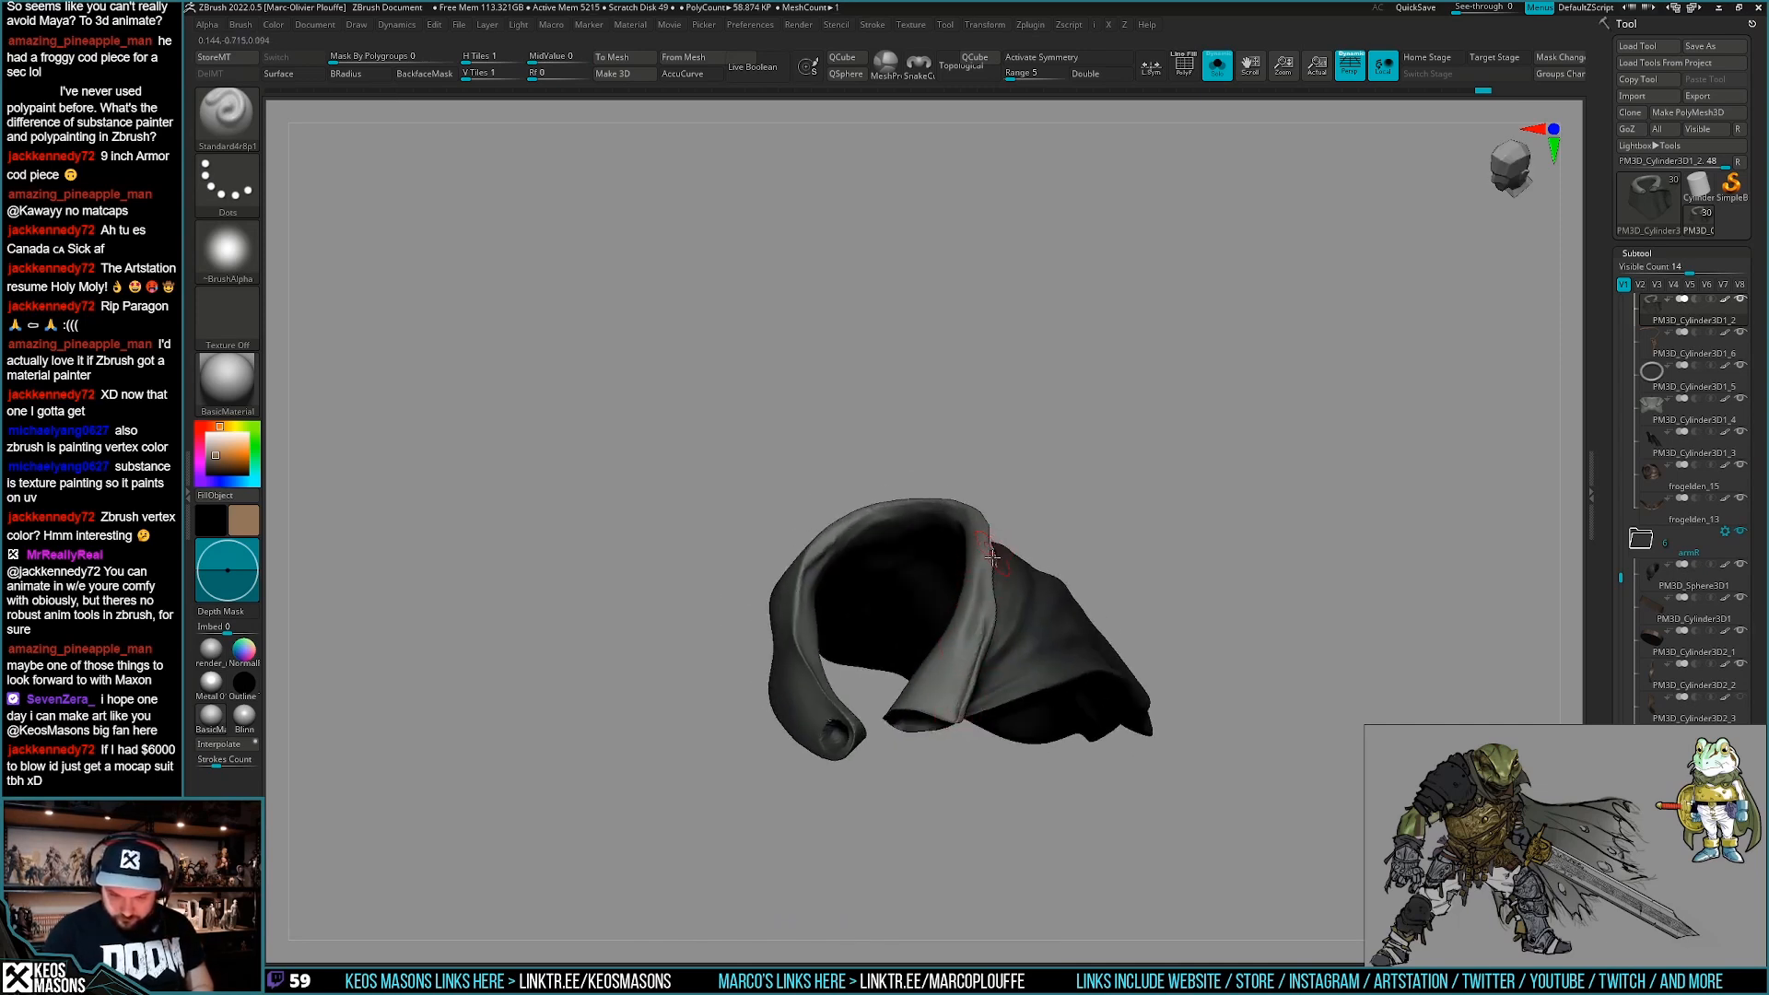
{"action": "right_click_drag", "start_coordinate": [991, 550], "coordinate": [999, 518]}
{"action": "mouse_move", "coordinate": [1043, 588]}
{"action": "right_mouse_down"}
{"action": "mouse_move", "coordinate": [1004, 545]}
{"action": "mouse_move", "coordinate": [993, 596]}
{"action": "mouse_move", "coordinate": [983, 552]}
{"action": "right_mouse_up"}
{"action": "right_click_drag", "start_coordinate": [1192, 540], "coordinate": [1001, 562]}
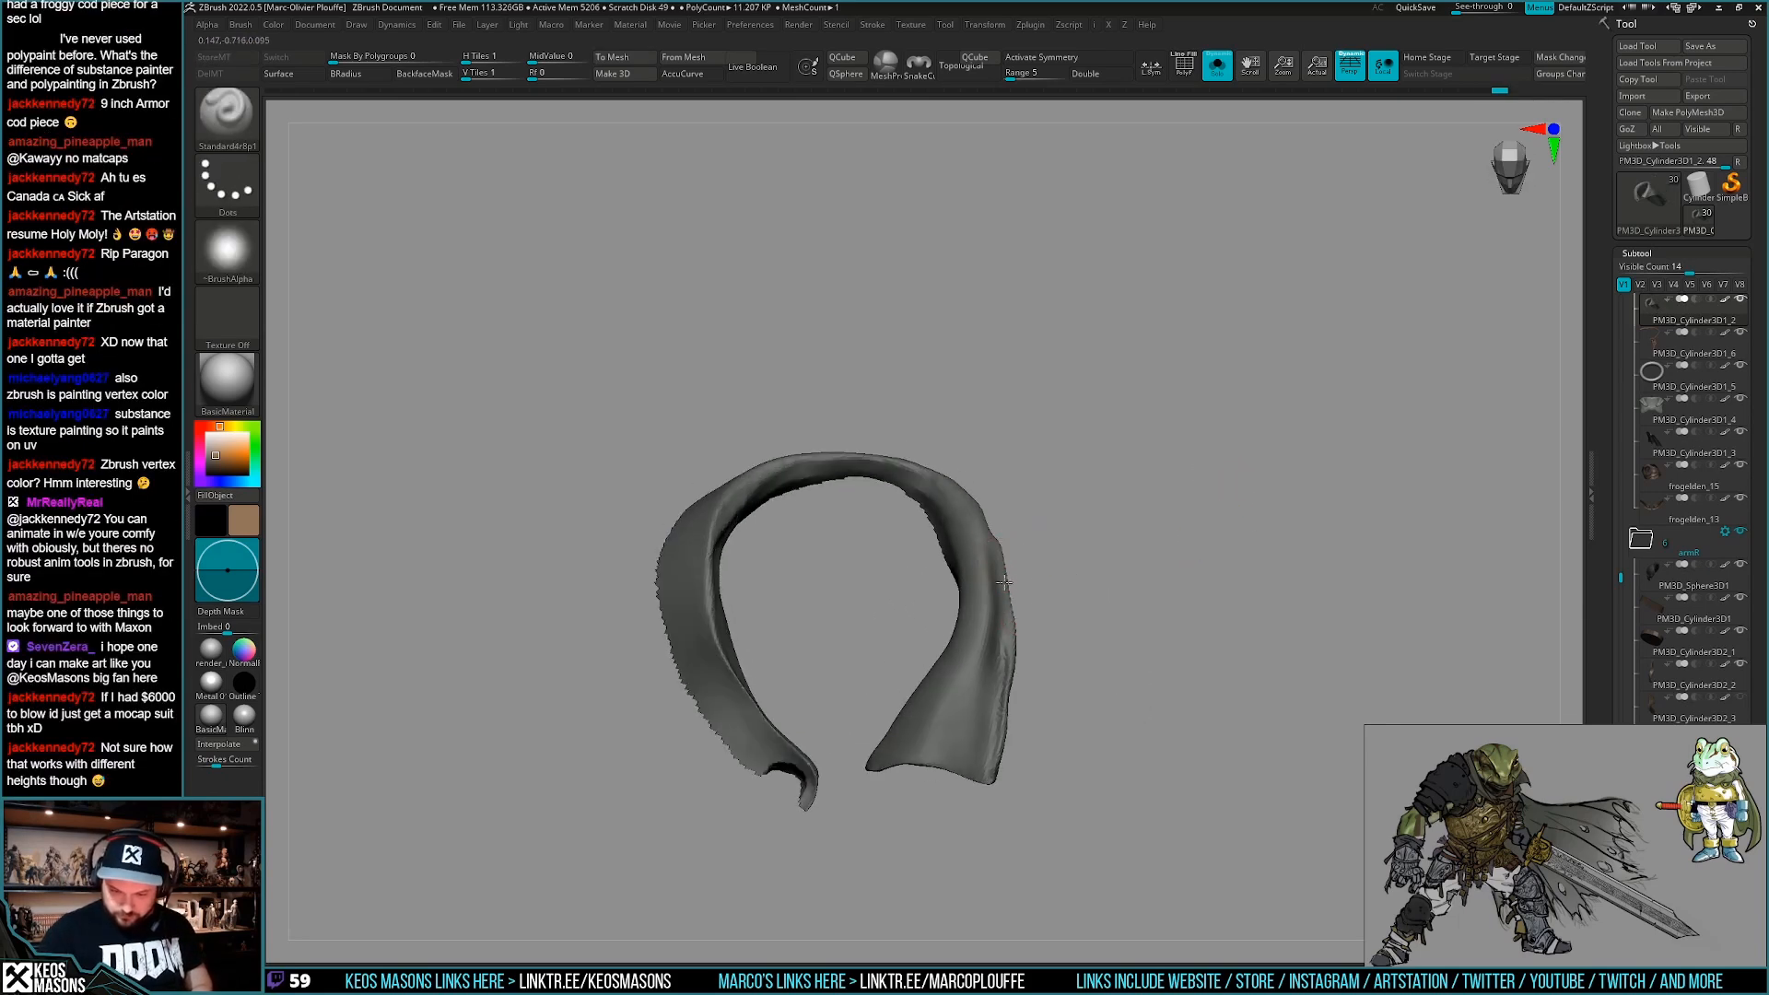
Carve creases along the isolated collar's flap with the Orb_Cracks brush, then show the full model.
{"action": "mouse_move", "coordinate": [1000, 664]}
{"action": "right_mouse_down"}
{"action": "mouse_move", "coordinate": [993, 709]}
{"action": "mouse_move", "coordinate": [1126, 638]}
{"action": "mouse_move", "coordinate": [1125, 474]}
{"action": "mouse_move", "coordinate": [1110, 617]}
{"action": "mouse_move", "coordinate": [1156, 635]}
{"action": "right_mouse_up"}
{"action": "key", "text": "b"}
{"action": "left_click", "coordinate": [1110, 620]}
{"action": "right_click_drag", "start_coordinate": [1241, 566], "coordinate": [1157, 661]}
{"action": "mouse_move", "coordinate": [1199, 602]}
{"action": "right_mouse_down"}
{"action": "mouse_move", "coordinate": [1173, 481]}
{"action": "mouse_move", "coordinate": [1153, 715]}
{"action": "mouse_move", "coordinate": [1105, 651]}
{"action": "mouse_move", "coordinate": [1165, 647]}
{"action": "mouse_move", "coordinate": [1173, 600]}
{"action": "right_mouse_up"}
{"action": "key", "text": "alt+shift+s"}
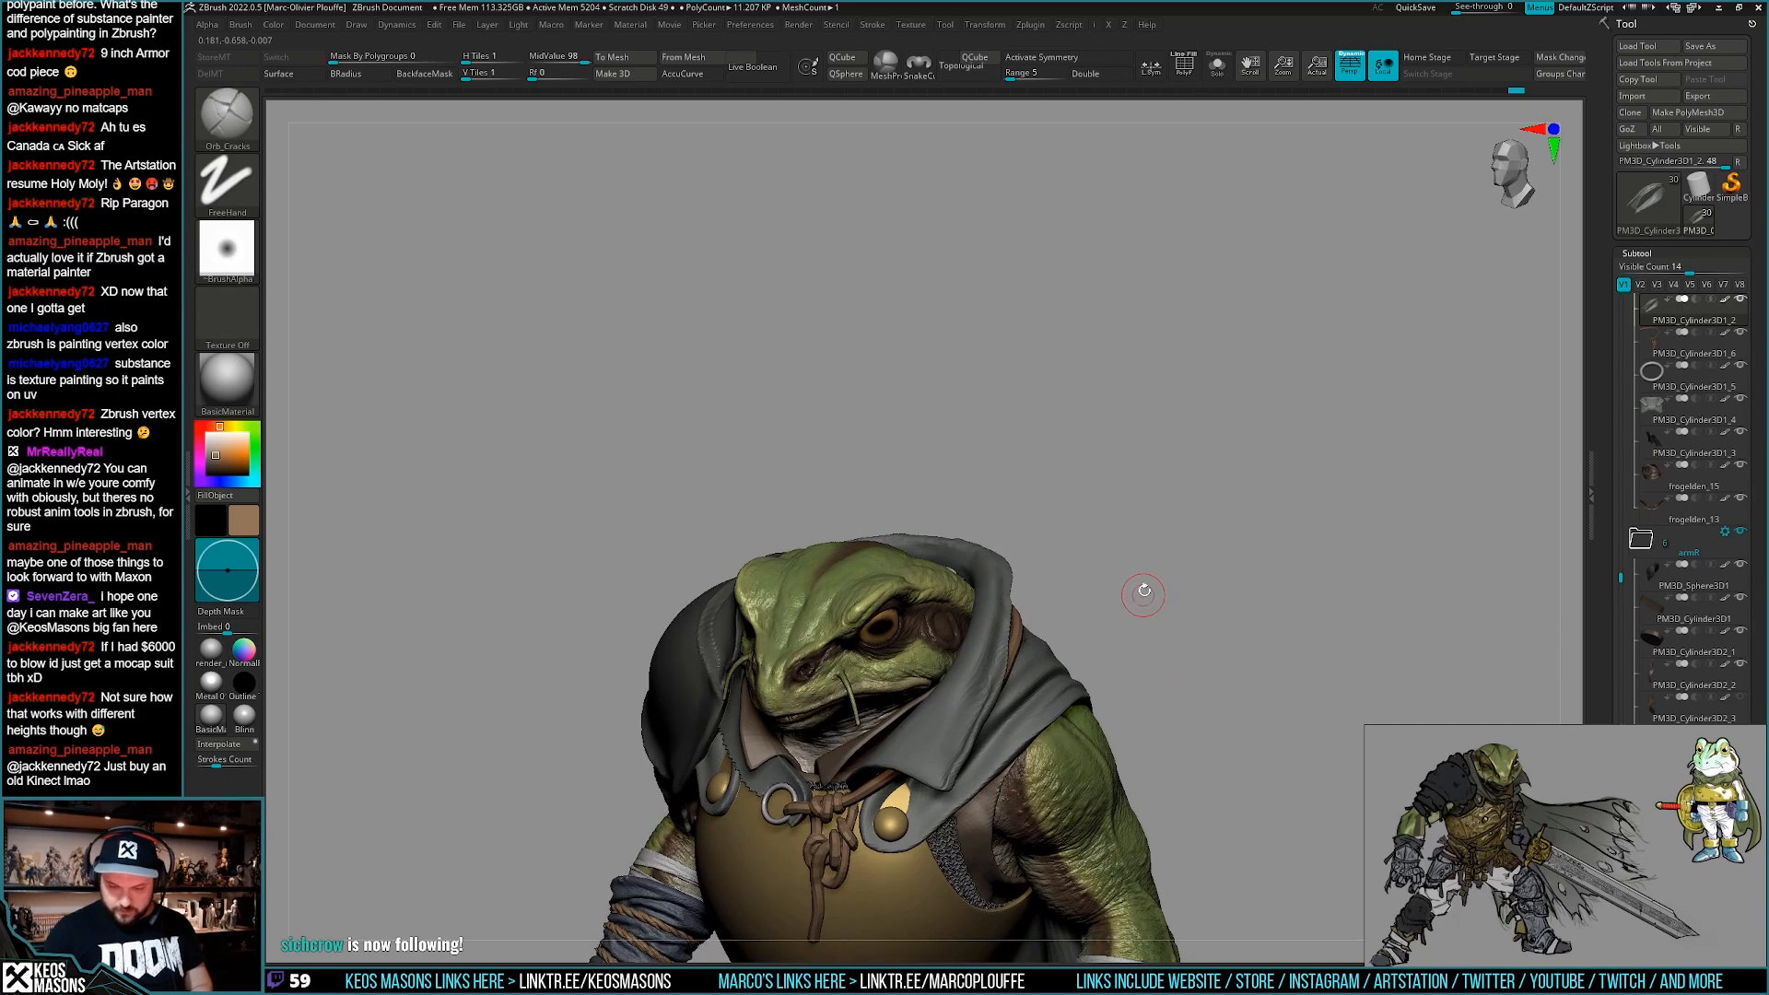
Reshape the collar around the frog's neck and shoulder using the Move brush with AccuCurve on.
{"action": "mouse_move", "coordinate": [1184, 494]}
{"action": "right_mouse_down"}
{"action": "mouse_move", "coordinate": [939, 506]}
{"action": "mouse_move", "coordinate": [814, 576]}
{"action": "mouse_move", "coordinate": [1070, 616]}
{"action": "mouse_move", "coordinate": [1027, 636]}
{"action": "mouse_move", "coordinate": [949, 603]}
{"action": "right_mouse_up"}
{"action": "key", "text": "b"}
{"action": "left_click", "coordinate": [1086, 684]}
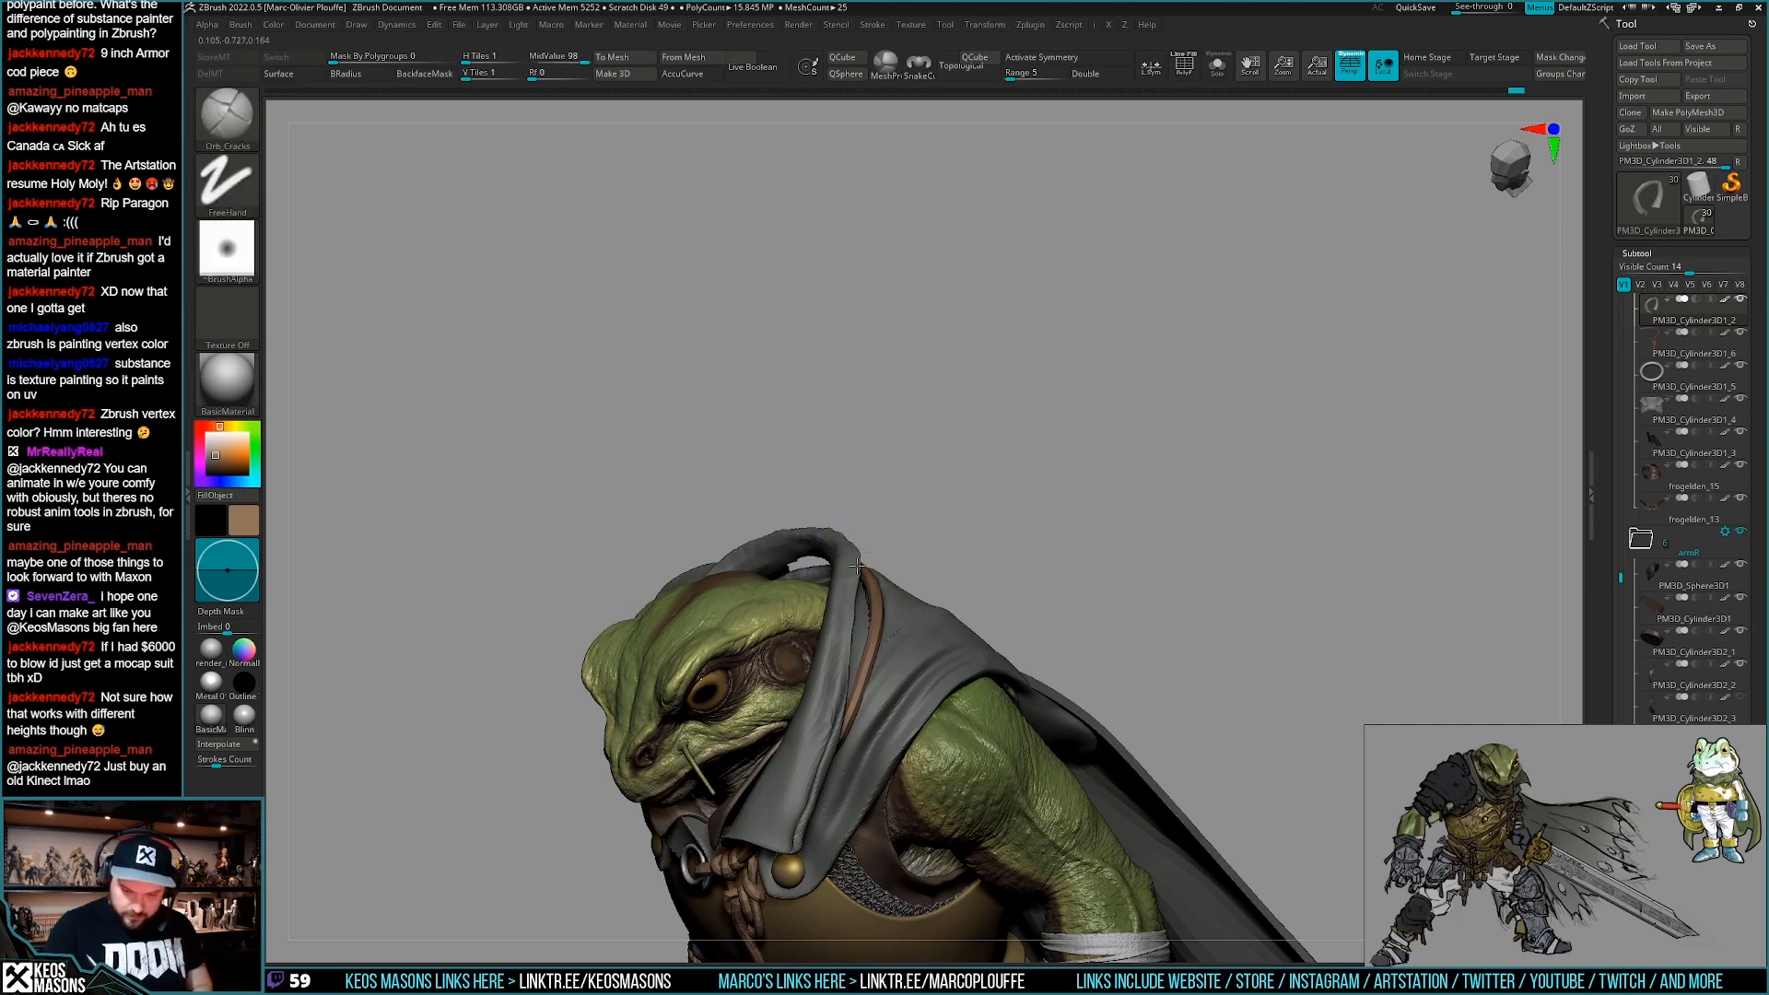
{"action": "right_click_drag", "start_coordinate": [855, 544], "coordinate": [853, 549]}
{"action": "right_click_drag", "start_coordinate": [845, 613], "coordinate": [1133, 556]}
{"action": "key", "text": "b"}
{"action": "left_click", "coordinate": [1102, 544]}
{"action": "right_click_drag", "start_coordinate": [995, 575], "coordinate": [954, 525]}
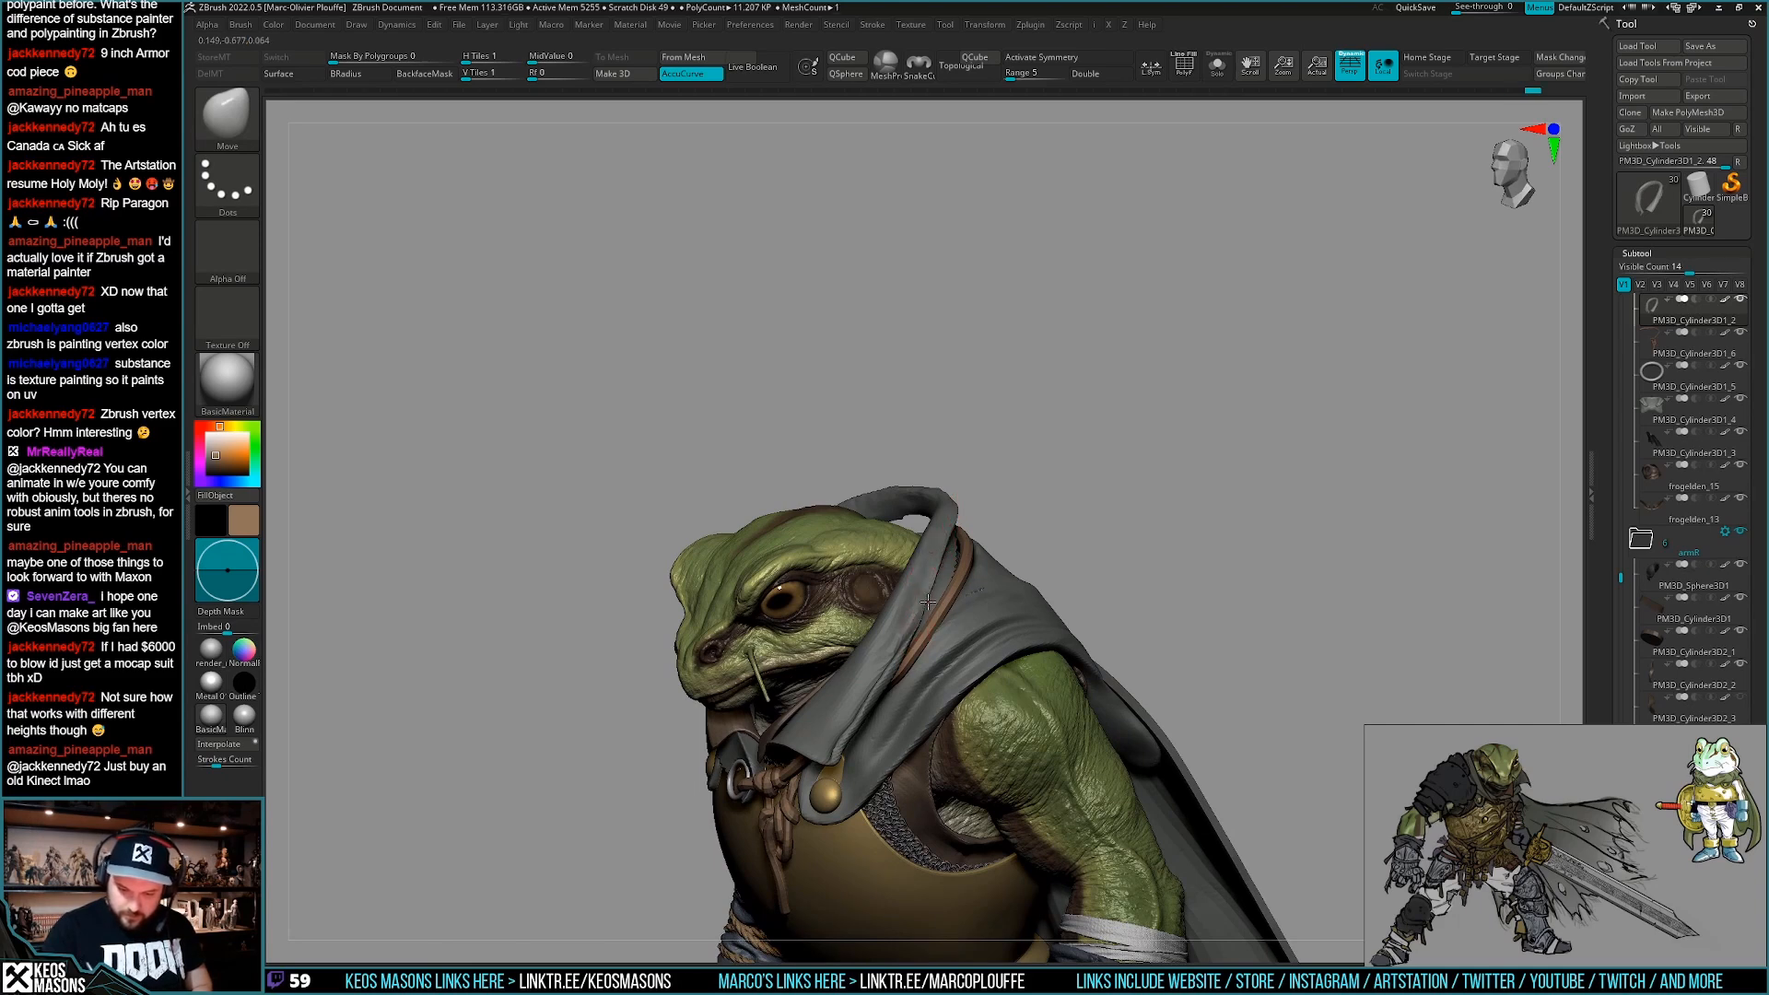
{"action": "right_click_drag", "start_coordinate": [944, 557], "coordinate": [920, 629]}
{"action": "right_click", "coordinate": [919, 629]}
Build up soft cloth folds down the collar's hanging flap with the Standard brush.
{"action": "right_click_drag", "start_coordinate": [992, 497], "coordinate": [1047, 581]}
{"action": "key", "text": "space"}
{"action": "left_click", "coordinate": [1002, 510]}
{"action": "mouse_move", "coordinate": [1046, 387]}
{"action": "right_mouse_down"}
{"action": "mouse_move", "coordinate": [1036, 493]}
{"action": "mouse_move", "coordinate": [1011, 479]}
{"action": "right_mouse_up"}
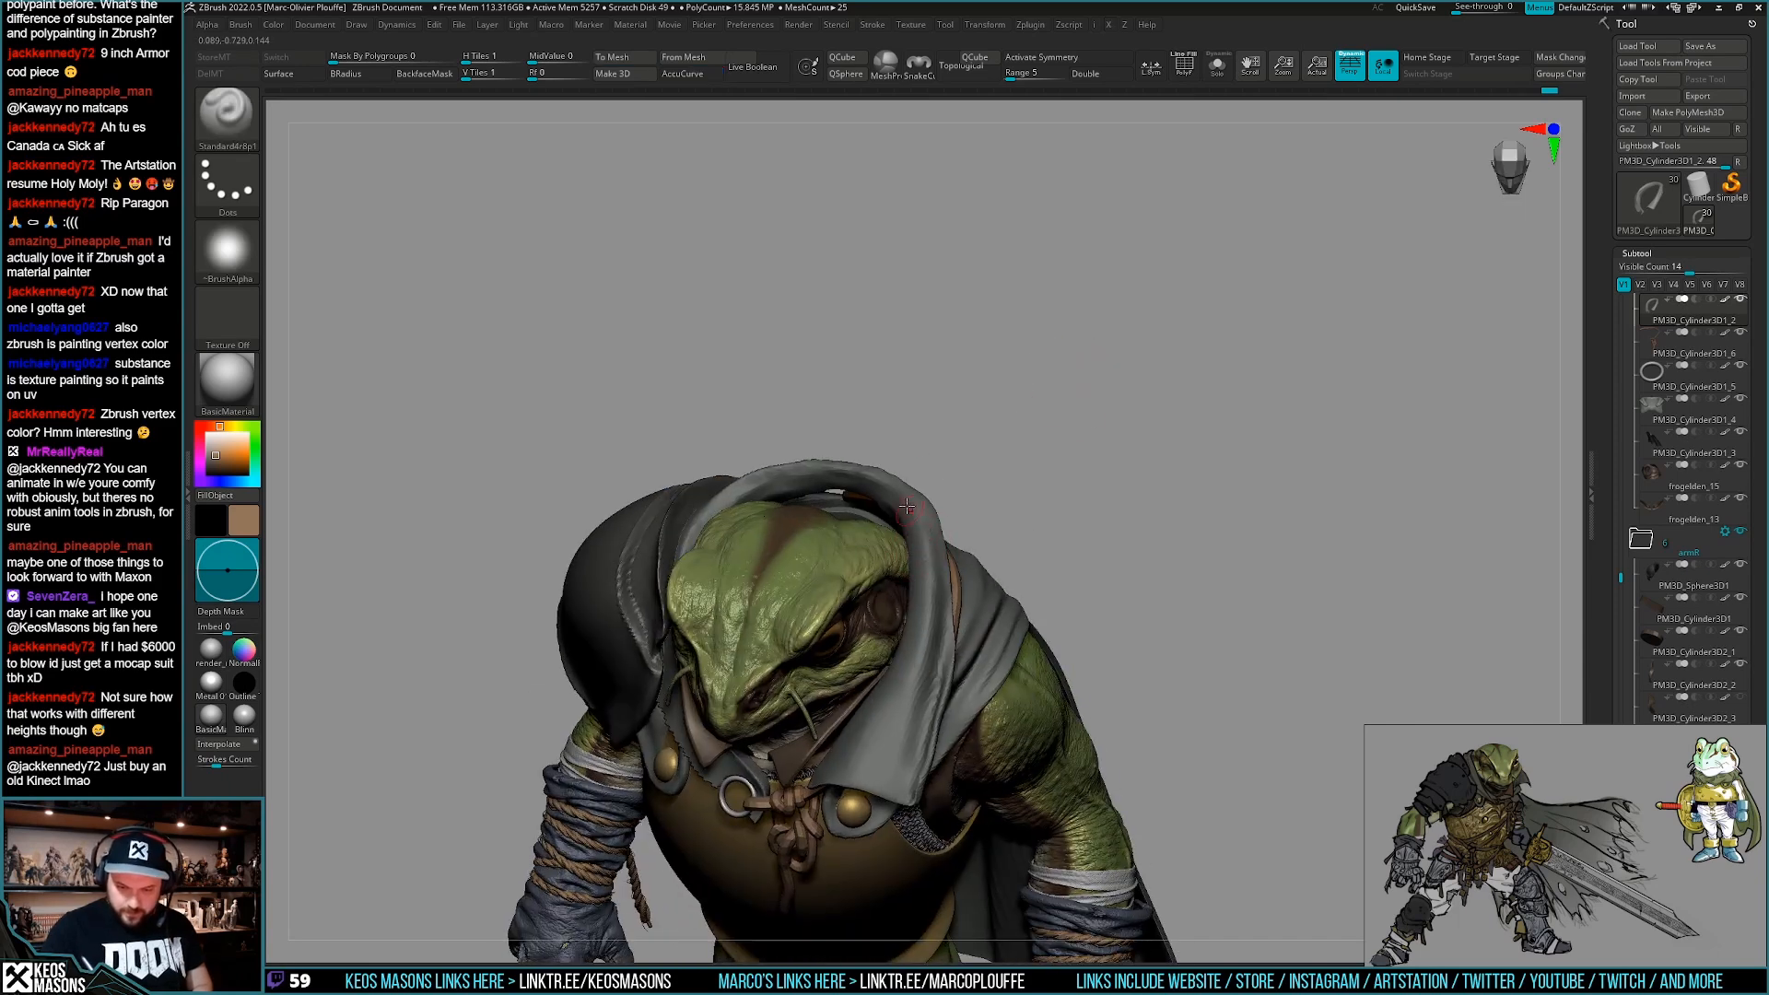
{"action": "right_click_drag", "start_coordinate": [861, 732], "coordinate": [972, 704]}
{"action": "key", "text": "space"}
{"action": "key", "text": "s"}
{"action": "right_click_drag", "start_coordinate": [963, 636], "coordinate": [951, 893], "text": "alt"}
{"action": "key", "text": "s"}
{"action": "right_click_drag", "start_coordinate": [954, 730], "coordinate": [996, 645]}
{"action": "mouse_move", "coordinate": [998, 815]}
{"action": "right_mouse_down", "text": "alt"}
{"action": "mouse_move", "coordinate": [1006, 659]}
{"action": "mouse_move", "coordinate": [1147, 716]}
{"action": "mouse_move", "coordinate": [1168, 650]}
{"action": "mouse_move", "coordinate": [1000, 641]}
{"action": "mouse_move", "coordinate": [1027, 627]}
{"action": "mouse_move", "coordinate": [1015, 578]}
{"action": "right_mouse_up", "text": "alt"}
{"action": "key", "text": "s"}
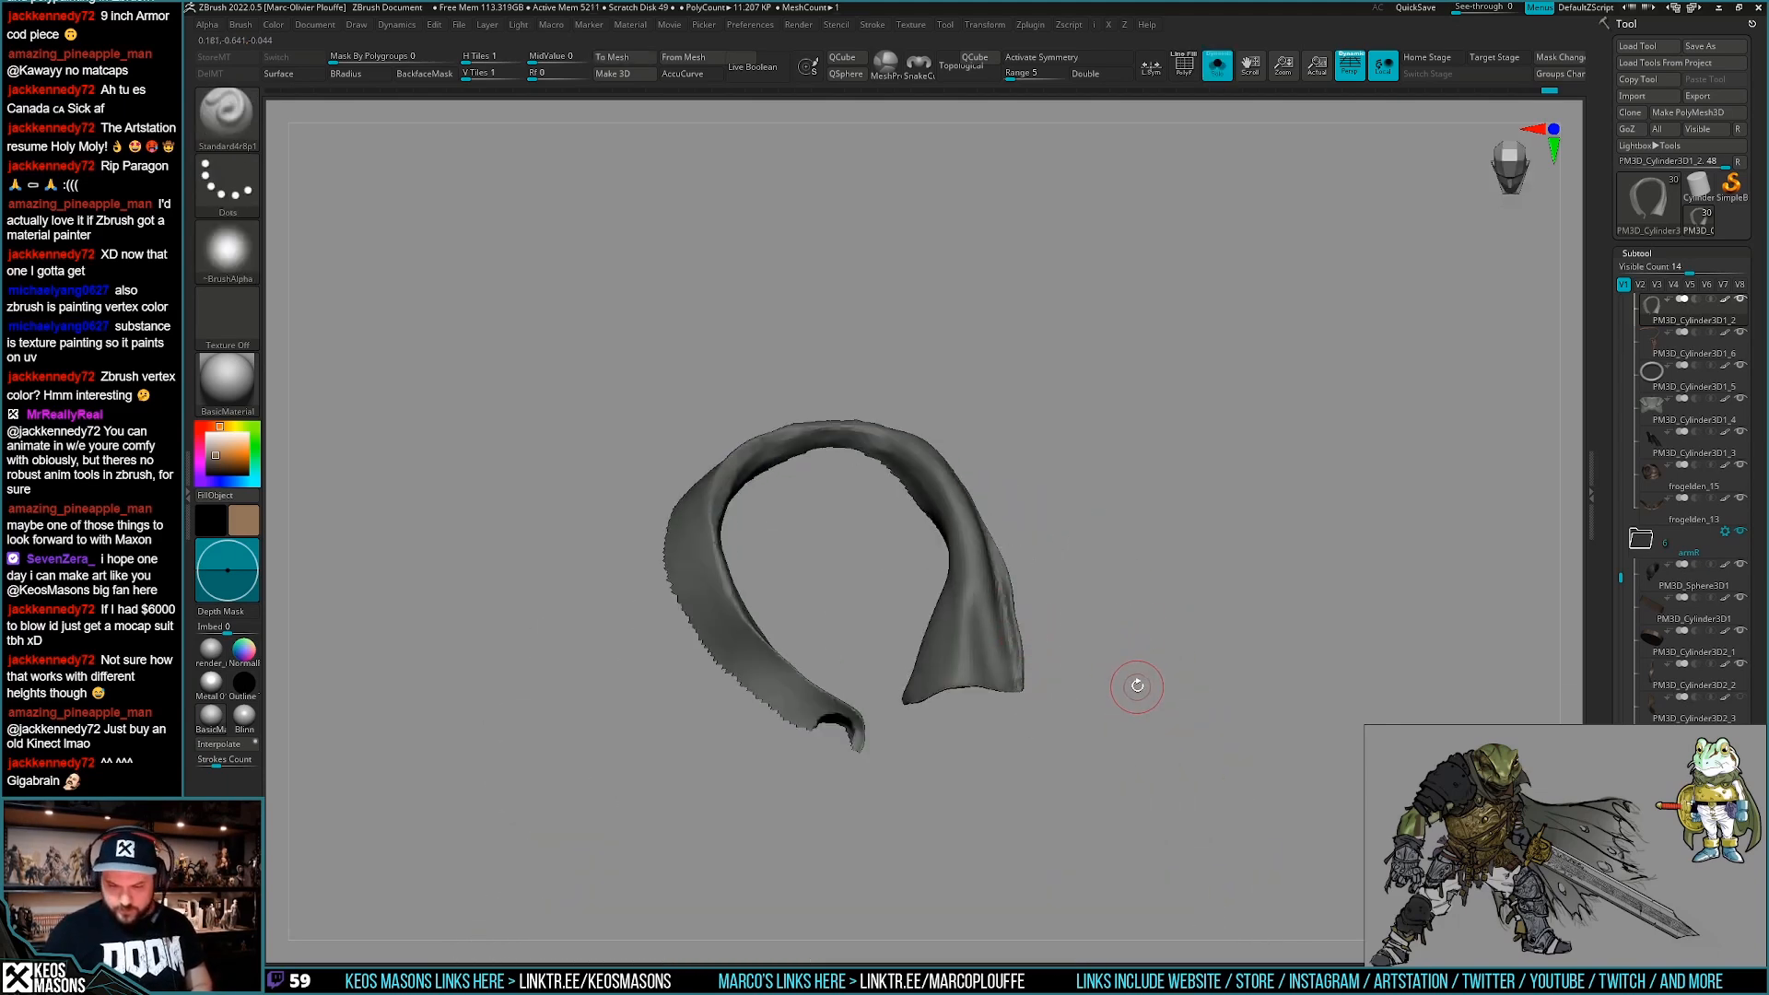
Try to adjust the isolated collar with a Transpose line laid along its side.
{"action": "key", "text": "space"}
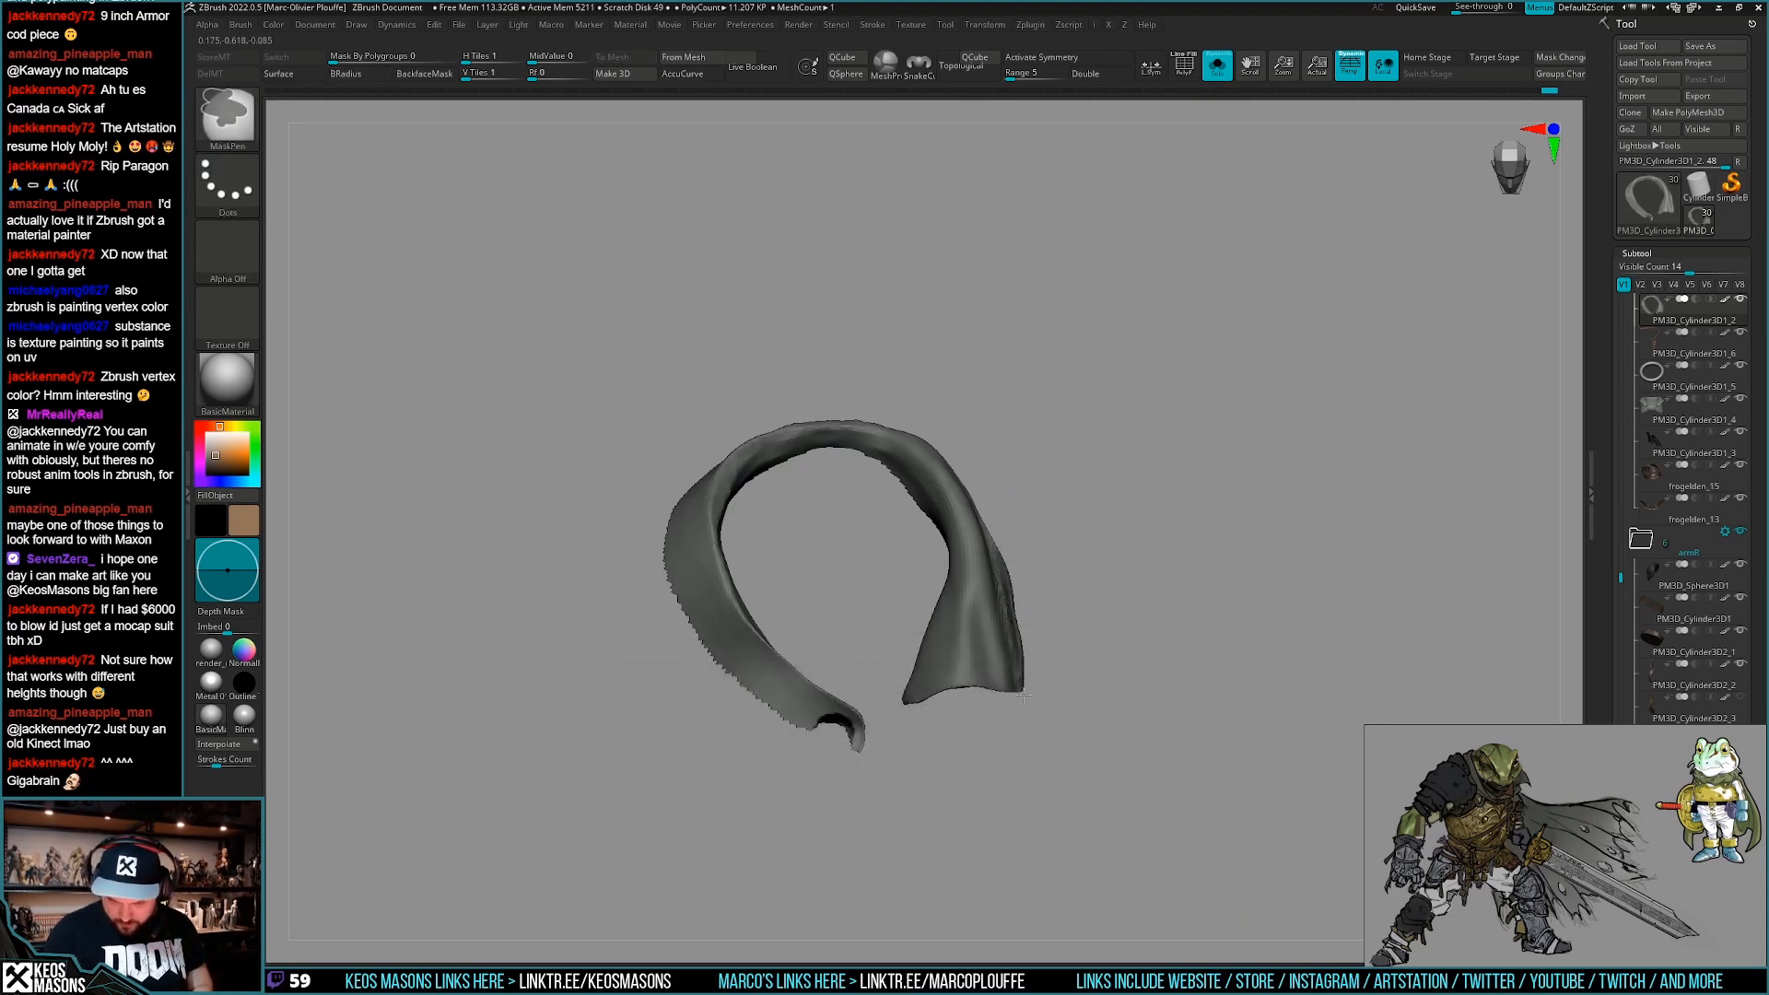
{"action": "right_click_drag", "start_coordinate": [1003, 527], "coordinate": [974, 617]}
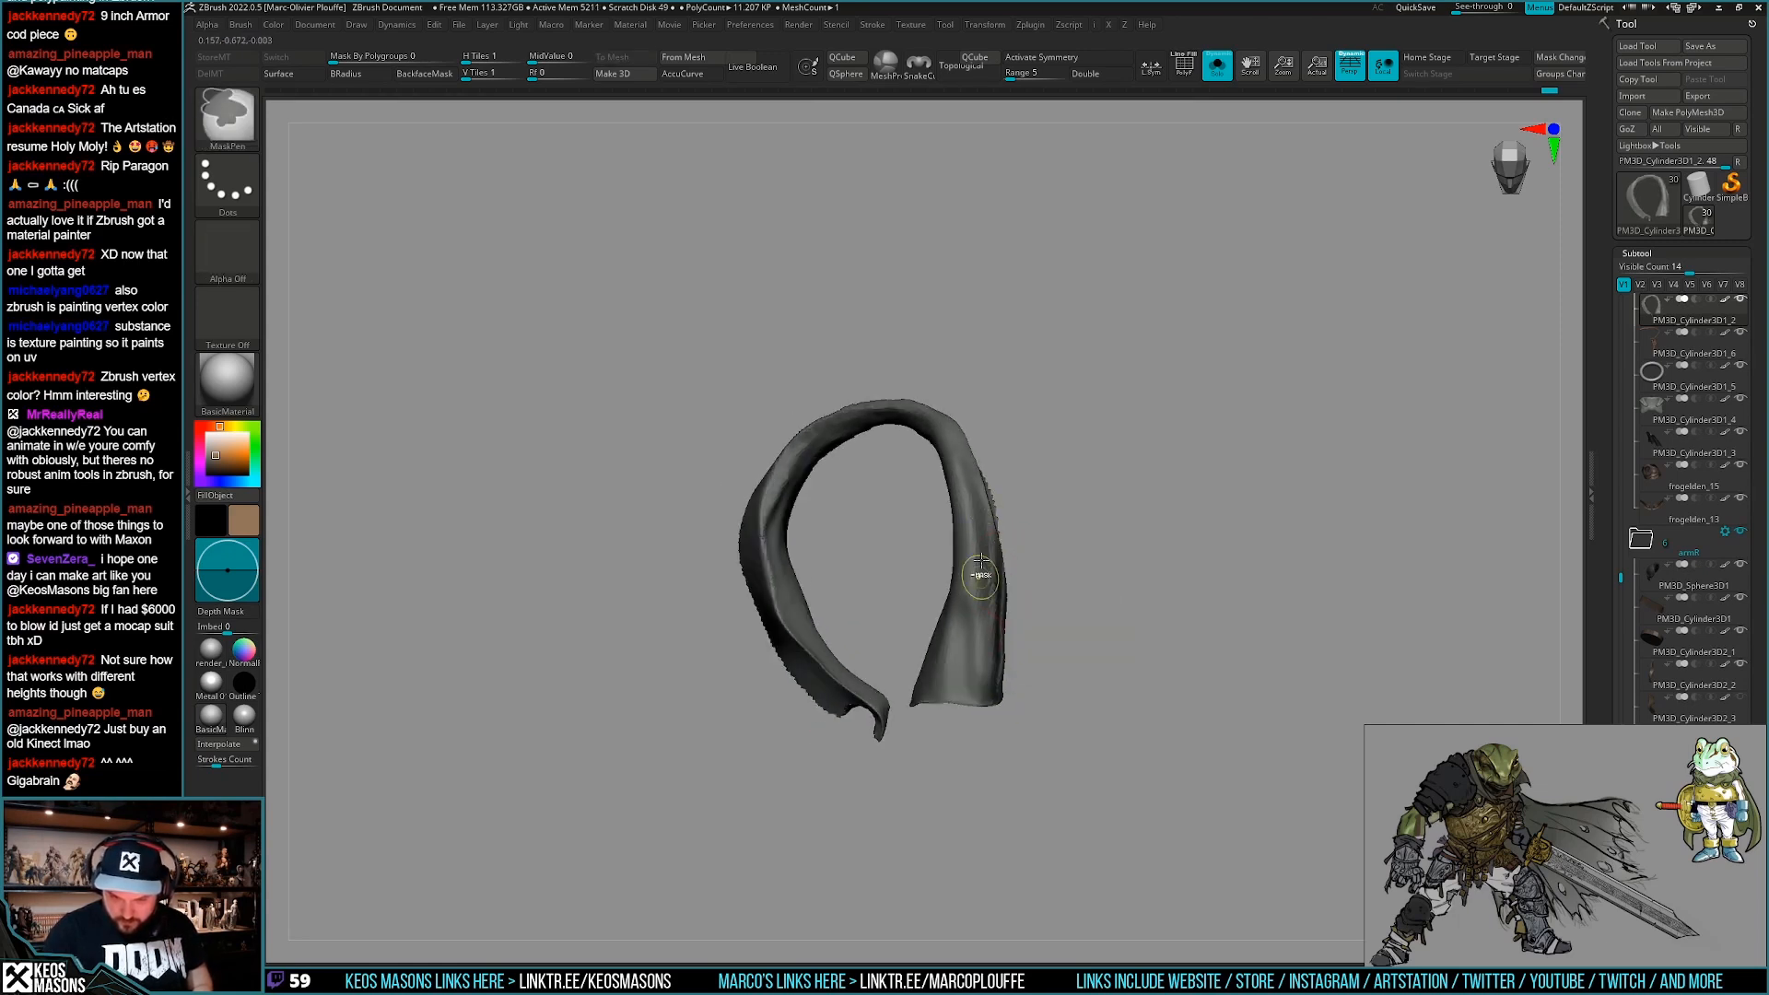
{"action": "right_click_drag", "start_coordinate": [979, 706], "coordinate": [1066, 580]}
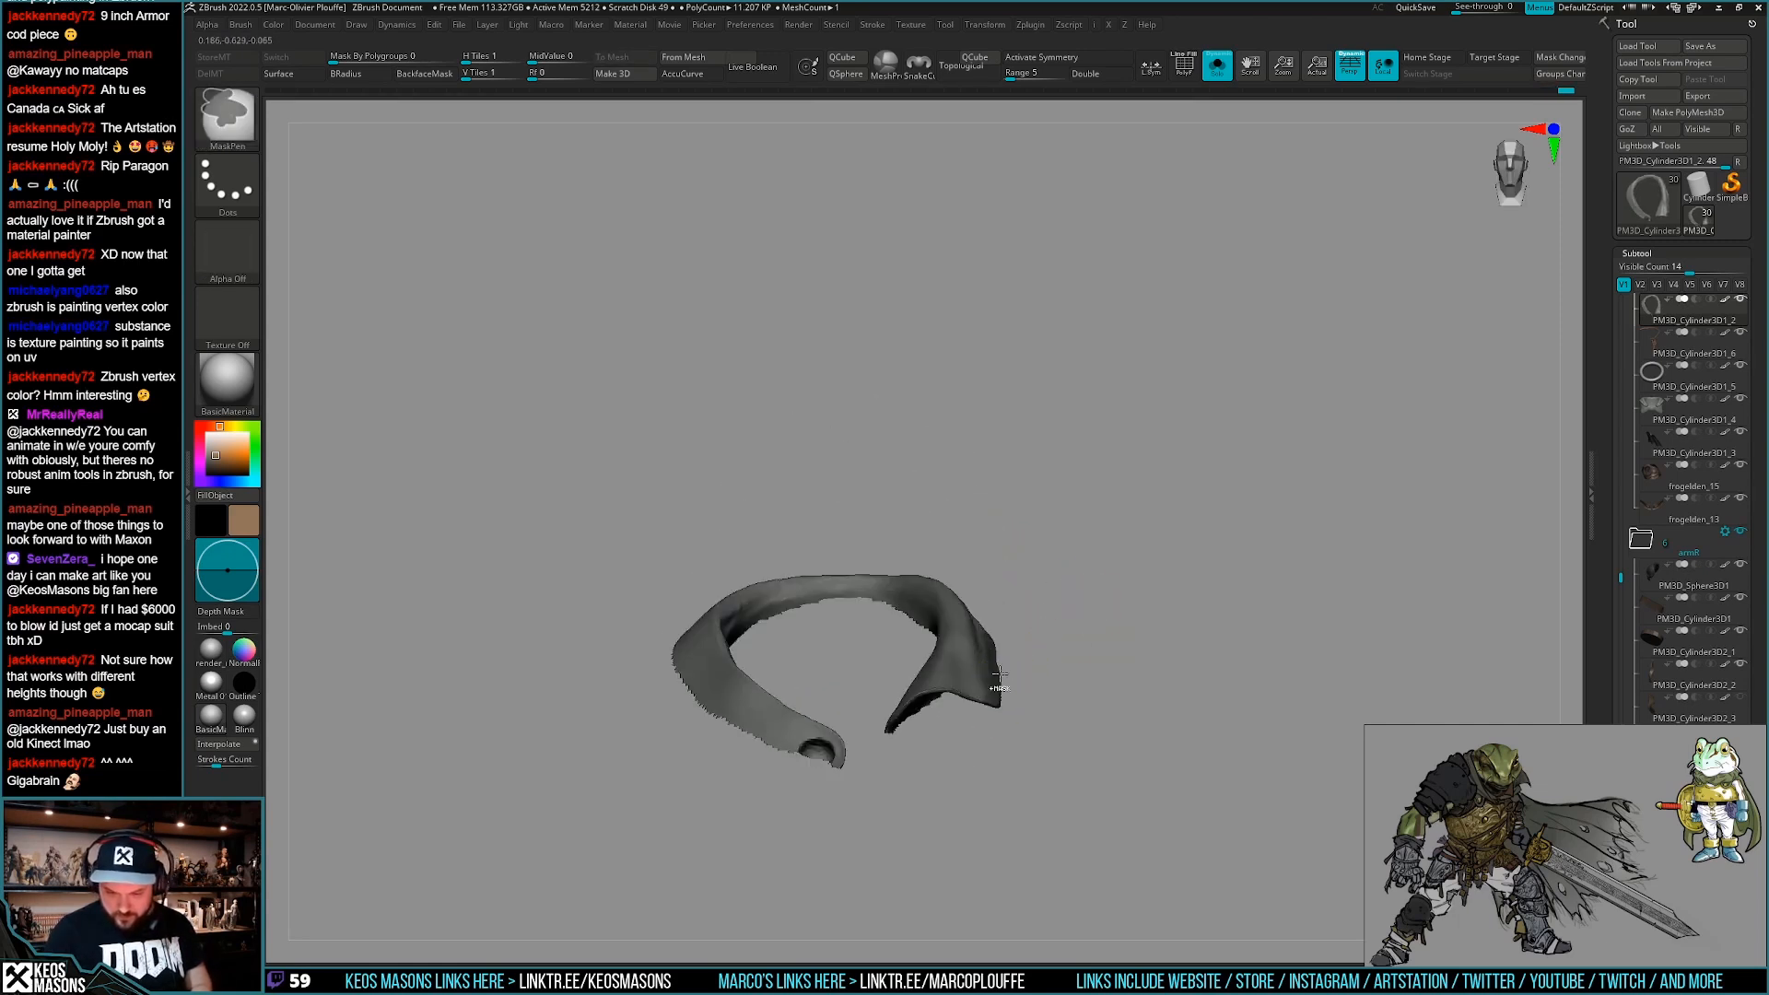
{"action": "right_click_drag", "start_coordinate": [1073, 643], "coordinate": [1090, 679], "text": "ctrl"}
{"action": "key", "text": "w"}
{"action": "left_click_drag", "start_coordinate": [1100, 628], "coordinate": [1018, 672]}
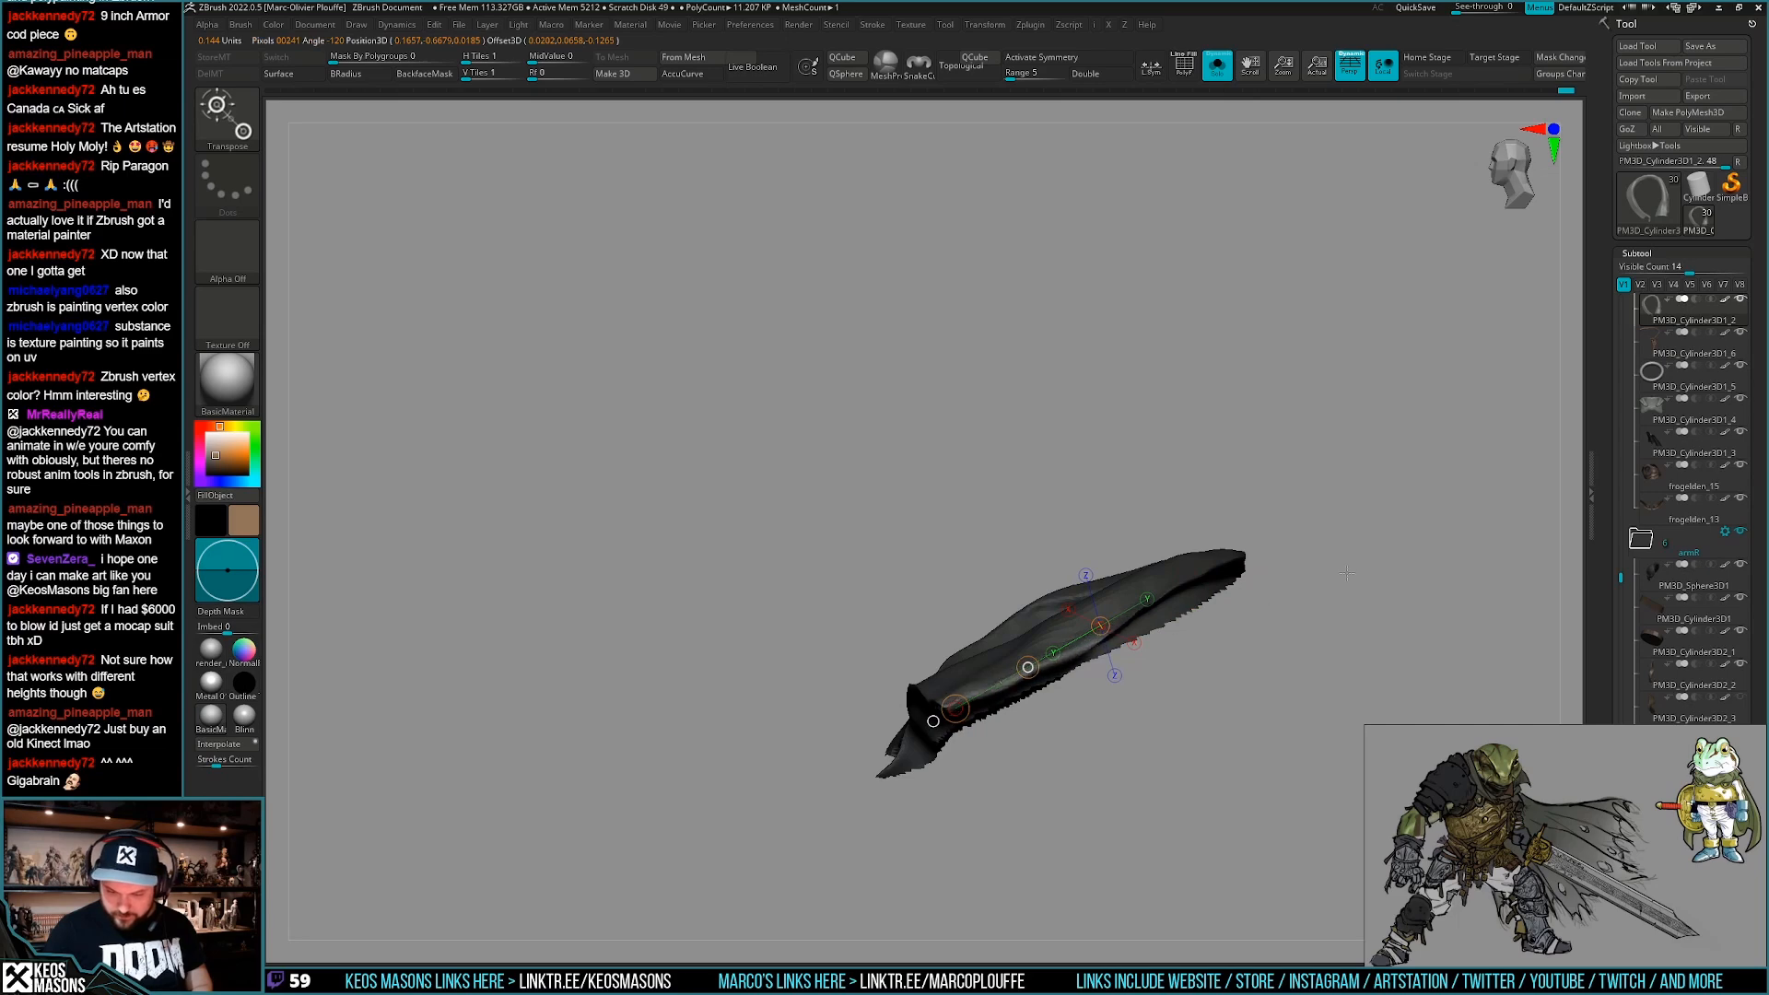
{"action": "key", "text": "q"}
Pull out and widen the collar flap's lower corner using the Move brush with AccuCurve on.
{"action": "mouse_move", "coordinate": [1215, 620]}
{"action": "left_mouse_down"}
{"action": "mouse_move", "coordinate": [1216, 639]}
{"action": "mouse_move", "coordinate": [1184, 612]}
{"action": "left_mouse_up"}
{"action": "key", "text": "b"}
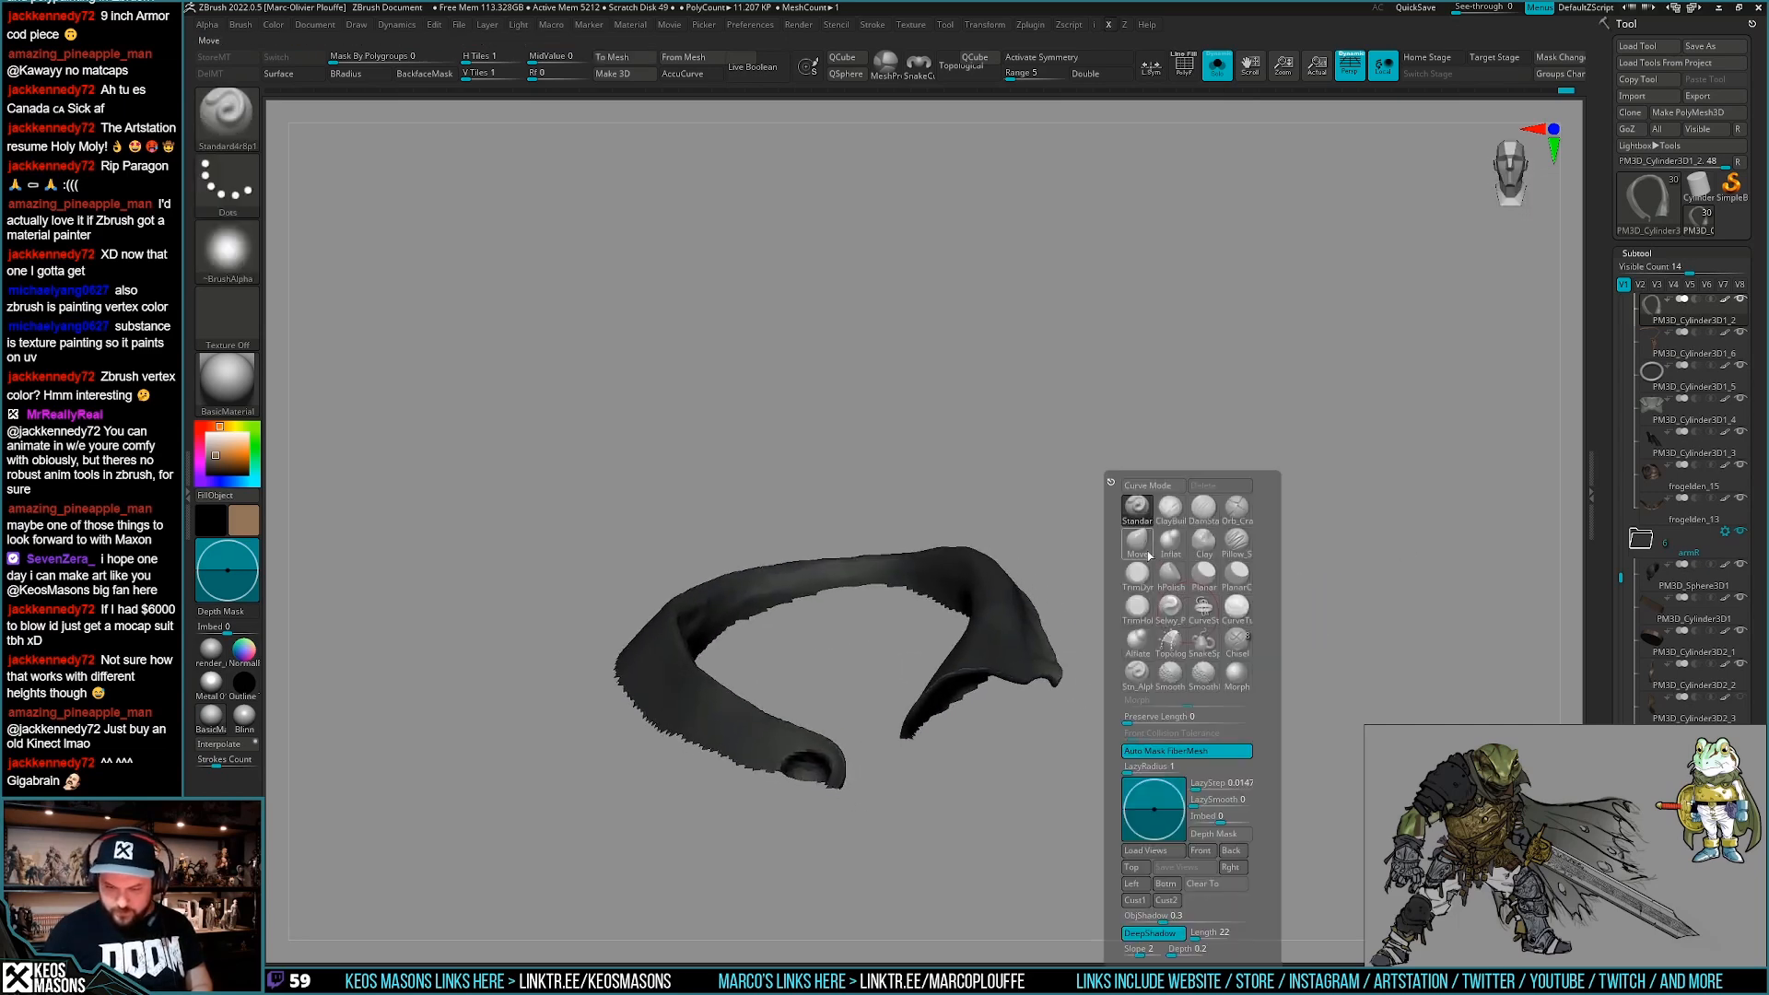
{"action": "left_click", "coordinate": [1149, 555]}
{"action": "key", "text": "space"}
{"action": "key", "text": "space"}
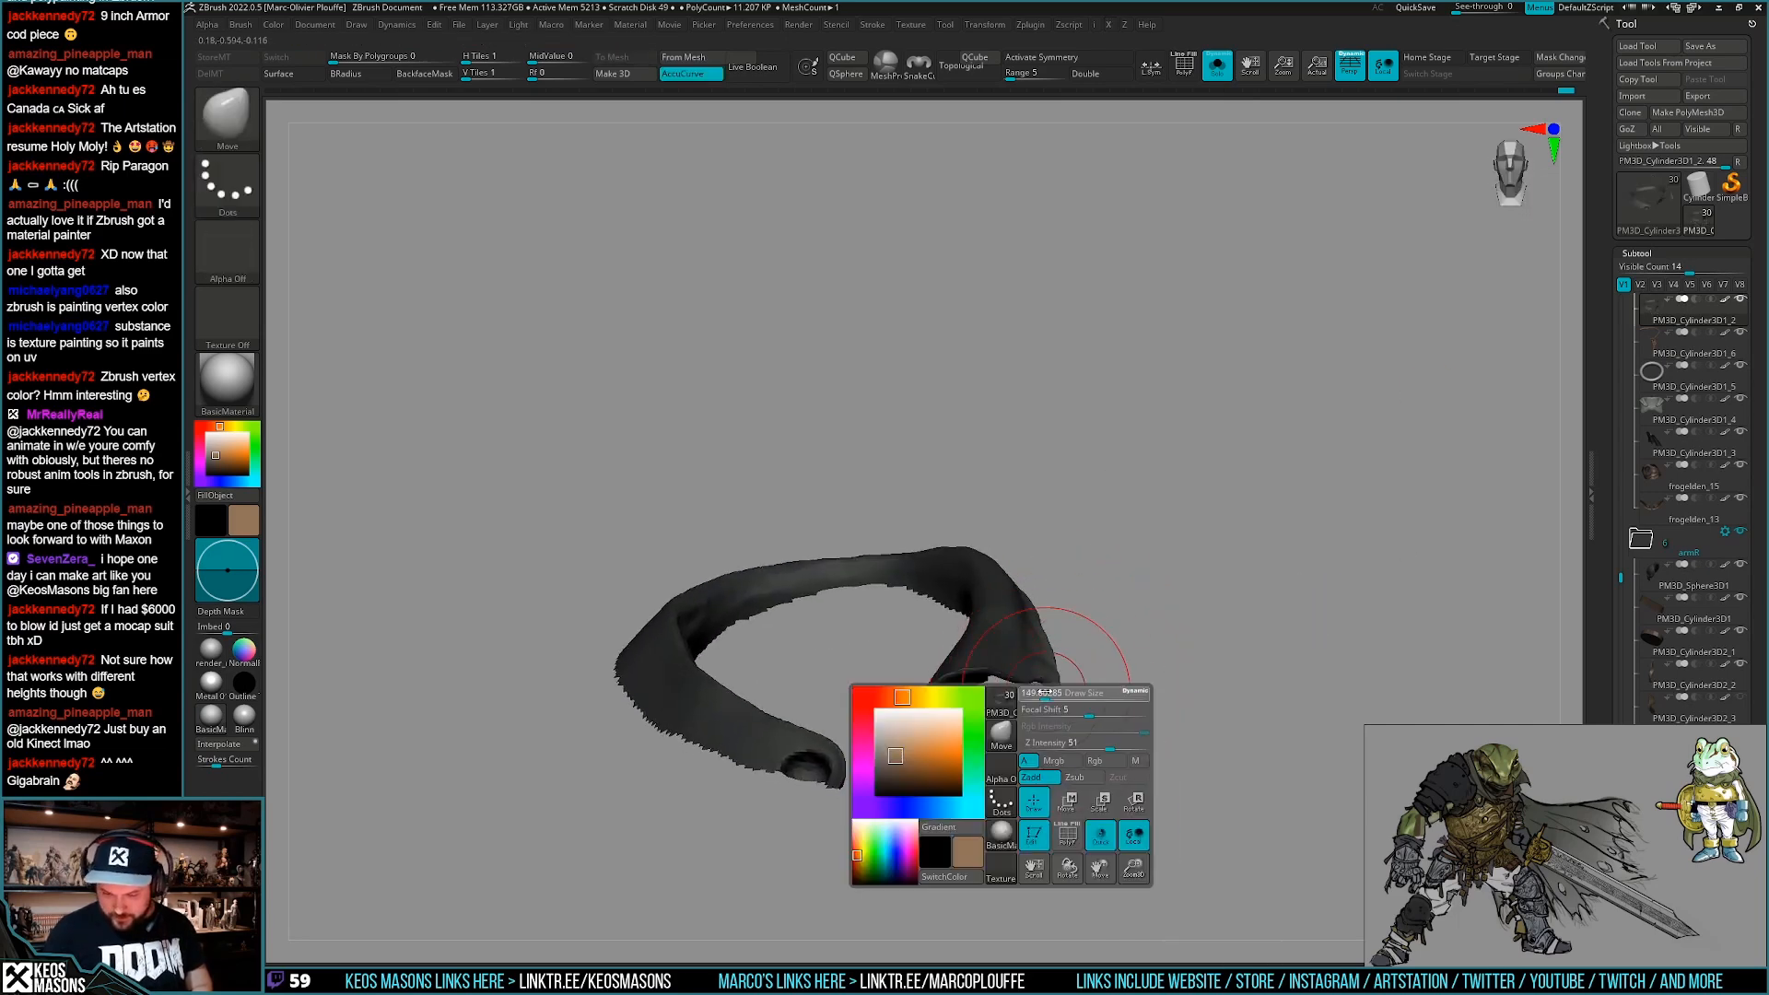
{"action": "left_click_drag", "start_coordinate": [1188, 668], "coordinate": [1045, 640]}
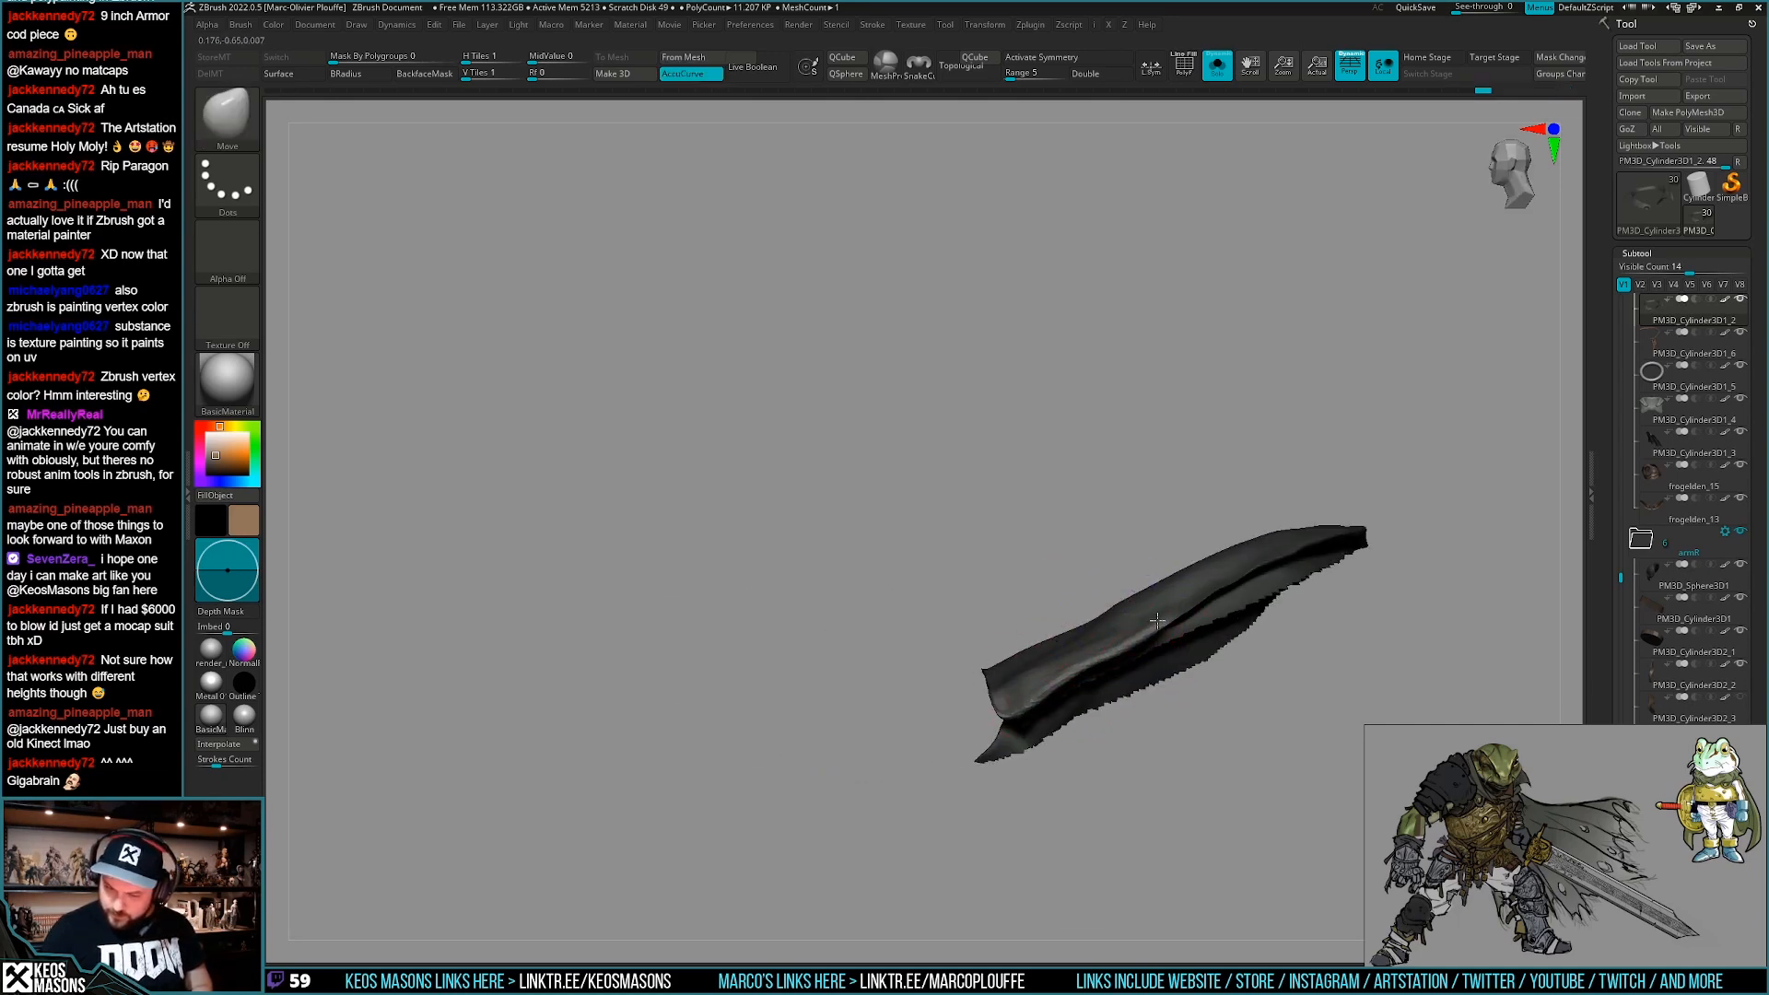
{"action": "mouse_move", "coordinate": [1038, 697]}
{"action": "left_mouse_down"}
{"action": "mouse_move", "coordinate": [1144, 710]}
{"action": "mouse_move", "coordinate": [1059, 703]}
{"action": "mouse_move", "coordinate": [1056, 670]}
{"action": "left_mouse_up"}
{"action": "key", "text": "shift"}
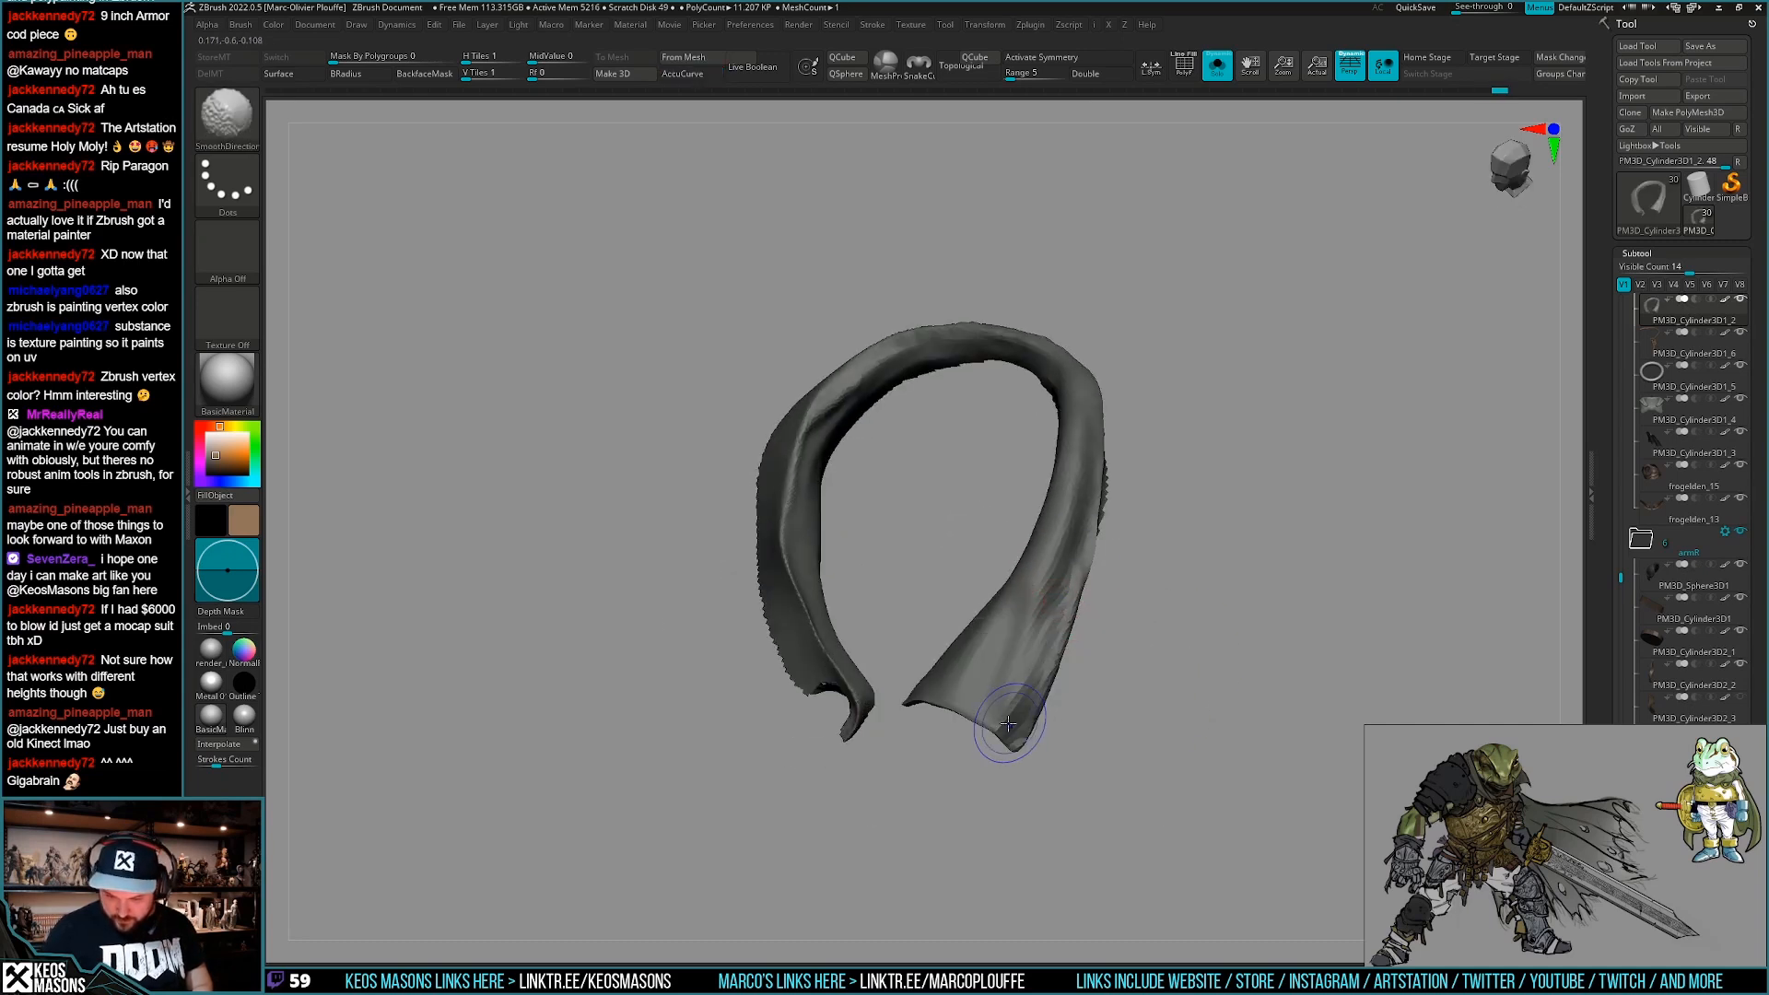
Add folds running down to the collar flap's corner with the Standard brush, then show the full model.
{"action": "key", "text": "space"}
{"action": "left_click", "coordinate": [1024, 544]}
{"action": "left_click_drag", "start_coordinate": [1090, 592], "coordinate": [1040, 651]}
{"action": "left_click_drag", "start_coordinate": [966, 800], "coordinate": [1038, 675]}
{"action": "mouse_move", "coordinate": [1032, 776]}
{"action": "left_mouse_down"}
{"action": "mouse_move", "coordinate": [1059, 497]}
{"action": "mouse_move", "coordinate": [1018, 691]}
{"action": "left_mouse_up"}
{"action": "mouse_move", "coordinate": [992, 809]}
{"action": "left_mouse_down"}
{"action": "mouse_move", "coordinate": [1035, 711]}
{"action": "mouse_move", "coordinate": [1109, 710]}
{"action": "mouse_move", "coordinate": [1105, 852]}
{"action": "left_mouse_up"}
{"action": "left_click", "coordinate": [1110, 718]}
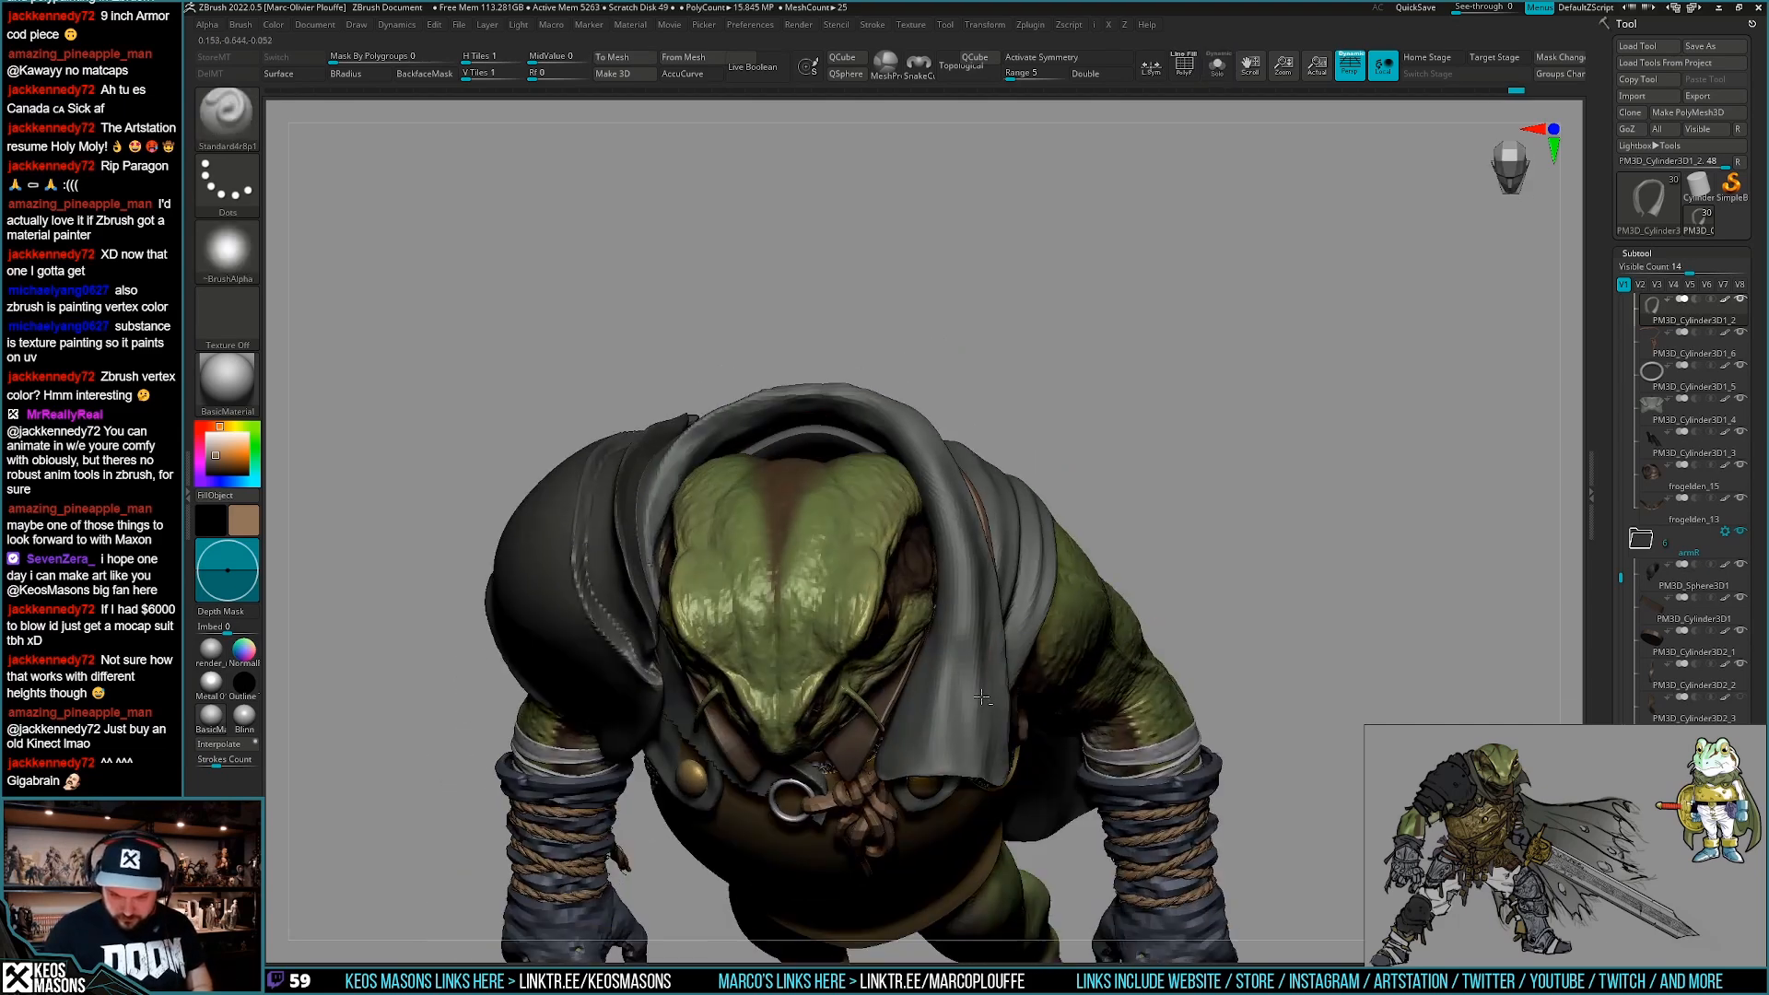
Soften the folds on the collar's hanging flap by smoothing them with the collar isolated.
{"action": "left_click", "coordinate": [1101, 838]}
{"action": "left_click_drag", "start_coordinate": [1096, 792], "coordinate": [1059, 750]}
{"action": "left_click_drag", "start_coordinate": [966, 611], "coordinate": [966, 688], "text": "shift"}
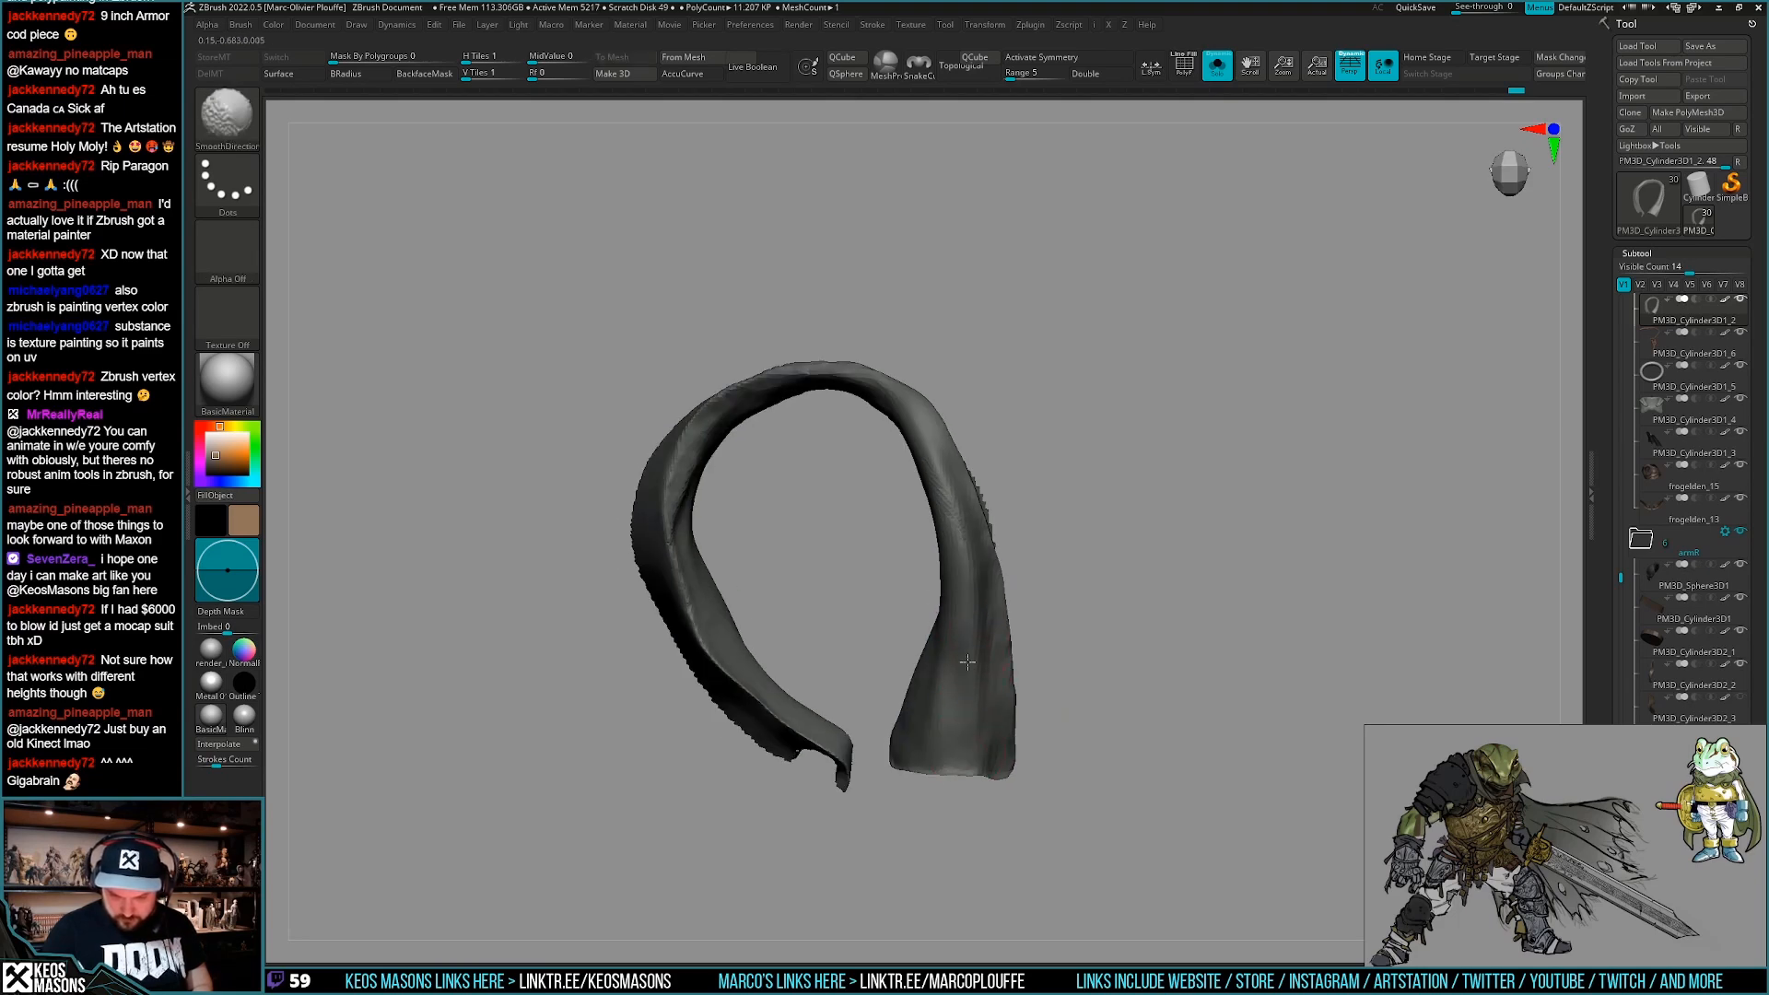
{"action": "mouse_move", "coordinate": [978, 788]}
{"action": "left_mouse_down"}
{"action": "mouse_move", "coordinate": [984, 818]}
{"action": "mouse_move", "coordinate": [1014, 687]}
{"action": "left_mouse_up"}
{"action": "left_click_drag", "start_coordinate": [1024, 607], "coordinate": [1020, 714]}
{"action": "left_click_drag", "start_coordinate": [984, 888], "coordinate": [1125, 684]}
{"action": "left_click", "coordinate": [1121, 714]}
{"action": "left_click_drag", "start_coordinate": [1125, 684], "coordinate": [1167, 680]}
Refine the creases and folds along the collar's side and check its fit against the full model.
{"action": "key", "text": "space"}
{"action": "left_click", "coordinate": [1117, 540]}
{"action": "mouse_move", "coordinate": [1126, 590]}
{"action": "left_mouse_down"}
{"action": "mouse_move", "coordinate": [1068, 623]}
{"action": "mouse_move", "coordinate": [1106, 608]}
{"action": "mouse_move", "coordinate": [1076, 645]}
{"action": "mouse_move", "coordinate": [1006, 612]}
{"action": "mouse_move", "coordinate": [990, 516]}
{"action": "left_mouse_up"}
{"action": "key", "text": "space"}
{"action": "left_click", "coordinate": [969, 508]}
{"action": "right_click_drag", "start_coordinate": [1050, 543], "coordinate": [998, 618]}
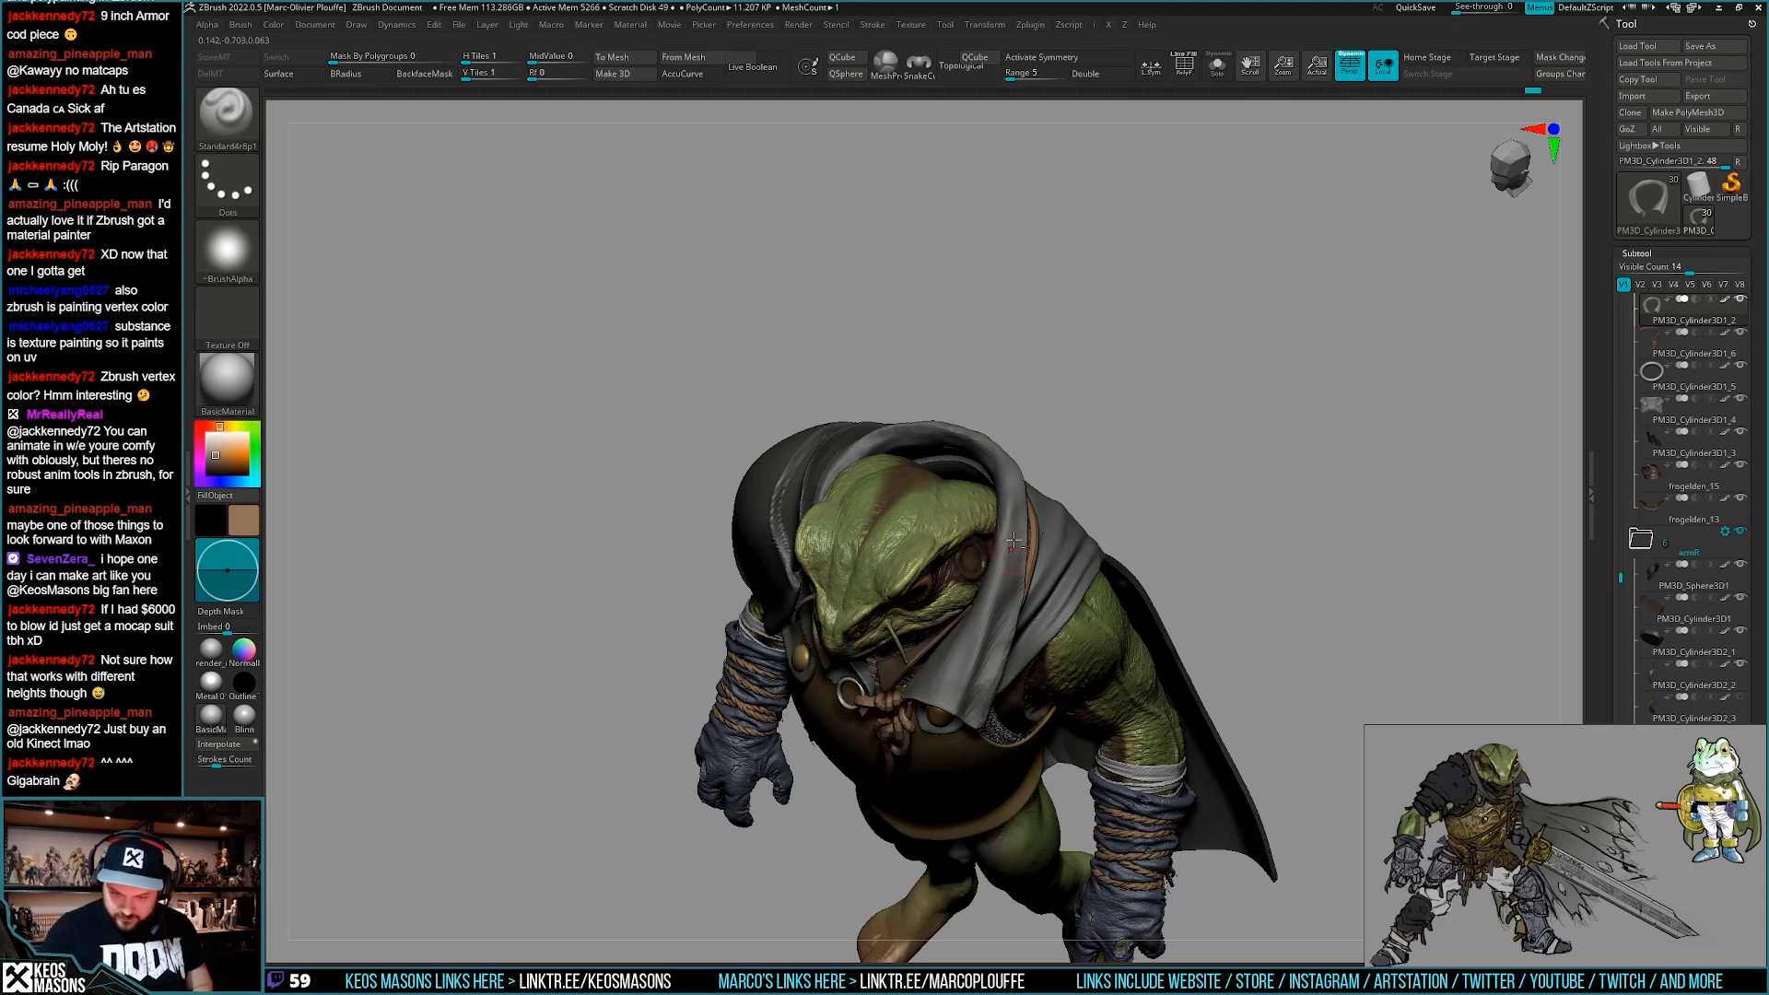
{"action": "mouse_move", "coordinate": [1013, 498]}
{"action": "right_mouse_down"}
{"action": "mouse_move", "coordinate": [1179, 645]}
{"action": "mouse_move", "coordinate": [1176, 703]}
{"action": "mouse_move", "coordinate": [1179, 653]}
{"action": "mouse_move", "coordinate": [1220, 689]}
{"action": "mouse_move", "coordinate": [1163, 735]}
{"action": "mouse_move", "coordinate": [1148, 724]}
{"action": "right_mouse_up"}
{"action": "right_click_drag", "start_coordinate": [1148, 724], "coordinate": [1151, 857], "text": "alt"}
Unhide the cape's body and sculpt tension folds along the front tab running toward its eyelet with the Standard brush.
{"action": "key", "text": "x"}
{"action": "key", "text": "b"}
{"action": "key", "text": "d"}
{"action": "key", "text": "e"}
{"action": "key", "text": "x"}
{"action": "left_click", "coordinate": [1031, 506]}
{"action": "key", "text": "alt+s"}
{"action": "right_click_drag", "start_coordinate": [892, 555], "coordinate": [924, 577]}
{"action": "key", "text": "alt+s"}
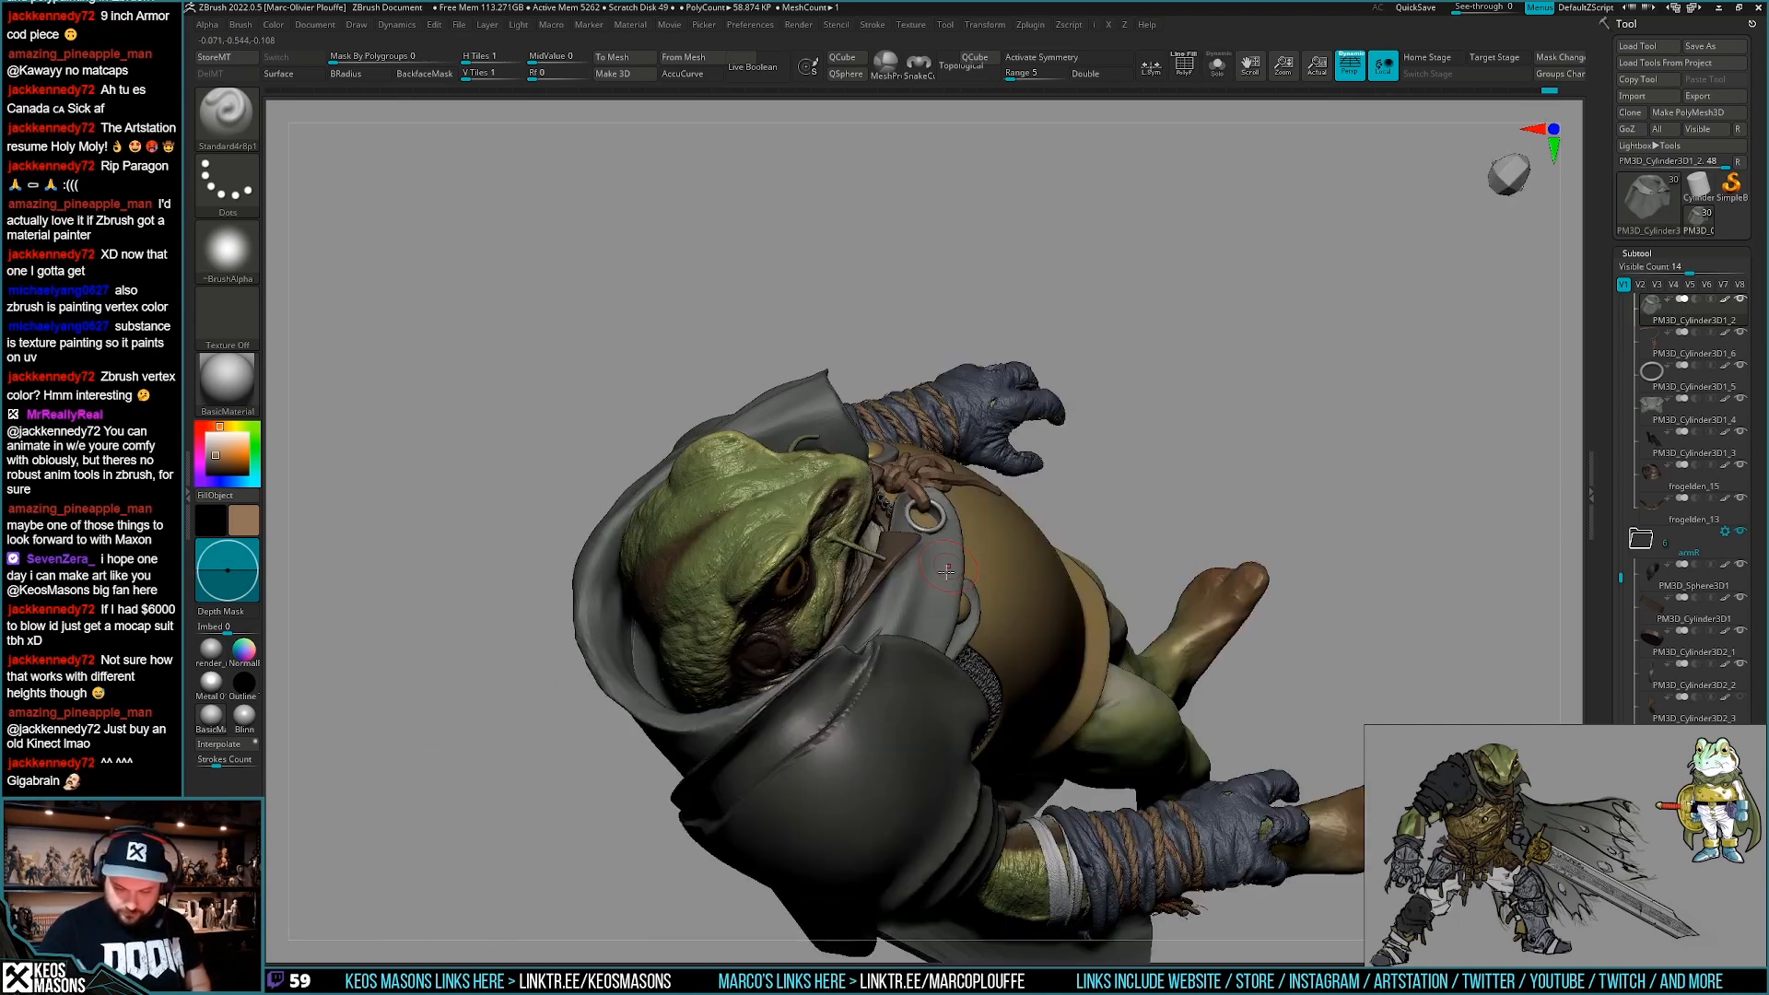
{"action": "key", "text": "alt+s"}
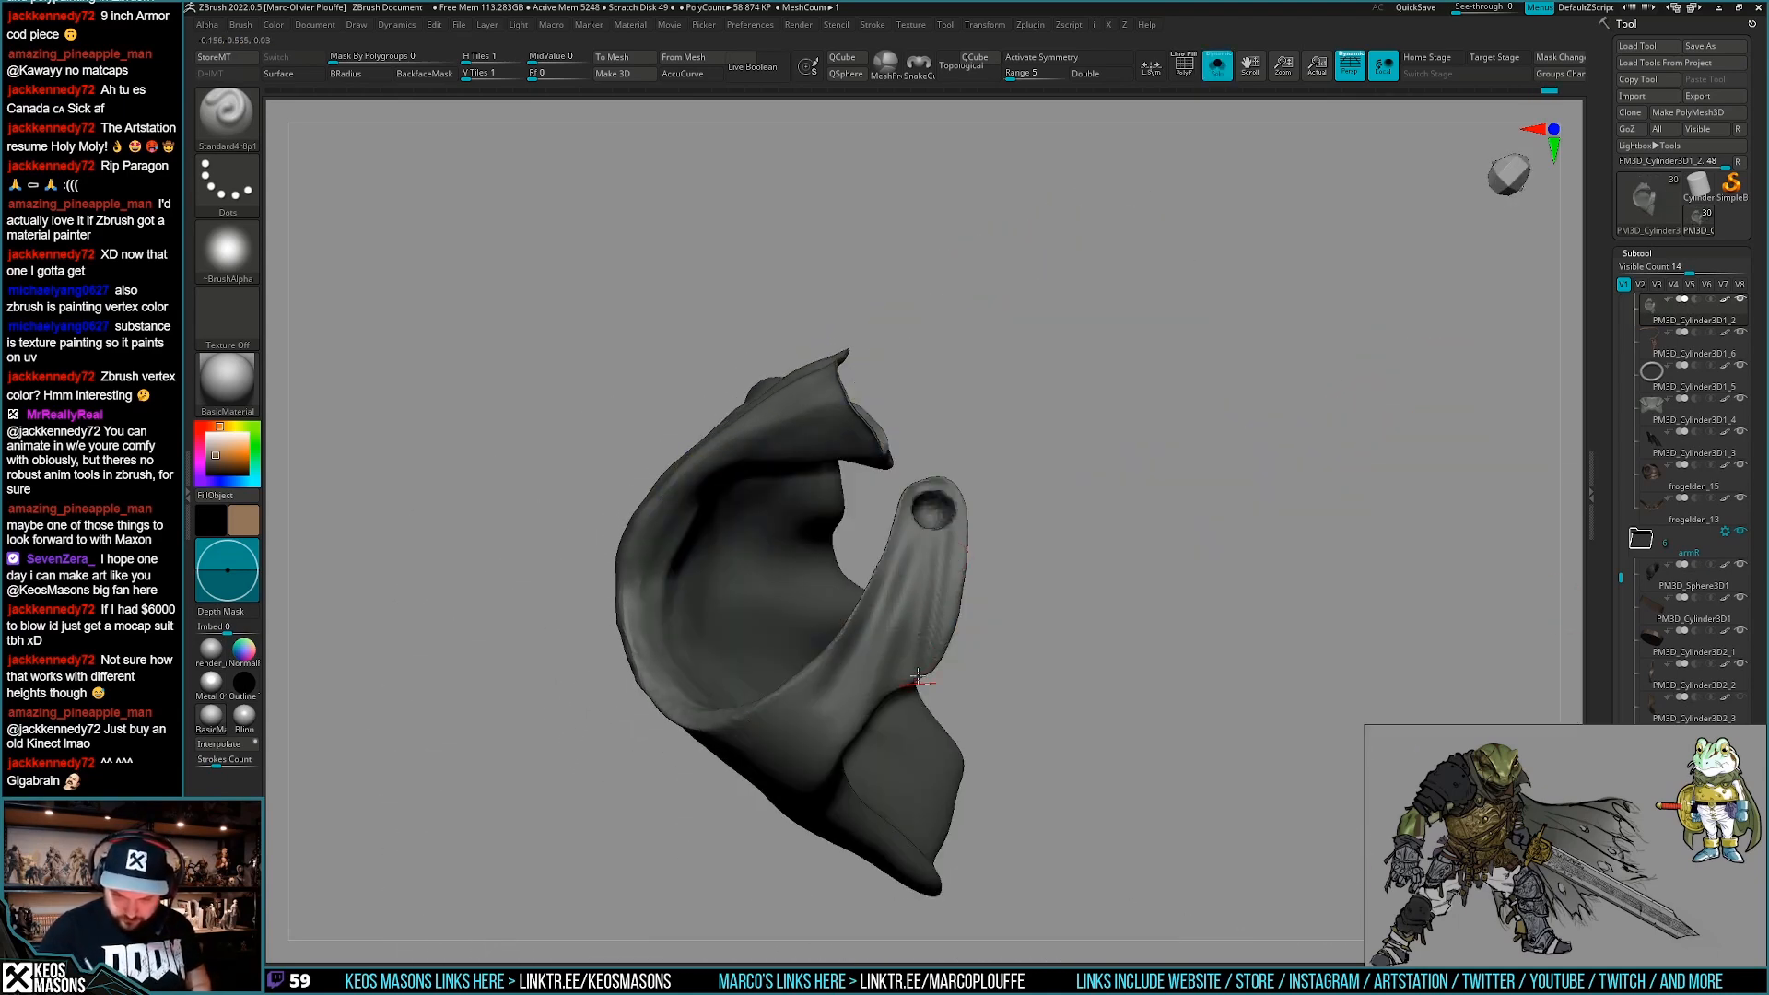
{"action": "key", "text": "alt+s"}
{"action": "mouse_move", "coordinate": [898, 681]}
{"action": "right_mouse_down"}
{"action": "mouse_move", "coordinate": [958, 552]}
{"action": "mouse_move", "coordinate": [930, 626]}
{"action": "right_mouse_up"}
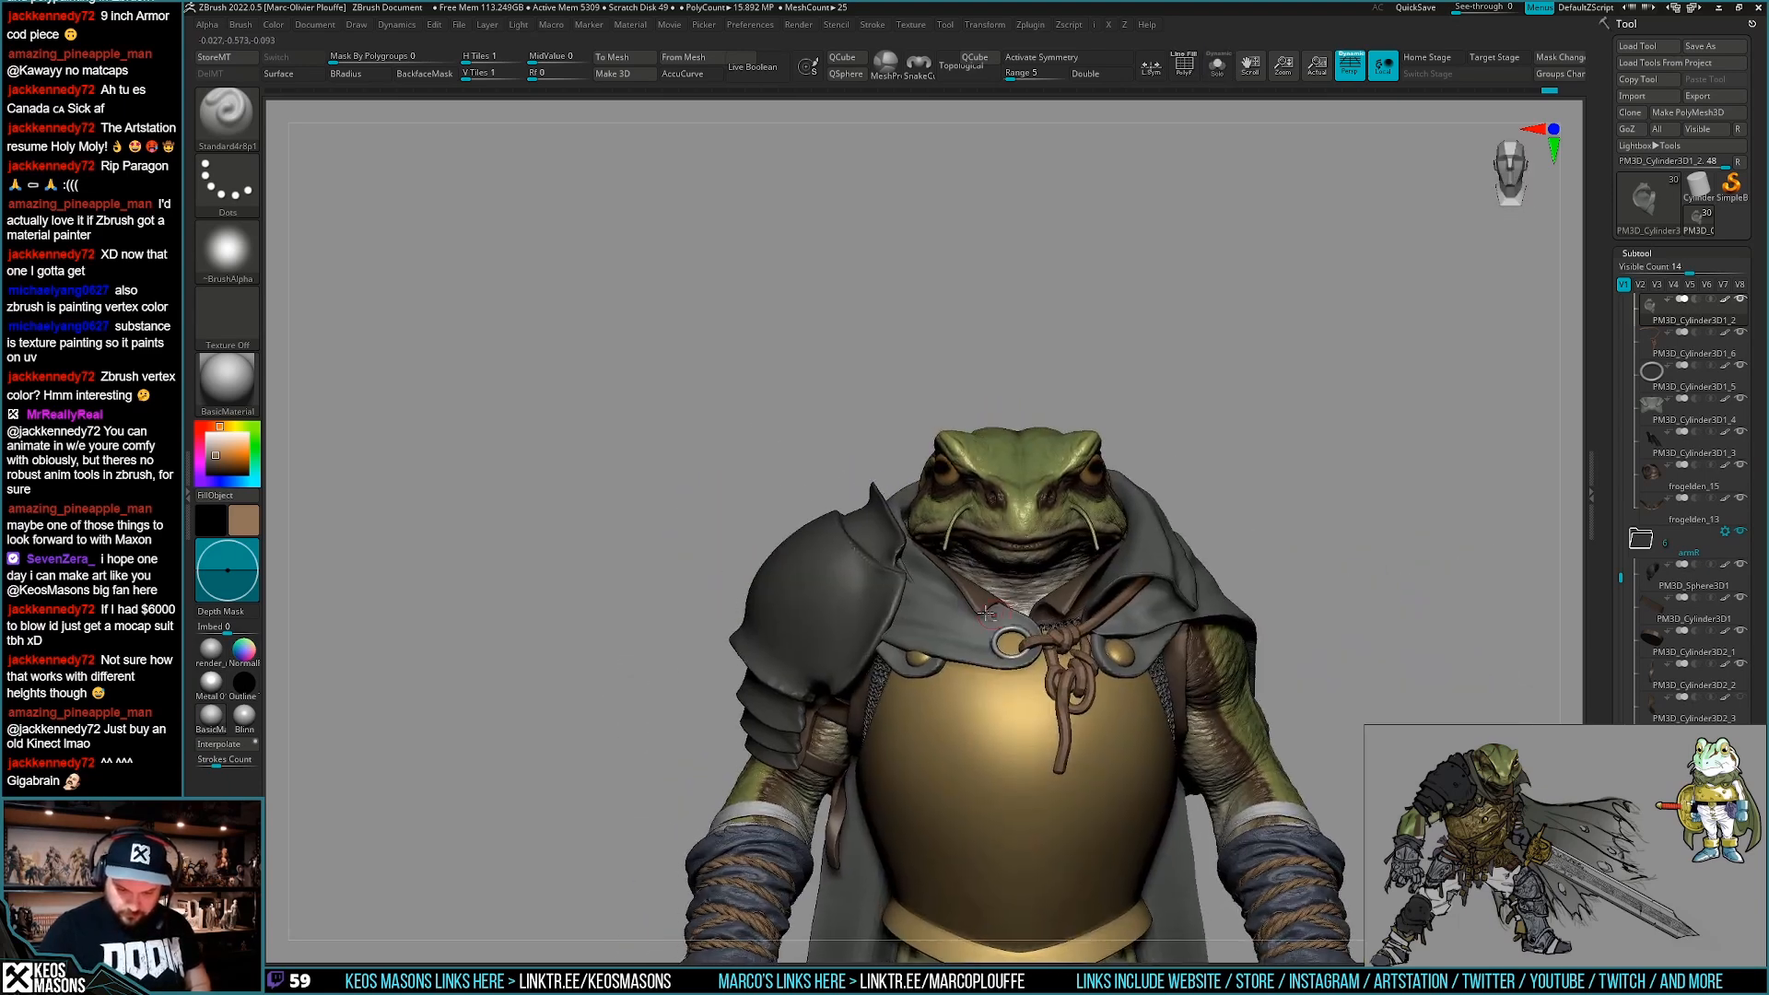
Reshape the lower edge of the cape's eyelet tab with the Move brush so it fits below the shoulder armor.
{"action": "key", "text": "alt+s"}
{"action": "key", "text": "space"}
{"action": "left_click_drag", "start_coordinate": [921, 605], "coordinate": [913, 594]}
{"action": "key", "text": "b"}
{"action": "key", "text": "m"}
{"action": "key", "text": "v"}
{"action": "right_click_drag", "start_coordinate": [921, 599], "coordinate": [860, 584]}
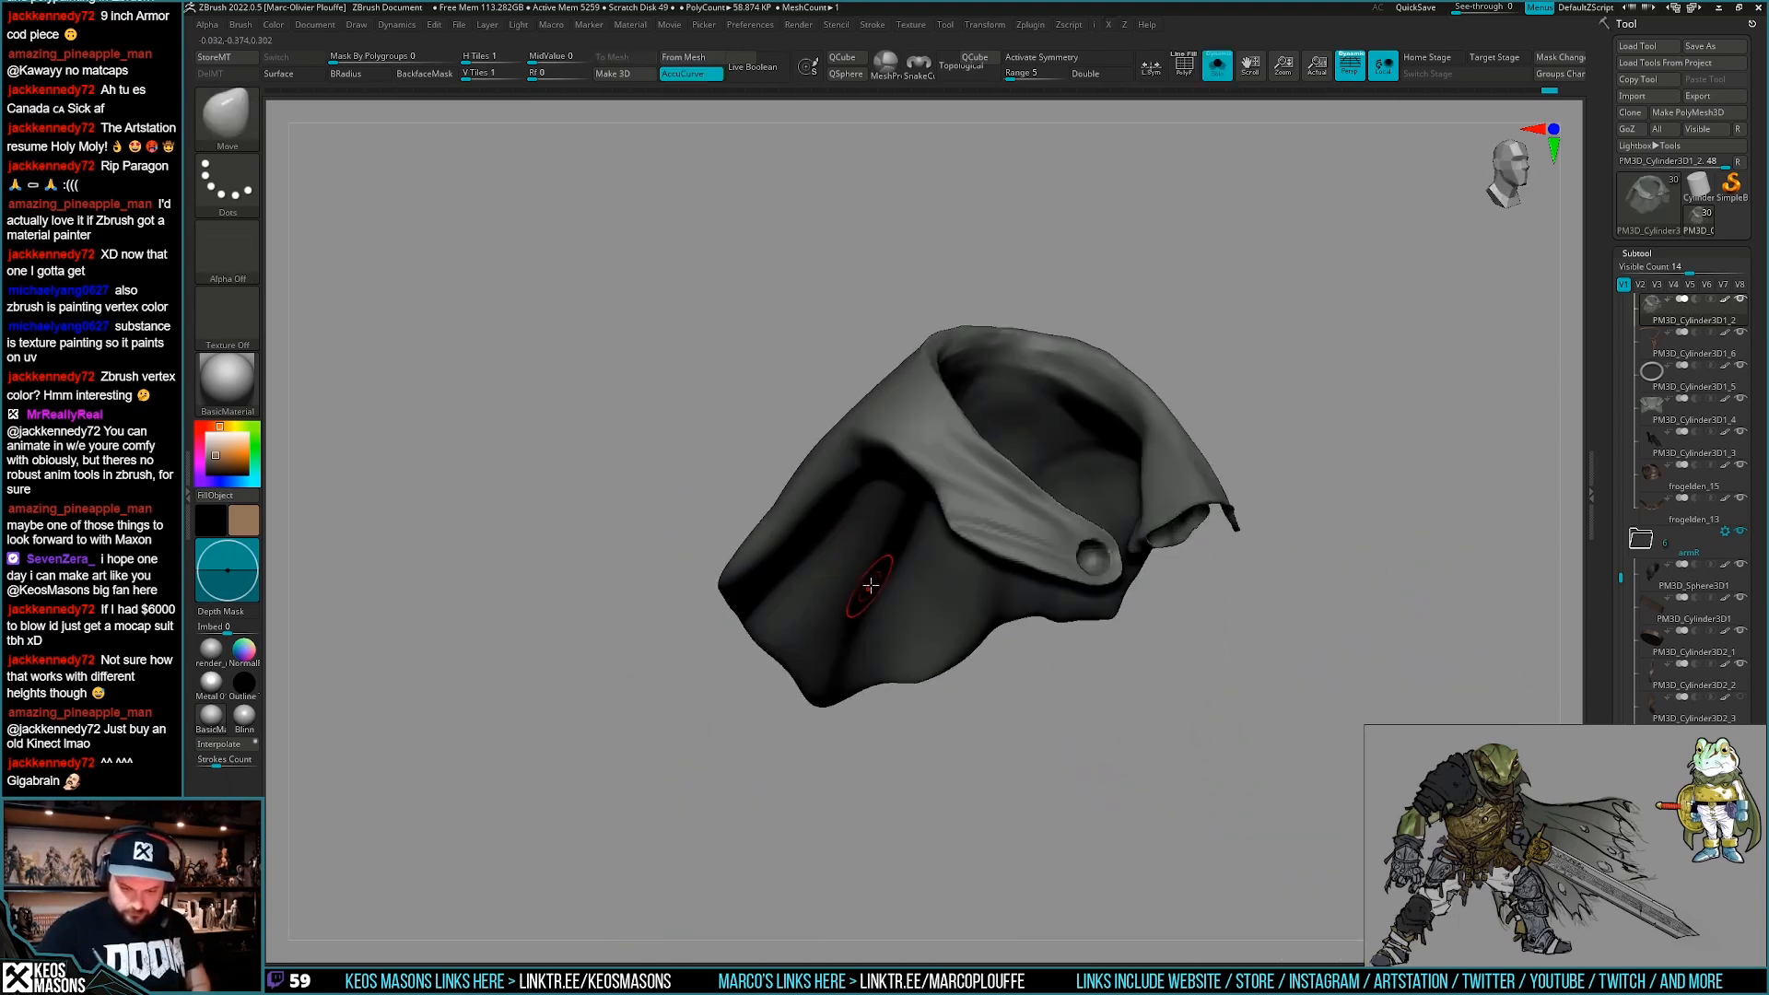
{"action": "key", "text": "space"}
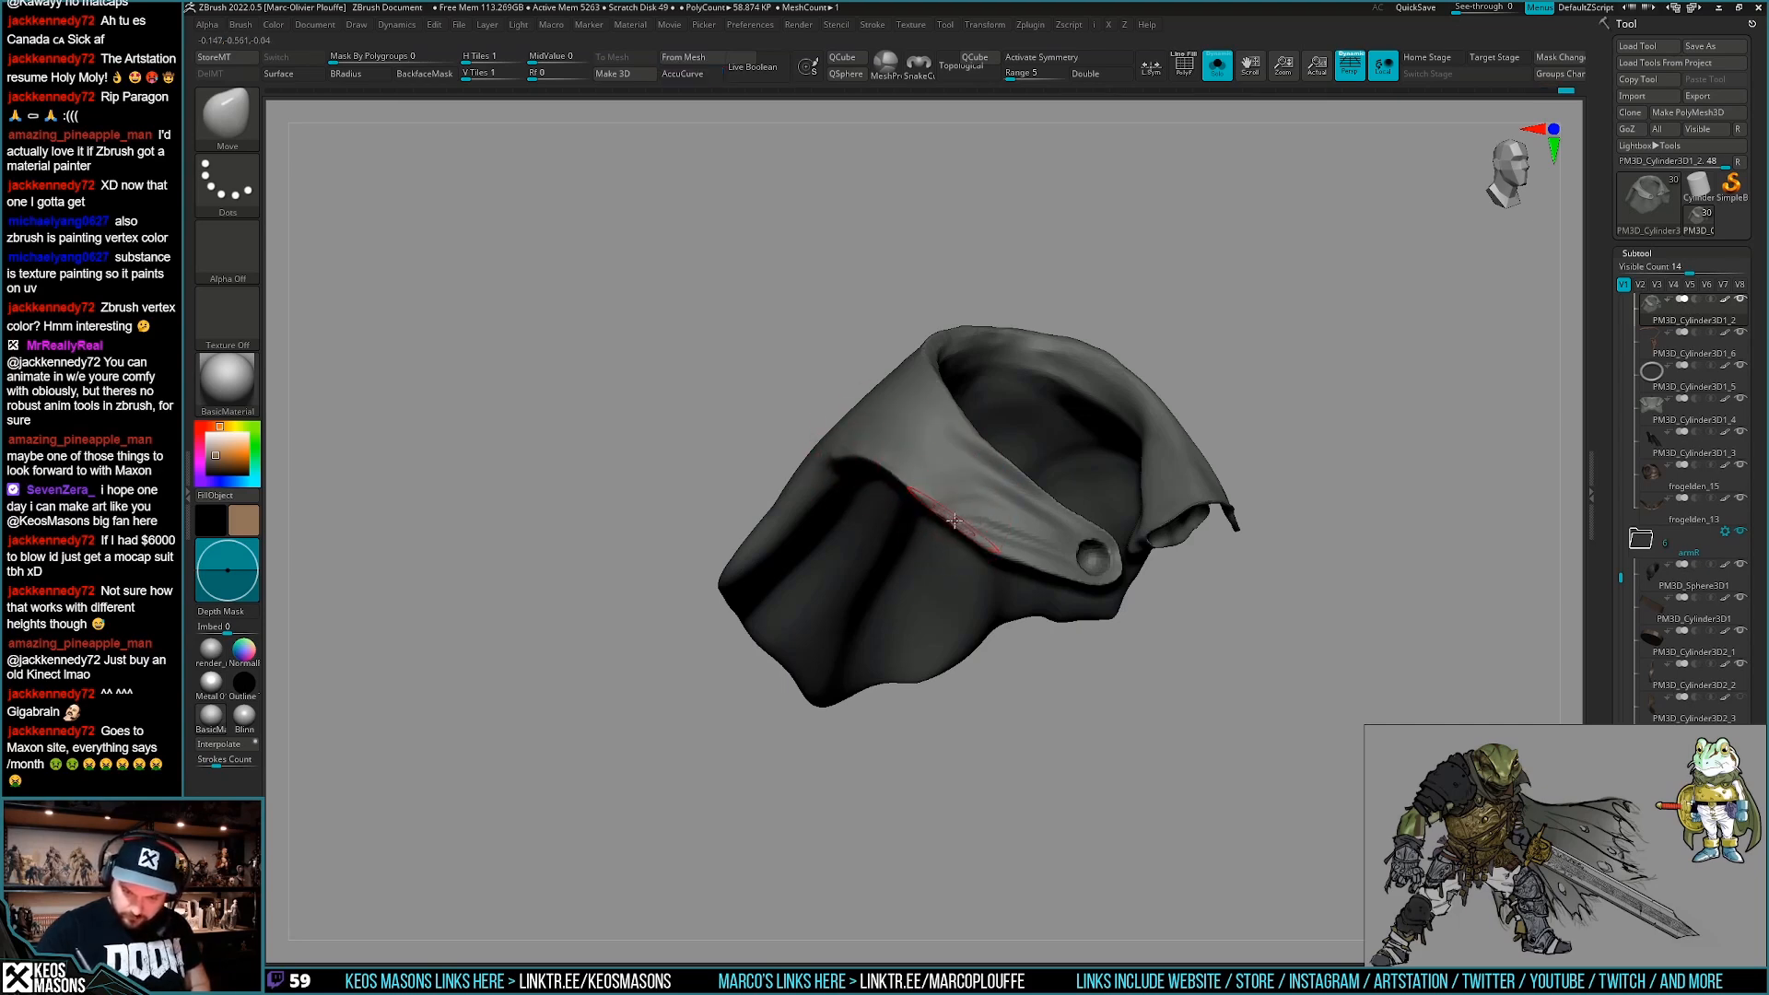
{"action": "mouse_move", "coordinate": [893, 457]}
{"action": "right_mouse_down"}
{"action": "mouse_move", "coordinate": [804, 455]}
{"action": "mouse_move", "coordinate": [681, 493]}
{"action": "right_mouse_up"}
{"action": "key", "text": "alt+s"}
{"action": "right_click_drag", "start_coordinate": [871, 612], "coordinate": [874, 562], "text": "ctrl"}
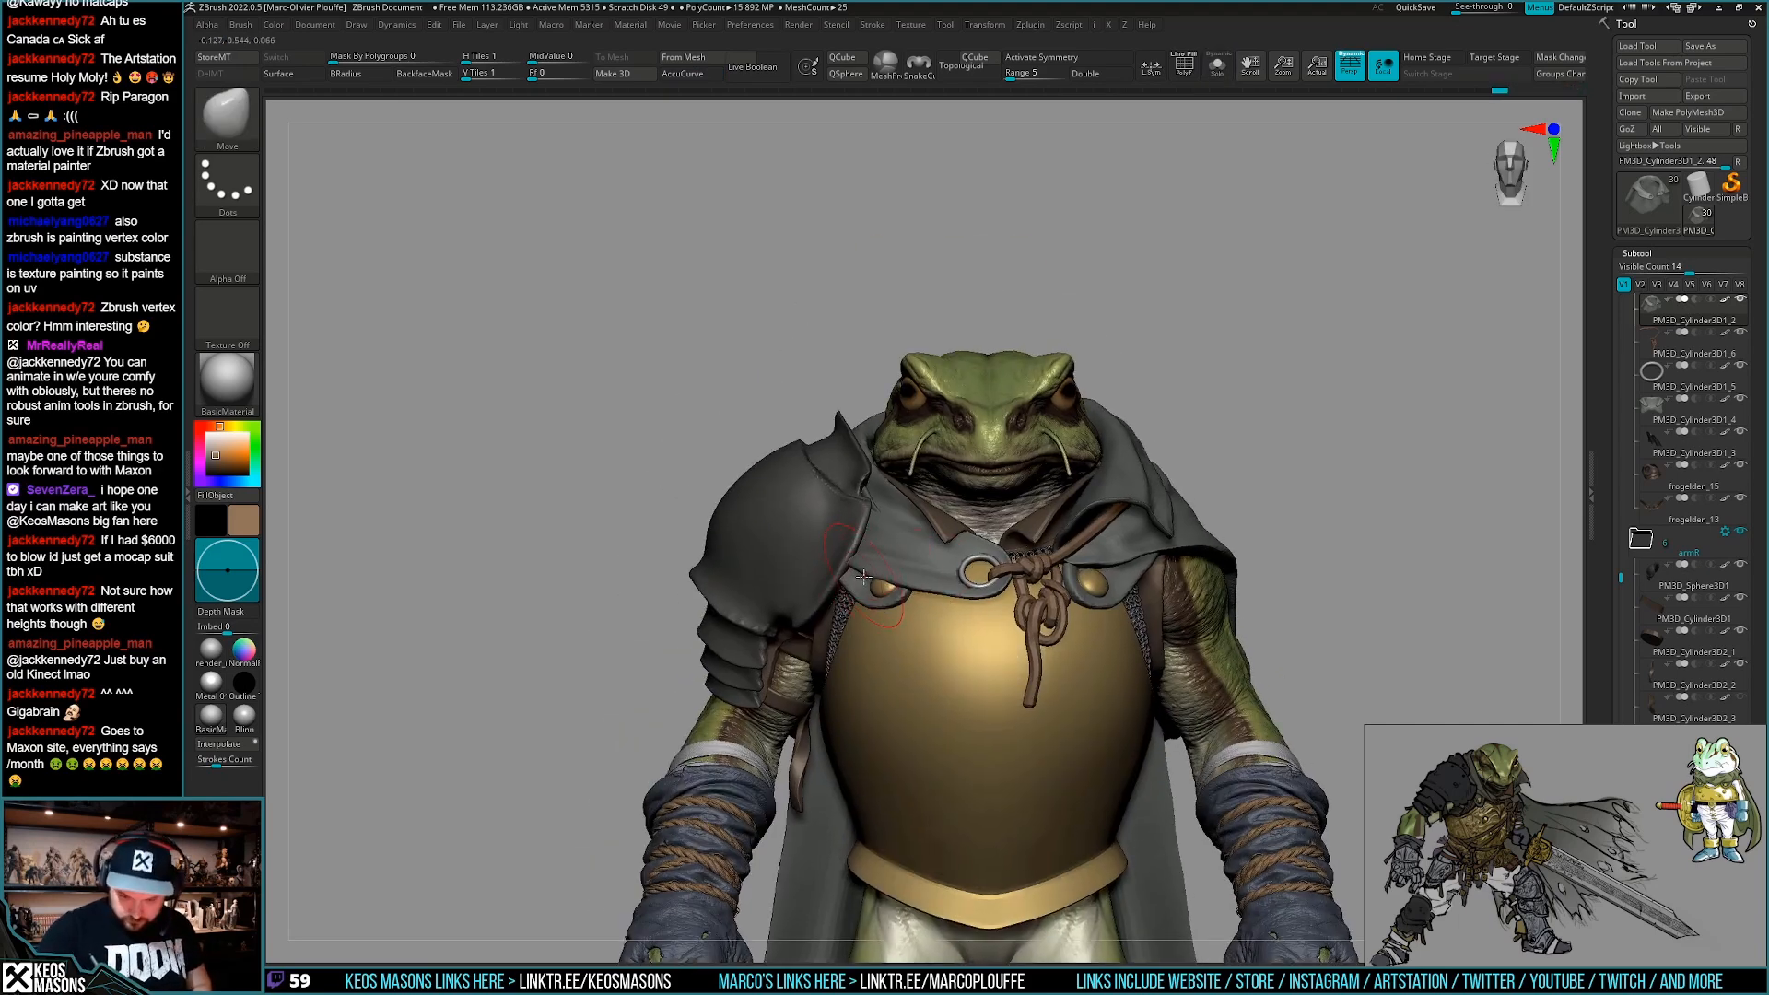
{"action": "right_click_drag", "start_coordinate": [945, 611], "coordinate": [852, 525]}
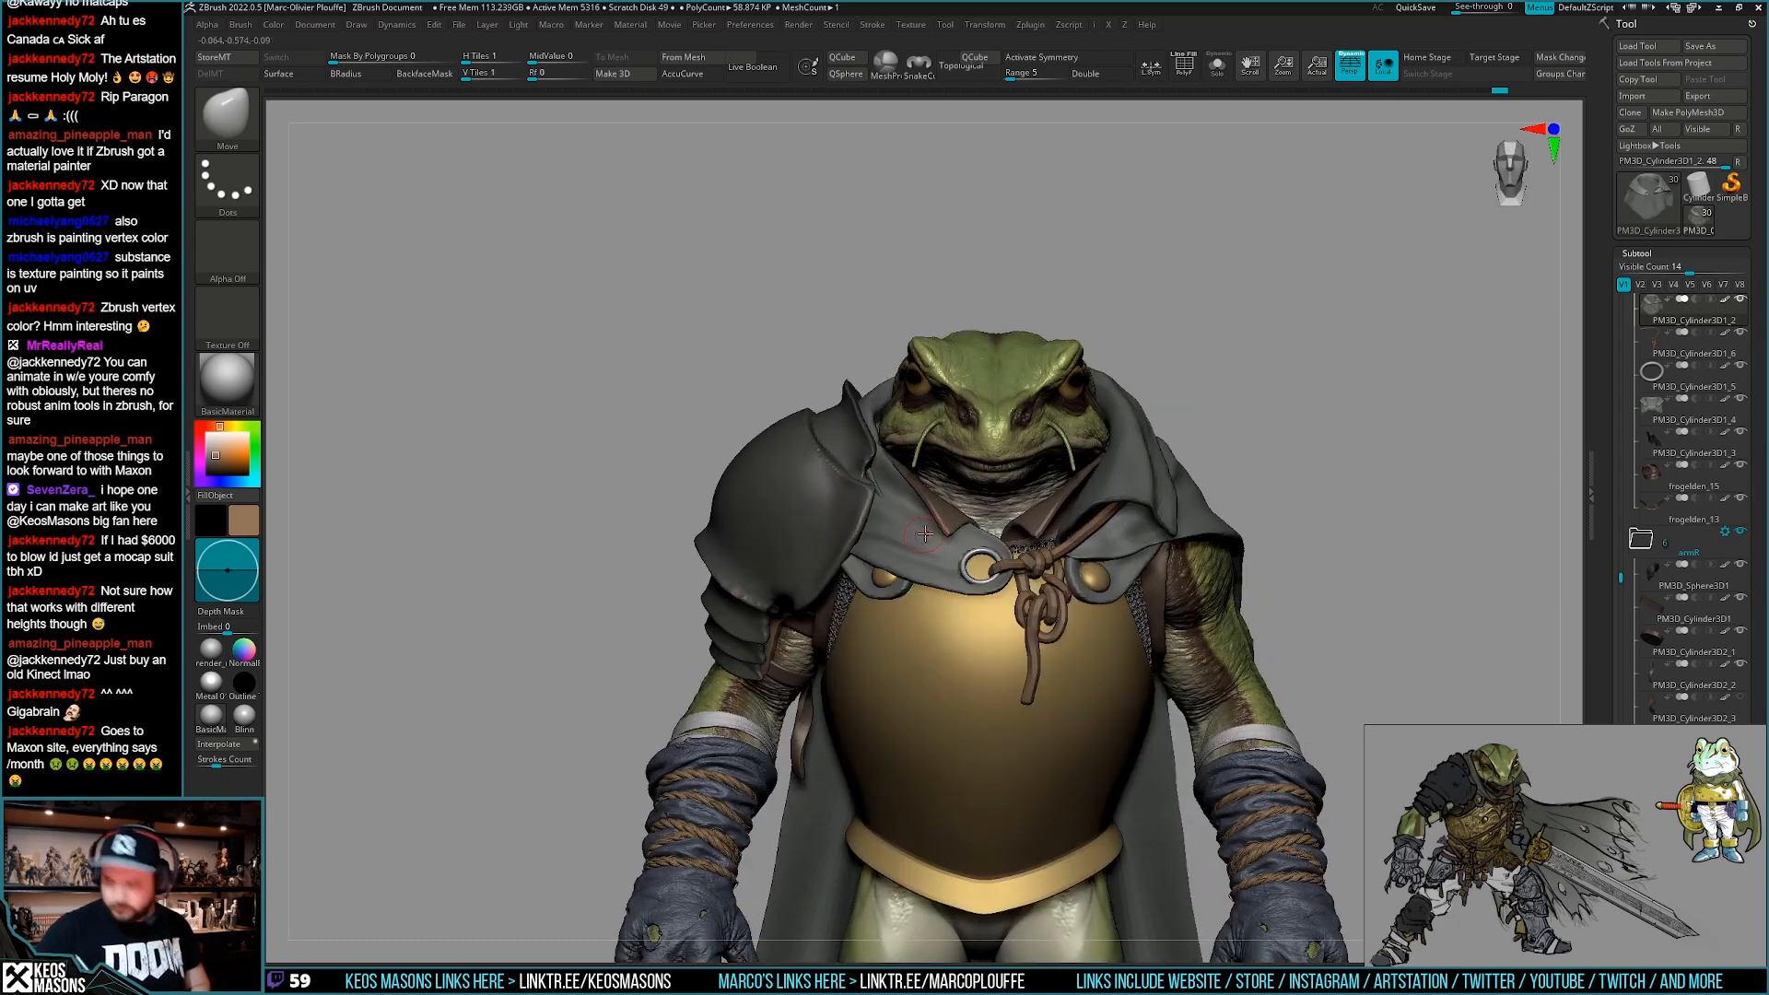
Isolate the cape, sculpt diagonal folds from the shoulder into the eyelet tab with the Standard brush, and smooth them.
{"action": "key", "text": "space"}
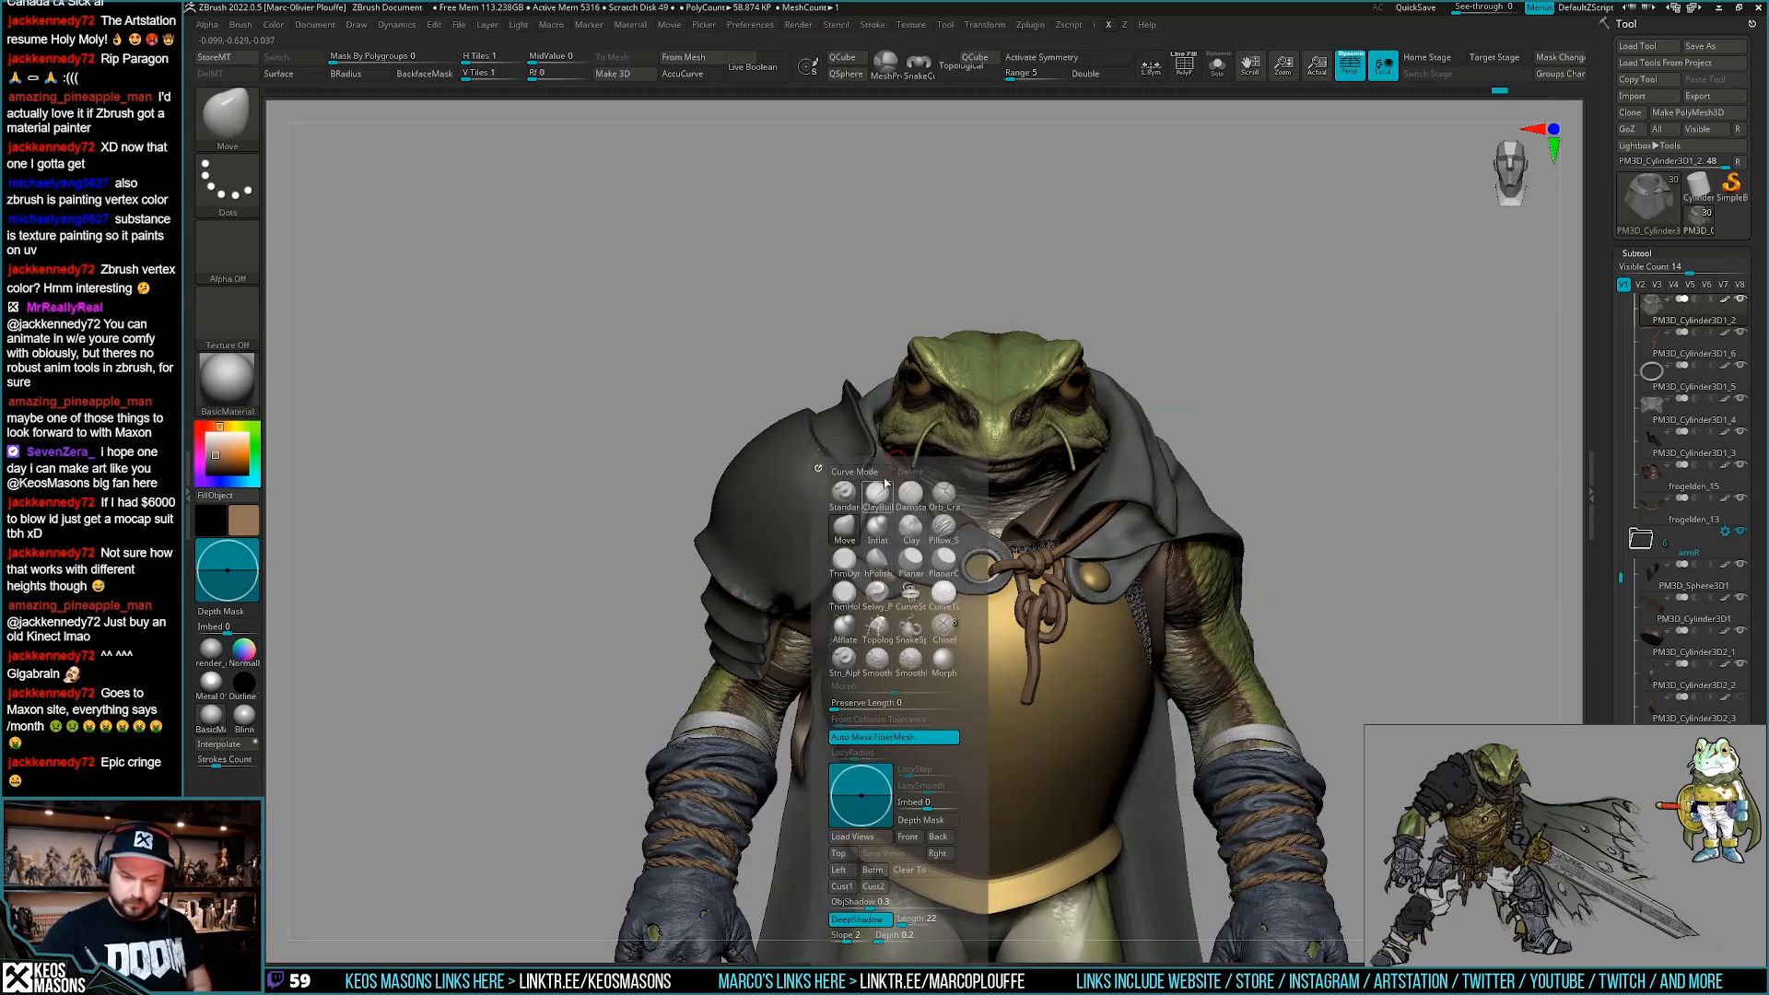
{"action": "left_click", "coordinate": [834, 475]}
{"action": "key", "text": "alt+s"}
{"action": "right_click_drag", "start_coordinate": [899, 526], "coordinate": [935, 541]}
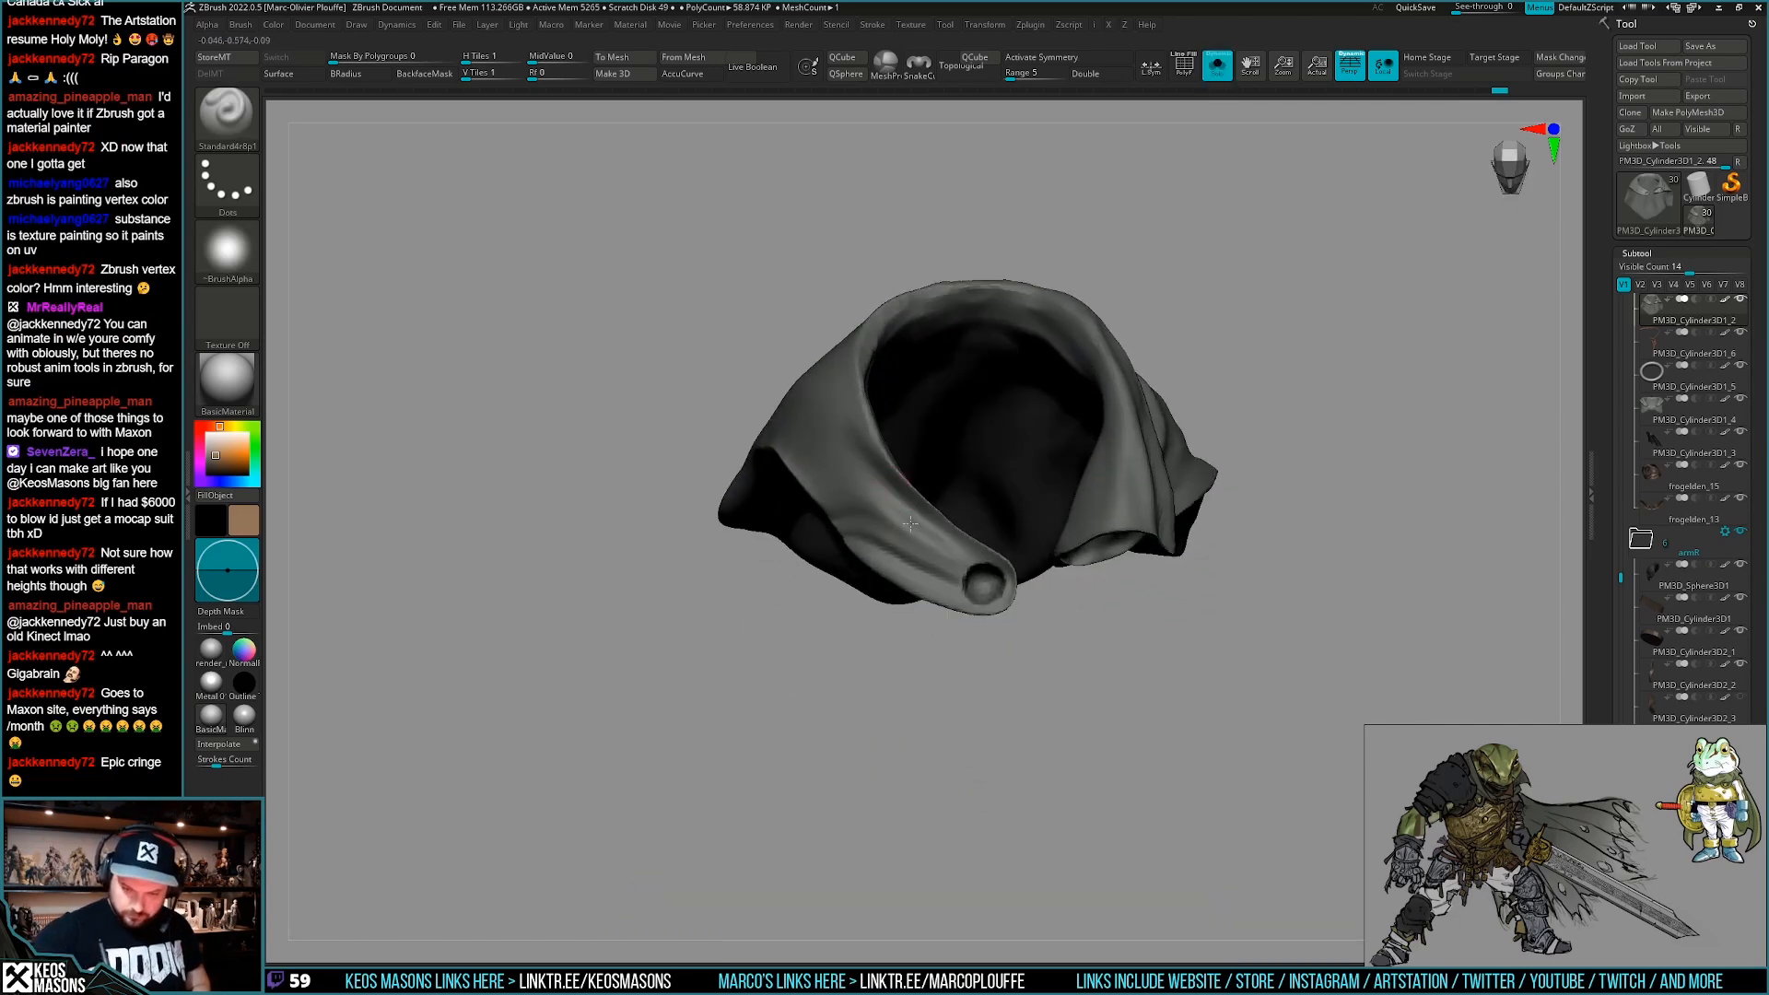
{"action": "right_click_drag", "start_coordinate": [861, 471], "coordinate": [820, 354]}
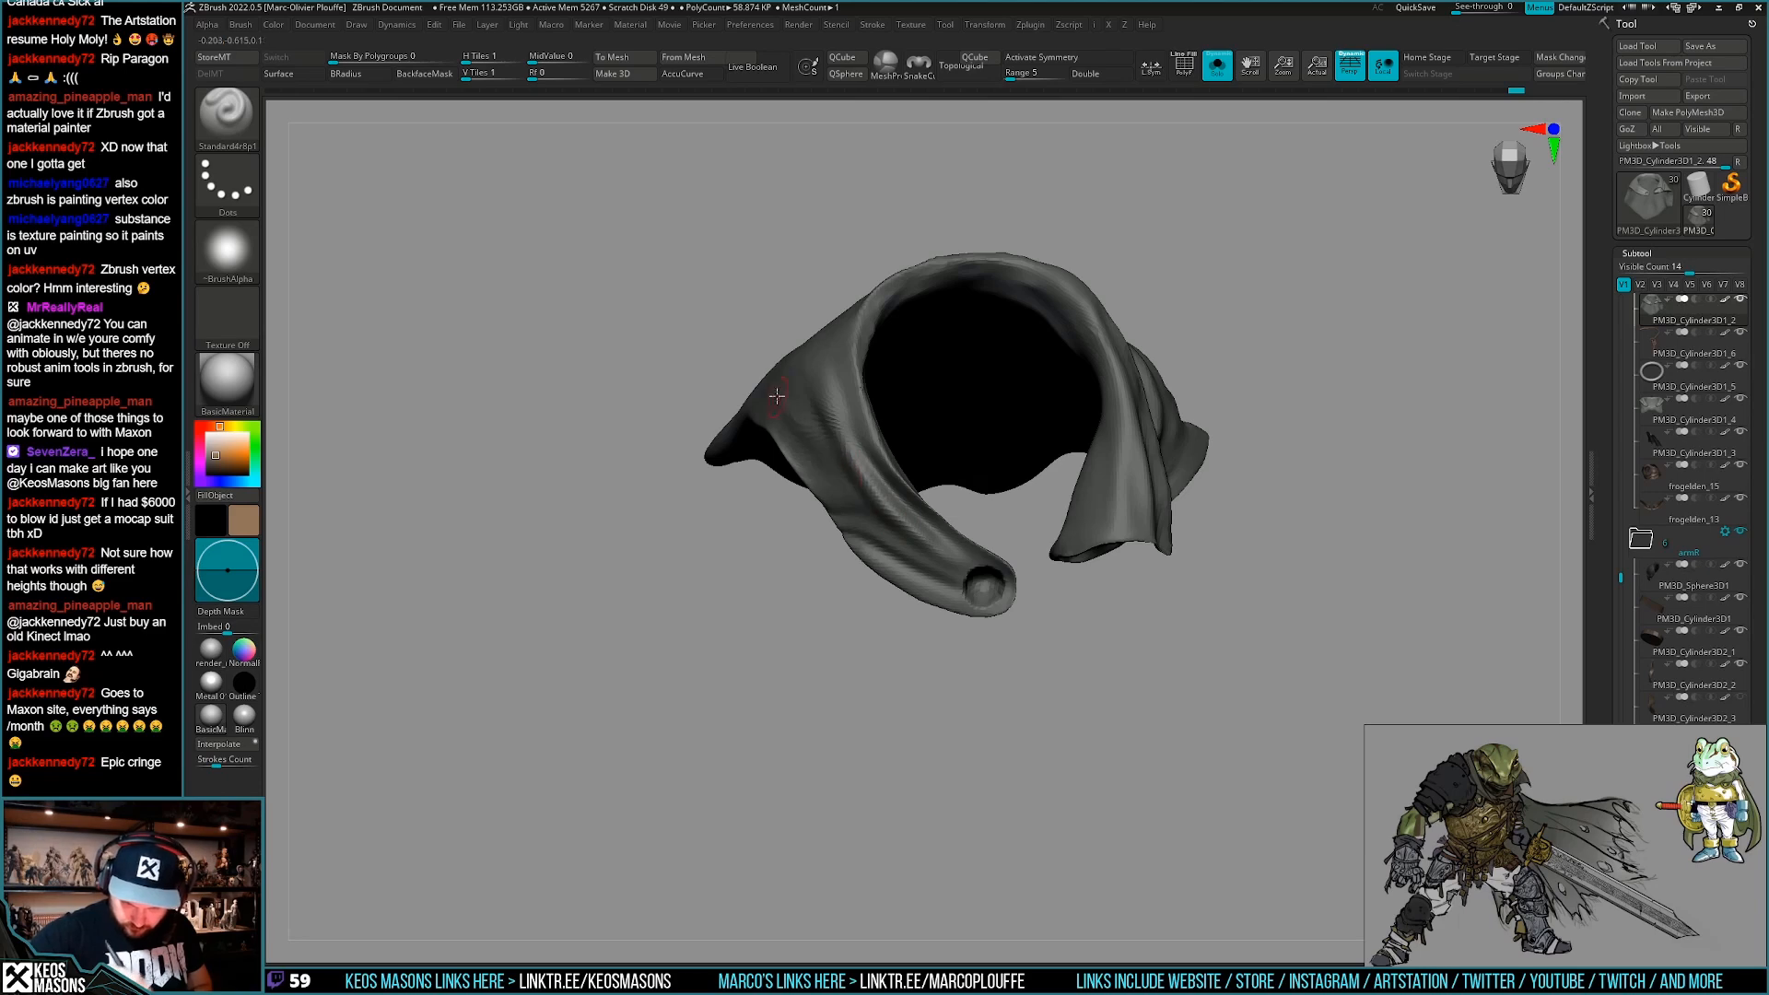
{"action": "mouse_move", "coordinate": [855, 493]}
{"action": "right_mouse_down"}
{"action": "mouse_move", "coordinate": [861, 437]}
{"action": "mouse_move", "coordinate": [880, 506]}
{"action": "right_mouse_up"}
{"action": "left_click_drag", "start_coordinate": [838, 511], "coordinate": [859, 528], "text": "shift"}
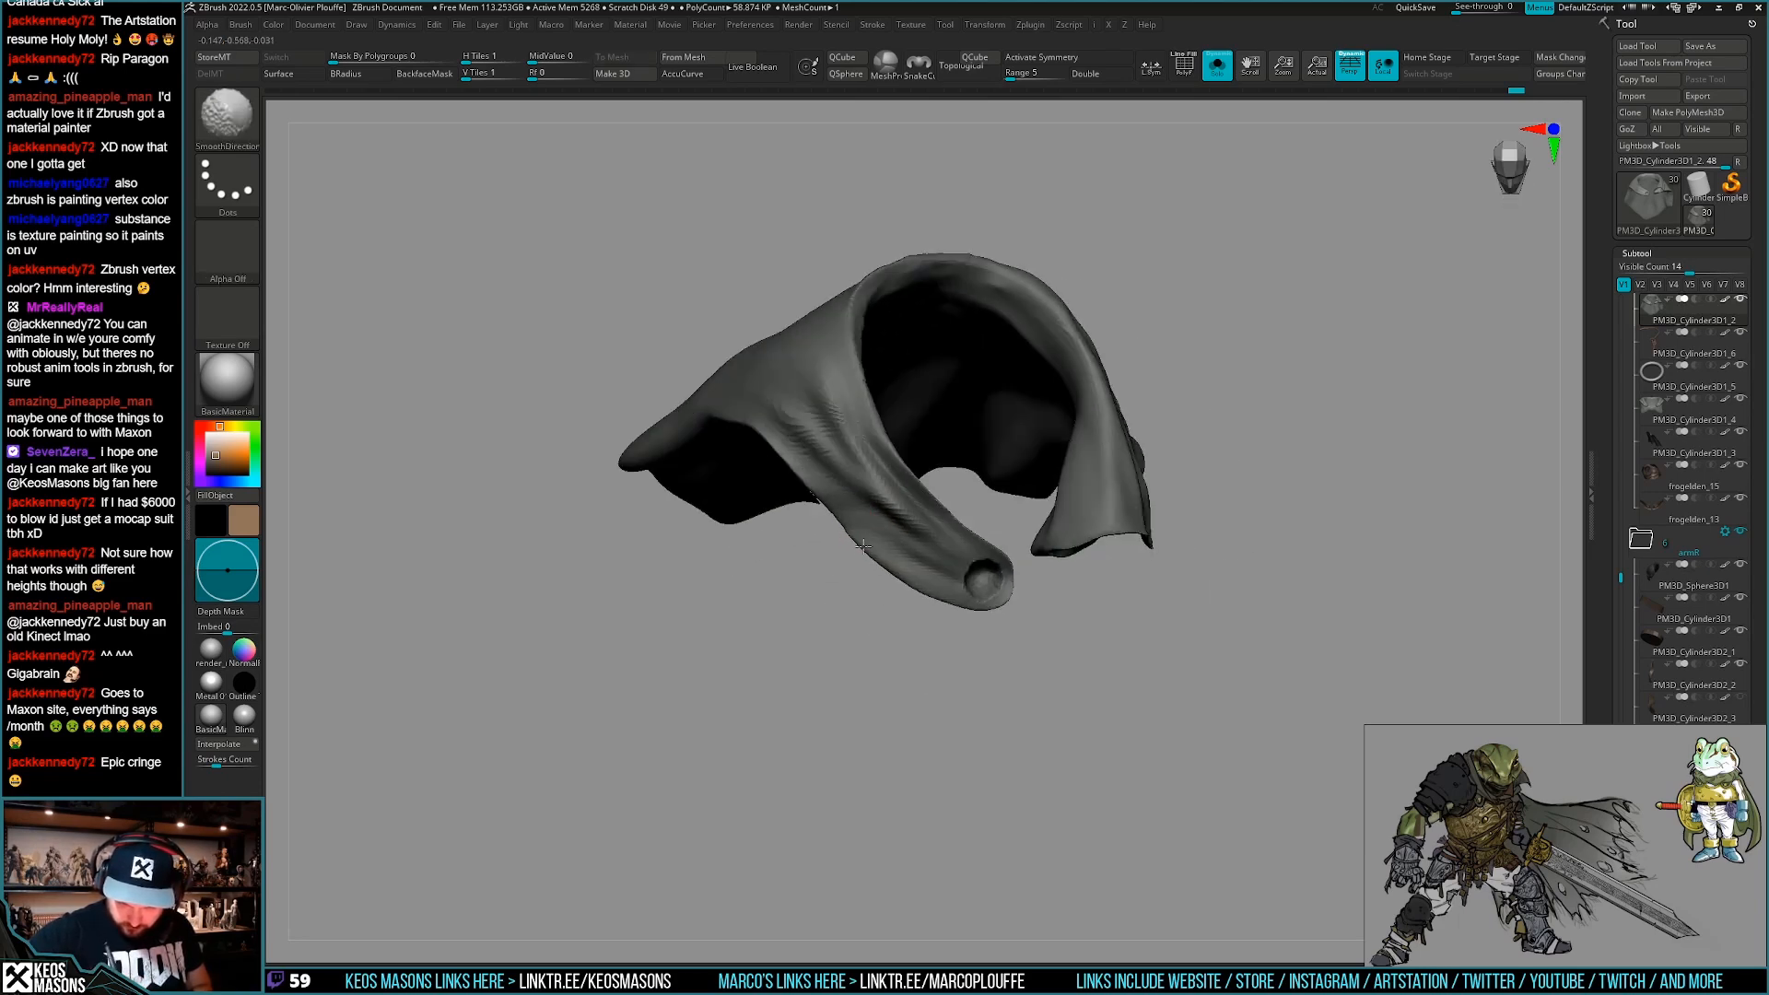
Refine the eyelet tab's folds with the Standard brush, comparing the isolated cape with the full model.
{"action": "key", "text": "alt+s"}
{"action": "mouse_move", "coordinate": [910, 563]}
{"action": "right_mouse_down"}
{"action": "mouse_move", "coordinate": [940, 481]}
{"action": "mouse_move", "coordinate": [924, 532]}
{"action": "right_mouse_up"}
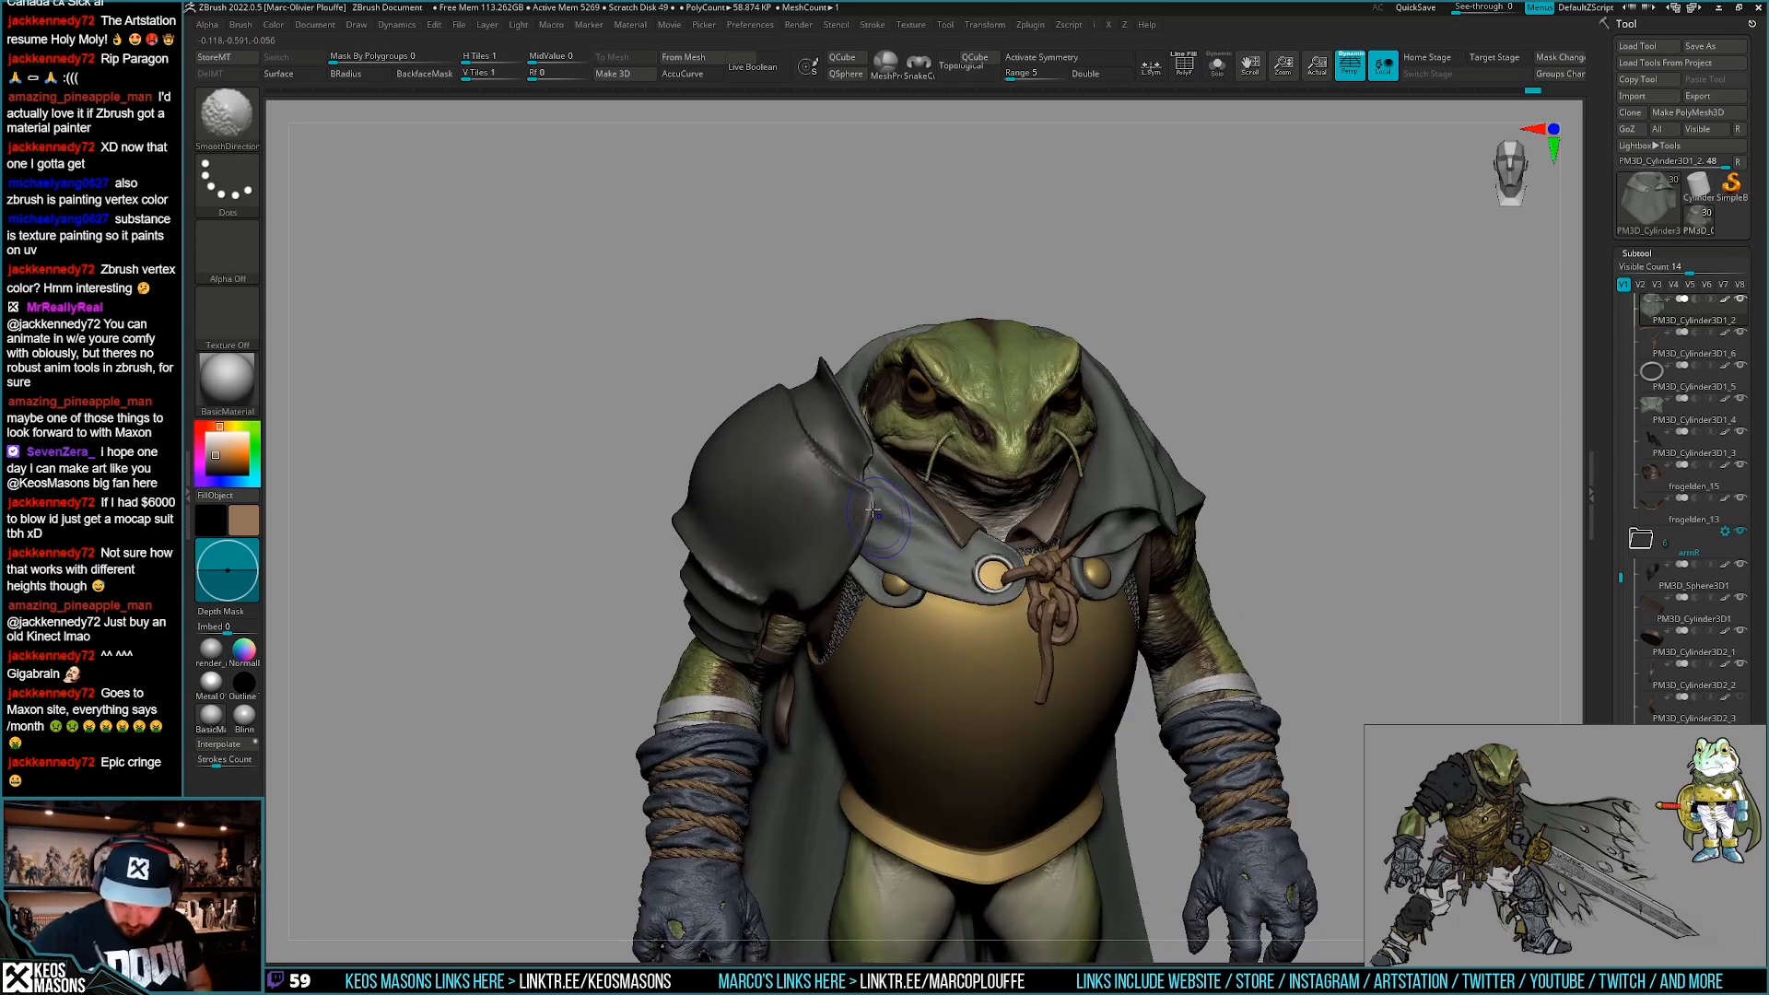
{"action": "key", "text": "space"}
{"action": "key", "text": "alt+s"}
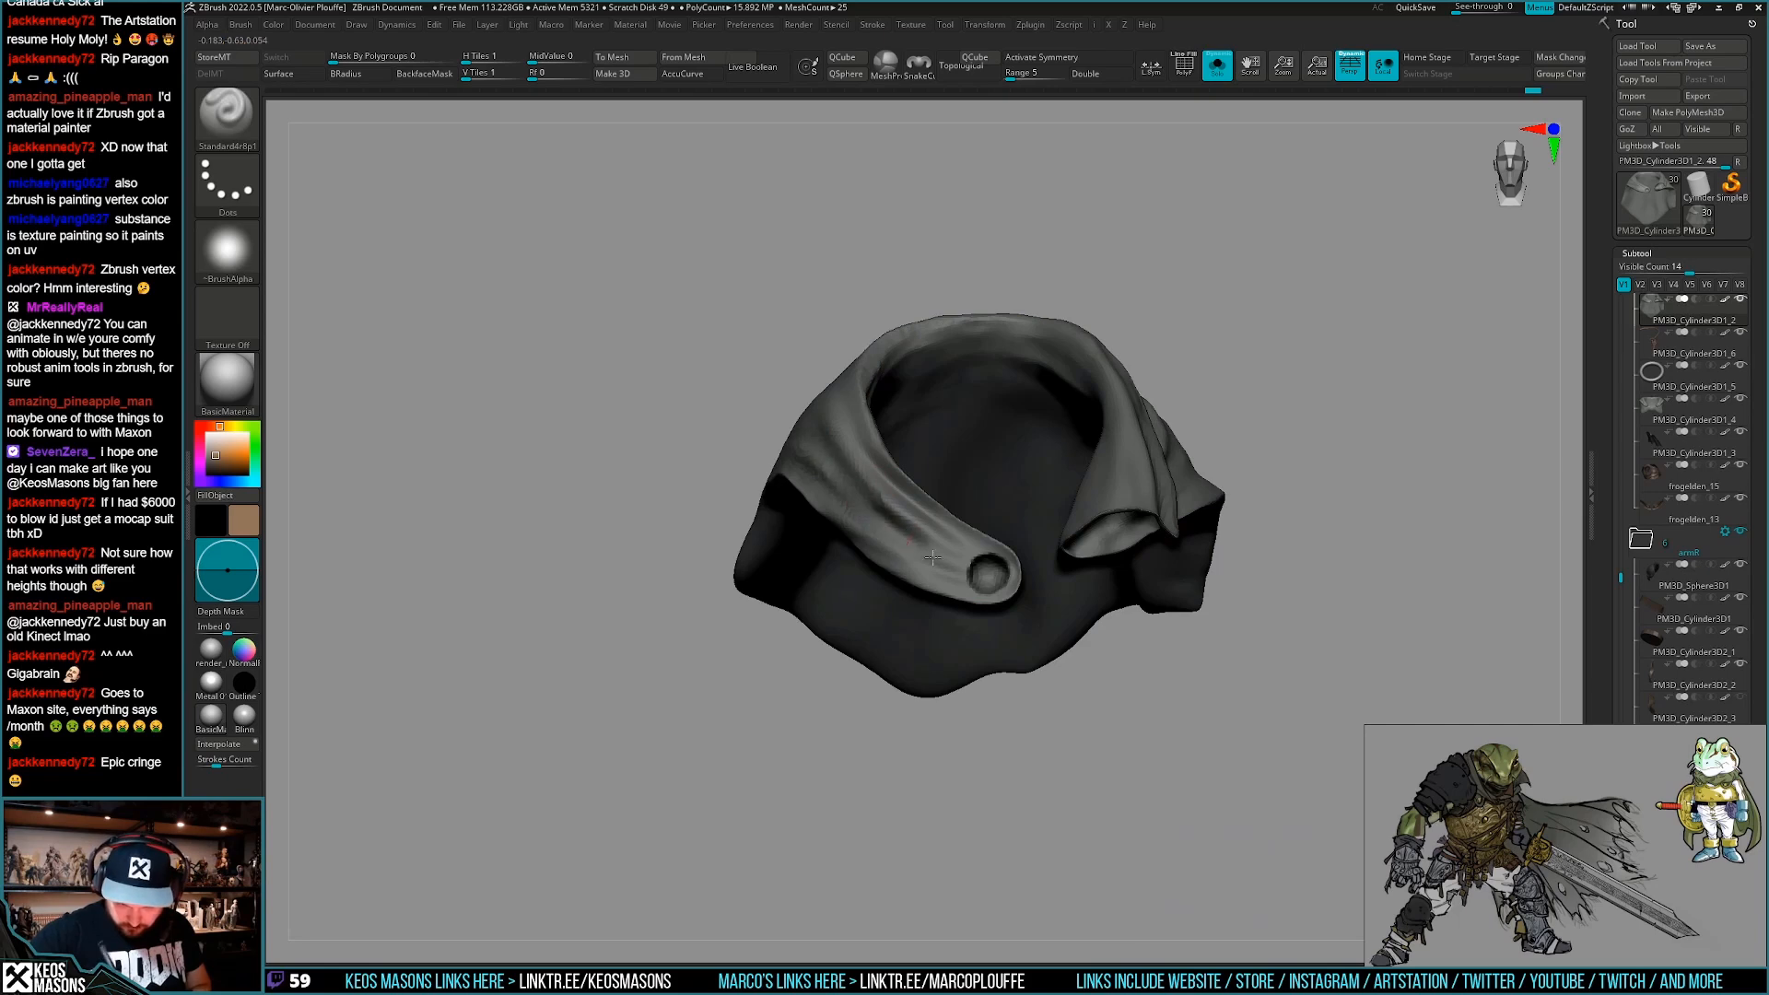
{"action": "key", "text": "alt+s"}
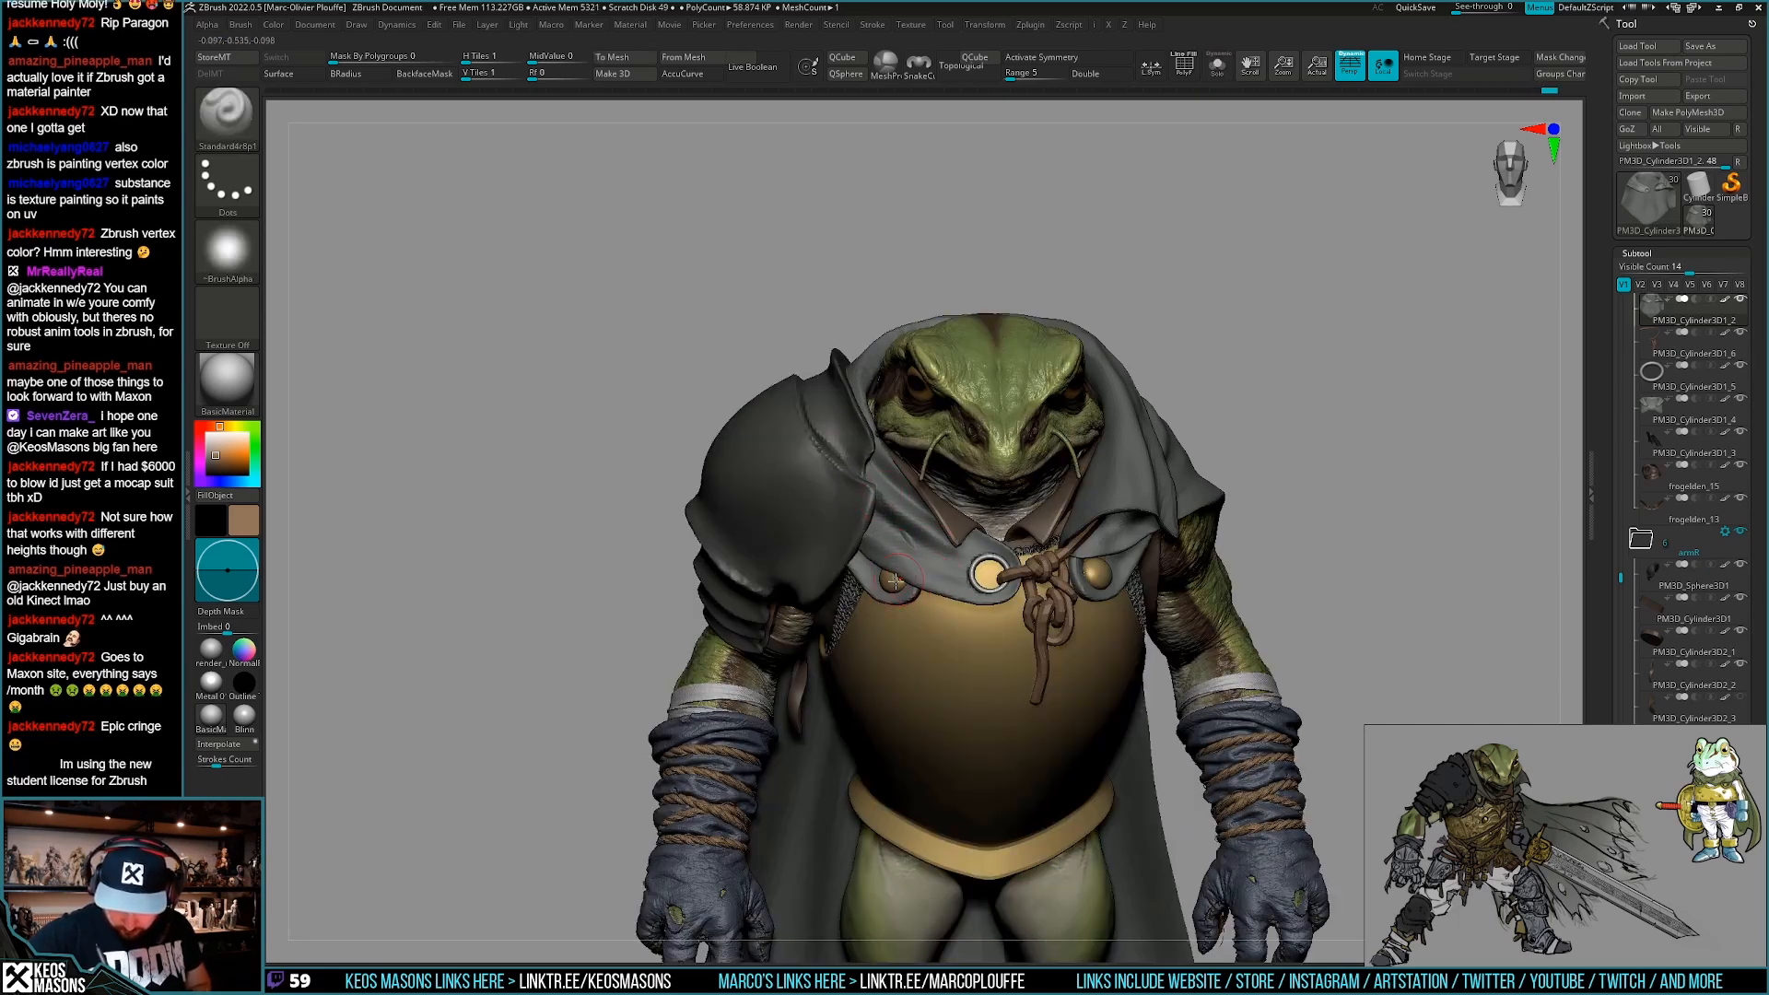
{"action": "key", "text": "alt+s"}
Isolate the cape and carve sharper creases beneath its turned-over collar and beside the eyelet tab with the Orb_Cracks brush.
{"action": "mouse_move", "coordinate": [849, 544]}
{"action": "right_mouse_down"}
{"action": "mouse_move", "coordinate": [880, 565]}
{"action": "mouse_move", "coordinate": [892, 466]}
{"action": "mouse_move", "coordinate": [1148, 529]}
{"action": "mouse_move", "coordinate": [1164, 630]}
{"action": "mouse_move", "coordinate": [1169, 612]}
{"action": "right_mouse_up"}
{"action": "key", "text": "space"}
{"action": "left_click", "coordinate": [1196, 549]}
{"action": "mouse_move", "coordinate": [1389, 434]}
{"action": "right_mouse_down"}
{"action": "mouse_move", "coordinate": [1102, 568]}
{"action": "mouse_move", "coordinate": [1098, 537]}
{"action": "mouse_move", "coordinate": [922, 606]}
{"action": "right_mouse_up"}
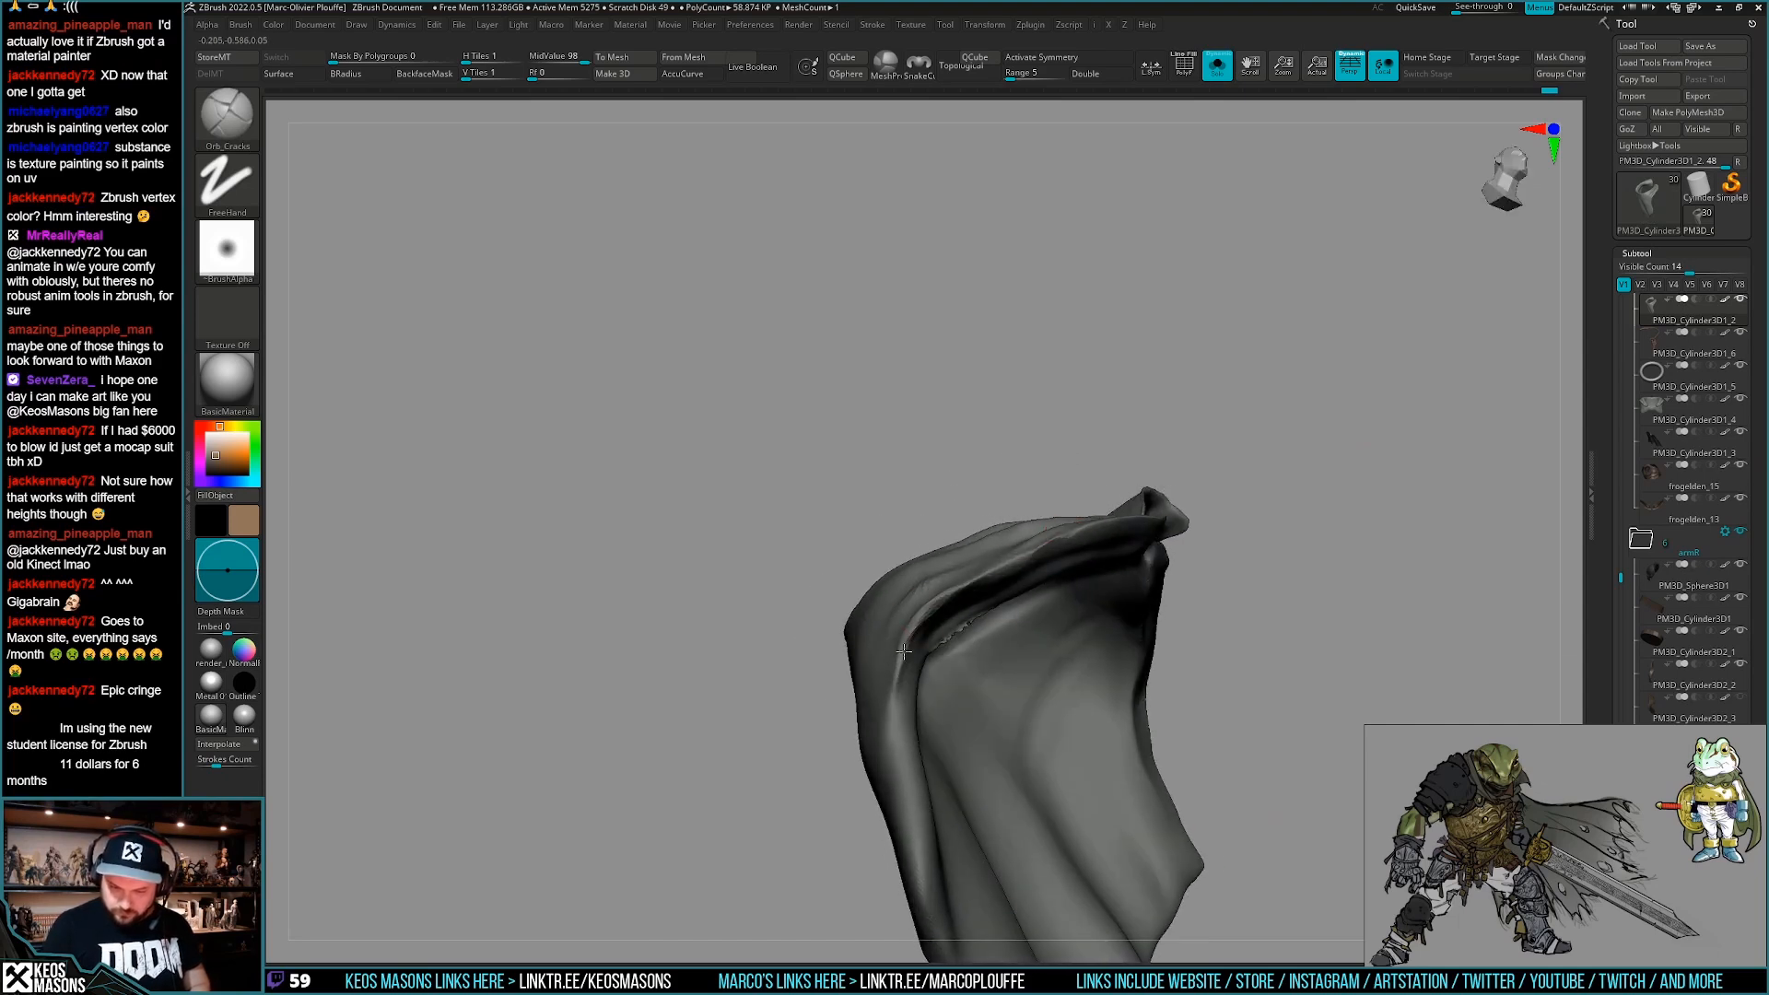
{"action": "mouse_move", "coordinate": [1074, 526]}
{"action": "right_mouse_down"}
{"action": "mouse_move", "coordinate": [976, 607]}
{"action": "mouse_move", "coordinate": [975, 659]}
{"action": "right_mouse_up"}
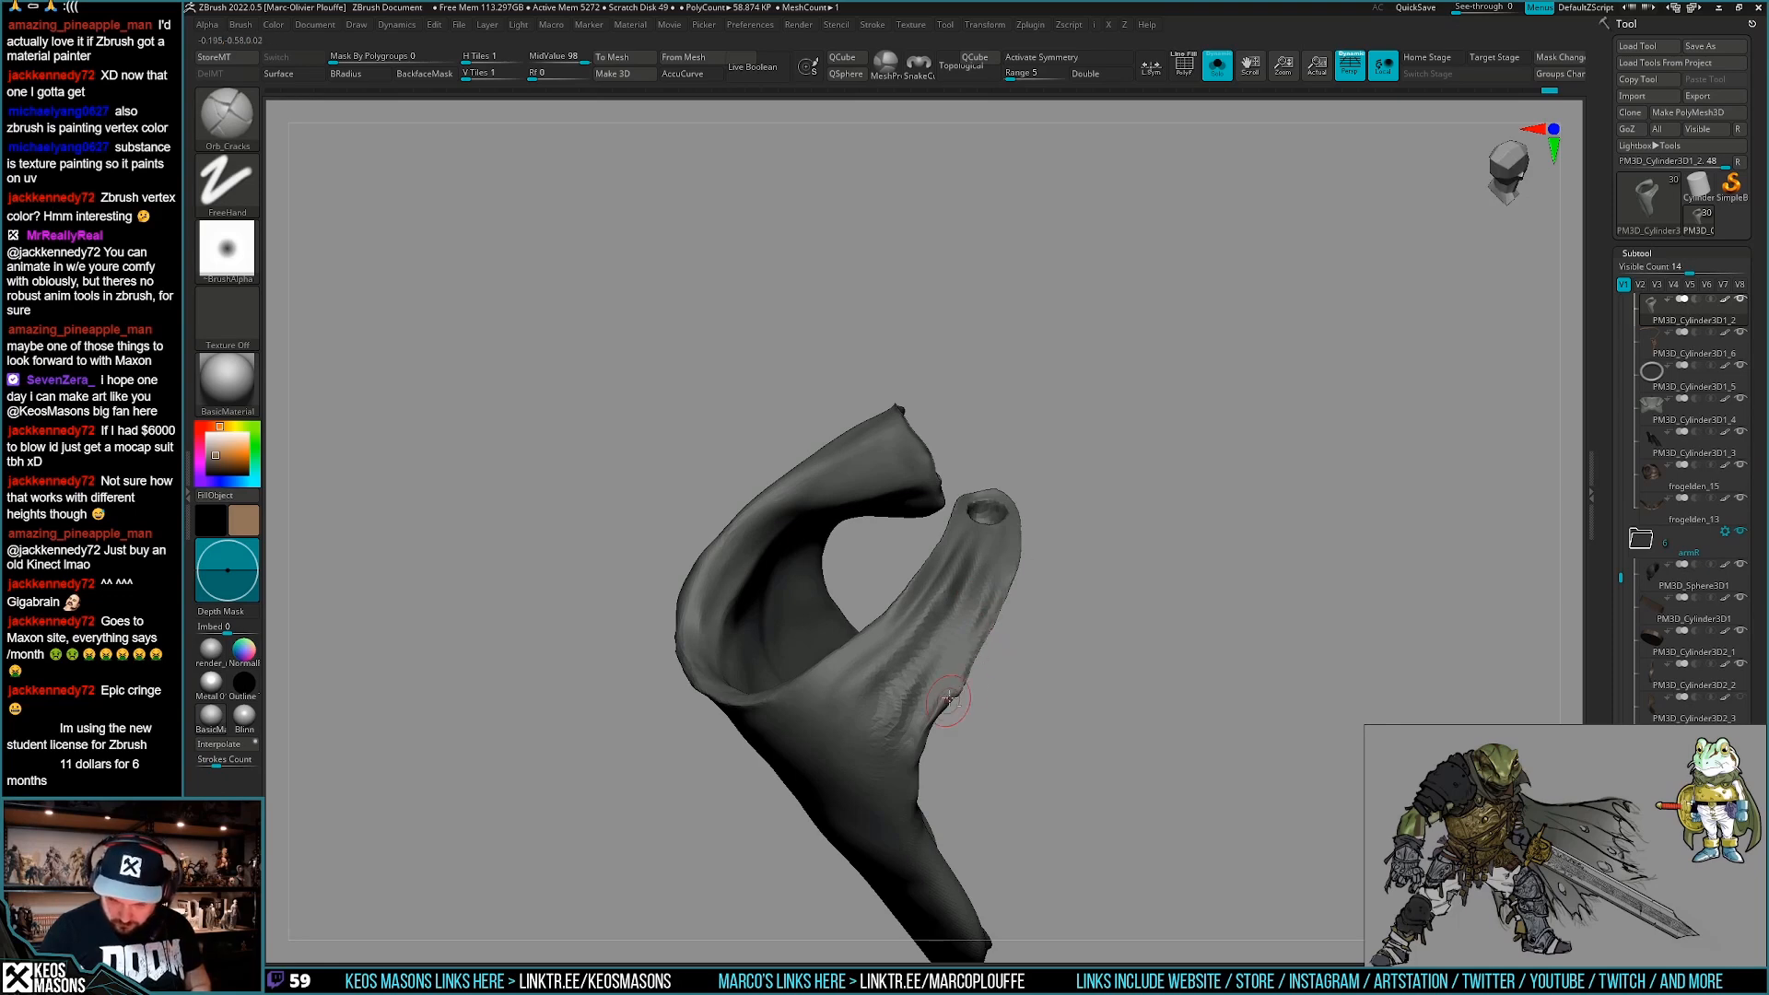
{"action": "mouse_move", "coordinate": [1011, 590]}
{"action": "right_mouse_down"}
{"action": "mouse_move", "coordinate": [1018, 622]}
{"action": "mouse_move", "coordinate": [1034, 590]}
{"action": "mouse_move", "coordinate": [1006, 562]}
{"action": "mouse_move", "coordinate": [1003, 581]}
{"action": "right_mouse_up"}
{"action": "key", "text": "alt+s"}
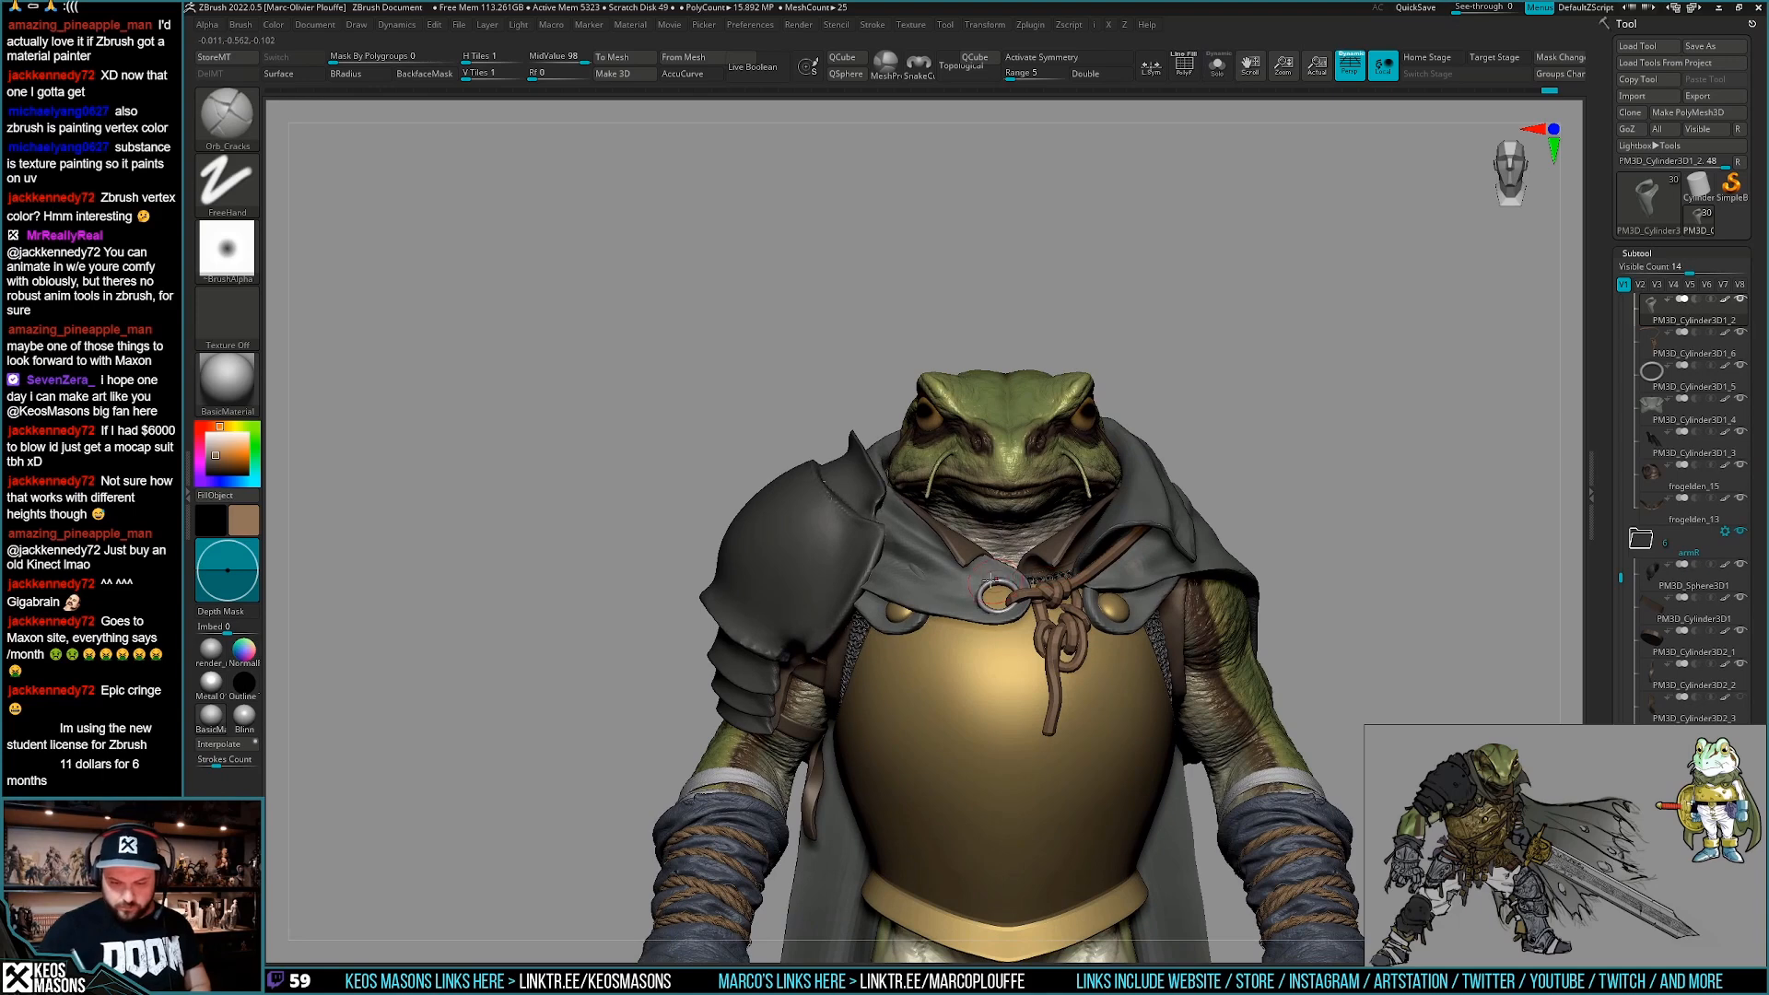
Touch up the folds between the shoulder armor and the eyelet with the Standard brush on the full model.
{"action": "key", "text": "space"}
{"action": "left_click", "coordinate": [916, 509]}
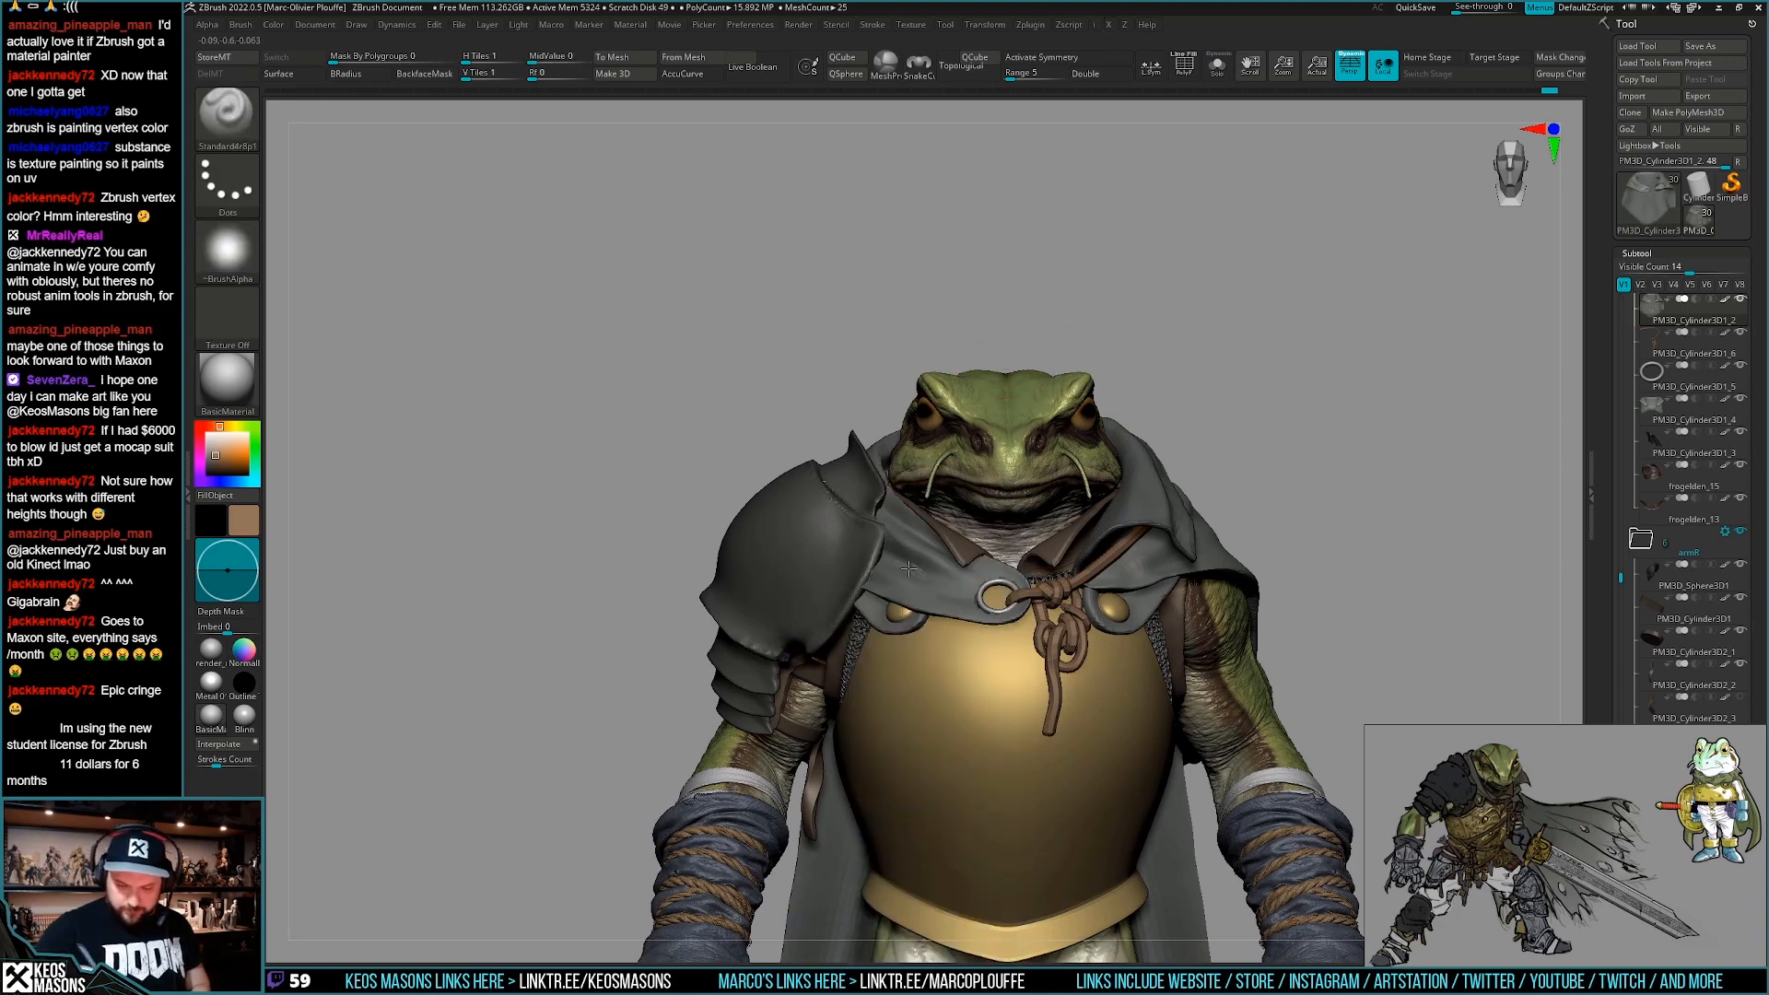
{"action": "right_click_drag", "start_coordinate": [1002, 326], "coordinate": [998, 379]}
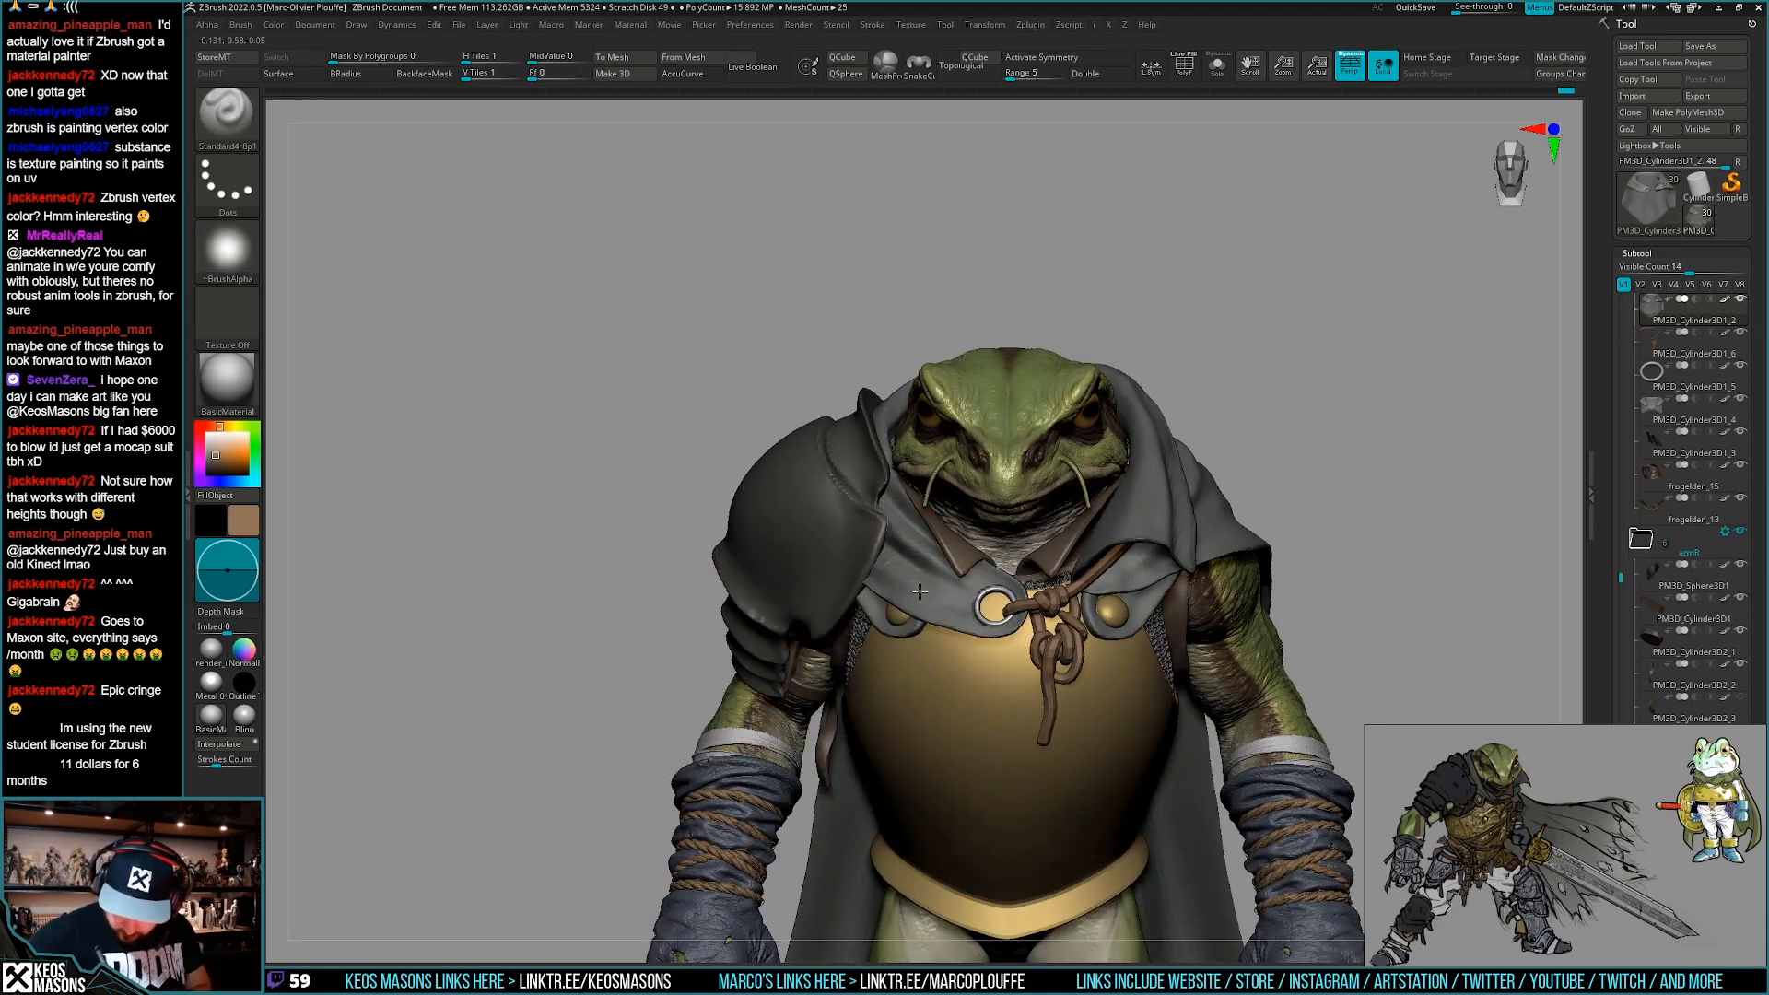
{"action": "right_click_drag", "start_coordinate": [875, 569], "coordinate": [947, 466]}
Save the ZTool as frogelden_14.ztl in the frogelden folder, overwriting the existing file.
{"action": "right_click_drag", "start_coordinate": [1244, 571], "coordinate": [1260, 643], "text": "ctrl"}
{"action": "key", "text": "shift+f"}
{"action": "key", "text": "shift+f"}
{"action": "right_click_drag", "start_coordinate": [1261, 643], "coordinate": [1240, 605], "text": "ctrl"}
{"action": "key", "text": "ctrl+shift+t"}
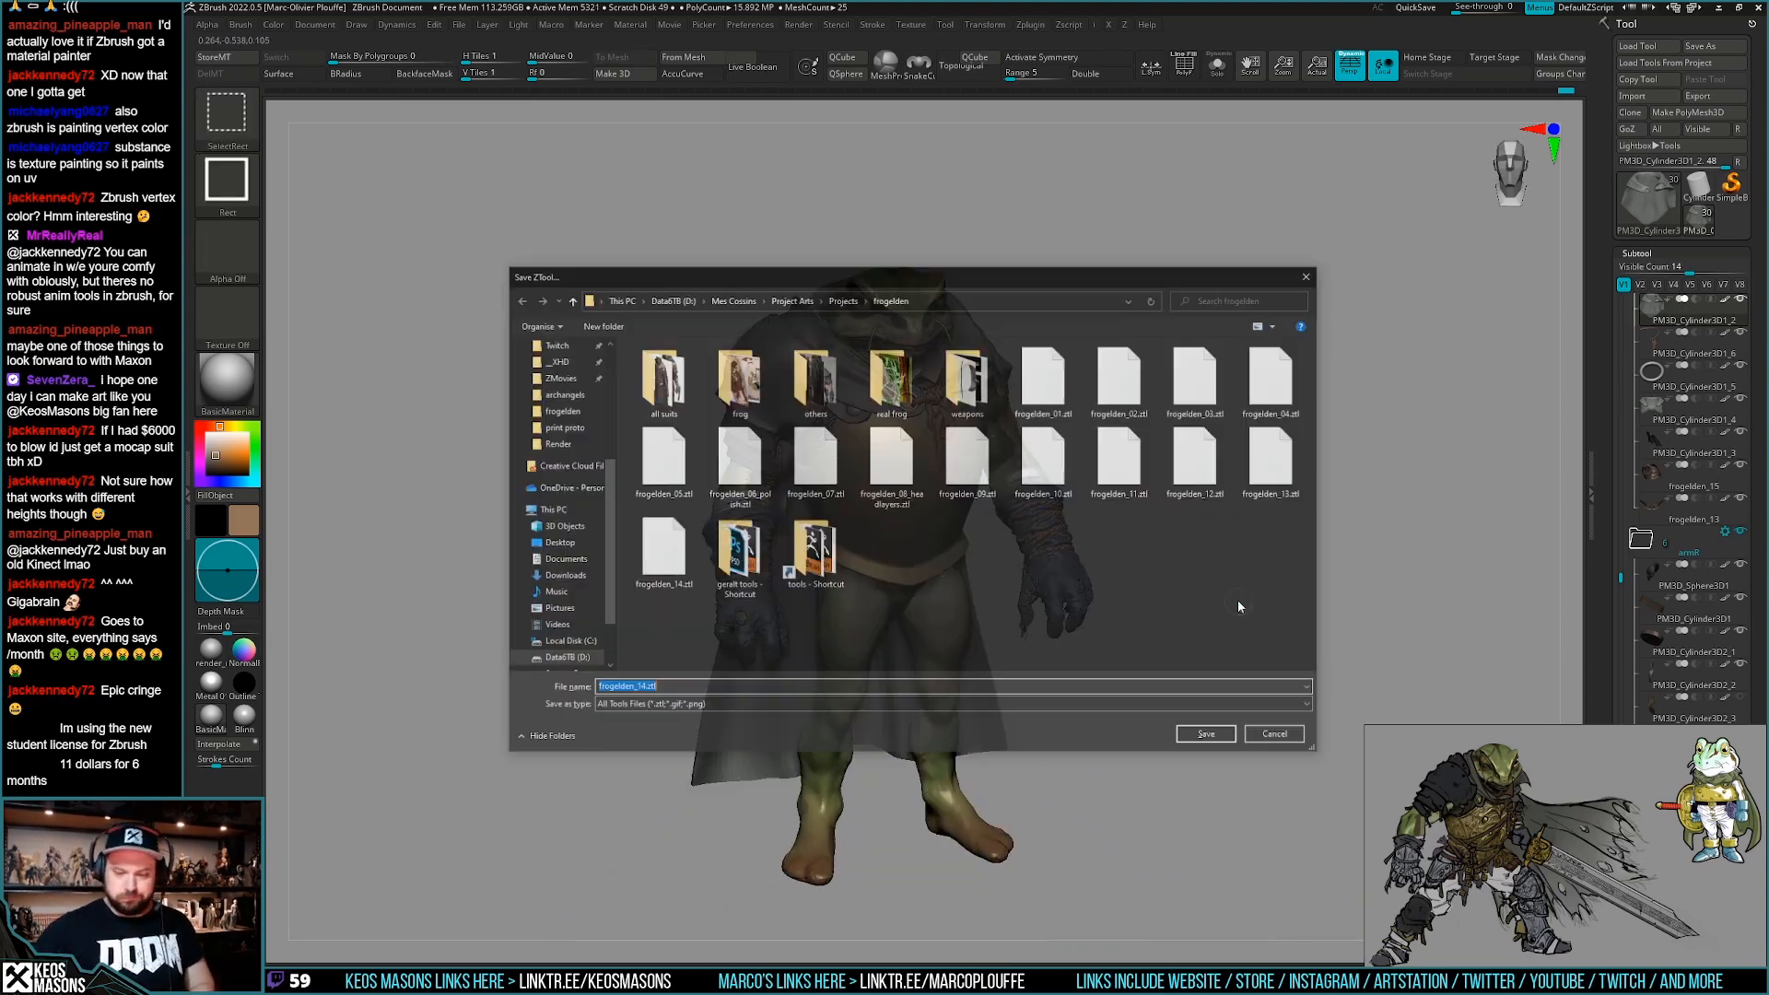
{"action": "key", "text": "Return"}
{"action": "key", "text": "y"}
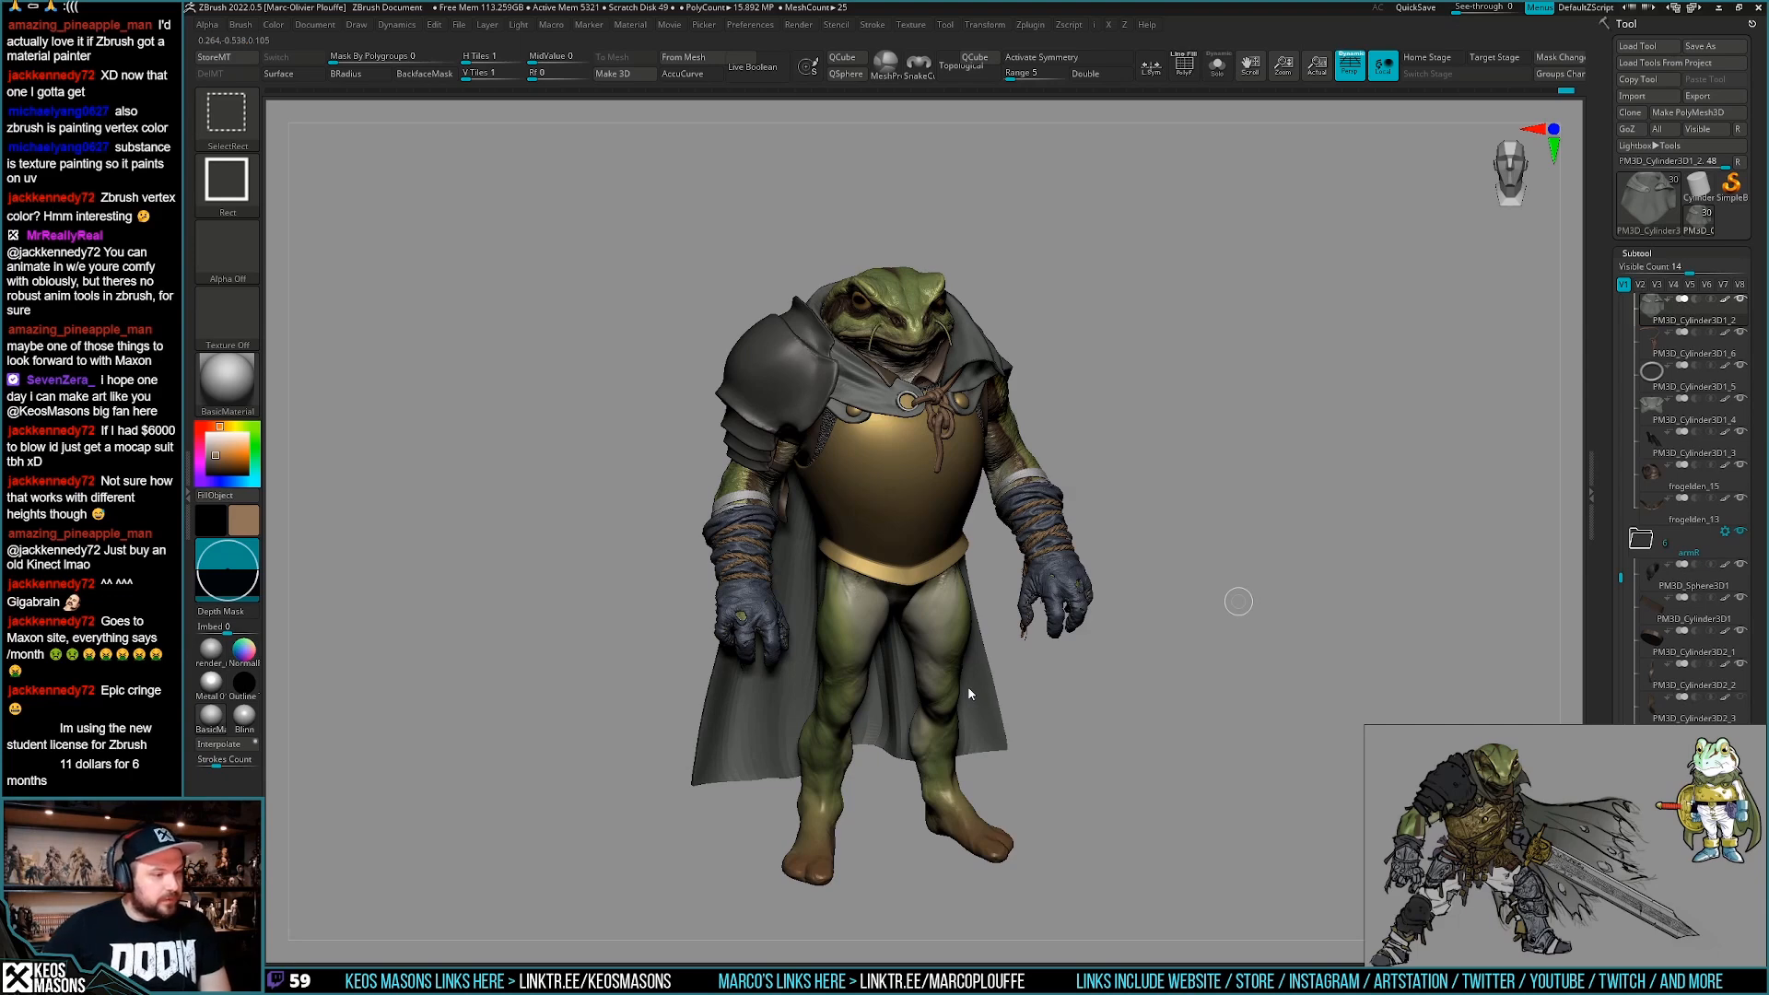
{"action": "key", "text": "ctrl+s"}
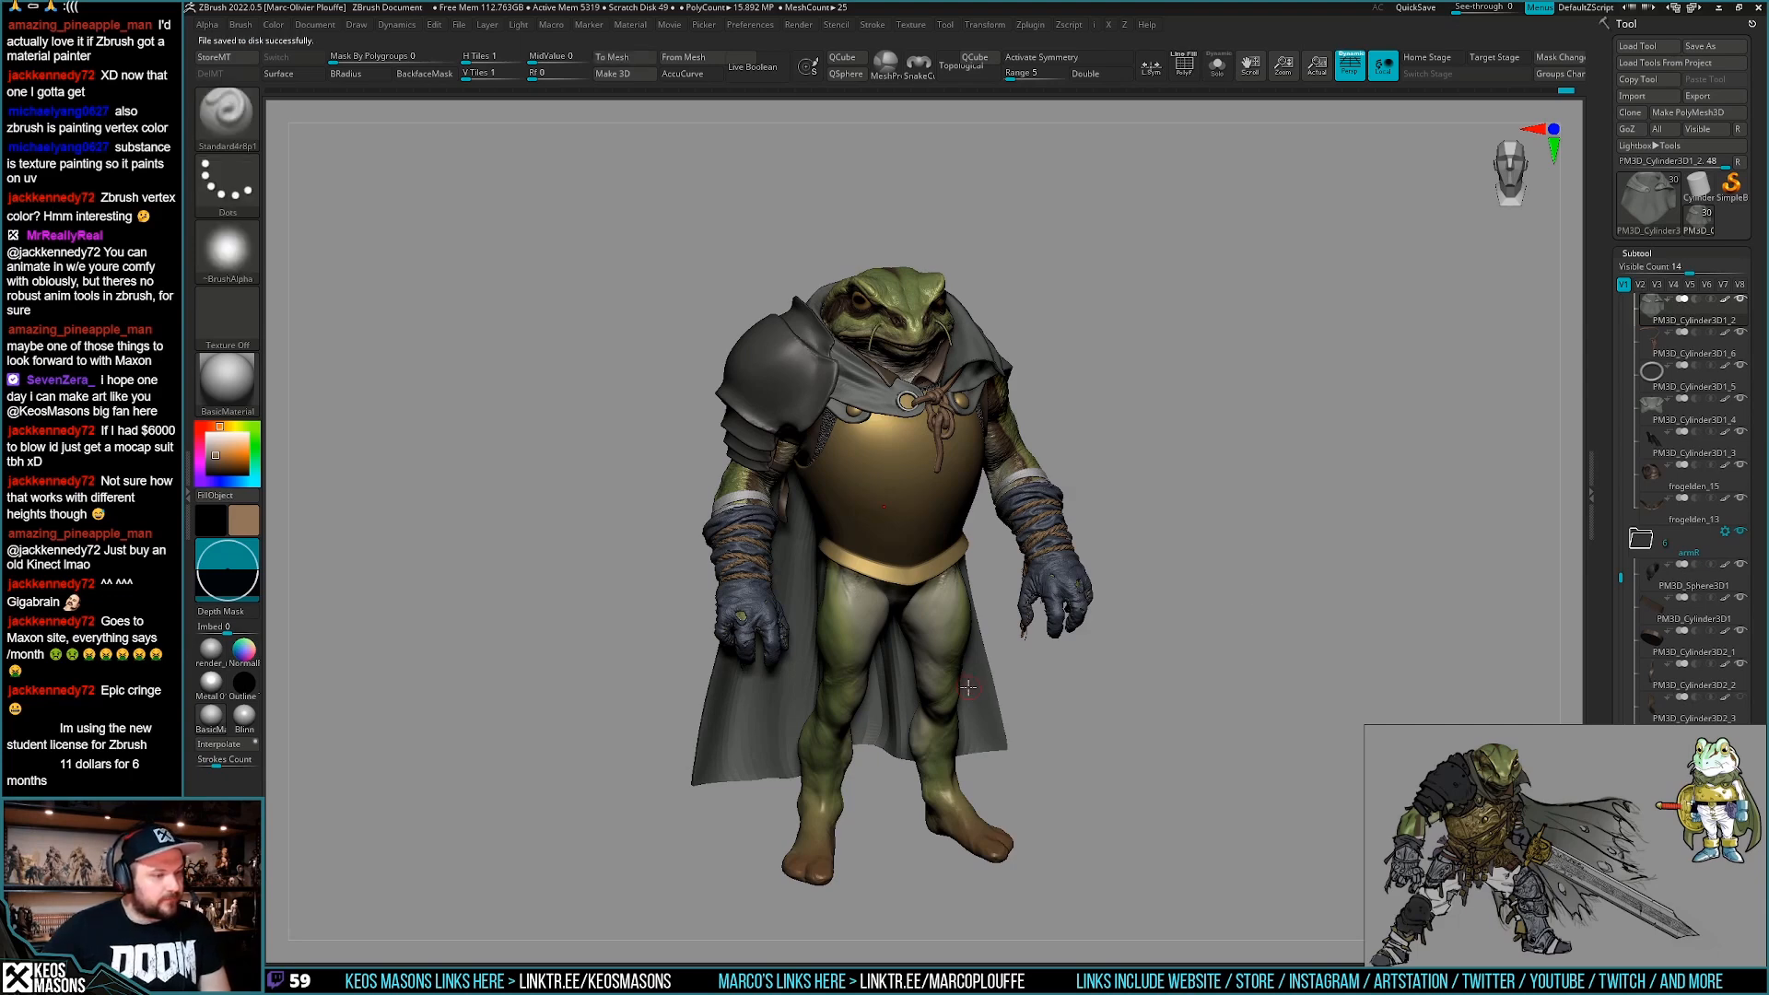
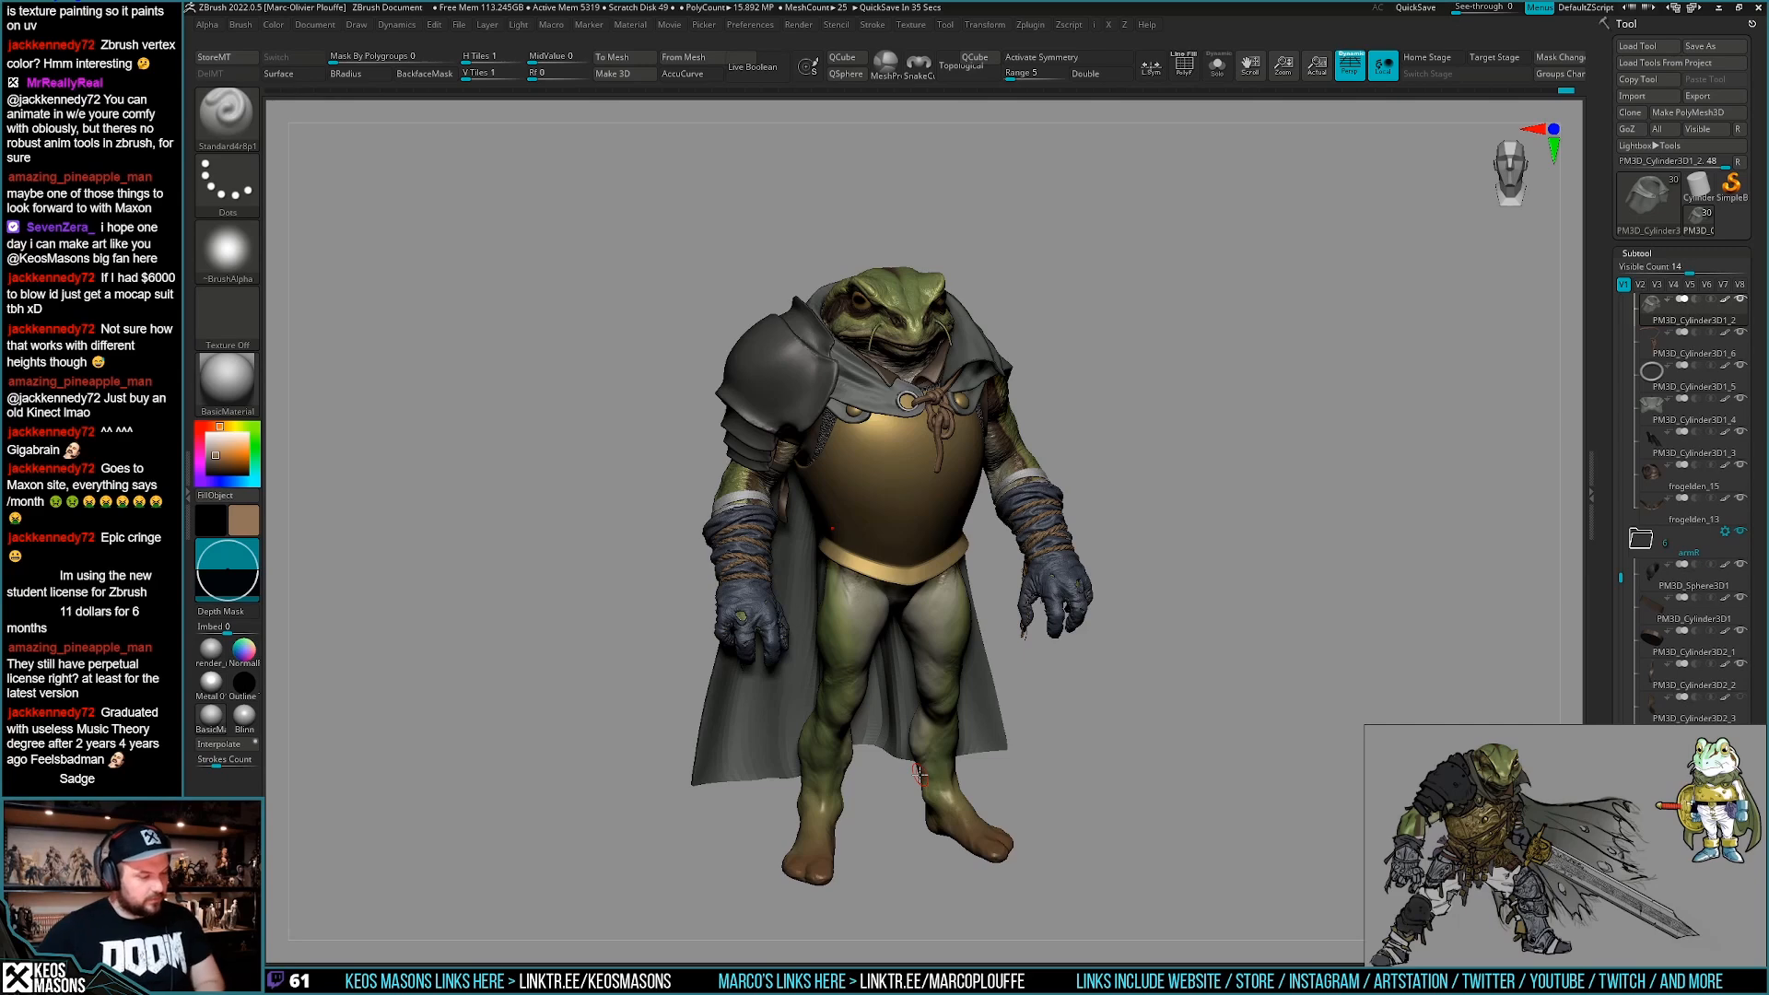
Make the shoulder armor the active subtool and reshape the outer curve of its main plate with the Move brush.
{"action": "mouse_move", "coordinate": [1220, 689]}
{"action": "left_mouse_down", "text": "shift"}
{"action": "mouse_move", "coordinate": [1225, 597]}
{"action": "mouse_move", "coordinate": [1203, 661]}
{"action": "left_mouse_up", "text": "shift"}
{"action": "left_click_drag", "start_coordinate": [1175, 548], "coordinate": [1186, 590], "text": "alt"}
{"action": "key", "text": "space"}
{"action": "left_click", "coordinate": [1145, 516]}
{"action": "left_click", "coordinate": [1138, 543]}
{"action": "right_click_drag", "start_coordinate": [841, 433], "coordinate": [801, 572], "text": "ctrl"}
{"action": "right_click", "coordinate": [801, 572]}
{"action": "left_click", "coordinate": [769, 474], "text": "alt"}
{"action": "right_click_drag", "start_coordinate": [779, 472], "coordinate": [831, 466], "text": "alt"}
{"action": "key", "text": "space"}
{"action": "left_click_drag", "start_coordinate": [833, 464], "coordinate": [816, 451]}
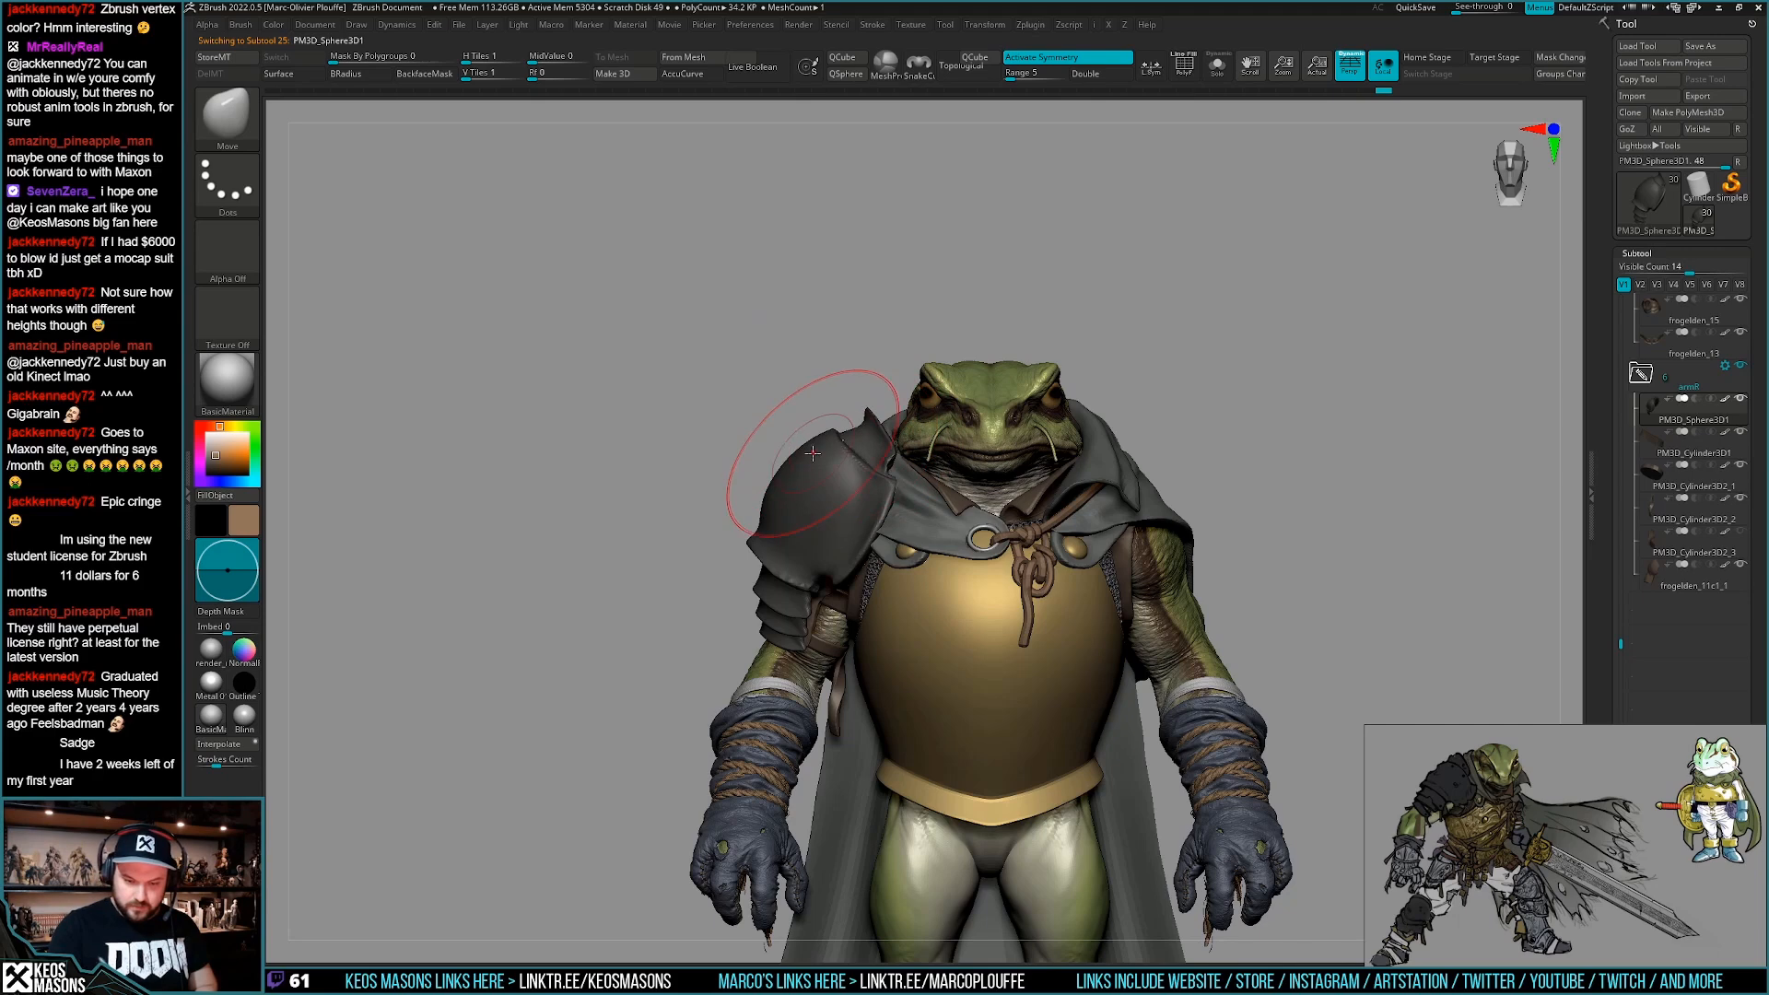
Enable local symmetry for the shoulder armor and adjust its inner edge beside the cape with a large Move brush.
{"action": "right_click_drag", "start_coordinate": [802, 456], "coordinate": [970, 460]}
{"action": "key", "text": "space"}
{"action": "left_click_drag", "start_coordinate": [873, 499], "coordinate": [884, 499]}
{"action": "mouse_move", "coordinate": [884, 499]}
{"action": "right_mouse_down"}
{"action": "mouse_move", "coordinate": [875, 514]}
{"action": "mouse_move", "coordinate": [877, 498]}
{"action": "right_mouse_up"}
{"action": "key", "text": "ctrl+shift"}
{"action": "key", "text": "x"}
{"action": "key", "text": "x"}
{"action": "key", "text": "ctrl+shift+x"}
{"action": "mouse_move", "coordinate": [885, 505]}
{"action": "right_mouse_down"}
{"action": "mouse_move", "coordinate": [880, 461]}
{"action": "mouse_move", "coordinate": [916, 432]}
{"action": "right_mouse_up"}
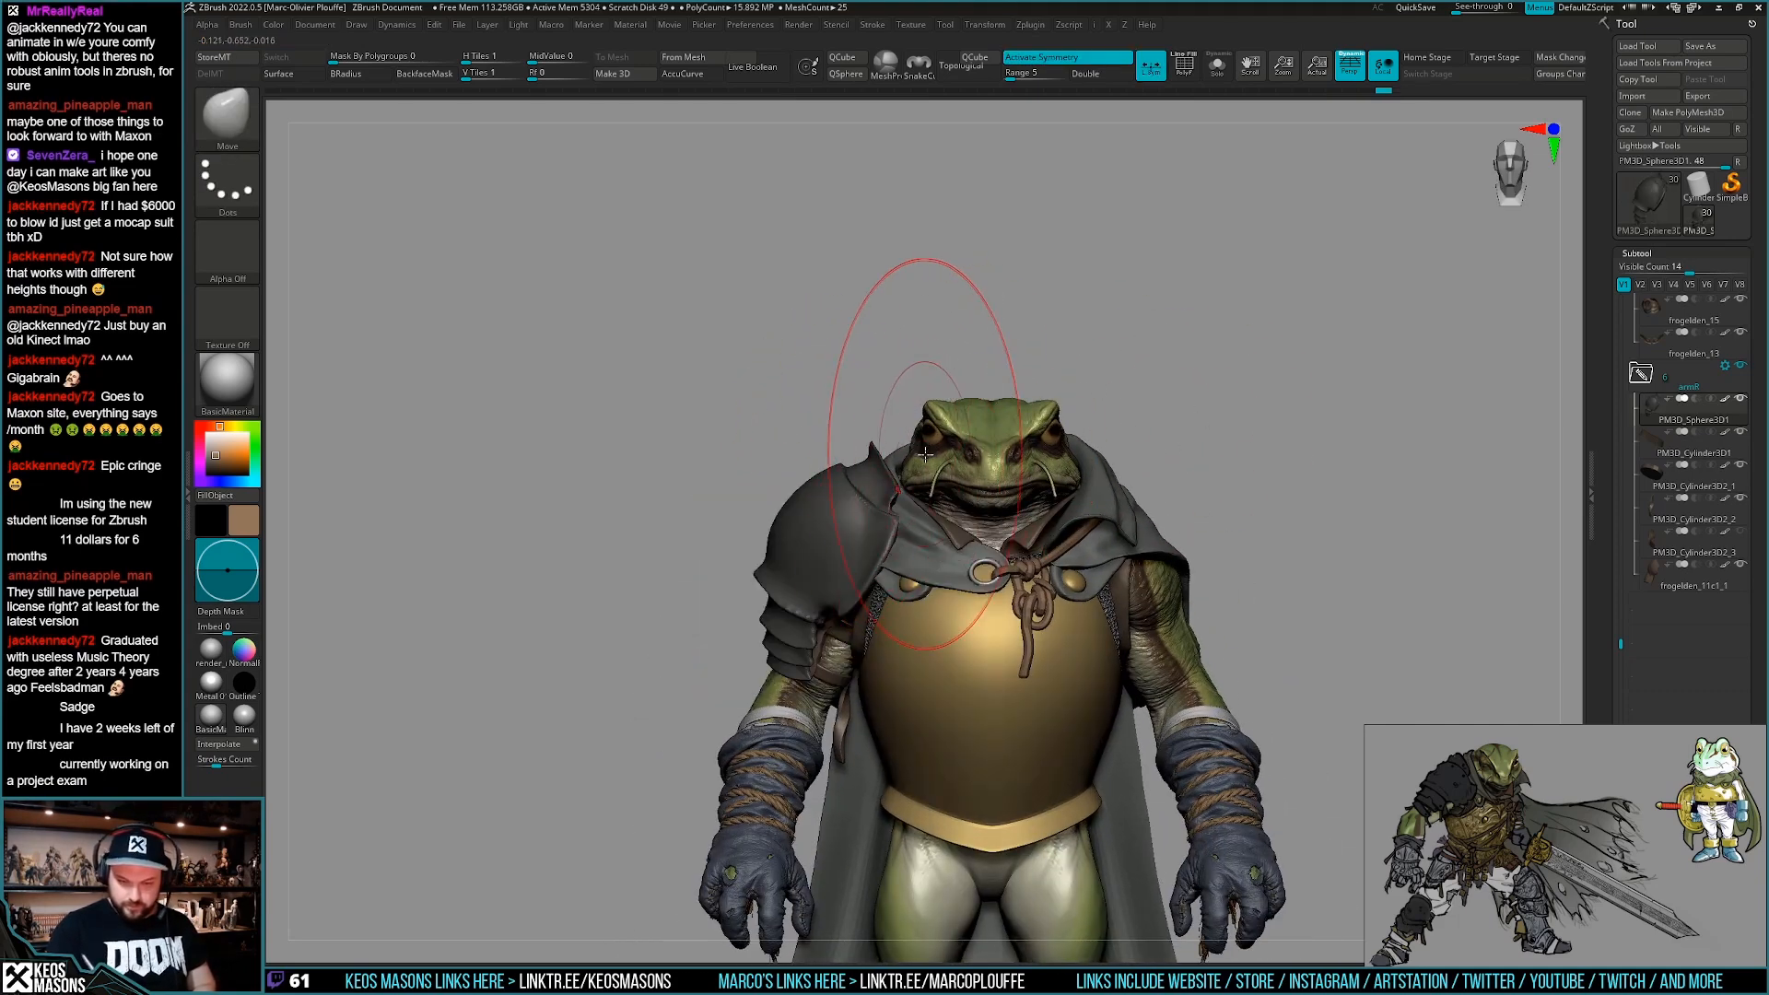
{"action": "left_click_drag", "start_coordinate": [896, 605], "coordinate": [880, 606]}
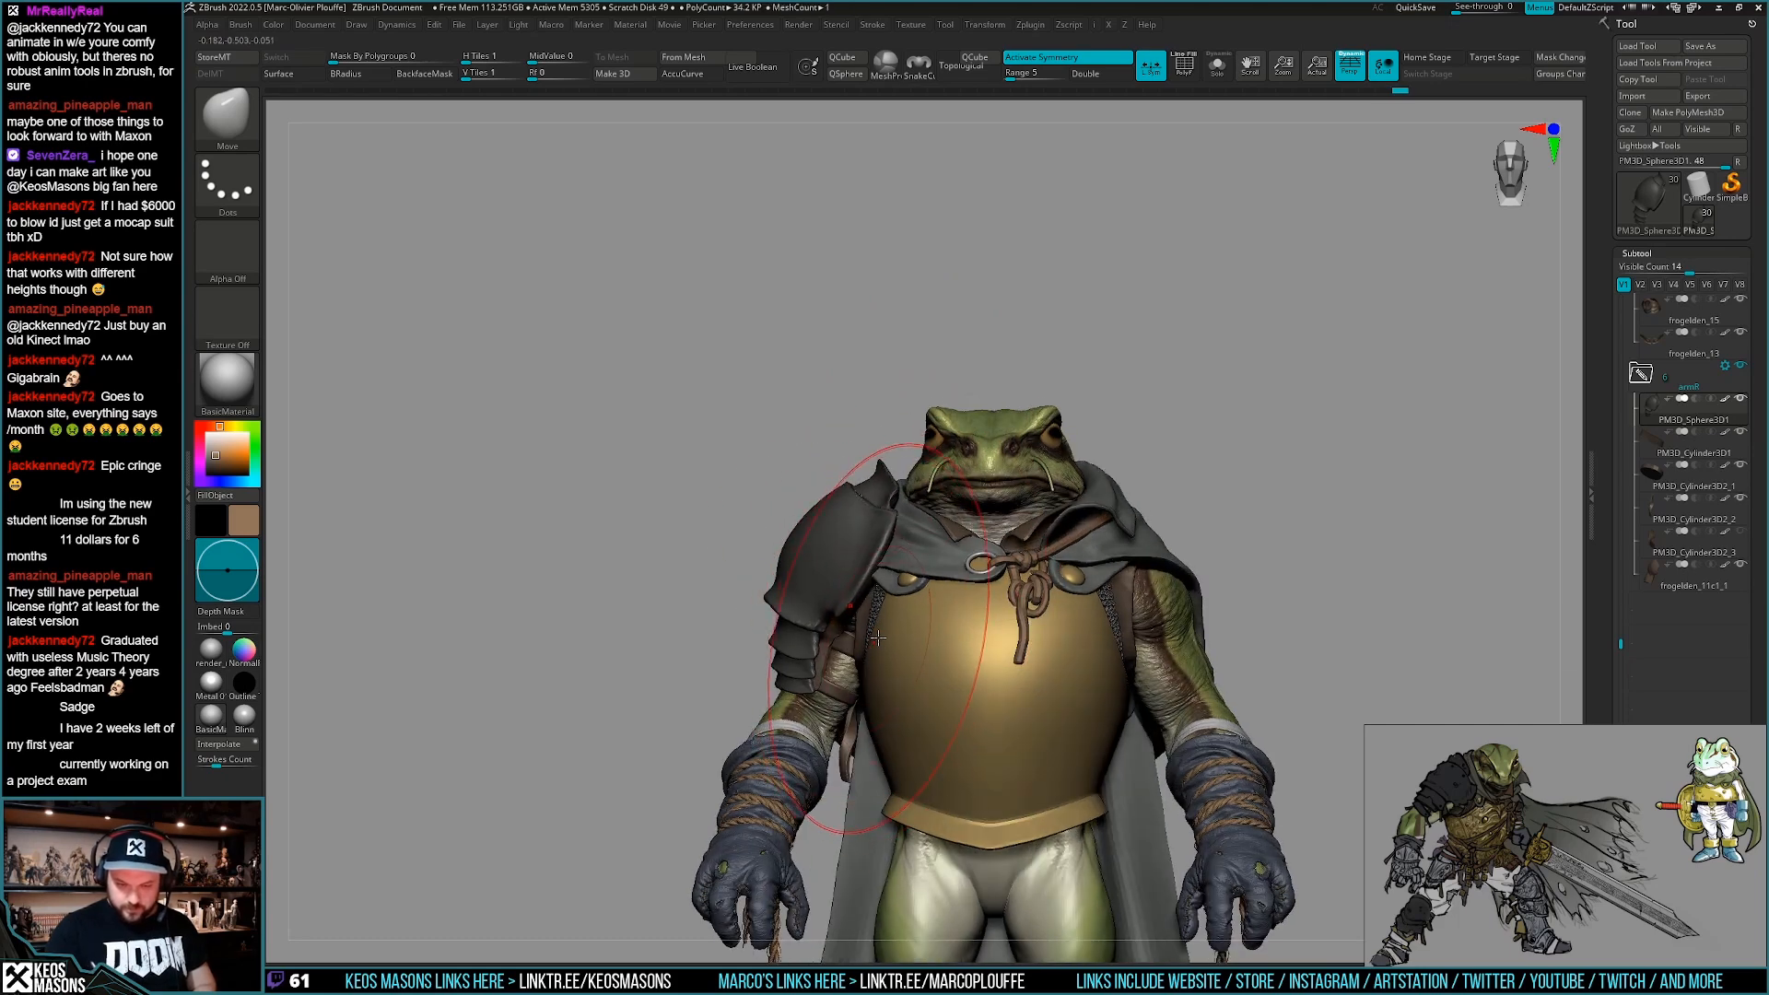
Refine the lower front edge of the shoulder armor with a resized Move brush, checking its fit from the side.
{"action": "mouse_move", "coordinate": [888, 609]}
{"action": "right_mouse_down"}
{"action": "mouse_move", "coordinate": [829, 552]}
{"action": "mouse_move", "coordinate": [794, 656]}
{"action": "right_mouse_up"}
{"action": "right_click_drag", "start_coordinate": [929, 728], "coordinate": [1073, 652]}
{"action": "key", "text": "space"}
{"action": "left_click_drag", "start_coordinate": [862, 621], "coordinate": [864, 624]}
{"action": "mouse_move", "coordinate": [903, 636]}
{"action": "right_mouse_down"}
{"action": "mouse_move", "coordinate": [831, 643]}
{"action": "mouse_move", "coordinate": [905, 637]}
{"action": "right_mouse_up"}
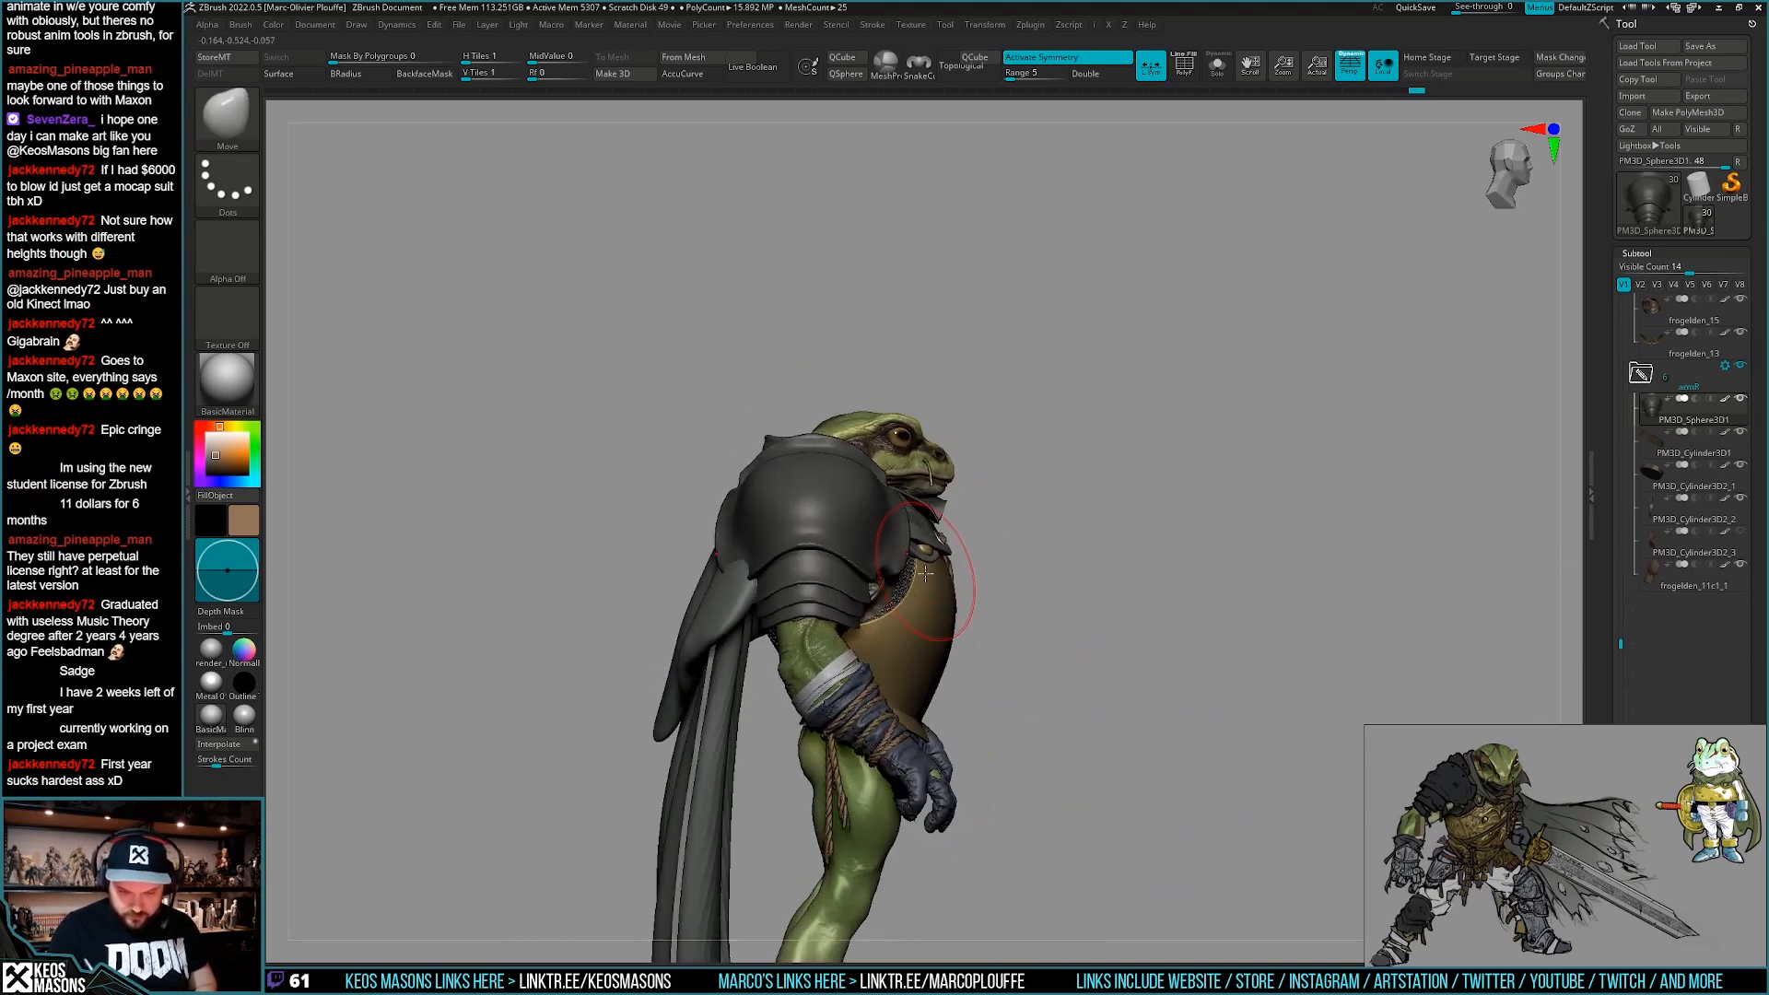
{"action": "right_click_drag", "start_coordinate": [926, 547], "coordinate": [1168, 679]}
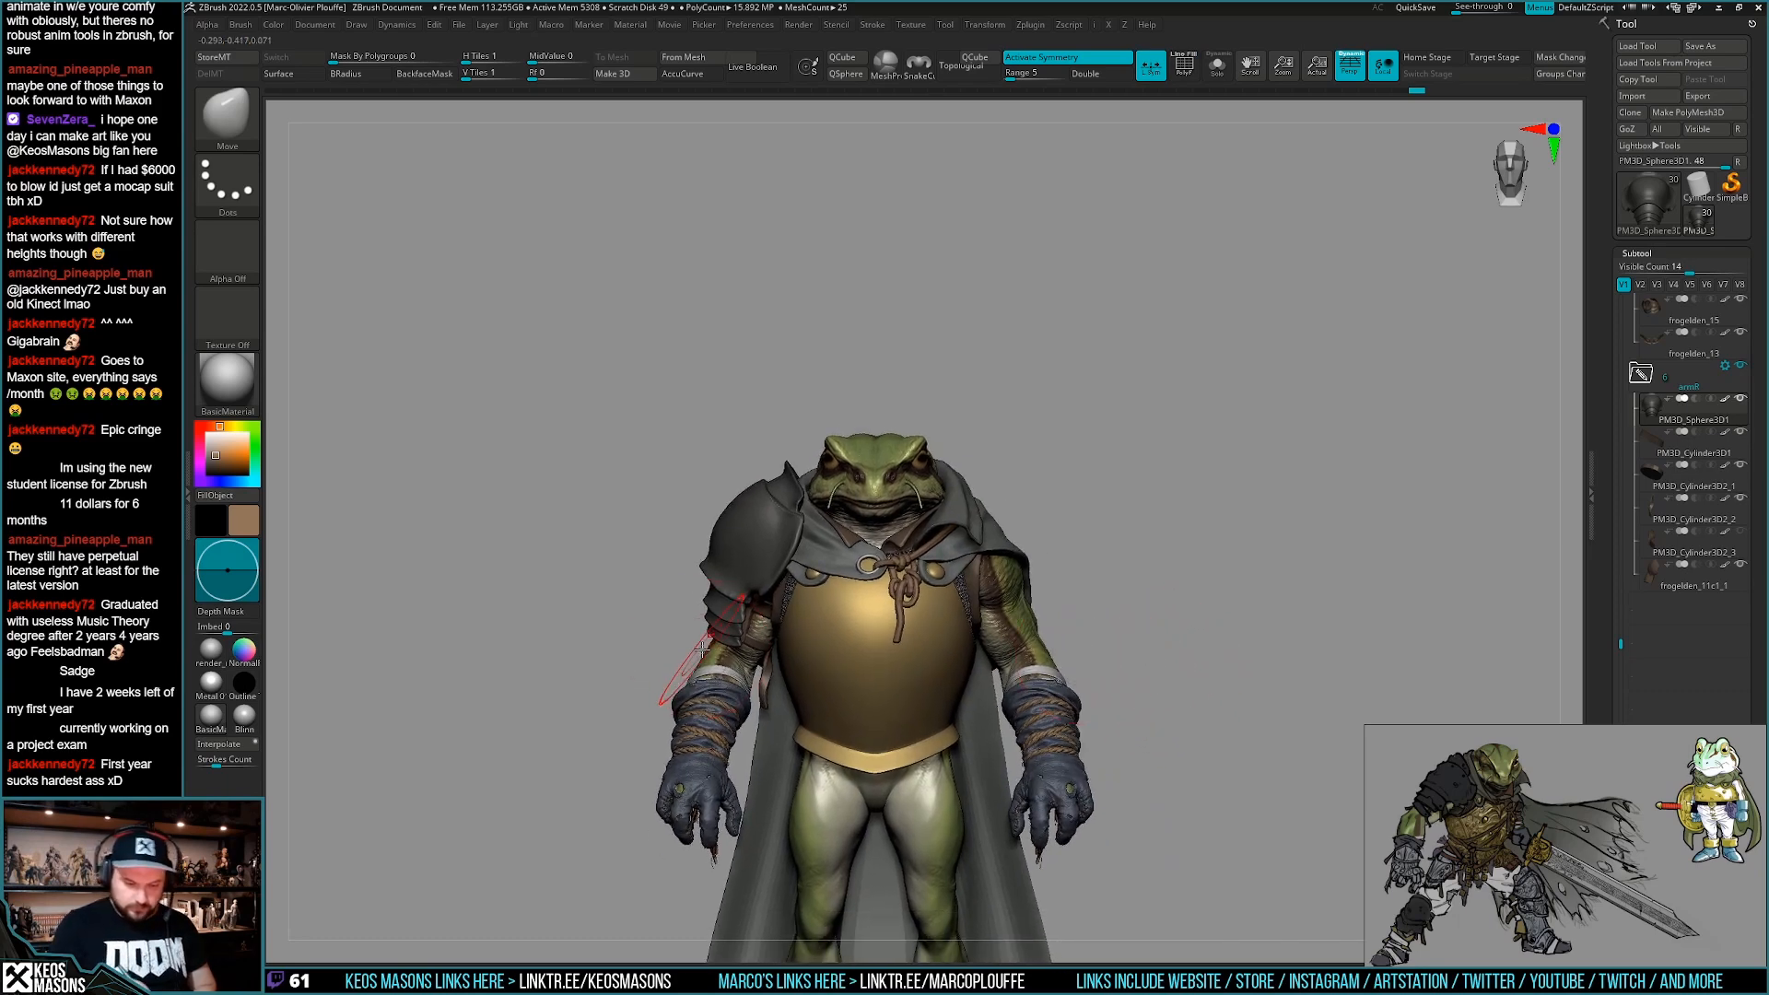
Push the upper part of the shoulder plate into a rounder silhouette with the Move brush.
{"action": "right_click_drag", "start_coordinate": [769, 470], "coordinate": [861, 502], "text": "alt"}
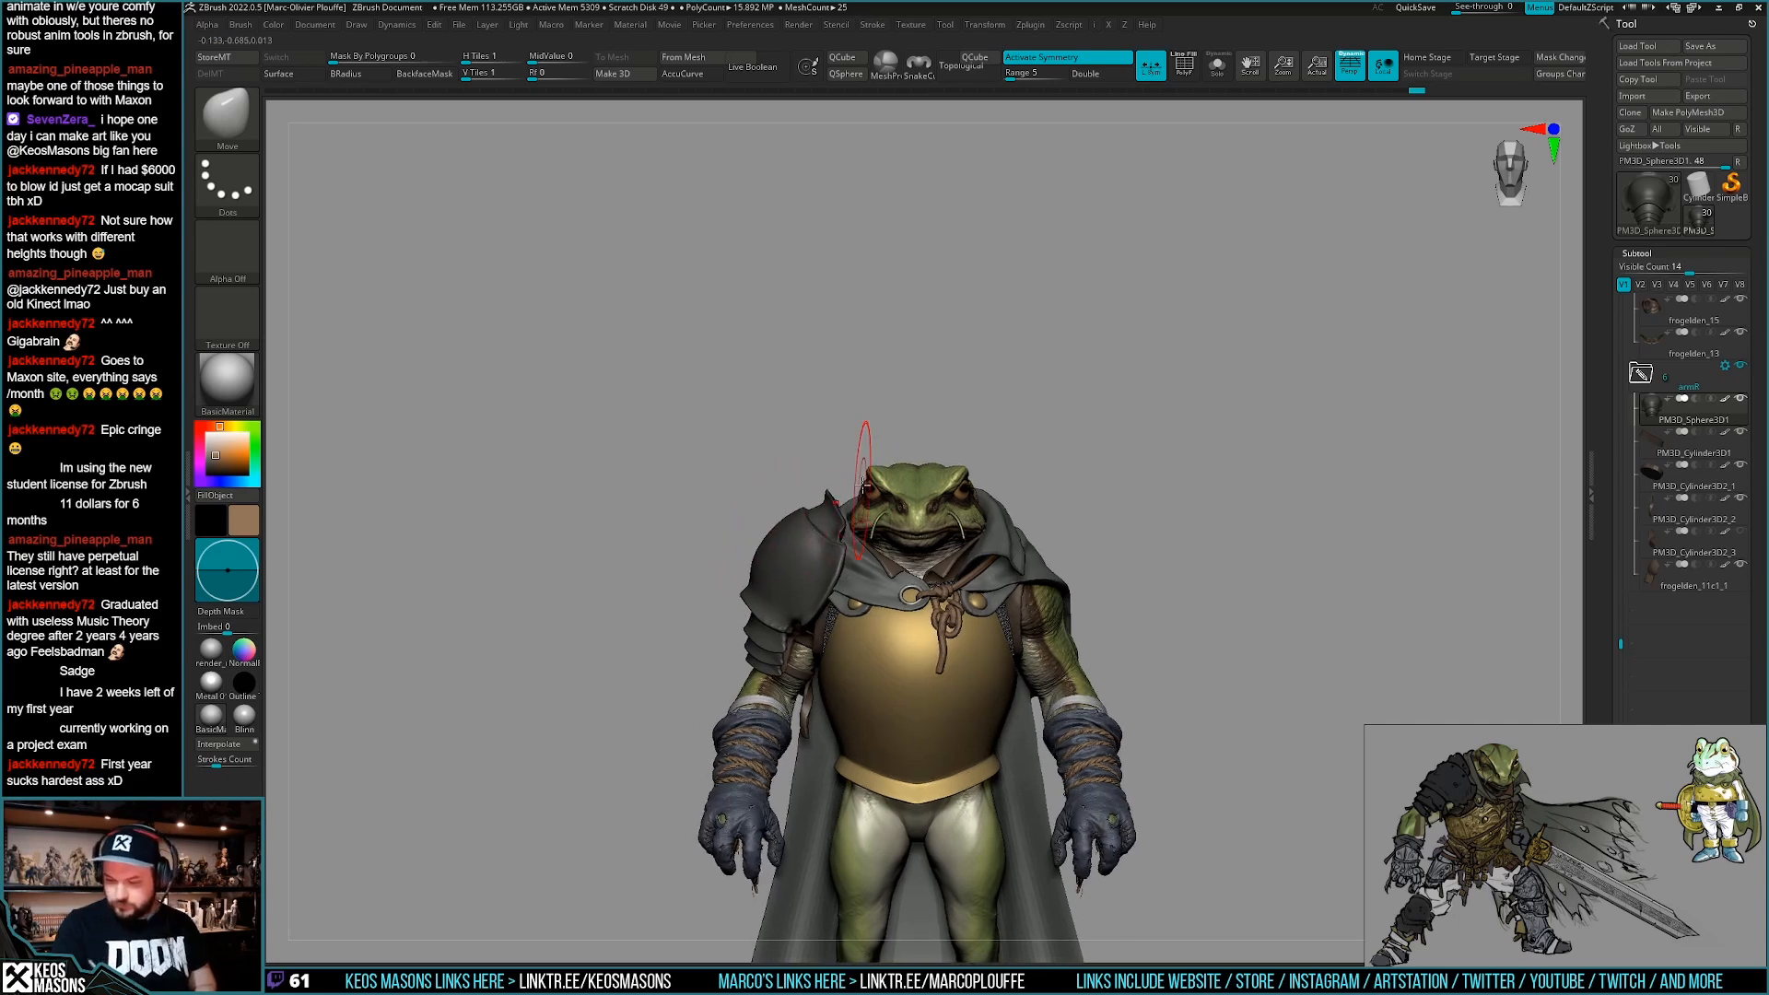
{"action": "right_click_drag", "start_coordinate": [782, 461], "coordinate": [880, 442]}
{"action": "left_click_drag", "start_coordinate": [770, 525], "coordinate": [761, 518]}
{"action": "right_click_drag", "start_coordinate": [907, 392], "coordinate": [875, 382]}
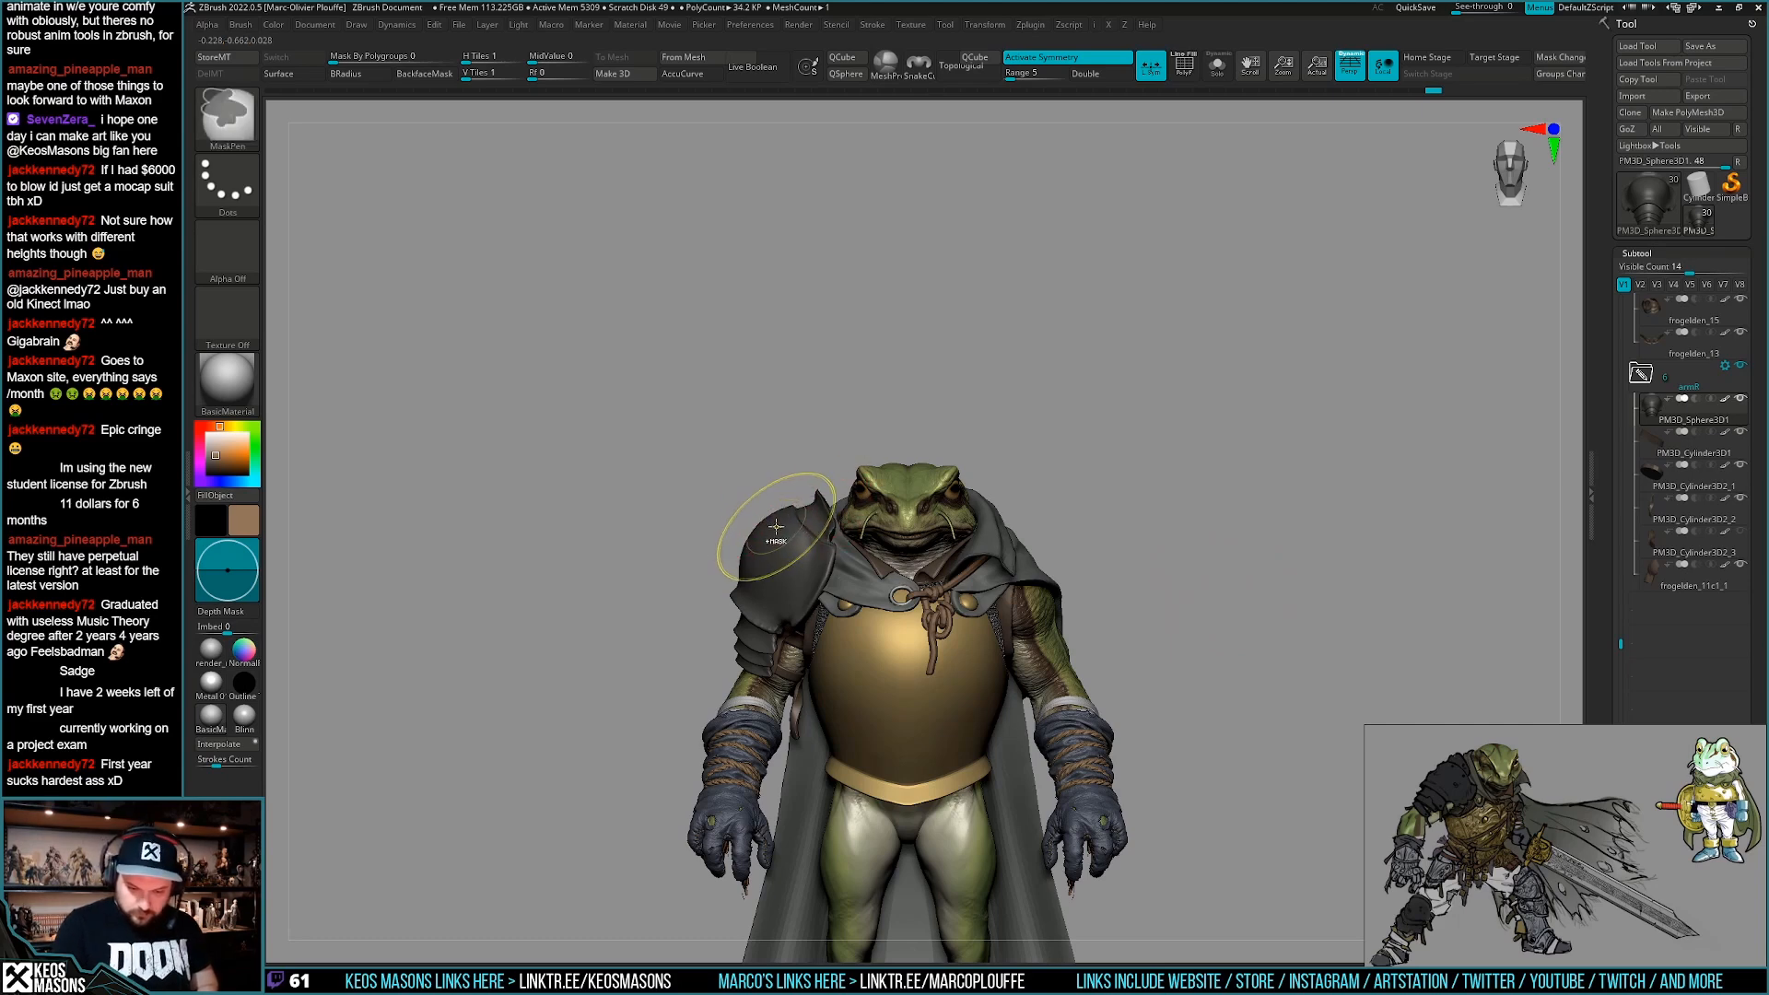
{"action": "right_click_drag", "start_coordinate": [852, 512], "coordinate": [840, 502]}
{"action": "right_click_drag", "start_coordinate": [1212, 593], "coordinate": [1169, 528]}
{"action": "right_click", "coordinate": [808, 498]}
{"action": "right_click_drag", "start_coordinate": [808, 499], "coordinate": [824, 513], "text": "ctrl"}
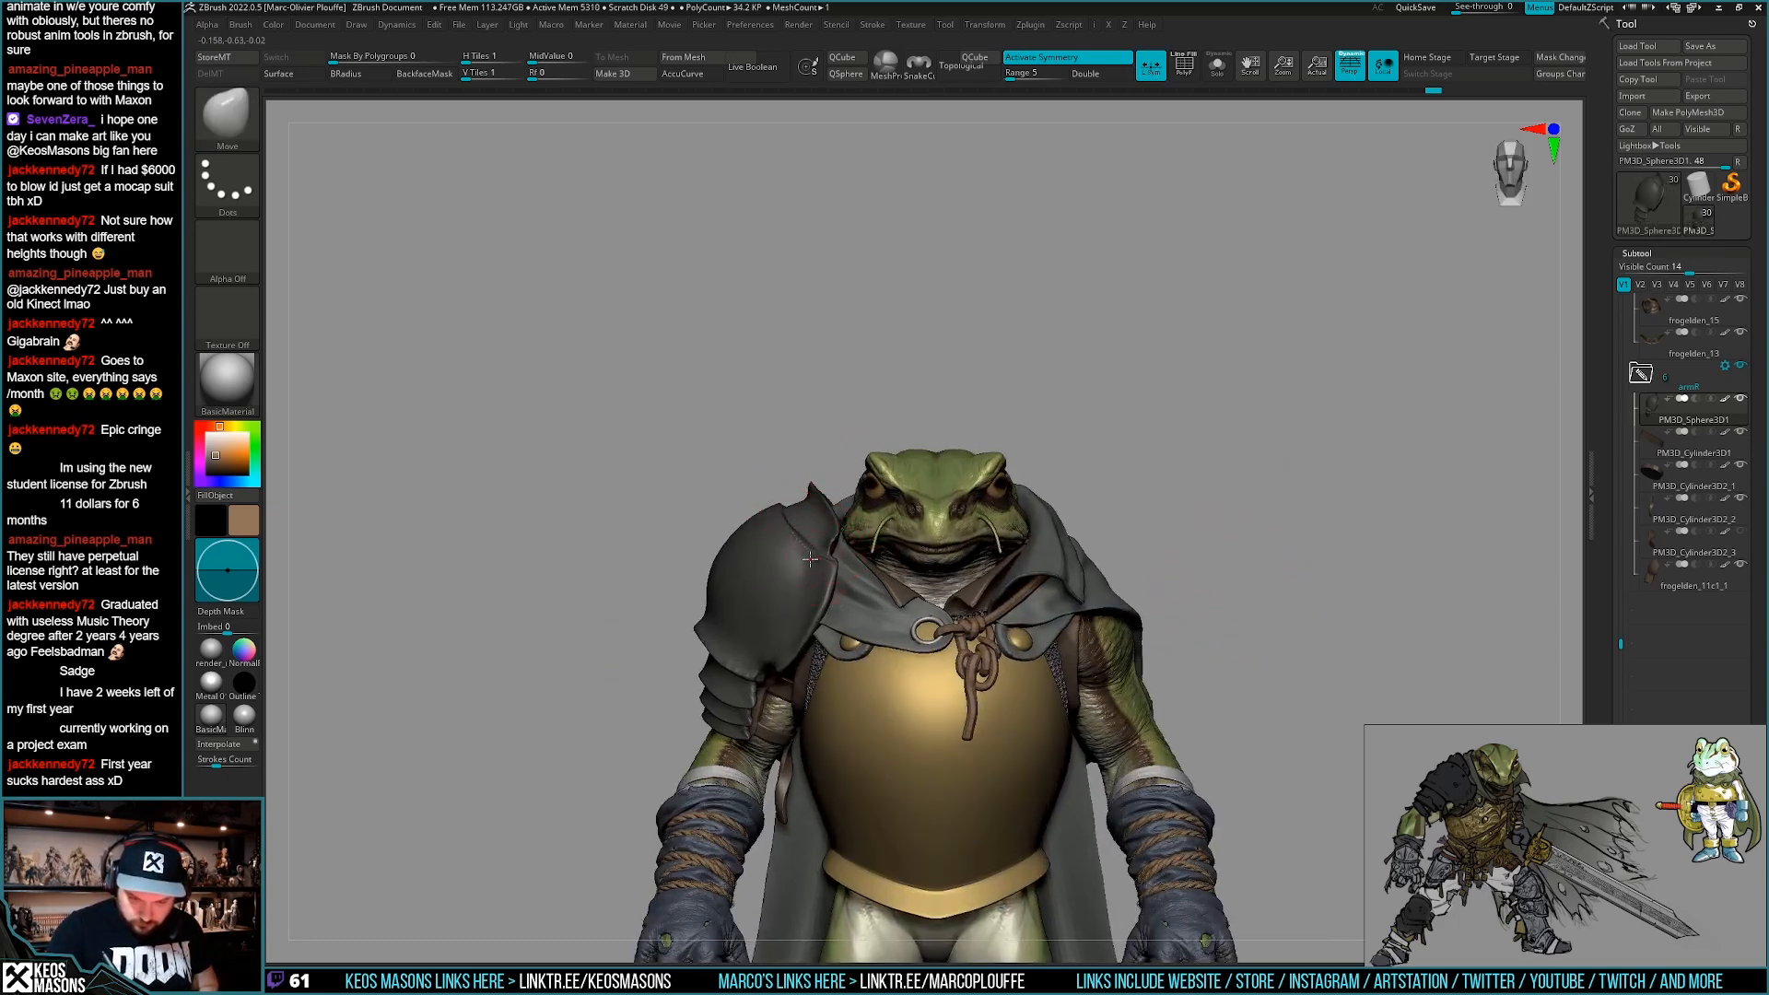
Turn on AccuCurve for the Move brush and reshape the raised neck guard on top of the shoulder armor.
{"action": "right_click_drag", "start_coordinate": [803, 496], "coordinate": [852, 470]}
{"action": "right_click", "coordinate": [811, 487]}
{"action": "right_click", "coordinate": [819, 470]}
{"action": "left_click", "coordinate": [691, 74]}
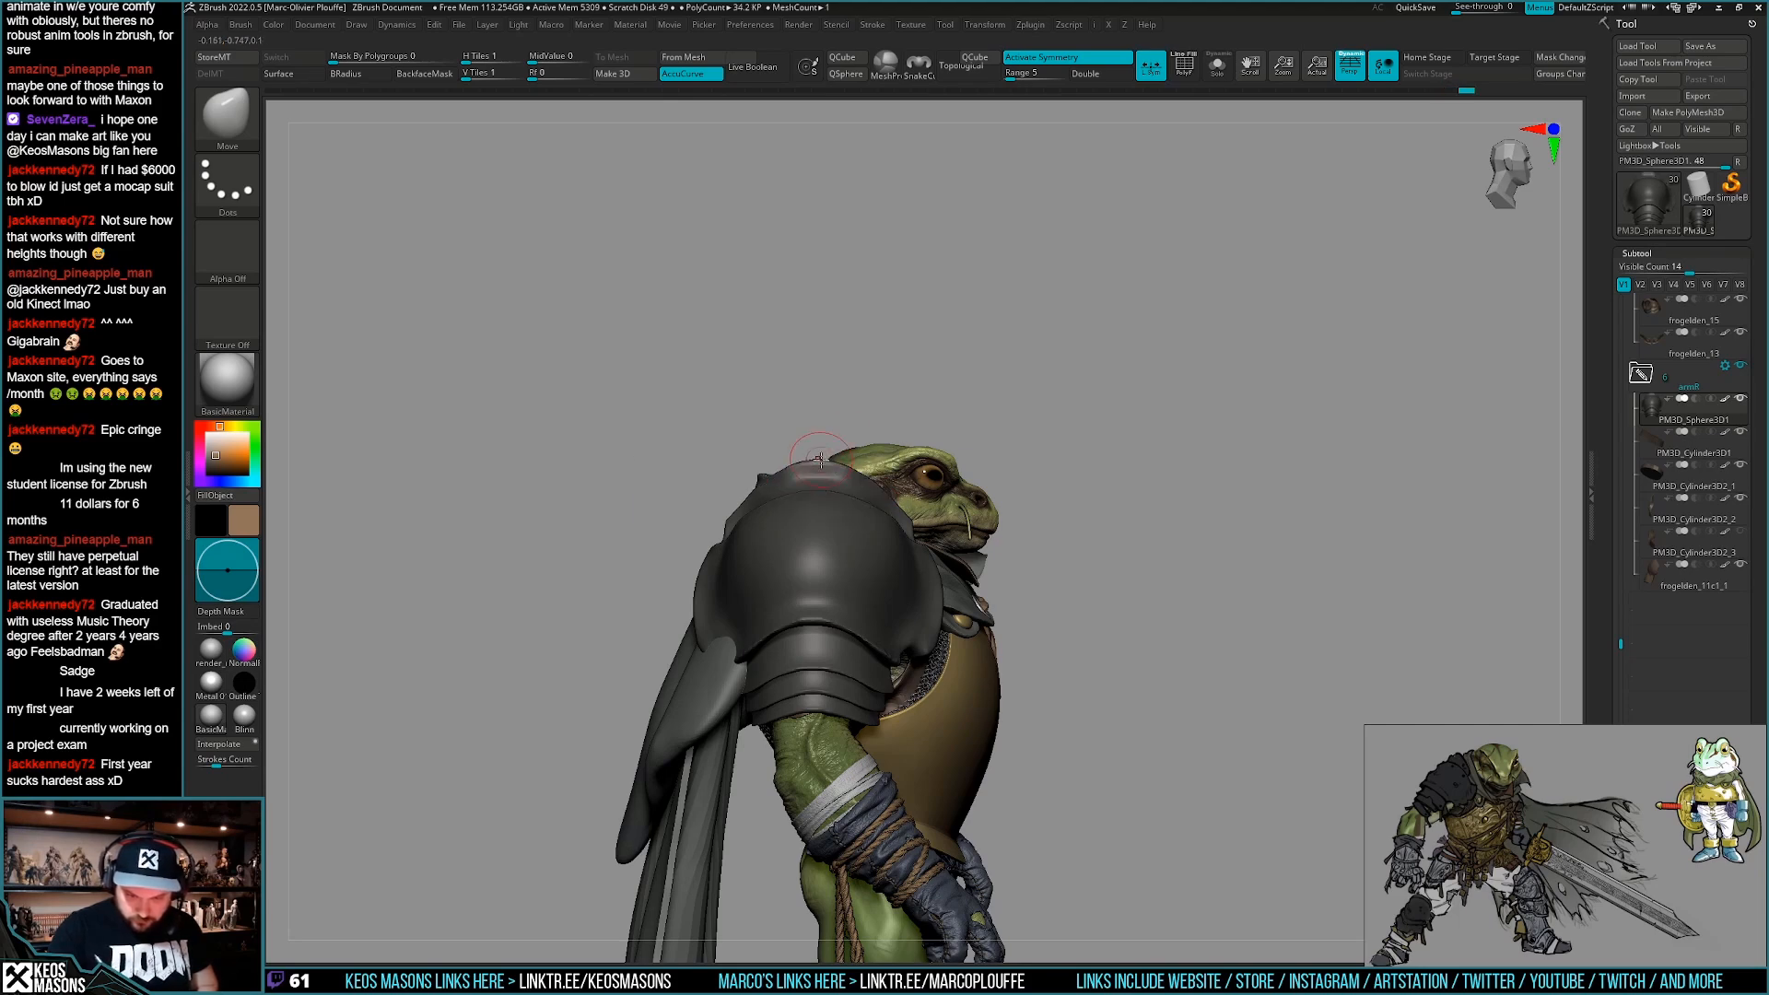
{"action": "right_click_drag", "start_coordinate": [855, 481], "coordinate": [843, 468]}
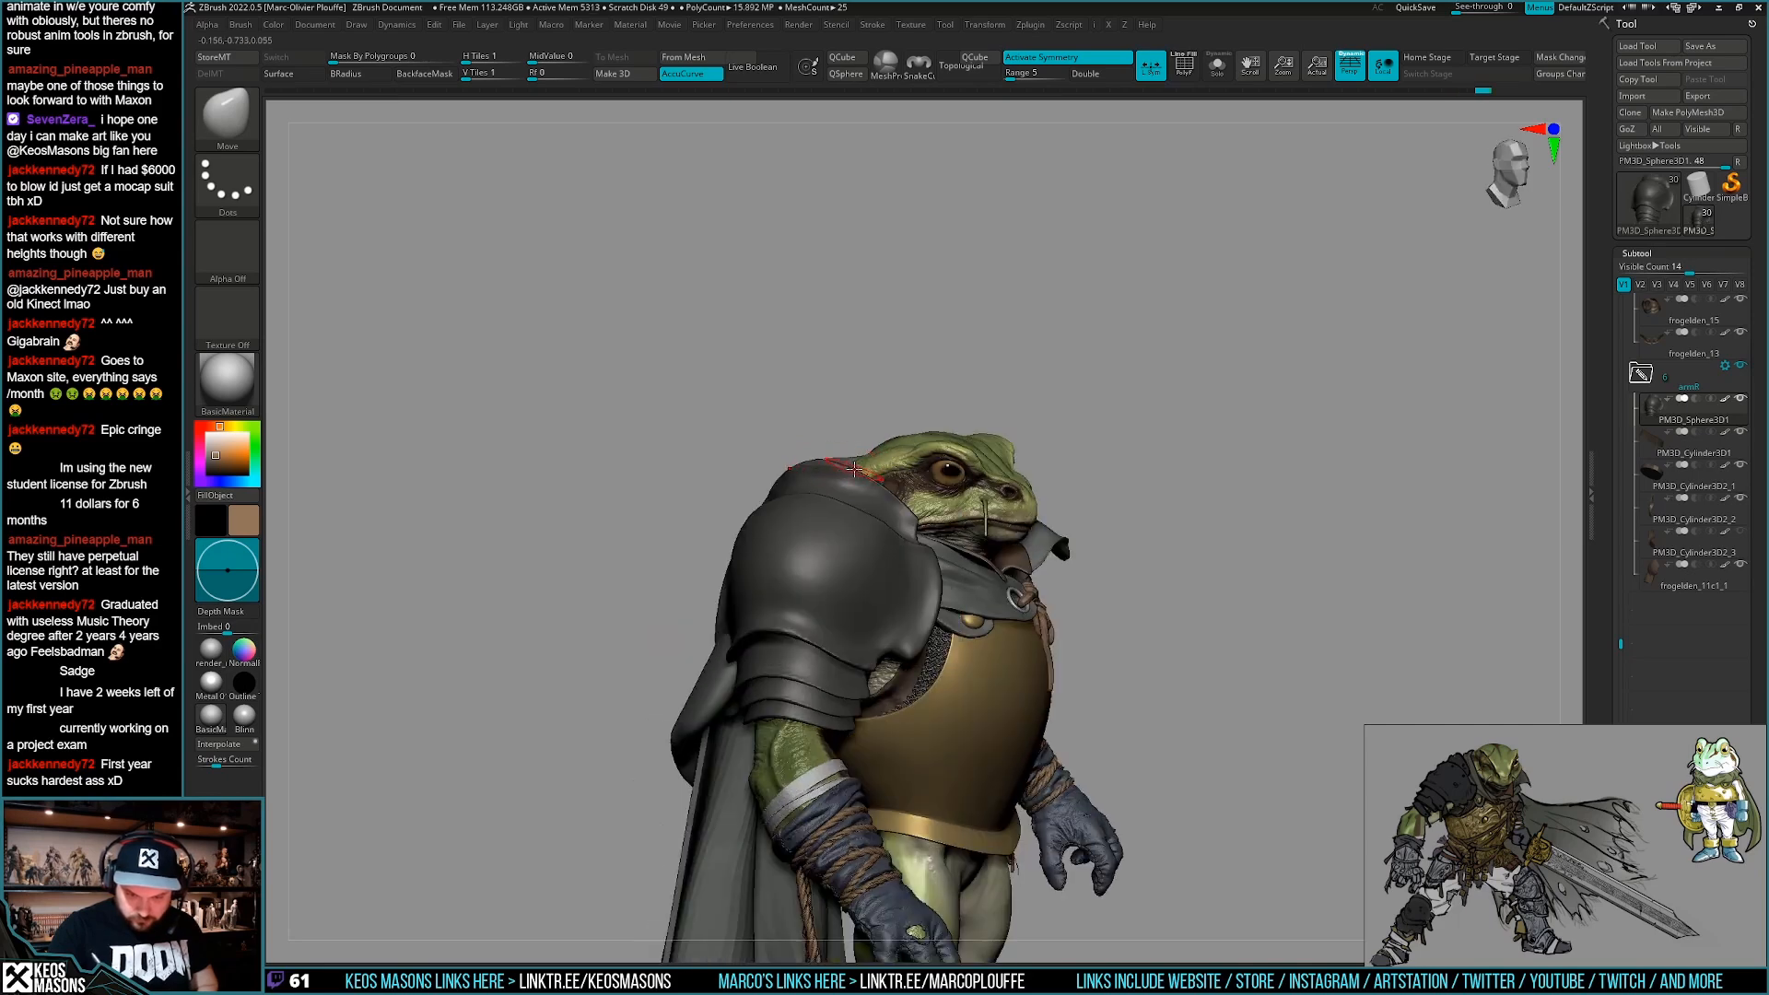
{"action": "right_click_drag", "start_coordinate": [1004, 489], "coordinate": [903, 553]}
{"action": "right_click", "coordinate": [900, 566]}
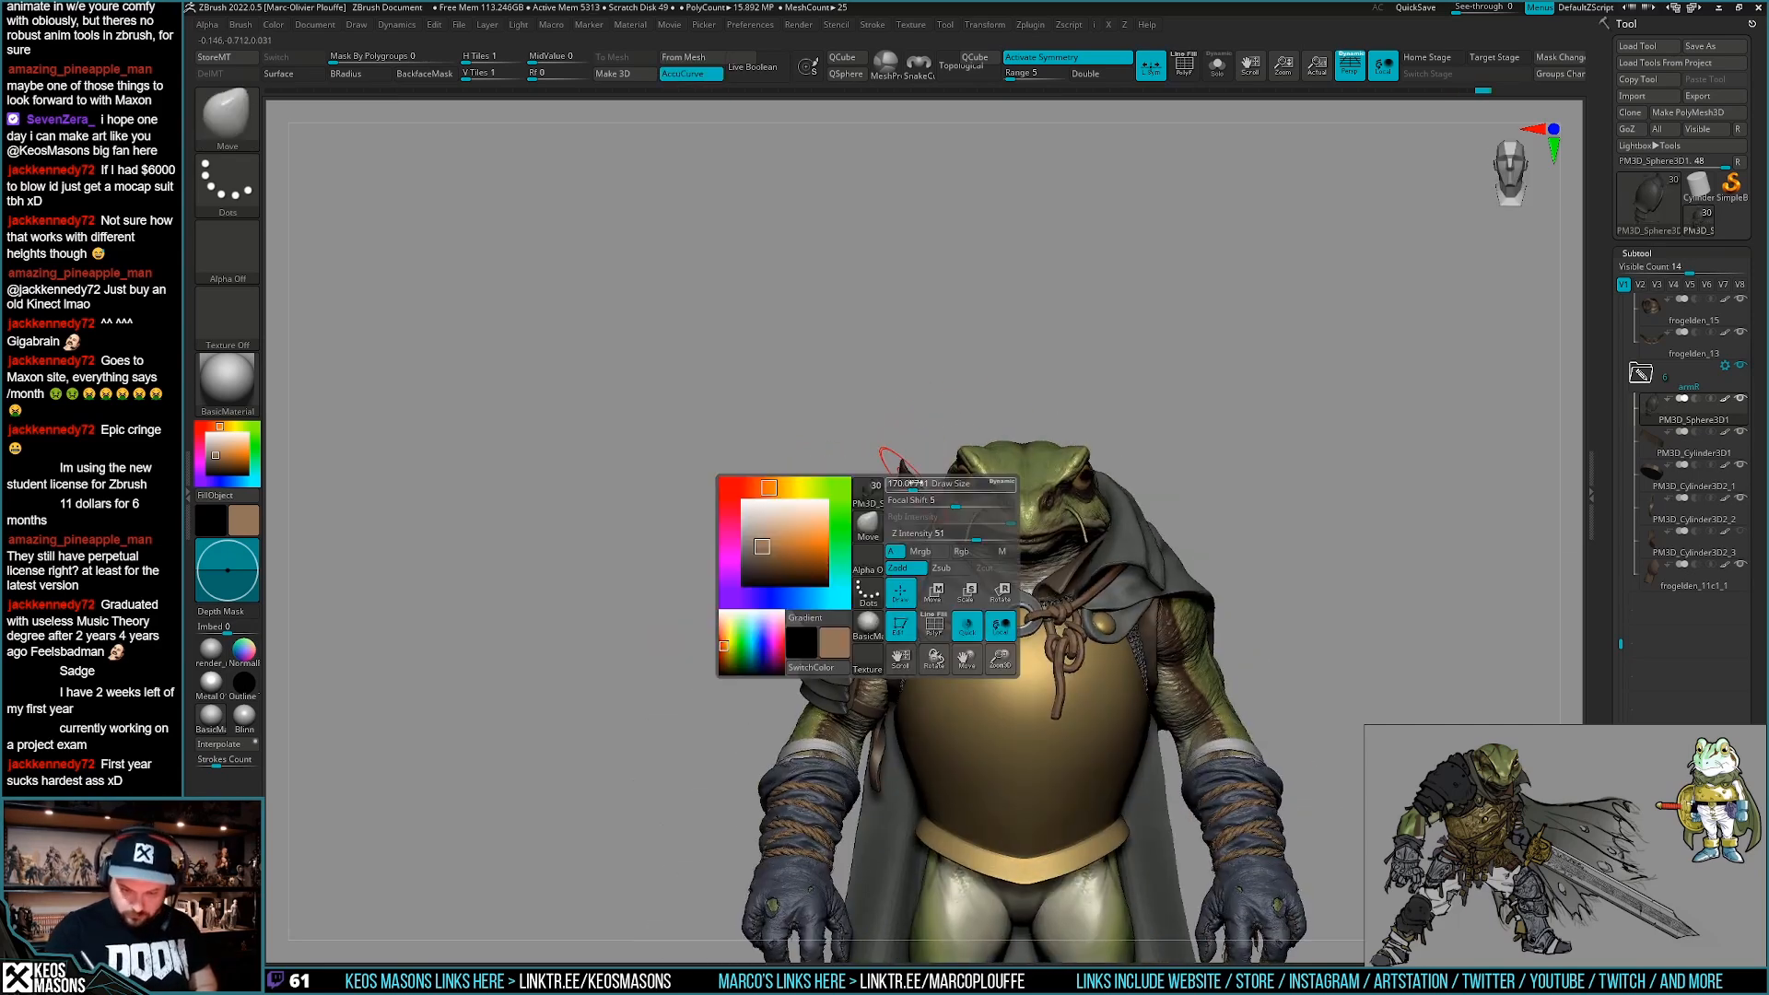
Refine the neck guard's pointed tip and its junction with the shoulder plate with the Move brush from above and in front.
{"action": "right_click", "coordinate": [916, 480]}
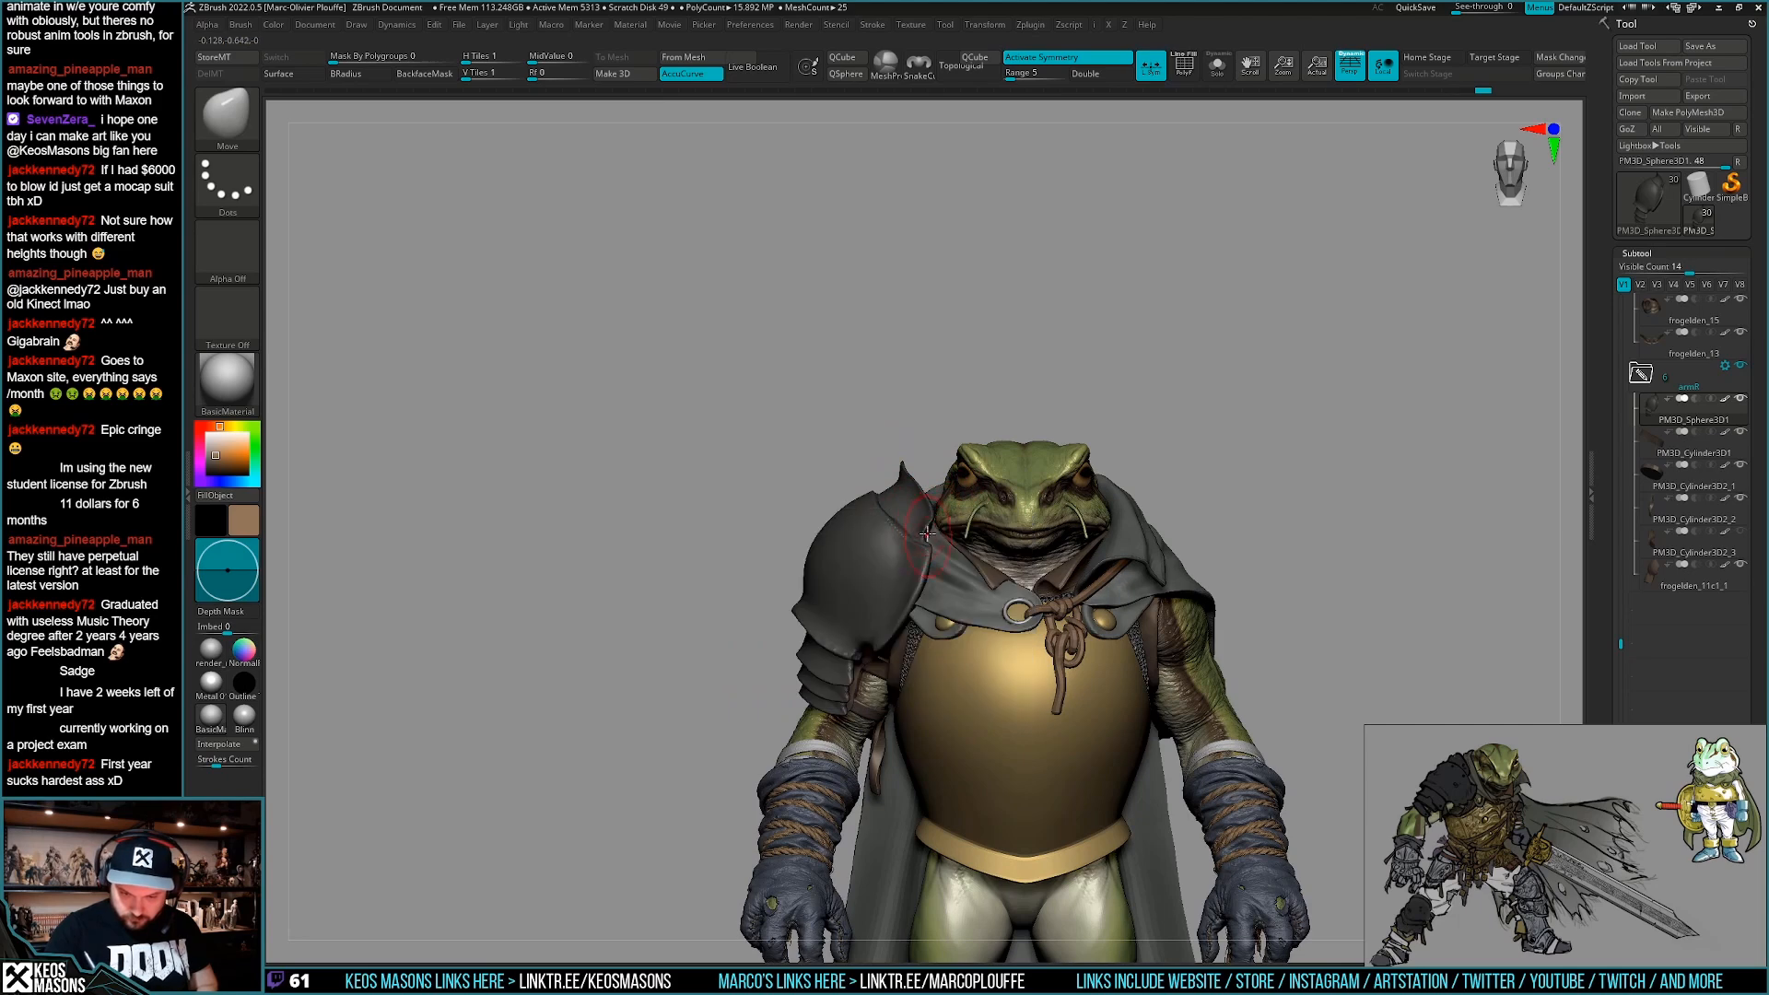
{"action": "right_click_drag", "start_coordinate": [928, 518], "coordinate": [909, 485]}
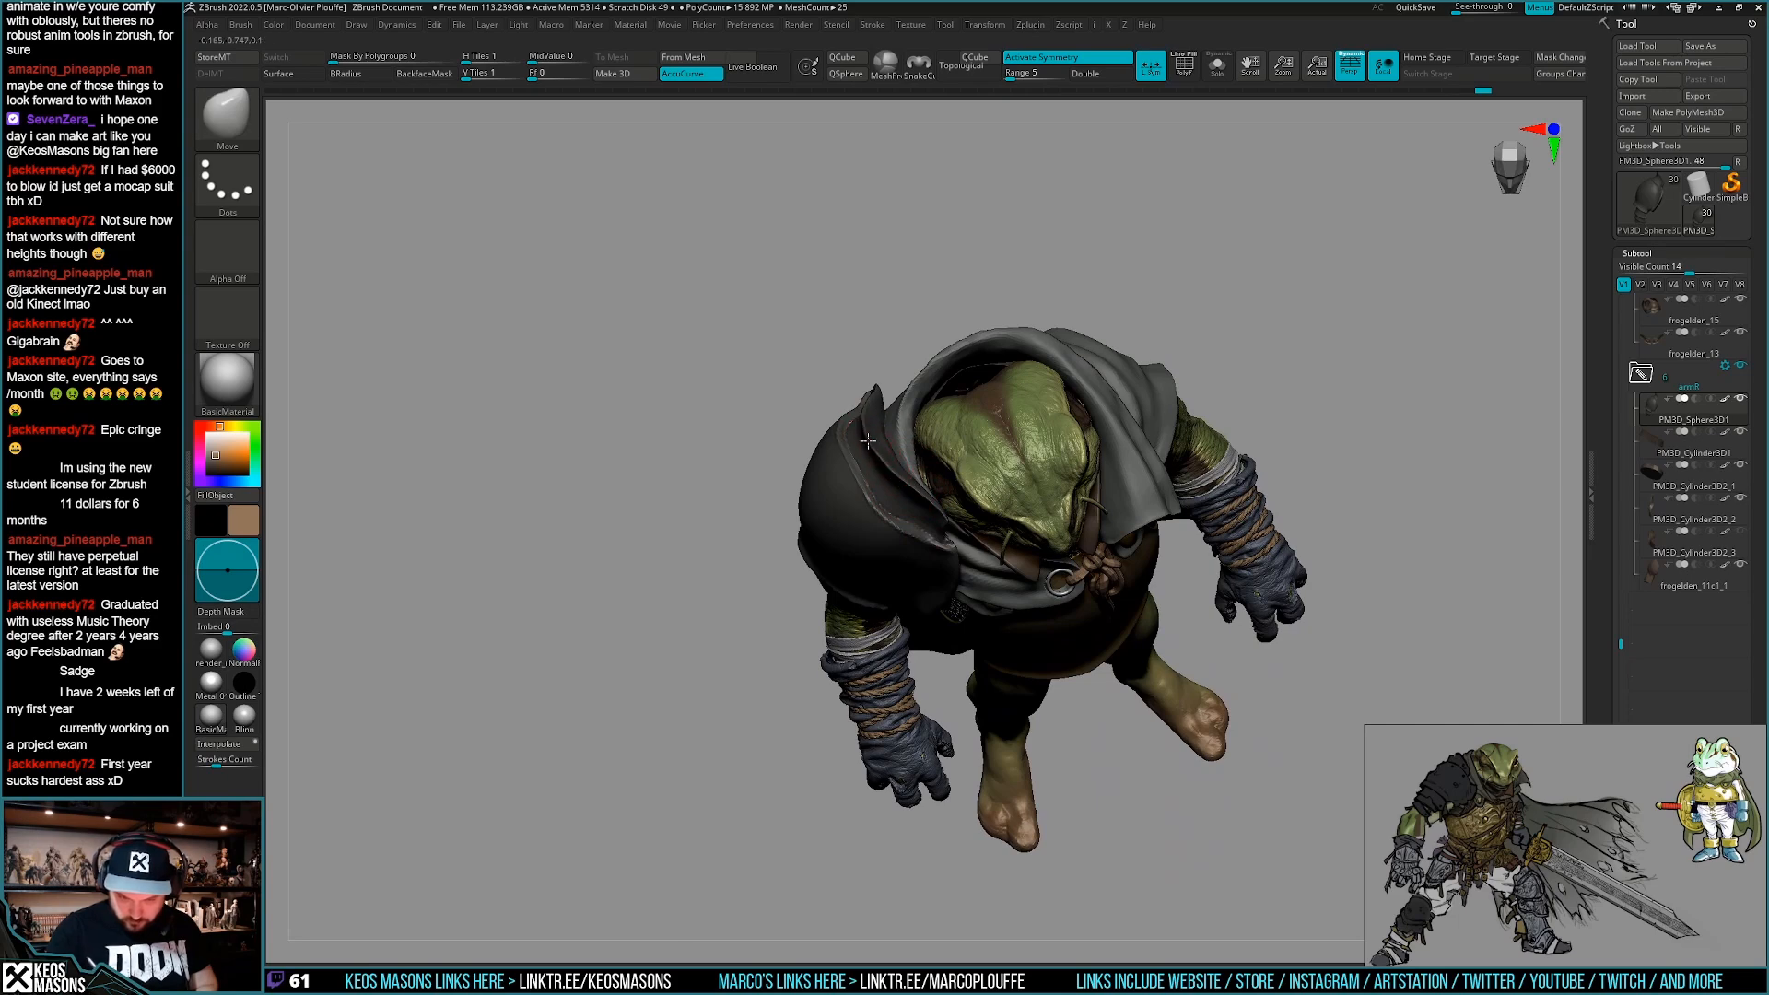
{"action": "left_click_drag", "start_coordinate": [868, 442], "coordinate": [871, 433]}
{"action": "right_click_drag", "start_coordinate": [884, 426], "coordinate": [895, 391], "text": "shift"}
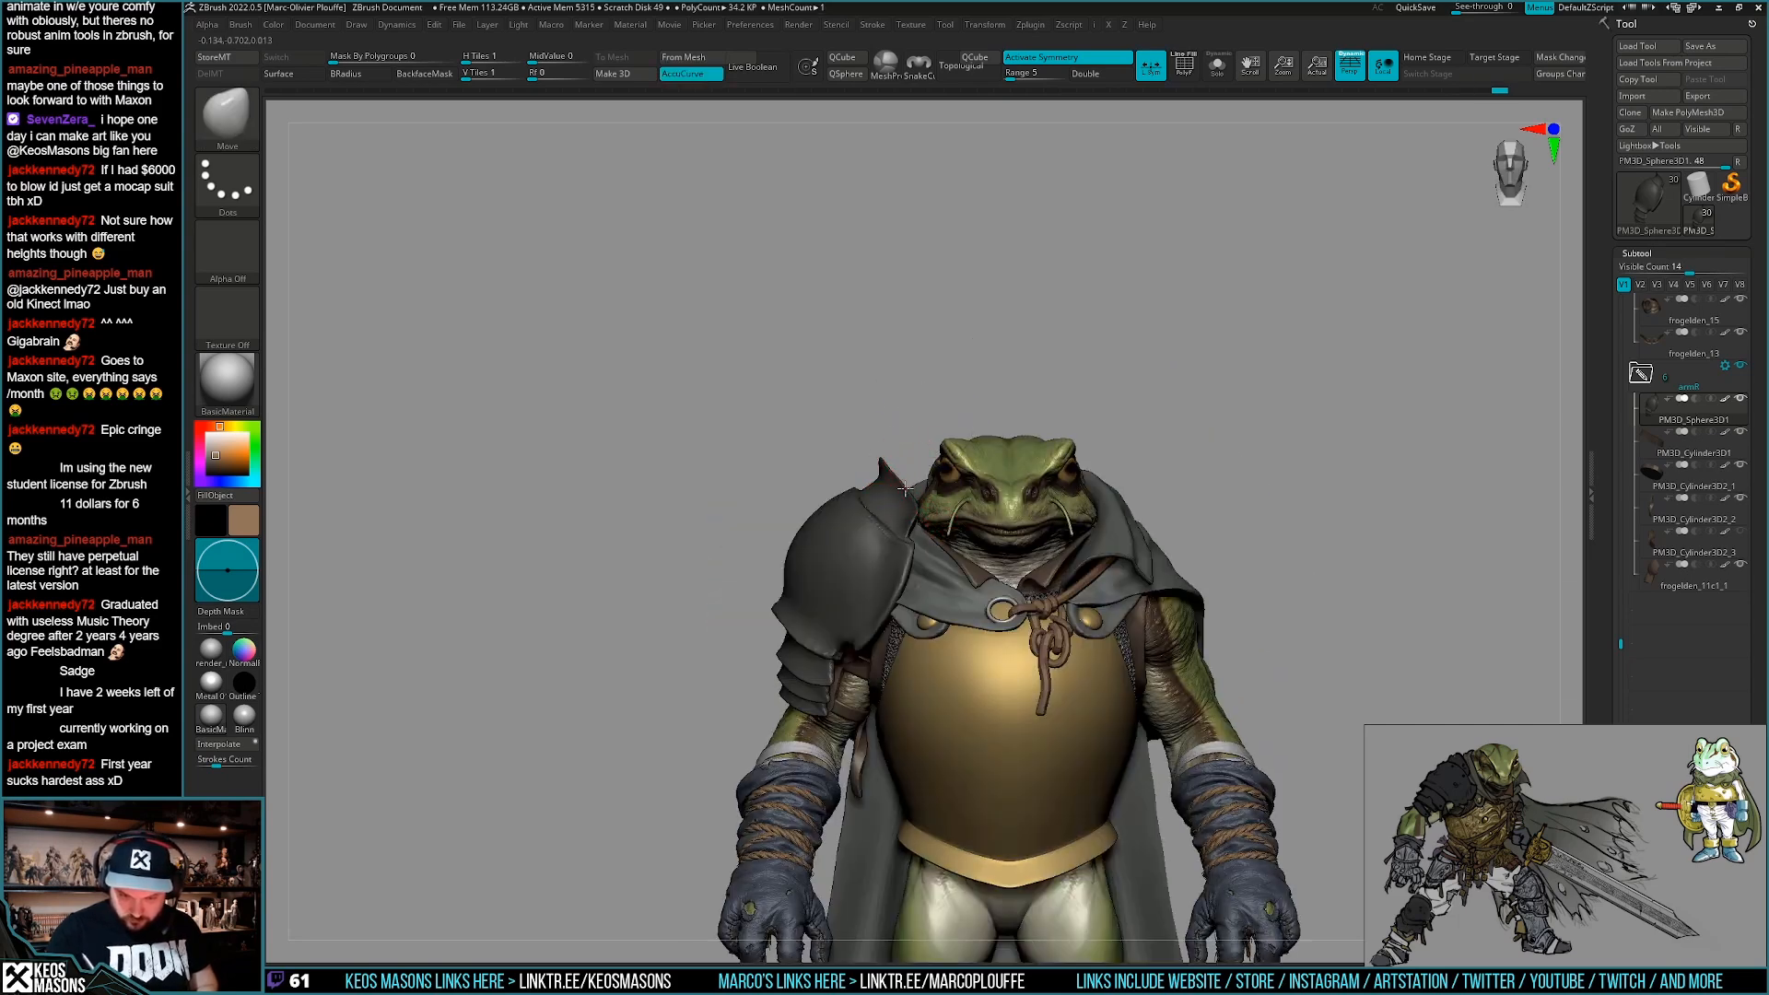
{"action": "mouse_move", "coordinate": [931, 492]}
{"action": "right_mouse_down"}
{"action": "mouse_move", "coordinate": [948, 549]}
{"action": "mouse_move", "coordinate": [937, 492]}
{"action": "right_mouse_up"}
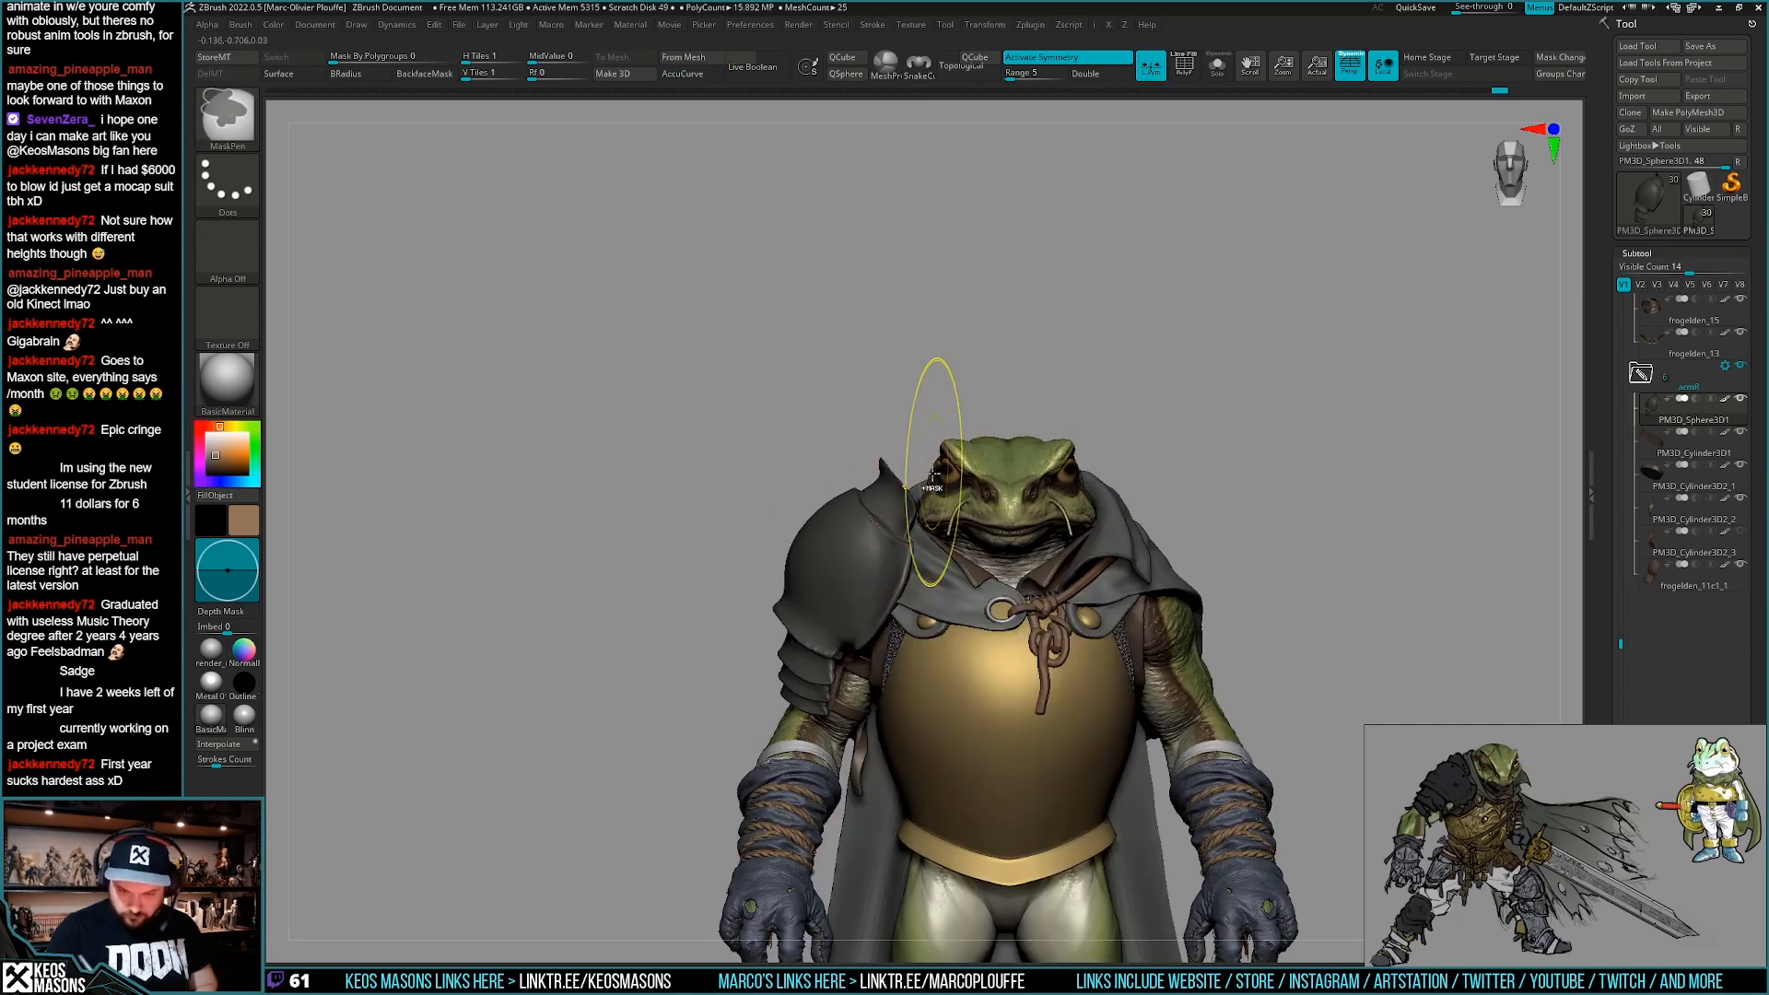
{"action": "left_click_drag", "start_coordinate": [904, 488], "coordinate": [892, 512]}
{"action": "right_click", "coordinate": [881, 516]}
{"action": "right_click", "coordinate": [878, 530]}
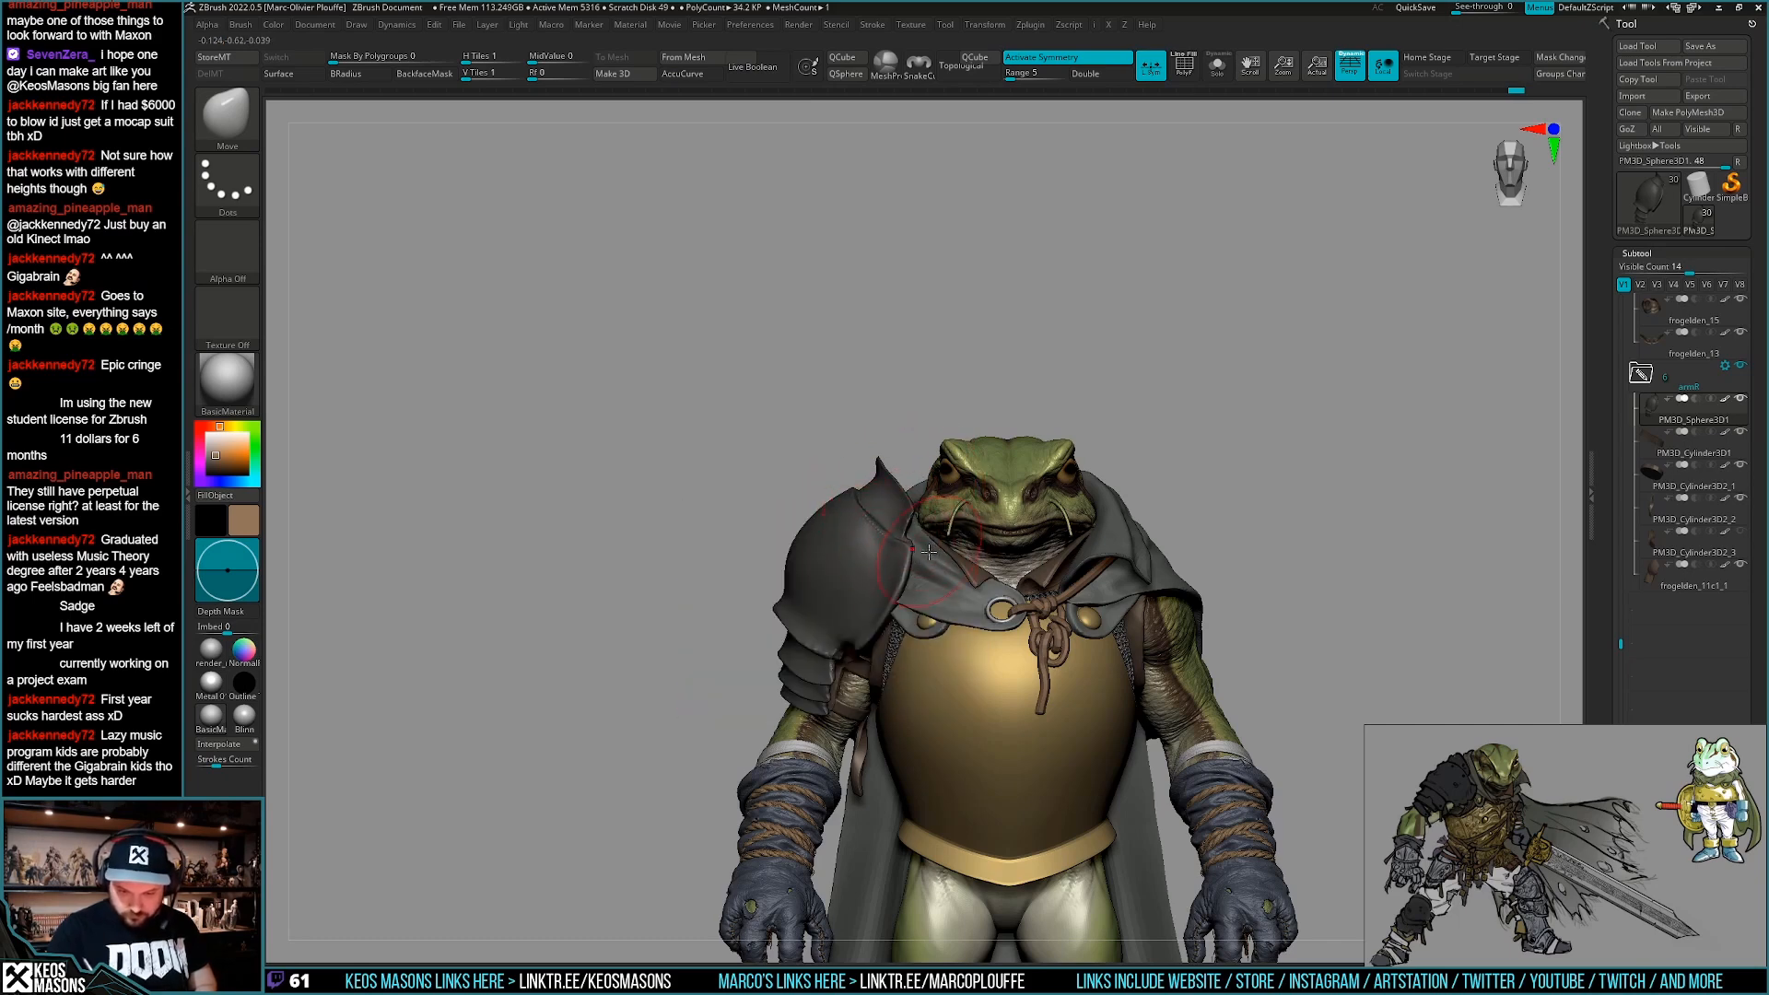
Switch to the cape and reshape its rear edge below the shoulder armor with the Move brush and AccuCurve enabled.
{"action": "right_click_drag", "start_coordinate": [882, 656], "coordinate": [1016, 672]}
{"action": "left_click", "coordinate": [1015, 672], "text": "alt"}
{"action": "right_click", "coordinate": [1017, 672]}
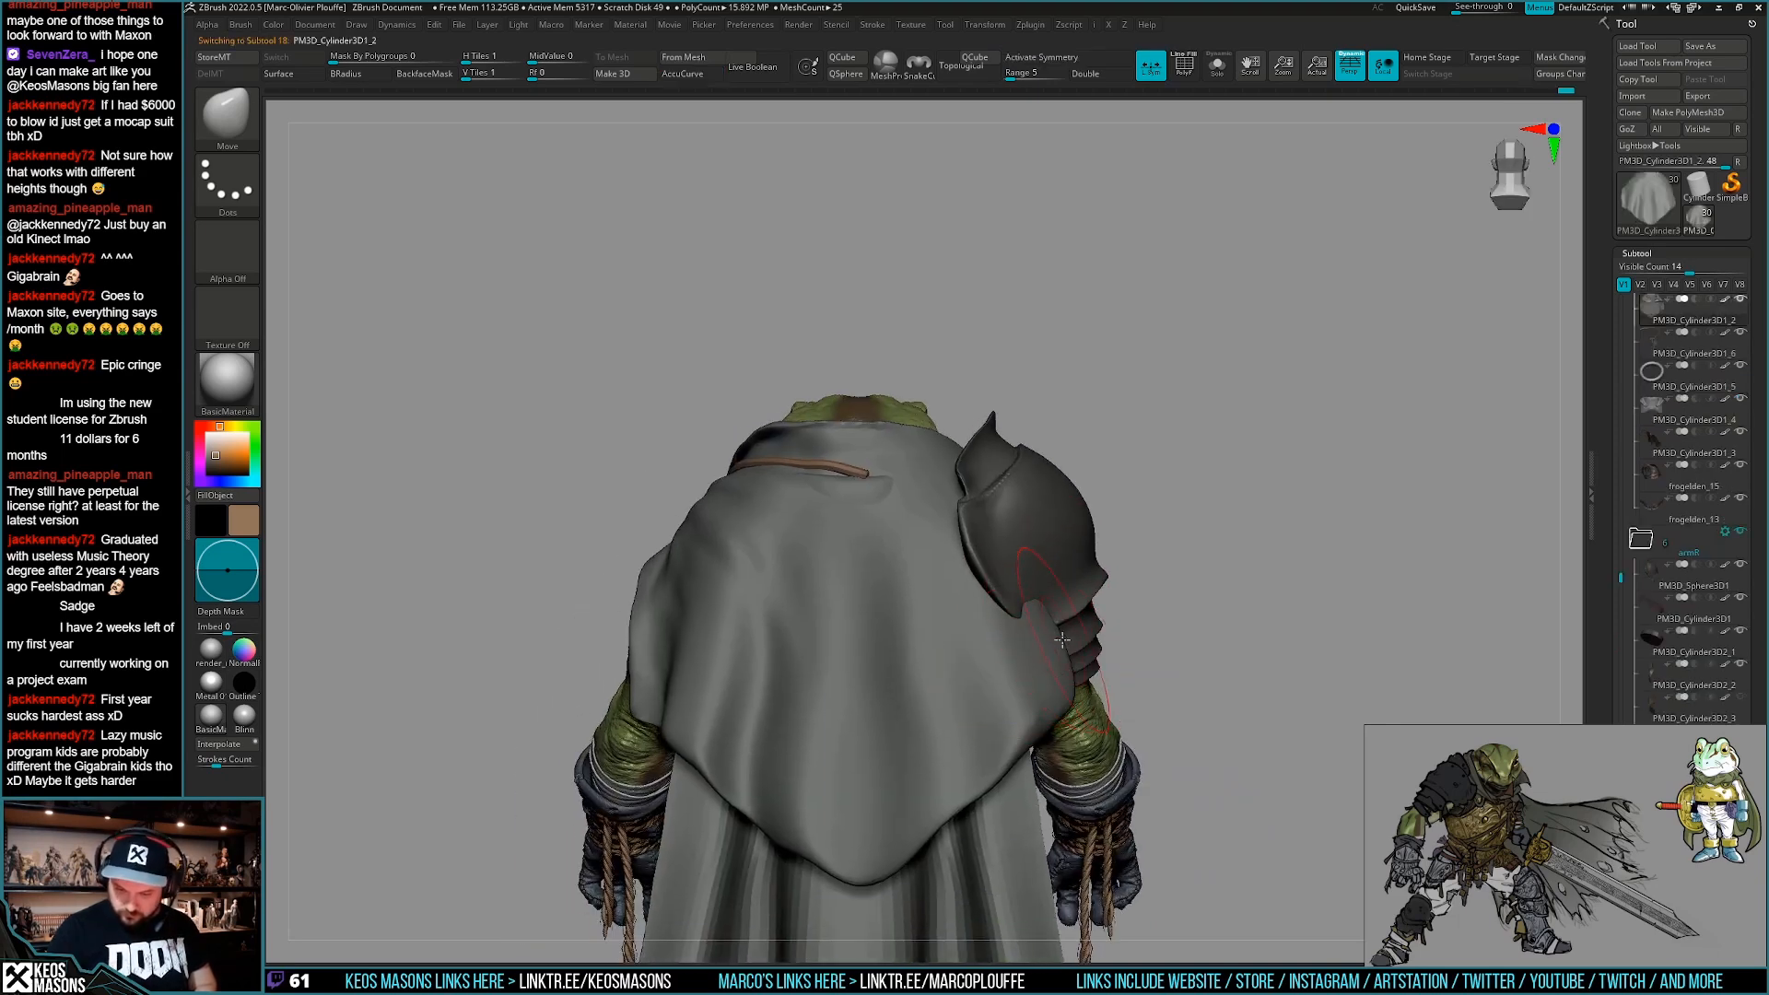
{"action": "right_click_drag", "start_coordinate": [1059, 692], "coordinate": [1105, 672]}
{"action": "right_click", "coordinate": [1002, 697]}
{"action": "left_click_drag", "start_coordinate": [1106, 686], "coordinate": [1071, 705]}
{"action": "right_click_drag", "start_coordinate": [1059, 677], "coordinate": [1216, 672]}
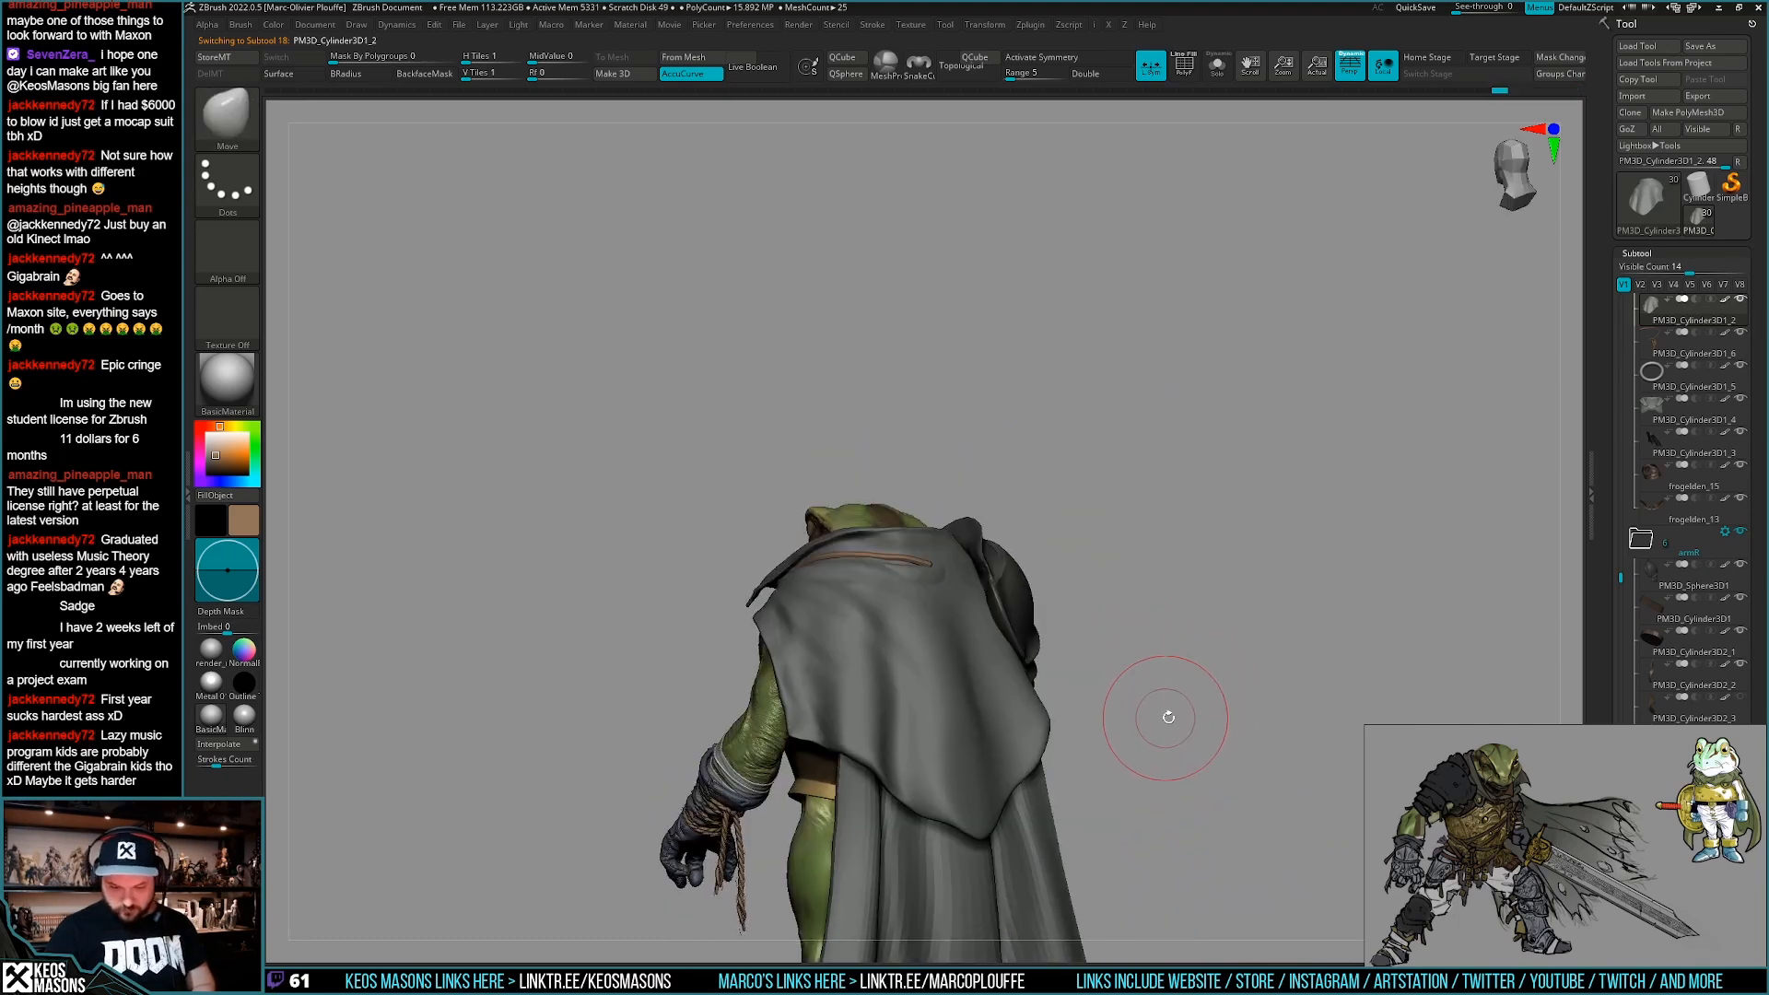
{"action": "mouse_move", "coordinate": [1046, 697]}
{"action": "right_mouse_down"}
{"action": "mouse_move", "coordinate": [1188, 686]}
{"action": "mouse_move", "coordinate": [1109, 670]}
{"action": "mouse_move", "coordinate": [1137, 660]}
{"action": "mouse_move", "coordinate": [1141, 625]}
{"action": "mouse_move", "coordinate": [1136, 723]}
{"action": "mouse_move", "coordinate": [1159, 701]}
{"action": "mouse_move", "coordinate": [1127, 667]}
{"action": "right_mouse_up"}
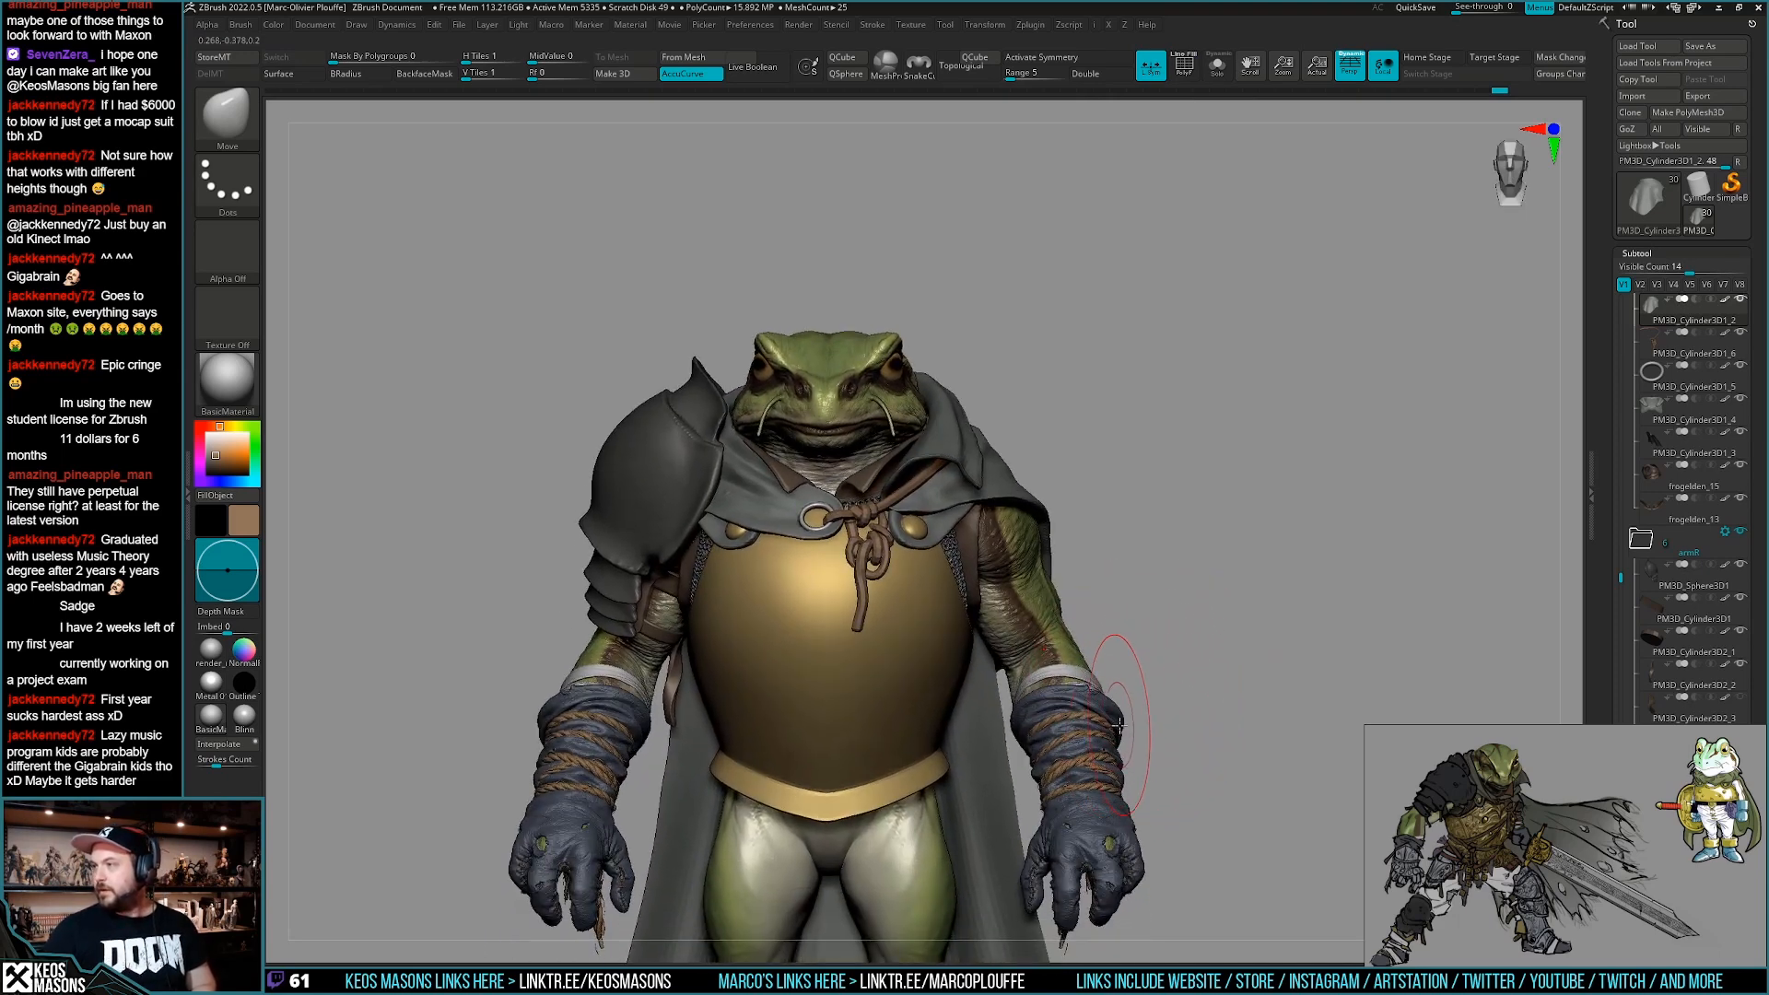
Choose the ClayBuildup brush and save the updated ZTool over its existing file.
{"action": "right_click_drag", "start_coordinate": [1118, 727], "coordinate": [1139, 674]}
{"action": "key", "text": "b"}
{"action": "key", "text": "c"}
{"action": "key", "text": "b"}
{"action": "key", "text": "space"}
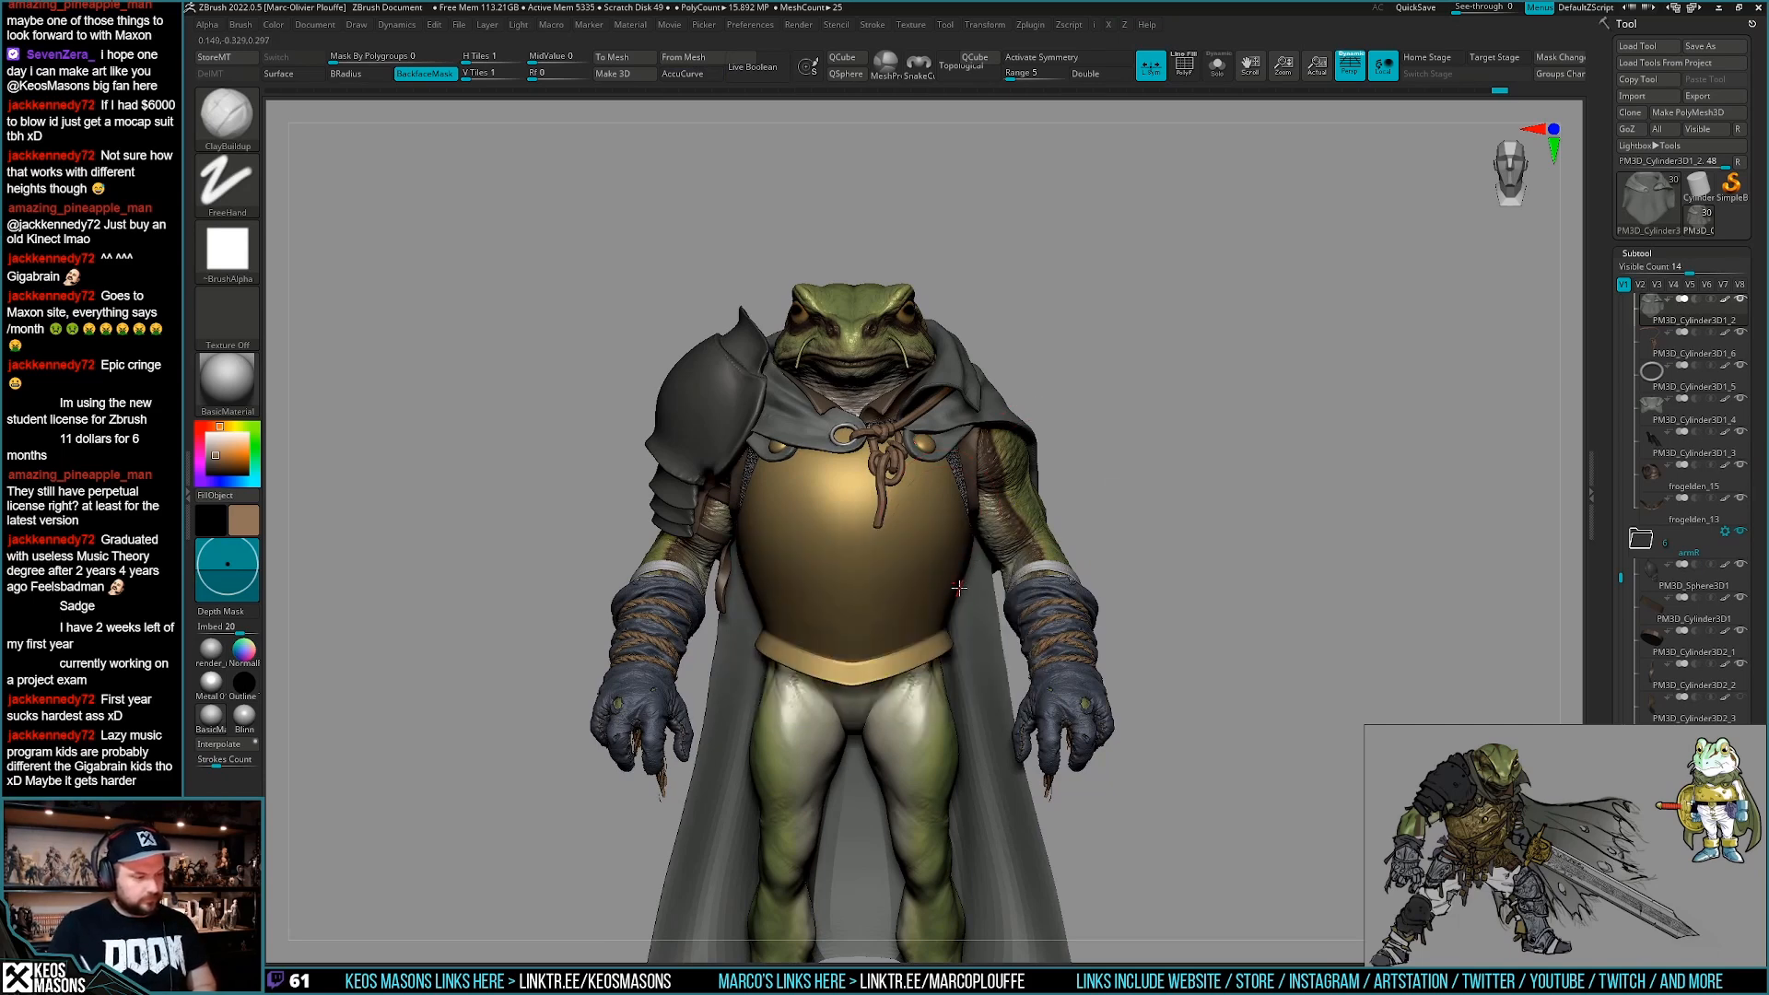
{"action": "key", "text": "ctrl+s"}
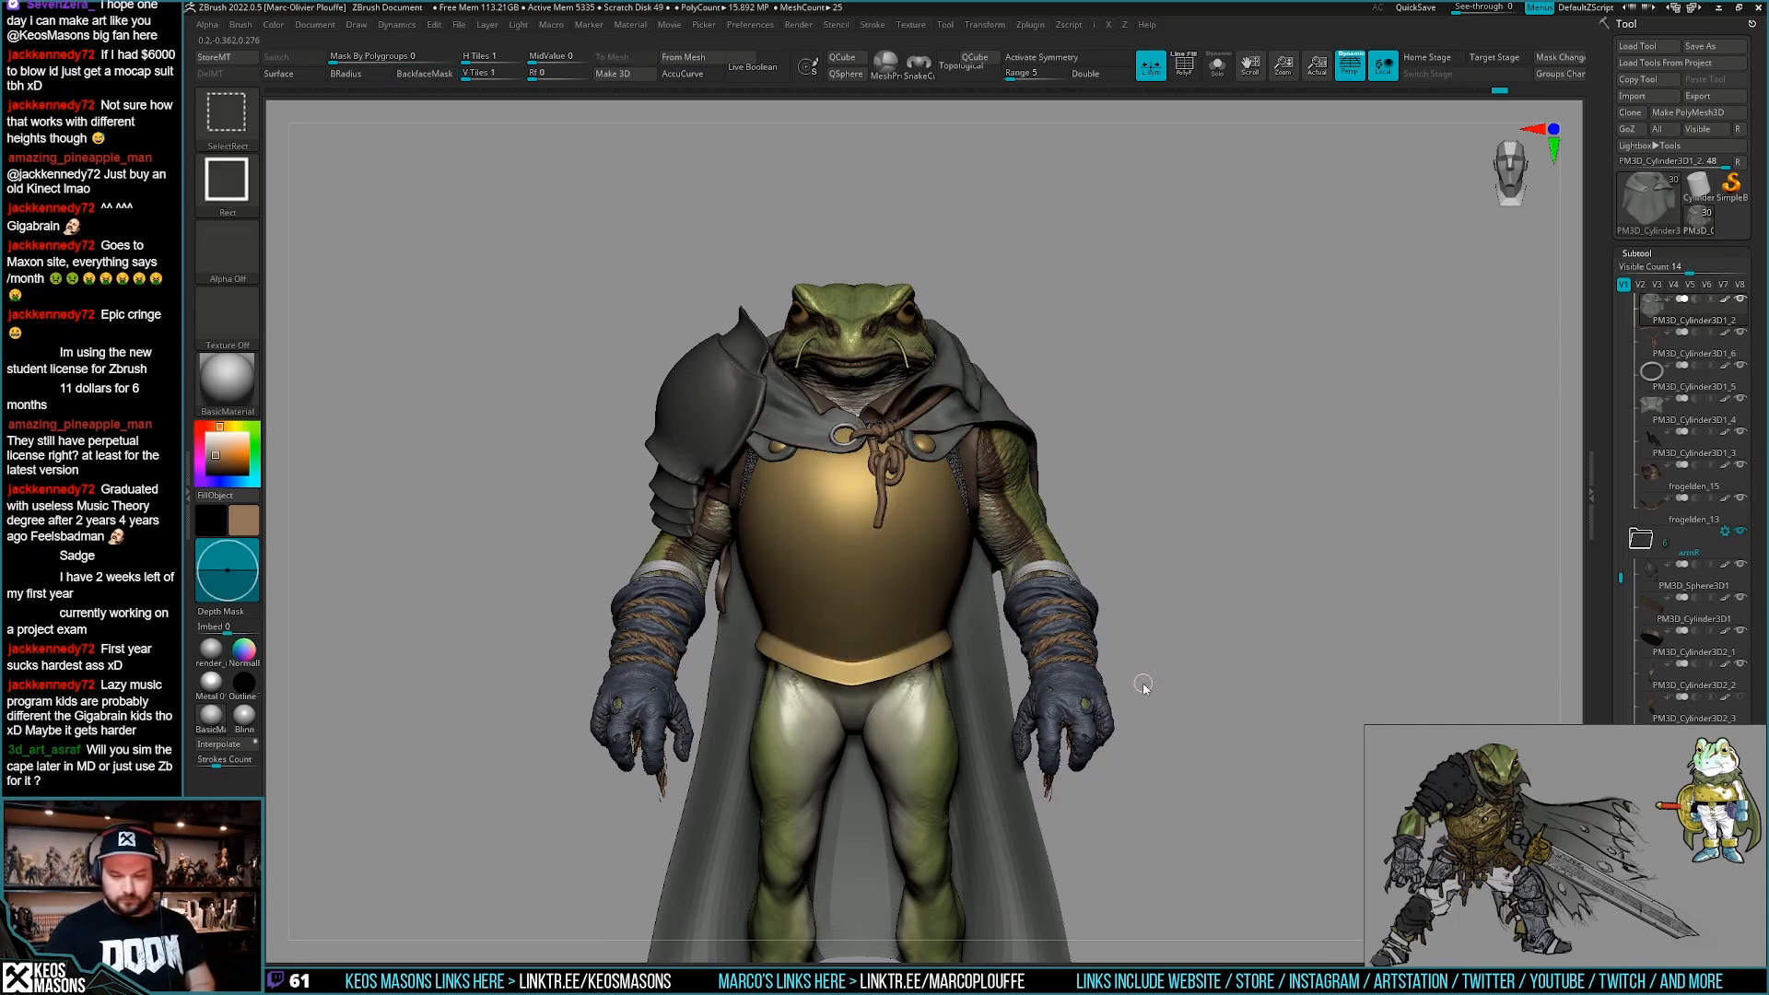
{"action": "key", "text": "Return"}
{"action": "key", "text": "Return"}
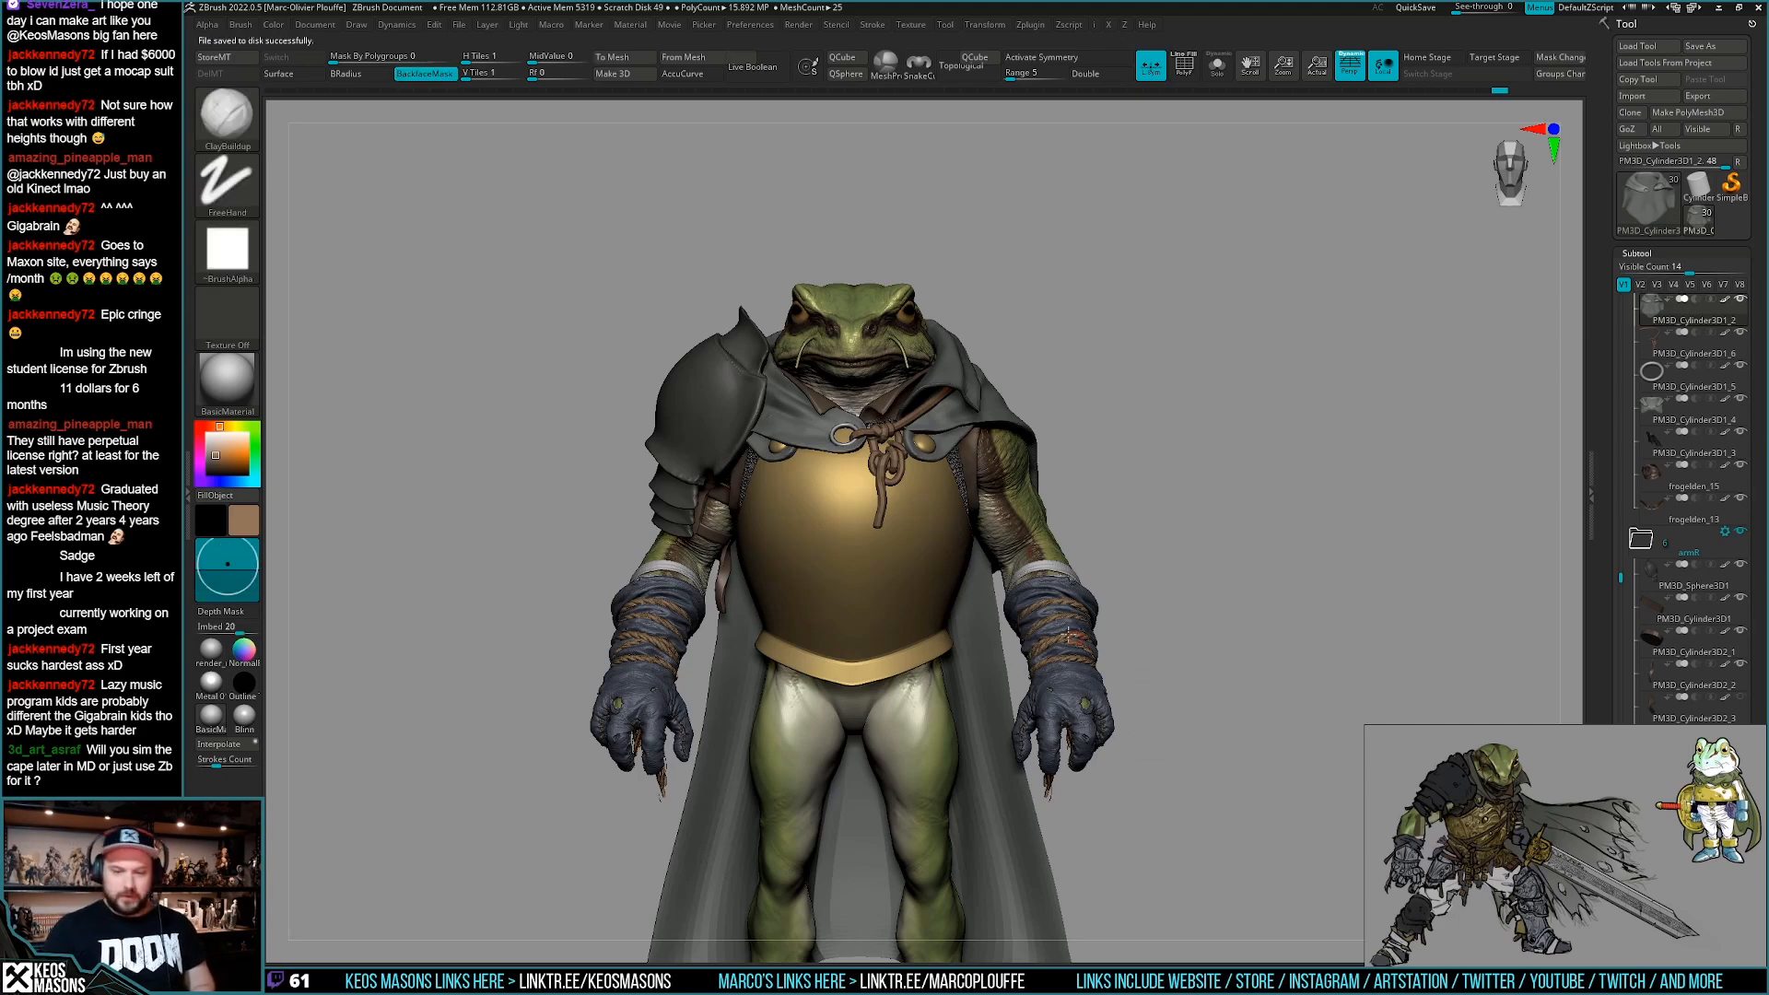
Make the brown knotted cord the active subtool and reposition its hanging end over the breastplate with the Move brush.
{"action": "scroll", "coordinate": [871, 440], "scroll_direction": "up", "scroll_amount": 3}
{"action": "left_click", "coordinate": [922, 456], "text": "alt"}
{"action": "scroll", "coordinate": [923, 456], "scroll_direction": "down", "scroll_amount": 2}
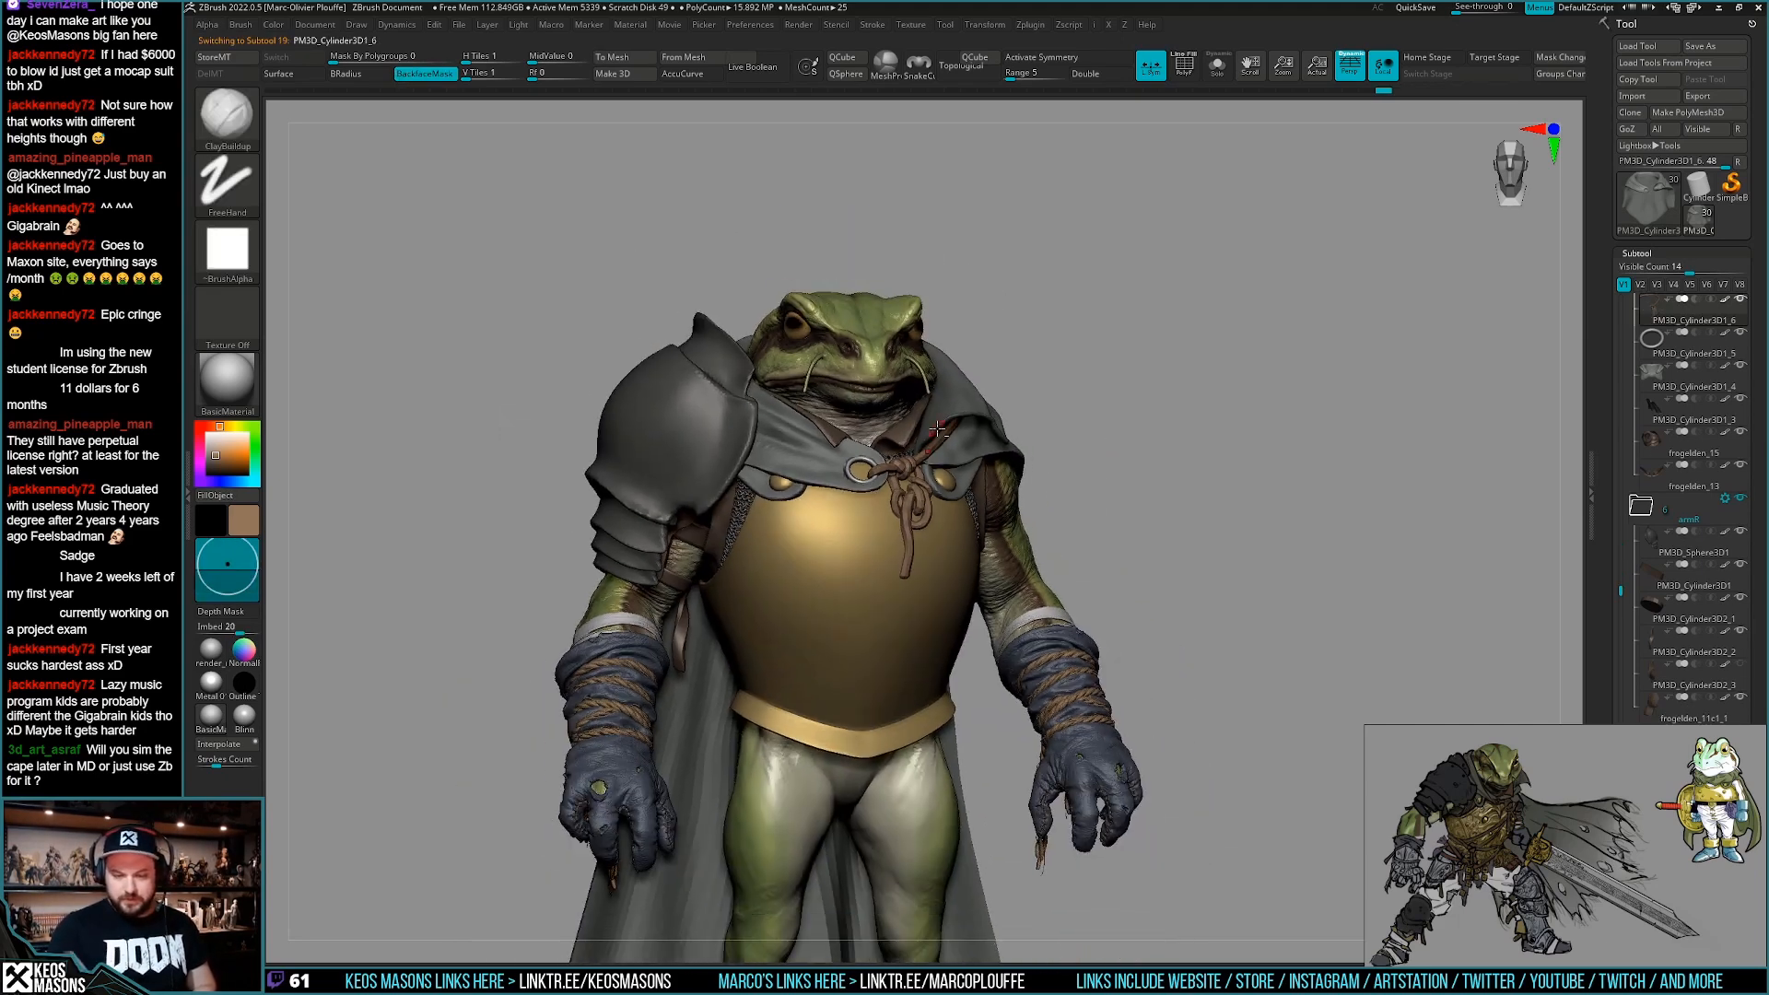
{"action": "left_click_drag", "start_coordinate": [1189, 644], "coordinate": [1190, 638]}
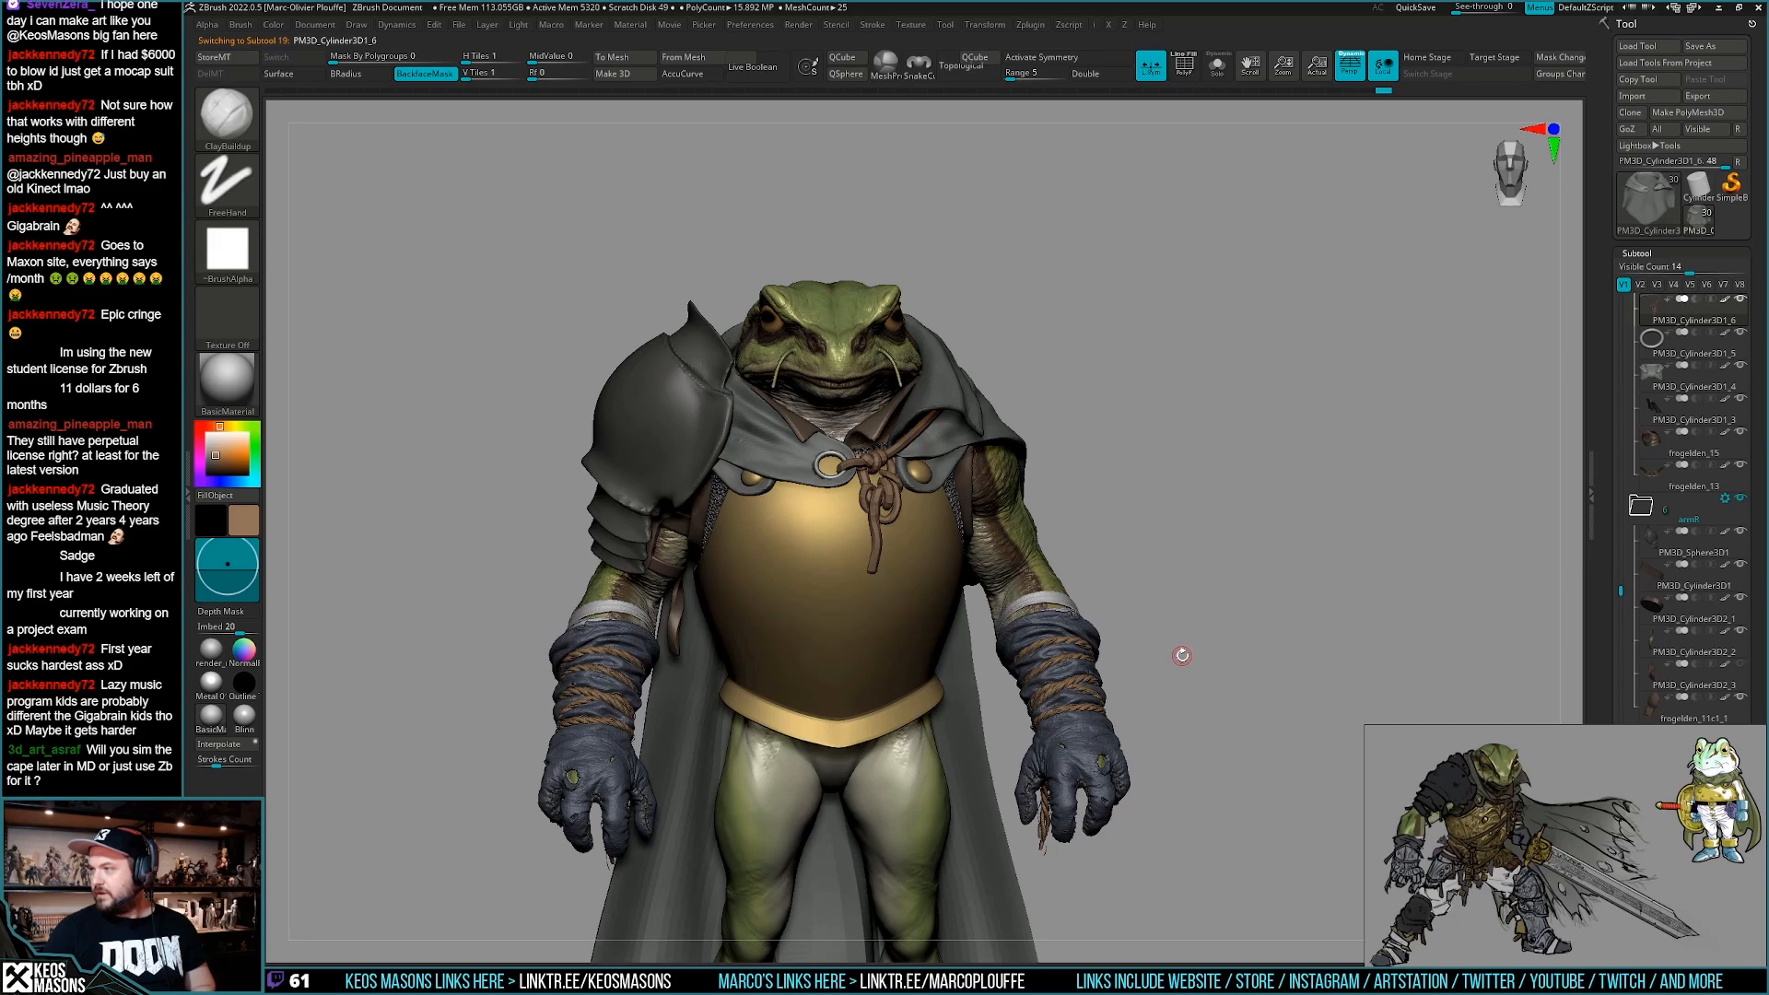
{"action": "left_click_drag", "start_coordinate": [1180, 657], "coordinate": [959, 542]}
{"action": "key", "text": "b"}
{"action": "key", "text": "m"}
{"action": "key", "text": "v"}
{"action": "key", "text": "space"}
{"action": "mouse_move", "coordinate": [915, 548]}
{"action": "left_mouse_down"}
{"action": "mouse_move", "coordinate": [936, 548]}
{"action": "mouse_move", "coordinate": [882, 606]}
{"action": "left_mouse_up"}
{"action": "right_click_drag", "start_coordinate": [881, 606], "coordinate": [788, 590]}
{"action": "right_click_drag", "start_coordinate": [912, 544], "coordinate": [949, 543]}
{"action": "left_click_drag", "start_coordinate": [923, 545], "coordinate": [920, 545]}
{"action": "left_click_drag", "start_coordinate": [918, 566], "coordinate": [912, 562]}
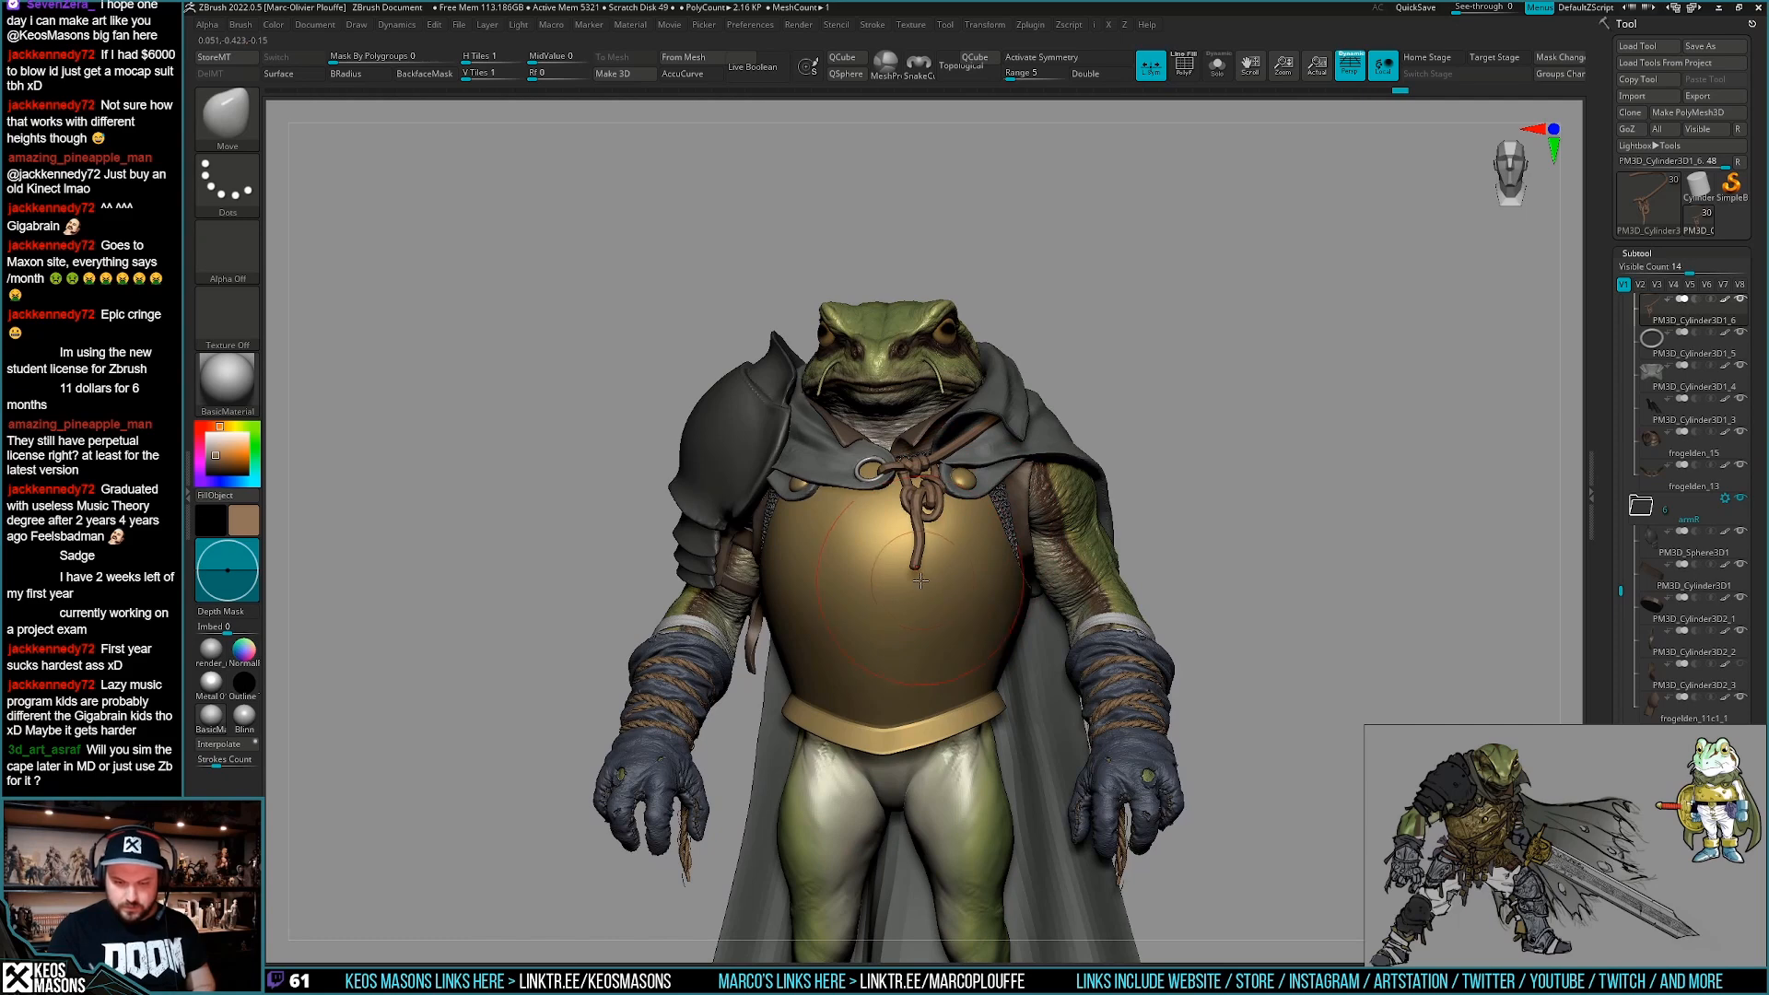
{"action": "right_click_drag", "start_coordinate": [1013, 562], "coordinate": [1031, 543]}
{"action": "mouse_move", "coordinate": [1259, 556]}
{"action": "right_mouse_down", "text": "alt"}
{"action": "mouse_move", "coordinate": [1207, 620]}
{"action": "mouse_move", "coordinate": [1217, 594]}
{"action": "mouse_move", "coordinate": [1216, 631]}
{"action": "mouse_move", "coordinate": [1235, 616]}
{"action": "right_mouse_up", "text": "alt"}
{"action": "right_click", "coordinate": [1235, 614]}
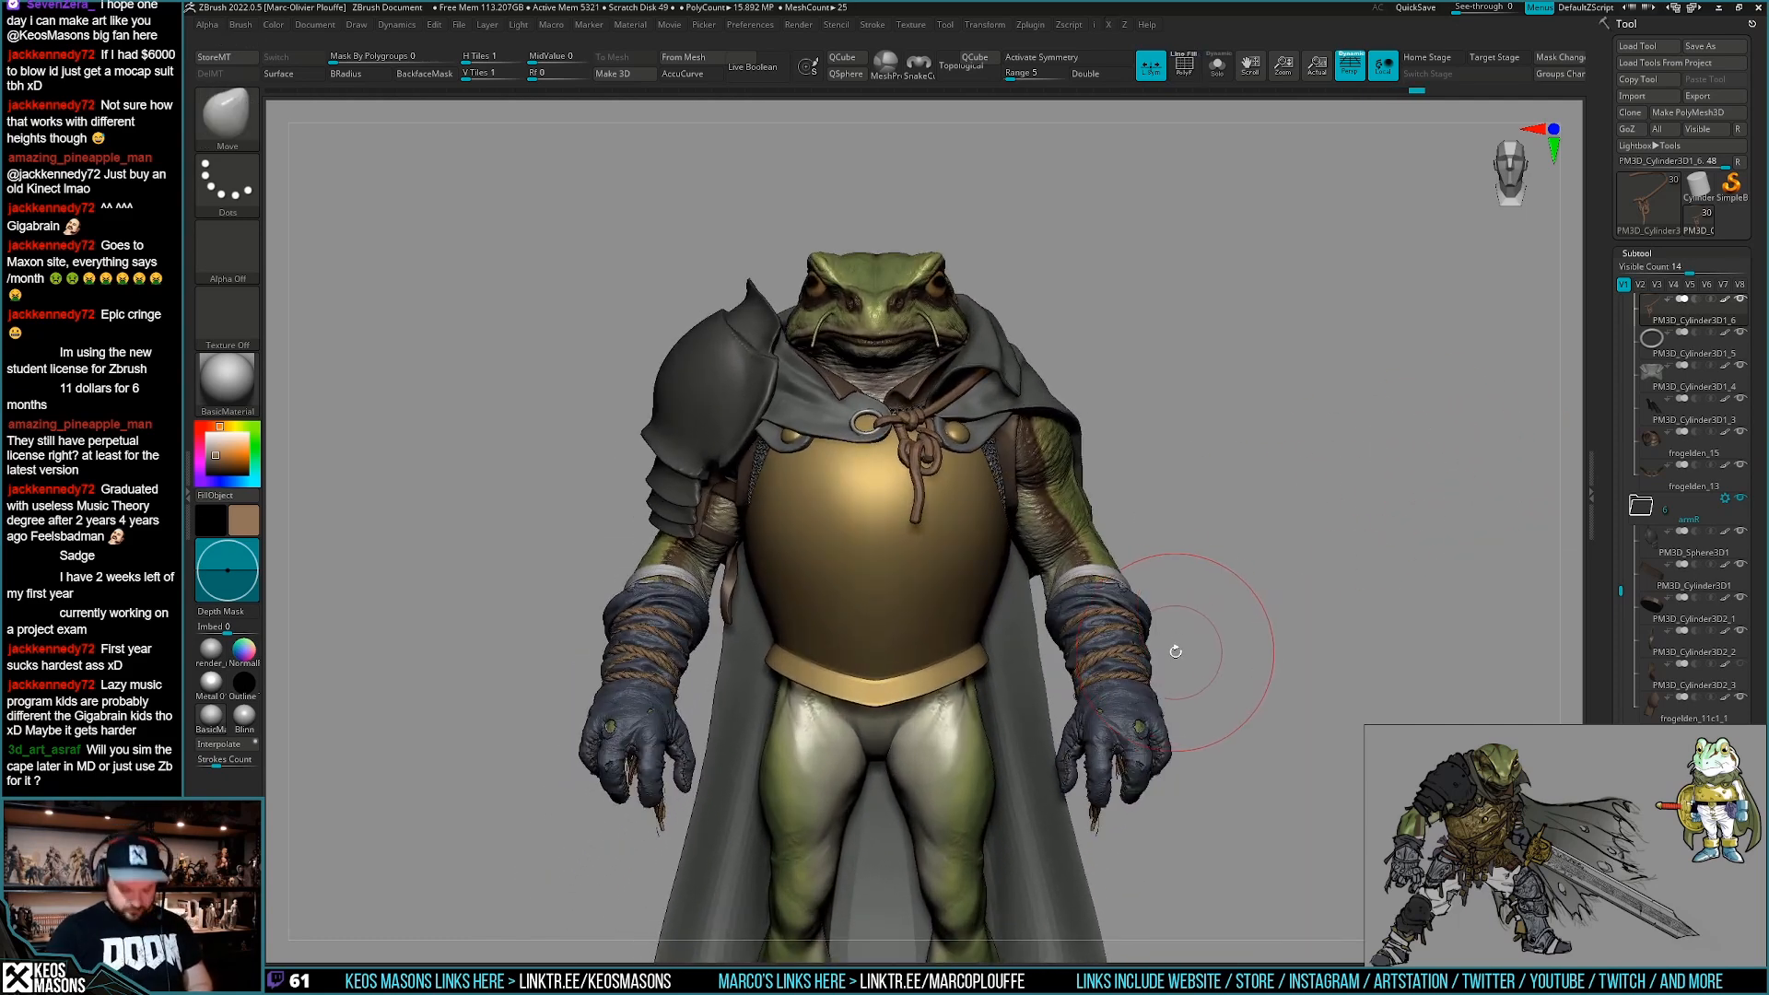
Switch to the CurveTubeSnap brush, adjust its draw size and undo the test cord drawn across the breastplate.
{"action": "key", "text": "b"}
{"action": "left_click", "coordinate": [1235, 276]}
{"action": "right_click", "coordinate": [1235, 322]}
{"action": "right_click", "coordinate": [958, 478]}
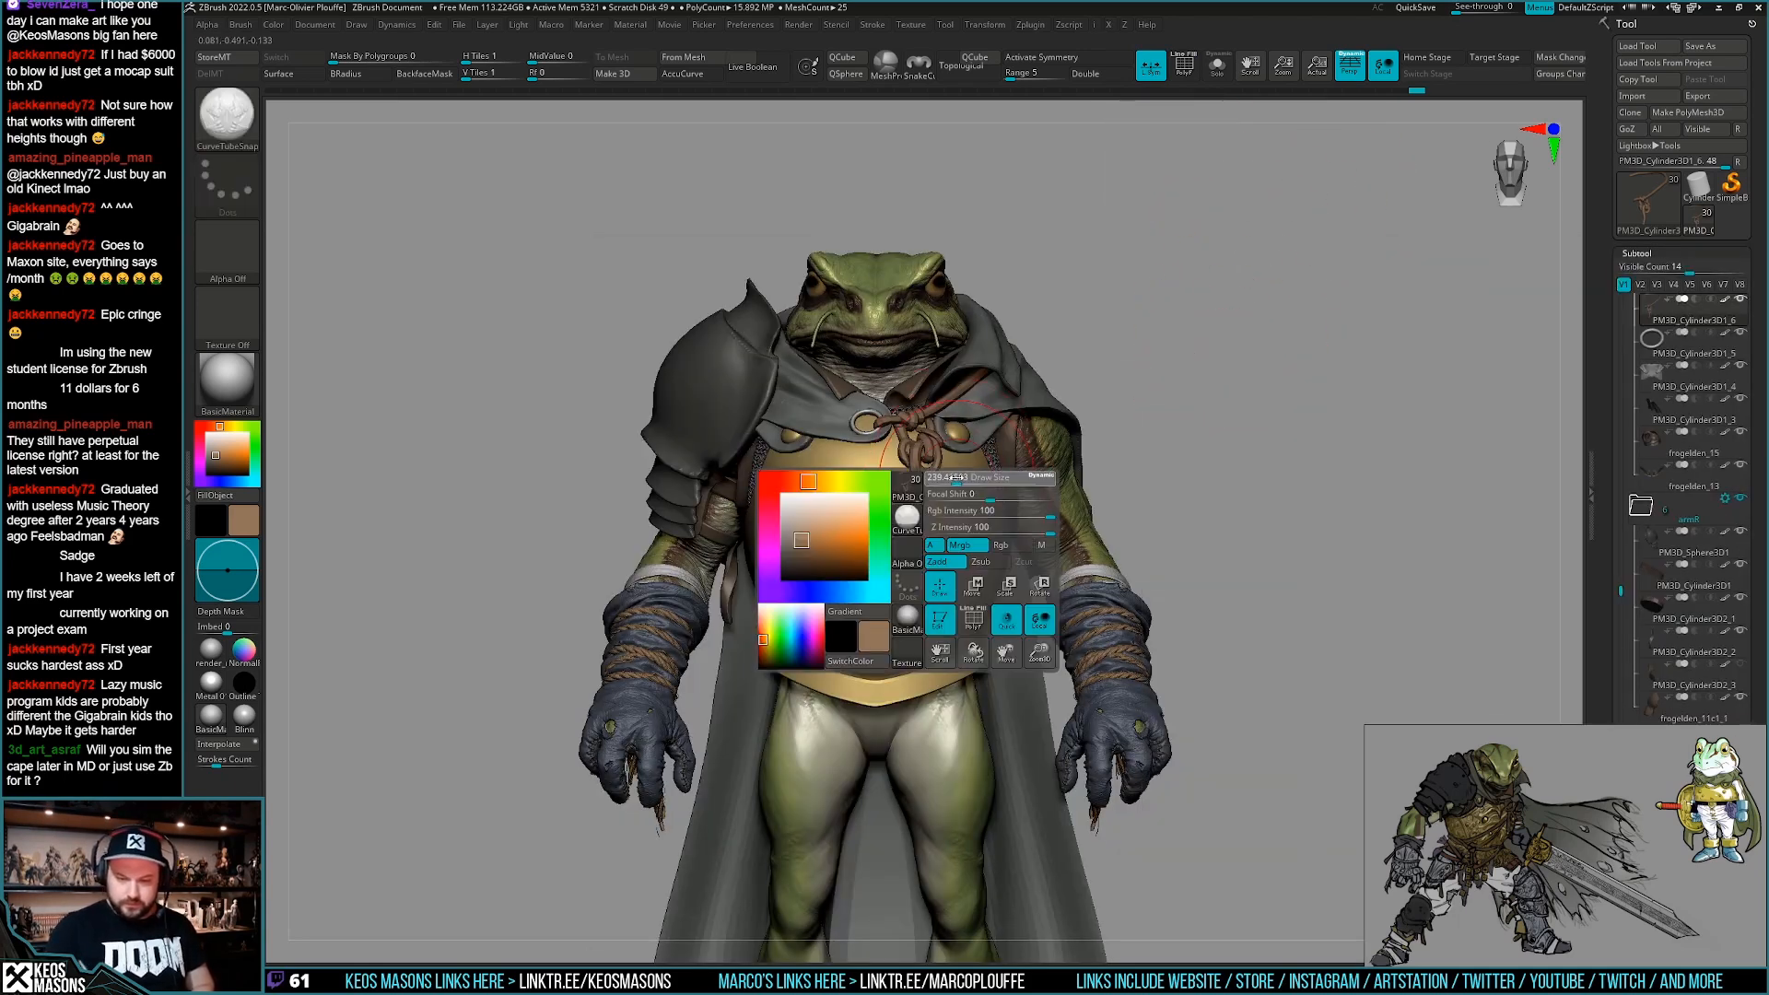
{"action": "left_click", "coordinate": [941, 480]}
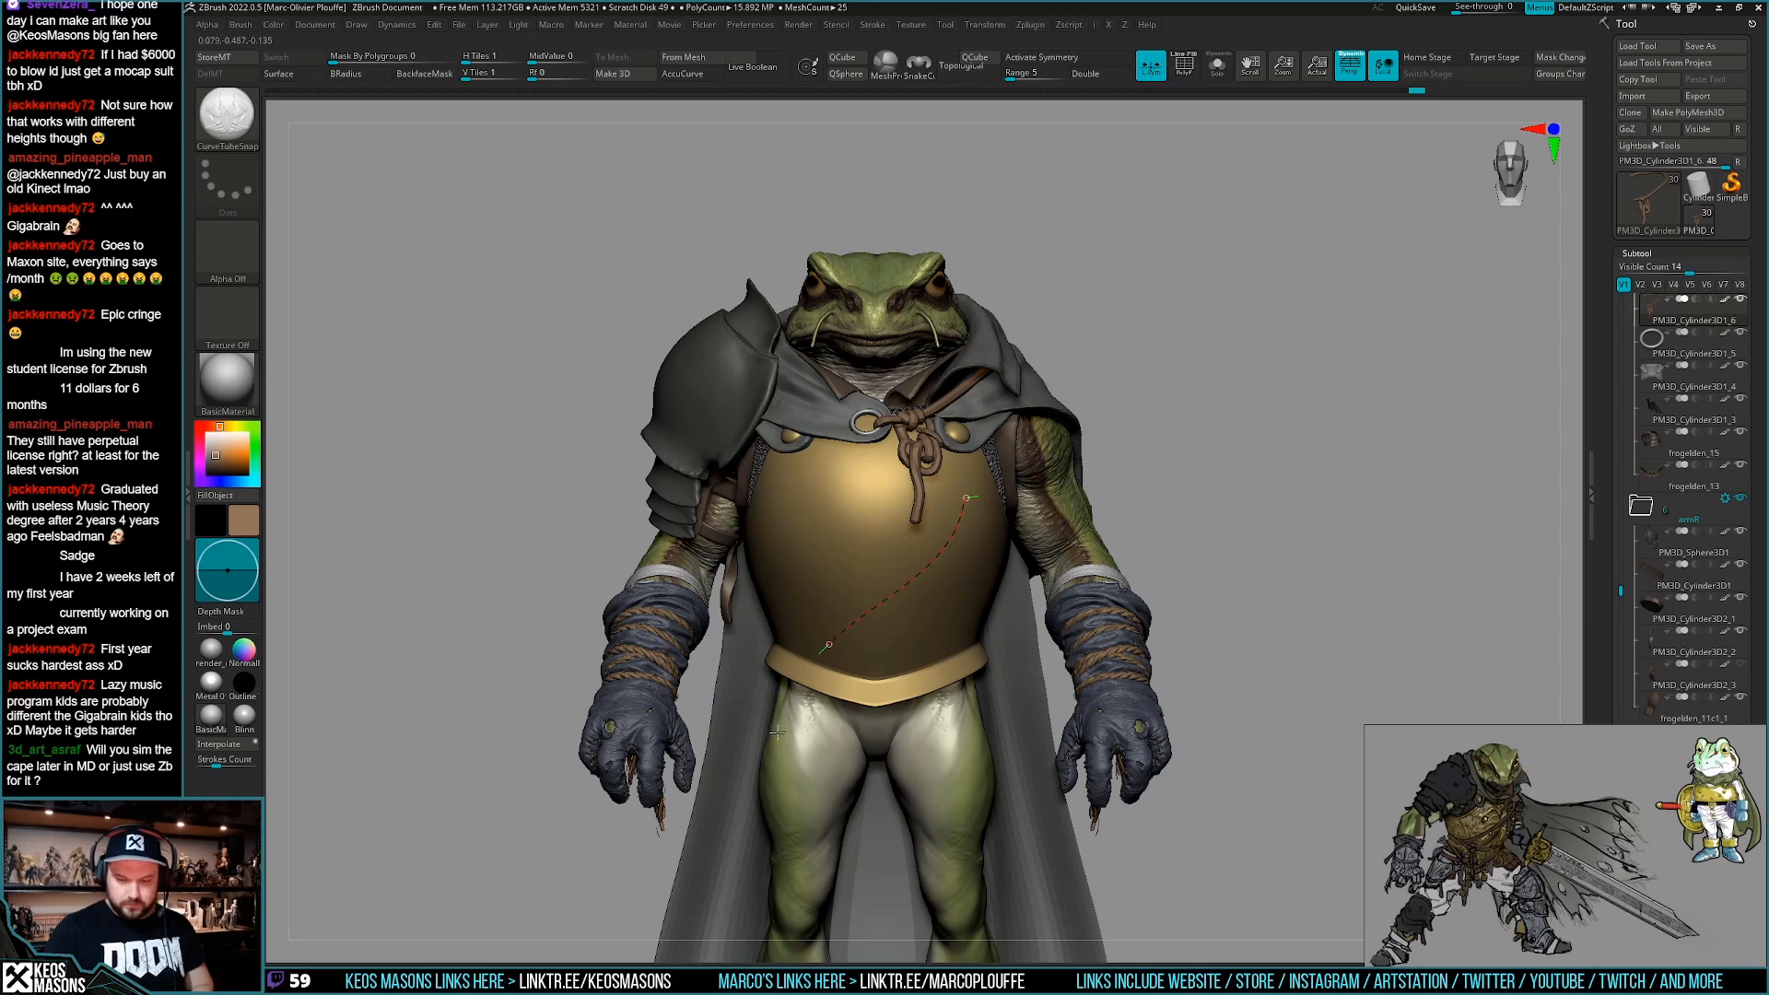
{"action": "right_click", "coordinate": [947, 506]}
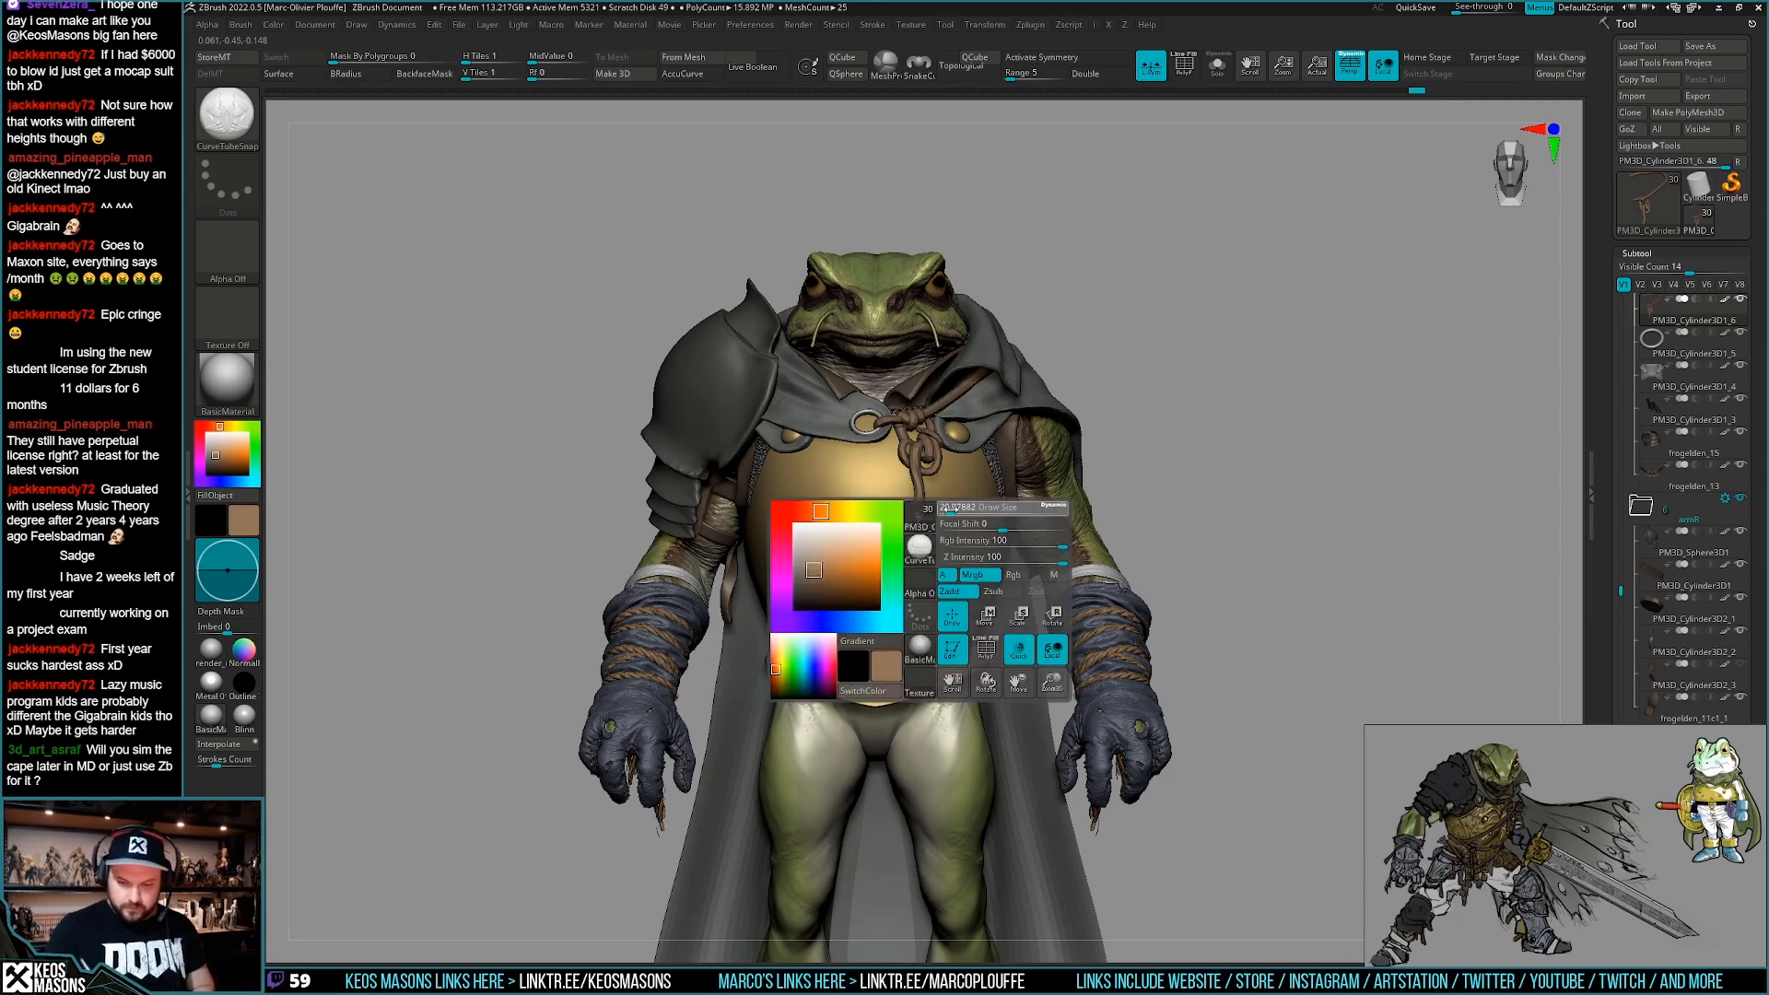
{"action": "left_click_drag", "start_coordinate": [964, 475], "coordinate": [826, 682]}
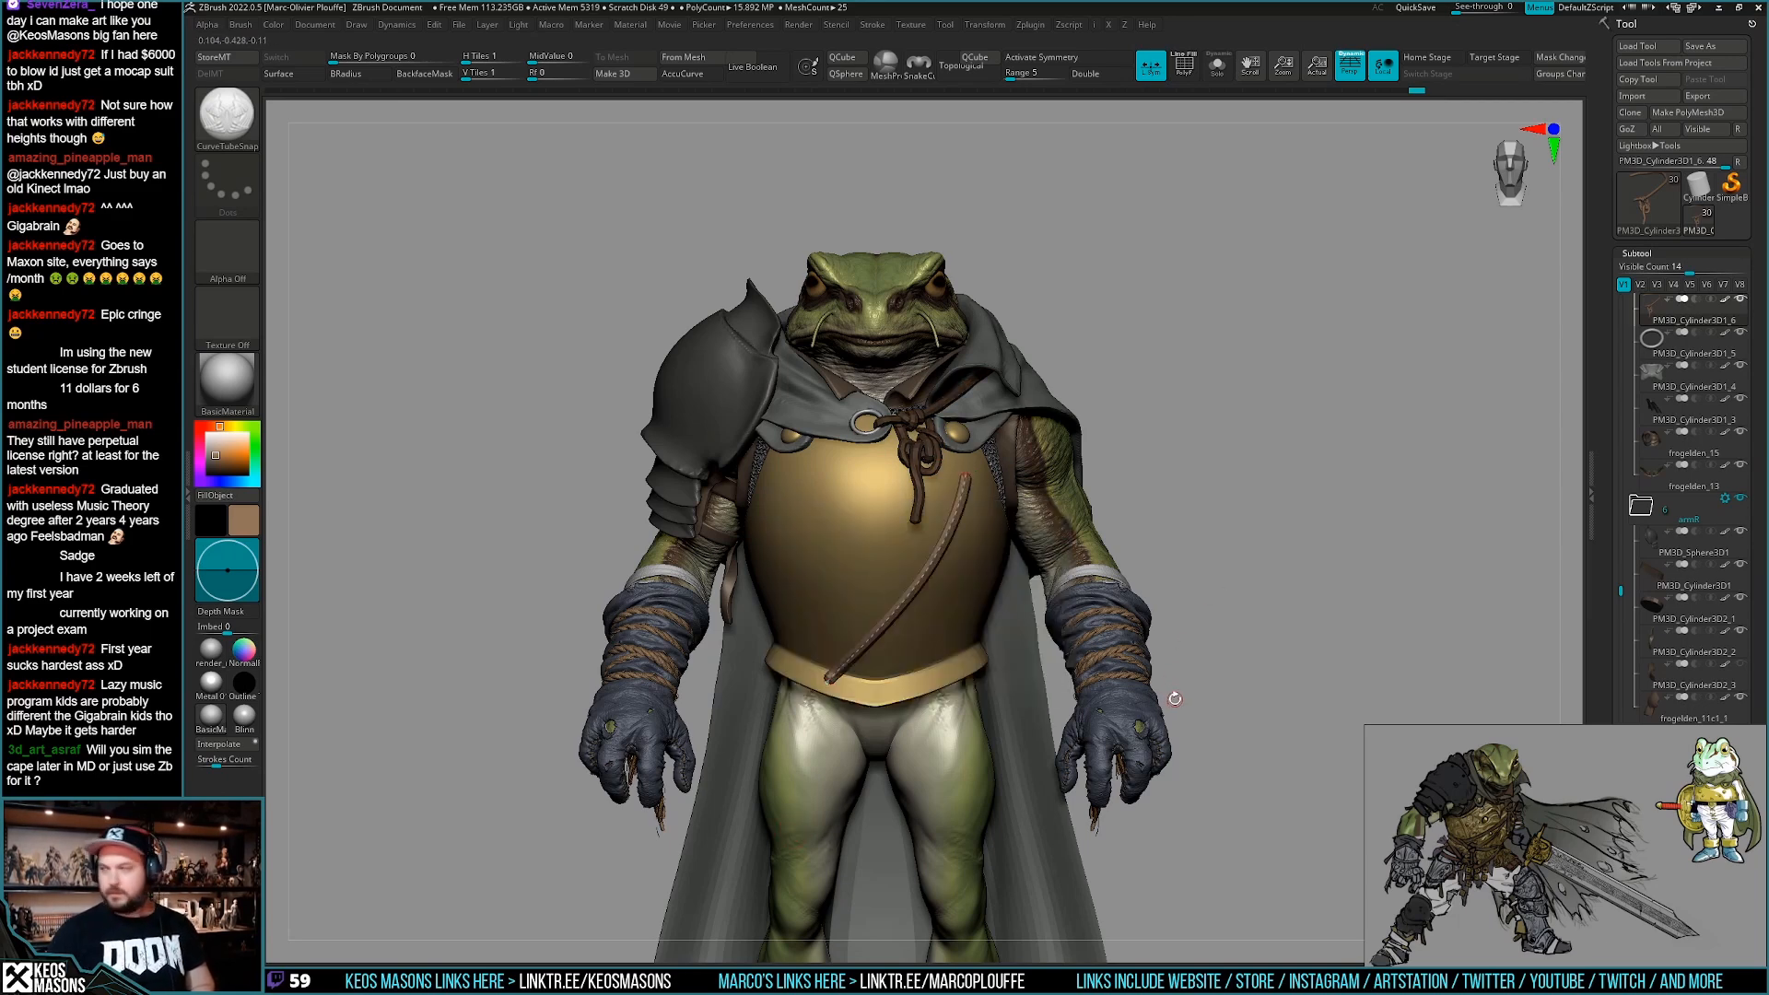
{"action": "key", "text": "ctrl+z"}
Draw a cord with CurveTubeSnap from beside the chest knot diagonally down the breastplate to the opposite hip.
{"action": "left_click_drag", "start_coordinate": [1173, 697], "coordinate": [1172, 648], "text": "alt"}
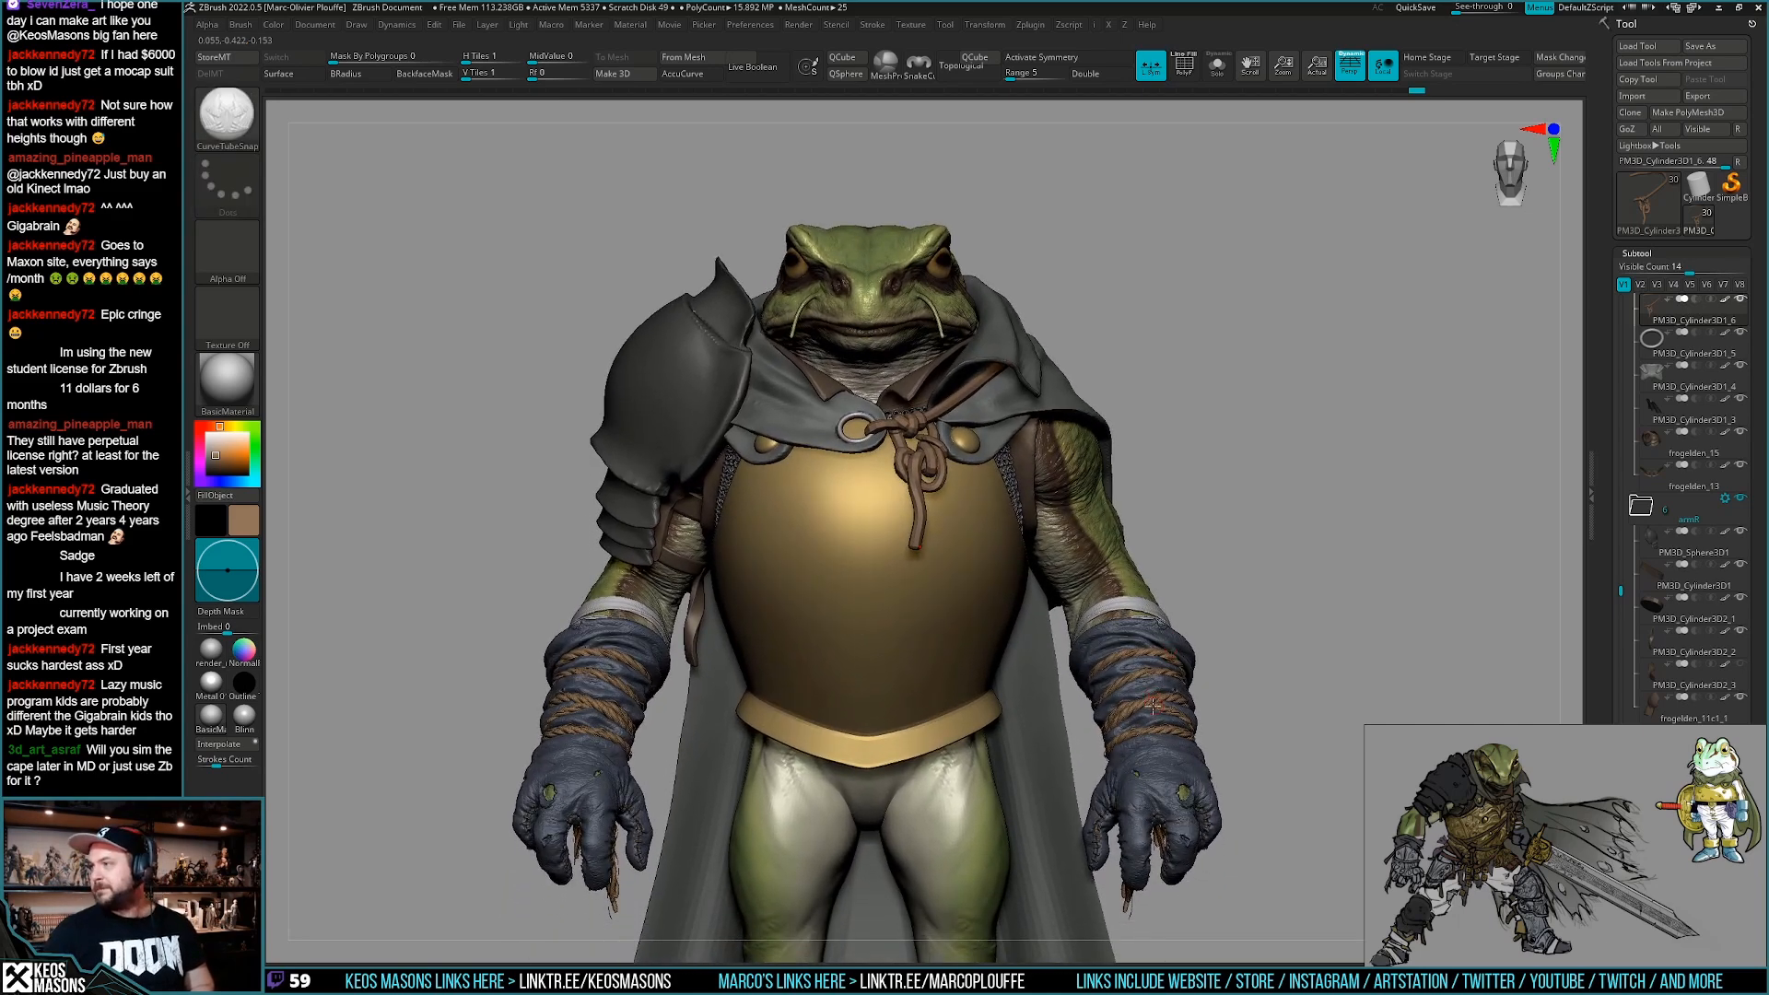
{"action": "mouse_move", "coordinate": [1146, 716]}
{"action": "right_mouse_down"}
{"action": "mouse_move", "coordinate": [1221, 792]}
{"action": "mouse_move", "coordinate": [1119, 727]}
{"action": "mouse_move", "coordinate": [1131, 690]}
{"action": "mouse_move", "coordinate": [1131, 711]}
{"action": "right_mouse_up"}
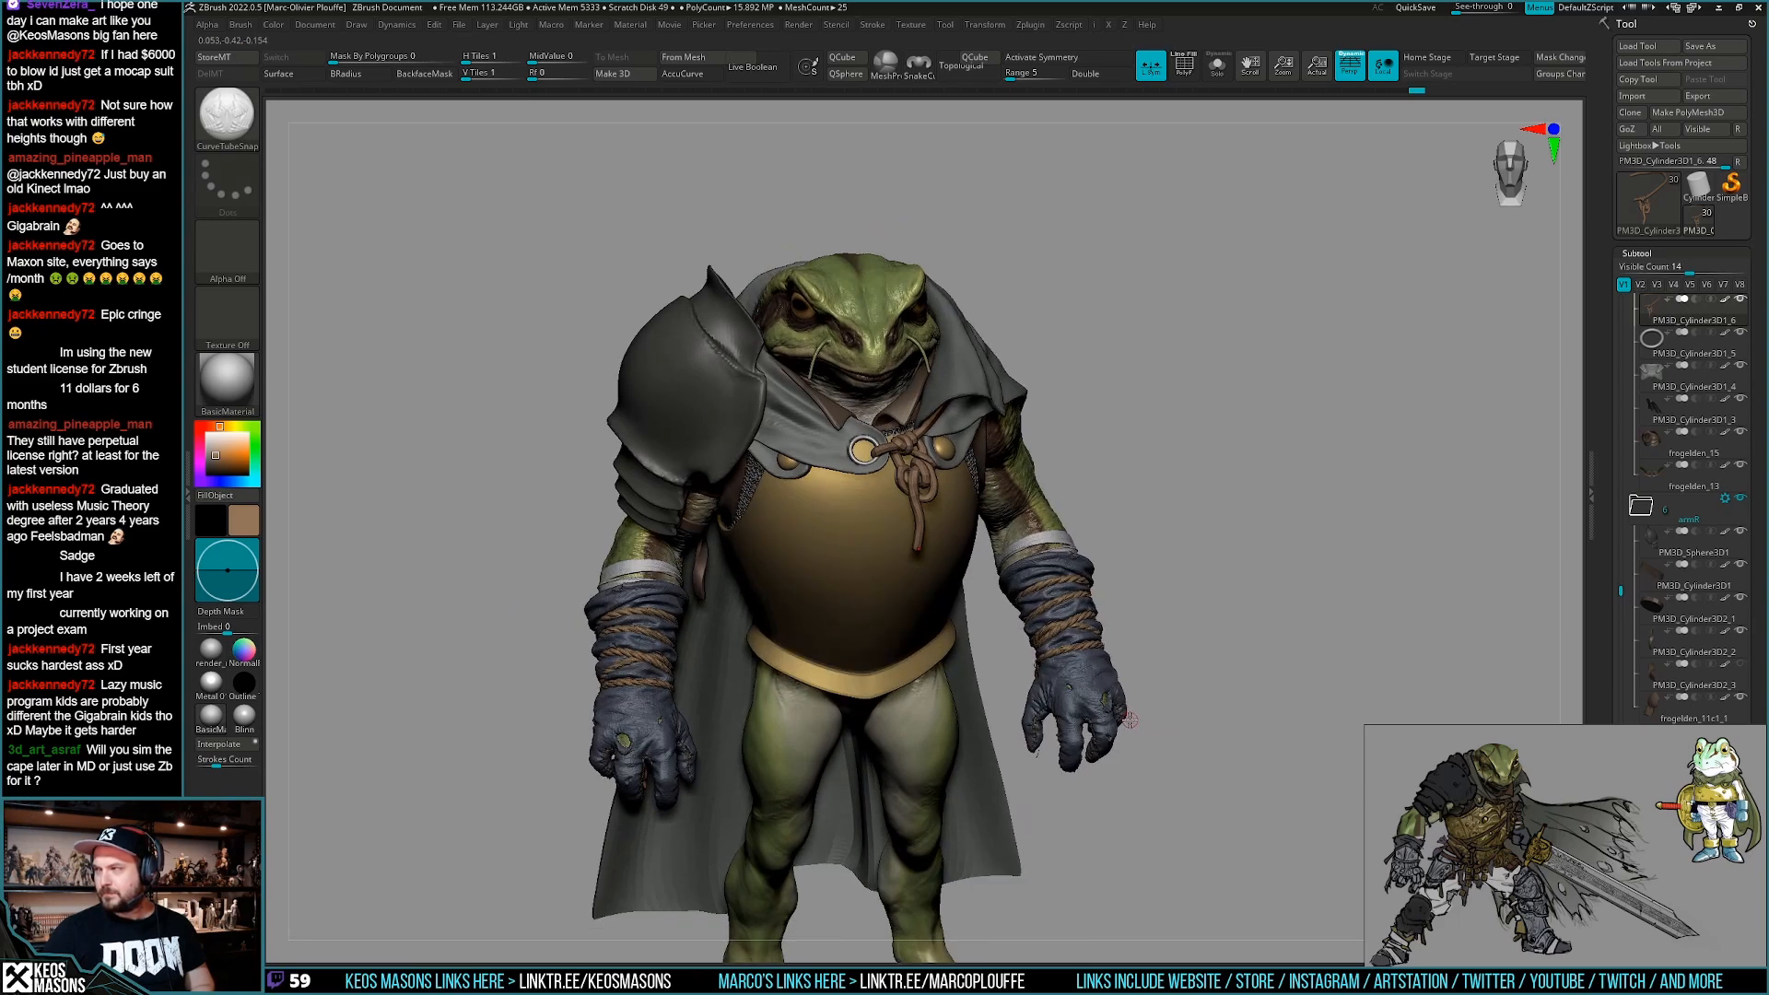
{"action": "mouse_move", "coordinate": [1140, 707]}
{"action": "right_mouse_down"}
{"action": "mouse_move", "coordinate": [1125, 683]}
{"action": "mouse_move", "coordinate": [1126, 727]}
{"action": "mouse_move", "coordinate": [1116, 713]}
{"action": "right_mouse_up"}
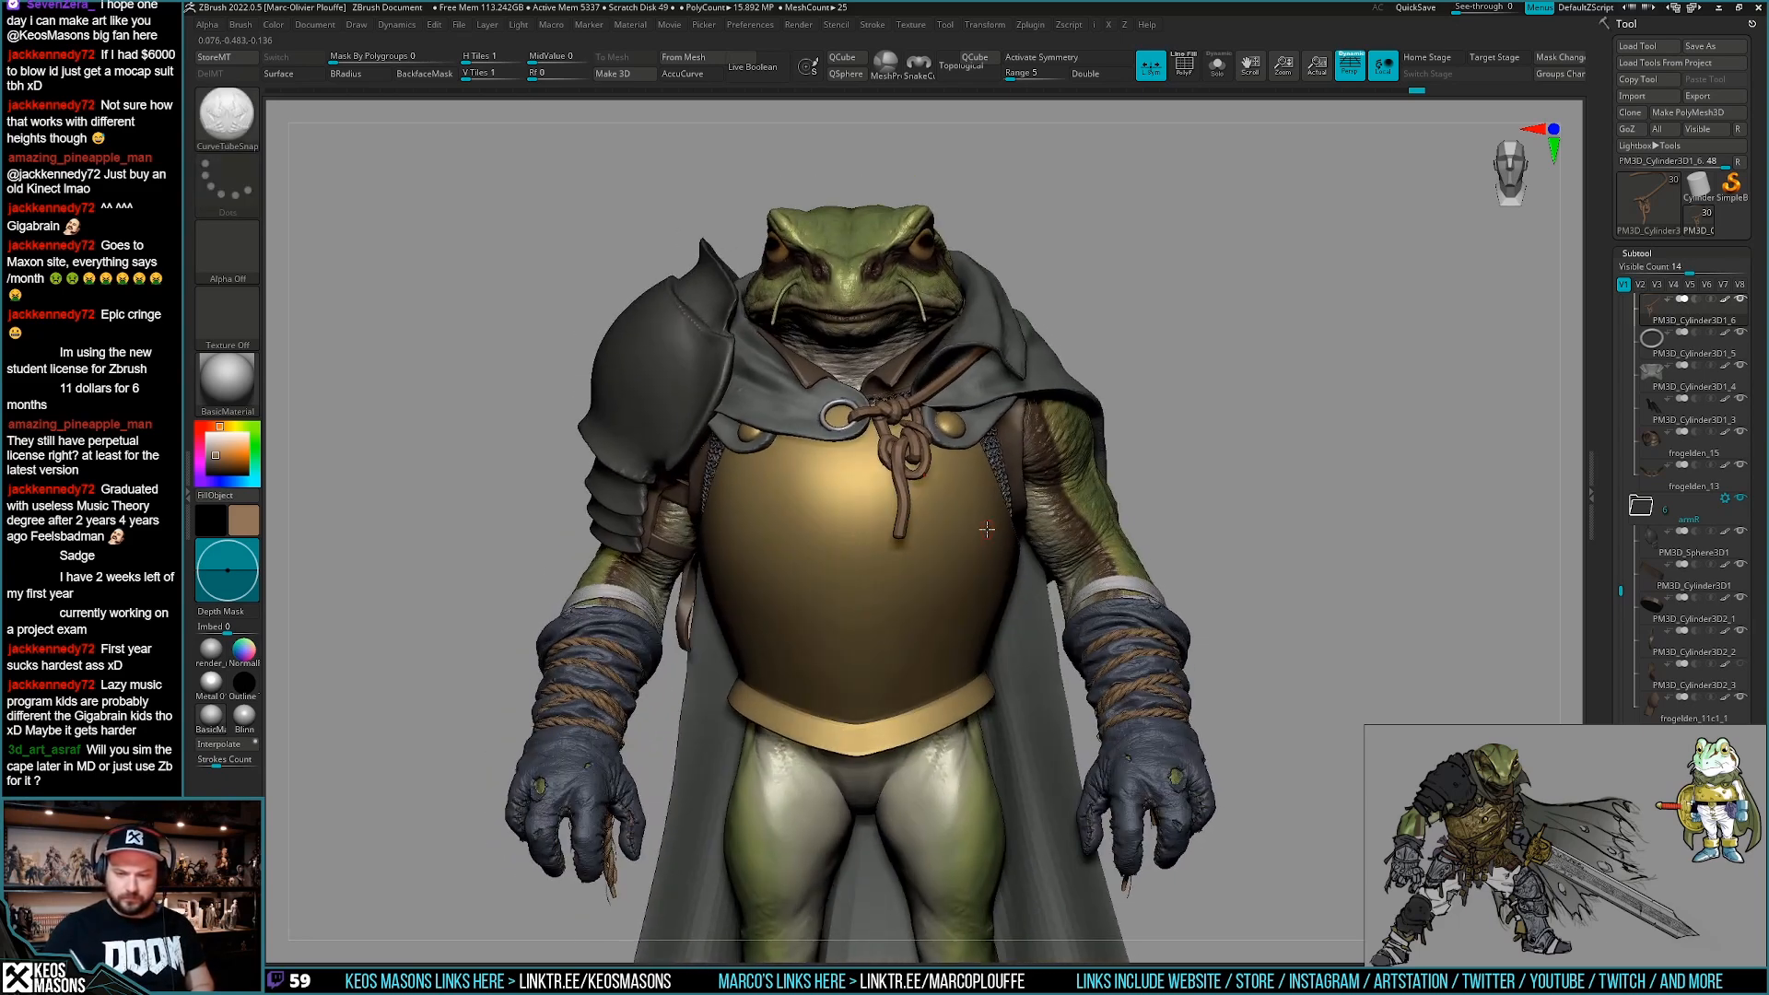
{"action": "right_click_drag", "start_coordinate": [970, 464], "coordinate": [999, 672]}
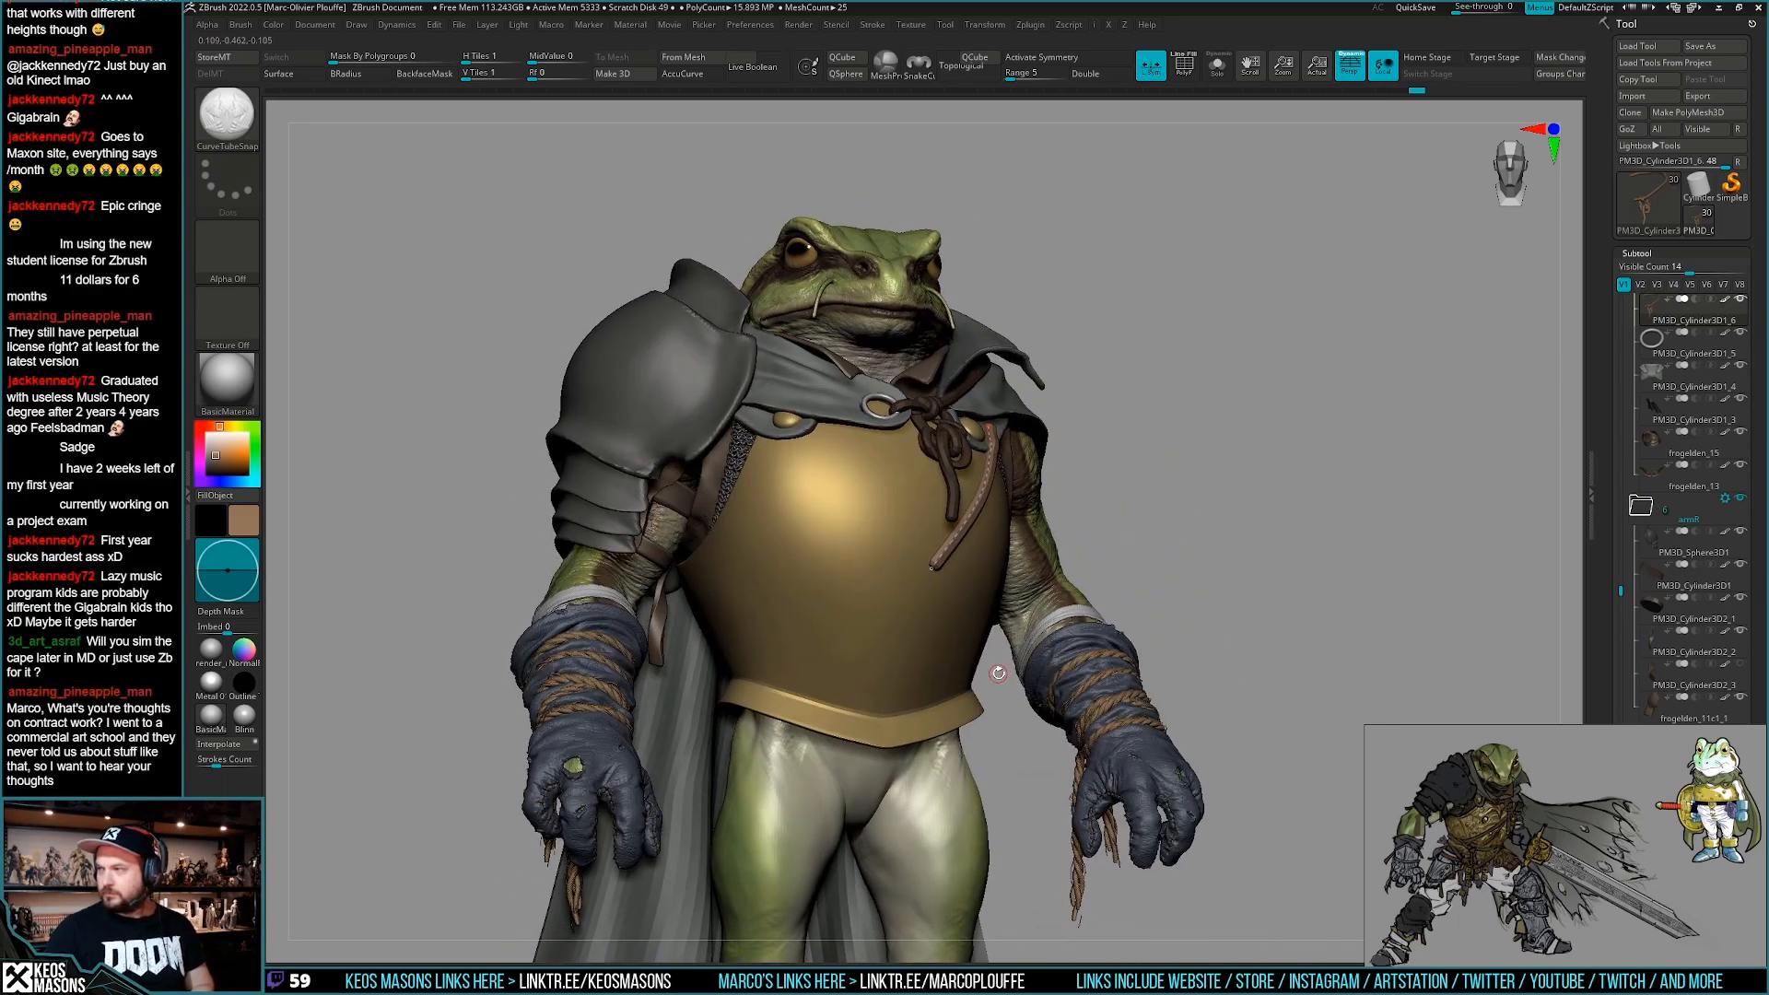
{"action": "left_click_drag", "start_coordinate": [922, 580], "coordinate": [764, 677]}
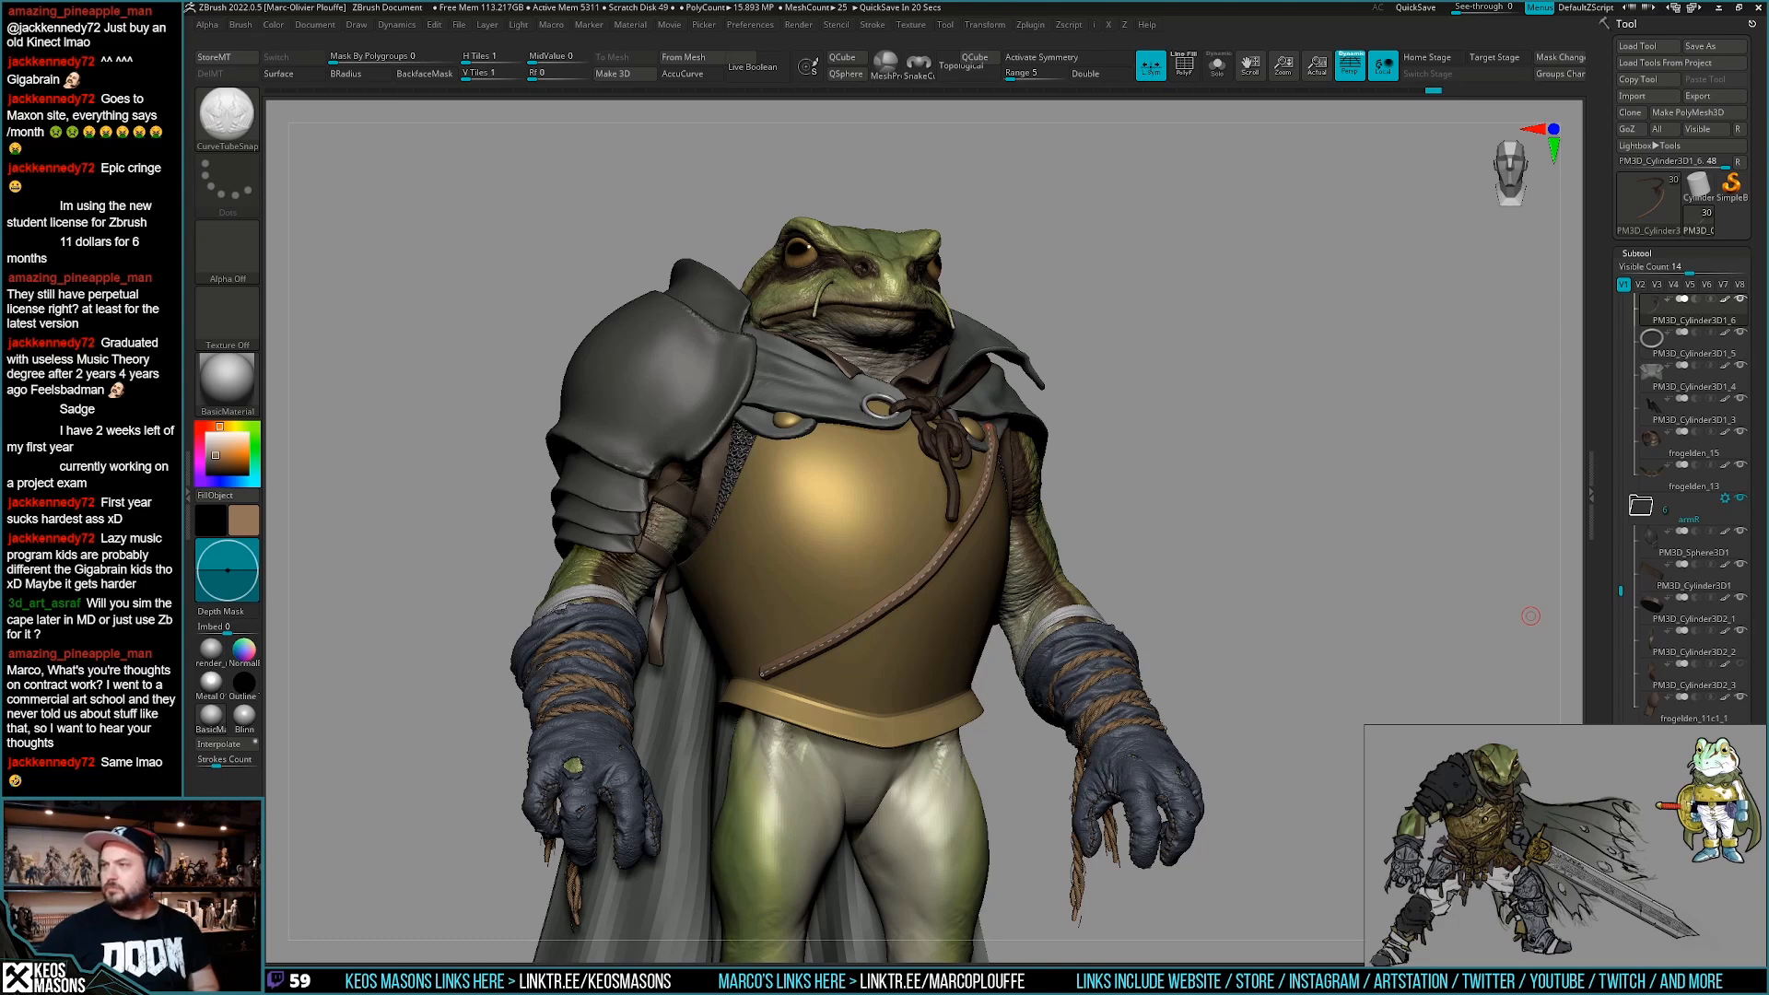
Extend the diagonal cord around the hip and along the side of the torso toward the back under the cape.
{"action": "left_click_drag", "start_coordinate": [1267, 634], "coordinate": [1396, 590]}
{"action": "key", "text": "alt+s"}
{"action": "left_click_drag", "start_coordinate": [1105, 672], "coordinate": [1055, 684]}
{"action": "key", "text": "alt+s"}
{"action": "left_click_drag", "start_coordinate": [891, 748], "coordinate": [845, 748]}
{"action": "mouse_move", "coordinate": [1142, 802]}
{"action": "left_mouse_down"}
{"action": "mouse_move", "coordinate": [1317, 792]}
{"action": "mouse_move", "coordinate": [1285, 742]}
{"action": "mouse_move", "coordinate": [1239, 728]}
{"action": "left_mouse_up"}
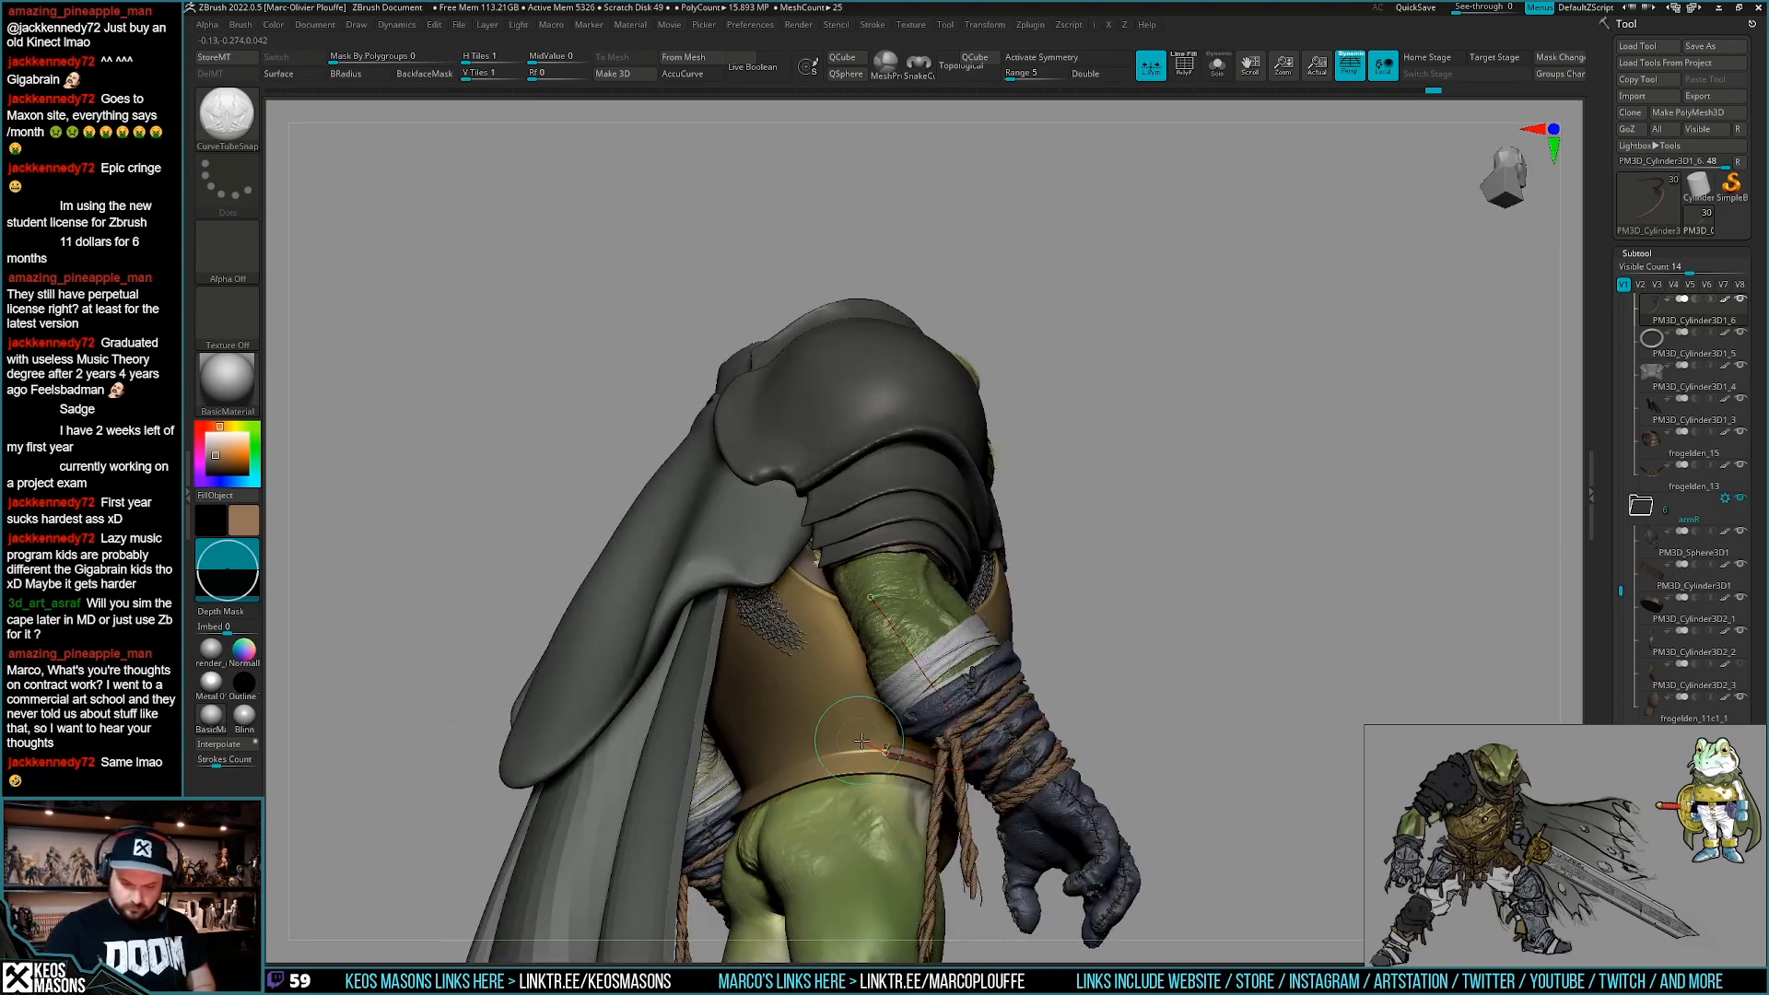
{"action": "left_click_drag", "start_coordinate": [769, 671], "coordinate": [729, 615]}
{"action": "left_click_drag", "start_coordinate": [1364, 635], "coordinate": [1048, 723]}
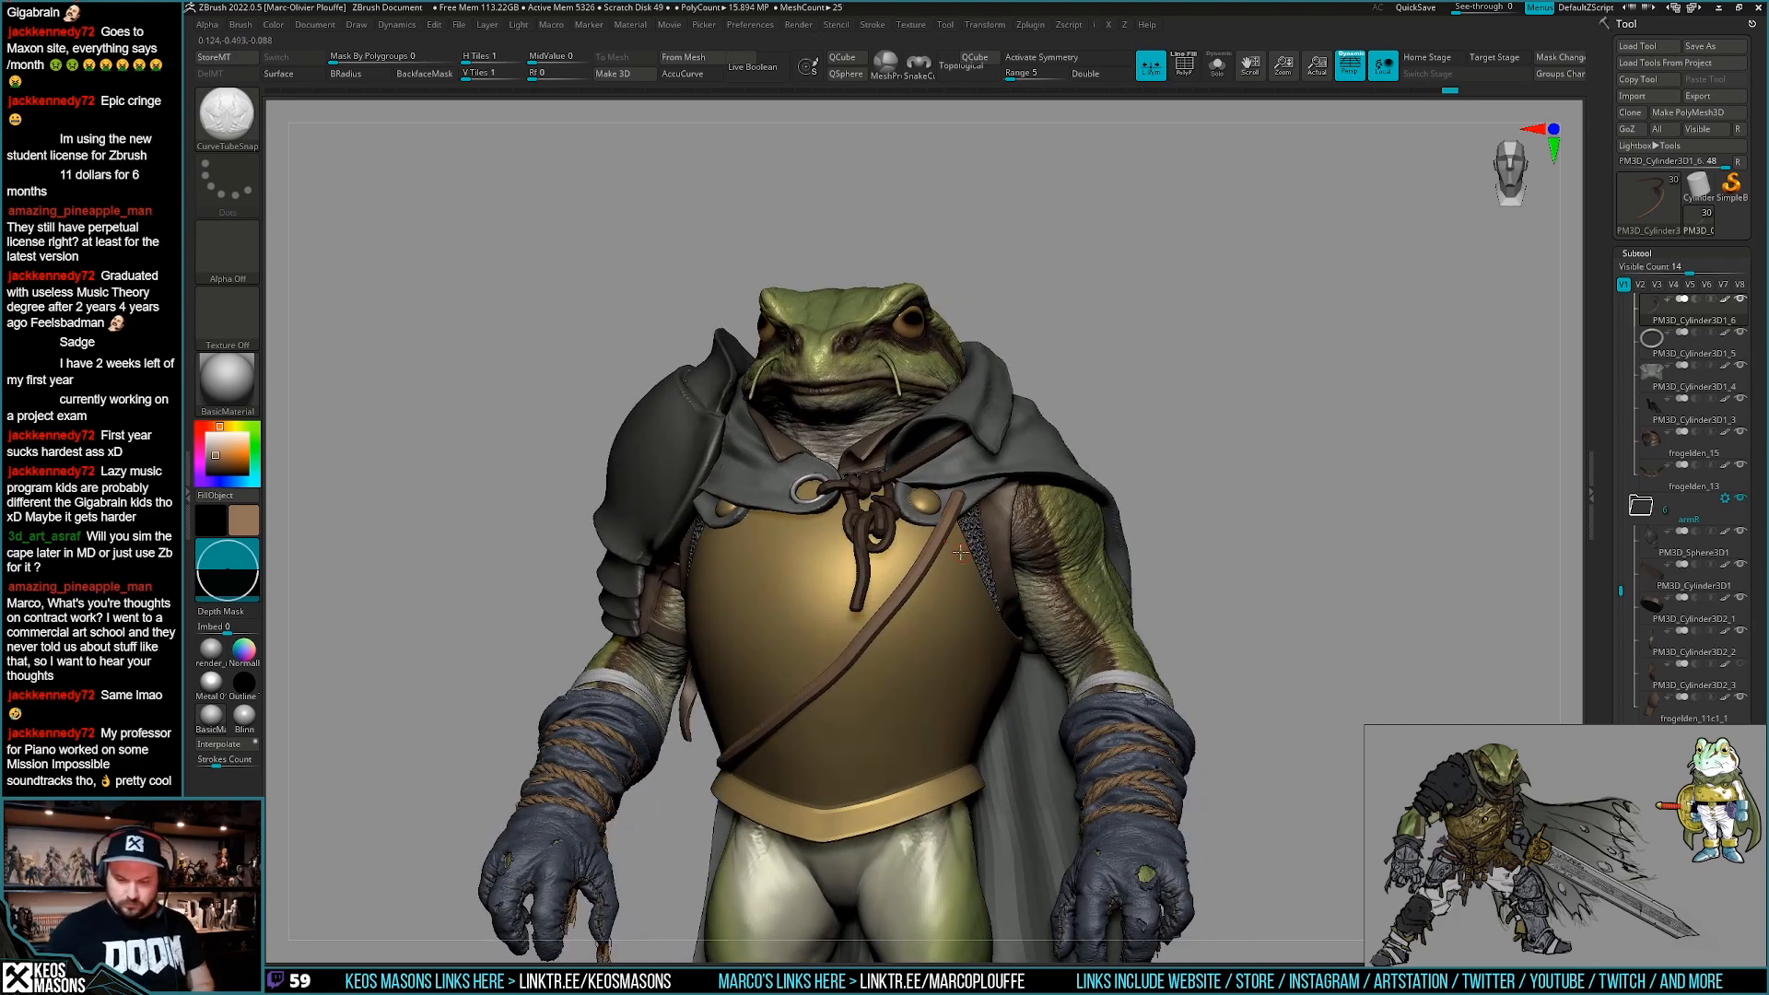
Draw a second cord strand beside the first, running diagonally across the breastplate to the hip.
{"action": "left_click_drag", "start_coordinate": [956, 525], "coordinate": [879, 696]}
{"action": "right_click_drag", "start_coordinate": [884, 705], "coordinate": [945, 716]}
{"action": "mouse_move", "coordinate": [945, 716]}
{"action": "right_mouse_down", "text": "alt"}
{"action": "mouse_move", "coordinate": [997, 731]}
{"action": "mouse_move", "coordinate": [995, 768]}
{"action": "mouse_move", "coordinate": [1047, 688]}
{"action": "right_mouse_up", "text": "alt"}
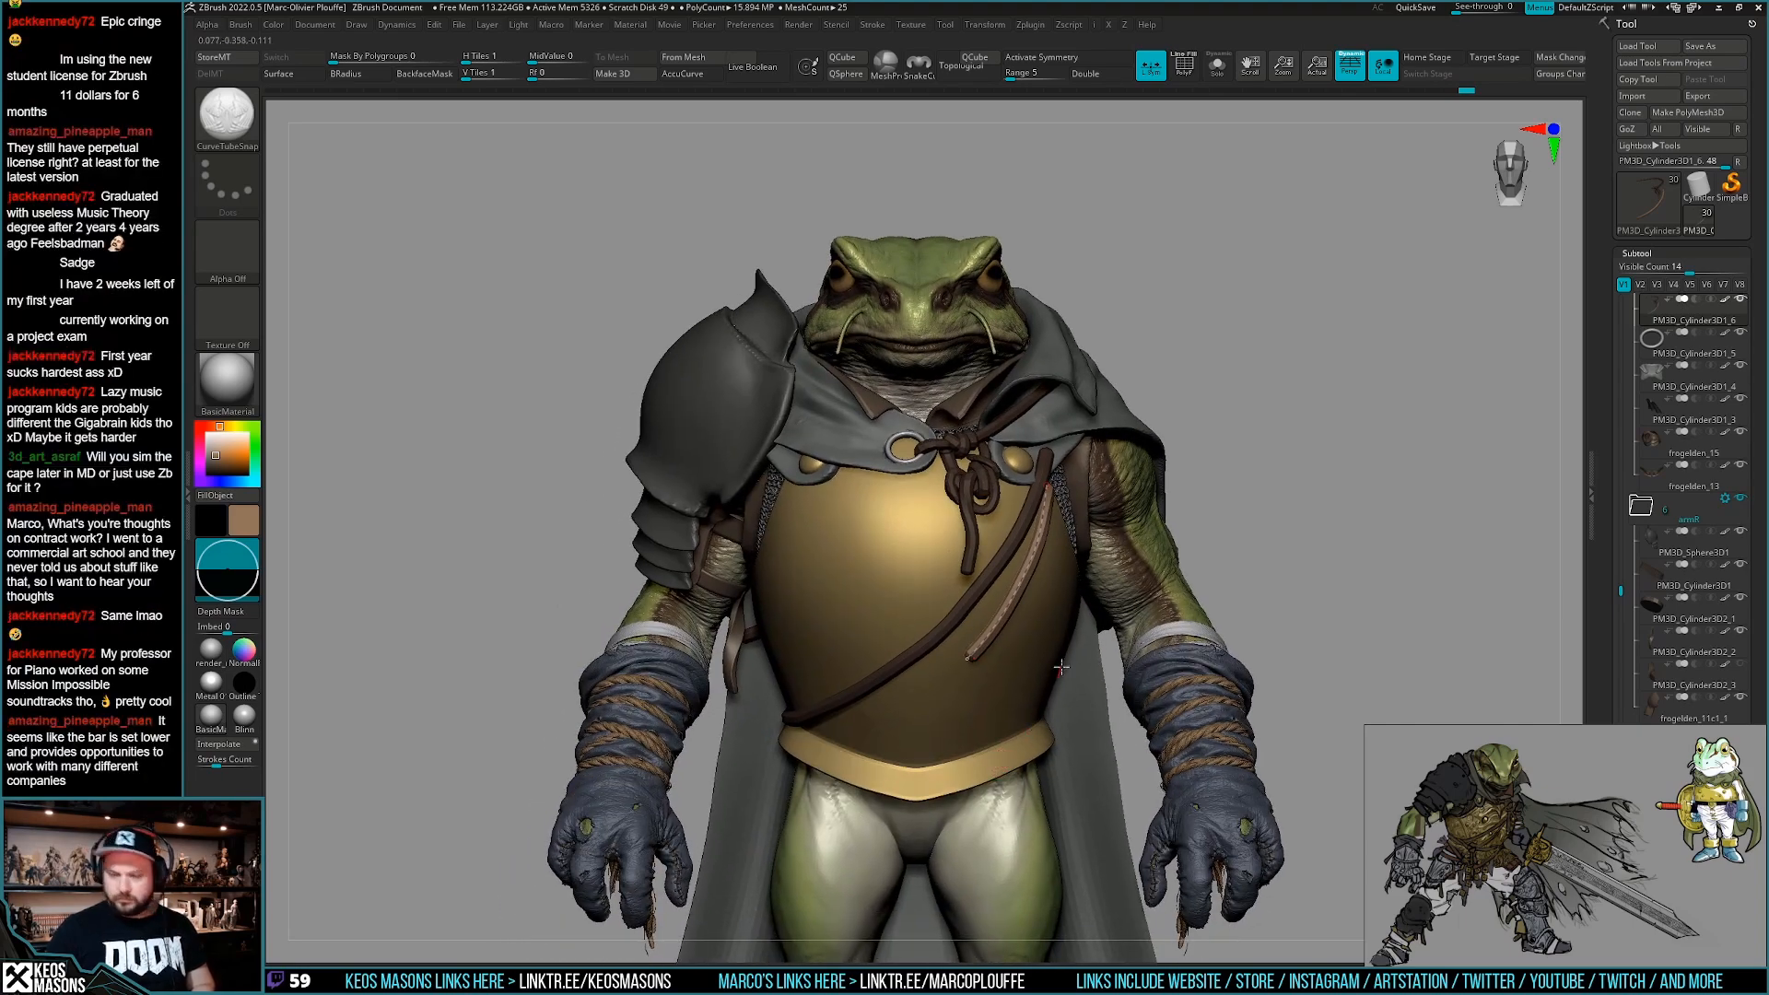
{"action": "right_click_drag", "start_coordinate": [830, 724], "coordinate": [953, 672]}
{"action": "left_click_drag", "start_coordinate": [974, 656], "coordinate": [893, 699]}
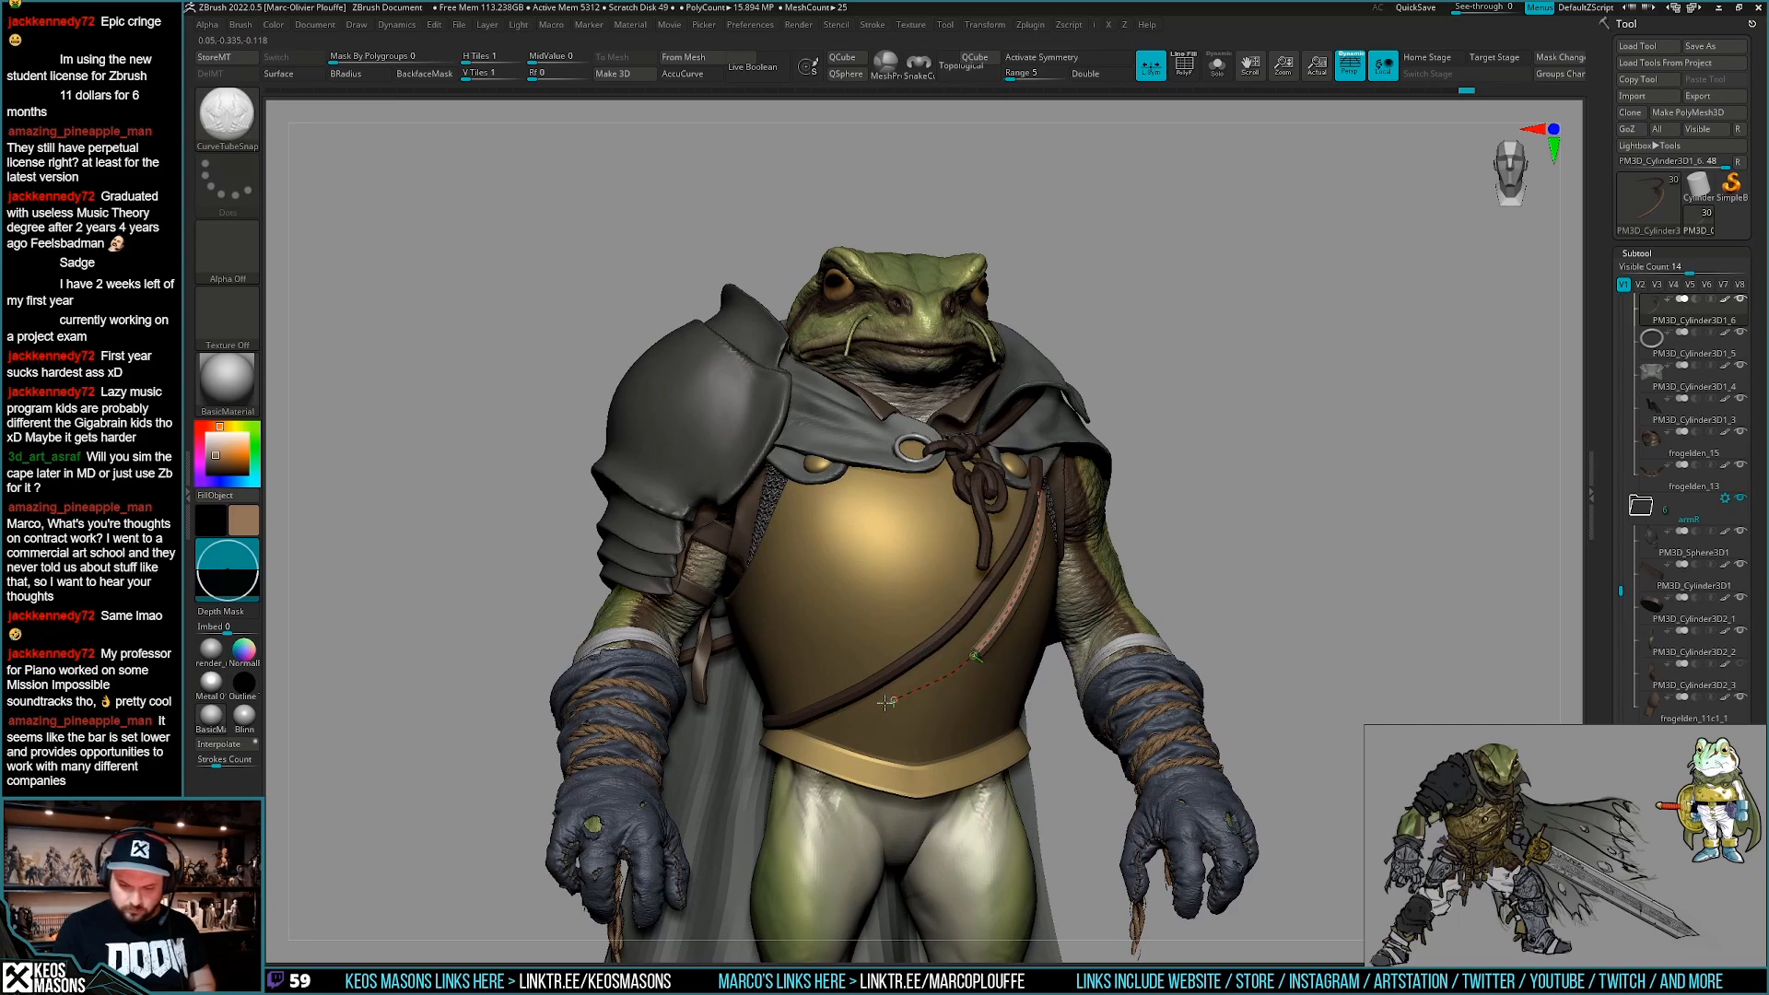
{"action": "mouse_move", "coordinate": [808, 721]}
{"action": "right_mouse_down"}
{"action": "mouse_move", "coordinate": [832, 686]}
{"action": "mouse_move", "coordinate": [799, 701]}
{"action": "right_mouse_up"}
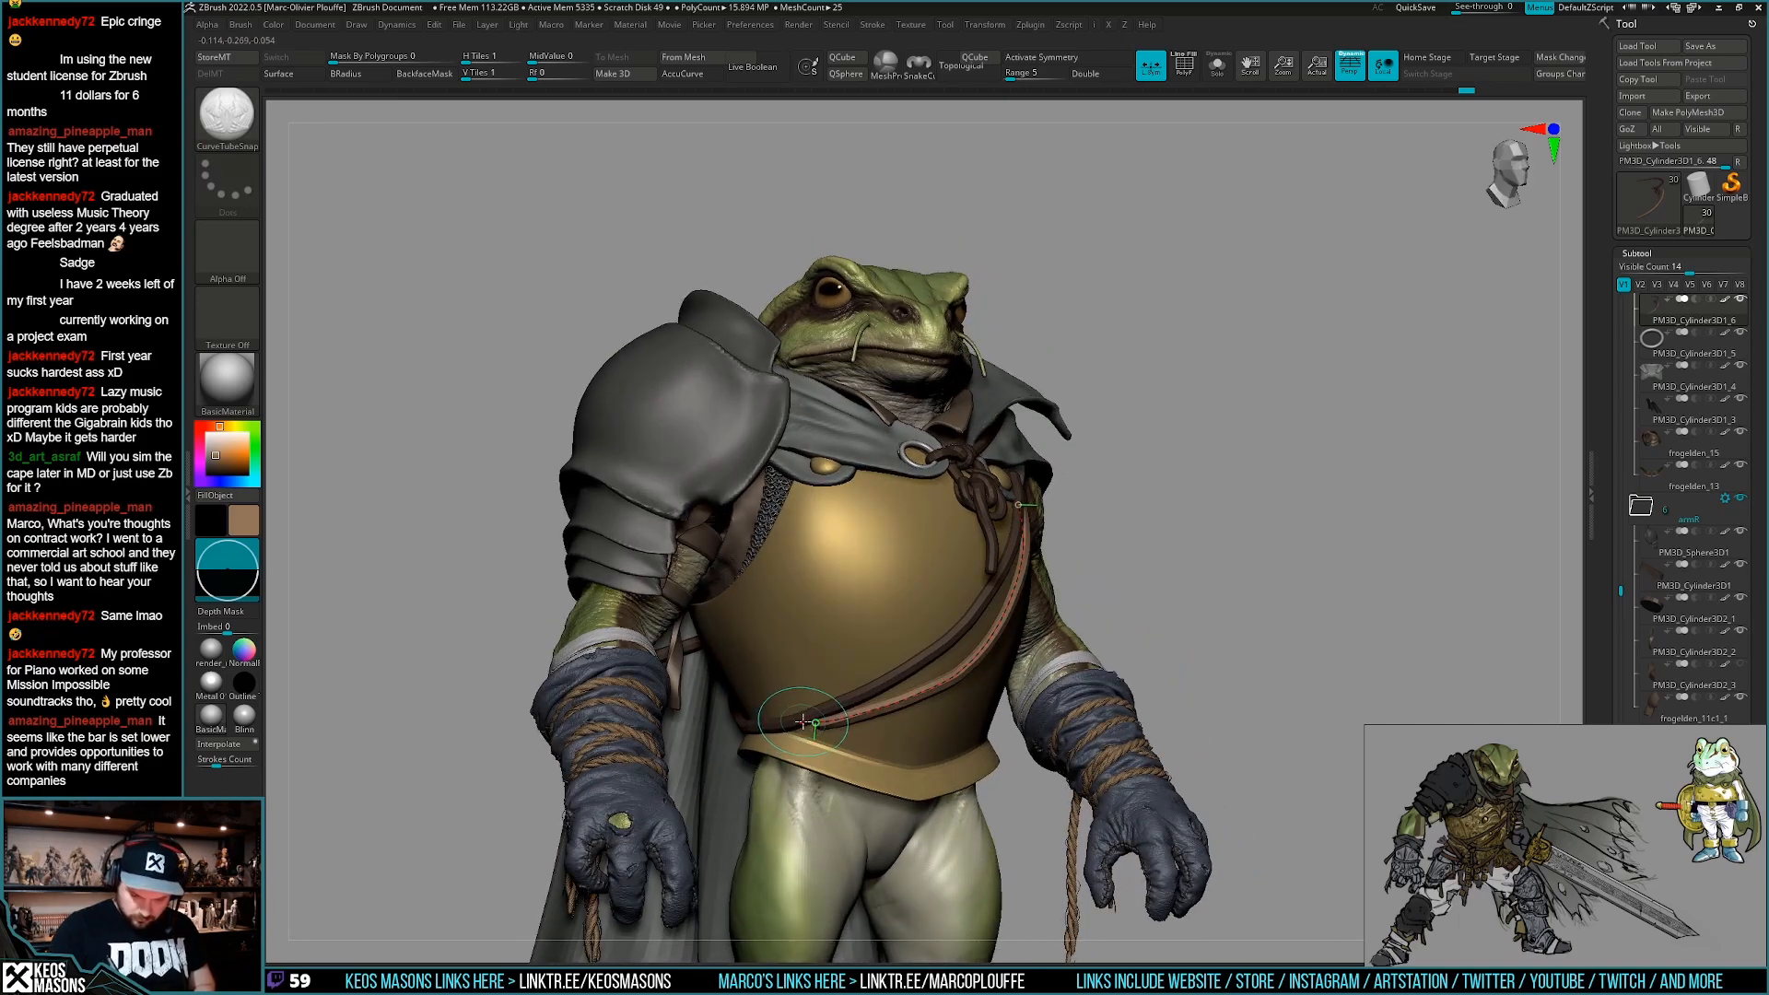
{"action": "left_click_drag", "start_coordinate": [793, 721], "coordinate": [769, 719]}
Continue the second strand around the side of the torso, crossing the first cord and passing over the chainmail toward the back.
{"action": "right_click_drag", "start_coordinate": [803, 704], "coordinate": [971, 622]}
{"action": "right_click_drag", "start_coordinate": [834, 726], "coordinate": [1004, 783]}
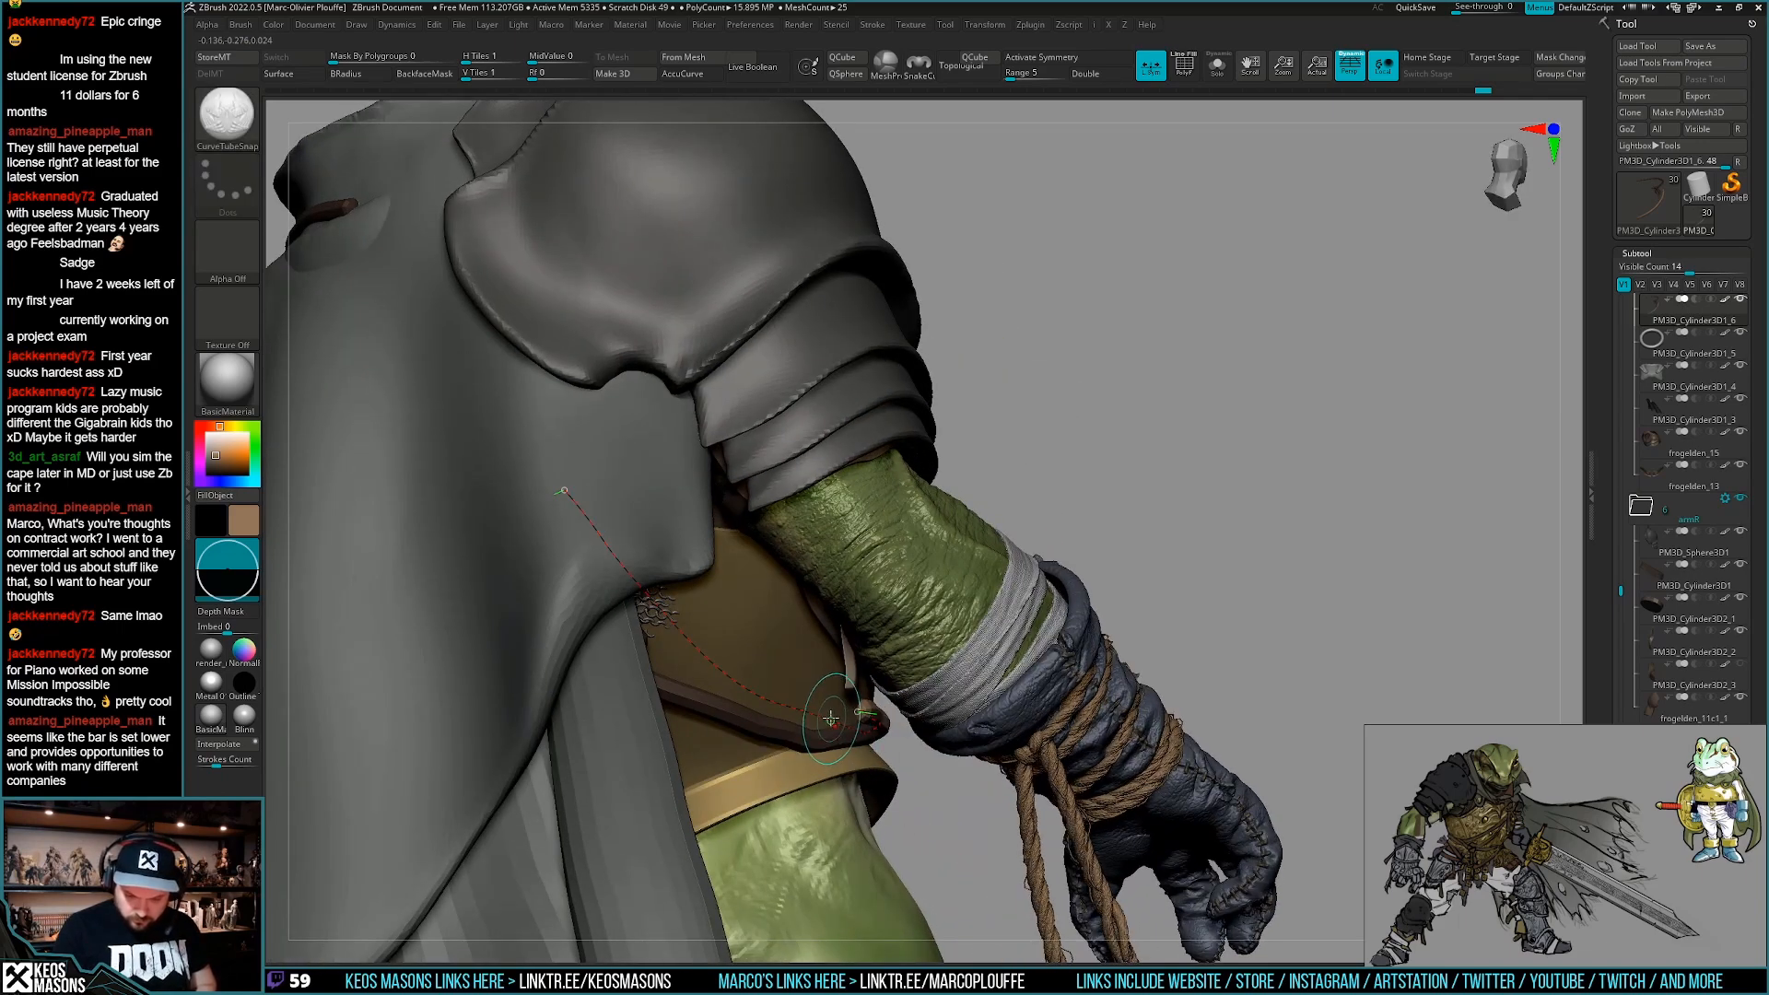
{"action": "right_click_drag", "start_coordinate": [832, 718], "coordinate": [845, 724]}
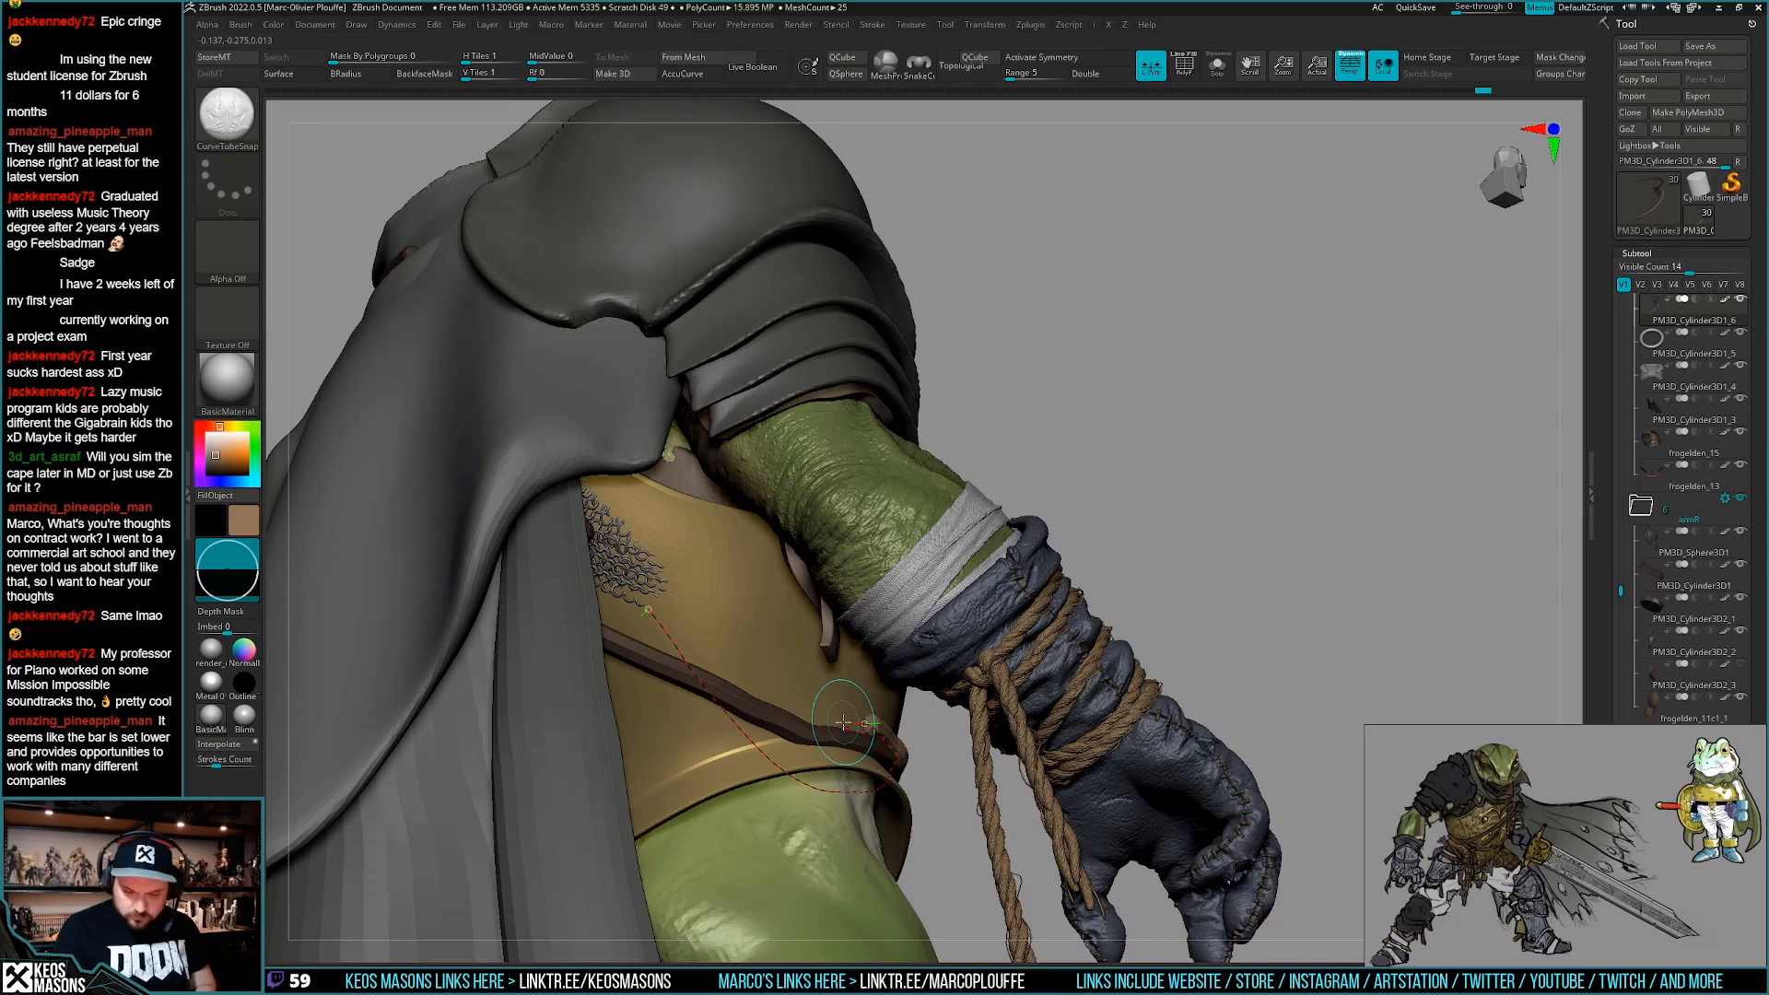
{"action": "left_click_drag", "start_coordinate": [777, 741], "coordinate": [775, 740]}
{"action": "right_click_drag", "start_coordinate": [645, 423], "coordinate": [663, 544]}
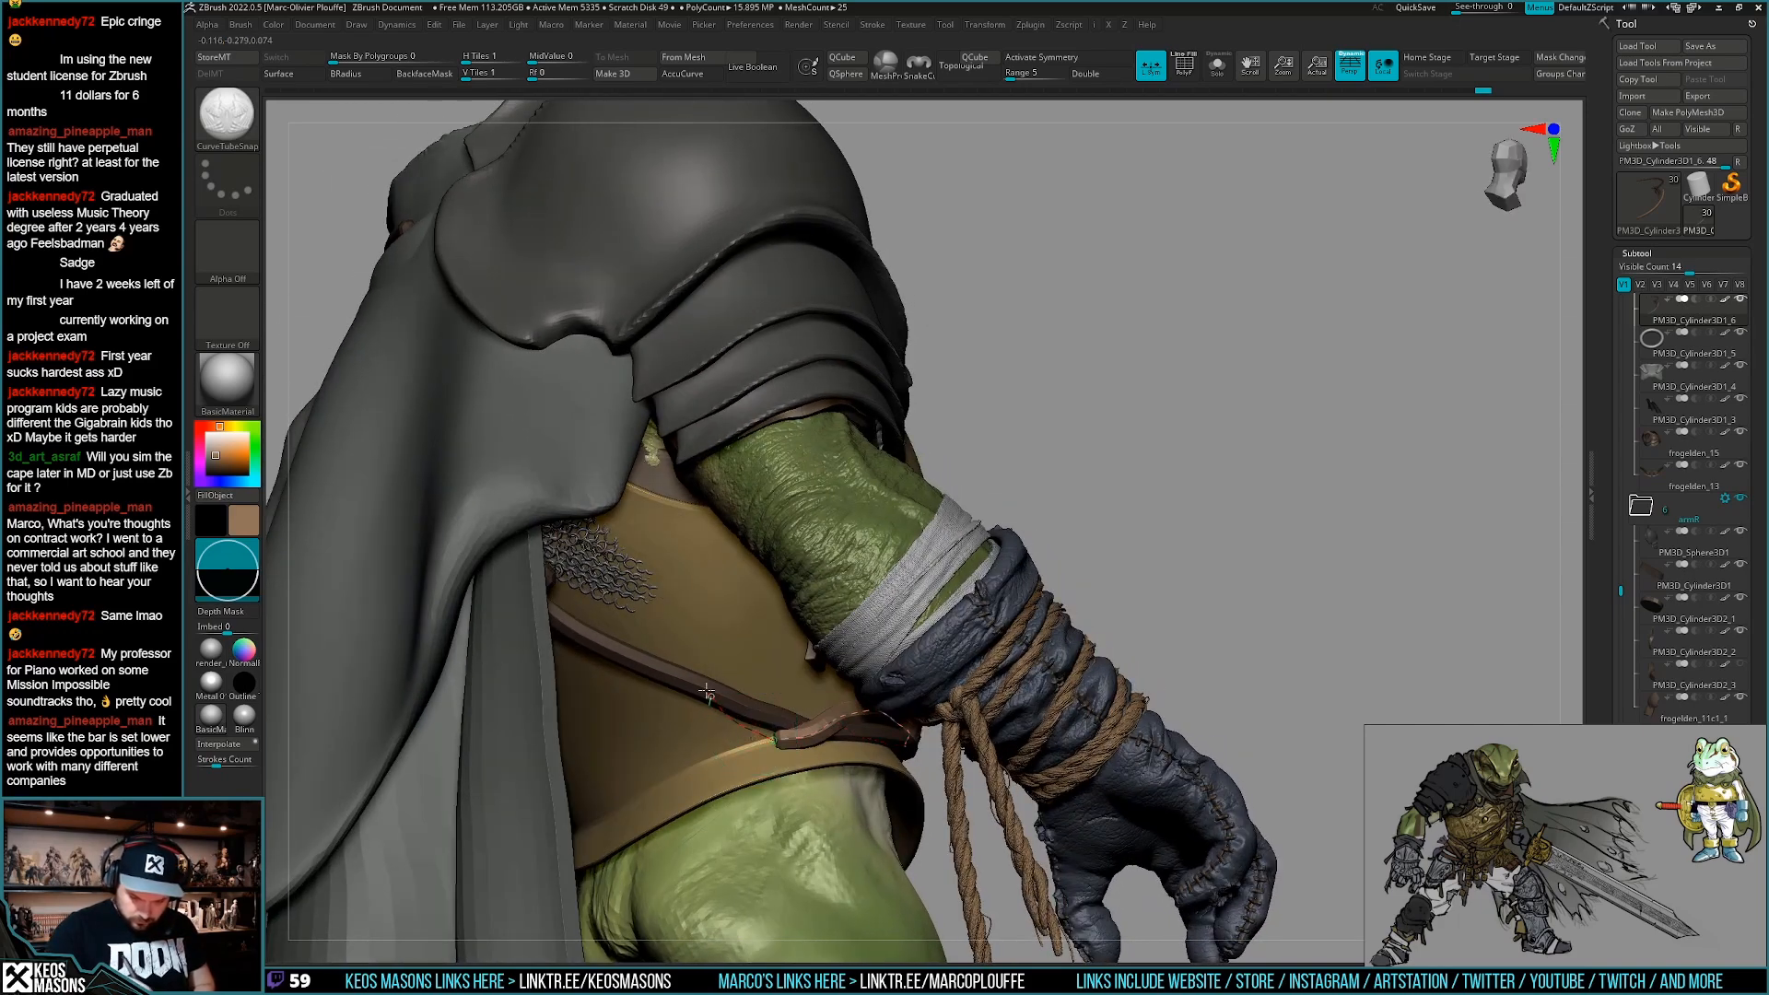
{"action": "left_click_drag", "start_coordinate": [591, 592], "coordinate": [565, 559]}
{"action": "right_click_drag", "start_coordinate": [564, 559], "coordinate": [590, 523]}
{"action": "left_click_drag", "start_coordinate": [556, 550], "coordinate": [533, 510]}
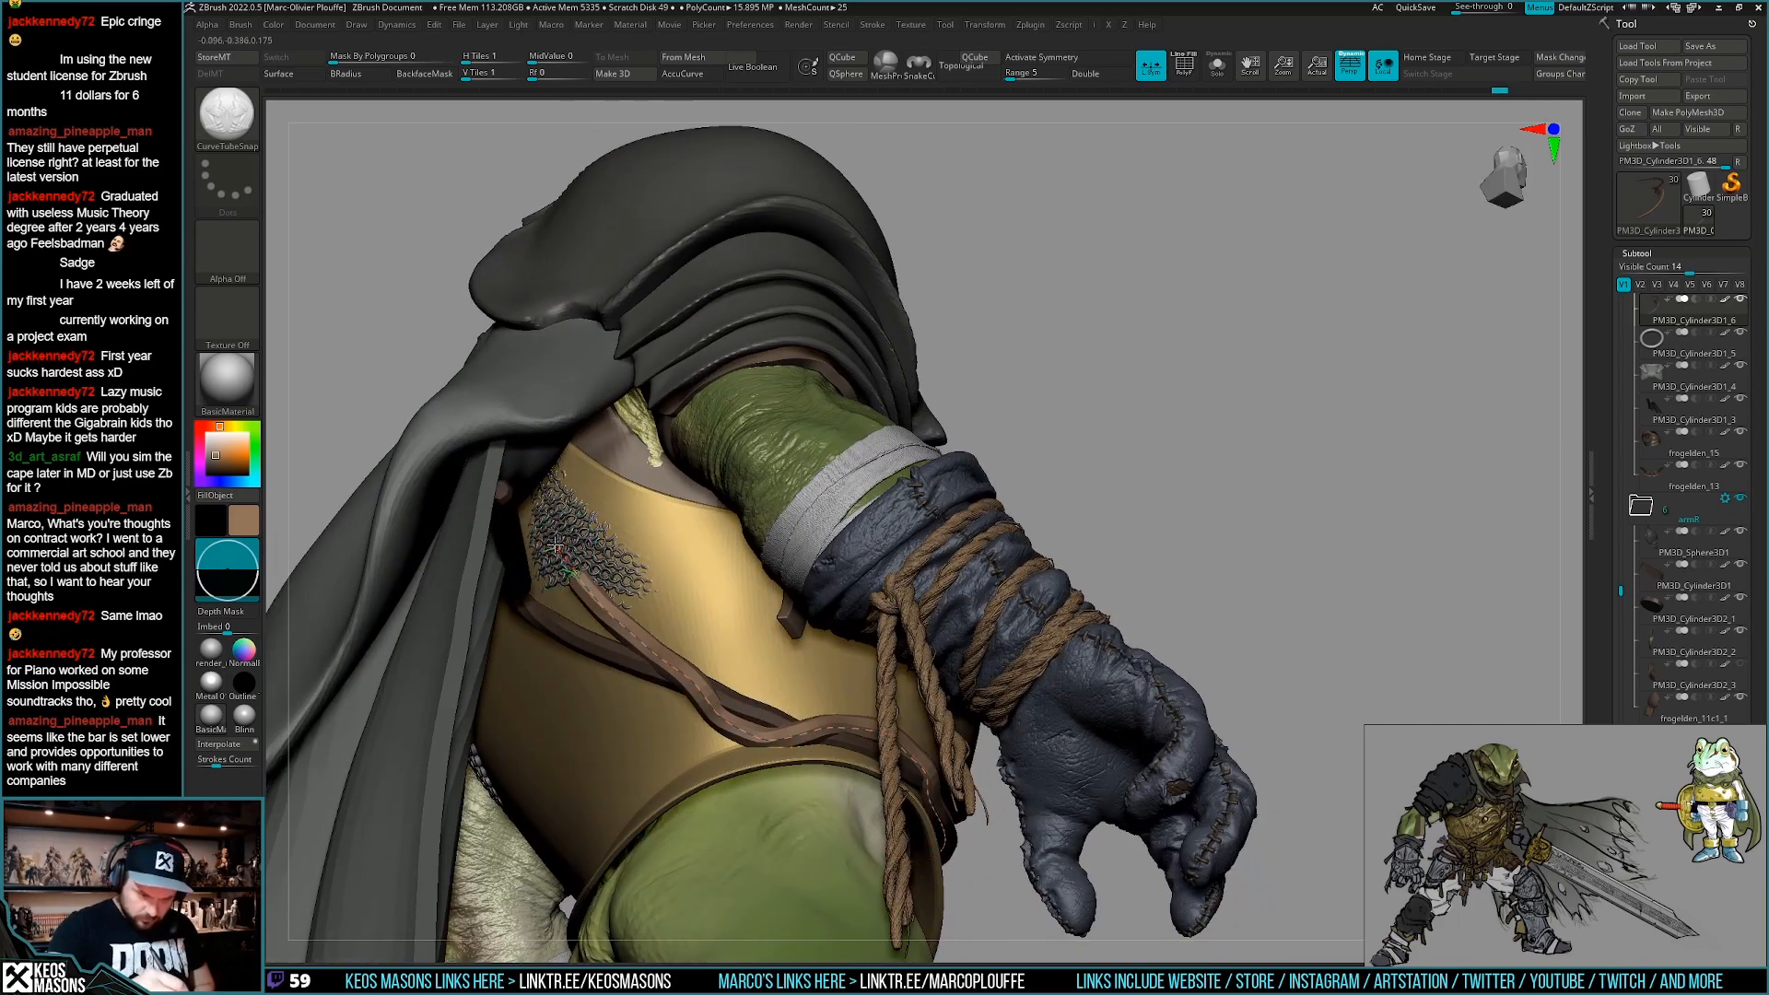
Isolate the cord subtool and mask everything except the second strand.
{"action": "right_click_drag", "start_coordinate": [583, 577], "coordinate": [768, 681], "text": "ctrl"}
{"action": "right_click_drag", "start_coordinate": [1081, 733], "coordinate": [1111, 803]}
{"action": "key", "text": "alt+shift+s"}
{"action": "key", "text": "alt+shift+s"}
{"action": "right_click_drag", "start_coordinate": [1111, 803], "coordinate": [1105, 742], "text": "alt"}
{"action": "key", "text": "alt+shift+s"}
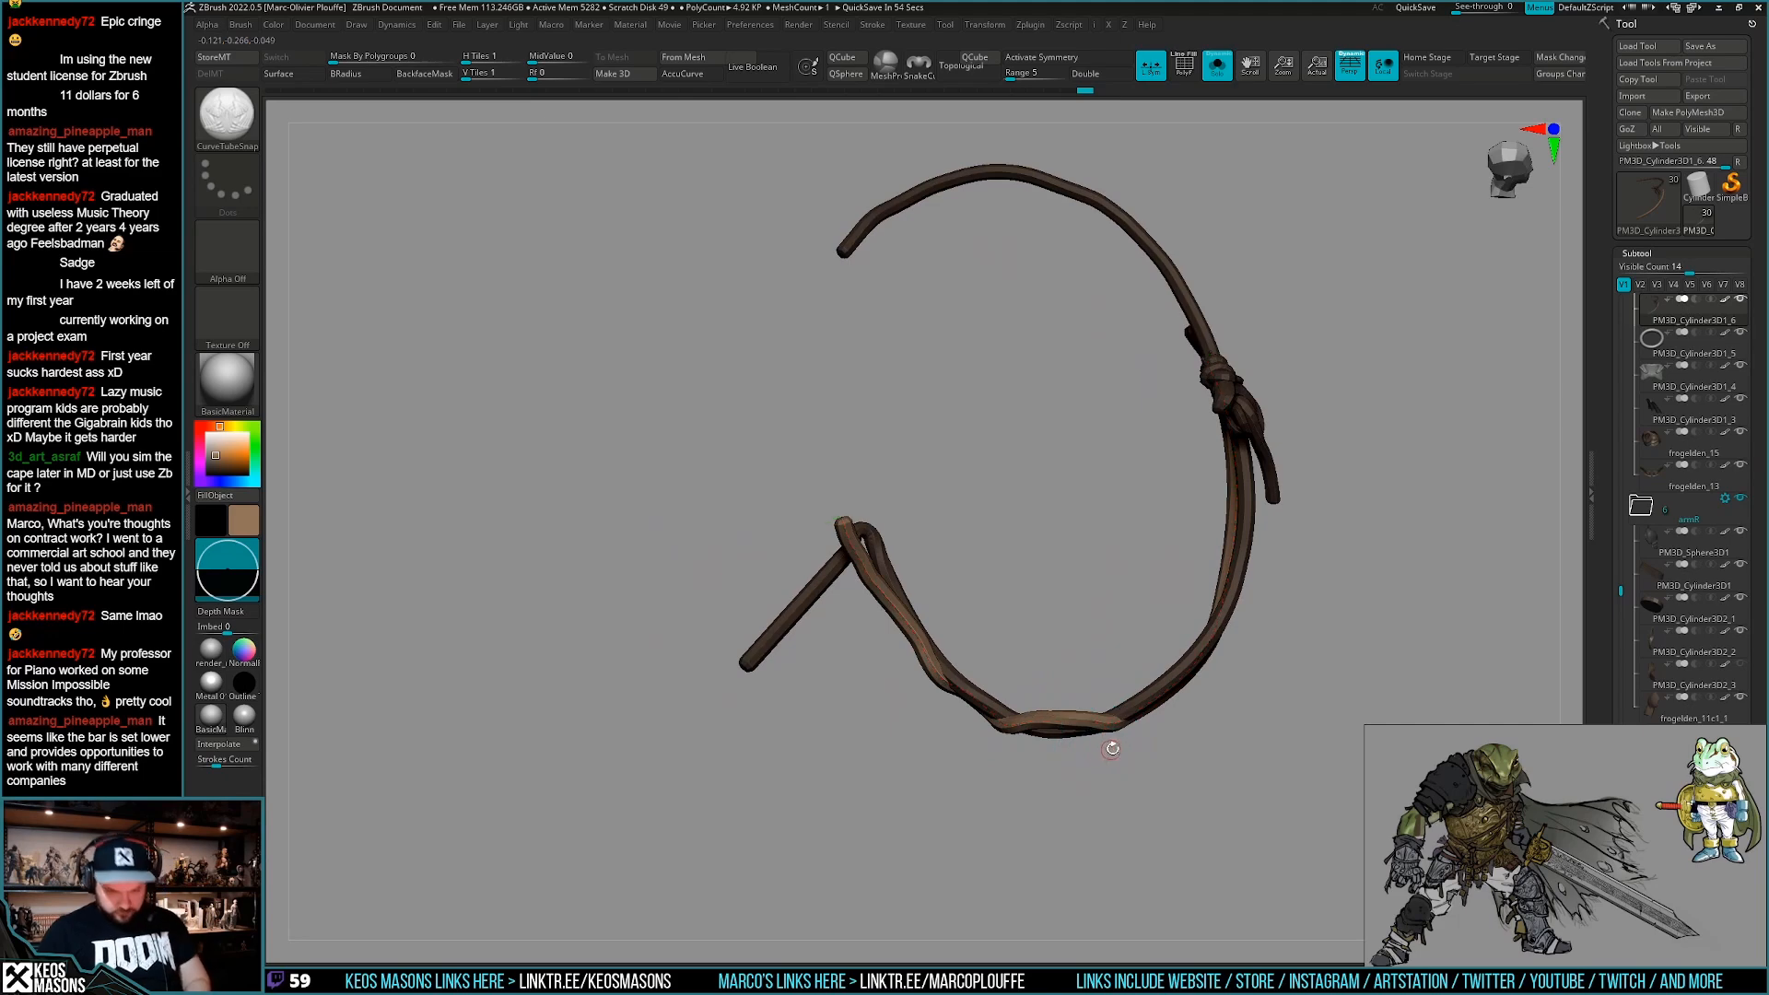
{"action": "key", "text": "w"}
{"action": "left_click", "coordinate": [816, 591], "text": "ctrl"}
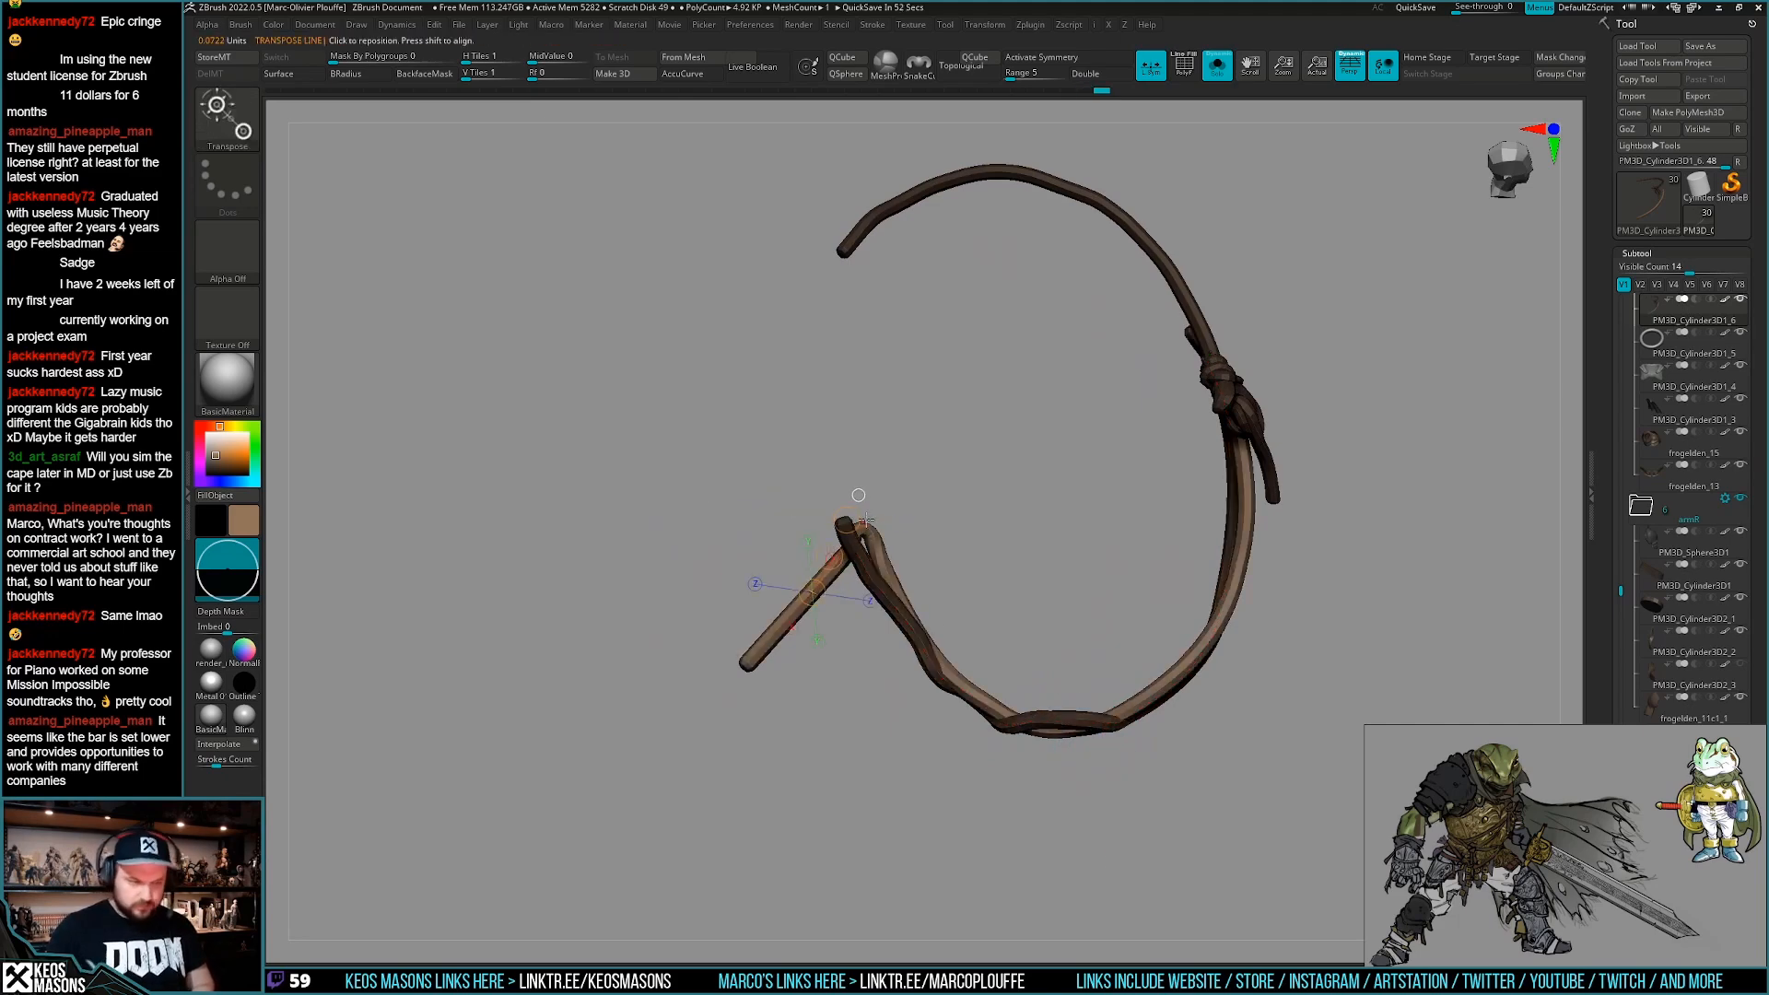
Choose the ClayBuildup brush, adjust its draw size and smooth away the straight stray end of the unmasked strand.
{"action": "key", "text": "q"}
{"action": "key", "text": "space"}
{"action": "left_click", "coordinate": [881, 514]}
{"action": "key", "text": "space"}
{"action": "left_click", "coordinate": [855, 484]}
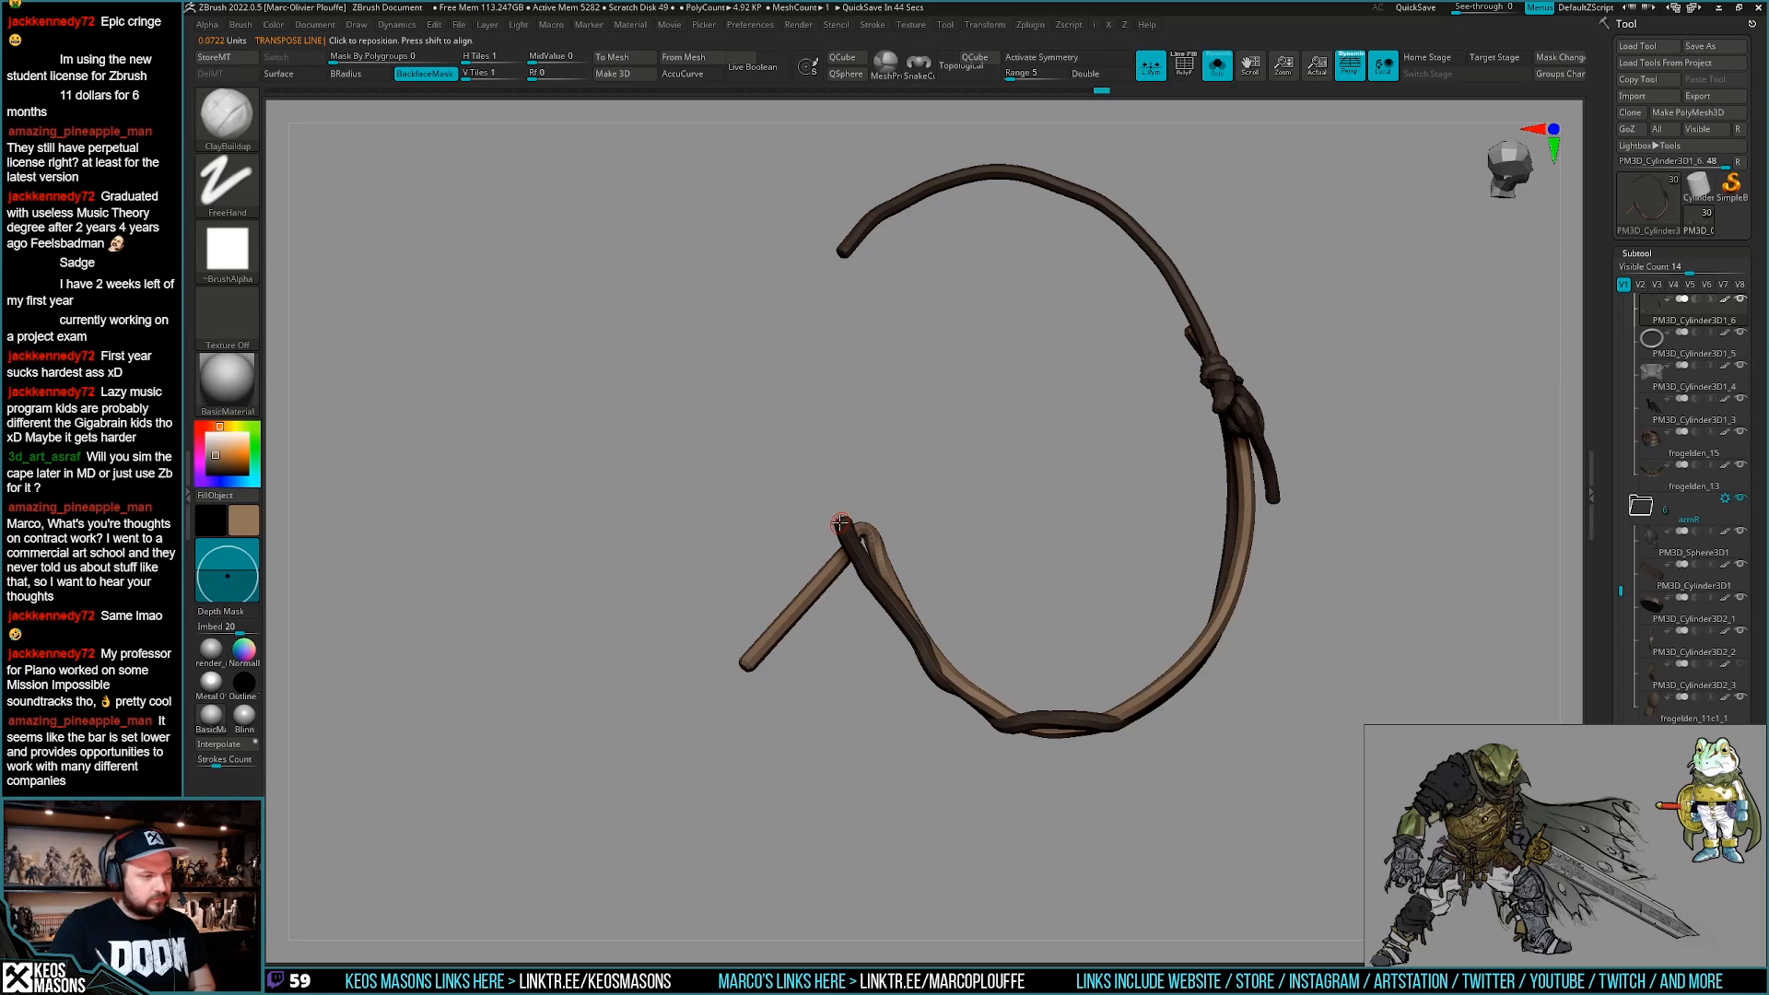
{"action": "key", "text": "space"}
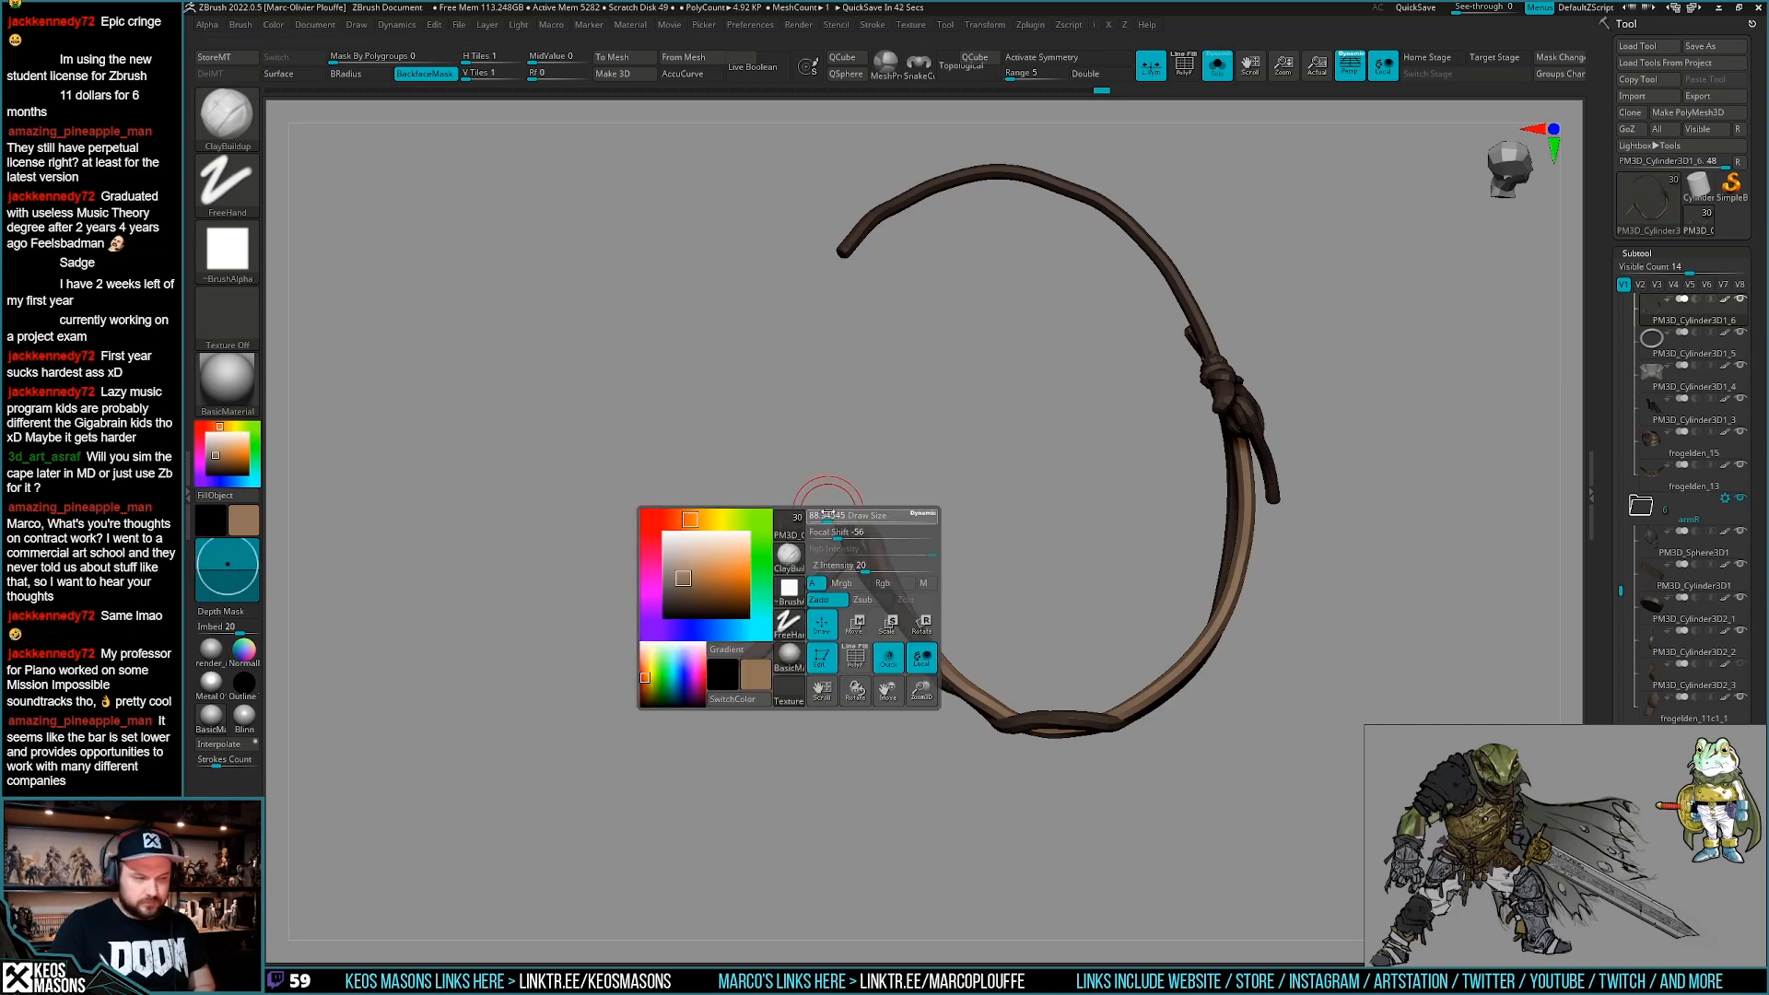
{"action": "mouse_move", "coordinate": [785, 610]}
{"action": "left_mouse_down", "text": "shift"}
{"action": "mouse_move", "coordinate": [769, 644]}
{"action": "mouse_move", "coordinate": [797, 608]}
{"action": "mouse_move", "coordinate": [788, 651]}
{"action": "mouse_move", "coordinate": [745, 671]}
{"action": "left_mouse_up", "text": "shift"}
{"action": "key", "text": "ctrl+z"}
{"action": "key", "text": "space"}
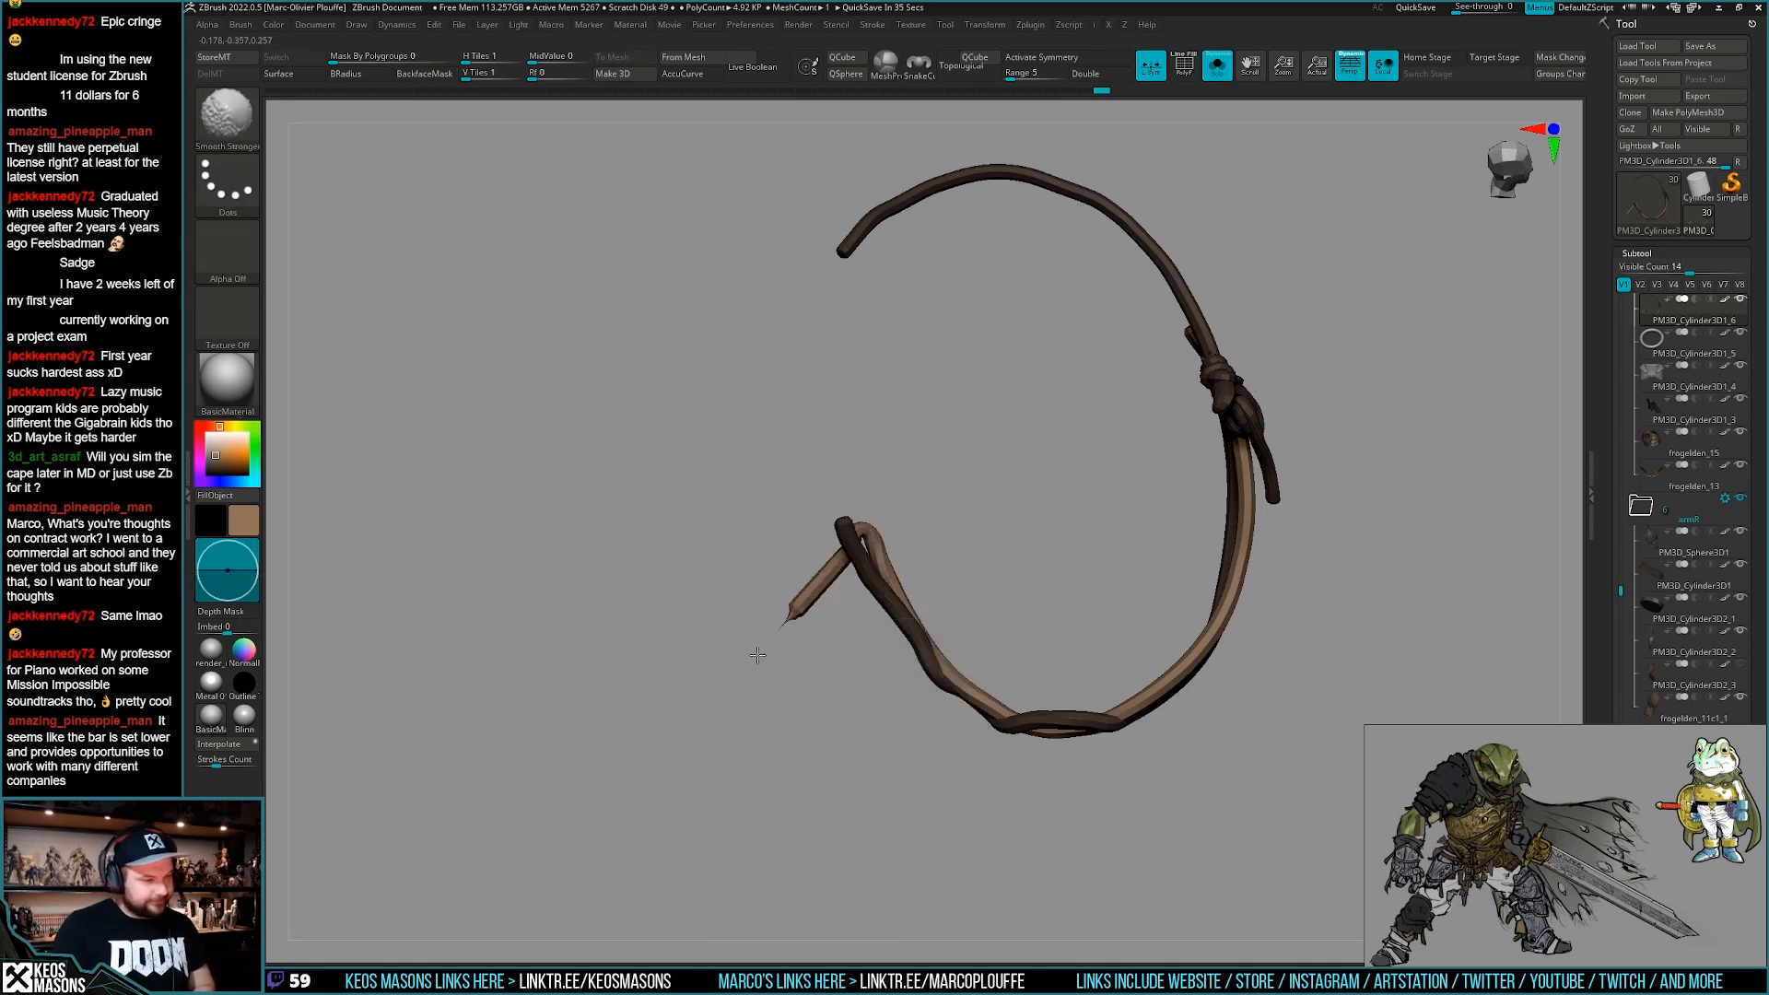
{"action": "mouse_move", "coordinate": [766, 639]}
{"action": "left_mouse_down", "text": "shift"}
{"action": "mouse_move", "coordinate": [900, 540]}
{"action": "mouse_move", "coordinate": [790, 622]}
{"action": "left_mouse_up", "text": "shift"}
{"action": "key", "text": "shift"}
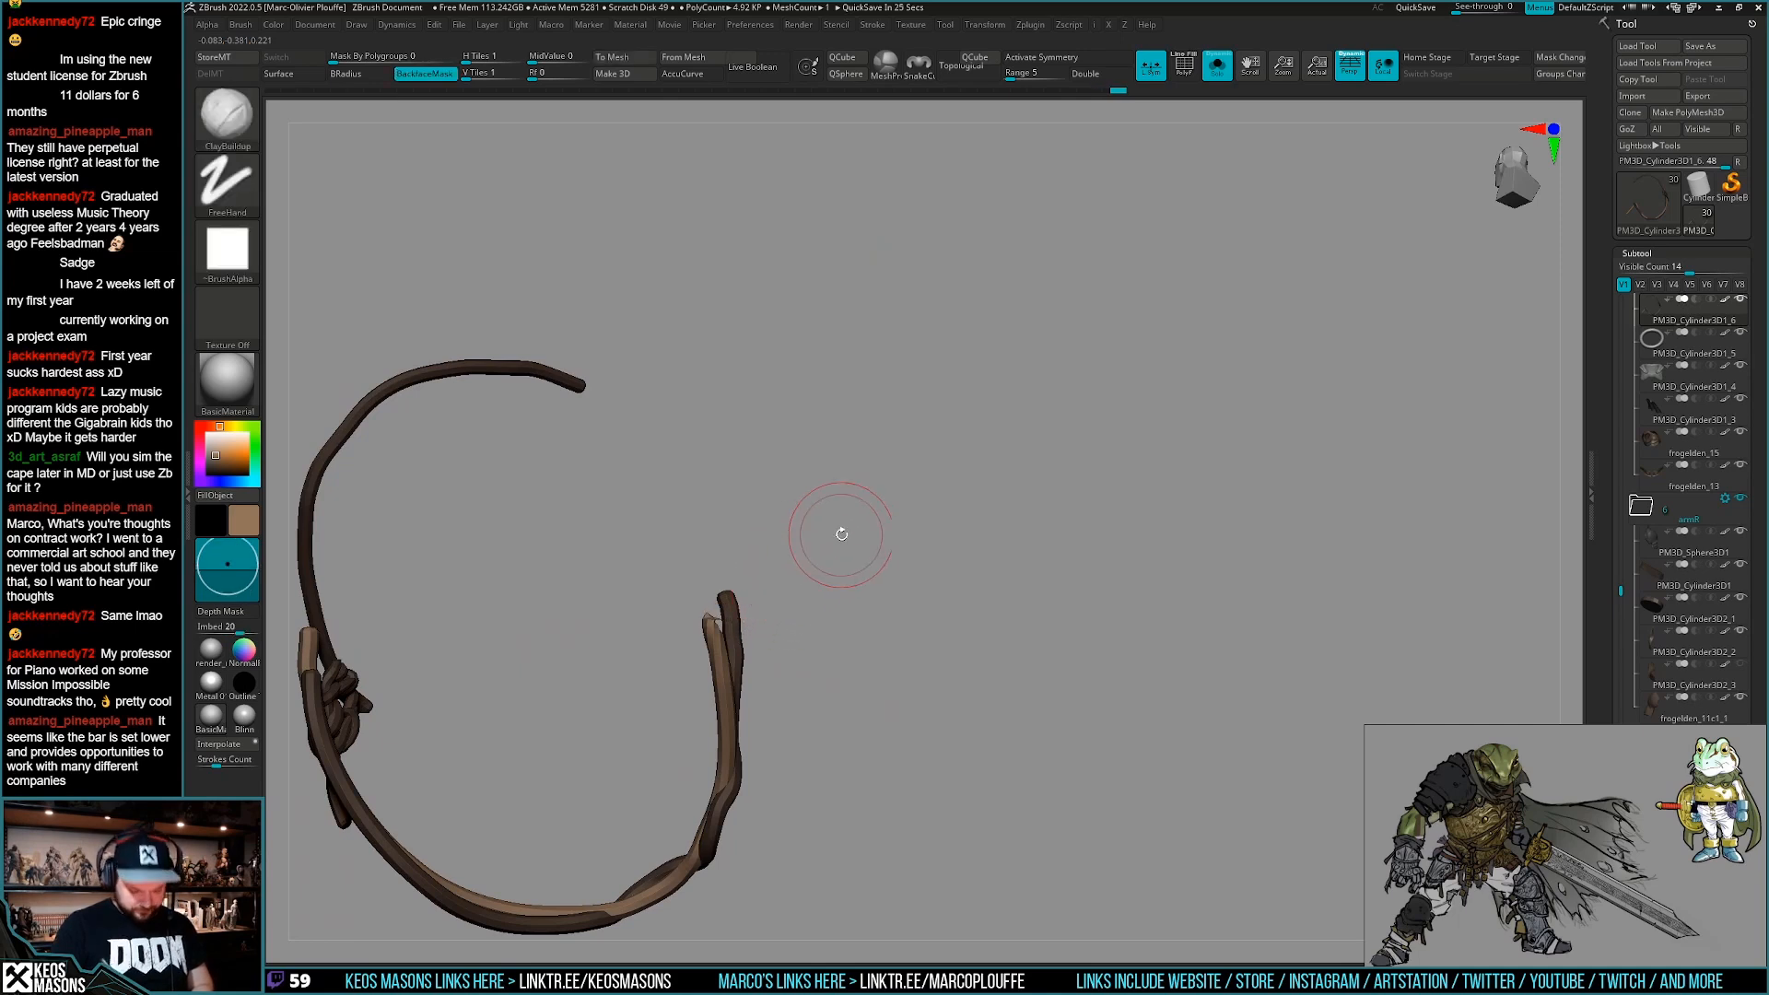
Check the shortened strand end from several angles and bring the rest of the character back into view.
{"action": "mouse_move", "coordinate": [817, 584]}
{"action": "left_mouse_down"}
{"action": "mouse_move", "coordinate": [722, 632]}
{"action": "mouse_move", "coordinate": [843, 612]}
{"action": "left_mouse_up"}
{"action": "right_click", "coordinate": [766, 719]}
{"action": "mouse_move", "coordinate": [721, 561]}
{"action": "left_mouse_down", "text": "ctrl+shift"}
{"action": "mouse_move", "coordinate": [711, 612]}
{"action": "mouse_move", "coordinate": [810, 663]}
{"action": "mouse_move", "coordinate": [876, 735]}
{"action": "mouse_move", "coordinate": [937, 707]}
{"action": "mouse_move", "coordinate": [903, 715]}
{"action": "left_mouse_up", "text": "ctrl+shift"}
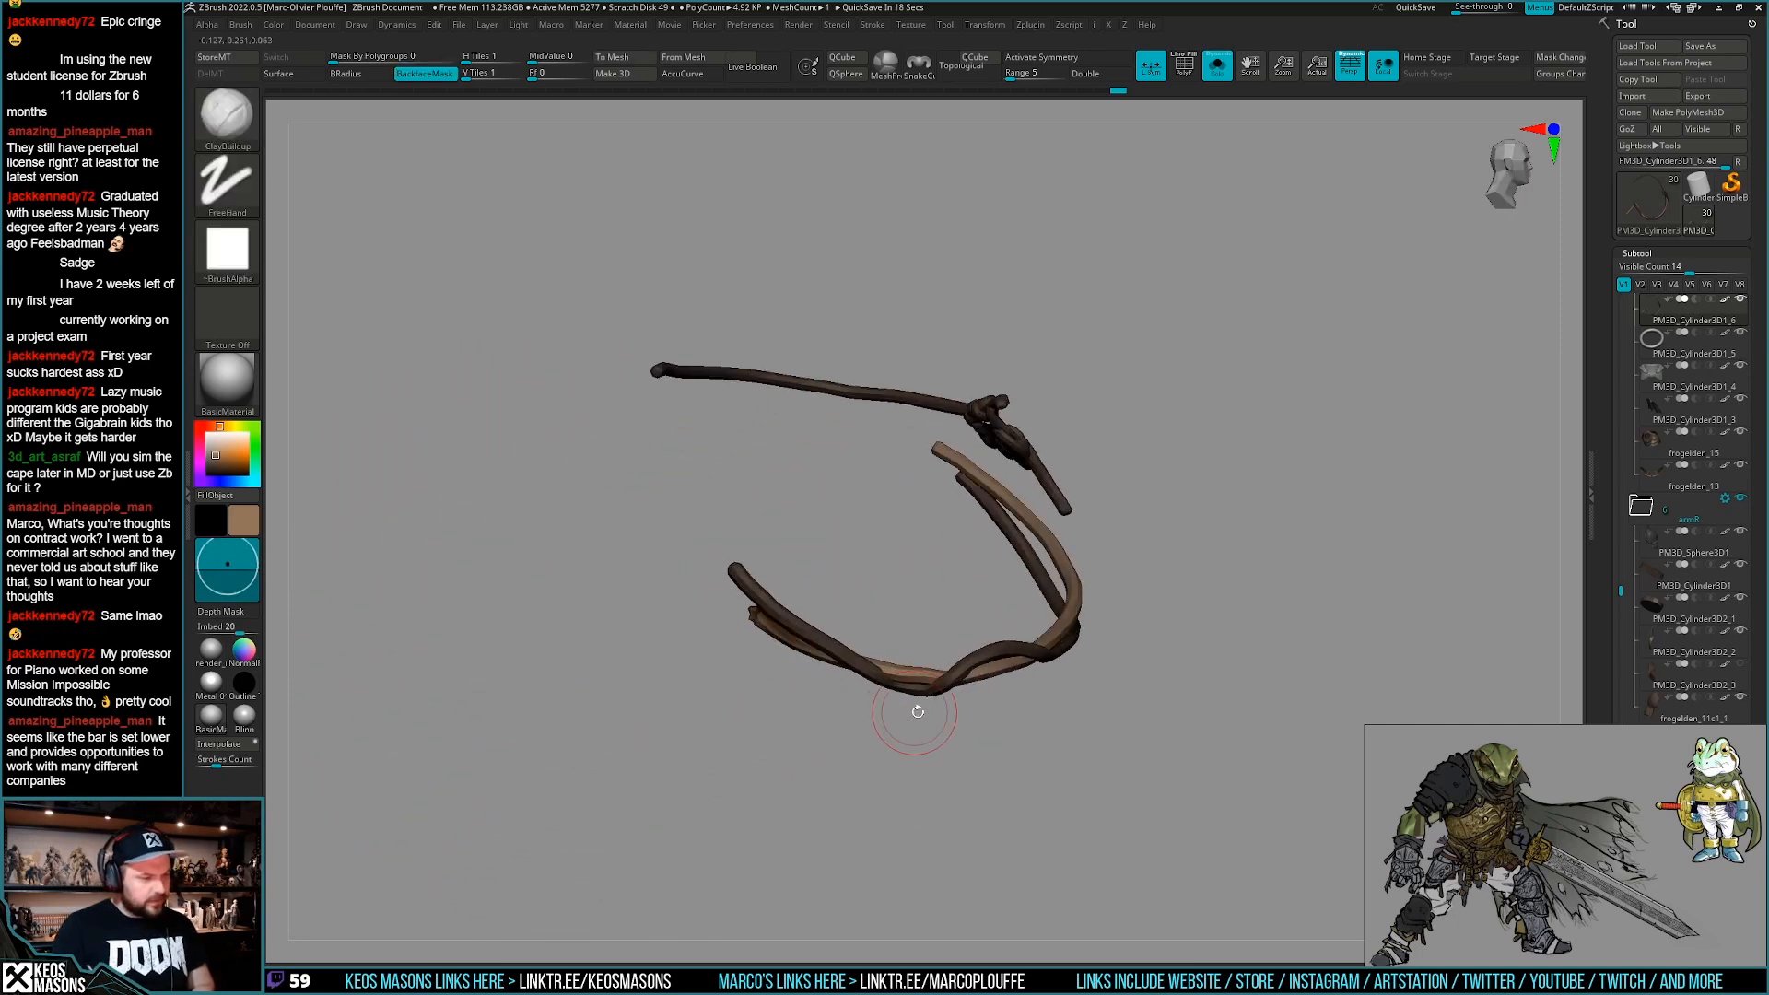
{"action": "left_click_drag", "start_coordinate": [1003, 746], "coordinate": [987, 660]}
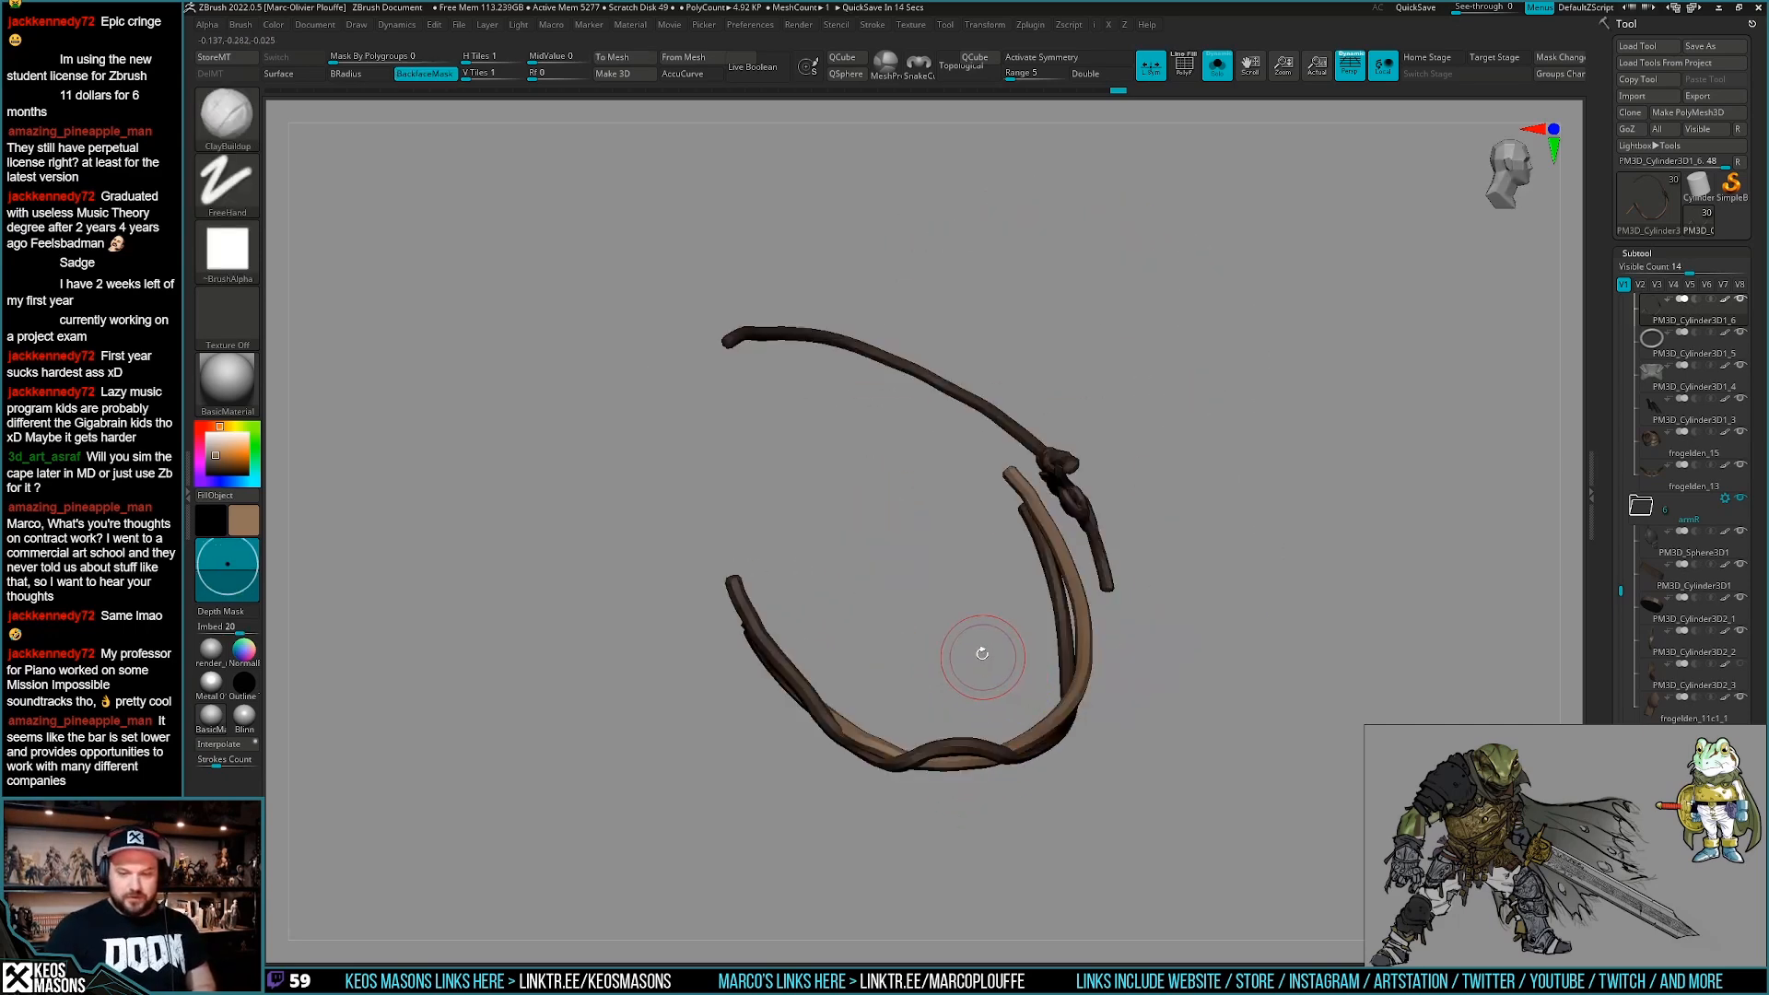
{"action": "key", "text": "shift+alt+s"}
{"action": "left_click_drag", "start_coordinate": [889, 690], "coordinate": [997, 681]}
Reshape the second strand along the side and back of the torso with the Move brush so it follows the first cord.
{"action": "key", "text": "1"}
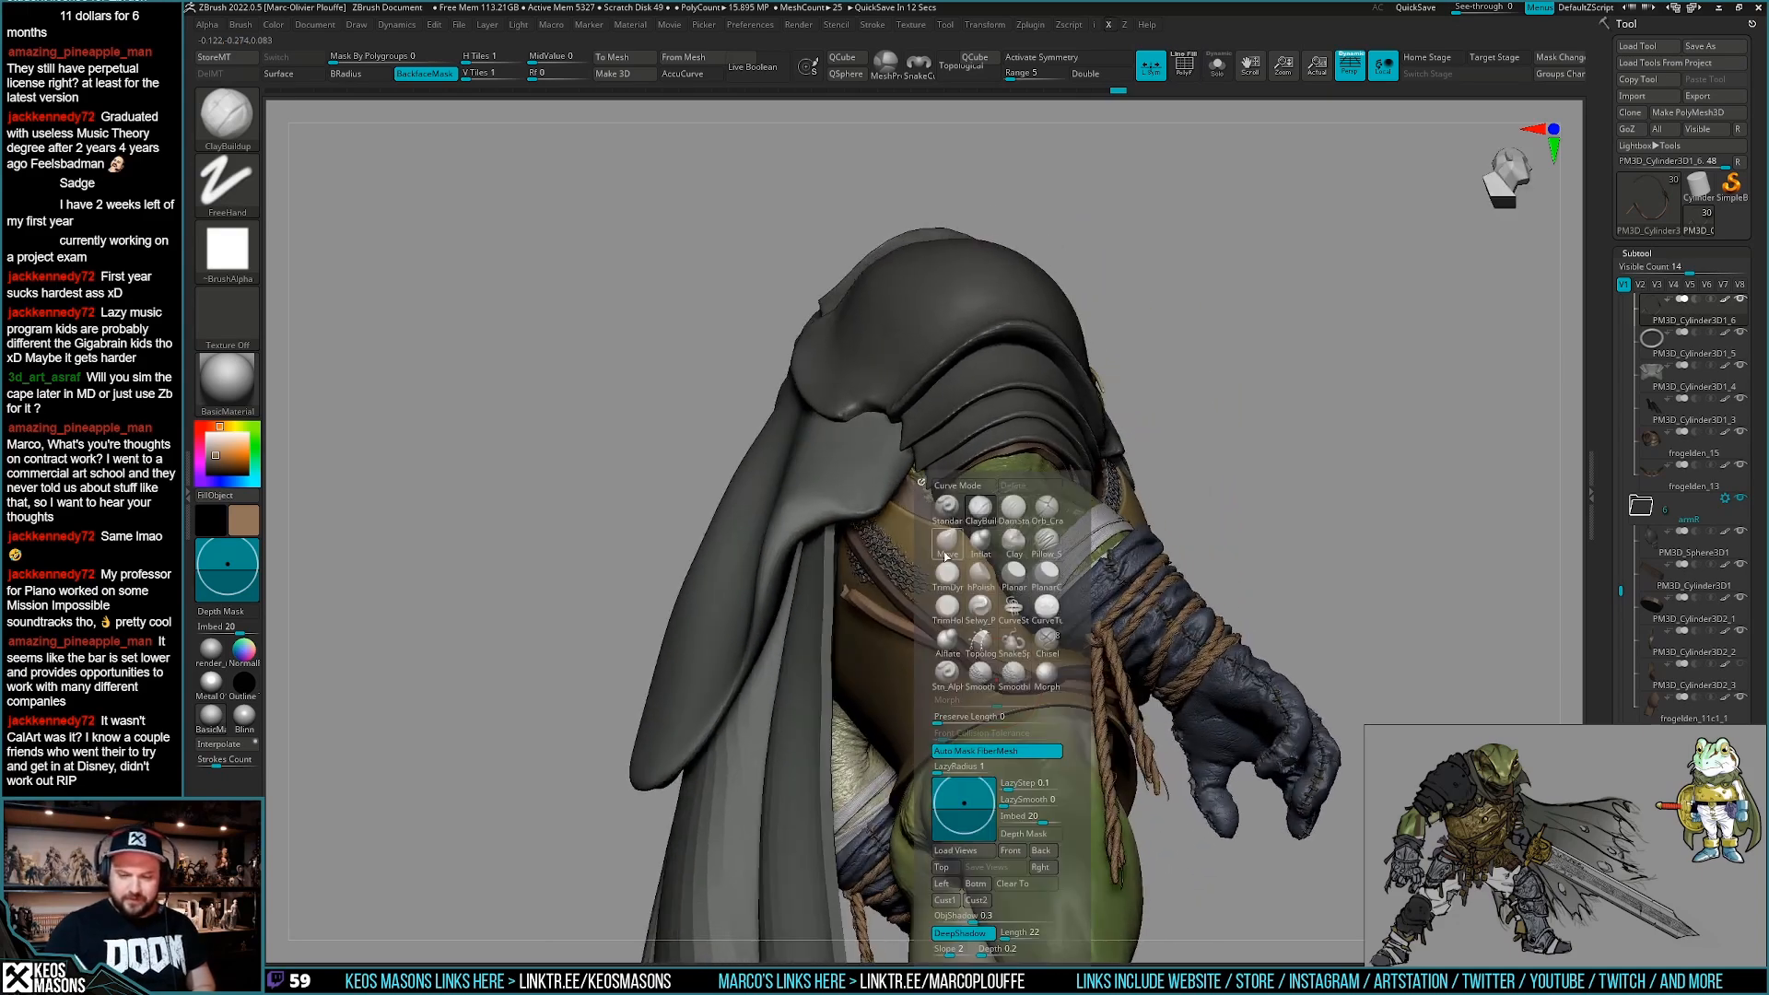
{"action": "left_click", "coordinate": [949, 512]}
{"action": "right_click_drag", "start_coordinate": [889, 604], "coordinate": [811, 659]}
{"action": "right_click", "coordinate": [801, 671]}
{"action": "mouse_move", "coordinate": [798, 589]}
{"action": "right_mouse_down"}
{"action": "mouse_move", "coordinate": [861, 552]}
{"action": "mouse_move", "coordinate": [907, 677]}
{"action": "mouse_move", "coordinate": [889, 645]}
{"action": "right_mouse_up"}
{"action": "right_click", "coordinate": [910, 683]}
{"action": "left_click_drag", "start_coordinate": [862, 556], "coordinate": [852, 573]}
{"action": "mouse_move", "coordinate": [971, 639]}
{"action": "right_mouse_down"}
{"action": "mouse_move", "coordinate": [1074, 661]}
{"action": "mouse_move", "coordinate": [924, 672]}
{"action": "right_mouse_up"}
{"action": "right_click", "coordinate": [1032, 663]}
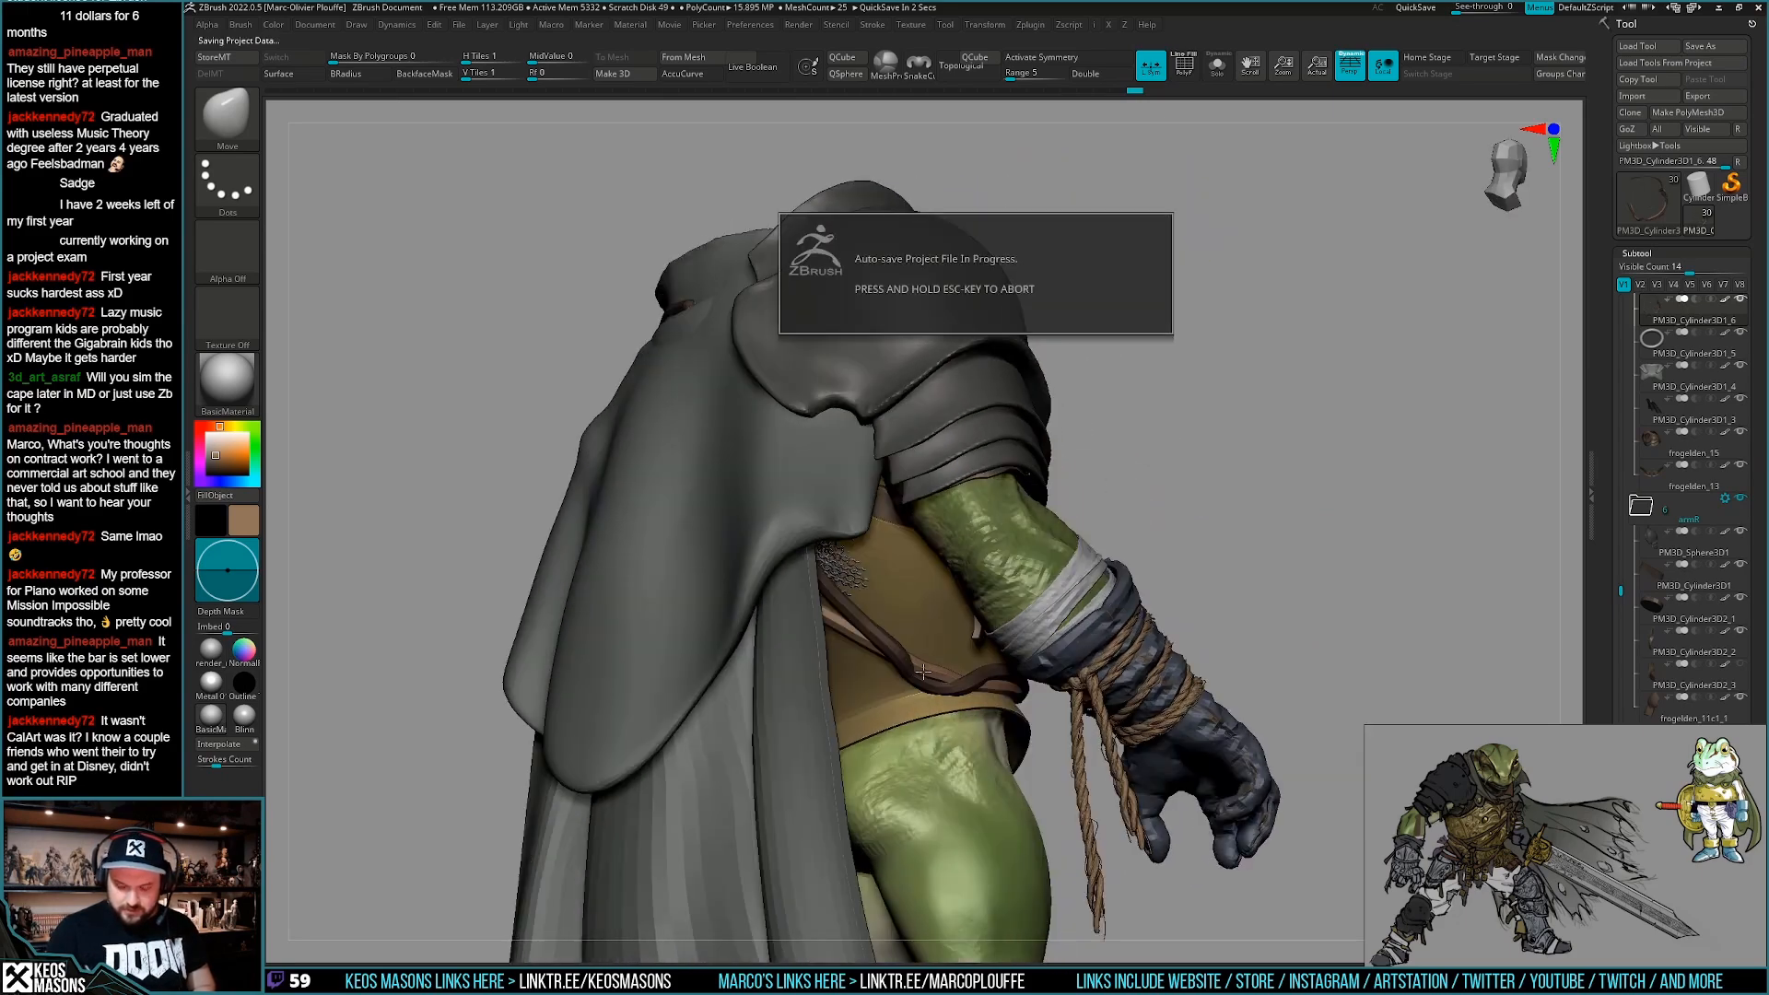
{"action": "key", "text": "Escape"}
{"action": "left_click_drag", "start_coordinate": [1078, 350], "coordinate": [1067, 309]}
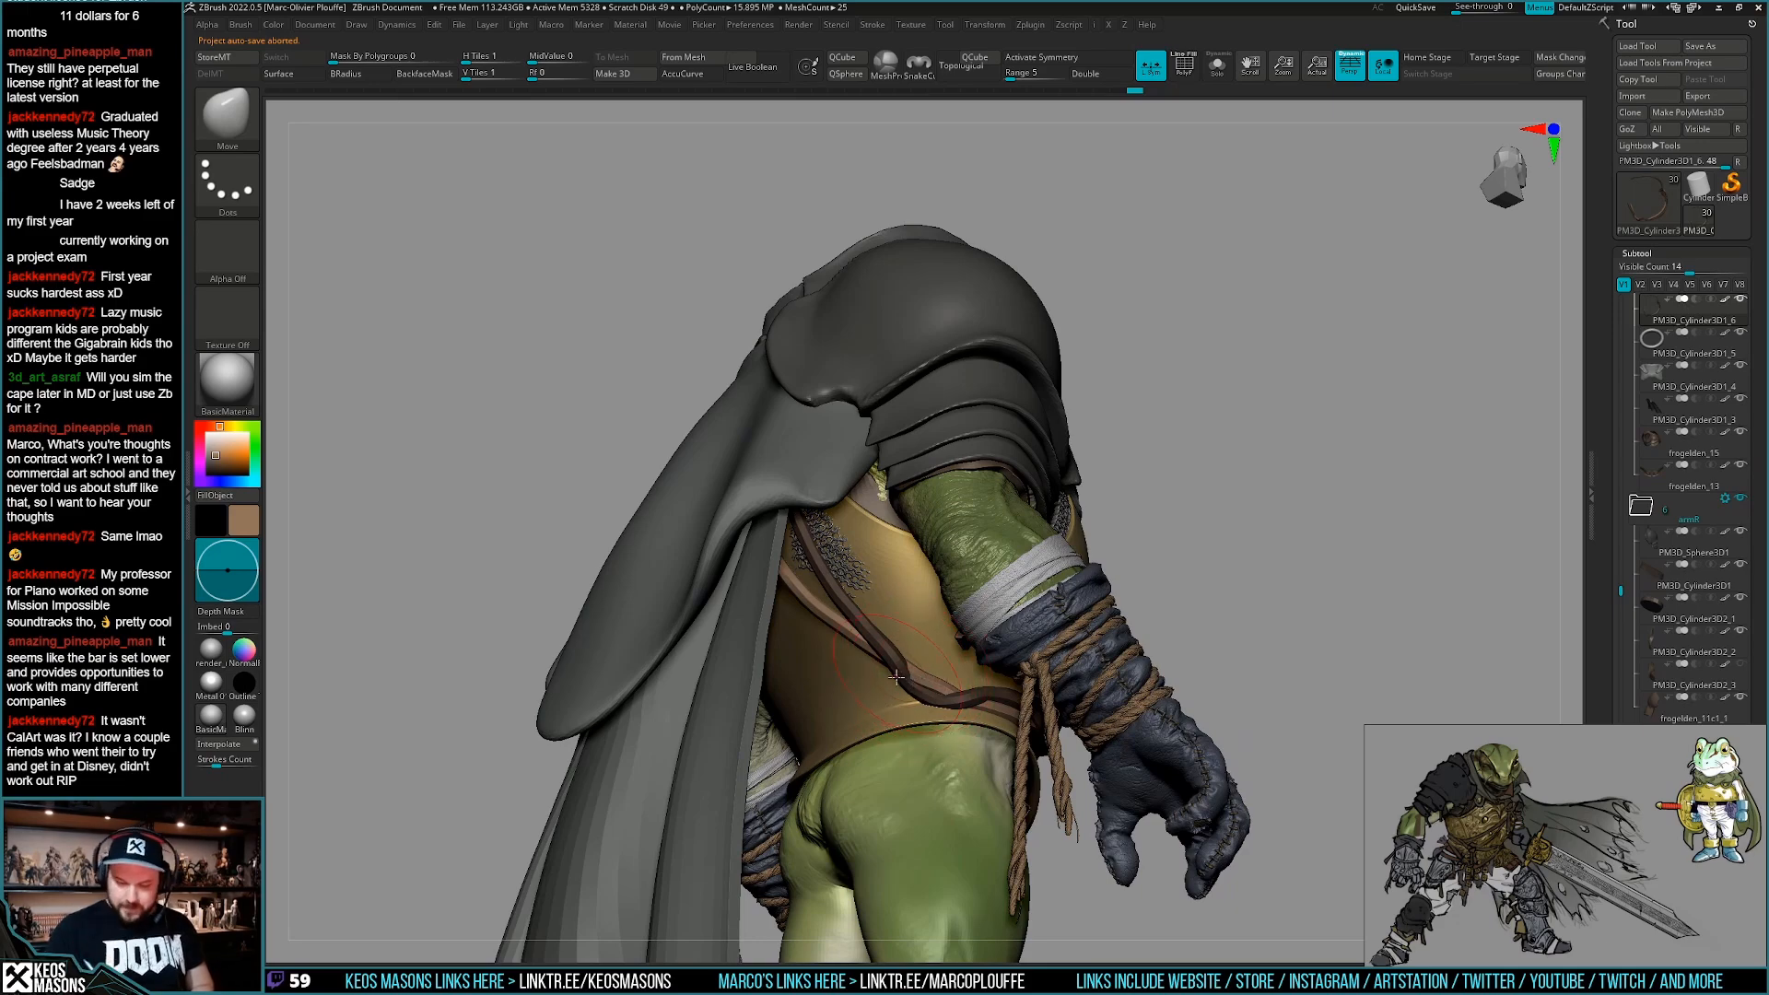
{"action": "mouse_move", "coordinate": [915, 686]}
{"action": "left_mouse_down"}
{"action": "mouse_move", "coordinate": [1039, 691]}
{"action": "mouse_move", "coordinate": [1069, 668]}
{"action": "mouse_move", "coordinate": [960, 680]}
{"action": "left_mouse_up"}
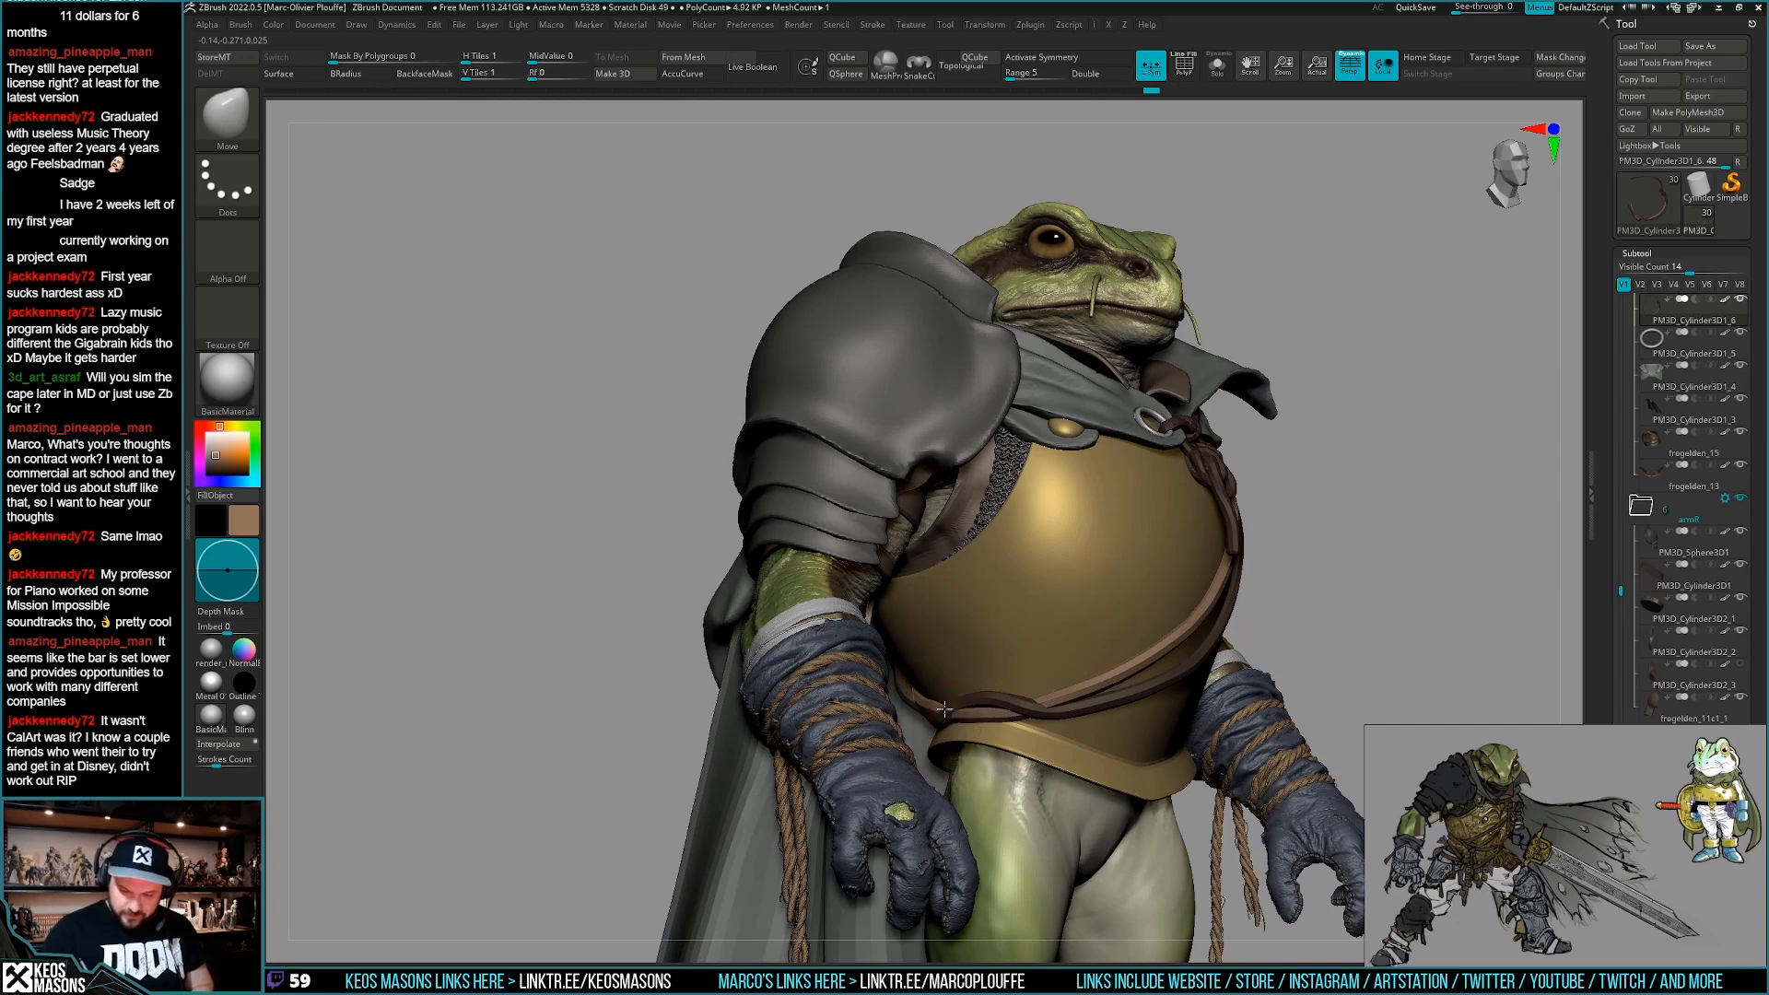
Refresh the mask to isolate the second strand and fit it against the lower breastplate with the Move brush from below and in front.
{"action": "right_click_drag", "start_coordinate": [956, 698], "coordinate": [982, 748]}
{"action": "key", "text": "w"}
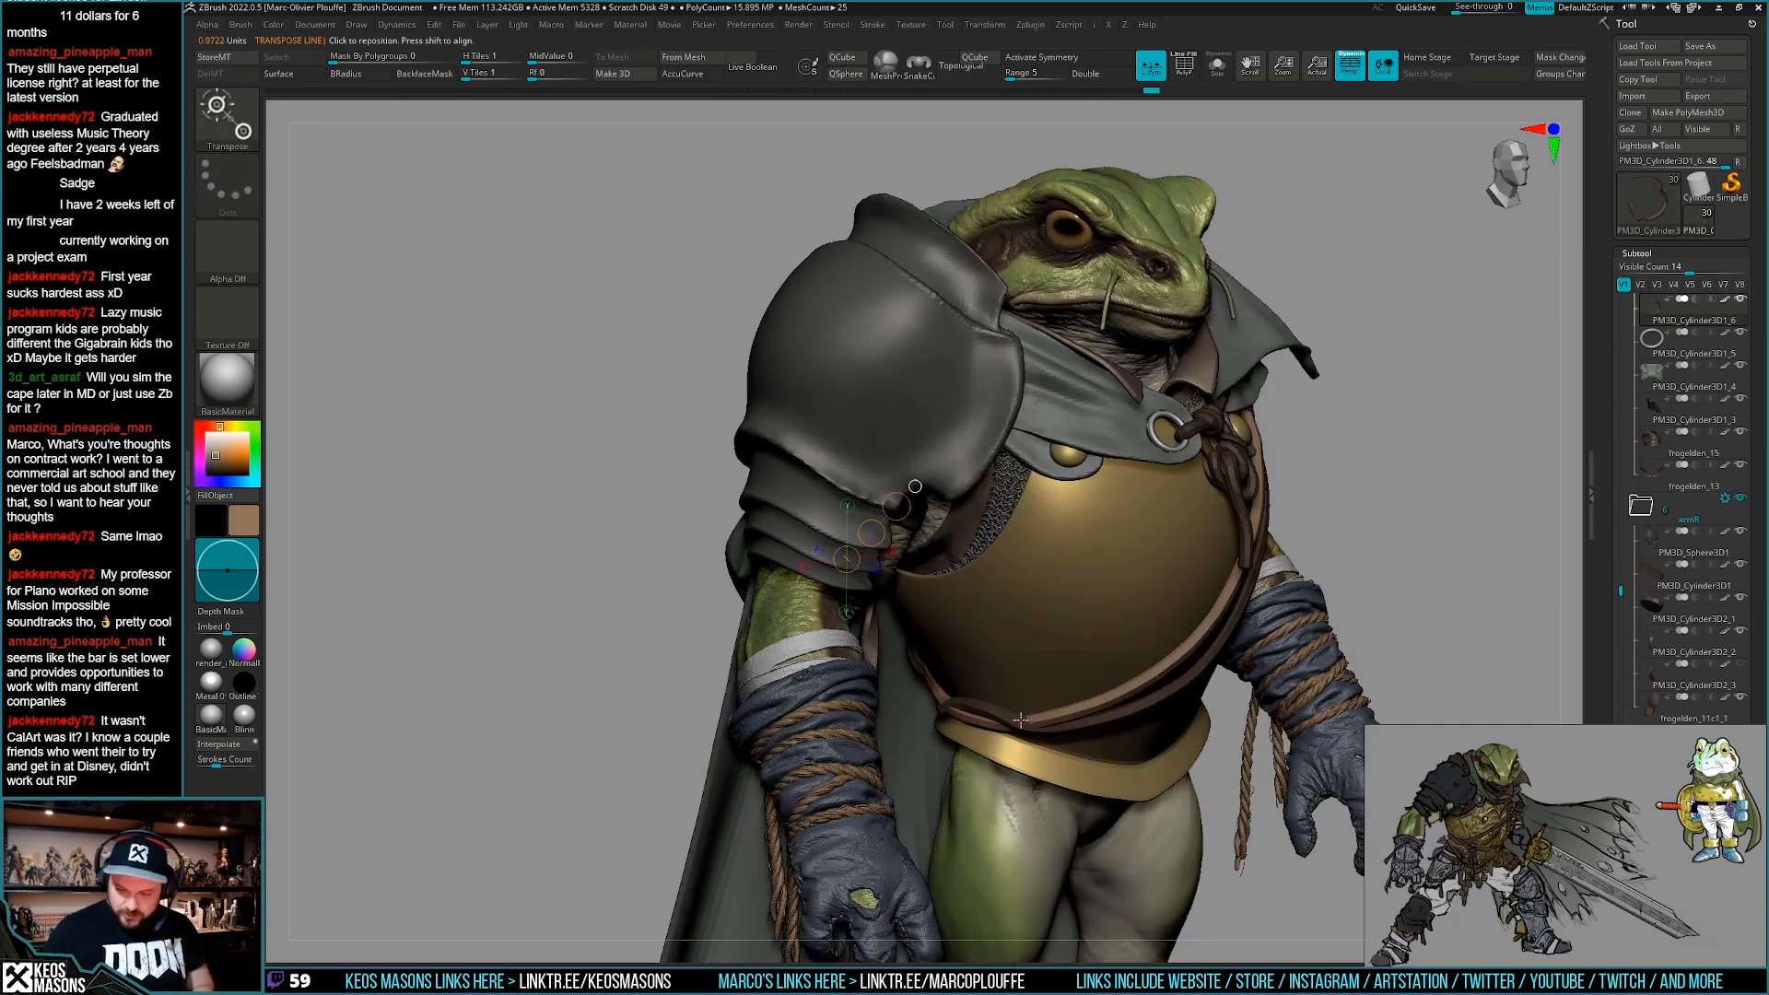
{"action": "left_click_drag", "start_coordinate": [1003, 714], "coordinate": [1051, 714], "text": "ctrl"}
{"action": "key", "text": "q"}
{"action": "mouse_move", "coordinate": [961, 698]}
{"action": "right_mouse_down"}
{"action": "mouse_move", "coordinate": [941, 769]}
{"action": "mouse_move", "coordinate": [990, 705]}
{"action": "mouse_move", "coordinate": [995, 736]}
{"action": "mouse_move", "coordinate": [1129, 742]}
{"action": "mouse_move", "coordinate": [1060, 797]}
{"action": "right_mouse_up"}
{"action": "right_click", "coordinate": [938, 786]}
{"action": "right_click", "coordinate": [1056, 799]}
{"action": "right_click_drag", "start_coordinate": [1092, 725], "coordinate": [1036, 712]}
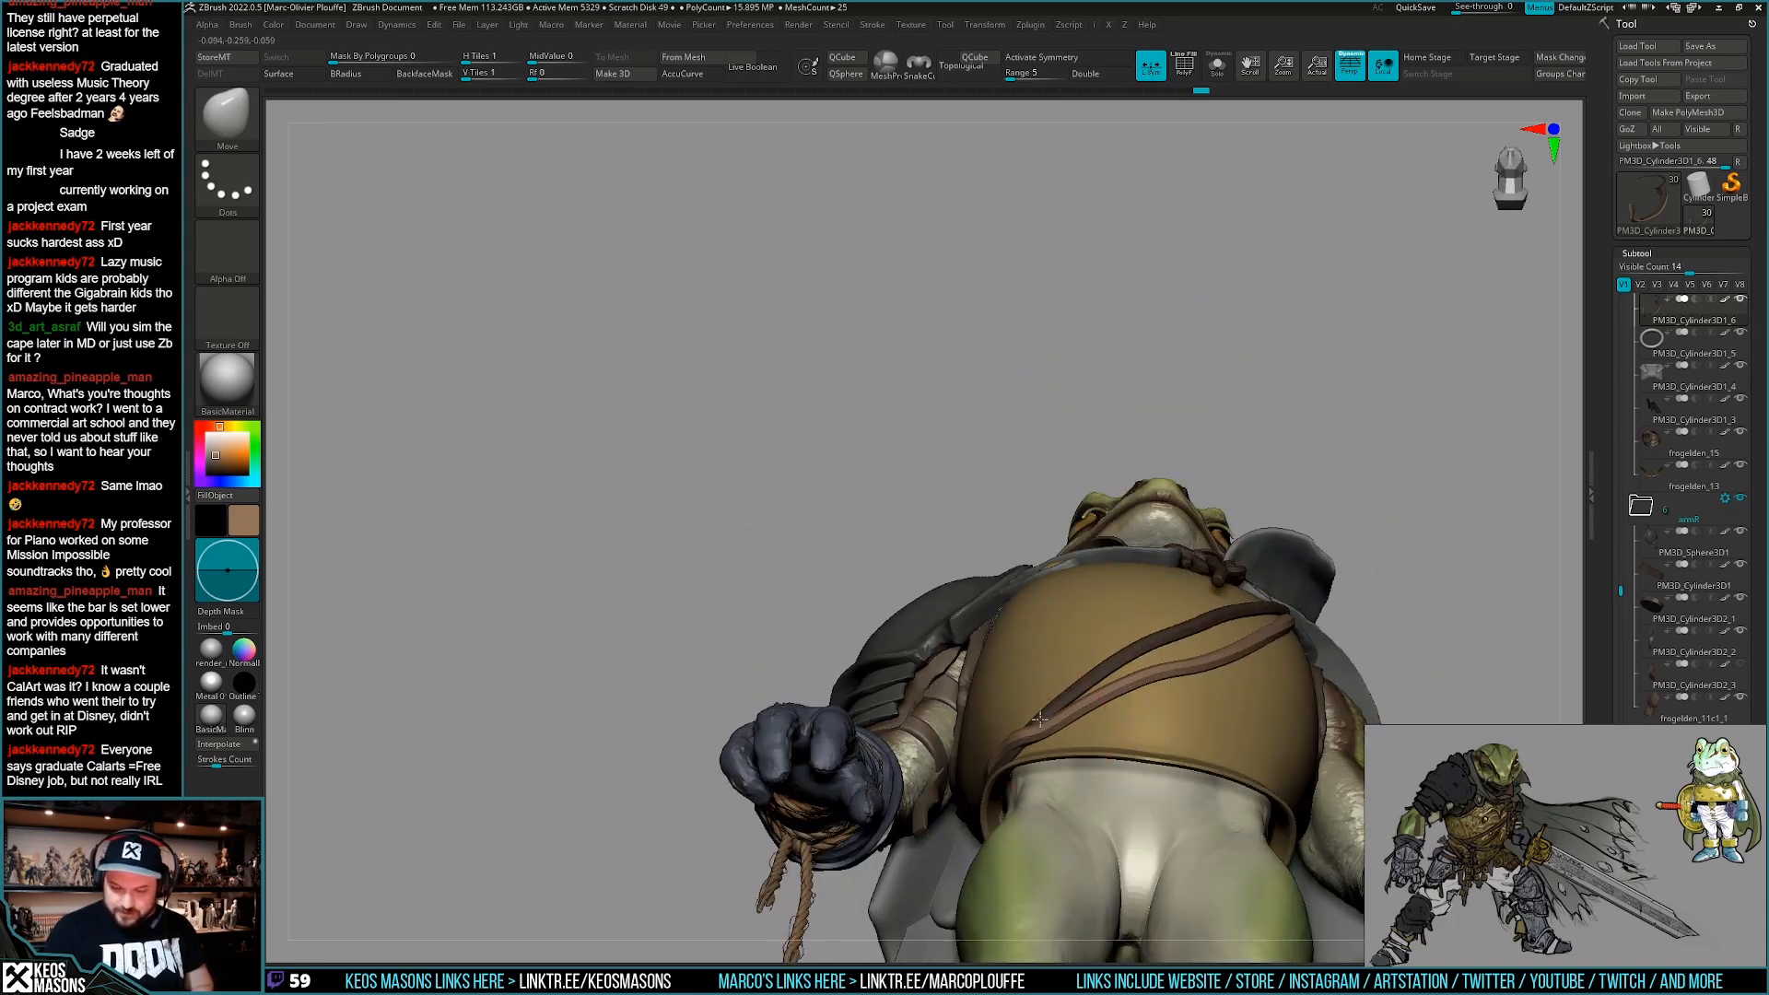
{"action": "mouse_move", "coordinate": [1183, 654]}
{"action": "right_mouse_down"}
{"action": "mouse_move", "coordinate": [1188, 672]}
{"action": "mouse_move", "coordinate": [1163, 667]}
{"action": "mouse_move", "coordinate": [1107, 722]}
{"action": "mouse_move", "coordinate": [1116, 748]}
{"action": "mouse_move", "coordinate": [1065, 798]}
{"action": "mouse_move", "coordinate": [1042, 781]}
{"action": "mouse_move", "coordinate": [1042, 716]}
{"action": "mouse_move", "coordinate": [986, 700]}
{"action": "right_mouse_up"}
{"action": "right_click", "coordinate": [910, 760]}
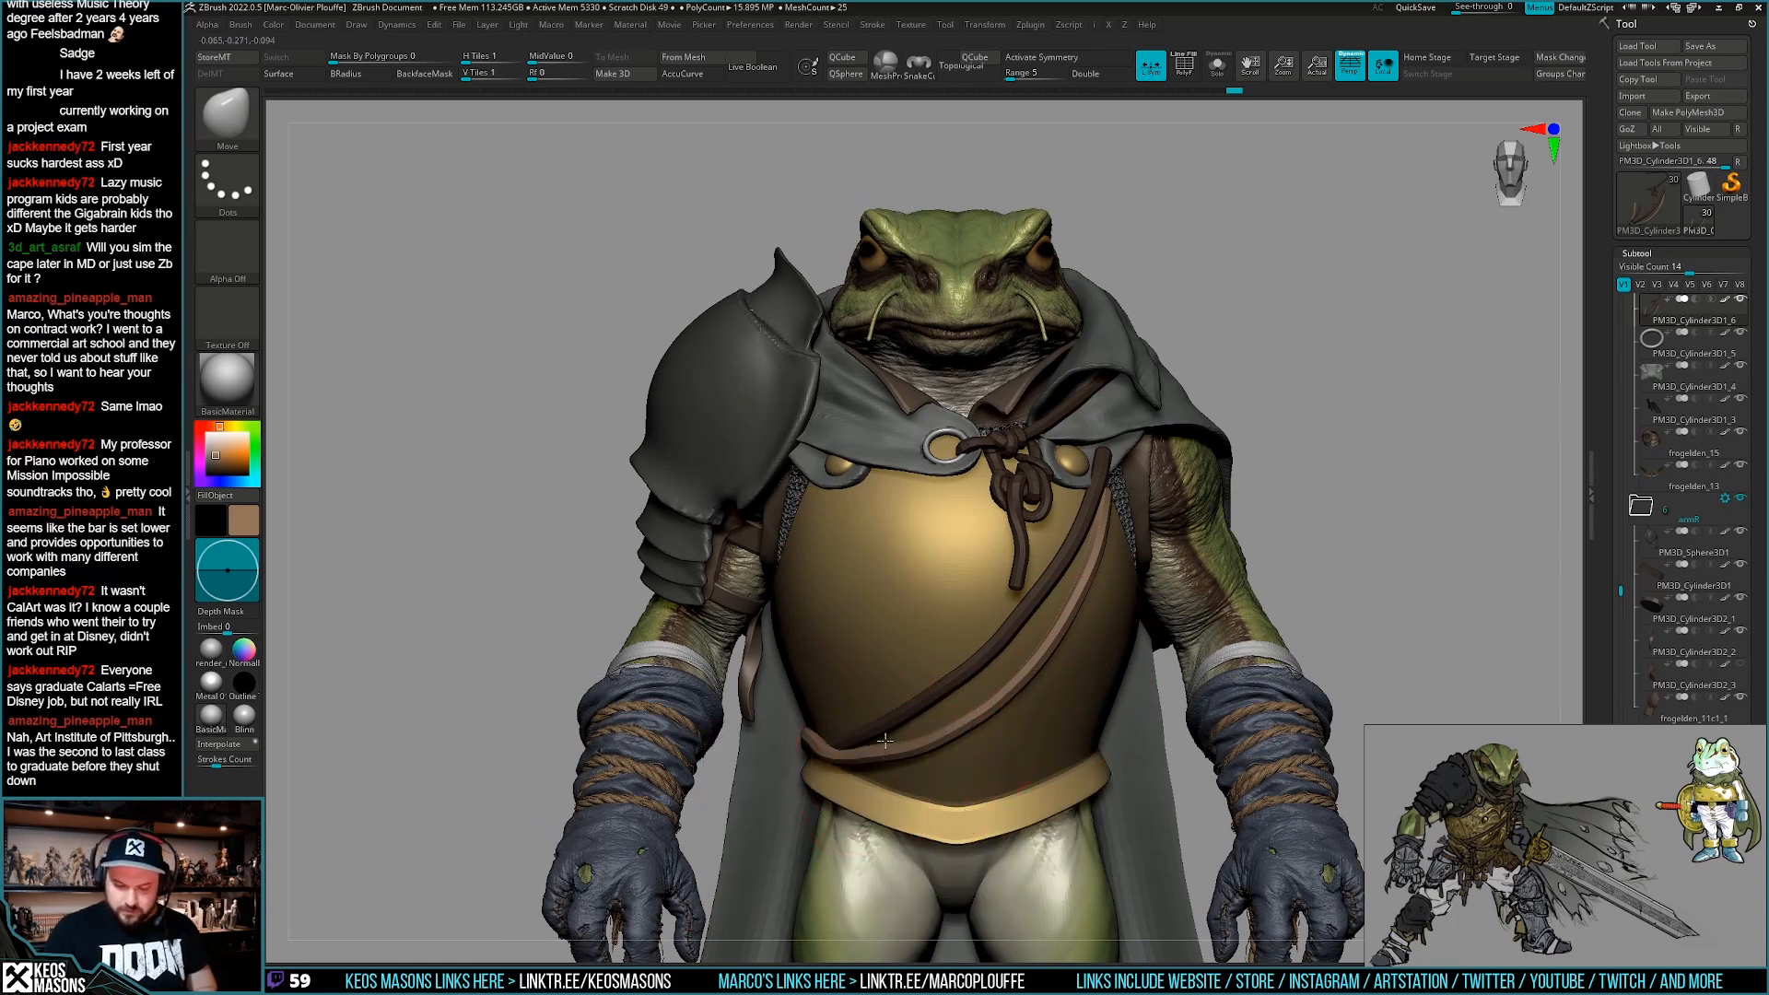
Pull the second strand closer to the first cord across the front of the breastplate and adjust its upper end below the shoulder.
{"action": "right_click_drag", "start_coordinate": [911, 766], "coordinate": [922, 744]}
{"action": "right_click", "coordinate": [924, 745]}
{"action": "mouse_move", "coordinate": [915, 730]}
{"action": "left_mouse_down"}
{"action": "mouse_move", "coordinate": [879, 731]}
{"action": "mouse_move", "coordinate": [873, 770]}
{"action": "mouse_move", "coordinate": [925, 730]}
{"action": "left_mouse_up"}
{"action": "right_click", "coordinate": [925, 744]}
{"action": "mouse_move", "coordinate": [984, 713]}
{"action": "right_mouse_down"}
{"action": "mouse_move", "coordinate": [990, 738]}
{"action": "mouse_move", "coordinate": [944, 743]}
{"action": "right_mouse_up"}
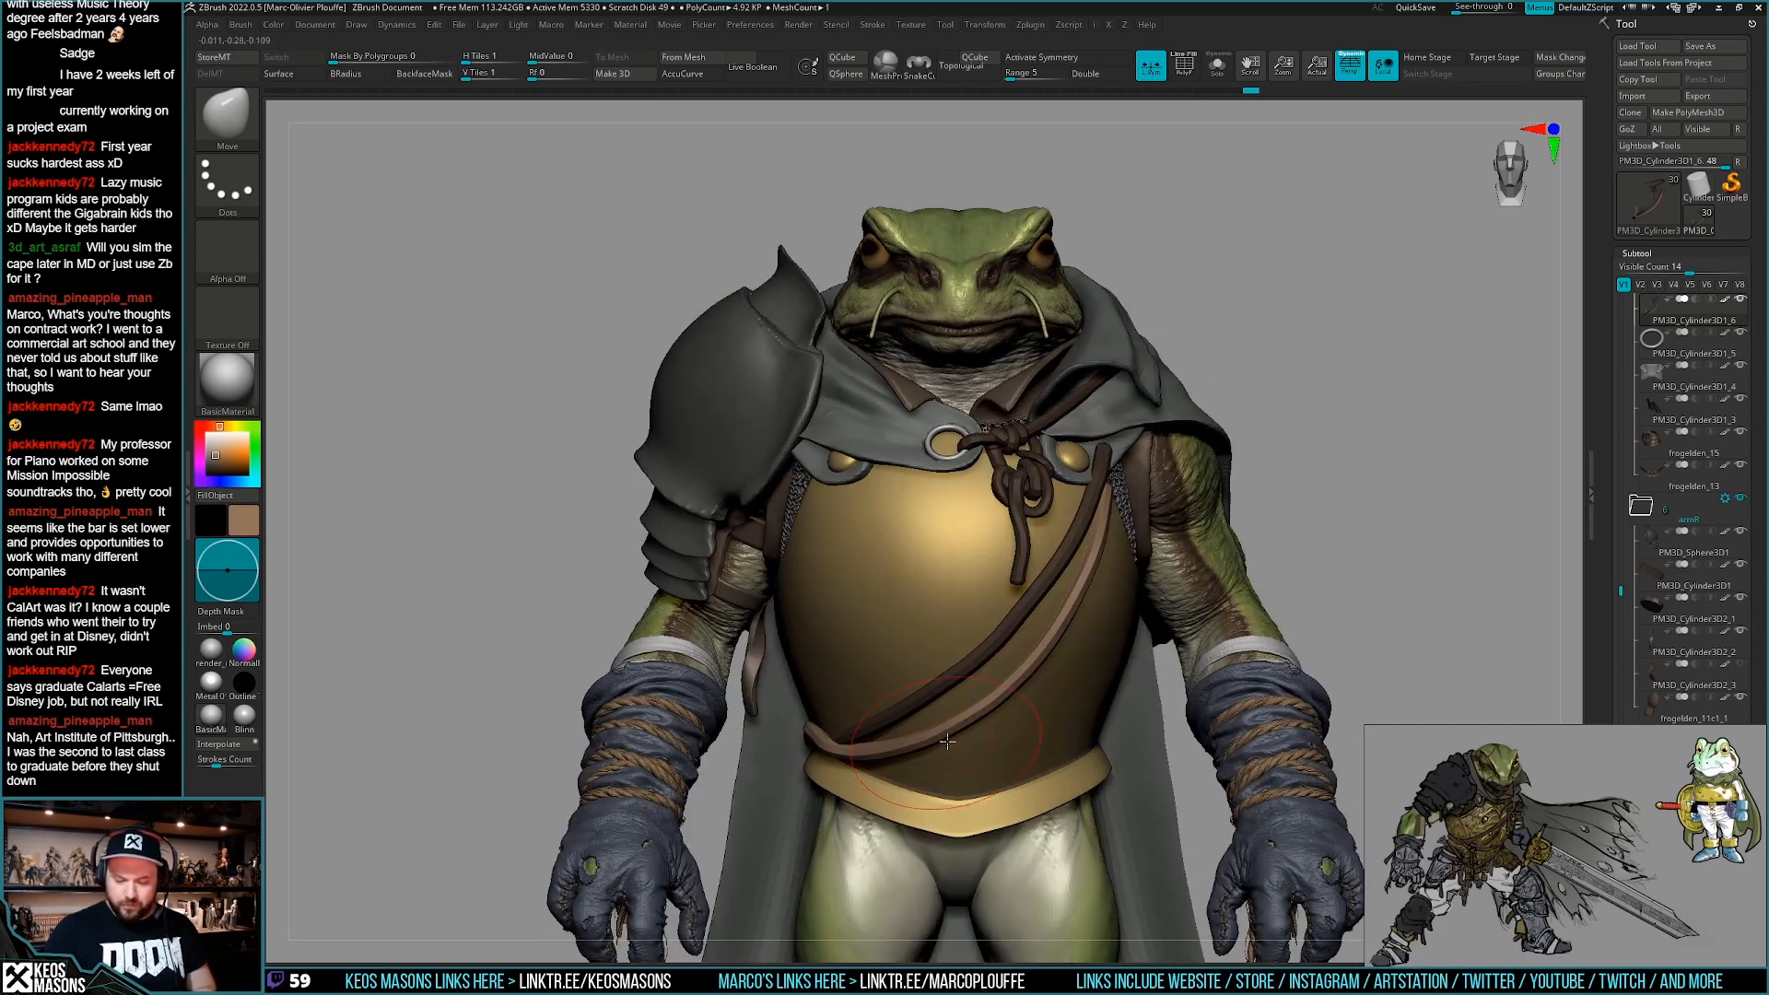
{"action": "right_click", "coordinate": [1045, 661]}
{"action": "mouse_move", "coordinate": [1111, 506]}
{"action": "right_mouse_down"}
{"action": "mouse_move", "coordinate": [1161, 398]}
{"action": "mouse_move", "coordinate": [1148, 417]}
{"action": "right_mouse_up"}
{"action": "left_click_drag", "start_coordinate": [1121, 490], "coordinate": [1130, 488]}
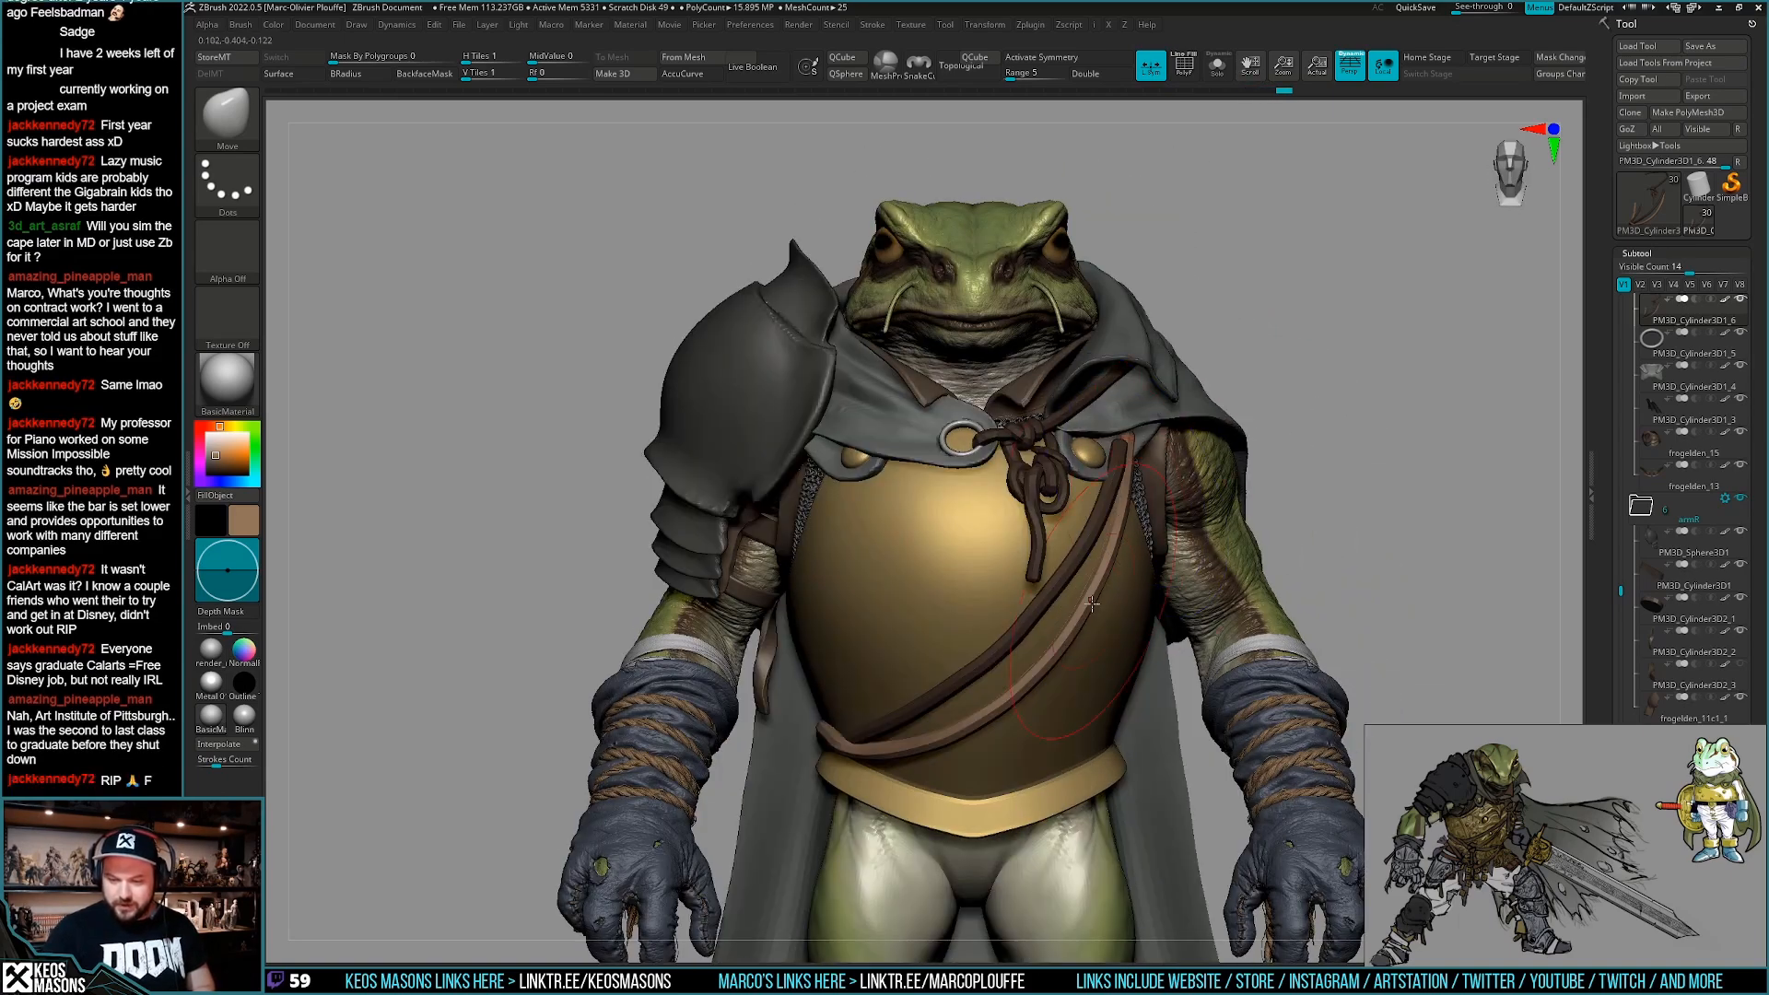
Refresh the mask on the cord strands and nudge the strand's upper end below the shoulder with the Move brush.
{"action": "key", "text": "w"}
{"action": "left_click", "coordinate": [1096, 526], "text": "ctrl"}
{"action": "key", "text": "q"}
{"action": "right_click_drag", "start_coordinate": [1125, 485], "coordinate": [1120, 399]}
{"action": "right_click_drag", "start_coordinate": [1112, 507], "coordinate": [1099, 429]}
{"action": "left_click_drag", "start_coordinate": [1112, 425], "coordinate": [1106, 431]}
{"action": "mouse_move", "coordinate": [1106, 431]}
{"action": "right_mouse_down"}
{"action": "mouse_move", "coordinate": [1068, 544]}
{"action": "mouse_move", "coordinate": [1083, 580]}
{"action": "right_mouse_up"}
Adjust the brush size and reshape the strand across the front of the breastplate and near the shoulder with the Move brush.
{"action": "key", "text": "space"}
{"action": "left_click_drag", "start_coordinate": [1000, 628], "coordinate": [973, 677]}
{"action": "key", "text": "space"}
{"action": "left_click_drag", "start_coordinate": [1018, 600], "coordinate": [1065, 568]}
{"action": "key", "text": "space"}
{"action": "left_click_drag", "start_coordinate": [1125, 473], "coordinate": [1138, 472]}
{"action": "right_click_drag", "start_coordinate": [1135, 517], "coordinate": [1118, 444]}
{"action": "left_click_drag", "start_coordinate": [1118, 444], "coordinate": [1111, 458]}
Select the cord subtool, activate the Move brush and isolate the knotted cord and strands from the rest of the character.
{"action": "mouse_move", "coordinate": [1111, 458]}
{"action": "right_mouse_down"}
{"action": "mouse_move", "coordinate": [1127, 413]}
{"action": "mouse_move", "coordinate": [1105, 539]}
{"action": "right_mouse_up"}
{"action": "left_click", "coordinate": [1079, 538], "text": "alt"}
{"action": "mouse_move", "coordinate": [1105, 539]}
{"action": "right_mouse_down", "text": "ctrl"}
{"action": "mouse_move", "coordinate": [1114, 513]}
{"action": "mouse_move", "coordinate": [1083, 484]}
{"action": "mouse_move", "coordinate": [1079, 509]}
{"action": "mouse_move", "coordinate": [1119, 479]}
{"action": "mouse_move", "coordinate": [1046, 493]}
{"action": "right_mouse_up", "text": "ctrl"}
{"action": "key", "text": "b"}
{"action": "key", "text": "m"}
{"action": "key", "text": "v"}
{"action": "right_click", "coordinate": [1045, 511]}
{"action": "right_click_drag", "start_coordinate": [1202, 479], "coordinate": [1115, 494]}
{"action": "left_click", "coordinate": [1089, 537], "text": "alt"}
{"action": "key", "text": "alt+s"}
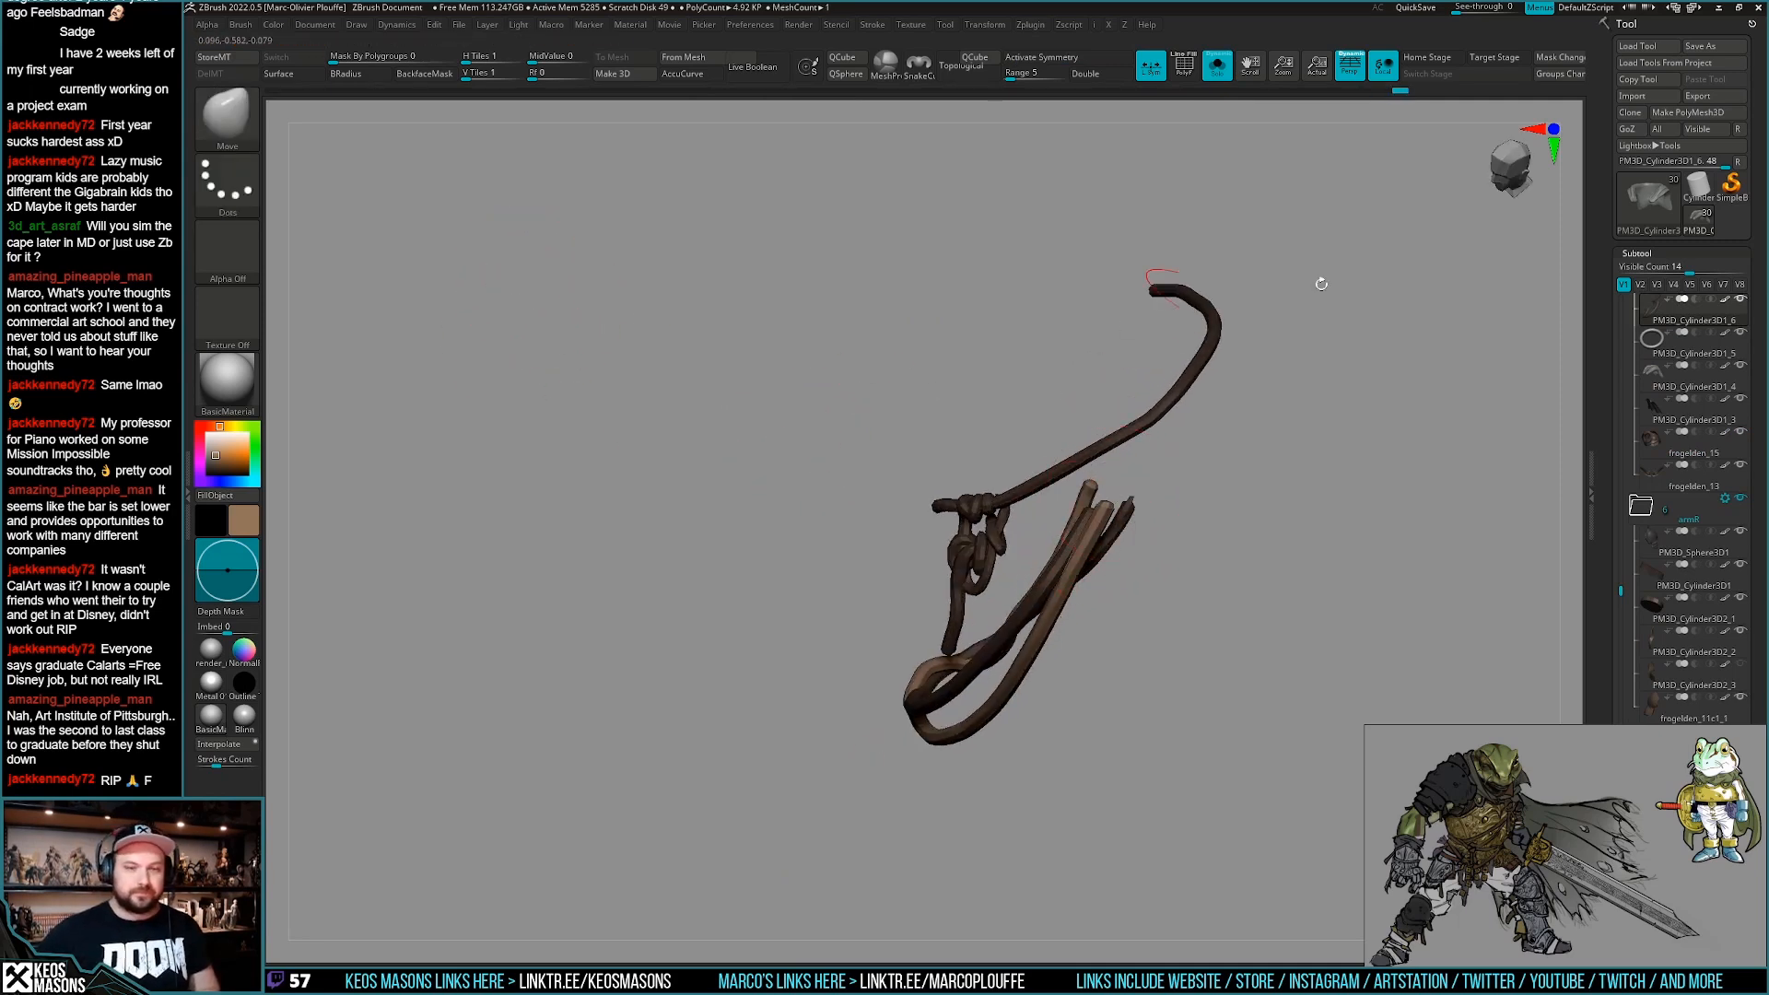
{"action": "mouse_move", "coordinate": [1669, 311]}
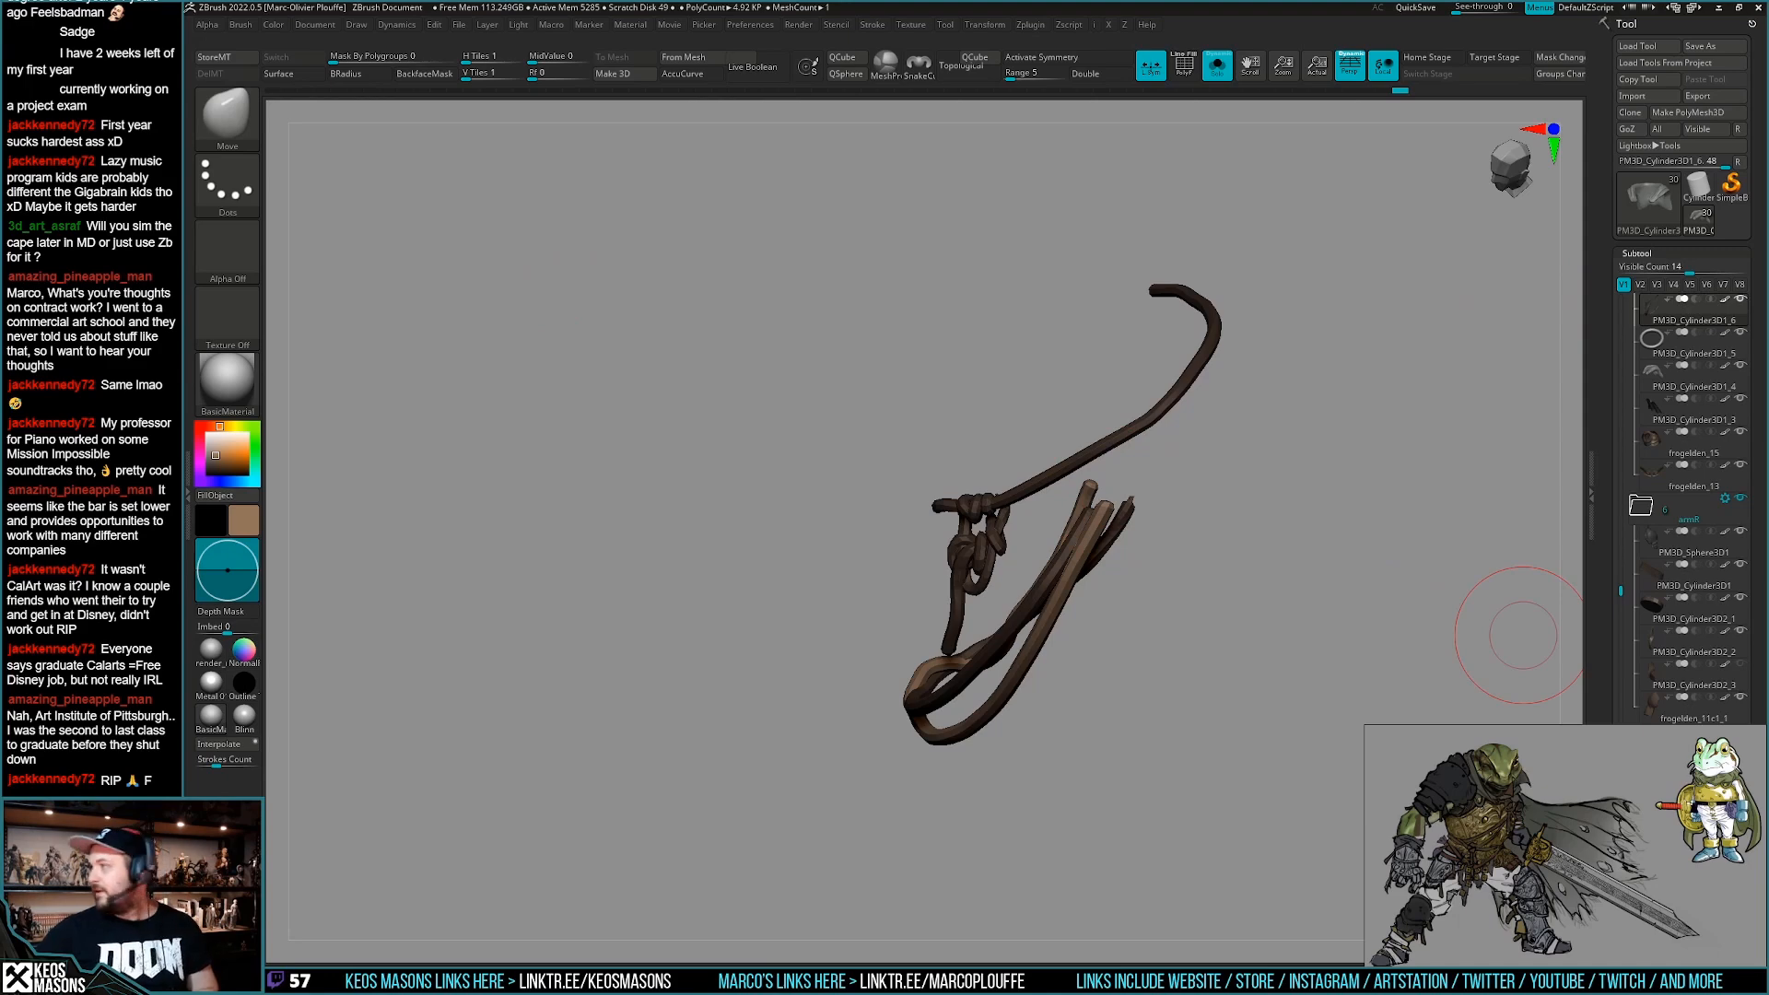
Switch to the web browser and browse the sculptor's portfolio page to The Four Horsemen - War section.
{"action": "left_click_drag", "start_coordinate": [1768, 221], "coordinate": [1027, 1]}
{"action": "left_click", "coordinate": [853, 220]}
{"action": "scroll", "coordinate": [901, 495], "scroll_direction": "down", "scroll_amount": 15}
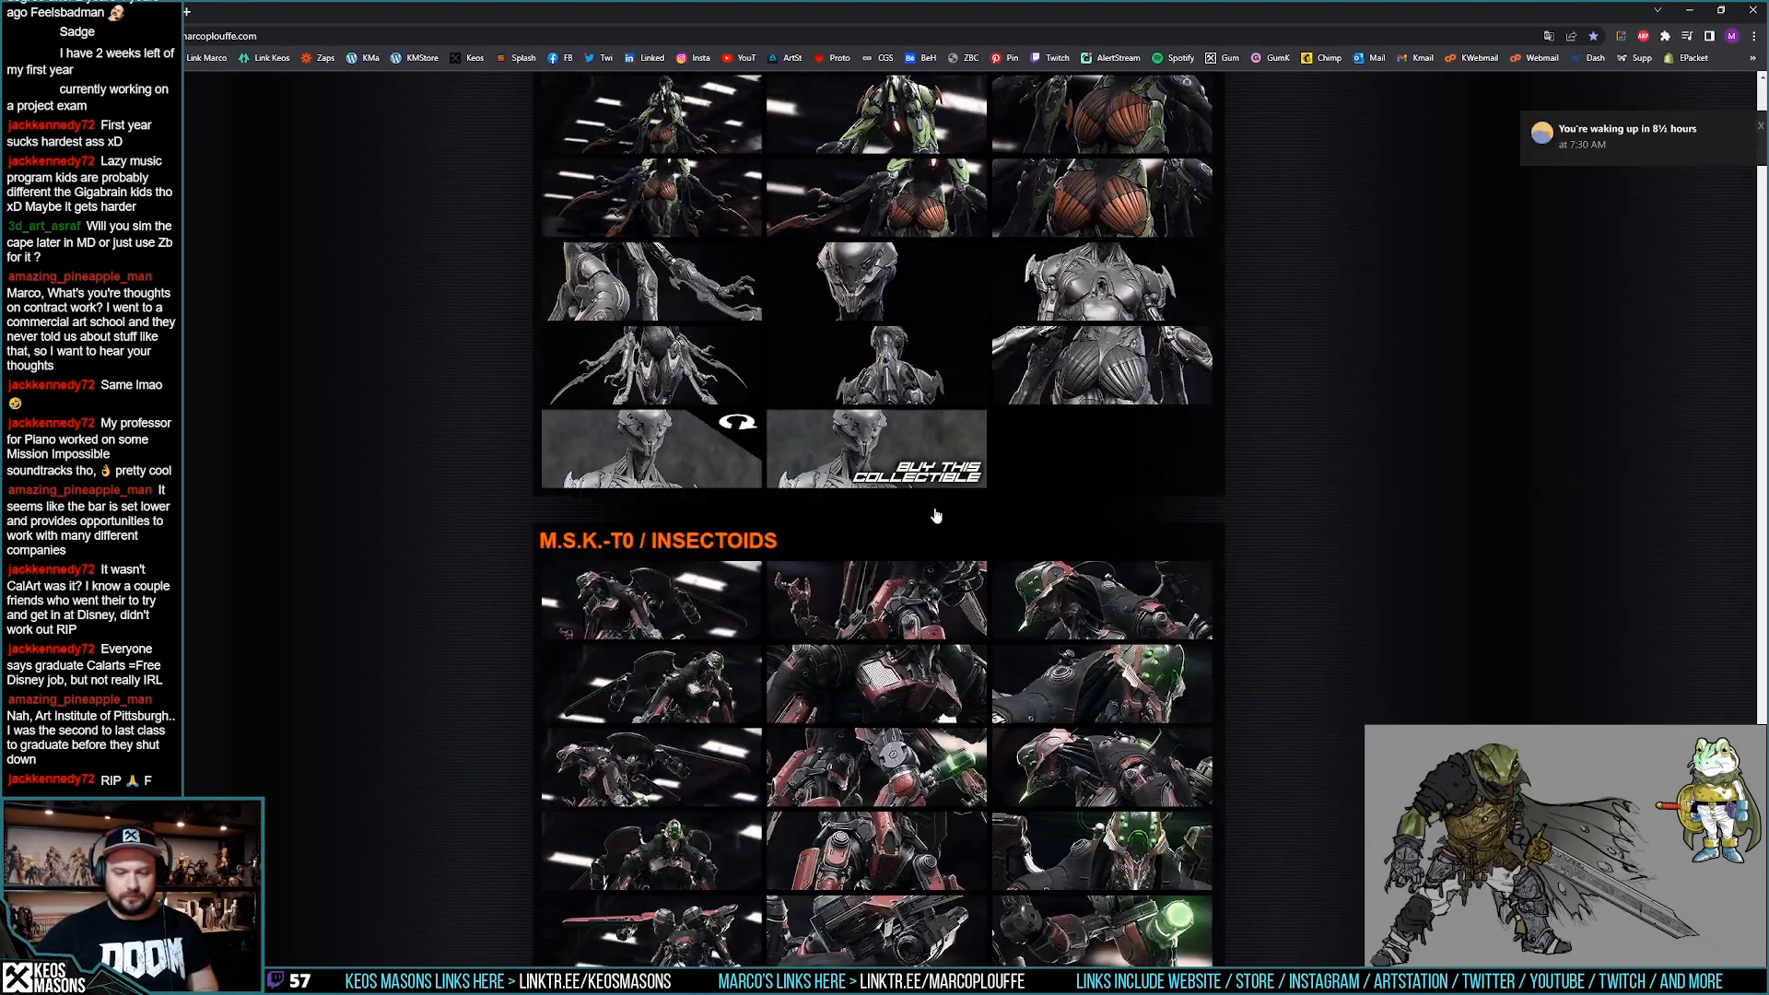
{"action": "scroll", "coordinate": [927, 499], "scroll_direction": "down", "scroll_amount": 20}
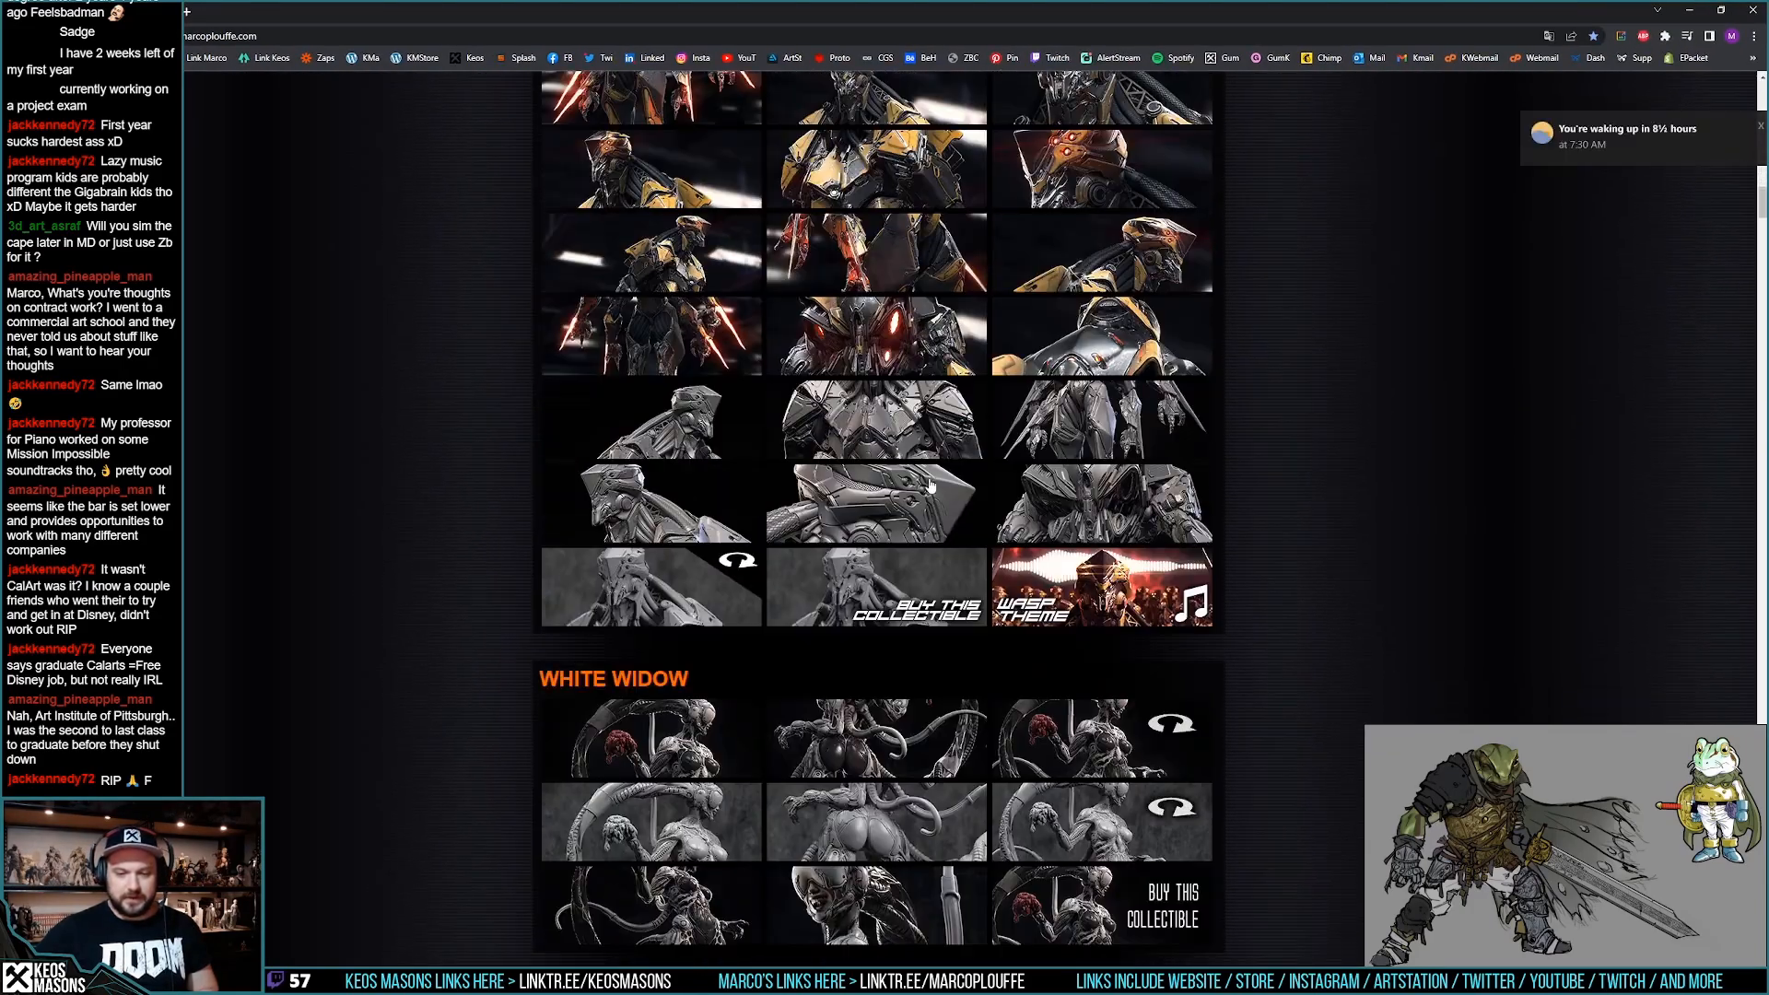
{"action": "scroll", "coordinate": [936, 469], "scroll_direction": "down", "scroll_amount": 7}
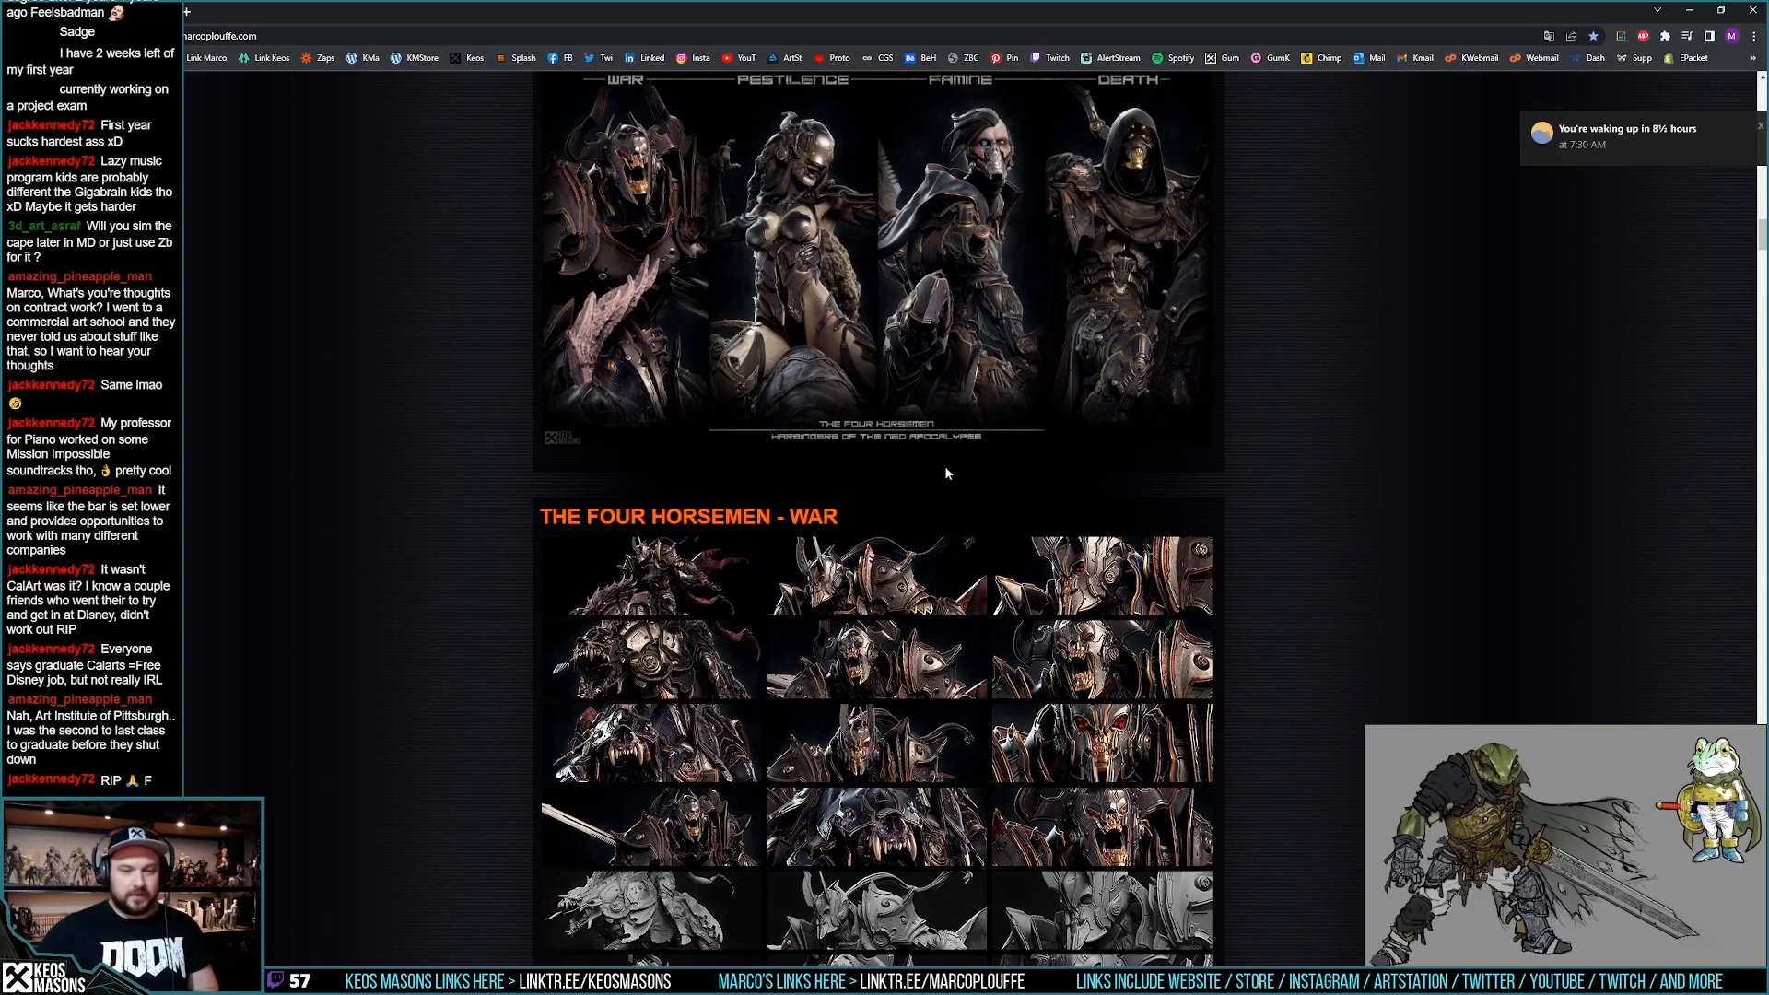
{"action": "scroll", "coordinate": [941, 462], "scroll_direction": "down", "scroll_amount": 4}
{"action": "scroll", "coordinate": [748, 470], "scroll_direction": "up", "scroll_amount": 3}
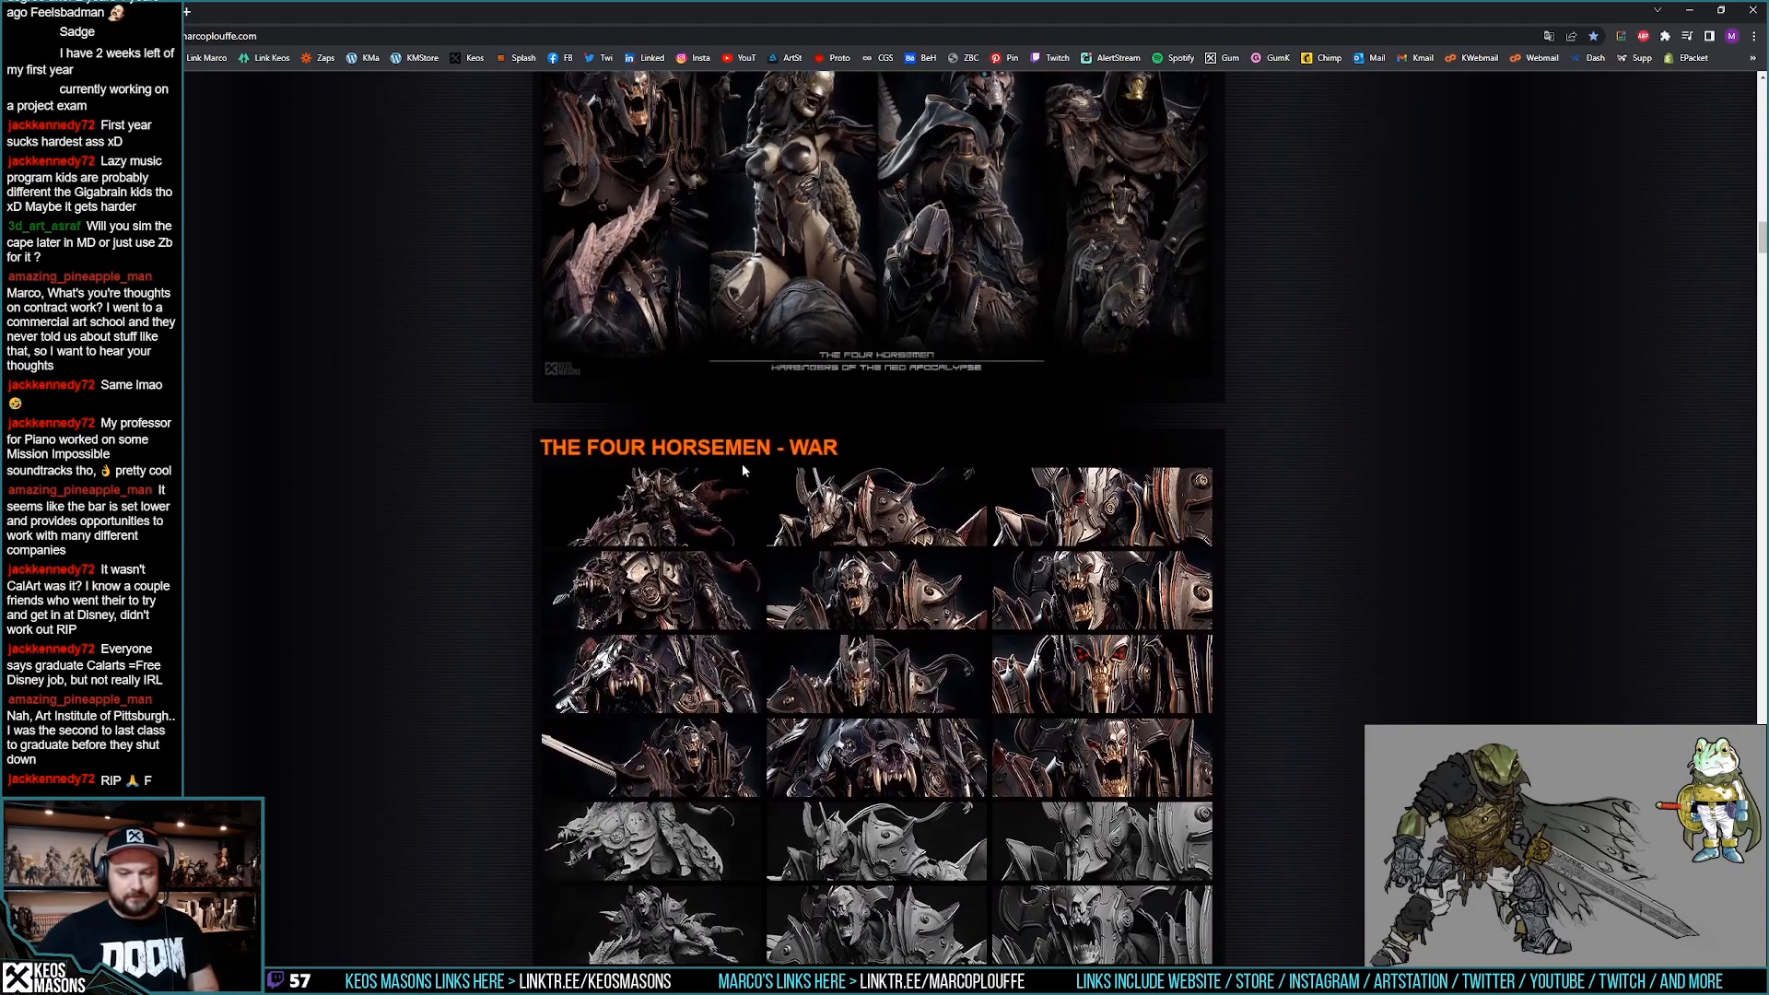
Examine the full-size War render up close, return to the gallery and shrink the browser window.
{"action": "left_click", "coordinate": [777, 523]}
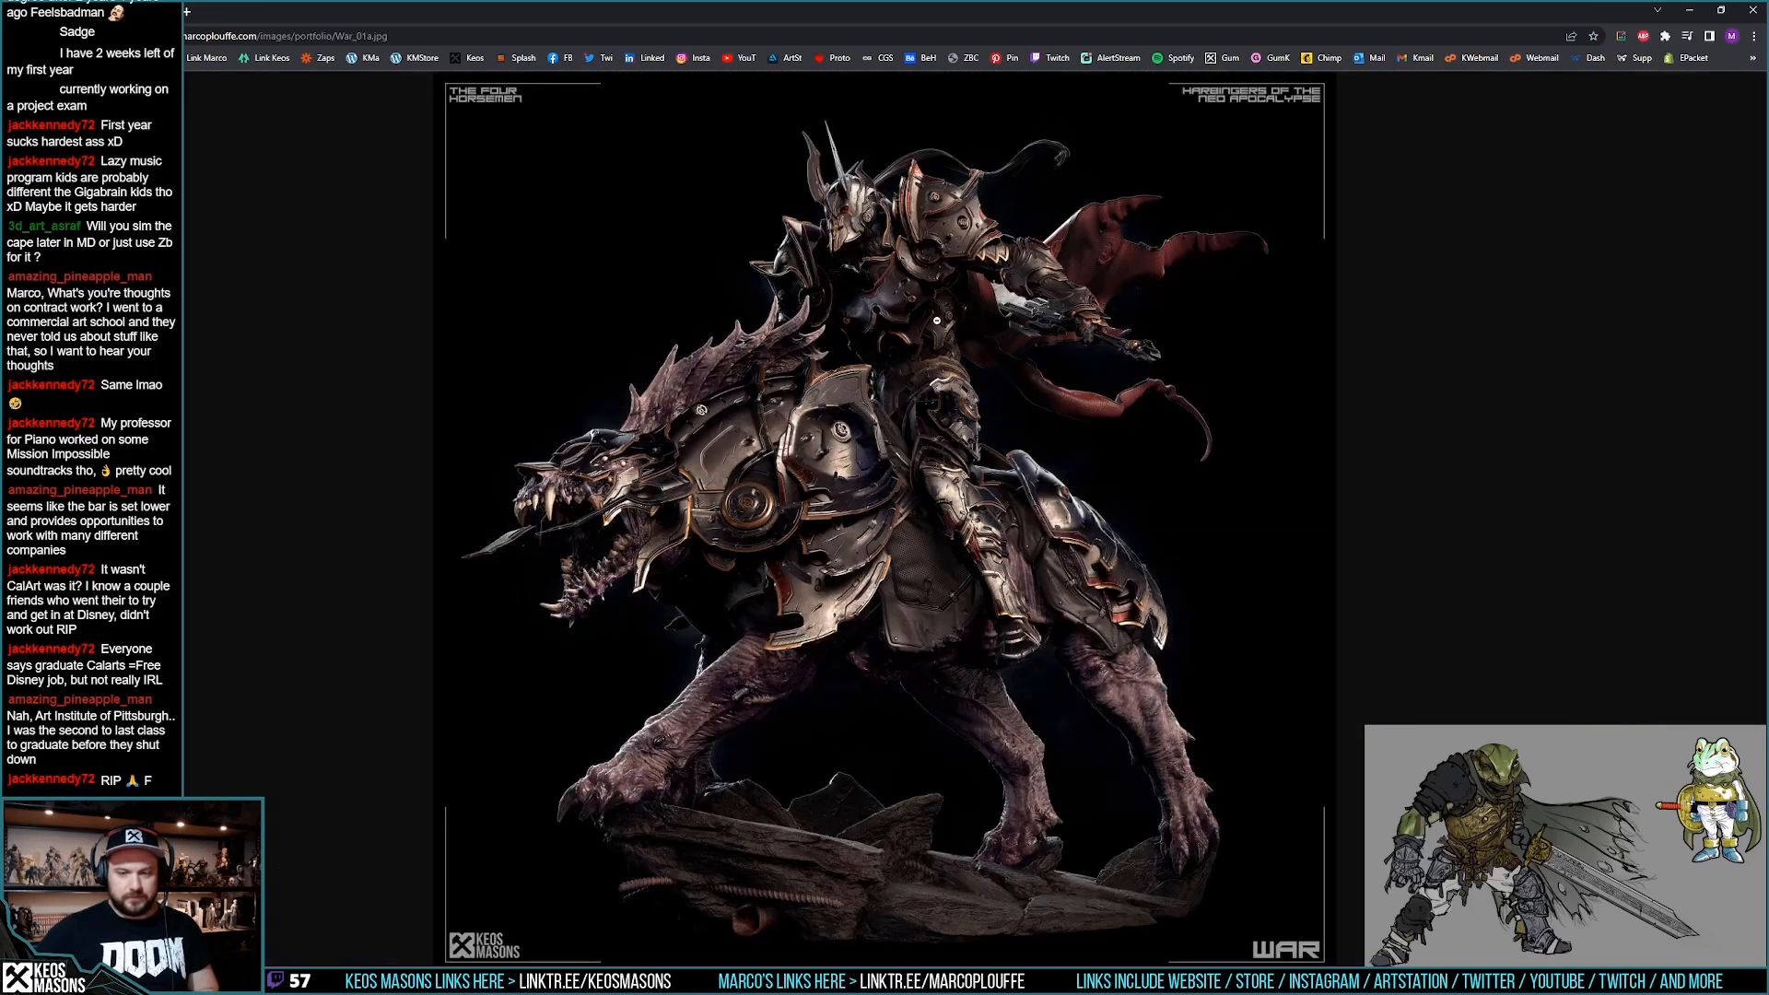
{"action": "left_click", "coordinate": [1024, 385]}
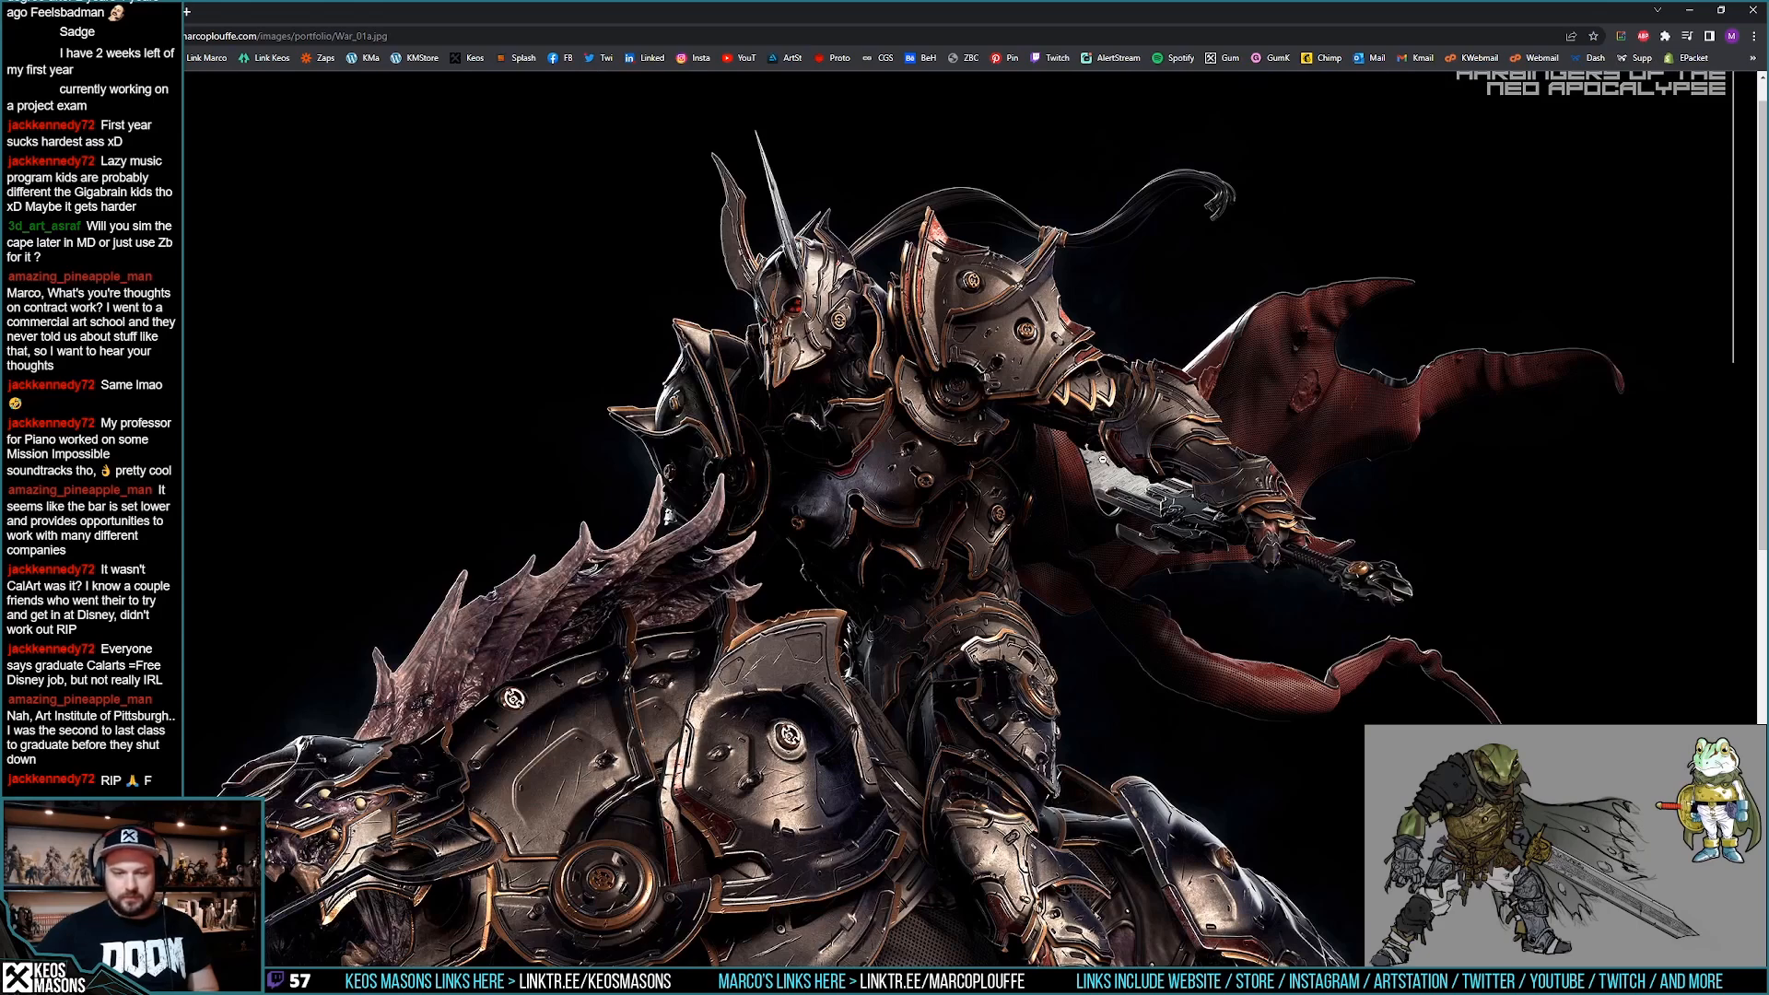
{"action": "key", "text": "alt+Left"}
{"action": "left_click_drag", "start_coordinate": [877, 14], "coordinate": [551, 19]}
{"action": "left_click_drag", "start_coordinate": [884, 550], "coordinate": [1750, 949]}
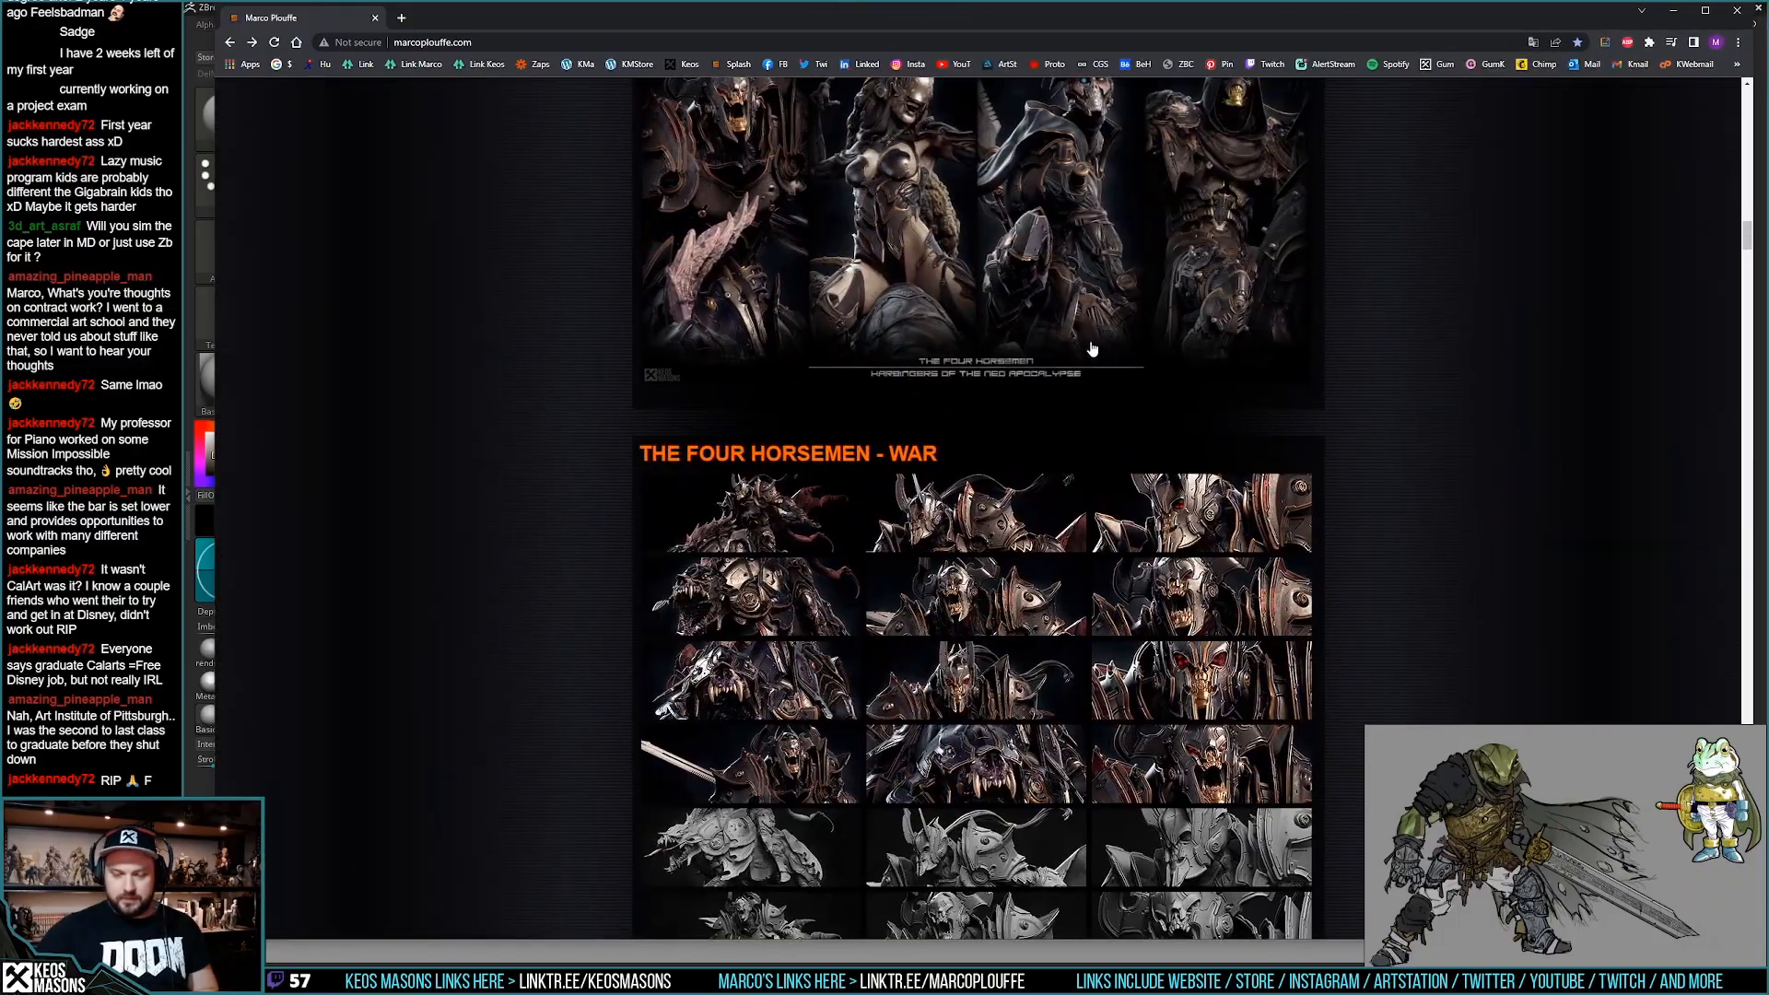
Find The Four Horsemen - Death section and play its turntable video, pausing to examine the cape, then return to the gallery.
{"action": "scroll", "coordinate": [1095, 356], "scroll_direction": "up", "scroll_amount": 10}
{"action": "scroll", "coordinate": [1046, 514], "scroll_direction": "down", "scroll_amount": 15}
{"action": "scroll", "coordinate": [1046, 514], "scroll_direction": "down", "scroll_amount": 20}
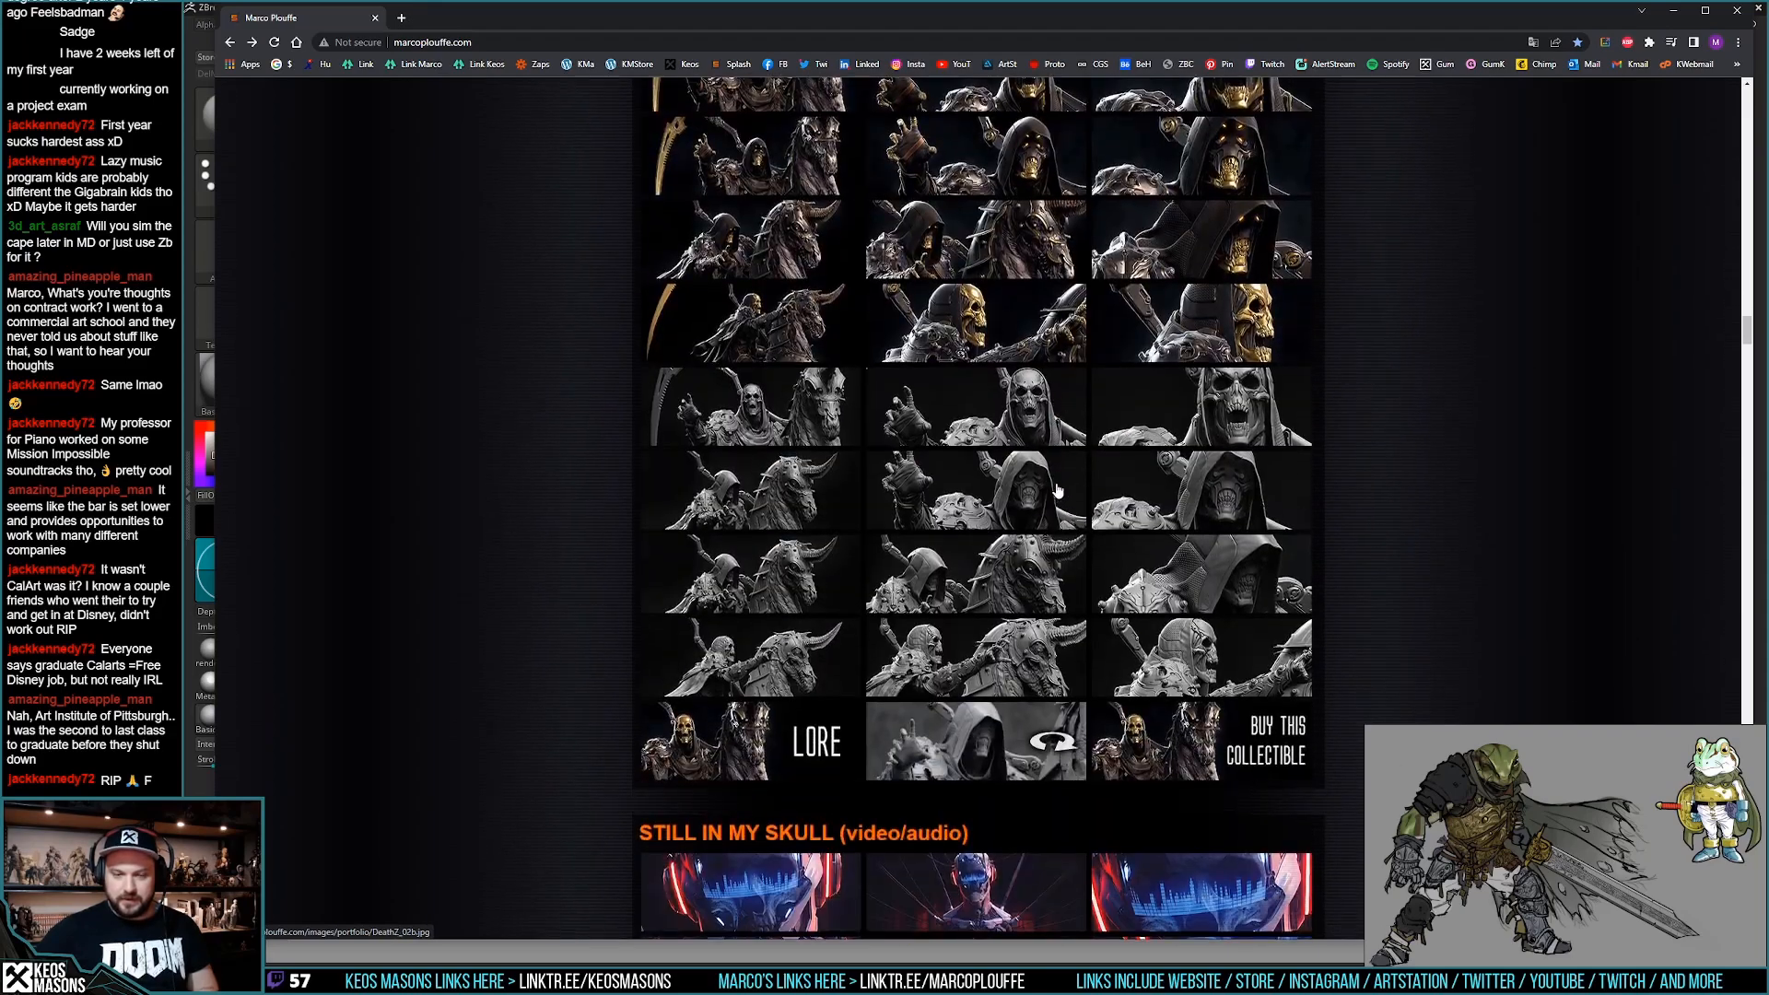
{"action": "scroll", "coordinate": [1057, 491], "scroll_direction": "up", "scroll_amount": 3}
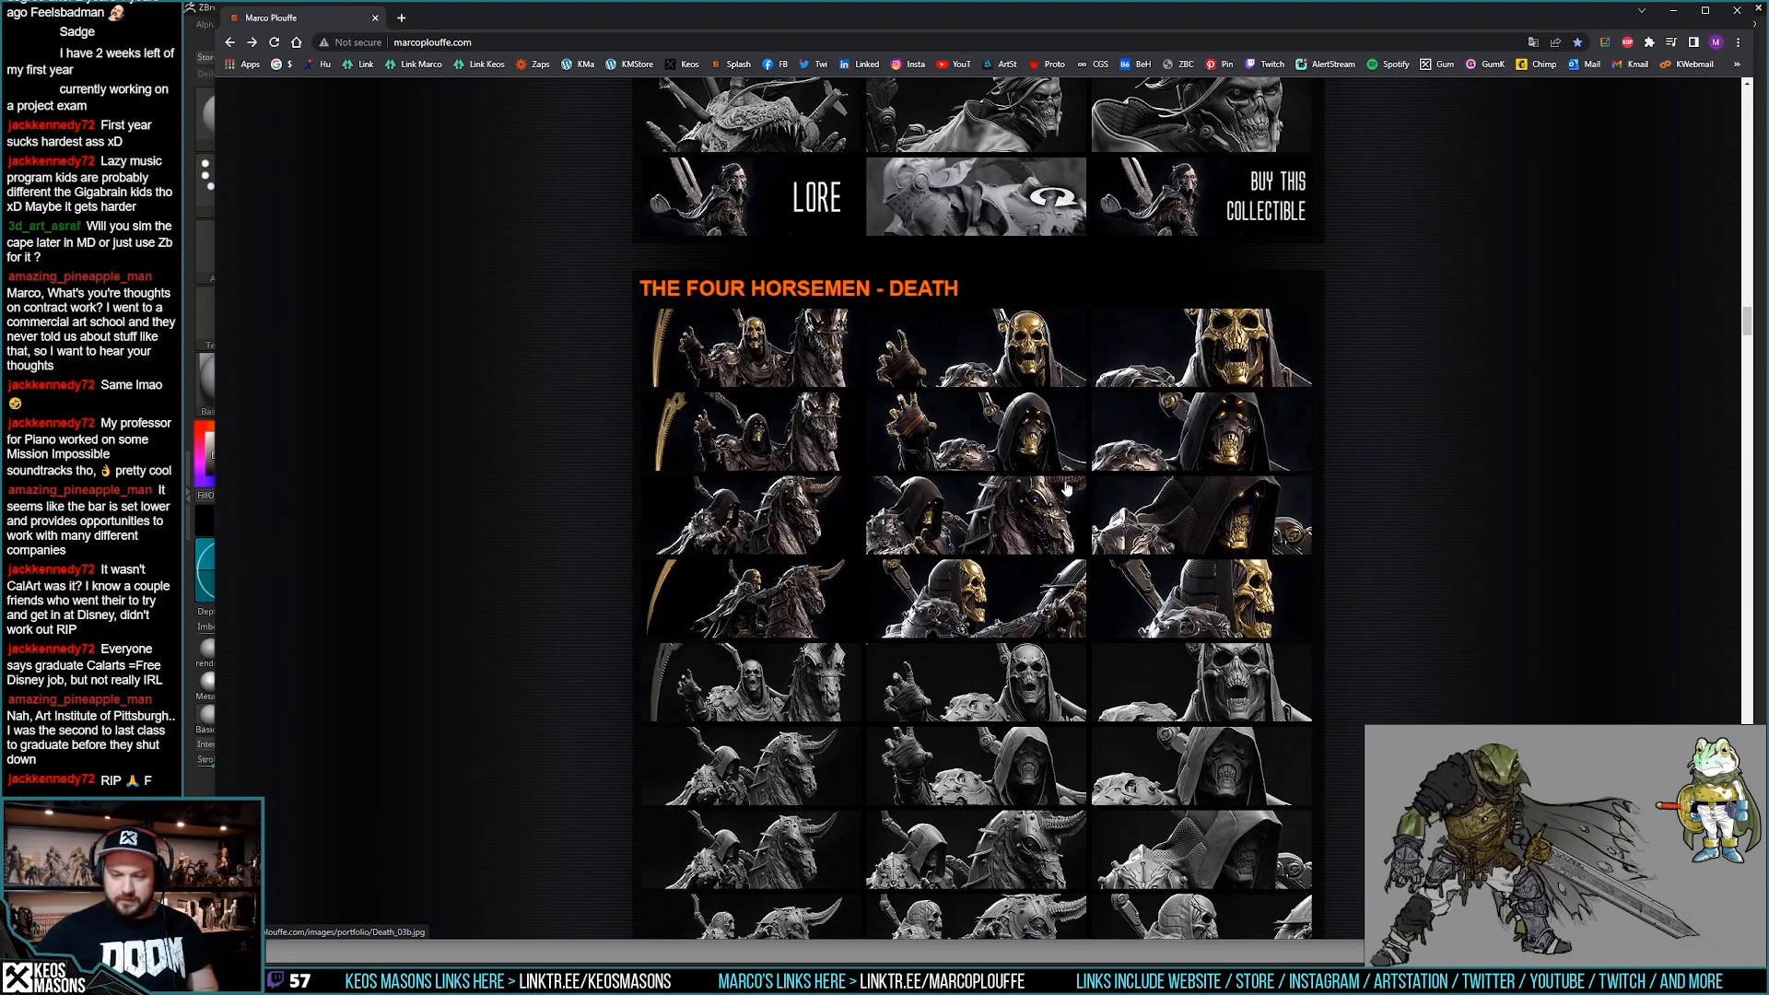
{"action": "scroll", "coordinate": [1068, 483], "scroll_direction": "down", "scroll_amount": 3}
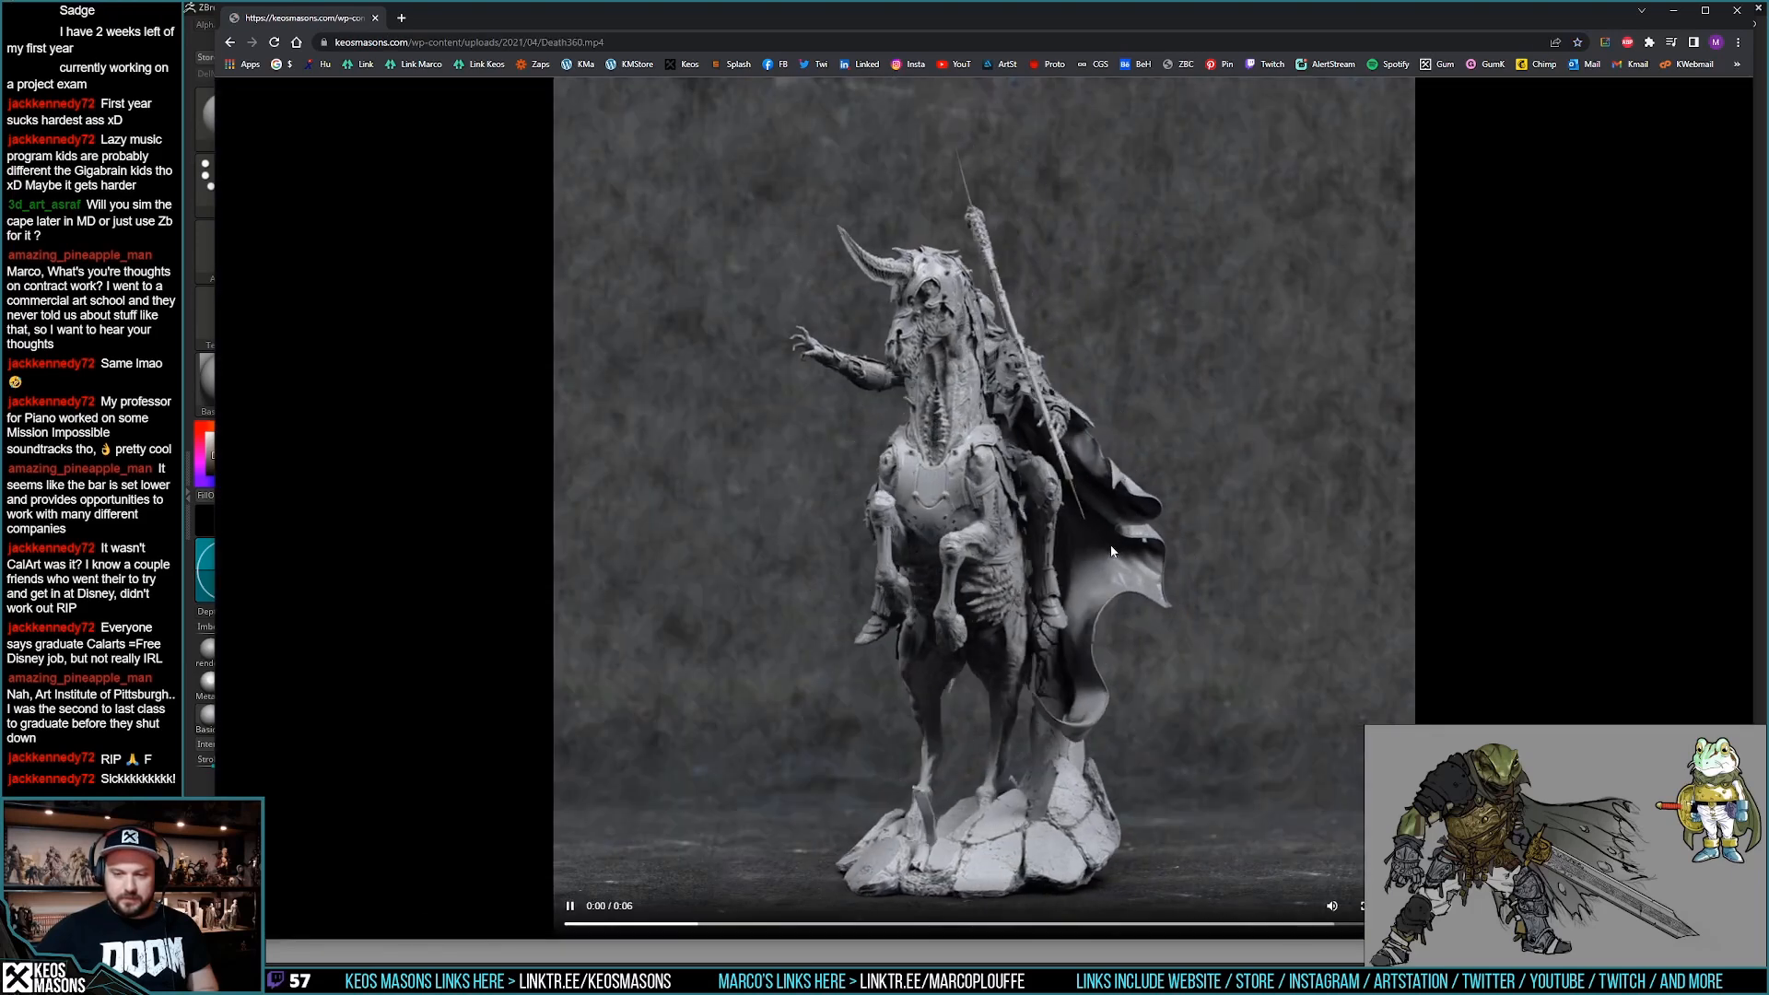
{"action": "left_click", "coordinate": [1016, 532]}
{"action": "left_click", "coordinate": [1019, 537]}
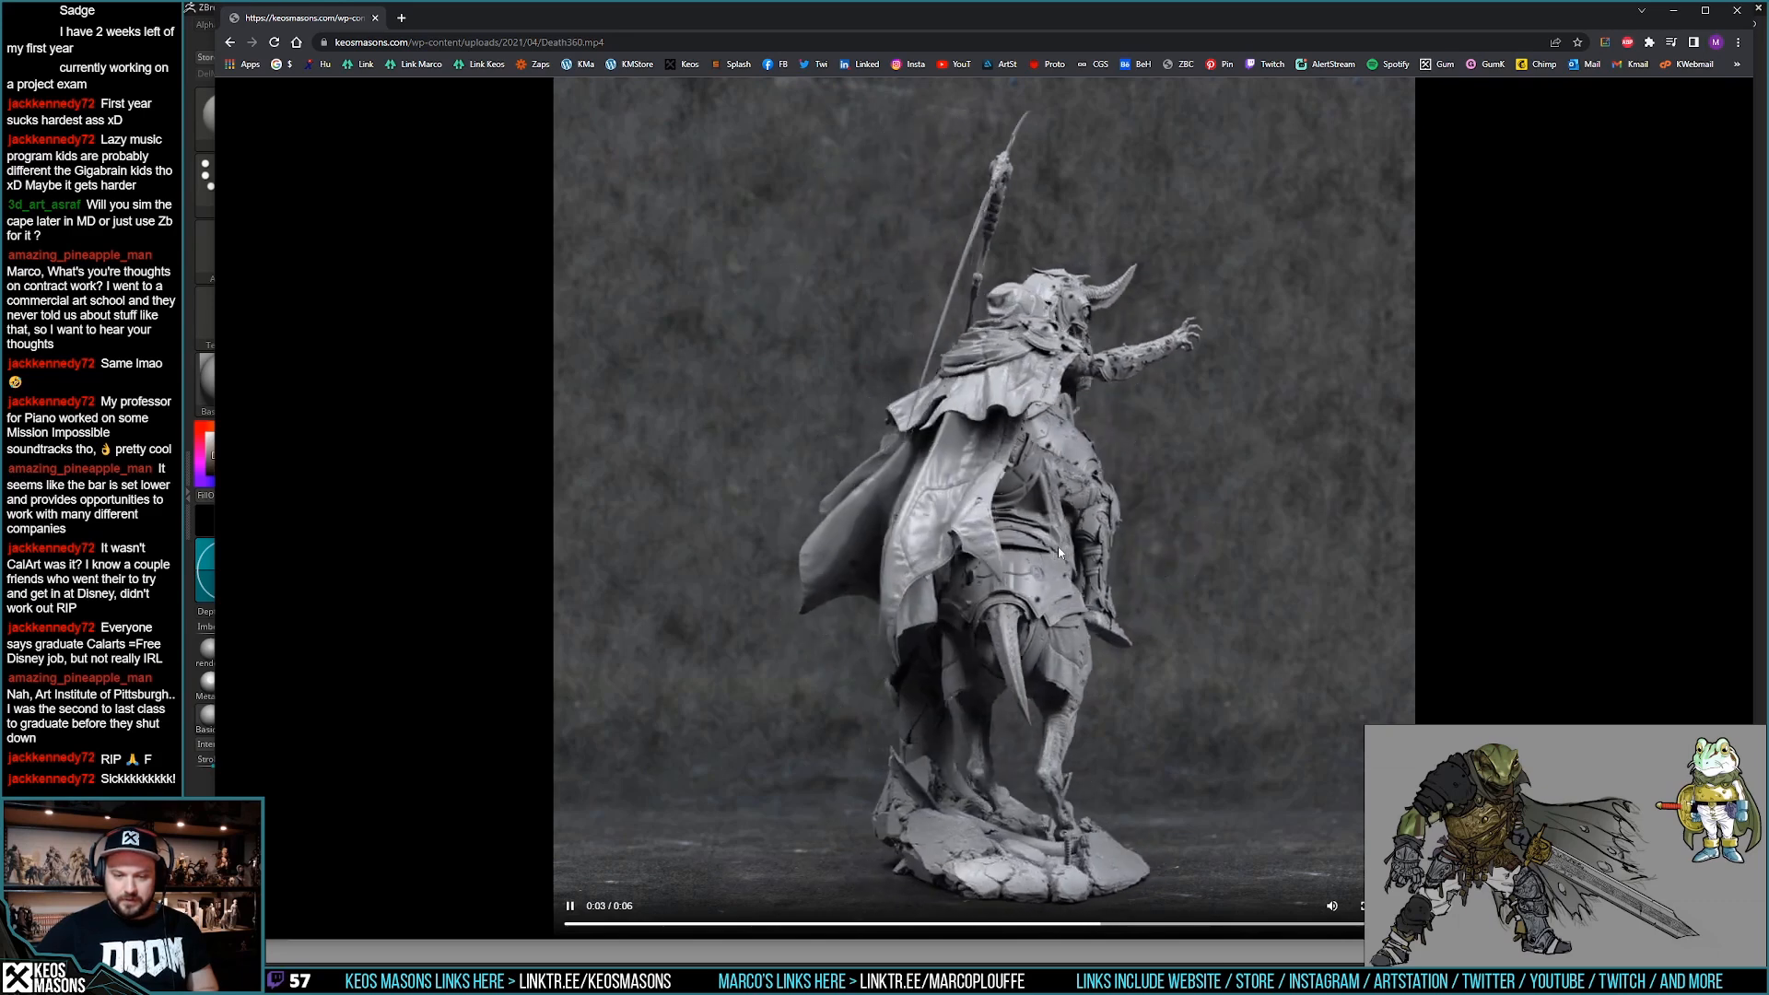
{"action": "left_click", "coordinate": [1058, 558]}
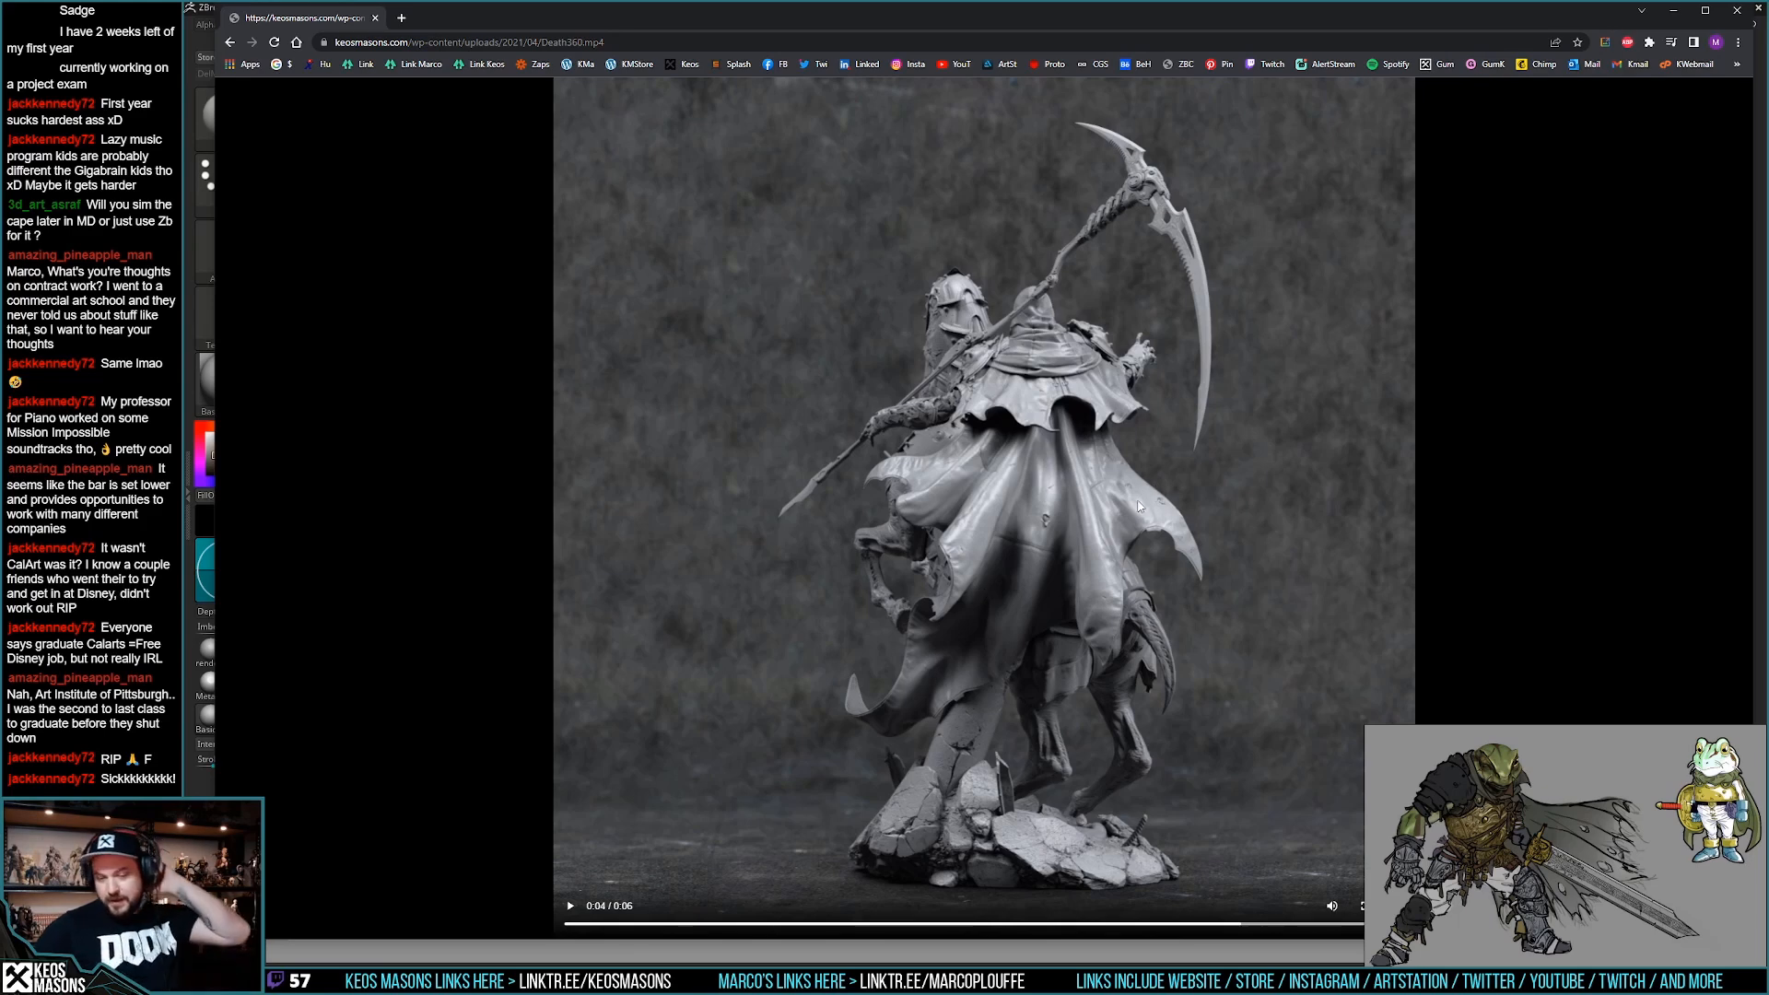
{"action": "left_click", "coordinate": [1155, 453]}
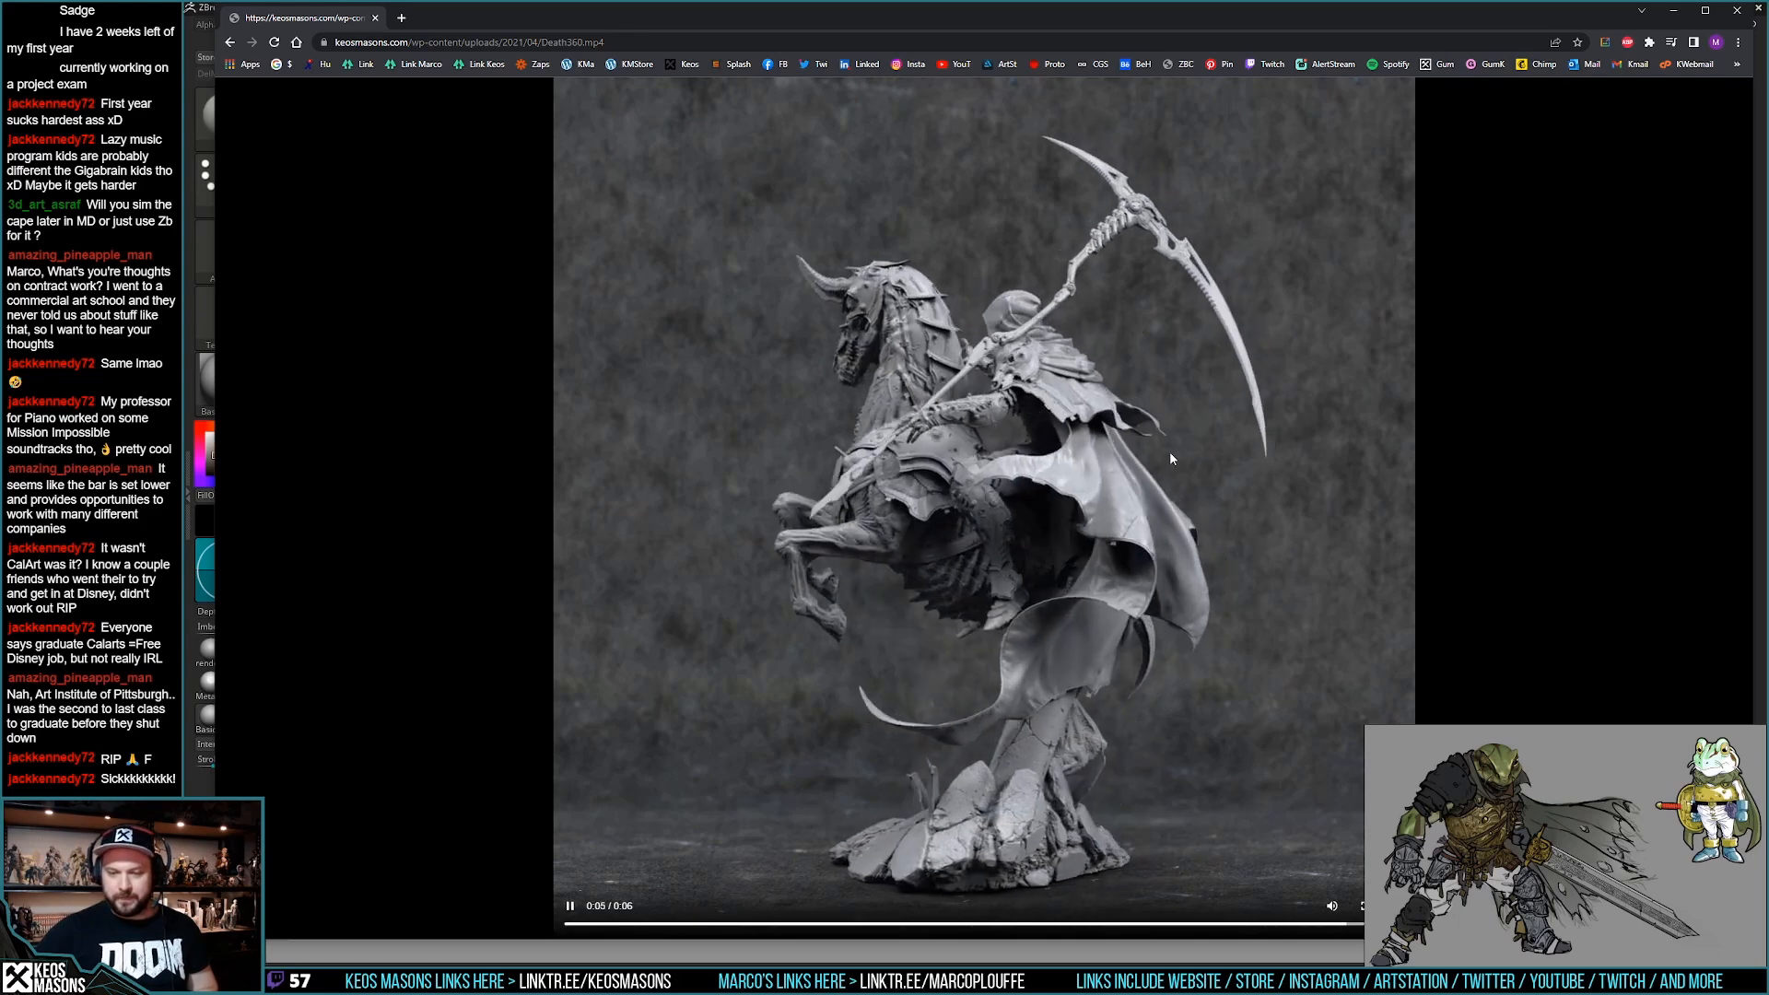
{"action": "left_click", "coordinate": [1187, 451]}
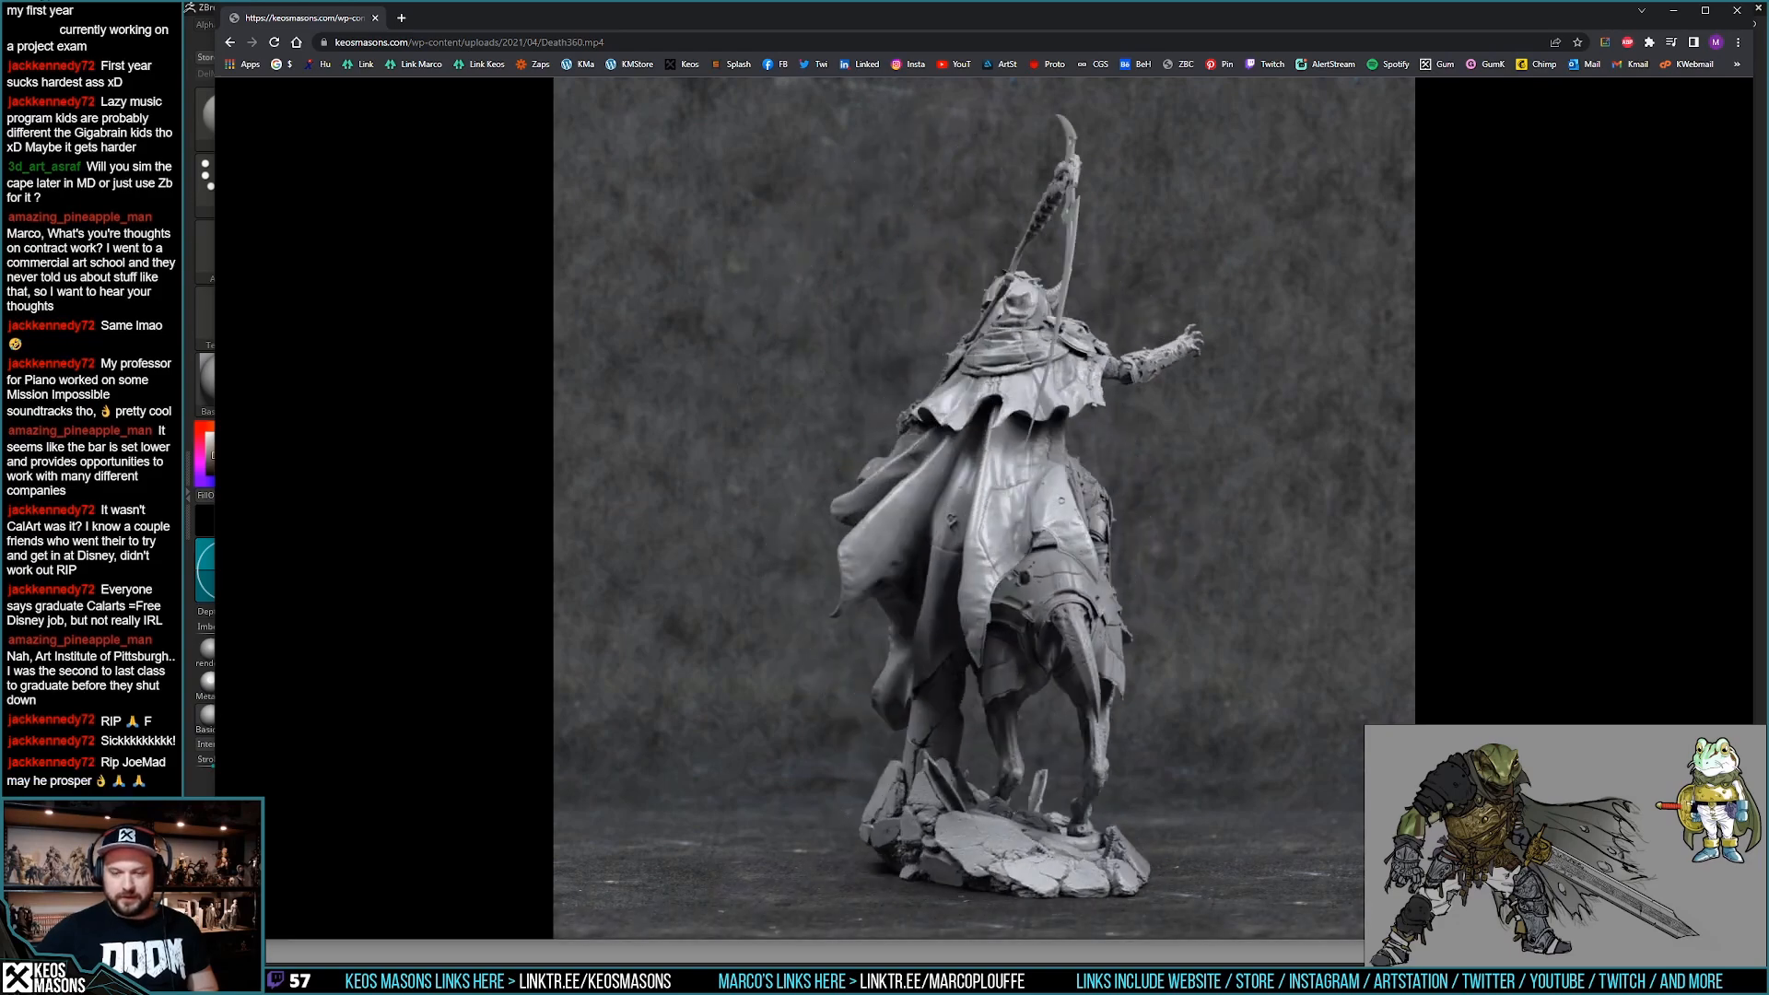
{"action": "key", "text": "alt+Left"}
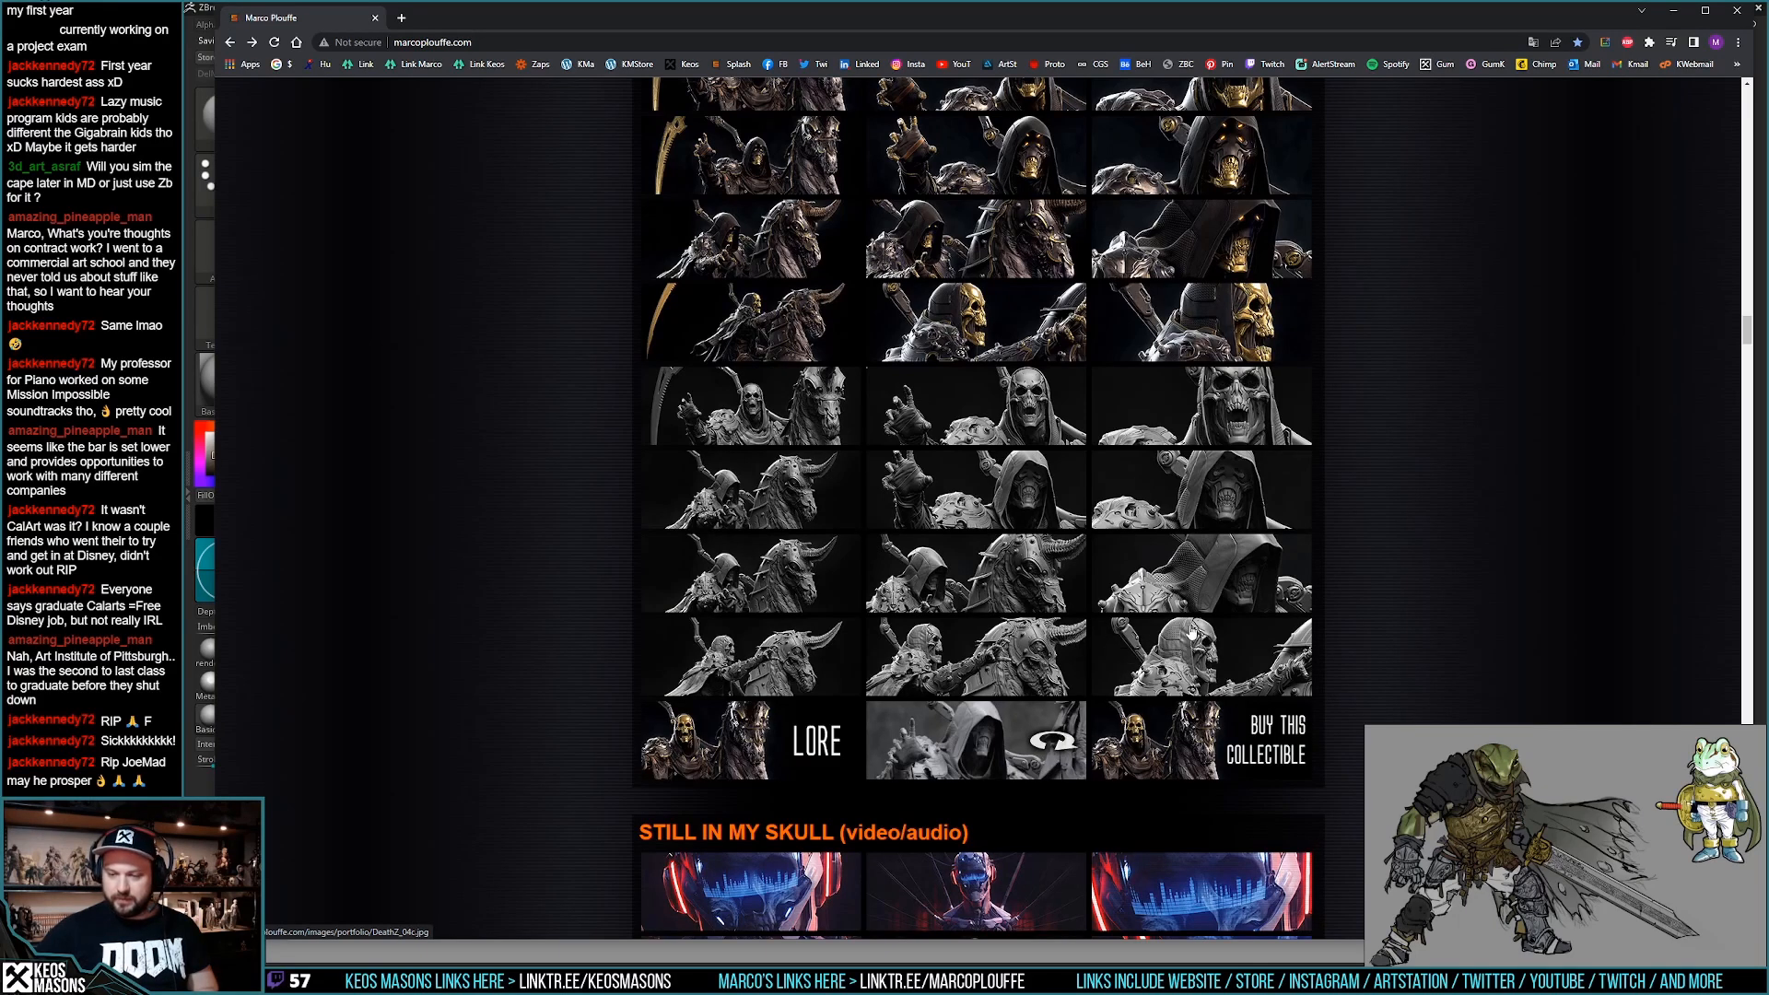
View the close-up and full-figure grey sculpt renders of Death, returning to the gallery after each.
{"action": "left_click", "coordinate": [1166, 652]}
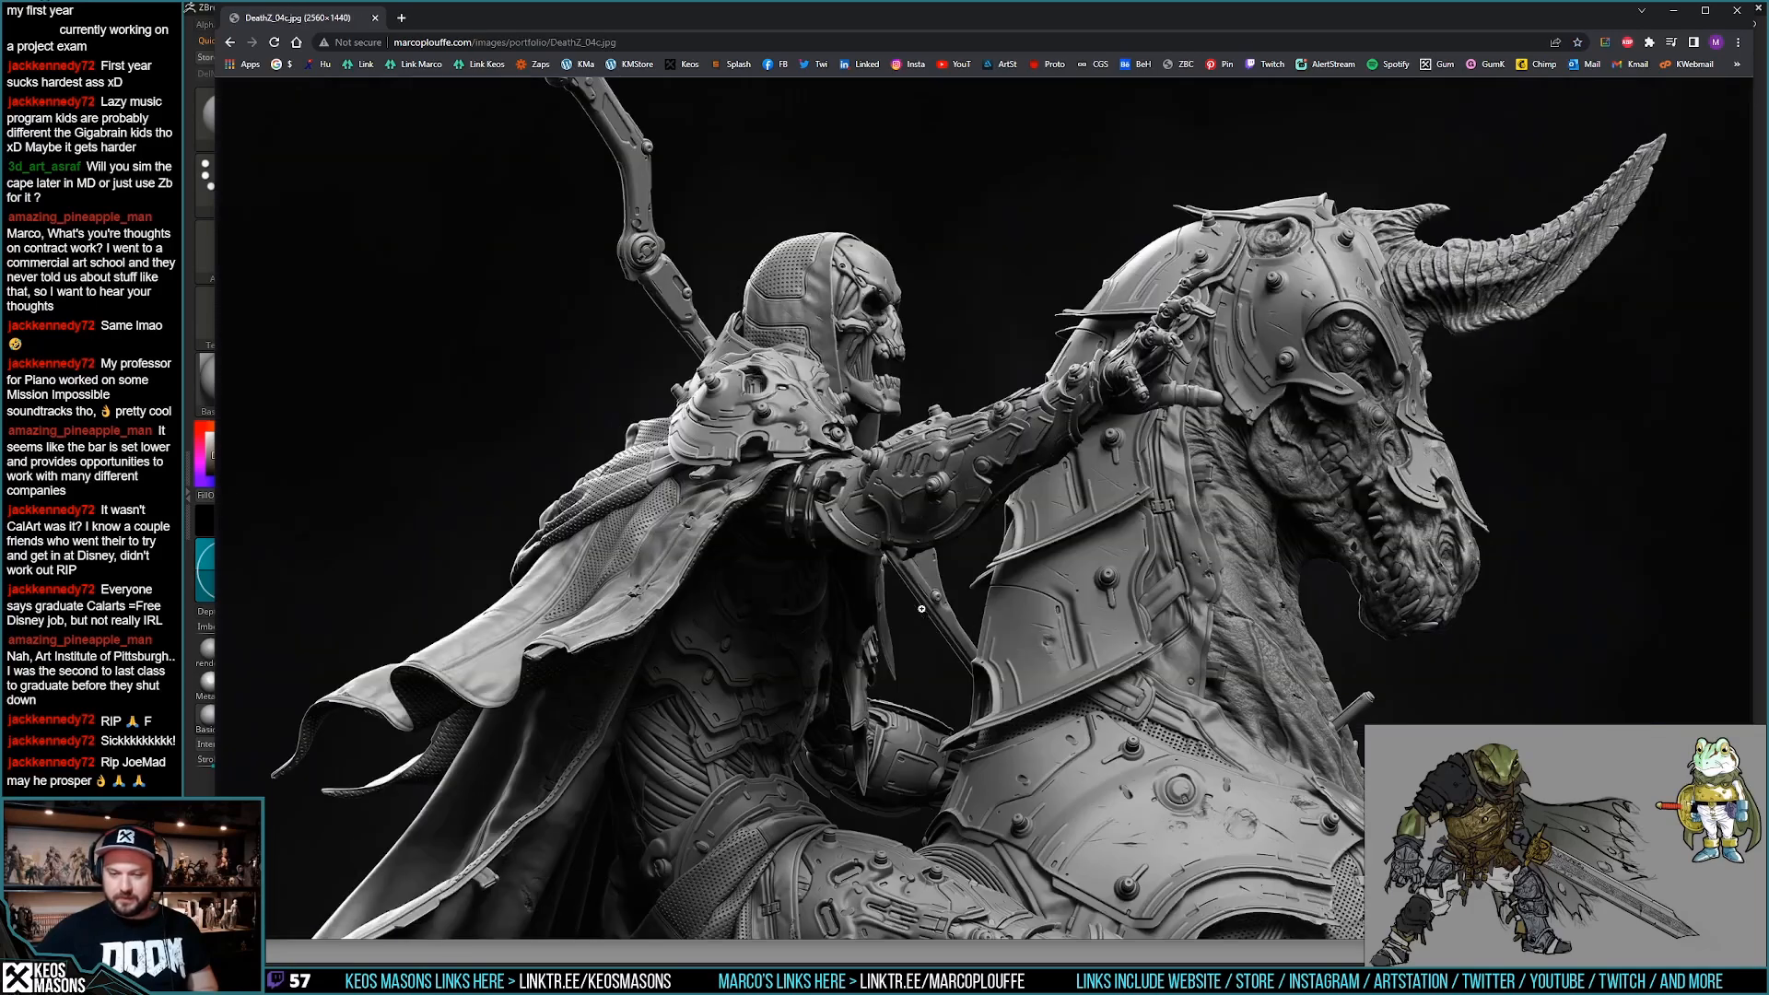
{"action": "key", "text": "alt+Left"}
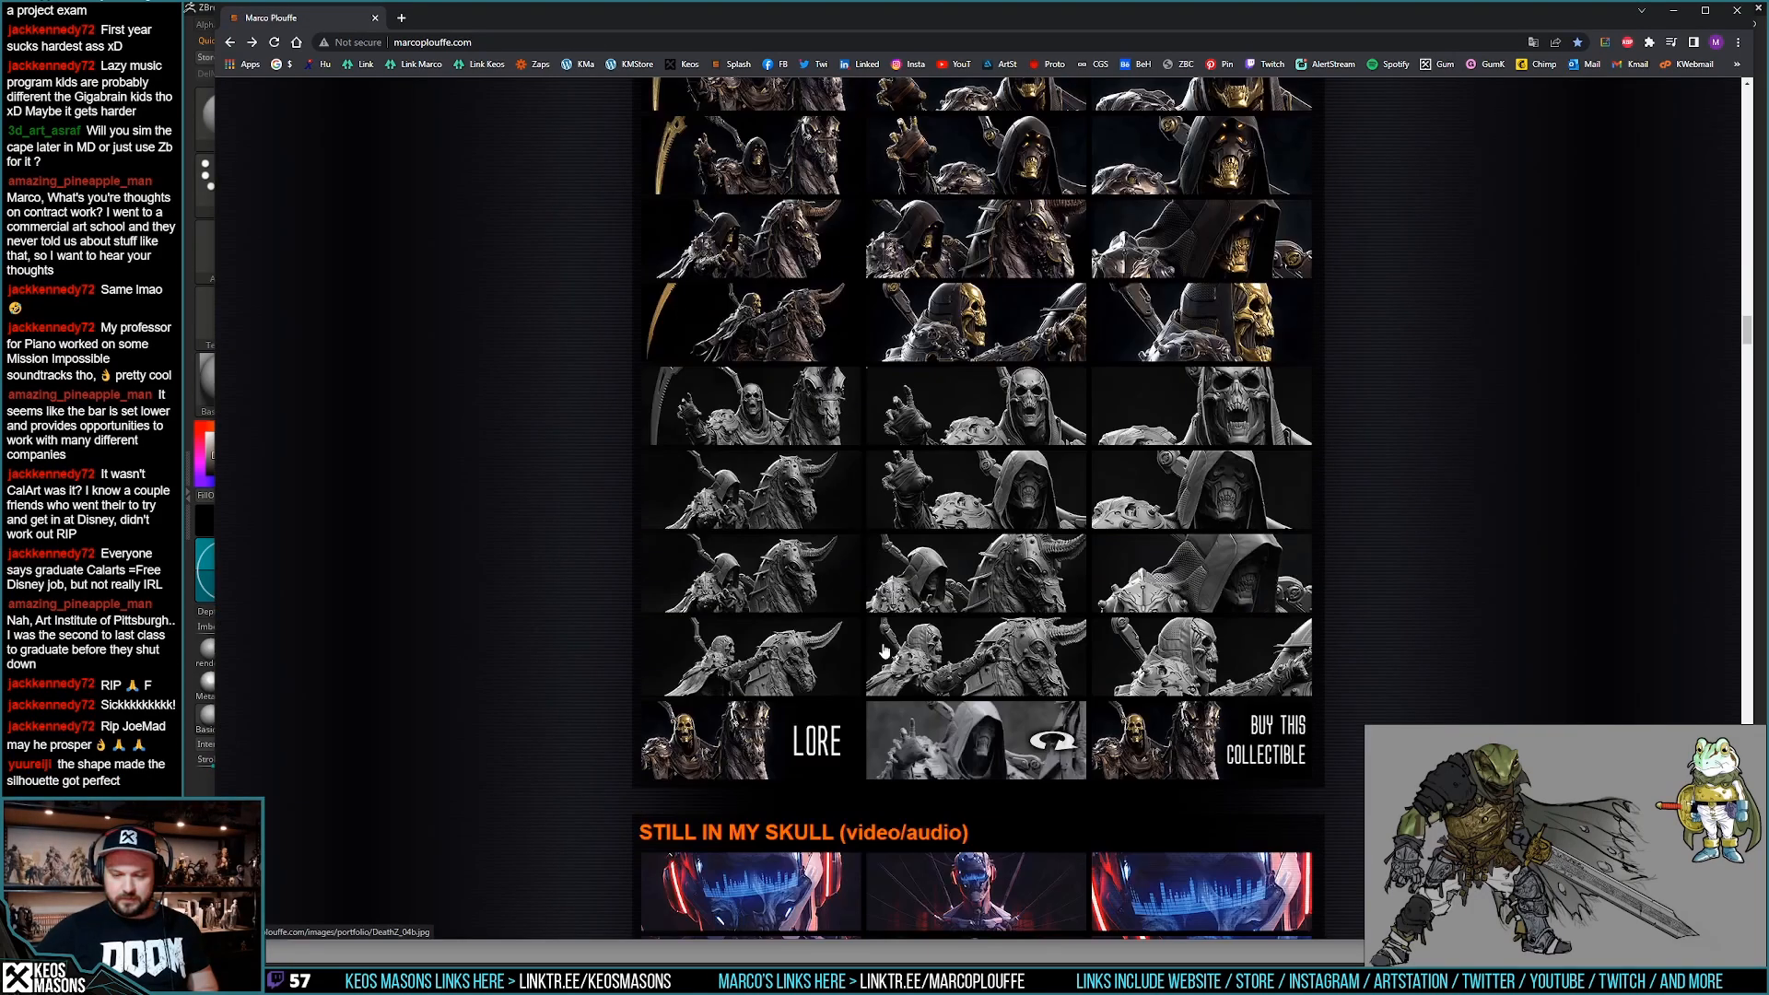
{"action": "left_click", "coordinate": [769, 654]}
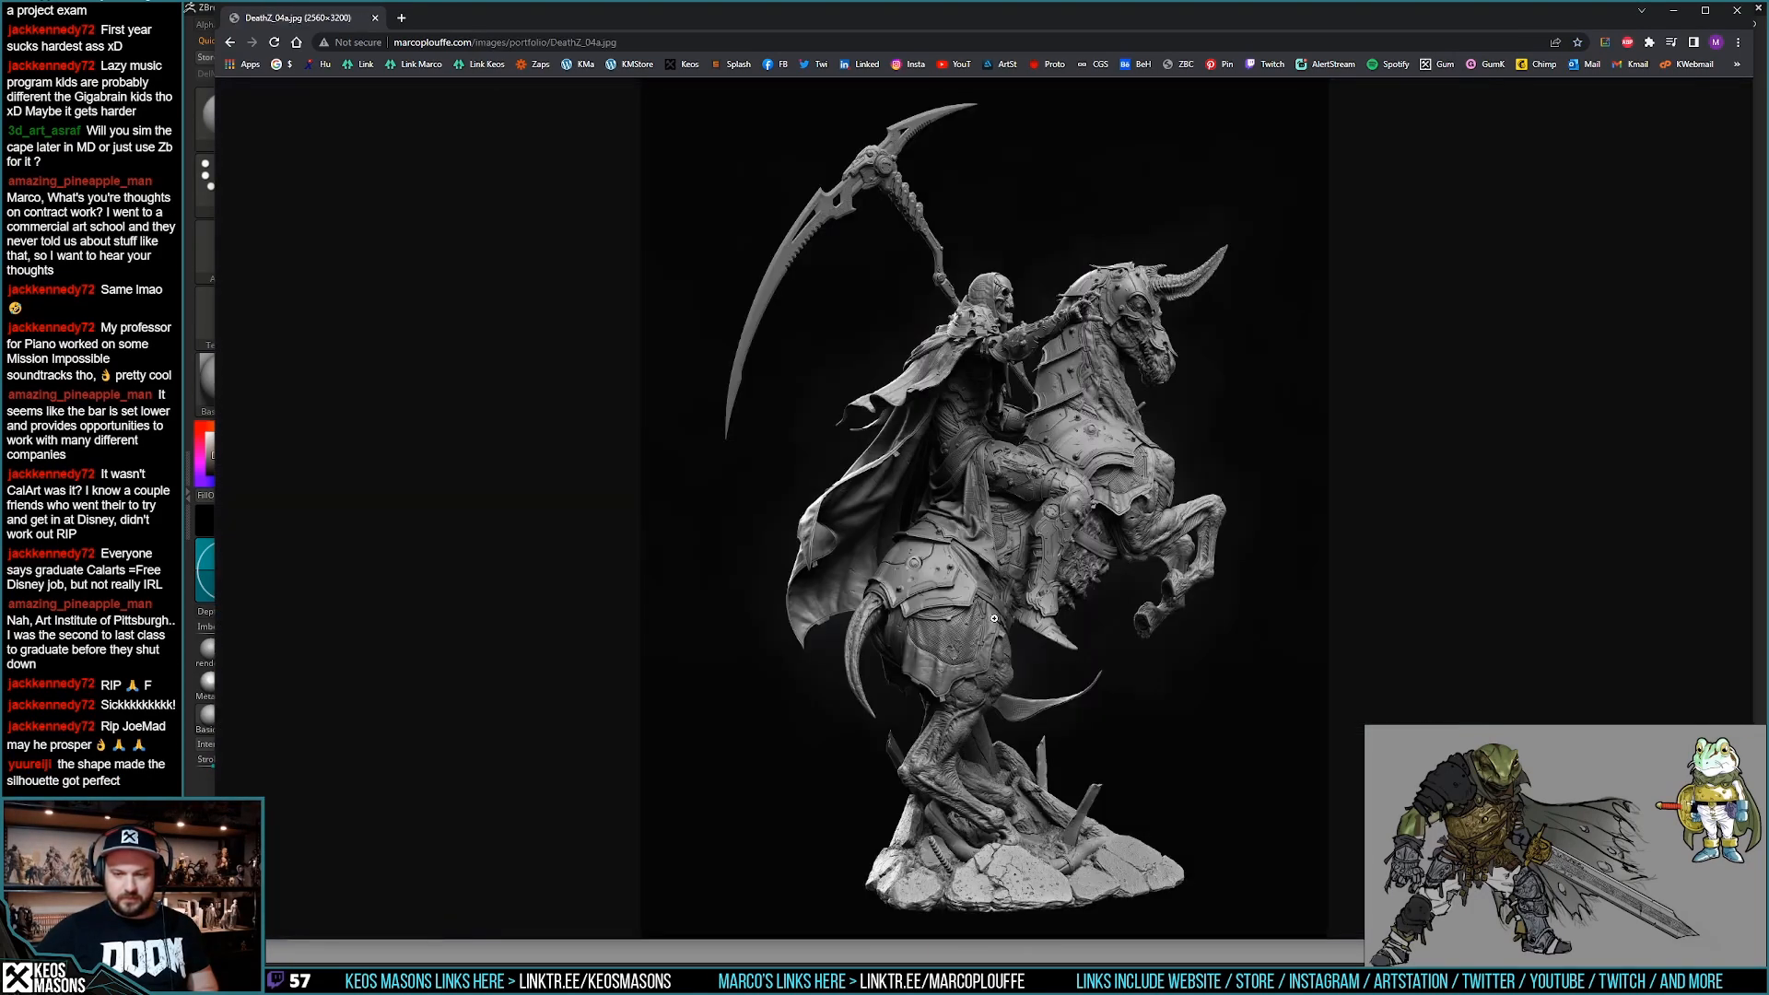
{"action": "key", "text": "alt+Left"}
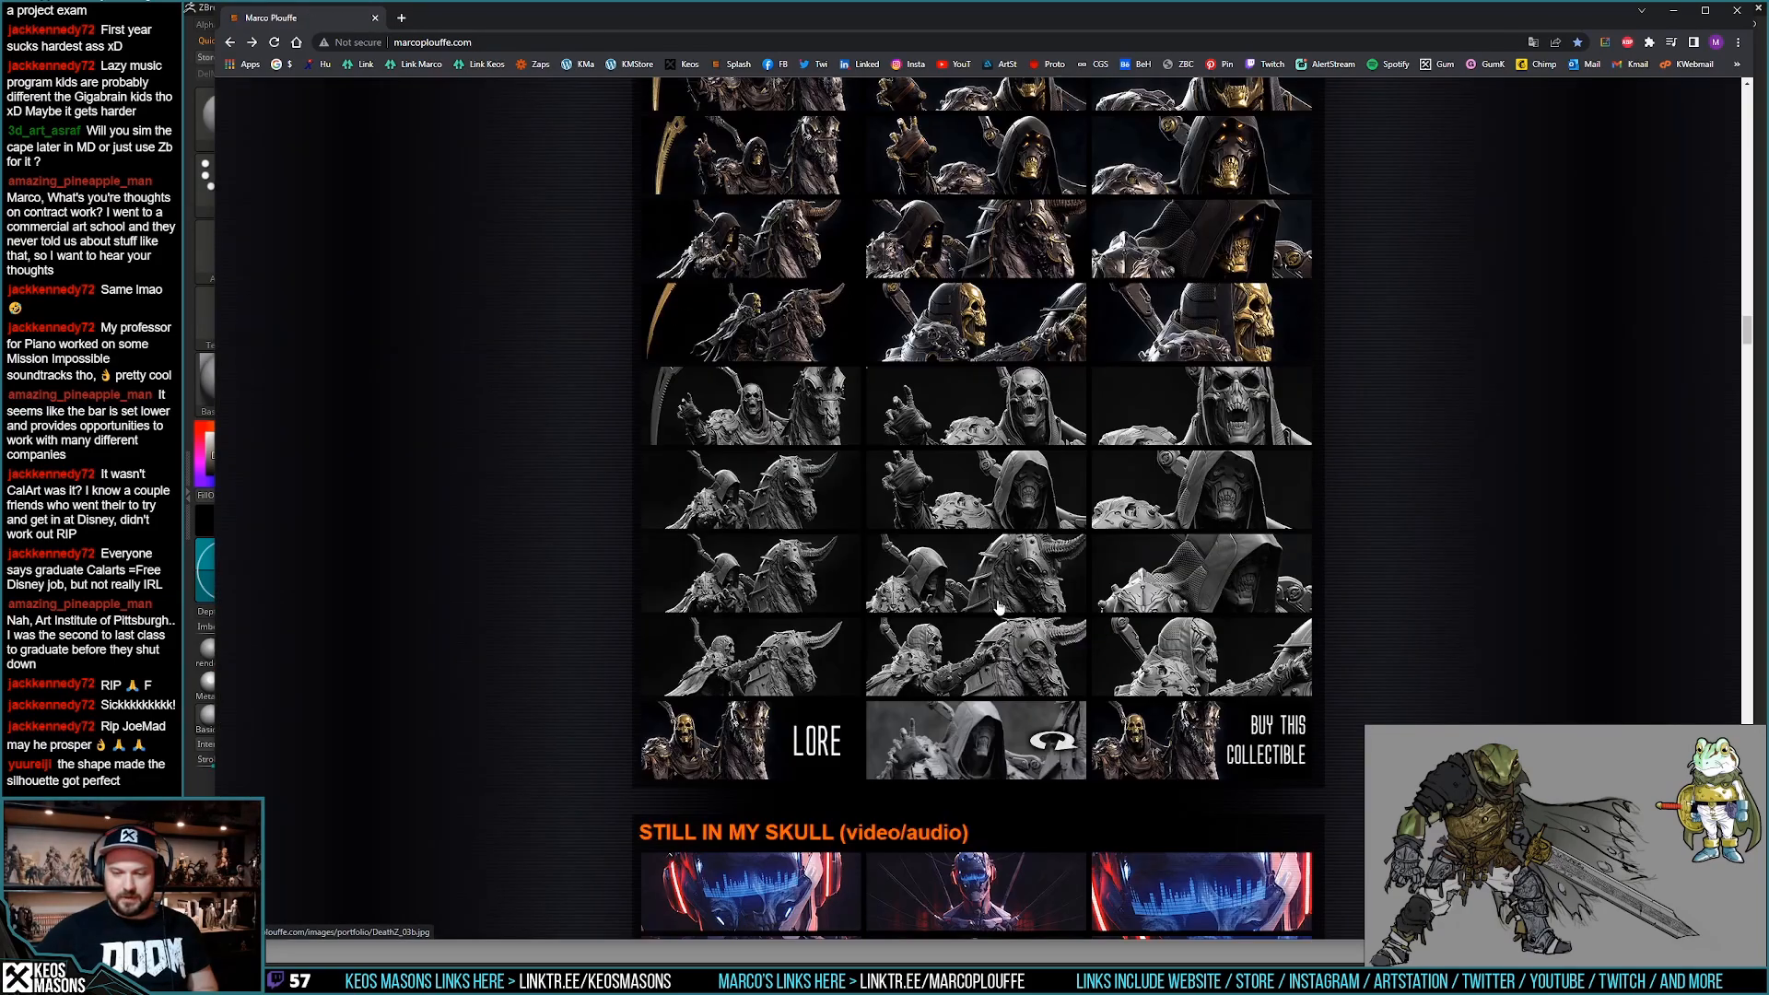
Go to The Four Horsemen - Pestilence section and view the grey sculpt renders of the archer up close and in full.
{"action": "scroll", "coordinate": [1008, 609], "scroll_direction": "up", "scroll_amount": 10}
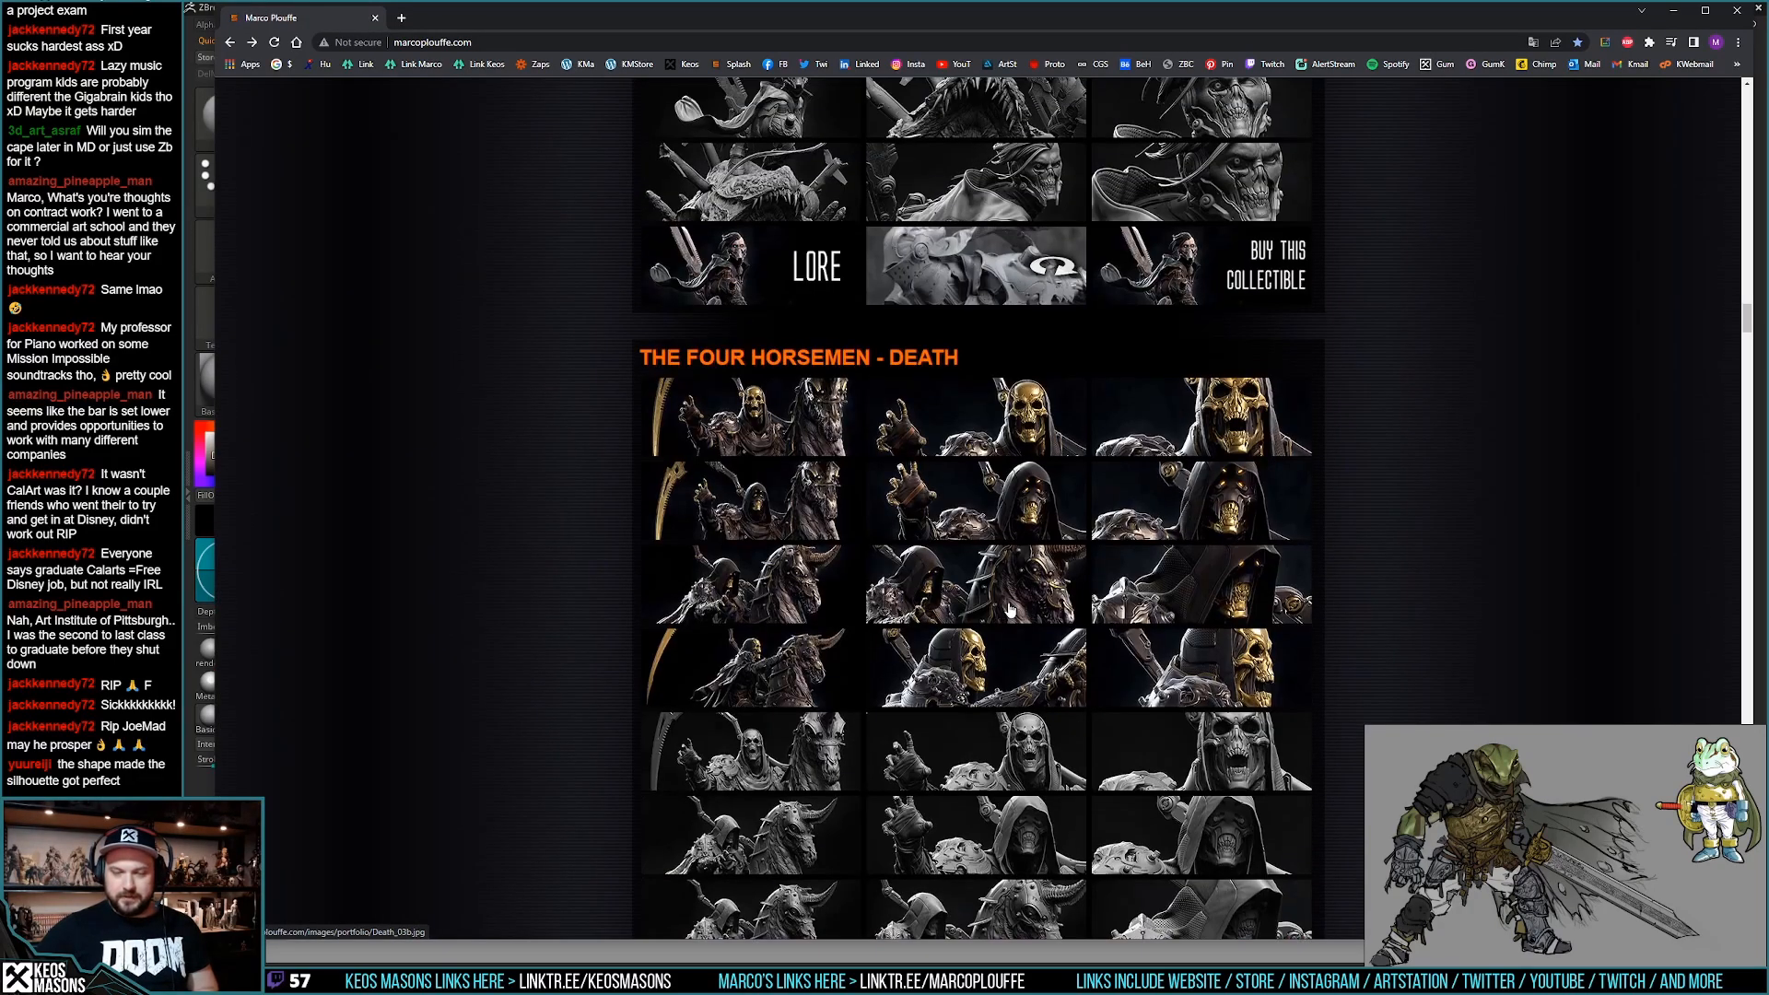
{"action": "scroll", "coordinate": [1008, 610], "scroll_direction": "up", "scroll_amount": 10}
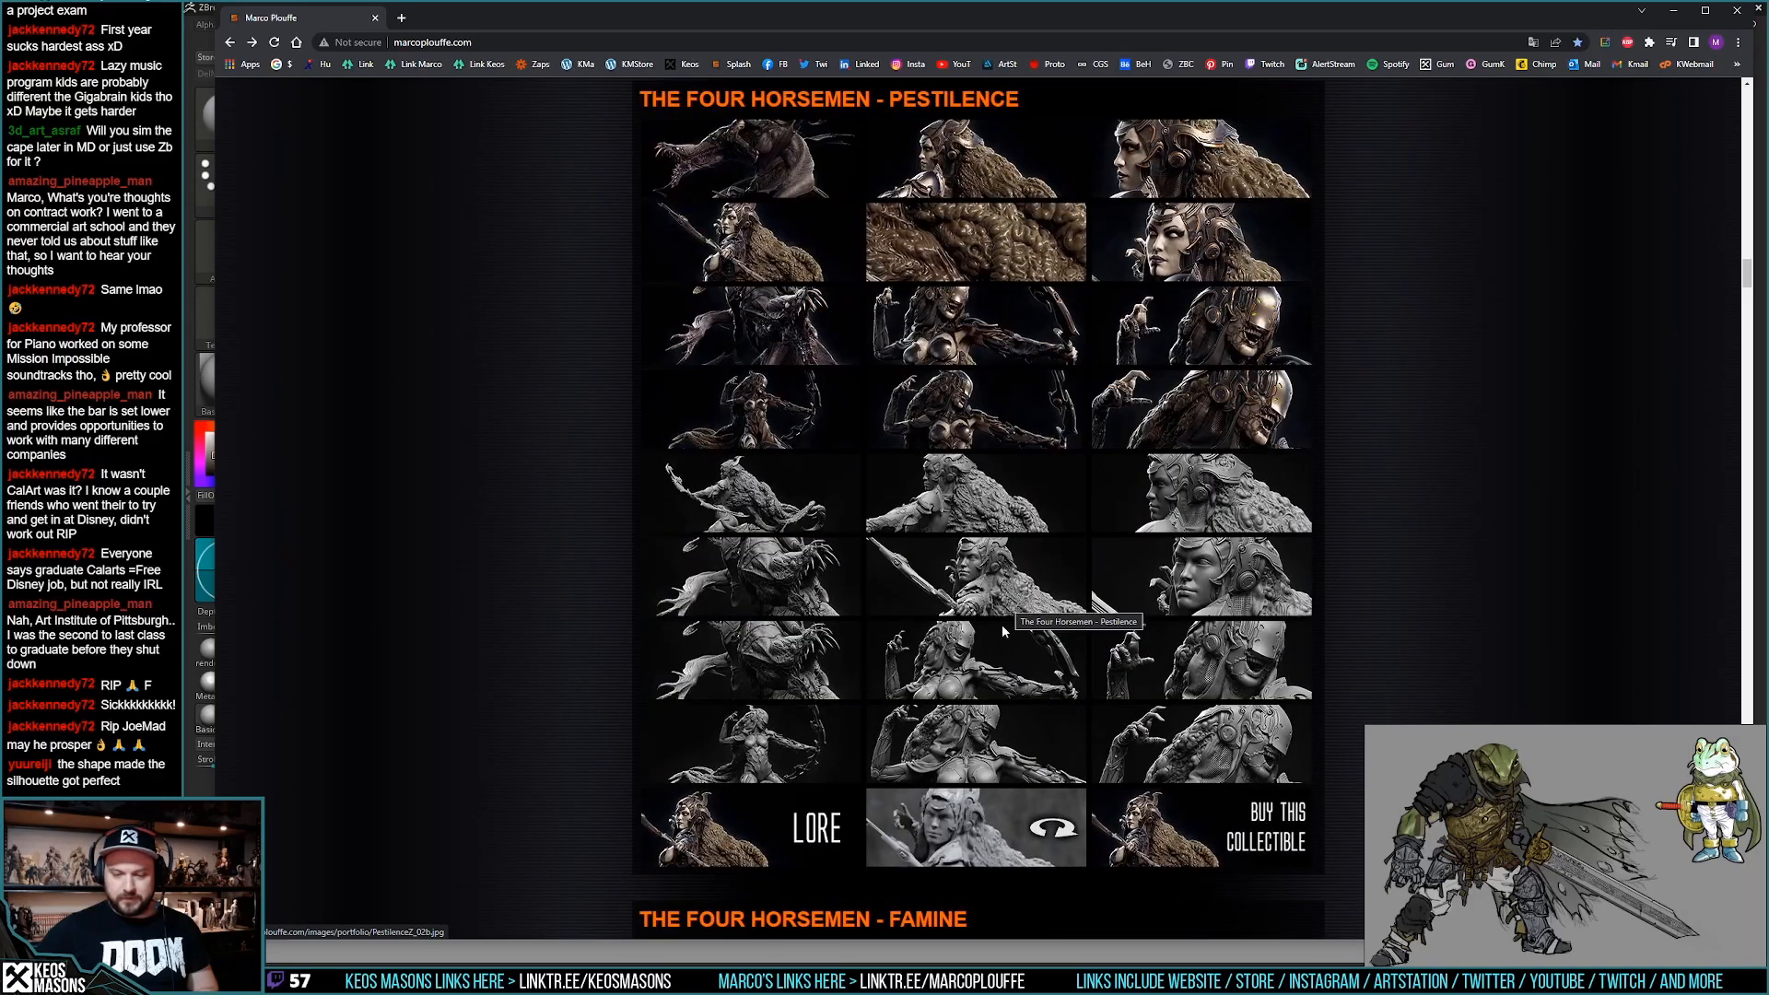
{"action": "left_click", "coordinate": [1008, 615]}
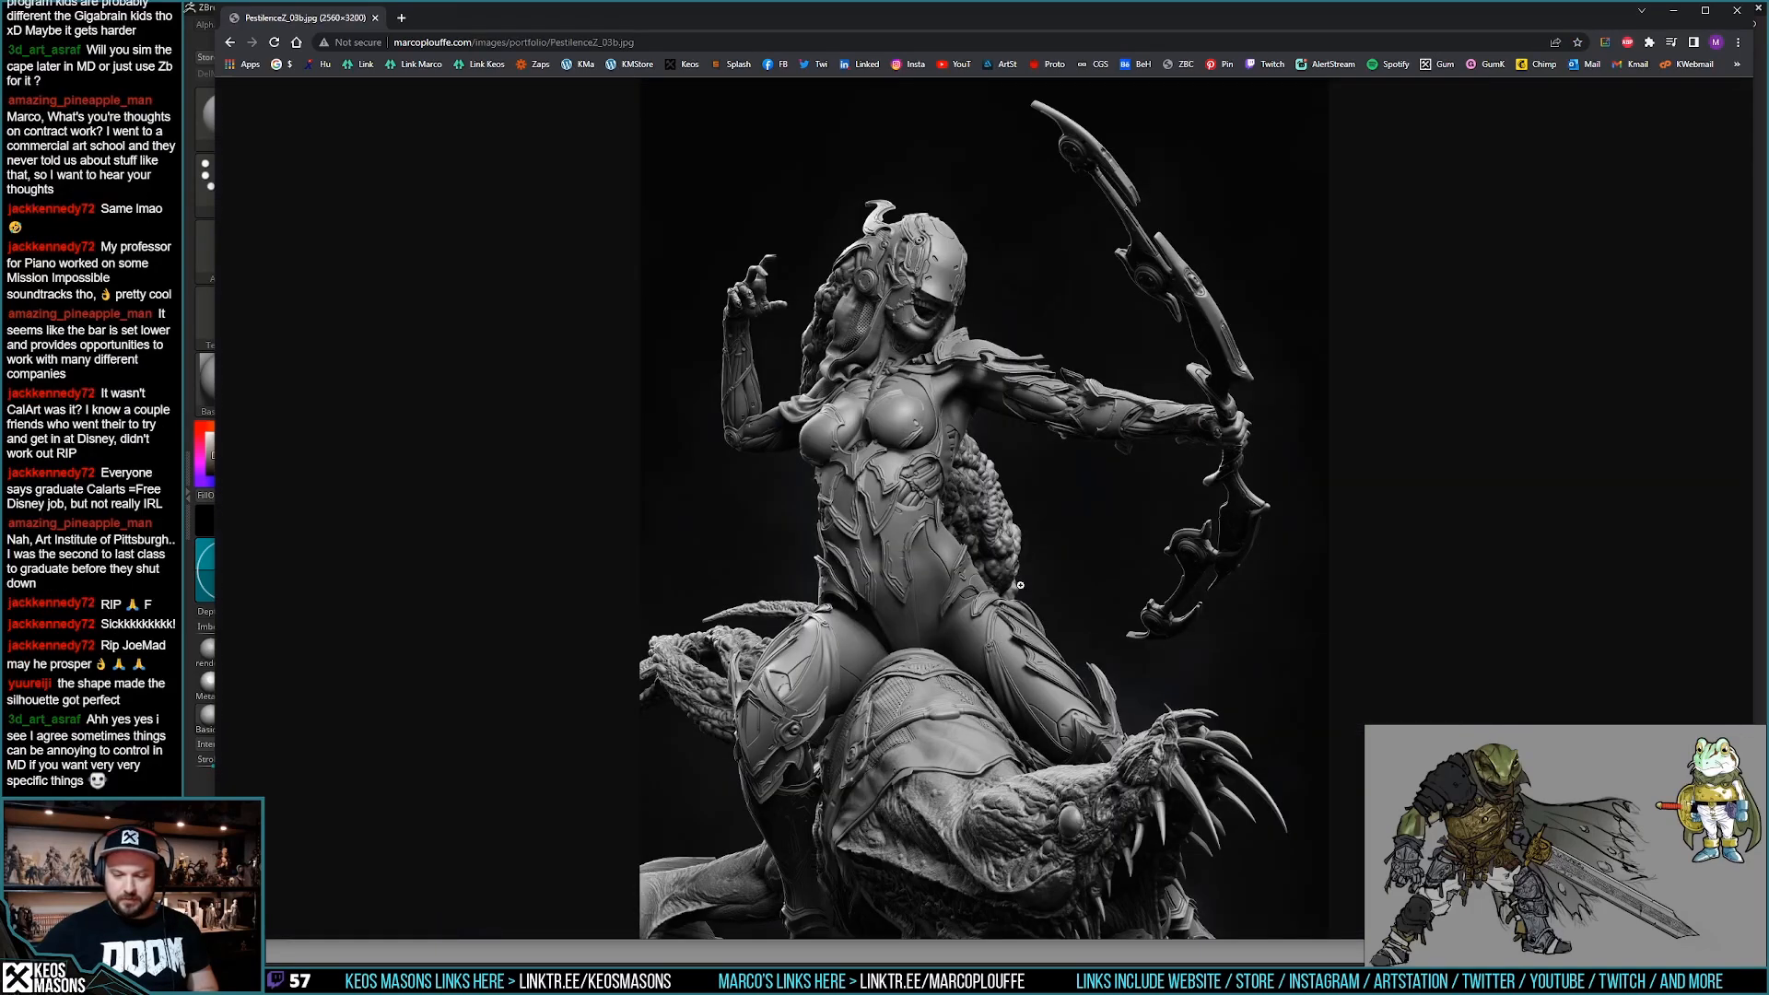
{"action": "key", "text": "alt+Left"}
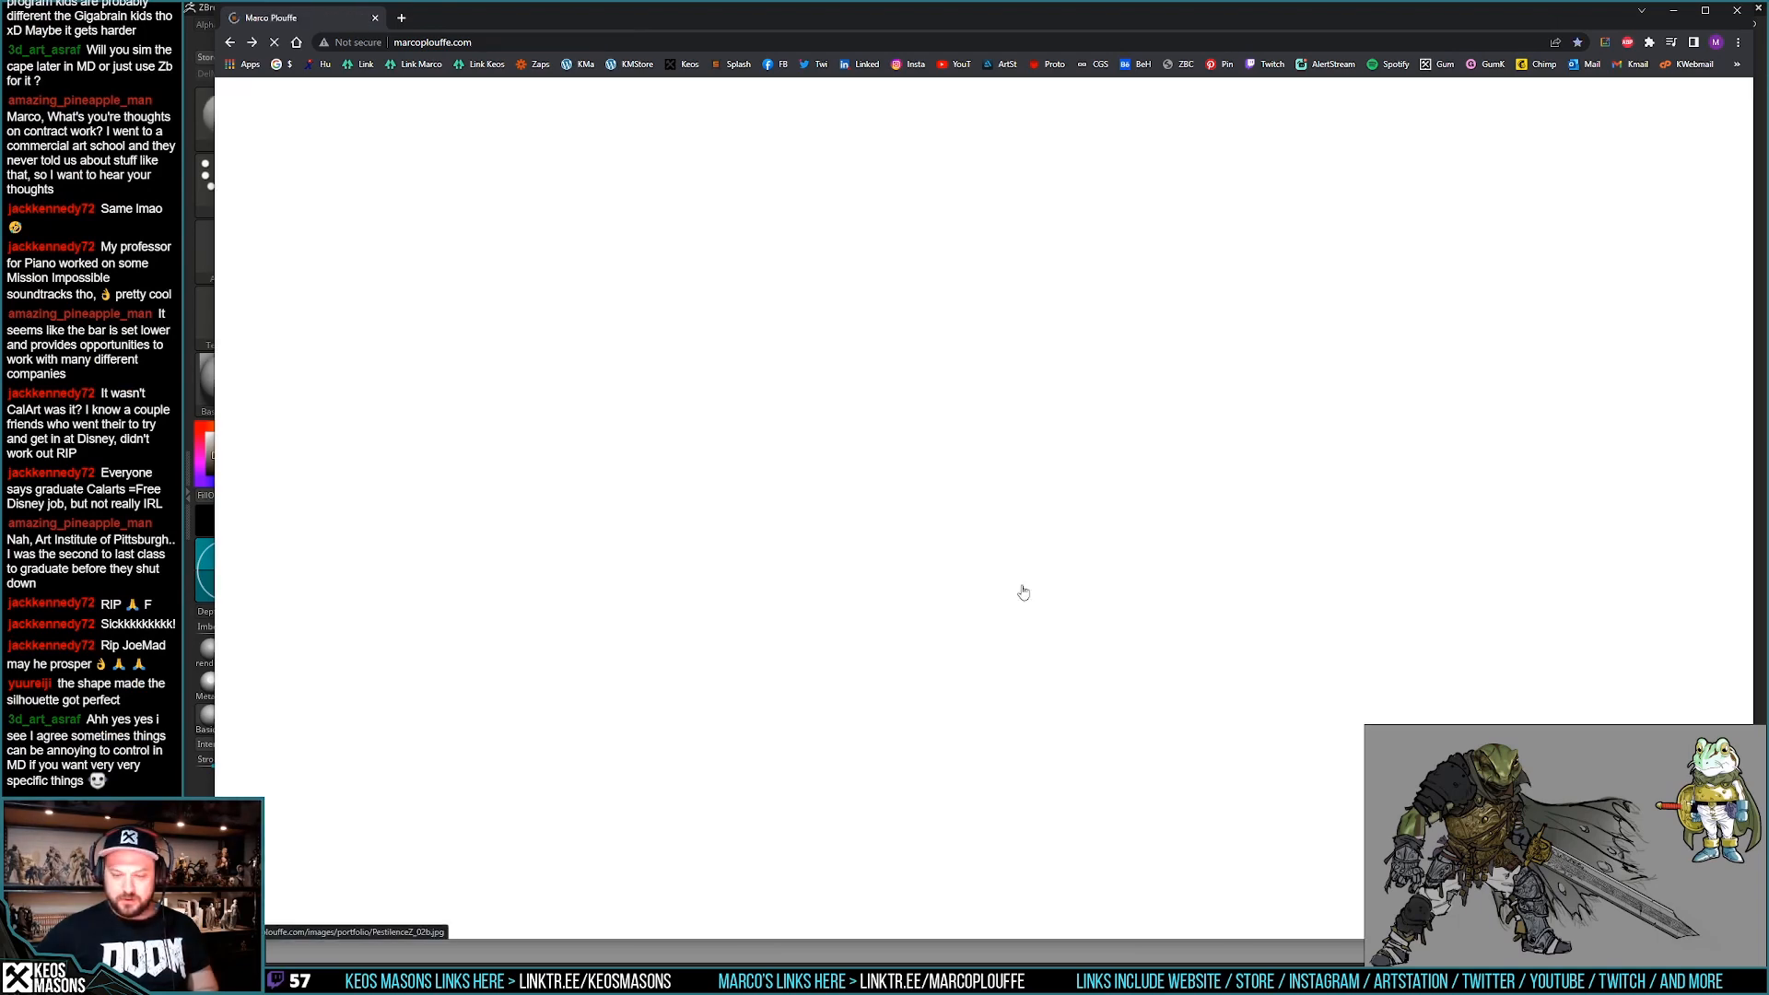
{"action": "left_click", "coordinate": [759, 649]}
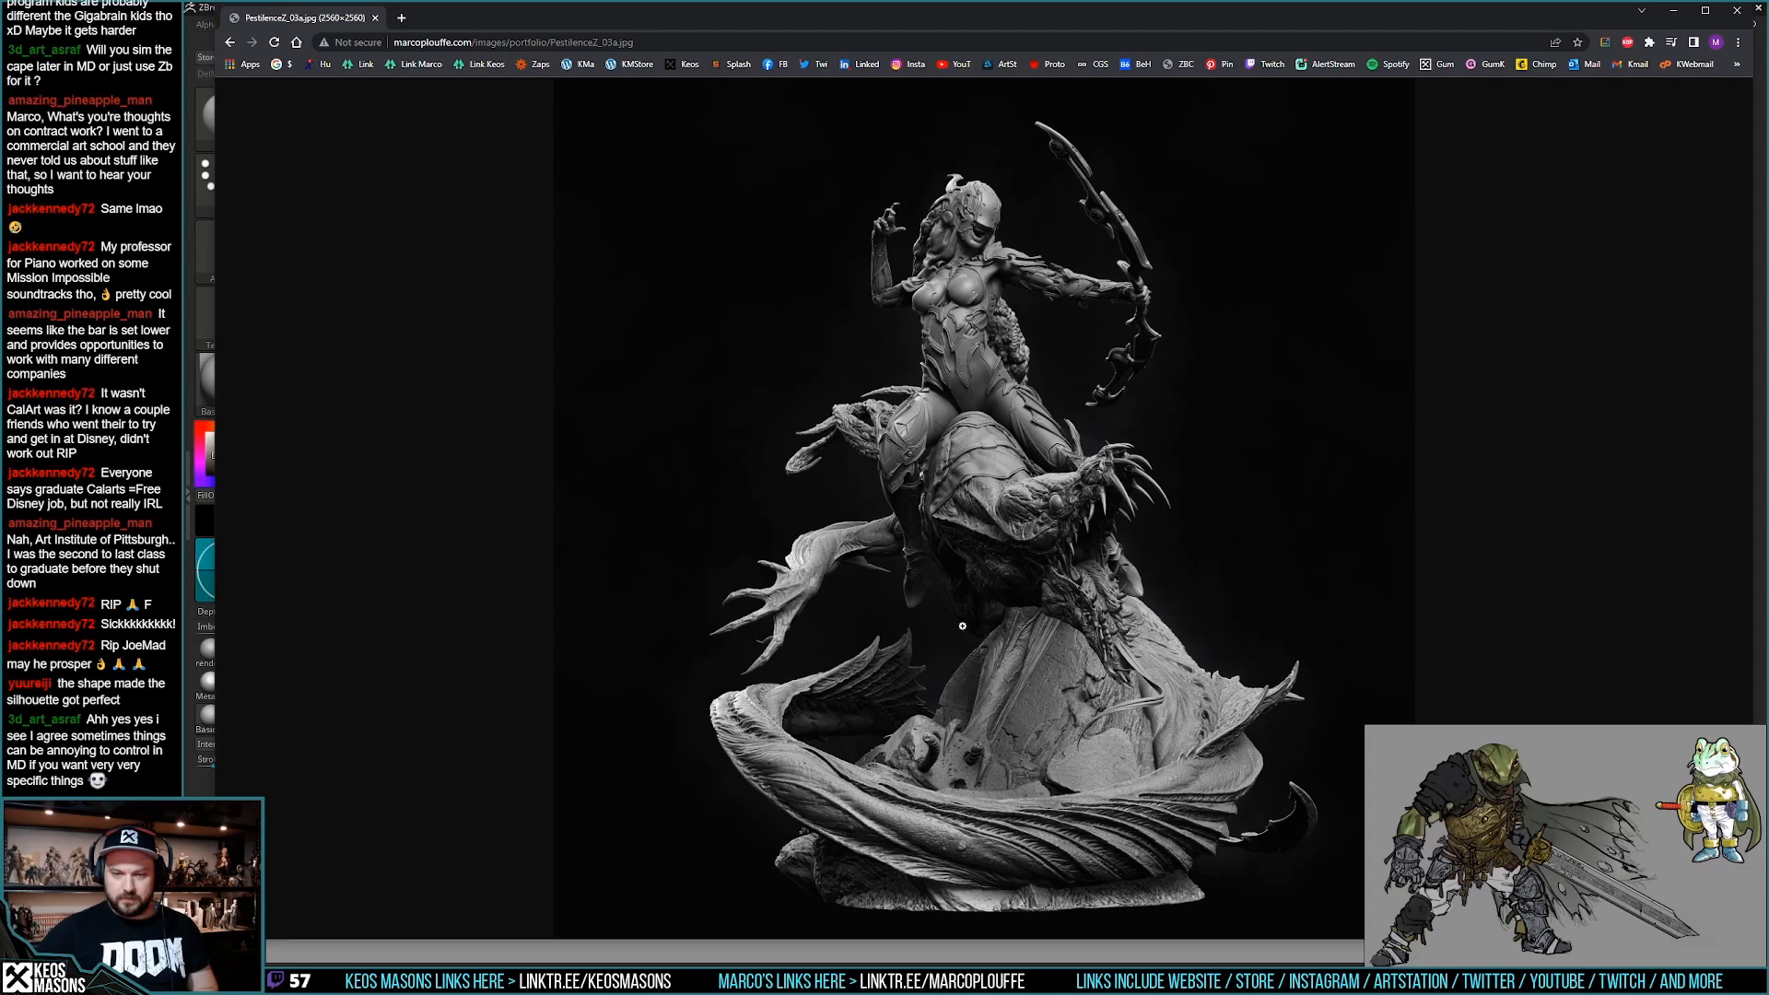
{"action": "key", "text": "alt+Left"}
Go back to The Four Horsemen - War section and view several grey and coloured renders at full size.
{"action": "scroll", "coordinate": [962, 577], "scroll_direction": "up", "scroll_amount": 10}
{"action": "scroll", "coordinate": [995, 519], "scroll_direction": "down", "scroll_amount": 2}
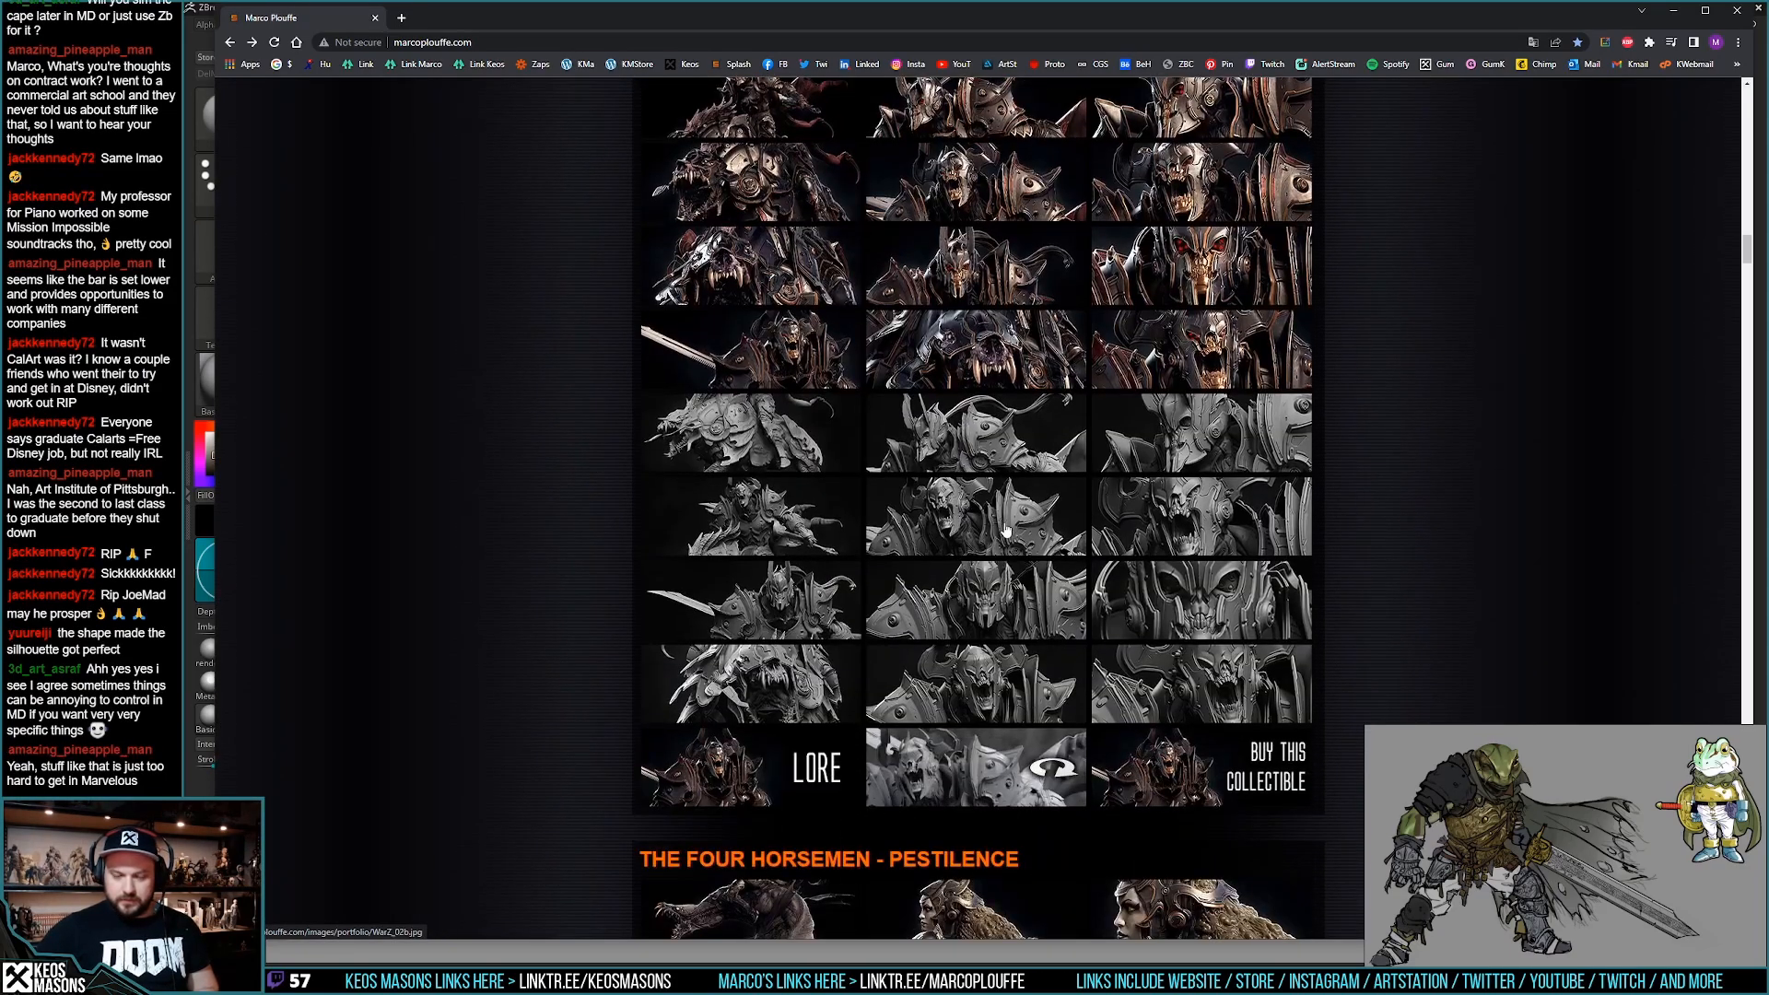
{"action": "left_click", "coordinate": [1007, 532]}
{"action": "key", "text": "alt+Left"}
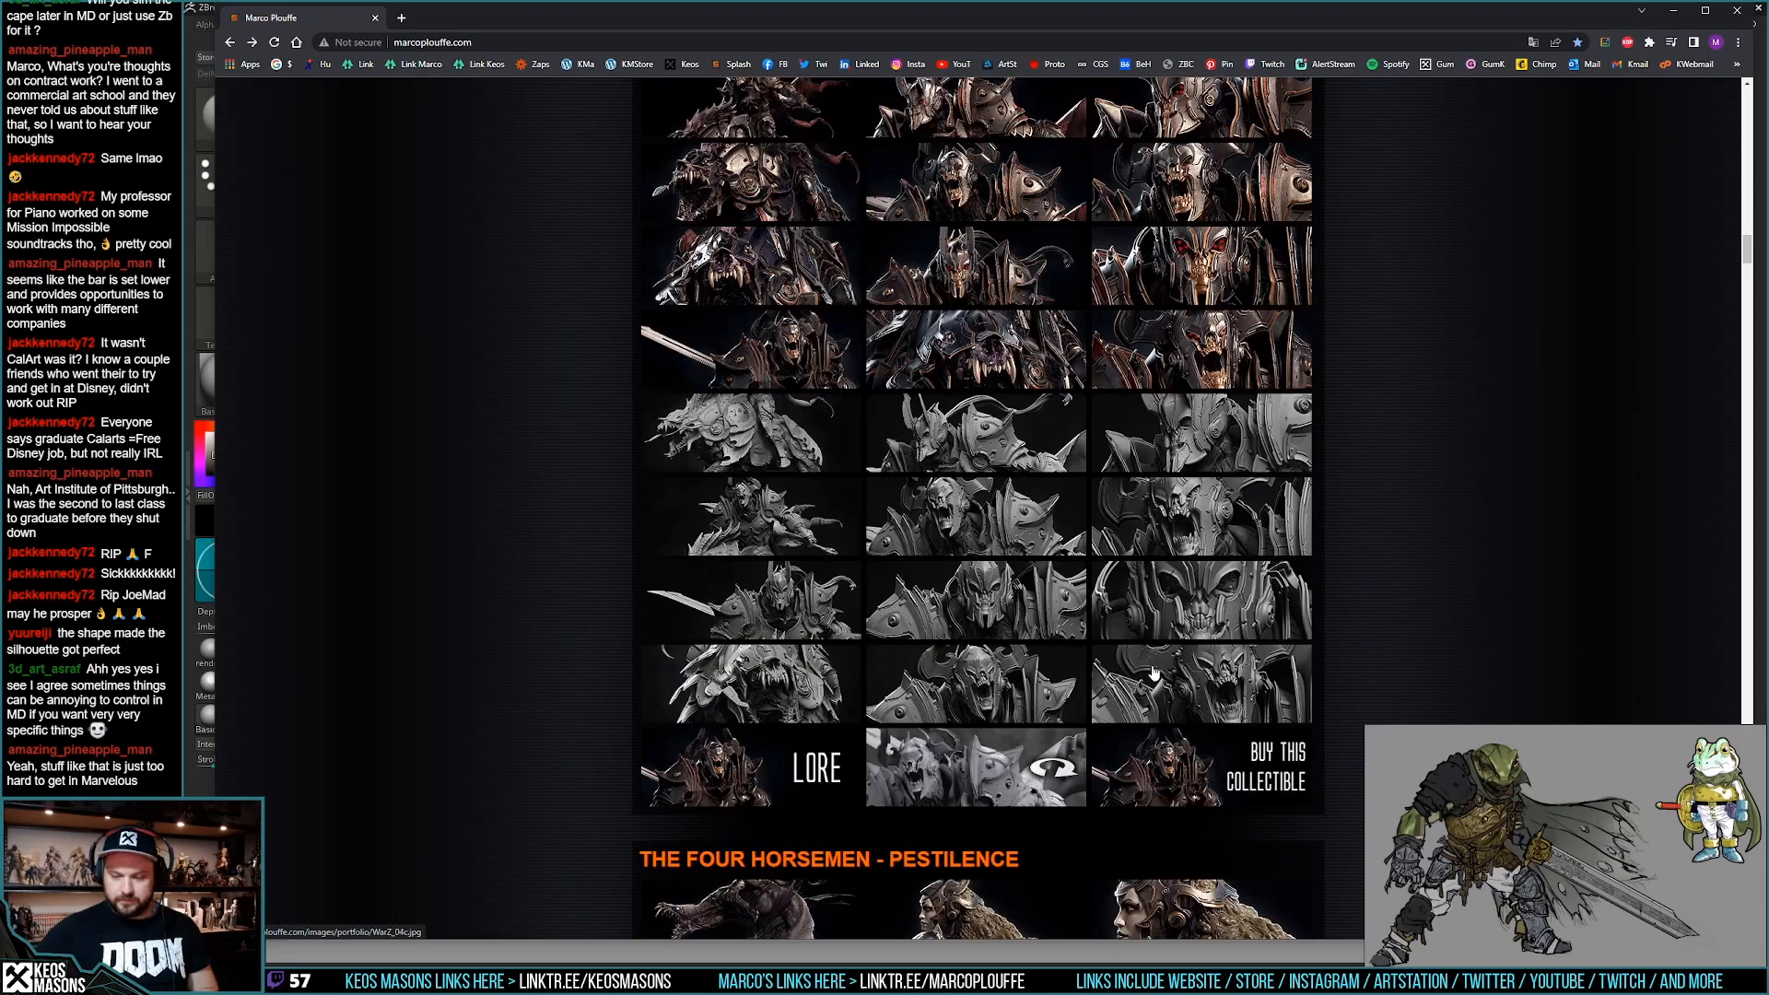
{"action": "left_click", "coordinate": [1159, 670]}
{"action": "key", "text": "alt+Left"}
{"action": "scroll", "coordinate": [1224, 424], "scroll_direction": "up", "scroll_amount": 2}
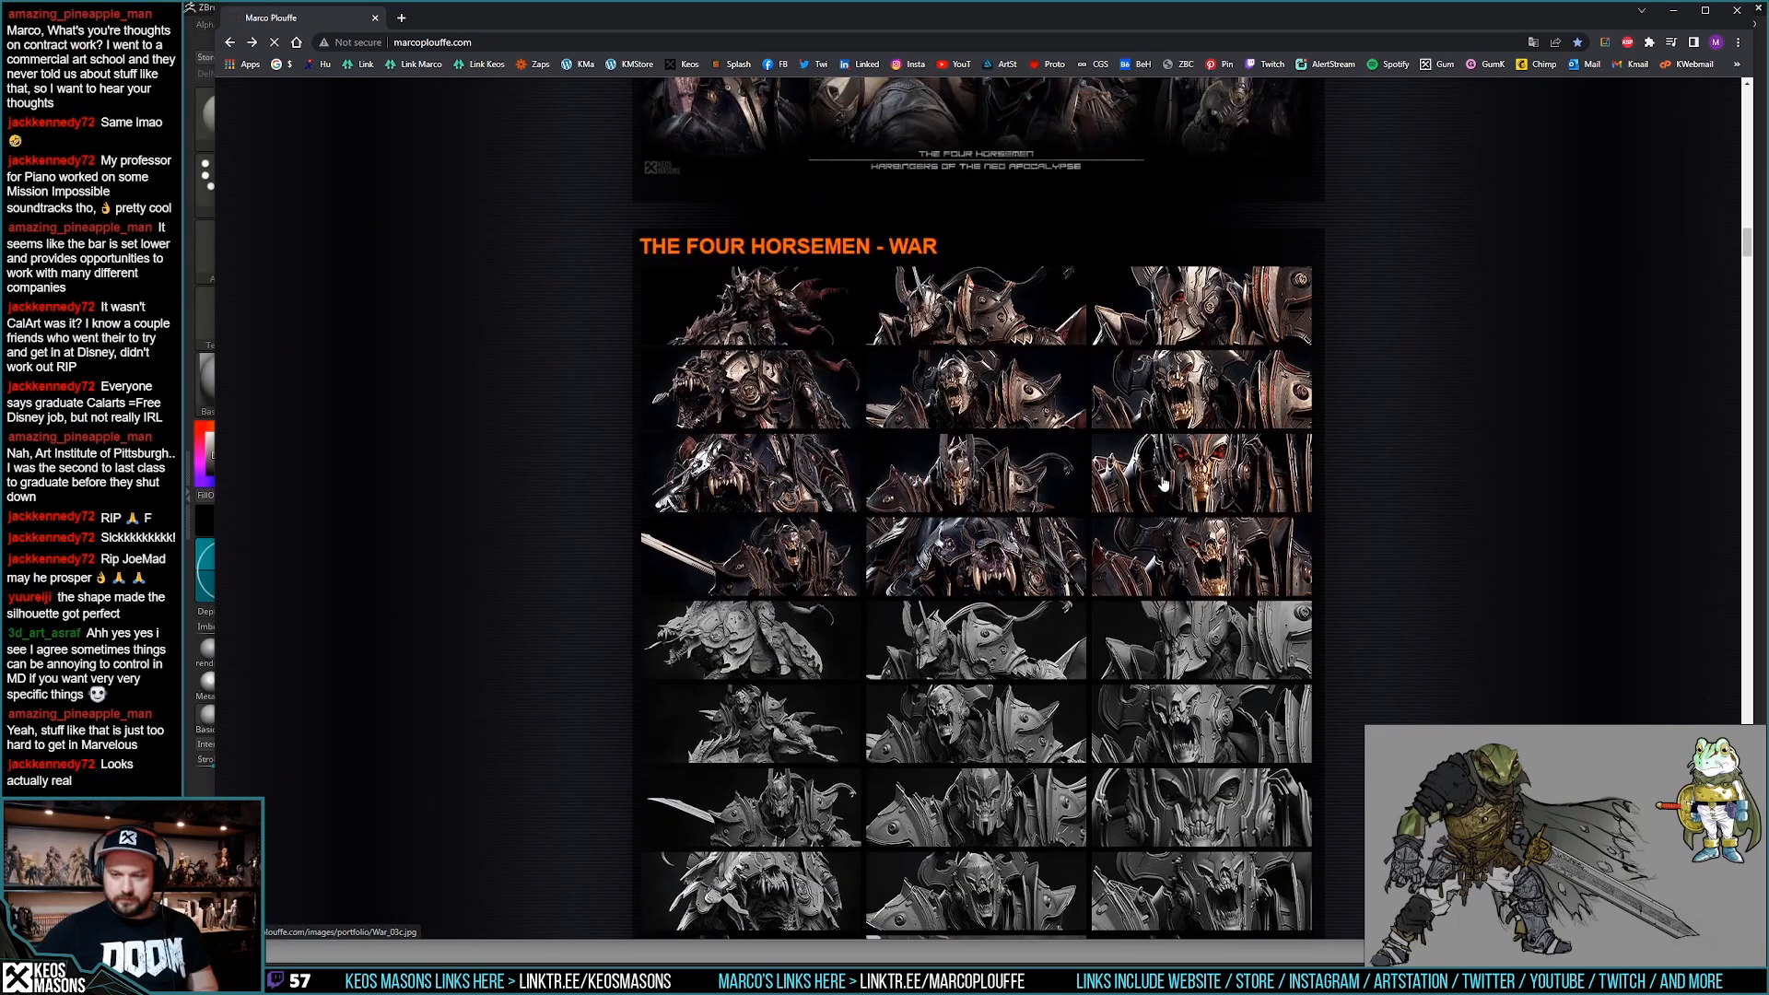
{"action": "left_click", "coordinate": [1163, 483]}
{"action": "key", "text": "alt+Left"}
Play the War turntable video, pausing at the back and front views to examine the flowing cape and armor.
{"action": "scroll", "coordinate": [1004, 648], "scroll_direction": "down", "scroll_amount": 3}
{"action": "left_click", "coordinate": [1004, 648]}
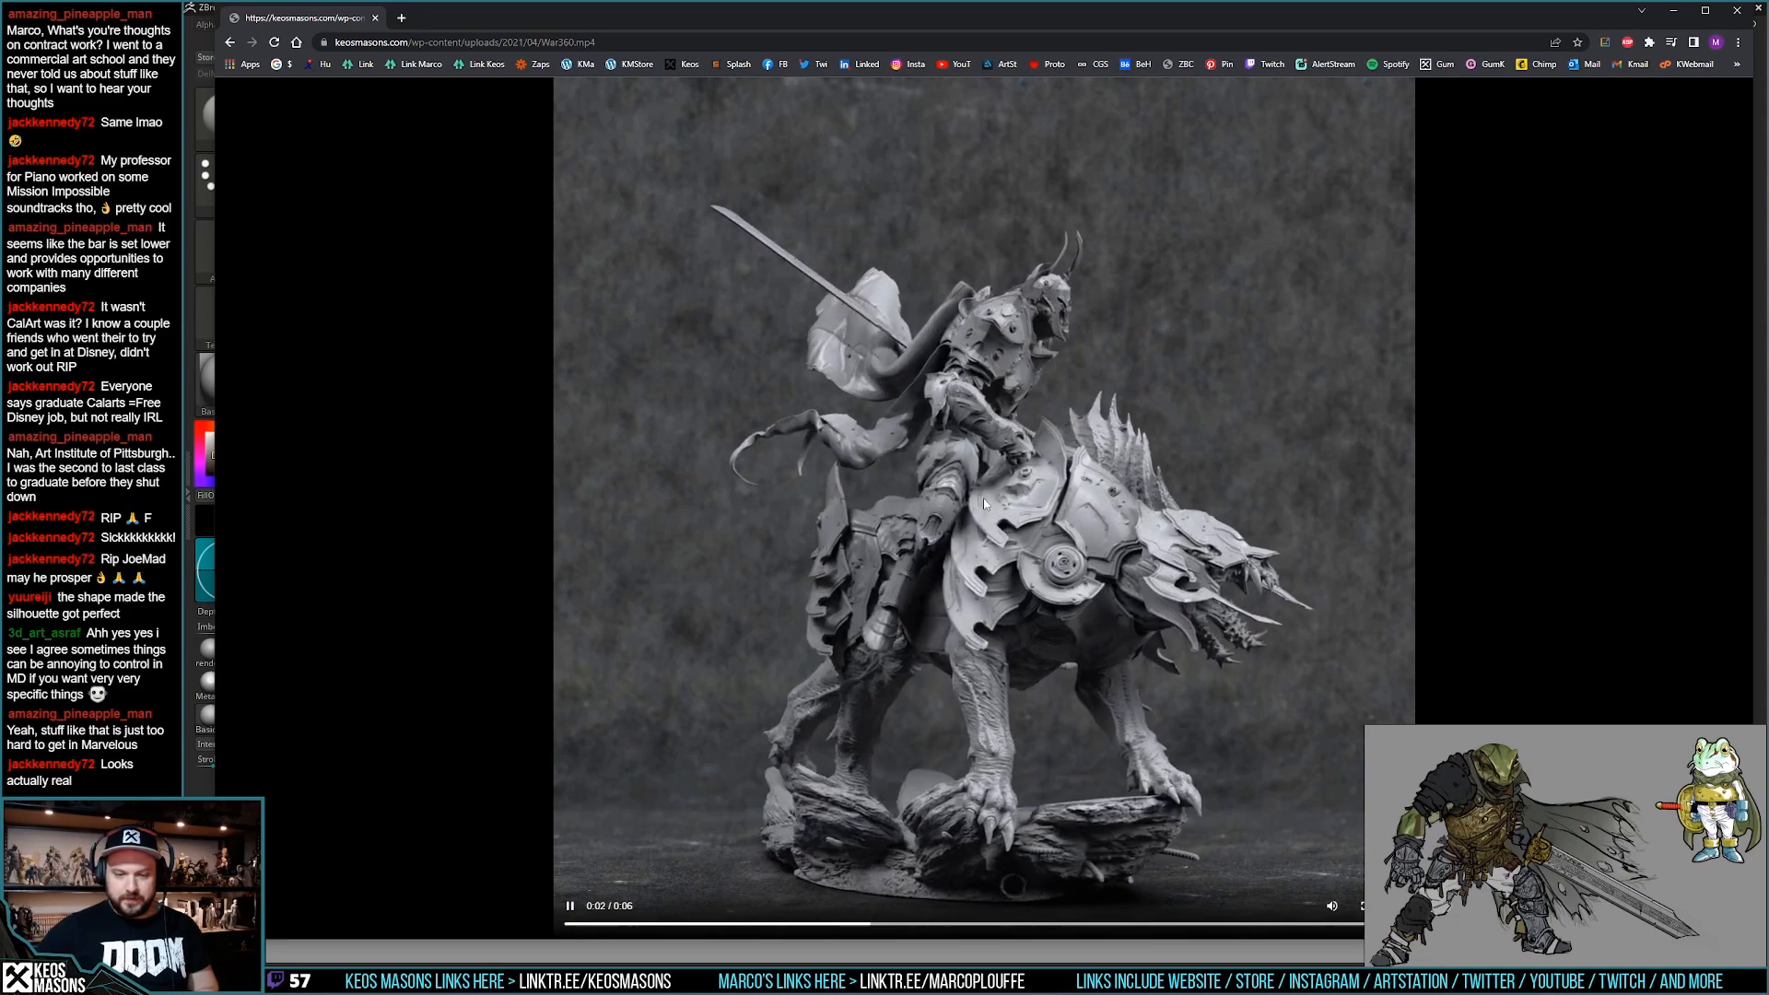
{"action": "left_click", "coordinate": [982, 499]}
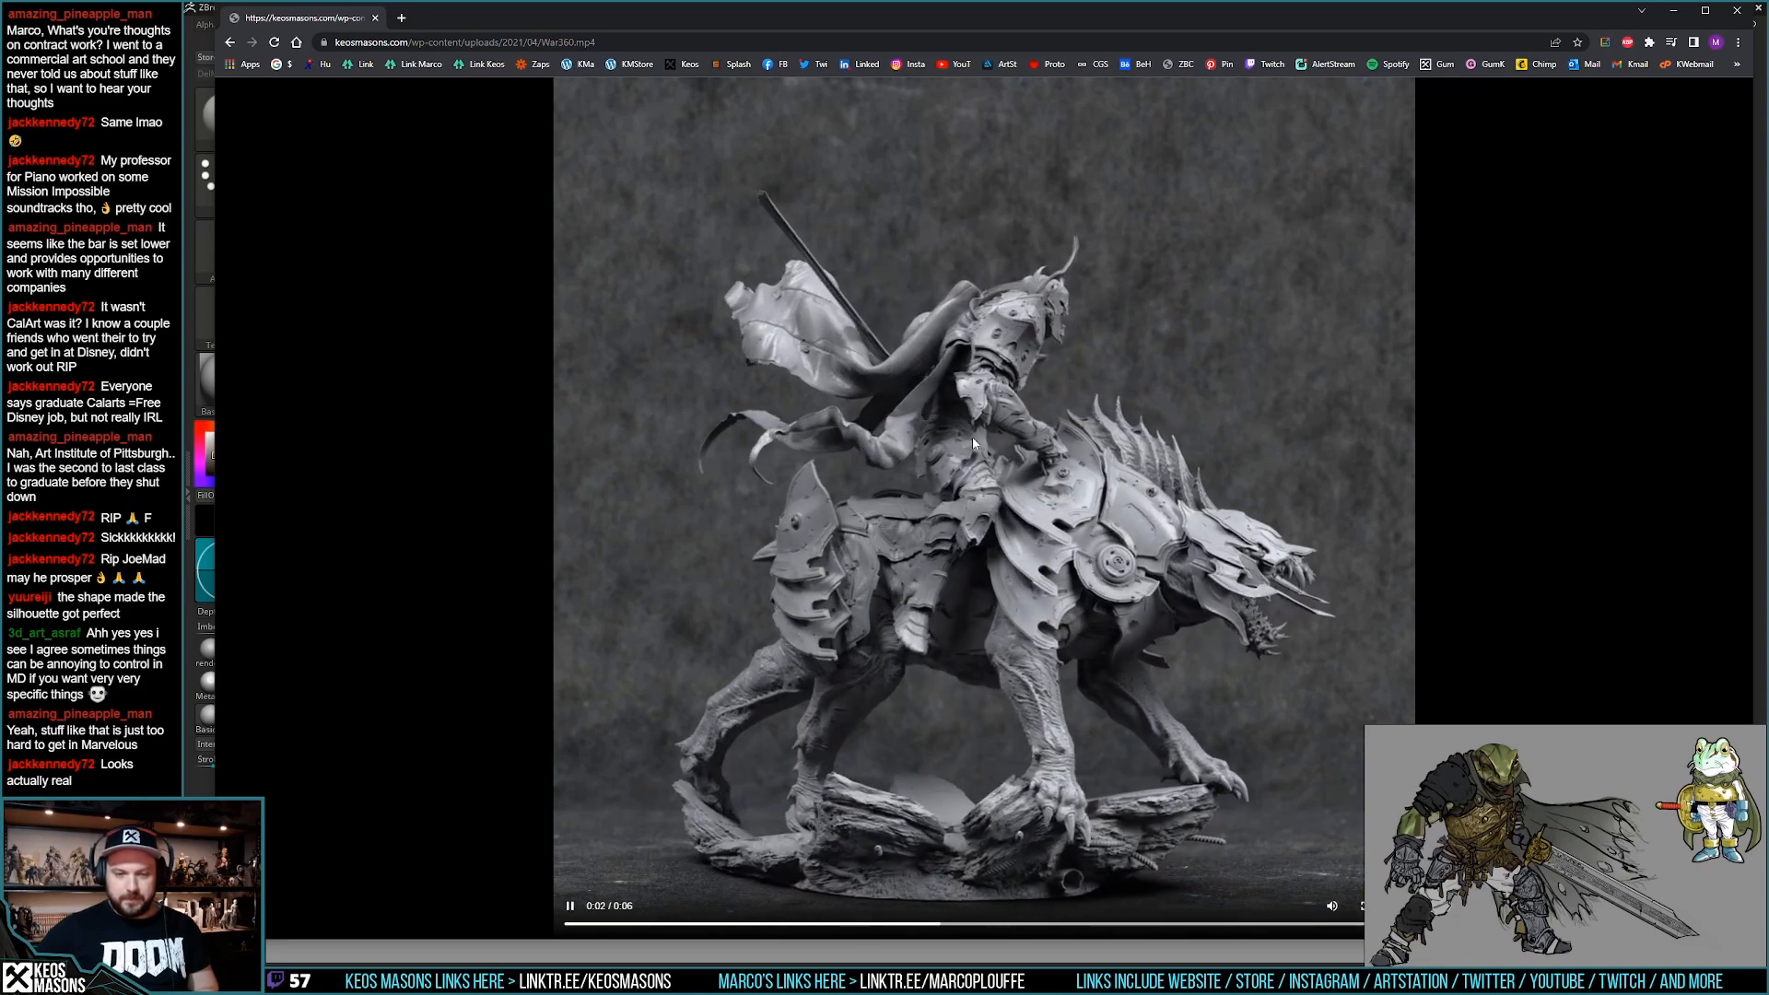
{"action": "left_click", "coordinate": [991, 448]}
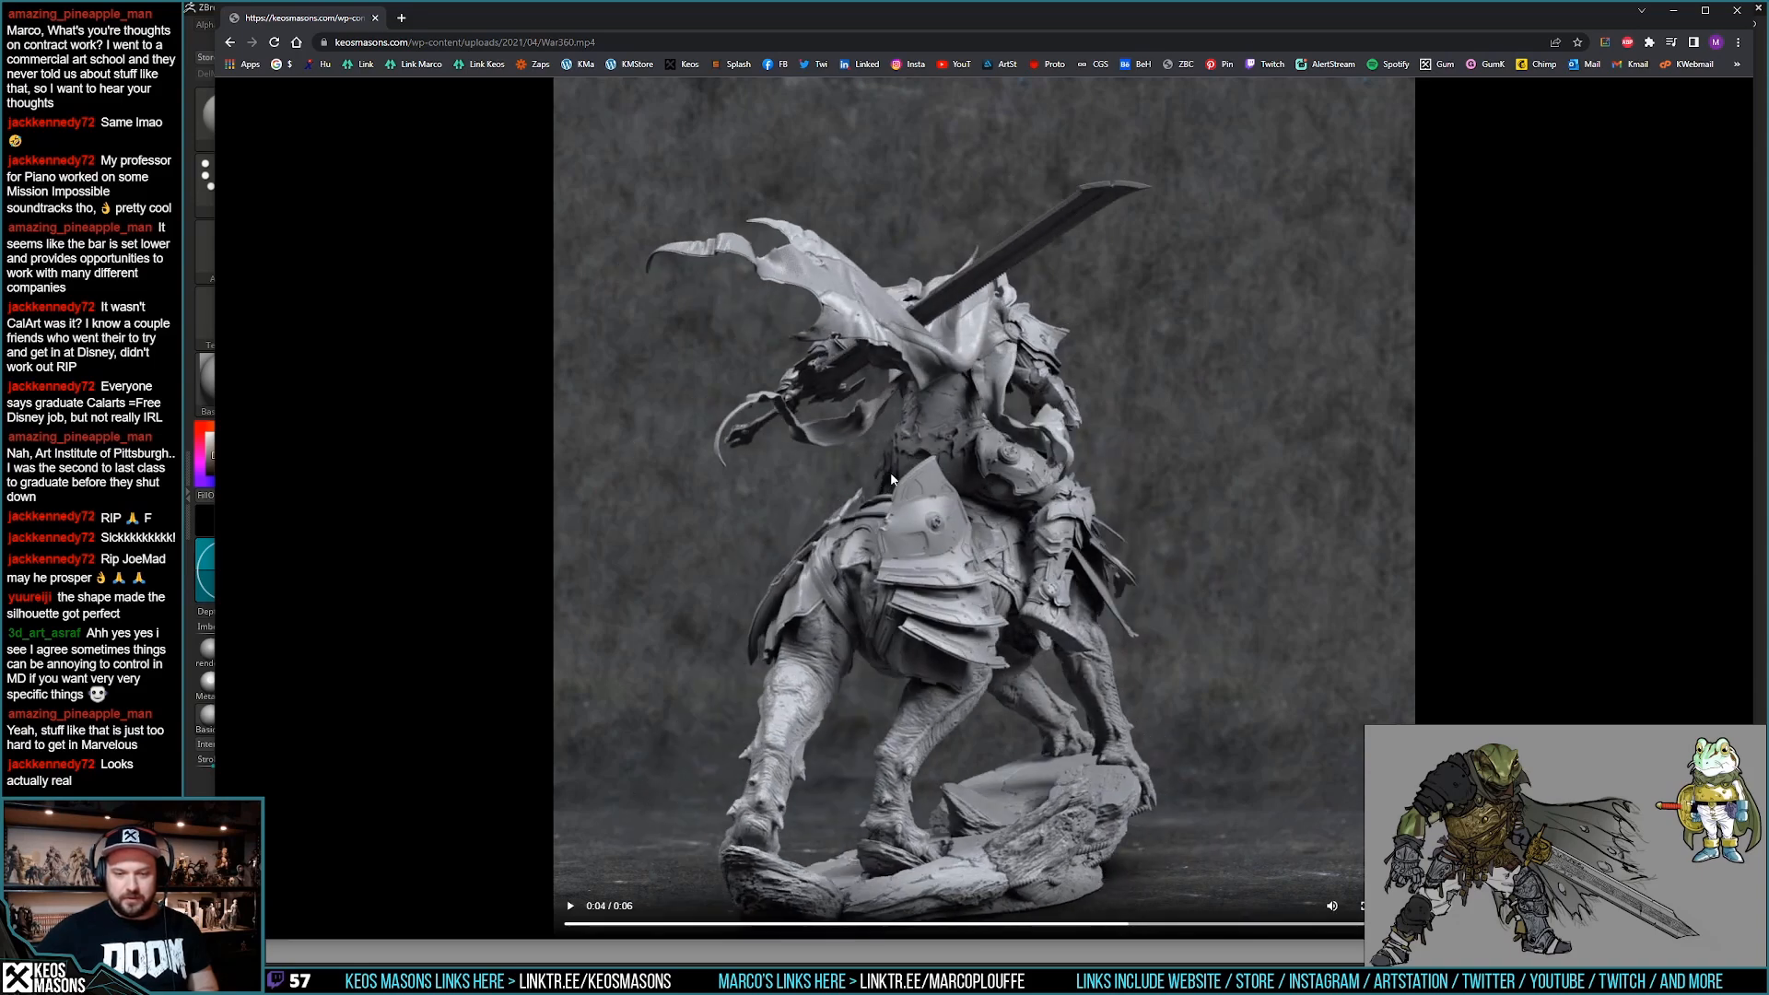
{"action": "left_click", "coordinate": [883, 457]}
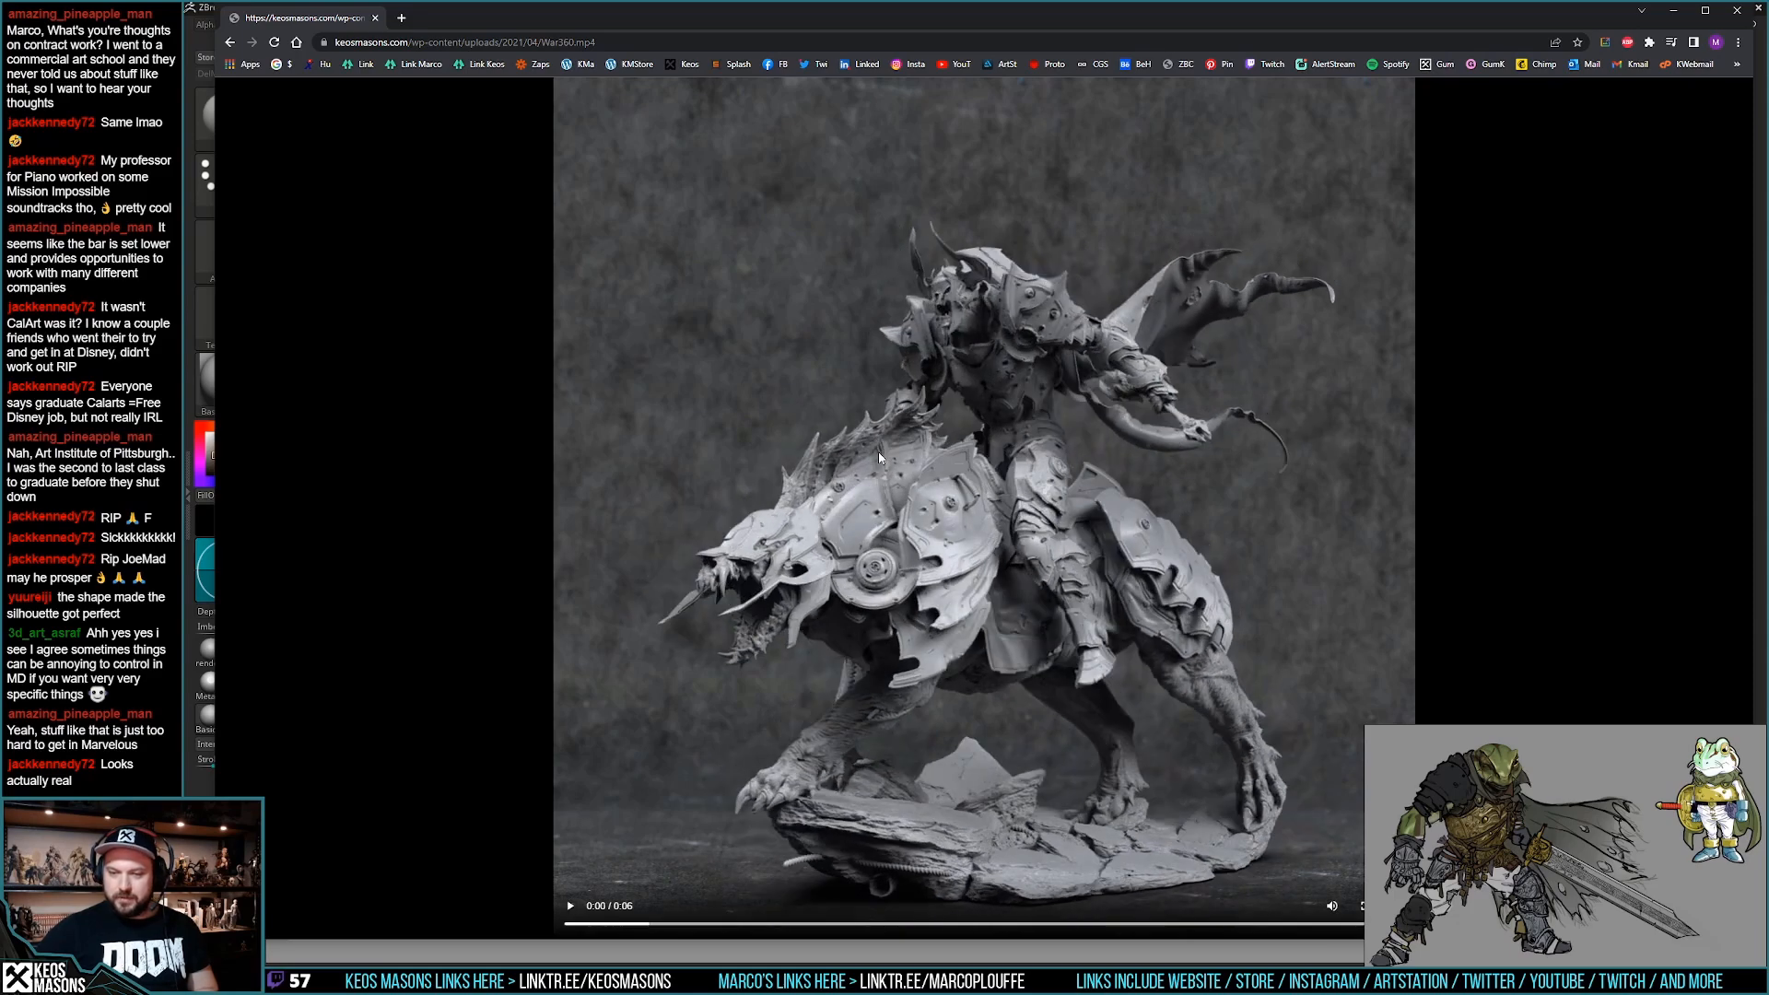
{"action": "left_click", "coordinate": [878, 452]}
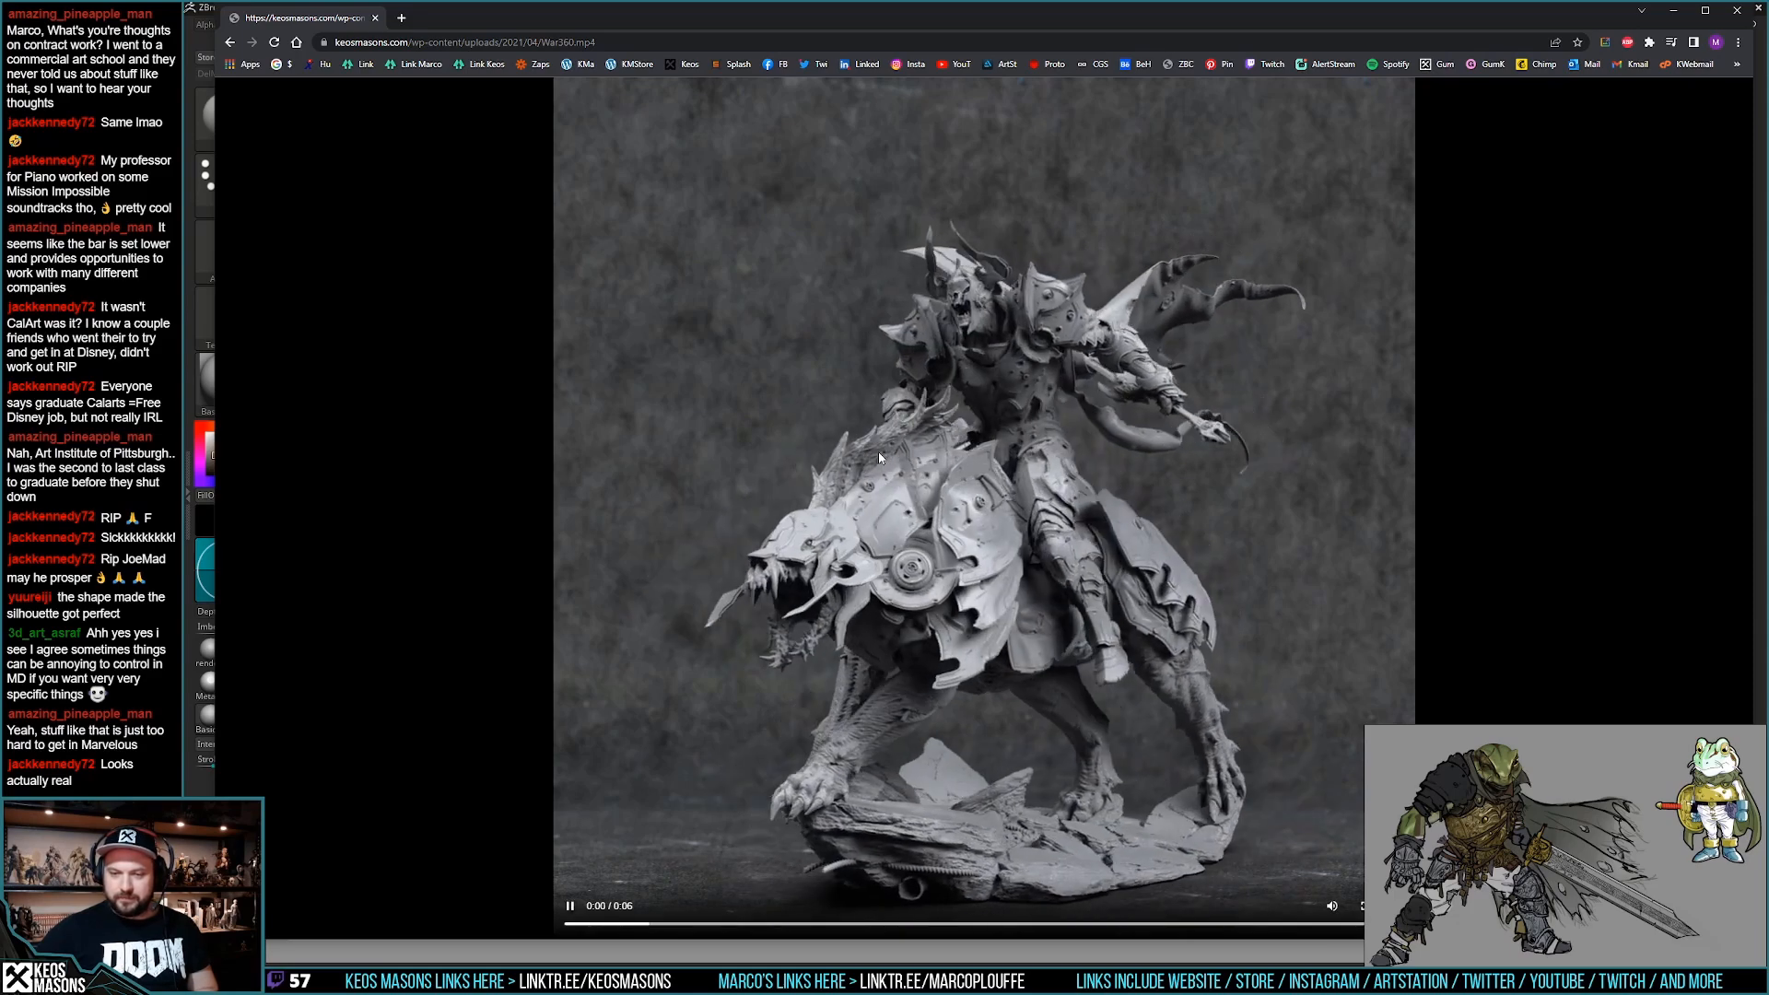
{"action": "left_click", "coordinate": [878, 453]}
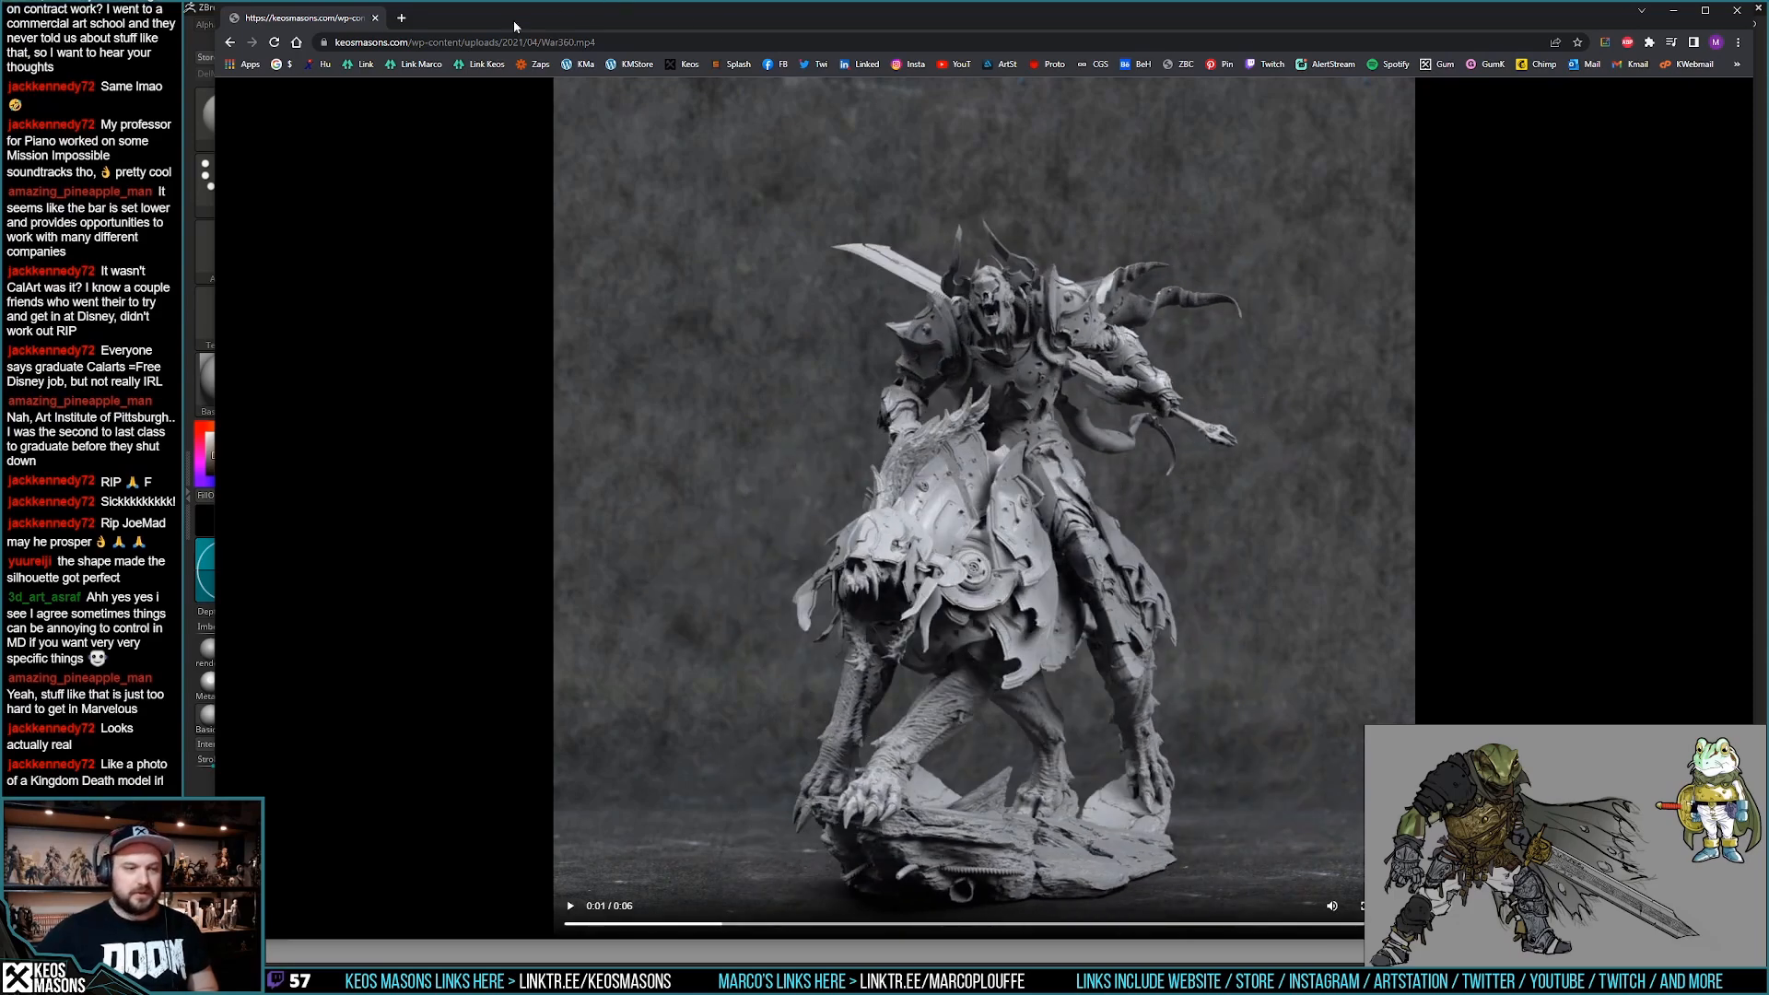
Close the War turntable video, switch back to ZBrush and show the complete frog knight around the cord piece.
{"action": "left_click", "coordinate": [374, 17]}
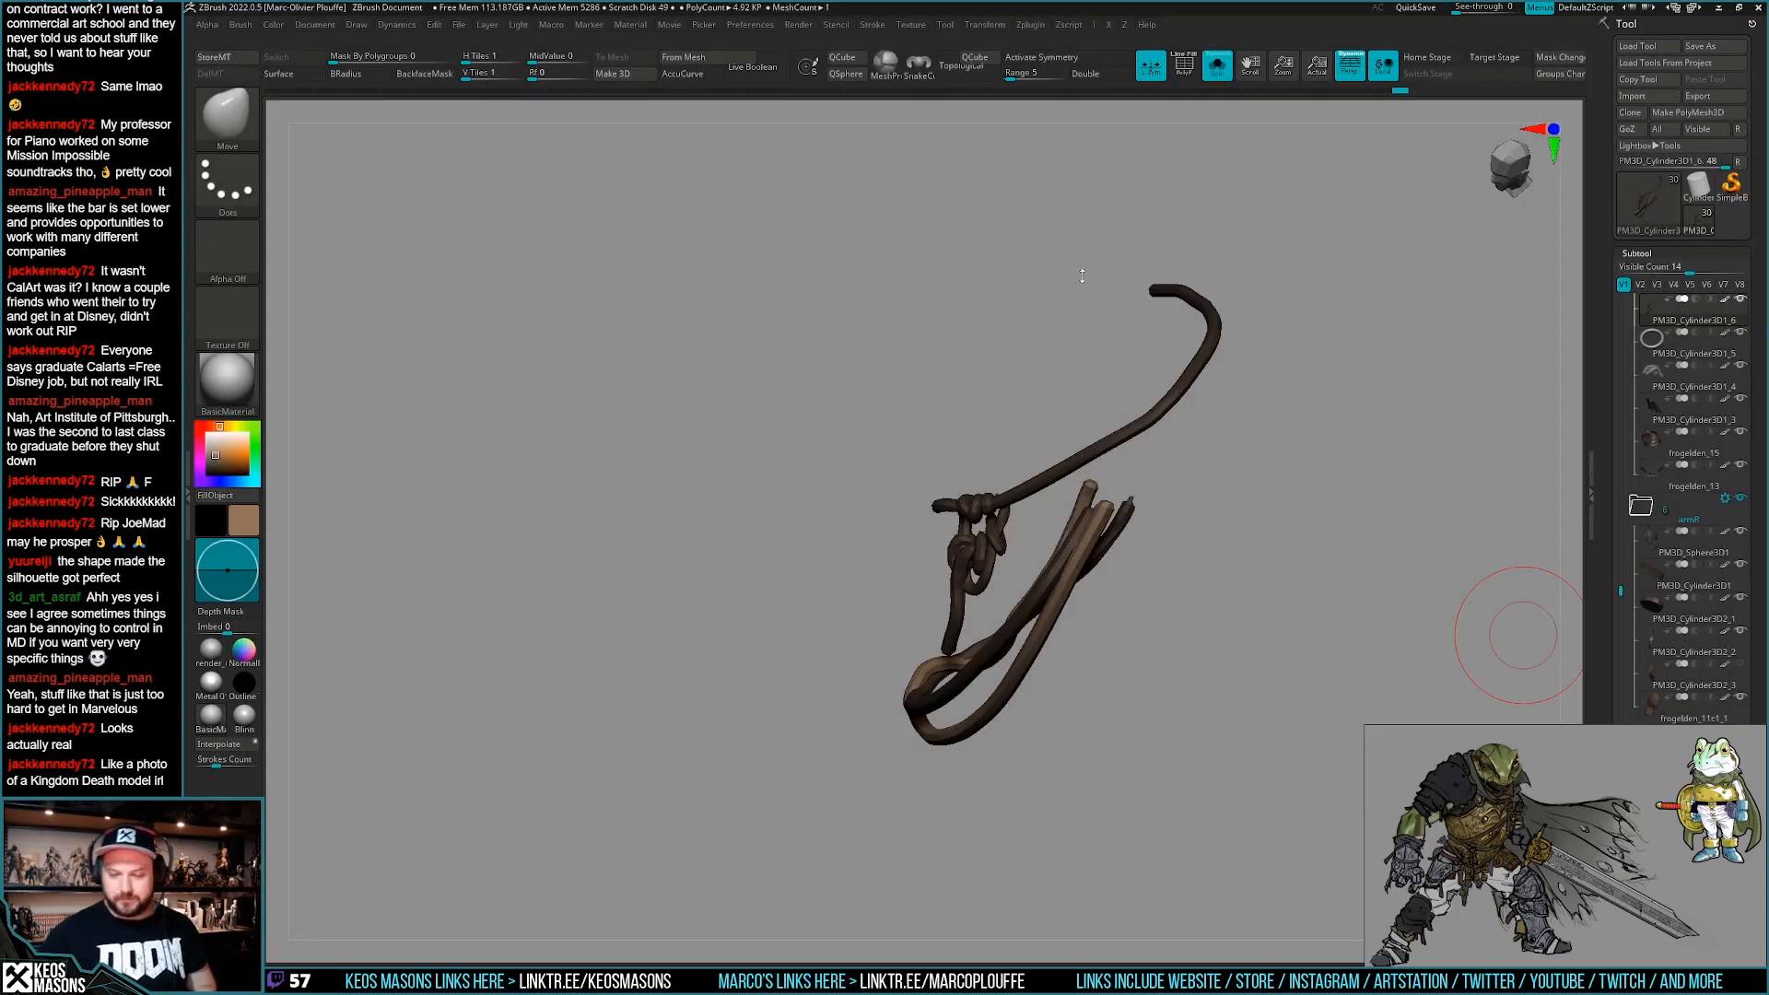
{"action": "mouse_move", "coordinate": [1055, 715]}
{"action": "left_mouse_down"}
{"action": "mouse_move", "coordinate": [1053, 762]}
{"action": "mouse_move", "coordinate": [1063, 686]}
{"action": "mouse_move", "coordinate": [1068, 737]}
{"action": "left_mouse_up"}
{"action": "key", "text": "alt+s"}
{"action": "right_click_drag", "start_coordinate": [1070, 743], "coordinate": [979, 615], "text": "ctrl"}
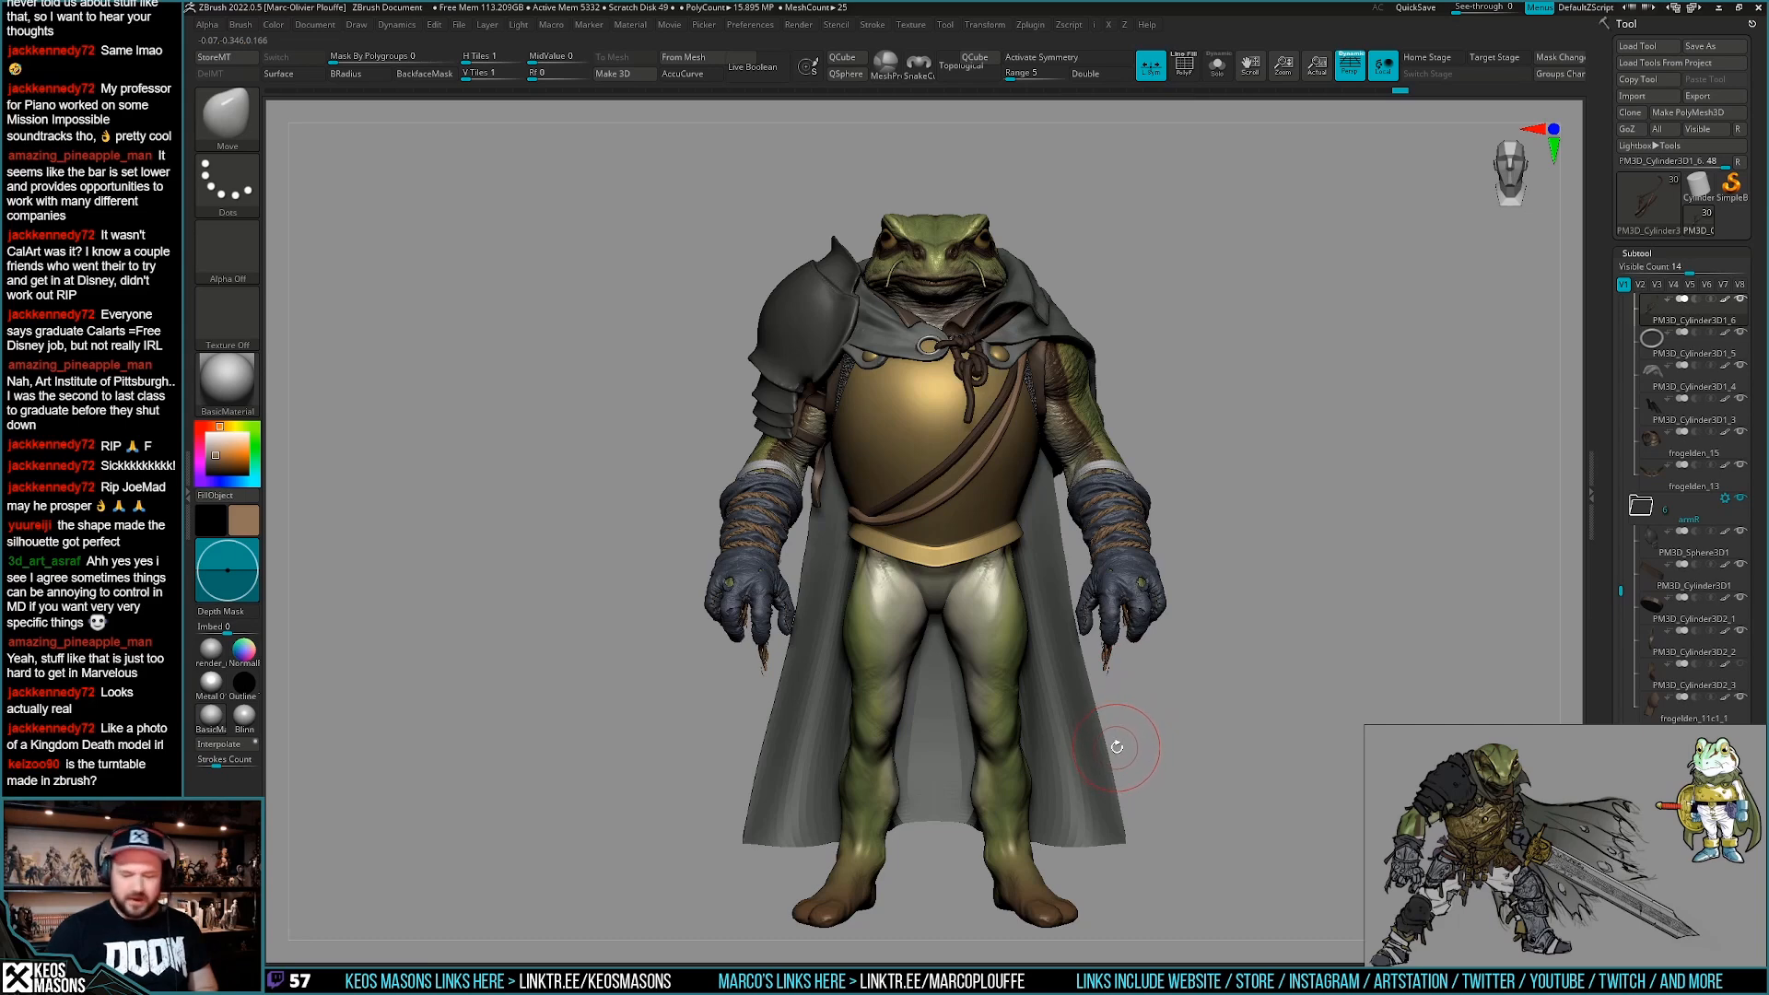
Select the cape and reshape the outer corners of its lower hem with the Move brush.
{"action": "mouse_move", "coordinate": [1123, 722]}
{"action": "left_mouse_down"}
{"action": "mouse_move", "coordinate": [1087, 732]}
{"action": "mouse_move", "coordinate": [1116, 696]}
{"action": "left_mouse_up"}
{"action": "left_click_drag", "start_coordinate": [1115, 696], "coordinate": [1085, 742], "text": "alt"}
{"action": "left_click", "coordinate": [1082, 743], "text": "alt"}
{"action": "right_click_drag", "start_coordinate": [1083, 745], "coordinate": [1087, 660], "text": "ctrl"}
{"action": "right_click", "coordinate": [1109, 717]}
{"action": "mouse_move", "coordinate": [1087, 661]}
{"action": "left_mouse_down", "text": "alt"}
{"action": "mouse_move", "coordinate": [1118, 682]}
{"action": "mouse_move", "coordinate": [1128, 641]}
{"action": "left_mouse_up", "text": "alt"}
{"action": "key", "text": "space"}
{"action": "left_click_drag", "start_coordinate": [1107, 742], "coordinate": [1084, 703]}
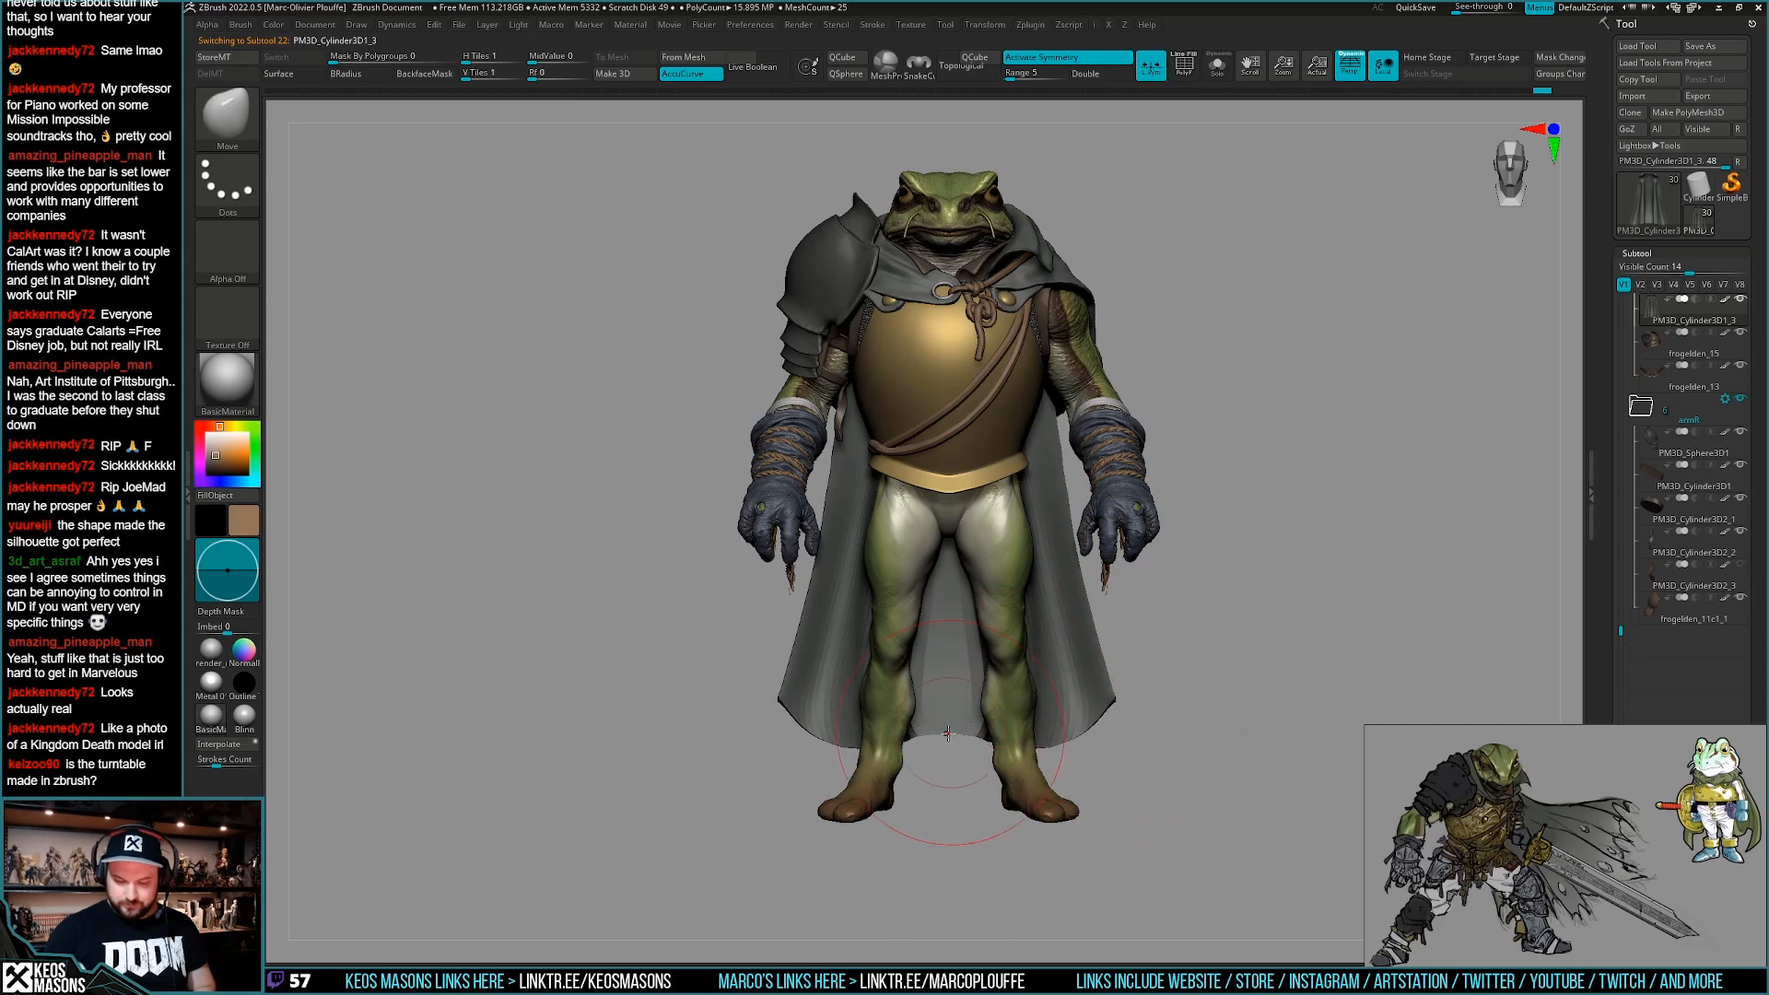
Pull the middle of the cape's hem down between the legs into a central point.
{"action": "left_click_drag", "start_coordinate": [946, 779], "coordinate": [946, 789]}
{"action": "right_click_drag", "start_coordinate": [967, 778], "coordinate": [1136, 666]}
{"action": "key", "text": "space"}
{"action": "mouse_move", "coordinate": [1073, 703]}
{"action": "left_mouse_down"}
{"action": "mouse_move", "coordinate": [1068, 625]}
{"action": "mouse_move", "coordinate": [1066, 692]}
{"action": "left_mouse_up"}
{"action": "key", "text": "space"}
{"action": "left_click_drag", "start_coordinate": [1068, 665], "coordinate": [1065, 647]}
{"action": "left_click_drag", "start_coordinate": [1015, 727], "coordinate": [1018, 716]}
{"action": "left_click_drag", "start_coordinate": [949, 790], "coordinate": [948, 772]}
Raise and taper the cape's side hems so they angle from the outer corners toward the central point.
{"action": "mouse_move", "coordinate": [1030, 693]}
{"action": "left_mouse_down"}
{"action": "mouse_move", "coordinate": [1026, 675]}
{"action": "mouse_move", "coordinate": [1064, 678]}
{"action": "left_mouse_up"}
{"action": "key", "text": "space"}
{"action": "left_click_drag", "start_coordinate": [1076, 551], "coordinate": [1083, 549]}
{"action": "mouse_move", "coordinate": [1106, 635]}
{"action": "left_mouse_down"}
{"action": "mouse_move", "coordinate": [1290, 677]}
{"action": "mouse_move", "coordinate": [1074, 670]}
{"action": "left_mouse_up"}
{"action": "key", "text": "space"}
{"action": "left_click_drag", "start_coordinate": [1151, 677], "coordinate": [1163, 712], "text": "alt"}
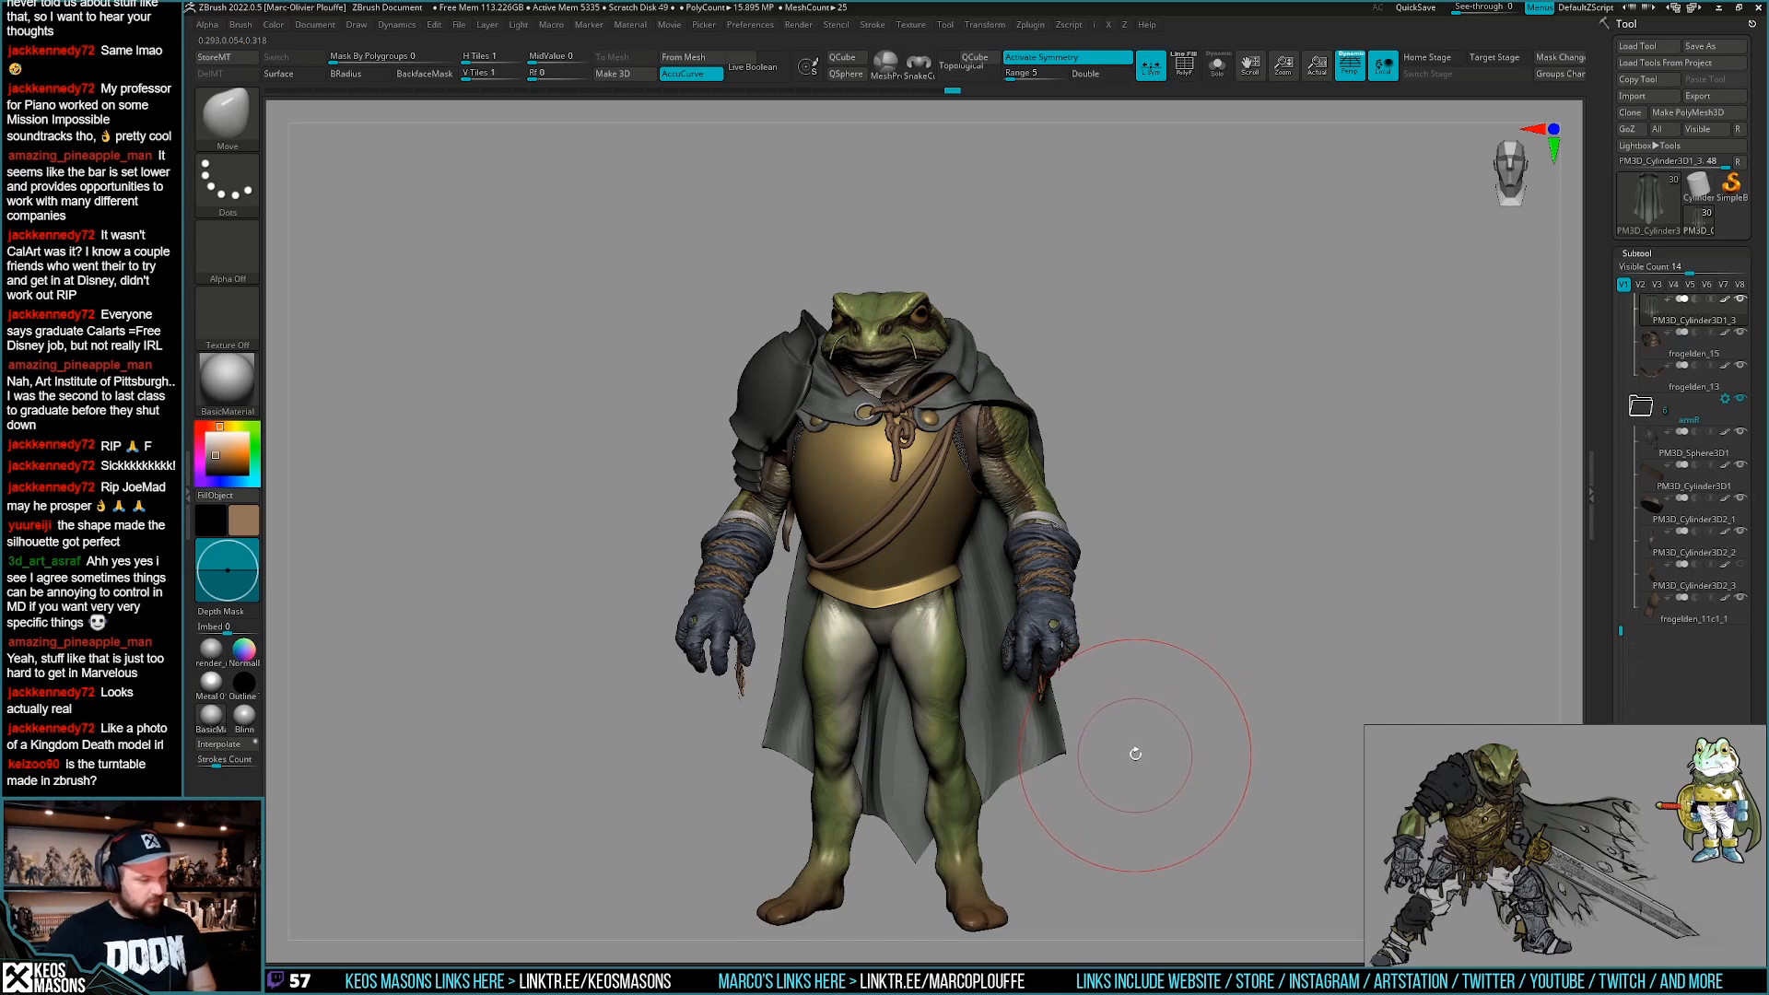
{"action": "left_click_drag", "start_coordinate": [1139, 747], "coordinate": [1134, 738]}
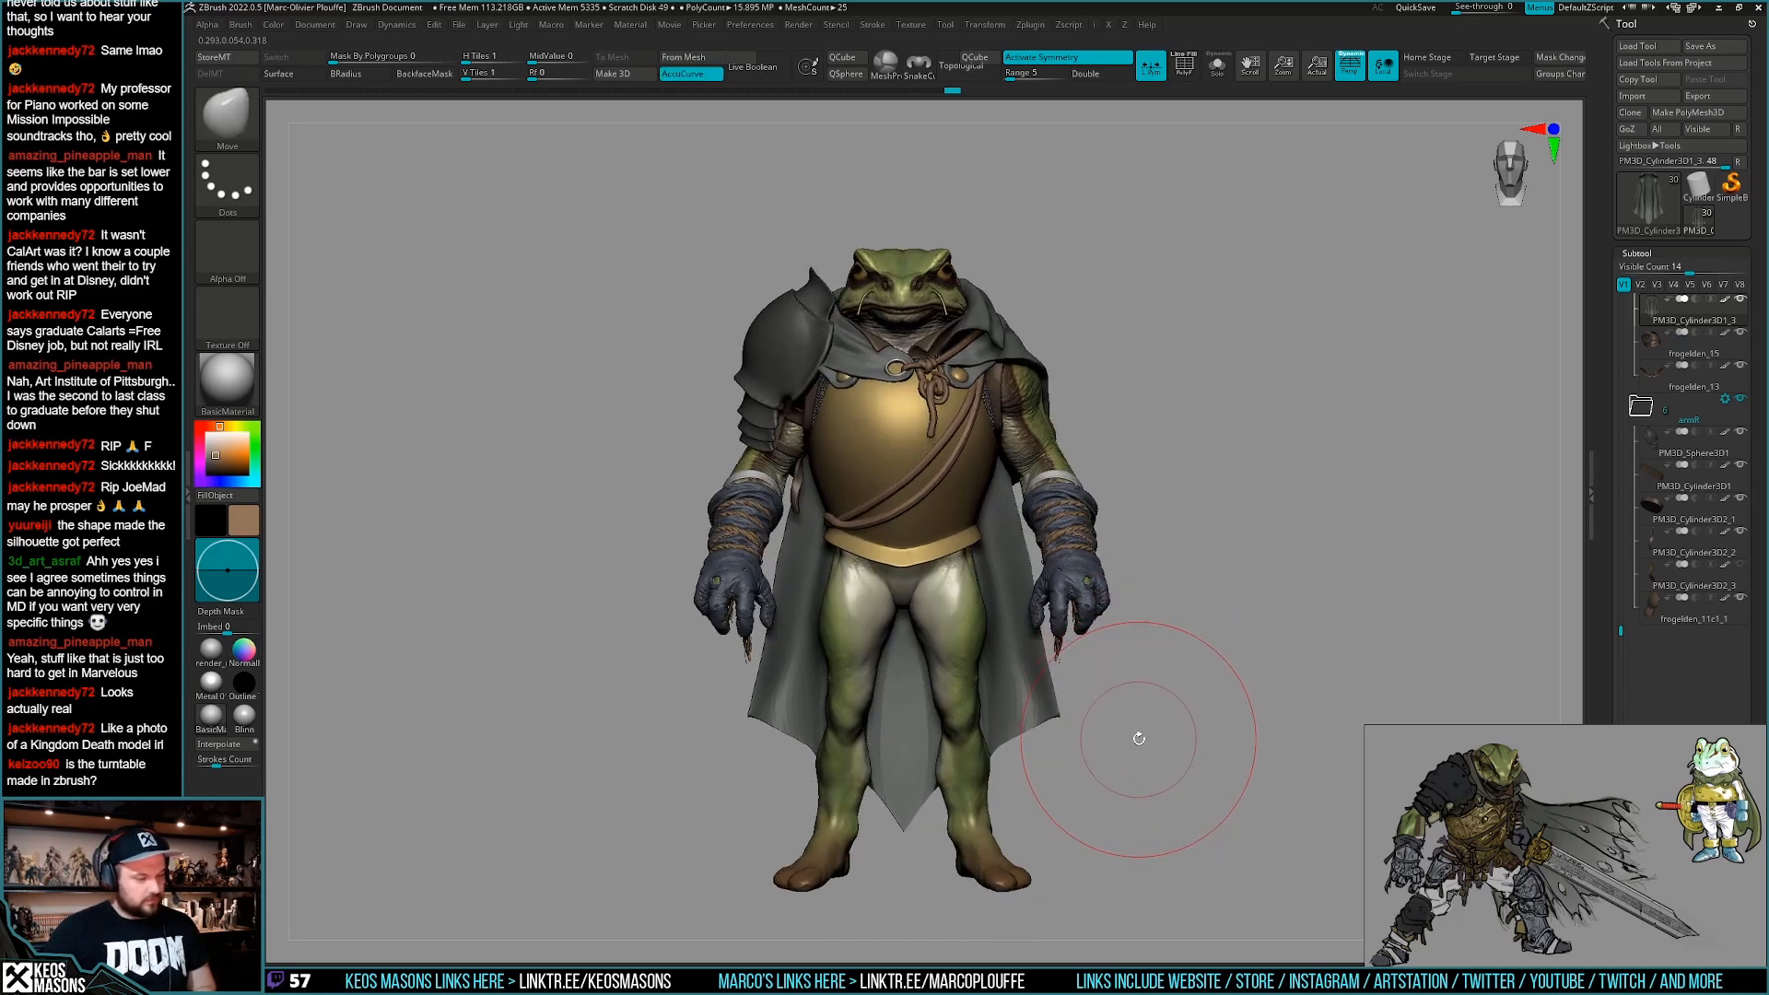
{"action": "key", "text": "space"}
{"action": "left_click_drag", "start_coordinate": [1141, 627], "coordinate": [1145, 640]}
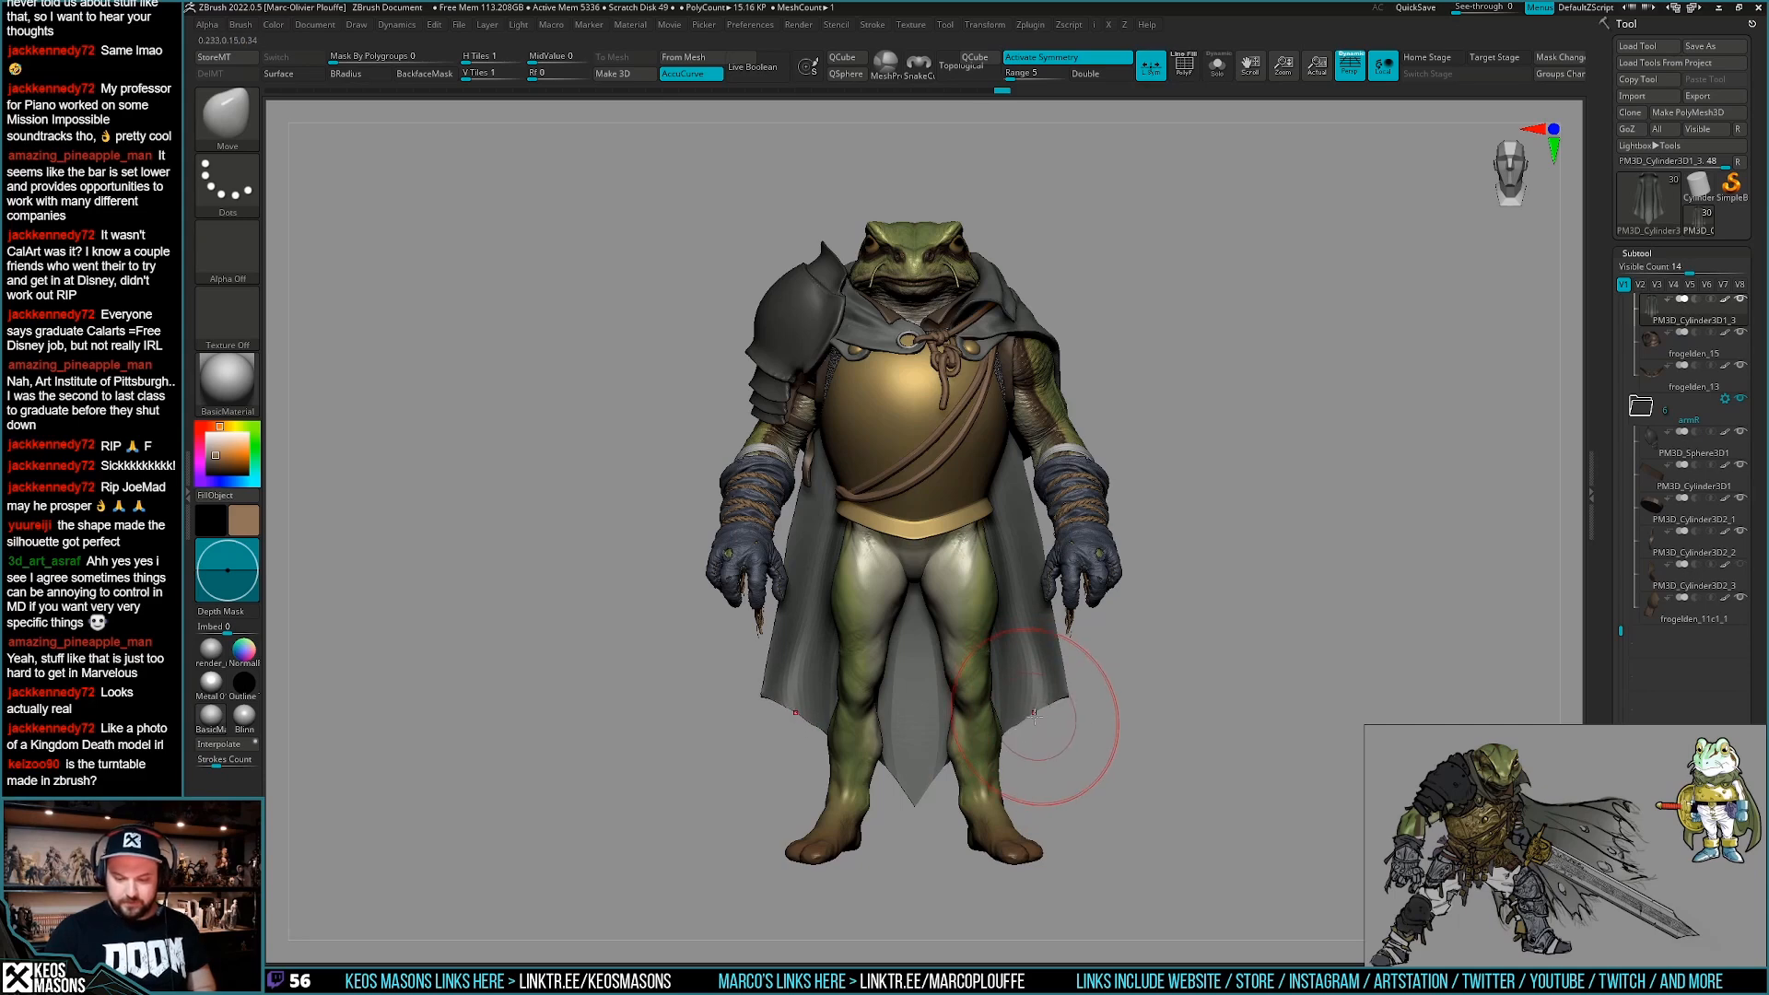
Isolate the cape and refine the slanted hem edges on both sides of its central point.
{"action": "key", "text": "alt+s"}
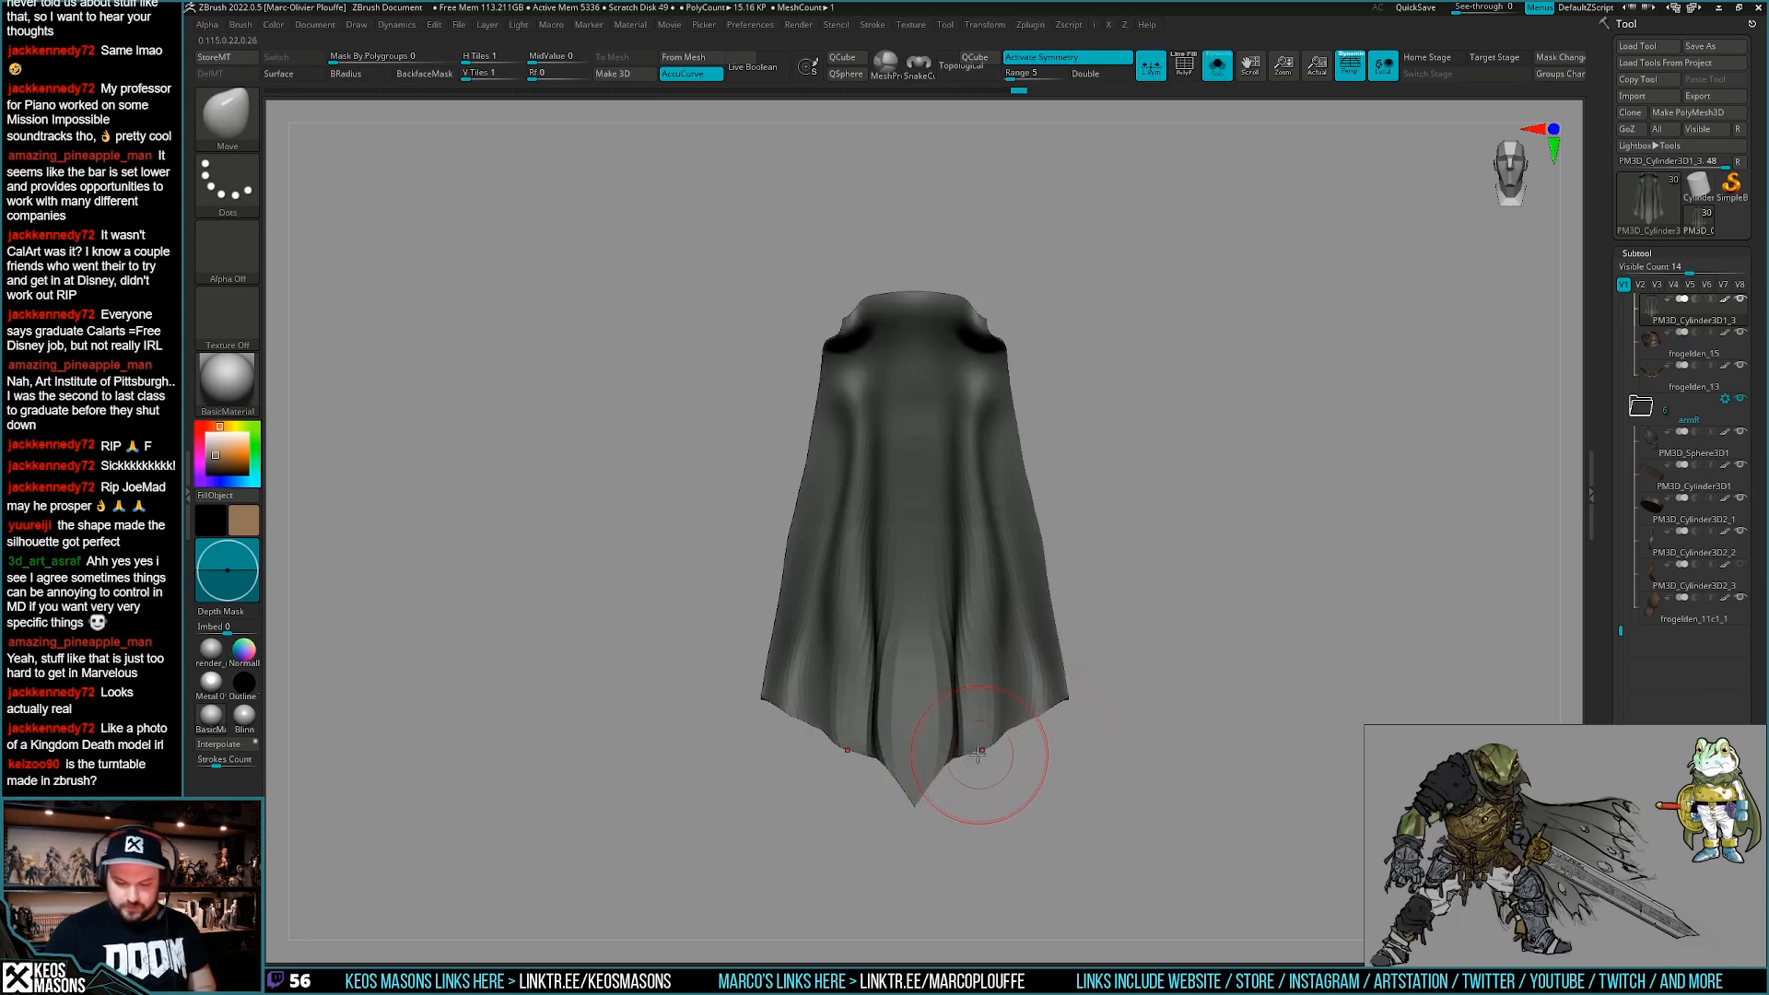
{"action": "left_click_drag", "start_coordinate": [955, 771], "coordinate": [952, 775]}
{"action": "right_click_drag", "start_coordinate": [949, 781], "coordinate": [960, 793]}
{"action": "left_click_drag", "start_coordinate": [958, 782], "coordinate": [930, 786]}
{"action": "right_click_drag", "start_coordinate": [927, 809], "coordinate": [911, 798], "text": "shift"}
{"action": "left_click_drag", "start_coordinate": [911, 798], "coordinate": [1020, 718]}
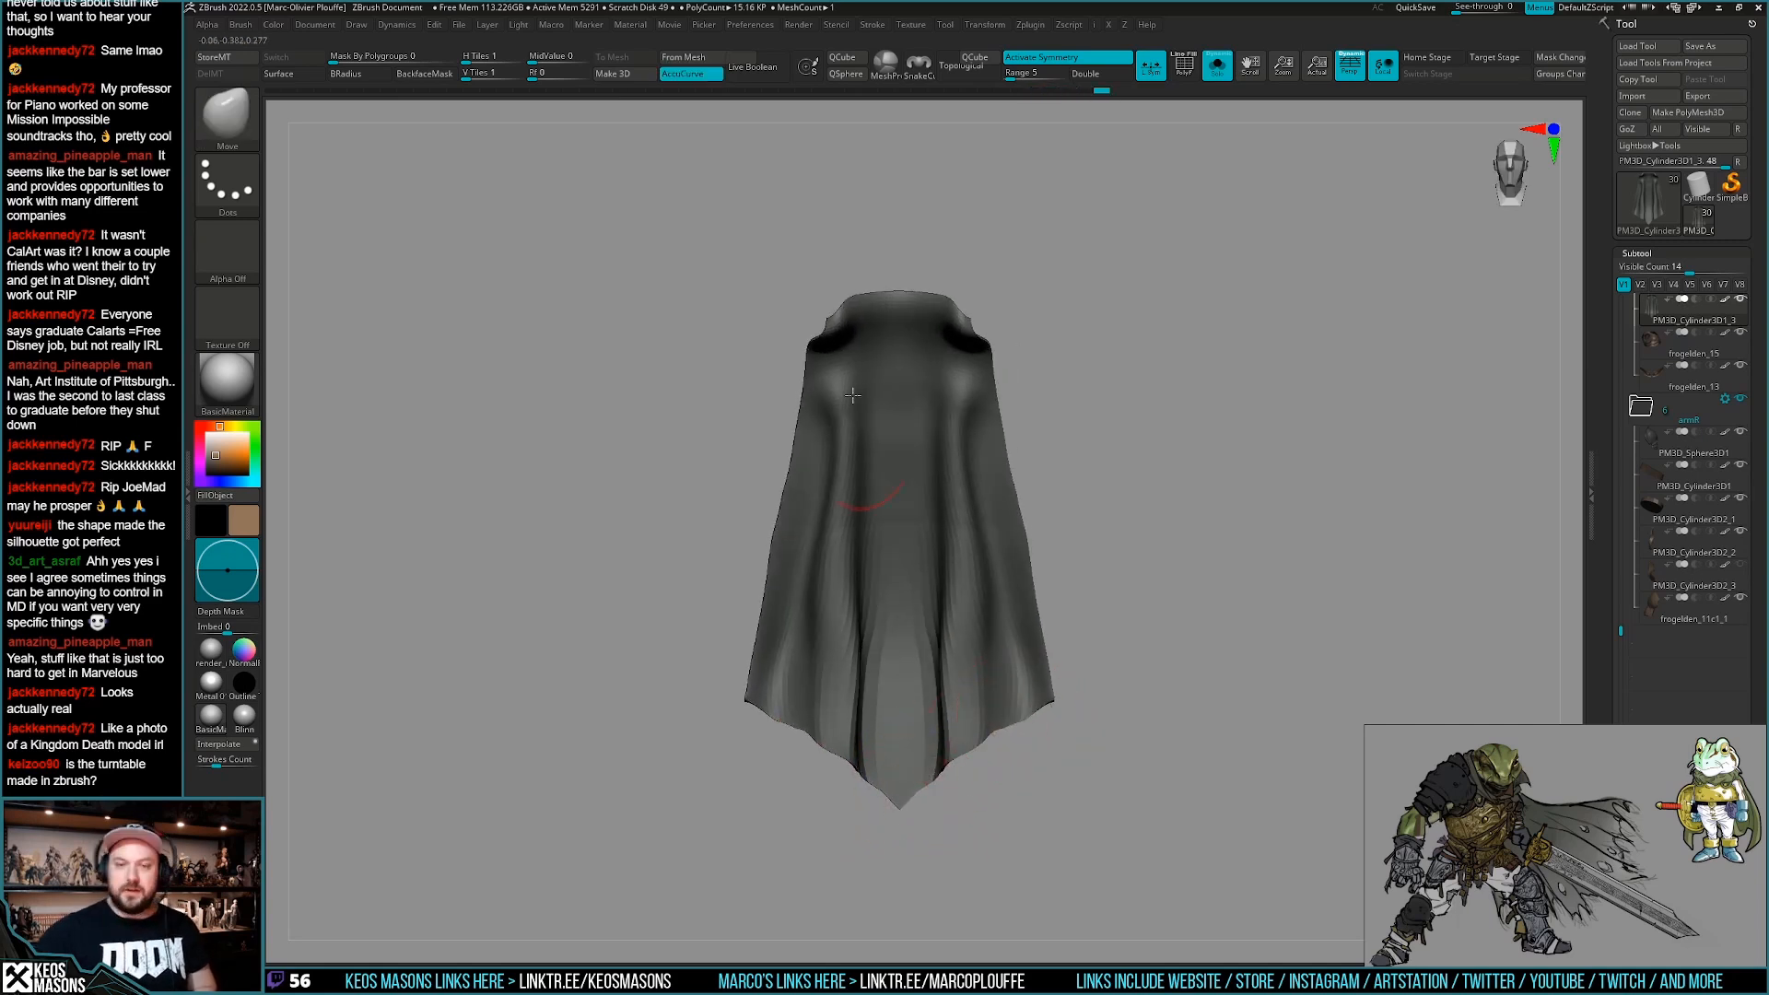
Look through the Ryan's Tools plugin options for the turntable tools.
{"action": "left_click", "coordinate": [1042, 26]}
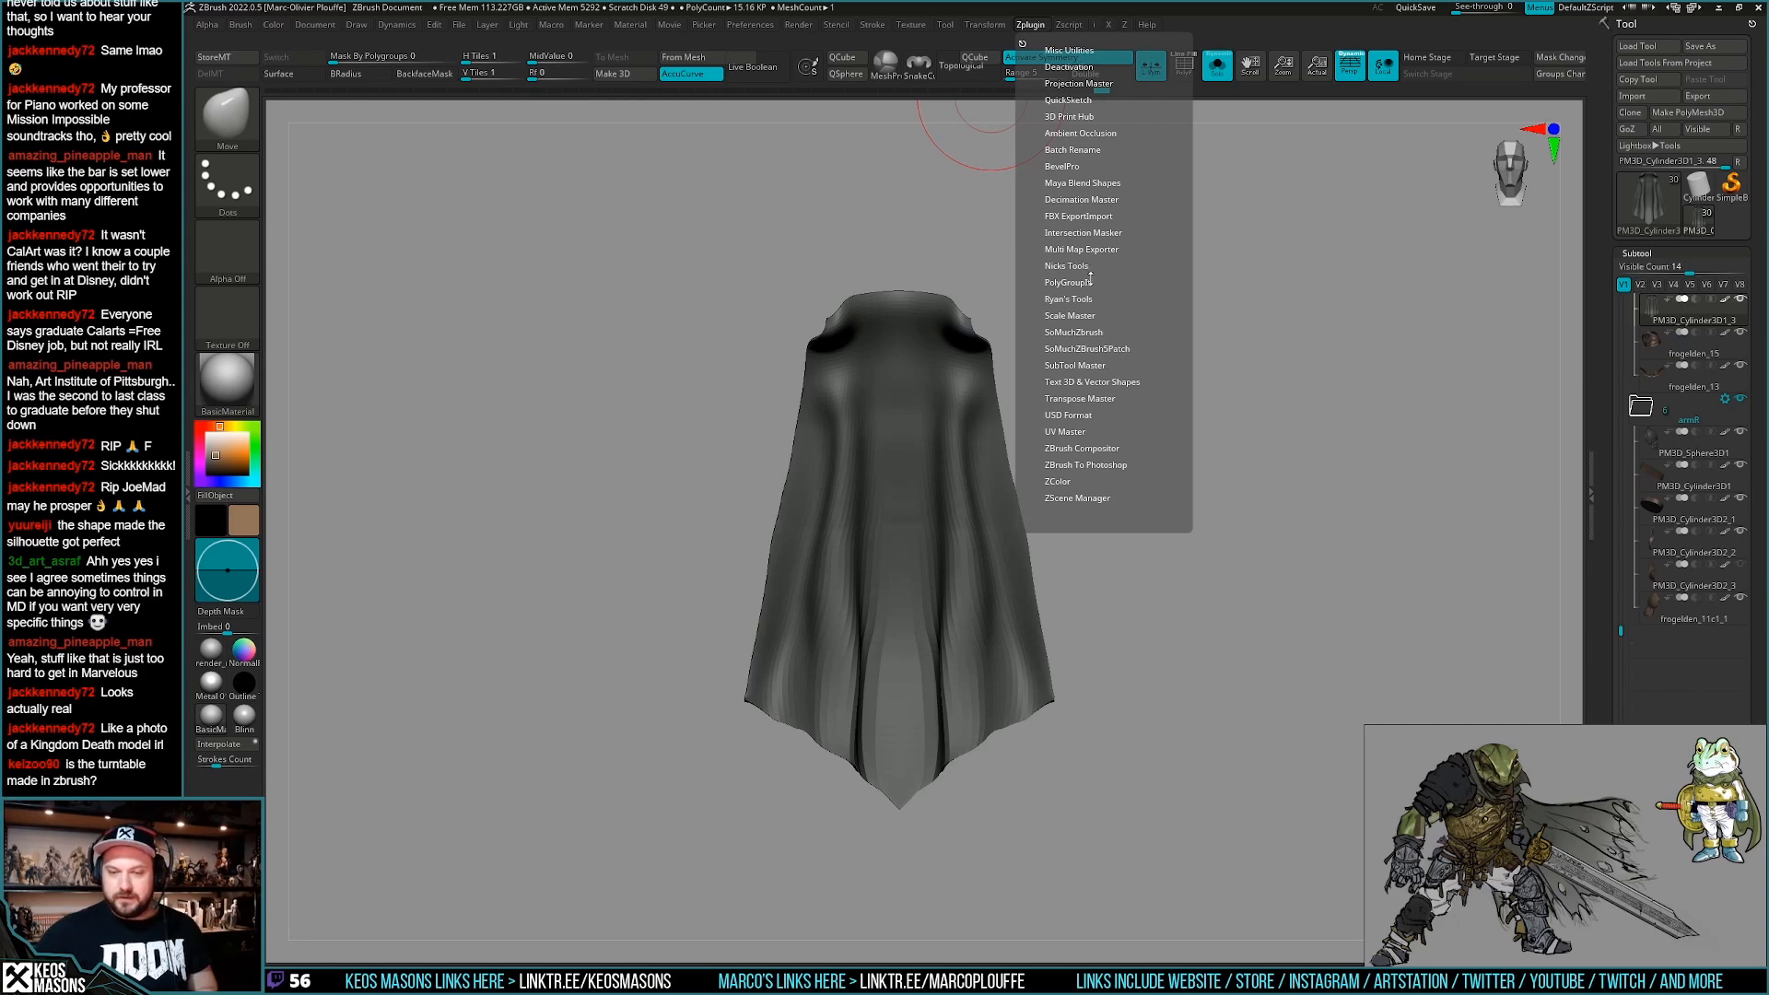
{"action": "left_click", "coordinate": [1068, 298]}
{"action": "scroll", "coordinate": [1182, 365], "scroll_direction": "down", "scroll_amount": 5}
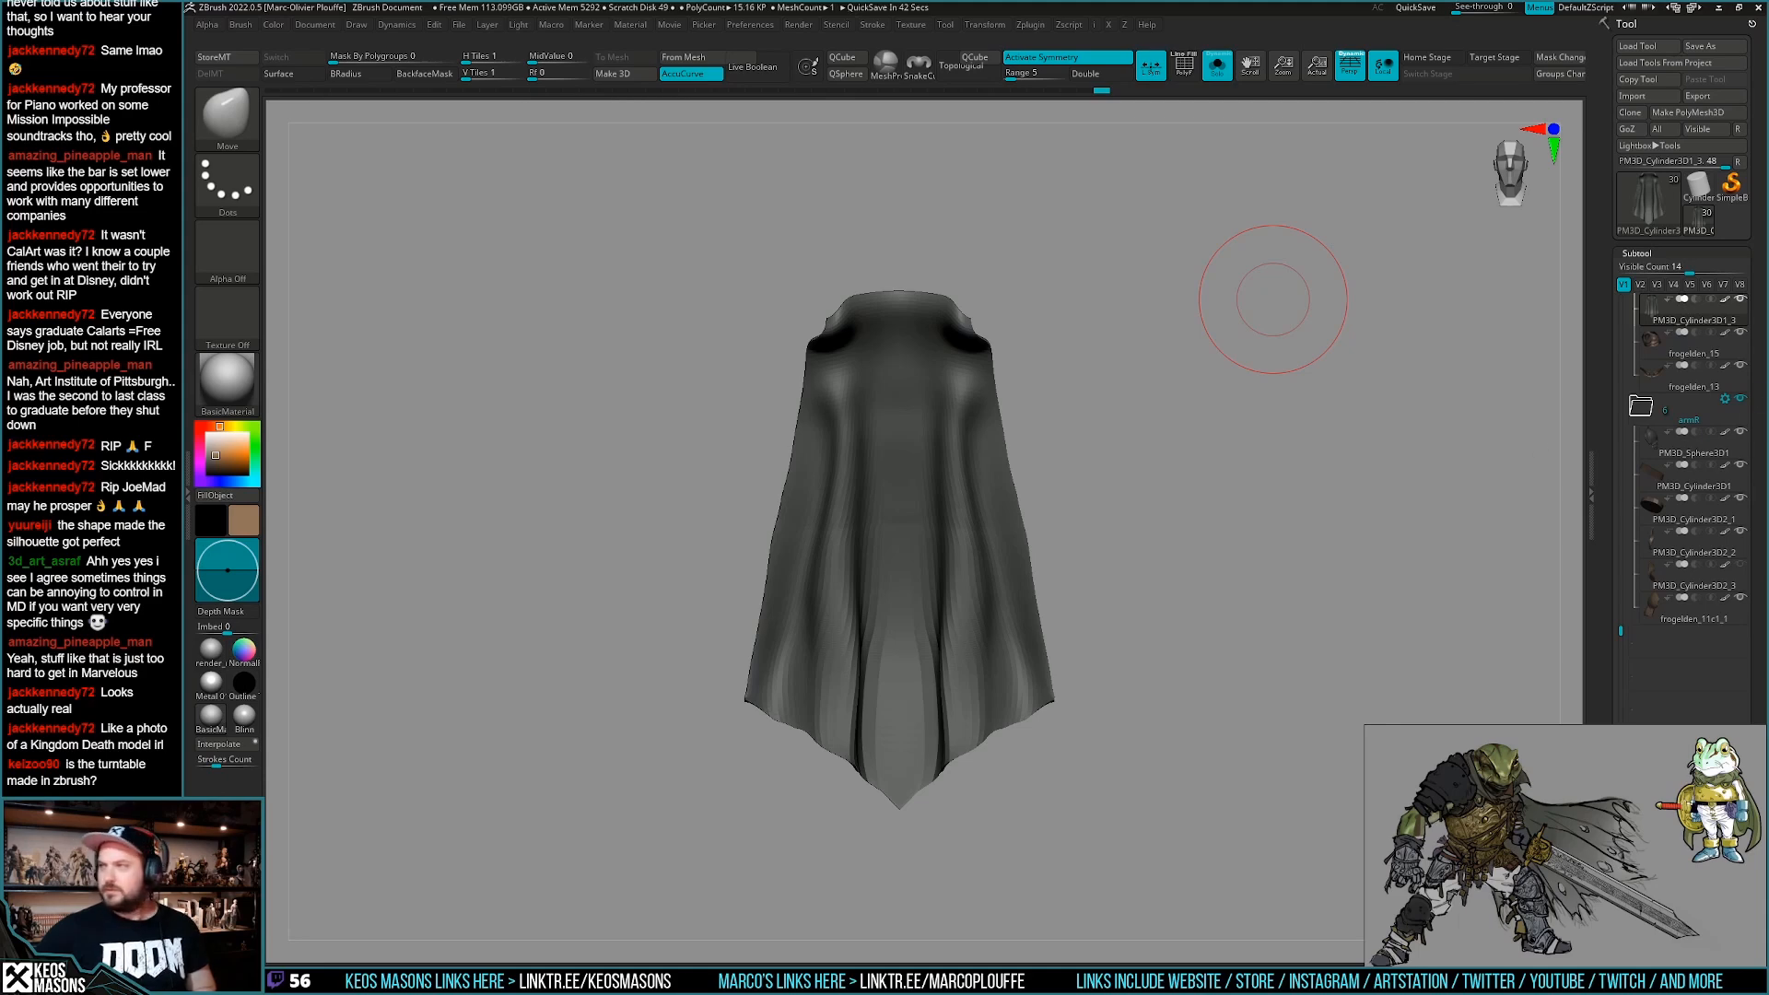
Play the turntable videos of the winged armored knight in an enlarged player window, then close the player.
{"action": "left_click_drag", "start_coordinate": [938, 216], "coordinate": [496, 54]}
{"action": "left_click_drag", "start_coordinate": [1104, 606], "coordinate": [1762, 954]}
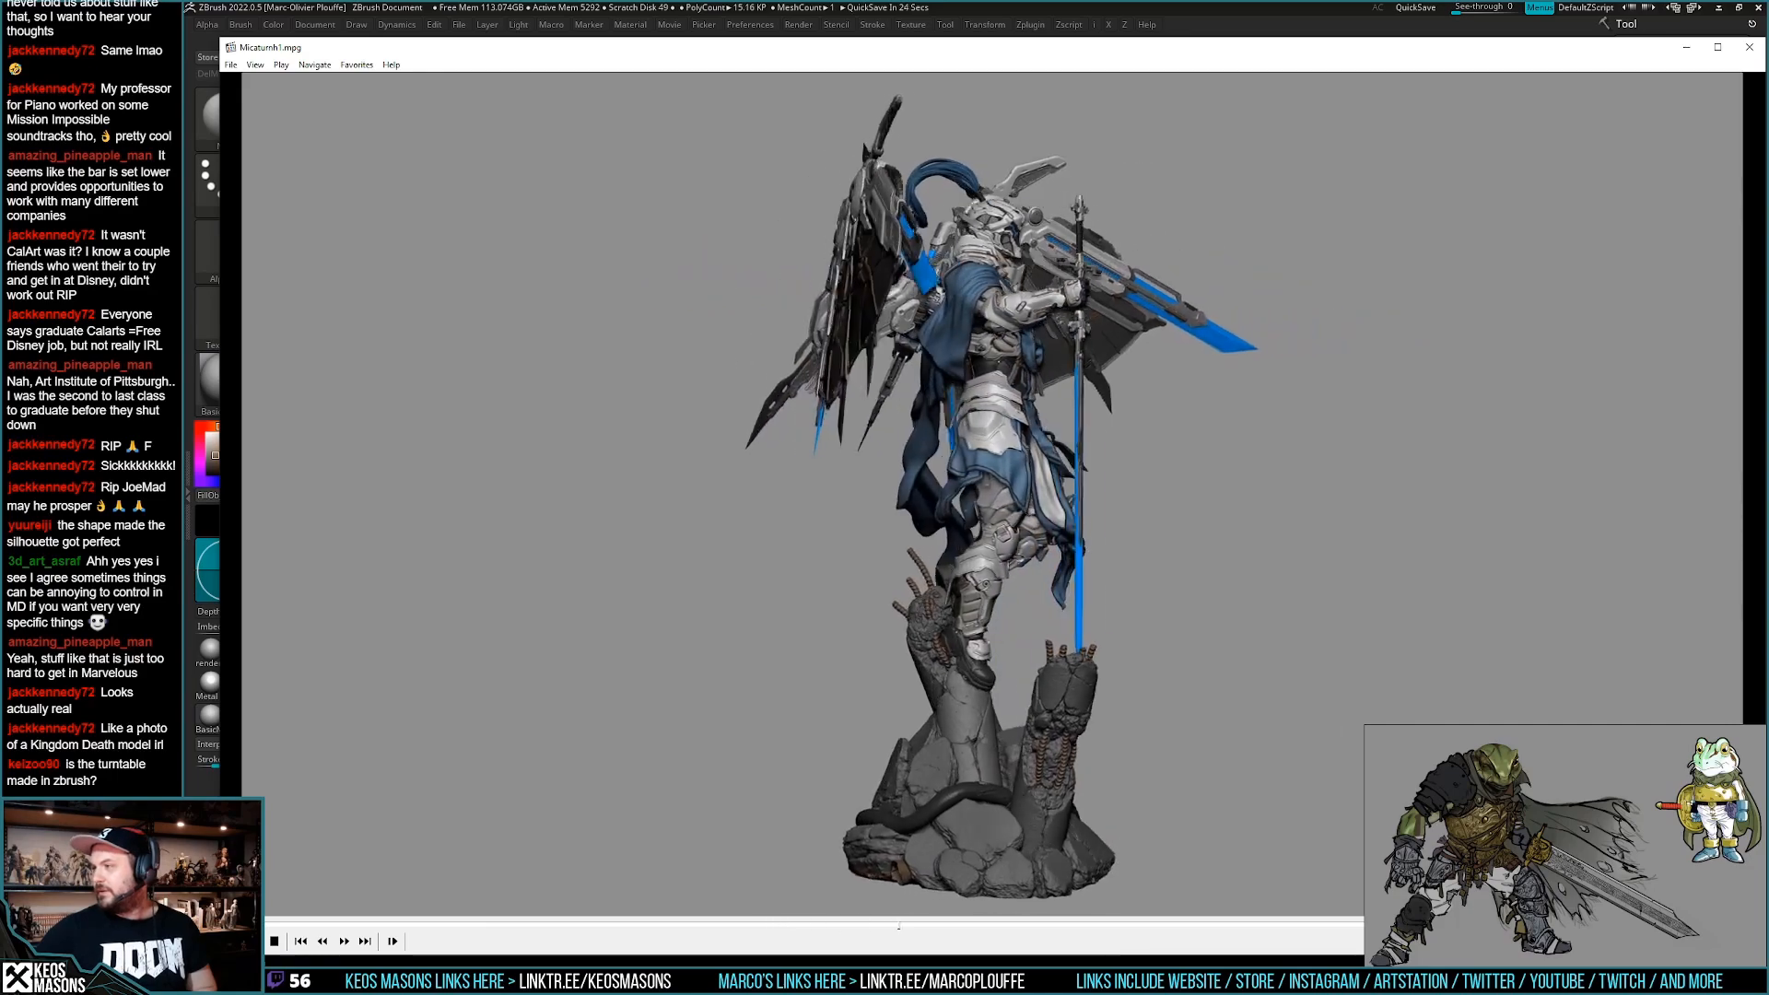
{"action": "left_click_drag", "start_coordinate": [1564, 689], "coordinate": [1093, 550]}
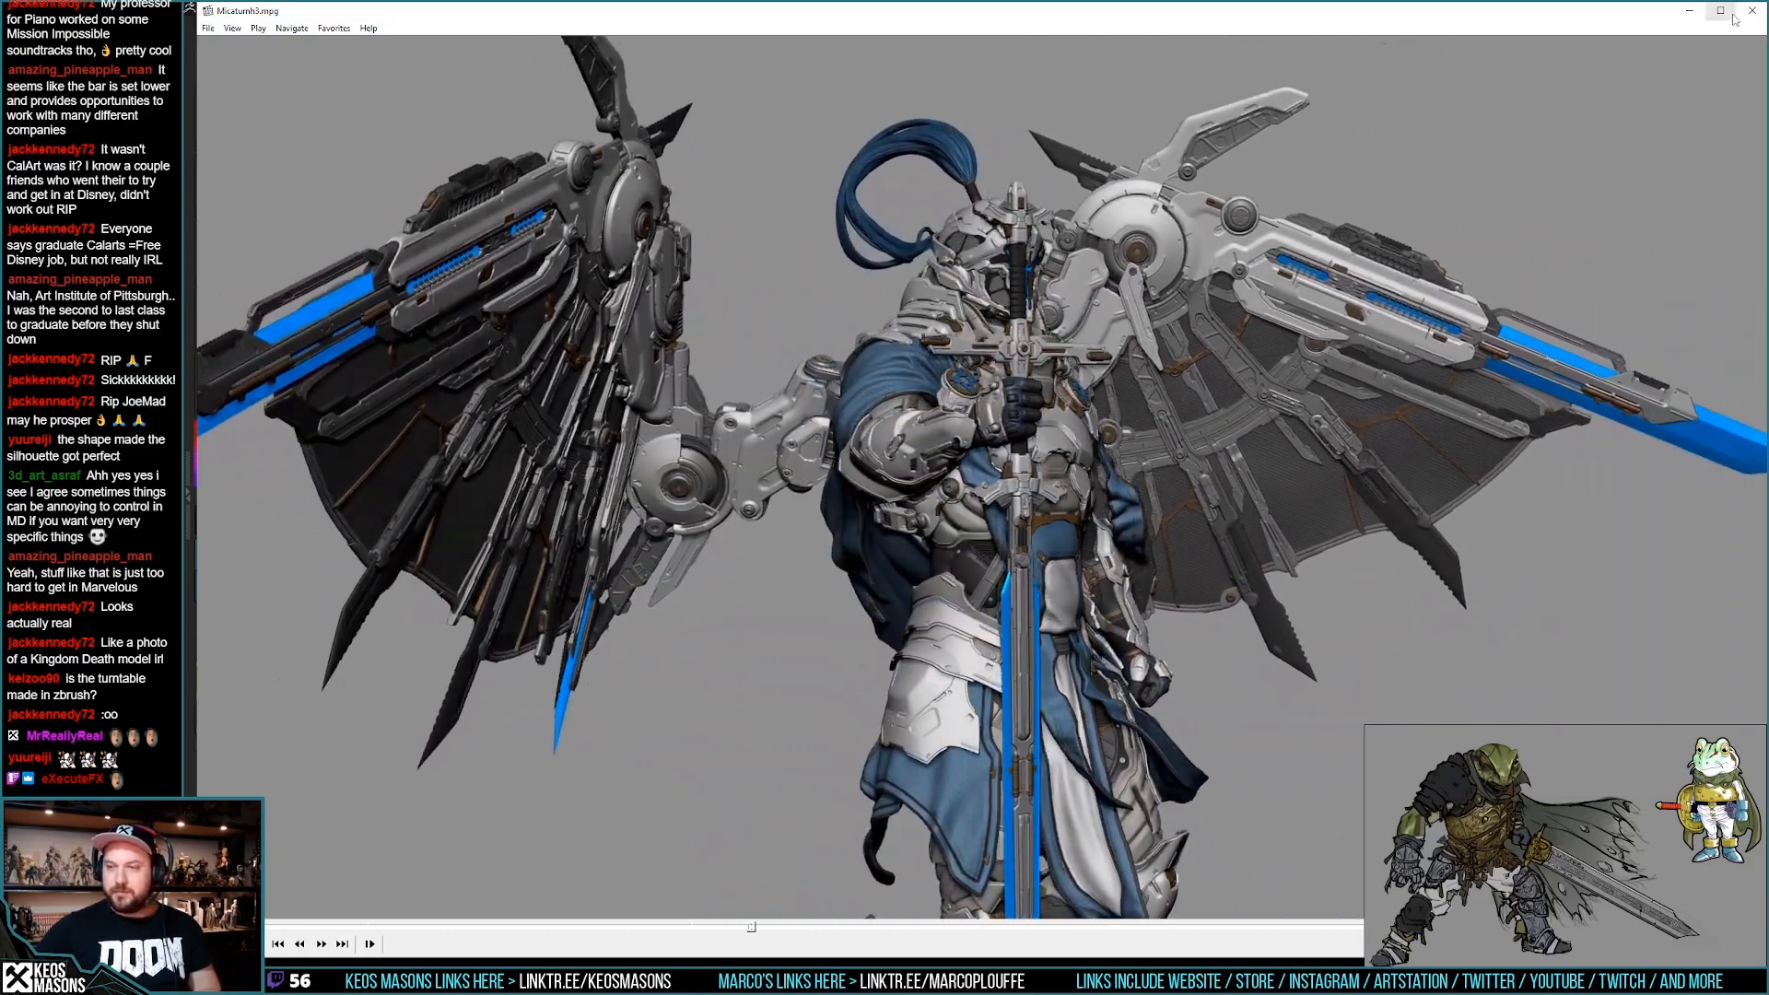
{"action": "left_click", "coordinate": [1752, 11]}
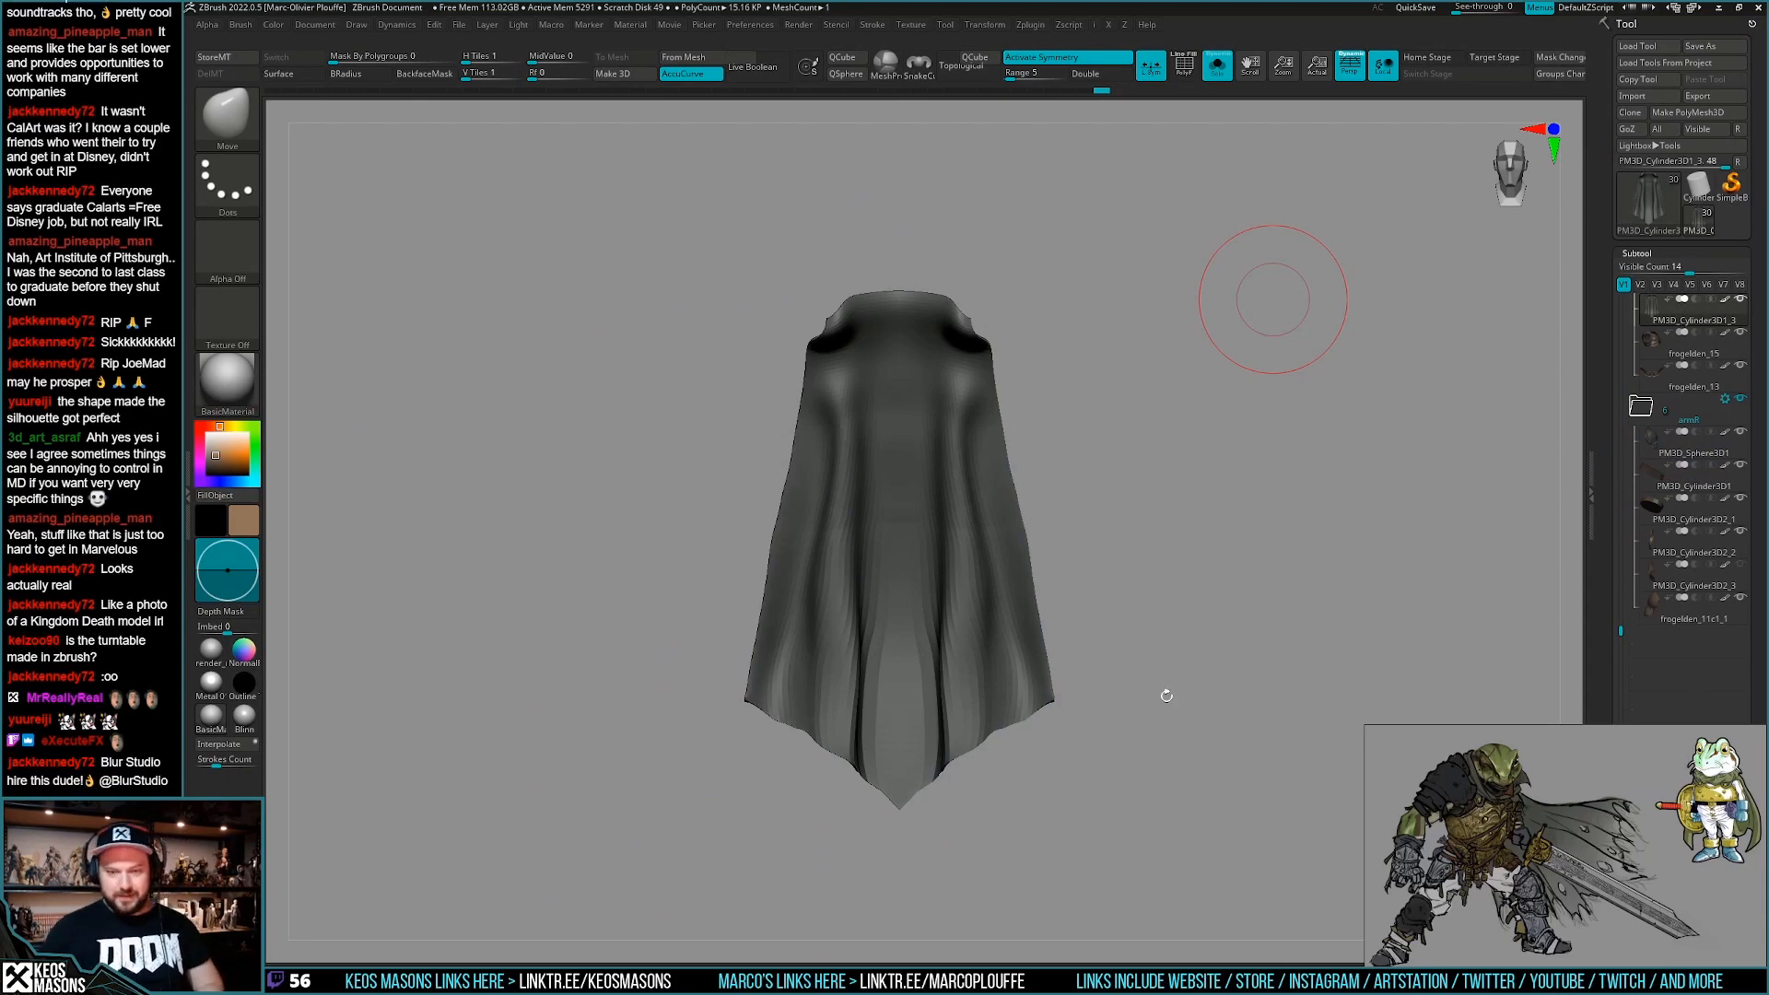
Show the whole figure again and adjust the cape's back and side drape with the Move and Smooth brushes.
{"action": "mouse_move", "coordinate": [1178, 643]}
{"action": "left_mouse_down", "text": "alt"}
{"action": "mouse_move", "coordinate": [1140, 669]}
{"action": "mouse_move", "coordinate": [1157, 702]}
{"action": "mouse_move", "coordinate": [1262, 663]}
{"action": "mouse_move", "coordinate": [1011, 718]}
{"action": "left_mouse_up", "text": "alt"}
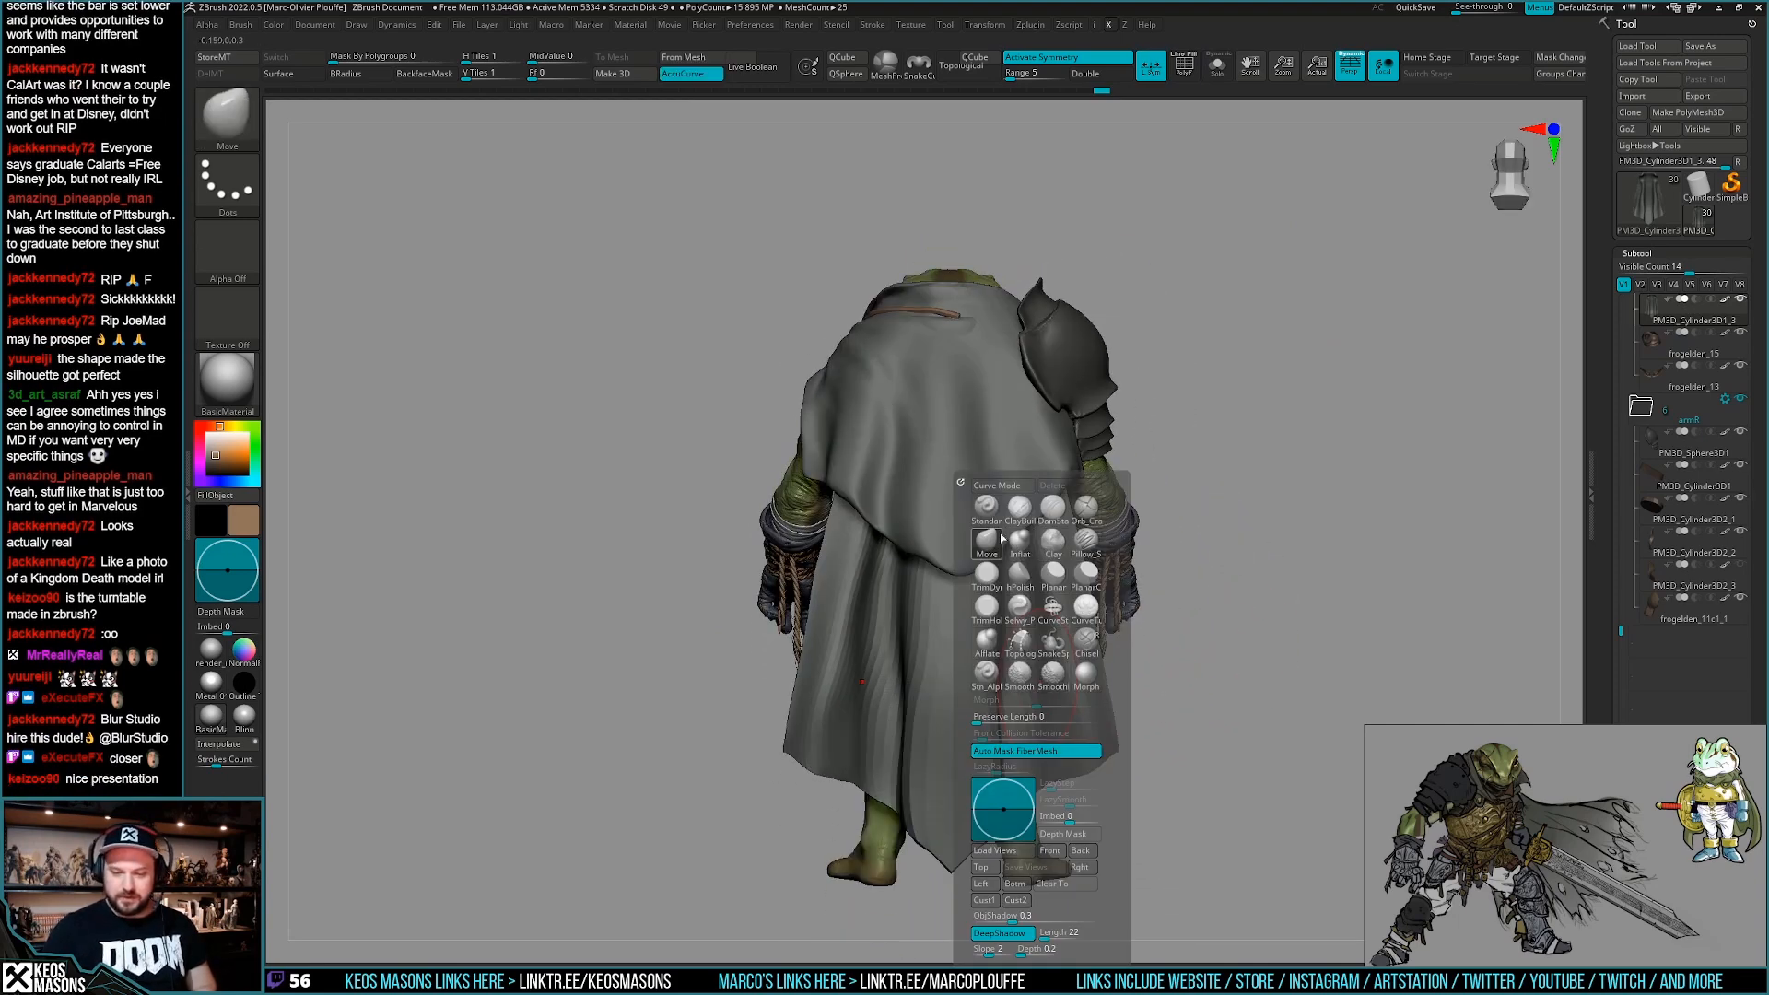
{"action": "left_click", "coordinate": [987, 544]}
{"action": "key", "text": "space"}
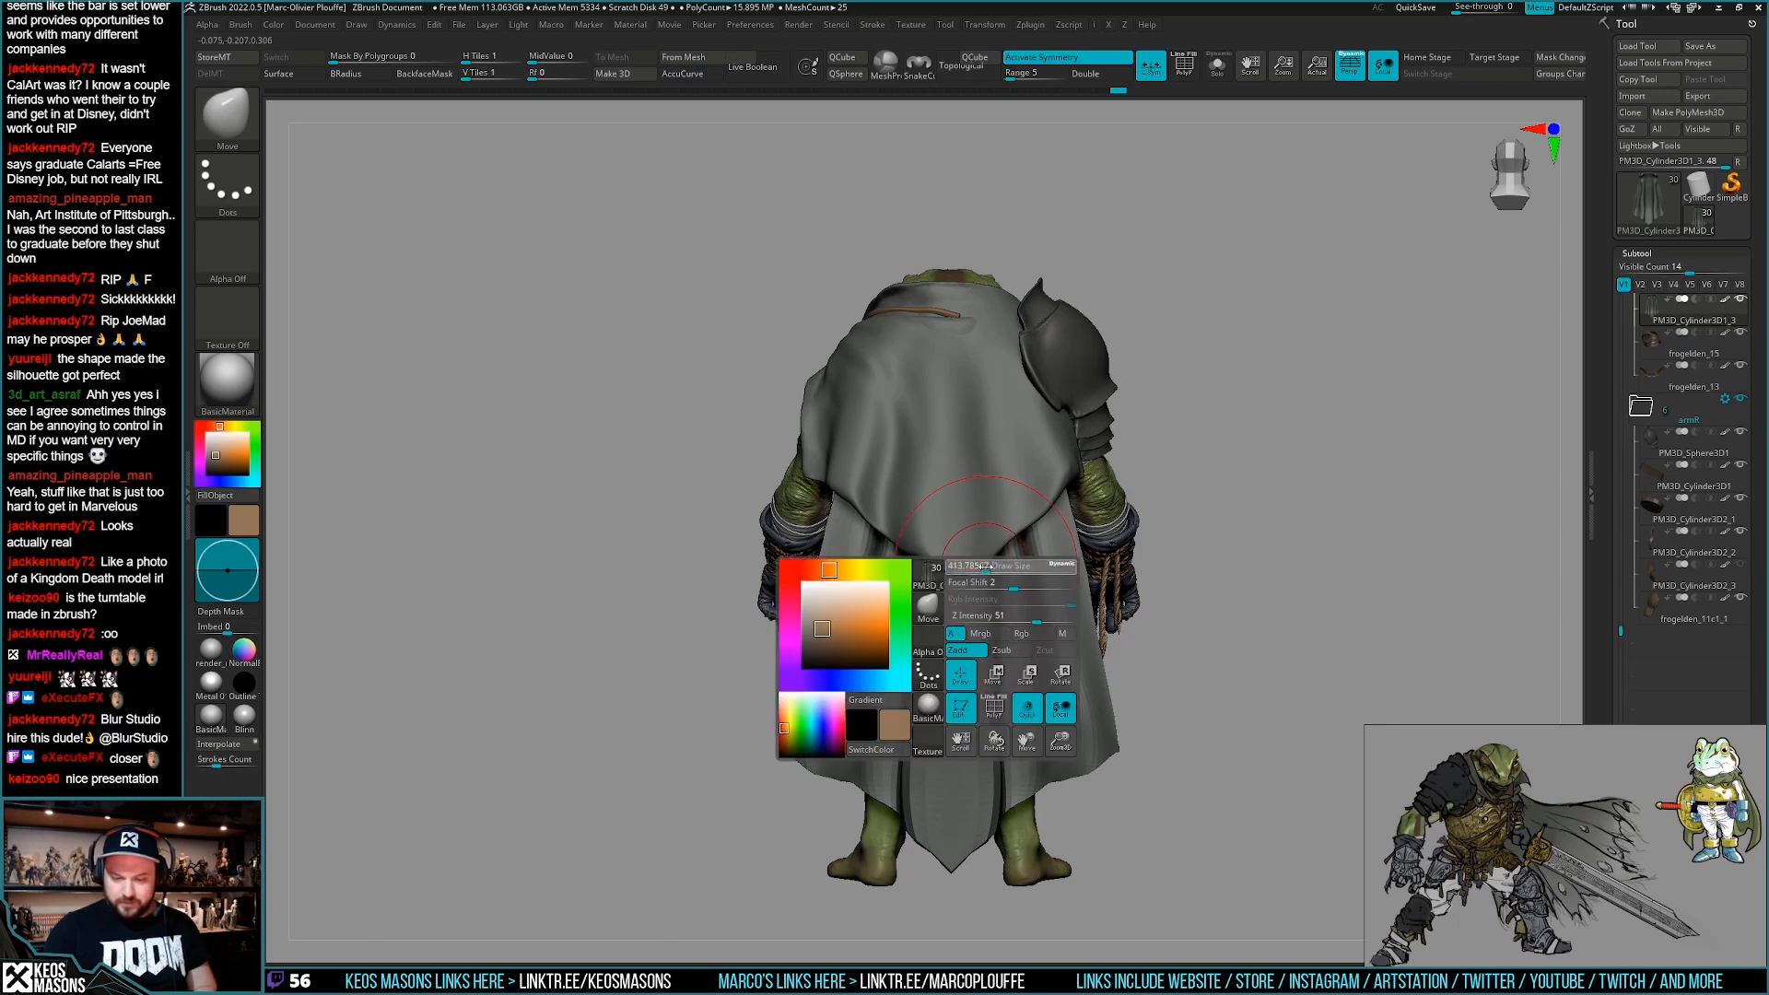
{"action": "mouse_move", "coordinate": [1067, 736]}
{"action": "right_mouse_down"}
{"action": "mouse_move", "coordinate": [1055, 782]}
{"action": "mouse_move", "coordinate": [1123, 709]}
{"action": "mouse_move", "coordinate": [1168, 717]}
{"action": "mouse_move", "coordinate": [1209, 677]}
{"action": "mouse_move", "coordinate": [1138, 715]}
{"action": "mouse_move", "coordinate": [1056, 721]}
{"action": "right_mouse_up"}
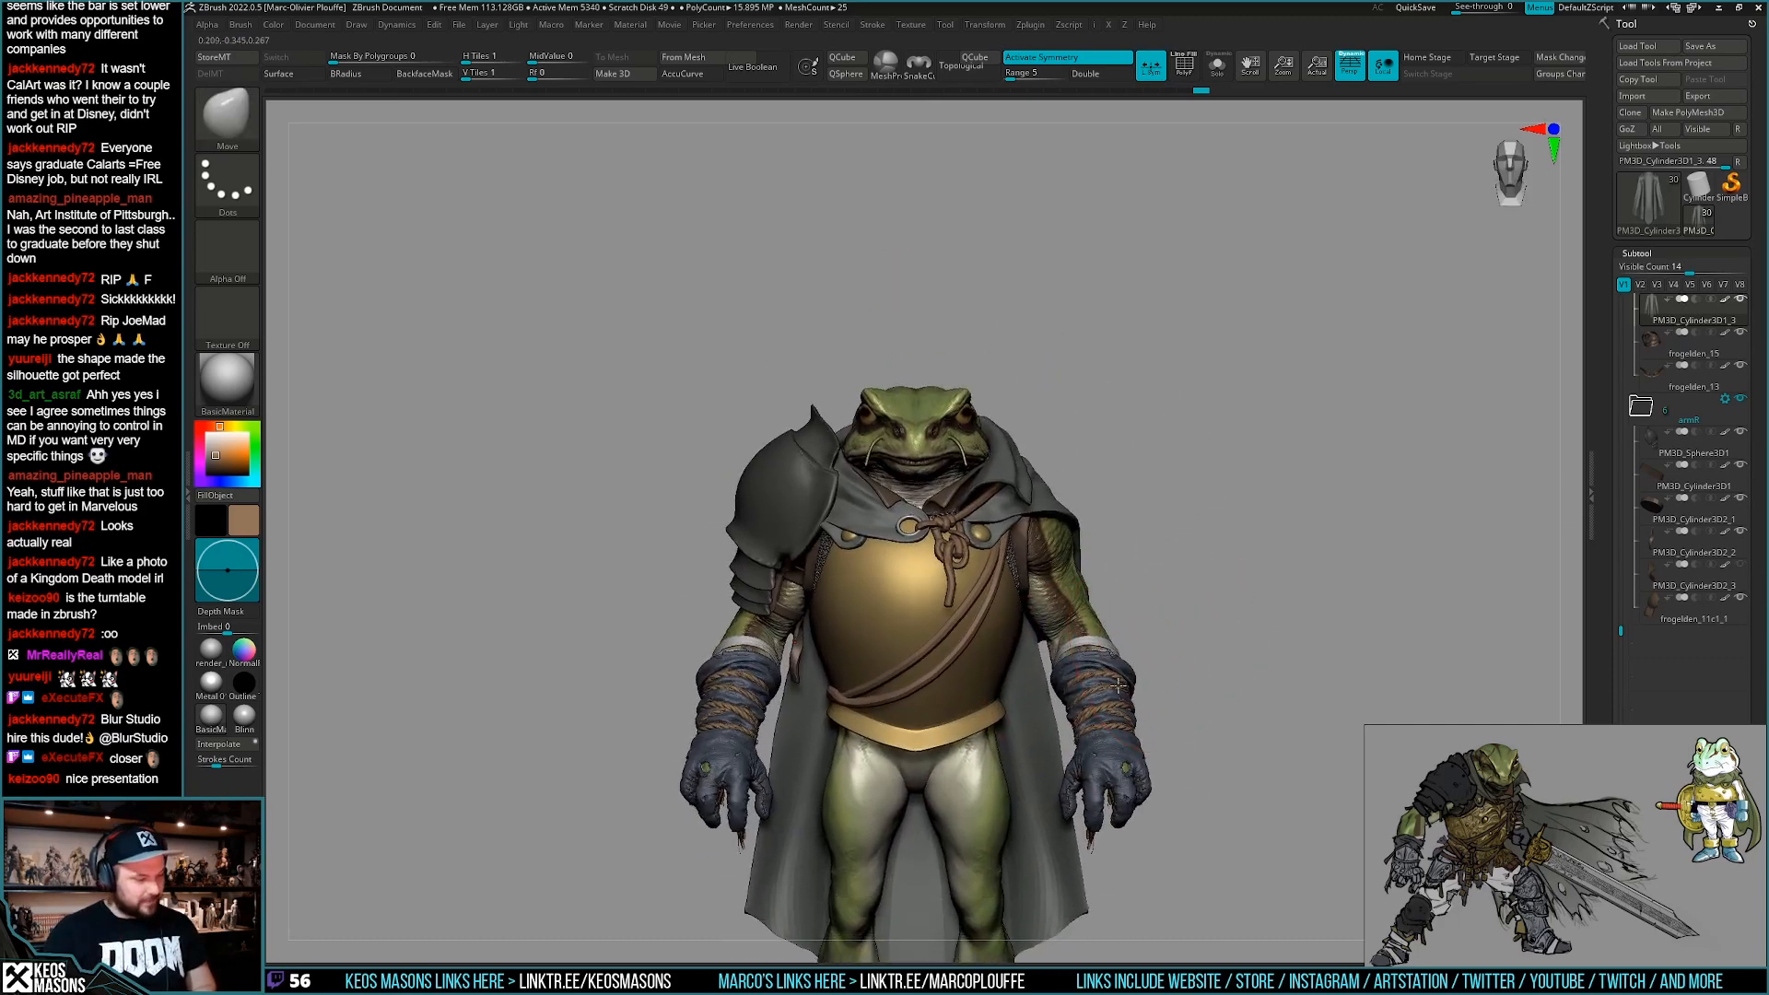
{"action": "mouse_move", "coordinate": [1142, 677]}
{"action": "right_mouse_down", "text": "ctrl"}
{"action": "mouse_move", "coordinate": [1105, 699]}
{"action": "mouse_move", "coordinate": [1126, 693]}
{"action": "right_mouse_up", "text": "ctrl"}
{"action": "key", "text": "space"}
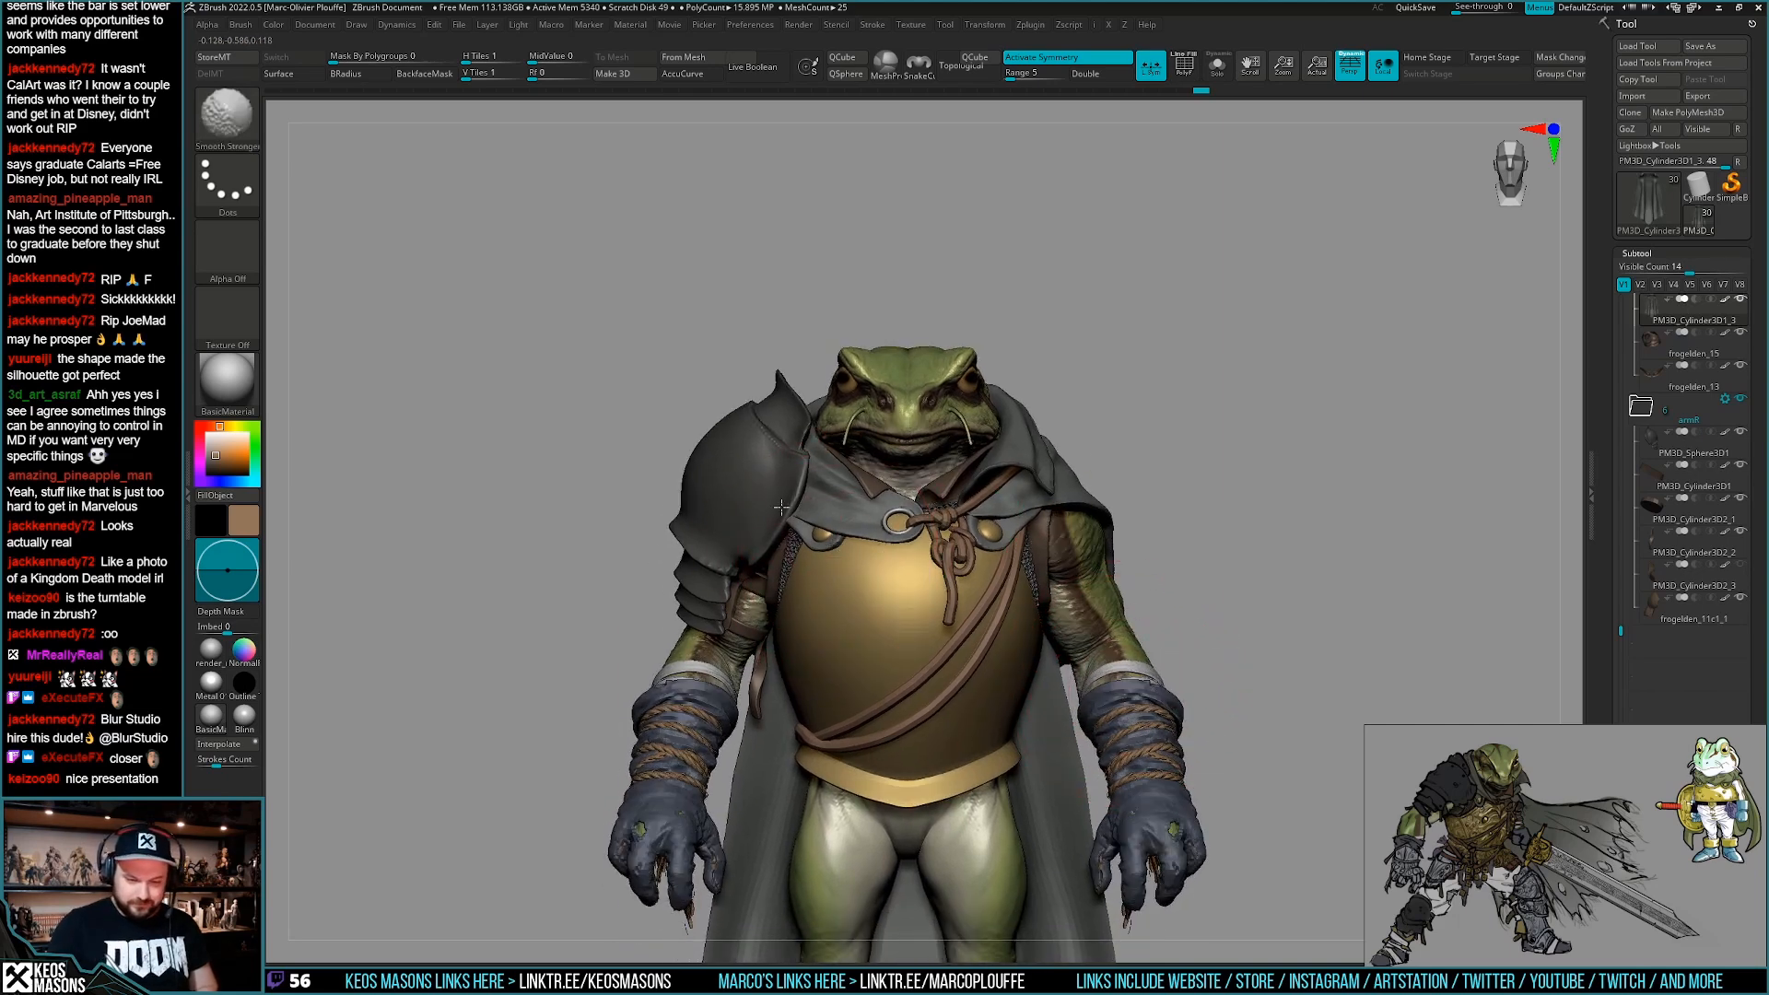
Select the shoulder armor and adjust its shape beside the neck and cape.
{"action": "left_click", "coordinate": [793, 525], "text": "alt"}
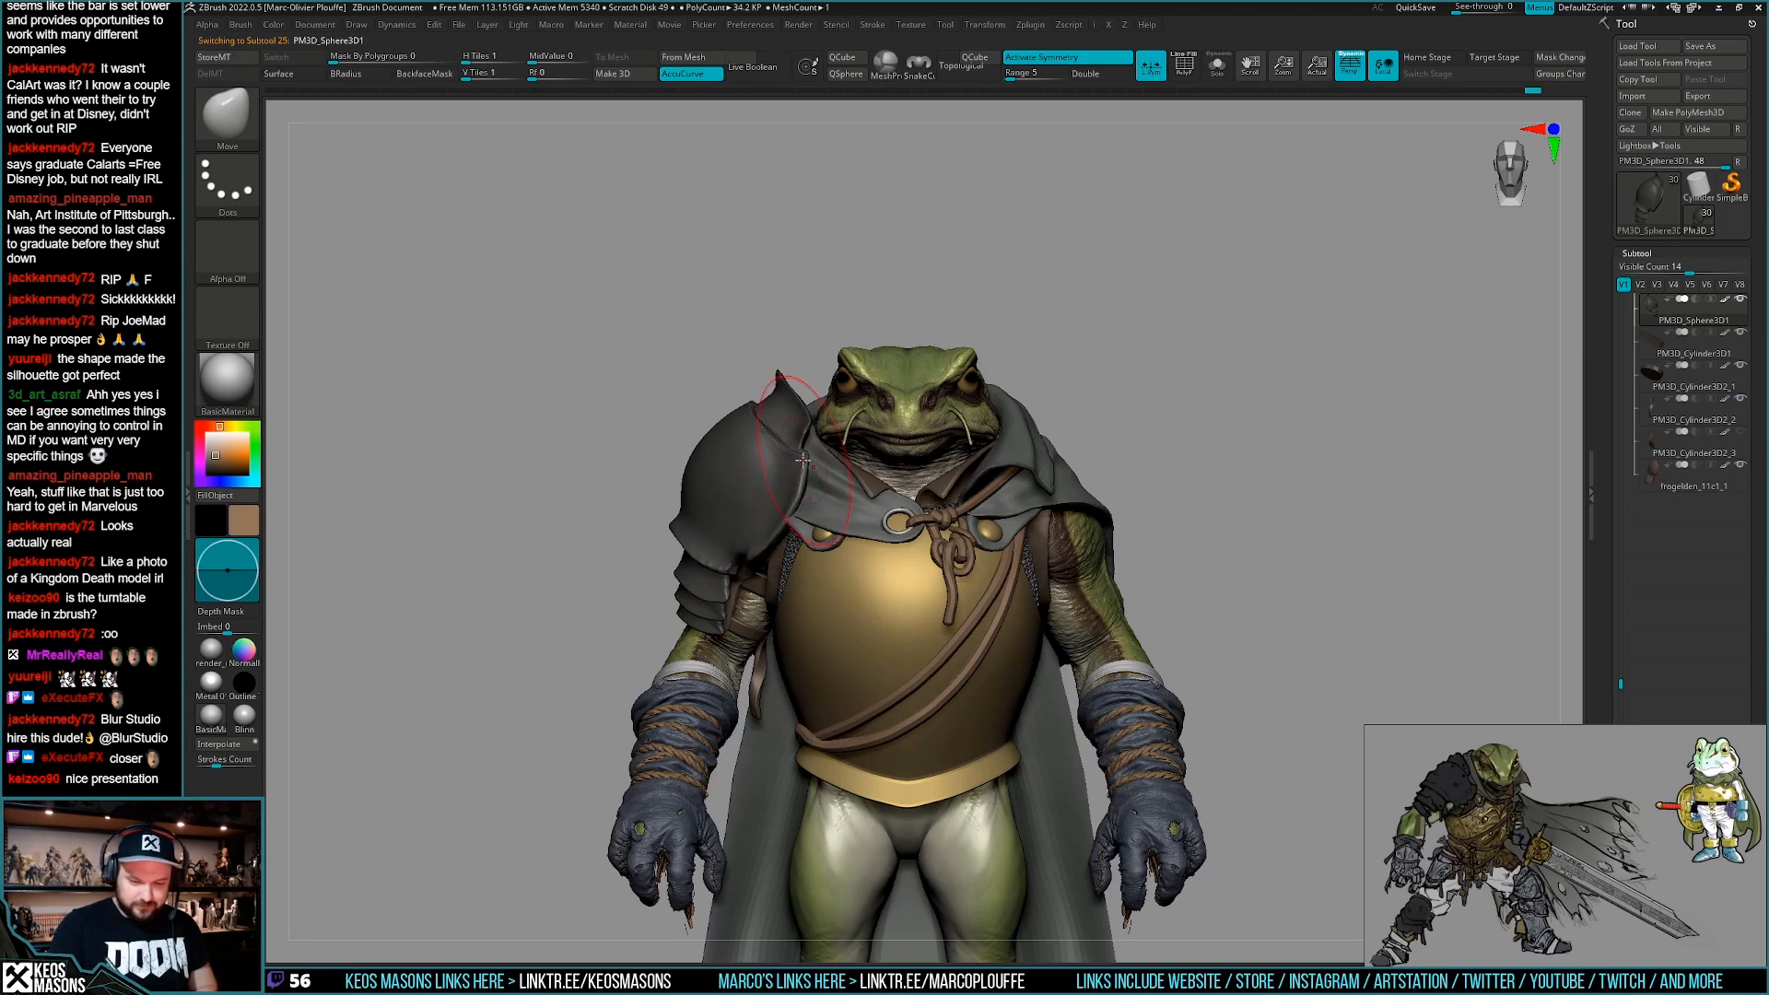
{"action": "right_click_drag", "start_coordinate": [801, 463], "coordinate": [1145, 649]}
{"action": "right_click_drag", "start_coordinate": [1011, 741], "coordinate": [1013, 691], "text": "alt"}
{"action": "right_click_drag", "start_coordinate": [1054, 764], "coordinate": [964, 658], "text": "alt"}
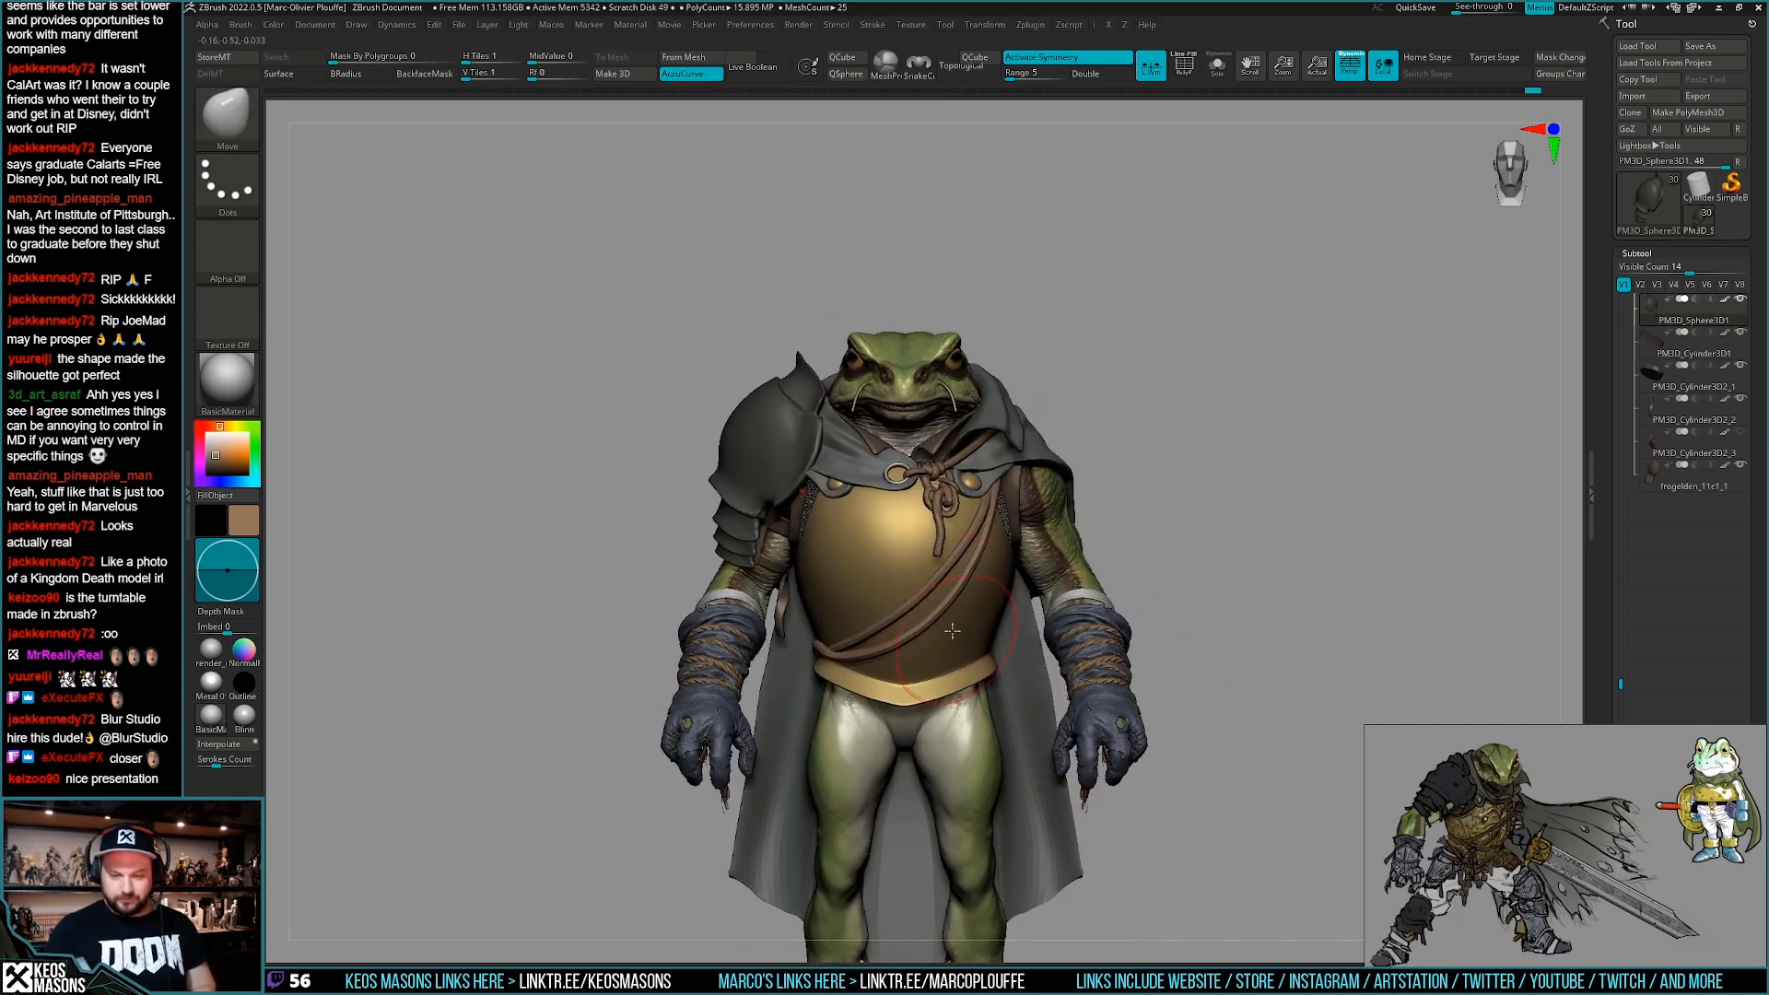
Select the cord strands and fit them closely around the lower front of the breastplate.
{"action": "right_click_drag", "start_coordinate": [932, 580], "coordinate": [843, 642], "text": "ctrl"}
{"action": "right_click_drag", "start_coordinate": [1016, 587], "coordinate": [1045, 751]}
{"action": "right_click", "coordinate": [811, 778]}
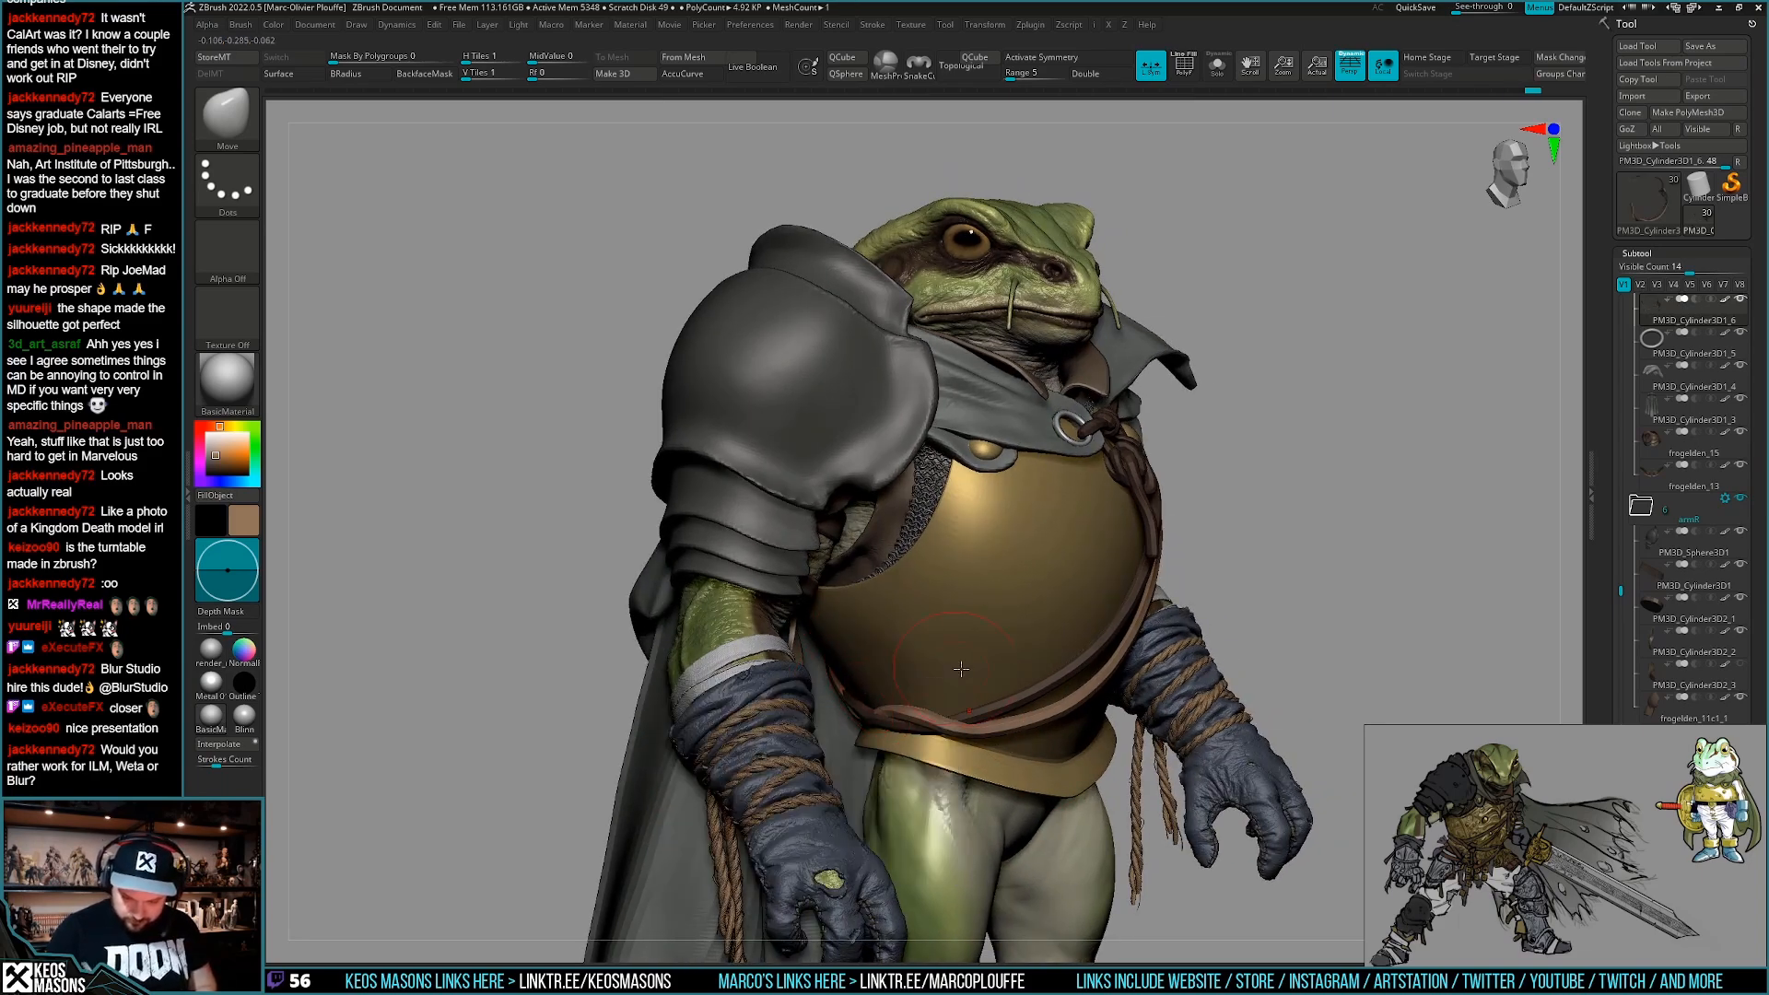
{"action": "right_click_drag", "start_coordinate": [1138, 645], "coordinate": [963, 636]}
{"action": "right_click", "coordinate": [1133, 724]}
{"action": "right_click", "coordinate": [1087, 748]}
{"action": "right_click", "coordinate": [958, 726]}
{"action": "right_click", "coordinate": [949, 725]}
{"action": "right_click", "coordinate": [999, 689]}
Adjust the cord strands where they wrap around the breastplate's side beneath the armored arm.
{"action": "key", "text": "space"}
{"action": "right_click", "coordinate": [940, 668]}
{"action": "mouse_move", "coordinate": [833, 680]}
{"action": "right_mouse_down"}
{"action": "mouse_move", "coordinate": [887, 659]}
{"action": "mouse_move", "coordinate": [800, 712]}
{"action": "mouse_move", "coordinate": [828, 636]}
{"action": "mouse_move", "coordinate": [973, 607]}
{"action": "mouse_move", "coordinate": [807, 591]}
{"action": "mouse_move", "coordinate": [835, 620]}
{"action": "right_mouse_up"}
{"action": "right_click", "coordinate": [794, 718]}
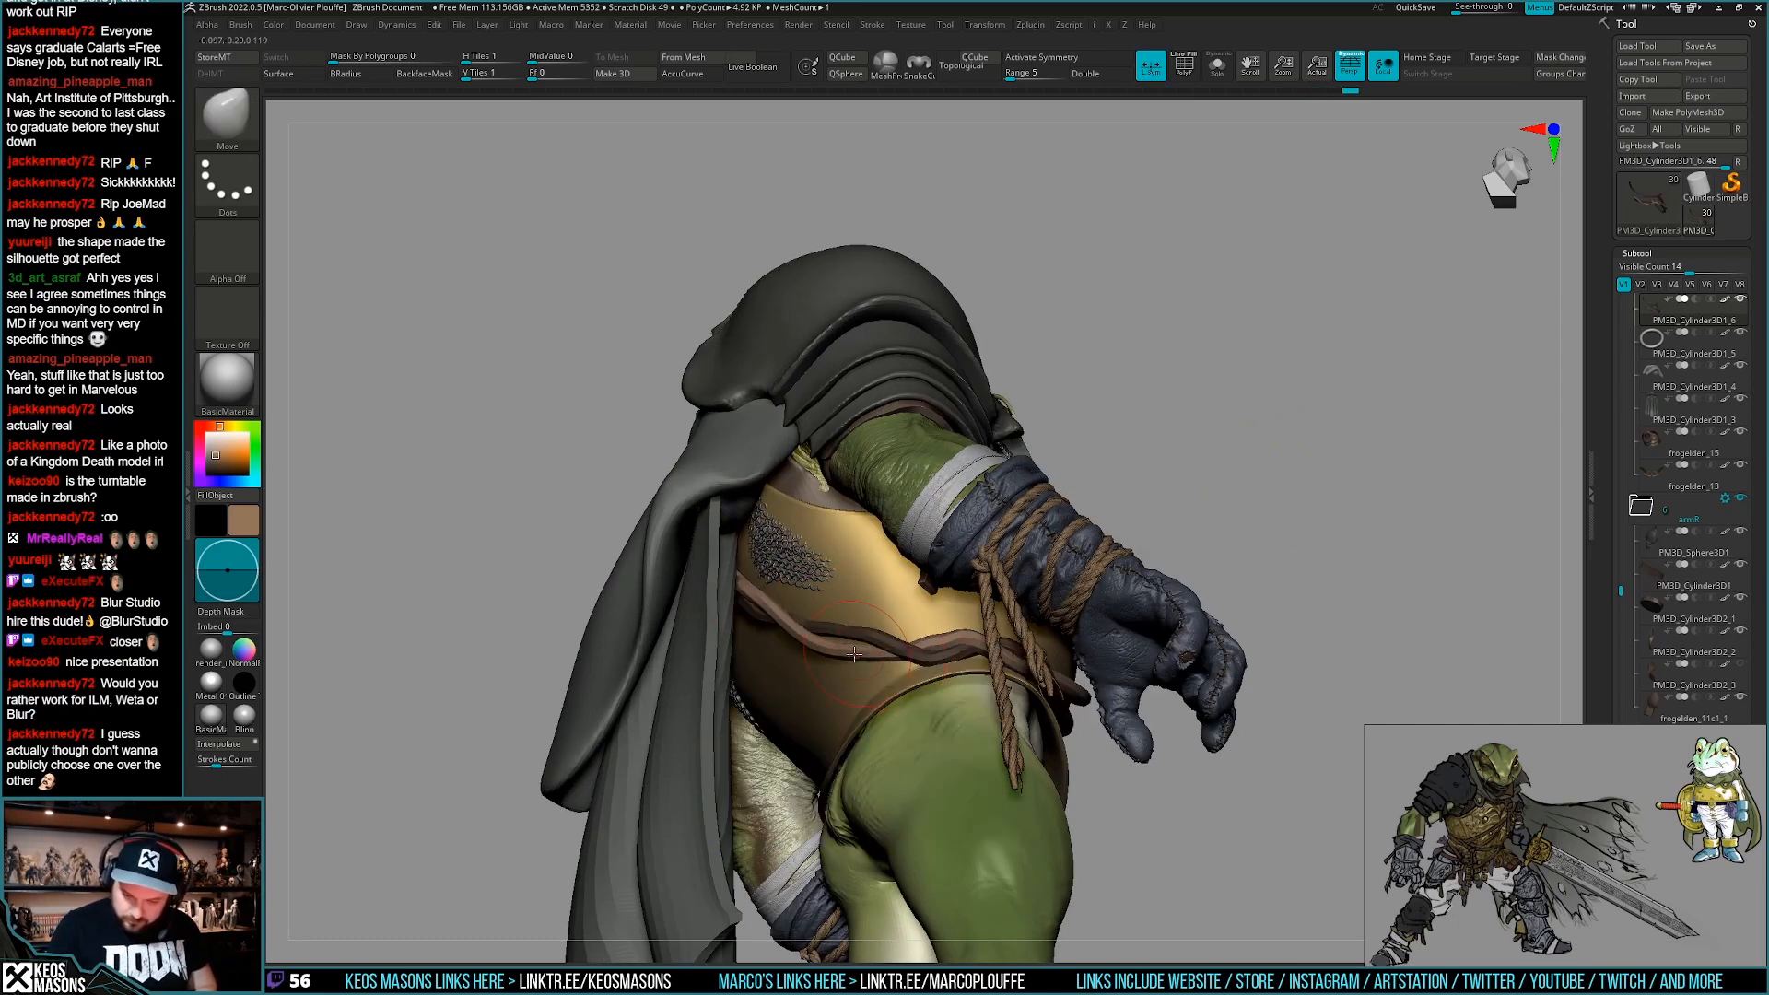
{"action": "right_click_drag", "start_coordinate": [840, 662], "coordinate": [598, 669]}
Nudge the cord strands along the waist so they follow the breastplate around the torso.
{"action": "mouse_move", "coordinate": [995, 672]}
{"action": "right_mouse_down", "text": "alt"}
{"action": "mouse_move", "coordinate": [989, 636]}
{"action": "mouse_move", "coordinate": [938, 634]}
{"action": "mouse_move", "coordinate": [932, 544]}
{"action": "right_mouse_up", "text": "alt"}
{"action": "right_click_drag", "start_coordinate": [1087, 590], "coordinate": [1013, 594]}
{"action": "mouse_move", "coordinate": [1152, 682]}
{"action": "right_mouse_down", "text": "alt"}
{"action": "mouse_move", "coordinate": [986, 700]}
{"action": "mouse_move", "coordinate": [993, 664]}
{"action": "mouse_move", "coordinate": [1003, 763]}
{"action": "mouse_move", "coordinate": [995, 725]}
{"action": "mouse_move", "coordinate": [790, 678]}
{"action": "mouse_move", "coordinate": [877, 677]}
{"action": "mouse_move", "coordinate": [855, 670]}
{"action": "right_mouse_up", "text": "alt"}
{"action": "right_click", "coordinate": [846, 670]}
{"action": "left_click_drag", "start_coordinate": [829, 668], "coordinate": [835, 663]}
{"action": "right_click_drag", "start_coordinate": [857, 668], "coordinate": [924, 660]}
{"action": "right_click_drag", "start_coordinate": [1235, 533], "coordinate": [1283, 492], "text": "shift"}
Isolate one cord strand with a topological mask and shift it away from its neighbor across the breastplate.
{"action": "key", "text": "w"}
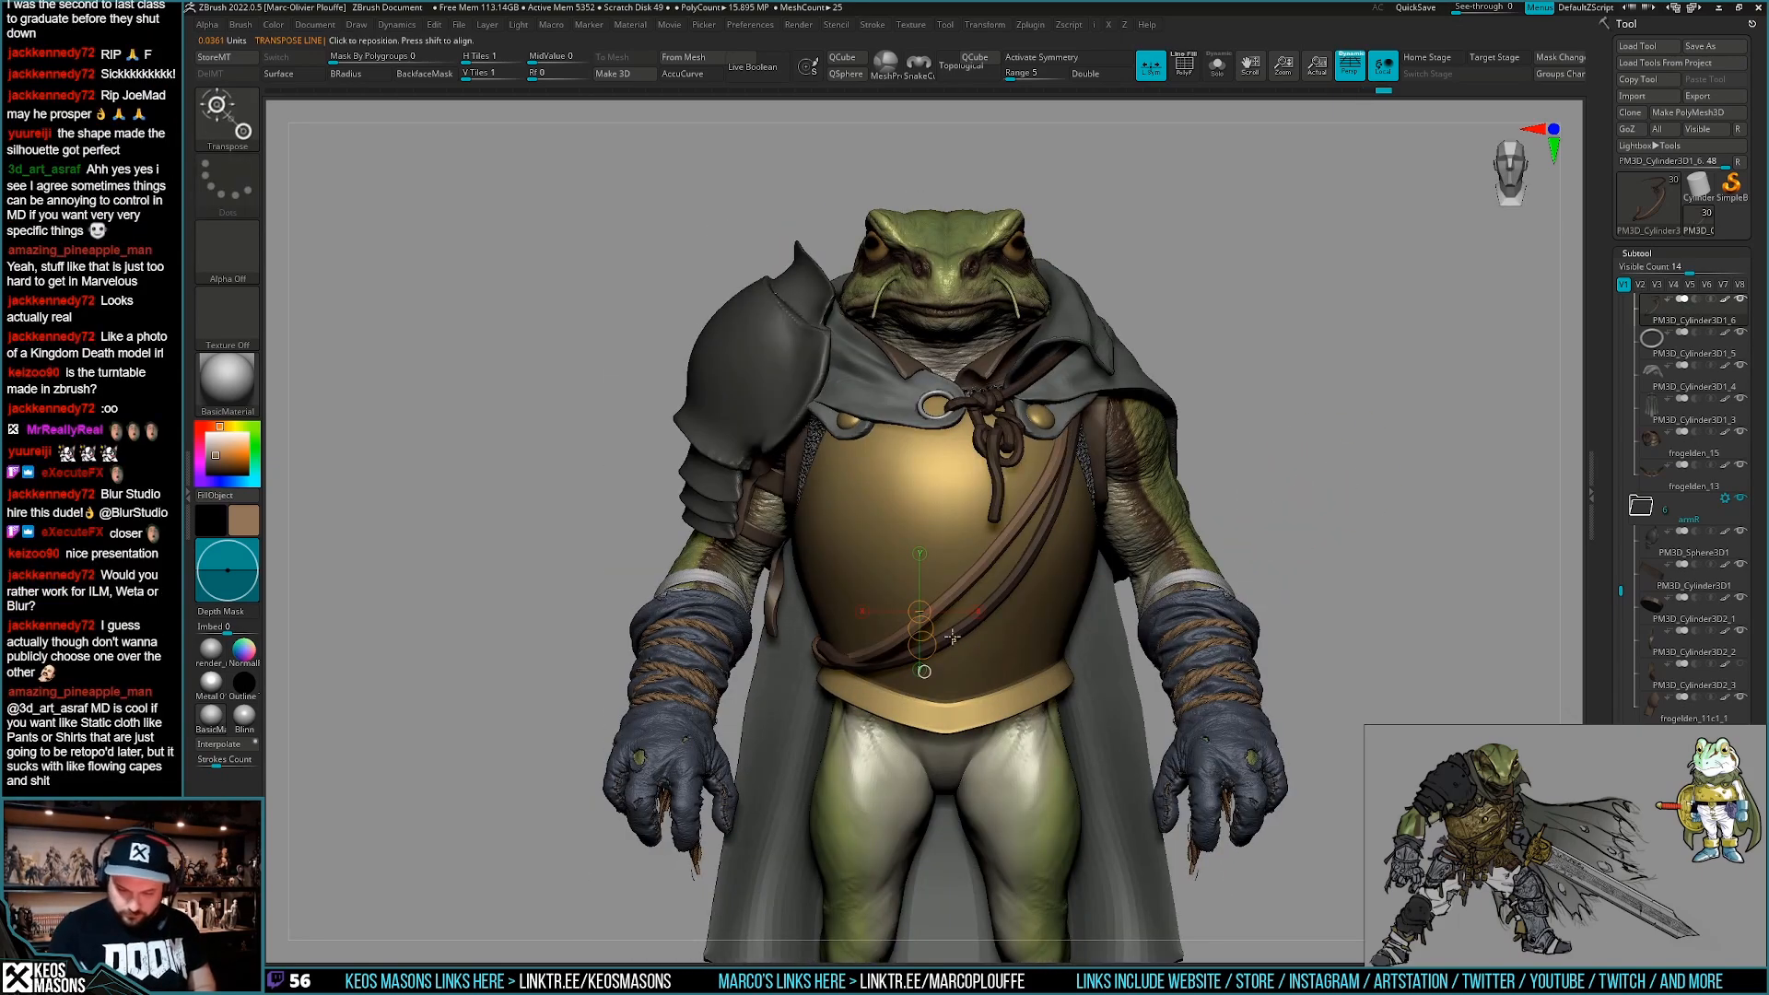
{"action": "key", "text": "q"}
{"action": "mouse_move", "coordinate": [951, 639]}
{"action": "right_mouse_down"}
{"action": "mouse_move", "coordinate": [980, 610]}
{"action": "mouse_move", "coordinate": [1036, 635]}
{"action": "right_mouse_up"}
{"action": "left_click_drag", "start_coordinate": [1029, 589], "coordinate": [1009, 594]}
{"action": "right_click", "coordinate": [907, 728]}
{"action": "mouse_move", "coordinate": [999, 664]}
{"action": "right_mouse_down"}
{"action": "mouse_move", "coordinate": [953, 677]}
{"action": "mouse_move", "coordinate": [873, 600]}
{"action": "mouse_move", "coordinate": [1099, 603]}
{"action": "right_mouse_up"}
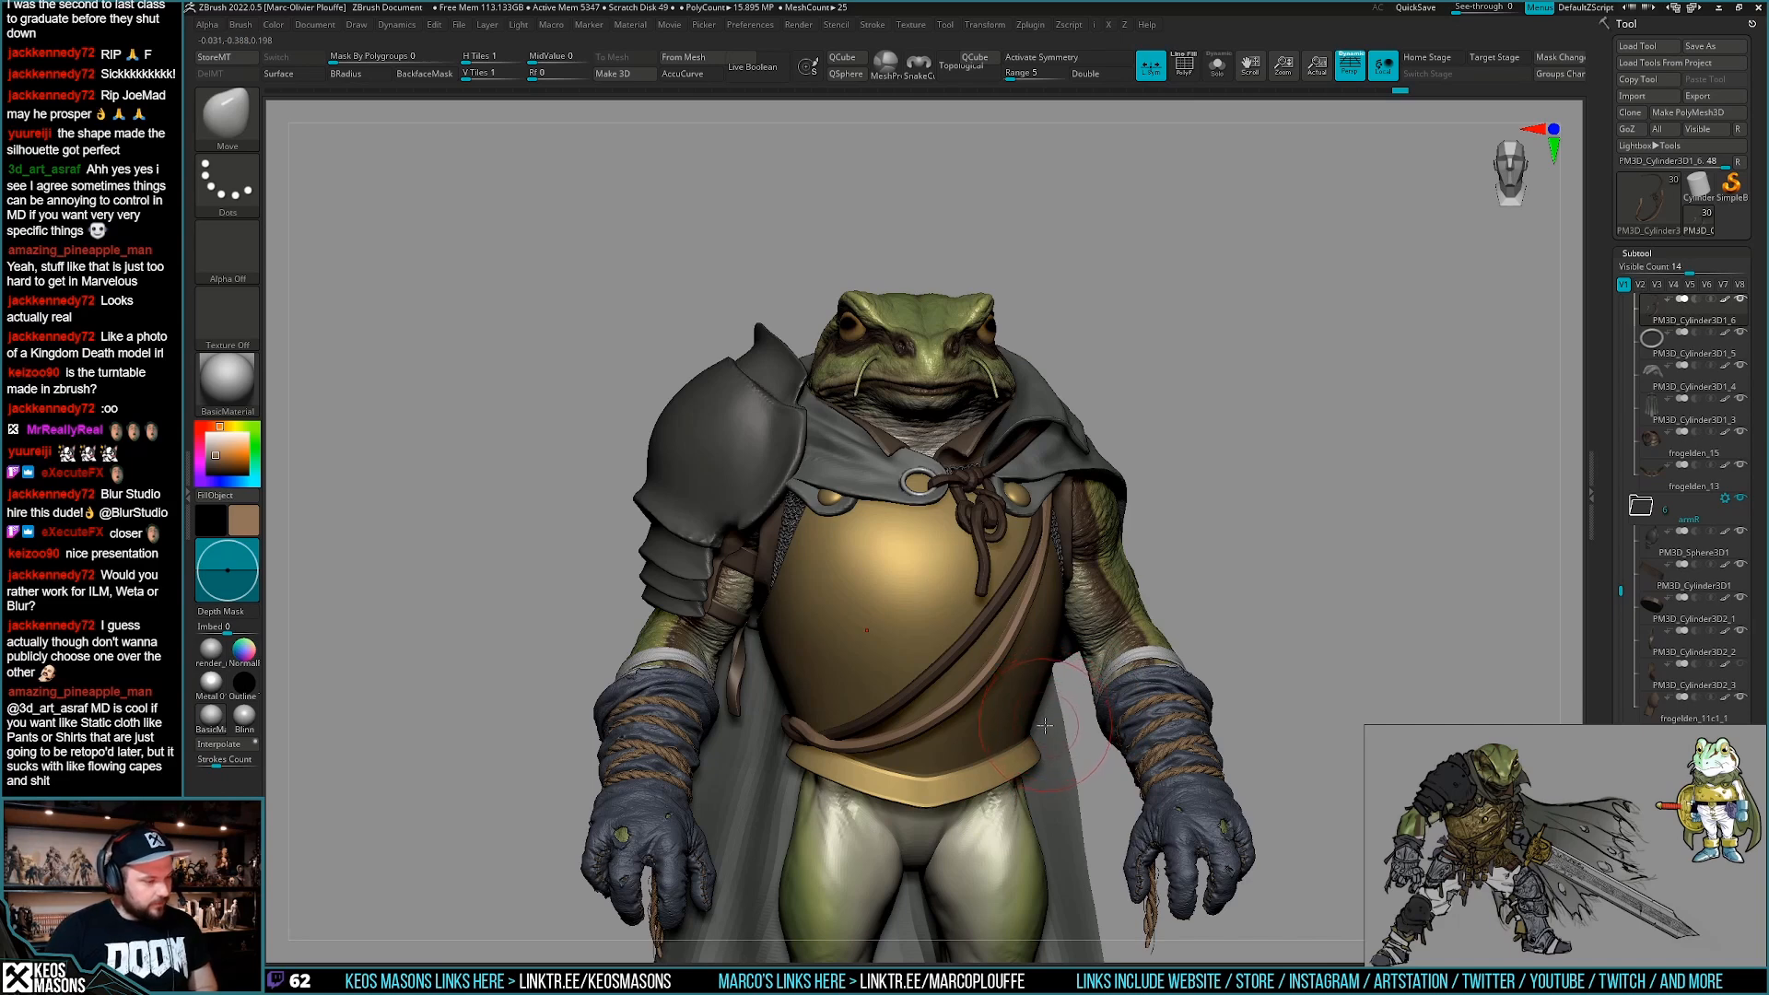
Reshape the lower curve of the unmasked strand just above the breastplate's waist flange.
{"action": "right_click_drag", "start_coordinate": [1006, 702], "coordinate": [1037, 655], "text": "alt"}
{"action": "key", "text": "space"}
{"action": "left_click_drag", "start_coordinate": [940, 682], "coordinate": [958, 678]}
{"action": "key", "text": "space"}
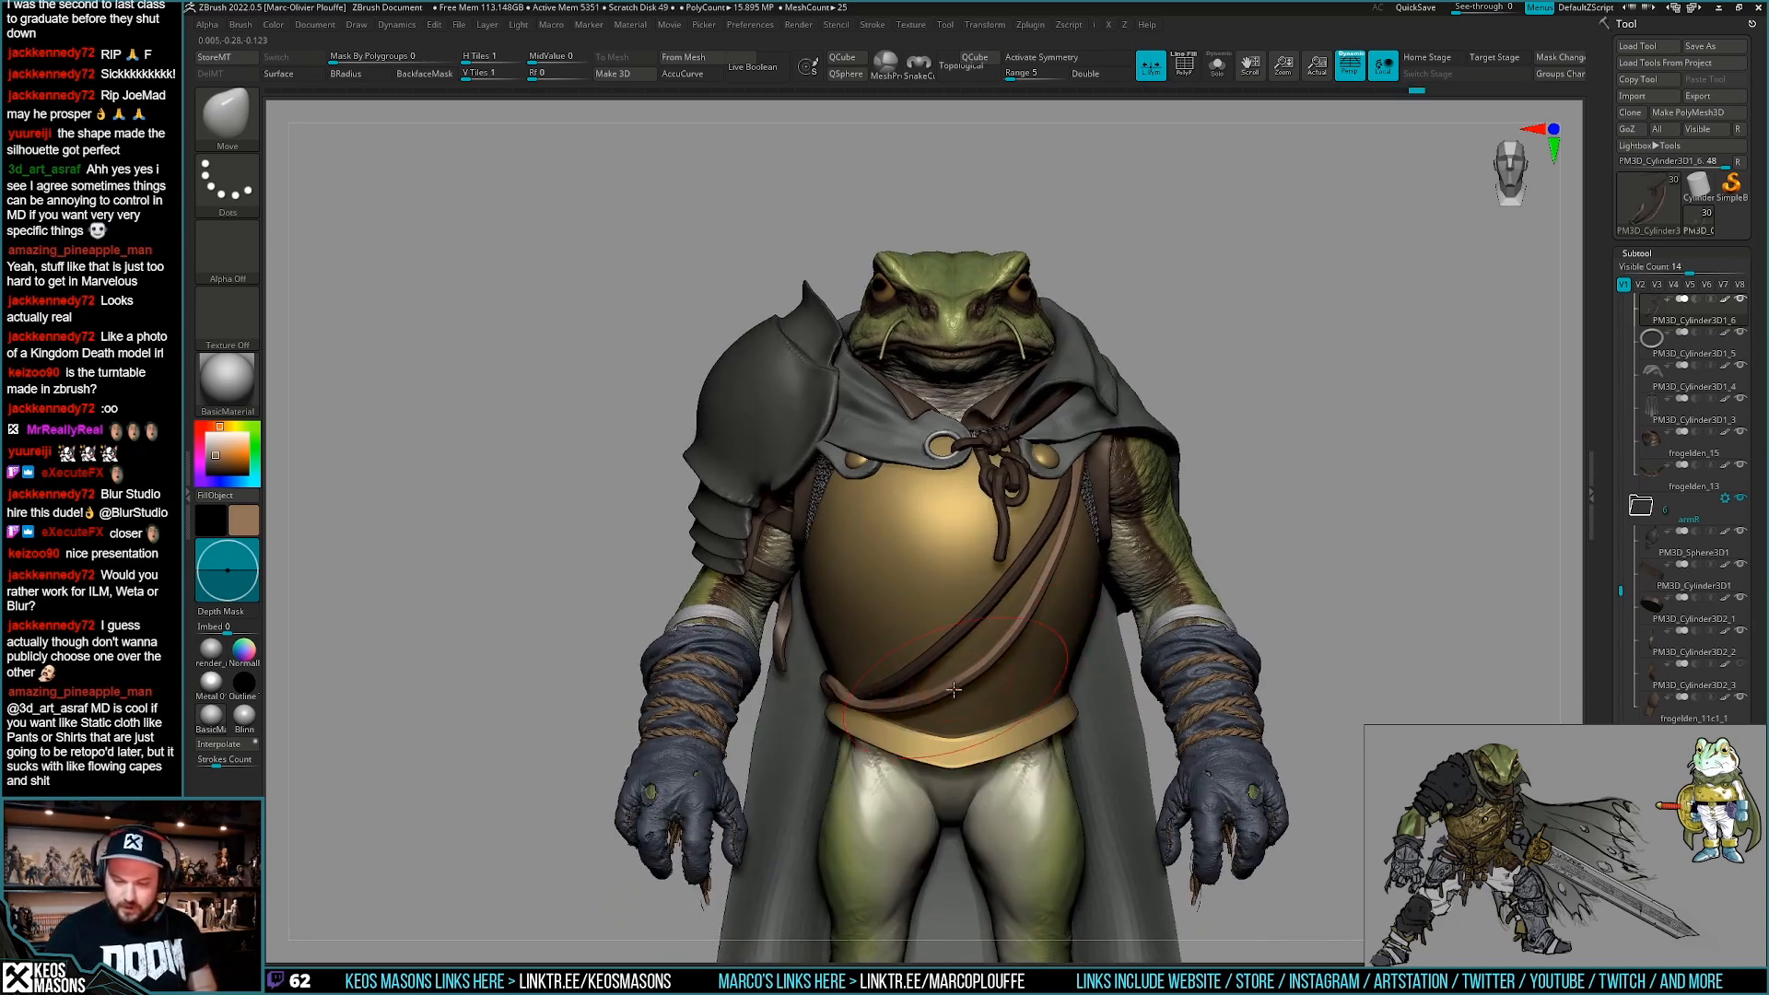
Move the upper end of the unmasked strand up beneath the cape at the unarmored shoulder.
{"action": "right_click_drag", "start_coordinate": [1064, 528], "coordinate": [1066, 534]}
{"action": "left_click_drag", "start_coordinate": [1066, 558], "coordinate": [1072, 555]}
{"action": "mouse_move", "coordinate": [1101, 589]}
{"action": "right_mouse_down"}
{"action": "mouse_move", "coordinate": [1060, 586]}
{"action": "mouse_move", "coordinate": [1056, 564]}
{"action": "right_mouse_up"}
{"action": "left_click_drag", "start_coordinate": [1080, 502], "coordinate": [1087, 488]}
{"action": "right_click_drag", "start_coordinate": [1091, 470], "coordinate": [1093, 456]}
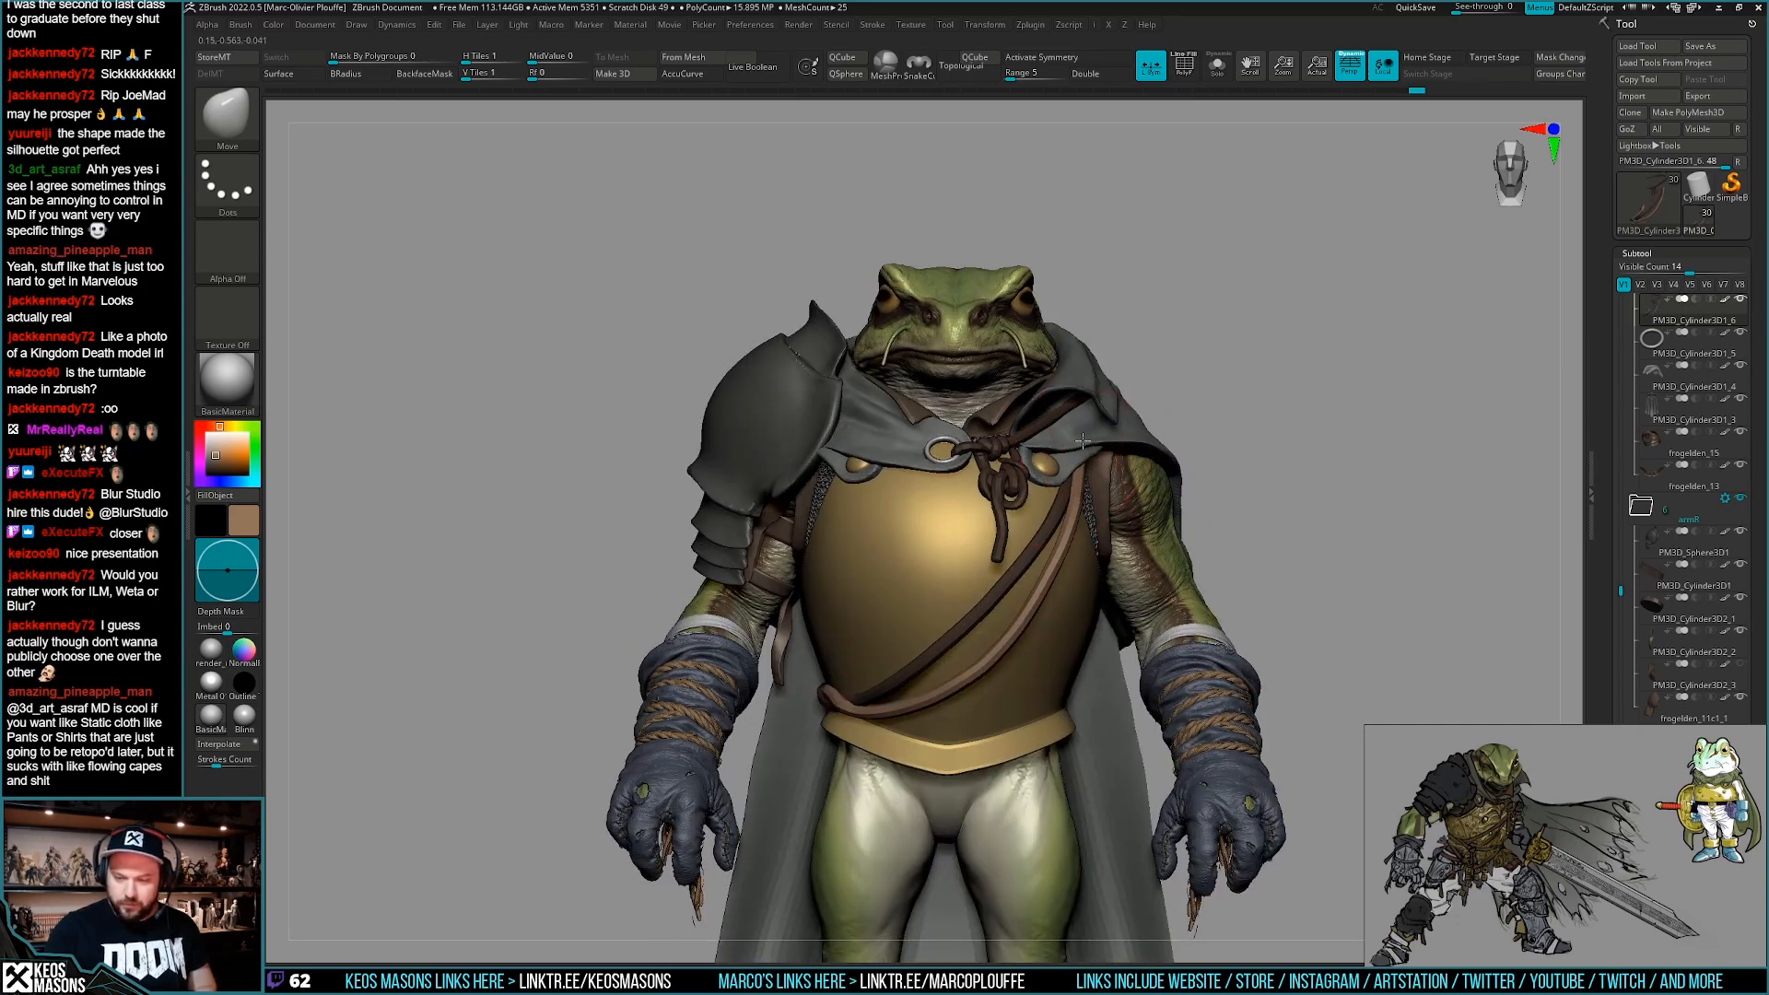
{"action": "left_click_drag", "start_coordinate": [1084, 439], "coordinate": [1084, 434]}
{"action": "right_click_drag", "start_coordinate": [1084, 442], "coordinate": [1078, 477]}
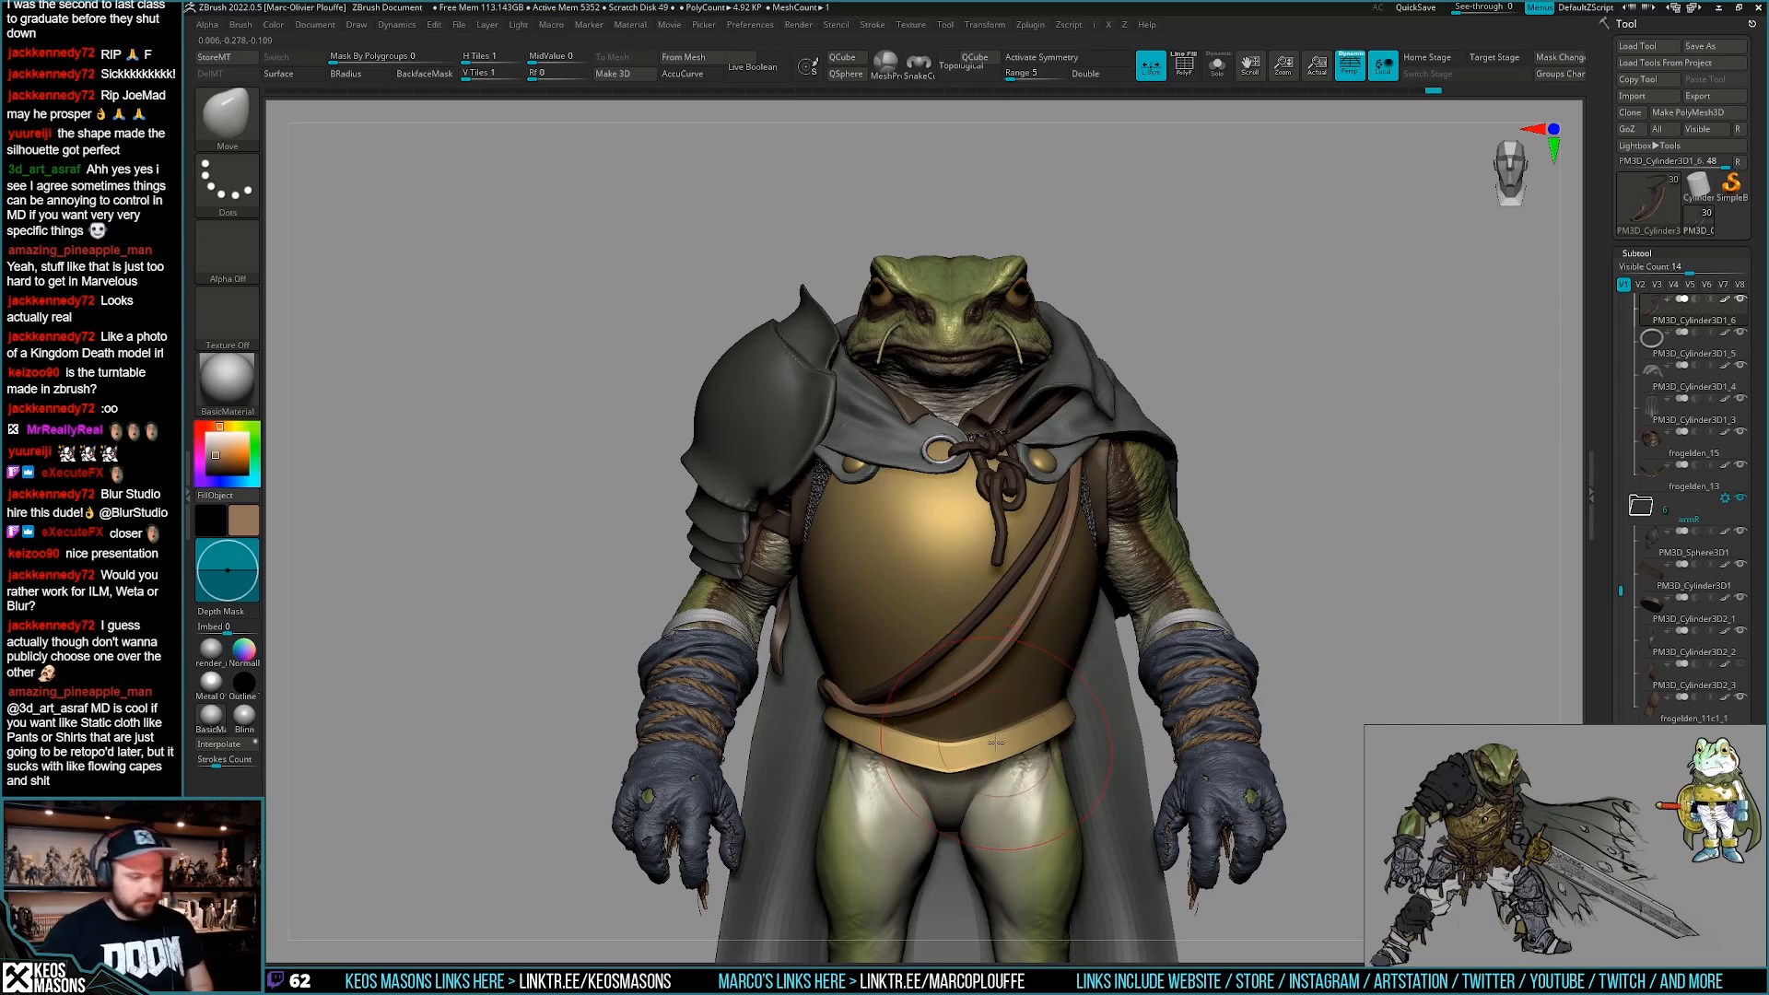
Refine the spacing between the cord strands where they emerge below the cape's button.
{"action": "mouse_move", "coordinate": [963, 698]}
{"action": "right_mouse_down", "text": "alt"}
{"action": "mouse_move", "coordinate": [1115, 705]}
{"action": "mouse_move", "coordinate": [988, 695]}
{"action": "mouse_move", "coordinate": [1044, 685]}
{"action": "mouse_move", "coordinate": [1002, 689]}
{"action": "mouse_move", "coordinate": [951, 737]}
{"action": "right_mouse_up", "text": "alt"}
{"action": "right_click", "coordinate": [1002, 689]}
{"action": "right_click", "coordinate": [950, 738]}
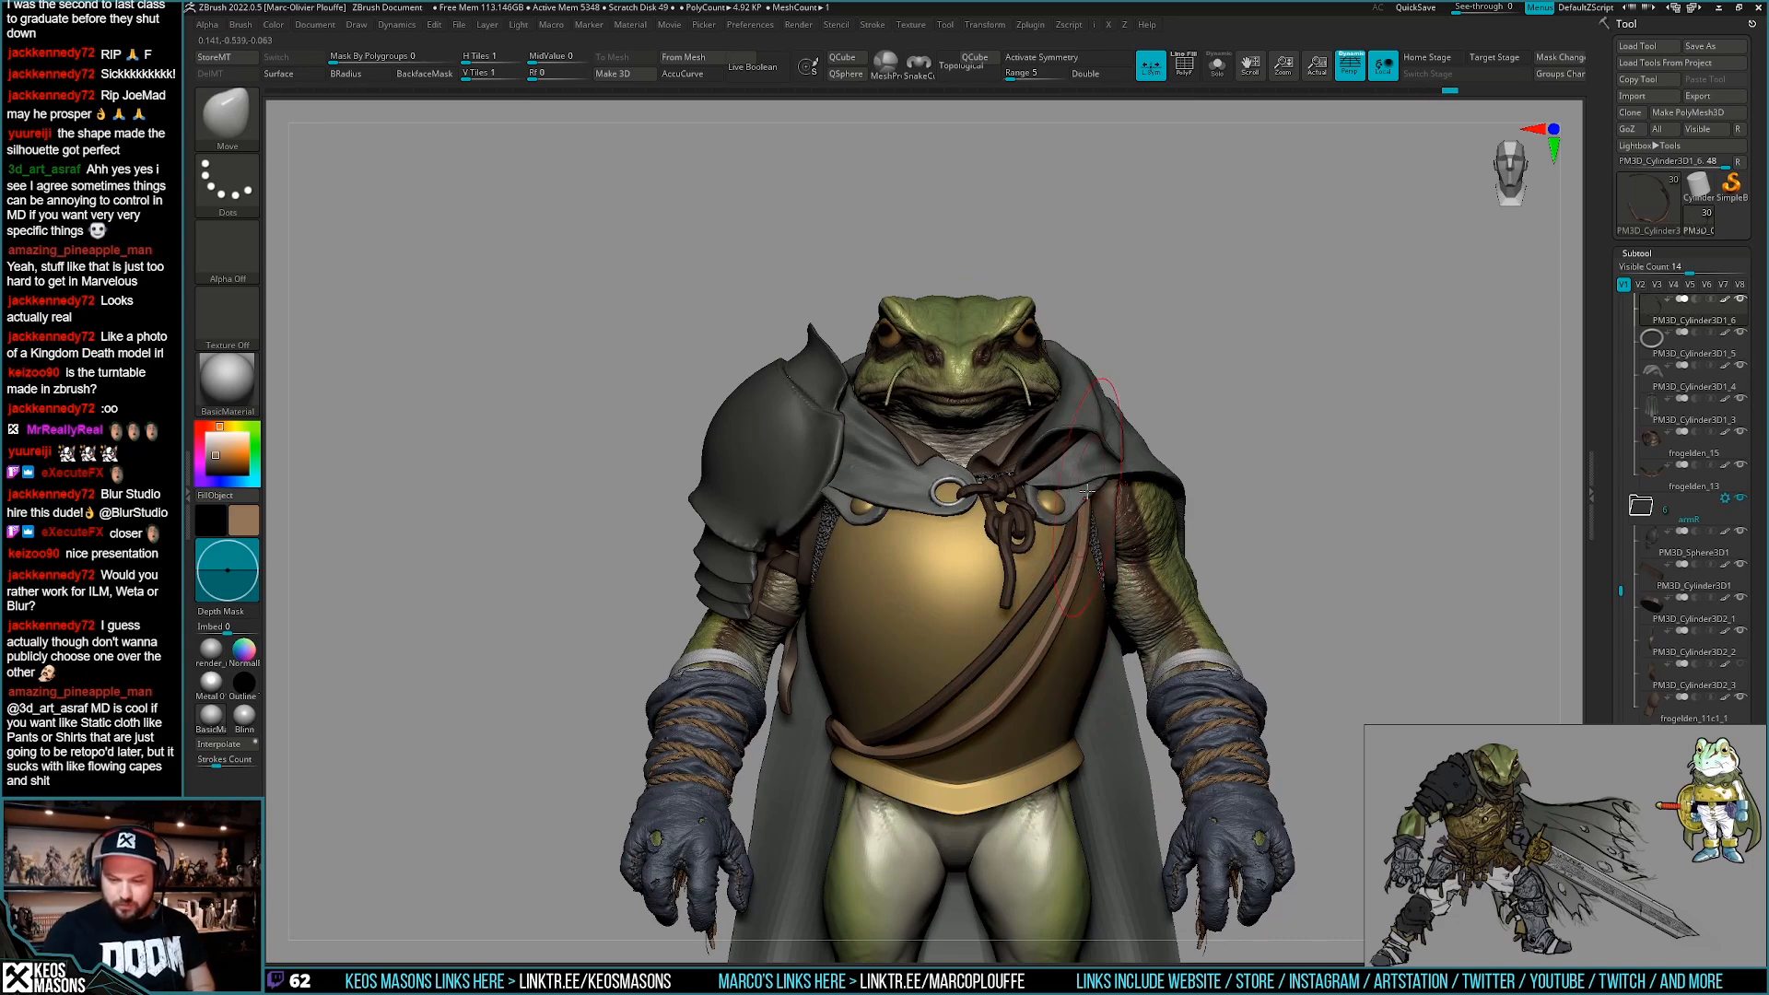
{"action": "mouse_move", "coordinate": [1084, 498]}
{"action": "right_mouse_down"}
{"action": "mouse_move", "coordinate": [1039, 495]}
{"action": "mouse_move", "coordinate": [1089, 483]}
{"action": "mouse_move", "coordinate": [1039, 496]}
{"action": "mouse_move", "coordinate": [1085, 499]}
{"action": "right_mouse_up"}
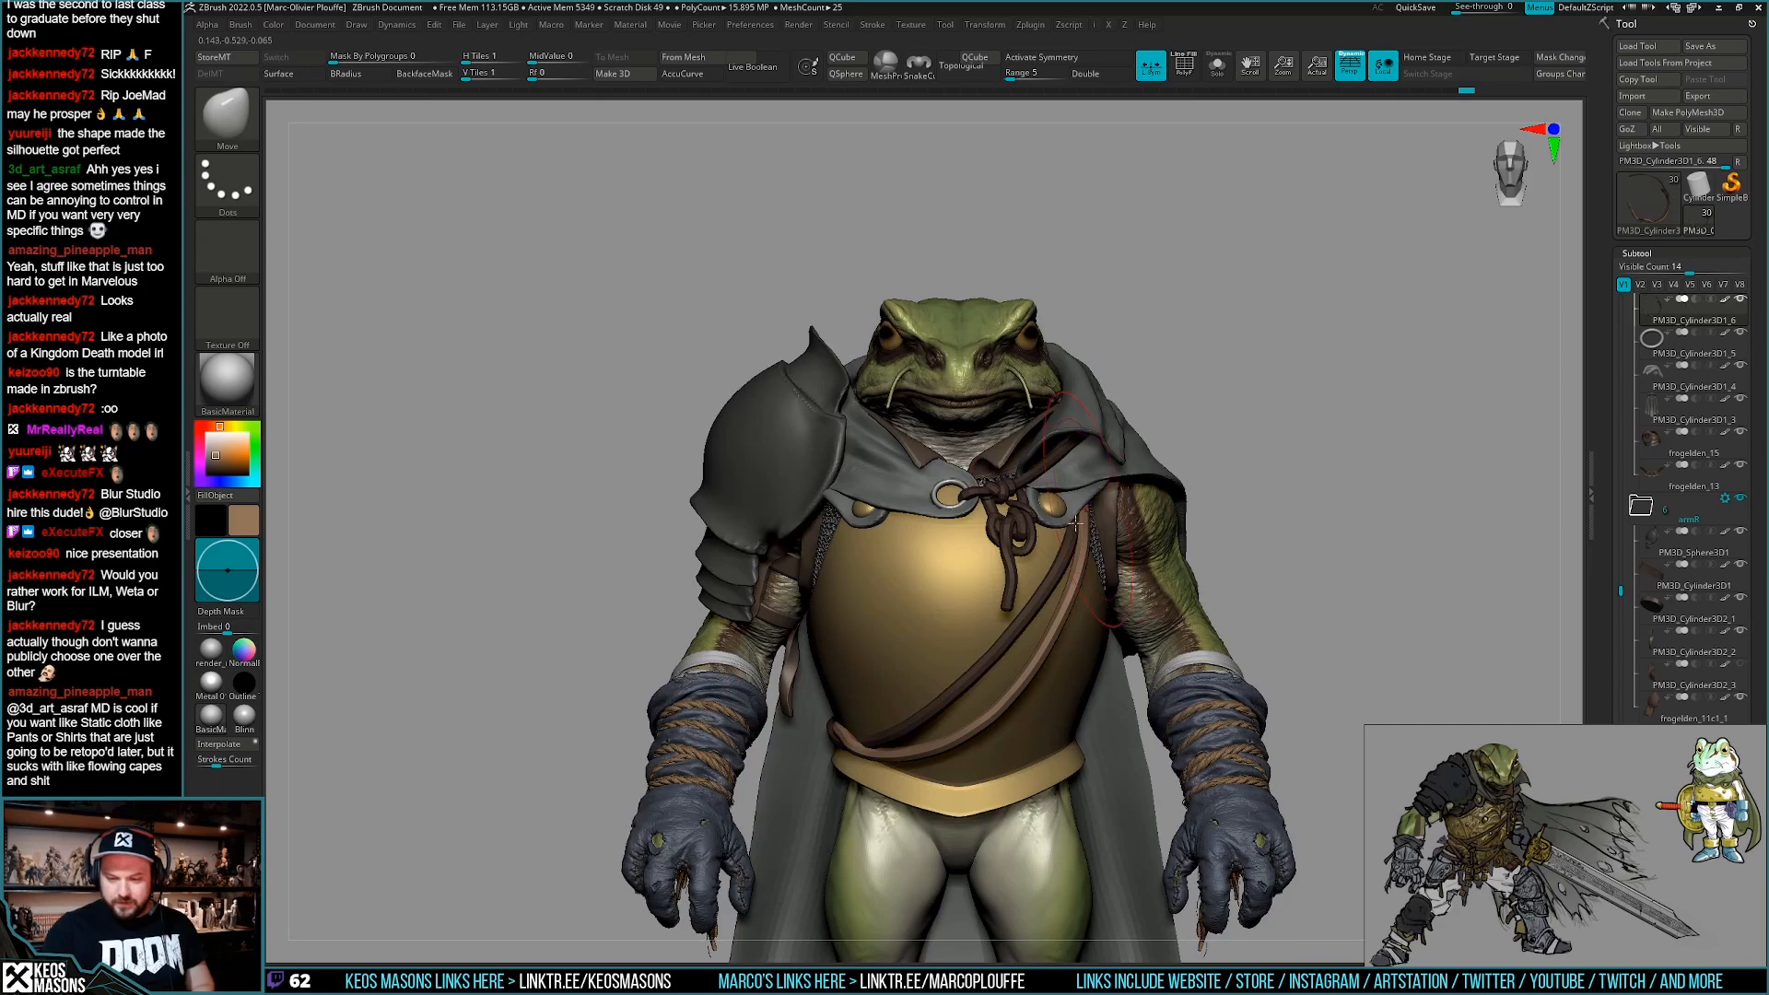
Mask the cord strands individually and seat the unmasked one against the breastplate's curved front.
{"action": "key", "text": "w"}
{"action": "key", "text": "q"}
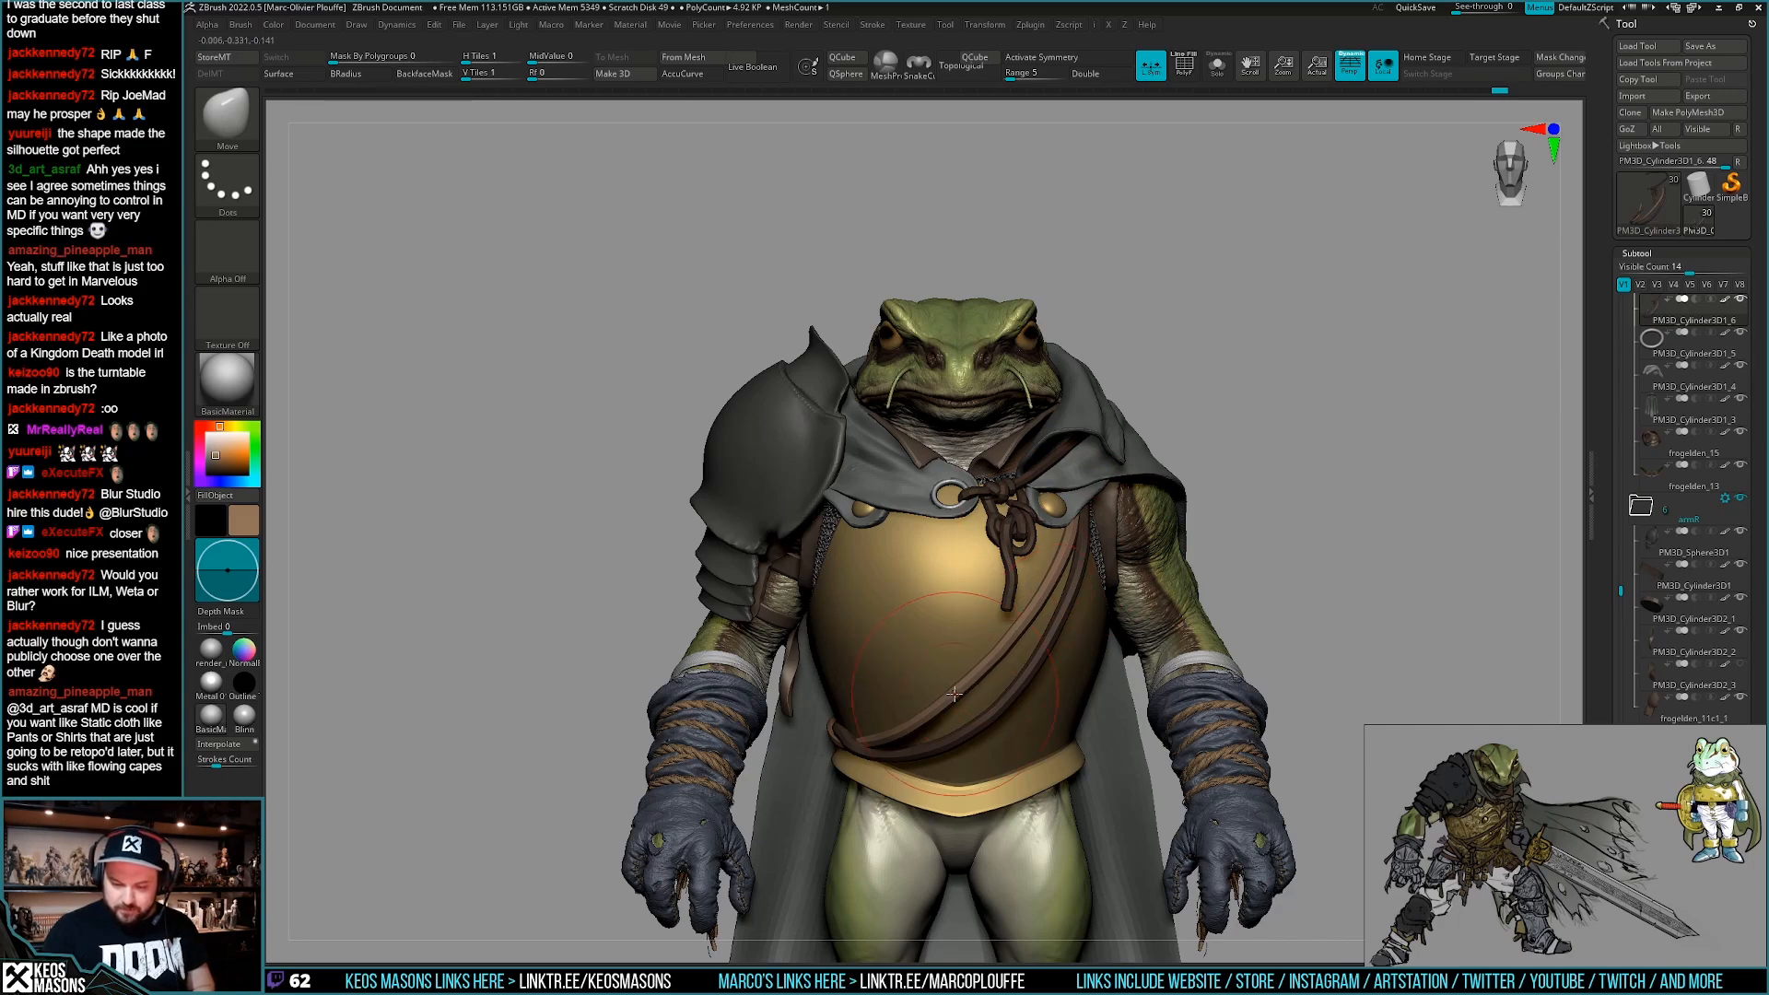
{"action": "mouse_move", "coordinate": [1025, 682]}
{"action": "right_mouse_down"}
{"action": "mouse_move", "coordinate": [977, 678]}
{"action": "mouse_move", "coordinate": [1043, 639]}
{"action": "mouse_move", "coordinate": [1022, 627]}
{"action": "mouse_move", "coordinate": [1070, 563]}
{"action": "mouse_move", "coordinate": [1099, 590]}
{"action": "right_mouse_up"}
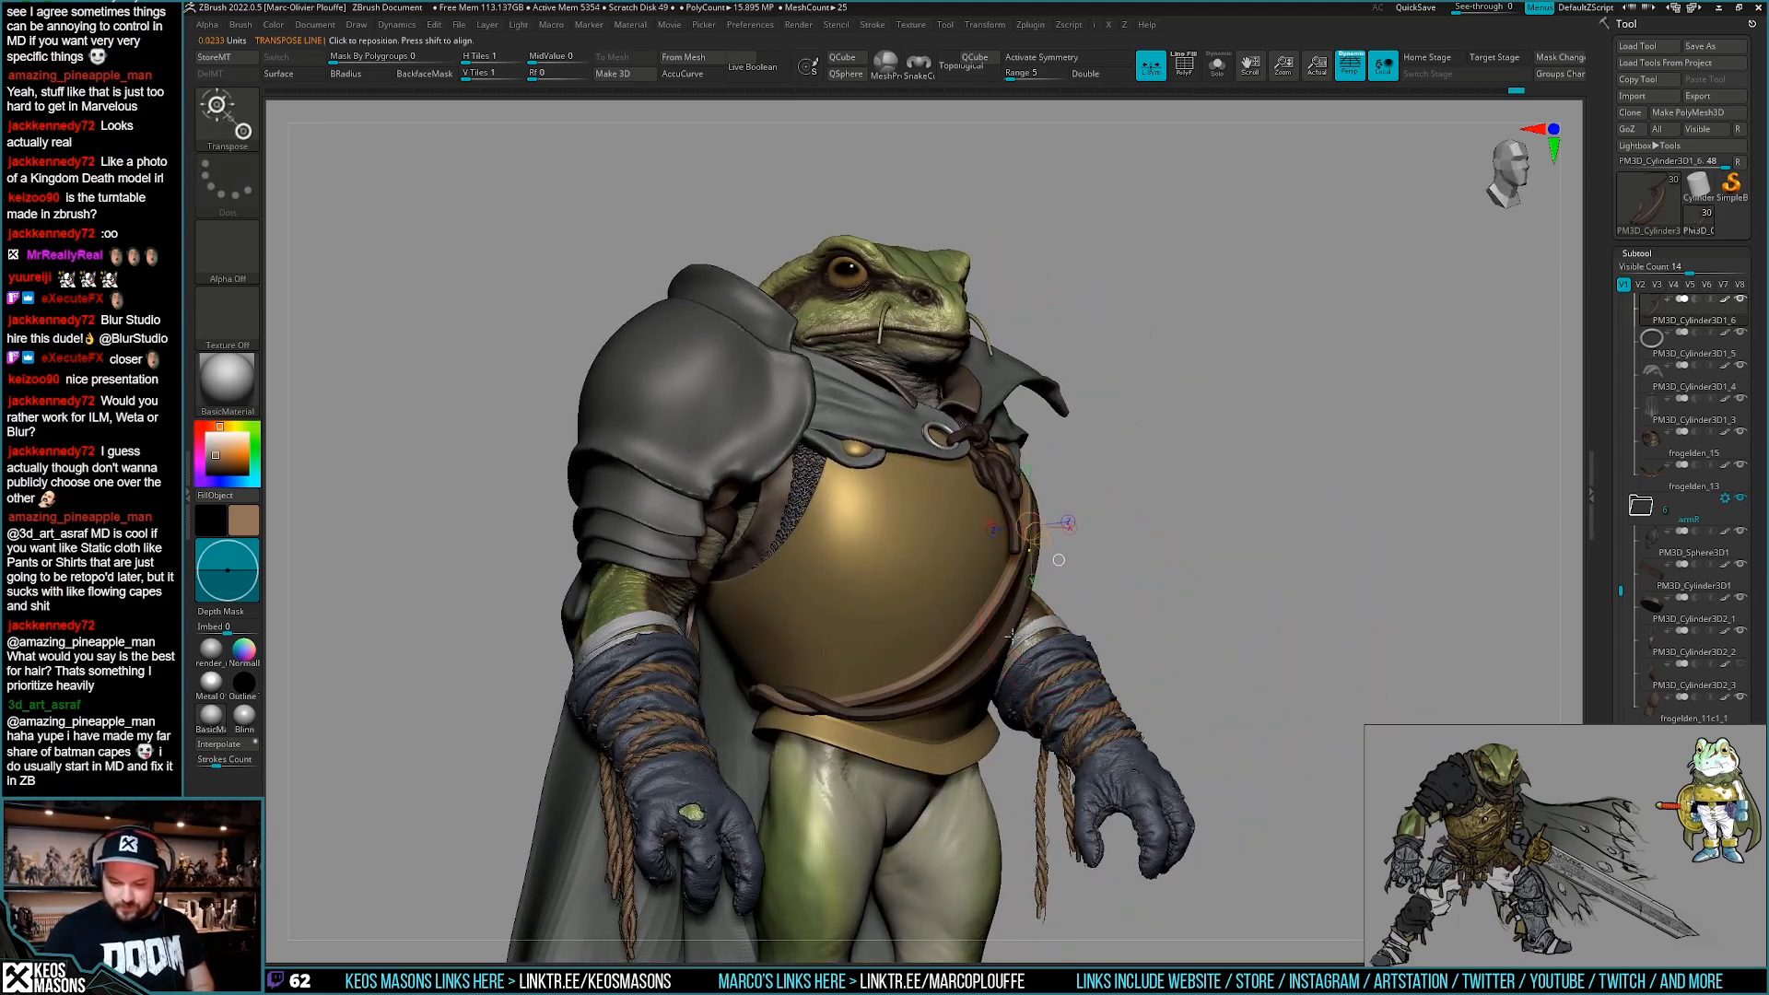
{"action": "left_click", "coordinate": [1059, 530], "text": "ctrl"}
{"action": "left_click_drag", "start_coordinate": [1004, 627], "coordinate": [1011, 631]}
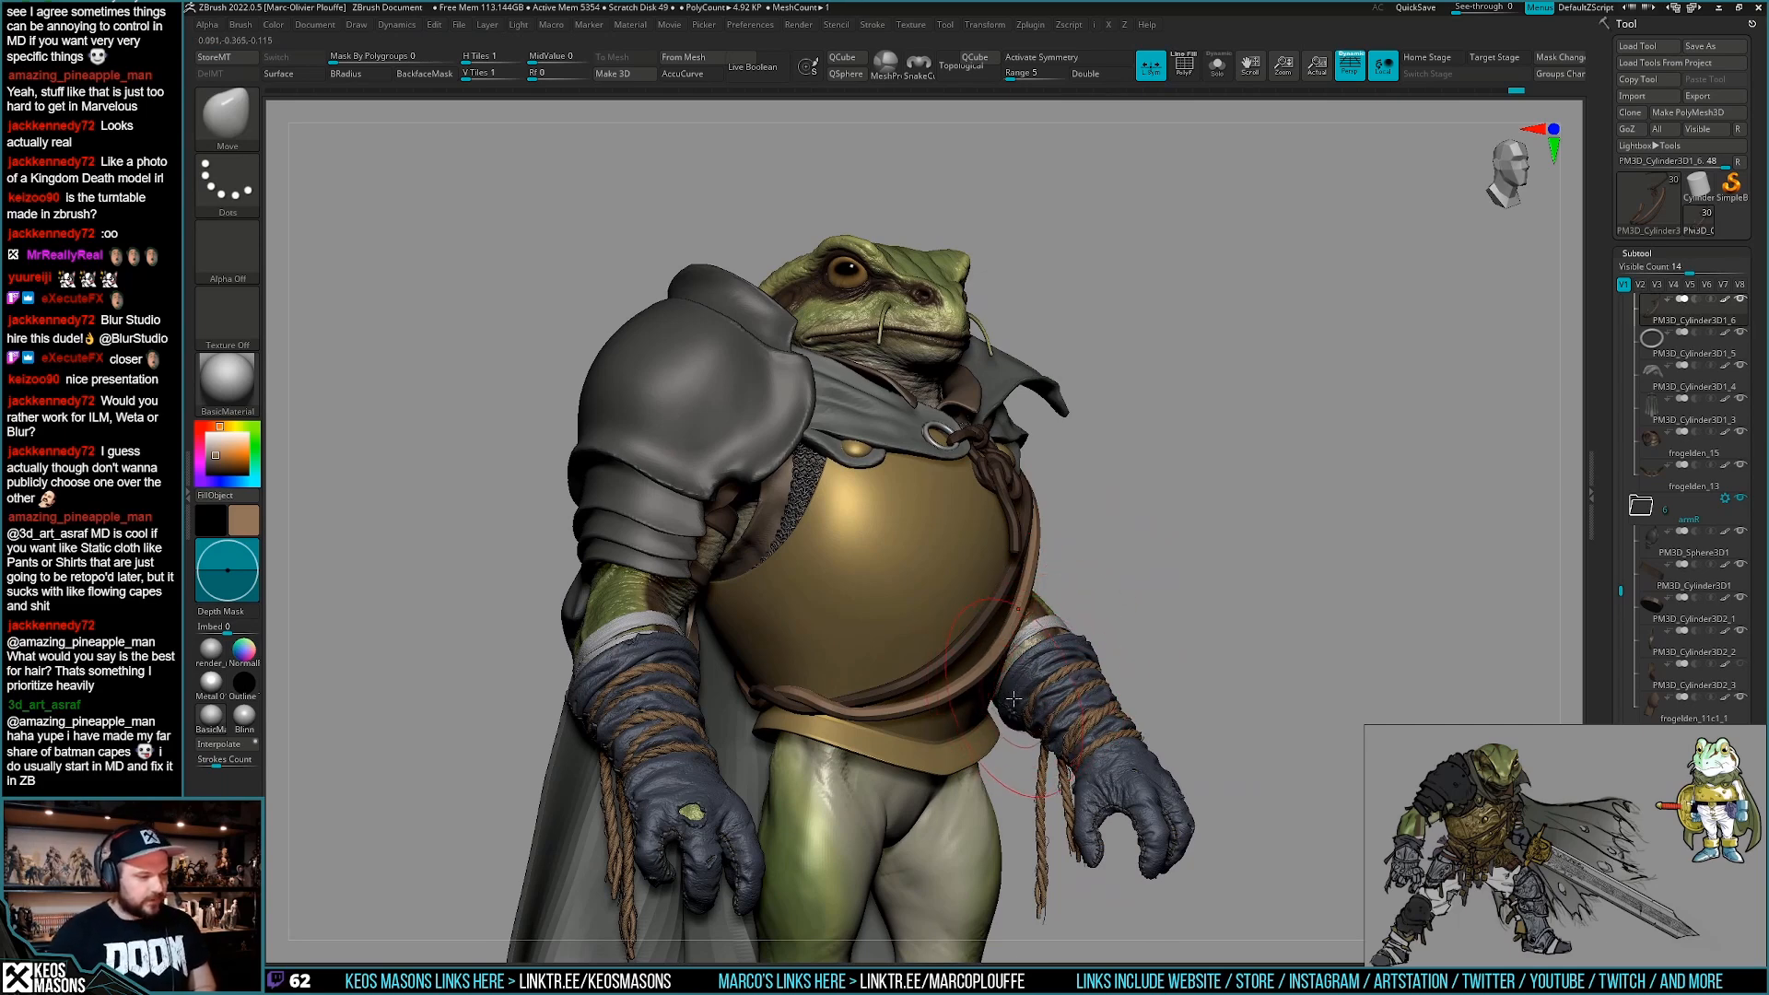
{"action": "right_click_drag", "start_coordinate": [999, 665], "coordinate": [1003, 631]}
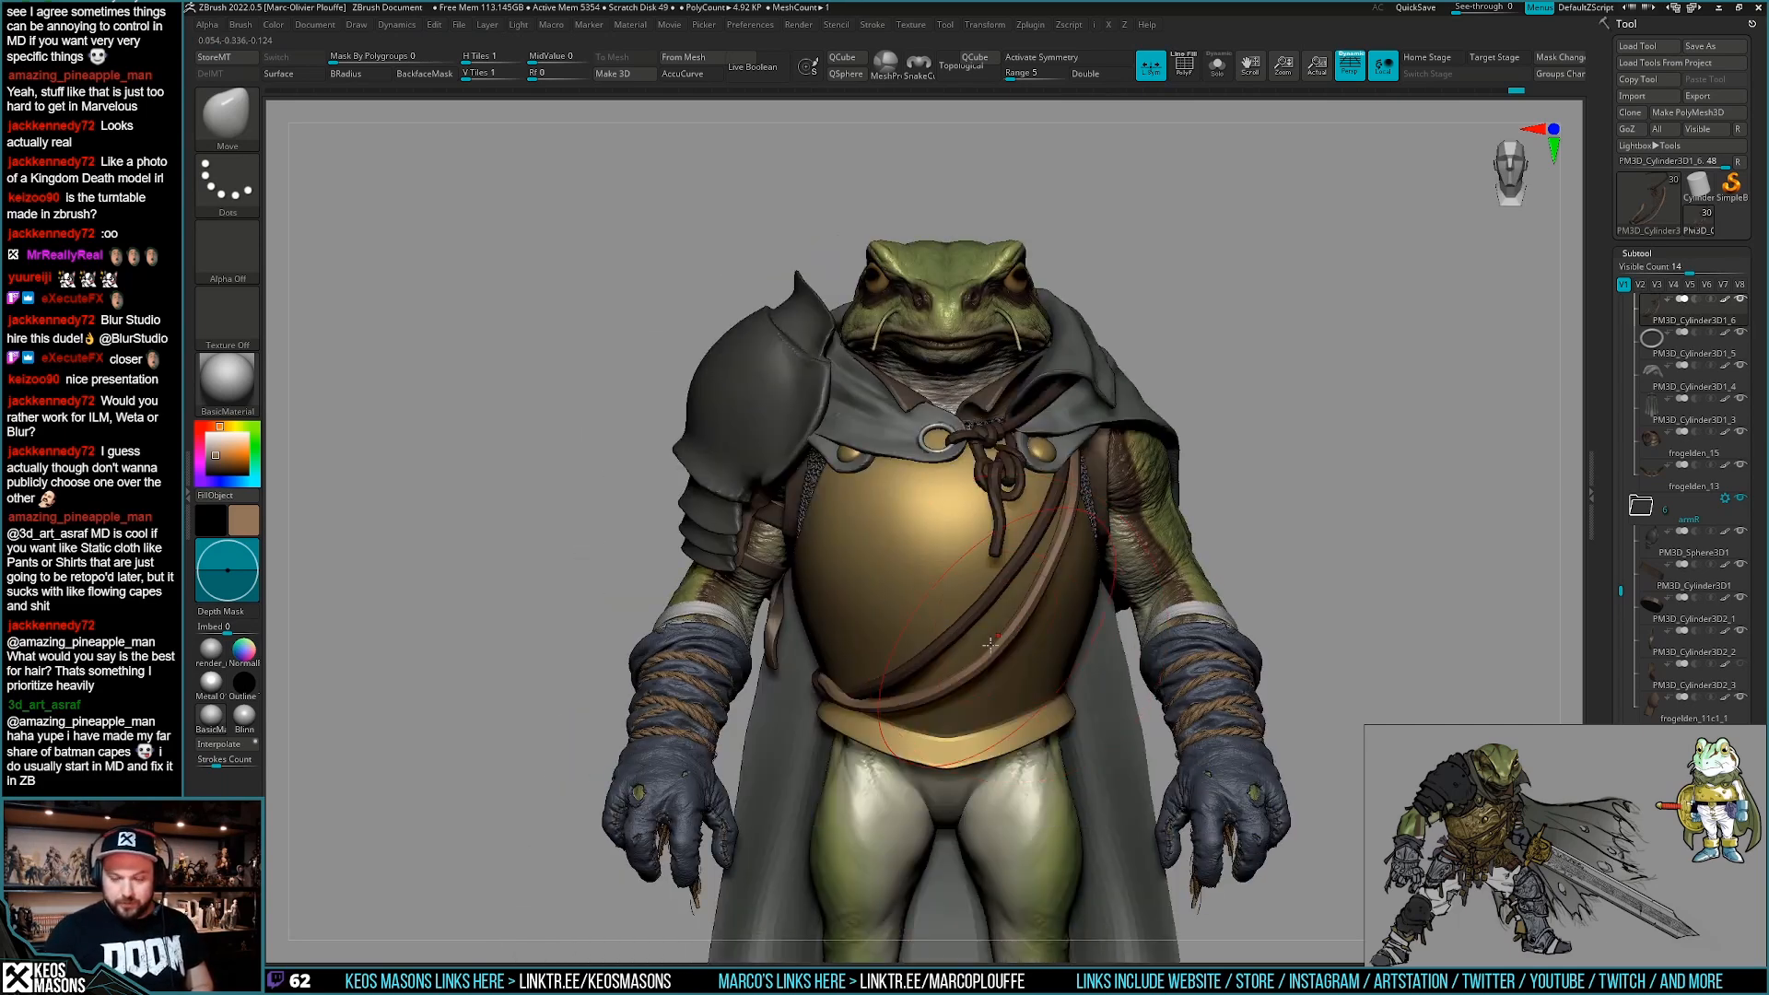
Refine the diagonal cord strands' curve and spacing across the breastplate, keeping them close to its rounded front in side view.
{"action": "key", "text": "space"}
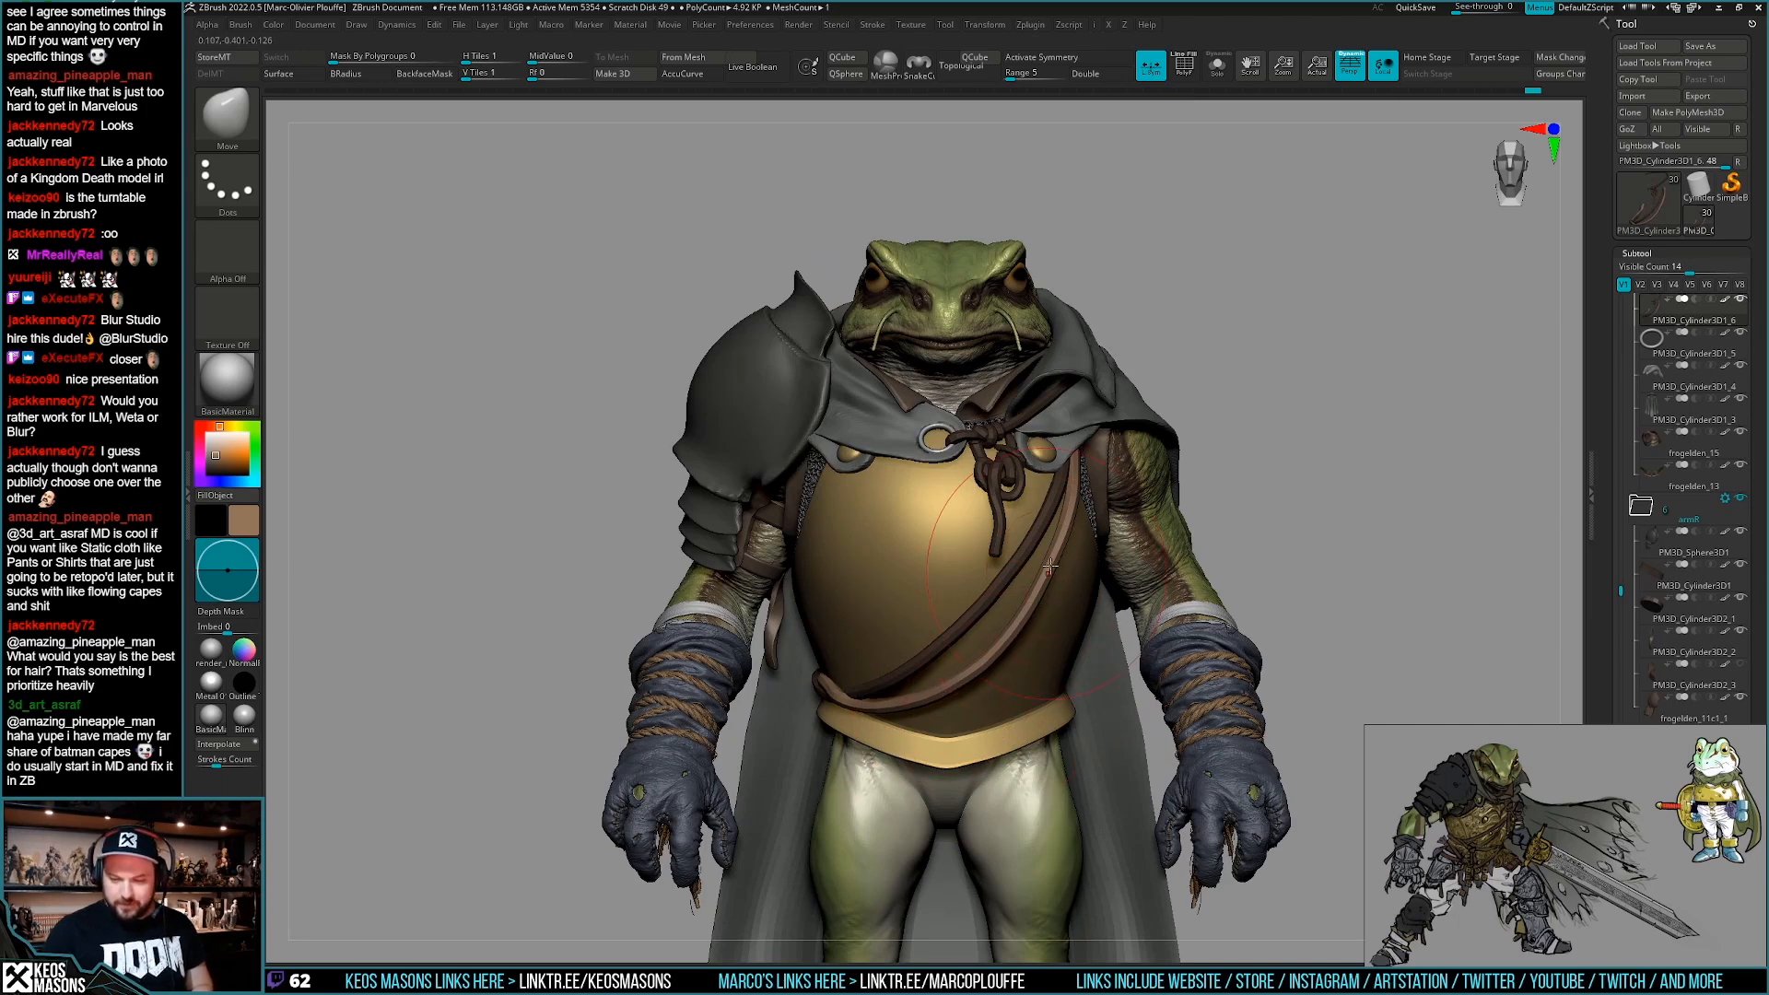
{"action": "right_click_drag", "start_coordinate": [1076, 480], "coordinate": [1120, 609]}
{"action": "key", "text": "space"}
{"action": "key", "text": "w"}
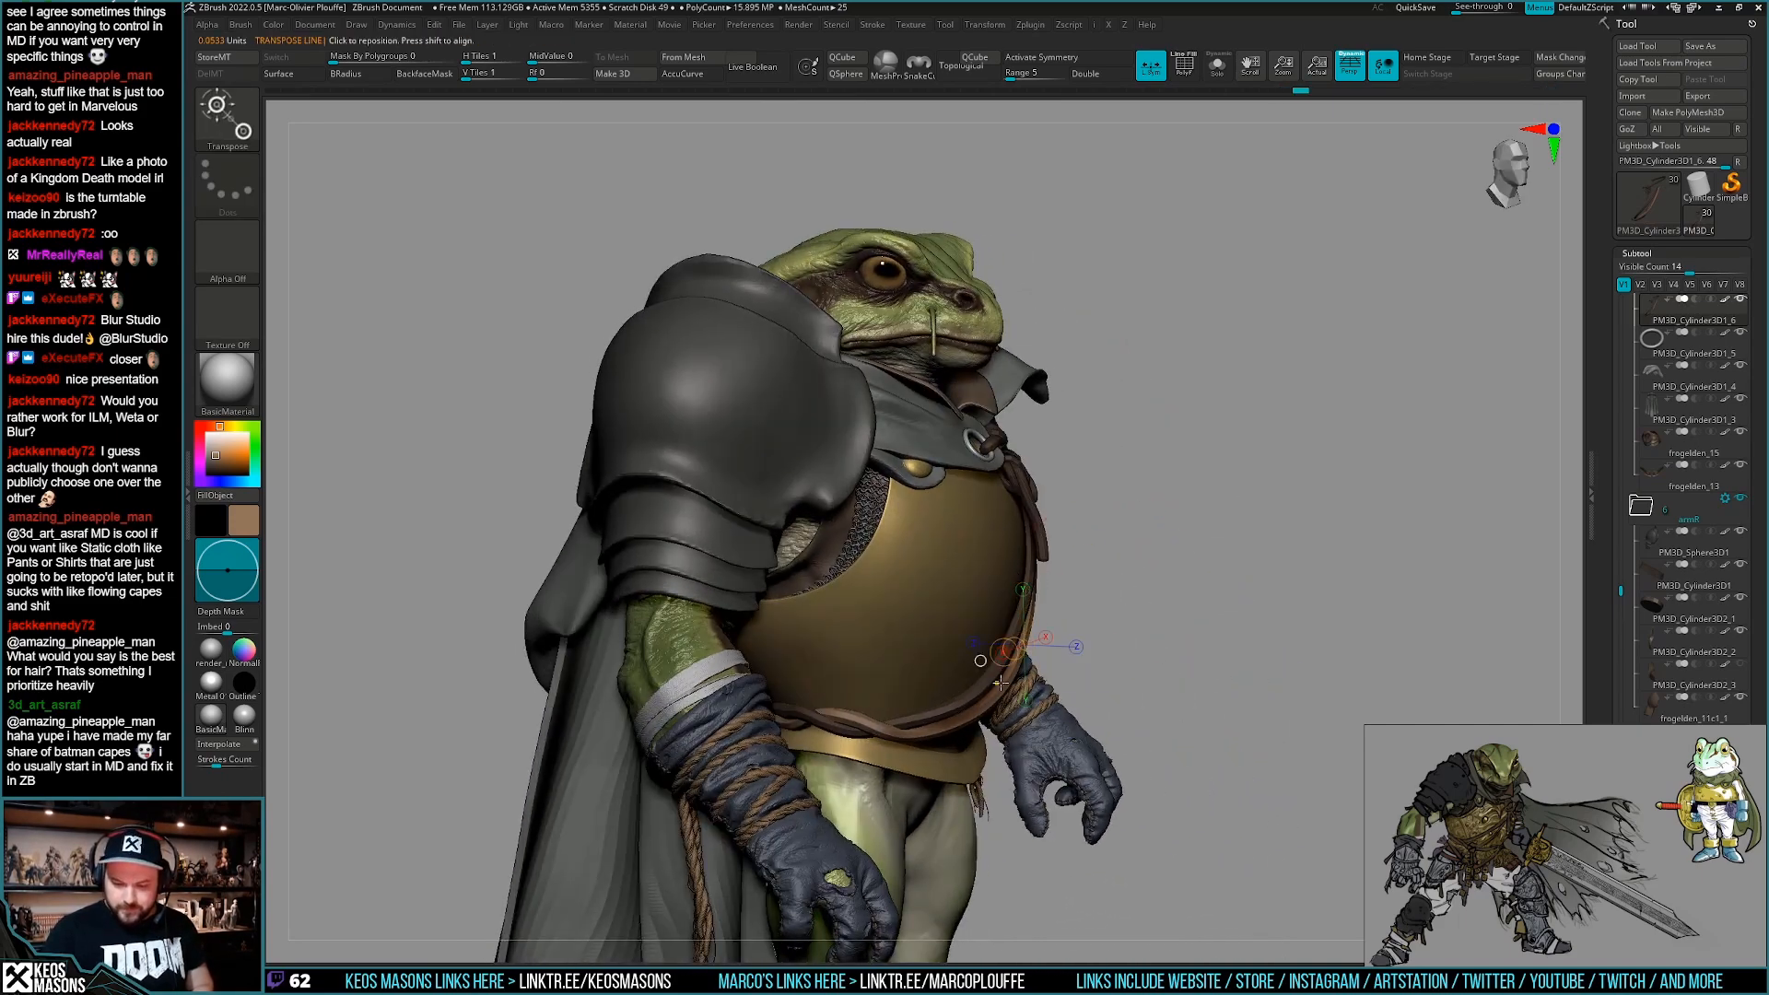
{"action": "key", "text": "q"}
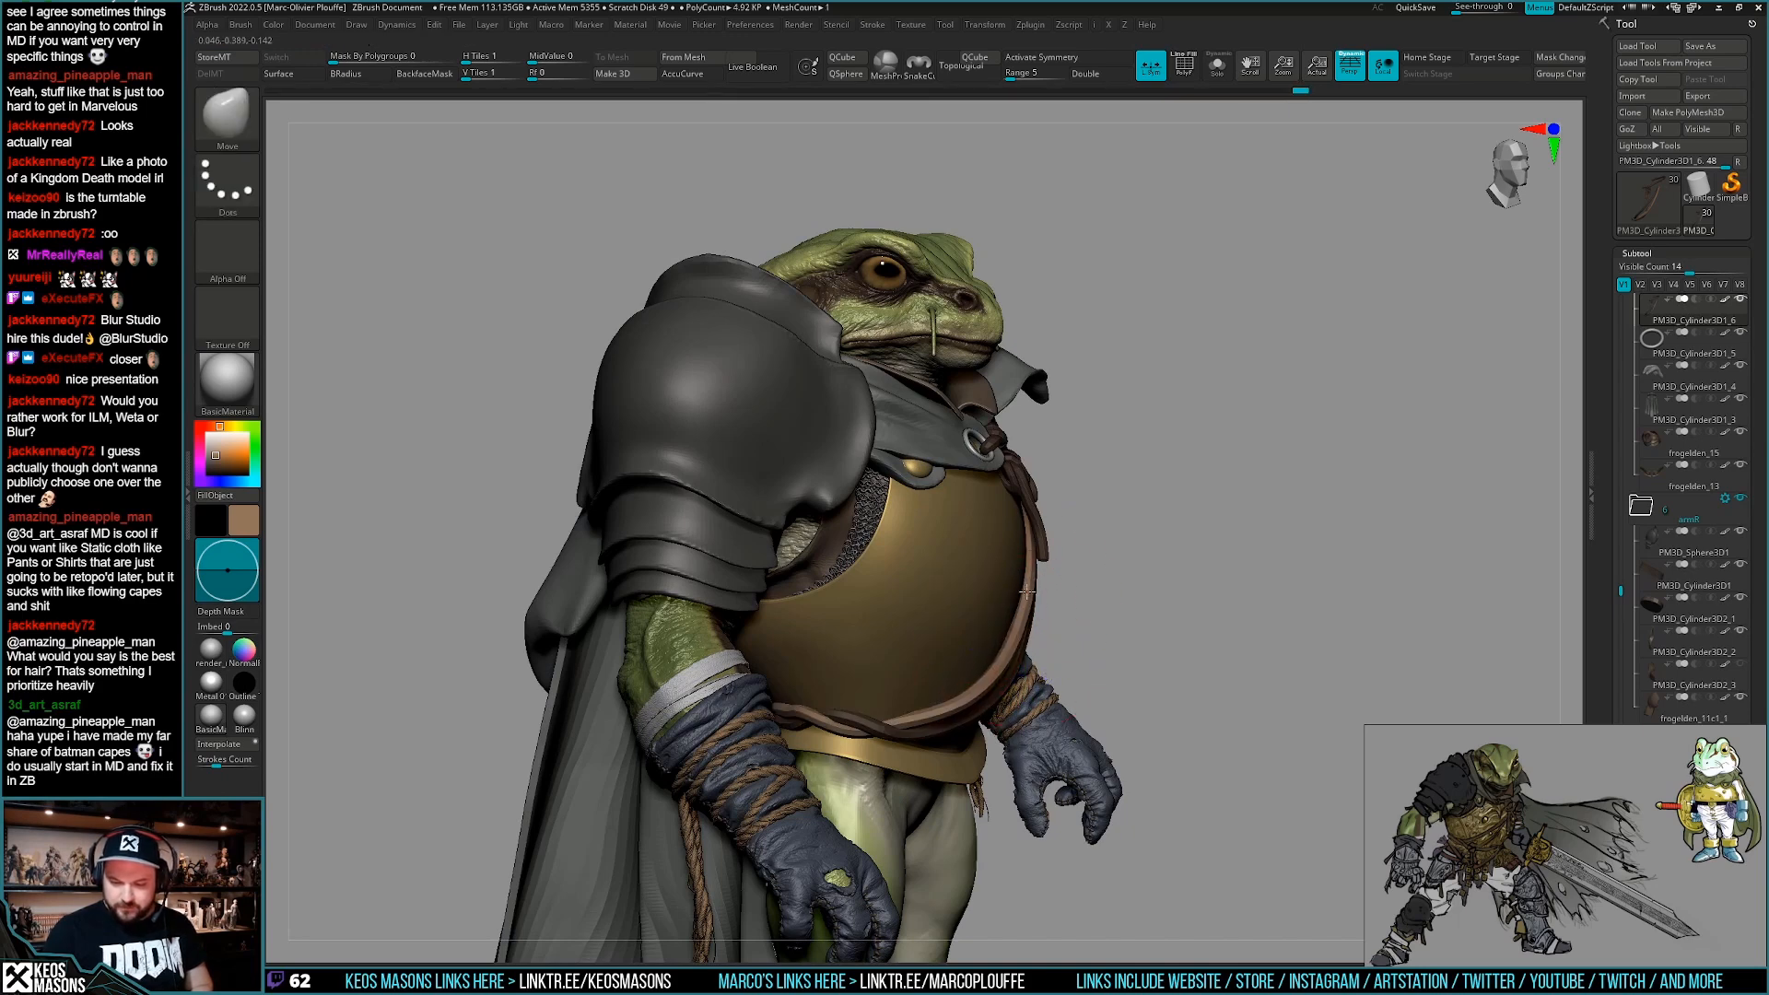
{"action": "right_click_drag", "start_coordinate": [1026, 590], "coordinate": [998, 633]}
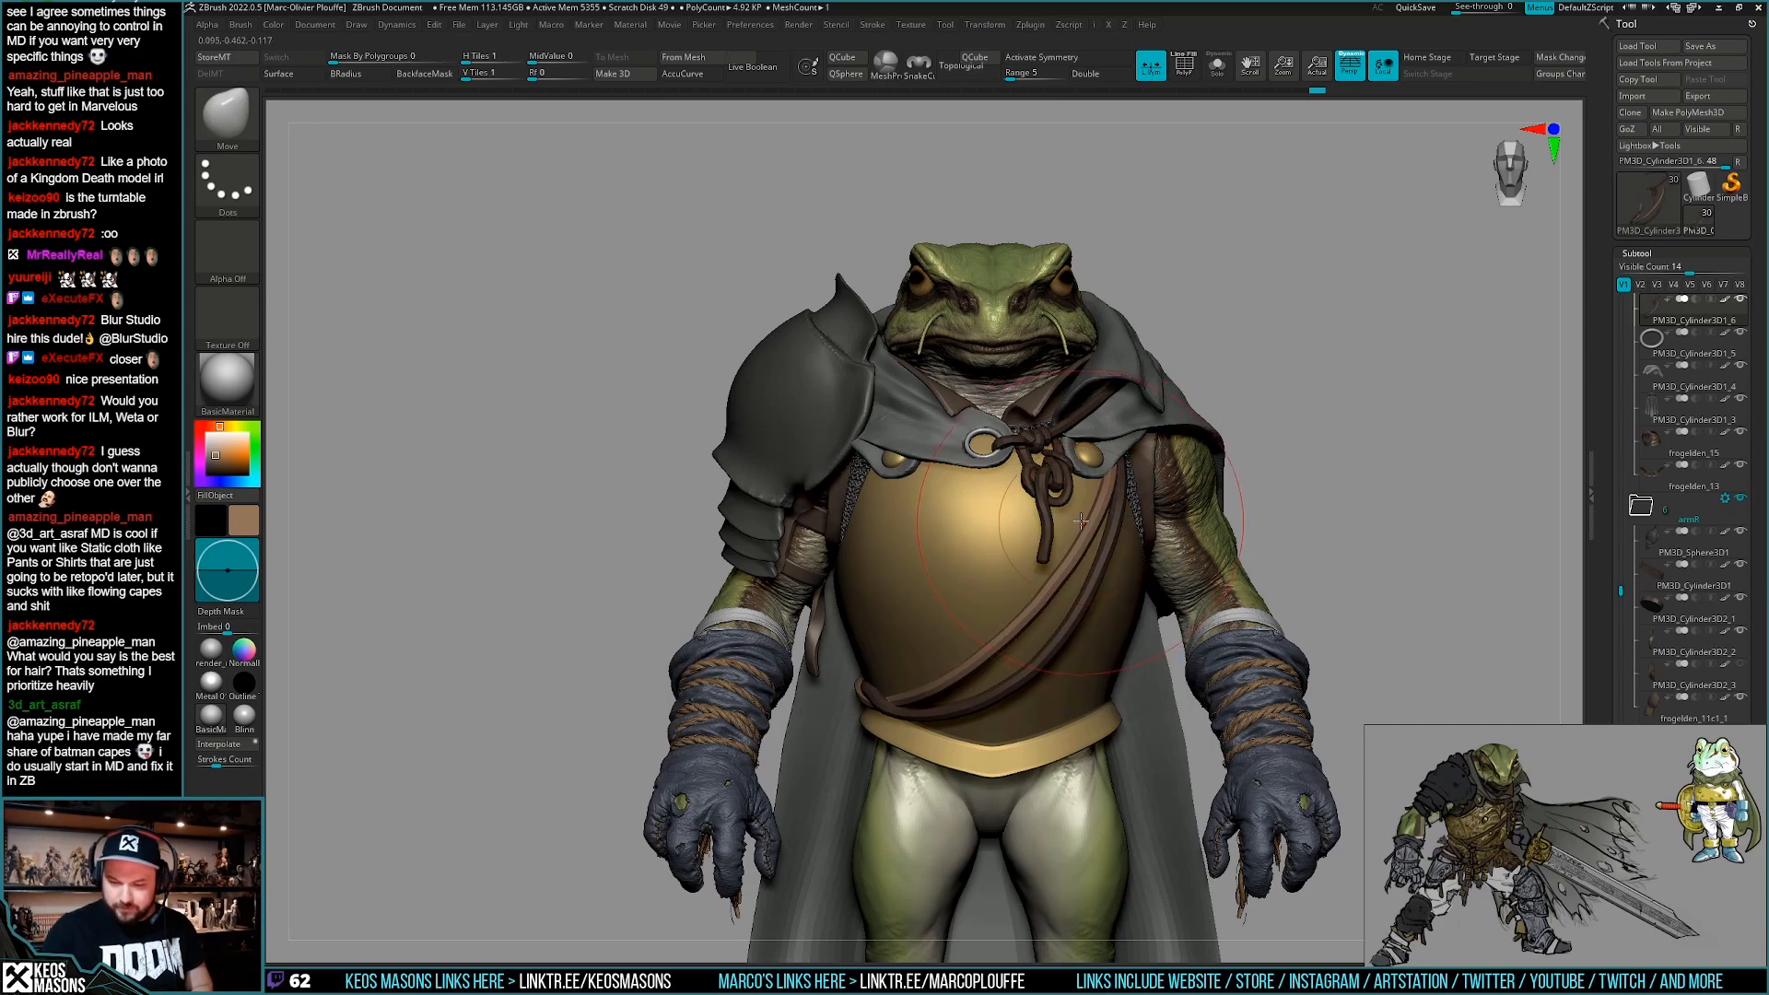
{"action": "right_click_drag", "start_coordinate": [1138, 529], "coordinate": [1237, 611]}
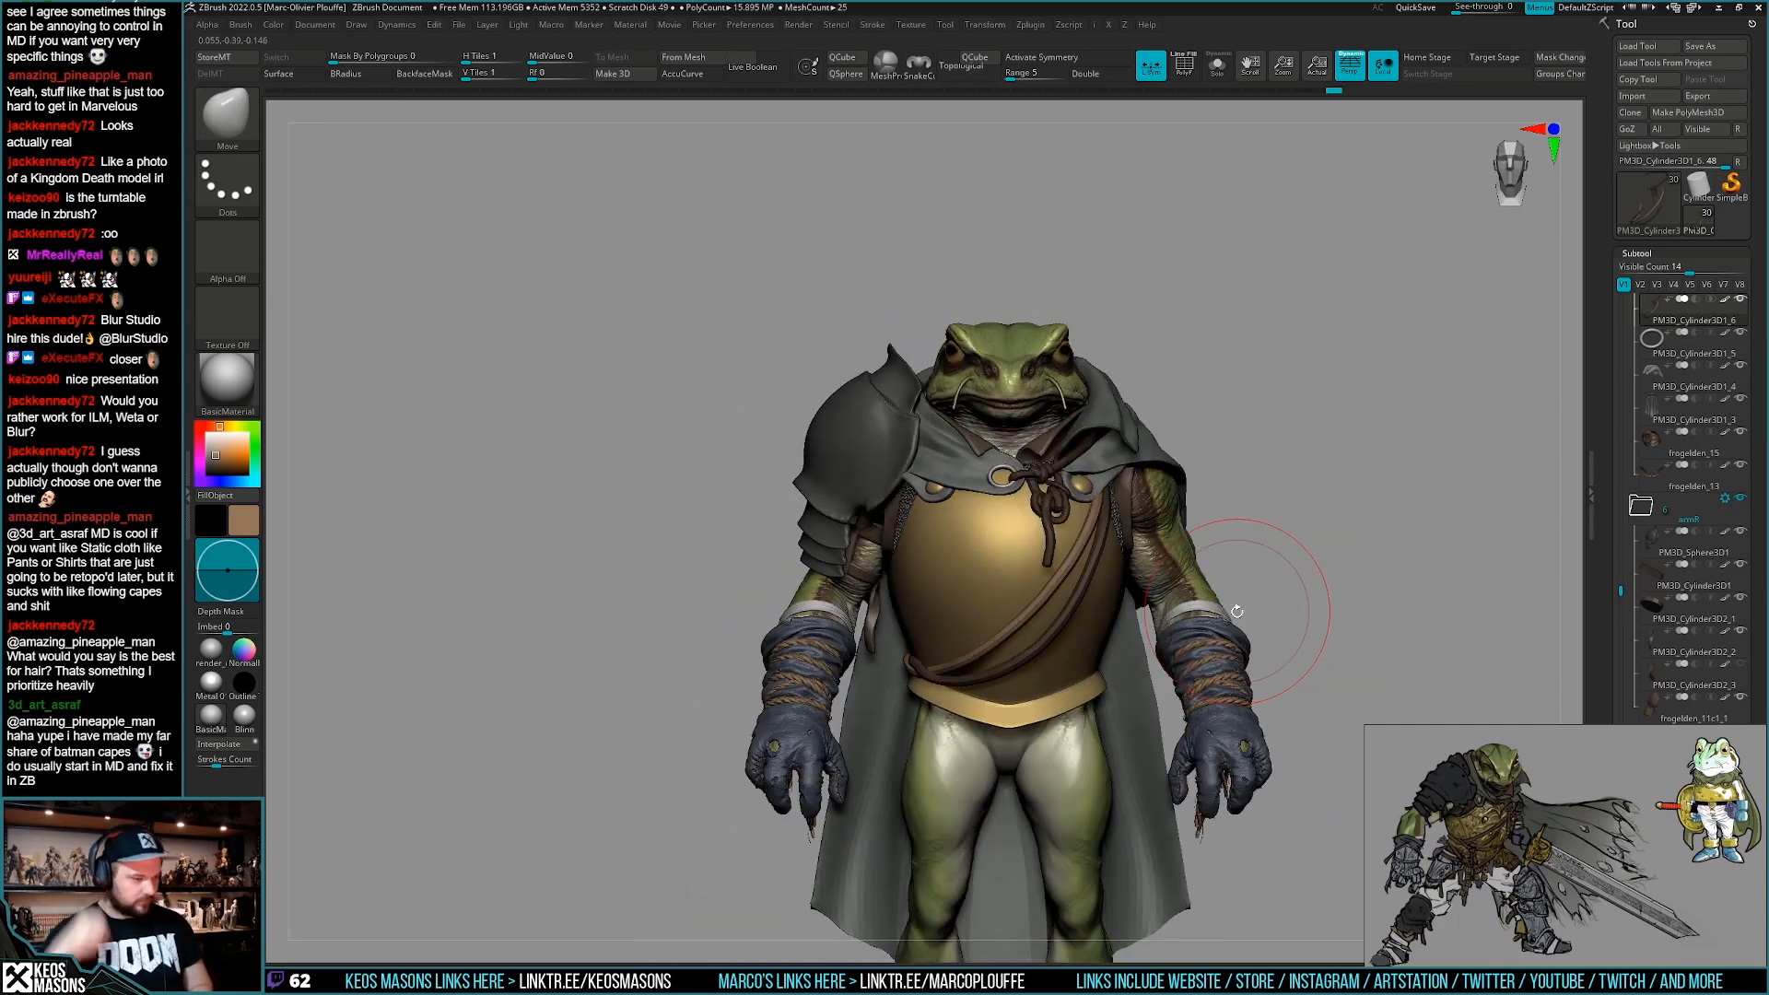
{"action": "right_click_drag", "start_coordinate": [1083, 720], "coordinate": [1051, 702], "text": "alt"}
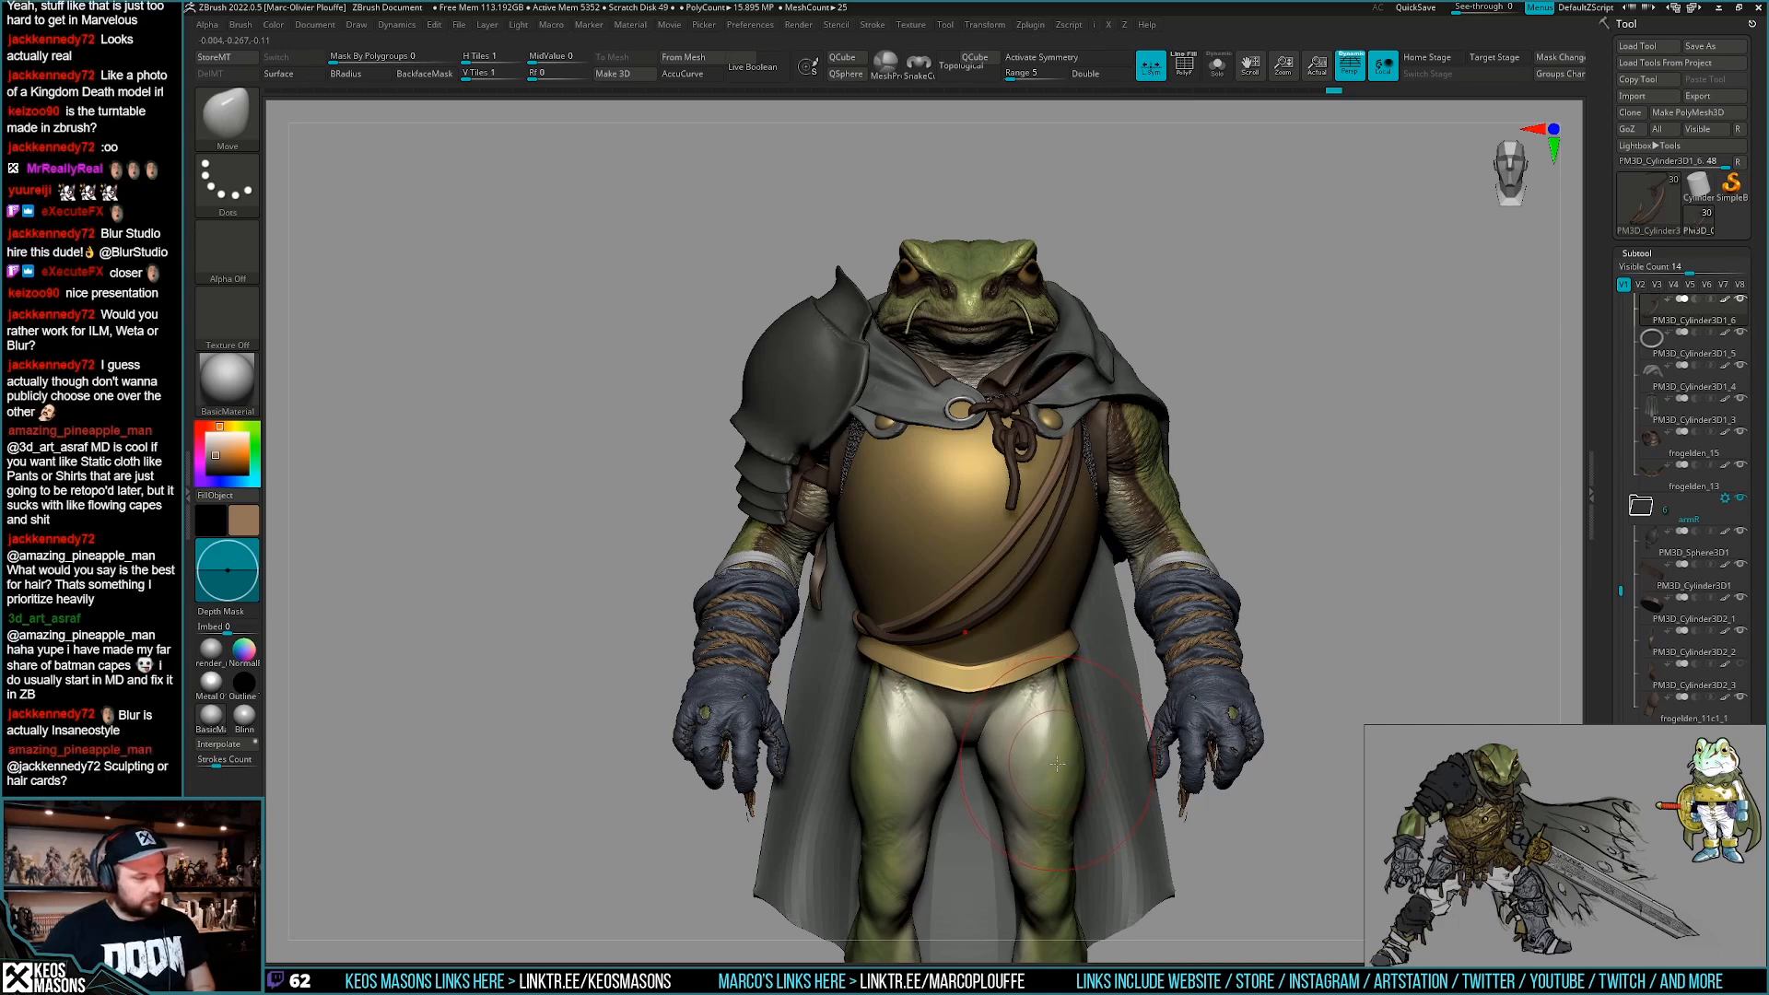
{"action": "right_click_drag", "start_coordinate": [1078, 718], "coordinate": [1052, 713], "text": "alt"}
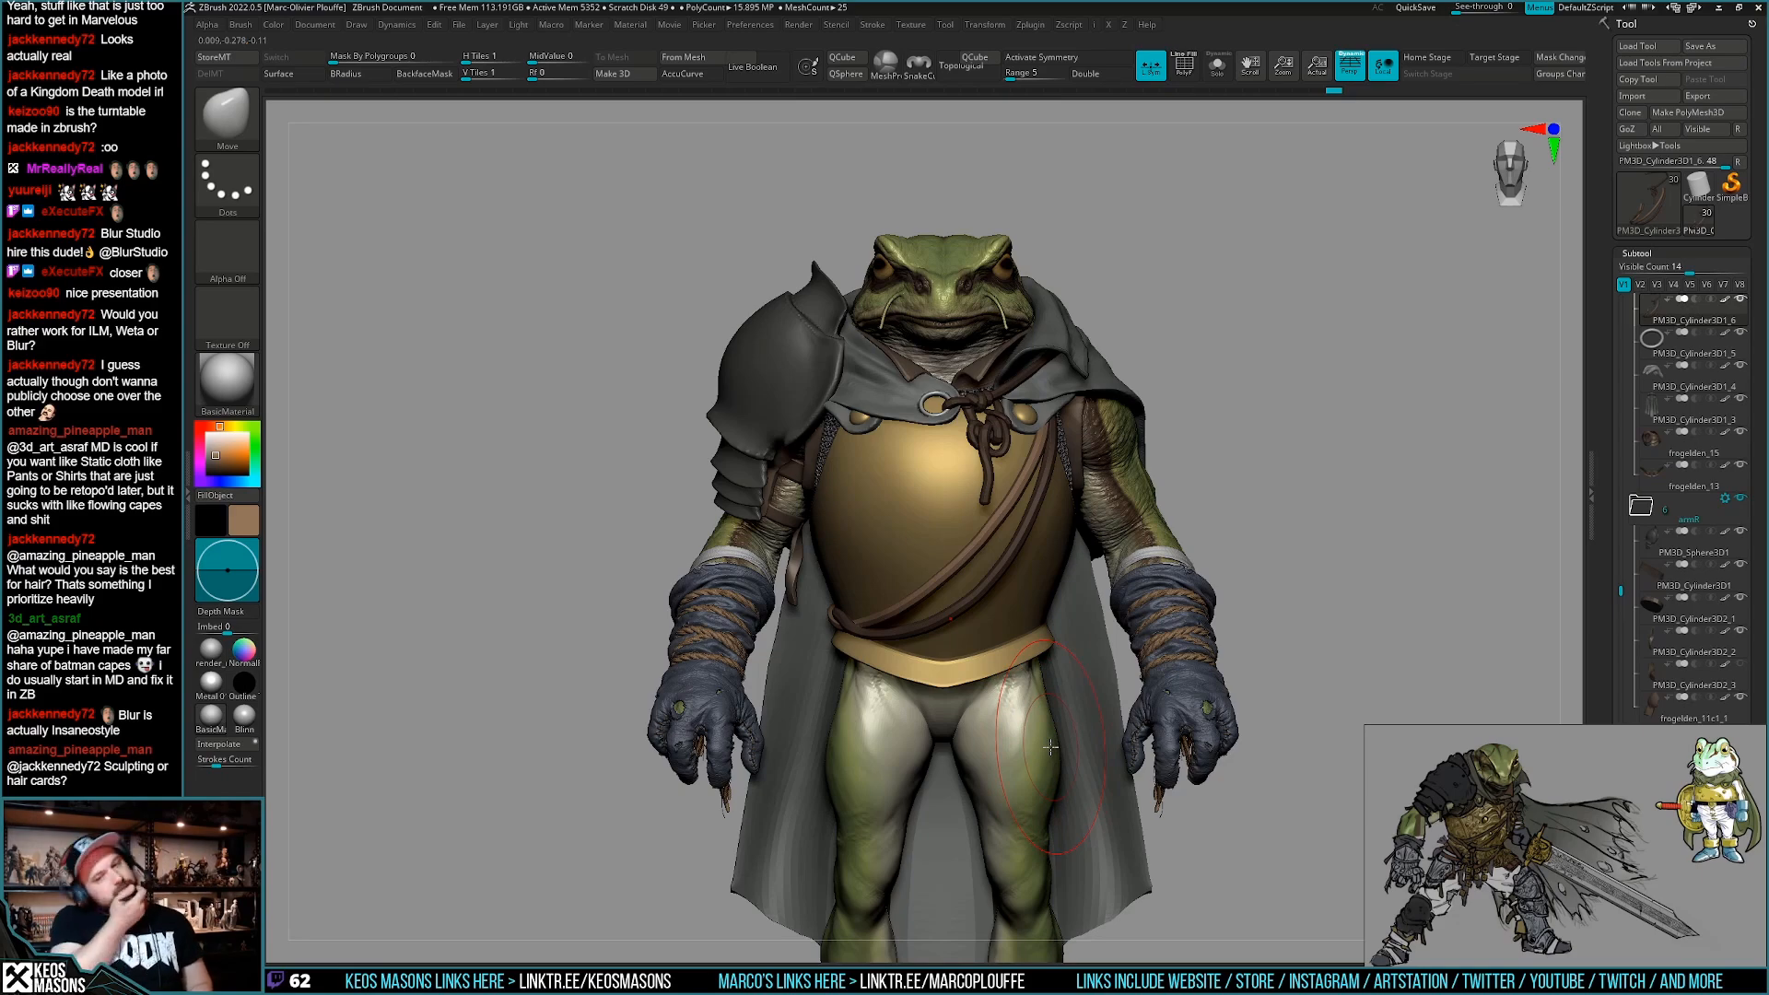
{"action": "right_click_drag", "start_coordinate": [1163, 658], "coordinate": [1190, 645]}
{"action": "mouse_move", "coordinate": [1190, 645]}
{"action": "right_mouse_down", "text": "ctrl"}
{"action": "mouse_move", "coordinate": [1204, 622]}
{"action": "mouse_move", "coordinate": [1181, 597]}
{"action": "mouse_move", "coordinate": [1176, 640]}
{"action": "mouse_move", "coordinate": [1211, 717]}
{"action": "right_mouse_up", "text": "ctrl"}
{"action": "key", "text": "shift+f"}
{"action": "mouse_move", "coordinate": [1020, 744]}
{"action": "right_mouse_down", "text": "alt"}
{"action": "mouse_move", "coordinate": [968, 794]}
{"action": "mouse_move", "coordinate": [1004, 783]}
{"action": "mouse_move", "coordinate": [997, 764]}
{"action": "right_mouse_up", "text": "alt"}
{"action": "key", "text": "shift+f"}
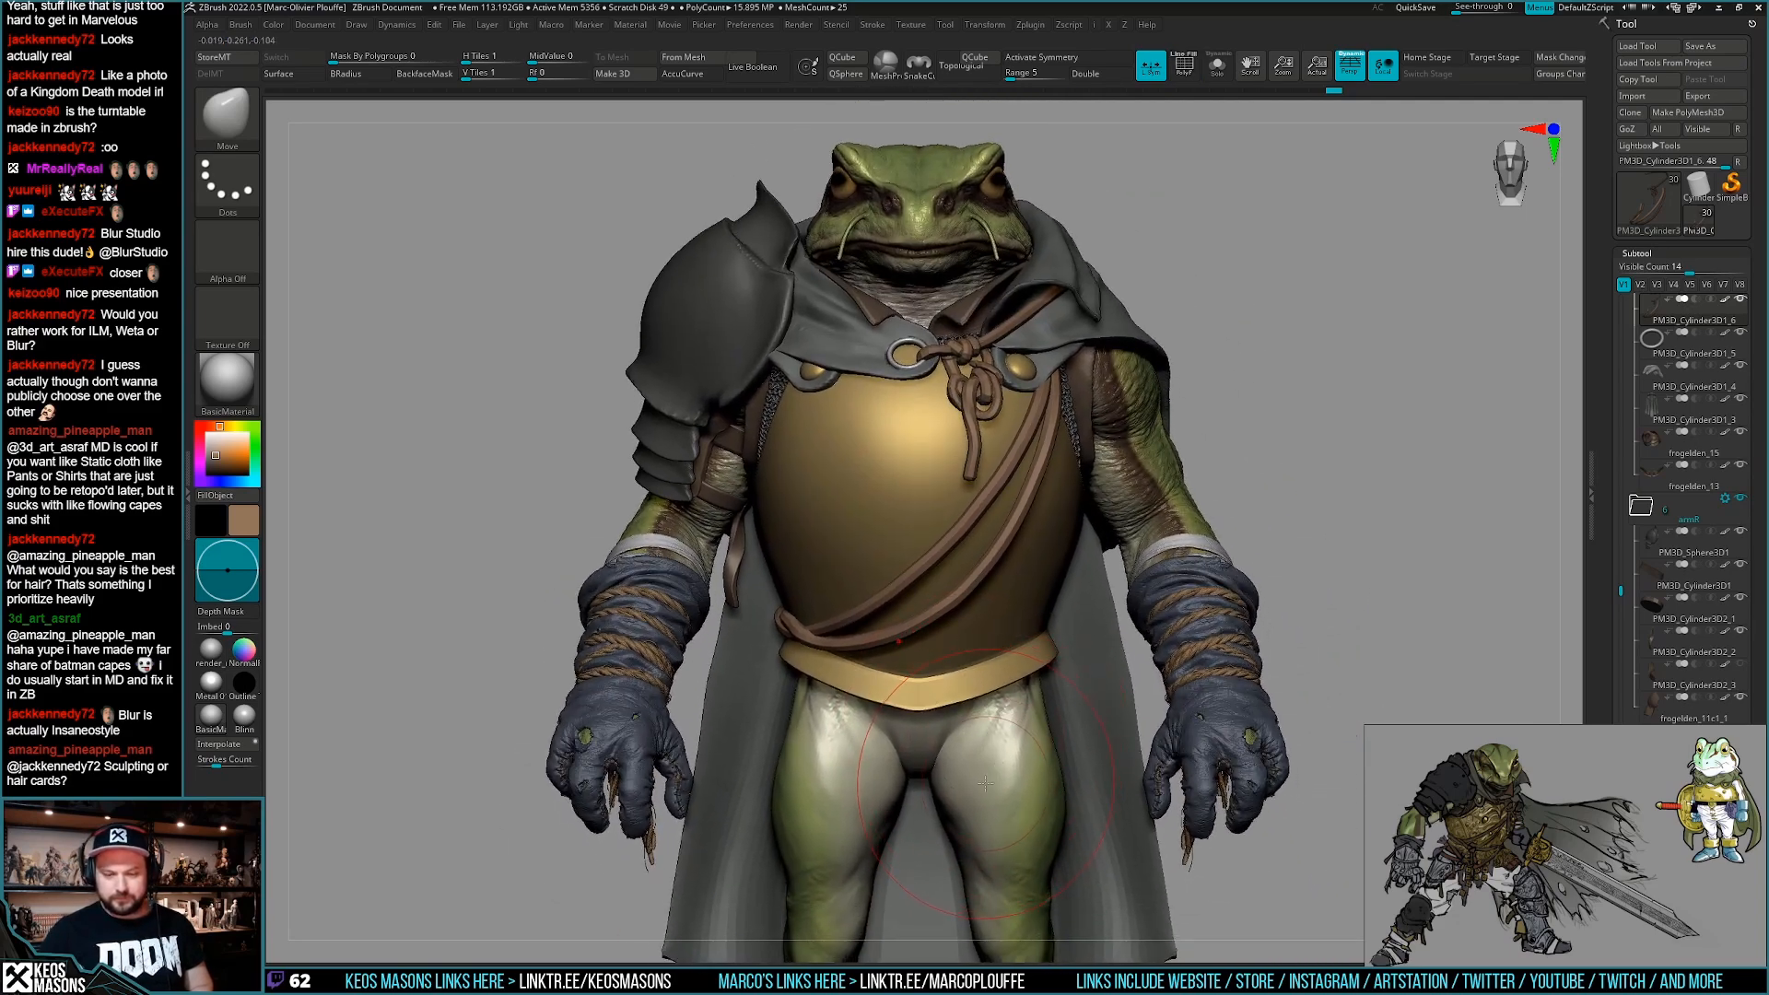
Inspect the cord strands in isolation and switch to the CurveTubeSnap brush with the full character shown.
{"action": "key", "text": "alt+s"}
{"action": "right_click_drag", "start_coordinate": [1032, 700], "coordinate": [1054, 734], "text": "alt"}
{"action": "key", "text": "shift+f"}
{"action": "key", "text": "shift+f"}
{"action": "key", "text": "x"}
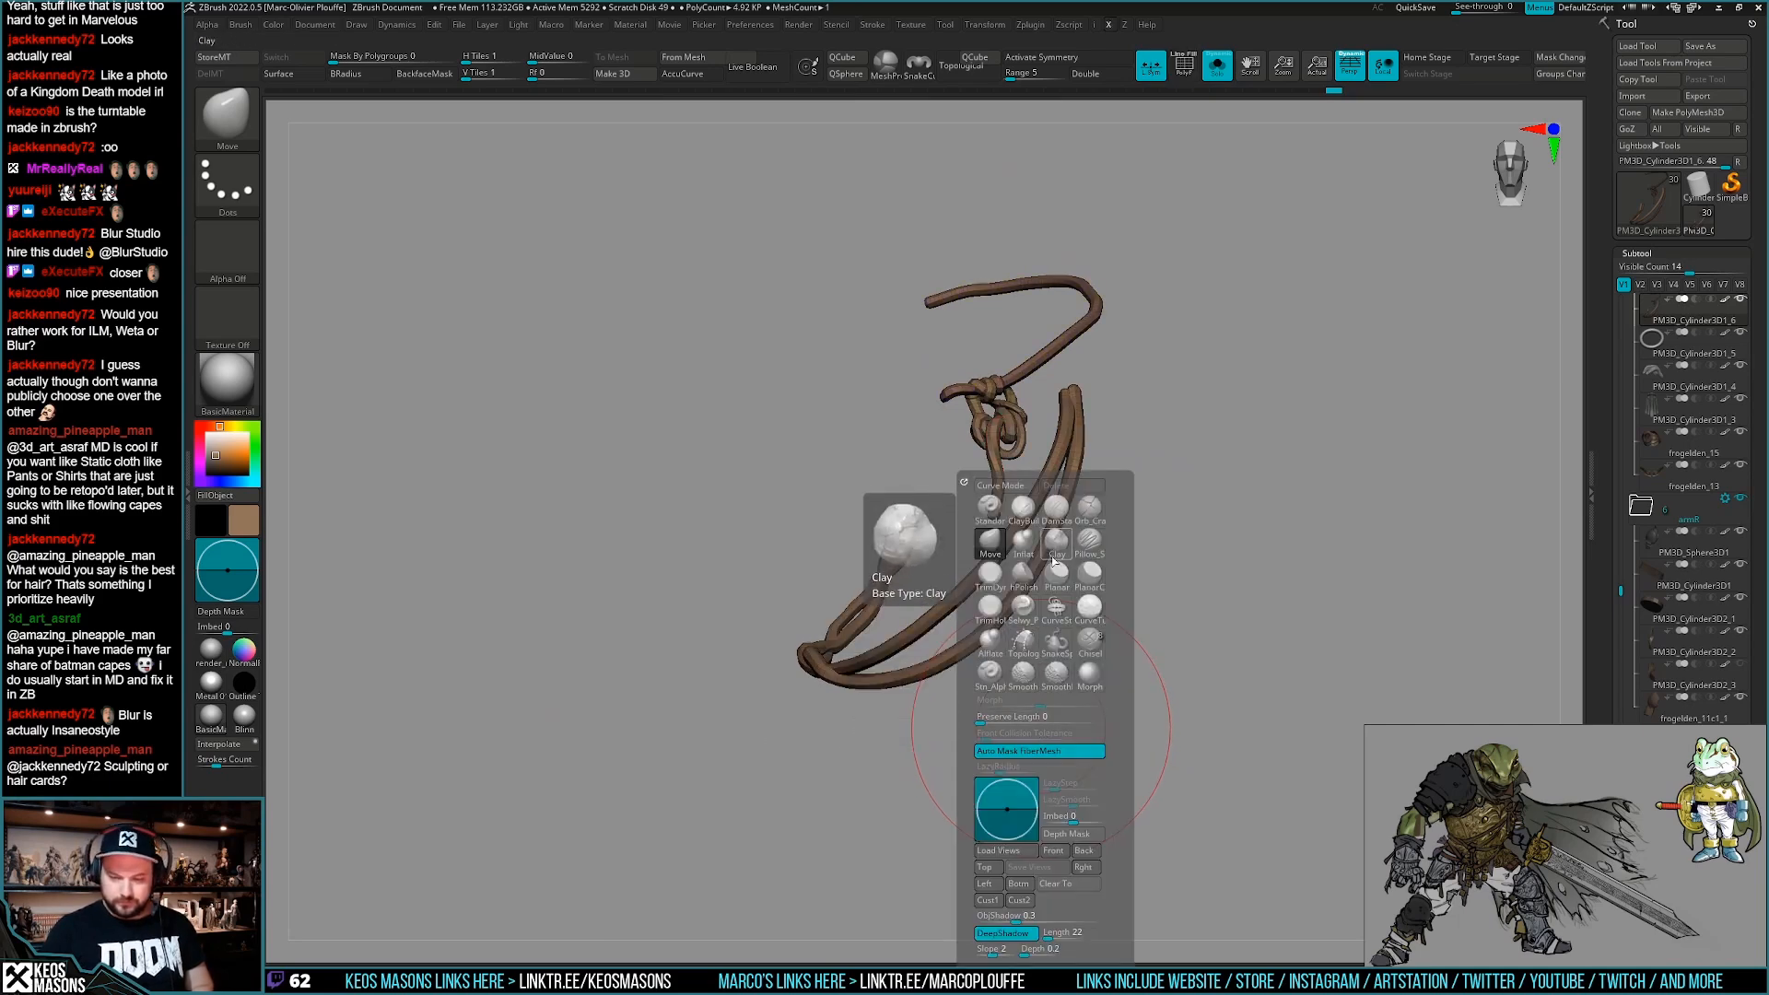
{"action": "key", "text": "x"}
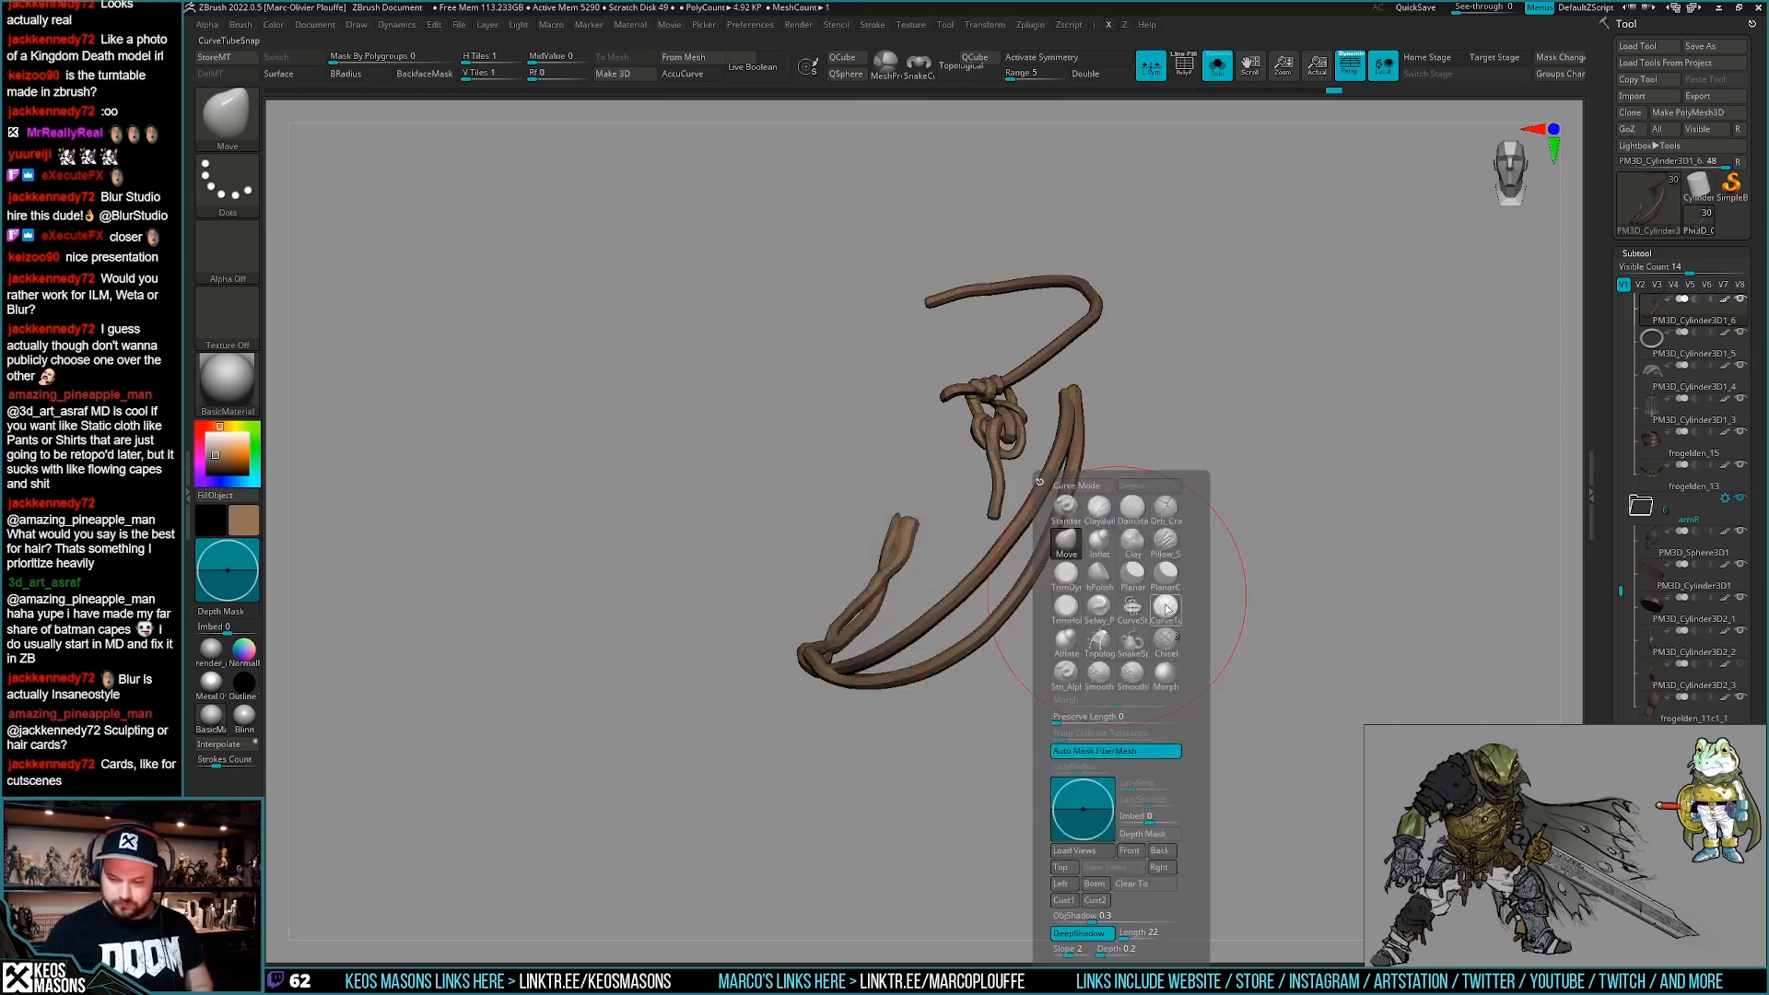
{"action": "left_click", "coordinate": [1166, 606]}
{"action": "key", "text": "alt+s"}
Try to draw another cord tube diagonally across the breastplate's front with an adjusted draw size.
{"action": "key", "text": "space"}
{"action": "left_click_drag", "start_coordinate": [1080, 587], "coordinate": [939, 720]}
{"action": "mouse_move", "coordinate": [1106, 737]}
{"action": "right_mouse_down"}
{"action": "mouse_move", "coordinate": [976, 737]}
{"action": "mouse_move", "coordinate": [1064, 779]}
{"action": "mouse_move", "coordinate": [1044, 739]}
{"action": "mouse_move", "coordinate": [1050, 590]}
{"action": "right_mouse_up"}
{"action": "key", "text": "space"}
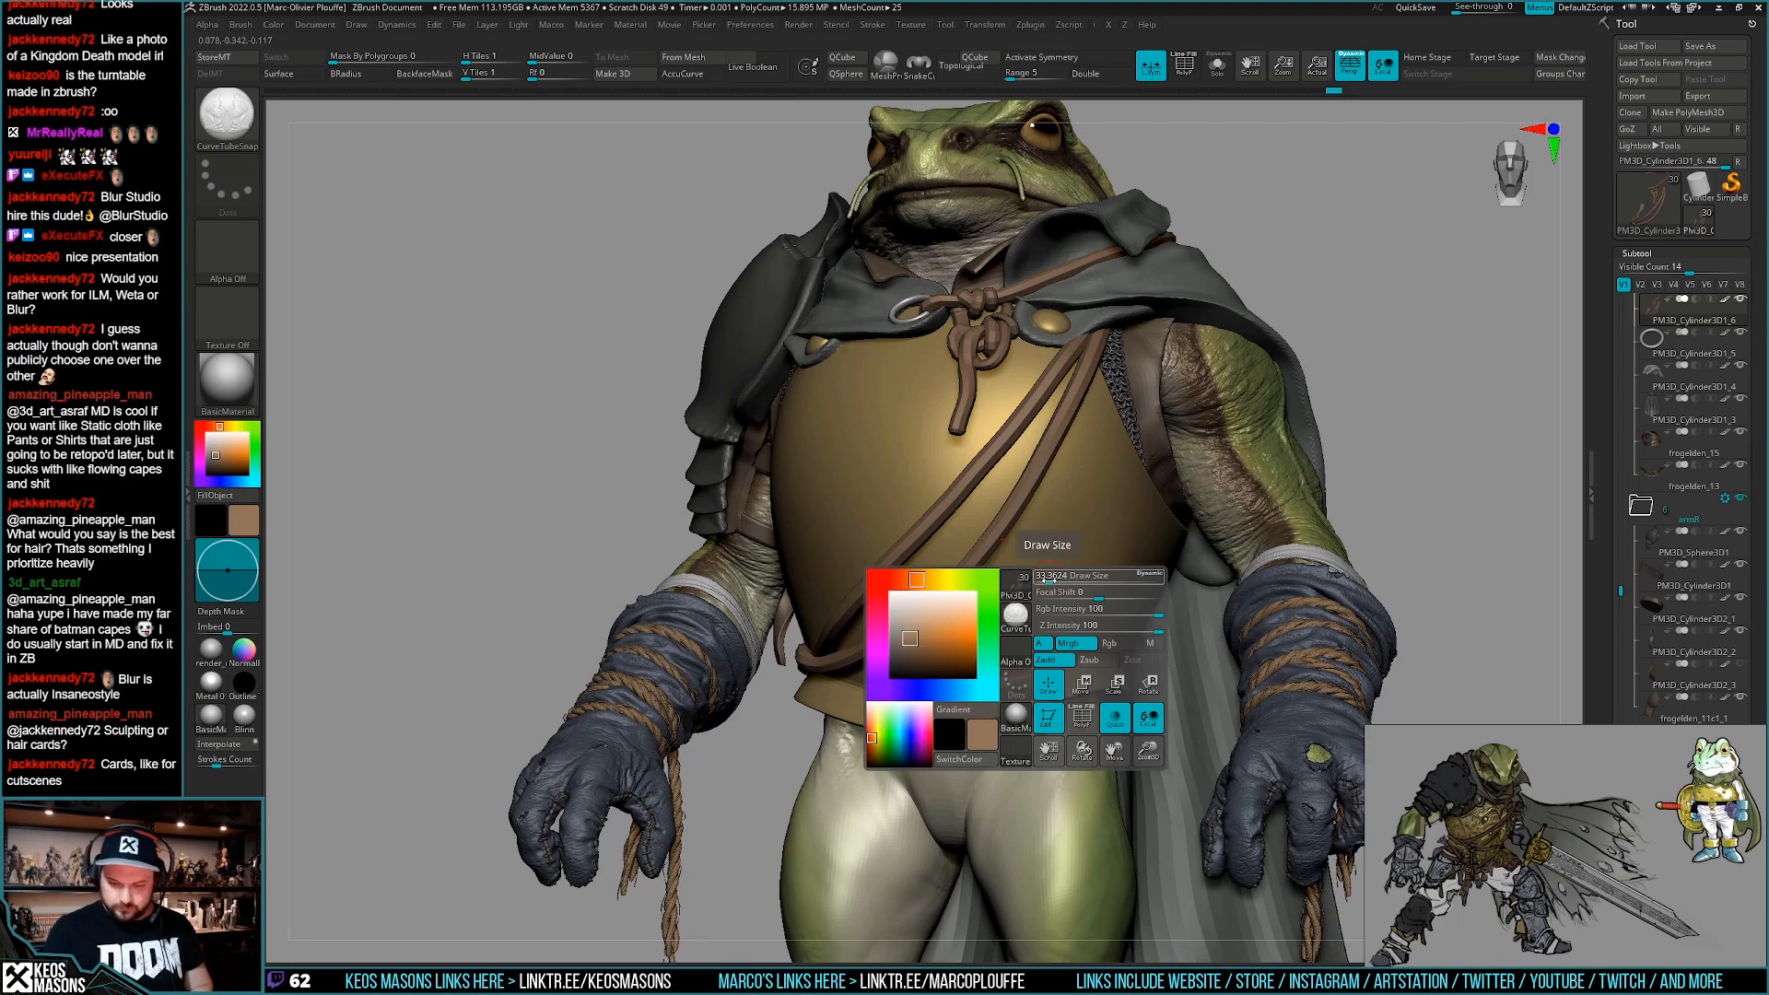
{"action": "left_click_drag", "start_coordinate": [1080, 521], "coordinate": [965, 636]}
{"action": "key", "text": "ctrl+z"}
Isolate the breastplate, wrap a symmetrical tube around it just above the waist flange and split the tube into its own subtool.
{"action": "right_click_drag", "start_coordinate": [915, 740], "coordinate": [960, 725], "text": "shift"}
{"action": "left_click", "coordinate": [1014, 648], "text": "alt"}
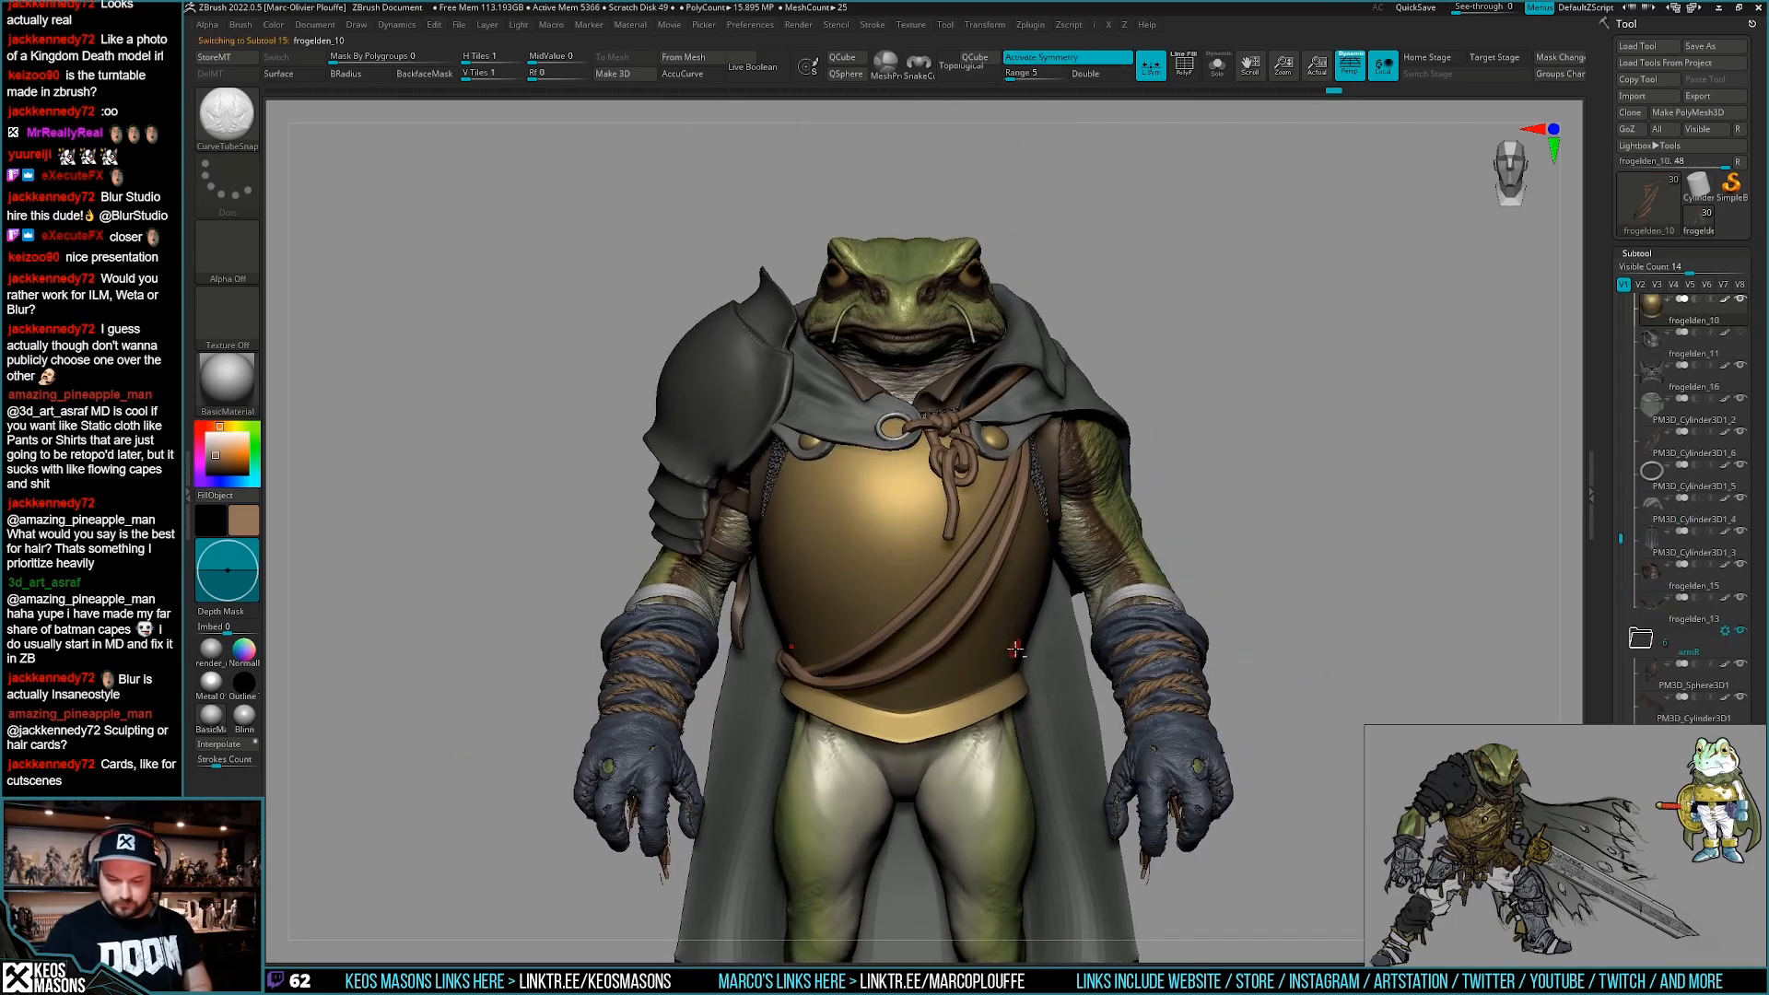
{"action": "key", "text": "alt+s"}
{"action": "right_click_drag", "start_coordinate": [1189, 737], "coordinate": [1070, 682]}
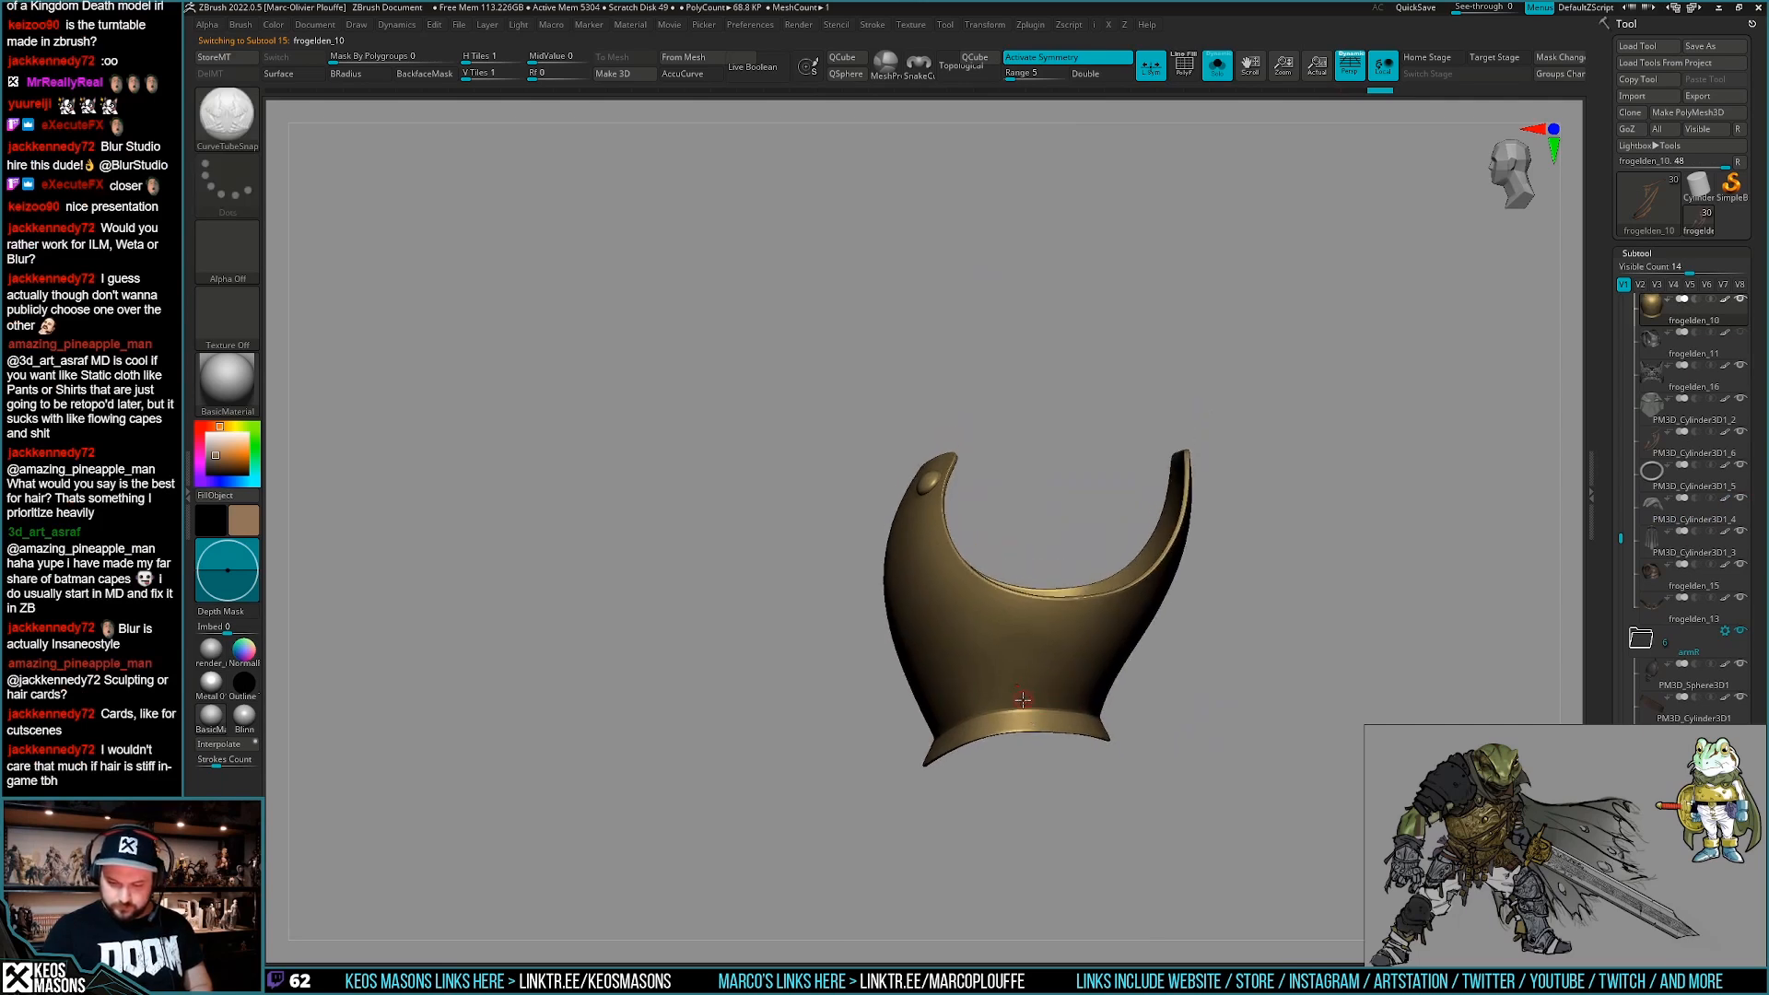
{"action": "left_click_drag", "start_coordinate": [932, 737], "coordinate": [1089, 712]}
{"action": "right_click_drag", "start_coordinate": [1078, 712], "coordinate": [1168, 643]}
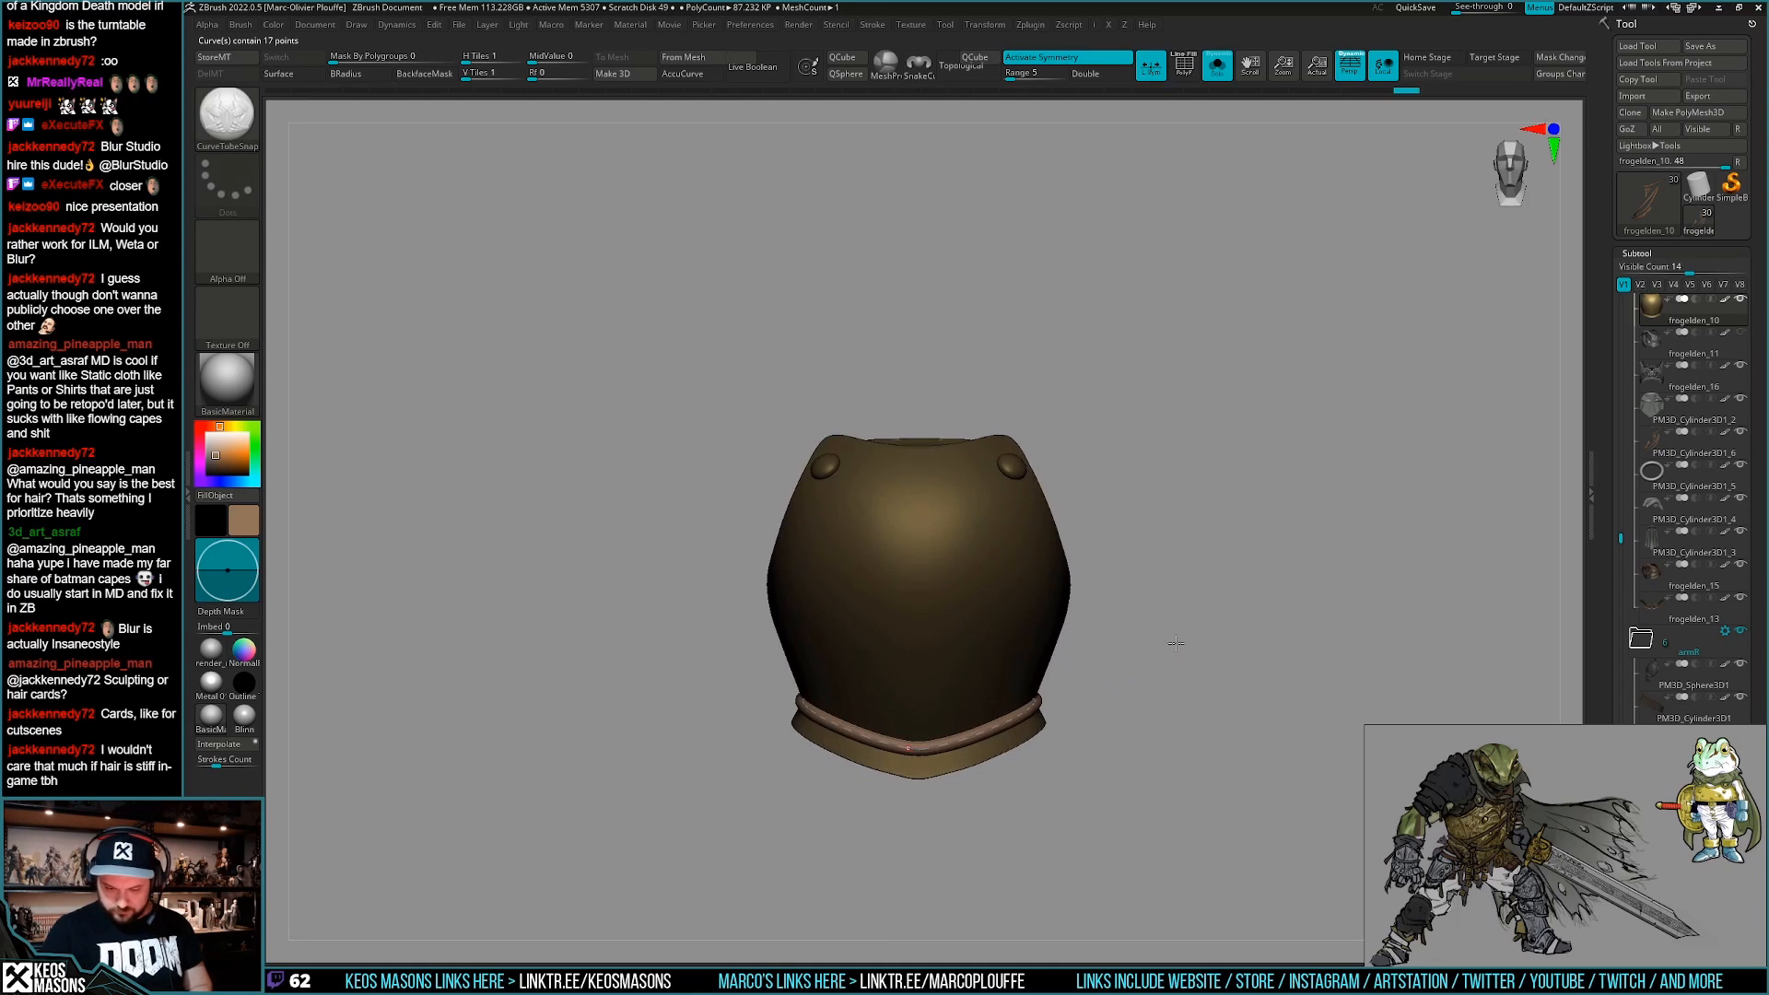
{"action": "key", "text": "shift+f"}
{"action": "key", "text": "ctrl+shift+s"}
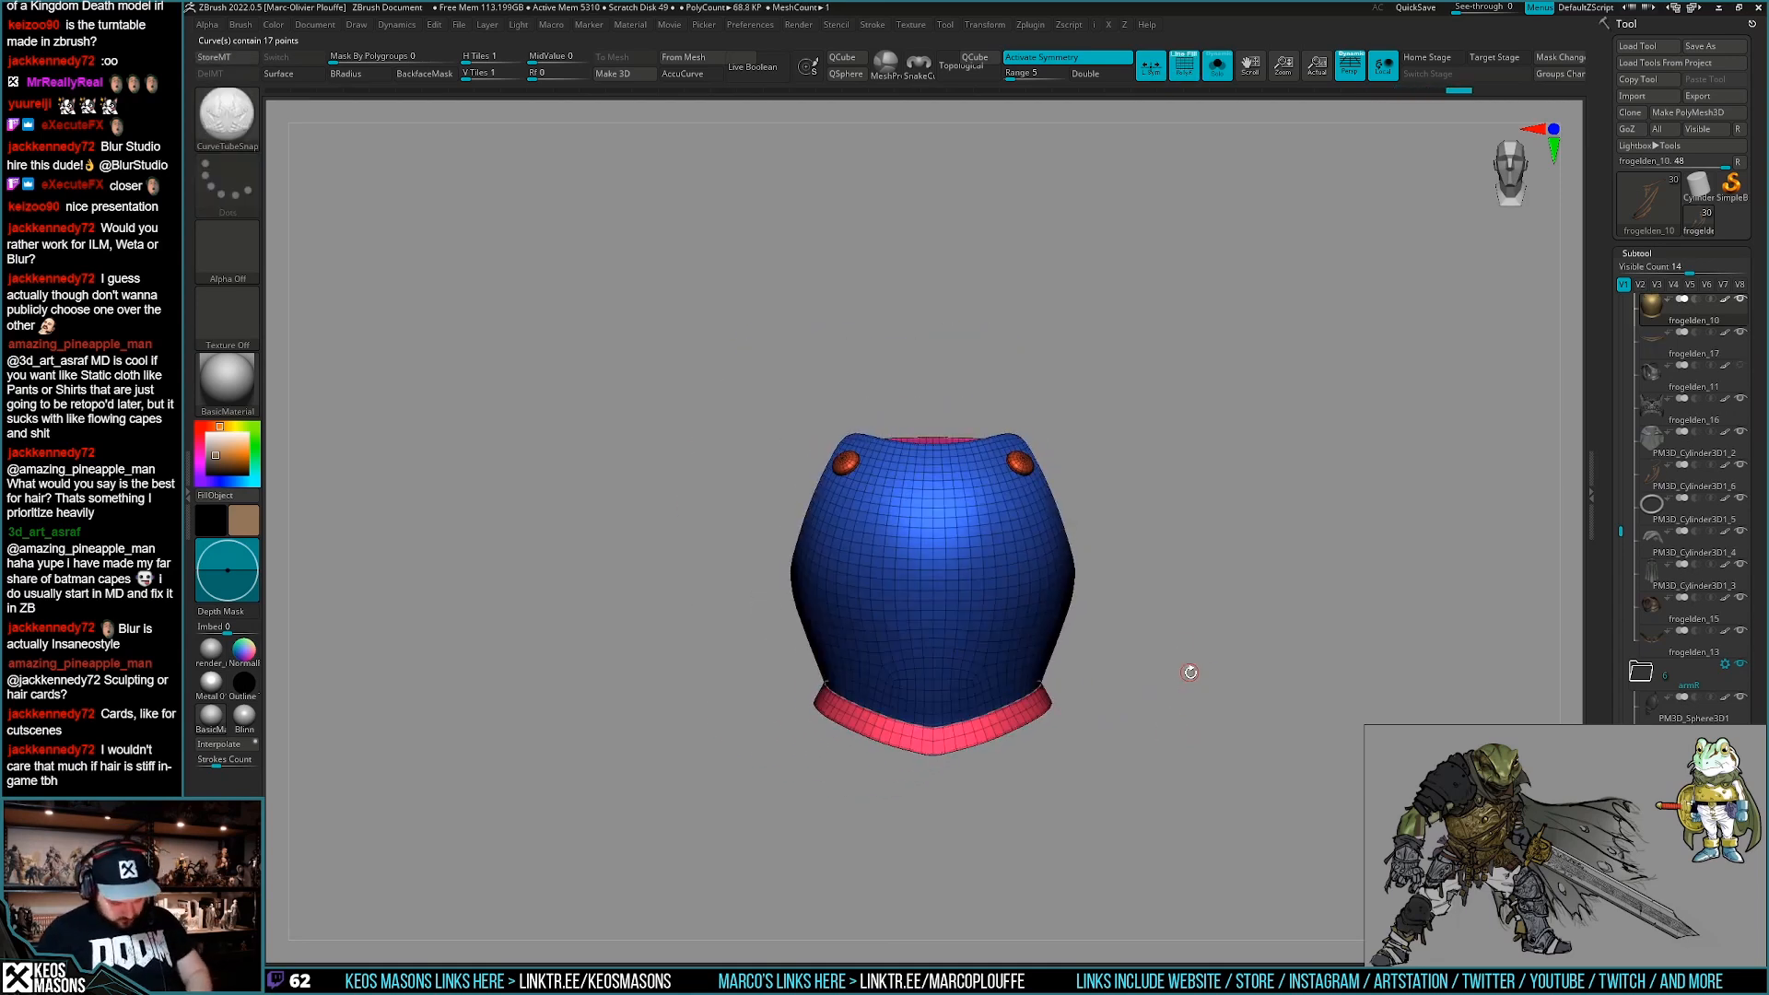
Select the frogelden_17 waist loop subtool and show its wireframe to check its polygroups.
{"action": "key", "text": "shift+f"}
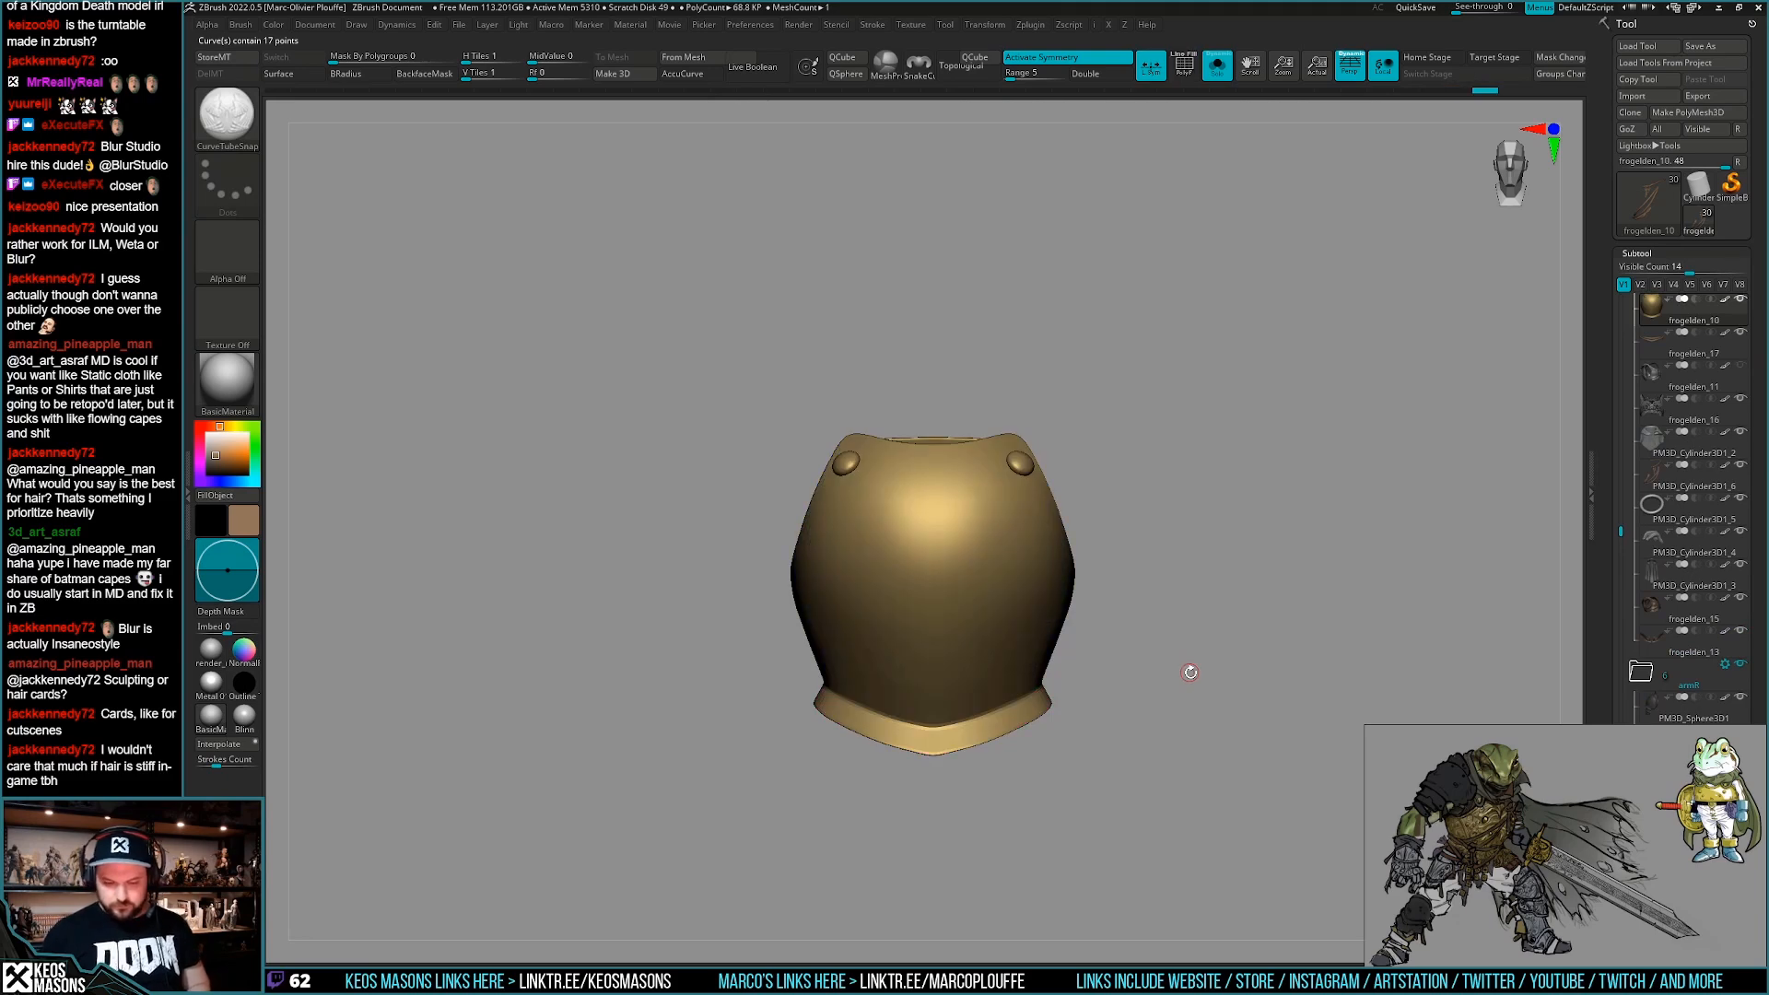
{"action": "key", "text": "Down"}
{"action": "key", "text": "shift+f"}
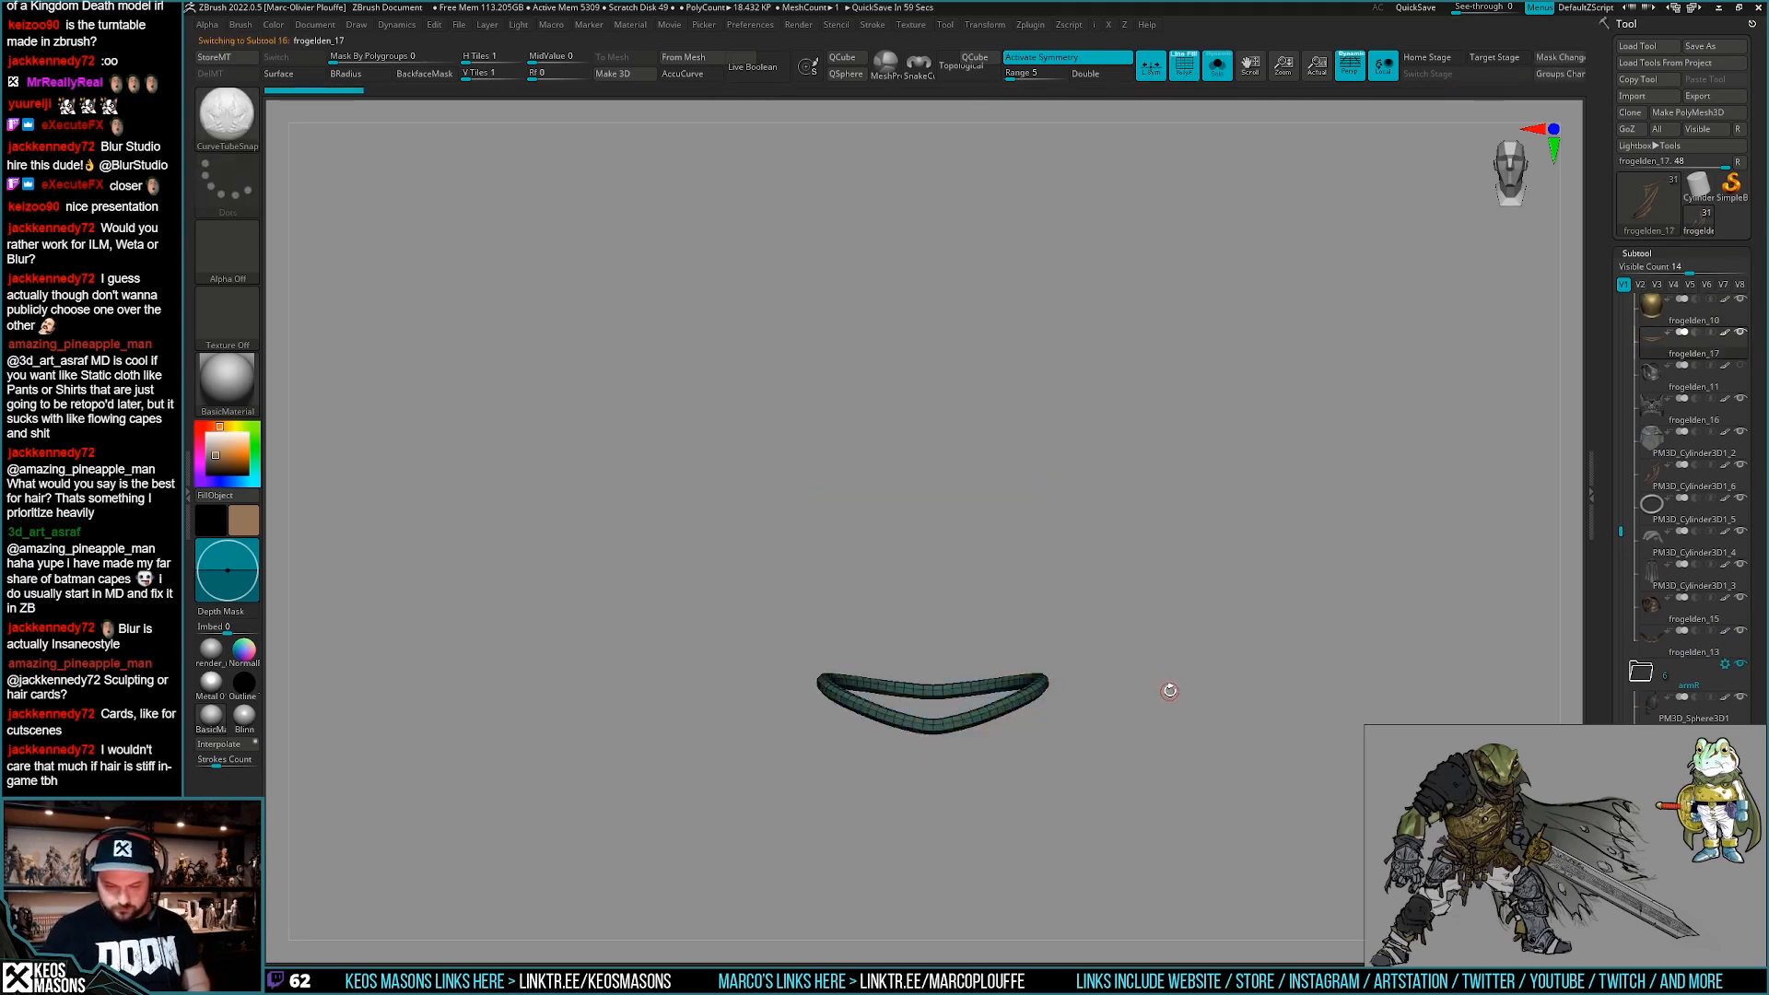
{"action": "key", "text": "ctrl+shift"}
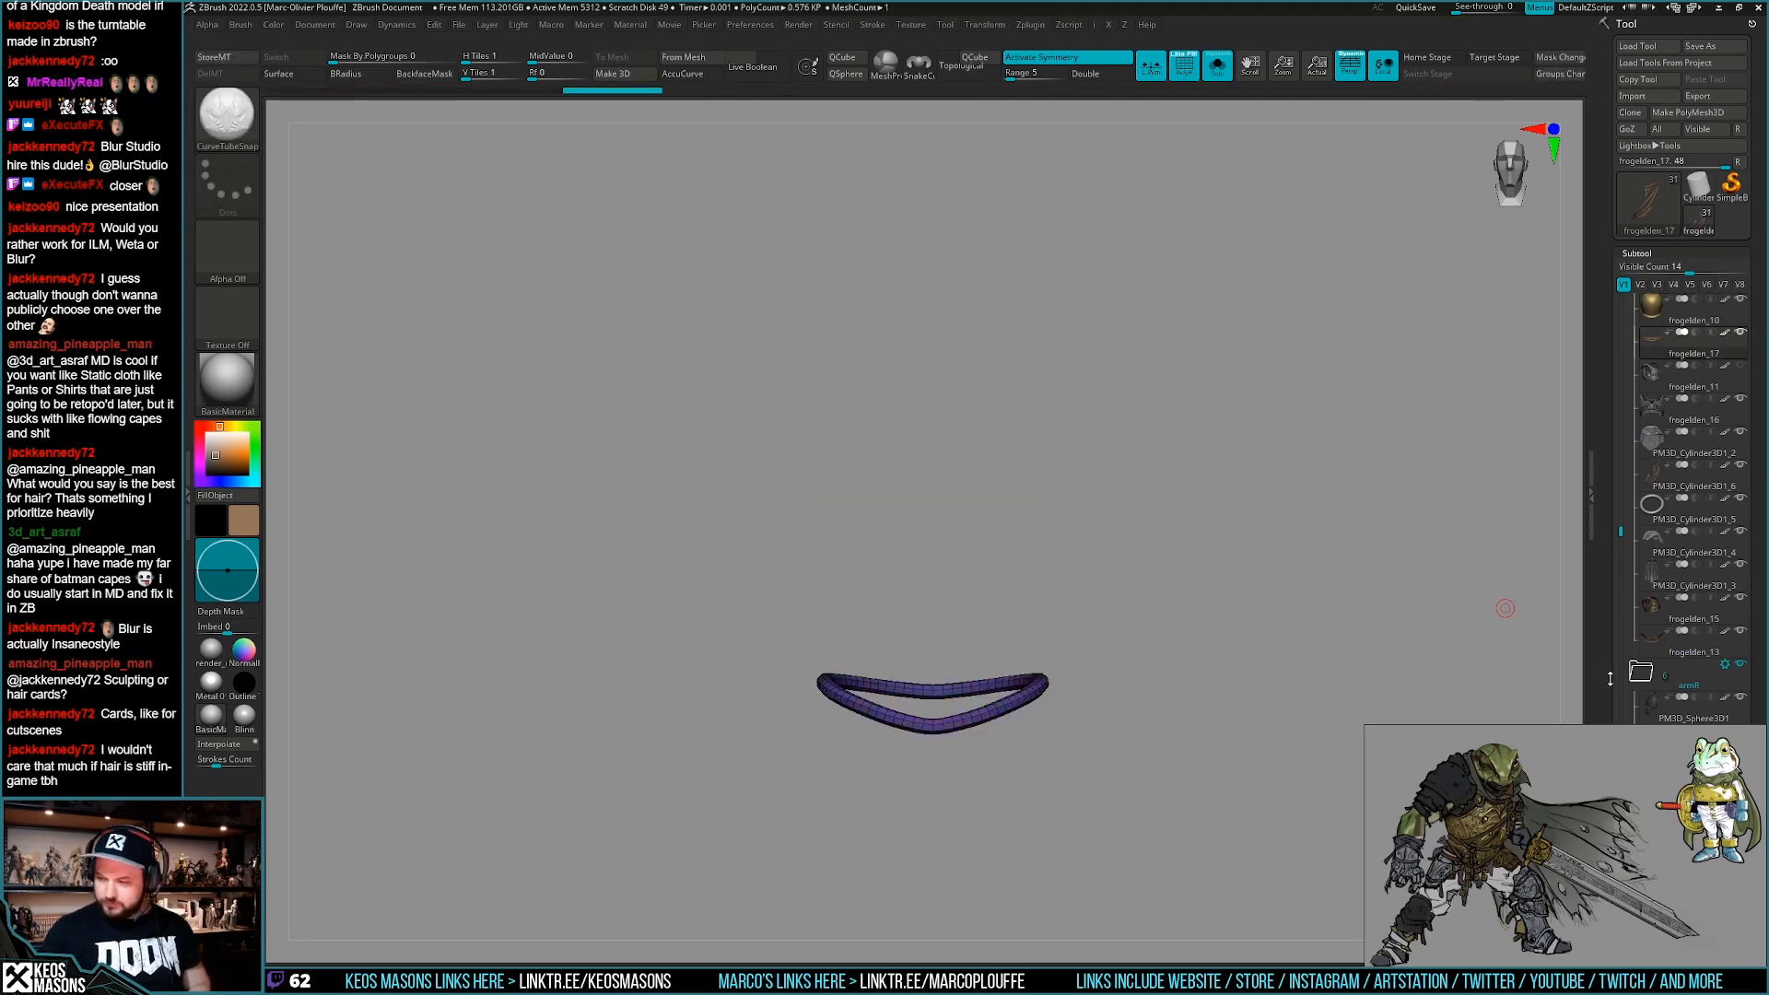
Move frogelden_17 below PM3D_Cylinder3D1_6 in the subtool order and display the whole frog character.
{"action": "scroll", "coordinate": [1681, 553], "scroll_direction": "down", "scroll_amount": 3}
{"action": "scroll", "coordinate": [1681, 557], "scroll_direction": "up", "scroll_amount": 6}
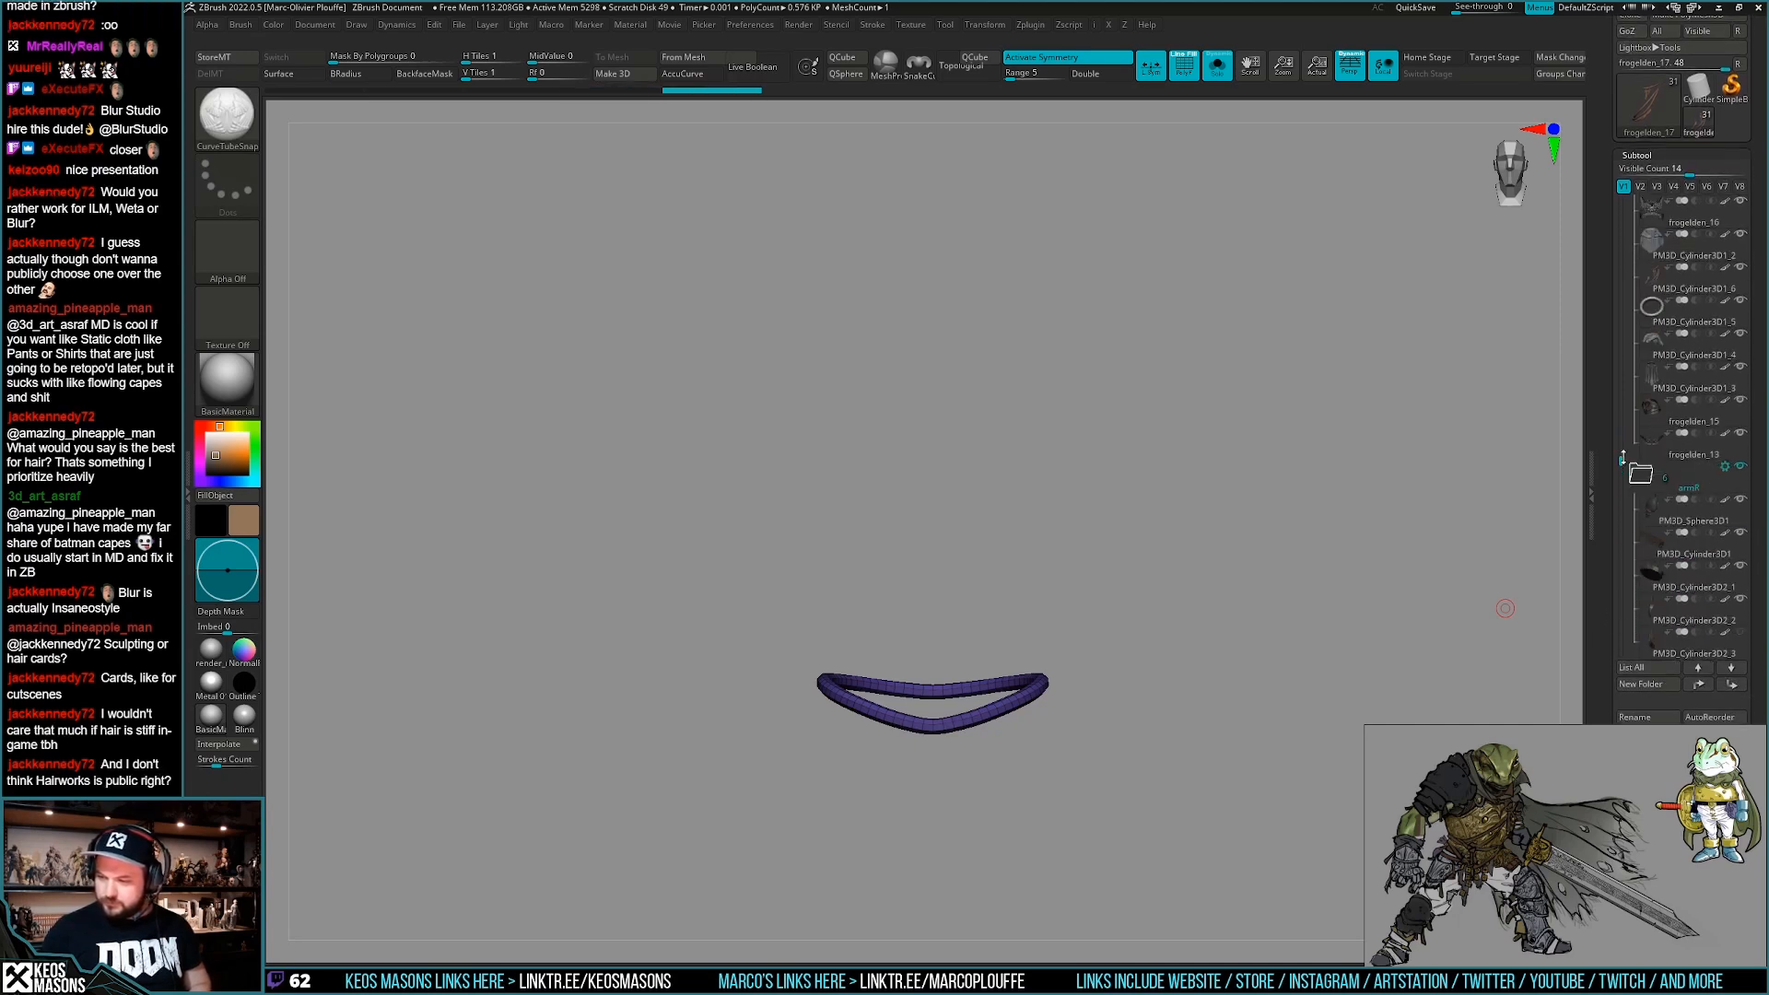
{"action": "left_click_drag", "start_coordinate": [1636, 359], "coordinate": [1665, 504]}
{"action": "left_click", "coordinate": [1663, 515]}
{"action": "key", "text": "alt+s"}
{"action": "mouse_move", "coordinate": [1145, 752]}
{"action": "left_mouse_down"}
{"action": "mouse_move", "coordinate": [1145, 773]}
{"action": "mouse_move", "coordinate": [1129, 702]}
{"action": "mouse_move", "coordinate": [1031, 781]}
{"action": "mouse_move", "coordinate": [1032, 715]}
{"action": "left_mouse_up"}
{"action": "key", "text": "w"}
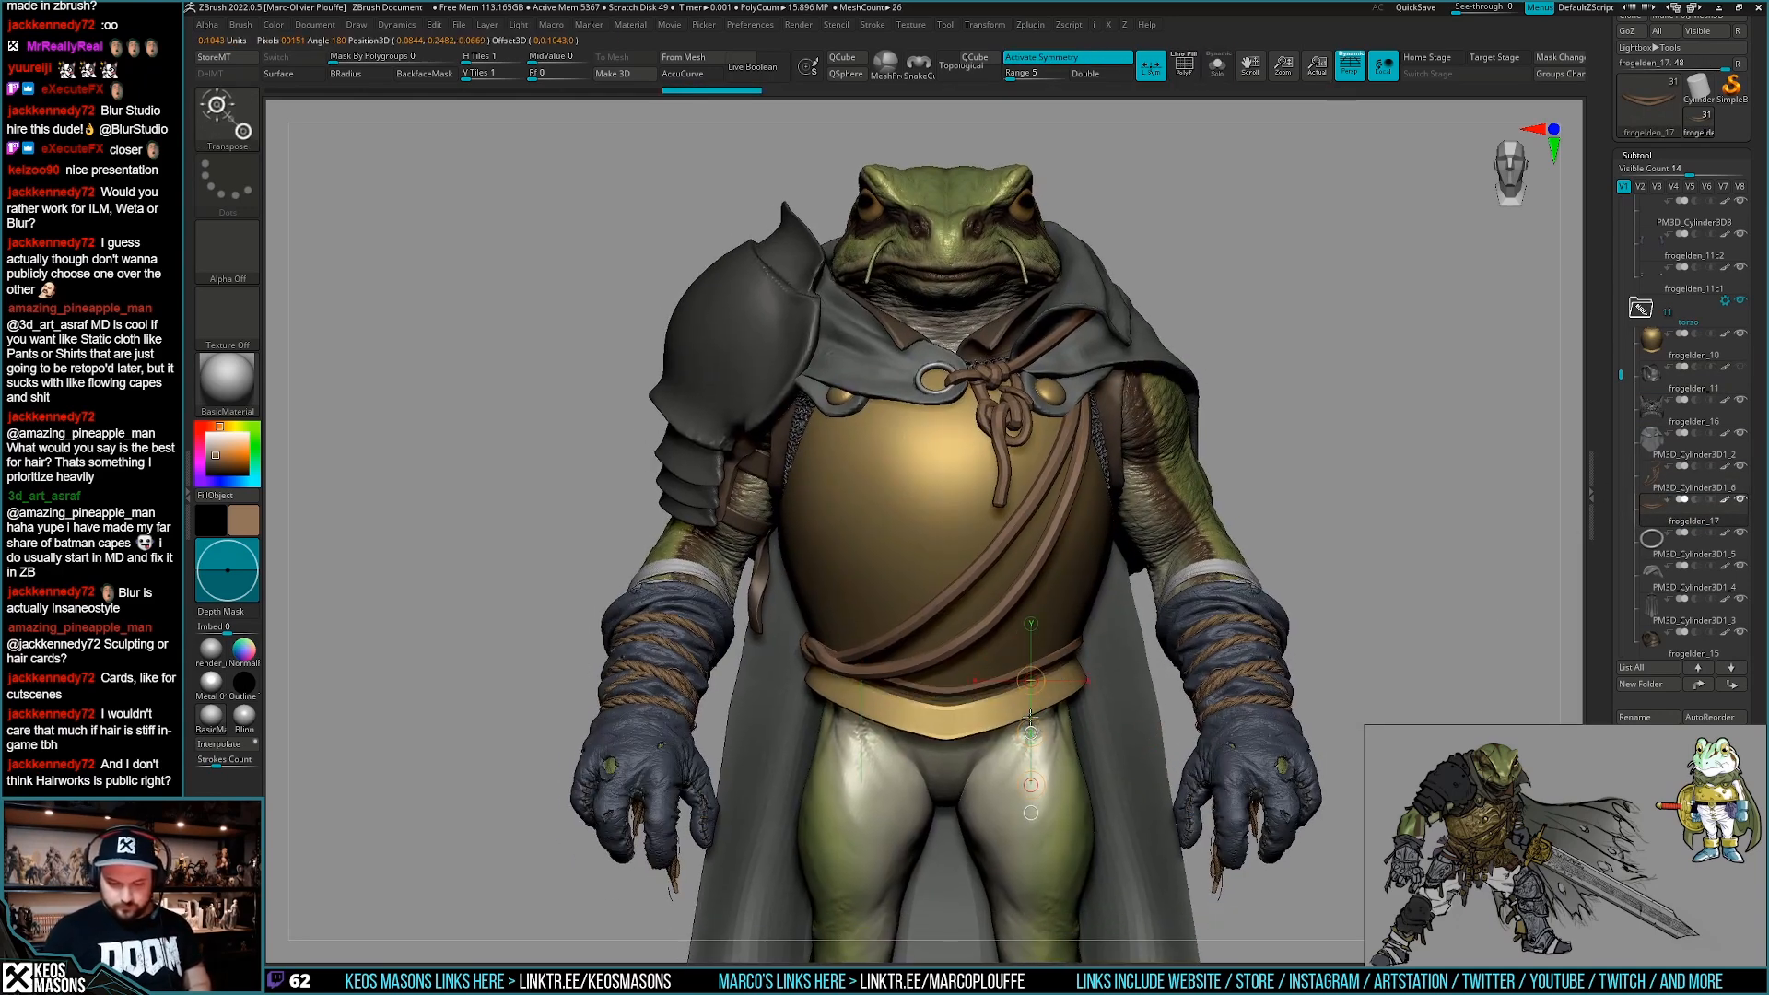
Switch to the Move brush with a large draw size for reshaping the waist rope.
{"action": "key", "text": "q"}
{"action": "key", "text": "space"}
{"action": "left_click", "coordinate": [1034, 577]}
{"action": "key", "text": "space"}
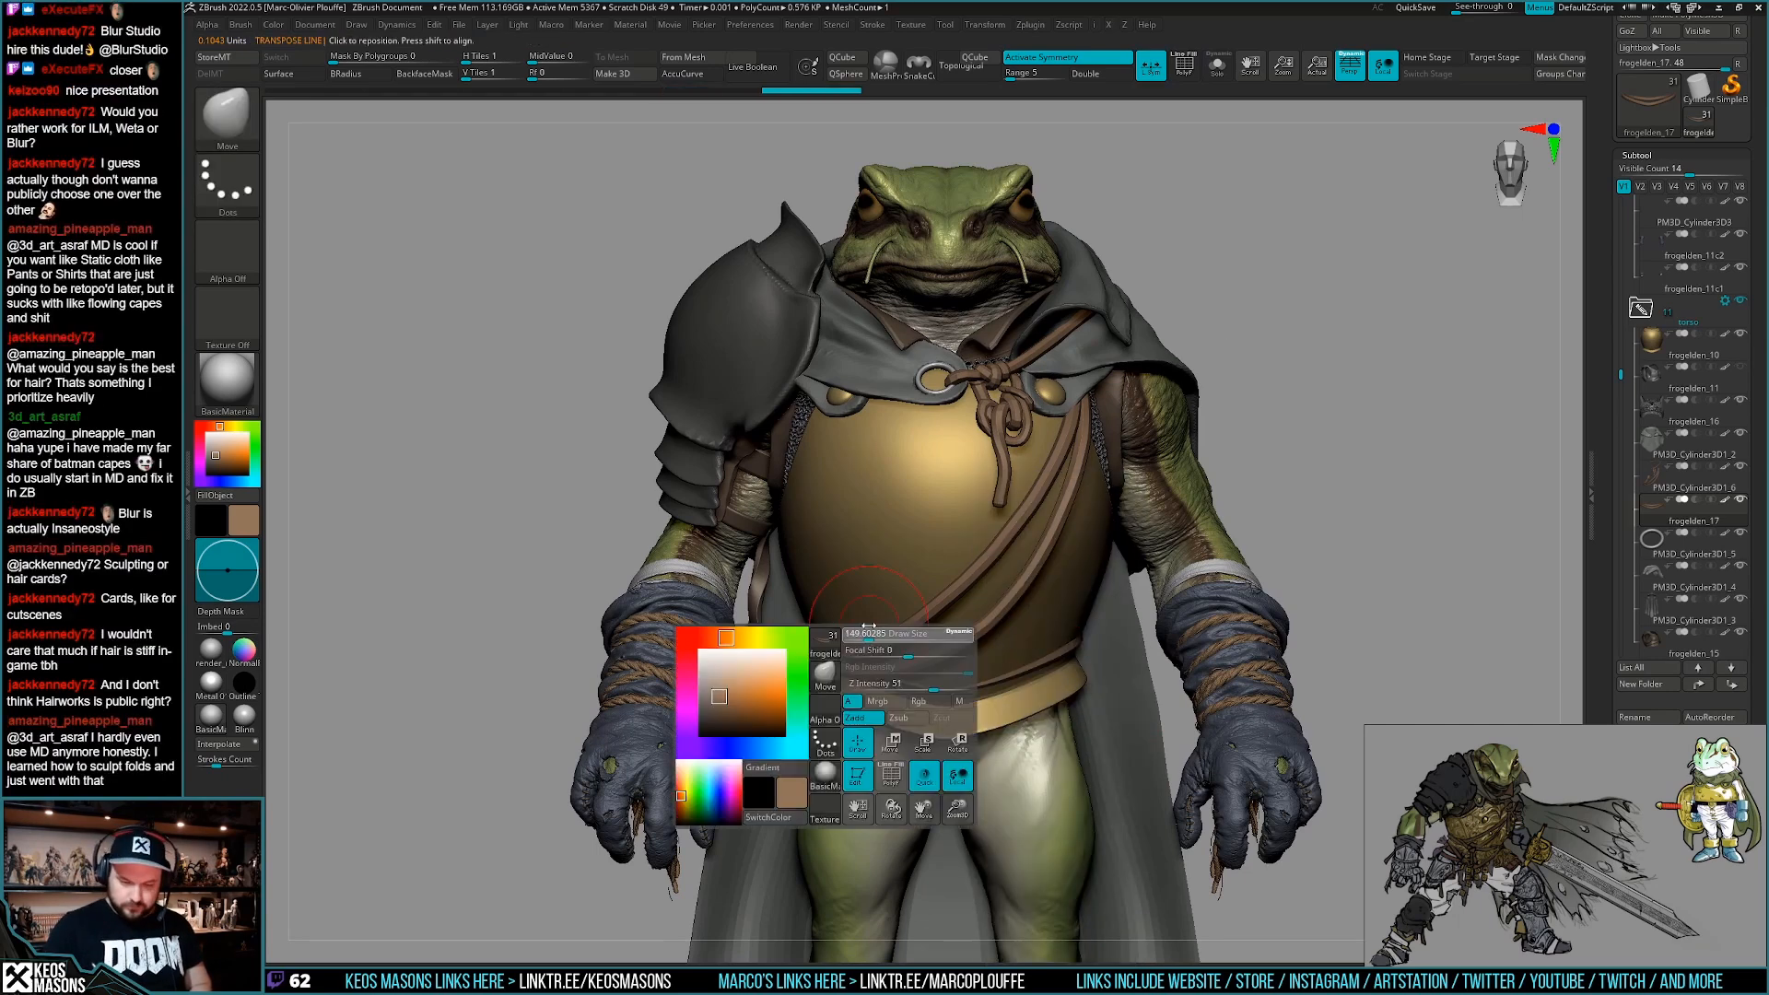
{"action": "left_click_drag", "start_coordinate": [882, 618], "coordinate": [880, 618]}
{"action": "mouse_move", "coordinate": [1060, 654]}
{"action": "right_mouse_down"}
{"action": "mouse_move", "coordinate": [1056, 695]}
{"action": "mouse_move", "coordinate": [1063, 663]}
{"action": "right_mouse_up"}
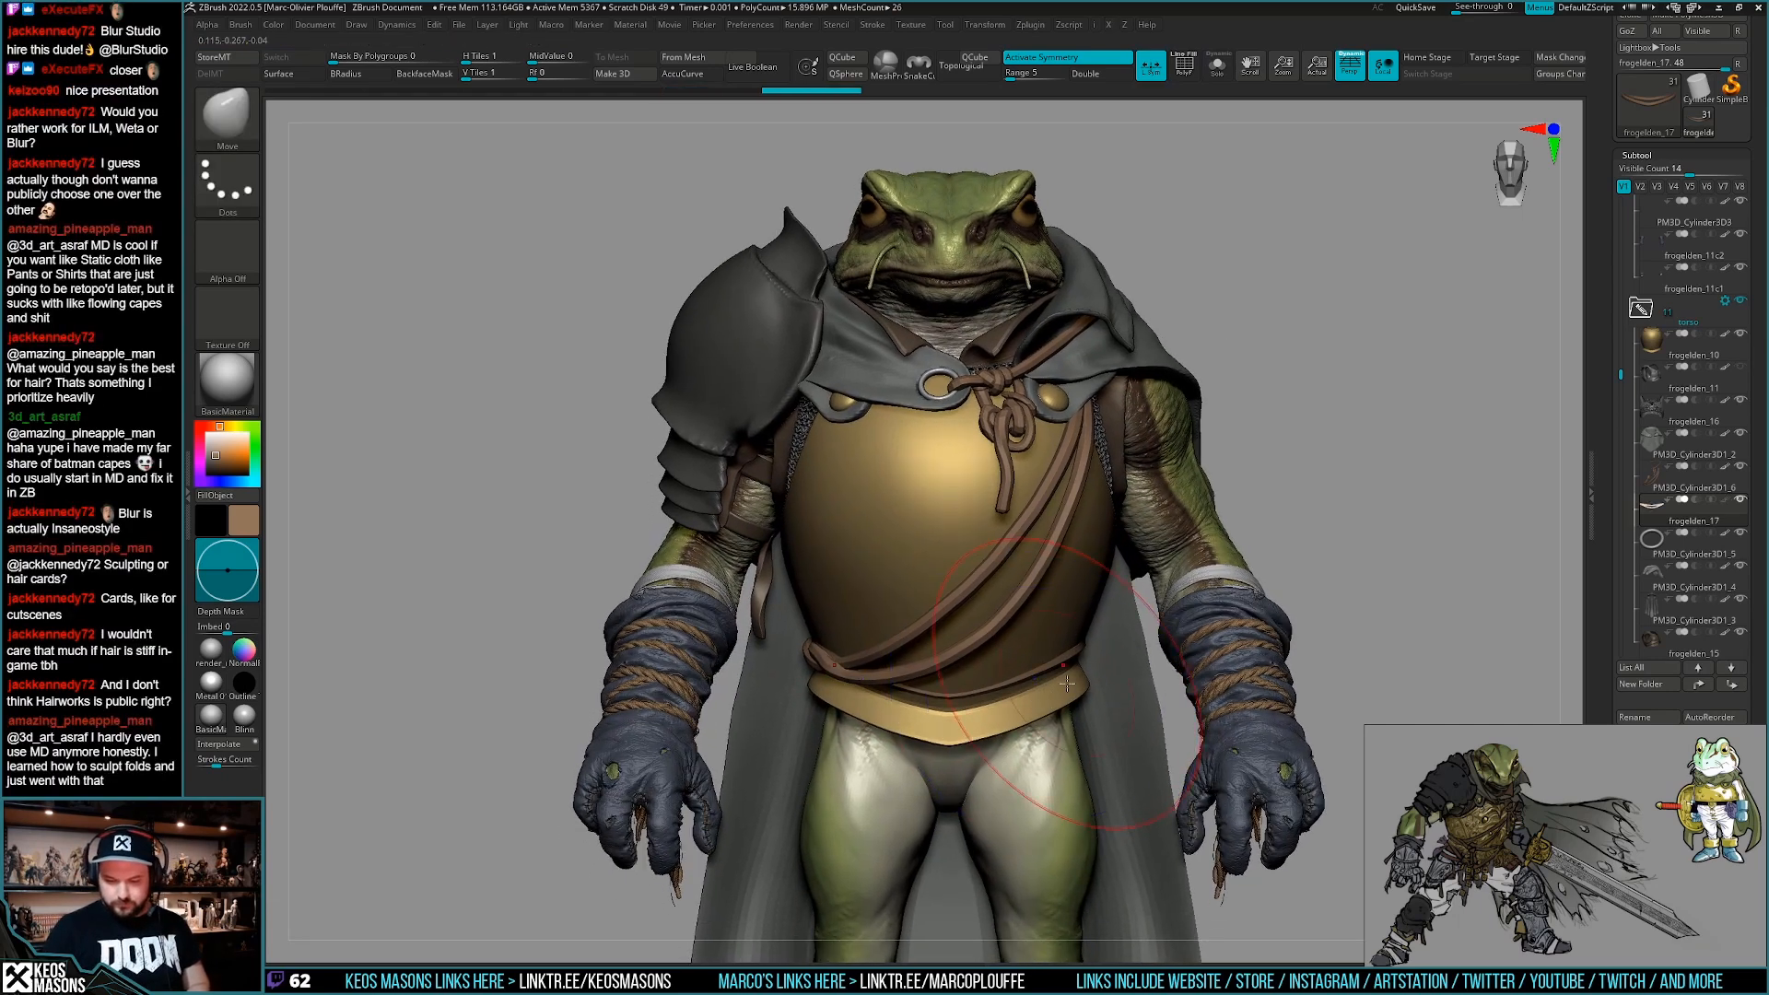
Color the waist rope salmon red so it stands out against the brown cords and gold armor.
{"action": "key", "text": "space"}
{"action": "left_click", "coordinate": [916, 720]}
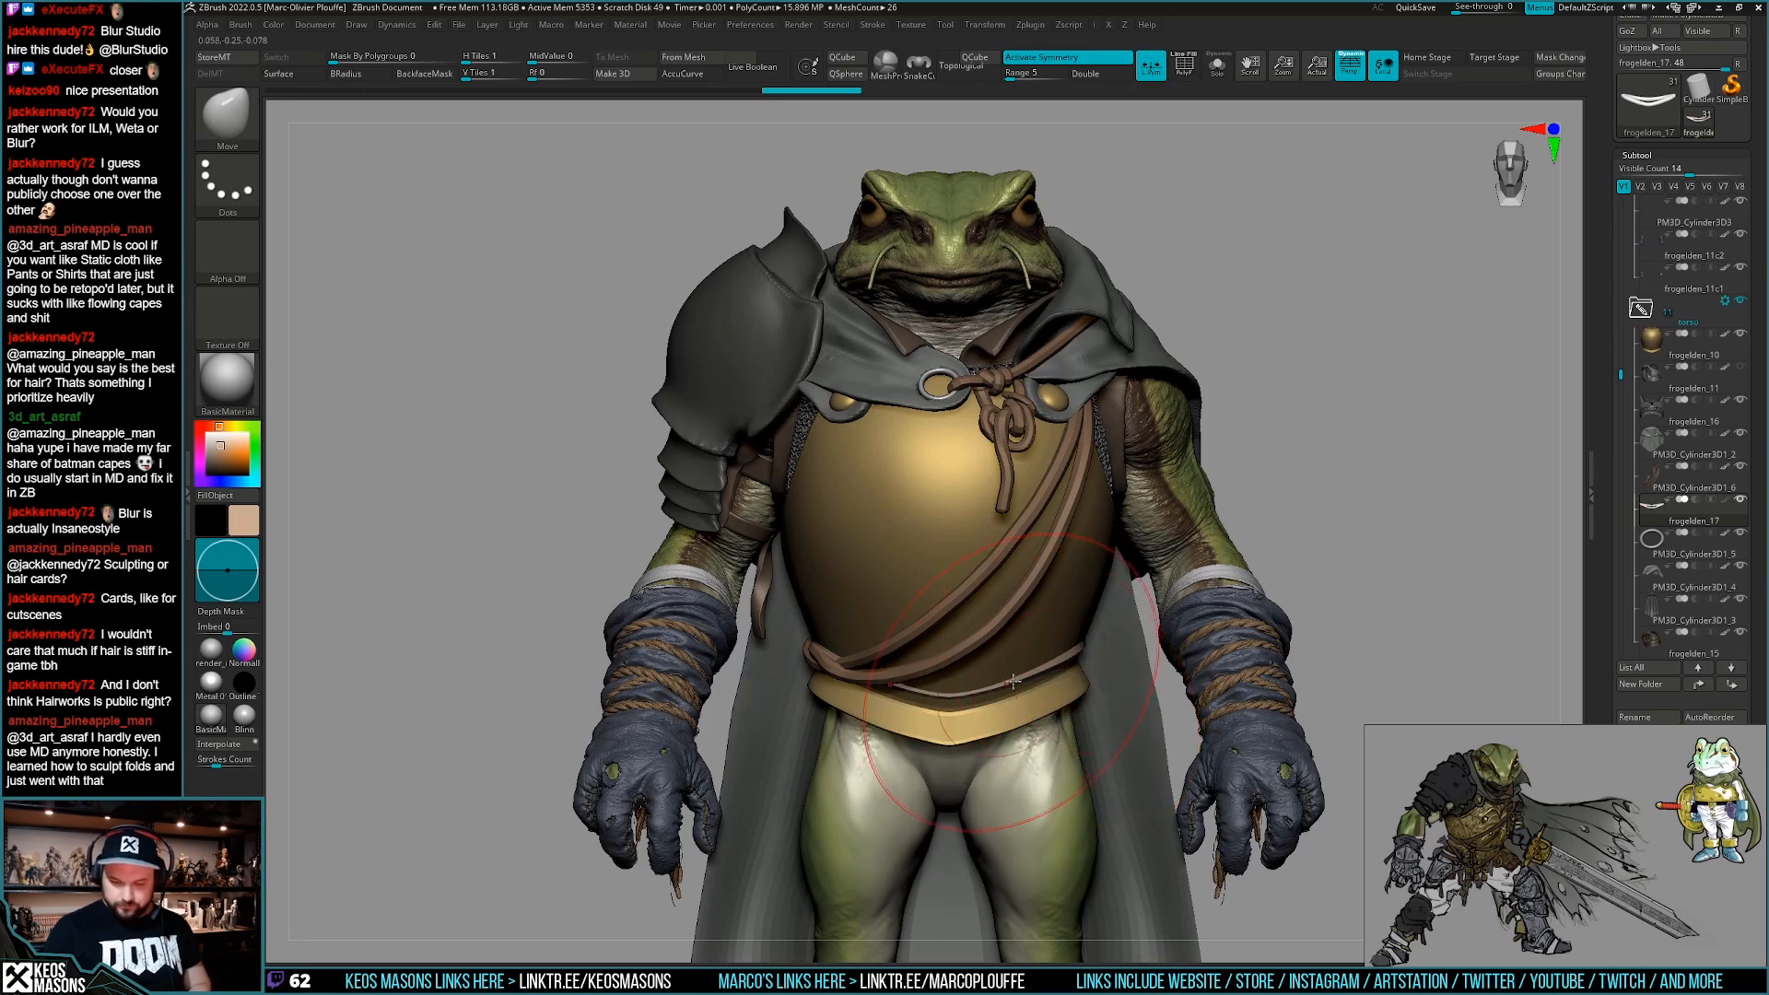
{"action": "key", "text": "space"}
{"action": "left_click_drag", "start_coordinate": [847, 704], "coordinate": [876, 729]}
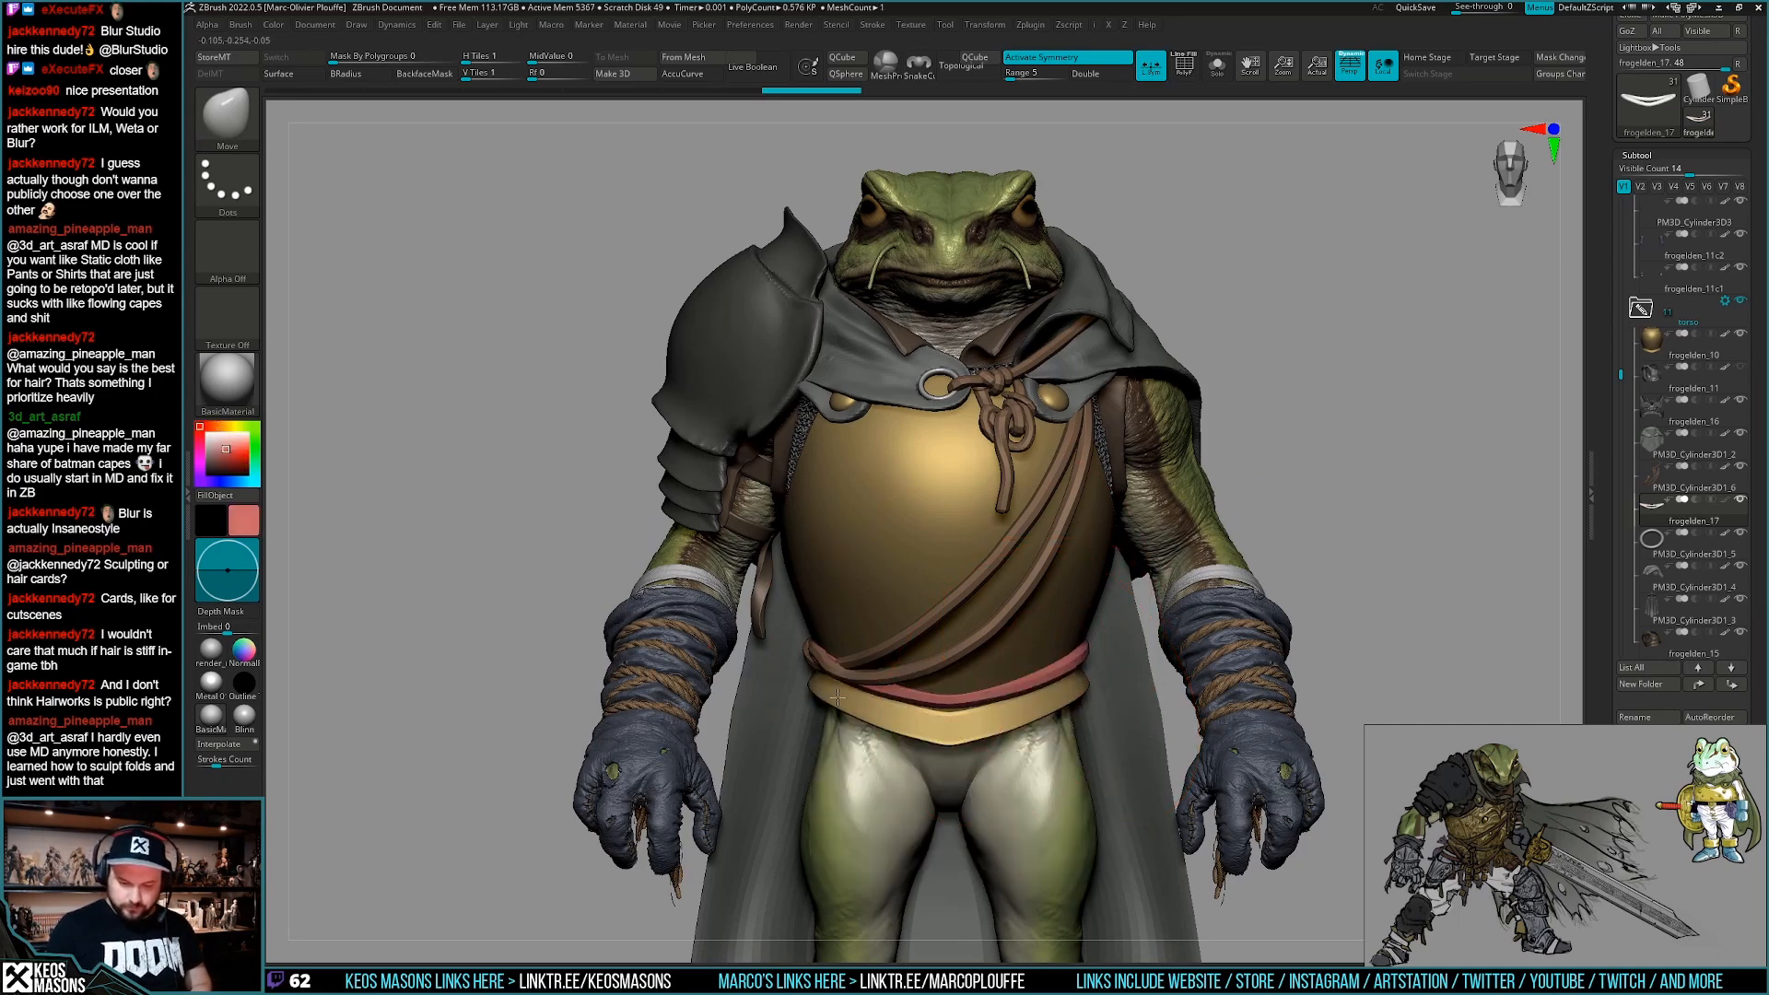
{"action": "right_click_drag", "start_coordinate": [972, 706], "coordinate": [975, 763]}
Push the red rope against the breastplate's lower edge along the front and the pauldron side with the Move brush.
{"action": "key", "text": "space"}
{"action": "key", "text": "space"}
{"action": "left_click_drag", "start_coordinate": [1039, 669], "coordinate": [1025, 662]}
{"action": "mouse_move", "coordinate": [1025, 662]}
{"action": "right_mouse_down"}
{"action": "mouse_move", "coordinate": [991, 708]}
{"action": "mouse_move", "coordinate": [813, 724]}
{"action": "right_mouse_up"}
{"action": "left_click_drag", "start_coordinate": [801, 708], "coordinate": [798, 705]}
{"action": "right_click_drag", "start_coordinate": [852, 737], "coordinate": [811, 783]}
{"action": "key", "text": "space"}
{"action": "right_click_drag", "start_coordinate": [822, 702], "coordinate": [860, 693]}
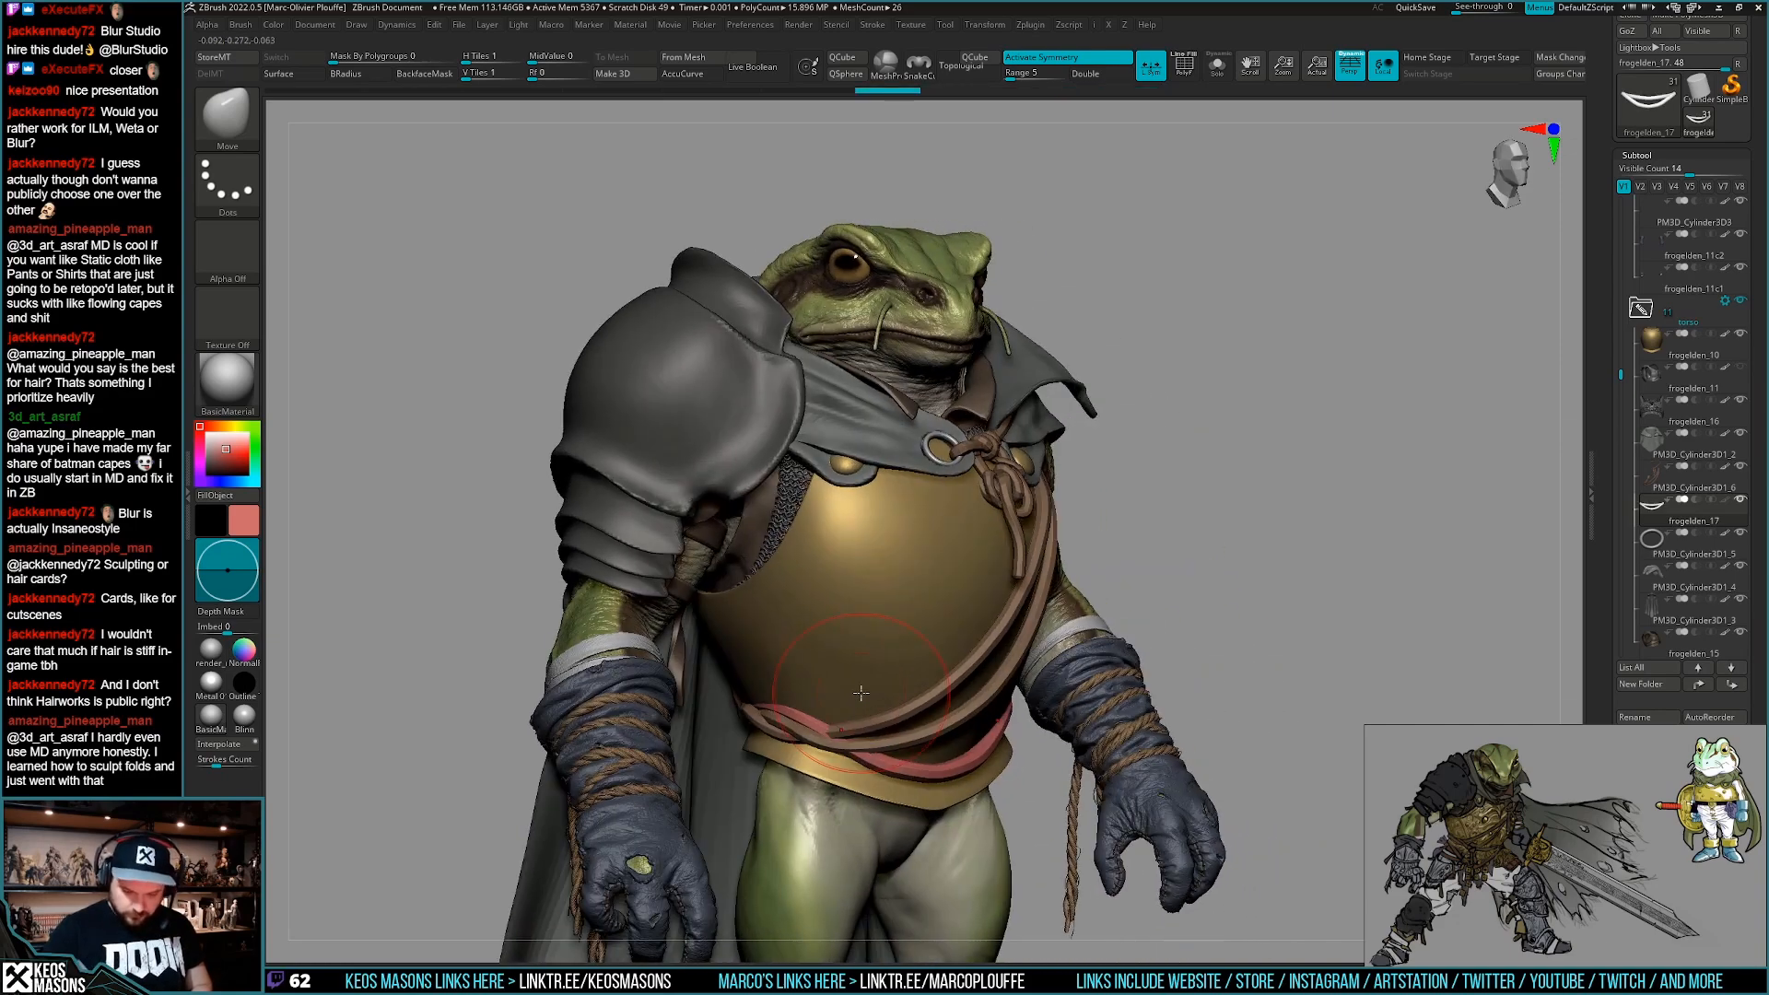
Fit the red rope around the pauldron-side hip and lower back, adjusting the brush size as needed.
{"action": "mouse_move", "coordinate": [730, 730]}
{"action": "right_mouse_down"}
{"action": "mouse_move", "coordinate": [779, 695]}
{"action": "mouse_move", "coordinate": [726, 716]}
{"action": "mouse_move", "coordinate": [832, 732]}
{"action": "mouse_move", "coordinate": [785, 703]}
{"action": "mouse_move", "coordinate": [819, 657]}
{"action": "mouse_move", "coordinate": [875, 686]}
{"action": "mouse_move", "coordinate": [782, 707]}
{"action": "right_mouse_up"}
{"action": "key", "text": "space"}
{"action": "key", "text": "space"}
{"action": "key", "text": "space"}
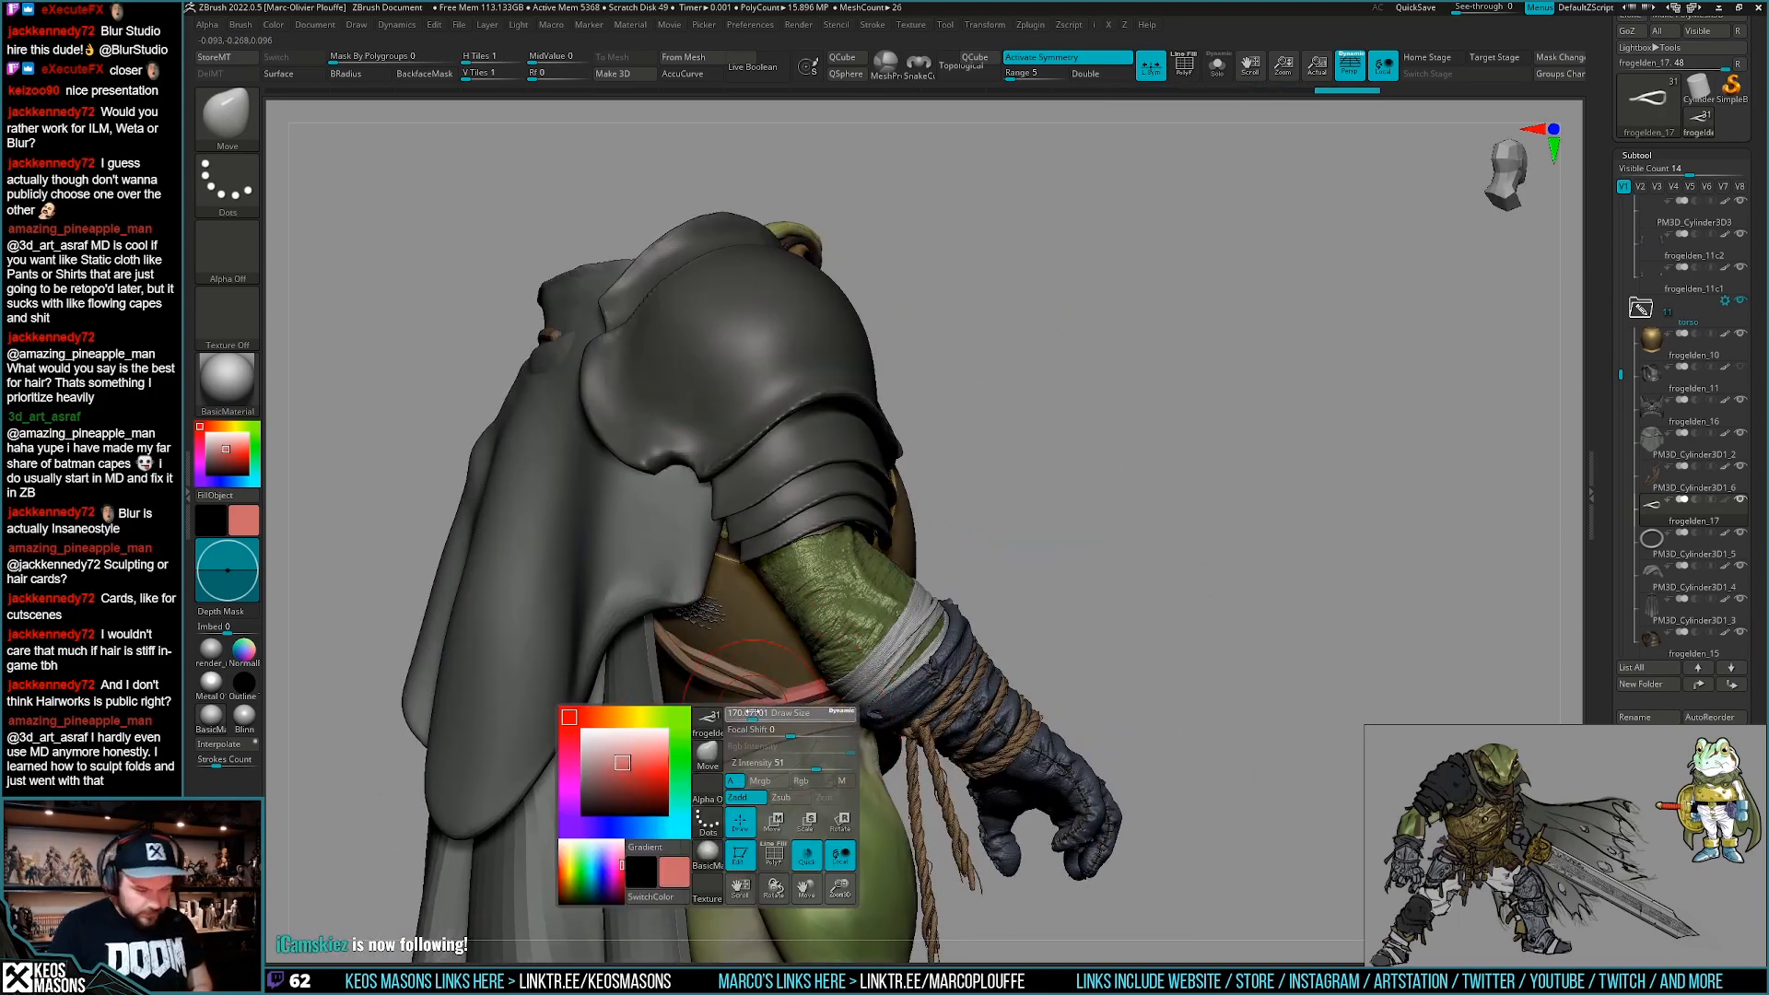
{"action": "mouse_move", "coordinate": [748, 716]}
{"action": "right_mouse_down"}
{"action": "mouse_move", "coordinate": [829, 709]}
{"action": "mouse_move", "coordinate": [746, 718]}
{"action": "right_mouse_up"}
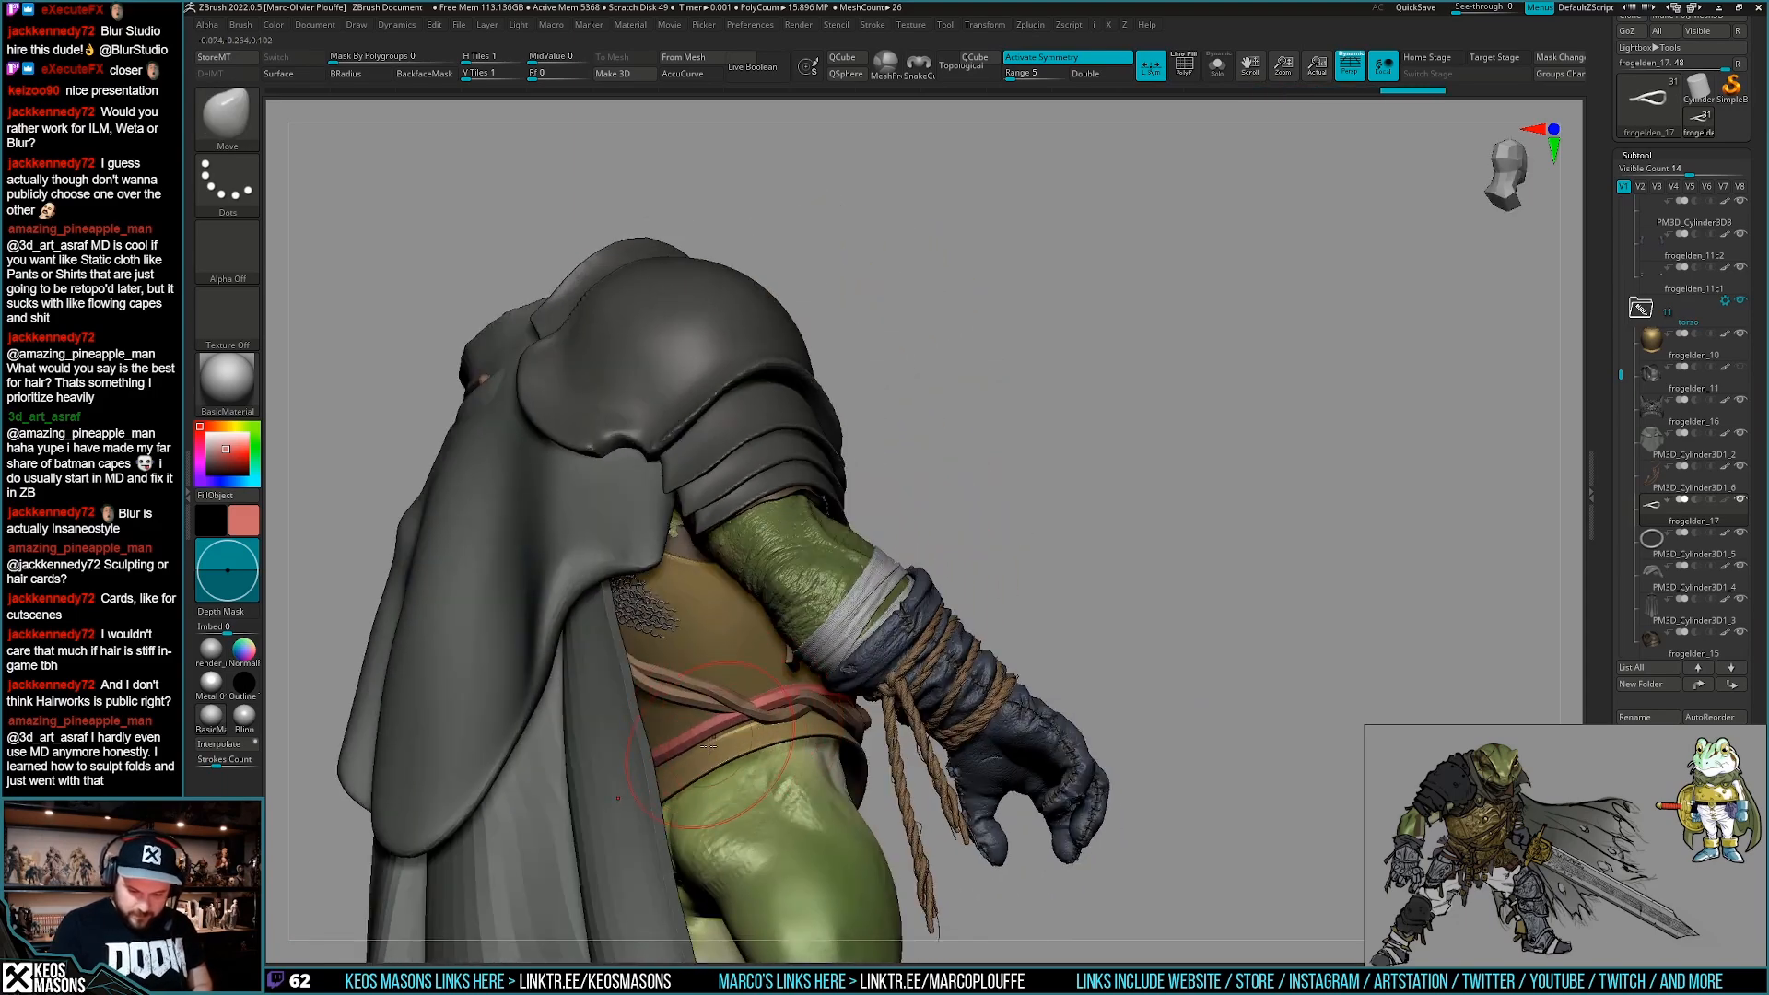
{"action": "mouse_move", "coordinate": [687, 769]}
{"action": "right_mouse_down"}
{"action": "mouse_move", "coordinate": [797, 700]}
{"action": "mouse_move", "coordinate": [938, 693]}
{"action": "mouse_move", "coordinate": [855, 662]}
{"action": "mouse_move", "coordinate": [652, 737]}
{"action": "right_mouse_up"}
{"action": "key", "text": "space"}
{"action": "key", "text": "space"}
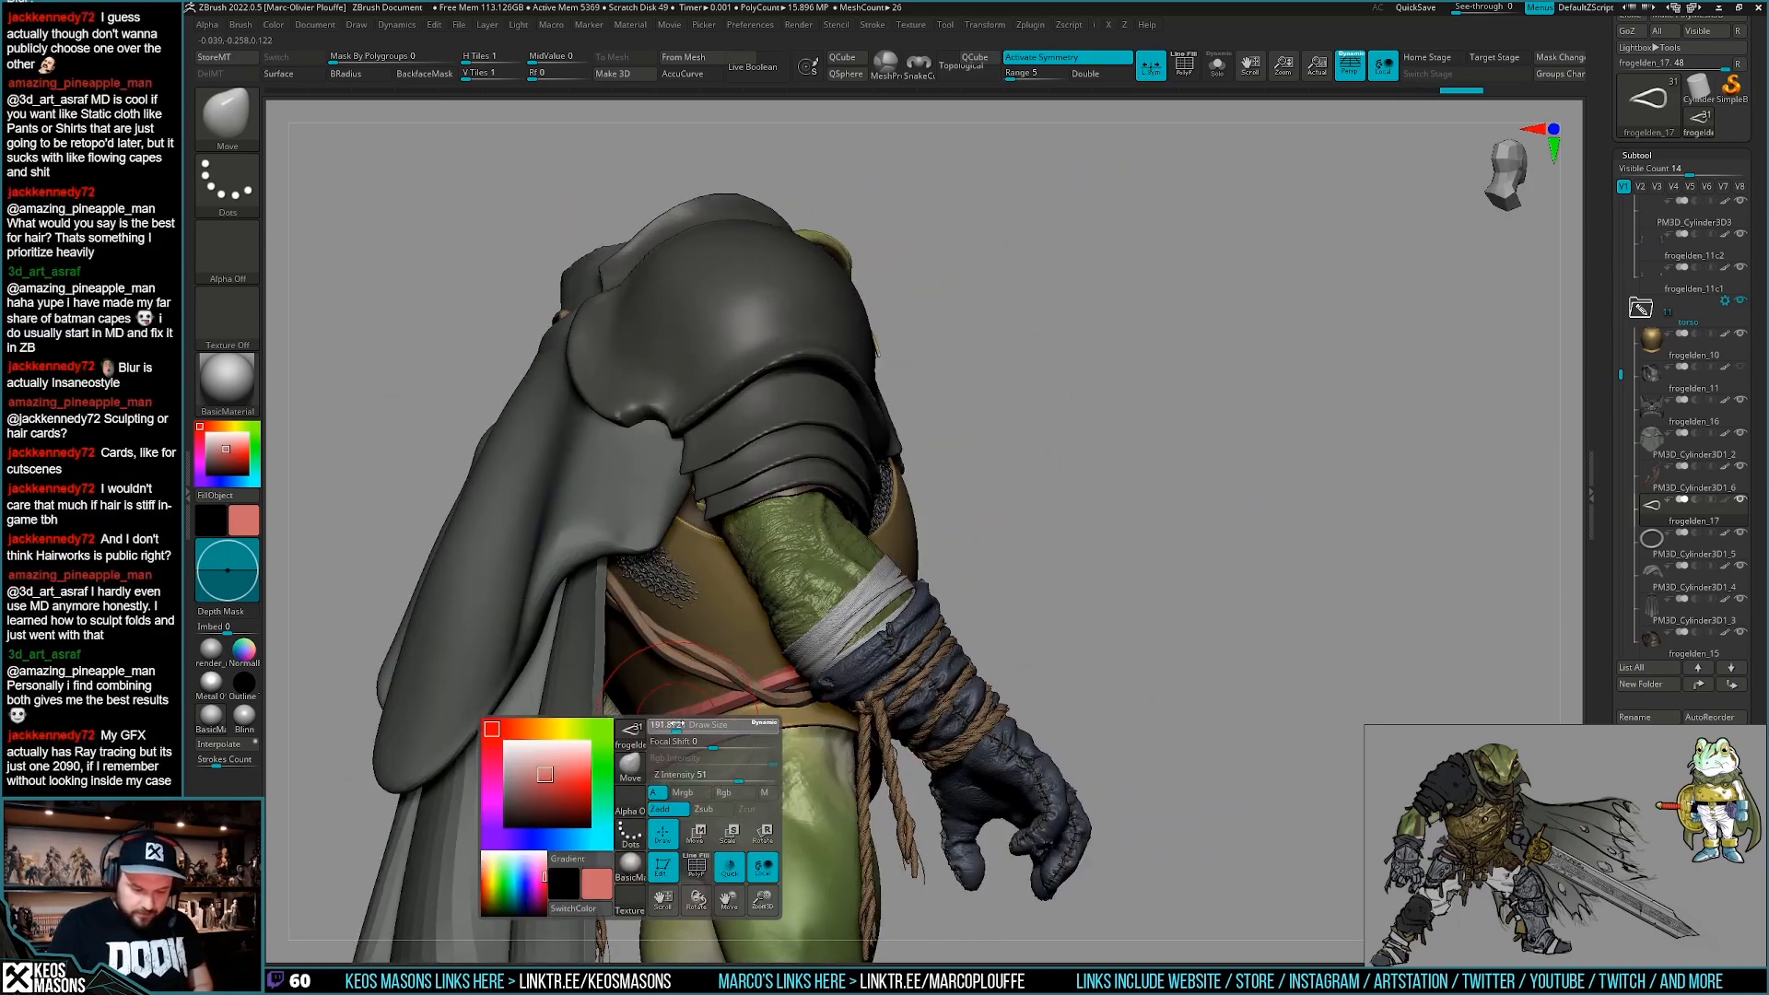
{"action": "right_click_drag", "start_coordinate": [692, 723], "coordinate": [803, 684]}
{"action": "right_click", "coordinate": [787, 695]}
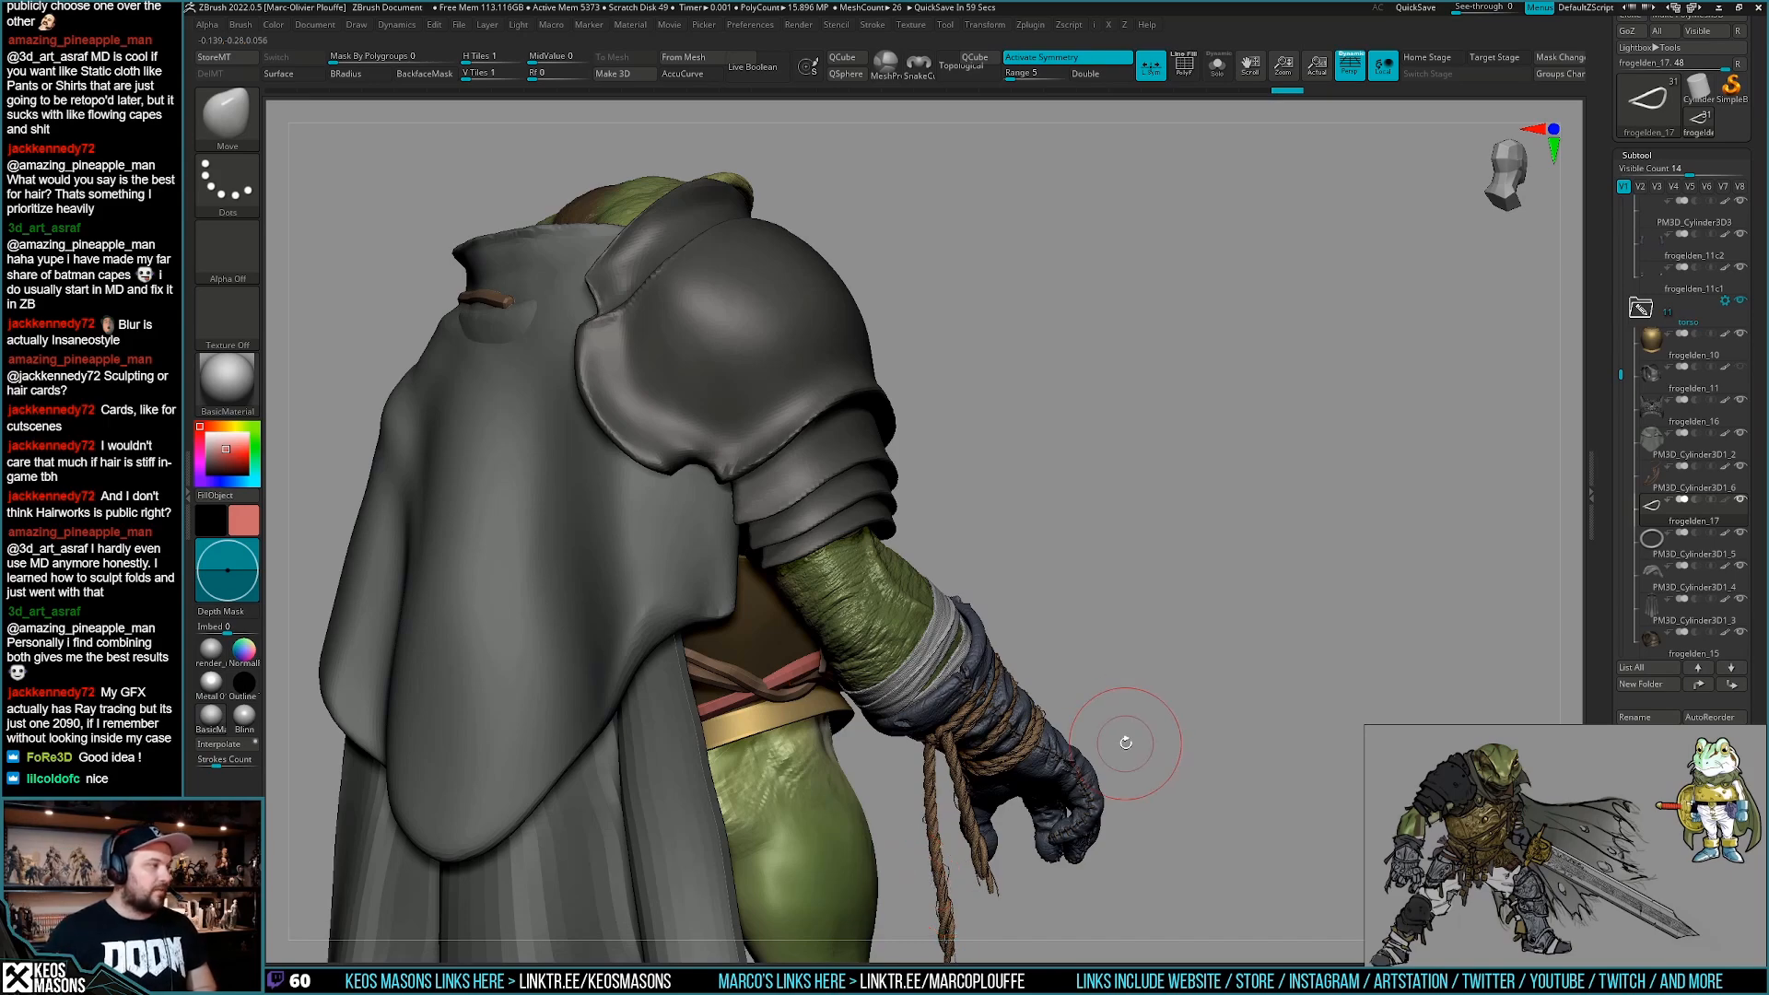
Return to the front of the torso, adjust the red rope's end and turn off symmetry for the Move brush.
{"action": "left_click_drag", "start_coordinate": [1134, 767], "coordinate": [1069, 735]}
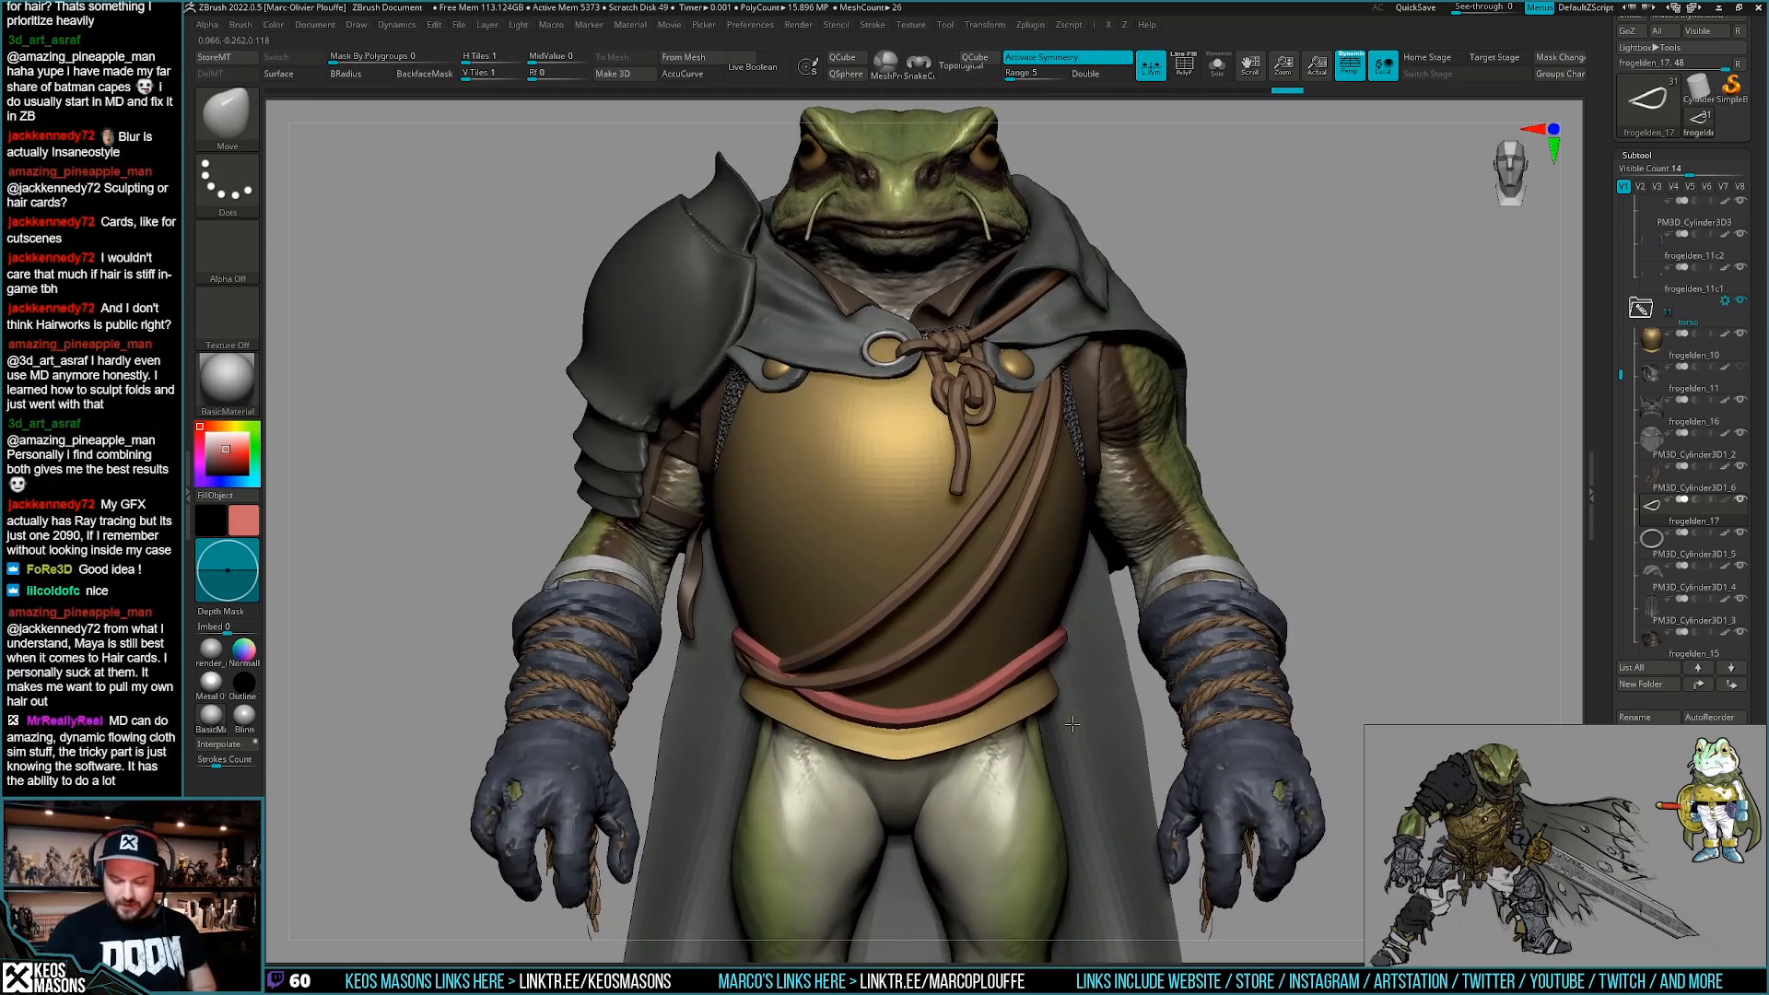
{"action": "key", "text": "shift+alt+s"}
{"action": "key", "text": "w"}
{"action": "key", "text": "shift+alt+s"}
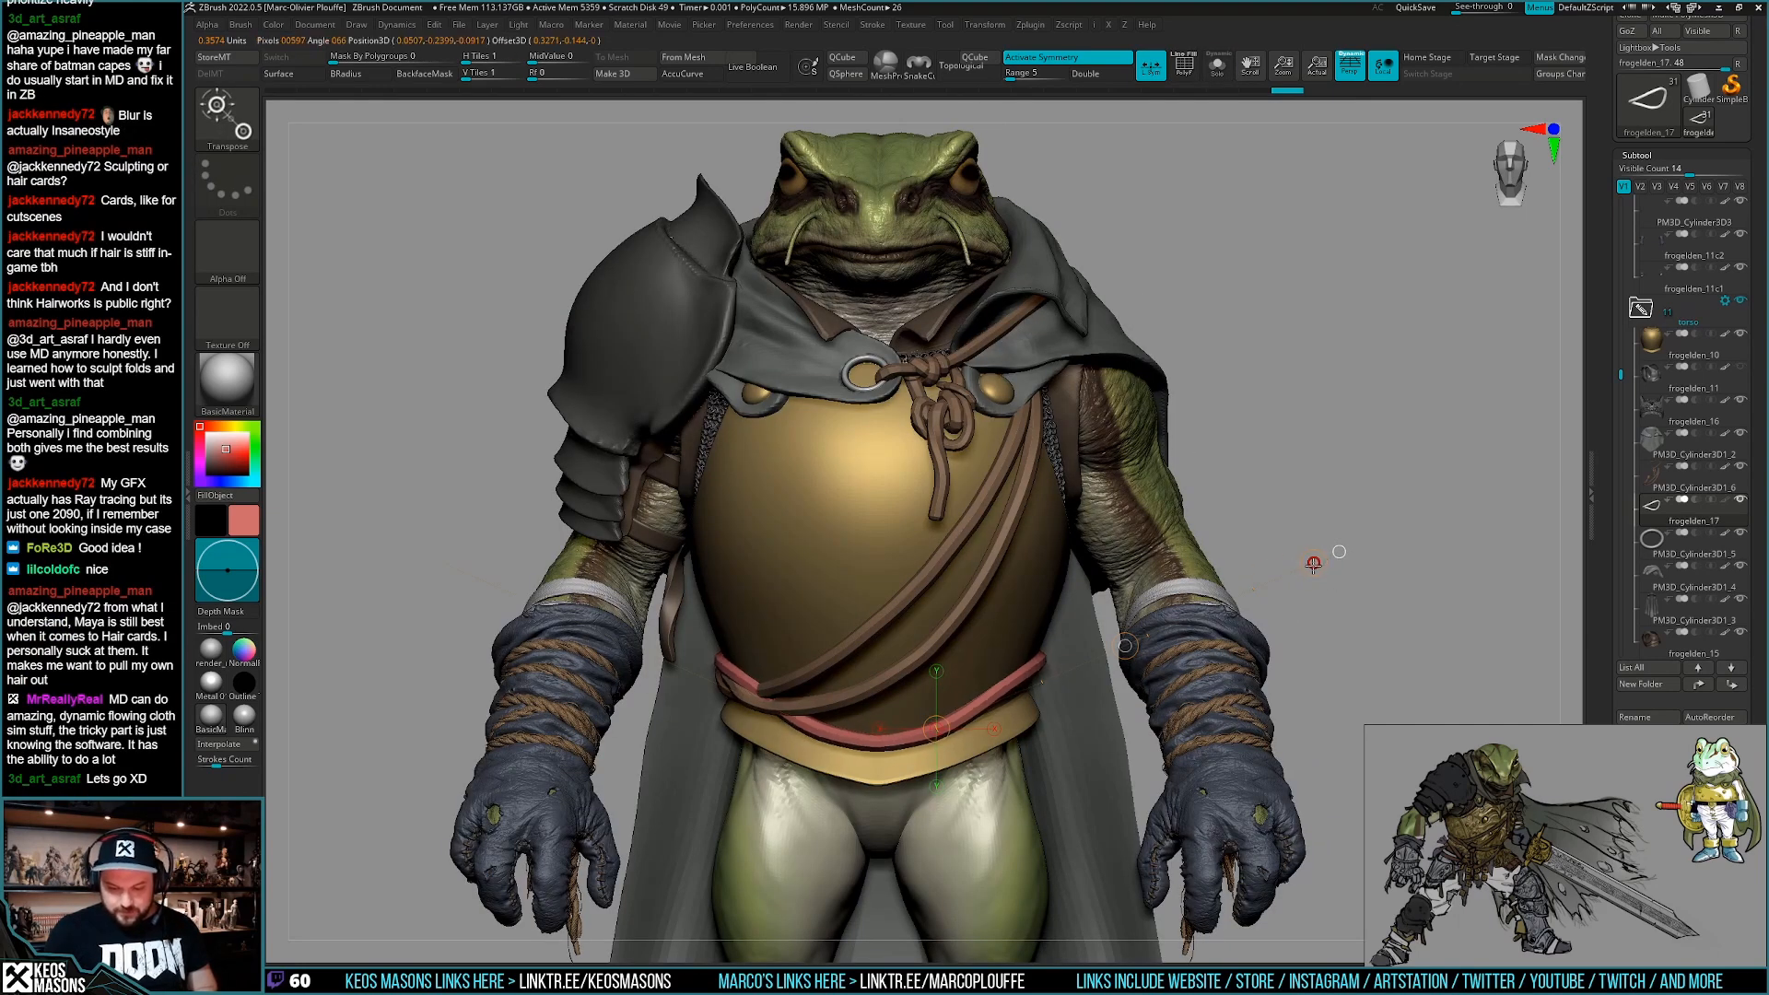
{"action": "key", "text": "q"}
{"action": "right_click_drag", "start_coordinate": [1025, 701], "coordinate": [1063, 678], "text": "alt"}
{"action": "key", "text": "space"}
{"action": "mouse_move", "coordinate": [1076, 670]}
{"action": "left_mouse_down"}
{"action": "mouse_move", "coordinate": [1096, 670]}
{"action": "mouse_move", "coordinate": [1068, 661]}
{"action": "mouse_move", "coordinate": [1062, 690]}
{"action": "left_mouse_up"}
{"action": "key", "text": "x"}
{"action": "key", "text": "space"}
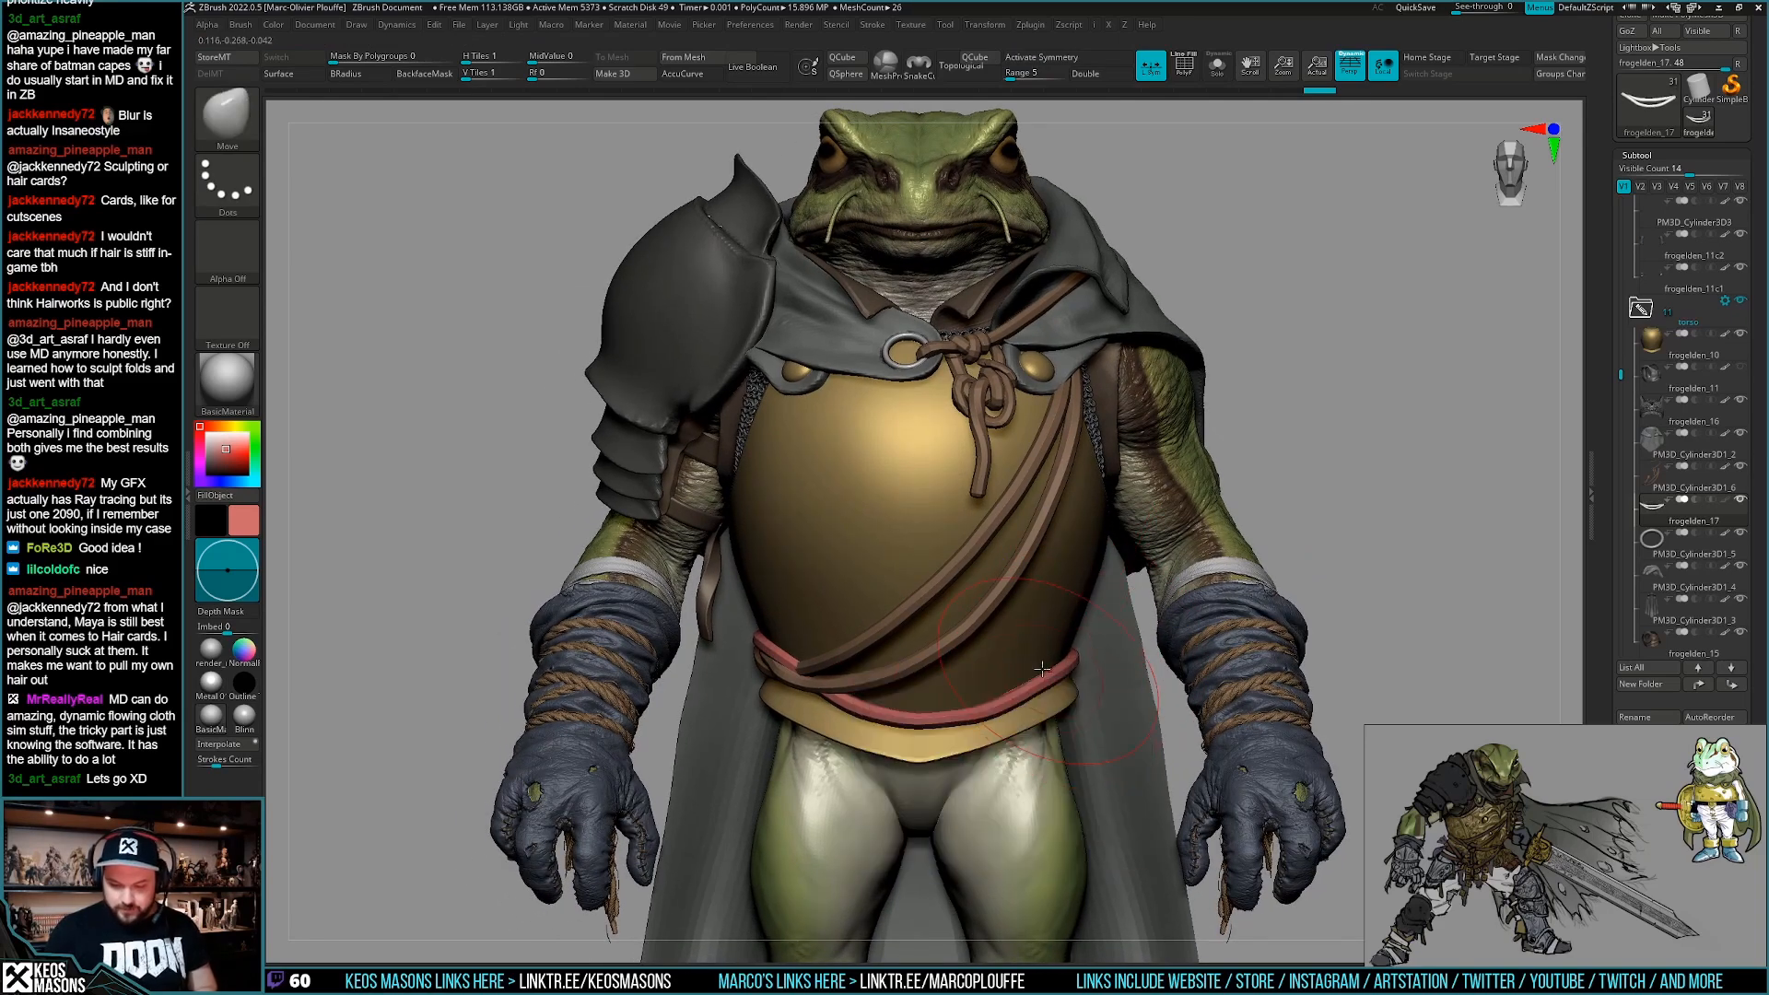
Reshape the red rope asymmetrically across the front of the waist, following the gold belt flange.
{"action": "mouse_move", "coordinate": [1048, 673]}
{"action": "right_mouse_down"}
{"action": "mouse_move", "coordinate": [843, 682]}
{"action": "mouse_move", "coordinate": [949, 715]}
{"action": "right_mouse_up"}
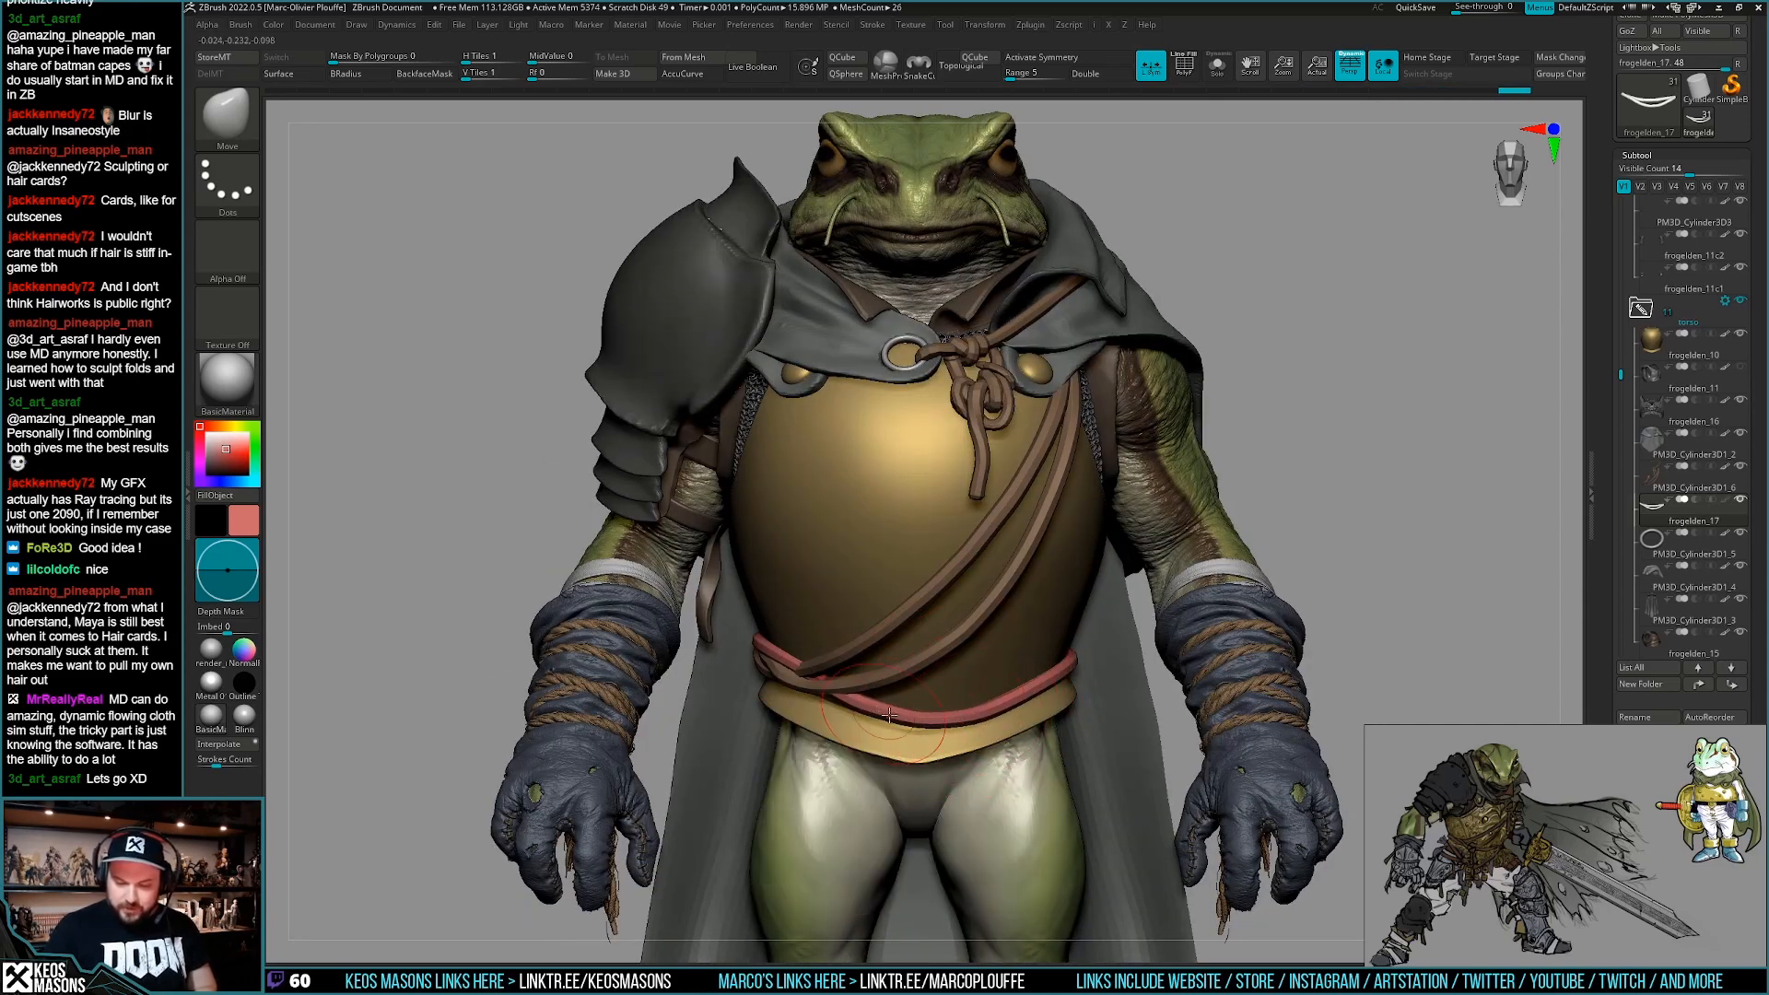
{"action": "right_click_drag", "start_coordinate": [984, 709], "coordinate": [921, 662]}
{"action": "key", "text": "space"}
{"action": "right_click_drag", "start_coordinate": [1145, 661], "coordinate": [1094, 675]}
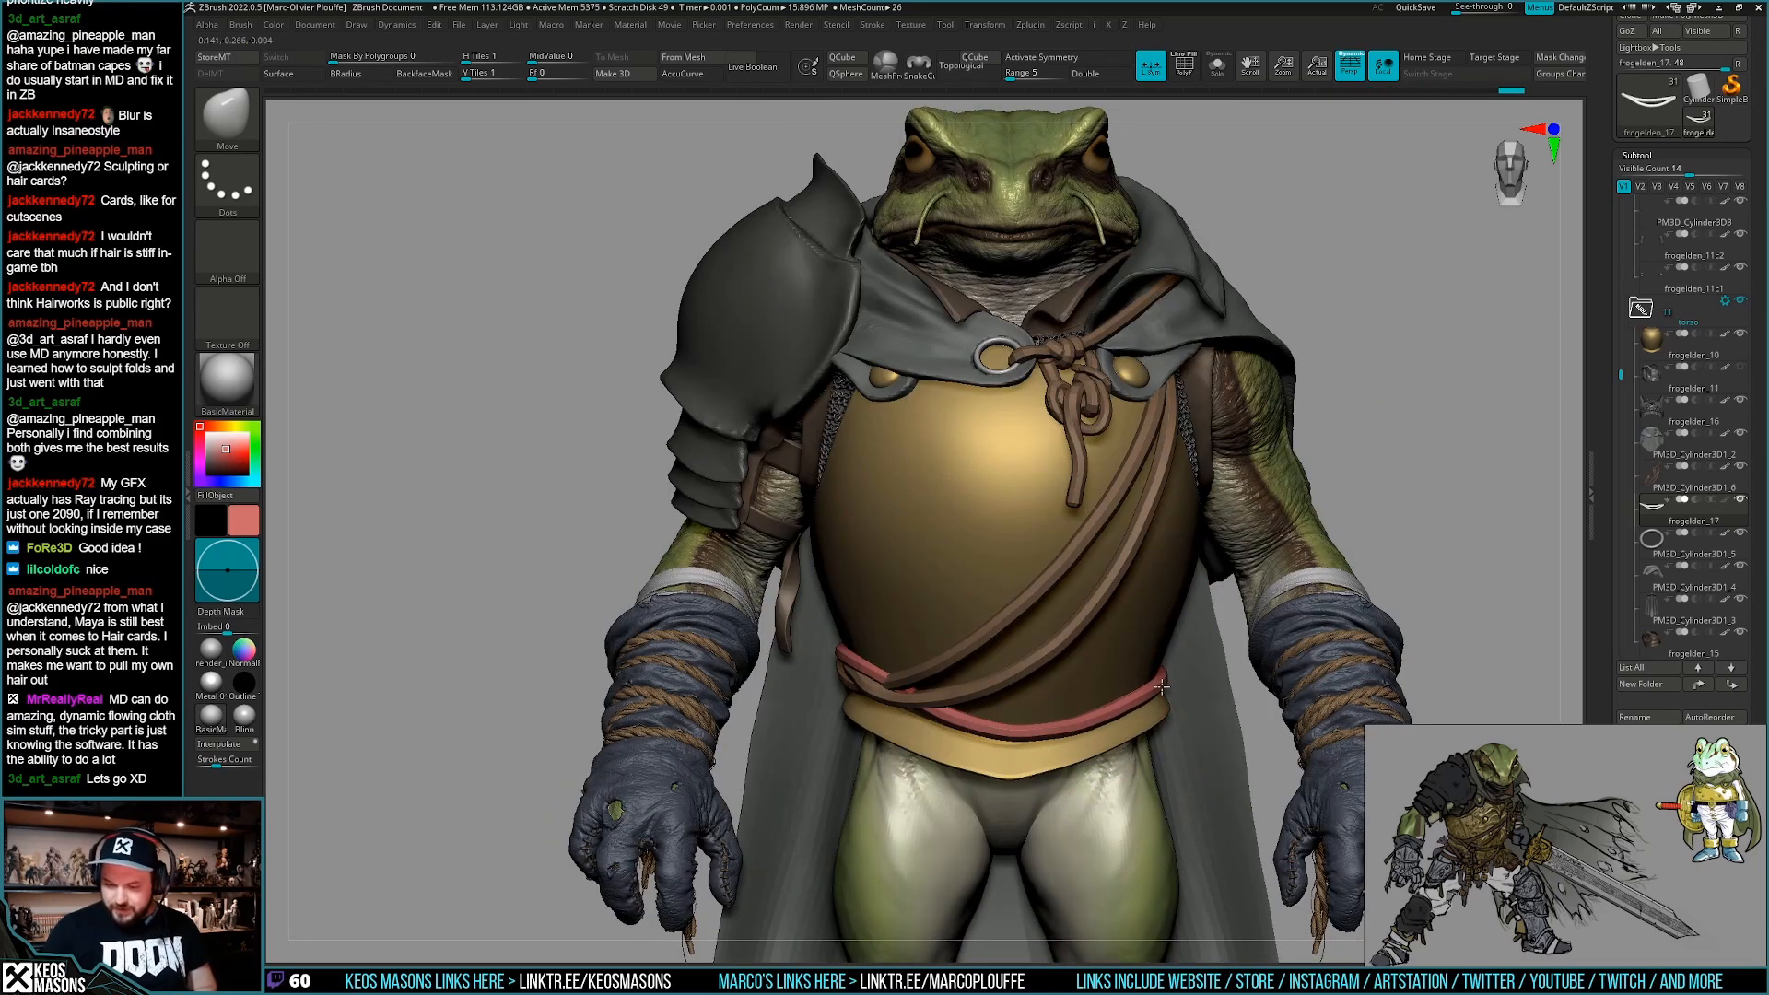
{"action": "left_click_drag", "start_coordinate": [1163, 683], "coordinate": [1161, 698]}
{"action": "mouse_move", "coordinate": [1162, 698]}
{"action": "right_mouse_down"}
{"action": "mouse_move", "coordinate": [1143, 702]}
{"action": "mouse_move", "coordinate": [1126, 659]}
{"action": "right_mouse_up"}
{"action": "left_click_drag", "start_coordinate": [1008, 733], "coordinate": [1009, 722]}
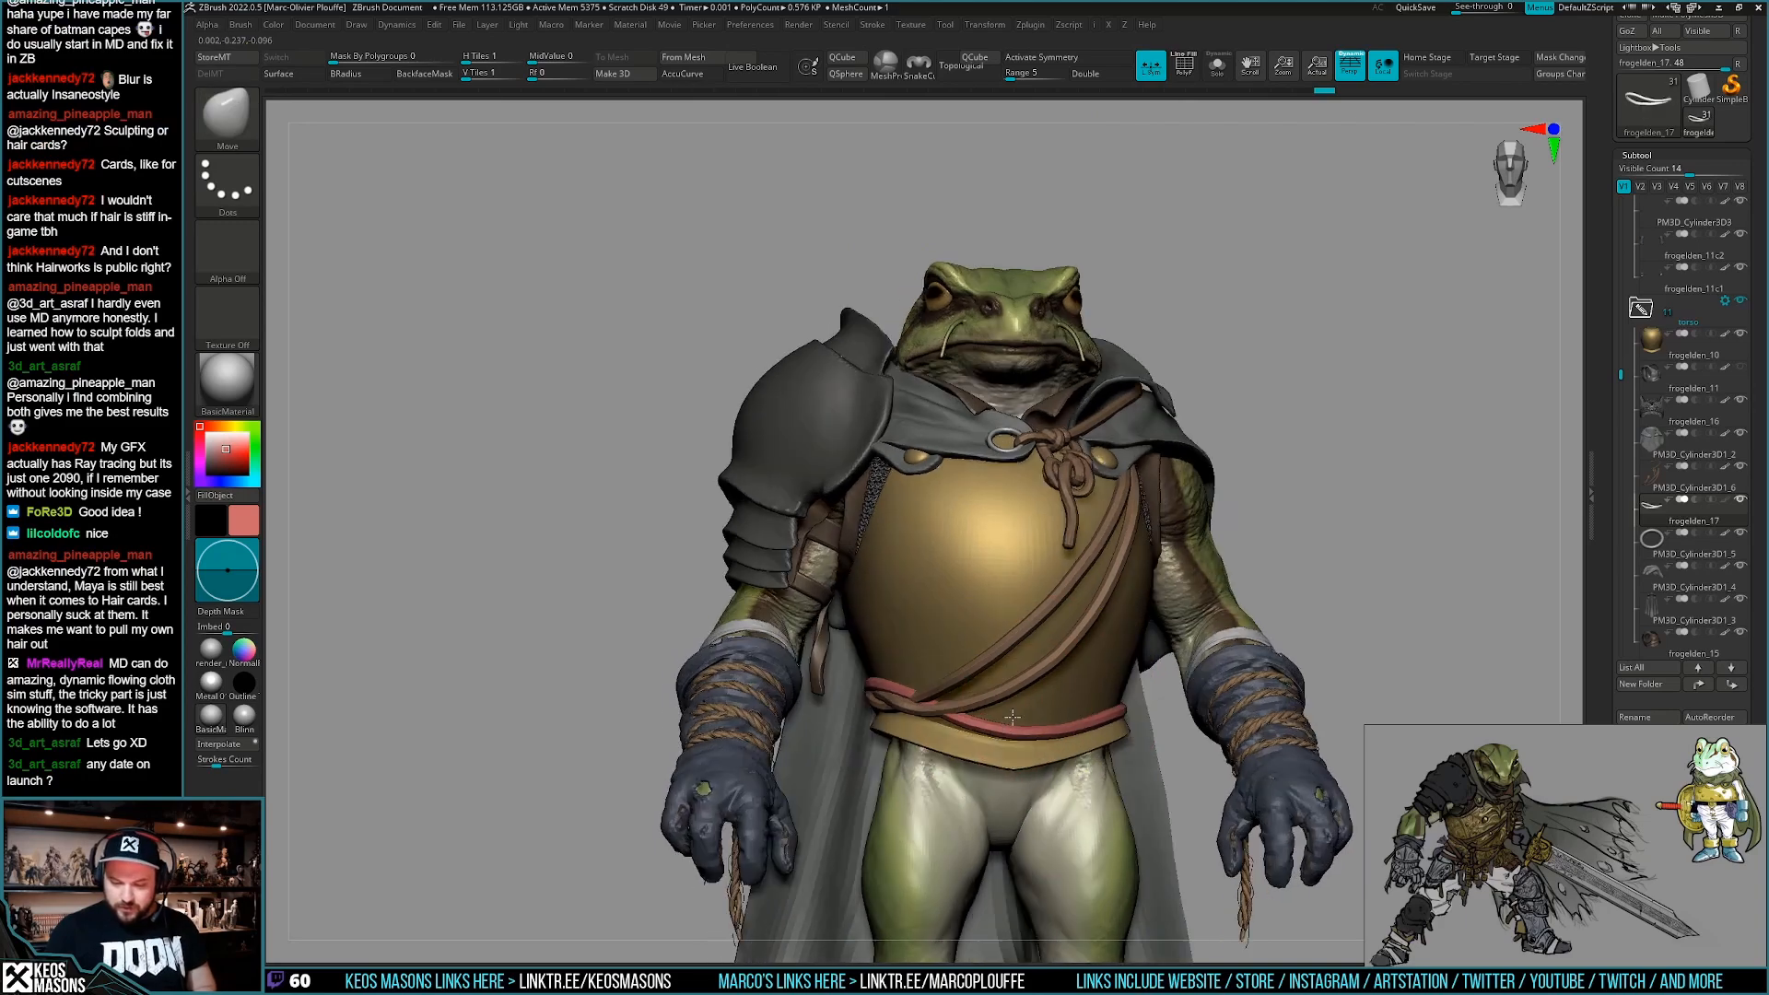
Refine the red rope's sag at the waist and its path beneath the diagonal brown cords.
{"action": "right_click_drag", "start_coordinate": [1008, 722], "coordinate": [985, 722]}
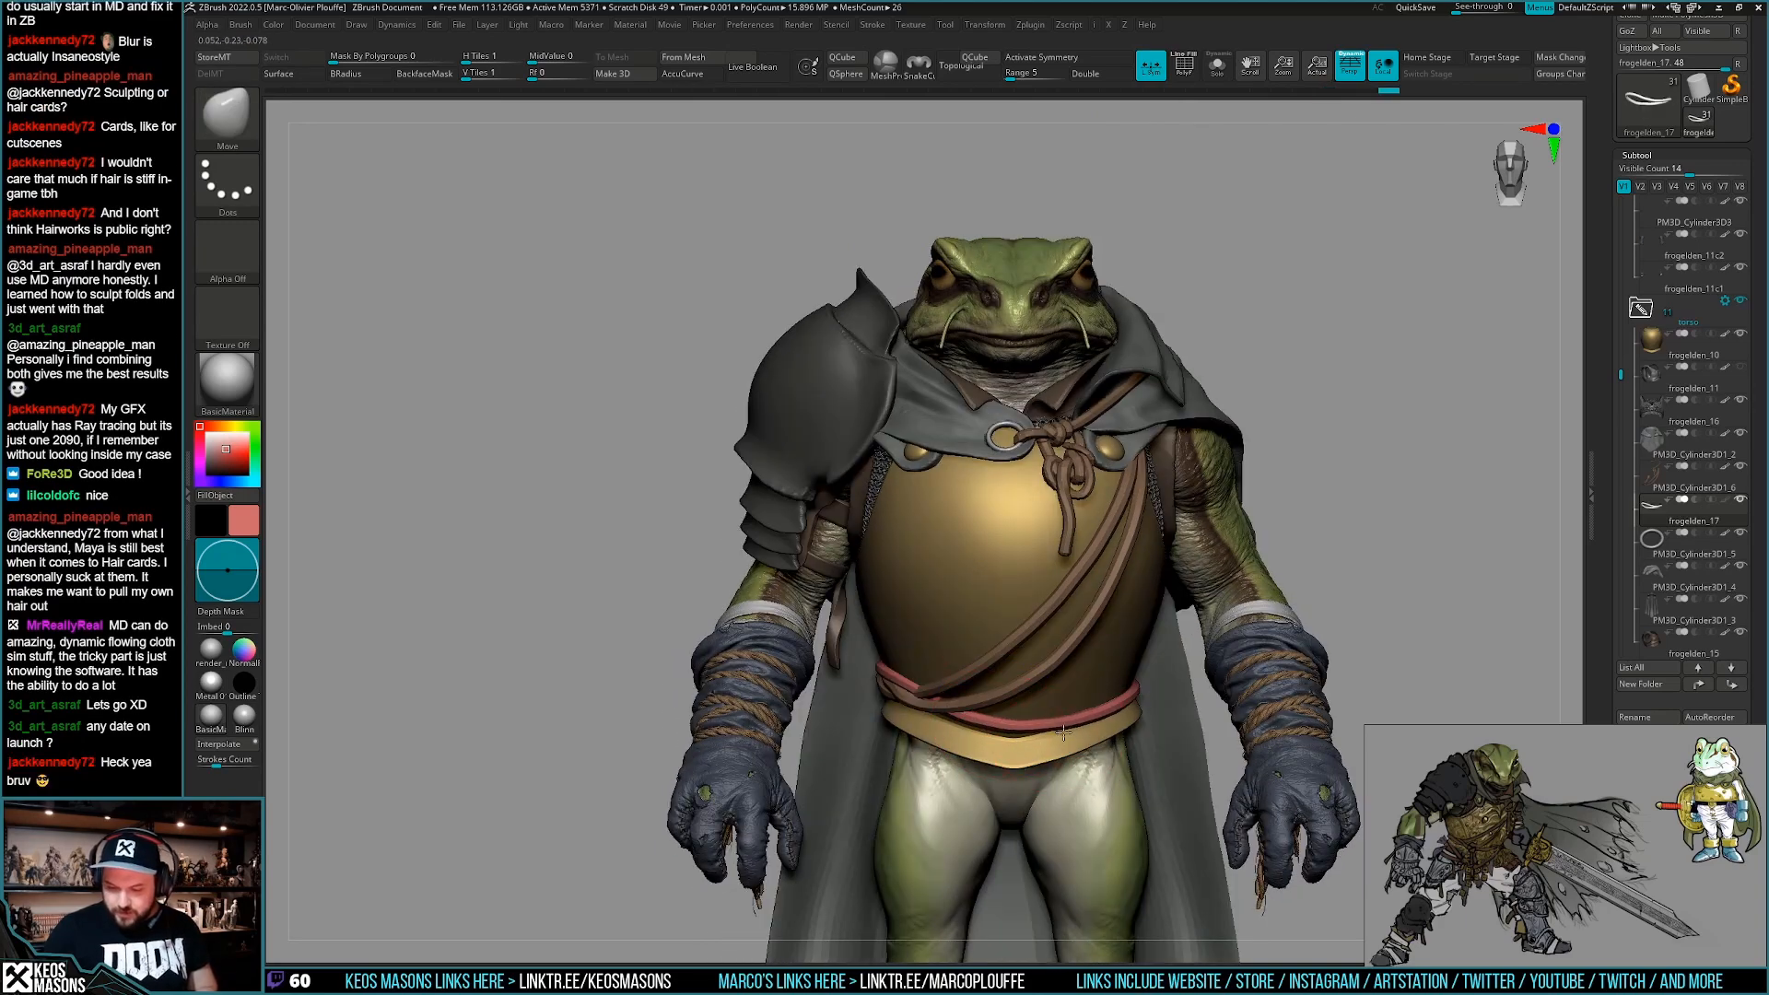
{"action": "right_click_drag", "start_coordinate": [1120, 705], "coordinate": [1188, 723]}
{"action": "mouse_move", "coordinate": [1188, 723]}
{"action": "right_mouse_down"}
{"action": "mouse_move", "coordinate": [969, 658]}
{"action": "mouse_move", "coordinate": [1106, 649]}
{"action": "mouse_move", "coordinate": [958, 650]}
{"action": "mouse_move", "coordinate": [1087, 644]}
{"action": "mouse_move", "coordinate": [1041, 682]}
{"action": "mouse_move", "coordinate": [1212, 698]}
{"action": "right_mouse_up"}
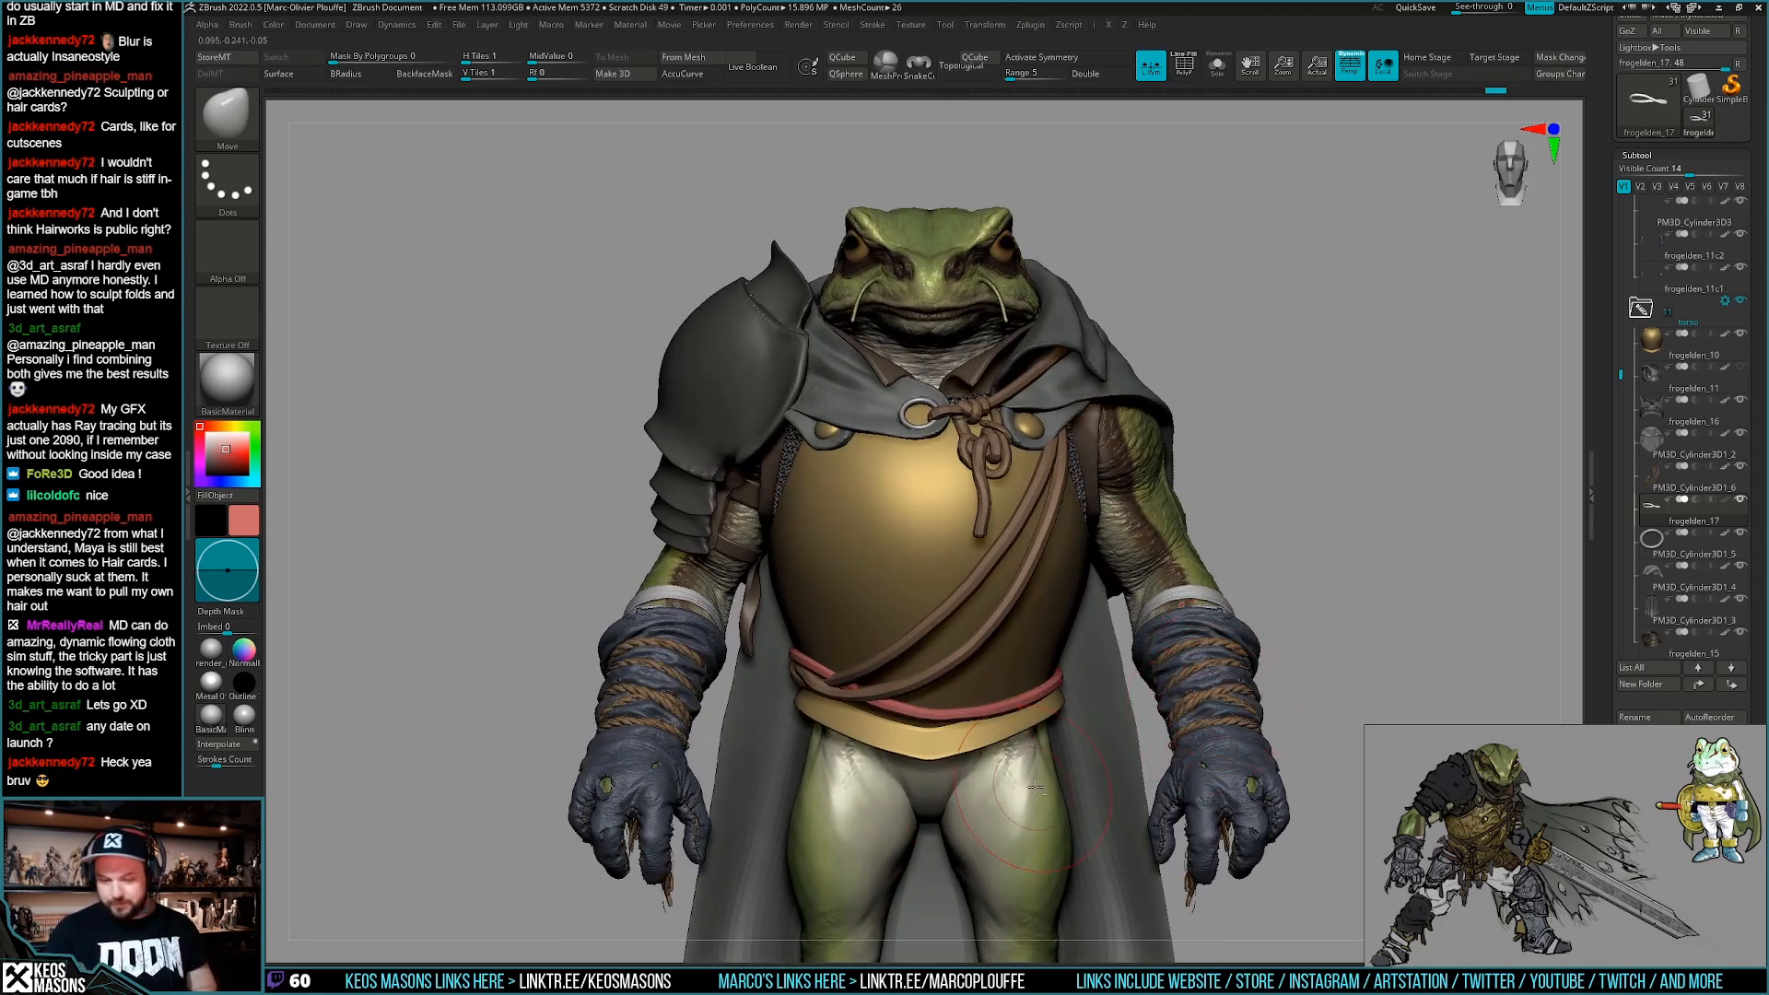
{"action": "right_click_drag", "start_coordinate": [1017, 796], "coordinate": [1028, 763], "text": "alt"}
{"action": "right_click", "coordinate": [1029, 760]}
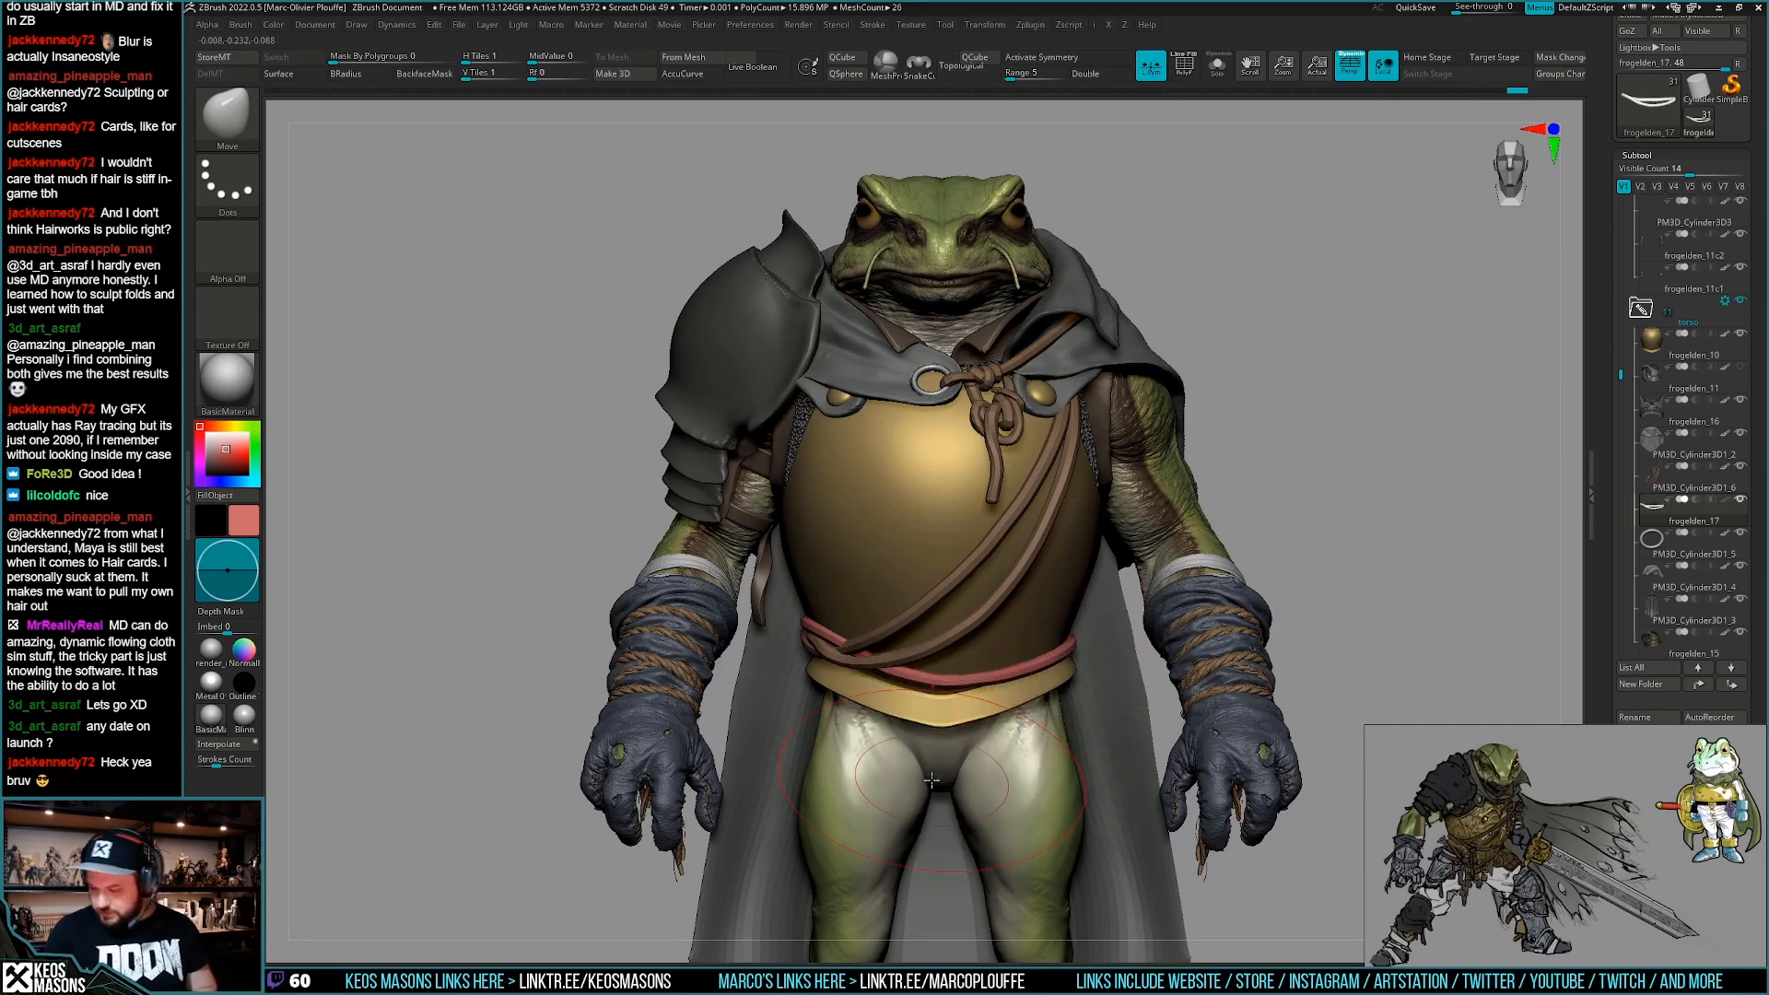
{"action": "right_click_drag", "start_coordinate": [1041, 693], "coordinate": [1131, 708], "text": "ctrl"}
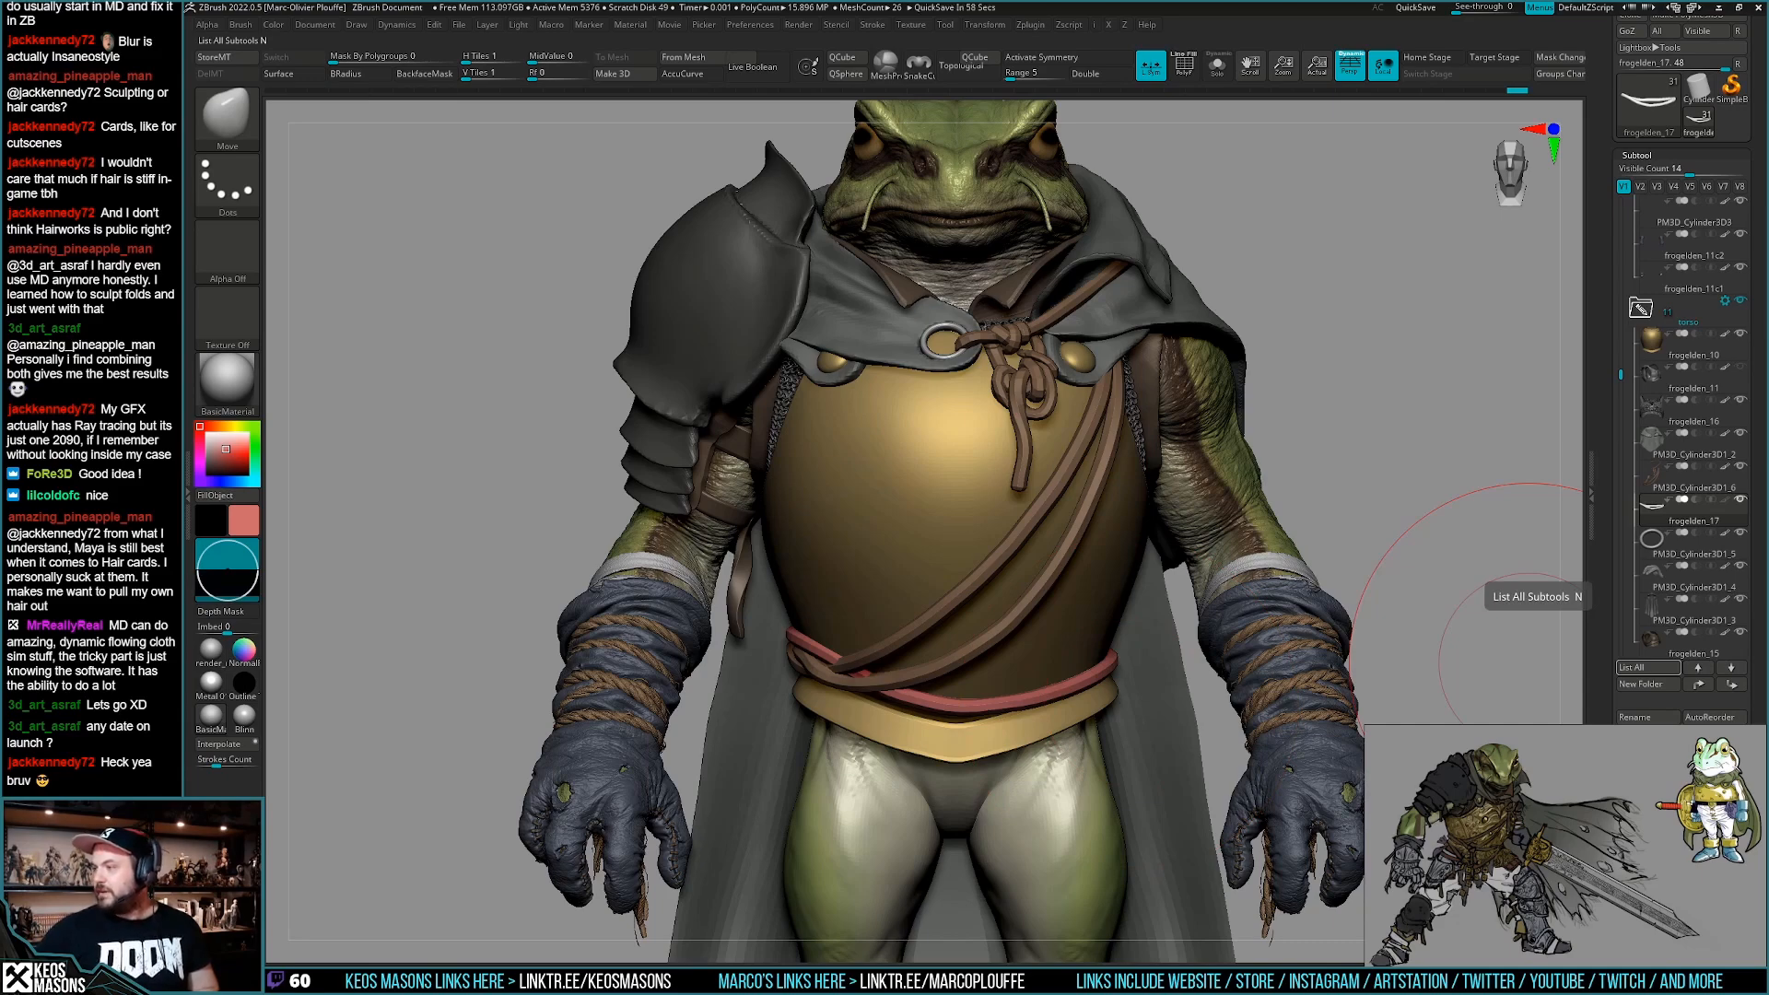
Nudge the red rope's front and free-arm-side section closer to the top of the gold flange.
{"action": "left_click_drag", "start_coordinate": [1174, 661], "coordinate": [1121, 690]}
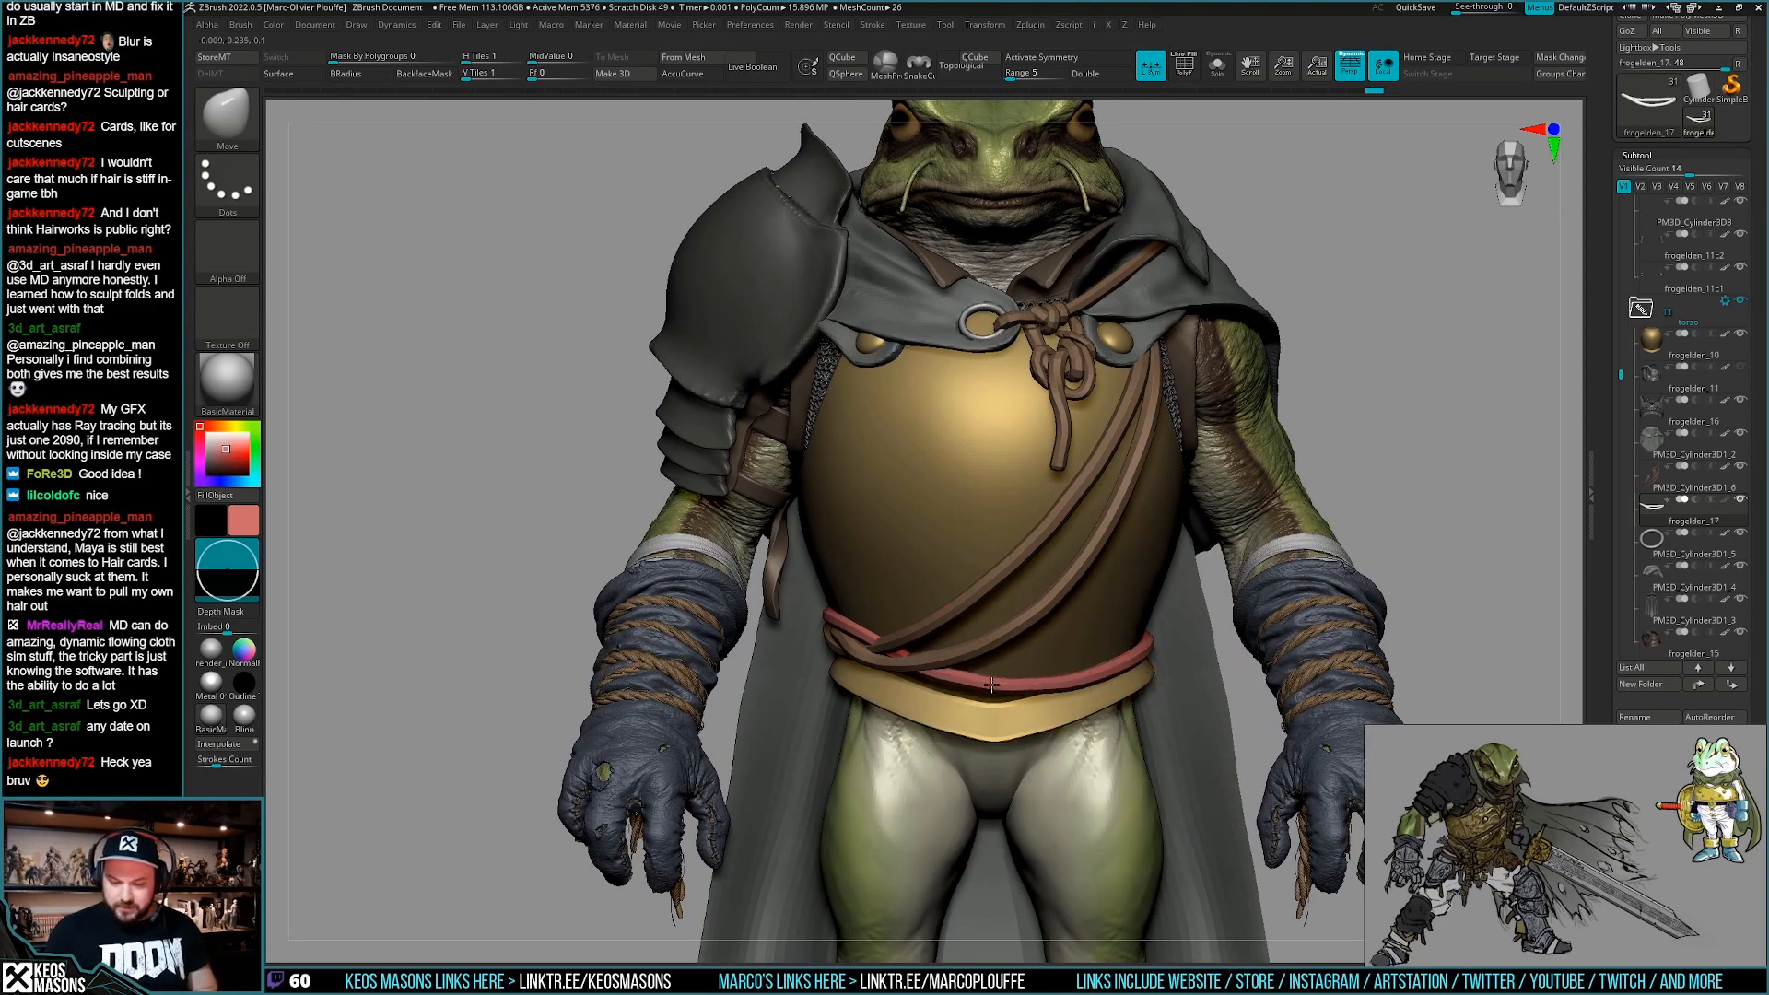
{"action": "mouse_move", "coordinate": [1000, 677]}
{"action": "left_mouse_down"}
{"action": "mouse_move", "coordinate": [1056, 769]}
{"action": "mouse_move", "coordinate": [1057, 816]}
{"action": "mouse_move", "coordinate": [1125, 672]}
{"action": "left_mouse_up"}
{"action": "mouse_move", "coordinate": [1087, 650]}
{"action": "left_mouse_down"}
{"action": "mouse_move", "coordinate": [1079, 677]}
{"action": "mouse_move", "coordinate": [1059, 648]}
{"action": "left_mouse_up"}
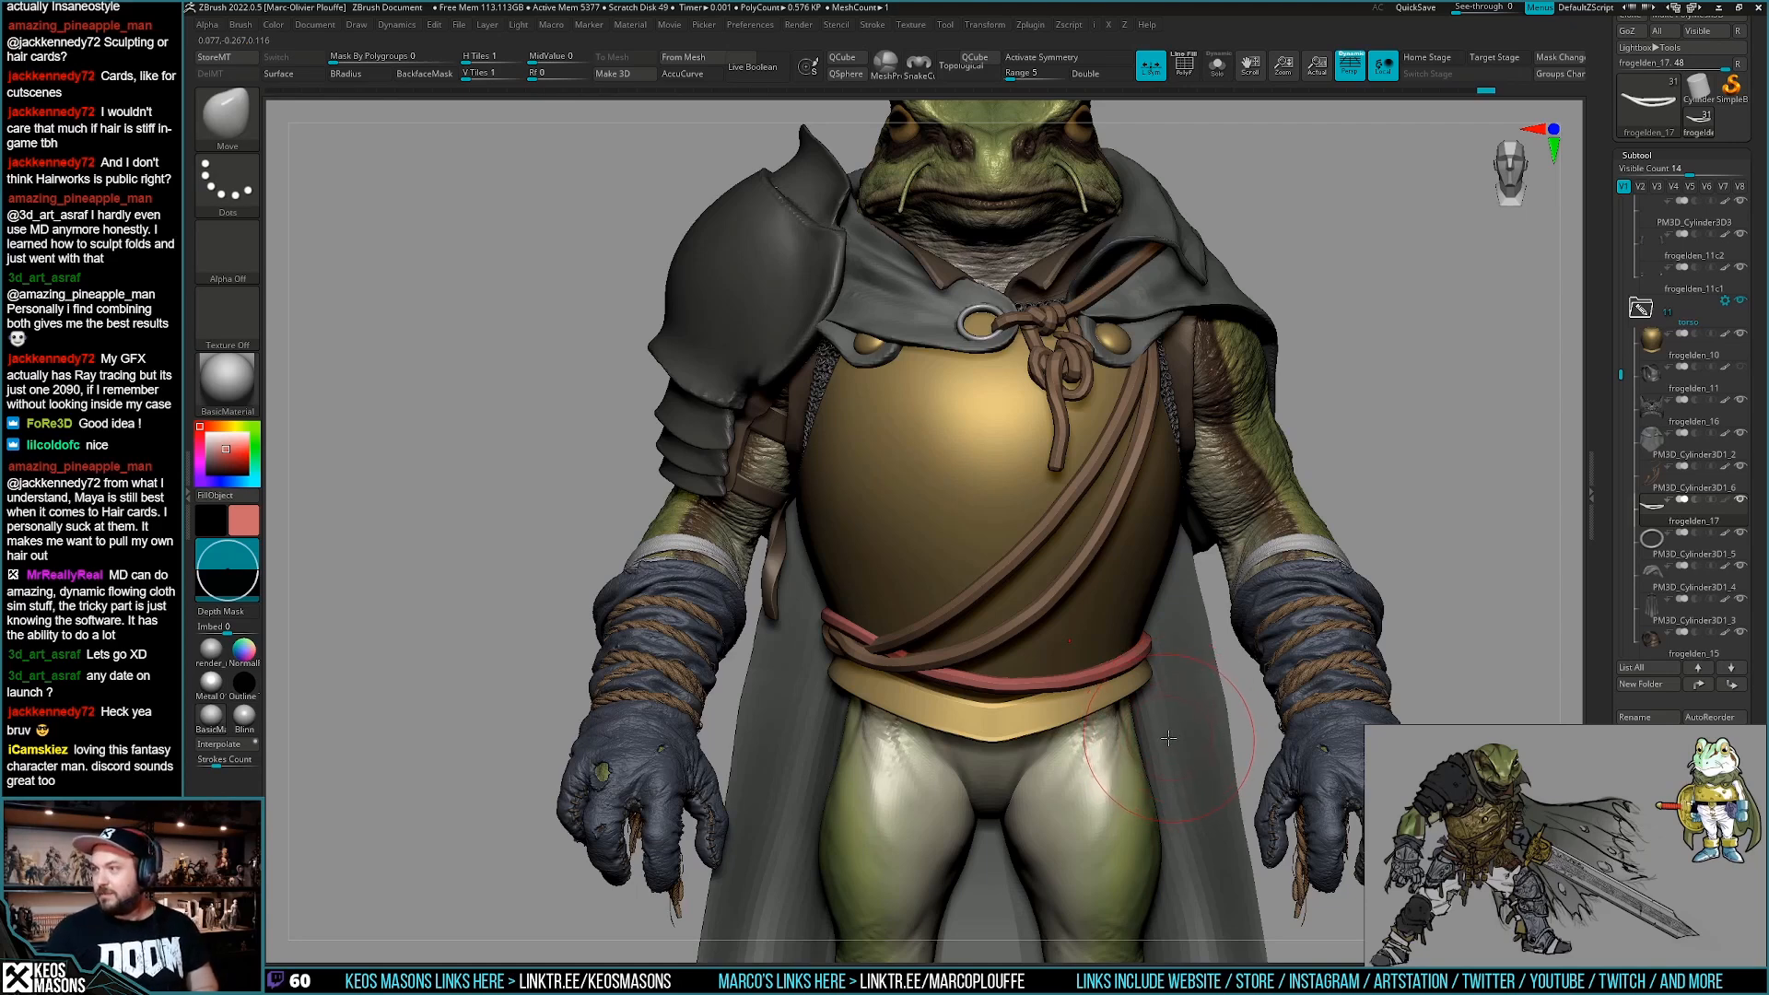
{"action": "right_click_drag", "start_coordinate": [1157, 737], "coordinate": [1176, 711]}
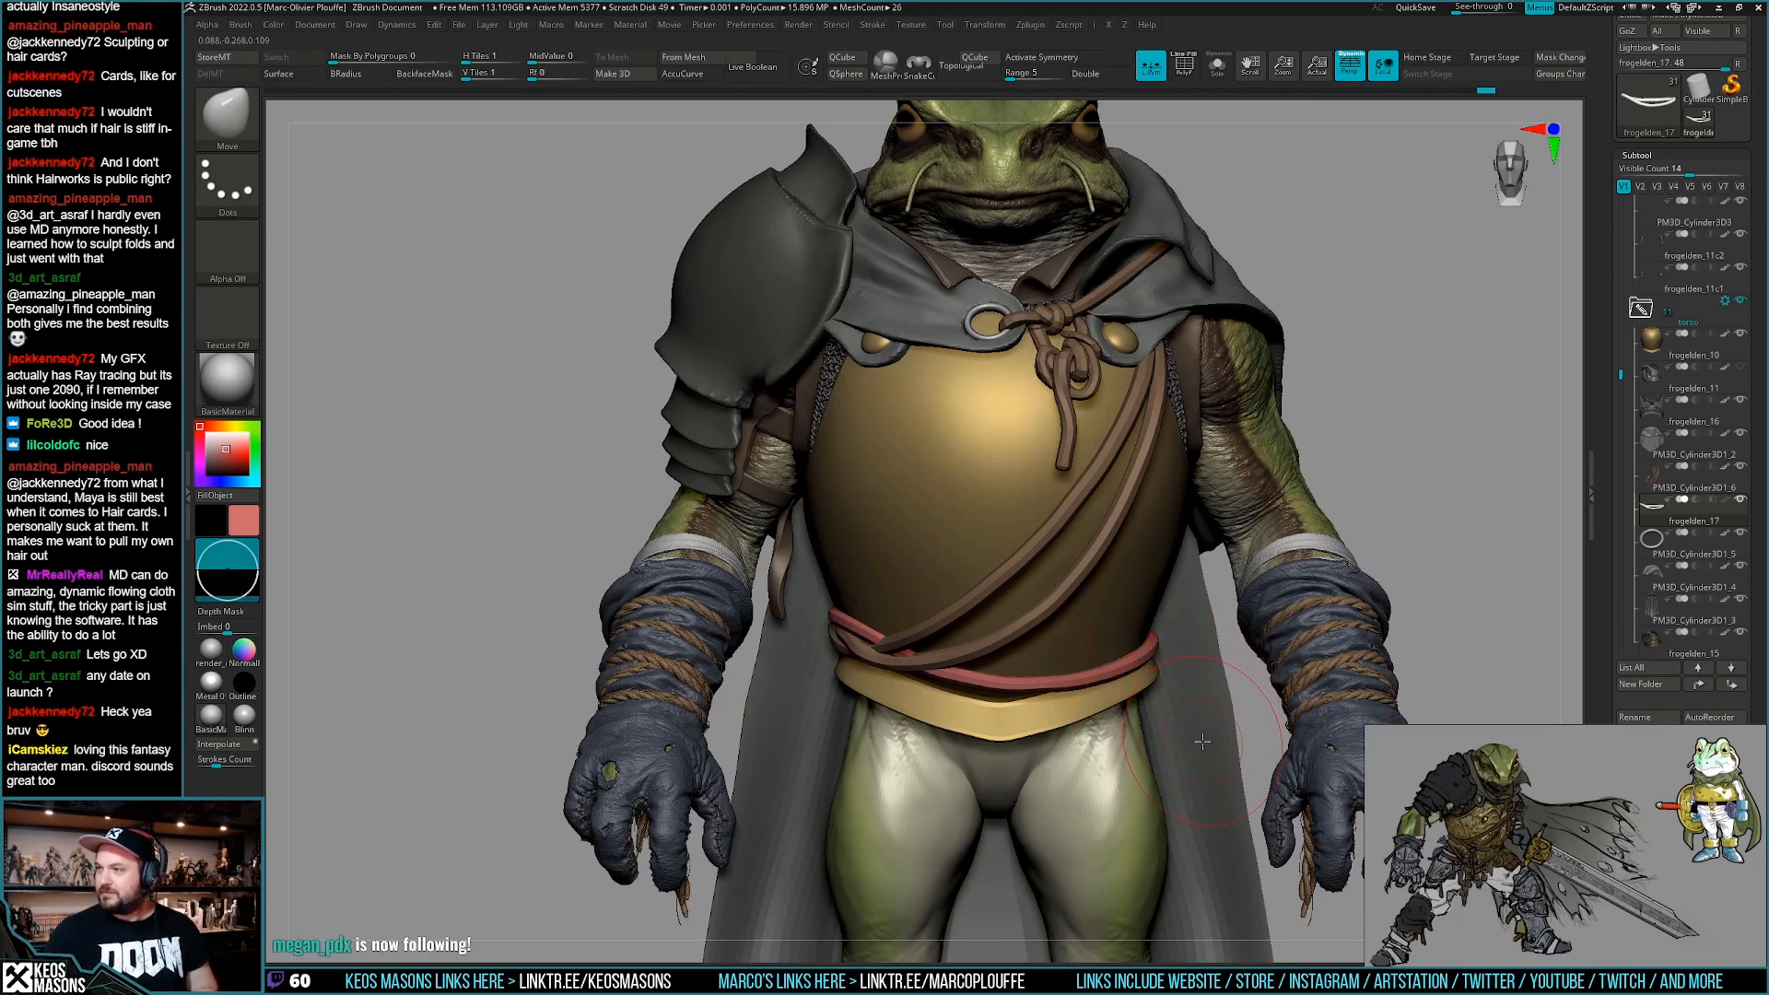
Pull the middle of the red rope into a softer drape with a resized Move brush.
{"action": "mouse_move", "coordinate": [1205, 742]}
{"action": "right_mouse_down"}
{"action": "mouse_move", "coordinate": [1156, 705]}
{"action": "mouse_move", "coordinate": [1122, 715]}
{"action": "mouse_move", "coordinate": [1124, 670]}
{"action": "mouse_move", "coordinate": [1009, 714]}
{"action": "mouse_move", "coordinate": [1017, 675]}
{"action": "right_mouse_up"}
{"action": "key", "text": "space"}
{"action": "left_click_drag", "start_coordinate": [1022, 675], "coordinate": [1018, 675]}
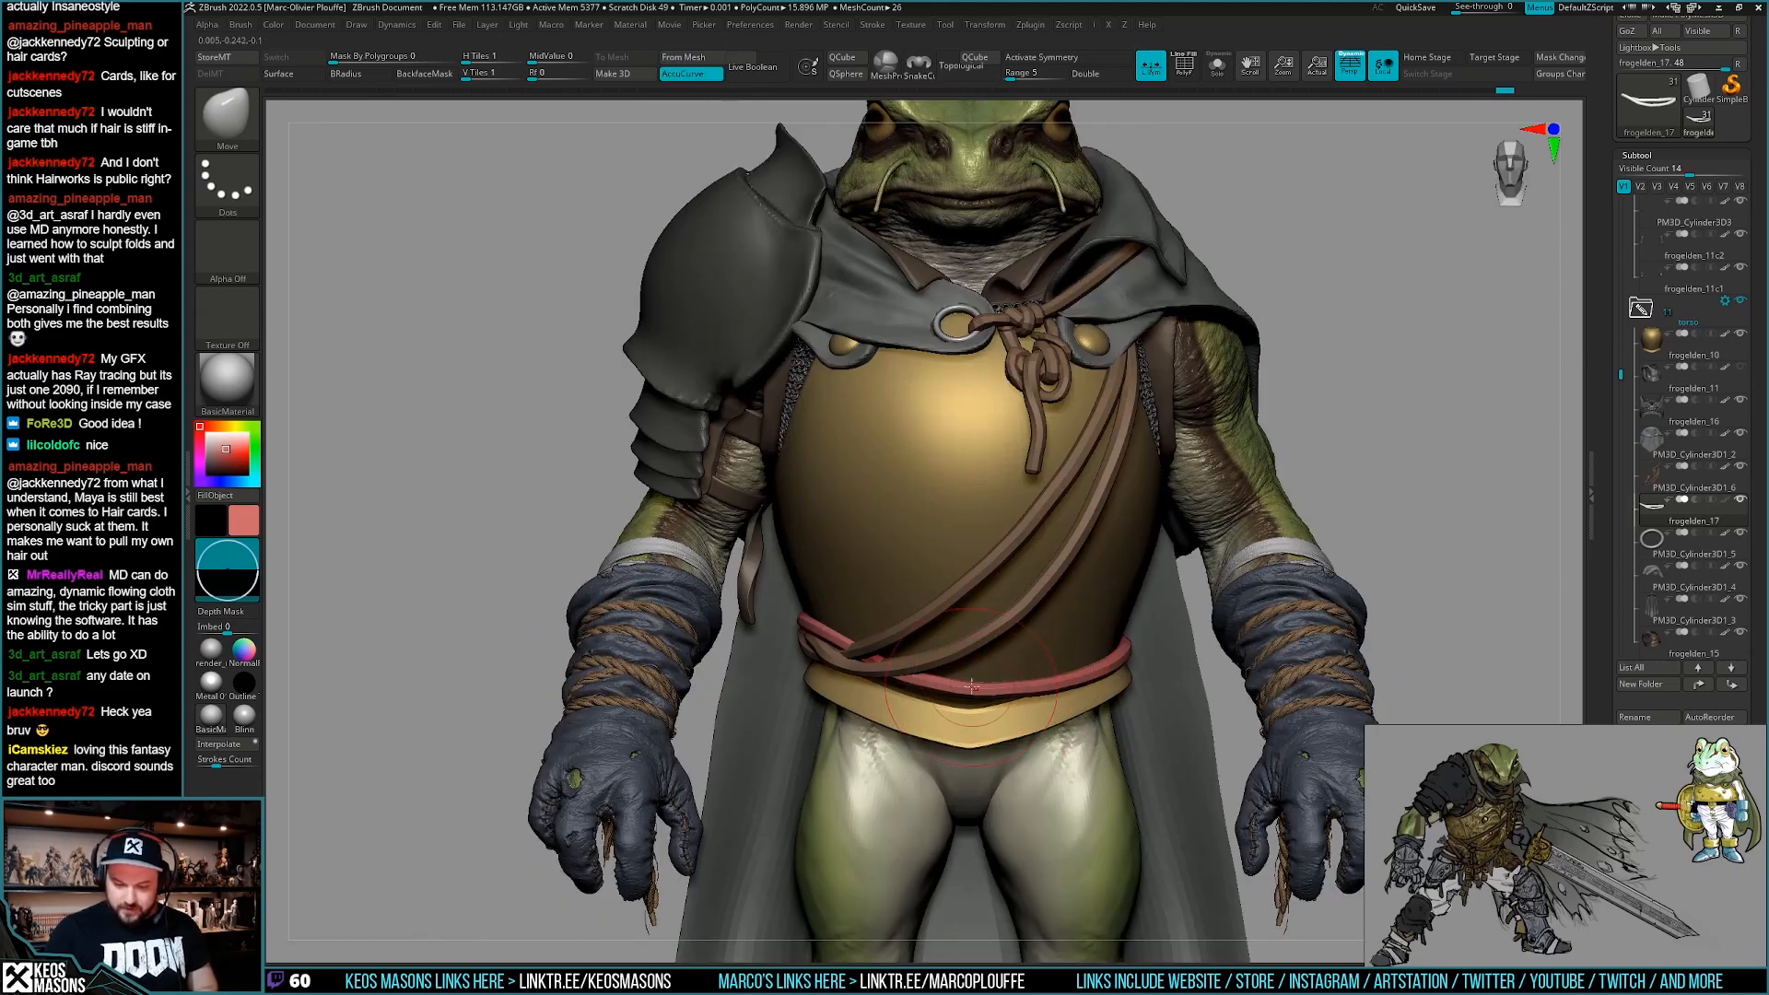
{"action": "key", "text": "space"}
{"action": "mouse_move", "coordinate": [1109, 662]}
{"action": "right_mouse_down", "text": "ctrl"}
{"action": "mouse_move", "coordinate": [1115, 608]}
{"action": "mouse_move", "coordinate": [1264, 602]}
{"action": "right_mouse_up", "text": "ctrl"}
{"action": "right_click_drag", "start_coordinate": [1377, 590], "coordinate": [1262, 604]}
{"action": "right_click_drag", "start_coordinate": [1262, 603], "coordinate": [1243, 654], "text": "ctrl"}
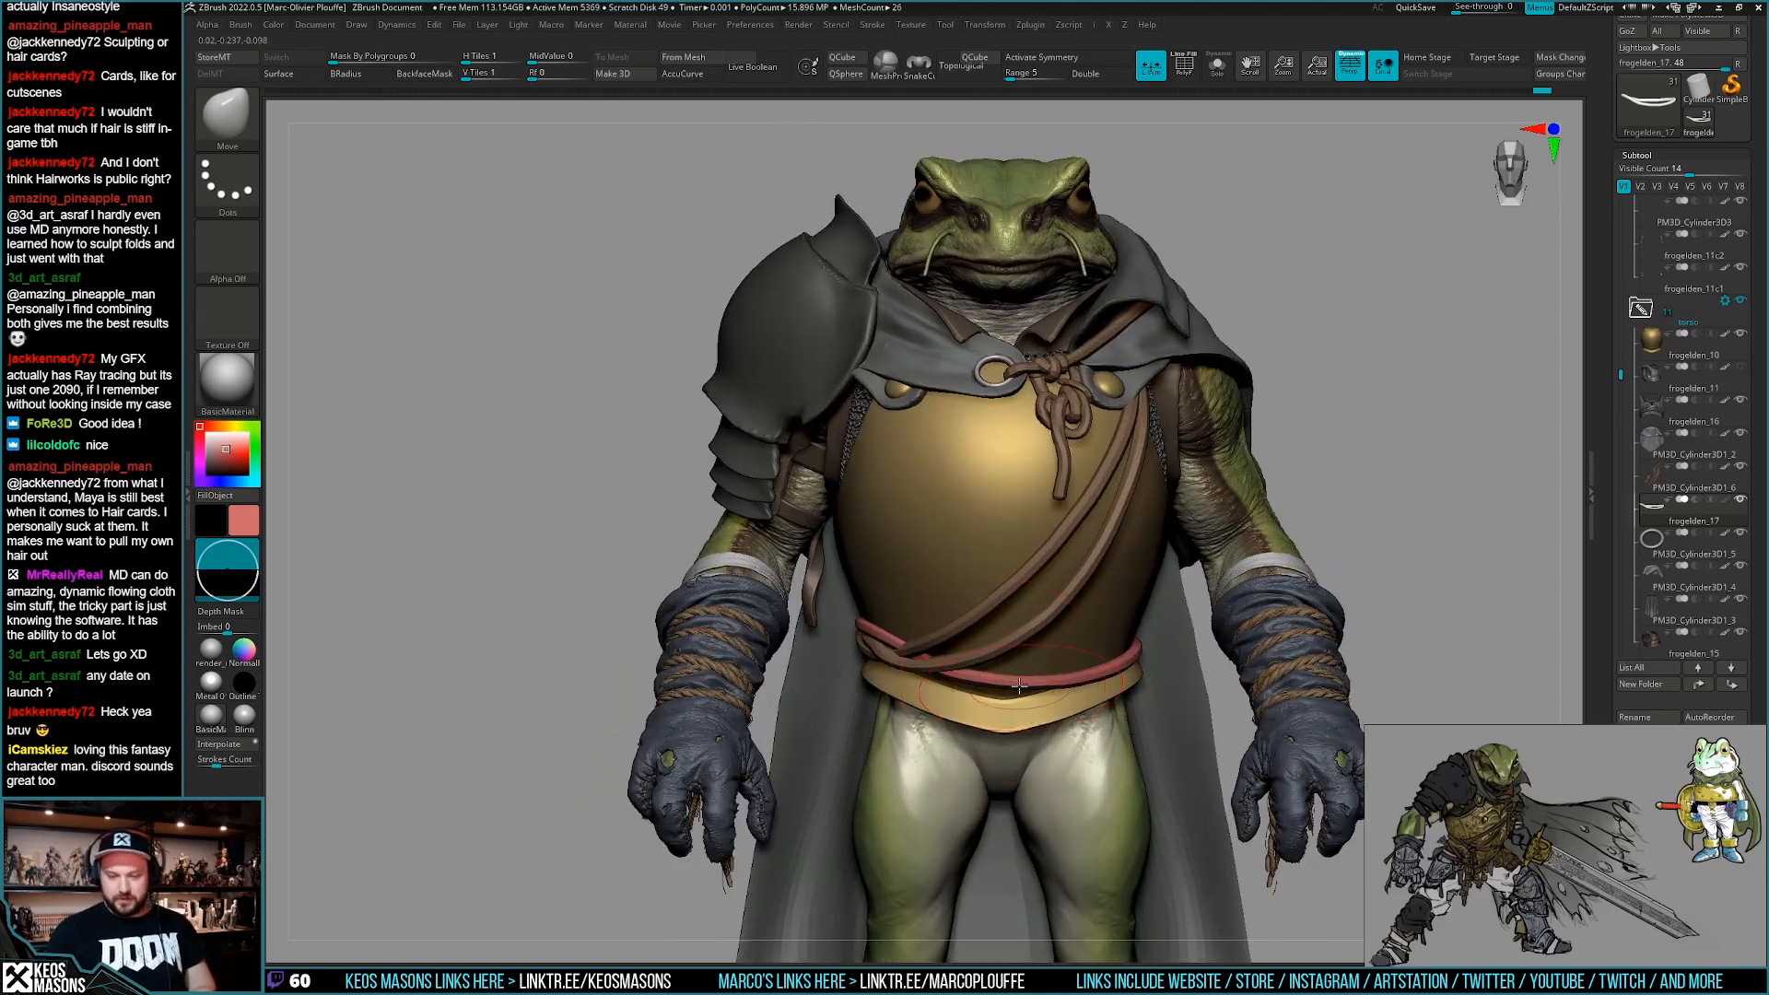
Adjust where the red rope meets the brown cords on the pauldron side of the waist.
{"action": "right_click_drag", "start_coordinate": [990, 655], "coordinate": [935, 637]}
{"action": "left_click_drag", "start_coordinate": [931, 665], "coordinate": [932, 671]}
{"action": "mouse_move", "coordinate": [940, 659]}
{"action": "right_mouse_down"}
{"action": "mouse_move", "coordinate": [1011, 696]}
{"action": "mouse_move", "coordinate": [956, 664]}
{"action": "right_mouse_up"}
{"action": "right_click", "coordinate": [868, 722]}
{"action": "right_click_drag", "start_coordinate": [868, 723], "coordinate": [875, 767]}
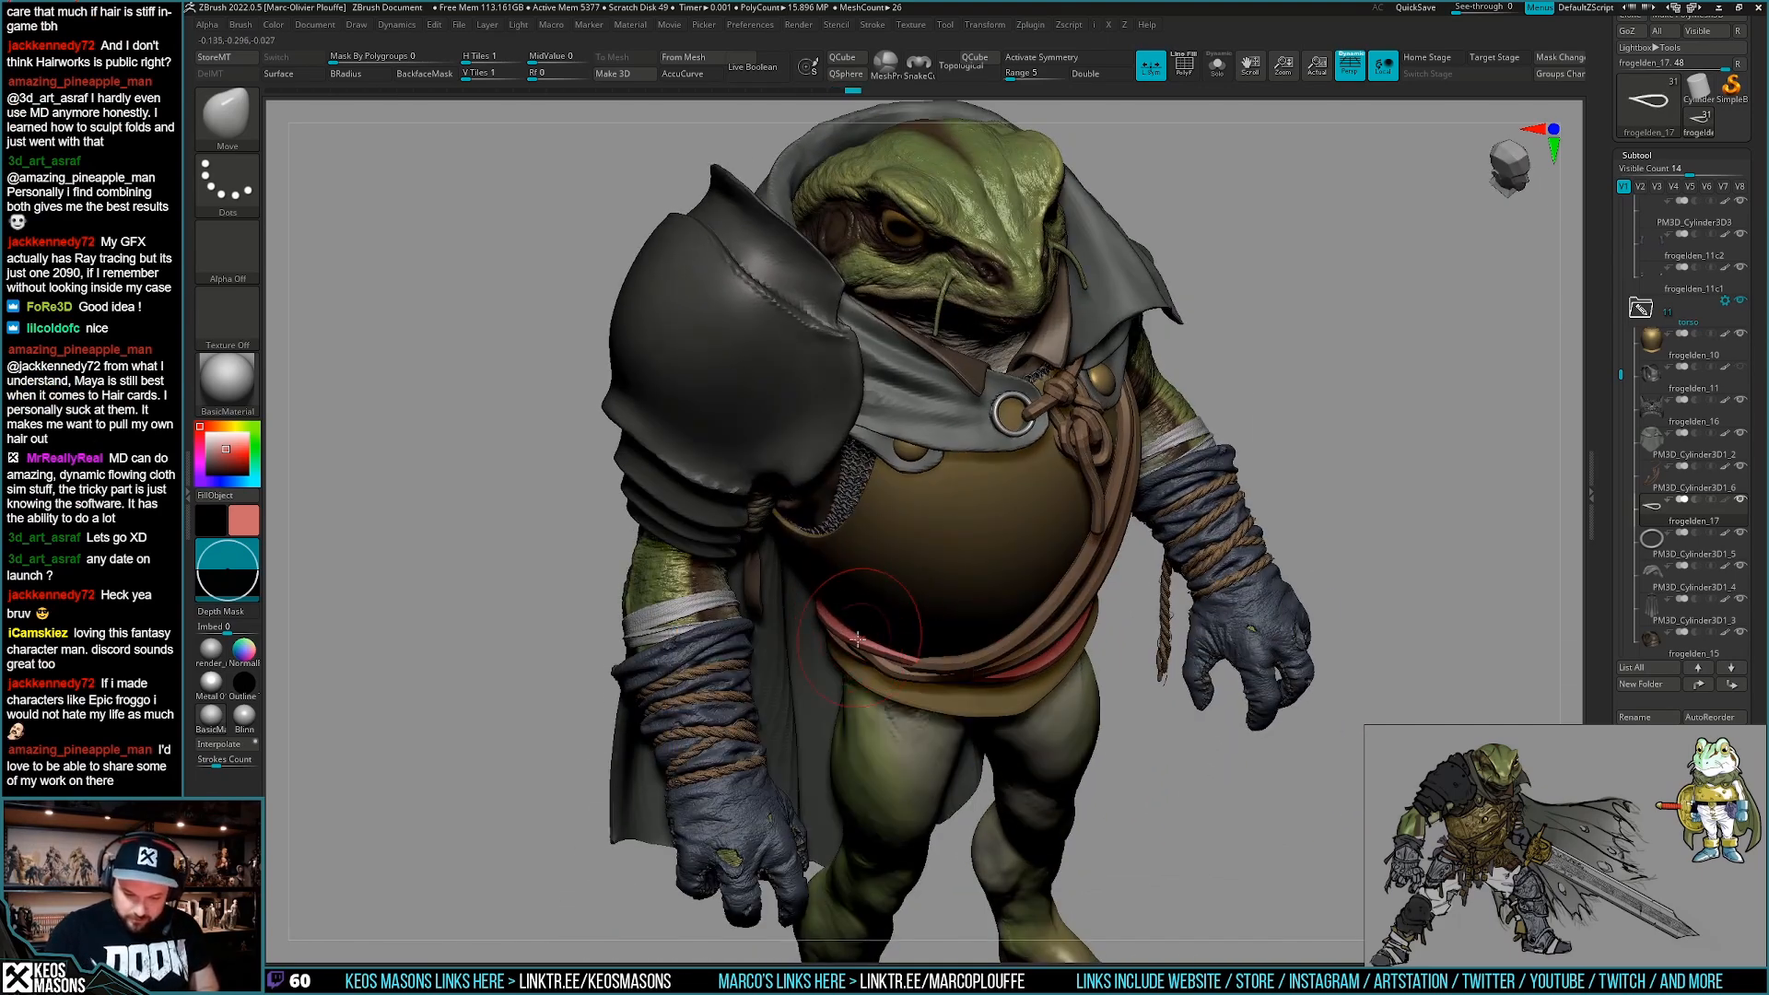
Weave the red rope over and under the brown cord at the pauldron-side hip and smooth its front curve.
{"action": "right_click_drag", "start_coordinate": [884, 650], "coordinate": [811, 682]}
{"action": "right_click", "coordinate": [829, 680]}
{"action": "right_click", "coordinate": [807, 681]}
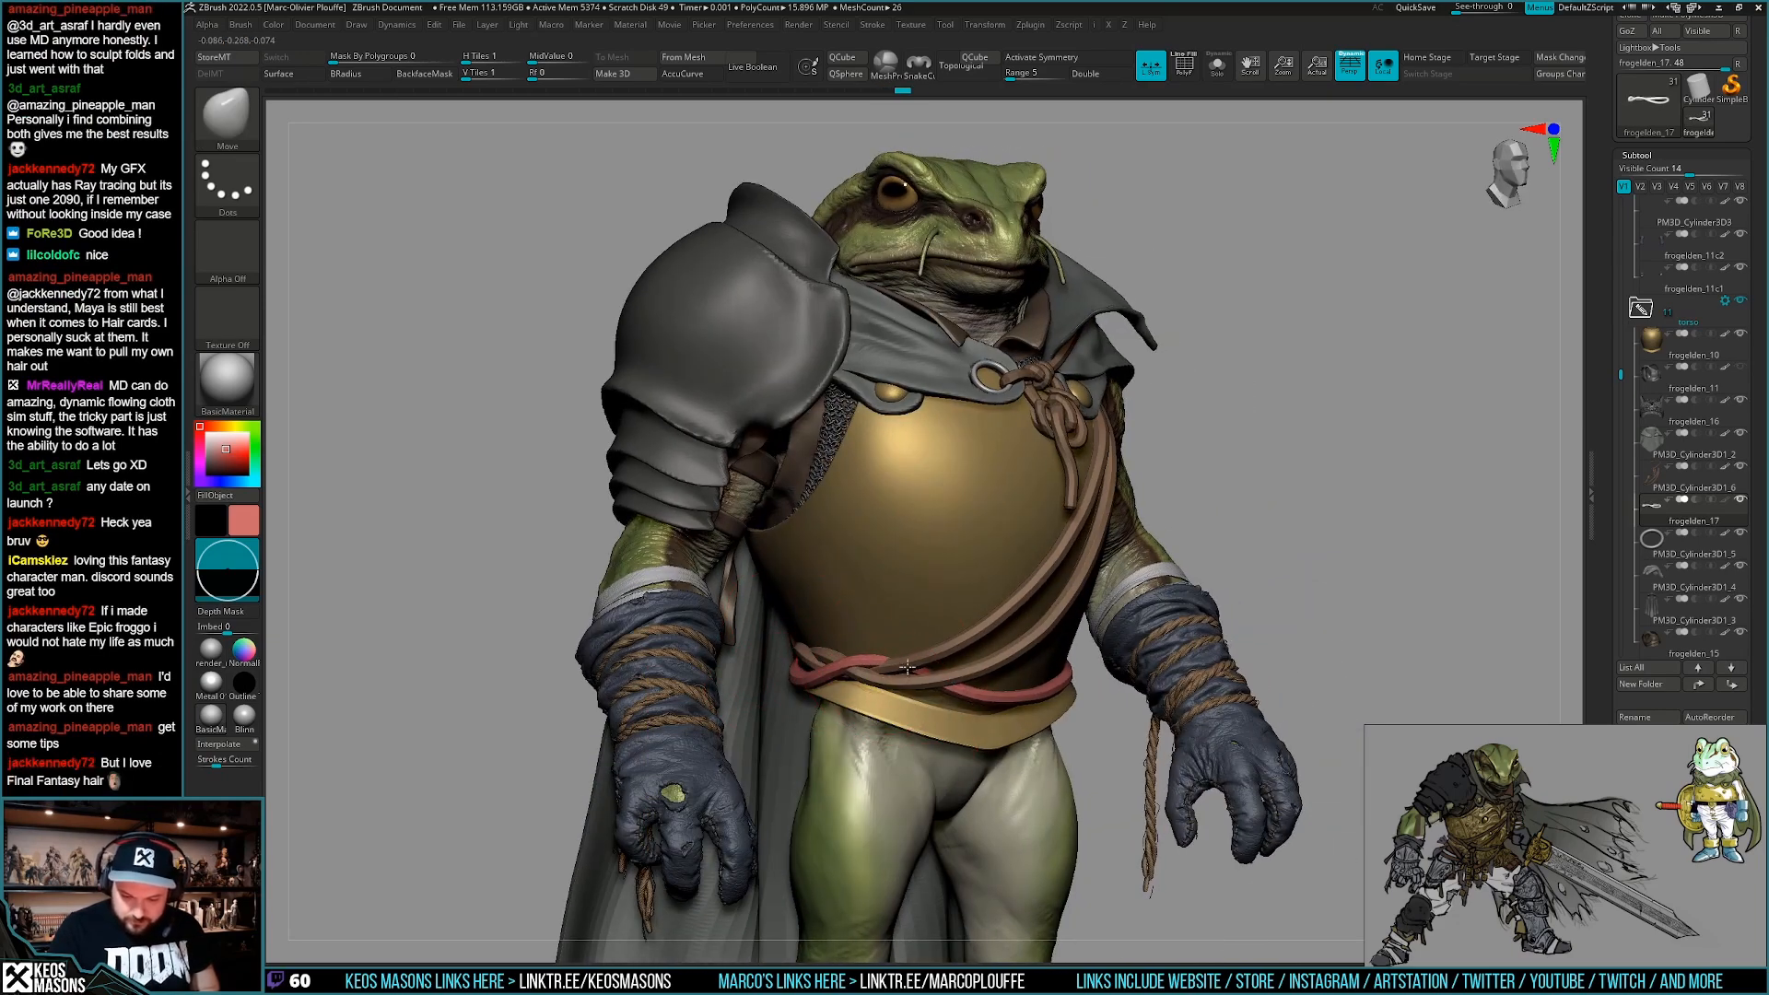
{"action": "right_click_drag", "start_coordinate": [907, 667], "coordinate": [766, 555]}
{"action": "right_click", "coordinate": [740, 684]}
{"action": "mouse_move", "coordinate": [741, 682]}
{"action": "right_mouse_down"}
{"action": "mouse_move", "coordinate": [747, 623]}
{"action": "mouse_move", "coordinate": [780, 594]}
{"action": "mouse_move", "coordinate": [680, 658]}
{"action": "mouse_move", "coordinate": [839, 631]}
{"action": "mouse_move", "coordinate": [817, 595]}
{"action": "mouse_move", "coordinate": [1105, 698]}
{"action": "right_mouse_up"}
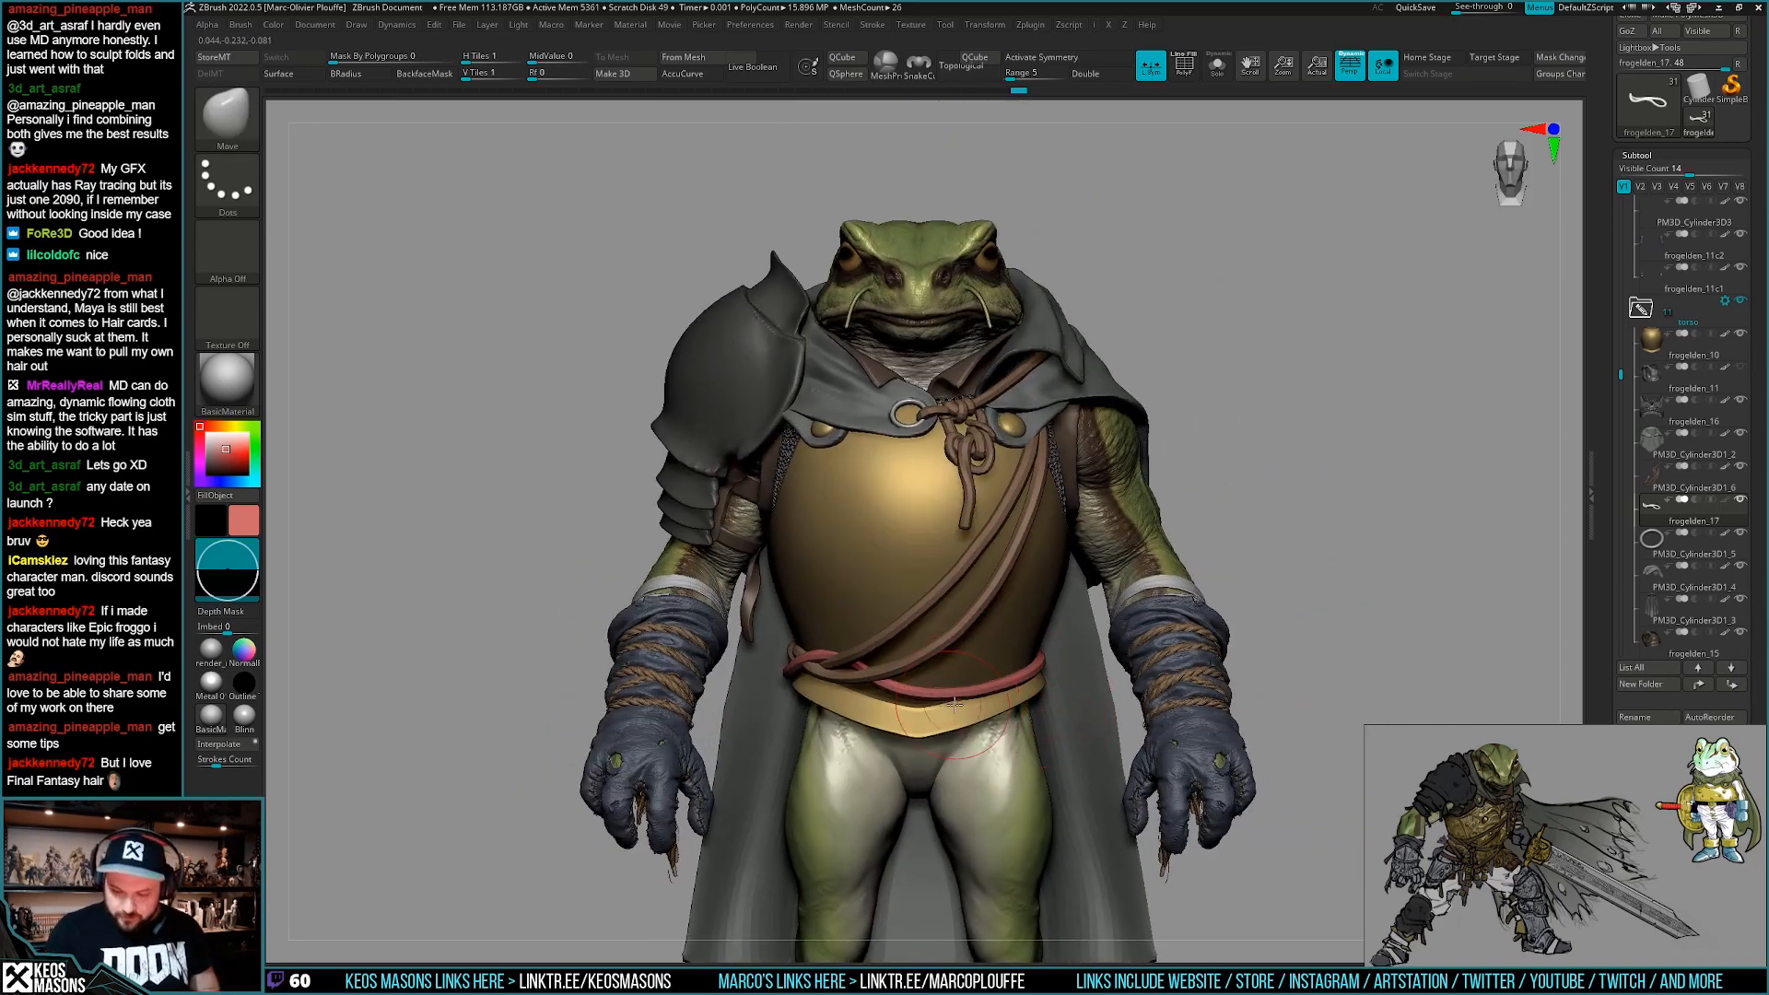
{"action": "left_click_drag", "start_coordinate": [970, 698], "coordinate": [978, 691]}
Check the waist rope's wireframe on the full character and switch its displayed color to the cords' brown.
{"action": "mouse_move", "coordinate": [1031, 689]}
{"action": "right_mouse_down", "text": "ctrl"}
{"action": "mouse_move", "coordinate": [1306, 593]}
{"action": "mouse_move", "coordinate": [1280, 624]}
{"action": "mouse_move", "coordinate": [1282, 596]}
{"action": "right_mouse_up", "text": "ctrl"}
{"action": "key", "text": "shift+f"}
{"action": "key", "text": "shift+f"}
{"action": "scroll", "coordinate": [1632, 516], "scroll_direction": "down", "scroll_amount": 5}
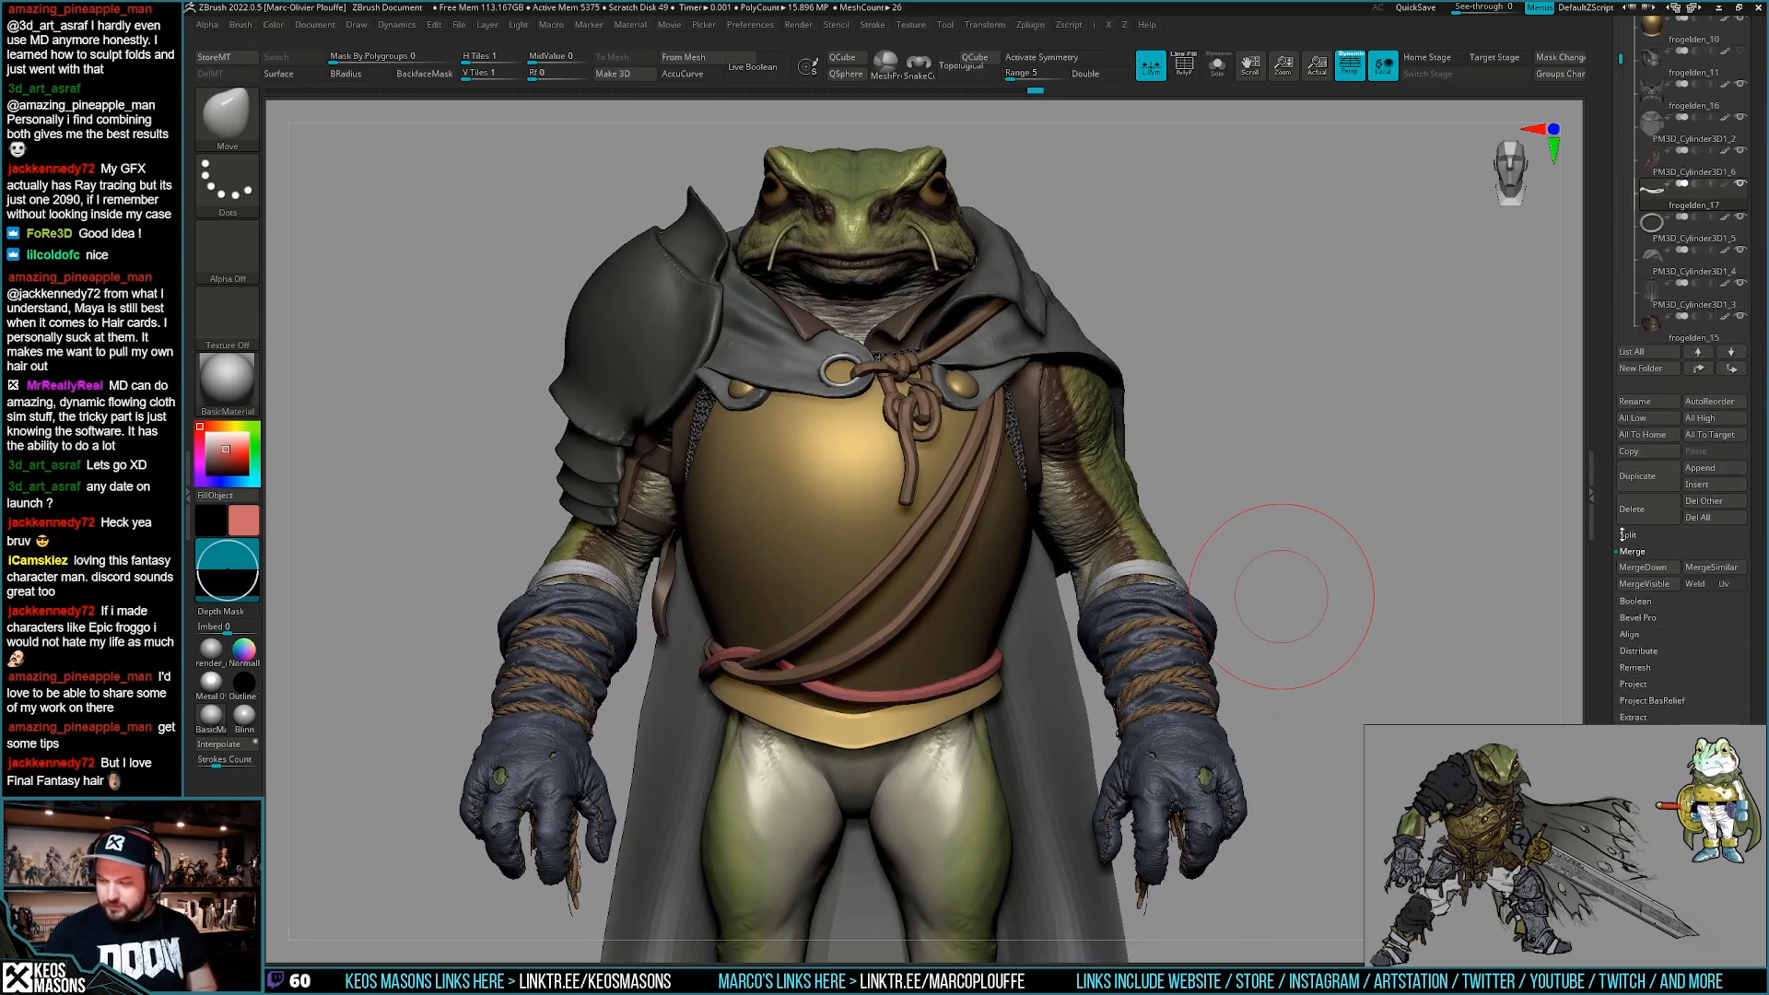
{"action": "key", "text": "shift+f"}
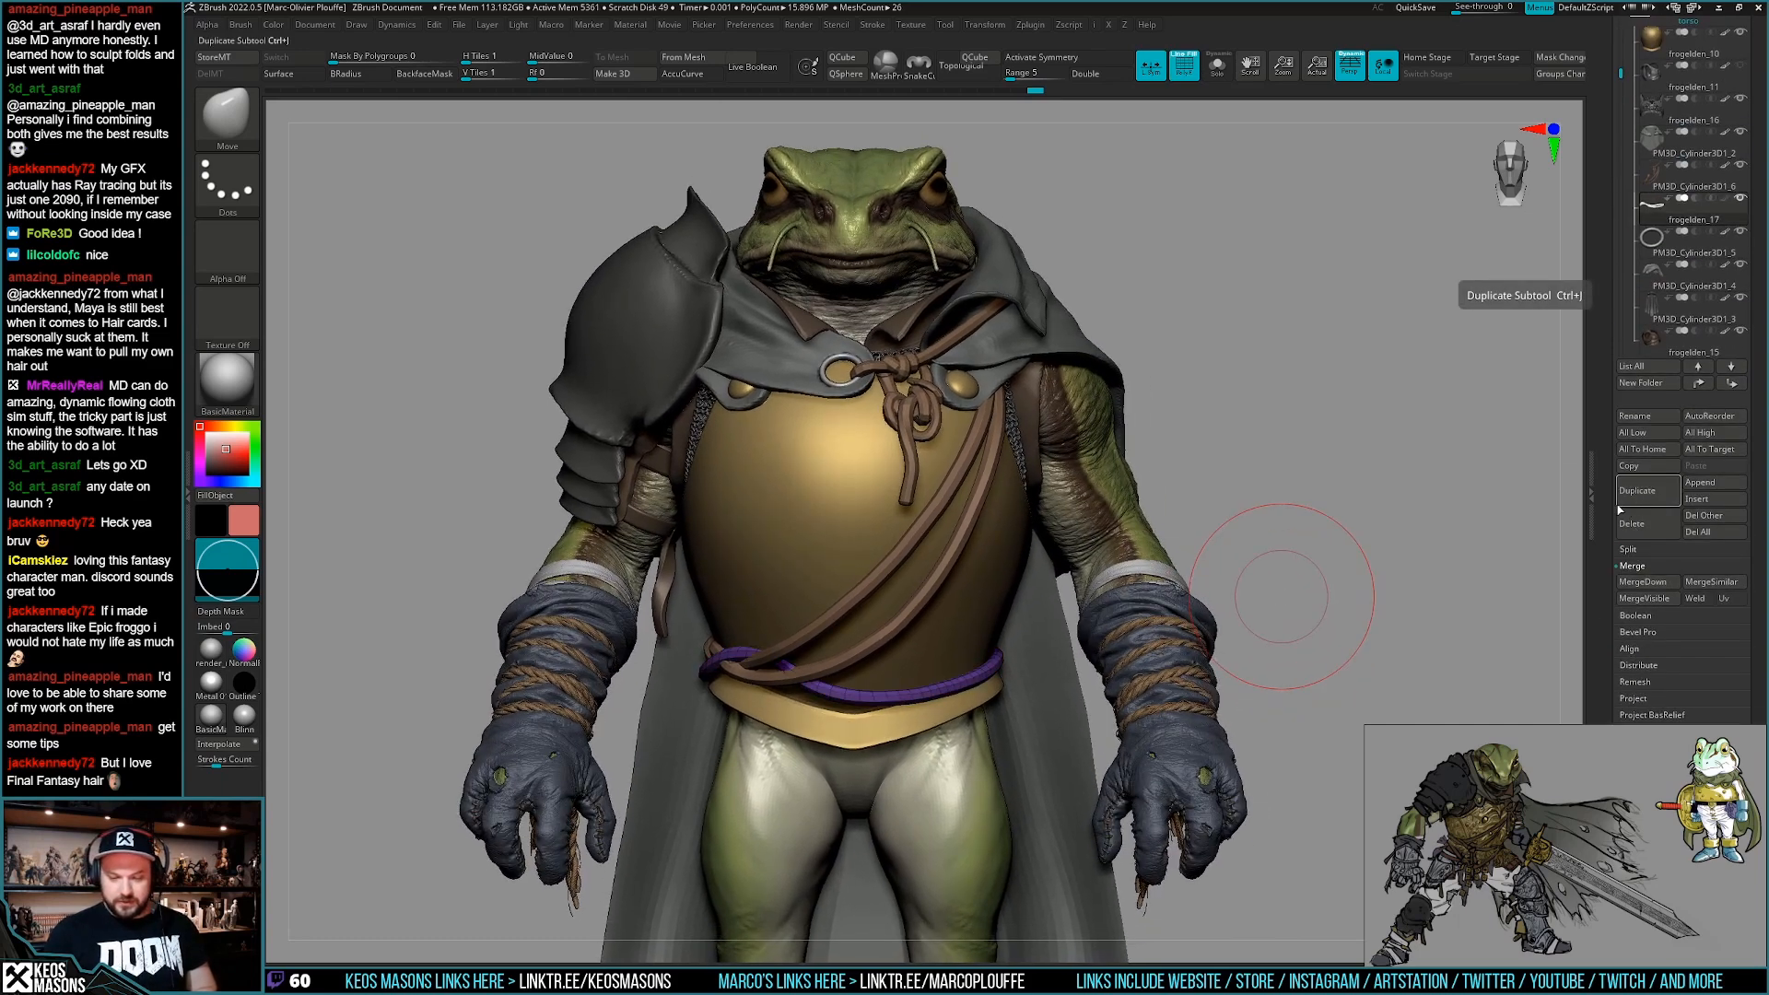
{"action": "key", "text": "shift+f"}
{"action": "right_click_drag", "start_coordinate": [1128, 666], "coordinate": [1140, 678], "text": "alt"}
{"action": "key", "text": "ctrl+]"}
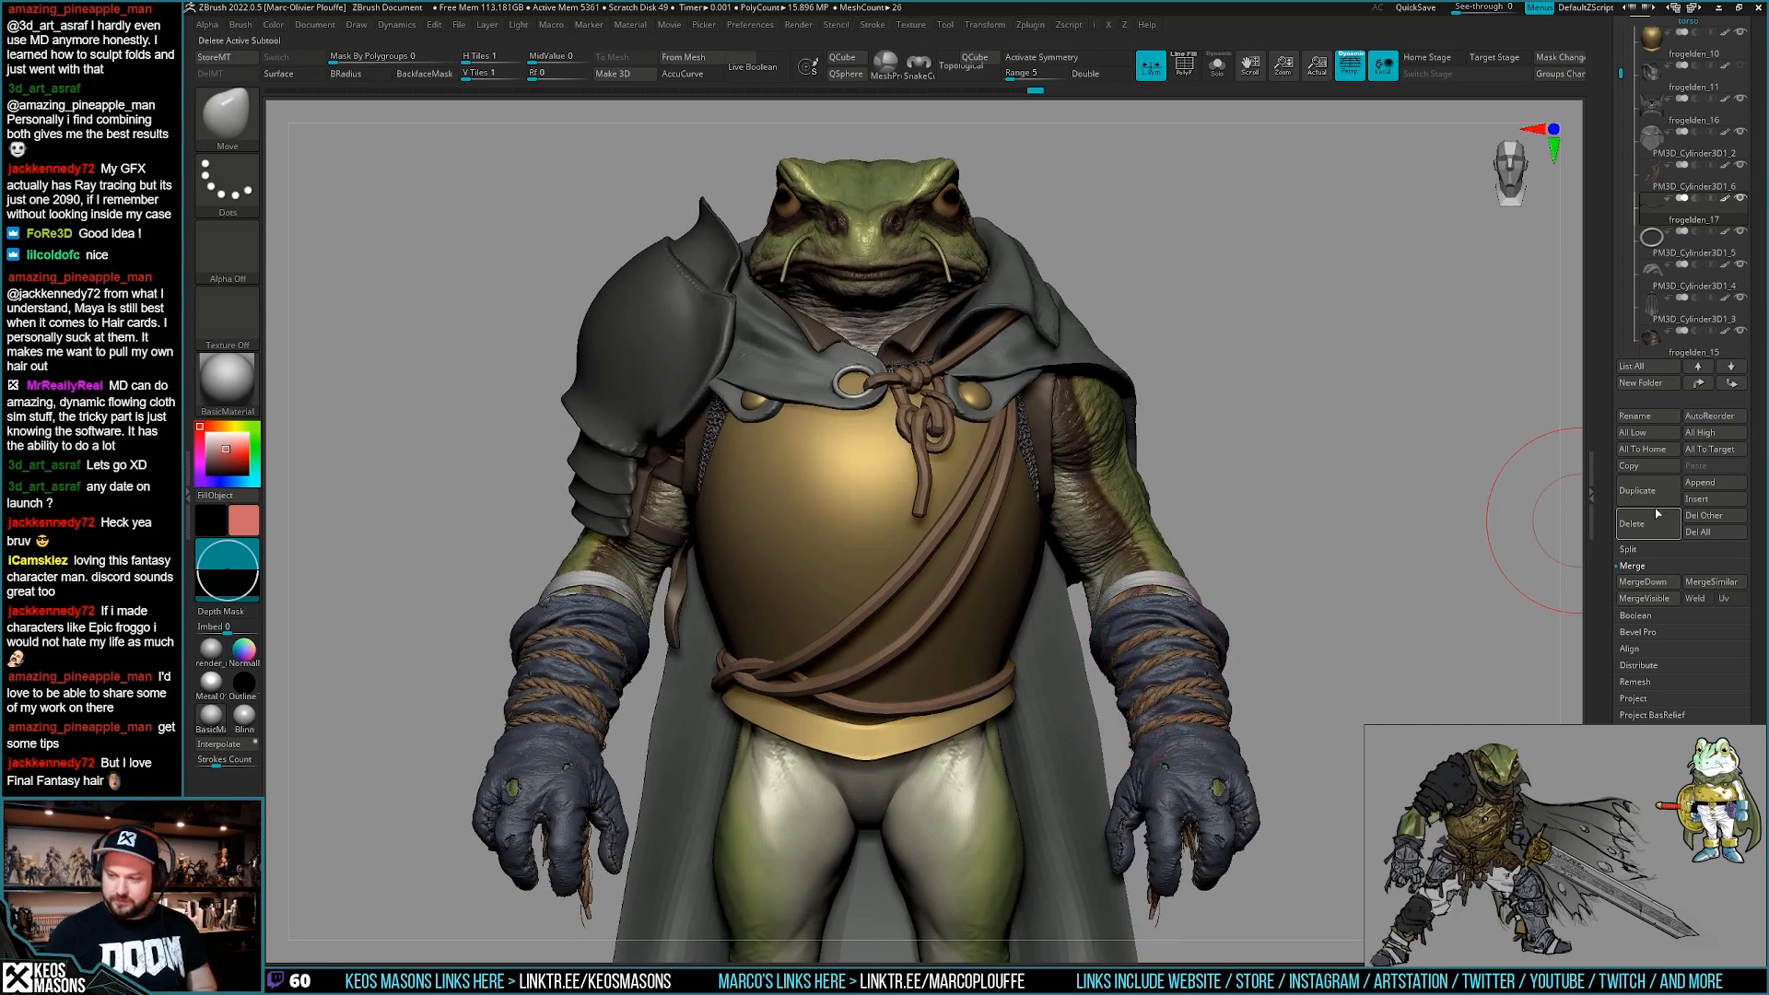
Nudge the waist rope's front curve and its crossing with the brown cords at the pauldron-side hip.
{"action": "right_click_drag", "start_coordinate": [1066, 728], "coordinate": [1131, 717], "text": "alt"}
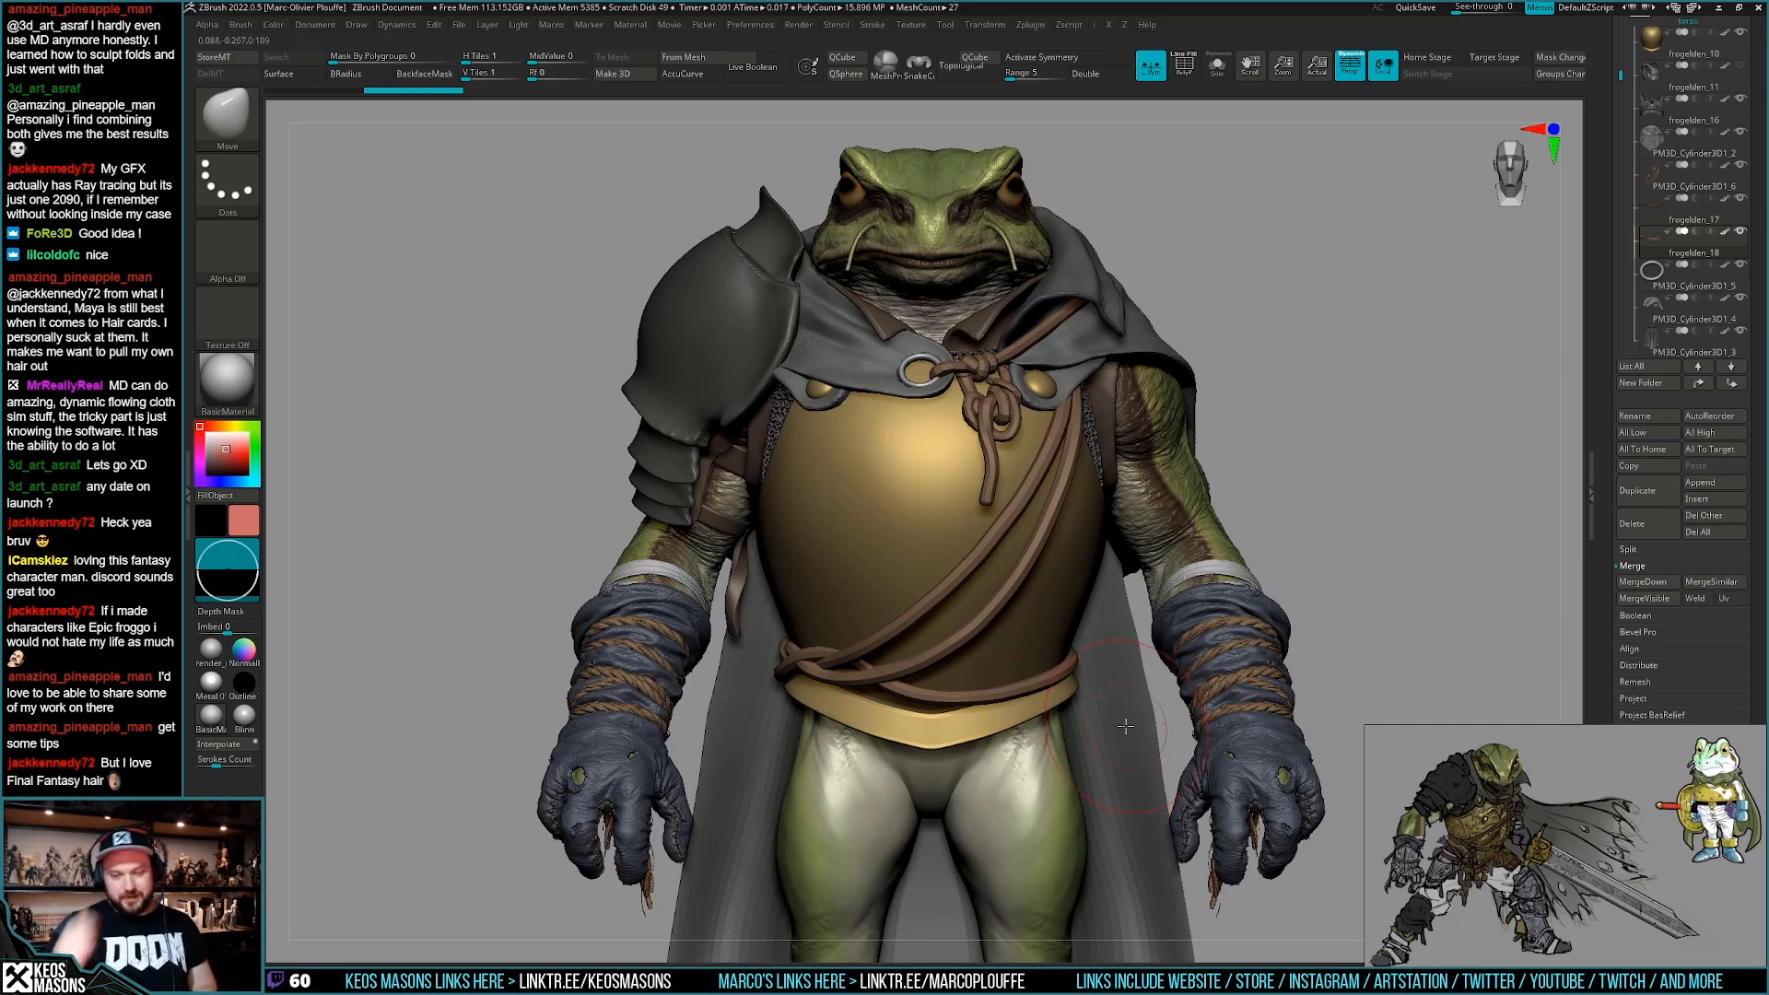
{"action": "right_click_drag", "start_coordinate": [1126, 725], "coordinate": [1173, 687], "text": "alt"}
{"action": "right_click", "coordinate": [858, 716]}
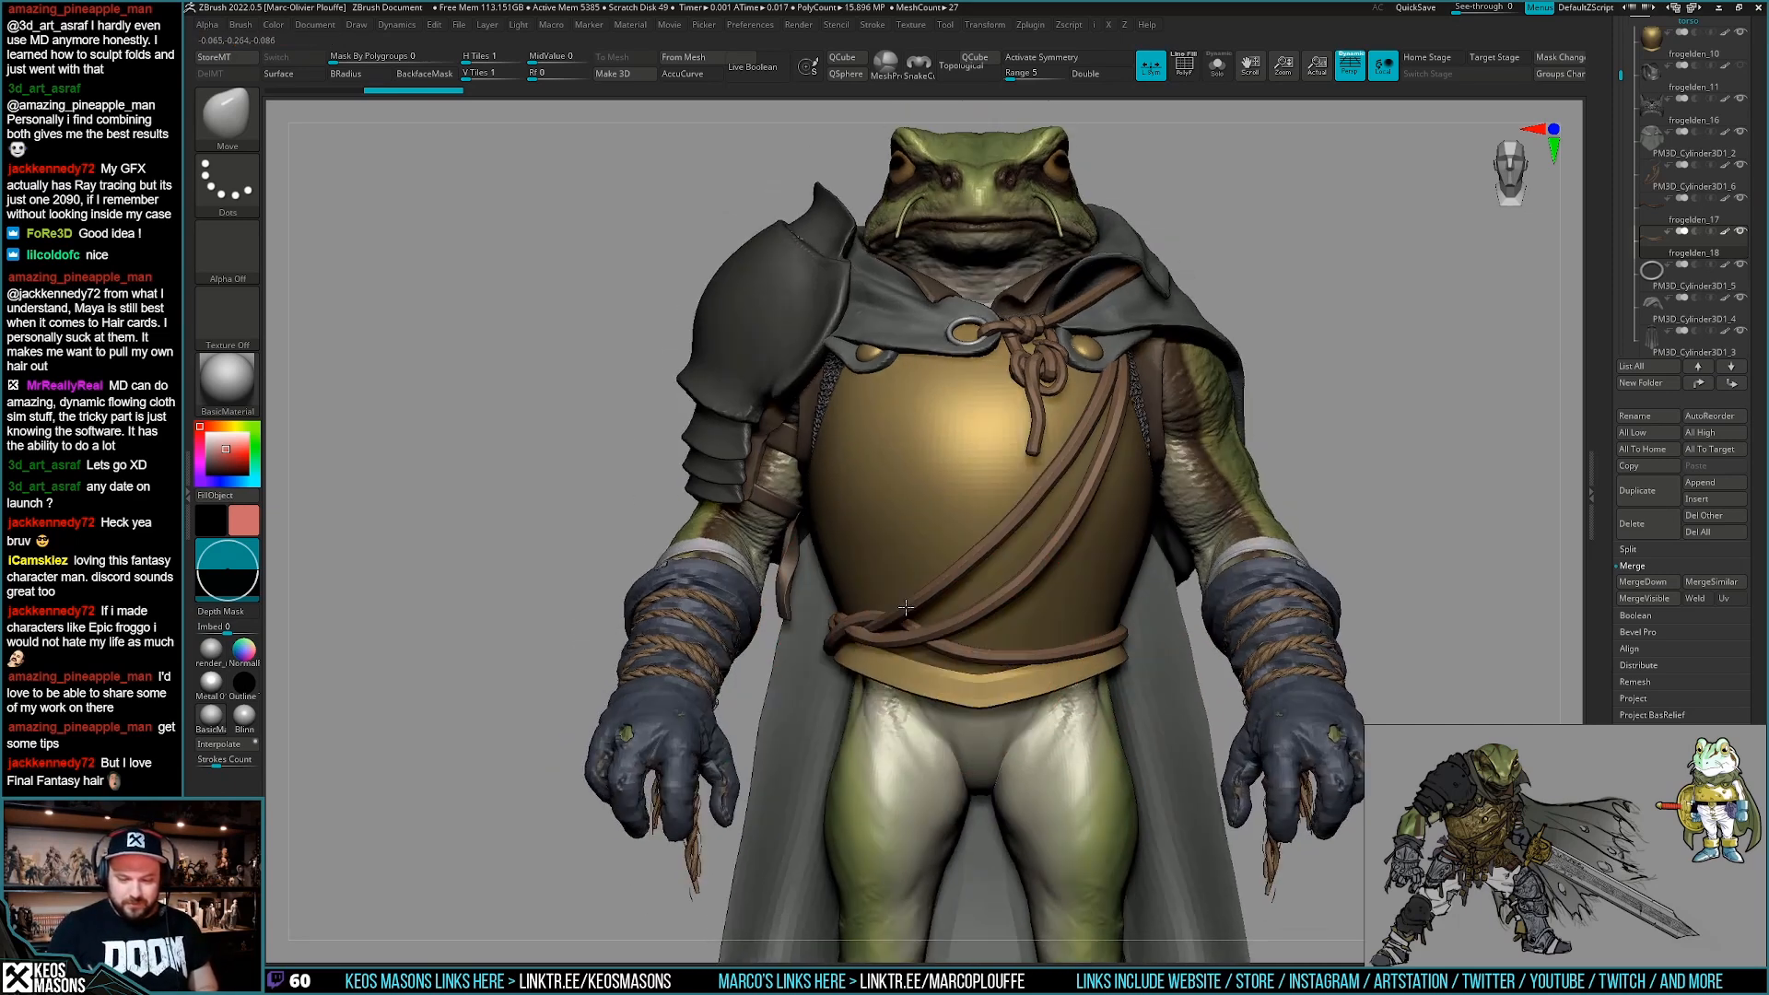
{"action": "mouse_move", "coordinate": [930, 658]}
{"action": "right_mouse_down"}
{"action": "mouse_move", "coordinate": [1015, 664]}
{"action": "mouse_move", "coordinate": [935, 682]}
{"action": "right_mouse_up"}
{"action": "right_click", "coordinate": [1014, 664]}
{"action": "left_click_drag", "start_coordinate": [940, 677], "coordinate": [933, 670]}
{"action": "right_click_drag", "start_coordinate": [1006, 691], "coordinate": [1073, 683]}
{"action": "right_click_drag", "start_coordinate": [852, 639], "coordinate": [842, 669]}
{"action": "left_click_drag", "start_coordinate": [784, 638], "coordinate": [793, 628]}
{"action": "mouse_move", "coordinate": [1008, 680]}
{"action": "right_mouse_down"}
{"action": "mouse_move", "coordinate": [931, 662]}
{"action": "mouse_move", "coordinate": [1013, 653]}
{"action": "right_mouse_up"}
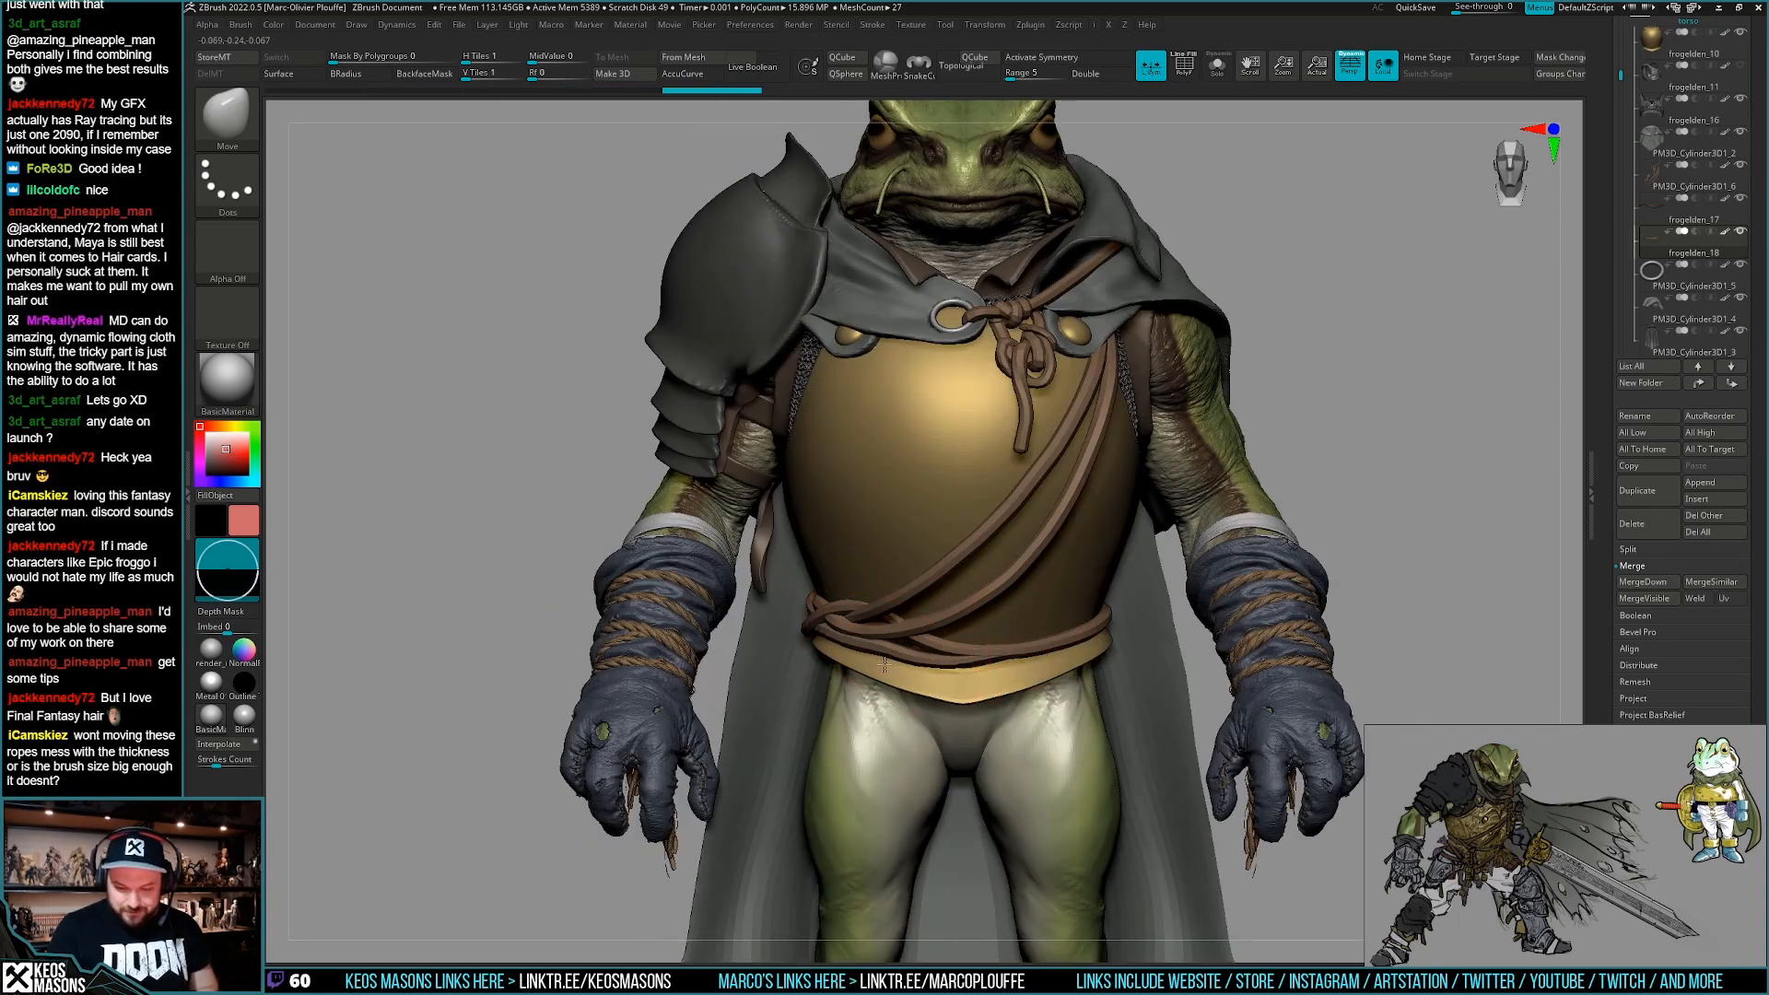
Tuck the waist rope in at the pauldron-side hip and shape its overlap with the second cord at the opposite hip.
{"action": "left_click_drag", "start_coordinate": [880, 654], "coordinate": [823, 610]}
{"action": "mouse_move", "coordinate": [907, 757]}
{"action": "right_mouse_down"}
{"action": "mouse_move", "coordinate": [917, 734]}
{"action": "mouse_move", "coordinate": [991, 727]}
{"action": "right_mouse_up"}
{"action": "mouse_move", "coordinate": [1039, 639]}
{"action": "right_mouse_down", "text": "shift"}
{"action": "mouse_move", "coordinate": [1033, 653]}
{"action": "mouse_move", "coordinate": [1102, 605]}
{"action": "mouse_move", "coordinate": [1075, 637]}
{"action": "mouse_move", "coordinate": [1168, 612]}
{"action": "mouse_move", "coordinate": [1046, 678]}
{"action": "mouse_move", "coordinate": [1234, 626]}
{"action": "mouse_move", "coordinate": [1157, 649]}
{"action": "mouse_move", "coordinate": [1152, 632]}
{"action": "mouse_move", "coordinate": [1094, 660]}
{"action": "mouse_move", "coordinate": [1187, 639]}
{"action": "mouse_move", "coordinate": [1045, 711]}
{"action": "mouse_move", "coordinate": [1065, 692]}
{"action": "mouse_move", "coordinate": [1024, 699]}
{"action": "right_mouse_up", "text": "shift"}
{"action": "right_click", "coordinate": [1077, 681]}
{"action": "left_click", "coordinate": [1117, 665], "text": "alt"}
{"action": "left_click", "coordinate": [1134, 656], "text": "alt"}
{"action": "right_click", "coordinate": [1066, 692]}
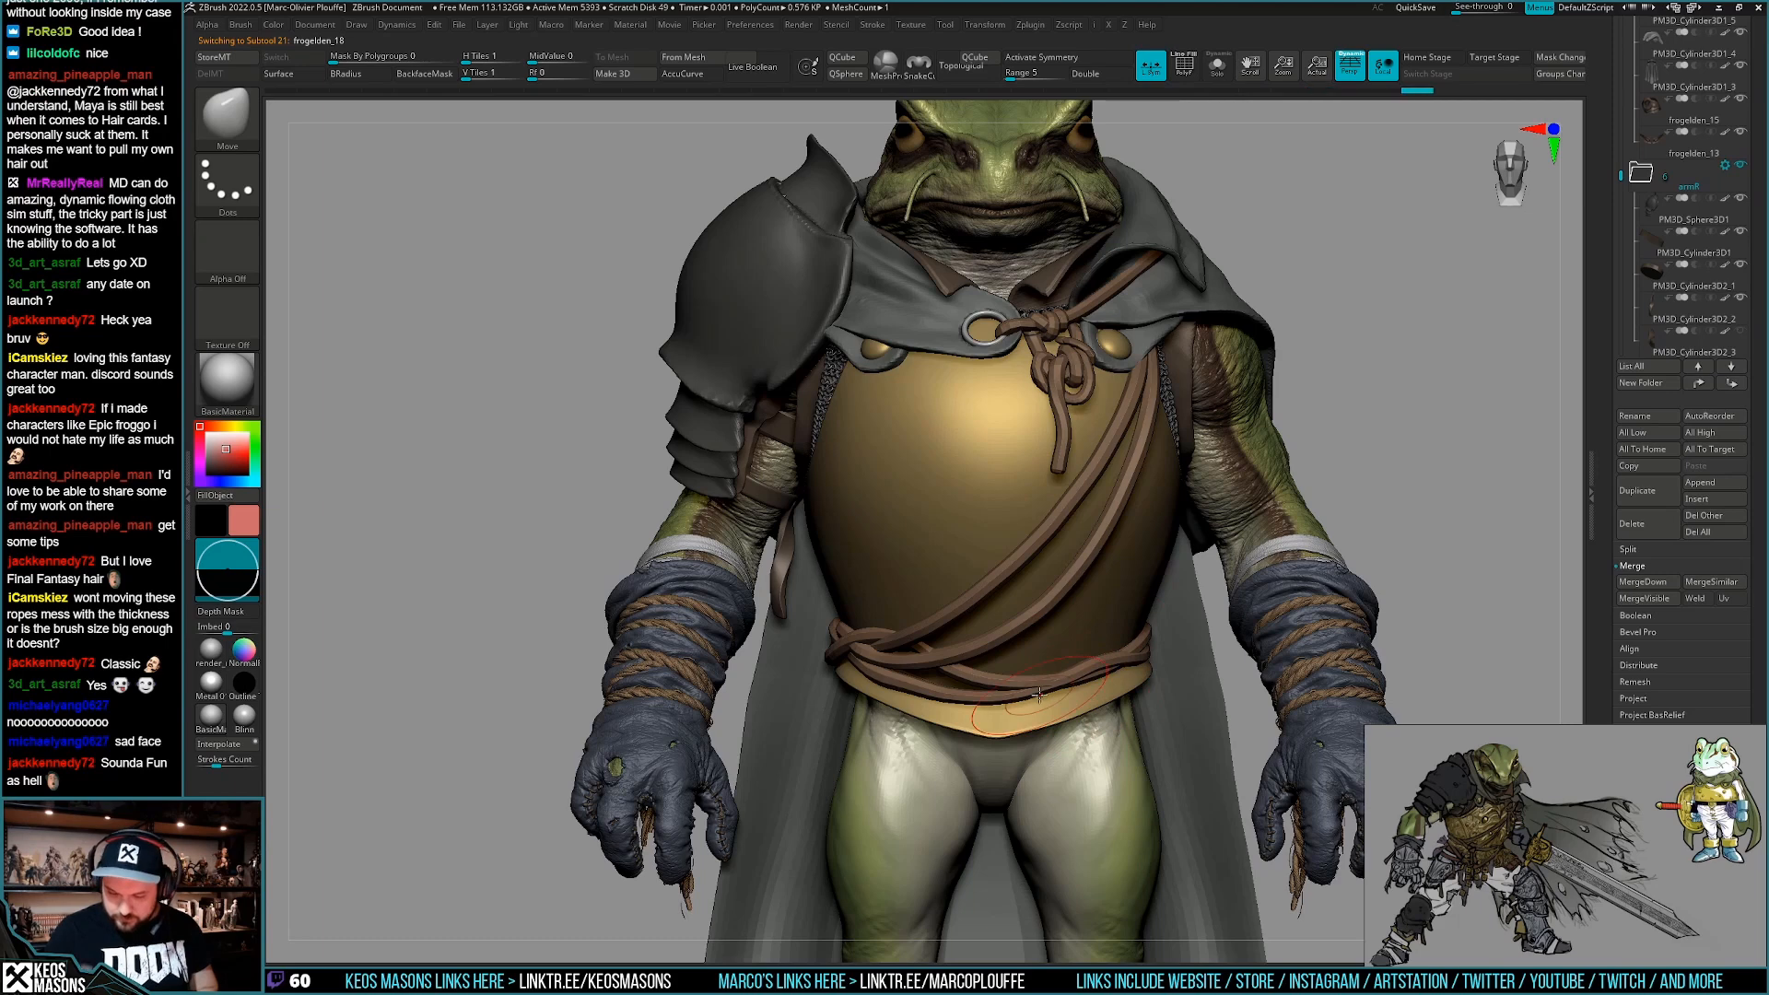
Adjust the upper waist cord, frogelden_17, where it crosses the lower rope at the front of the waist.
{"action": "right_click_drag", "start_coordinate": [1102, 744], "coordinate": [1090, 766], "text": "alt"}
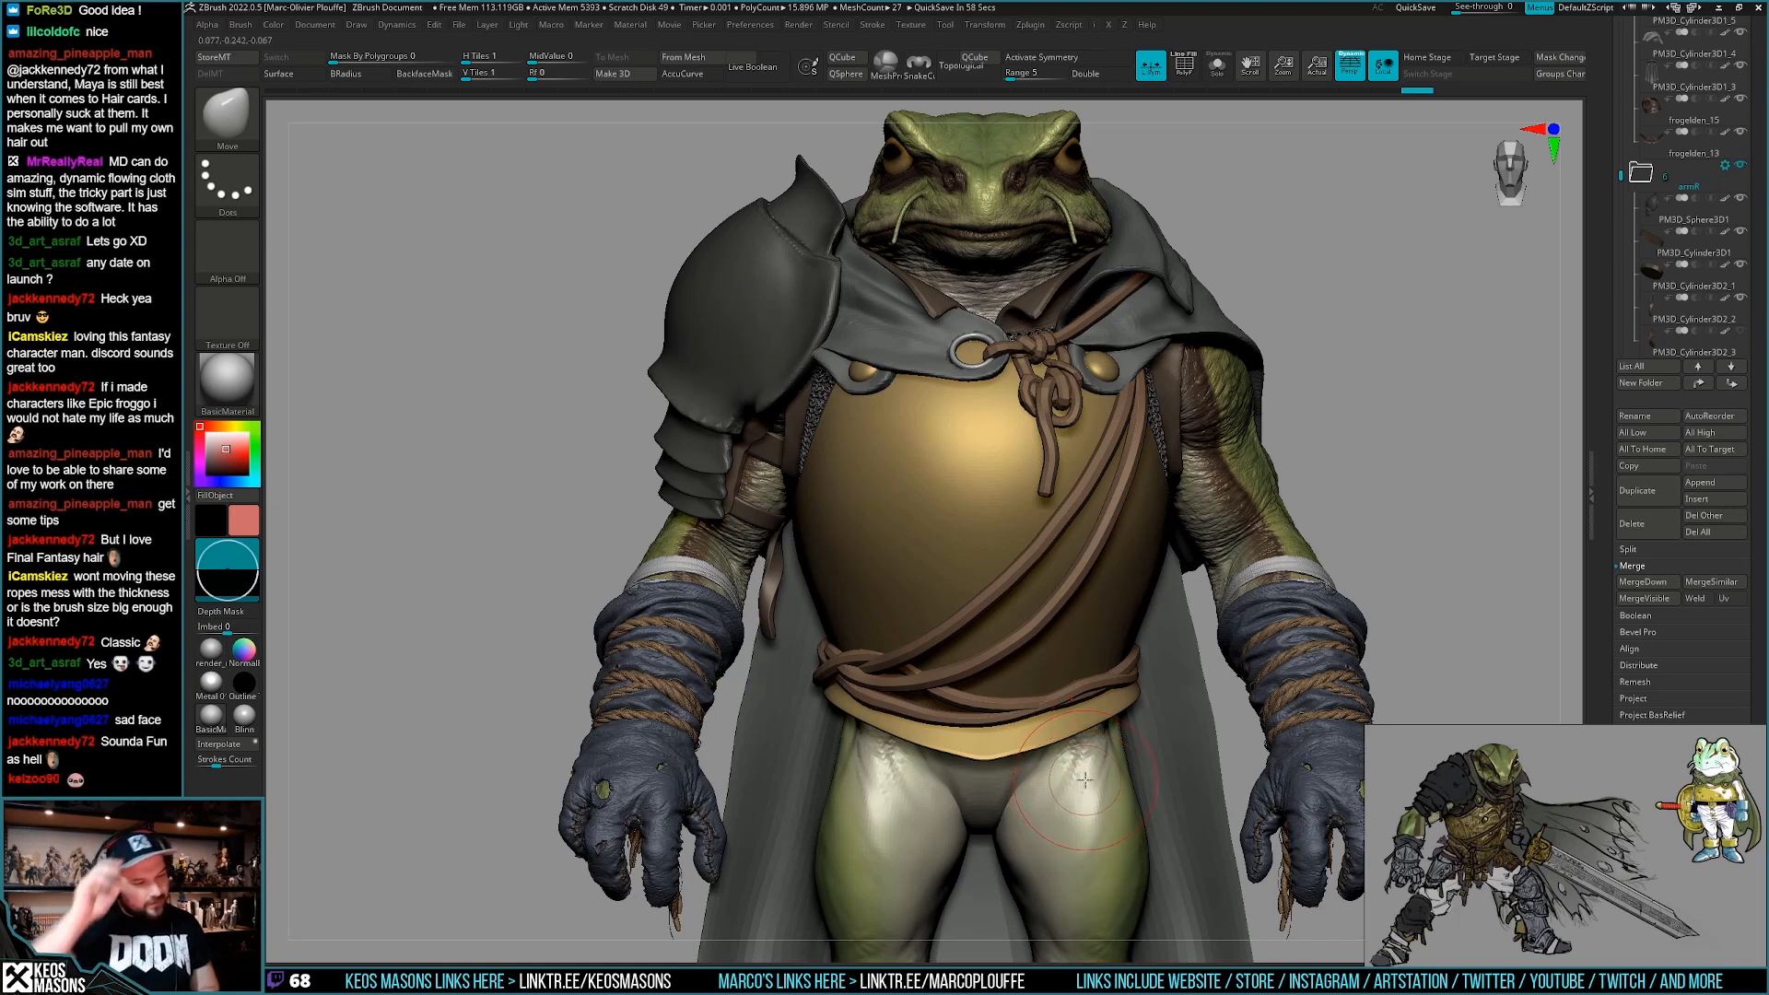
{"action": "mouse_move", "coordinate": [1144, 677]}
{"action": "right_mouse_down"}
{"action": "mouse_move", "coordinate": [969, 672]}
{"action": "mouse_move", "coordinate": [999, 689]}
{"action": "mouse_move", "coordinate": [1004, 665]}
{"action": "mouse_move", "coordinate": [1061, 707]}
{"action": "mouse_move", "coordinate": [1087, 689]}
{"action": "mouse_move", "coordinate": [1070, 694]}
{"action": "right_mouse_up"}
{"action": "key", "text": "space"}
{"action": "left_click", "coordinate": [979, 671], "text": "alt"}
{"action": "right_click", "coordinate": [994, 689]}
{"action": "left_click_drag", "start_coordinate": [1069, 694], "coordinate": [1075, 683]}
{"action": "right_click_drag", "start_coordinate": [1080, 680], "coordinate": [1168, 641]}
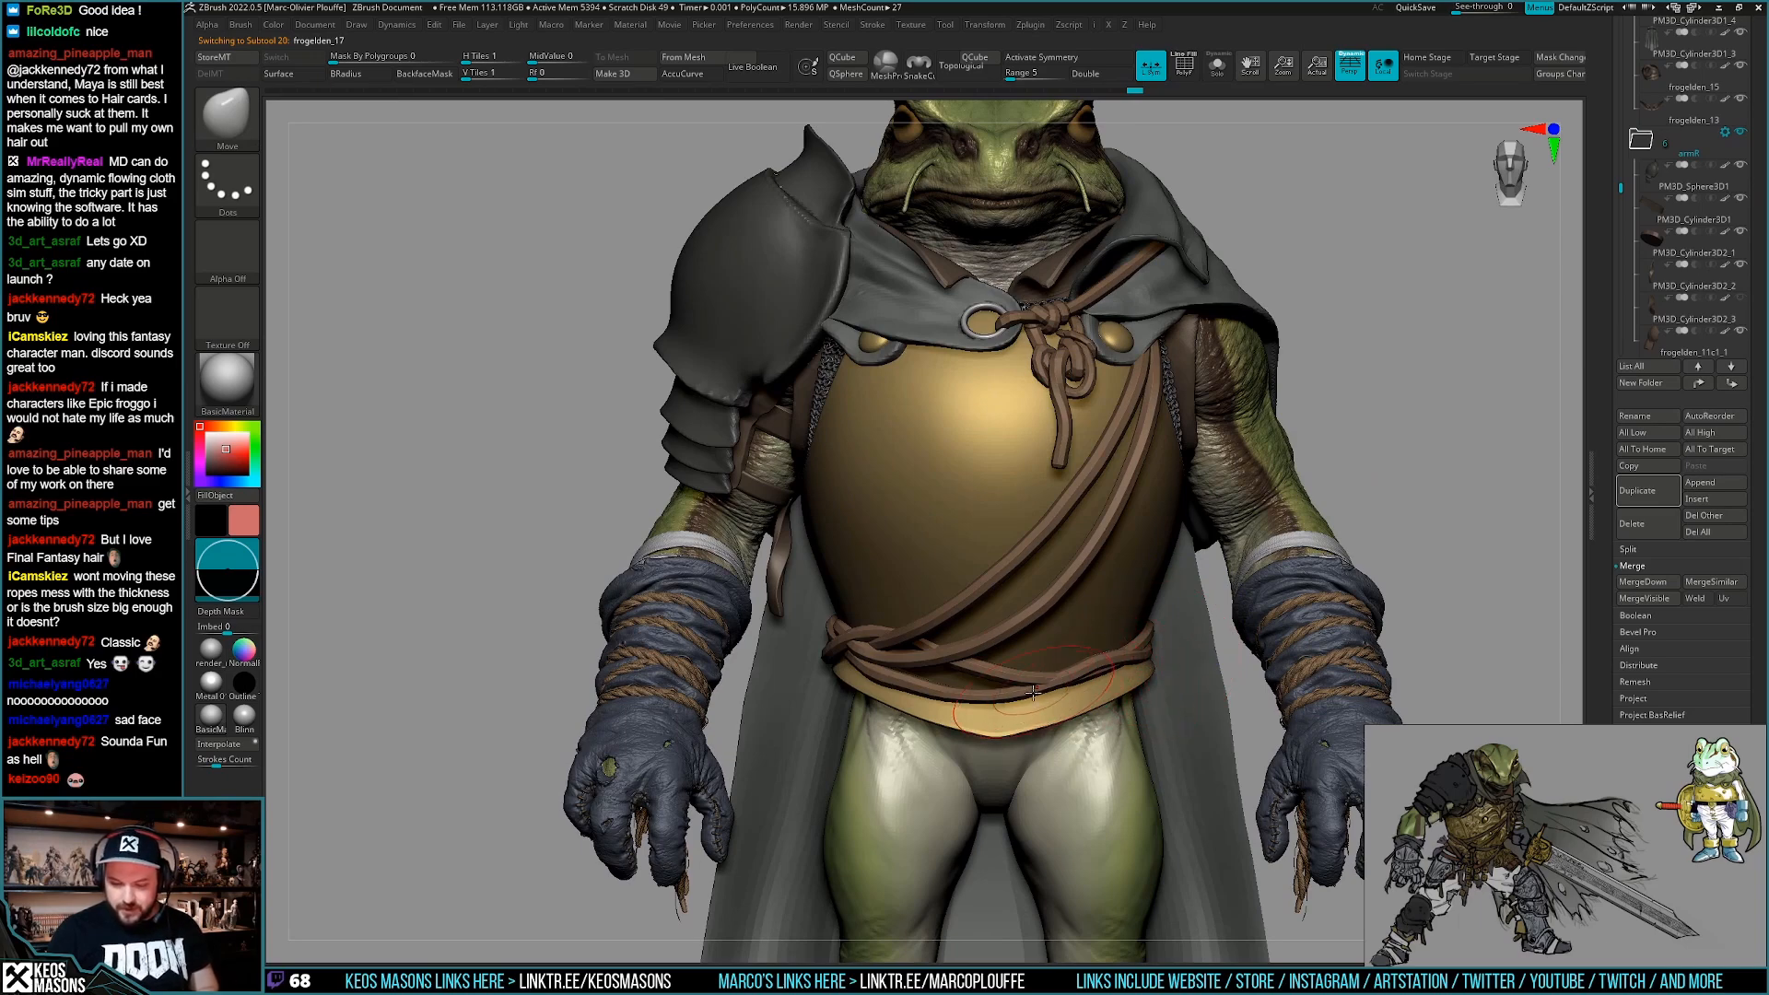
Pull the front of the frogelden_18 rope lower so it sags over the gold belt beneath the upper cord.
{"action": "right_click_drag", "start_coordinate": [1029, 690], "coordinate": [967, 704]}
{"action": "left_click_drag", "start_coordinate": [949, 707], "coordinate": [945, 719]}
{"action": "right_click_drag", "start_coordinate": [945, 718], "coordinate": [922, 704]}
{"action": "mouse_move", "coordinate": [922, 704]}
{"action": "left_mouse_down"}
{"action": "mouse_move", "coordinate": [905, 717]}
{"action": "mouse_move", "coordinate": [883, 696]}
{"action": "left_mouse_up"}
{"action": "left_click_drag", "start_coordinate": [905, 706], "coordinate": [939, 720]}
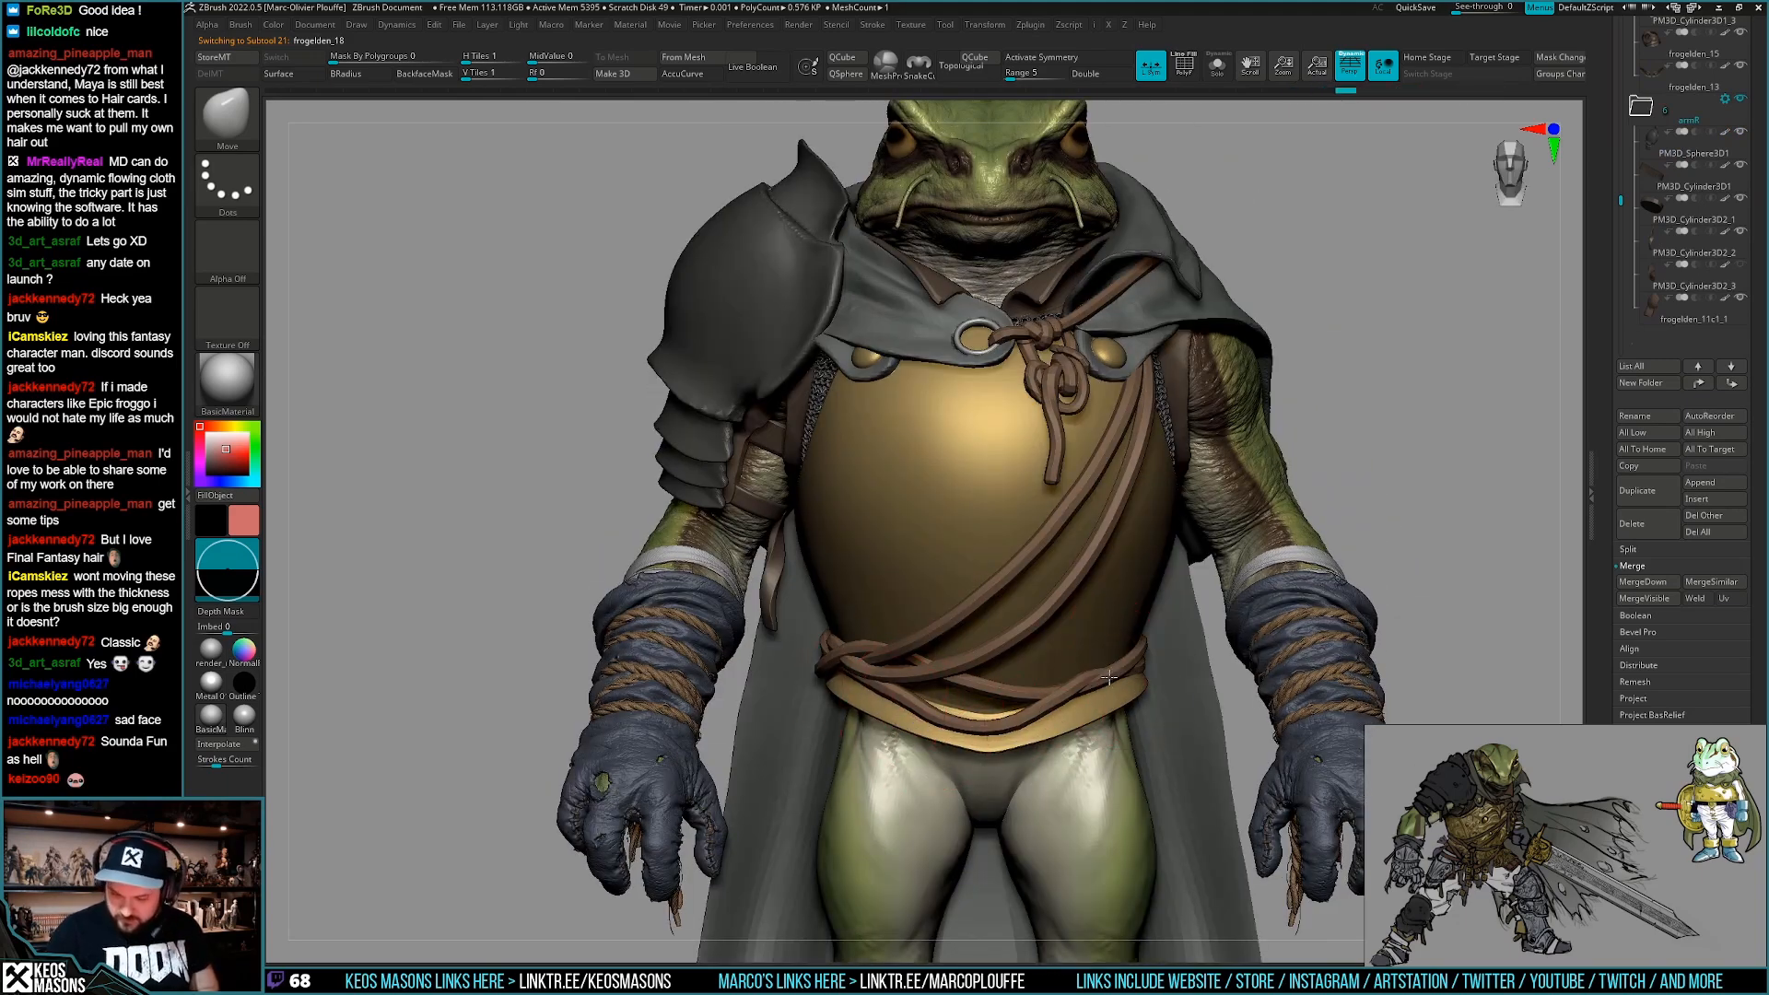
{"action": "left_click_drag", "start_coordinate": [1107, 665], "coordinate": [1084, 708]}
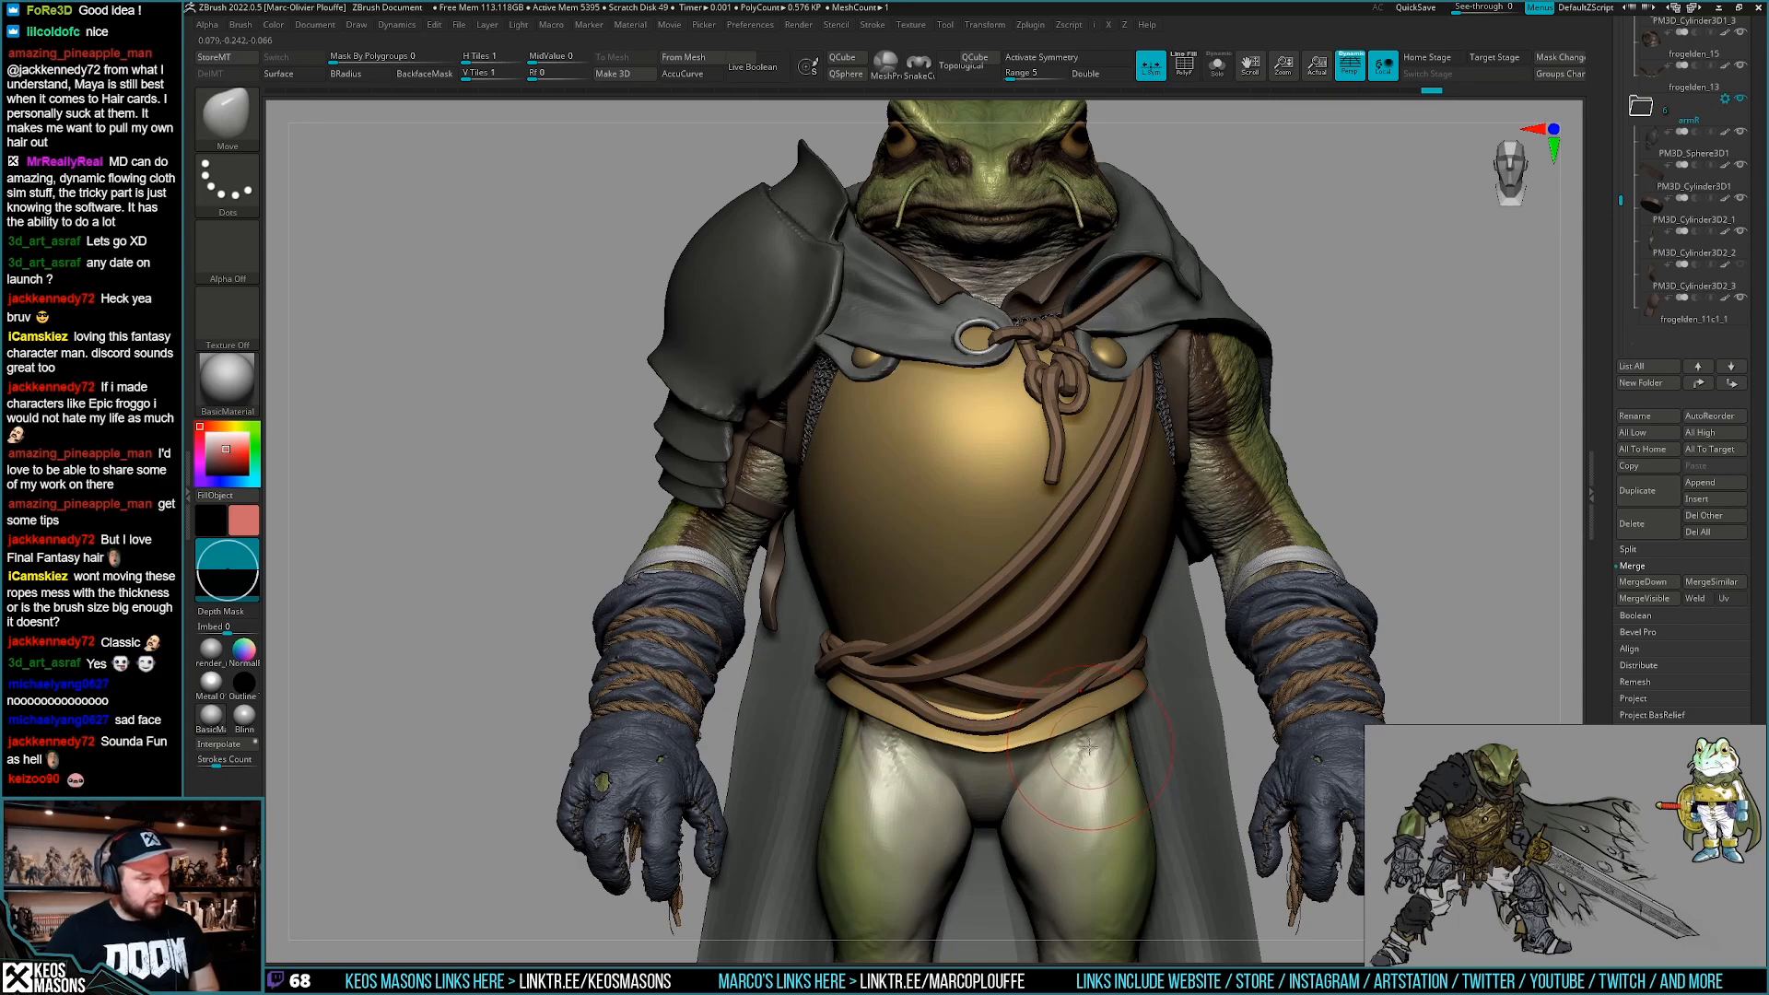
Refine how the sagging rope rises and crosses the upper cord at the hip opposite the pauldron.
{"action": "right_click_drag", "start_coordinate": [1098, 658], "coordinate": [1059, 705]}
{"action": "right_click", "coordinate": [1059, 705]}
{"action": "left_click_drag", "start_coordinate": [1059, 705], "coordinate": [1052, 721]}
{"action": "right_click_drag", "start_coordinate": [1068, 718], "coordinate": [1119, 668], "text": "shift"}
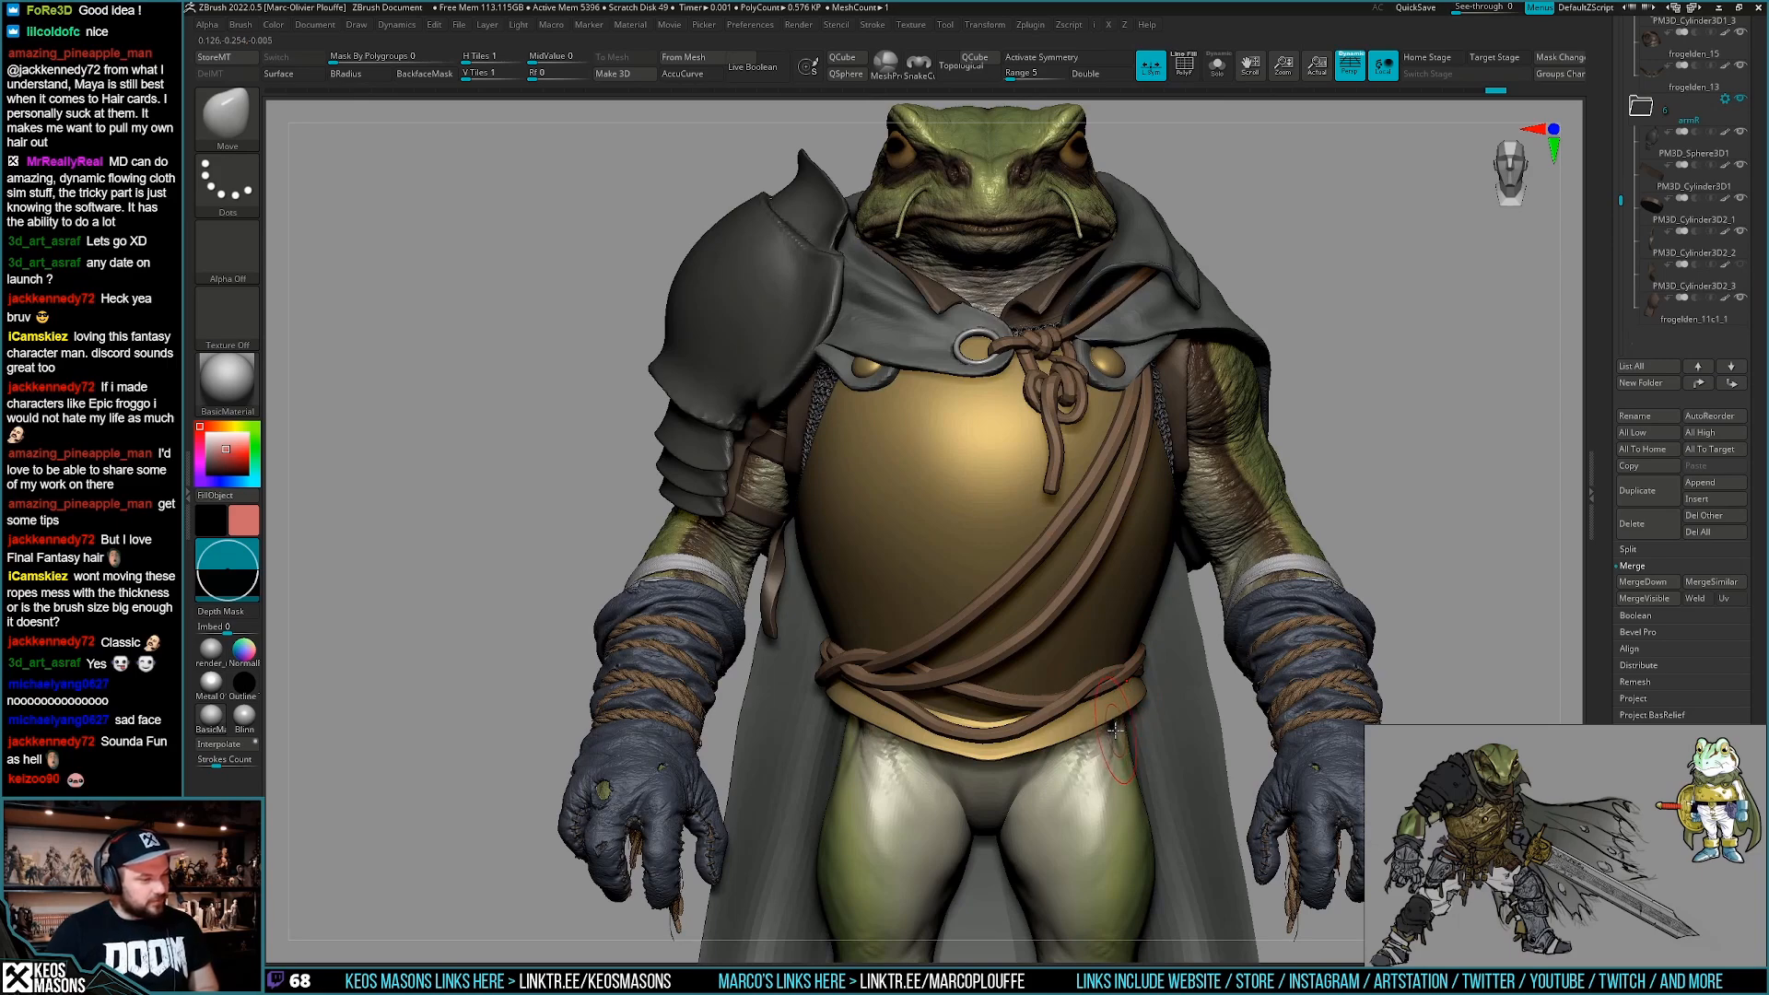
{"action": "mouse_move", "coordinate": [1116, 685]}
{"action": "right_mouse_down"}
{"action": "mouse_move", "coordinate": [1089, 713]}
{"action": "mouse_move", "coordinate": [1105, 723]}
{"action": "right_mouse_up"}
{"action": "left_click", "coordinate": [1125, 675], "text": "alt"}
{"action": "key", "text": "space"}
{"action": "mouse_move", "coordinate": [1114, 689]}
{"action": "right_mouse_down"}
{"action": "mouse_move", "coordinate": [1154, 650]}
{"action": "mouse_move", "coordinate": [1080, 707]}
{"action": "right_mouse_up"}
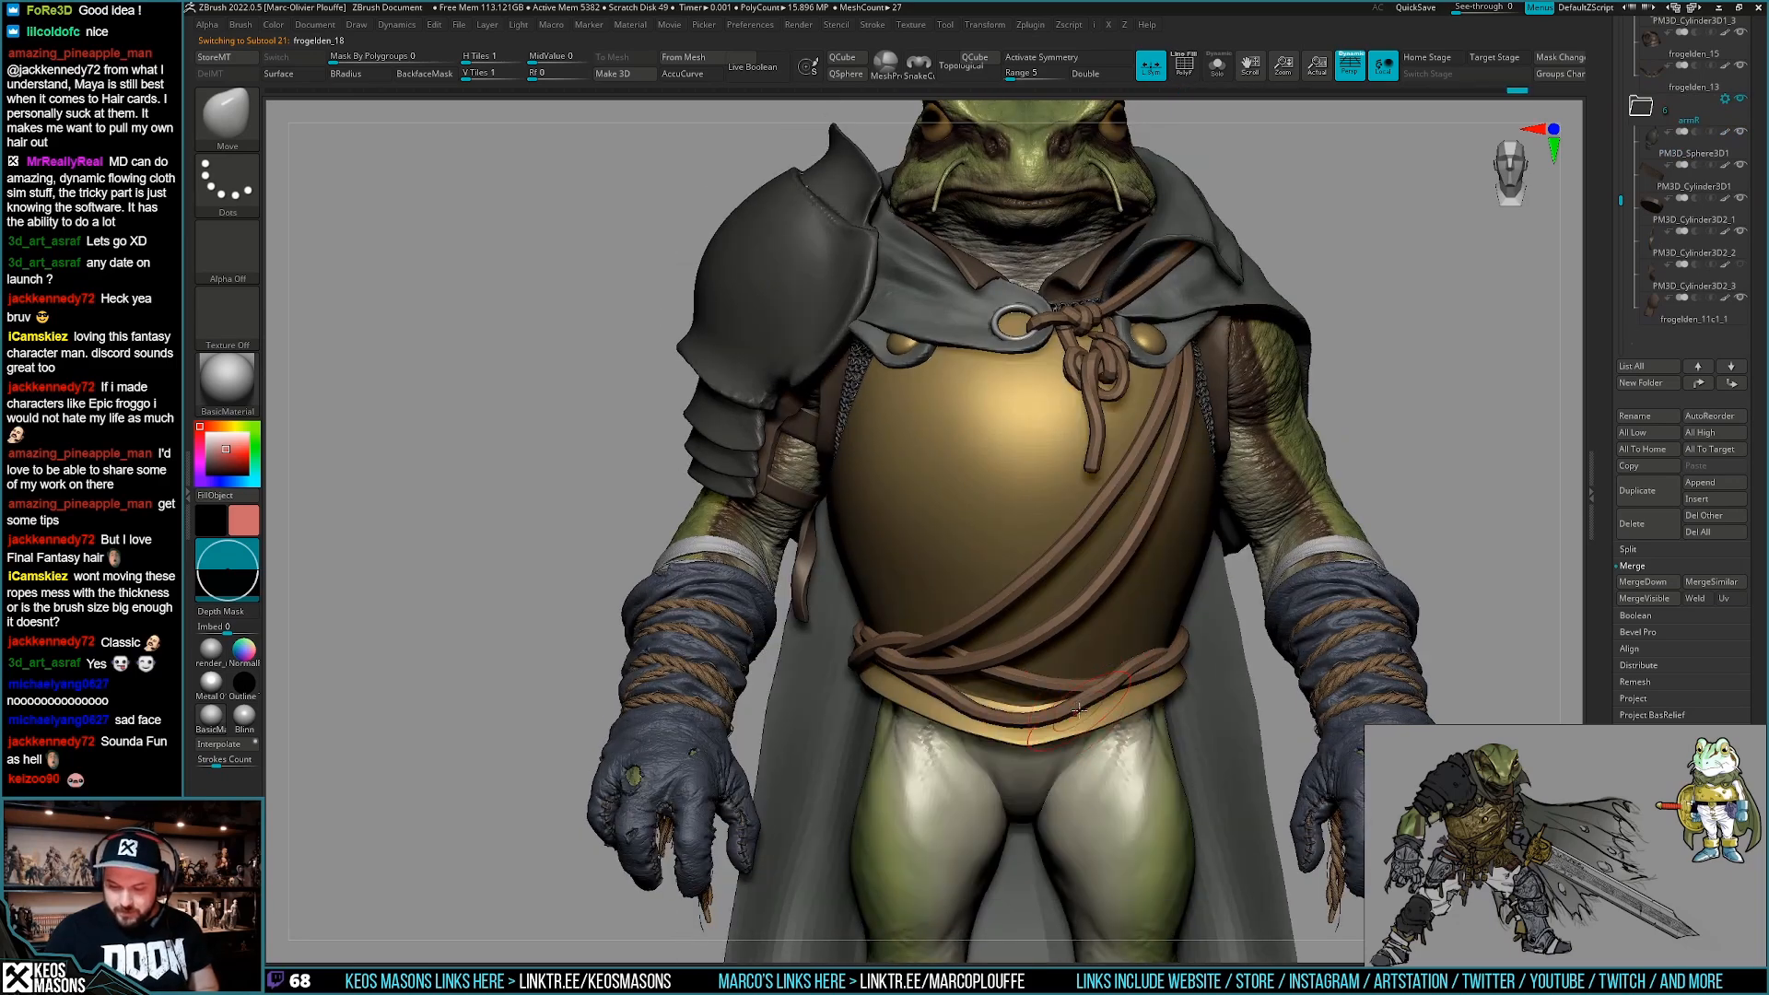
{"action": "left_click_drag", "start_coordinate": [1078, 710], "coordinate": [1081, 708]}
Fit the intertwined waist ropes against the armor along the side of the body opposite the pauldron.
{"action": "mouse_move", "coordinate": [1096, 693]}
{"action": "right_mouse_down"}
{"action": "mouse_move", "coordinate": [1317, 648]}
{"action": "mouse_move", "coordinate": [1183, 667]}
{"action": "mouse_move", "coordinate": [1232, 655]}
{"action": "right_mouse_up"}
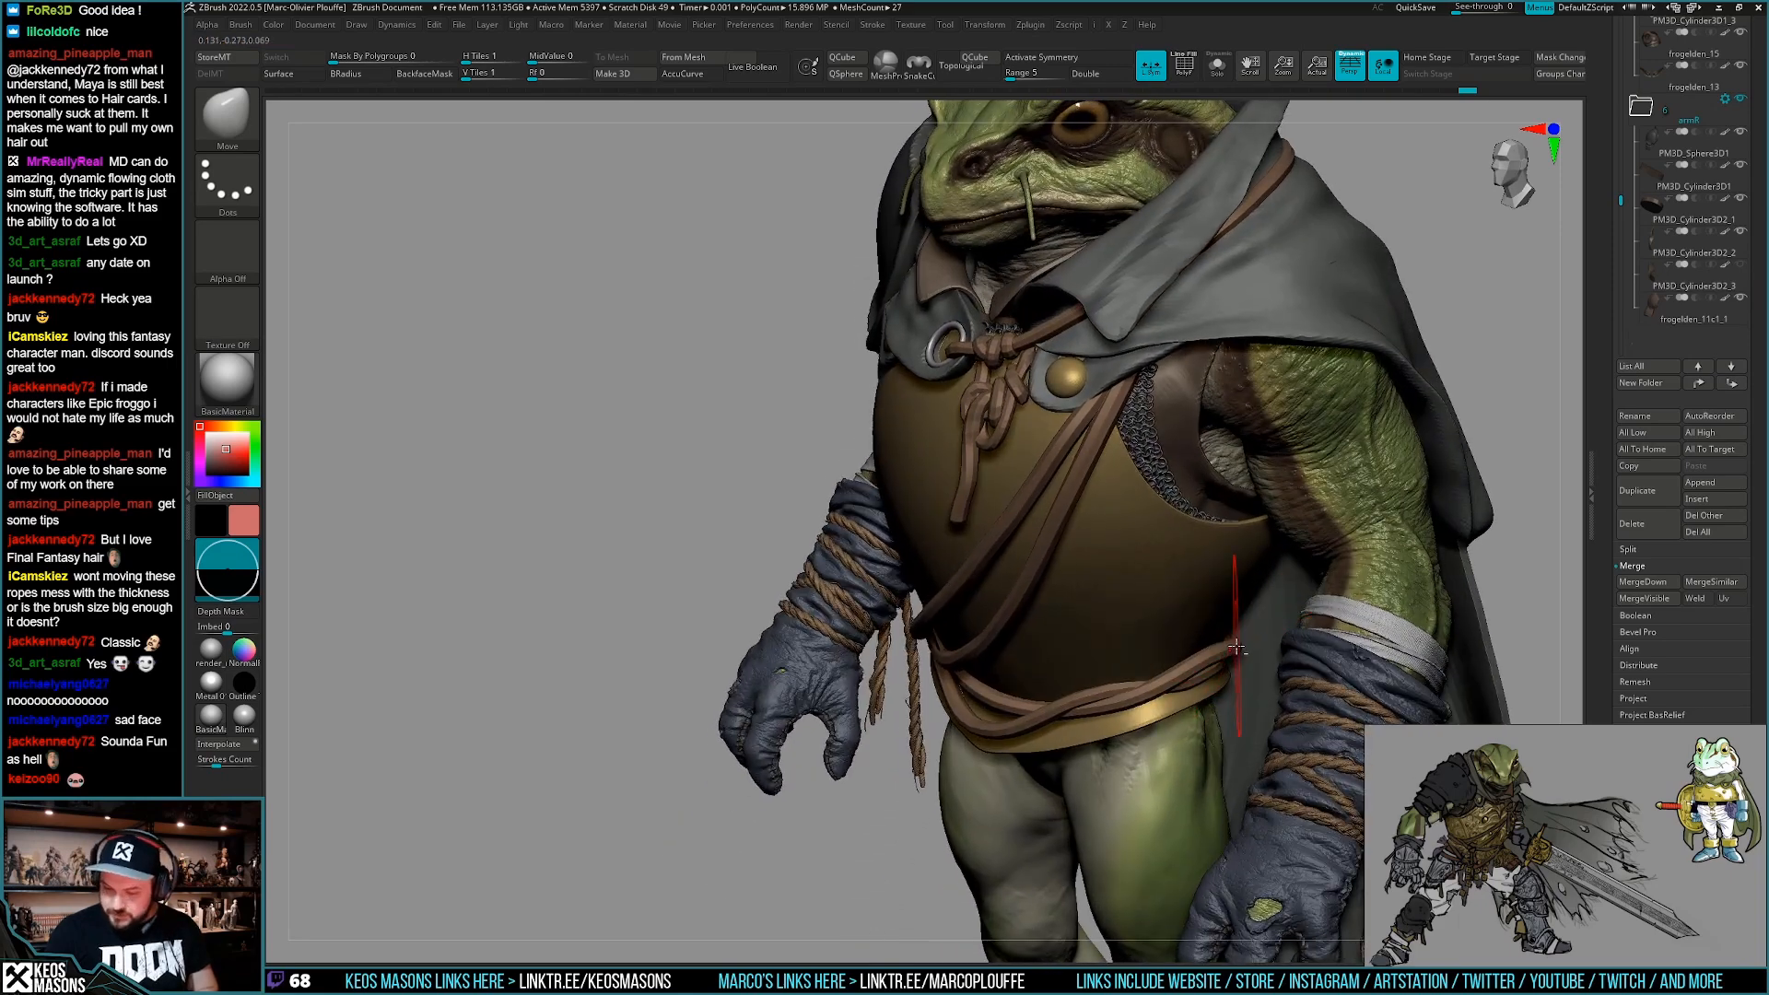
{"action": "key", "text": "ctrl+shift+d"}
{"action": "right_click", "coordinate": [1210, 655]}
{"action": "left_click_drag", "start_coordinate": [1164, 675], "coordinate": [1163, 677]}
{"action": "right_click_drag", "start_coordinate": [1162, 677], "coordinate": [985, 668]}
{"action": "right_click", "coordinate": [1221, 737]}
{"action": "right_click_drag", "start_coordinate": [1221, 737], "coordinate": [1160, 718]}
Nudge the waist rope down toward the gold belt at the back, under the cape.
{"action": "mouse_move", "coordinate": [1250, 650]}
{"action": "right_mouse_down"}
{"action": "mouse_move", "coordinate": [1354, 647]}
{"action": "mouse_move", "coordinate": [1279, 628]}
{"action": "mouse_move", "coordinate": [1318, 643]}
{"action": "right_mouse_up"}
{"action": "key", "text": "Down"}
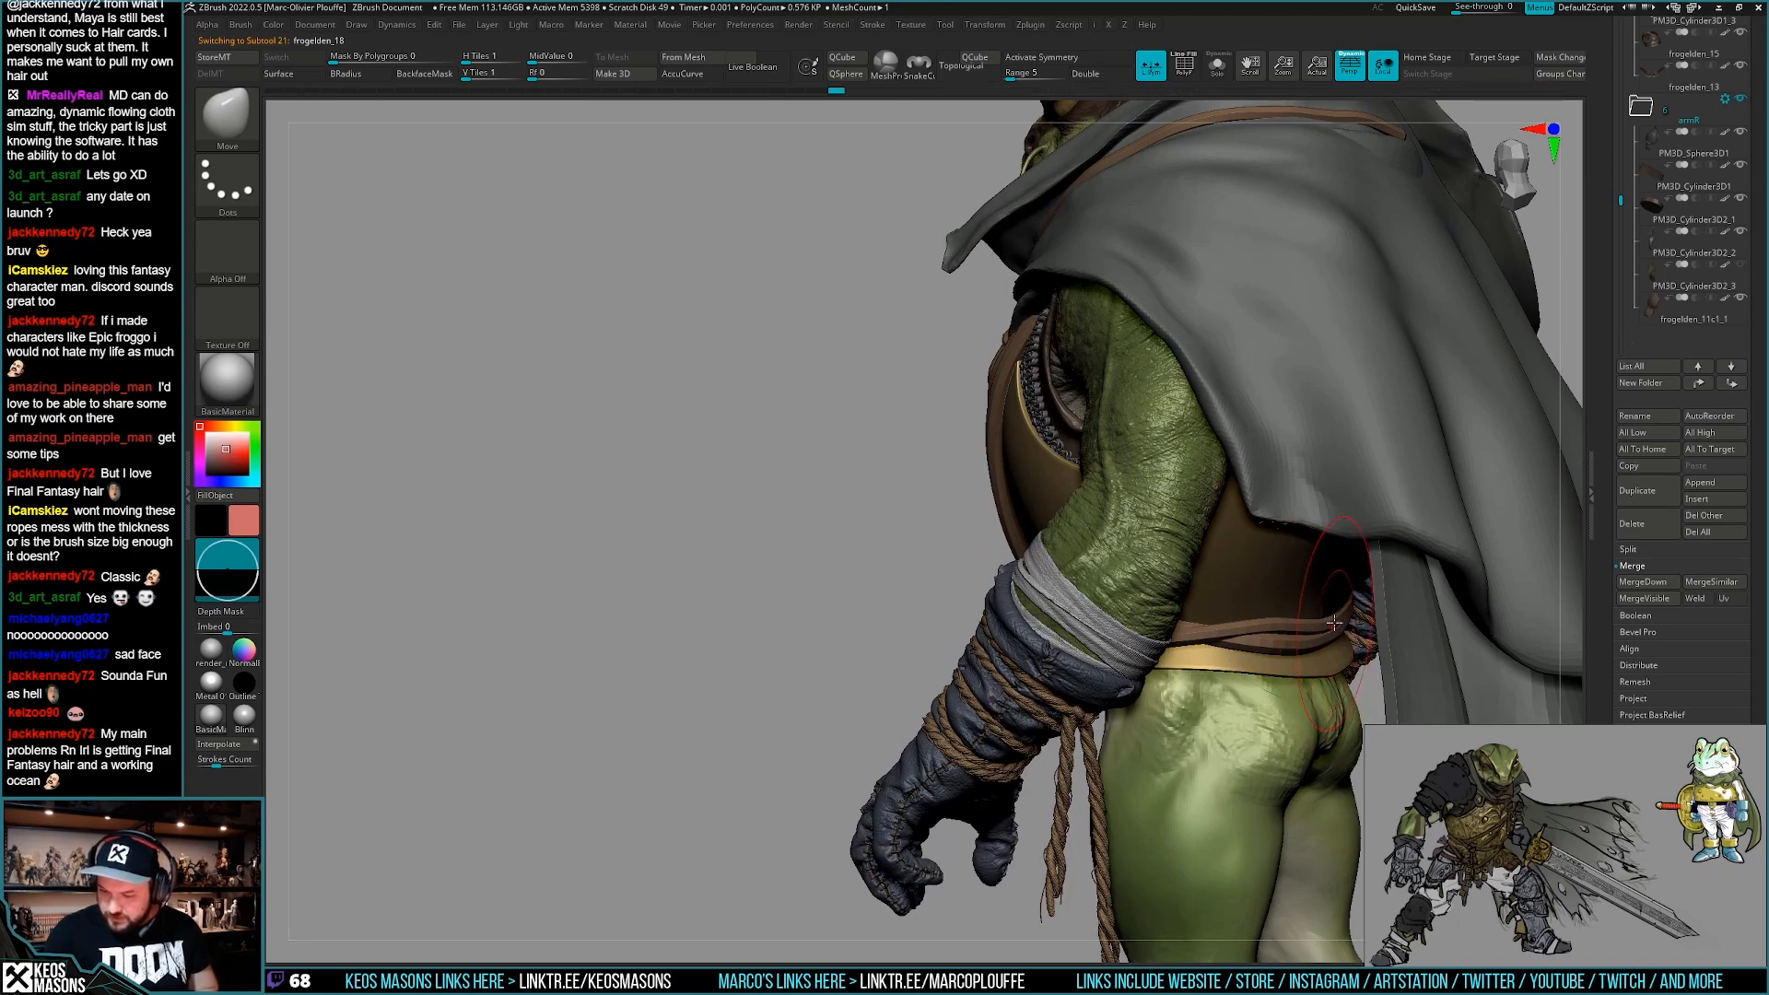
{"action": "key", "text": "alt+s"}
{"action": "key", "text": "alt+s"}
{"action": "left_click_drag", "start_coordinate": [1334, 620], "coordinate": [1330, 627]}
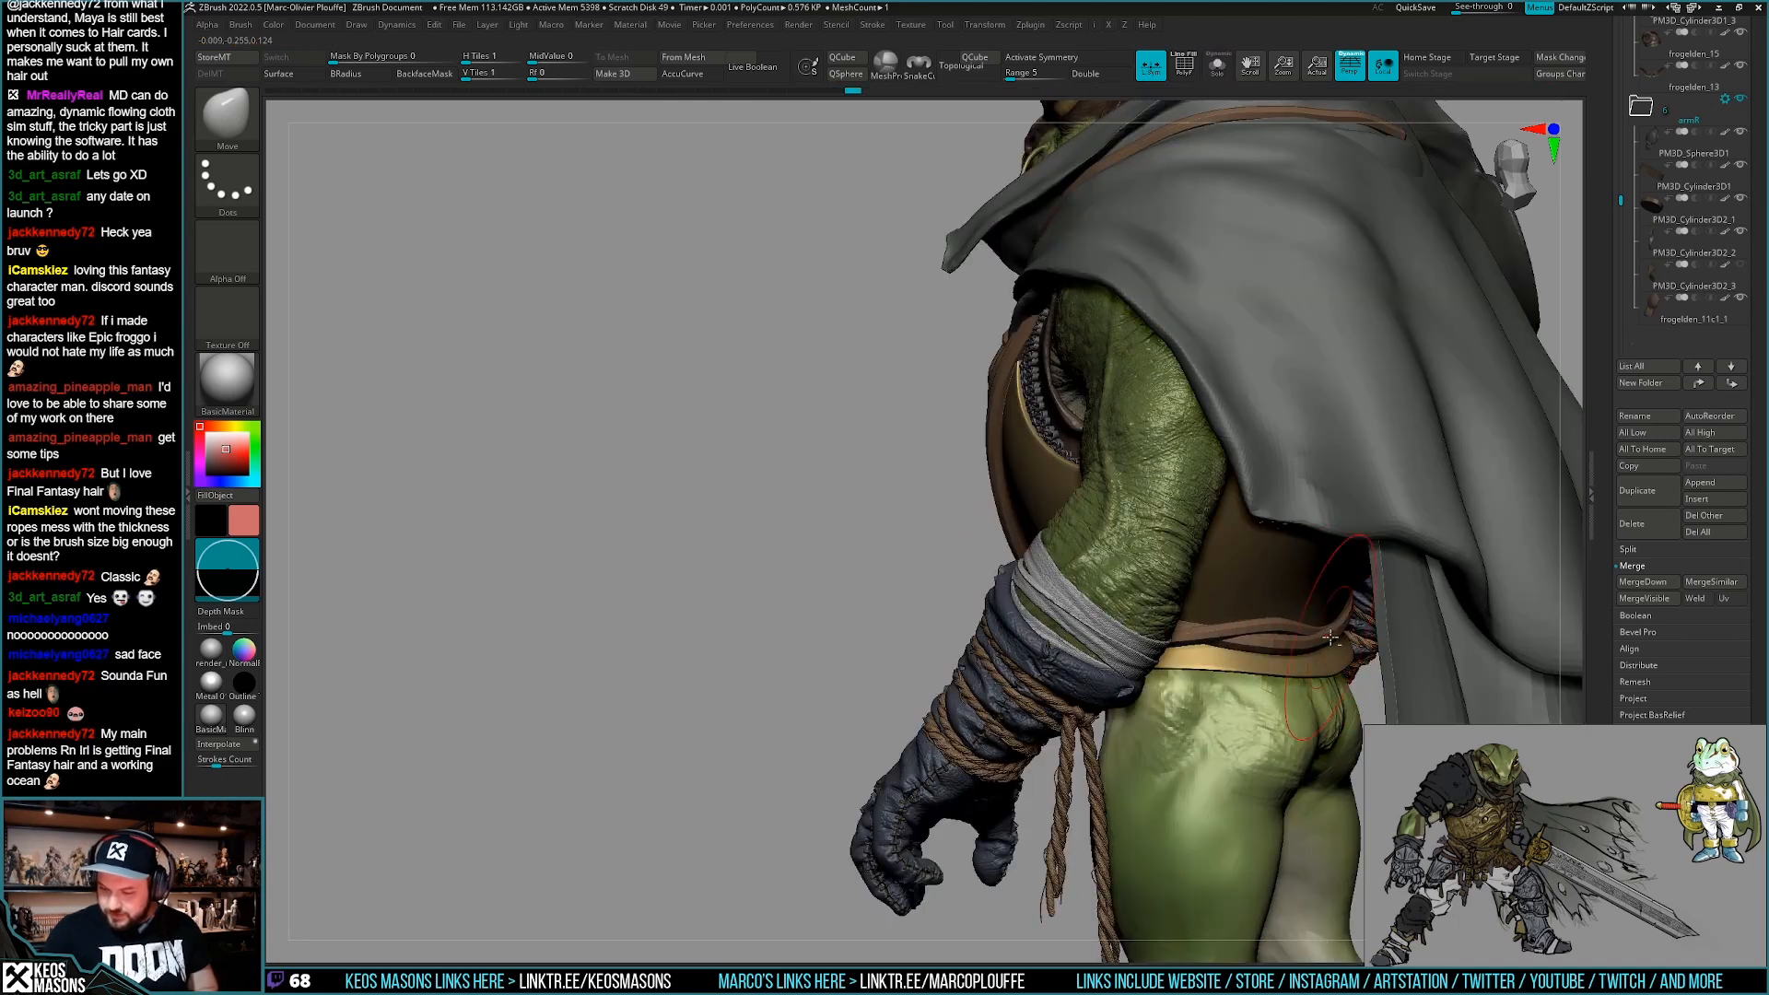
{"action": "right_click_drag", "start_coordinate": [1326, 631], "coordinate": [1165, 754]}
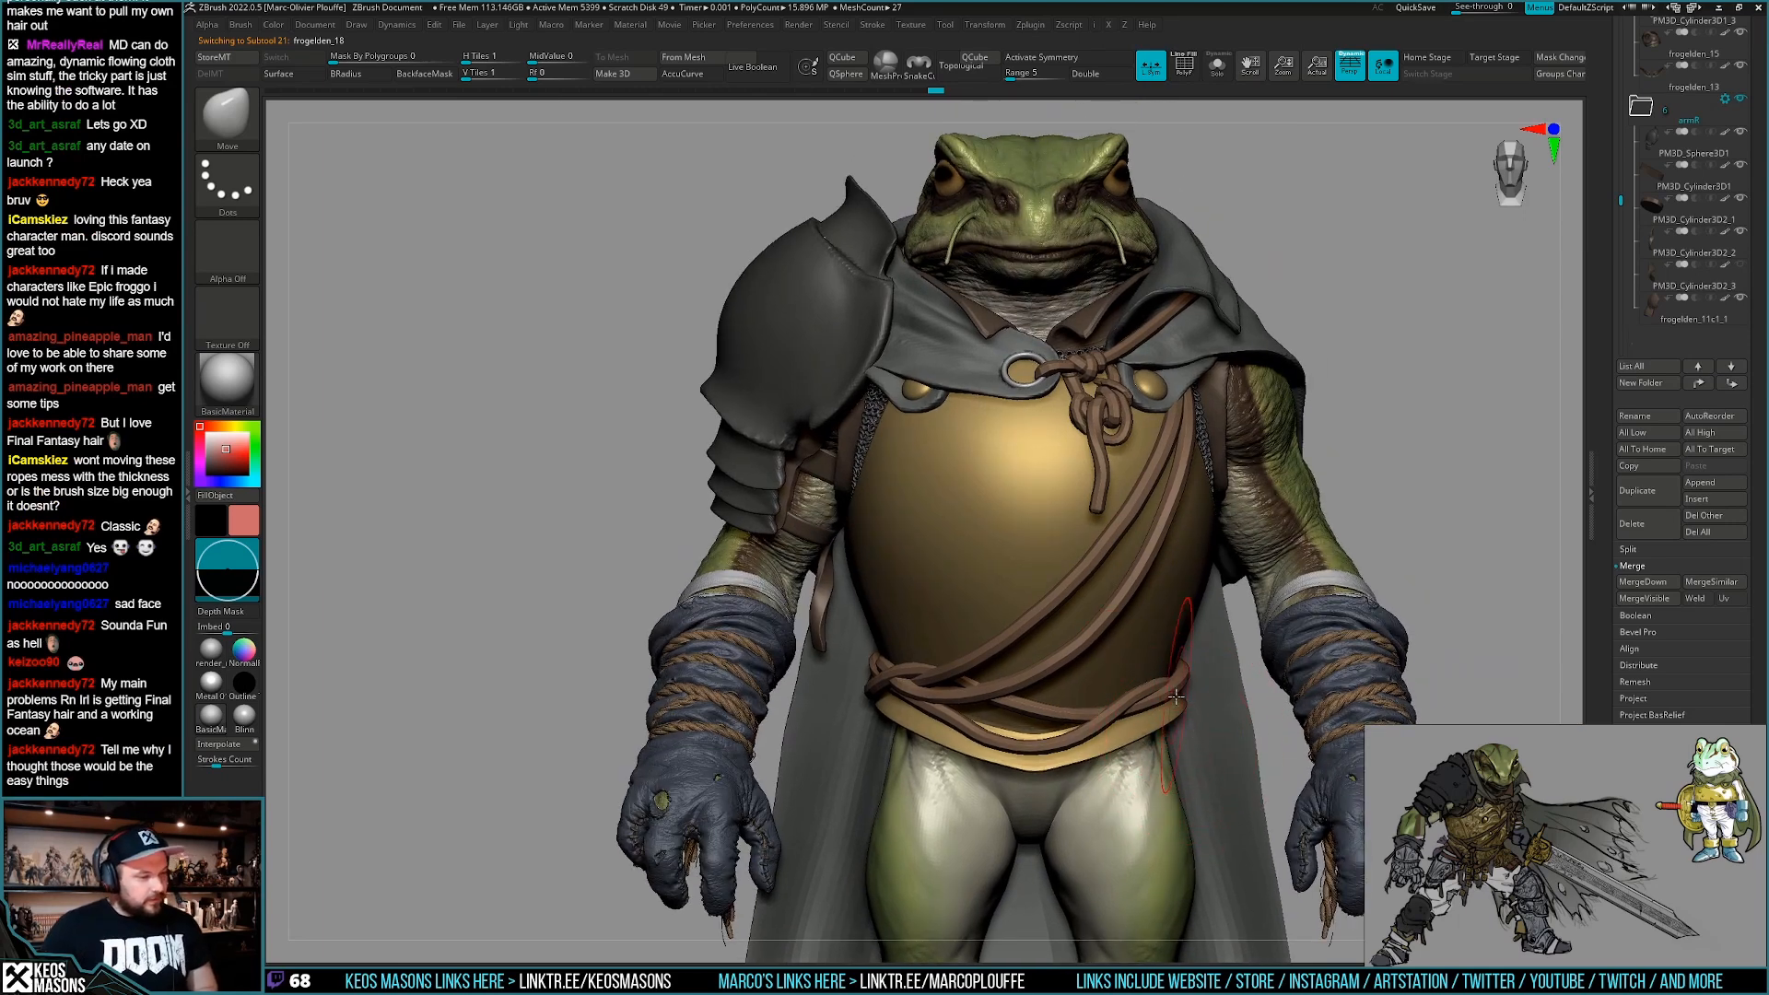
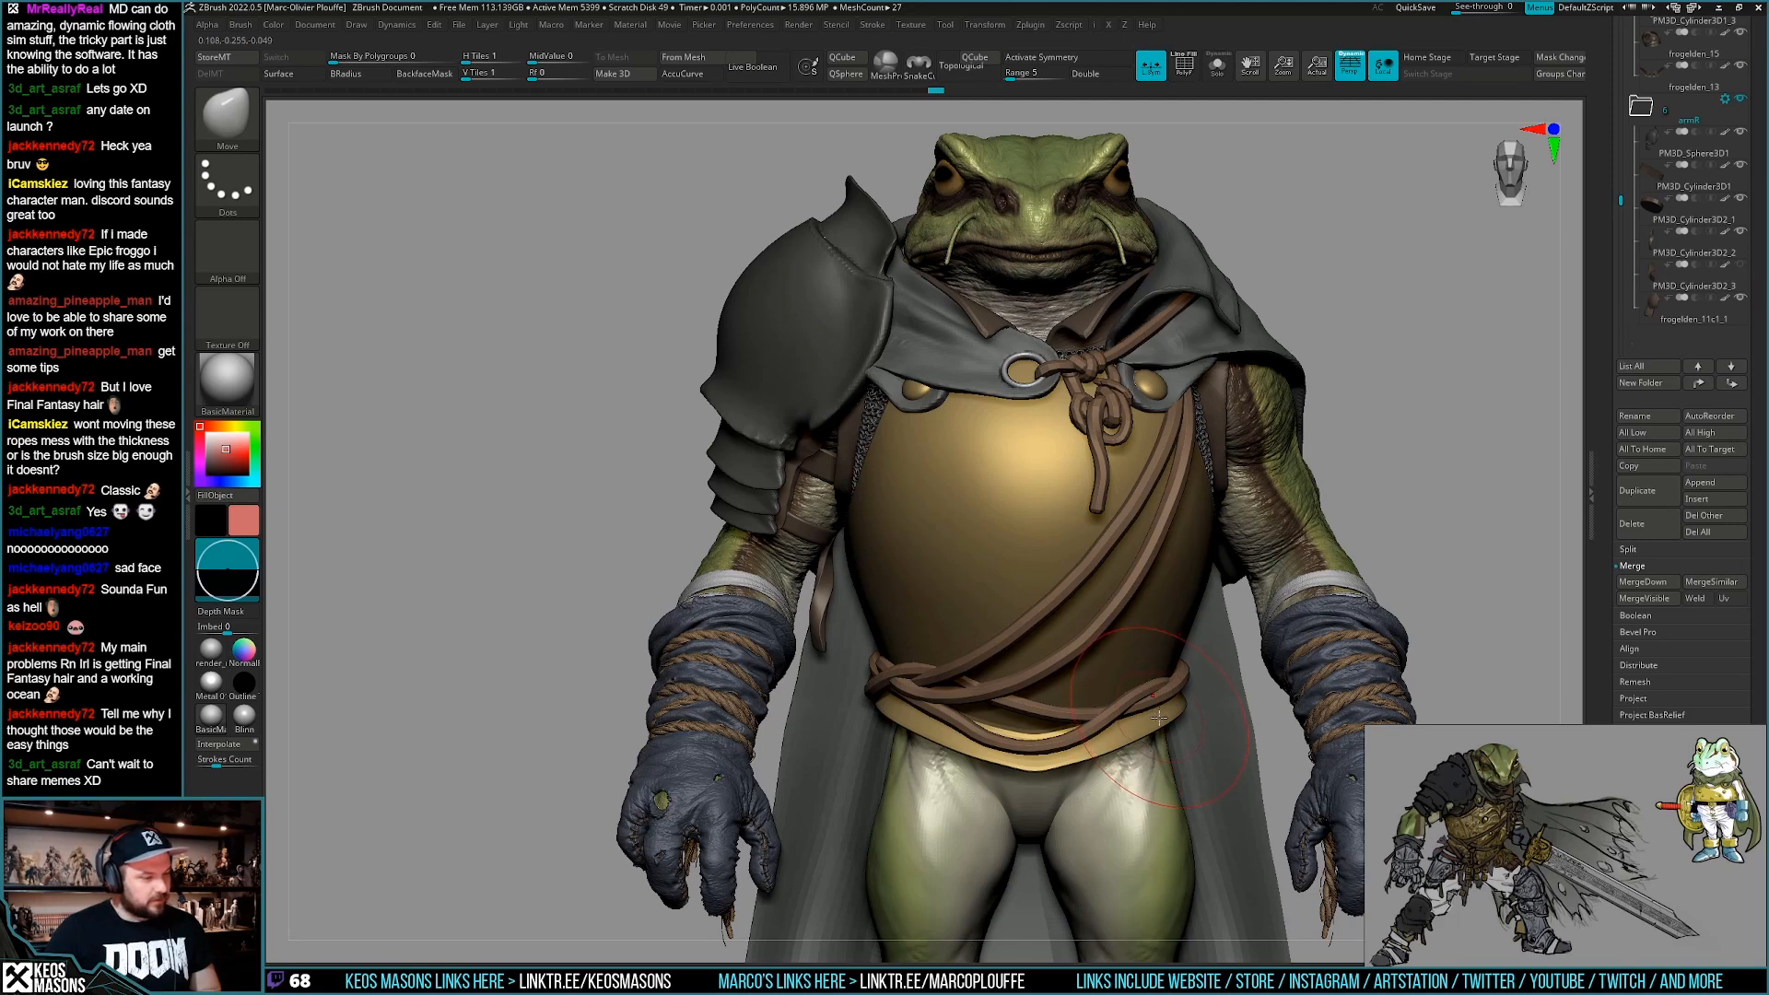
Isolate the lower waist rope with its wireframe displayed and clone it as a separate tool.
{"action": "right_click_drag", "start_coordinate": [1170, 695], "coordinate": [1186, 657], "text": "alt"}
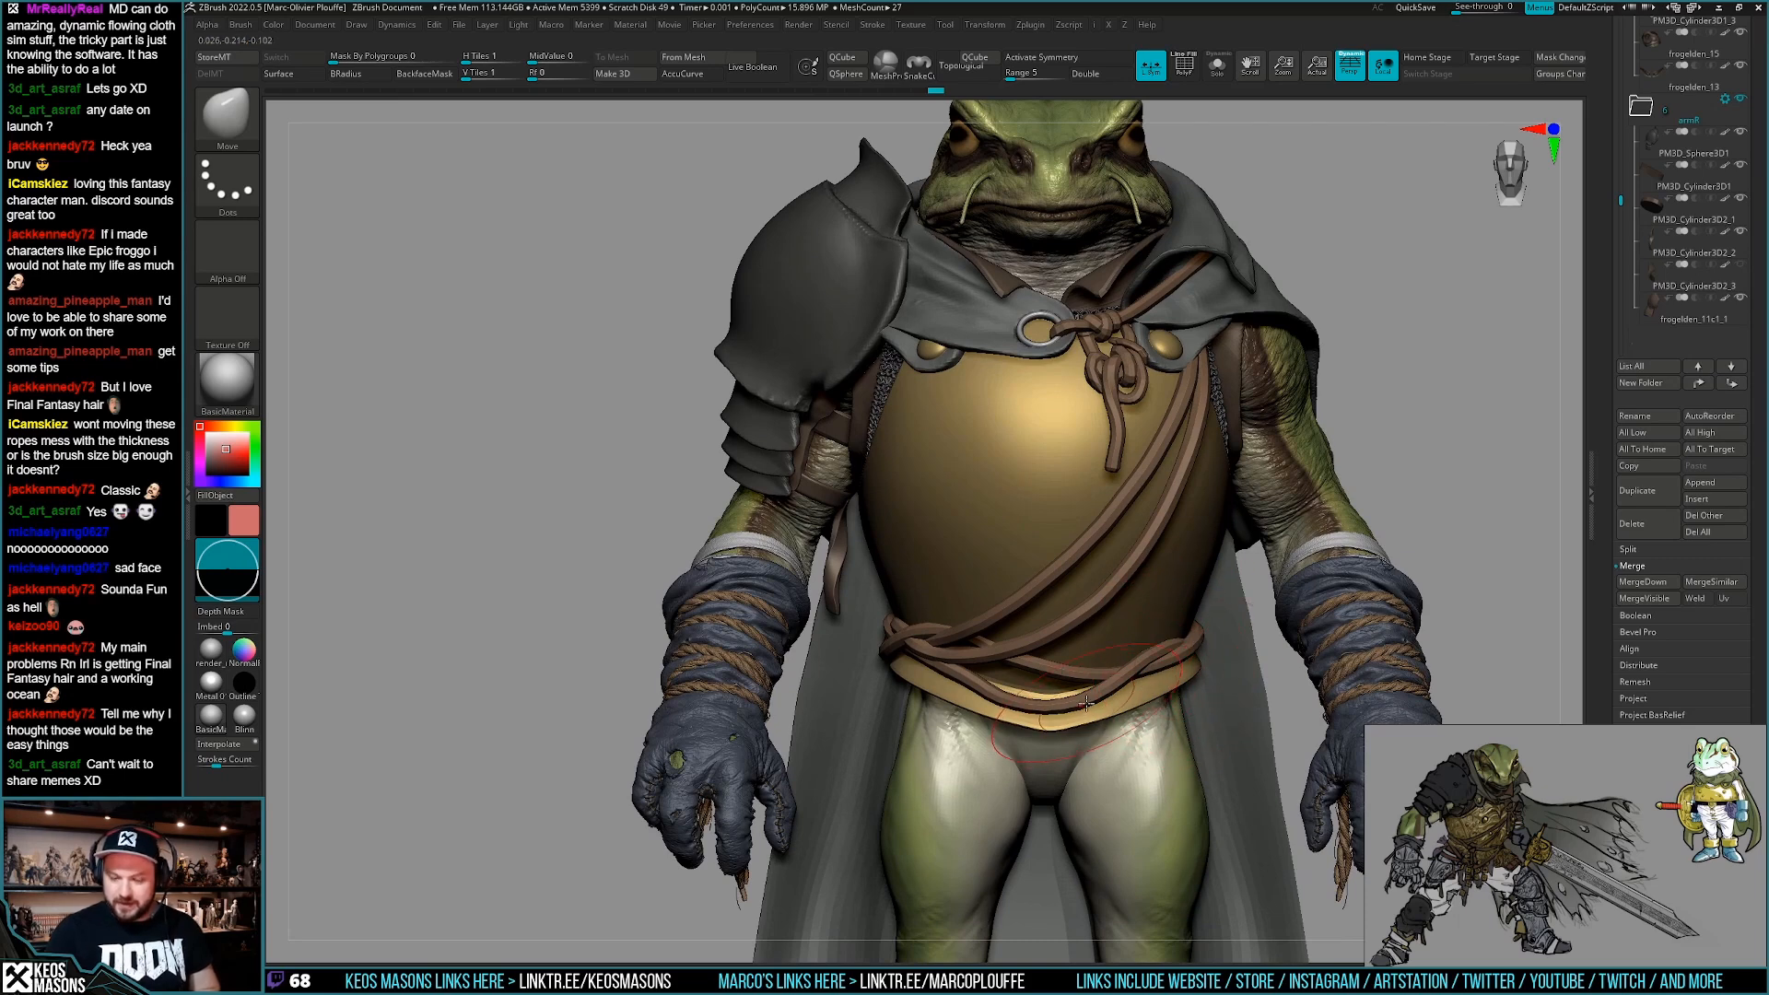
{"action": "right_click_drag", "start_coordinate": [1151, 748], "coordinate": [1057, 722], "text": "alt"}
{"action": "key", "text": "alt+s"}
{"action": "key", "text": "shift+f"}
{"action": "key", "text": "shift+f"}
{"action": "key", "text": "shift+f"}
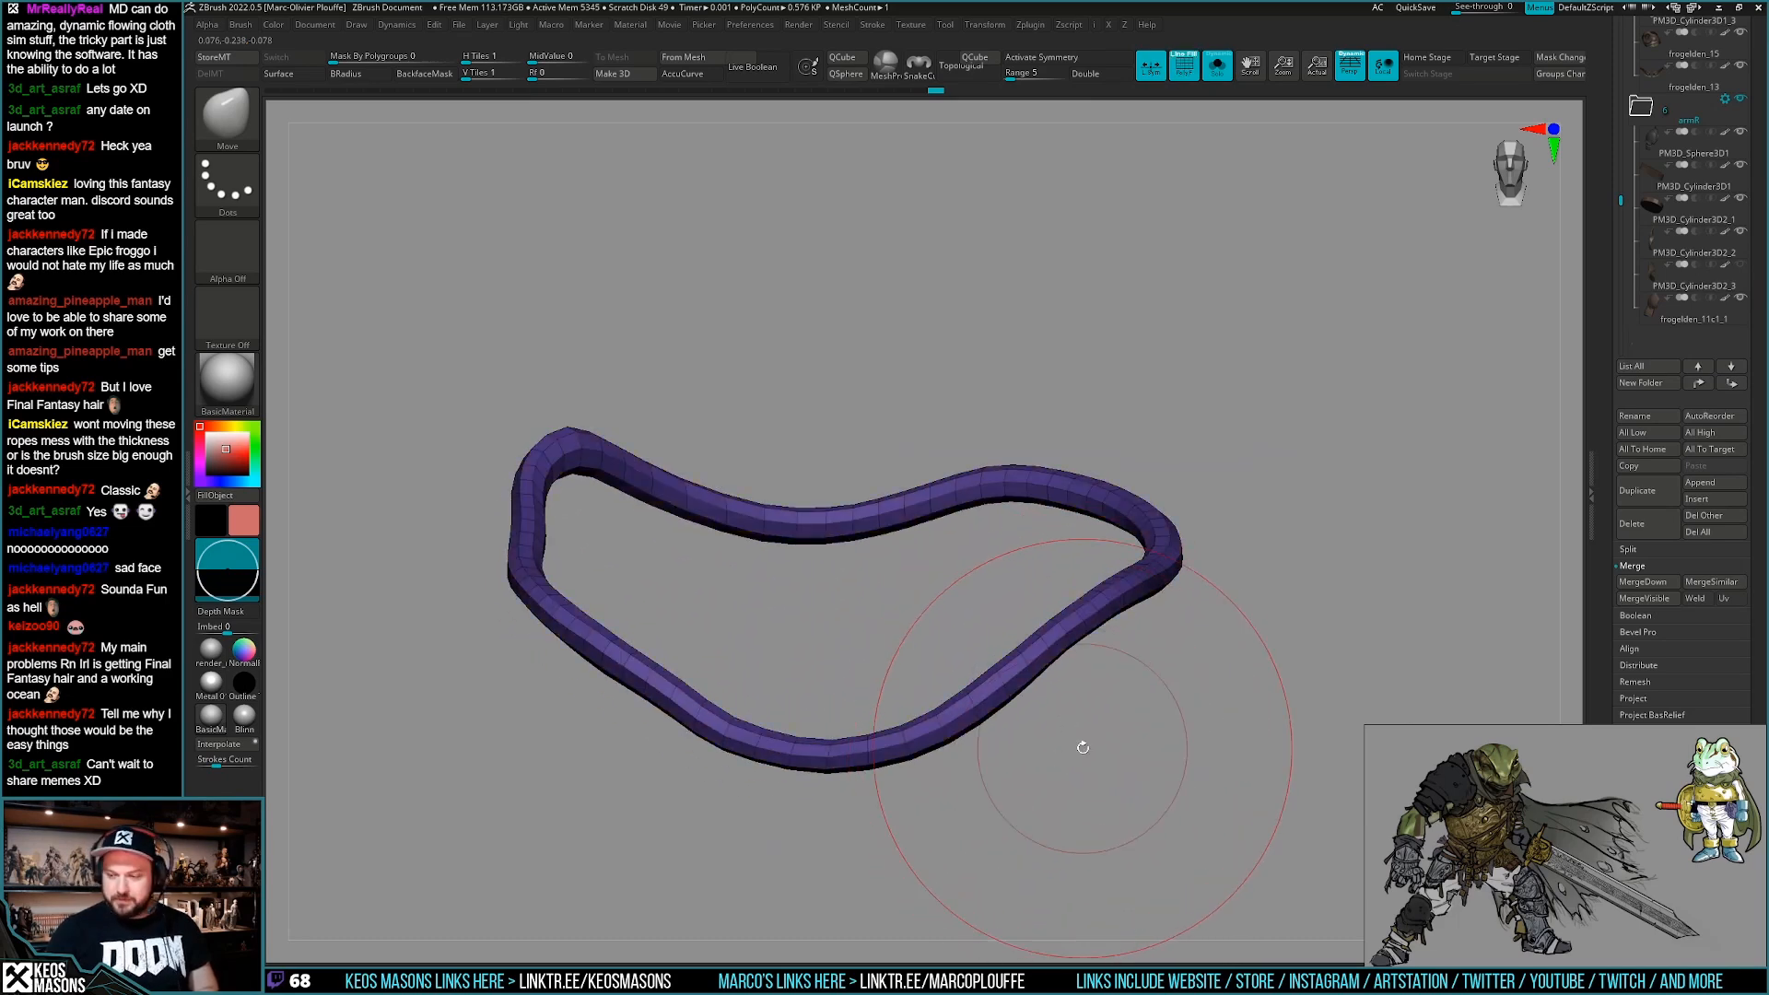
{"action": "left_click_drag", "start_coordinate": [1604, 624], "coordinate": [1603, 900]}
{"action": "left_click_drag", "start_coordinate": [1601, 354], "coordinate": [1603, 488]}
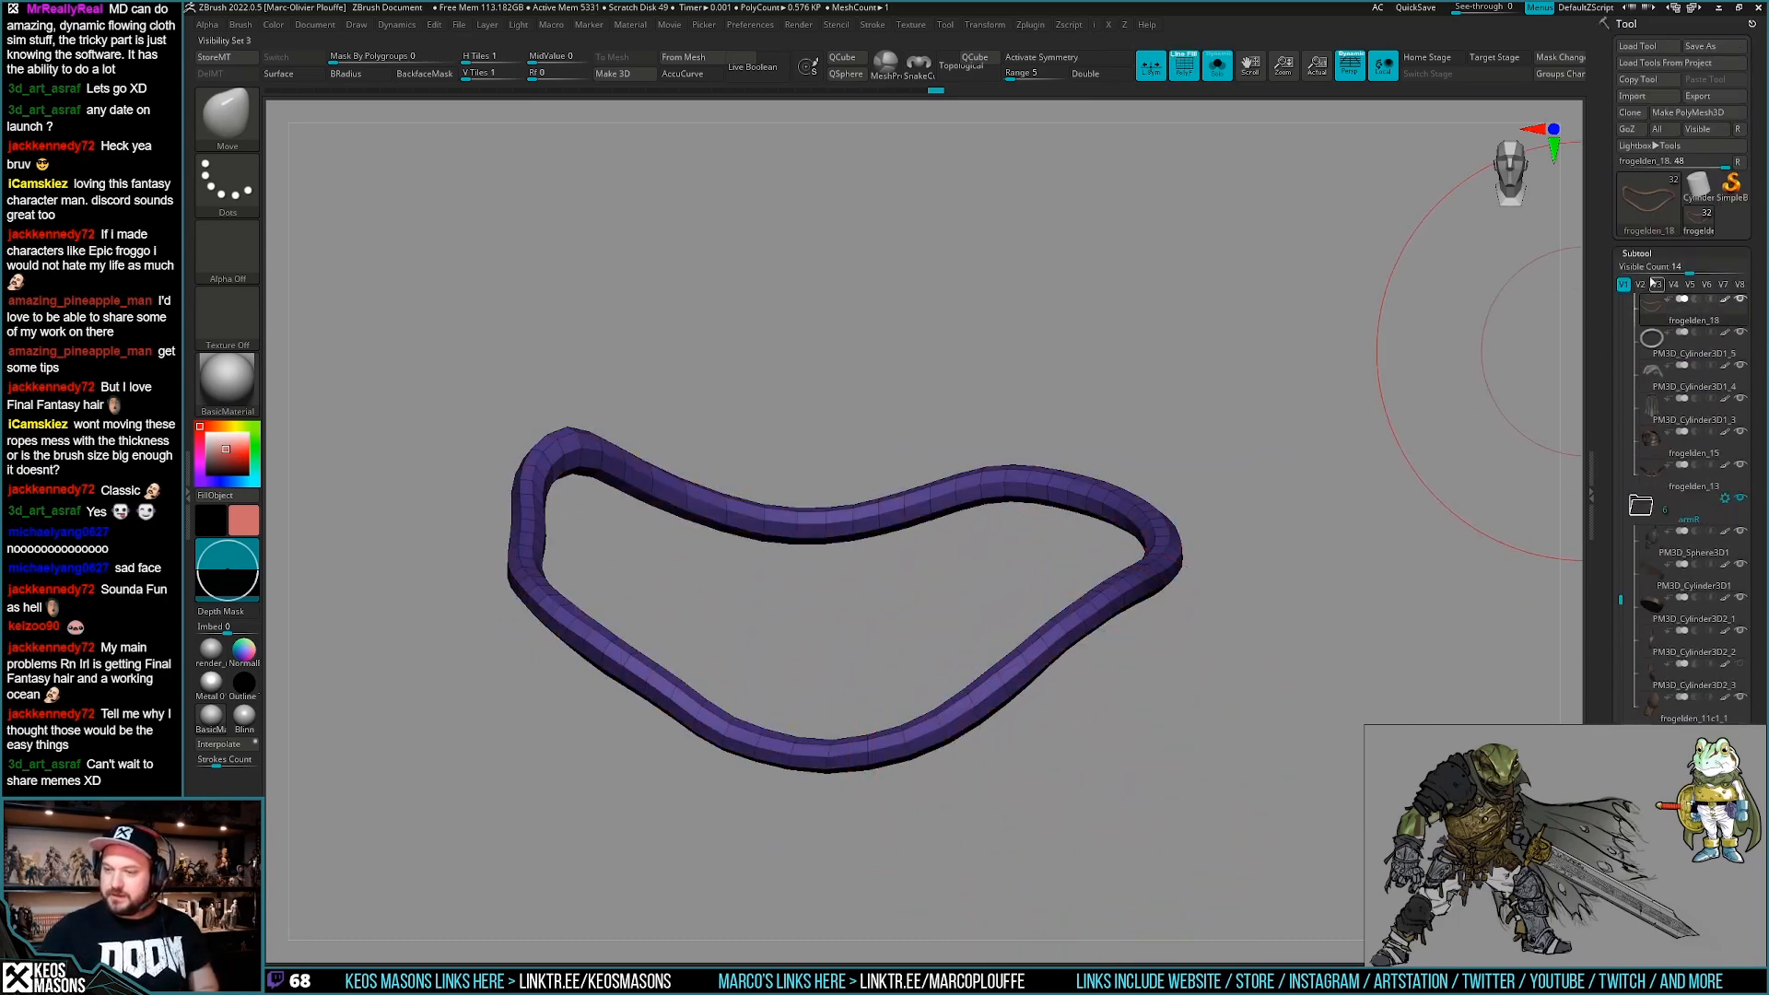
{"action": "left_click", "coordinate": [1630, 113]}
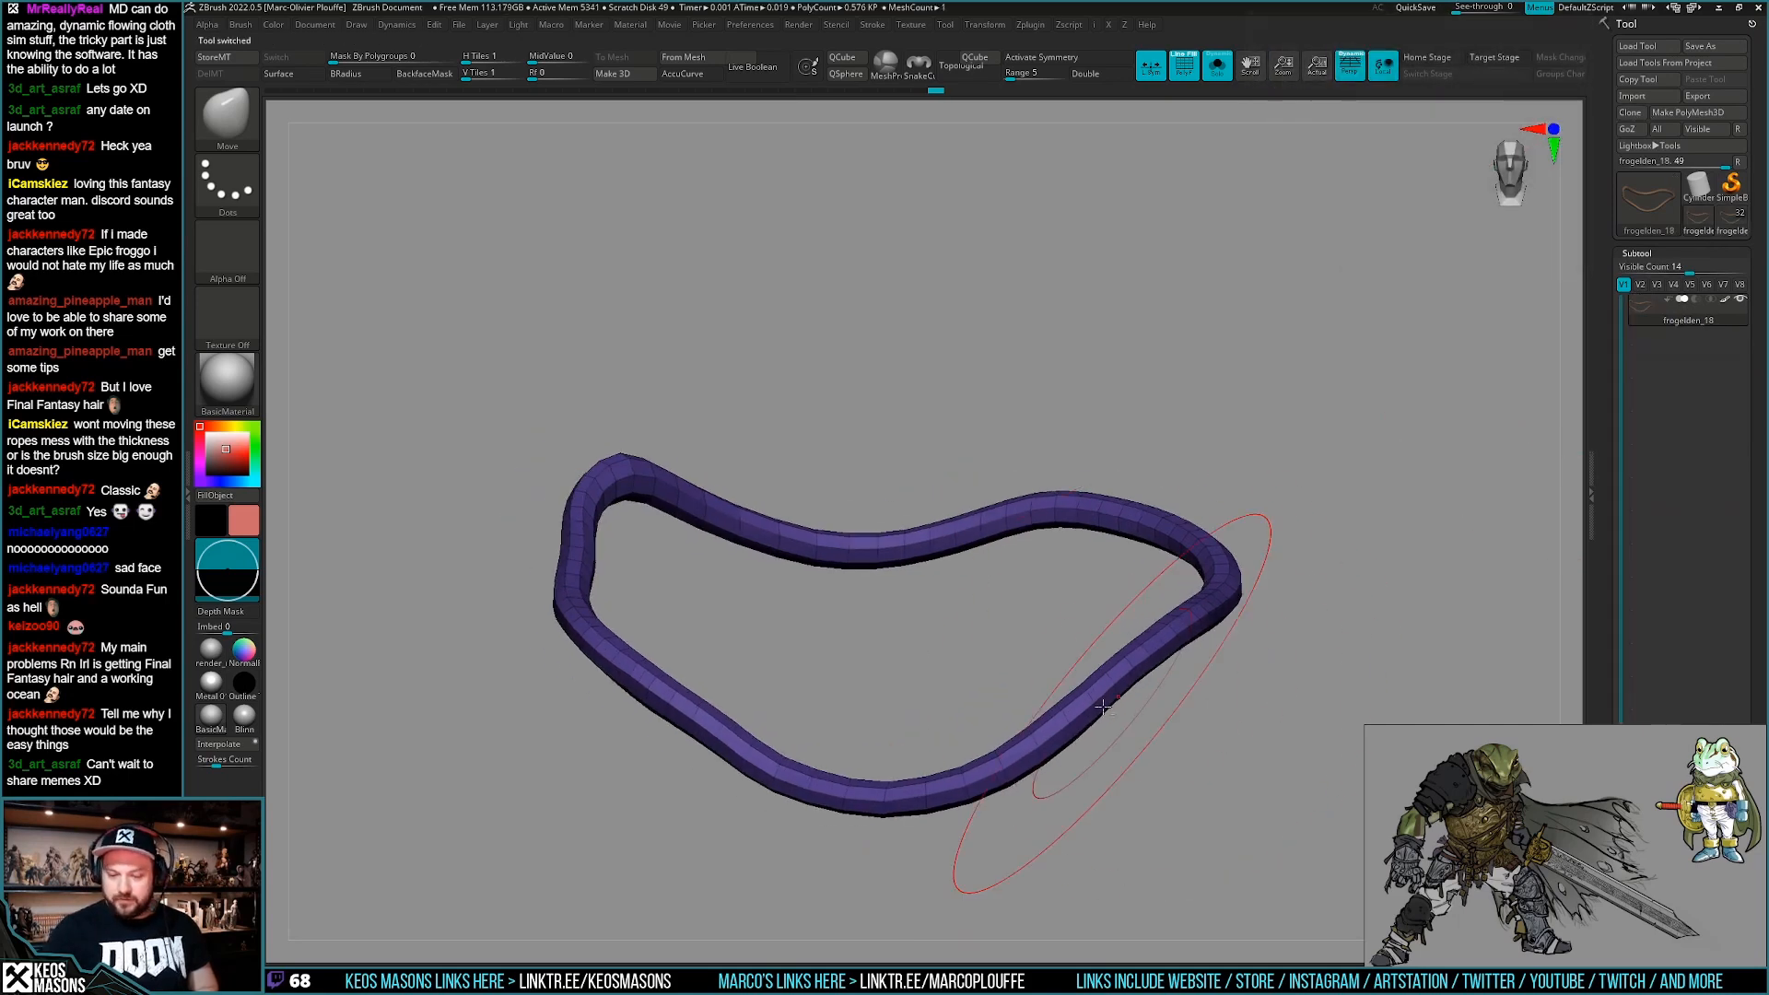
Assign a new polygroup to one polygon loop running along the cloned rope with the ZModeler brush.
{"action": "mouse_move", "coordinate": [1075, 691]}
{"action": "right_mouse_down", "text": "ctrl"}
{"action": "mouse_move", "coordinate": [1088, 716]}
{"action": "mouse_move", "coordinate": [1062, 683]}
{"action": "right_mouse_up", "text": "ctrl"}
{"action": "right_click", "coordinate": [1089, 716], "text": "ctrl"}
{"action": "key", "text": "b"}
{"action": "key", "text": "z"}
{"action": "key", "text": "m"}
{"action": "key", "text": "space"}
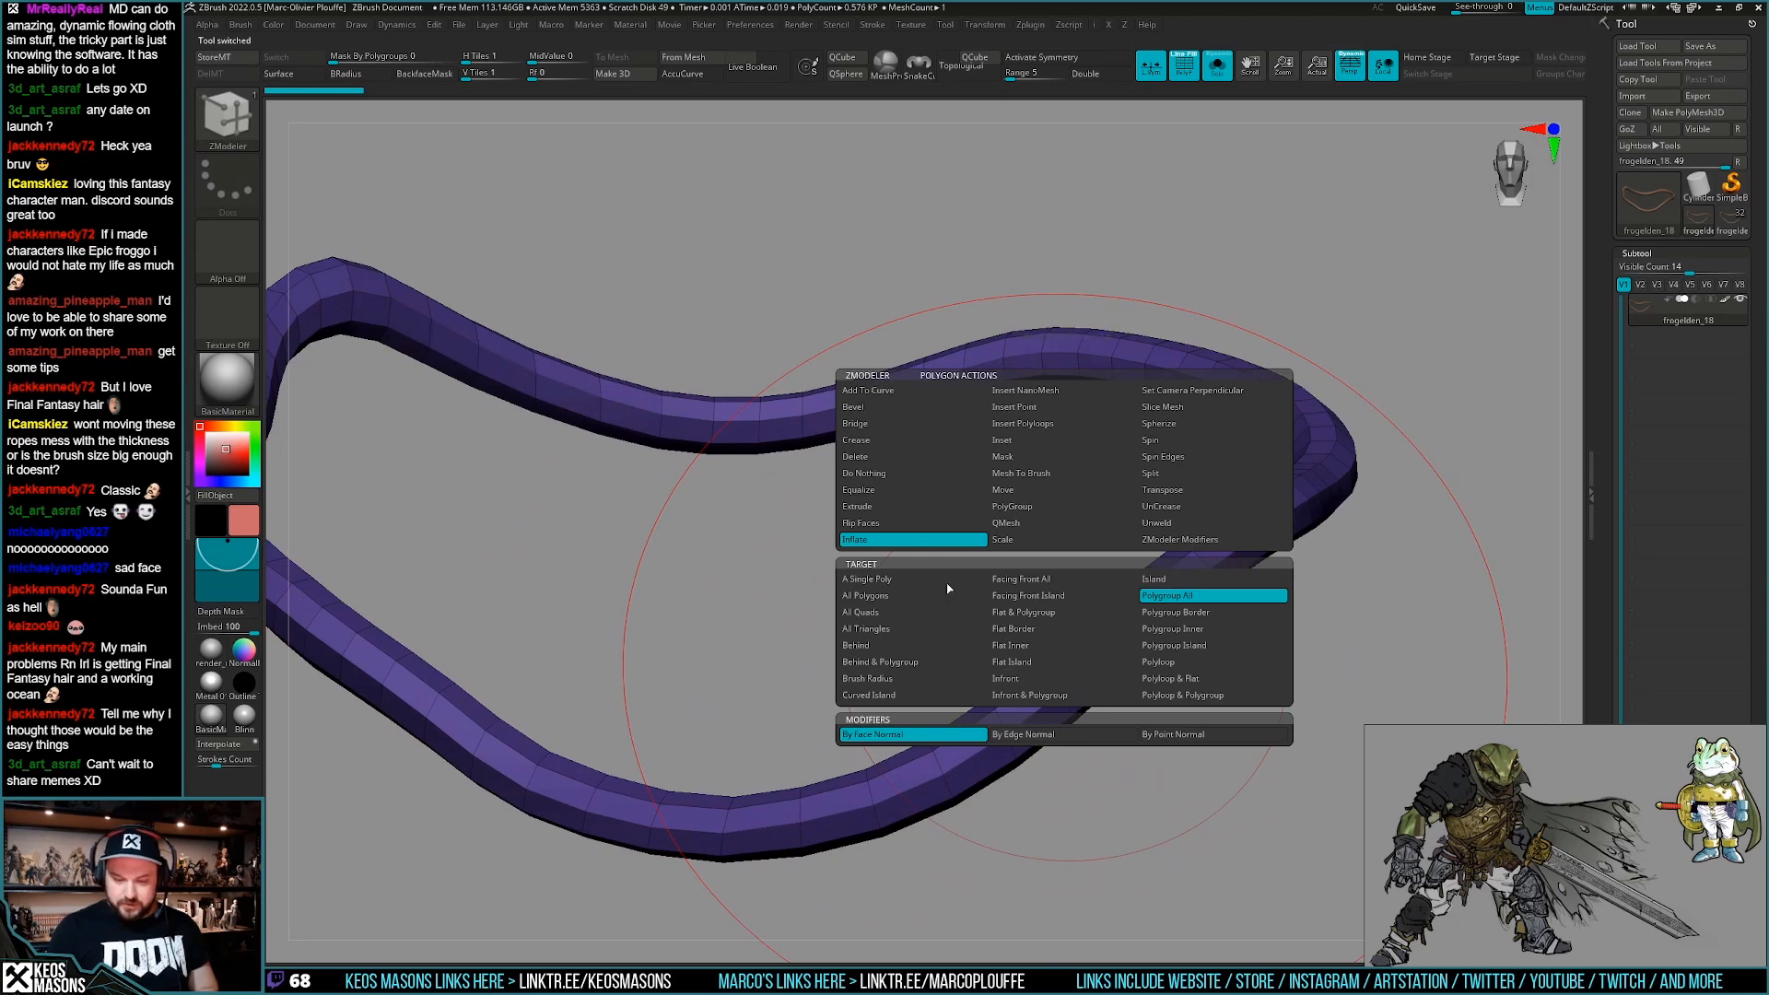
{"action": "left_click", "coordinate": [1025, 507]}
{"action": "left_click", "coordinate": [1286, 646]}
{"action": "left_click", "coordinate": [1070, 680]}
{"action": "right_click_drag", "start_coordinate": [1164, 693], "coordinate": [1197, 696], "text": "ctrl"}
Try to snap a tube around the cloned rope's polygrouped loop with the CurveTubeSnap brush.
{"action": "right_click", "coordinate": [1200, 695]}
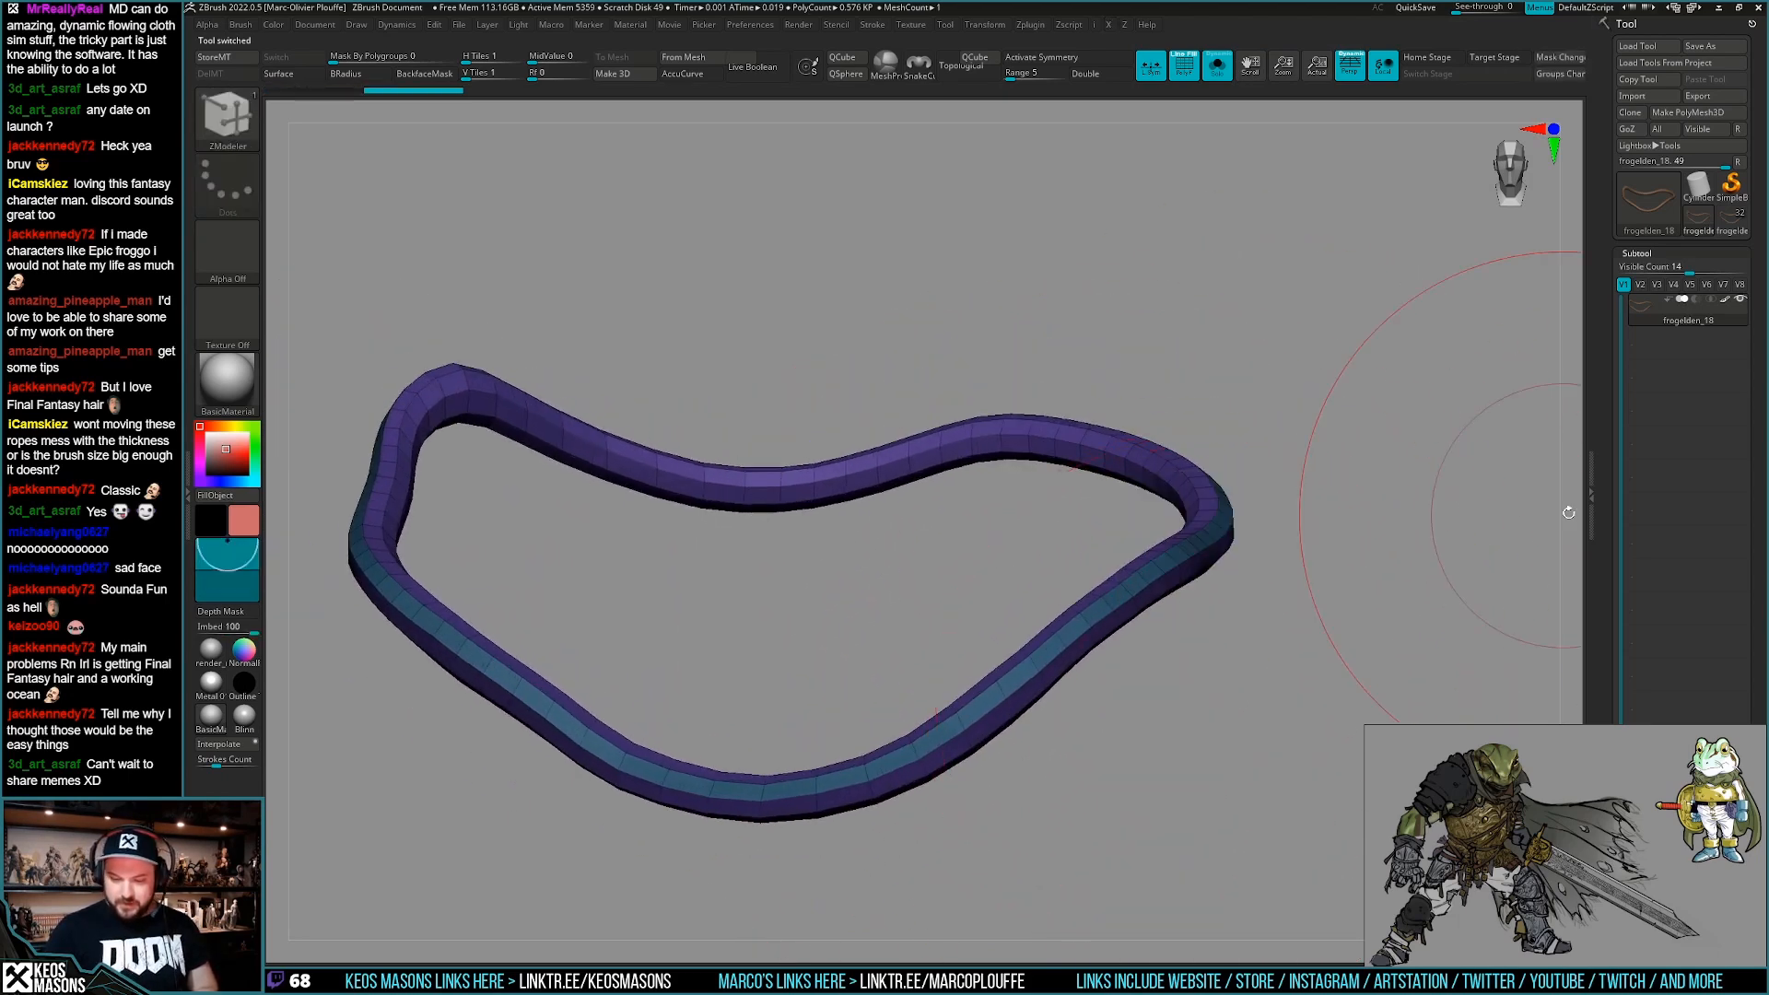
{"action": "right_click", "coordinate": [1239, 673]}
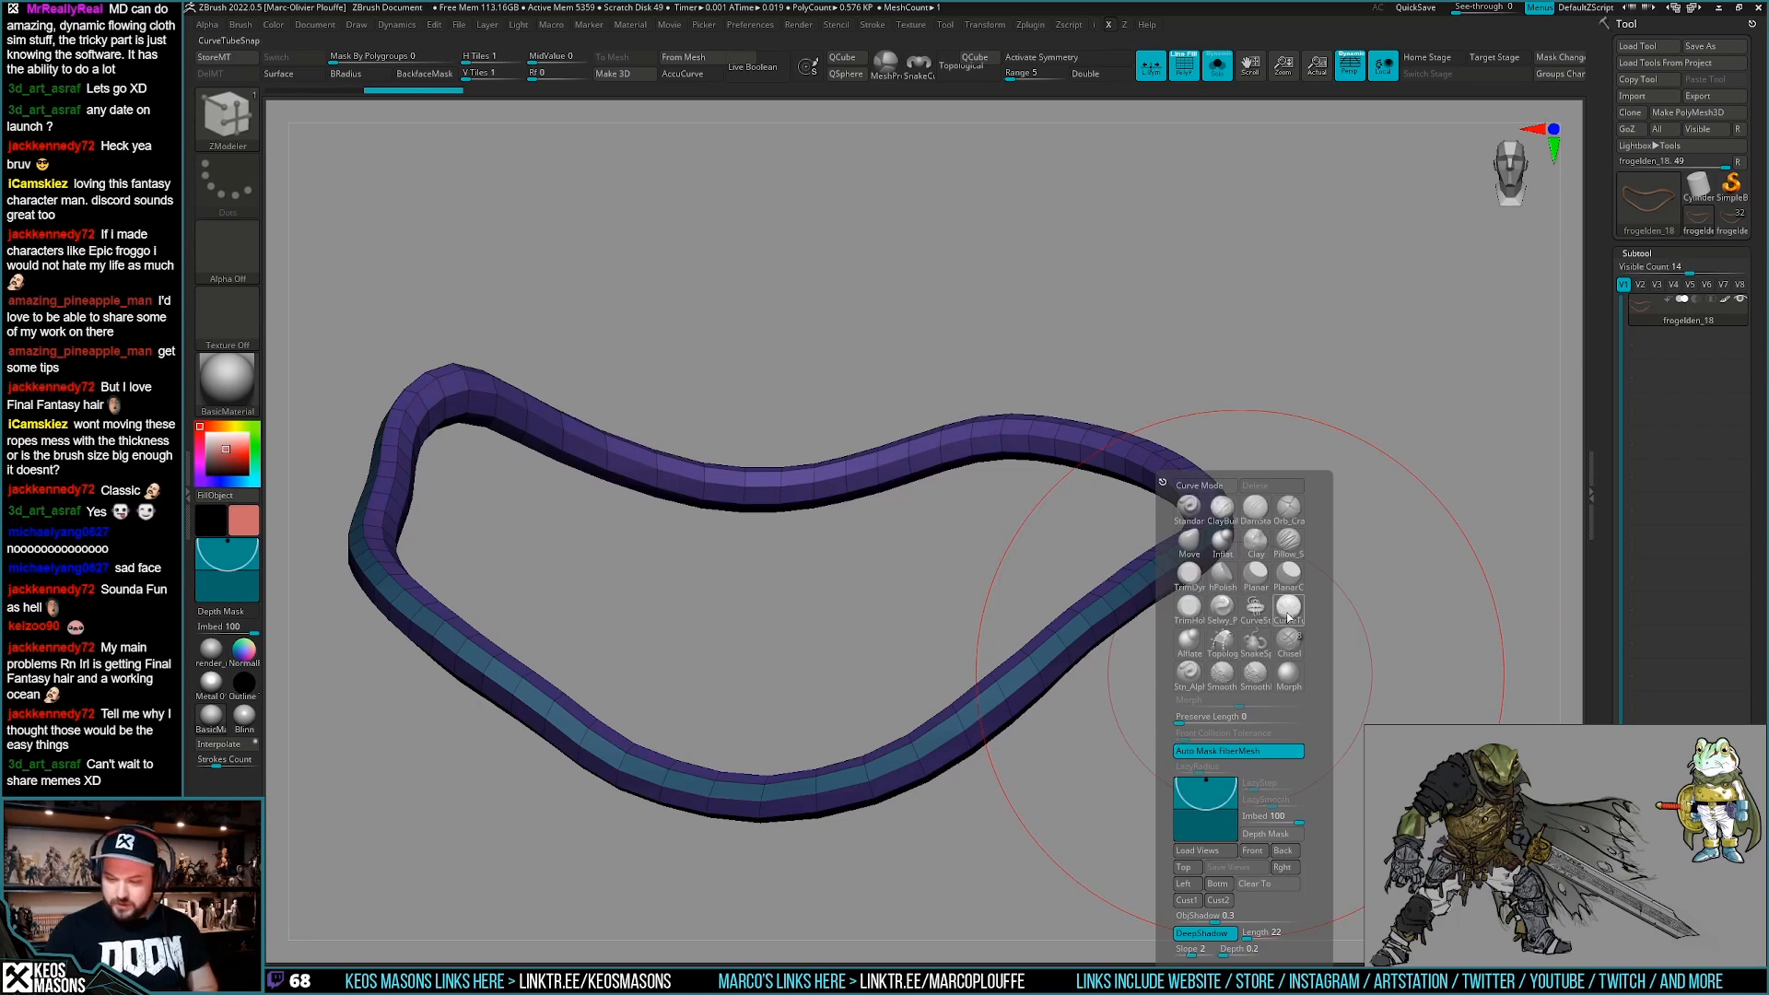
{"action": "left_click", "coordinate": [1287, 613]}
{"action": "right_click", "coordinate": [1181, 605]}
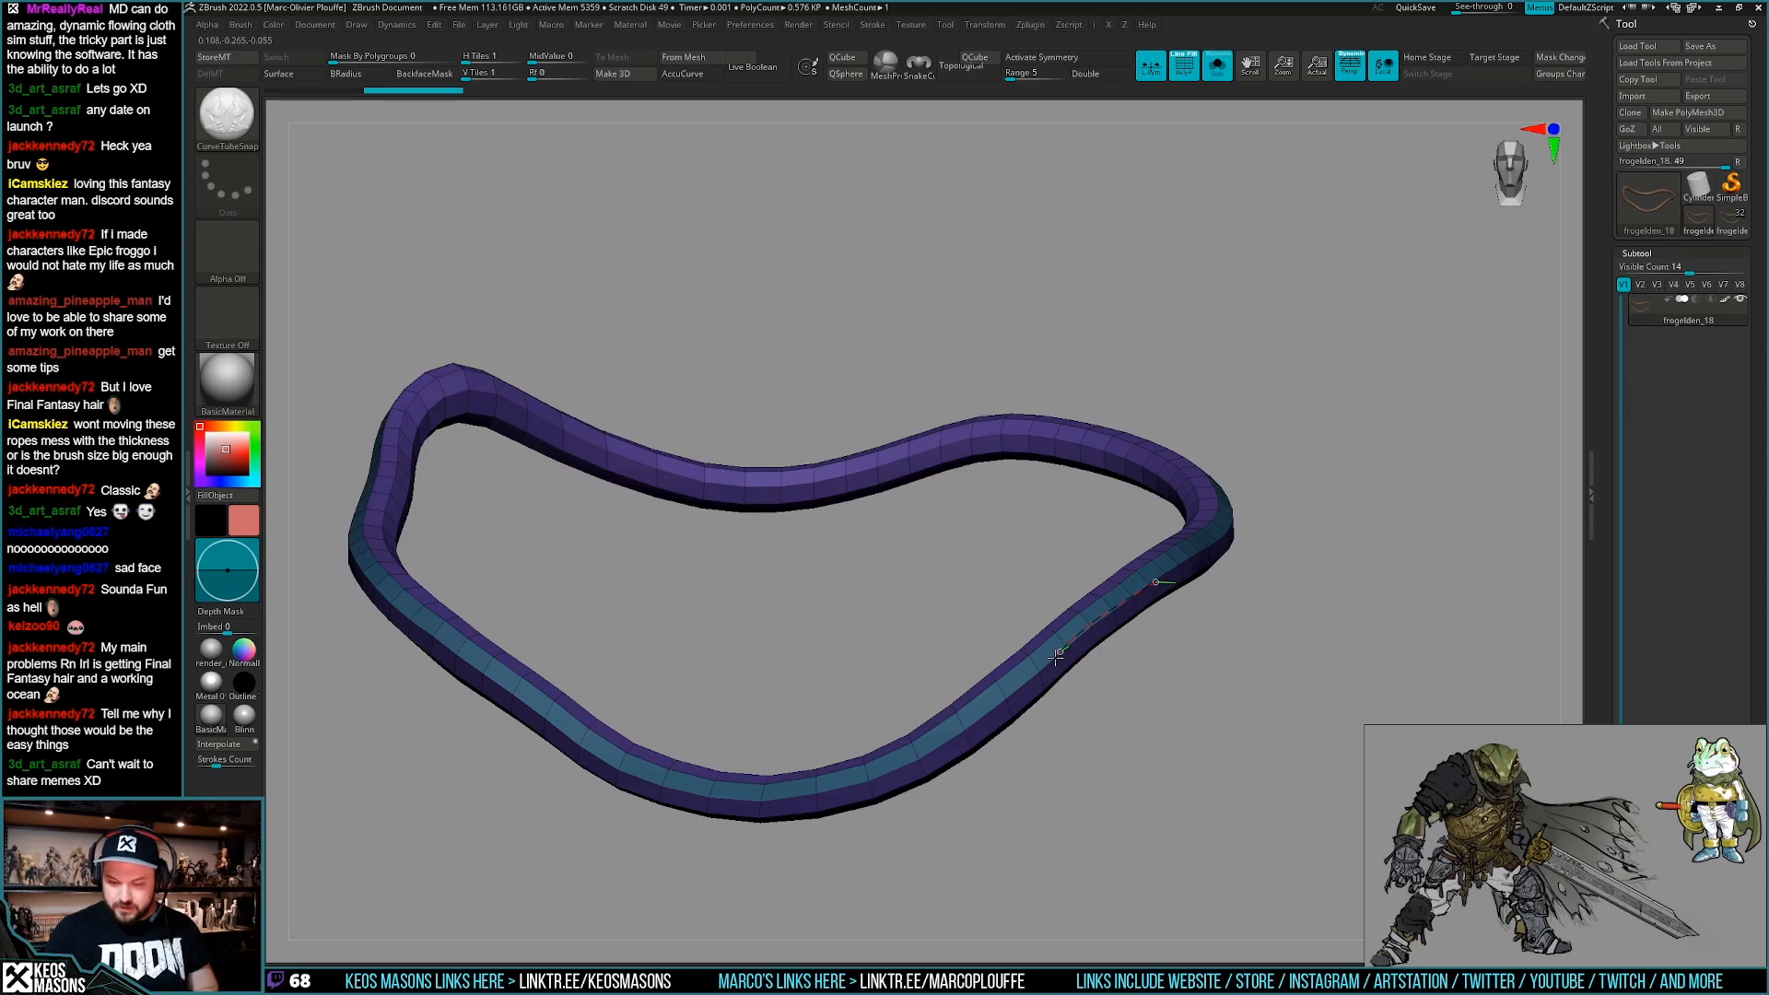
{"action": "left_click_drag", "start_coordinate": [1055, 657], "coordinate": [1048, 662], "text": "shift"}
{"action": "right_click_drag", "start_coordinate": [1282, 677], "coordinate": [1199, 698], "text": "alt"}
{"action": "key", "text": "ctrl+z"}
Test different draw sizes for the tube along the loop curve to match the rope's thickness, undoing each trial.
{"action": "key", "text": "space"}
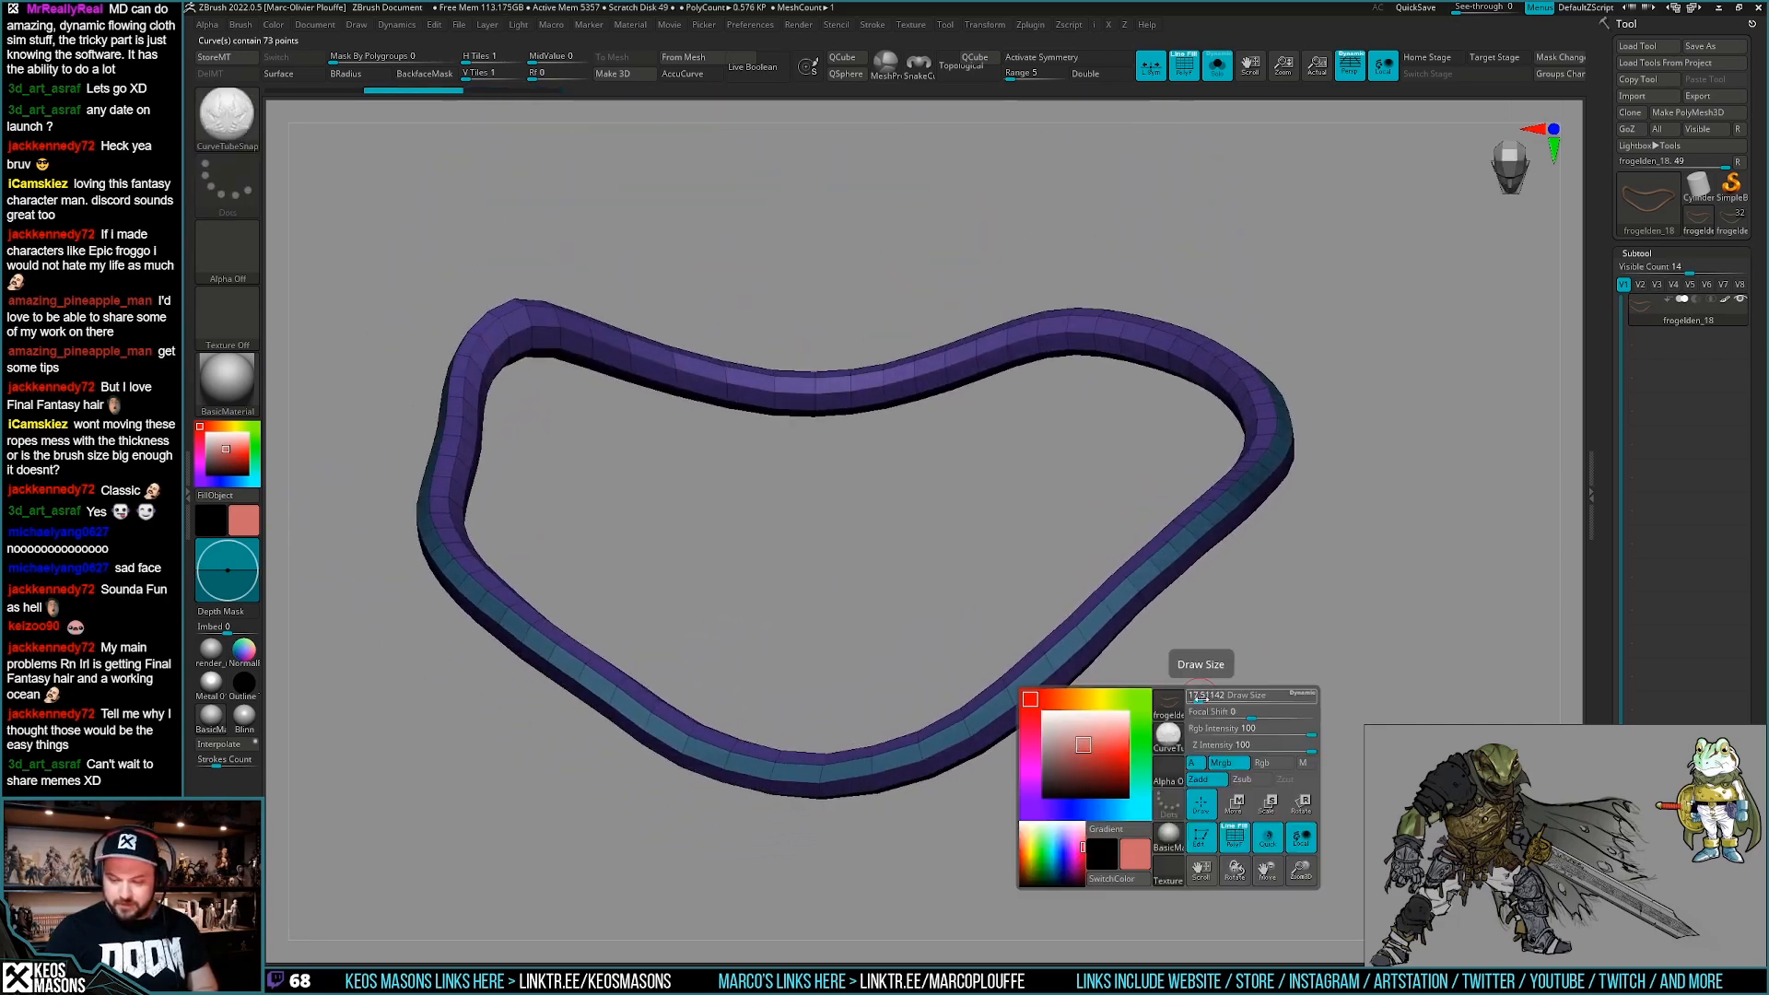
{"action": "left_click", "coordinate": [1117, 607]}
{"action": "right_click_drag", "start_coordinate": [1110, 668], "coordinate": [1227, 656]}
{"action": "key", "text": "space"}
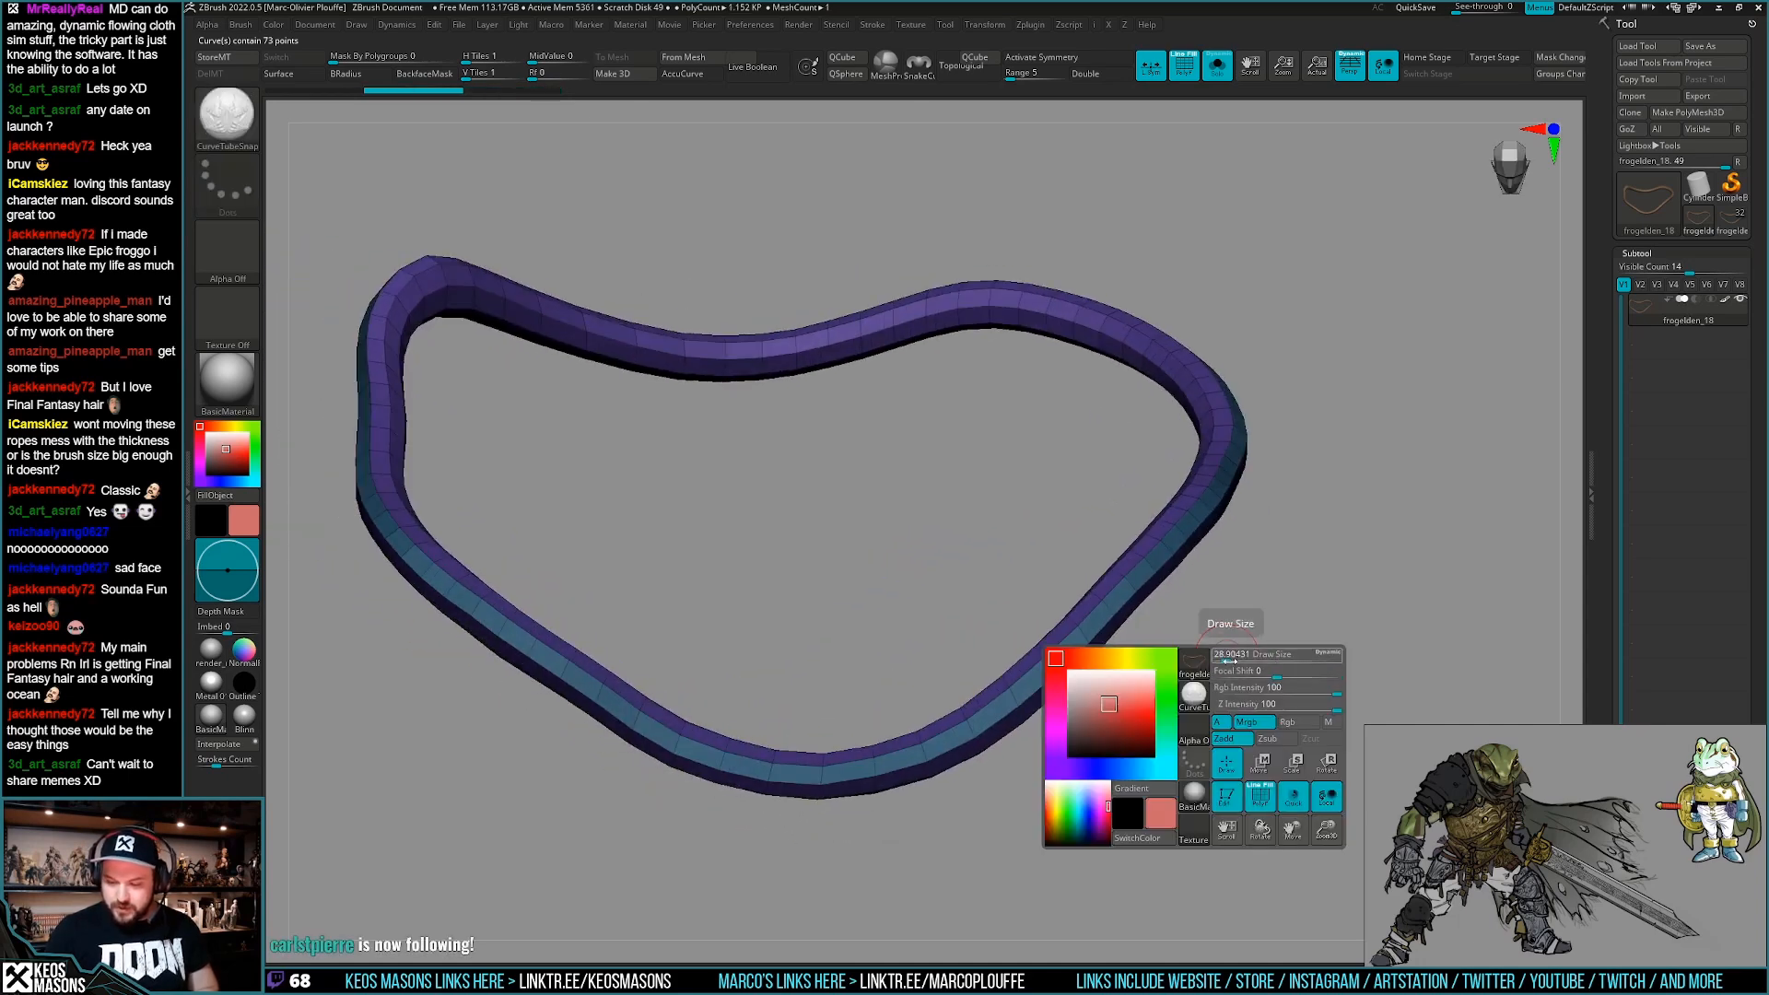
{"action": "left_click_drag", "start_coordinate": [1222, 659], "coordinate": [1241, 636]}
{"action": "key", "text": "ctrl+z"}
{"action": "key", "text": "space"}
{"action": "left_click", "coordinate": [1089, 648]}
{"action": "right_click_drag", "start_coordinate": [1177, 660], "coordinate": [1242, 685]}
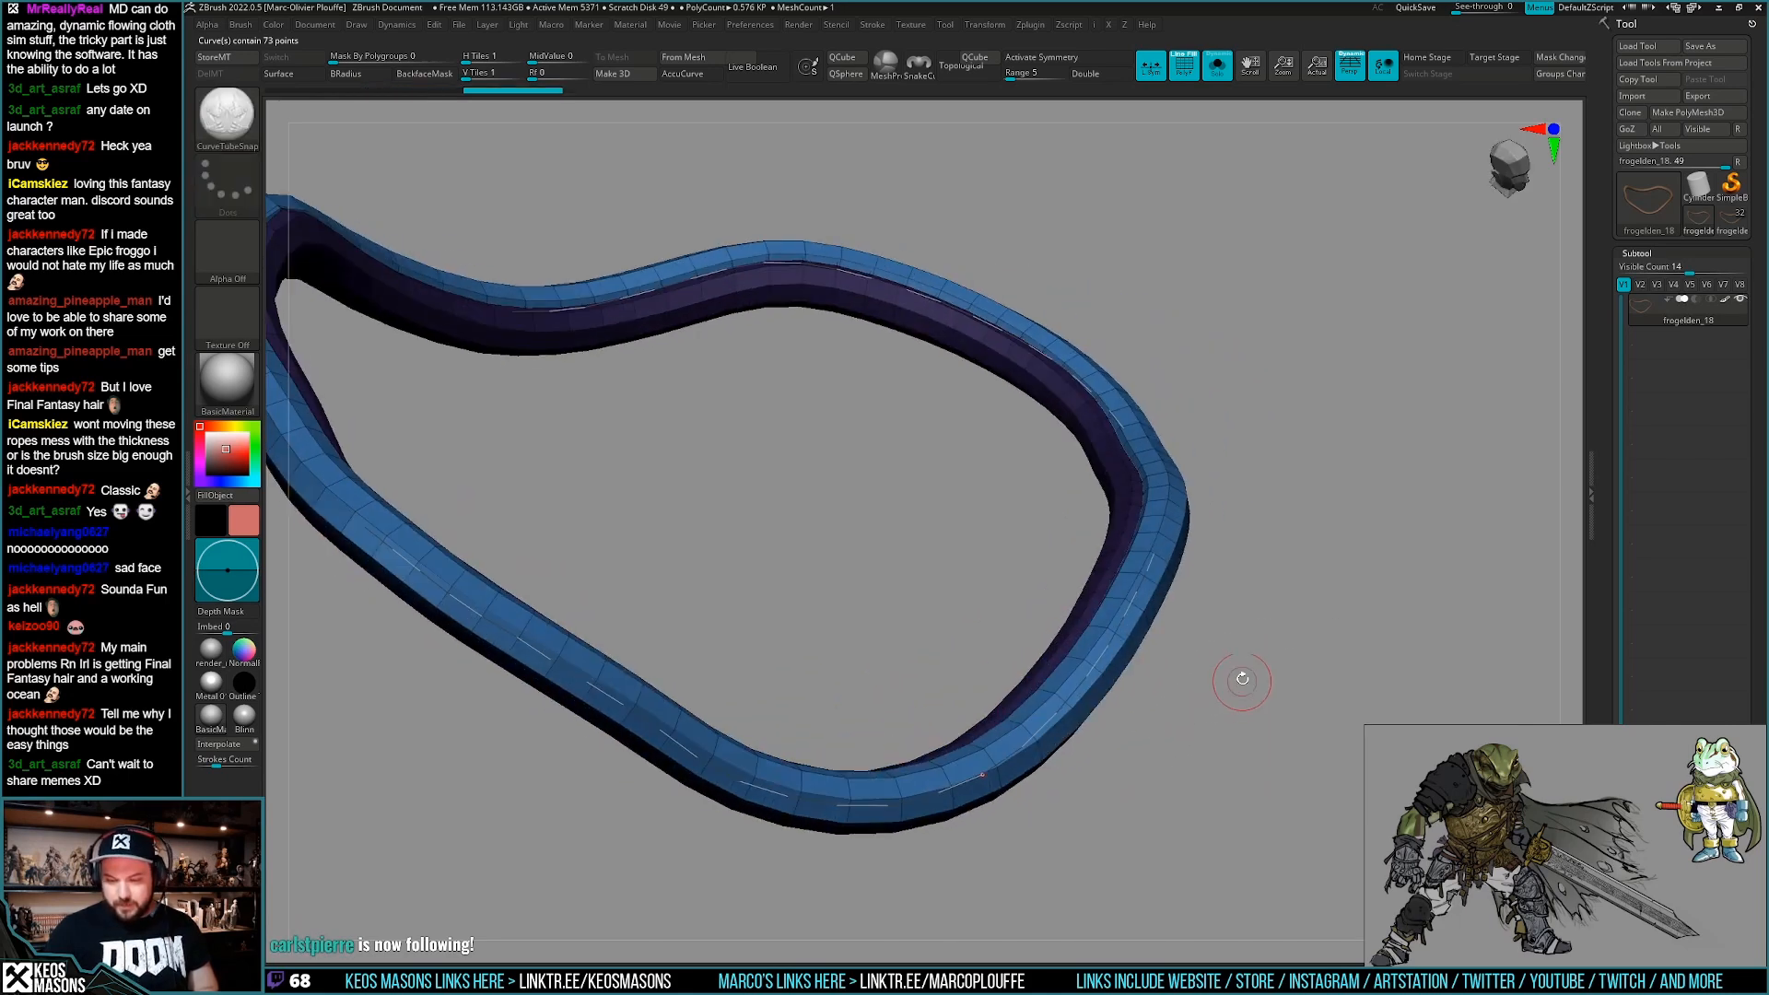
{"action": "key", "text": "ctrl+z"}
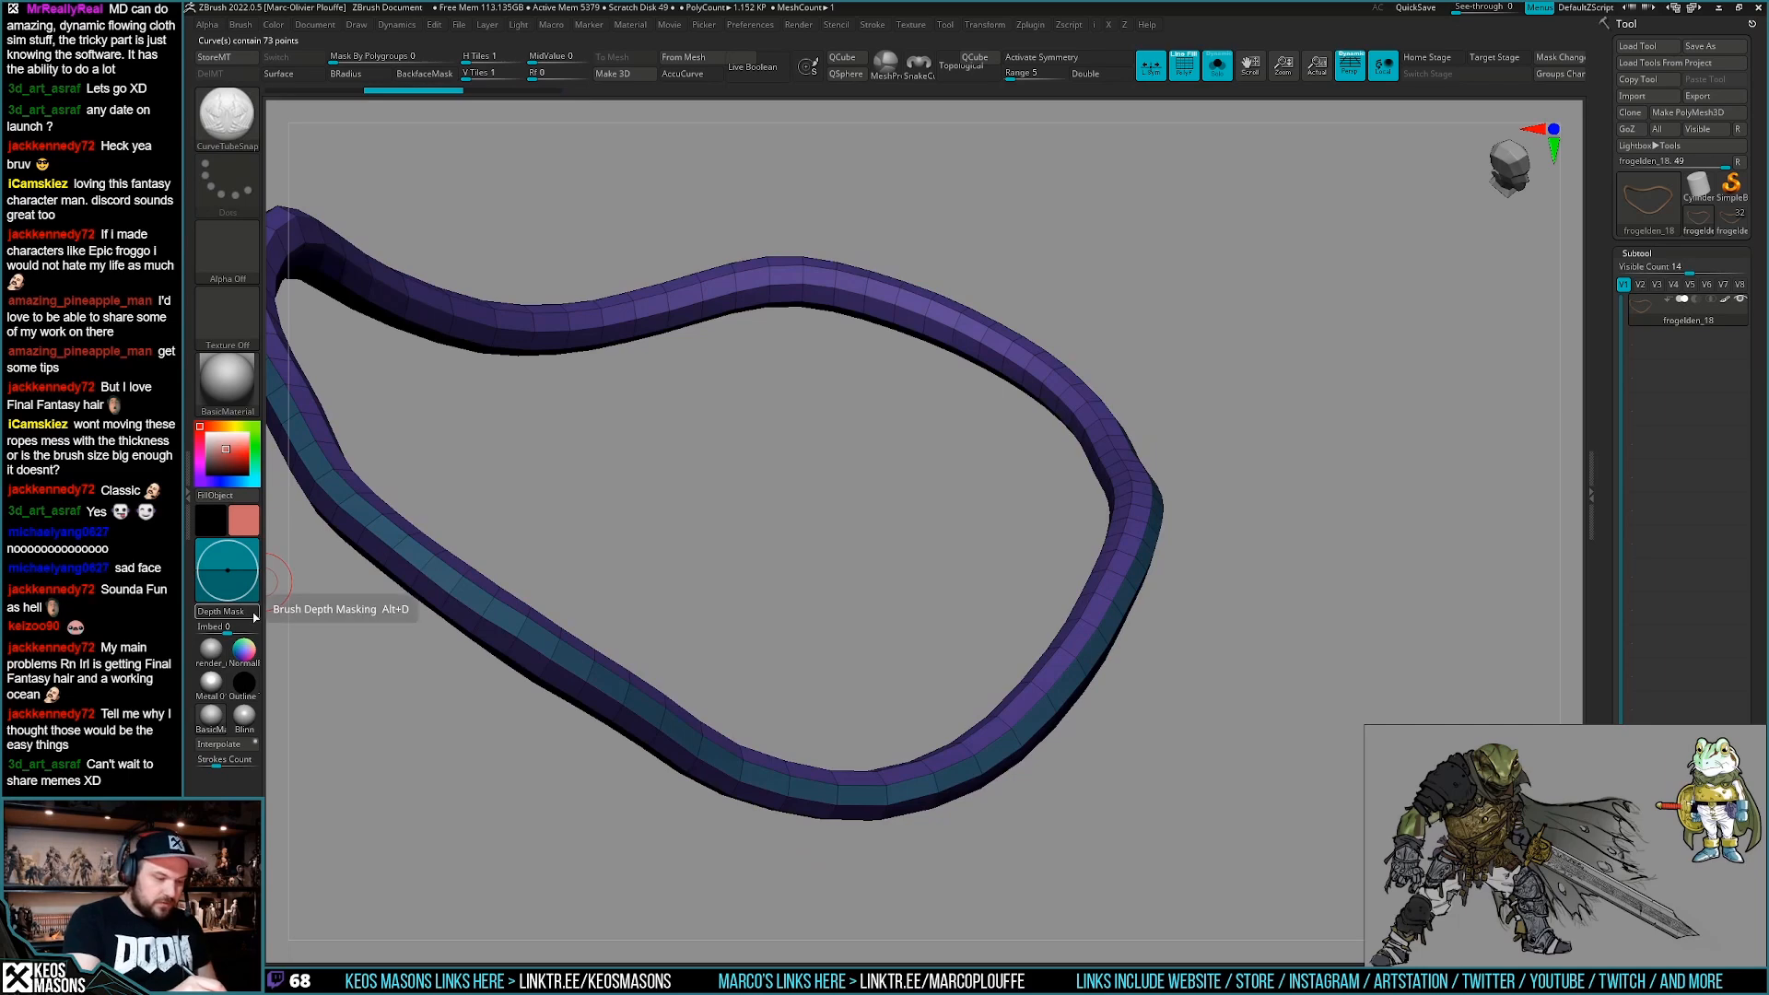
Try regenerating the tube with the brush embed at -44 and -56 to sink it into the rope.
{"action": "left_click_drag", "start_coordinate": [234, 571], "coordinate": [233, 586]}
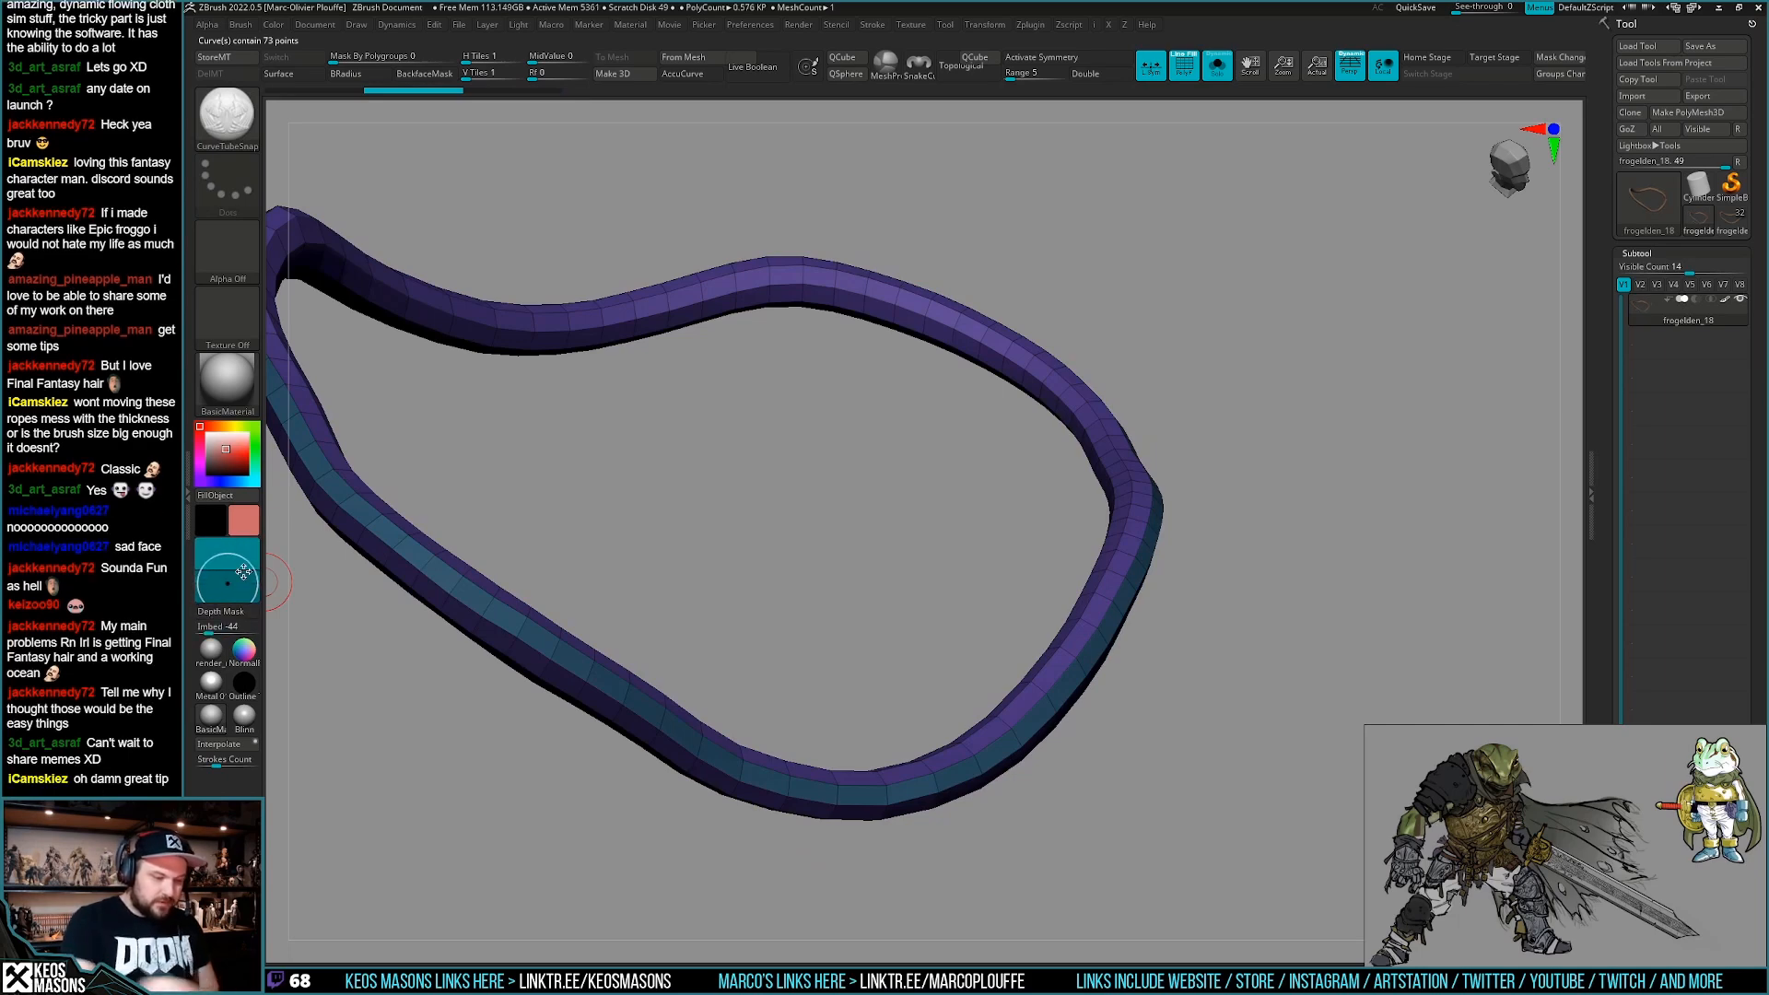
{"action": "left_click", "coordinate": [1105, 656]}
{"action": "mouse_move", "coordinate": [1271, 690]}
{"action": "left_mouse_down"}
{"action": "mouse_move", "coordinate": [1280, 723]}
{"action": "mouse_move", "coordinate": [1228, 689]}
{"action": "left_mouse_up"}
{"action": "key", "text": "ctrl+z"}
{"action": "left_click_drag", "start_coordinate": [232, 576], "coordinate": [232, 582]}
{"action": "left_click_drag", "start_coordinate": [737, 671], "coordinate": [833, 691]}
{"action": "left_click", "coordinate": [1119, 670]}
{"action": "left_click_drag", "start_coordinate": [1271, 695], "coordinate": [1218, 684]}
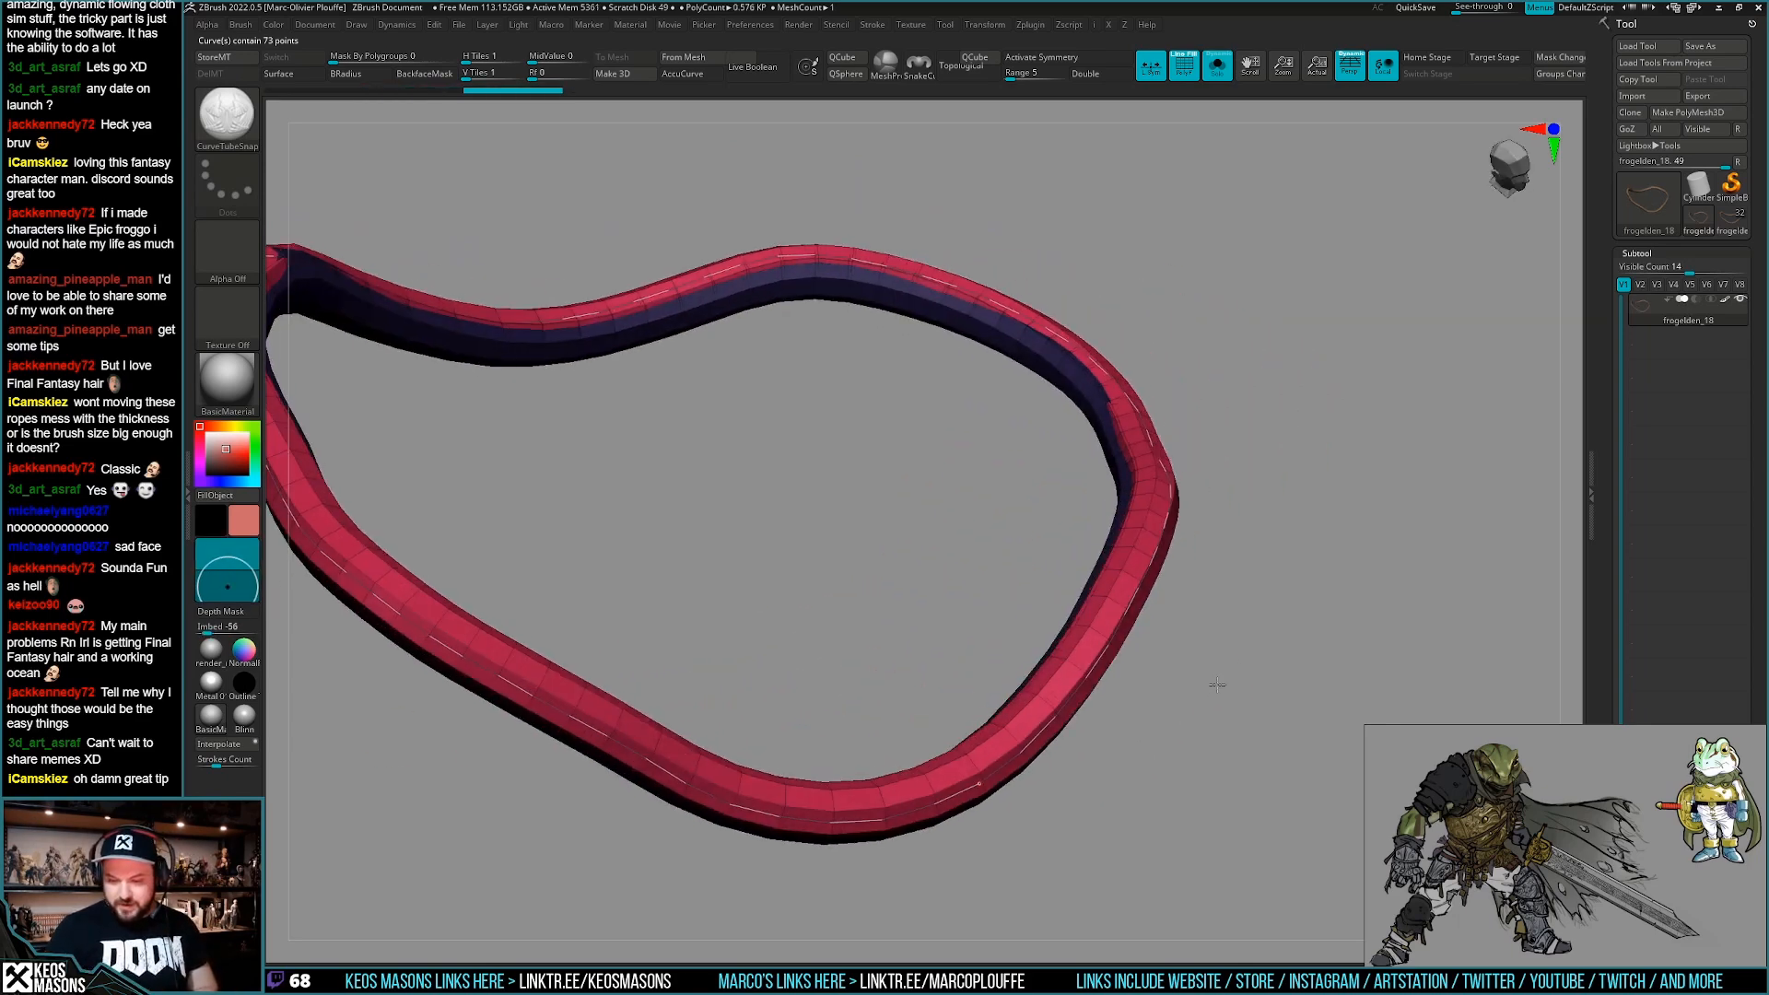
{"action": "key", "text": "ctrl+z"}
Set the brush embed to -70, rebuild the rope as a tube along the curve, and return to the full character.
{"action": "left_click_drag", "start_coordinate": [233, 586], "coordinate": [231, 588]}
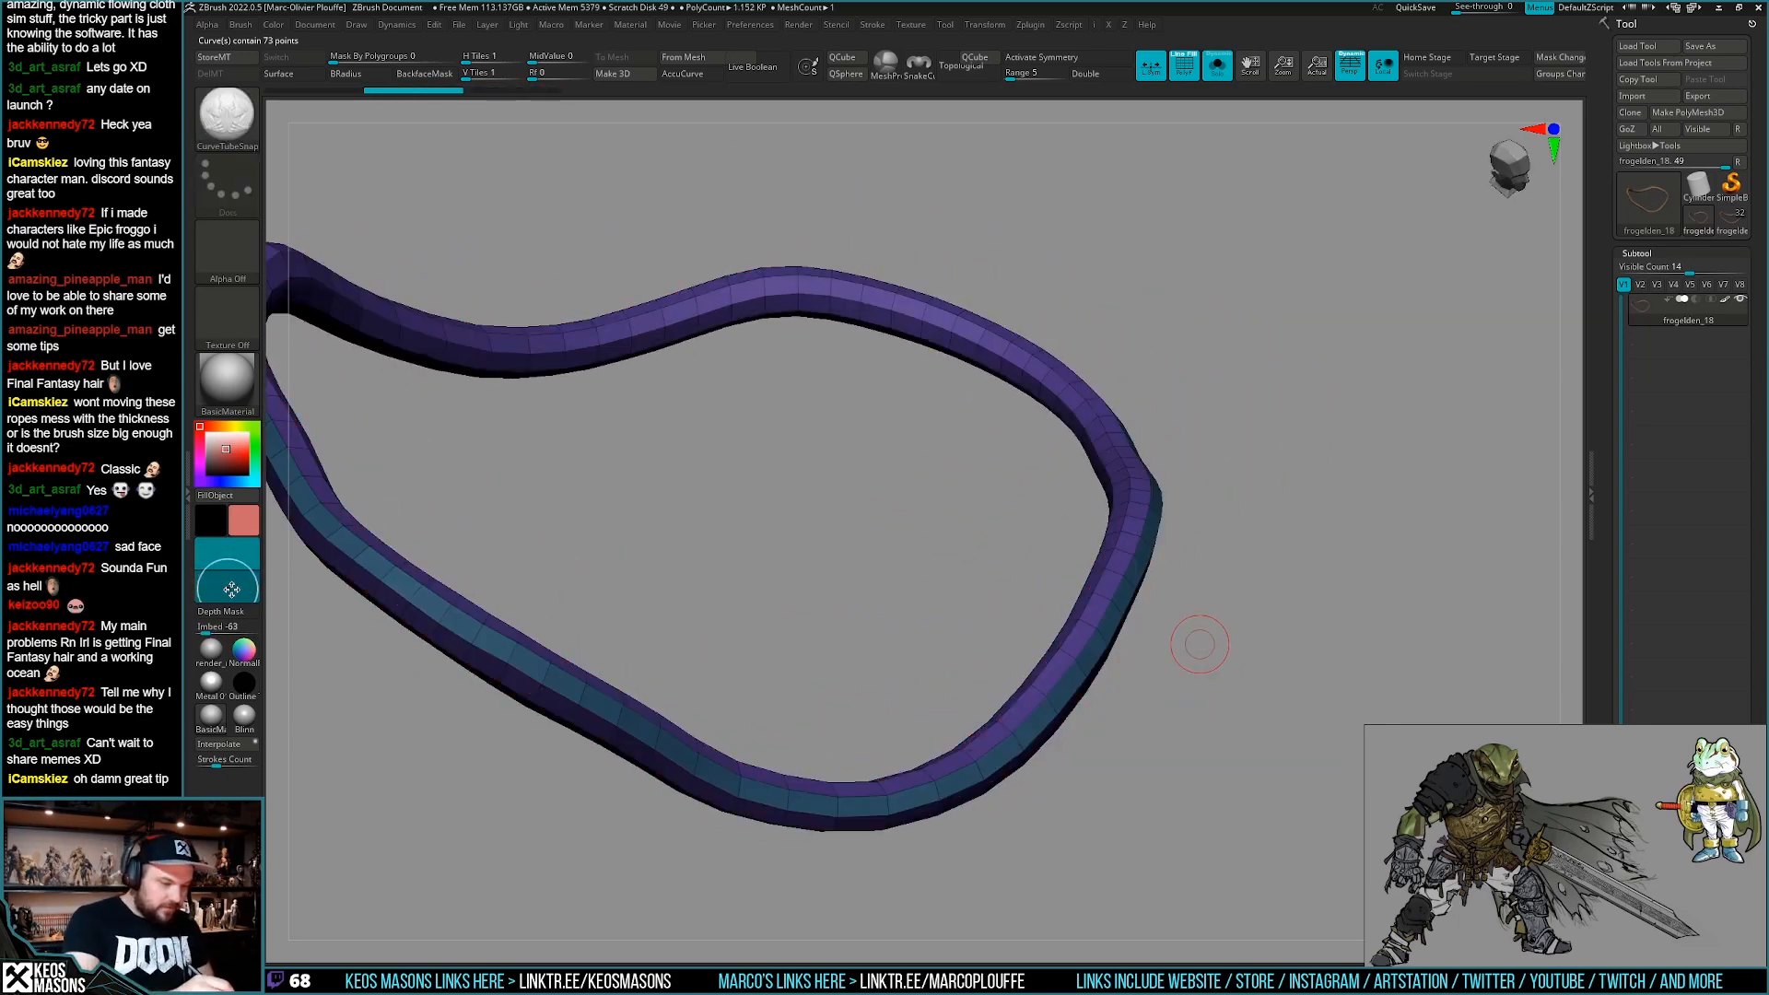
{"action": "left_click_drag", "start_coordinate": [737, 658], "coordinate": [834, 682]}
{"action": "left_click", "coordinate": [1099, 662]}
{"action": "mouse_move", "coordinate": [1326, 705]}
{"action": "left_mouse_down"}
{"action": "mouse_move", "coordinate": [1257, 696]}
{"action": "mouse_move", "coordinate": [1264, 665]}
{"action": "mouse_move", "coordinate": [1258, 683]}
{"action": "left_mouse_up"}
{"action": "mouse_move", "coordinate": [1258, 688]}
{"action": "right_mouse_down", "text": "ctrl"}
{"action": "mouse_move", "coordinate": [1226, 632]}
{"action": "mouse_move", "coordinate": [1236, 597]}
{"action": "right_mouse_up", "text": "ctrl"}
{"action": "key", "text": "ctrl+z"}
{"action": "left_click_drag", "start_coordinate": [1236, 693], "coordinate": [1200, 690]}
{"action": "left_click", "coordinate": [1739, 232]}
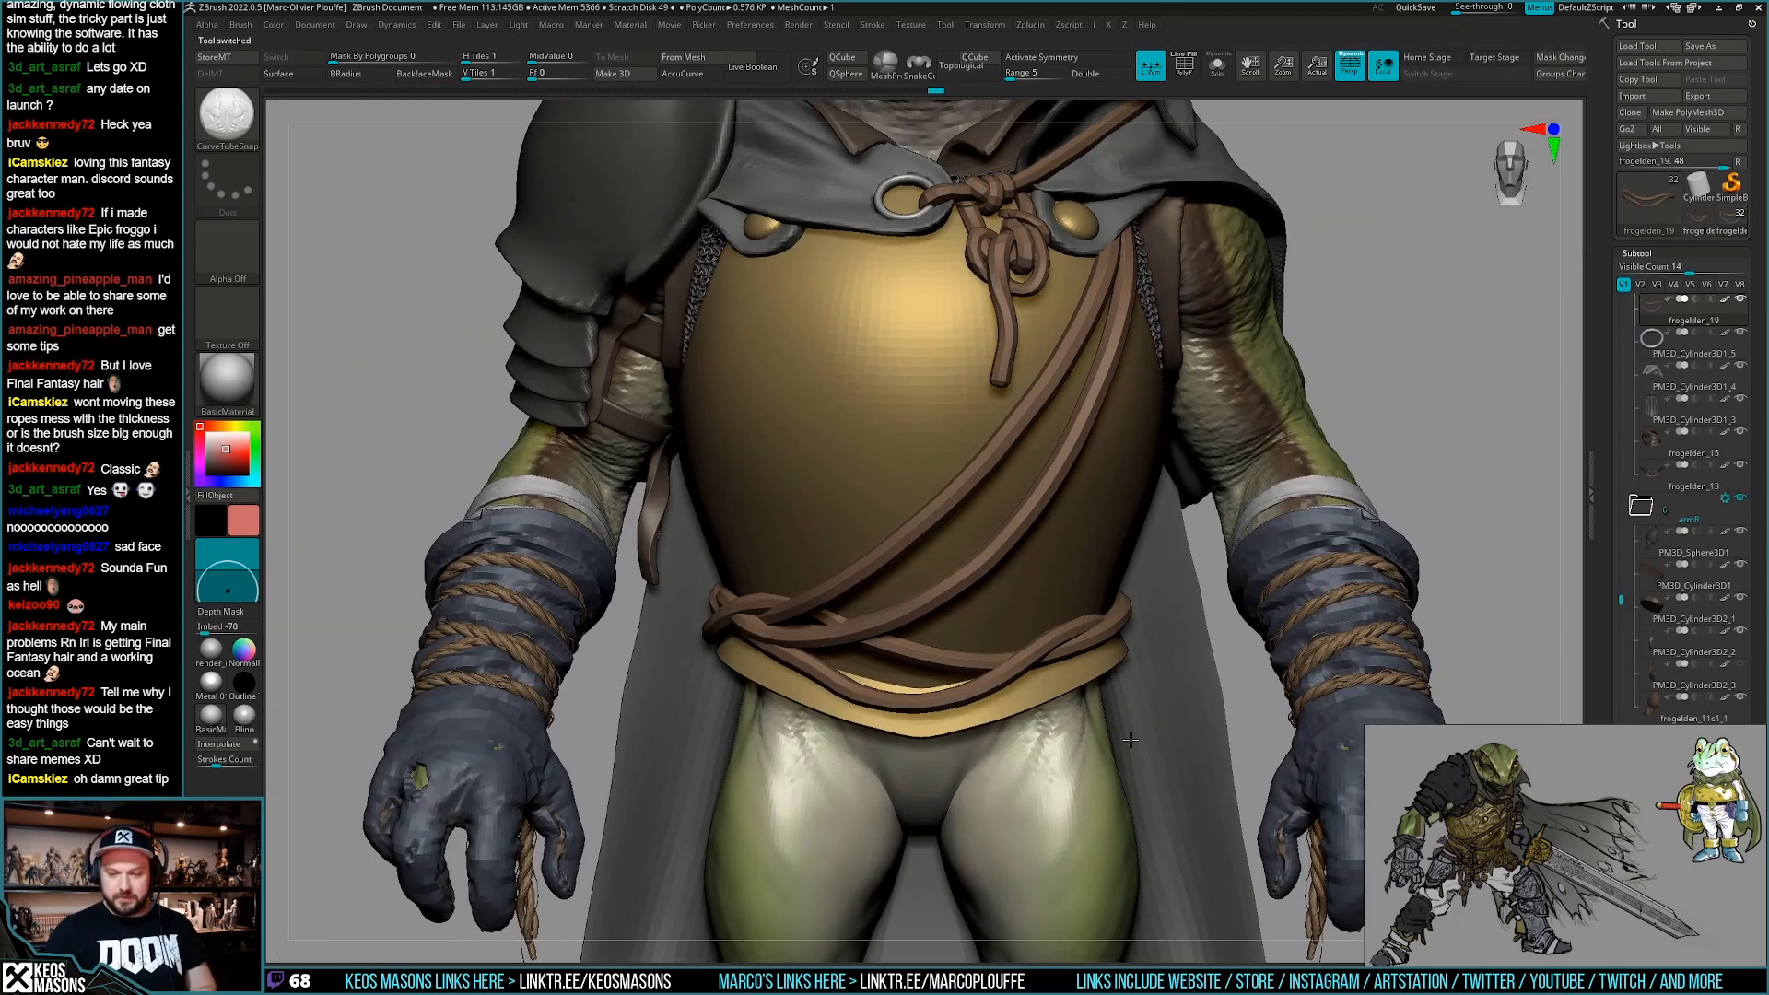
Nudge the rebuilt waist rope's front curve and pauldron-side end with a resized Move brush.
{"action": "key", "text": "1"}
{"action": "left_click", "coordinate": [1086, 548]}
{"action": "key", "text": "space"}
{"action": "left_click", "coordinate": [1105, 578]}
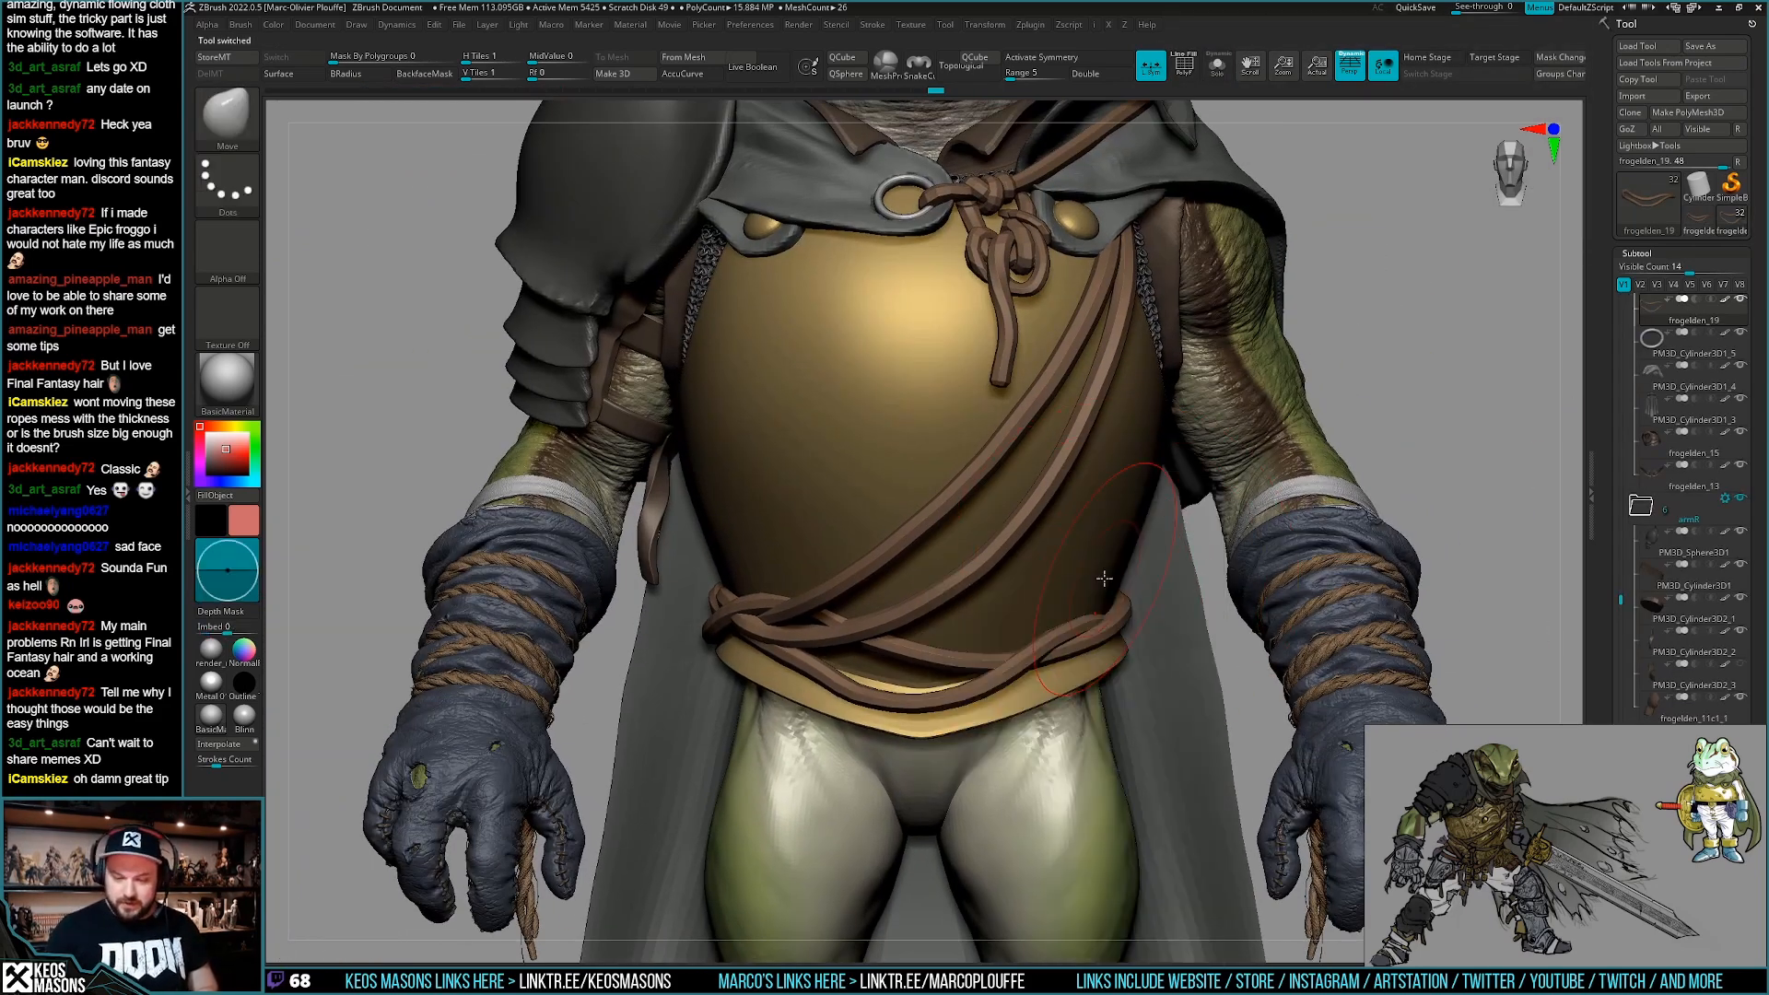
{"action": "left_click_drag", "start_coordinate": [880, 714], "coordinate": [898, 704]}
{"action": "key", "text": "space"}
{"action": "left_click", "coordinate": [748, 712]}
{"action": "left_click_drag", "start_coordinate": [752, 645], "coordinate": [756, 637]}
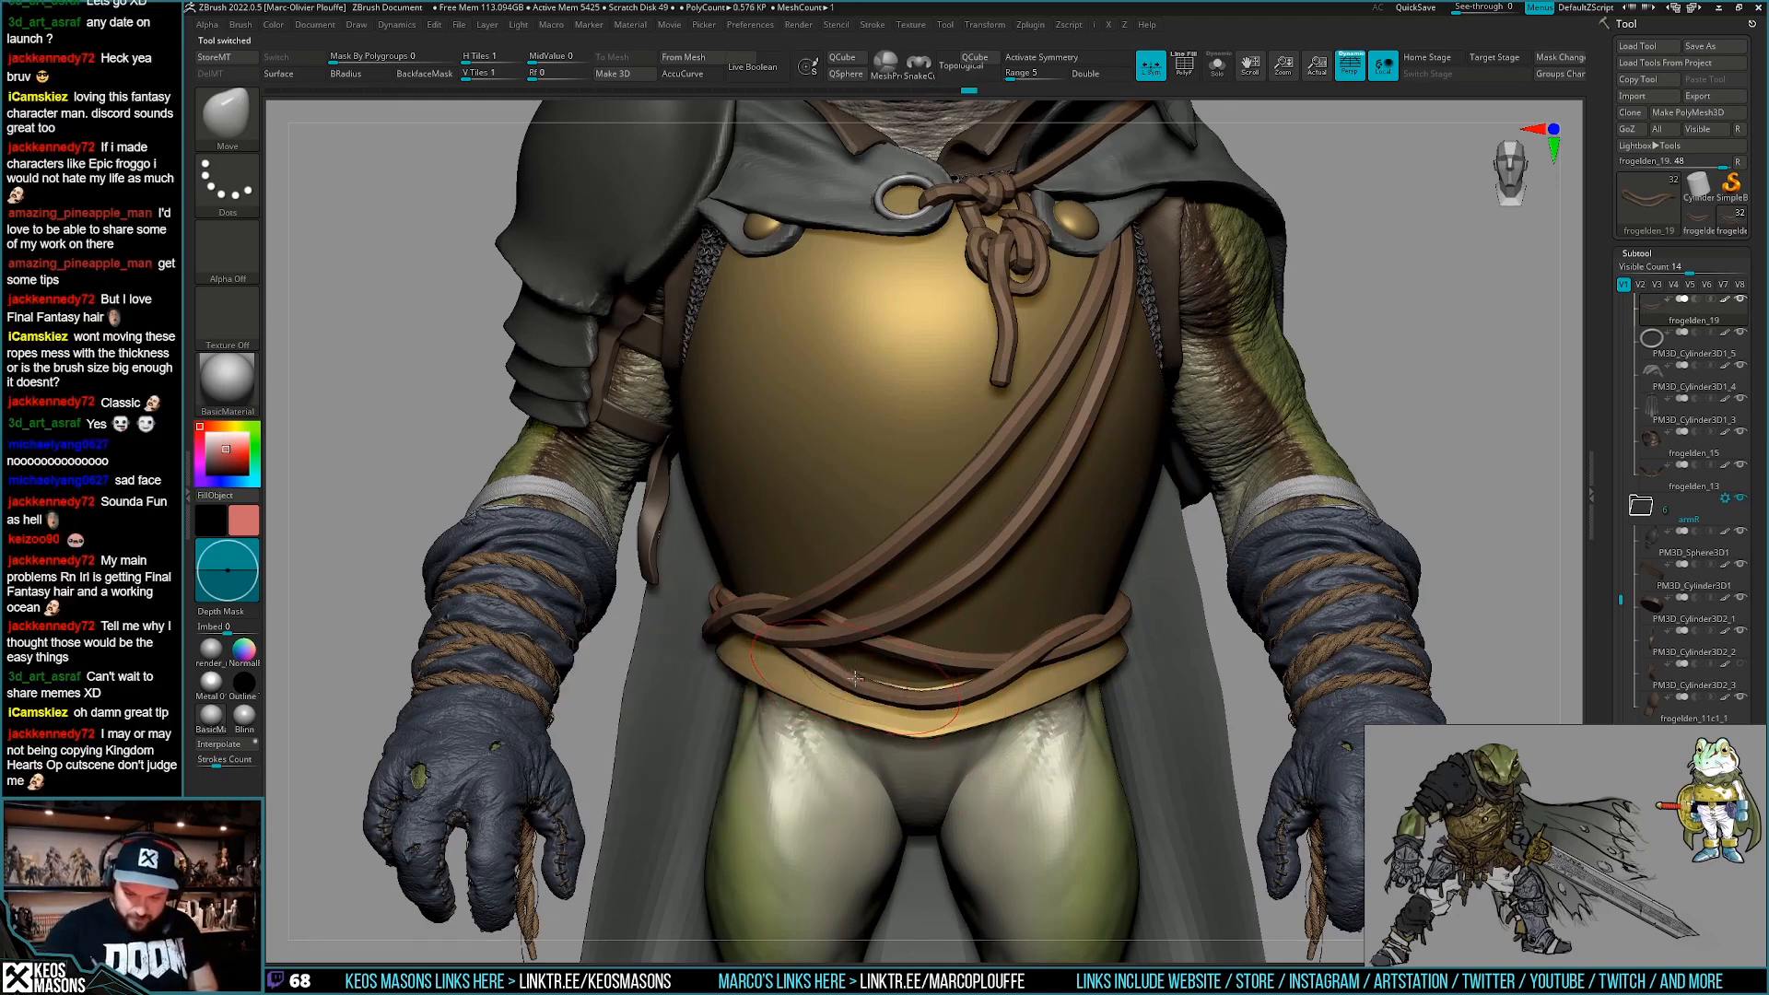
Select the neighboring waist cord, frogelden_17, and check the intertwined ropes on the full character from the front.
{"action": "right_click_drag", "start_coordinate": [1017, 647], "coordinate": [1035, 530], "text": "ctrl"}
{"action": "right_click_drag", "start_coordinate": [1041, 608], "coordinate": [1027, 707], "text": "ctrl"}
{"action": "left_click", "coordinate": [949, 686], "text": "alt"}
{"action": "key", "text": "f"}
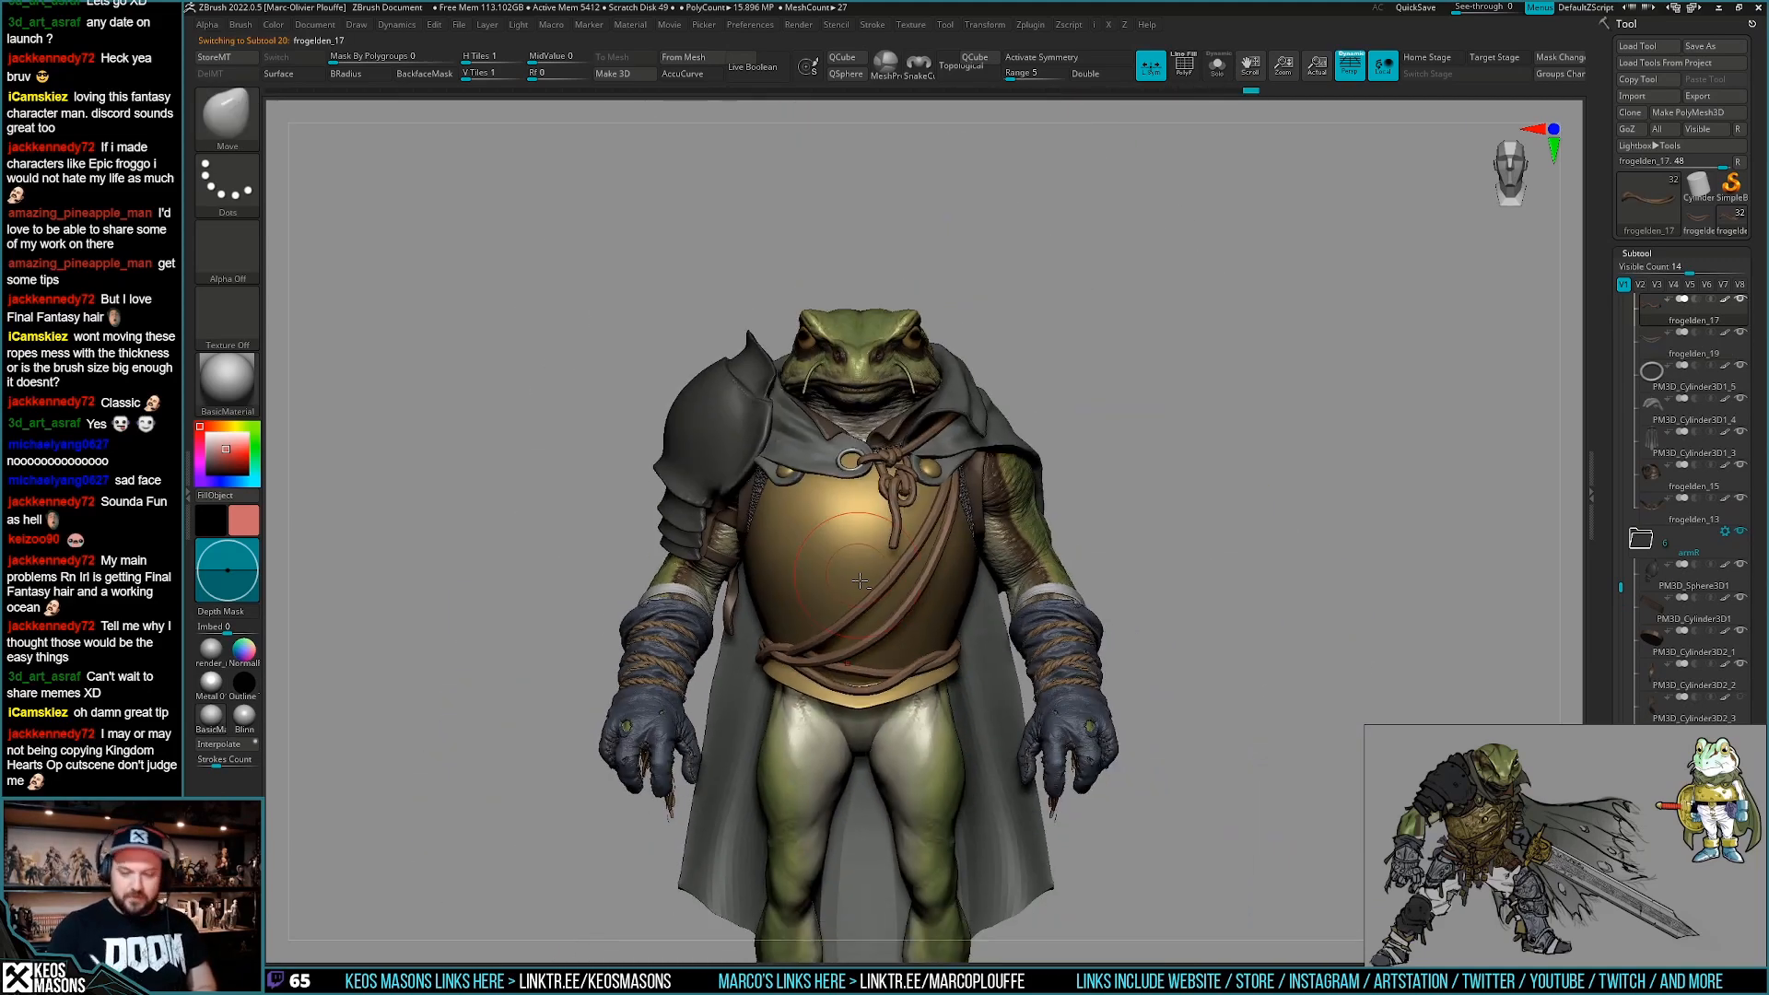
{"action": "right_click_drag", "start_coordinate": [952, 646], "coordinate": [954, 704], "text": "ctrl"}
{"action": "right_click_drag", "start_coordinate": [752, 661], "coordinate": [853, 670], "text": "alt"}
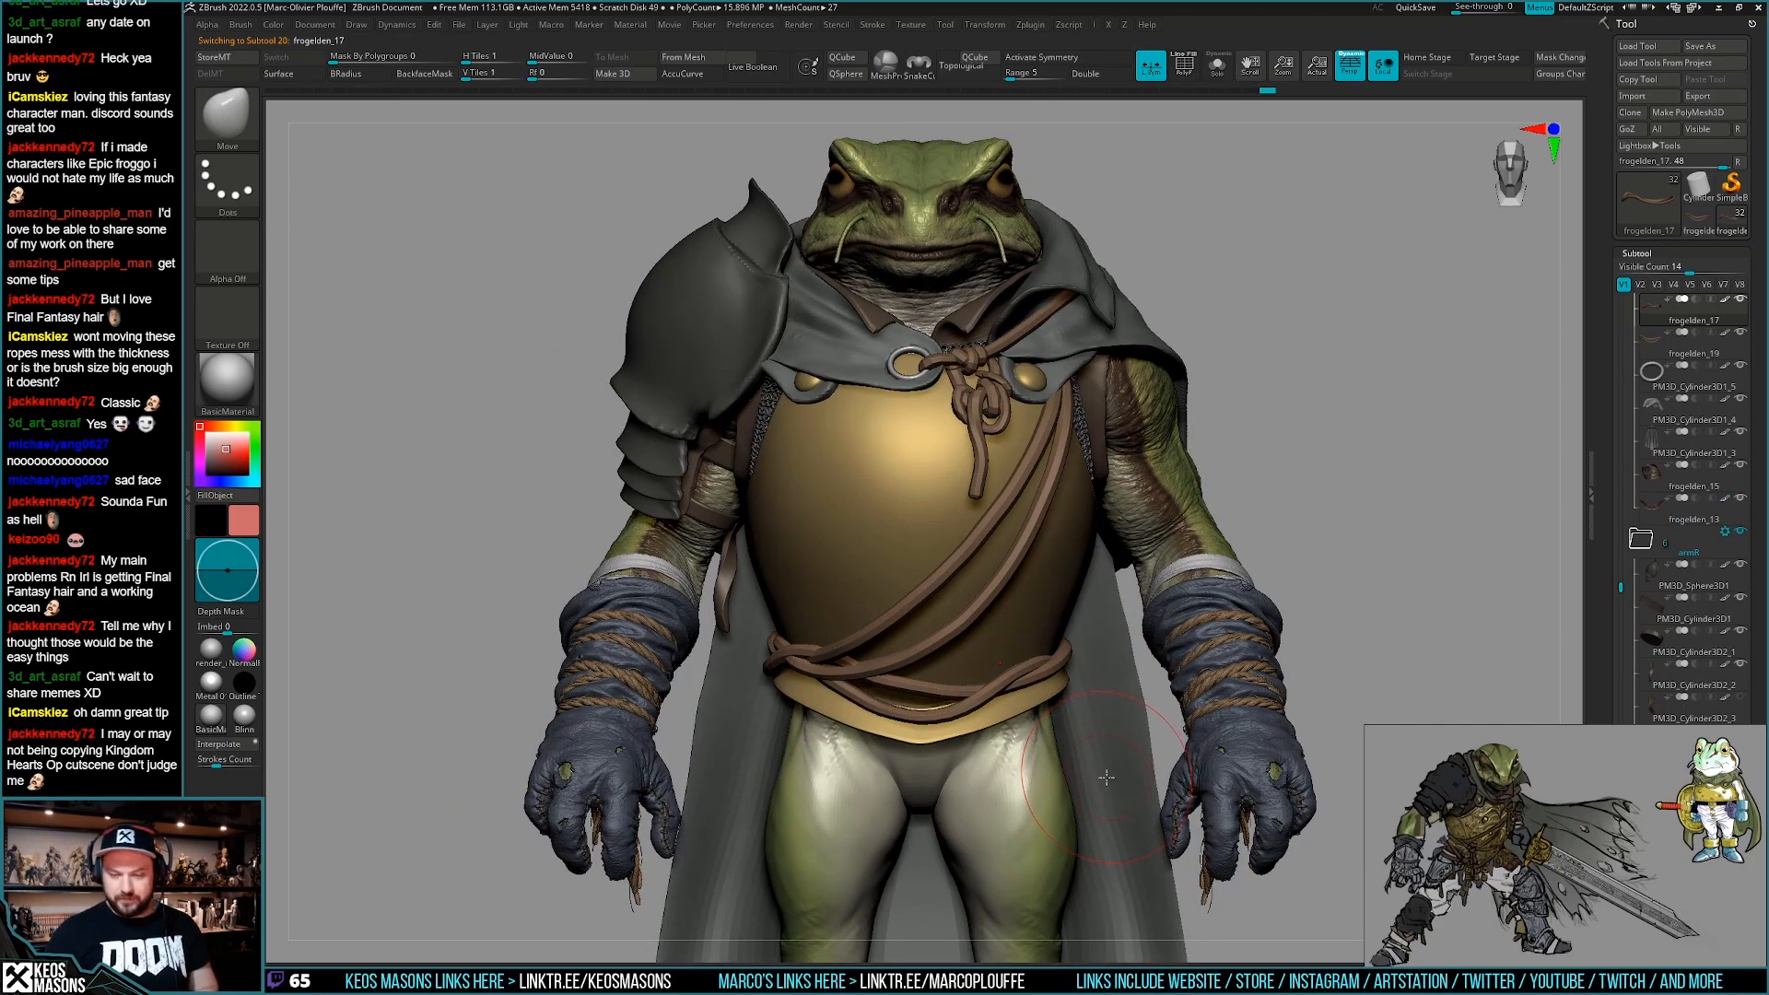
Nudge the frogelden_17 waist cord slightly upward at the front of the belly, on the side opposite the pauldron.
{"action": "right_click_drag", "start_coordinate": [1056, 706], "coordinate": [781, 673]}
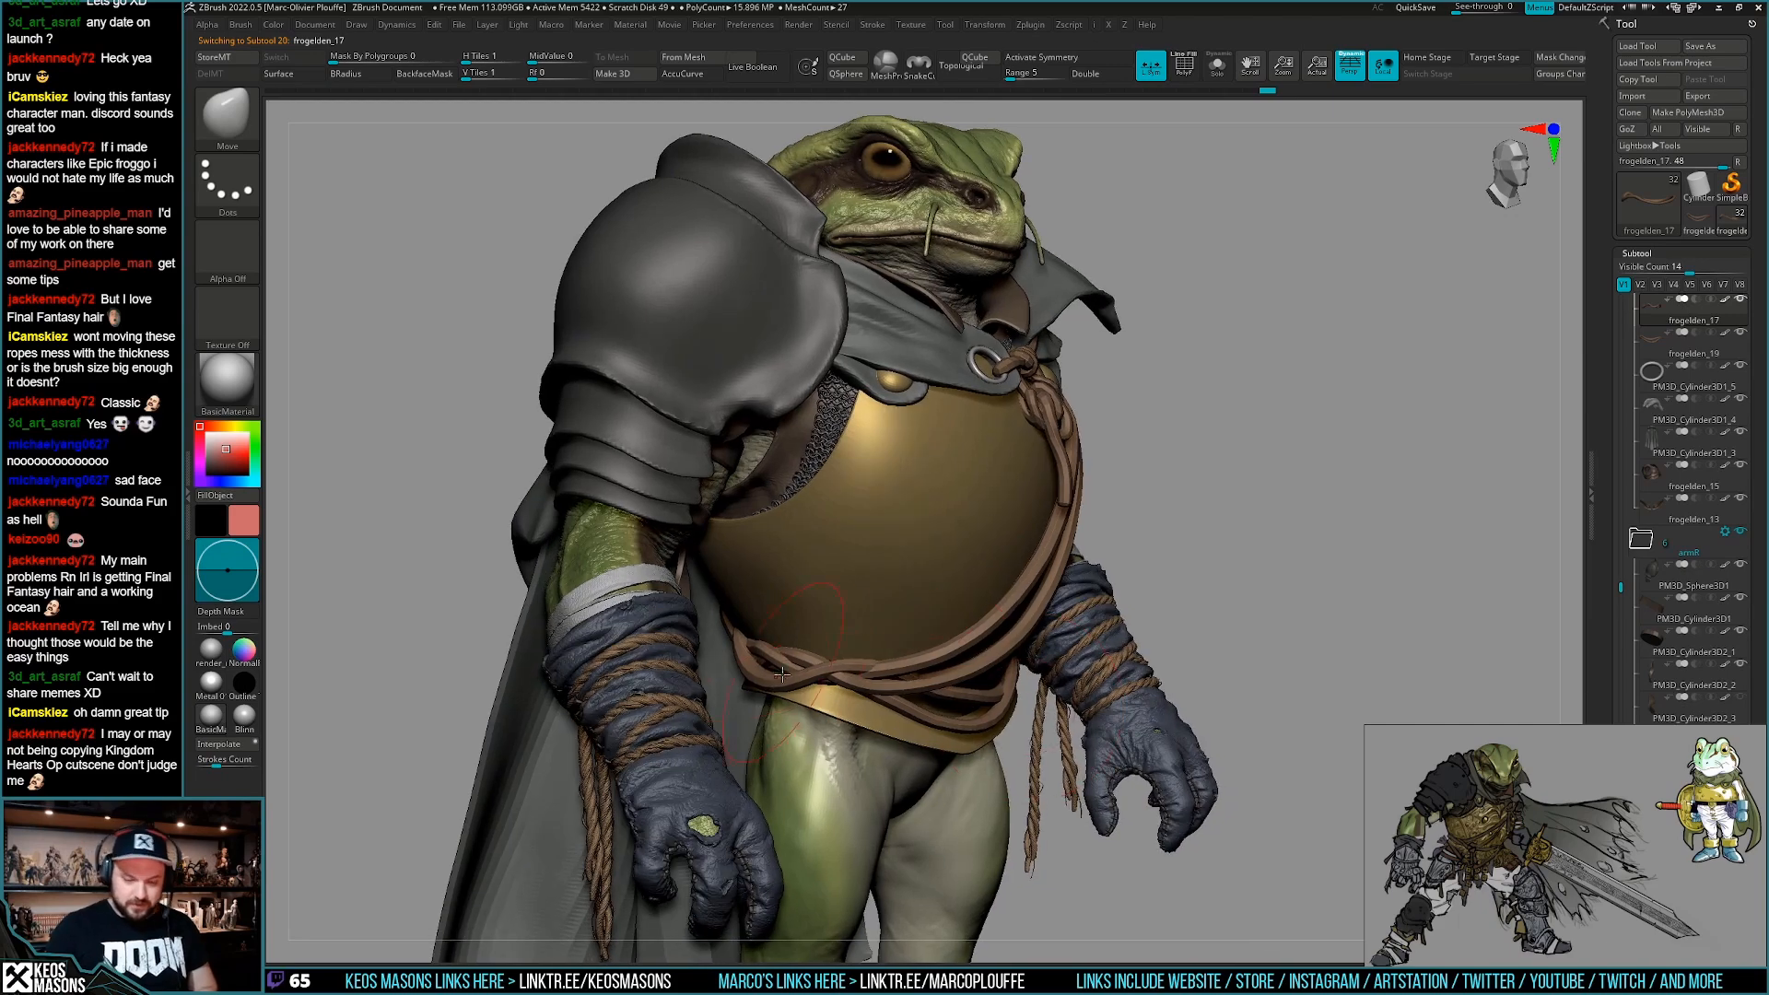
{"action": "mouse_move", "coordinate": [877, 609]}
{"action": "right_mouse_down"}
{"action": "mouse_move", "coordinate": [1167, 751]}
{"action": "mouse_move", "coordinate": [1187, 697]}
{"action": "right_mouse_up"}
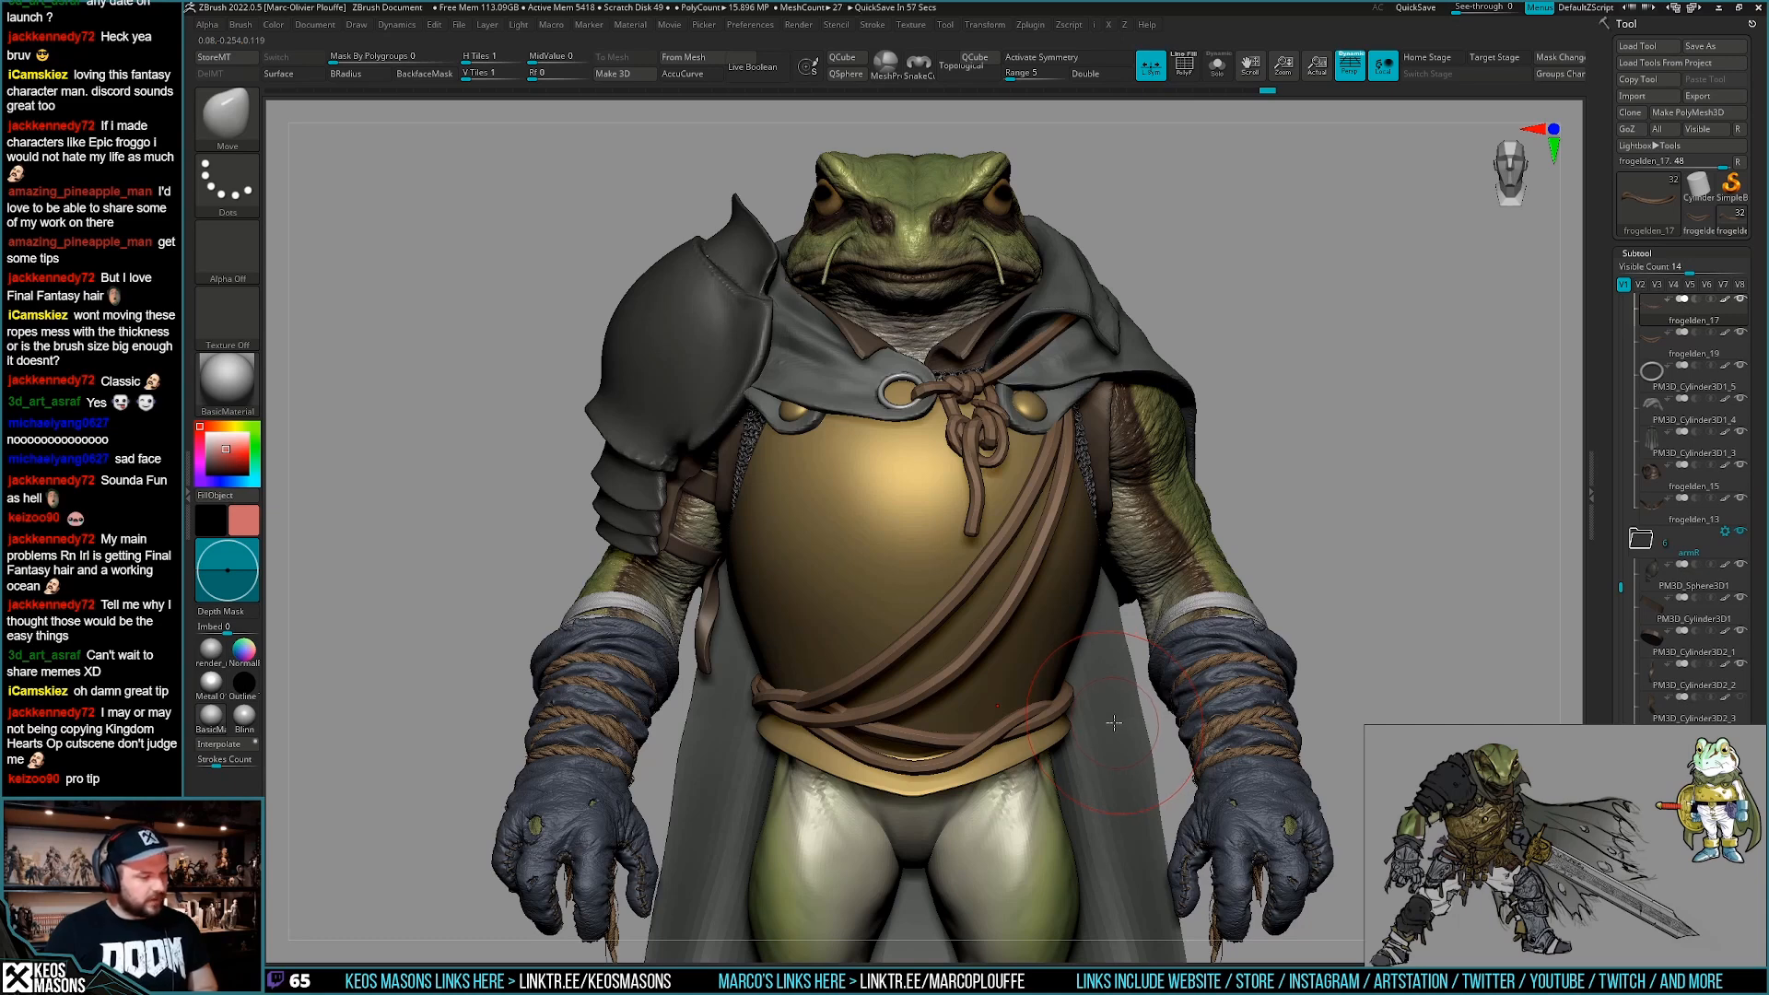
{"action": "right_click_drag", "start_coordinate": [1107, 730], "coordinate": [1159, 692], "text": "alt"}
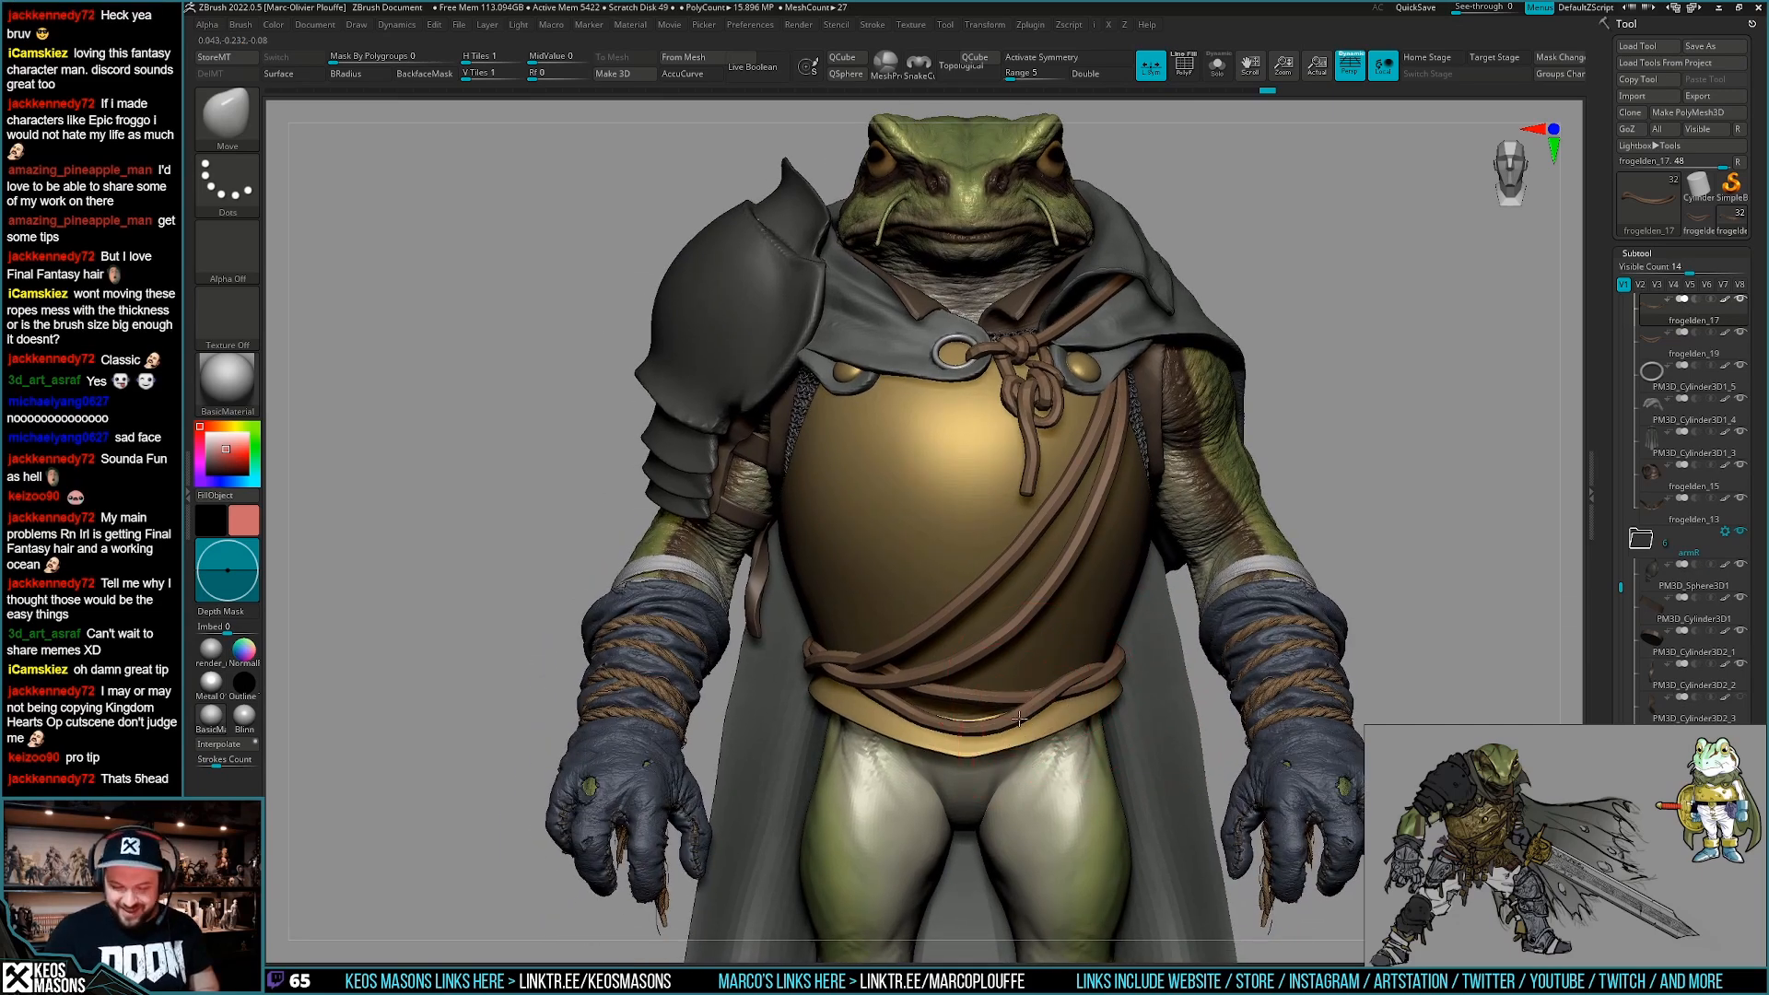
{"action": "left_click_drag", "start_coordinate": [1066, 703], "coordinate": [1074, 689]}
{"action": "right_click_drag", "start_coordinate": [1076, 675], "coordinate": [1107, 661], "text": "alt"}
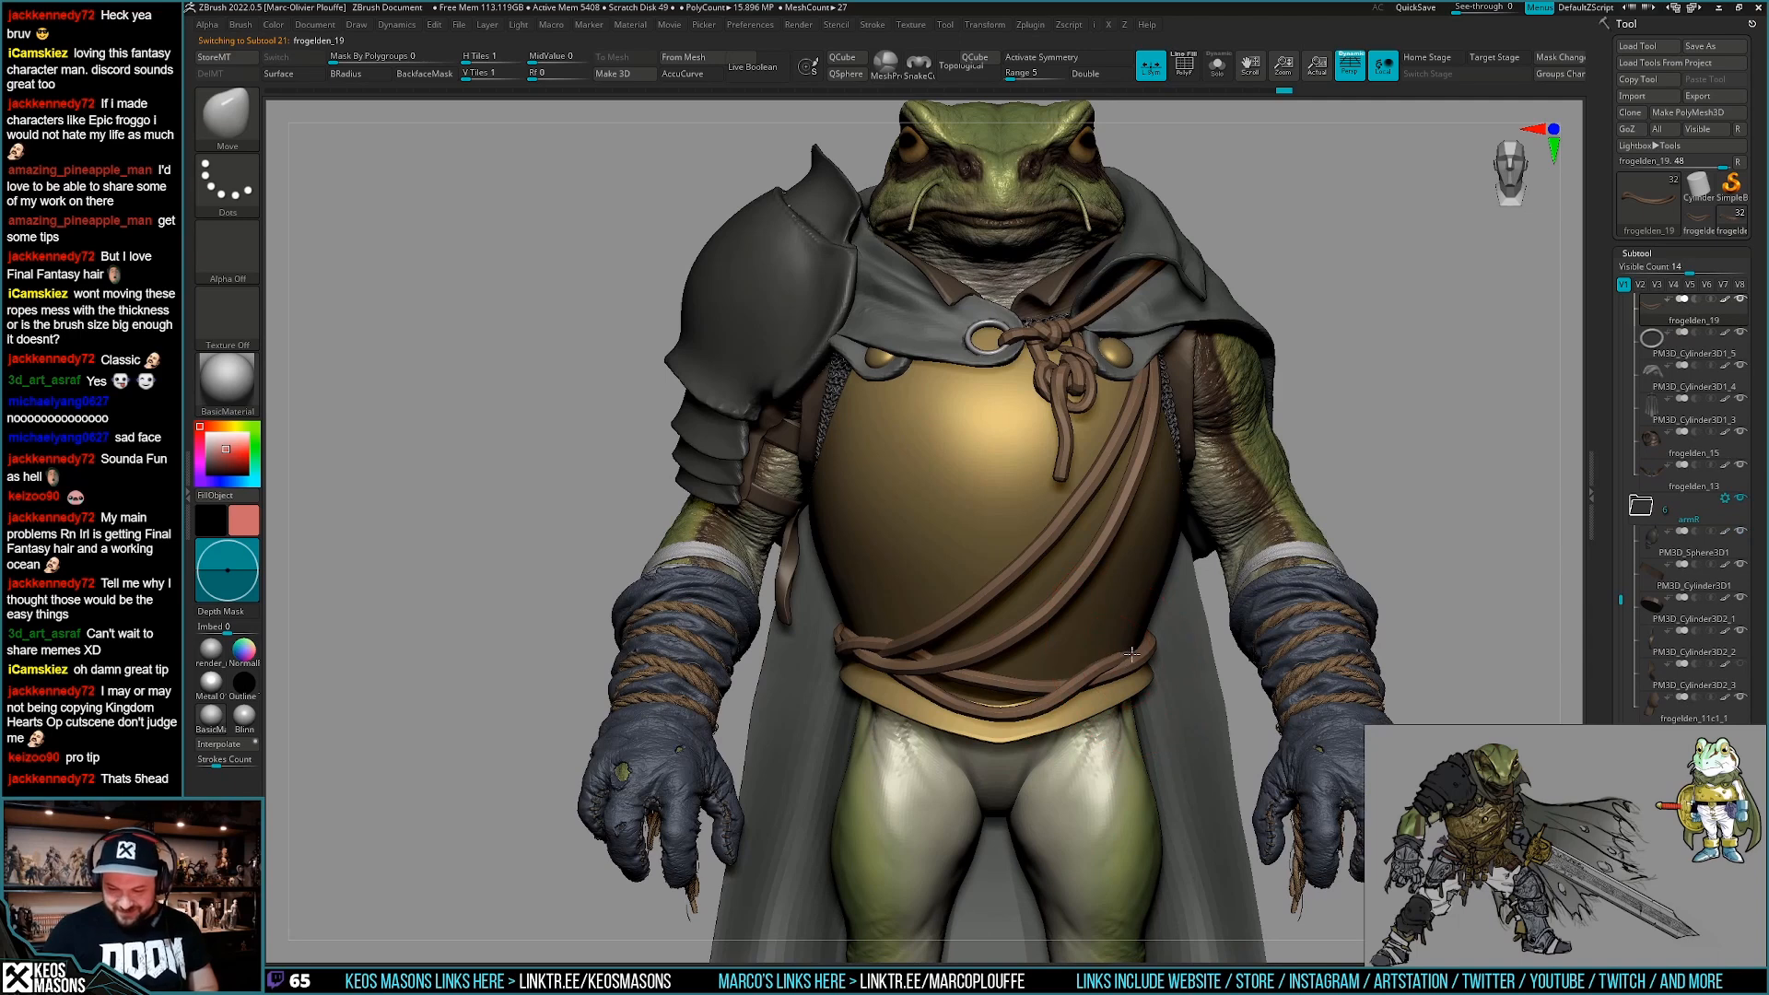
Compare the two waist cords, reselect frogelden_17, and pull its crossing section down toward the golden belt edge.
{"action": "left_click", "coordinate": [1032, 732], "text": "alt"}
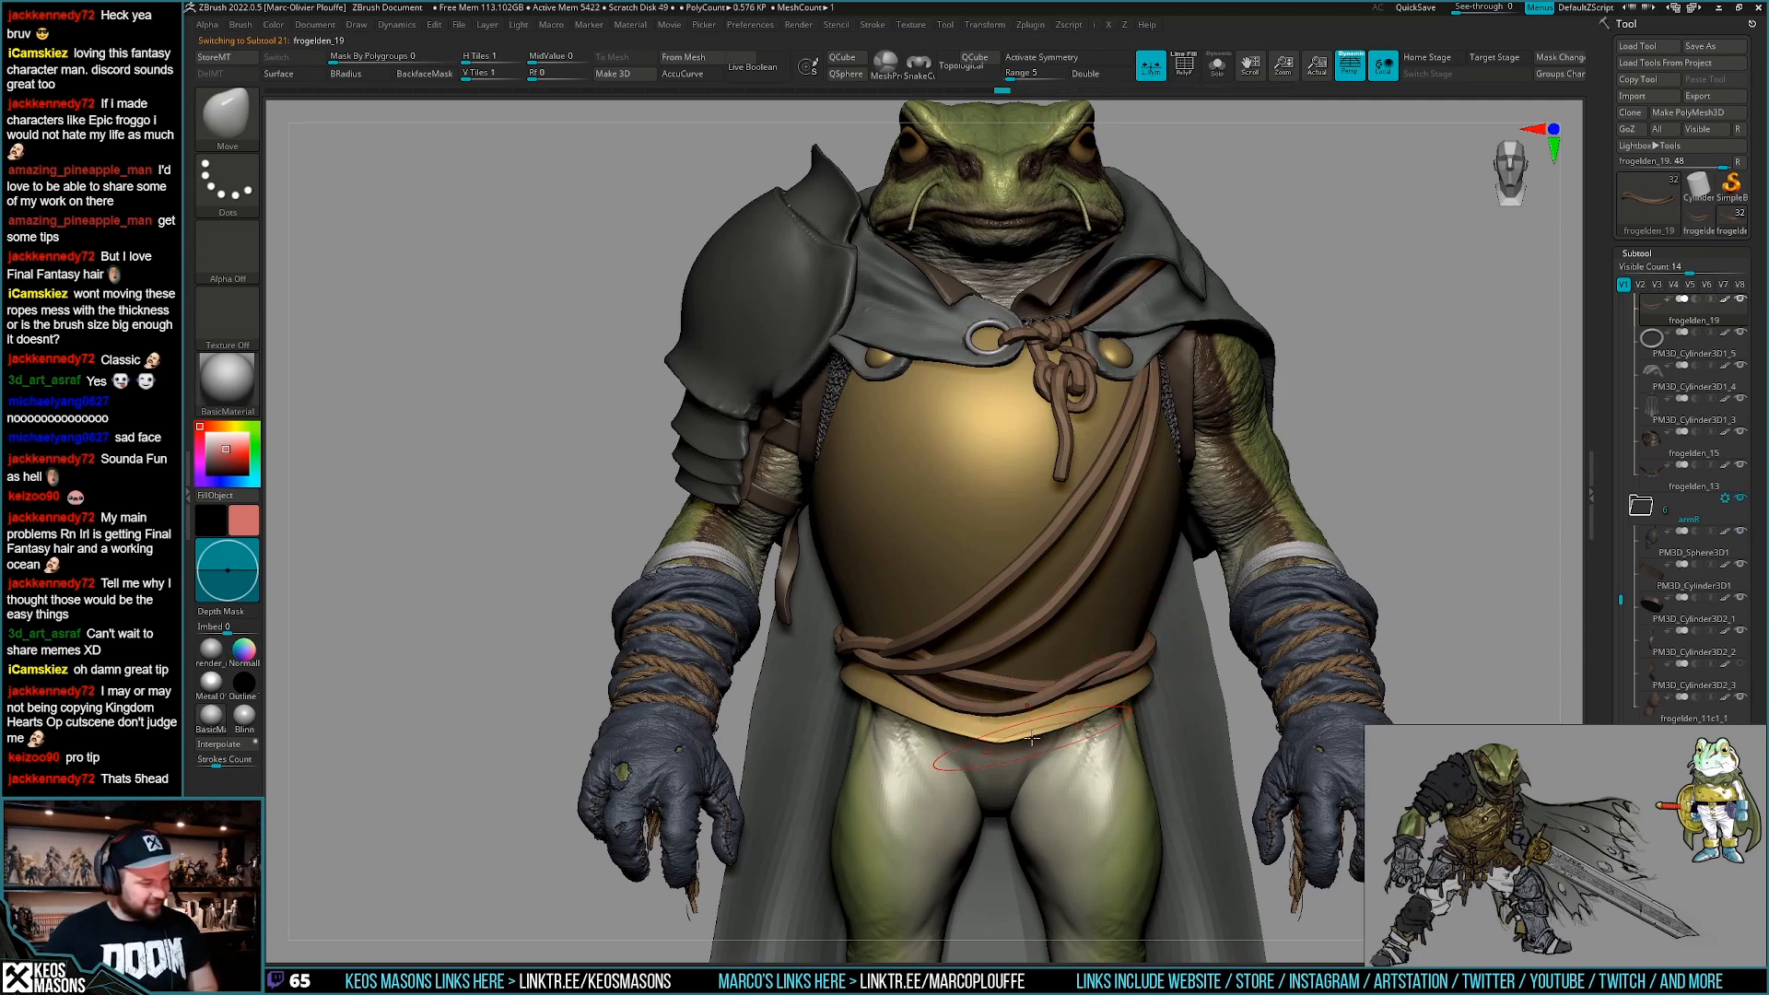
{"action": "right_click_drag", "start_coordinate": [1050, 751], "coordinate": [1109, 652]}
{"action": "left_click", "coordinate": [1132, 628], "text": "alt"}
{"action": "left_click_drag", "start_coordinate": [1111, 653], "coordinate": [1087, 678]}
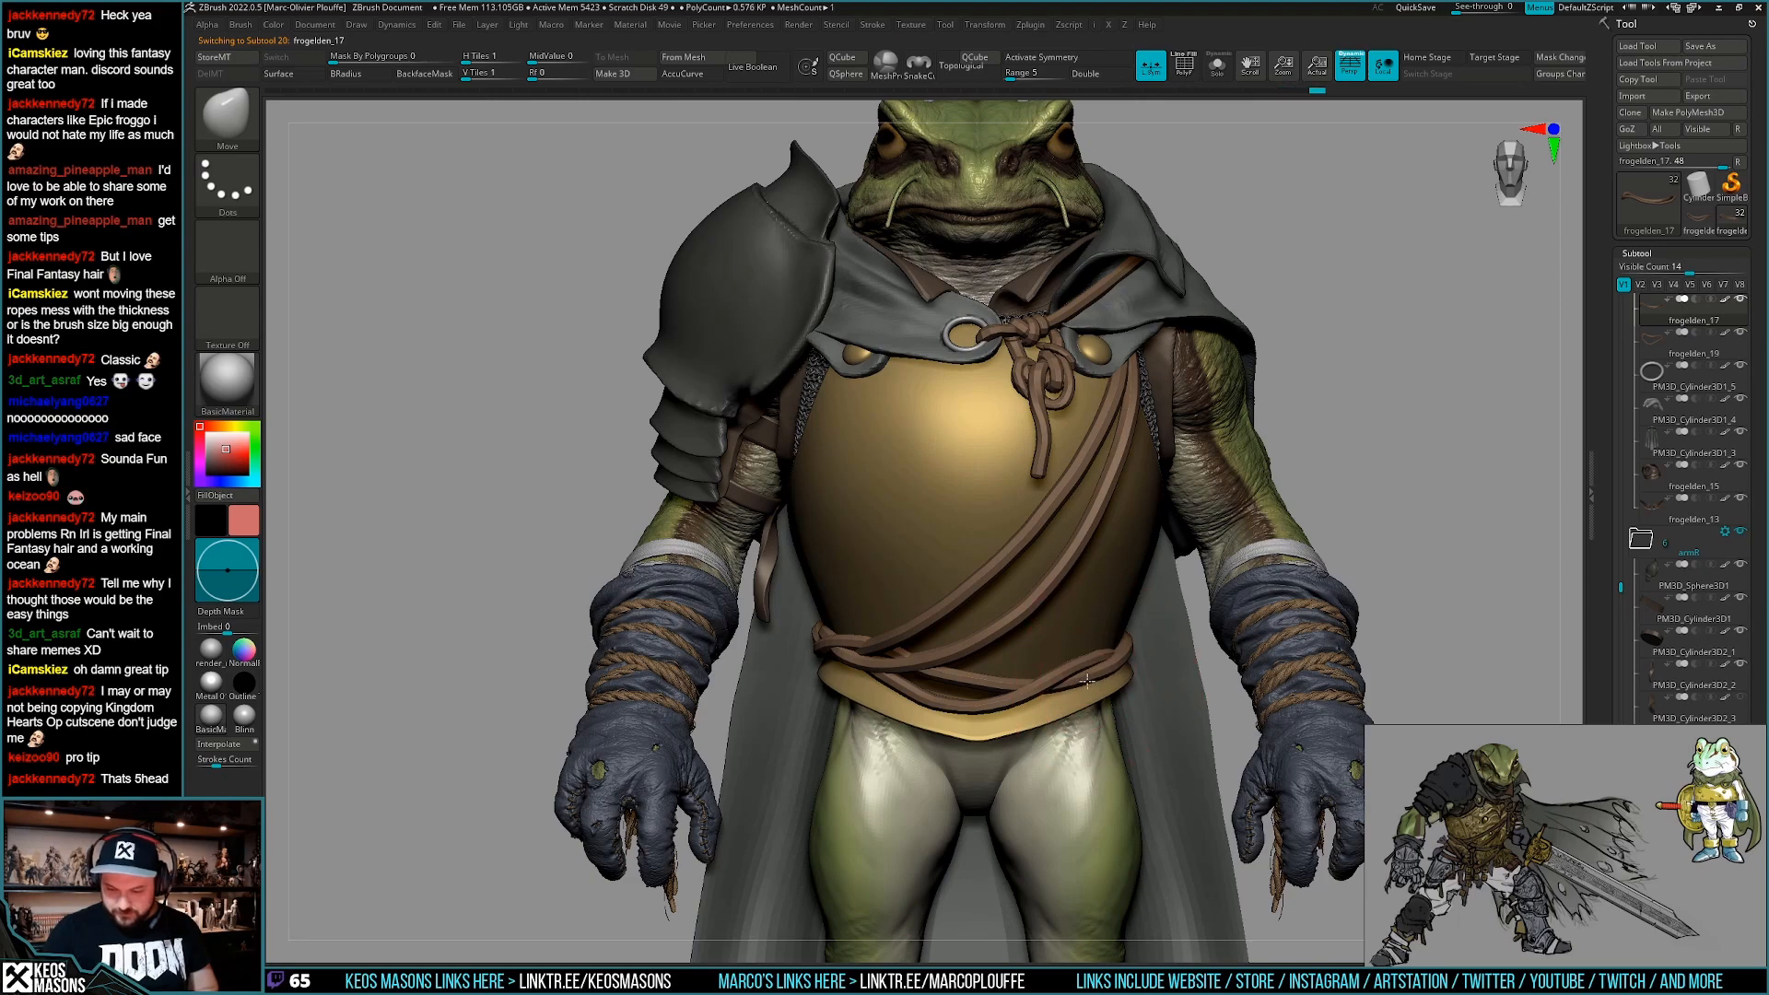
Select waist cord frogelden_19 and pull the middle of its front curve slightly down over the golden belt edge.
{"action": "left_click", "coordinate": [1087, 681], "text": "alt"}
{"action": "mouse_move", "coordinate": [1087, 682]}
{"action": "right_mouse_down", "text": "ctrl"}
{"action": "mouse_move", "coordinate": [1078, 645]}
{"action": "mouse_move", "coordinate": [1061, 703]}
{"action": "right_mouse_up", "text": "ctrl"}
{"action": "right_click_drag", "start_coordinate": [1061, 702], "coordinate": [1068, 760]}
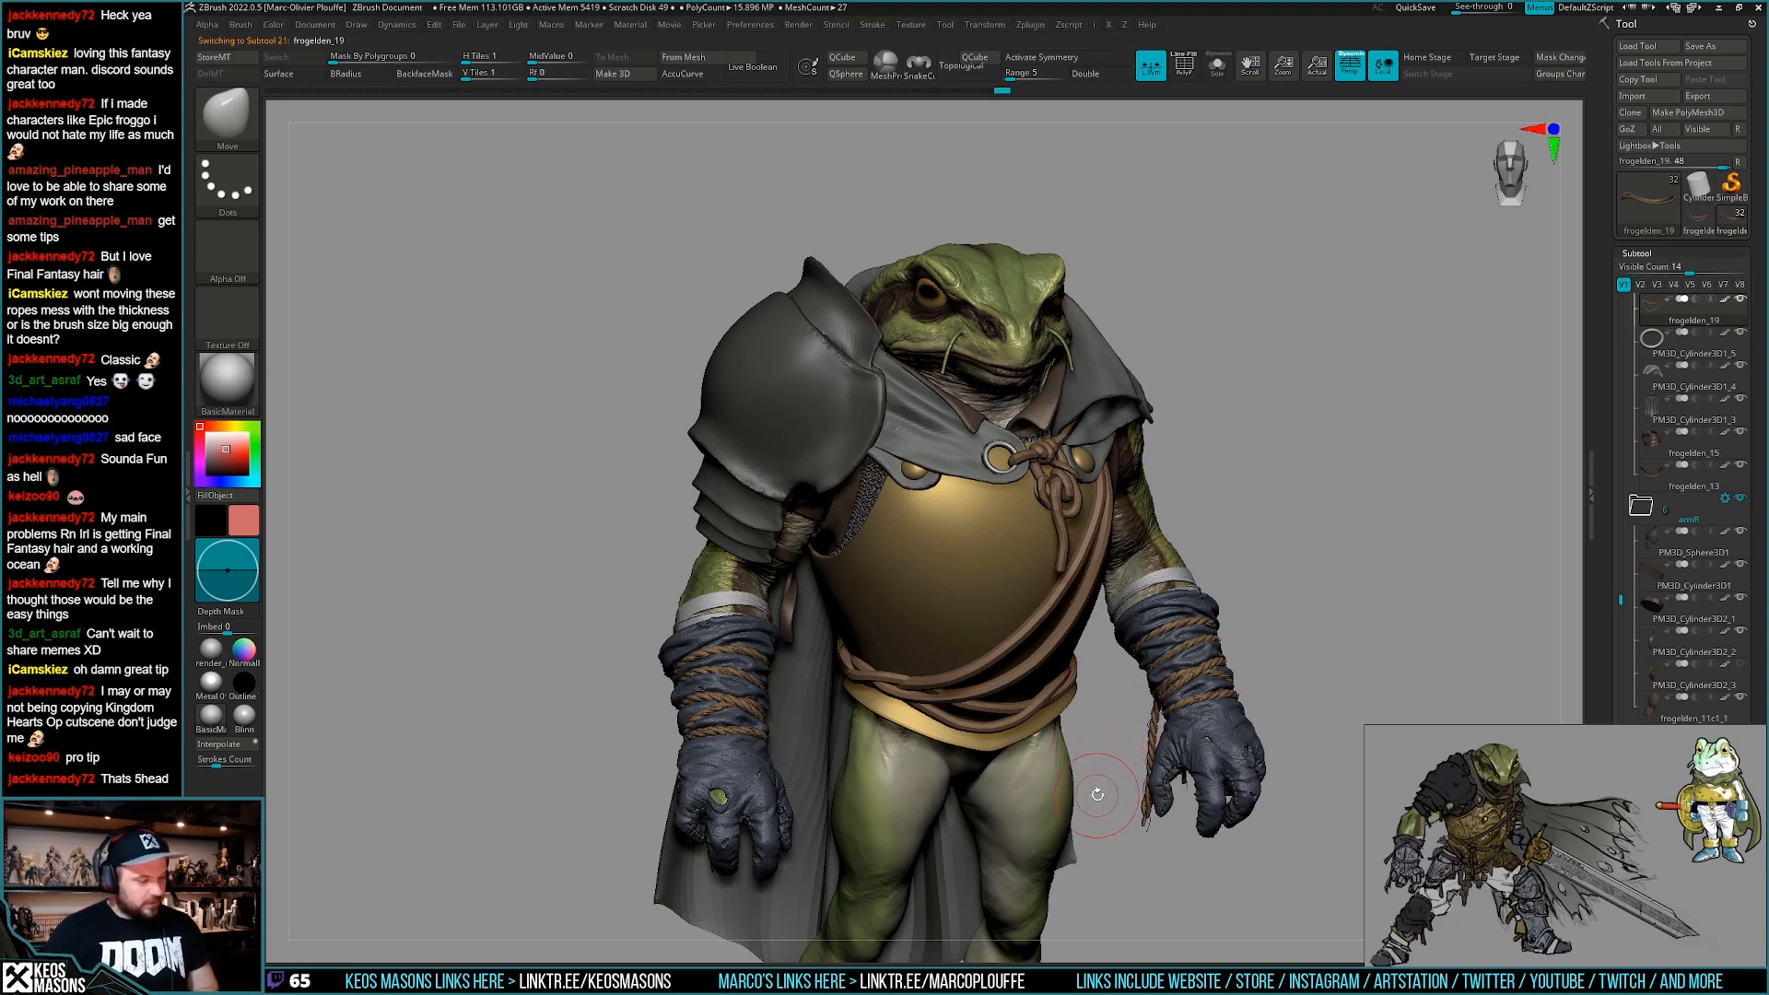
{"action": "right_click_drag", "start_coordinate": [1092, 774], "coordinate": [964, 803], "text": "shift"}
{"action": "right_click", "coordinate": [965, 803]}
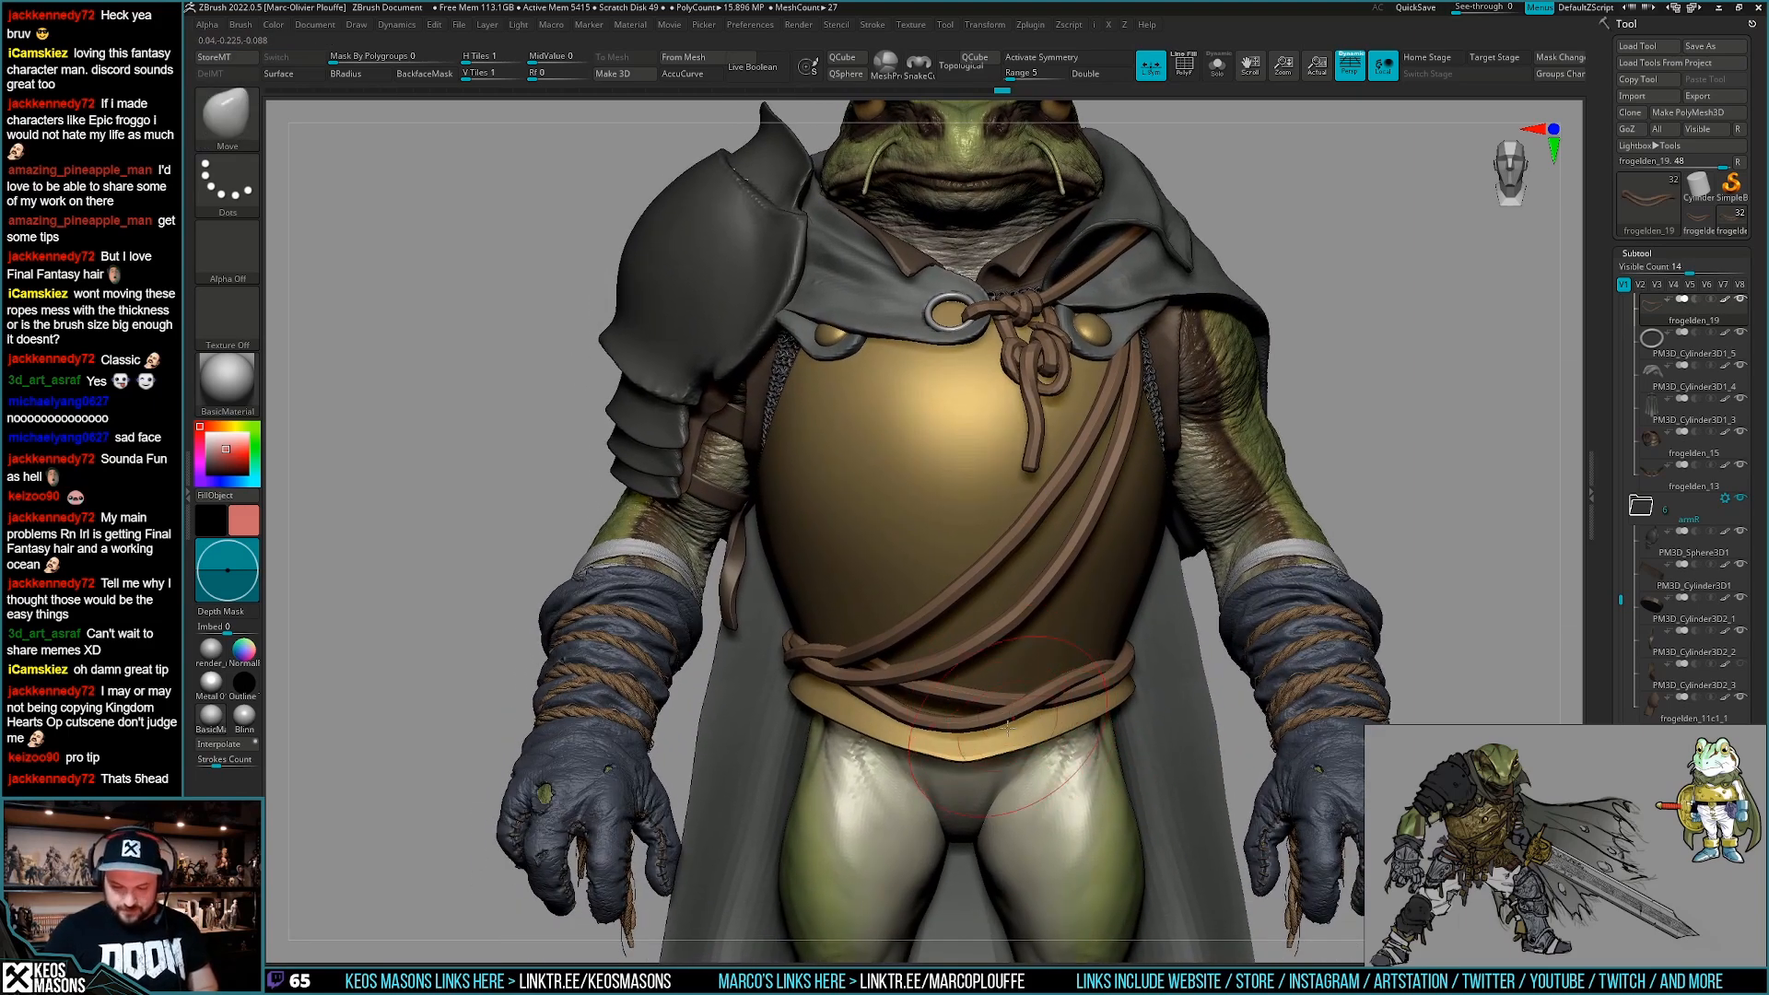
{"action": "right_click_drag", "start_coordinate": [1007, 724], "coordinate": [1212, 634], "text": "ctrl"}
{"action": "left_click_drag", "start_coordinate": [978, 719], "coordinate": [978, 730]}
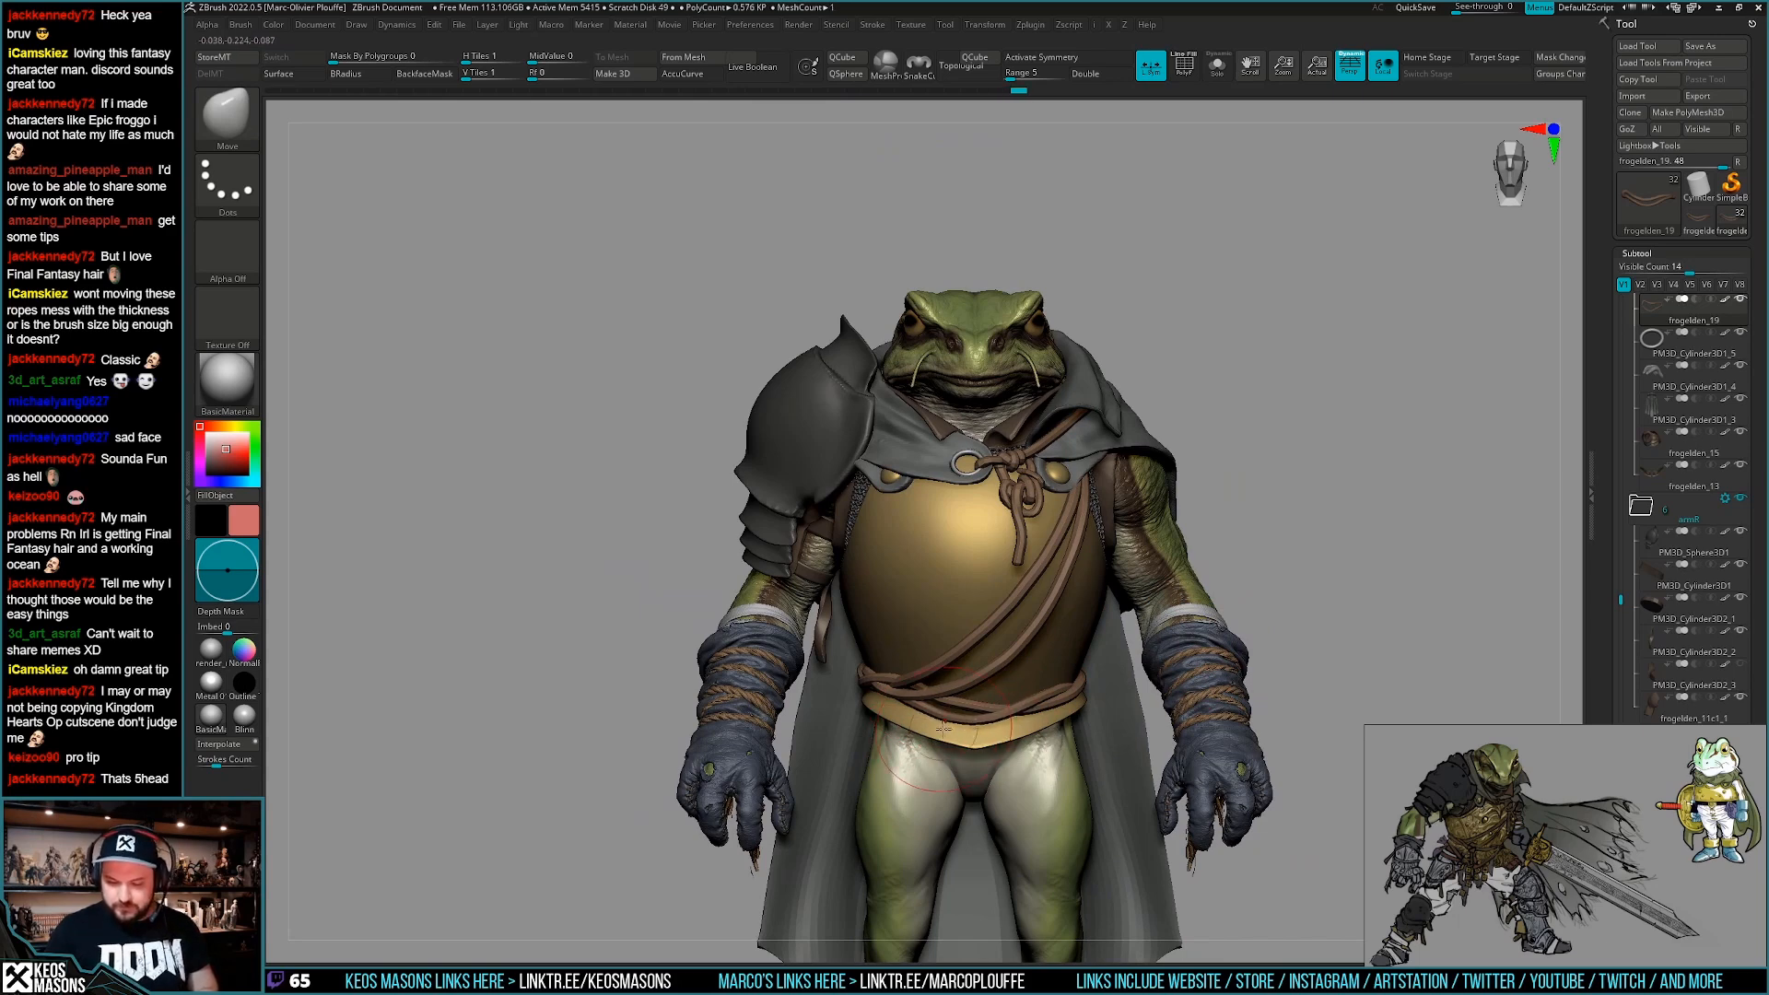
{"action": "right_click_drag", "start_coordinate": [981, 741], "coordinate": [1097, 691], "text": "ctrl"}
{"action": "mouse_move", "coordinate": [1097, 691]}
{"action": "right_mouse_down"}
{"action": "mouse_move", "coordinate": [1293, 636]}
{"action": "mouse_move", "coordinate": [1260, 639]}
{"action": "mouse_move", "coordinate": [1239, 600]}
{"action": "mouse_move", "coordinate": [1059, 677]}
{"action": "mouse_move", "coordinate": [1151, 656]}
{"action": "mouse_move", "coordinate": [1026, 705]}
{"action": "mouse_move", "coordinate": [1002, 744]}
{"action": "mouse_move", "coordinate": [1085, 705]}
{"action": "mouse_move", "coordinate": [1038, 734]}
{"action": "right_mouse_up"}
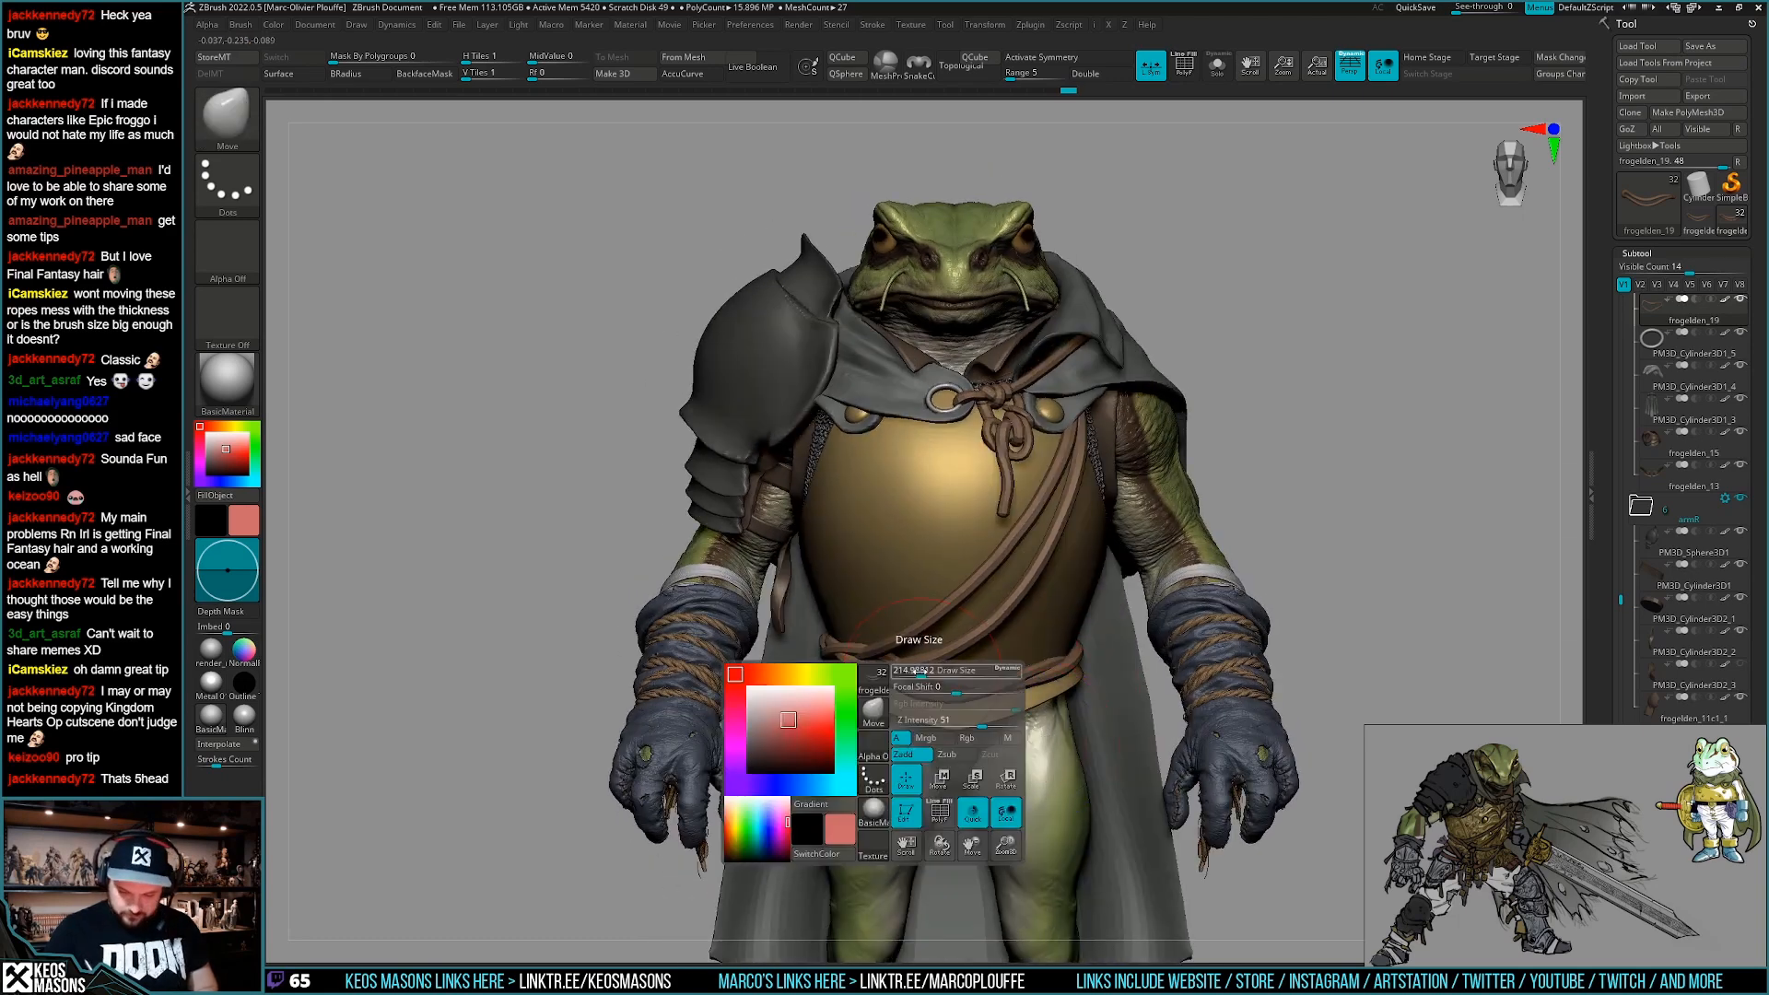
Adjust the frogelden_19 waist cord beneath the pauldron-side arm with a resized Move brush.
{"action": "mouse_move", "coordinate": [893, 634]}
{"action": "right_mouse_down"}
{"action": "mouse_move", "coordinate": [925, 741]}
{"action": "mouse_move", "coordinate": [973, 643]}
{"action": "mouse_move", "coordinate": [987, 730]}
{"action": "mouse_move", "coordinate": [980, 687]}
{"action": "mouse_move", "coordinate": [1004, 645]}
{"action": "mouse_move", "coordinate": [926, 645]}
{"action": "mouse_move", "coordinate": [921, 626]}
{"action": "mouse_move", "coordinate": [922, 709]}
{"action": "mouse_move", "coordinate": [810, 737]}
{"action": "mouse_move", "coordinate": [863, 651]}
{"action": "mouse_move", "coordinate": [855, 667]}
{"action": "mouse_move", "coordinate": [892, 692]}
{"action": "mouse_move", "coordinate": [962, 630]}
{"action": "mouse_move", "coordinate": [873, 689]}
{"action": "mouse_move", "coordinate": [815, 675]}
{"action": "mouse_move", "coordinate": [828, 660]}
{"action": "mouse_move", "coordinate": [843, 702]}
{"action": "mouse_move", "coordinate": [785, 698]}
{"action": "right_mouse_up"}
{"action": "left_click", "coordinate": [918, 661], "text": "alt"}
{"action": "right_click", "coordinate": [802, 755]}
{"action": "left_click", "coordinate": [828, 659], "text": "alt"}
{"action": "key", "text": "s"}
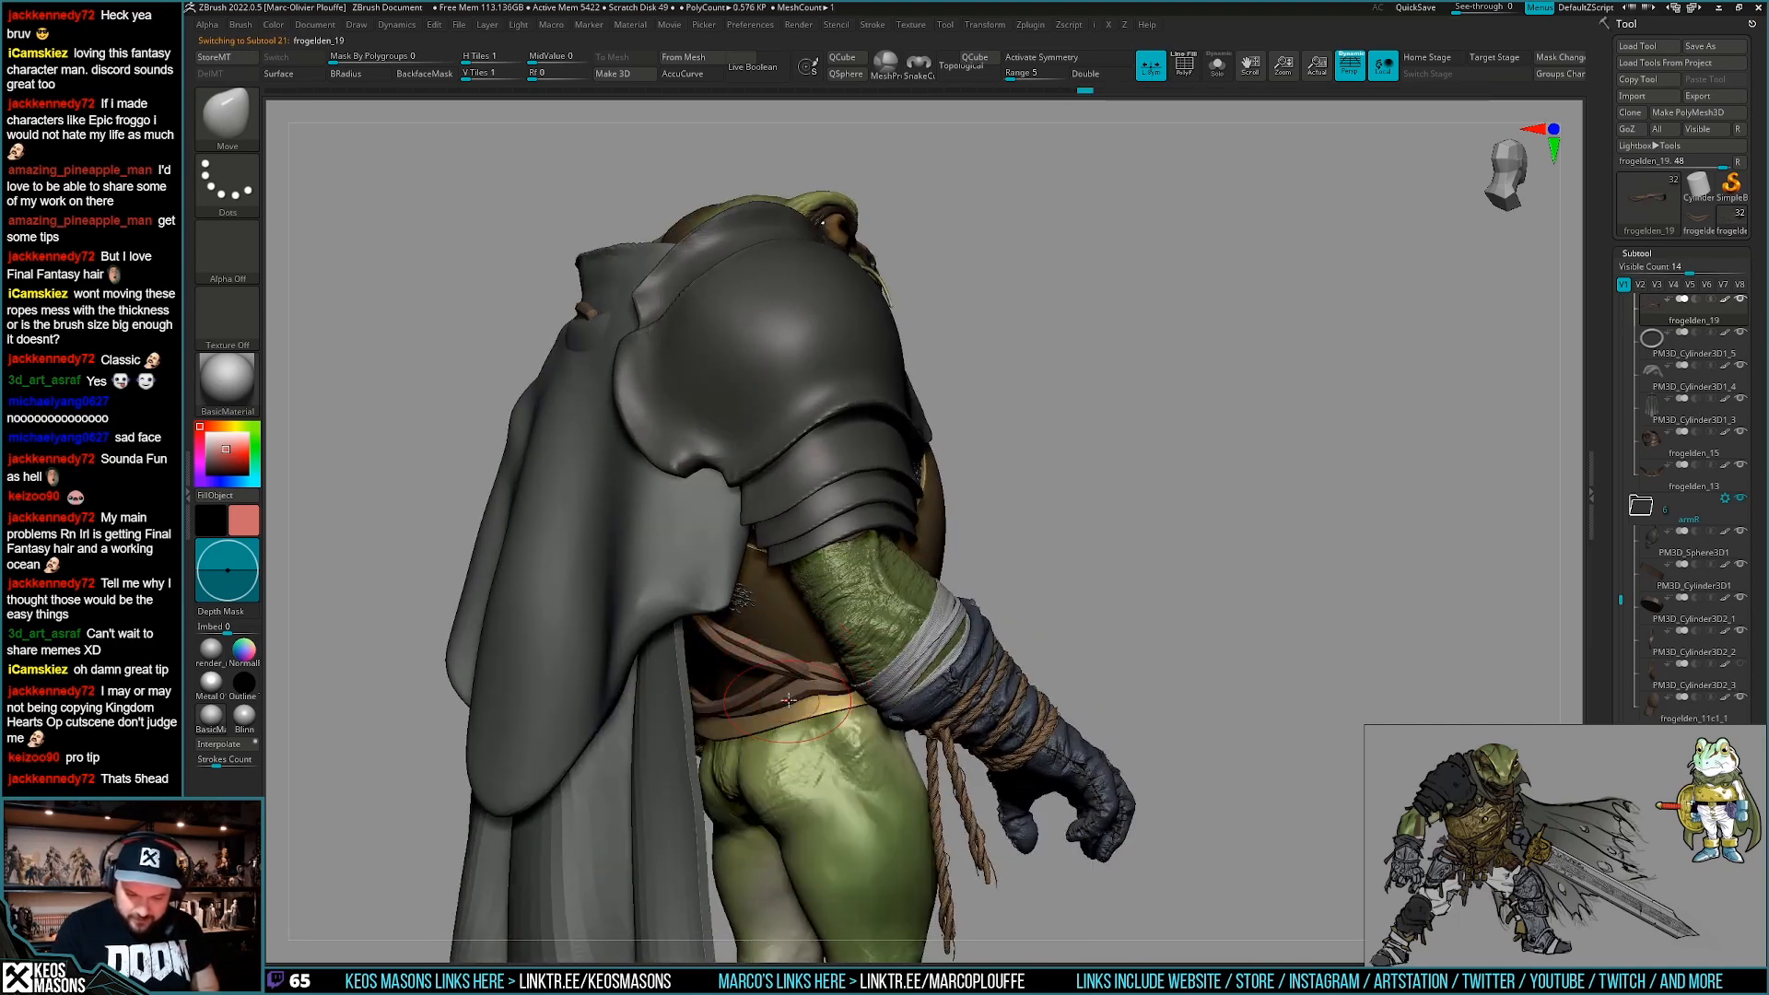
{"action": "right_click_drag", "start_coordinate": [811, 693], "coordinate": [826, 655]}
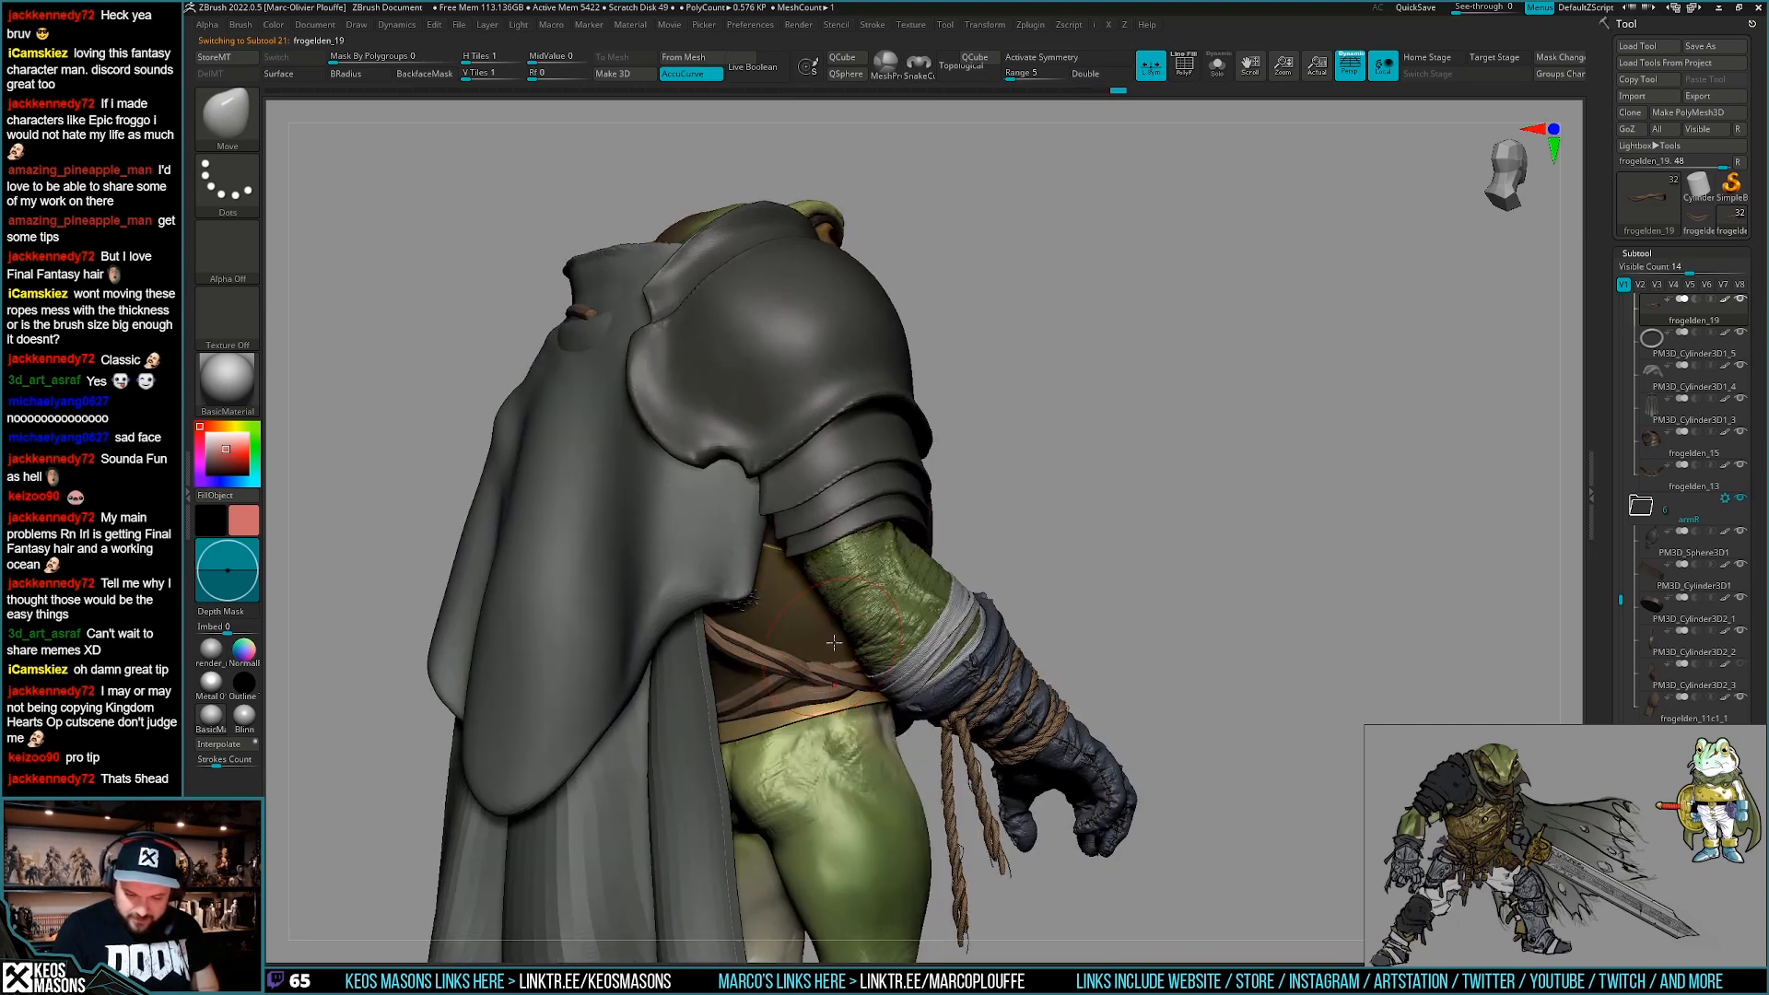
{"action": "key", "text": "s"}
{"action": "mouse_move", "coordinate": [765, 715]}
{"action": "right_mouse_down"}
{"action": "mouse_move", "coordinate": [867, 715]}
{"action": "mouse_move", "coordinate": [843, 712]}
{"action": "mouse_move", "coordinate": [853, 724]}
{"action": "mouse_move", "coordinate": [823, 679]}
{"action": "mouse_move", "coordinate": [842, 700]}
{"action": "mouse_move", "coordinate": [913, 623]}
{"action": "mouse_move", "coordinate": [845, 684]}
{"action": "mouse_move", "coordinate": [870, 737]}
{"action": "mouse_move", "coordinate": [882, 715]}
{"action": "mouse_move", "coordinate": [821, 770]}
{"action": "right_mouse_up"}
{"action": "key", "text": "s"}
{"action": "right_click", "coordinate": [853, 724]}
{"action": "key", "text": "s"}
{"action": "key", "text": "s"}
{"action": "left_click_drag", "start_coordinate": [820, 770], "coordinate": [815, 774]}
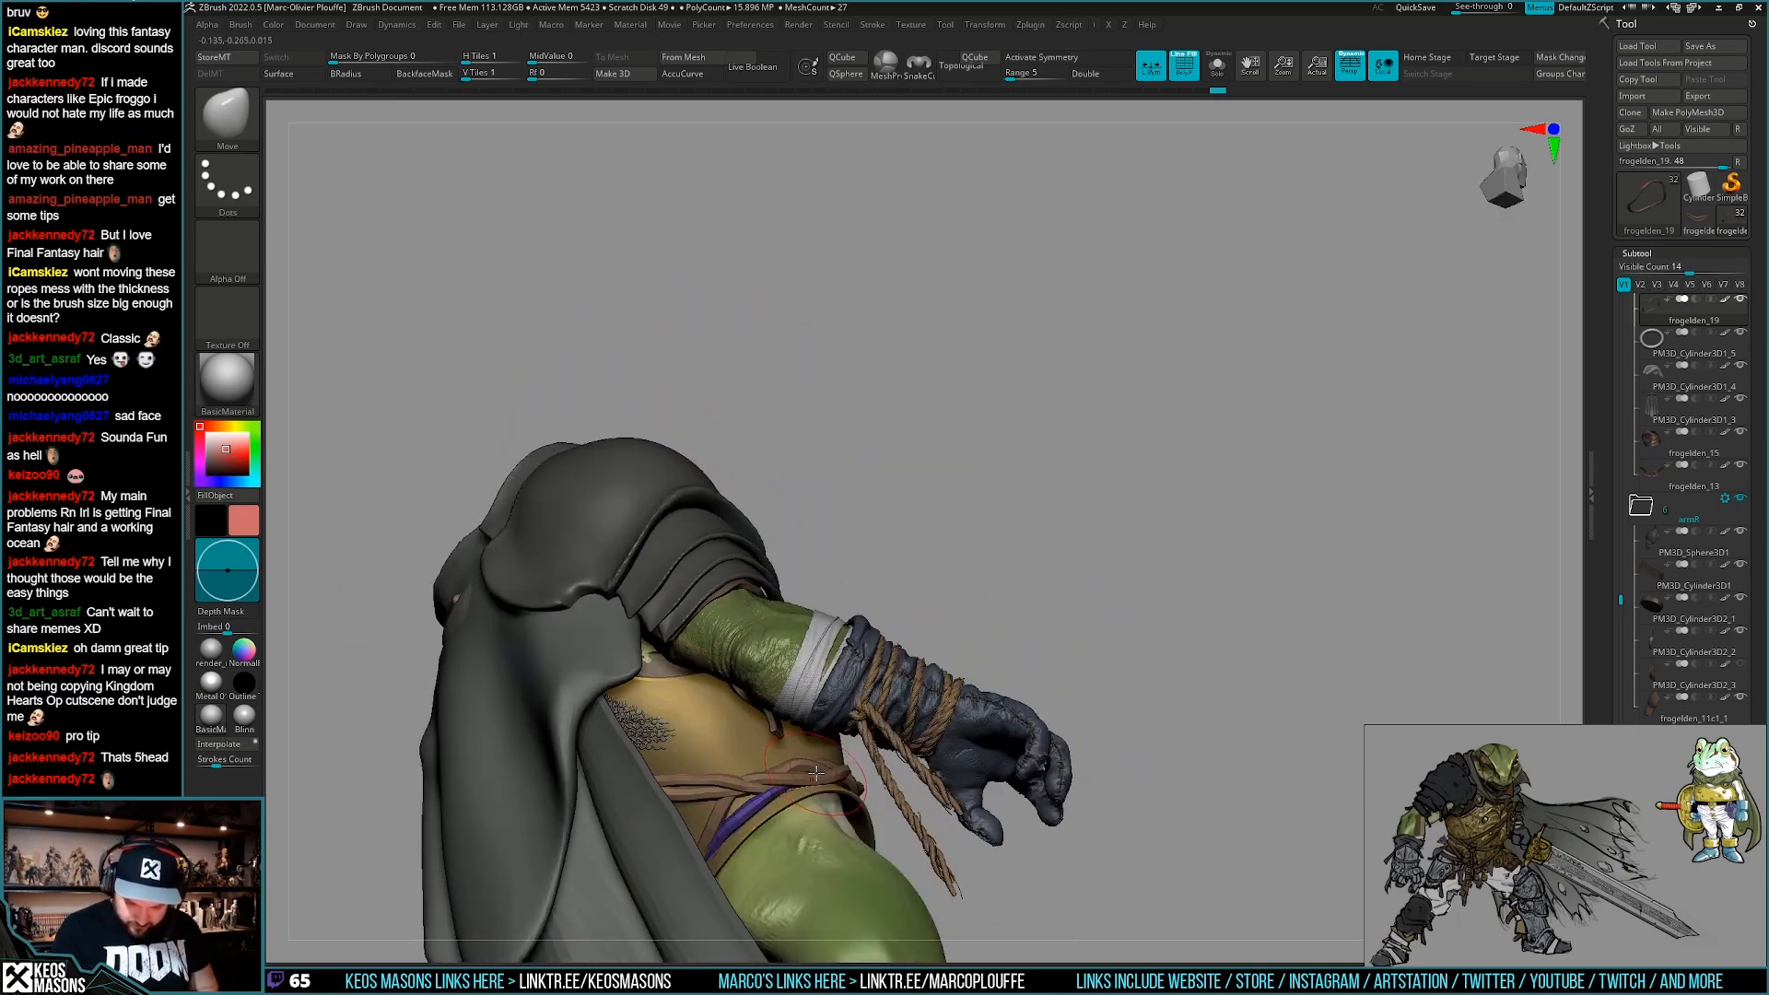
Tuck the frogelden_19 cord closer to its neighbors at the pauldron-side hip and hide the polygroup wireframe.
{"action": "right_click_drag", "start_coordinate": [852, 723], "coordinate": [885, 711]}
{"action": "key", "text": "space"}
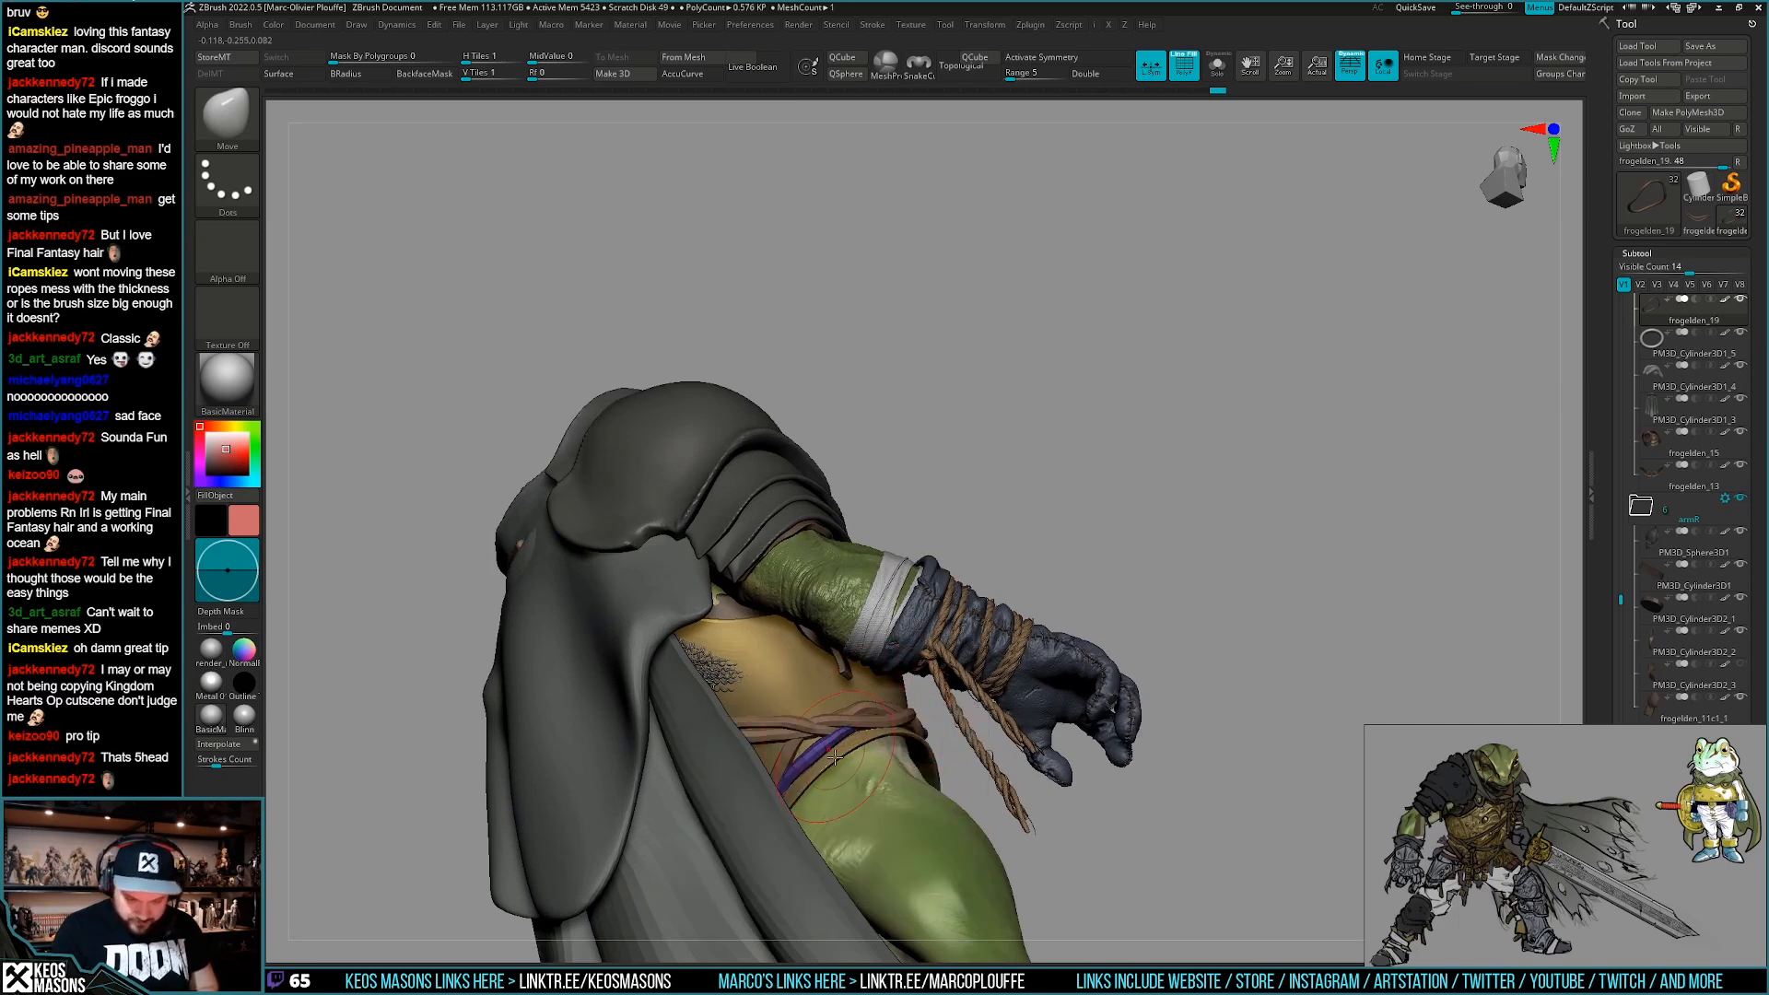
{"action": "left_click_drag", "start_coordinate": [834, 754], "coordinate": [836, 748]}
{"action": "right_click_drag", "start_coordinate": [836, 748], "coordinate": [829, 719], "text": "ctrl"}
{"action": "key", "text": "shift+f"}
Examine how the waist ropes drape and cross around the belly from the front and three-quarter angles.
{"action": "mouse_move", "coordinate": [1363, 686]}
{"action": "right_mouse_down"}
{"action": "mouse_move", "coordinate": [1171, 695]}
{"action": "mouse_move", "coordinate": [1180, 714]}
{"action": "right_mouse_up"}
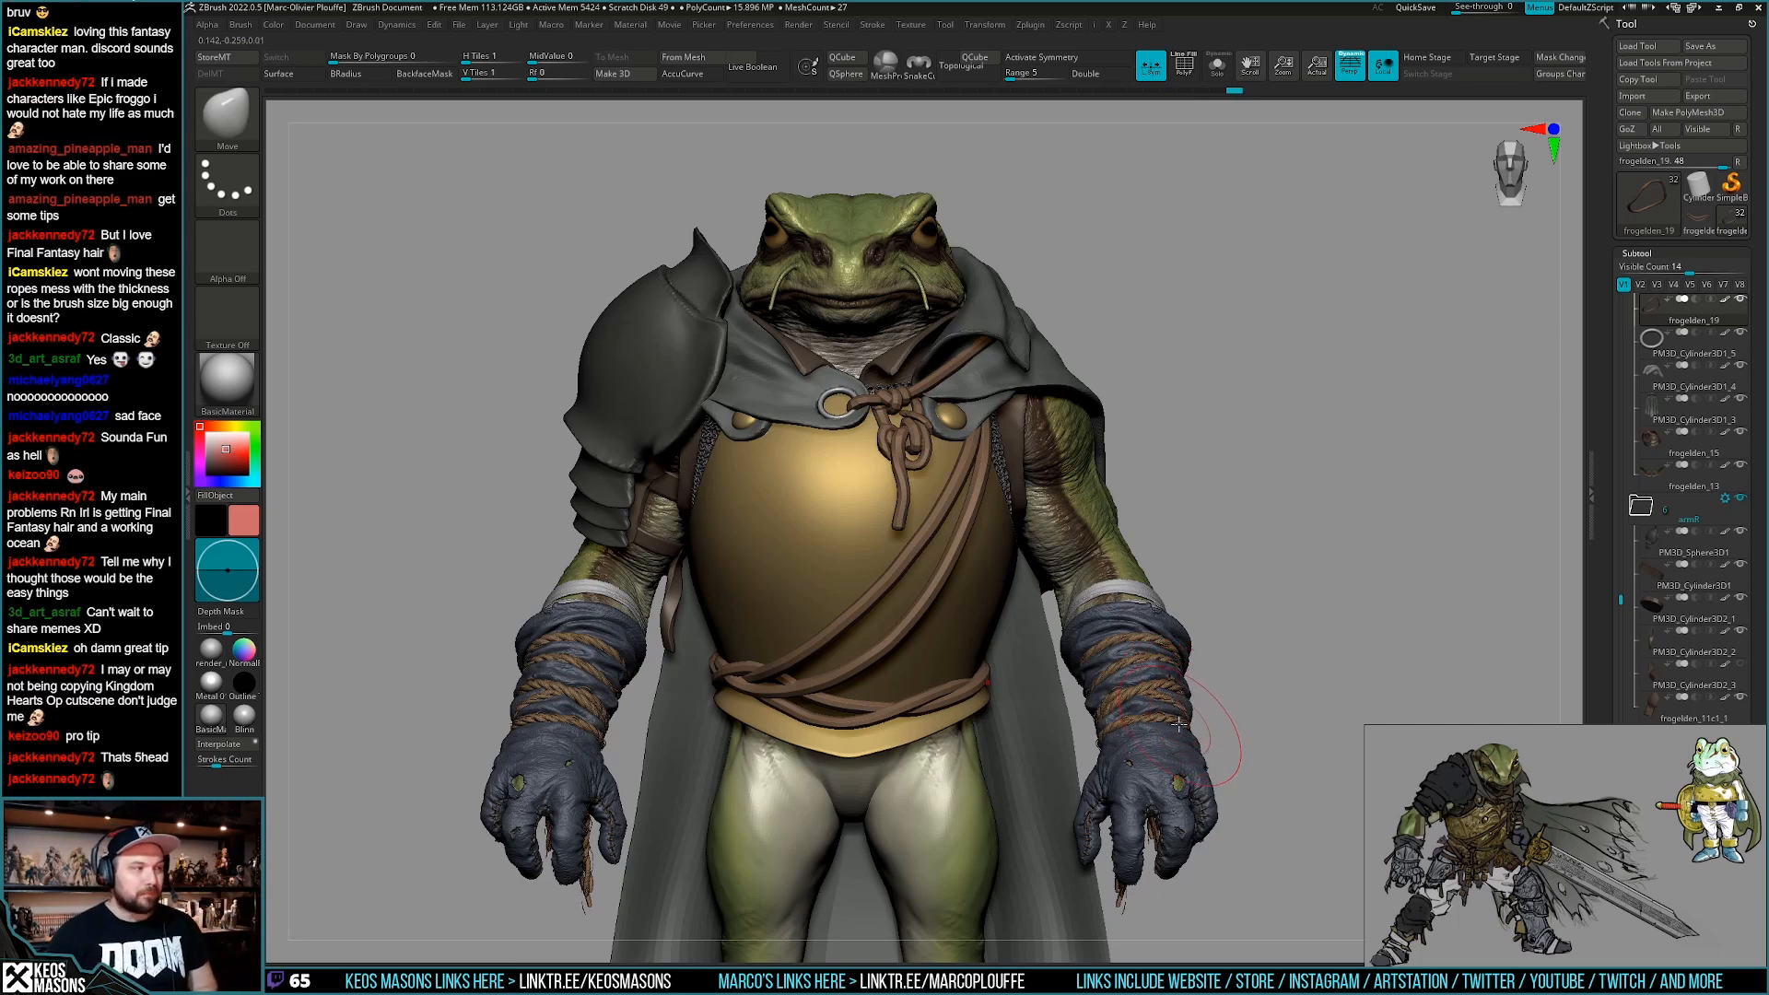
{"action": "right_click_drag", "start_coordinate": [1106, 721], "coordinate": [956, 824]}
{"action": "mouse_move", "coordinate": [996, 761]}
{"action": "right_mouse_down", "text": "ctrl"}
{"action": "mouse_move", "coordinate": [1003, 834]}
{"action": "mouse_move", "coordinate": [999, 764]}
{"action": "right_mouse_up", "text": "ctrl"}
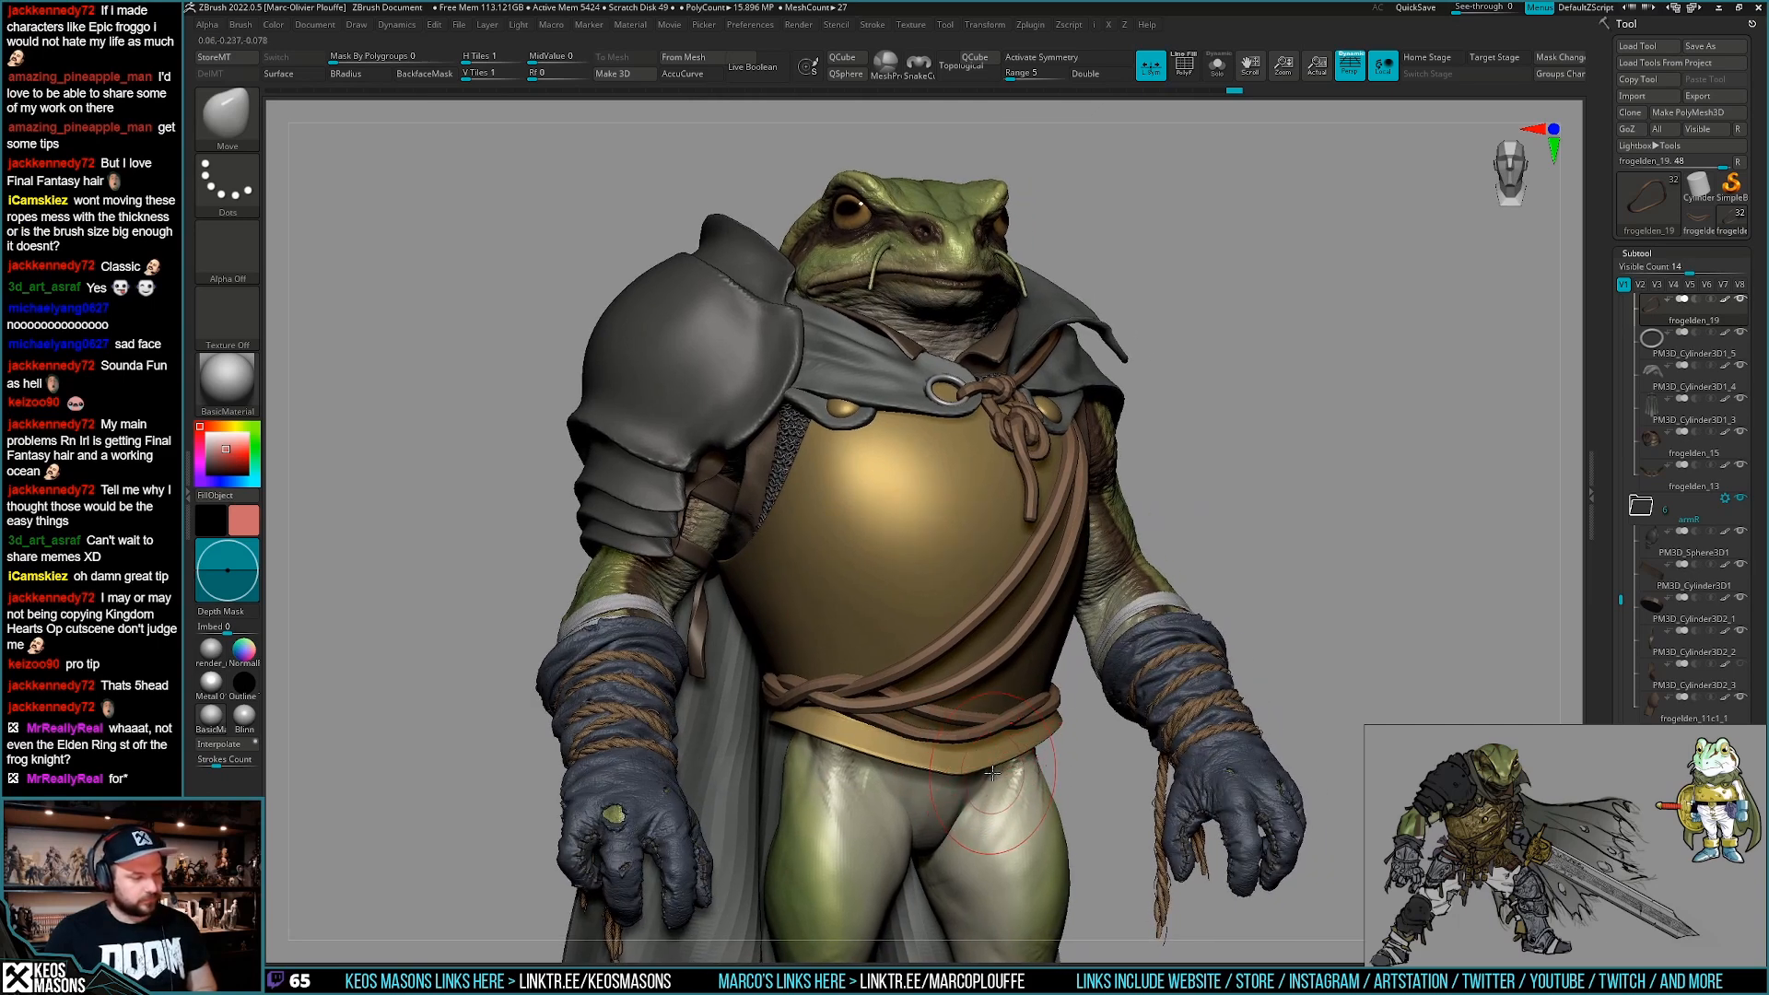
{"action": "right_click_drag", "start_coordinate": [992, 772], "coordinate": [892, 728]}
{"action": "key", "text": "space"}
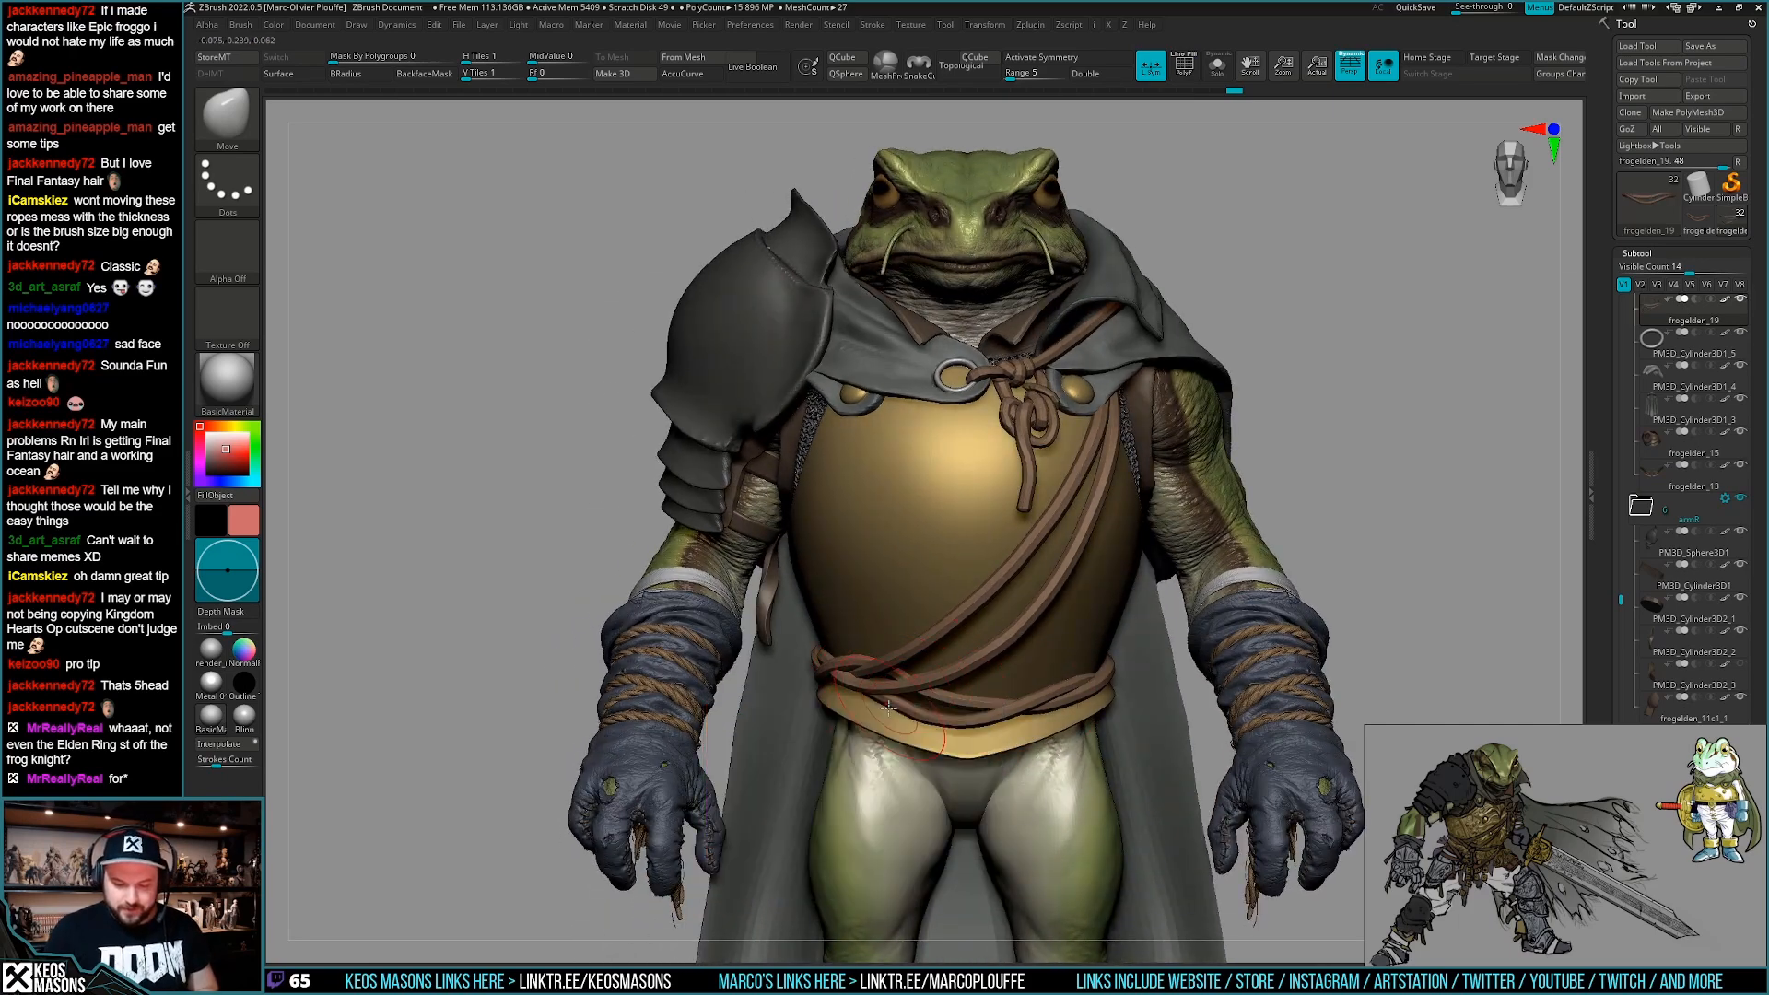
{"action": "mouse_move", "coordinate": [1059, 689]}
{"action": "right_mouse_down"}
{"action": "mouse_move", "coordinate": [987, 712]}
{"action": "mouse_move", "coordinate": [1070, 735]}
{"action": "mouse_move", "coordinate": [1039, 659]}
{"action": "mouse_move", "coordinate": [1059, 705]}
{"action": "mouse_move", "coordinate": [1030, 673]}
{"action": "mouse_move", "coordinate": [1051, 712]}
{"action": "mouse_move", "coordinate": [1039, 645]}
{"action": "mouse_move", "coordinate": [1019, 772]}
{"action": "mouse_move", "coordinate": [1000, 745]}
{"action": "mouse_move", "coordinate": [1076, 757]}
{"action": "mouse_move", "coordinate": [986, 772]}
{"action": "mouse_move", "coordinate": [995, 834]}
{"action": "right_mouse_up"}
{"action": "key", "text": "space"}
{"action": "key", "text": "space"}
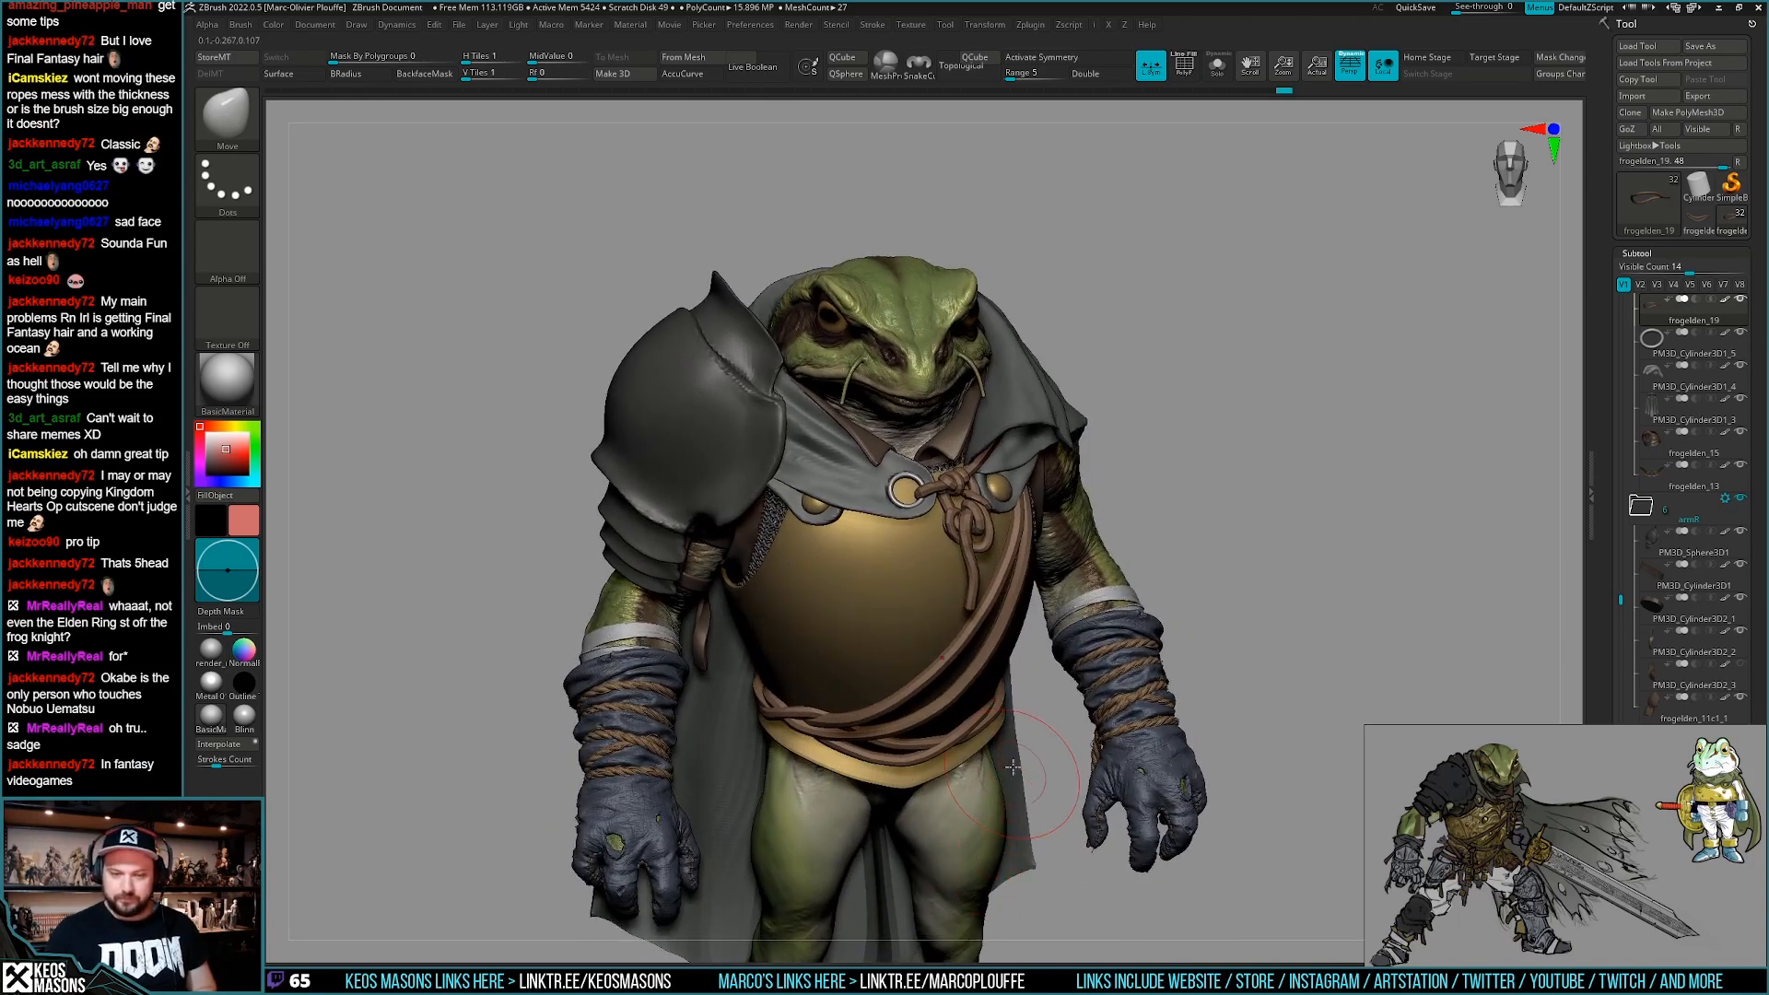
Save the tool as frogelden_14.ztl, replacing the existing file.
{"action": "key", "text": "ctrl+s"}
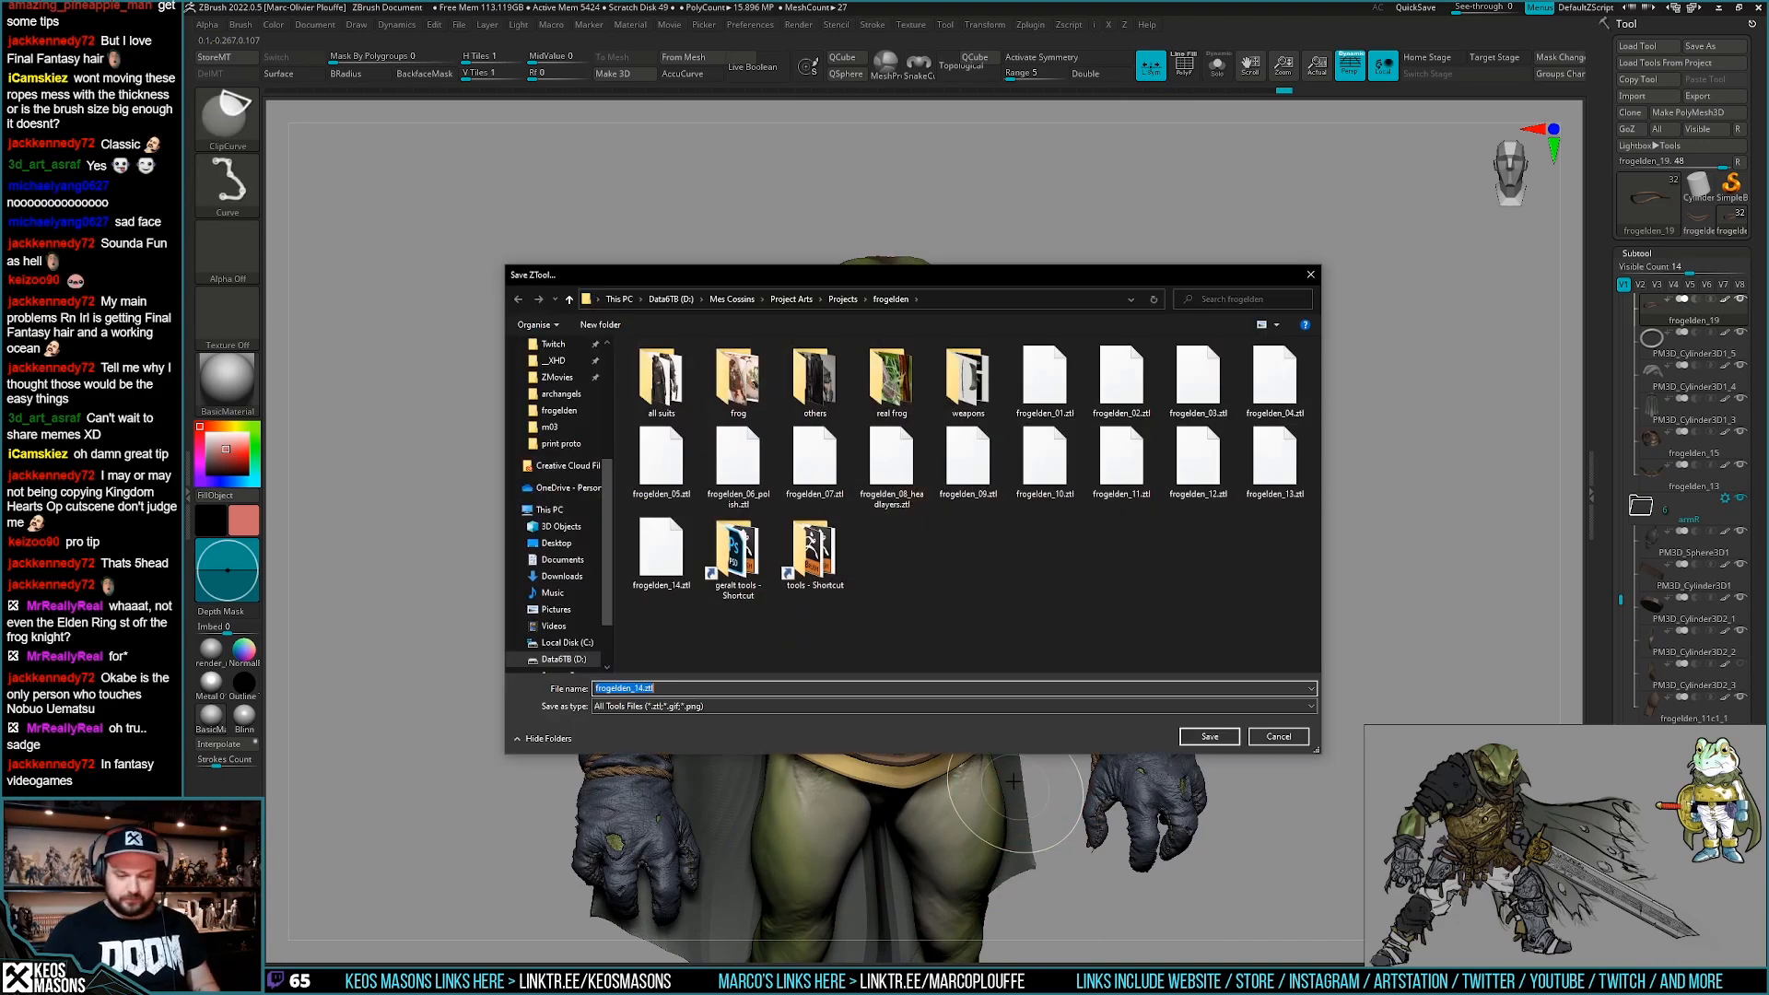
{"action": "left_click", "coordinate": [1209, 736]}
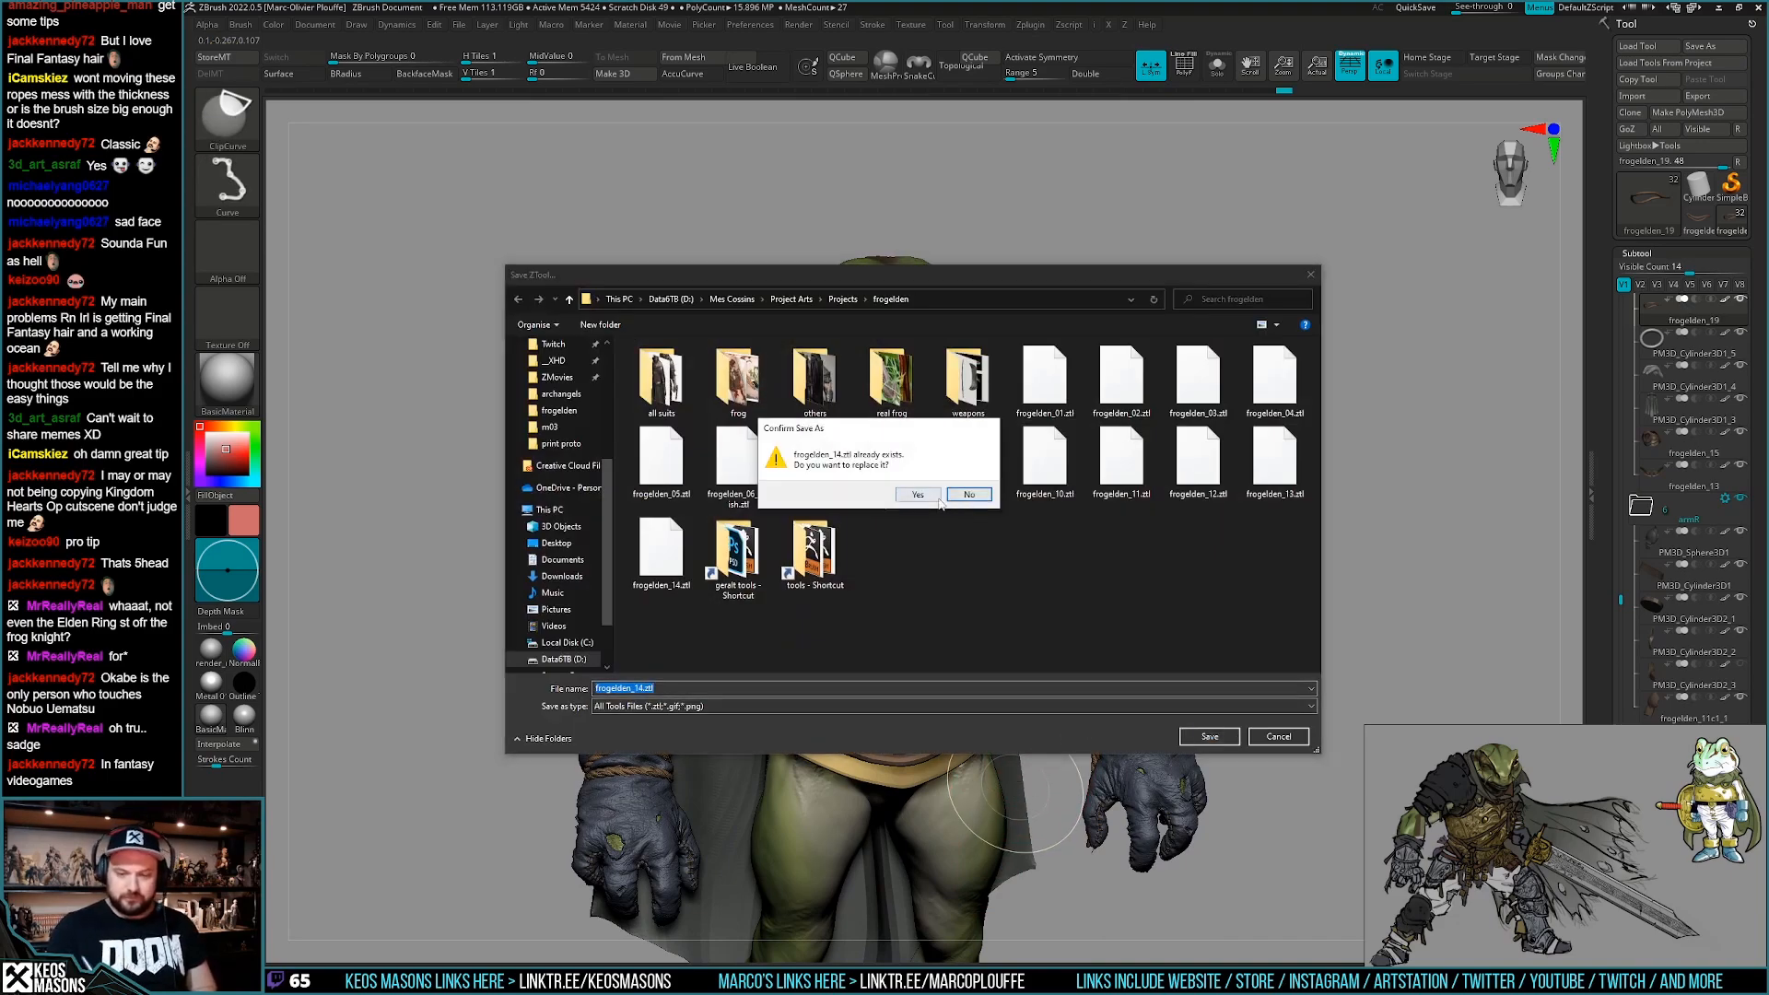
{"action": "left_click", "coordinate": [936, 497]}
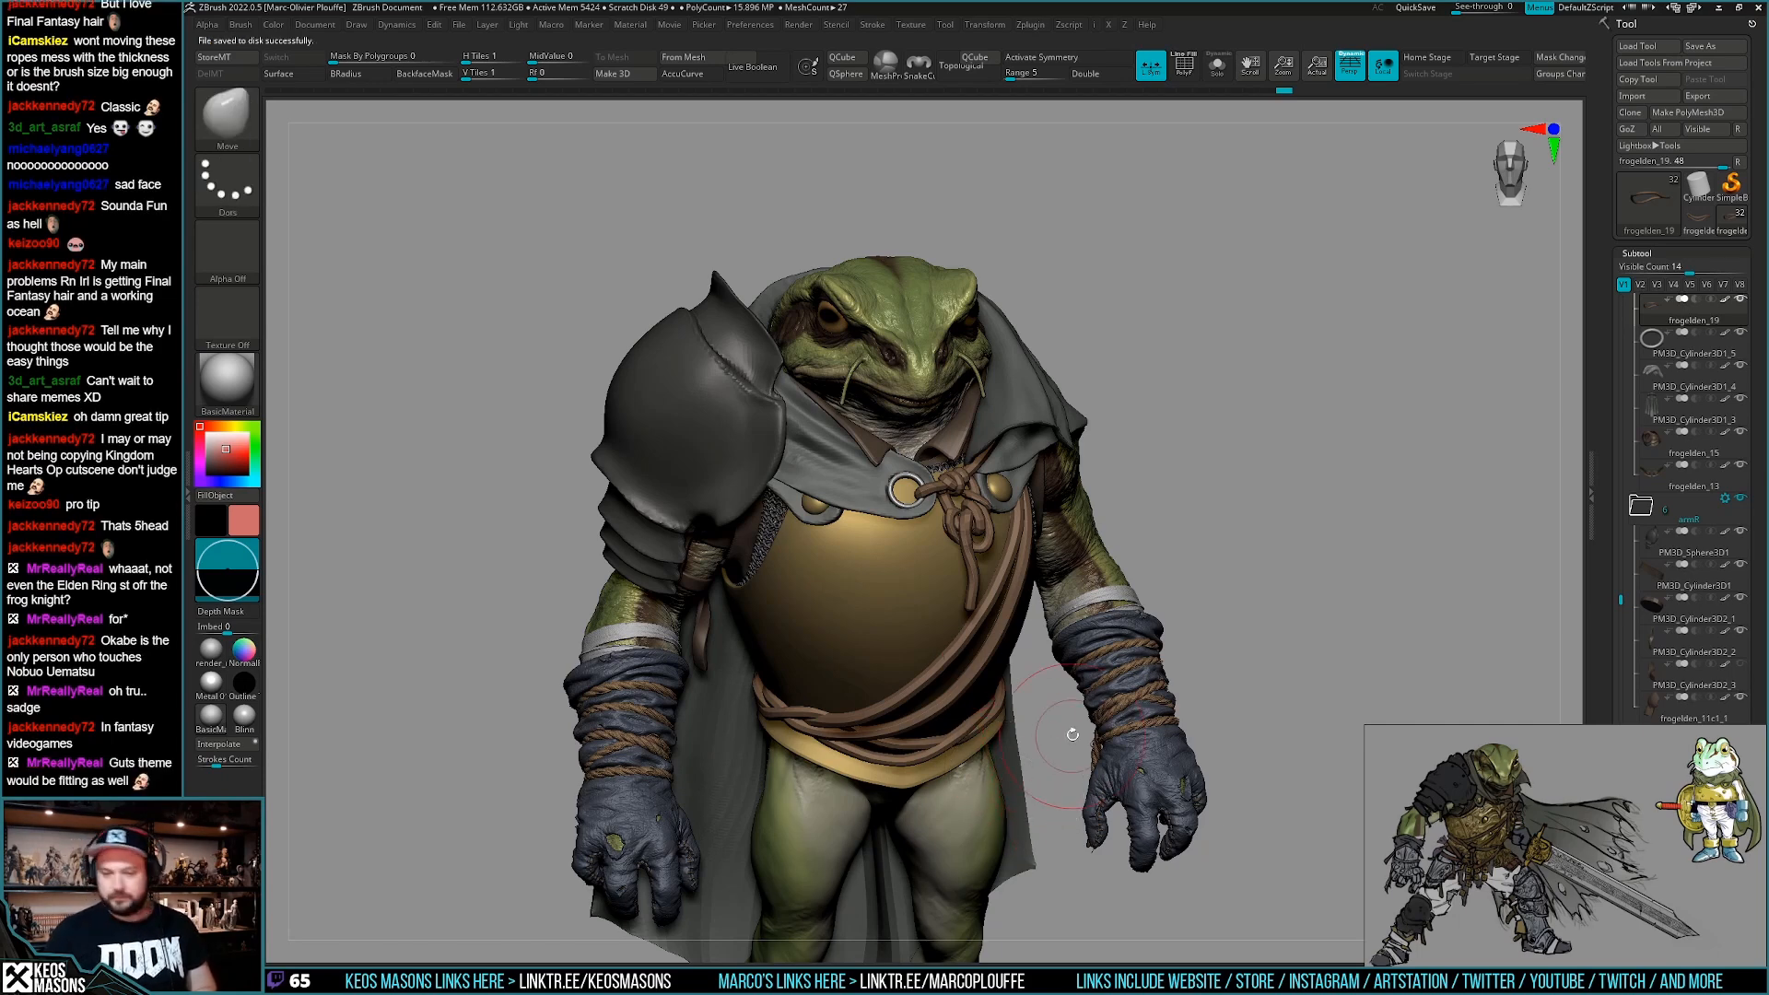
Isolate the chest knot rope with its polygroups shown and split its long diagonal cords into a separate subtool.
{"action": "left_click_drag", "start_coordinate": [1040, 789], "coordinate": [1005, 752]}
{"action": "left_click", "coordinate": [961, 518], "text": "alt"}
{"action": "key", "text": "alt+s"}
{"action": "key", "text": "shift+f"}
{"action": "left_click", "coordinate": [983, 566], "text": "ctrl+shift"}
{"action": "left_click", "coordinate": [983, 567], "text": "ctrl+shift"}
{"action": "left_click", "coordinate": [983, 597], "text": "ctrl+shift"}
{"action": "left_click", "coordinate": [984, 599], "text": "ctrl+shift"}
{"action": "left_click", "coordinate": [981, 604], "text": "ctrl+shift"}
{"action": "left_click", "coordinate": [982, 604], "text": "ctrl+shift"}
{"action": "key", "text": "ctrl+h"}
Merge the frogelden_17 and frogelden_19 waist cords into the diagonal cords subtool, PM3D_Cylinder3D1_7.
{"action": "key", "text": "Down"}
{"action": "key", "text": "Down"}
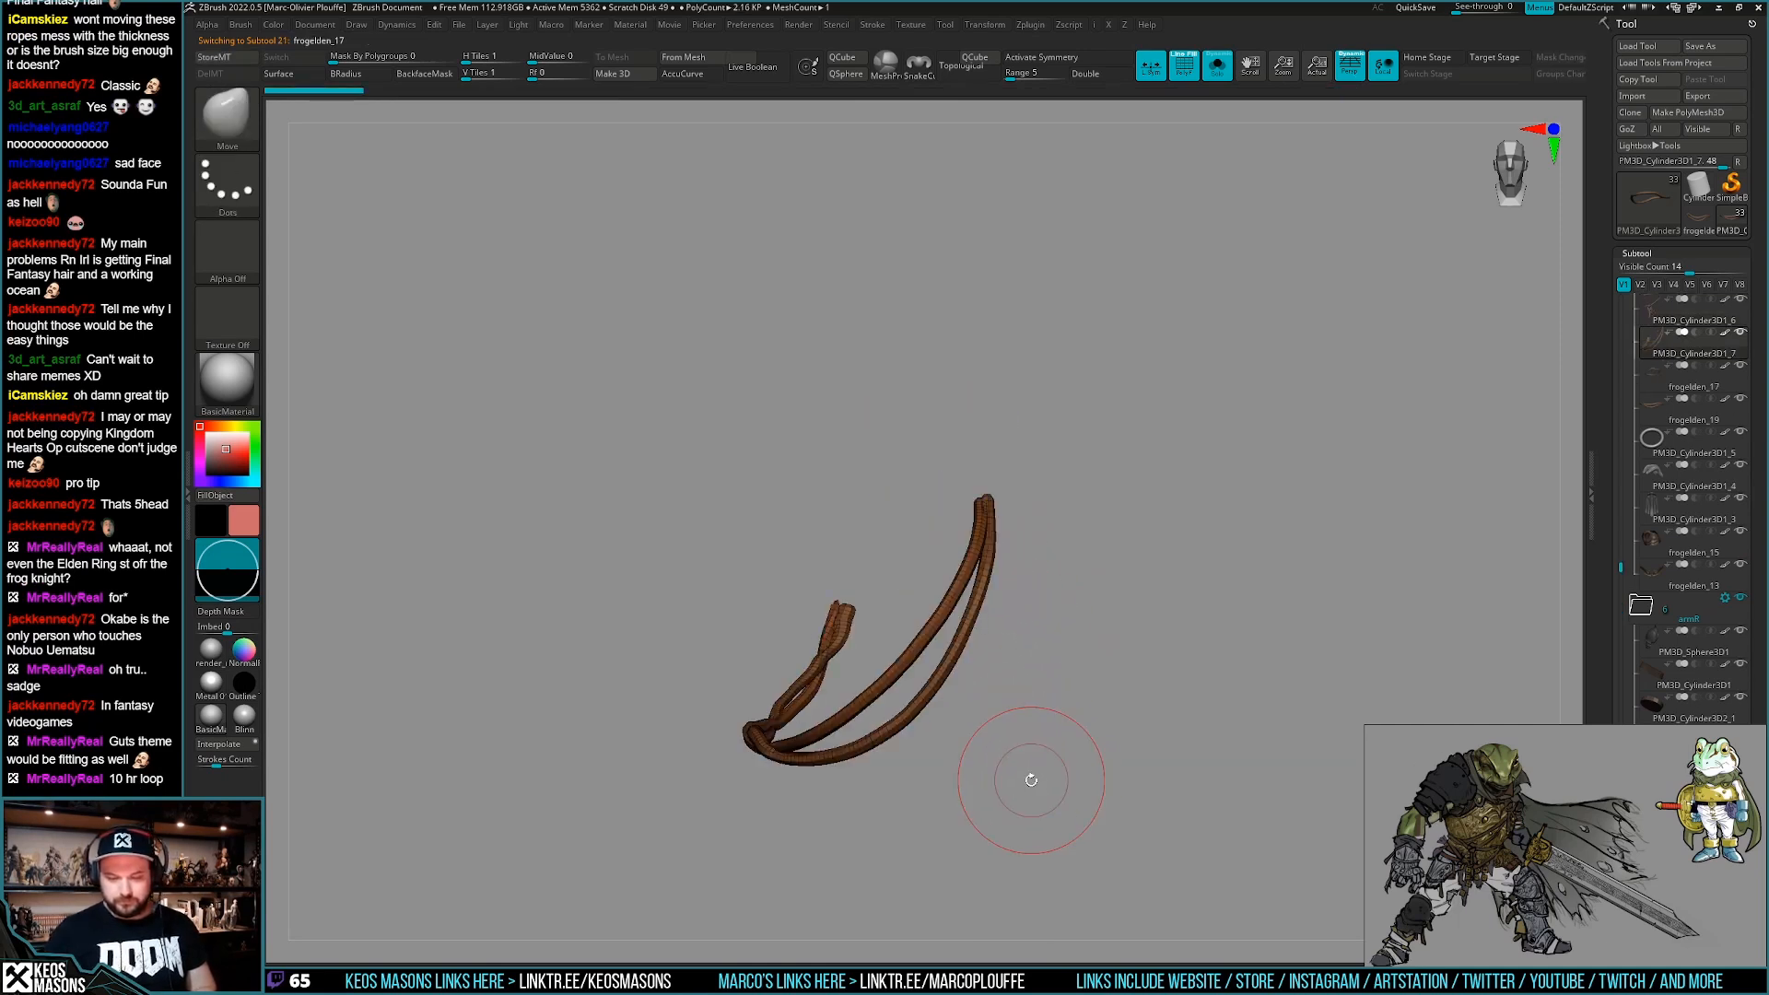
{"action": "key", "text": "Down"}
{"action": "key", "text": "Up"}
{"action": "key", "text": "Up"}
{"action": "key", "text": "Up"}
{"action": "key", "text": "Down"}
{"action": "left_click_drag", "start_coordinate": [1602, 573], "coordinate": [1606, 441]}
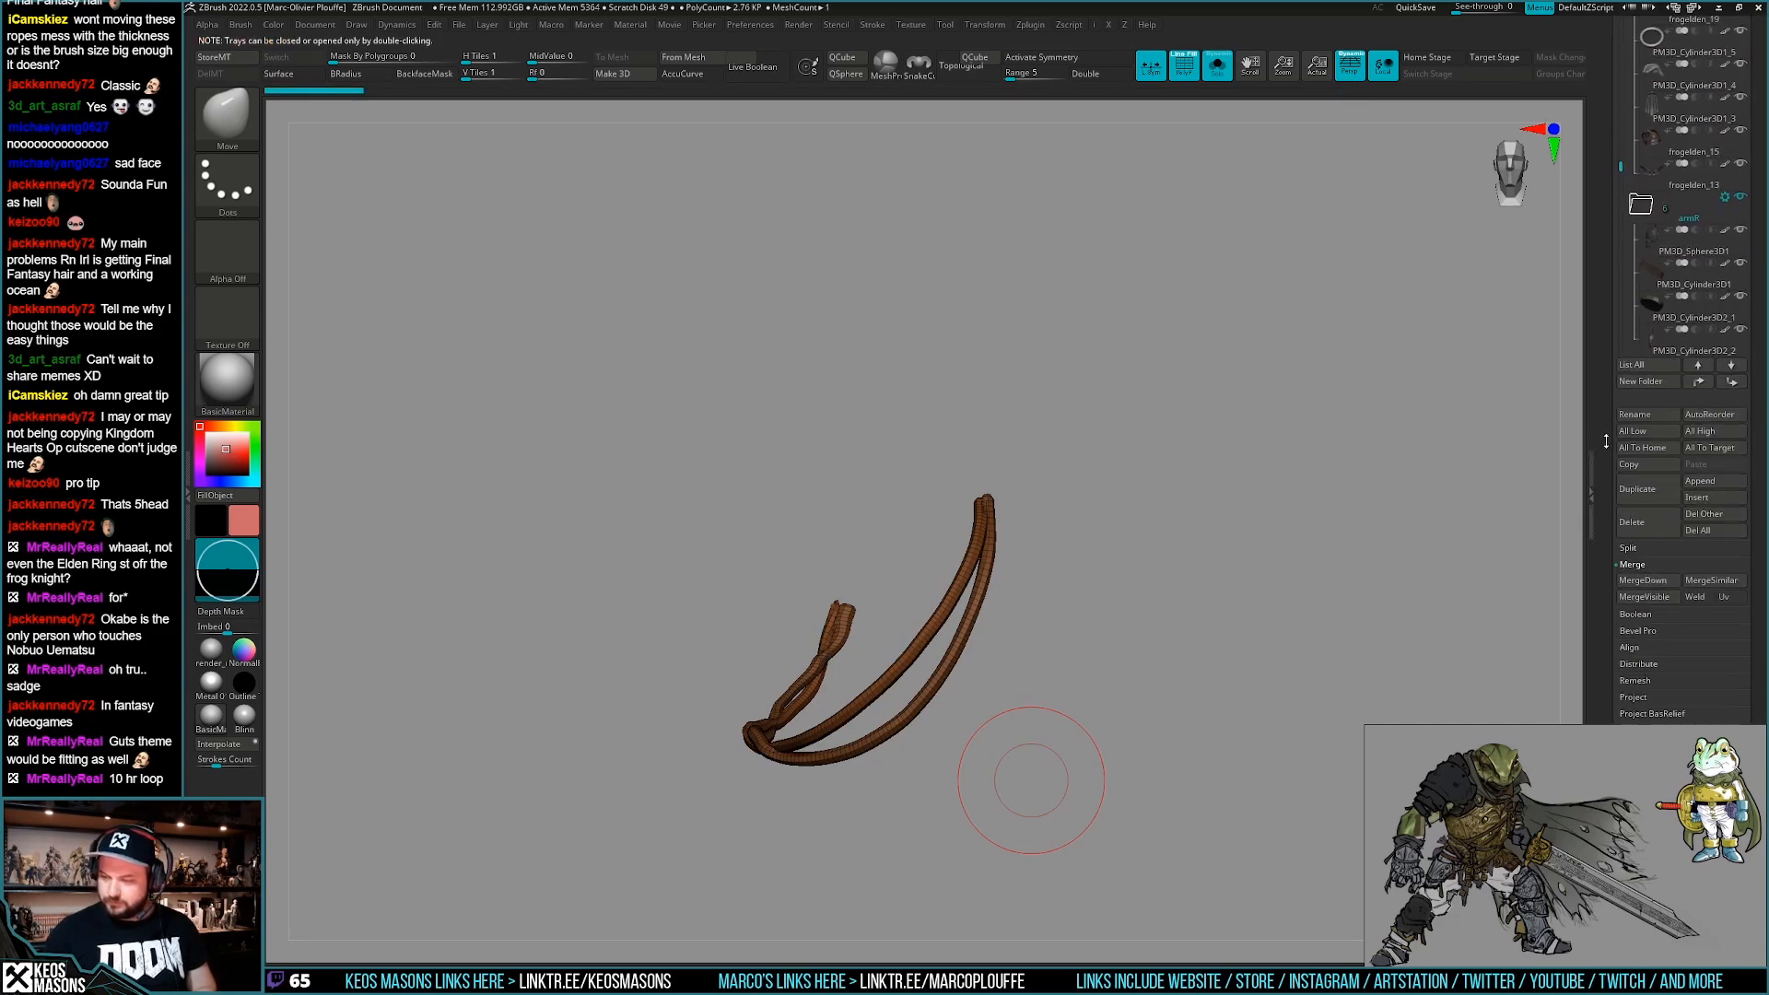
{"action": "left_click", "coordinate": [1644, 580]}
{"action": "left_click_drag", "start_coordinate": [1027, 770], "coordinate": [1403, 593]}
{"action": "left_click_drag", "start_coordinate": [1597, 486], "coordinate": [1598, 743]}
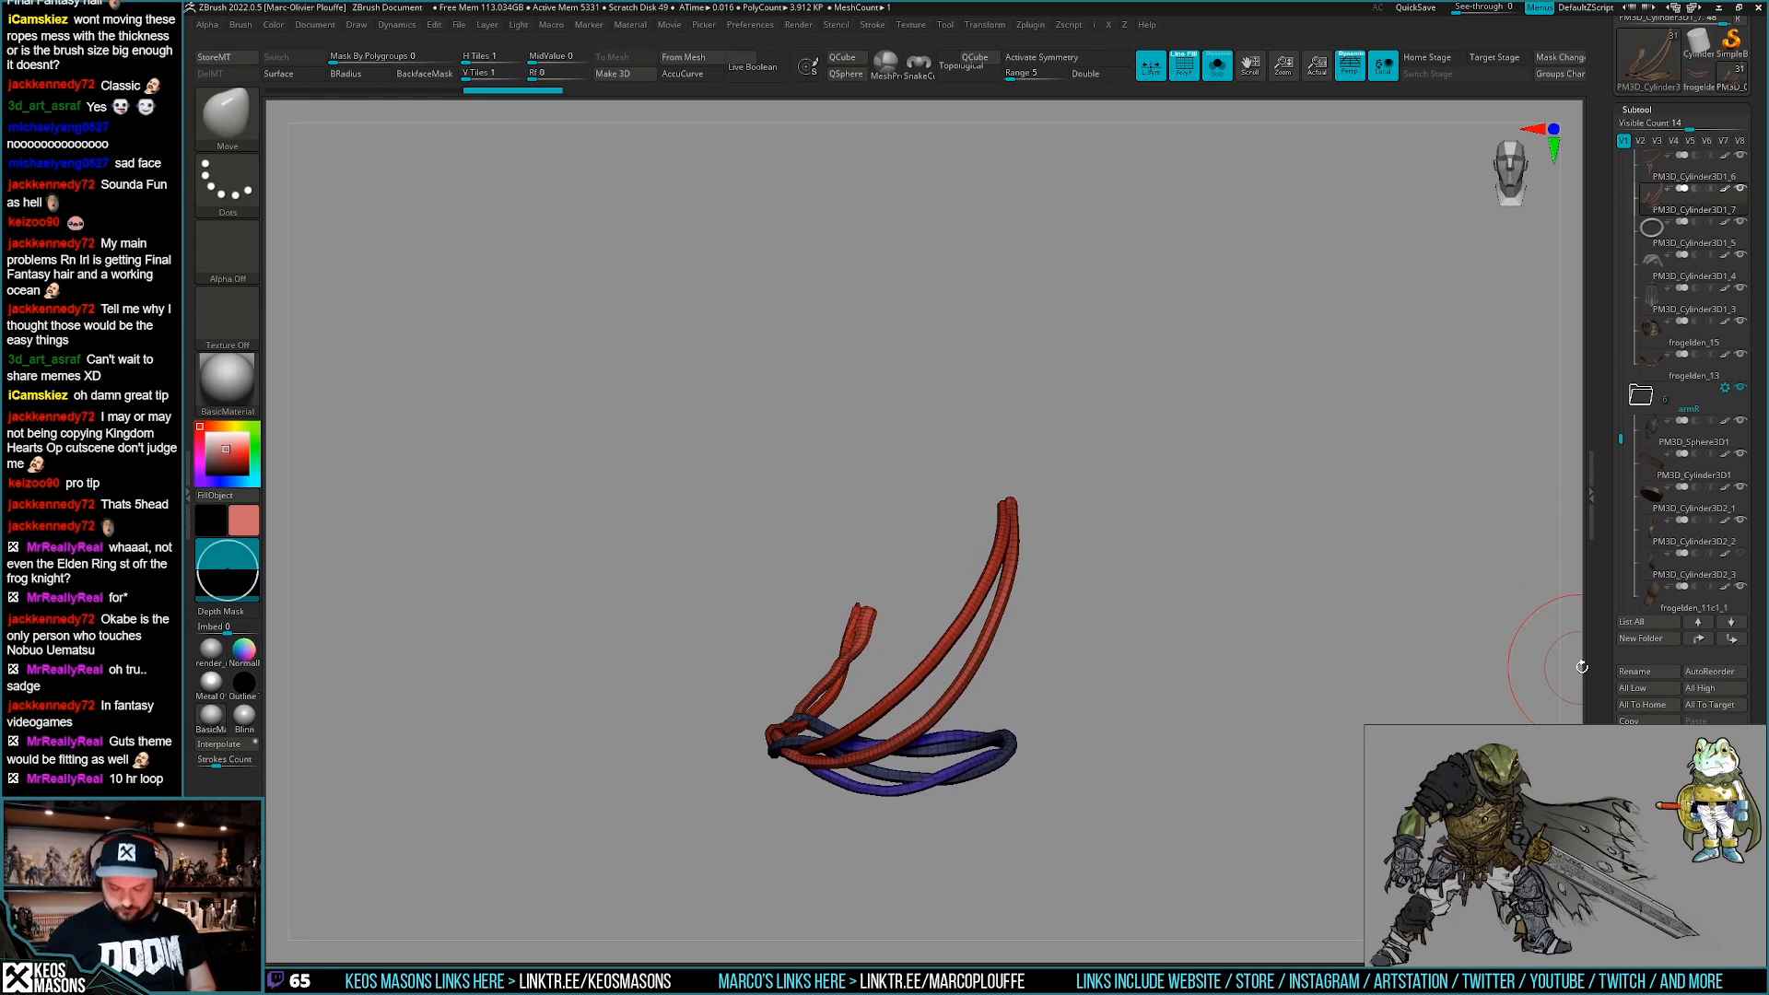
Duplicate the chest knot subtool and strip the copy down to its loops and hanging end by hiding the strap and wraps.
{"action": "key", "text": "Up"}
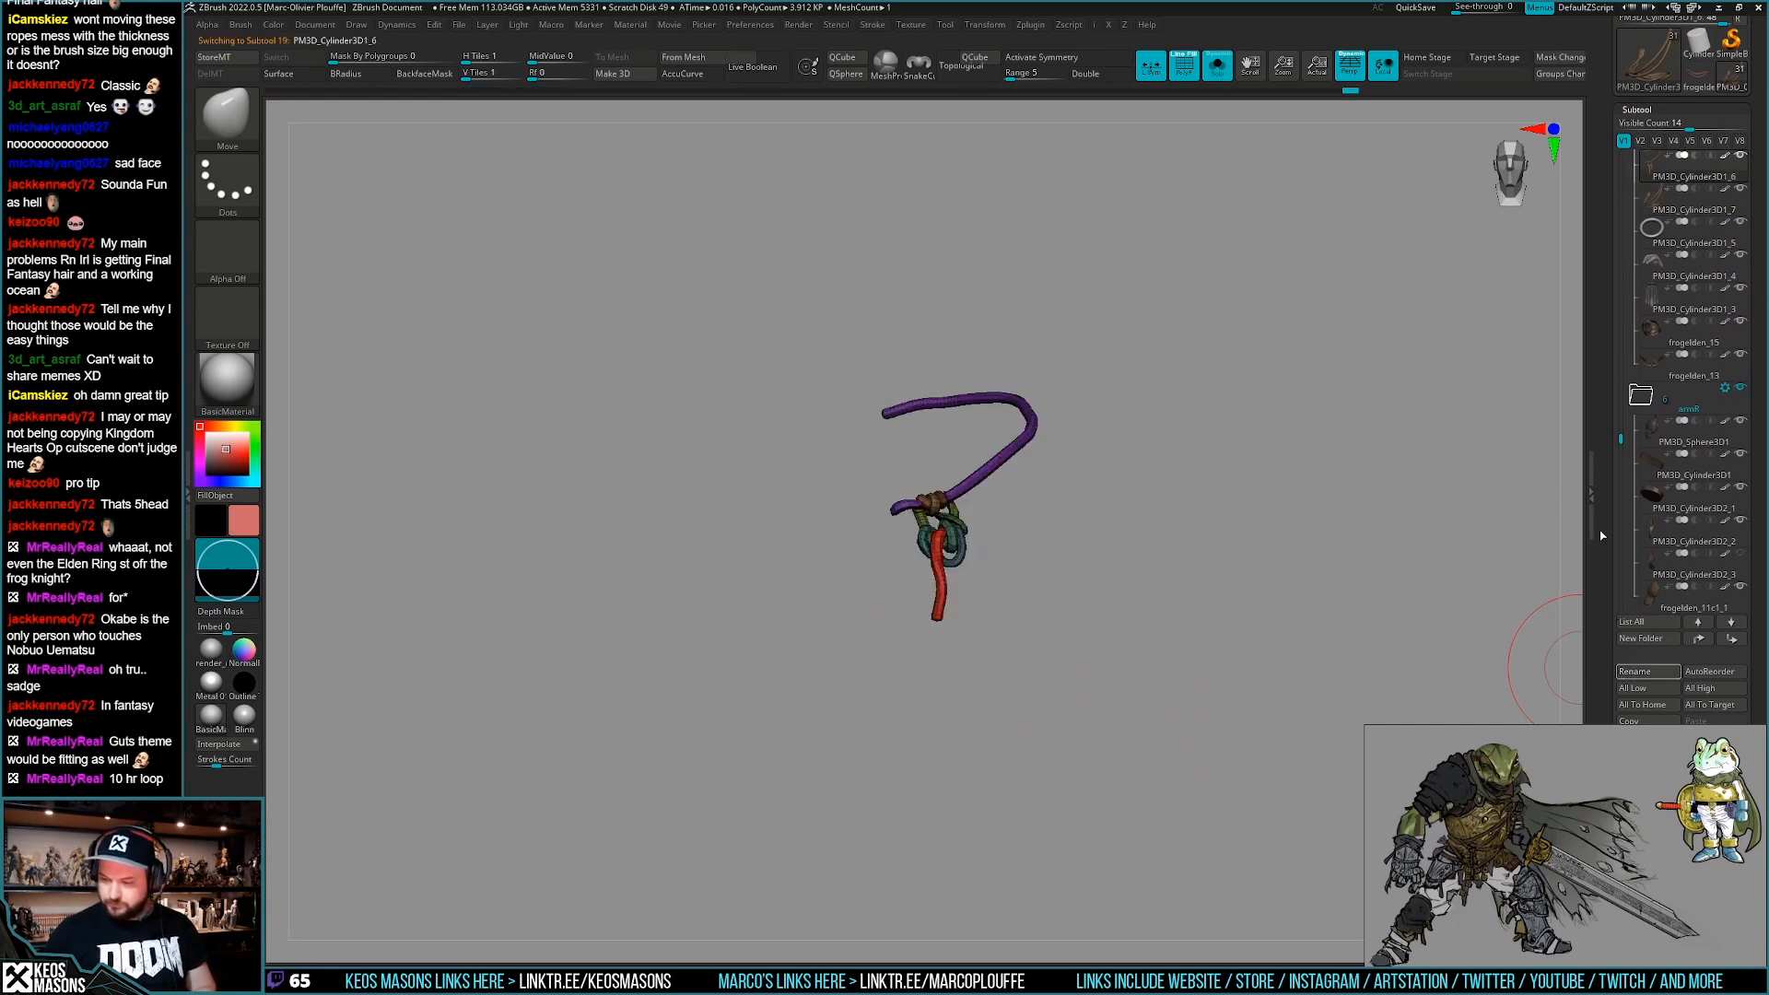
{"action": "left_click_drag", "start_coordinate": [1606, 588], "coordinate": [1606, 468]}
{"action": "left_click", "coordinate": [1645, 633]}
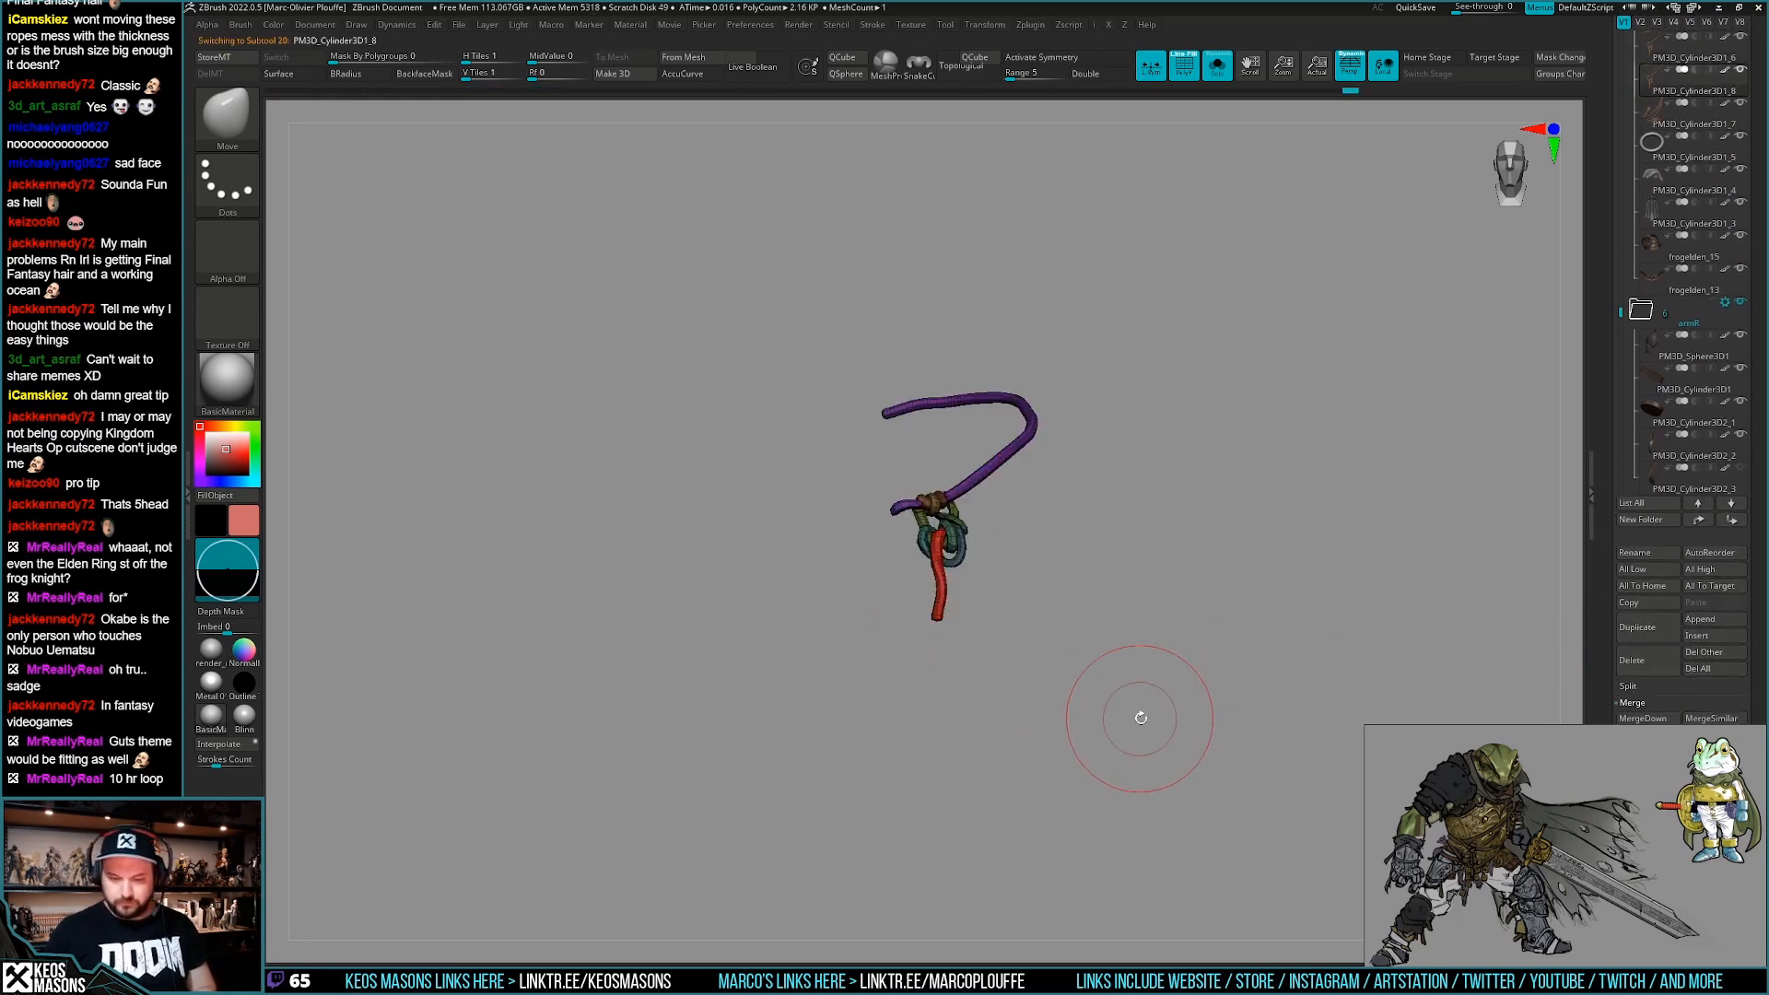
{"action": "left_click", "coordinate": [1012, 453], "text": "ctrl+shift"}
{"action": "left_click", "coordinate": [1013, 452], "text": "ctrl+shift"}
{"action": "left_click", "coordinate": [945, 498], "text": "ctrl+shift"}
{"action": "left_click_drag", "start_coordinate": [1041, 628], "coordinate": [1050, 667], "text": "alt"}
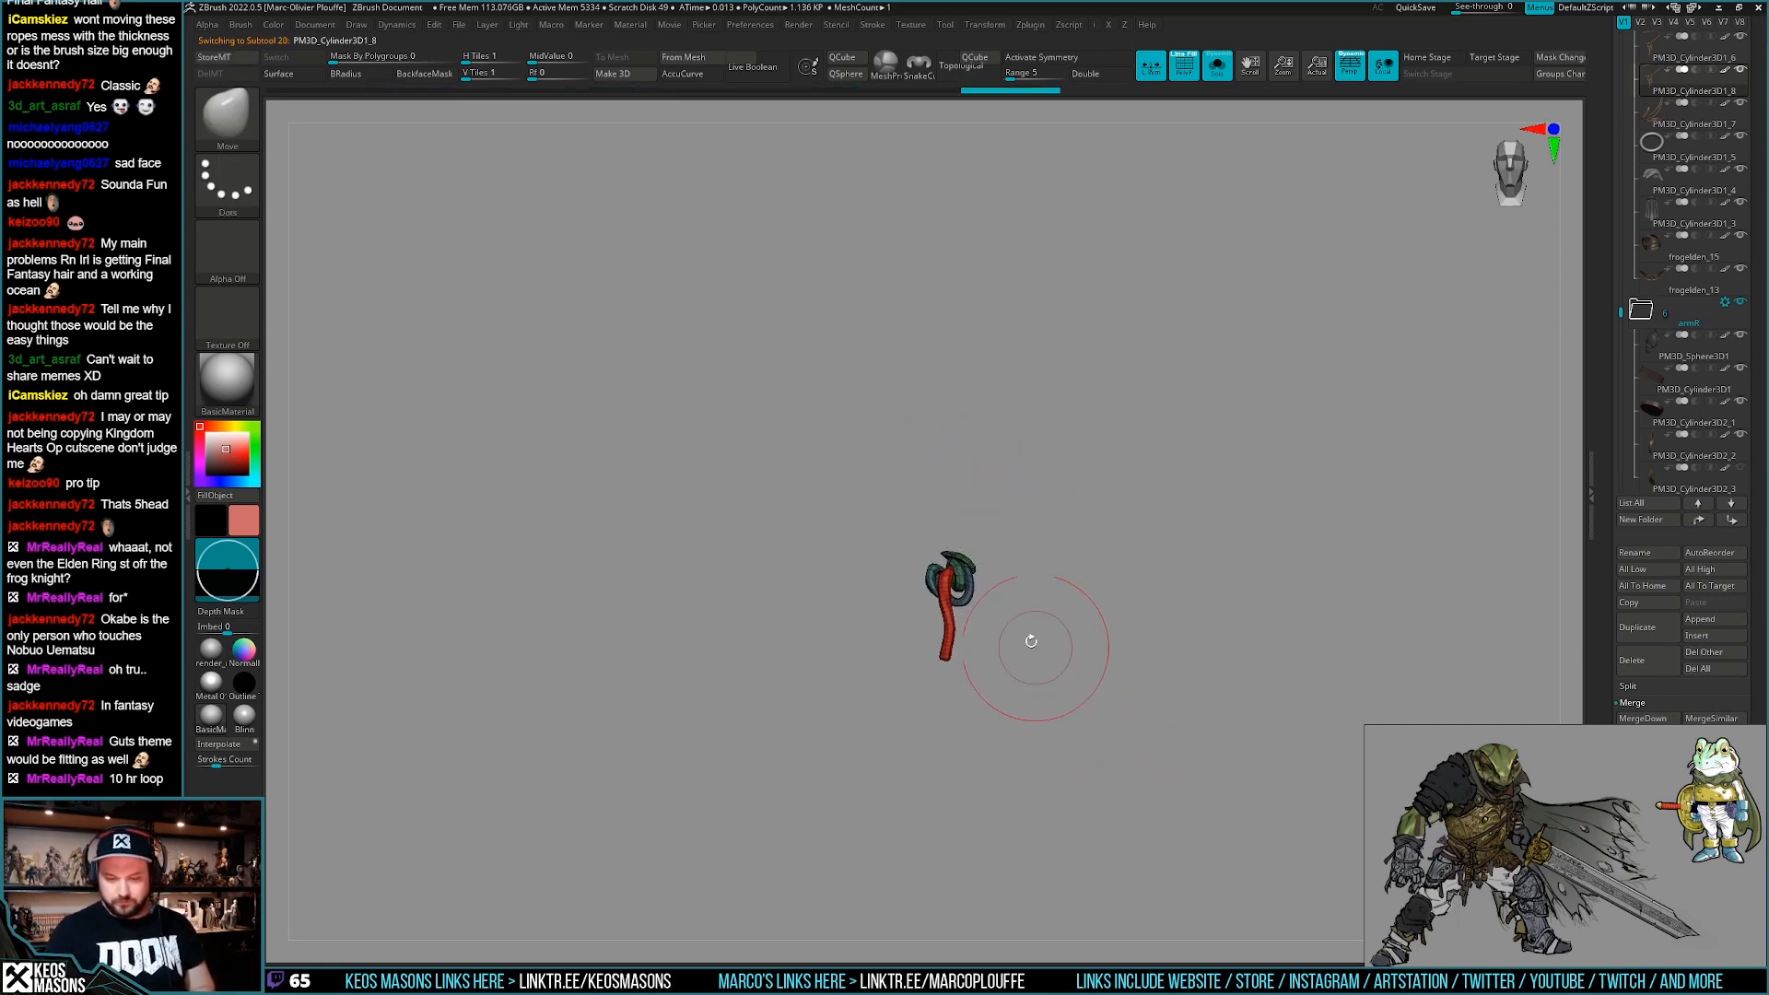
{"action": "left_click", "coordinate": [967, 560], "text": "ctrl+shift"}
{"action": "mouse_move", "coordinate": [1113, 731]}
{"action": "left_mouse_down", "text": "alt"}
{"action": "mouse_move", "coordinate": [1117, 746]}
{"action": "mouse_move", "coordinate": [1125, 690]}
{"action": "mouse_move", "coordinate": [1139, 764]}
{"action": "left_mouse_up", "text": "alt"}
Show the full character and move the knot copy down onto the waist ropes, seated against the belly with Transpose.
{"action": "key", "text": "shift+f"}
{"action": "key", "text": "alt+shift+s"}
{"action": "key", "text": "w"}
{"action": "left_click_drag", "start_coordinate": [1036, 582], "coordinate": [1332, 550]}
{"action": "mouse_move", "coordinate": [1182, 567]}
{"action": "left_mouse_down"}
{"action": "mouse_move", "coordinate": [1070, 778]}
{"action": "mouse_move", "coordinate": [1087, 780]}
{"action": "left_mouse_up"}
{"action": "right_click_drag", "start_coordinate": [1087, 780], "coordinate": [1119, 589], "text": "alt"}
{"action": "right_click_drag", "start_coordinate": [792, 686], "coordinate": [988, 703]}
{"action": "left_click", "coordinate": [965, 679]}
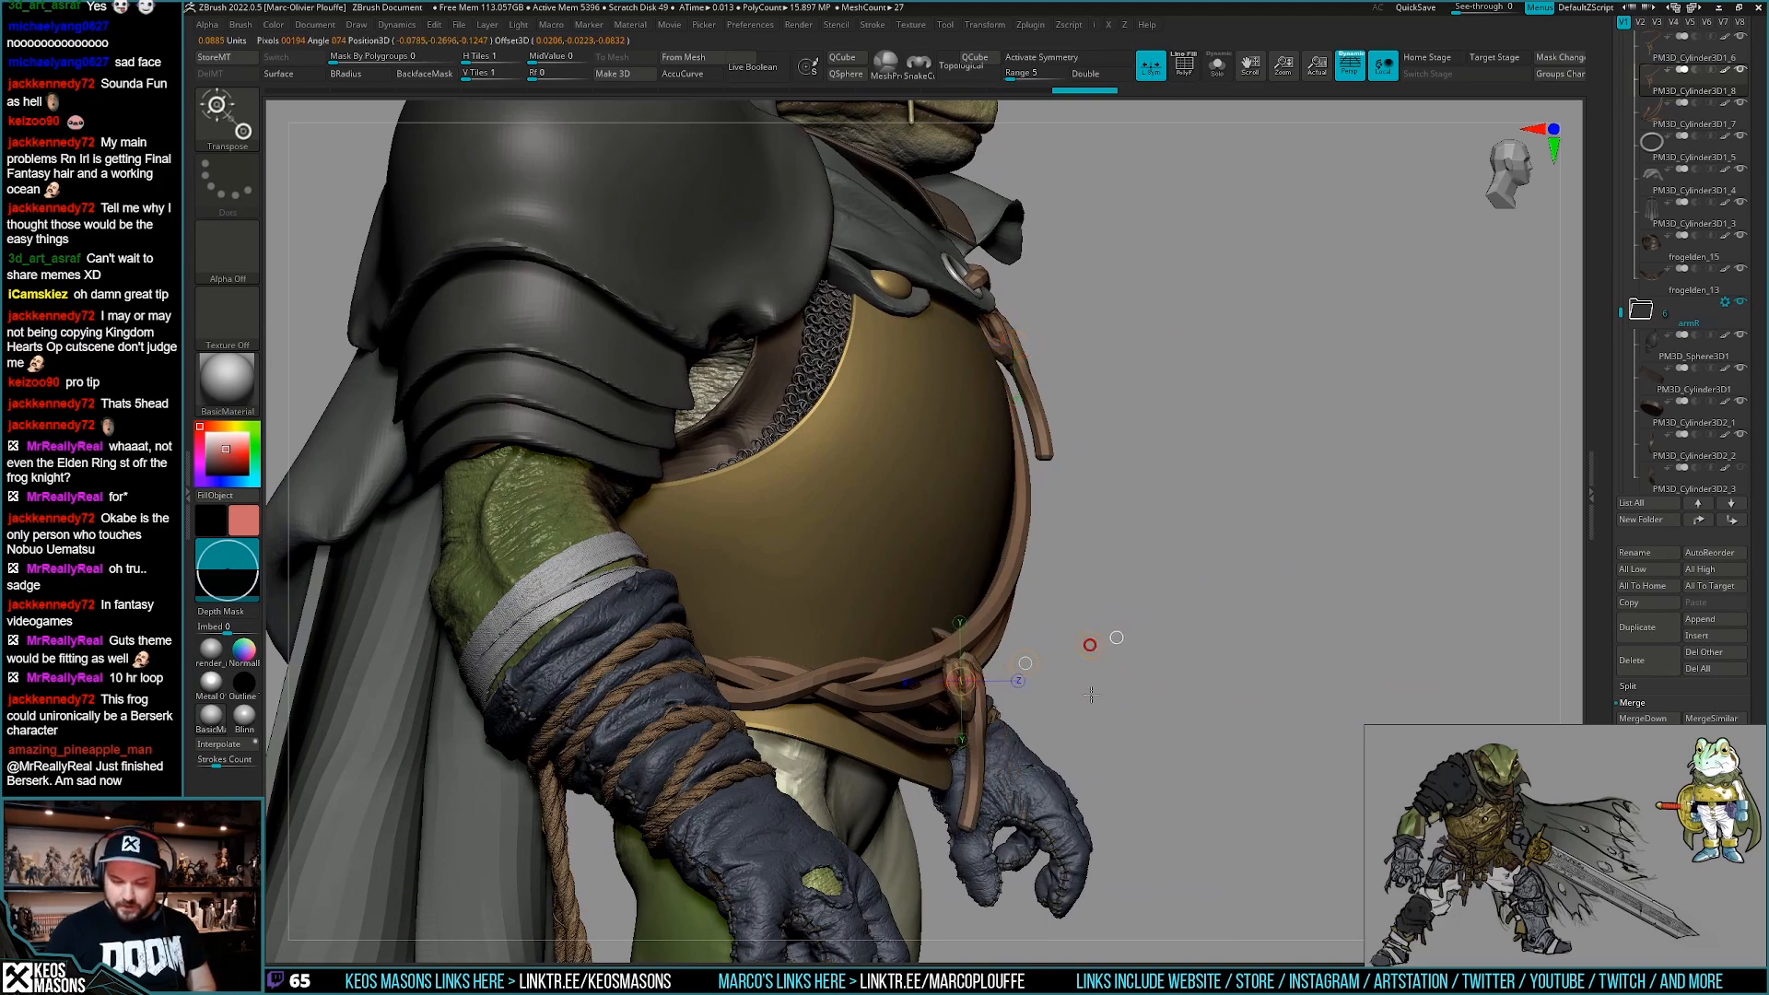
{"action": "left_click_drag", "start_coordinate": [981, 683], "coordinate": [1044, 661]}
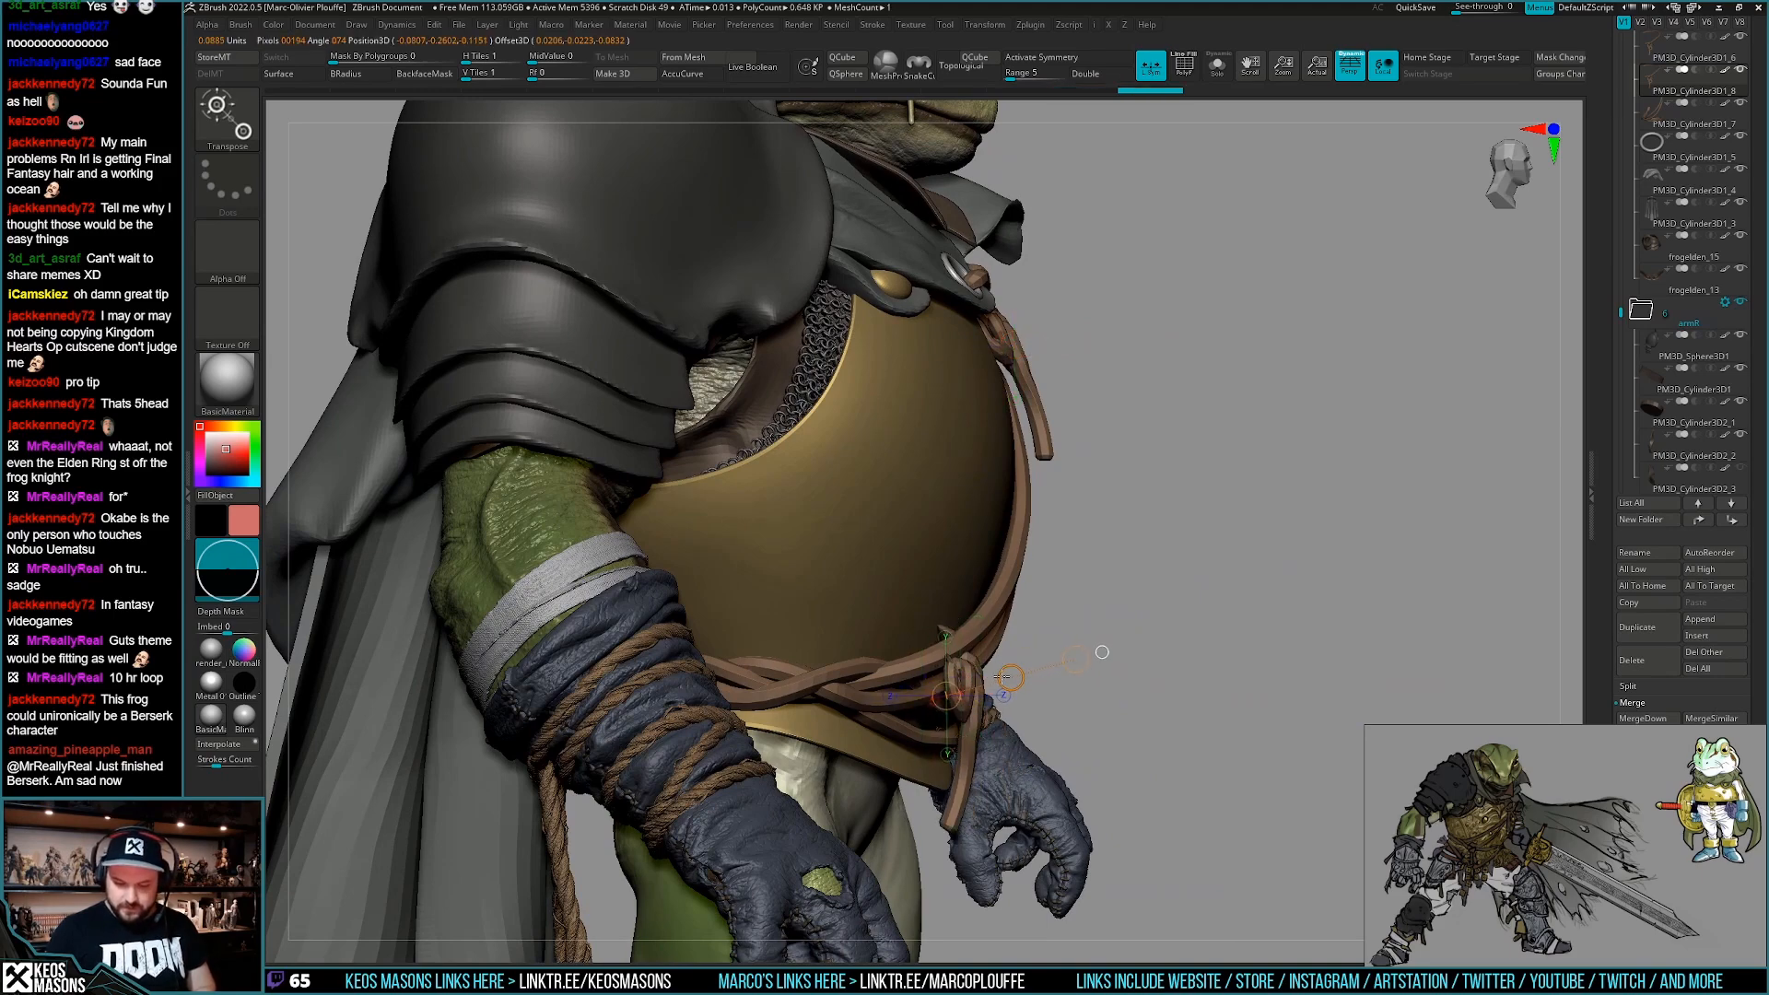
Reposition the knot copy from the front so it hangs where the waist ropes cross on the pauldron side.
{"action": "key", "text": "q"}
{"action": "mouse_move", "coordinate": [1097, 660]}
{"action": "right_mouse_down"}
{"action": "mouse_move", "coordinate": [940, 672]}
{"action": "mouse_move", "coordinate": [921, 686]}
{"action": "mouse_move", "coordinate": [958, 727]}
{"action": "right_mouse_up"}
{"action": "mouse_move", "coordinate": [1067, 728]}
{"action": "right_mouse_down", "text": "ctrl"}
{"action": "mouse_move", "coordinate": [1087, 801]}
{"action": "mouse_move", "coordinate": [1036, 794]}
{"action": "mouse_move", "coordinate": [1015, 762]}
{"action": "mouse_move", "coordinate": [1032, 727]}
{"action": "right_mouse_up", "text": "ctrl"}
{"action": "key", "text": "w"}
{"action": "left_click_drag", "start_coordinate": [950, 647], "coordinate": [1018, 622]}
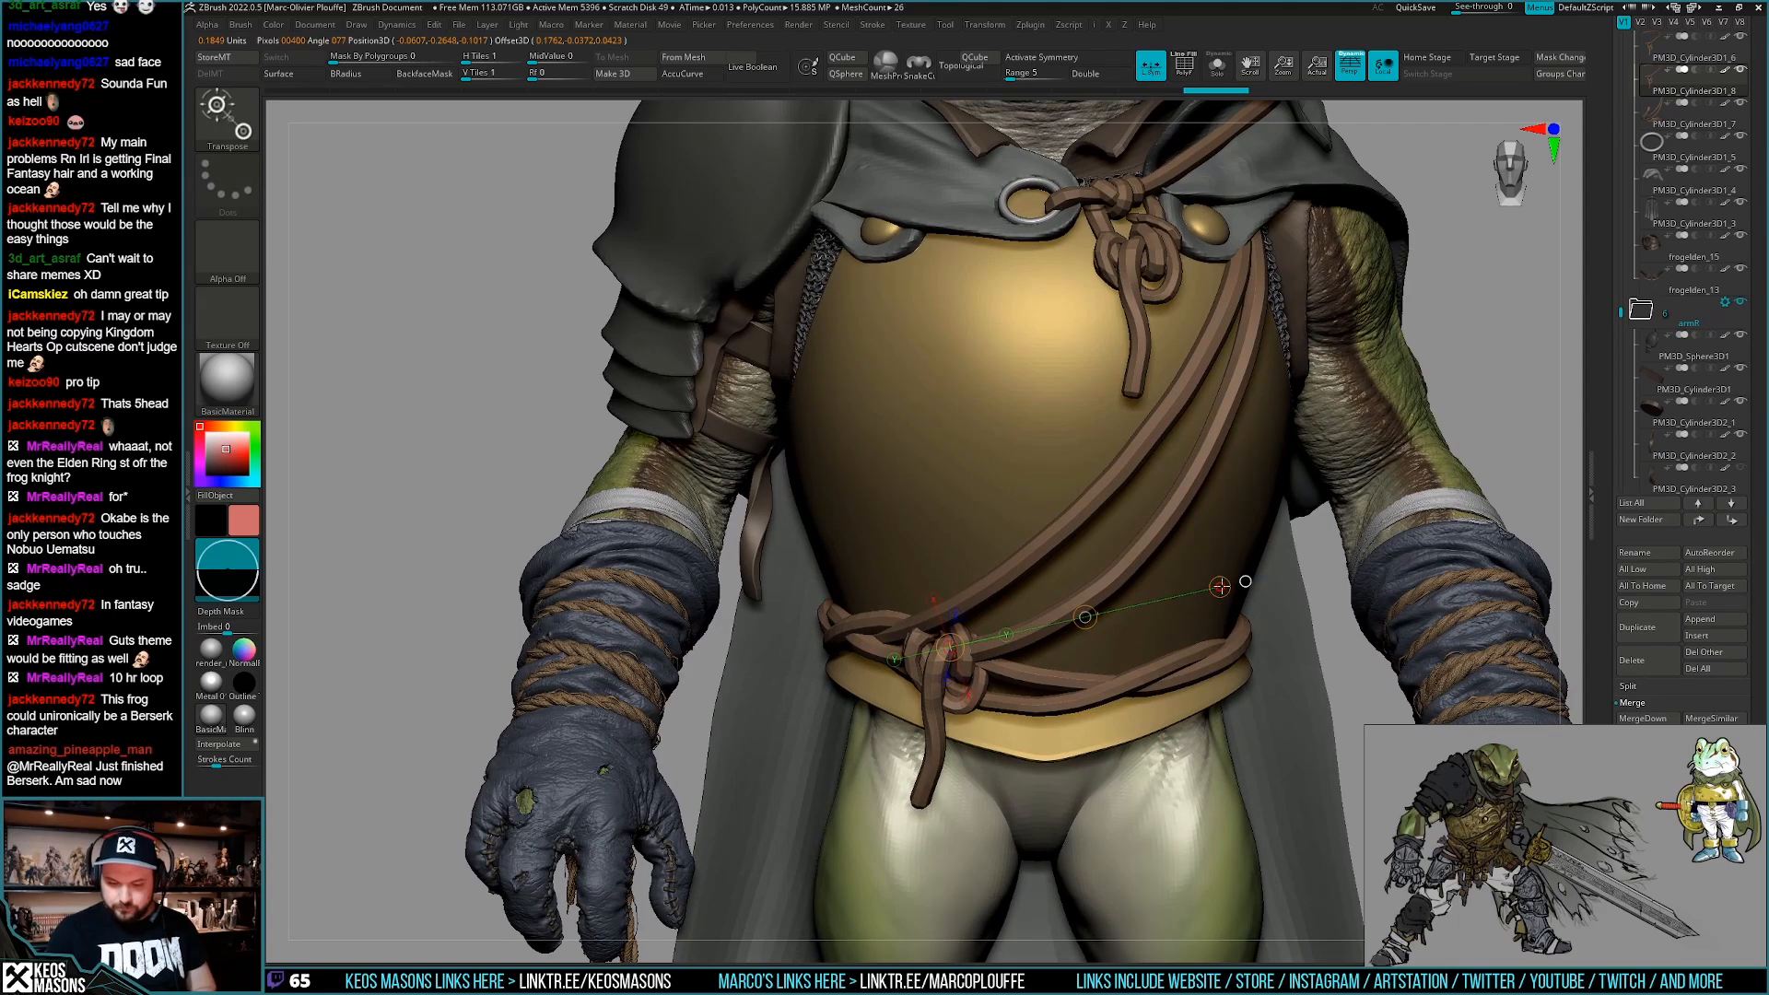
{"action": "left_click_drag", "start_coordinate": [1220, 586], "coordinate": [1217, 587]}
{"action": "key", "text": "q"}
{"action": "mouse_move", "coordinate": [1032, 663]}
{"action": "right_mouse_down", "text": "ctrl"}
{"action": "mouse_move", "coordinate": [1004, 728]}
{"action": "mouse_move", "coordinate": [1142, 709]}
{"action": "mouse_move", "coordinate": [1000, 707]}
{"action": "mouse_move", "coordinate": [1001, 674]}
{"action": "right_mouse_up", "text": "ctrl"}
Reshape the waist knot's loop and hanging end with the Move brush.
{"action": "mouse_move", "coordinate": [1001, 674]}
{"action": "right_mouse_down", "text": "ctrl"}
{"action": "mouse_move", "coordinate": [1004, 644]}
{"action": "mouse_move", "coordinate": [995, 709]}
{"action": "mouse_move", "coordinate": [1059, 723]}
{"action": "mouse_move", "coordinate": [1070, 703]}
{"action": "right_mouse_up", "text": "ctrl"}
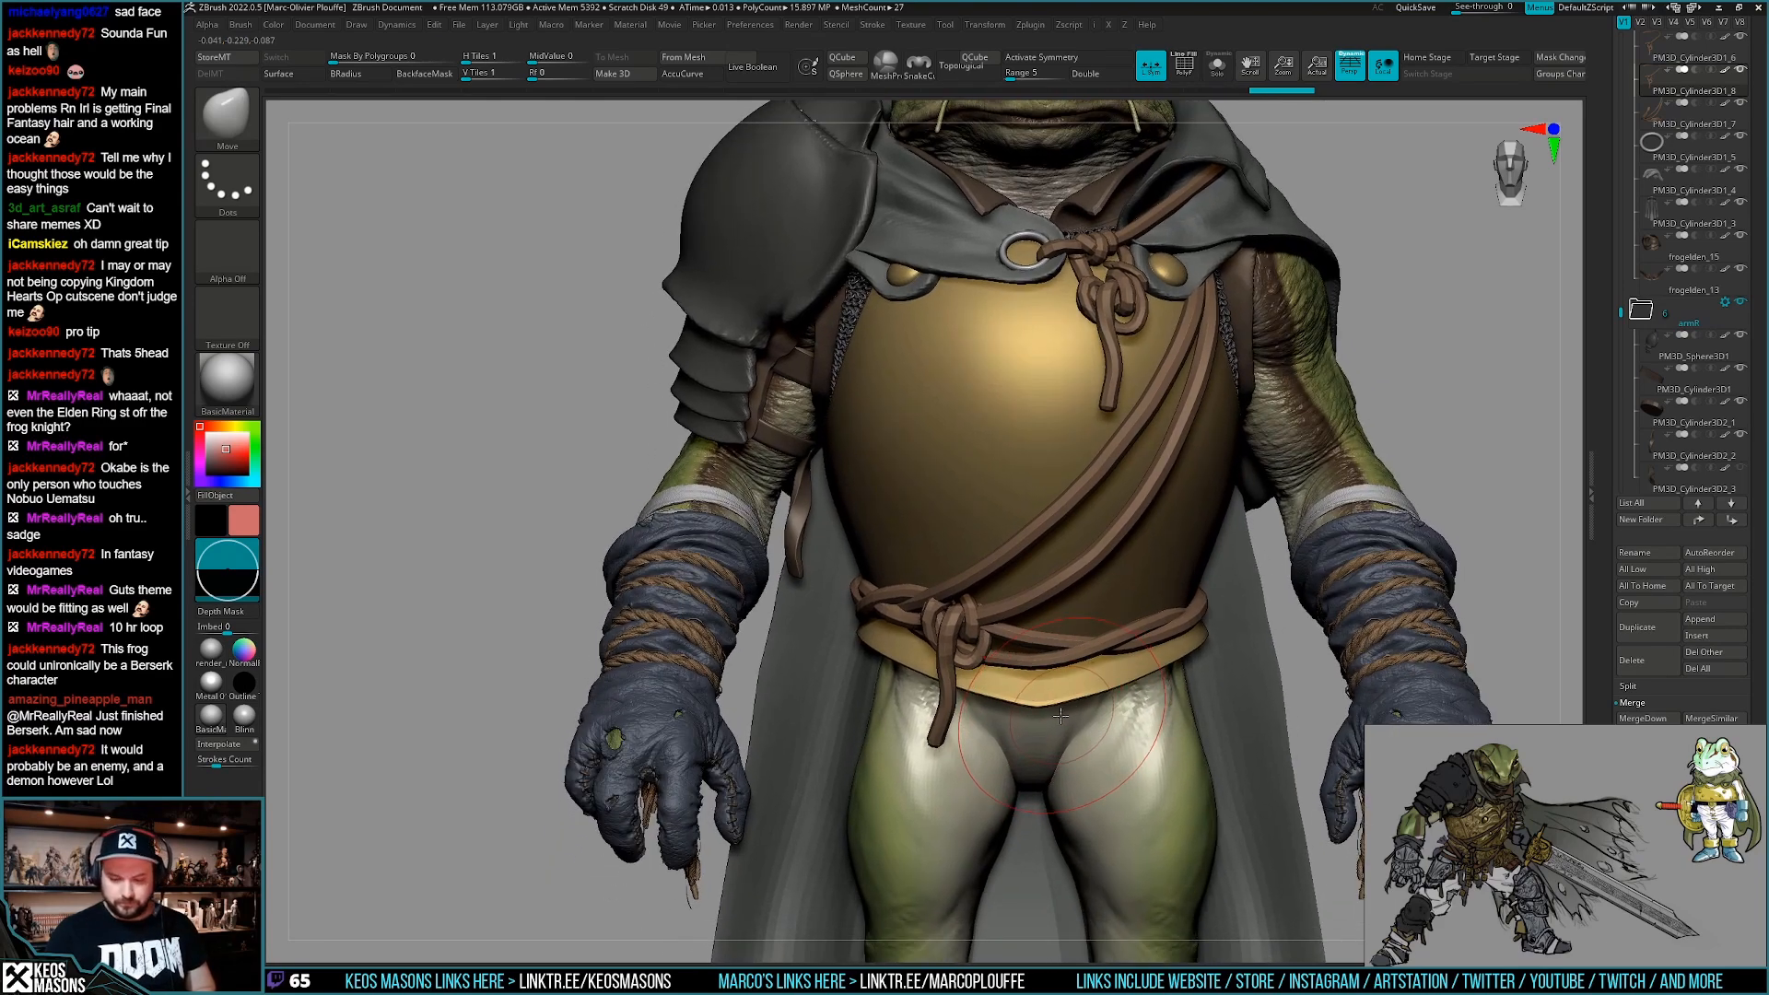
{"action": "key", "text": "w"}
{"action": "key", "text": "q"}
{"action": "key", "text": "space"}
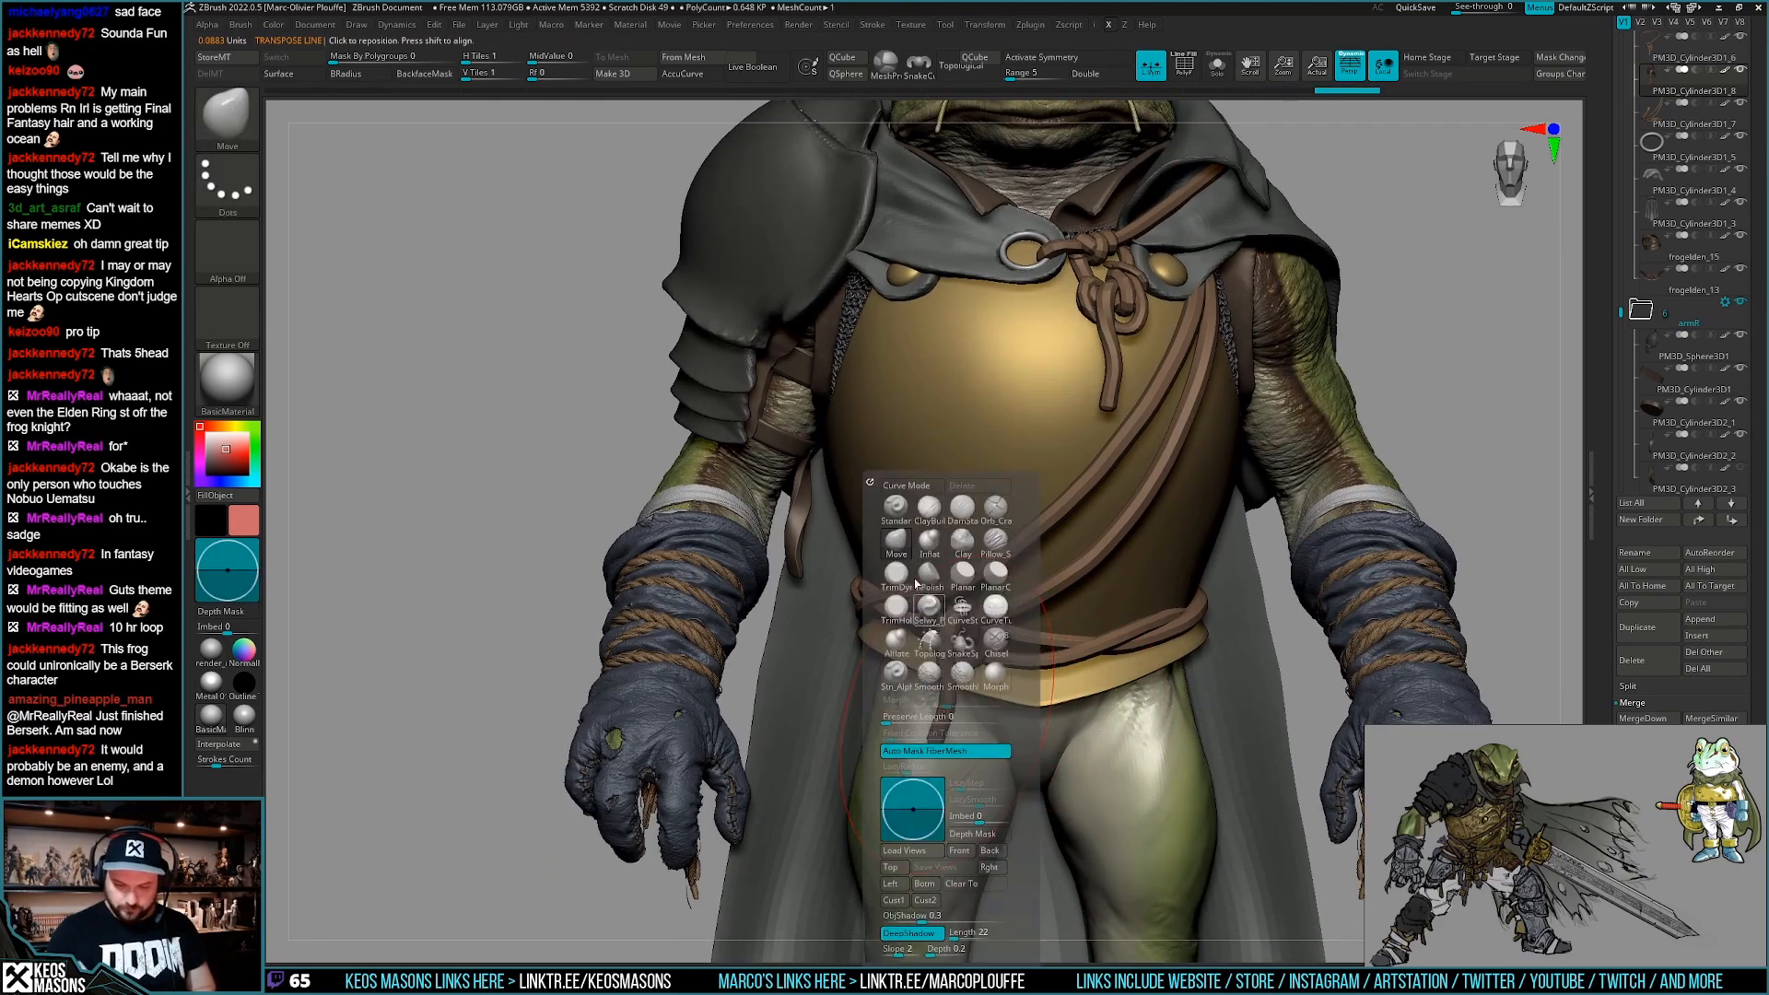
{"action": "key", "text": "b"}
{"action": "key", "text": "m"}
{"action": "key", "text": "v"}
{"action": "mouse_move", "coordinate": [852, 761]}
{"action": "right_mouse_down"}
{"action": "mouse_move", "coordinate": [948, 753]}
{"action": "mouse_move", "coordinate": [893, 782]}
{"action": "right_mouse_up"}
{"action": "key", "text": "space"}
{"action": "left_click_drag", "start_coordinate": [939, 755], "coordinate": [948, 748]}
{"action": "left_click_drag", "start_coordinate": [949, 681], "coordinate": [956, 672]}
Mask the waist knot's hanging end and line up Transpose on its unmasked loop.
{"action": "mouse_move", "coordinate": [866, 608]}
{"action": "right_mouse_down"}
{"action": "mouse_move", "coordinate": [995, 606]}
{"action": "mouse_move", "coordinate": [1167, 557]}
{"action": "mouse_move", "coordinate": [970, 682]}
{"action": "mouse_move", "coordinate": [1071, 663]}
{"action": "mouse_move", "coordinate": [1073, 691]}
{"action": "mouse_move", "coordinate": [1019, 658]}
{"action": "mouse_move", "coordinate": [1050, 650]}
{"action": "mouse_move", "coordinate": [1002, 643]}
{"action": "mouse_move", "coordinate": [1035, 719]}
{"action": "mouse_move", "coordinate": [1014, 626]}
{"action": "mouse_move", "coordinate": [1016, 674]}
{"action": "right_mouse_up"}
{"action": "key", "text": "ctrl+shift+z"}
{"action": "key", "text": "alt+s"}
{"action": "key", "text": "alt+s"}
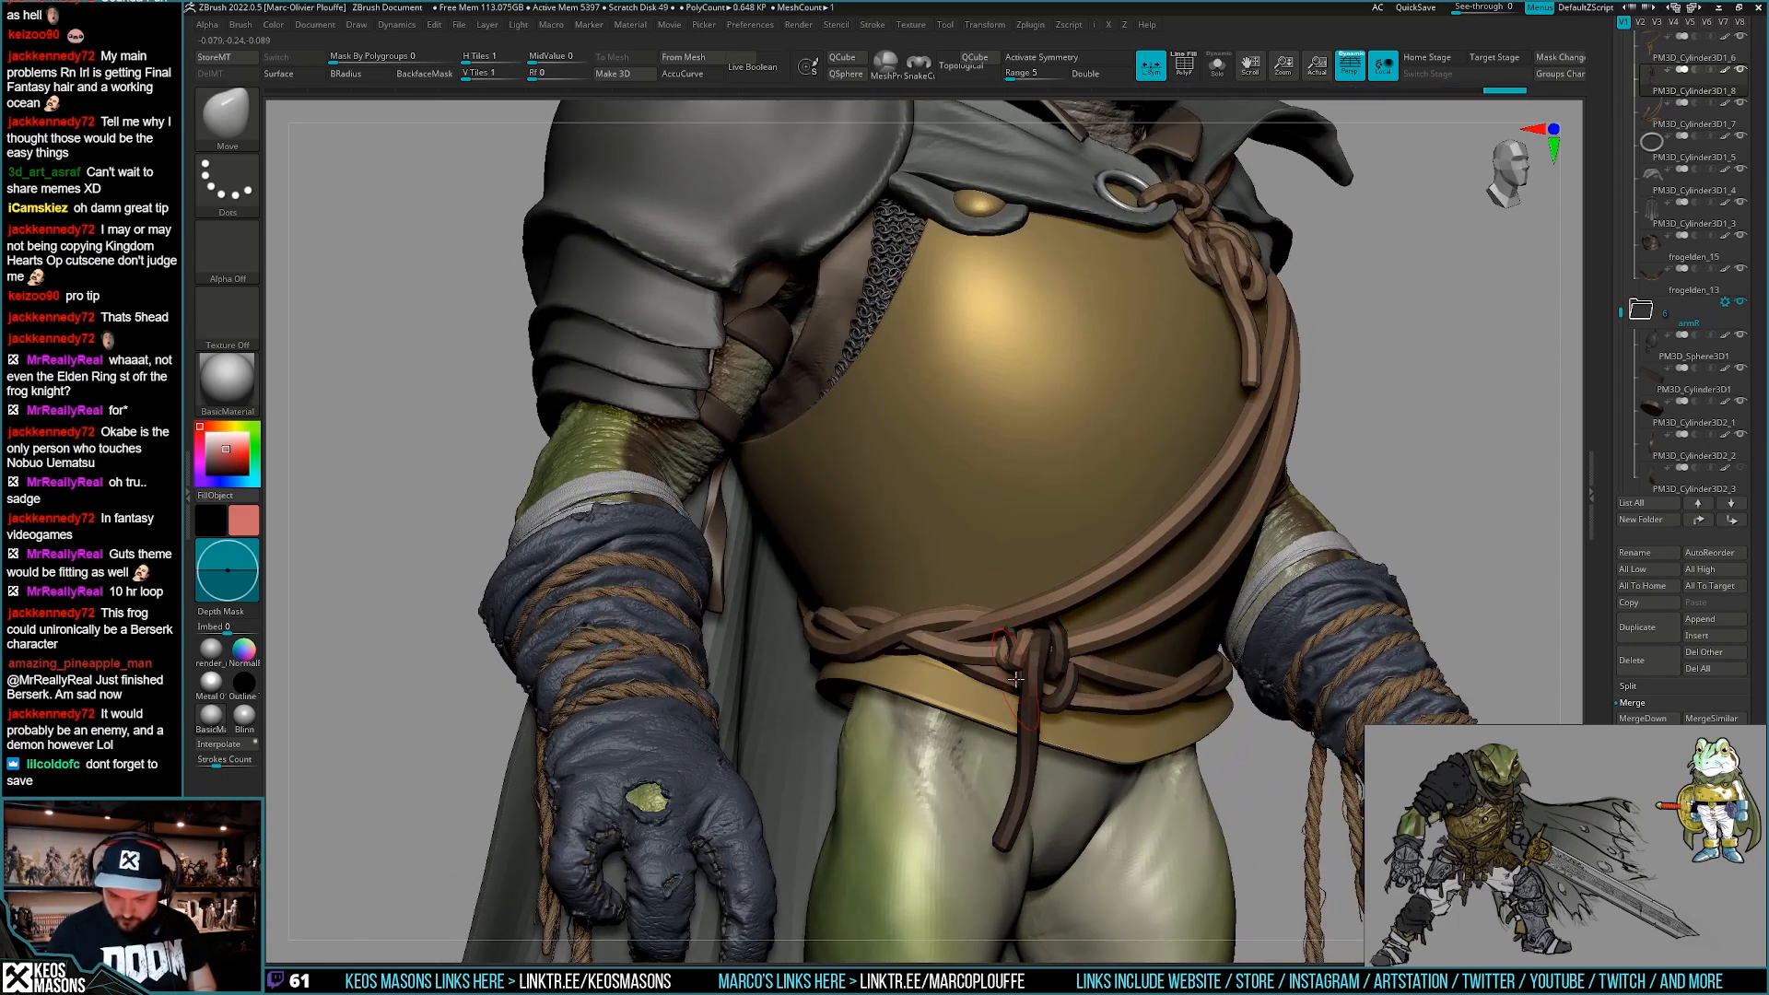
{"action": "right_click_drag", "start_coordinate": [1028, 632], "coordinate": [1078, 682]}
{"action": "key", "text": "w"}
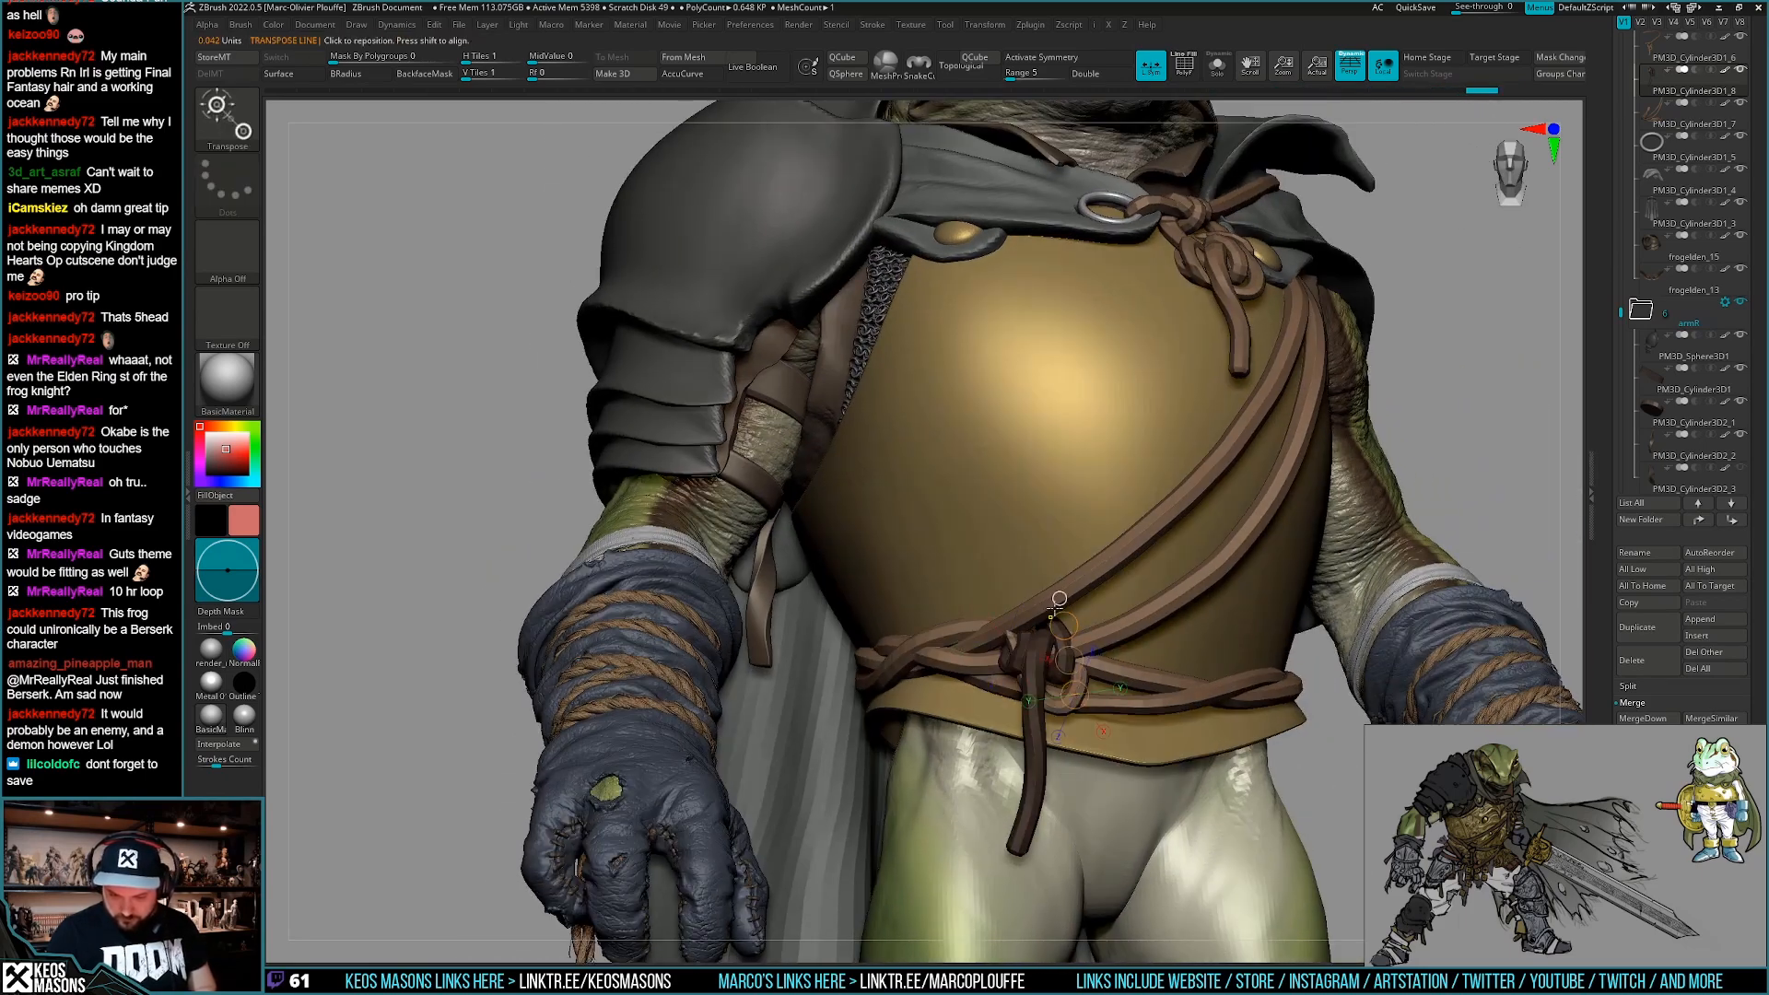
{"action": "key", "text": "q"}
Isolate the waist knot from the rest of the character and save the project.
{"action": "mouse_move", "coordinate": [1069, 664]}
{"action": "right_mouse_down"}
{"action": "mouse_move", "coordinate": [999, 645]}
{"action": "mouse_move", "coordinate": [1096, 665]}
{"action": "mouse_move", "coordinate": [1033, 674]}
{"action": "mouse_move", "coordinate": [1061, 645]}
{"action": "mouse_move", "coordinate": [1024, 650]}
{"action": "mouse_move", "coordinate": [1021, 608]}
{"action": "mouse_move", "coordinate": [1016, 653]}
{"action": "right_mouse_up"}
{"action": "right_click", "coordinate": [1031, 675]}
{"action": "key", "text": "w"}
{"action": "left_click_drag", "start_coordinate": [1017, 653], "coordinate": [995, 636], "text": "ctrl"}
{"action": "key", "text": "q"}
{"action": "key", "text": "alt+s"}
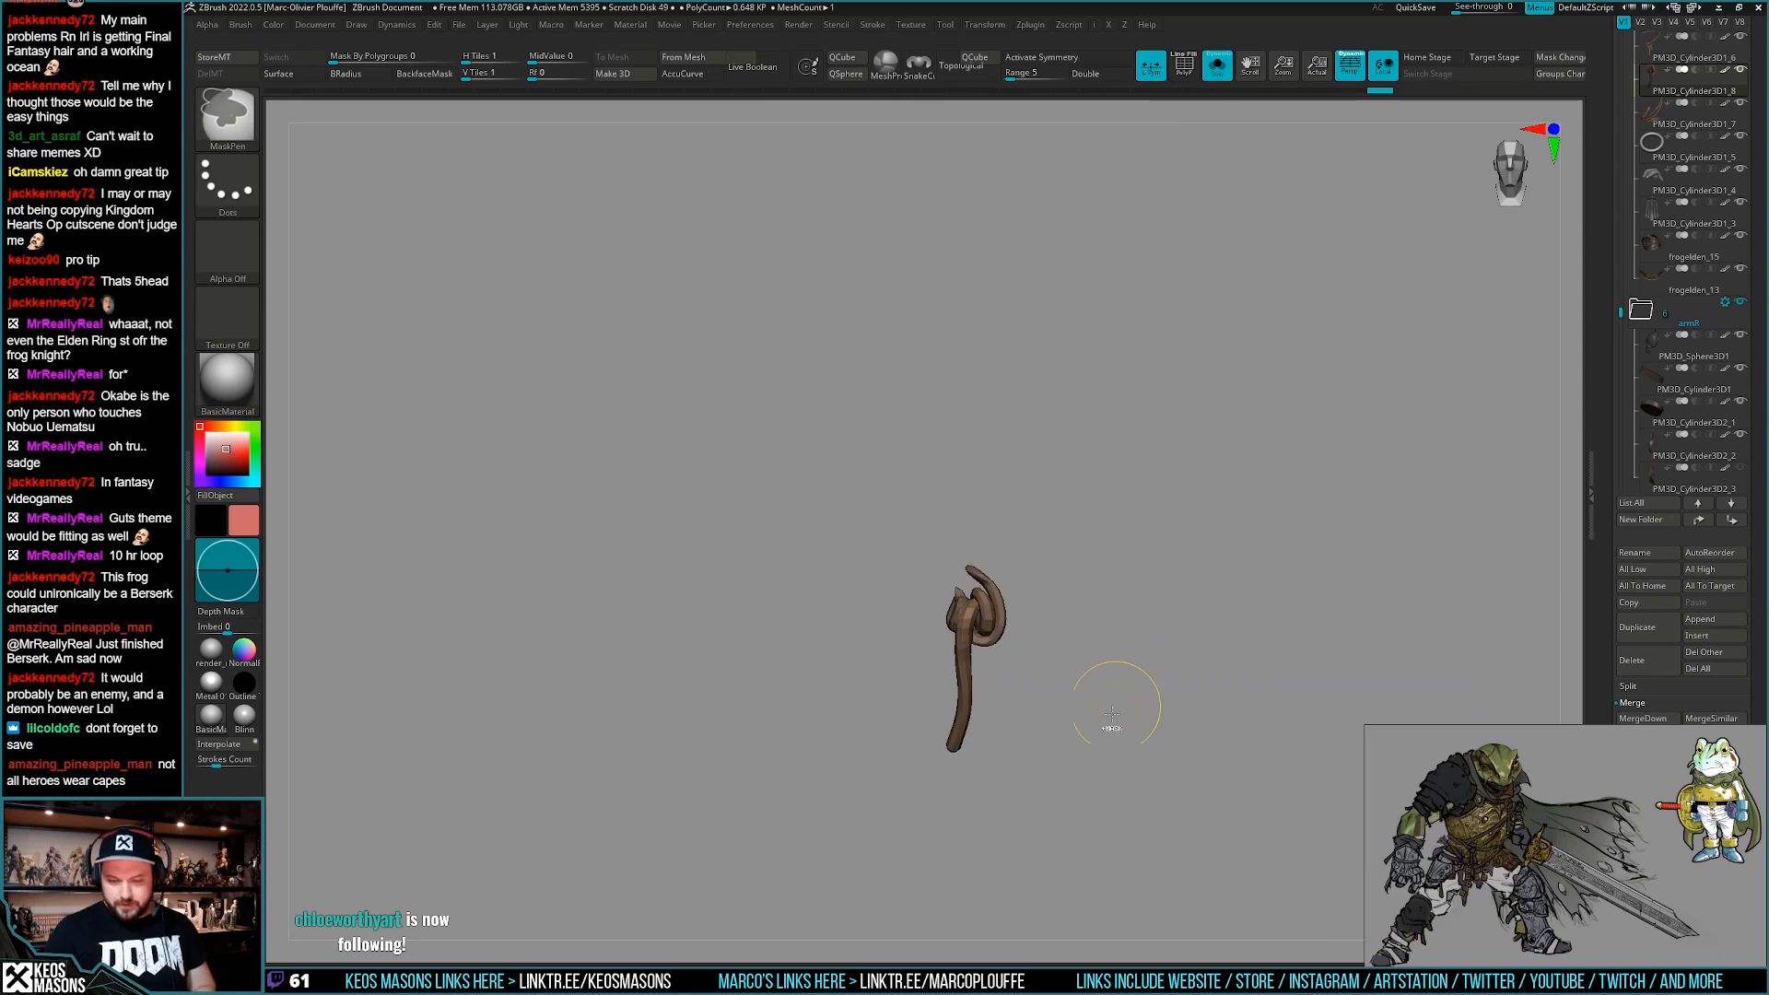
{"action": "key", "text": "ctrl+shift+s"}
{"action": "left_click", "coordinate": [1210, 736]}
{"action": "left_click", "coordinate": [963, 494]}
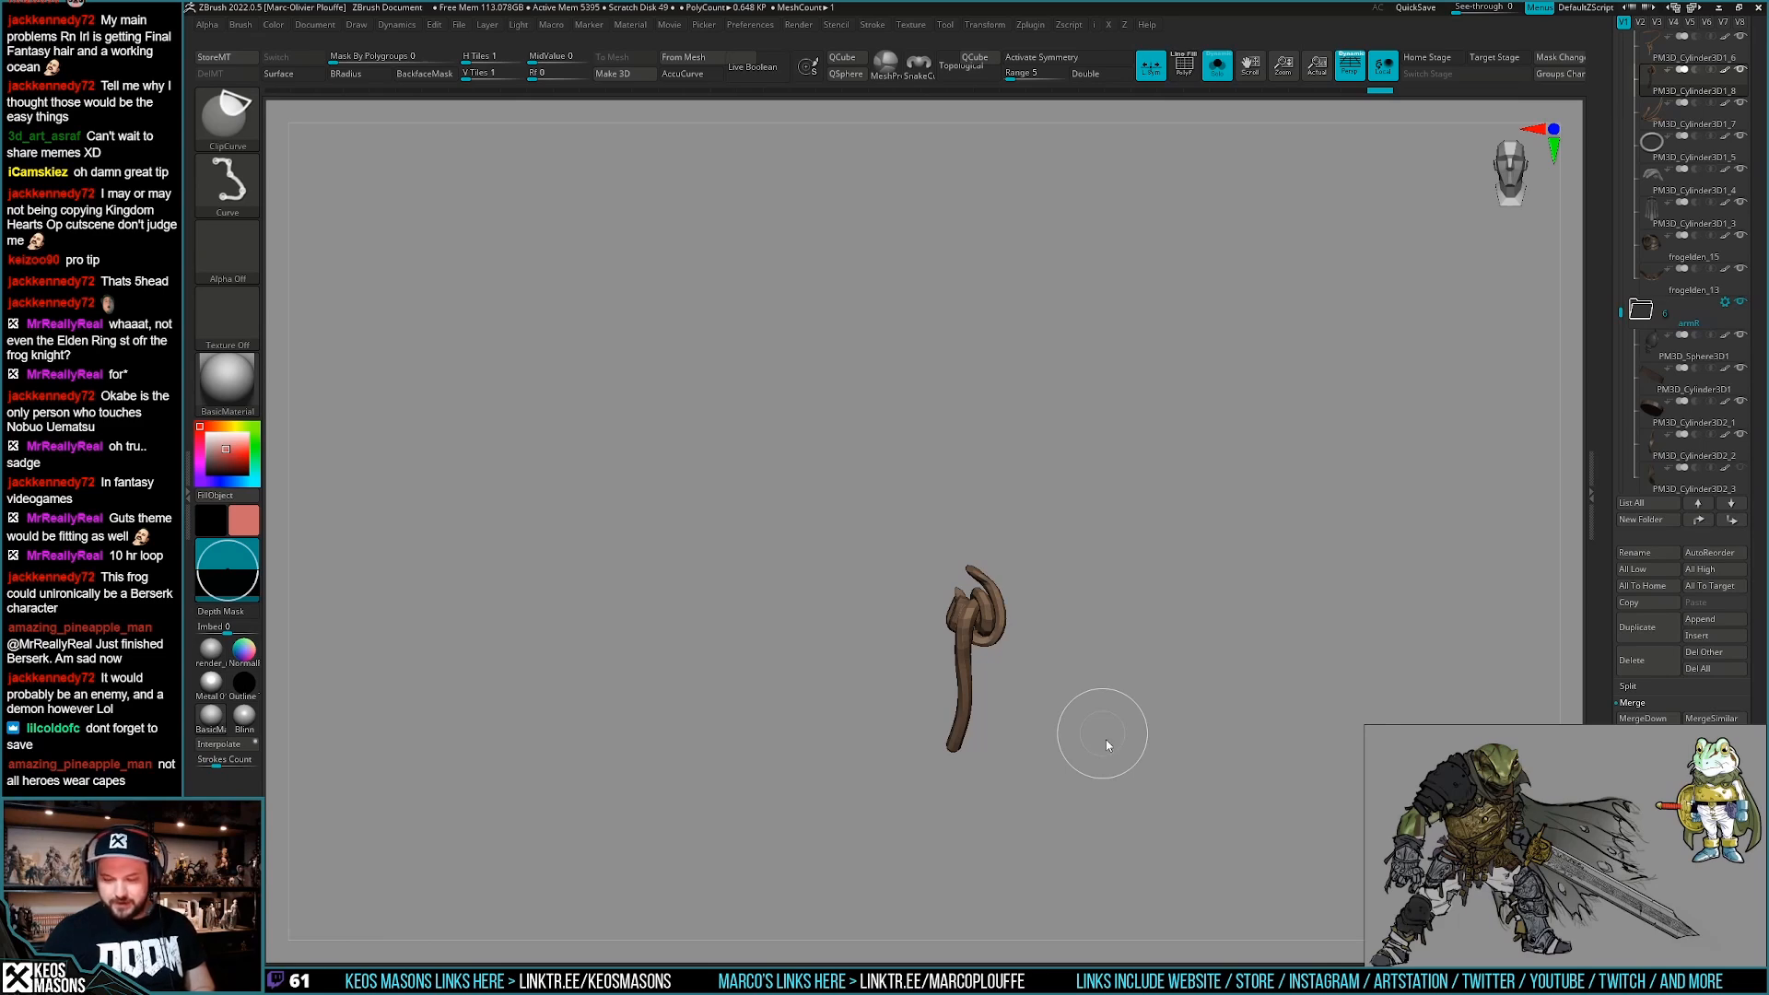
Mask everything on the waist knot except its hanging end and duplicate that end with Transpose.
{"action": "key", "text": "alt+s"}
{"action": "key", "text": "alt+s"}
{"action": "key", "text": "w"}
{"action": "left_click", "coordinate": [961, 704], "text": "ctrl"}
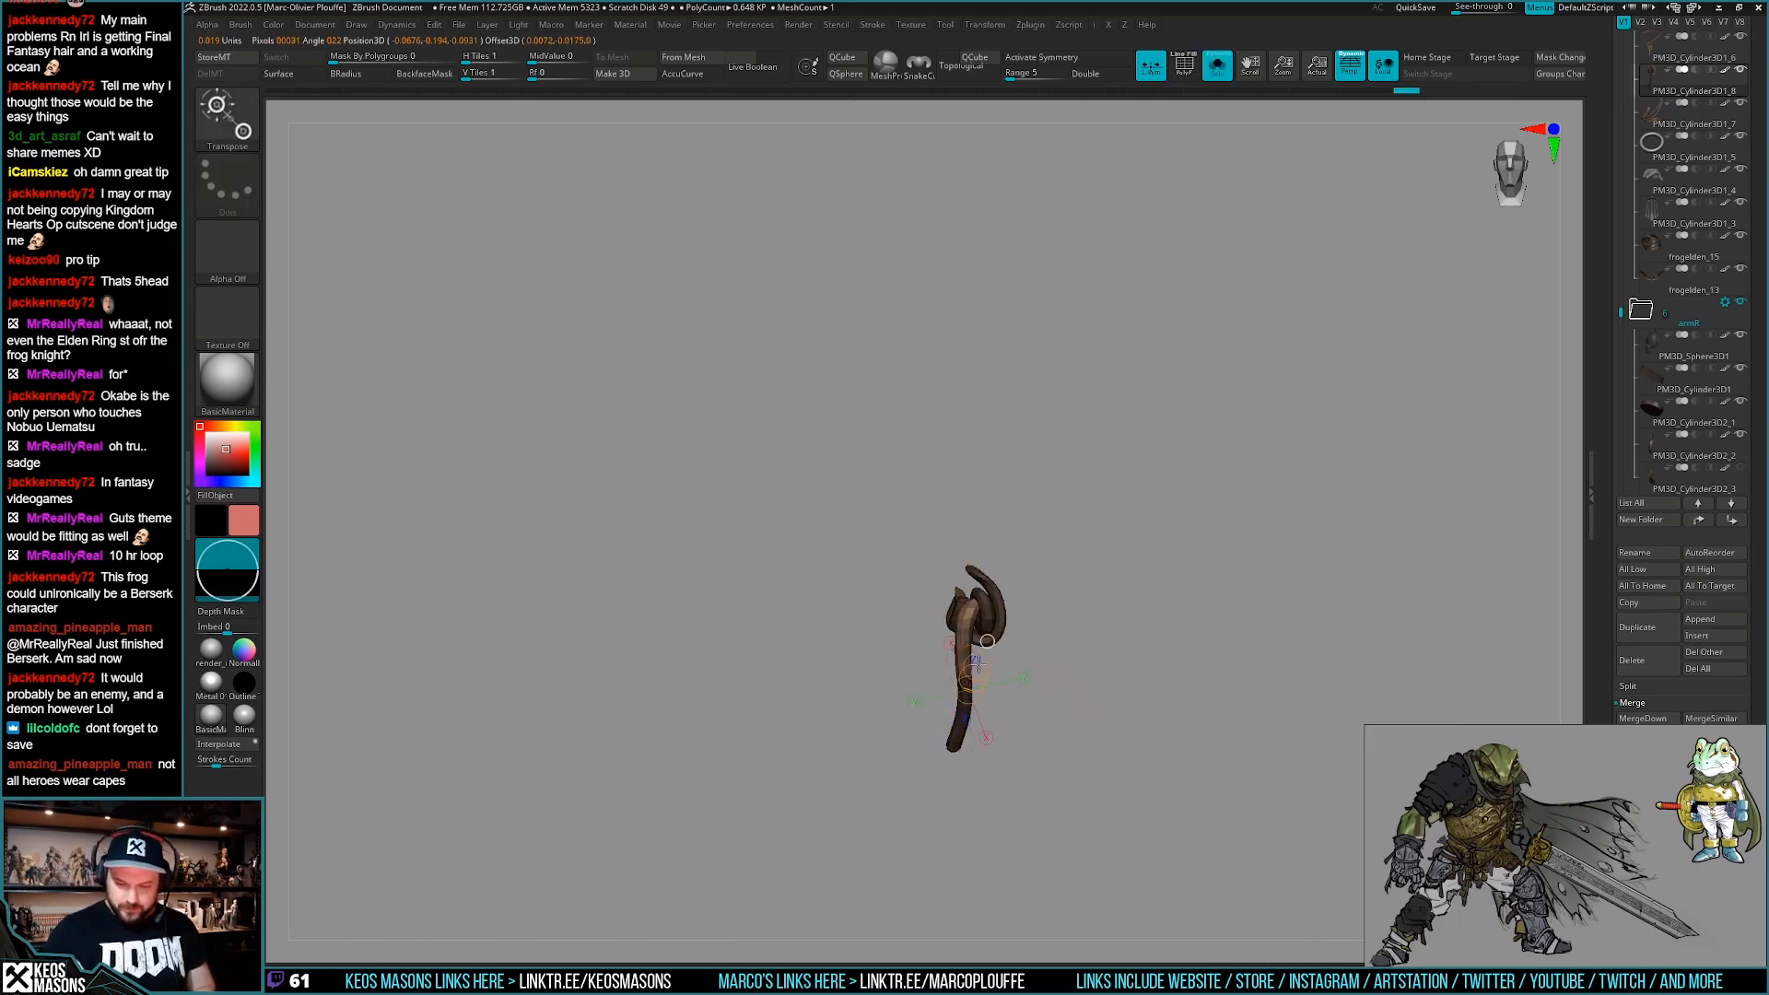
{"action": "left_click_drag", "start_coordinate": [968, 690], "coordinate": [960, 737]}
{"action": "mouse_move", "coordinate": [964, 662]}
{"action": "left_mouse_down"}
{"action": "mouse_move", "coordinate": [1052, 665]}
{"action": "mouse_move", "coordinate": [1016, 675]}
{"action": "left_mouse_up"}
Rotate and place the copied cord end beside the original, under the knot's loop, and show the full character.
{"action": "key", "text": "r"}
{"action": "left_click_drag", "start_coordinate": [983, 746], "coordinate": [981, 880]}
{"action": "left_click_drag", "start_coordinate": [982, 802], "coordinate": [997, 798]}
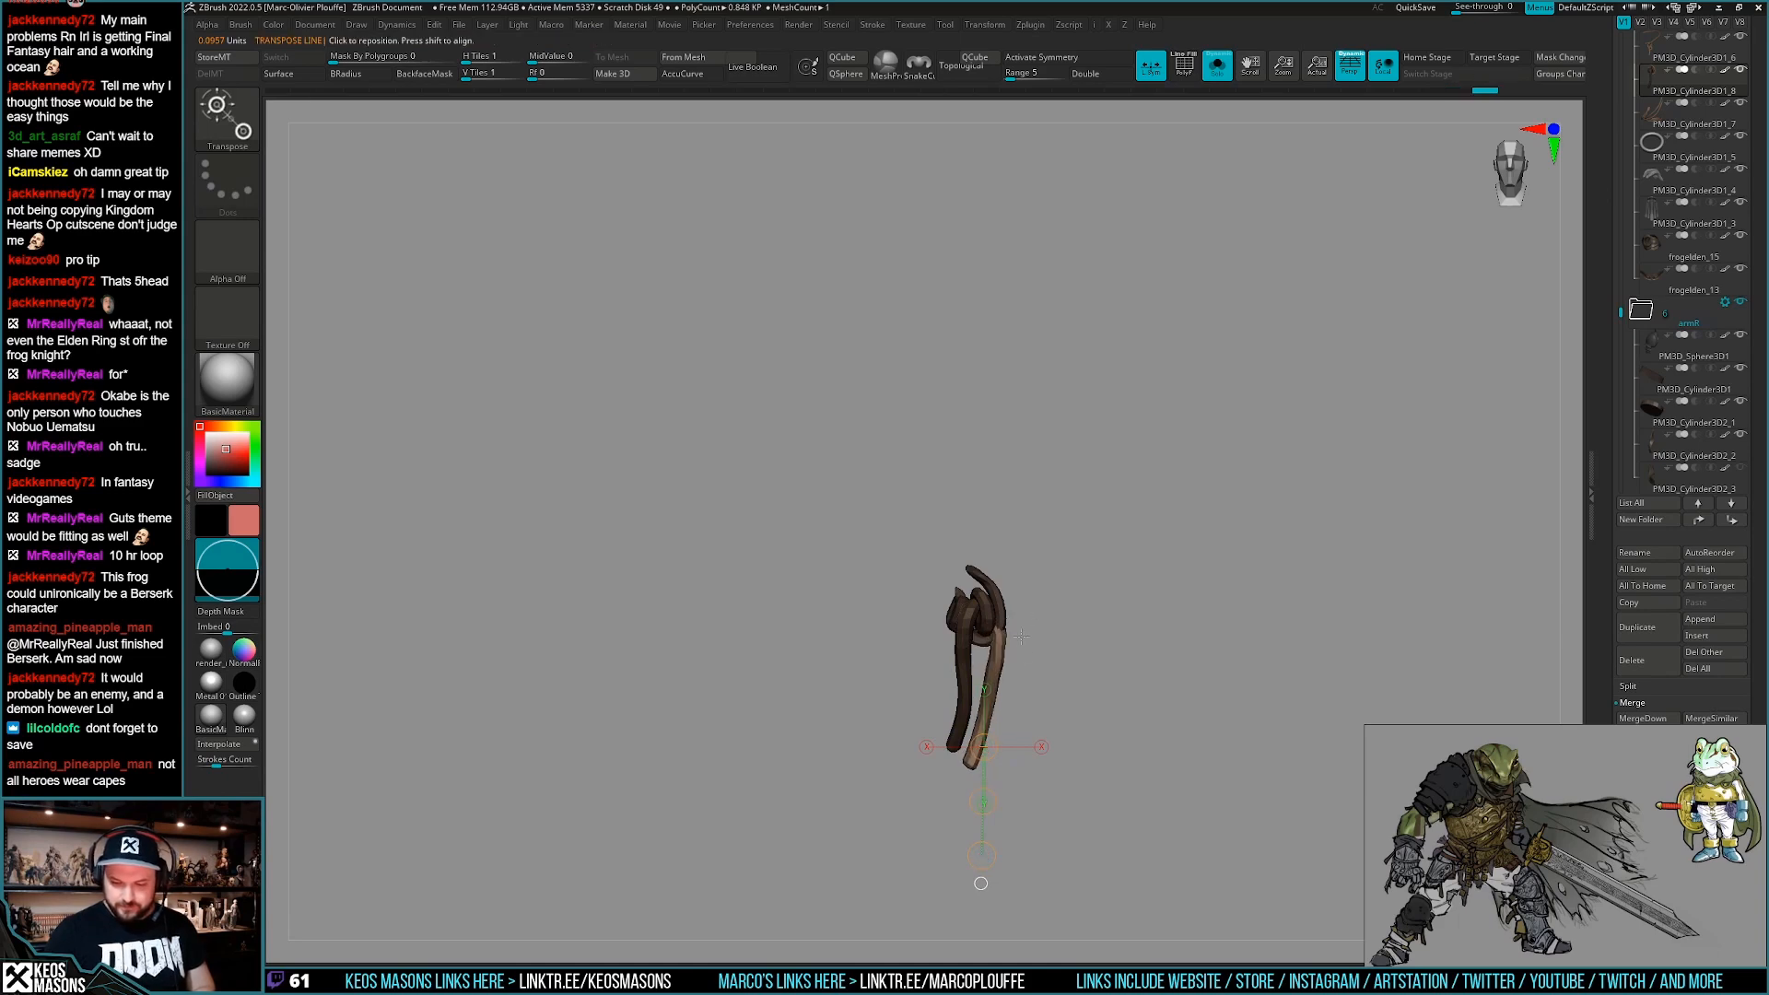
{"action": "mouse_move", "coordinate": [995, 647]}
{"action": "left_mouse_down"}
{"action": "mouse_move", "coordinate": [1094, 701]}
{"action": "mouse_move", "coordinate": [1079, 657]}
{"action": "mouse_move", "coordinate": [1033, 660]}
{"action": "left_mouse_up"}
{"action": "key", "text": "q"}
{"action": "key", "text": "alt+s"}
{"action": "mouse_move", "coordinate": [1086, 692]}
{"action": "right_mouse_down", "text": "ctrl"}
{"action": "mouse_move", "coordinate": [1051, 652]}
{"action": "mouse_move", "coordinate": [986, 728]}
{"action": "mouse_move", "coordinate": [953, 707]}
{"action": "mouse_move", "coordinate": [991, 679]}
{"action": "right_mouse_up", "text": "ctrl"}
{"action": "mouse_move", "coordinate": [991, 679]}
{"action": "right_mouse_down", "text": "ctrl"}
{"action": "mouse_move", "coordinate": [1009, 723]}
{"action": "mouse_move", "coordinate": [912, 768]}
{"action": "mouse_move", "coordinate": [928, 798]}
{"action": "right_mouse_up", "text": "ctrl"}
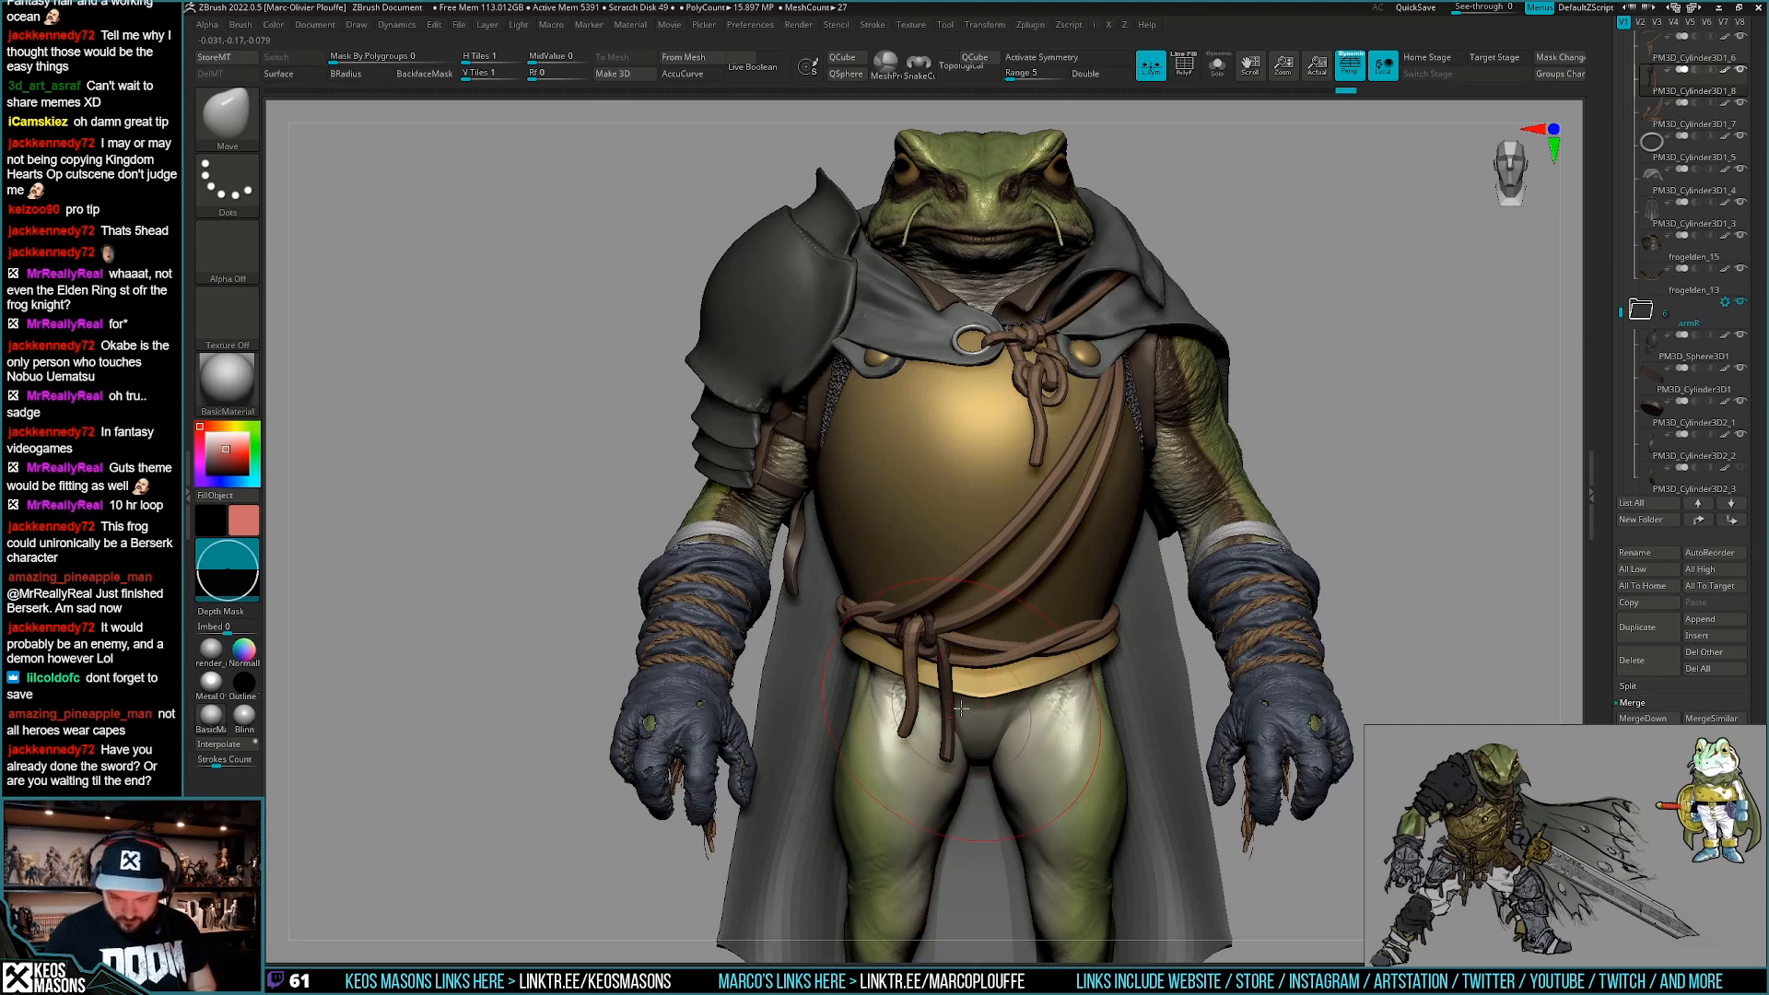
Bring the waist knot's two hanging ends closer together below the belt with the Move brush.
{"action": "key", "text": "w"}
{"action": "key", "text": "q"}
{"action": "key", "text": "space"}
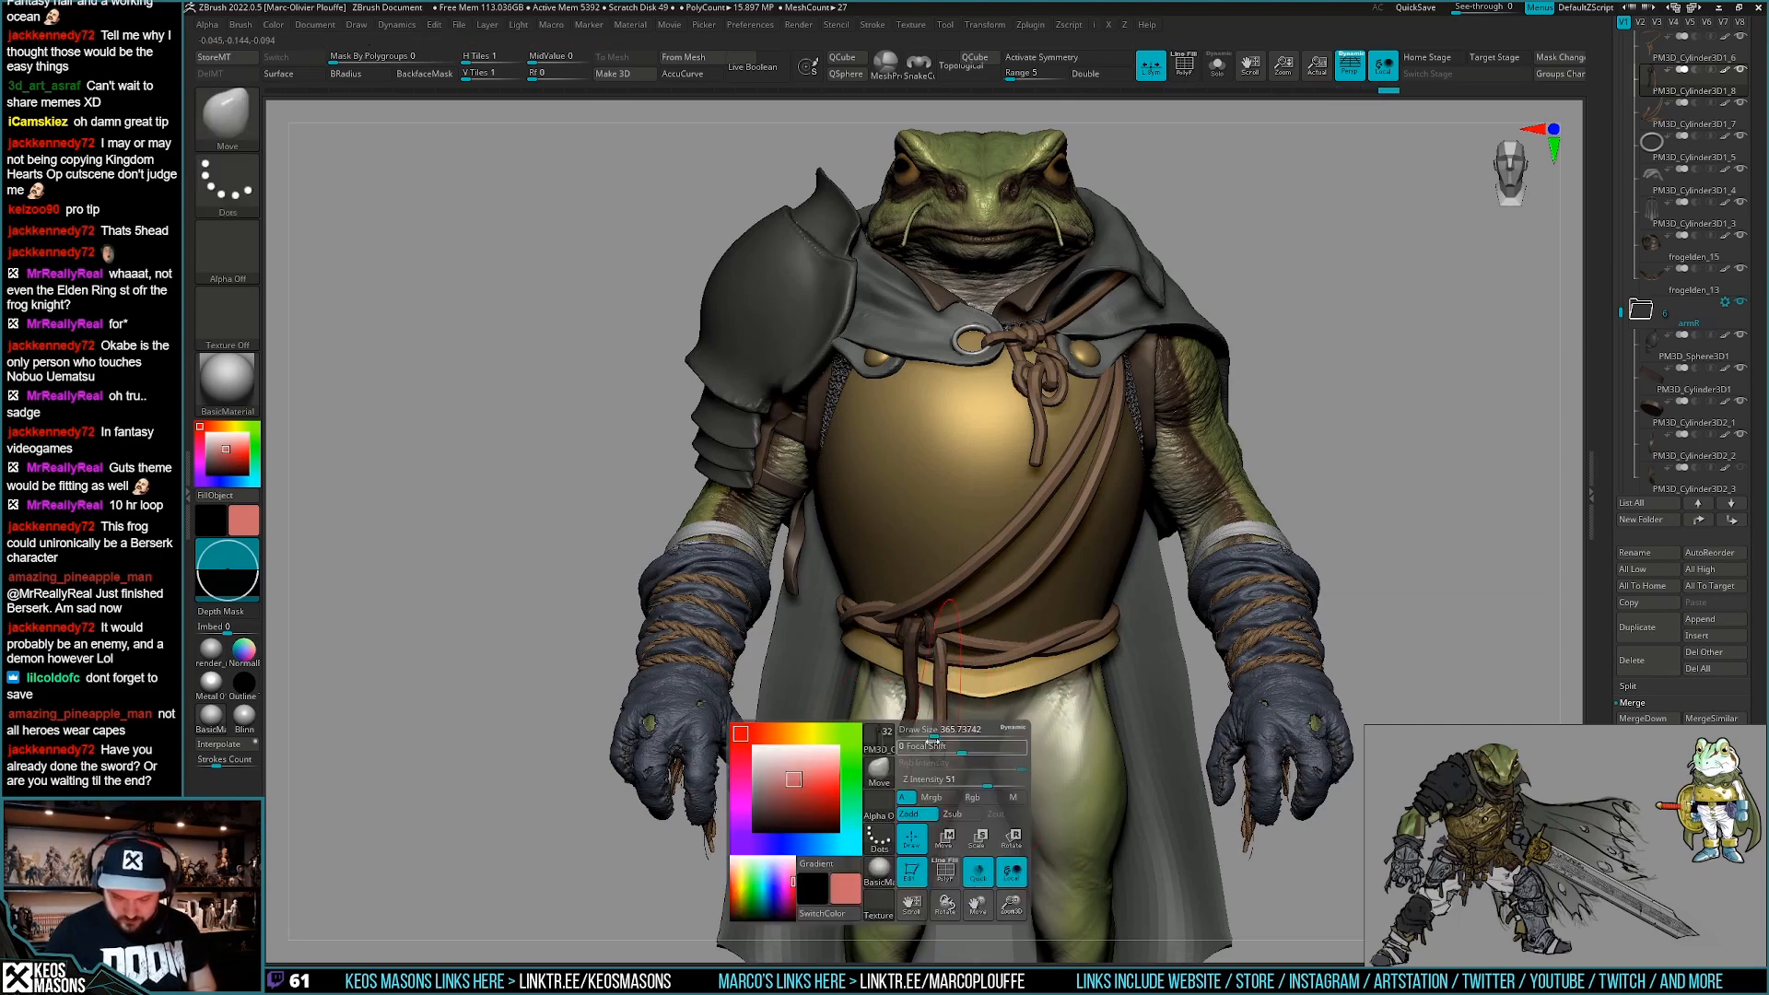
{"action": "key", "text": "space"}
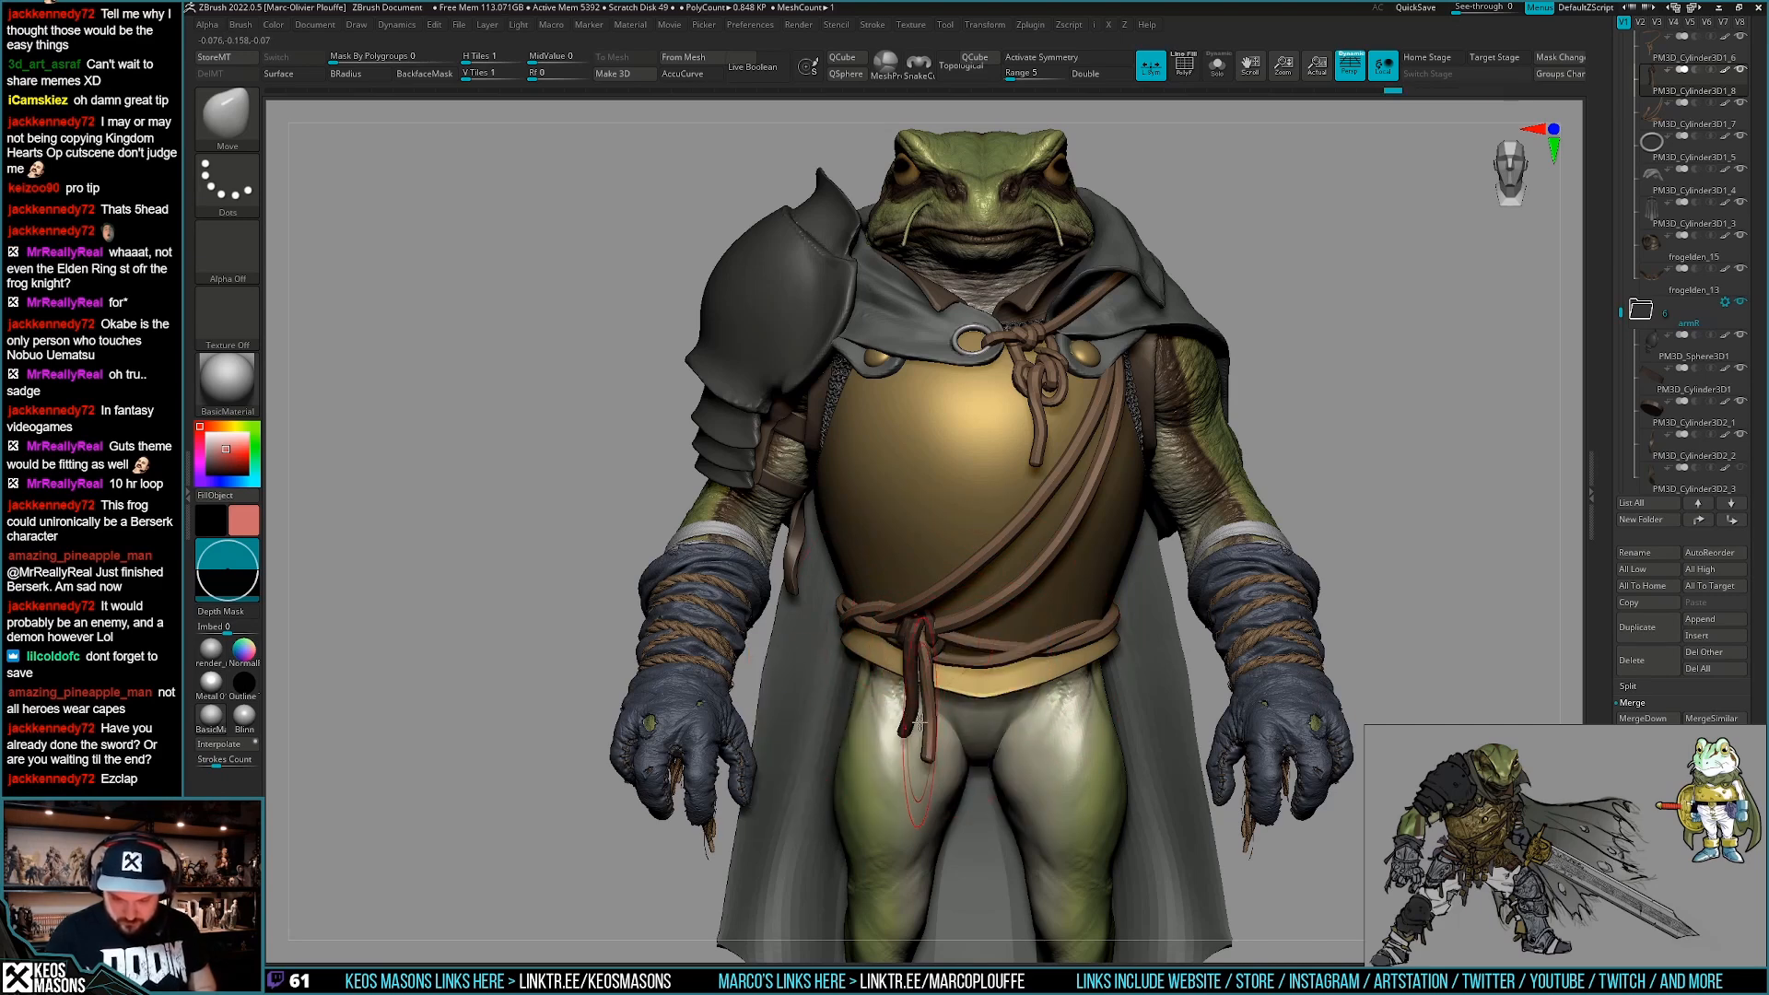
{"action": "key", "text": "w"}
{"action": "key", "text": "q"}
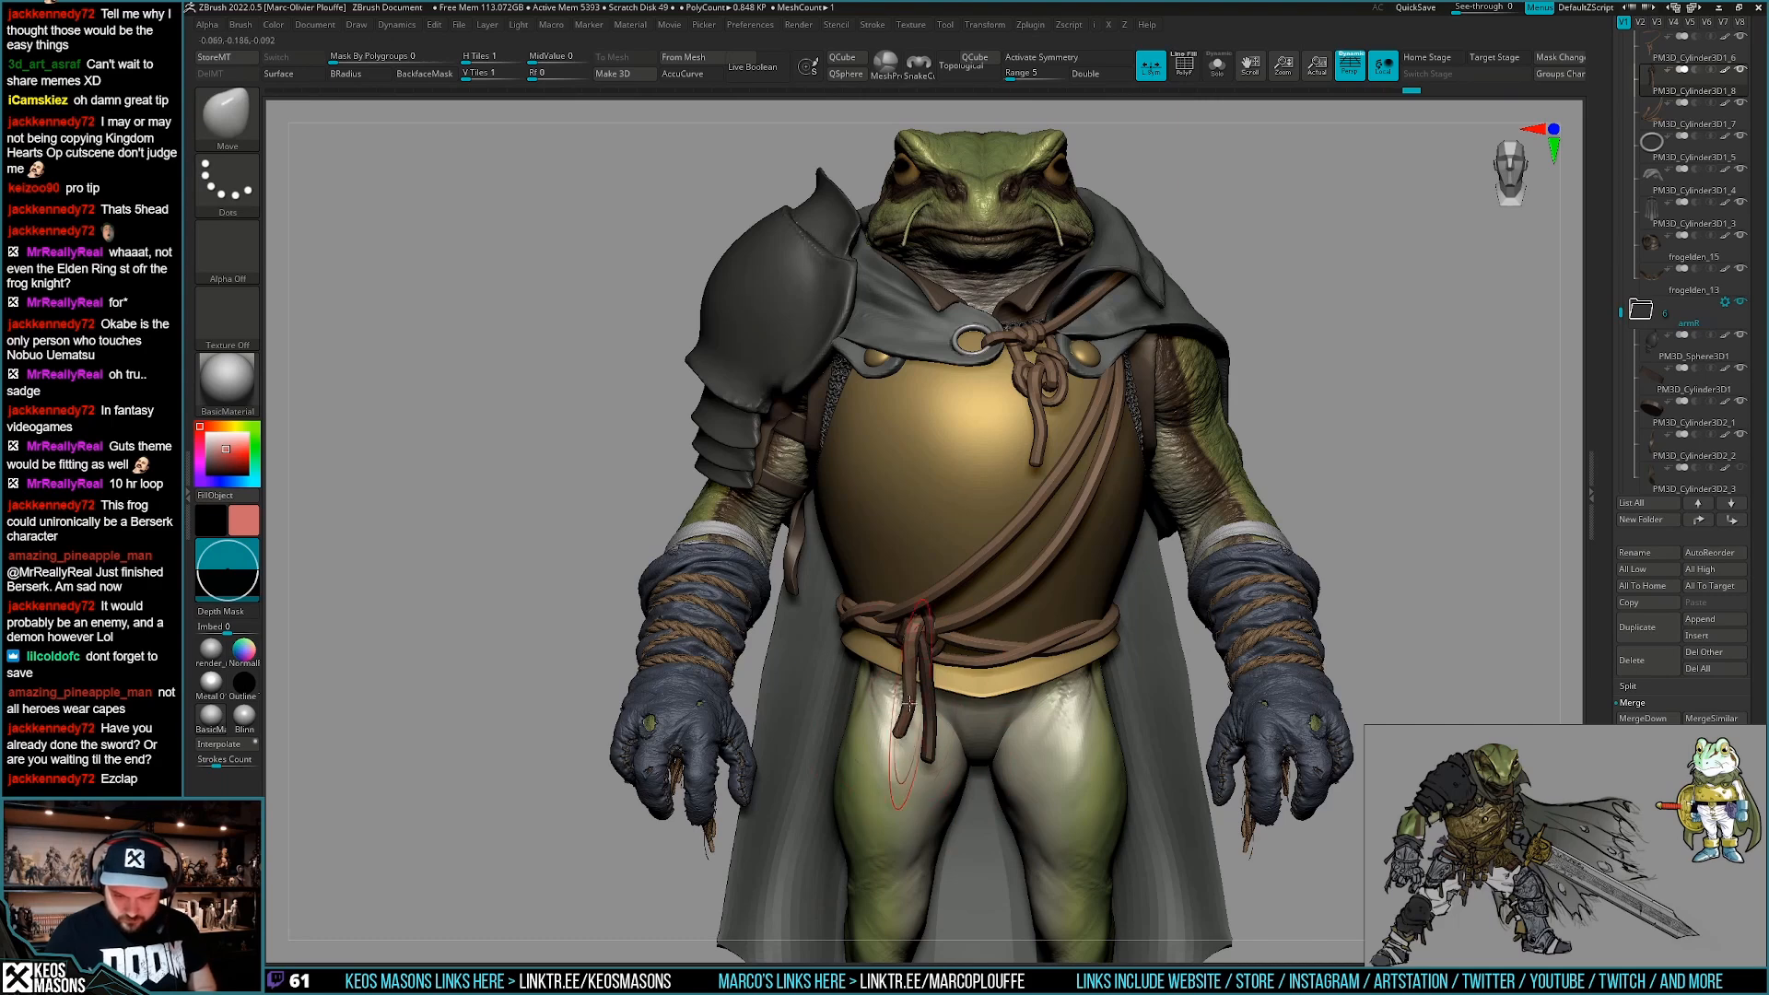
{"action": "left_click_drag", "start_coordinate": [917, 652], "coordinate": [941, 678]}
{"action": "key", "text": "w"}
{"action": "left_click", "coordinate": [927, 679], "text": "ctrl"}
{"action": "key", "text": "q"}
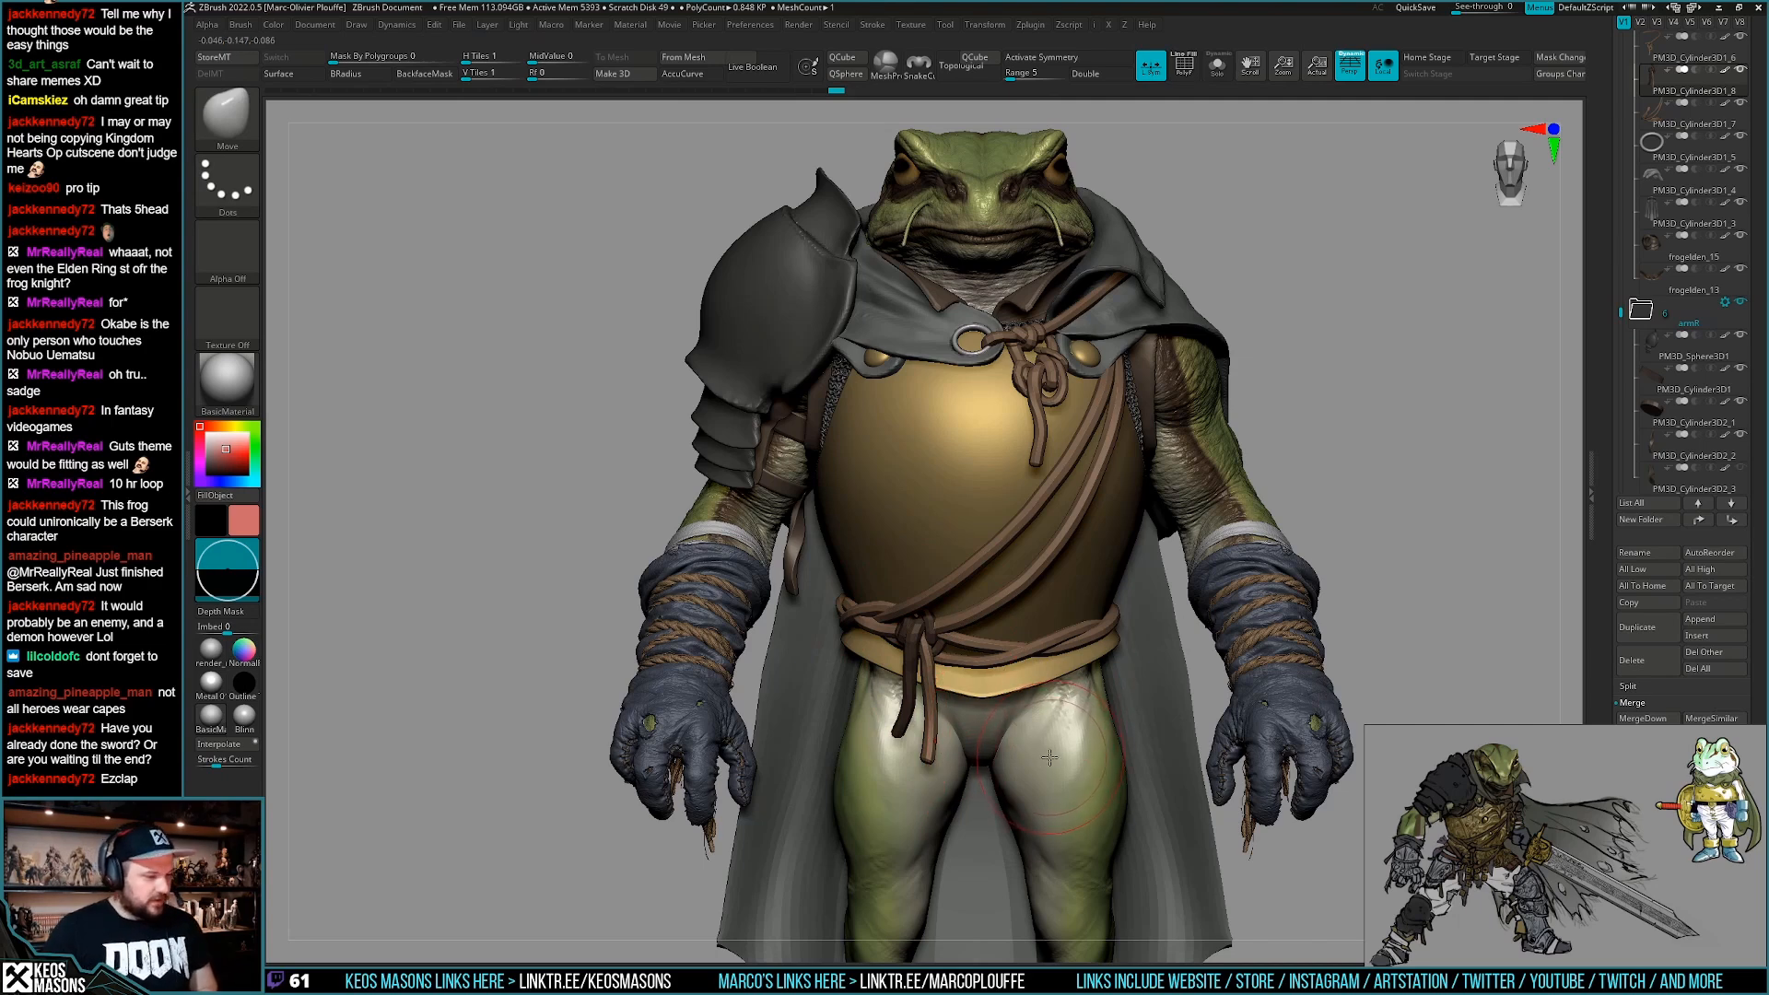
Clear the mask on the waist knot and save the project.
{"action": "right_click_drag", "start_coordinate": [1047, 754], "coordinate": [1015, 683], "text": "ctrl"}
{"action": "left_click_drag", "start_coordinate": [1151, 663], "coordinate": [1117, 704], "text": "ctrl"}
{"action": "mouse_move", "coordinate": [1025, 780]}
{"action": "right_mouse_down", "text": "alt"}
{"action": "mouse_move", "coordinate": [1022, 689]}
{"action": "mouse_move", "coordinate": [1025, 733]}
{"action": "right_mouse_up", "text": "alt"}
{"action": "key", "text": "ctrl+shift+s"}
{"action": "left_click", "coordinate": [1210, 736]}
{"action": "left_click", "coordinate": [928, 493]}
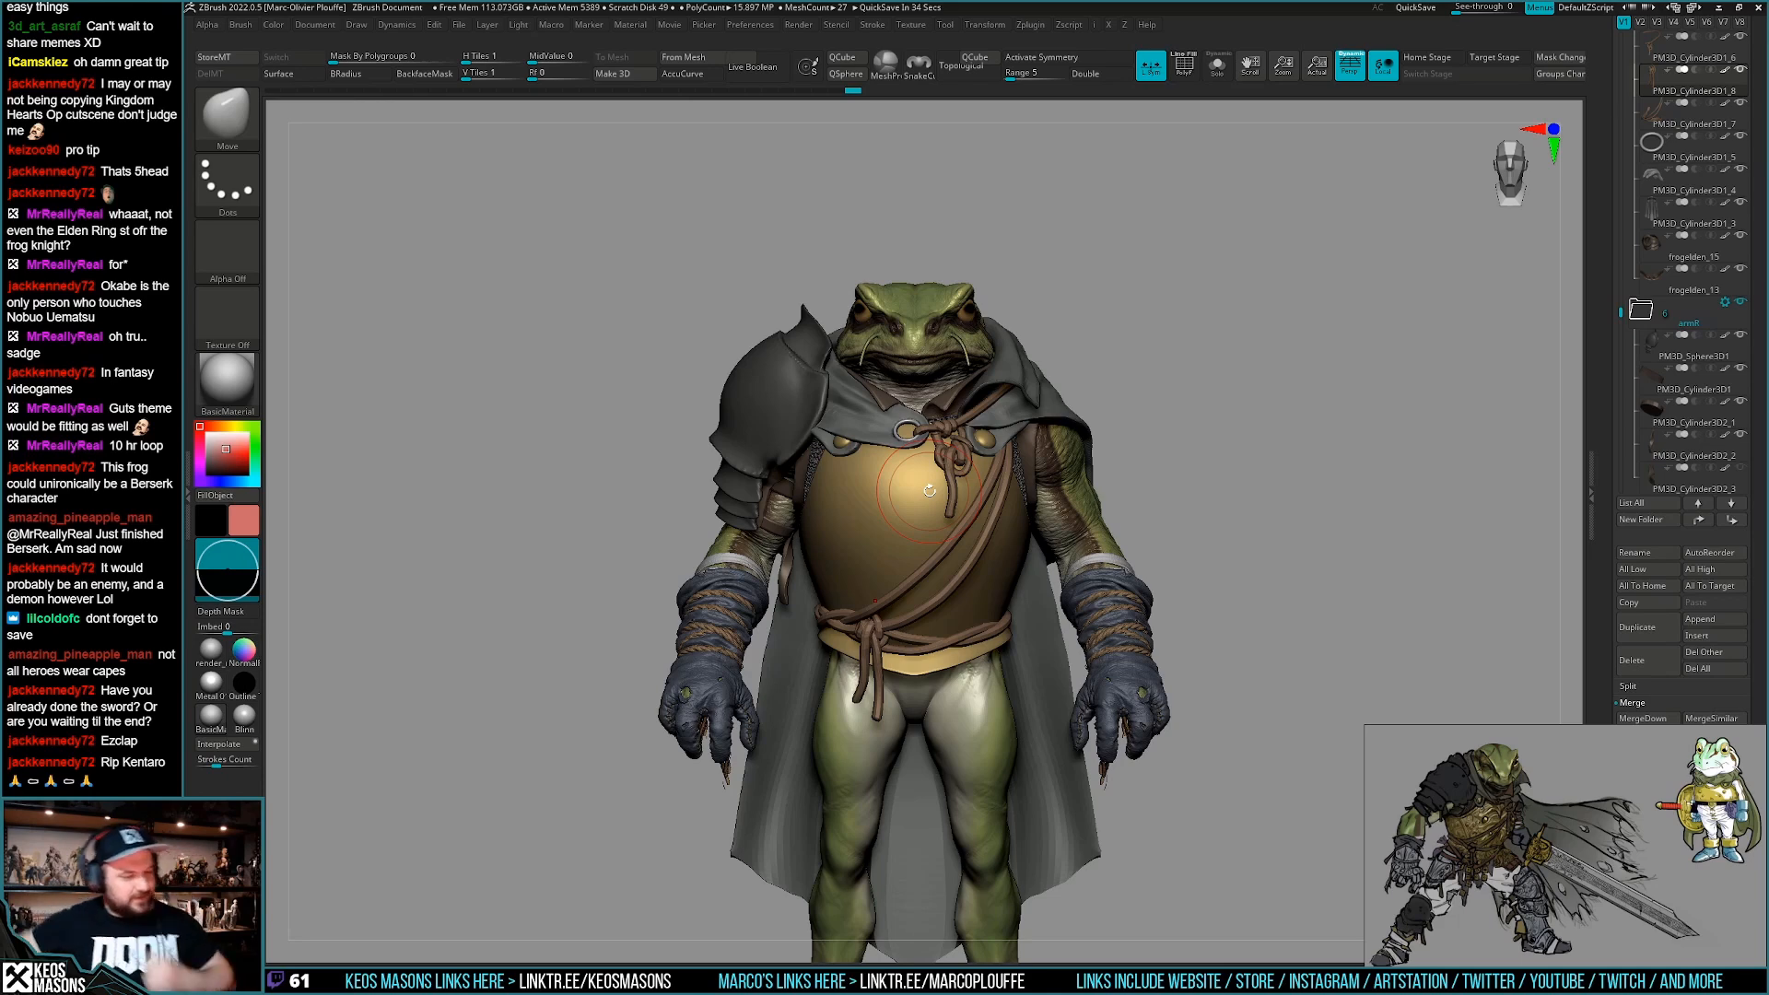
Mask the waist knot's hanging ends, leaving its loop free to edit.
{"action": "left_click_drag", "start_coordinate": [1266, 673], "coordinate": [1240, 672], "text": "alt"}
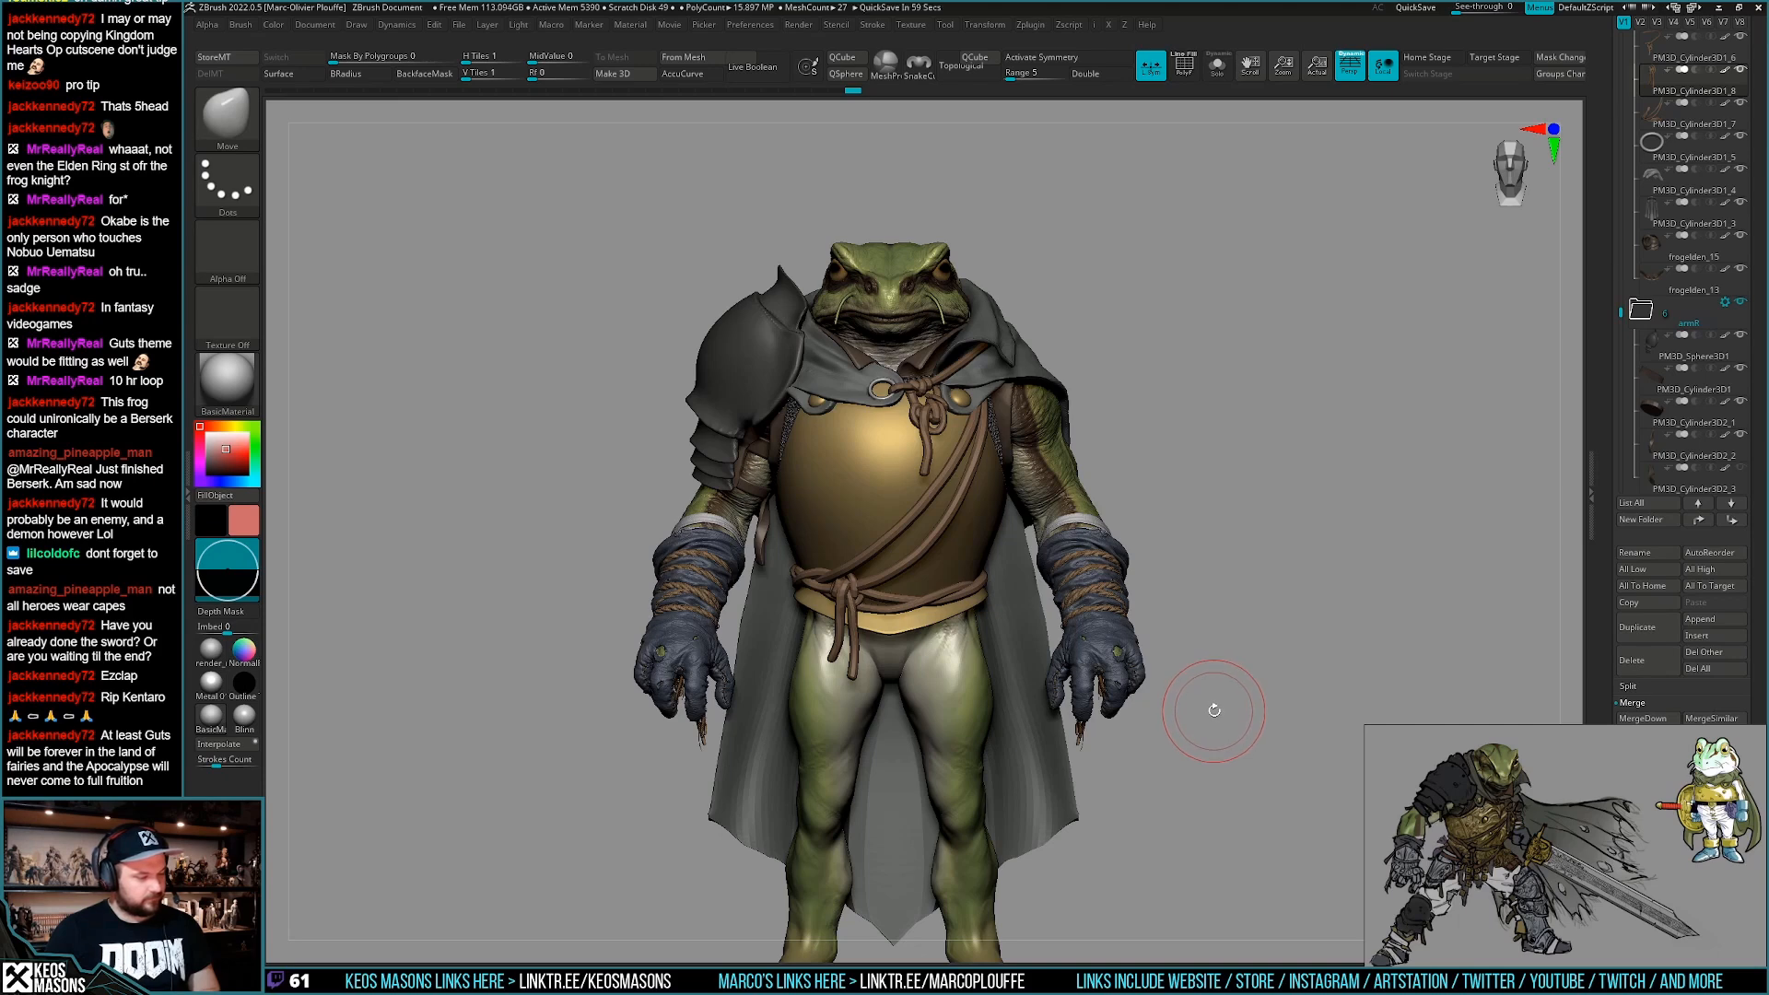
{"action": "mouse_move", "coordinate": [1224, 664]}
{"action": "left_mouse_down"}
{"action": "mouse_move", "coordinate": [1194, 706]}
{"action": "mouse_move", "coordinate": [1170, 673]}
{"action": "mouse_move", "coordinate": [1263, 671]}
{"action": "mouse_move", "coordinate": [1276, 737]}
{"action": "mouse_move", "coordinate": [1262, 728]}
{"action": "left_mouse_up"}
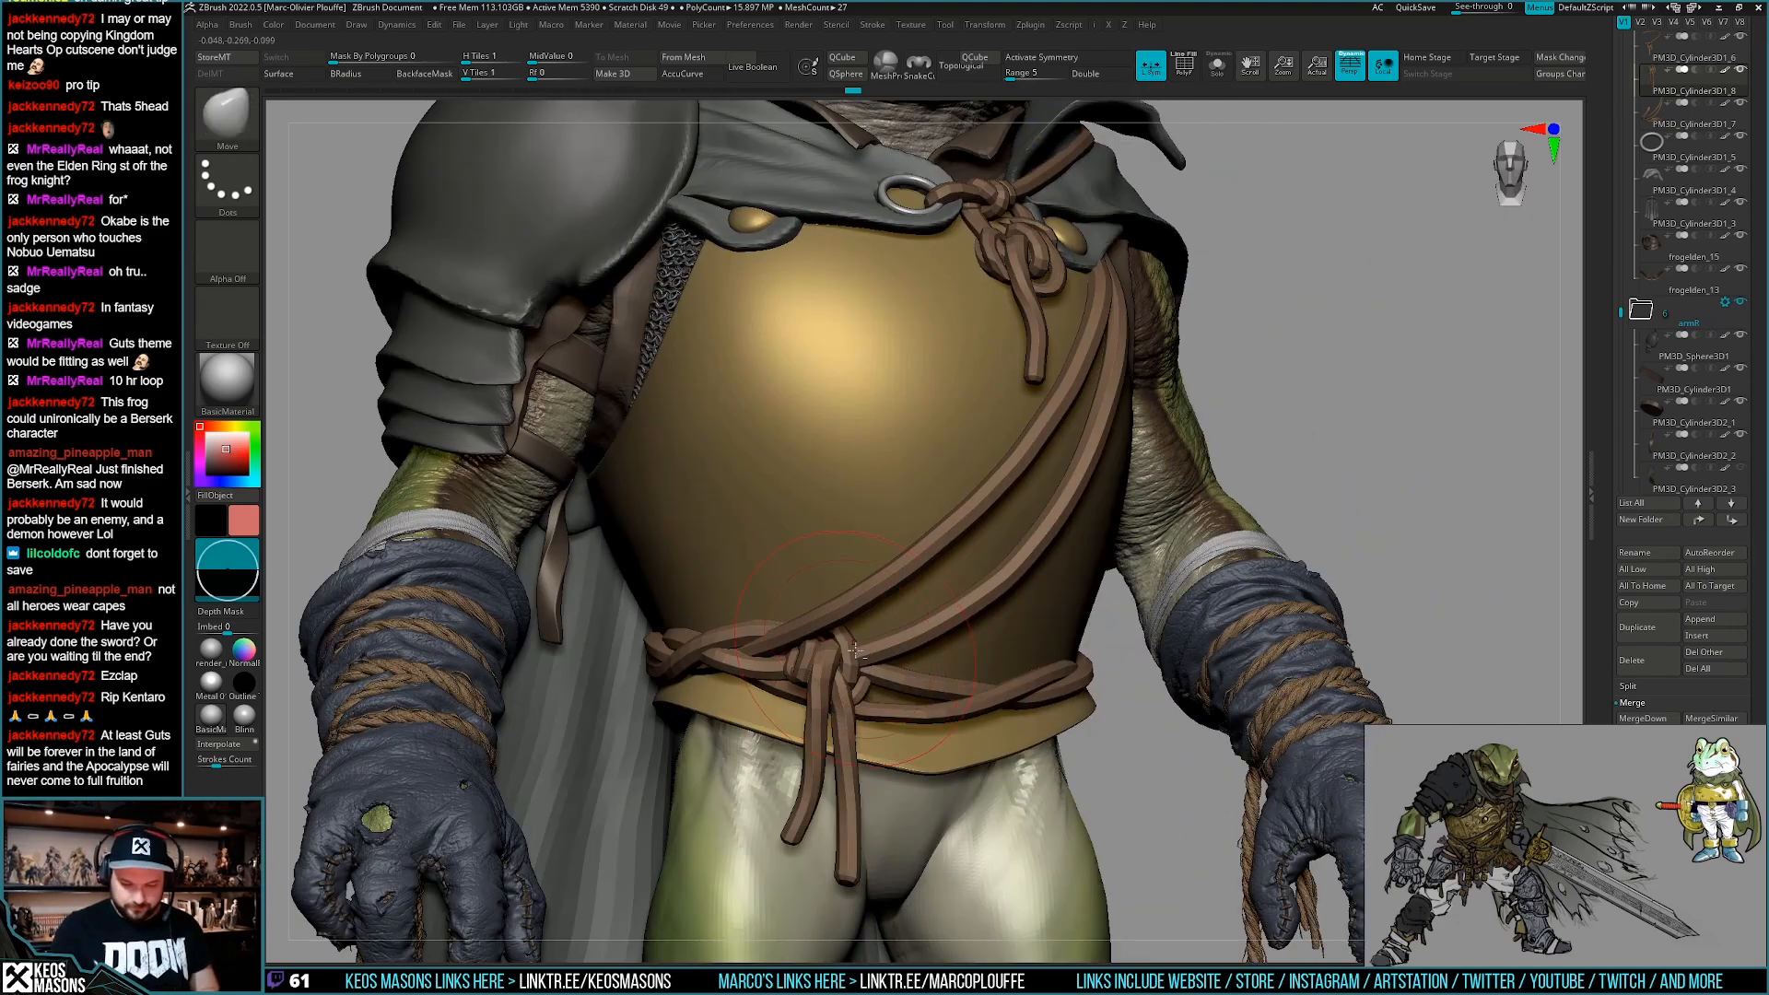
{"action": "key", "text": "alt+s"}
{"action": "key", "text": "w"}
{"action": "left_click_drag", "start_coordinate": [855, 649], "coordinate": [864, 647], "text": "ctrl"}
{"action": "key", "text": "q"}
{"action": "key", "text": "alt+s"}
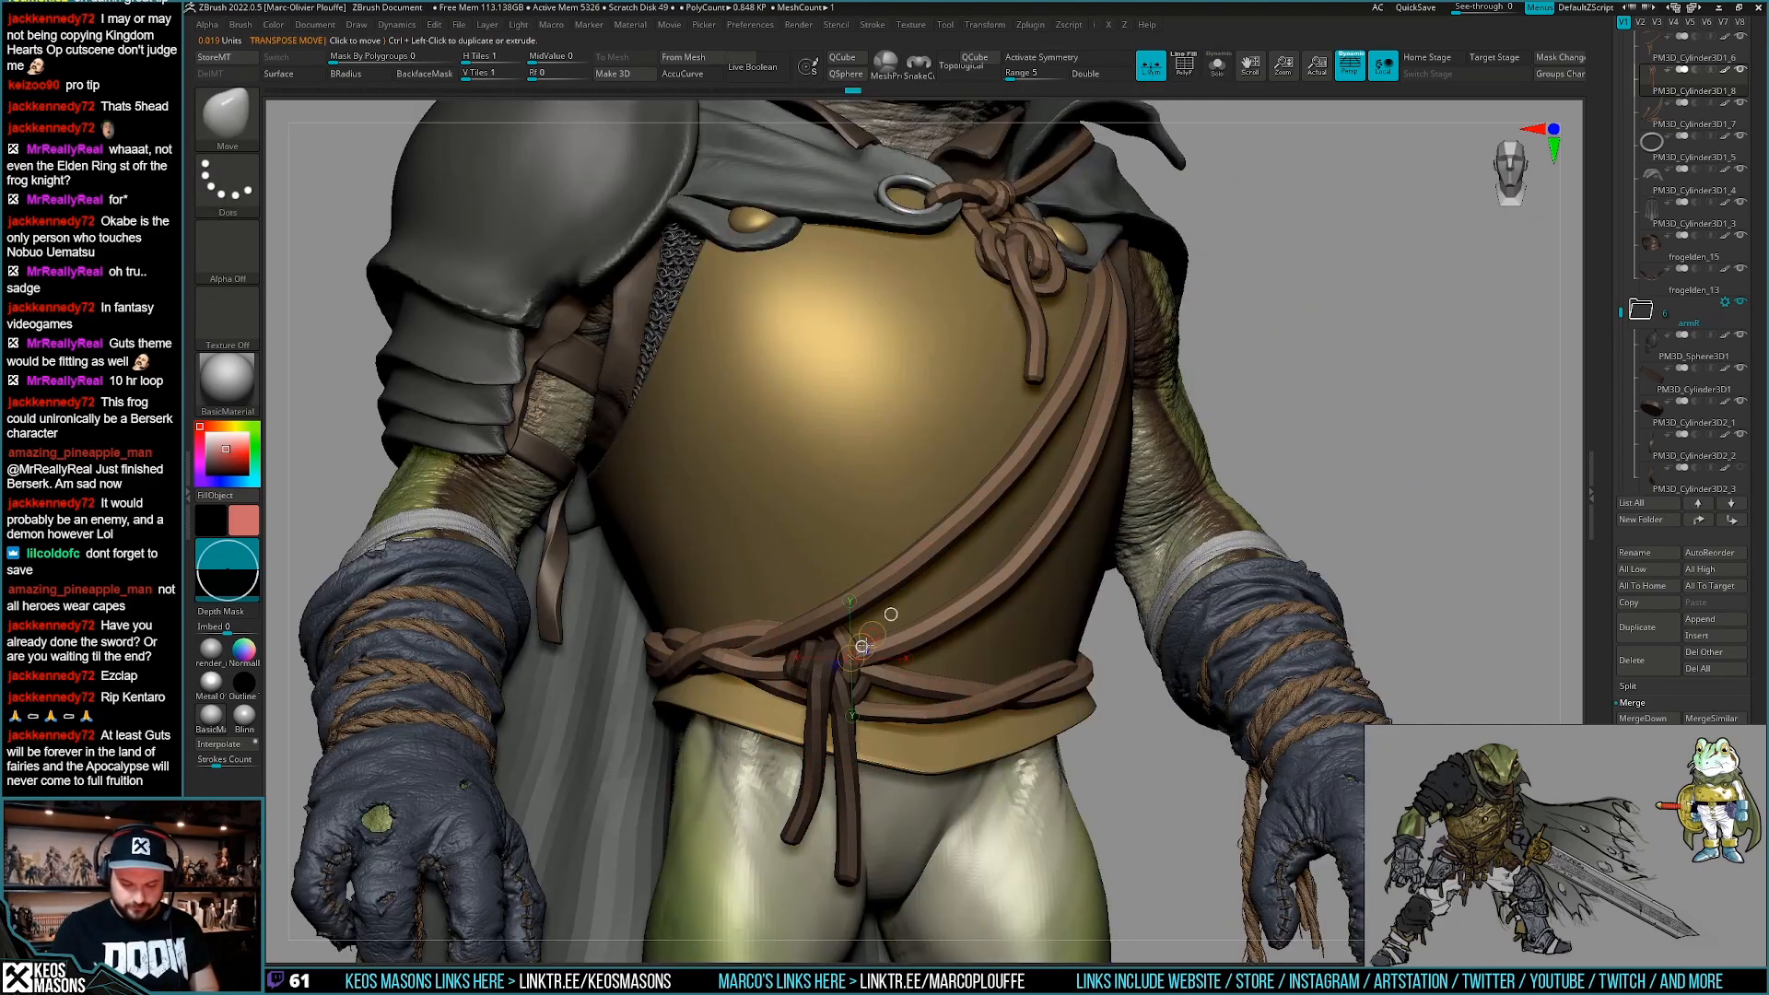
Reshape the waist knot's unmasked loop with a smaller Move brush so it sits on the rope crossing.
{"action": "key", "text": "space"}
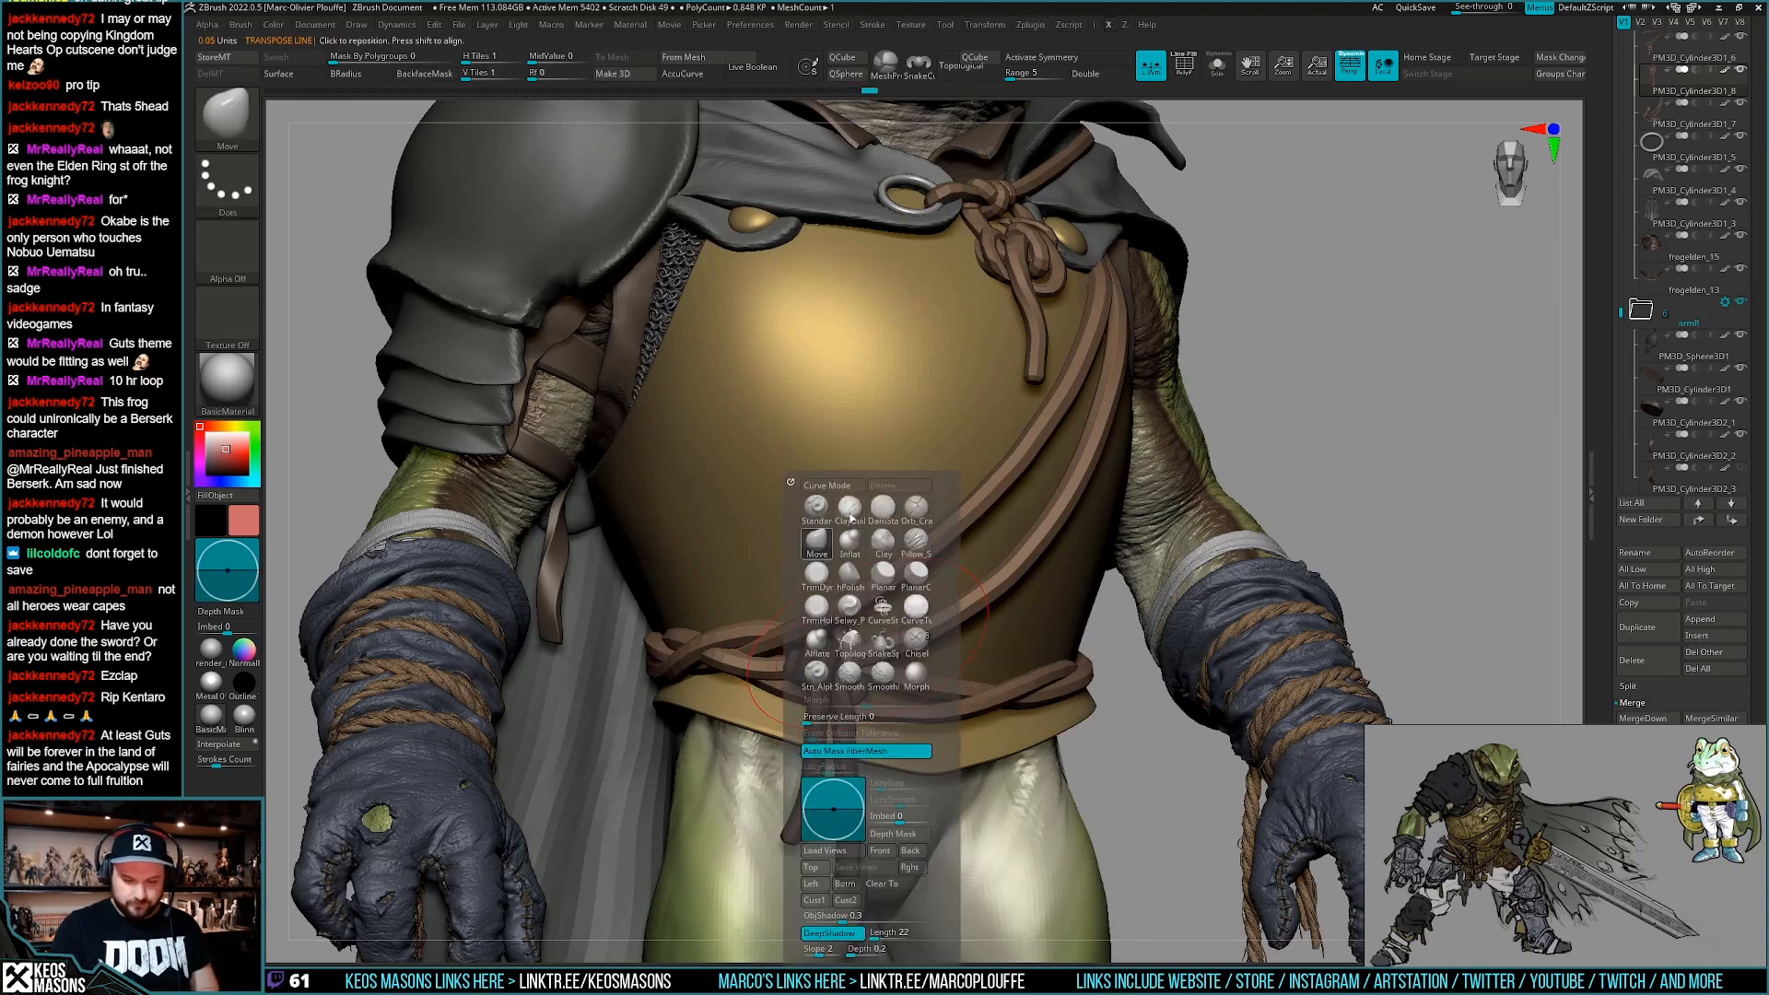
{"action": "left_click", "coordinate": [824, 542]}
{"action": "key", "text": "Escape"}
{"action": "key", "text": "space"}
{"action": "key", "text": "space"}
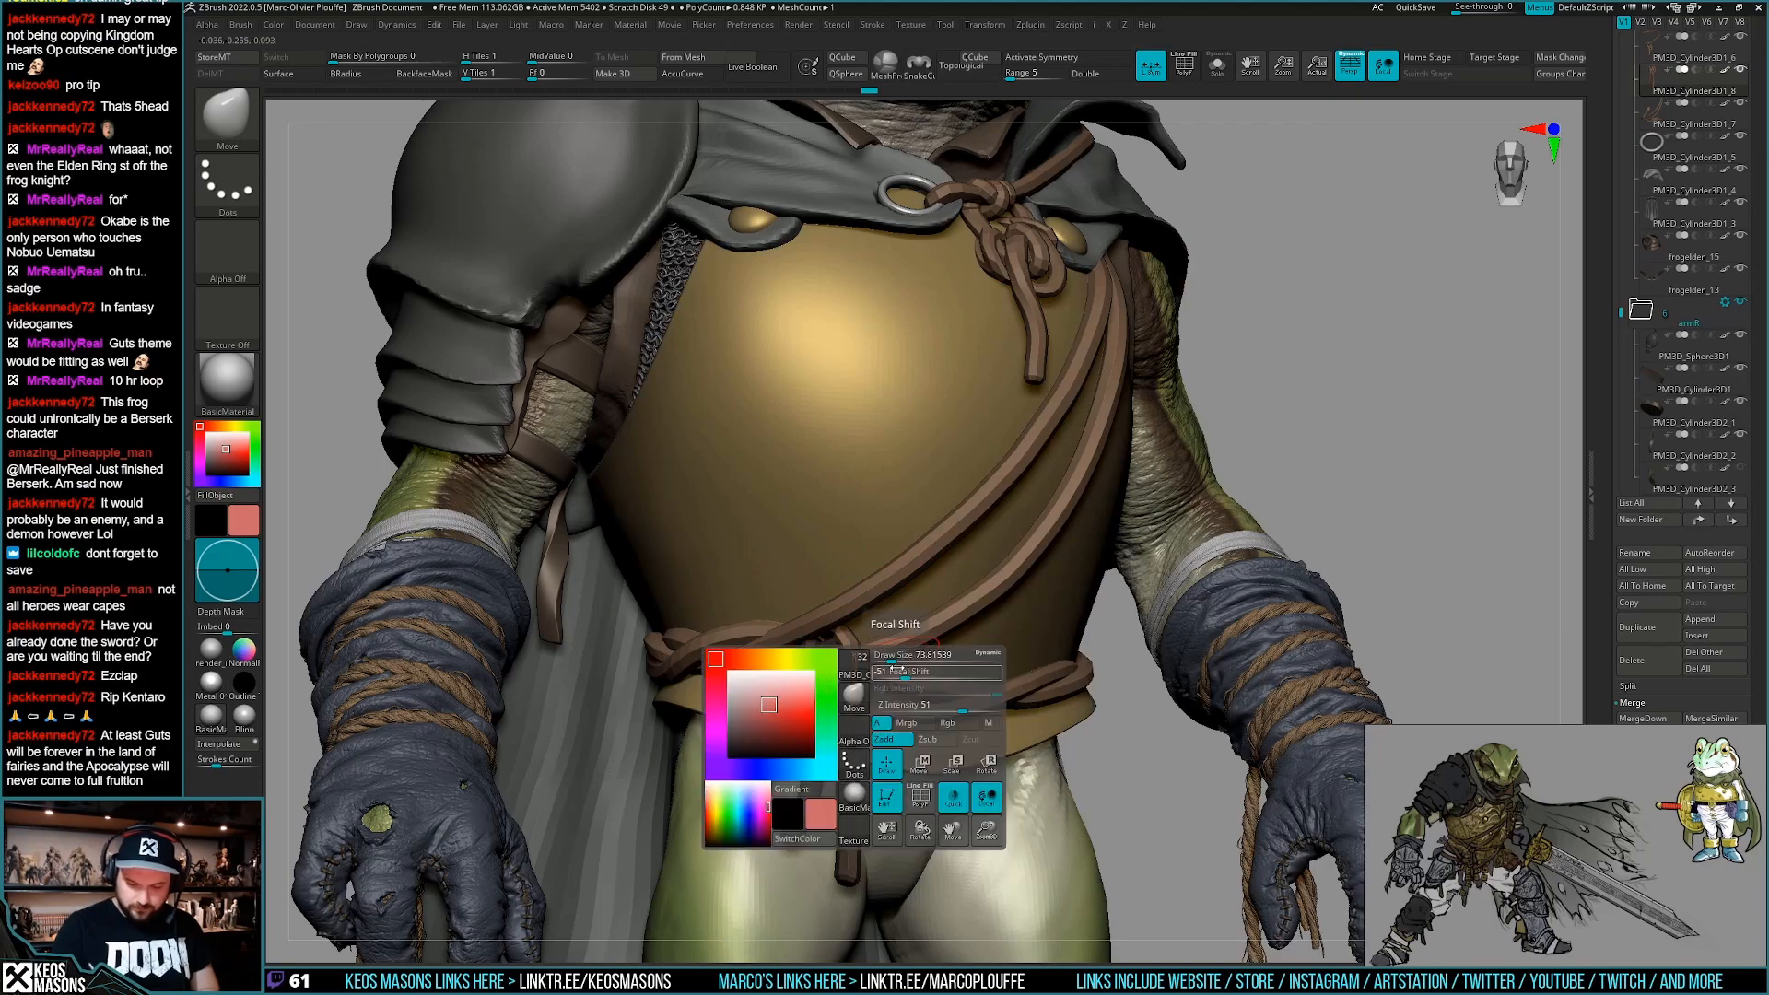
{"action": "right_click_drag", "start_coordinate": [886, 656], "coordinate": [841, 683]}
{"action": "left_click_drag", "start_coordinate": [841, 631], "coordinate": [851, 640]}
{"action": "right_click_drag", "start_coordinate": [851, 639], "coordinate": [1204, 516], "text": "ctrl"}
{"action": "right_click_drag", "start_coordinate": [1188, 719], "coordinate": [835, 927], "text": "ctrl"}
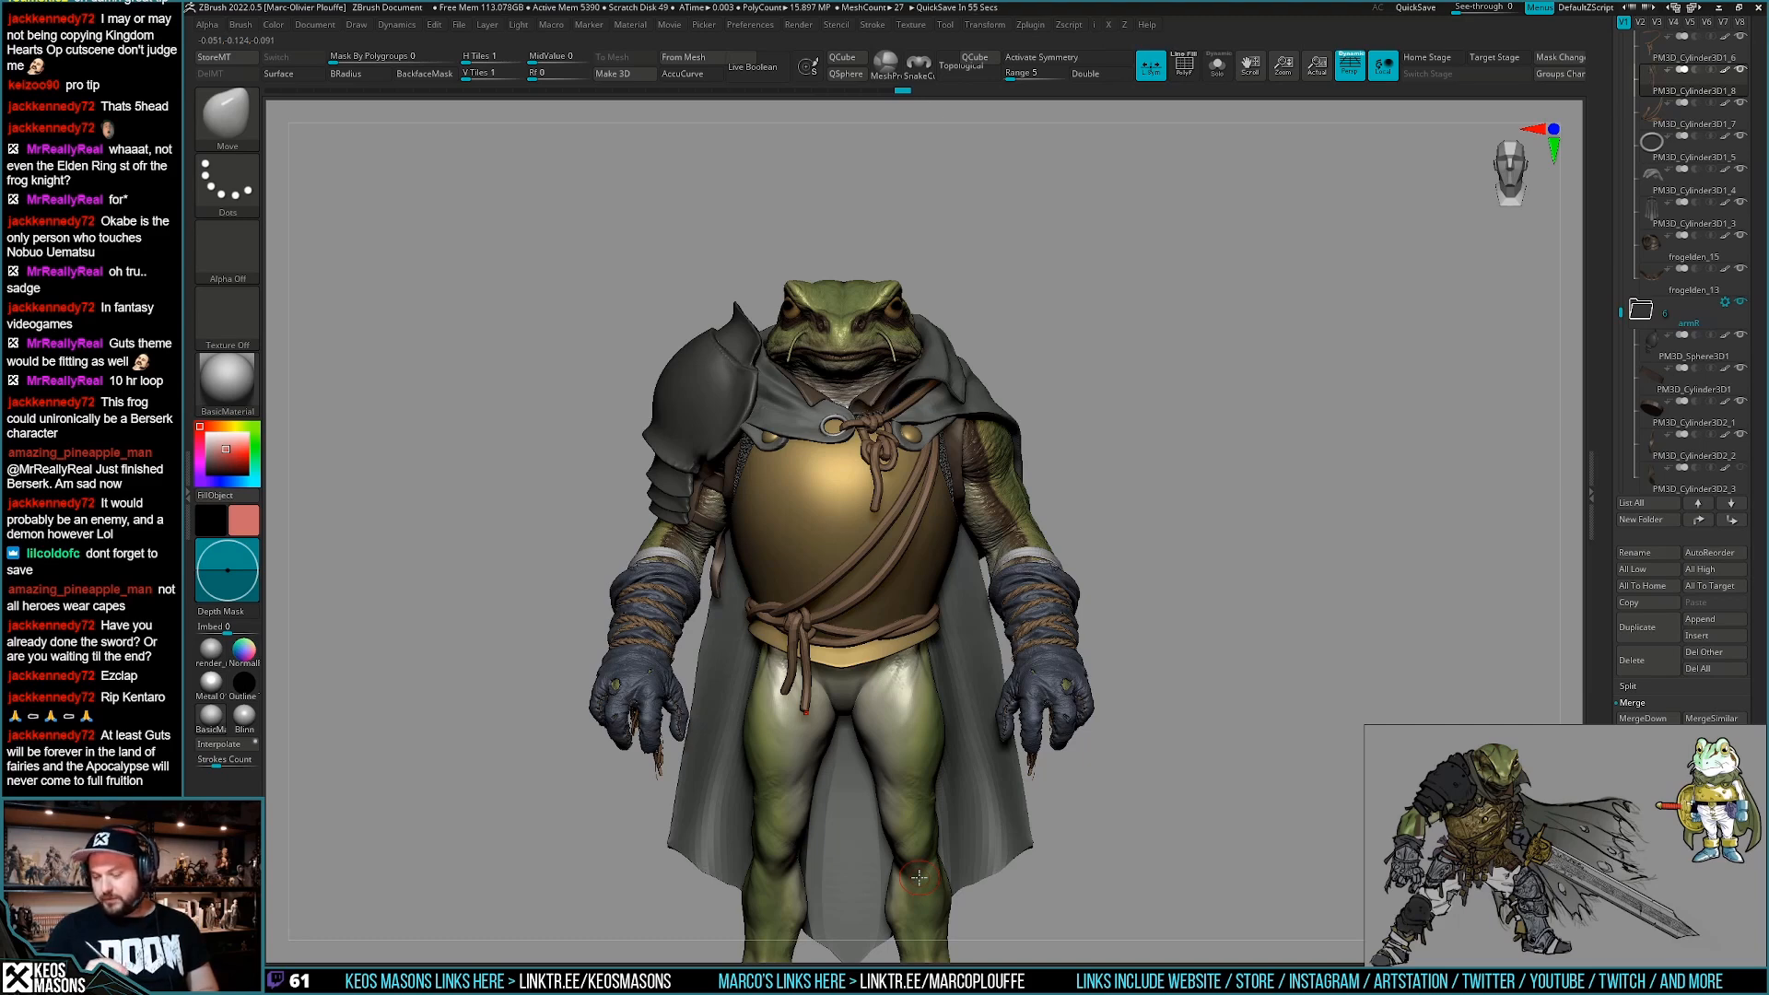
Check the knotted waist ropes on the full figure from several angles and save the project.
{"action": "left_click_drag", "start_coordinate": [1070, 763], "coordinate": [1073, 702], "text": "alt"}
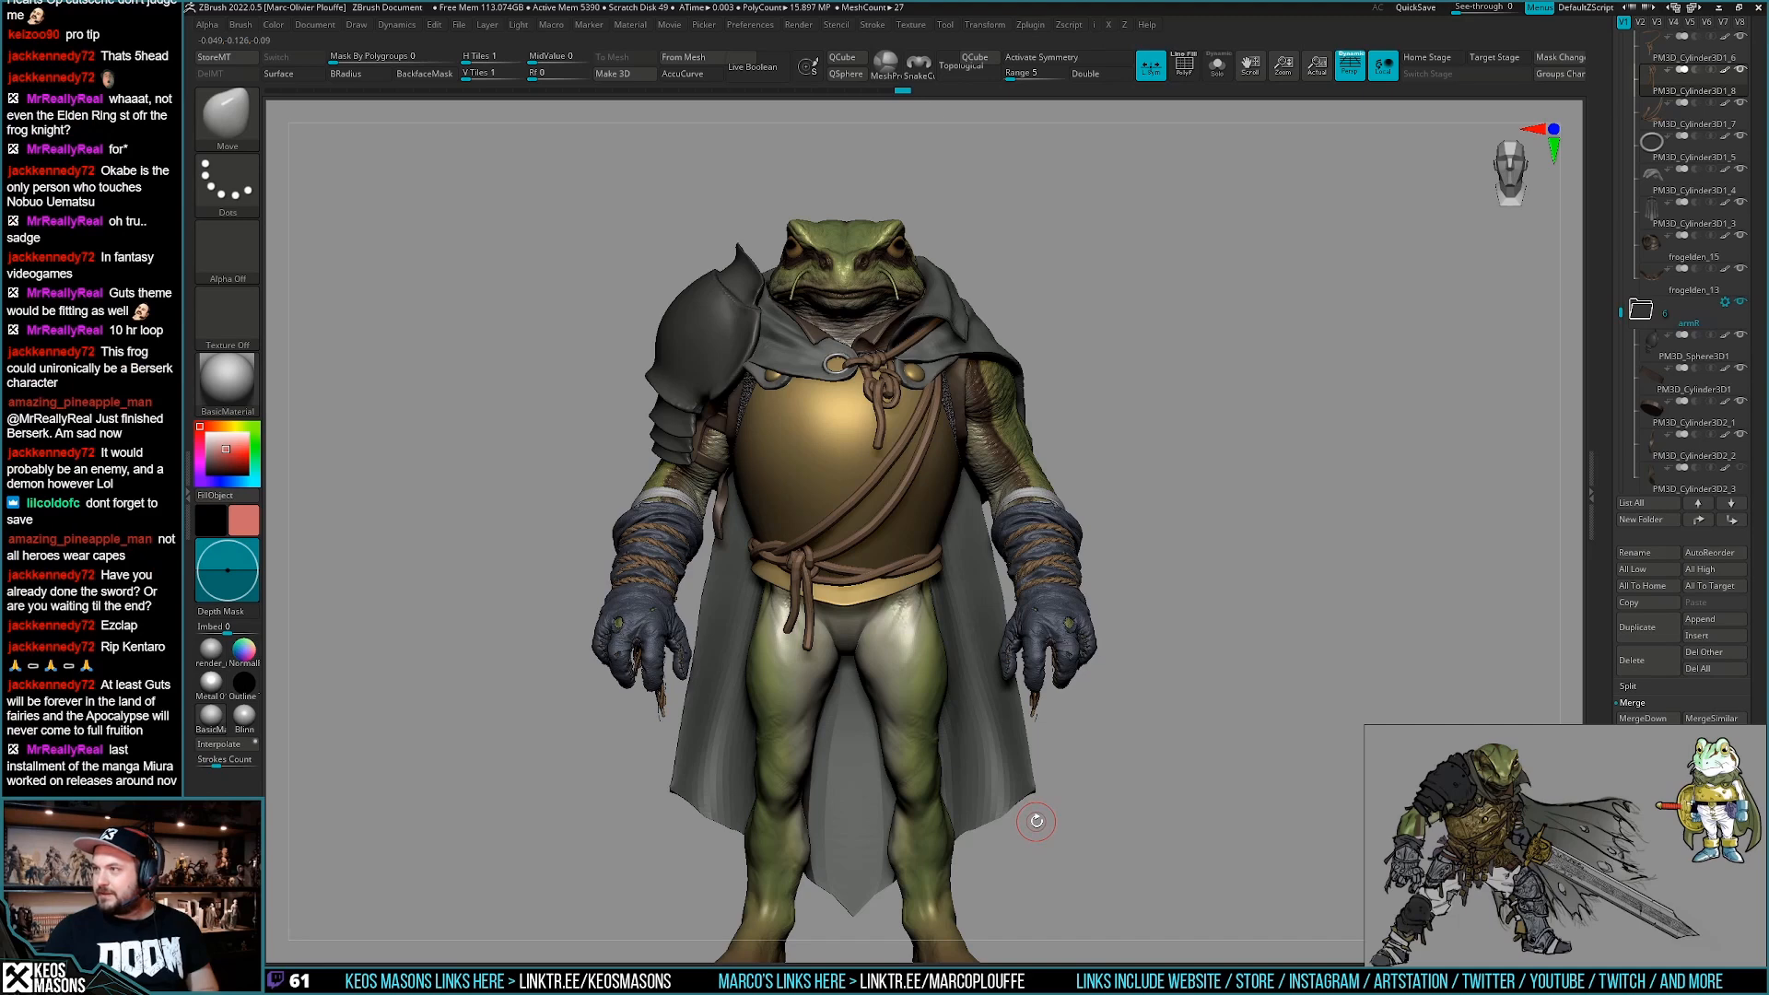
{"action": "left_click_drag", "start_coordinate": [1039, 813], "coordinate": [1077, 769]}
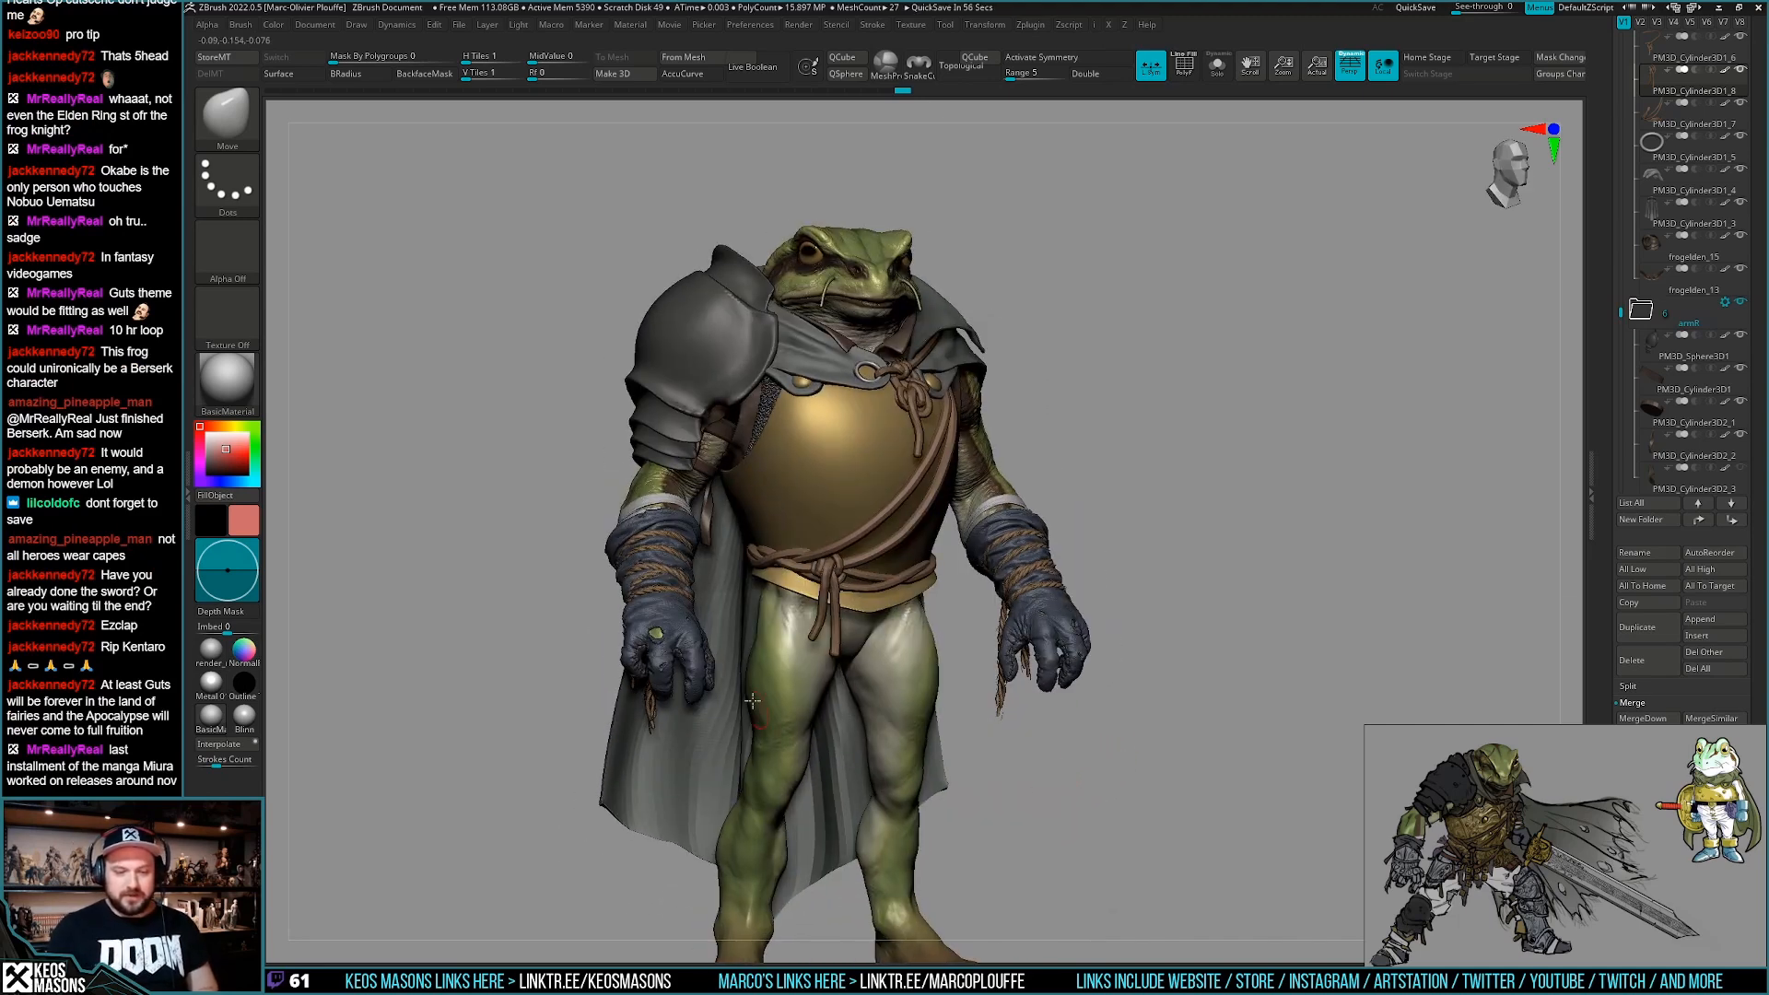
{"action": "mouse_move", "coordinate": [1207, 691]}
{"action": "left_mouse_down"}
{"action": "mouse_move", "coordinate": [1202, 677]}
{"action": "mouse_move", "coordinate": [1186, 721]}
{"action": "mouse_move", "coordinate": [1211, 677]}
{"action": "mouse_move", "coordinate": [1188, 711]}
{"action": "mouse_move", "coordinate": [1193, 693]}
{"action": "left_mouse_up"}
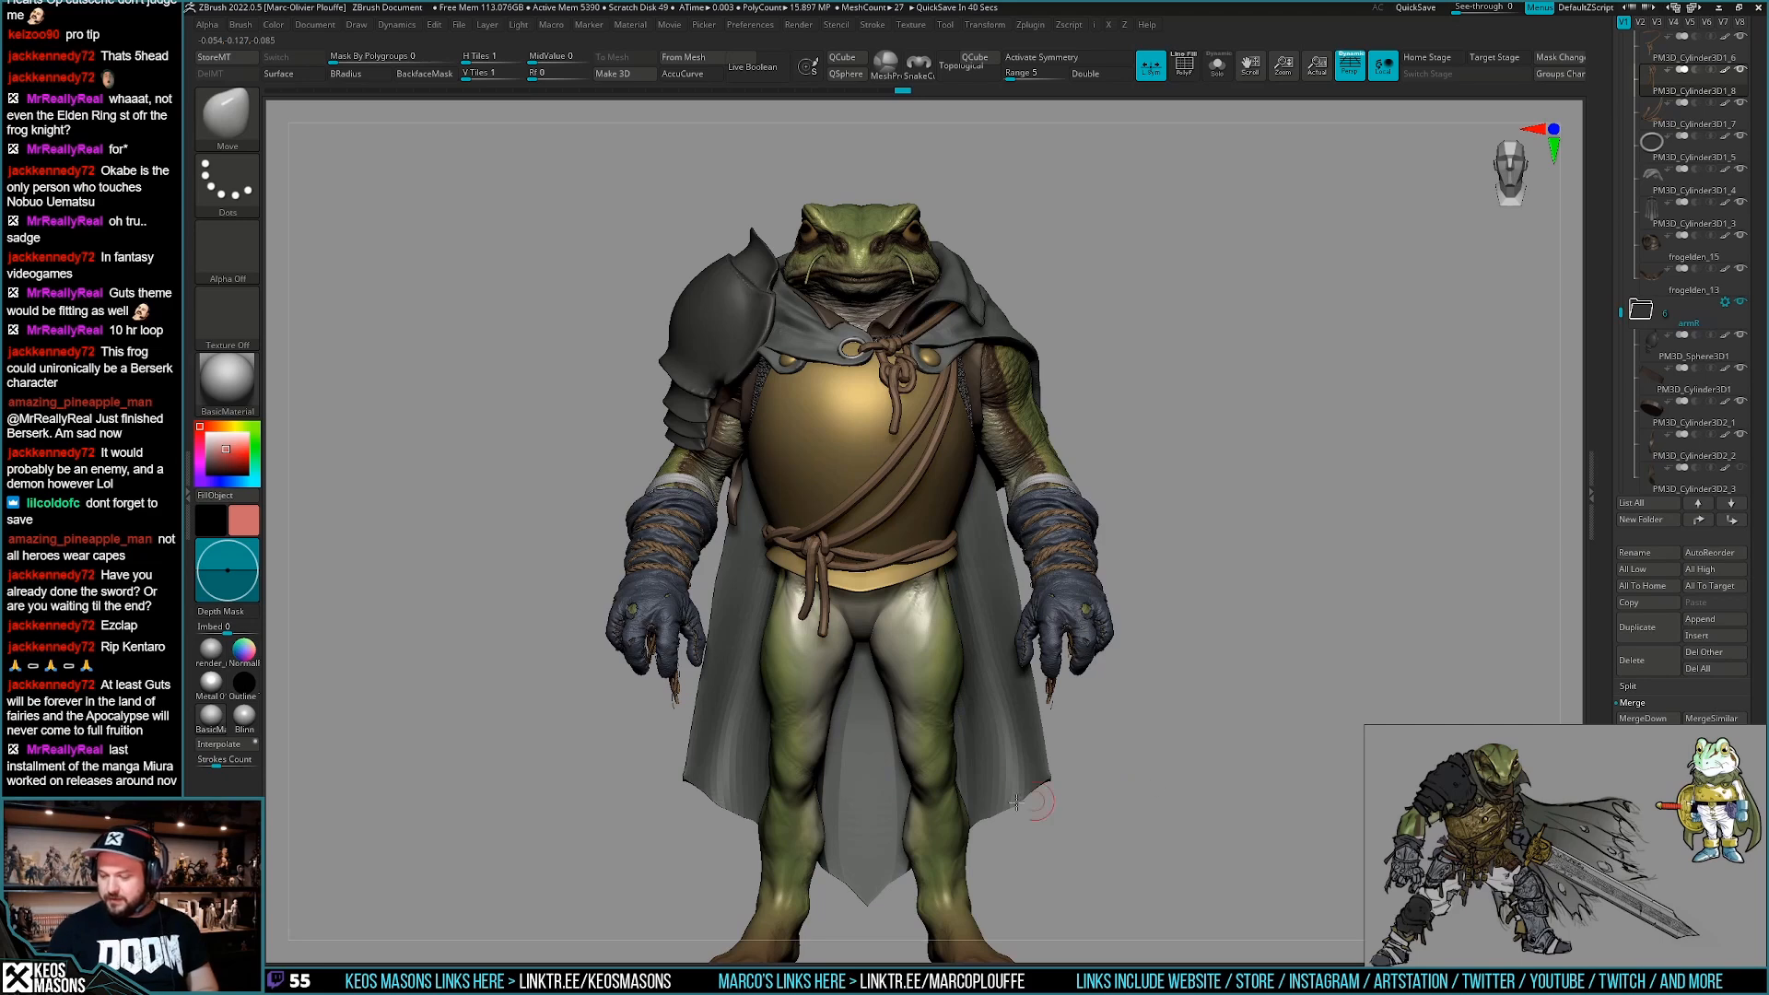
{"action": "left_click_drag", "start_coordinate": [1052, 739], "coordinate": [1030, 790]}
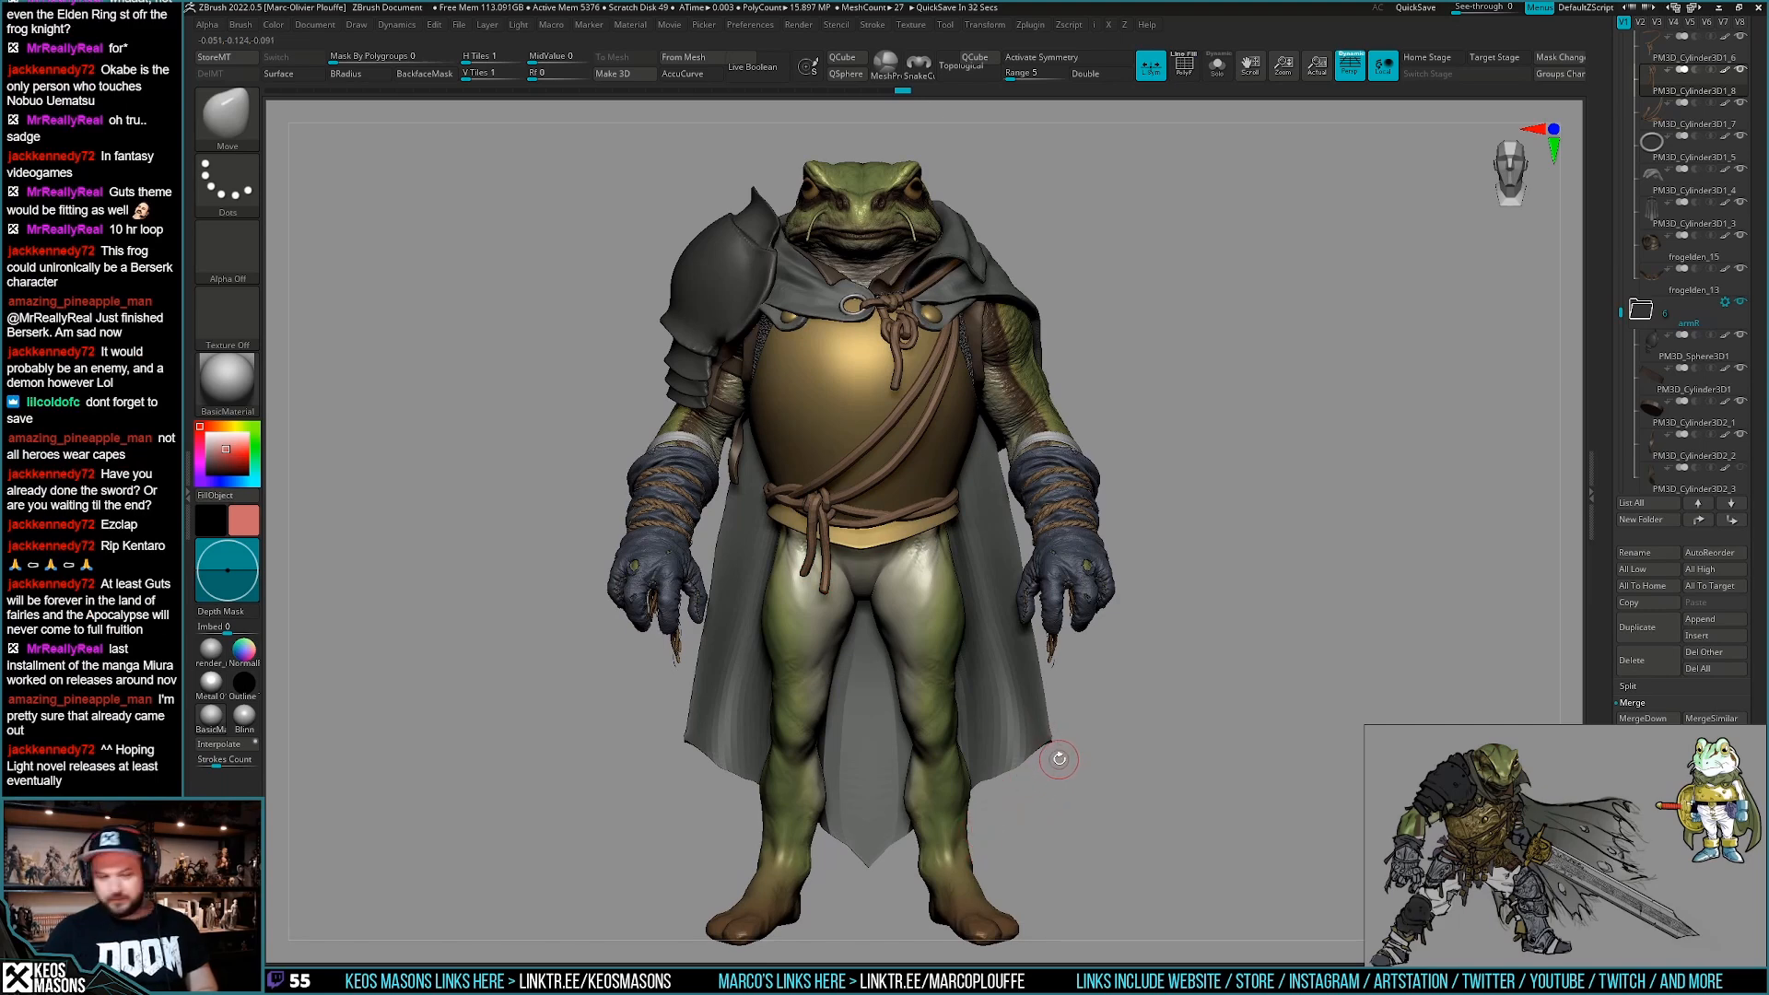
{"action": "mouse_move", "coordinate": [1053, 765]}
{"action": "left_mouse_down"}
{"action": "mouse_move", "coordinate": [1087, 763]}
{"action": "mouse_move", "coordinate": [1058, 763]}
{"action": "mouse_move", "coordinate": [1055, 793]}
{"action": "left_mouse_up"}
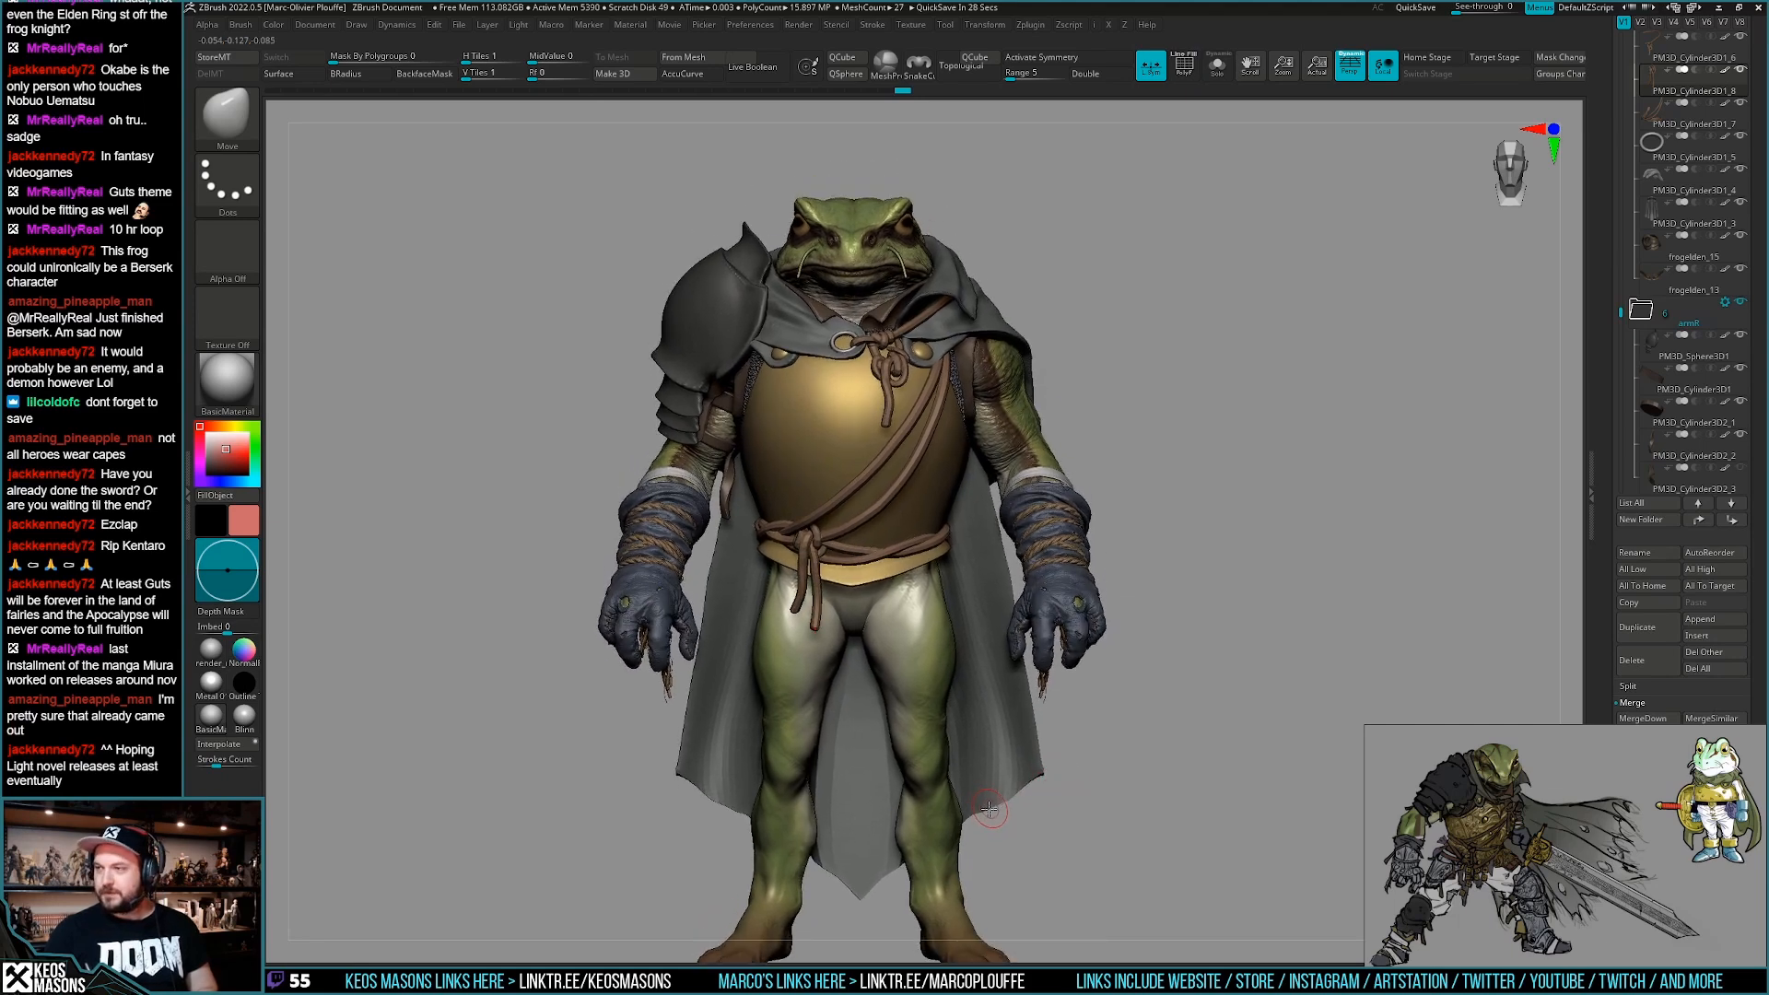
{"action": "left_click_drag", "start_coordinate": [1089, 734], "coordinate": [1141, 710], "text": "alt"}
{"action": "key", "text": "ctrl+shift+s"}
{"action": "left_click", "coordinate": [1214, 738]}
{"action": "left_click", "coordinate": [922, 496]}
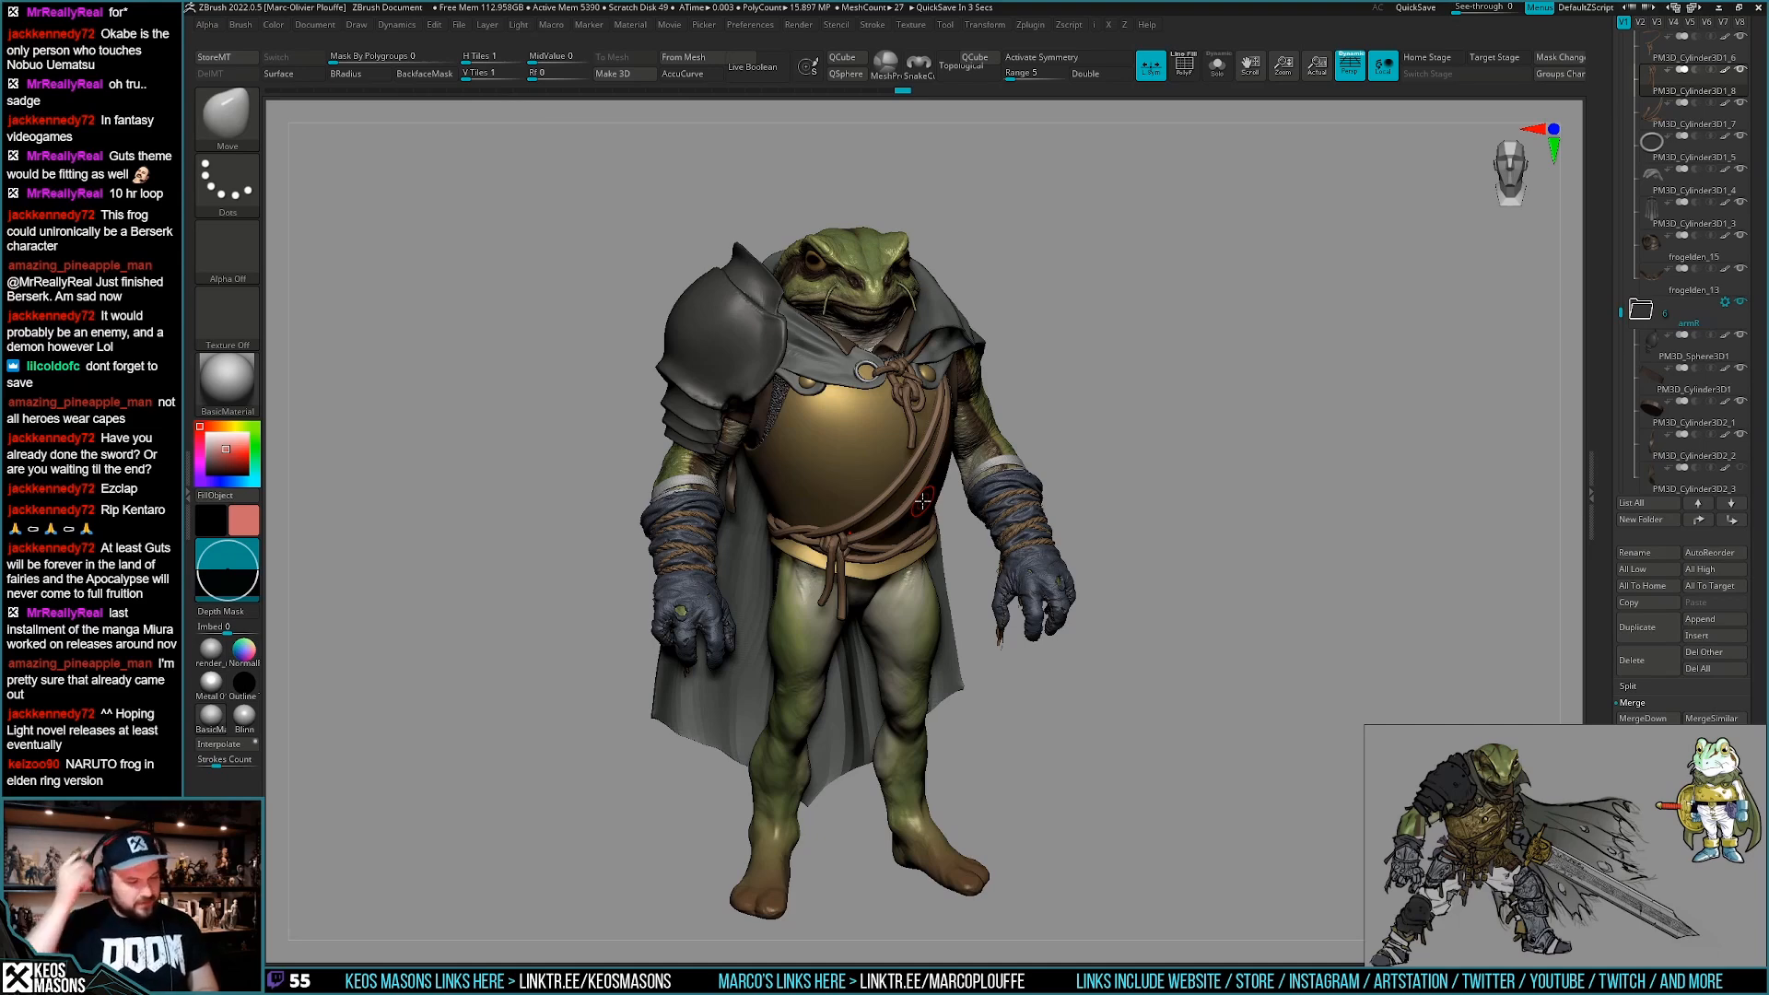
{"action": "mouse_move", "coordinate": [1180, 737]}
{"action": "left_mouse_down", "text": "shift"}
{"action": "mouse_move", "coordinate": [1150, 709]}
{"action": "mouse_move", "coordinate": [1157, 749]}
{"action": "mouse_move", "coordinate": [1168, 694]}
{"action": "mouse_move", "coordinate": [1147, 794]}
{"action": "mouse_move", "coordinate": [1153, 756]}
{"action": "left_mouse_up", "text": "shift"}
{"action": "key", "text": "Escape"}
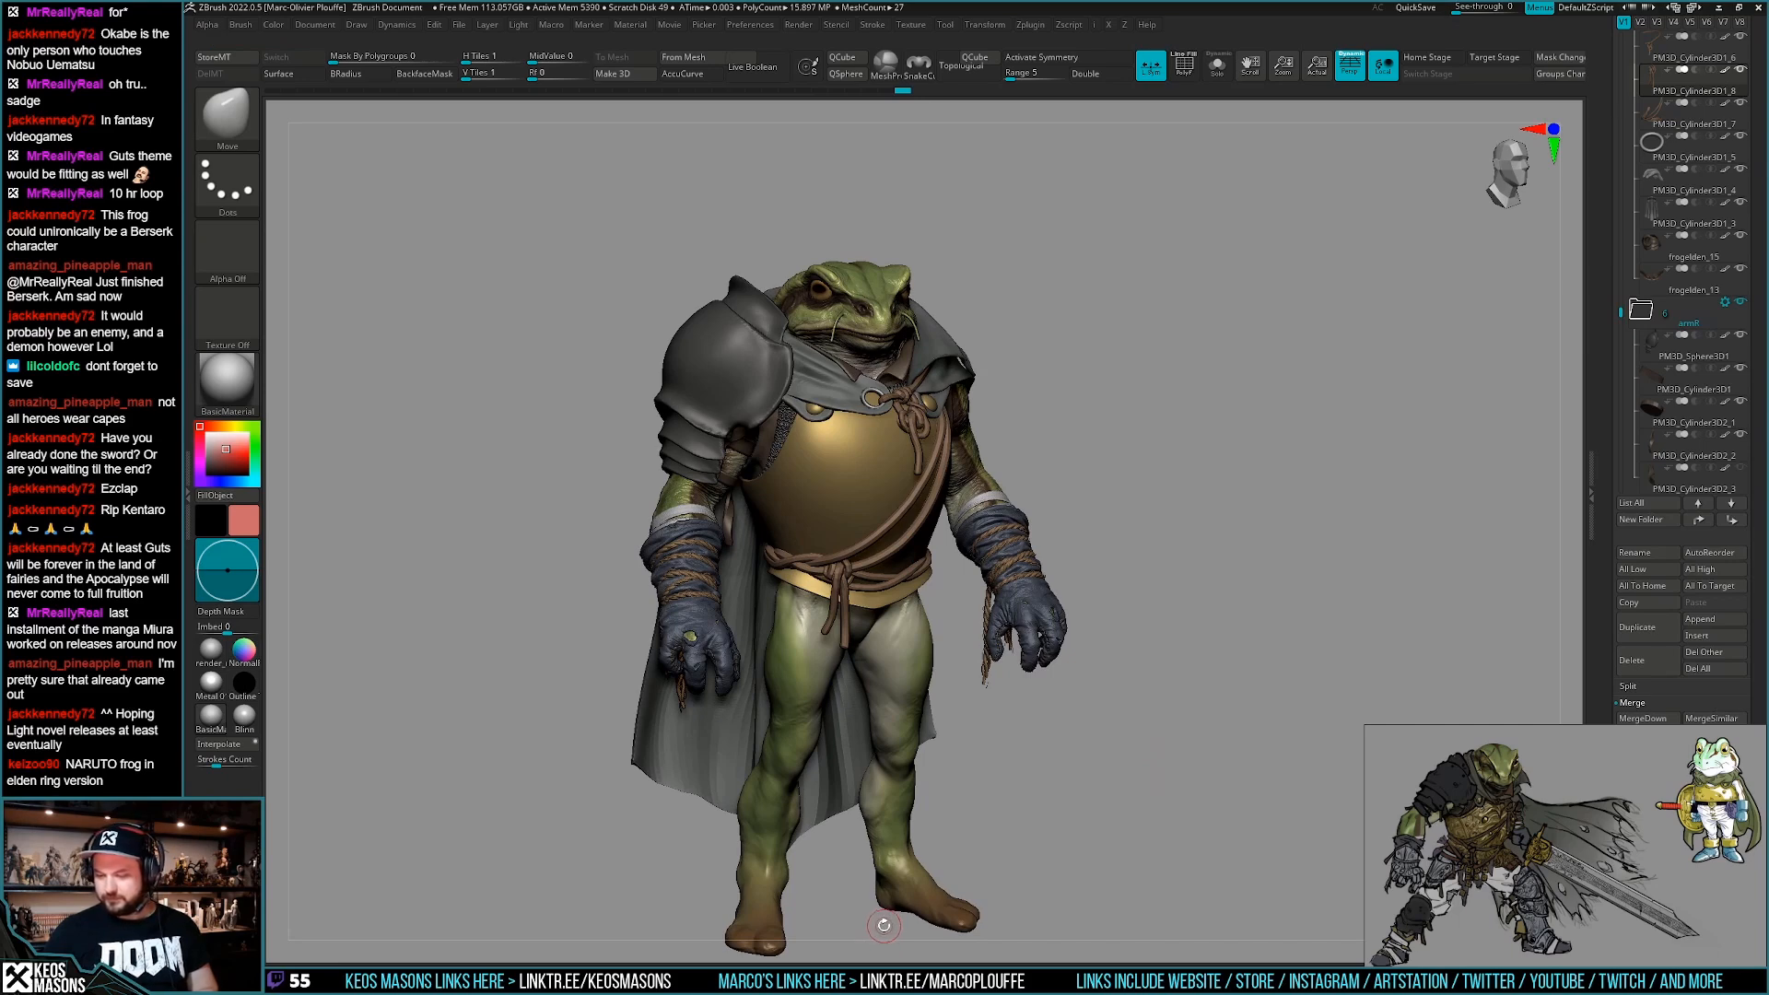
{"action": "left_click_drag", "start_coordinate": [1127, 768], "coordinate": [1101, 782]}
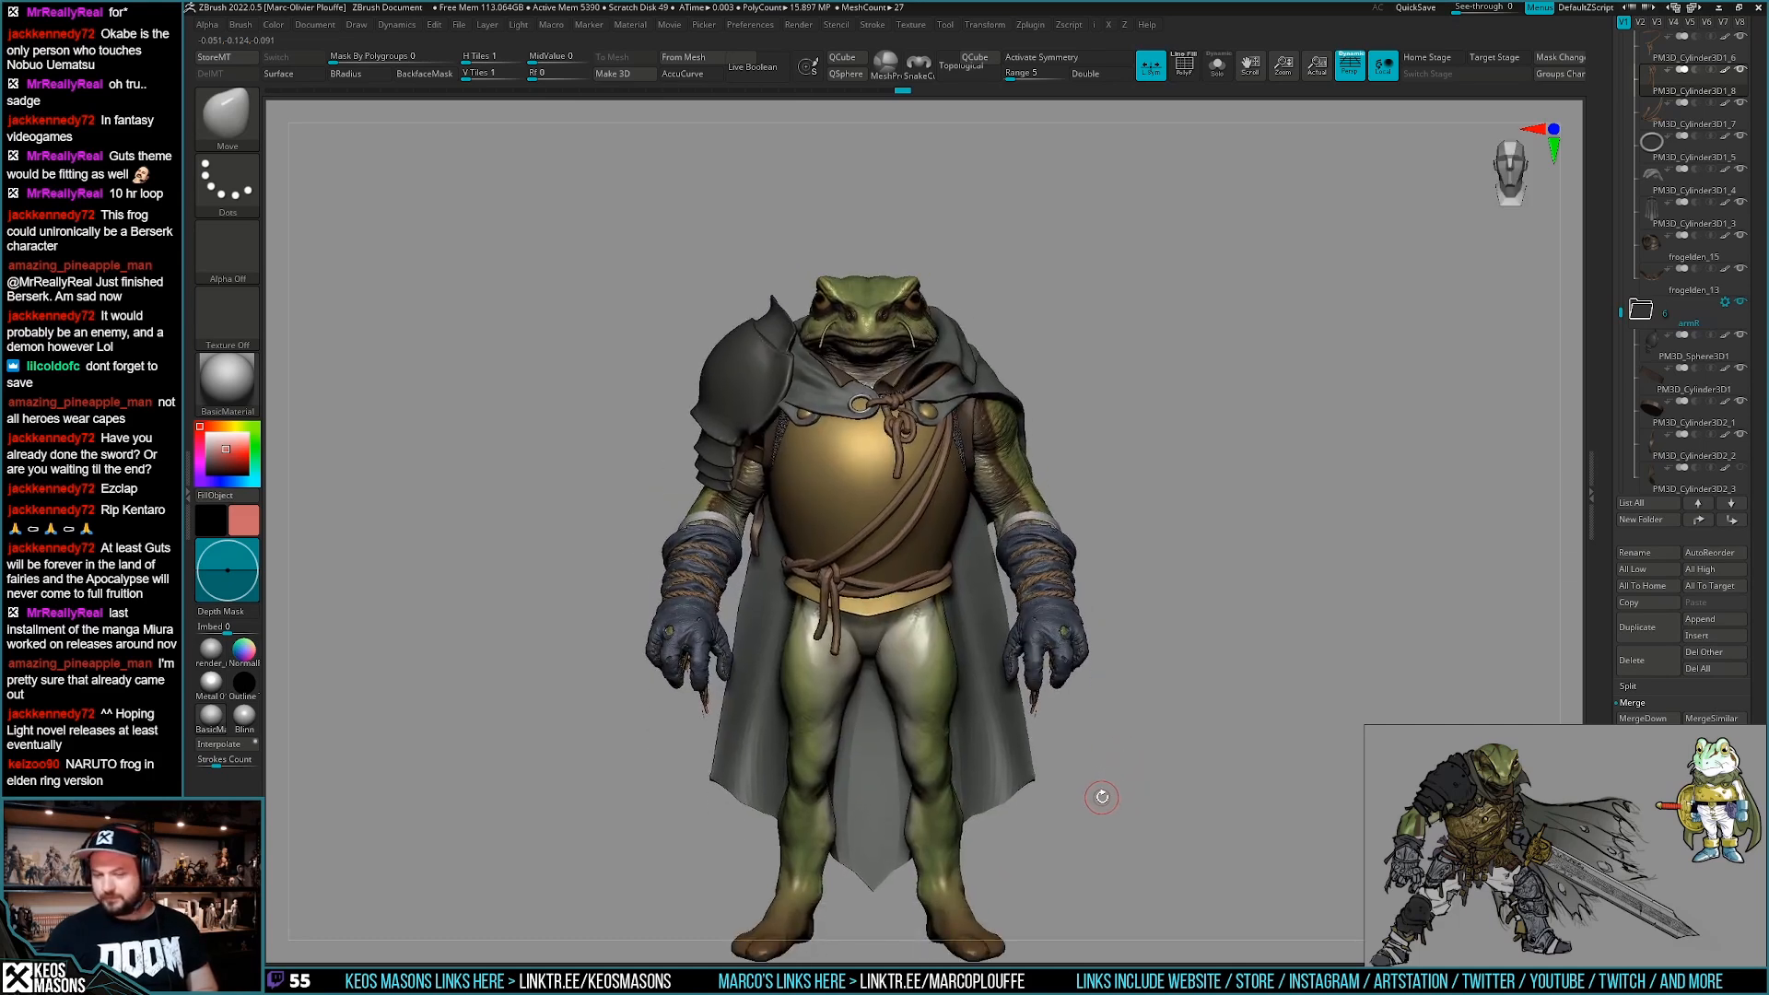
{"action": "left_click_drag", "start_coordinate": [1106, 798], "coordinate": [1130, 780]}
Duplicate the frog's arm subtool frogelden_11c in the body folder and bake all layers of the copy.
{"action": "left_click_drag", "start_coordinate": [1602, 585], "coordinate": [1599, 710]}
{"action": "left_click_drag", "start_coordinate": [1620, 574], "coordinate": [1623, 293]}
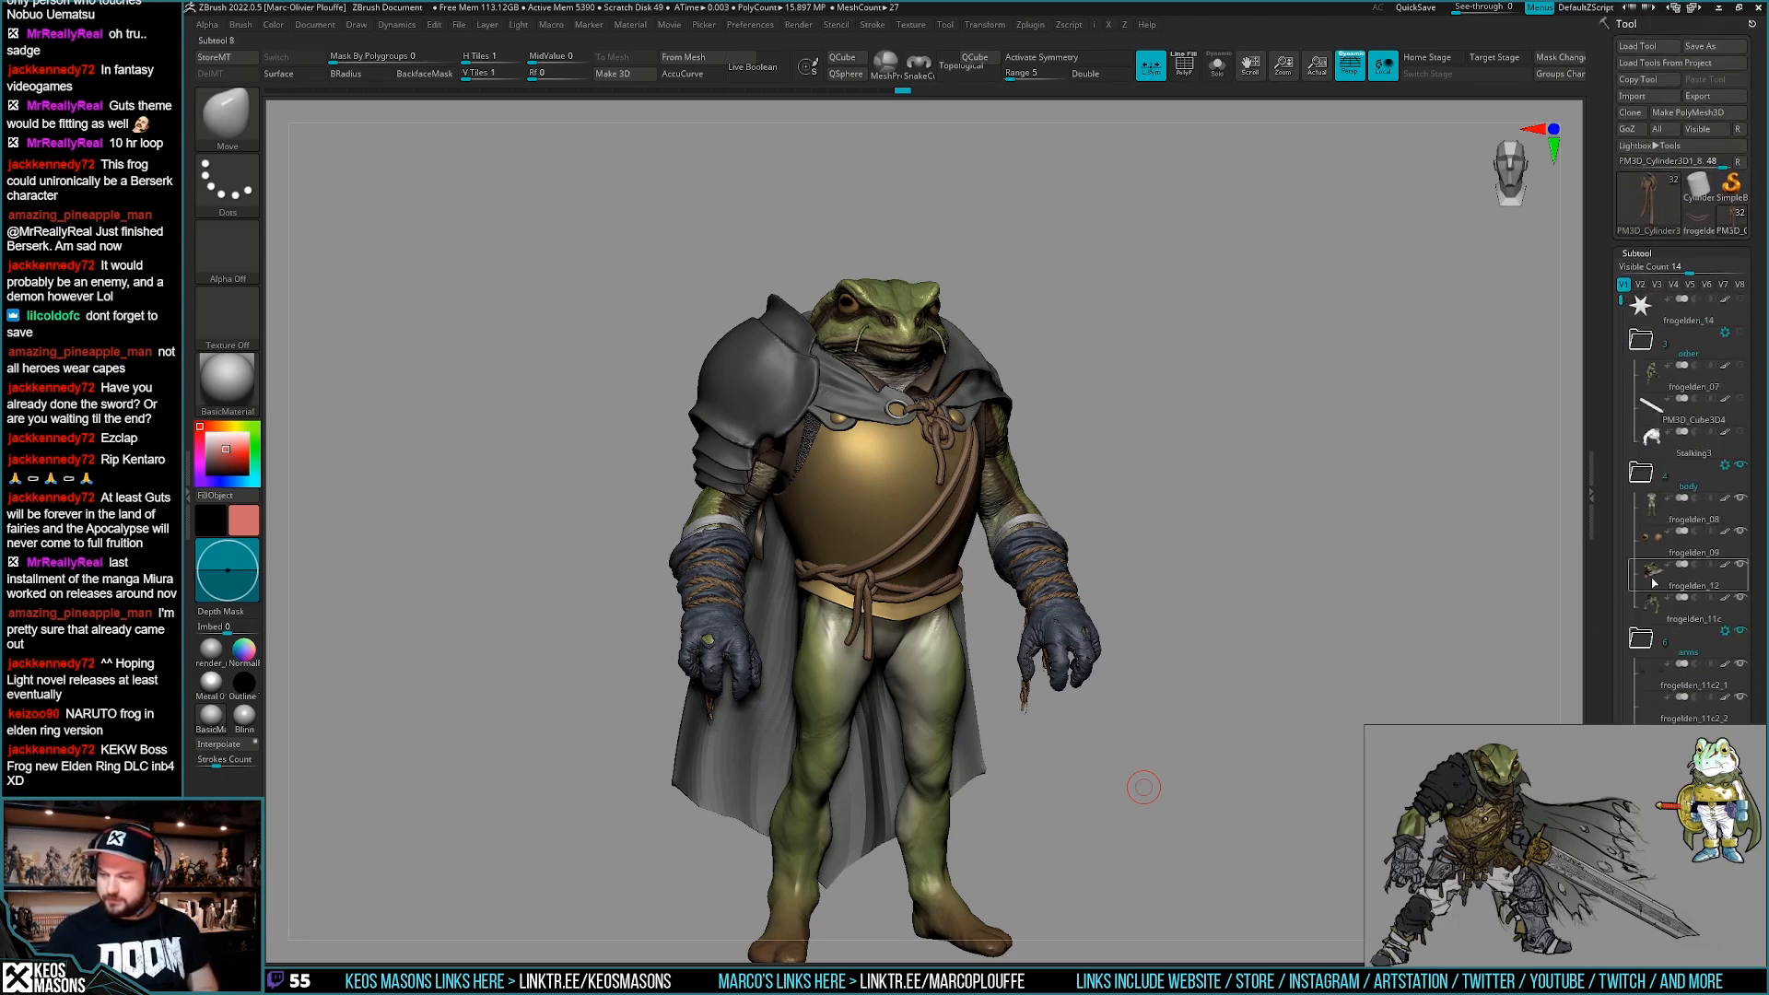
{"action": "left_click", "coordinate": [1672, 607]}
{"action": "left_click_drag", "start_coordinate": [1606, 596], "coordinate": [1613, 450]}
{"action": "left_click", "coordinate": [1642, 448]}
{"action": "mouse_move", "coordinate": [1601, 589]}
{"action": "left_mouse_down"}
{"action": "mouse_move", "coordinate": [1611, 445]}
{"action": "mouse_move", "coordinate": [1615, 485]}
{"action": "left_mouse_up"}
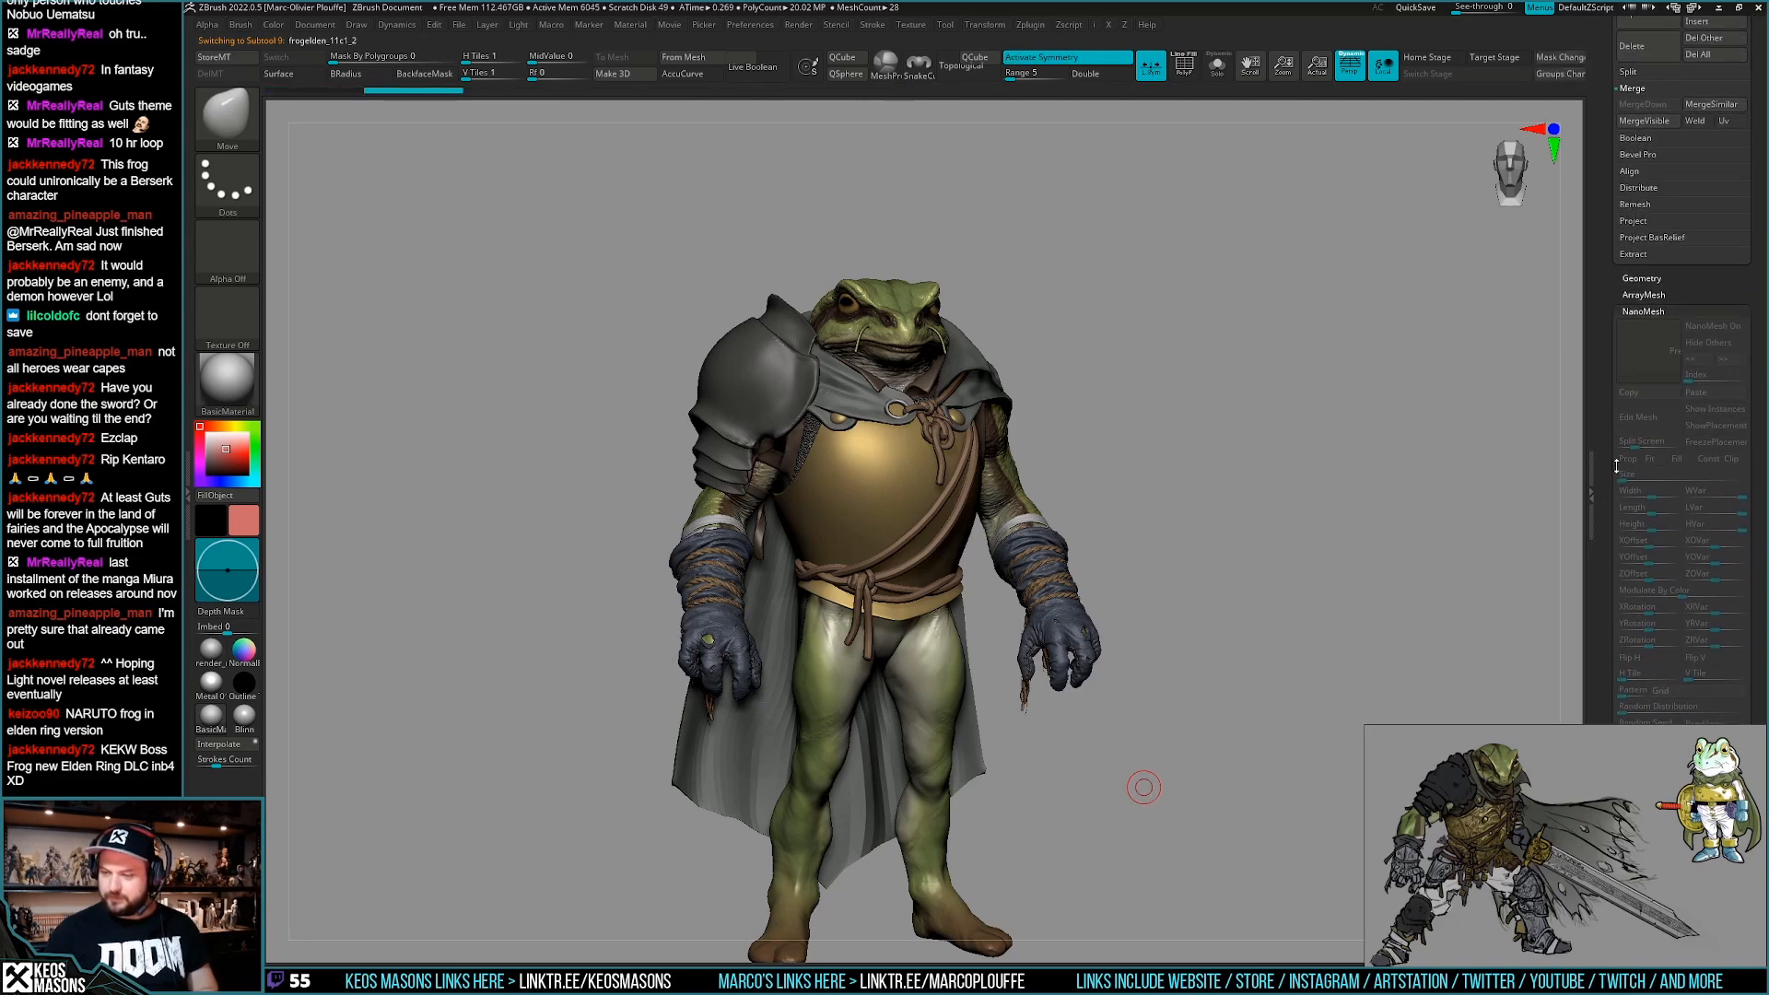
{"action": "left_click", "coordinate": [1646, 312], "text": "shift"}
{"action": "left_click", "coordinate": [1697, 480]}
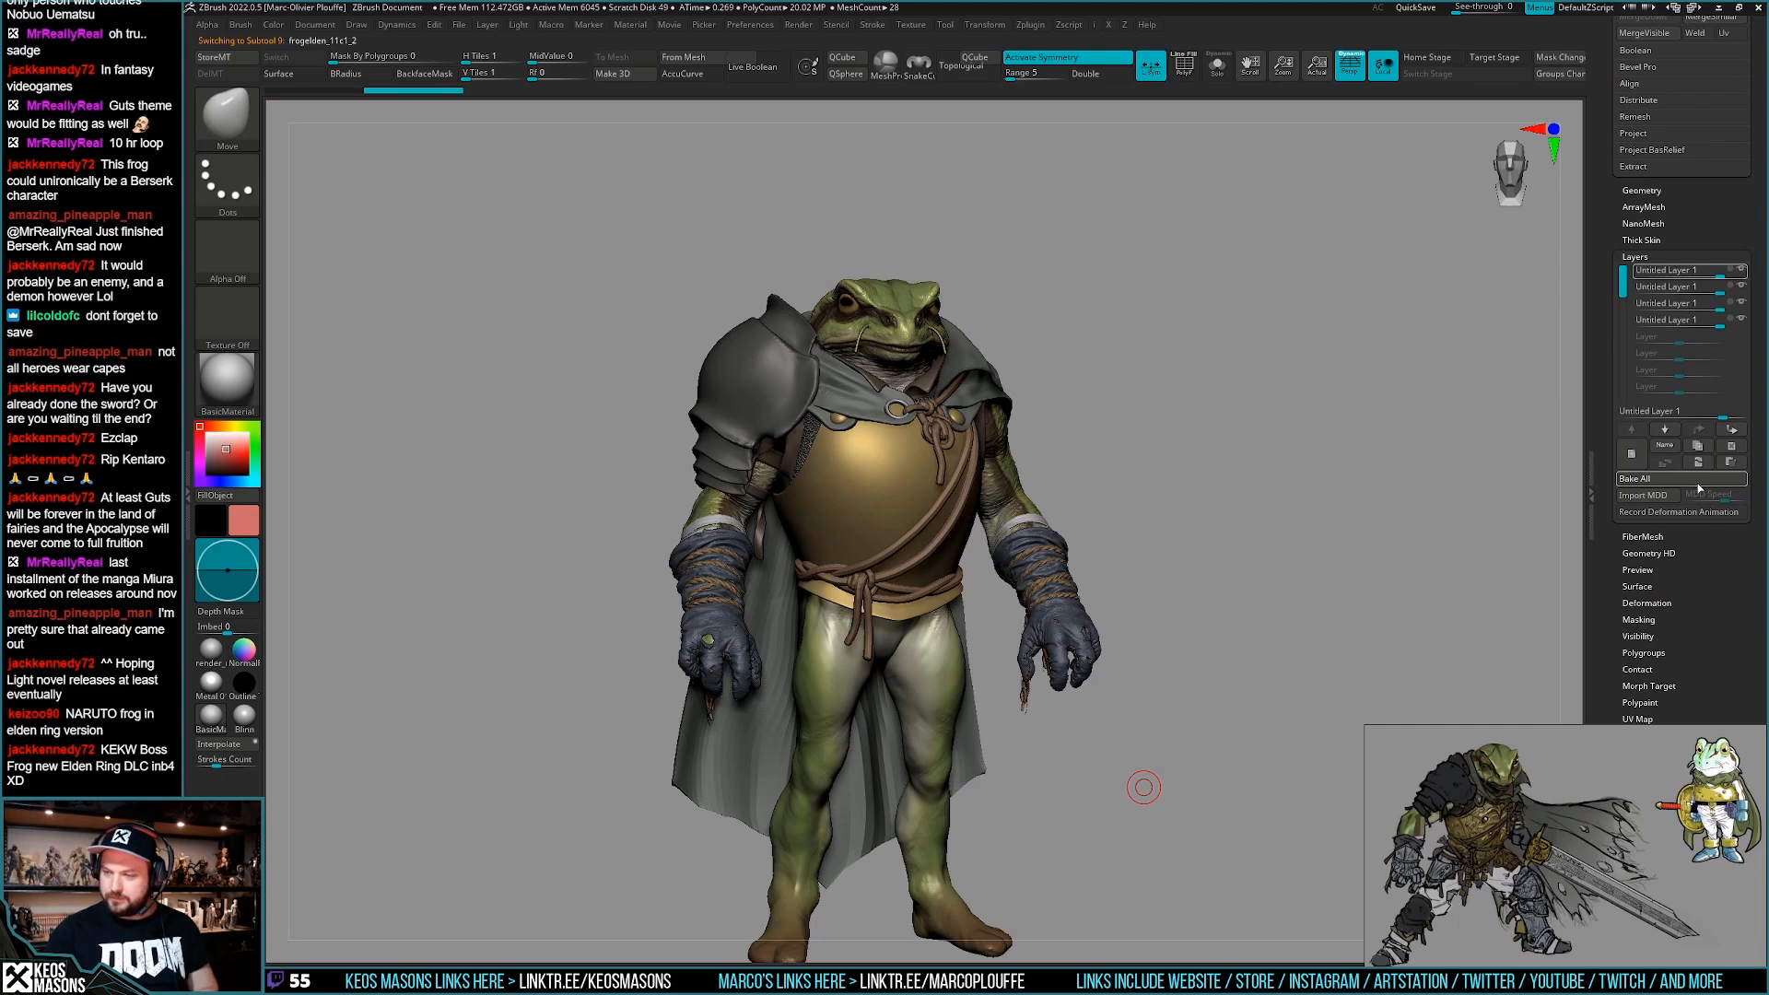
{"action": "left_click", "coordinate": [1239, 562]}
Isolate the duplicate, turn off its symmetry and hide everything except the arm on the pauldron side.
{"action": "key", "text": "space"}
{"action": "left_click", "coordinate": [1178, 422]}
{"action": "key", "text": "shift+f"}
{"action": "left_click", "coordinate": [1187, 453]}
{"action": "left_click_drag", "start_coordinate": [1152, 619], "coordinate": [1054, 800]}
{"action": "key", "text": "alt+s"}
{"action": "key", "text": "alt+s"}
{"action": "key", "text": "x"}
{"action": "left_click_drag", "start_coordinate": [1354, 308], "coordinate": [1046, 789], "text": "ctrl+shift"}
Mask the isolated arm from the elbow with Transpose and hide the upper part, keeping only the forearm and hand.
{"action": "left_click_drag", "start_coordinate": [1038, 714], "coordinate": [1012, 682]}
{"action": "key", "text": "w"}
{"action": "left_click_drag", "start_coordinate": [879, 589], "coordinate": [875, 626], "text": "ctrl"}
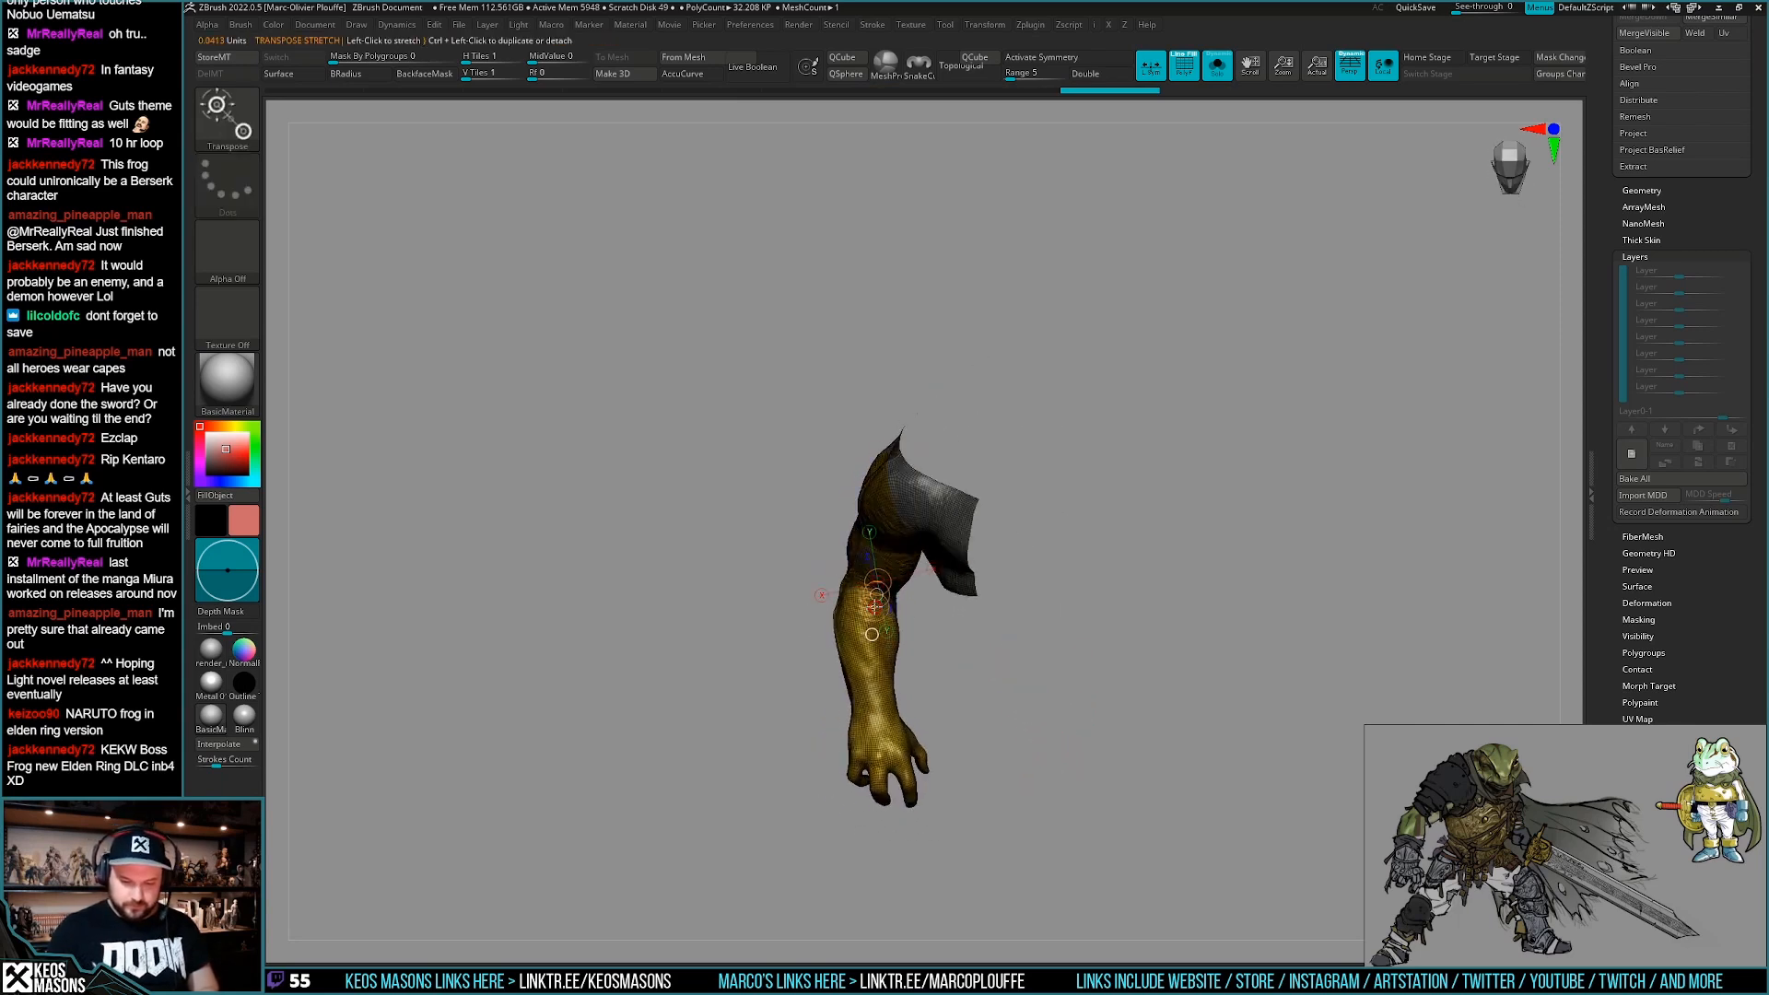
{"action": "key", "text": "q"}
{"action": "key", "text": "alt+h"}
{"action": "mouse_move", "coordinate": [1148, 725]}
{"action": "left_mouse_down", "text": "ctrl+shift"}
{"action": "mouse_move", "coordinate": [1113, 786]}
{"action": "mouse_move", "coordinate": [1117, 765]}
{"action": "mouse_move", "coordinate": [1066, 755]}
{"action": "mouse_move", "coordinate": [1143, 816]}
{"action": "mouse_move", "coordinate": [1163, 758]}
{"action": "left_mouse_up", "text": "ctrl+shift"}
Move the forearm copy to the end of the arms folder in the subtool list.
{"action": "left_click_drag", "start_coordinate": [1602, 442], "coordinate": [1600, 656]}
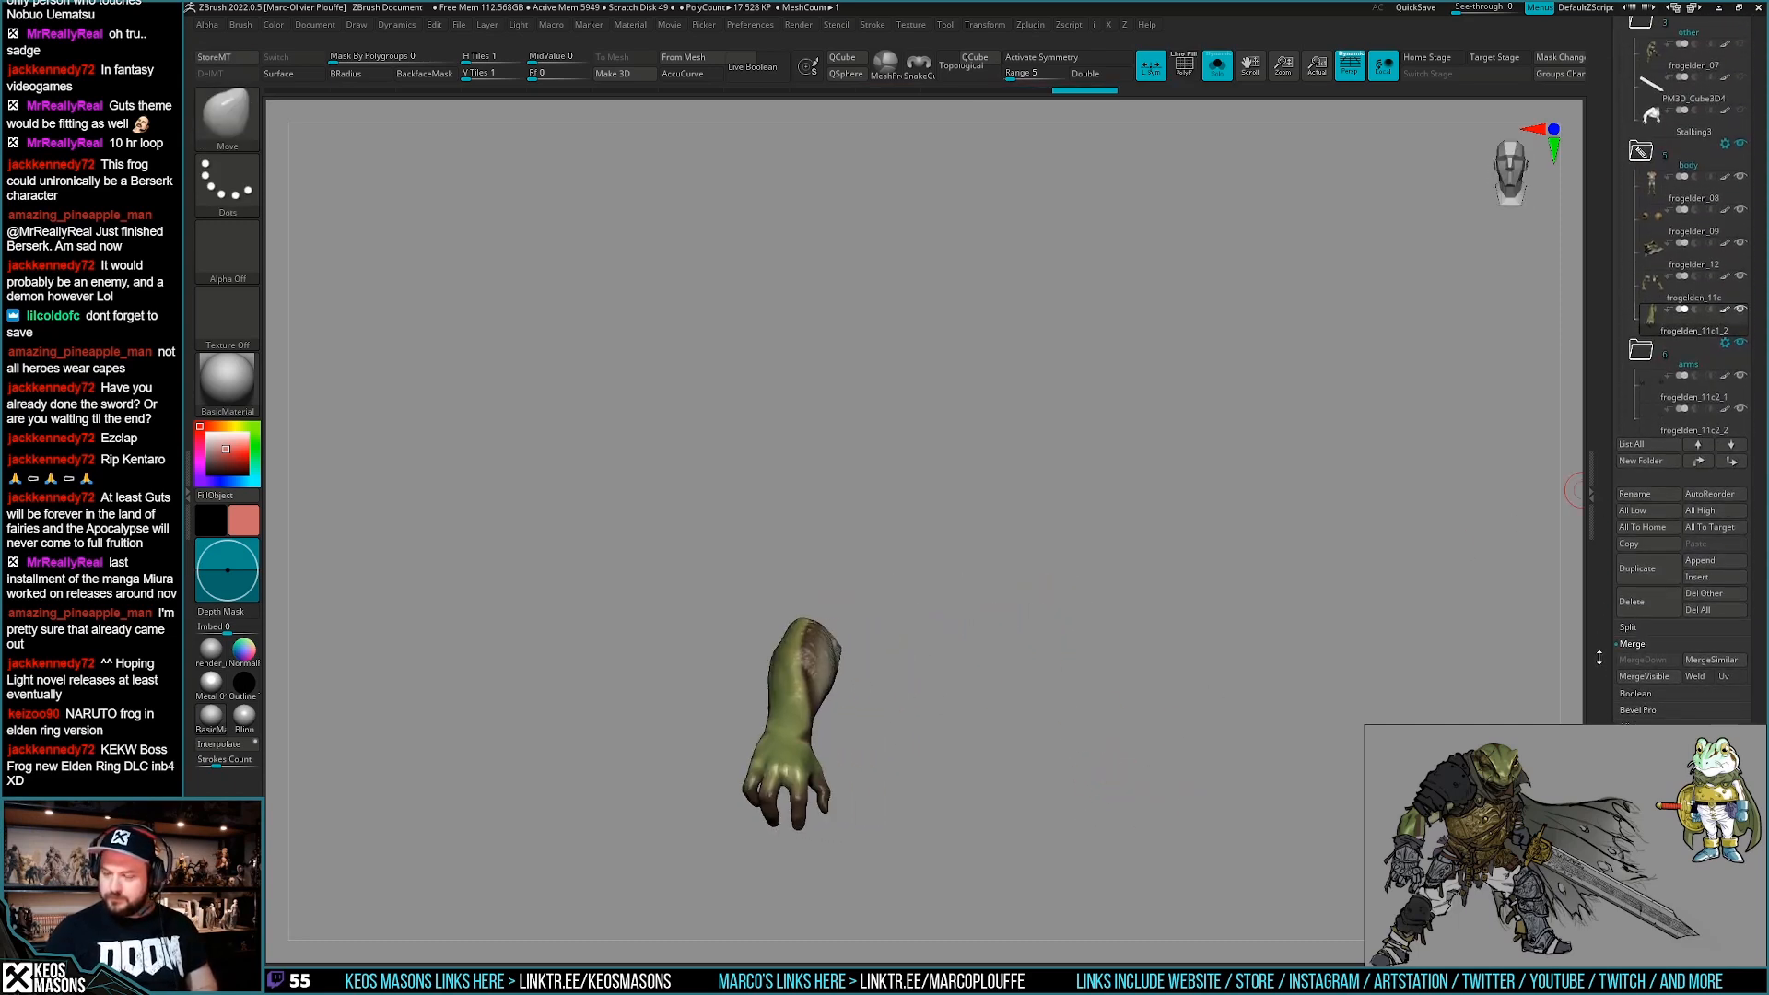
{"action": "left_click_drag", "start_coordinate": [1650, 458], "coordinate": [1654, 255]}
{"action": "key", "text": "alt+s"}
{"action": "key", "text": "alt+s"}
{"action": "key", "text": "shift+f"}
{"action": "right_click_drag", "start_coordinate": [814, 718], "coordinate": [1054, 732], "text": "alt"}
{"action": "key", "text": "shift+f"}
{"action": "key", "text": "alt+s"}
{"action": "key", "text": "alt+s"}
Assign the Metal 01 material to the forearm copy and fill it with grey.
{"action": "left_click", "coordinate": [211, 682]}
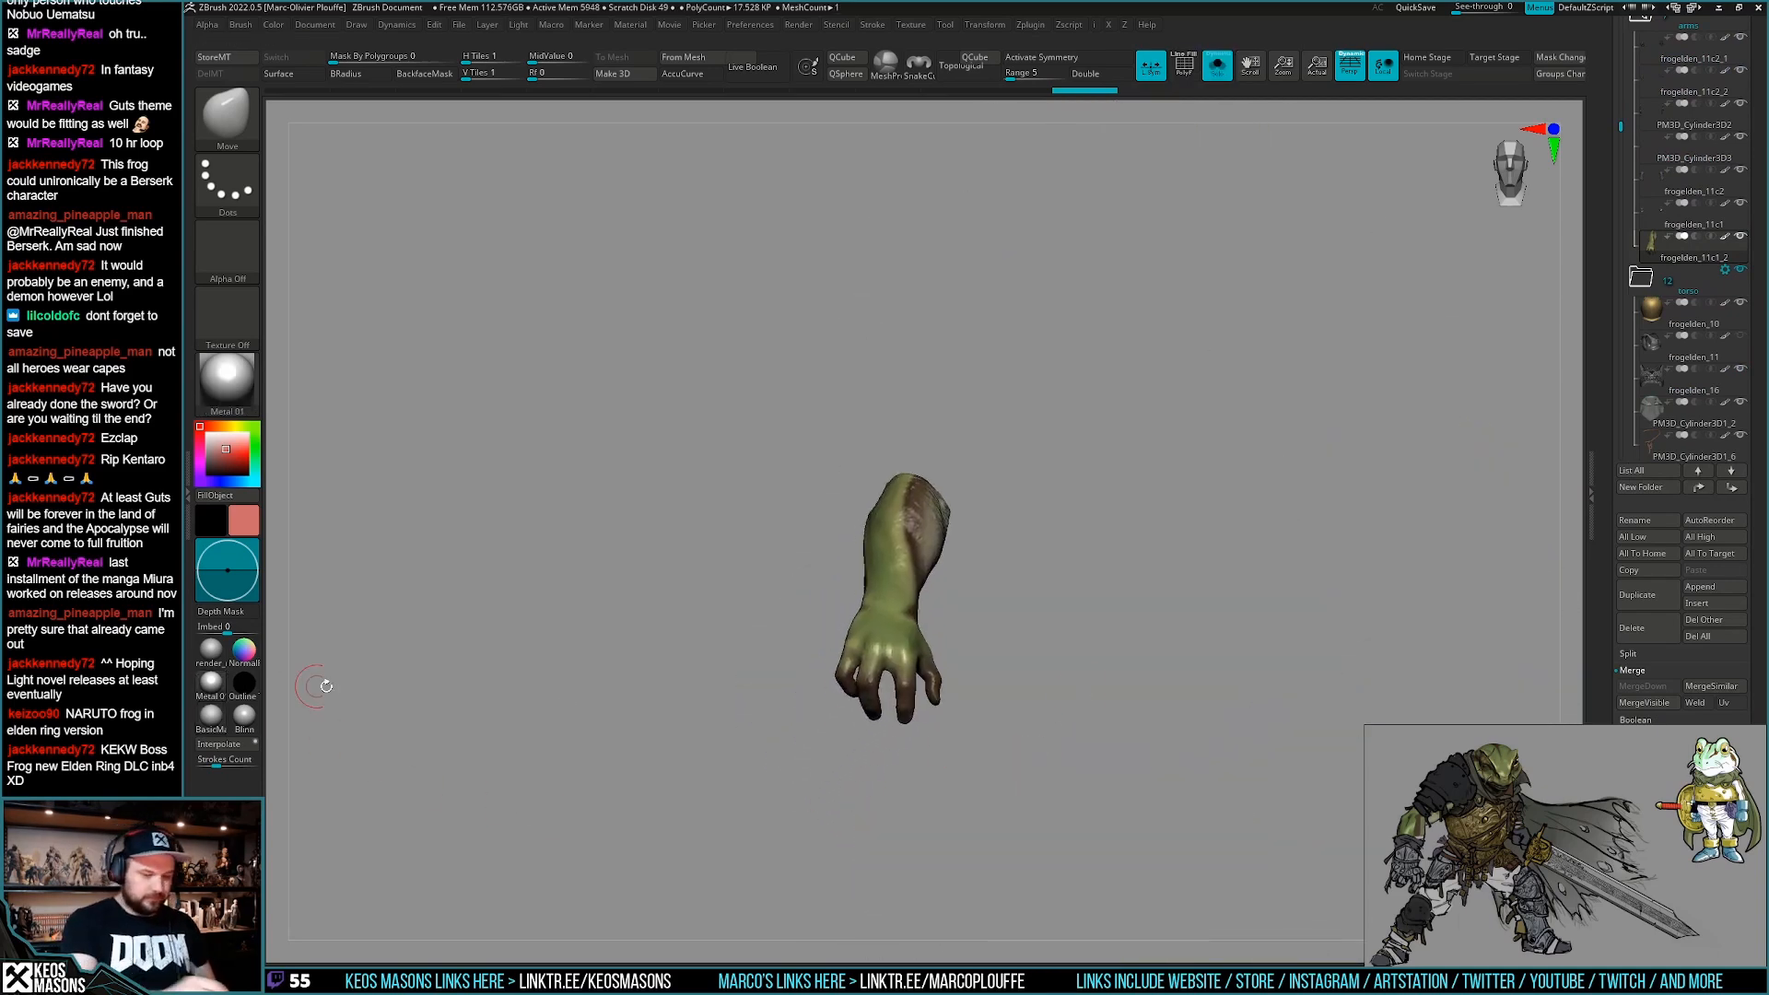
{"action": "key", "text": "space"}
{"action": "key", "text": "alt+c"}
{"action": "key", "text": "space"}
{"action": "left_click_drag", "start_coordinate": [949, 783], "coordinate": [934, 755]}
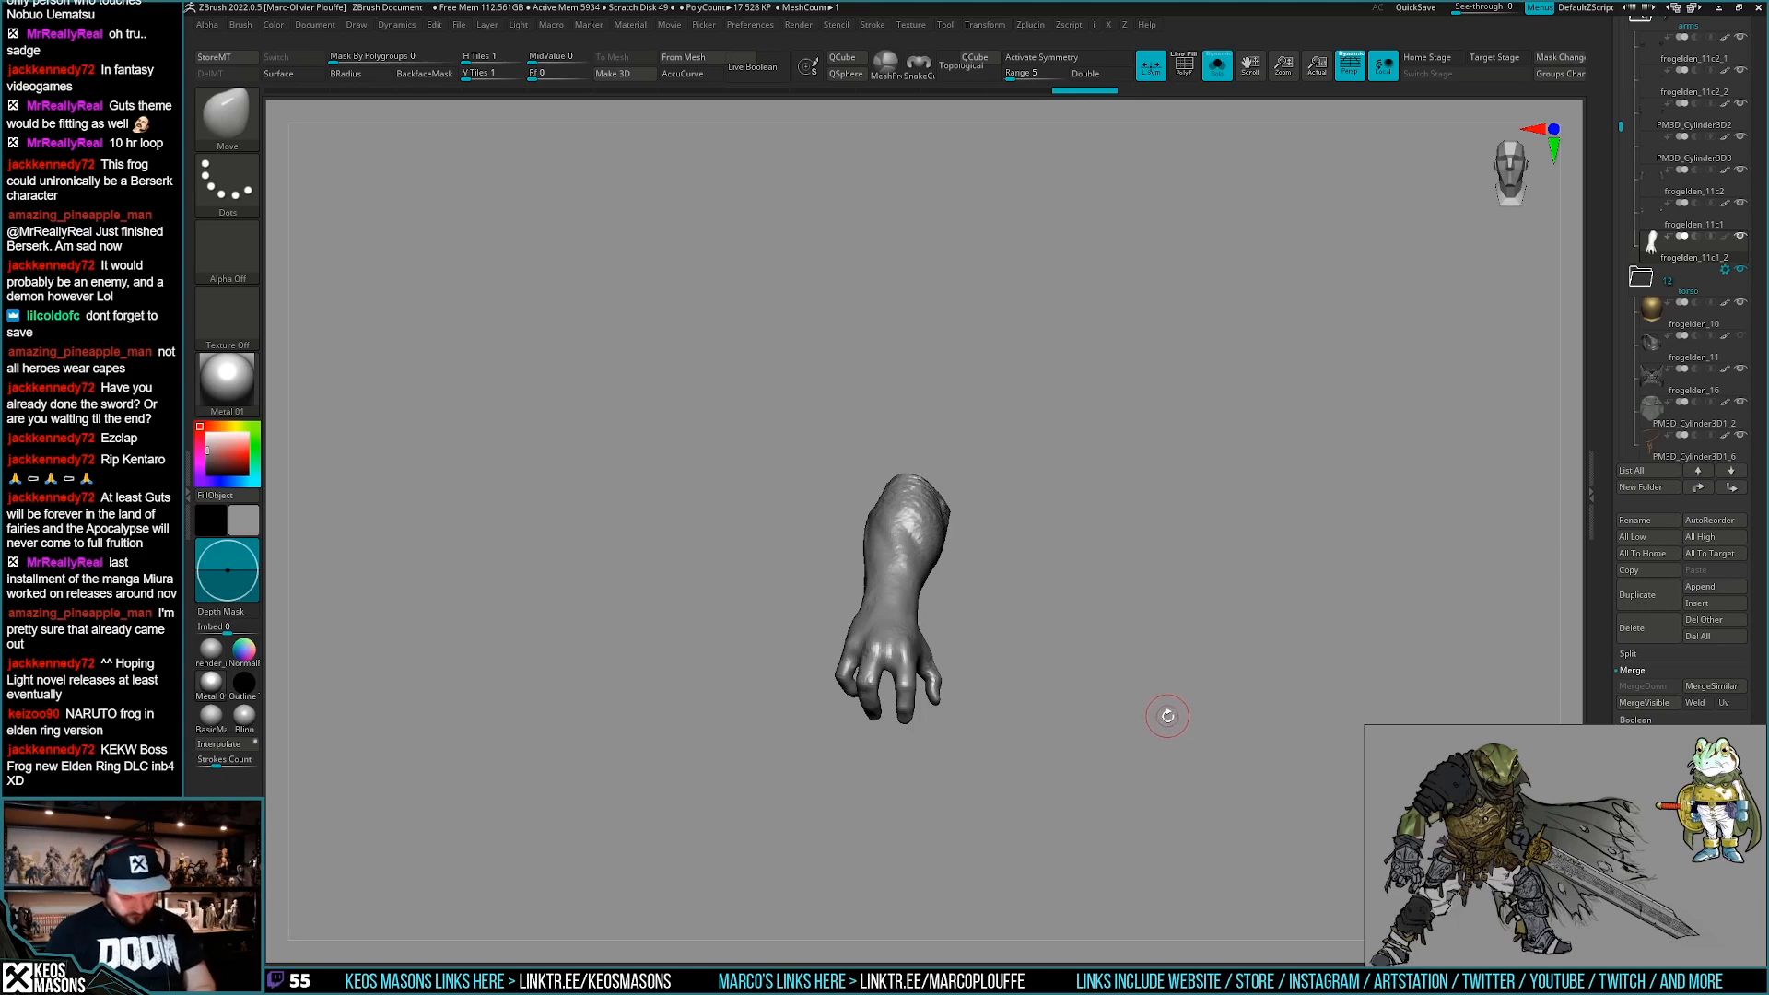
Draw a Transpose line outward from the forearm copy's wrist and compare the copy with the full figure.
{"action": "key", "text": "shift+f"}
{"action": "key", "text": "shift+f"}
{"action": "key", "text": "w"}
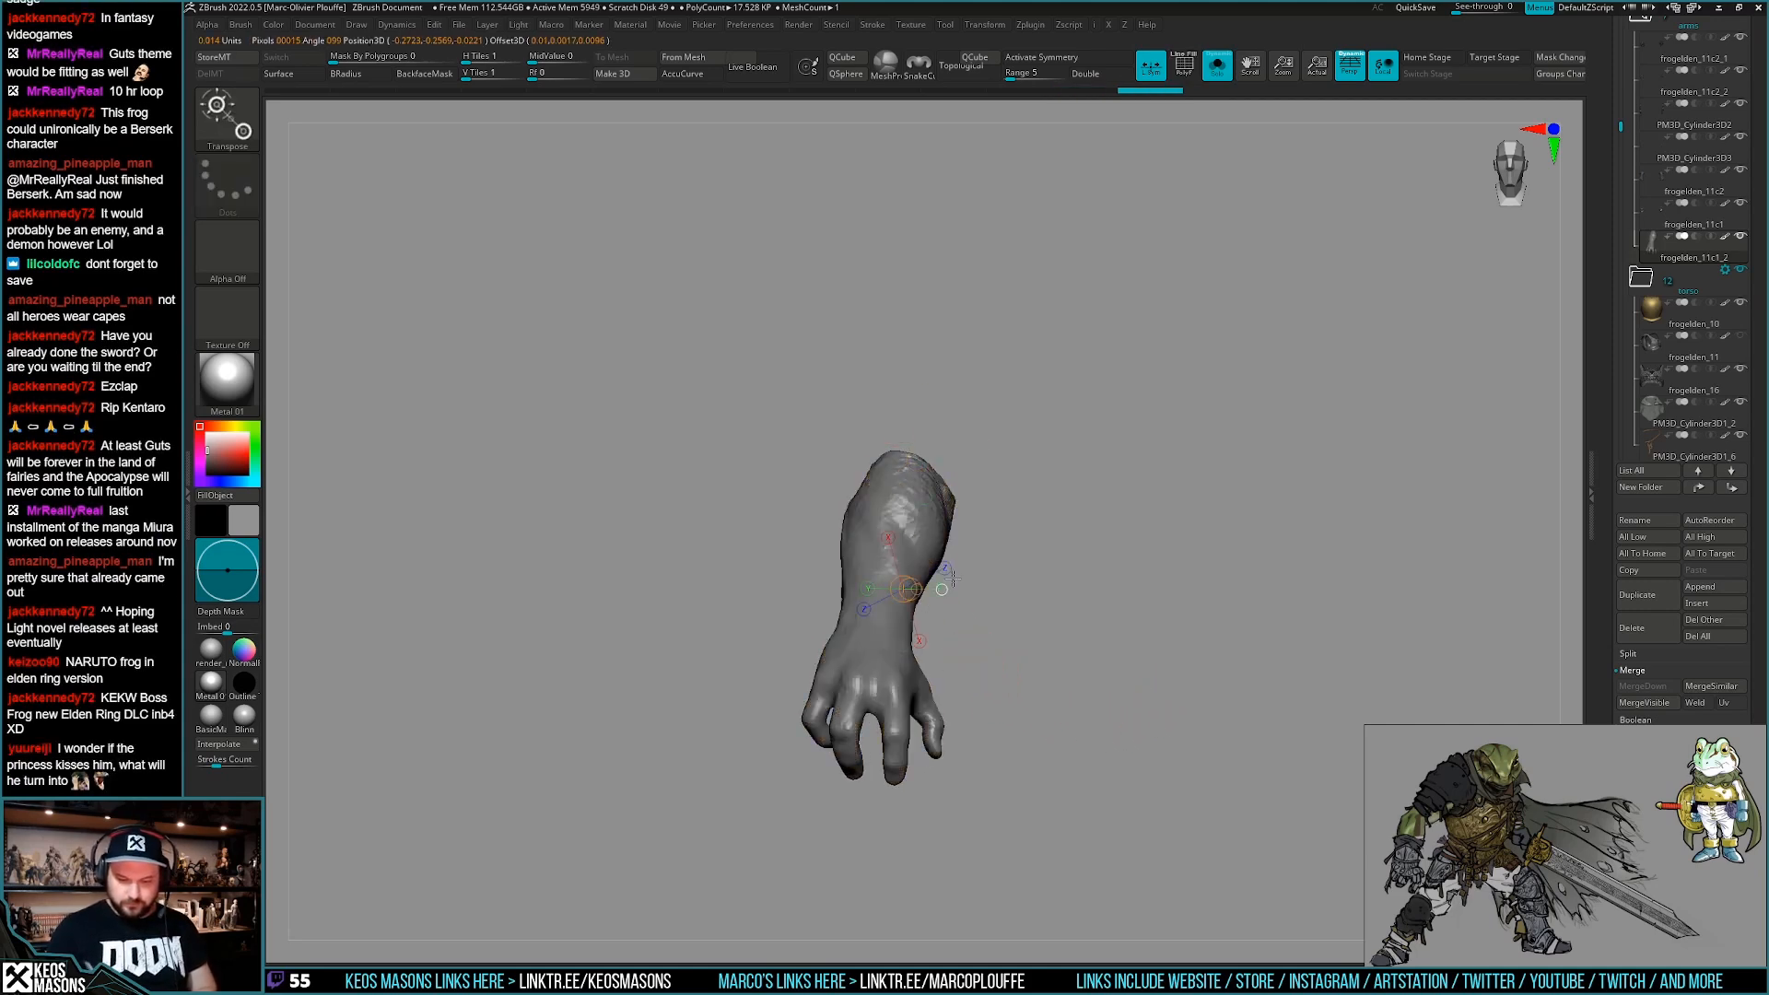
{"action": "left_click_drag", "start_coordinate": [902, 587], "coordinate": [1188, 533]}
{"action": "key", "text": "alt+s"}
{"action": "key", "text": "alt+s"}
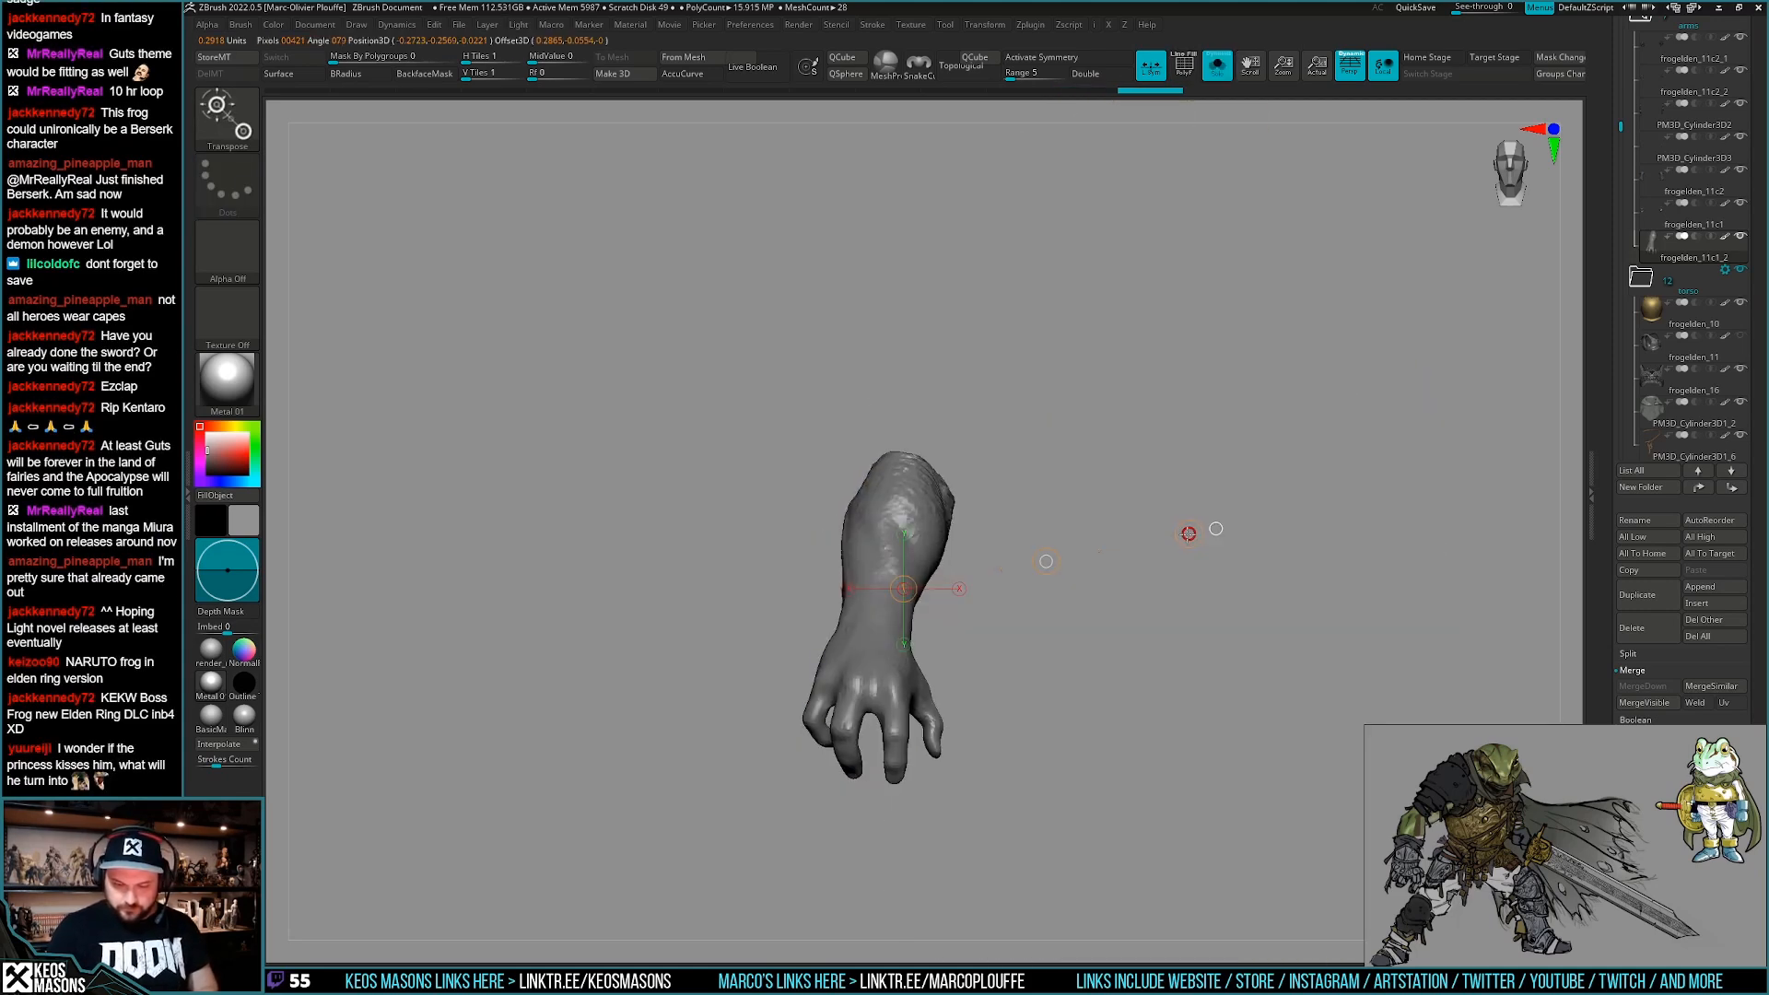
{"action": "key", "text": "q"}
Subdivide the forearm copy and smooth its surface.
{"action": "key", "text": "alt+s"}
{"action": "mouse_move", "coordinate": [1123, 737]}
{"action": "right_mouse_down"}
{"action": "mouse_move", "coordinate": [1114, 793]}
{"action": "mouse_move", "coordinate": [1097, 712]}
{"action": "right_mouse_up"}
{"action": "mouse_move", "coordinate": [970, 716]}
{"action": "right_mouse_down"}
{"action": "mouse_move", "coordinate": [939, 709]}
{"action": "mouse_move", "coordinate": [999, 748]}
{"action": "mouse_move", "coordinate": [999, 702]}
{"action": "mouse_move", "coordinate": [1028, 728]}
{"action": "right_mouse_up"}
{"action": "key", "text": "alt+s"}
{"action": "key", "text": "alt+s"}
{"action": "key", "text": "alt+s"}
Show the forearm copy with the full figure and set up the ClayBuildup brush with backface masking on.
{"action": "key", "text": "b"}
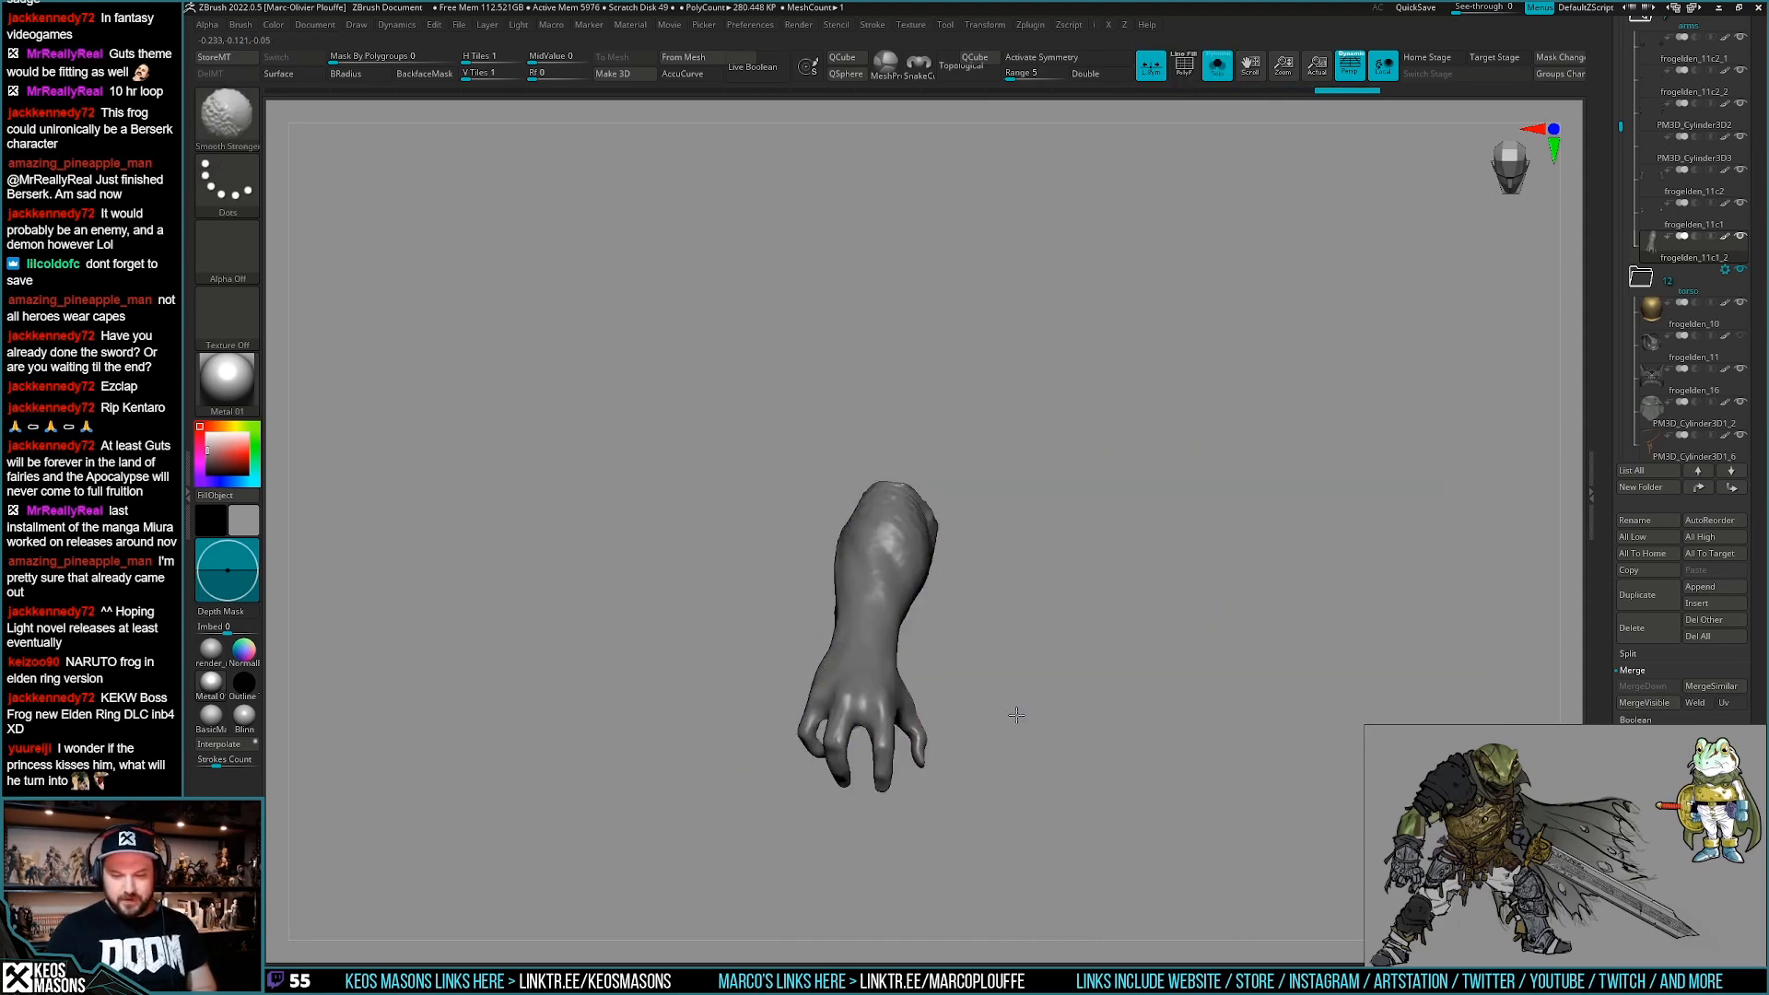
{"action": "key", "text": "c"}
{"action": "key", "text": "b"}
{"action": "key", "text": "alt+s"}
{"action": "key", "text": "space"}
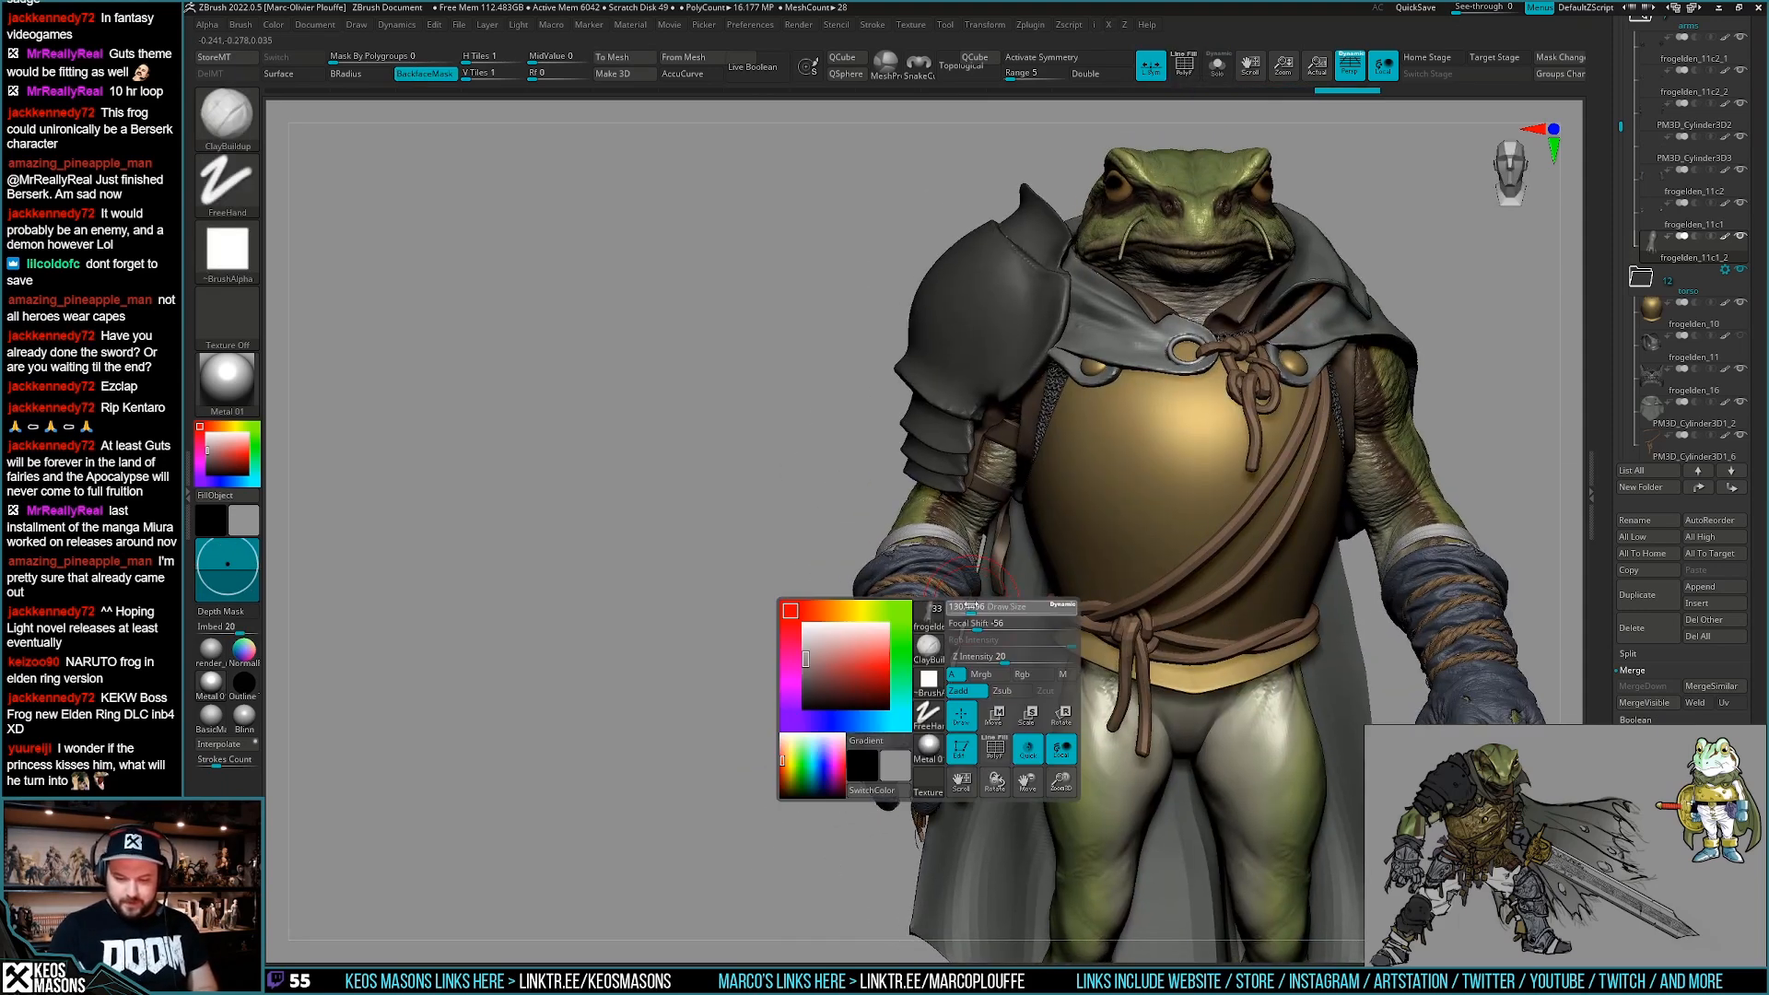
{"action": "key", "text": "alt+b"}
Build up the forearm copy's surface with ClayBuildup so it rises over the rope and bandage wraps.
{"action": "mouse_move", "coordinate": [856, 645]}
{"action": "right_mouse_down"}
{"action": "mouse_move", "coordinate": [918, 632]}
{"action": "mouse_move", "coordinate": [889, 581]}
{"action": "right_mouse_up"}
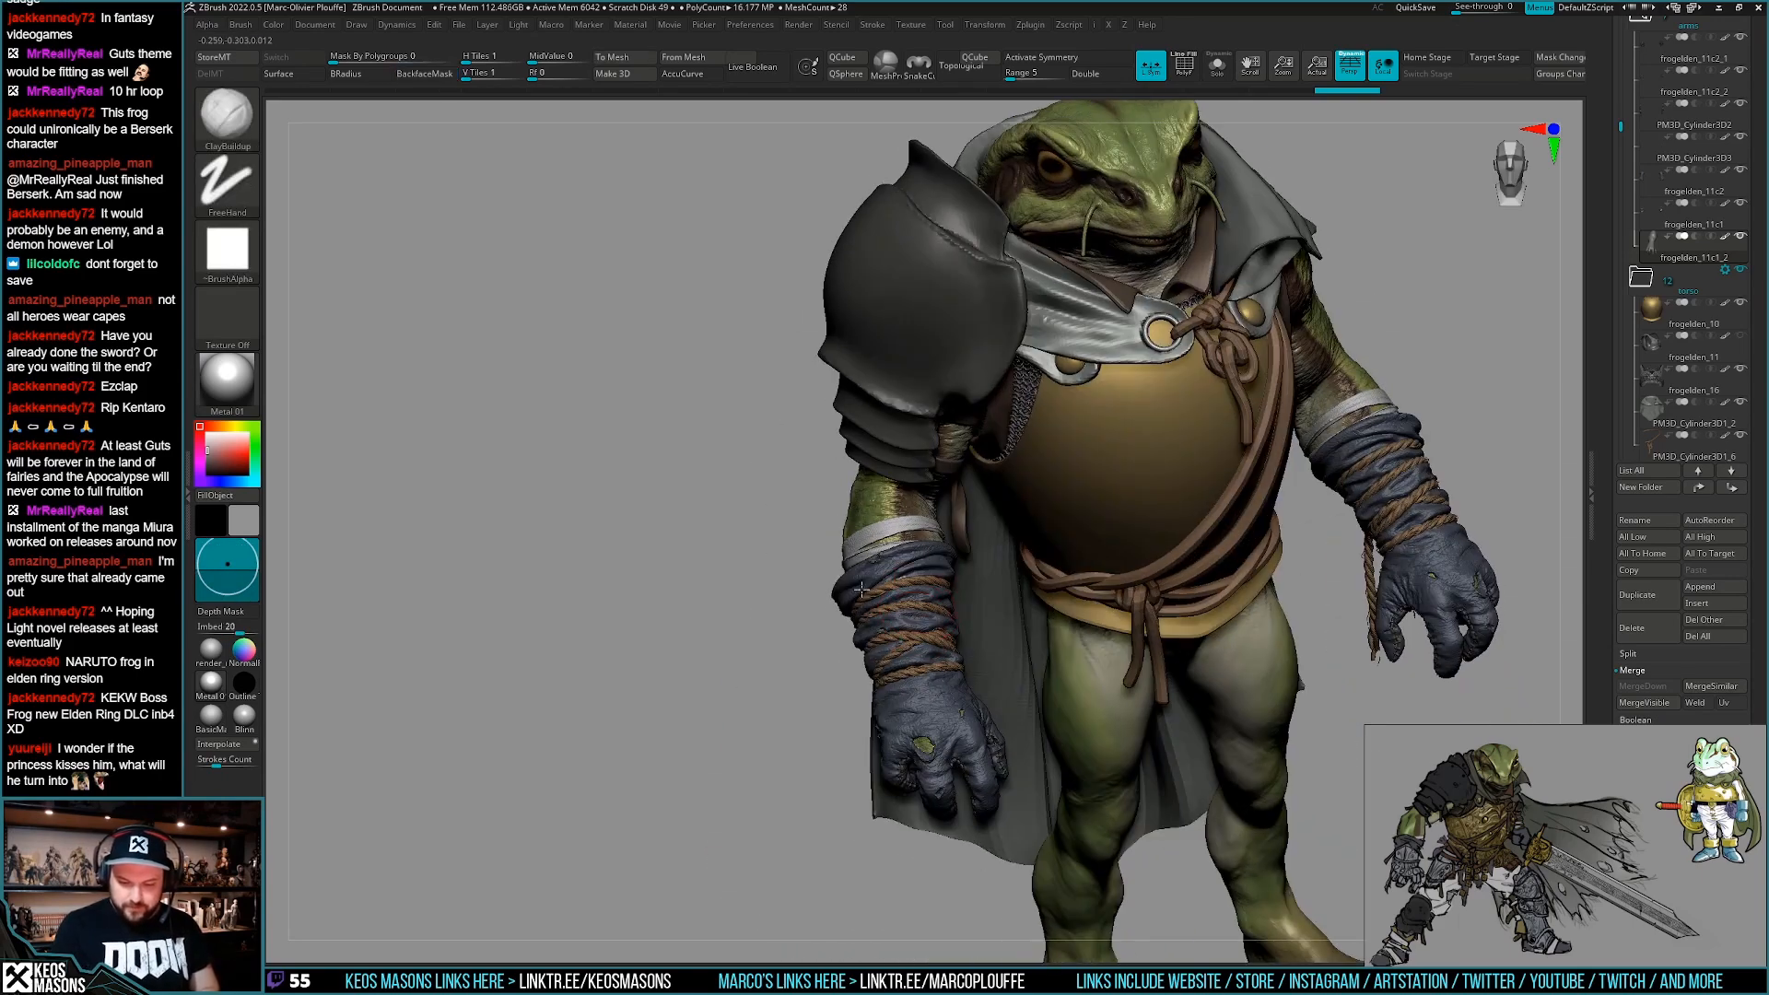
{"action": "left_click_drag", "start_coordinate": [882, 616], "coordinate": [908, 606]}
{"action": "mouse_move", "coordinate": [912, 603]}
{"action": "right_mouse_down", "text": "shift"}
{"action": "mouse_move", "coordinate": [893, 590]}
{"action": "mouse_move", "coordinate": [885, 645]}
{"action": "right_mouse_up", "text": "shift"}
{"action": "left_click_drag", "start_coordinate": [893, 668], "coordinate": [939, 631]}
{"action": "mouse_move", "coordinate": [906, 556]}
{"action": "left_mouse_down"}
{"action": "mouse_move", "coordinate": [941, 566]}
{"action": "mouse_move", "coordinate": [959, 660]}
{"action": "mouse_move", "coordinate": [912, 636]}
{"action": "mouse_move", "coordinate": [925, 570]}
{"action": "mouse_move", "coordinate": [884, 645]}
{"action": "mouse_move", "coordinate": [908, 664]}
{"action": "mouse_move", "coordinate": [933, 601]}
{"action": "left_mouse_up"}
{"action": "mouse_move", "coordinate": [933, 601]}
{"action": "right_mouse_down"}
{"action": "mouse_move", "coordinate": [986, 675]}
{"action": "mouse_move", "coordinate": [959, 669]}
{"action": "right_mouse_up"}
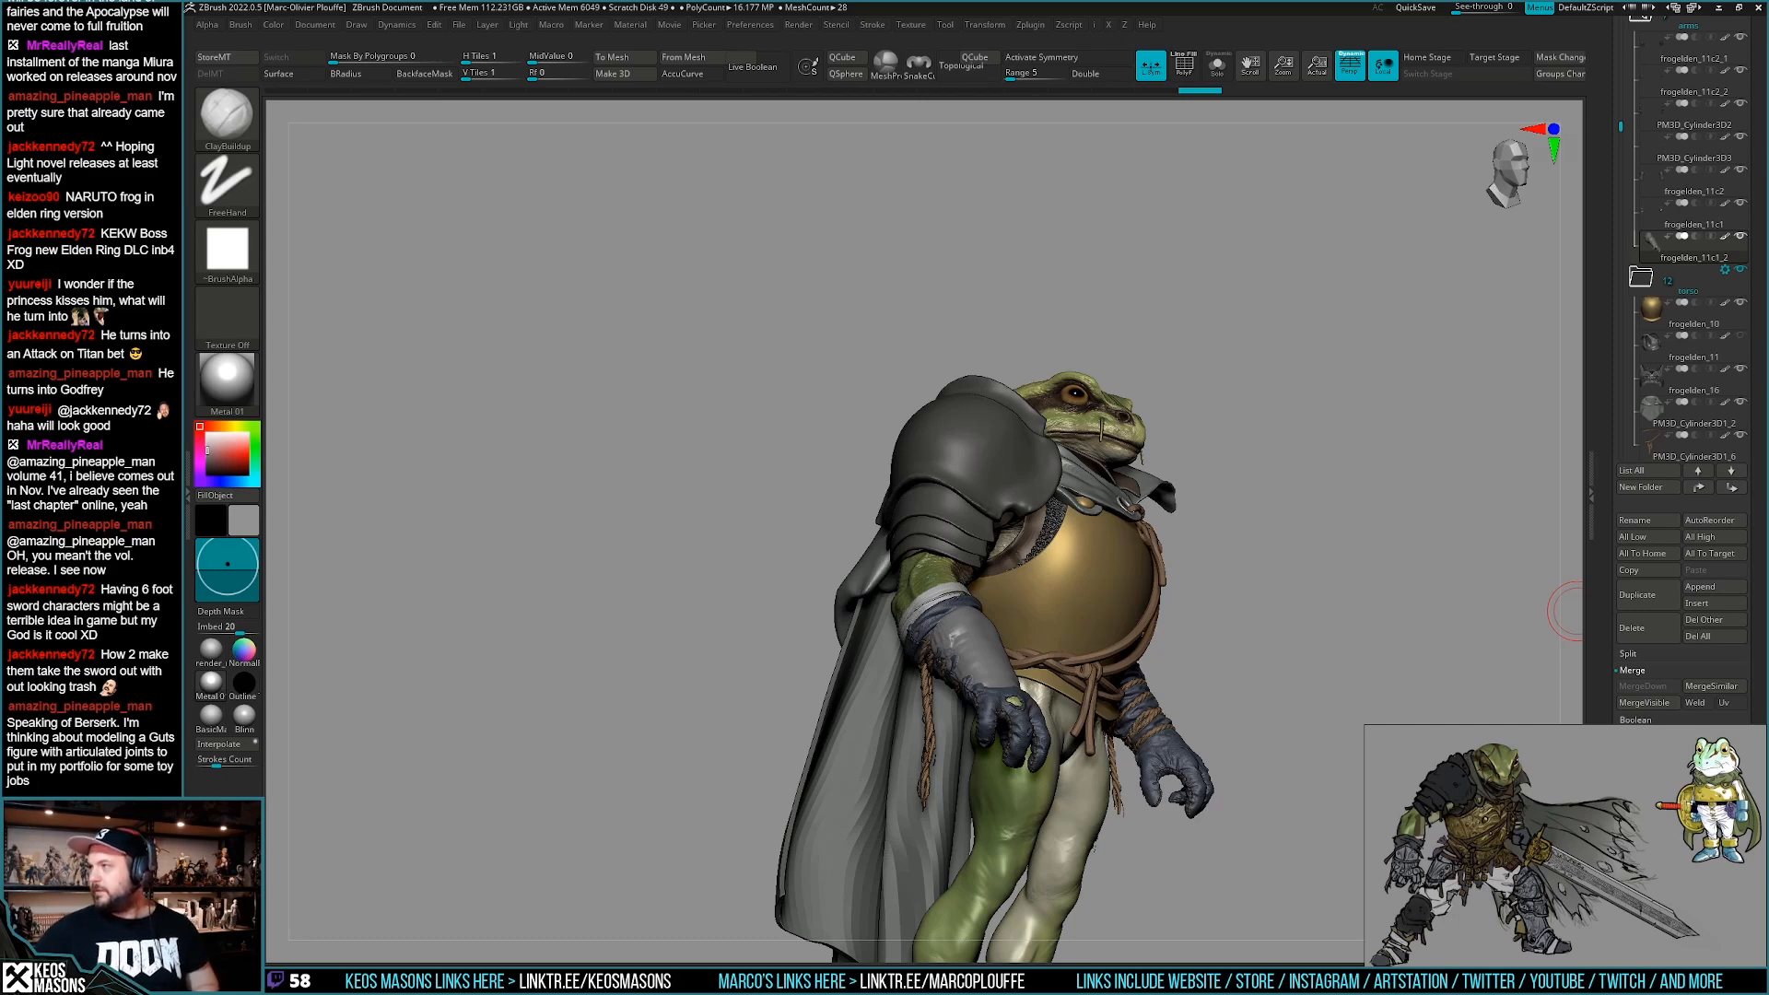
Compare the built-up forearm piece with the whole figure, checking its wireframe and overall proportions.
{"action": "left_click_drag", "start_coordinate": [1566, 610], "coordinate": [1299, 598]}
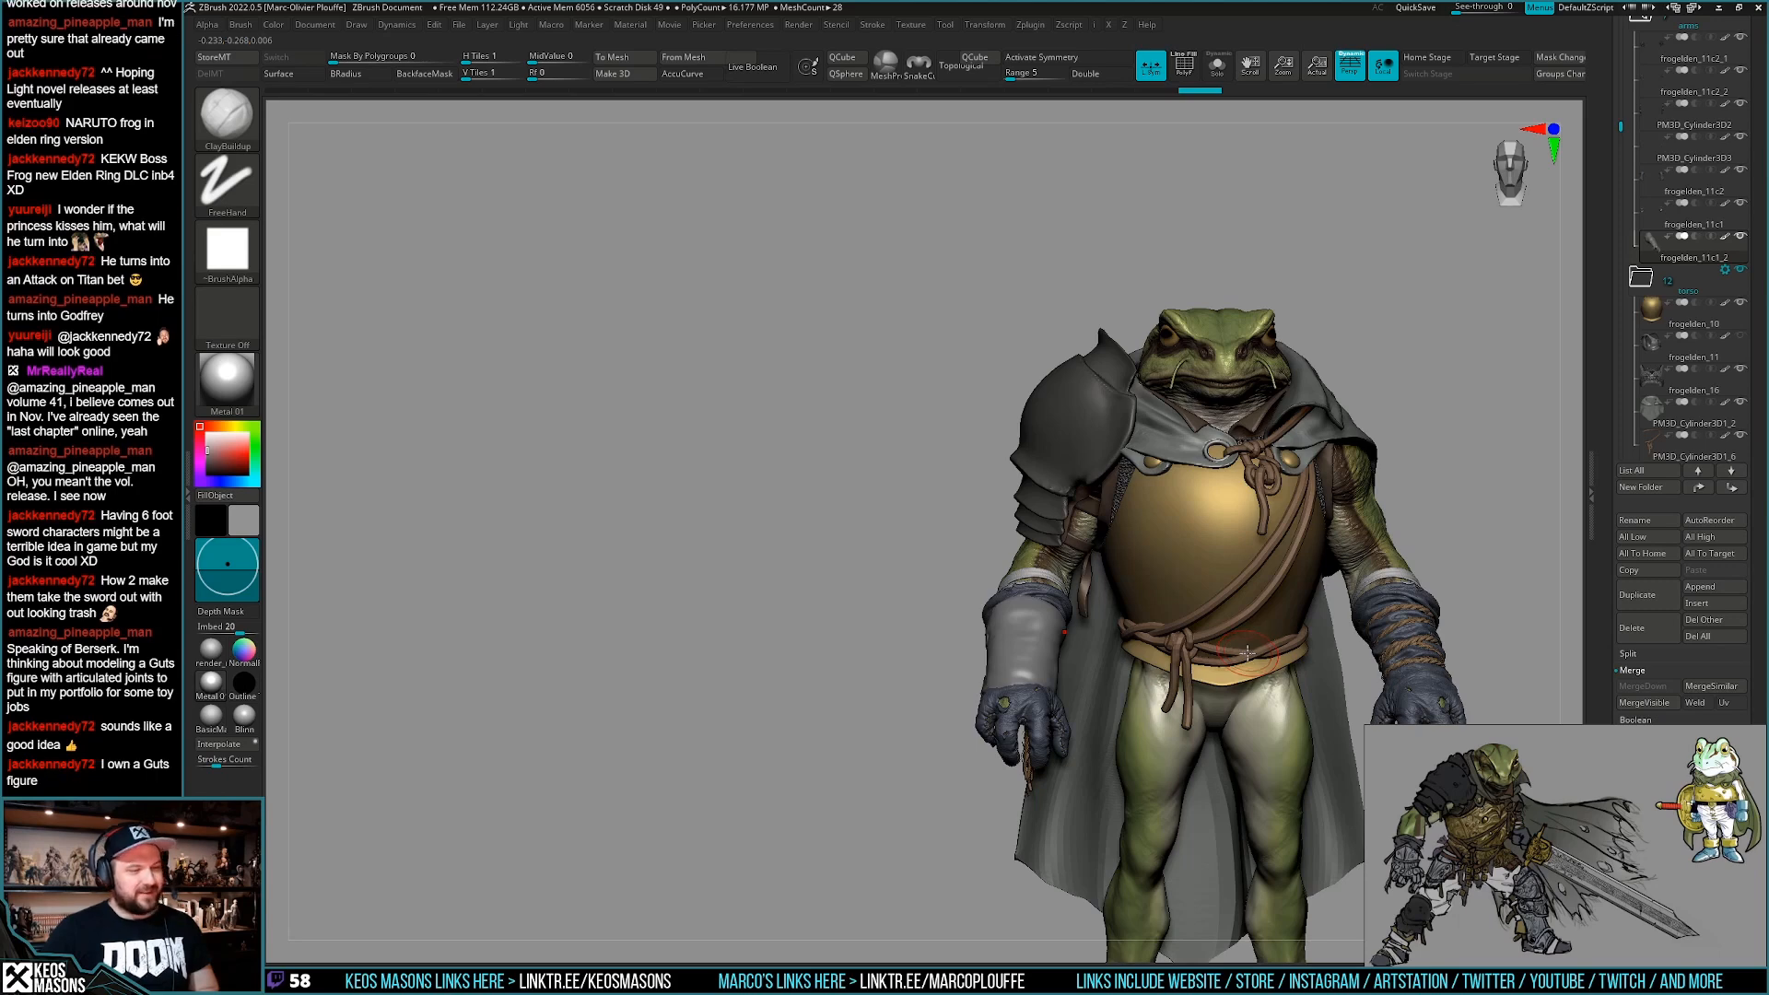
{"action": "key", "text": "shift+f"}
{"action": "key", "text": "shift+f"}
{"action": "mouse_move", "coordinate": [1264, 643]}
{"action": "right_mouse_down", "text": "alt"}
{"action": "mouse_move", "coordinate": [1110, 594]}
{"action": "mouse_move", "coordinate": [1071, 639]}
{"action": "right_mouse_up", "text": "alt"}
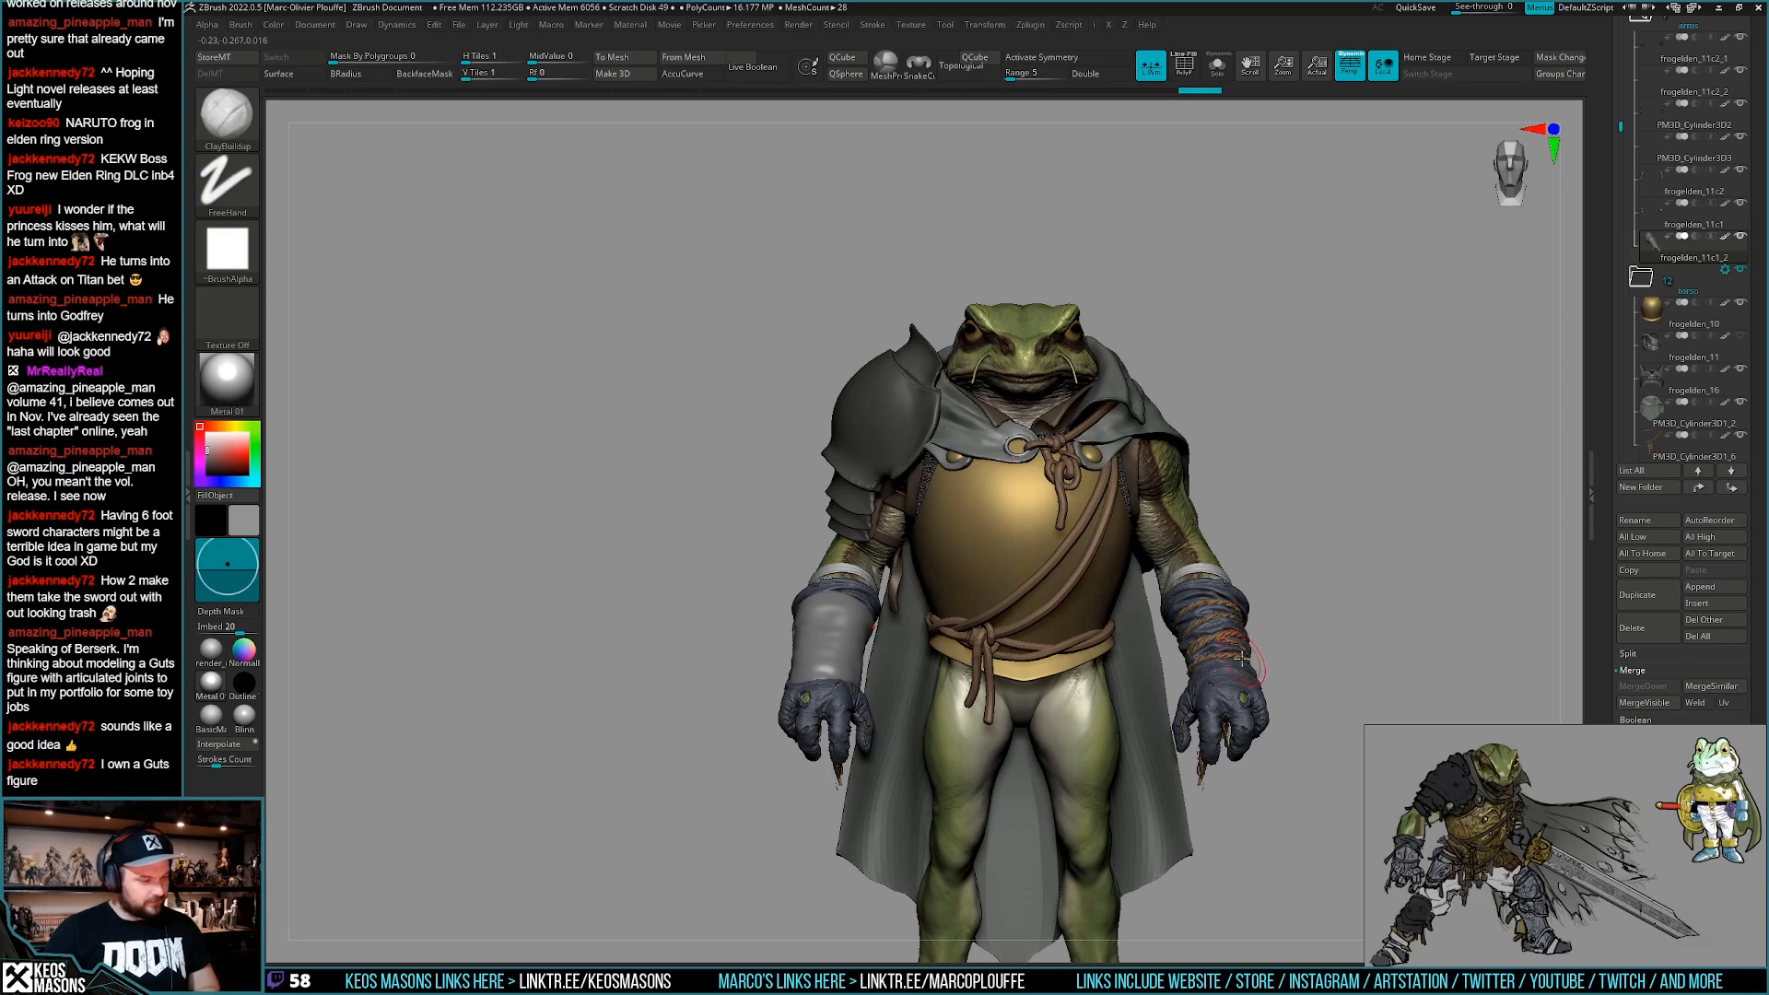
{"action": "mouse_move", "coordinate": [918, 662]}
{"action": "right_mouse_down", "text": "alt"}
{"action": "mouse_move", "coordinate": [1038, 678]}
{"action": "mouse_move", "coordinate": [990, 794]}
{"action": "mouse_move", "coordinate": [994, 746]}
{"action": "mouse_move", "coordinate": [1069, 683]}
{"action": "mouse_move", "coordinate": [1052, 686]}
{"action": "right_mouse_up", "text": "alt"}
Reselect the ClayBuildup brush and smooth the outer side of the forearm piece.
{"action": "key", "text": "space"}
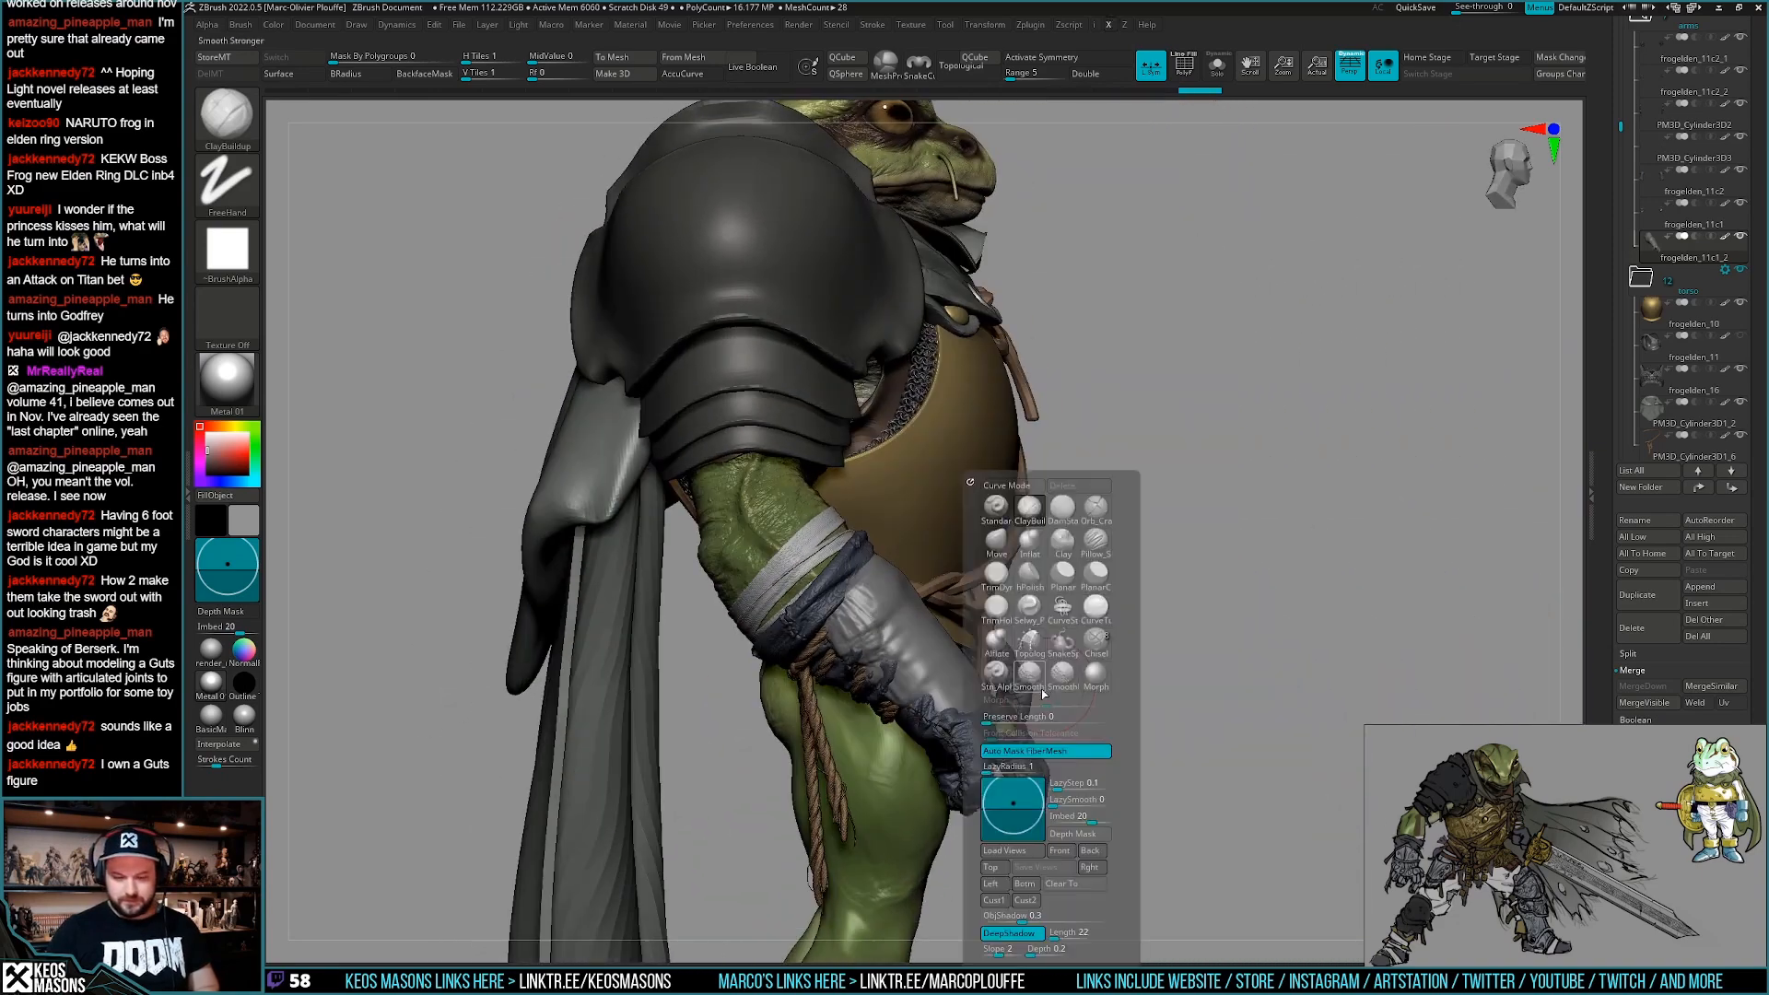
{"action": "left_click", "coordinate": [1029, 509]}
{"action": "mouse_move", "coordinate": [859, 594]}
{"action": "left_mouse_down", "text": "shift"}
{"action": "mouse_move", "coordinate": [908, 658]}
{"action": "mouse_move", "coordinate": [901, 588]}
{"action": "mouse_move", "coordinate": [907, 649]}
{"action": "mouse_move", "coordinate": [962, 696]}
{"action": "mouse_move", "coordinate": [912, 663]}
{"action": "mouse_move", "coordinate": [909, 629]}
{"action": "left_mouse_up", "text": "shift"}
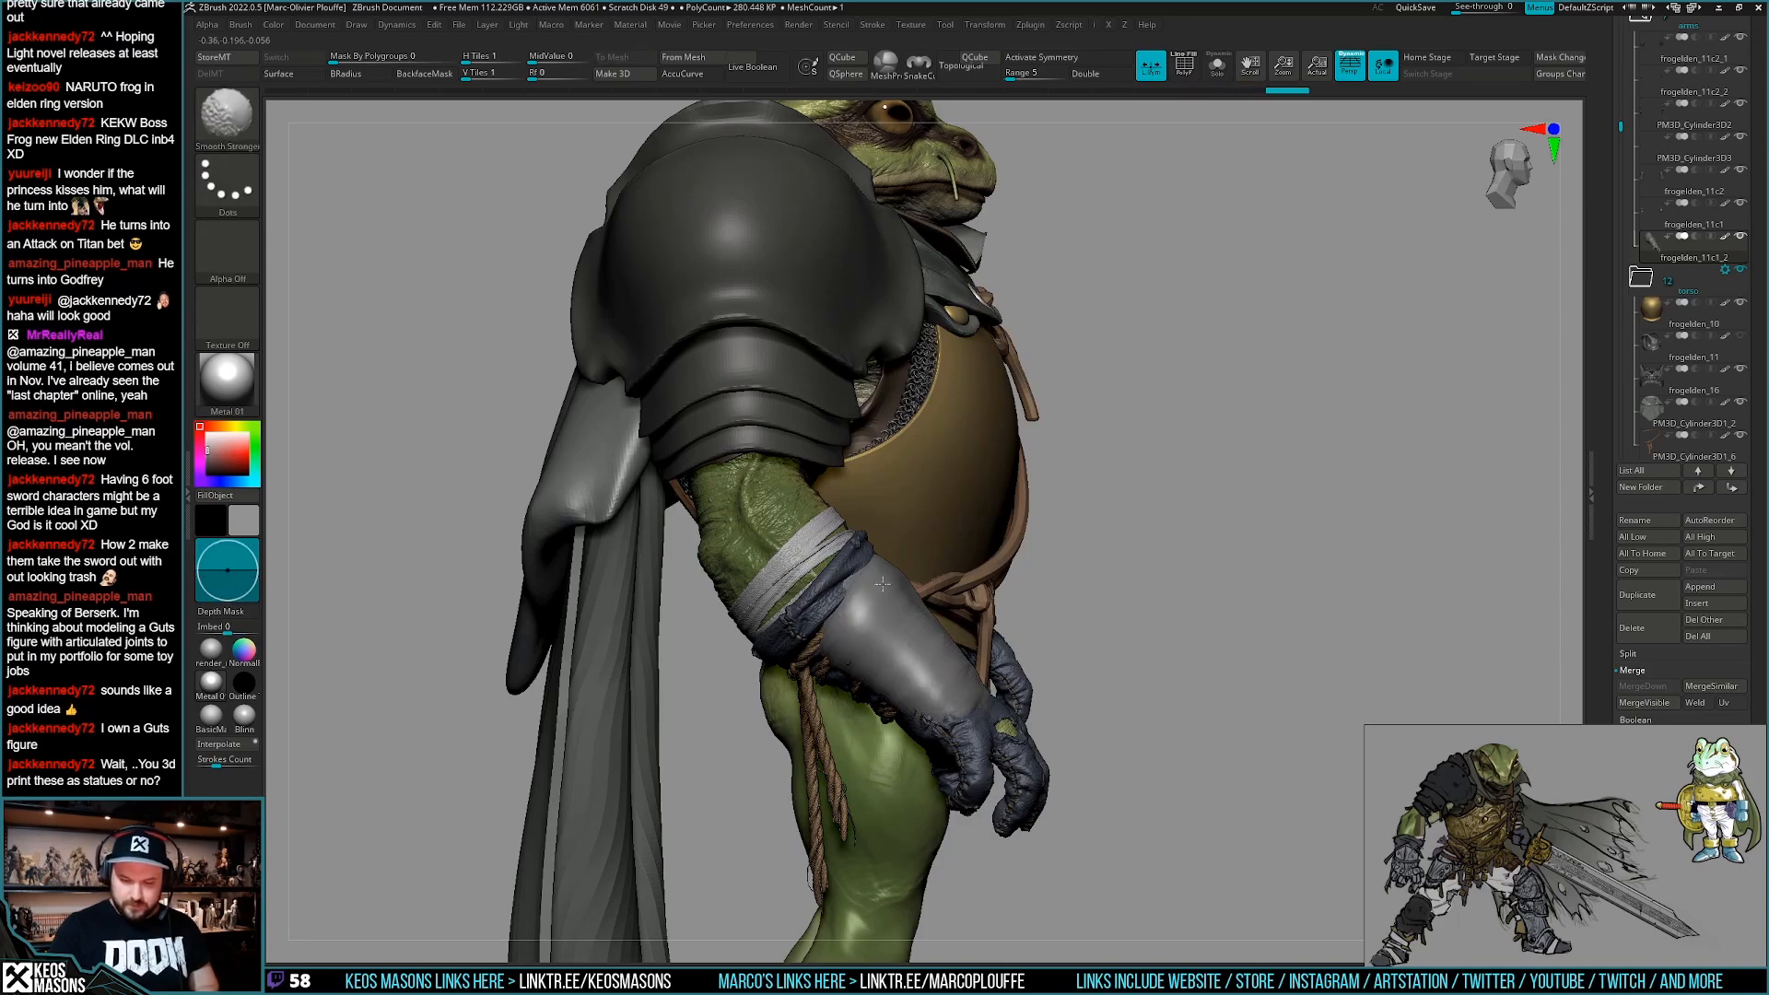
{"action": "right_click_drag", "start_coordinate": [1198, 635], "coordinate": [1008, 671]}
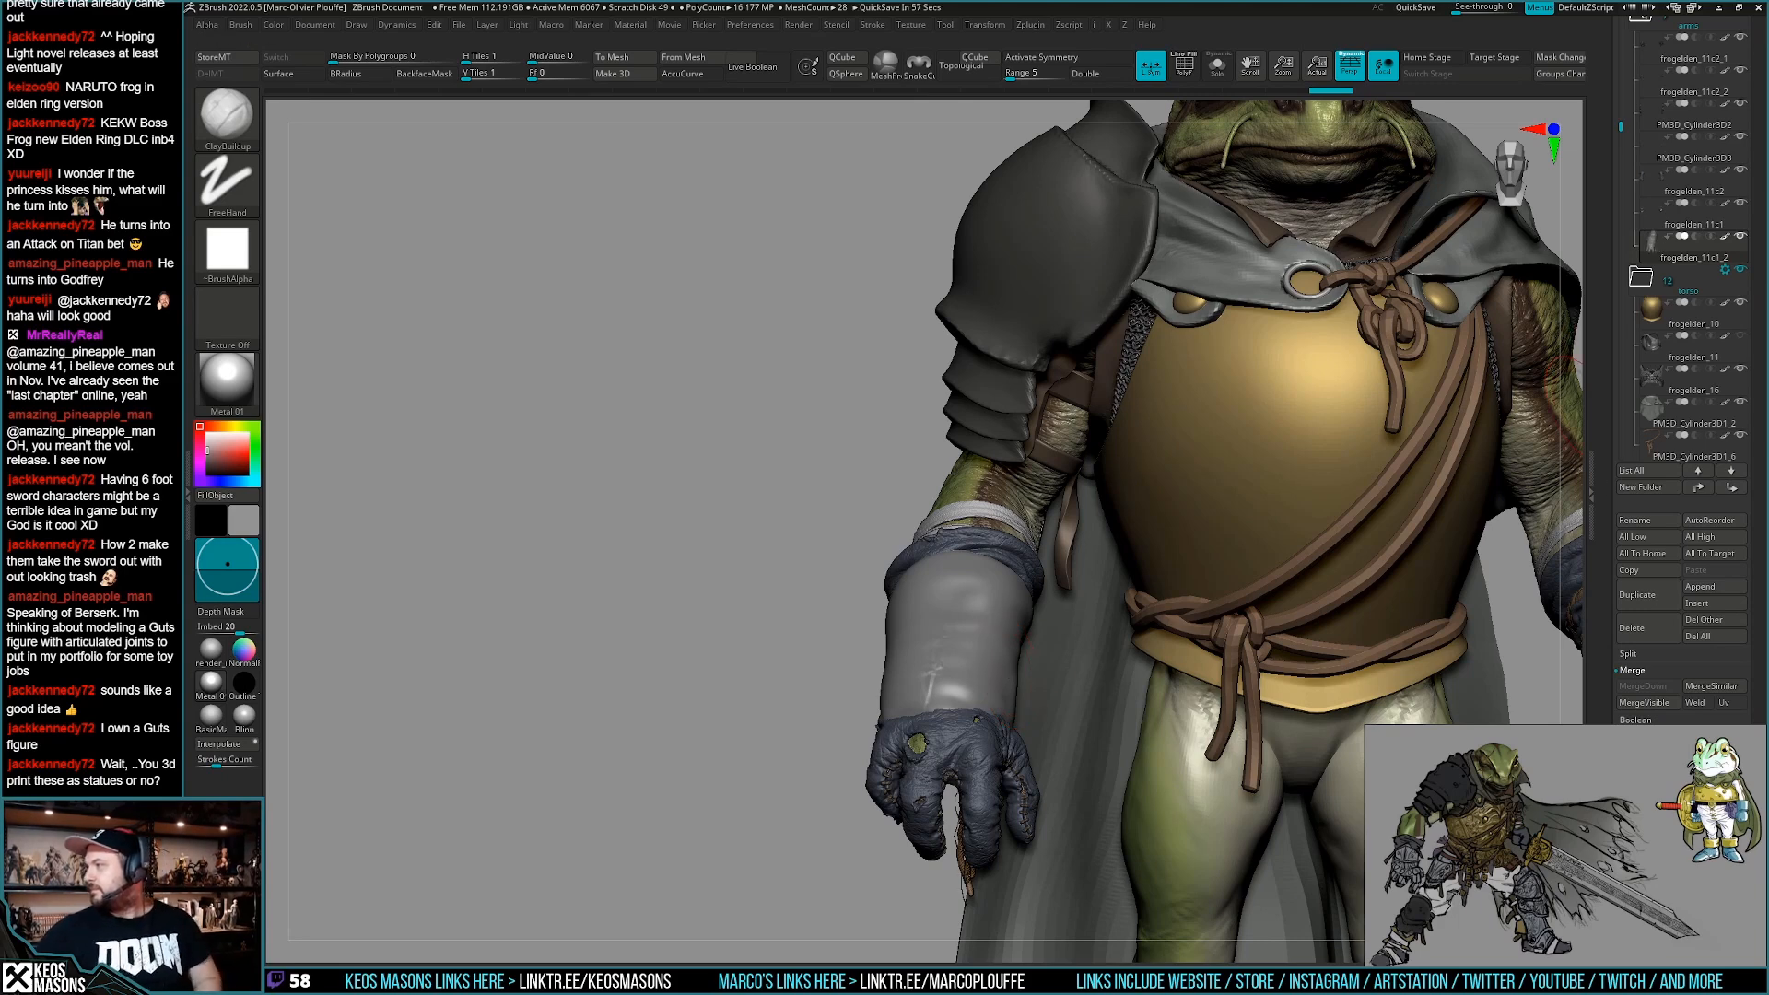
{"action": "mouse_move", "coordinate": [1083, 733]}
{"action": "right_mouse_down"}
{"action": "mouse_move", "coordinate": [1091, 774]}
{"action": "mouse_move", "coordinate": [1084, 739]}
{"action": "right_mouse_up"}
{"action": "right_click_drag", "start_coordinate": [990, 704], "coordinate": [1073, 714]}
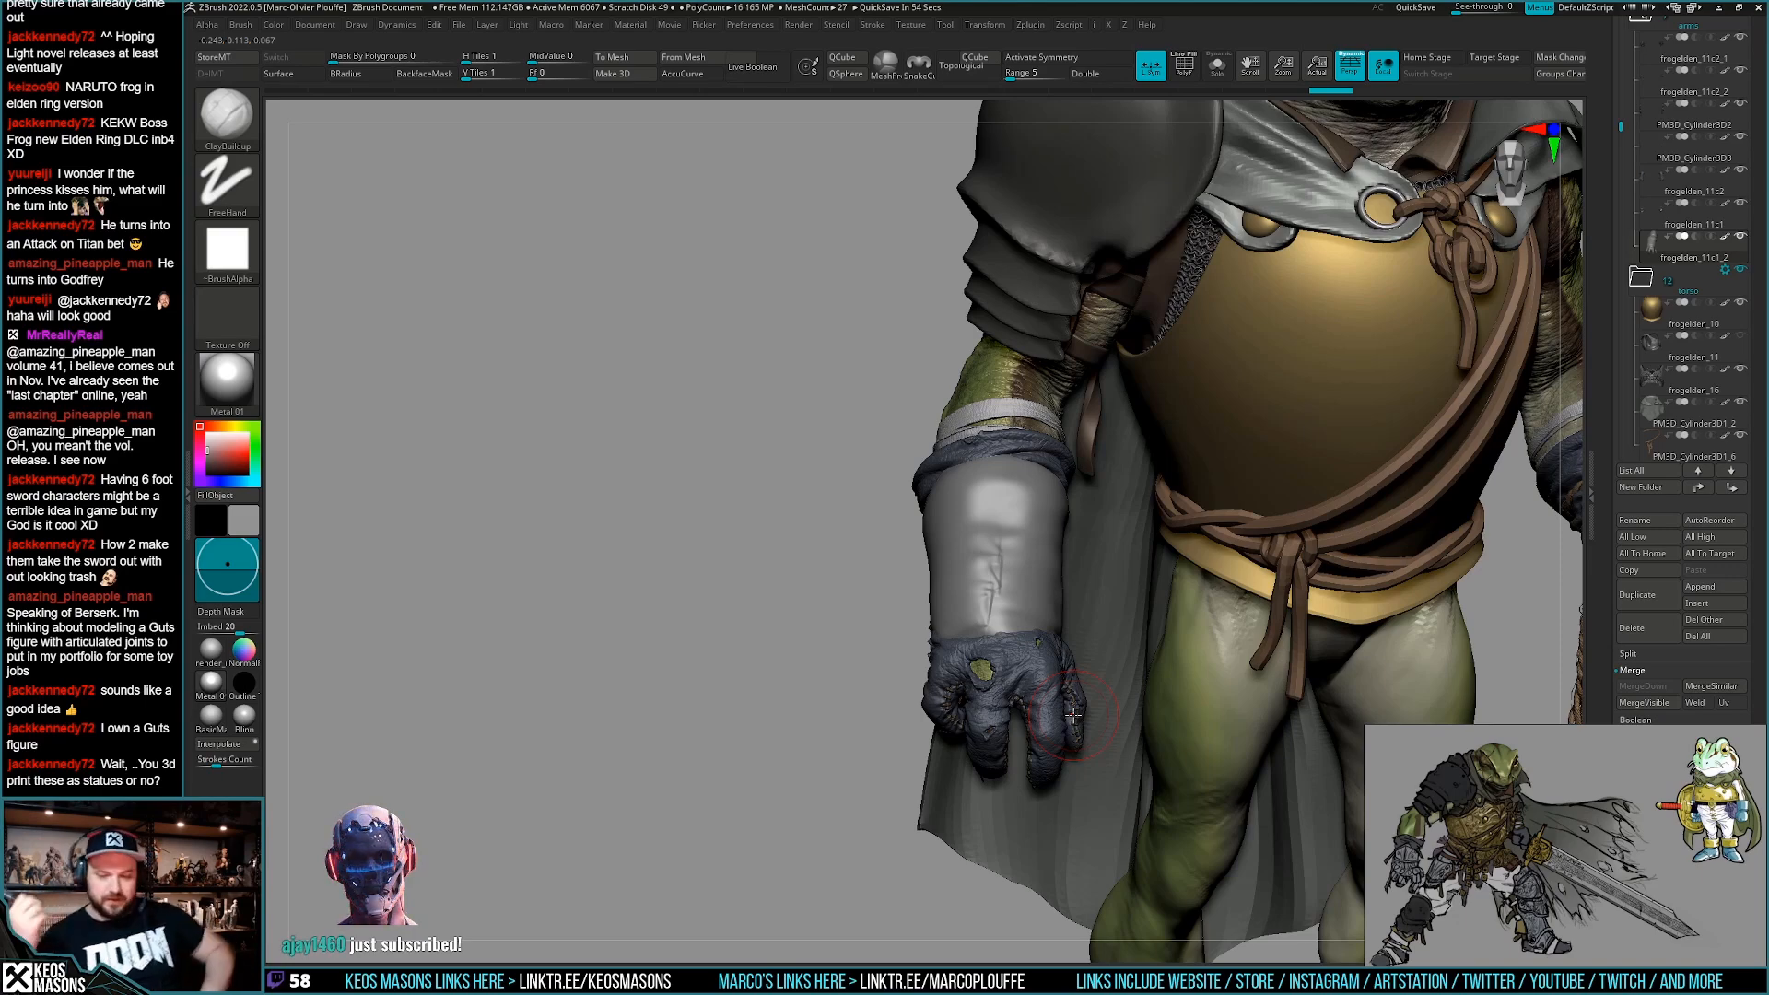
{"action": "right_click_drag", "start_coordinate": [1117, 728], "coordinate": [1162, 627]}
{"action": "right_click_drag", "start_coordinate": [1128, 686], "coordinate": [1455, 687], "text": "alt"}
{"action": "right_click_drag", "start_coordinate": [815, 691], "coordinate": [1051, 735], "text": "alt"}
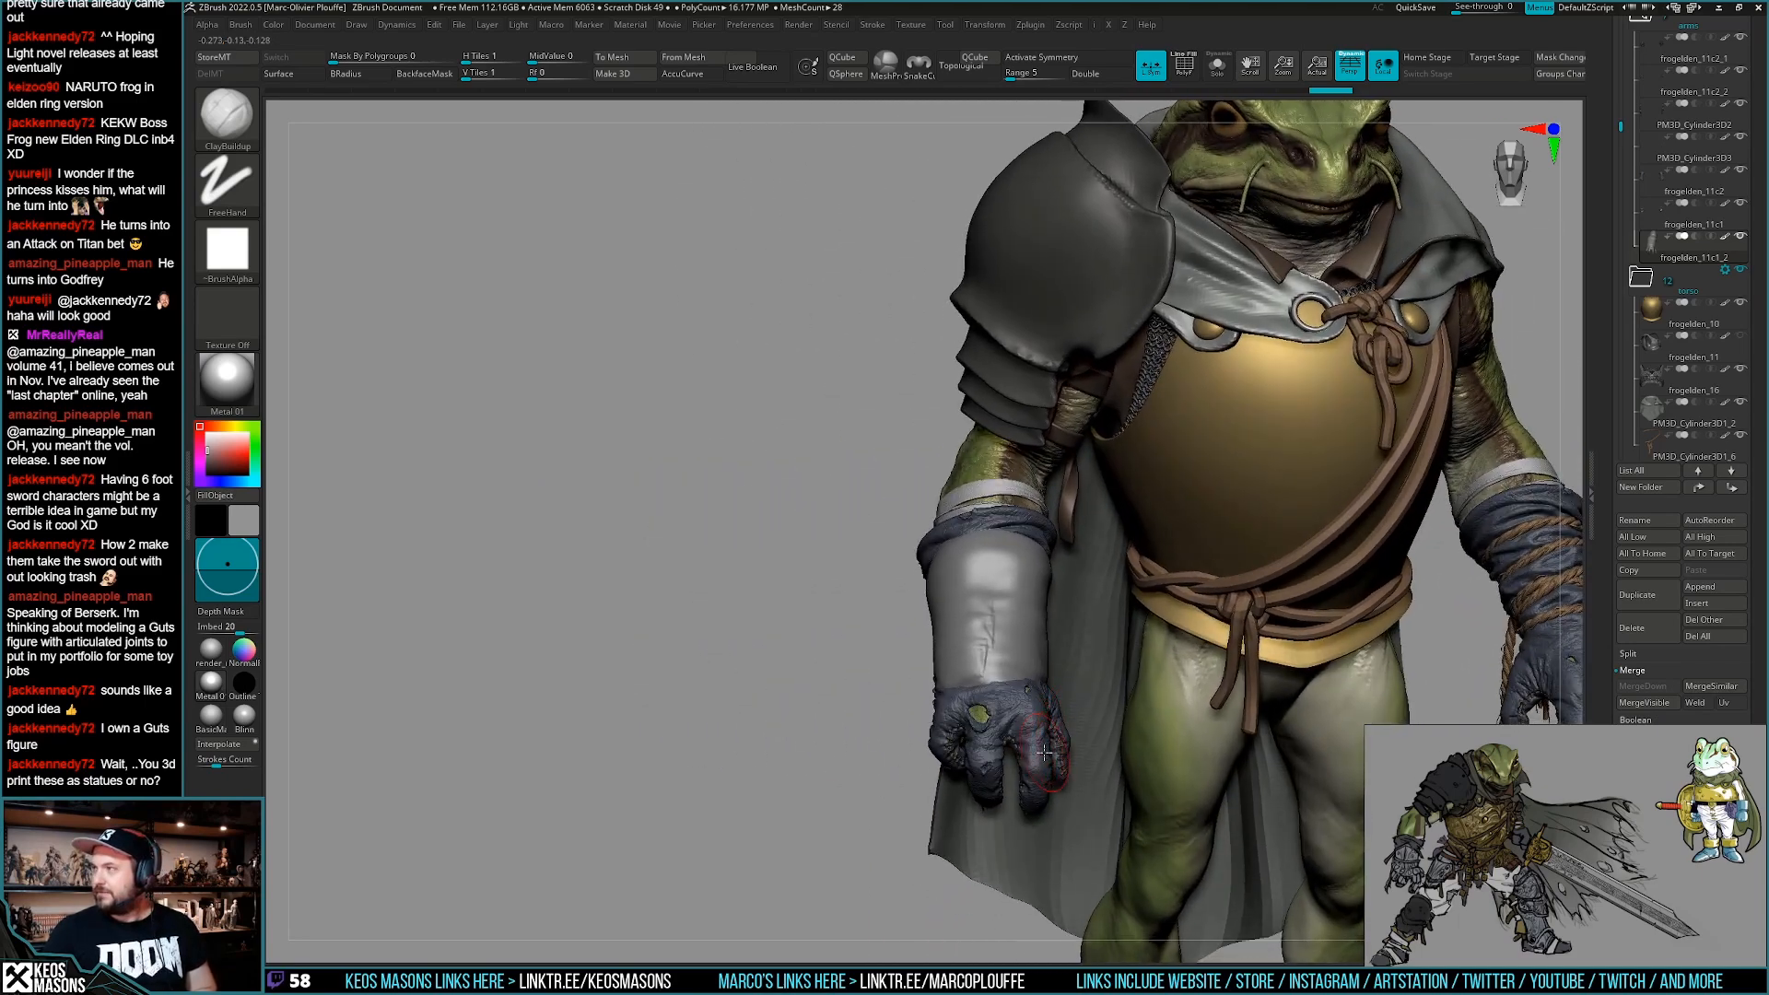
{"action": "right_click_drag", "start_coordinate": [1045, 753], "coordinate": [1046, 728]}
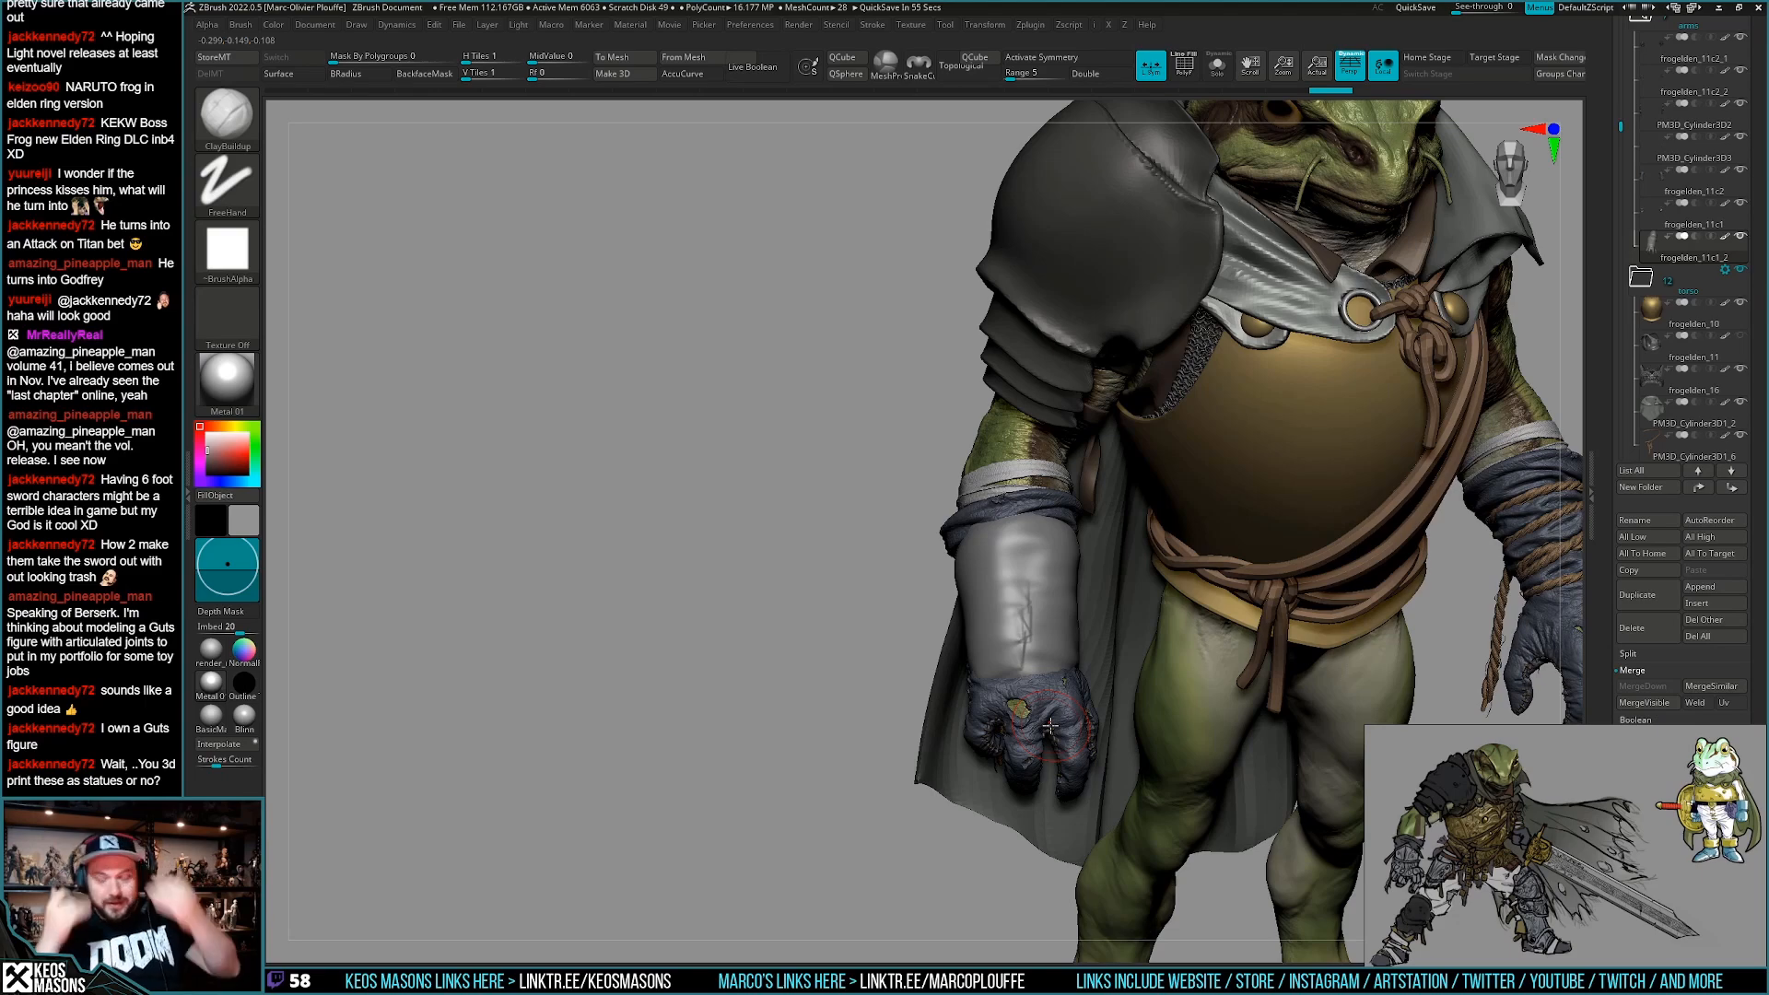
{"action": "right_click_drag", "start_coordinate": [1050, 725], "coordinate": [1047, 686]}
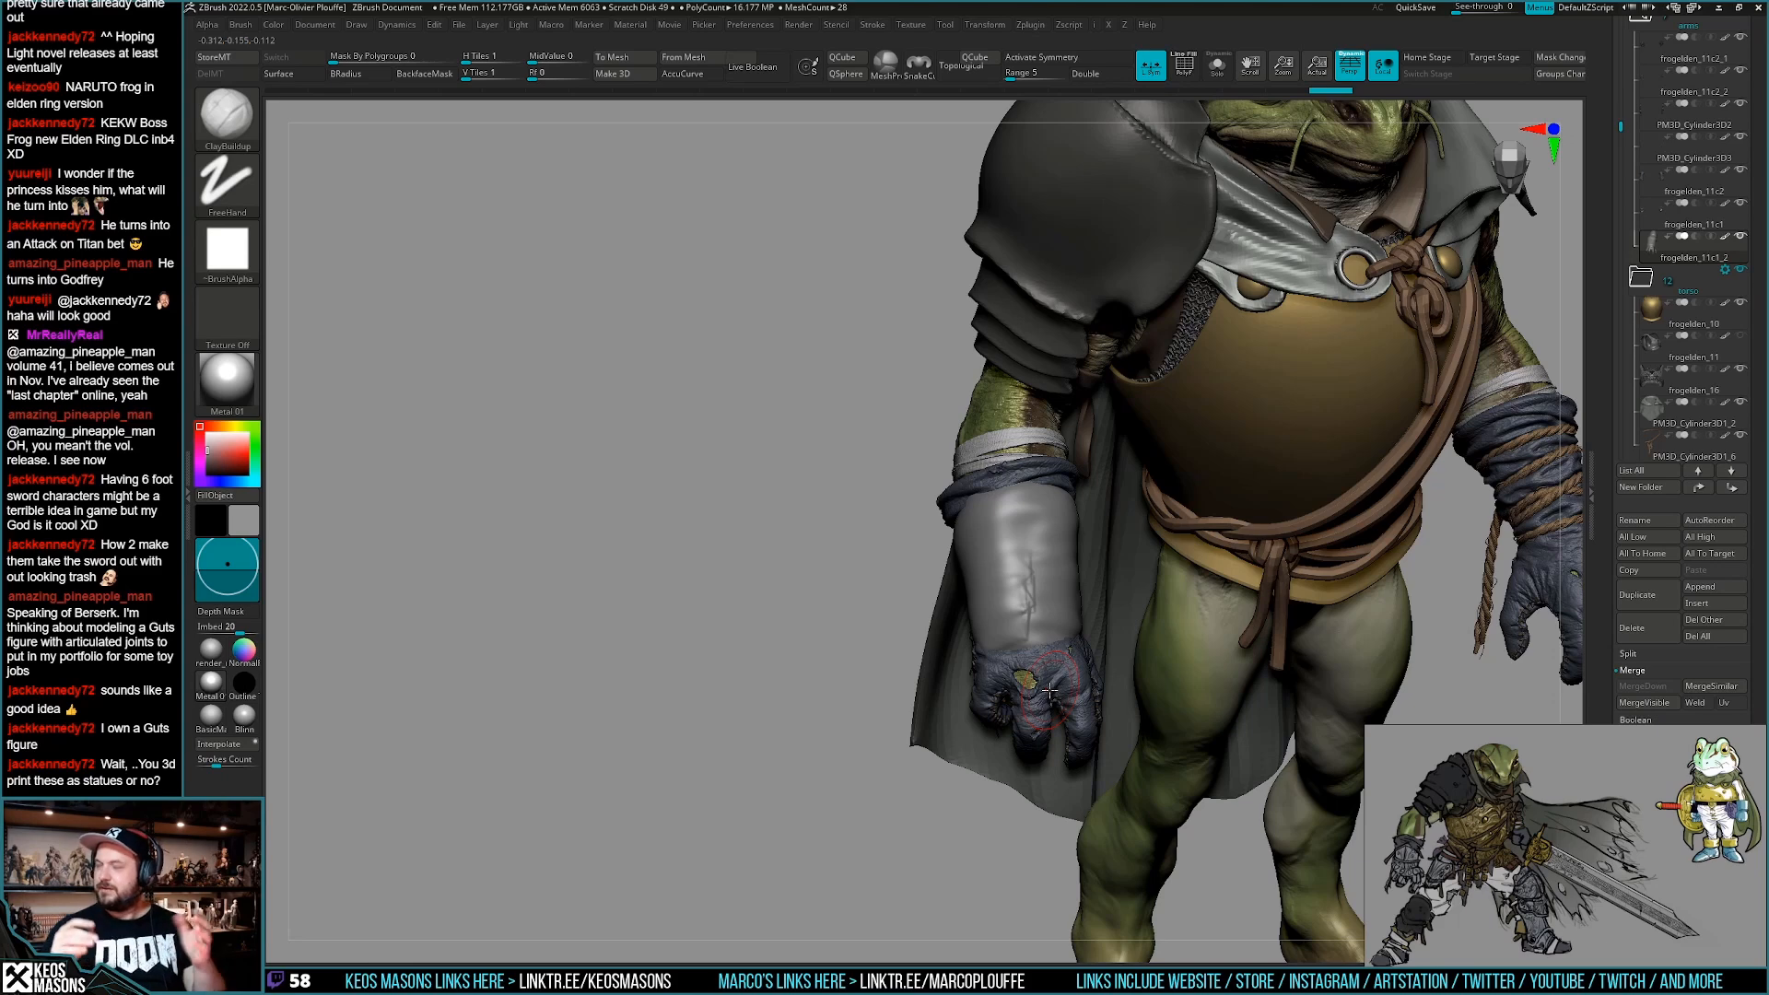
Build up clay over the back of the hand and knuckles and smooth it into a rounded cover.
{"action": "right_click_drag", "start_coordinate": [1060, 609], "coordinate": [967, 670]}
{"action": "left_click_drag", "start_coordinate": [967, 671], "coordinate": [1028, 702]}
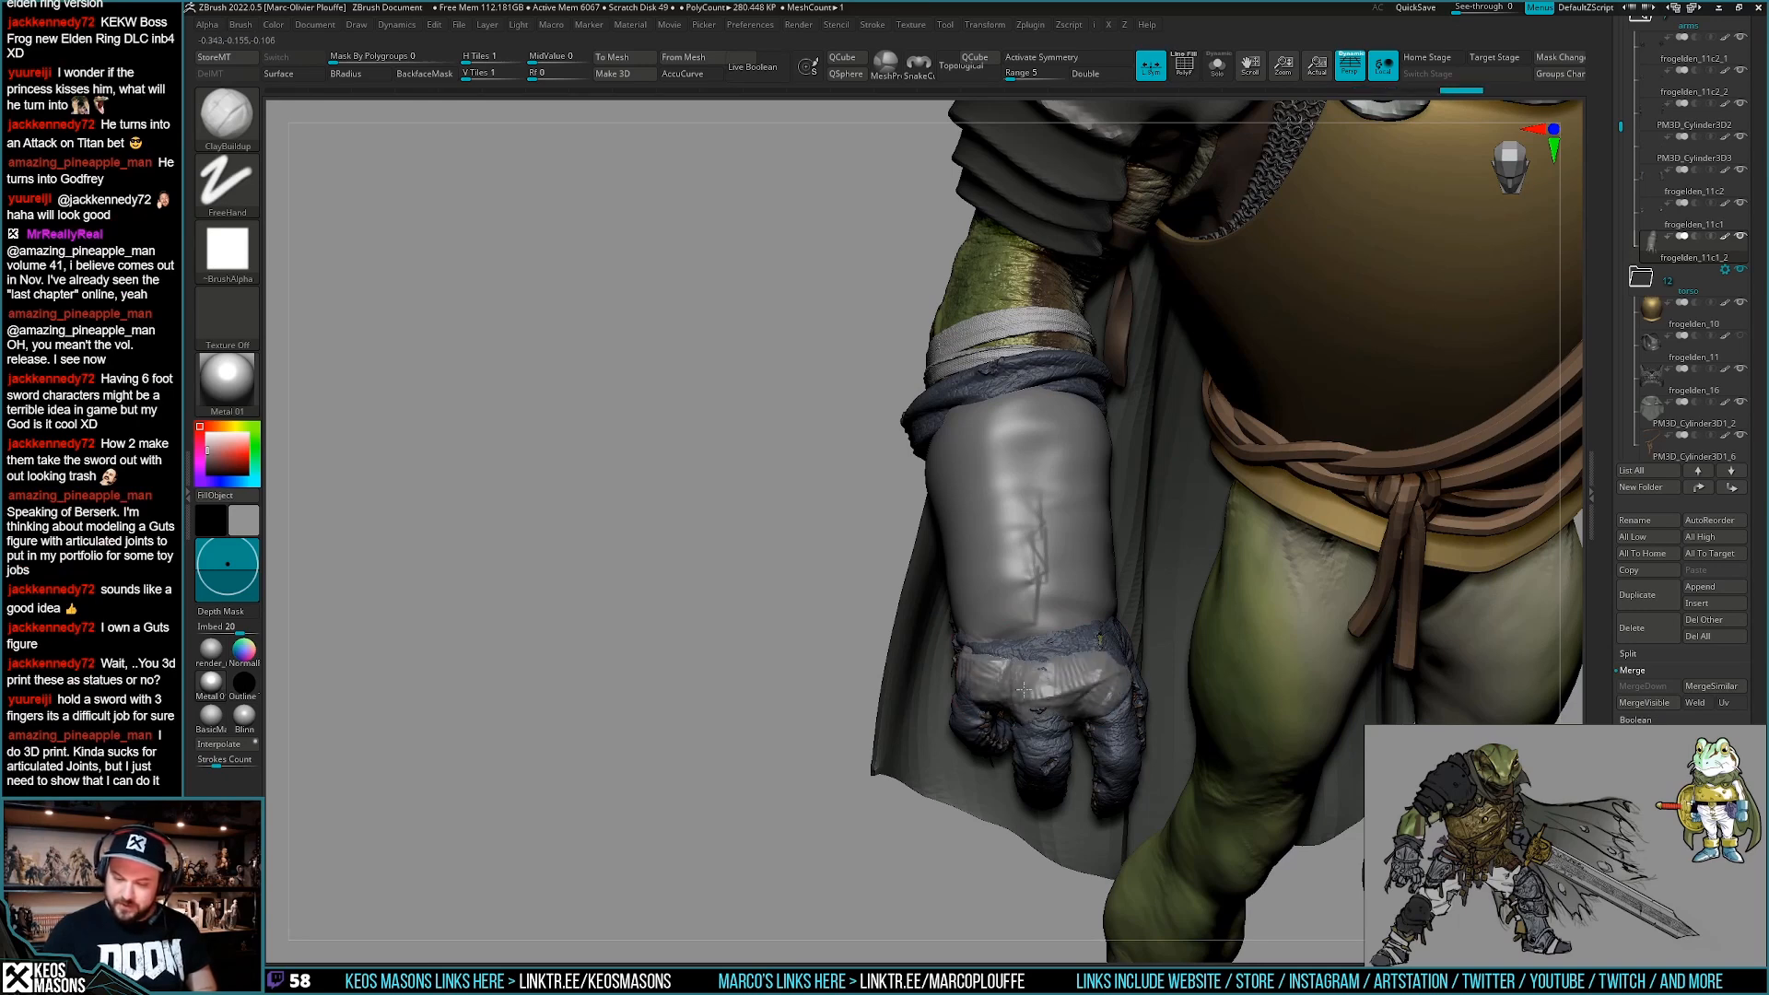
{"action": "right_click_drag", "start_coordinate": [965, 677], "coordinate": [1116, 680]}
{"action": "left_click_drag", "start_coordinate": [1090, 698], "coordinate": [1097, 697]}
{"action": "right_click_drag", "start_coordinate": [1096, 698], "coordinate": [990, 687]}
{"action": "left_click_drag", "start_coordinate": [1000, 677], "coordinate": [1037, 682], "text": "shift"}
{"action": "mouse_move", "coordinate": [967, 686]}
{"action": "right_mouse_down"}
{"action": "mouse_move", "coordinate": [1045, 697]}
{"action": "mouse_move", "coordinate": [1076, 664]}
{"action": "mouse_move", "coordinate": [979, 734]}
{"action": "mouse_move", "coordinate": [978, 657]}
{"action": "mouse_move", "coordinate": [962, 663]}
{"action": "mouse_move", "coordinate": [1102, 695]}
{"action": "mouse_move", "coordinate": [1068, 689]}
{"action": "mouse_move", "coordinate": [1068, 558]}
{"action": "right_mouse_up"}
{"action": "right_click", "coordinate": [979, 734]}
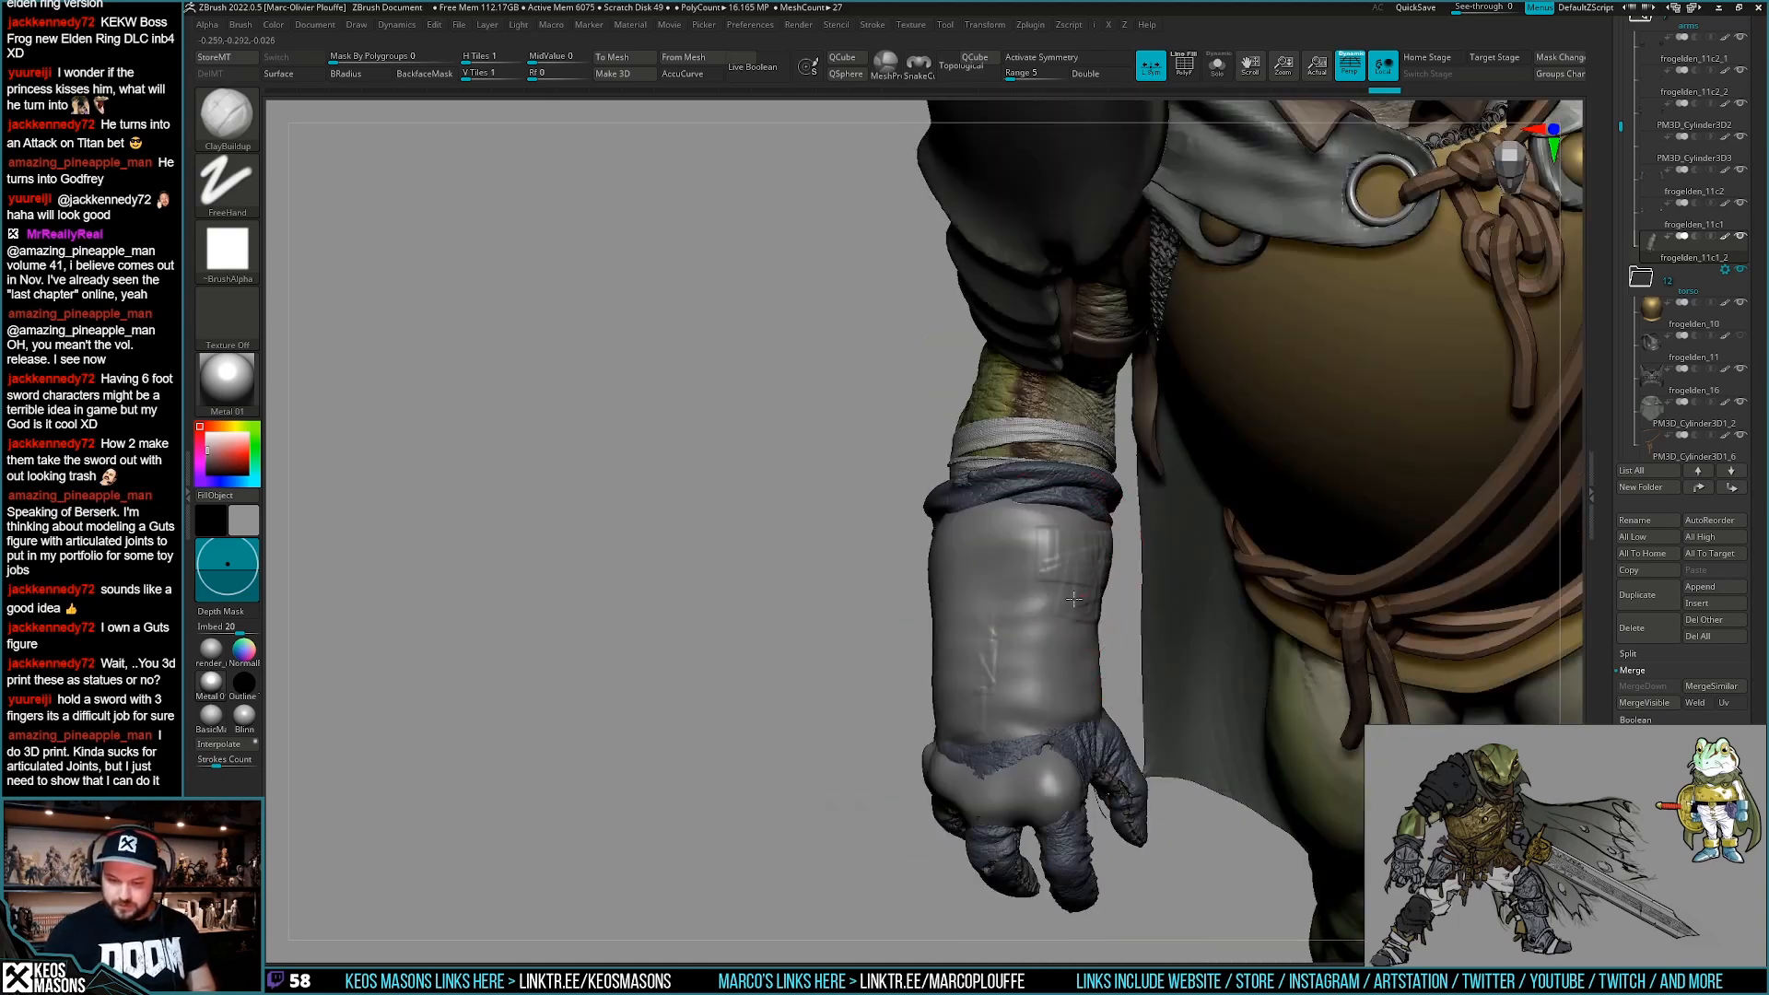
Add volume to the forearm piece below the elbow cuff and around the wrist, smoothing the strokes together.
{"action": "mouse_move", "coordinate": [1110, 677]}
{"action": "right_mouse_down"}
{"action": "mouse_move", "coordinate": [1056, 692]}
{"action": "mouse_move", "coordinate": [965, 663]}
{"action": "mouse_move", "coordinate": [972, 614]}
{"action": "mouse_move", "coordinate": [910, 588]}
{"action": "right_mouse_up"}
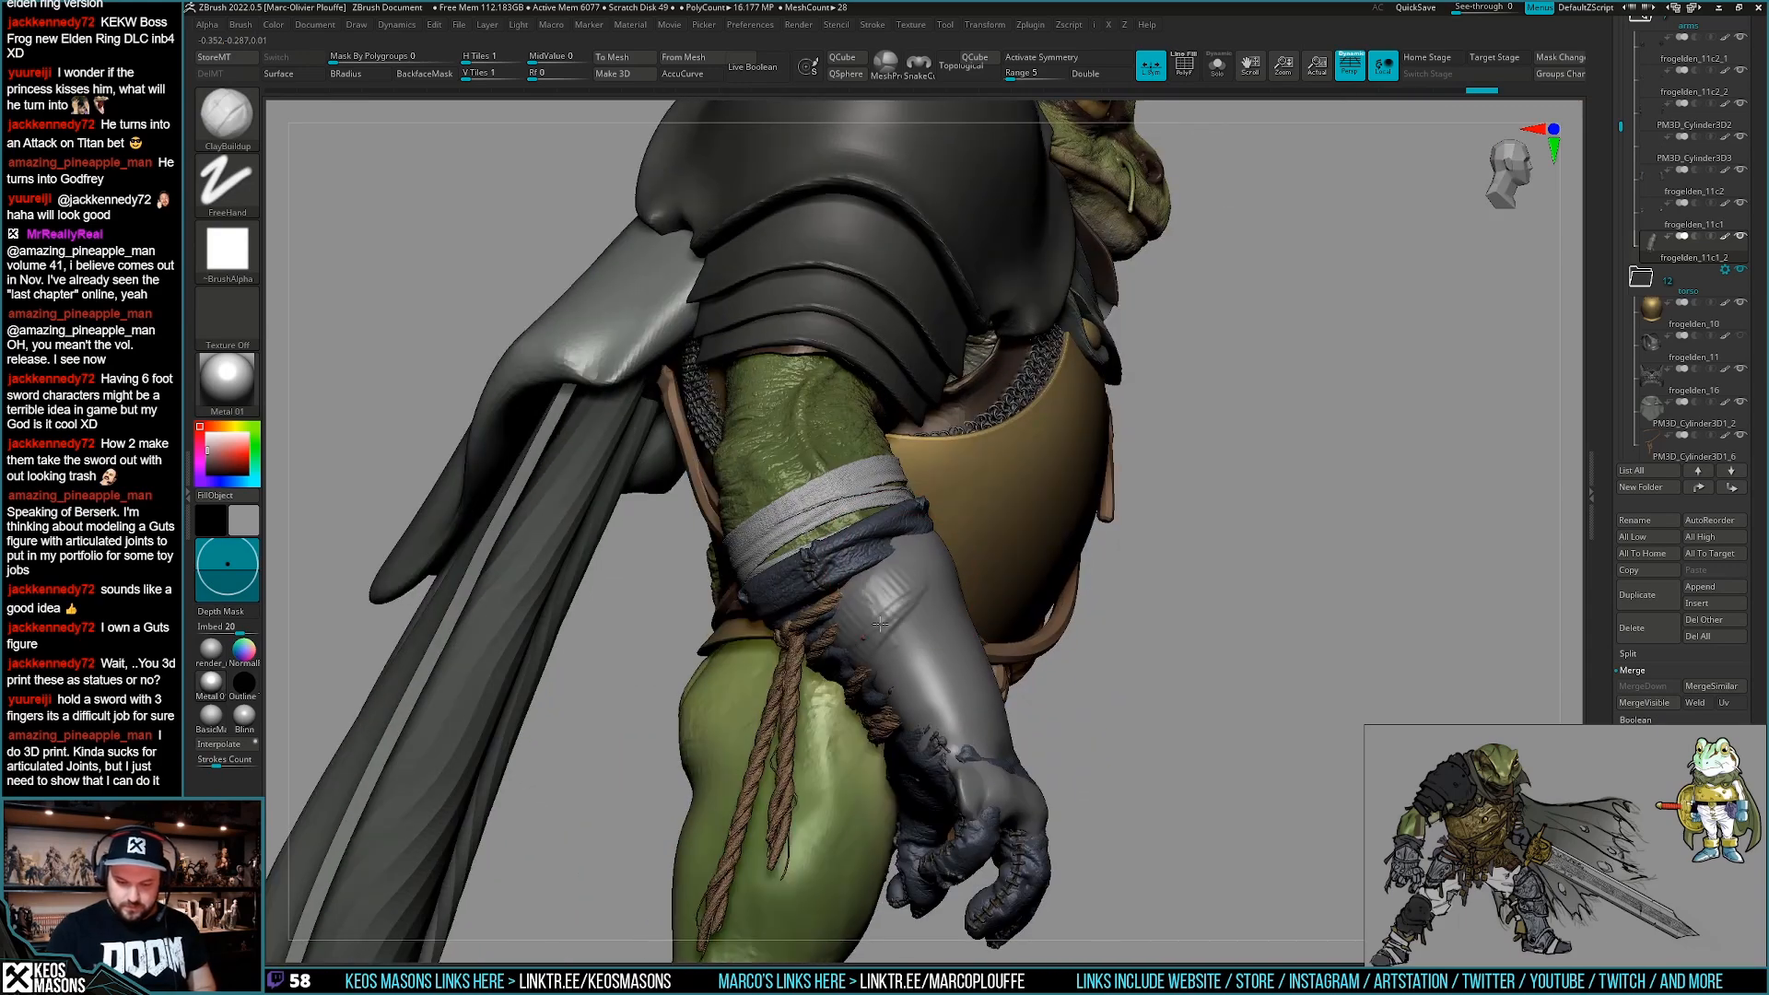
{"action": "left_click_drag", "start_coordinate": [925, 752], "coordinate": [963, 728]}
{"action": "right_click_drag", "start_coordinate": [962, 727], "coordinate": [884, 663]}
{"action": "left_click_drag", "start_coordinate": [907, 544], "coordinate": [971, 682], "text": "shift"}
{"action": "mouse_move", "coordinate": [1097, 709]}
{"action": "right_mouse_down"}
{"action": "mouse_move", "coordinate": [1035, 743]}
{"action": "mouse_move", "coordinate": [1028, 674]}
{"action": "mouse_move", "coordinate": [962, 754]}
{"action": "right_mouse_up"}
{"action": "right_click", "coordinate": [961, 754]}
{"action": "mouse_move", "coordinate": [1009, 689]}
{"action": "right_mouse_down"}
{"action": "mouse_move", "coordinate": [1049, 761]}
{"action": "mouse_move", "coordinate": [1052, 737]}
{"action": "mouse_move", "coordinate": [1018, 728]}
{"action": "right_mouse_up"}
{"action": "mouse_move", "coordinate": [977, 769]}
{"action": "left_mouse_down", "text": "shift"}
{"action": "mouse_move", "coordinate": [1078, 705]}
{"action": "mouse_move", "coordinate": [986, 760]}
{"action": "left_mouse_up", "text": "shift"}
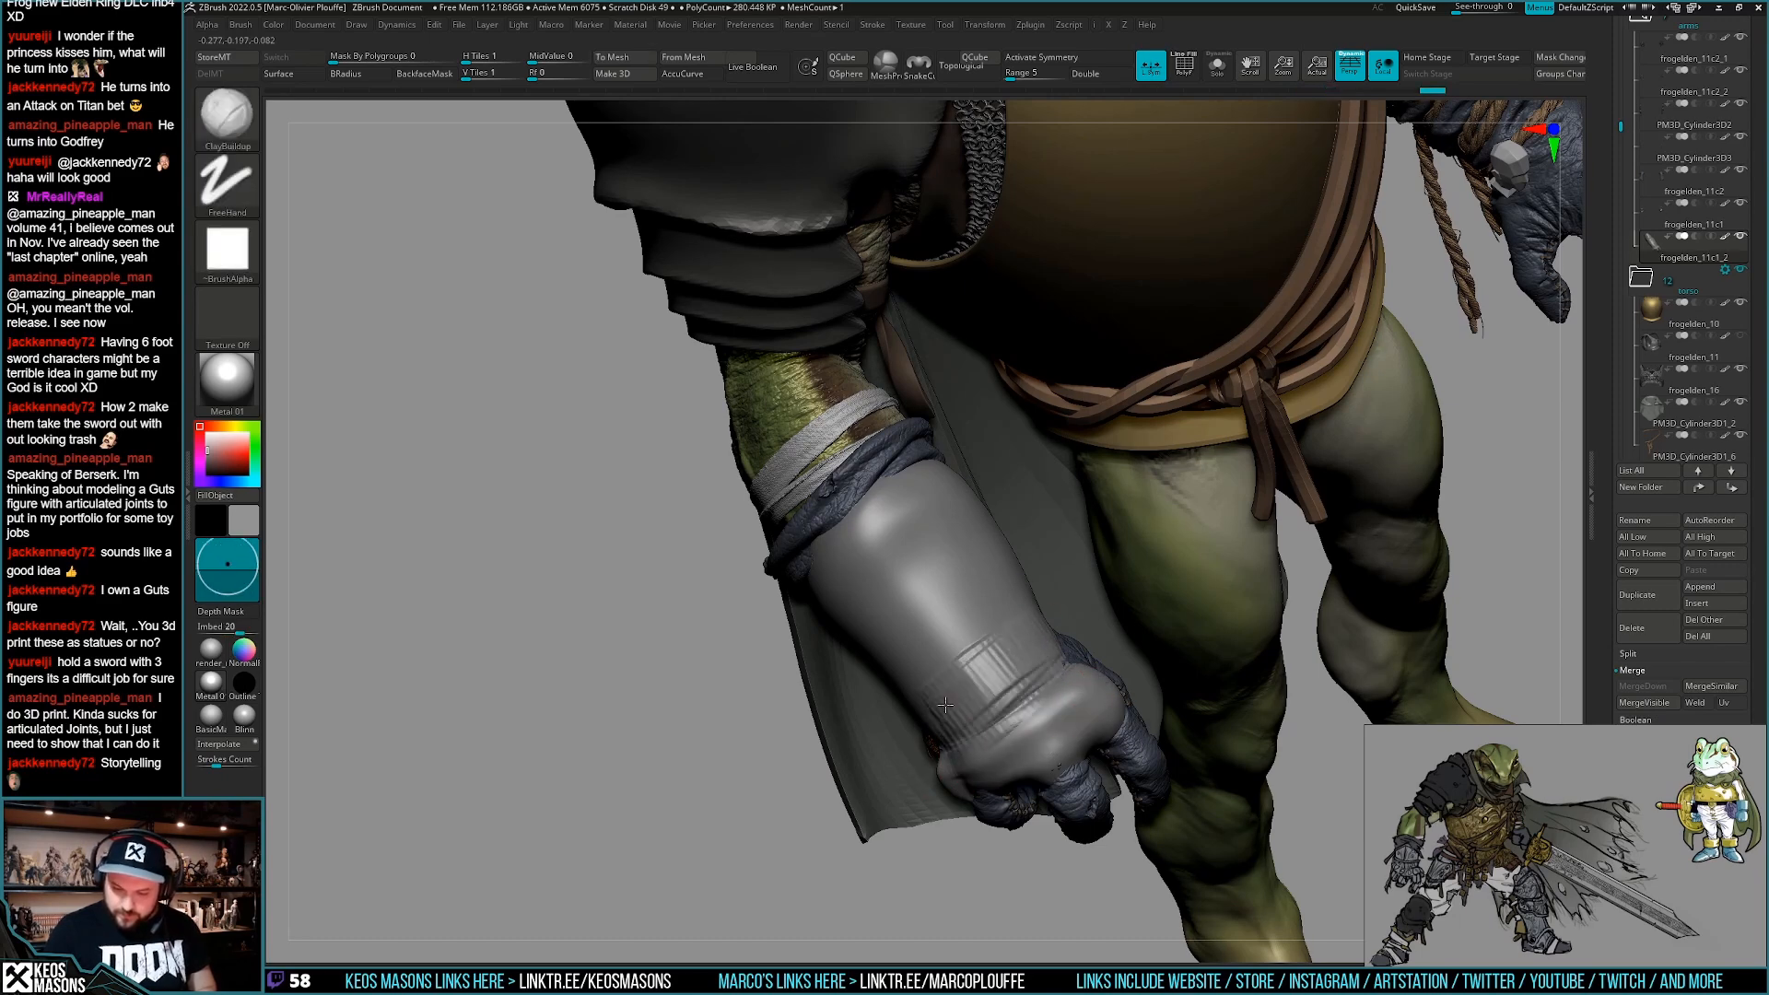
Make the surrounding parts transparent to check the forearm piece and undo the last two strokes.
{"action": "right_click_drag", "start_coordinate": [1015, 661], "coordinate": [1096, 677]}
{"action": "key", "text": "space"}
{"action": "right_click_drag", "start_coordinate": [1097, 677], "coordinate": [1174, 649], "text": "ctrl"}
{"action": "key", "text": "space"}
{"action": "right_click_drag", "start_coordinate": [1023, 599], "coordinate": [1064, 723]}
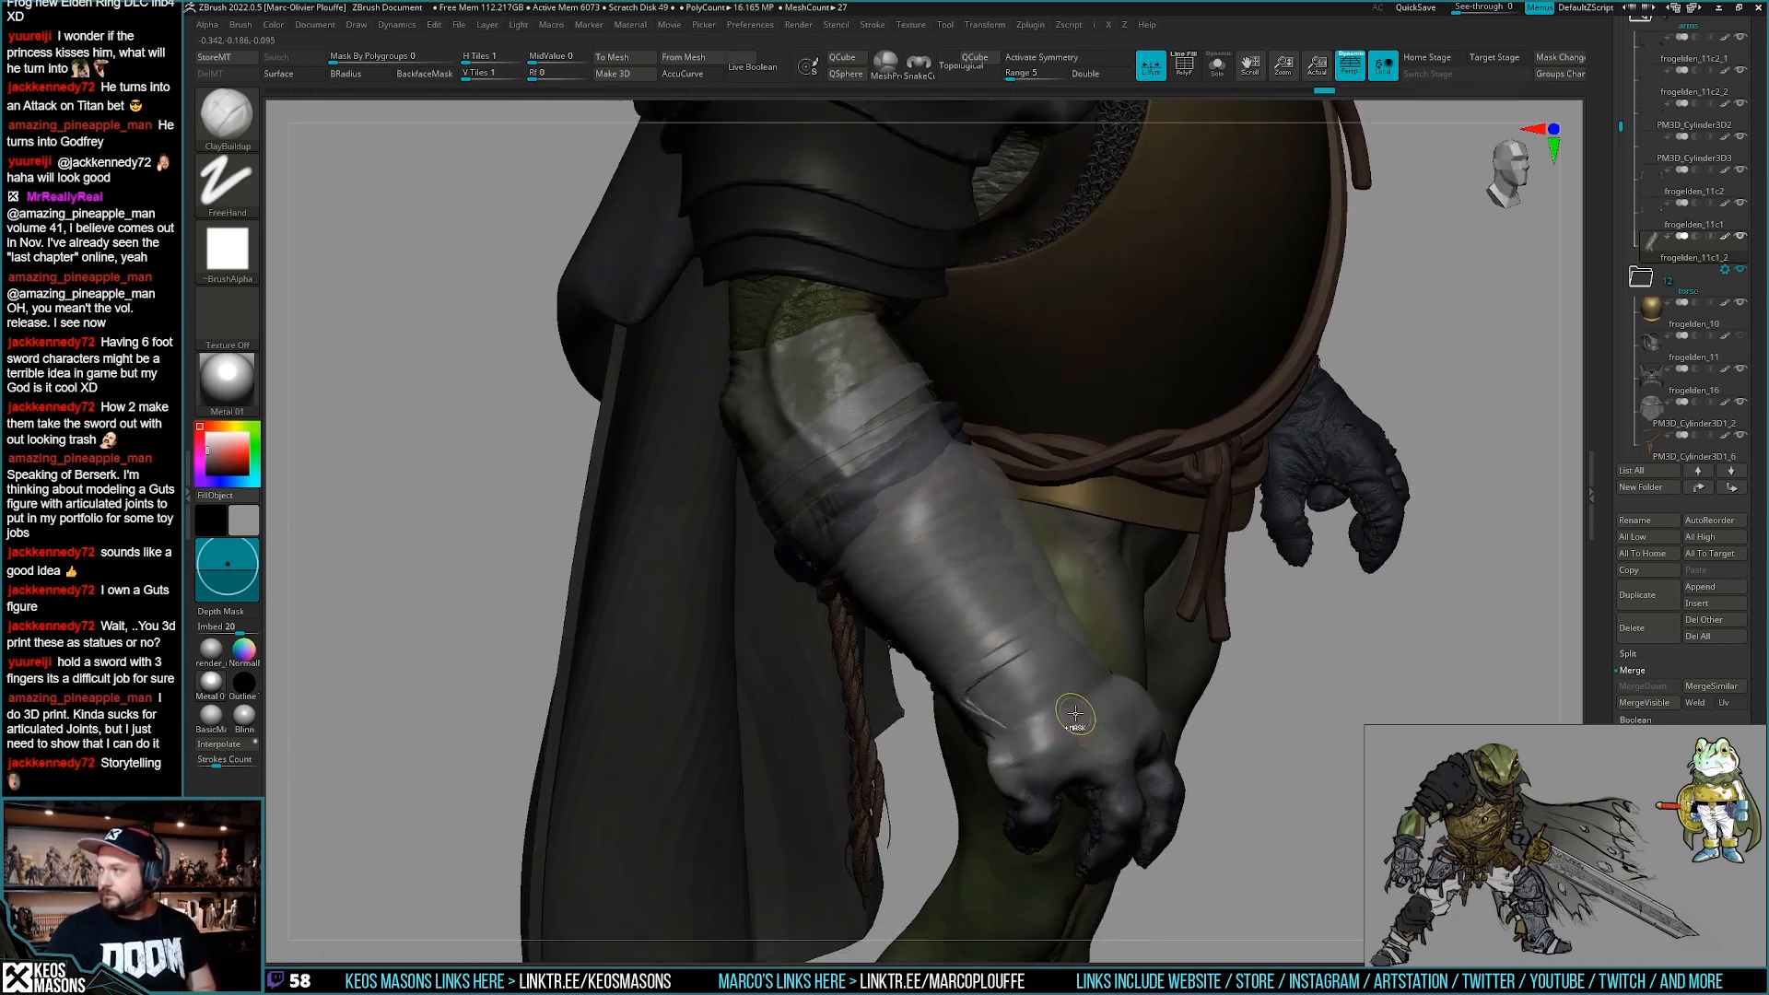
{"action": "key", "text": "ctrl+z"}
{"action": "key", "text": "ctrl+z"}
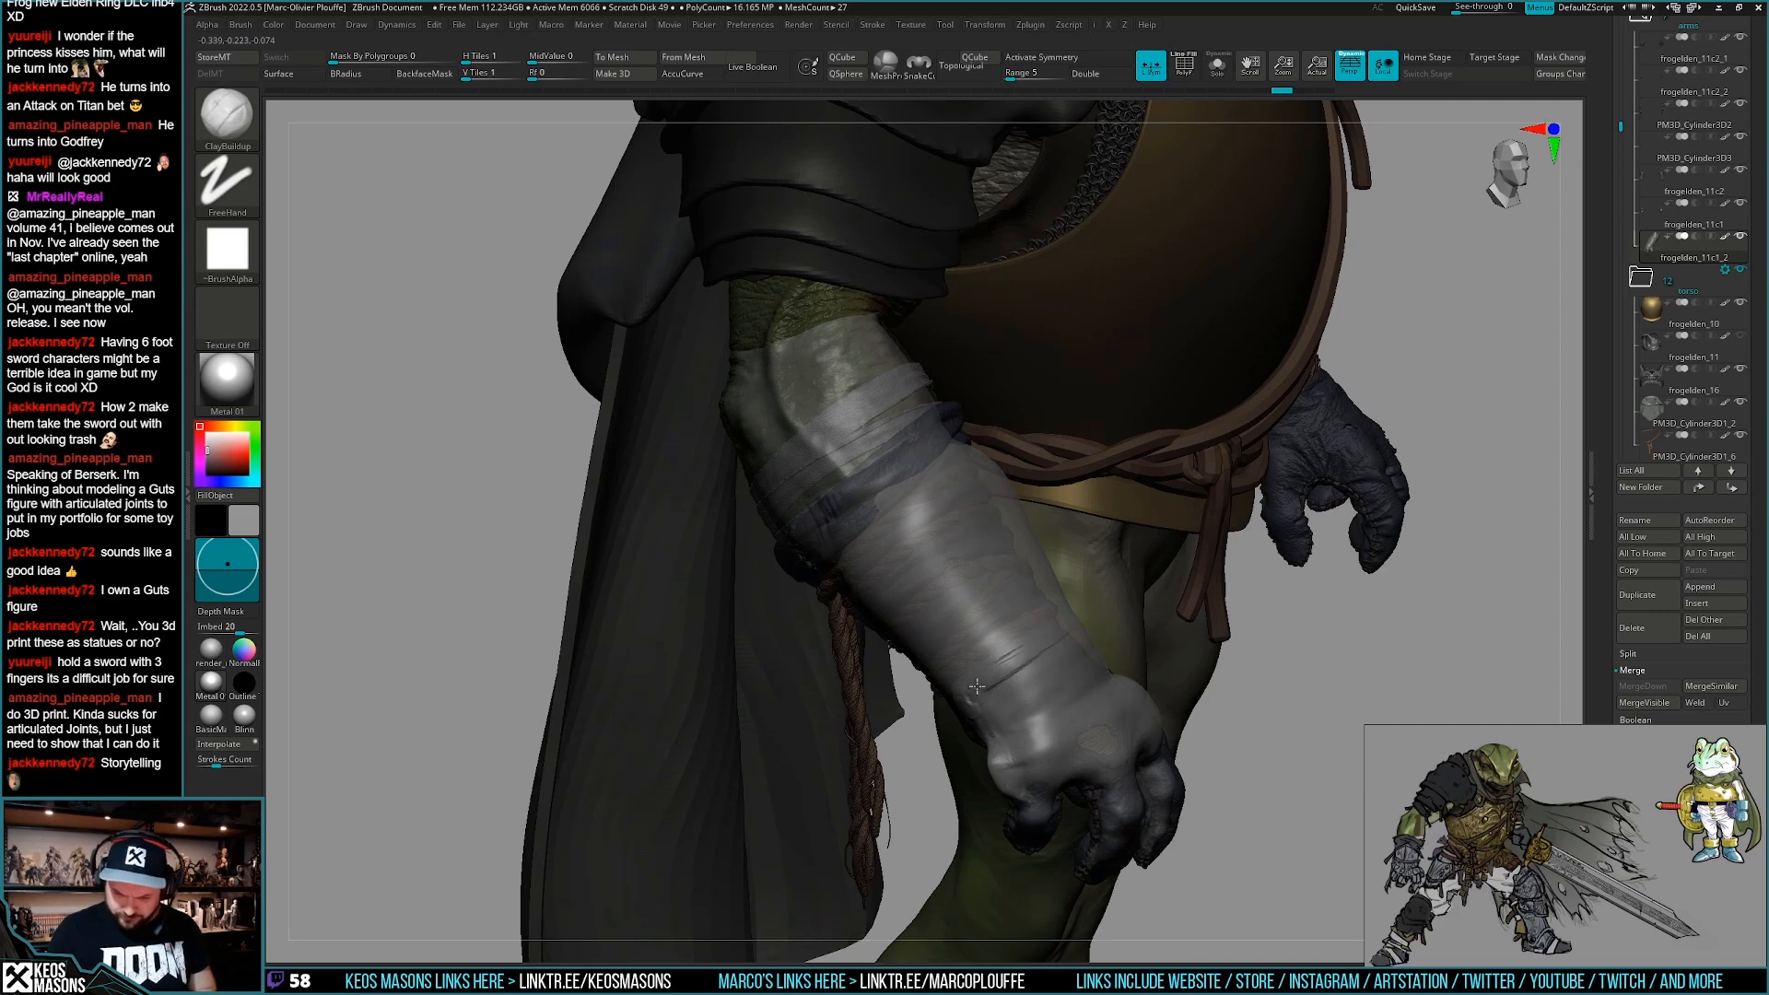
Sculpt a raised band across the wrist of the forearm piece and soften its edge.
{"action": "left_click_drag", "start_coordinate": [1004, 671], "coordinate": [1029, 650]}
{"action": "right_click_drag", "start_coordinate": [976, 663], "coordinate": [1032, 659]}
{"action": "left_click_drag", "start_coordinate": [966, 654], "coordinate": [1012, 615]}
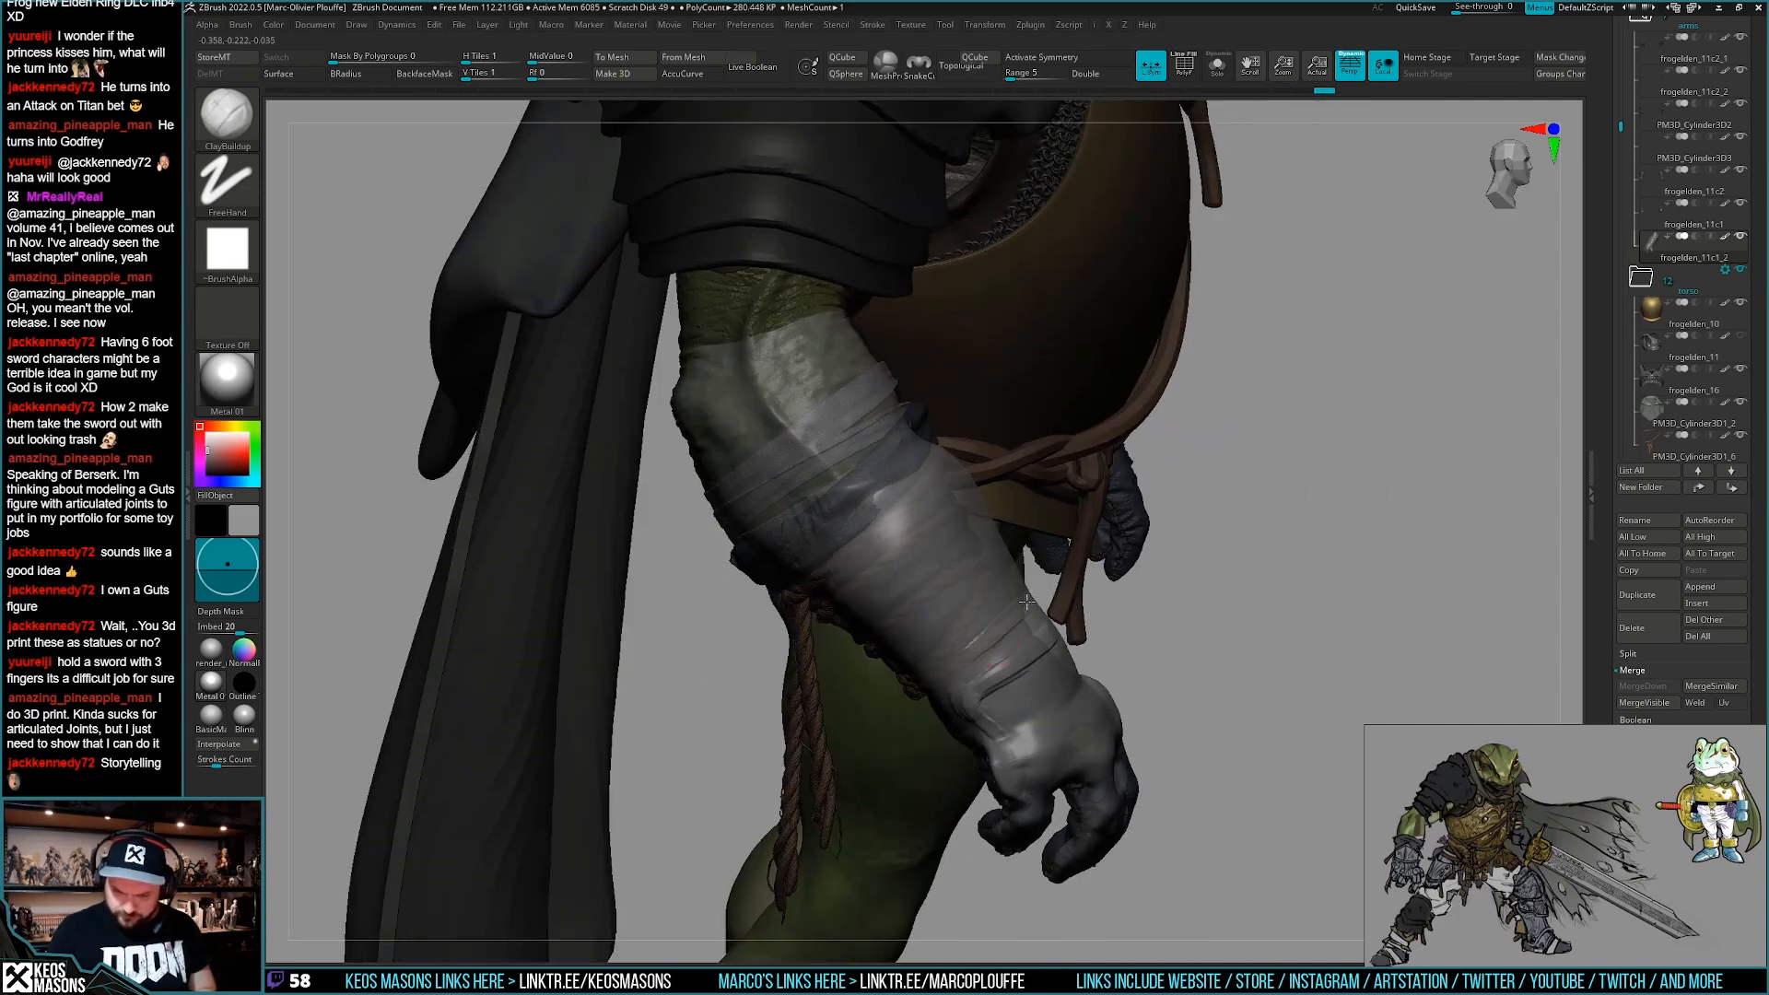
{"action": "left_click_drag", "start_coordinate": [969, 673], "coordinate": [1025, 638], "text": "shift"}
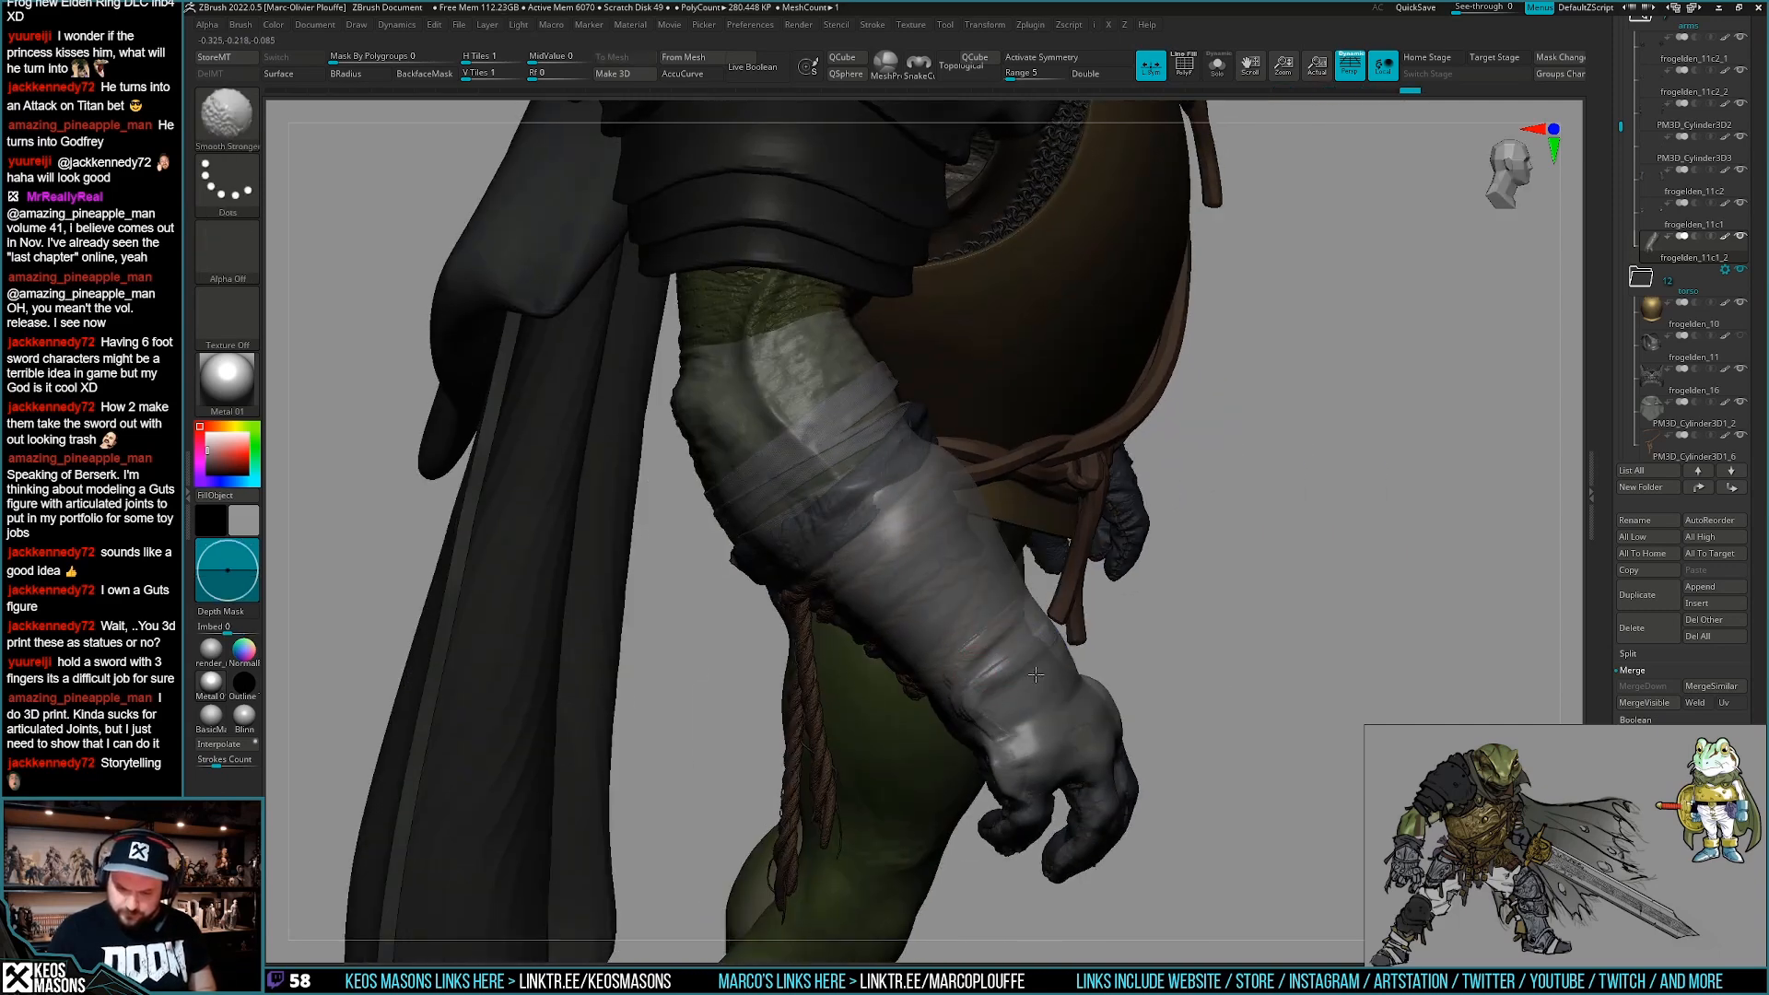
{"action": "right_click_drag", "start_coordinate": [1010, 690], "coordinate": [965, 686]}
{"action": "left_click_drag", "start_coordinate": [972, 682], "coordinate": [1080, 614]}
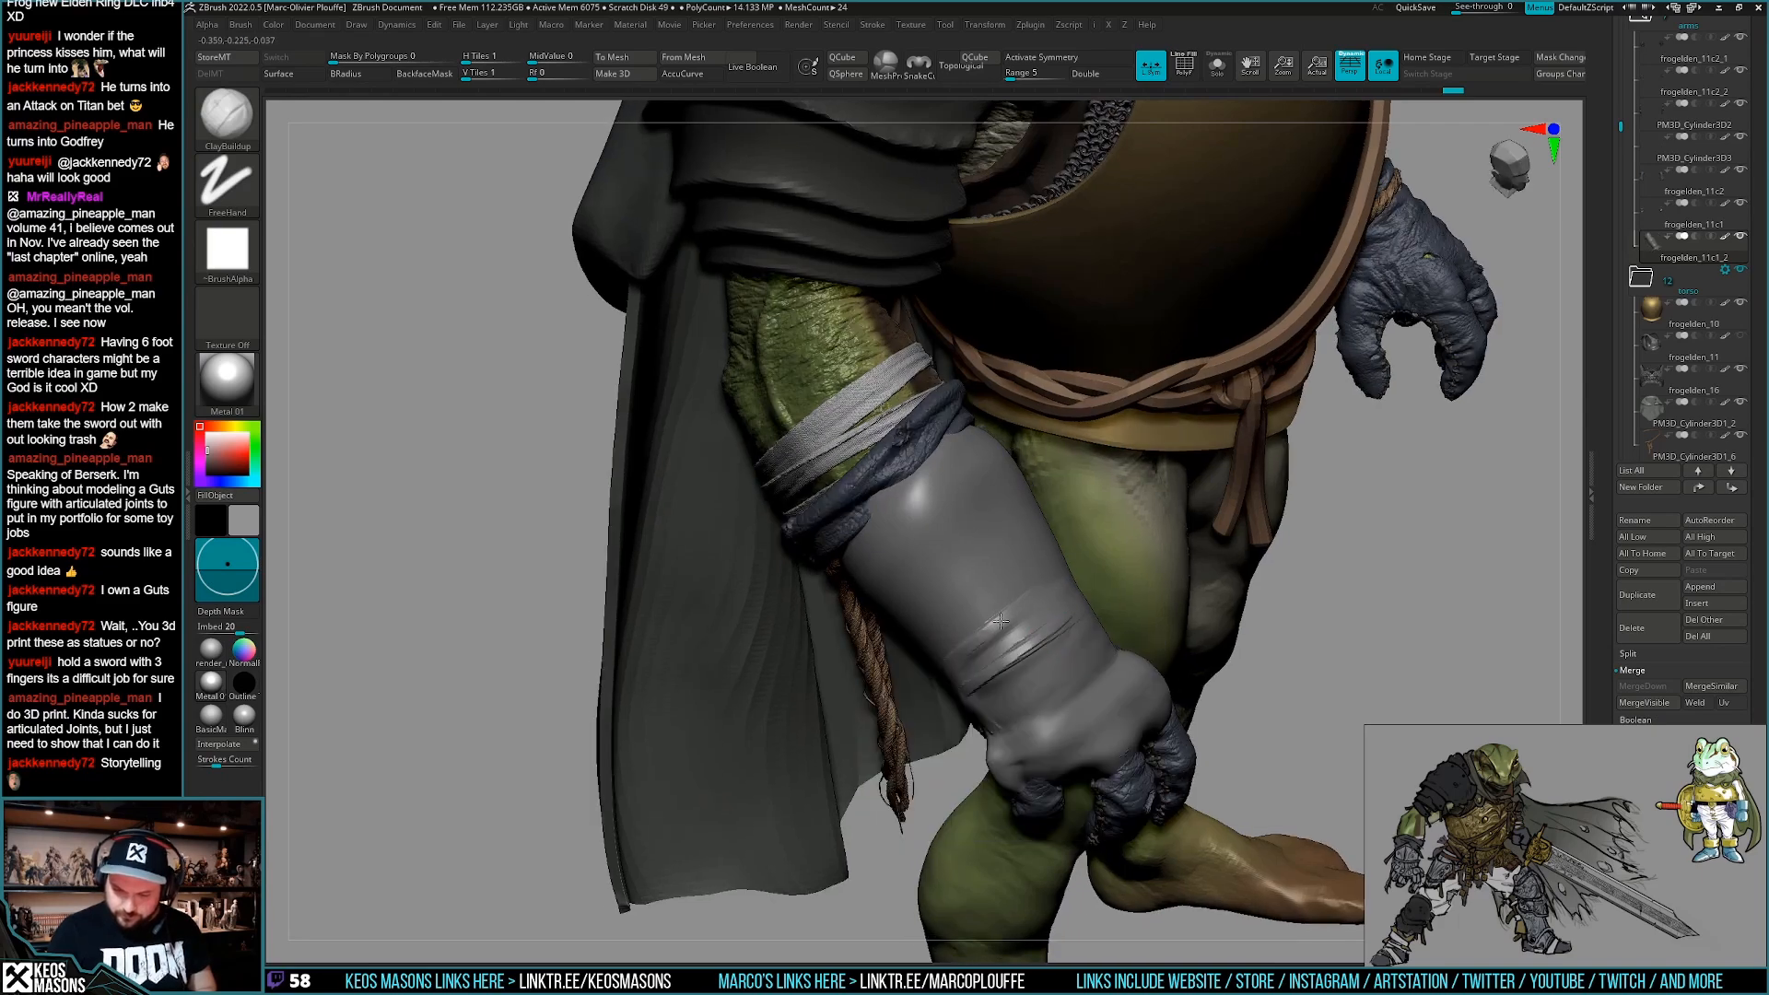
Layer a second overlapping ridge above the wrist band, alternating clay strokes with smoothing.
{"action": "left_click_drag", "start_coordinate": [965, 649], "coordinate": [952, 658]}
{"action": "right_click_drag", "start_coordinate": [962, 656], "coordinate": [1009, 656]}
{"action": "left_click_drag", "start_coordinate": [964, 655], "coordinate": [983, 670], "text": "shift"}
{"action": "right_click_drag", "start_coordinate": [1004, 677], "coordinate": [959, 677]}
{"action": "mouse_move", "coordinate": [1085, 616]}
{"action": "left_mouse_down"}
{"action": "mouse_move", "coordinate": [1005, 661]}
{"action": "mouse_move", "coordinate": [1076, 630]}
{"action": "left_mouse_up"}
{"action": "mouse_move", "coordinate": [999, 677]}
{"action": "right_mouse_down"}
{"action": "mouse_move", "coordinate": [1041, 651]}
{"action": "mouse_move", "coordinate": [955, 651]}
{"action": "right_mouse_up"}
{"action": "left_click_drag", "start_coordinate": [959, 668], "coordinate": [978, 651]}
{"action": "left_click_drag", "start_coordinate": [949, 711], "coordinate": [945, 737], "text": "shift"}
{"action": "mouse_move", "coordinate": [947, 738]}
{"action": "right_mouse_down"}
{"action": "mouse_move", "coordinate": [985, 691]}
{"action": "mouse_move", "coordinate": [928, 672]}
{"action": "mouse_move", "coordinate": [962, 607]}
{"action": "right_mouse_up"}
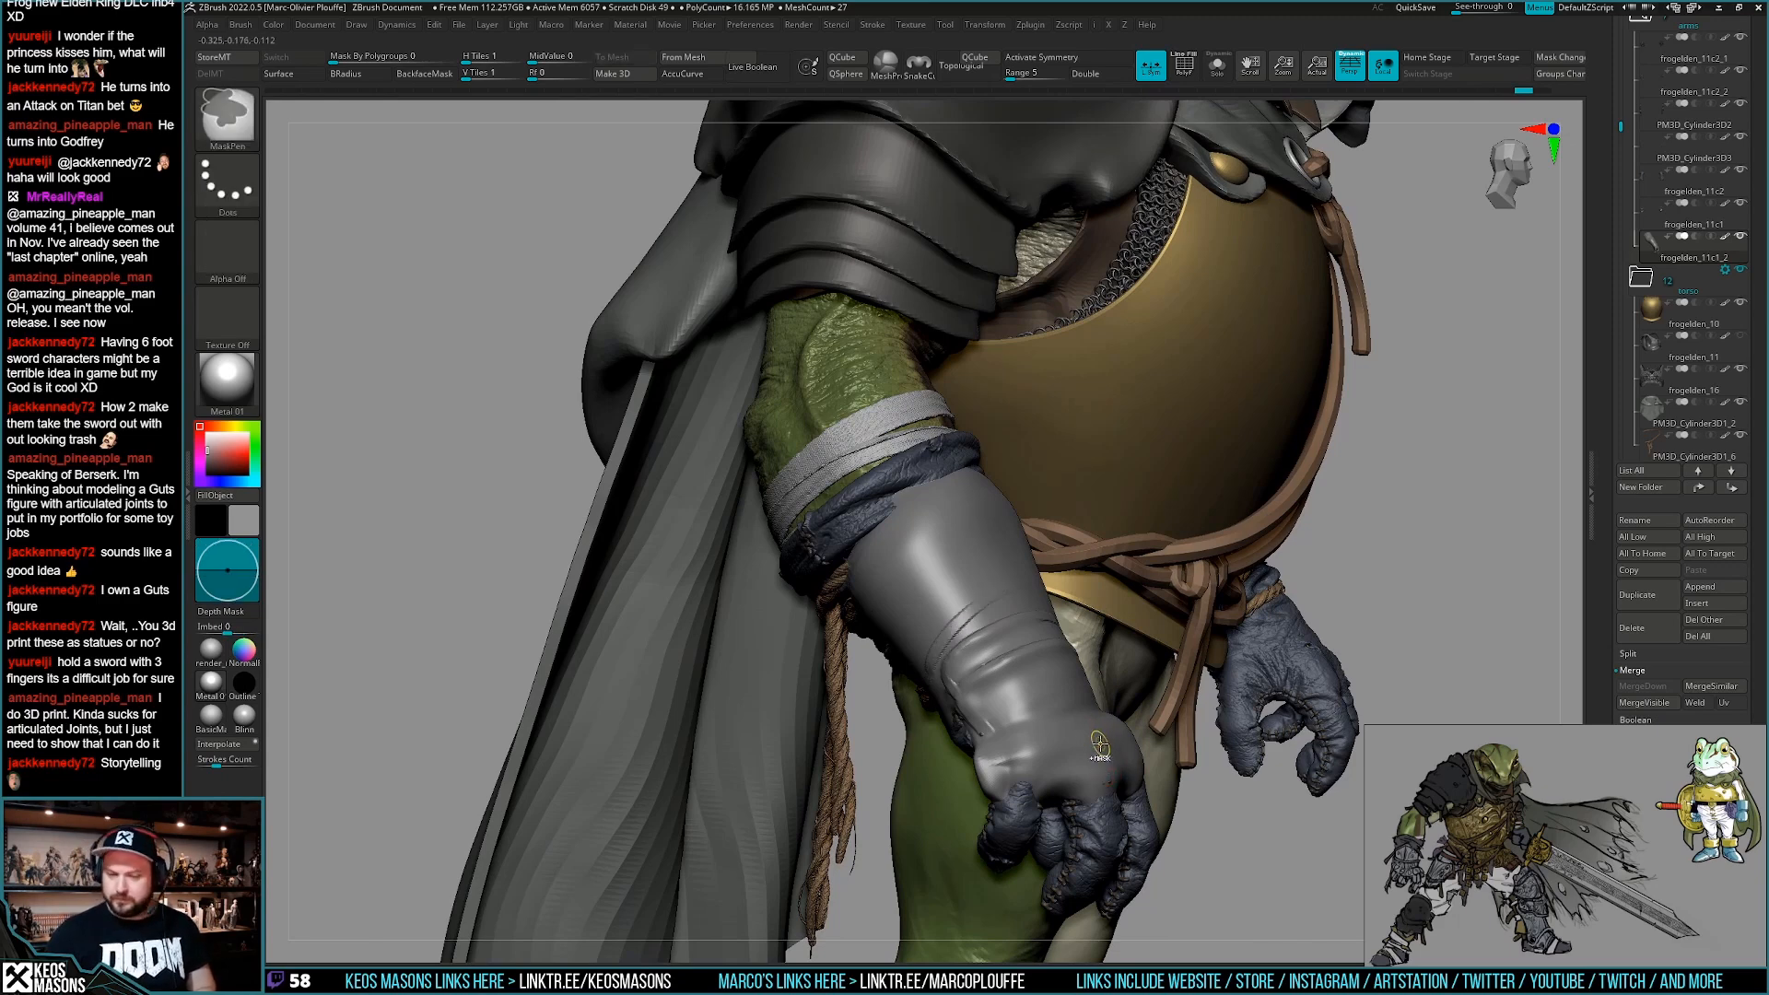
Extend the wrist ridges around the side of the forearm piece and clean up the edges between them.
{"action": "mouse_move", "coordinate": [1105, 745]}
{"action": "right_mouse_down"}
{"action": "mouse_move", "coordinate": [1073, 757]}
{"action": "mouse_move", "coordinate": [1157, 772]}
{"action": "mouse_move", "coordinate": [1043, 696]}
{"action": "right_mouse_up"}
{"action": "right_click", "coordinate": [1026, 672]}
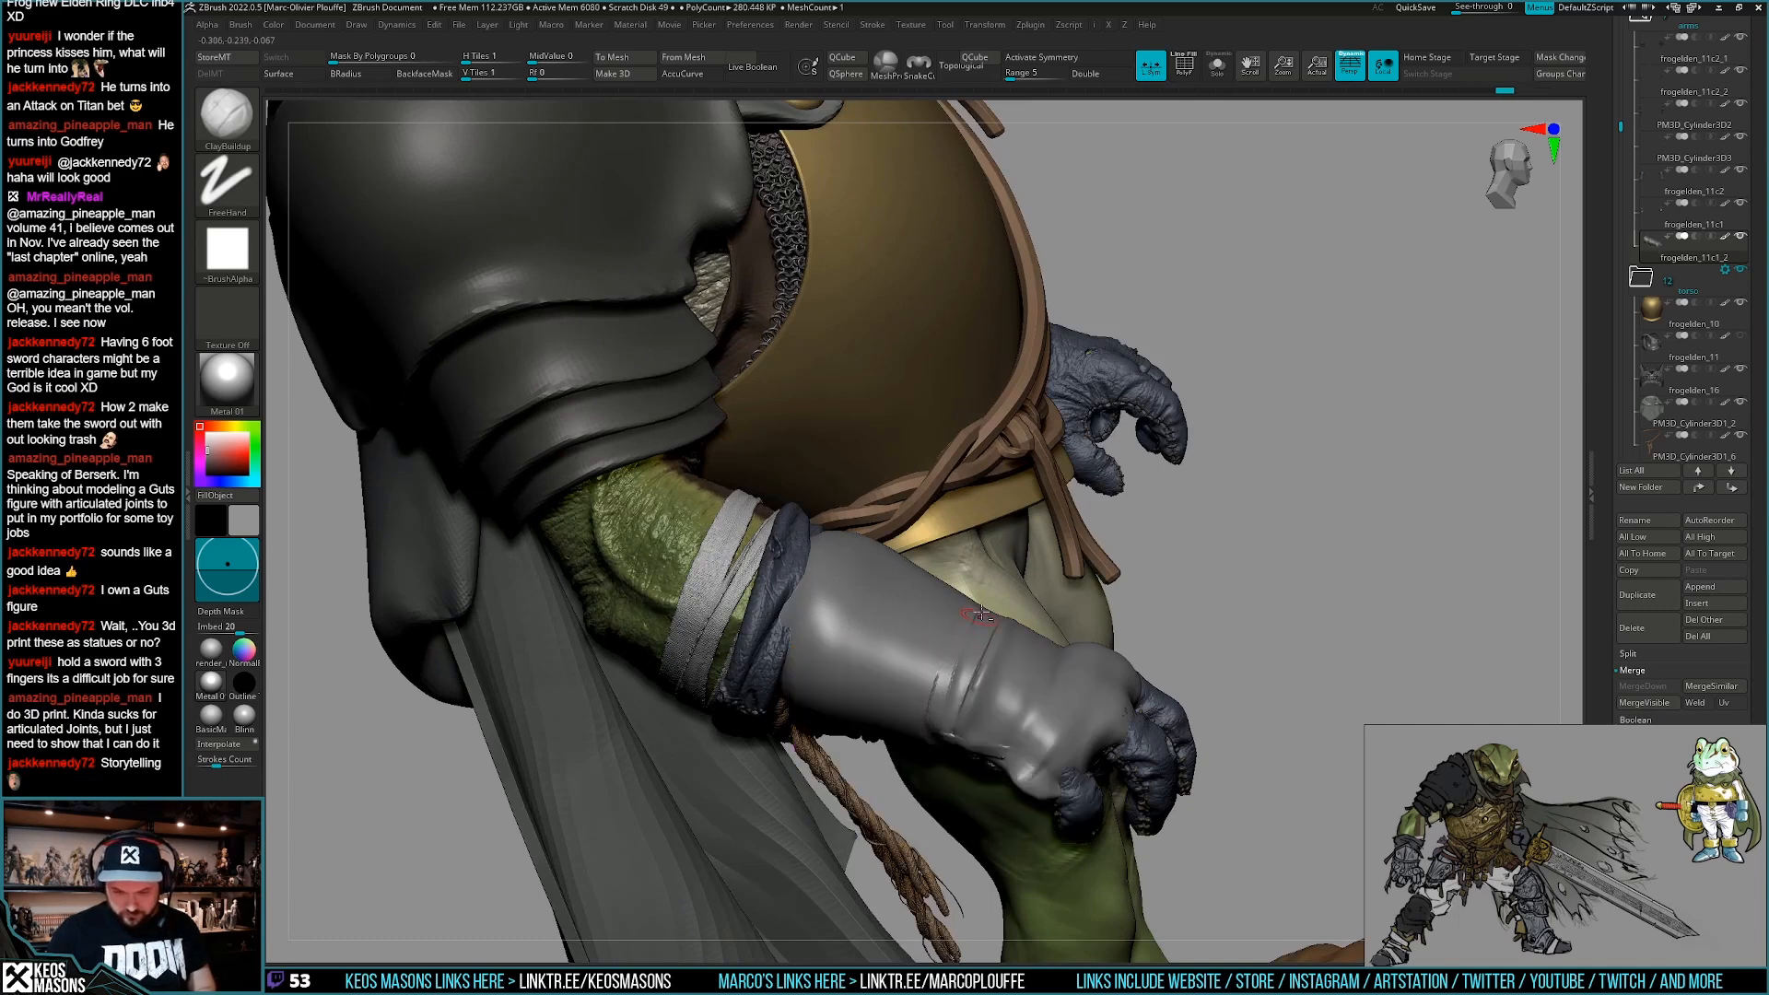
{"action": "left_click_drag", "start_coordinate": [974, 628], "coordinate": [935, 703]}
{"action": "mouse_move", "coordinate": [974, 663]}
{"action": "right_mouse_down"}
{"action": "mouse_move", "coordinate": [1002, 686]}
{"action": "mouse_move", "coordinate": [1022, 667]}
{"action": "mouse_move", "coordinate": [963, 747]}
{"action": "mouse_move", "coordinate": [1019, 689]}
{"action": "right_mouse_up"}
{"action": "left_click_drag", "start_coordinate": [1019, 689], "coordinate": [1036, 649]}
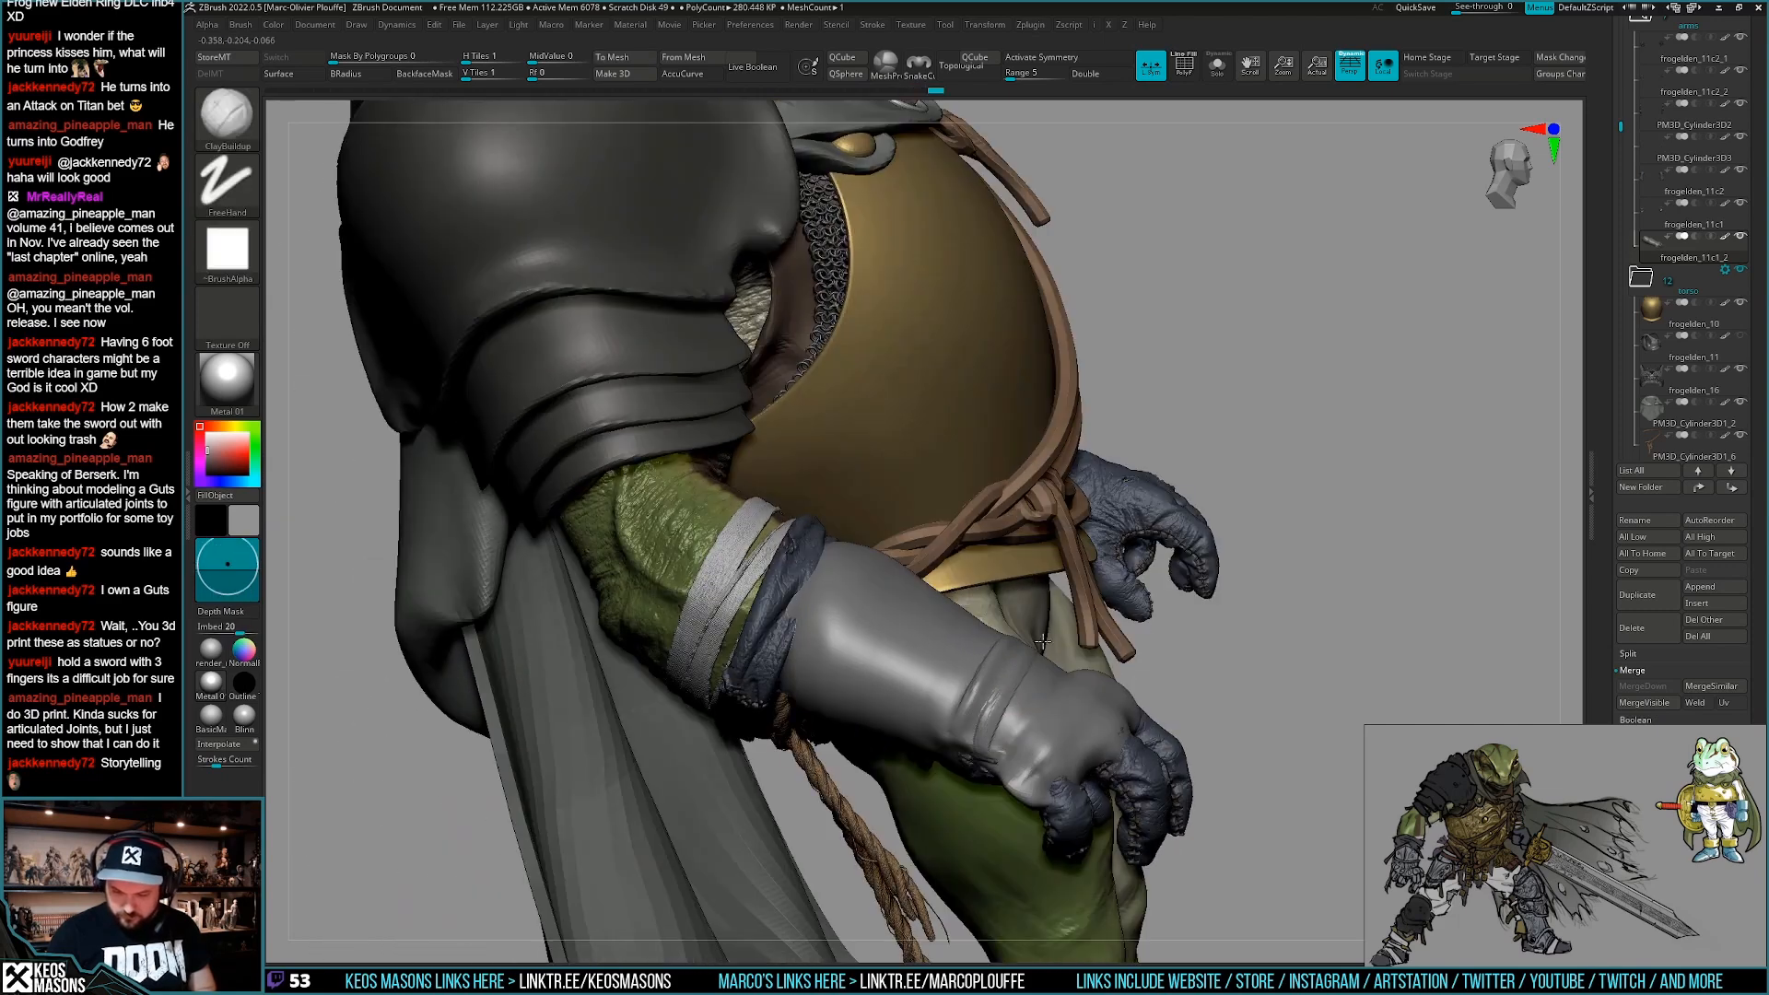
{"action": "left_click_drag", "start_coordinate": [978, 714], "coordinate": [1009, 650], "text": "shift"}
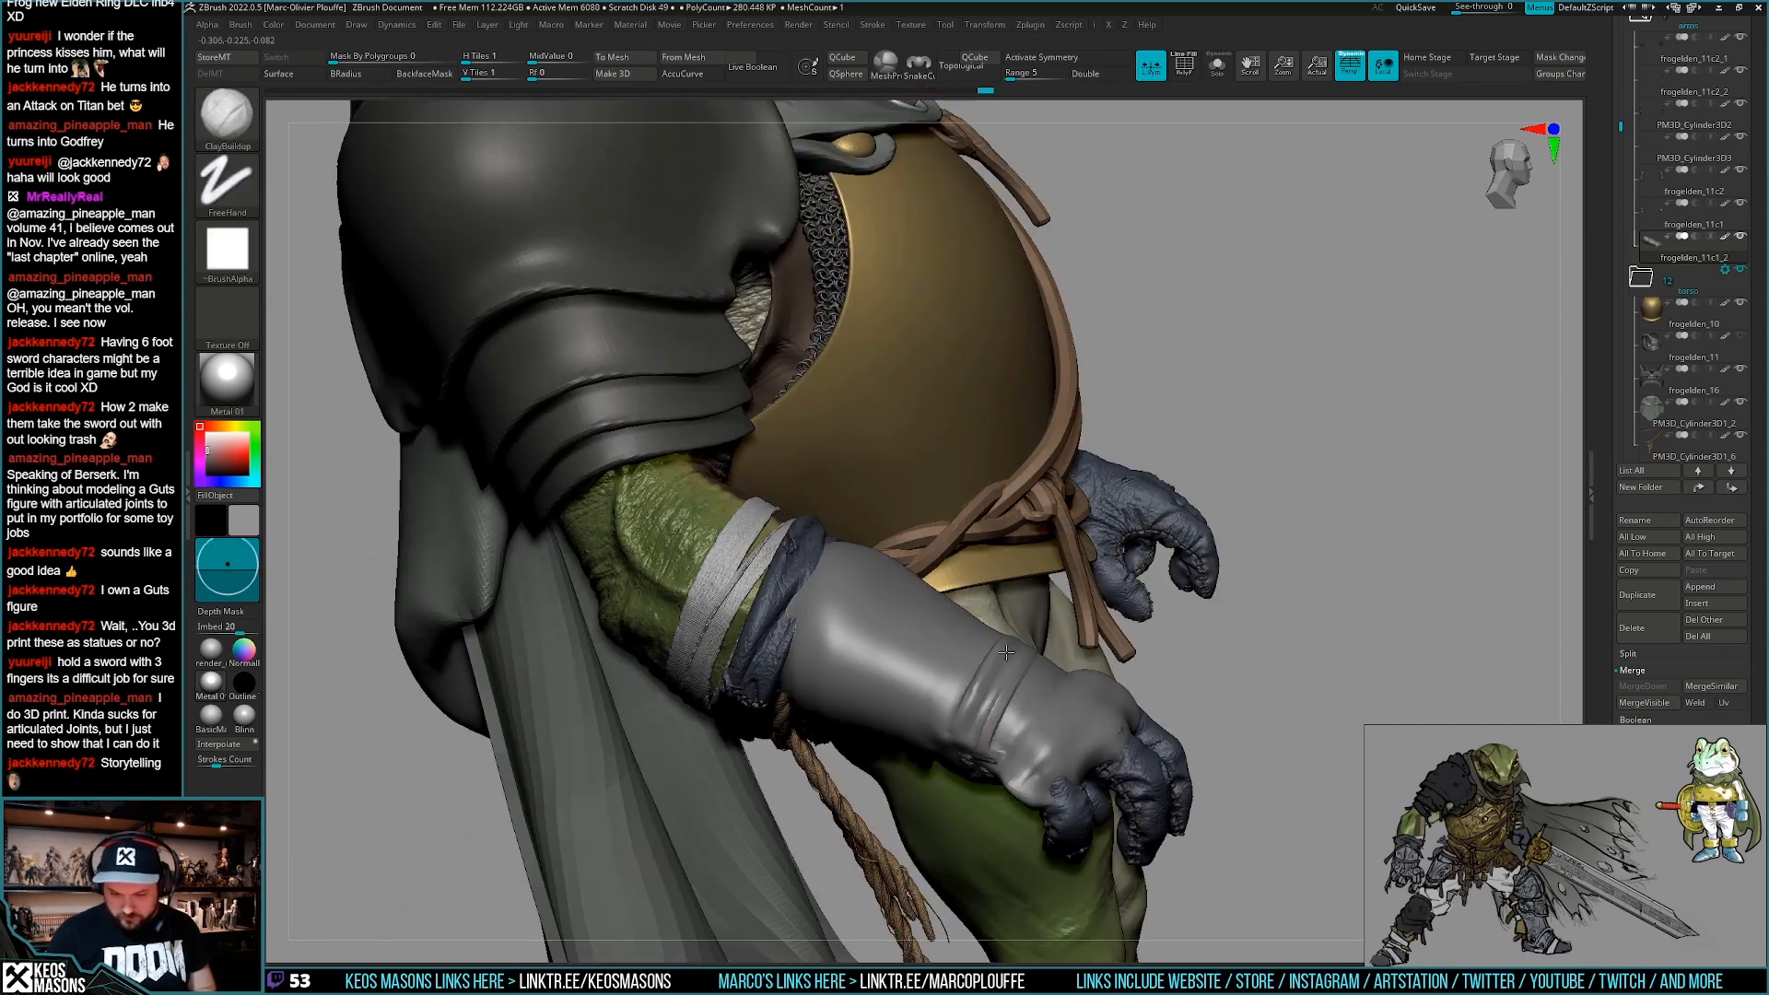
{"action": "mouse_move", "coordinate": [969, 737]}
{"action": "right_mouse_down"}
{"action": "mouse_move", "coordinate": [1012, 682]}
{"action": "mouse_move", "coordinate": [1006, 729]}
{"action": "mouse_move", "coordinate": [1045, 697]}
{"action": "mouse_move", "coordinate": [1011, 717]}
{"action": "mouse_move", "coordinate": [1024, 663]}
{"action": "mouse_move", "coordinate": [998, 762]}
{"action": "mouse_move", "coordinate": [1039, 623]}
{"action": "mouse_move", "coordinate": [1014, 654]}
{"action": "mouse_move", "coordinate": [1196, 659]}
{"action": "mouse_move", "coordinate": [1195, 691]}
{"action": "mouse_move", "coordinate": [1004, 686]}
{"action": "mouse_move", "coordinate": [1004, 656]}
{"action": "right_mouse_up"}
{"action": "key", "text": "shift"}
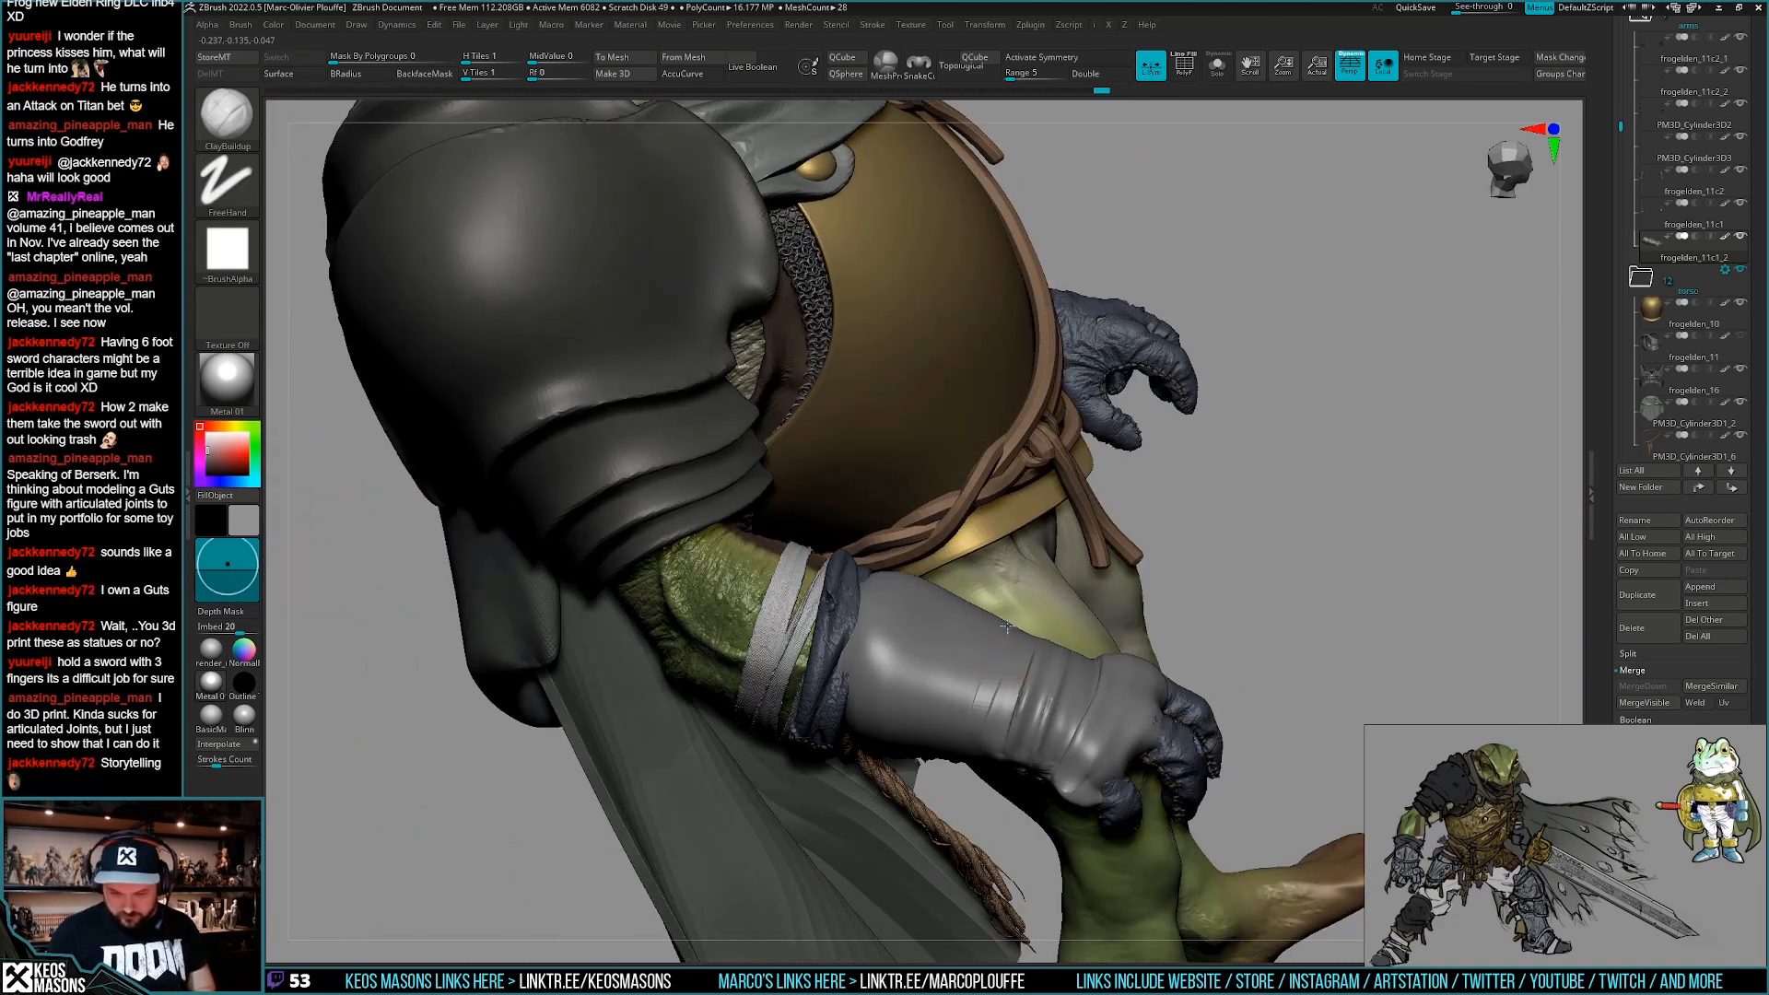
Undo the last stroke and rework the next band edge across the middle of the forearm piece.
{"action": "key", "text": "ctrl"}
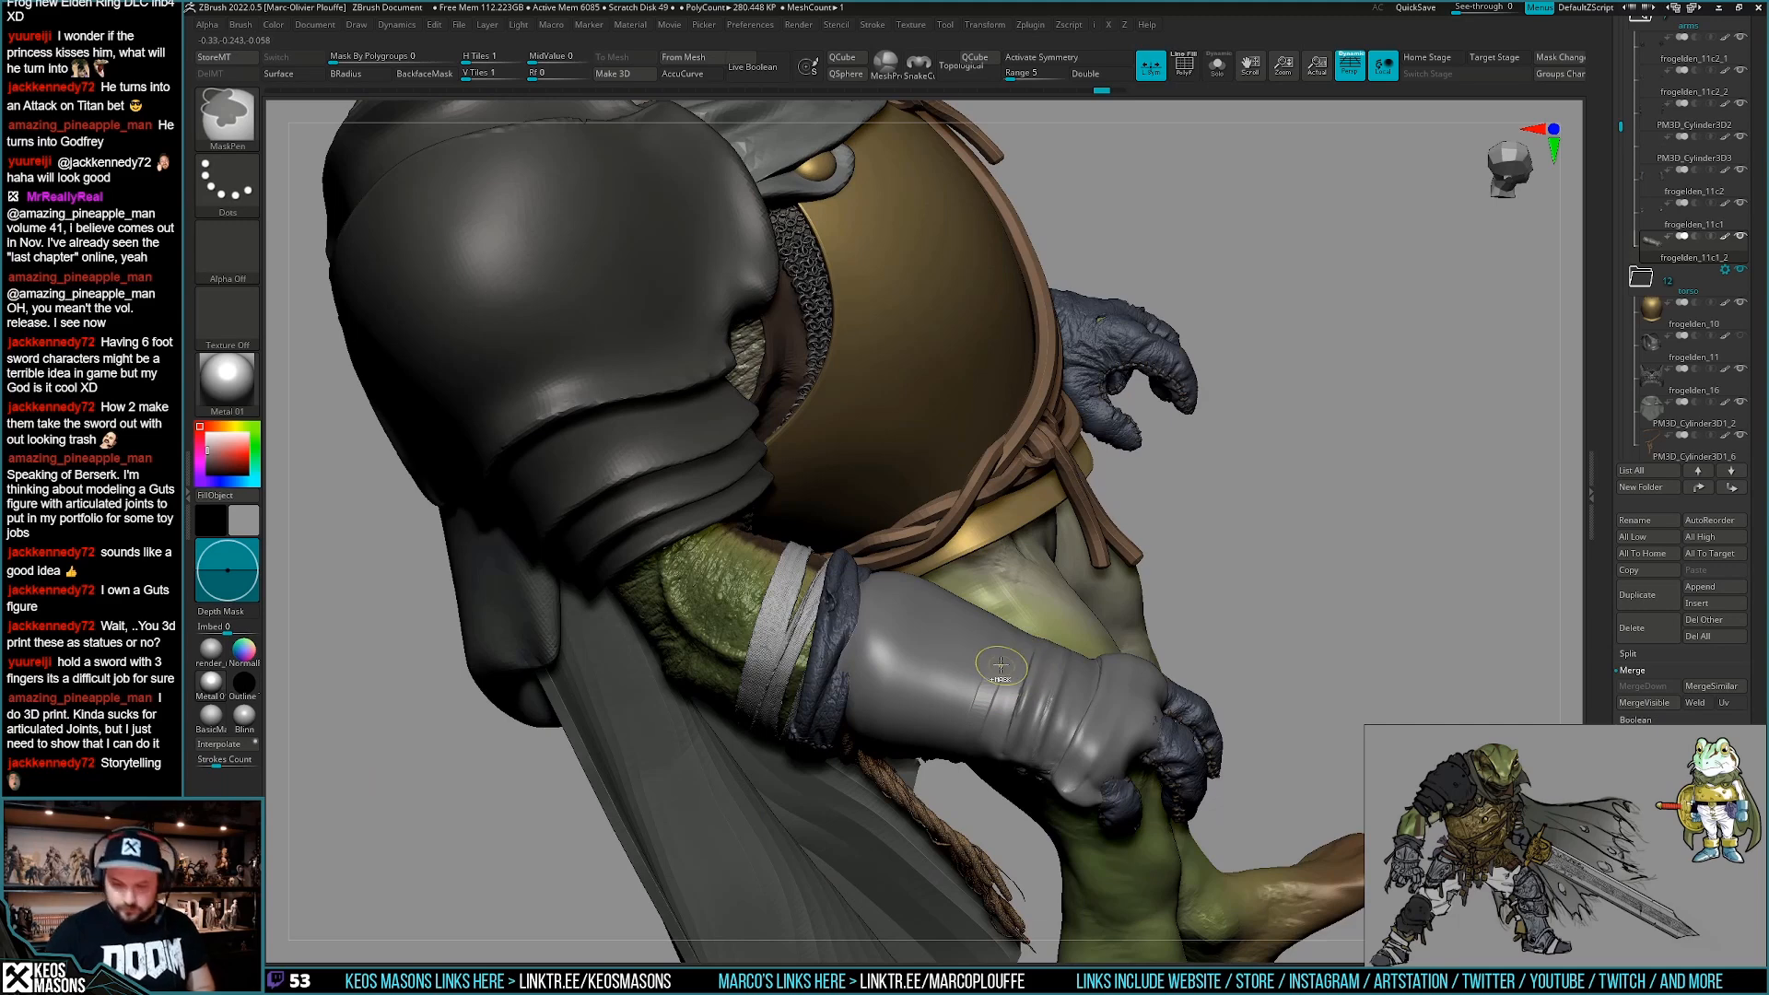
{"action": "key", "text": "ctrl+z"}
{"action": "right_click_drag", "start_coordinate": [1002, 665], "coordinate": [977, 715]}
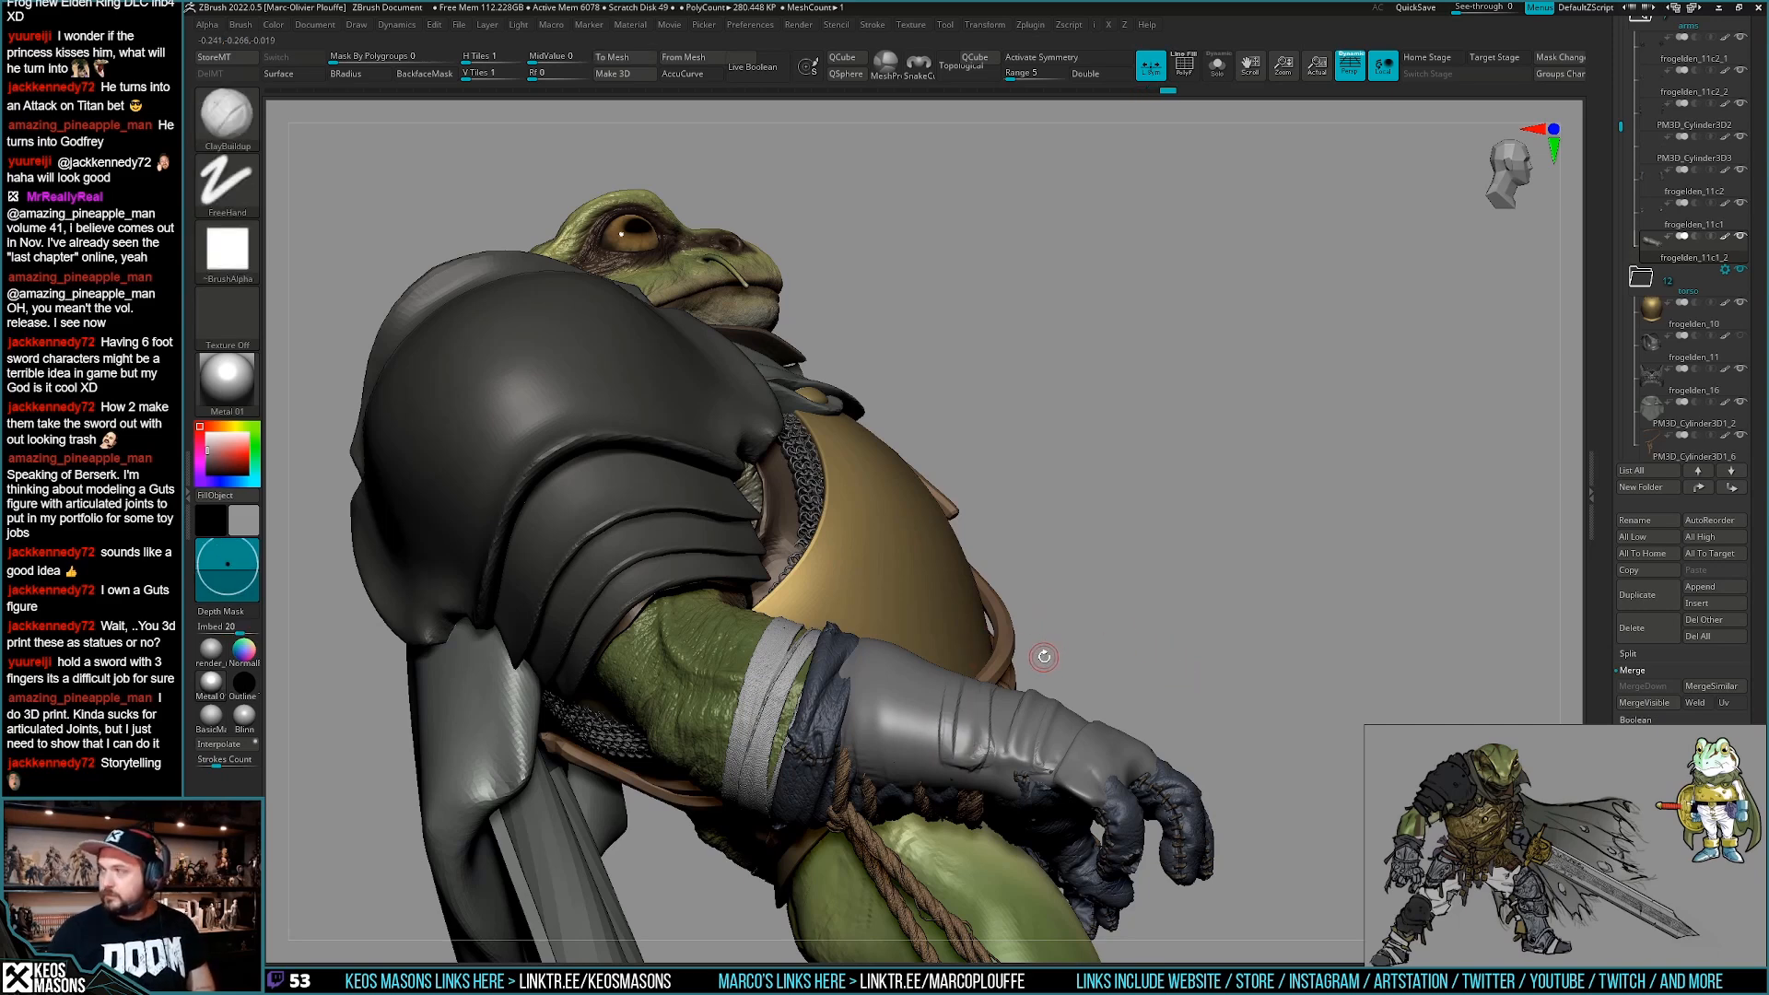
{"action": "right_click_drag", "start_coordinate": [950, 716], "coordinate": [1043, 617]}
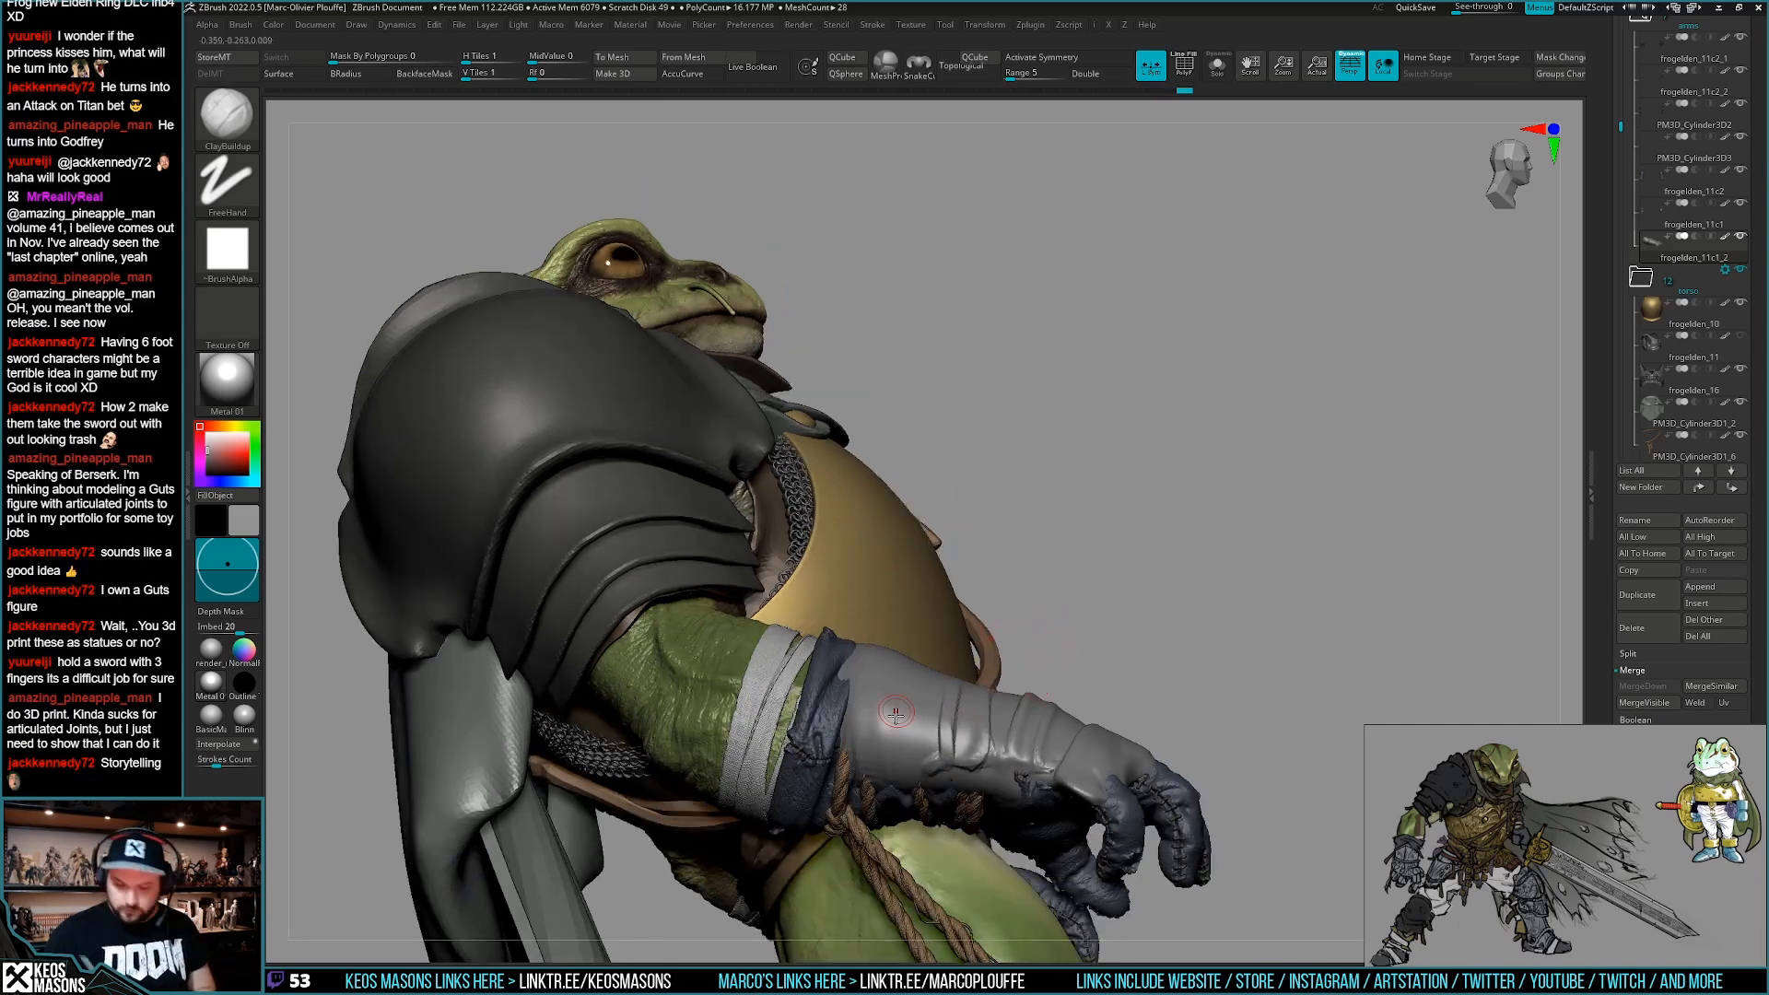
Sculpt further overlapping bands up the forearm and define the piece's edge beside the elbow wrap.
{"action": "mouse_move", "coordinate": [974, 650]}
{"action": "right_mouse_down"}
{"action": "mouse_move", "coordinate": [860, 662]}
{"action": "mouse_move", "coordinate": [855, 632]}
{"action": "mouse_move", "coordinate": [857, 672]}
{"action": "mouse_move", "coordinate": [865, 636]}
{"action": "right_mouse_up"}
{"action": "right_click_drag", "start_coordinate": [893, 704], "coordinate": [870, 773]}
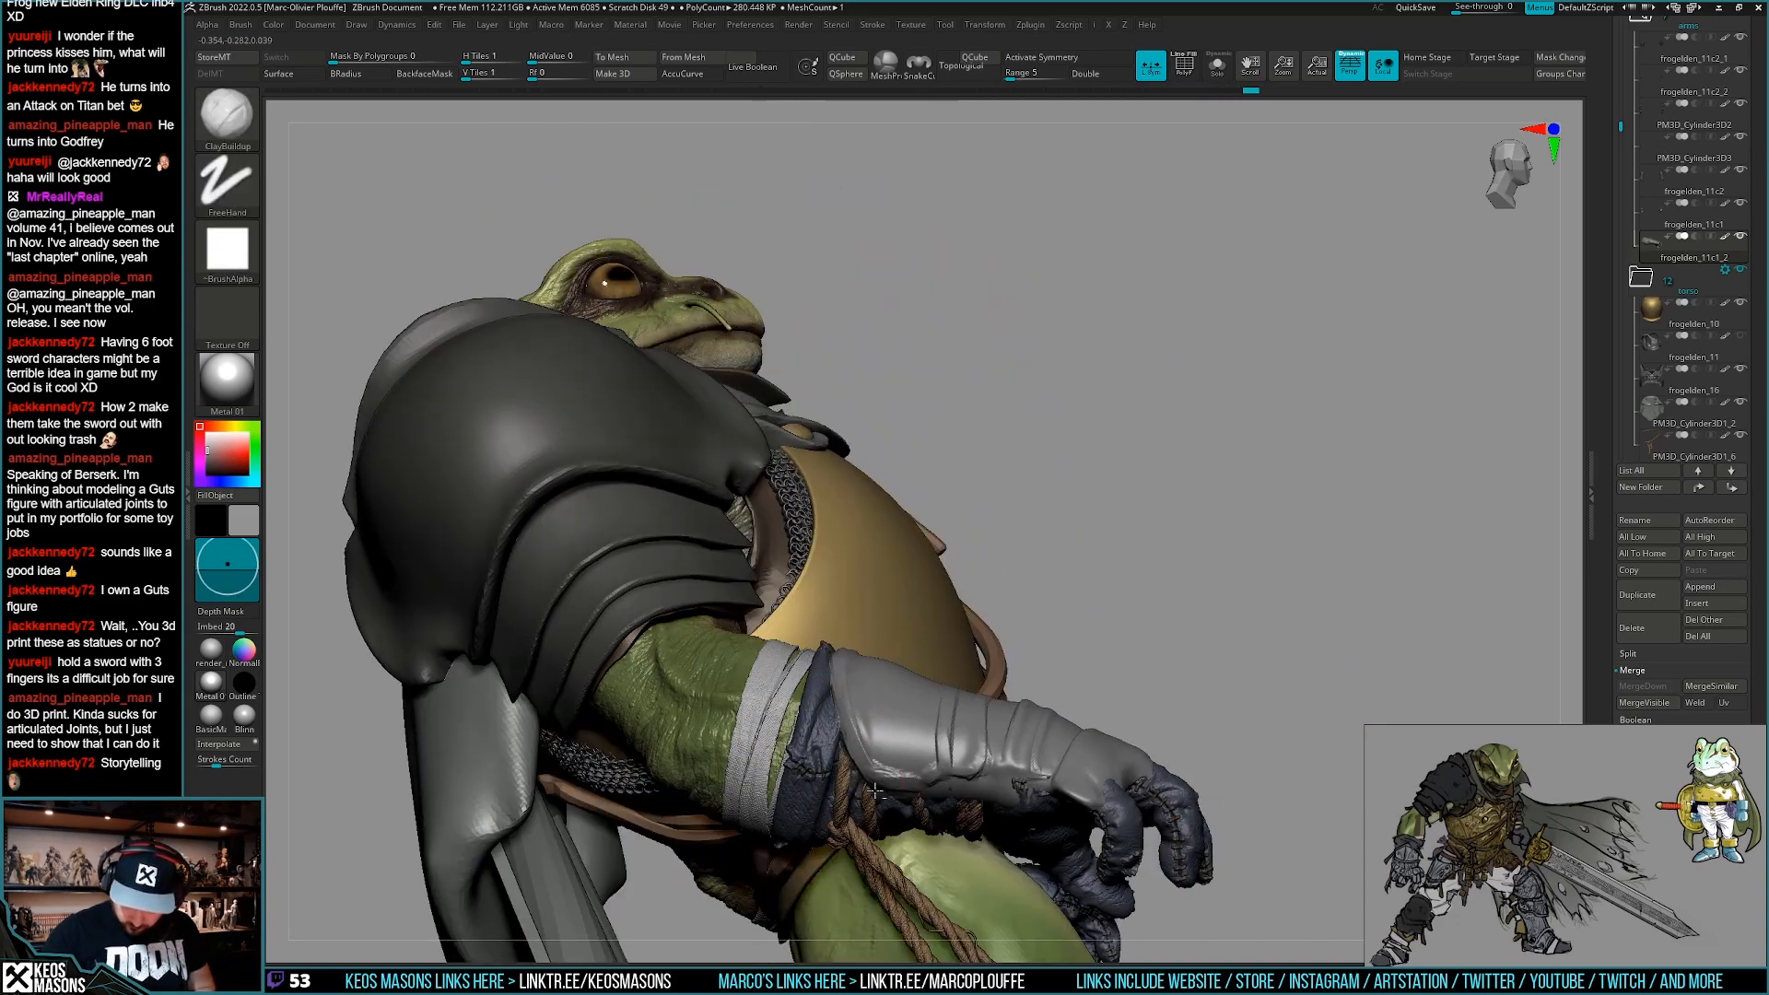
{"action": "key", "text": "shift"}
{"action": "mouse_move", "coordinate": [898, 729]}
{"action": "right_mouse_down"}
{"action": "mouse_move", "coordinate": [939, 770]}
{"action": "mouse_move", "coordinate": [996, 752]}
{"action": "mouse_move", "coordinate": [1009, 773]}
{"action": "mouse_move", "coordinate": [1053, 769]}
{"action": "mouse_move", "coordinate": [1069, 675]}
{"action": "mouse_move", "coordinate": [1050, 704]}
{"action": "right_mouse_up"}
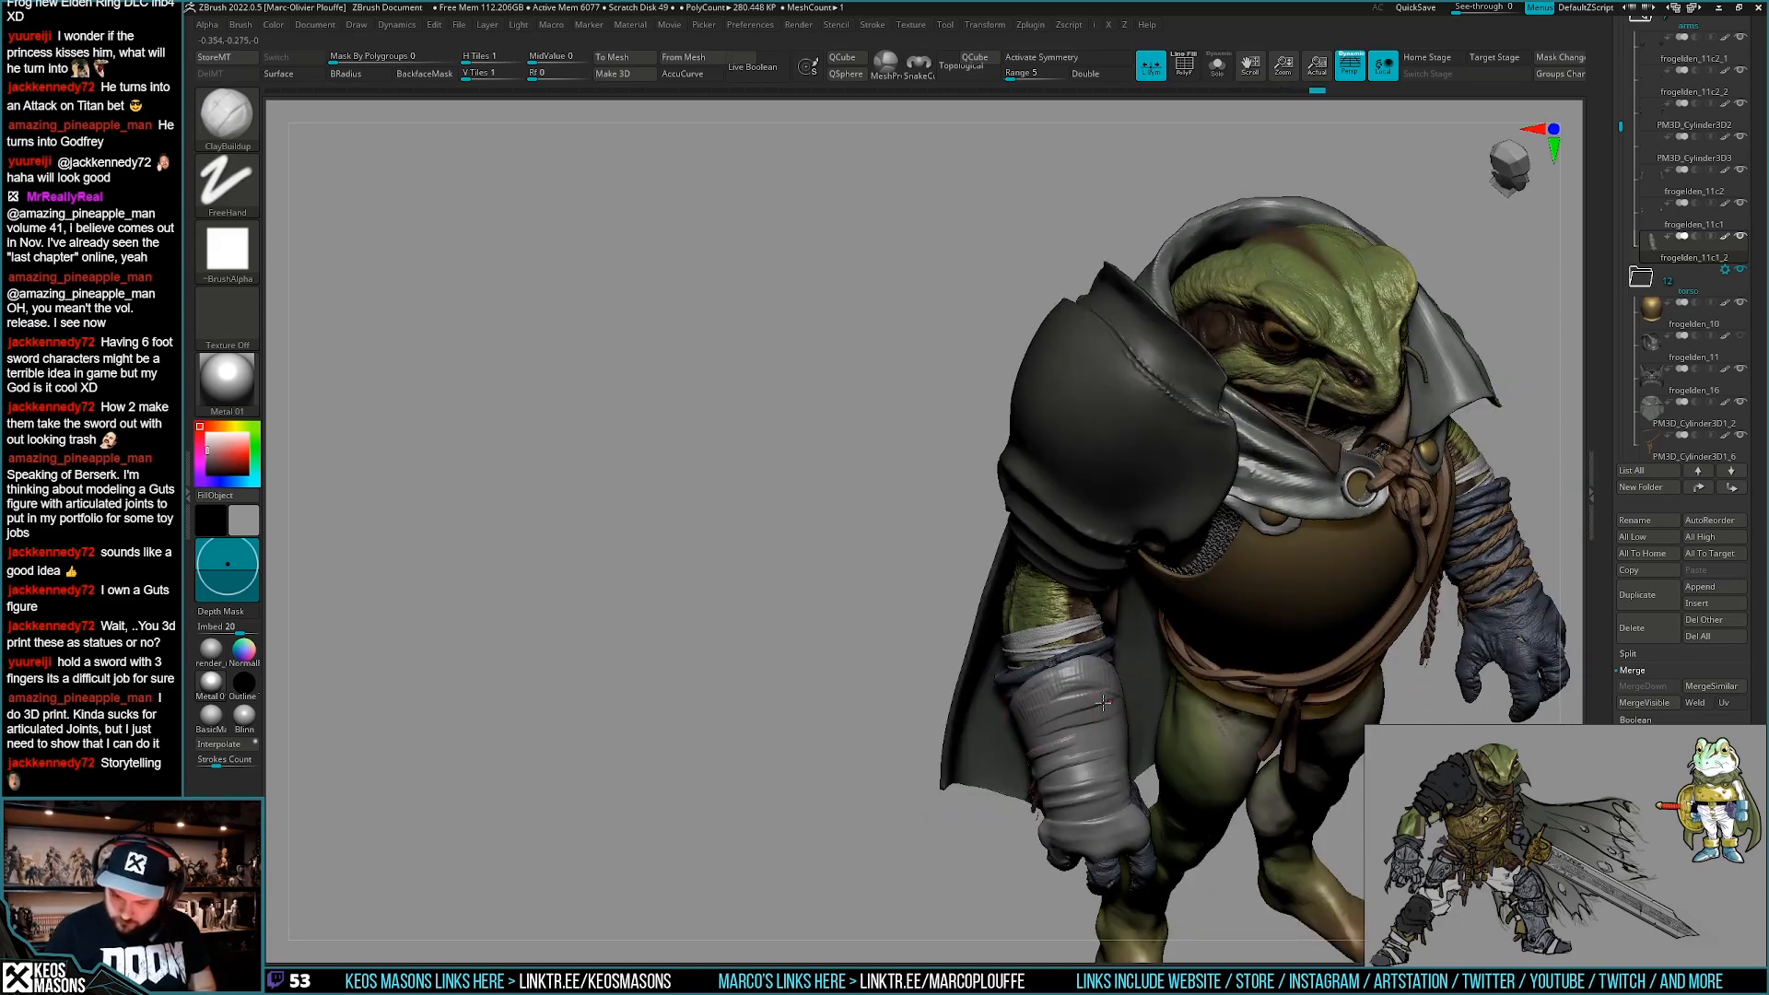
Refine and smooth the gauntlet's upper edge where it meets the dark cuff below the elbow wrap.
{"action": "mouse_move", "coordinate": [1054, 626]}
{"action": "right_mouse_down"}
{"action": "mouse_move", "coordinate": [1107, 668]}
{"action": "mouse_move", "coordinate": [1108, 736]}
{"action": "right_mouse_up"}
{"action": "right_click", "coordinate": [1107, 739]}
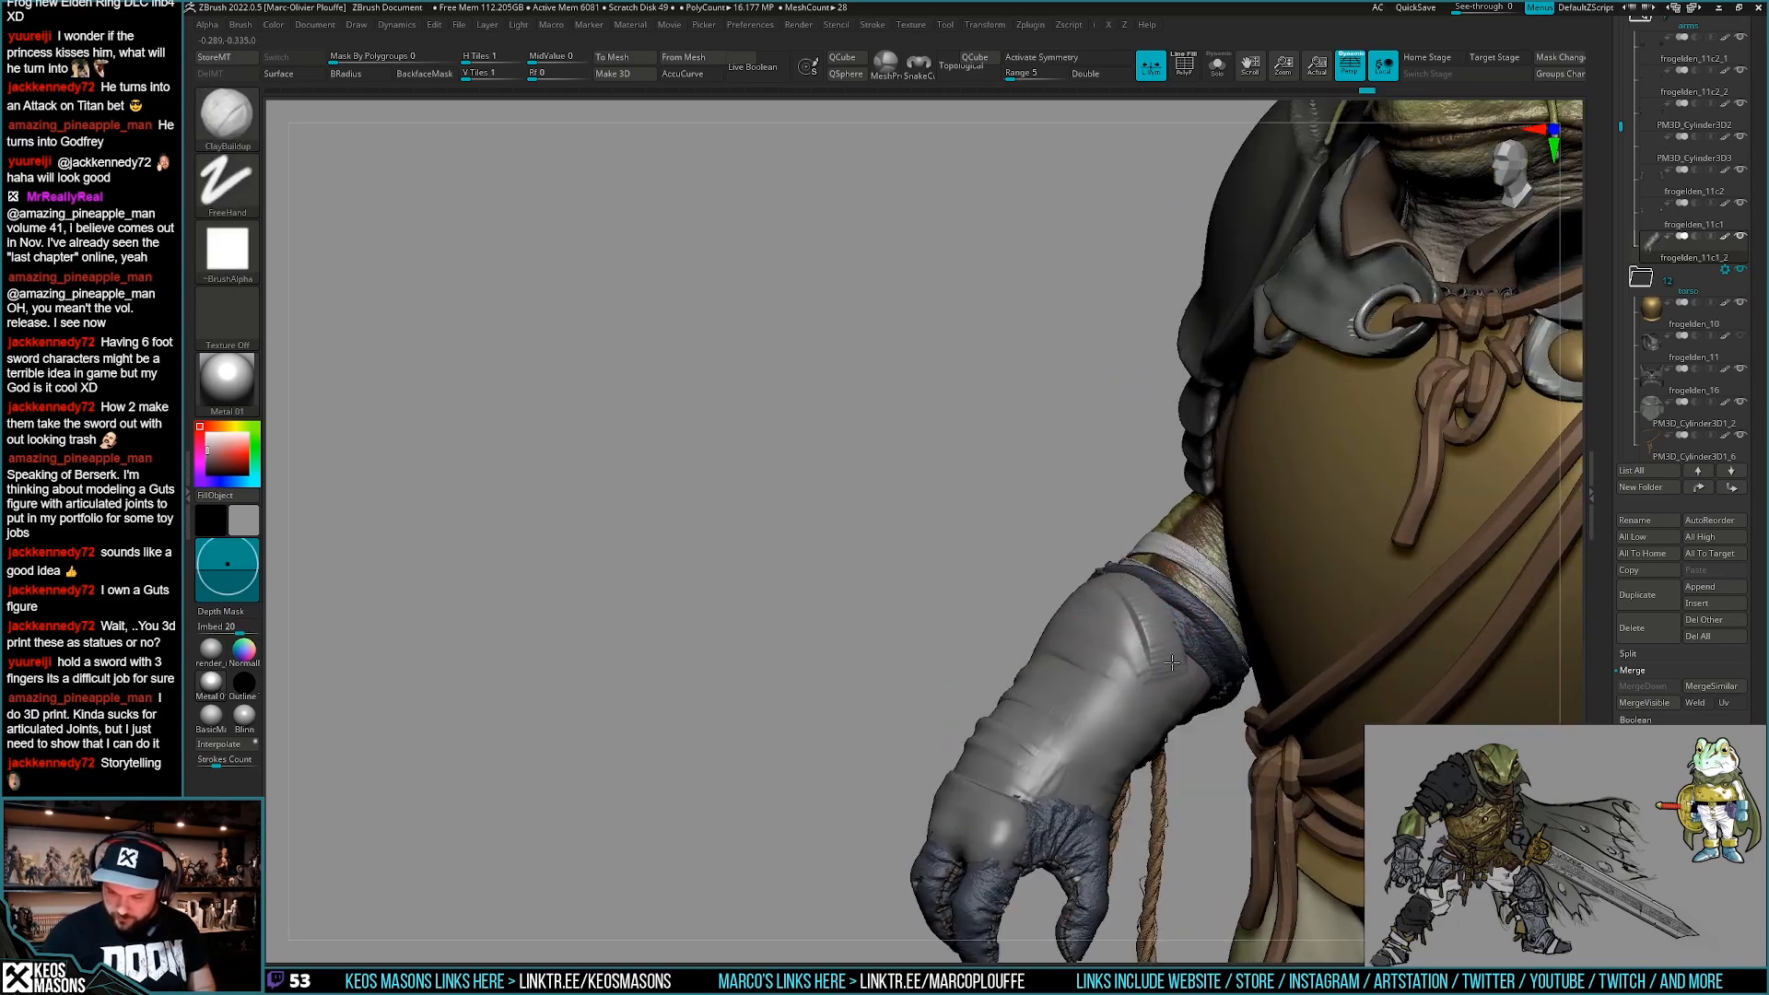
{"action": "right_click_drag", "start_coordinate": [1143, 626], "coordinate": [1067, 575]}
{"action": "key", "text": "shift"}
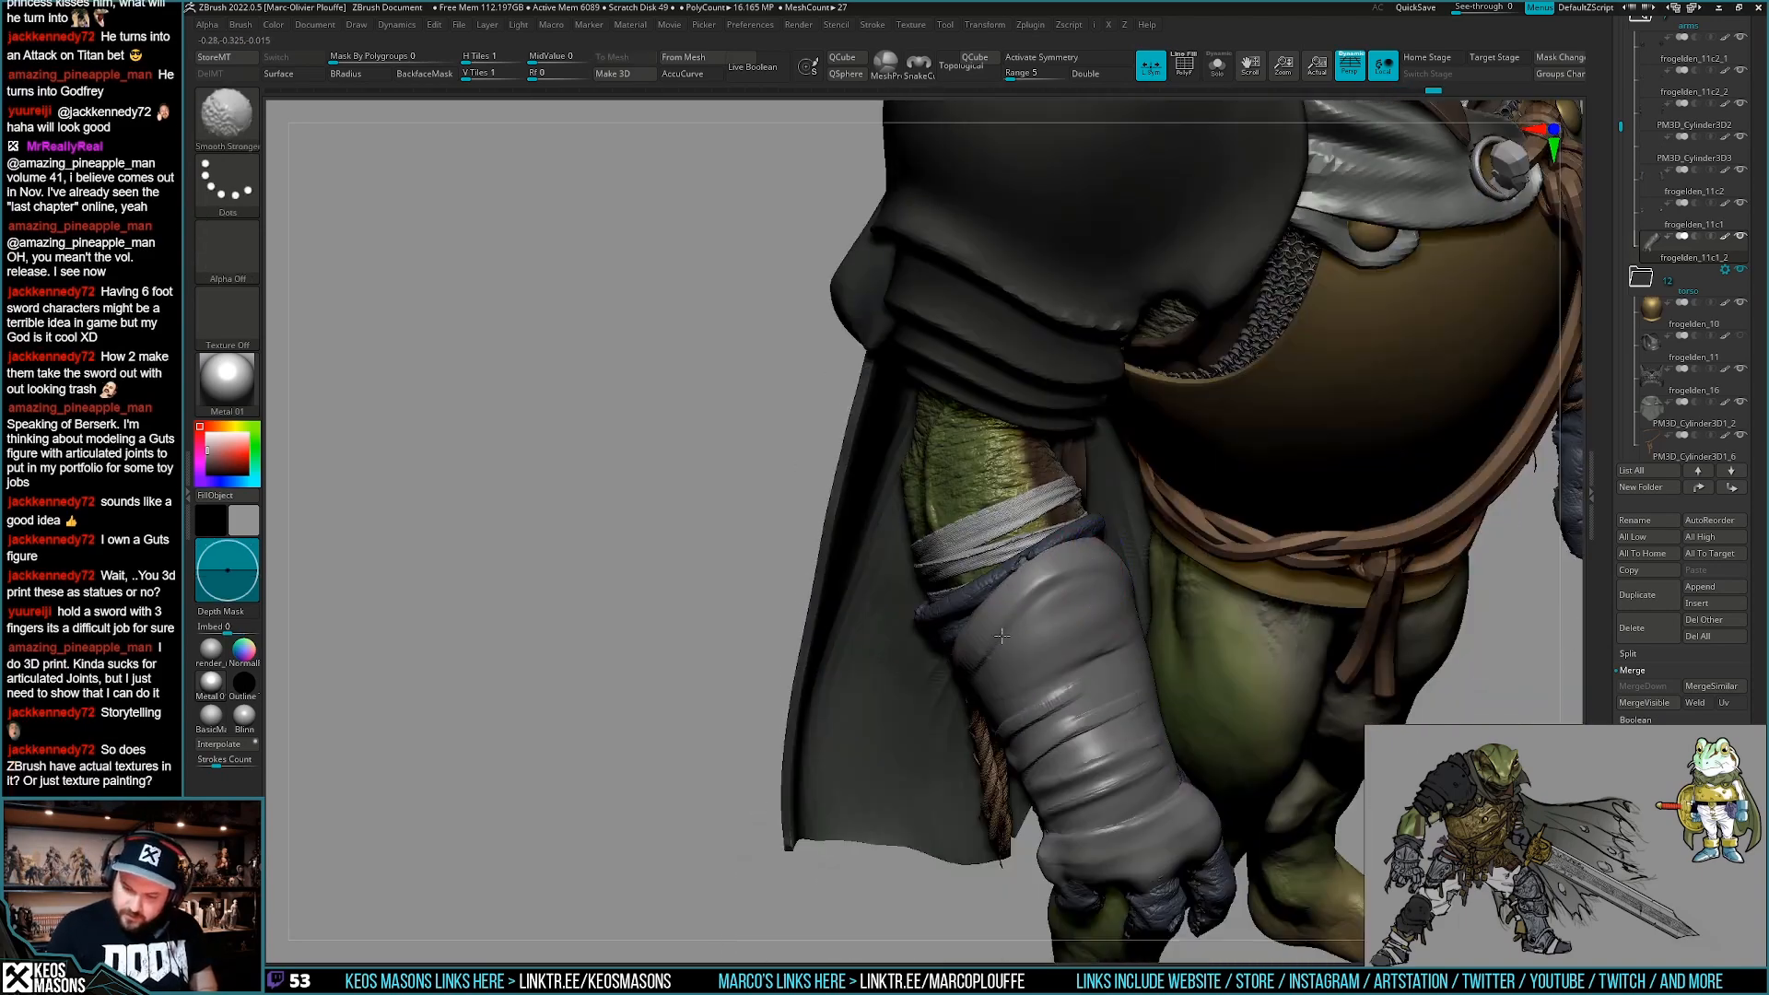
{"action": "mouse_move", "coordinate": [1026, 645]}
{"action": "right_mouse_down"}
{"action": "mouse_move", "coordinate": [1026, 584]}
{"action": "mouse_move", "coordinate": [963, 728]}
{"action": "mouse_move", "coordinate": [981, 642]}
{"action": "right_mouse_up"}
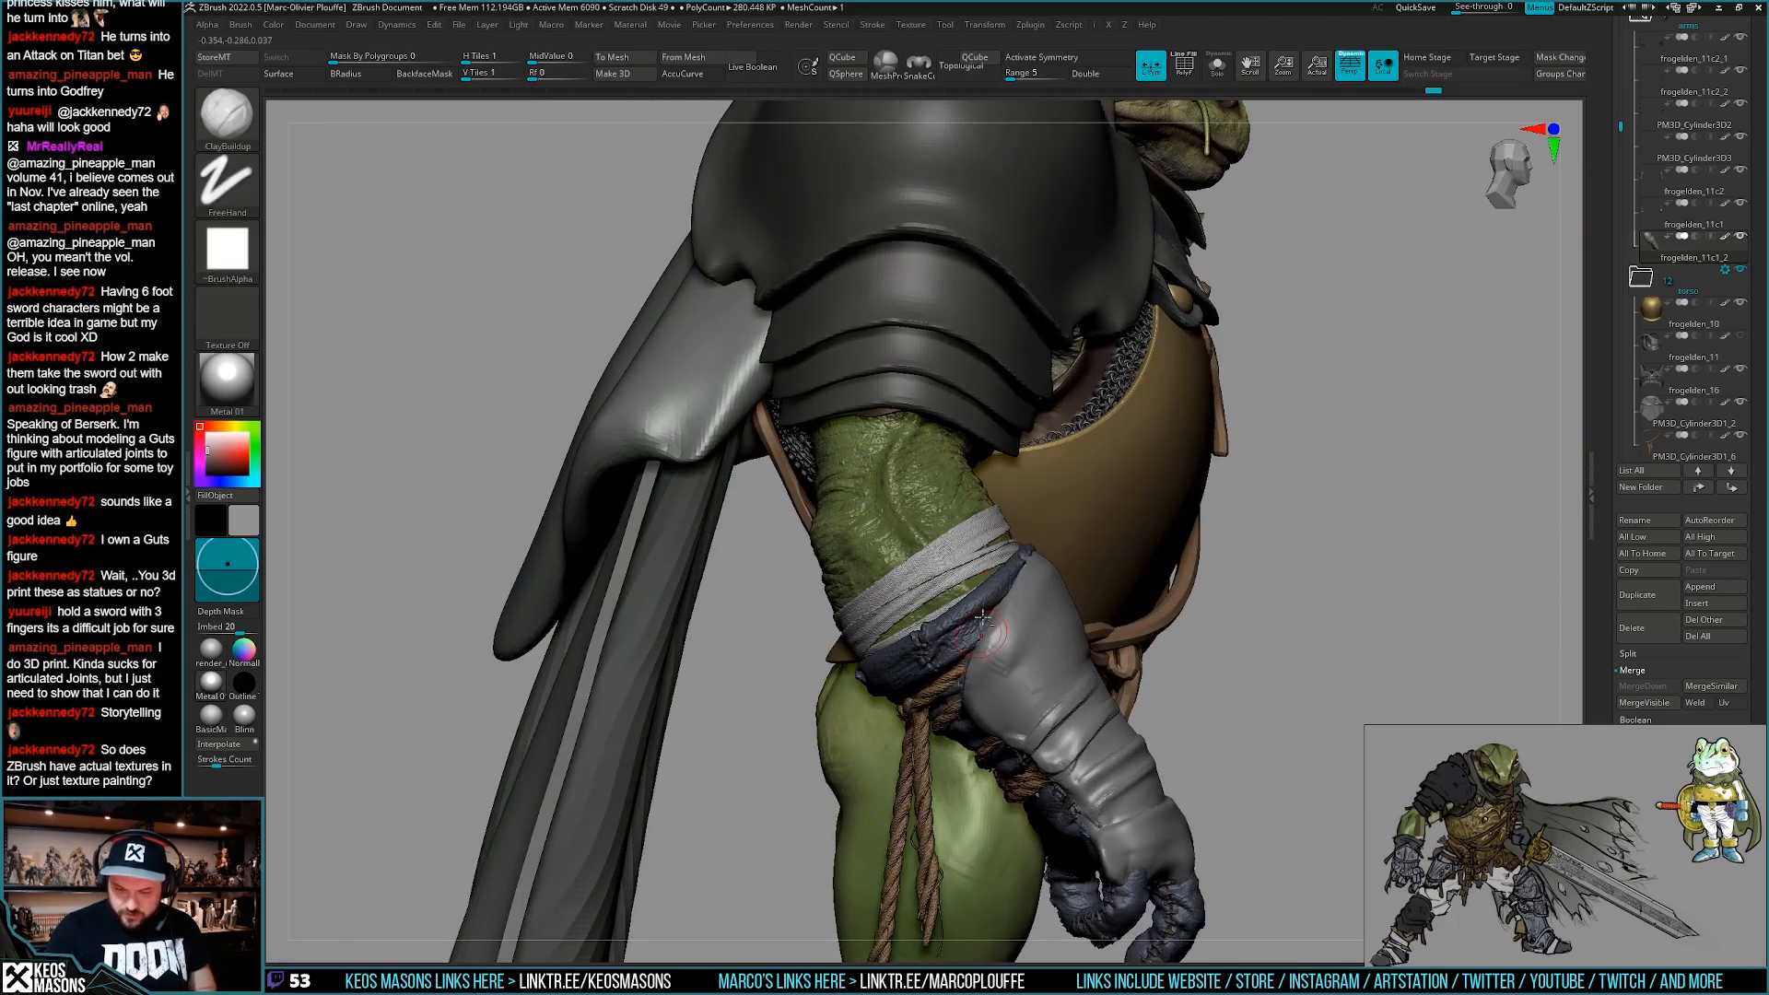
{"action": "left_click_drag", "start_coordinate": [967, 702], "coordinate": [1006, 624], "text": "shift"}
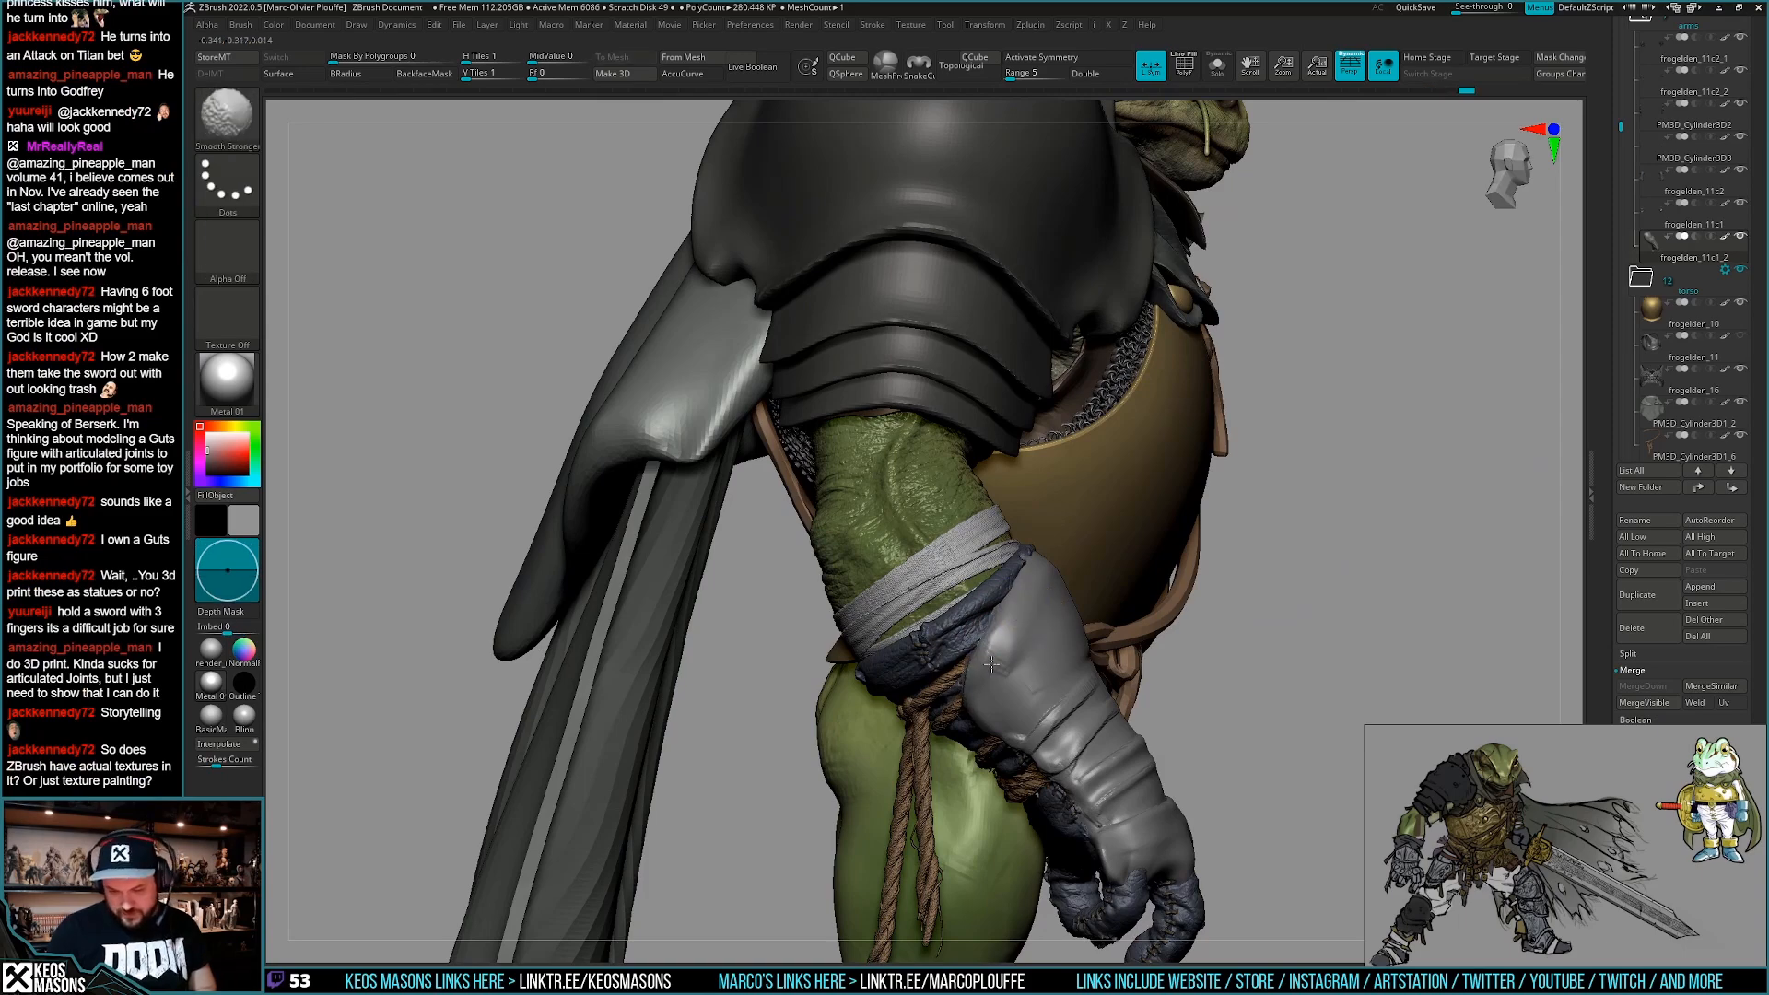
{"action": "mouse_move", "coordinate": [1022, 640]}
{"action": "right_mouse_down"}
{"action": "mouse_move", "coordinate": [1124, 718]}
{"action": "mouse_move", "coordinate": [1117, 627]}
{"action": "mouse_move", "coordinate": [1157, 747]}
{"action": "mouse_move", "coordinate": [1053, 609]}
{"action": "mouse_move", "coordinate": [1055, 636]}
{"action": "mouse_move", "coordinate": [1096, 664]}
{"action": "mouse_move", "coordinate": [1083, 632]}
{"action": "right_mouse_up"}
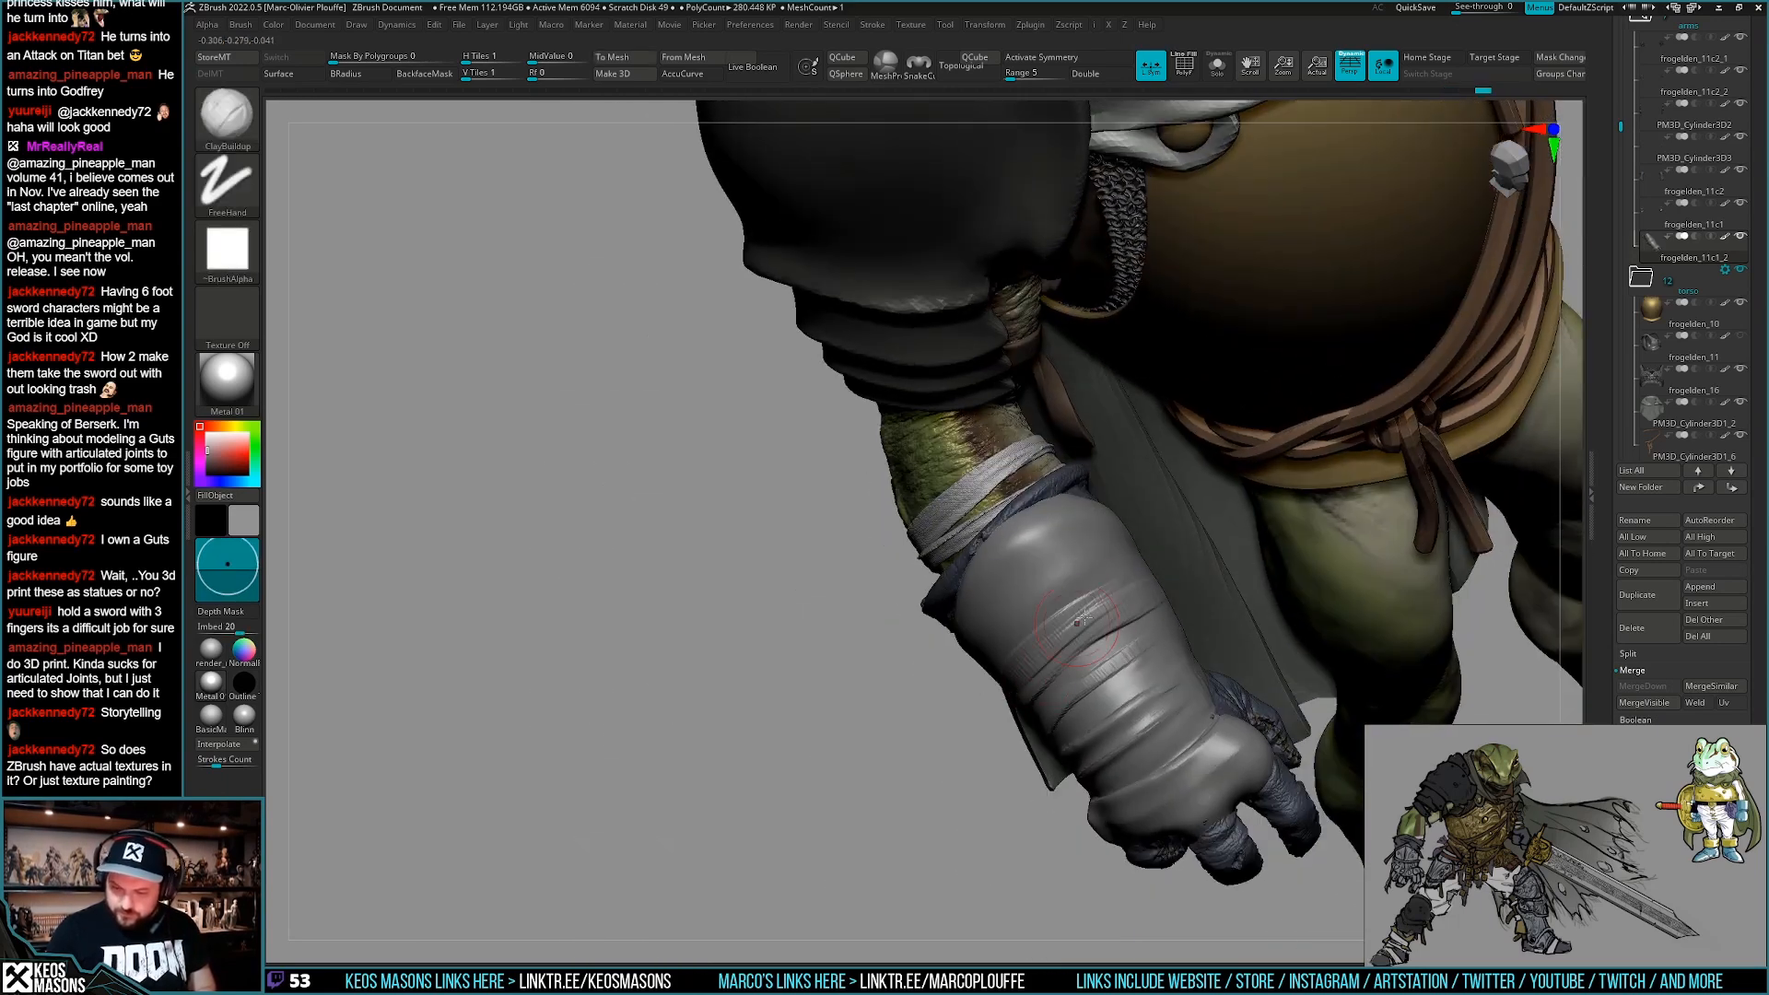
Clean up the overlapping bands from the middle of the forearm down to the inner wrist.
{"action": "key", "text": "shift"}
{"action": "mouse_move", "coordinate": [1029, 635]}
{"action": "right_mouse_down"}
{"action": "mouse_move", "coordinate": [1073, 584]}
{"action": "mouse_move", "coordinate": [1096, 589]}
{"action": "mouse_move", "coordinate": [1031, 645]}
{"action": "mouse_move", "coordinate": [1037, 778]}
{"action": "mouse_move", "coordinate": [1023, 737]}
{"action": "mouse_move", "coordinate": [1004, 765]}
{"action": "mouse_move", "coordinate": [1000, 677]}
{"action": "mouse_move", "coordinate": [967, 672]}
{"action": "mouse_move", "coordinate": [931, 762]}
{"action": "mouse_move", "coordinate": [1018, 631]}
{"action": "mouse_move", "coordinate": [971, 772]}
{"action": "mouse_move", "coordinate": [985, 710]}
{"action": "mouse_move", "coordinate": [968, 706]}
{"action": "mouse_move", "coordinate": [1121, 668]}
{"action": "right_mouse_up"}
{"action": "right_click", "coordinate": [931, 762]}
{"action": "mouse_move", "coordinate": [1153, 682]}
{"action": "right_mouse_down"}
{"action": "mouse_move", "coordinate": [1083, 709]}
{"action": "mouse_move", "coordinate": [1094, 744]}
{"action": "mouse_move", "coordinate": [1136, 649]}
{"action": "right_mouse_up"}
{"action": "right_click", "coordinate": [1093, 745]}
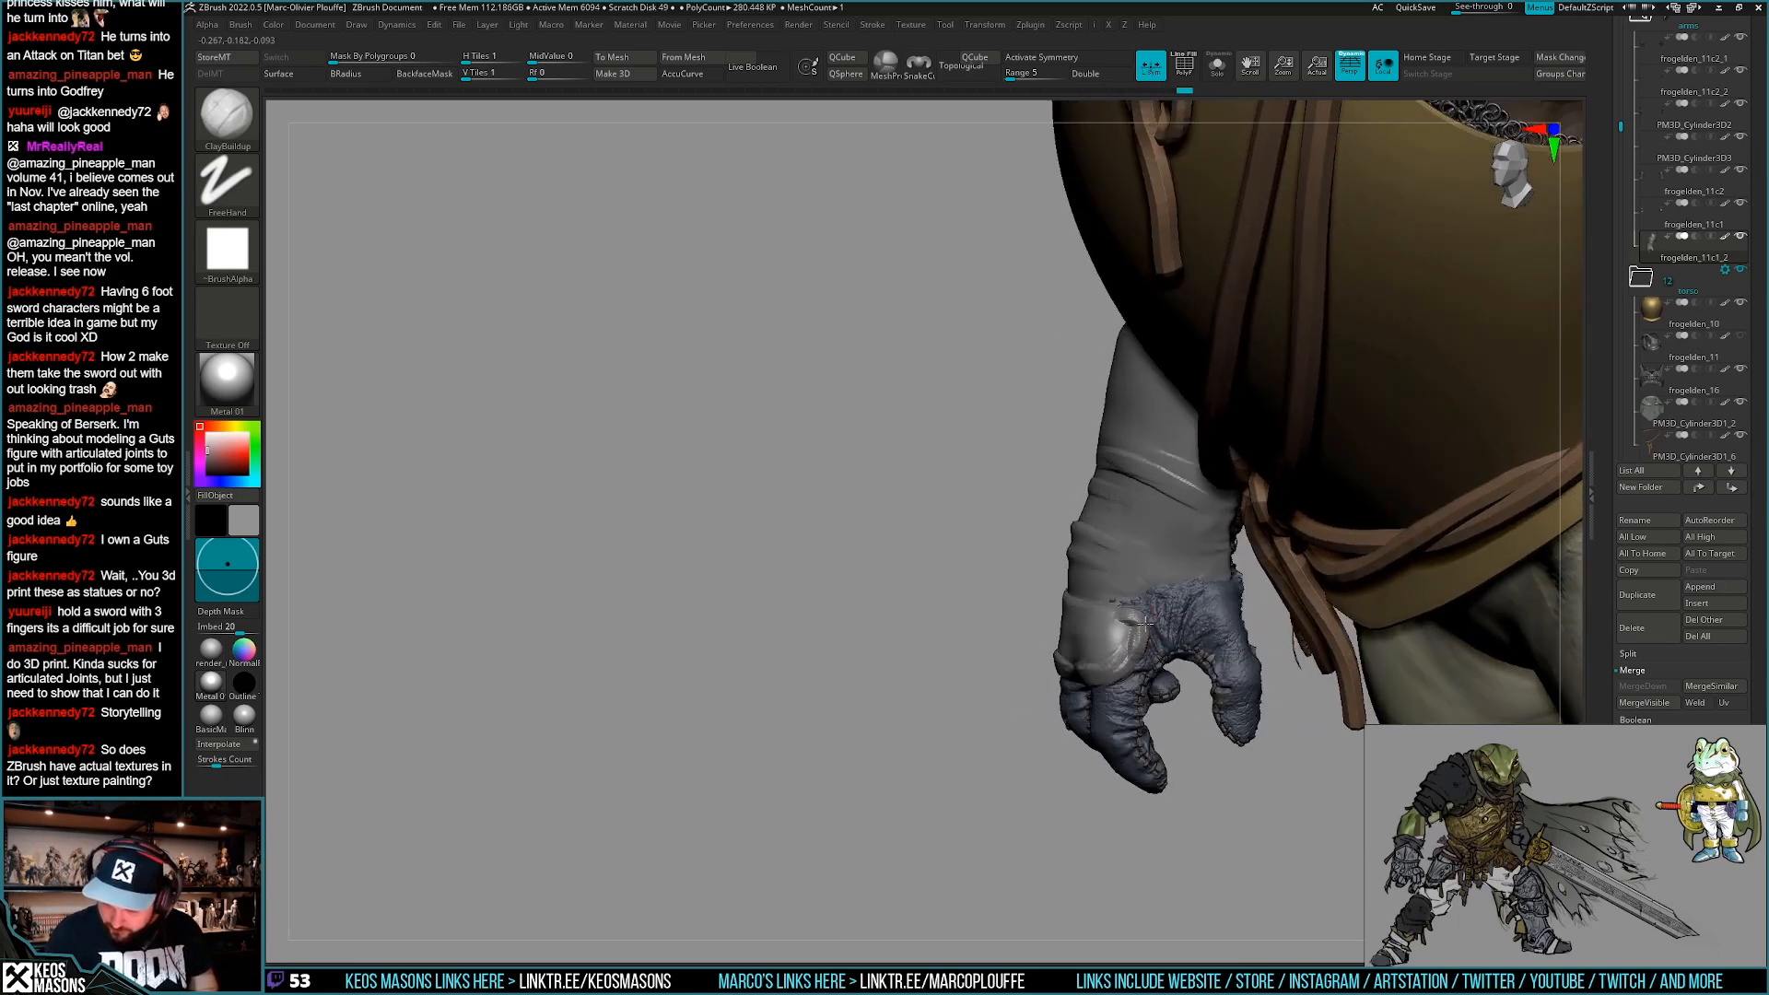
{"action": "mouse_move", "coordinate": [1133, 614]}
{"action": "right_mouse_down", "text": "shift"}
{"action": "mouse_move", "coordinate": [1106, 660]}
{"action": "mouse_move", "coordinate": [1059, 562]}
{"action": "right_mouse_up", "text": "shift"}
{"action": "right_click_drag", "start_coordinate": [1059, 561], "coordinate": [1146, 636]}
{"action": "left_click", "coordinate": [1022, 751], "text": "alt"}
{"action": "right_click", "coordinate": [1052, 811]}
{"action": "mouse_move", "coordinate": [1147, 636]}
{"action": "right_mouse_down"}
{"action": "mouse_move", "coordinate": [1207, 645]}
{"action": "mouse_move", "coordinate": [1137, 658]}
{"action": "right_mouse_up"}
Reselect the gauntlet piece and build up the band edges at the wrist above the thumb.
{"action": "right_click_drag", "start_coordinate": [1138, 658], "coordinate": [1238, 672], "text": "ctrl"}
{"action": "key", "text": "s"}
{"action": "left_click", "coordinate": [1230, 646], "text": "alt"}
{"action": "left_click", "coordinate": [1230, 646], "text": "alt"}
{"action": "right_click_drag", "start_coordinate": [1230, 645], "coordinate": [1201, 619], "text": "alt"}
{"action": "left_click_drag", "start_coordinate": [1119, 581], "coordinate": [1196, 683]}
{"action": "key", "text": "space"}
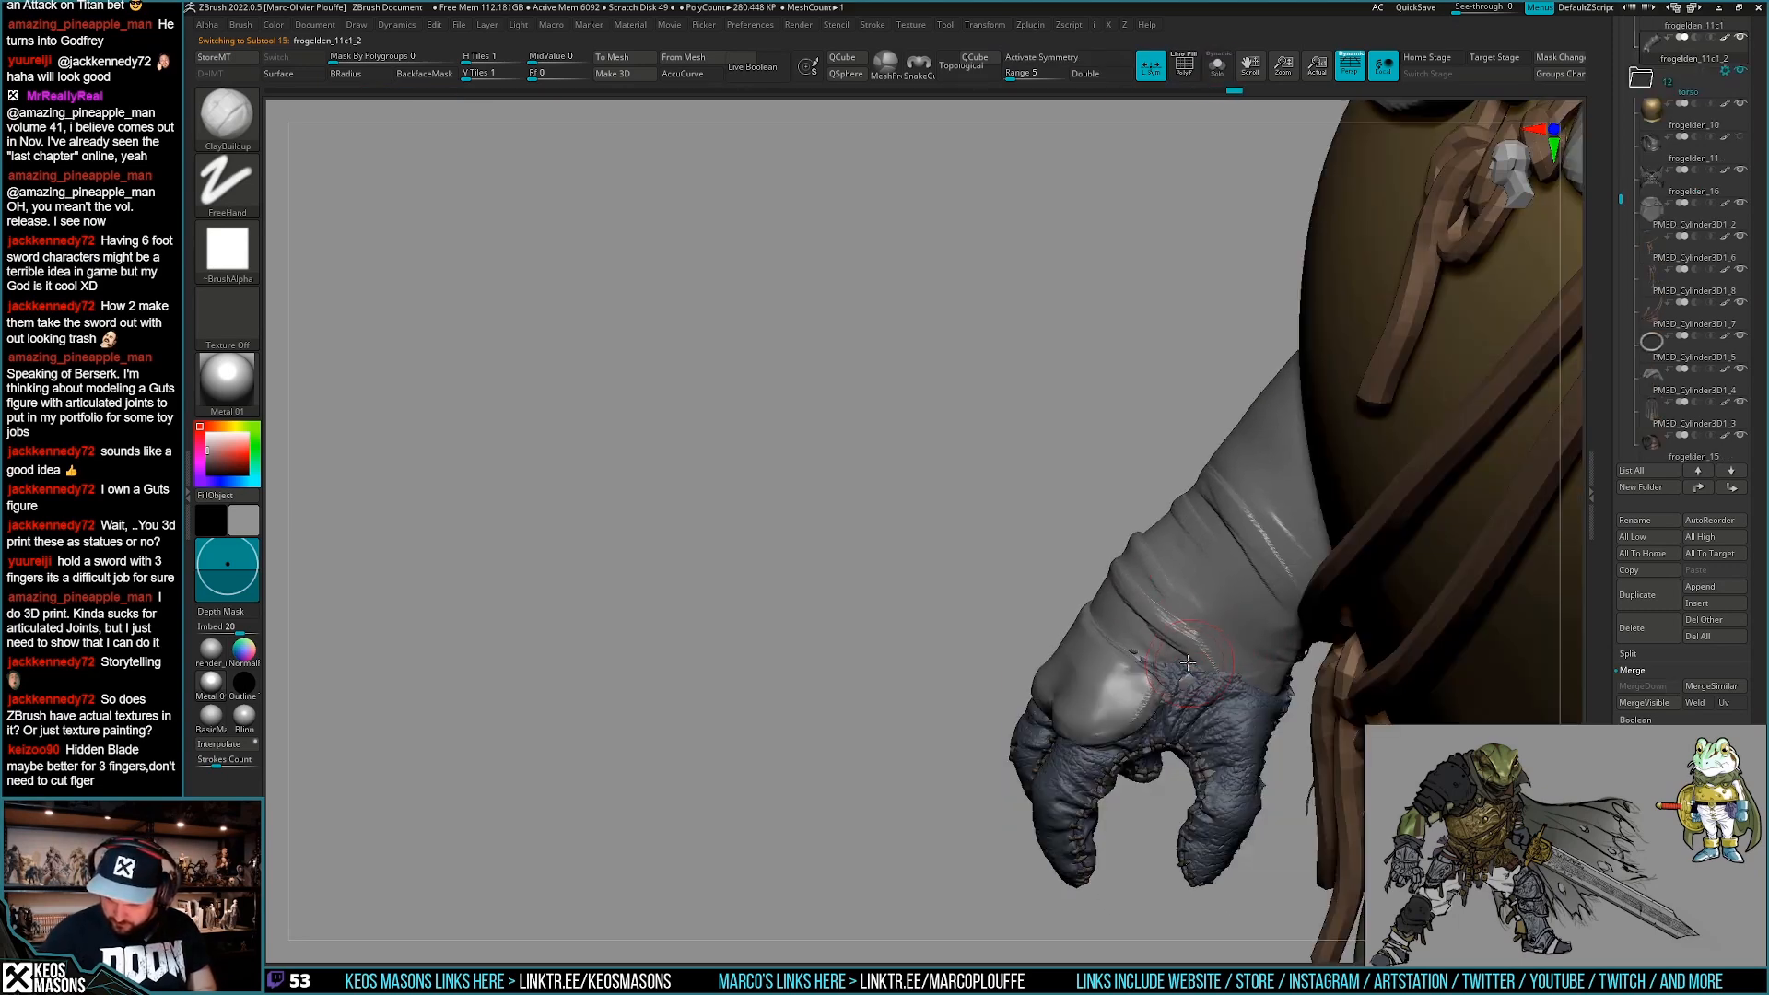
{"action": "key", "text": "space"}
{"action": "mouse_move", "coordinate": [1157, 573]}
{"action": "left_mouse_down"}
{"action": "mouse_move", "coordinate": [1229, 652]}
{"action": "mouse_move", "coordinate": [1126, 595]}
{"action": "mouse_move", "coordinate": [1193, 657]}
{"action": "left_mouse_up"}
Adjust the gauntlet's wrist edge above the thumb with the Move brush.
{"action": "mouse_move", "coordinate": [1187, 628]}
{"action": "right_mouse_down"}
{"action": "mouse_move", "coordinate": [1289, 645]}
{"action": "mouse_move", "coordinate": [1271, 667]}
{"action": "right_mouse_up"}
{"action": "key", "text": "space"}
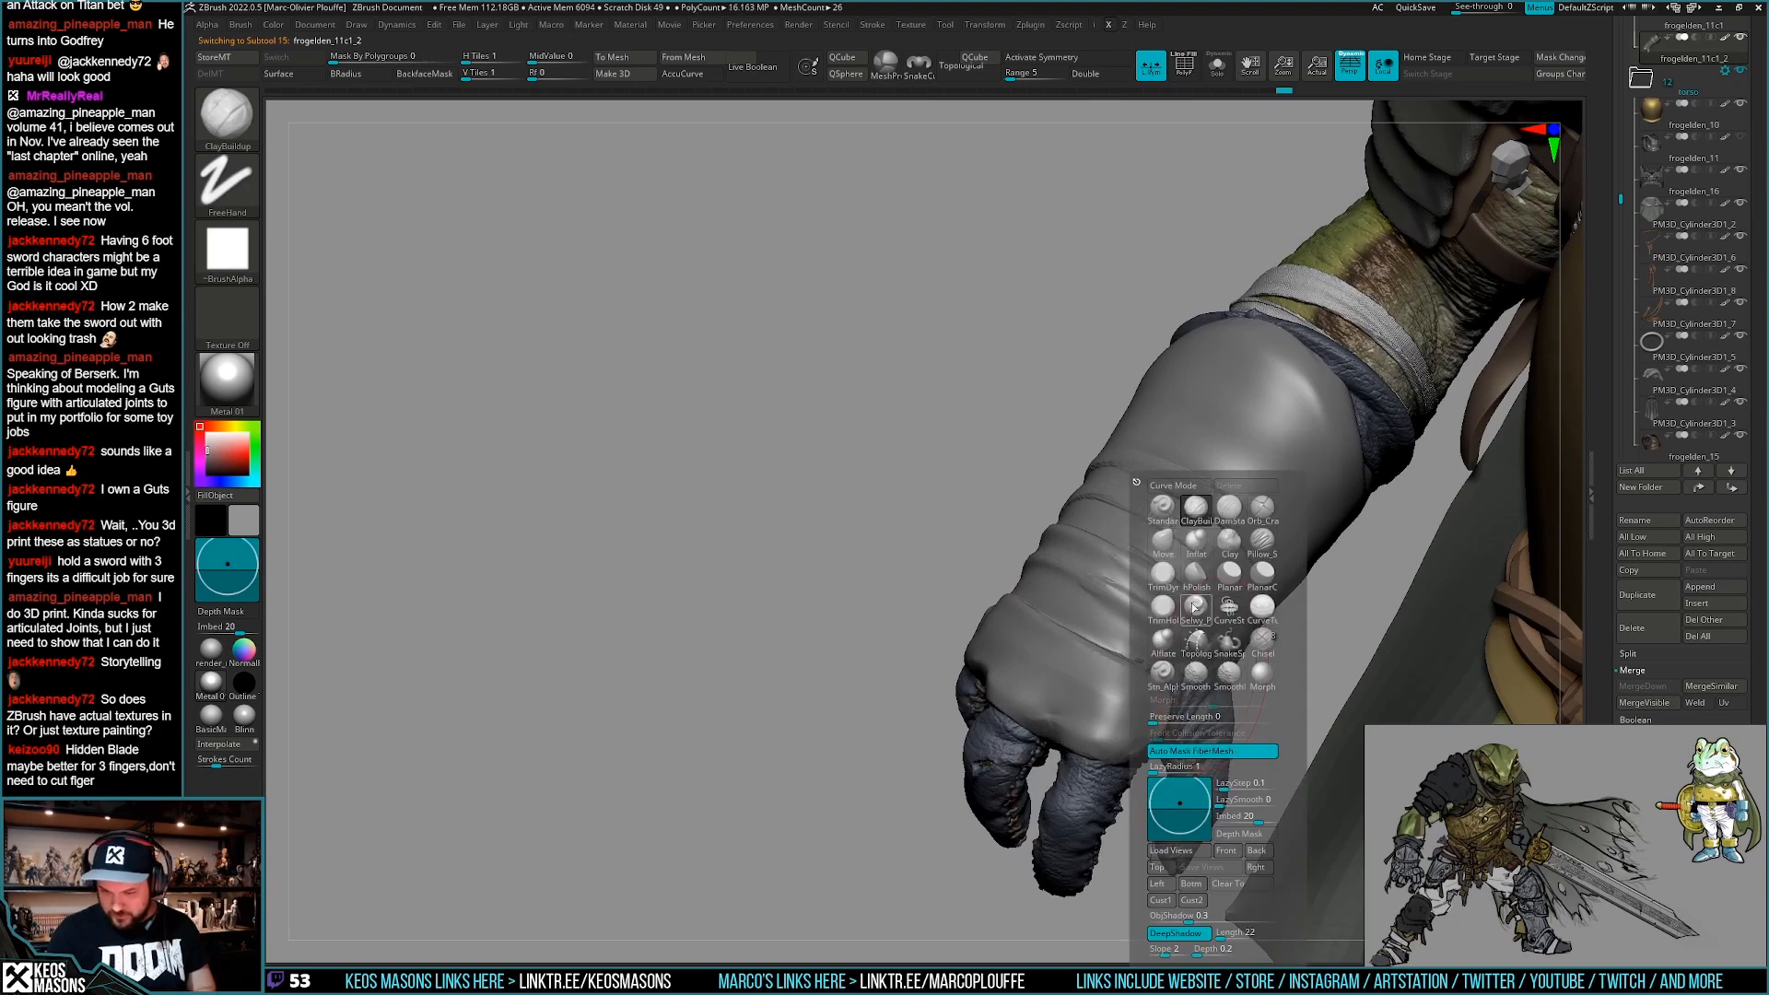
{"action": "left_click", "coordinate": [1217, 608]}
{"action": "left_click_drag", "start_coordinate": [1172, 665], "coordinate": [1185, 696]}
{"action": "mouse_move", "coordinate": [1185, 695]}
{"action": "right_mouse_down"}
{"action": "mouse_move", "coordinate": [1221, 645]}
{"action": "mouse_move", "coordinate": [1202, 663]}
{"action": "mouse_move", "coordinate": [1229, 667]}
{"action": "right_mouse_up"}
Rework the band ends along the outer side of the wrist with ClayBuildup, undoing one stroke.
{"action": "key", "text": "space"}
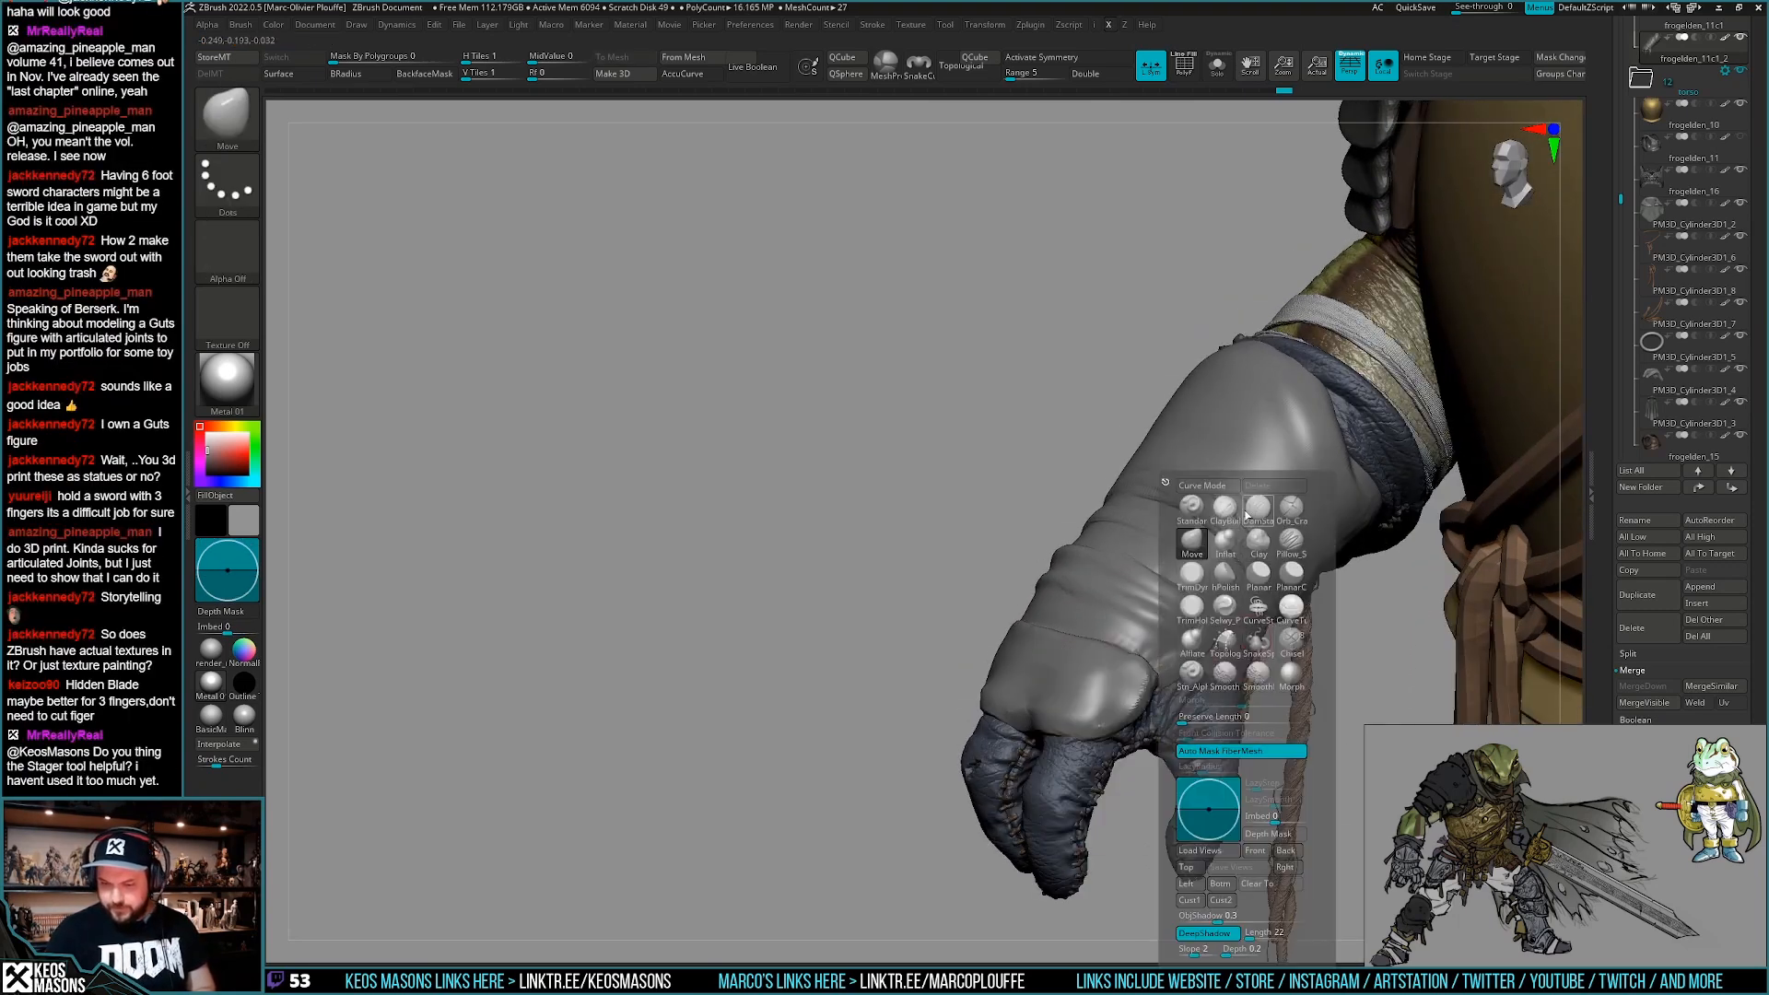
{"action": "left_click", "coordinate": [1224, 511]}
{"action": "mouse_move", "coordinate": [1078, 645]}
{"action": "right_mouse_down"}
{"action": "mouse_move", "coordinate": [1226, 676]}
{"action": "mouse_move", "coordinate": [976, 589]}
{"action": "right_mouse_up"}
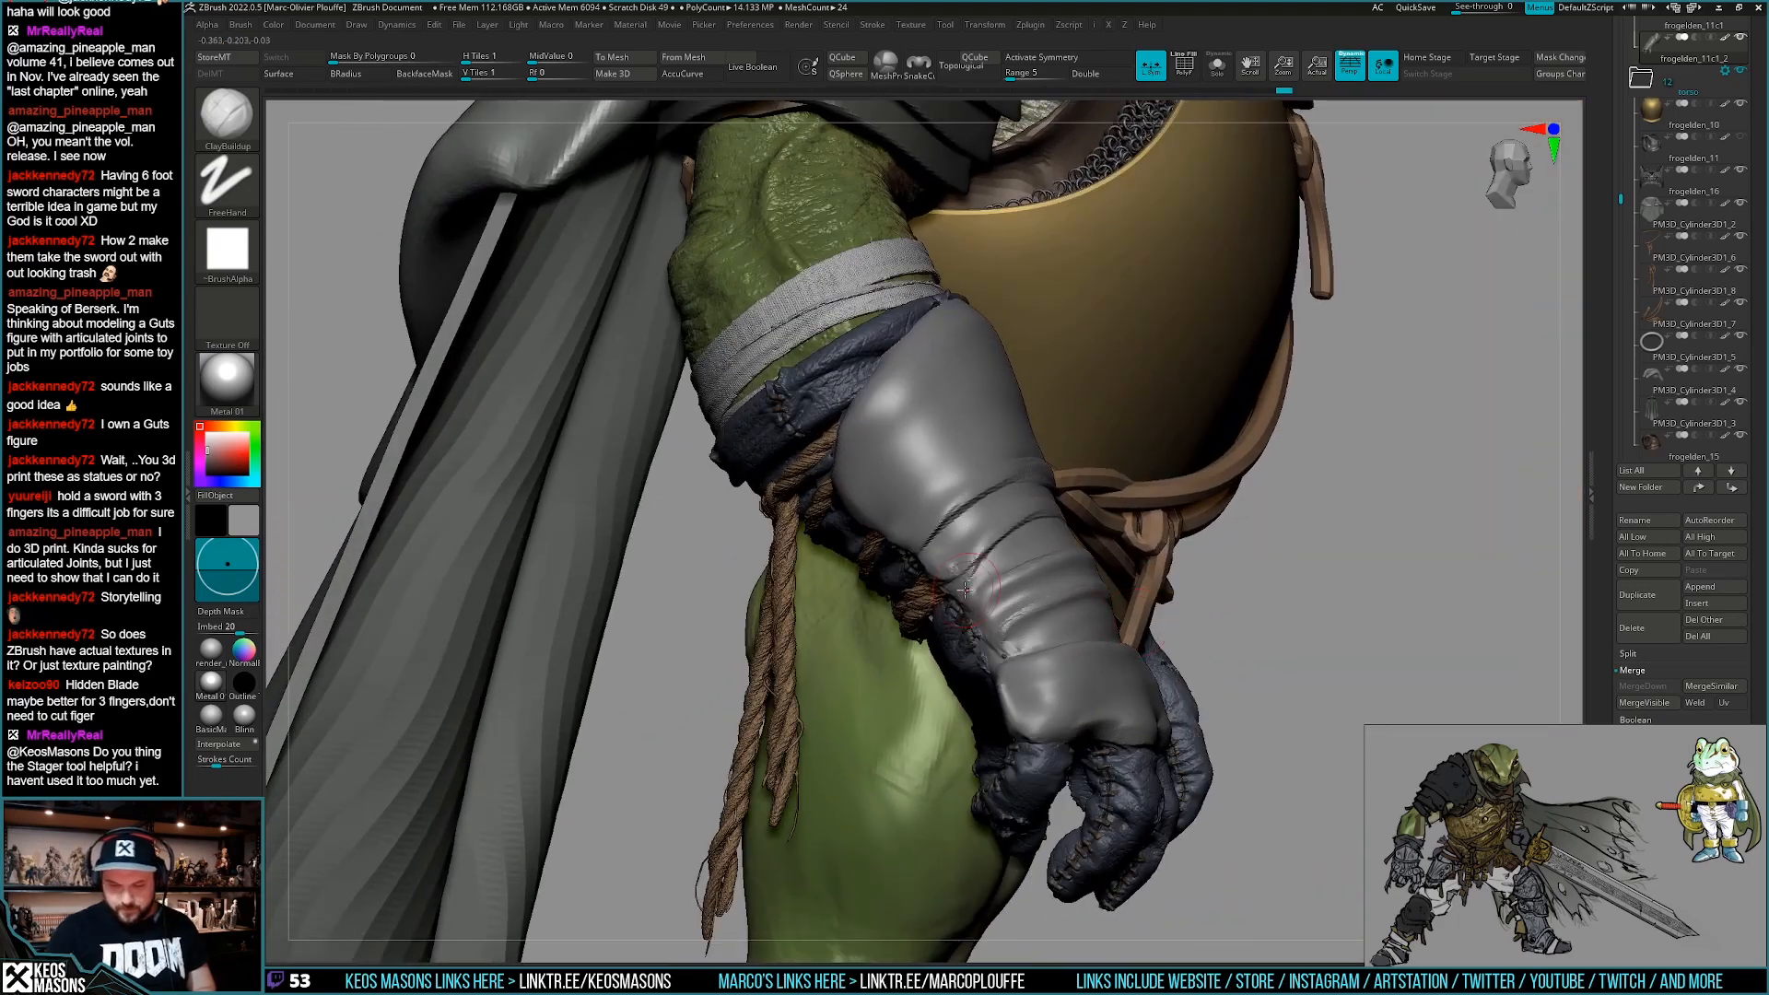
{"action": "key", "text": "space"}
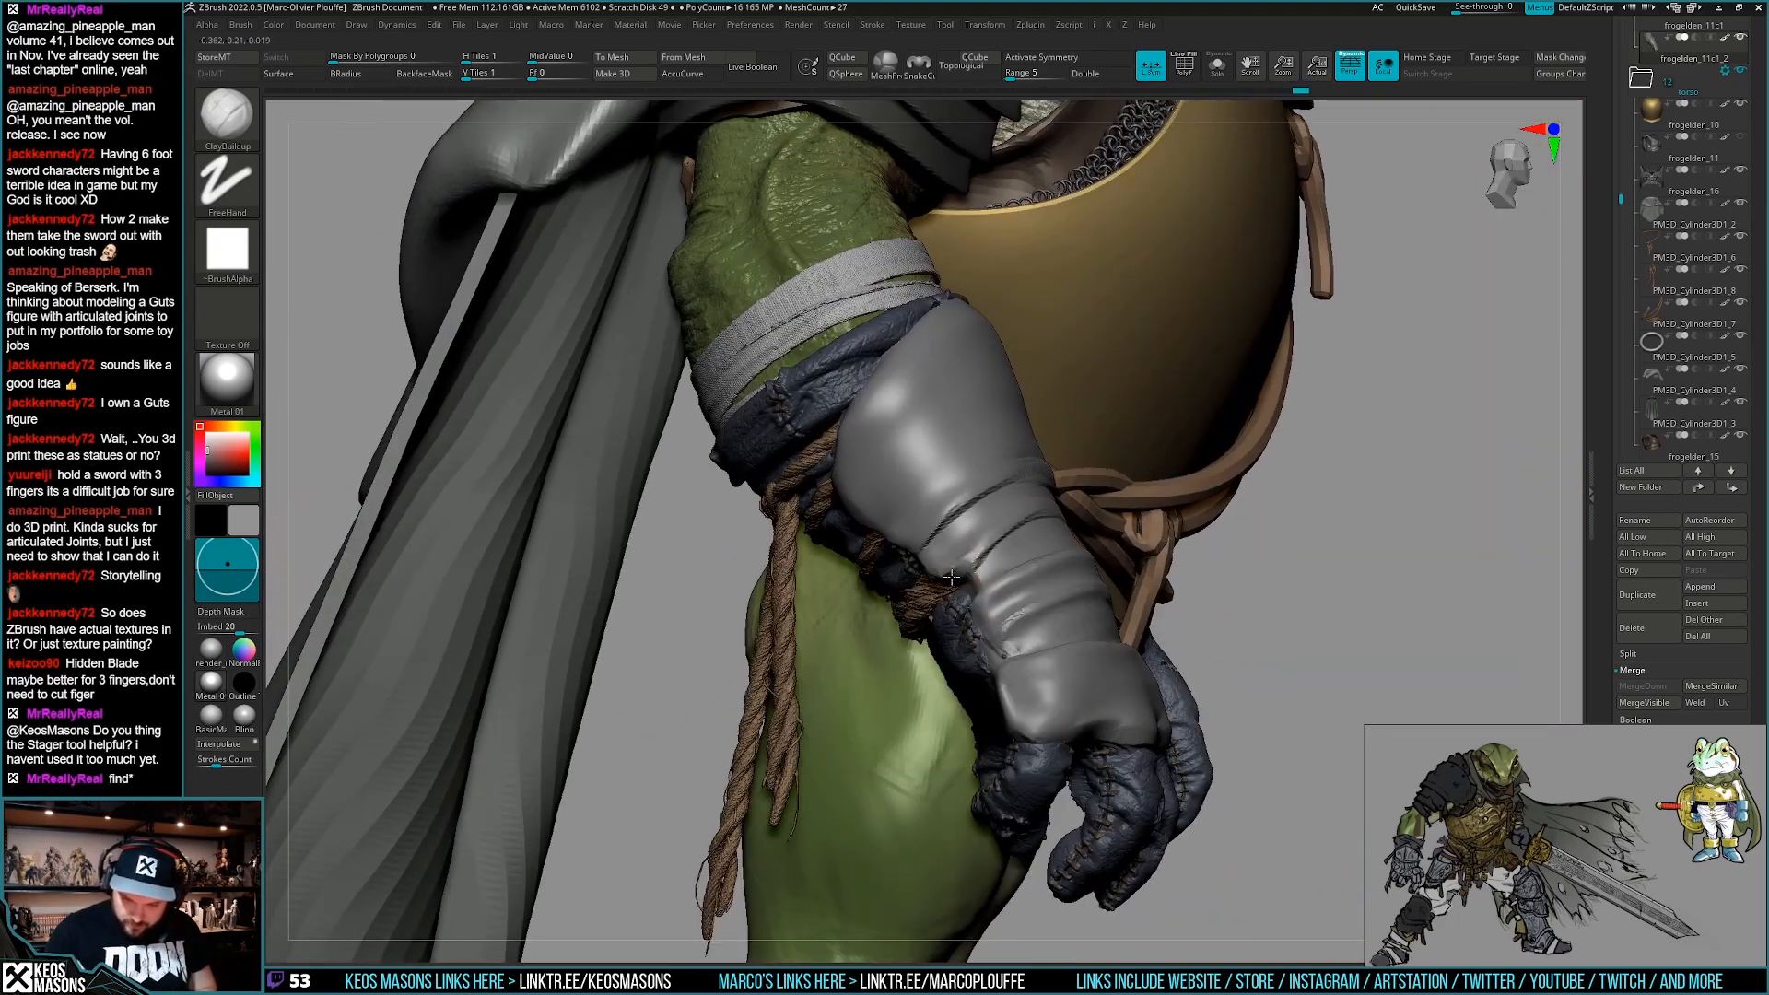
{"action": "key", "text": "shift"}
{"action": "left_click_drag", "start_coordinate": [968, 541], "coordinate": [954, 555], "text": "shift"}
{"action": "mouse_move", "coordinate": [969, 553]}
{"action": "right_mouse_down"}
{"action": "mouse_move", "coordinate": [1077, 599]}
{"action": "mouse_move", "coordinate": [1059, 629]}
{"action": "mouse_move", "coordinate": [954, 590]}
{"action": "mouse_move", "coordinate": [978, 573]}
{"action": "right_mouse_up"}
{"action": "key", "text": "ctrl+z"}
{"action": "left_click_drag", "start_coordinate": [973, 576], "coordinate": [980, 593]}
Sculpt raised band ridges across the thumb side of the wrist and smooth between them.
{"action": "mouse_move", "coordinate": [964, 608]}
{"action": "right_mouse_down"}
{"action": "mouse_move", "coordinate": [1197, 577]}
{"action": "mouse_move", "coordinate": [1122, 626]}
{"action": "right_mouse_up"}
{"action": "left_click_drag", "start_coordinate": [1104, 624], "coordinate": [1157, 682]}
{"action": "left_click_drag", "start_coordinate": [1077, 588], "coordinate": [1172, 708]}
{"action": "mouse_move", "coordinate": [1116, 635]}
{"action": "left_mouse_down"}
{"action": "mouse_move", "coordinate": [1168, 691]}
{"action": "mouse_move", "coordinate": [1162, 721]}
{"action": "left_mouse_up"}
{"action": "mouse_move", "coordinate": [1056, 629]}
{"action": "left_mouse_down"}
{"action": "mouse_move", "coordinate": [1125, 711]}
{"action": "mouse_move", "coordinate": [1124, 742]}
{"action": "mouse_move", "coordinate": [1139, 712]}
{"action": "mouse_move", "coordinate": [1097, 721]}
{"action": "mouse_move", "coordinate": [1073, 668]}
{"action": "mouse_move", "coordinate": [1085, 609]}
{"action": "left_mouse_up"}
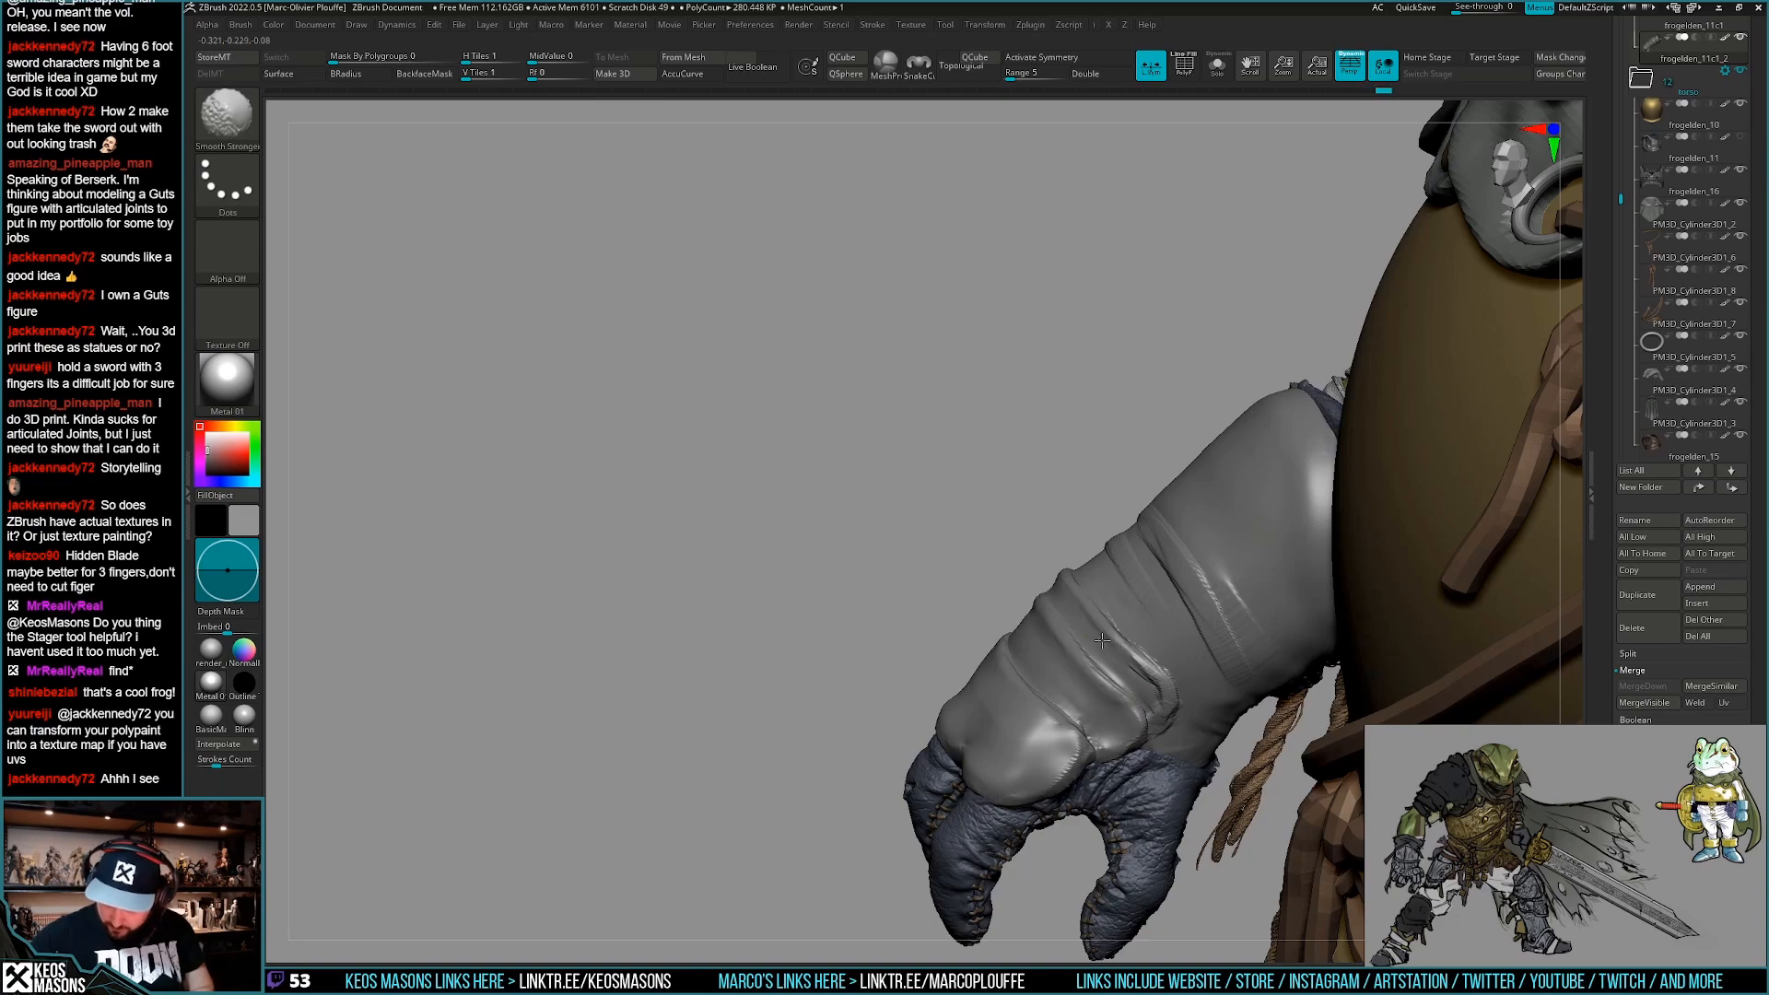
Define the upper band's edge across the inner forearm and blend it toward the wrist.
{"action": "mouse_move", "coordinate": [1159, 700]}
{"action": "right_mouse_down"}
{"action": "mouse_move", "coordinate": [1119, 702]}
{"action": "mouse_move", "coordinate": [1147, 686]}
{"action": "mouse_move", "coordinate": [1119, 728]}
{"action": "mouse_move", "coordinate": [1122, 536]}
{"action": "right_mouse_up"}
{"action": "mouse_move", "coordinate": [1068, 482]}
{"action": "left_mouse_down"}
{"action": "mouse_move", "coordinate": [1180, 624]}
{"action": "mouse_move", "coordinate": [1106, 530]}
{"action": "mouse_move", "coordinate": [1113, 606]}
{"action": "left_mouse_up"}
{"action": "mouse_move", "coordinate": [1165, 635]}
{"action": "right_mouse_down"}
{"action": "mouse_move", "coordinate": [1126, 616]}
{"action": "mouse_move", "coordinate": [1153, 667]}
{"action": "mouse_move", "coordinate": [976, 543]}
{"action": "mouse_move", "coordinate": [1128, 617]}
{"action": "mouse_move", "coordinate": [1142, 645]}
{"action": "right_mouse_up"}
{"action": "left_click_drag", "start_coordinate": [1119, 603], "coordinate": [1150, 656]}
{"action": "right_click_drag", "start_coordinate": [1151, 656], "coordinate": [1128, 653]}
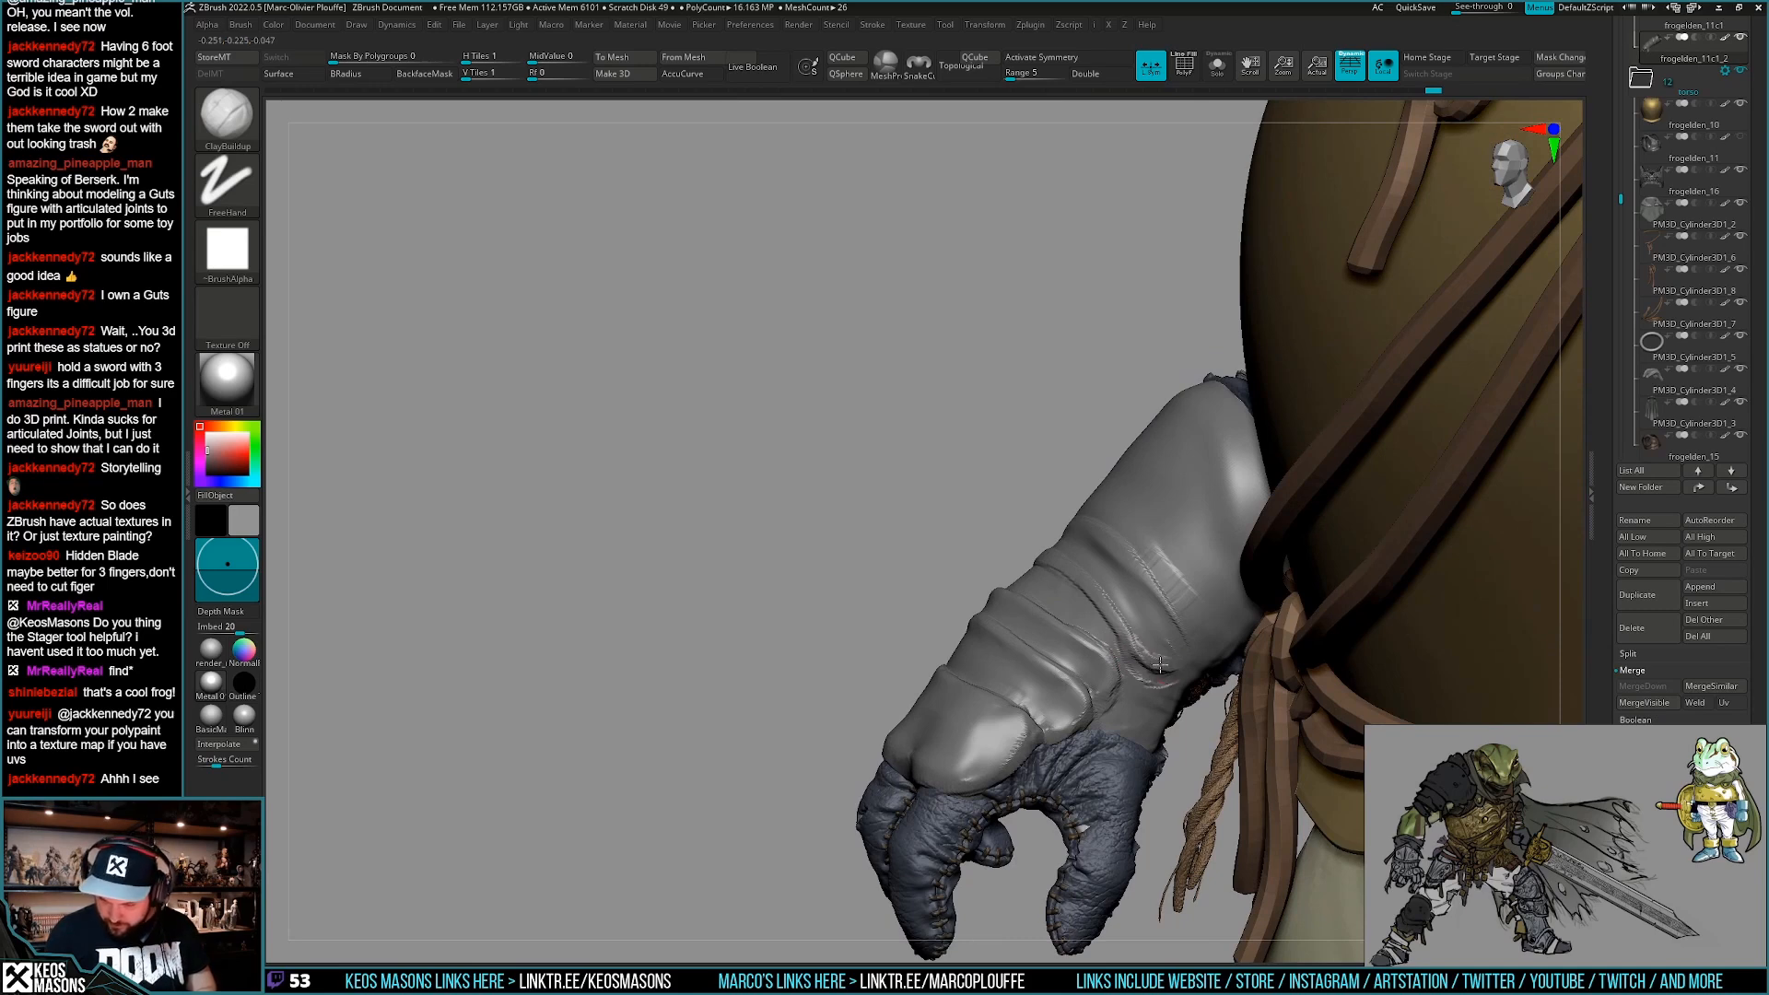
{"action": "key", "text": "shift"}
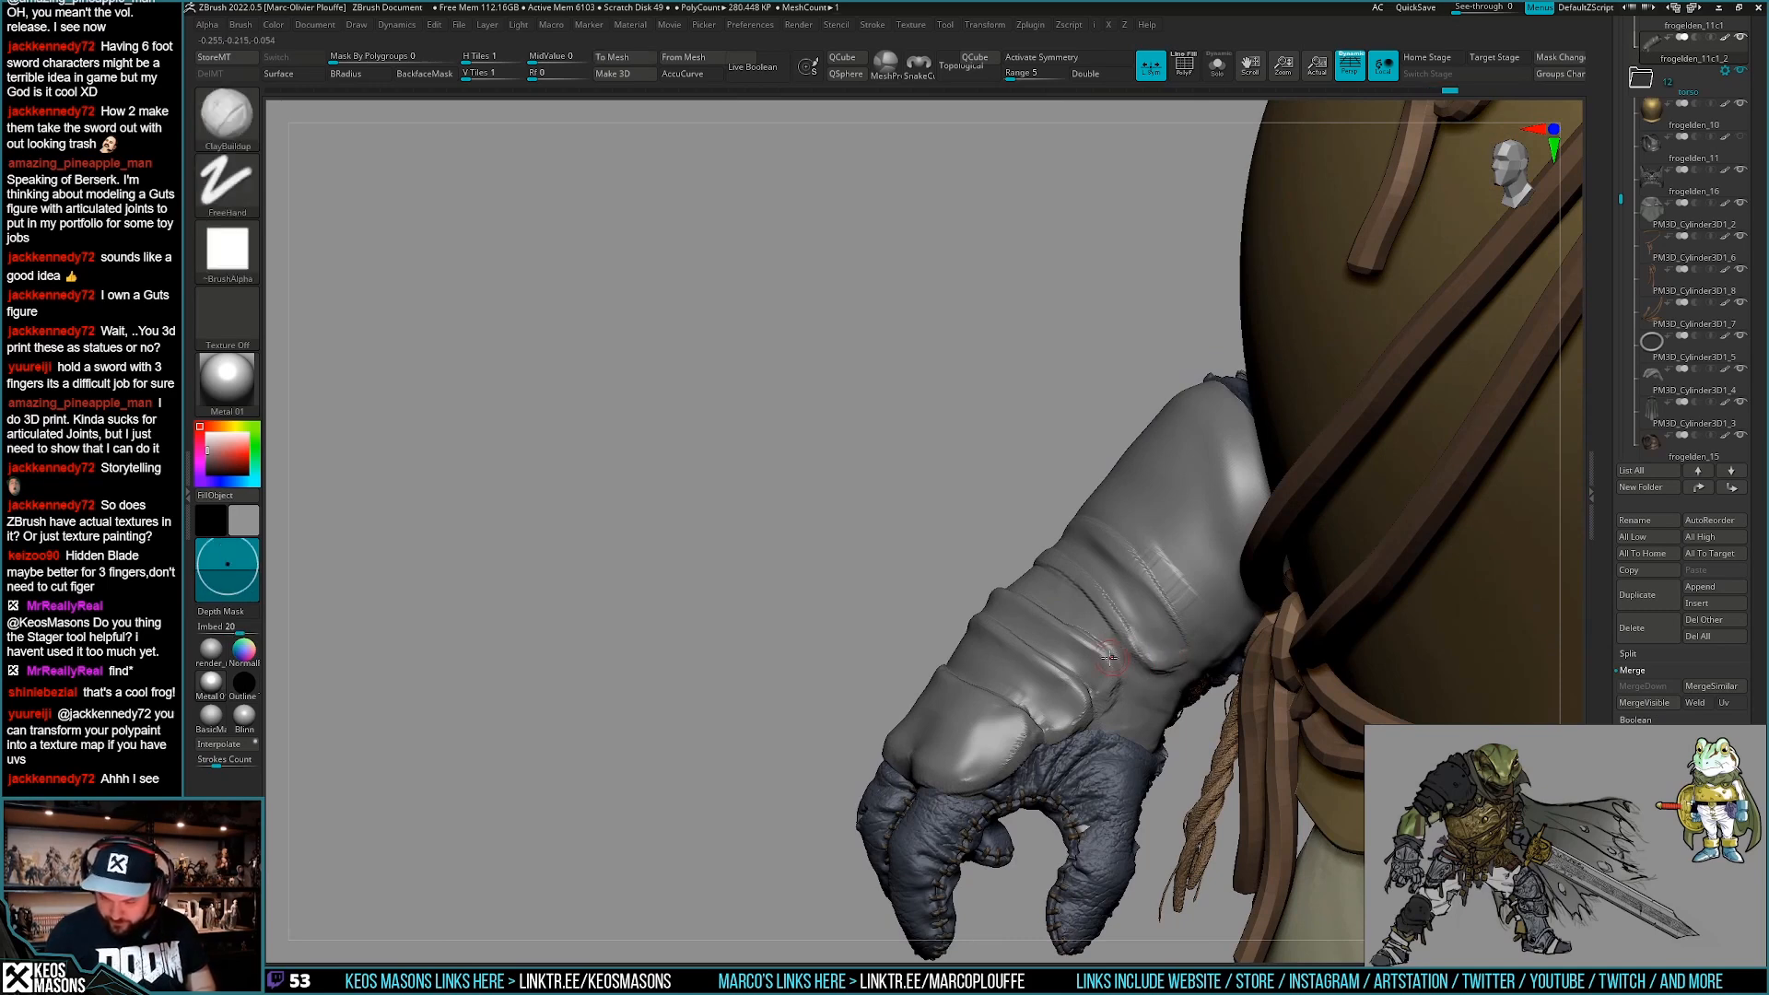
Refine the forearm bands from the thumb side around to the outer side of the arm.
{"action": "right_click_drag", "start_coordinate": [1160, 665], "coordinate": [1214, 654]}
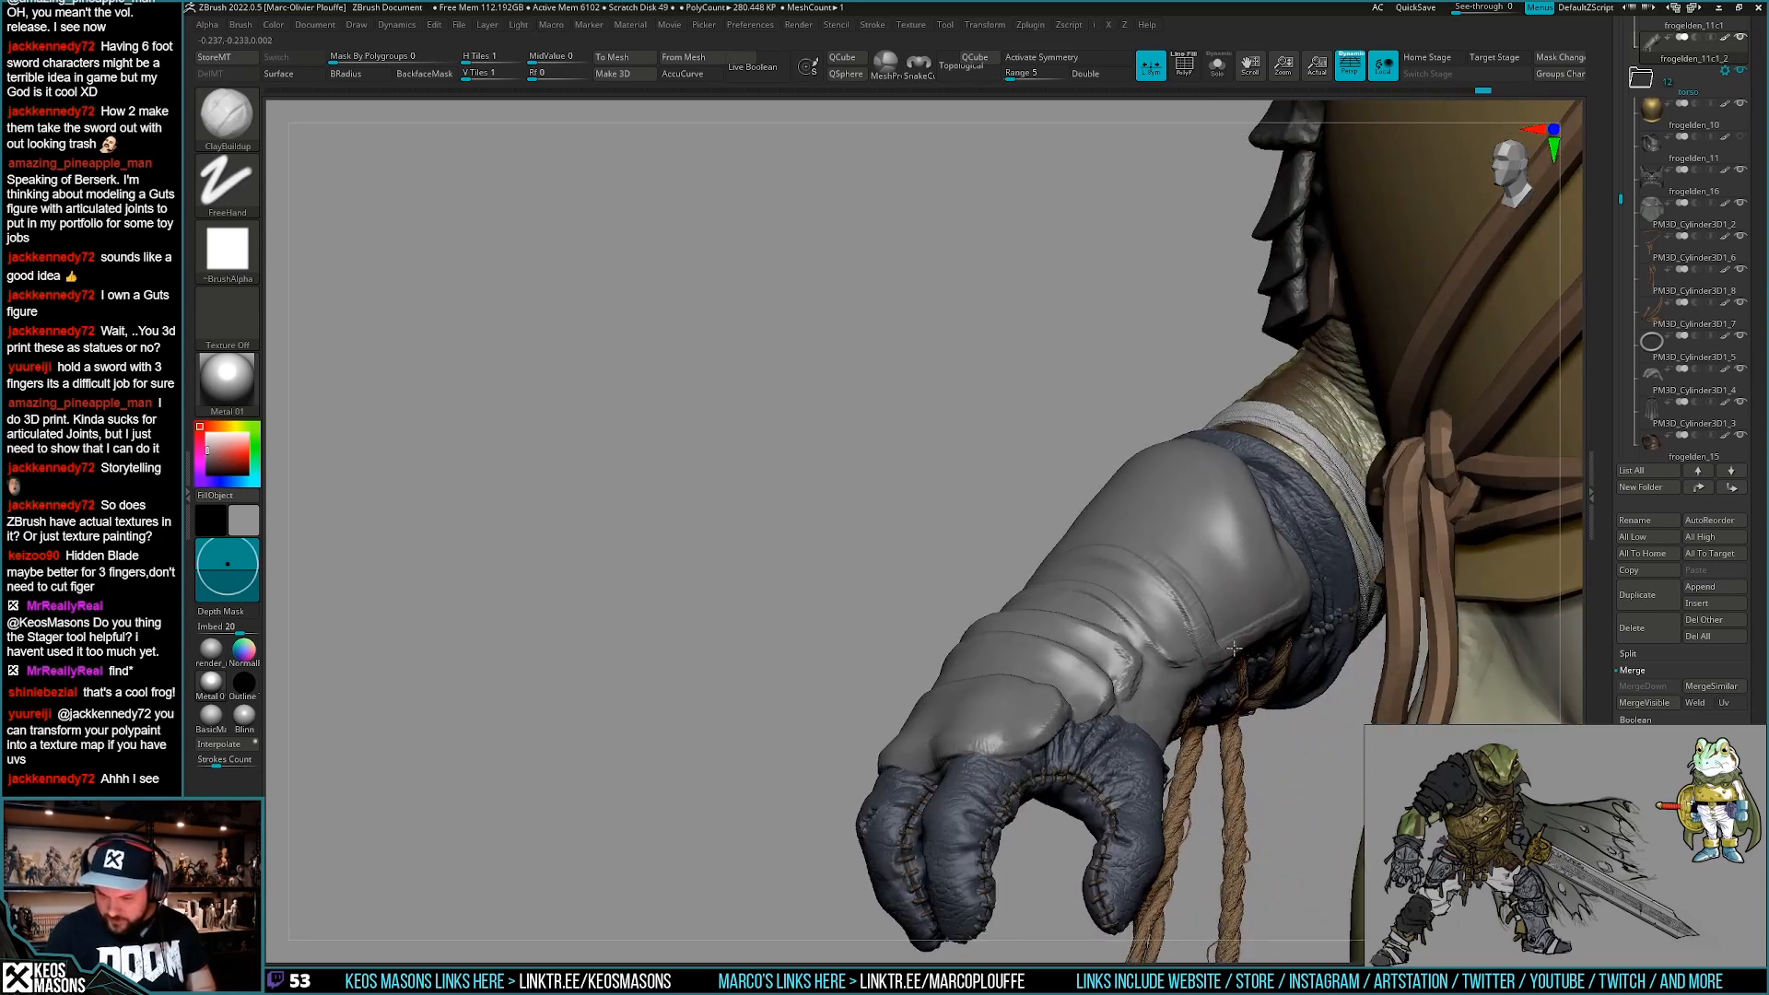
{"action": "key", "text": "shift"}
{"action": "right_click_drag", "start_coordinate": [1188, 553], "coordinate": [1214, 642]}
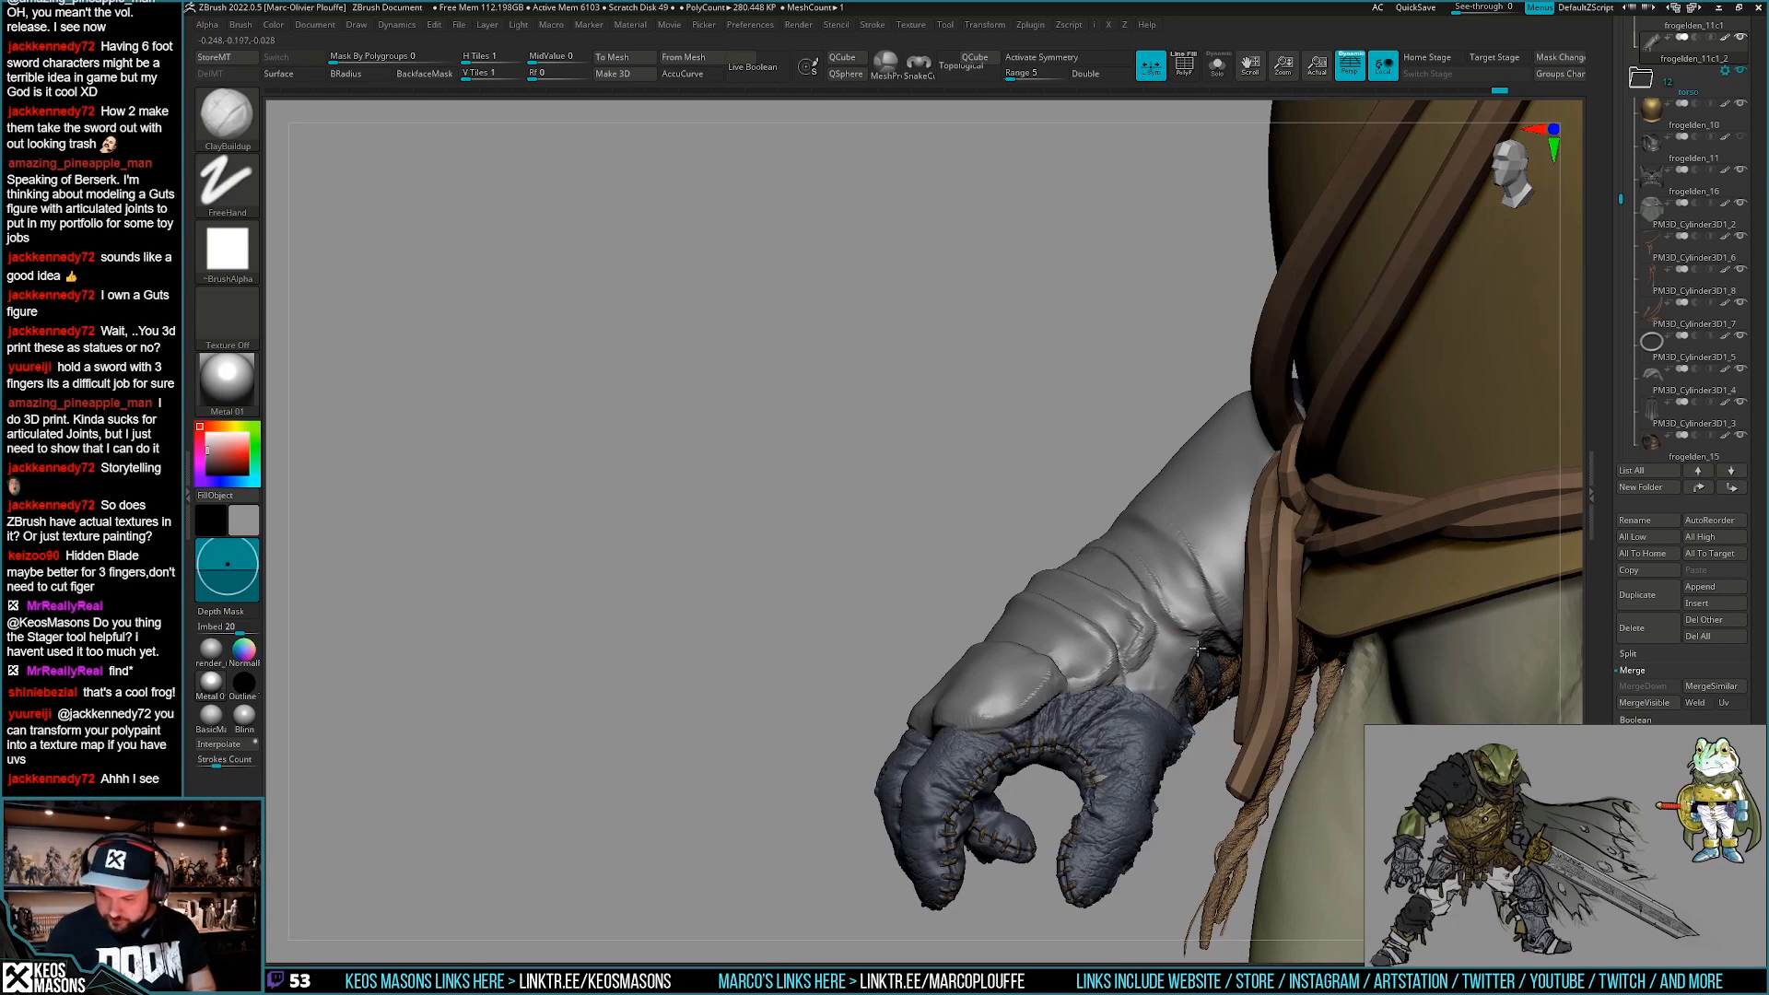
{"action": "mouse_move", "coordinate": [1188, 708]}
{"action": "right_mouse_down"}
{"action": "mouse_move", "coordinate": [1120, 742]}
{"action": "mouse_move", "coordinate": [1188, 754]}
{"action": "mouse_move", "coordinate": [1230, 728]}
{"action": "mouse_move", "coordinate": [1279, 786]}
{"action": "mouse_move", "coordinate": [1084, 789]}
{"action": "mouse_move", "coordinate": [1145, 679]}
{"action": "right_mouse_up"}
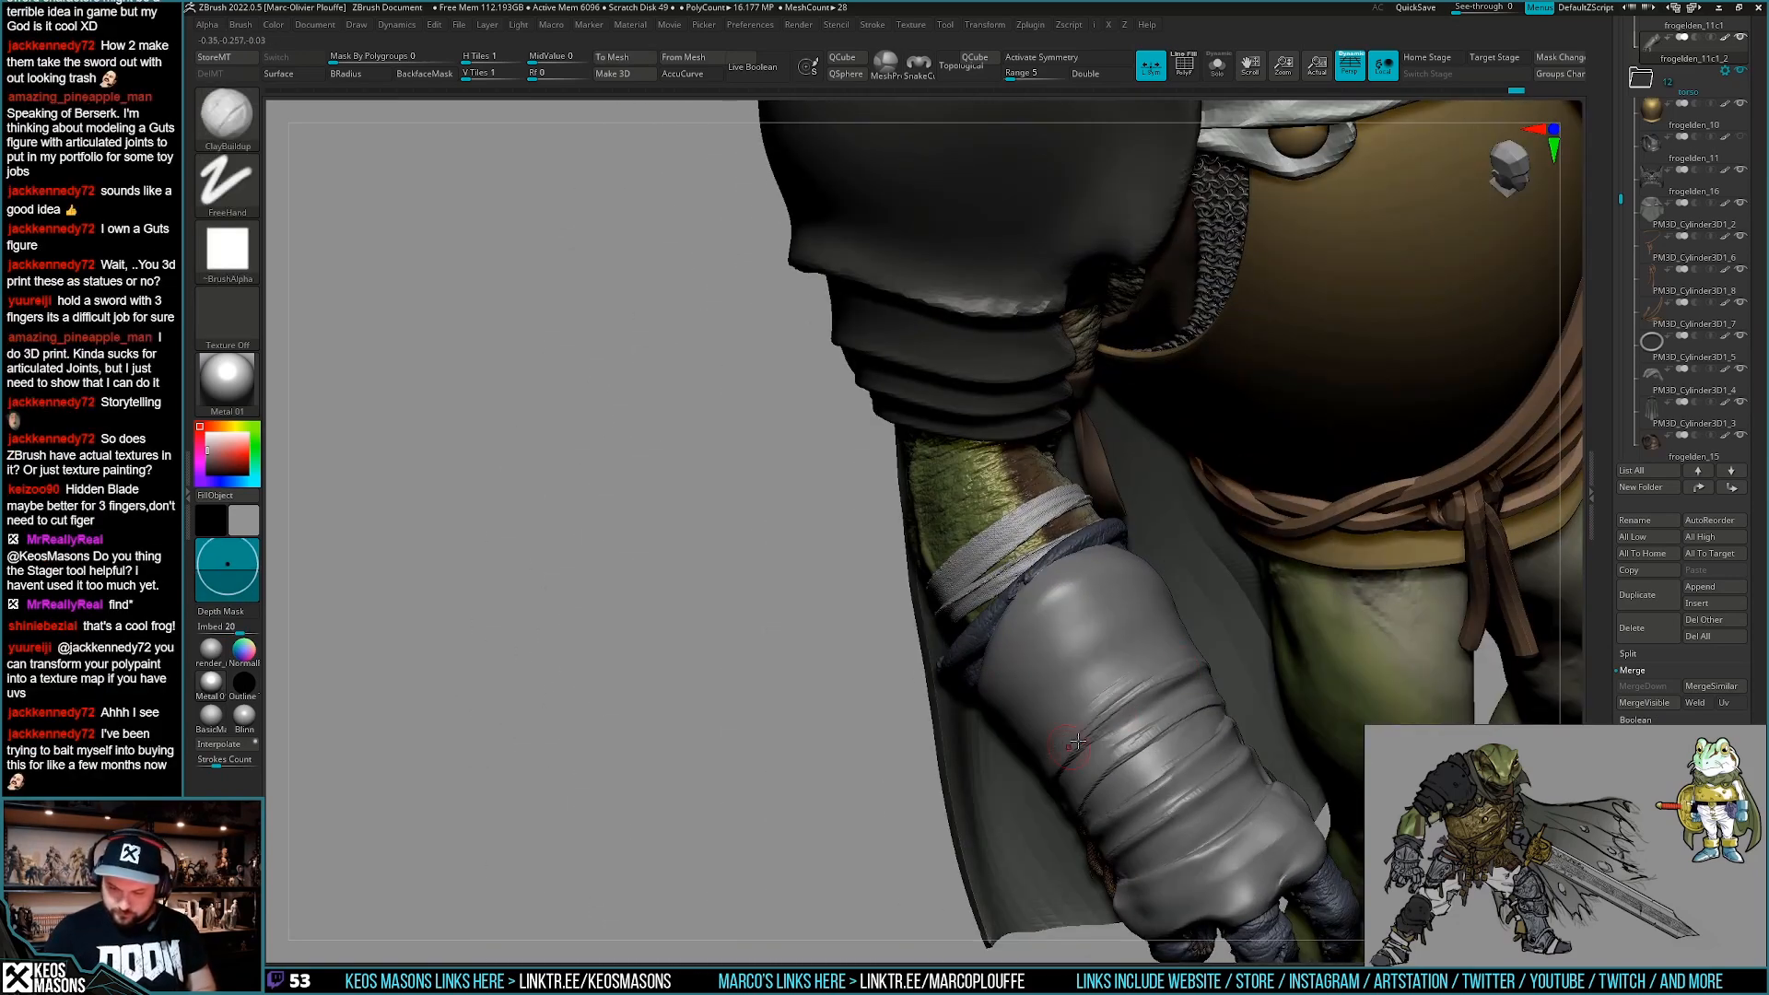
{"action": "right_click_drag", "start_coordinate": [1063, 750], "coordinate": [1104, 743]}
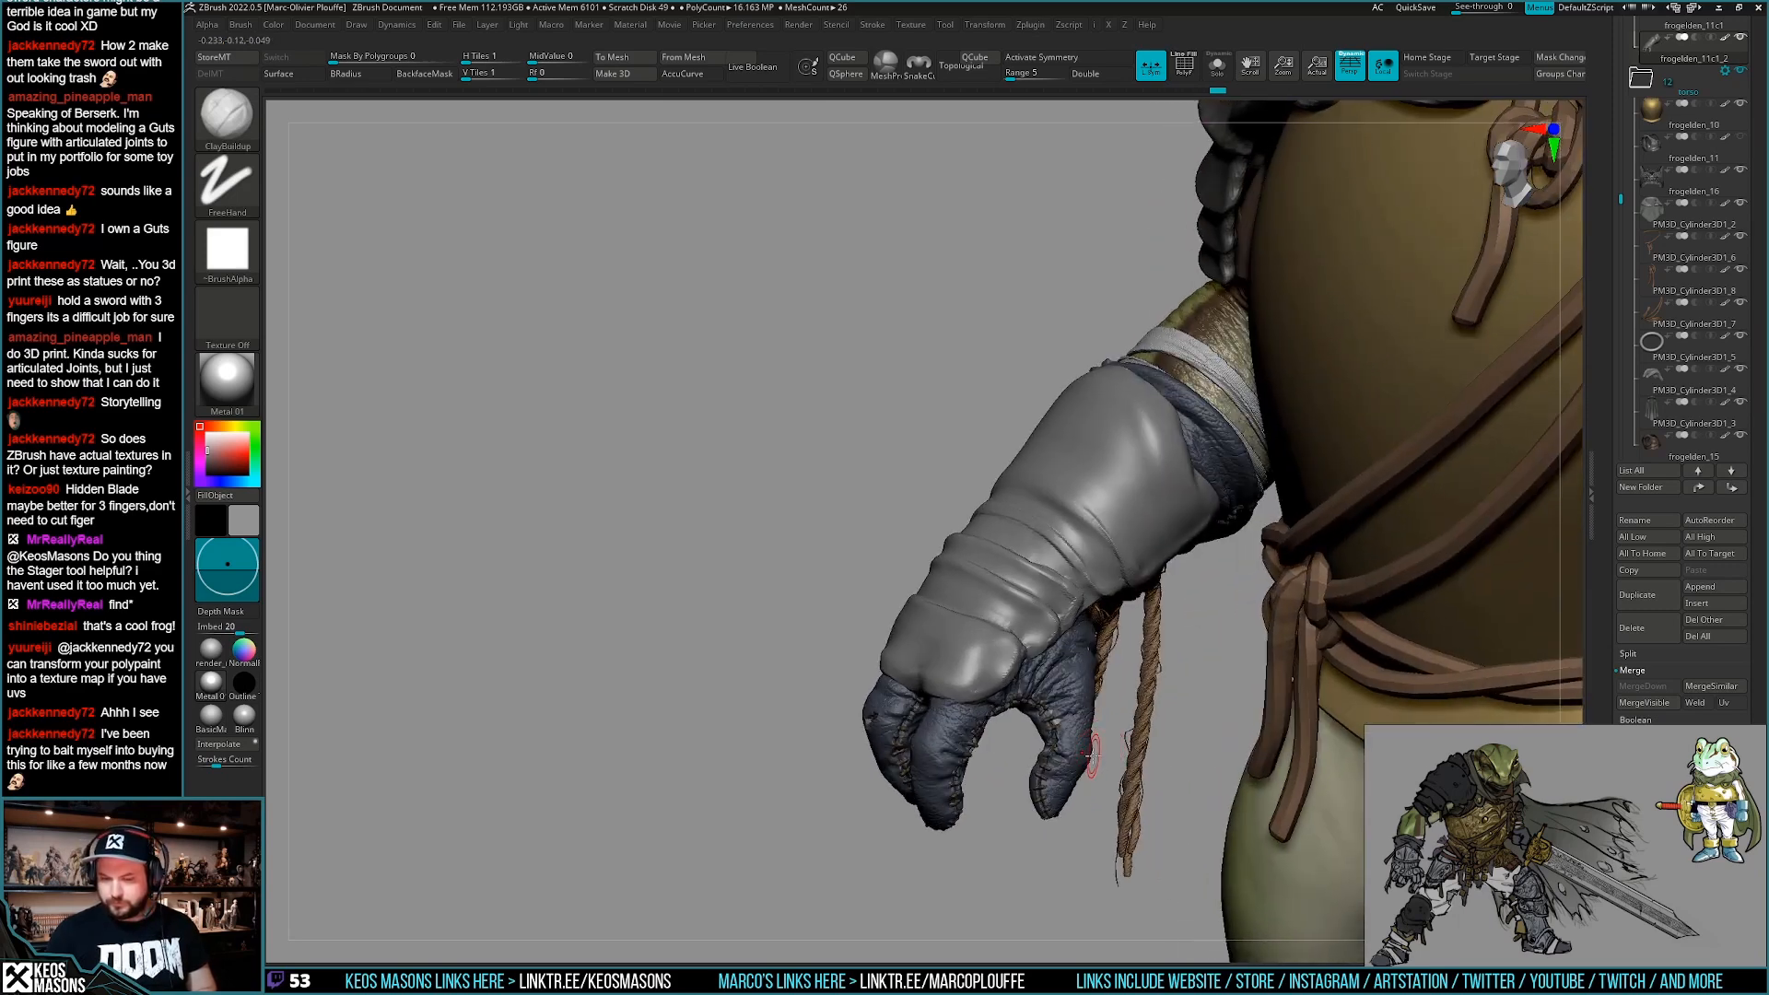
Build up the front edge of the hand plate across the knuckles.
{"action": "right_click_drag", "start_coordinate": [1088, 757], "coordinate": [1069, 654]}
{"action": "right_click", "coordinate": [1069, 654]}
{"action": "right_click", "coordinate": [1055, 870]}
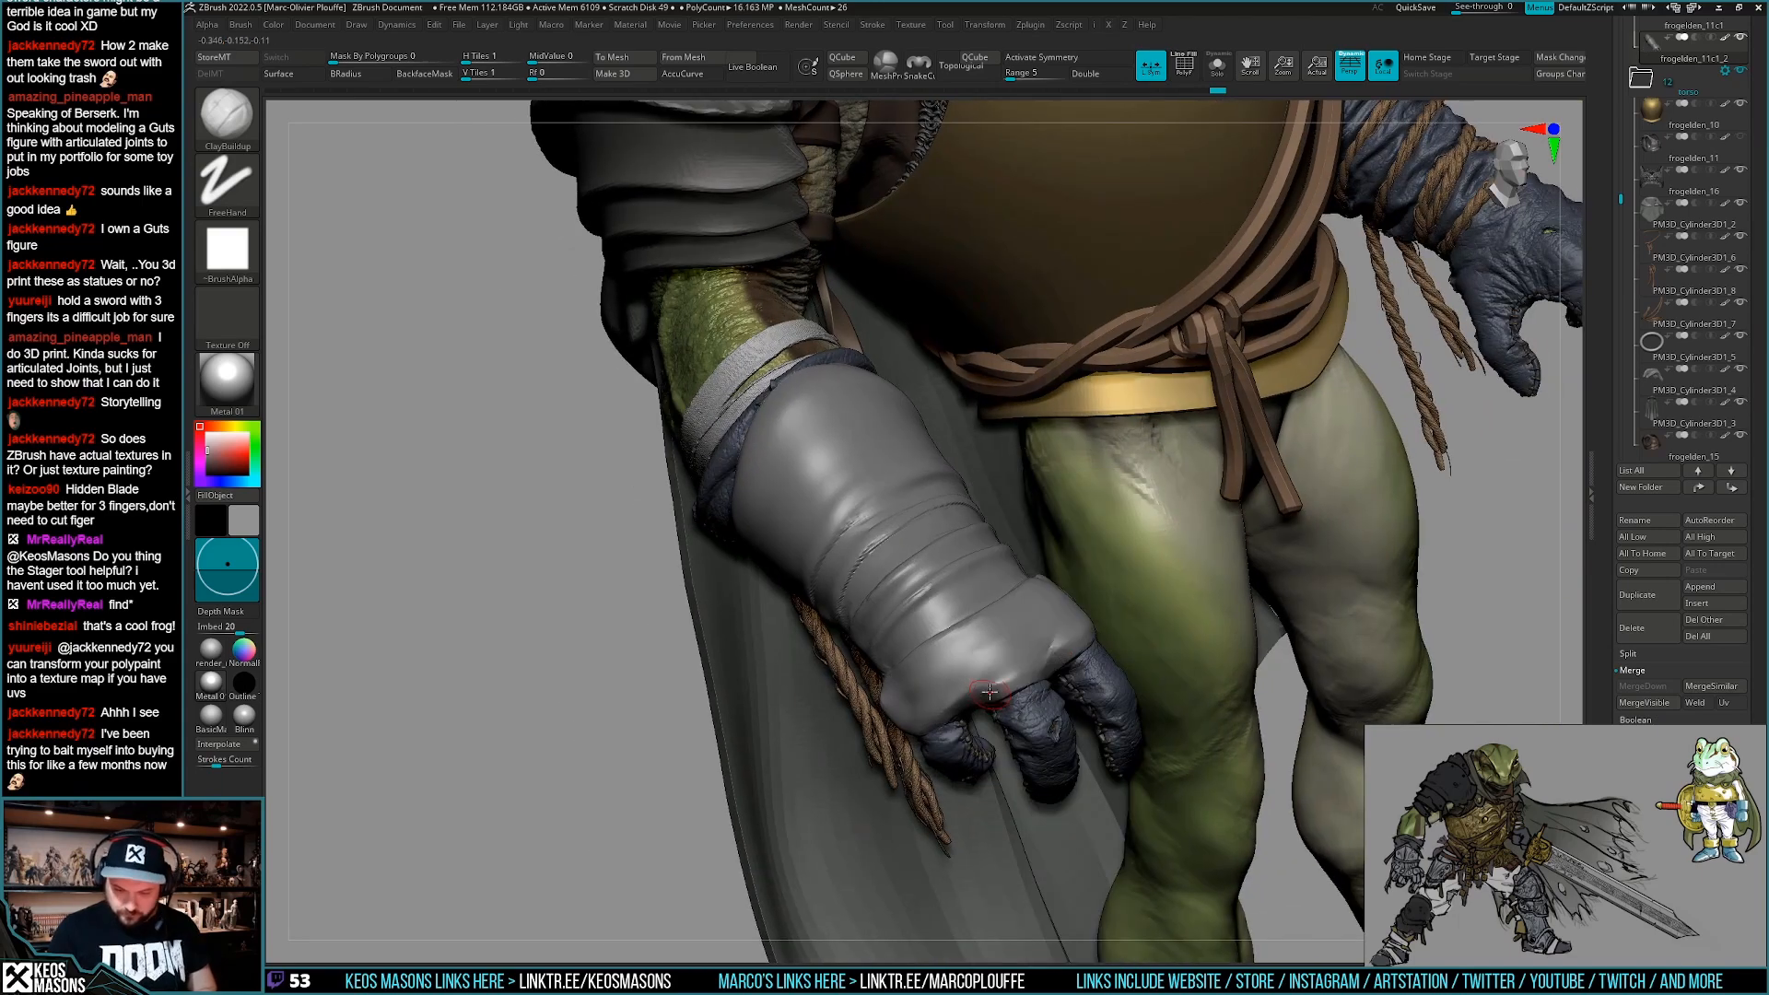
{"action": "right_click_drag", "start_coordinate": [1055, 870], "coordinate": [1048, 820]}
{"action": "left_click_drag", "start_coordinate": [967, 715], "coordinate": [930, 730]}
{"action": "right_click_drag", "start_coordinate": [967, 801], "coordinate": [1055, 799]}
{"action": "left_click_drag", "start_coordinate": [1027, 678], "coordinate": [1108, 641]}
{"action": "left_click_drag", "start_coordinate": [1066, 660], "coordinate": [958, 693]}
{"action": "mouse_move", "coordinate": [958, 694]}
{"action": "right_mouse_down"}
{"action": "mouse_move", "coordinate": [1050, 689]}
{"action": "mouse_move", "coordinate": [1013, 687]}
{"action": "right_mouse_up"}
{"action": "right_click_drag", "start_coordinate": [1014, 687], "coordinate": [1004, 594], "text": "ctrl"}
{"action": "right_click_drag", "start_coordinate": [1004, 594], "coordinate": [1114, 598]}
{"action": "right_click_drag", "start_coordinate": [1115, 599], "coordinate": [1110, 732], "text": "ctrl"}
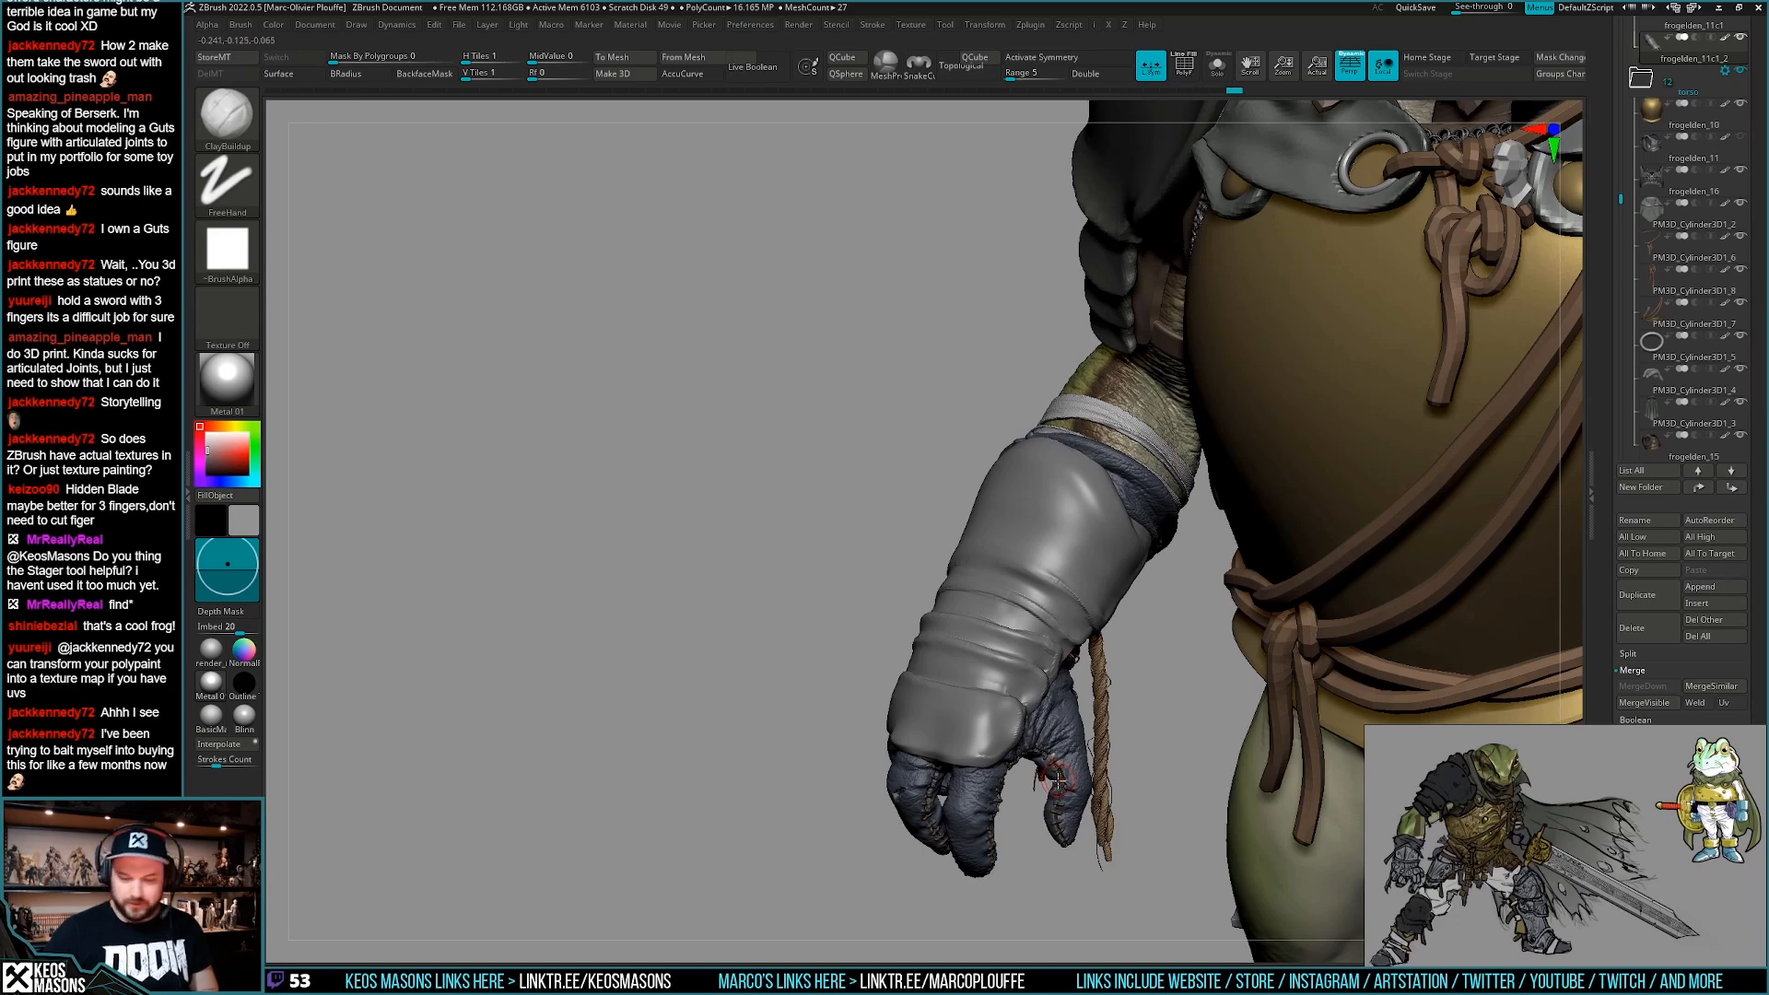
Reshape the hand plate's front edge over the knuckles with the Move brush, ending back on ClayBuildup.
{"action": "mouse_move", "coordinate": [1057, 779]}
{"action": "right_mouse_down"}
{"action": "mouse_move", "coordinate": [1022, 758]}
{"action": "mouse_move", "coordinate": [1097, 737]}
{"action": "mouse_move", "coordinate": [1010, 767]}
{"action": "mouse_move", "coordinate": [1037, 781]}
{"action": "right_mouse_up"}
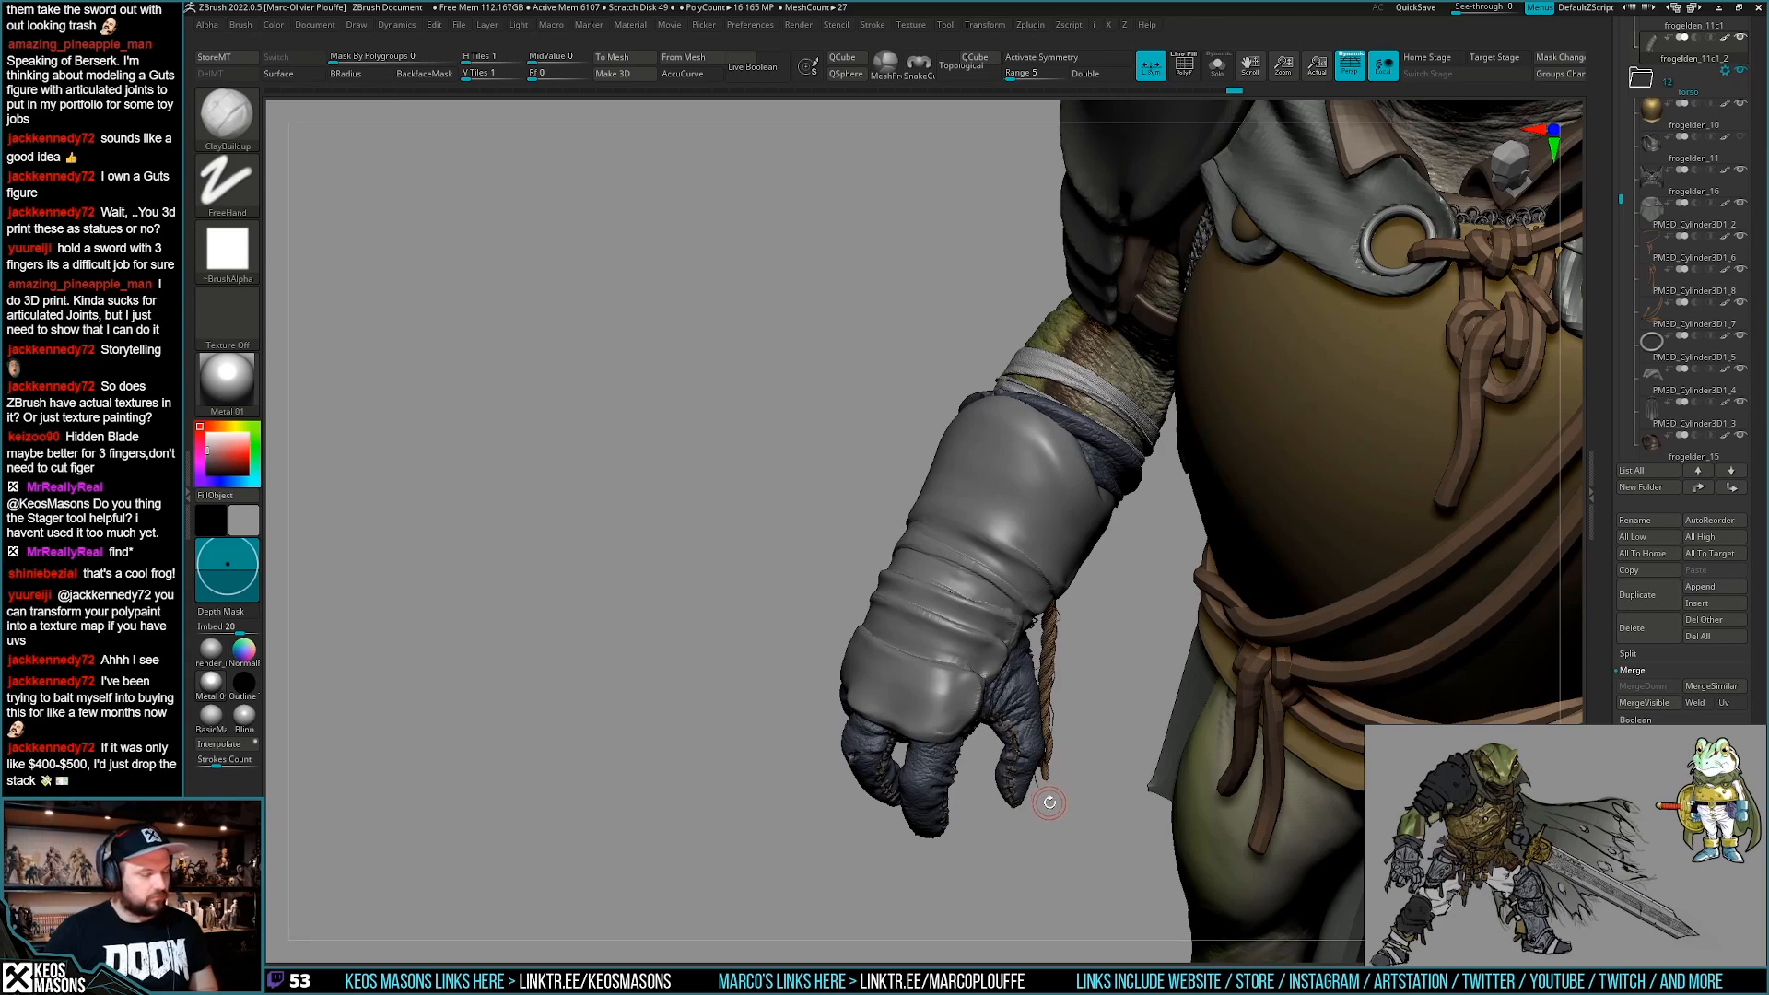
{"action": "left_click_drag", "start_coordinate": [1050, 802], "coordinate": [1034, 730]}
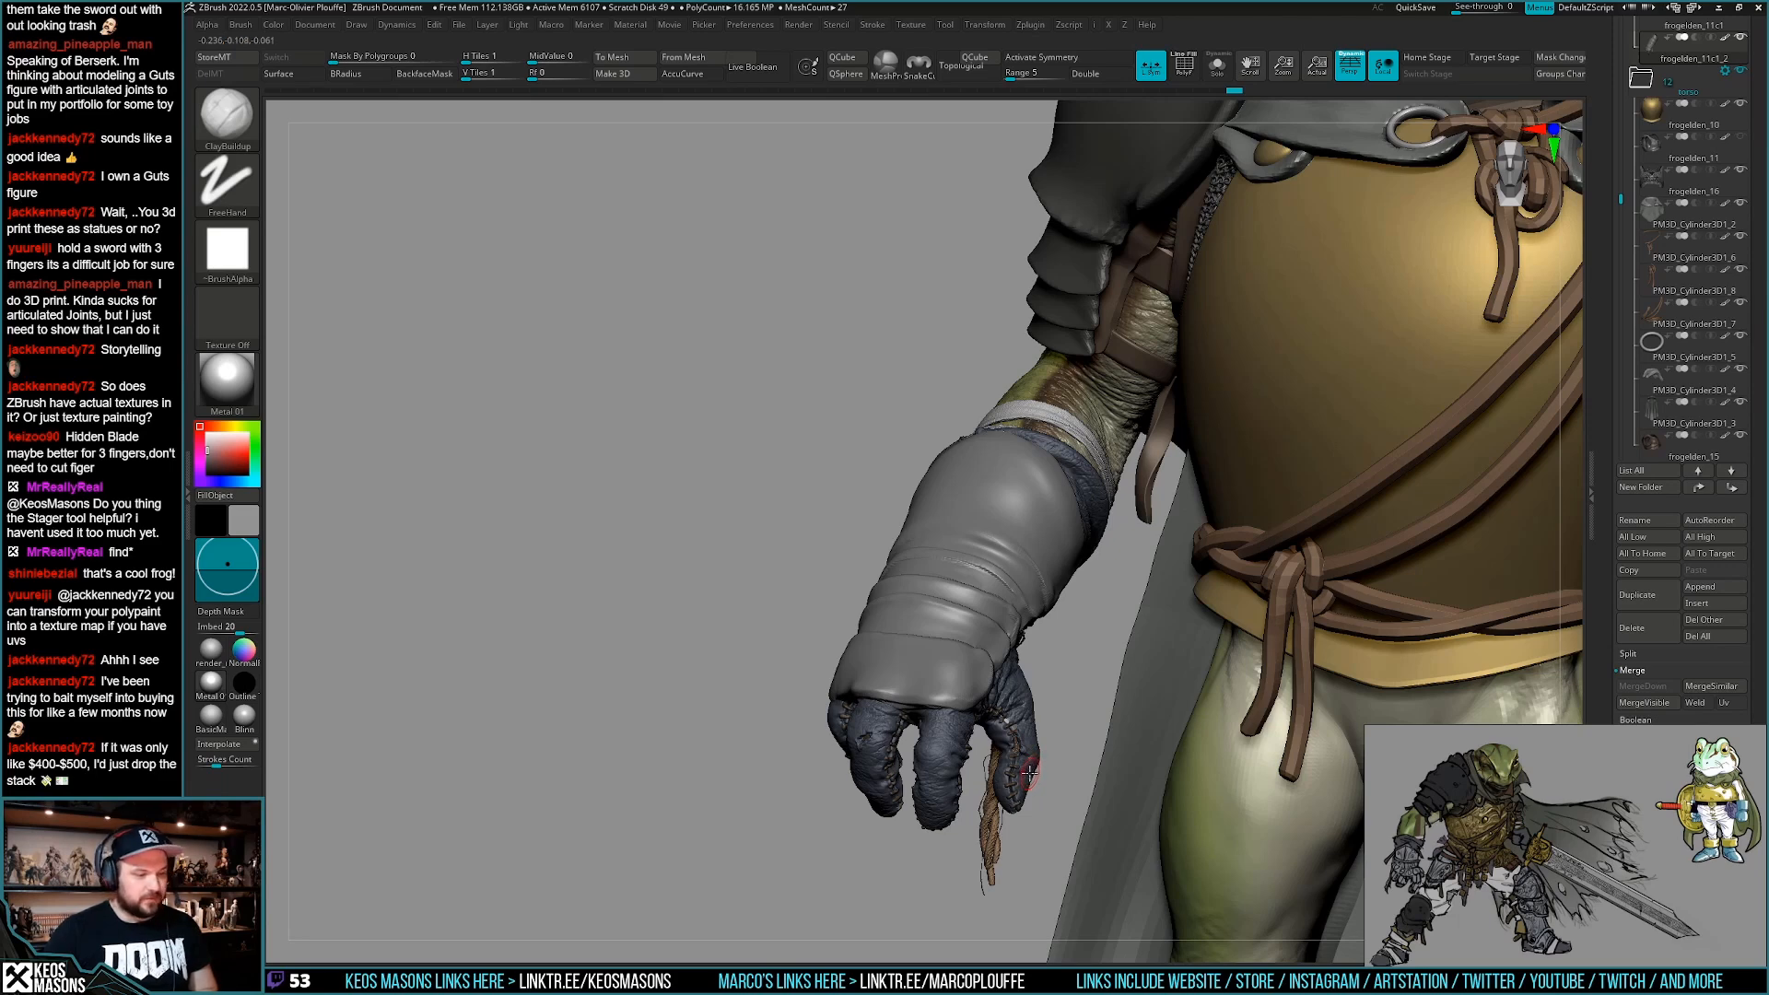
{"action": "mouse_move", "coordinate": [1017, 735]}
{"action": "right_mouse_down"}
{"action": "mouse_move", "coordinate": [1057, 731]}
{"action": "mouse_move", "coordinate": [967, 727]}
{"action": "mouse_move", "coordinate": [1025, 734]}
{"action": "mouse_move", "coordinate": [1010, 759]}
{"action": "mouse_move", "coordinate": [898, 679]}
{"action": "right_mouse_up"}
{"action": "key", "text": "space"}
{"action": "left_click", "coordinate": [1000, 551]}
{"action": "right_click_drag", "start_coordinate": [1011, 727], "coordinate": [1025, 682]}
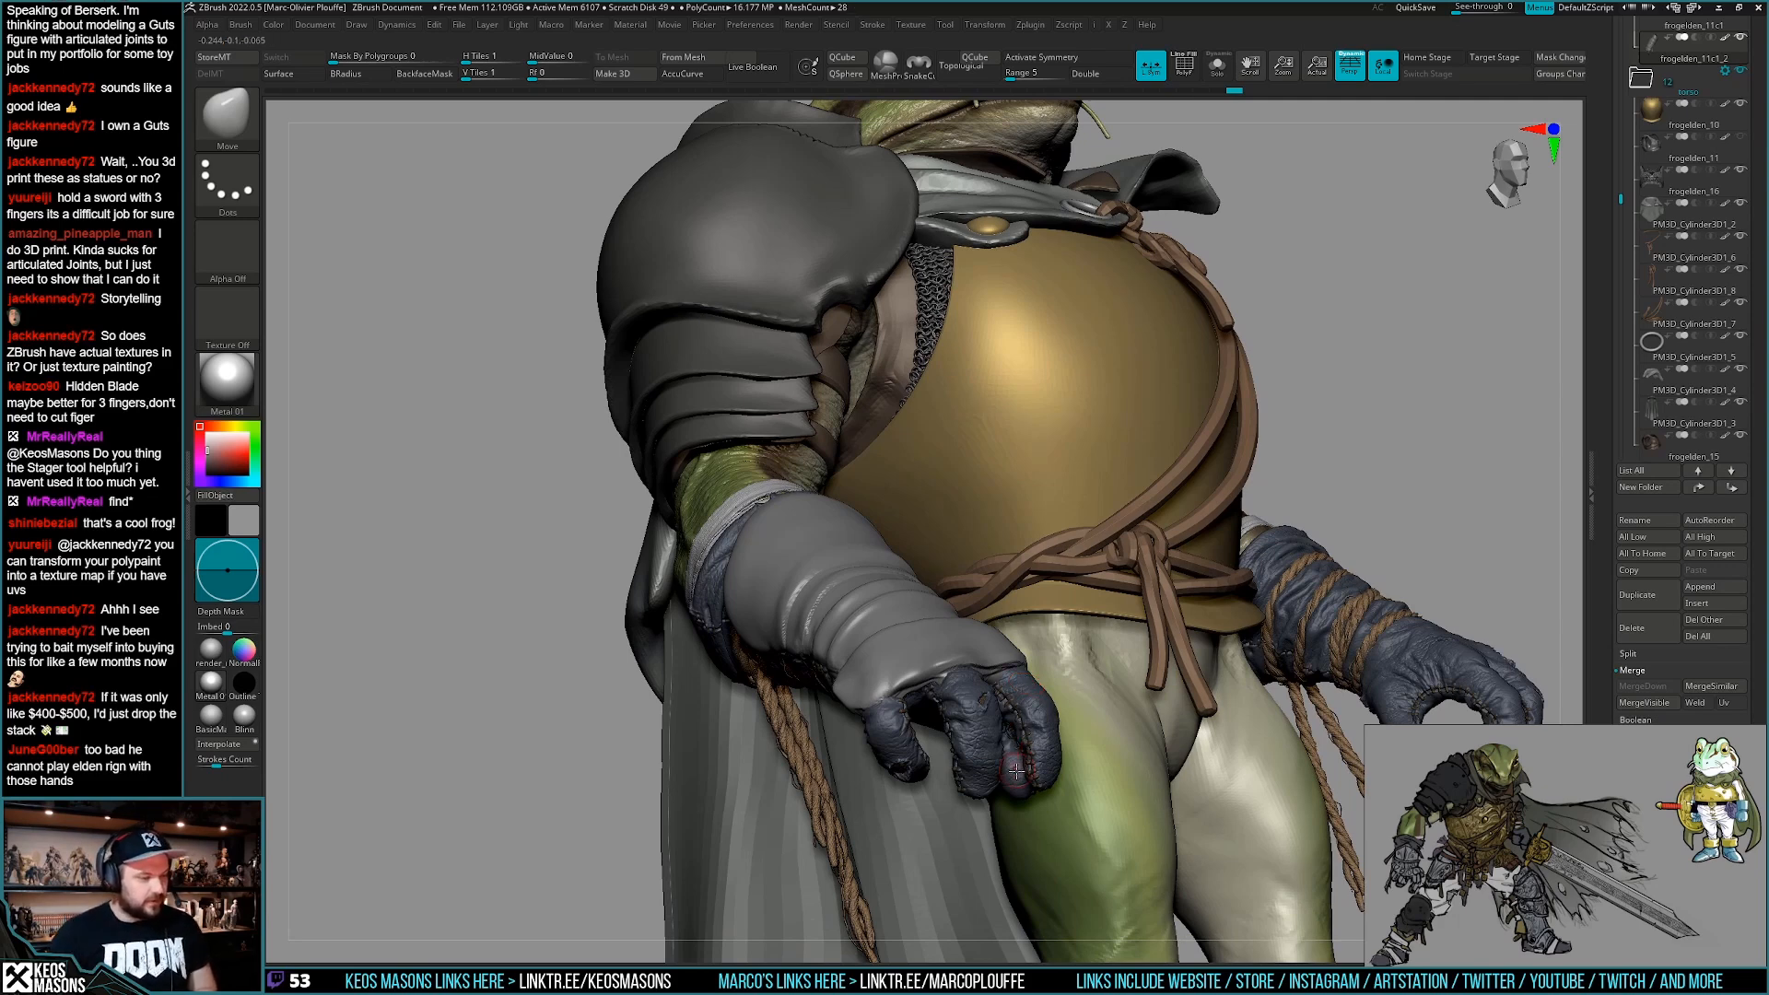
{"action": "right_click_drag", "start_coordinate": [905, 687], "coordinate": [889, 696]}
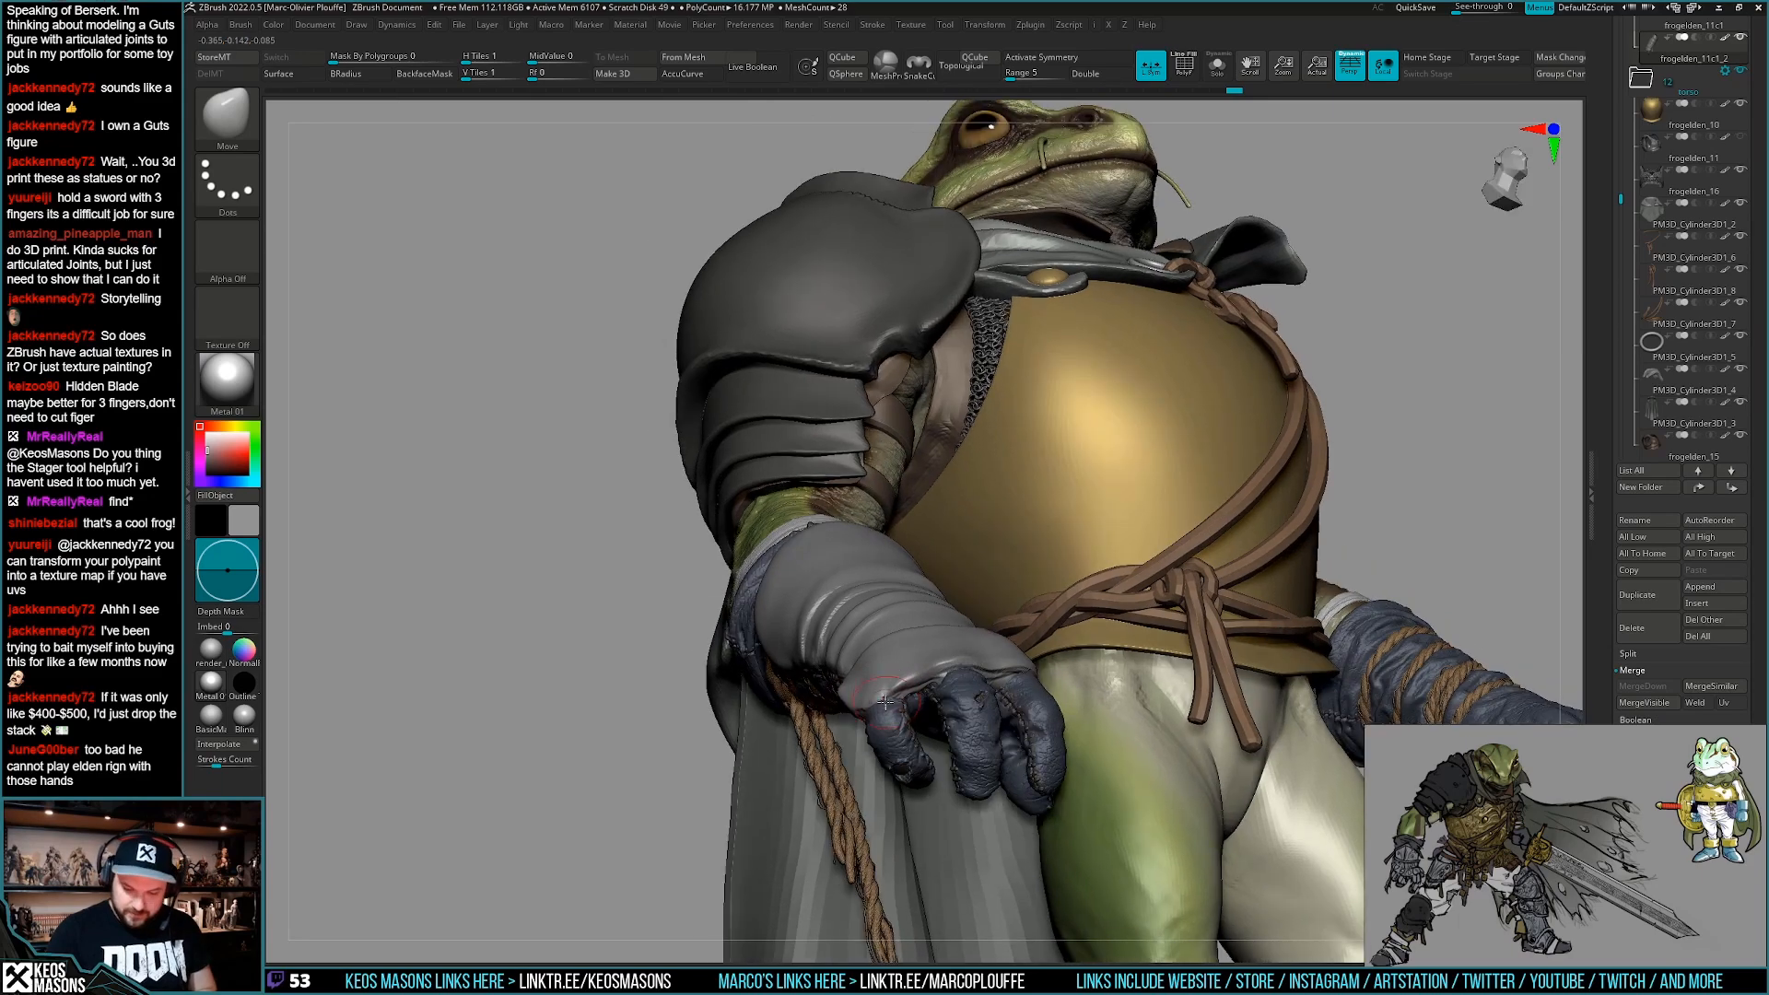
{"action": "mouse_move", "coordinate": [981, 660]}
{"action": "right_mouse_down"}
{"action": "mouse_move", "coordinate": [958, 665]}
{"action": "mouse_move", "coordinate": [1087, 628]}
{"action": "mouse_move", "coordinate": [995, 686]}
{"action": "mouse_move", "coordinate": [1048, 682]}
{"action": "mouse_move", "coordinate": [1032, 702]}
{"action": "mouse_move", "coordinate": [1050, 730]}
{"action": "mouse_move", "coordinate": [1050, 716]}
{"action": "right_mouse_up"}
{"action": "key", "text": "shift+s"}
{"action": "key", "text": "x"}
{"action": "left_click", "coordinate": [1023, 509]}
{"action": "key", "text": "shift+s"}
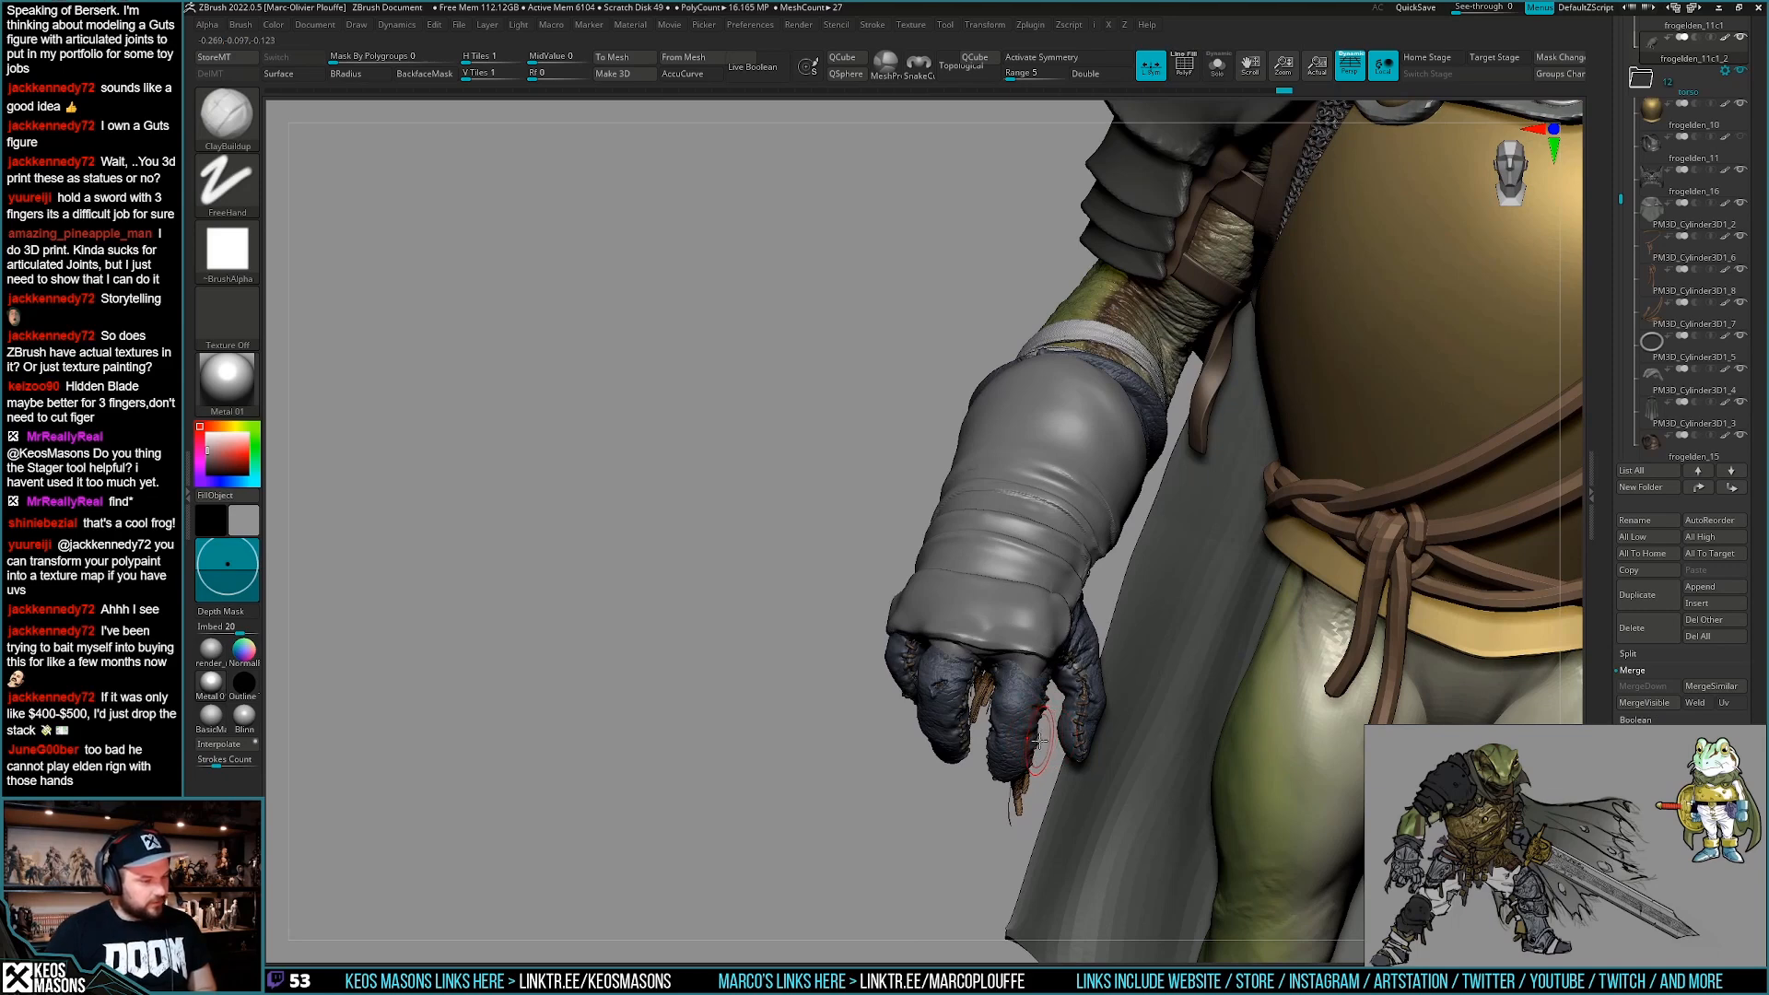
Carve the crease between the hand plate's front edge and the finger bases with the Orb_Cracks brush.
{"action": "key", "text": "space"}
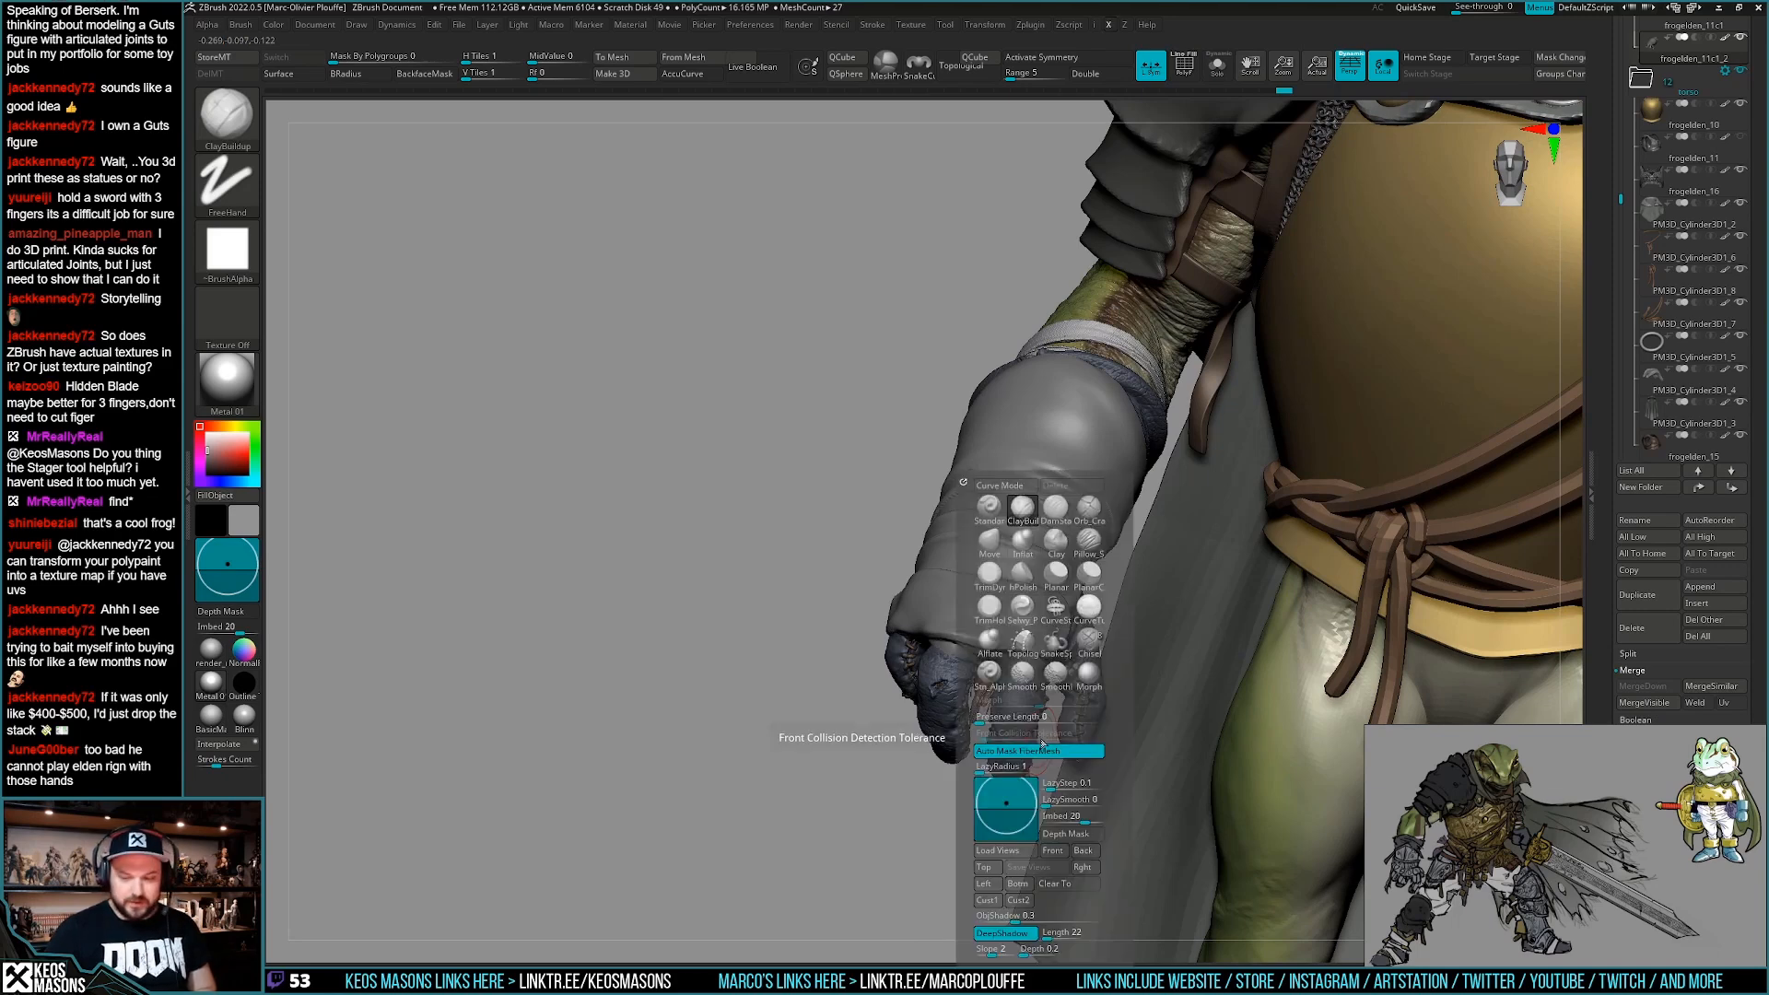
{"action": "left_click", "coordinate": [1091, 508]}
{"action": "right_click_drag", "start_coordinate": [1091, 516], "coordinate": [1048, 670]}
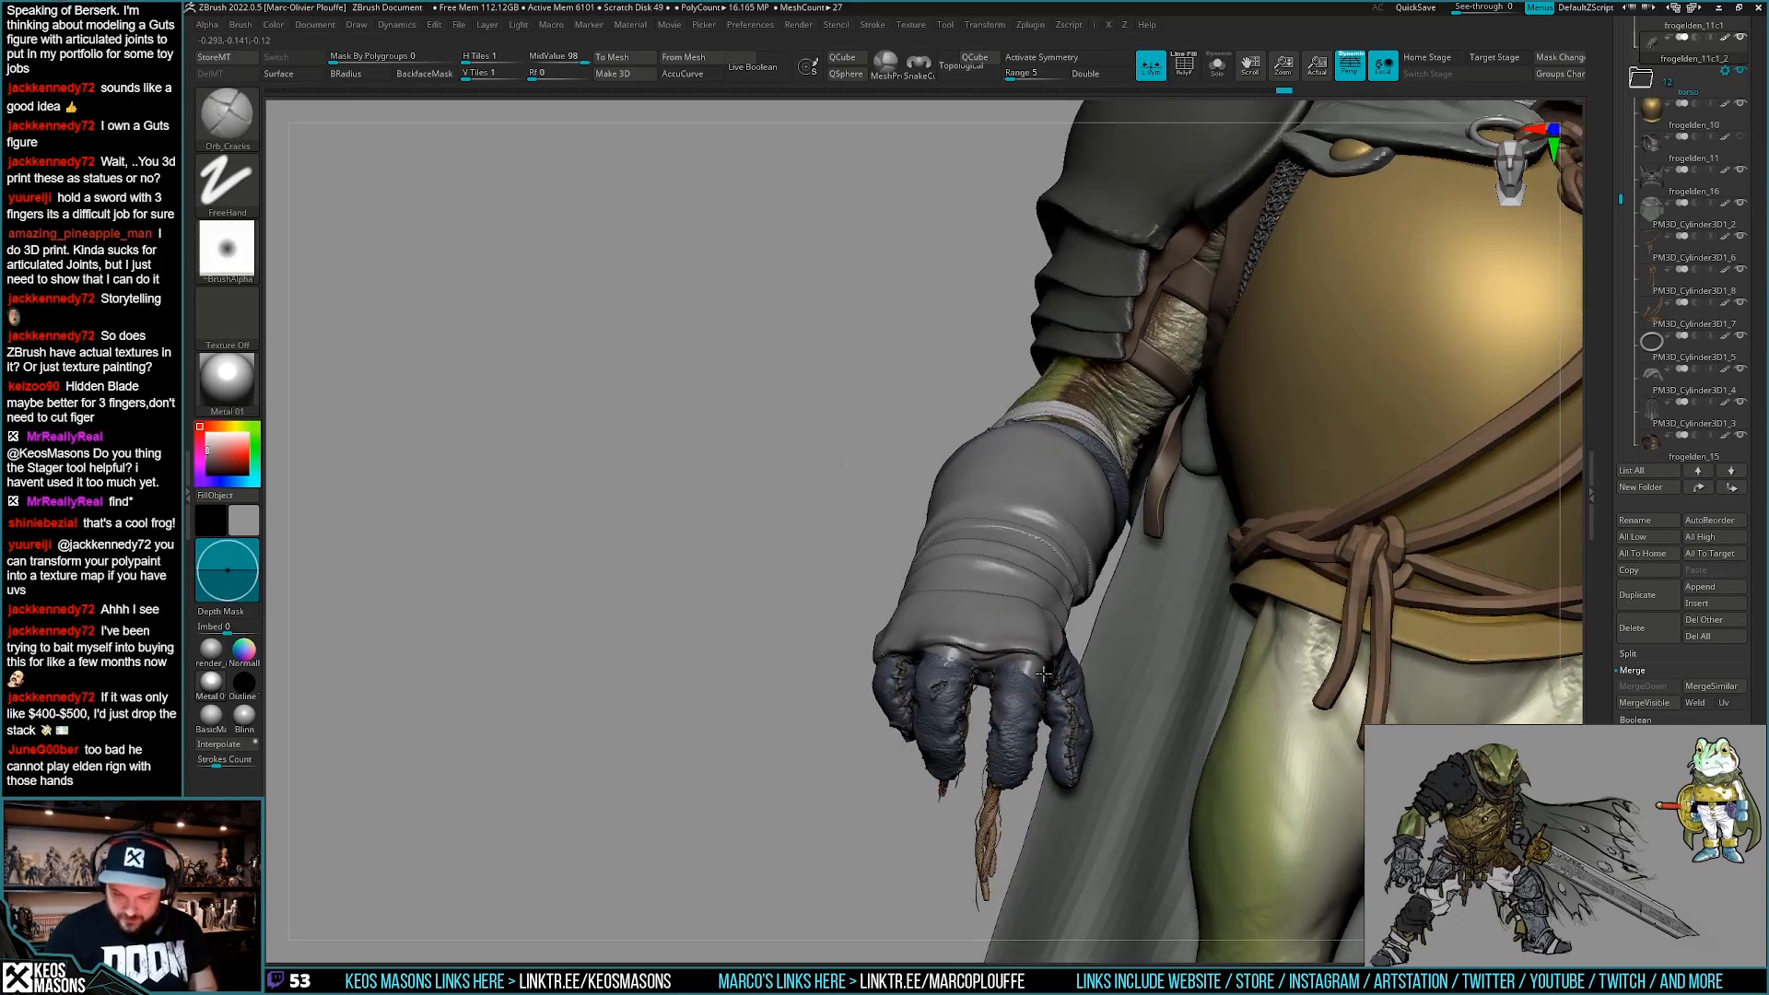
{"action": "left_click_drag", "start_coordinate": [1032, 660], "coordinate": [1041, 662]}
{"action": "right_click_drag", "start_coordinate": [1041, 662], "coordinate": [1060, 665]}
{"action": "left_click_drag", "start_coordinate": [934, 655], "coordinate": [969, 656]}
{"action": "right_click_drag", "start_coordinate": [965, 659], "coordinate": [1022, 665]}
{"action": "left_click_drag", "start_coordinate": [917, 657], "coordinate": [964, 659]}
{"action": "left_click_drag", "start_coordinate": [839, 674], "coordinate": [842, 673]}
{"action": "mouse_move", "coordinate": [846, 673]}
{"action": "right_mouse_down", "text": "ctrl"}
{"action": "mouse_move", "coordinate": [861, 656]}
{"action": "mouse_move", "coordinate": [999, 656]}
{"action": "right_mouse_up", "text": "ctrl"}
{"action": "right_click_drag", "start_coordinate": [810, 650], "coordinate": [919, 668], "text": "alt"}
{"action": "right_click_drag", "start_coordinate": [943, 703], "coordinate": [956, 711]}
Build up smooth armor over the finger beside the thumb, starting from its base under the hand plate.
{"action": "key", "text": "space"}
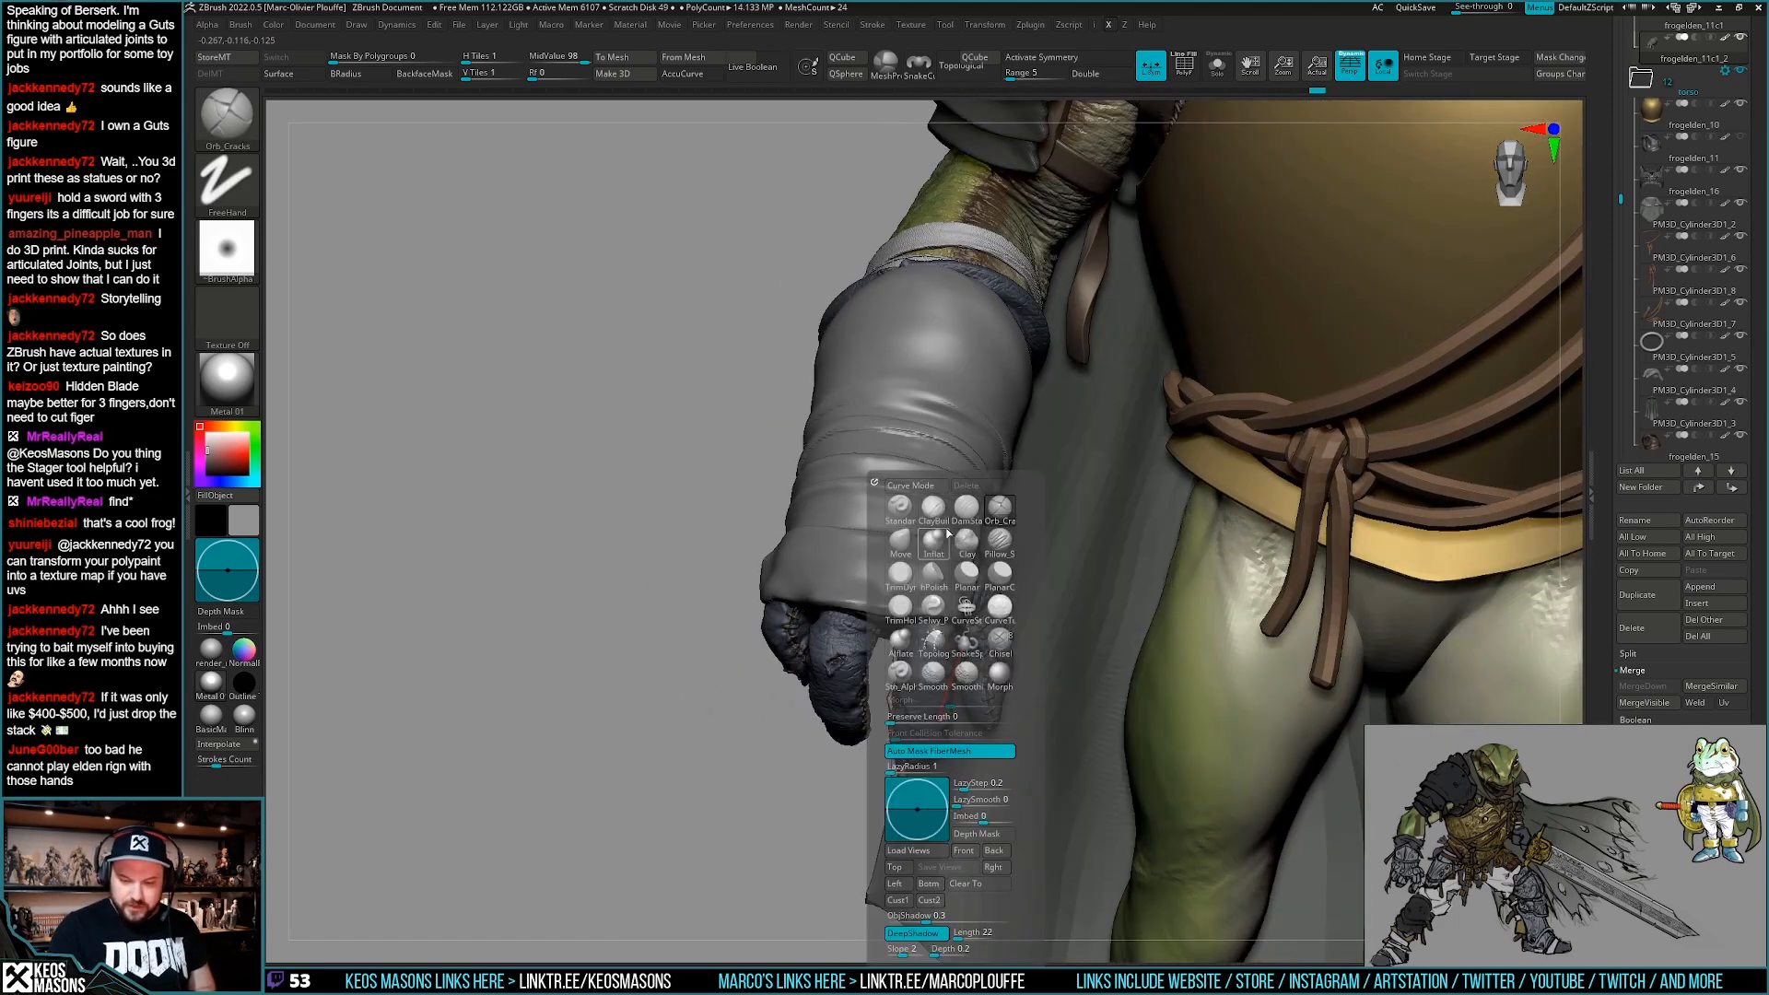
{"action": "left_click", "coordinate": [965, 545]}
{"action": "mouse_move", "coordinate": [920, 649]}
{"action": "left_mouse_down"}
{"action": "mouse_move", "coordinate": [897, 644]}
{"action": "mouse_move", "coordinate": [942, 648]}
{"action": "mouse_move", "coordinate": [905, 654]}
{"action": "left_mouse_up"}
{"action": "right_click_drag", "start_coordinate": [973, 684], "coordinate": [923, 681]}
{"action": "left_click_drag", "start_coordinate": [923, 656], "coordinate": [954, 657]}
{"action": "right_click_drag", "start_coordinate": [973, 693], "coordinate": [1019, 708], "text": "alt"}
{"action": "mouse_move", "coordinate": [1038, 645]}
{"action": "right_mouse_down"}
{"action": "mouse_move", "coordinate": [969, 686]}
{"action": "mouse_move", "coordinate": [964, 709]}
{"action": "right_mouse_up"}
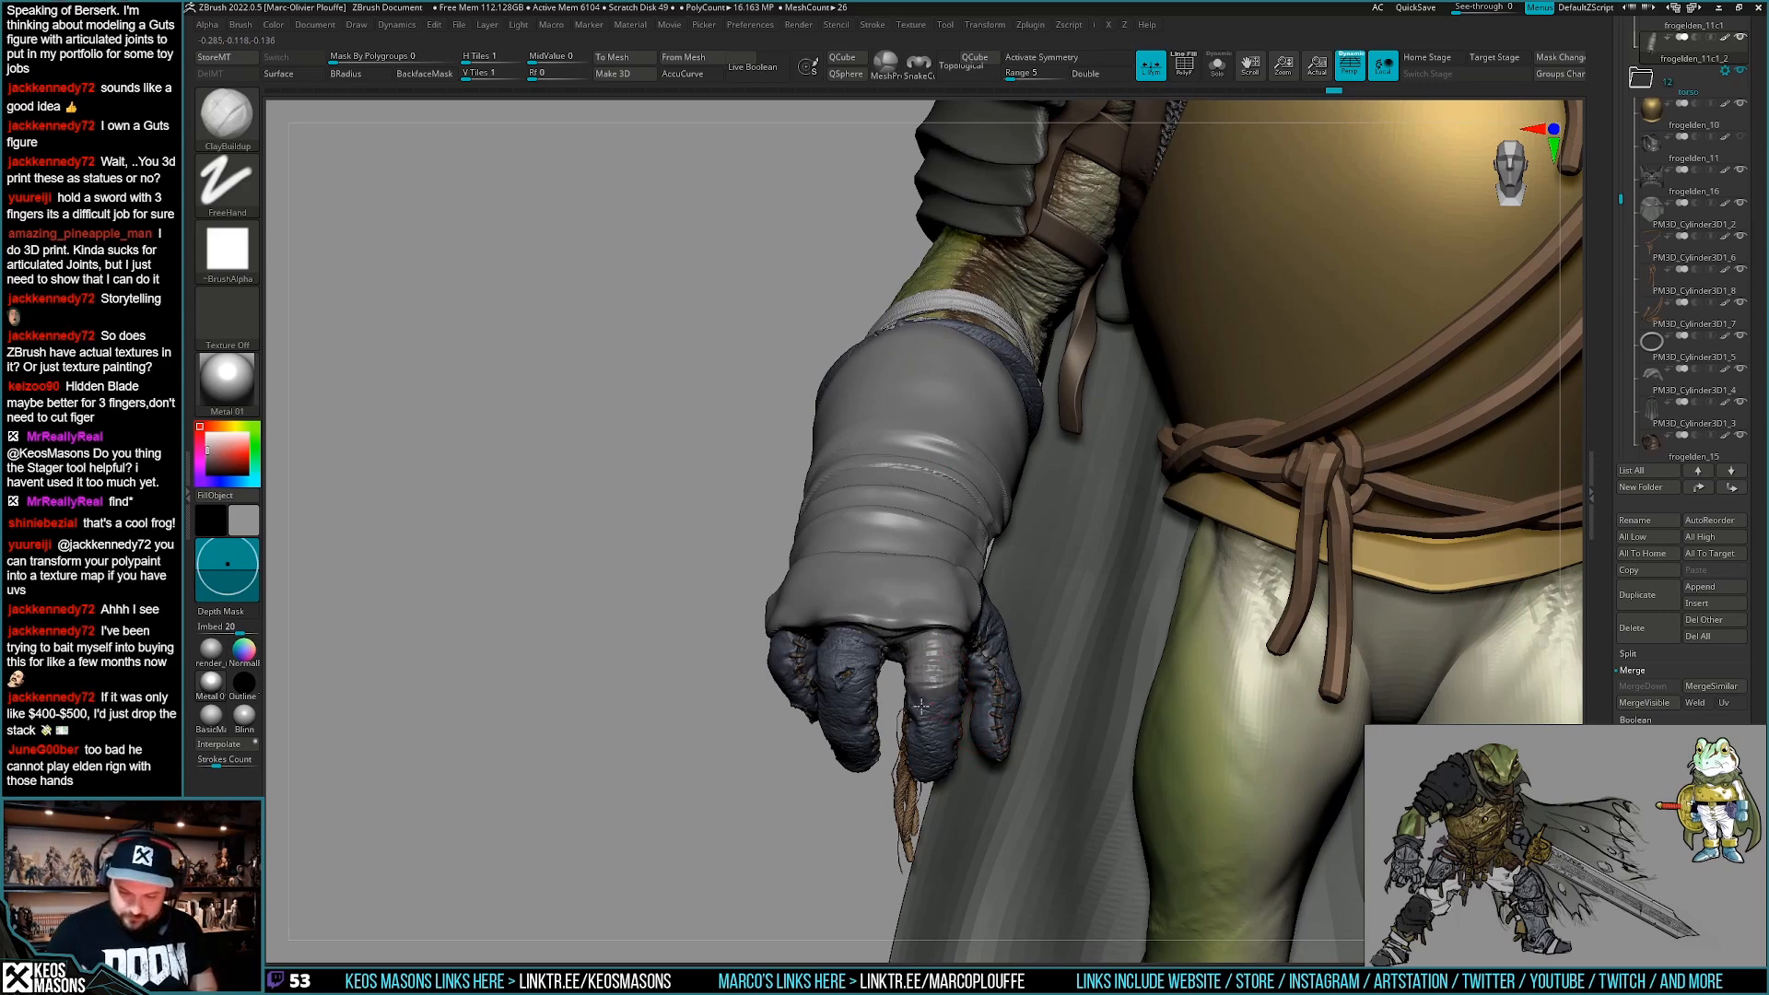
{"action": "right_click_drag", "start_coordinate": [969, 695], "coordinate": [918, 718]}
{"action": "left_click_drag", "start_coordinate": [960, 697], "coordinate": [941, 716], "text": "shift"}
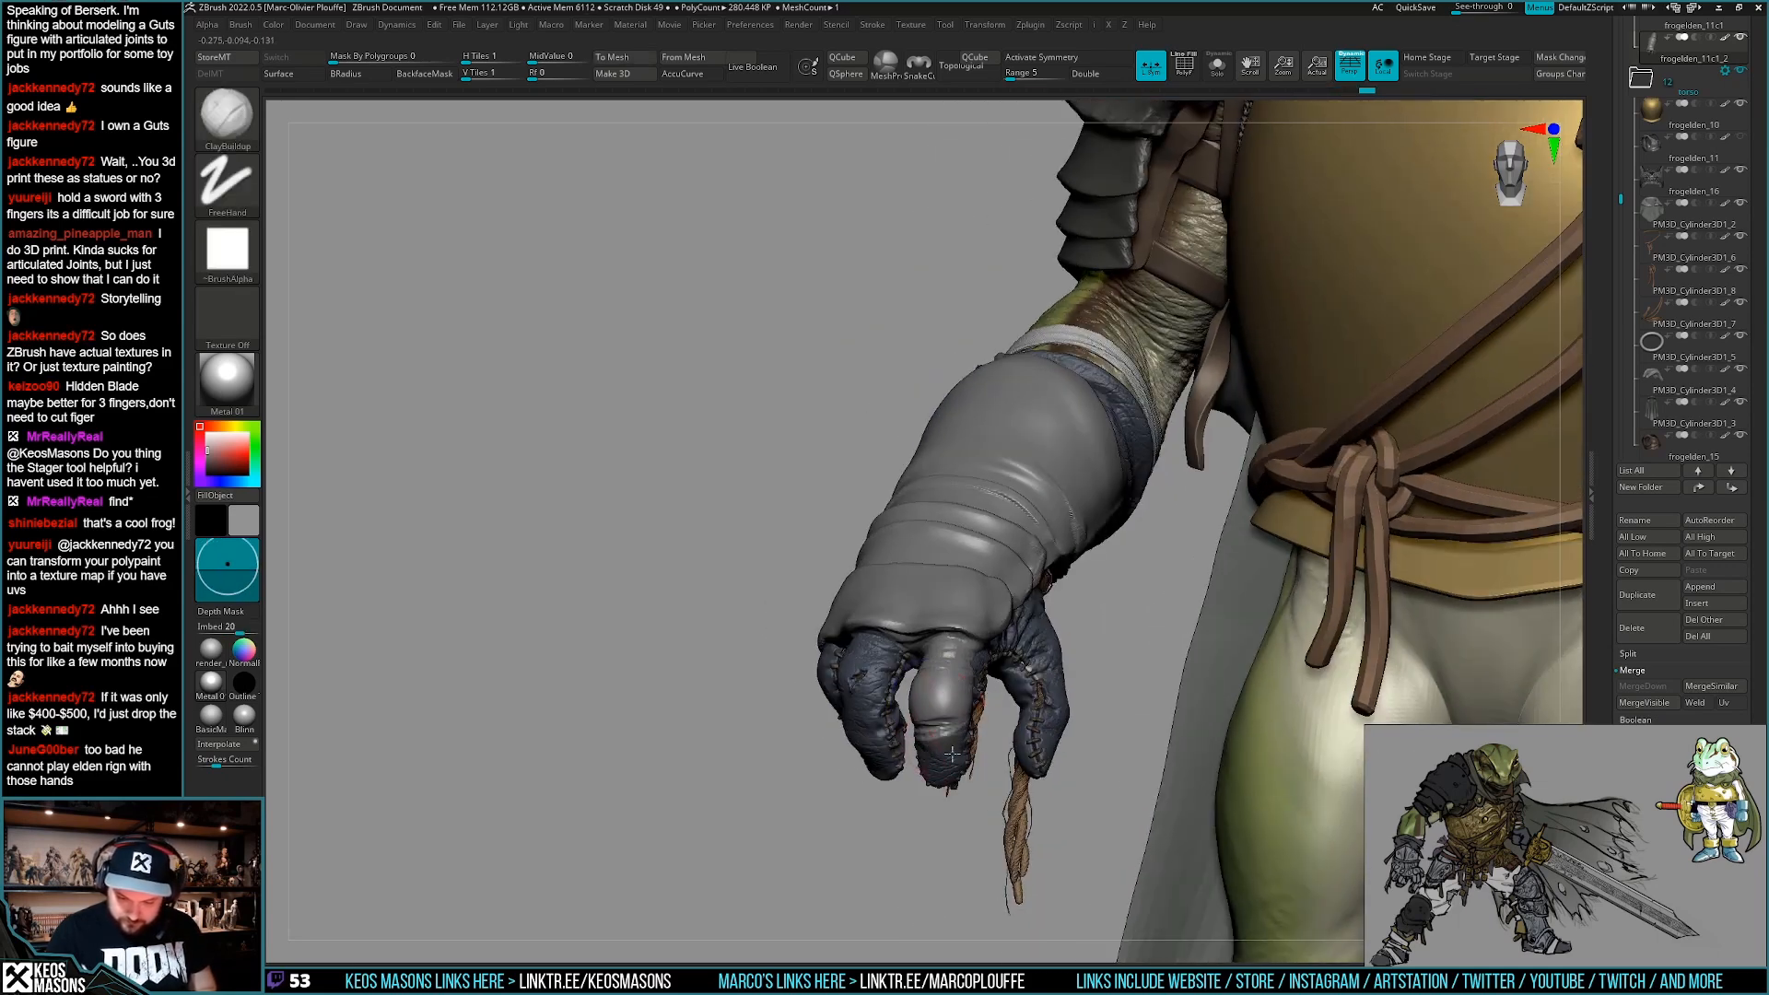
Extend the finger armor onto the middle finger with clay strokes.
{"action": "mouse_move", "coordinate": [948, 763]}
{"action": "right_mouse_down"}
{"action": "mouse_move", "coordinate": [938, 746]}
{"action": "mouse_move", "coordinate": [984, 728]}
{"action": "mouse_move", "coordinate": [932, 713]}
{"action": "mouse_move", "coordinate": [921, 683]}
{"action": "mouse_move", "coordinate": [942, 596]}
{"action": "mouse_move", "coordinate": [897, 624]}
{"action": "mouse_move", "coordinate": [873, 673]}
{"action": "mouse_move", "coordinate": [897, 682]}
{"action": "right_mouse_up"}
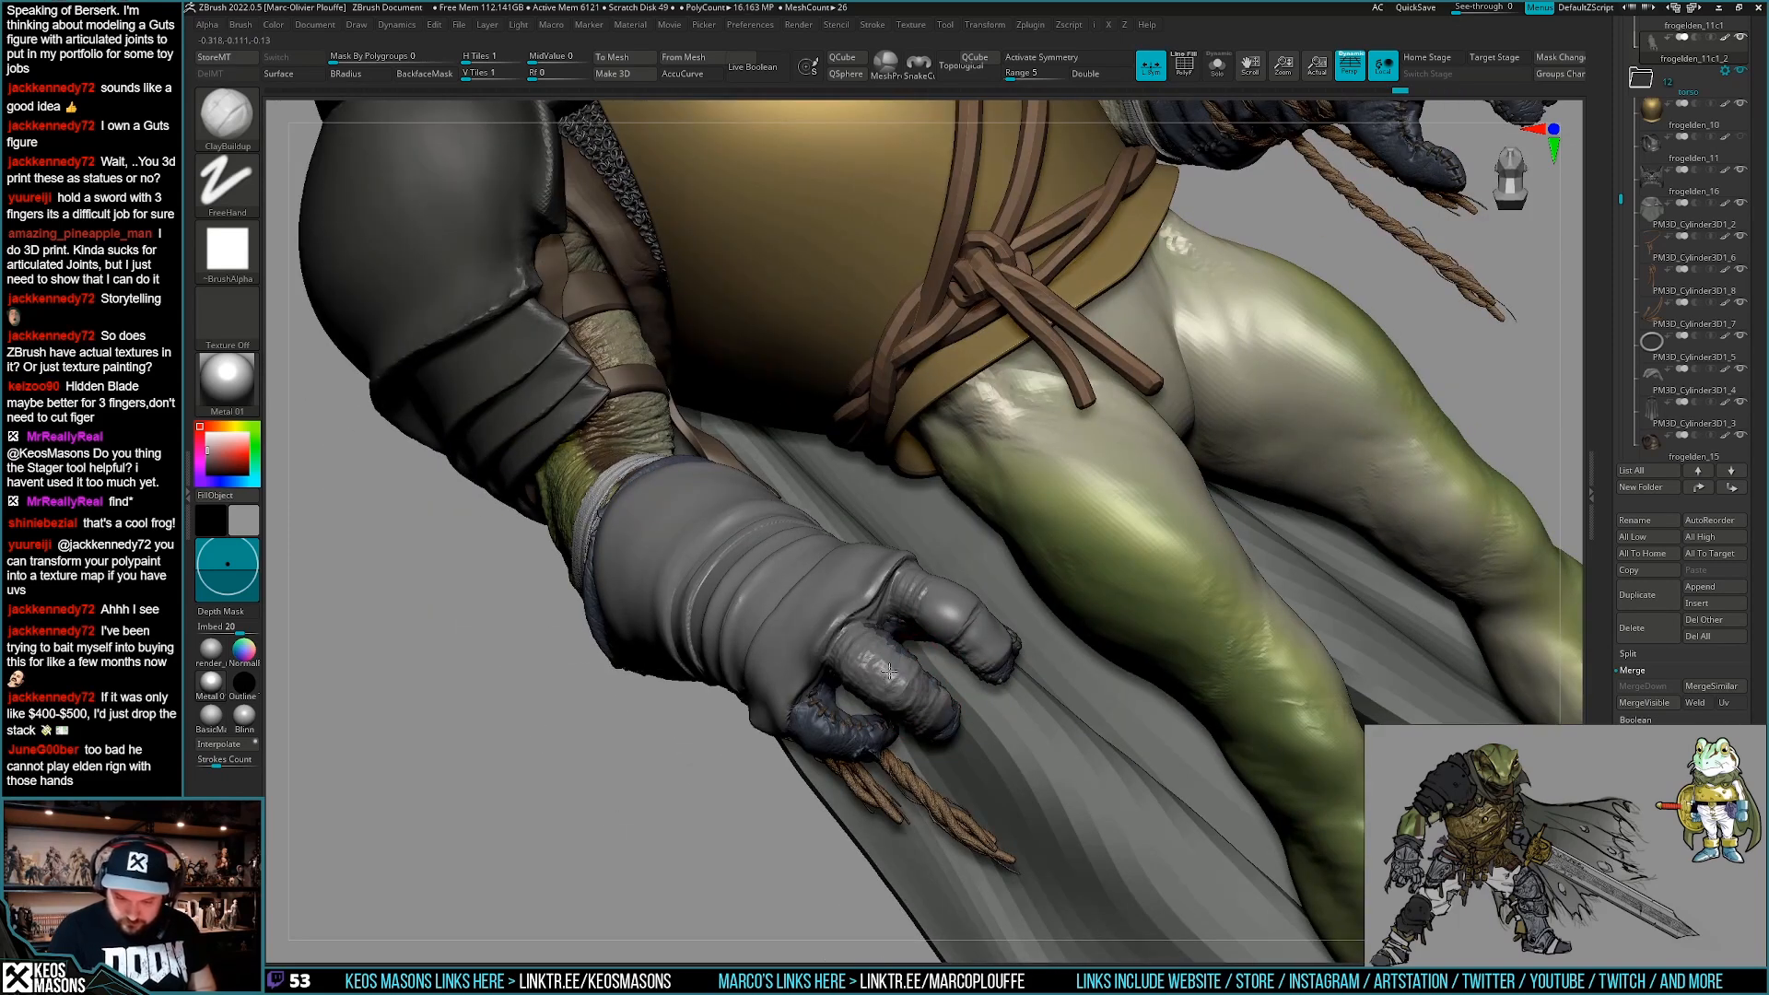
{"action": "right_click_drag", "start_coordinate": [917, 689], "coordinate": [960, 714]}
{"action": "left_click_drag", "start_coordinate": [942, 743], "coordinate": [950, 727]}
{"action": "mouse_move", "coordinate": [956, 719]}
{"action": "right_mouse_down"}
{"action": "mouse_move", "coordinate": [1014, 773]}
{"action": "mouse_move", "coordinate": [983, 809]}
{"action": "mouse_move", "coordinate": [968, 727]}
{"action": "mouse_move", "coordinate": [1019, 660]}
{"action": "right_mouse_up"}
Isolate the gauntlet piece, turn on backface masking and build up the middle finger's armor.
{"action": "key", "text": "alt+s"}
{"action": "right_click_drag", "start_coordinate": [1029, 725], "coordinate": [973, 767]}
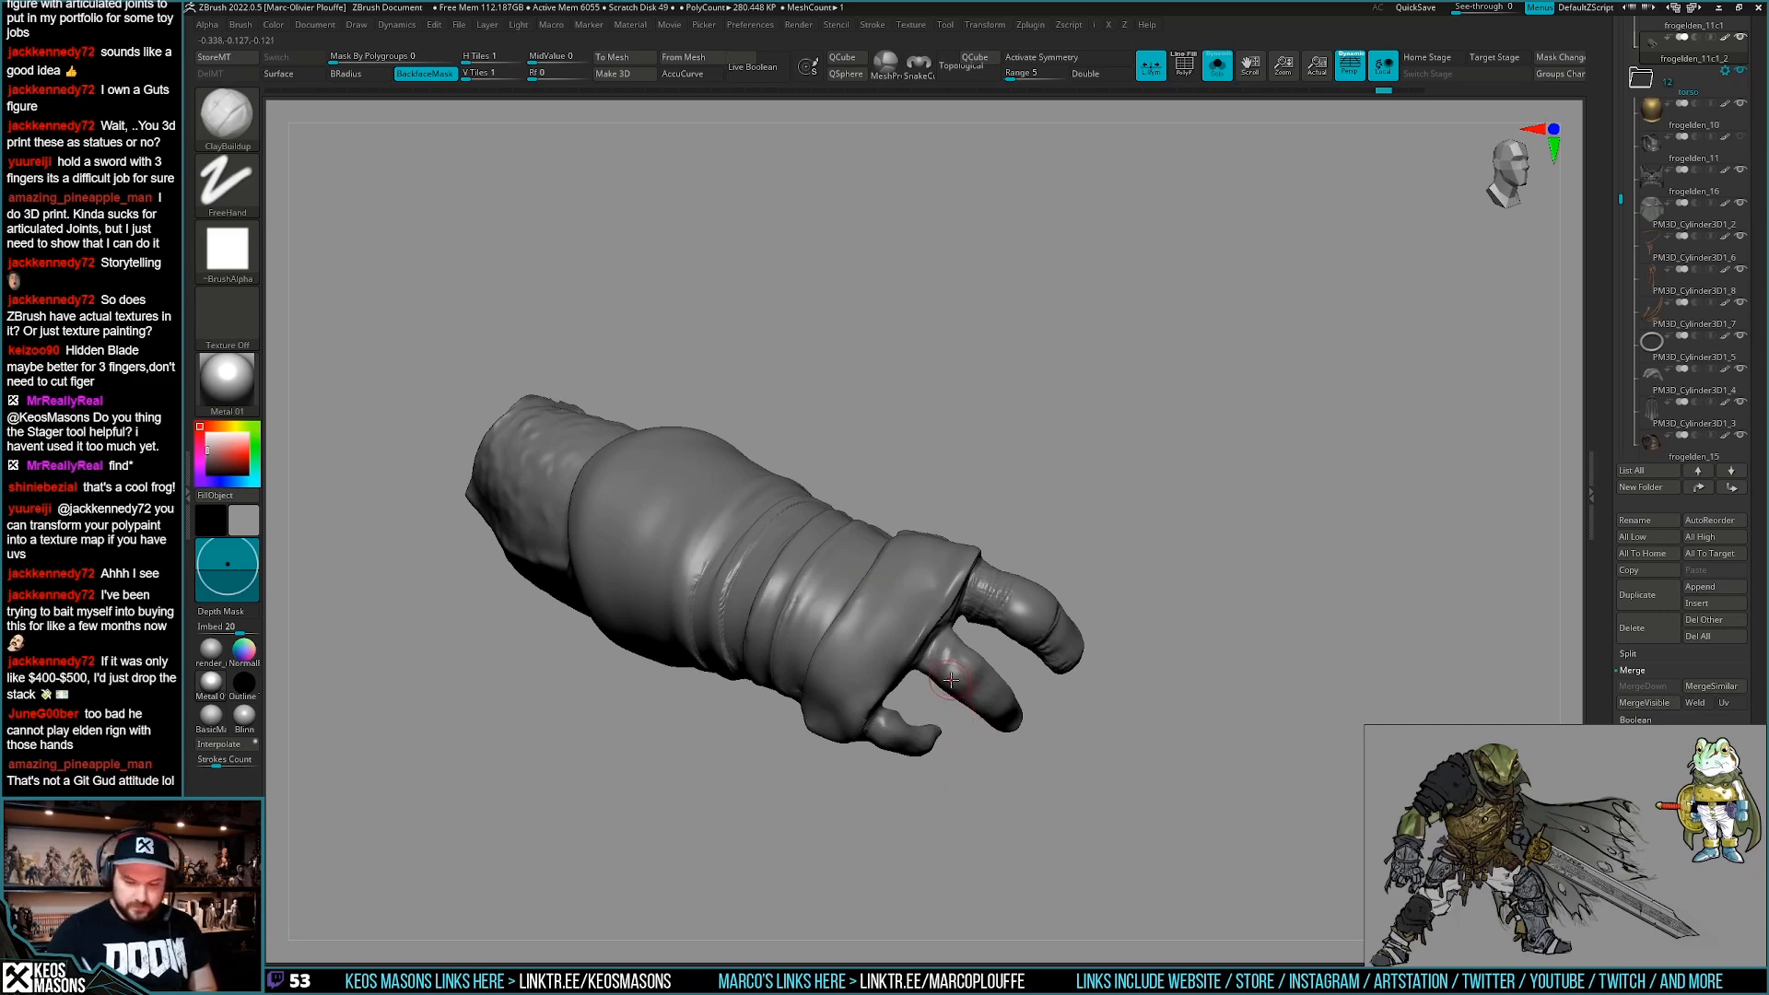
{"action": "mouse_move", "coordinate": [954, 700]}
{"action": "left_mouse_down"}
{"action": "mouse_move", "coordinate": [909, 697]}
{"action": "mouse_move", "coordinate": [982, 671]}
{"action": "mouse_move", "coordinate": [992, 699]}
{"action": "left_mouse_up"}
{"action": "key", "text": "shift+s"}
{"action": "key", "text": "shift+s"}
{"action": "mouse_move", "coordinate": [1005, 775]}
{"action": "left_mouse_down"}
{"action": "mouse_move", "coordinate": [1030, 709]}
{"action": "mouse_move", "coordinate": [979, 642]}
{"action": "mouse_move", "coordinate": [1039, 710]}
{"action": "mouse_move", "coordinate": [1054, 565]}
{"action": "mouse_move", "coordinate": [1138, 691]}
{"action": "mouse_move", "coordinate": [978, 657]}
{"action": "mouse_move", "coordinate": [1018, 707]}
{"action": "mouse_move", "coordinate": [1150, 683]}
{"action": "mouse_move", "coordinate": [1045, 717]}
{"action": "mouse_move", "coordinate": [1018, 694]}
{"action": "left_mouse_up"}
{"action": "key", "text": "shift+s"}
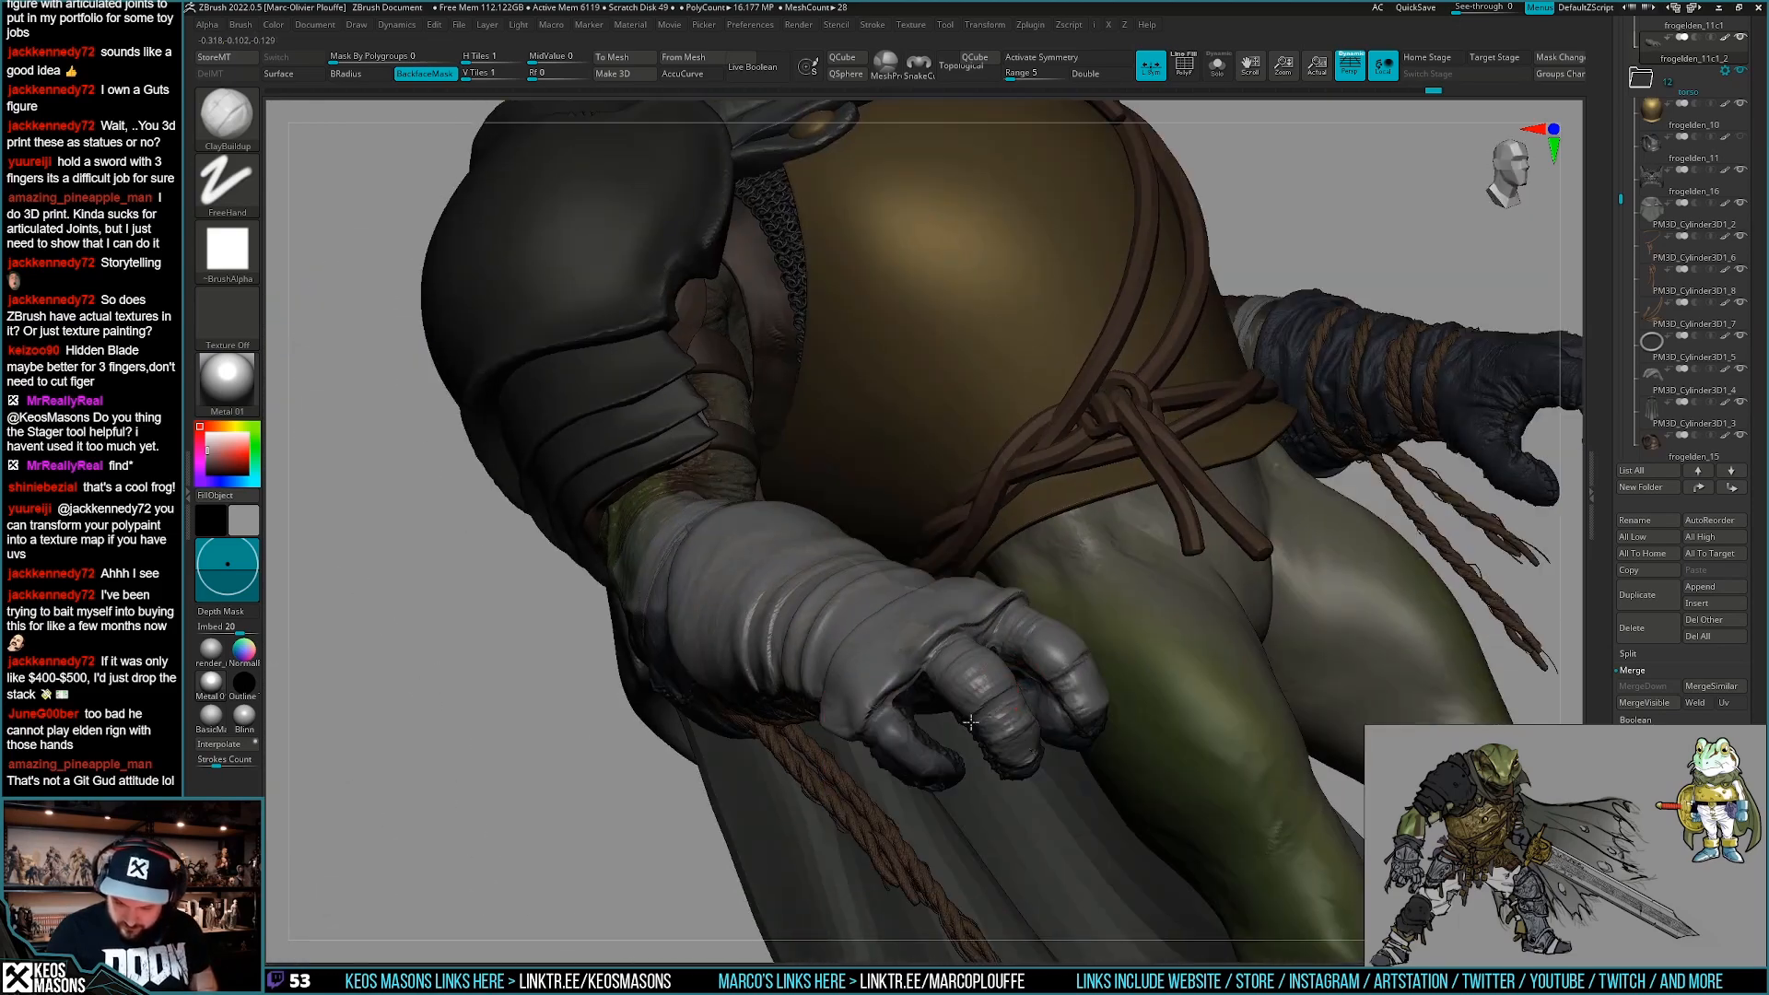
Continue the middle finger's armor toward the fingertip and smooth its segments.
{"action": "right_click", "coordinate": [978, 783]}
{"action": "right_click_drag", "start_coordinate": [1011, 698], "coordinate": [881, 753]}
{"action": "left_click_drag", "start_coordinate": [907, 774], "coordinate": [909, 793]}
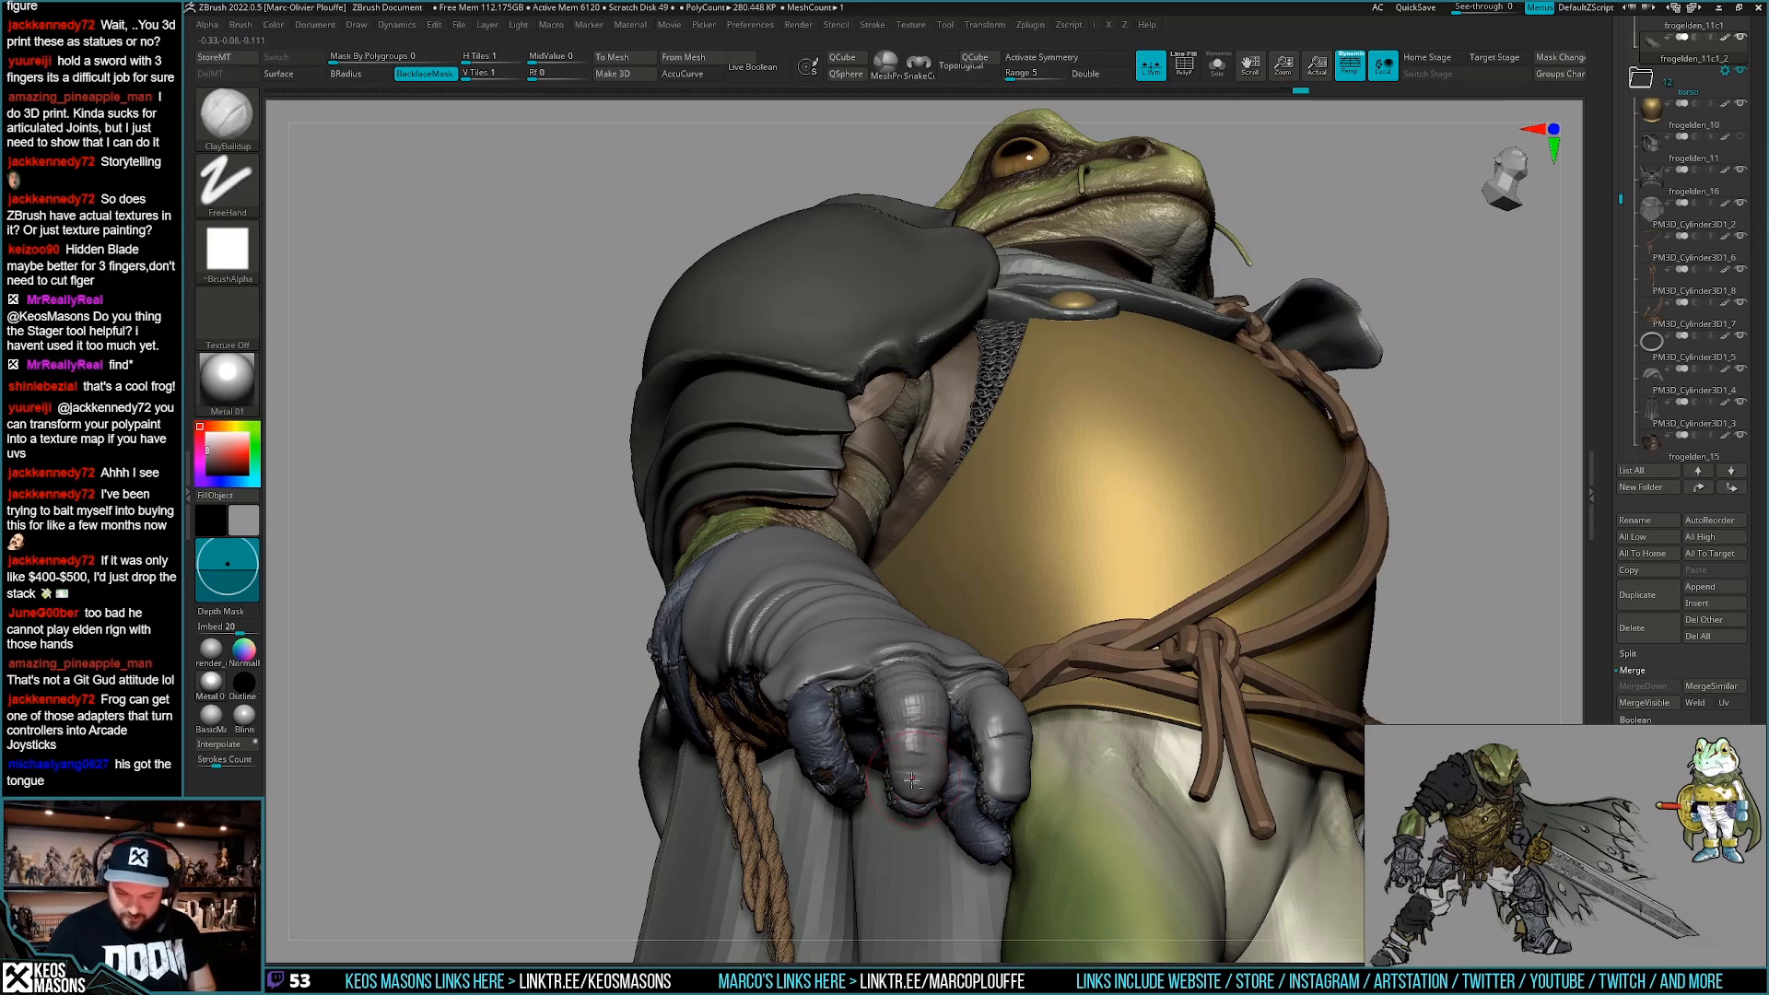
{"action": "mouse_move", "coordinate": [938, 751]}
{"action": "right_mouse_down"}
{"action": "mouse_move", "coordinate": [1020, 685]}
{"action": "mouse_move", "coordinate": [978, 737]}
{"action": "mouse_move", "coordinate": [958, 686]}
{"action": "mouse_move", "coordinate": [947, 791]}
{"action": "right_mouse_up"}
{"action": "key", "text": "shift"}
{"action": "right_click", "coordinate": [946, 799]}
{"action": "right_click_drag", "start_coordinate": [962, 713], "coordinate": [988, 691]}
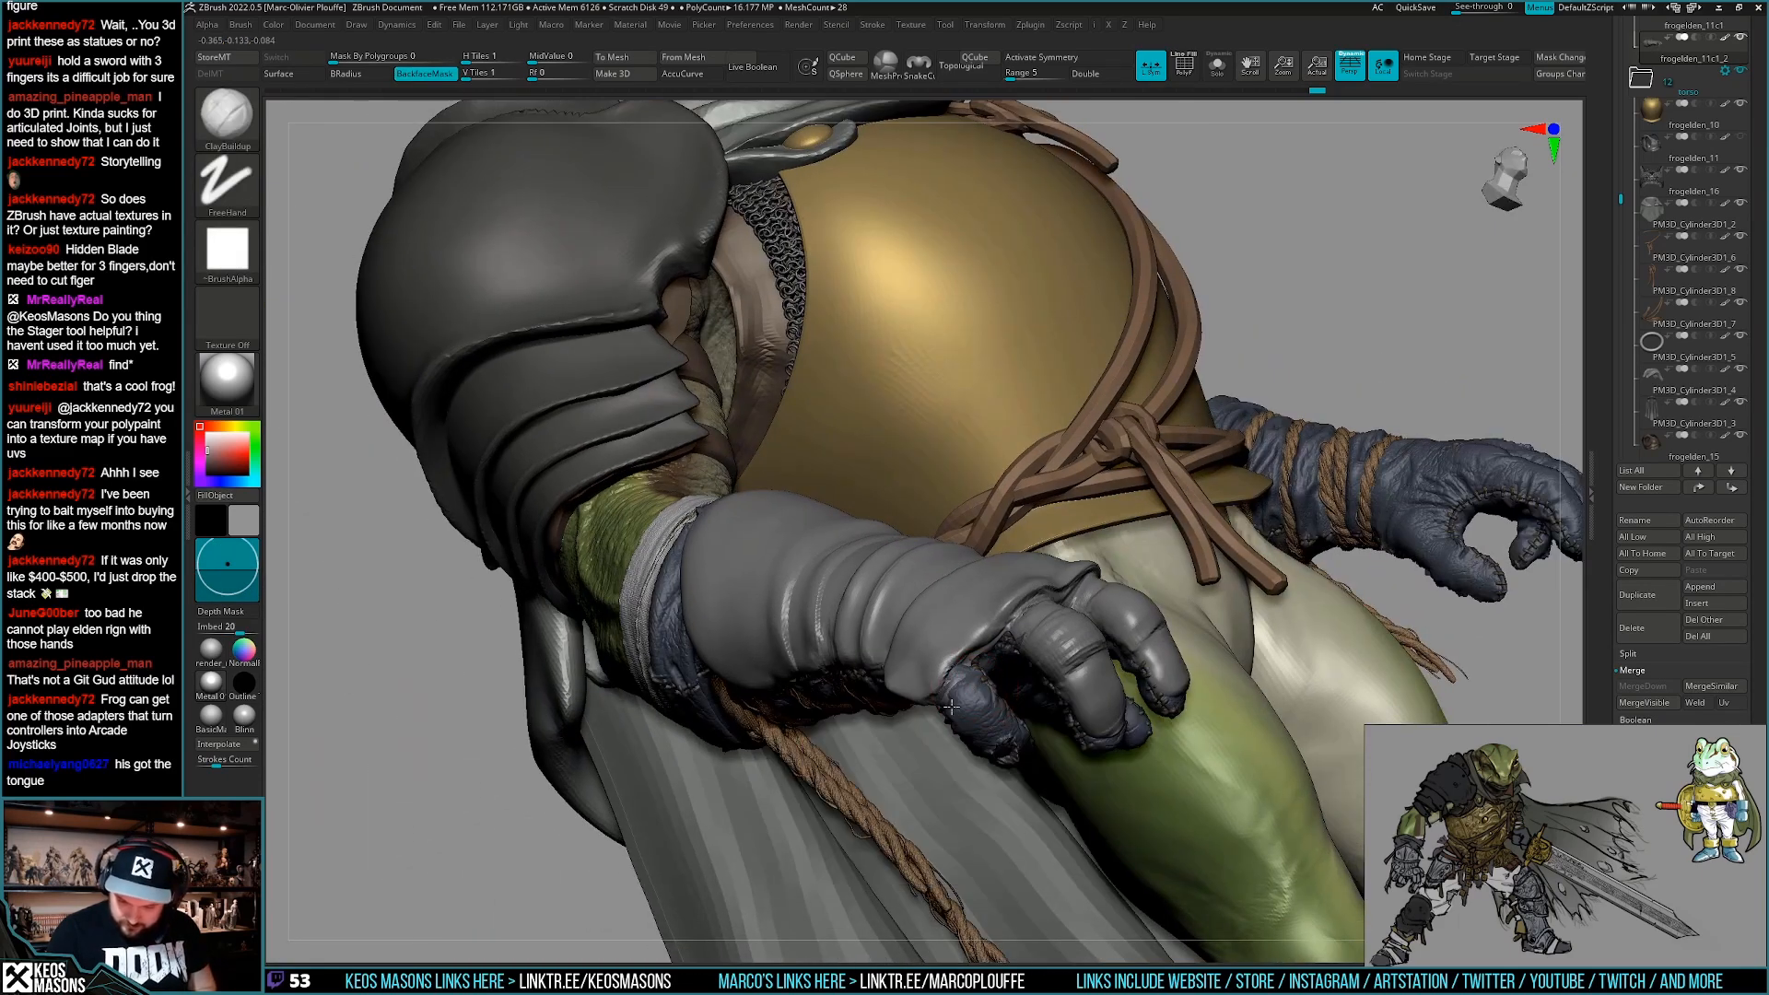
Build up smooth armor over the outer finger with clay strokes and blend it toward the neighbouring fingers.
{"action": "mouse_move", "coordinate": [1000, 766]}
{"action": "right_mouse_down"}
{"action": "mouse_move", "coordinate": [976, 698]}
{"action": "mouse_move", "coordinate": [987, 790]}
{"action": "right_mouse_up"}
{"action": "left_click_drag", "start_coordinate": [999, 751], "coordinate": [1015, 763]}
{"action": "right_click_drag", "start_coordinate": [1015, 782], "coordinate": [1004, 625]}
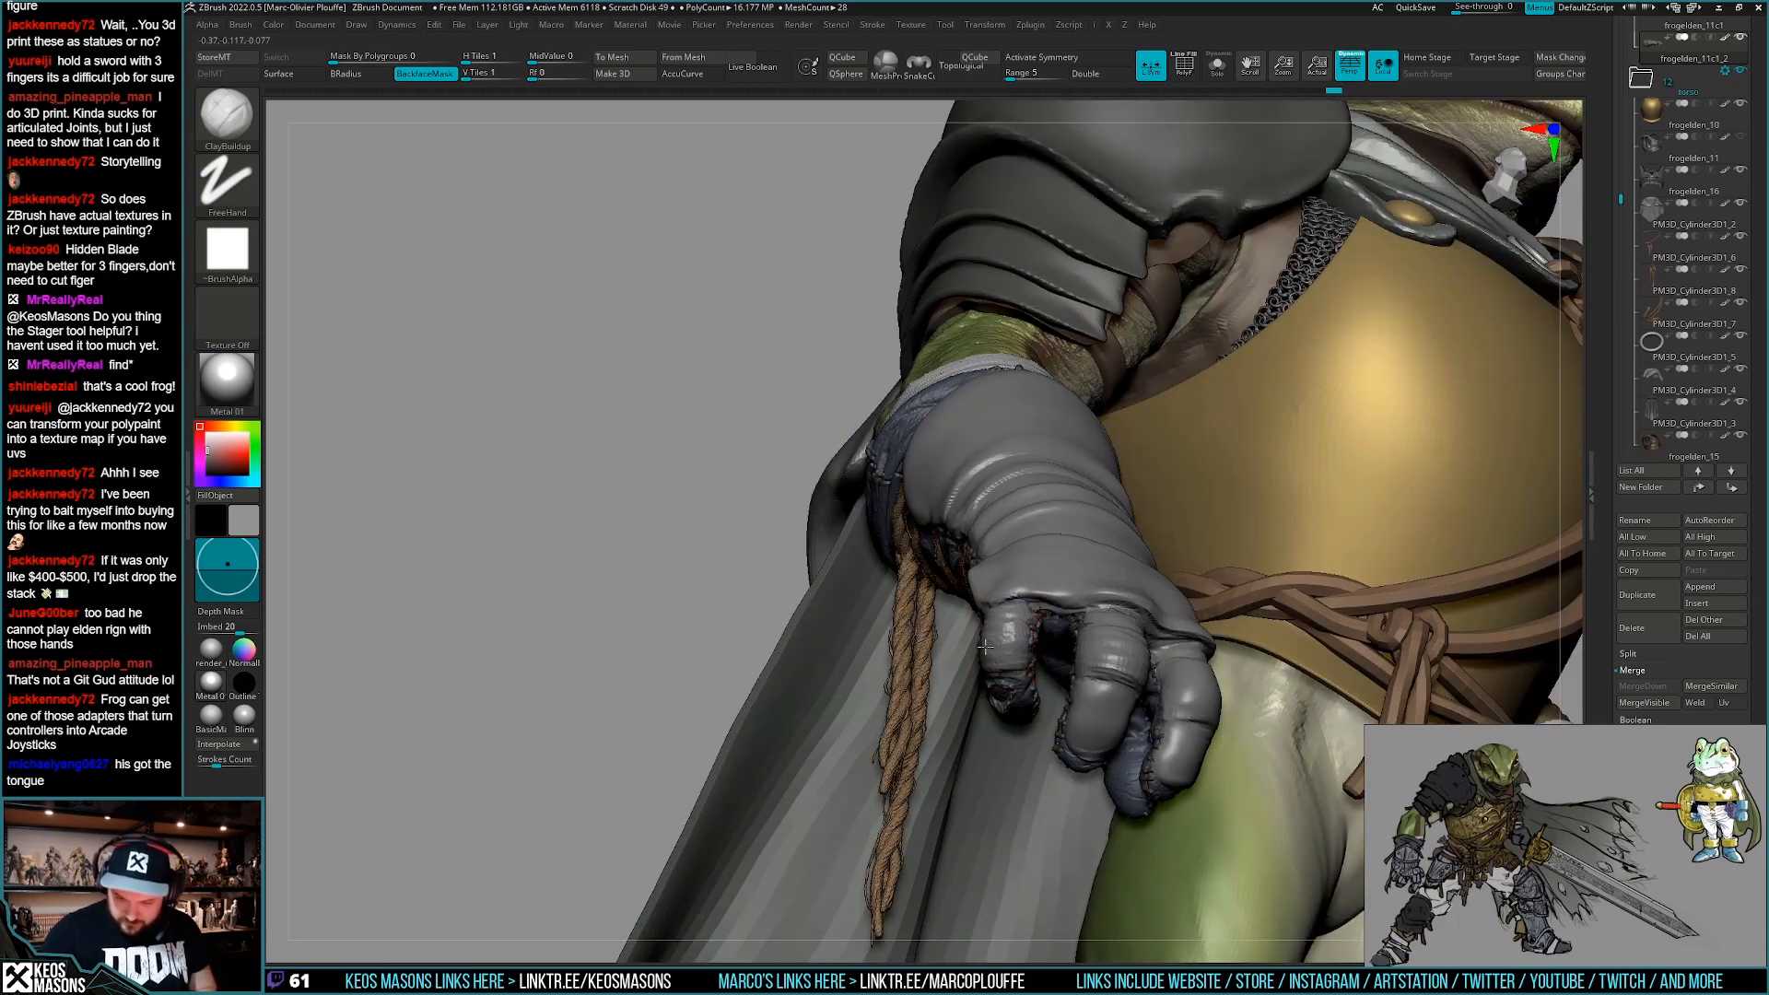
{"action": "left_click_drag", "start_coordinate": [1014, 624], "coordinate": [990, 656]}
{"action": "mouse_move", "coordinate": [1004, 632]}
{"action": "right_mouse_down"}
{"action": "mouse_move", "coordinate": [1101, 605]}
{"action": "mouse_move", "coordinate": [1087, 670]}
{"action": "mouse_move", "coordinate": [1138, 650]}
{"action": "right_mouse_up"}
{"action": "left_click_drag", "start_coordinate": [1085, 673], "coordinate": [1137, 663]}
{"action": "mouse_move", "coordinate": [1112, 646]}
{"action": "right_mouse_down", "text": "ctrl"}
{"action": "mouse_move", "coordinate": [1103, 609]}
{"action": "mouse_move", "coordinate": [1044, 686]}
{"action": "mouse_move", "coordinate": [949, 751]}
{"action": "mouse_move", "coordinate": [1087, 742]}
{"action": "right_mouse_up", "text": "ctrl"}
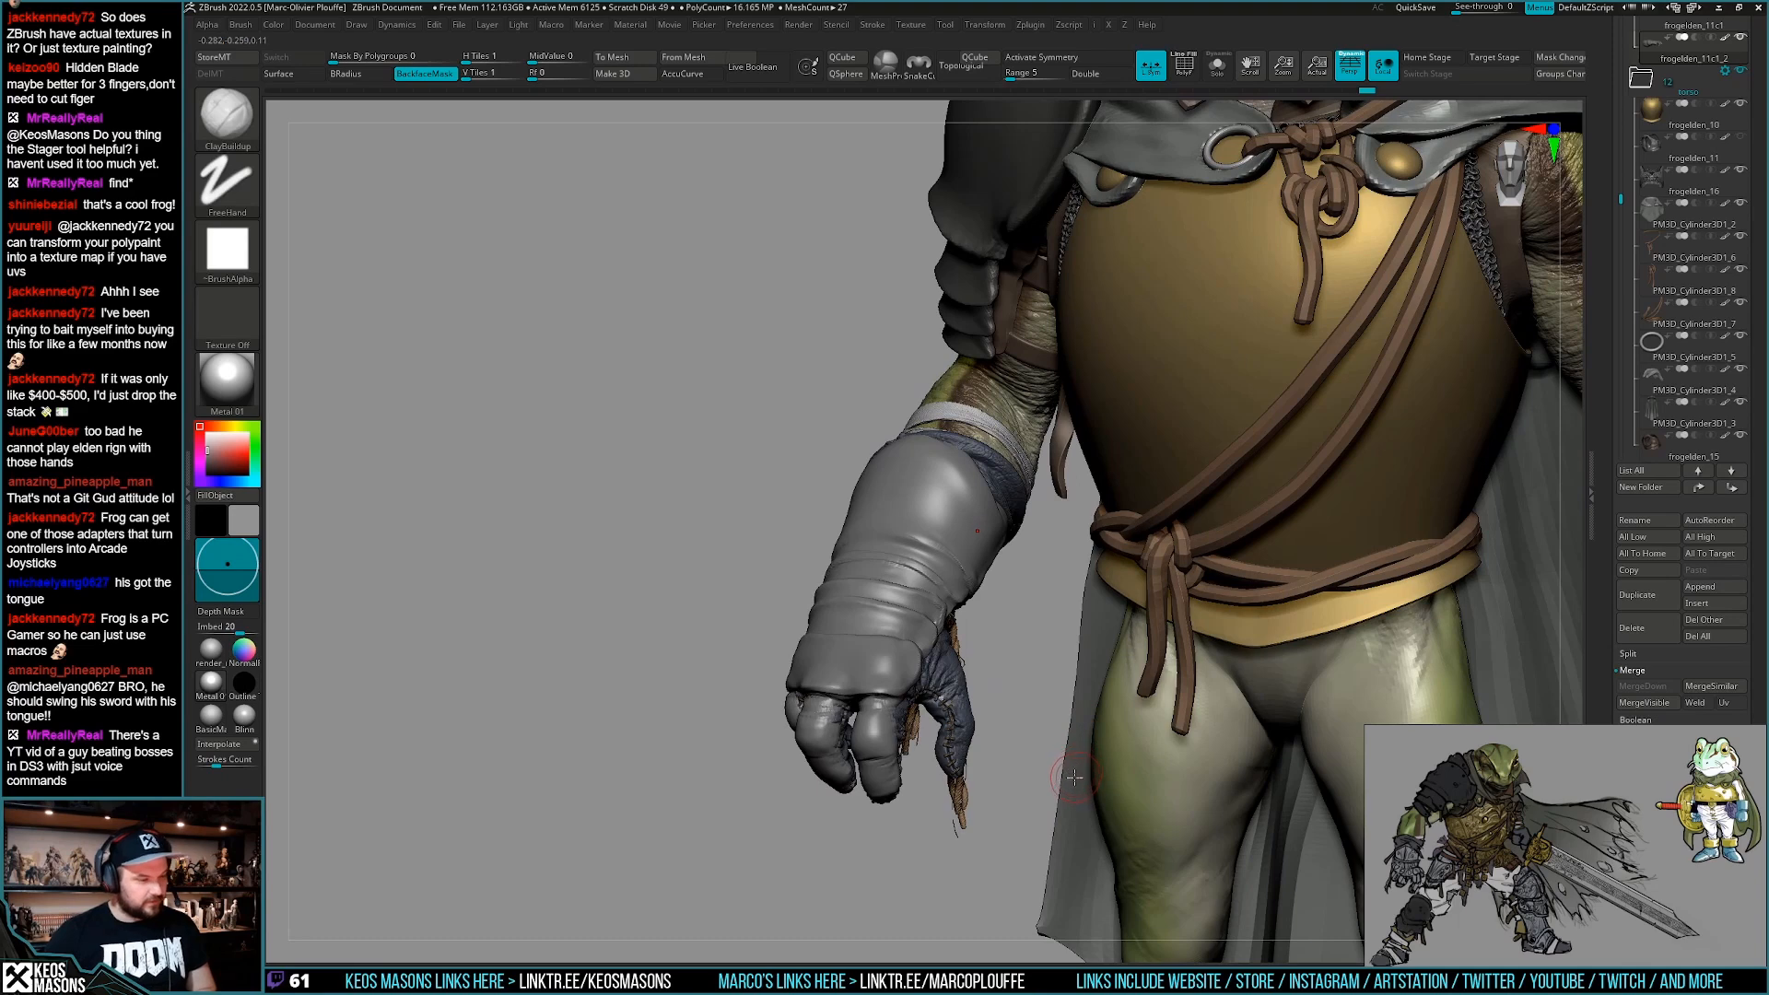
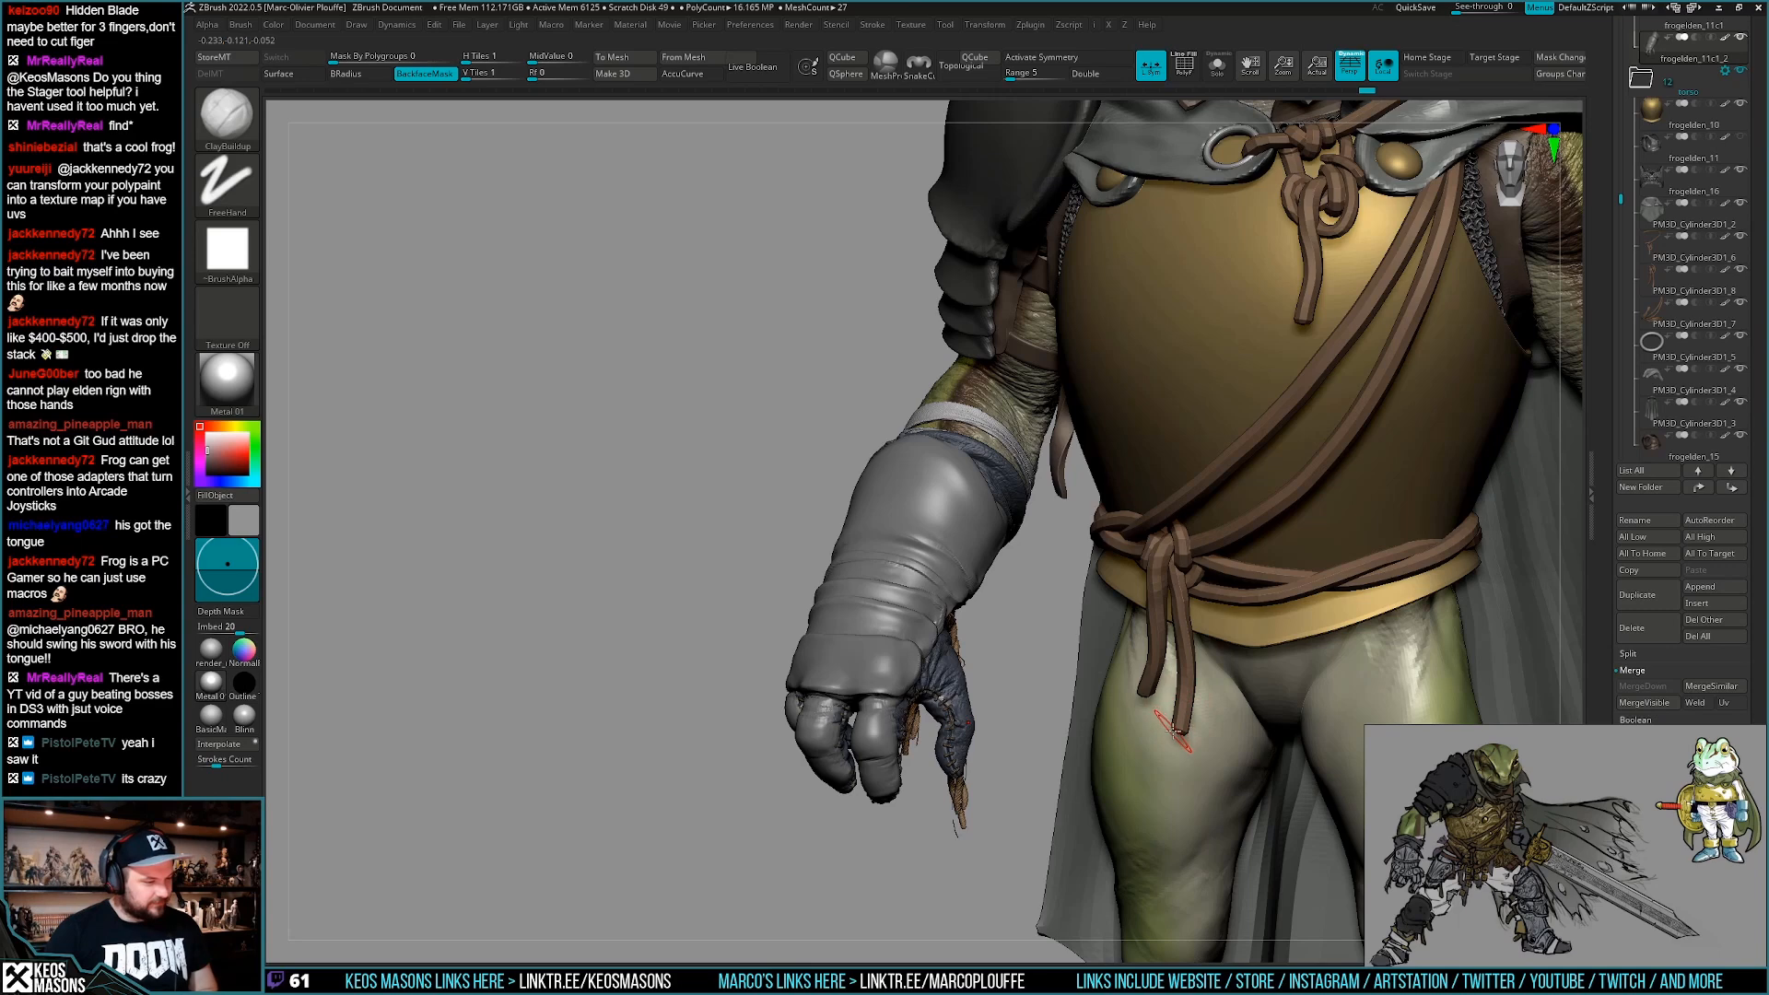
Start the thumb's armor with clay strokes over its base, then isolate the gauntlet piece and smooth it.
{"action": "mouse_move", "coordinate": [1166, 726]}
{"action": "right_mouse_down", "text": "shift"}
{"action": "mouse_move", "coordinate": [1159, 677]}
{"action": "mouse_move", "coordinate": [1022, 748]}
{"action": "mouse_move", "coordinate": [1046, 735]}
{"action": "right_mouse_up", "text": "shift"}
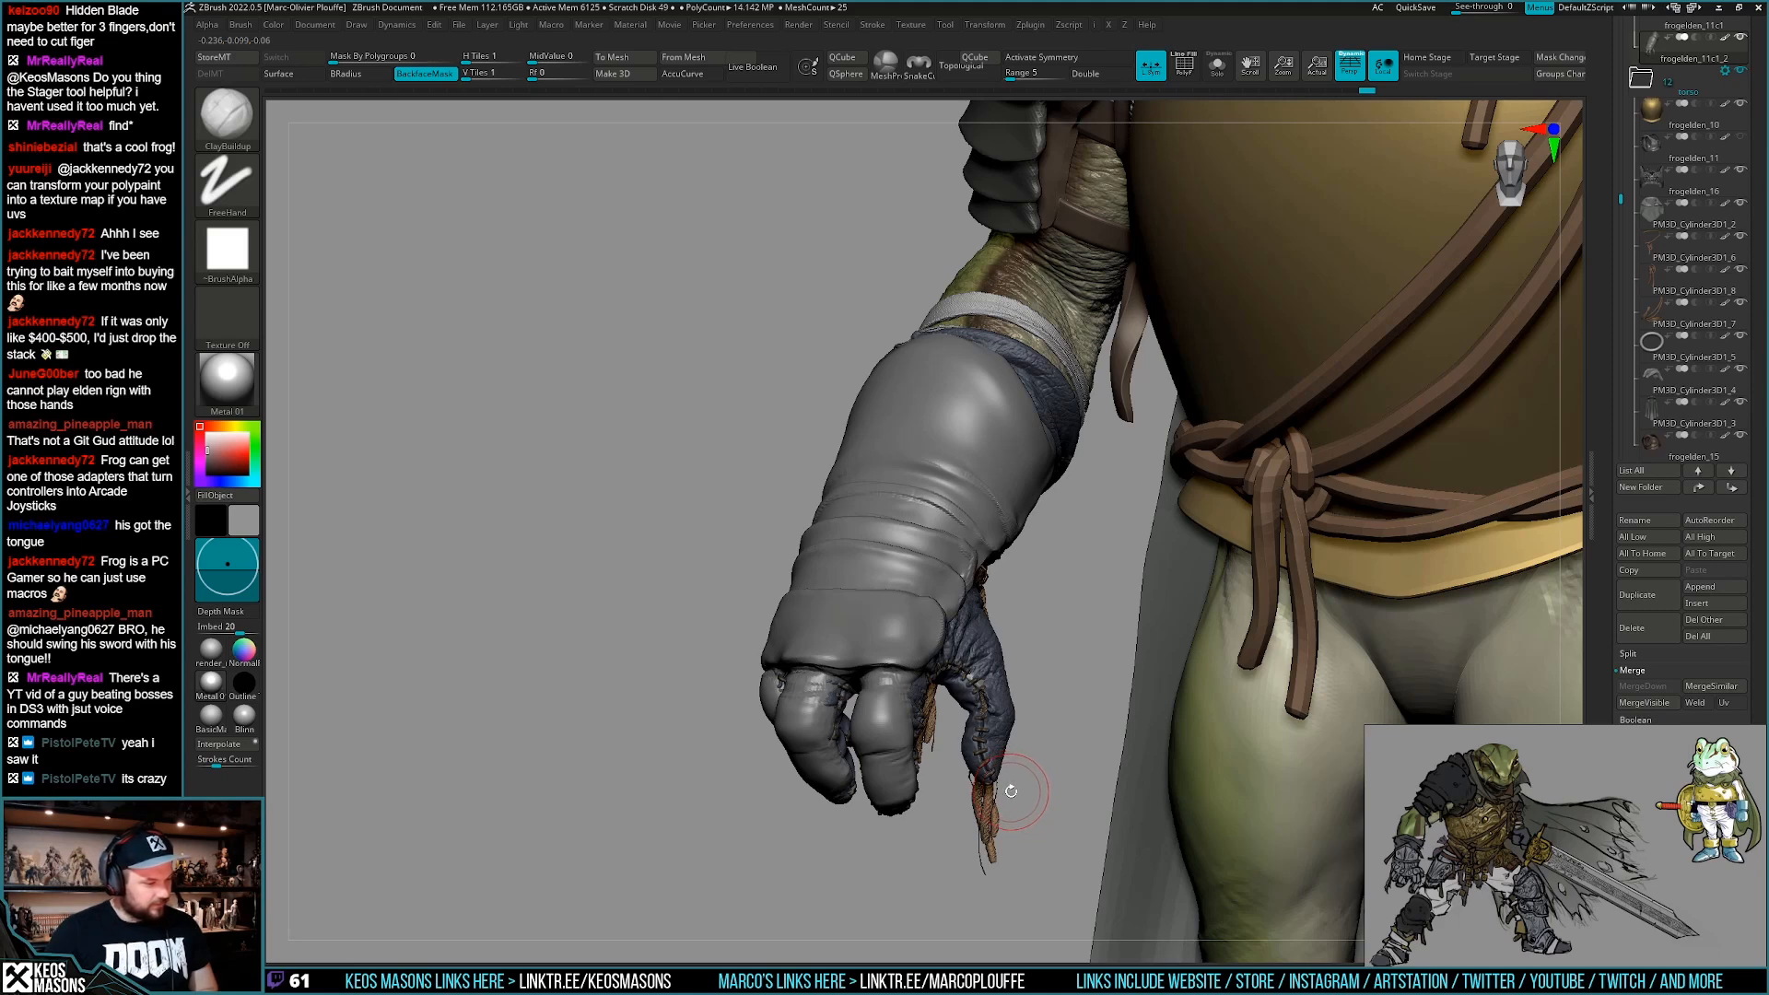
{"action": "right_click_drag", "start_coordinate": [1020, 737], "coordinate": [999, 684]}
{"action": "mouse_move", "coordinate": [1004, 621]}
{"action": "left_mouse_down"}
{"action": "mouse_move", "coordinate": [966, 682]}
{"action": "mouse_move", "coordinate": [984, 709]}
{"action": "left_mouse_up"}
{"action": "key", "text": "space"}
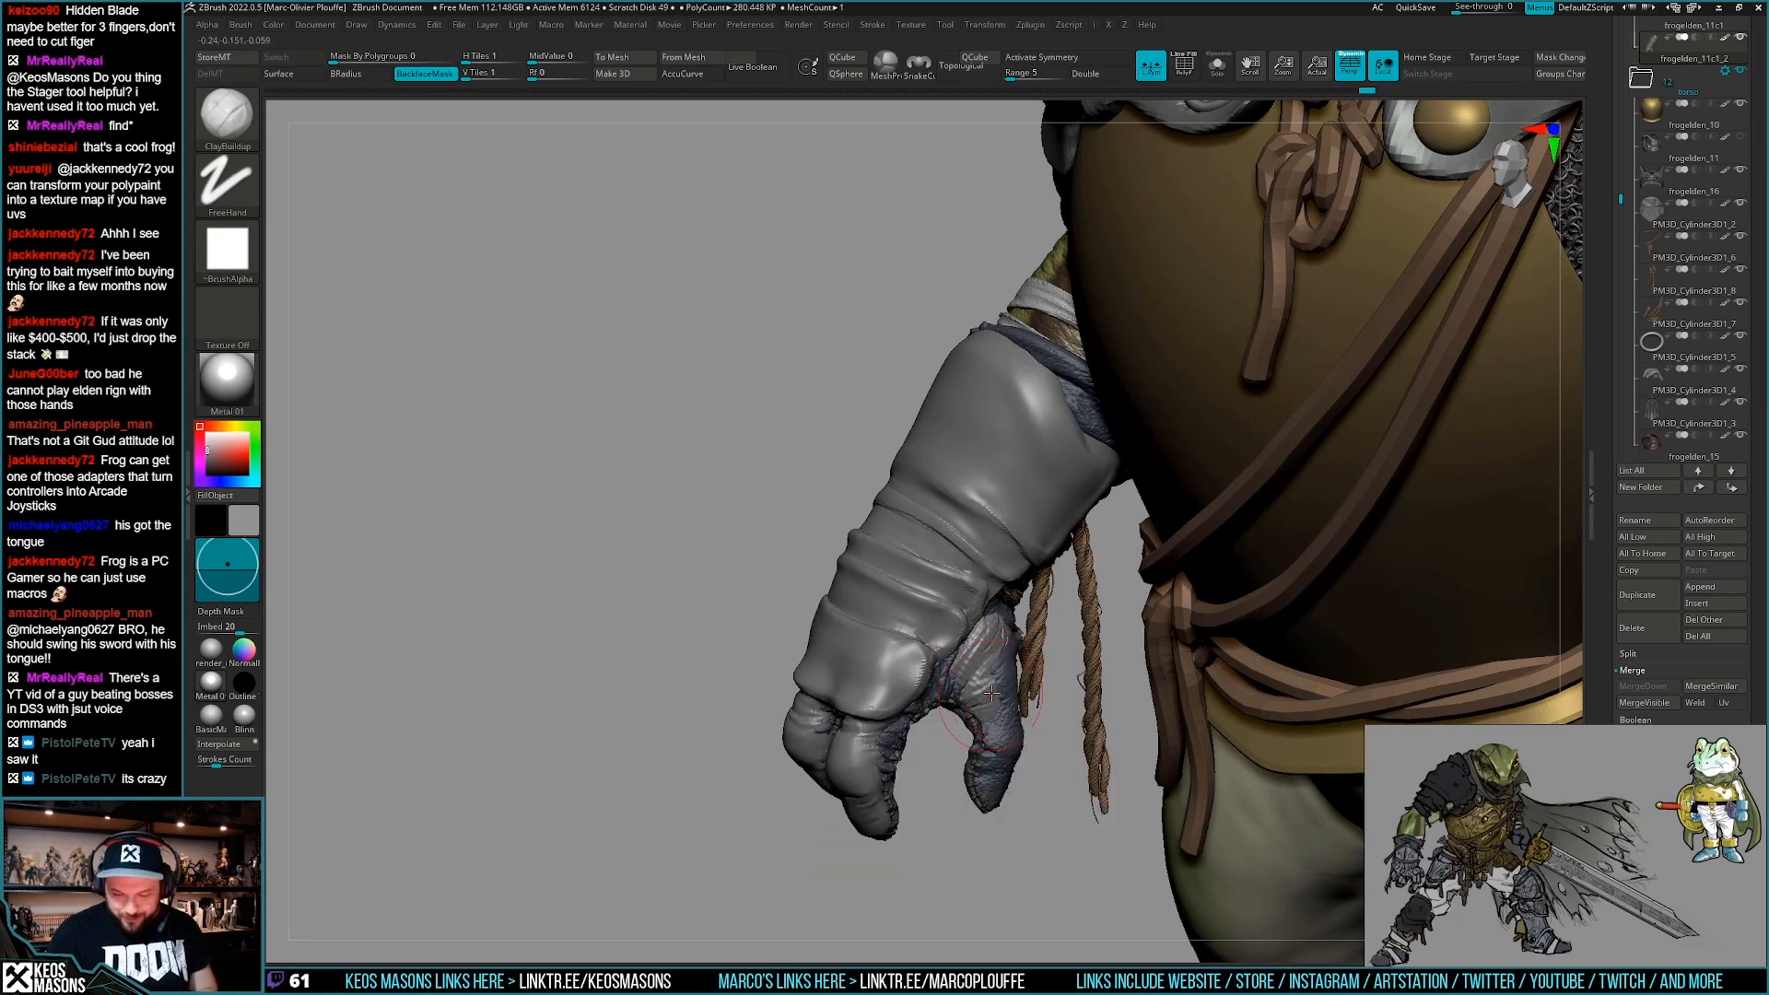
{"action": "key", "text": "alt+s"}
{"action": "right_click_drag", "start_coordinate": [1026, 655], "coordinate": [1016, 687]}
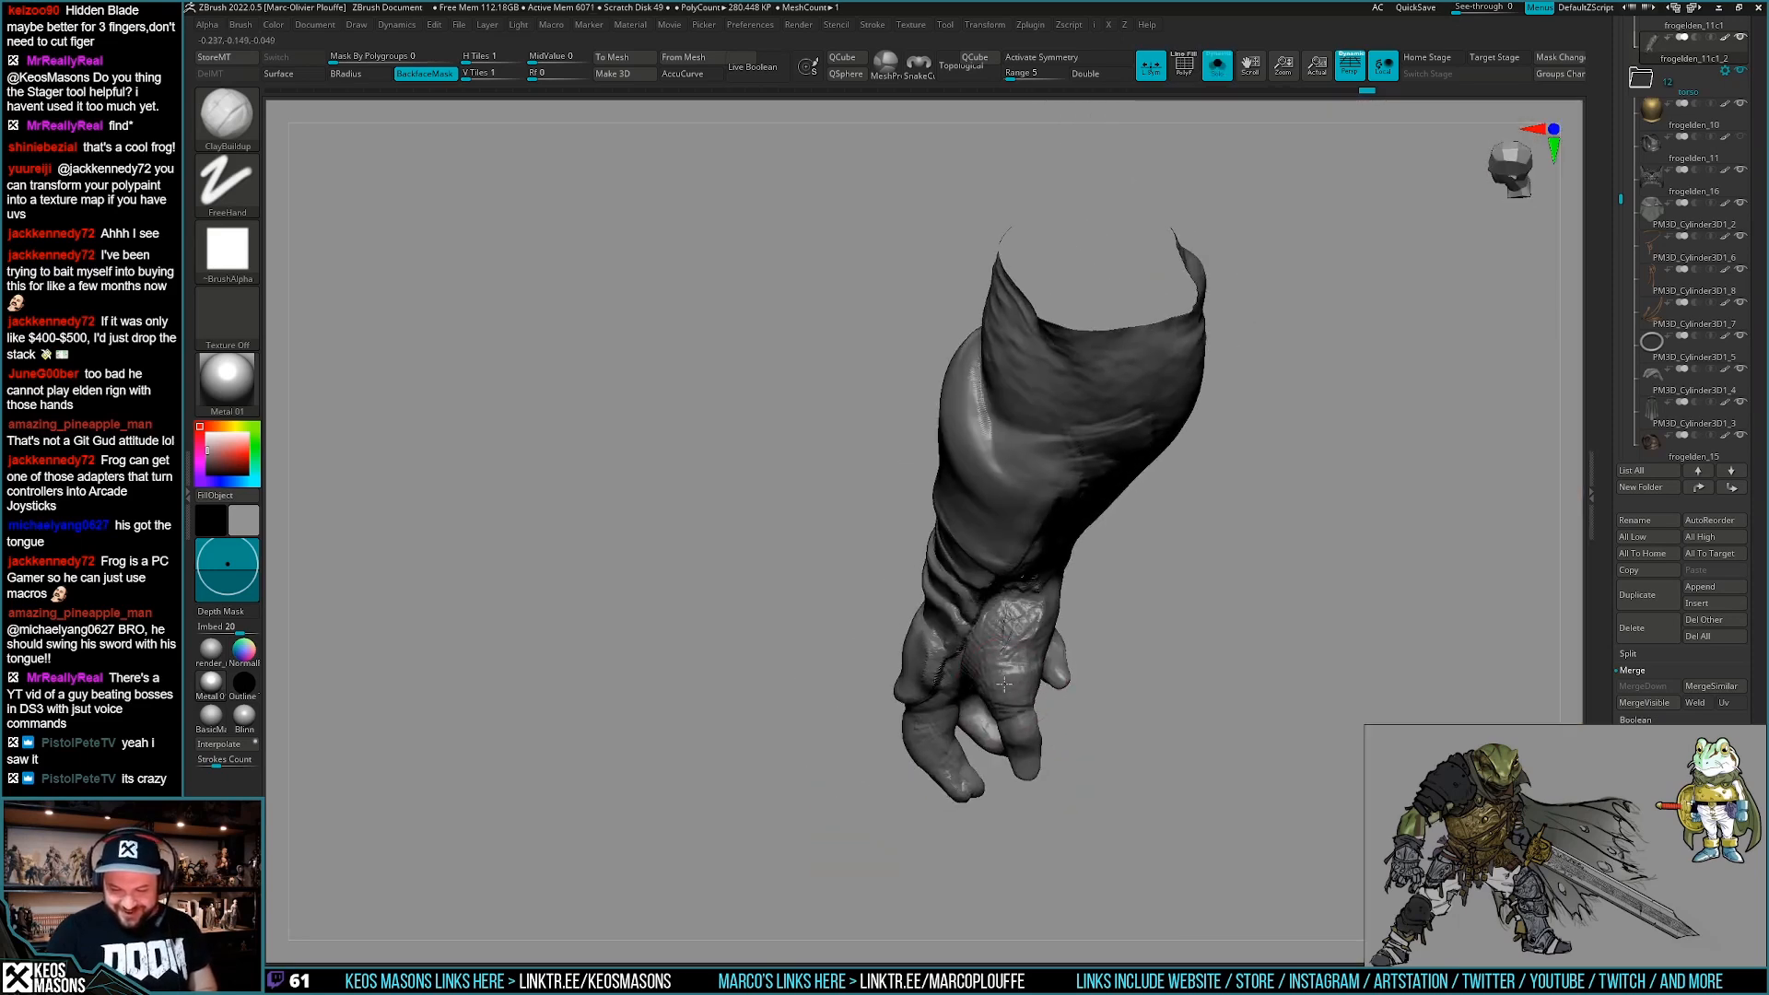
{"action": "left_click_drag", "start_coordinate": [996, 665], "coordinate": [982, 637], "text": "shift"}
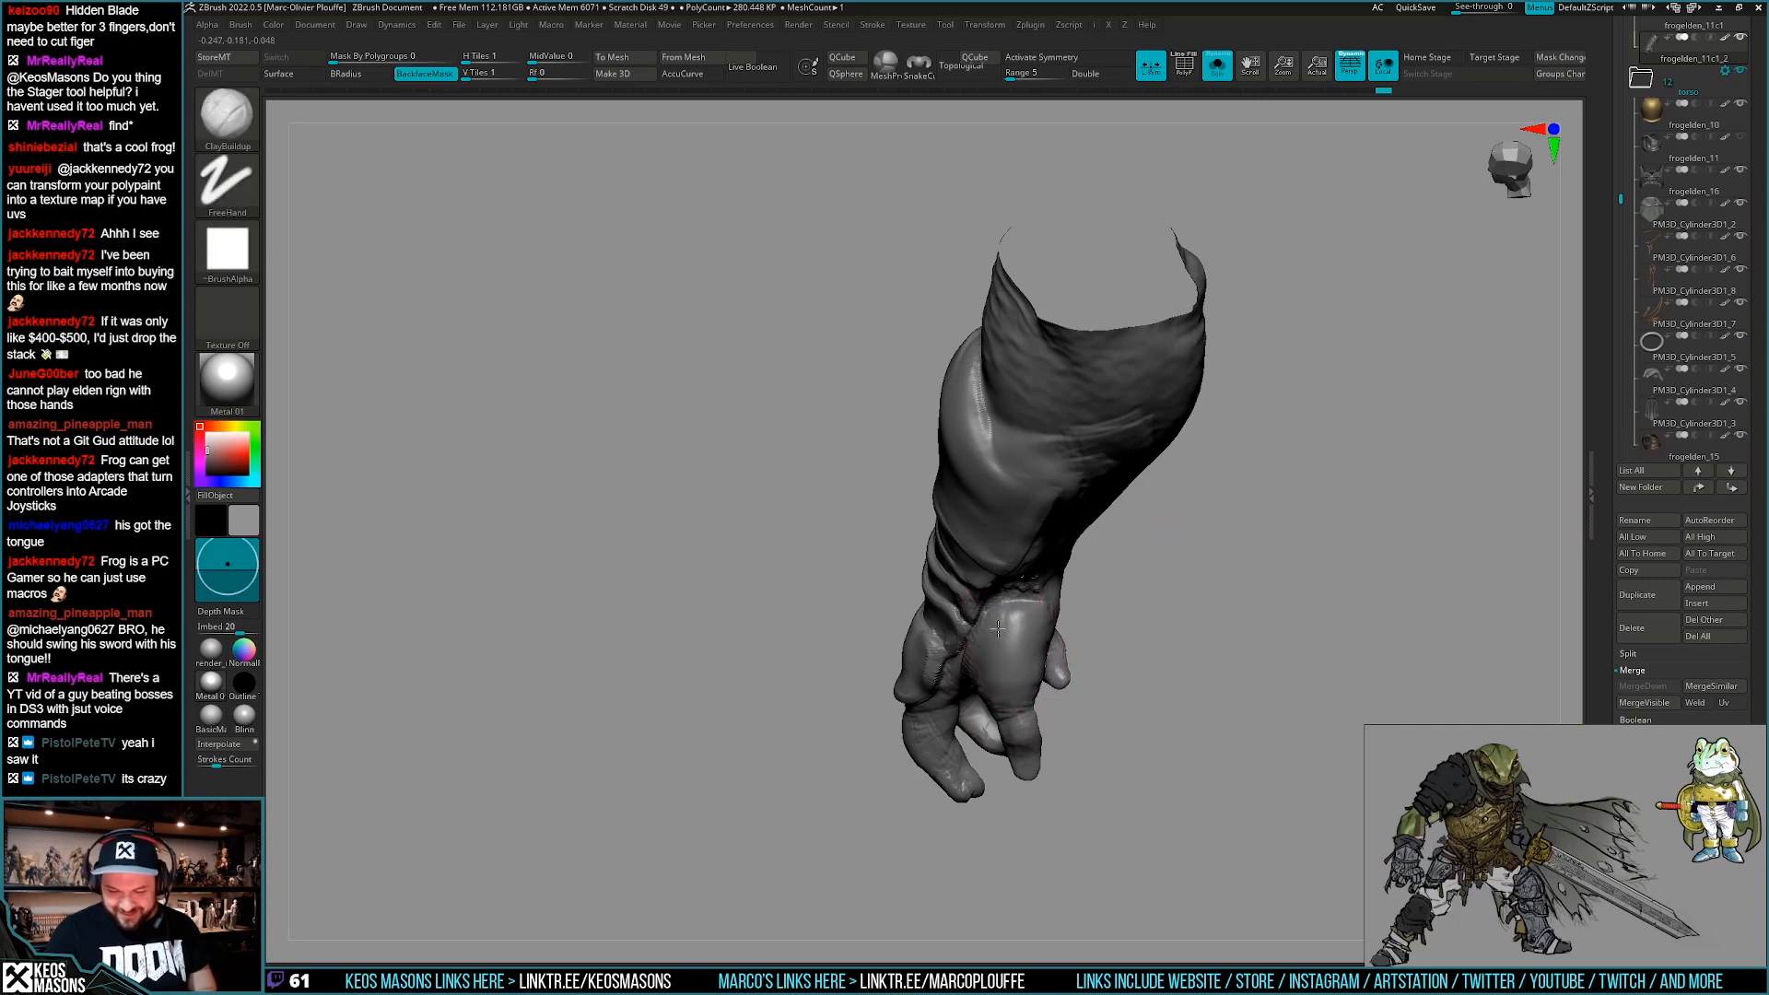
Extend the thumb's armor from its base toward the middle joint, checking the gauntlet in isolation.
{"action": "key", "text": "alt+s"}
{"action": "mouse_move", "coordinate": [989, 711]}
{"action": "right_mouse_down"}
{"action": "mouse_move", "coordinate": [958, 707]}
{"action": "mouse_move", "coordinate": [995, 698]}
{"action": "mouse_move", "coordinate": [1051, 634]}
{"action": "mouse_move", "coordinate": [1058, 703]}
{"action": "mouse_move", "coordinate": [1032, 693]}
{"action": "mouse_move", "coordinate": [1076, 665]}
{"action": "mouse_move", "coordinate": [1069, 715]}
{"action": "right_mouse_up"}
{"action": "key", "text": "alt+s"}
{"action": "key", "text": "alt+s"}
{"action": "right_click", "coordinate": [1068, 715]}
{"action": "right_click_drag", "start_coordinate": [1050, 627], "coordinate": [1198, 686]}
{"action": "key", "text": "alt+s"}
{"action": "key", "text": "alt+s"}
{"action": "left_click_drag", "start_coordinate": [1089, 693], "coordinate": [1114, 672]}
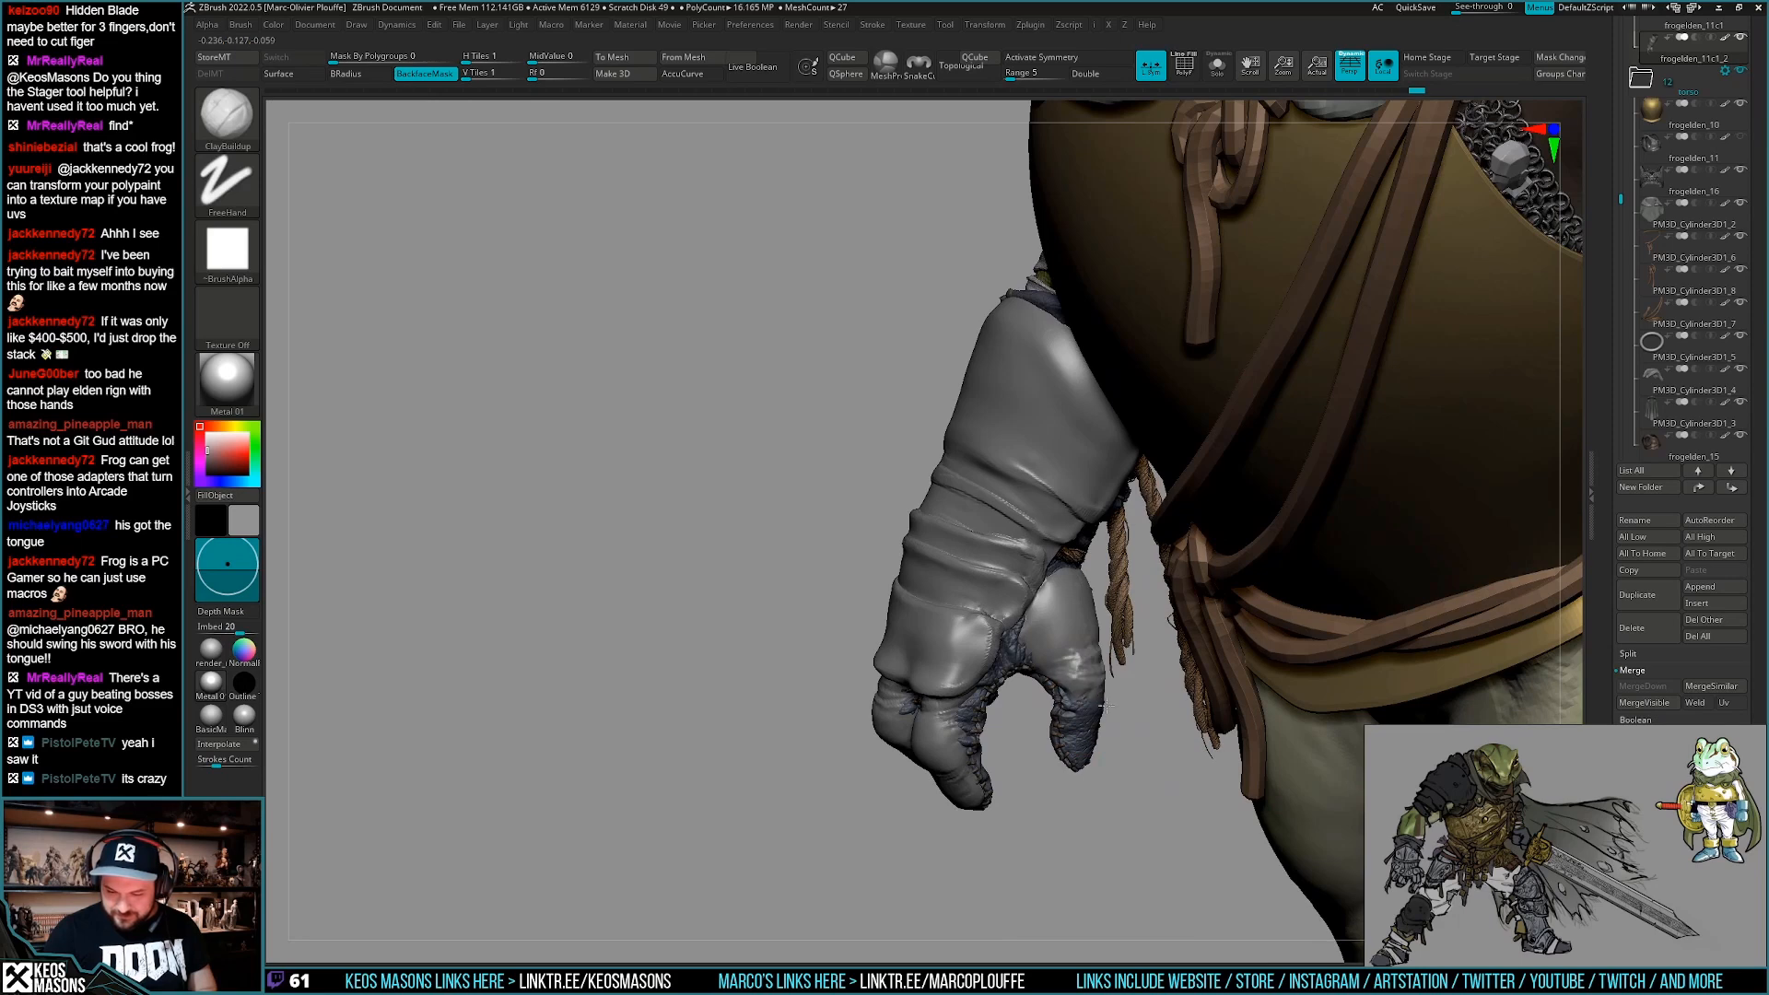
Continue the thumb's armor down to the thumb tip with clay strokes and smooth the surface.
{"action": "right_click_drag", "start_coordinate": [1101, 683], "coordinate": [1111, 721]}
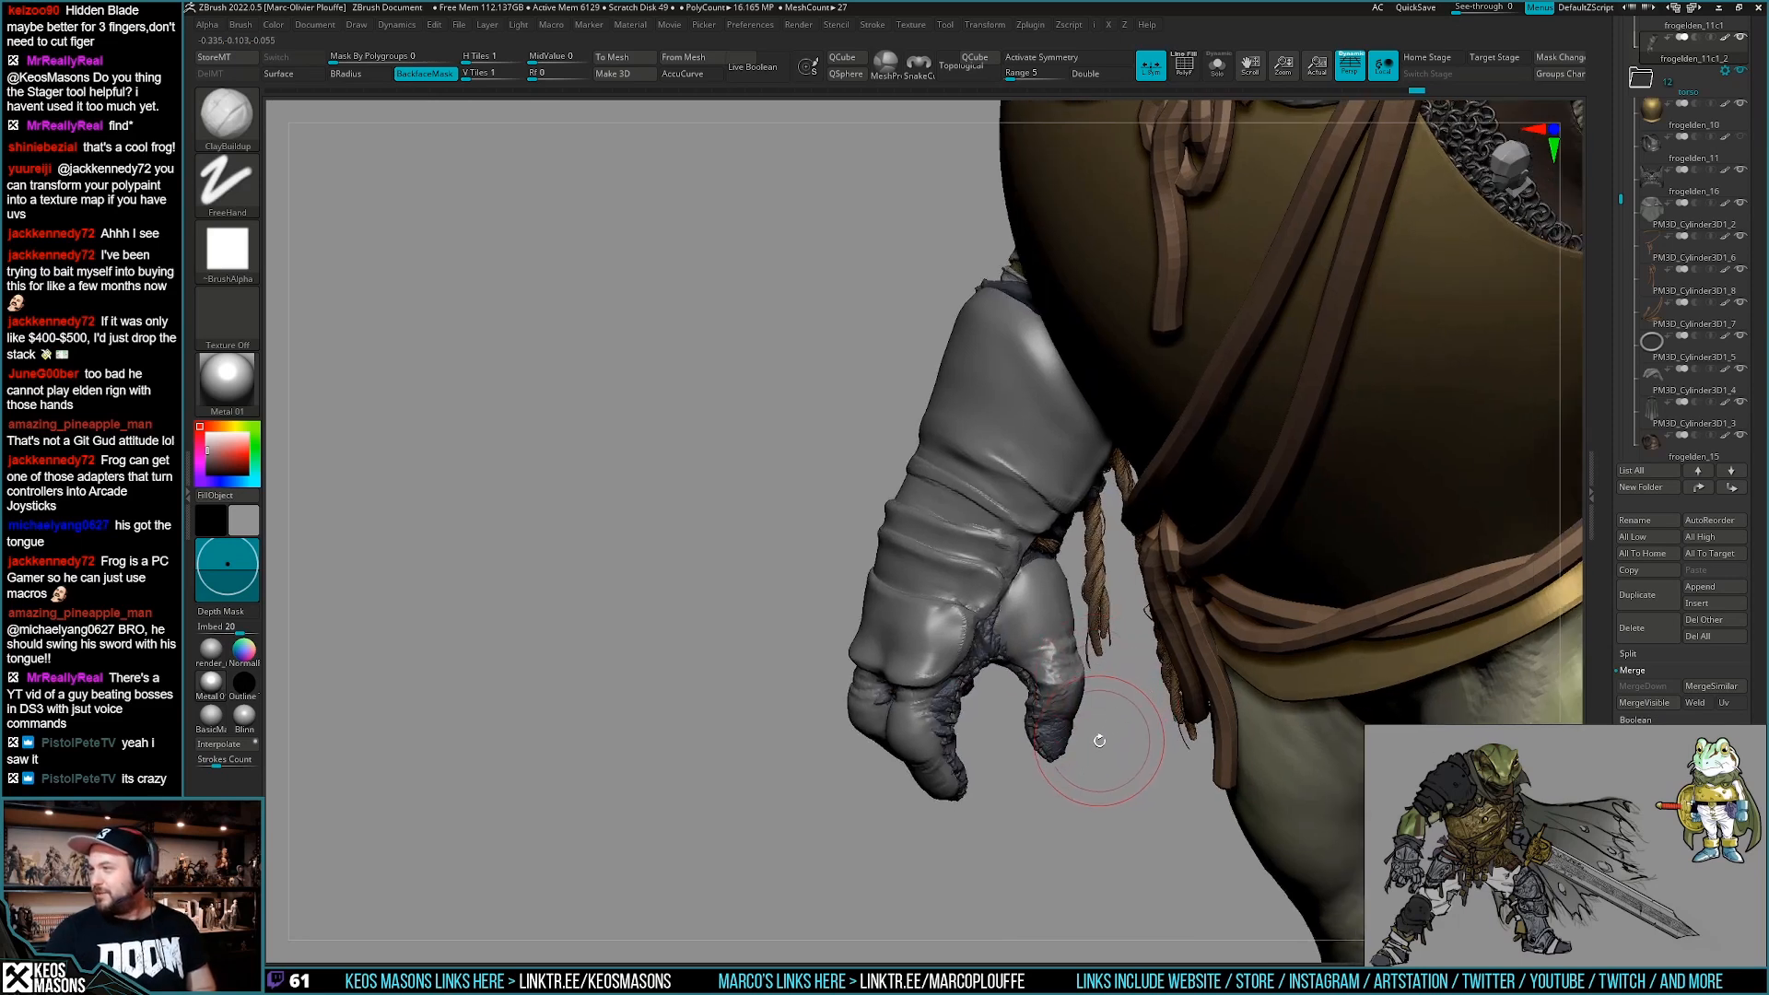
{"action": "mouse_move", "coordinate": [1098, 749]}
{"action": "left_mouse_down", "text": "alt"}
{"action": "mouse_move", "coordinate": [1129, 718]}
{"action": "mouse_move", "coordinate": [1119, 750]}
{"action": "left_mouse_up", "text": "alt"}
{"action": "mouse_move", "coordinate": [1110, 691]}
{"action": "left_mouse_down", "text": "alt"}
{"action": "mouse_move", "coordinate": [1101, 751]}
{"action": "mouse_move", "coordinate": [1055, 657]}
{"action": "mouse_move", "coordinate": [1039, 683]}
{"action": "mouse_move", "coordinate": [1070, 715]}
{"action": "left_mouse_up", "text": "alt"}
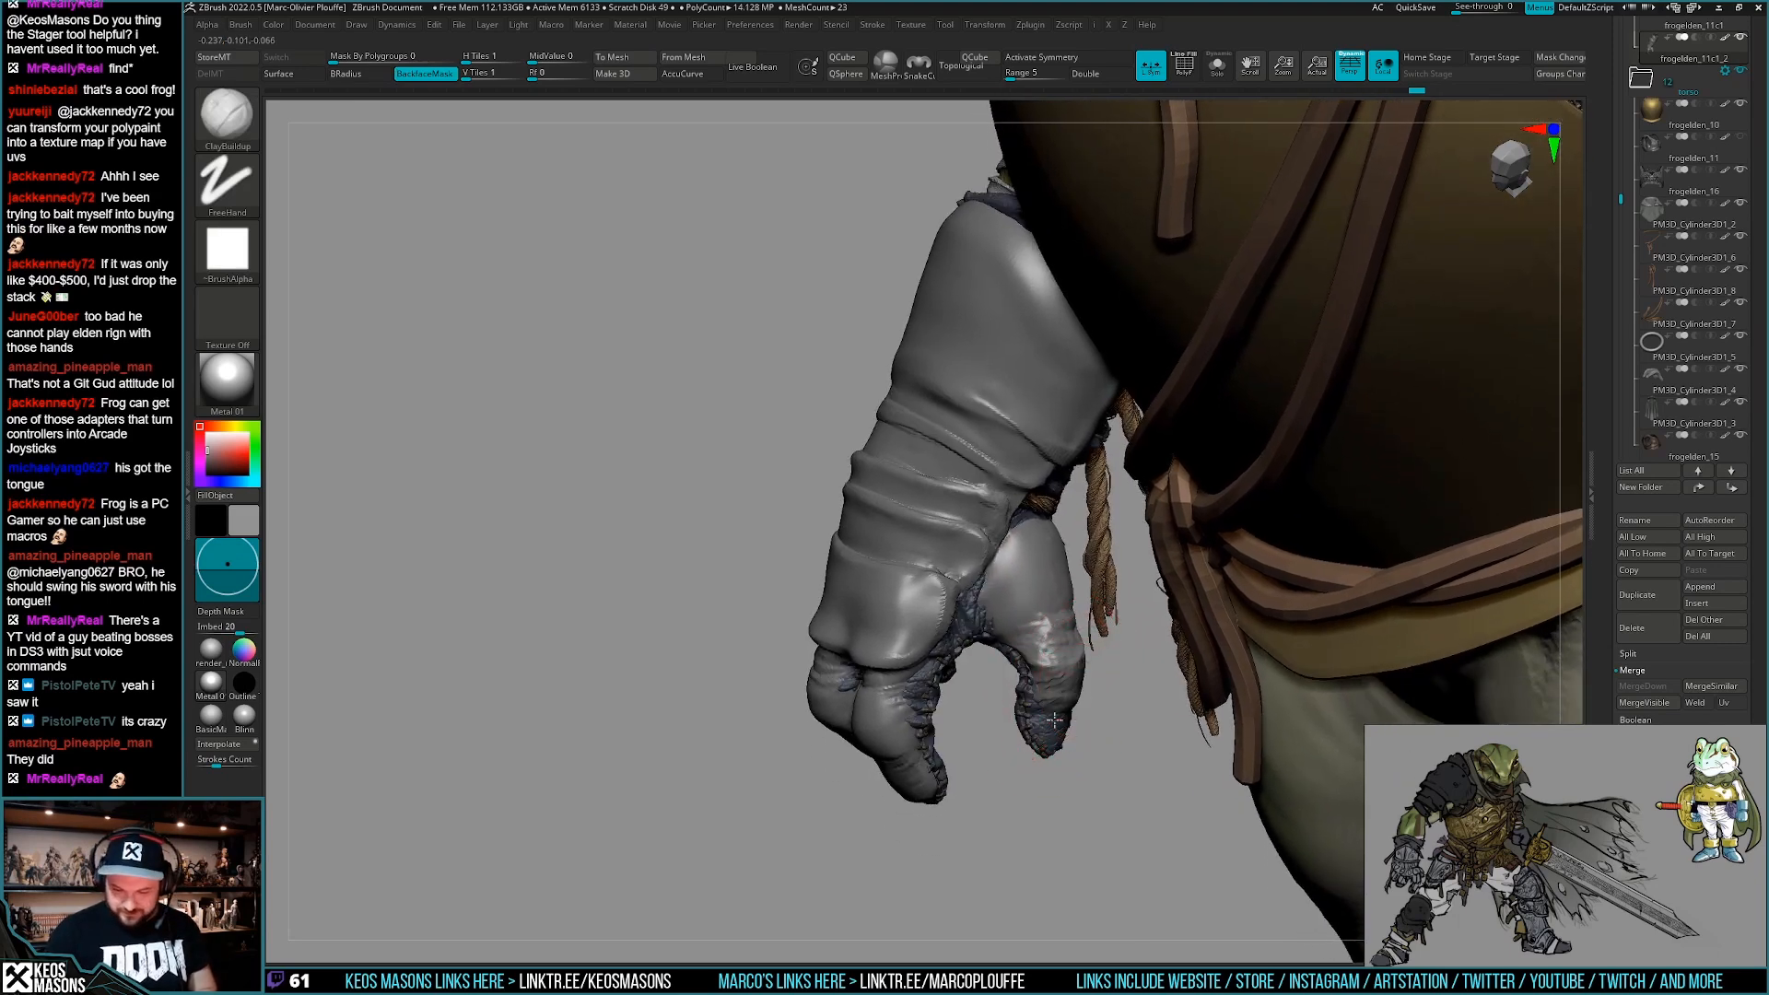
{"action": "mouse_move", "coordinate": [1037, 750]}
{"action": "right_mouse_down"}
{"action": "mouse_move", "coordinate": [1076, 734]}
{"action": "mouse_move", "coordinate": [1084, 693]}
{"action": "mouse_move", "coordinate": [1101, 703]}
{"action": "right_mouse_up"}
{"action": "key", "text": "alt+s"}
{"action": "left_click_drag", "start_coordinate": [1087, 700], "coordinate": [1070, 710], "text": "shift"}
{"action": "mouse_move", "coordinate": [1070, 711]}
{"action": "right_mouse_down"}
{"action": "mouse_move", "coordinate": [1115, 680]}
{"action": "mouse_move", "coordinate": [1059, 735]}
{"action": "right_mouse_up"}
{"action": "key", "text": "alt+s"}
{"action": "right_click", "coordinate": [1056, 737]}
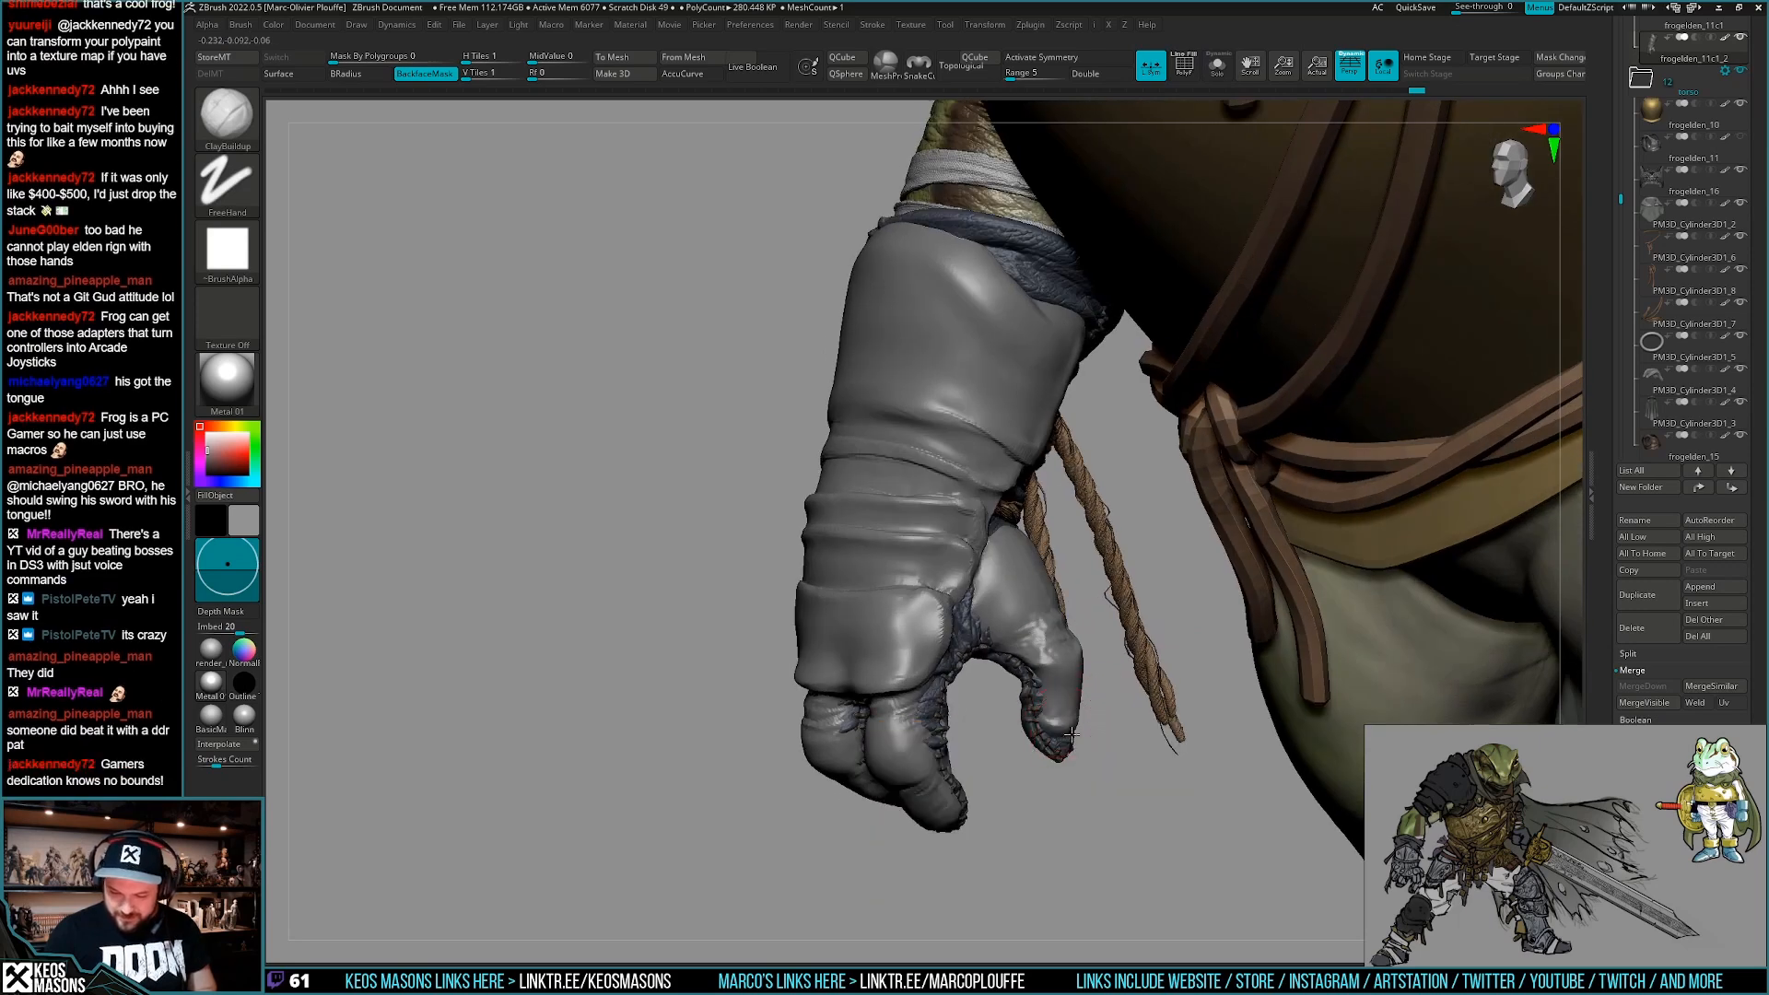
Shape and smooth the armor segment around the thumb's middle joint.
{"action": "key", "text": "shift"}
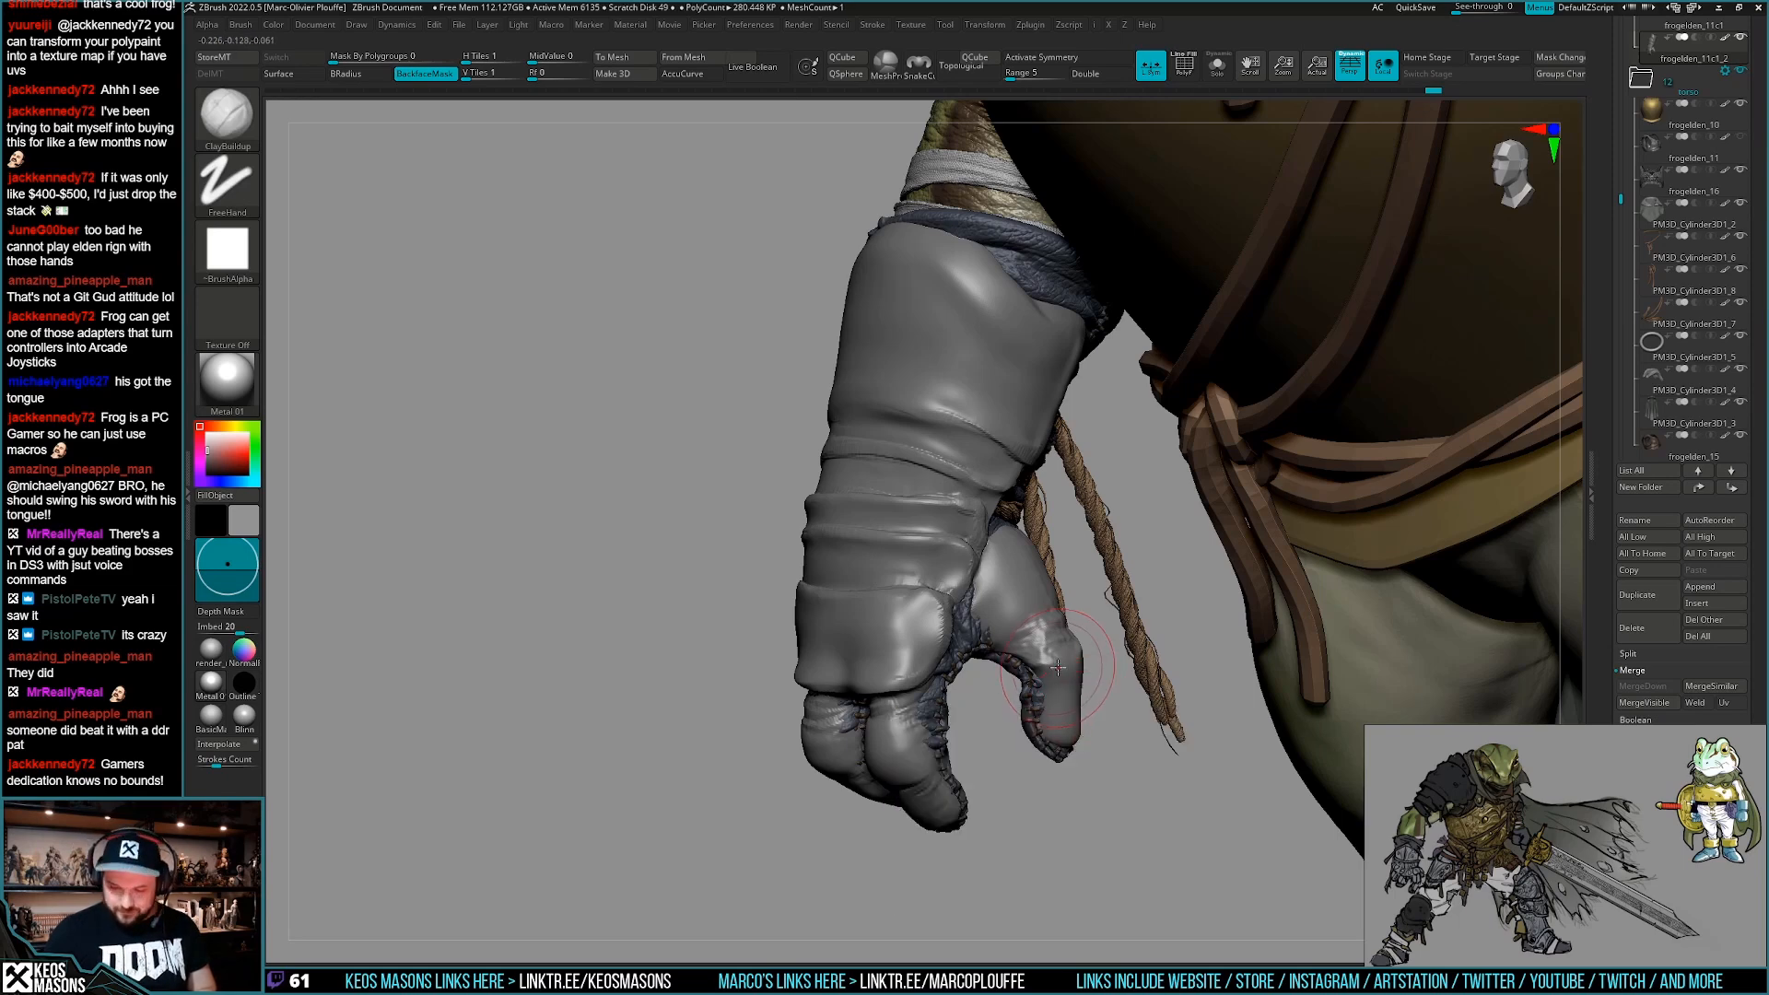
{"action": "right_click_drag", "start_coordinate": [1042, 661], "coordinate": [1048, 636]}
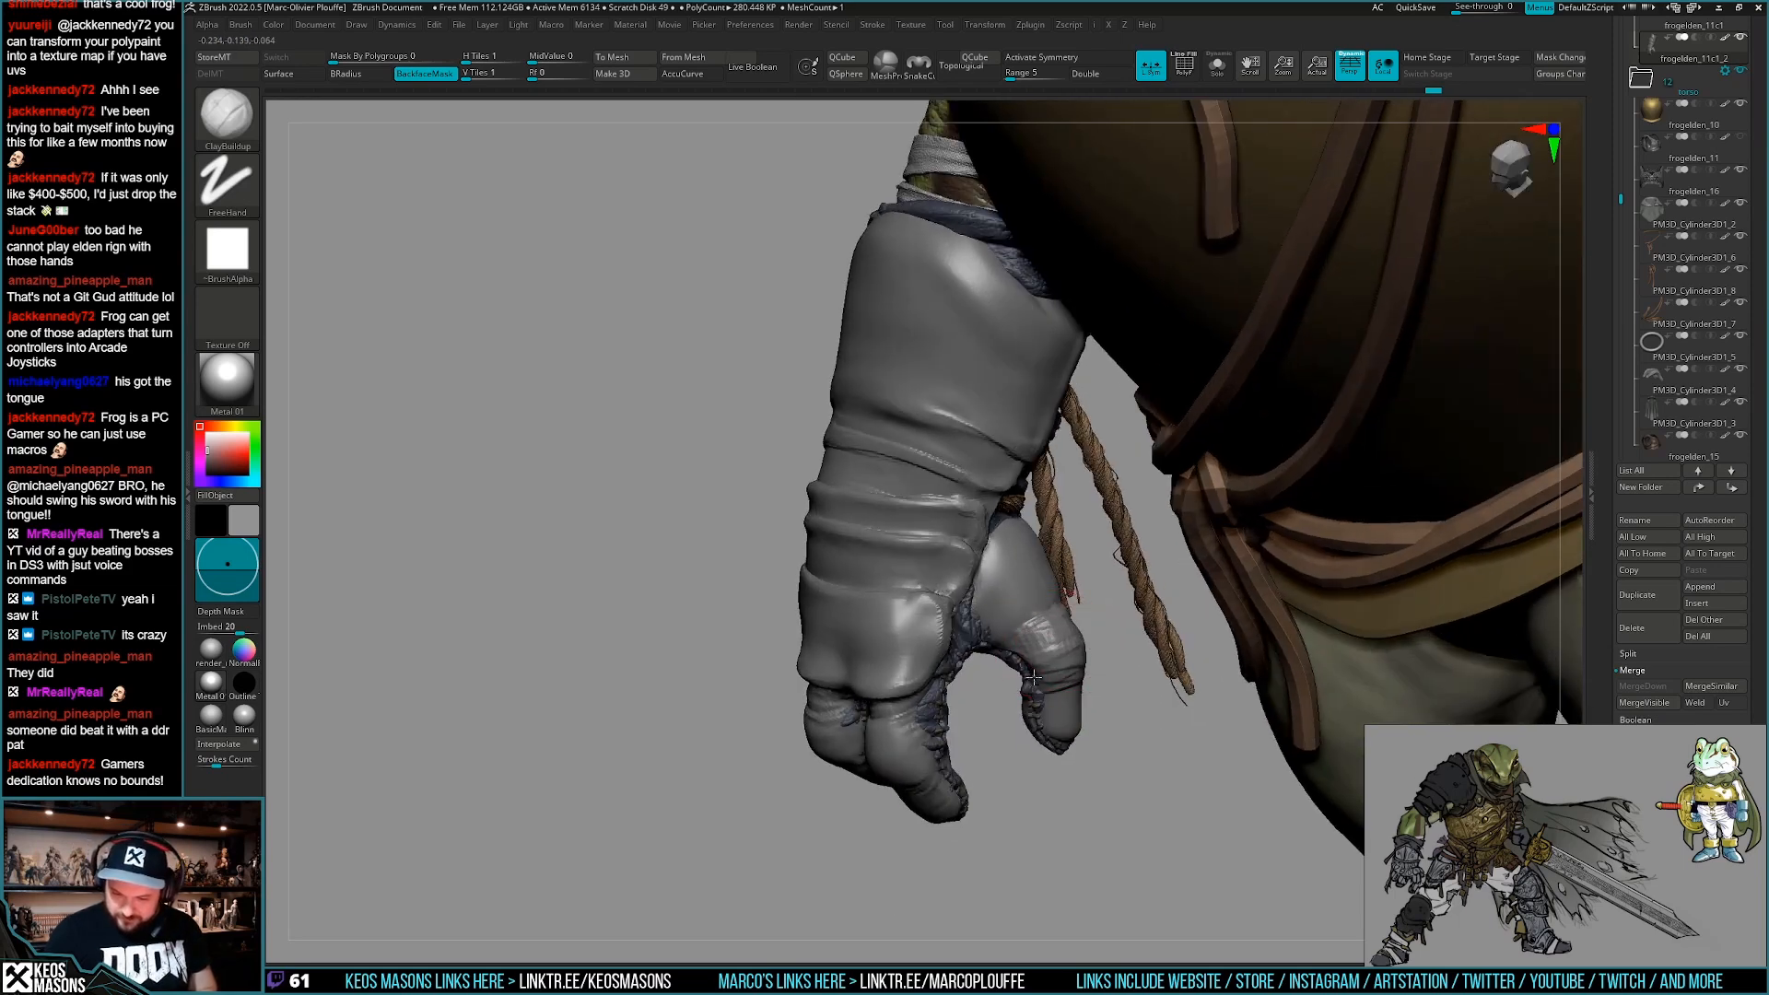
{"action": "left_click_drag", "start_coordinate": [1058, 654], "coordinate": [1069, 656], "text": "shift"}
{"action": "mouse_move", "coordinate": [1068, 656]}
{"action": "right_mouse_down", "text": "ctrl"}
{"action": "mouse_move", "coordinate": [1050, 617]}
{"action": "mouse_move", "coordinate": [1004, 598]}
{"action": "mouse_move", "coordinate": [1065, 683]}
{"action": "mouse_move", "coordinate": [908, 686]}
{"action": "mouse_move", "coordinate": [992, 695]}
{"action": "mouse_move", "coordinate": [1016, 758]}
{"action": "mouse_move", "coordinate": [987, 691]}
{"action": "mouse_move", "coordinate": [1001, 743]}
{"action": "right_mouse_up", "text": "ctrl"}
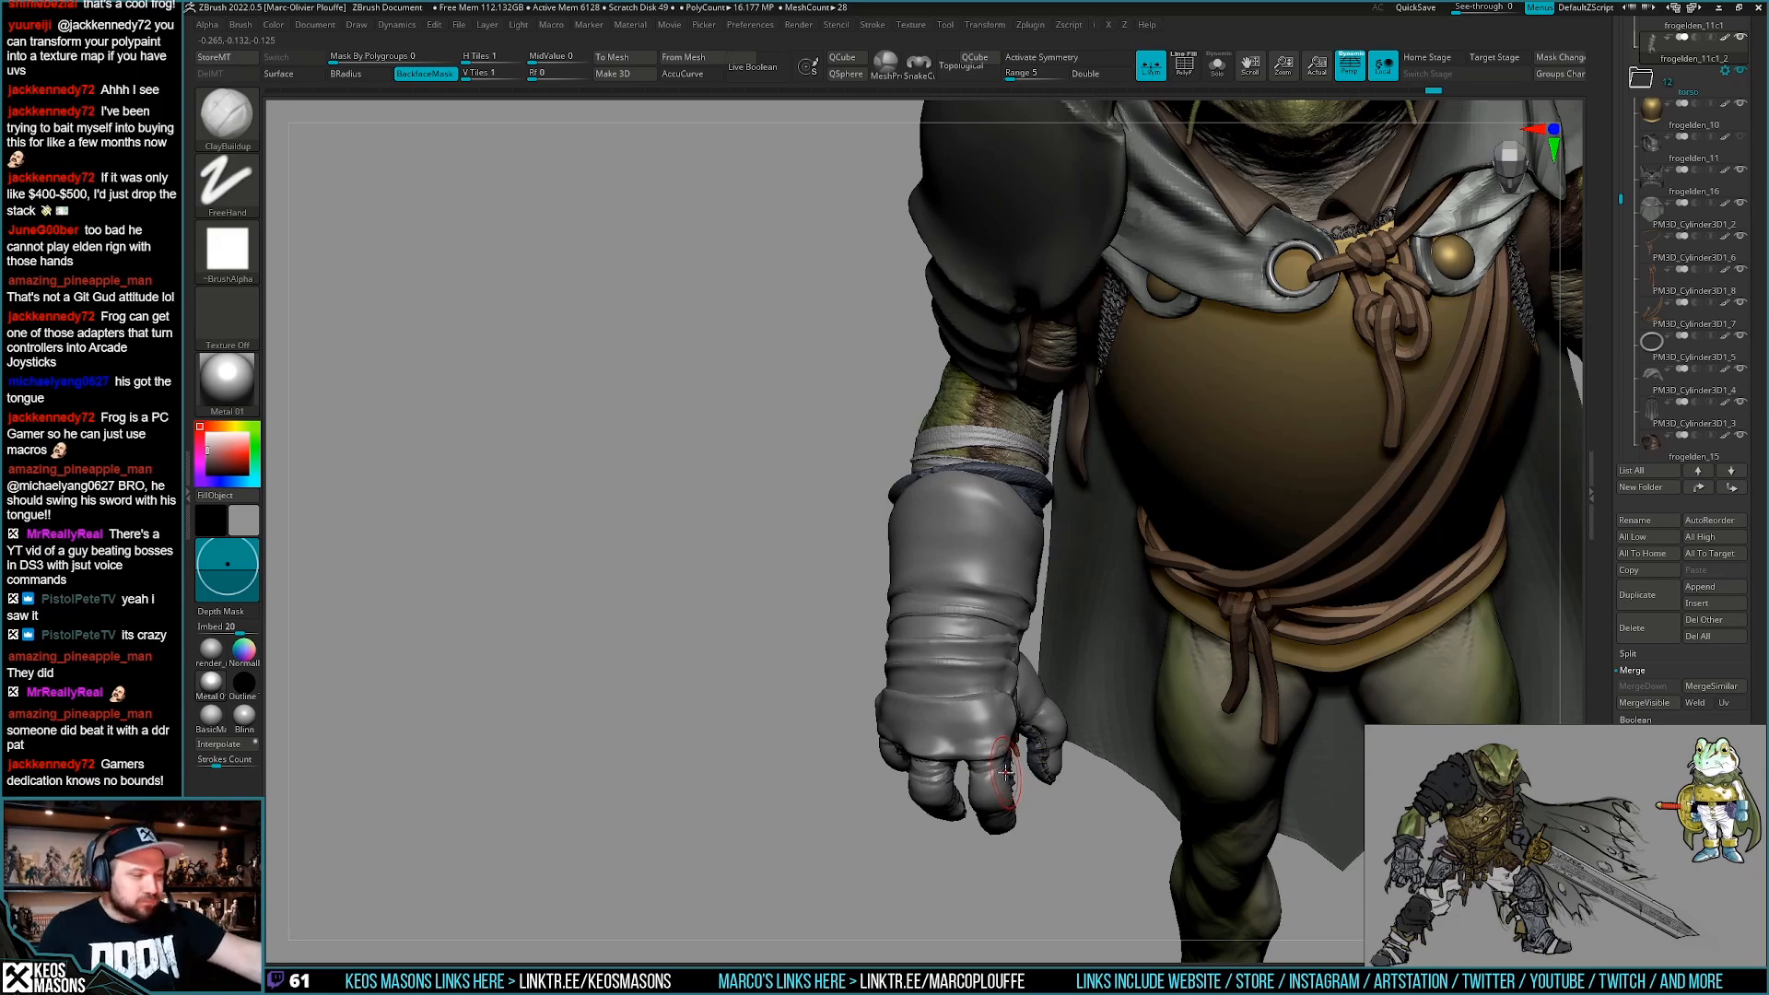
Refine the gauntlet's edge along the outer side of the wrist and hand with short clay strokes.
{"action": "mouse_move", "coordinate": [921, 771]}
{"action": "right_mouse_down"}
{"action": "mouse_move", "coordinate": [1007, 681]}
{"action": "mouse_move", "coordinate": [1065, 722]}
{"action": "right_mouse_up"}
{"action": "right_click_drag", "start_coordinate": [884, 633], "coordinate": [918, 689]}
{"action": "key", "text": "space"}
{"action": "left_click_drag", "start_coordinate": [957, 599], "coordinate": [950, 599]}
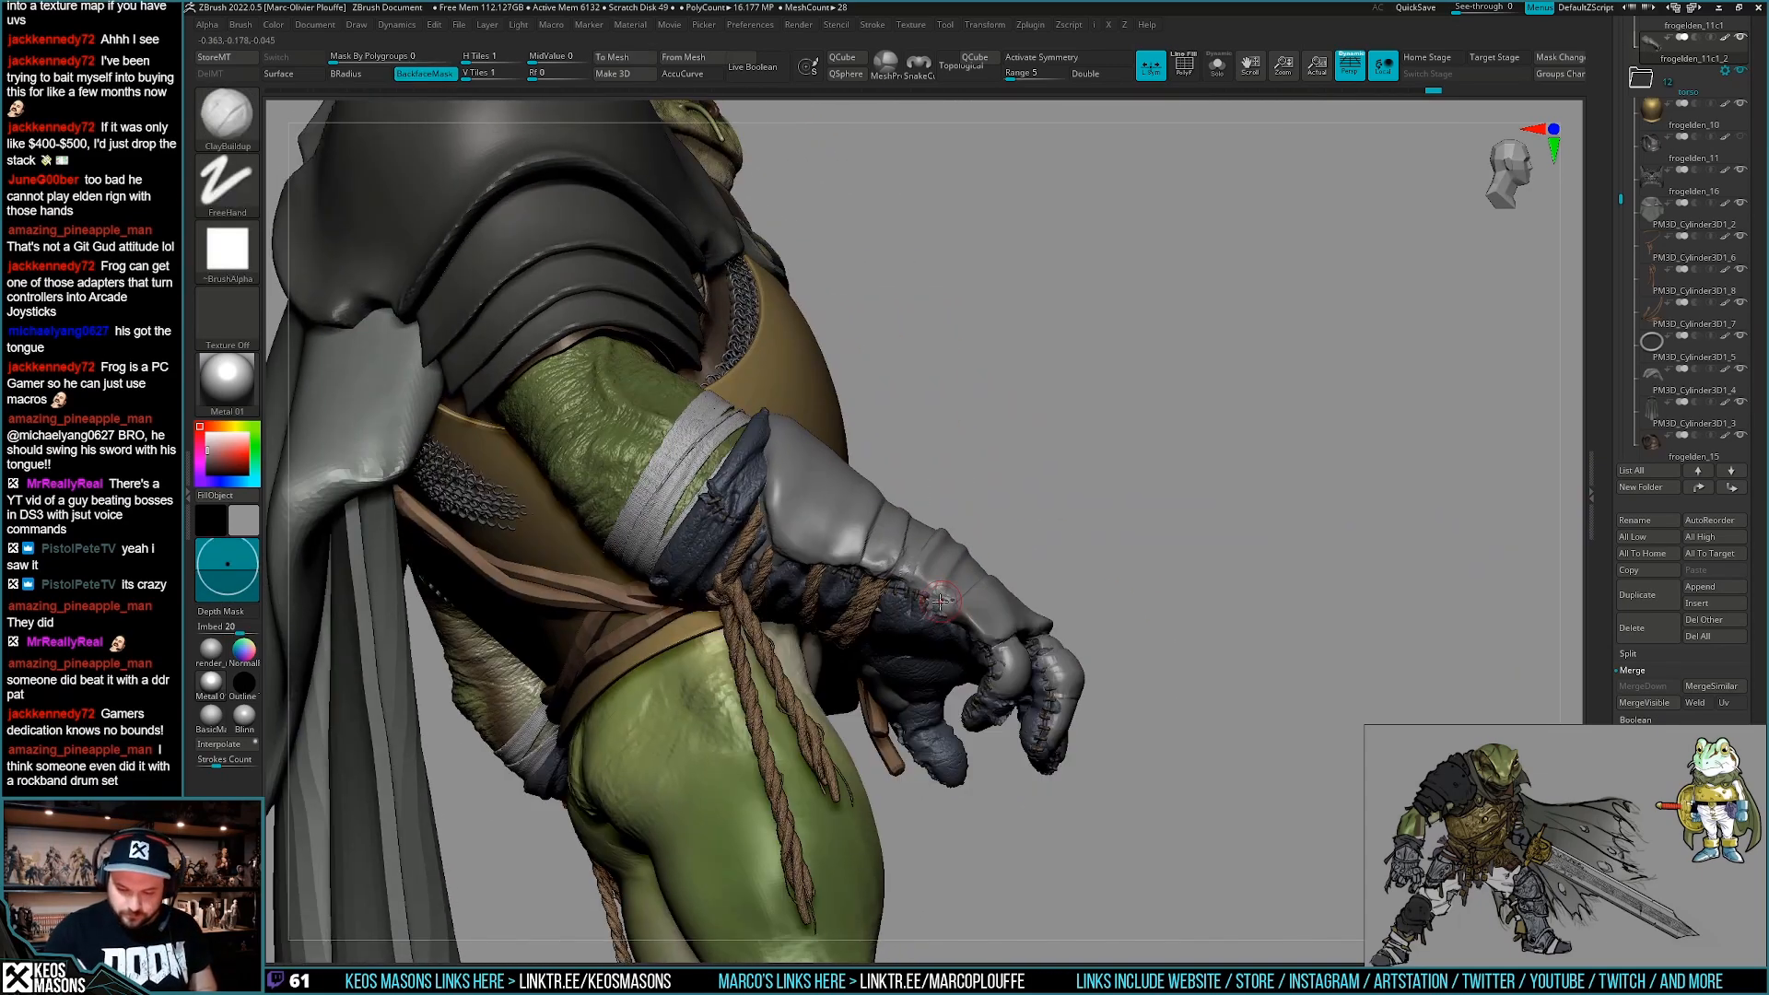
{"action": "key", "text": "space"}
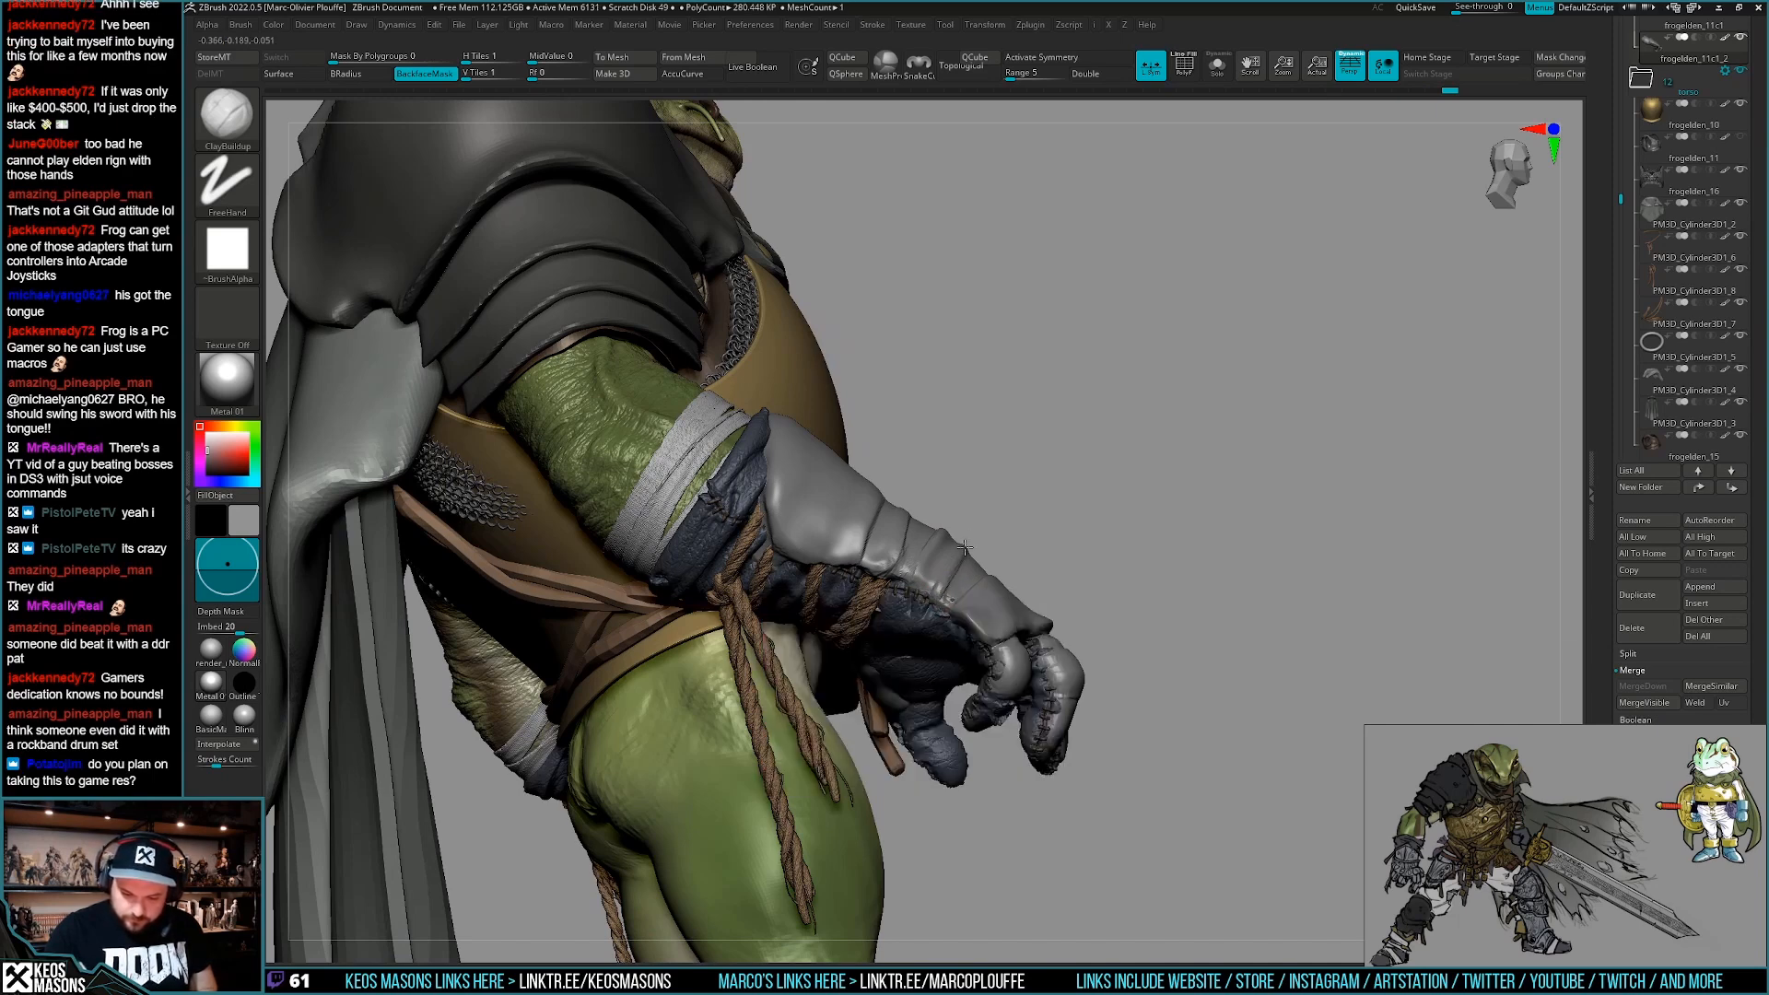
{"action": "mouse_move", "coordinate": [958, 560]}
{"action": "right_mouse_down"}
{"action": "mouse_move", "coordinate": [942, 534]}
{"action": "mouse_move", "coordinate": [958, 650]}
{"action": "mouse_move", "coordinate": [1029, 772]}
{"action": "mouse_move", "coordinate": [1007, 697]}
{"action": "mouse_move", "coordinate": [1224, 650]}
{"action": "mouse_move", "coordinate": [1198, 737]}
{"action": "mouse_move", "coordinate": [1177, 725]}
{"action": "mouse_move", "coordinate": [1188, 705]}
{"action": "mouse_move", "coordinate": [1070, 743]}
{"action": "mouse_move", "coordinate": [1077, 721]}
{"action": "right_mouse_up"}
{"action": "key", "text": "b"}
{"action": "left_click", "coordinate": [1024, 545]}
{"action": "key", "text": "space"}
{"action": "left_click", "coordinate": [1022, 468]}
{"action": "mouse_move", "coordinate": [1022, 468]}
{"action": "right_mouse_down"}
{"action": "mouse_move", "coordinate": [998, 386]}
{"action": "mouse_move", "coordinate": [1013, 599]}
{"action": "right_mouse_up"}
{"action": "right_click", "coordinate": [1013, 448]}
Isolate the gauntlet piece and examine its shape from the palm side before showing the full model again.
{"action": "mouse_move", "coordinate": [1013, 599]}
{"action": "right_mouse_down"}
{"action": "mouse_move", "coordinate": [1045, 617]}
{"action": "mouse_move", "coordinate": [1112, 569]}
{"action": "right_mouse_up"}
{"action": "key", "text": "space"}
{"action": "key", "text": "shift+s"}
{"action": "key", "text": "space"}
{"action": "left_click", "coordinate": [1091, 509]}
{"action": "mouse_move", "coordinate": [1067, 498]}
{"action": "right_mouse_down"}
{"action": "mouse_move", "coordinate": [1048, 539]}
{"action": "mouse_move", "coordinate": [1087, 543]}
{"action": "mouse_move", "coordinate": [1055, 512]}
{"action": "right_mouse_up"}
{"action": "right_click_drag", "start_coordinate": [929, 434], "coordinate": [949, 510]}
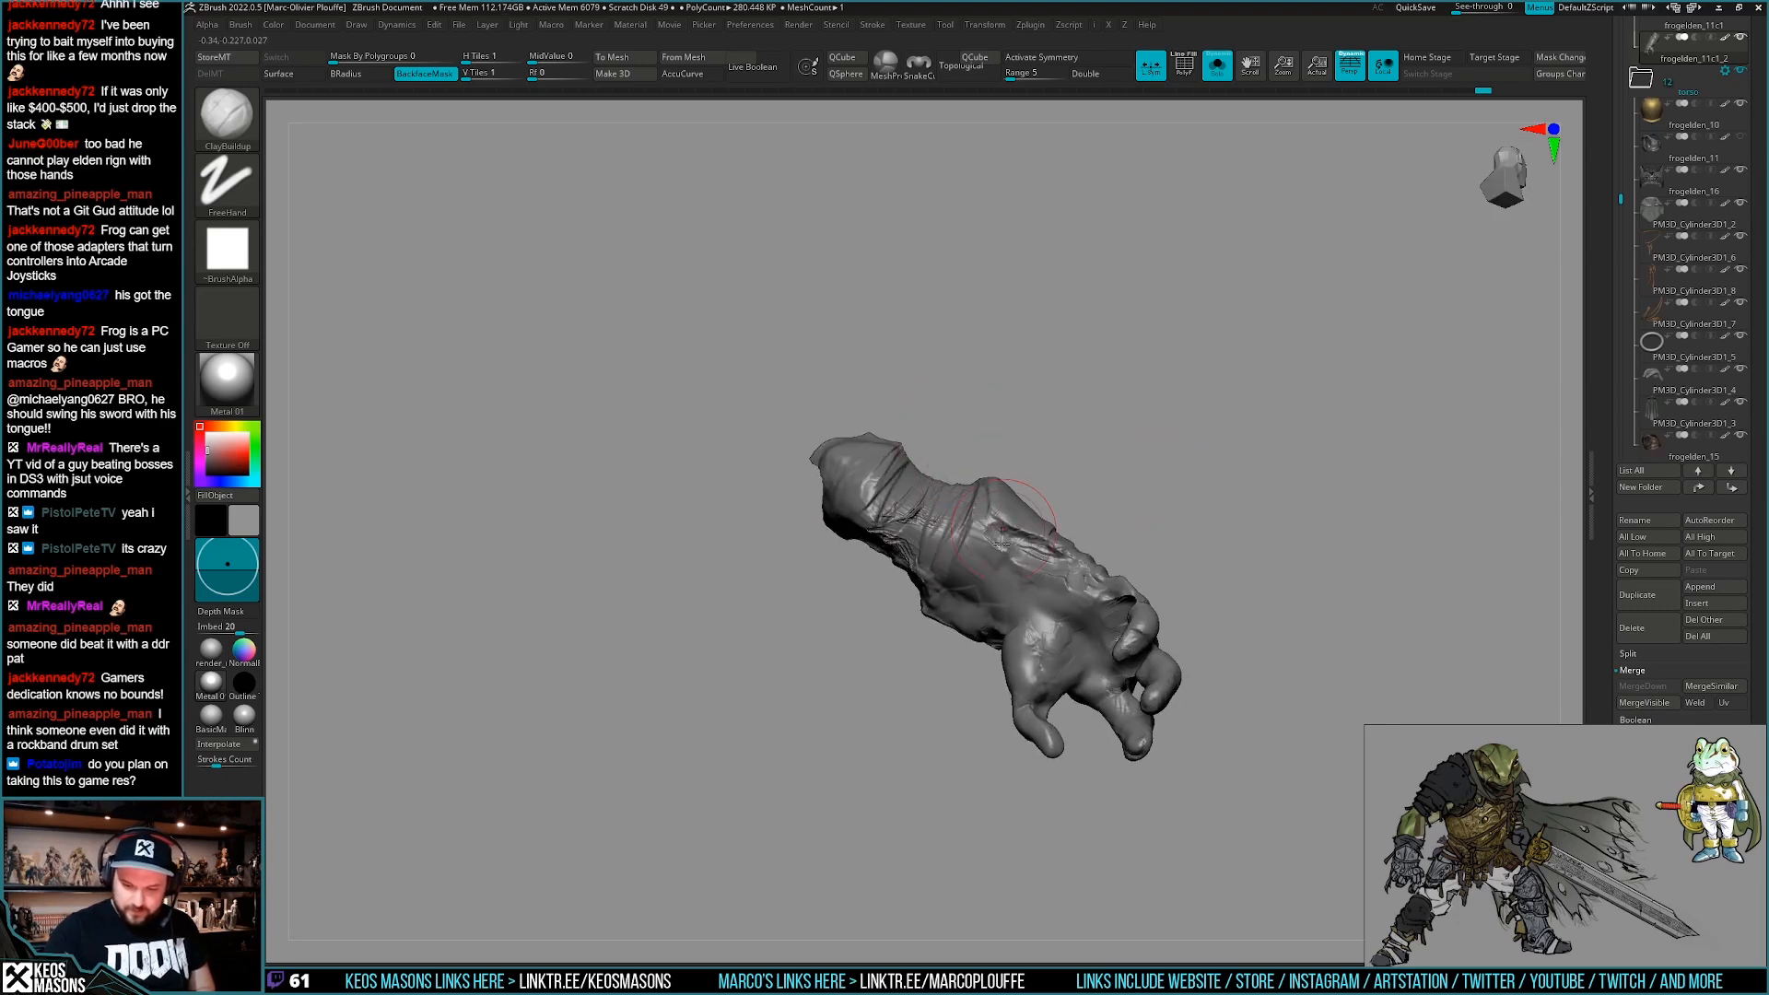
{"action": "key", "text": "shift+s"}
Examine the gauntlet's size and silhouette against the whole frog from the front and from below.
{"action": "right_click_drag", "start_coordinate": [1031, 589], "coordinate": [938, 689]}
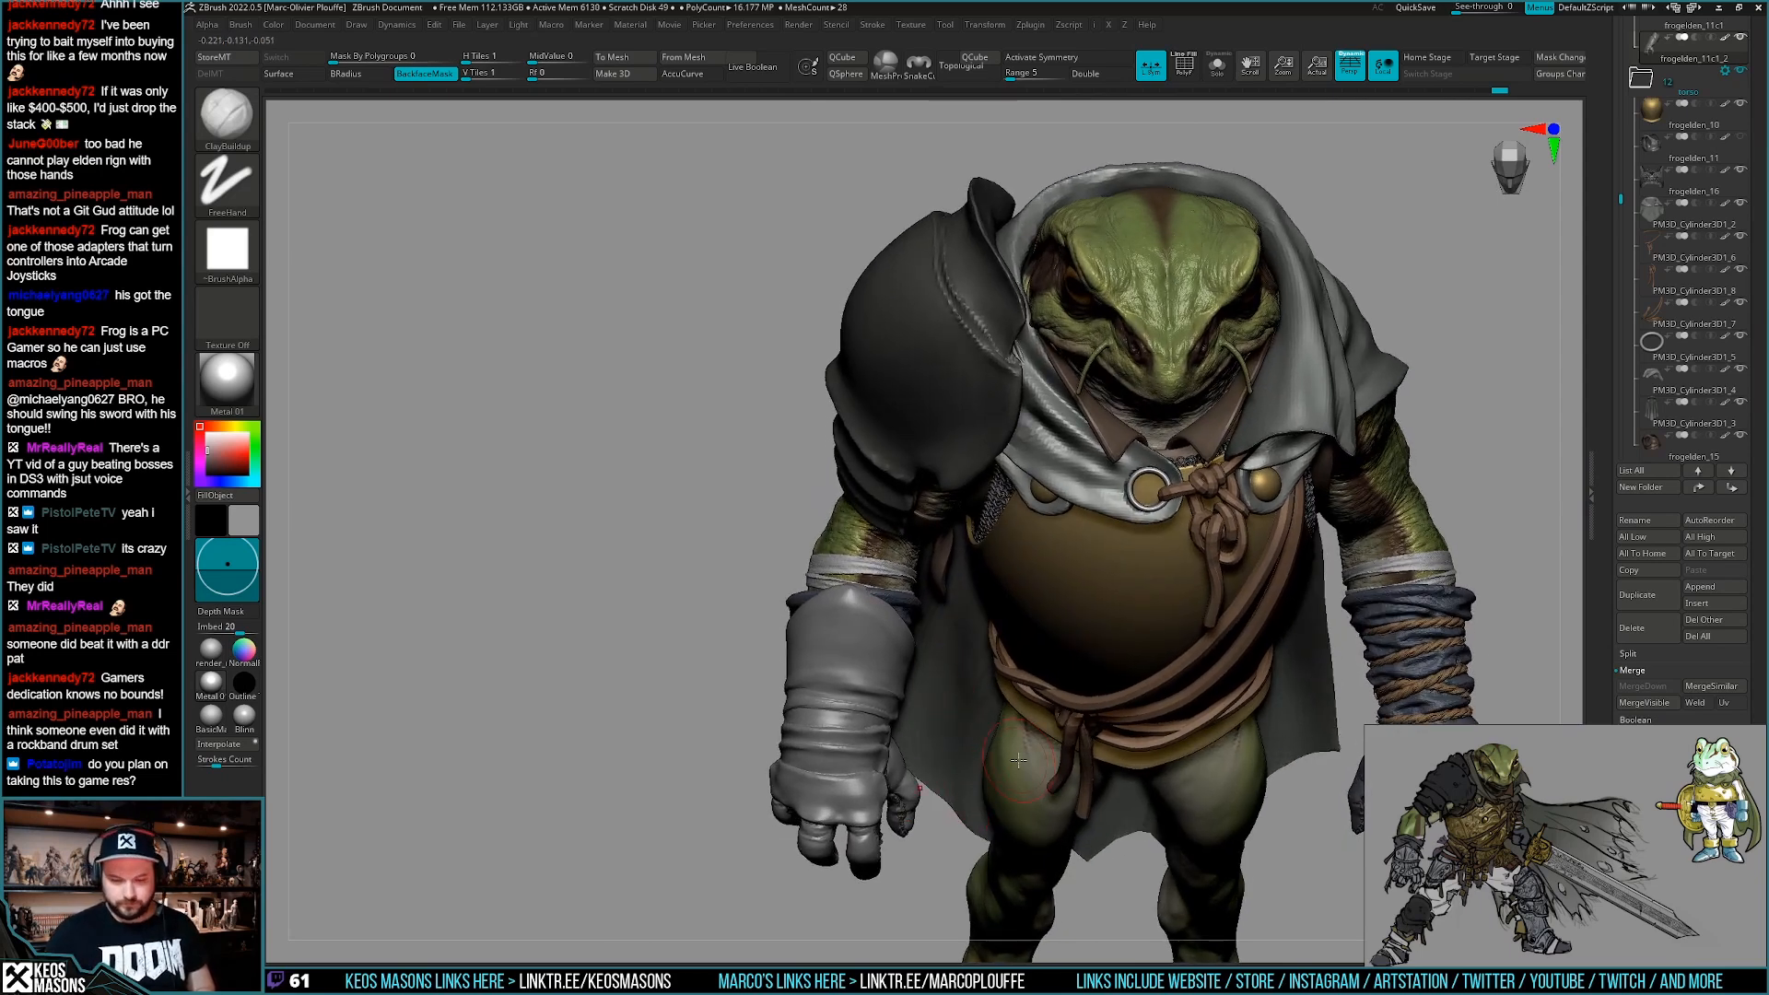
{"action": "right_click_drag", "start_coordinate": [938, 748], "coordinate": [804, 737], "text": "alt"}
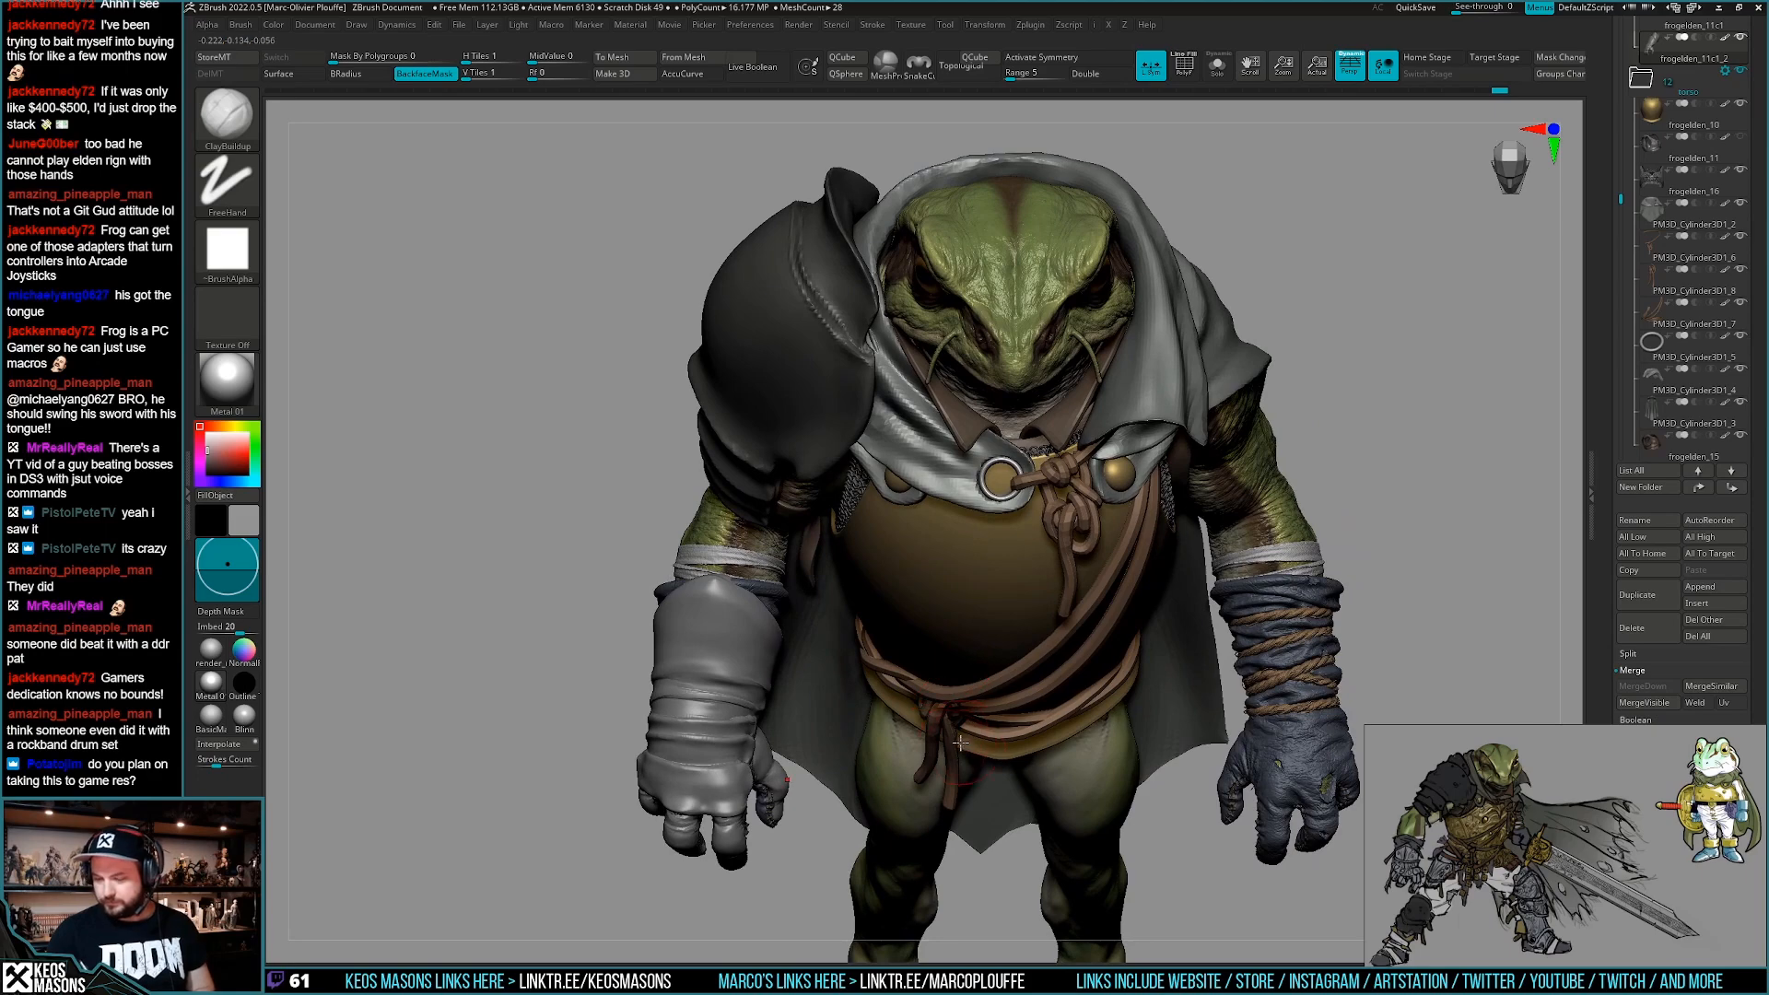
{"action": "right_click_drag", "start_coordinate": [934, 754], "coordinate": [939, 730], "text": "shift"}
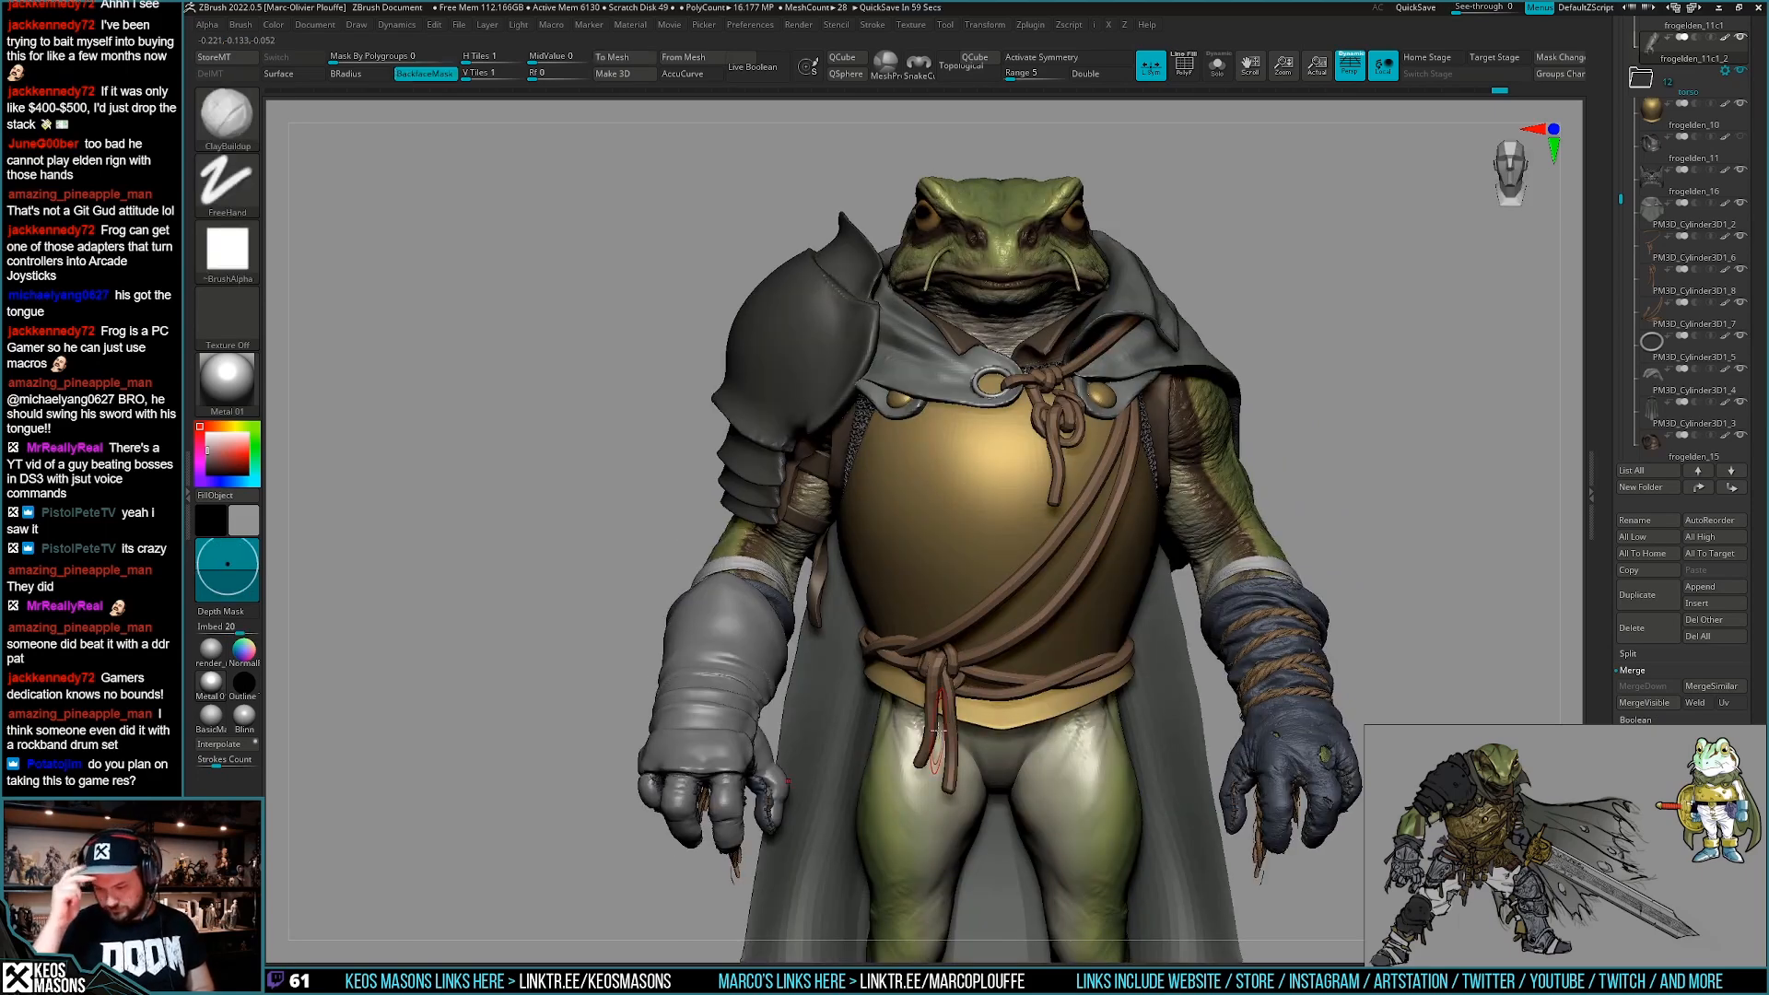
{"action": "mouse_move", "coordinate": [937, 730]}
{"action": "right_mouse_down", "text": "alt"}
{"action": "mouse_move", "coordinate": [1079, 687]}
{"action": "mouse_move", "coordinate": [1076, 775]}
{"action": "right_mouse_up", "text": "alt"}
{"action": "mouse_move", "coordinate": [802, 686]}
{"action": "right_mouse_down"}
{"action": "mouse_move", "coordinate": [932, 728]}
{"action": "mouse_move", "coordinate": [938, 658]}
{"action": "mouse_move", "coordinate": [792, 707]}
{"action": "mouse_move", "coordinate": [799, 642]}
{"action": "right_mouse_up"}
{"action": "key", "text": "space"}
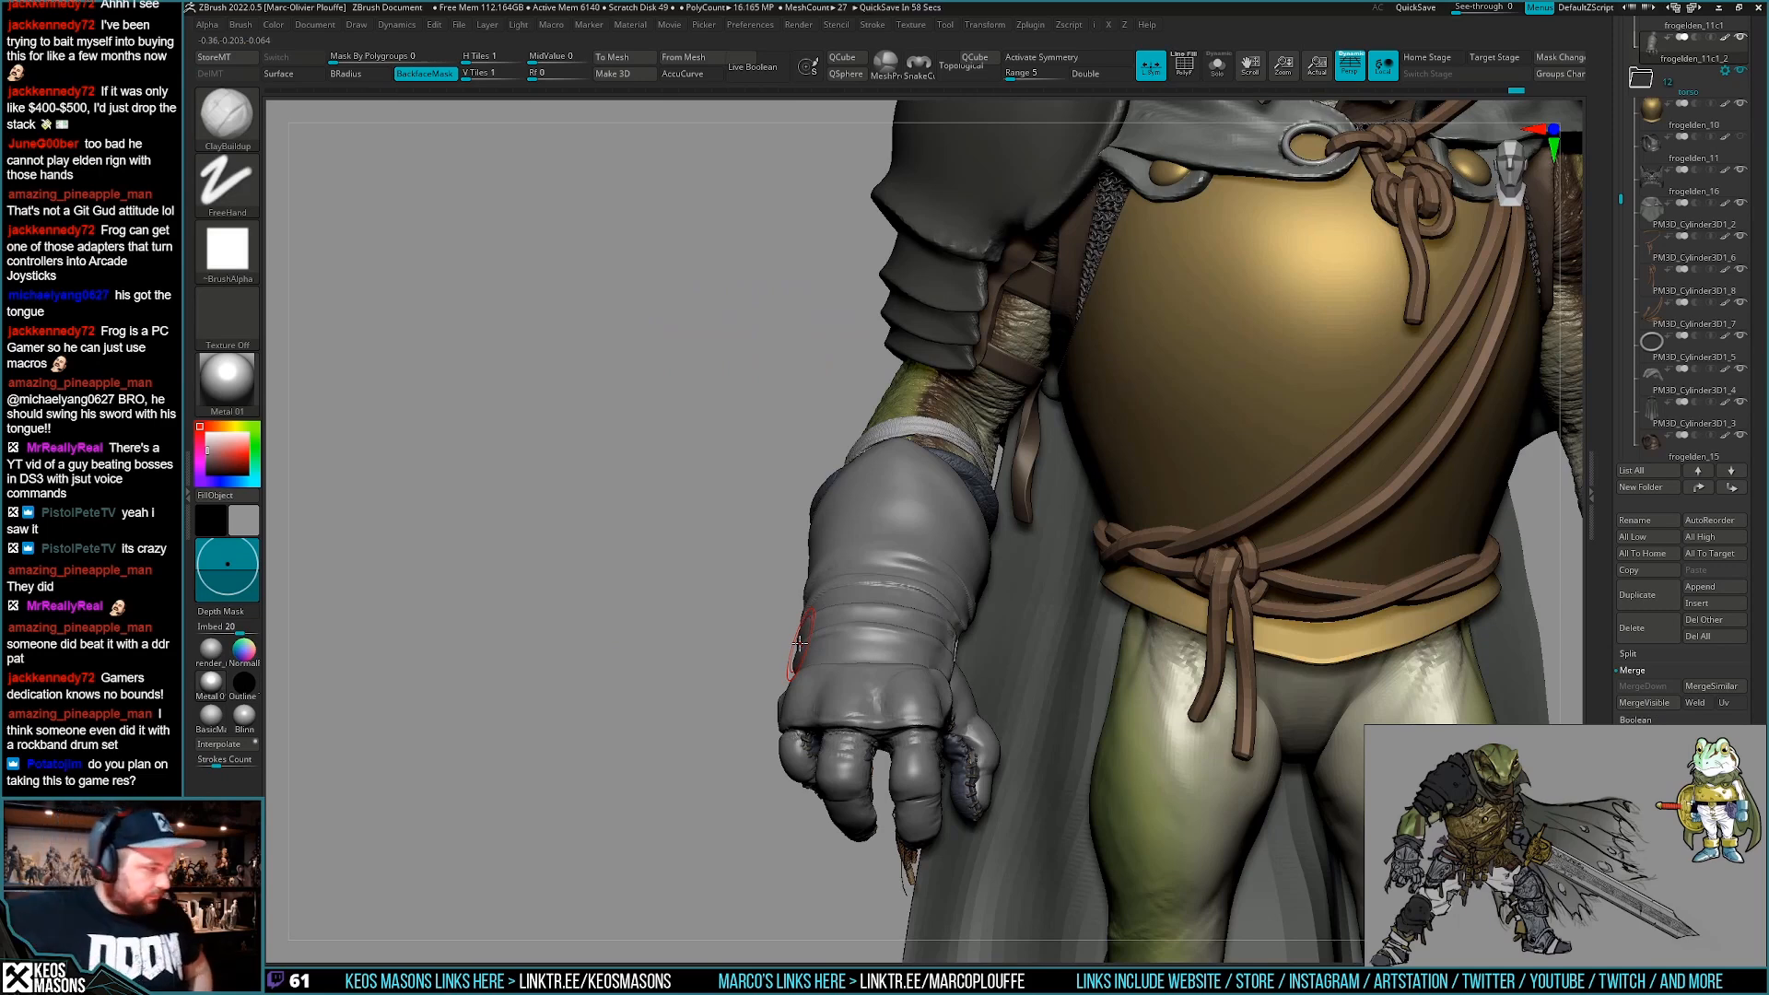
{"action": "mouse_move", "coordinate": [799, 642]}
{"action": "right_mouse_down"}
{"action": "mouse_move", "coordinate": [1023, 658]}
{"action": "mouse_move", "coordinate": [986, 679]}
{"action": "right_mouse_up"}
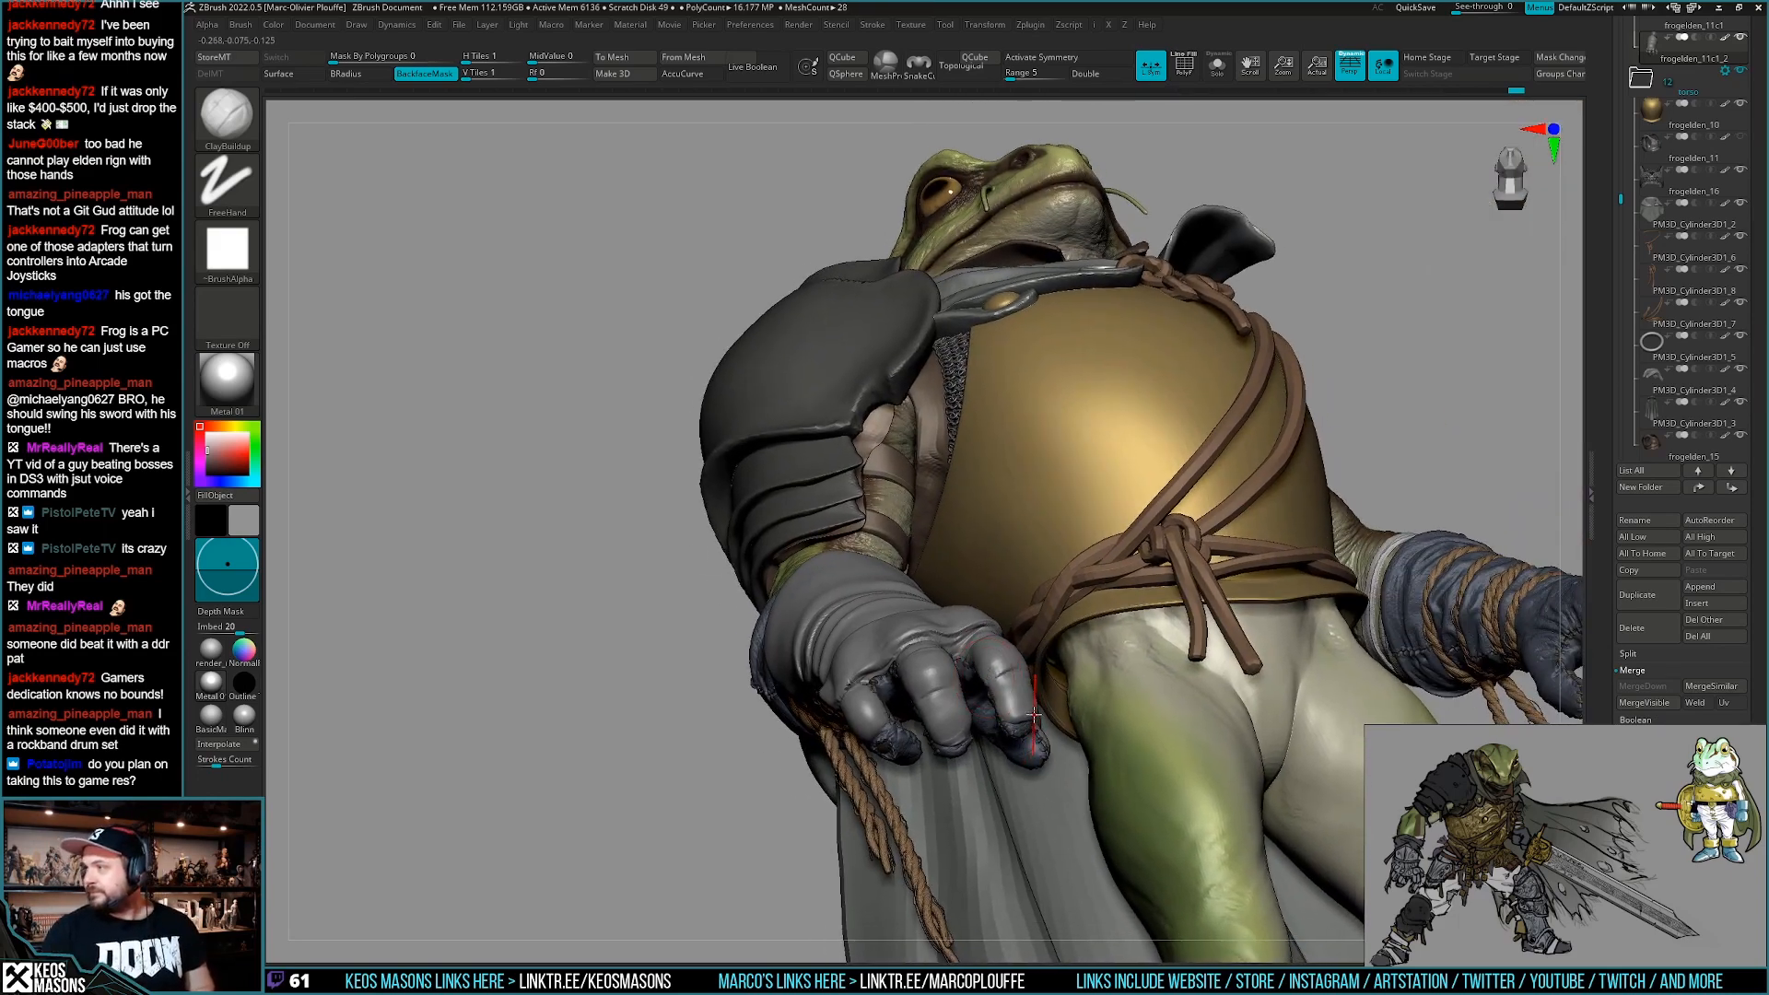
{"action": "right_click_drag", "start_coordinate": [1006, 706], "coordinate": [1032, 566]}
Switch to the Move brush and check the gauntlet with the polyframe display toggled on and off.
{"action": "key", "text": "space"}
{"action": "left_click", "coordinate": [1060, 510]}
{"action": "mouse_move", "coordinate": [1032, 636]}
{"action": "right_mouse_down"}
{"action": "mouse_move", "coordinate": [1008, 687]}
{"action": "mouse_move", "coordinate": [1032, 715]}
{"action": "mouse_move", "coordinate": [1059, 633]}
{"action": "mouse_move", "coordinate": [1148, 682]}
{"action": "mouse_move", "coordinate": [1015, 709]}
{"action": "right_mouse_up"}
{"action": "key", "text": "b"}
{"action": "key", "text": "m"}
{"action": "key", "text": "v"}
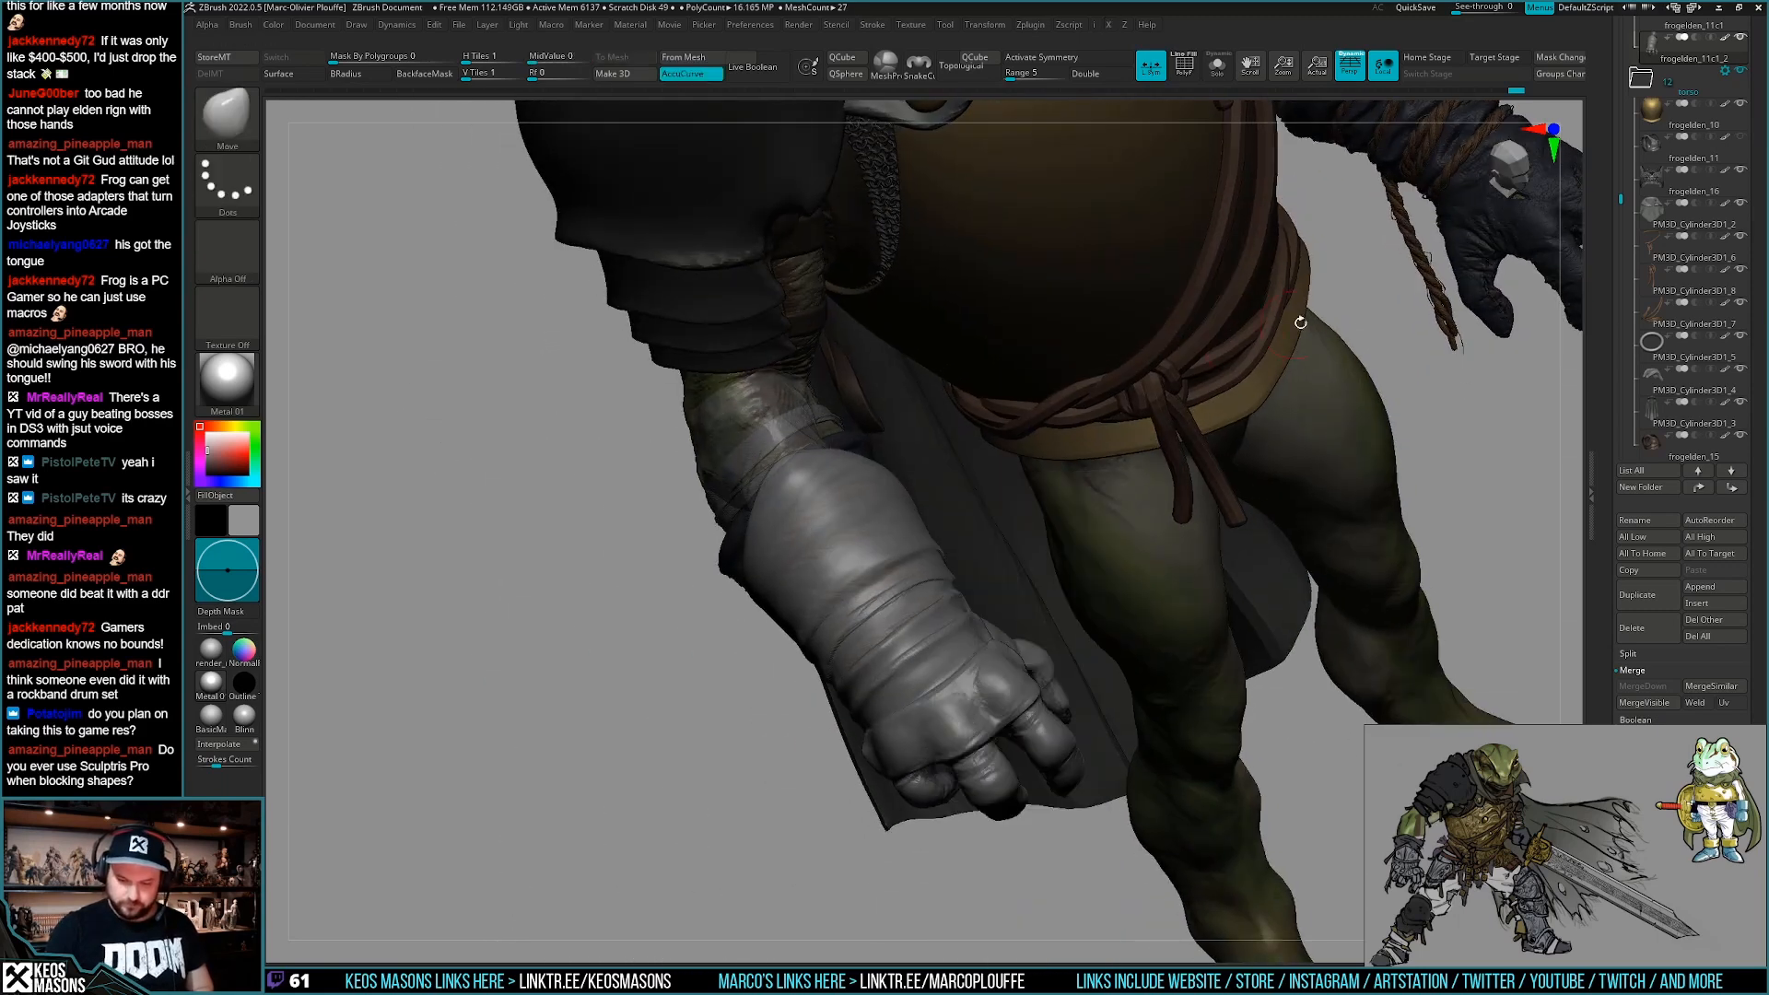
{"action": "key", "text": "shift+f"}
{"action": "key", "text": "shift+f"}
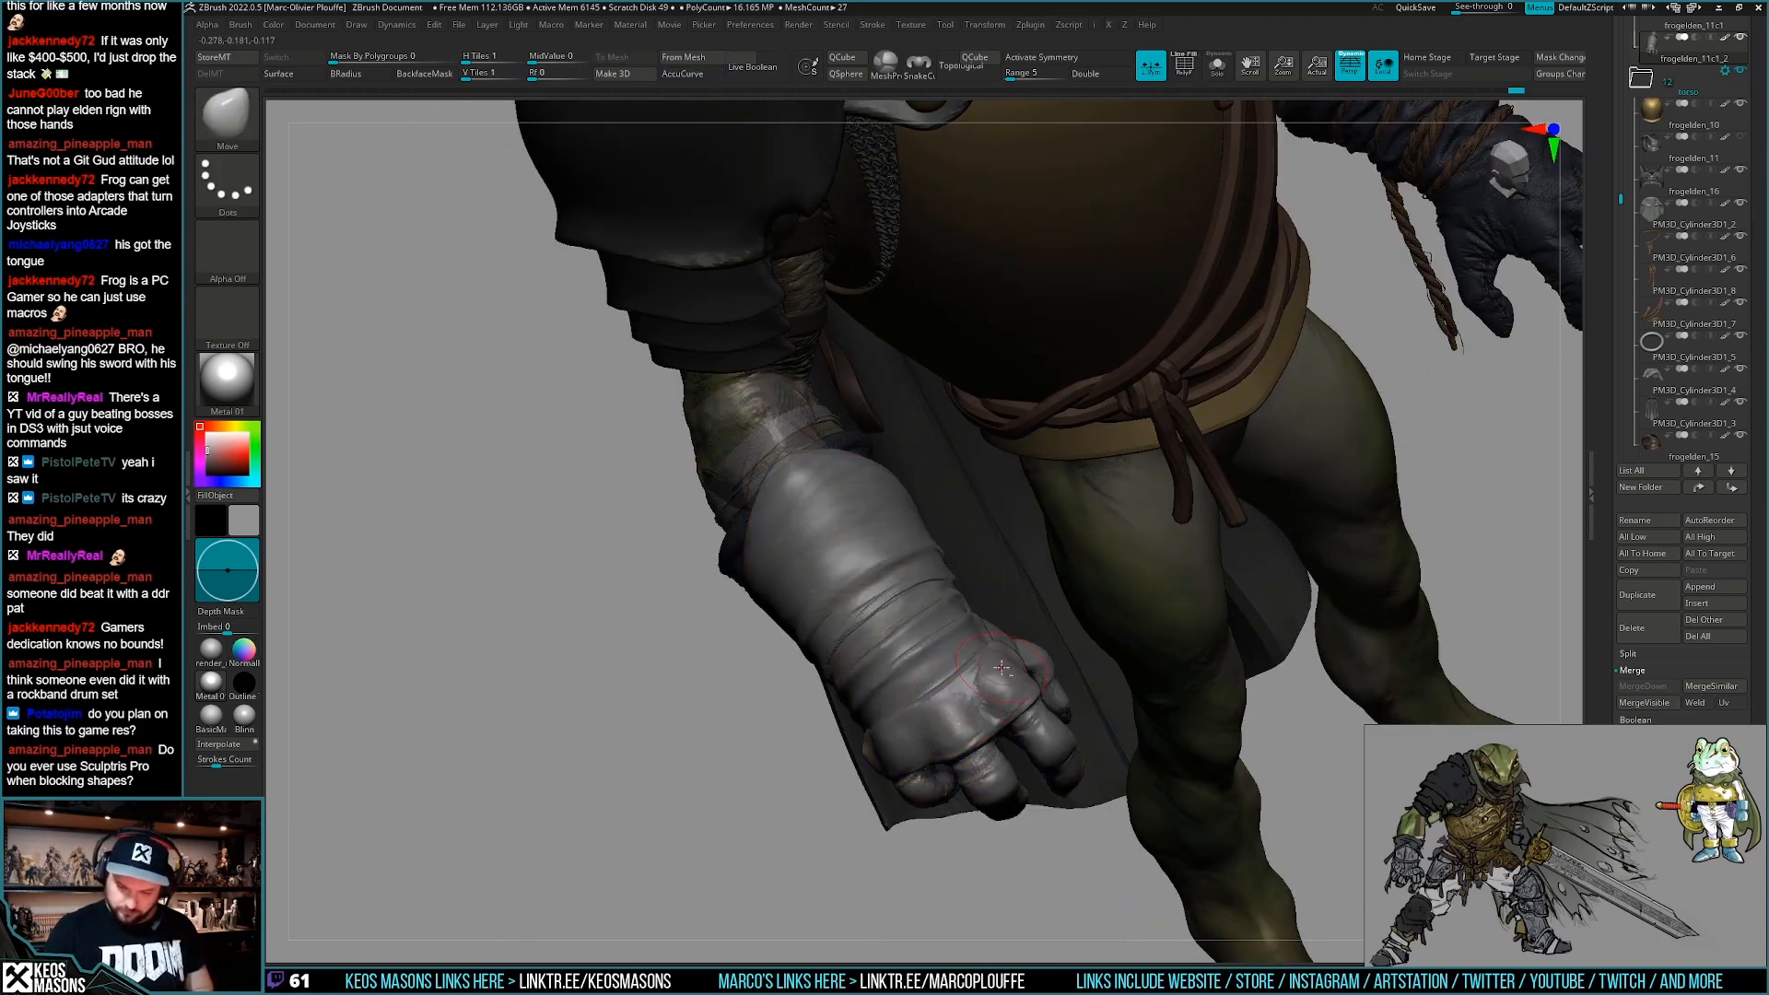
{"action": "key", "text": "shift+f"}
{"action": "key", "text": "shift+f"}
Isolate the gauntlet and reshape the hand plate with the Move brush, flaring its edge above the knuckles.
{"action": "key", "text": "alt+s"}
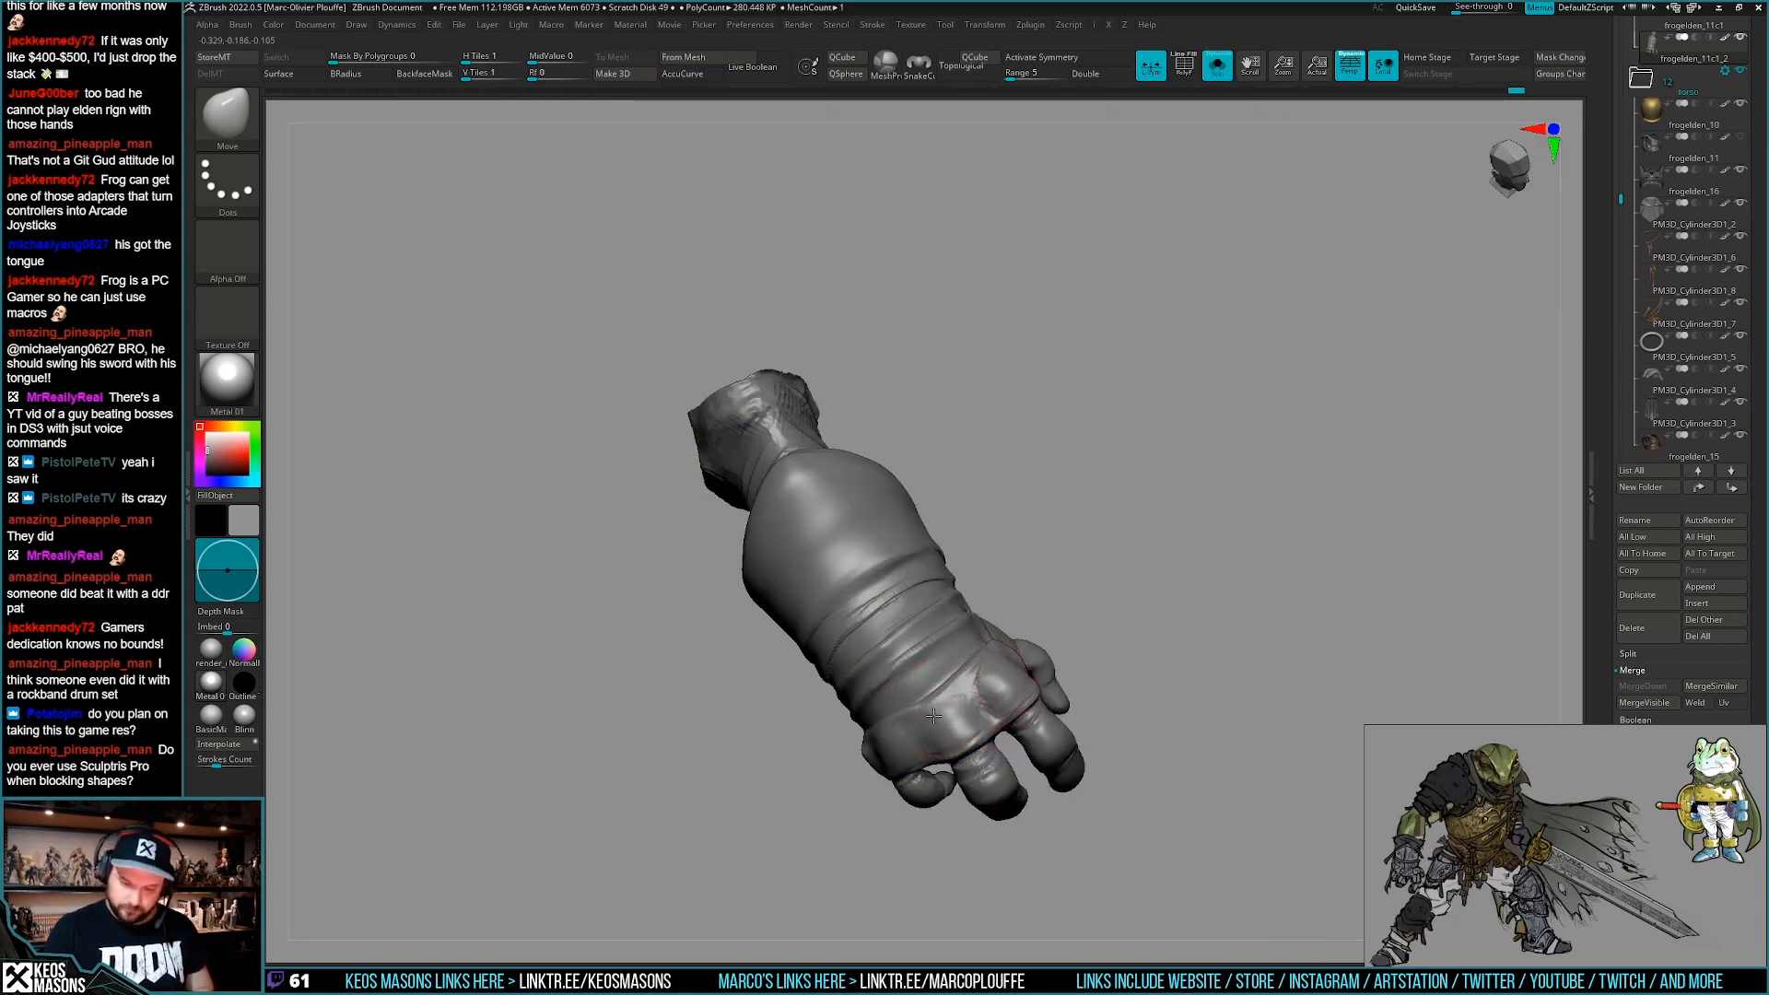
{"action": "mouse_move", "coordinate": [988, 661]}
{"action": "right_mouse_down"}
{"action": "mouse_move", "coordinate": [1014, 644]}
{"action": "mouse_move", "coordinate": [893, 735]}
{"action": "mouse_move", "coordinate": [1022, 701]}
{"action": "mouse_move", "coordinate": [1013, 678]}
{"action": "mouse_move", "coordinate": [876, 697]}
{"action": "right_mouse_up"}
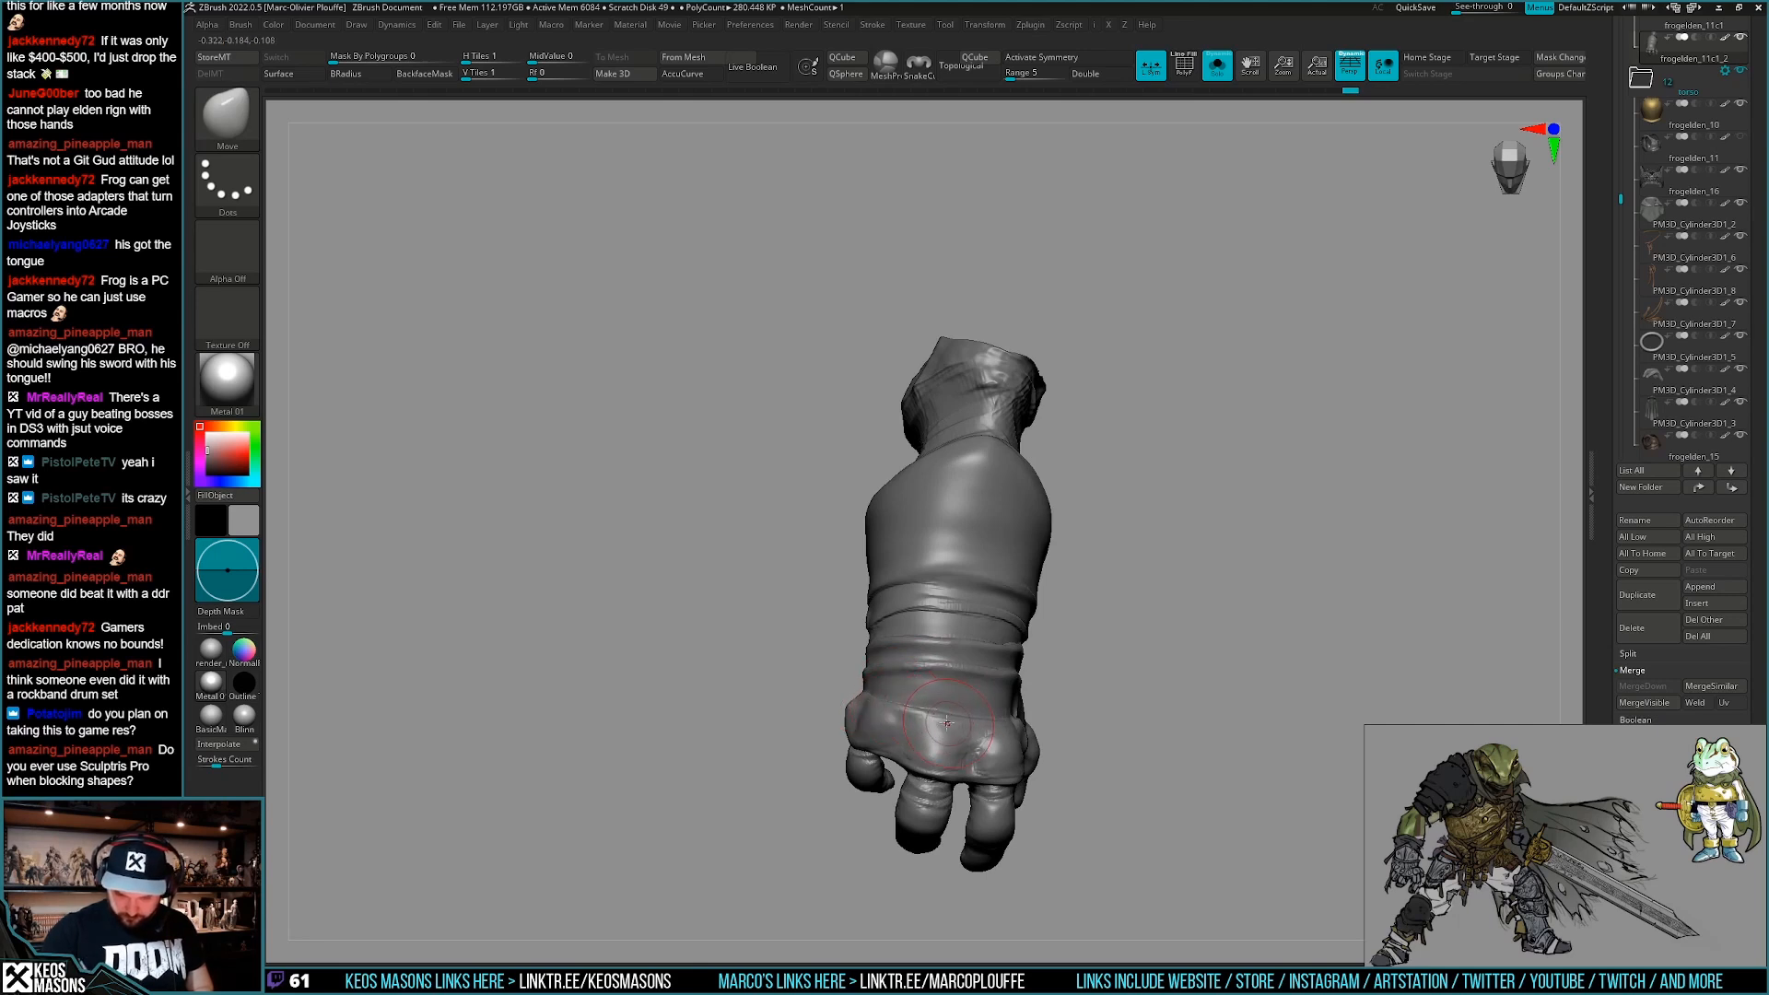
{"action": "right_click_drag", "start_coordinate": [963, 722], "coordinate": [938, 619]}
{"action": "key", "text": "shift+s"}
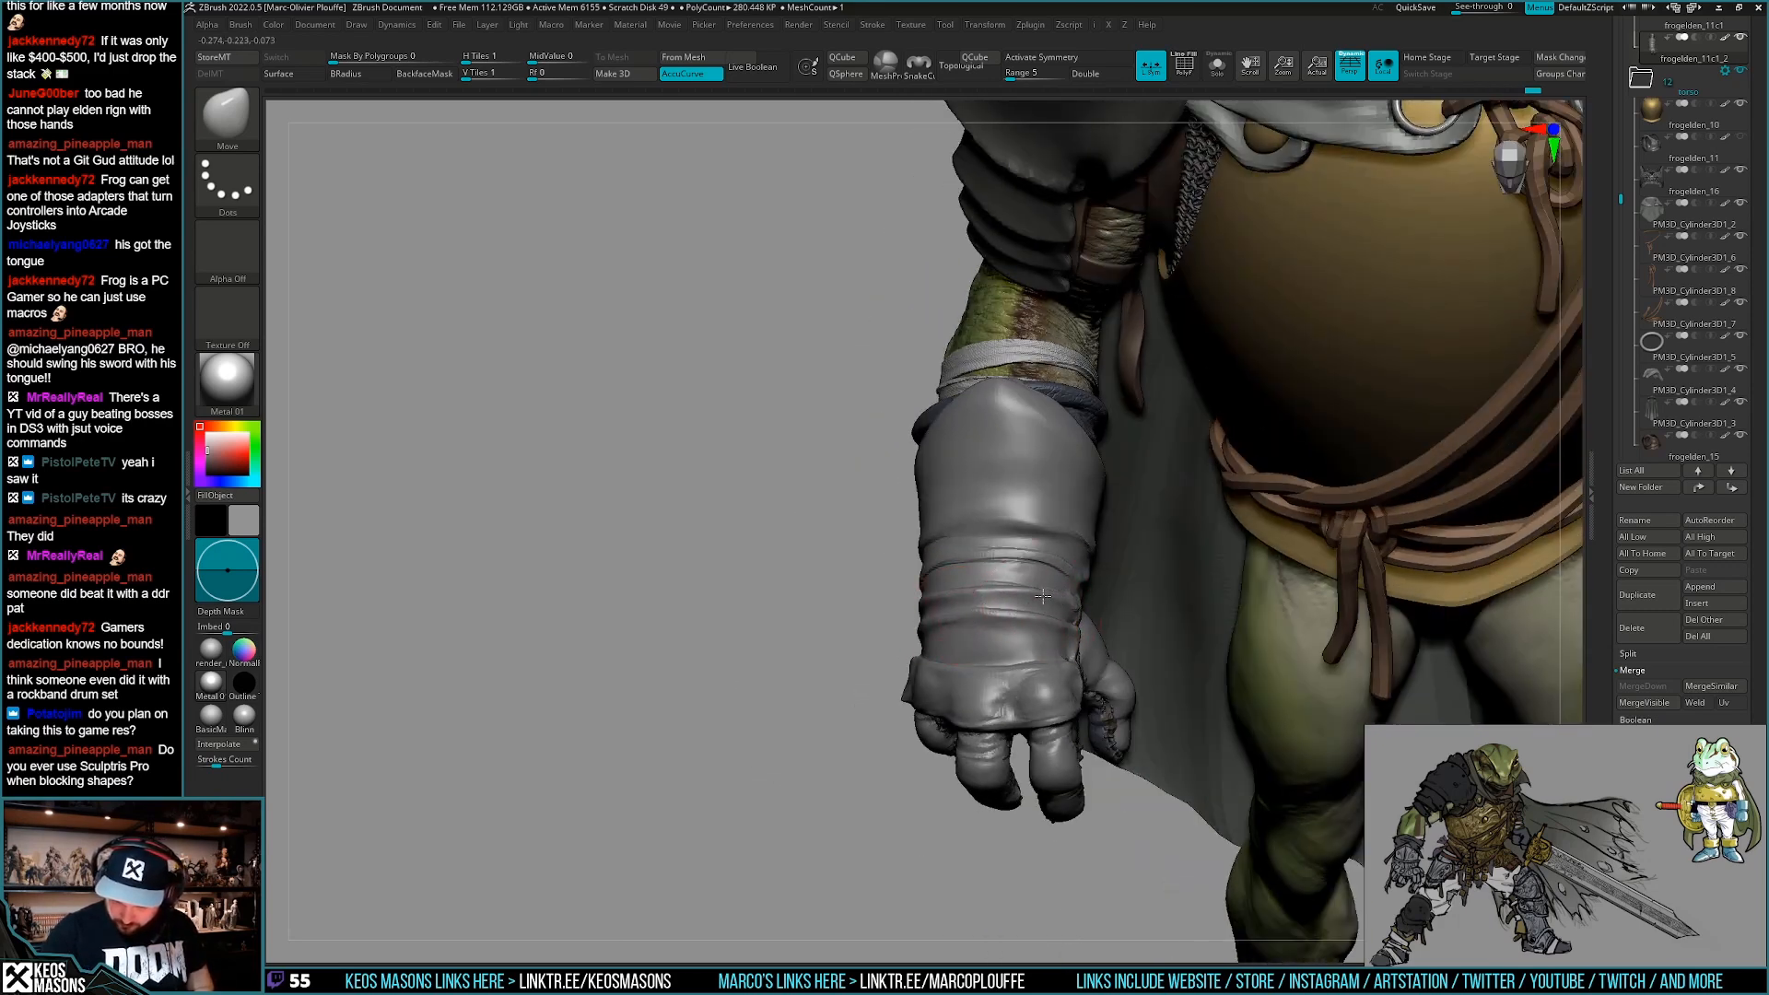
{"action": "right_click_drag", "start_coordinate": [1043, 595], "coordinate": [990, 580]}
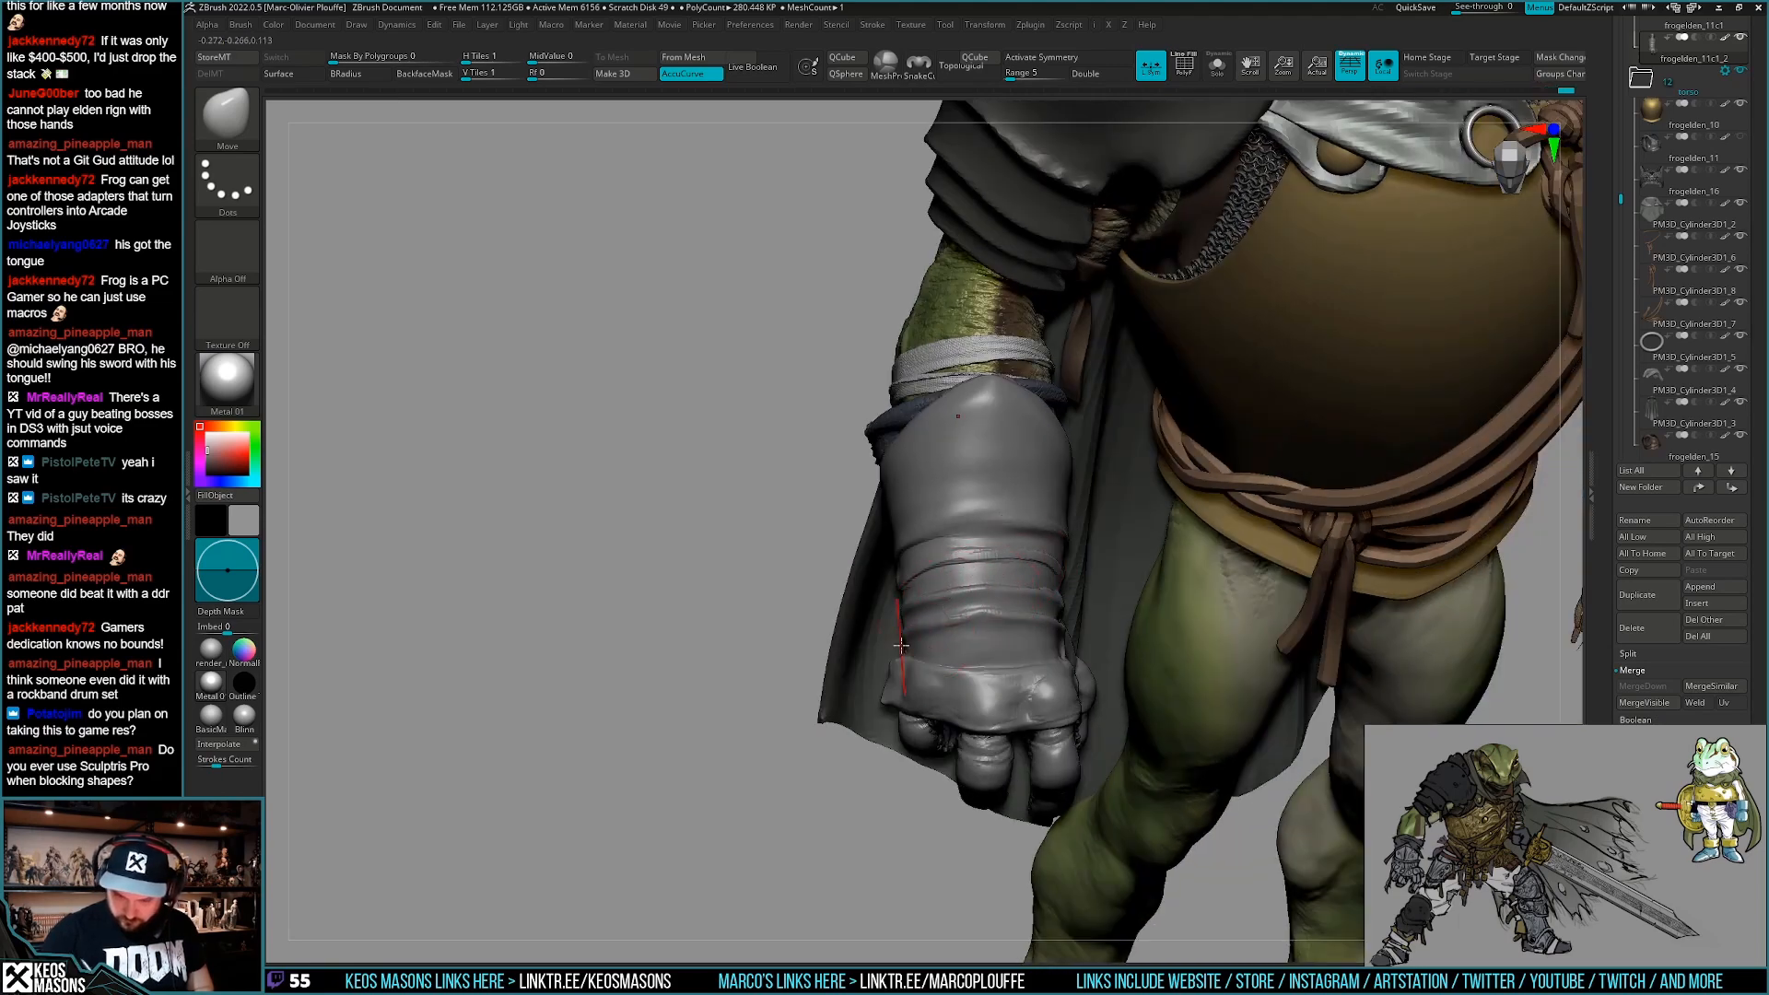
{"action": "right_click_drag", "start_coordinate": [981, 567], "coordinate": [1046, 702]}
{"action": "mouse_move", "coordinate": [1069, 658]}
{"action": "right_mouse_down"}
{"action": "mouse_move", "coordinate": [1024, 667]}
{"action": "mouse_move", "coordinate": [1065, 696]}
{"action": "right_mouse_up"}
Switch to the Orb_Cracks brush and carve a crease beneath the large forearm plate, smoothing the surface beside it.
{"action": "key", "text": "space"}
{"action": "left_click", "coordinate": [1077, 510]}
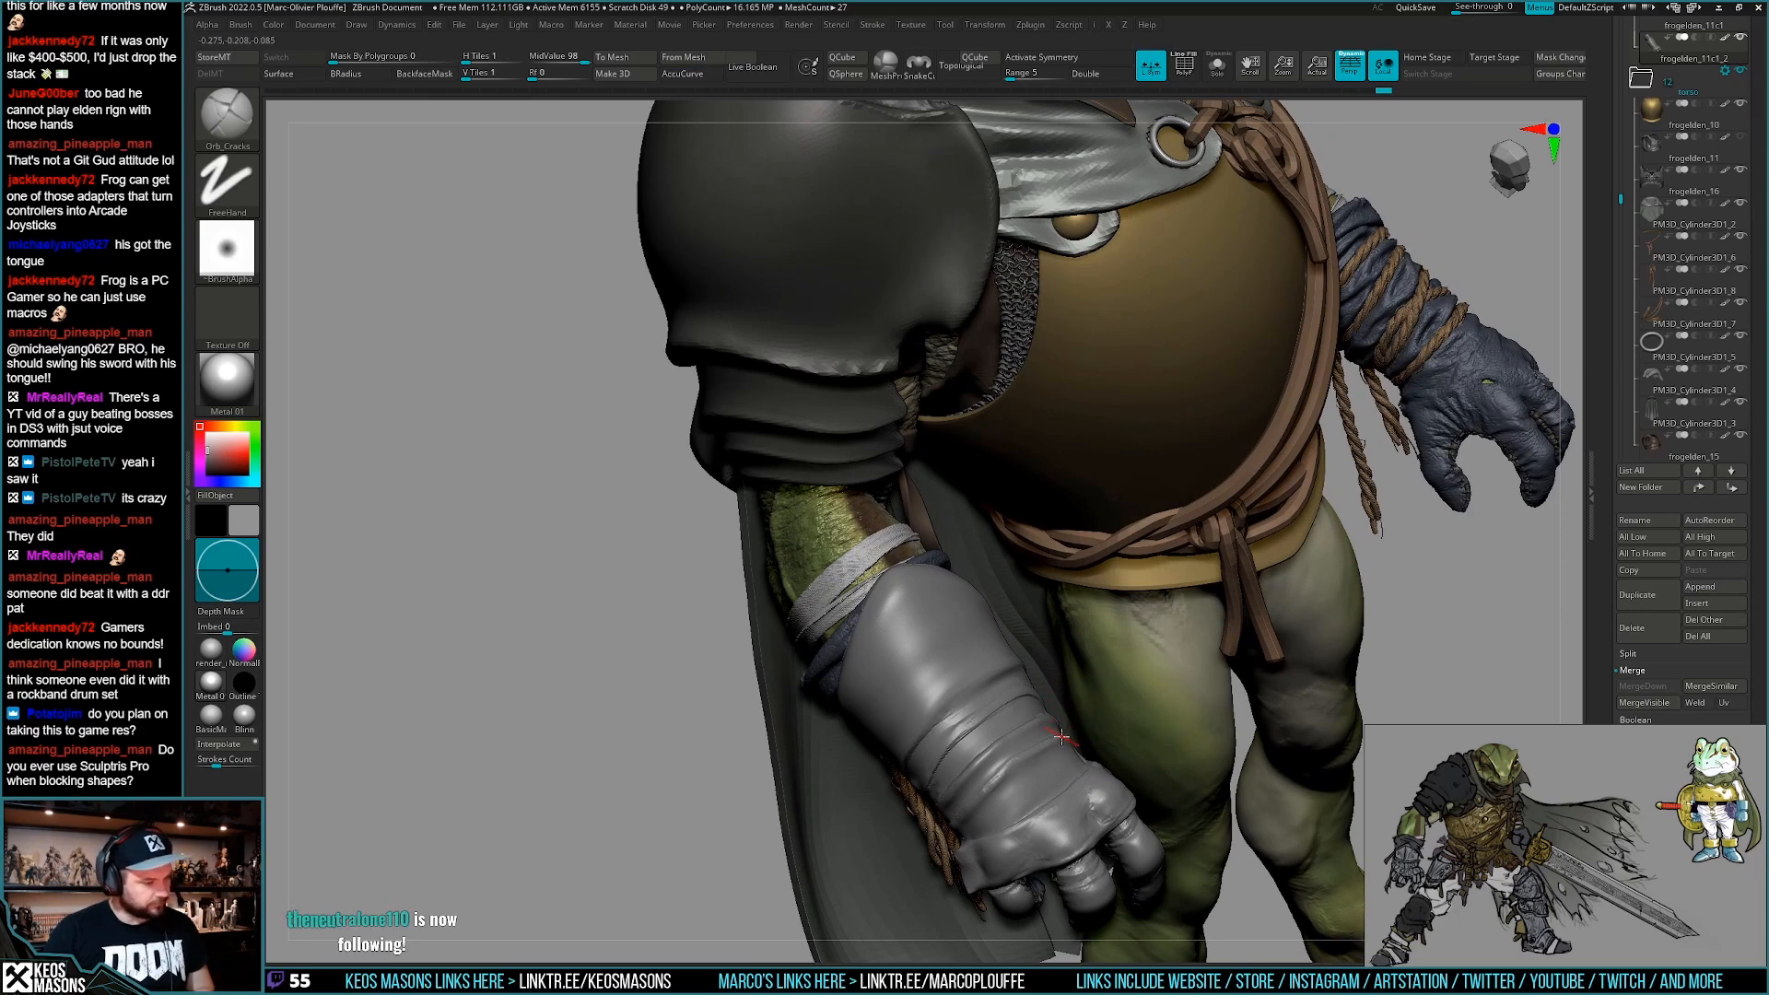
{"action": "mouse_move", "coordinate": [1046, 745]}
{"action": "right_mouse_down", "text": "alt"}
{"action": "mouse_move", "coordinate": [1089, 702]}
{"action": "mouse_move", "coordinate": [1080, 727]}
{"action": "right_mouse_up", "text": "alt"}
{"action": "key", "text": "space"}
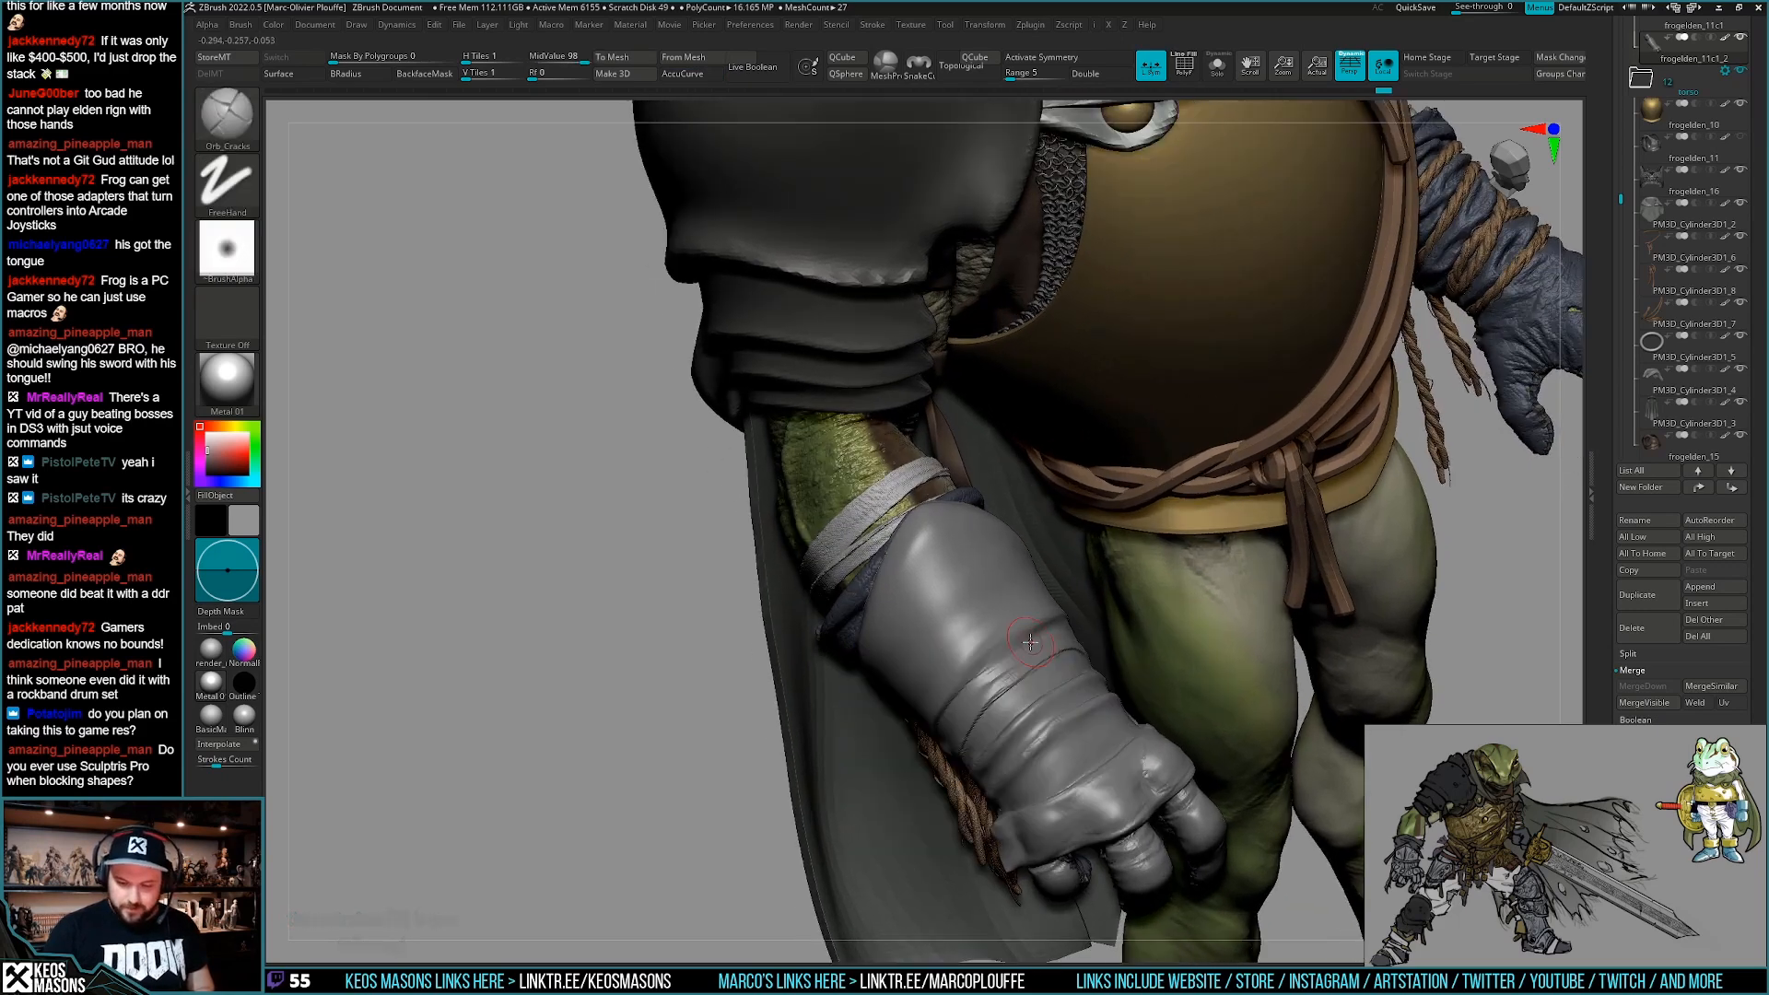
{"action": "left_click_drag", "start_coordinate": [983, 669], "coordinate": [978, 672]}
{"action": "right_click_drag", "start_coordinate": [978, 672], "coordinate": [984, 661]}
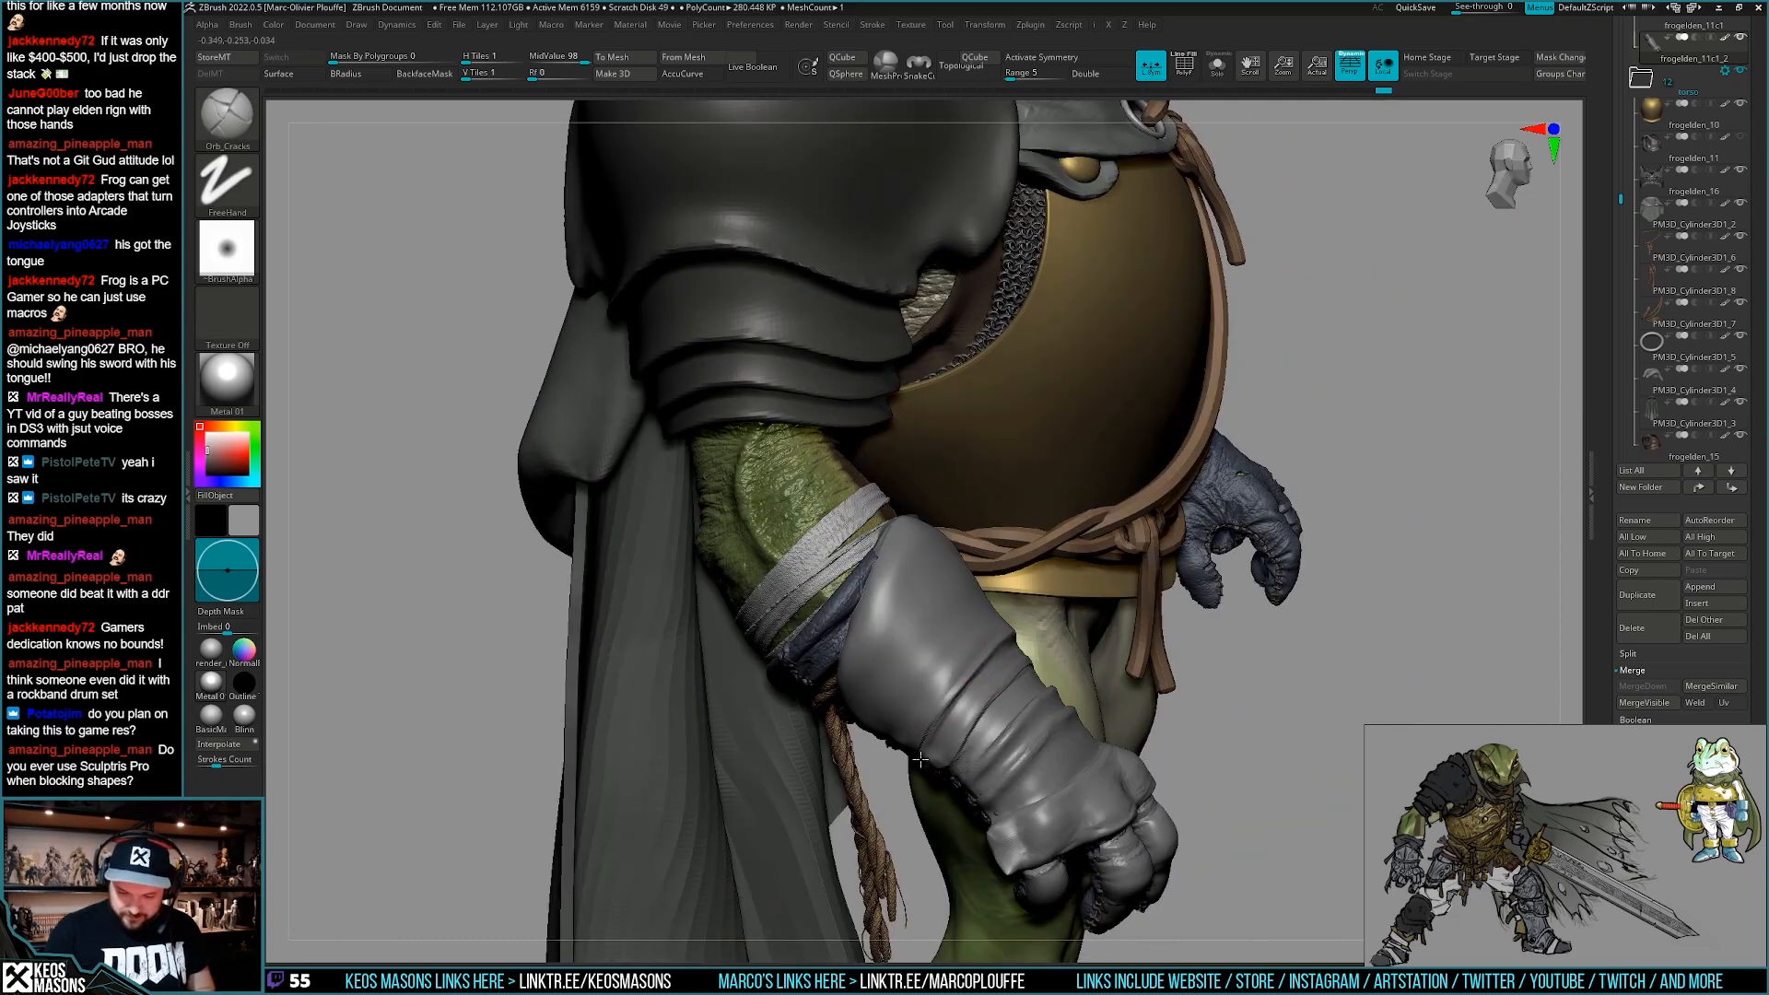
{"action": "key", "text": "shift"}
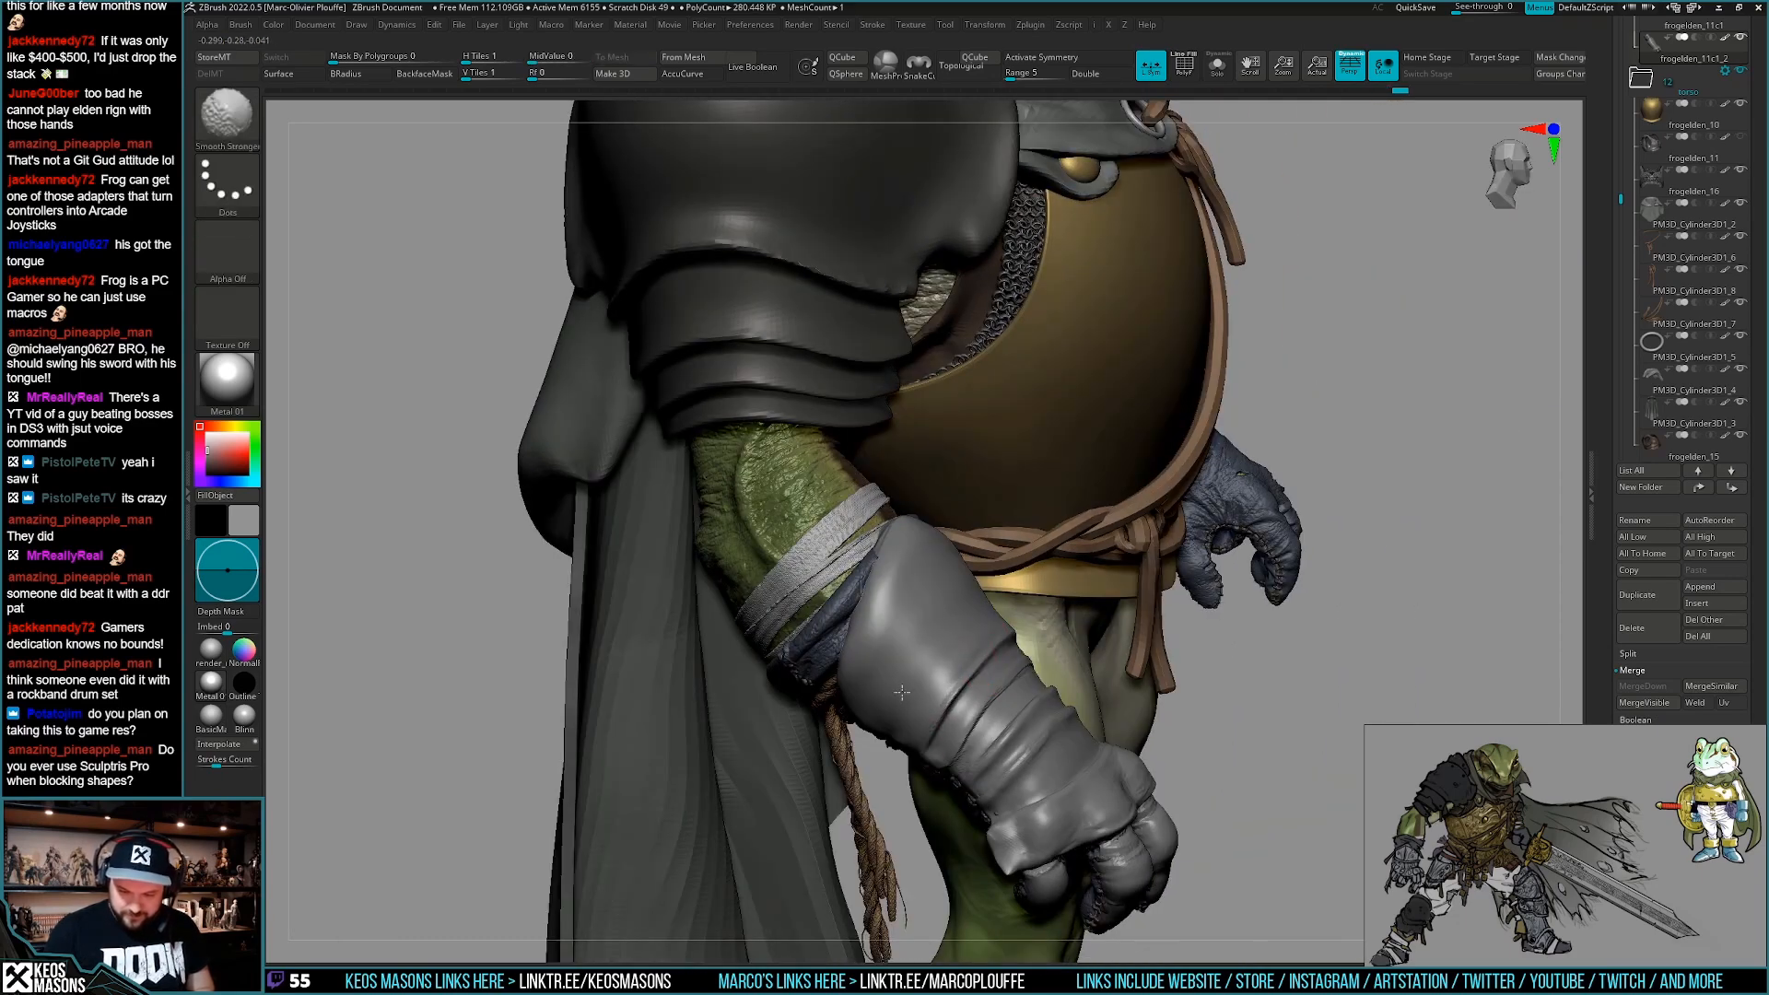
Deepen the crease across the forearm where the large plate meets the first wrist band.
{"action": "mouse_move", "coordinate": [898, 623]}
{"action": "right_mouse_down"}
{"action": "mouse_move", "coordinate": [1087, 612]}
{"action": "mouse_move", "coordinate": [979, 585]}
{"action": "mouse_move", "coordinate": [904, 534]}
{"action": "mouse_move", "coordinate": [960, 647]}
{"action": "mouse_move", "coordinate": [977, 617]}
{"action": "mouse_move", "coordinate": [1010, 742]}
{"action": "mouse_move", "coordinate": [1032, 645]}
{"action": "right_mouse_up"}
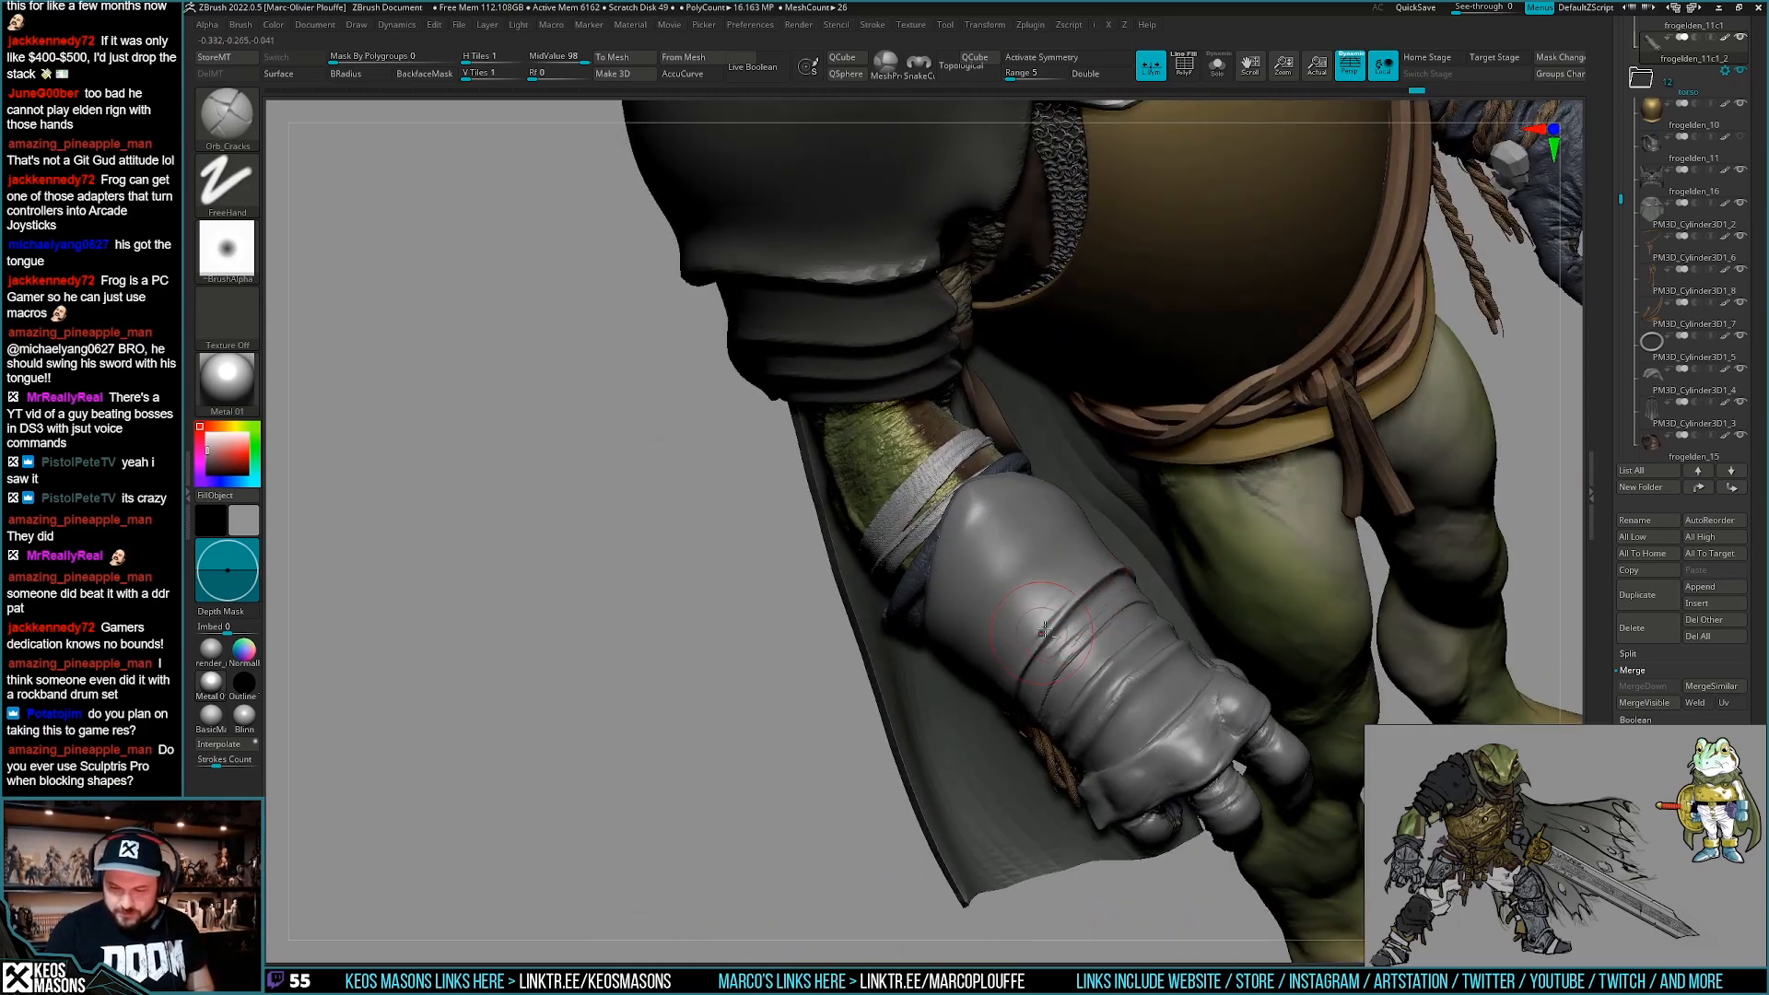
{"action": "right_click", "coordinate": [1027, 684]}
{"action": "left_click_drag", "start_coordinate": [1115, 568], "coordinate": [1038, 642]}
{"action": "mouse_move", "coordinate": [1039, 643]}
{"action": "right_mouse_down"}
{"action": "mouse_move", "coordinate": [992, 656]}
{"action": "mouse_move", "coordinate": [1022, 619]}
{"action": "mouse_move", "coordinate": [1071, 718]}
{"action": "mouse_move", "coordinate": [1092, 607]}
{"action": "right_mouse_up"}
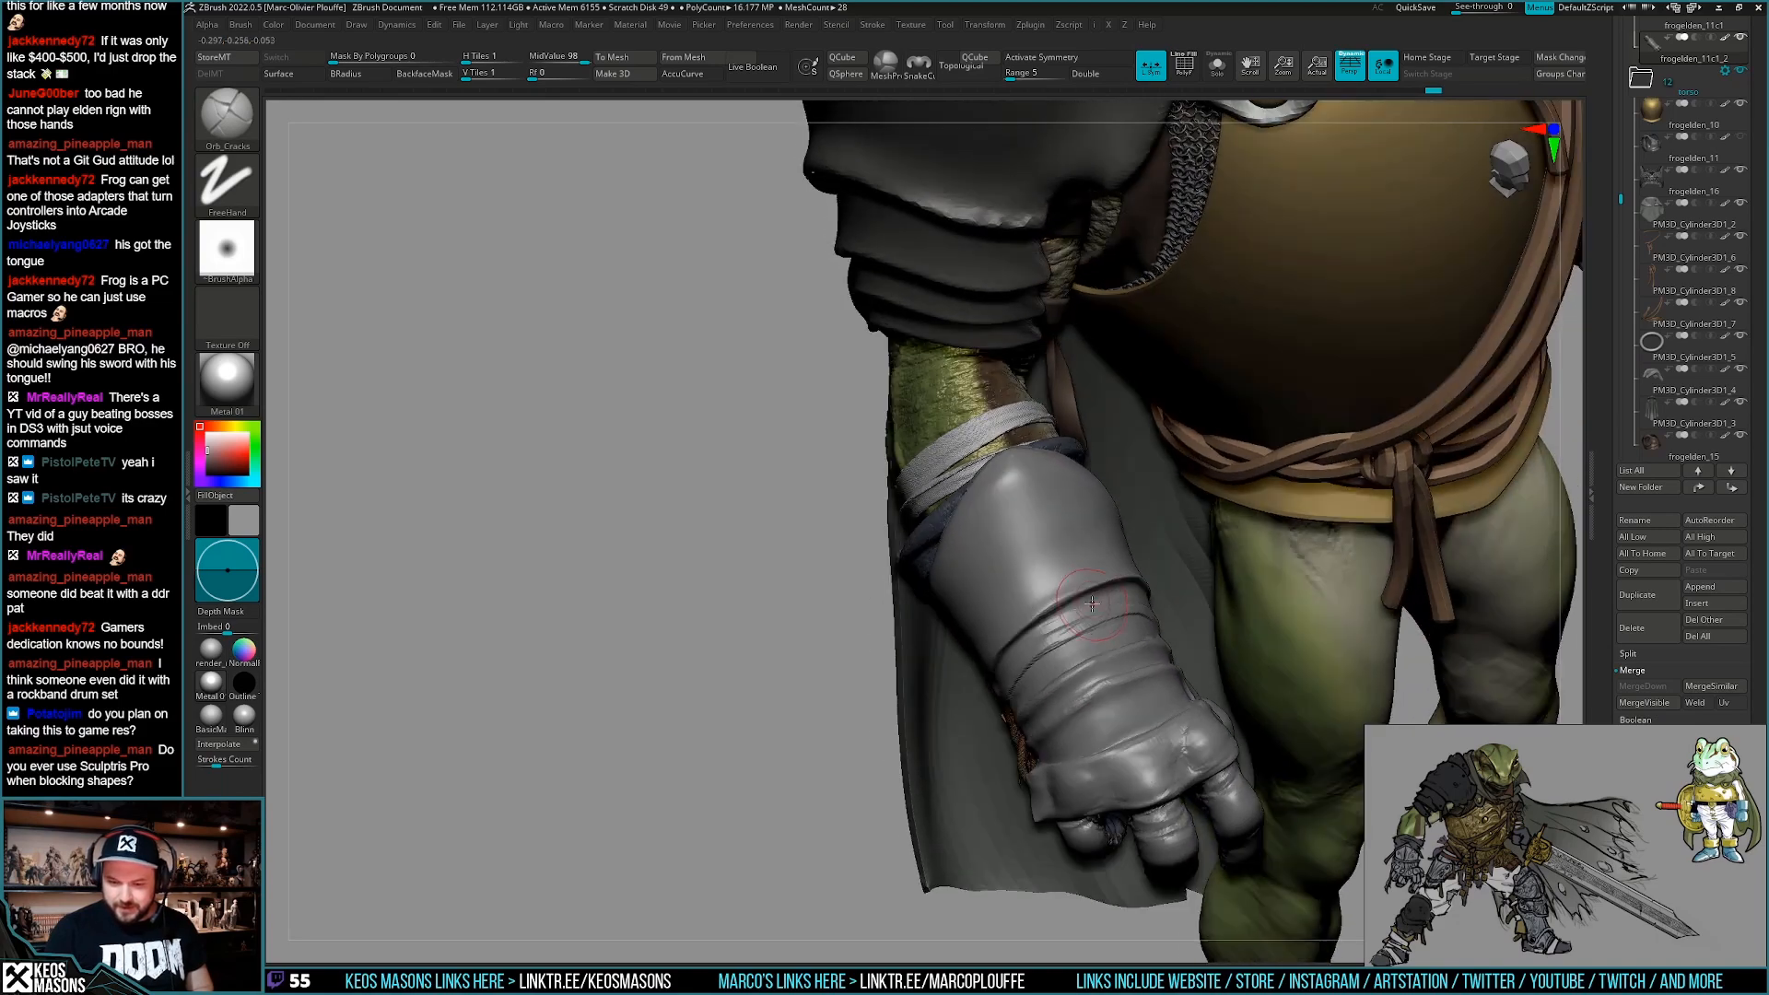
{"action": "mouse_move", "coordinate": [1002, 658]}
{"action": "right_mouse_down"}
{"action": "mouse_move", "coordinate": [1082, 653]}
{"action": "mouse_move", "coordinate": [1033, 682]}
{"action": "right_mouse_up"}
{"action": "right_click", "coordinate": [1031, 724]}
{"action": "key", "text": "space"}
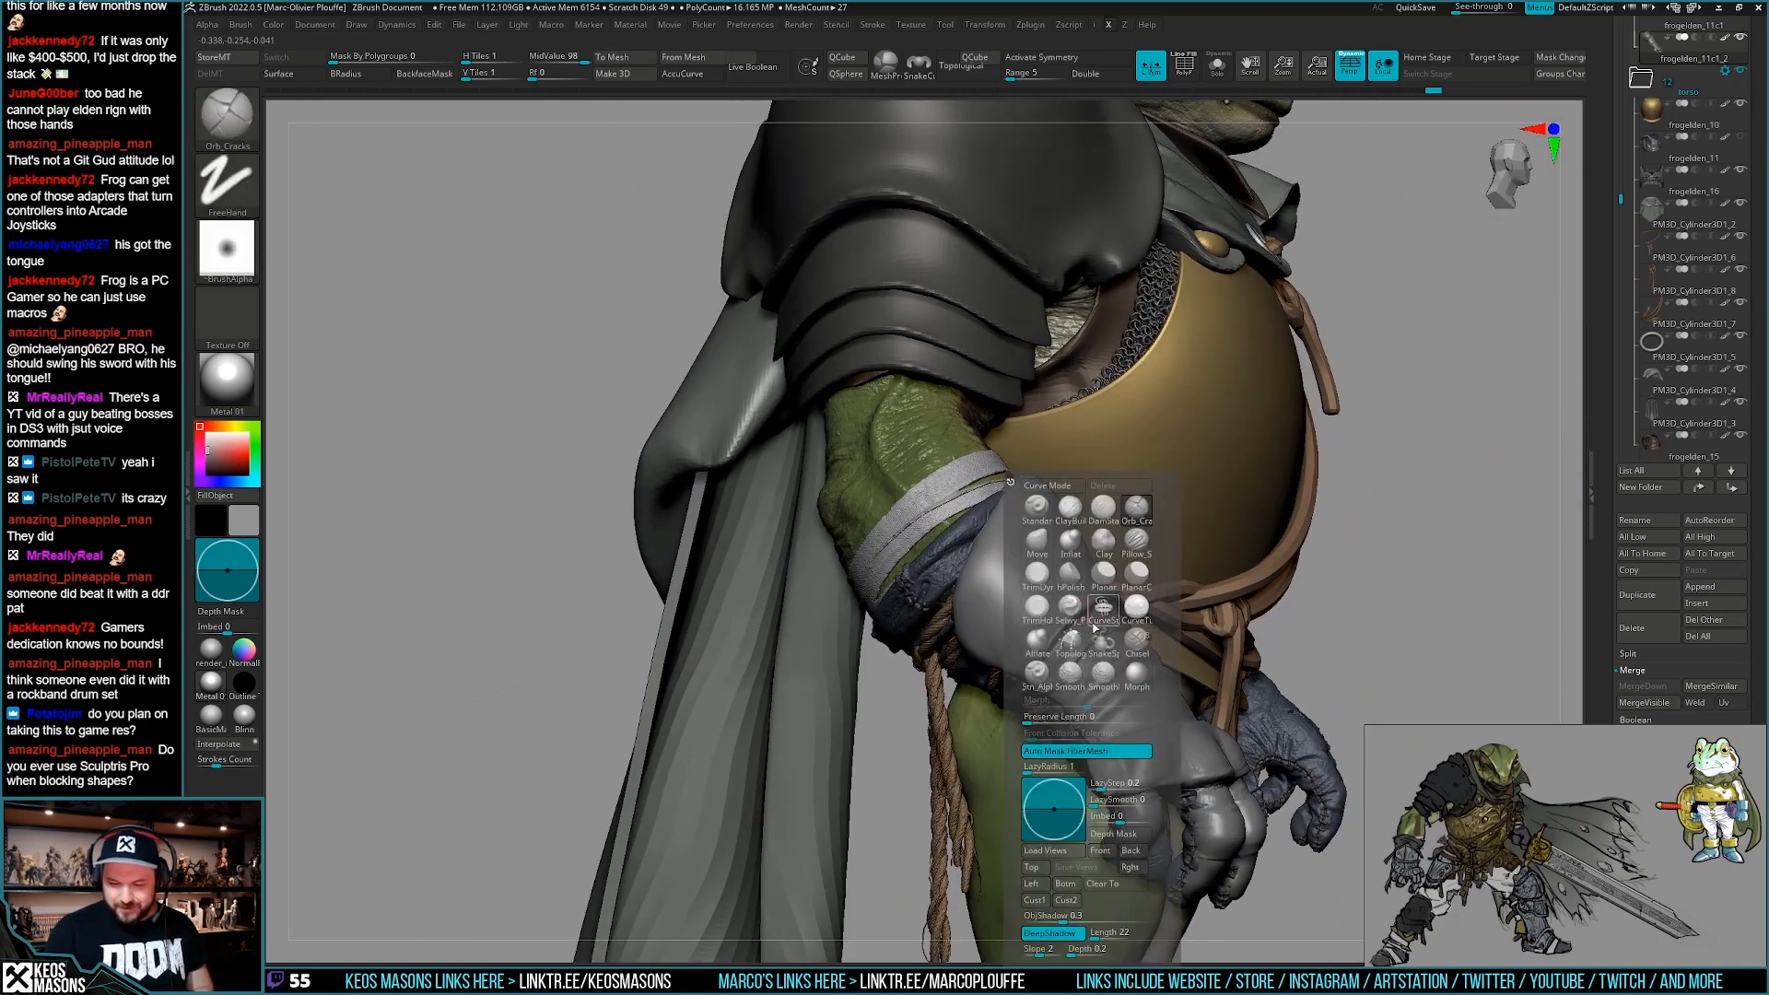
Switch to the hPolish brush and flatten the surface of the large forearm plate from its outer and inner sides.
{"action": "left_click", "coordinate": [1062, 615]}
{"action": "right_click_drag", "start_coordinate": [1062, 615], "coordinate": [1073, 580]}
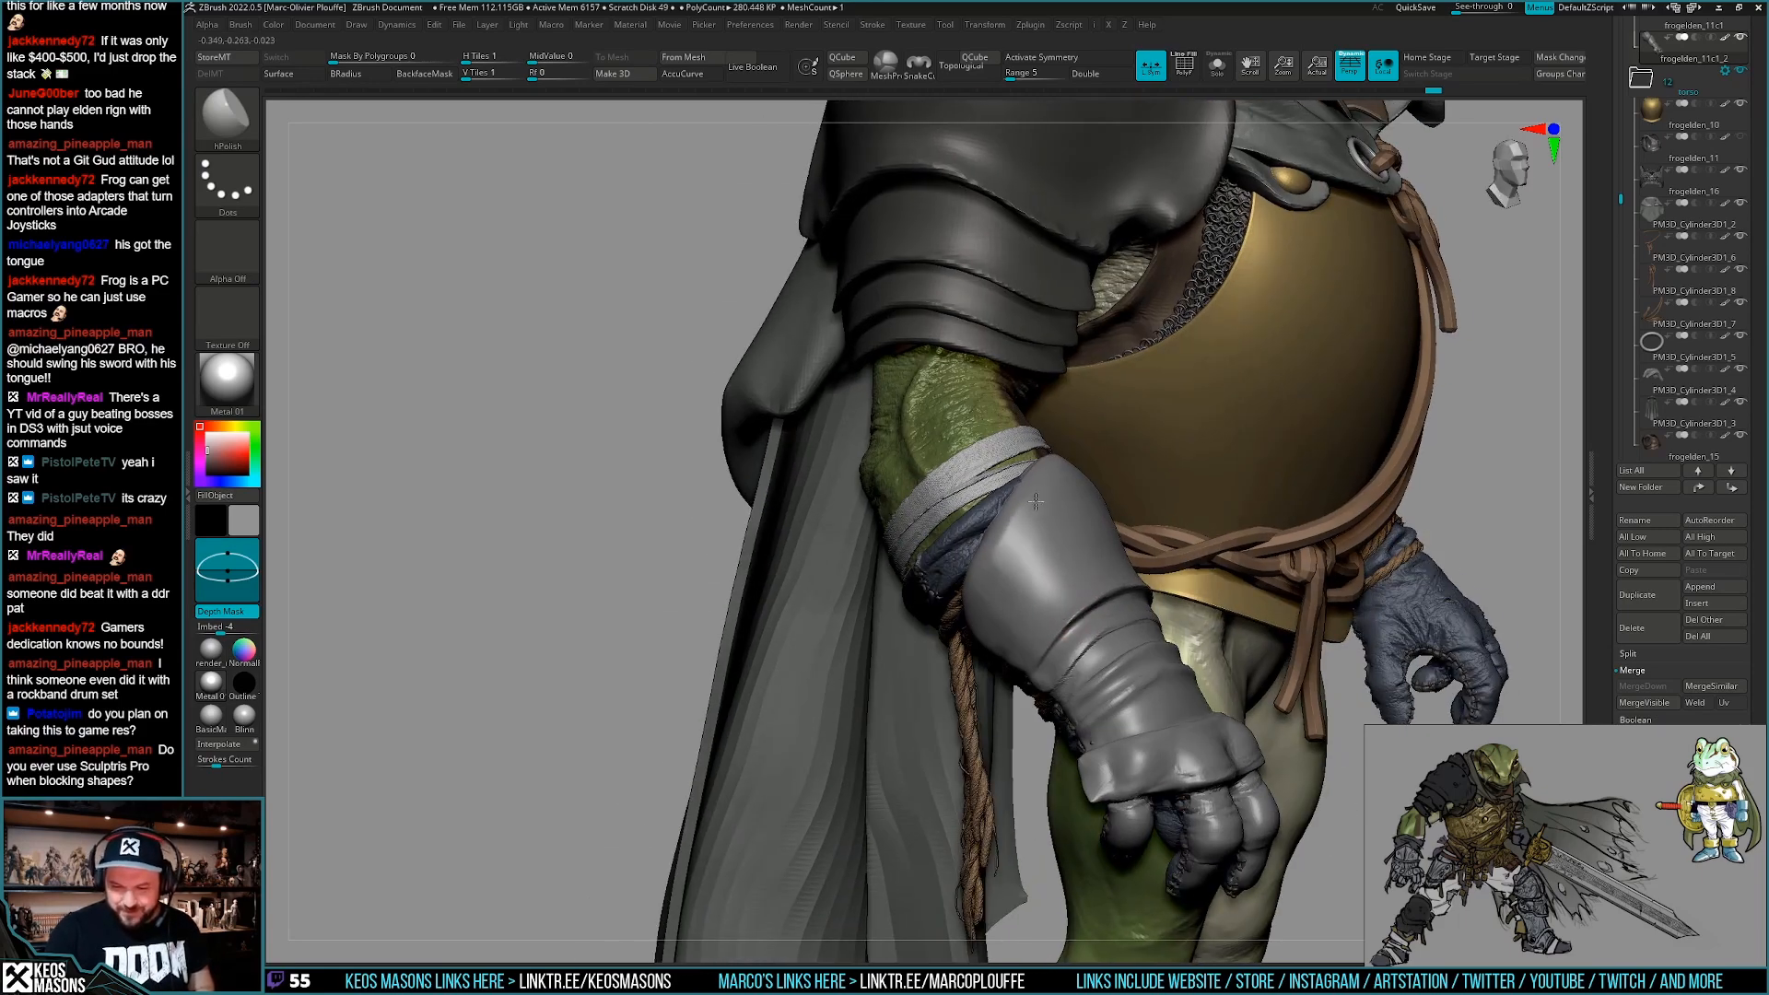
{"action": "right_click_drag", "start_coordinate": [997, 640], "coordinate": [1109, 498]}
{"action": "right_click_drag", "start_coordinate": [1150, 599], "coordinate": [1110, 625]}
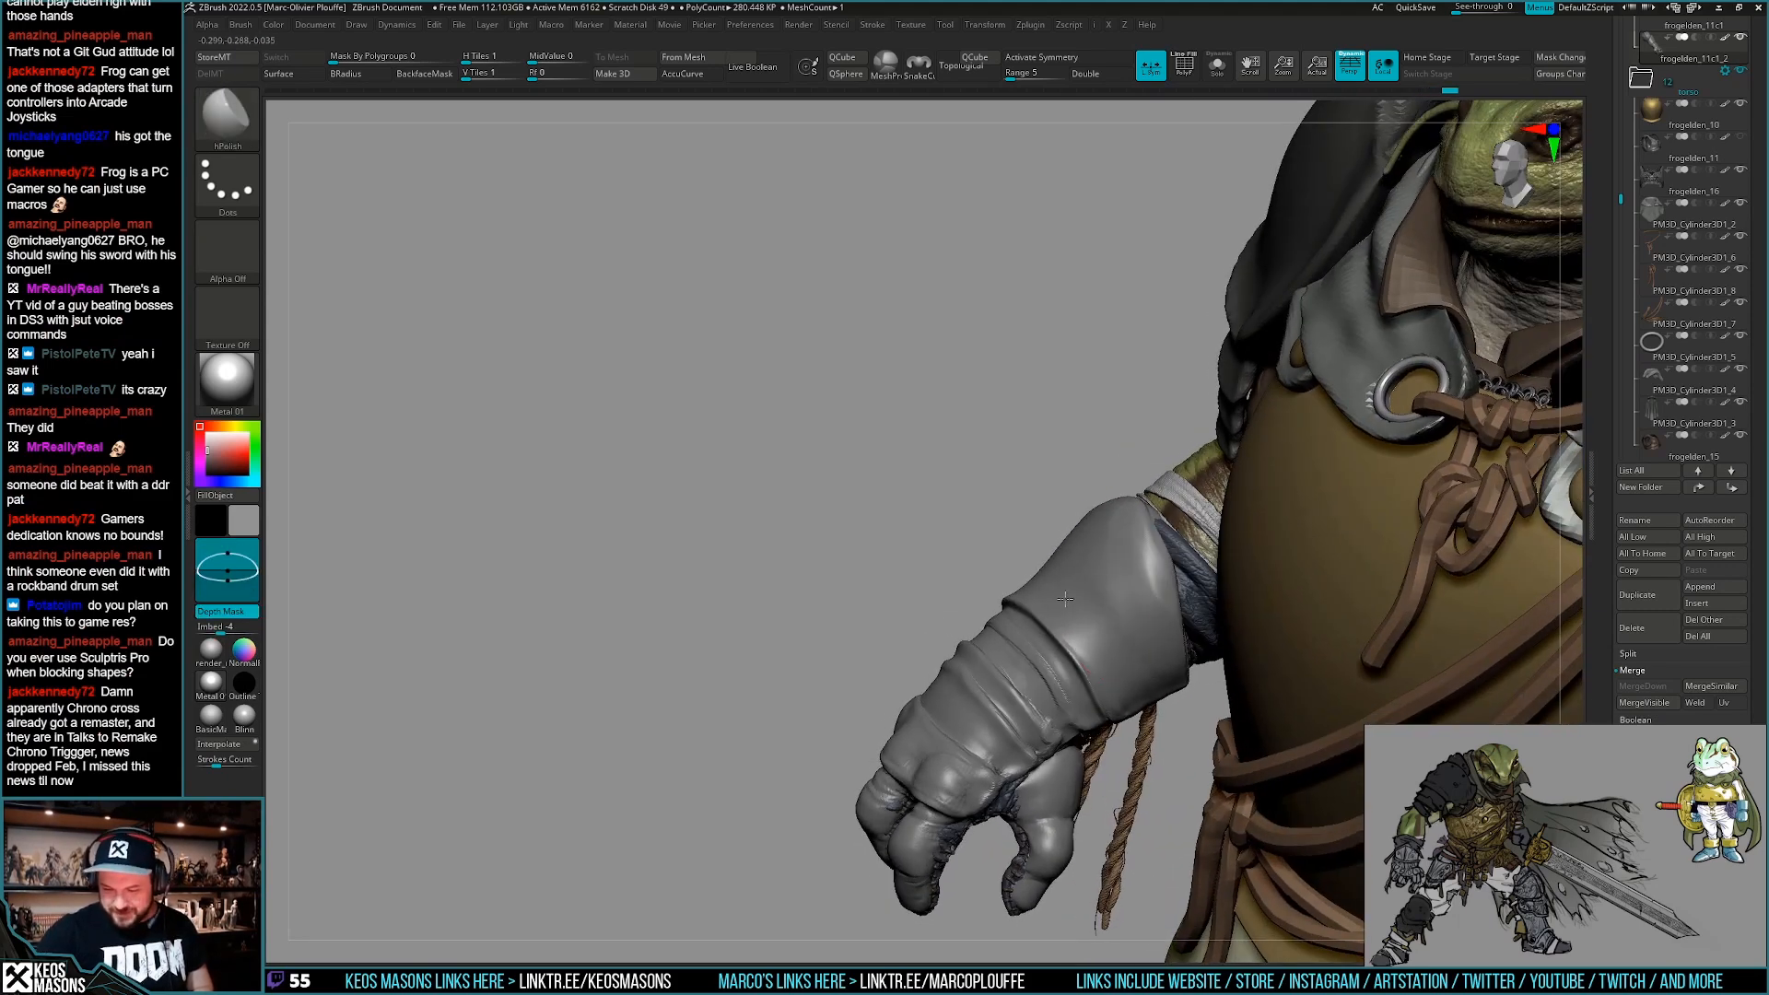
{"action": "left_click_drag", "start_coordinate": [1158, 615], "coordinate": [1134, 526]}
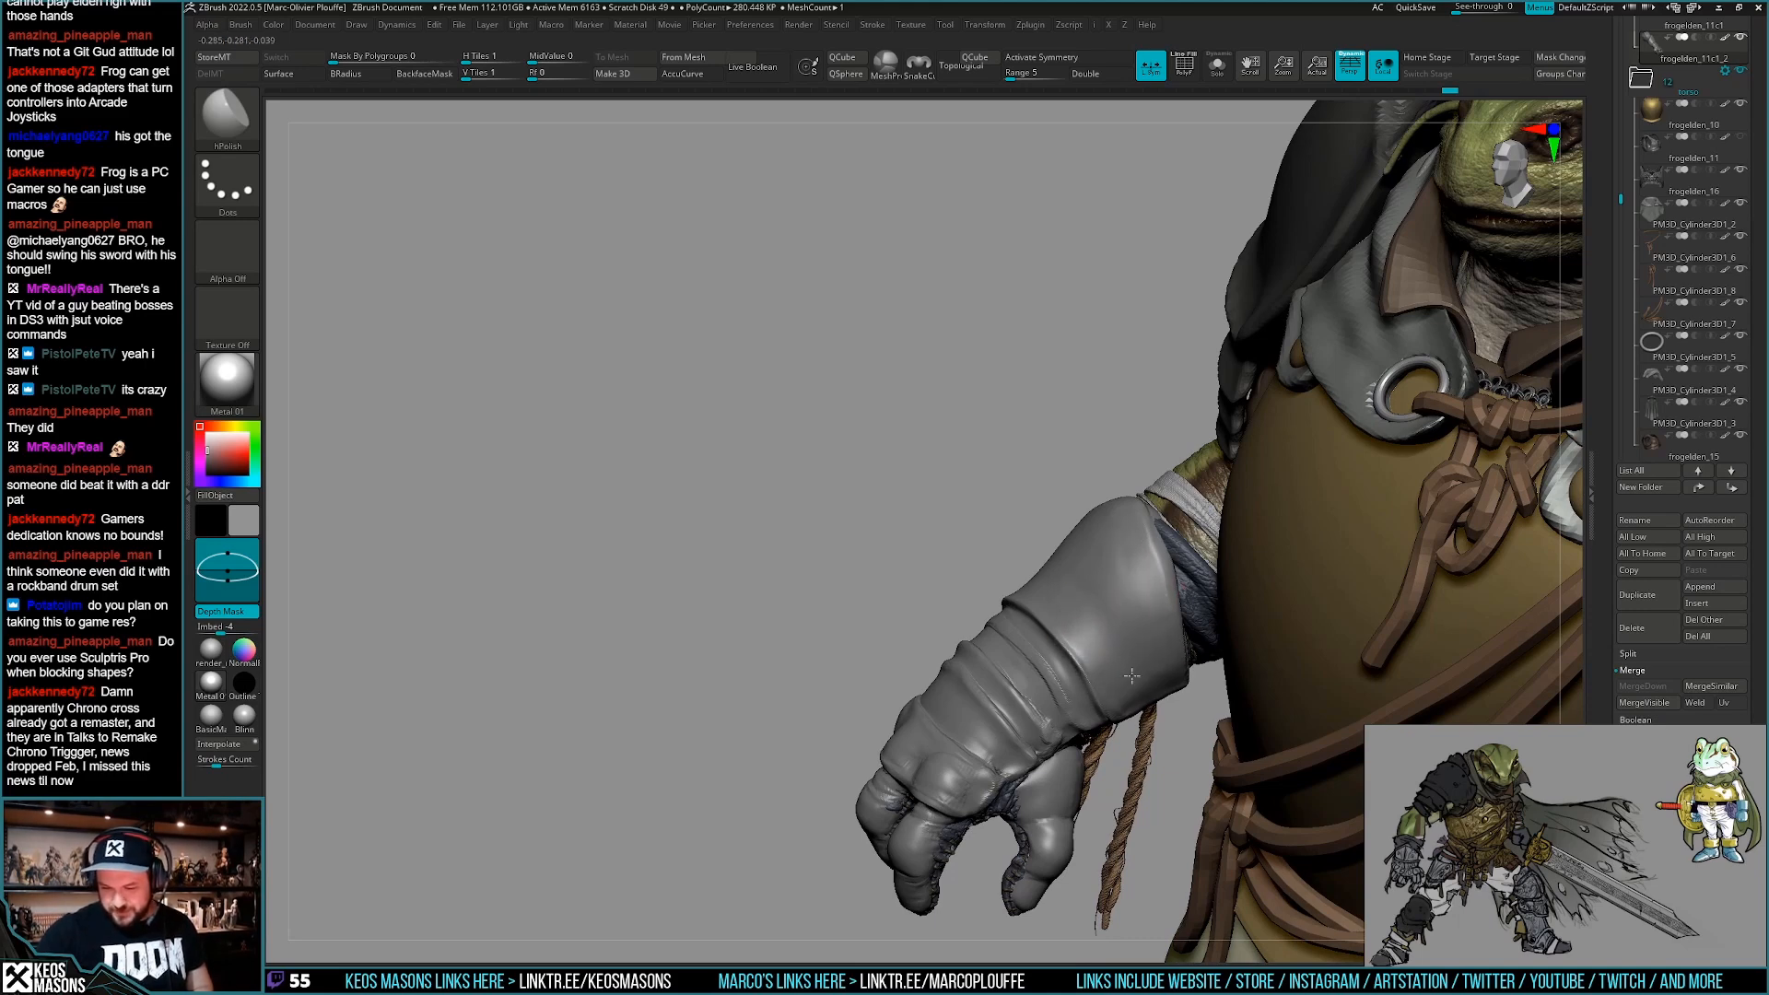
{"action": "right_click_drag", "start_coordinate": [1116, 546], "coordinate": [1115, 645]}
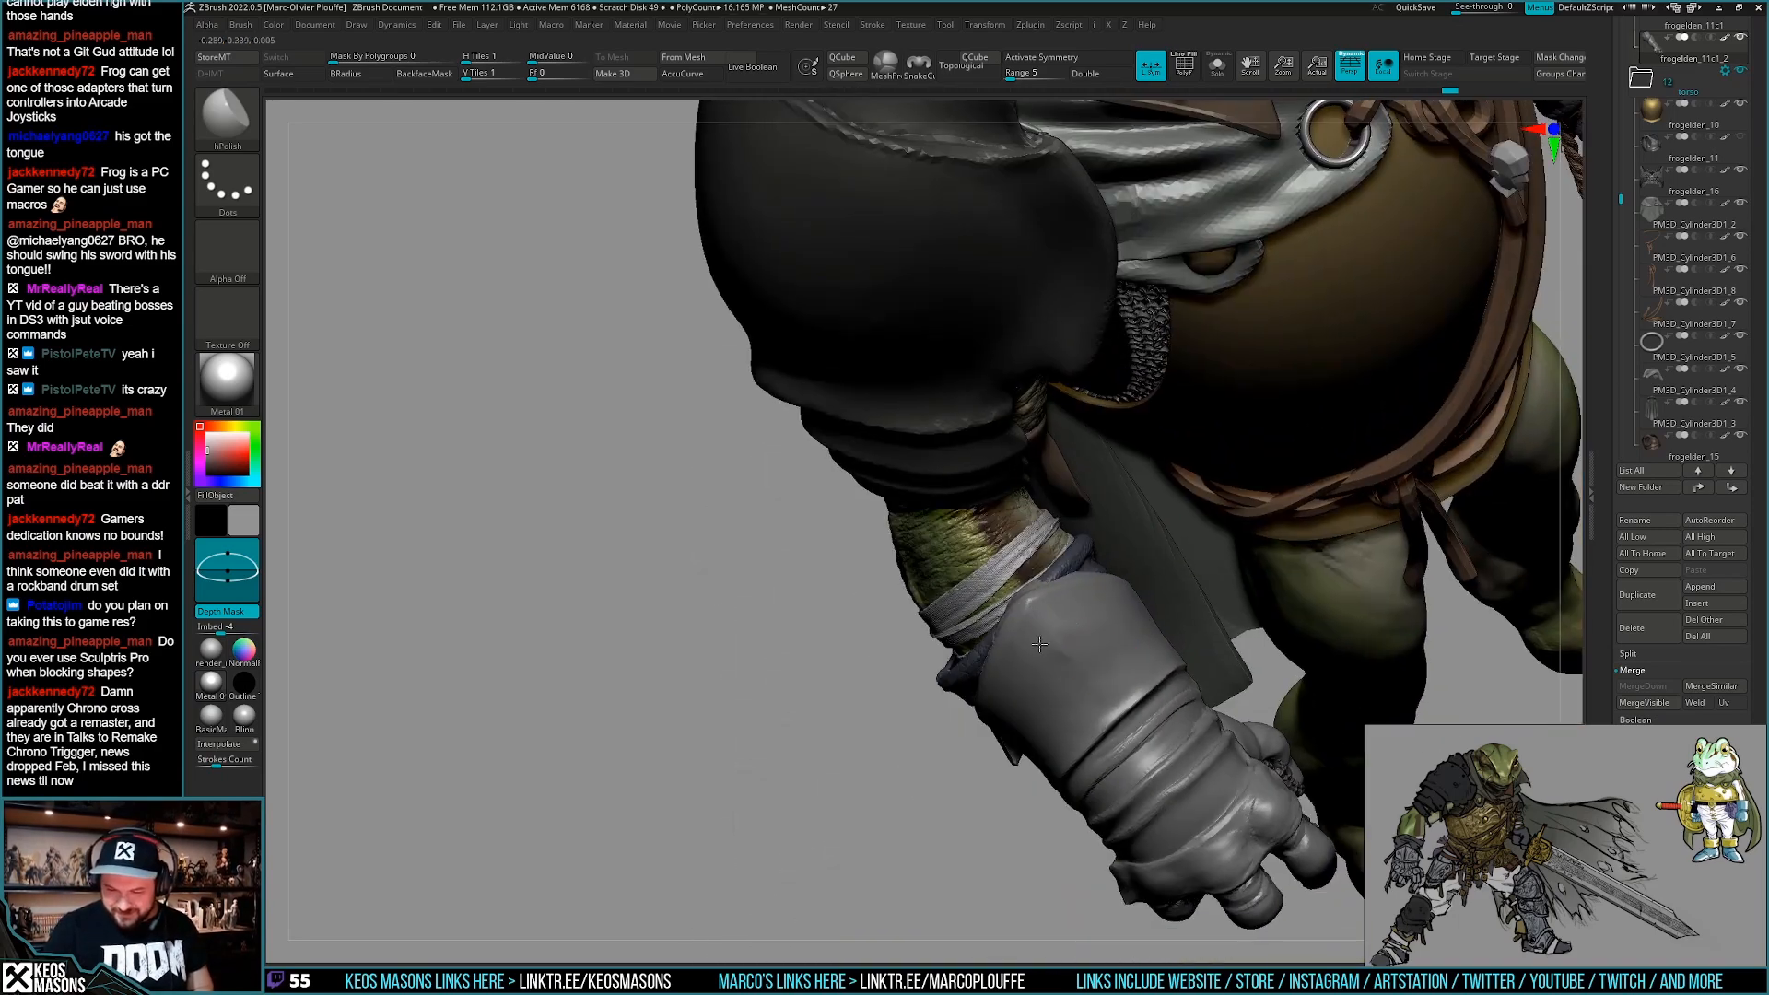
{"action": "mouse_move", "coordinate": [1073, 722]}
{"action": "right_mouse_down"}
{"action": "mouse_move", "coordinate": [1050, 599]}
{"action": "mouse_move", "coordinate": [1062, 729]}
{"action": "mouse_move", "coordinate": [1023, 645]}
{"action": "mouse_move", "coordinate": [1073, 649]}
{"action": "mouse_move", "coordinate": [1027, 654]}
{"action": "mouse_move", "coordinate": [1046, 659]}
{"action": "right_mouse_up"}
Switch back to the Orb_Cracks brush and examine the forearm plate and wrist bands from the side.
{"action": "key", "text": "space"}
{"action": "left_click", "coordinate": [1092, 507]}
{"action": "right_click_drag", "start_coordinate": [1172, 450], "coordinate": [1257, 479]}
{"action": "right_click", "coordinate": [868, 743]}
{"action": "right_click_drag", "start_coordinate": [869, 743], "coordinate": [816, 723]}
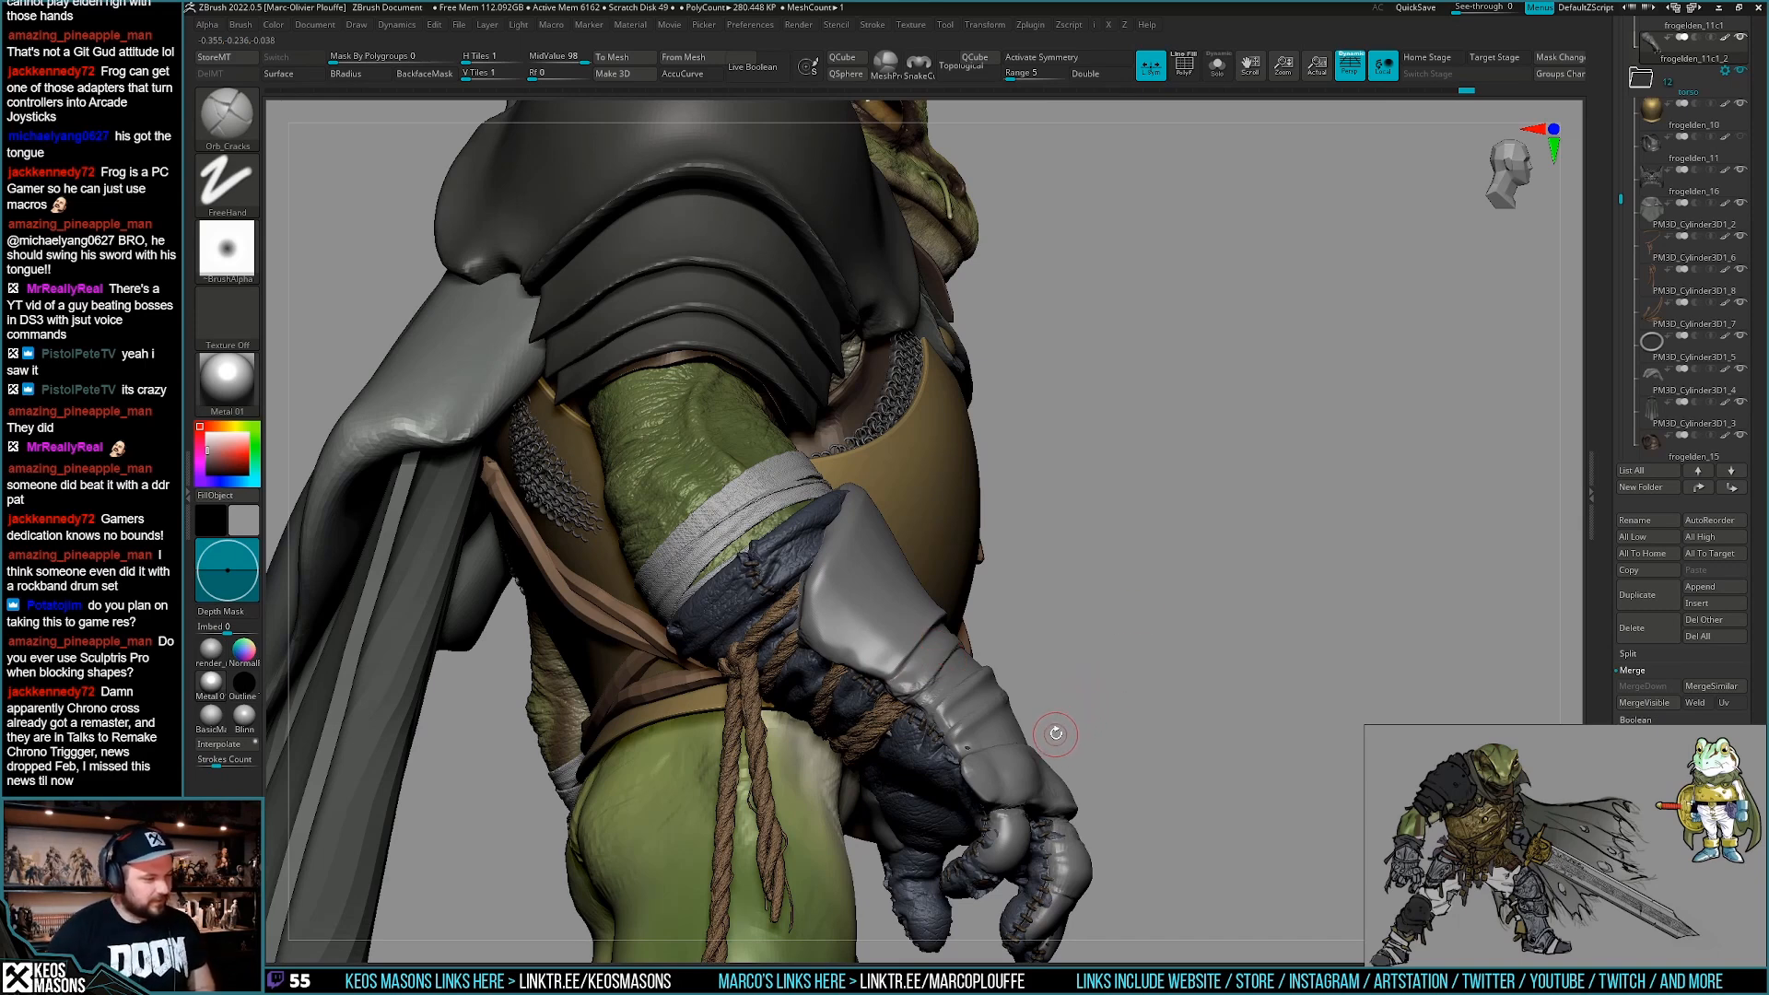
{"action": "mouse_move", "coordinate": [1081, 682]}
{"action": "left_mouse_down"}
{"action": "mouse_move", "coordinate": [1004, 599]}
{"action": "mouse_move", "coordinate": [1138, 631]}
{"action": "mouse_move", "coordinate": [844, 460]}
{"action": "mouse_move", "coordinate": [811, 614]}
{"action": "left_mouse_up"}
{"action": "left_click_drag", "start_coordinate": [1050, 571], "coordinate": [1156, 595]}
{"action": "left_click_drag", "start_coordinate": [827, 553], "coordinate": [808, 617]}
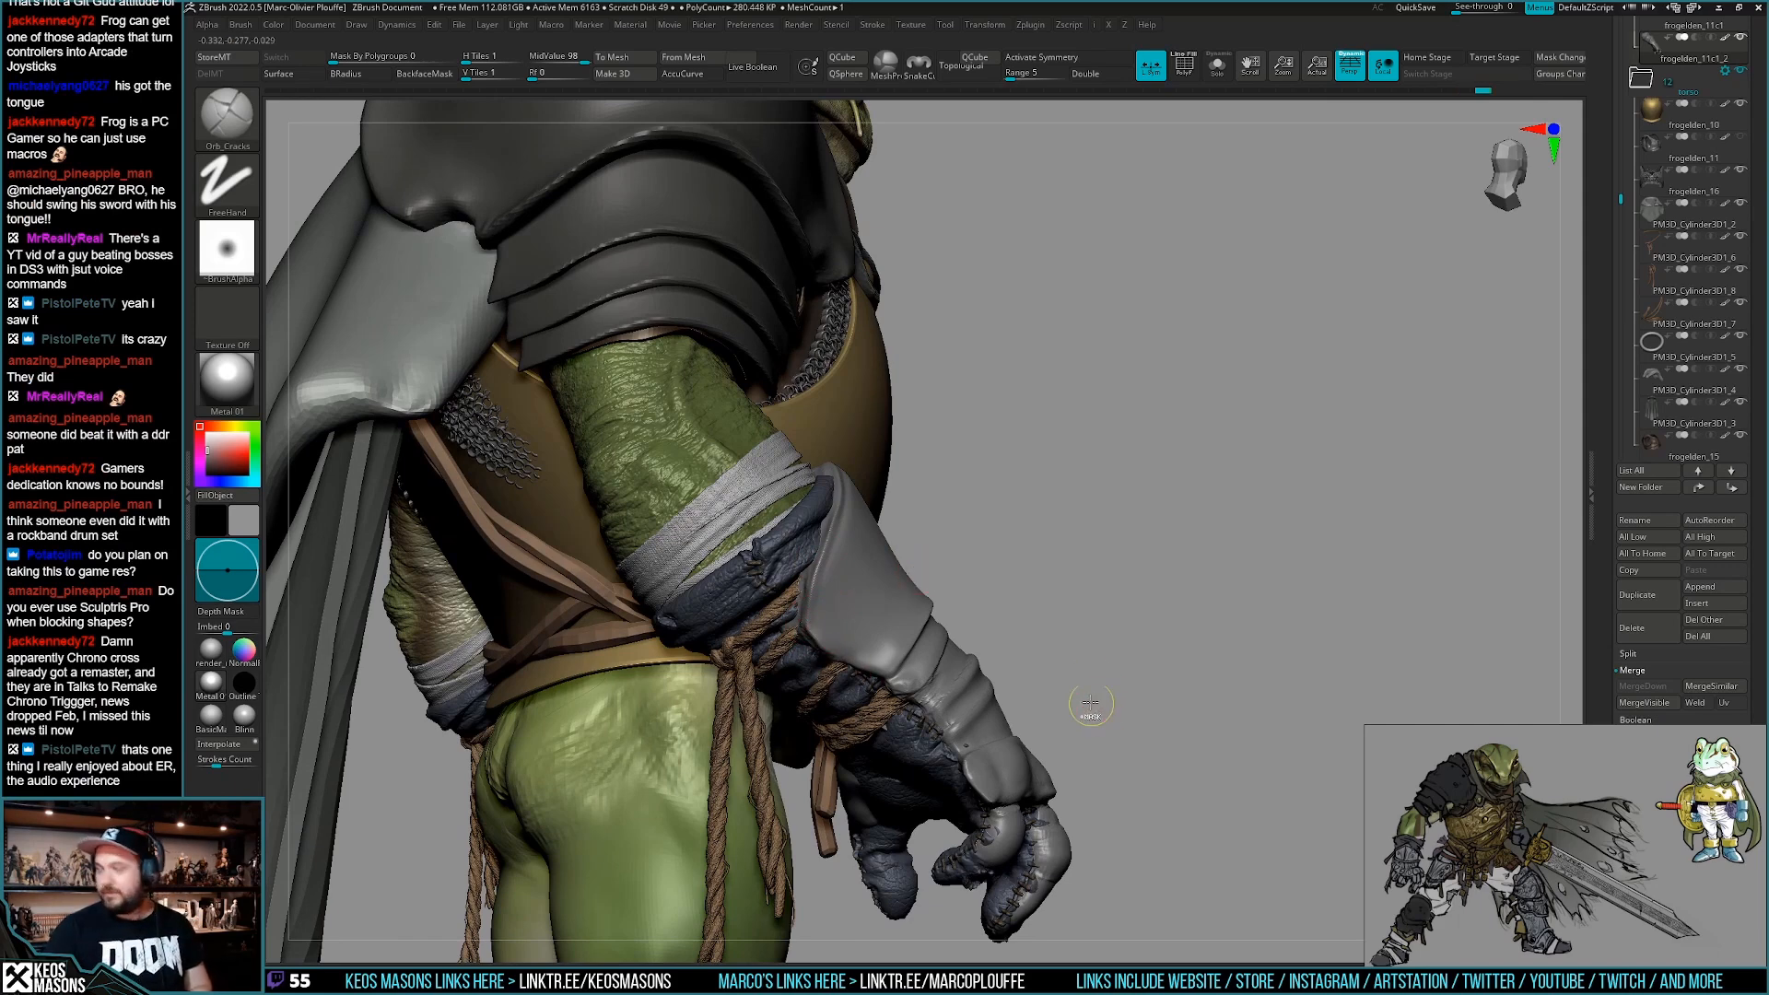
{"action": "mouse_move", "coordinate": [1090, 678]}
{"action": "left_mouse_down"}
{"action": "mouse_move", "coordinate": [807, 623]}
{"action": "mouse_move", "coordinate": [886, 687]}
{"action": "left_mouse_up"}
{"action": "mouse_move", "coordinate": [1207, 686]}
{"action": "left_mouse_down"}
{"action": "mouse_move", "coordinate": [1008, 677]}
{"action": "mouse_move", "coordinate": [1119, 645]}
{"action": "mouse_move", "coordinate": [1079, 629]}
{"action": "mouse_move", "coordinate": [1113, 671]}
{"action": "mouse_move", "coordinate": [1071, 695]}
{"action": "left_mouse_up"}
Isolate the gauntlet to examine the forearm plate's lower edge, and bring the full figure back into view.
{"action": "key", "text": "alt+s"}
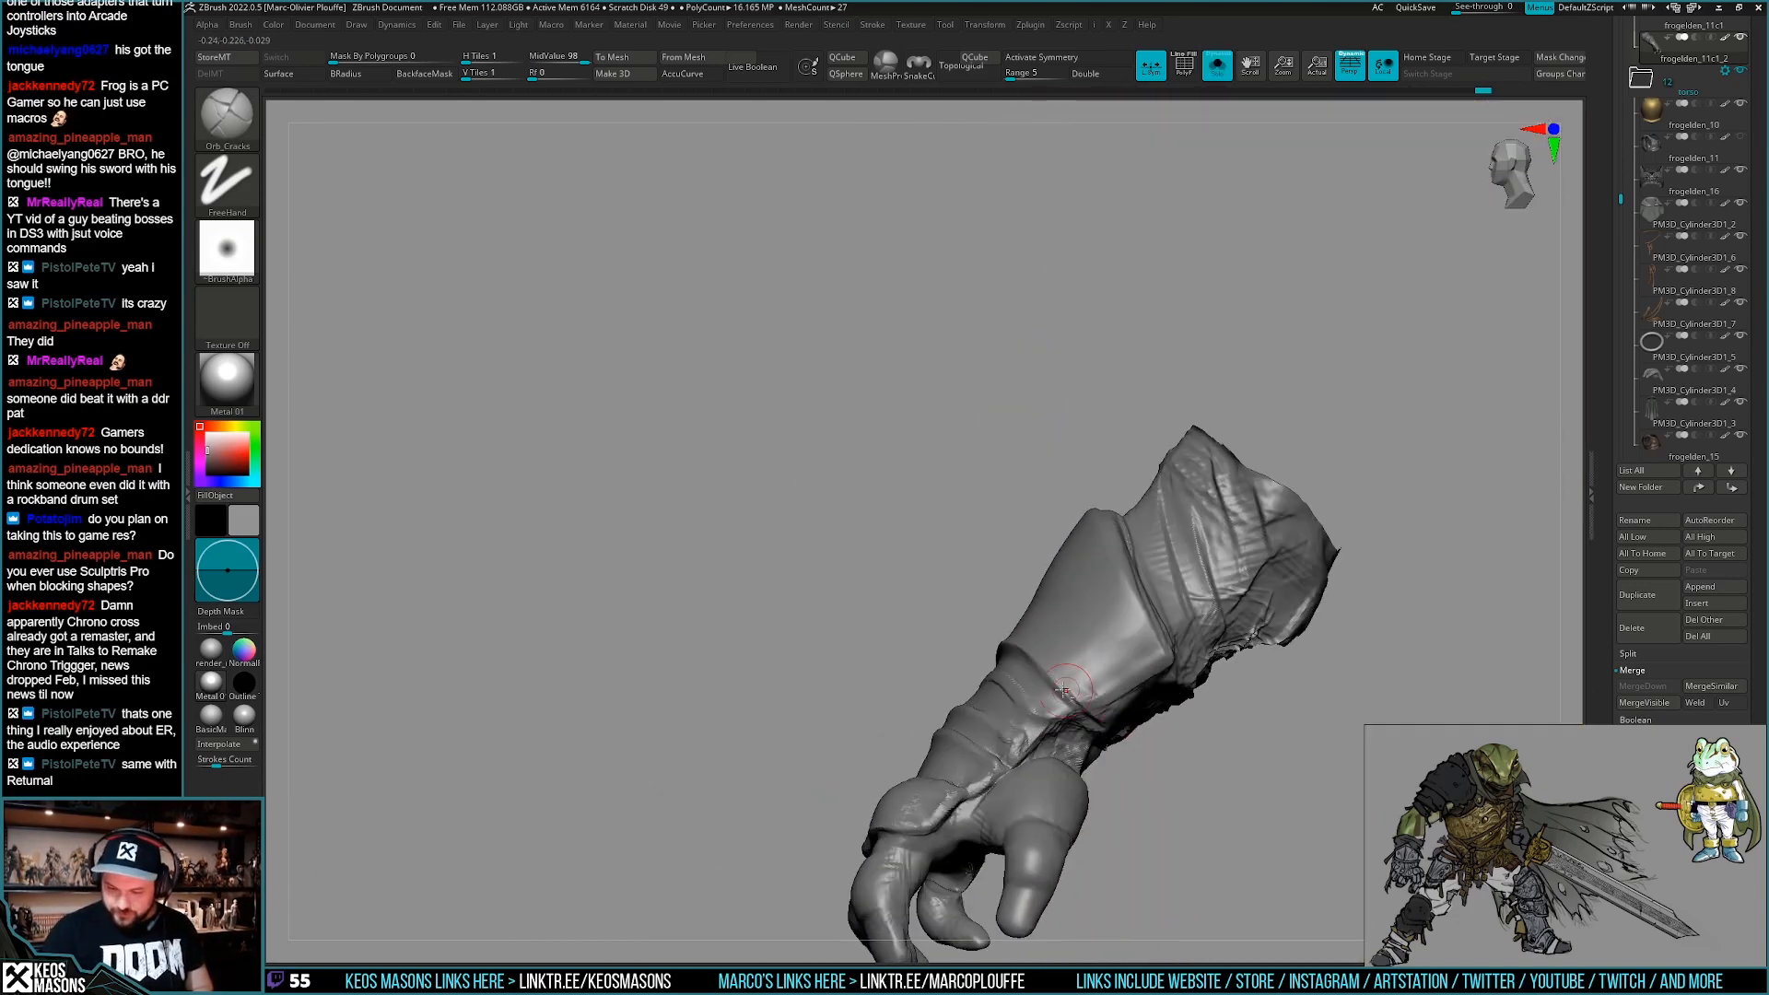
{"action": "mouse_move", "coordinate": [1142, 671]}
{"action": "right_mouse_down"}
{"action": "mouse_move", "coordinate": [1163, 680]}
{"action": "mouse_move", "coordinate": [1186, 596]}
{"action": "mouse_move", "coordinate": [1168, 507]}
{"action": "right_mouse_up"}
{"action": "left_click_drag", "start_coordinate": [1174, 443], "coordinate": [1157, 654]}
{"action": "mouse_move", "coordinate": [1157, 654]}
{"action": "right_mouse_down", "text": "ctrl"}
{"action": "mouse_move", "coordinate": [1173, 636]}
{"action": "mouse_move", "coordinate": [1139, 610]}
{"action": "mouse_move", "coordinate": [1144, 672]}
{"action": "mouse_move", "coordinate": [1148, 635]}
{"action": "mouse_move", "coordinate": [1060, 608]}
{"action": "mouse_move", "coordinate": [1078, 714]}
{"action": "mouse_move", "coordinate": [1153, 617]}
{"action": "right_mouse_up", "text": "ctrl"}
{"action": "key", "text": "alt+s"}
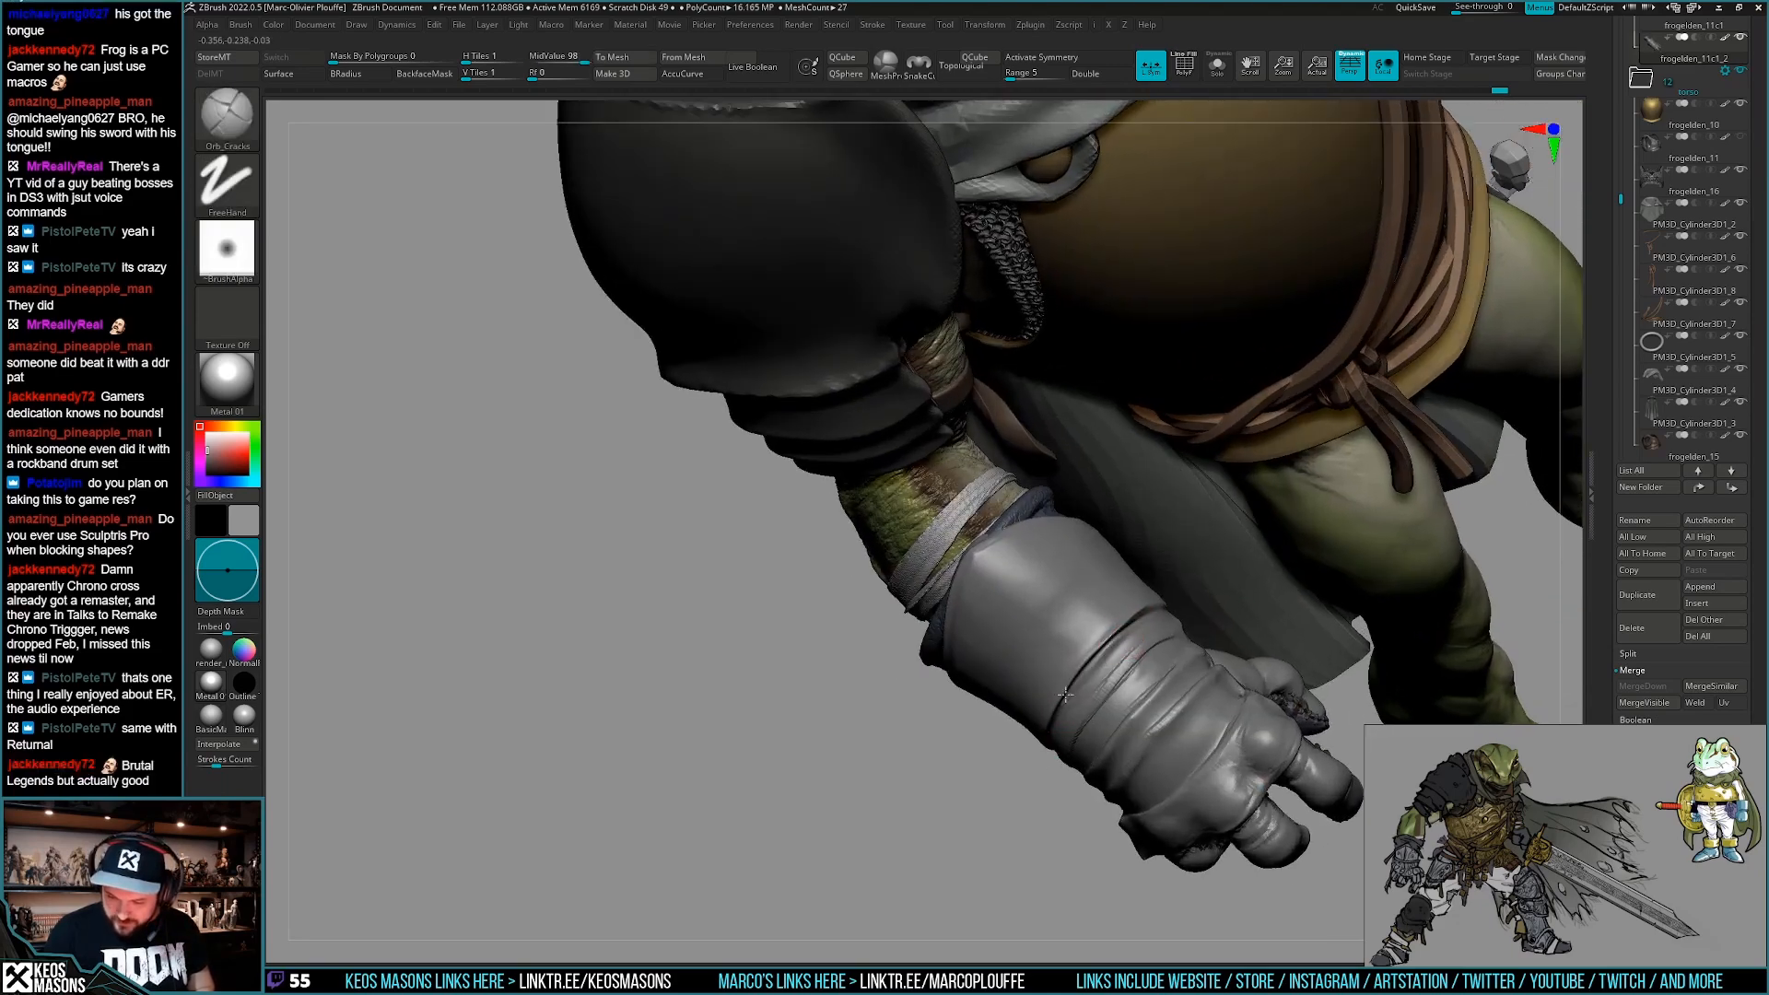
Carve a crease between the upper wrist bands with Orb_Cracks and smooth the band surface beside it.
{"action": "right_click_drag", "start_coordinate": [1058, 719], "coordinate": [1065, 726]}
{"action": "right_click_drag", "start_coordinate": [1038, 785], "coordinate": [1111, 655]}
{"action": "mouse_move", "coordinate": [1236, 636]}
{"action": "right_mouse_down"}
{"action": "mouse_move", "coordinate": [1286, 582]}
{"action": "mouse_move", "coordinate": [1269, 632]}
{"action": "mouse_move", "coordinate": [1074, 754]}
{"action": "mouse_move", "coordinate": [1194, 653]}
{"action": "right_mouse_up"}
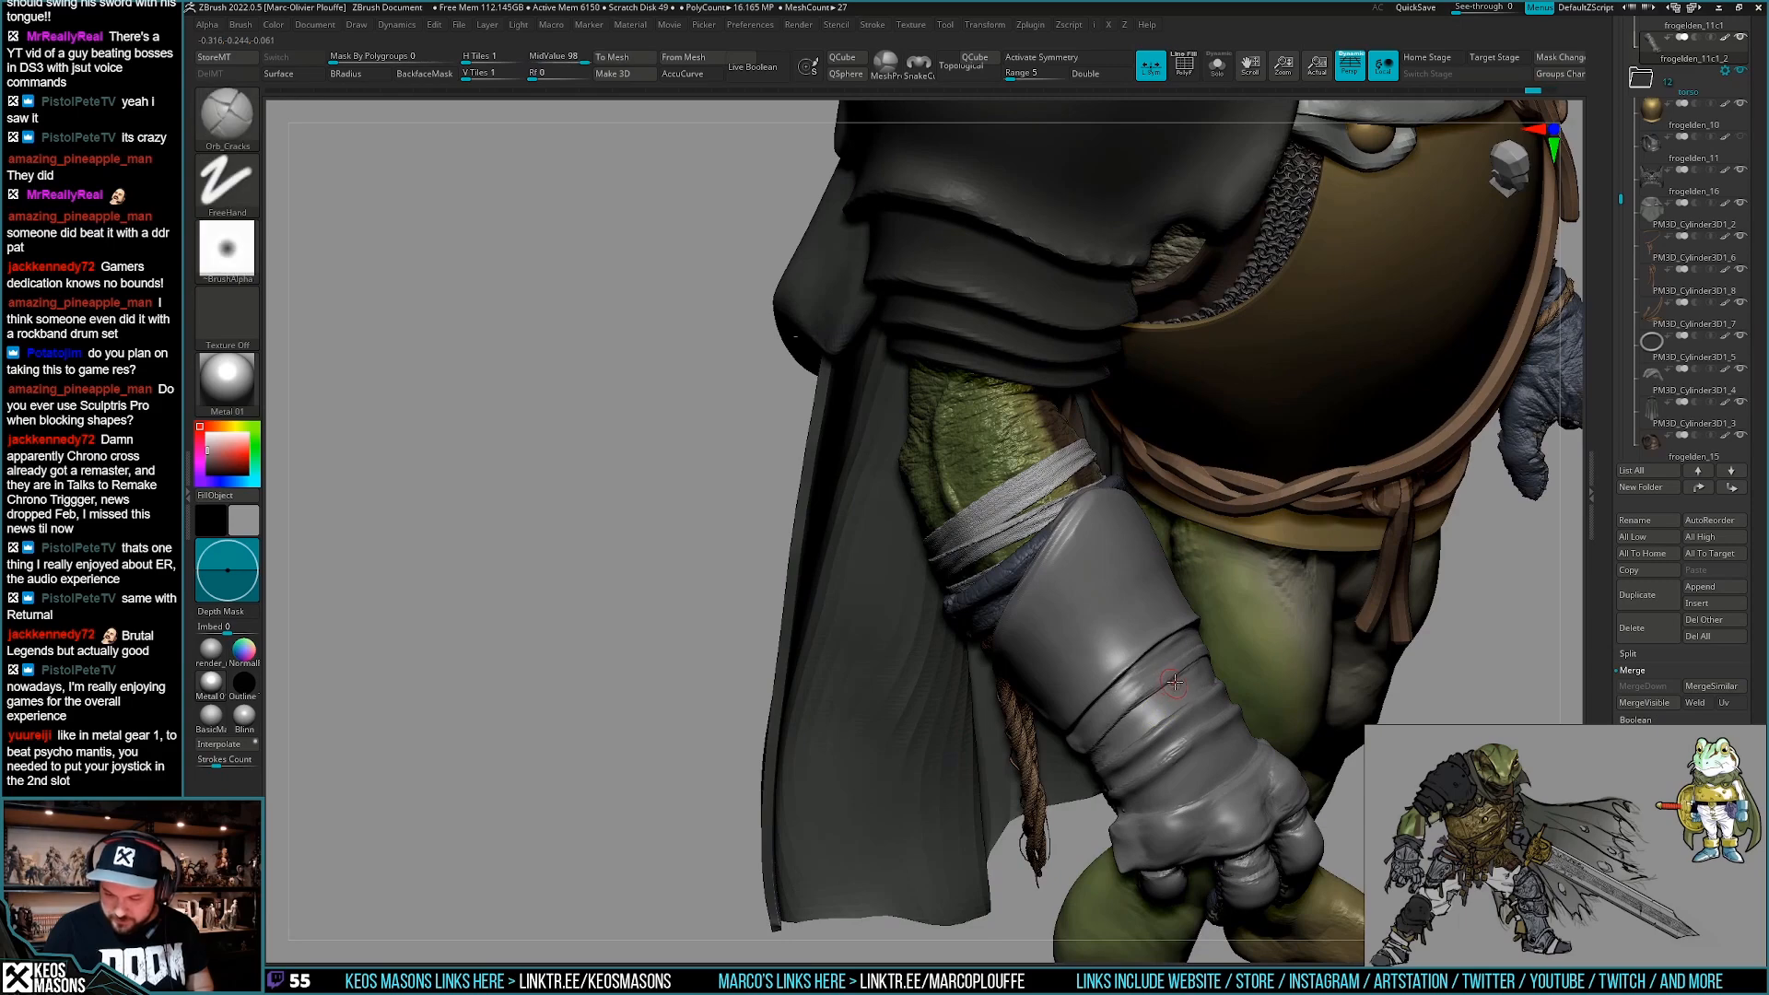
{"action": "left_click_drag", "start_coordinate": [1111, 727], "coordinate": [1206, 646], "text": "shift"}
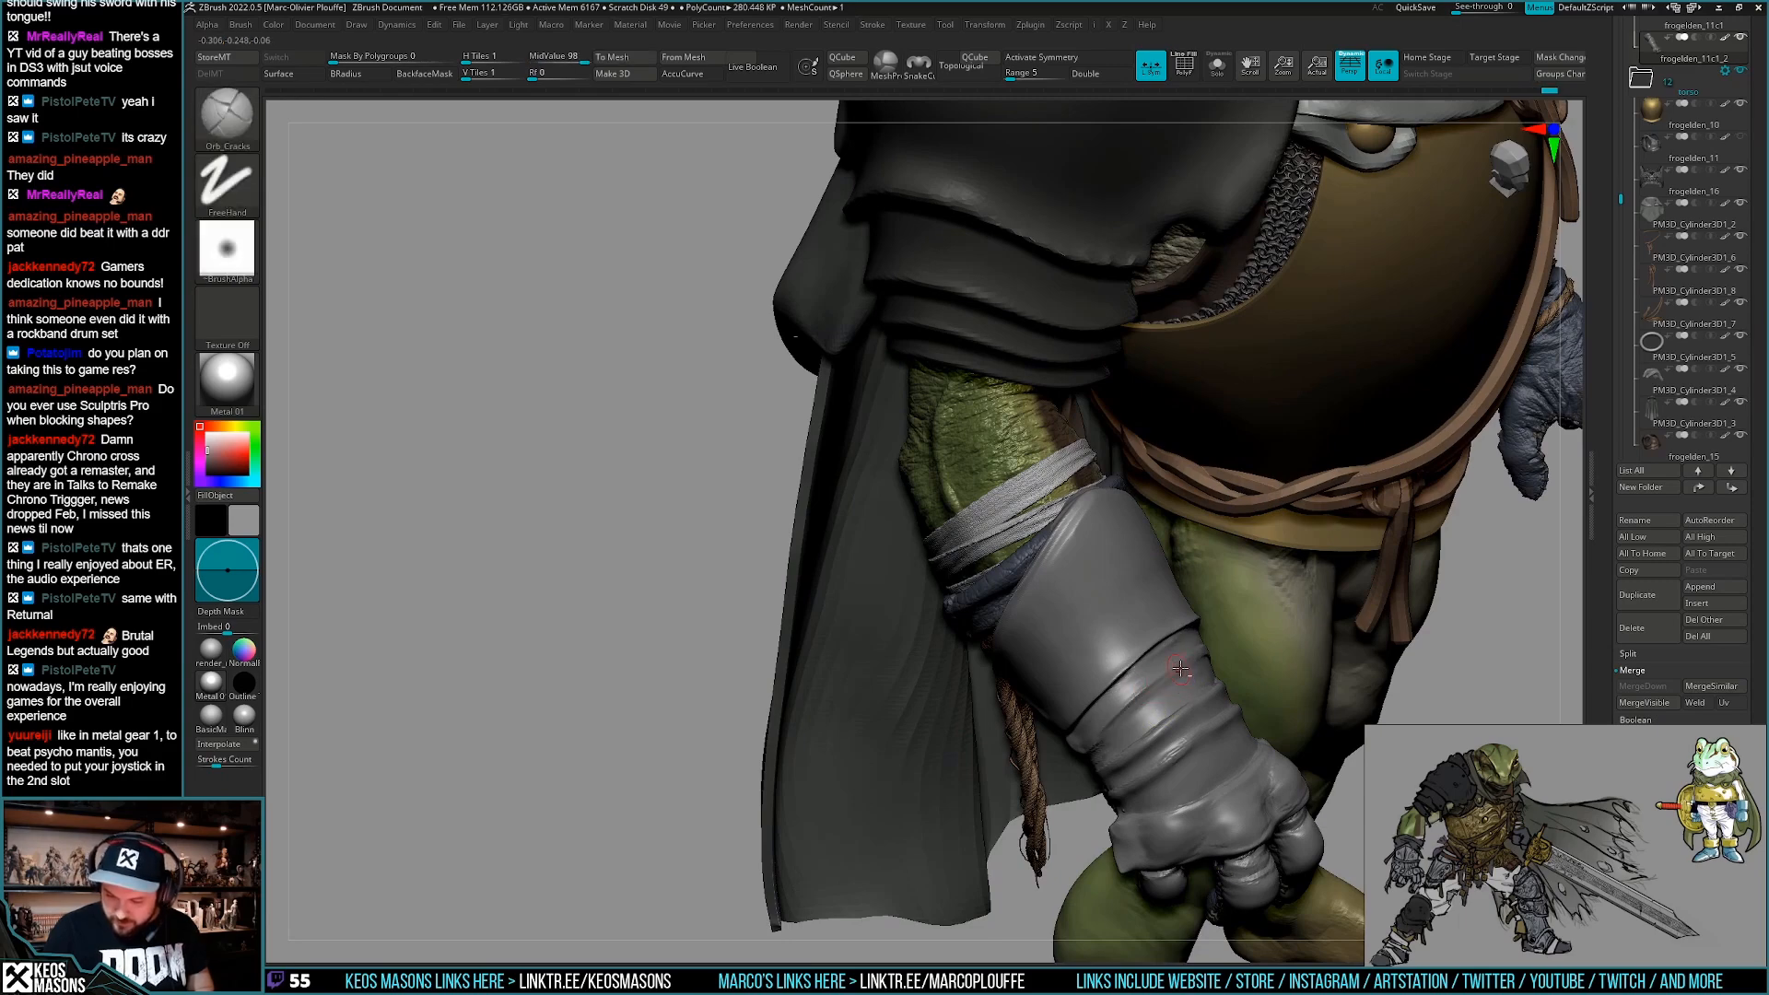
{"action": "right_click_drag", "start_coordinate": [1142, 700], "coordinate": [797, 708]}
{"action": "left_click_drag", "start_coordinate": [846, 727], "coordinate": [899, 754]}
{"action": "mouse_move", "coordinate": [906, 751]}
{"action": "right_mouse_down"}
{"action": "mouse_move", "coordinate": [985, 737]}
{"action": "mouse_move", "coordinate": [987, 659]}
{"action": "mouse_move", "coordinate": [977, 713]}
{"action": "mouse_move", "coordinate": [1098, 717]}
{"action": "mouse_move", "coordinate": [1098, 763]}
{"action": "mouse_move", "coordinate": [1083, 691]}
{"action": "mouse_move", "coordinate": [1022, 728]}
{"action": "mouse_move", "coordinate": [944, 675]}
{"action": "mouse_move", "coordinate": [953, 656]}
{"action": "mouse_move", "coordinate": [918, 684]}
{"action": "right_mouse_up"}
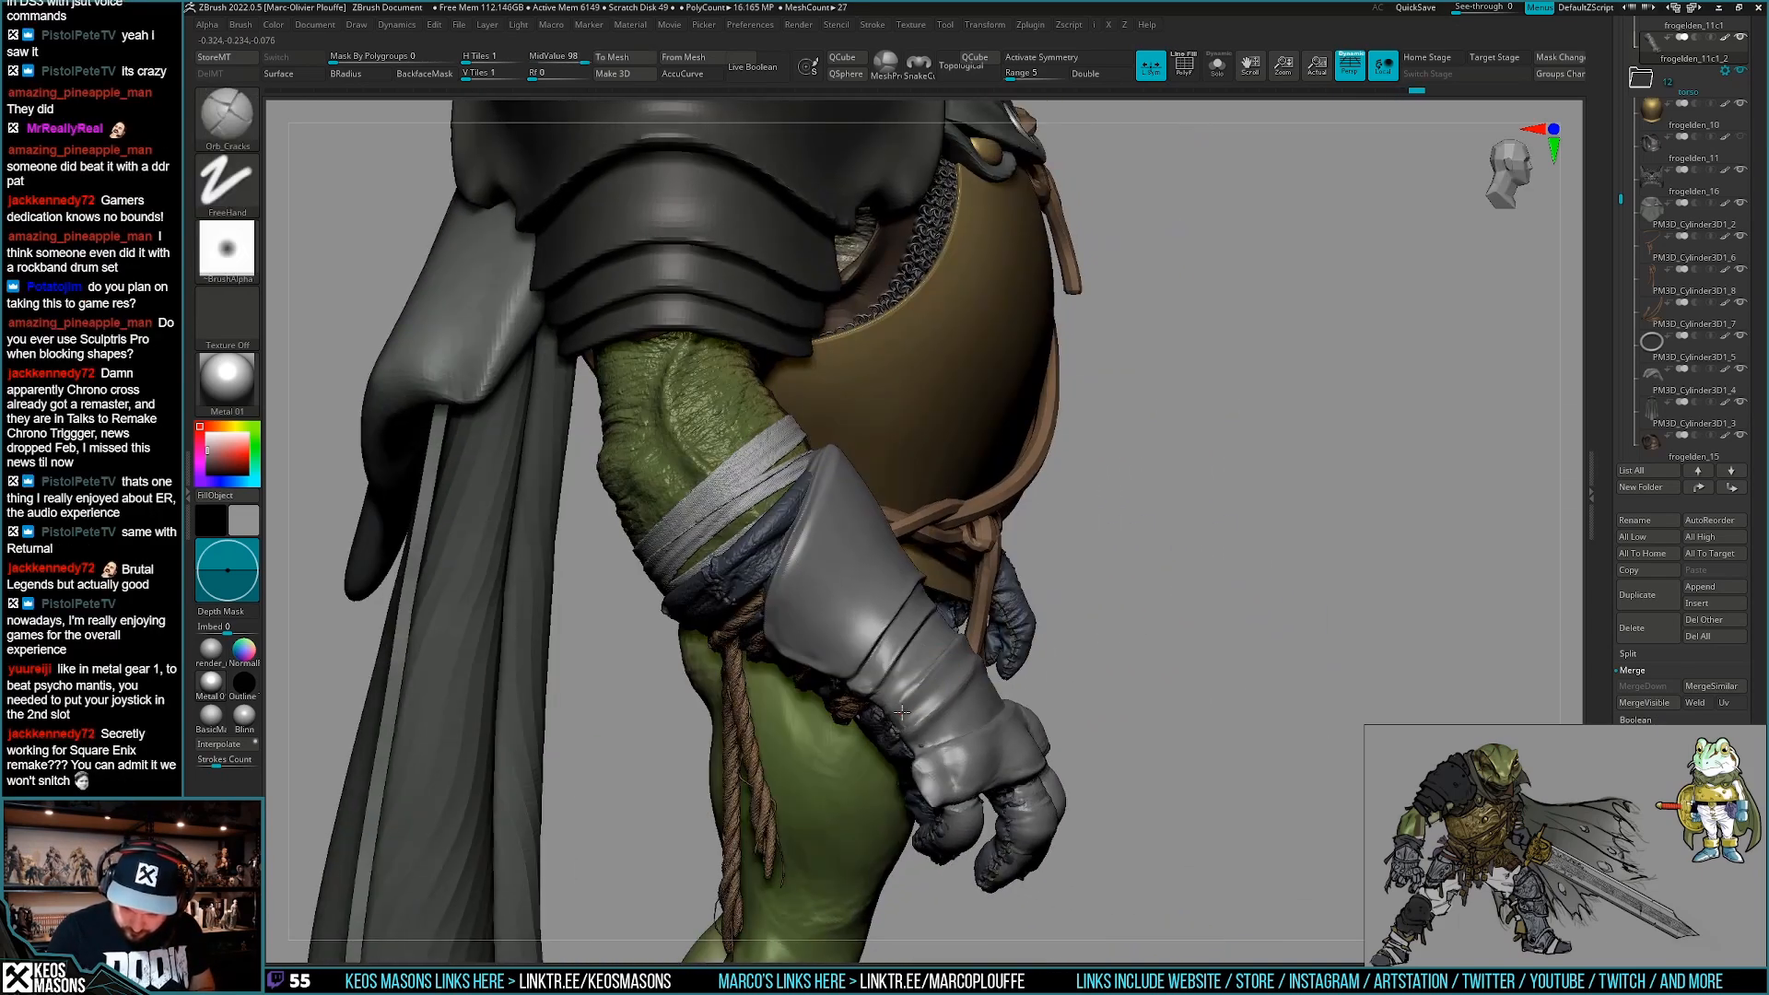
Extend the wrist band creases around to the thumb side and smooth the surface between them.
{"action": "mouse_move", "coordinate": [899, 712]}
{"action": "right_mouse_down"}
{"action": "mouse_move", "coordinate": [904, 738]}
{"action": "mouse_move", "coordinate": [911, 724]}
{"action": "right_mouse_up"}
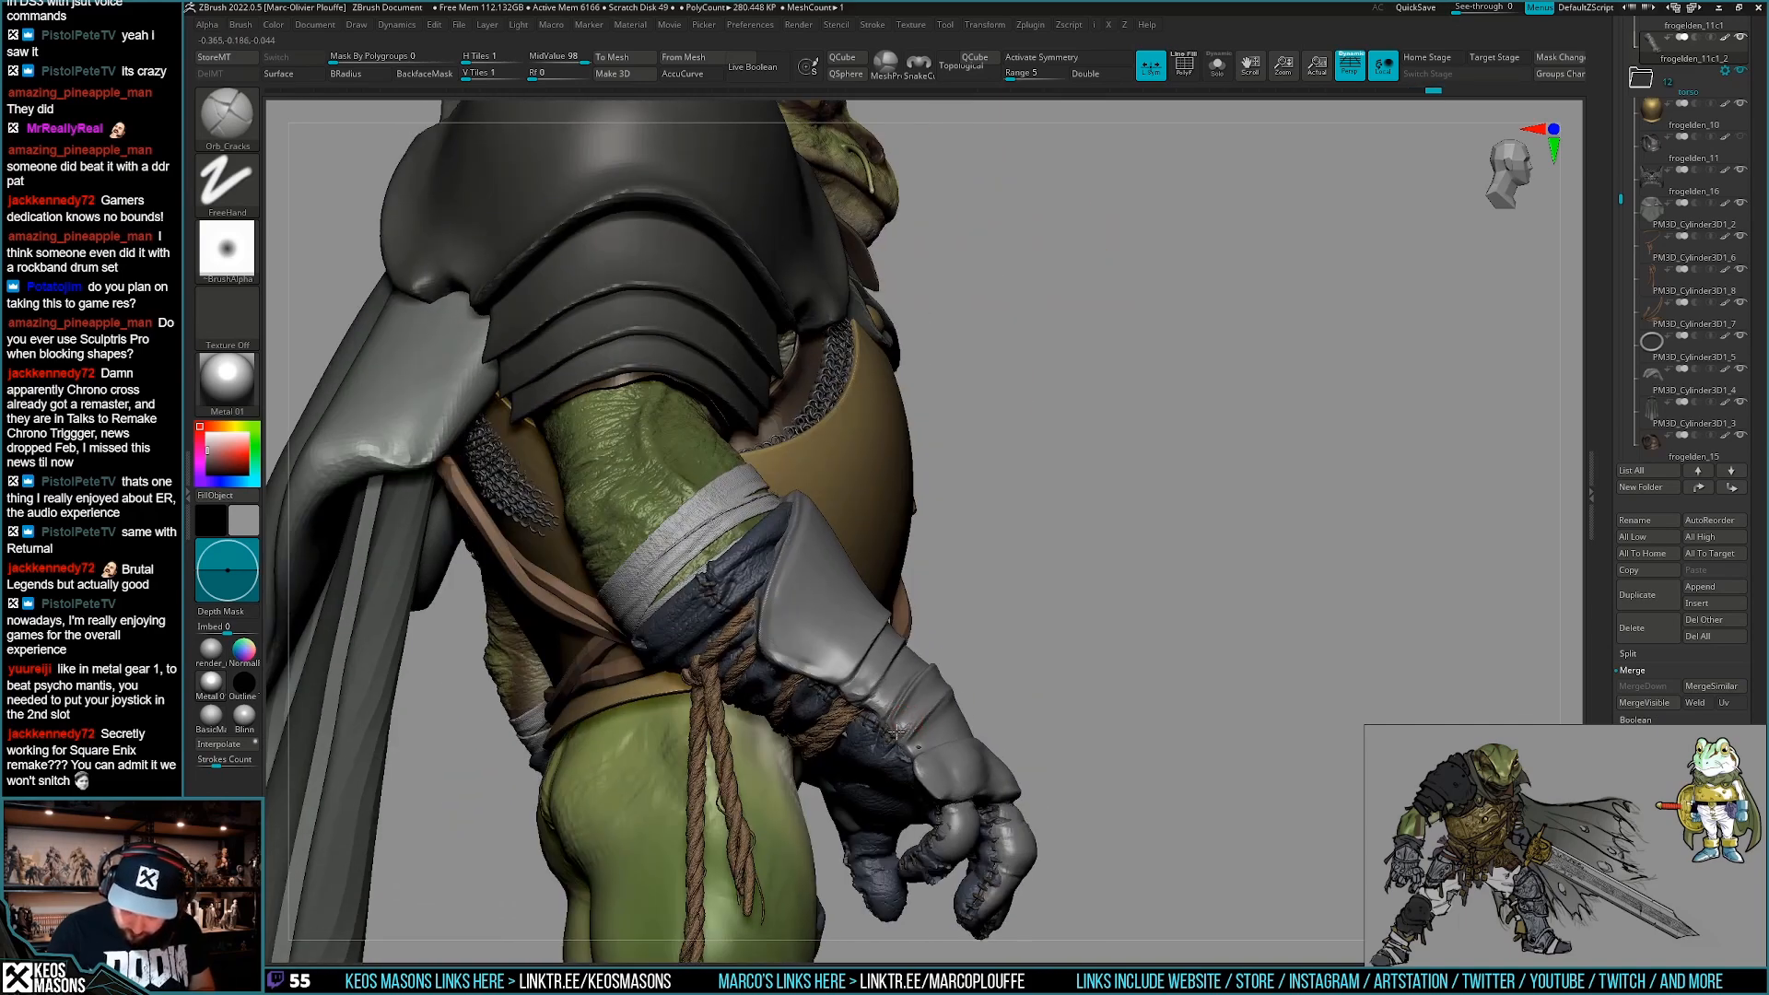
{"action": "mouse_move", "coordinate": [876, 807]}
{"action": "right_mouse_down"}
{"action": "mouse_move", "coordinate": [1058, 628]}
{"action": "mouse_move", "coordinate": [964, 616]}
{"action": "mouse_move", "coordinate": [916, 667]}
{"action": "mouse_move", "coordinate": [861, 637]}
{"action": "right_mouse_up"}
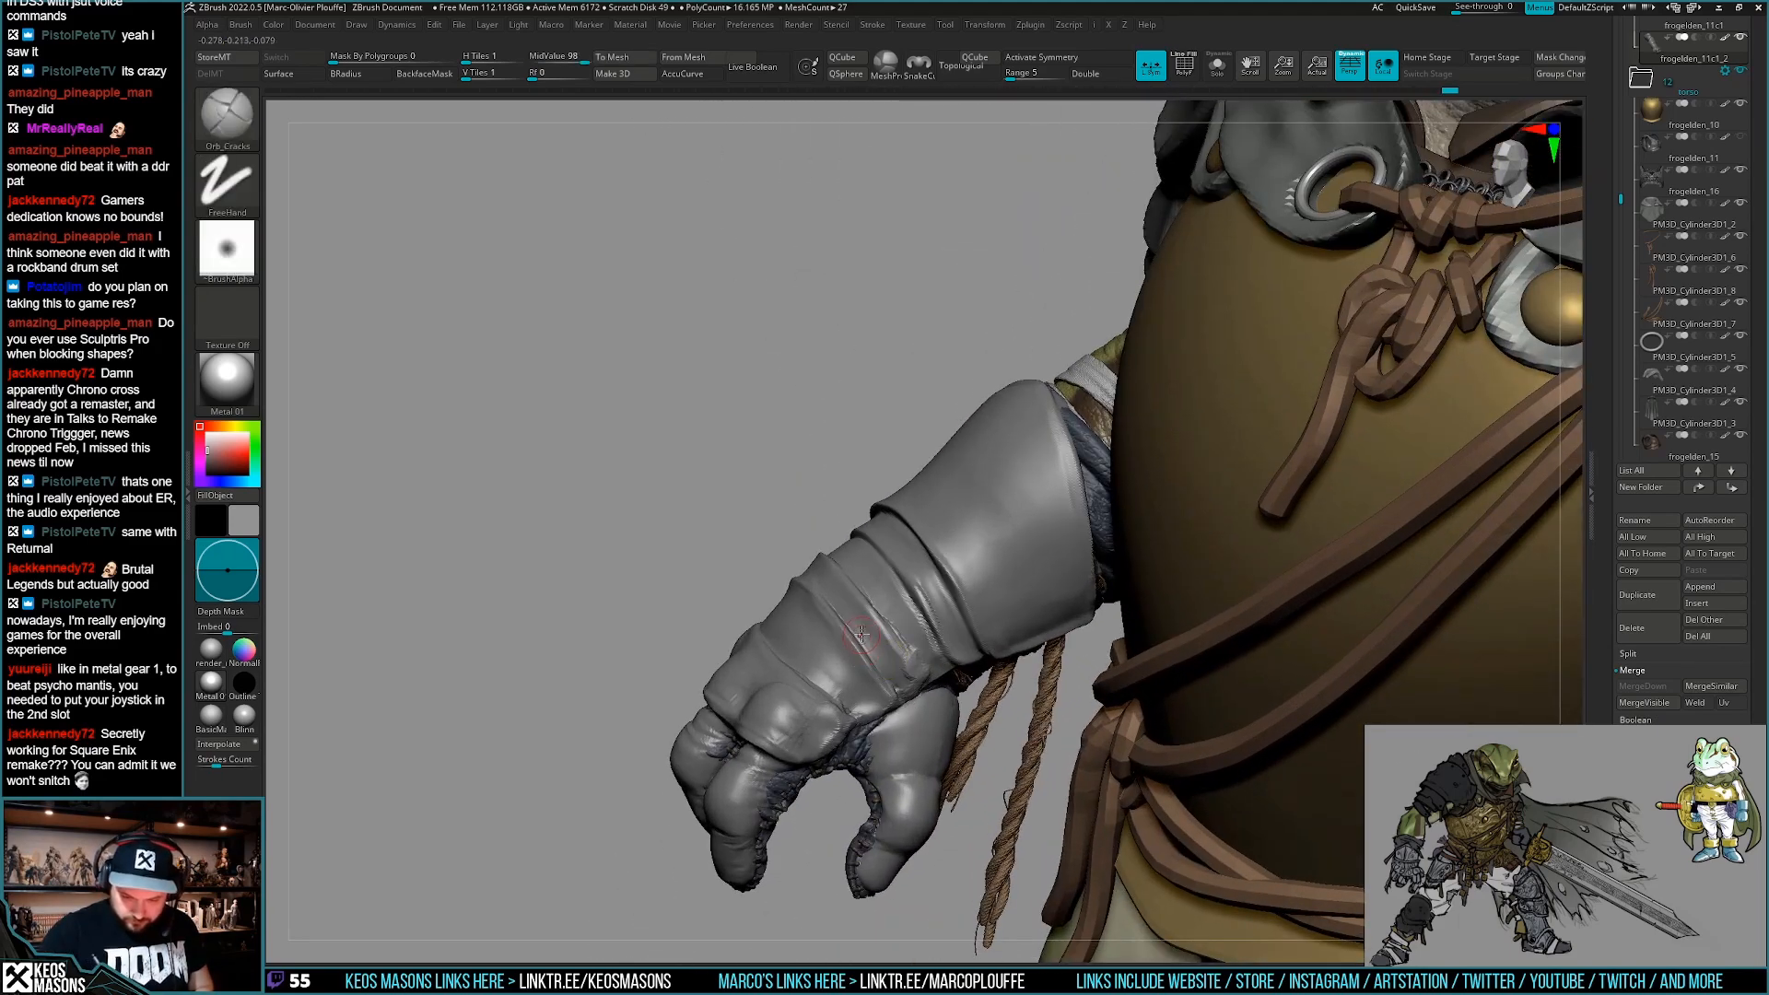
{"action": "left_click_drag", "start_coordinate": [849, 626], "coordinate": [875, 675]}
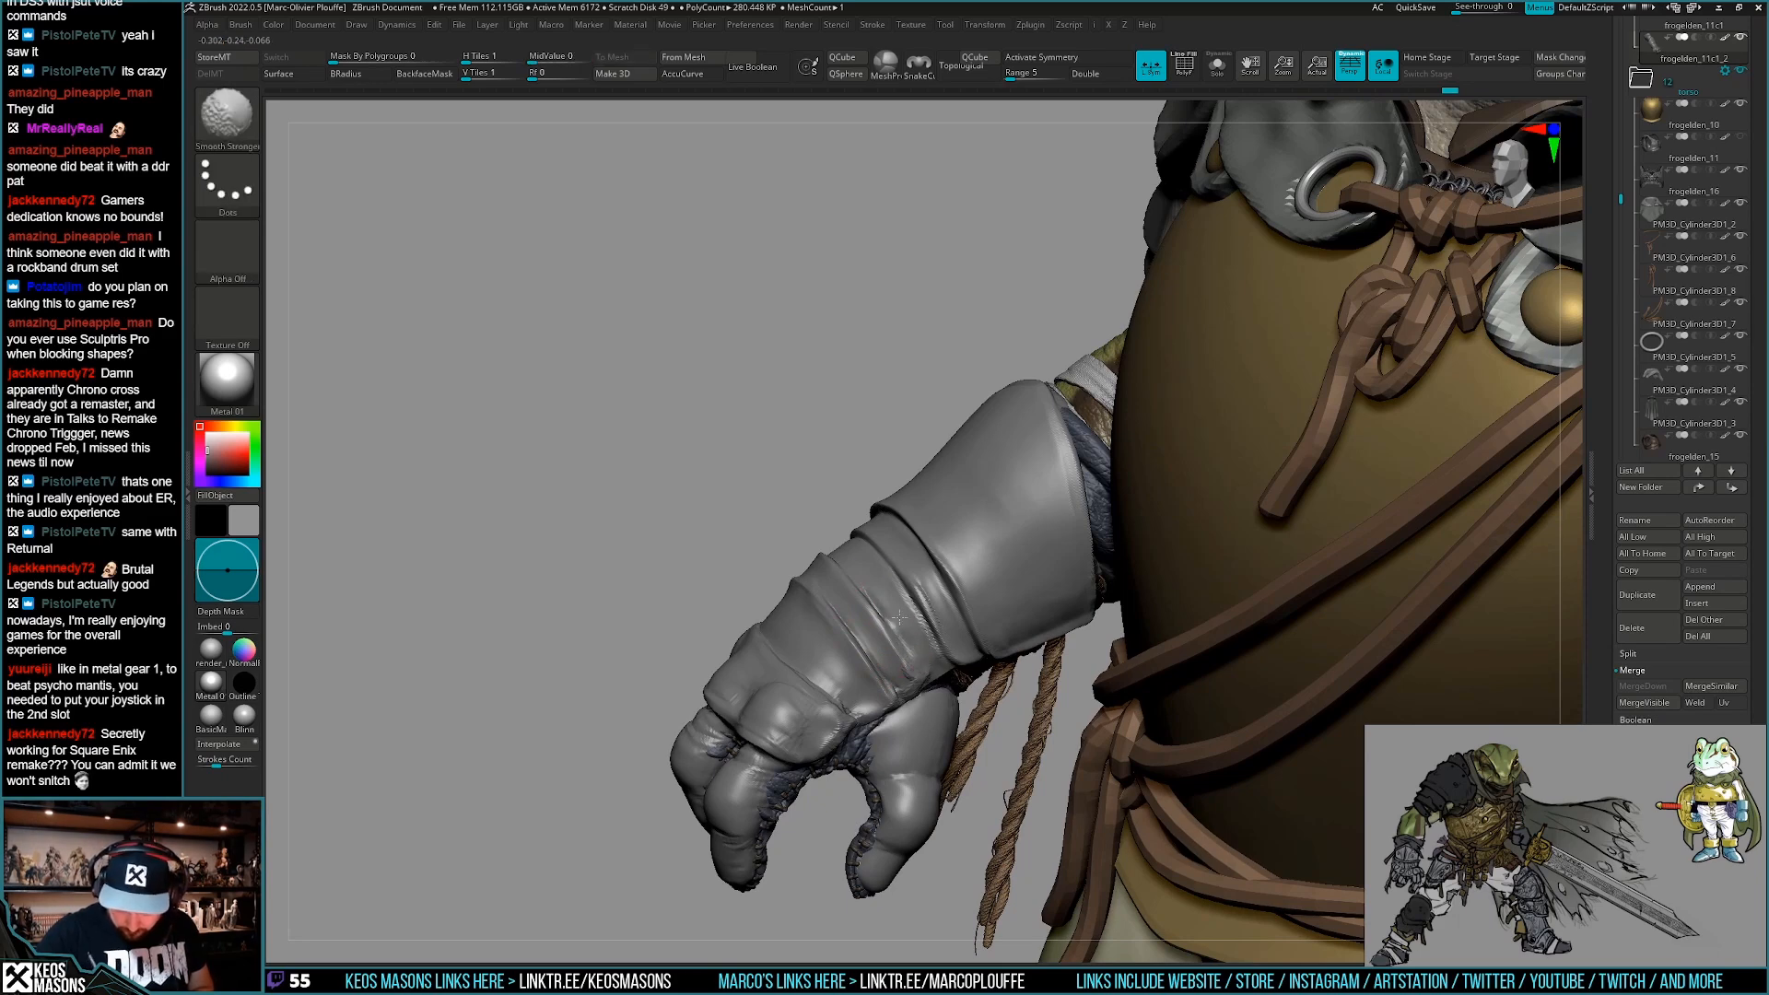
{"action": "right_click_drag", "start_coordinate": [871, 573], "coordinate": [826, 545]}
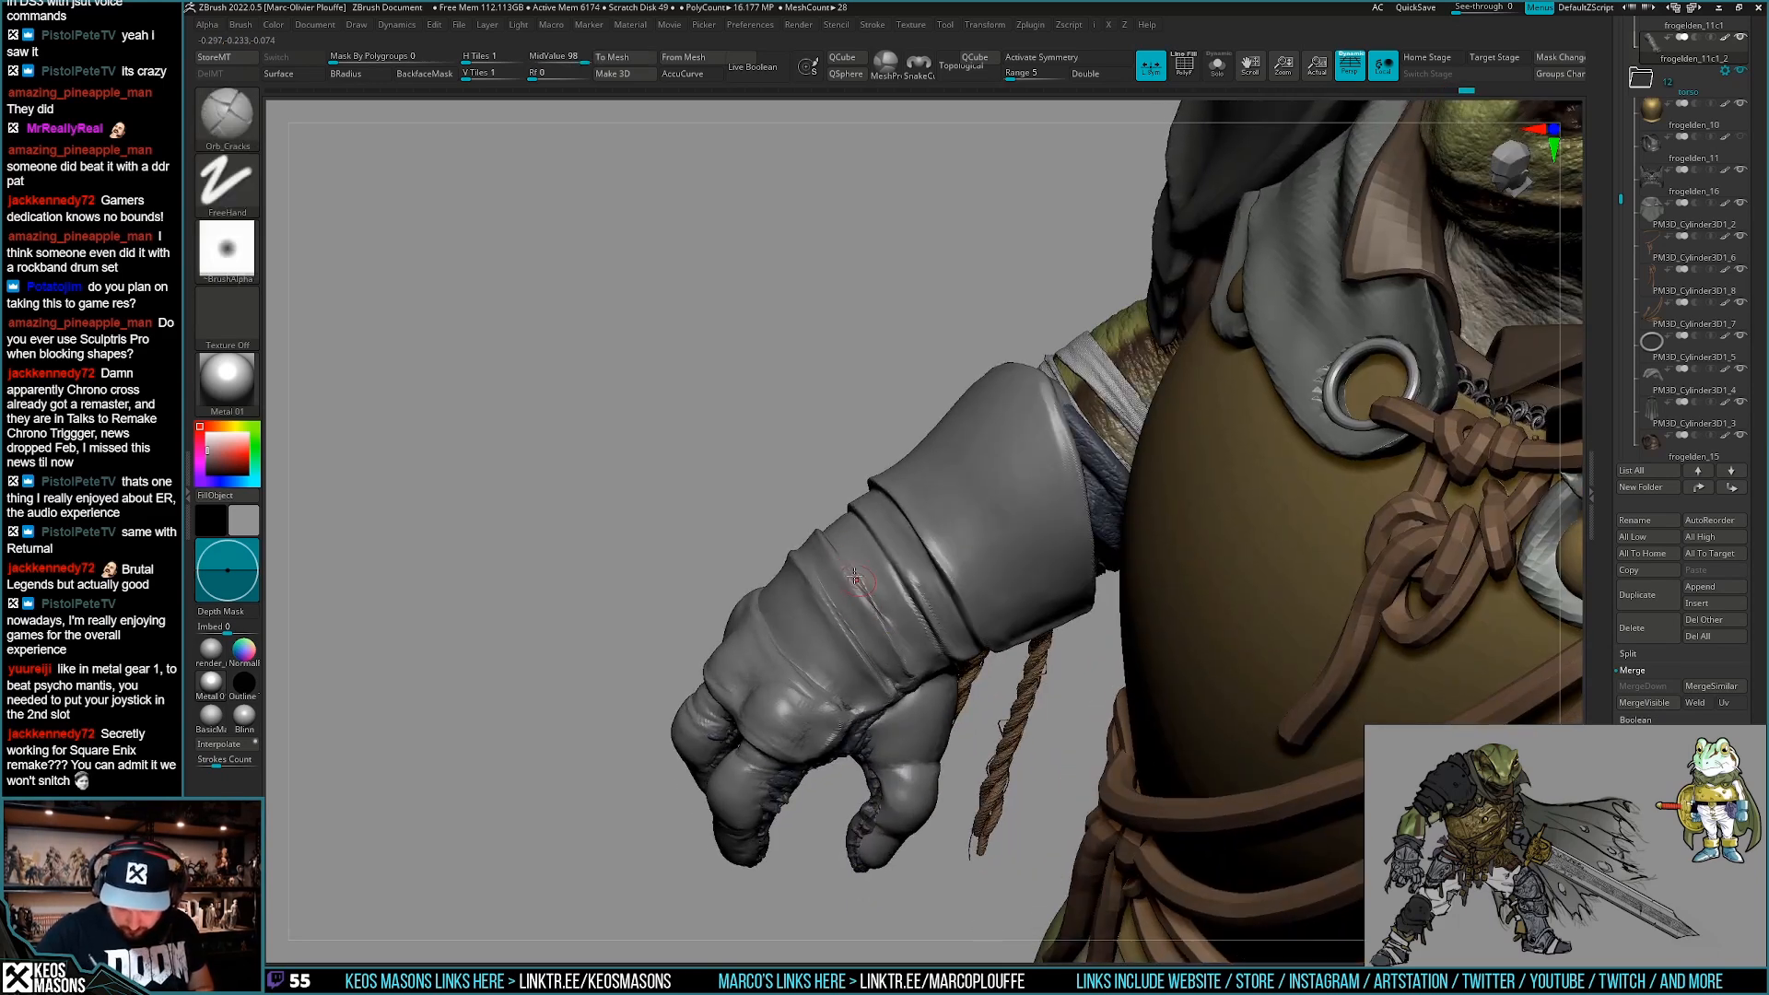
{"action": "right_click_drag", "start_coordinate": [893, 636], "coordinate": [868, 535]}
{"action": "mouse_move", "coordinate": [940, 642]}
{"action": "right_mouse_down"}
{"action": "mouse_move", "coordinate": [912, 686]}
{"action": "mouse_move", "coordinate": [852, 622]}
{"action": "mouse_move", "coordinate": [910, 650]}
{"action": "mouse_move", "coordinate": [905, 777]}
{"action": "mouse_move", "coordinate": [871, 645]}
{"action": "mouse_move", "coordinate": [896, 679]}
{"action": "mouse_move", "coordinate": [903, 836]}
{"action": "mouse_move", "coordinate": [924, 717]}
{"action": "mouse_move", "coordinate": [1023, 638]}
{"action": "right_mouse_up"}
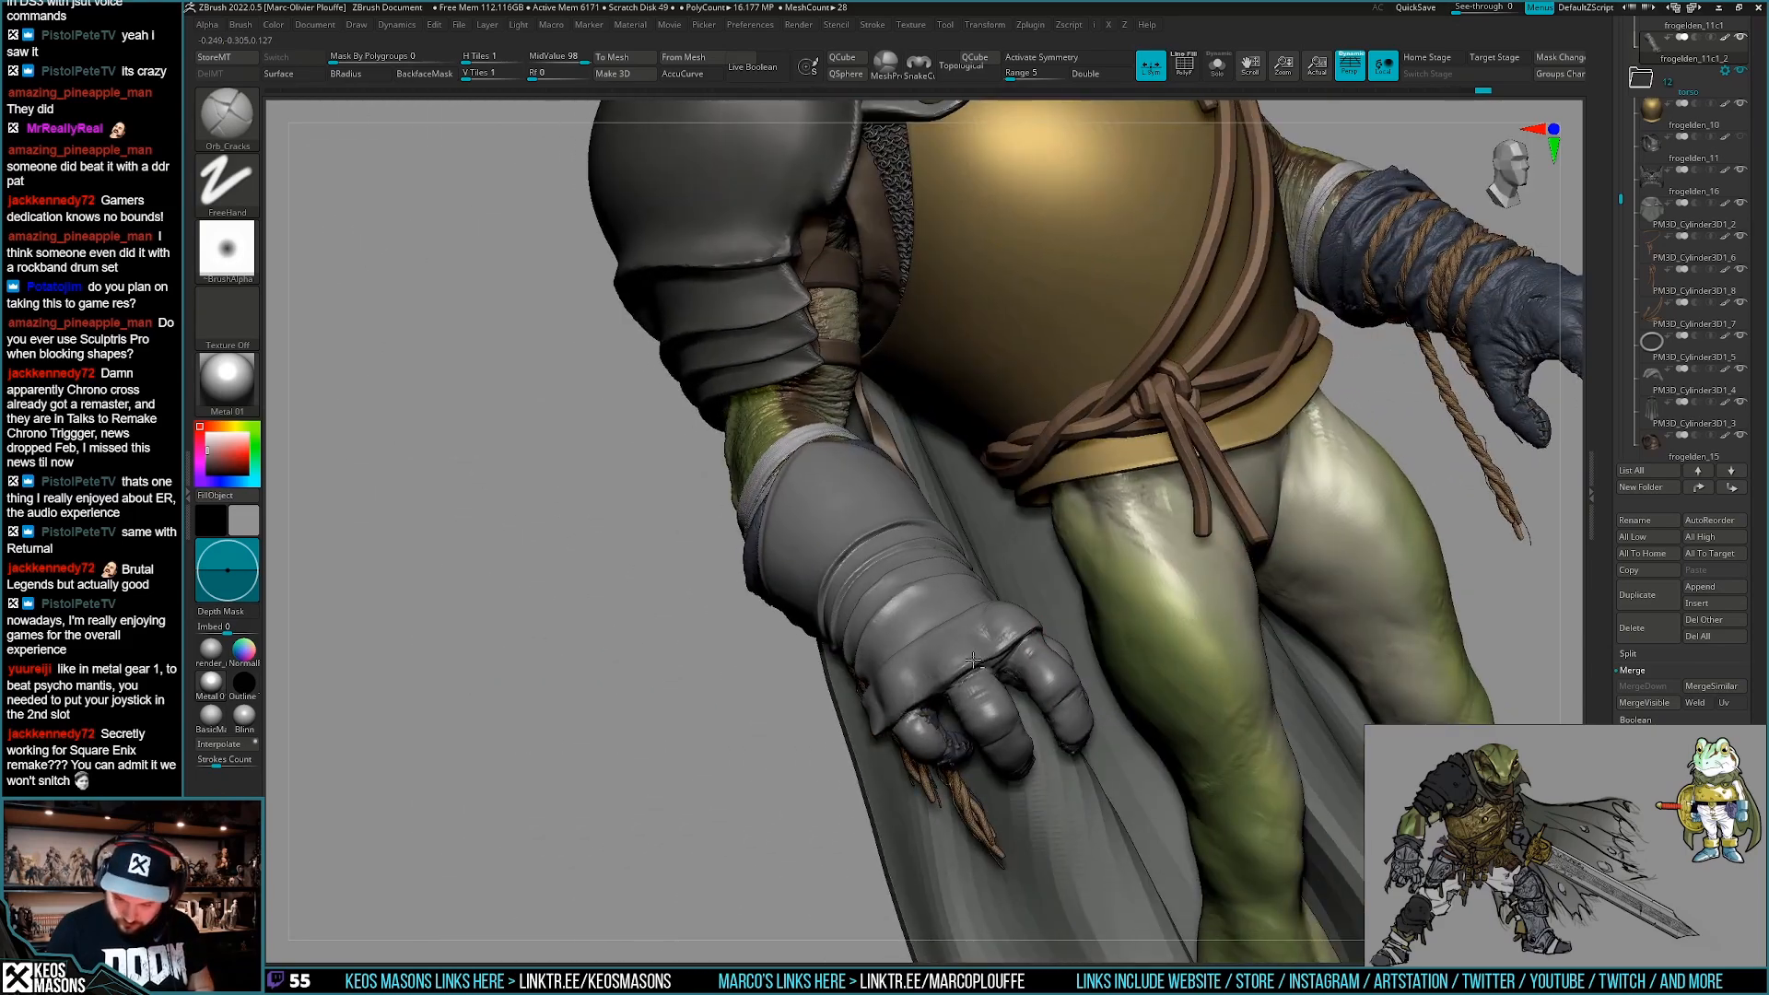
Refine the creases on the lower wrist bands and the back of the hand plate with Orb_Cracks.
{"action": "right_click_drag", "start_coordinate": [937, 689], "coordinate": [971, 667]}
{"action": "right_click_drag", "start_coordinate": [890, 725], "coordinate": [960, 616]}
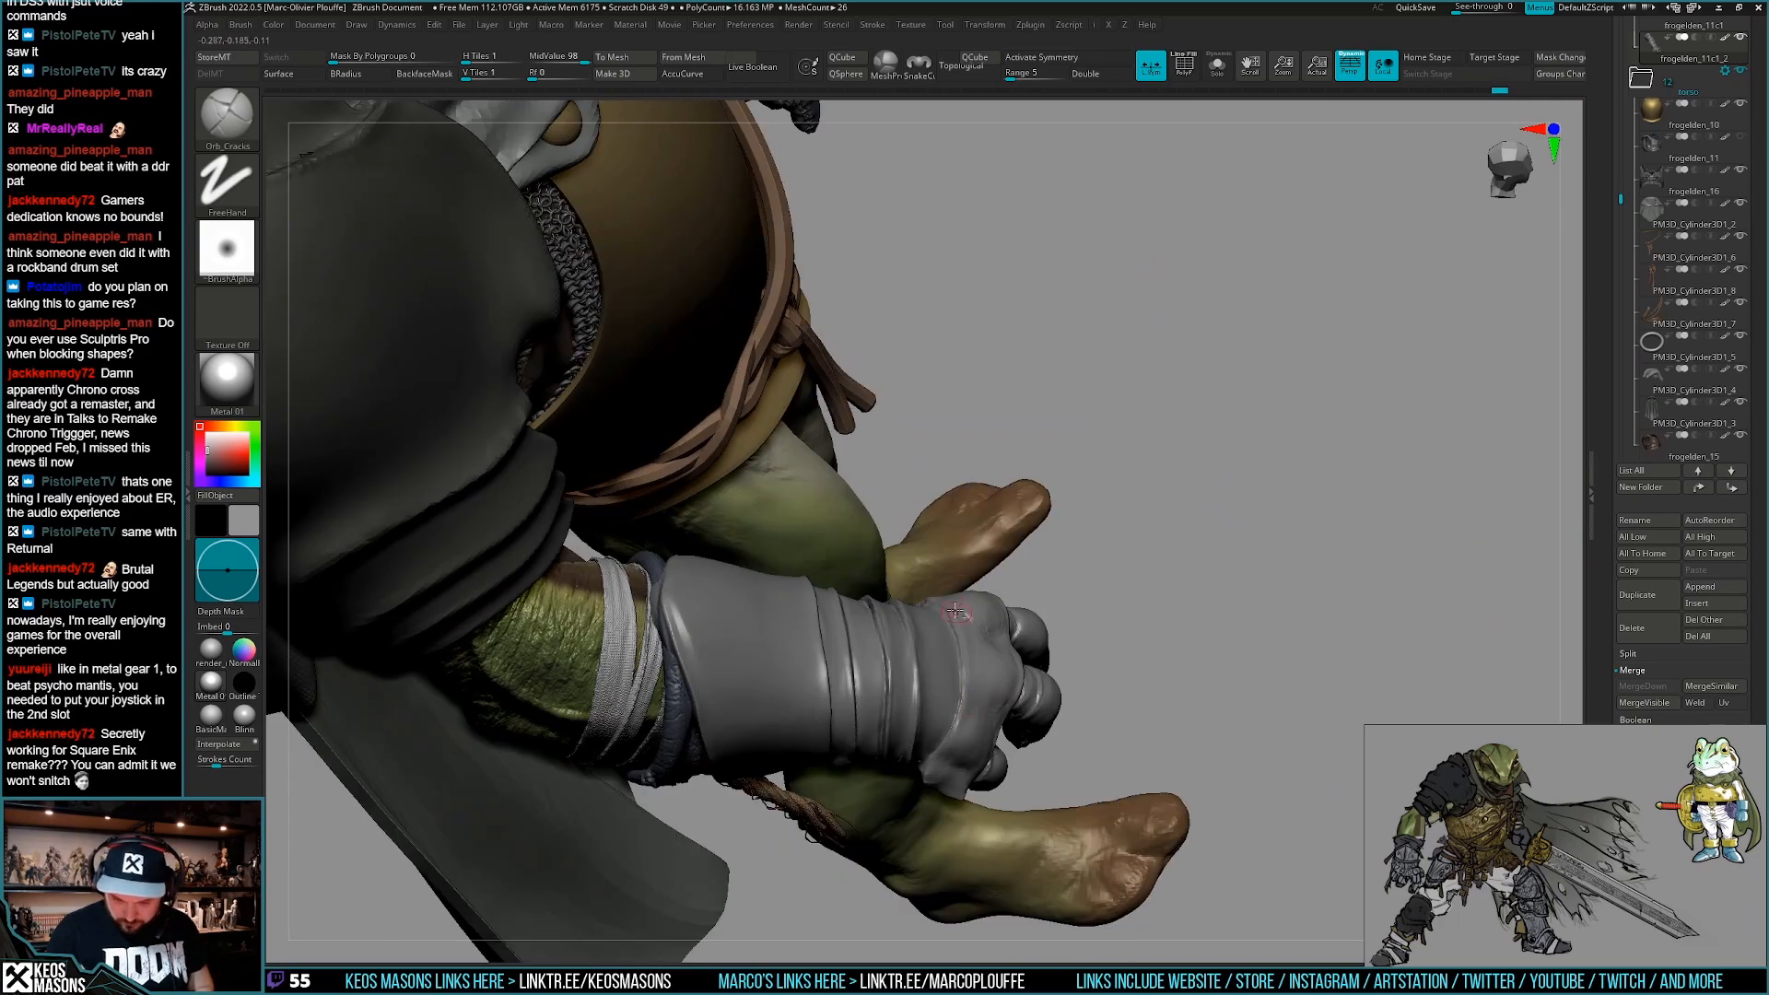
{"action": "right_click_drag", "start_coordinate": [937, 738], "coordinate": [1061, 562]}
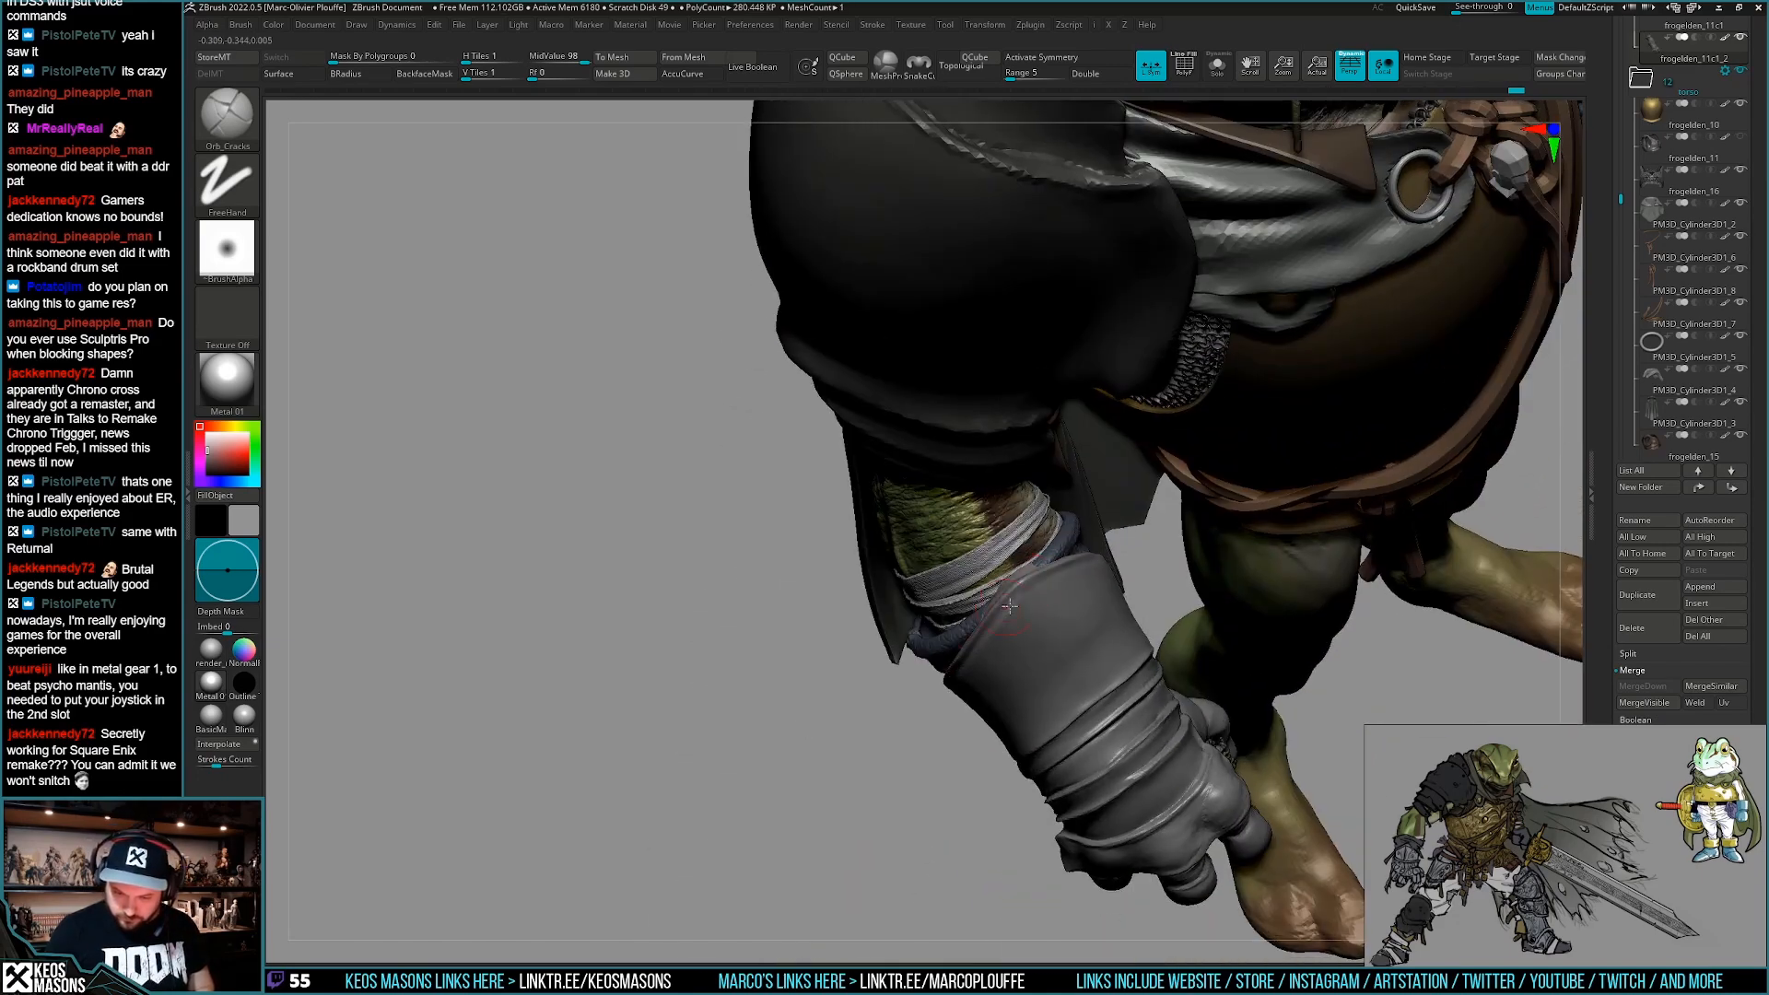
{"action": "key", "text": "shift"}
{"action": "mouse_move", "coordinate": [1051, 622]}
{"action": "right_mouse_down"}
{"action": "mouse_move", "coordinate": [1013, 662]}
{"action": "mouse_move", "coordinate": [1032, 652]}
{"action": "mouse_move", "coordinate": [978, 652]}
{"action": "right_mouse_up"}
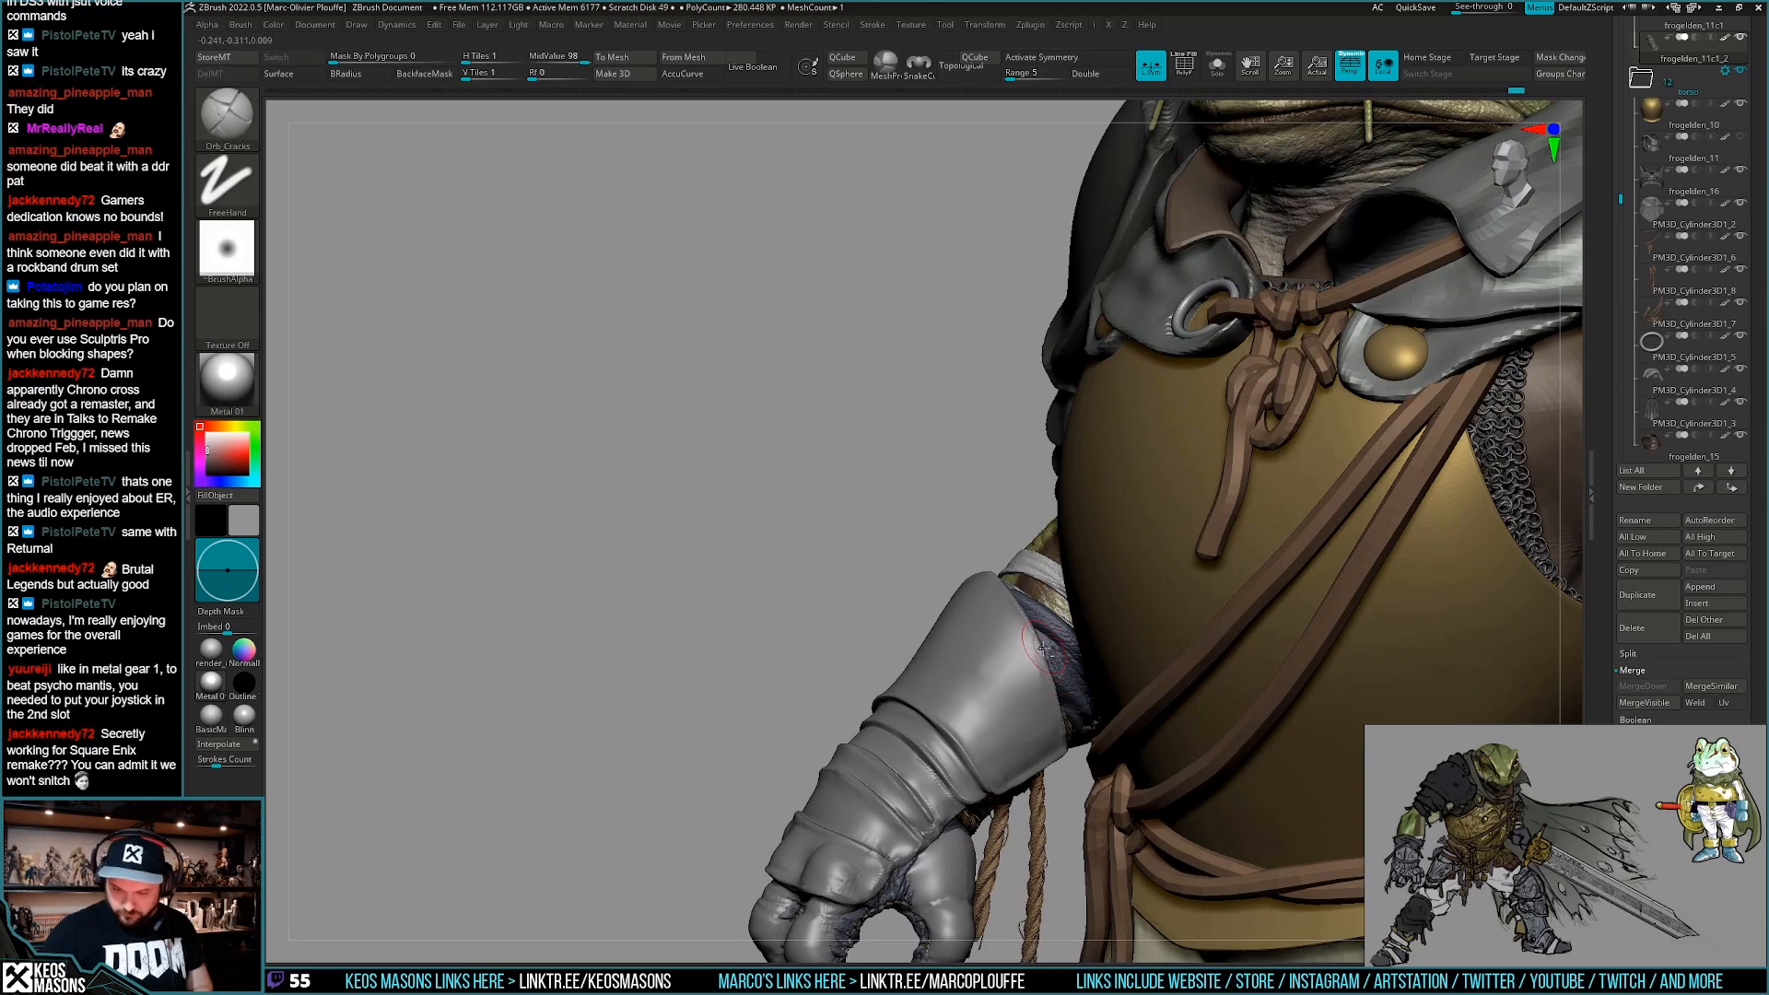
Isolate the gauntlet, then restore the full figure and examine the plates from the front.
{"action": "key", "text": "alt+s"}
{"action": "mouse_move", "coordinate": [1054, 727]}
{"action": "right_mouse_down"}
{"action": "mouse_move", "coordinate": [1025, 726]}
{"action": "mouse_move", "coordinate": [1064, 714]}
{"action": "right_mouse_up"}
{"action": "left_click_drag", "start_coordinate": [1071, 709], "coordinate": [1068, 671]}
{"action": "key", "text": "alt+s"}
{"action": "mouse_move", "coordinate": [1039, 715]}
{"action": "right_mouse_down", "text": "ctrl"}
{"action": "mouse_move", "coordinate": [1030, 617]}
{"action": "mouse_move", "coordinate": [1015, 737]}
{"action": "right_mouse_up", "text": "ctrl"}
{"action": "right_click_drag", "start_coordinate": [1014, 659], "coordinate": [1017, 742], "text": "ctrl"}
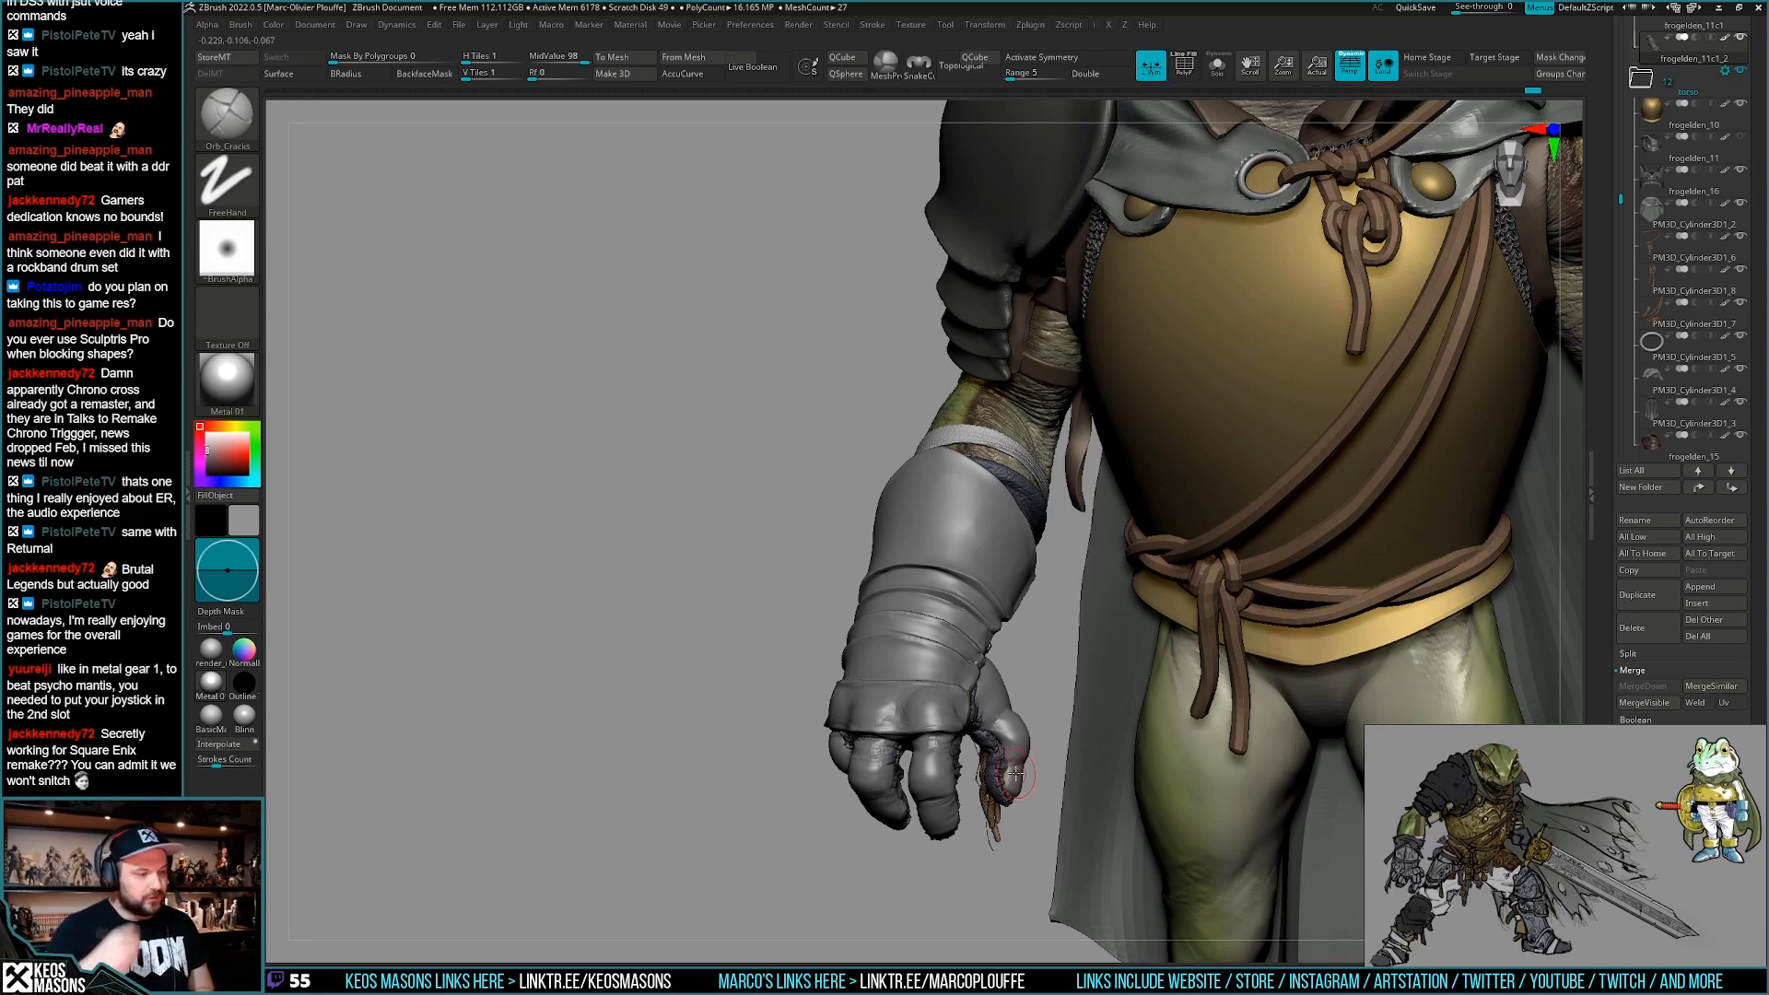
{"action": "mouse_move", "coordinate": [1003, 715]}
{"action": "right_mouse_down"}
{"action": "mouse_move", "coordinate": [995, 680]}
{"action": "mouse_move", "coordinate": [998, 730]}
{"action": "right_mouse_up"}
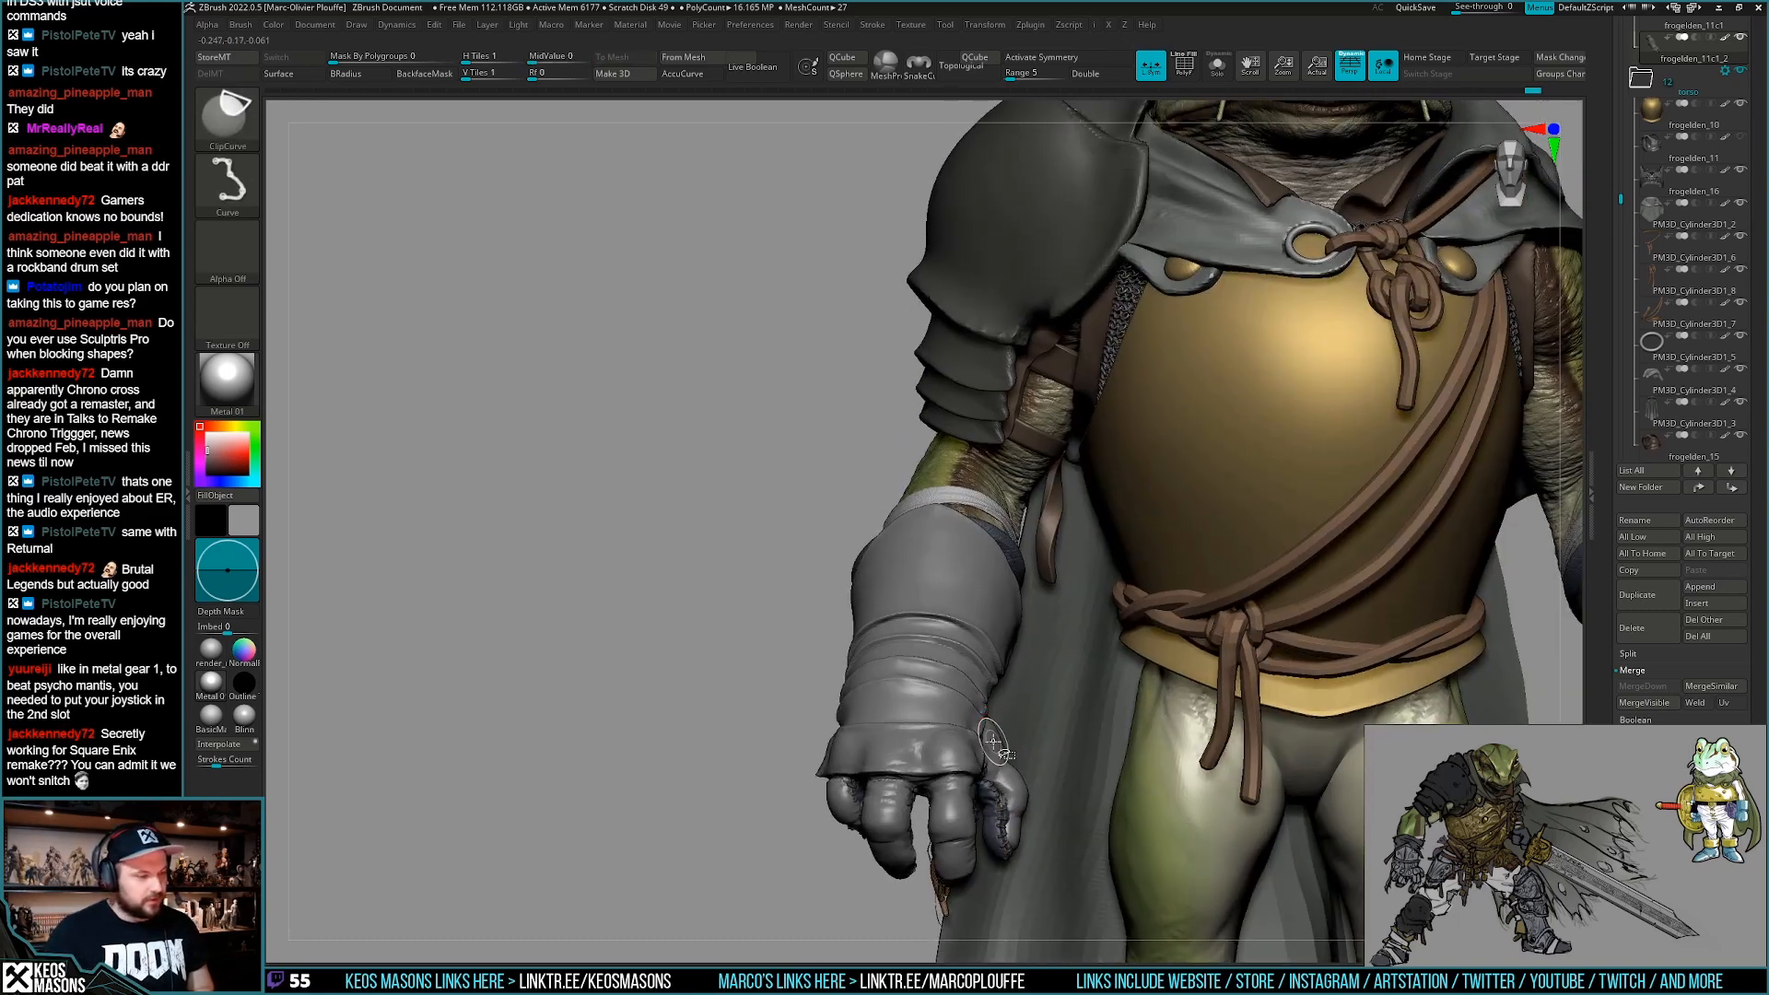
Save the tool as frogelden_14.ztl, replacing the existing file.
{"action": "key", "text": "ctrl+s"}
{"action": "left_click", "coordinate": [1208, 737]}
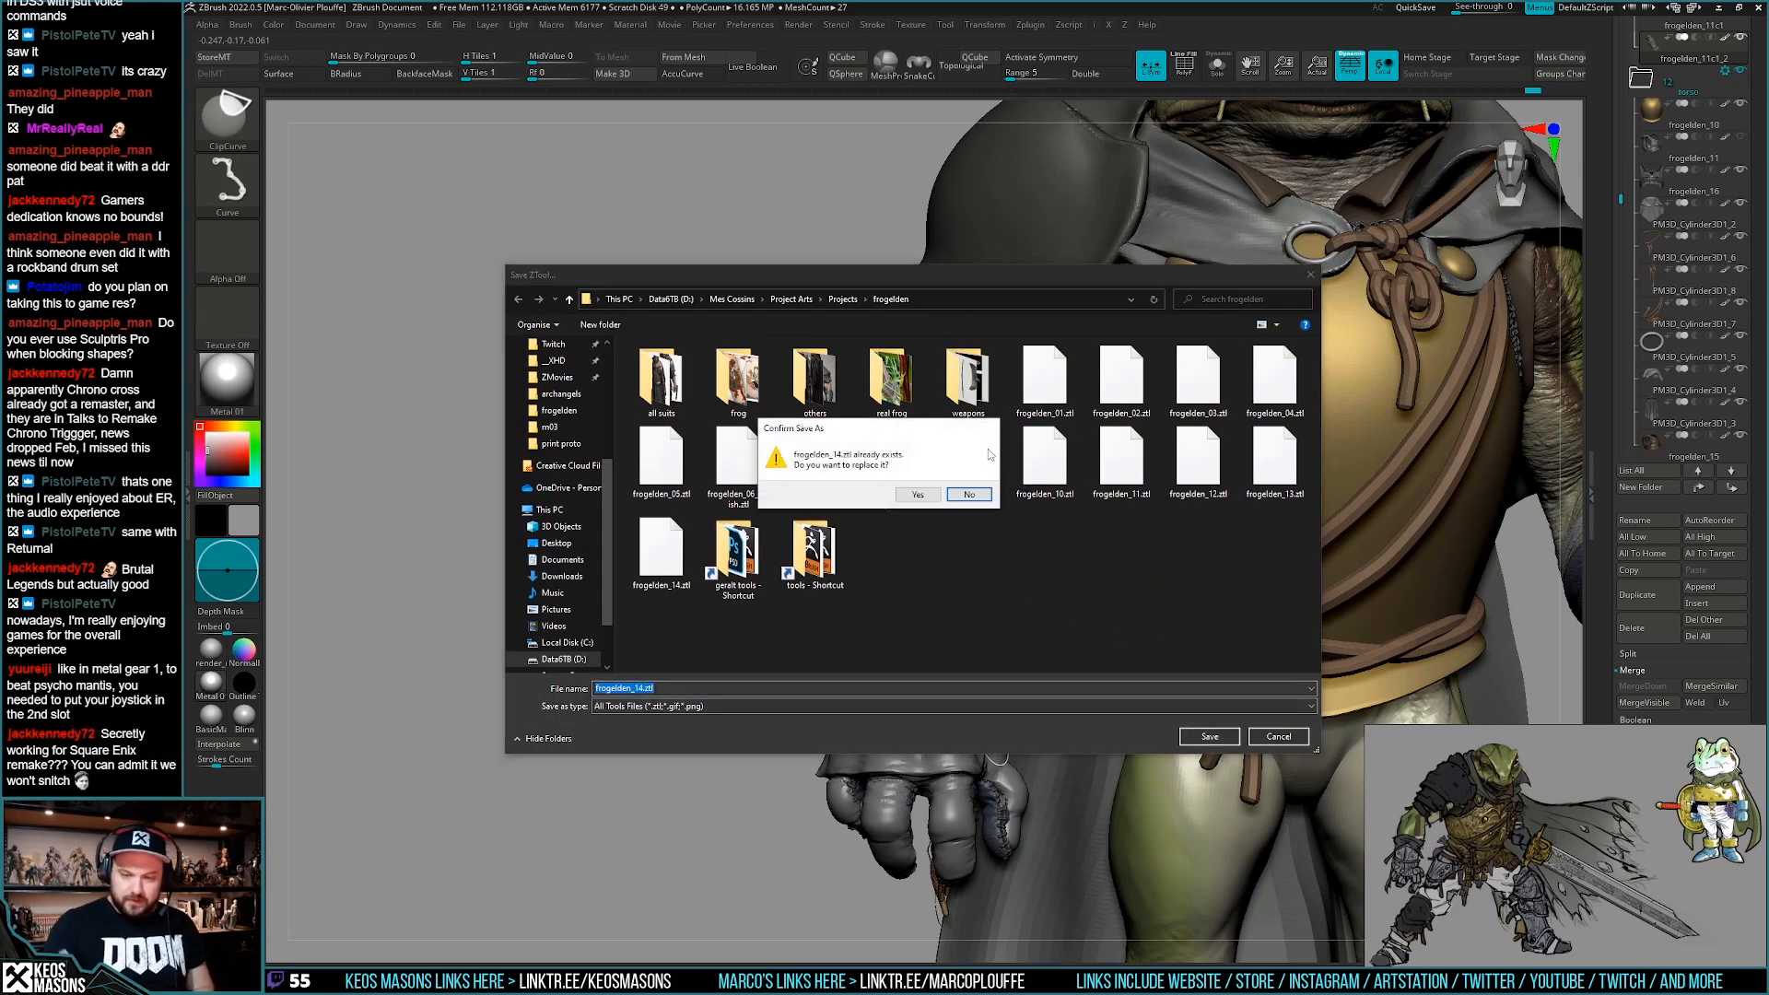
{"action": "left_click", "coordinate": [944, 495]}
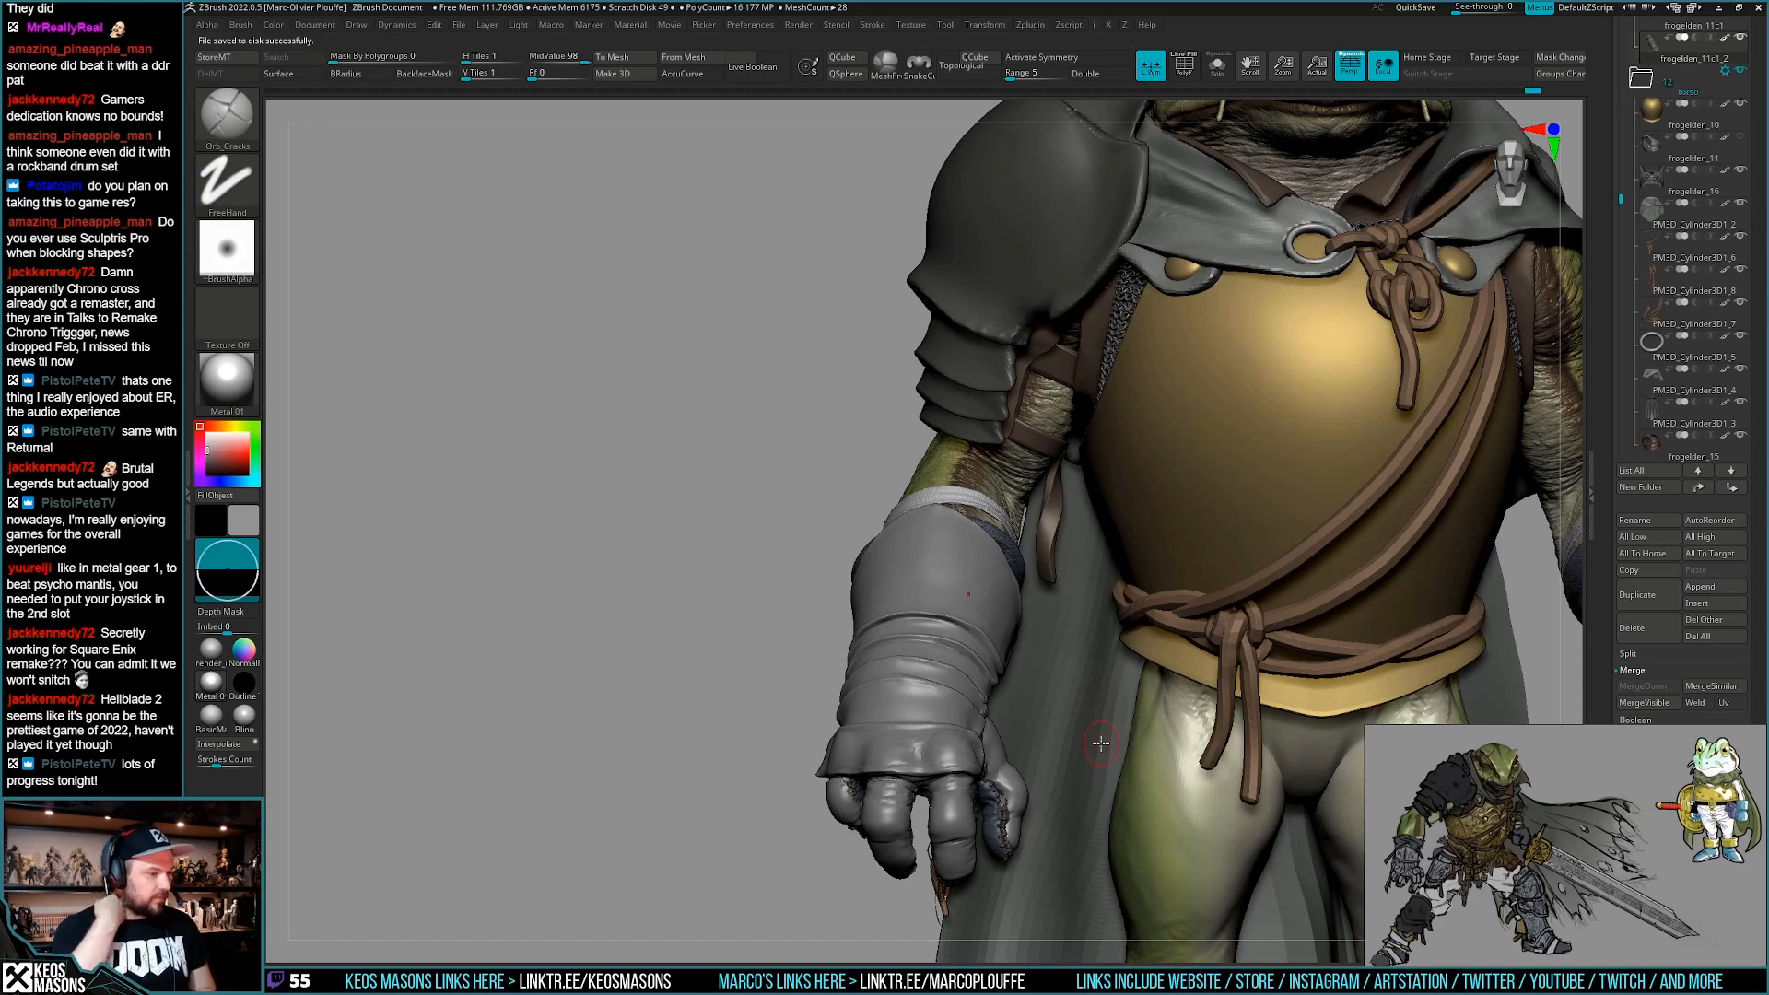
Carve a crease across the lowest wrist band above the hand plate and smooth its edges.
{"action": "right_click_drag", "start_coordinate": [921, 737], "coordinate": [986, 706]}
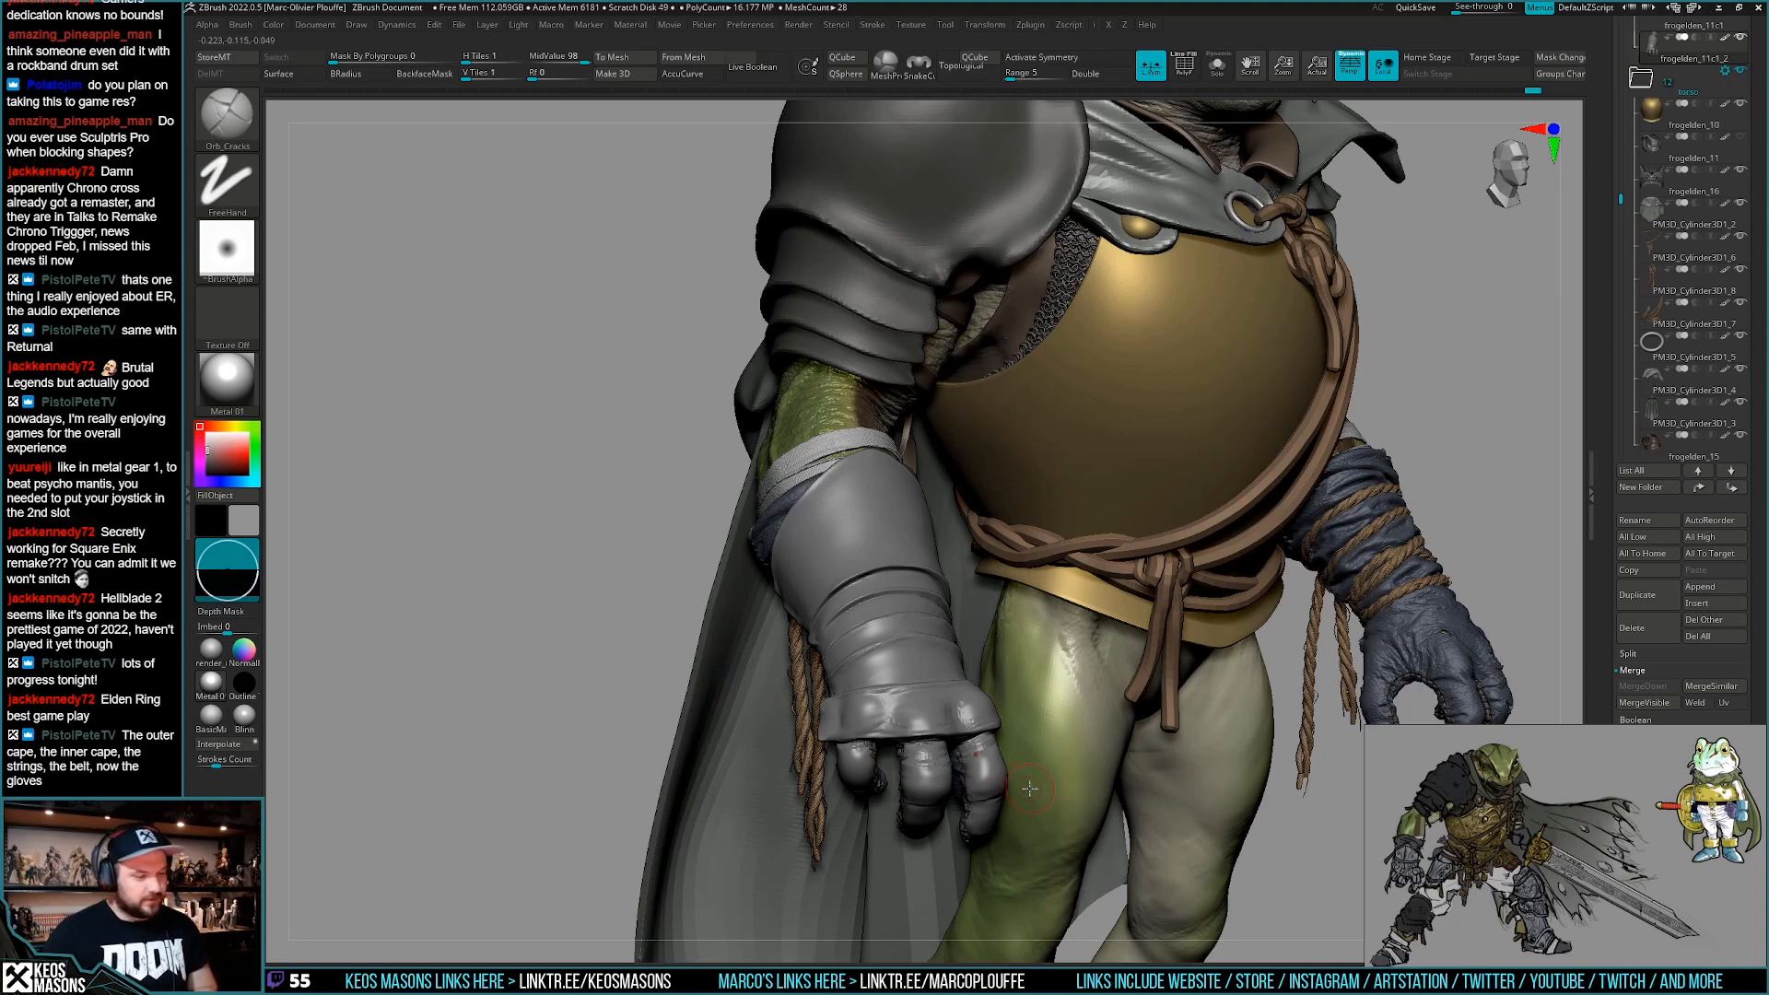
{"action": "mouse_move", "coordinate": [1008, 743]}
{"action": "right_mouse_down"}
{"action": "mouse_move", "coordinate": [866, 709]}
{"action": "mouse_move", "coordinate": [930, 700]}
{"action": "mouse_move", "coordinate": [980, 770]}
{"action": "mouse_move", "coordinate": [1031, 682]}
{"action": "right_mouse_up"}
{"action": "left_click_drag", "start_coordinate": [1078, 585], "coordinate": [947, 724]}
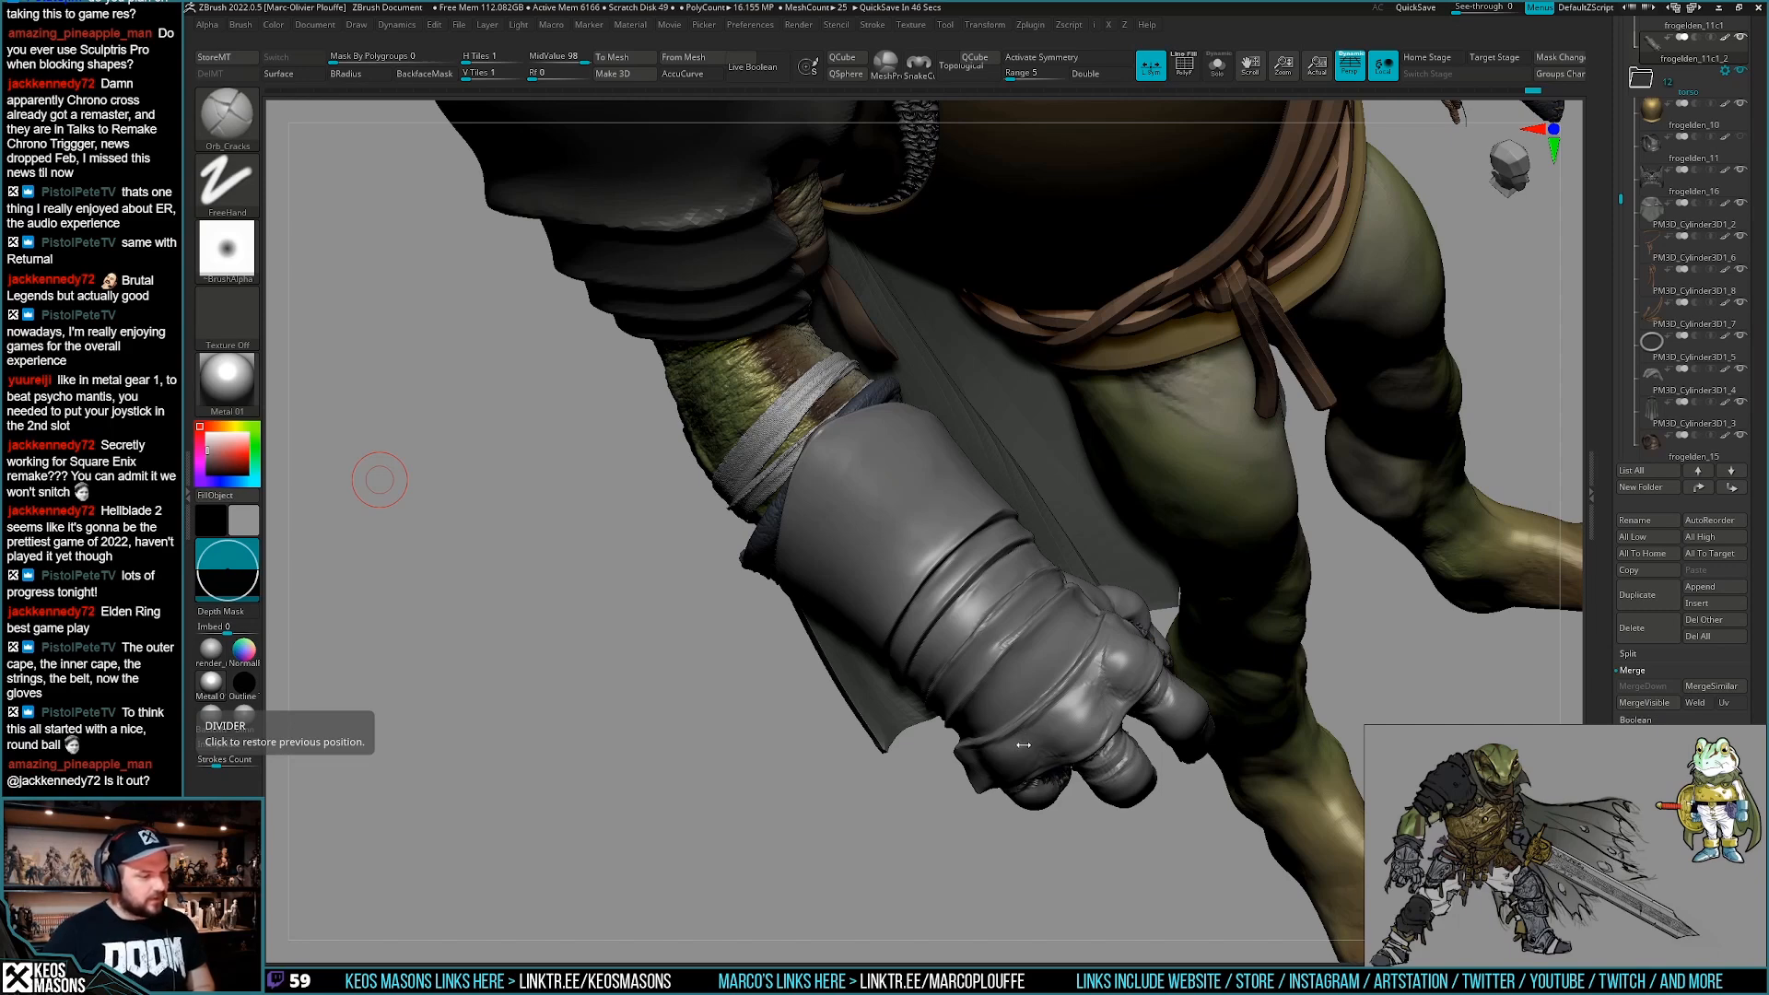
{"action": "right_click_drag", "start_coordinate": [1032, 703], "coordinate": [1041, 640]}
{"action": "left_click_drag", "start_coordinate": [1063, 595], "coordinate": [973, 687]}
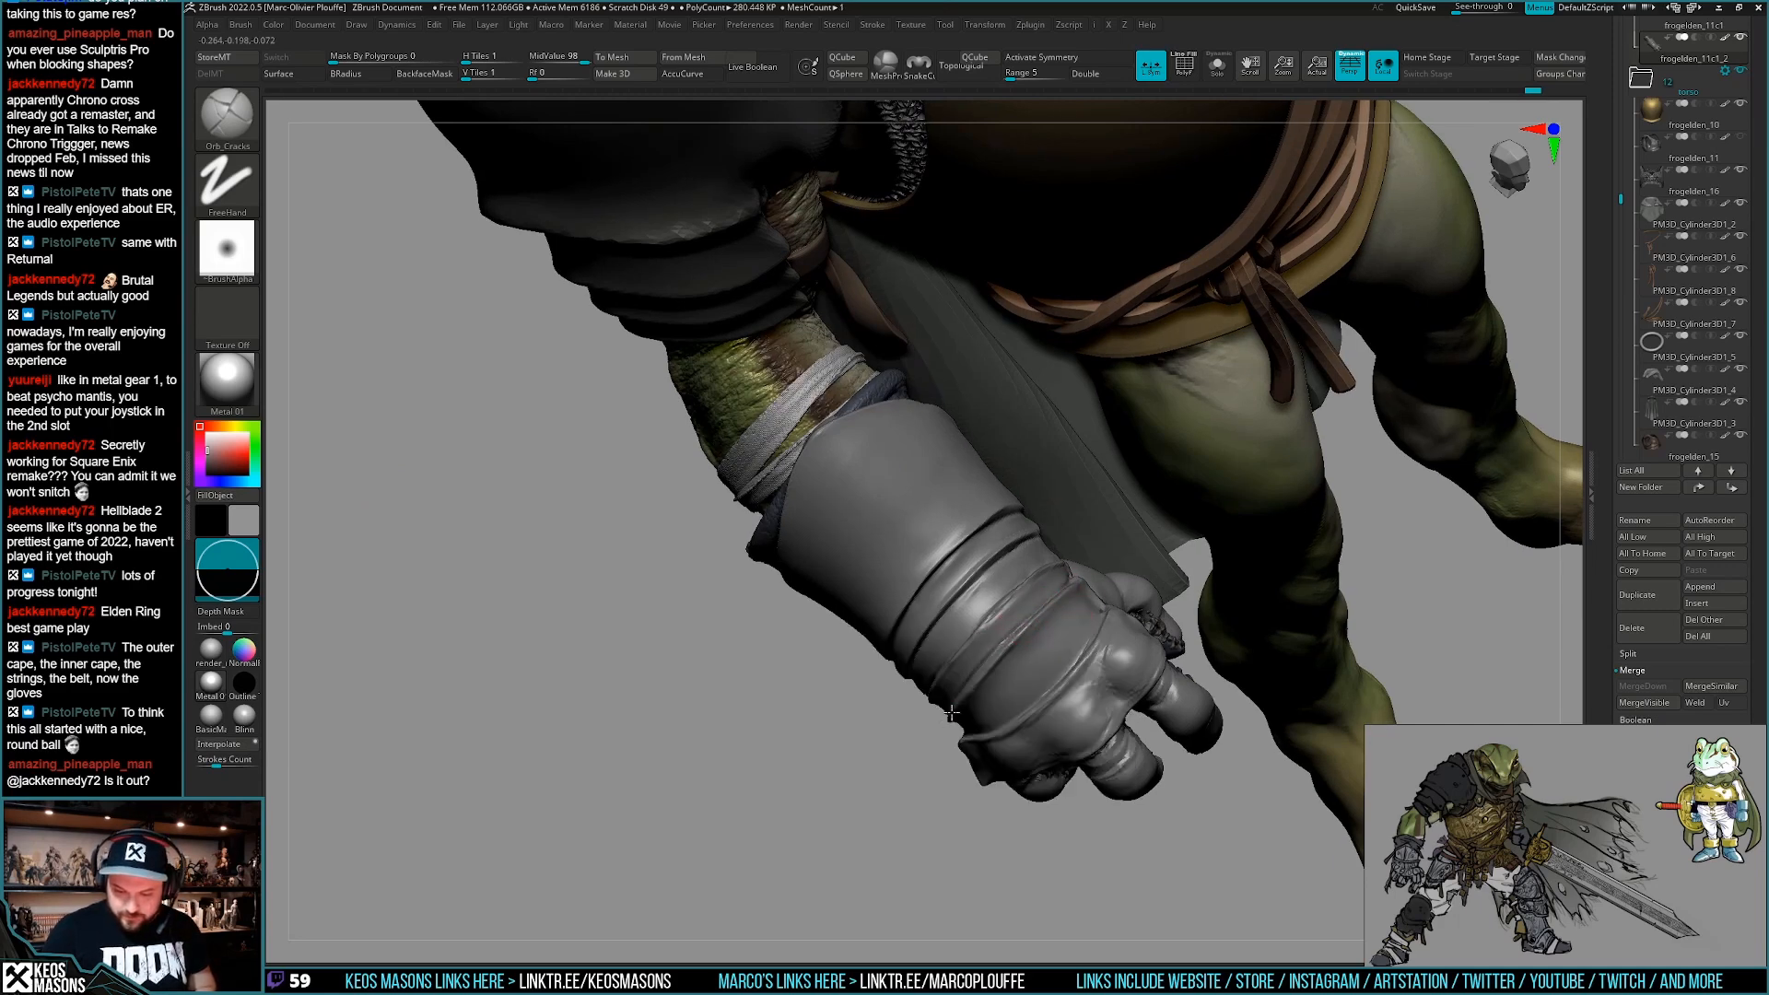
{"action": "key", "text": "shift"}
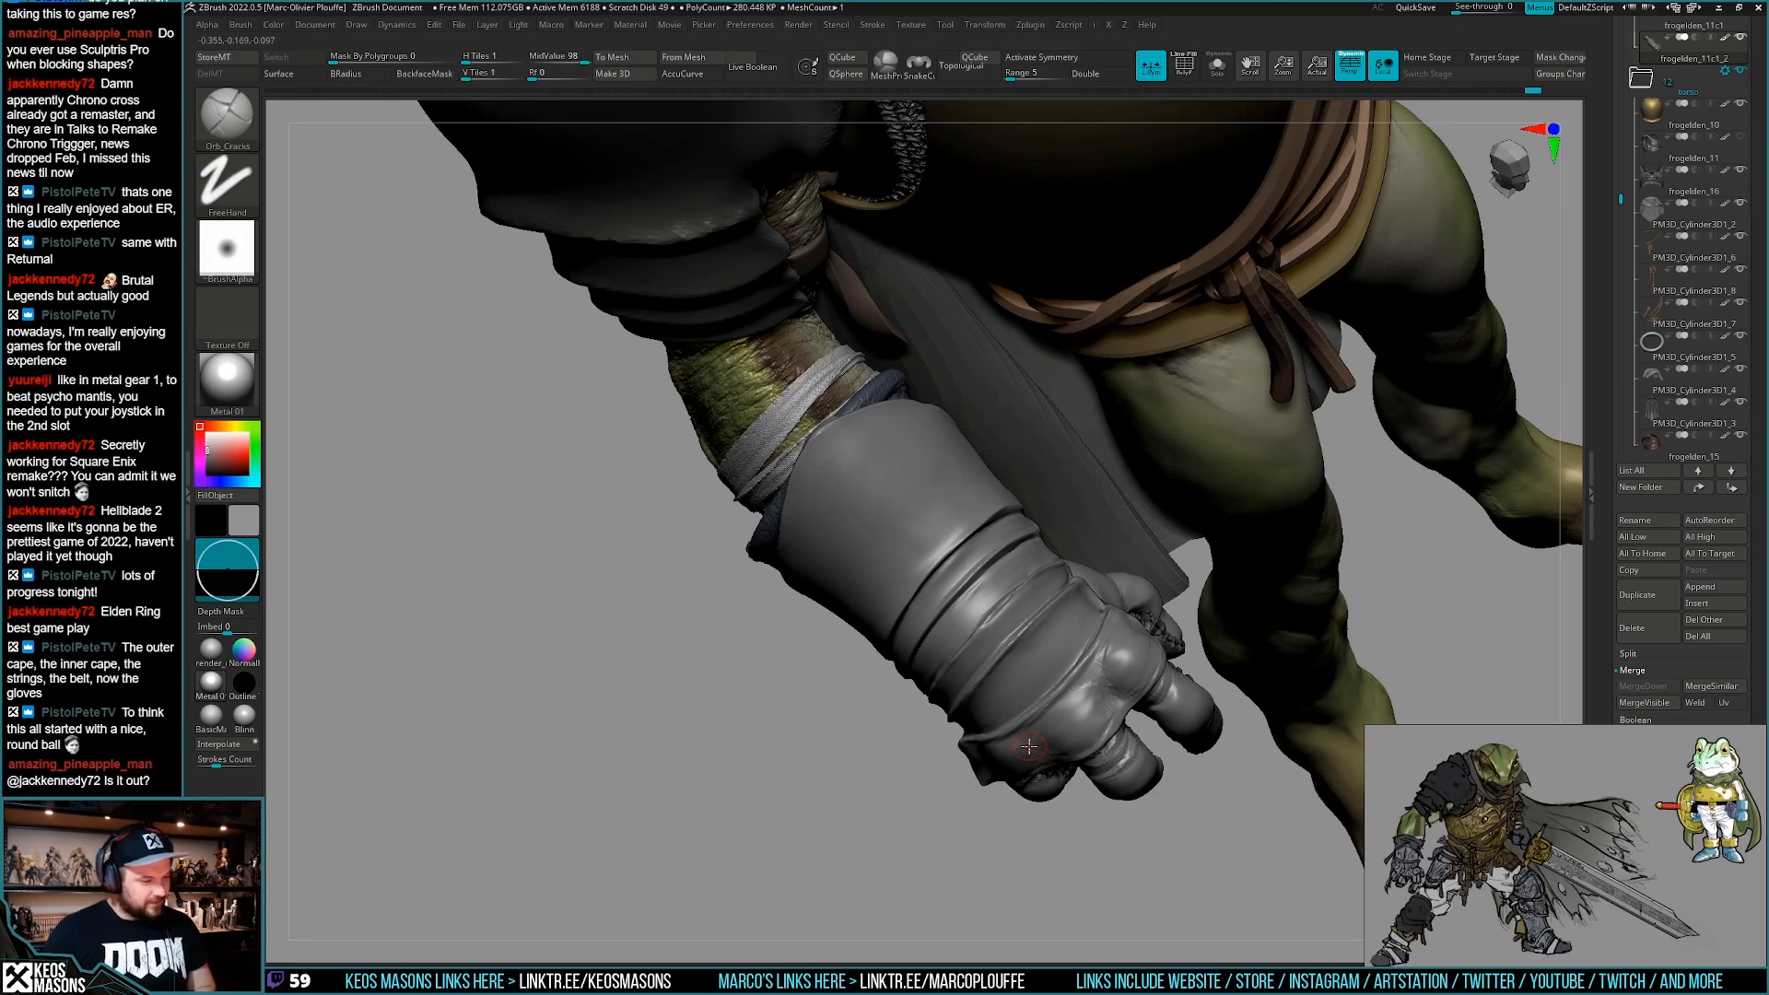
{"action": "mouse_move", "coordinate": [1029, 747]}
{"action": "right_mouse_down"}
{"action": "mouse_move", "coordinate": [1020, 662]}
{"action": "mouse_move", "coordinate": [1007, 723]}
{"action": "right_mouse_up"}
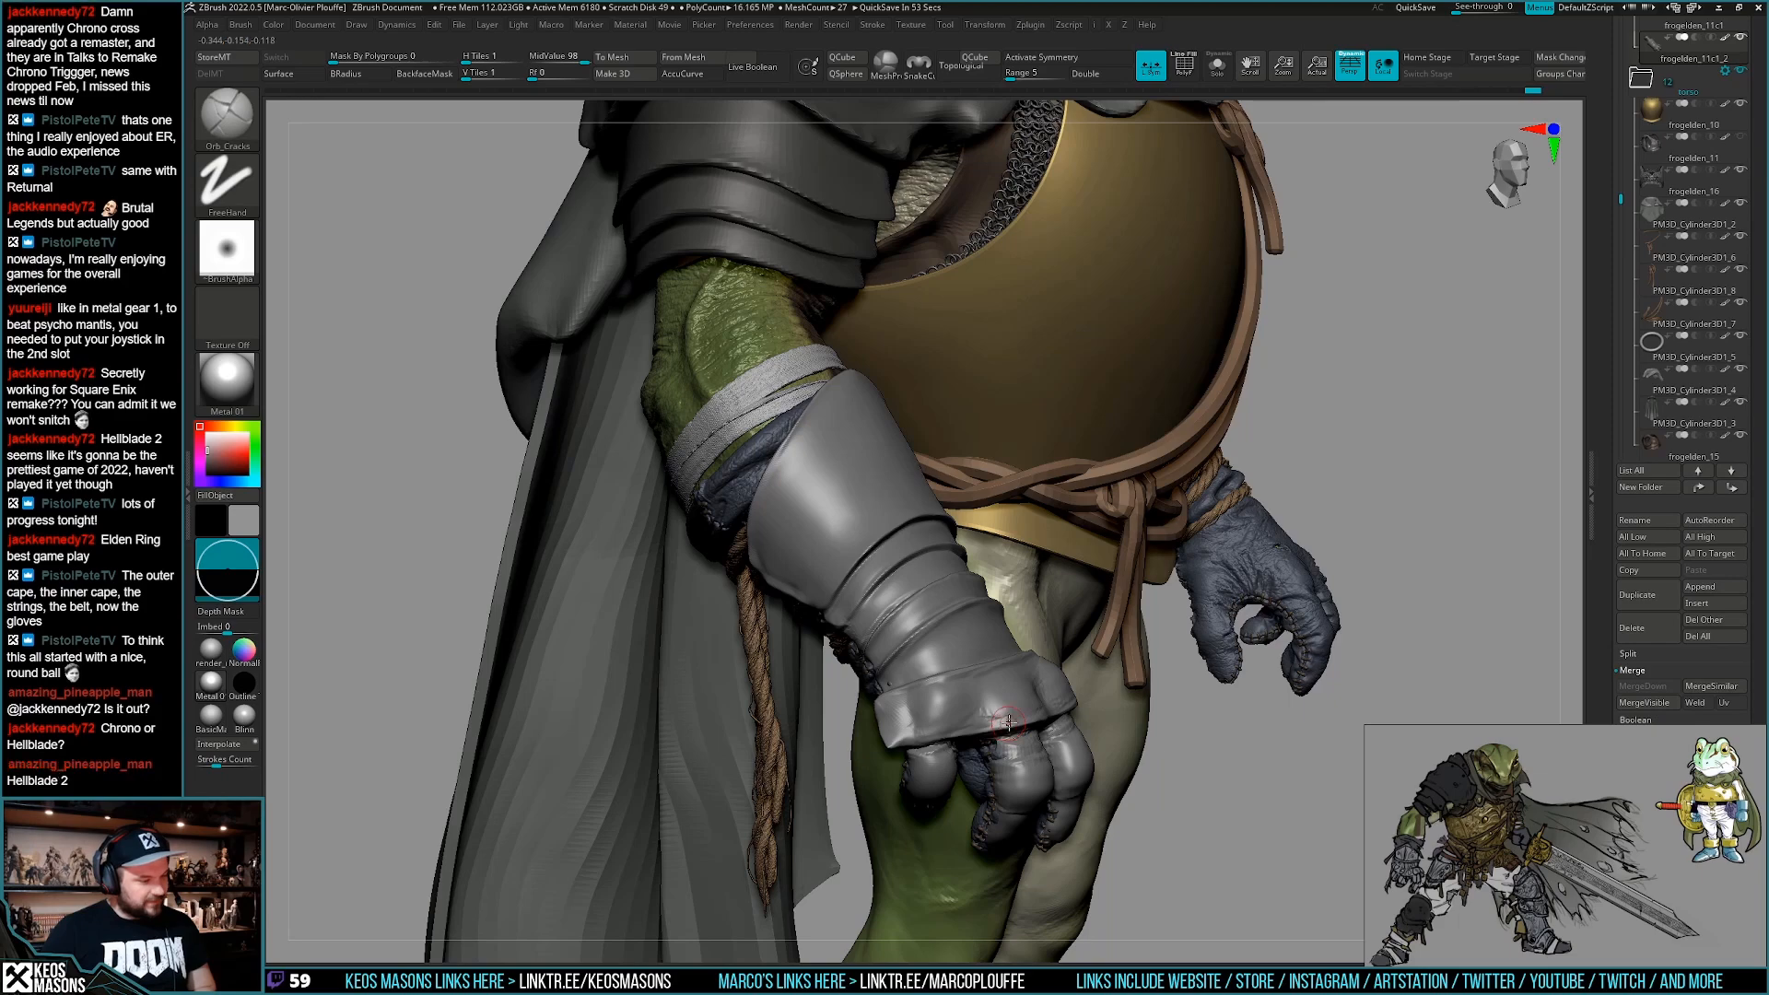
Switch to the Move brush and adjust the gauntlet's shape around the hand plate and fingers.
{"action": "mouse_move", "coordinate": [1012, 737]}
{"action": "right_mouse_down"}
{"action": "mouse_move", "coordinate": [1045, 644]}
{"action": "mouse_move", "coordinate": [1014, 702]}
{"action": "mouse_move", "coordinate": [1034, 689]}
{"action": "mouse_move", "coordinate": [1008, 697]}
{"action": "right_mouse_up"}
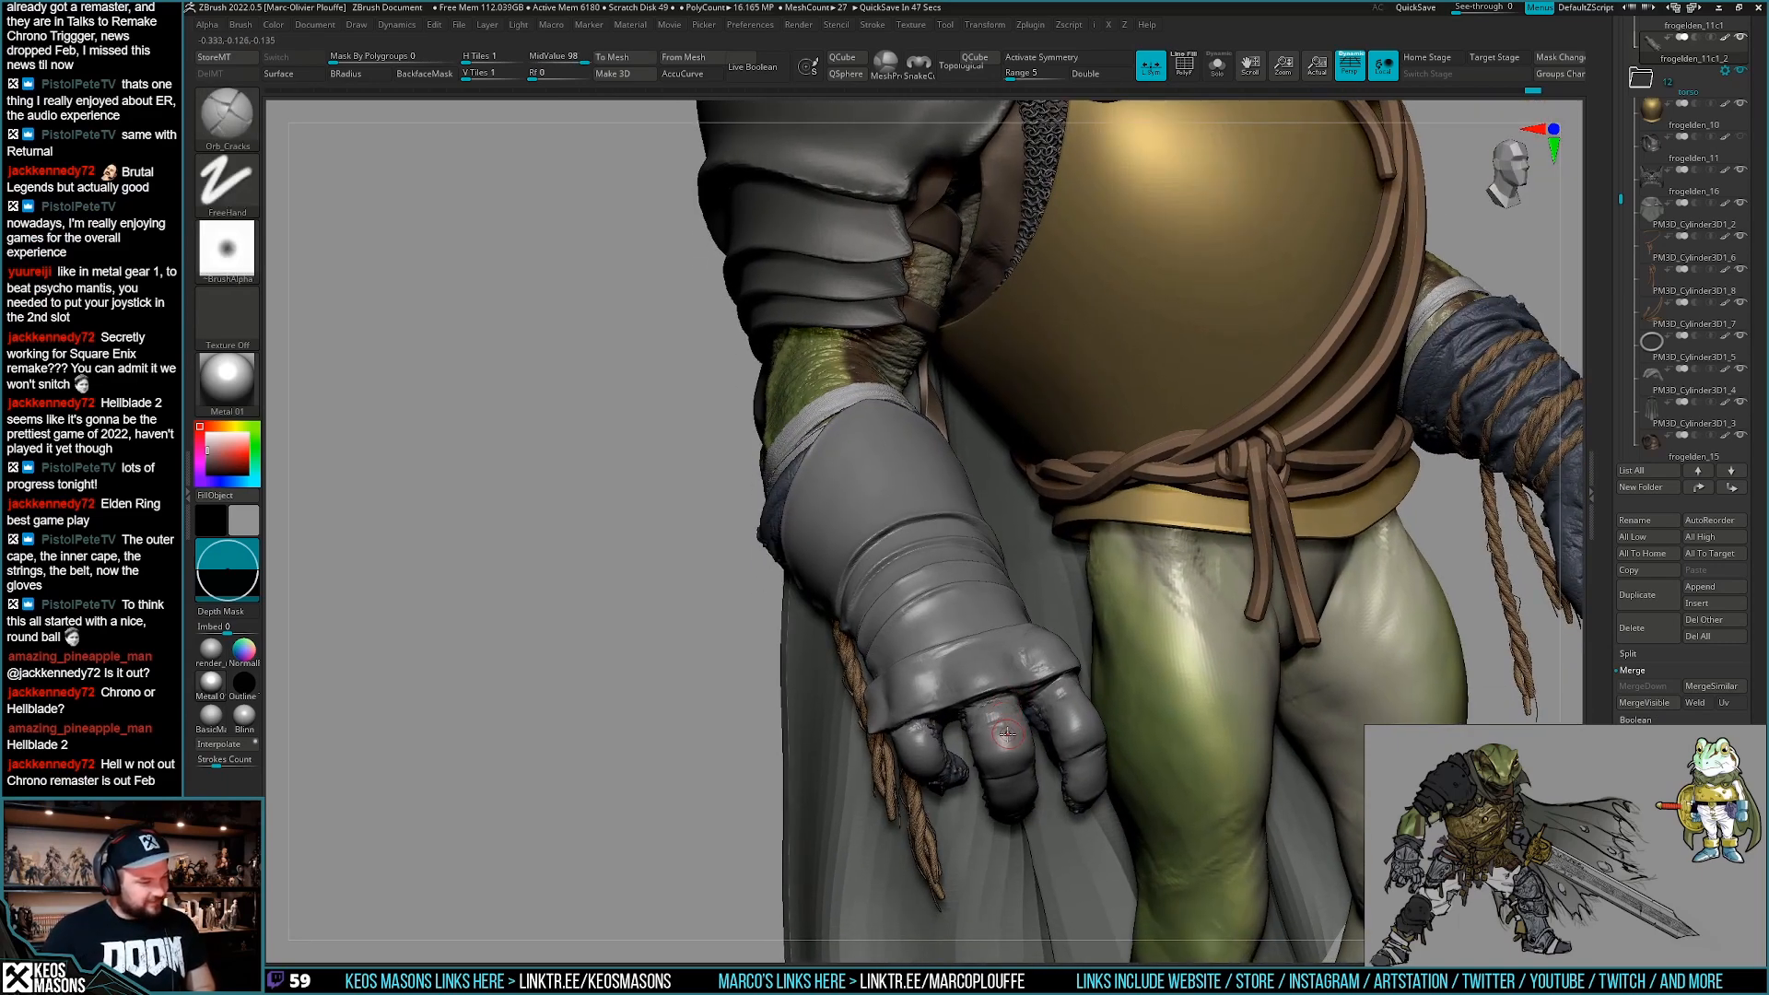
{"action": "mouse_move", "coordinate": [1005, 732]}
{"action": "right_mouse_down"}
{"action": "mouse_move", "coordinate": [1066, 648]}
{"action": "mouse_move", "coordinate": [1012, 680]}
{"action": "mouse_move", "coordinate": [943, 659]}
{"action": "mouse_move", "coordinate": [962, 619]}
{"action": "mouse_move", "coordinate": [990, 613]}
{"action": "right_mouse_up"}
{"action": "key", "text": "space"}
{"action": "left_click", "coordinate": [941, 540]}
{"action": "right_click", "coordinate": [954, 628]}
{"action": "right_click_drag", "start_coordinate": [945, 628], "coordinate": [852, 622]}
{"action": "right_click_drag", "start_coordinate": [731, 617], "coordinate": [882, 647]}
{"action": "left_click_drag", "start_coordinate": [873, 656], "coordinate": [866, 650]}
{"action": "right_click_drag", "start_coordinate": [866, 650], "coordinate": [746, 632]}
Switch to the Orb_Cracks brush and carve creases across the fingers to divide them into plates, smoothing beside the cuts.
{"action": "key", "text": "x"}
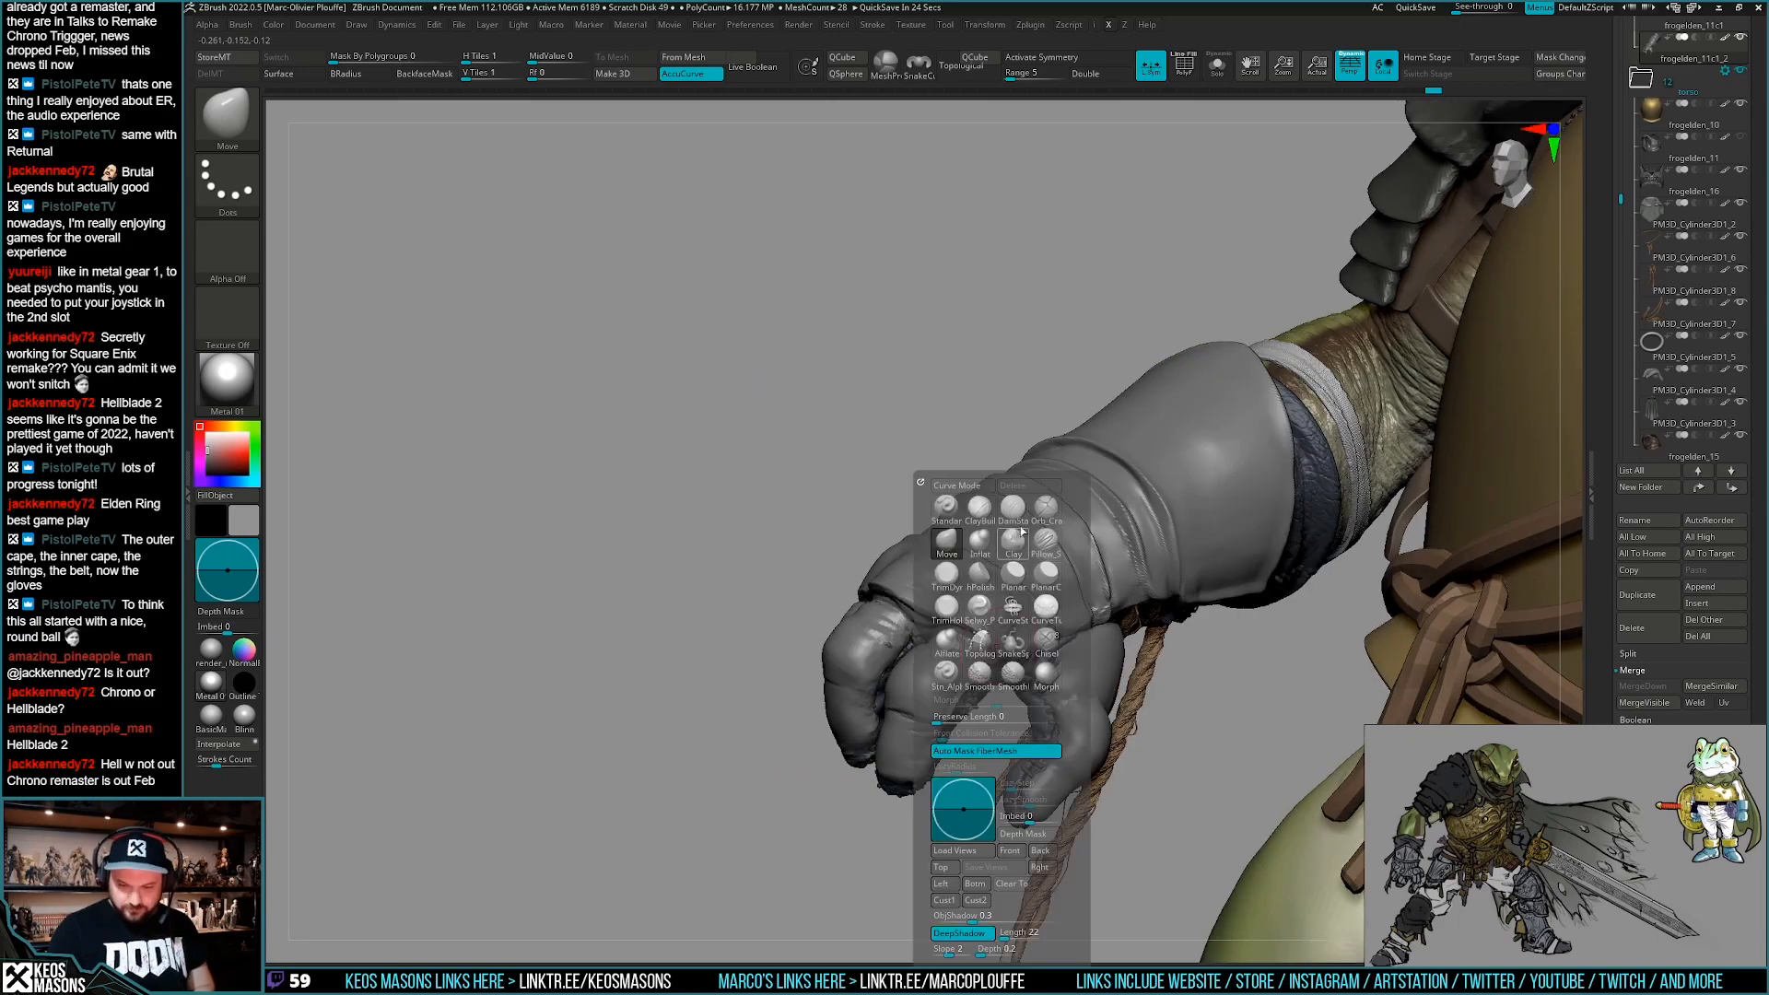
{"action": "left_click", "coordinate": [1045, 506]}
{"action": "mouse_move", "coordinate": [1050, 516]}
{"action": "right_mouse_down"}
{"action": "mouse_move", "coordinate": [1120, 626]}
{"action": "mouse_move", "coordinate": [1091, 611]}
{"action": "mouse_move", "coordinate": [1045, 650]}
{"action": "mouse_move", "coordinate": [1063, 635]}
{"action": "right_mouse_up"}
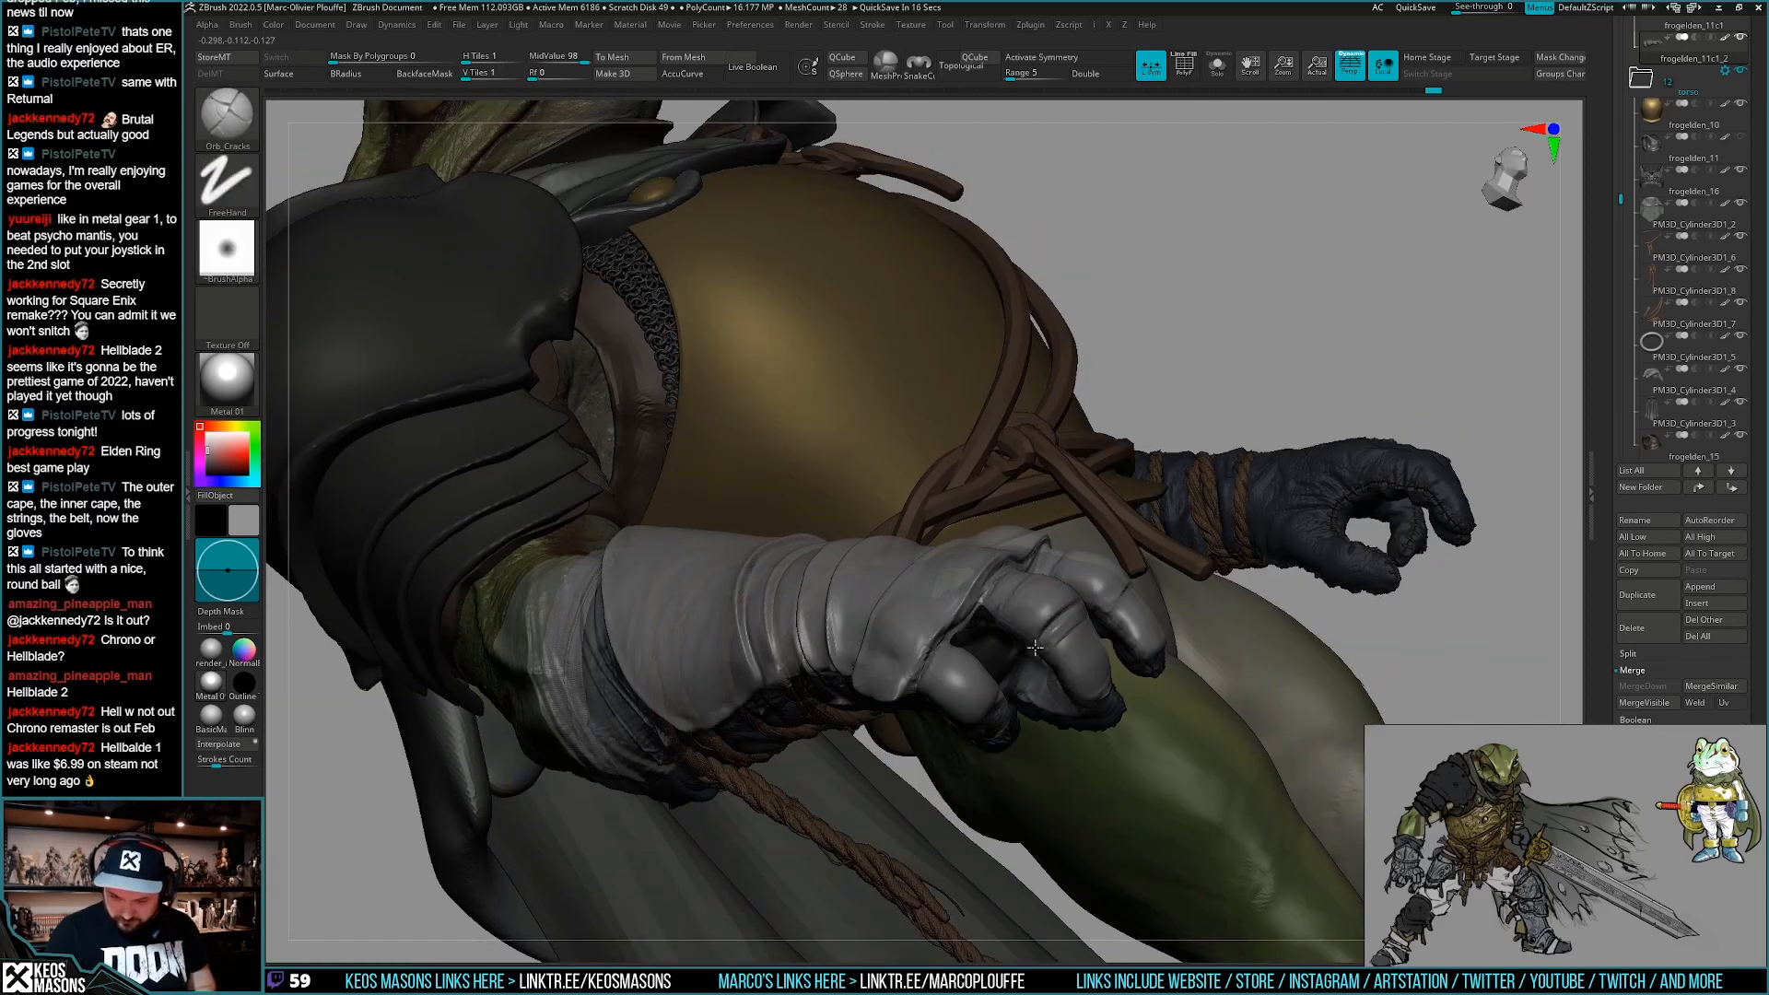
{"action": "right_click_drag", "start_coordinate": [1036, 648], "coordinate": [1119, 574]}
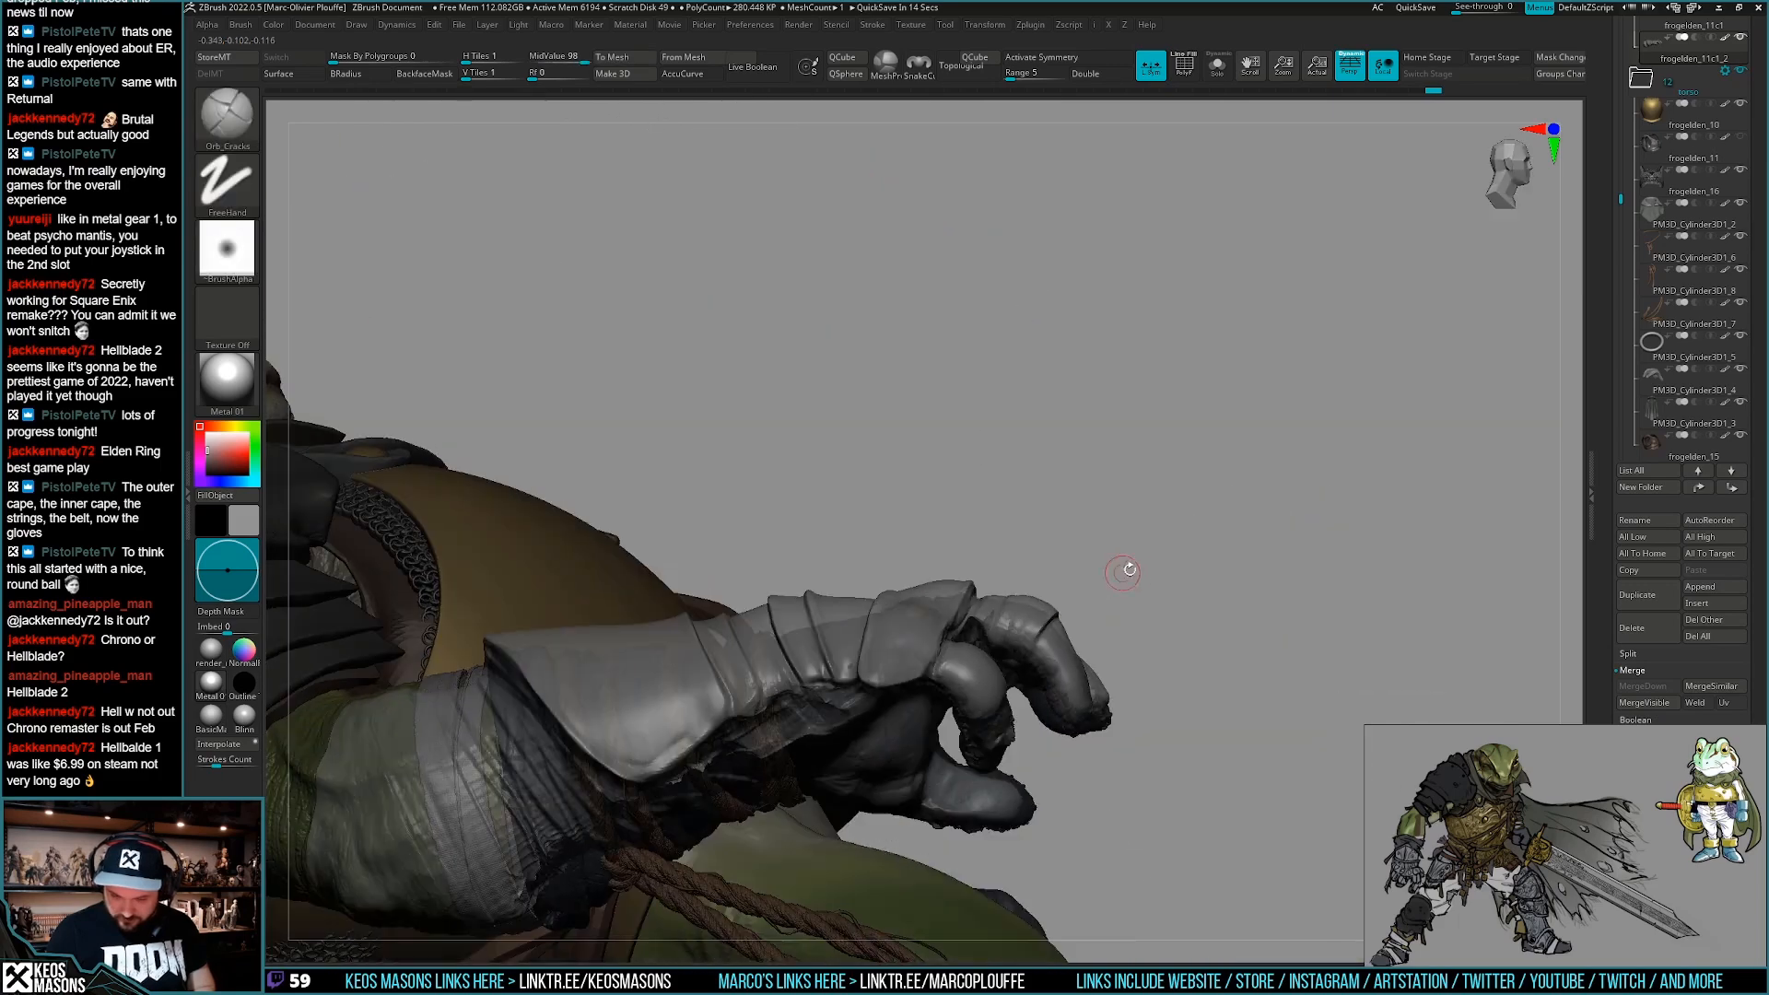
{"action": "mouse_move", "coordinate": [977, 686]}
{"action": "right_mouse_down"}
{"action": "mouse_move", "coordinate": [962, 698]}
{"action": "mouse_move", "coordinate": [1024, 691]}
{"action": "right_mouse_up"}
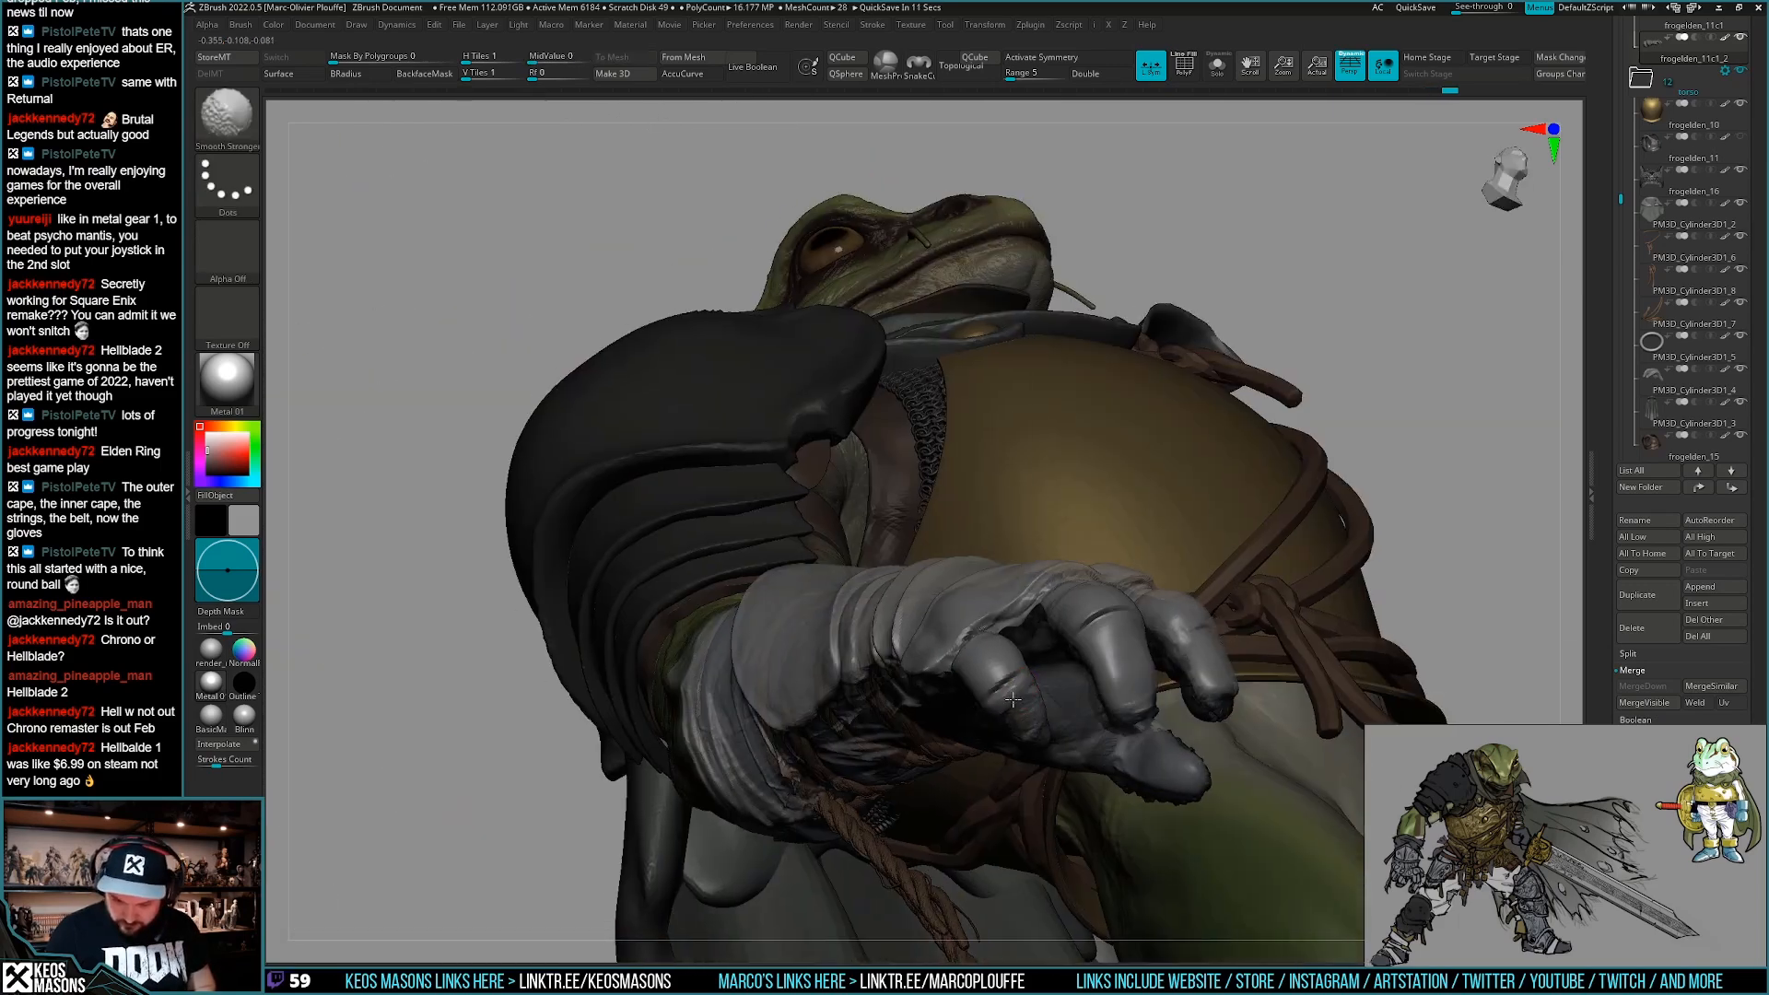
{"action": "mouse_move", "coordinate": [1007, 707]}
{"action": "right_mouse_down"}
{"action": "mouse_move", "coordinate": [1021, 704]}
{"action": "mouse_move", "coordinate": [995, 657]}
{"action": "mouse_move", "coordinate": [984, 726]}
{"action": "mouse_move", "coordinate": [1001, 750]}
{"action": "mouse_move", "coordinate": [971, 679]}
{"action": "mouse_move", "coordinate": [982, 658]}
{"action": "mouse_move", "coordinate": [934, 718]}
{"action": "mouse_move", "coordinate": [980, 652]}
{"action": "mouse_move", "coordinate": [1042, 724]}
{"action": "mouse_move", "coordinate": [1030, 742]}
{"action": "mouse_move", "coordinate": [1020, 712]}
{"action": "mouse_move", "coordinate": [979, 729]}
{"action": "mouse_move", "coordinate": [937, 777]}
{"action": "right_mouse_up"}
{"action": "key", "text": "Escape"}
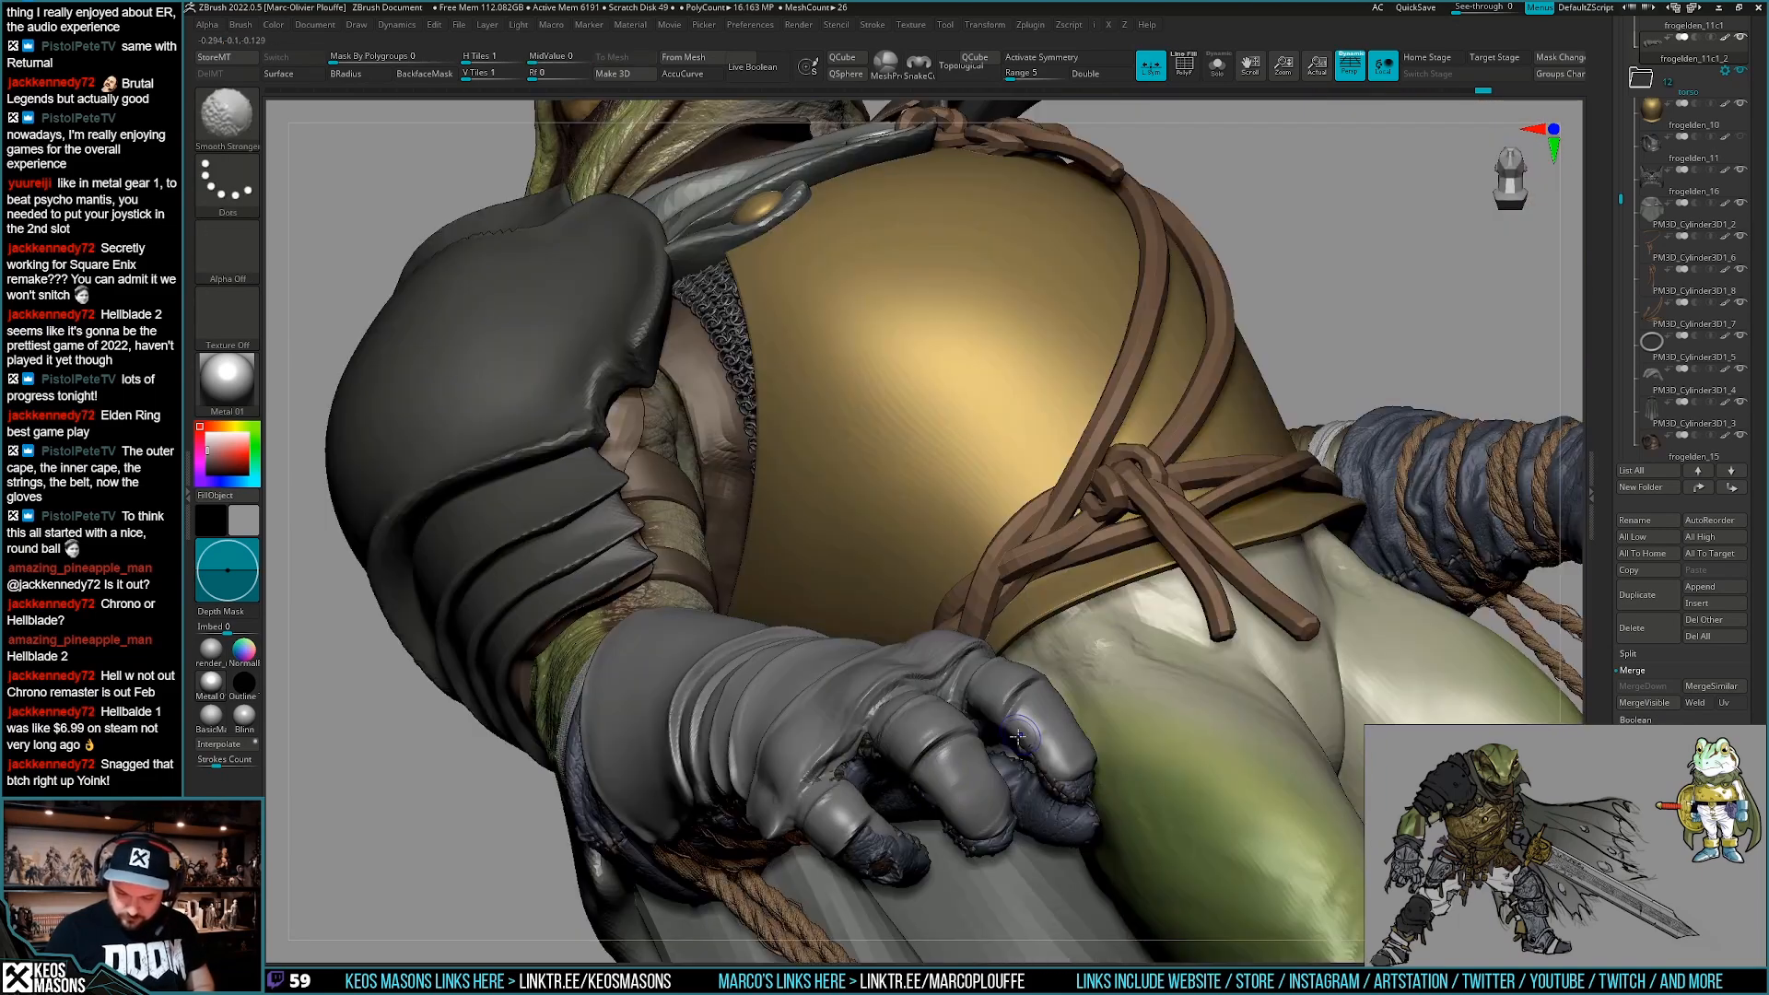
Switch to the ClayBuildup brush and build up raised plate edges along the gauntlet's fingers.
{"action": "mouse_move", "coordinate": [1023, 731]}
{"action": "right_mouse_down"}
{"action": "mouse_move", "coordinate": [1041, 688]}
{"action": "mouse_move", "coordinate": [1030, 552]}
{"action": "mouse_move", "coordinate": [1070, 645]}
{"action": "mouse_move", "coordinate": [1027, 728]}
{"action": "right_mouse_up"}
{"action": "key", "text": "space"}
{"action": "left_click", "coordinate": [999, 507]}
{"action": "key", "text": "space"}
{"action": "left_click_drag", "start_coordinate": [1073, 739], "coordinate": [1089, 739]}
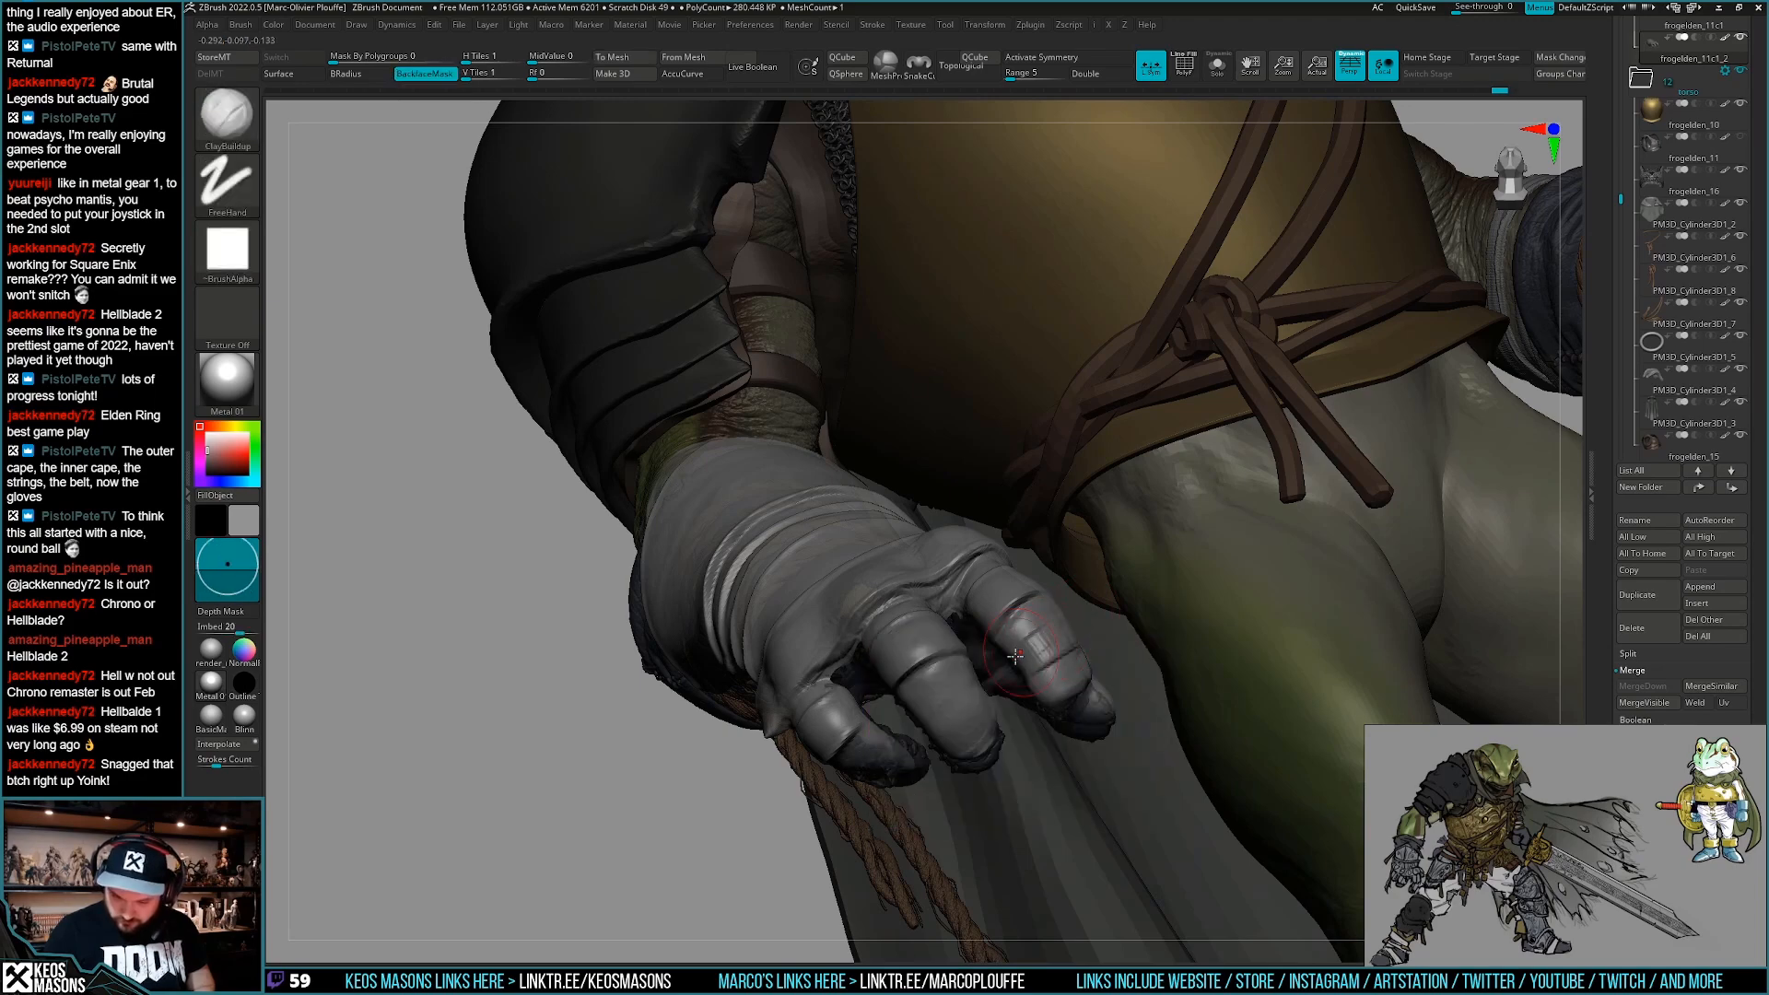
{"action": "right_click_drag", "start_coordinate": [974, 691], "coordinate": [889, 782]}
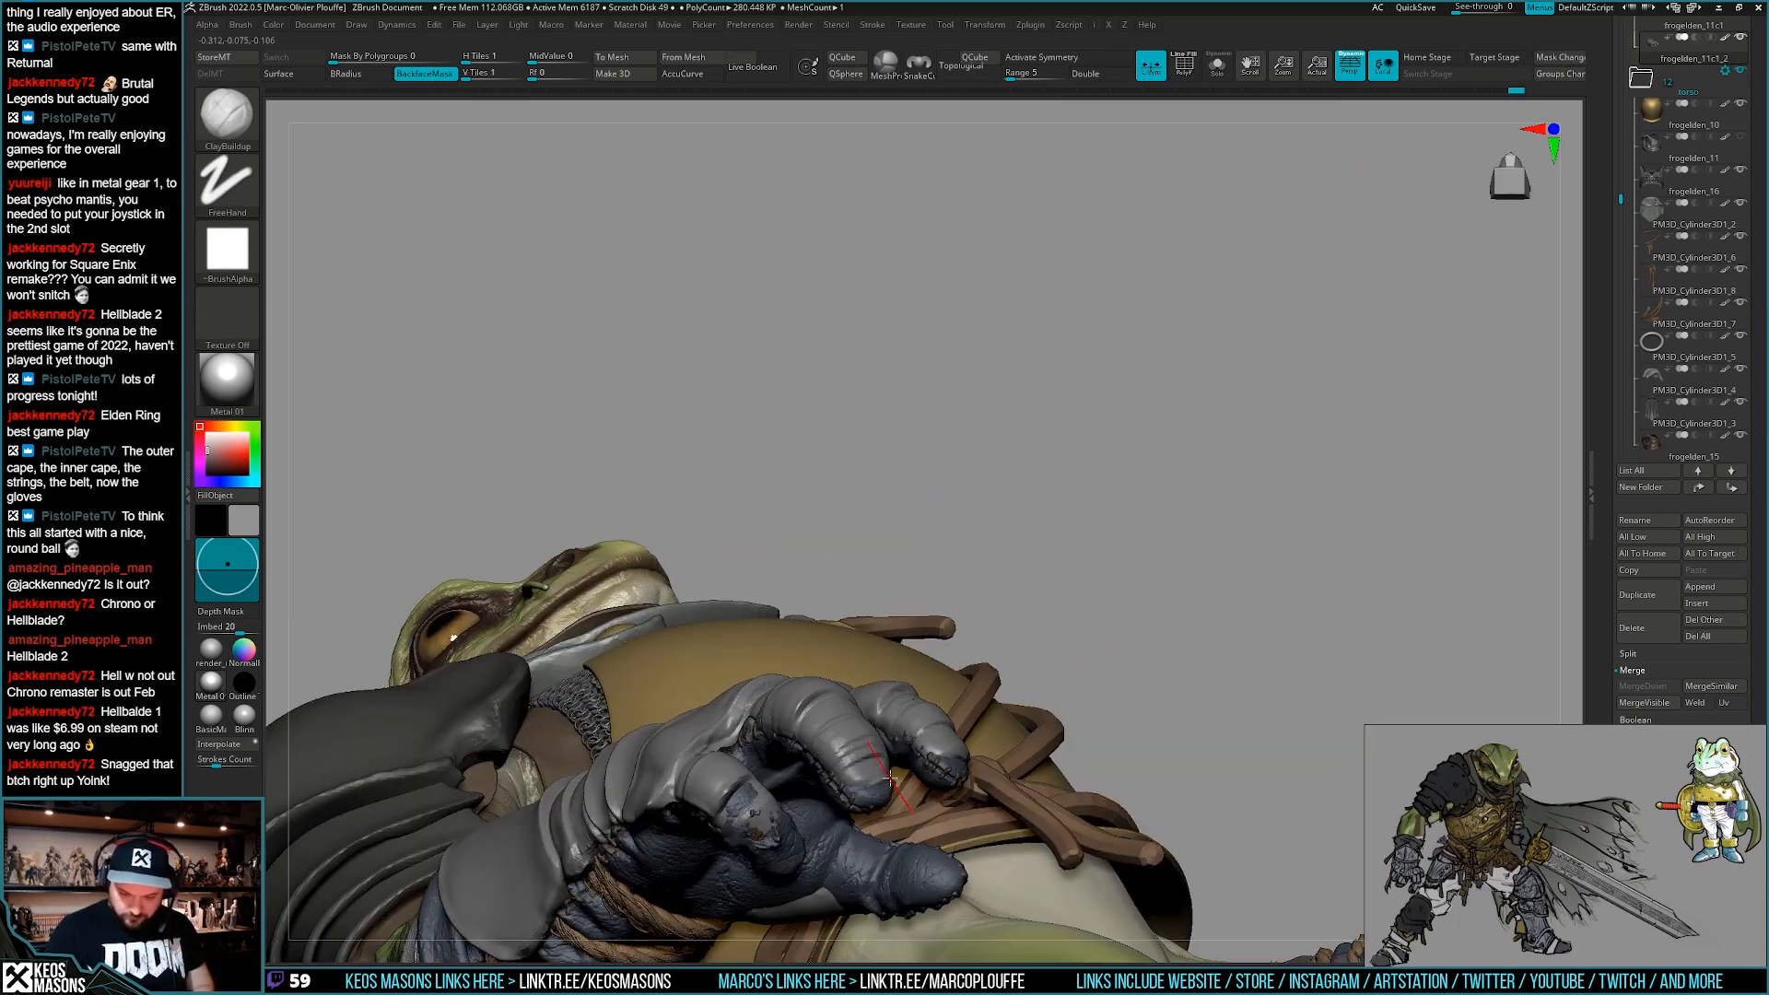
{"action": "right_click", "coordinate": [889, 779]}
{"action": "mouse_move", "coordinate": [1014, 616]}
{"action": "right_mouse_down"}
{"action": "mouse_move", "coordinate": [869, 803]}
{"action": "mouse_move", "coordinate": [909, 822]}
{"action": "right_mouse_up"}
{"action": "key", "text": "ctrl"}
{"action": "mouse_move", "coordinate": [863, 737]}
{"action": "right_mouse_down"}
{"action": "mouse_move", "coordinate": [879, 800]}
{"action": "mouse_move", "coordinate": [869, 764]}
{"action": "mouse_move", "coordinate": [978, 683]}
{"action": "mouse_move", "coordinate": [919, 693]}
{"action": "mouse_move", "coordinate": [958, 672]}
{"action": "mouse_move", "coordinate": [908, 721]}
{"action": "mouse_move", "coordinate": [938, 710]}
{"action": "mouse_move", "coordinate": [953, 728]}
{"action": "mouse_move", "coordinate": [940, 682]}
{"action": "mouse_move", "coordinate": [963, 656]}
{"action": "right_mouse_up"}
Switch to the Orb_Cracks brush and carve sharper creases between the finger plates around the sides of the fingers.
{"action": "mouse_move", "coordinate": [1142, 599]}
{"action": "right_mouse_down", "text": "alt"}
{"action": "mouse_move", "coordinate": [1059, 686]}
{"action": "mouse_move", "coordinate": [1134, 679]}
{"action": "right_mouse_up", "text": "alt"}
{"action": "key", "text": "space"}
{"action": "left_click", "coordinate": [1129, 673]}
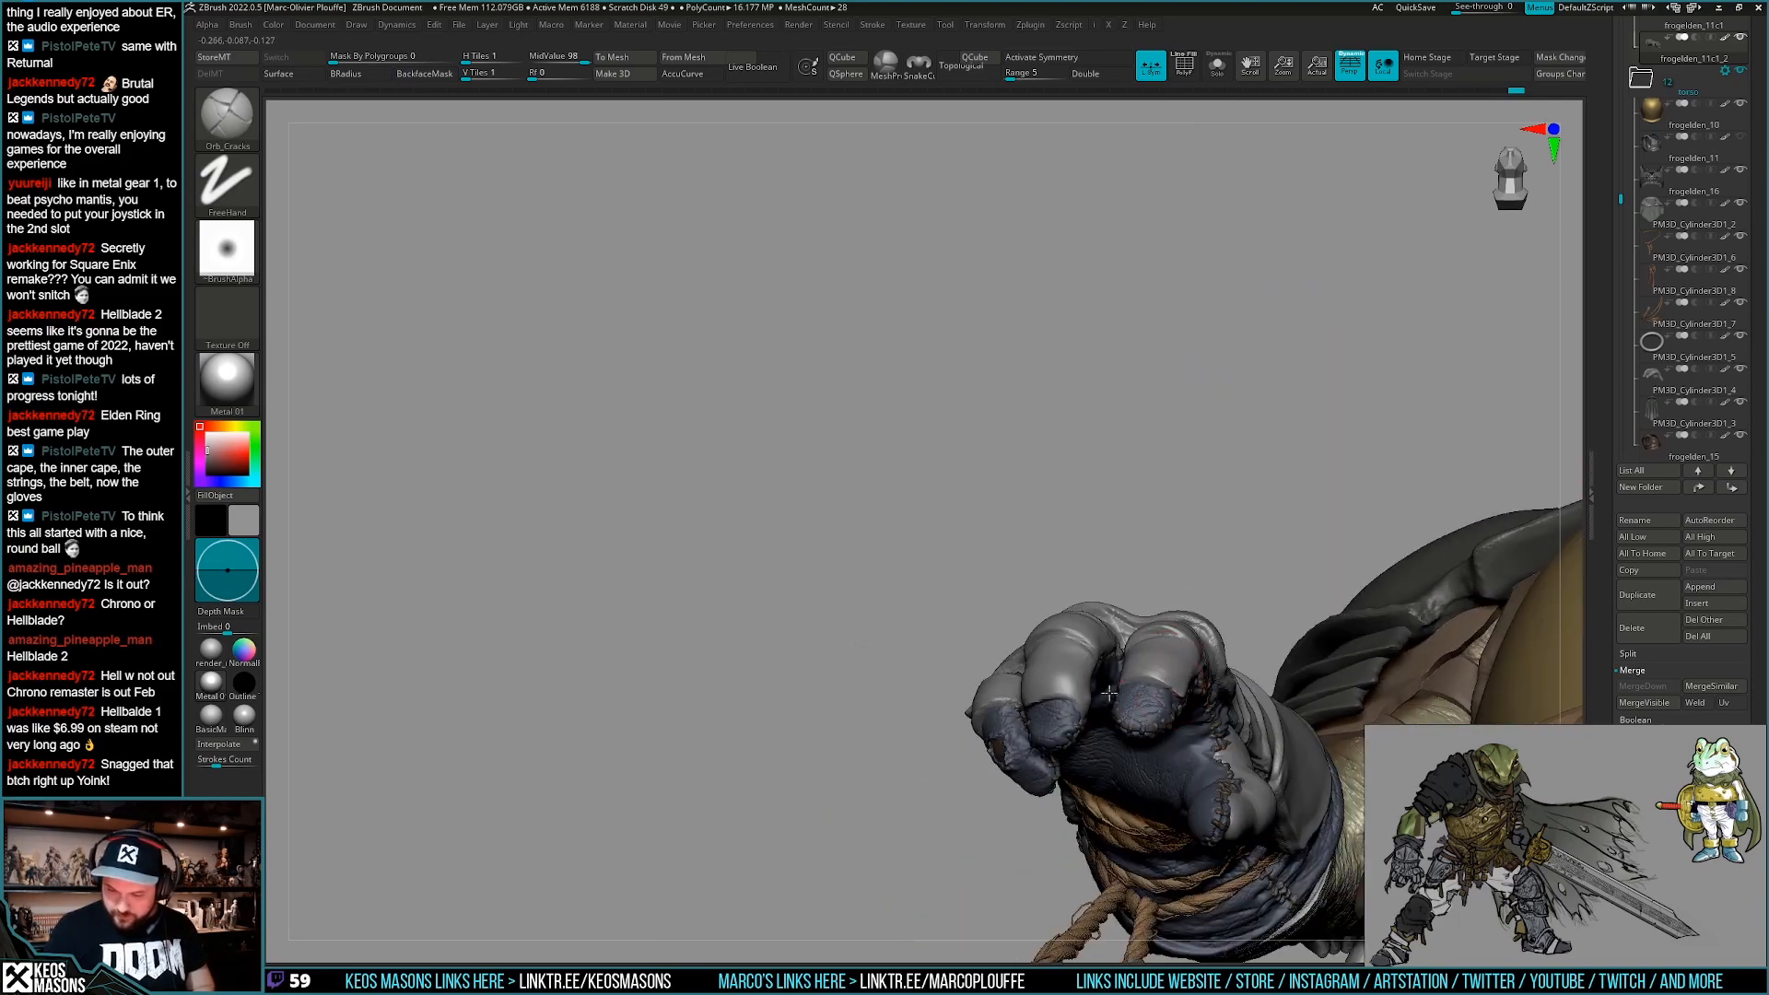
{"action": "mouse_move", "coordinate": [1180, 689]}
{"action": "right_mouse_down"}
{"action": "mouse_move", "coordinate": [1065, 697]}
{"action": "mouse_move", "coordinate": [1094, 665]}
{"action": "mouse_move", "coordinate": [995, 652]}
{"action": "mouse_move", "coordinate": [1004, 622]}
{"action": "mouse_move", "coordinate": [1030, 656]}
{"action": "mouse_move", "coordinate": [1094, 515]}
{"action": "right_mouse_up"}
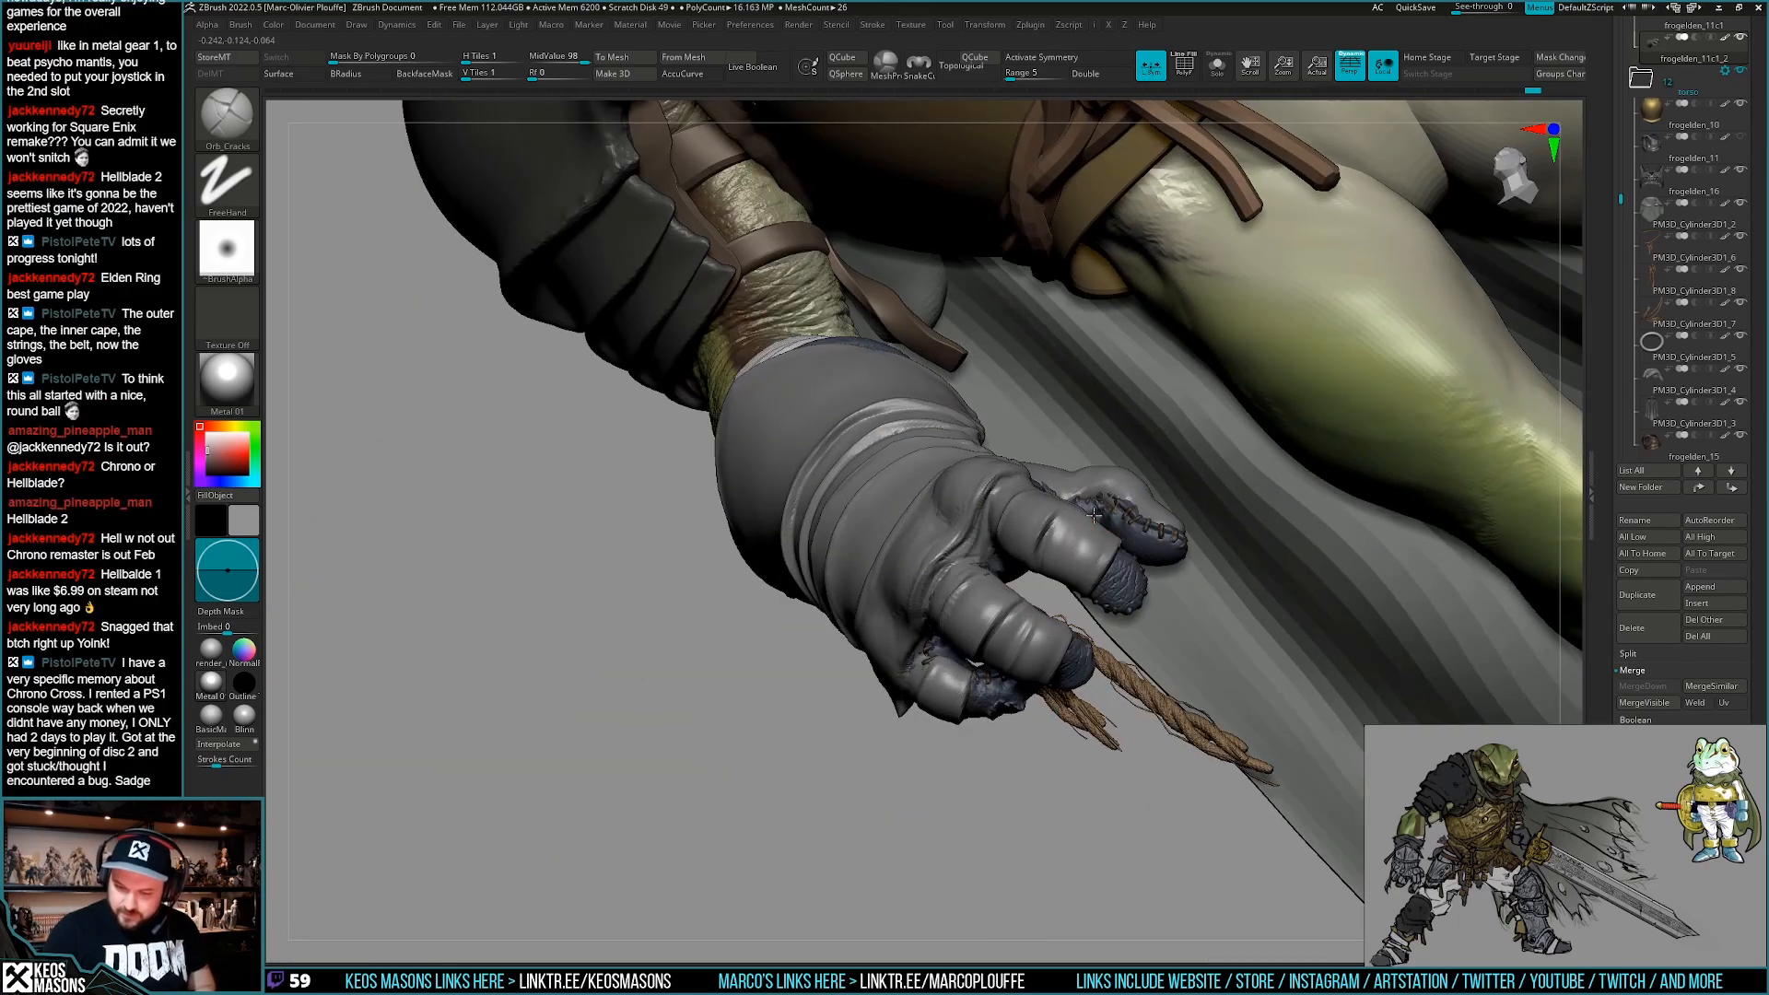
{"action": "right_click_drag", "start_coordinate": [1049, 585], "coordinate": [1085, 493]}
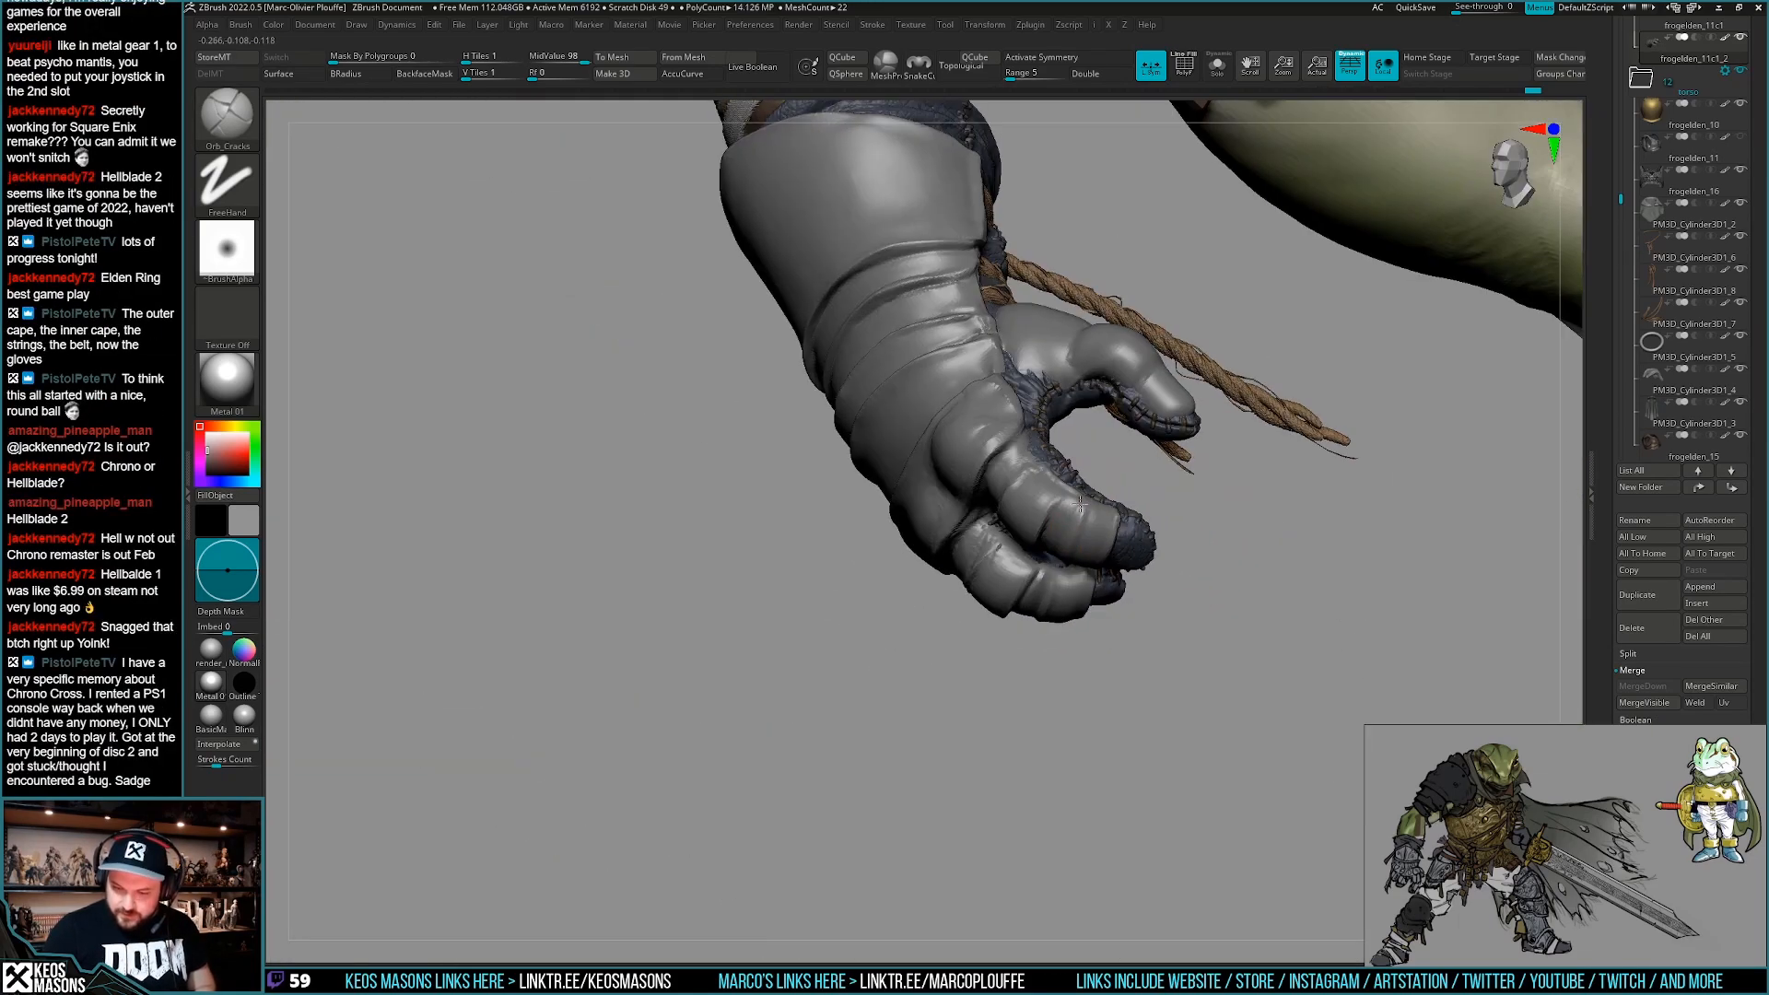
{"action": "right_click_drag", "start_coordinate": [1050, 576], "coordinate": [1002, 585]}
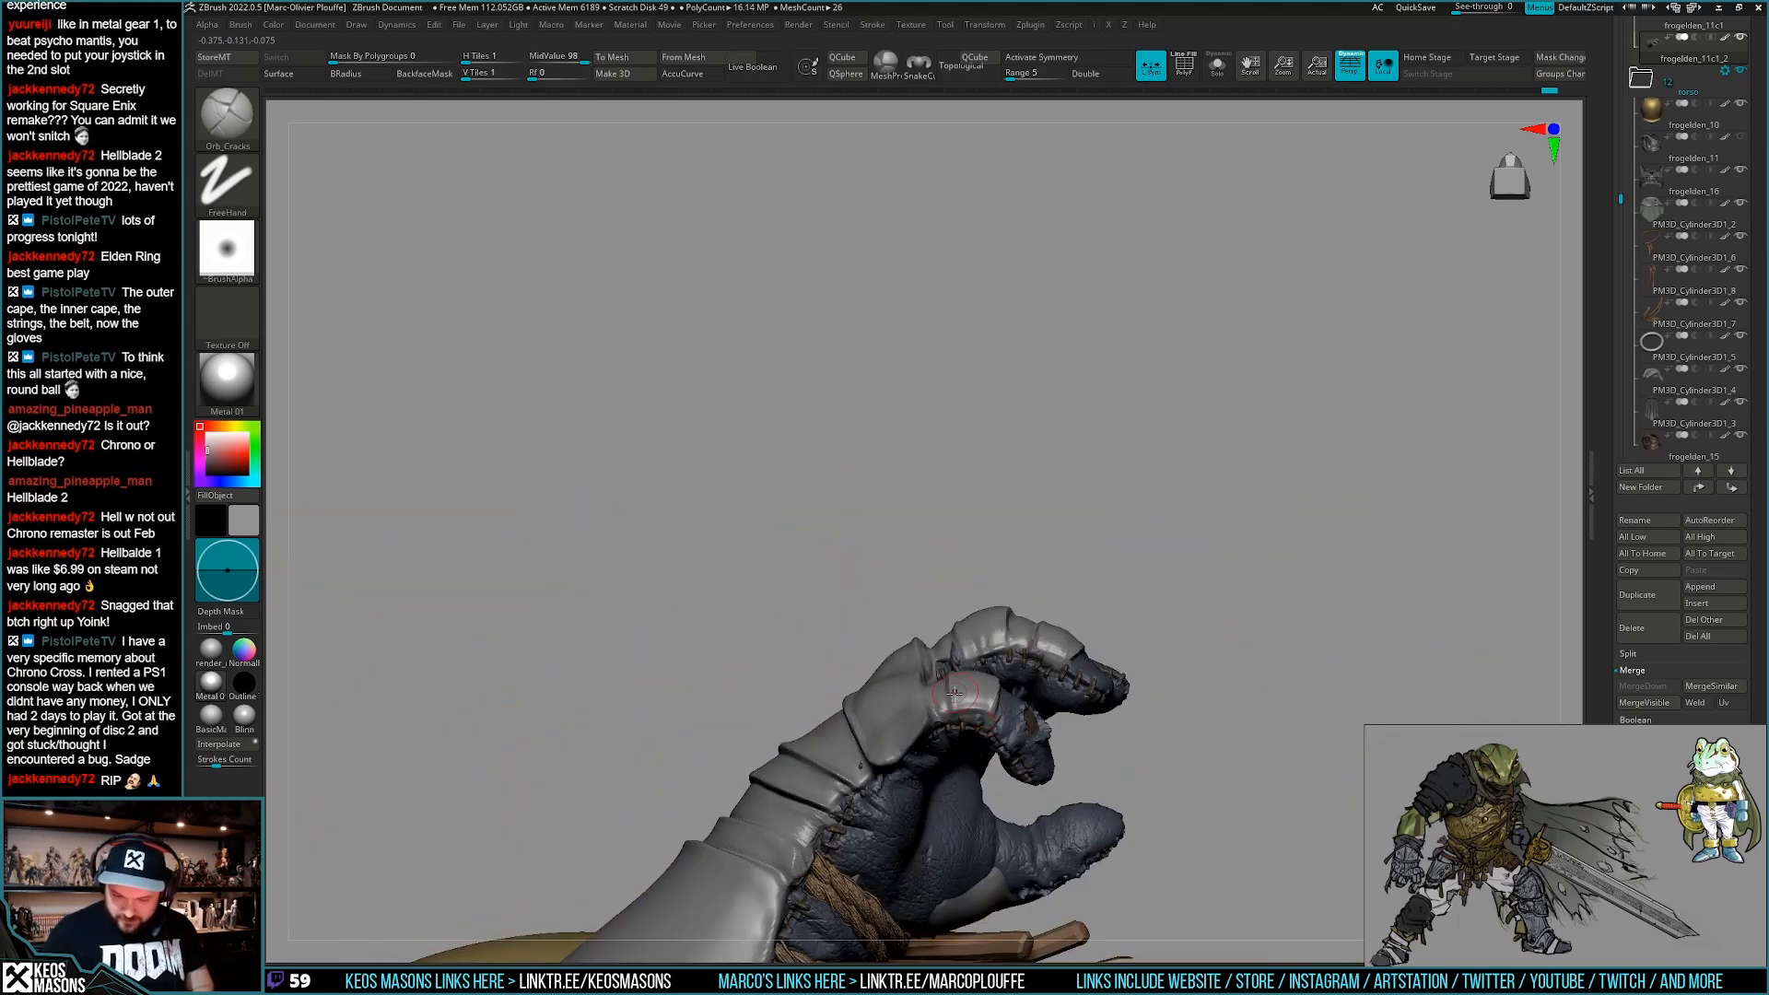
{"action": "right_click_drag", "start_coordinate": [995, 735], "coordinate": [1132, 710]}
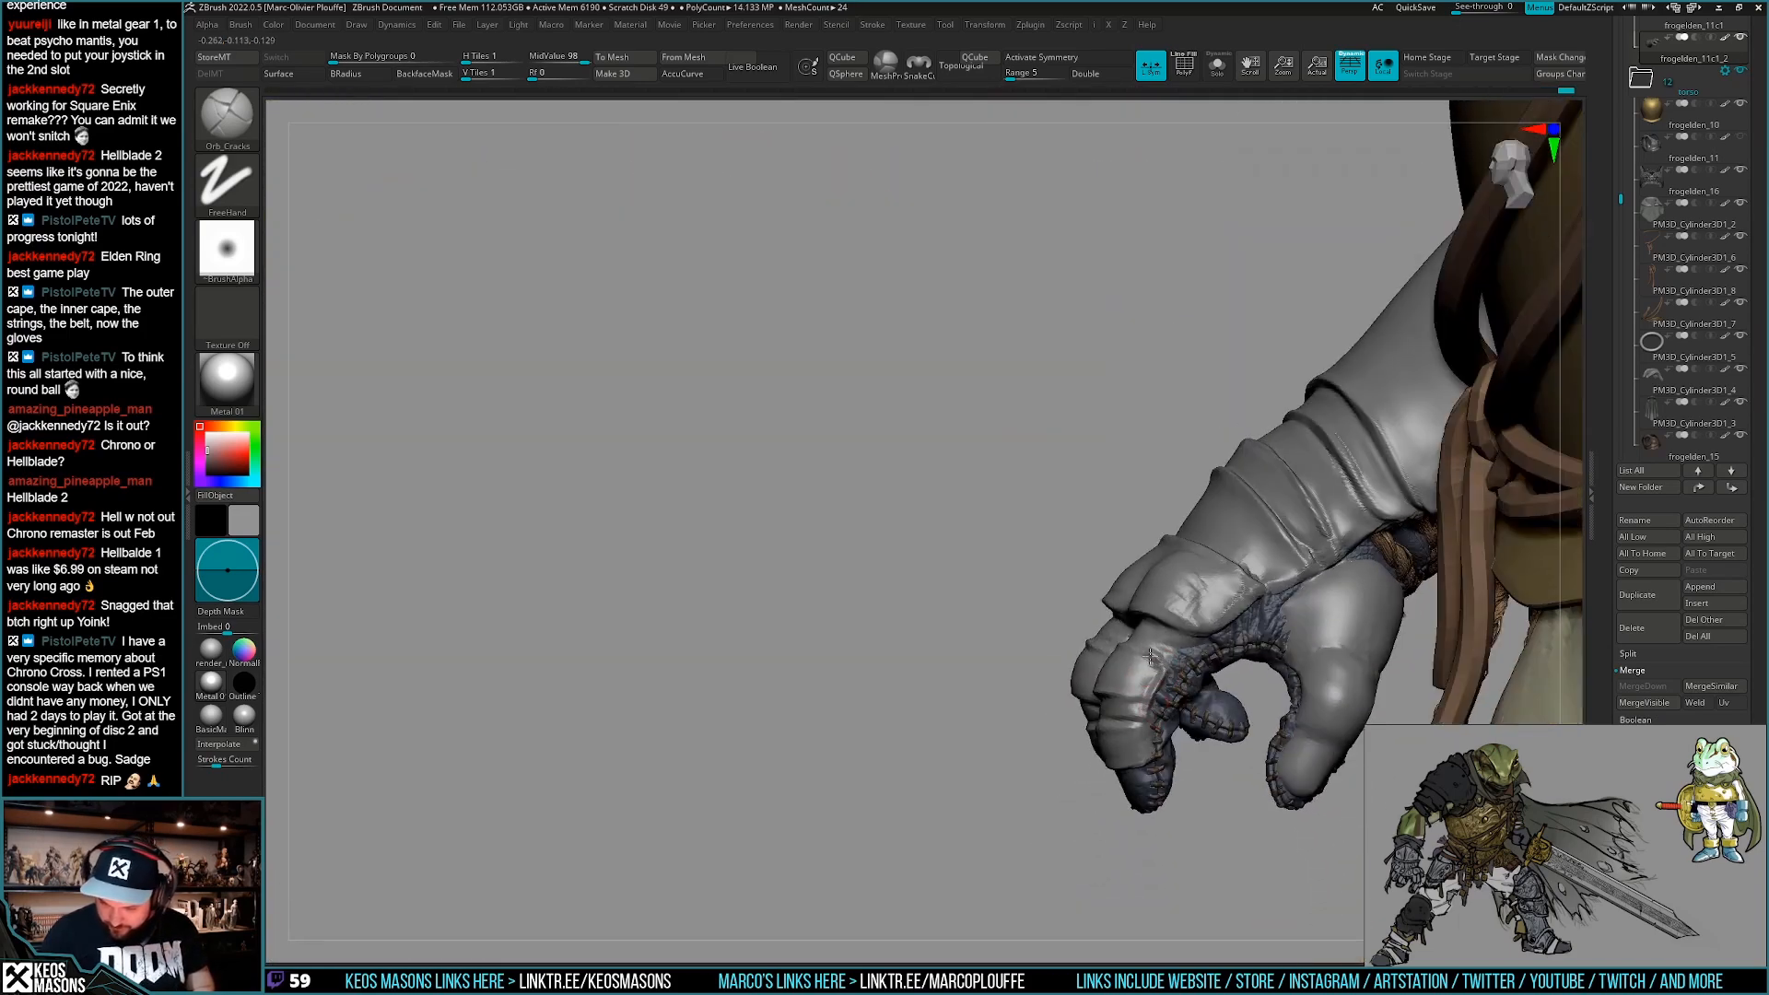
{"action": "mouse_move", "coordinate": [1164, 697]}
{"action": "right_mouse_down"}
{"action": "mouse_move", "coordinate": [1054, 717]}
{"action": "mouse_move", "coordinate": [1008, 522]}
{"action": "right_mouse_up"}
Switch to the Move brush and adjust the silhouette of the creased finger plates from several angles.
{"action": "key", "text": "space"}
{"action": "left_click", "coordinate": [1008, 521]}
{"action": "mouse_move", "coordinate": [990, 704]}
{"action": "right_mouse_down"}
{"action": "mouse_move", "coordinate": [1035, 663]}
{"action": "mouse_move", "coordinate": [1011, 643]}
{"action": "mouse_move", "coordinate": [922, 655]}
{"action": "mouse_move", "coordinate": [908, 589]}
{"action": "mouse_move", "coordinate": [940, 656]}
{"action": "mouse_move", "coordinate": [1041, 598]}
{"action": "mouse_move", "coordinate": [1022, 677]}
{"action": "mouse_move", "coordinate": [954, 699]}
{"action": "mouse_move", "coordinate": [937, 725]}
{"action": "mouse_move", "coordinate": [850, 743]}
{"action": "mouse_move", "coordinate": [954, 727]}
{"action": "mouse_move", "coordinate": [972, 703]}
{"action": "mouse_move", "coordinate": [871, 688]}
{"action": "right_mouse_up"}
{"action": "right_click", "coordinate": [1021, 687]}
{"action": "right_click", "coordinate": [954, 699]}
{"action": "right_click", "coordinate": [941, 722]}
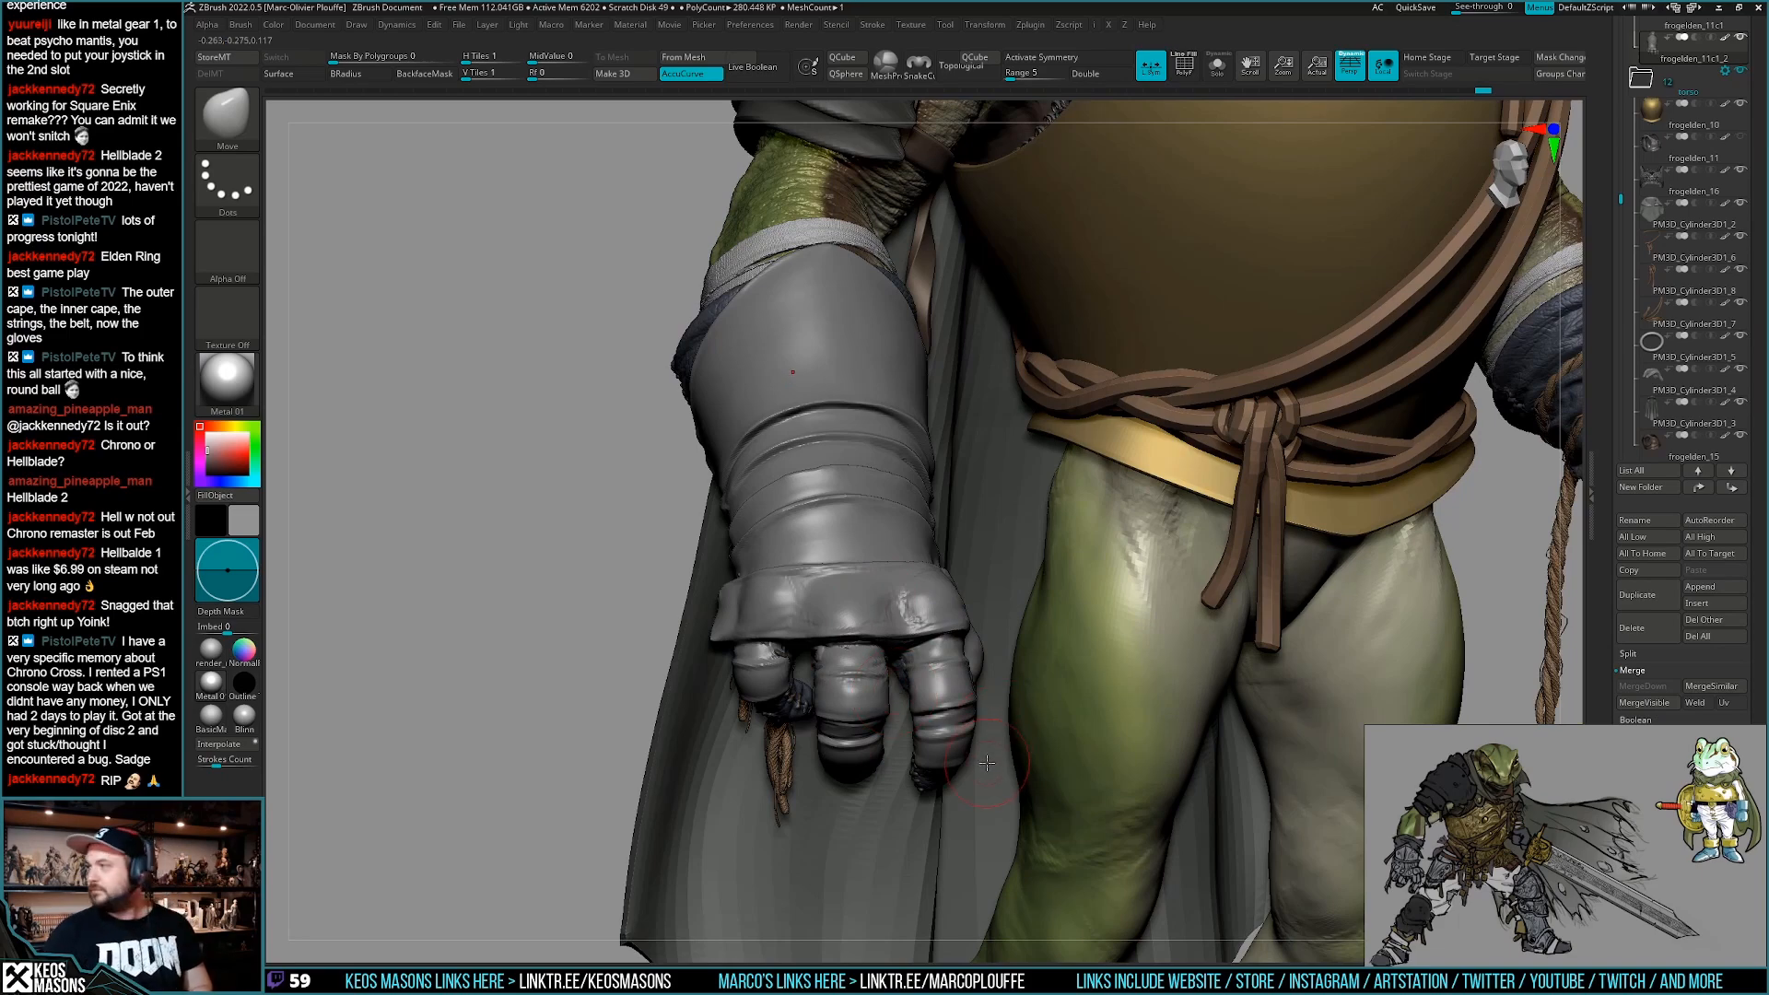
{"action": "right_click_drag", "start_coordinate": [971, 696], "coordinate": [748, 578]}
{"action": "right_click_drag", "start_coordinate": [837, 669], "coordinate": [831, 649]}
{"action": "left_click_drag", "start_coordinate": [842, 668], "coordinate": [833, 665]}
{"action": "left_click_drag", "start_coordinate": [984, 737], "coordinate": [980, 744]}
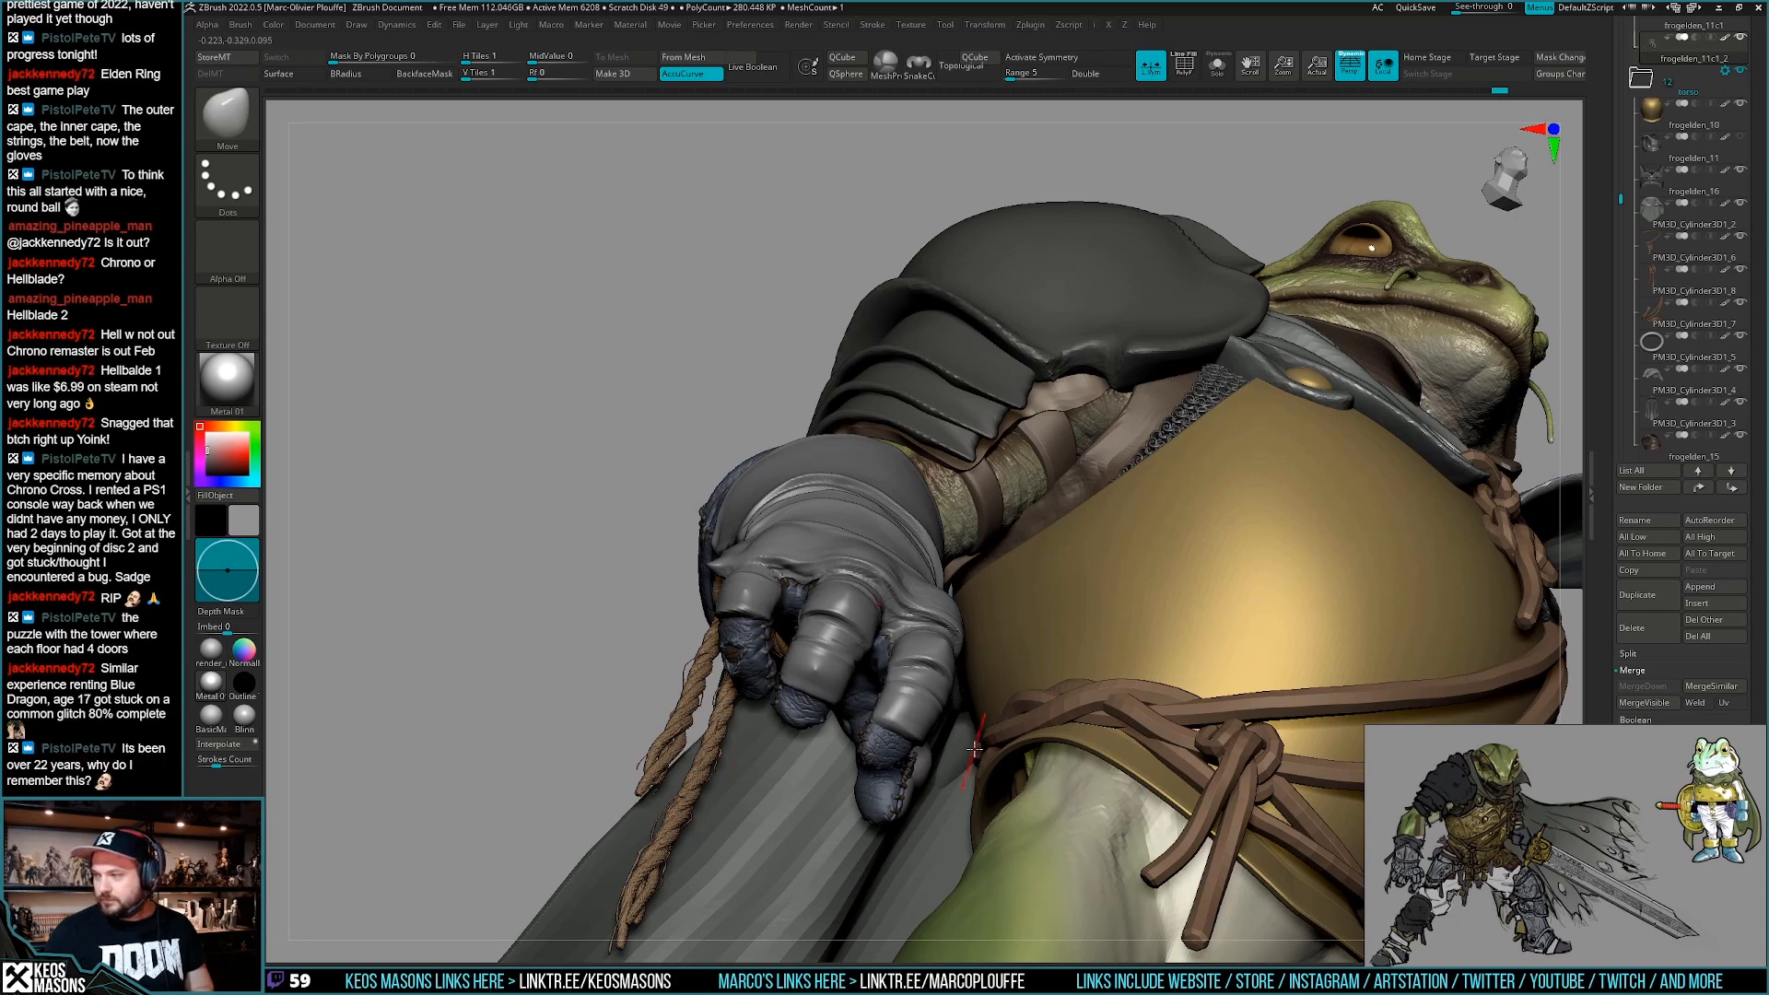
{"action": "right_click_drag", "start_coordinate": [955, 732], "coordinate": [1073, 723]}
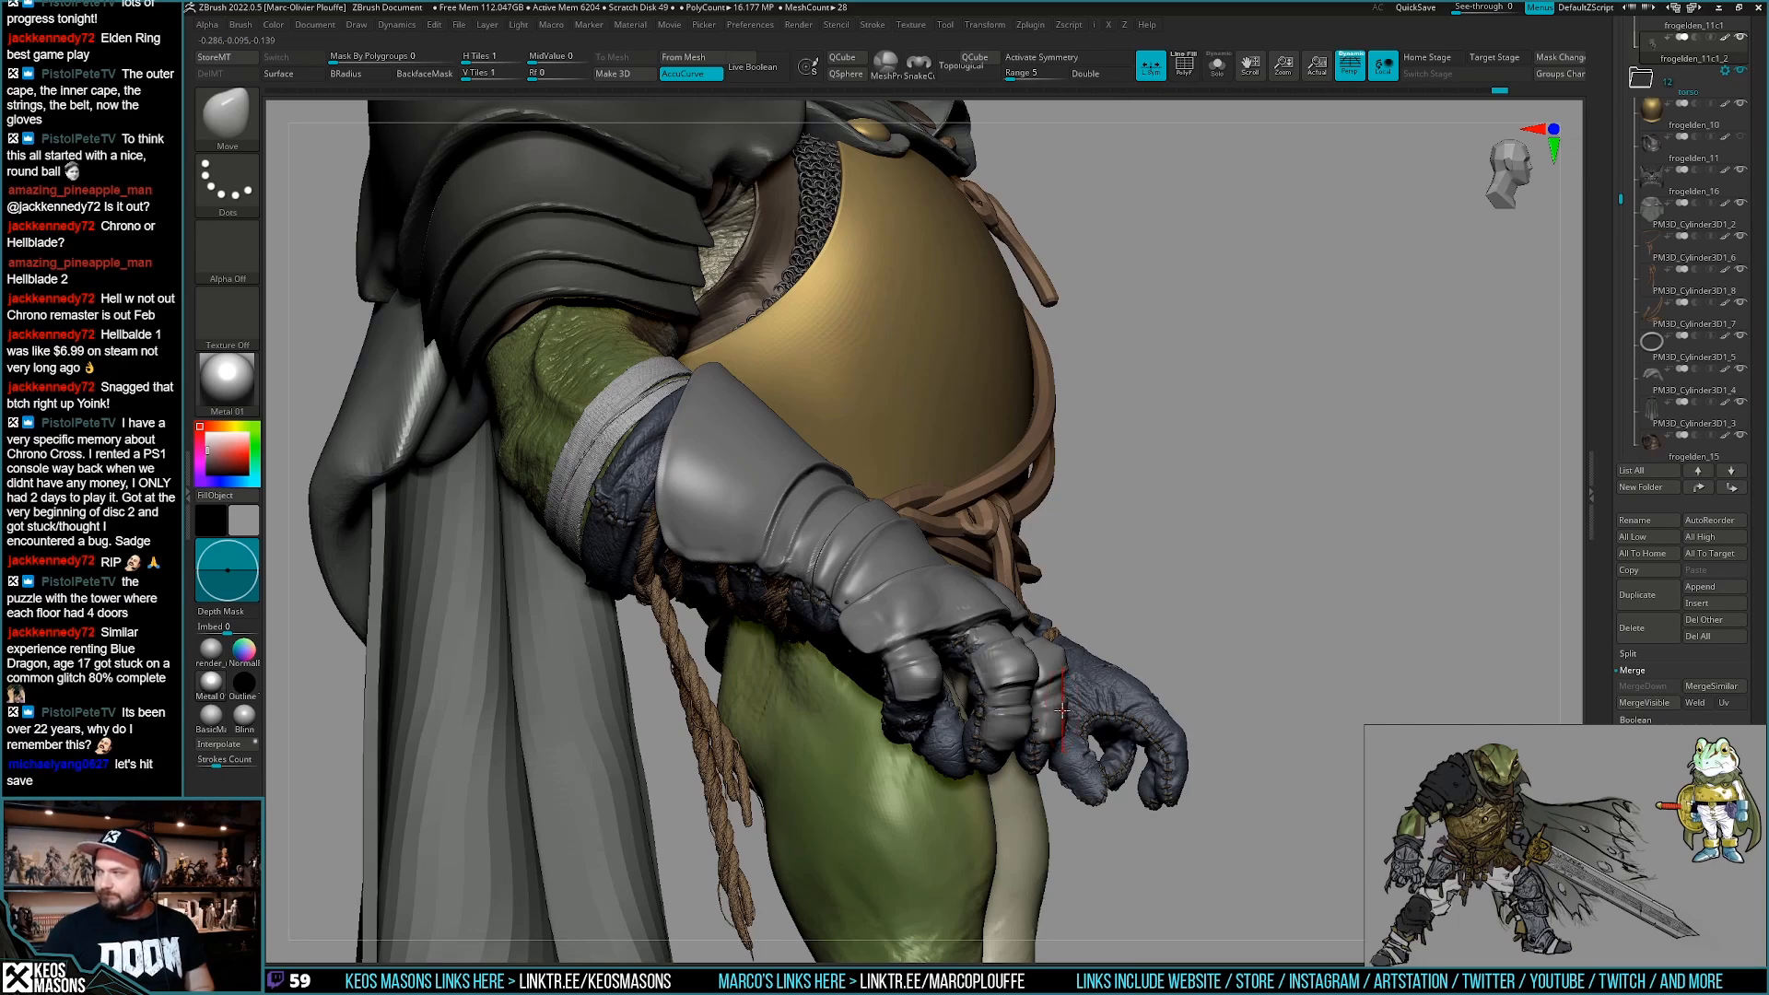
{"action": "right_click_drag", "start_coordinate": [1053, 703], "coordinate": [1097, 679]}
Isolate the gauntlet, undo the sculpted finger creases back to smooth fingers, and show the full figure with the Orb_Cracks brush selected.
{"action": "key", "text": "alt+s"}
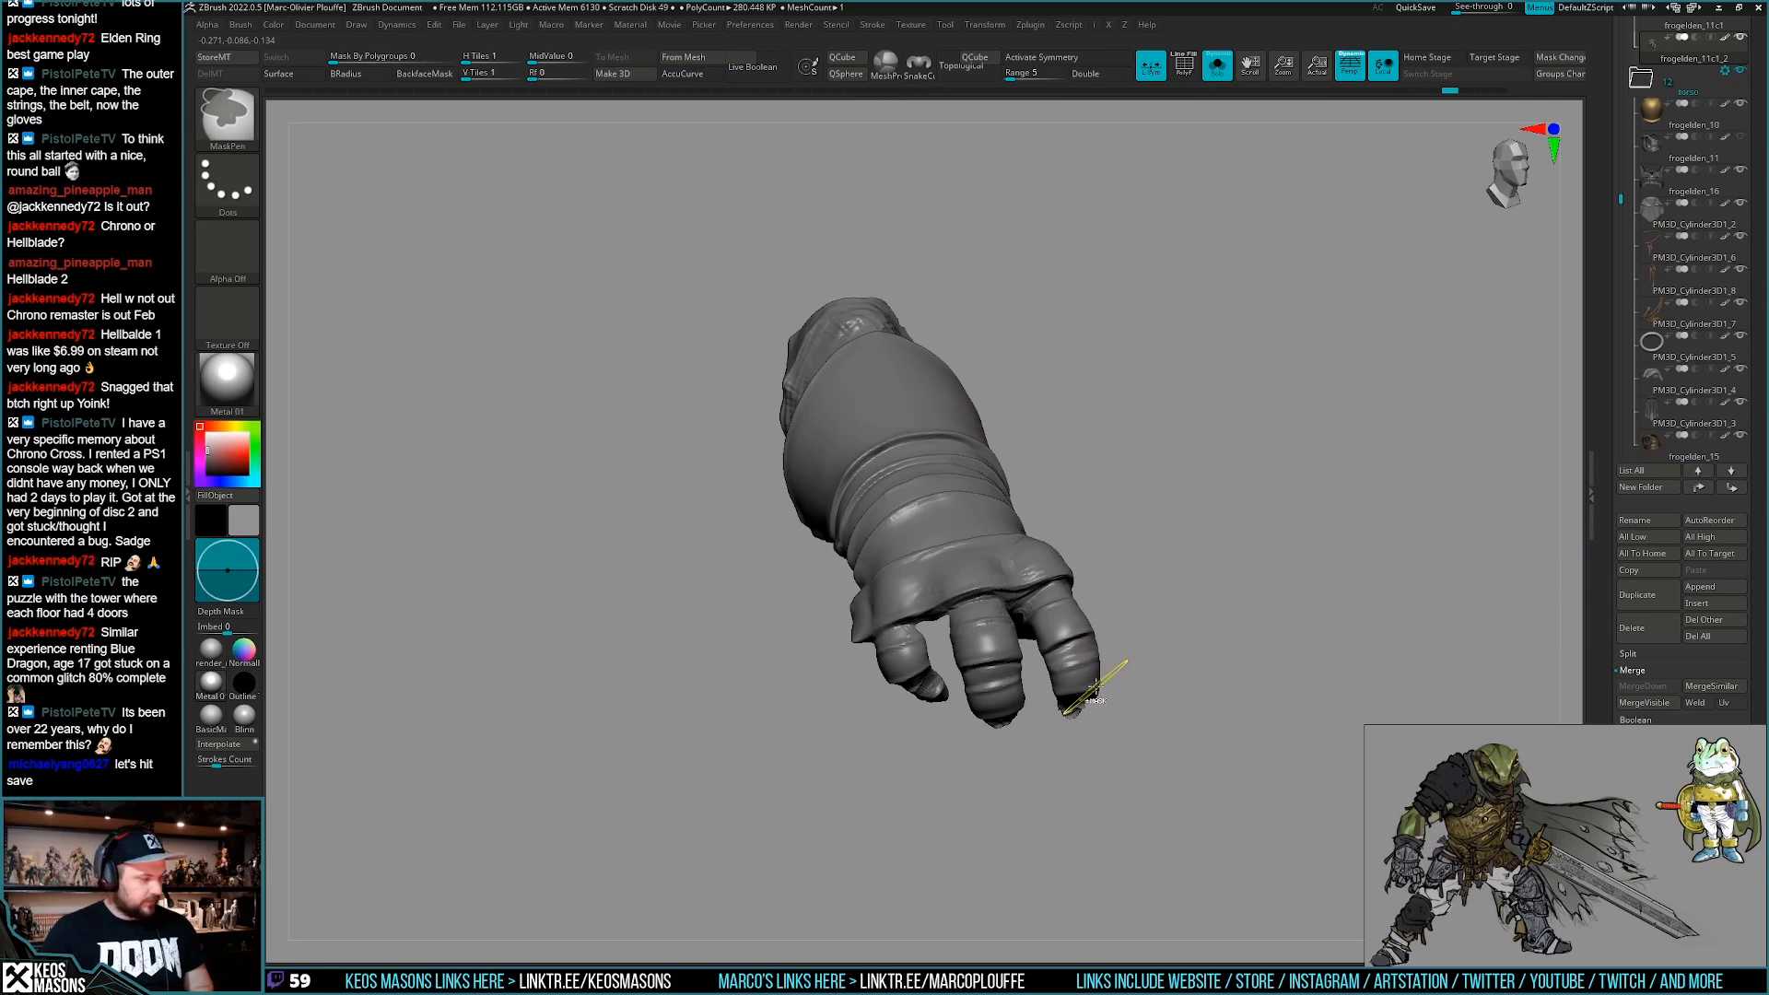
{"action": "key", "text": "ctrl+z"}
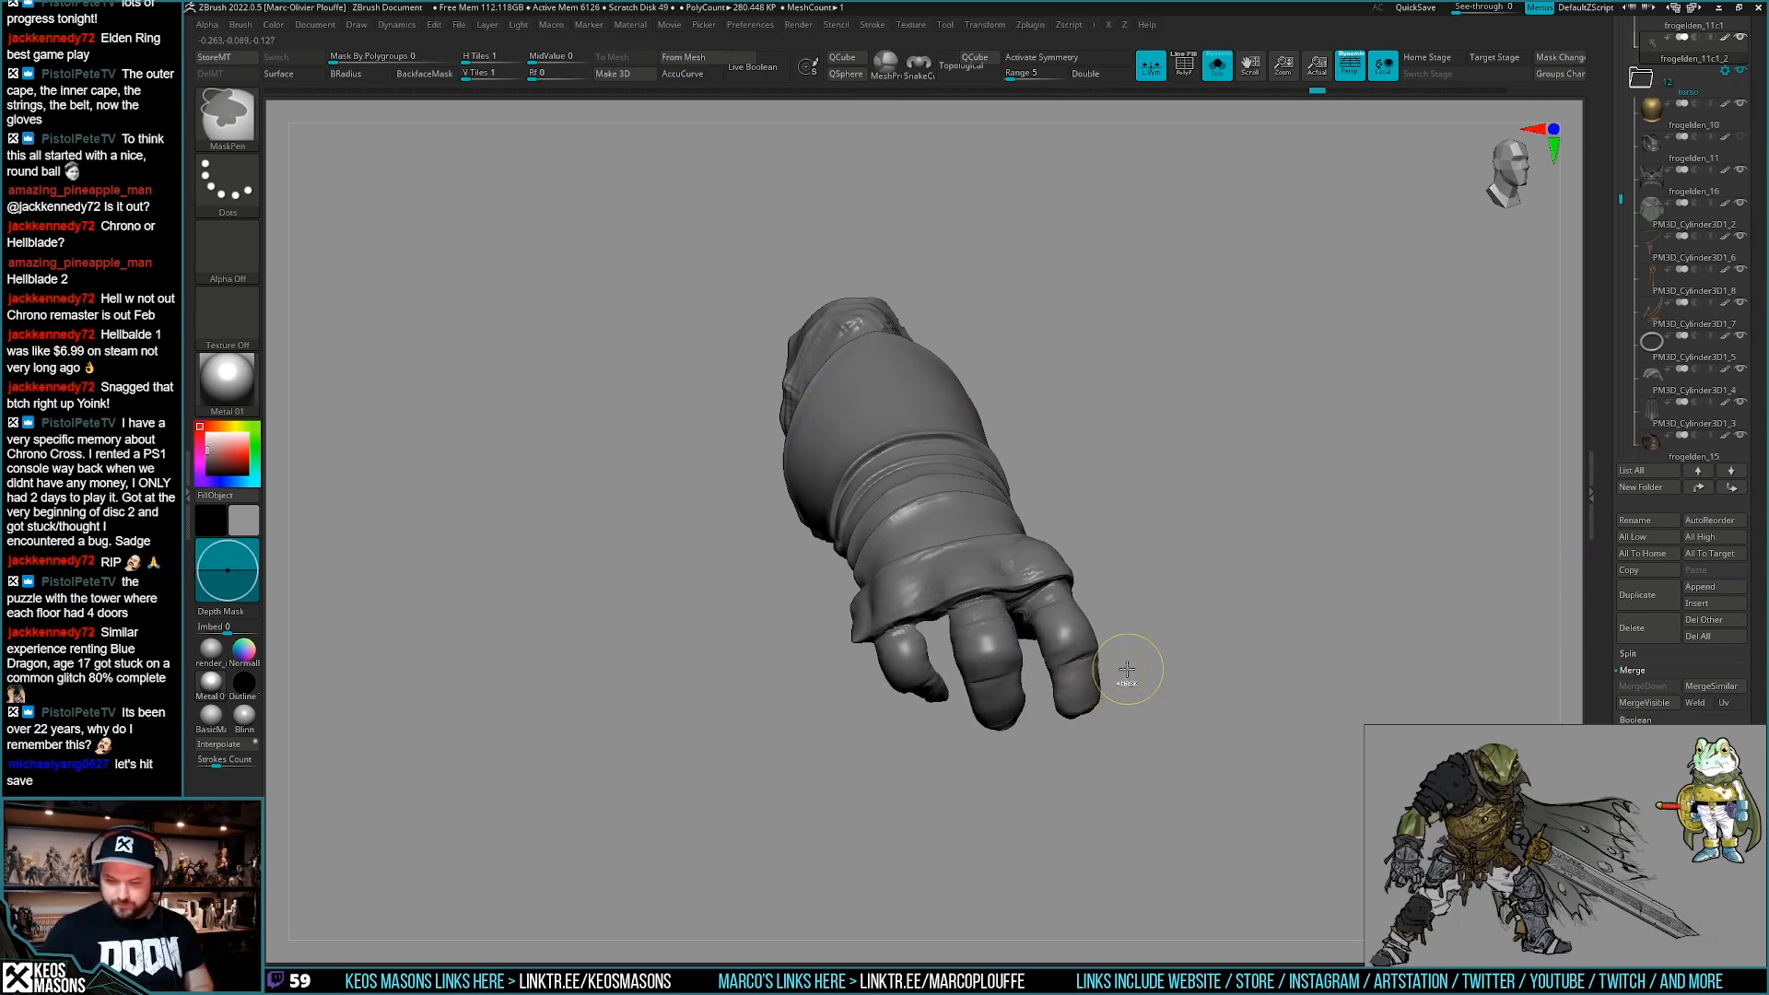
{"action": "key", "text": "ctrl+shift"}
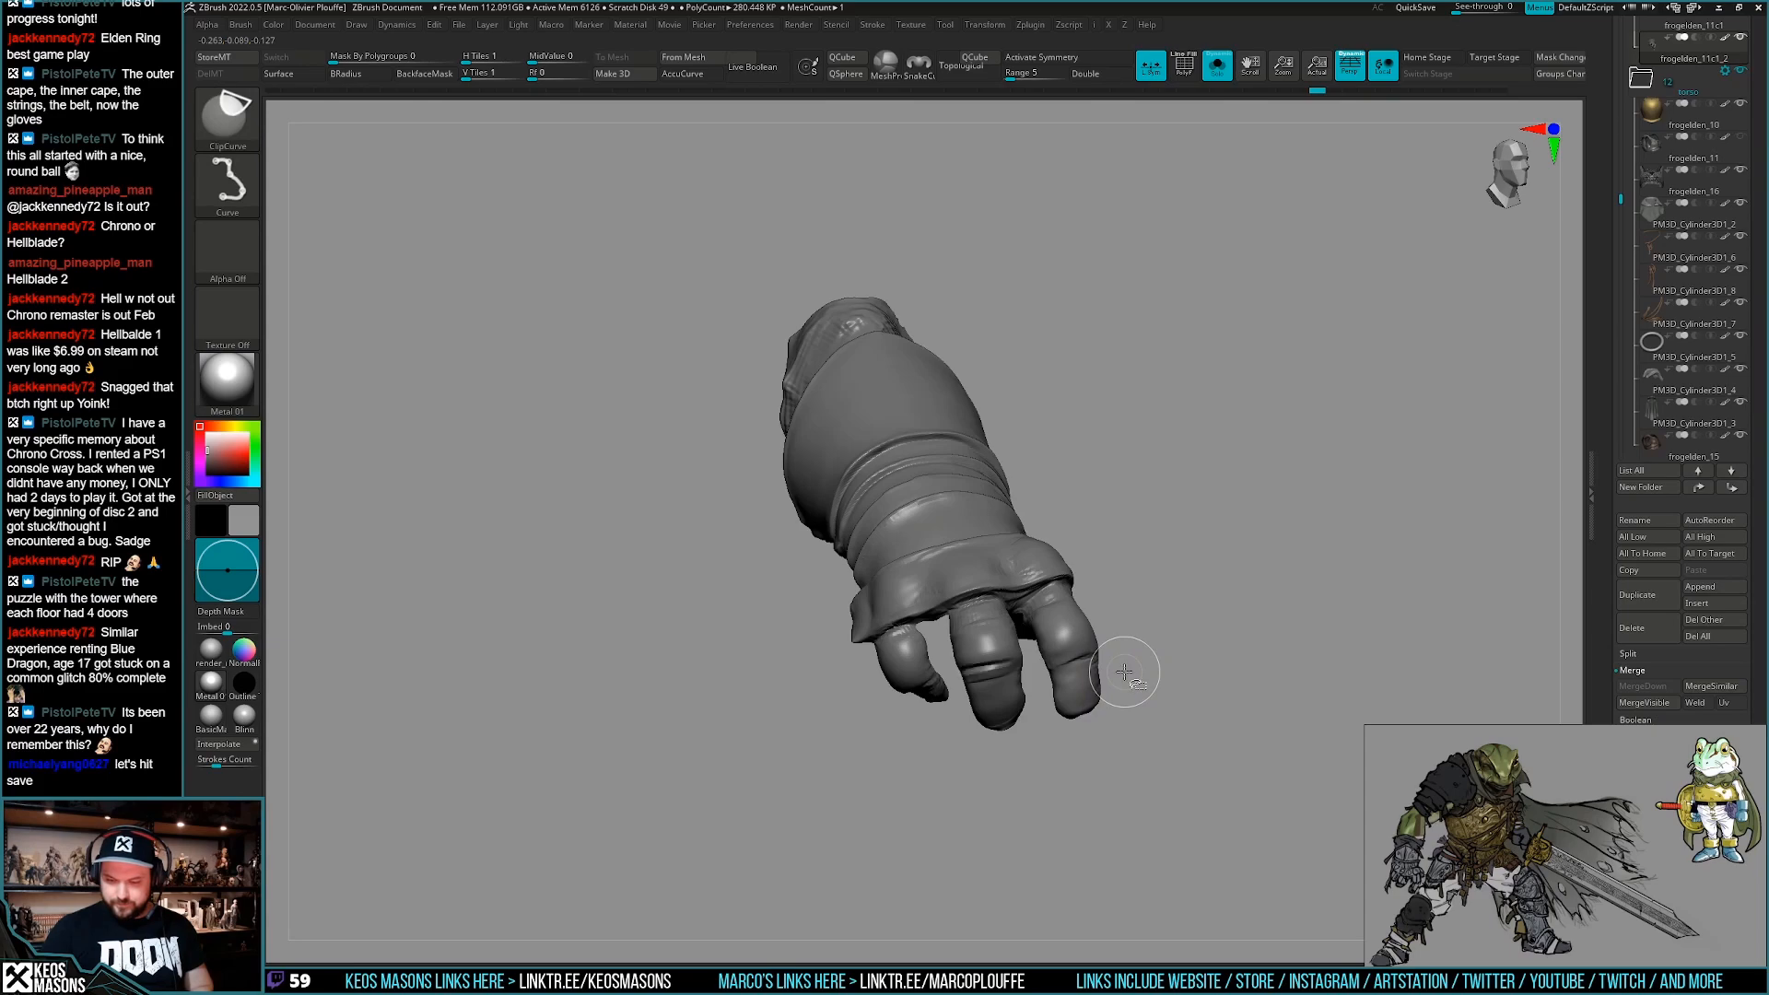
{"action": "key", "text": "space"}
{"action": "left_click", "coordinate": [1162, 509]}
{"action": "key", "text": "shift+alt+s"}
{"action": "mouse_move", "coordinate": [1390, 438]}
{"action": "left_mouse_down"}
{"action": "mouse_move", "coordinate": [1014, 703]}
{"action": "mouse_move", "coordinate": [976, 590]}
{"action": "mouse_move", "coordinate": [1038, 728]}
{"action": "mouse_move", "coordinate": [958, 636]}
{"action": "mouse_move", "coordinate": [1013, 568]}
{"action": "mouse_move", "coordinate": [1027, 640]}
{"action": "left_mouse_up"}
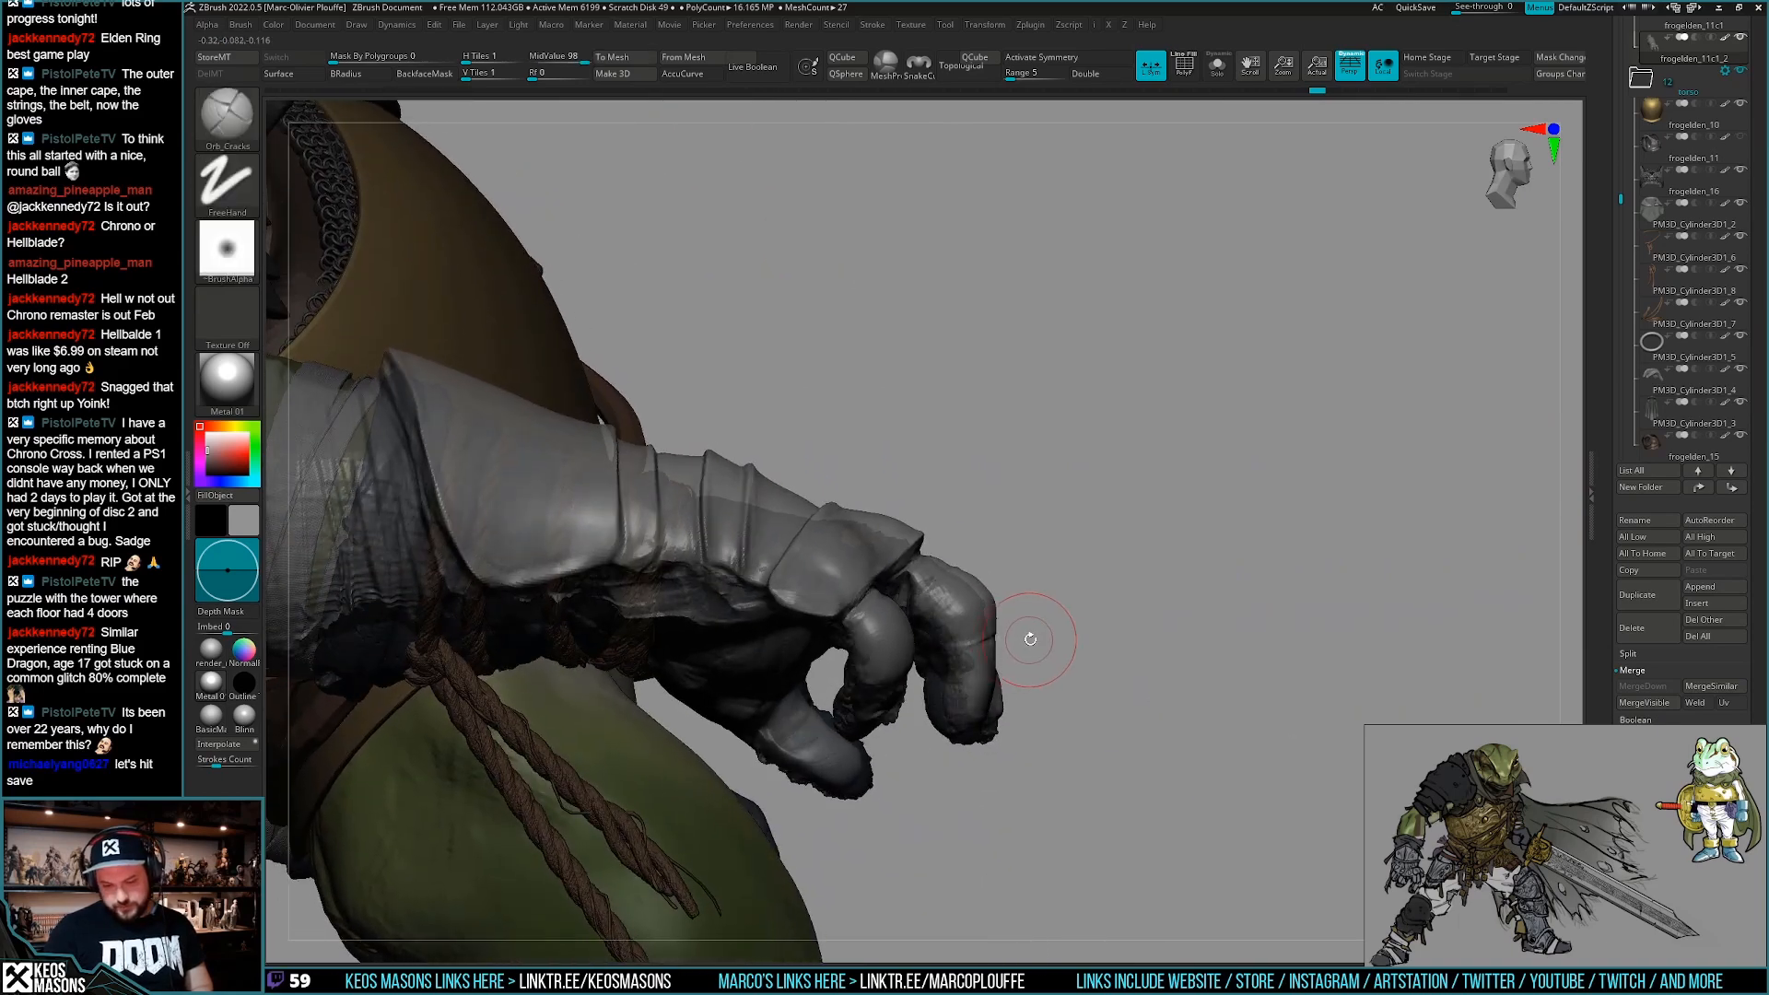
Switch to ClayBuildup and rework the middle finger of the gauntlet, accepting removal of the newer undo history and smoothing the strokes.
{"action": "key", "text": "b"}
{"action": "key", "text": "c"}
{"action": "key", "text": "b"}
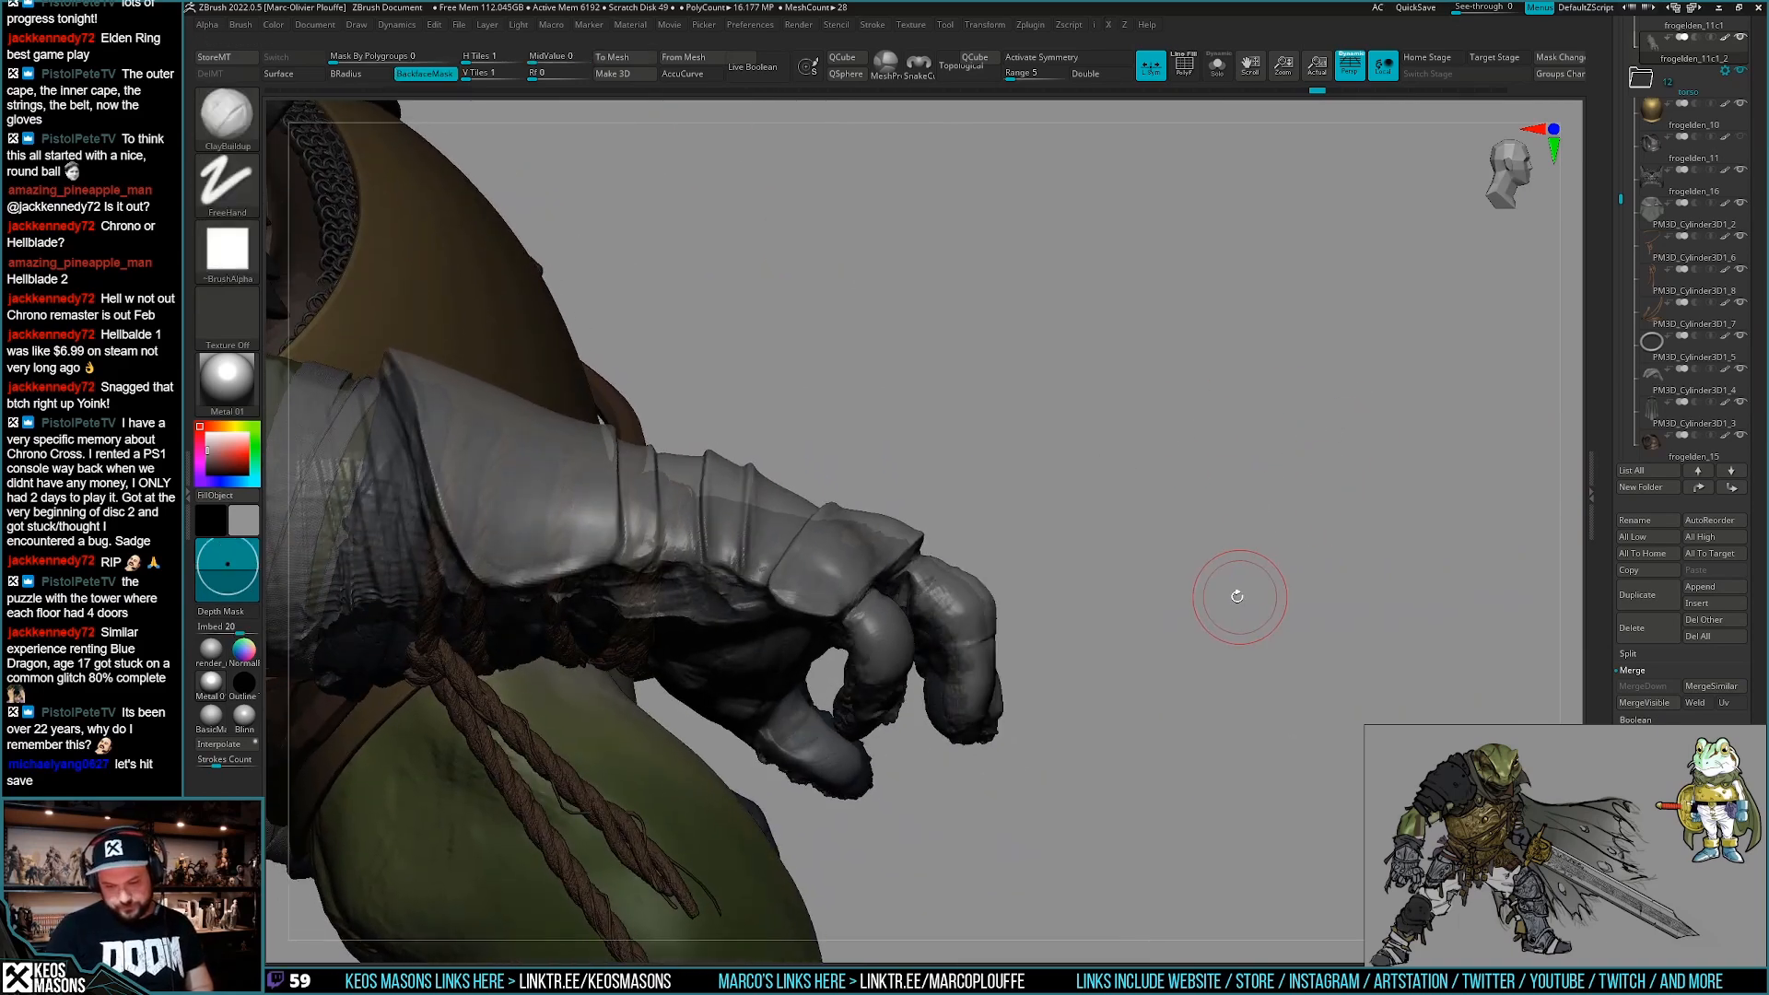
{"action": "left_click_drag", "start_coordinate": [965, 643], "coordinate": [967, 551]}
{"action": "key", "text": "alt+s"}
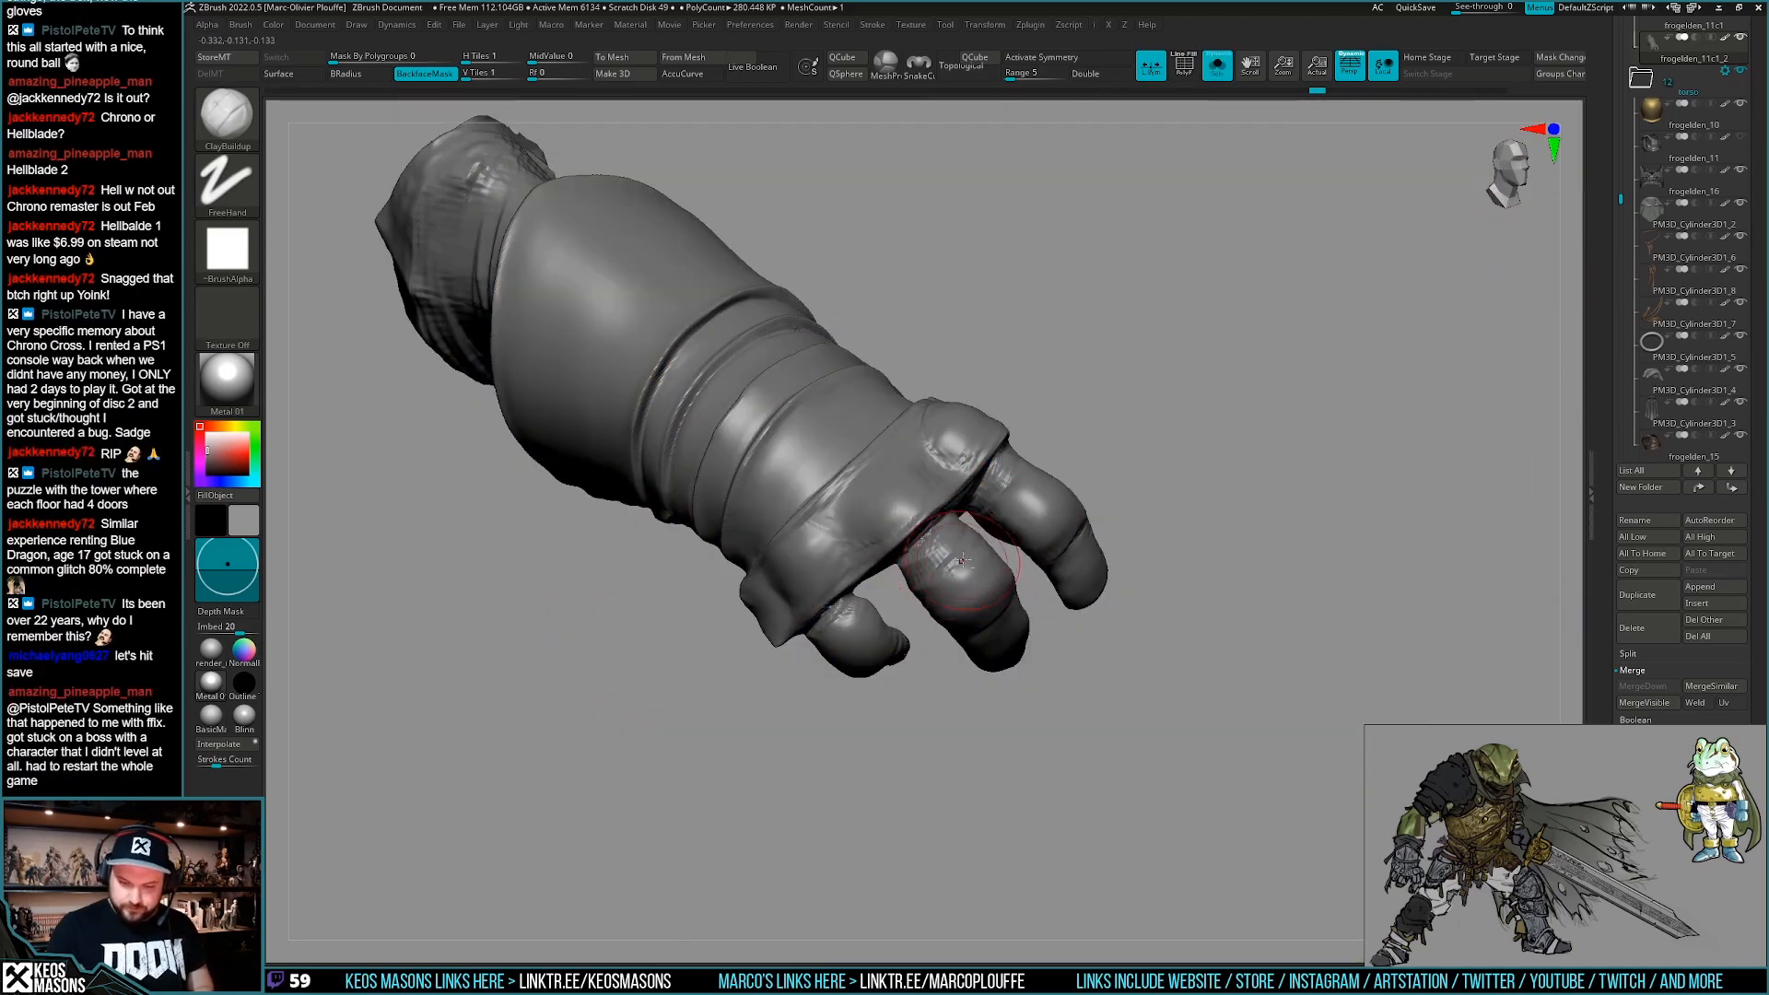
{"action": "key", "text": "alt+s"}
{"action": "left_click", "coordinate": [937, 652]}
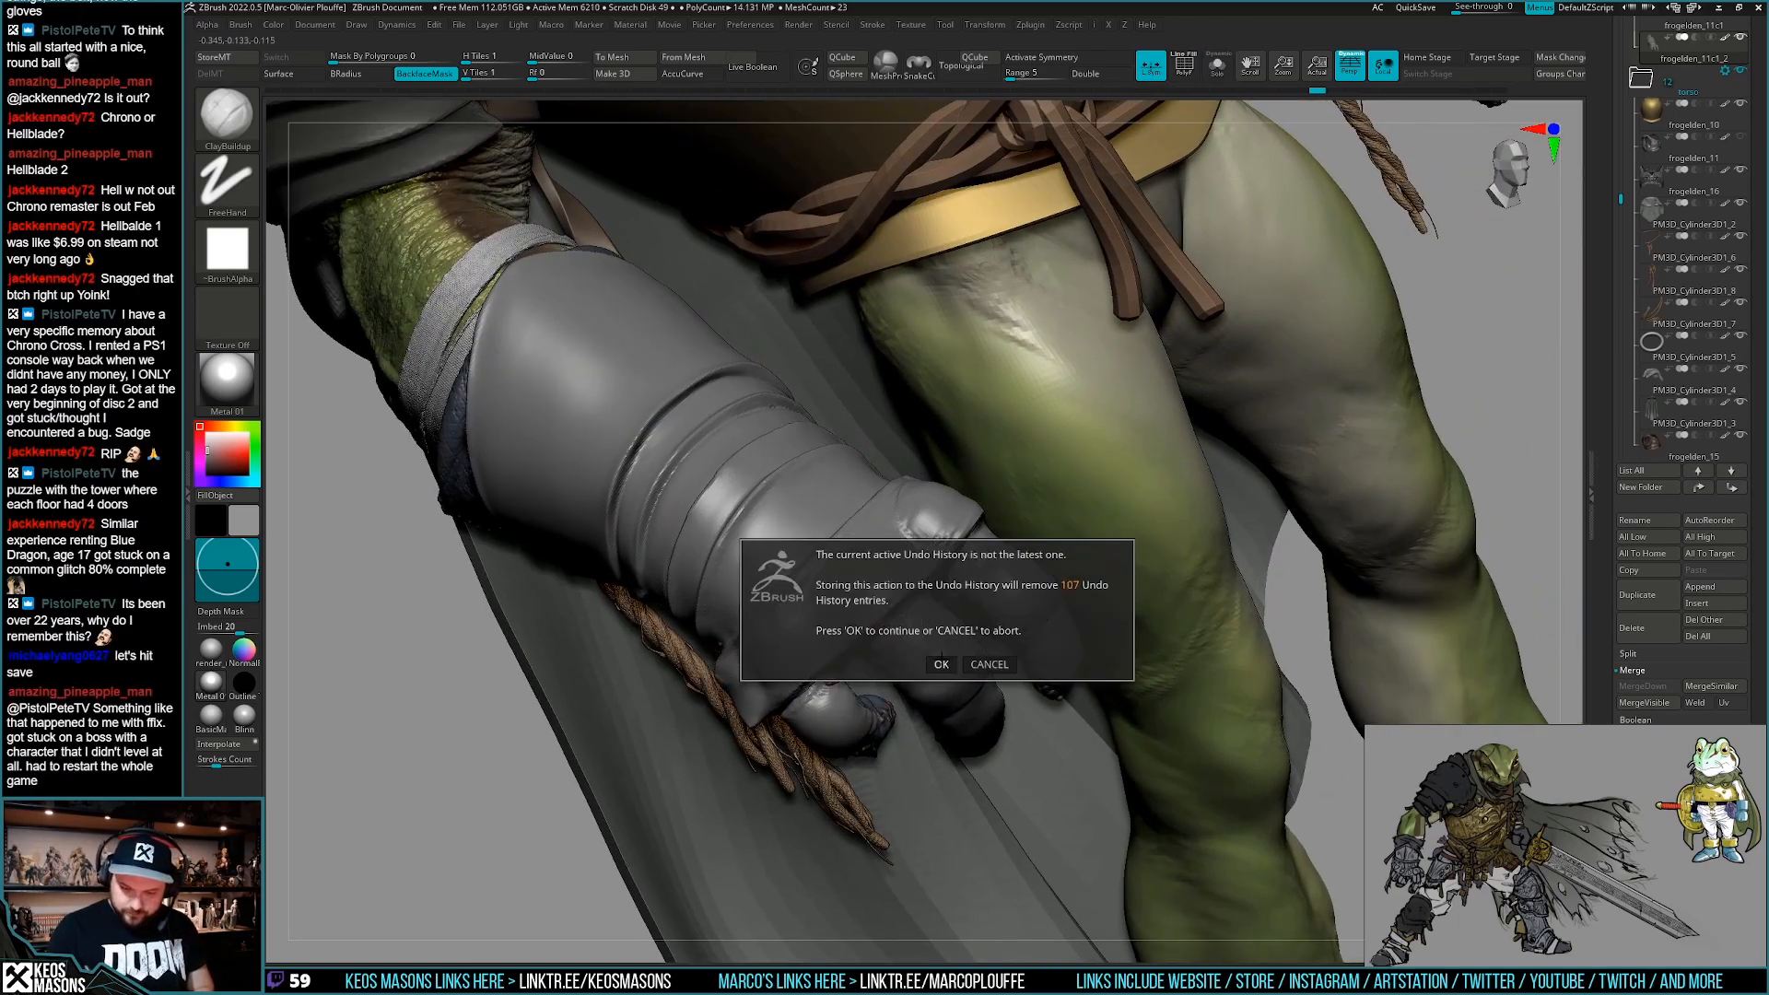
{"action": "left_click", "coordinate": [939, 659]}
{"action": "left_click_drag", "start_coordinate": [905, 640], "coordinate": [921, 626], "text": "shift"}
Build up the finger bases below the hand plate and smooth them, isolating the gauntlet to clean up between the fingers.
{"action": "mouse_move", "coordinate": [912, 608]}
{"action": "right_mouse_down"}
{"action": "mouse_move", "coordinate": [981, 677]}
{"action": "mouse_move", "coordinate": [1036, 553]}
{"action": "mouse_move", "coordinate": [1041, 568]}
{"action": "mouse_move", "coordinate": [937, 479]}
{"action": "right_mouse_up"}
{"action": "key", "text": "space"}
{"action": "mouse_move", "coordinate": [938, 502]}
{"action": "left_mouse_down"}
{"action": "mouse_move", "coordinate": [907, 508]}
{"action": "mouse_move", "coordinate": [942, 487]}
{"action": "left_mouse_up"}
{"action": "right_click_drag", "start_coordinate": [1000, 563], "coordinate": [953, 535]}
{"action": "mouse_move", "coordinate": [969, 532]}
{"action": "left_mouse_down"}
{"action": "mouse_move", "coordinate": [949, 538]}
{"action": "mouse_move", "coordinate": [999, 526]}
{"action": "mouse_move", "coordinate": [951, 542]}
{"action": "mouse_move", "coordinate": [973, 518]}
{"action": "left_mouse_up"}
{"action": "right_click_drag", "start_coordinate": [973, 518], "coordinate": [1023, 470]}
{"action": "left_click_drag", "start_coordinate": [933, 522], "coordinate": [952, 549], "text": "shift"}
{"action": "right_click_drag", "start_coordinate": [1061, 493], "coordinate": [949, 451]}
{"action": "key", "text": "ctrl+shift+s"}
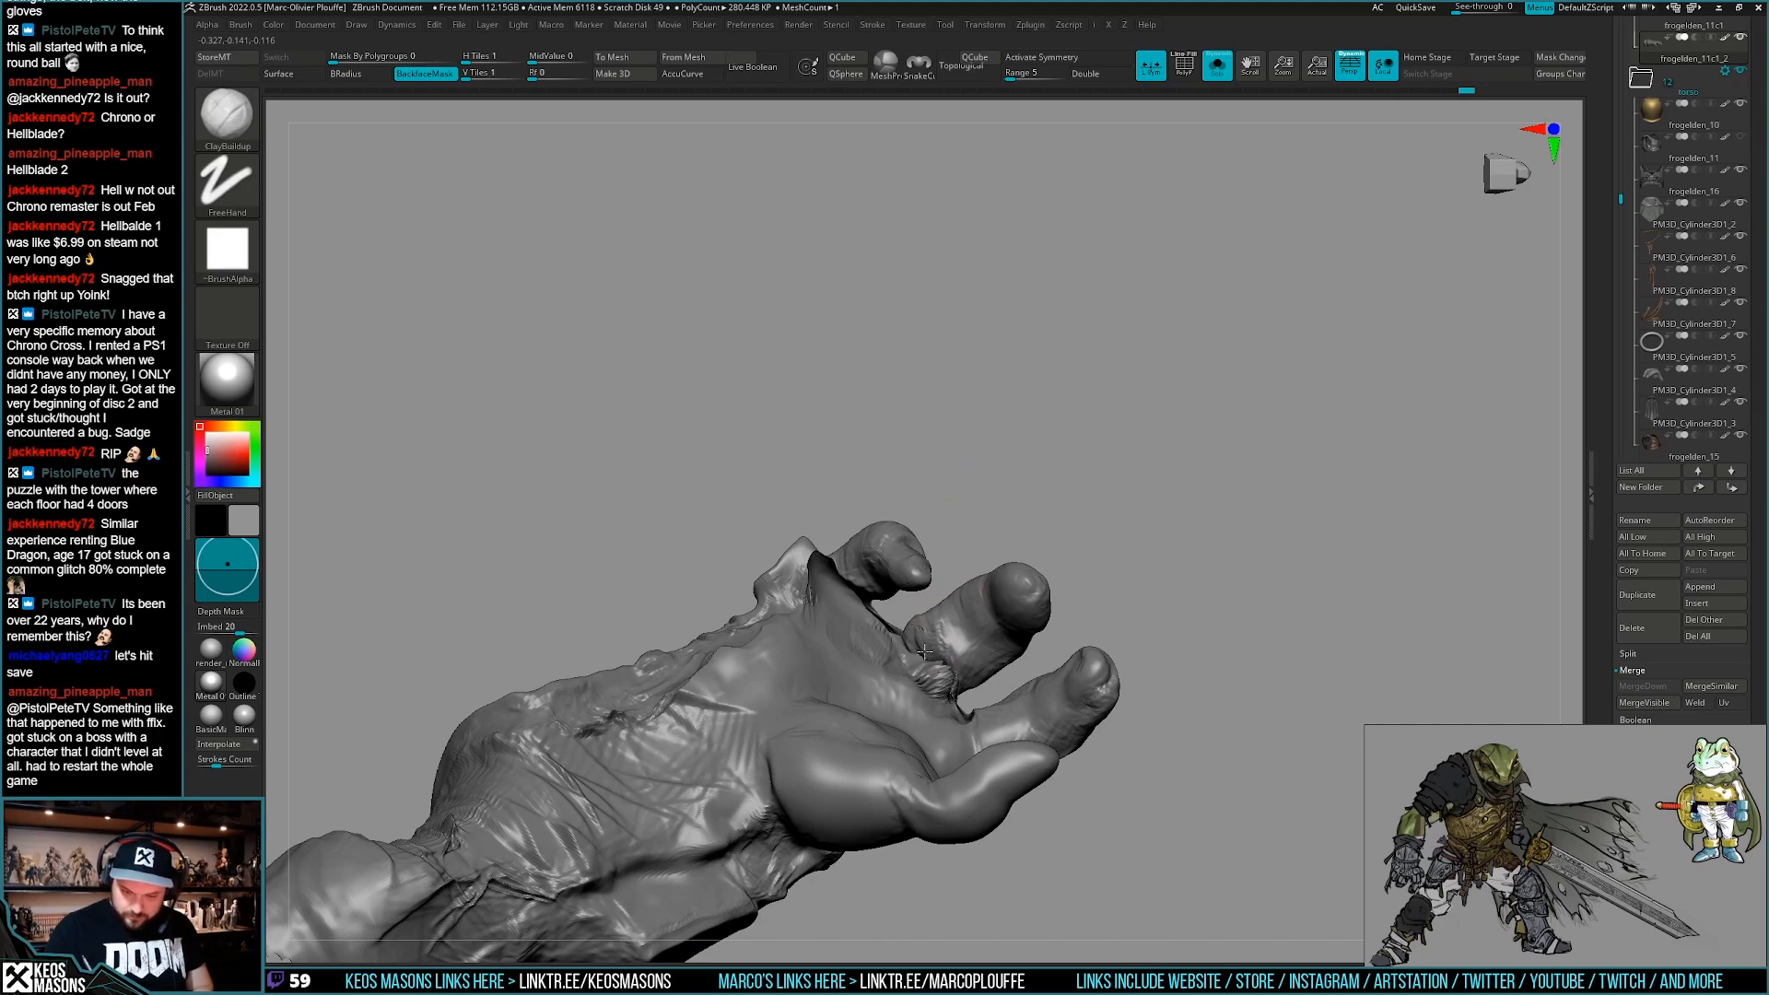
{"action": "left_click_drag", "start_coordinate": [938, 660], "coordinate": [938, 679], "text": "shift"}
{"action": "right_click_drag", "start_coordinate": [951, 655], "coordinate": [917, 572]}
{"action": "key", "text": "ctrl+shift+s"}
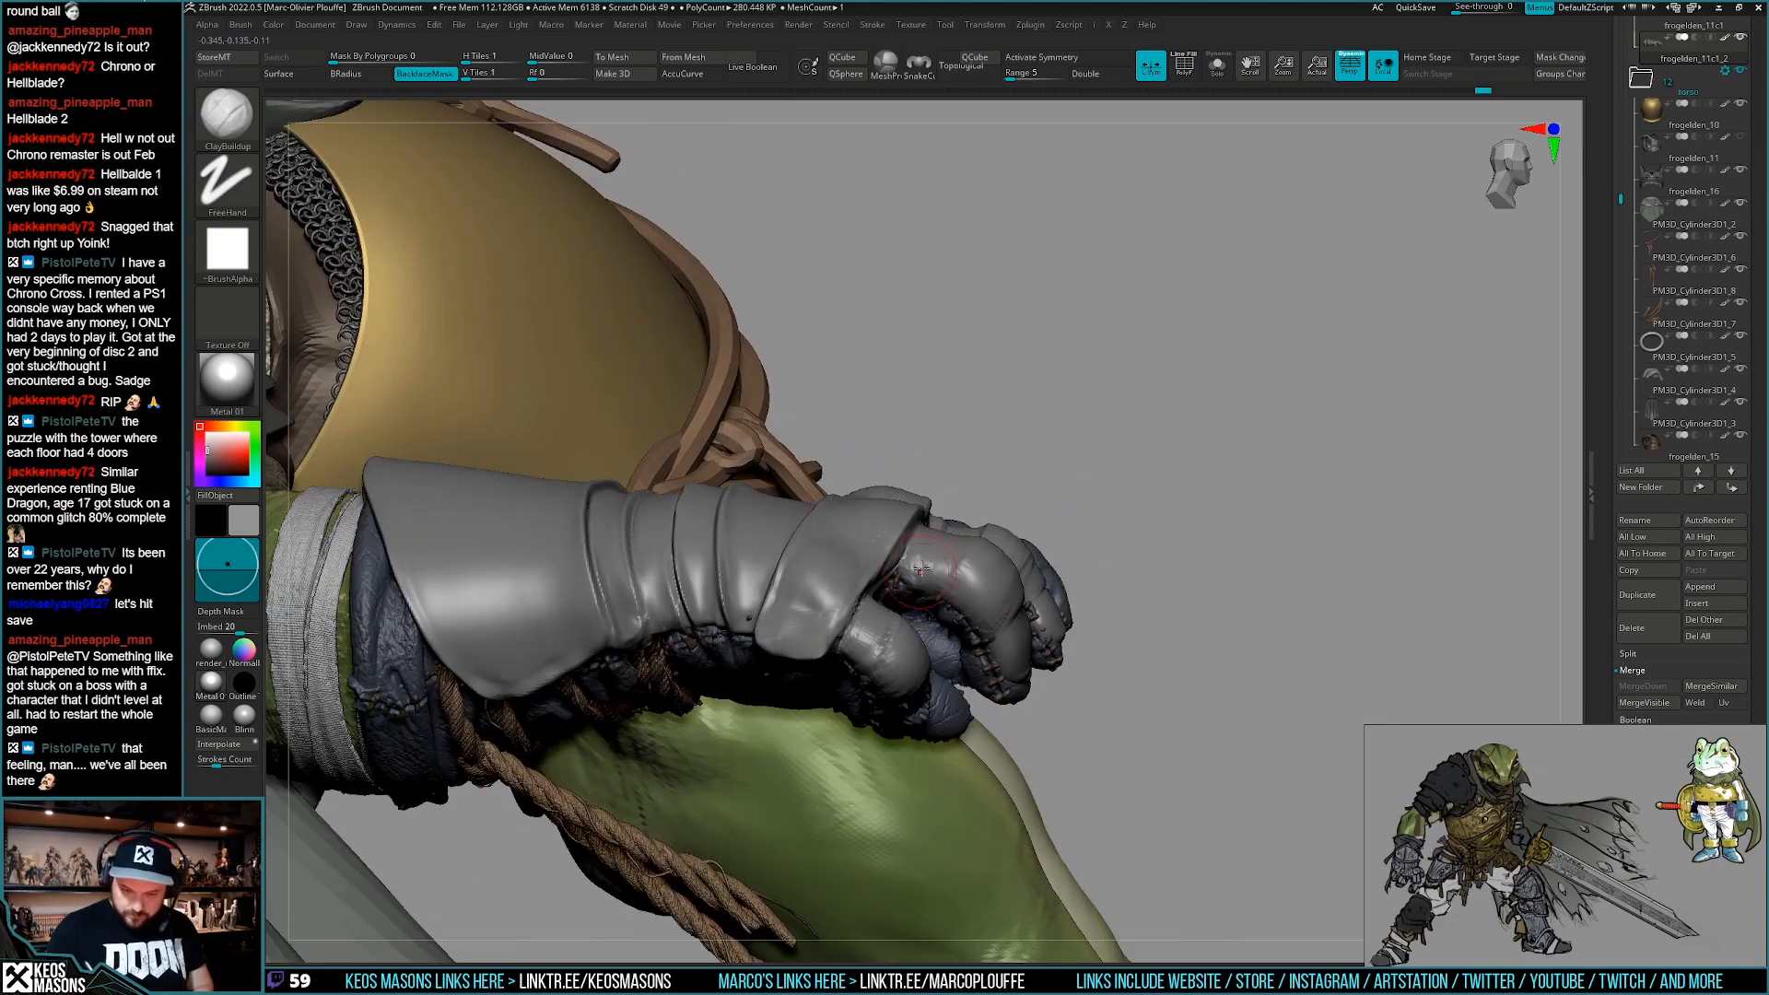
Shape the finger plates and carve creases across the fingers with the Orb_Cracks brush.
{"action": "right_click_drag", "start_coordinate": [861, 641], "coordinate": [994, 670]}
{"action": "right_click_drag", "start_coordinate": [953, 744], "coordinate": [1022, 776]}
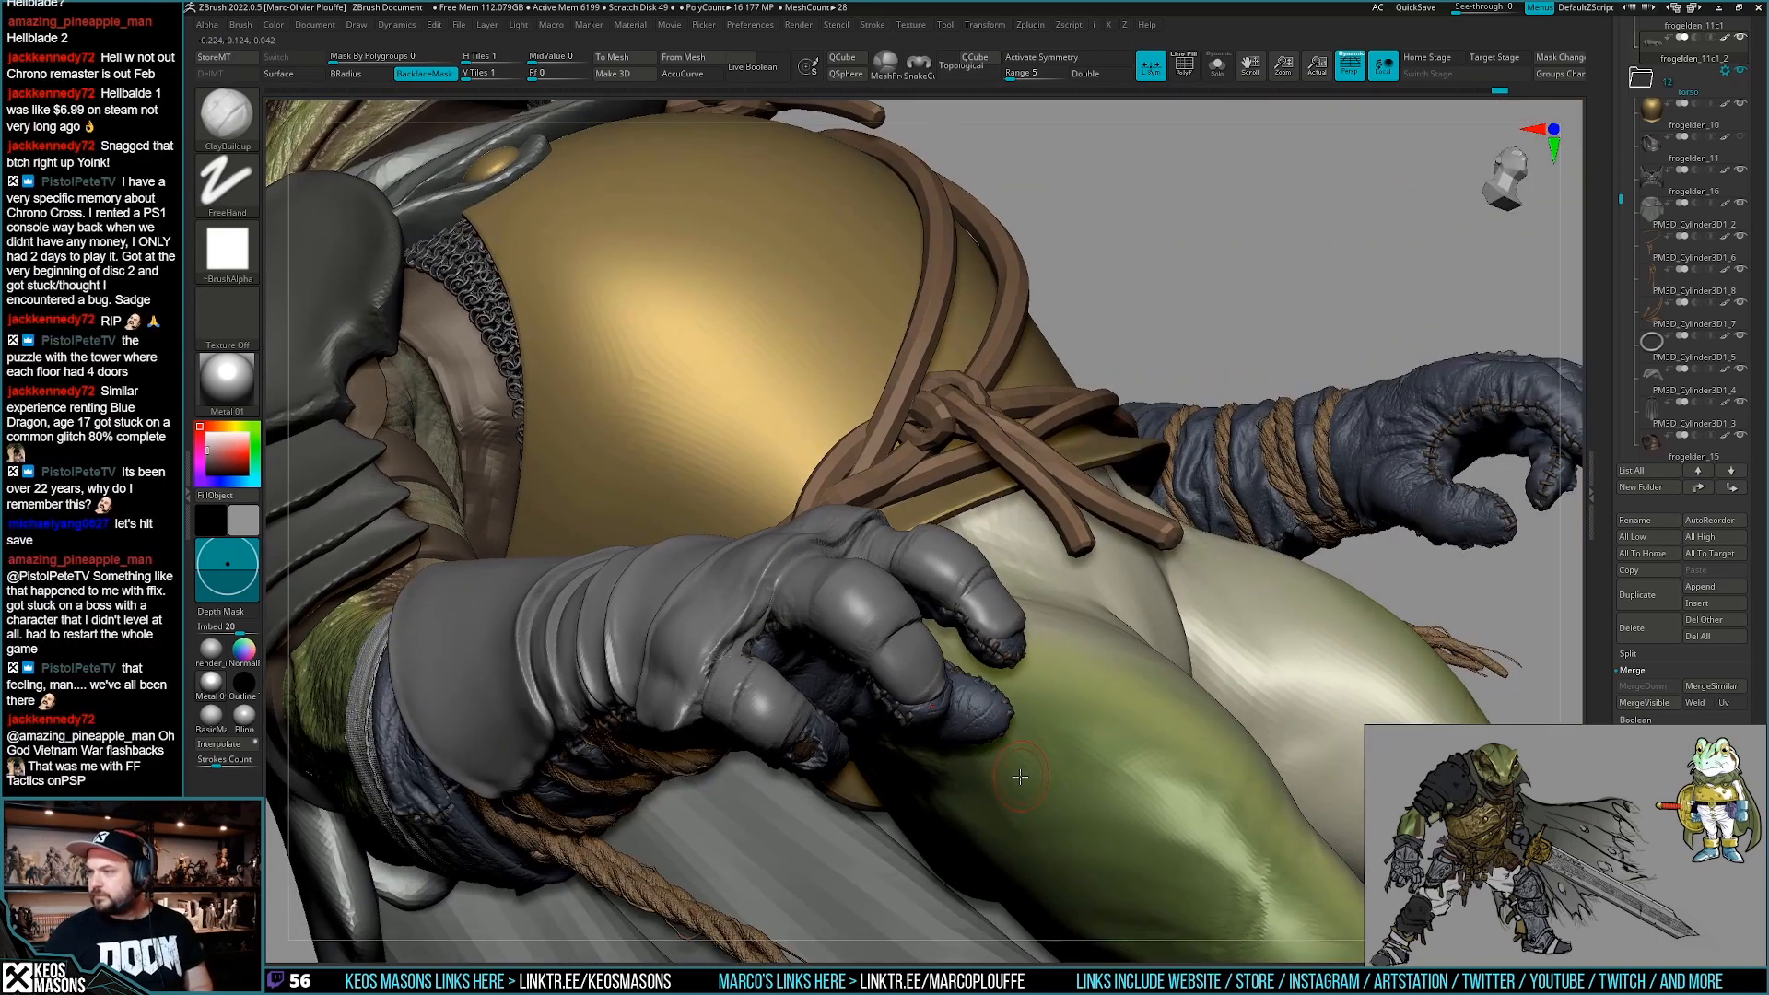
{"action": "right_click_drag", "start_coordinate": [1009, 758], "coordinate": [1010, 602]}
{"action": "key", "text": "space"}
{"action": "left_click", "coordinate": [1016, 626]}
{"action": "mouse_move", "coordinate": [1017, 811]}
{"action": "right_mouse_down"}
{"action": "mouse_move", "coordinate": [1039, 727]}
{"action": "mouse_move", "coordinate": [1027, 689]}
{"action": "mouse_move", "coordinate": [915, 712]}
{"action": "mouse_move", "coordinate": [854, 785]}
{"action": "mouse_move", "coordinate": [869, 766]}
{"action": "right_mouse_up"}
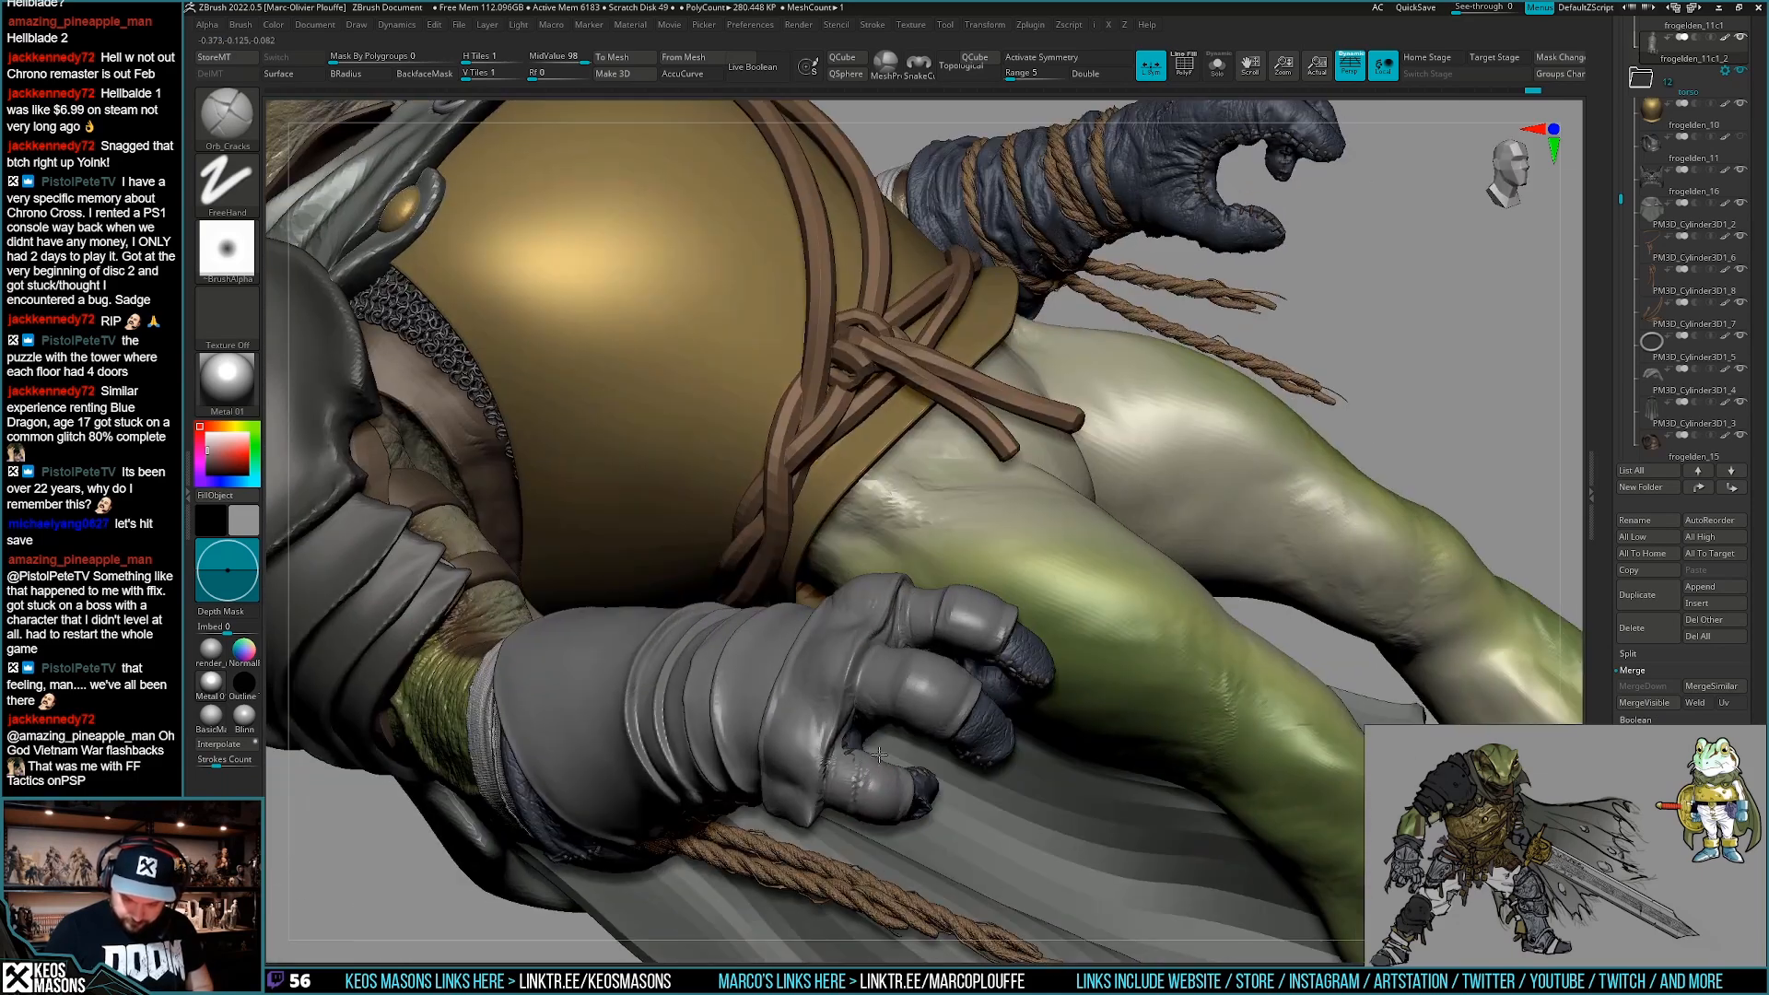
{"action": "right_click_drag", "start_coordinate": [920, 655], "coordinate": [912, 649]}
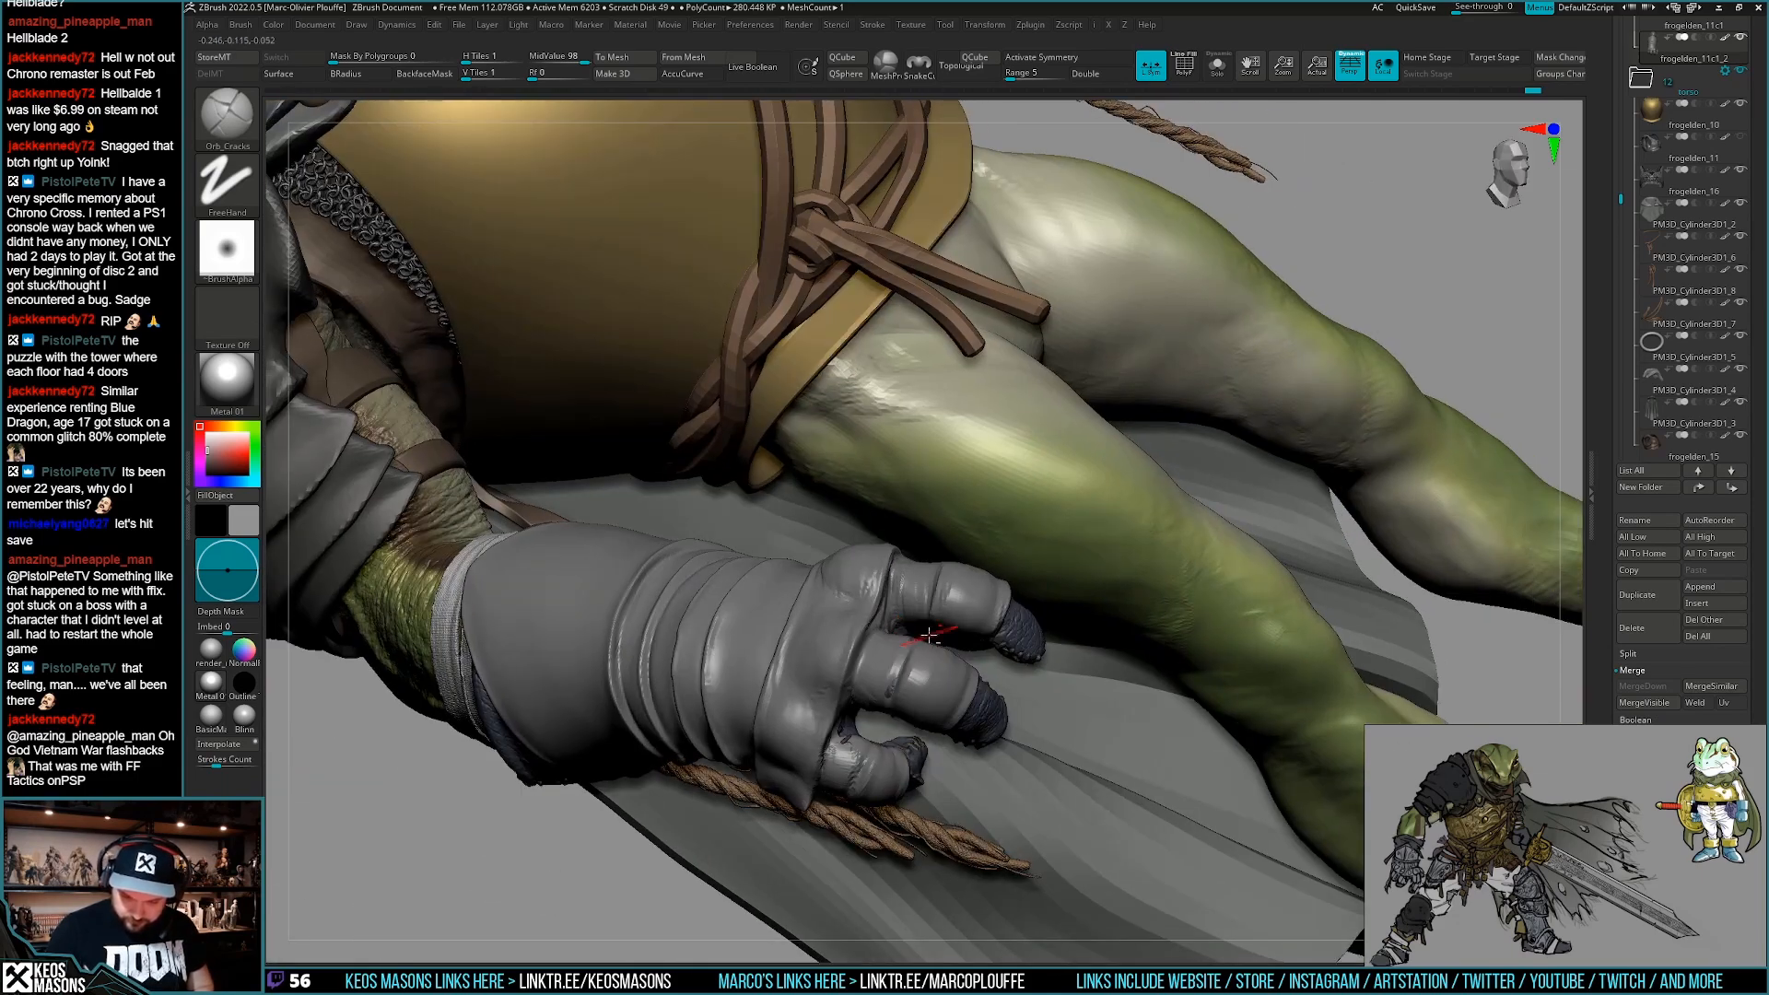
{"action": "mouse_move", "coordinate": [944, 555]}
{"action": "right_mouse_down"}
{"action": "mouse_move", "coordinate": [954, 613]}
{"action": "mouse_move", "coordinate": [823, 707]}
{"action": "right_mouse_up"}
{"action": "left_click_drag", "start_coordinate": [818, 712], "coordinate": [807, 718]}
{"action": "right_click_drag", "start_coordinate": [922, 709], "coordinate": [1045, 619]}
Switch to the Move brush and pull the finger plates into shape, peaking them over the tops of the fingers.
{"action": "mouse_move", "coordinate": [1045, 610]}
{"action": "right_mouse_down"}
{"action": "mouse_move", "coordinate": [958, 590]}
{"action": "mouse_move", "coordinate": [1030, 597]}
{"action": "mouse_move", "coordinate": [939, 608]}
{"action": "mouse_move", "coordinate": [922, 645]}
{"action": "mouse_move", "coordinate": [994, 680]}
{"action": "mouse_move", "coordinate": [1013, 643]}
{"action": "right_mouse_up"}
{"action": "key", "text": "x"}
{"action": "left_click", "coordinate": [1005, 507]}
{"action": "key", "text": "x"}
{"action": "left_click", "coordinate": [979, 543]}
{"action": "key", "text": "space"}
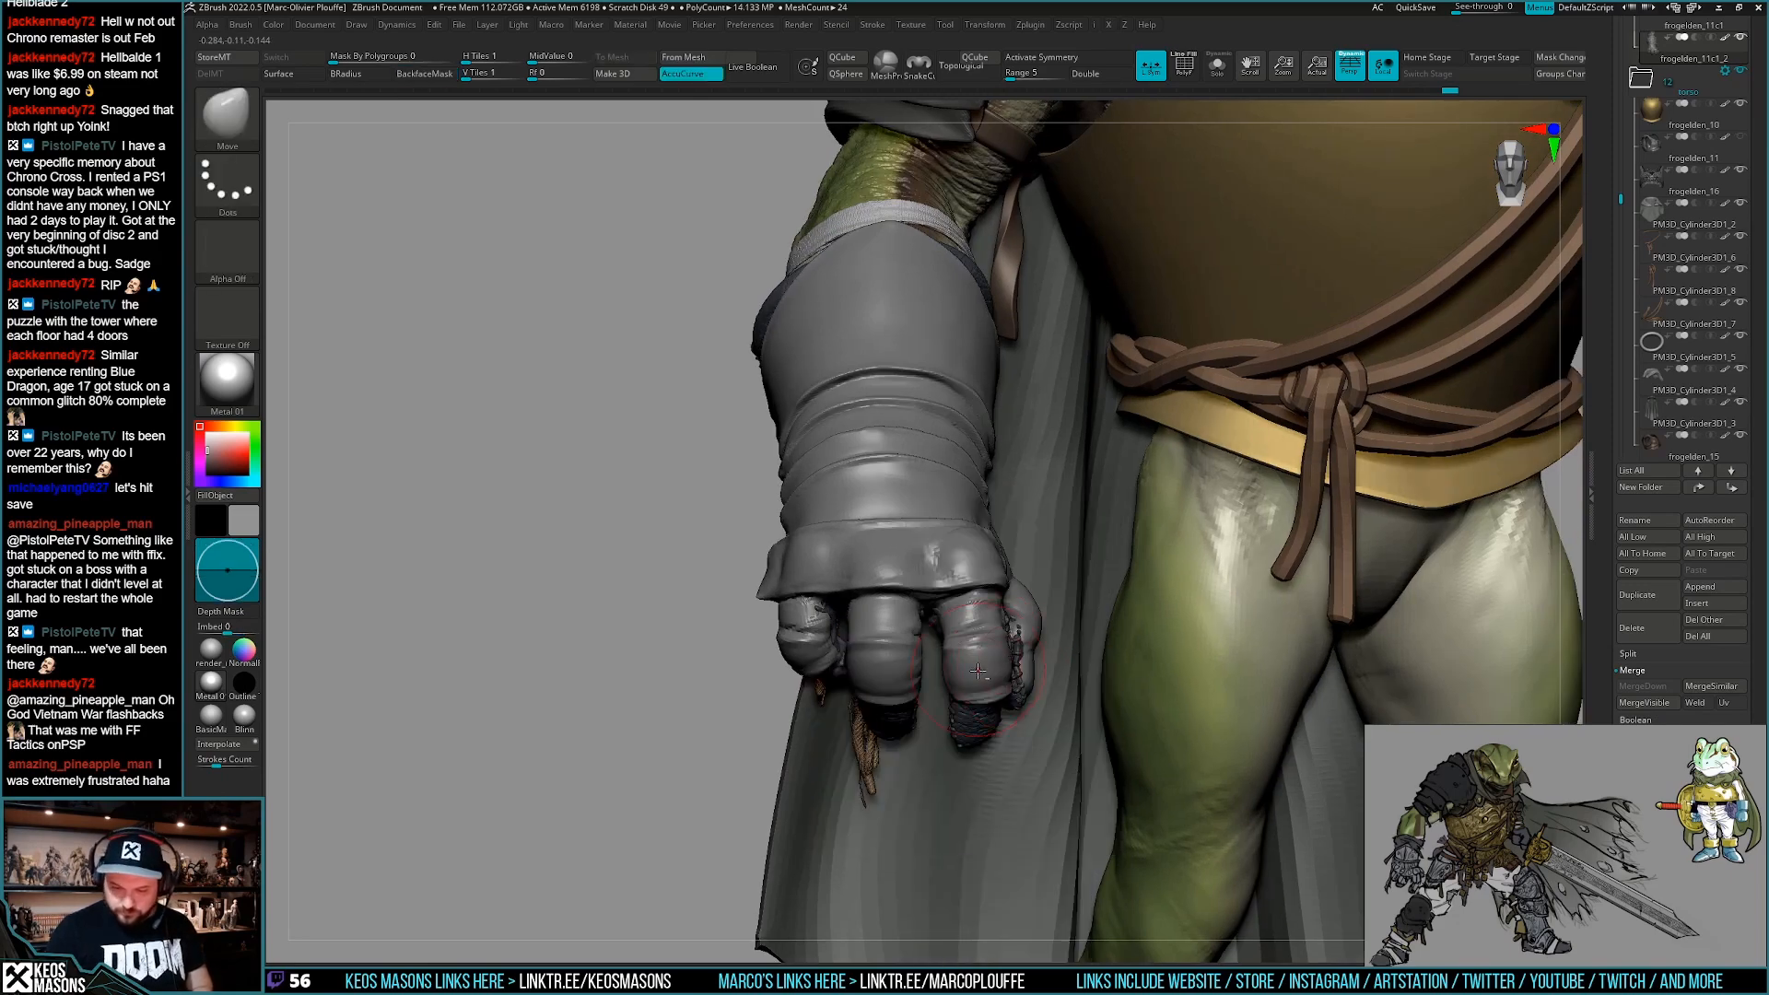
{"action": "right_click_drag", "start_coordinate": [1013, 661], "coordinate": [915, 679]}
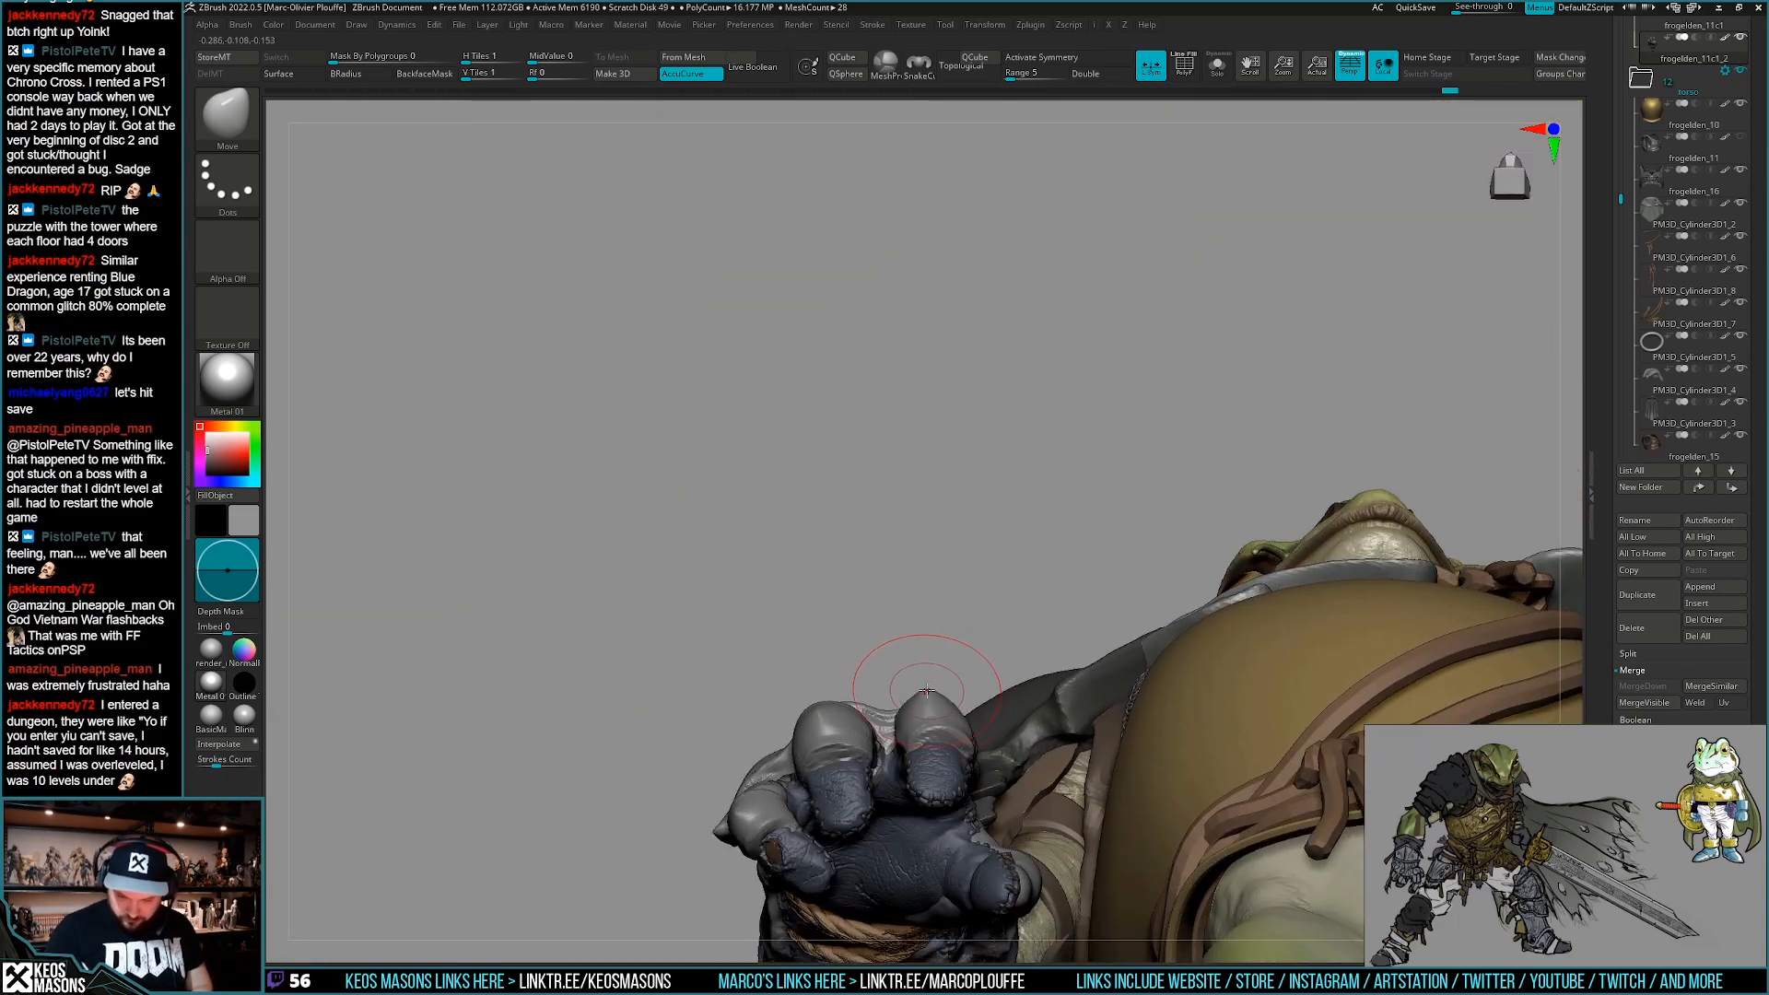
{"action": "right_click_drag", "start_coordinate": [815, 704], "coordinate": [820, 705]}
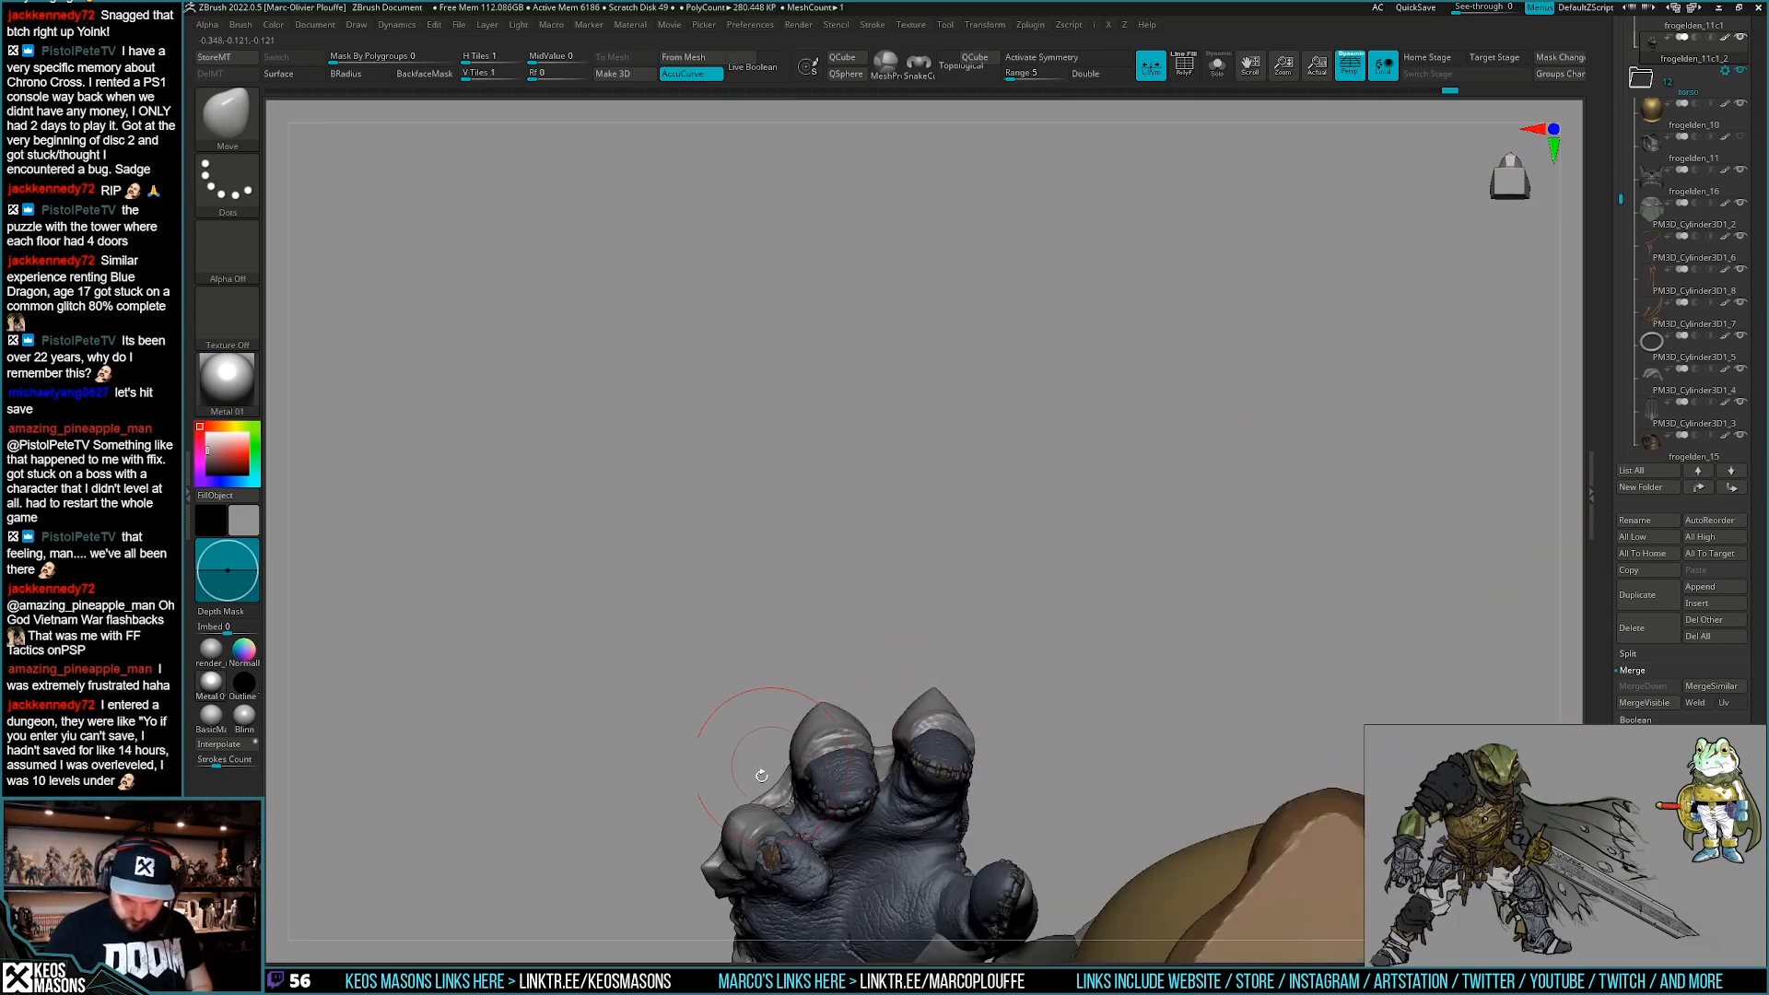
{"action": "mouse_move", "coordinate": [734, 814]}
{"action": "right_mouse_down"}
{"action": "mouse_move", "coordinate": [783, 834]}
{"action": "mouse_move", "coordinate": [981, 723]}
{"action": "mouse_move", "coordinate": [982, 695]}
{"action": "mouse_move", "coordinate": [987, 712]}
{"action": "mouse_move", "coordinate": [899, 737]}
{"action": "mouse_move", "coordinate": [942, 675]}
{"action": "mouse_move", "coordinate": [741, 671]}
{"action": "mouse_move", "coordinate": [803, 579]}
{"action": "mouse_move", "coordinate": [738, 685]}
{"action": "mouse_move", "coordinate": [912, 794]}
{"action": "mouse_move", "coordinate": [900, 730]}
{"action": "mouse_move", "coordinate": [930, 677]}
{"action": "mouse_move", "coordinate": [922, 718]}
{"action": "right_mouse_up"}
{"action": "right_click", "coordinate": [899, 736]}
Switch to the DamStandard brush and define ridges and creases around the knuckles on the hand plate.
{"action": "key", "text": "x"}
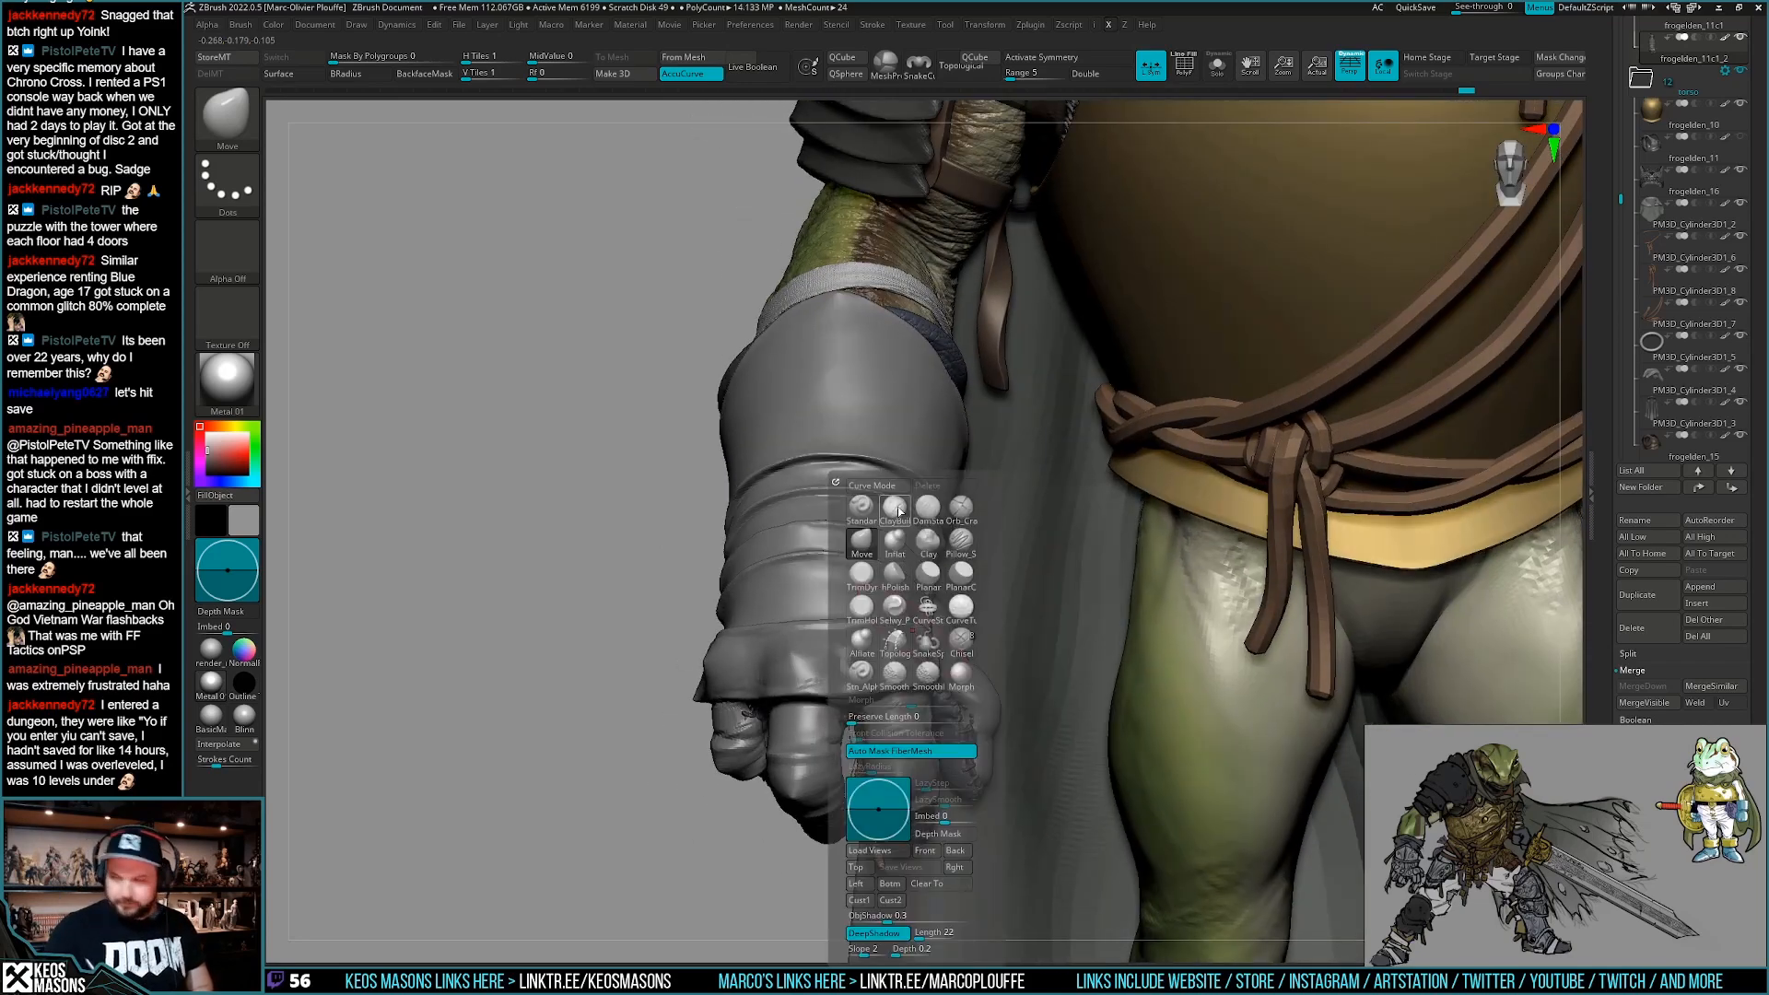
{"action": "left_click", "coordinate": [899, 512]}
{"action": "key", "text": "x"}
{"action": "left_click", "coordinate": [1020, 511]}
{"action": "mouse_move", "coordinate": [942, 636]}
{"action": "right_mouse_down", "text": "ctrl"}
{"action": "mouse_move", "coordinate": [947, 668]}
{"action": "mouse_move", "coordinate": [964, 652]}
{"action": "right_mouse_up", "text": "ctrl"}
{"action": "key", "text": "x"}
{"action": "left_click", "coordinate": [982, 509]}
{"action": "right_click_drag", "start_coordinate": [982, 509], "coordinate": [1025, 396]}
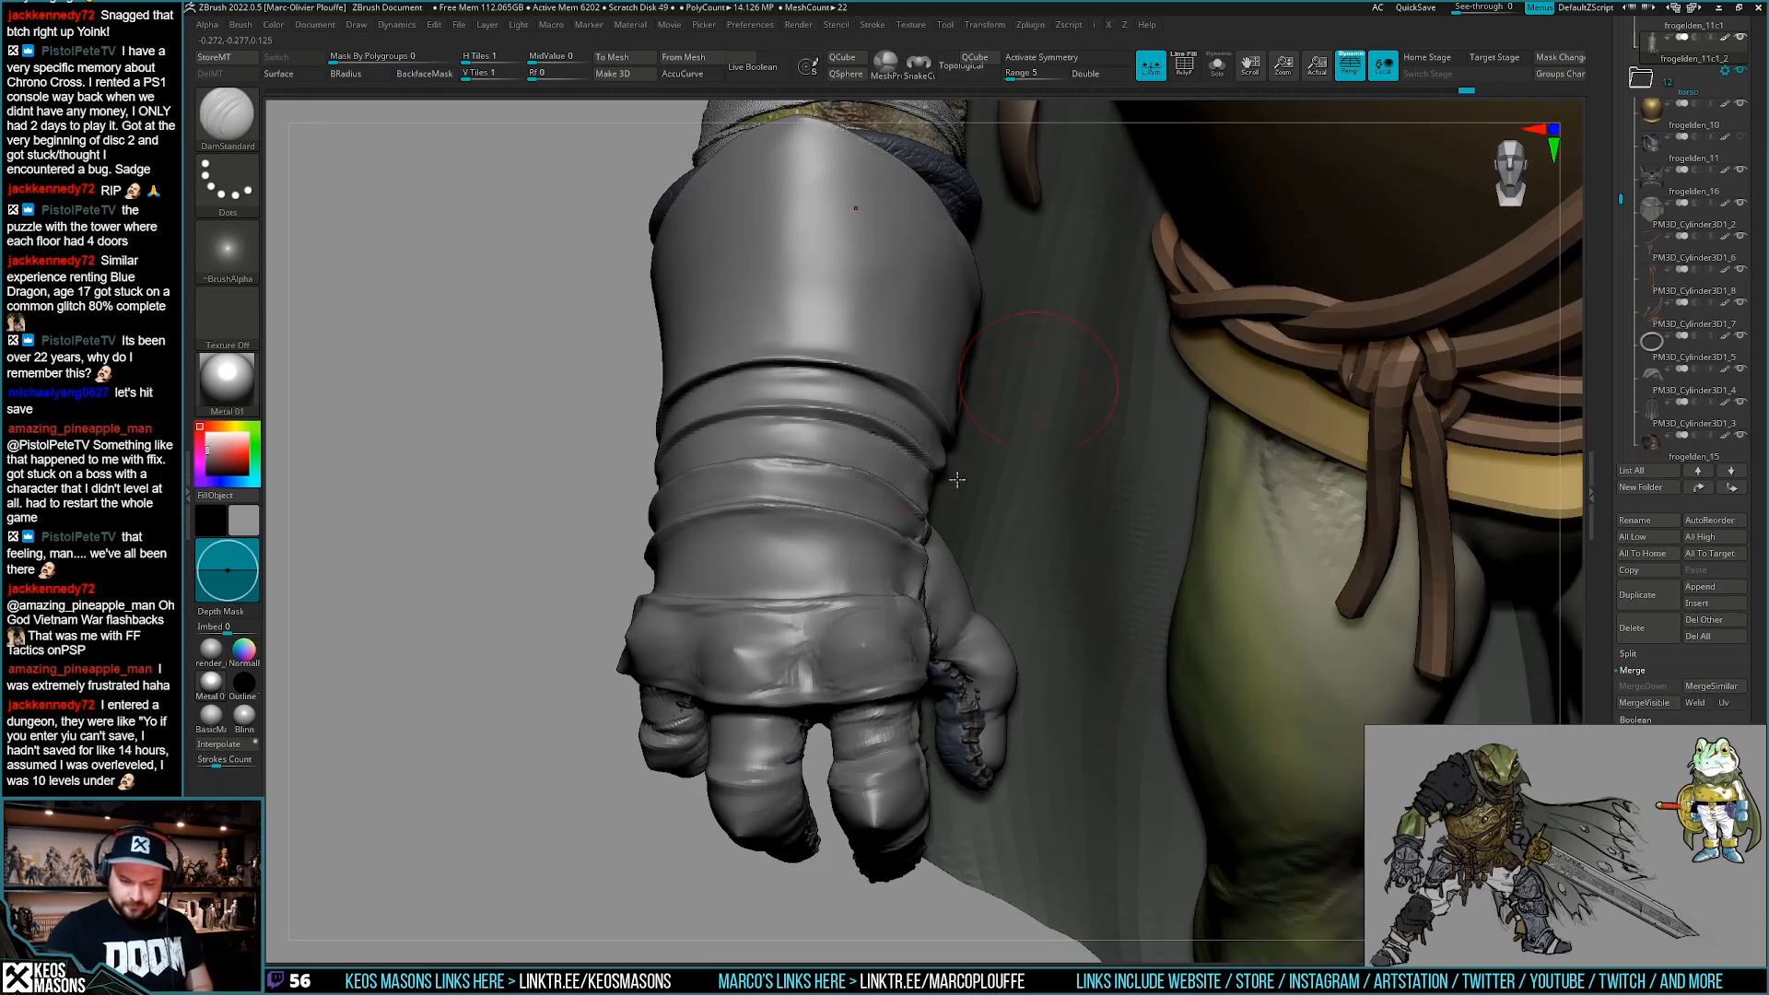
{"action": "right_click_drag", "start_coordinate": [855, 599], "coordinate": [735, 603]}
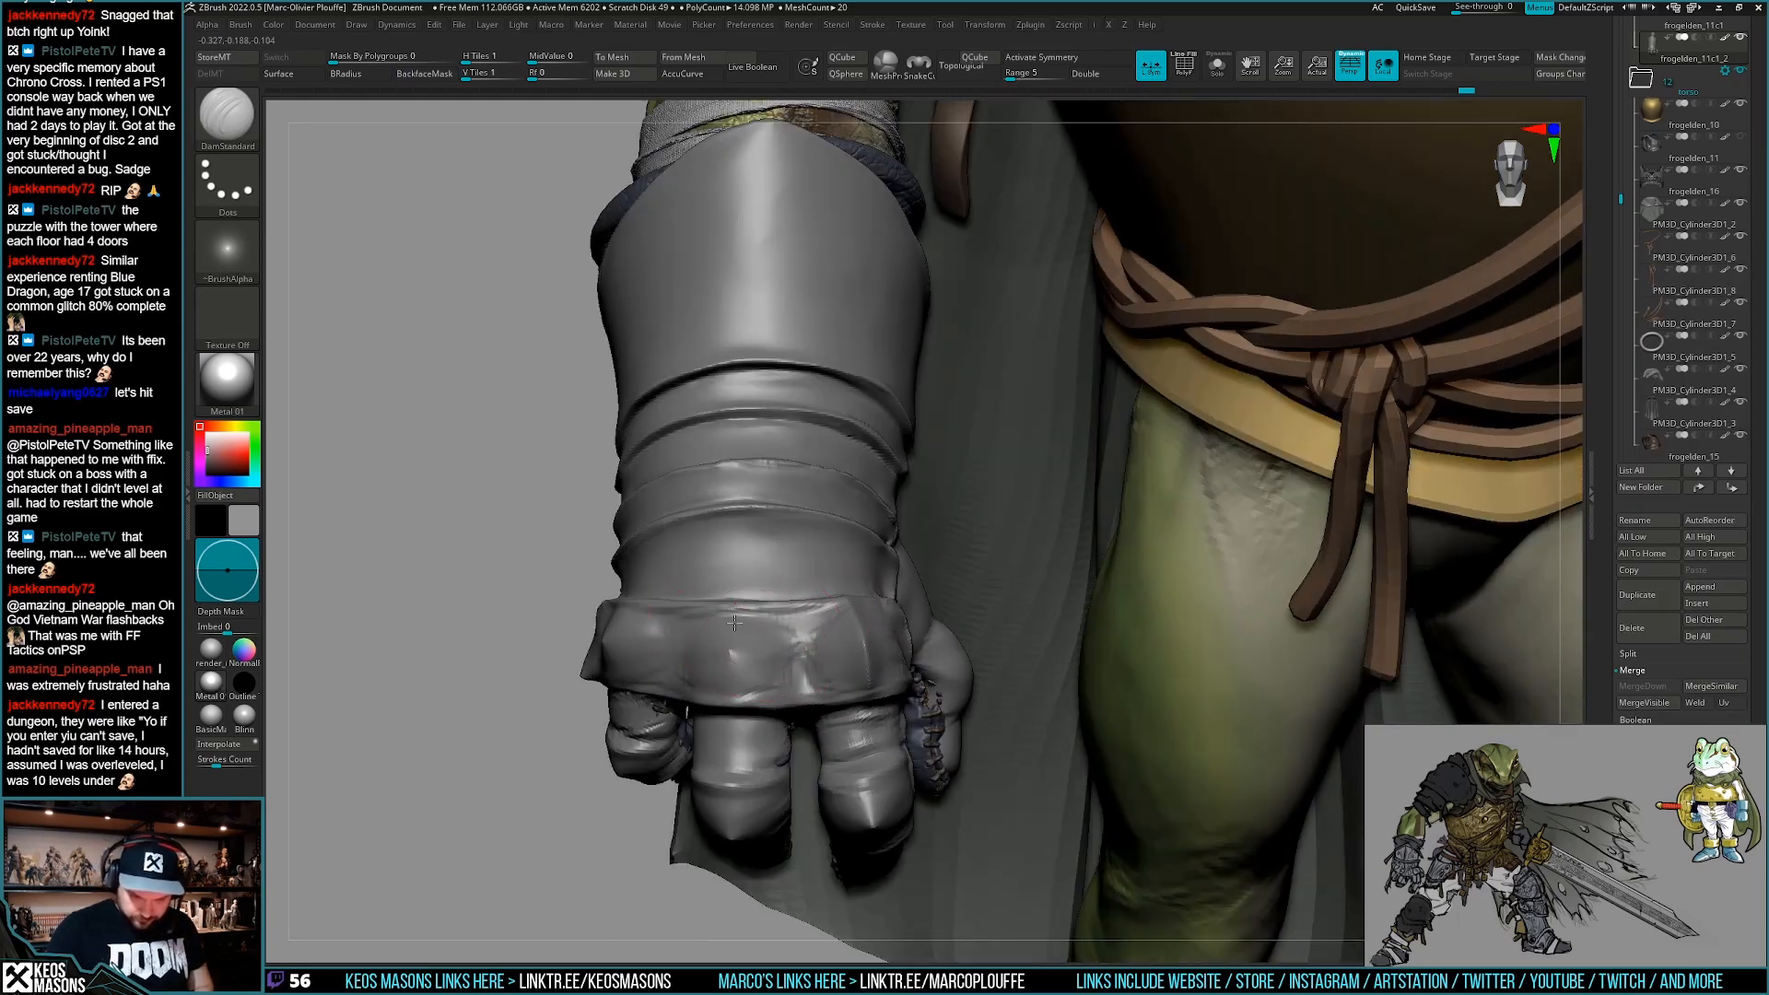
{"action": "right_click_drag", "start_coordinate": [730, 710], "coordinate": [655, 652]}
{"action": "key", "text": "ctrl"}
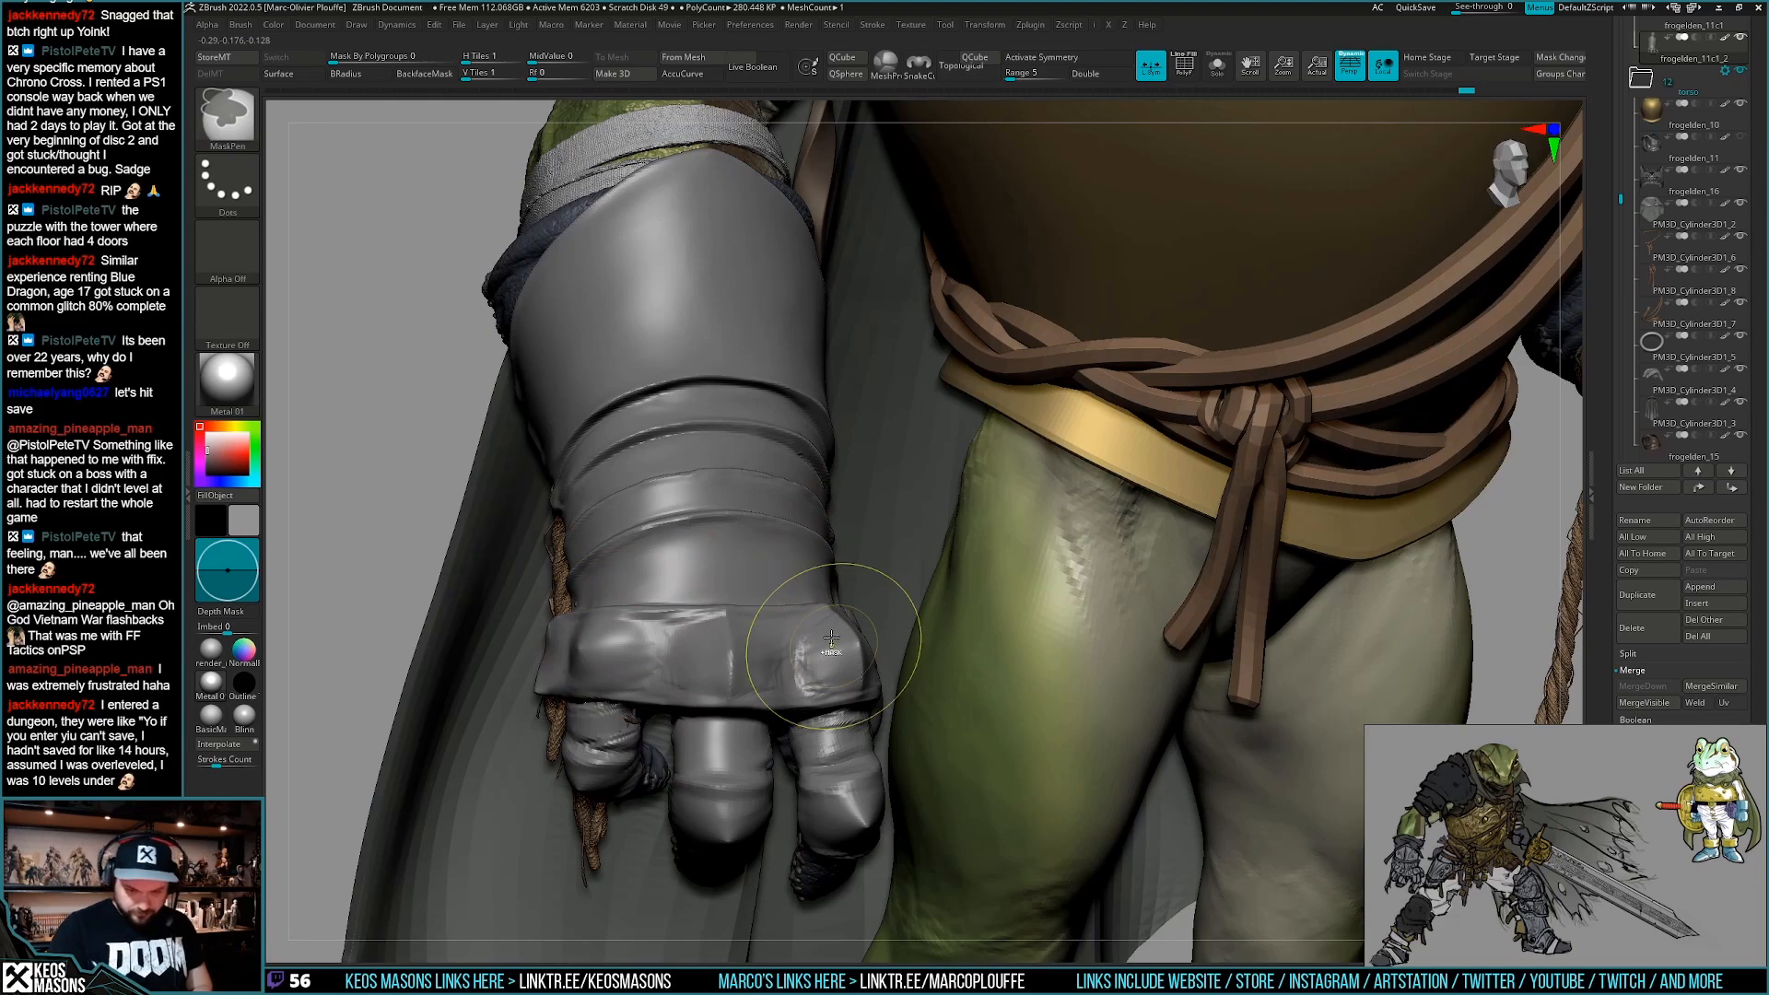
{"action": "mouse_move", "coordinate": [858, 652]}
{"action": "right_mouse_down", "text": "ctrl"}
{"action": "mouse_move", "coordinate": [855, 576]}
{"action": "mouse_move", "coordinate": [928, 702]}
{"action": "right_mouse_up", "text": "ctrl"}
{"action": "key", "text": "space"}
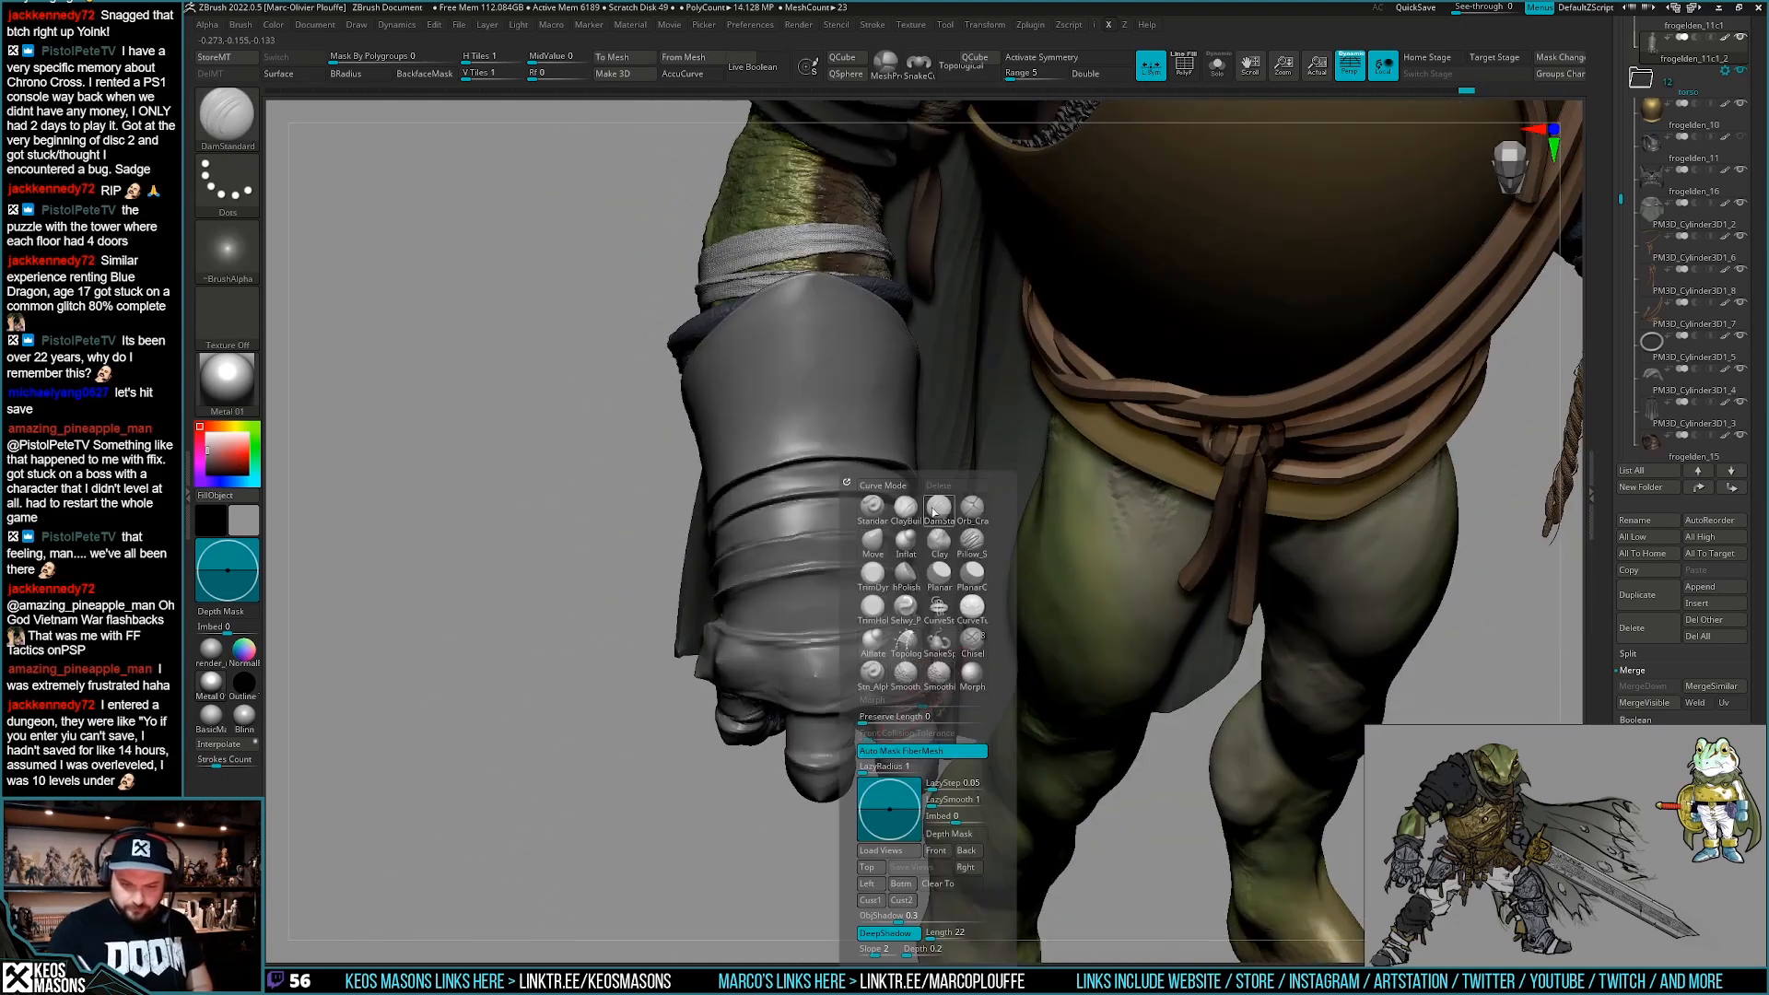
{"action": "left_click", "coordinate": [930, 508]}
{"action": "right_click_drag", "start_coordinate": [977, 785], "coordinate": [891, 586]}
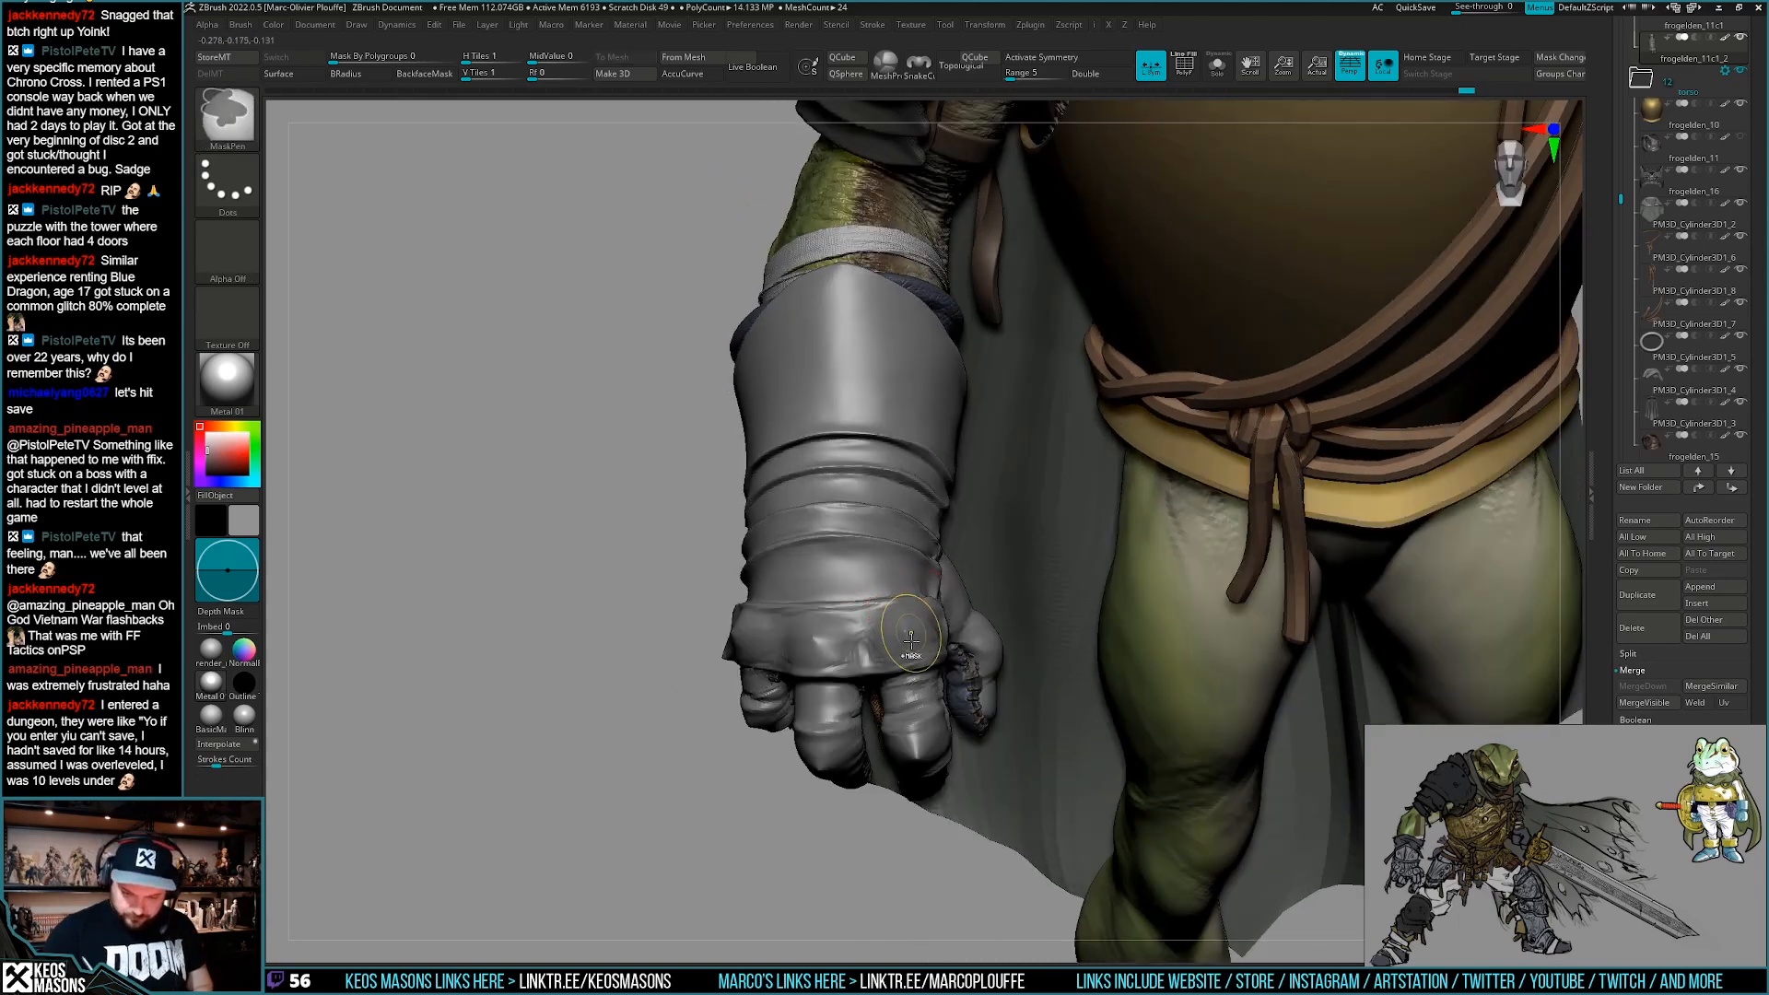
{"action": "right_click_drag", "start_coordinate": [903, 648], "coordinate": [697, 615]}
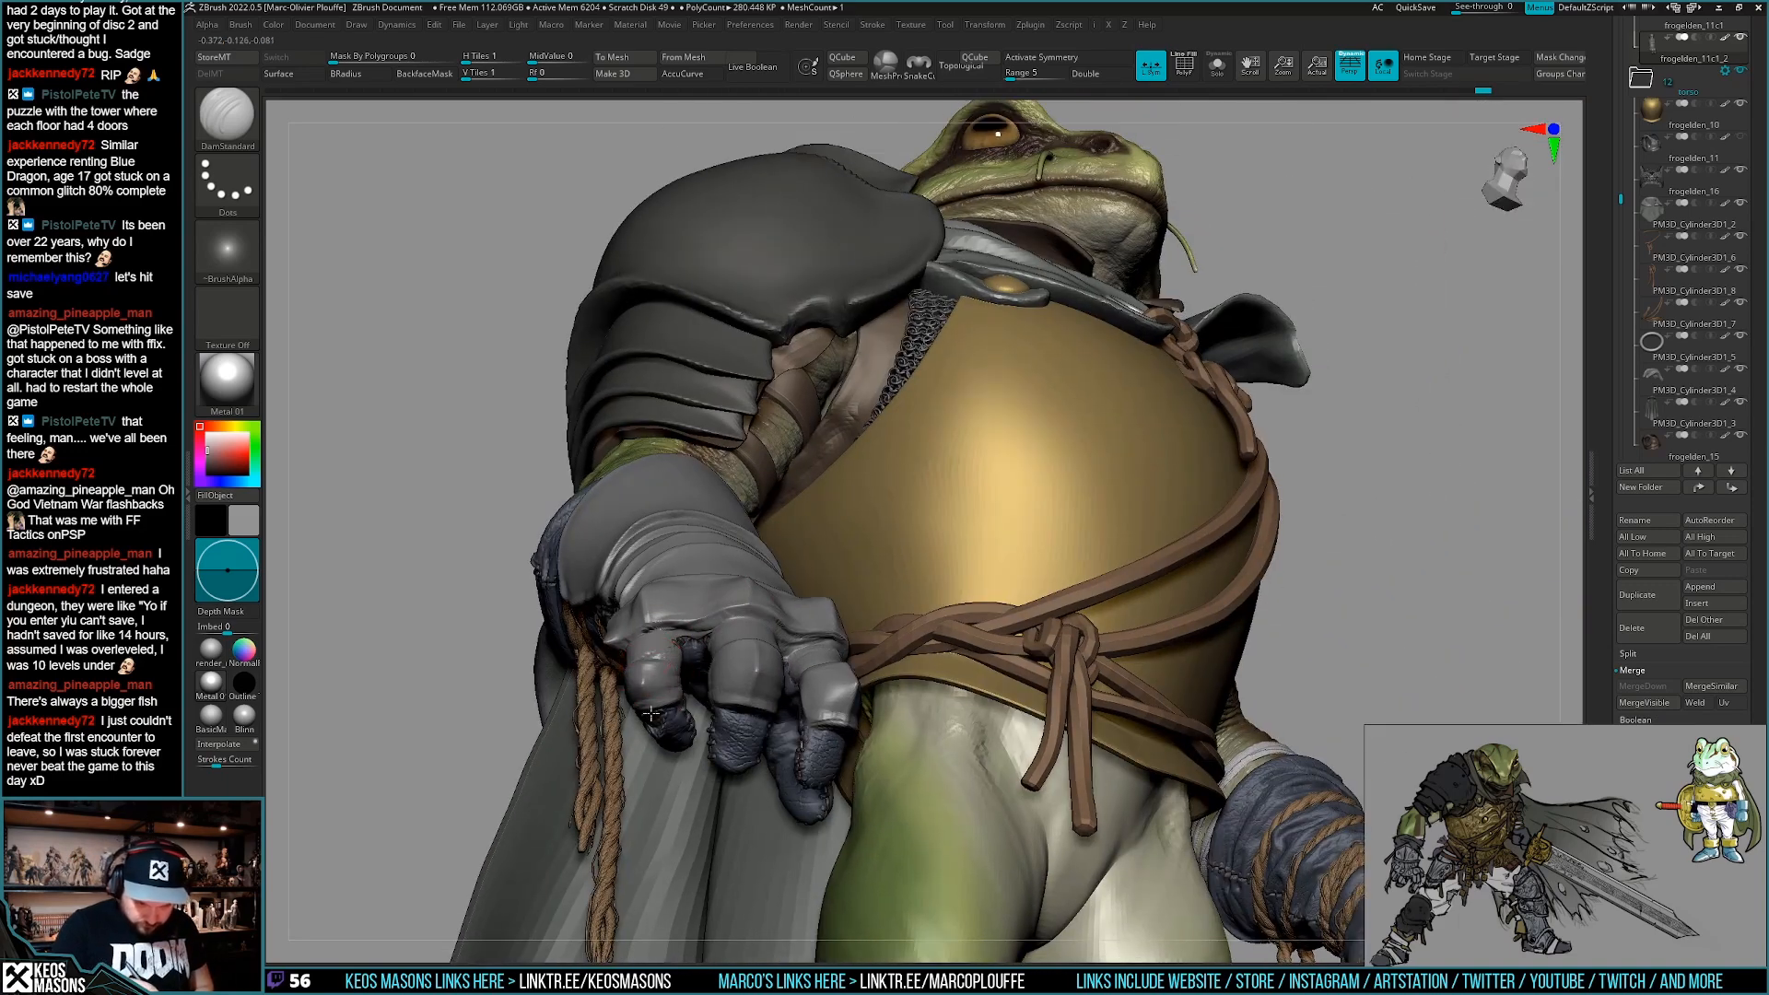
Switch to the ClayBuildup brush and save the tool over the existing frogelden_14.ztl file.
{"action": "mouse_move", "coordinate": [679, 677]}
{"action": "right_mouse_down"}
{"action": "mouse_move", "coordinate": [973, 779]}
{"action": "mouse_move", "coordinate": [948, 739]}
{"action": "right_mouse_up"}
{"action": "key", "text": "space"}
{"action": "left_click", "coordinate": [967, 509]}
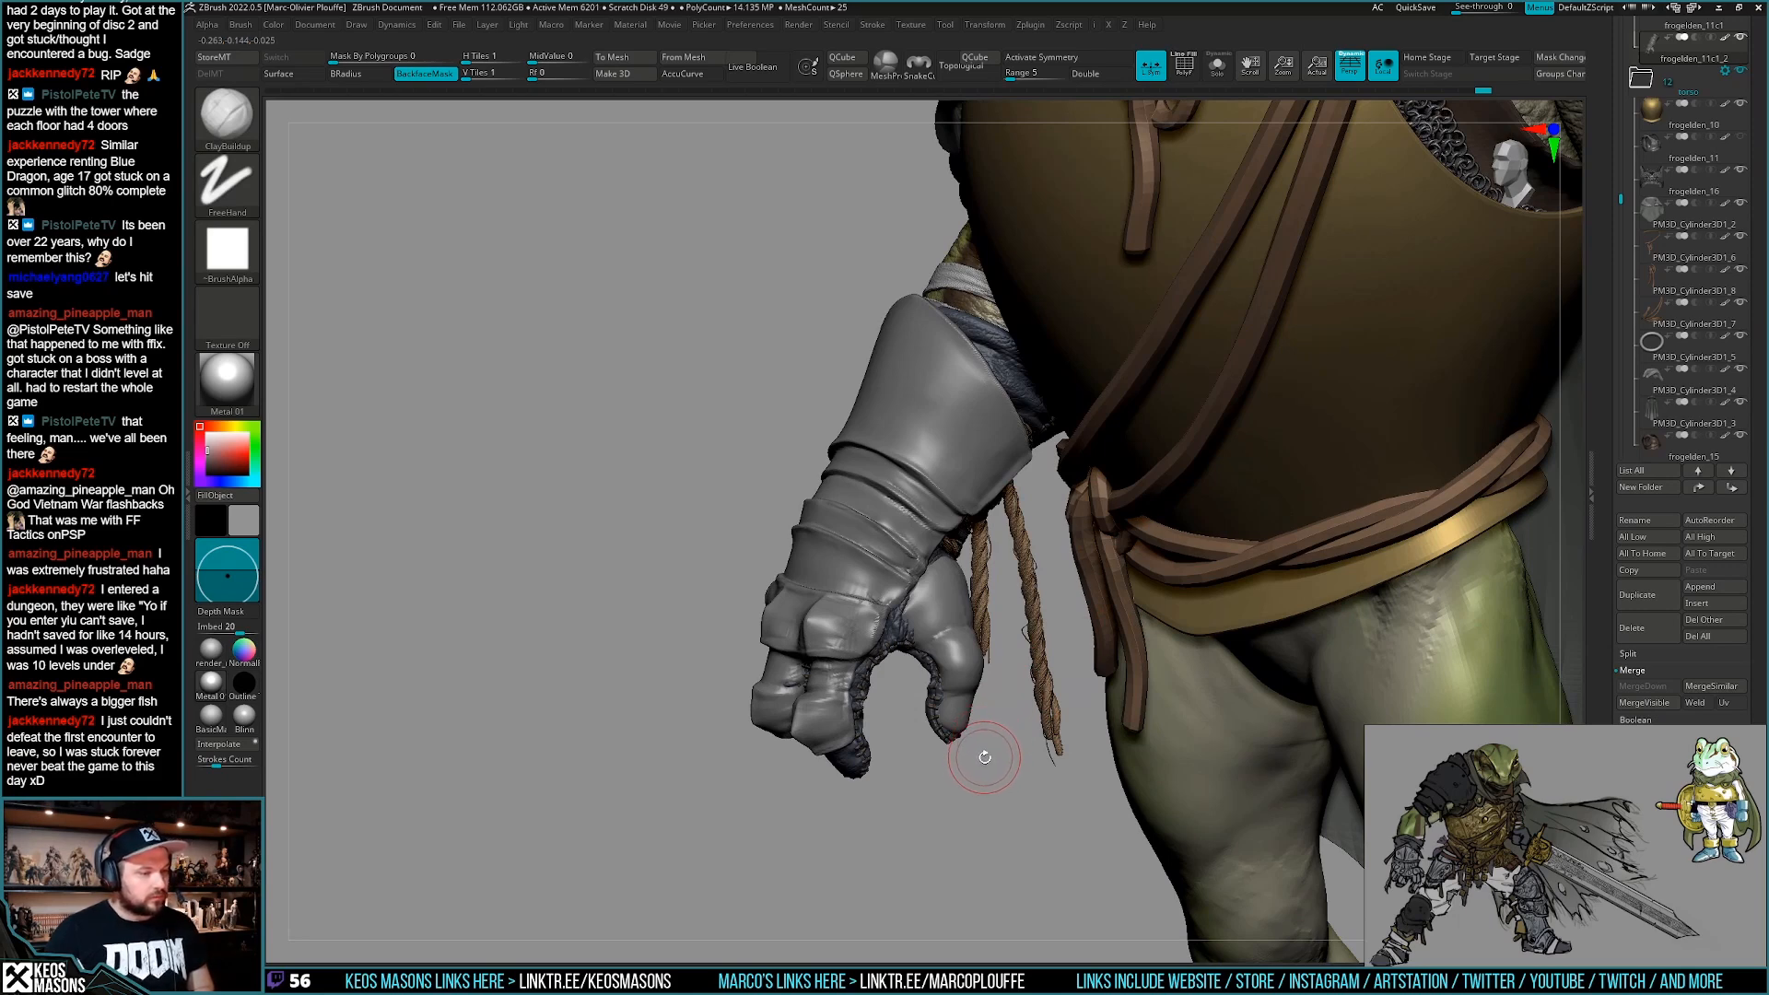
{"action": "right_click_drag", "start_coordinate": [990, 718], "coordinate": [963, 741]}
{"action": "key", "text": "ctrl+shift"}
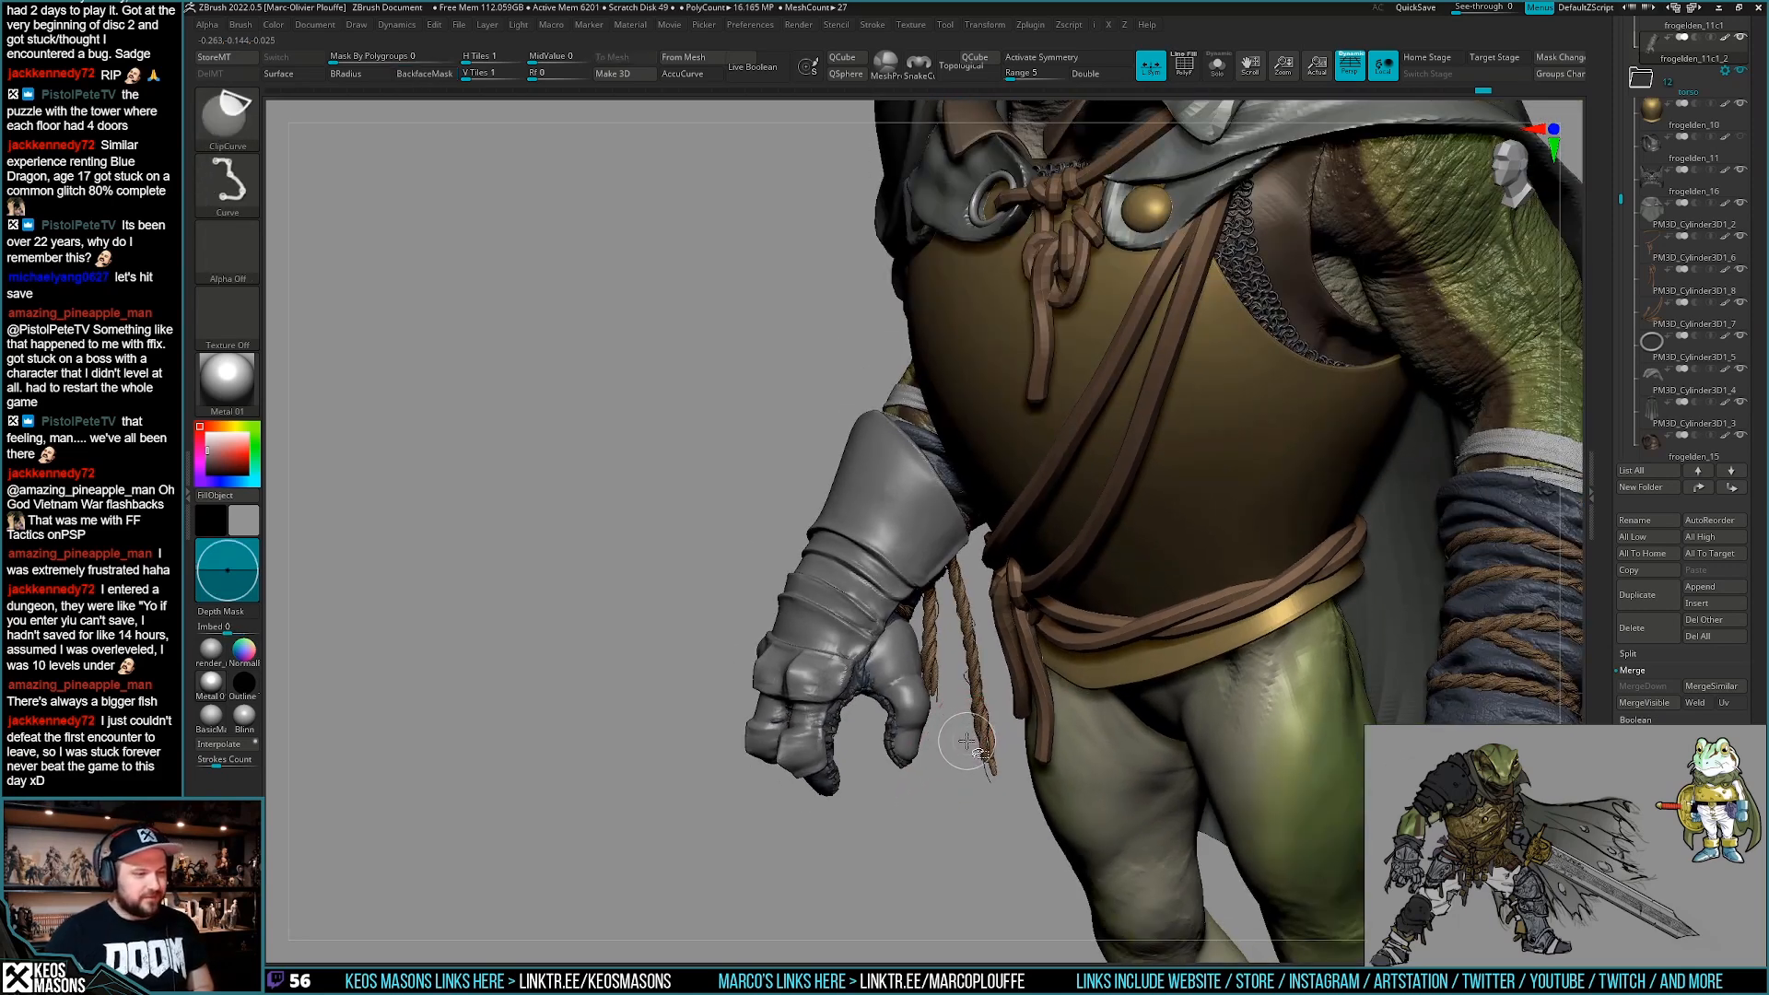
{"action": "key", "text": "ctrl+s"}
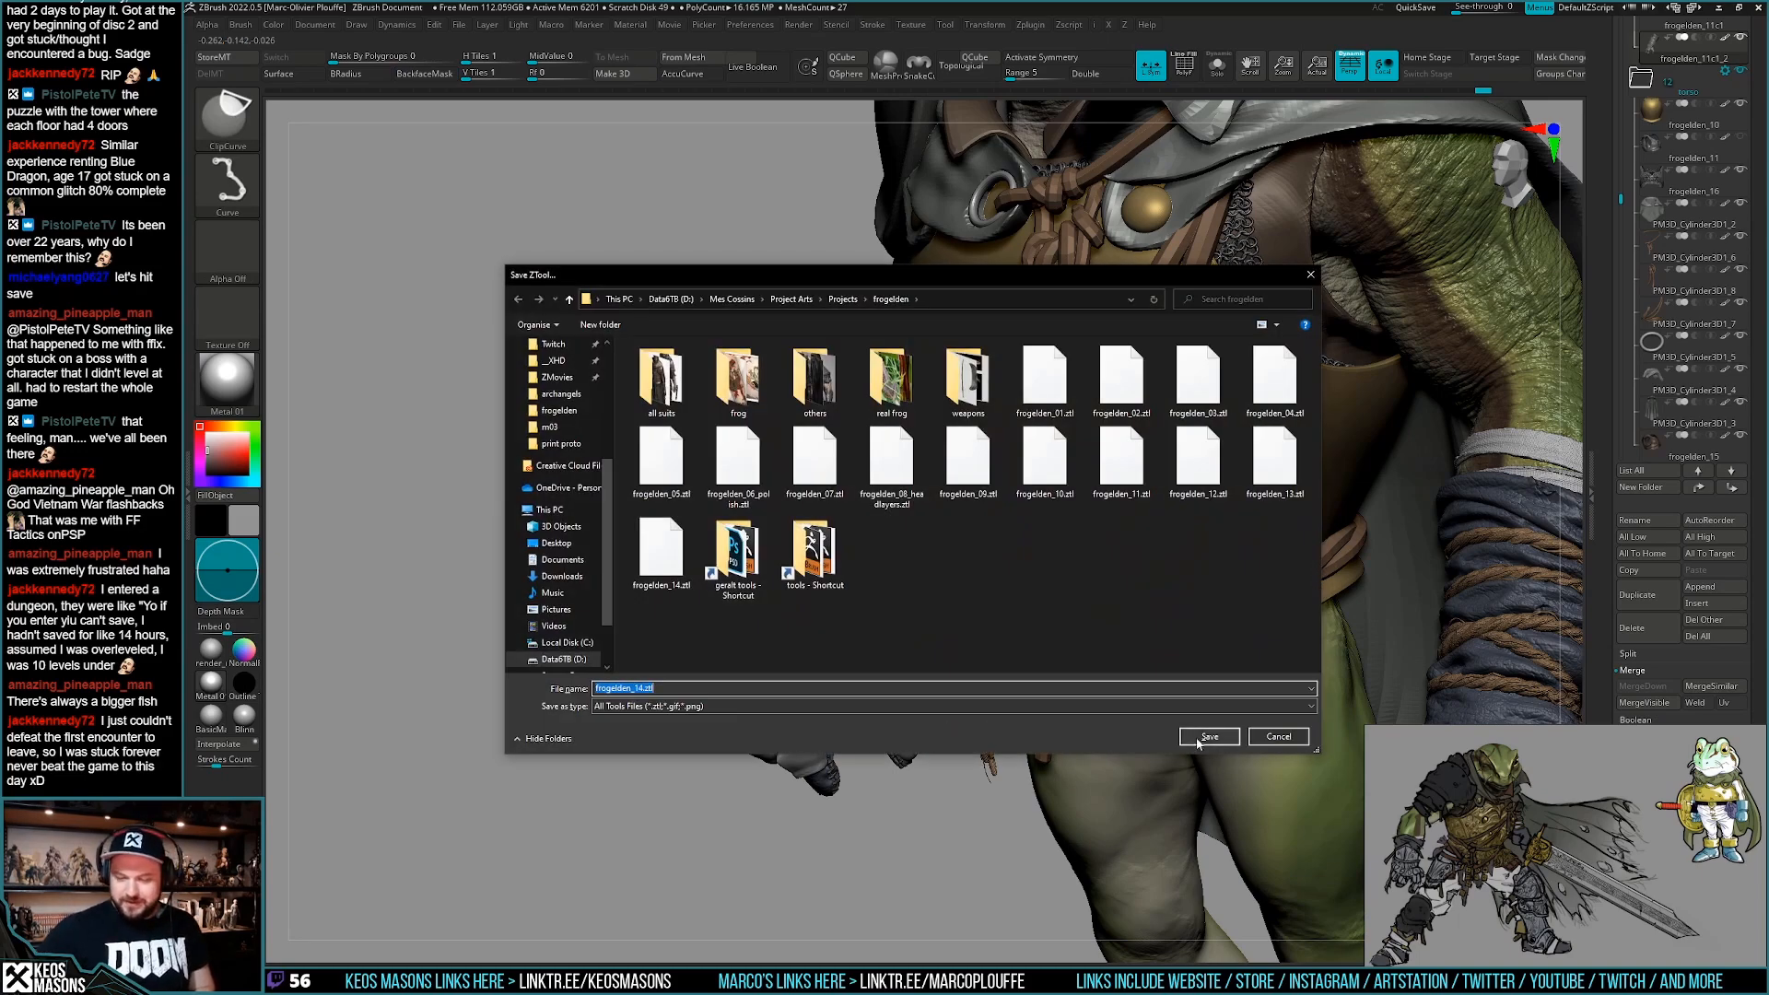
{"action": "key", "text": "Return"}
{"action": "key", "text": "y"}
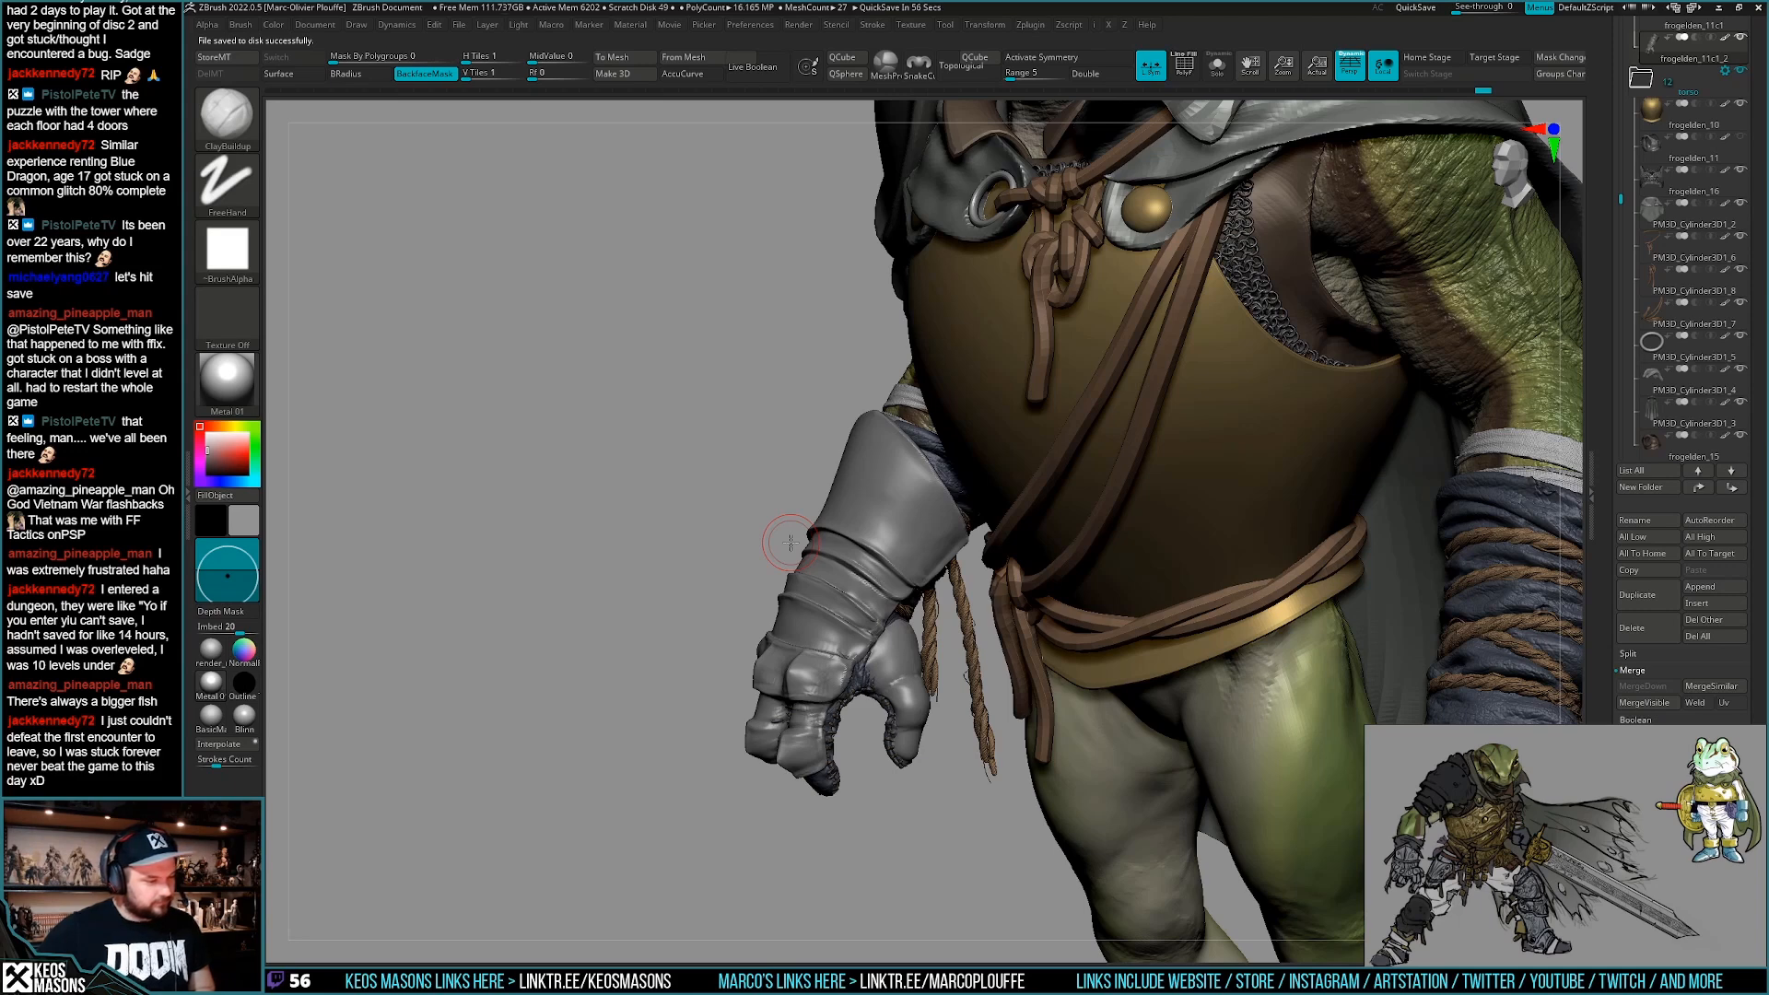
Build up the thumb plate with the ClayBuildup brush and smooth it, keeping the gauntlet as the active subtool.
{"action": "mouse_move", "coordinate": [790, 542]}
{"action": "right_mouse_down"}
{"action": "mouse_move", "coordinate": [974, 656]}
{"action": "mouse_move", "coordinate": [995, 728]}
{"action": "mouse_move", "coordinate": [983, 685]}
{"action": "right_mouse_up"}
{"action": "key", "text": "b"}
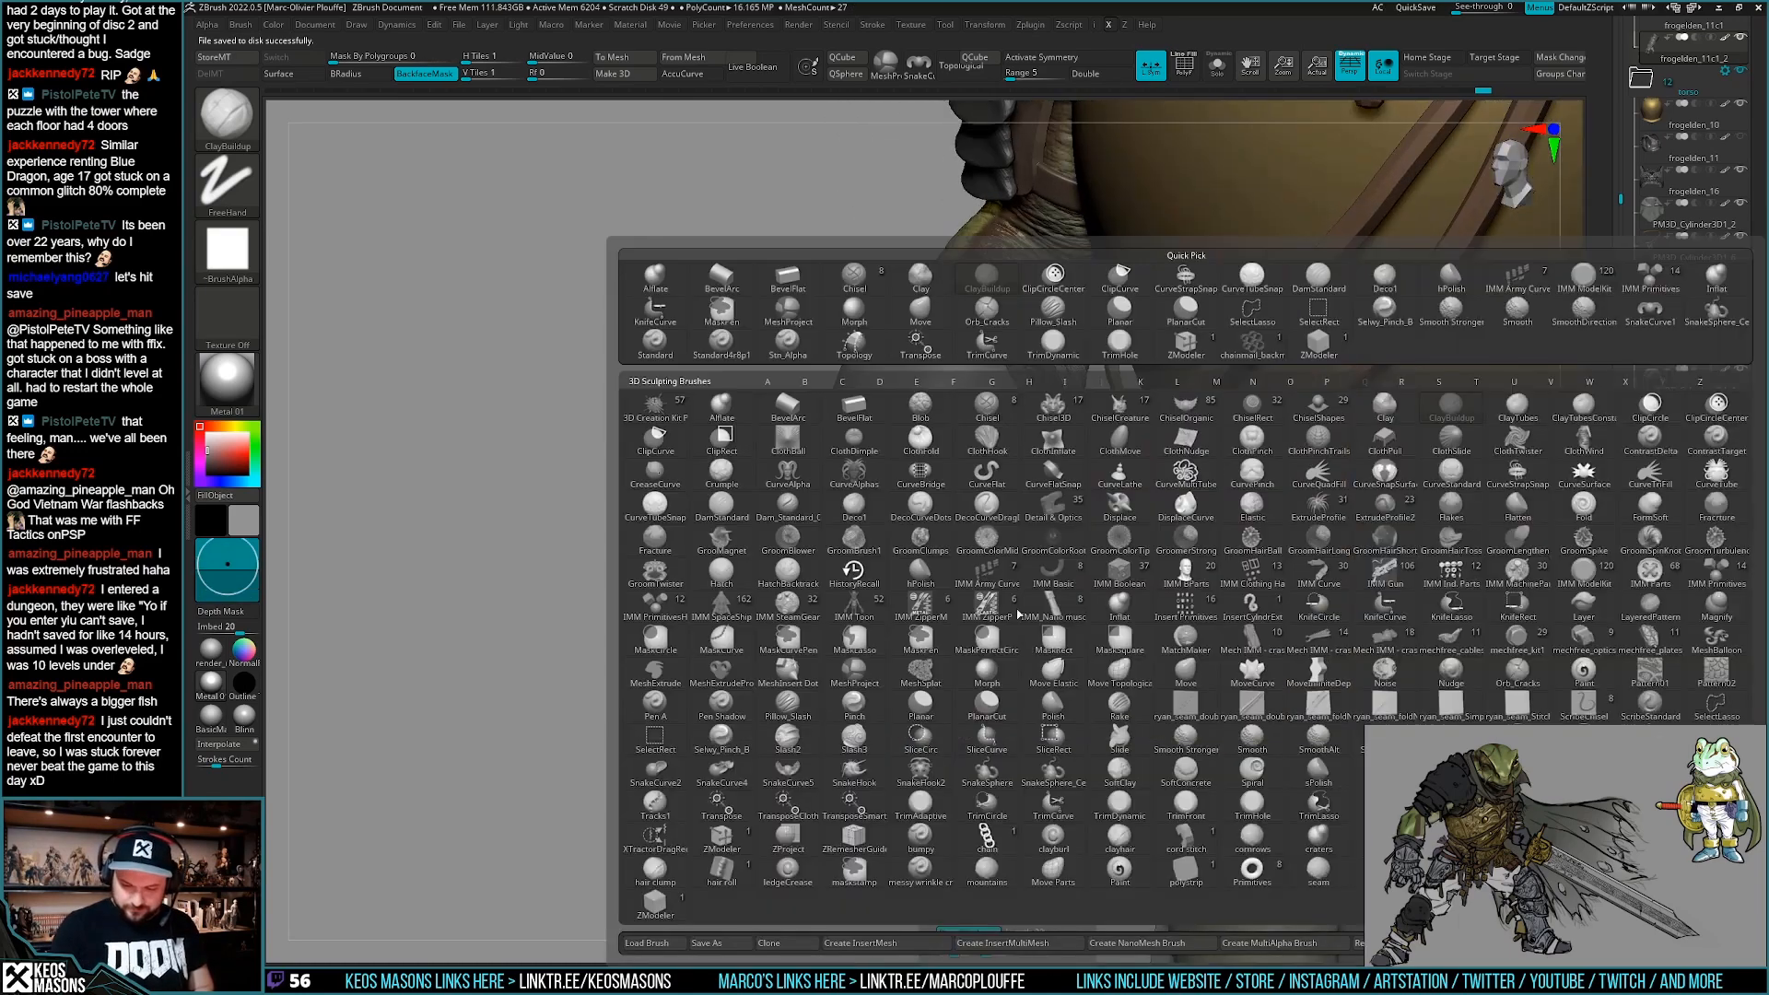
{"action": "right_click_drag", "start_coordinate": [1279, 197], "coordinate": [919, 684]}
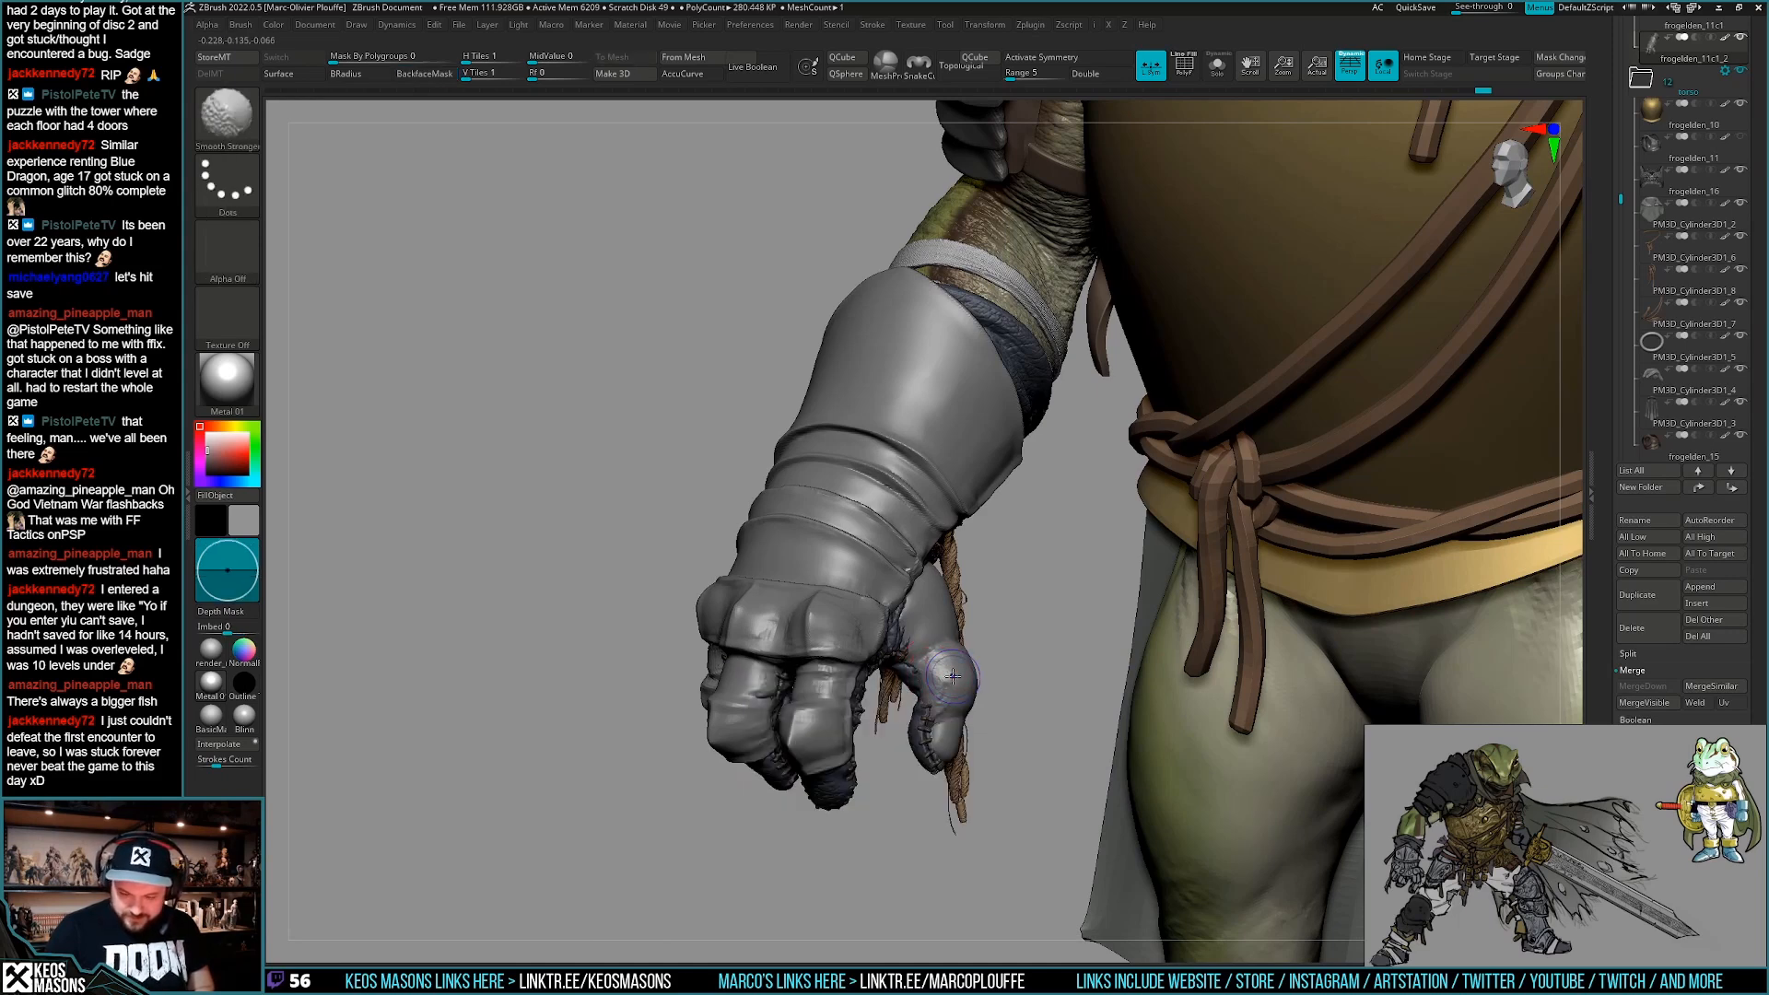
{"action": "right_click_drag", "start_coordinate": [952, 677], "coordinate": [916, 624]}
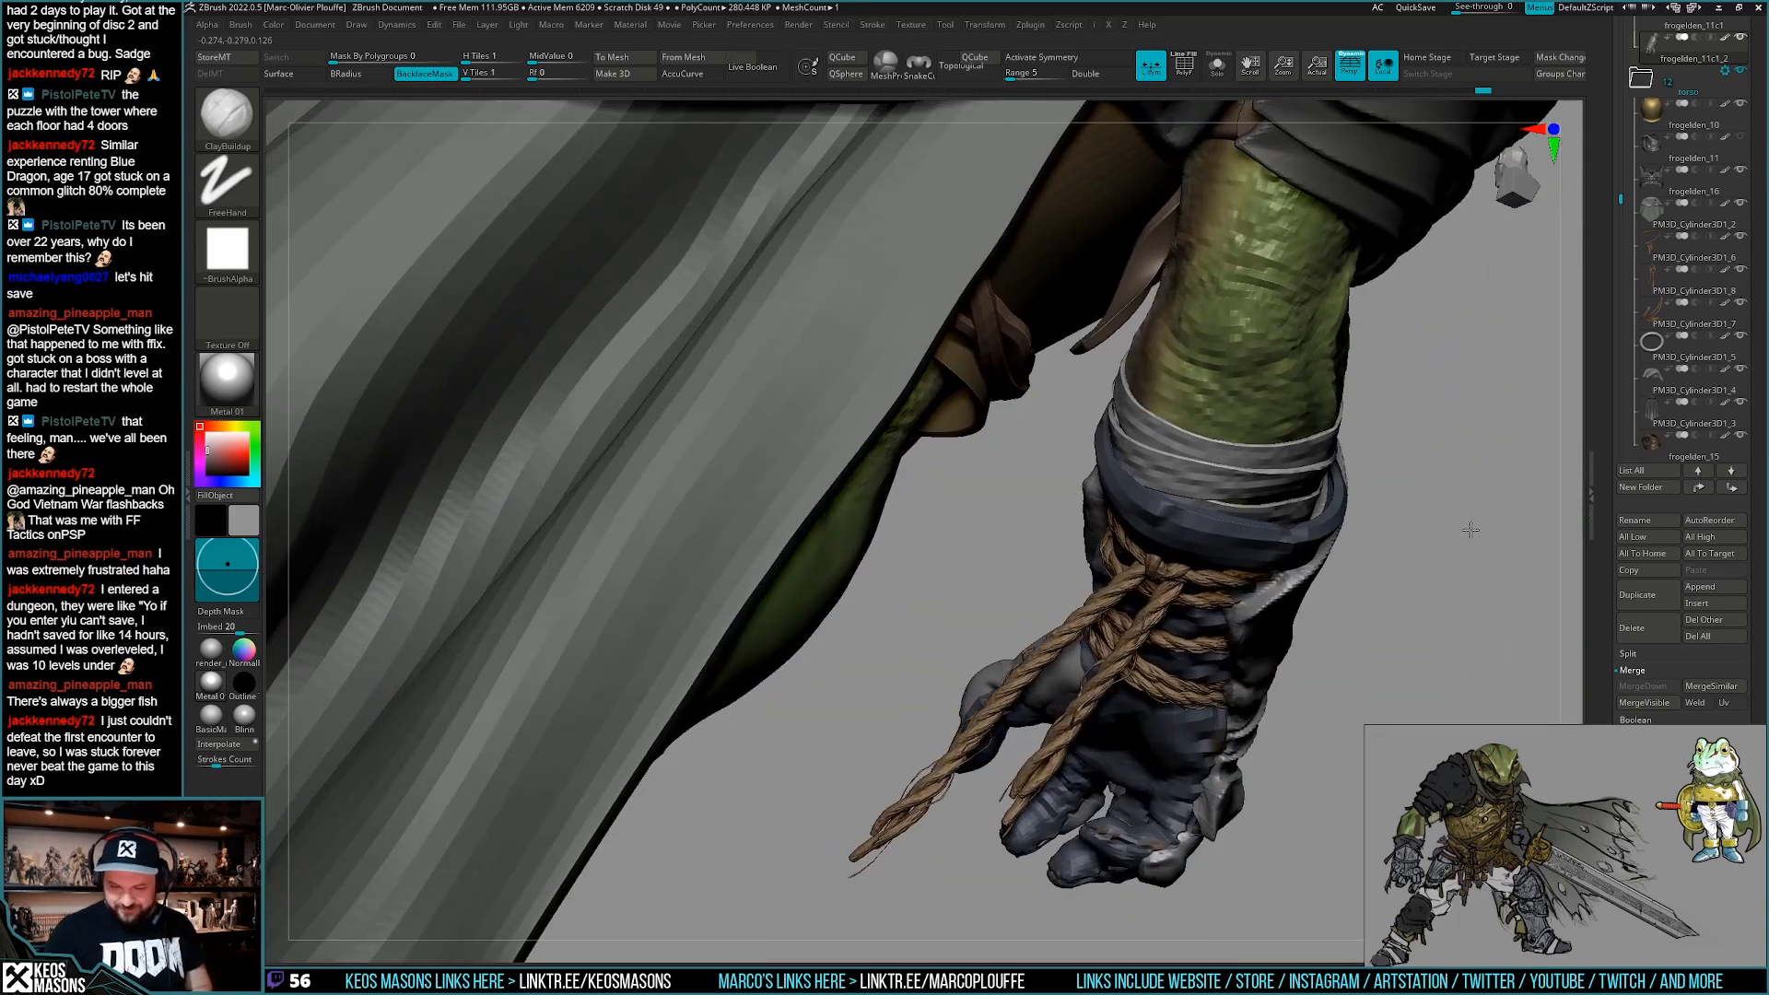
{"action": "right_click_drag", "start_coordinate": [1470, 529], "coordinate": [991, 697]}
{"action": "left_click", "coordinate": [982, 691], "text": "alt"}
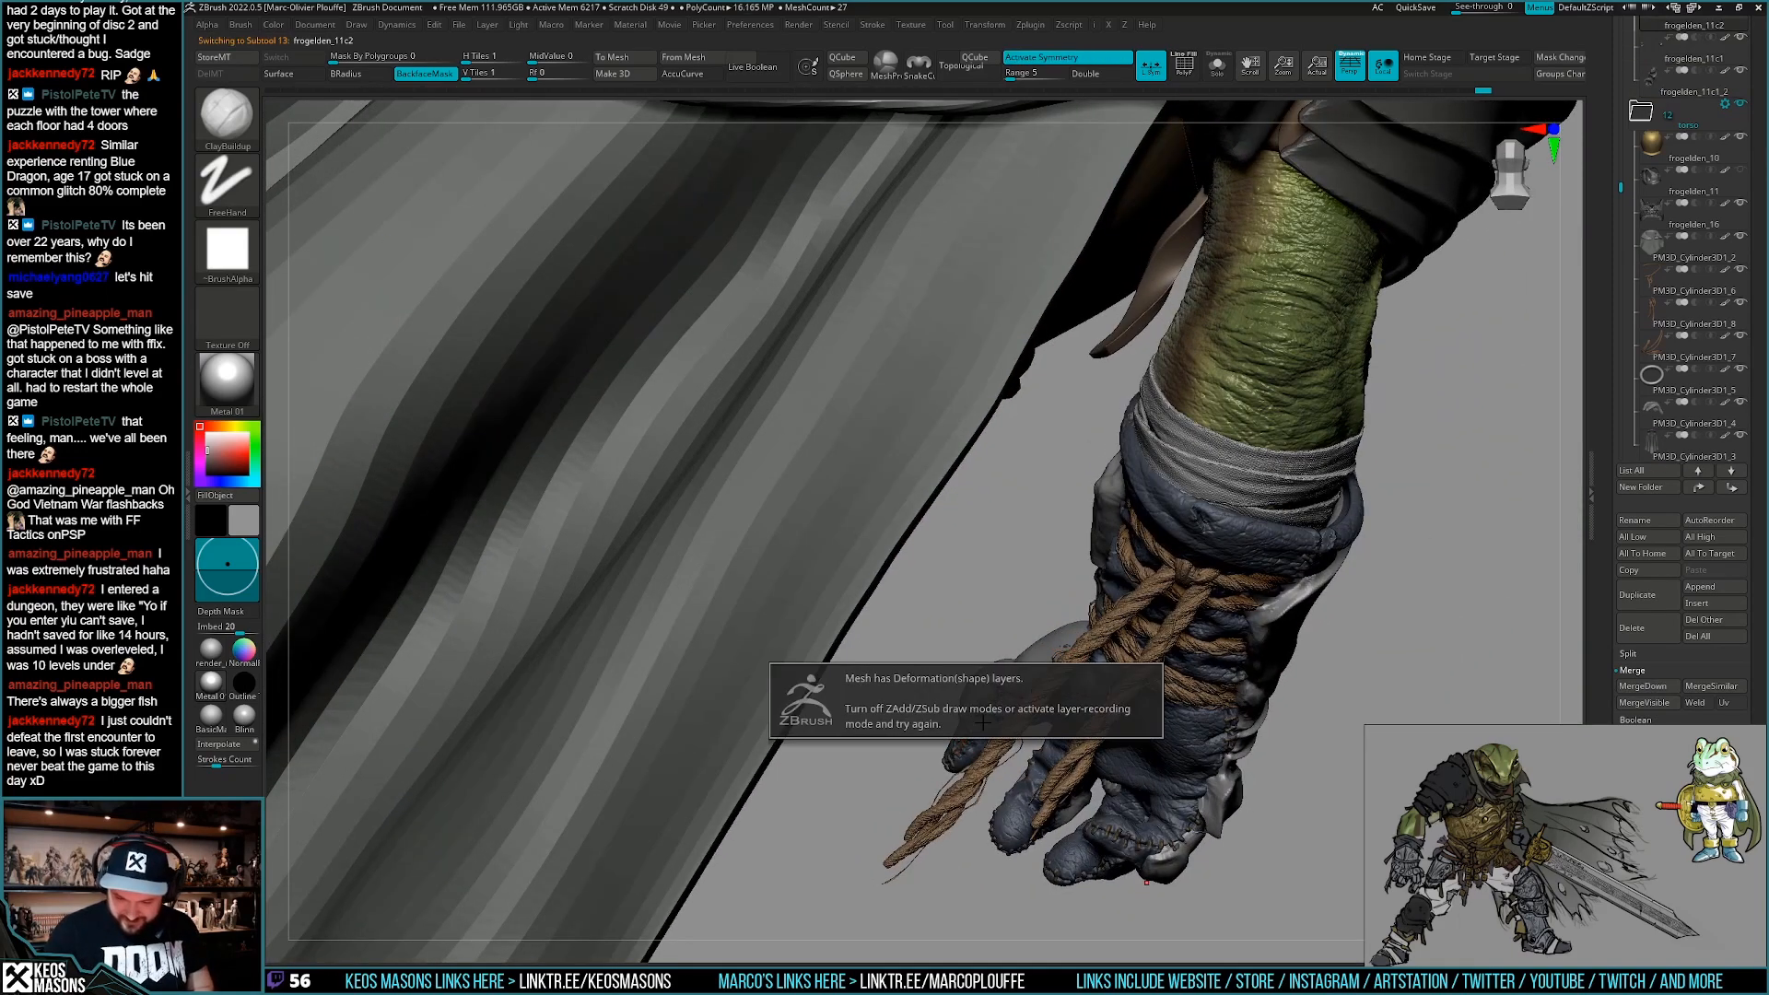
{"action": "left_click", "coordinate": [1039, 652]}
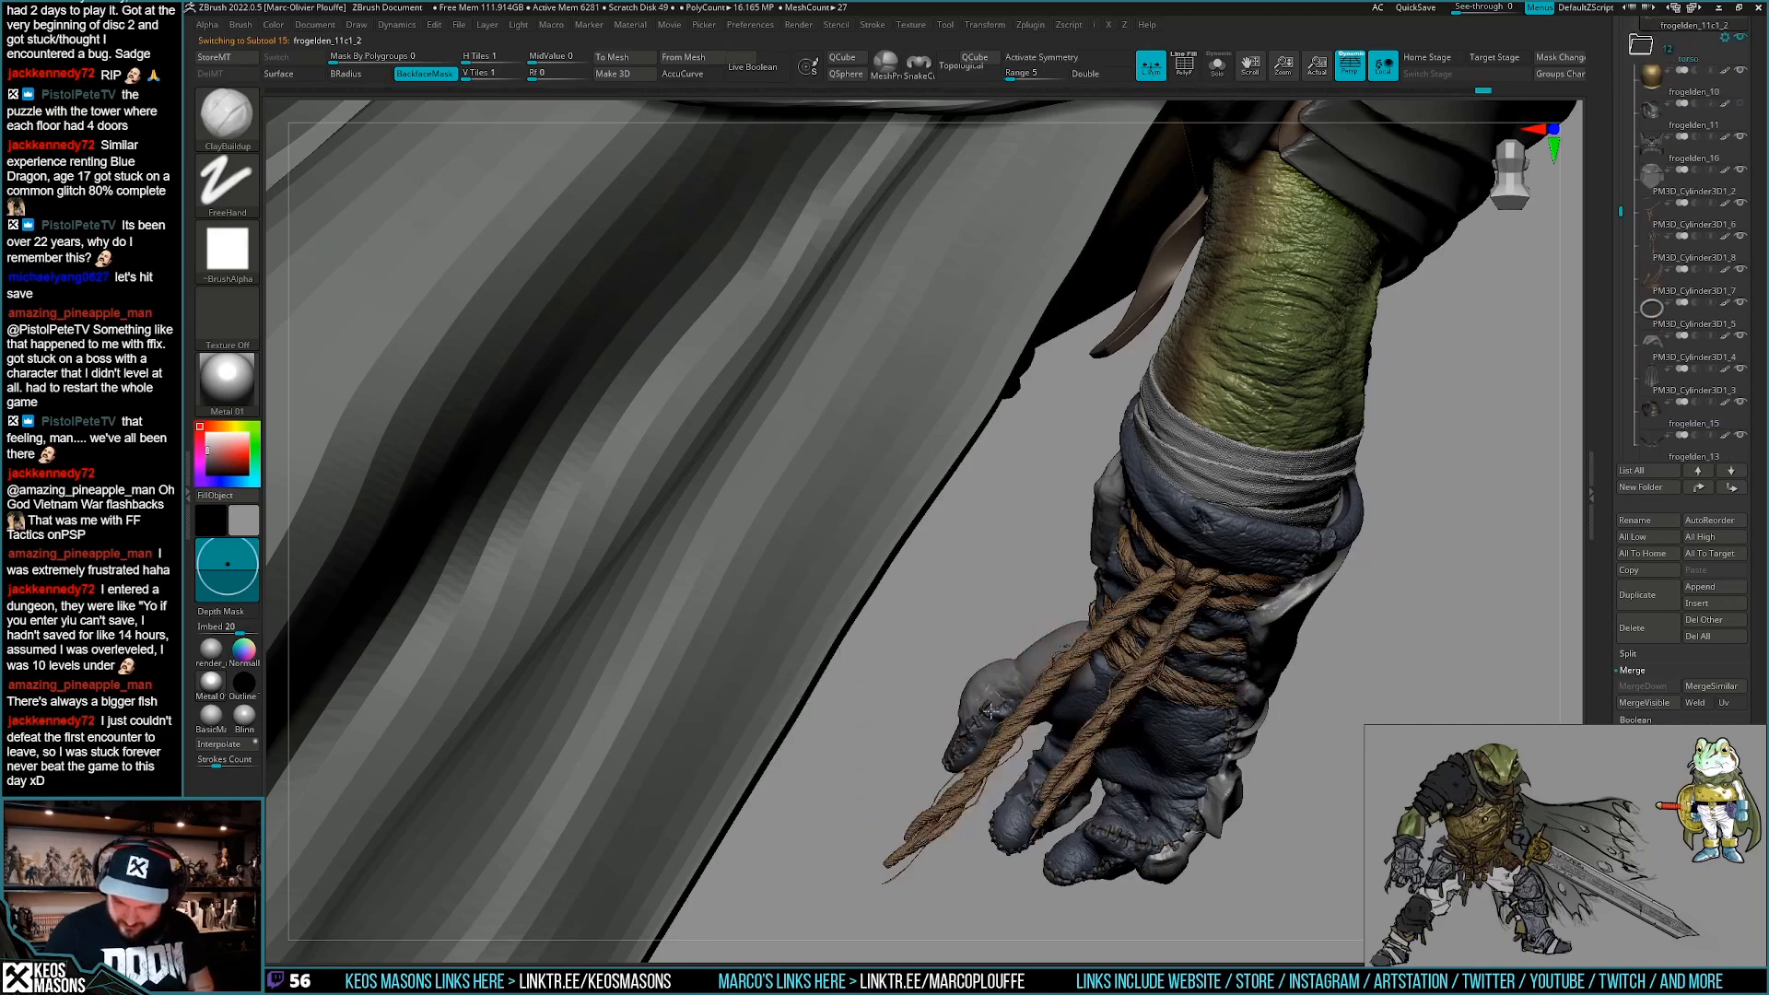
{"action": "mouse_move", "coordinate": [973, 728]}
{"action": "right_mouse_down"}
{"action": "mouse_move", "coordinate": [912, 723]}
{"action": "mouse_move", "coordinate": [987, 721]}
{"action": "mouse_move", "coordinate": [894, 699]}
{"action": "mouse_move", "coordinate": [872, 633]}
{"action": "mouse_move", "coordinate": [963, 670]}
{"action": "right_mouse_up"}
{"action": "key", "text": "shift"}
{"action": "left_click_drag", "start_coordinate": [954, 714], "coordinate": [960, 707]}
{"action": "mouse_move", "coordinate": [960, 708]}
{"action": "right_mouse_down"}
{"action": "mouse_move", "coordinate": [979, 635]}
{"action": "mouse_move", "coordinate": [1048, 594]}
{"action": "mouse_move", "coordinate": [990, 619]}
{"action": "mouse_move", "coordinate": [1007, 590]}
{"action": "right_mouse_up"}
Switch to the Orb_Cracks brush and carve creases into the thumb plate, isolating the gauntlet to reach around it.
{"action": "key", "text": "alt+s"}
{"action": "key", "text": "space"}
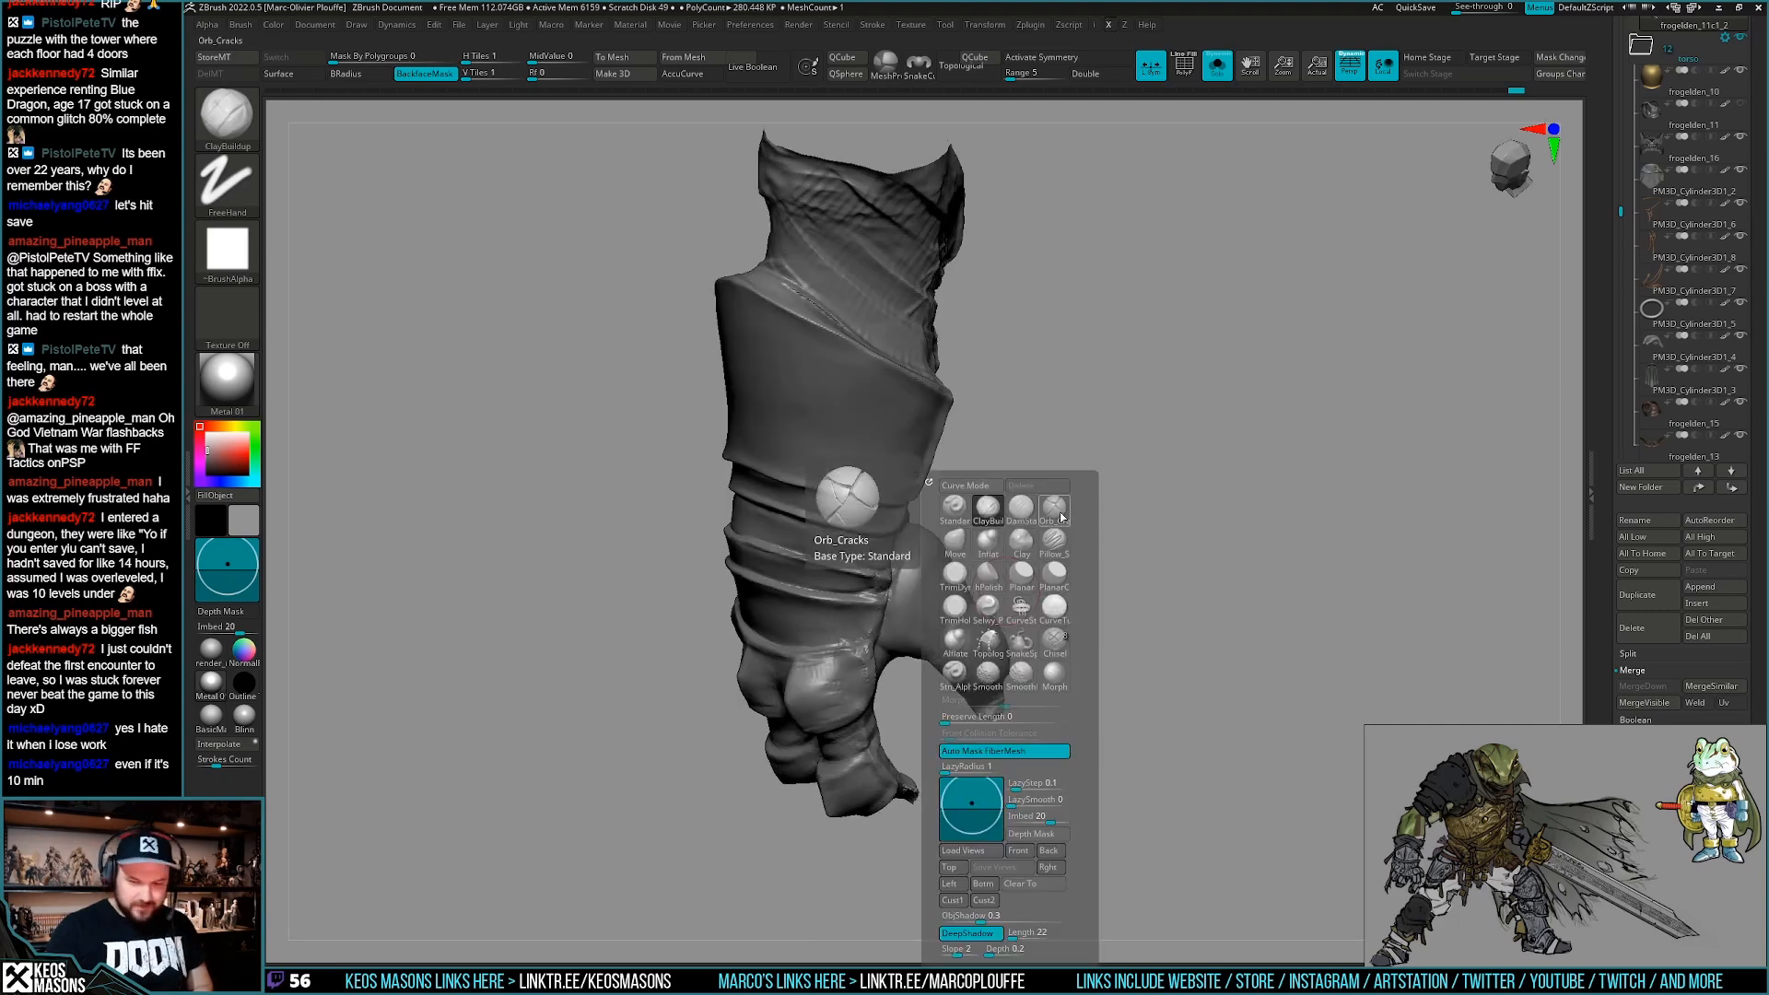
{"action": "left_click", "coordinate": [1062, 518]}
{"action": "mouse_move", "coordinate": [1302, 395]}
{"action": "right_mouse_down"}
{"action": "mouse_move", "coordinate": [1059, 553]}
{"action": "mouse_move", "coordinate": [974, 673]}
{"action": "mouse_move", "coordinate": [990, 615]}
{"action": "mouse_move", "coordinate": [1054, 533]}
{"action": "mouse_move", "coordinate": [995, 478]}
{"action": "right_mouse_up"}
{"action": "key", "text": "alt+s"}
{"action": "mouse_move", "coordinate": [1026, 687]}
{"action": "right_mouse_down"}
{"action": "mouse_move", "coordinate": [1018, 629]}
{"action": "mouse_move", "coordinate": [1033, 706]}
{"action": "mouse_move", "coordinate": [1012, 717]}
{"action": "mouse_move", "coordinate": [1062, 687]}
{"action": "mouse_move", "coordinate": [998, 722]}
{"action": "mouse_move", "coordinate": [915, 685]}
{"action": "mouse_move", "coordinate": [889, 702]}
{"action": "mouse_move", "coordinate": [913, 612]}
{"action": "mouse_move", "coordinate": [978, 713]}
{"action": "mouse_move", "coordinate": [980, 614]}
{"action": "right_mouse_up"}
{"action": "right_click", "coordinate": [978, 713]}
{"action": "key", "text": "a"}
{"action": "right_click", "coordinate": [985, 614]}
Refine the plate edges around the thumb and hand with the DamStandard and ClayBuildup brushes.
{"action": "left_click", "coordinate": [978, 595]}
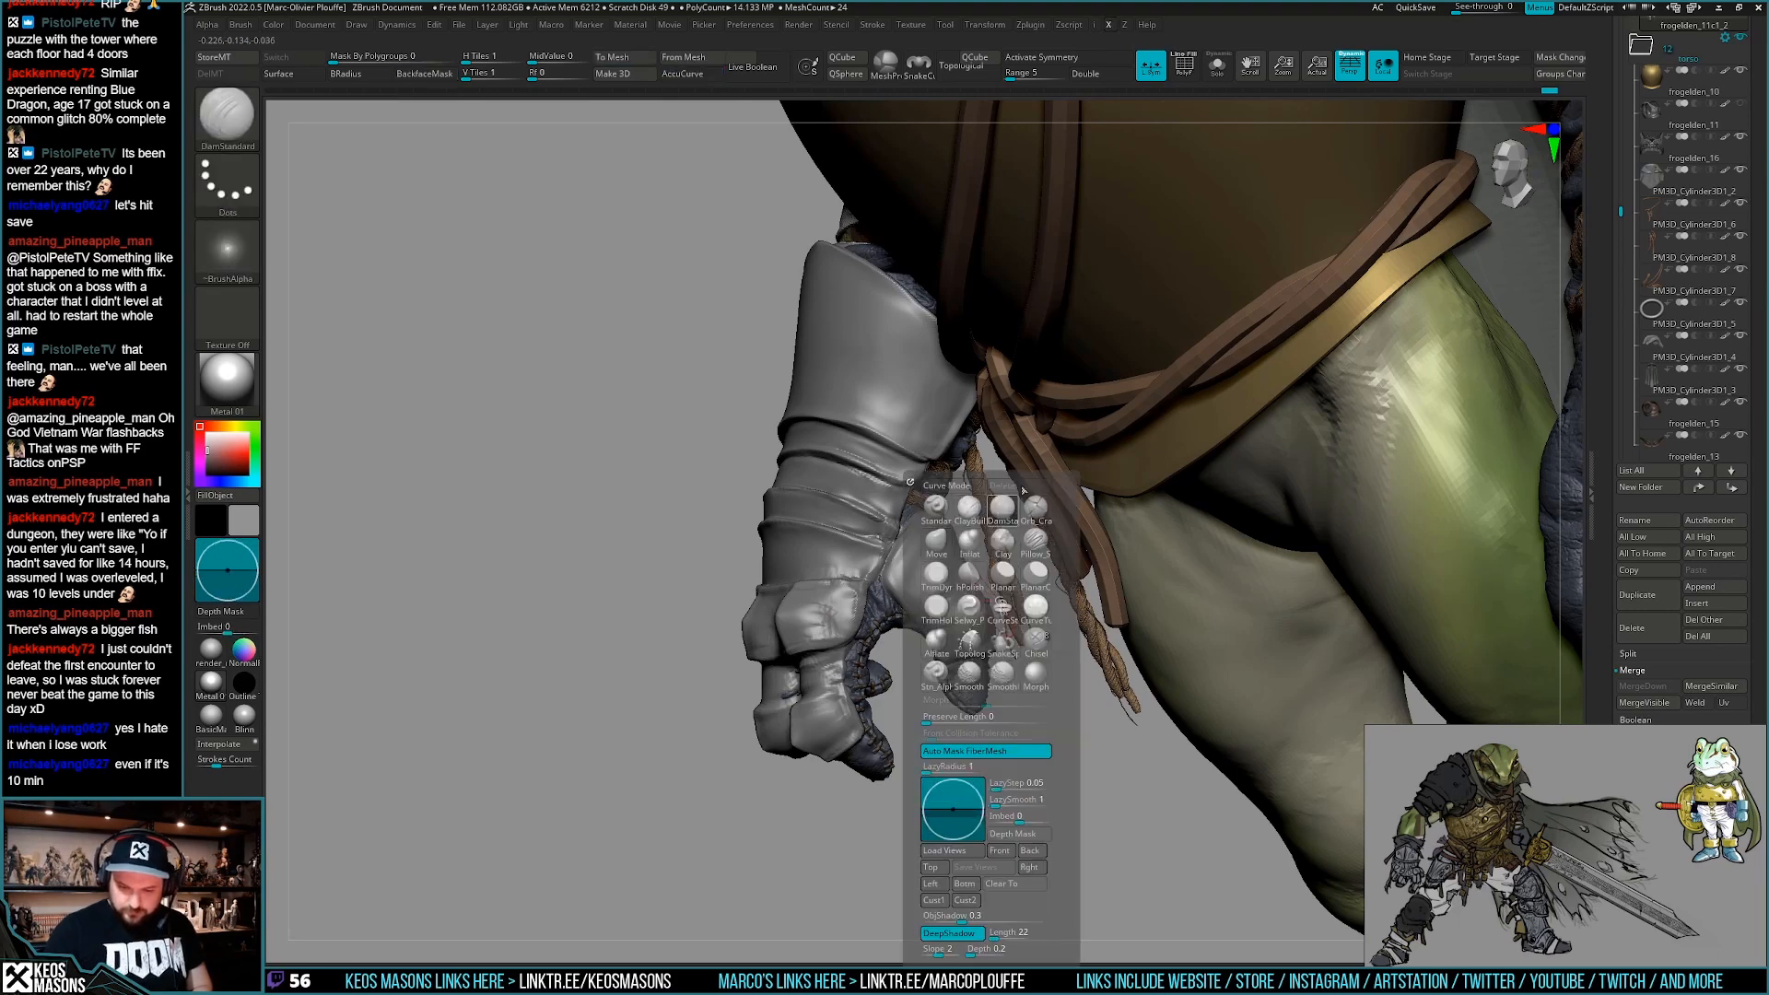
{"action": "key", "text": "shift+s"}
{"action": "right_click_drag", "start_coordinate": [984, 608], "coordinate": [967, 585]}
{"action": "mouse_move", "coordinate": [968, 651]}
{"action": "right_mouse_down"}
{"action": "mouse_move", "coordinate": [1055, 626]}
{"action": "mouse_move", "coordinate": [1116, 524]}
{"action": "mouse_move", "coordinate": [1136, 587]}
{"action": "mouse_move", "coordinate": [1069, 562]}
{"action": "mouse_move", "coordinate": [995, 575]}
{"action": "mouse_move", "coordinate": [1129, 647]}
{"action": "mouse_move", "coordinate": [1075, 753]}
{"action": "mouse_move", "coordinate": [1146, 719]}
{"action": "right_mouse_up"}
{"action": "key", "text": "shift+s"}
{"action": "key", "text": "shift+s"}
{"action": "left_click", "coordinate": [1057, 664], "text": "alt"}
{"action": "mouse_move", "coordinate": [1059, 665]}
{"action": "right_mouse_down", "text": "ctrl"}
{"action": "mouse_move", "coordinate": [1079, 733]}
{"action": "mouse_move", "coordinate": [1085, 700]}
{"action": "right_mouse_up", "text": "ctrl"}
{"action": "key", "text": "x"}
{"action": "left_click", "coordinate": [1069, 507]}
{"action": "mouse_move", "coordinate": [1069, 552]}
{"action": "right_mouse_down"}
{"action": "mouse_move", "coordinate": [1073, 716]}
{"action": "mouse_move", "coordinate": [1070, 661]}
{"action": "mouse_move", "coordinate": [1063, 679]}
{"action": "right_mouse_up"}
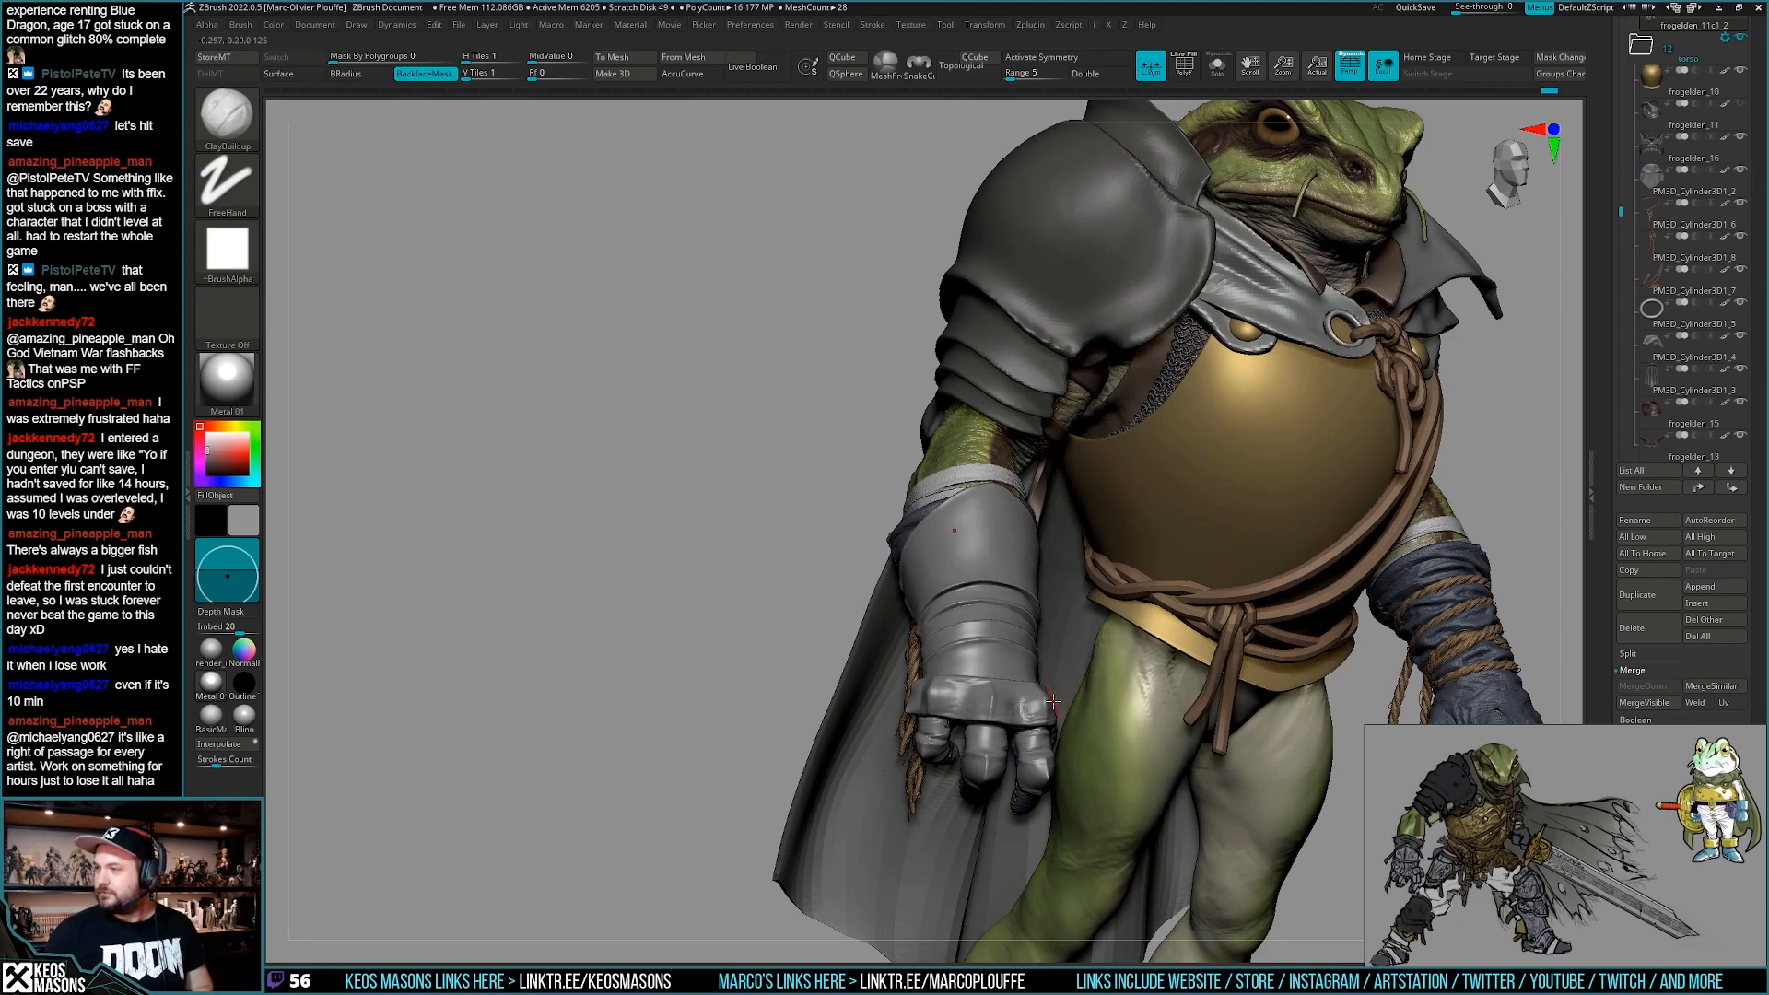
Switch to the Move brush and adjust the silhouette of the gauntlet's hand plate and wrist bands.
{"action": "mouse_move", "coordinate": [1054, 700]}
{"action": "right_mouse_down"}
{"action": "mouse_move", "coordinate": [1060, 724]}
{"action": "mouse_move", "coordinate": [1033, 717]}
{"action": "right_mouse_up"}
{"action": "key", "text": "space"}
{"action": "left_click", "coordinate": [981, 541]}
{"action": "key", "text": "space"}
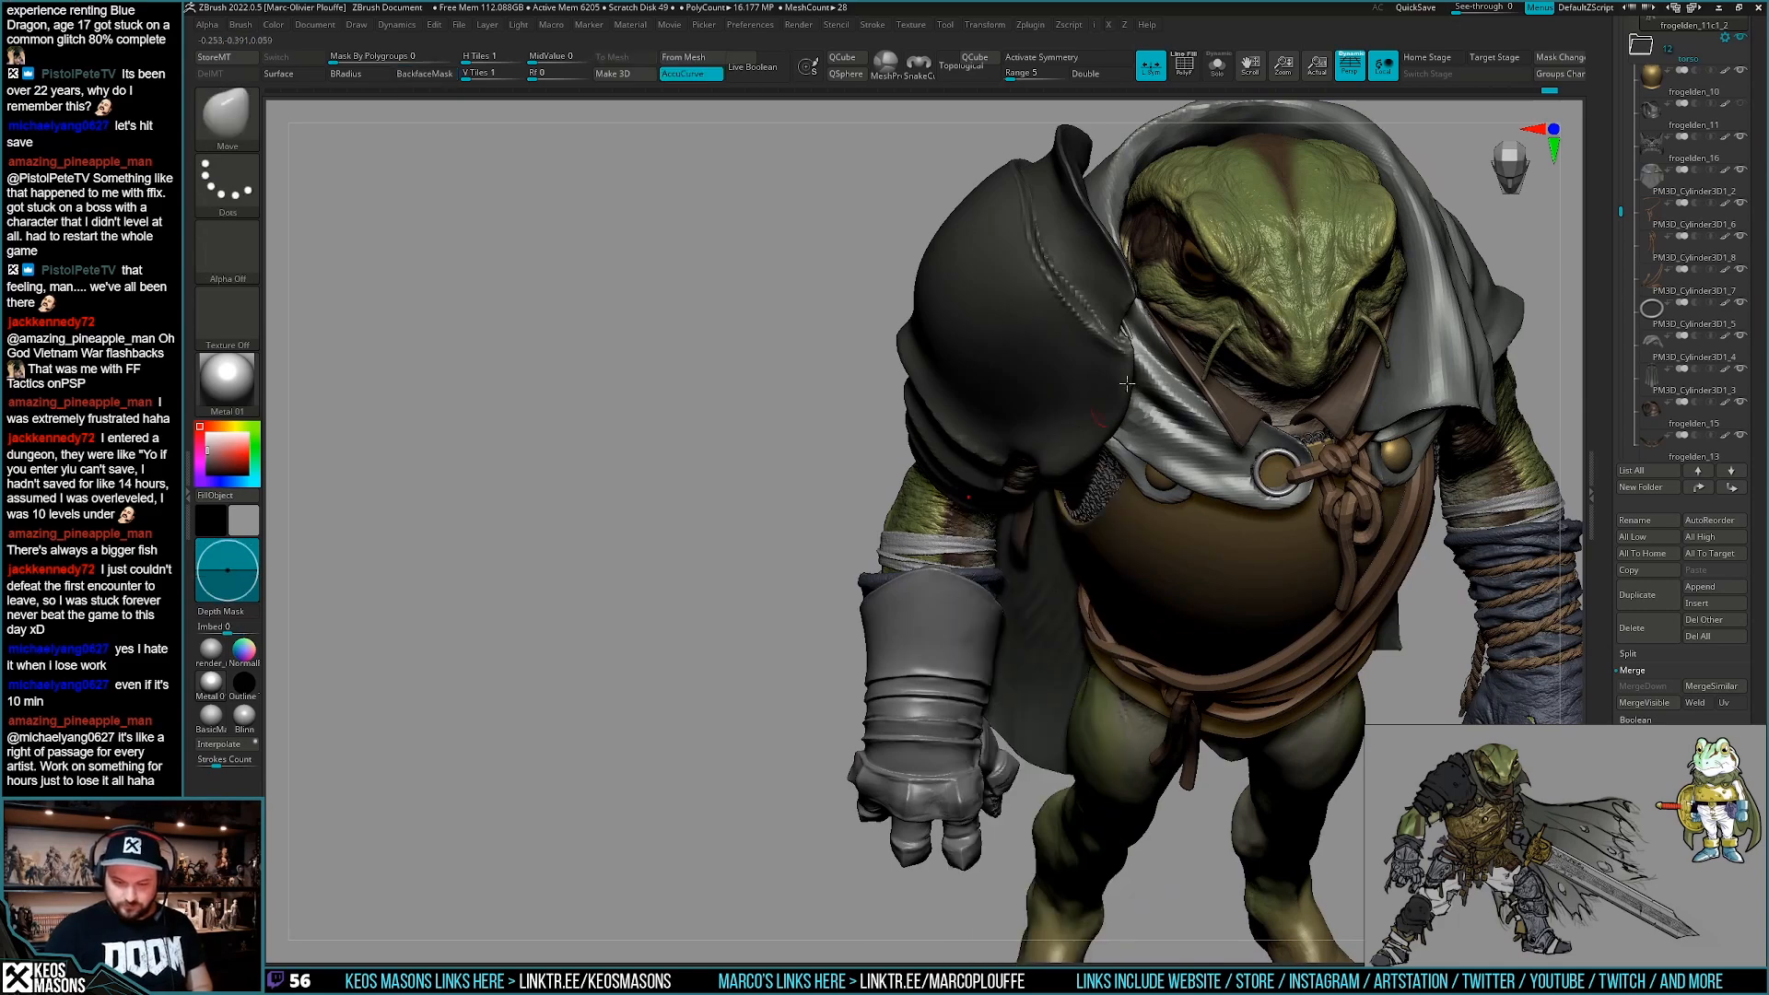
{"action": "key", "text": "space"}
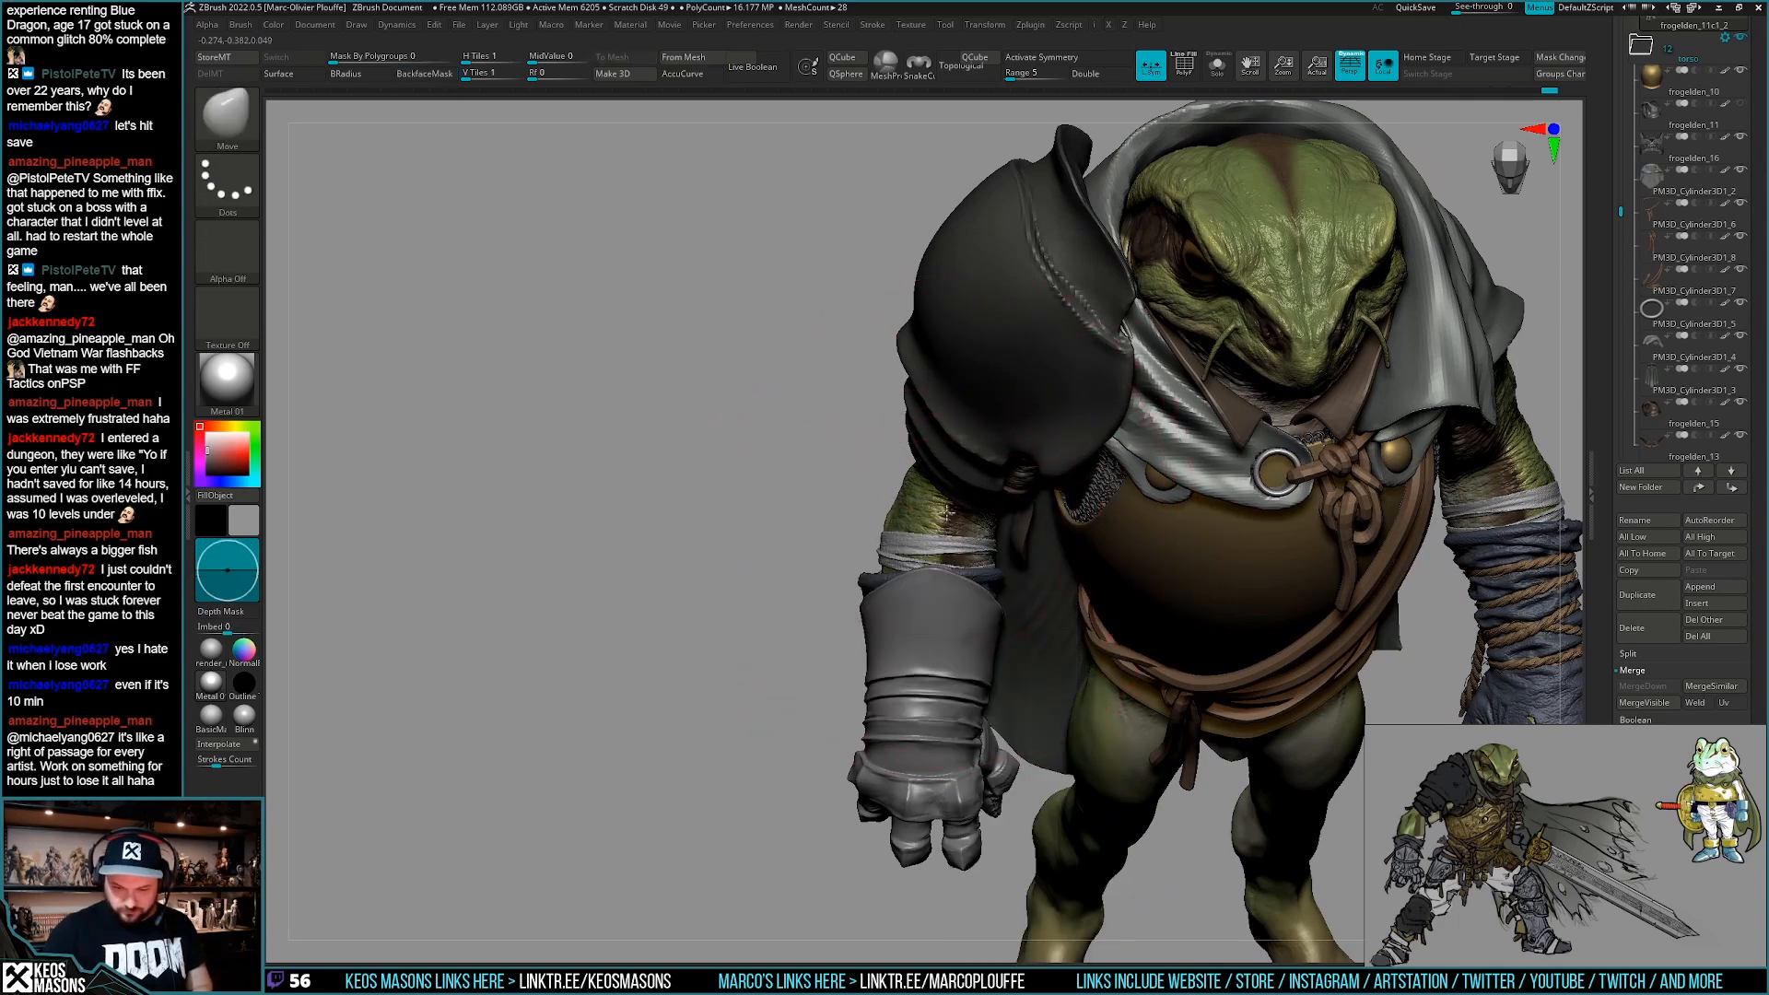
{"action": "right_click_drag", "start_coordinate": [1036, 705], "coordinate": [1041, 635]}
{"action": "right_click_drag", "start_coordinate": [1050, 737], "coordinate": [935, 700], "text": "ctrl"}
{"action": "right_click_drag", "start_coordinate": [884, 636], "coordinate": [1170, 842], "text": "alt"}
{"action": "key", "text": "space"}
{"action": "mouse_move", "coordinate": [1170, 682]}
{"action": "right_mouse_down"}
{"action": "mouse_move", "coordinate": [1018, 665]}
{"action": "mouse_move", "coordinate": [1045, 696]}
{"action": "mouse_move", "coordinate": [1015, 668]}
{"action": "mouse_move", "coordinate": [1018, 760]}
{"action": "mouse_move", "coordinate": [1020, 672]}
{"action": "mouse_move", "coordinate": [1030, 748]}
{"action": "right_mouse_up"}
{"action": "key", "text": "shift+f"}
{"action": "key", "text": "shift+f"}
{"action": "key", "text": "space"}
{"action": "key", "text": "b"}
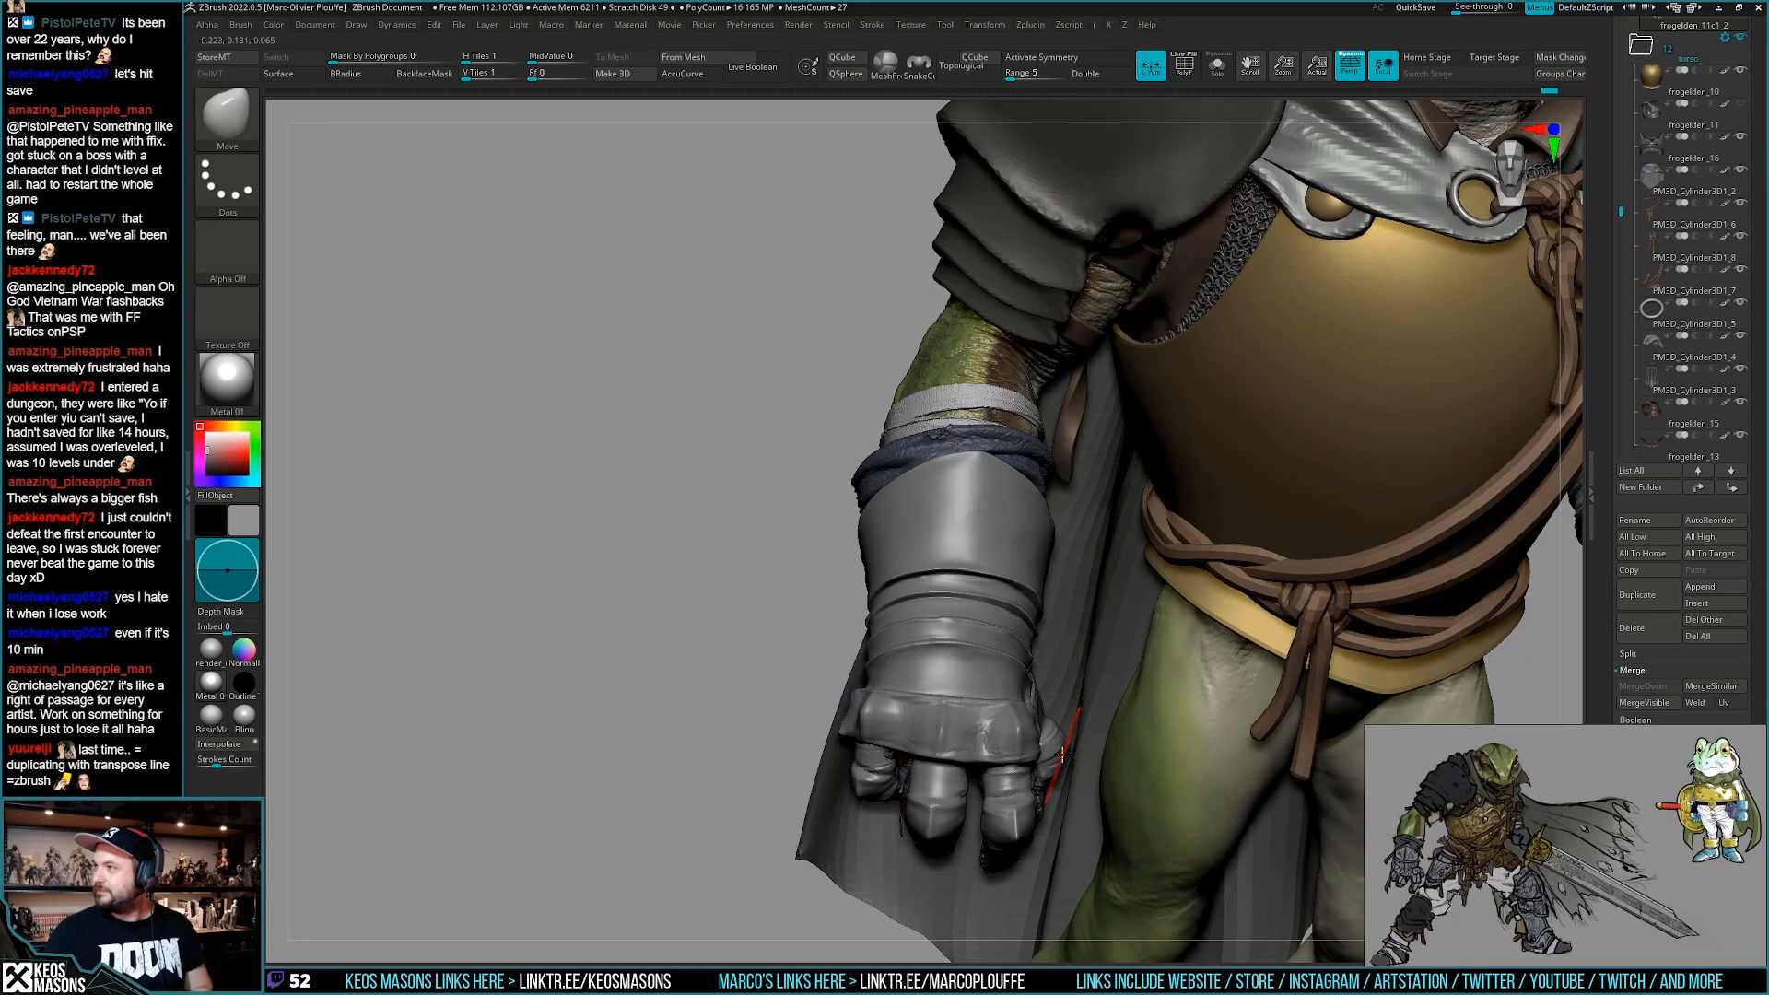
{"action": "mouse_move", "coordinate": [1059, 744]}
{"action": "right_mouse_down"}
{"action": "mouse_move", "coordinate": [1030, 721]}
{"action": "mouse_move", "coordinate": [1044, 642]}
{"action": "right_mouse_up"}
{"action": "key", "text": "shift+f"}
Switch to the DamStandard brush and draw lengthwise ridges across the gauntlet's wrist bands.
{"action": "key", "text": "space"}
{"action": "left_click", "coordinate": [1060, 521]}
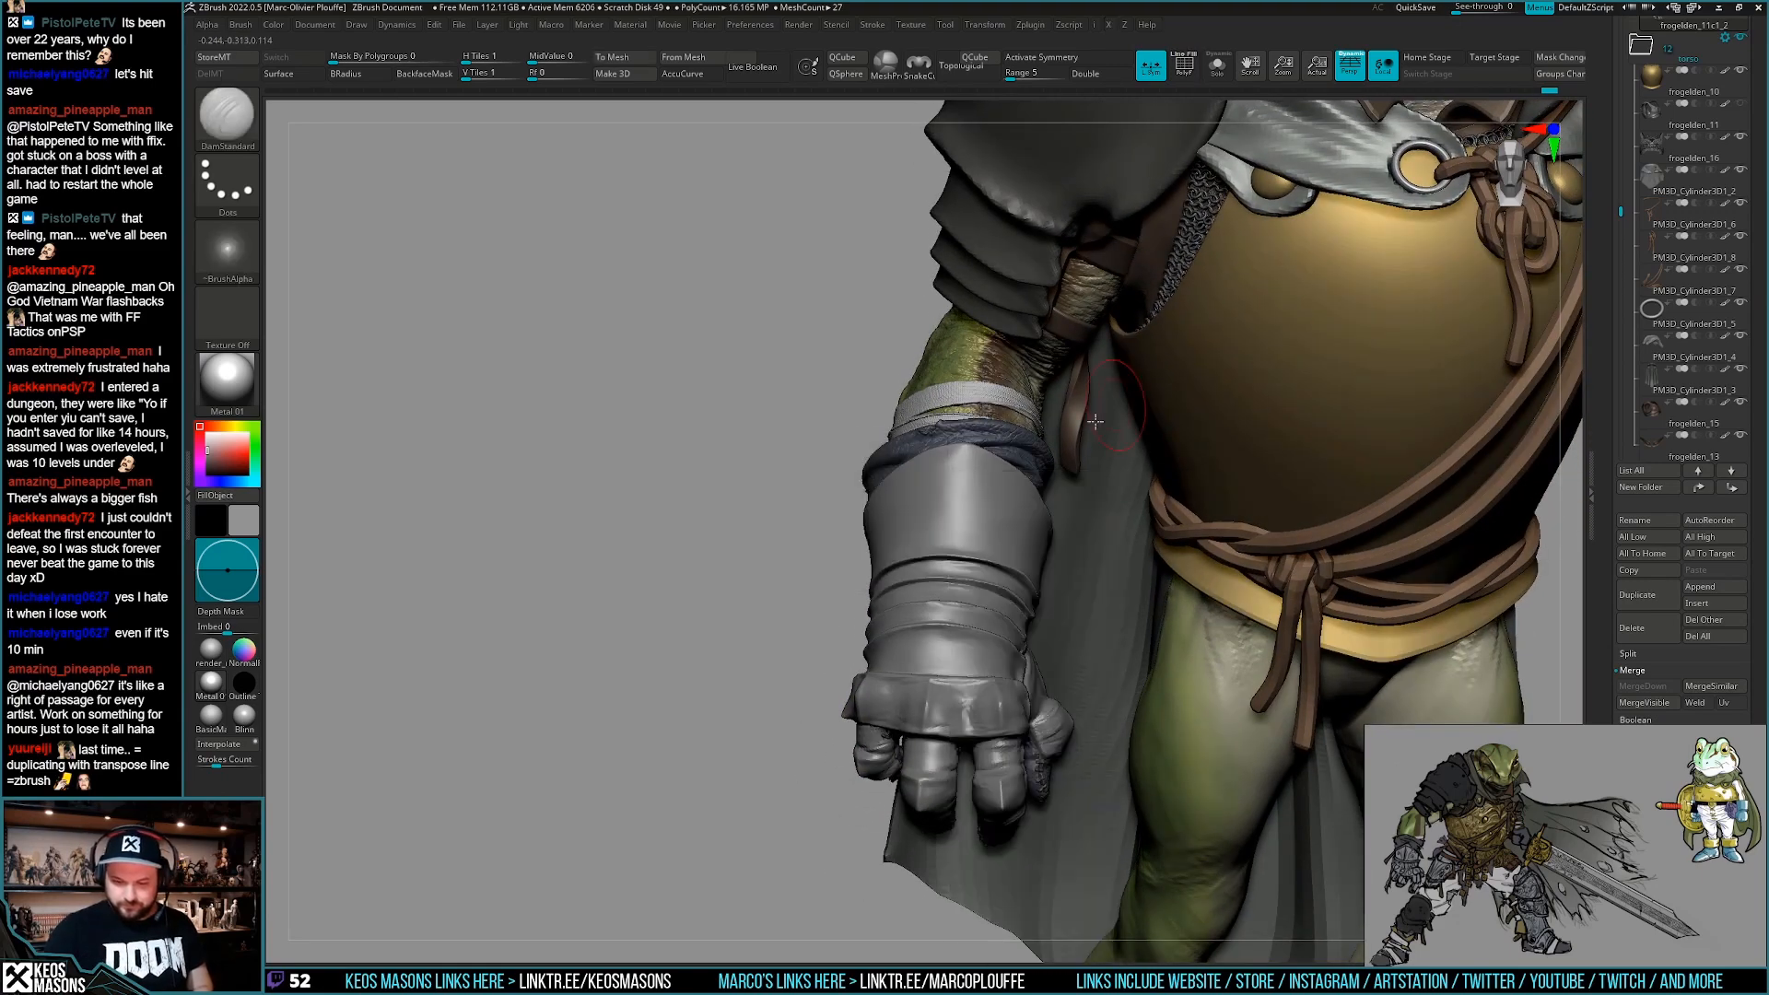
{"action": "right_click_drag", "start_coordinate": [952, 600], "coordinate": [954, 655]}
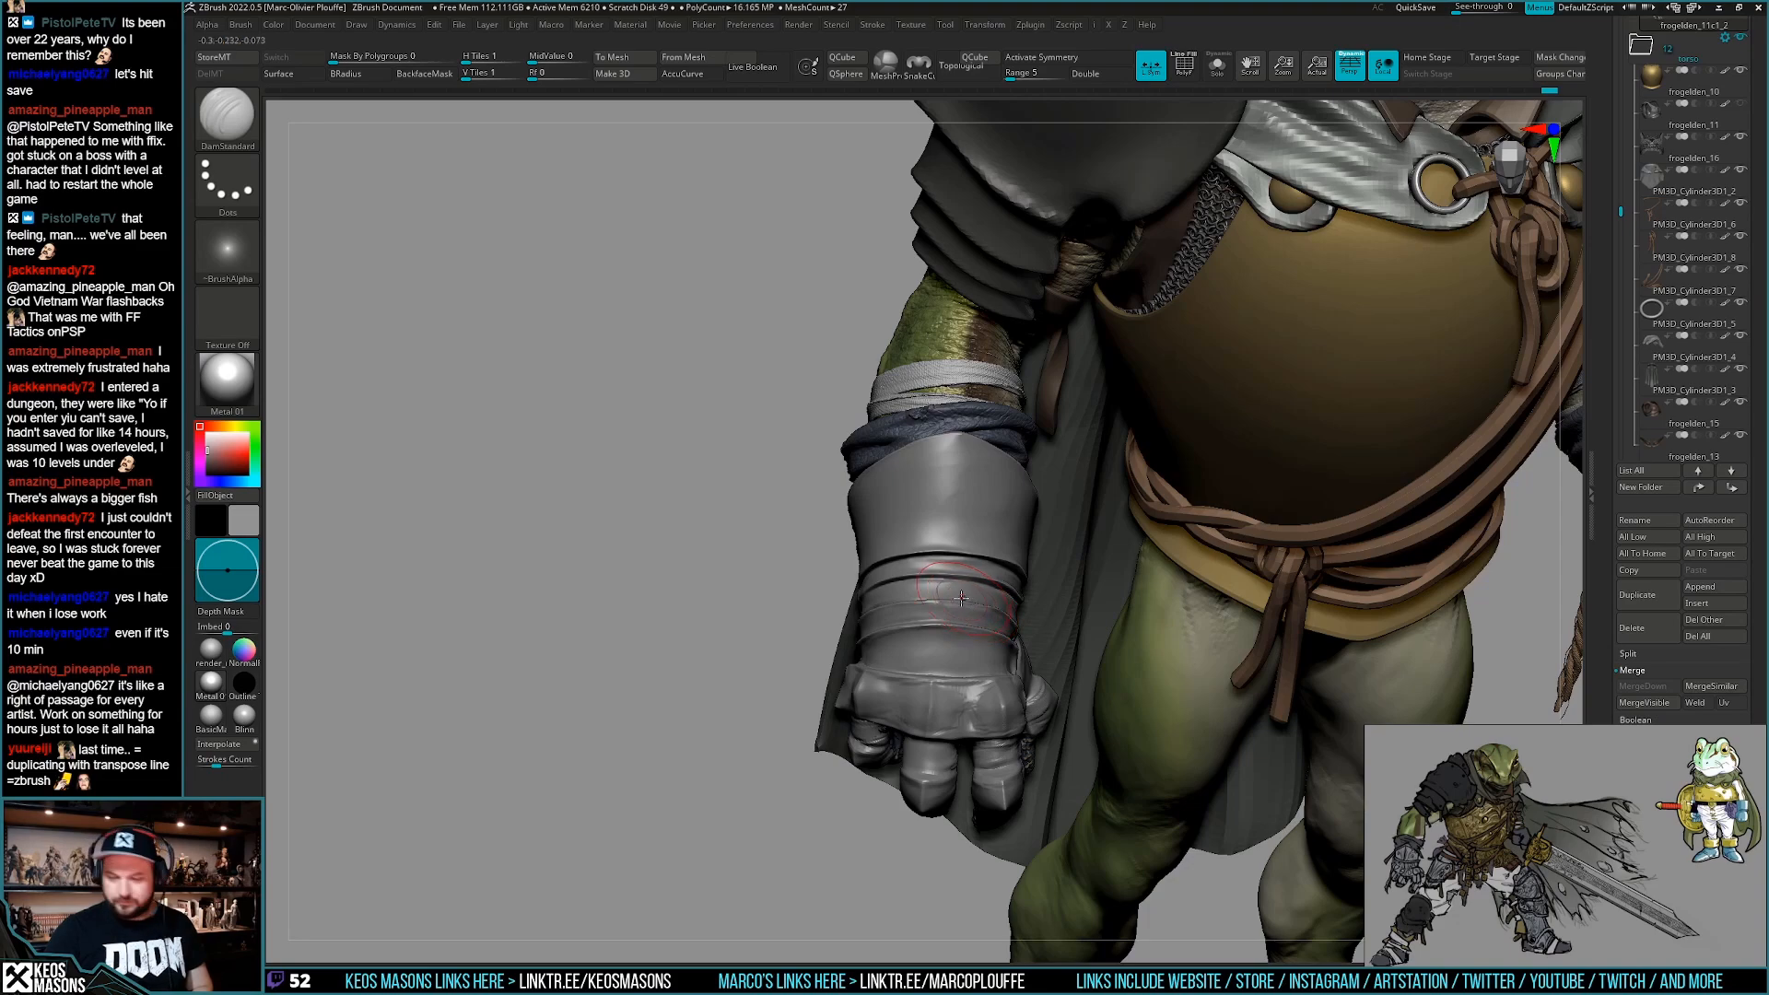
{"action": "right_click_drag", "start_coordinate": [957, 618], "coordinate": [937, 735]}
{"action": "key", "text": "space"}
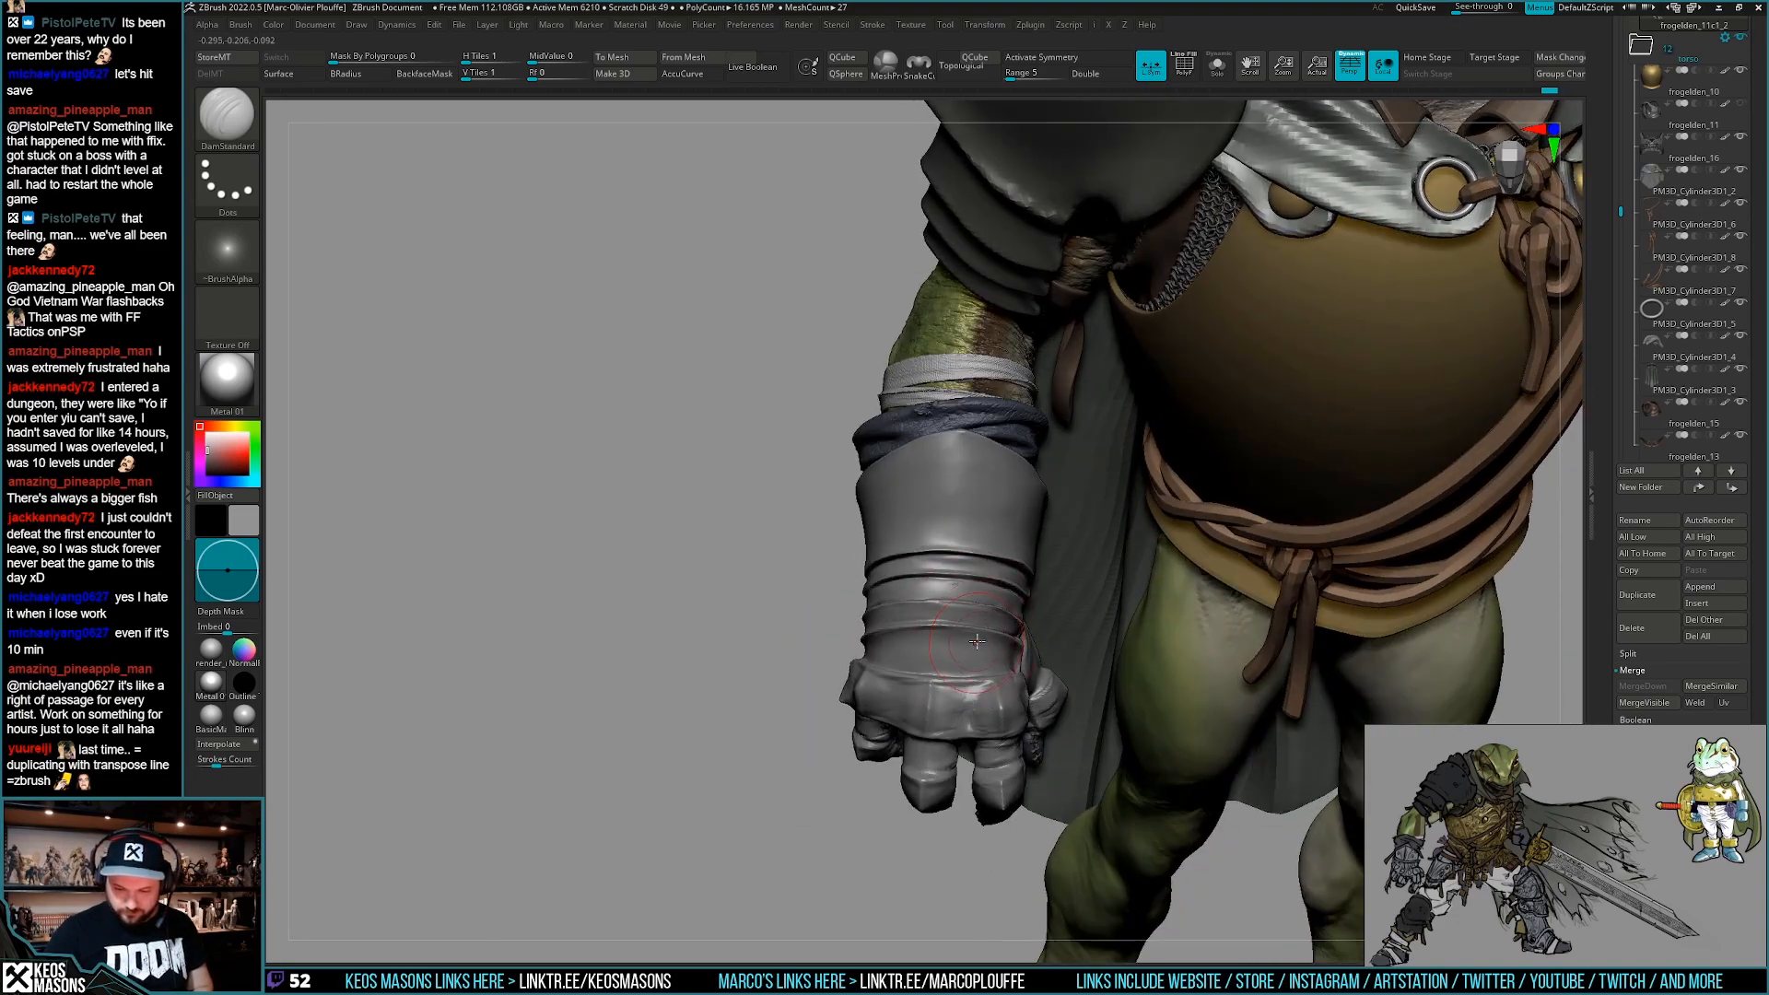
{"action": "right_click_drag", "start_coordinate": [930, 676], "coordinate": [898, 642]}
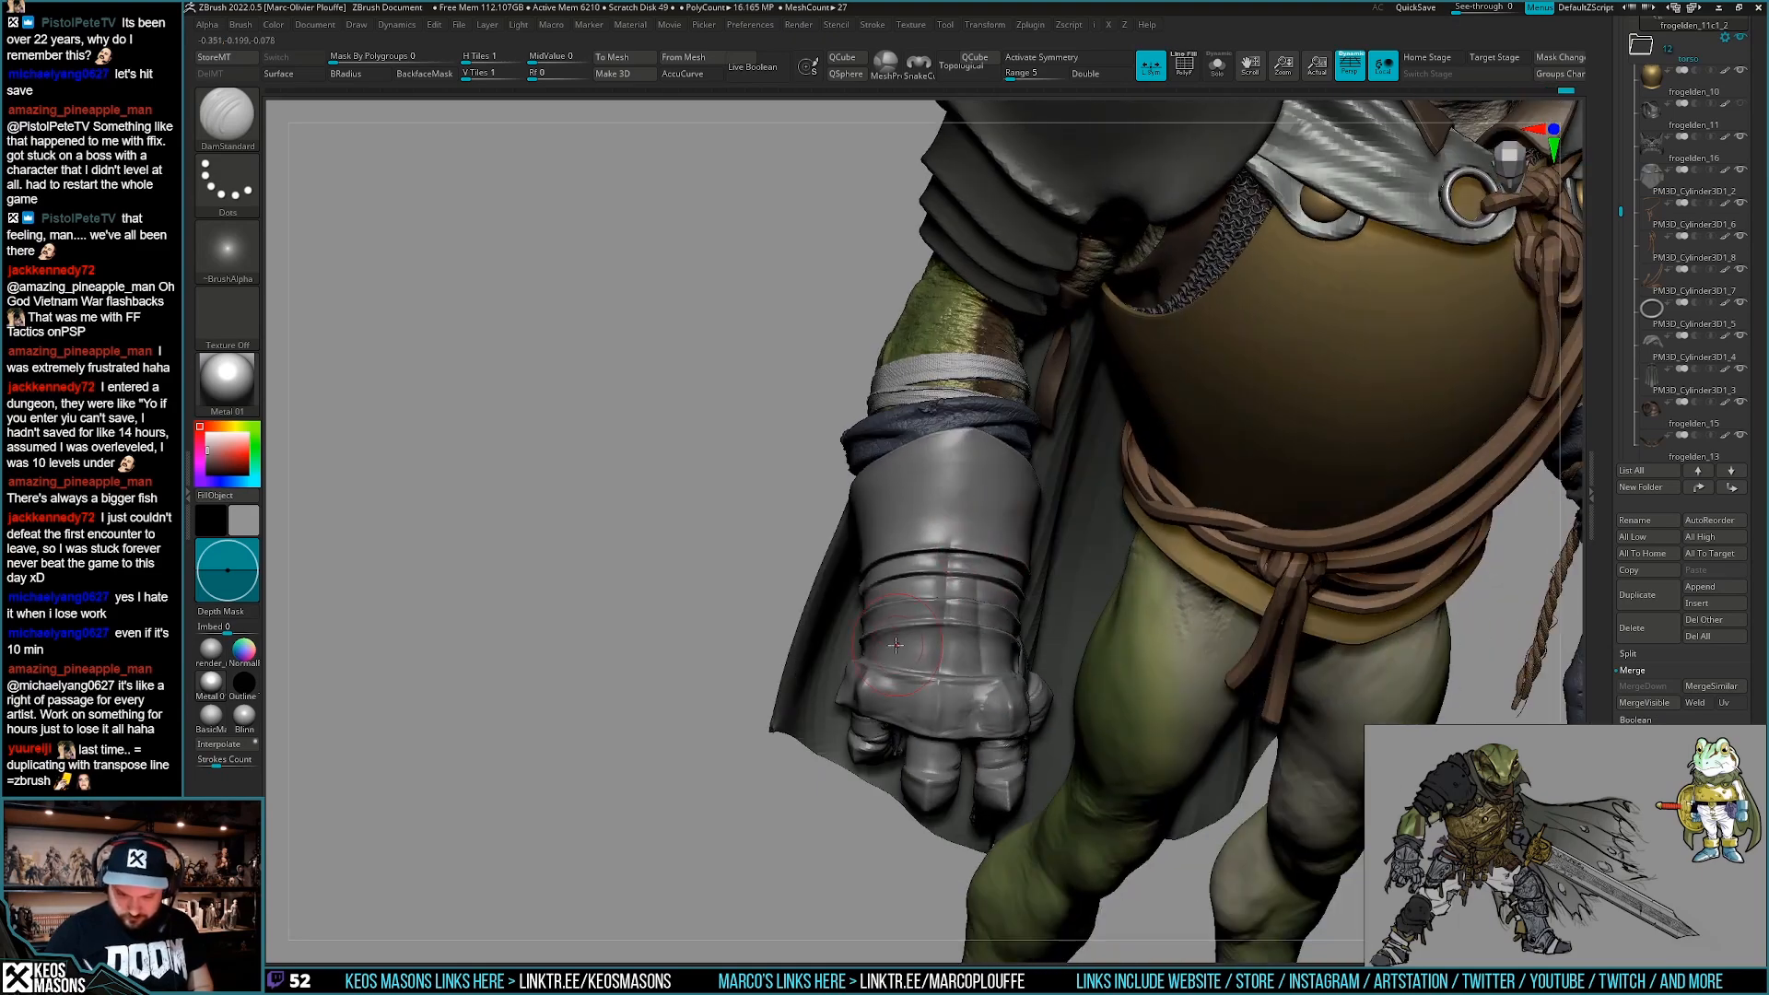
{"action": "mouse_move", "coordinate": [908, 563]}
{"action": "right_mouse_down"}
{"action": "mouse_move", "coordinate": [1004, 695]}
{"action": "mouse_move", "coordinate": [921, 645]}
{"action": "mouse_move", "coordinate": [1006, 698]}
{"action": "mouse_move", "coordinate": [991, 718]}
{"action": "right_mouse_up"}
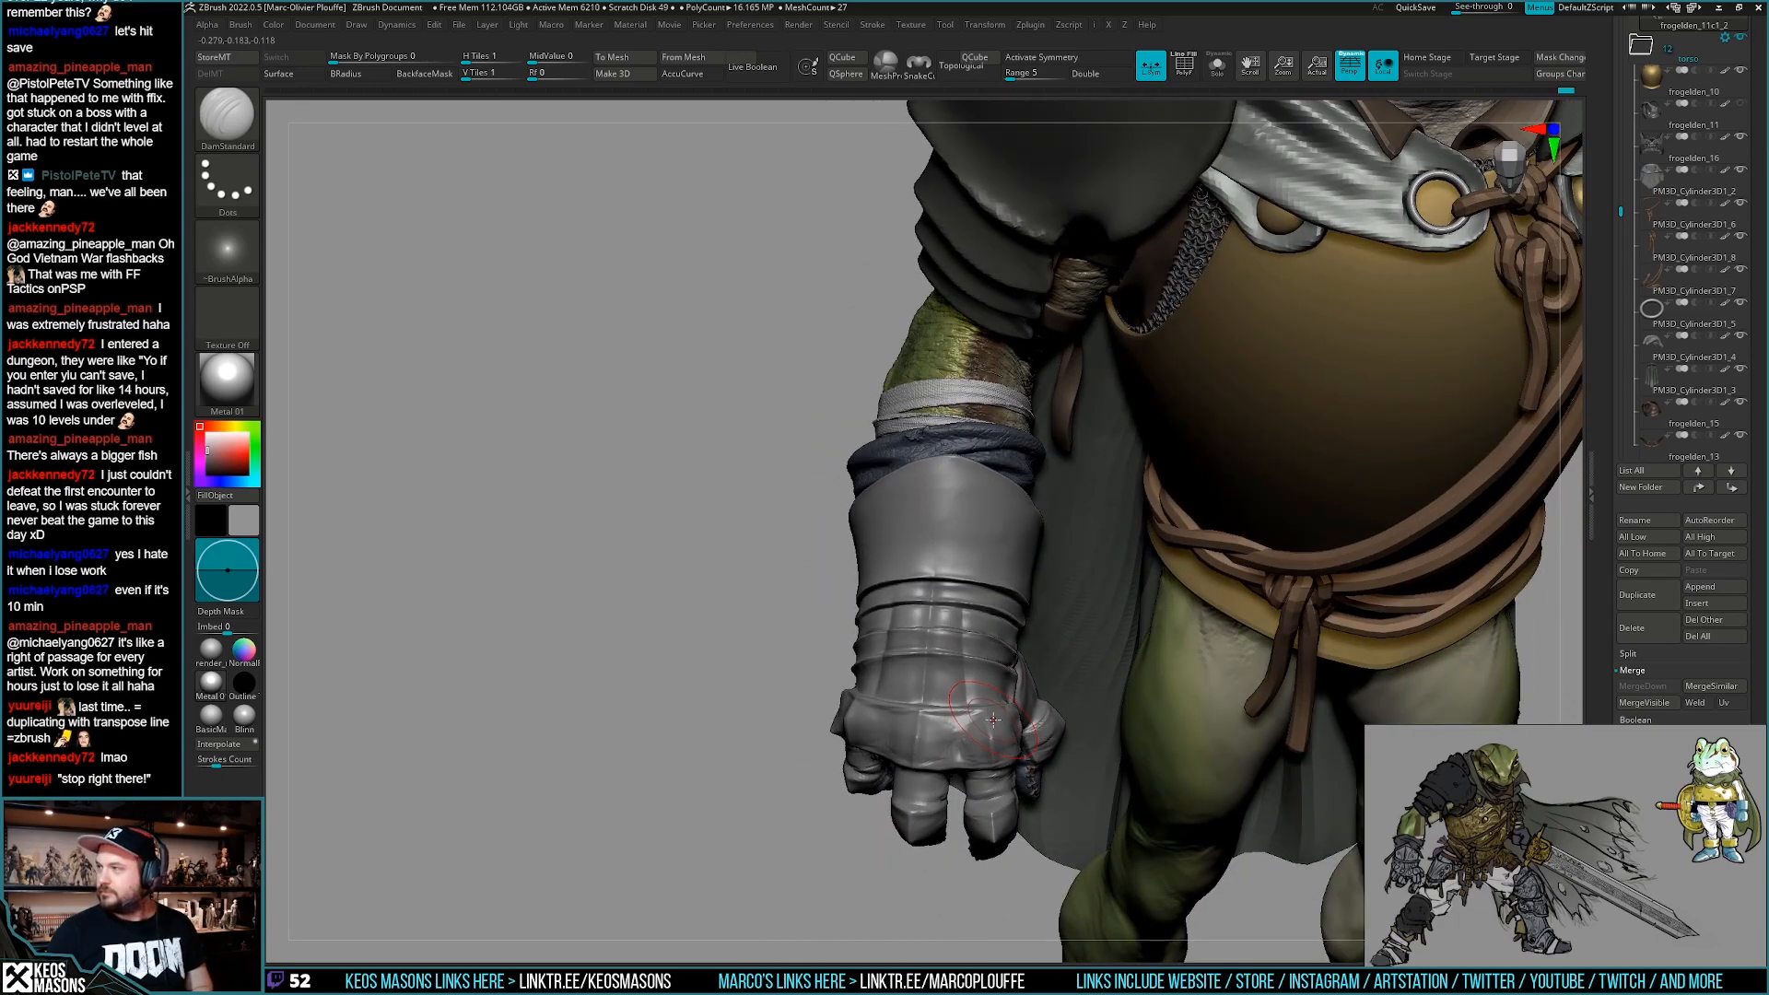
Undo the last stroke and continue the ridges over the back and sides of the hand plate.
{"action": "key", "text": "ctrl"}
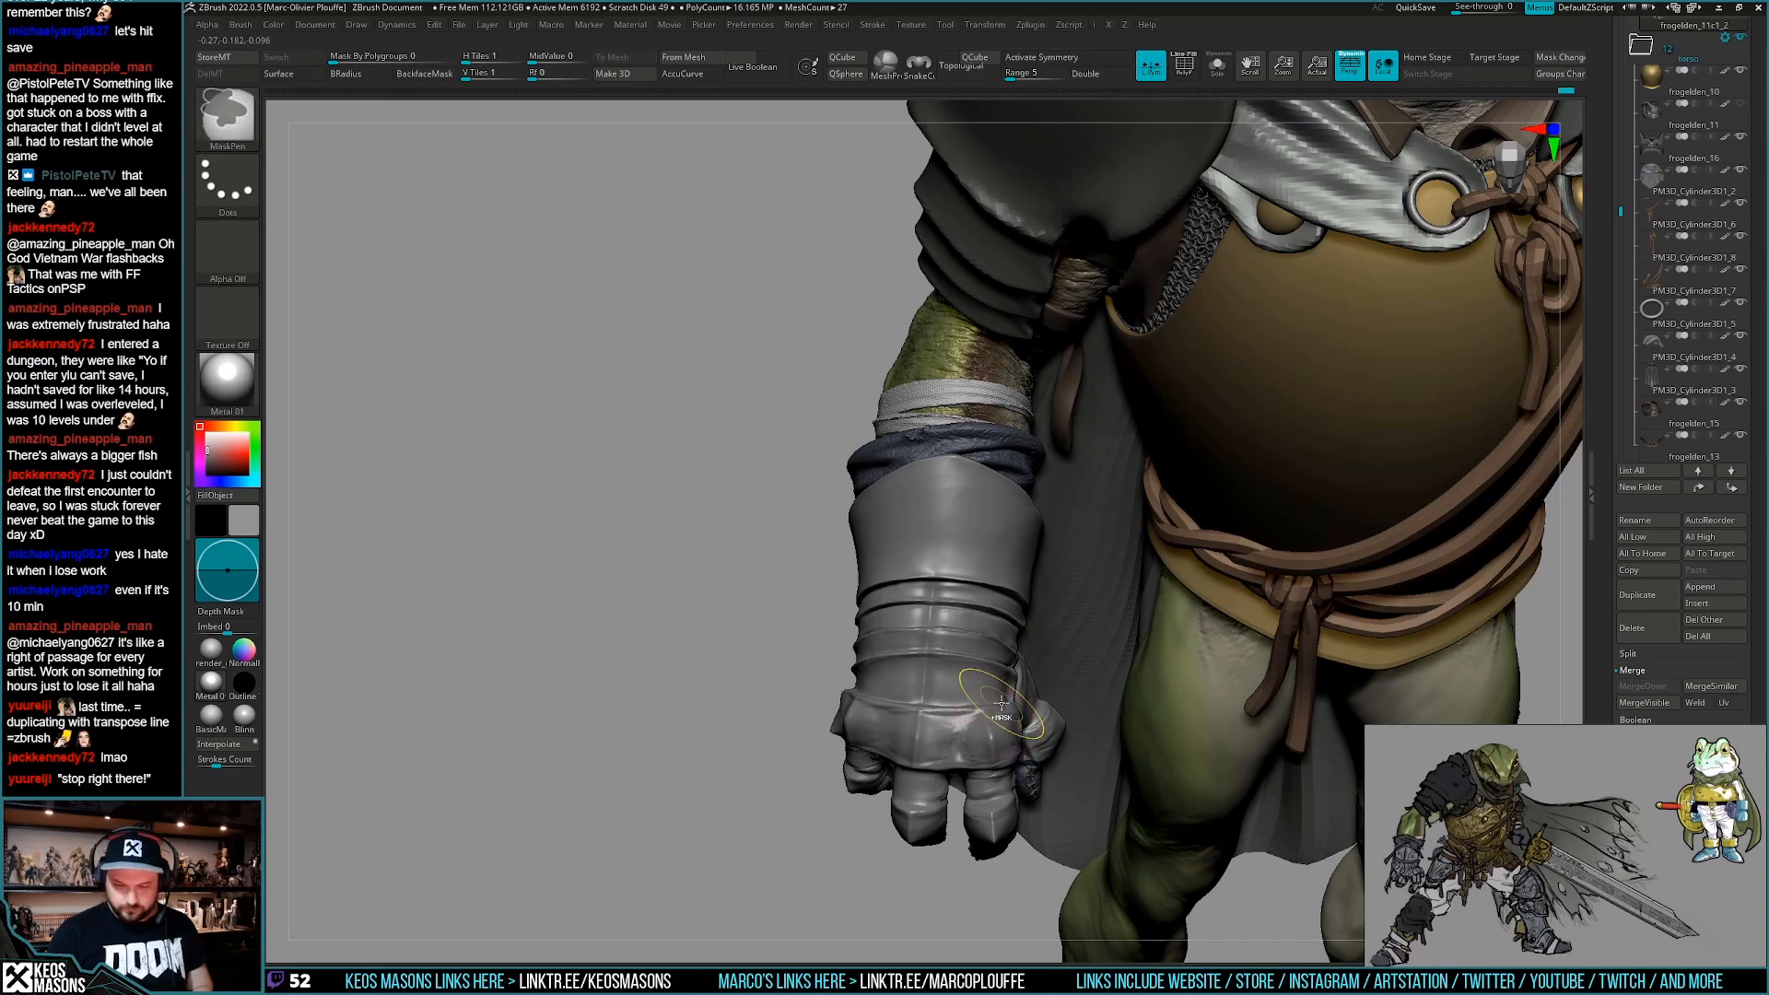
{"action": "key", "text": "ctrl+z"}
{"action": "mouse_move", "coordinate": [962, 693]}
{"action": "right_mouse_down"}
{"action": "mouse_move", "coordinate": [890, 607]}
{"action": "mouse_move", "coordinate": [862, 615]}
{"action": "mouse_move", "coordinate": [921, 734]}
{"action": "mouse_move", "coordinate": [950, 741]}
{"action": "mouse_move", "coordinate": [963, 692]}
{"action": "mouse_move", "coordinate": [939, 728]}
{"action": "mouse_move", "coordinate": [910, 684]}
{"action": "mouse_move", "coordinate": [859, 689]}
{"action": "mouse_move", "coordinate": [898, 709]}
{"action": "mouse_move", "coordinate": [938, 680]}
{"action": "mouse_move", "coordinate": [990, 686]}
{"action": "right_mouse_up"}
{"action": "mouse_move", "coordinate": [990, 686]}
{"action": "right_mouse_down", "text": "ctrl"}
{"action": "mouse_move", "coordinate": [995, 659]}
{"action": "mouse_move", "coordinate": [958, 700]}
{"action": "right_mouse_up", "text": "ctrl"}
{"action": "right_click_drag", "start_coordinate": [958, 700], "coordinate": [952, 742], "text": "ctrl"}
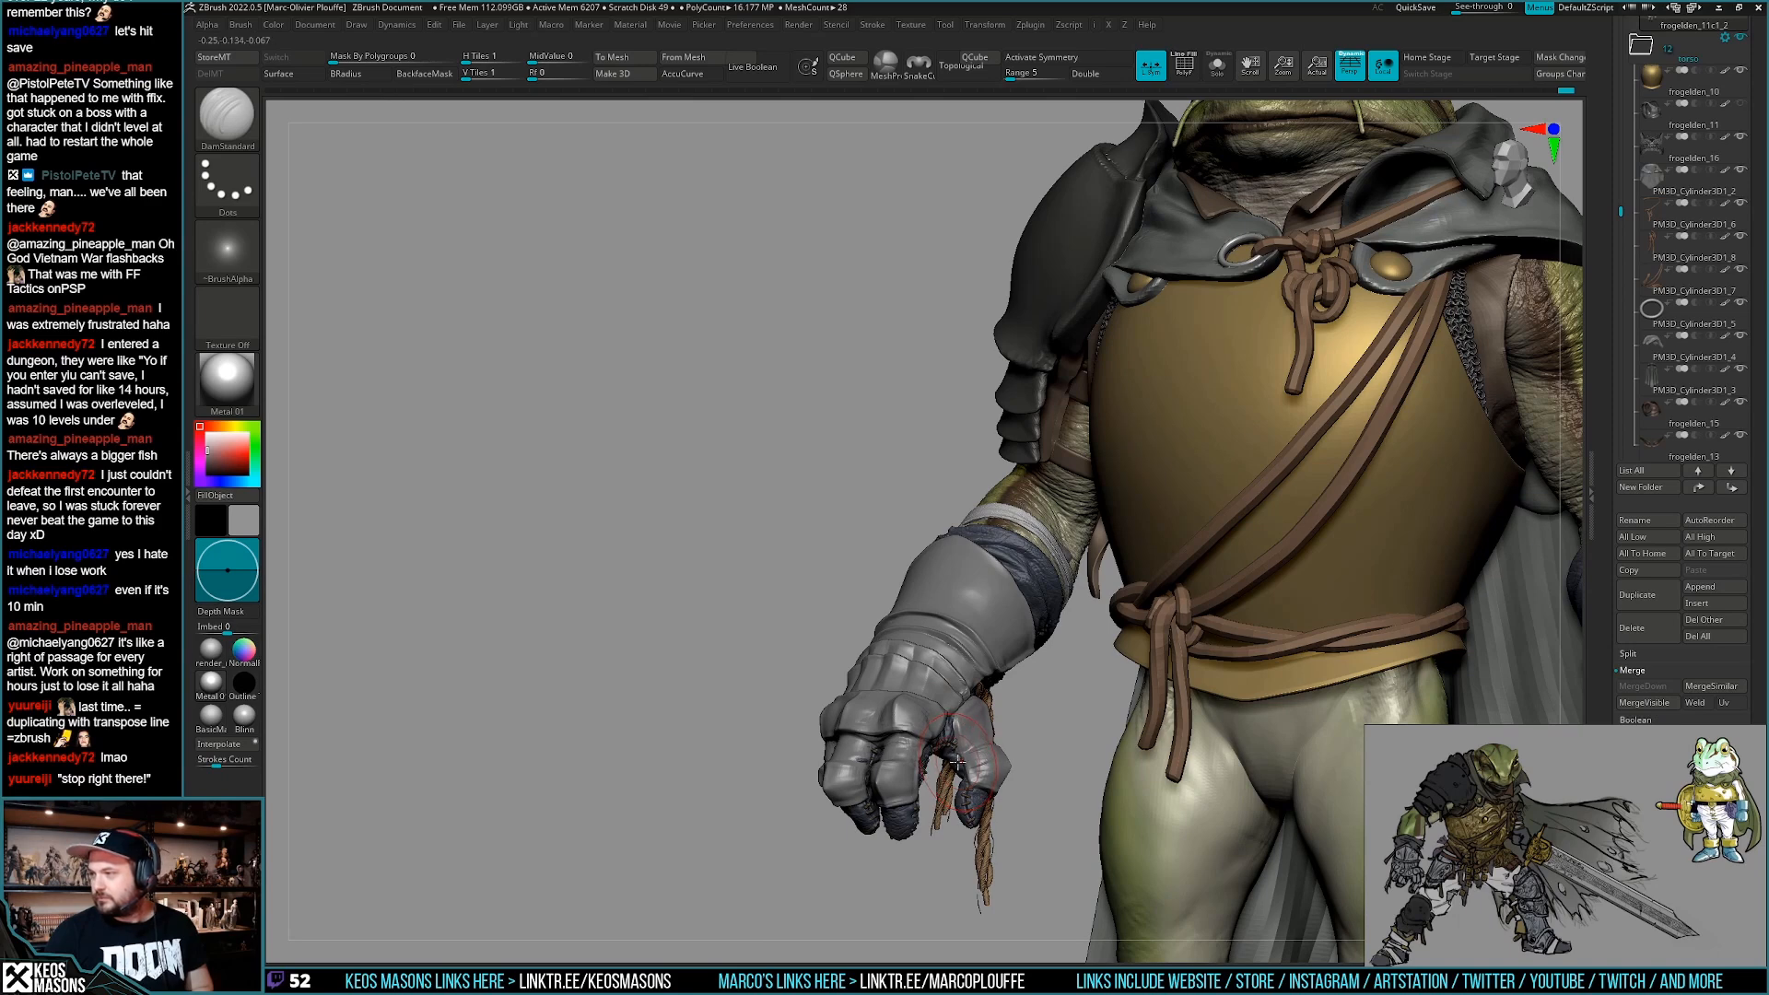
{"action": "right_click_drag", "start_coordinate": [953, 761], "coordinate": [768, 687]}
{"action": "left_click", "coordinate": [770, 684], "text": "alt"}
{"action": "mouse_move", "coordinate": [839, 590]}
{"action": "right_mouse_down"}
{"action": "mouse_move", "coordinate": [813, 619]}
{"action": "mouse_move", "coordinate": [873, 512]}
{"action": "mouse_move", "coordinate": [838, 586]}
{"action": "mouse_move", "coordinate": [865, 566]}
{"action": "mouse_move", "coordinate": [899, 589]}
{"action": "right_mouse_up"}
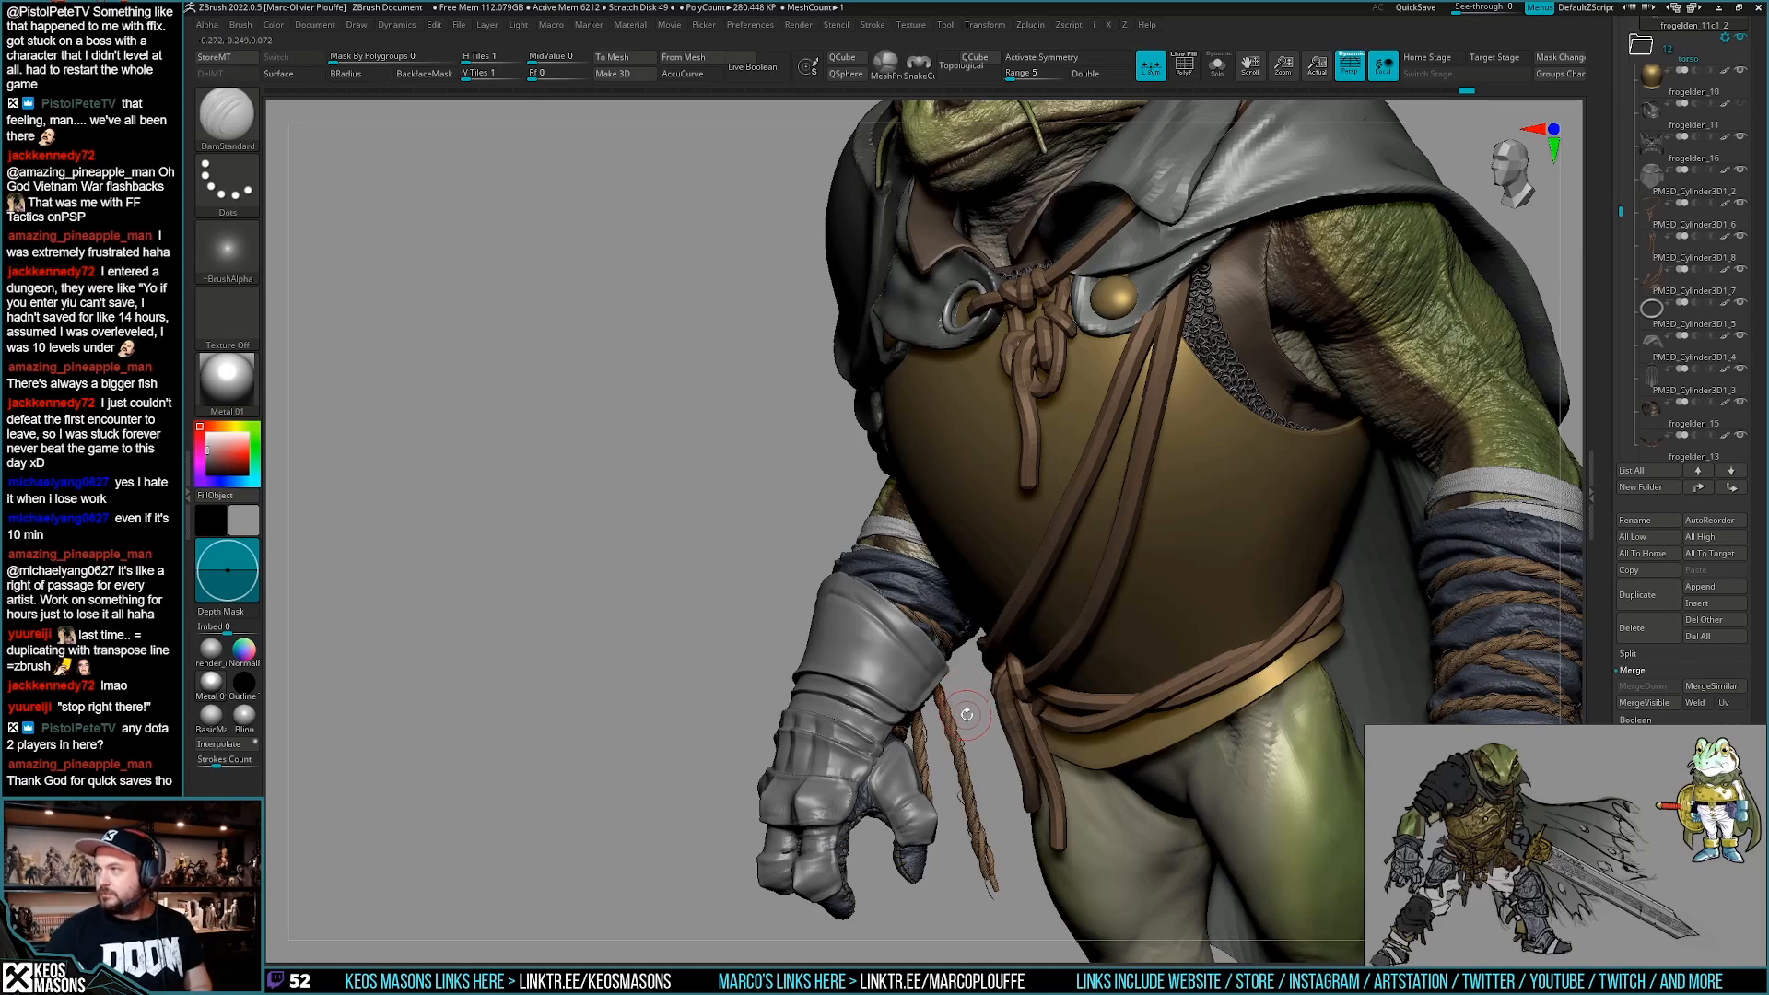
Isolate the gauntlet to touch up and smooth its surface, and bring back the full figure.
{"action": "mouse_move", "coordinate": [965, 702]}
{"action": "right_mouse_down"}
{"action": "mouse_move", "coordinate": [990, 599]}
{"action": "mouse_move", "coordinate": [1013, 601]}
{"action": "mouse_move", "coordinate": [964, 630]}
{"action": "mouse_move", "coordinate": [1159, 525]}
{"action": "mouse_move", "coordinate": [1132, 450]}
{"action": "mouse_move", "coordinate": [1121, 517]}
{"action": "mouse_move", "coordinate": [1047, 551]}
{"action": "mouse_move", "coordinate": [1123, 514]}
{"action": "mouse_move", "coordinate": [1177, 443]}
{"action": "mouse_move", "coordinate": [1112, 533]}
{"action": "mouse_move", "coordinate": [1007, 558]}
{"action": "mouse_move", "coordinate": [1089, 516]}
{"action": "right_mouse_up"}
{"action": "key", "text": "alt+s"}
{"action": "right_click", "coordinate": [1049, 535]}
{"action": "right_click", "coordinate": [1052, 533]}
{"action": "left_click", "coordinate": [1066, 510]}
{"action": "right_click", "coordinate": [1013, 540]}
{"action": "left_click_drag", "start_coordinate": [1083, 497], "coordinate": [1076, 473], "text": "shift"}
{"action": "mouse_move", "coordinate": [1078, 493]}
{"action": "right_mouse_down"}
{"action": "mouse_move", "coordinate": [1019, 448]}
{"action": "mouse_move", "coordinate": [1050, 438]}
{"action": "mouse_move", "coordinate": [1037, 747]}
{"action": "right_mouse_up"}
{"action": "key", "text": "alt+s"}
{"action": "right_click_drag", "start_coordinate": [1037, 746], "coordinate": [1069, 642]}
Switch to the Move brush and reshape the upper edge and outline of the forearm cuff.
{"action": "key", "text": "space"}
{"action": "left_click", "coordinate": [1005, 512]}
{"action": "mouse_move", "coordinate": [990, 566]}
{"action": "right_mouse_down"}
{"action": "mouse_move", "coordinate": [967, 652]}
{"action": "mouse_move", "coordinate": [996, 569]}
{"action": "right_mouse_up"}
{"action": "key", "text": "space"}
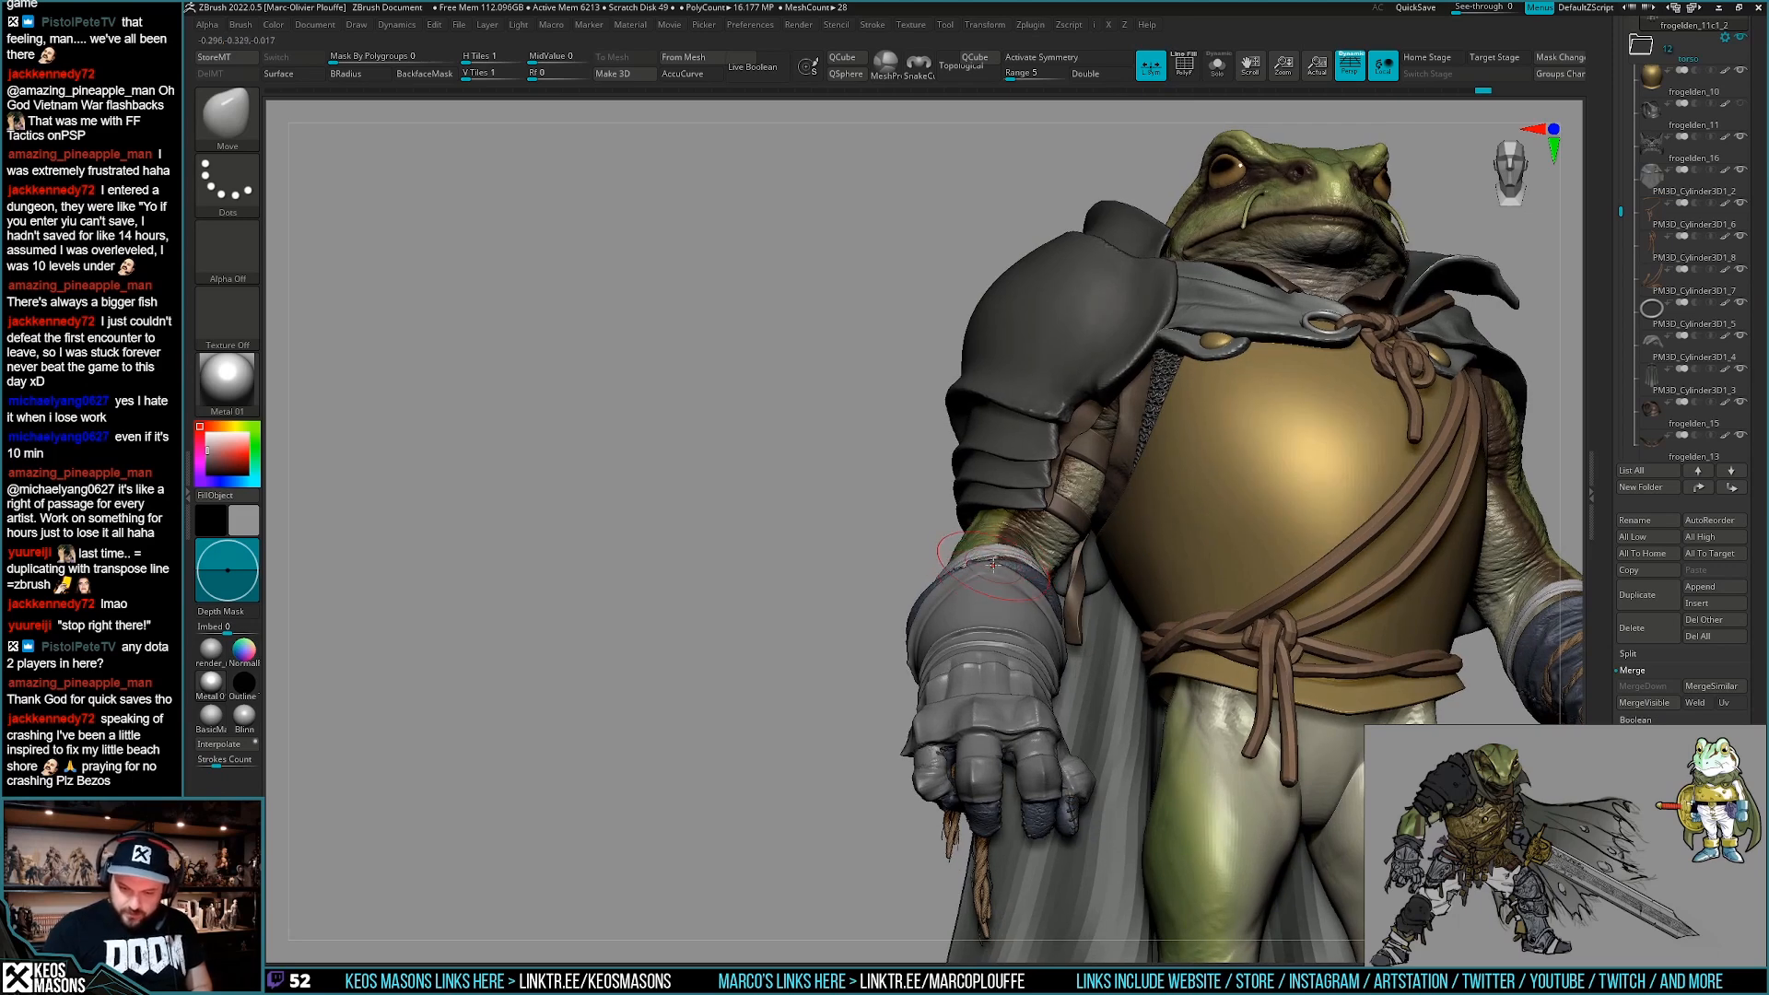
{"action": "key", "text": "shift+a"}
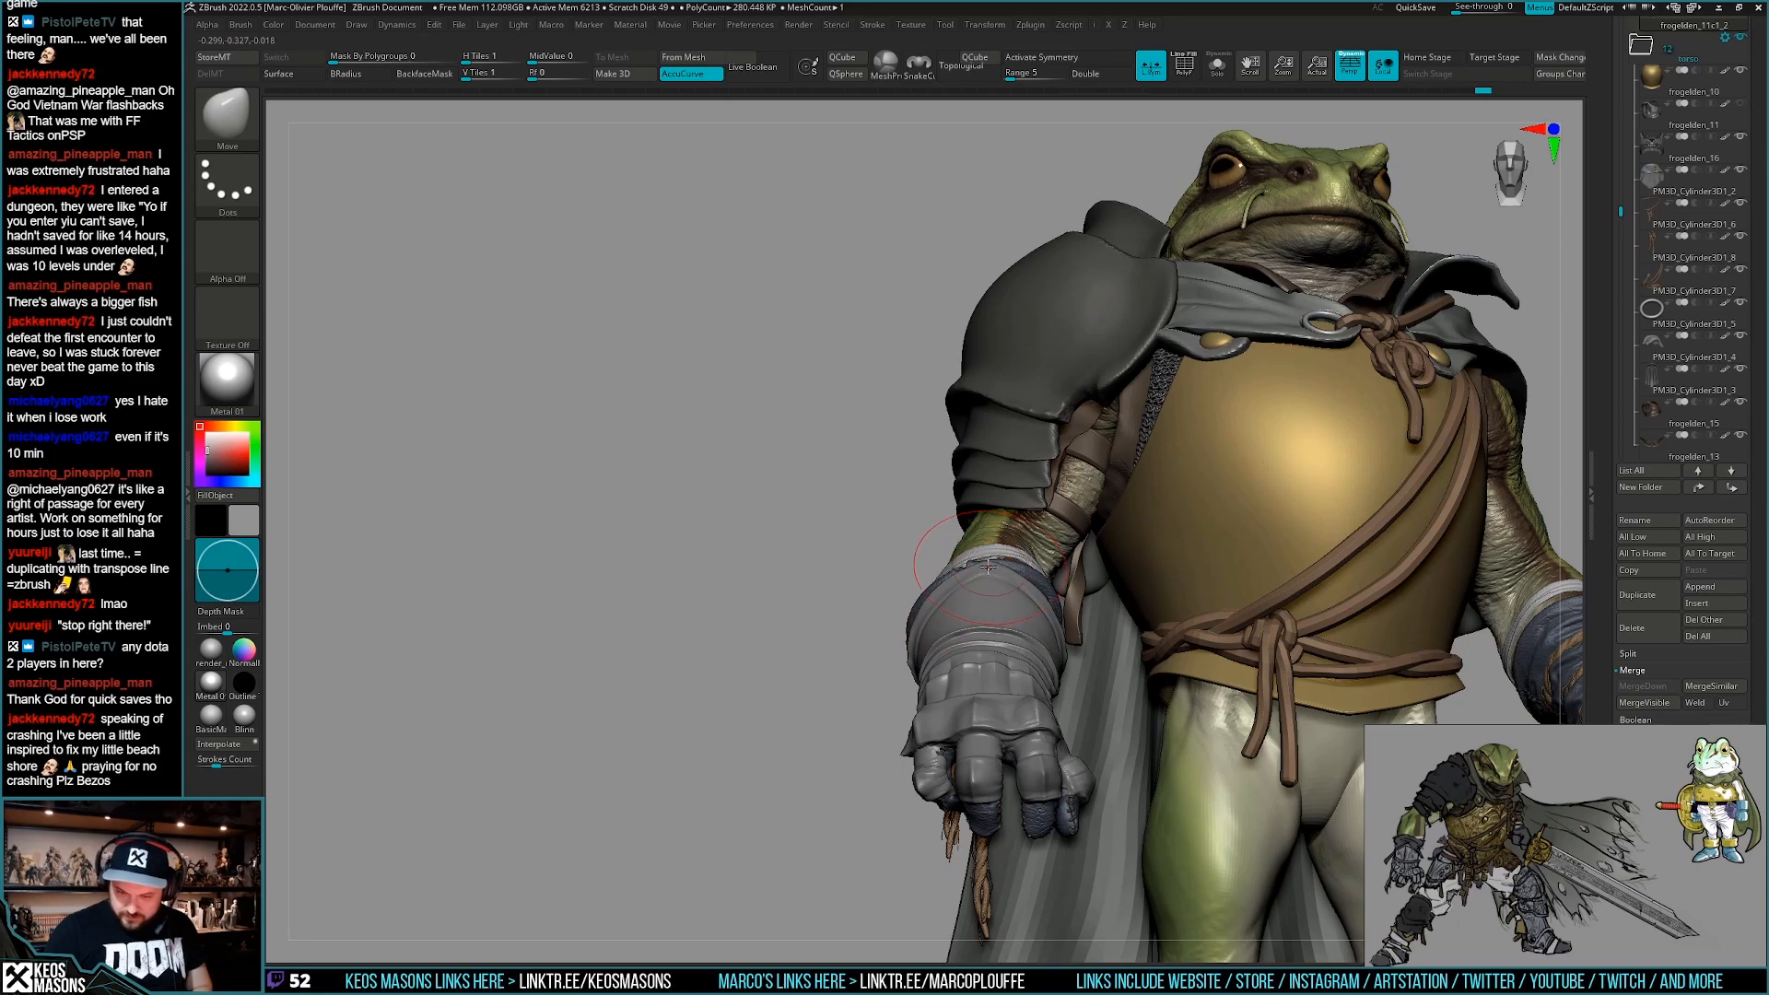
{"action": "mouse_move", "coordinate": [990, 568]}
{"action": "right_mouse_down", "text": "ctrl"}
{"action": "mouse_move", "coordinate": [995, 483]}
{"action": "mouse_move", "coordinate": [982, 544]}
{"action": "mouse_move", "coordinate": [1004, 672]}
{"action": "right_mouse_up", "text": "ctrl"}
{"action": "right_click_drag", "start_coordinate": [1004, 672], "coordinate": [1033, 798], "text": "ctrl"}
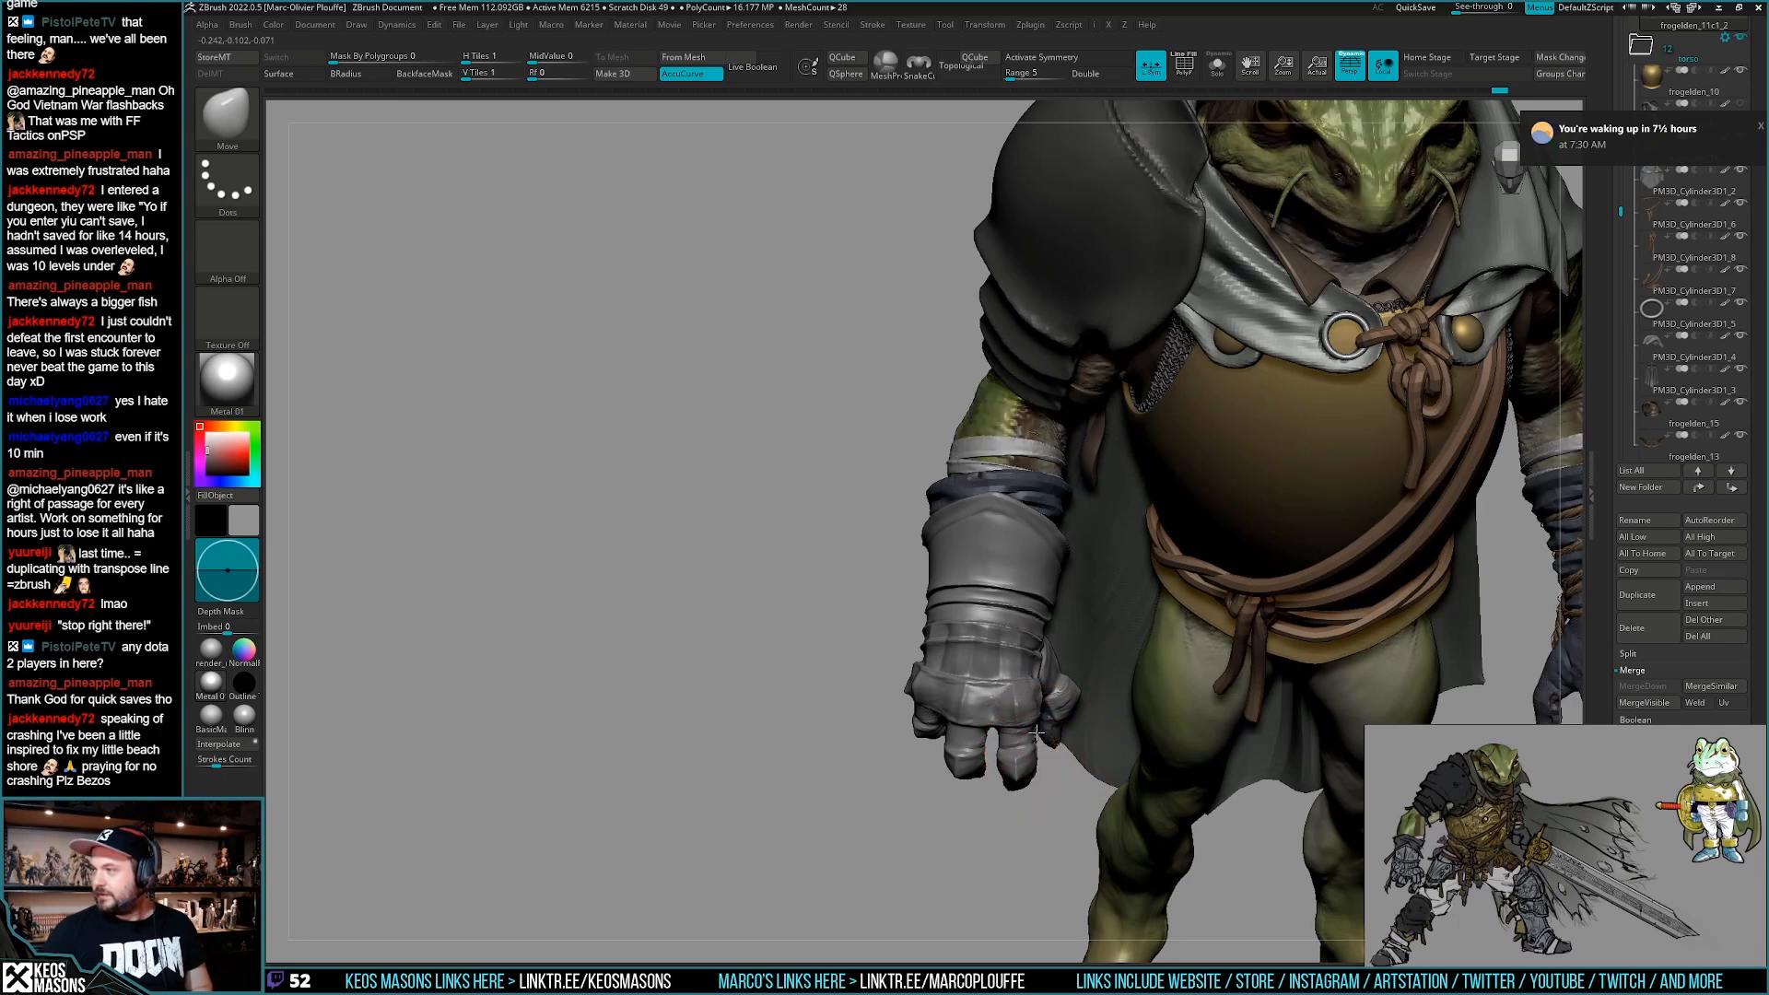
{"action": "right_click_drag", "start_coordinate": [1043, 731], "coordinate": [1021, 725], "text": "alt"}
{"action": "left_click", "coordinate": [995, 686], "text": "alt"}
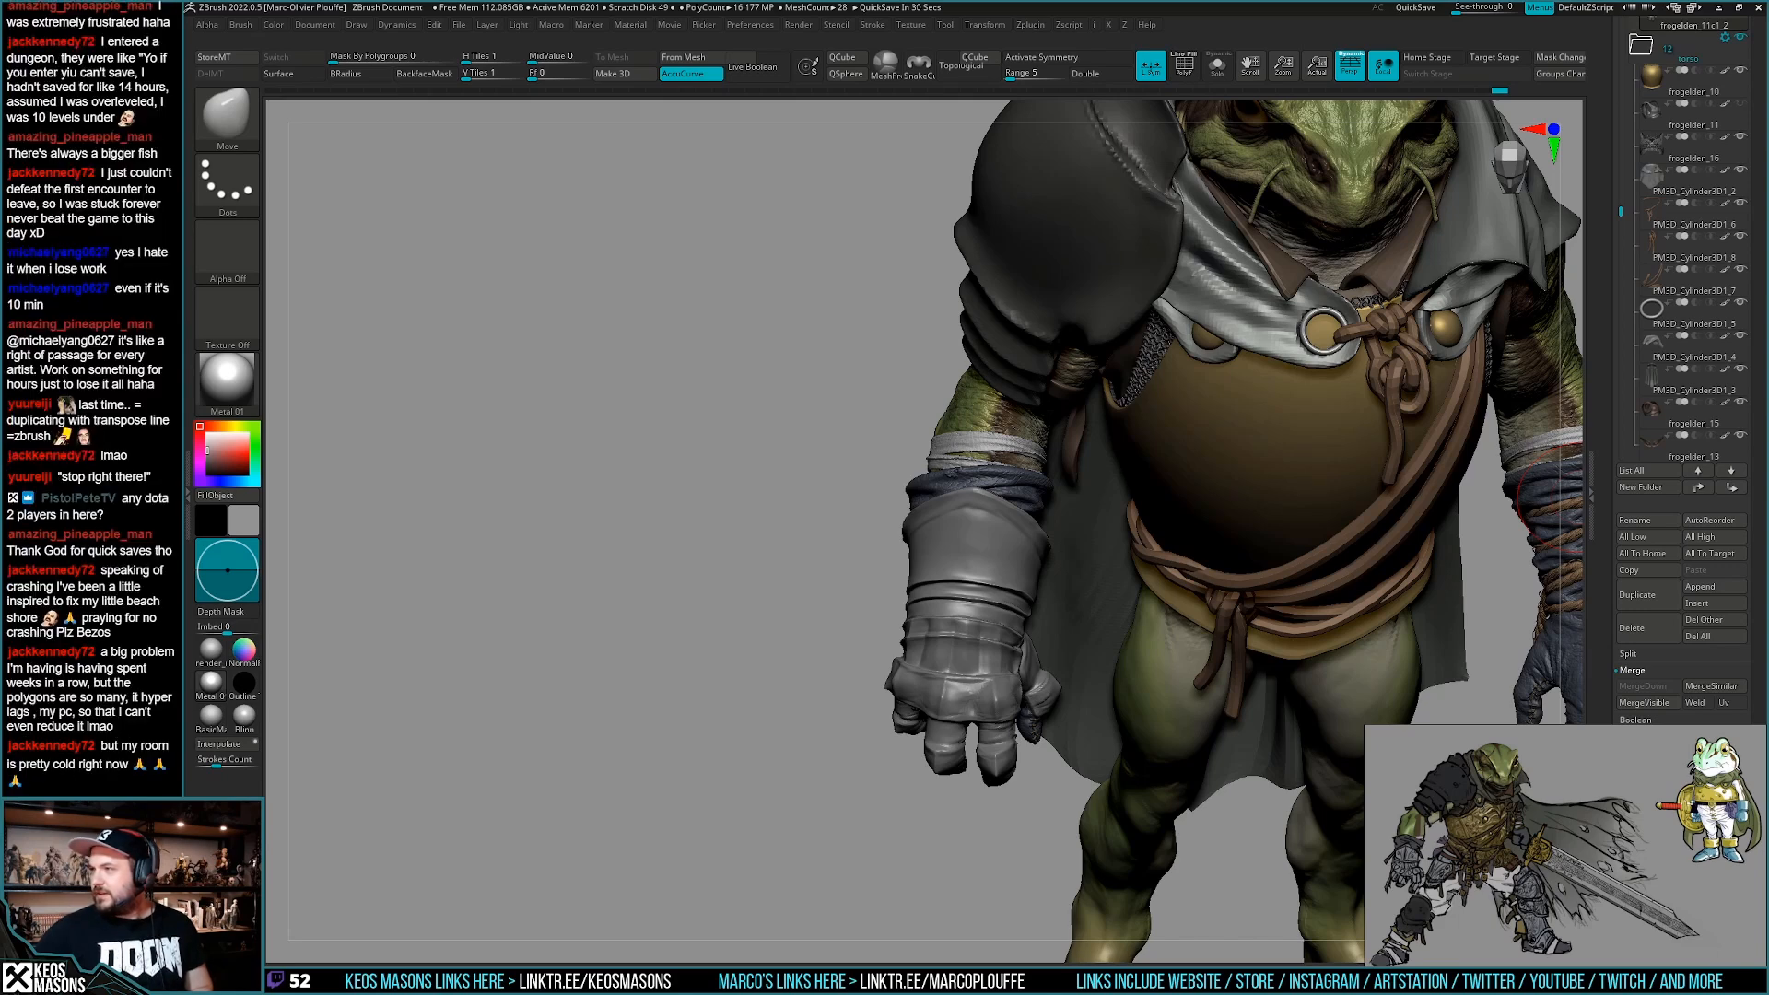
Switch to the DamStandard brush and sculpt a symmetrical scrollwork ornament on the front of the forearm cuff.
{"action": "right_click_drag", "start_coordinate": [958, 598], "coordinate": [1000, 654]}
{"action": "key", "text": "space"}
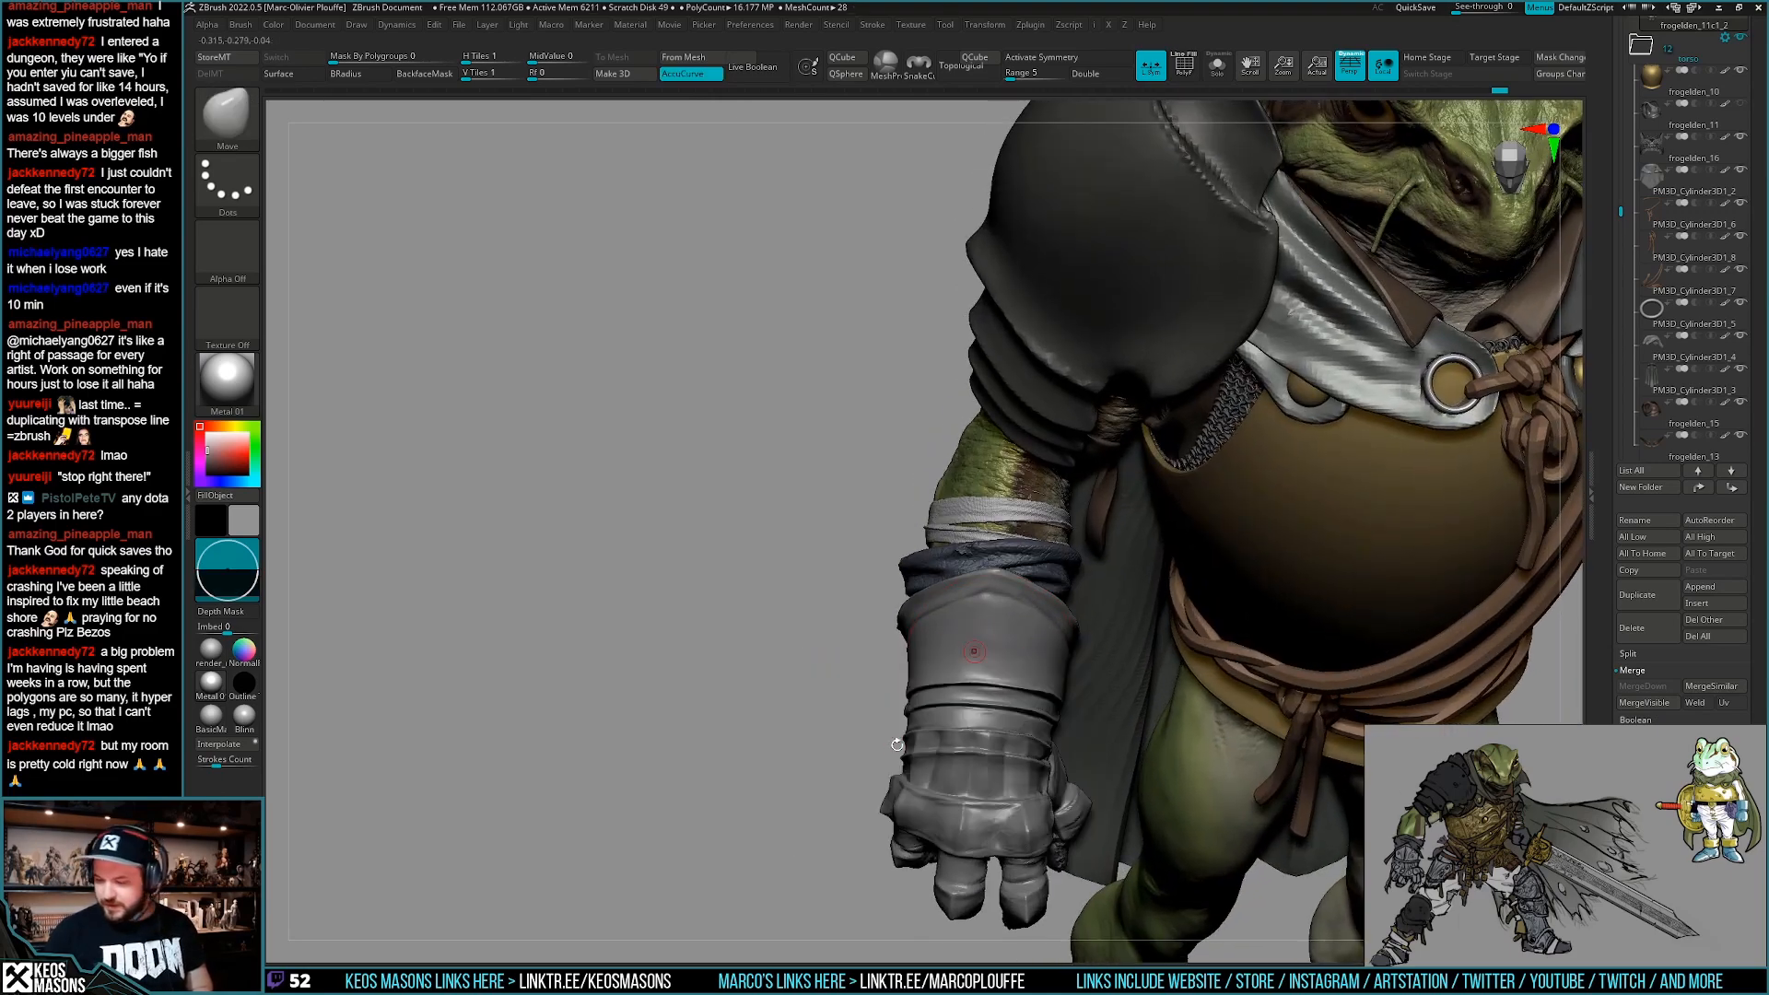
{"action": "right_click_drag", "start_coordinate": [1003, 656], "coordinate": [991, 585]}
{"action": "key", "text": "space"}
{"action": "left_click", "coordinate": [1030, 553]}
{"action": "left_click_drag", "start_coordinate": [985, 680], "coordinate": [991, 574]}
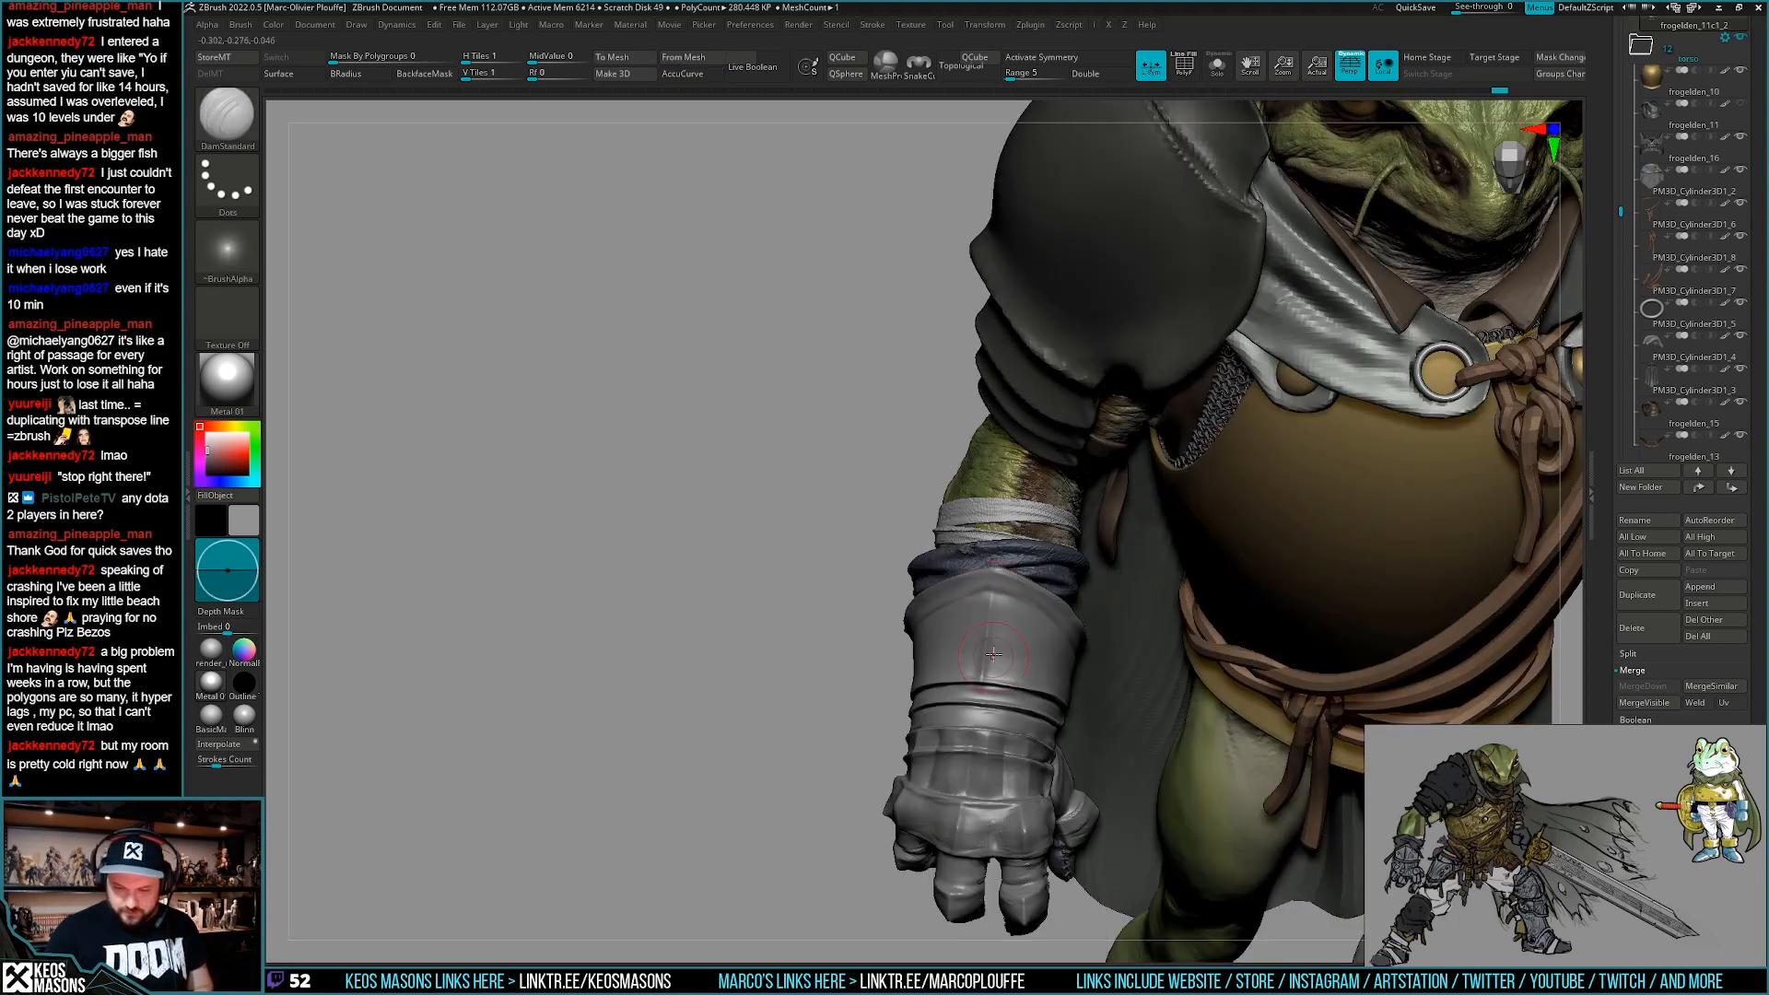
{"action": "mouse_move", "coordinate": [989, 677]}
{"action": "left_mouse_down"}
{"action": "mouse_move", "coordinate": [1023, 622]}
{"action": "mouse_move", "coordinate": [1029, 648]}
{"action": "left_mouse_up"}
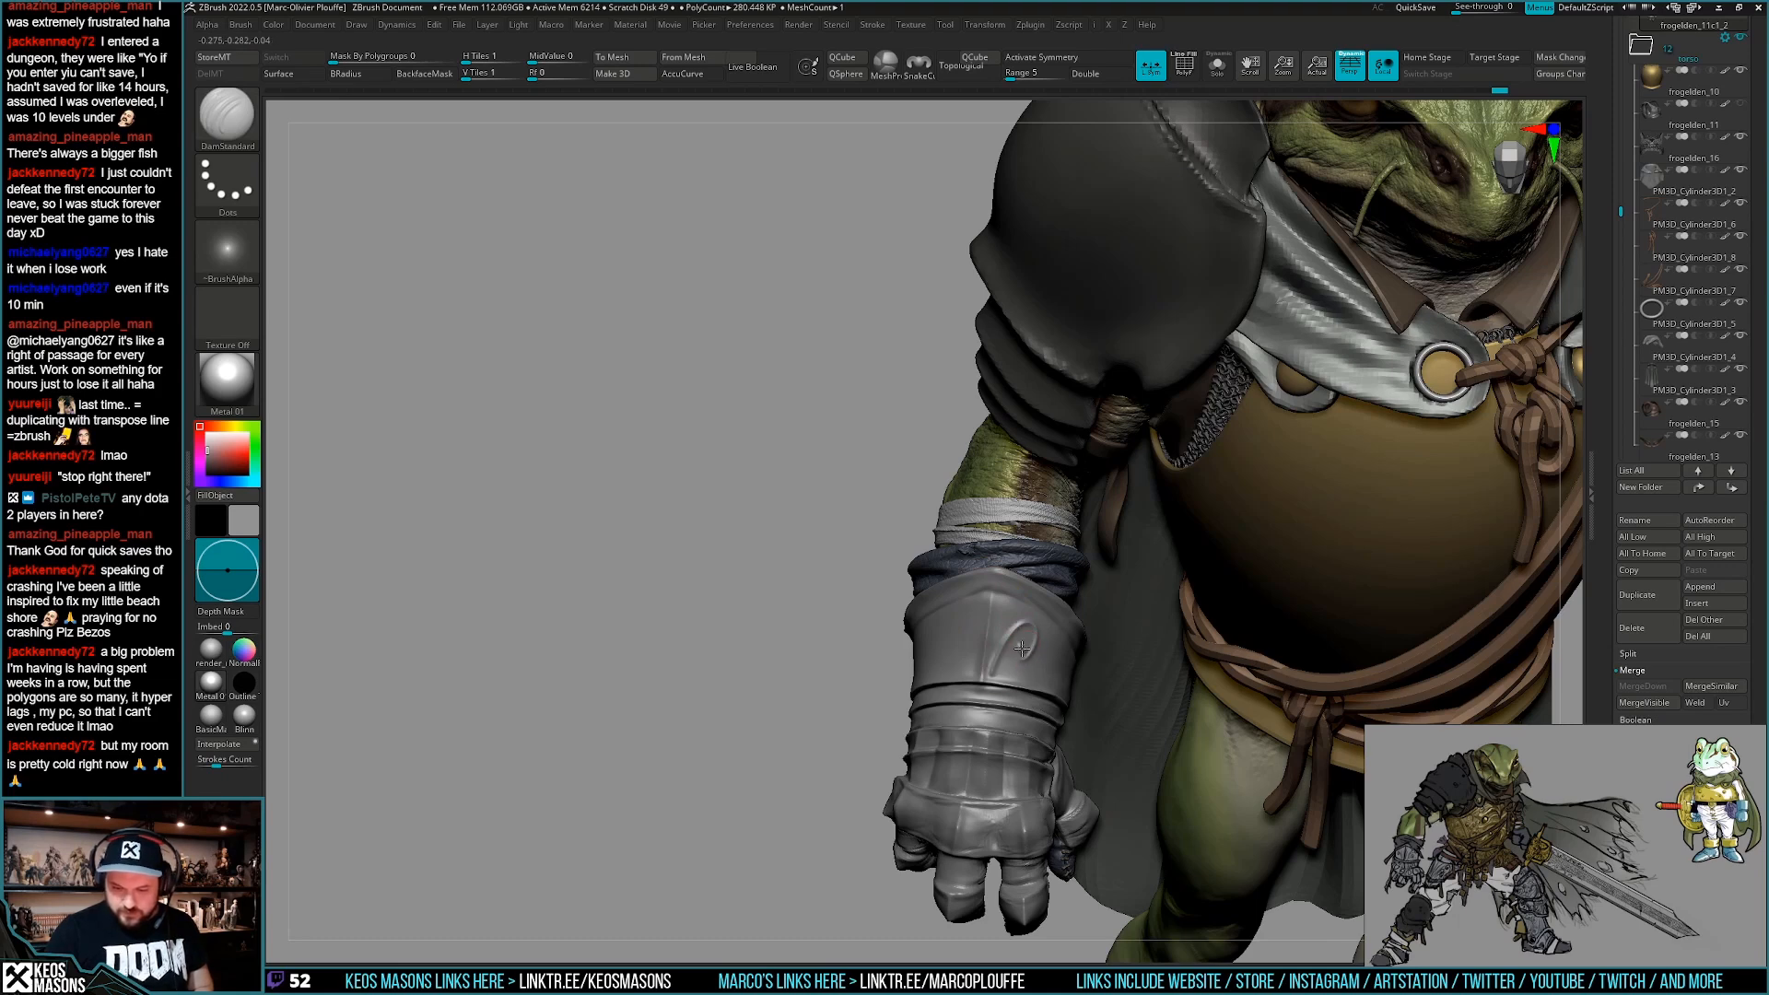
{"action": "mouse_move", "coordinate": [1001, 645]}
{"action": "right_mouse_down"}
{"action": "mouse_move", "coordinate": [949, 612]}
{"action": "mouse_move", "coordinate": [949, 669]}
{"action": "mouse_move", "coordinate": [1006, 672]}
{"action": "mouse_move", "coordinate": [1030, 633]}
{"action": "mouse_move", "coordinate": [1004, 600]}
{"action": "mouse_move", "coordinate": [961, 608]}
{"action": "mouse_move", "coordinate": [966, 534]}
{"action": "mouse_move", "coordinate": [1032, 553]}
{"action": "mouse_move", "coordinate": [999, 668]}
{"action": "mouse_move", "coordinate": [926, 686]}
{"action": "mouse_move", "coordinate": [886, 666]}
{"action": "mouse_move", "coordinate": [908, 714]}
{"action": "mouse_move", "coordinate": [967, 659]}
{"action": "mouse_move", "coordinate": [1017, 703]}
{"action": "mouse_move", "coordinate": [981, 673]}
{"action": "mouse_move", "coordinate": [992, 658]}
{"action": "right_mouse_up"}
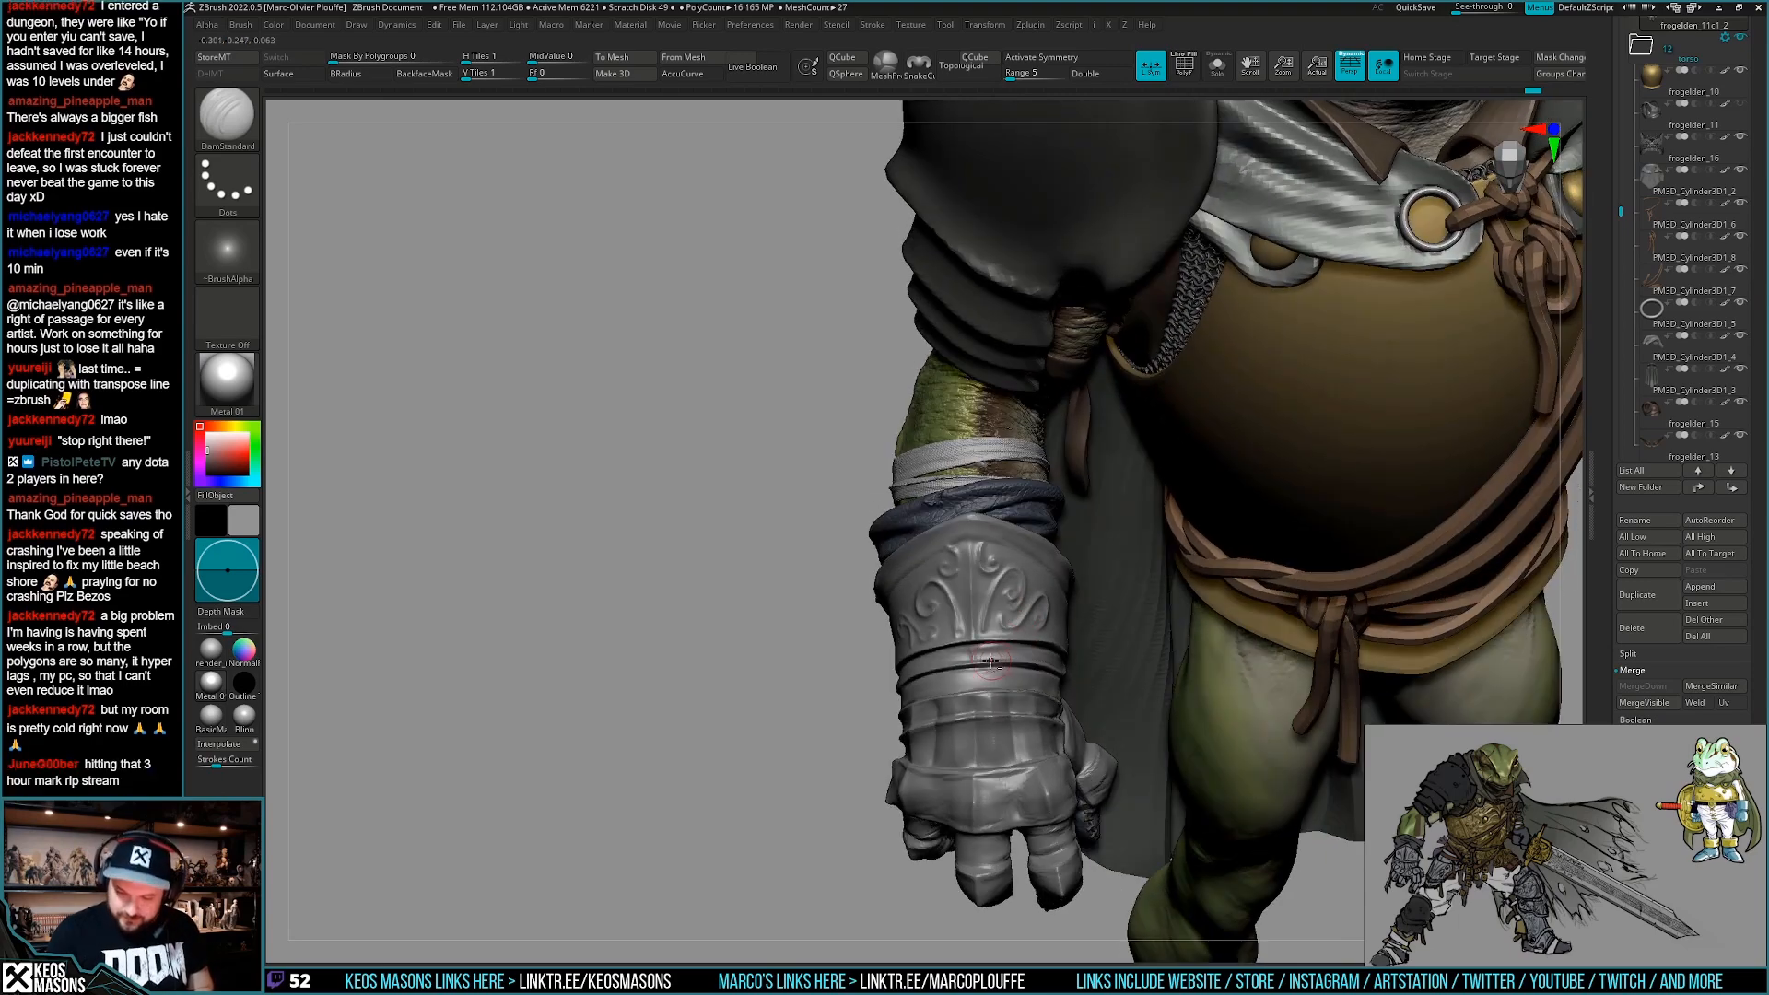
Touch up the creases on the wrist bands below the gauntlet's ornamented cuff with the DamStandard brush.
{"action": "left_click_drag", "start_coordinate": [999, 645], "coordinate": [989, 658]}
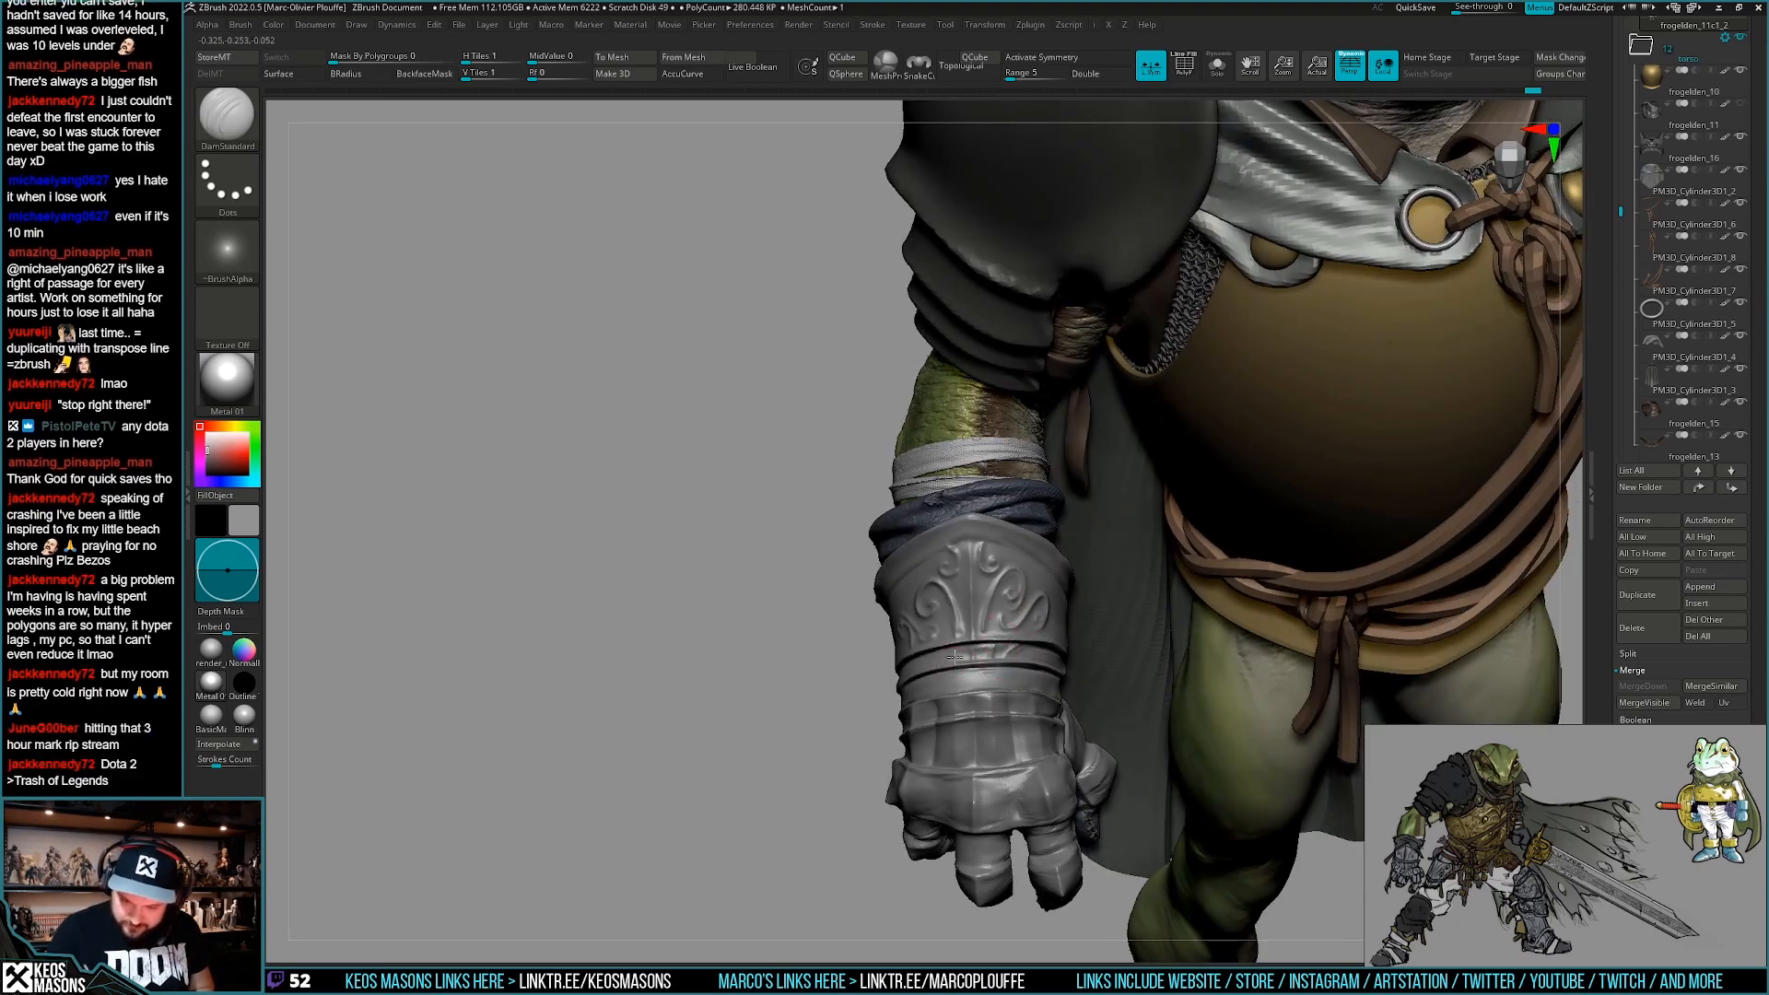
{"action": "right_click_drag", "start_coordinate": [937, 658], "coordinate": [1104, 584]}
{"action": "right_click_drag", "start_coordinate": [1065, 647], "coordinate": [1083, 628]}
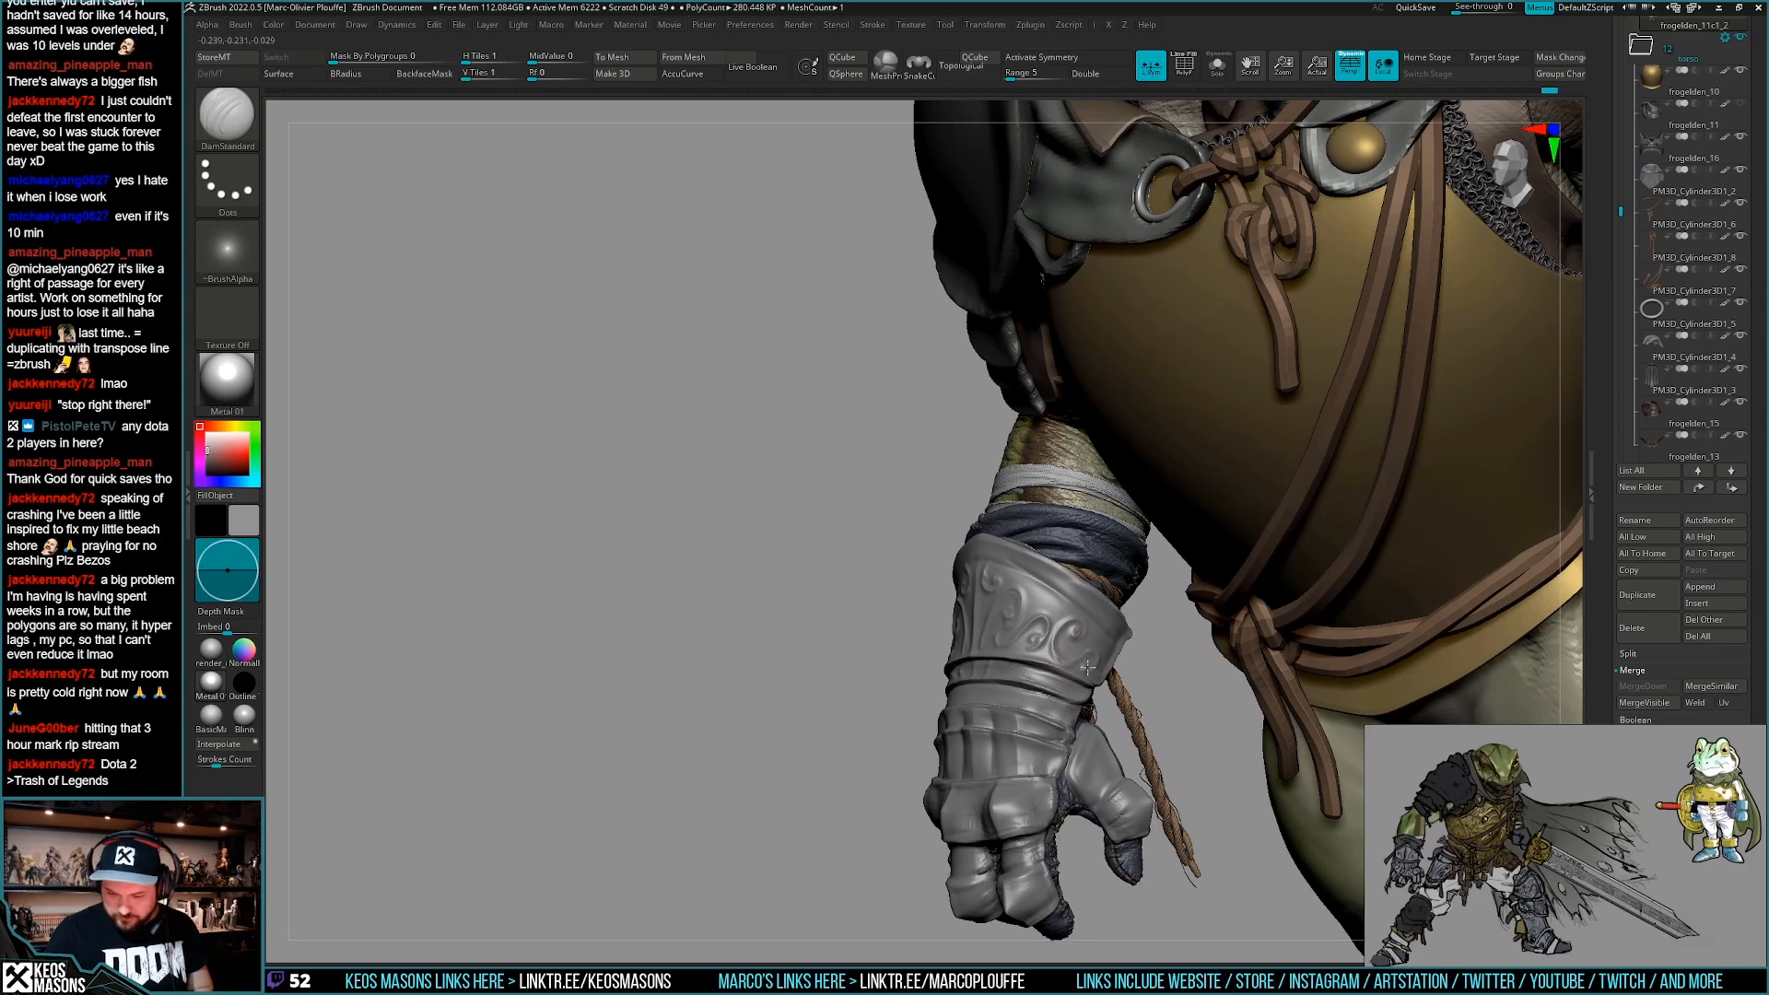
{"action": "mouse_move", "coordinate": [1104, 642]}
{"action": "right_mouse_down"}
{"action": "mouse_move", "coordinate": [958, 644]}
{"action": "mouse_move", "coordinate": [921, 668]}
{"action": "mouse_move", "coordinate": [852, 644]}
{"action": "mouse_move", "coordinate": [815, 667]}
{"action": "mouse_move", "coordinate": [940, 666]}
{"action": "right_mouse_up"}
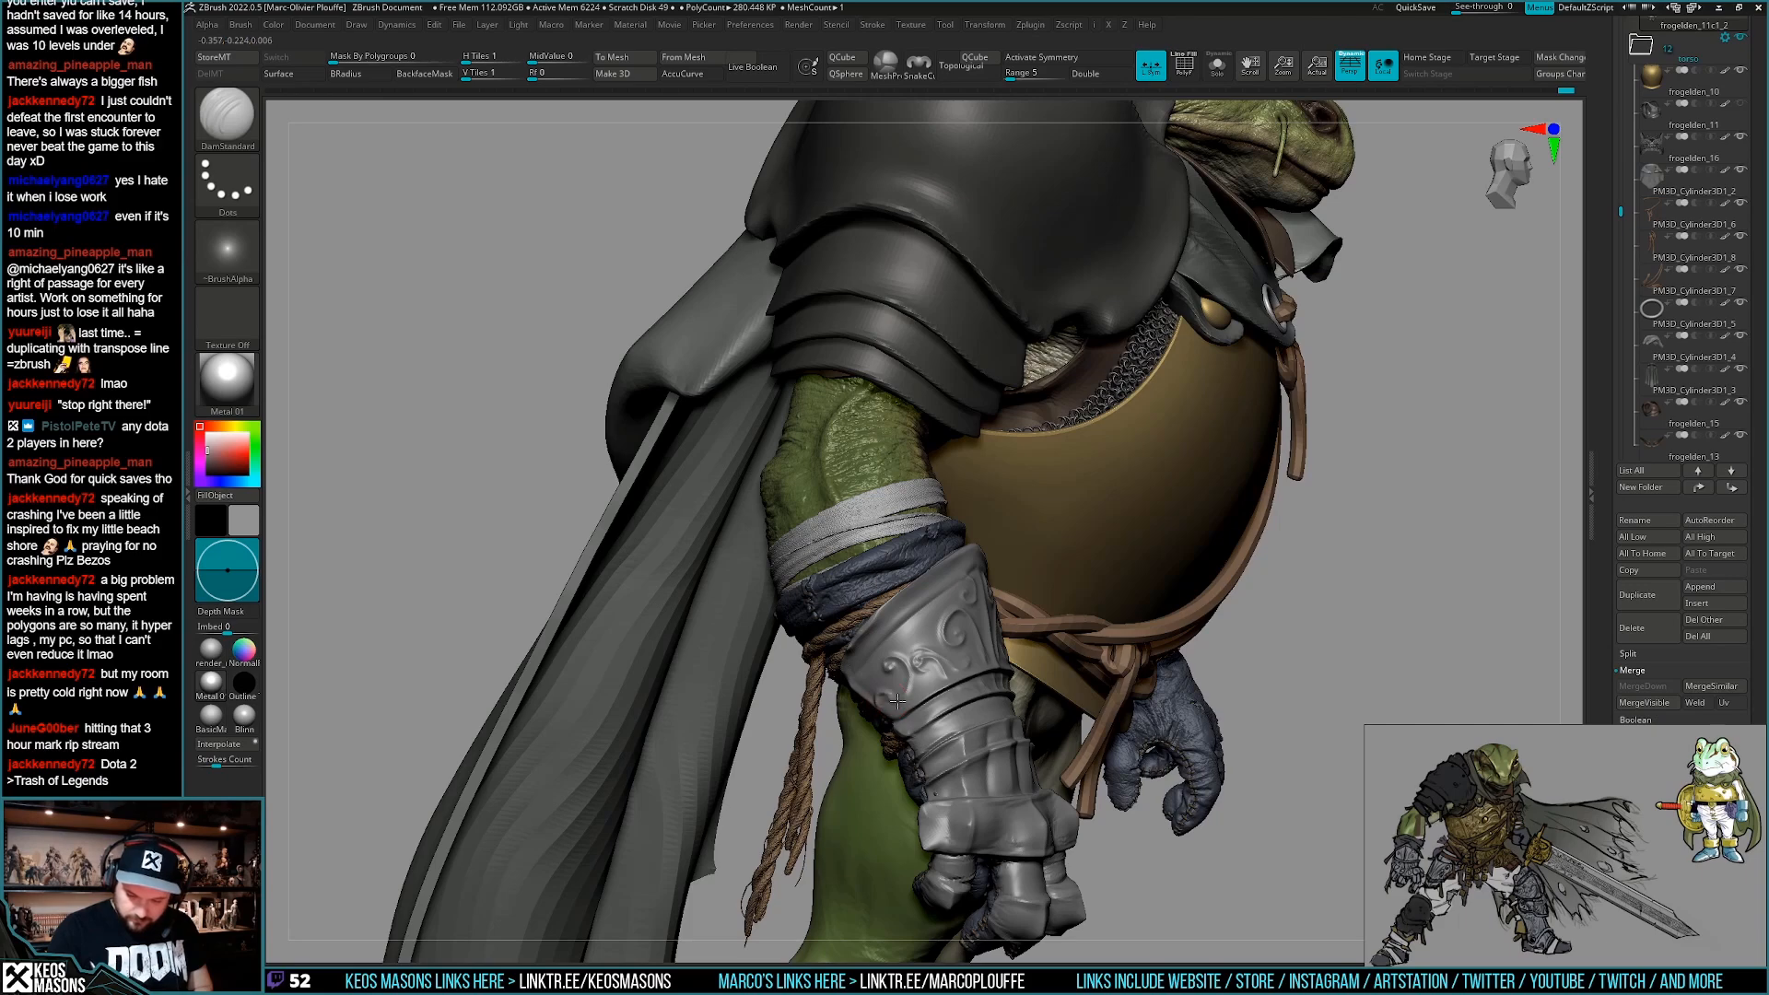
{"action": "mouse_move", "coordinate": [910, 657]}
{"action": "right_mouse_down", "text": "ctrl"}
{"action": "mouse_move", "coordinate": [977, 608]}
{"action": "mouse_move", "coordinate": [900, 602]}
{"action": "mouse_move", "coordinate": [987, 728]}
{"action": "mouse_move", "coordinate": [984, 670]}
{"action": "mouse_move", "coordinate": [943, 599]}
{"action": "mouse_move", "coordinate": [1147, 595]}
{"action": "mouse_move", "coordinate": [995, 605]}
{"action": "right_mouse_up", "text": "ctrl"}
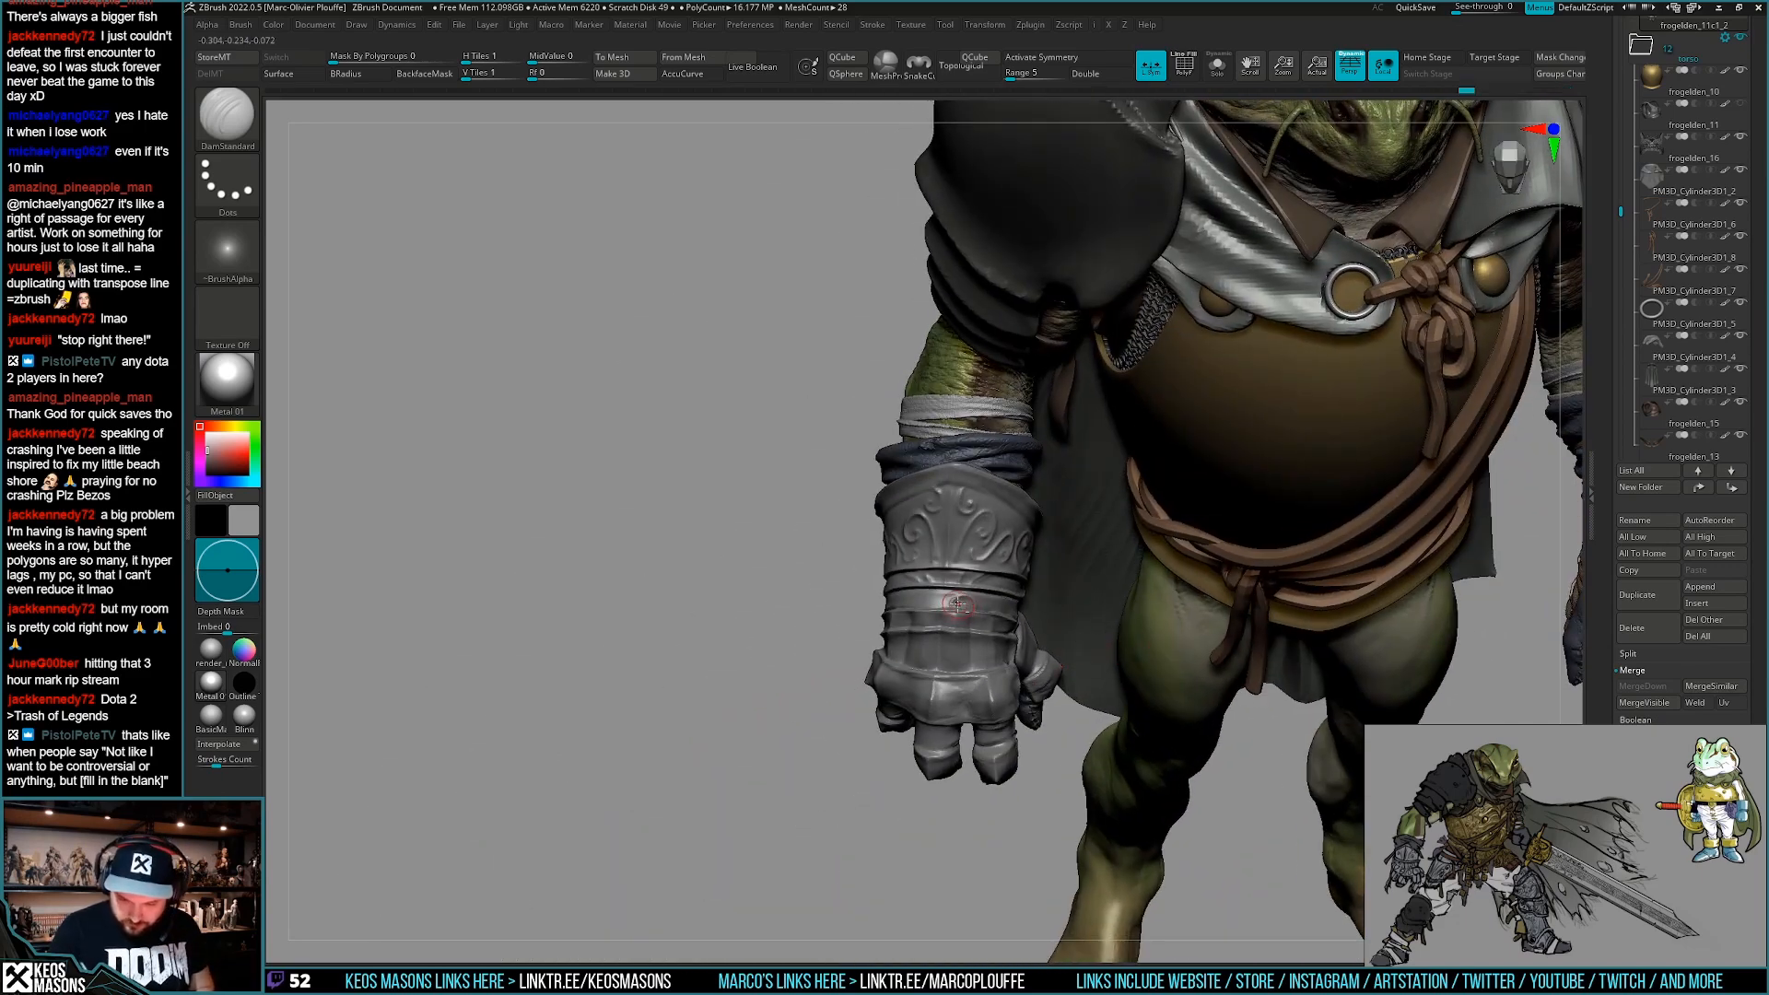
{"action": "left_click_drag", "start_coordinate": [918, 610], "coordinate": [930, 603]}
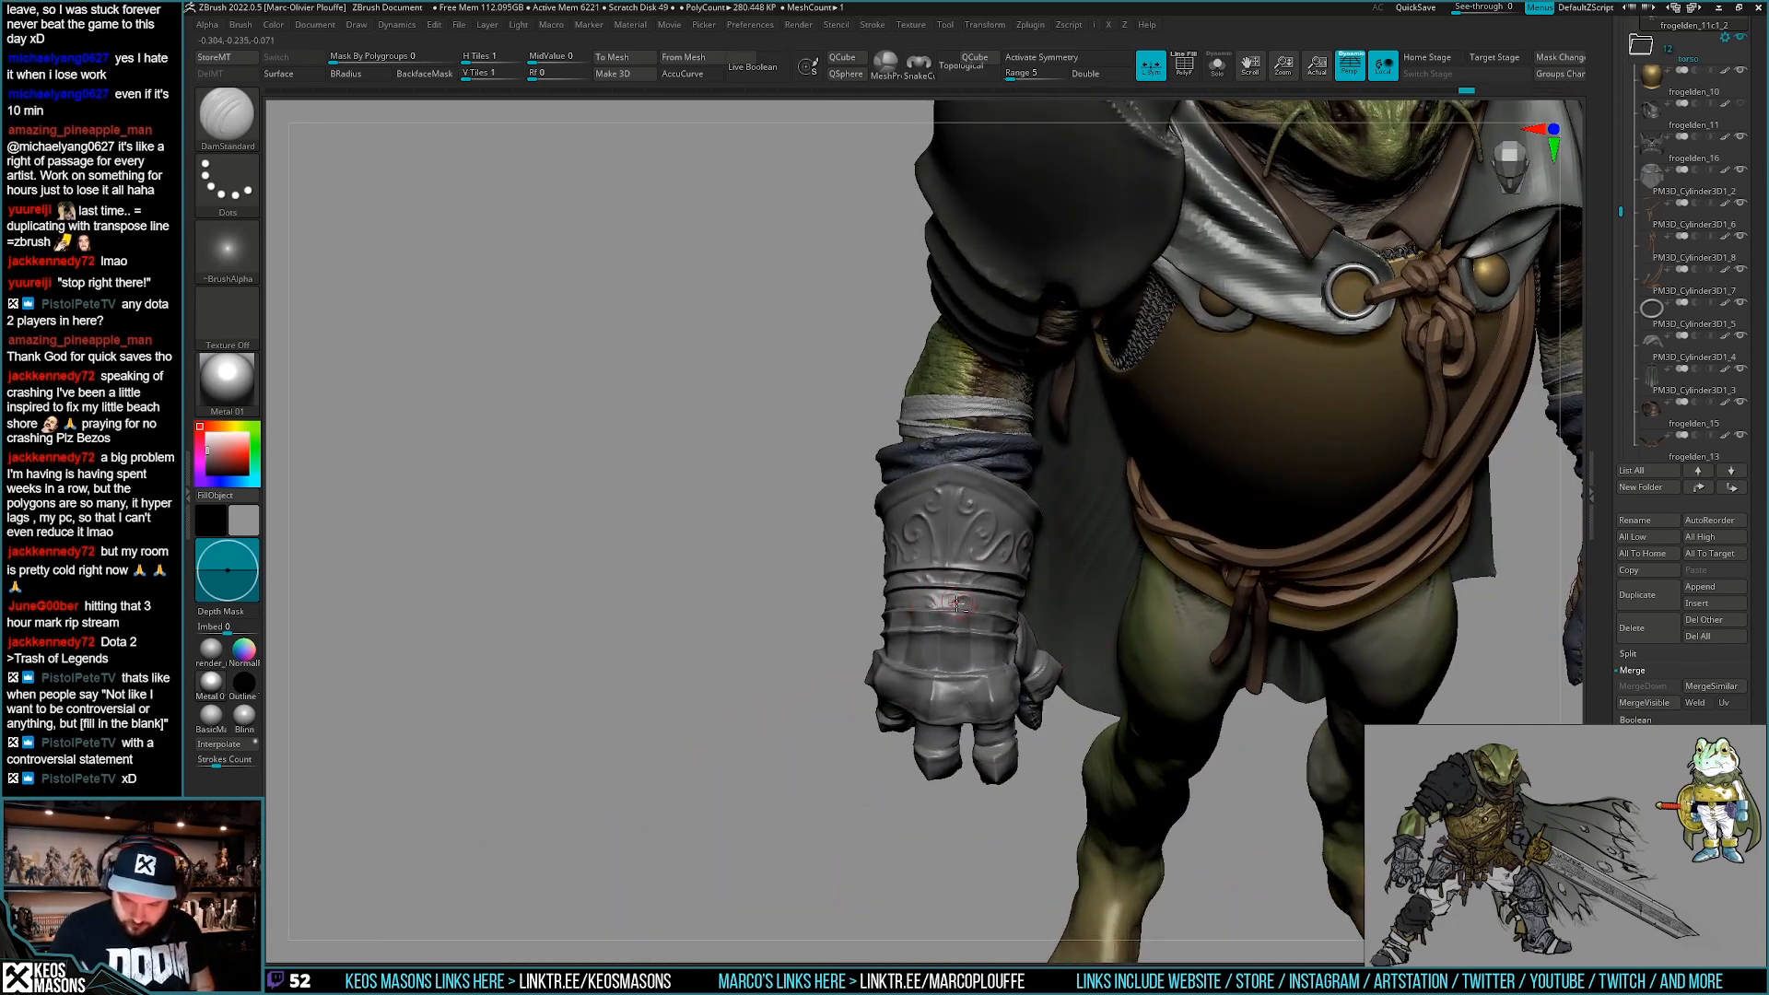
{"action": "mouse_move", "coordinate": [958, 601]}
{"action": "right_mouse_down"}
{"action": "mouse_move", "coordinate": [919, 599]}
{"action": "mouse_move", "coordinate": [1010, 565]}
{"action": "mouse_move", "coordinate": [952, 596]}
{"action": "right_mouse_up"}
Review the gauntlet on the whole figure and switch to the Move brush.
{"action": "right_click_drag", "start_coordinate": [1043, 648], "coordinate": [1041, 739]}
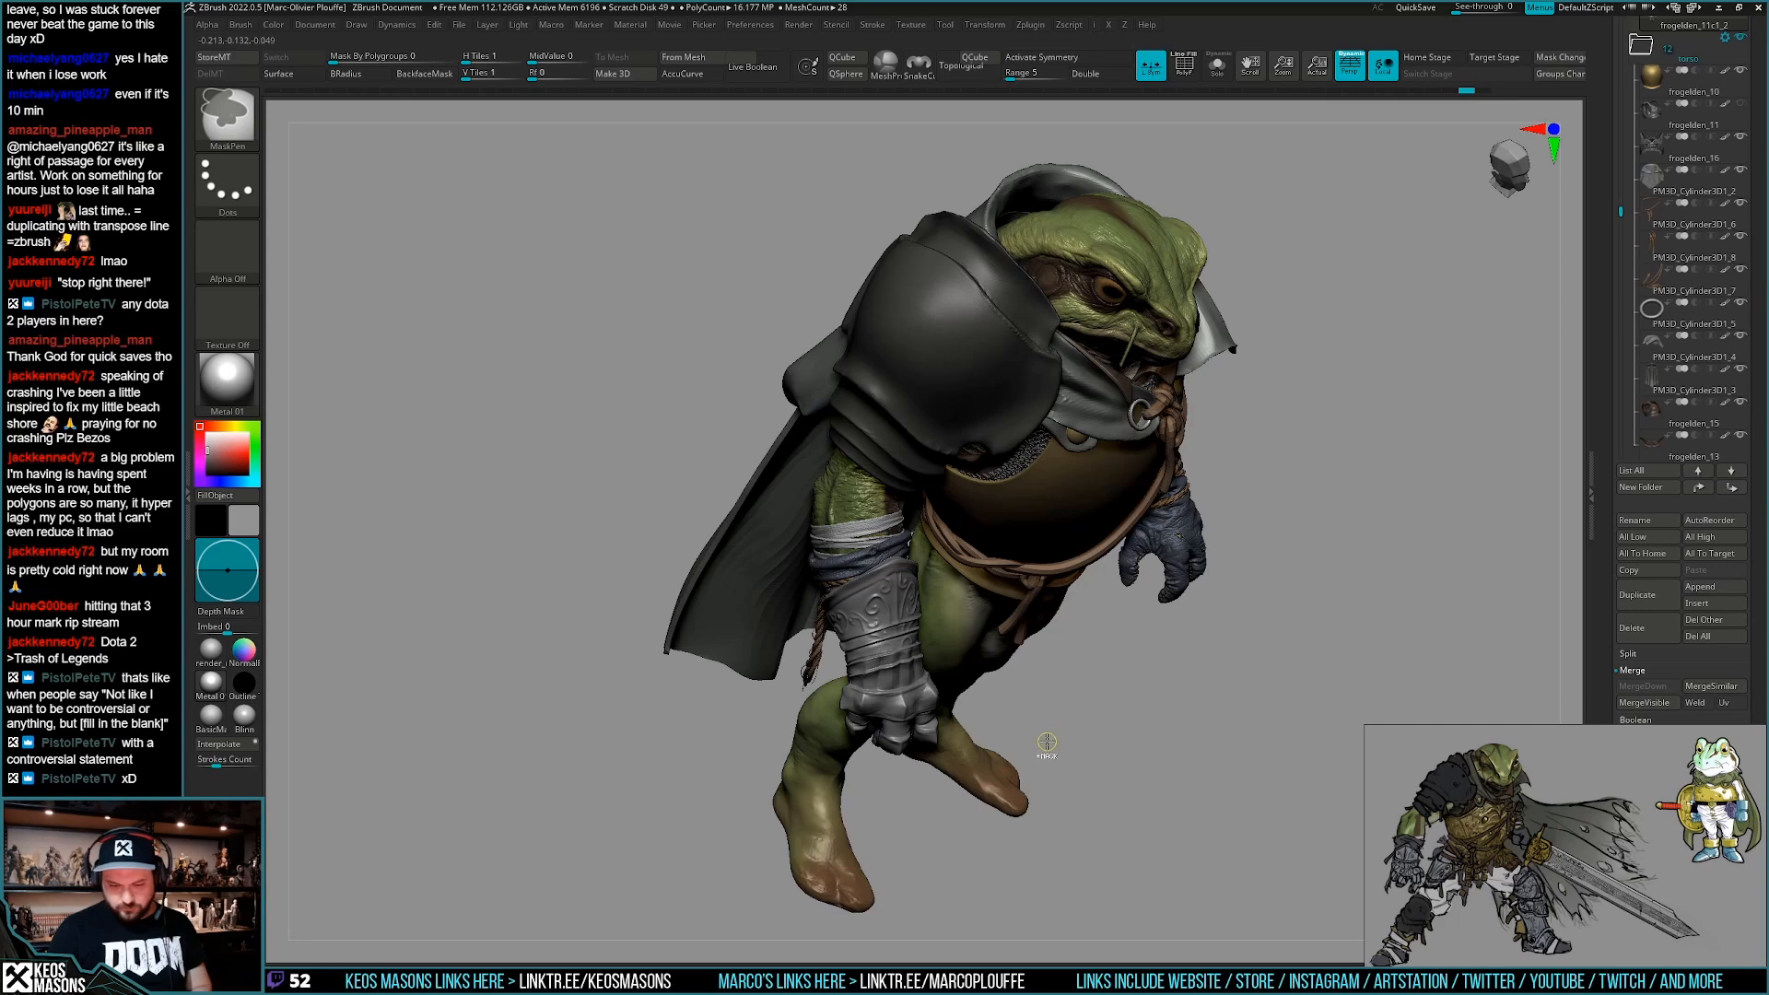
{"action": "right_click_drag", "start_coordinate": [1105, 707], "coordinate": [1024, 665]}
{"action": "right_click_drag", "start_coordinate": [1024, 665], "coordinate": [1031, 765], "text": "ctrl"}
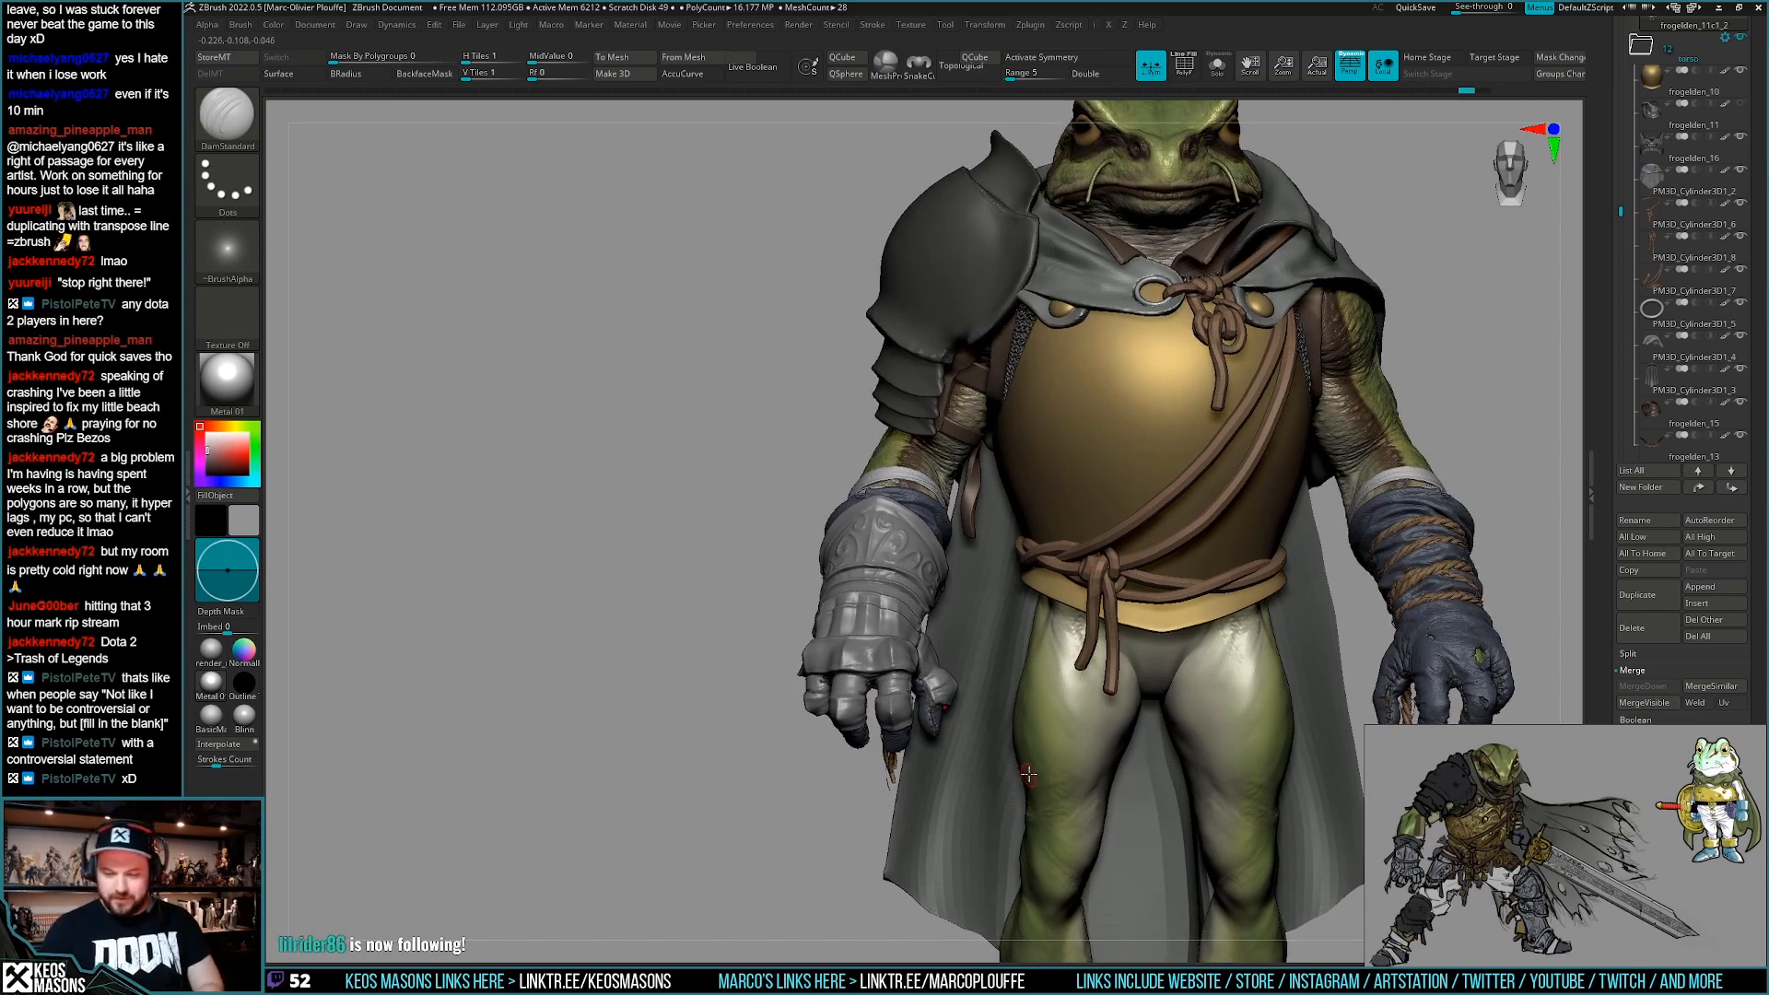
{"action": "mouse_move", "coordinate": [1045, 757]}
{"action": "right_mouse_down"}
{"action": "mouse_move", "coordinate": [949, 723]}
{"action": "mouse_move", "coordinate": [1047, 734]}
{"action": "right_mouse_up"}
{"action": "key", "text": "space"}
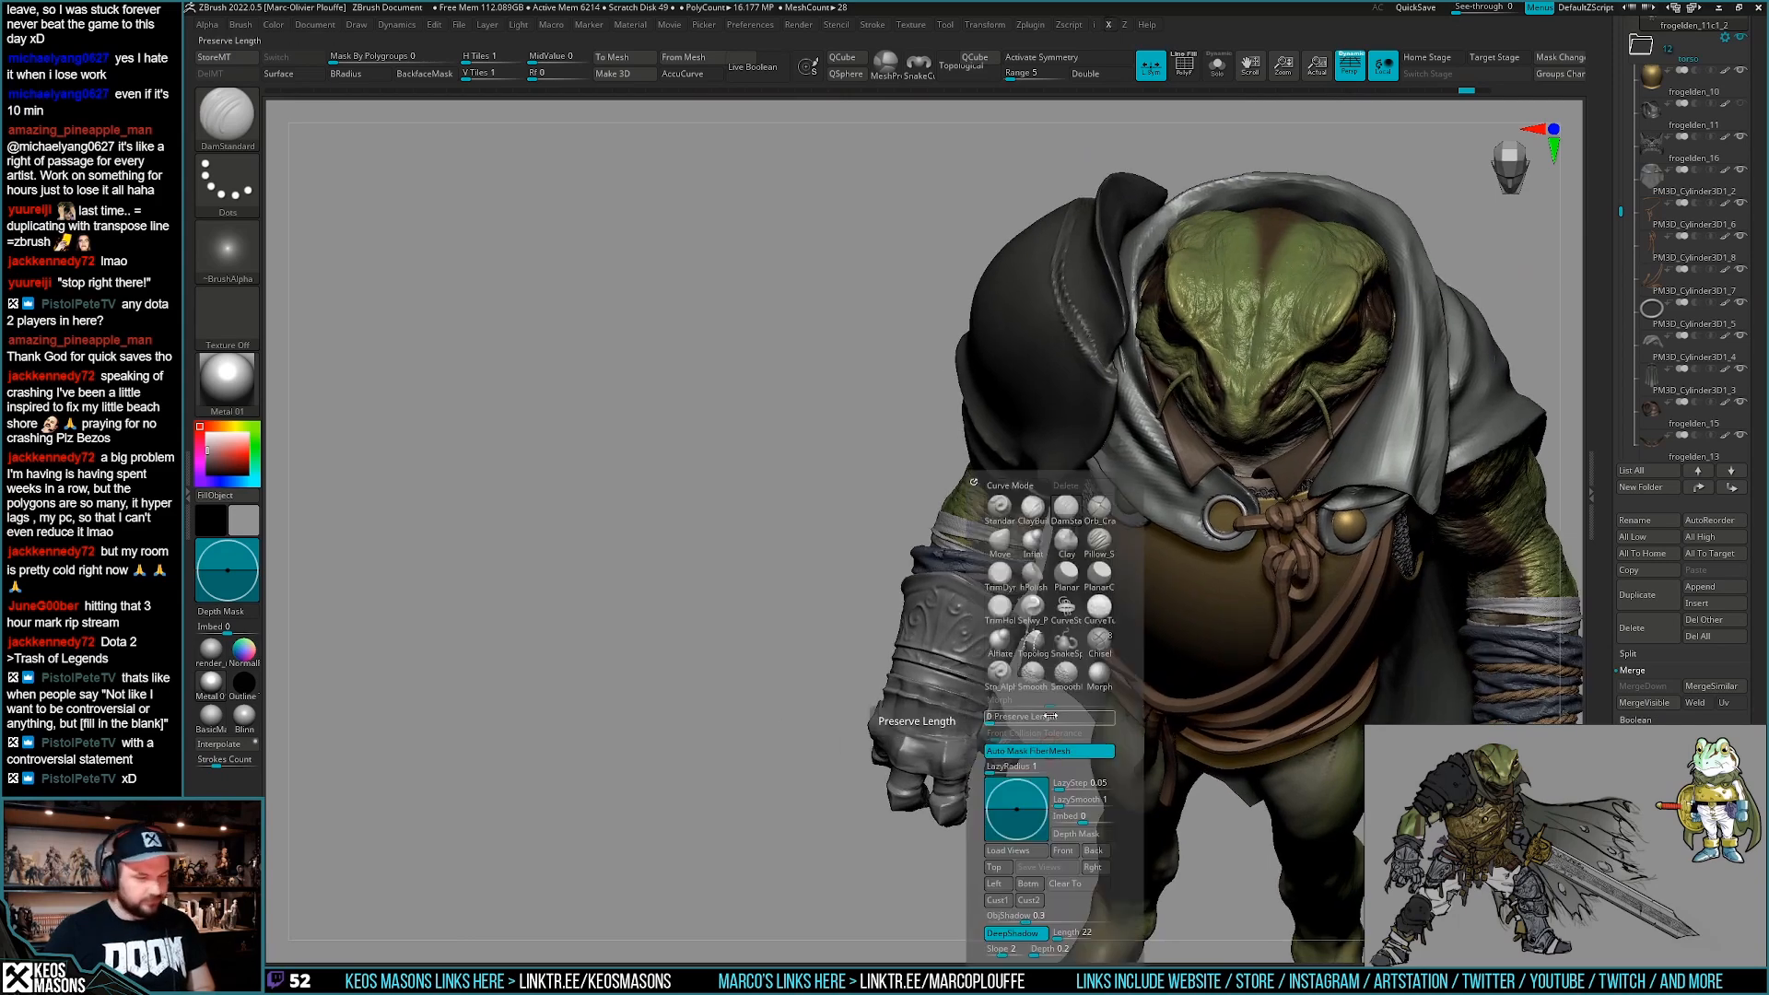
{"action": "left_click", "coordinate": [999, 541]}
{"action": "key", "text": "space"}
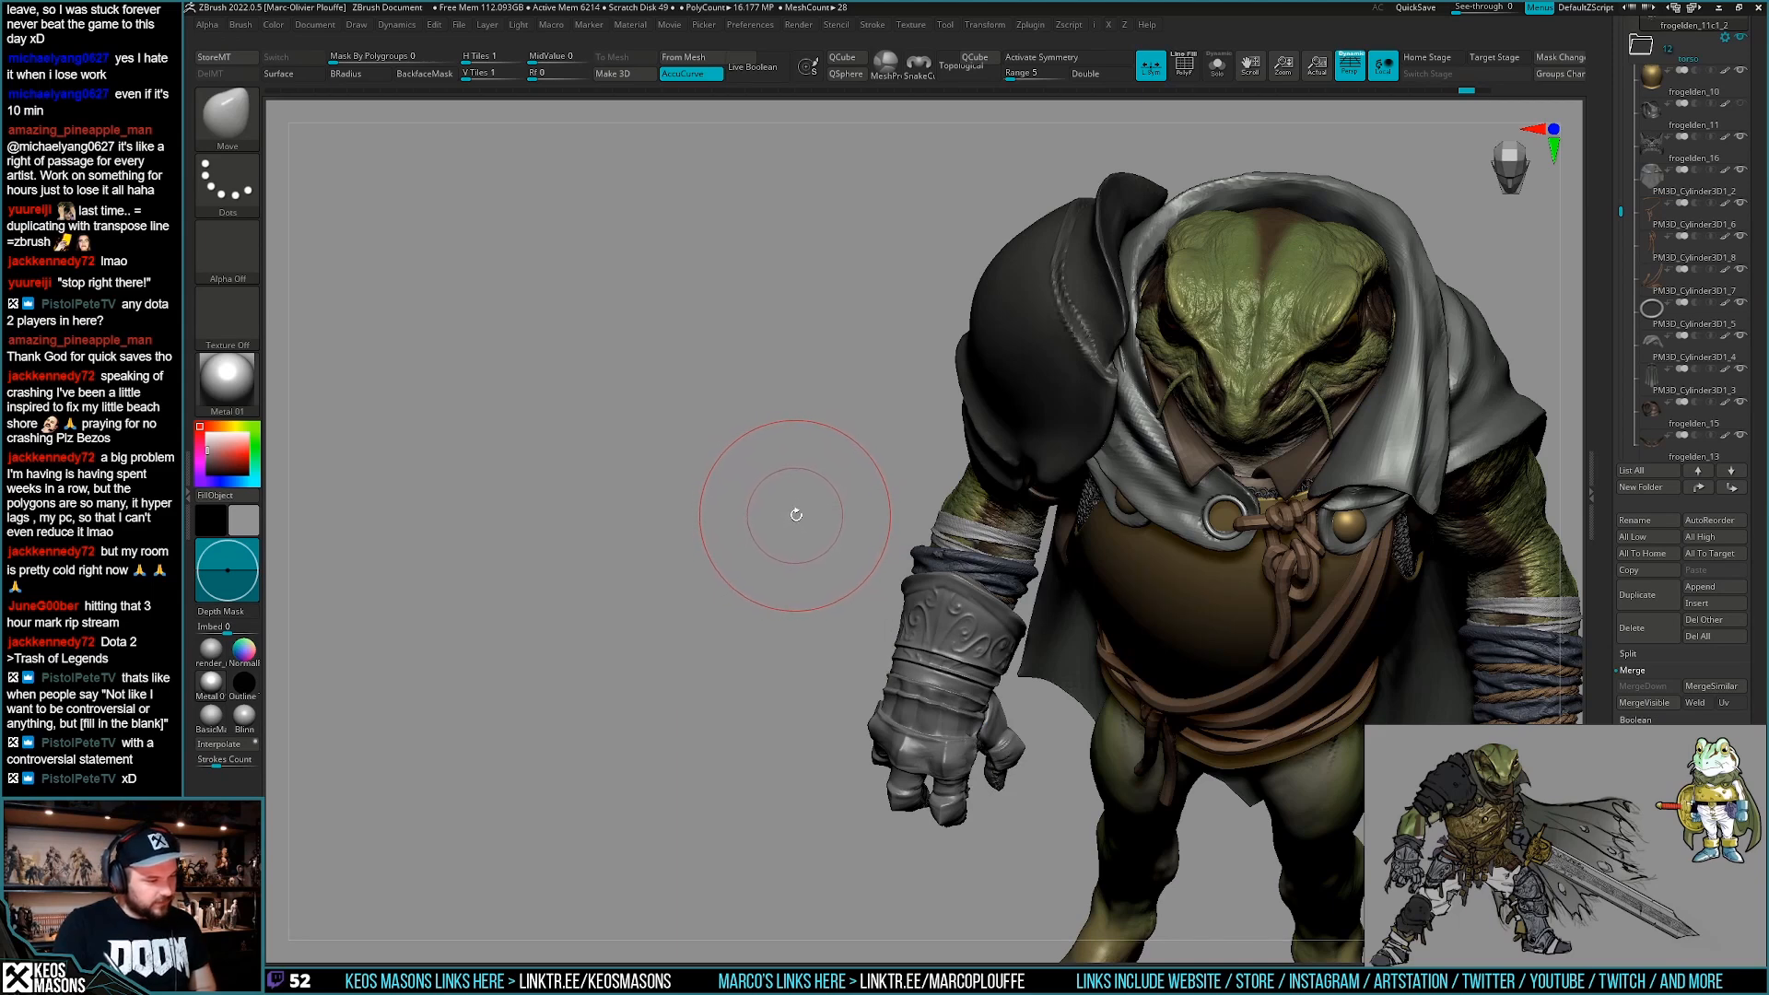
Isolate the gauntlet to check its shape from the cuff opening, and bring back the full figure.
{"action": "left_click_drag", "start_coordinate": [737, 713], "coordinate": [934, 609]}
{"action": "mouse_move", "coordinate": [934, 609]}
{"action": "right_mouse_down"}
{"action": "mouse_move", "coordinate": [956, 636]}
{"action": "mouse_move", "coordinate": [907, 628]}
{"action": "mouse_move", "coordinate": [962, 621]}
{"action": "mouse_move", "coordinate": [982, 593]}
{"action": "right_mouse_up"}
{"action": "mouse_move", "coordinate": [843, 603]}
{"action": "right_mouse_down"}
{"action": "mouse_move", "coordinate": [890, 616]}
{"action": "mouse_move", "coordinate": [888, 590]}
{"action": "mouse_move", "coordinate": [793, 495]}
{"action": "mouse_move", "coordinate": [870, 571]}
{"action": "mouse_move", "coordinate": [875, 556]}
{"action": "right_mouse_up"}
{"action": "key", "text": "alt+s"}
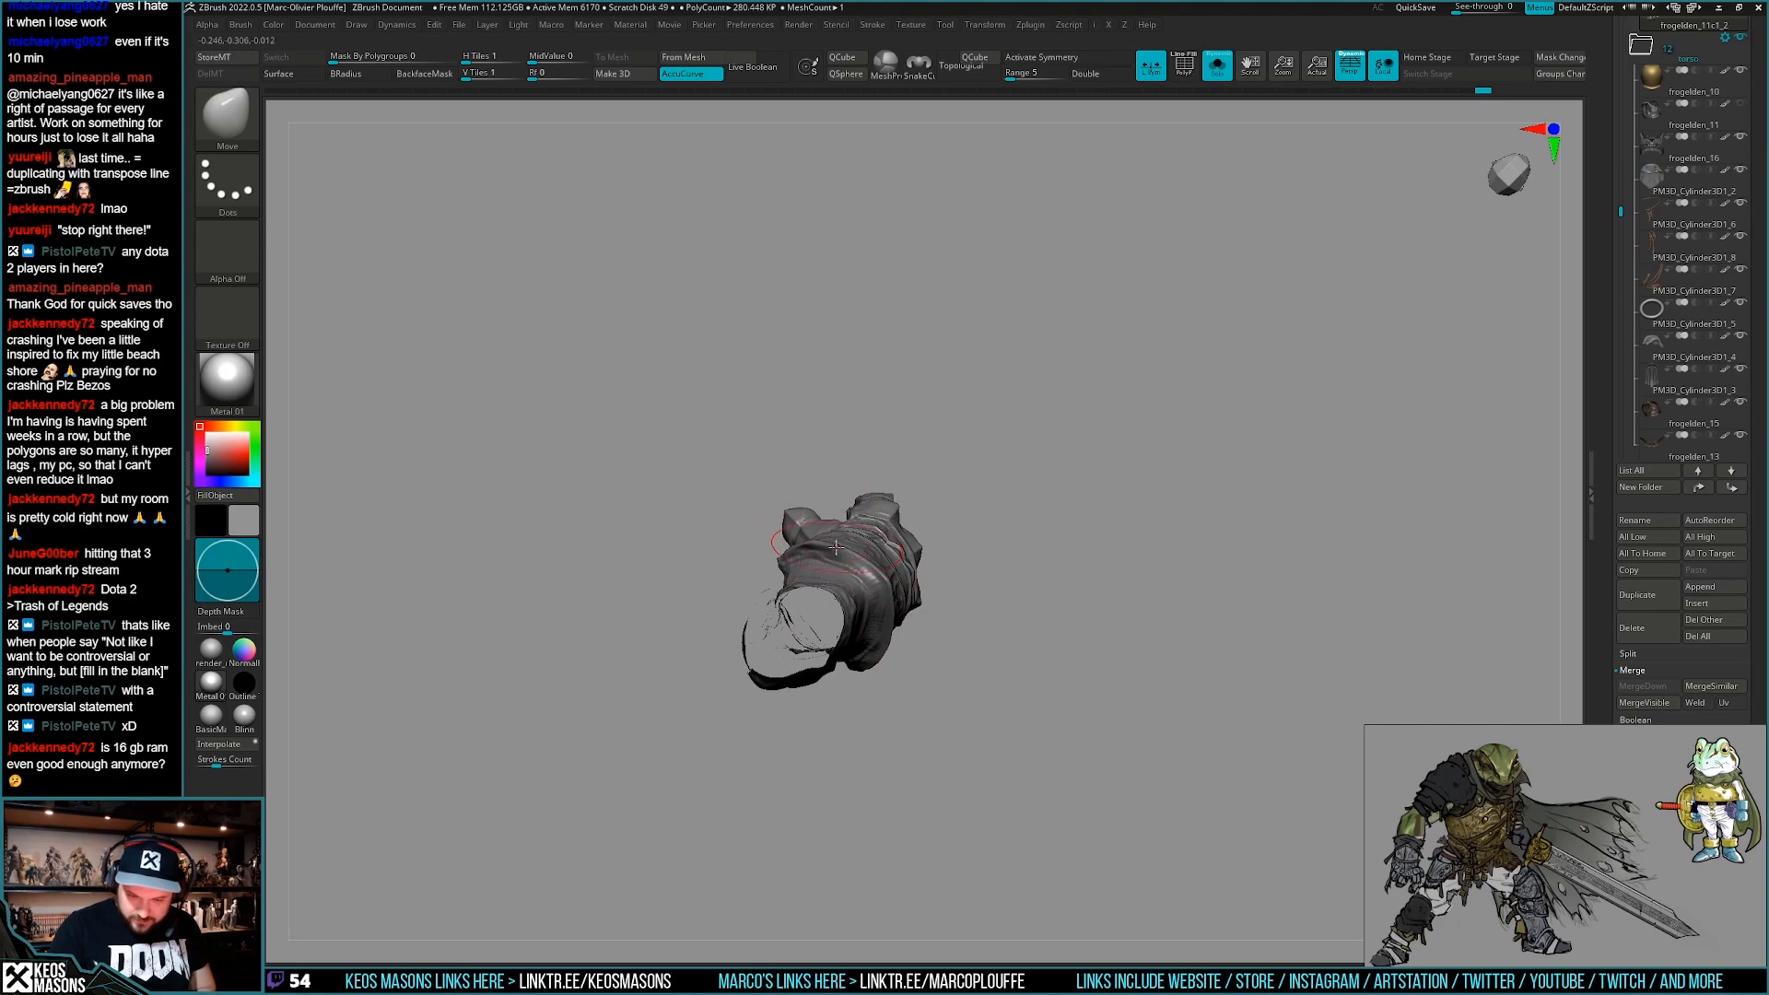
{"action": "right_click_drag", "start_coordinate": [889, 634], "coordinate": [999, 572]}
{"action": "key", "text": "alt+s"}
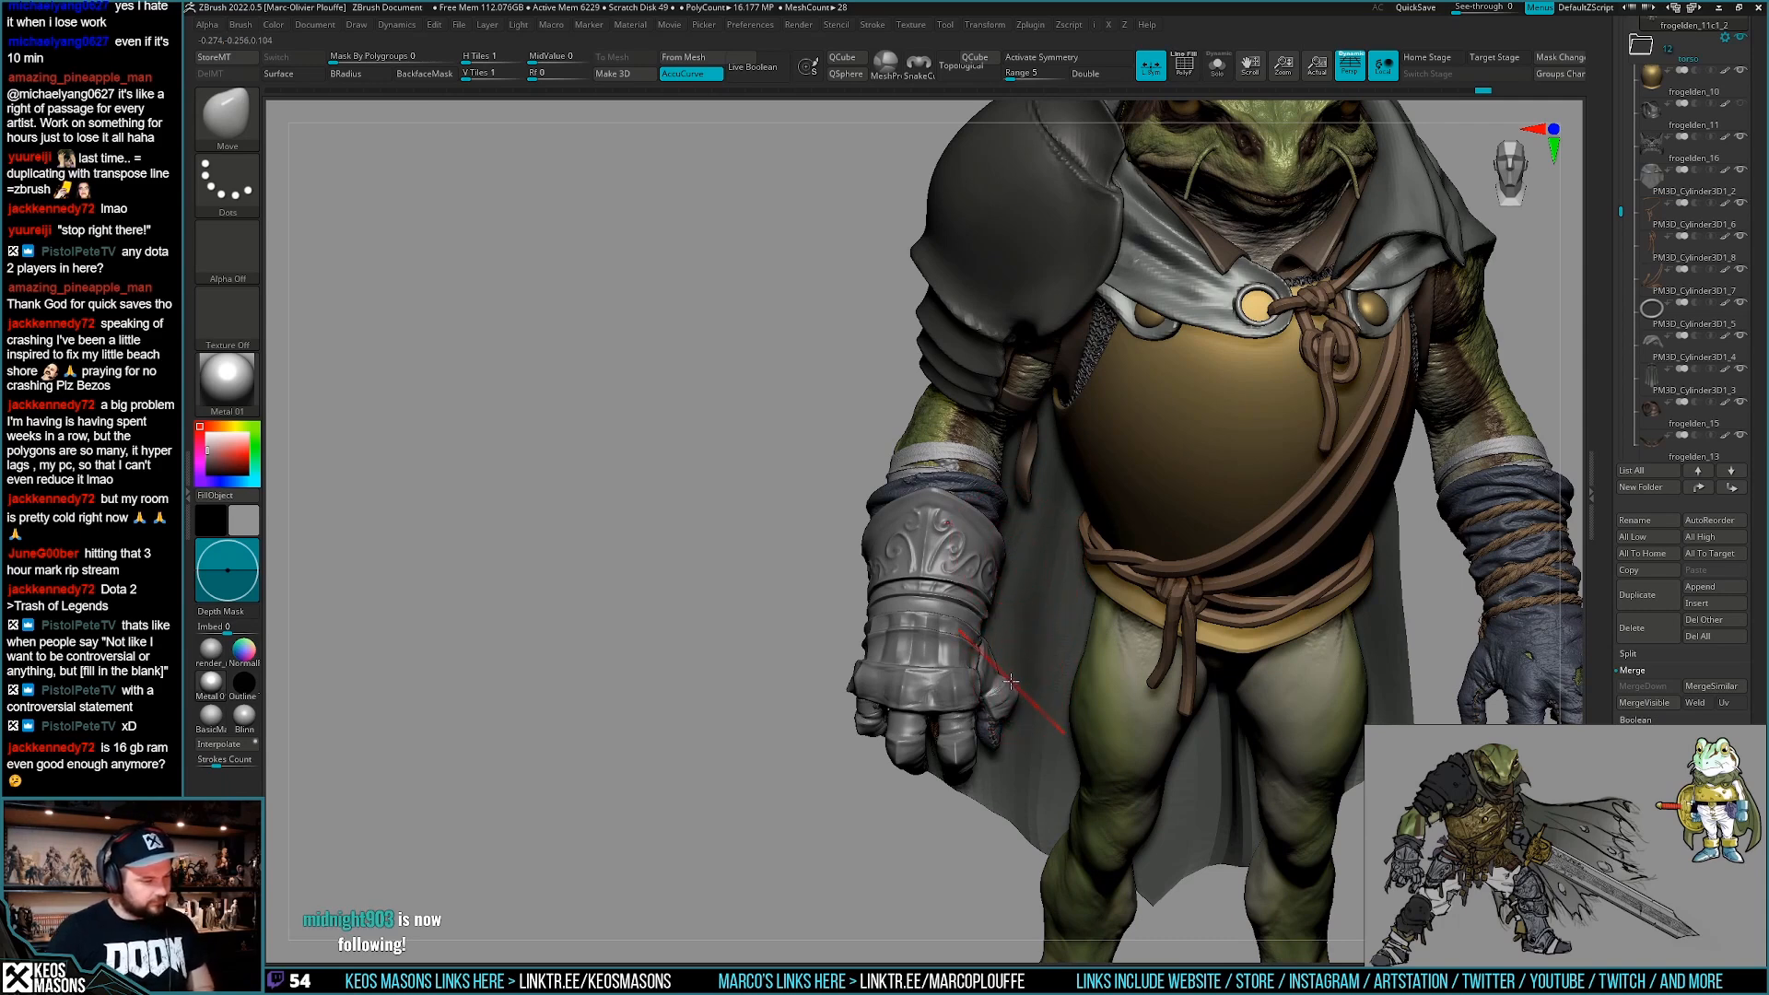
Nudge the shape of the gauntlet's thumb plate with the Move brush.
{"action": "right_click_drag", "start_coordinate": [1020, 637], "coordinate": [921, 723]}
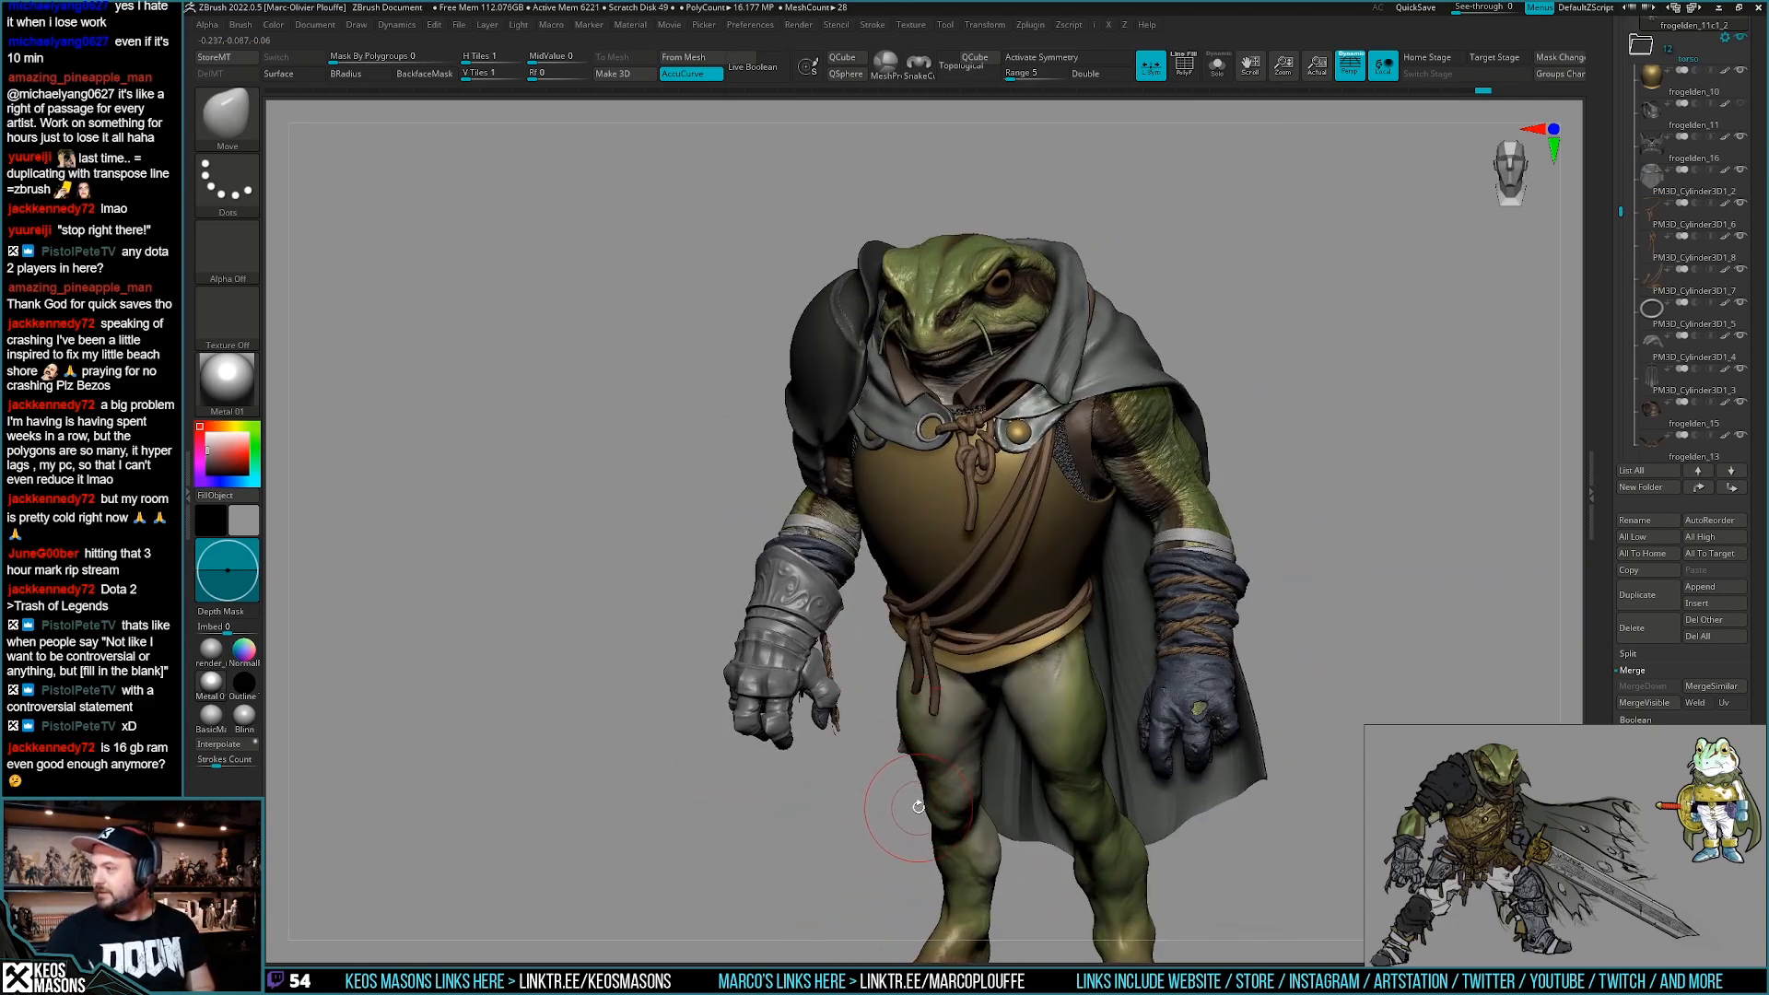
{"action": "mouse_move", "coordinate": [915, 789]}
{"action": "right_mouse_down"}
{"action": "mouse_move", "coordinate": [938, 785]}
{"action": "mouse_move", "coordinate": [888, 775]}
{"action": "right_mouse_up"}
{"action": "mouse_move", "coordinate": [888, 776]}
{"action": "right_mouse_down", "text": "alt"}
{"action": "mouse_move", "coordinate": [936, 754]}
{"action": "mouse_move", "coordinate": [886, 790]}
{"action": "right_mouse_up", "text": "alt"}
{"action": "right_click", "coordinate": [807, 719]}
{"action": "right_click_drag", "start_coordinate": [807, 700], "coordinate": [855, 637]}
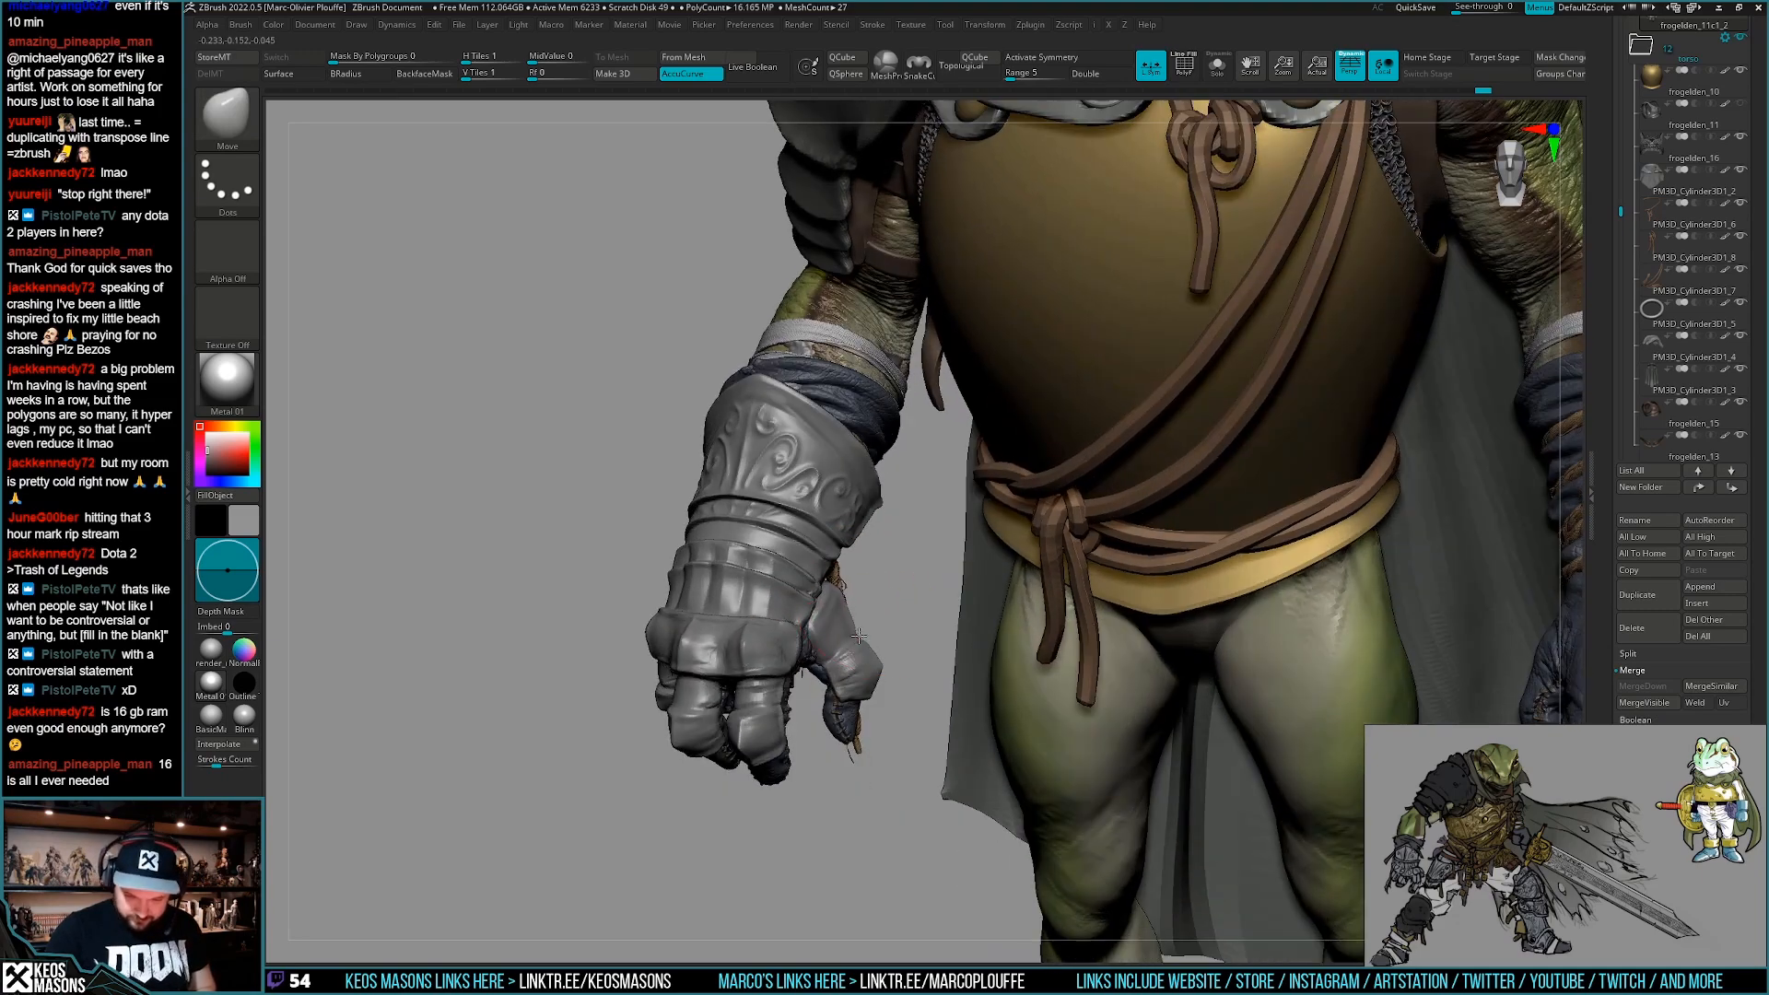
{"action": "left_click_drag", "start_coordinate": [870, 675], "coordinate": [864, 678]}
{"action": "mouse_move", "coordinate": [859, 681]}
{"action": "right_mouse_down"}
{"action": "mouse_move", "coordinate": [886, 675]}
{"action": "mouse_move", "coordinate": [845, 626]}
{"action": "mouse_move", "coordinate": [816, 682]}
{"action": "mouse_move", "coordinate": [857, 576]}
{"action": "mouse_move", "coordinate": [875, 783]}
{"action": "mouse_move", "coordinate": [930, 803]}
{"action": "mouse_move", "coordinate": [891, 822]}
{"action": "mouse_move", "coordinate": [898, 865]}
{"action": "right_mouse_up"}
{"action": "right_click", "coordinate": [816, 682]}
{"action": "right_click_drag", "start_coordinate": [898, 866], "coordinate": [884, 801]}
Fill the whole gauntlet with the Metal 01 material in light grey.
{"action": "right_click_drag", "start_coordinate": [1151, 544], "coordinate": [1233, 624]}
{"action": "right_click", "coordinate": [1232, 624]}
{"action": "left_click_drag", "start_coordinate": [1625, 912], "coordinate": [1625, 509]}
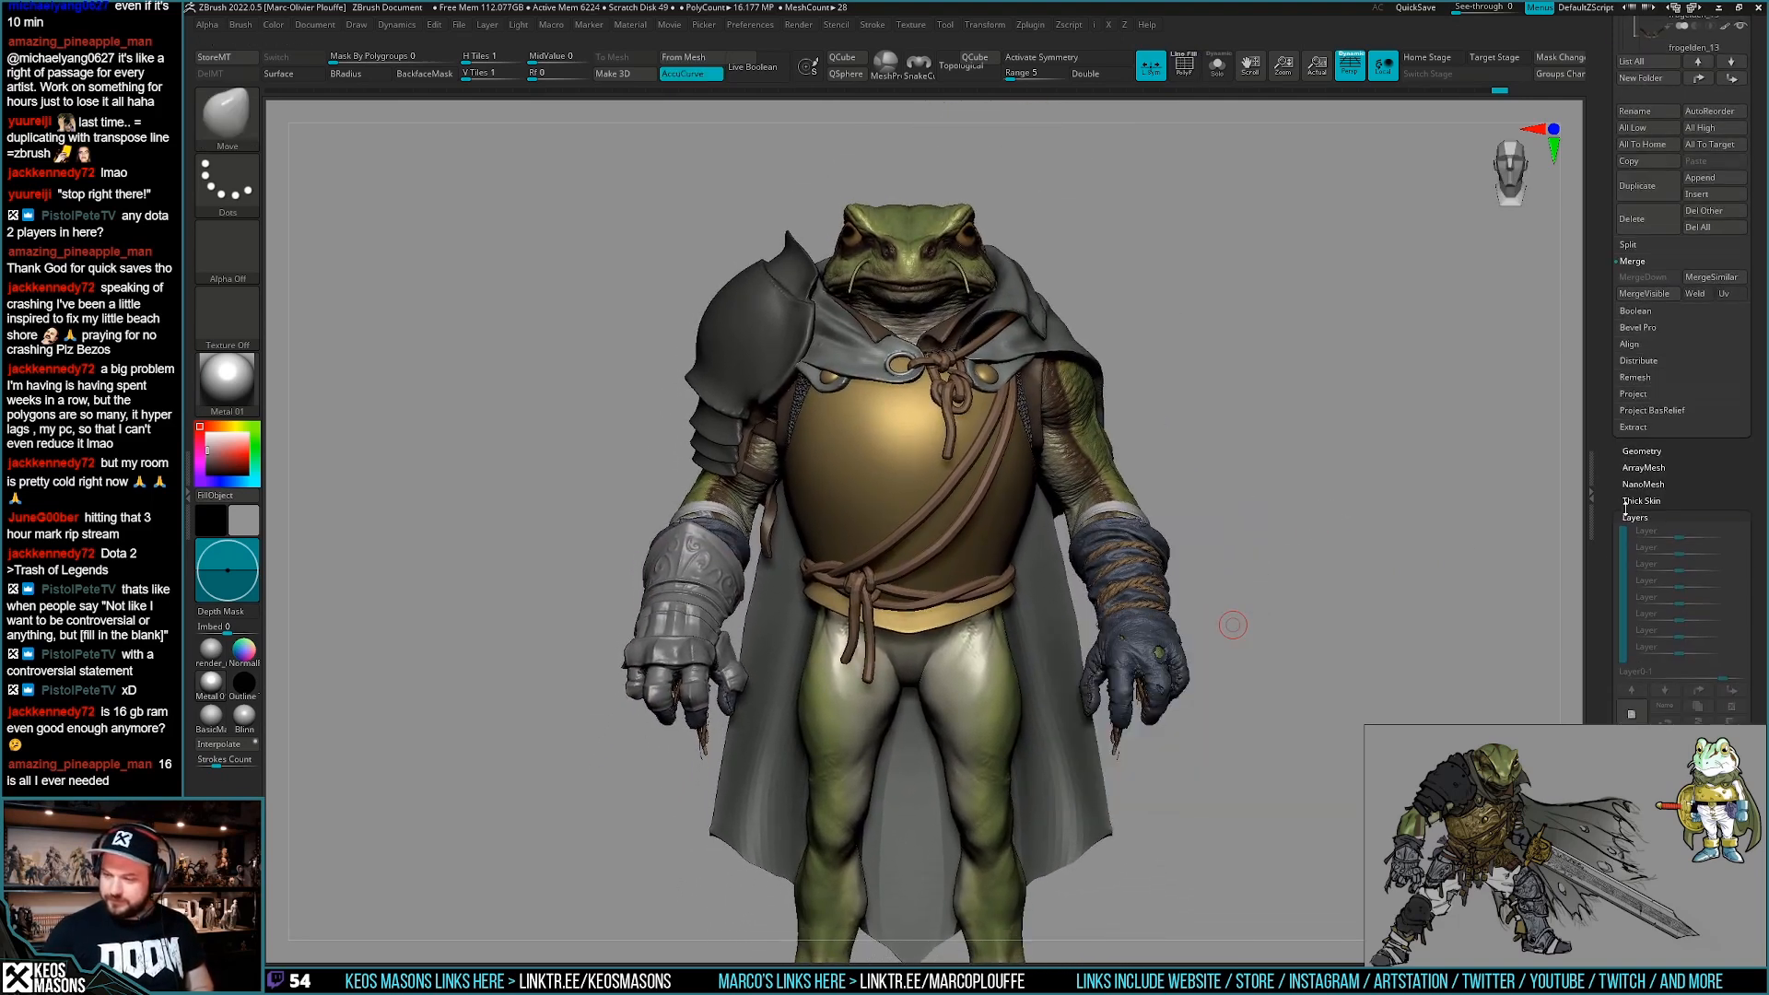
{"action": "right_click", "coordinate": [1259, 592]}
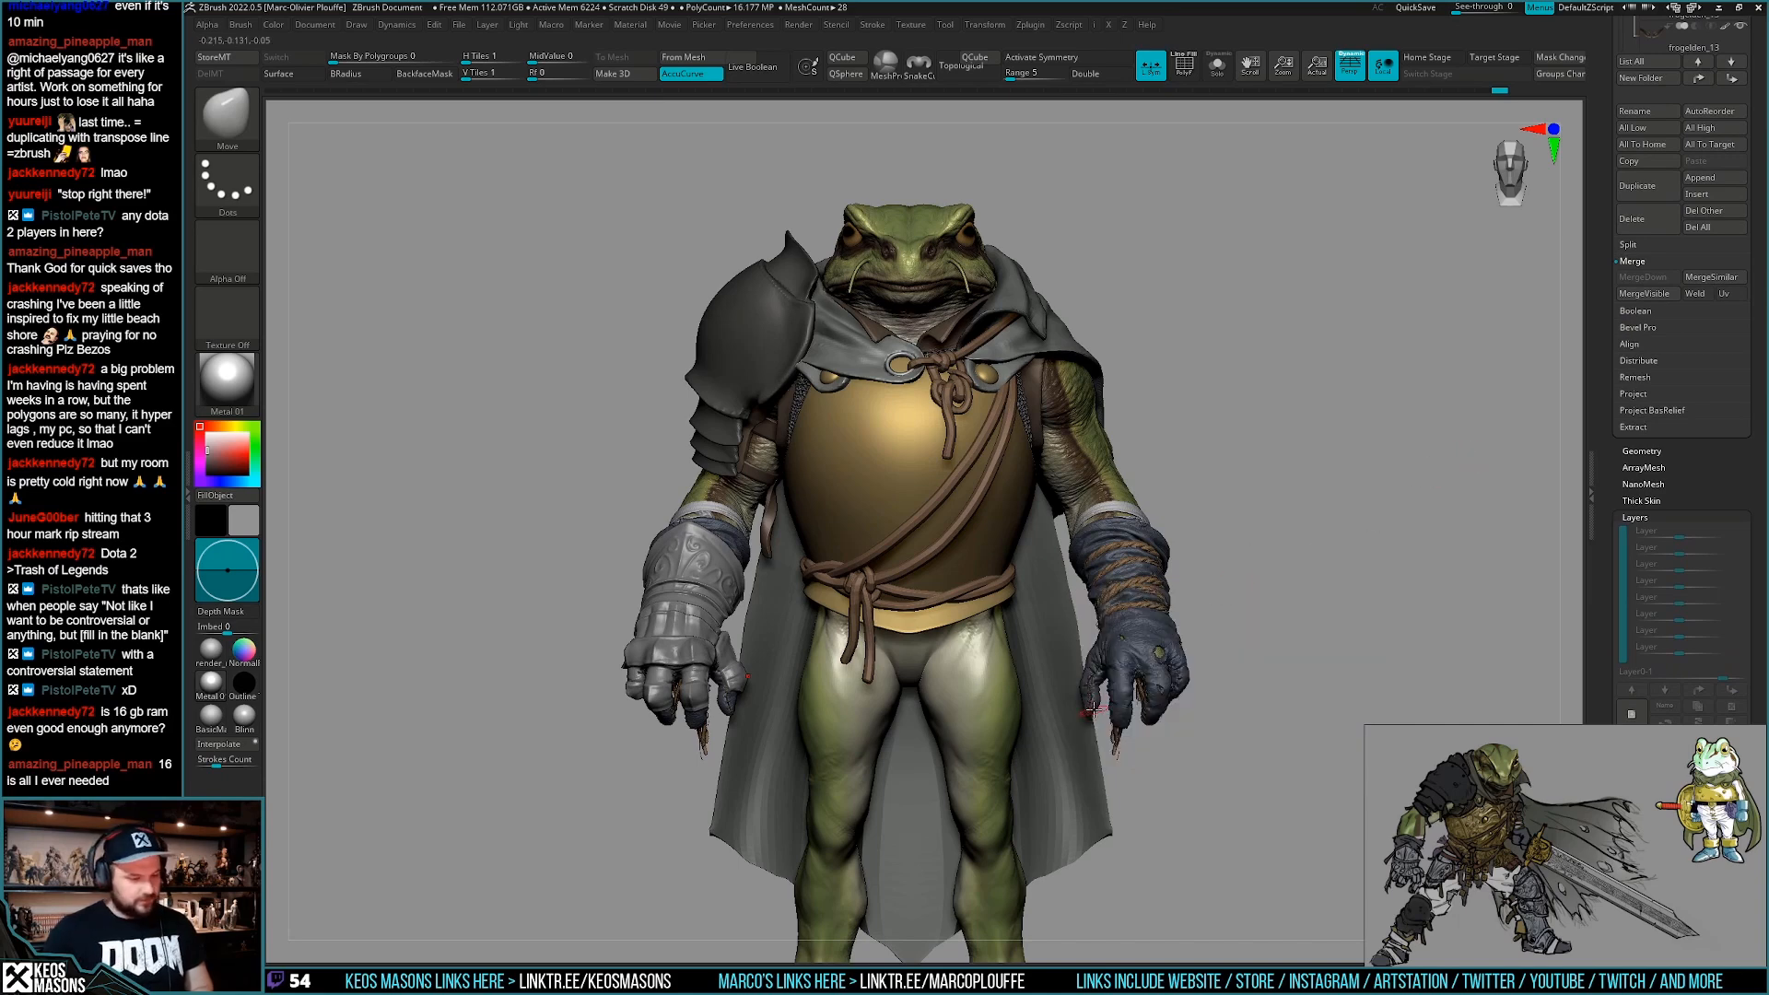
{"action": "right_click", "coordinate": [1128, 681]}
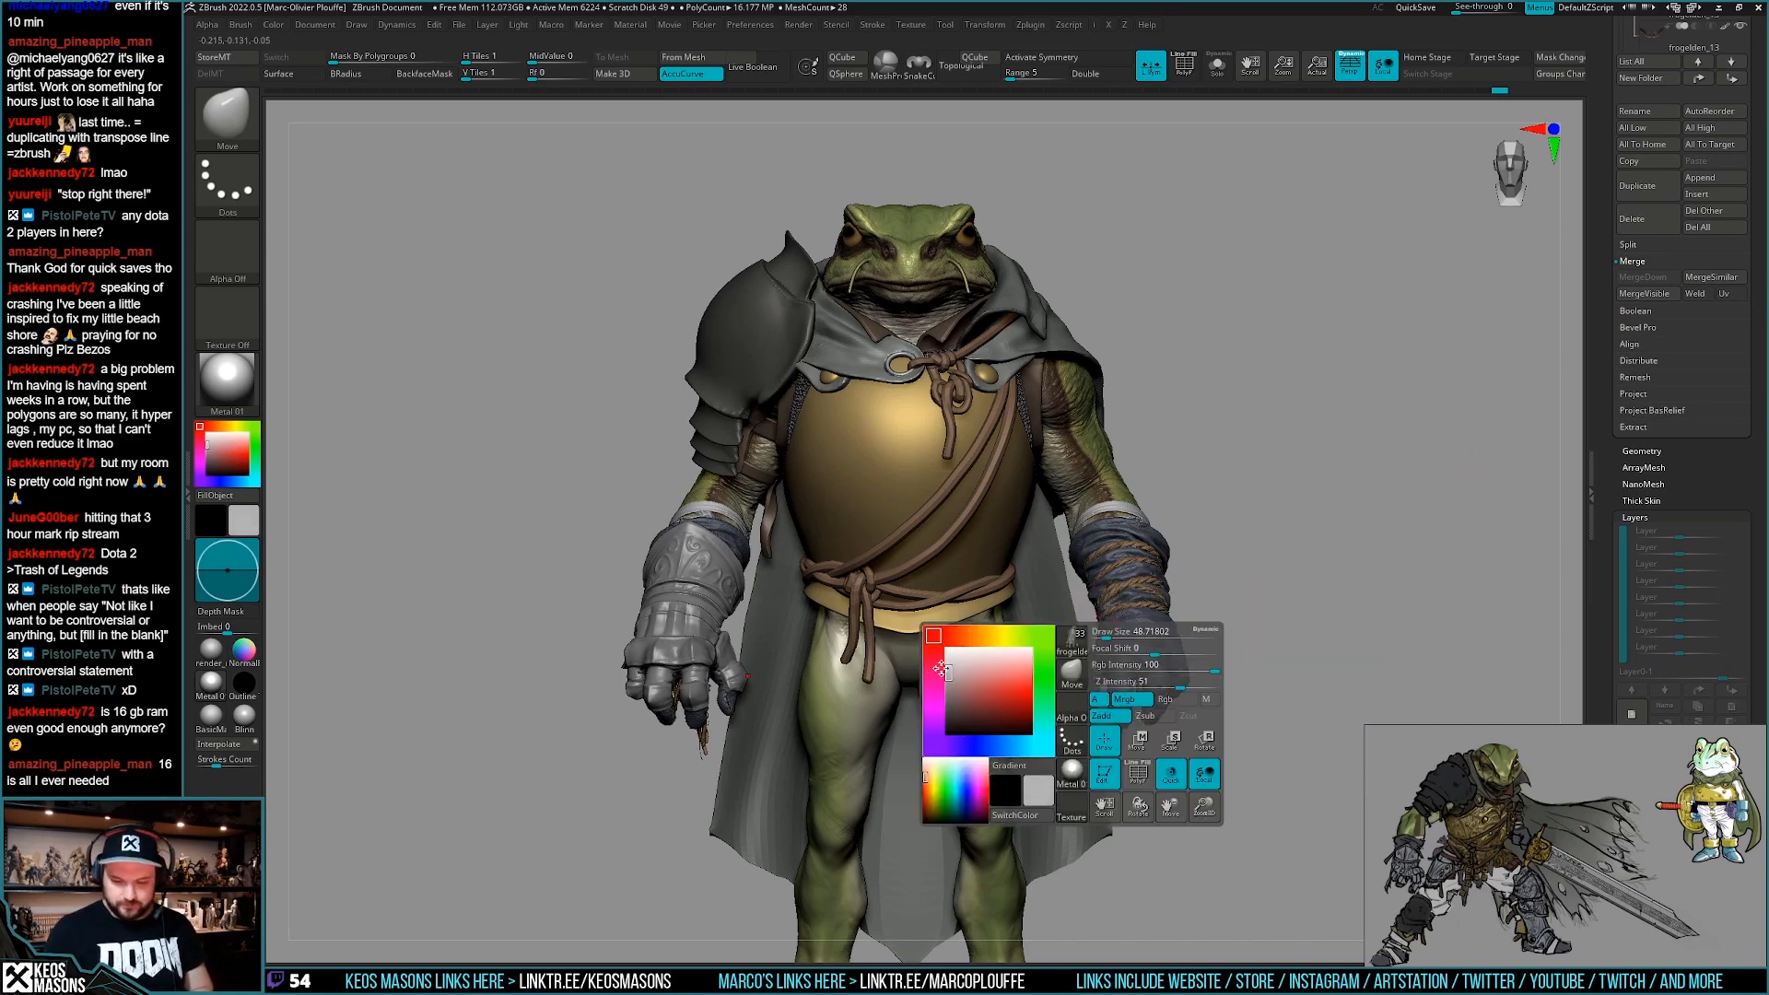
{"action": "mouse_move", "coordinate": [972, 808]}
{"action": "right_mouse_down"}
{"action": "mouse_move", "coordinate": [1004, 783]}
{"action": "mouse_move", "coordinate": [958, 813]}
{"action": "mouse_move", "coordinate": [1004, 727]}
{"action": "right_mouse_up"}
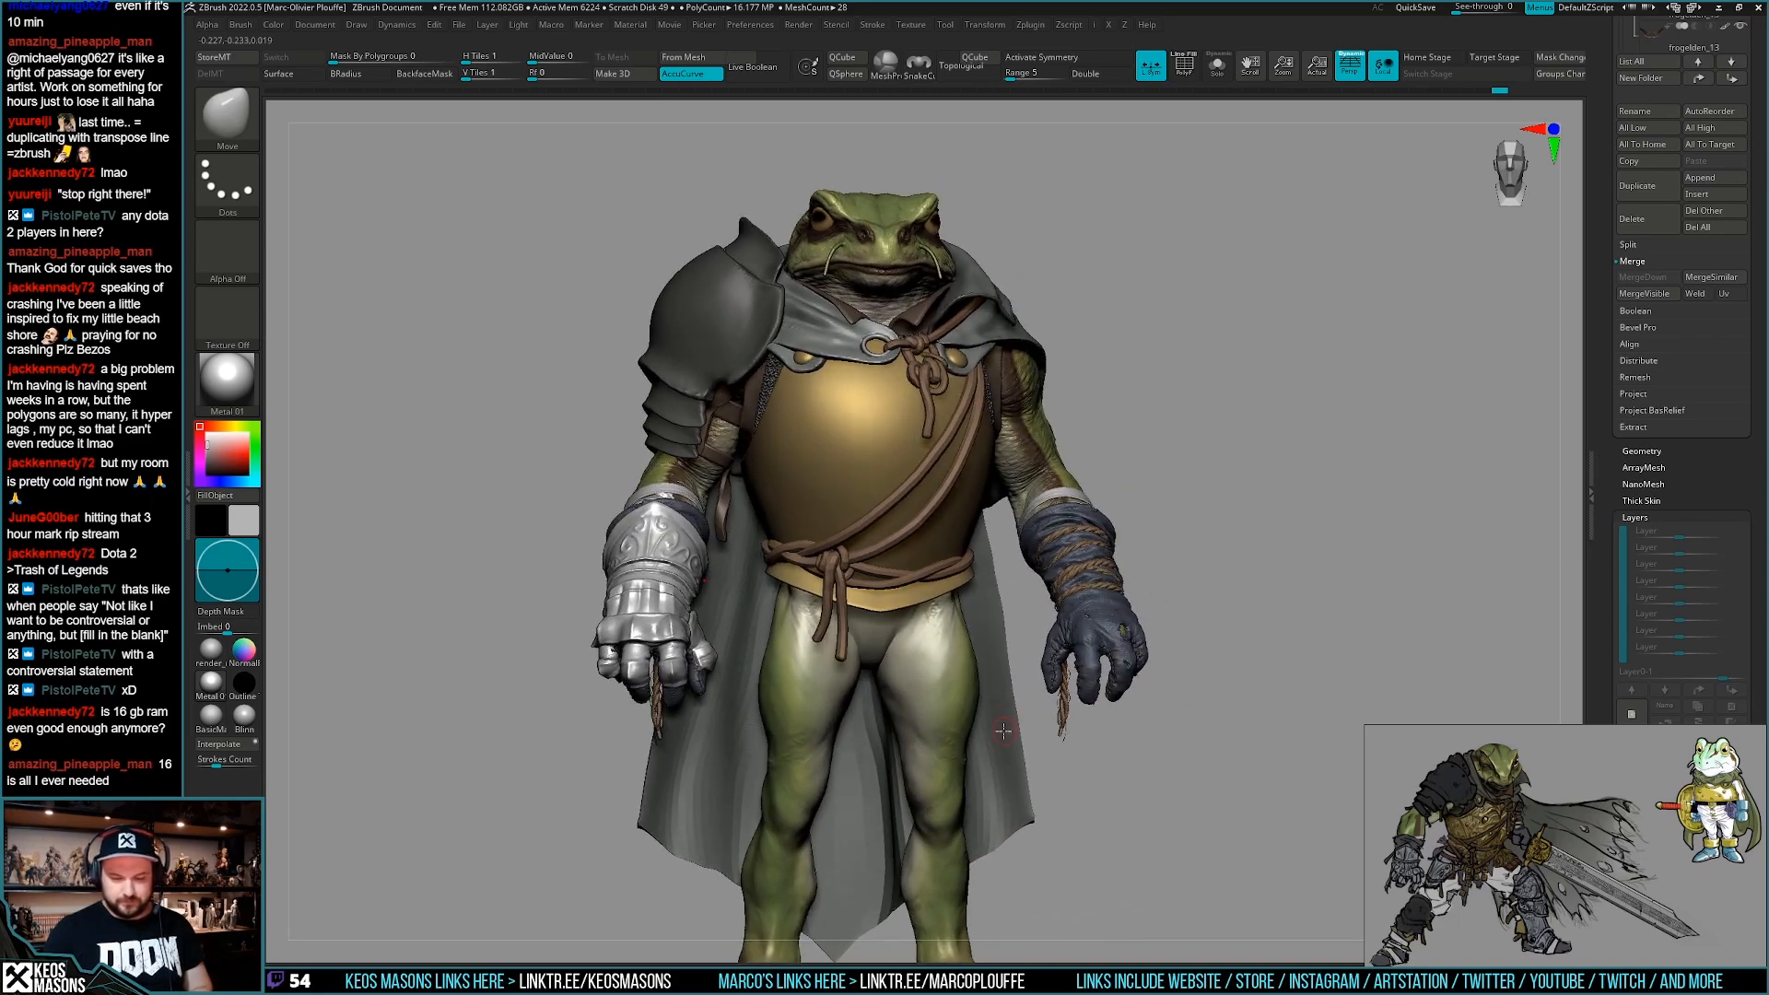
{"action": "right_click", "coordinate": [1002, 726]}
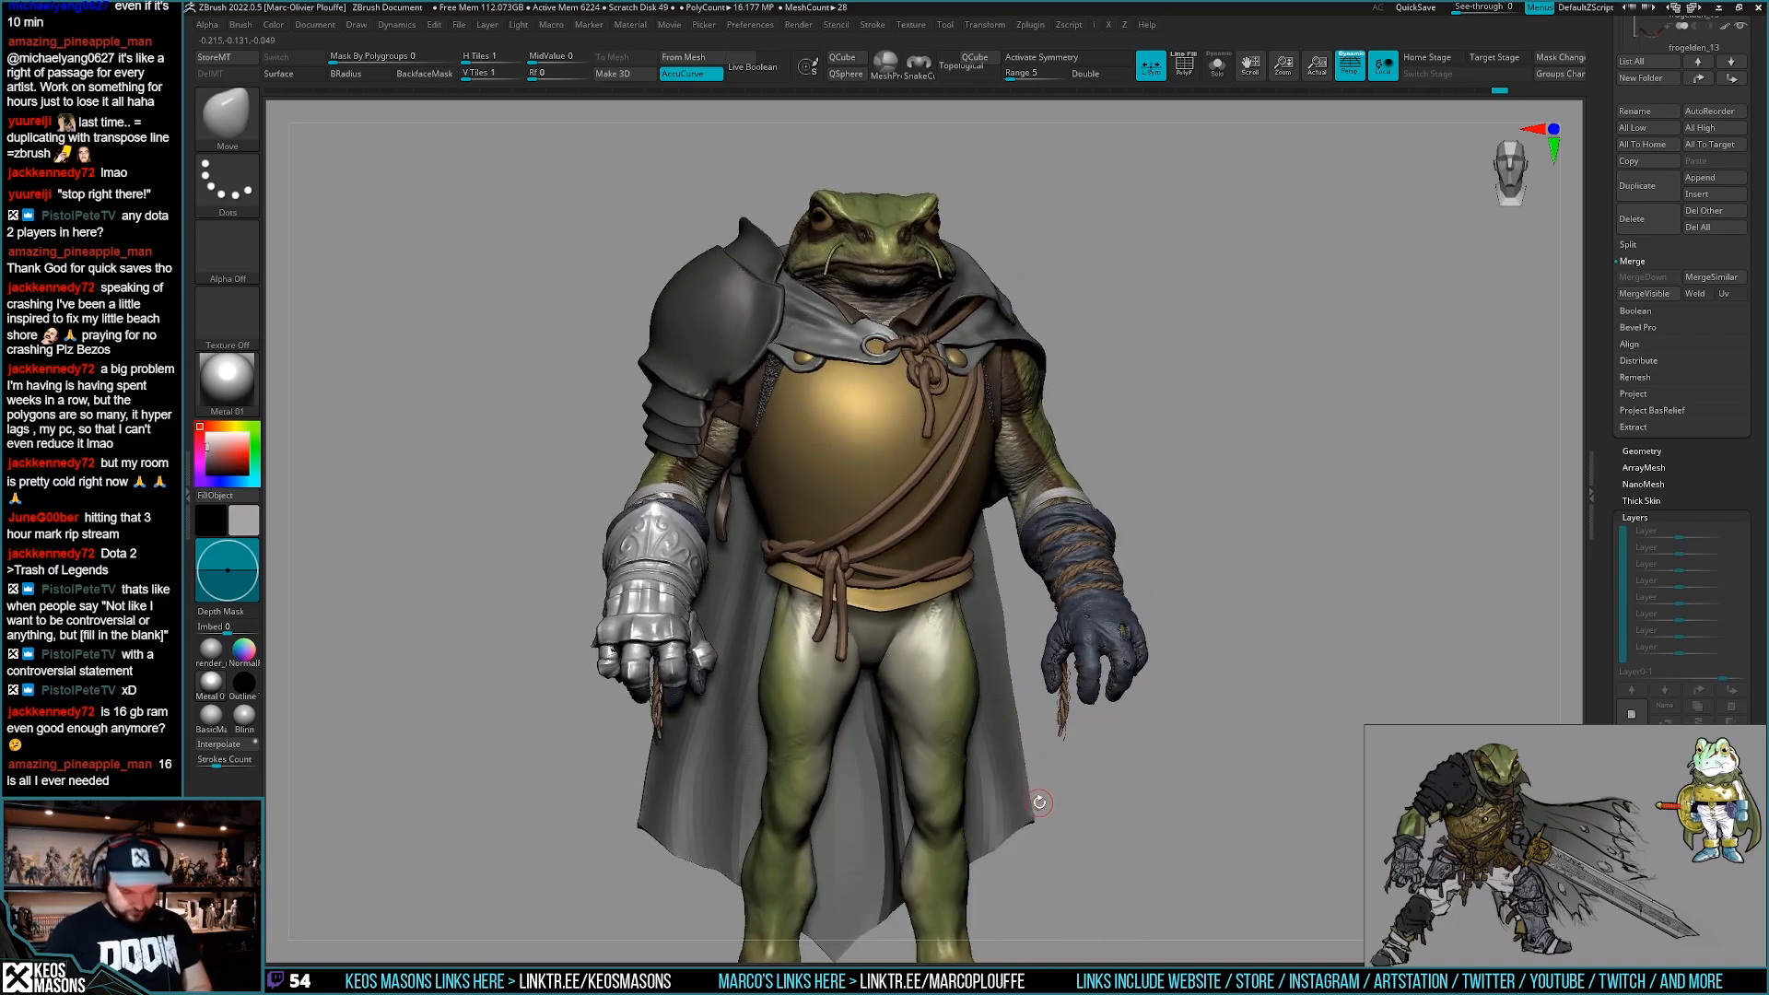
{"action": "right_click_drag", "start_coordinate": [1025, 779], "coordinate": [1017, 791]}
{"action": "right_click", "coordinate": [1006, 783]}
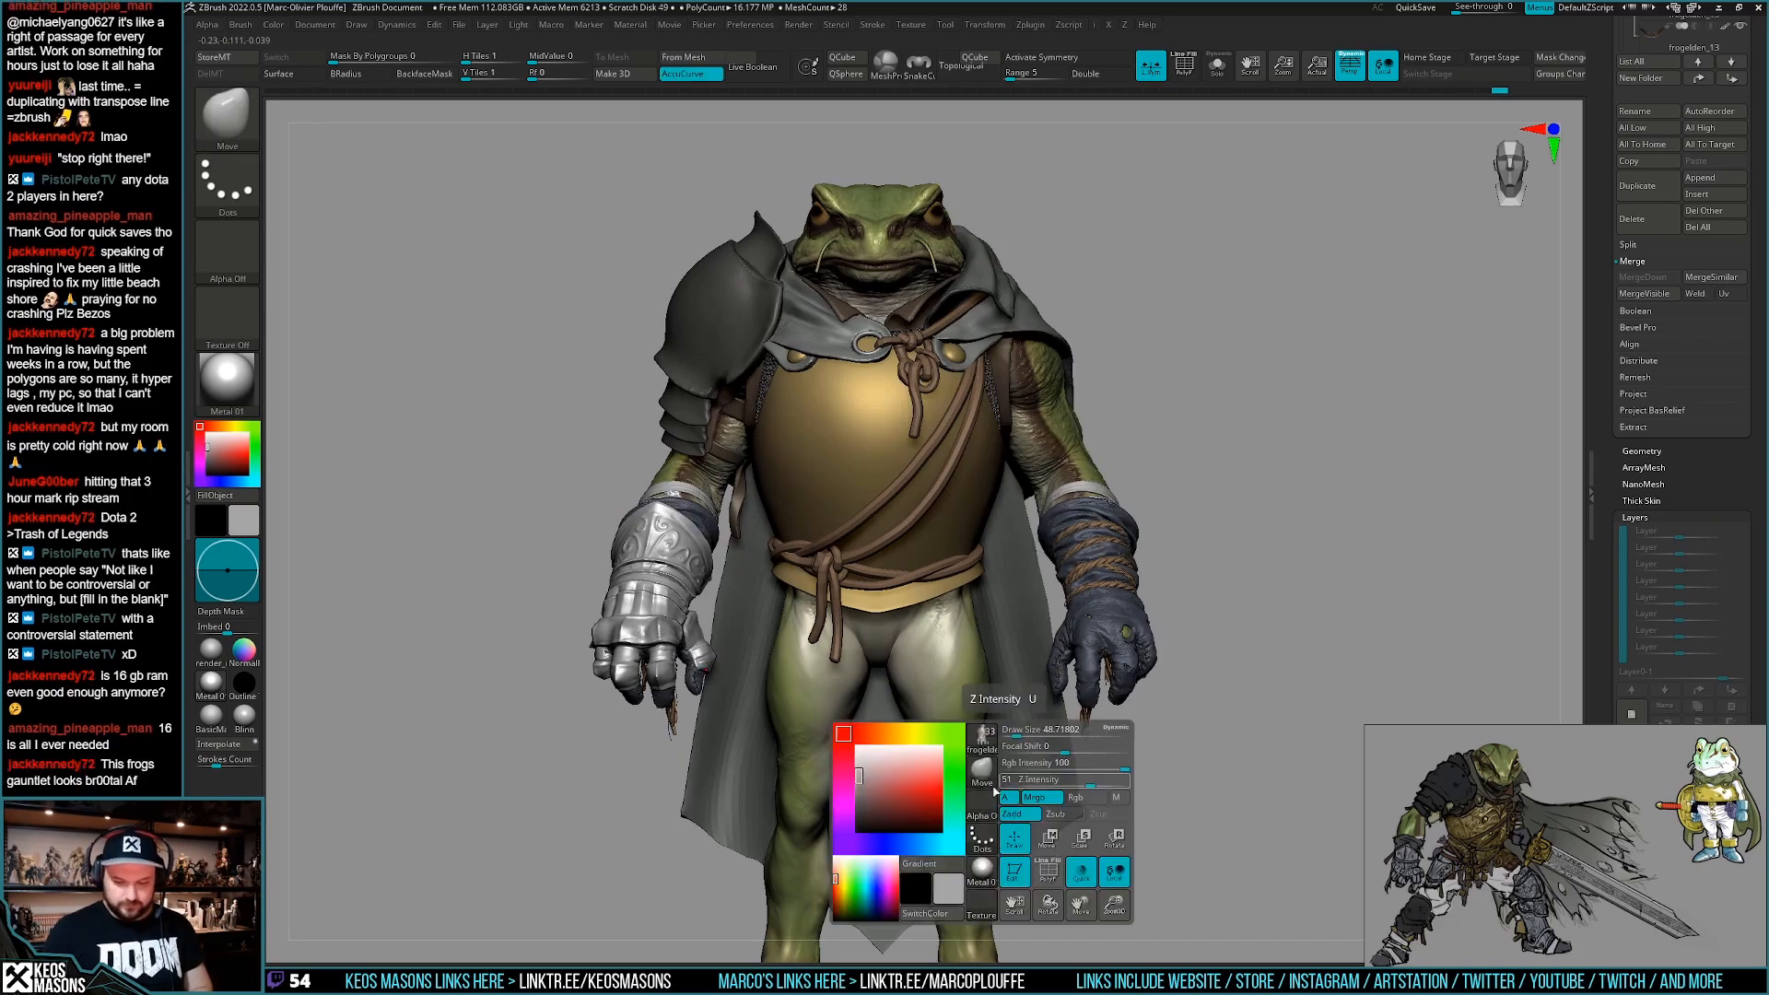
Select the hooded cape and preview it with the NormalRGBMat and BasicMaterial materials.
{"action": "right_click_drag", "start_coordinate": [1118, 732], "coordinate": [929, 750]}
{"action": "left_click", "coordinate": [253, 656]}
{"action": "right_click_drag", "start_coordinate": [1059, 755], "coordinate": [1096, 710]}
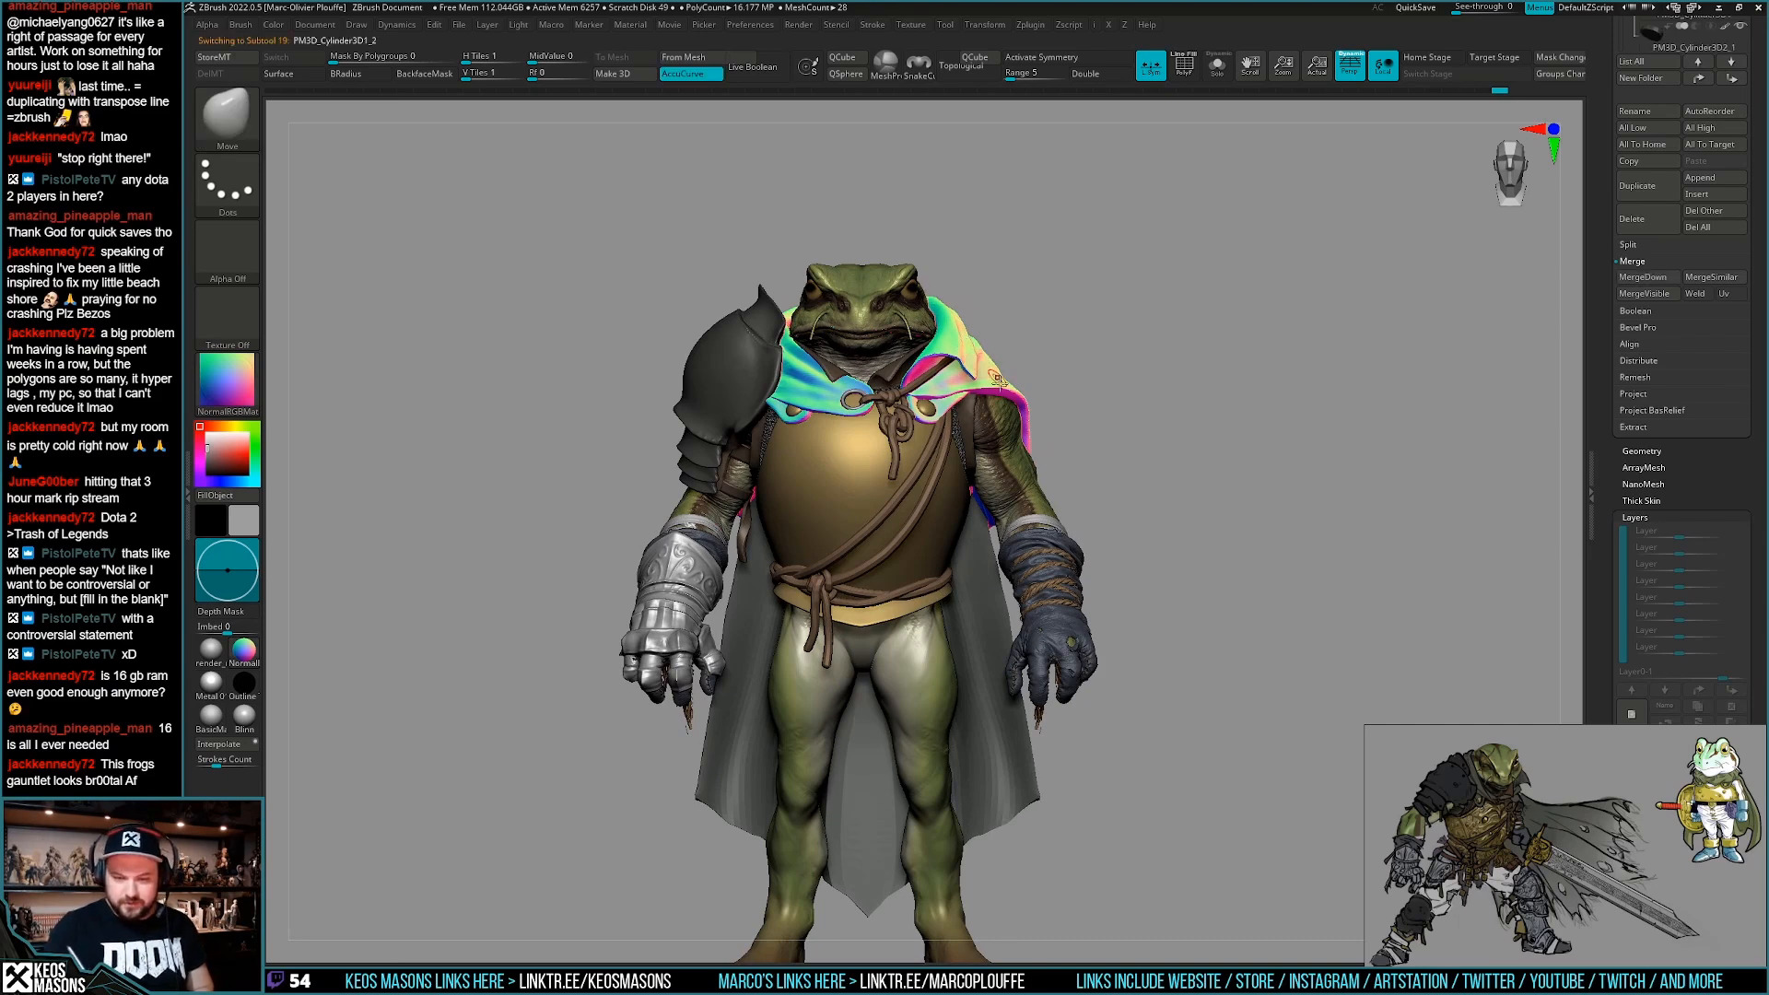
{"action": "left_click", "coordinate": [211, 714]}
{"action": "key", "text": "space"}
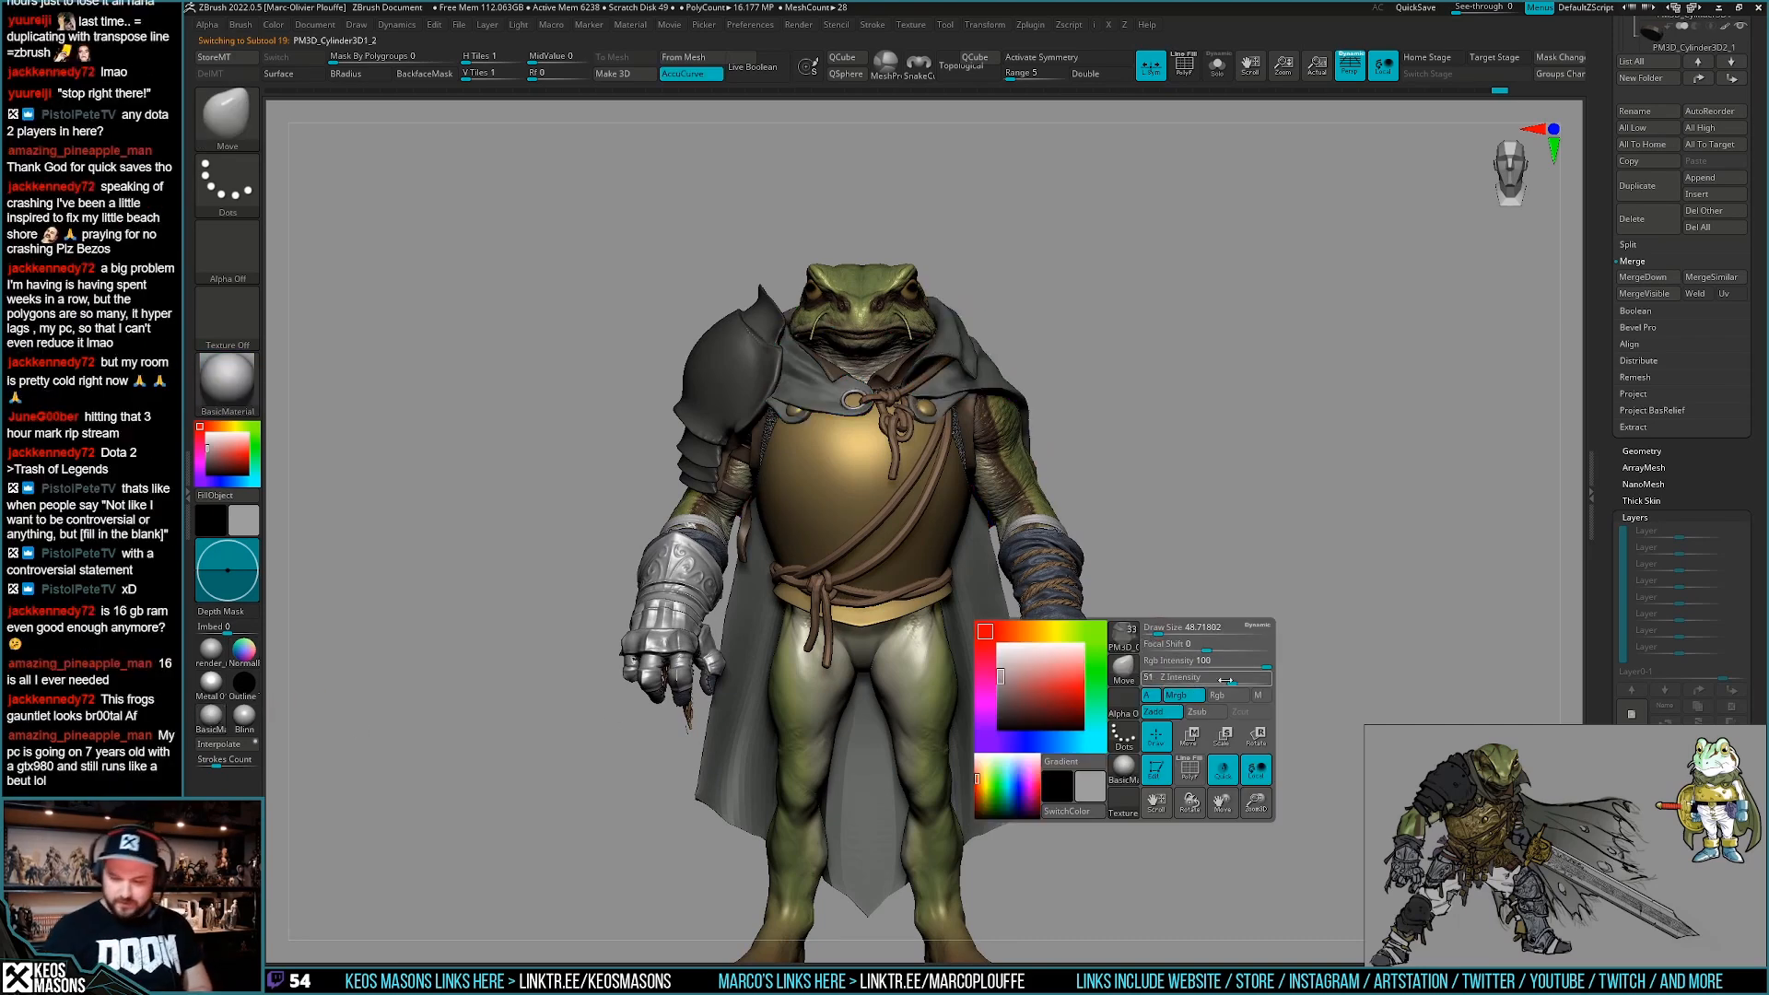
Isolate the hooded cape and the shirt collar in turn to inspect each piece, and bring back the full figure.
{"action": "right_click_drag", "start_coordinate": [1158, 718], "coordinate": [987, 549]}
{"action": "key", "text": "alt+s"}
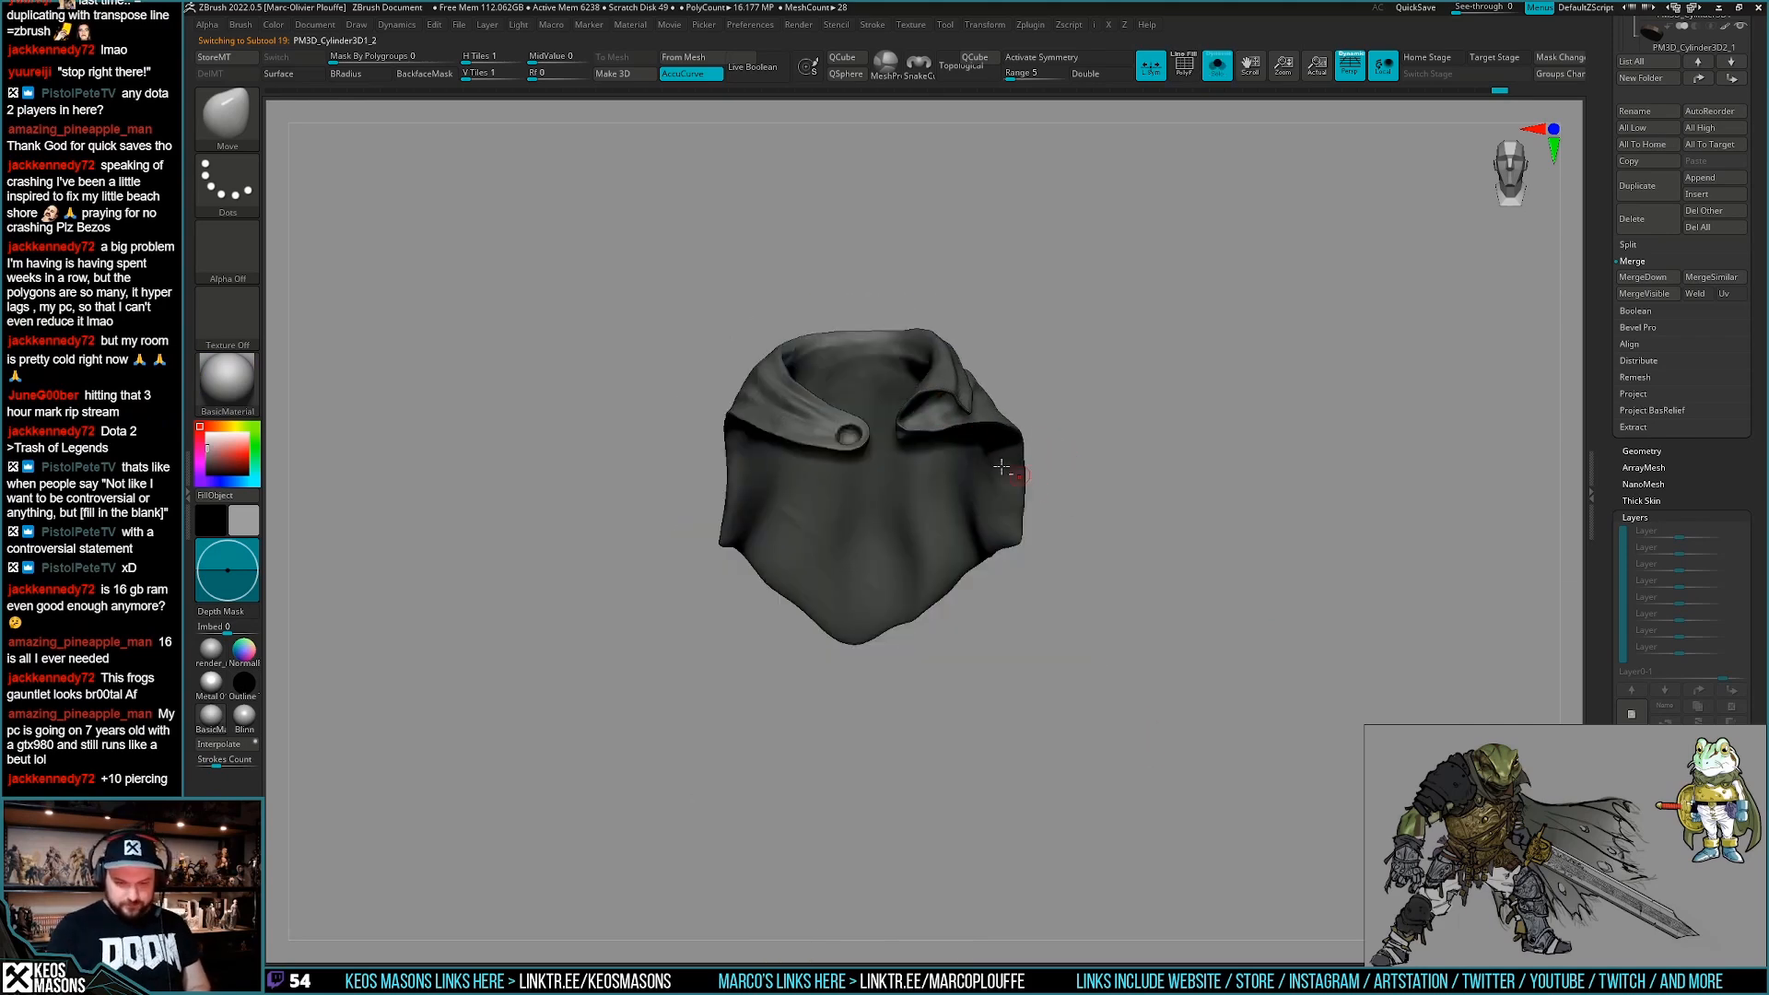
{"action": "key", "text": "alt+s"}
{"action": "key", "text": "alt+s"}
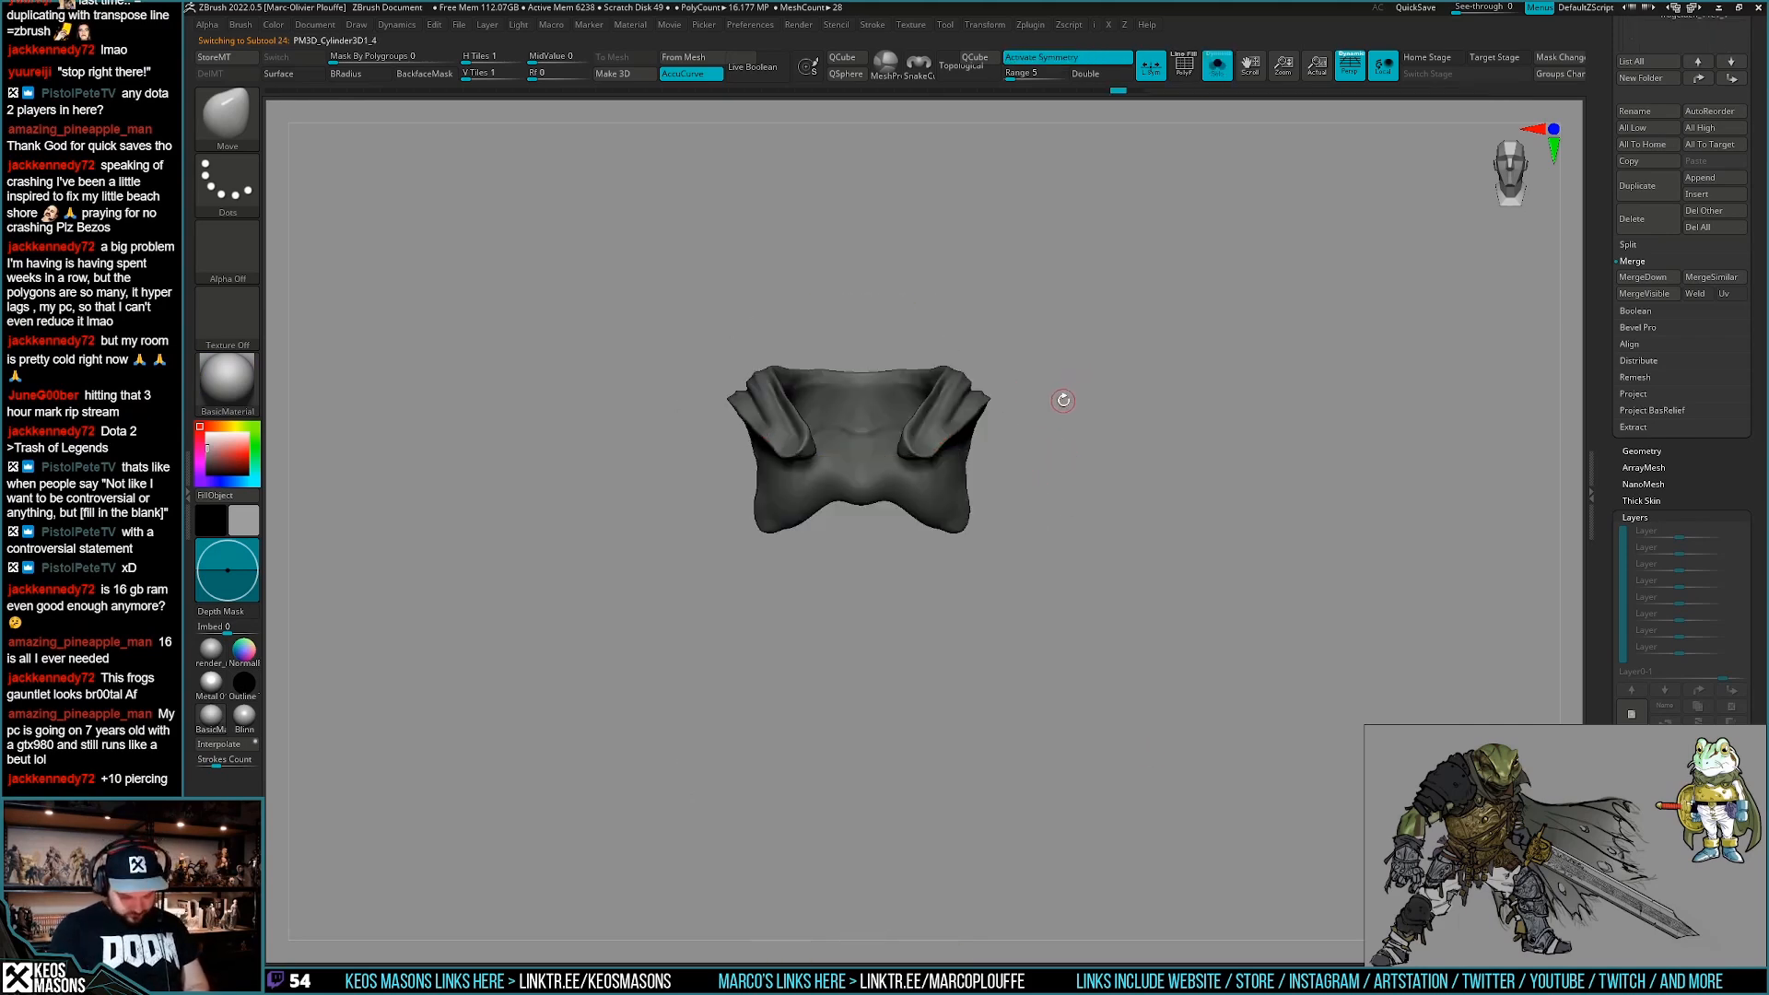
{"action": "key", "text": "alt+s"}
{"action": "mouse_move", "coordinate": [1169, 712]}
{"action": "left_mouse_down"}
{"action": "mouse_move", "coordinate": [1234, 713]}
{"action": "mouse_move", "coordinate": [1135, 719]}
{"action": "left_mouse_up"}
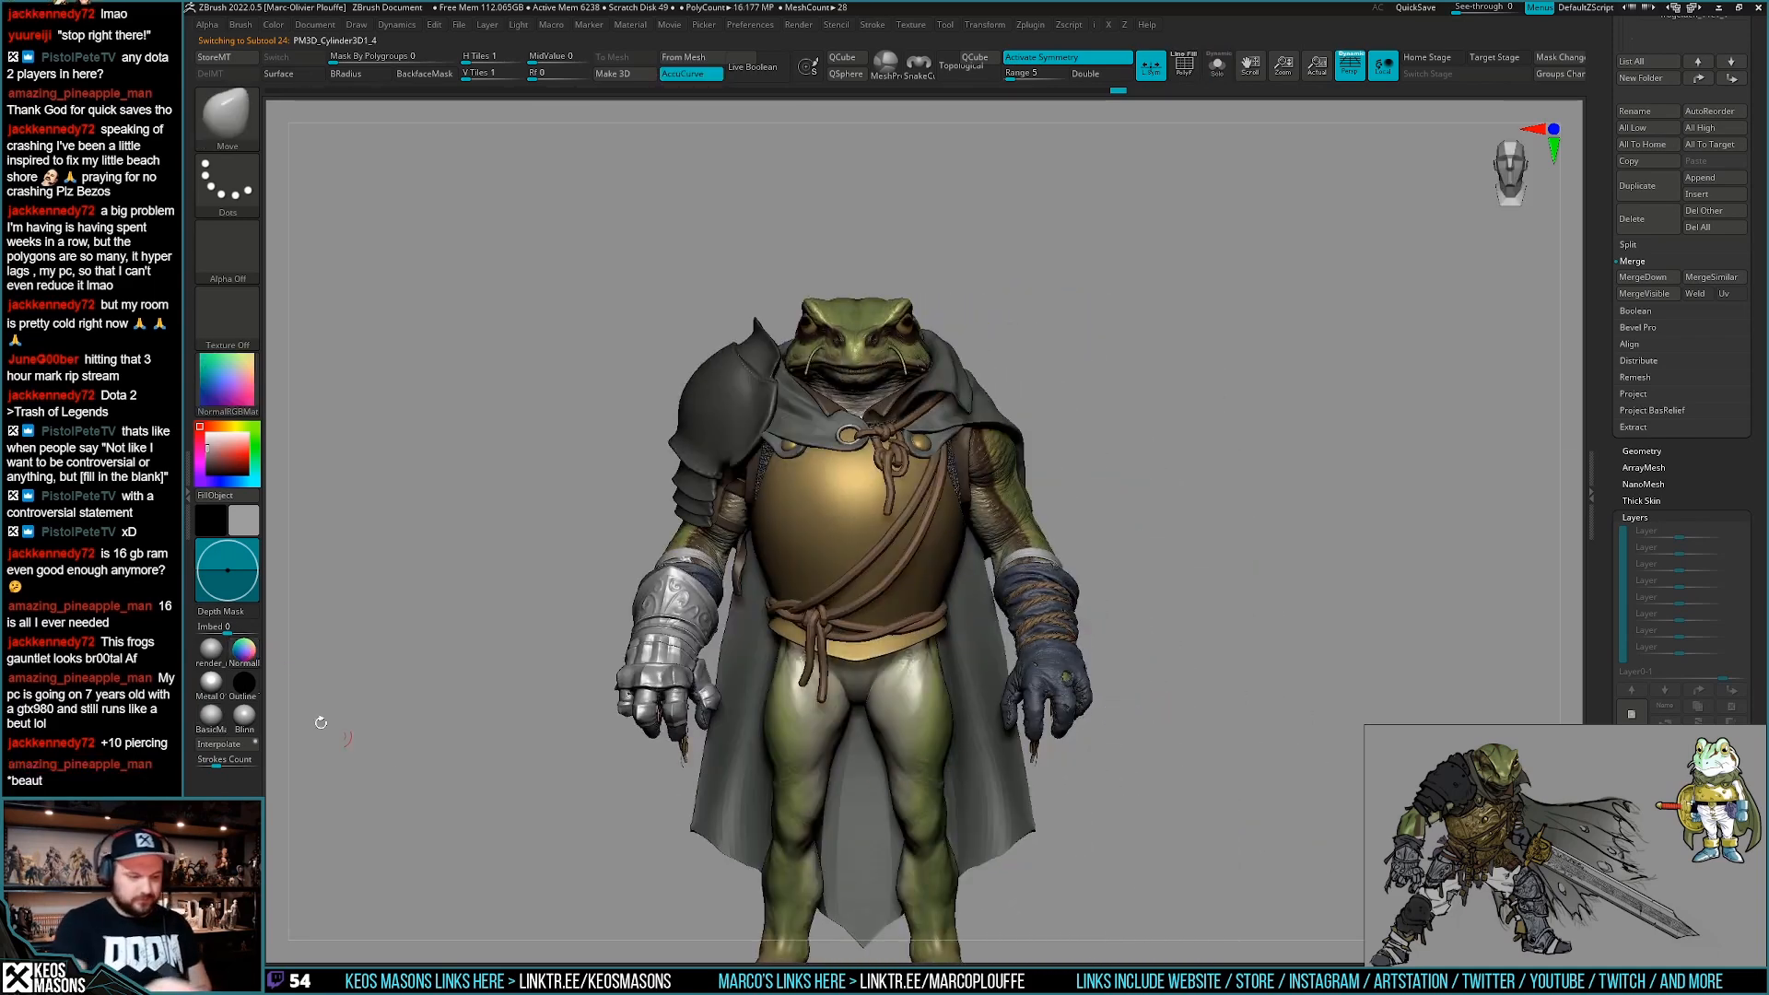
Choose the render_mat2 material and check the full figure from the front.
{"action": "left_click", "coordinate": [211, 651]}
{"action": "left_click_drag", "start_coordinate": [573, 583], "coordinate": [553, 760], "text": "alt"}
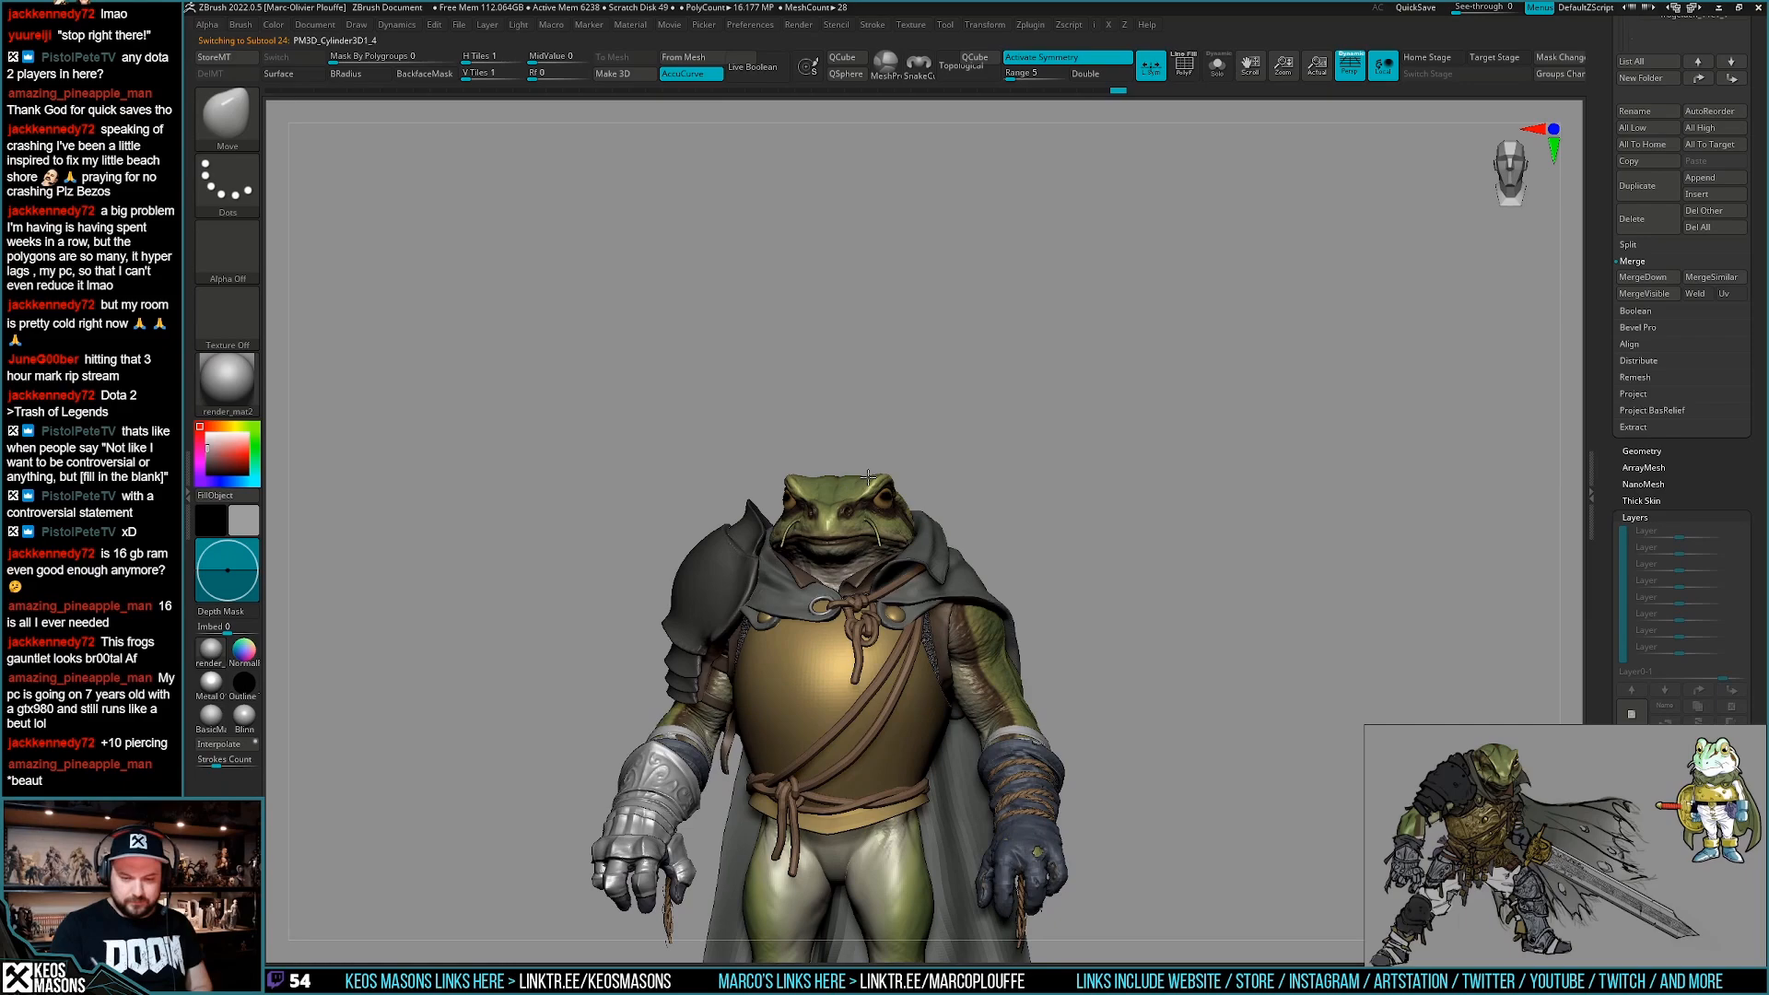
{"action": "right_click_drag", "start_coordinate": [867, 477], "coordinate": [861, 486], "text": "alt"}
{"action": "mouse_move", "coordinate": [876, 550]}
{"action": "right_mouse_down"}
{"action": "mouse_move", "coordinate": [900, 505]}
{"action": "mouse_move", "coordinate": [892, 552]}
{"action": "mouse_move", "coordinate": [961, 464]}
{"action": "mouse_move", "coordinate": [1025, 459]}
{"action": "mouse_move", "coordinate": [946, 693]}
{"action": "mouse_move", "coordinate": [967, 562]}
{"action": "mouse_move", "coordinate": [962, 608]}
{"action": "right_mouse_up"}
{"action": "right_click_drag", "start_coordinate": [986, 700], "coordinate": [991, 589], "text": "alt"}
{"action": "right_click_drag", "start_coordinate": [1004, 700], "coordinate": [1112, 657], "text": "ctrl"}
{"action": "right_click_drag", "start_coordinate": [1147, 825], "coordinate": [1081, 738], "text": "alt"}
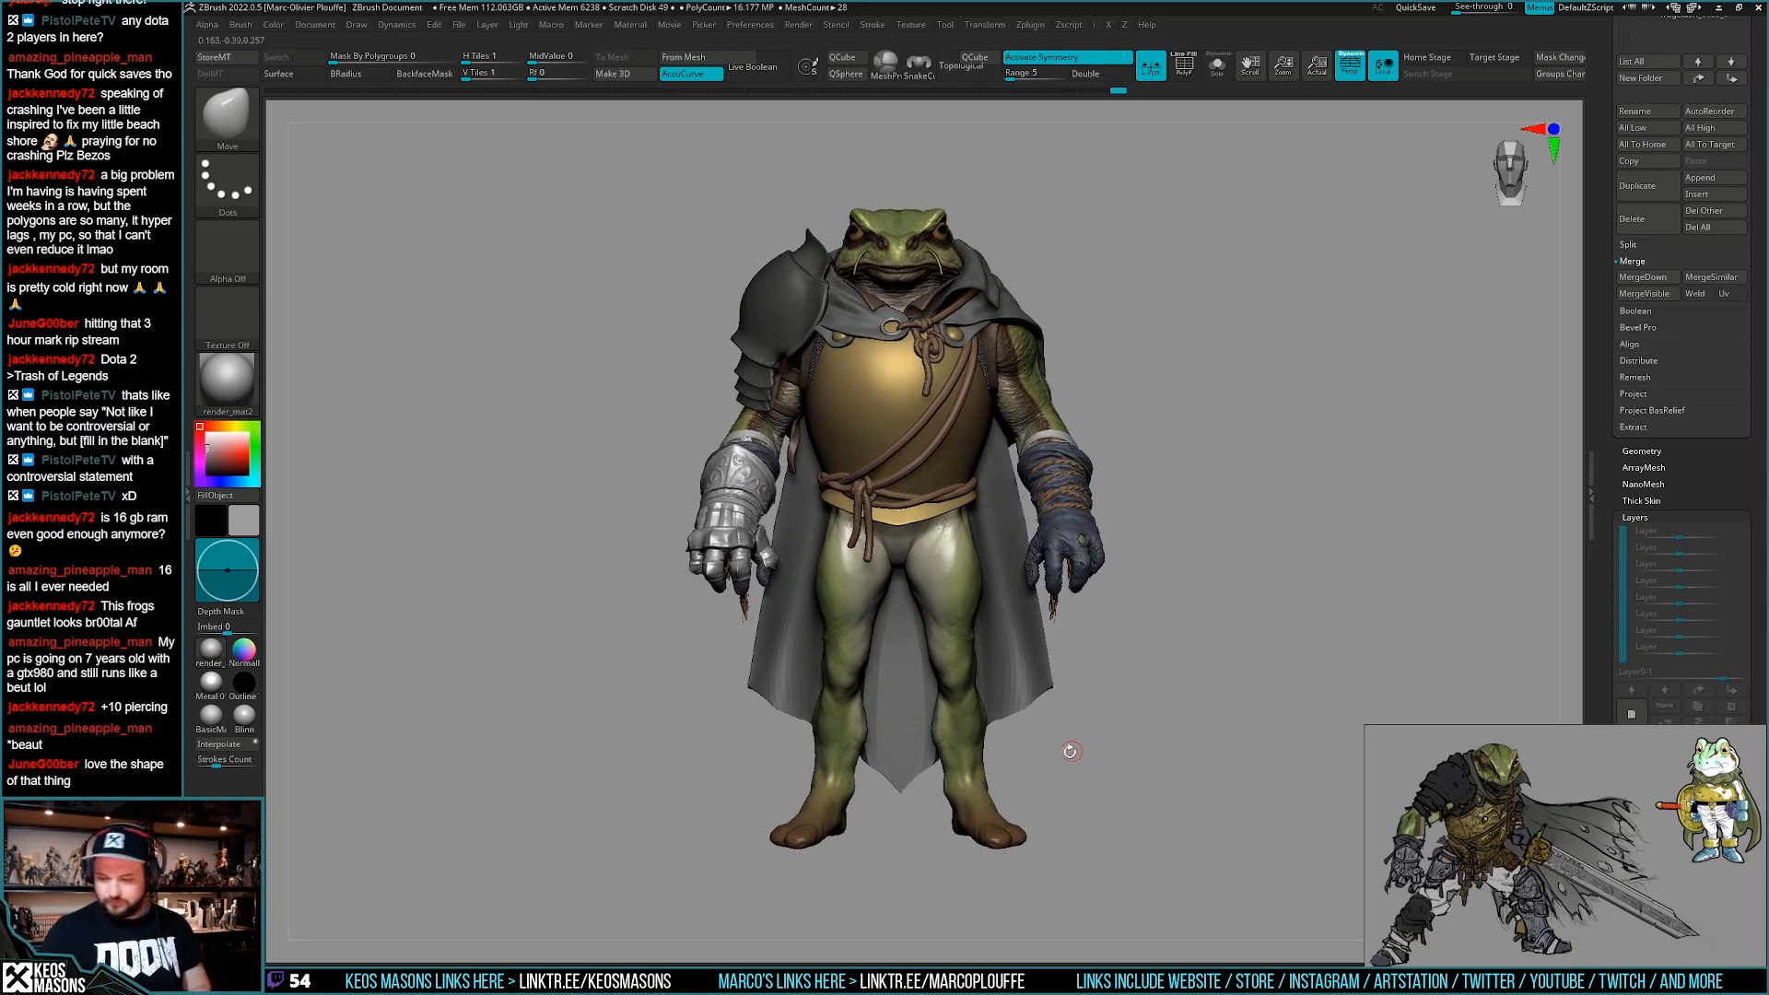
Select the gauntlet and pick a muted, slightly orange-tinted grey as its fill colour.
{"action": "left_click", "coordinate": [757, 494], "text": "alt"}
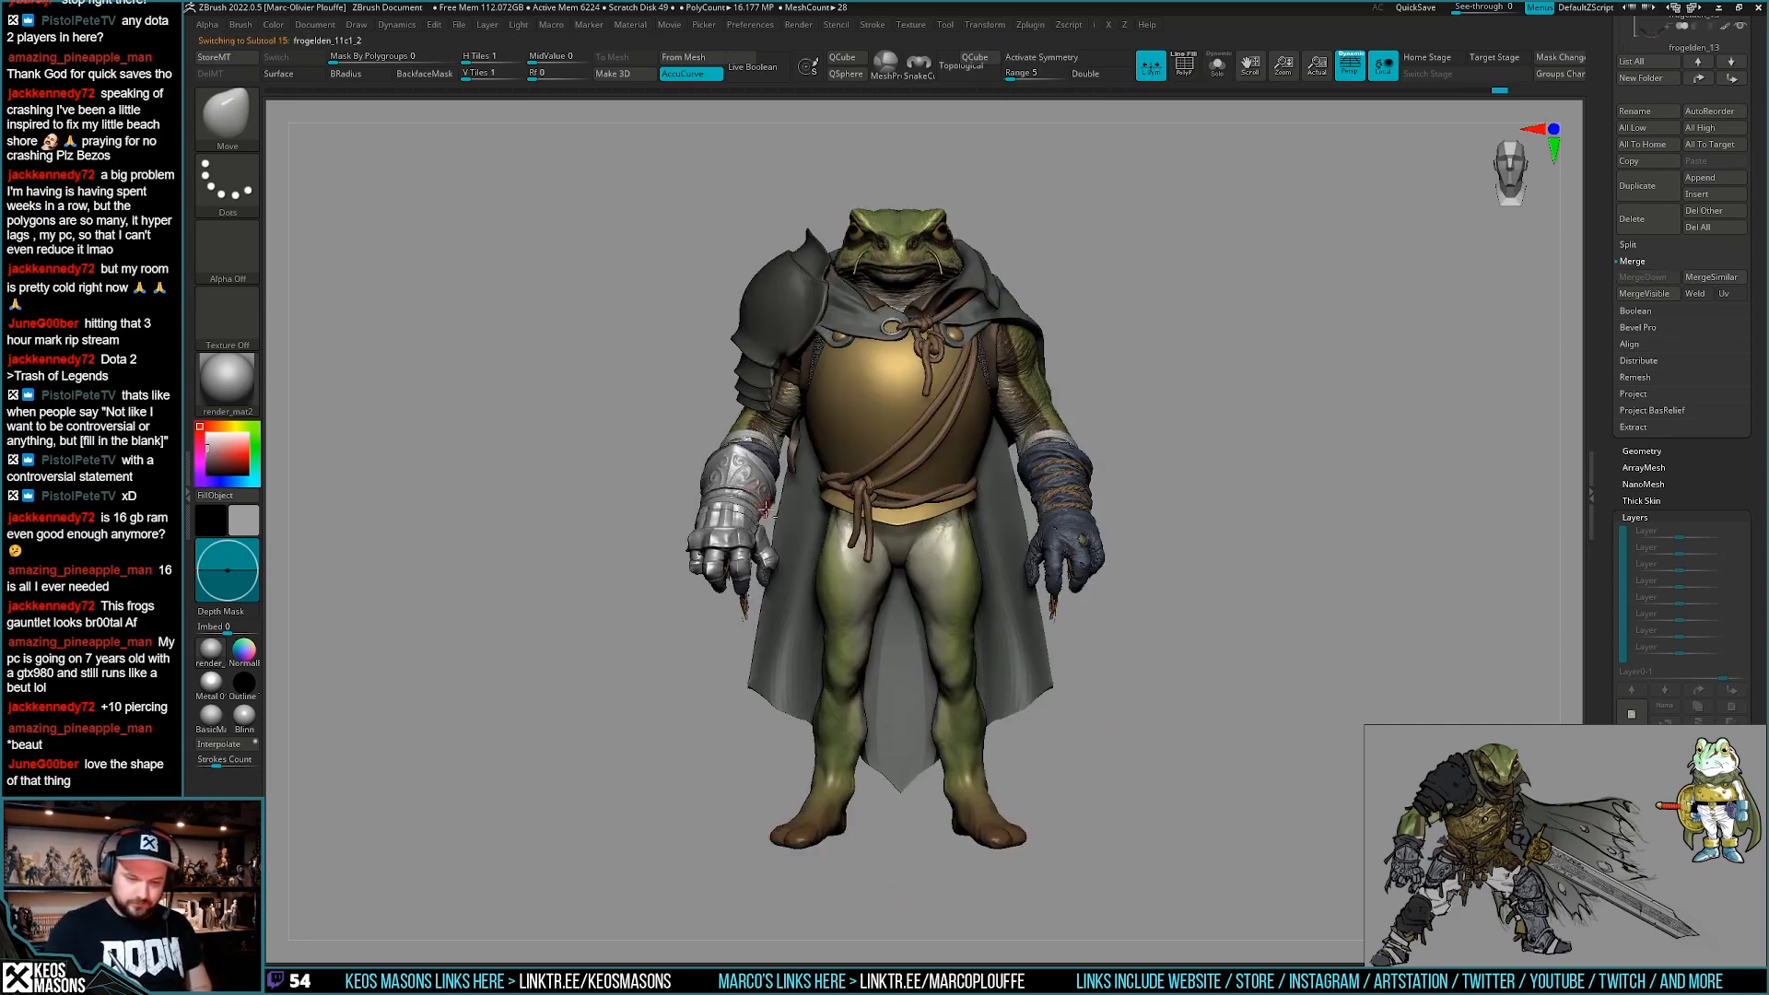
{"action": "key", "text": "alt+s"}
{"action": "right_click_drag", "start_coordinate": [1117, 722], "coordinate": [1111, 729]}
{"action": "key", "text": "alt+s"}
{"action": "right_click", "coordinate": [1100, 742]}
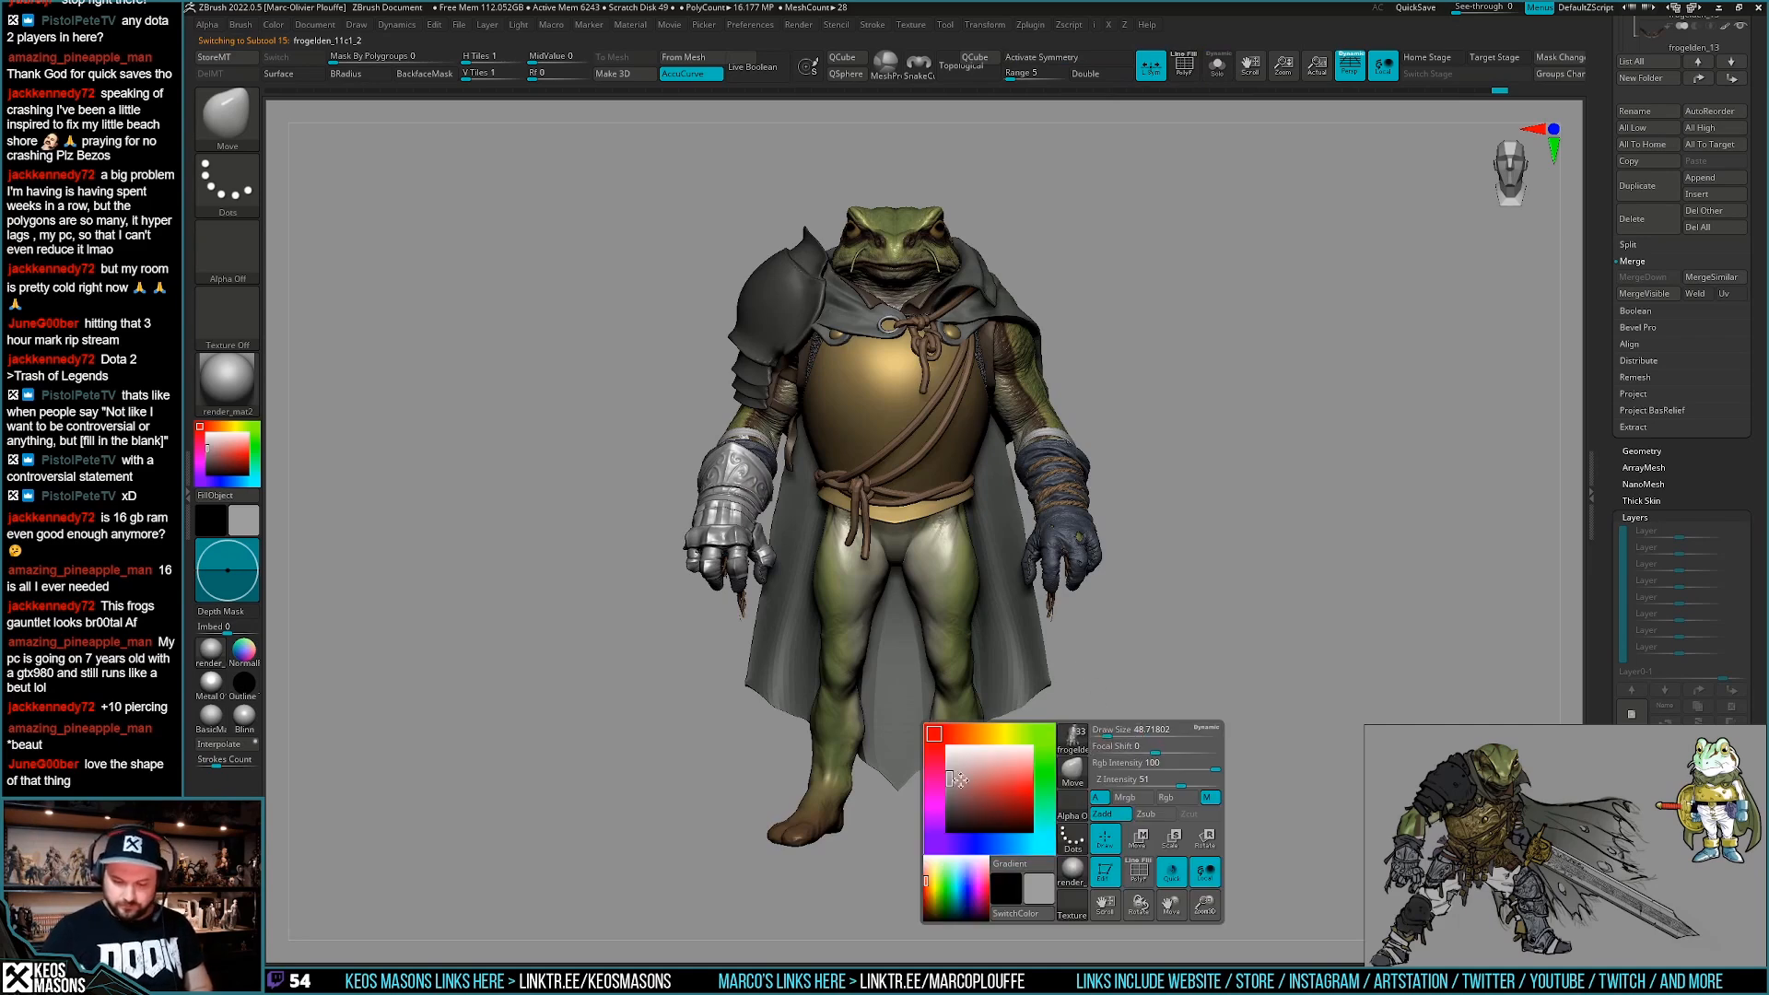
{"action": "left_click", "coordinate": [970, 733]}
{"action": "left_click", "coordinate": [944, 797]}
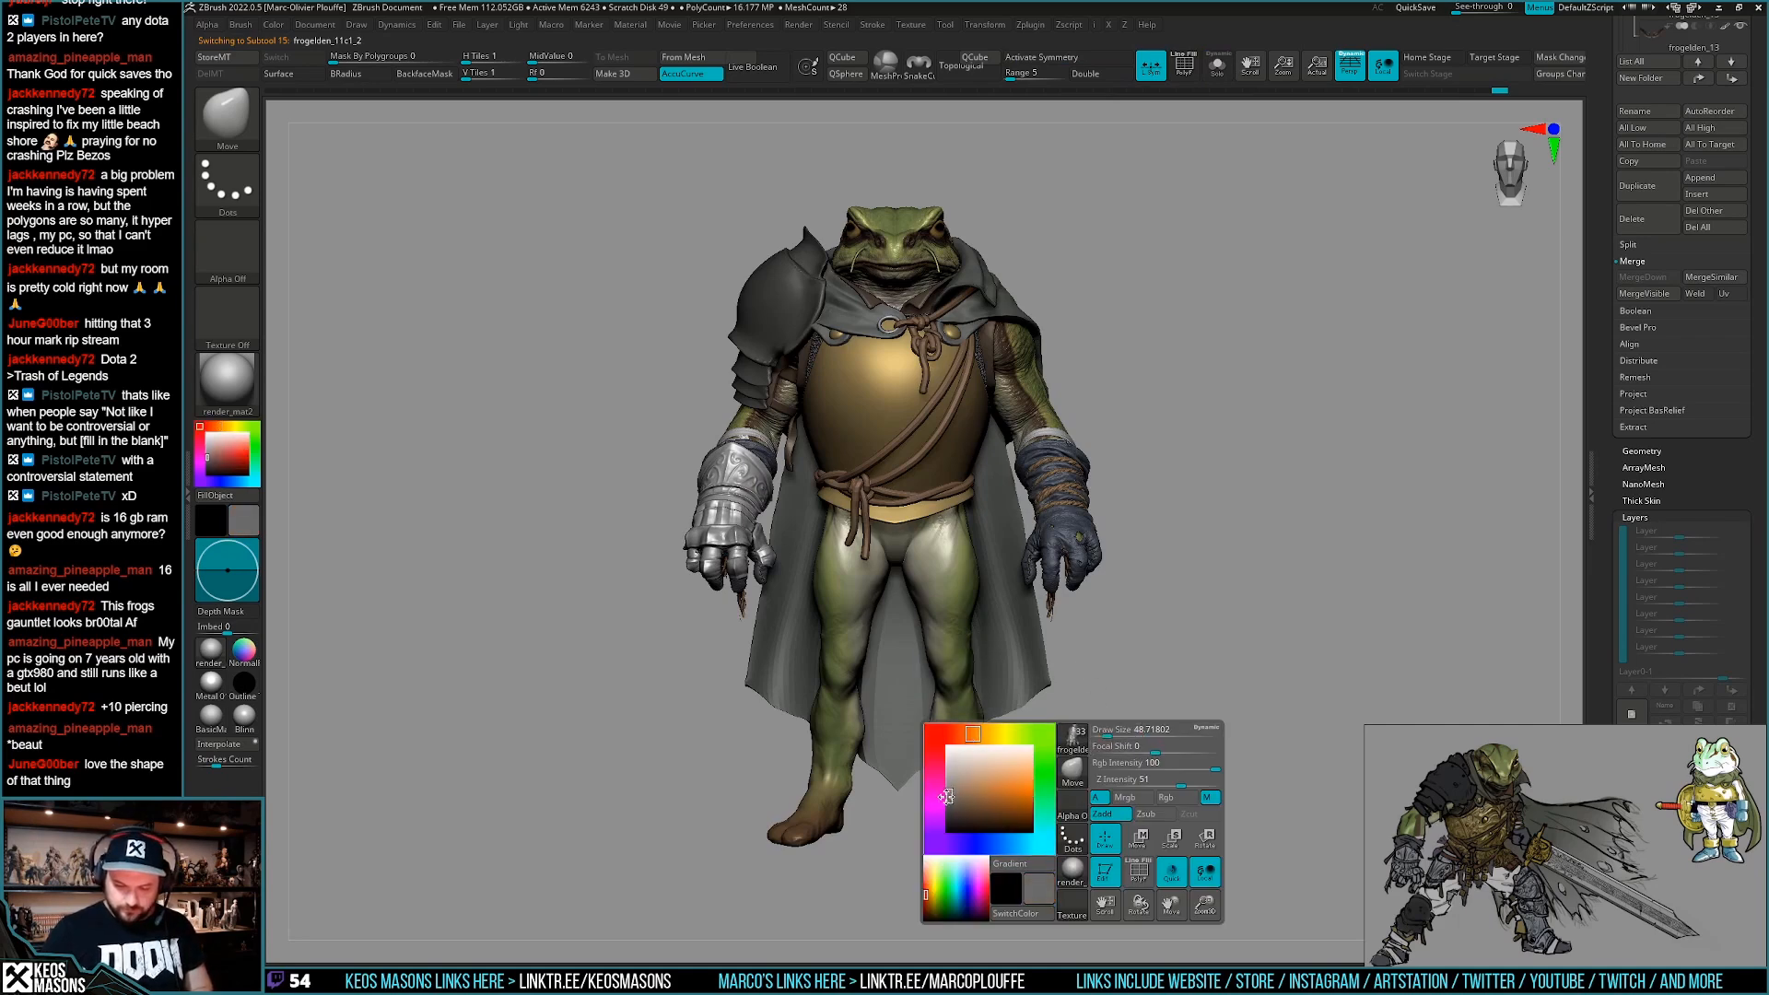
{"action": "left_click", "coordinate": [947, 782]}
{"action": "key", "text": "c"}
{"action": "right_click", "coordinate": [978, 647]}
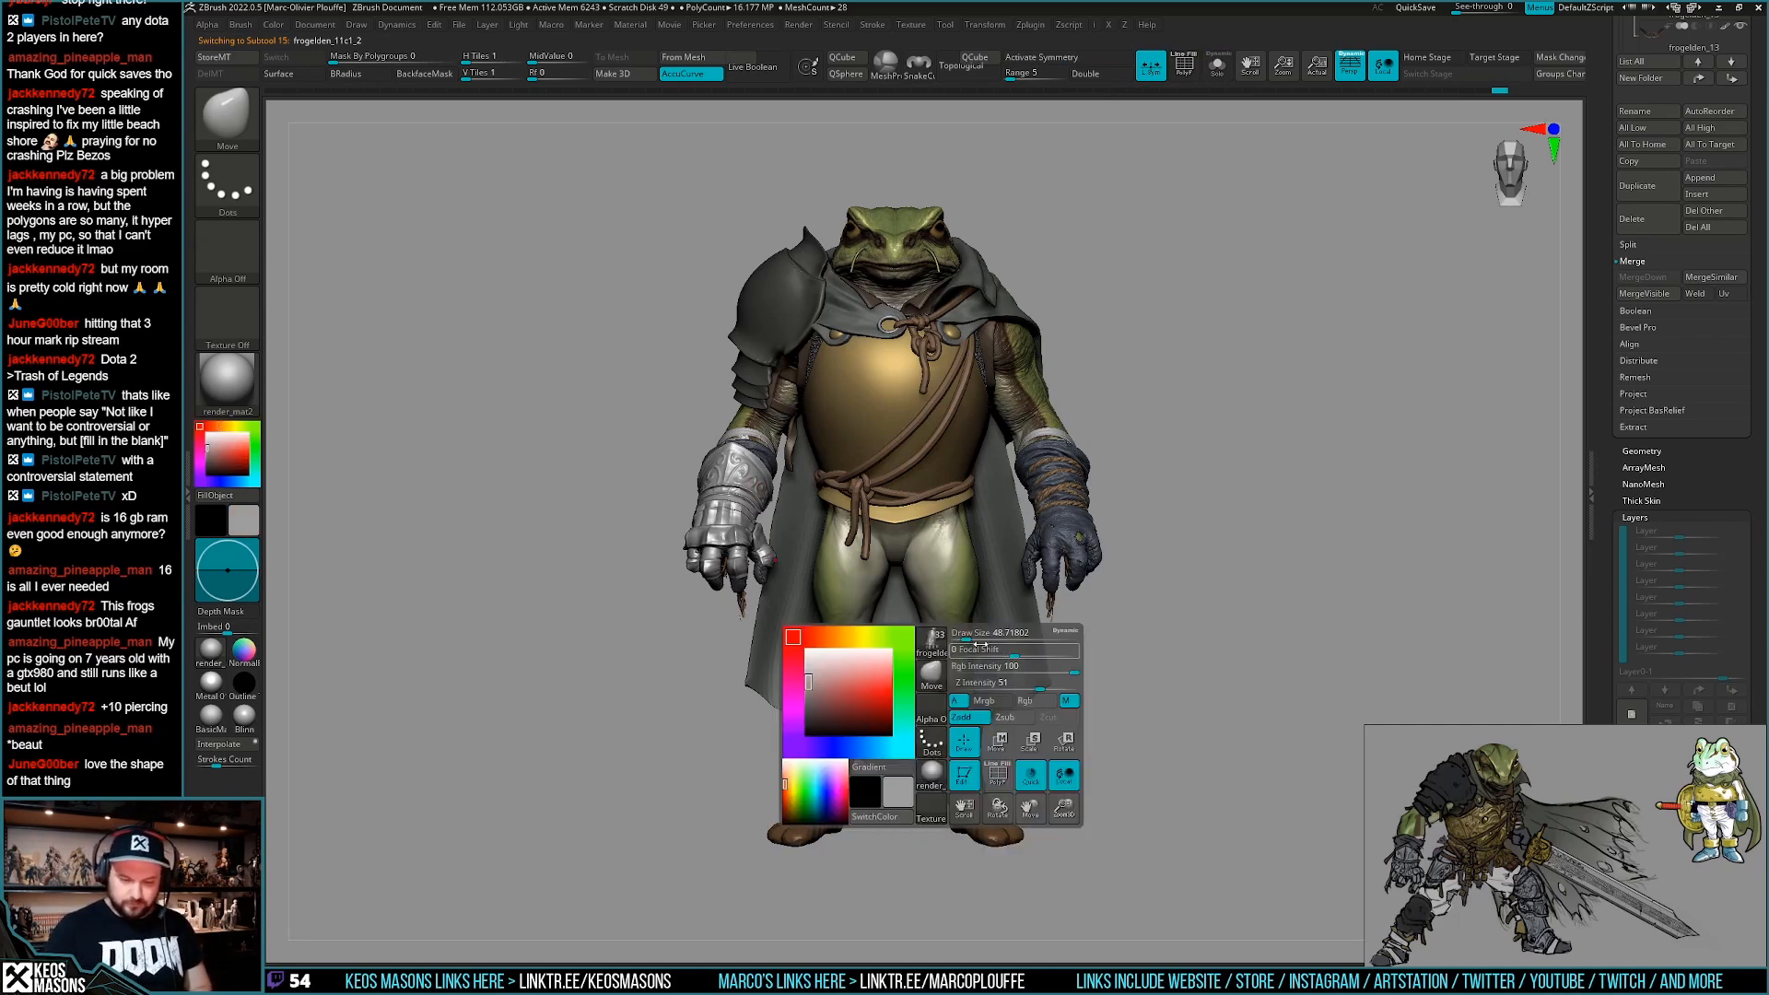
{"action": "left_click", "coordinate": [835, 637]}
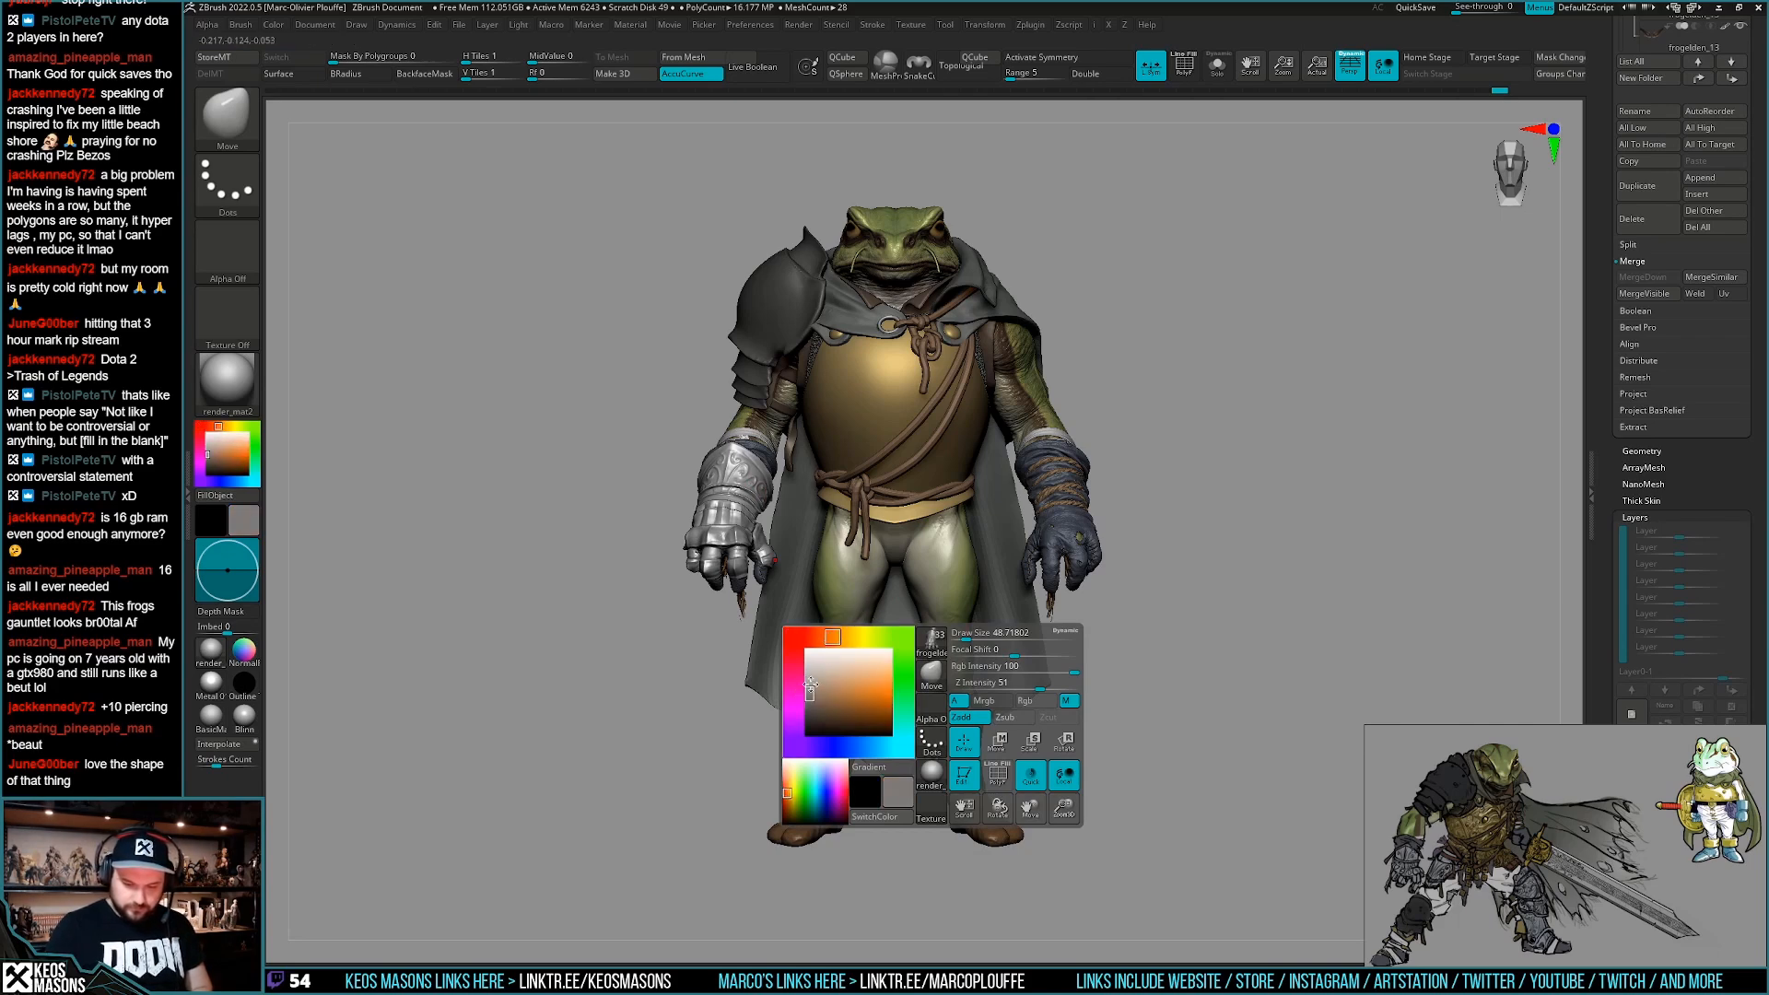
Enable Mrgb and fill the gauntlet with the warm grey colour and render_mat2 material.
{"action": "right_click", "coordinate": [1159, 619]}
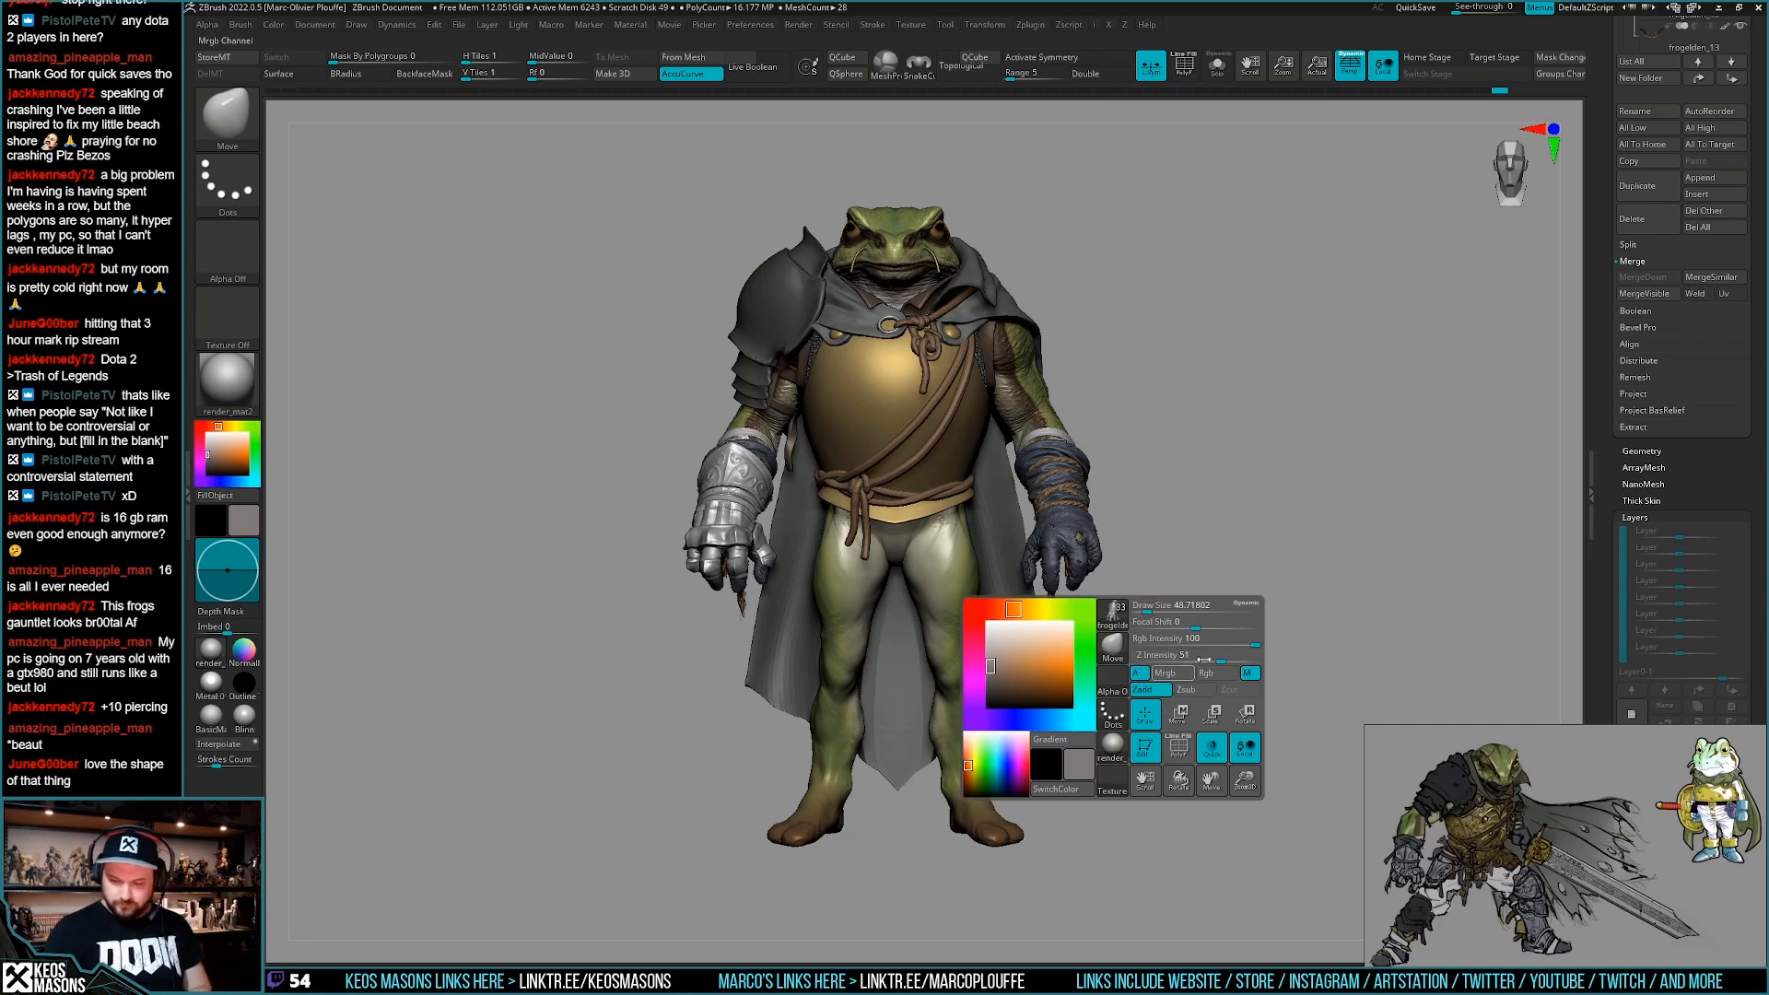
{"action": "right_click", "coordinate": [1202, 660]}
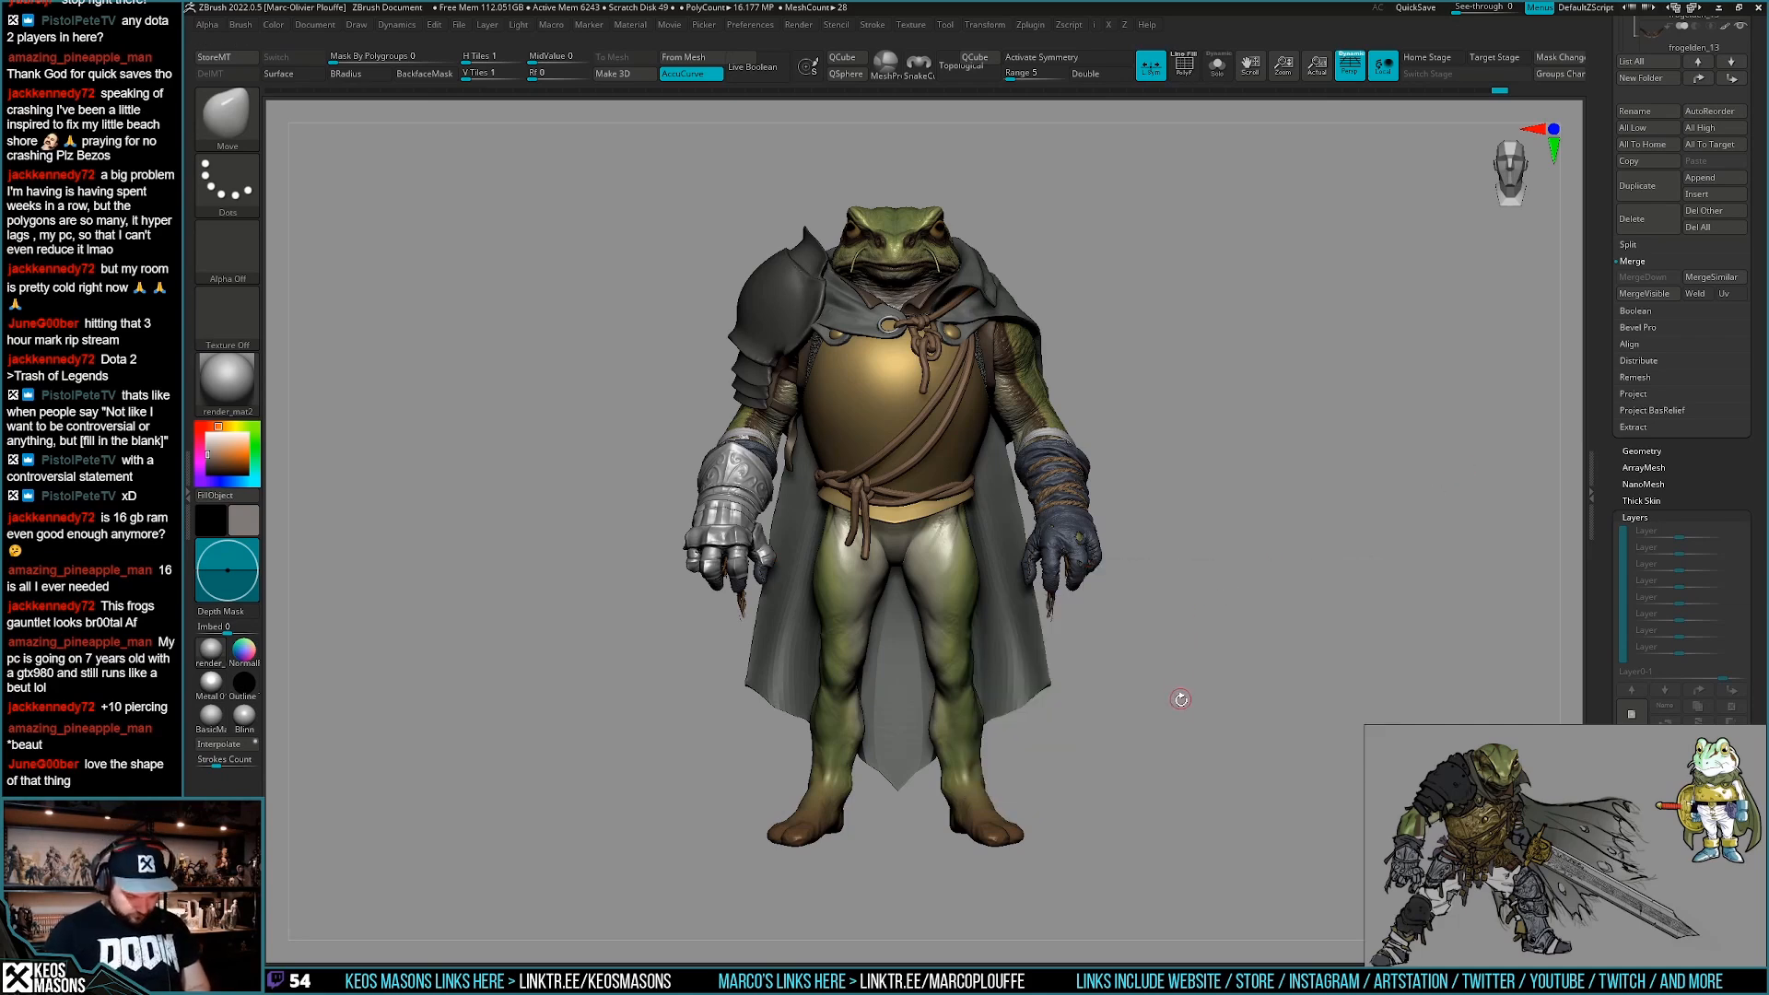
{"action": "right_click", "coordinate": [1158, 739]}
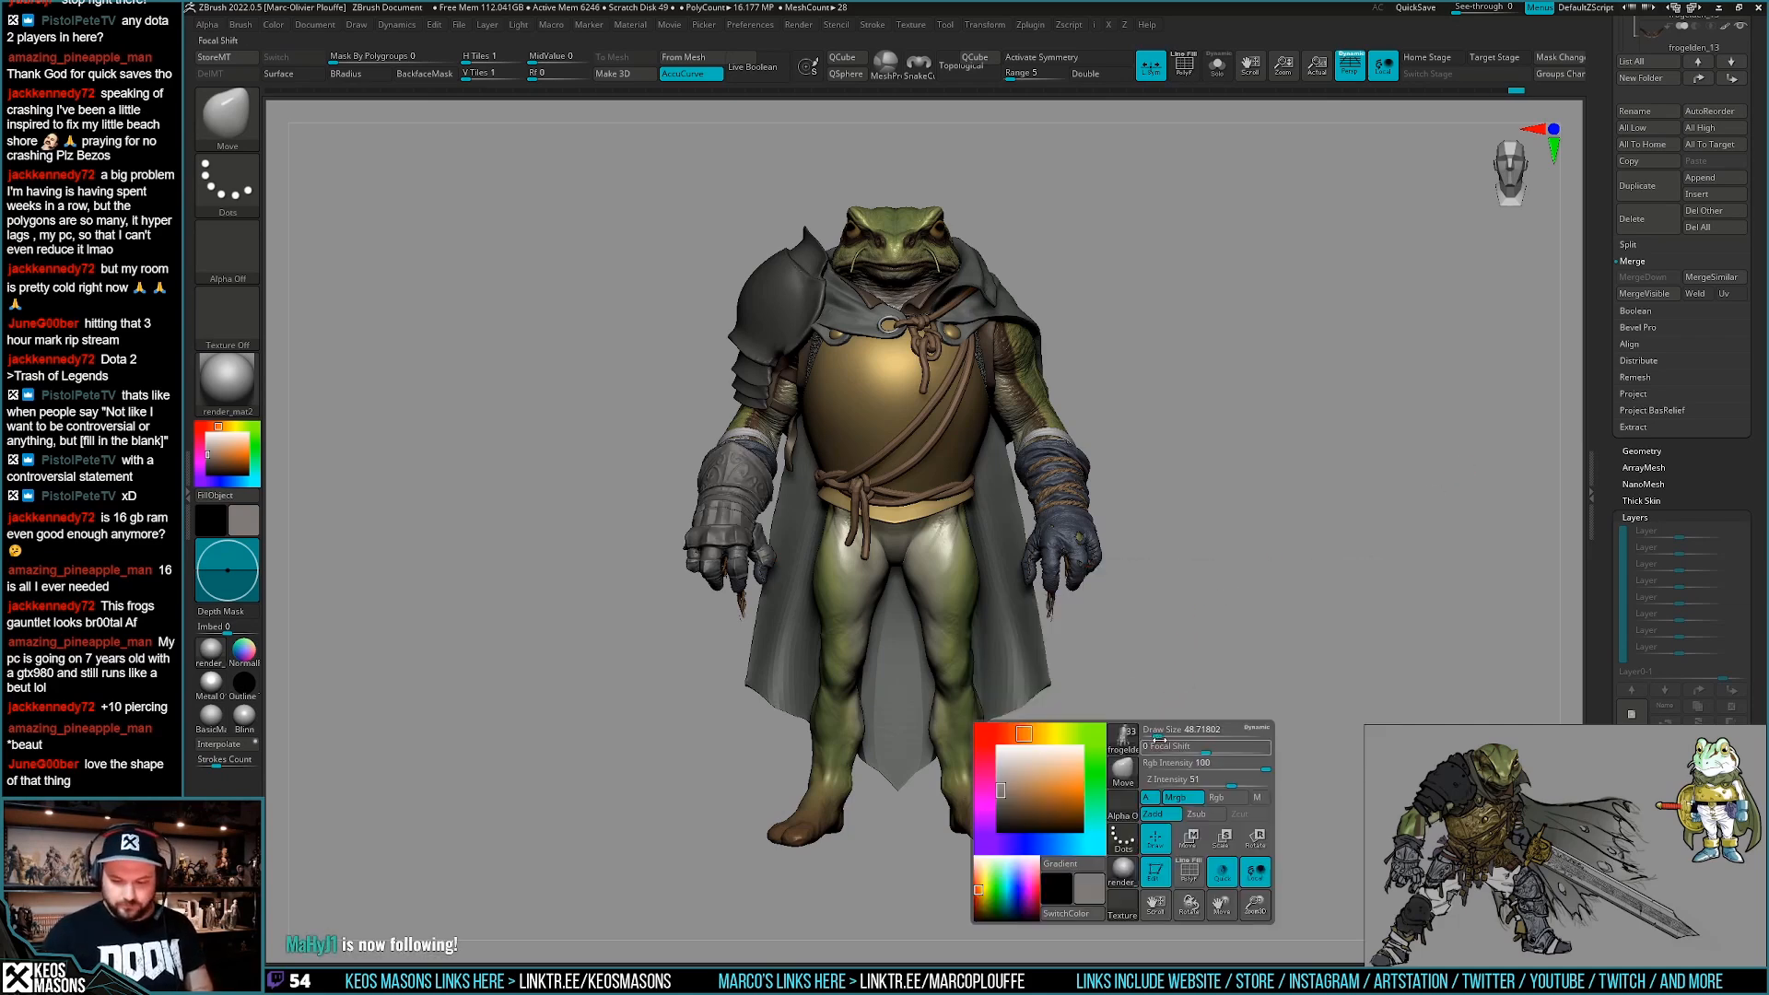
{"action": "mouse_move", "coordinate": [1196, 715]}
{"action": "left_mouse_down"}
{"action": "mouse_move", "coordinate": [1220, 694]}
{"action": "mouse_move", "coordinate": [1216, 655]}
{"action": "mouse_move", "coordinate": [1195, 708]}
{"action": "left_mouse_up"}
{"action": "right_click", "coordinate": [1193, 692]}
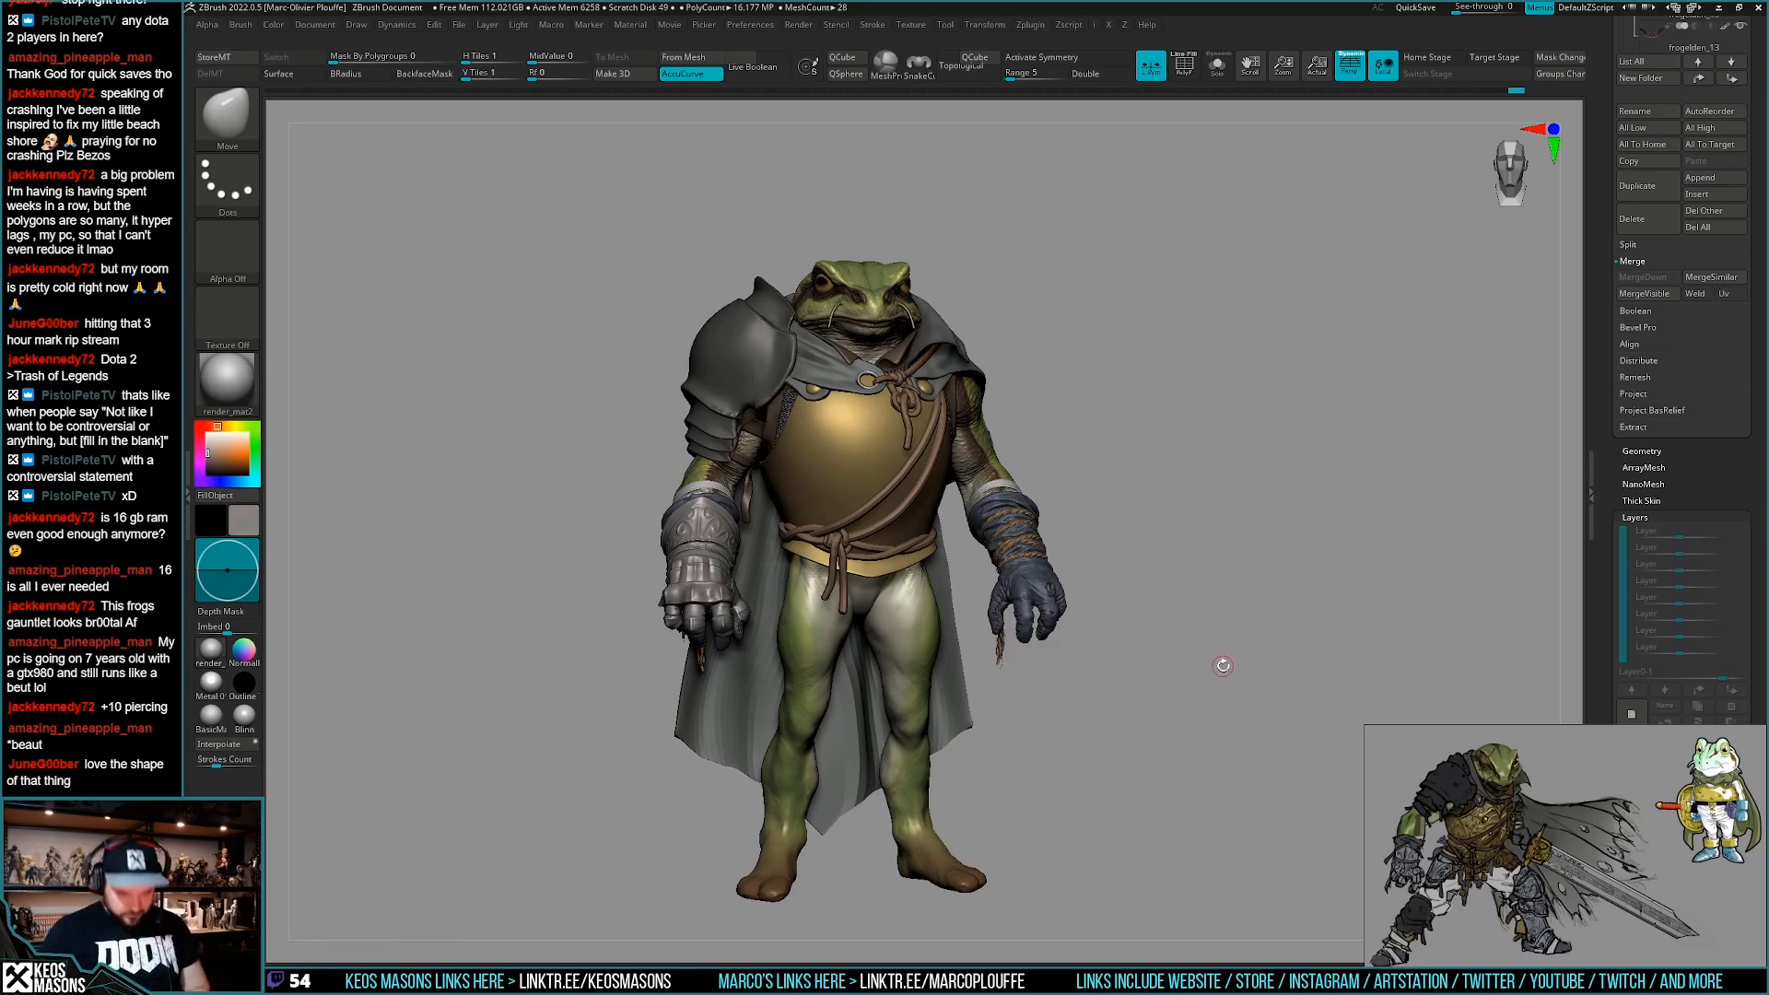
Check the gauntlet on the full figure and choose the ClayBuildup brush.
{"action": "left_click_drag", "start_coordinate": [1208, 661], "coordinate": [1212, 687], "text": "shift"}
{"action": "right_click", "coordinate": [1212, 689]}
{"action": "mouse_move", "coordinate": [1314, 599]}
{"action": "left_mouse_down"}
{"action": "mouse_move", "coordinate": [1238, 650]}
{"action": "mouse_move", "coordinate": [1270, 661]}
{"action": "mouse_move", "coordinate": [1226, 677]}
{"action": "mouse_move", "coordinate": [1246, 682]}
{"action": "mouse_move", "coordinate": [1233, 676]}
{"action": "mouse_move", "coordinate": [1309, 615]}
{"action": "left_mouse_up"}
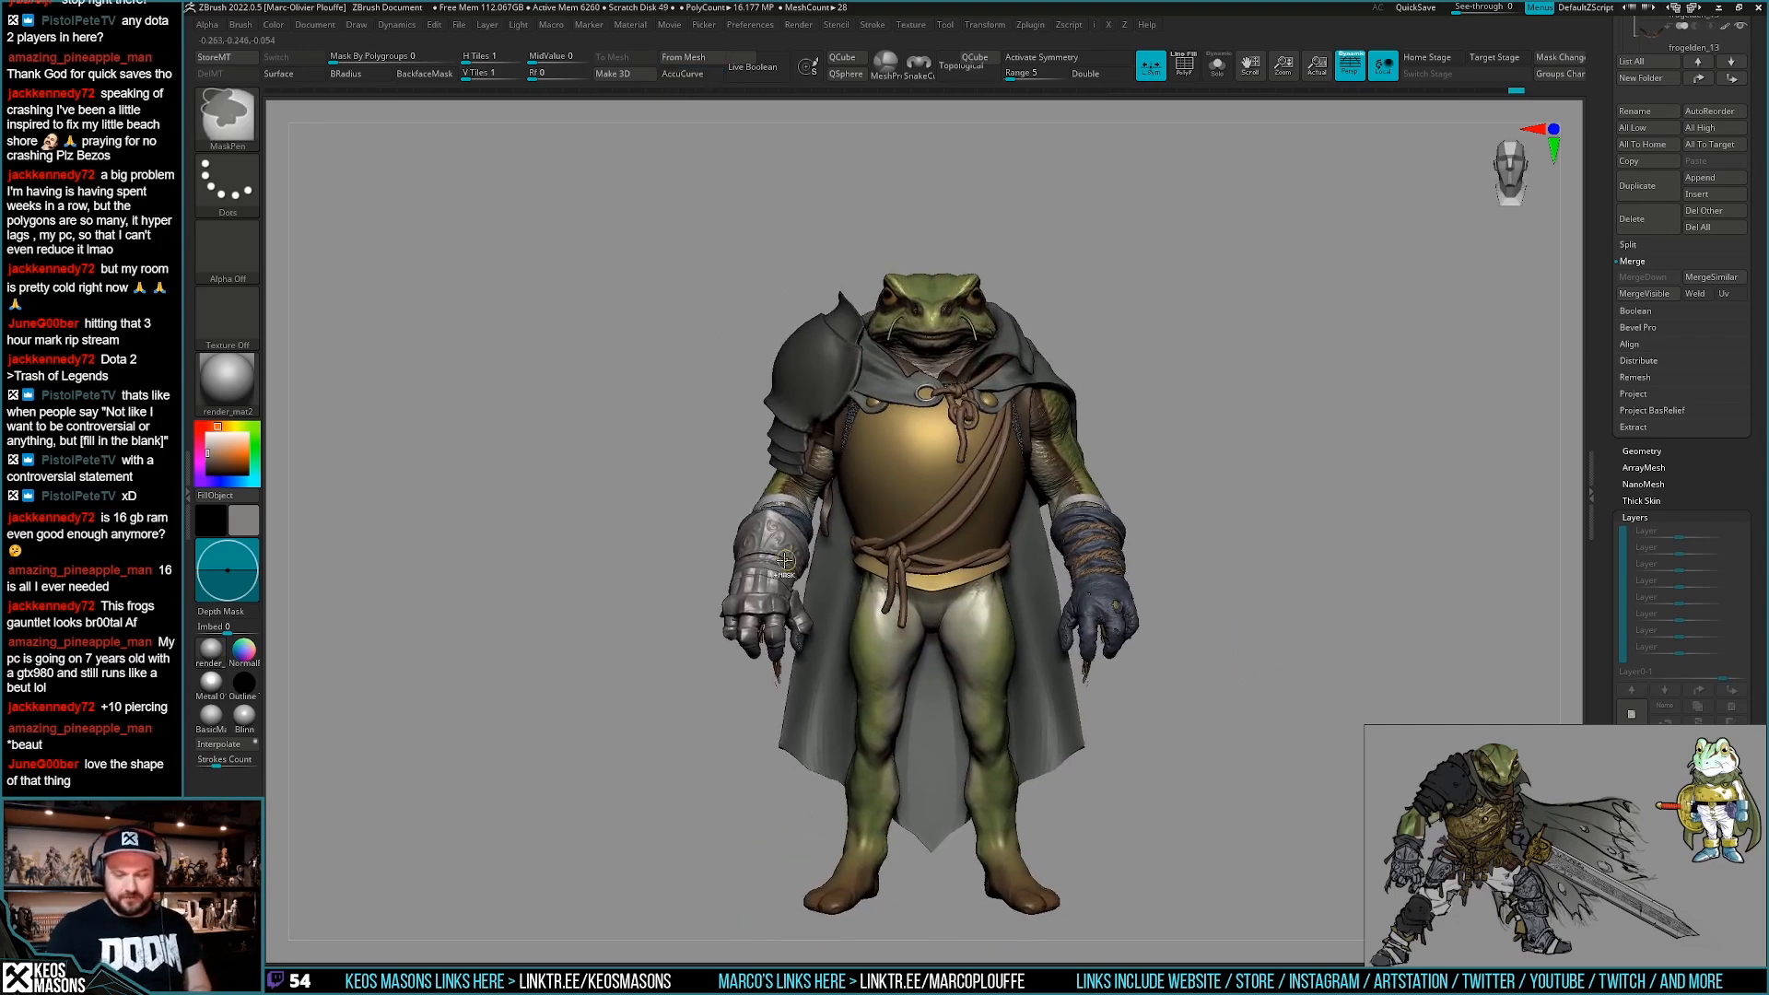
{"action": "right_click_drag", "start_coordinate": [1309, 615], "coordinate": [1290, 690], "text": "ctrl"}
{"action": "mouse_move", "coordinate": [855, 594]}
{"action": "right_mouse_down"}
{"action": "mouse_move", "coordinate": [858, 663]}
{"action": "mouse_move", "coordinate": [853, 582]}
{"action": "right_mouse_up"}
{"action": "key", "text": "space"}
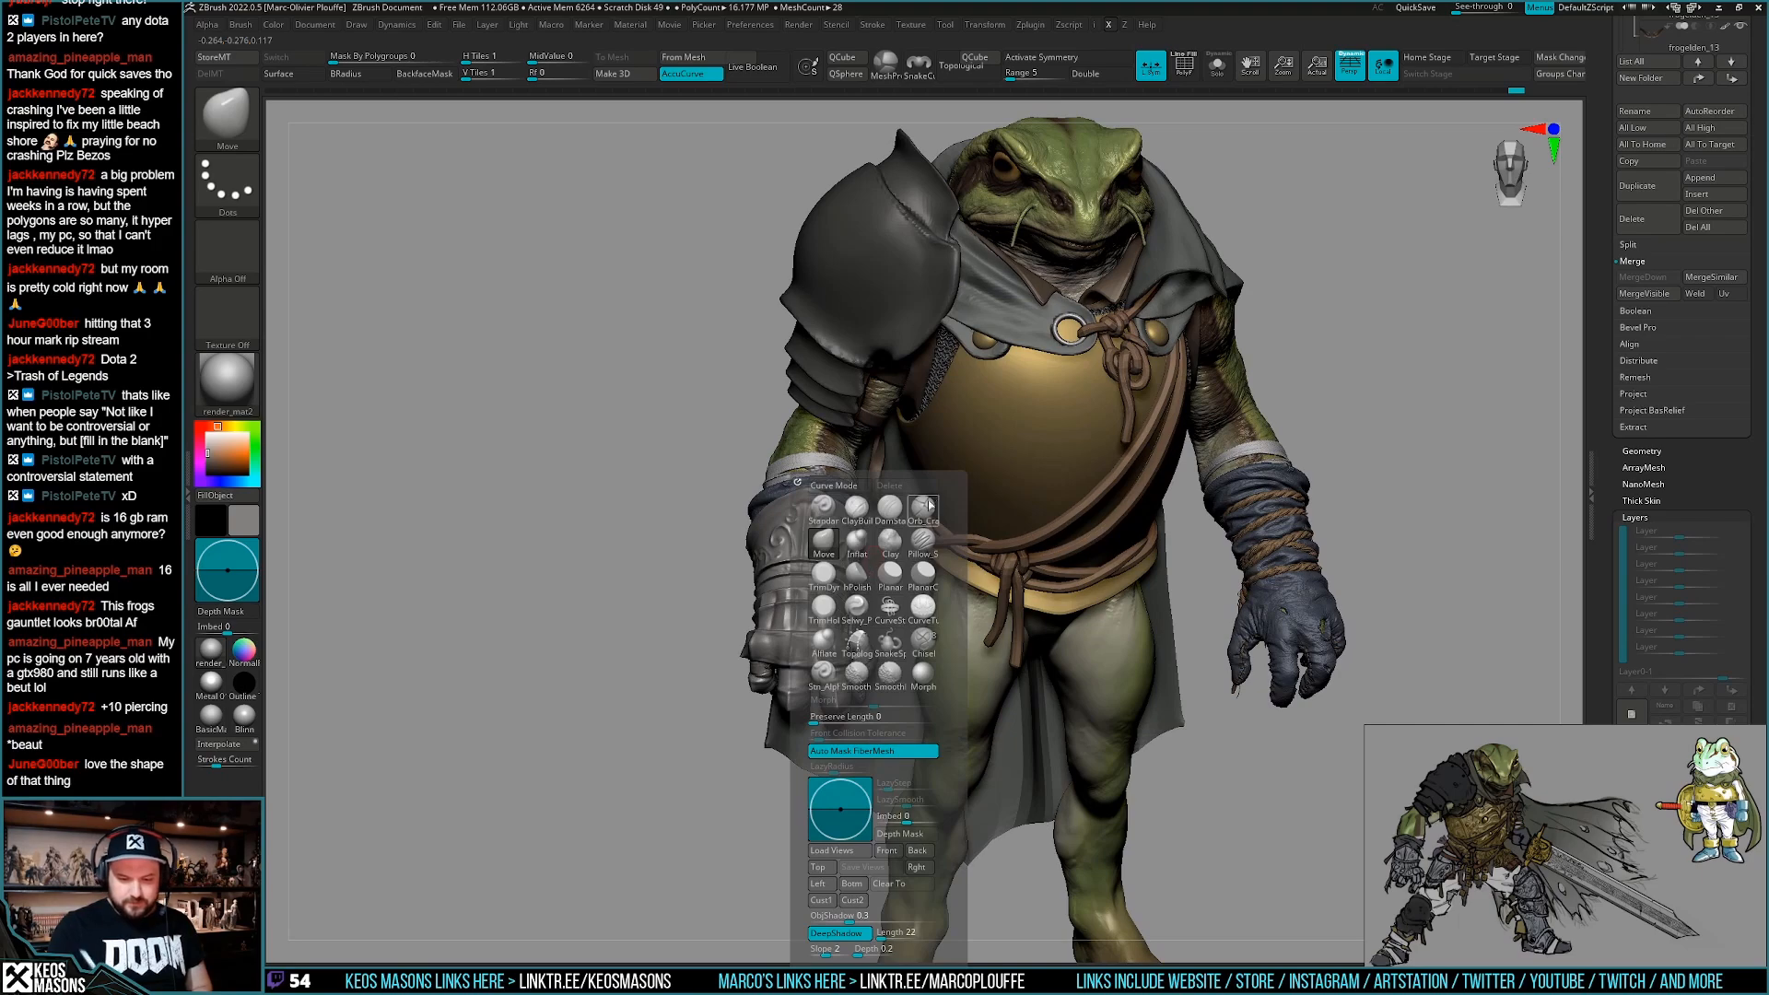
{"action": "left_click", "coordinate": [847, 508]}
Examine the full figure from the front and at three-quarter angles to judge how the filled gauntlet fits the outfit.
{"action": "right_click_drag", "start_coordinate": [964, 443], "coordinate": [831, 615]}
{"action": "key", "text": "ctrl+shift+s"}
{"action": "right_click_drag", "start_coordinate": [816, 414], "coordinate": [807, 472]}
{"action": "right_click_drag", "start_coordinate": [816, 568], "coordinate": [791, 609]}
{"action": "mouse_move", "coordinate": [862, 696]}
{"action": "right_mouse_down"}
{"action": "mouse_move", "coordinate": [823, 604]}
{"action": "mouse_move", "coordinate": [811, 663]}
{"action": "mouse_move", "coordinate": [982, 703]}
{"action": "mouse_move", "coordinate": [1108, 550]}
{"action": "mouse_move", "coordinate": [1176, 586]}
{"action": "mouse_move", "coordinate": [1137, 624]}
{"action": "mouse_move", "coordinate": [1214, 635]}
{"action": "mouse_move", "coordinate": [1181, 651]}
{"action": "mouse_move", "coordinate": [1168, 719]}
{"action": "mouse_move", "coordinate": [1165, 677]}
{"action": "right_mouse_up"}
{"action": "key", "text": "alt+shift+s"}
{"action": "key", "text": "shift+f"}
{"action": "key", "text": "shift+f"}
{"action": "key", "text": "space"}
{"action": "left_click", "coordinate": [1155, 541]}
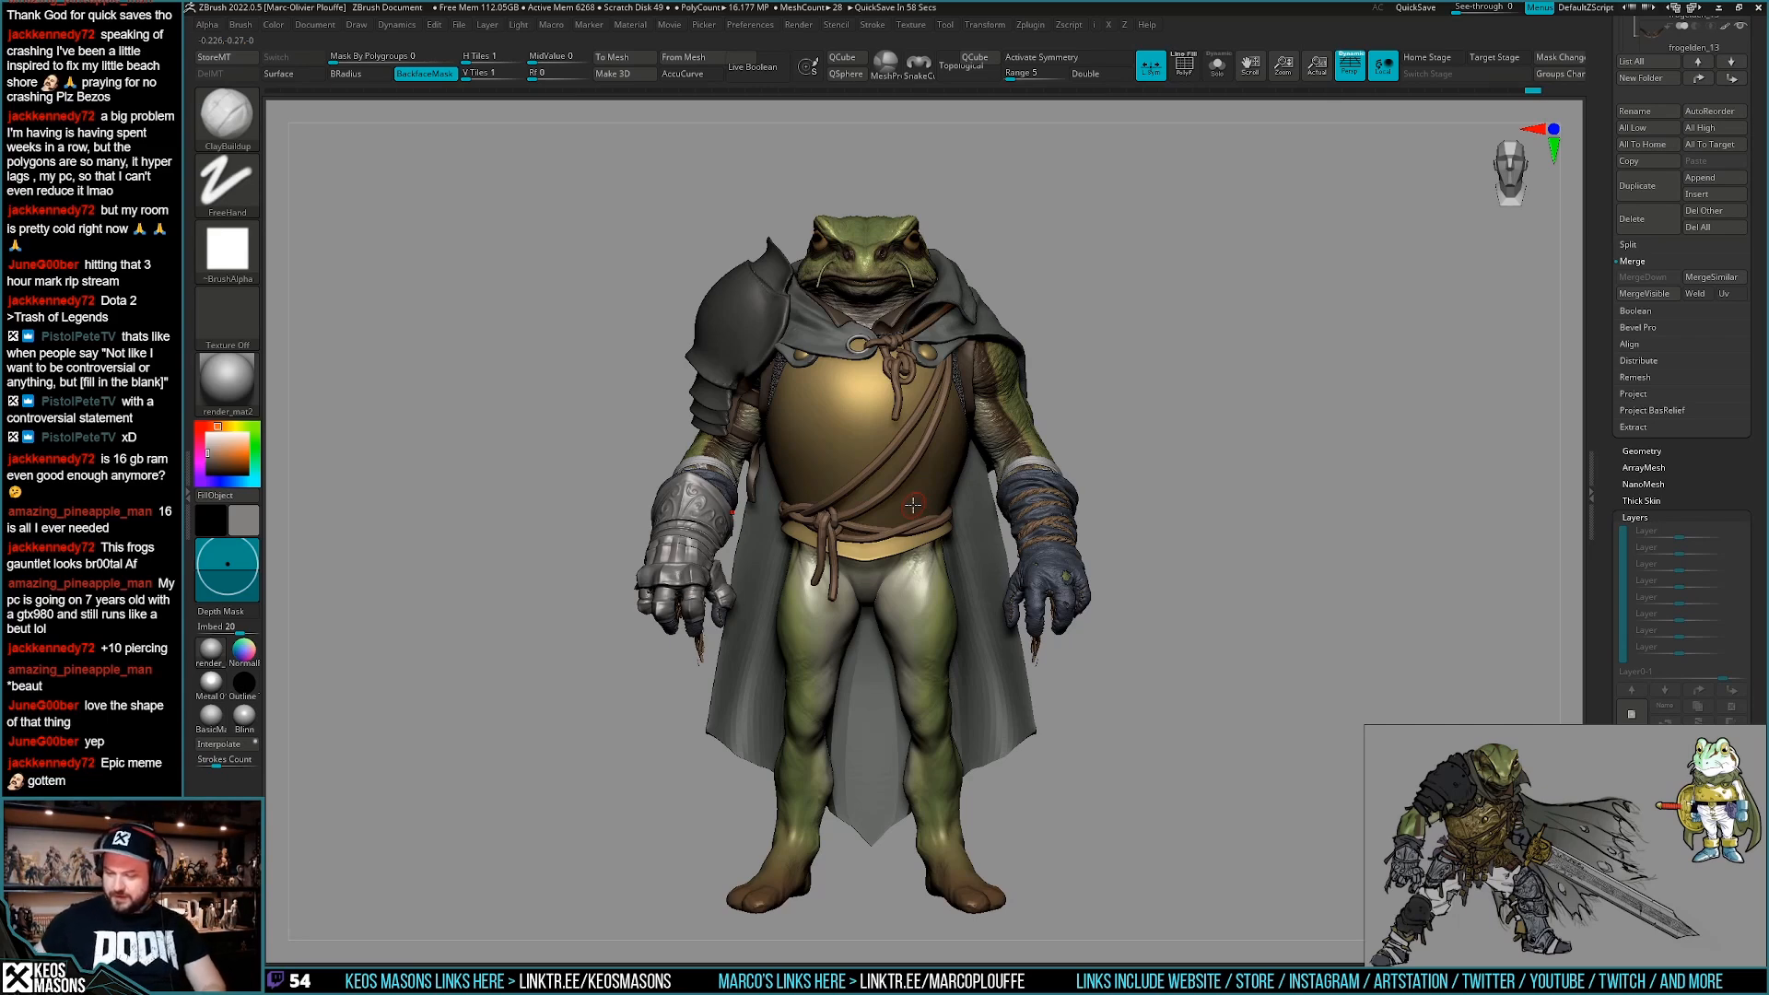
{"action": "mouse_move", "coordinate": [1079, 477]}
{"action": "left_mouse_down"}
{"action": "mouse_move", "coordinate": [1103, 539]}
{"action": "mouse_move", "coordinate": [1130, 445]}
{"action": "mouse_move", "coordinate": [1216, 476]}
{"action": "left_mouse_up"}
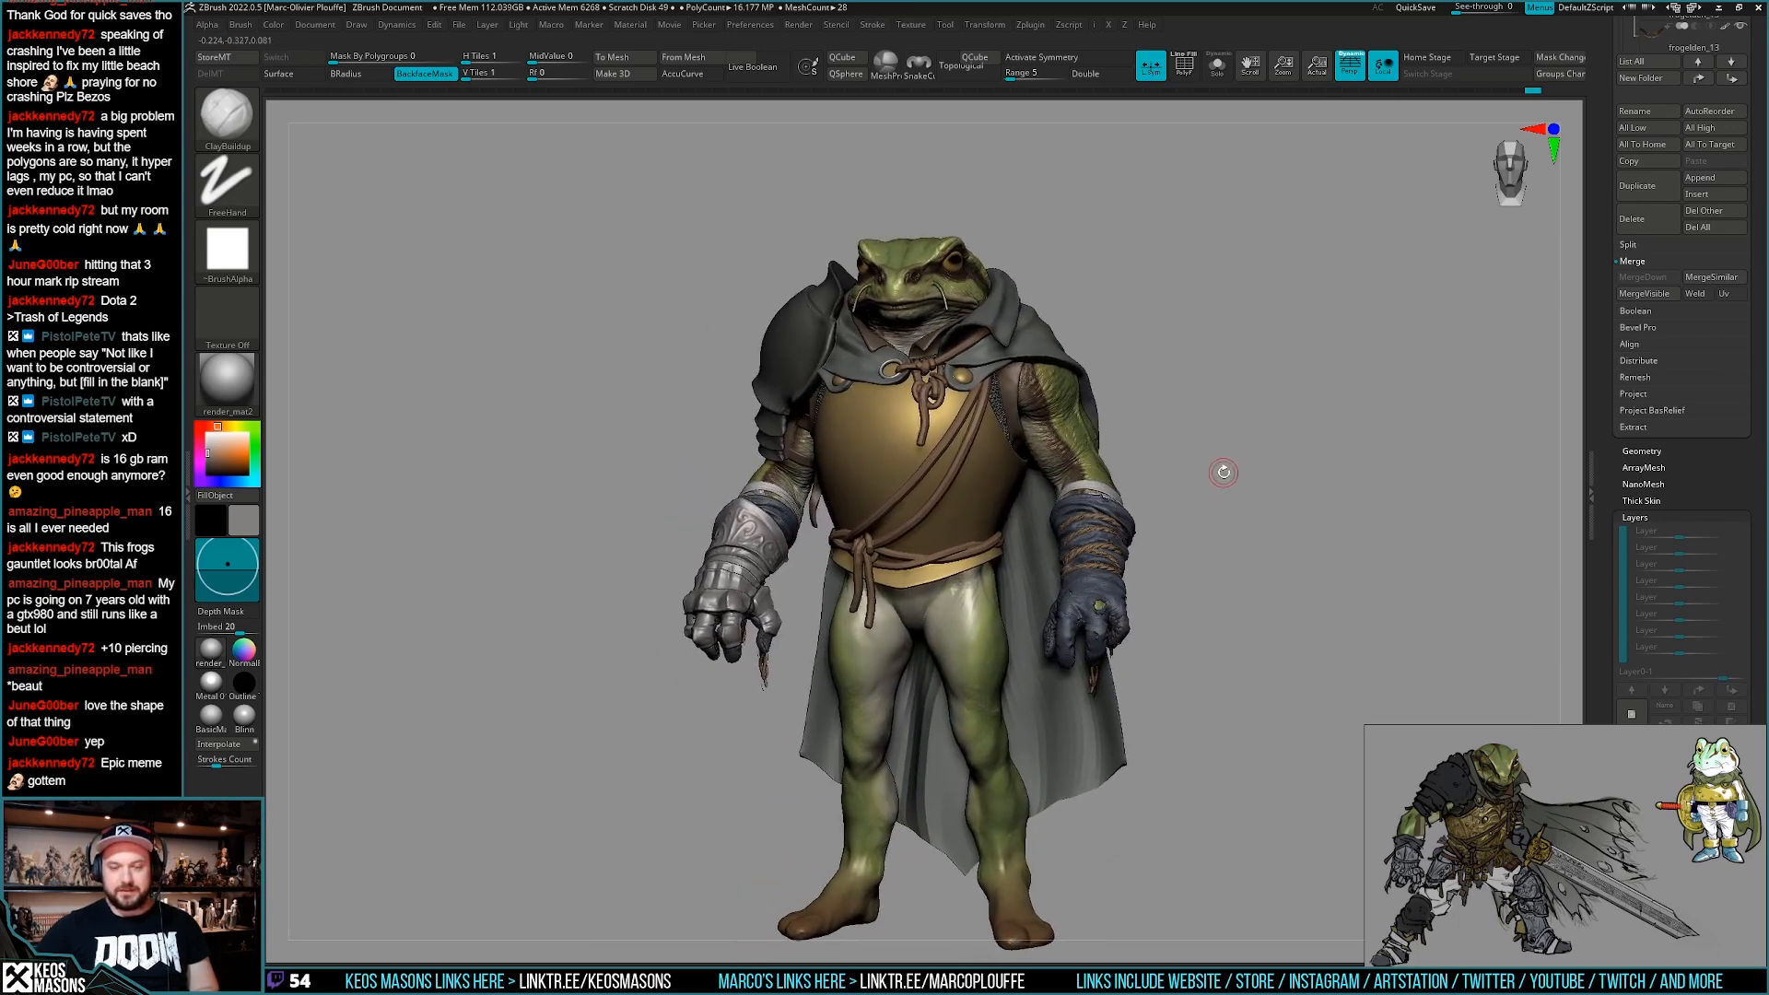
Save the ZTool as frogelden_14.ztl in the frogelden folder, replacing the existing file.
{"action": "key", "text": "ctrl+shift+s"}
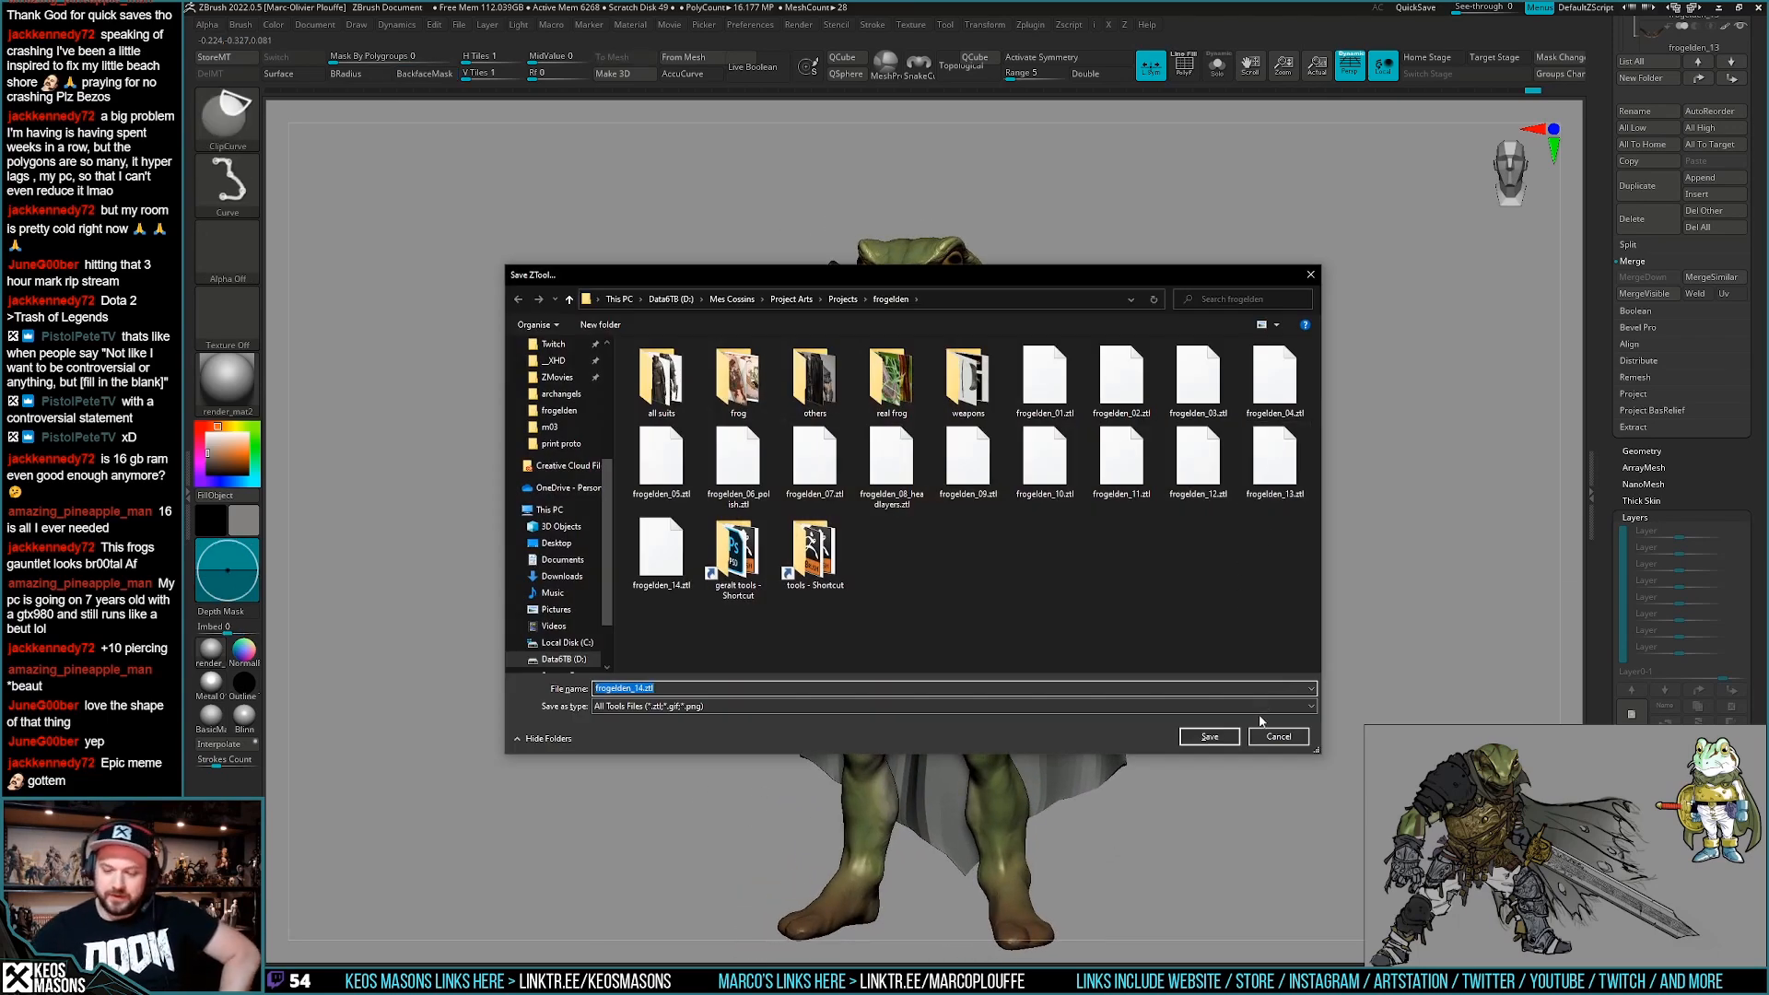
{"action": "left_click", "coordinate": [1209, 736]}
{"action": "left_click", "coordinate": [919, 491]}
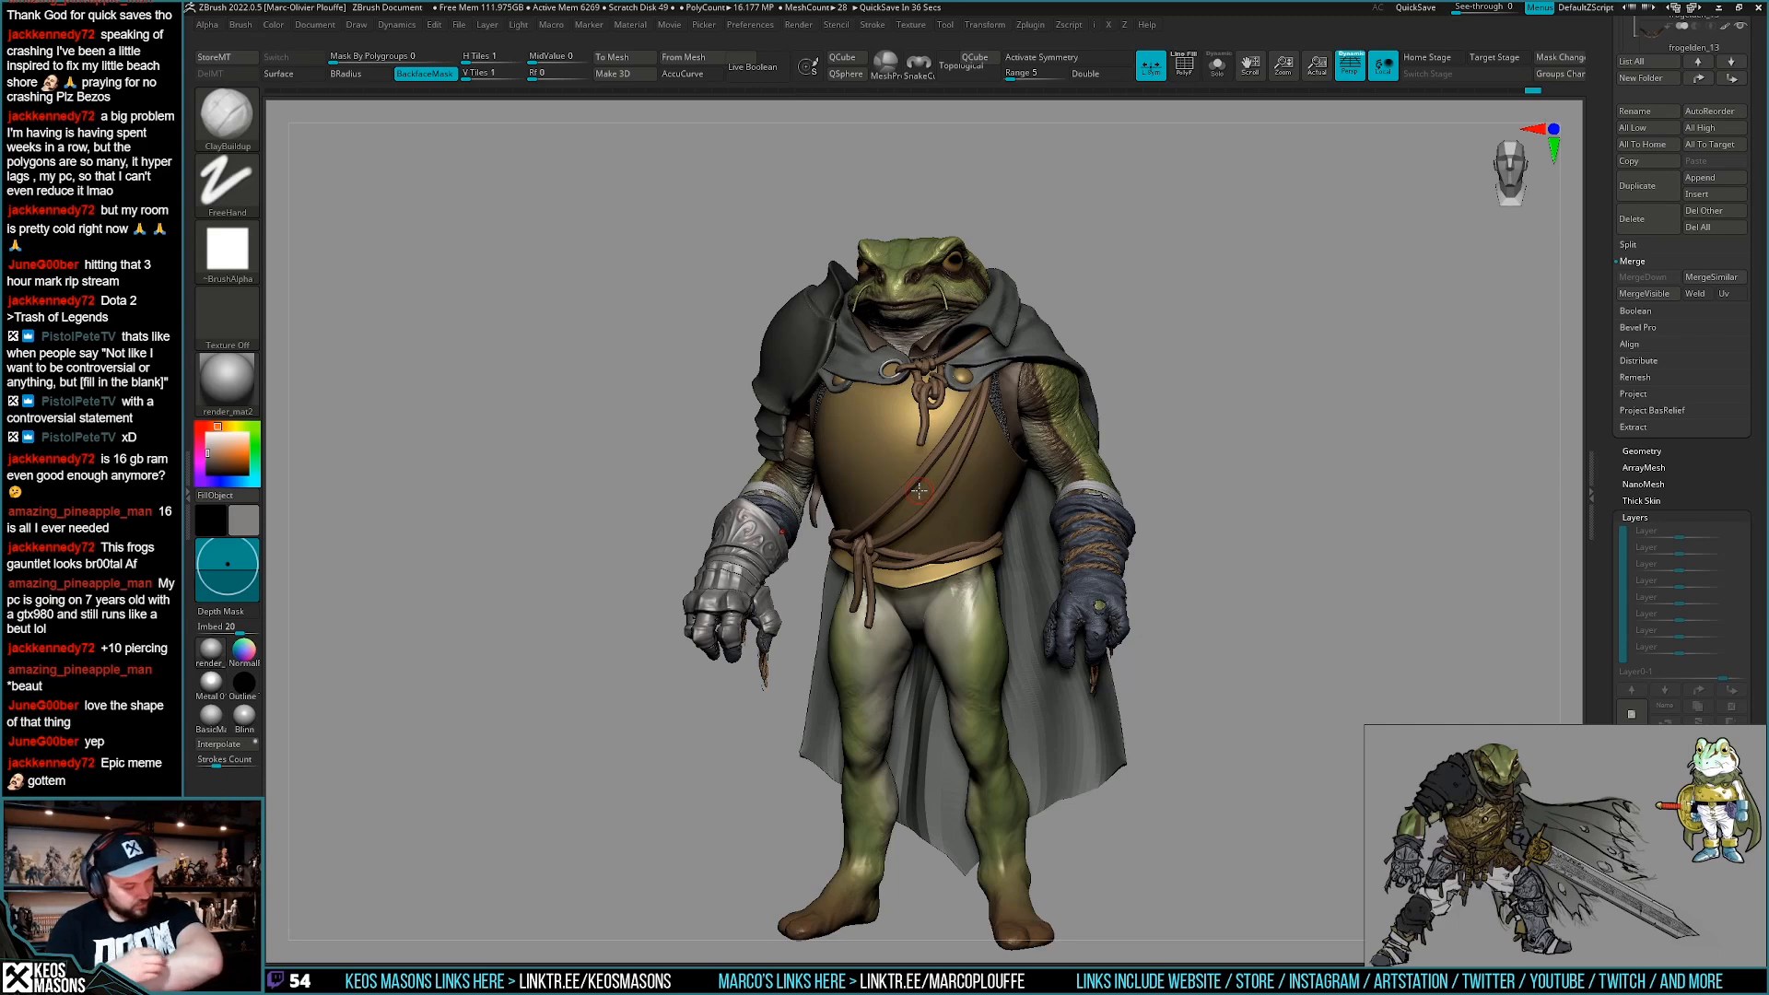
Examine the frog's upper body, gauntlet, wrapped glove and chest armour up close from several angles.
{"action": "mouse_move", "coordinate": [1137, 691]}
{"action": "left_mouse_down"}
{"action": "mouse_move", "coordinate": [1169, 691]}
{"action": "mouse_move", "coordinate": [1241, 623]}
{"action": "mouse_move", "coordinate": [1184, 683]}
{"action": "mouse_move", "coordinate": [1142, 691]}
{"action": "mouse_move", "coordinate": [1195, 633]}
{"action": "mouse_move", "coordinate": [1097, 683]}
{"action": "mouse_move", "coordinate": [1197, 709]}
{"action": "mouse_move", "coordinate": [1170, 710]}
{"action": "mouse_move", "coordinate": [1170, 764]}
{"action": "mouse_move", "coordinate": [1153, 771]}
{"action": "mouse_move", "coordinate": [1157, 738]}
{"action": "mouse_move", "coordinate": [888, 798]}
{"action": "mouse_move", "coordinate": [930, 793]}
{"action": "left_mouse_up"}
{"action": "mouse_move", "coordinate": [930, 793]}
{"action": "right_mouse_down", "text": "alt"}
{"action": "mouse_move", "coordinate": [1096, 748]}
{"action": "mouse_move", "coordinate": [987, 756]}
{"action": "mouse_move", "coordinate": [1073, 708]}
{"action": "mouse_move", "coordinate": [1059, 709]}
{"action": "right_mouse_up", "text": "alt"}
{"action": "right_click", "coordinate": [1077, 741]}
{"action": "right_click", "coordinate": [1059, 710]}
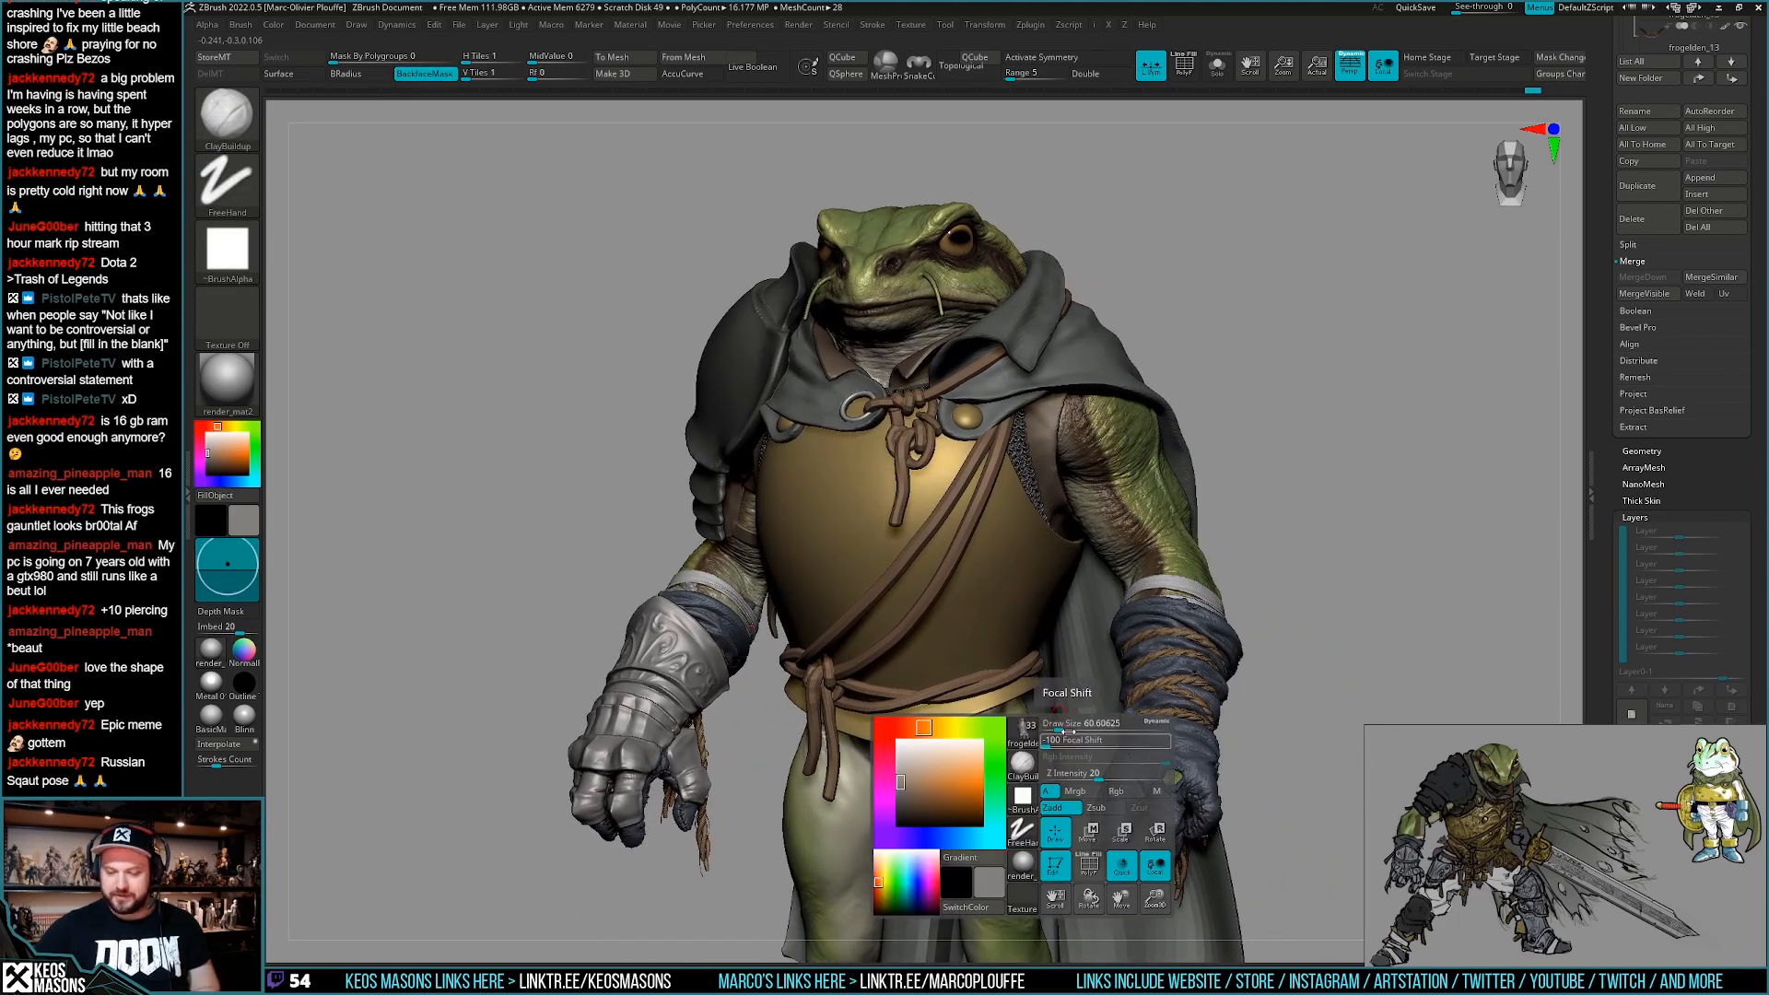
{"action": "mouse_move", "coordinate": [937, 706]}
{"action": "right_mouse_down"}
{"action": "mouse_move", "coordinate": [1006, 733]}
{"action": "mouse_move", "coordinate": [999, 703]}
{"action": "mouse_move", "coordinate": [1073, 511]}
{"action": "right_mouse_up"}
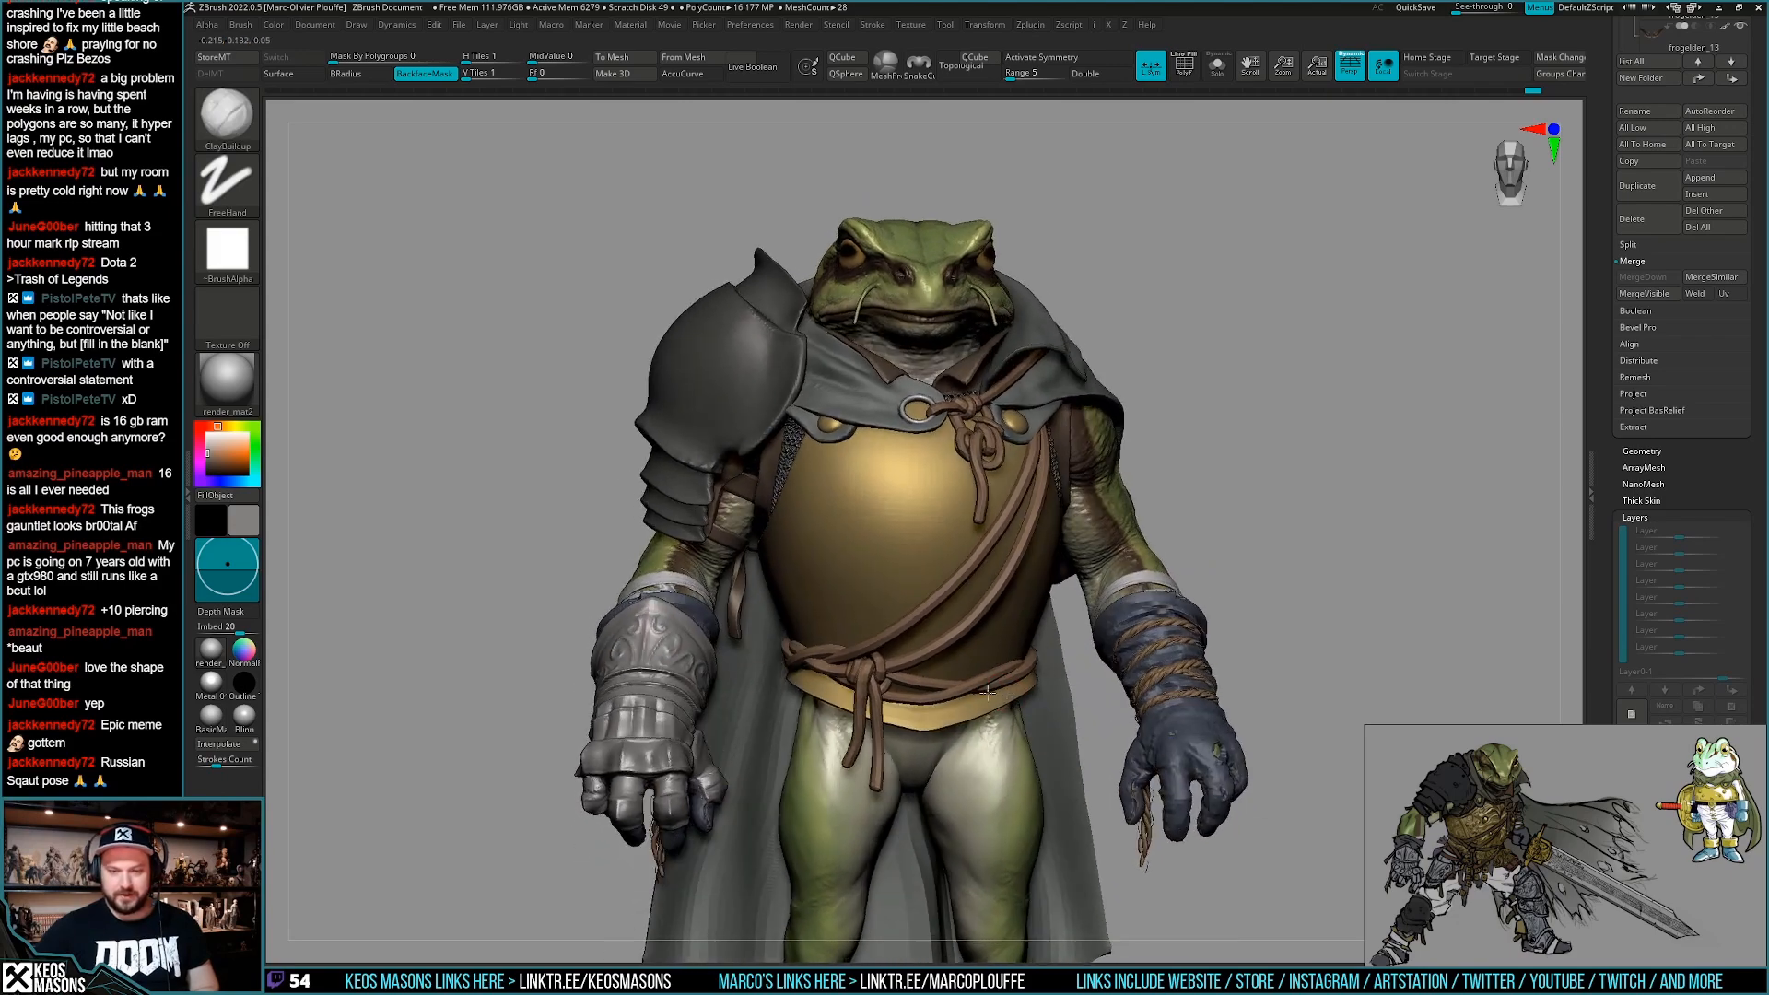
{"action": "right_click", "coordinate": [1096, 578]}
{"action": "left_click", "coordinate": [1078, 521]}
{"action": "right_click_drag", "start_coordinate": [1341, 402], "coordinate": [1318, 427]}
Save the ZTool again over frogelden_14.ztl and accept the replacement.
{"action": "key", "text": "ctrl+shift+t"}
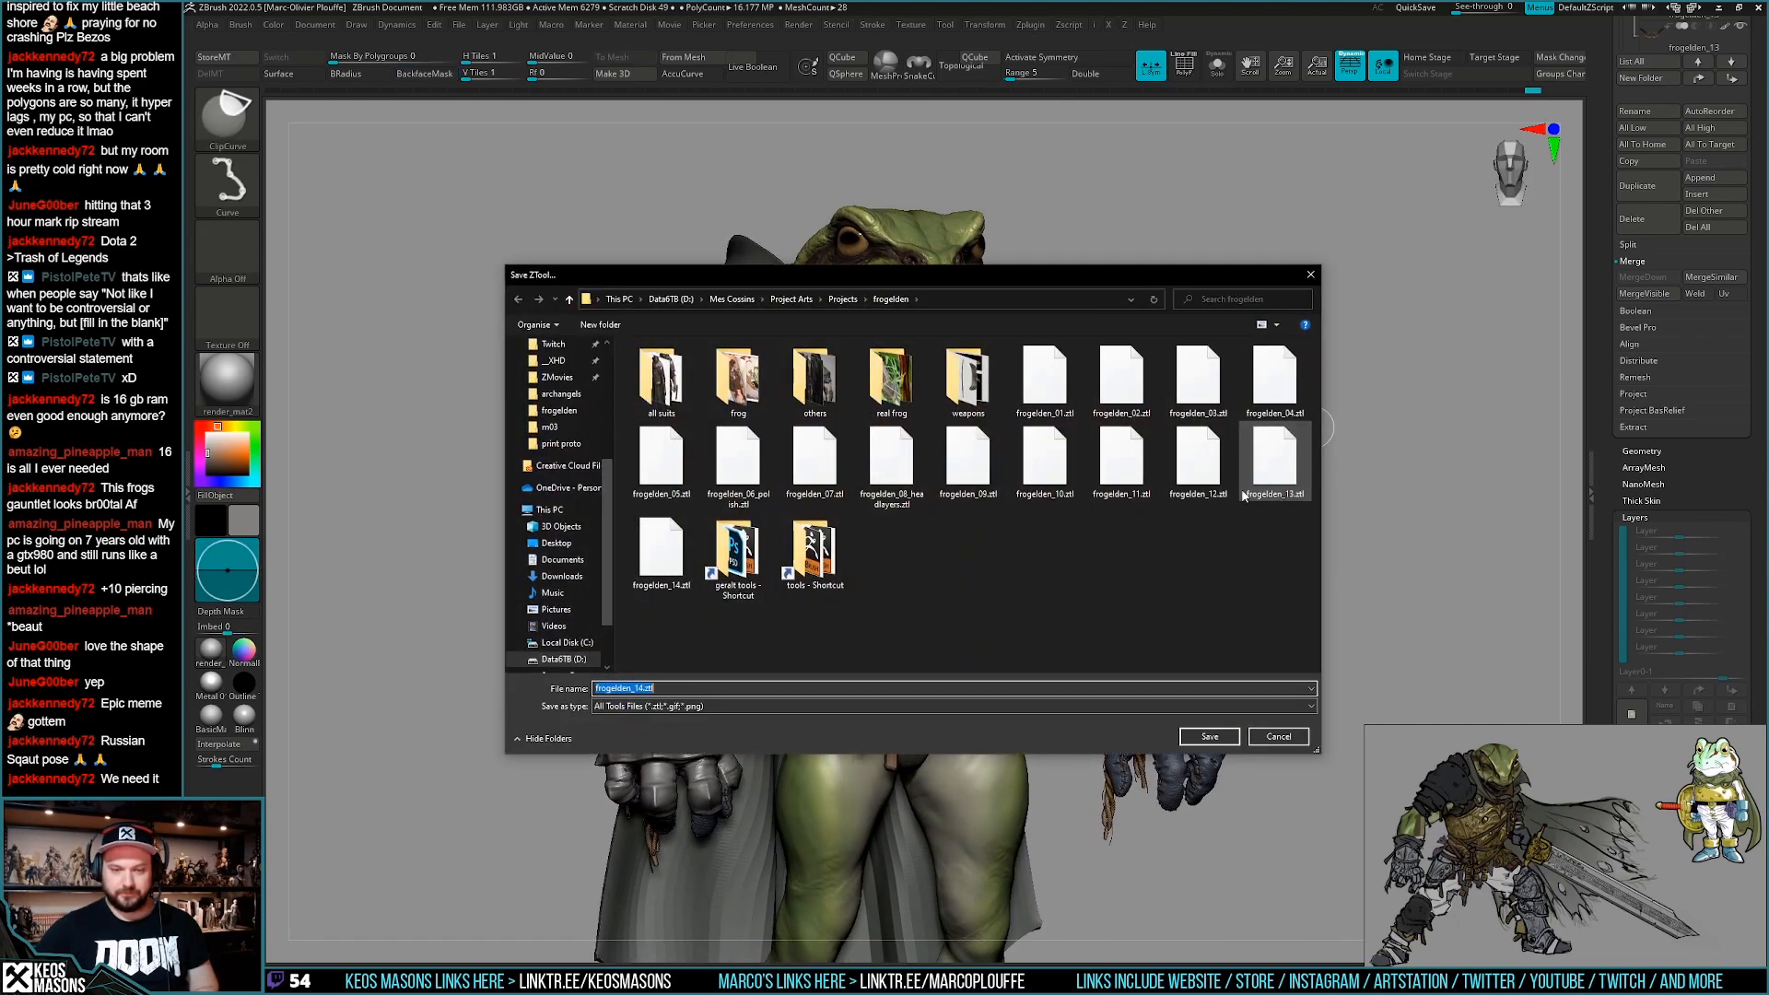
{"action": "left_click", "coordinate": [1209, 736]}
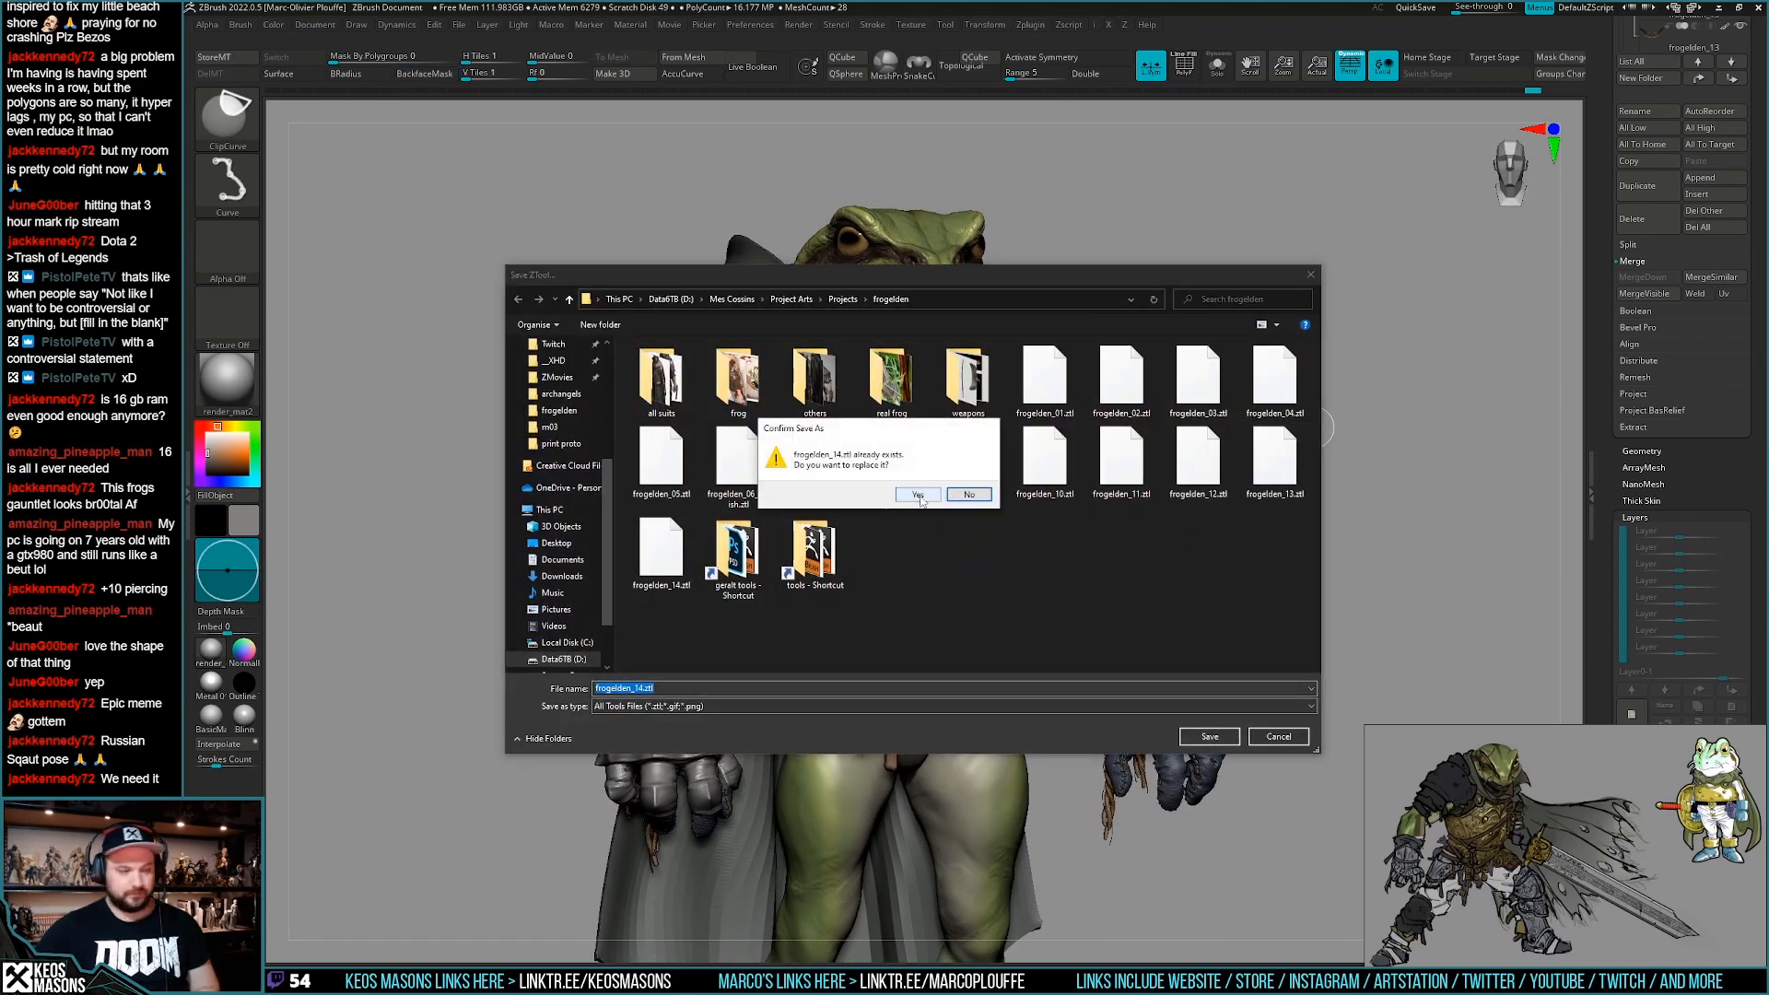
{"action": "left_click", "coordinate": [917, 496]}
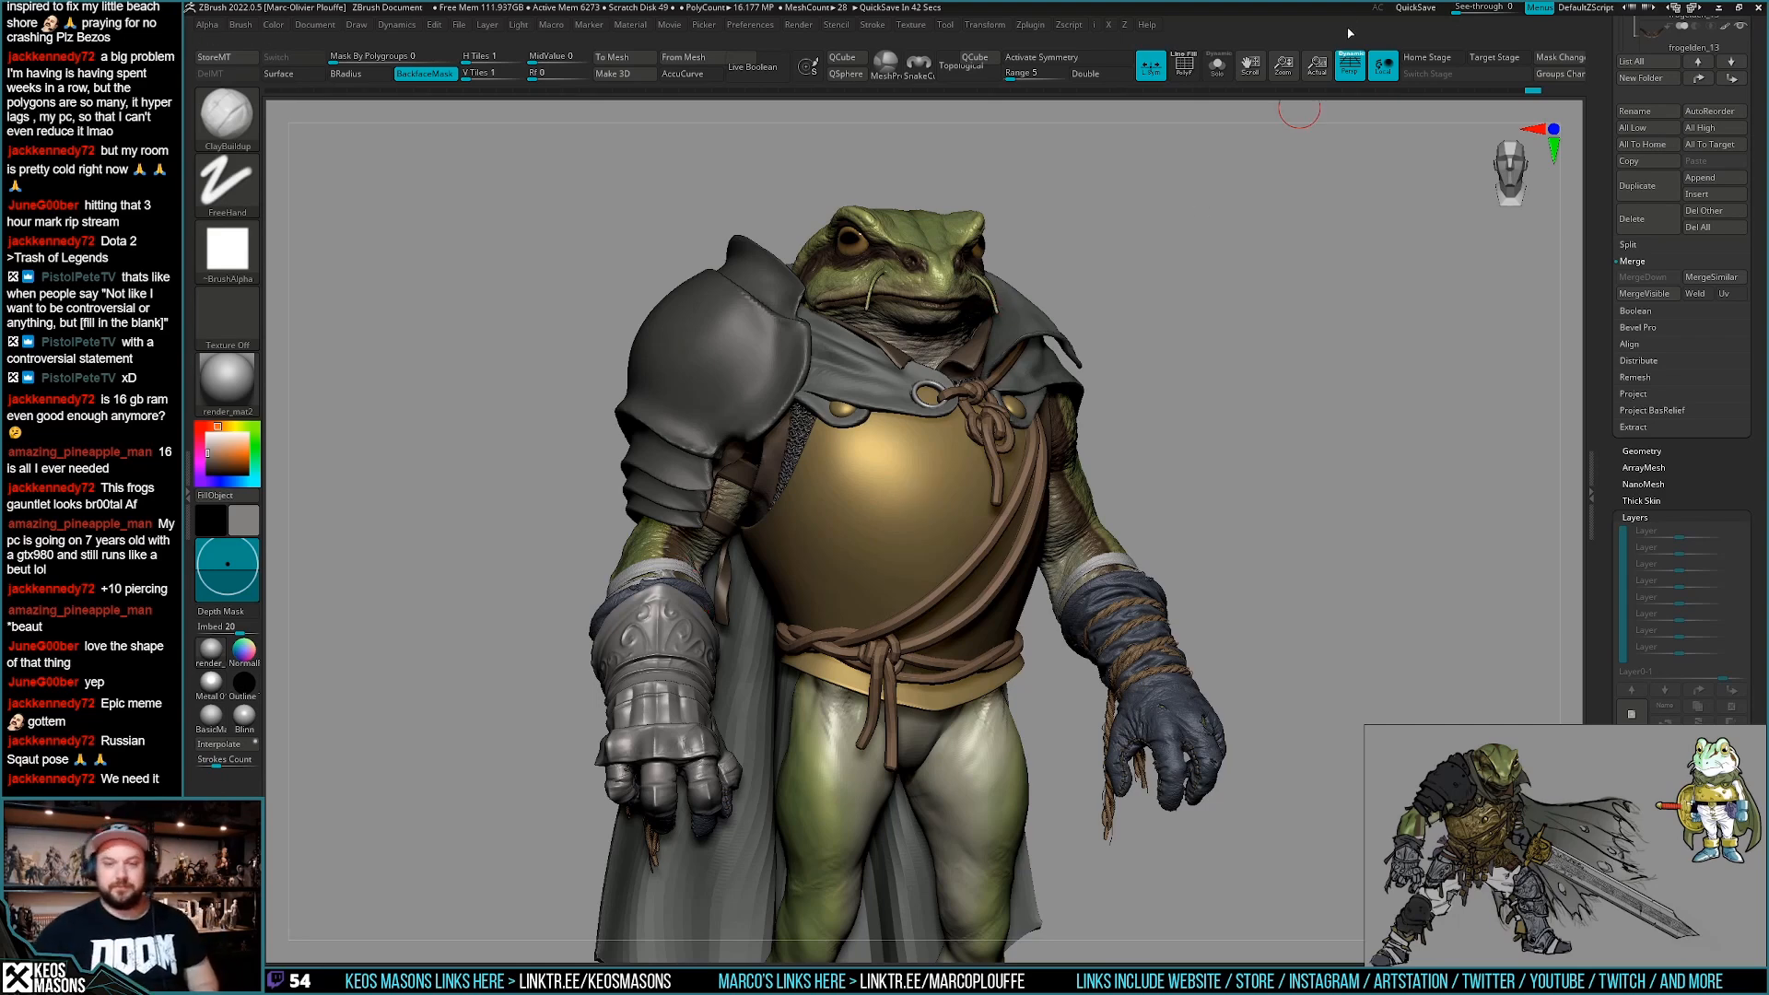
Make a final save of the figure to frogelden_14.ztl, overwriting the previous save.
{"action": "left_click_drag", "start_coordinate": [1237, 310], "coordinate": [1235, 239]}
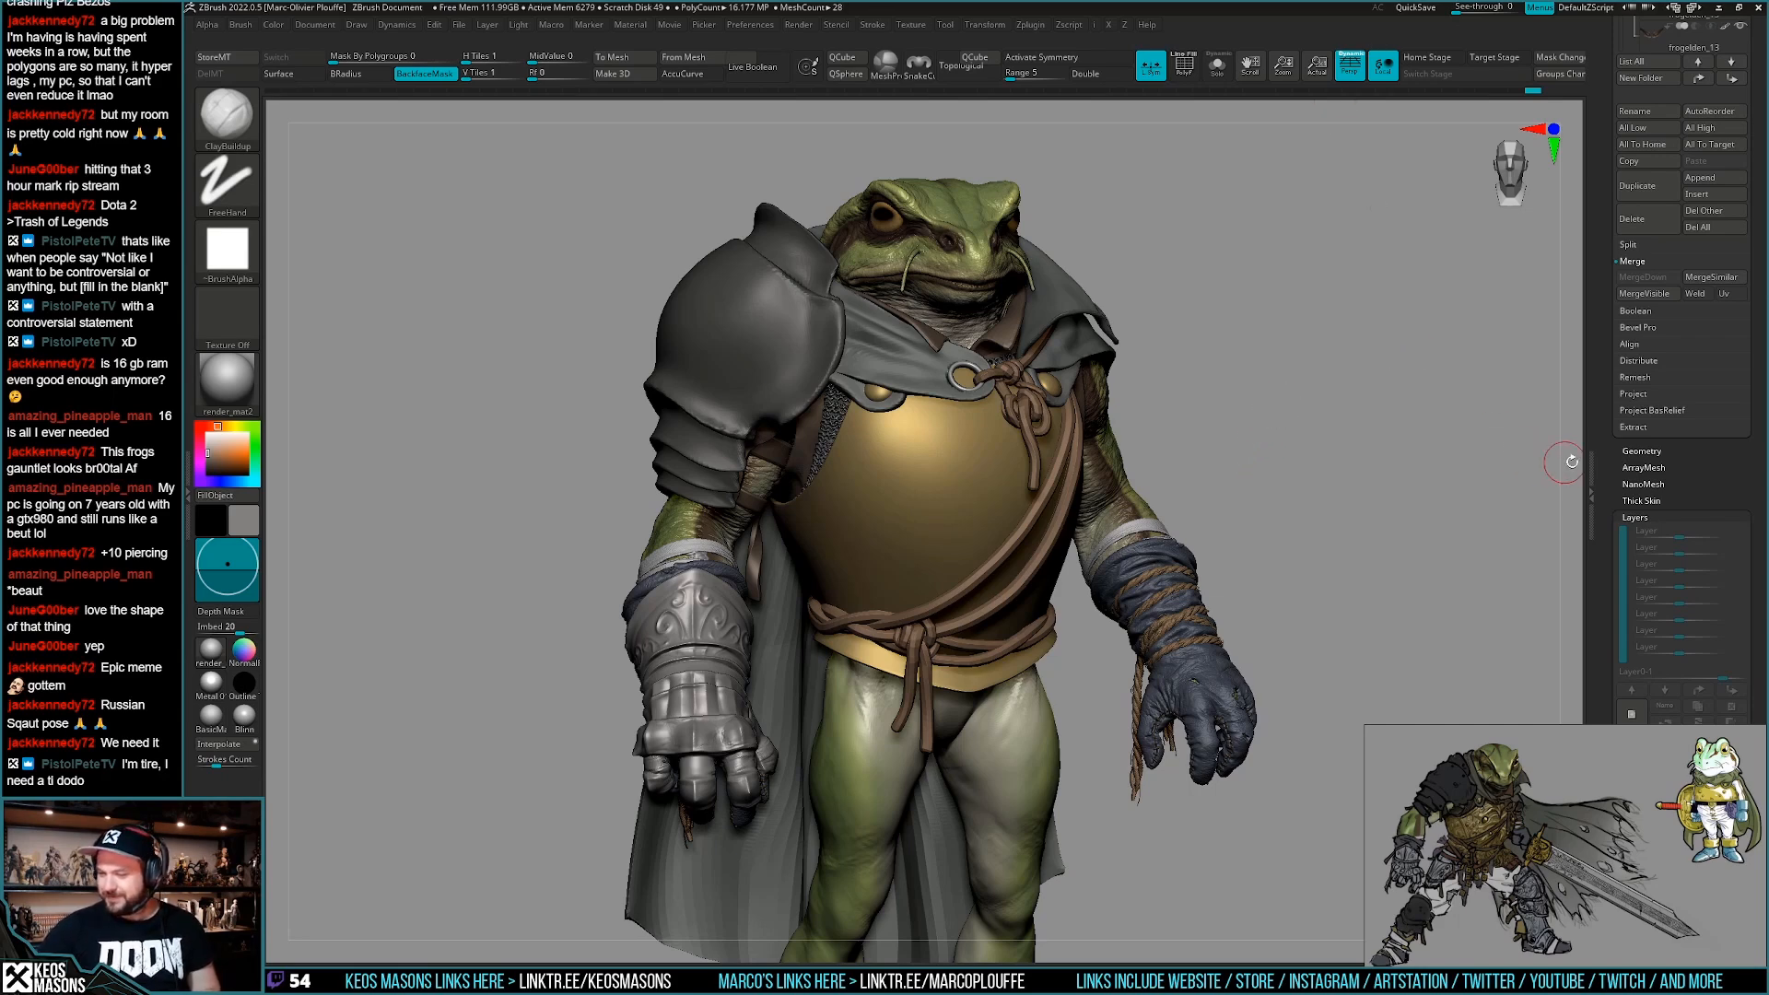
{"action": "left_click_drag", "start_coordinate": [1612, 423], "coordinate": [1604, 594]}
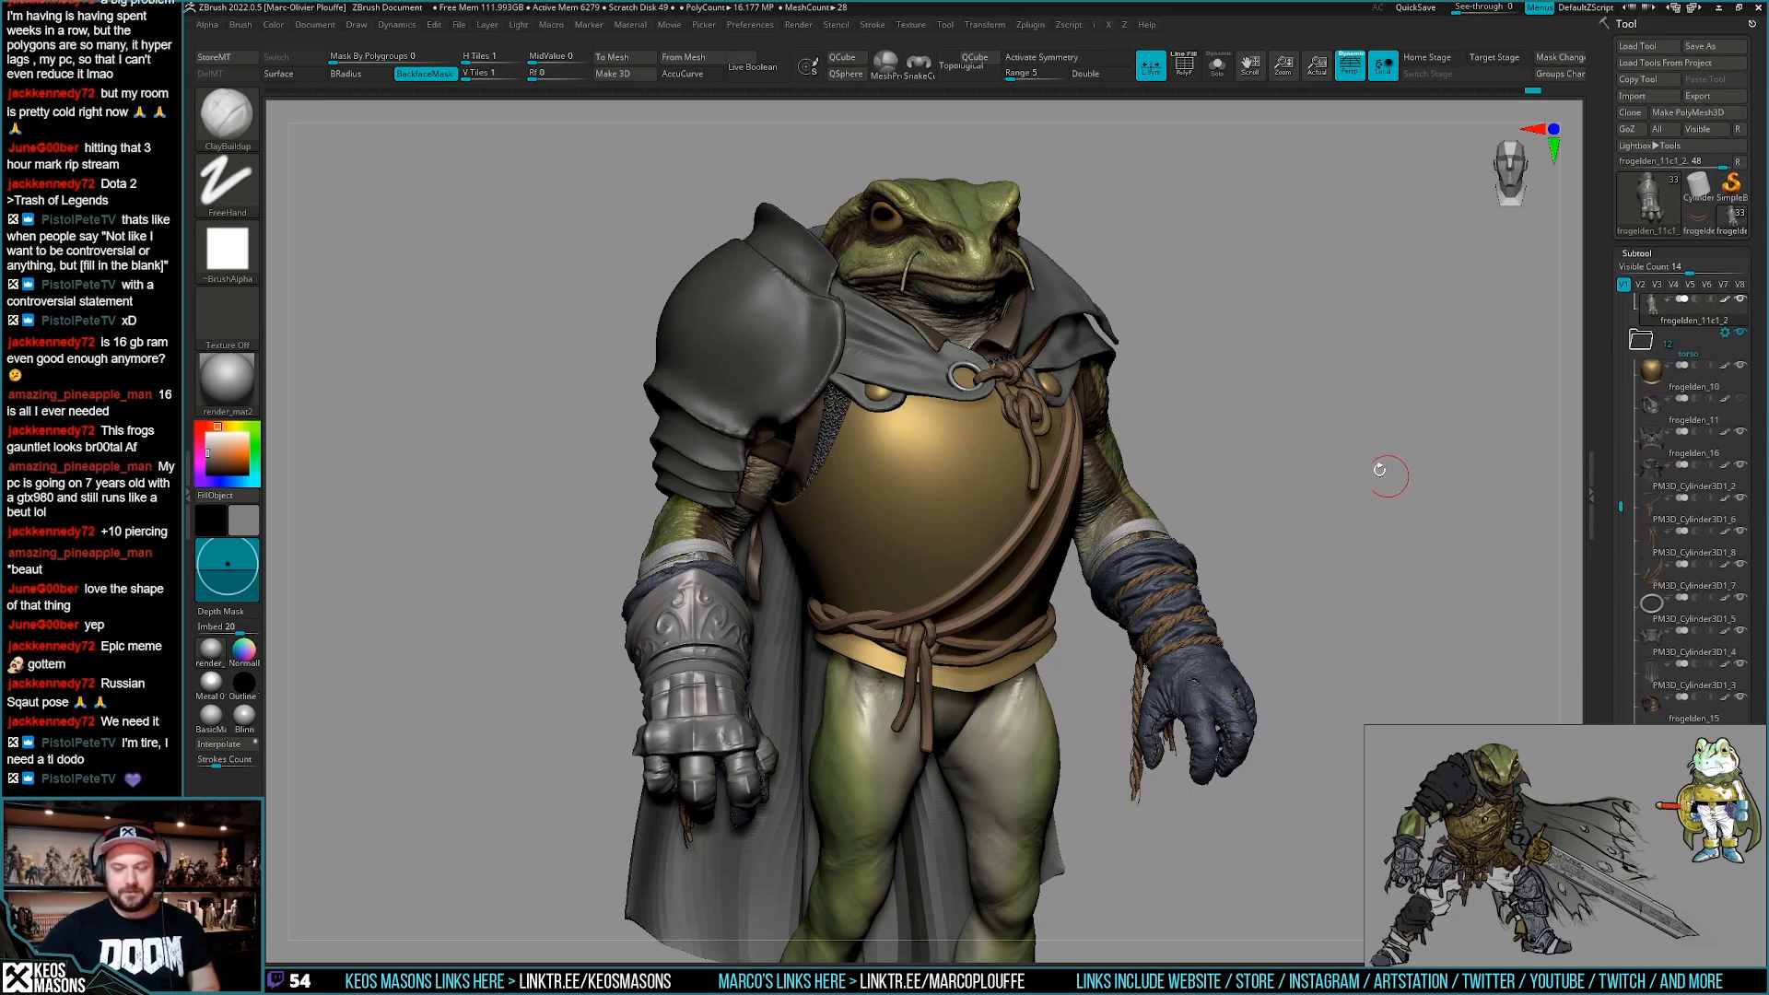
{"action": "key", "text": "ctrl+shift+s"}
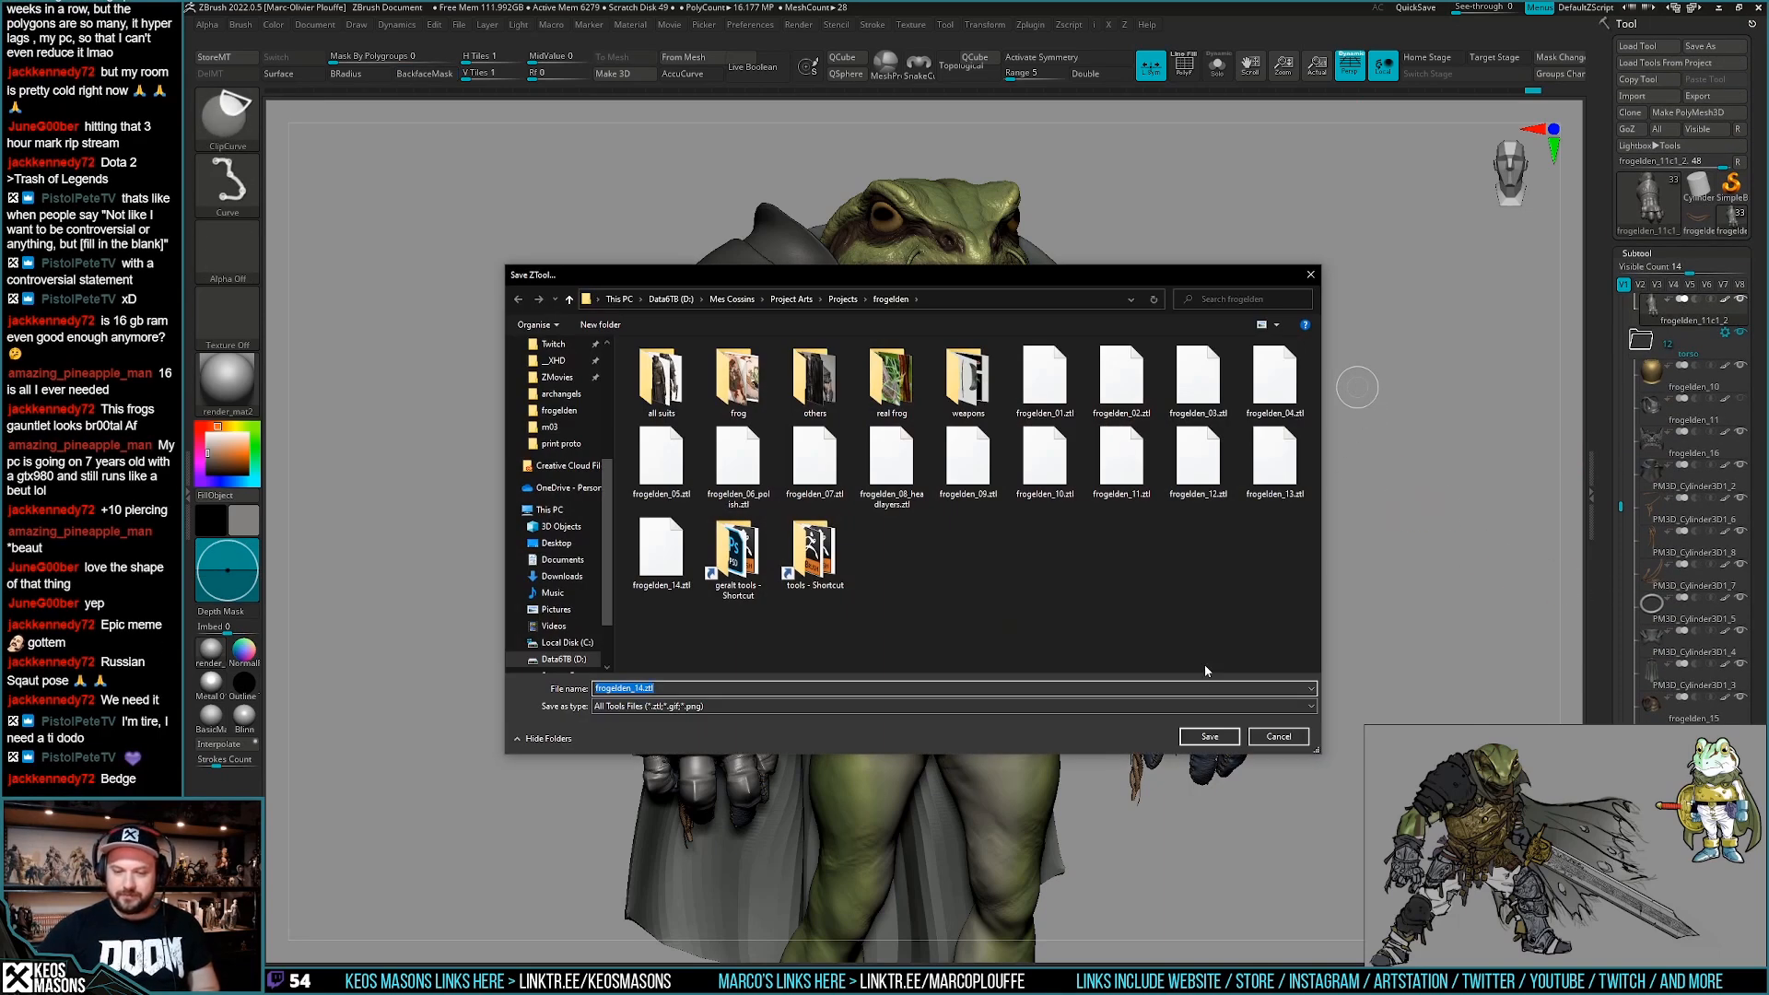
{"action": "left_click", "coordinate": [1209, 736]}
{"action": "left_click", "coordinate": [967, 495]}
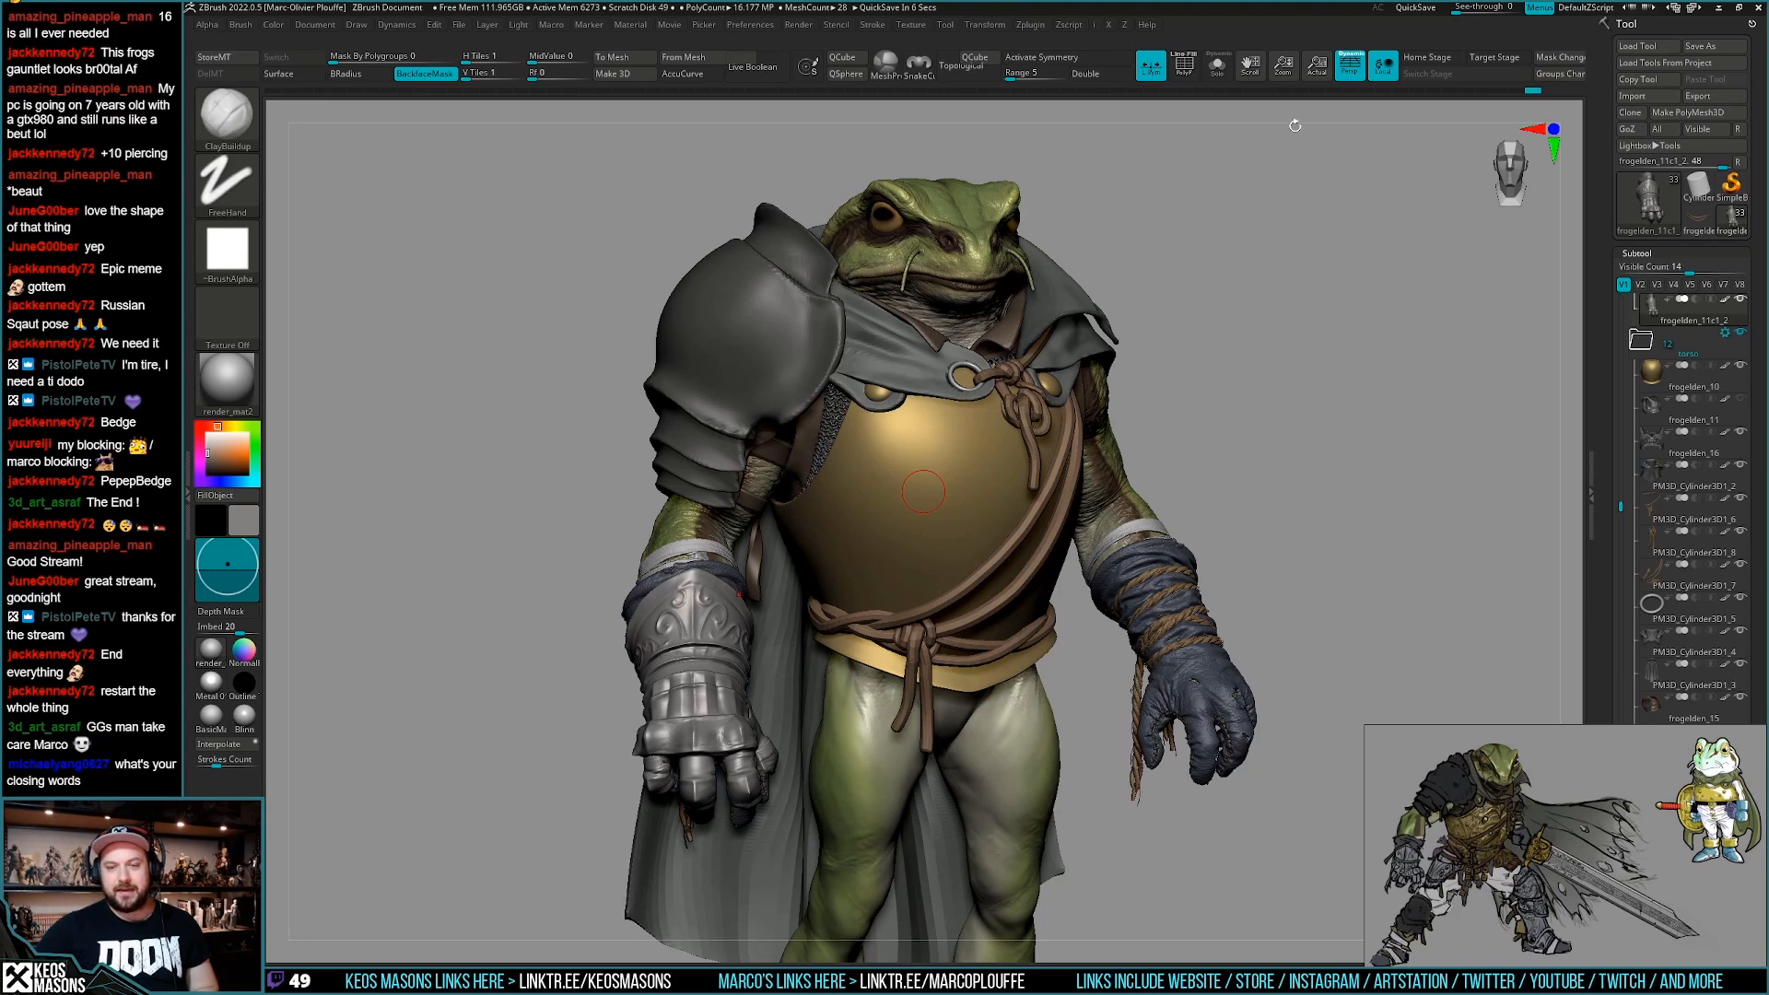
{"action": "mouse_move", "coordinate": [1282, 265]}
{"action": "left_mouse_down"}
{"action": "mouse_move", "coordinate": [1259, 217]}
{"action": "mouse_move", "coordinate": [1283, 261]}
{"action": "left_mouse_up"}
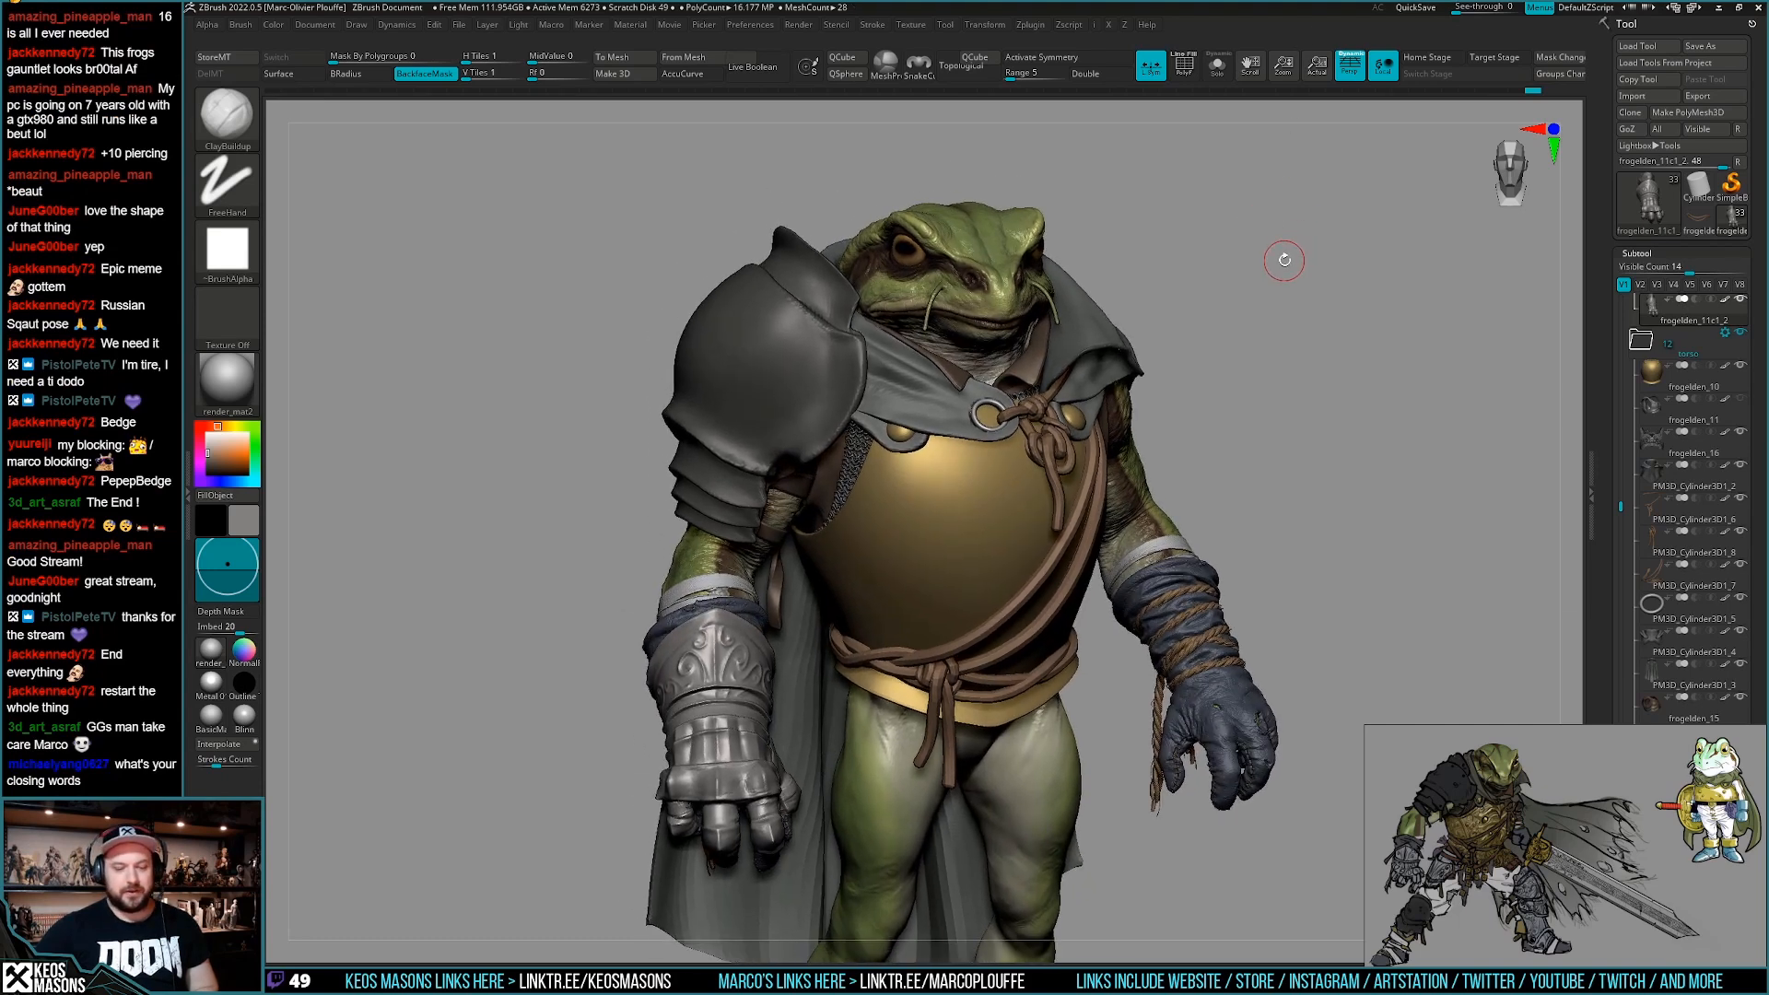